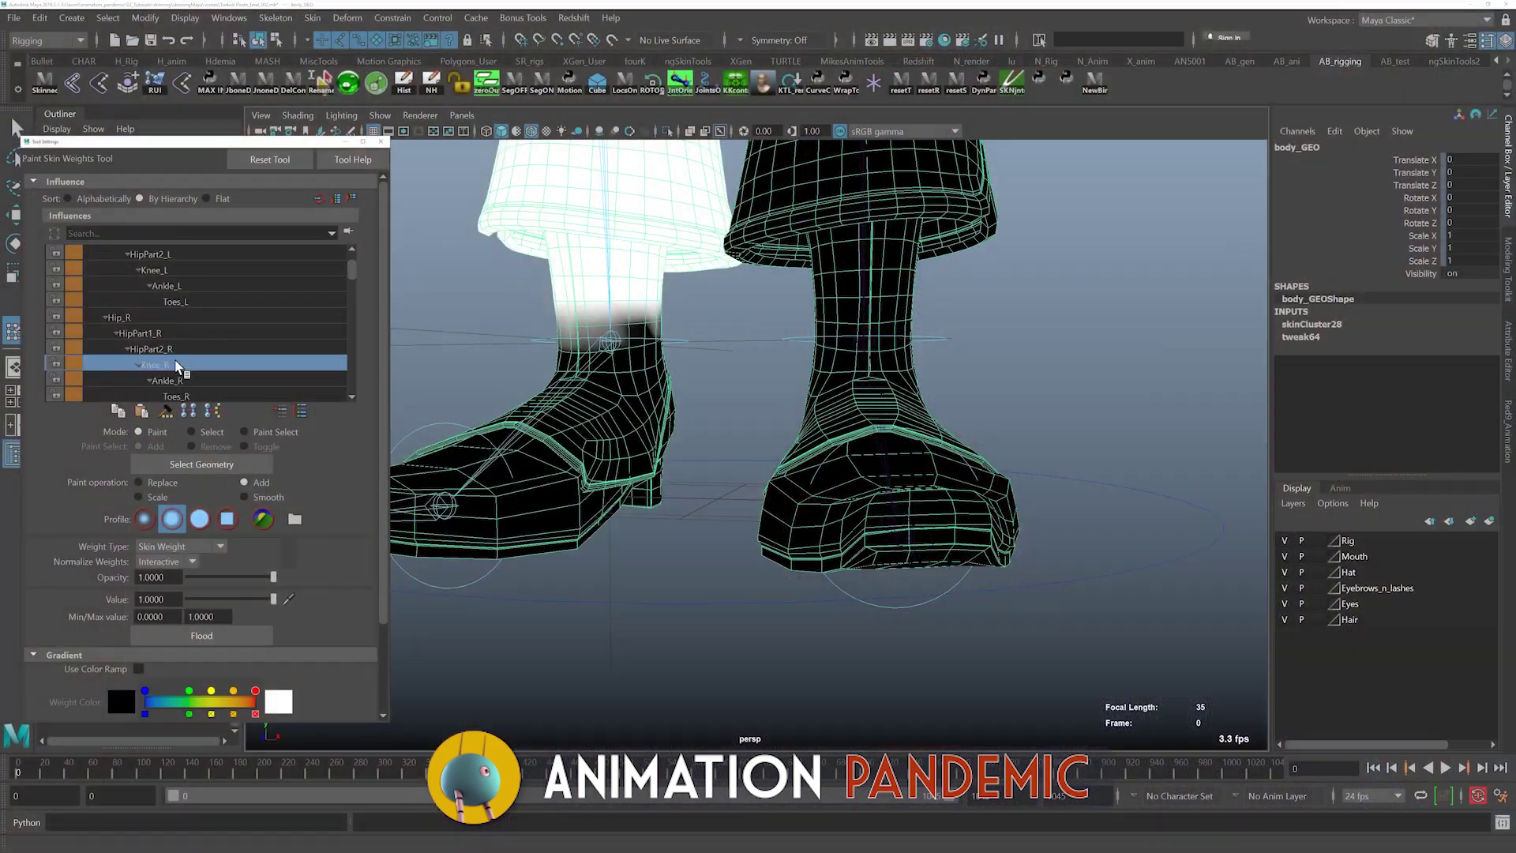
pyautogui.moveTo(647, 553)
pyautogui.keyDown('alt'); pyautogui.mouseDown()
pyautogui.moveTo(677, 569)
pyautogui.moveTo(812, 399)
pyautogui.mouseUp(); pyautogui.keyUp('alt')
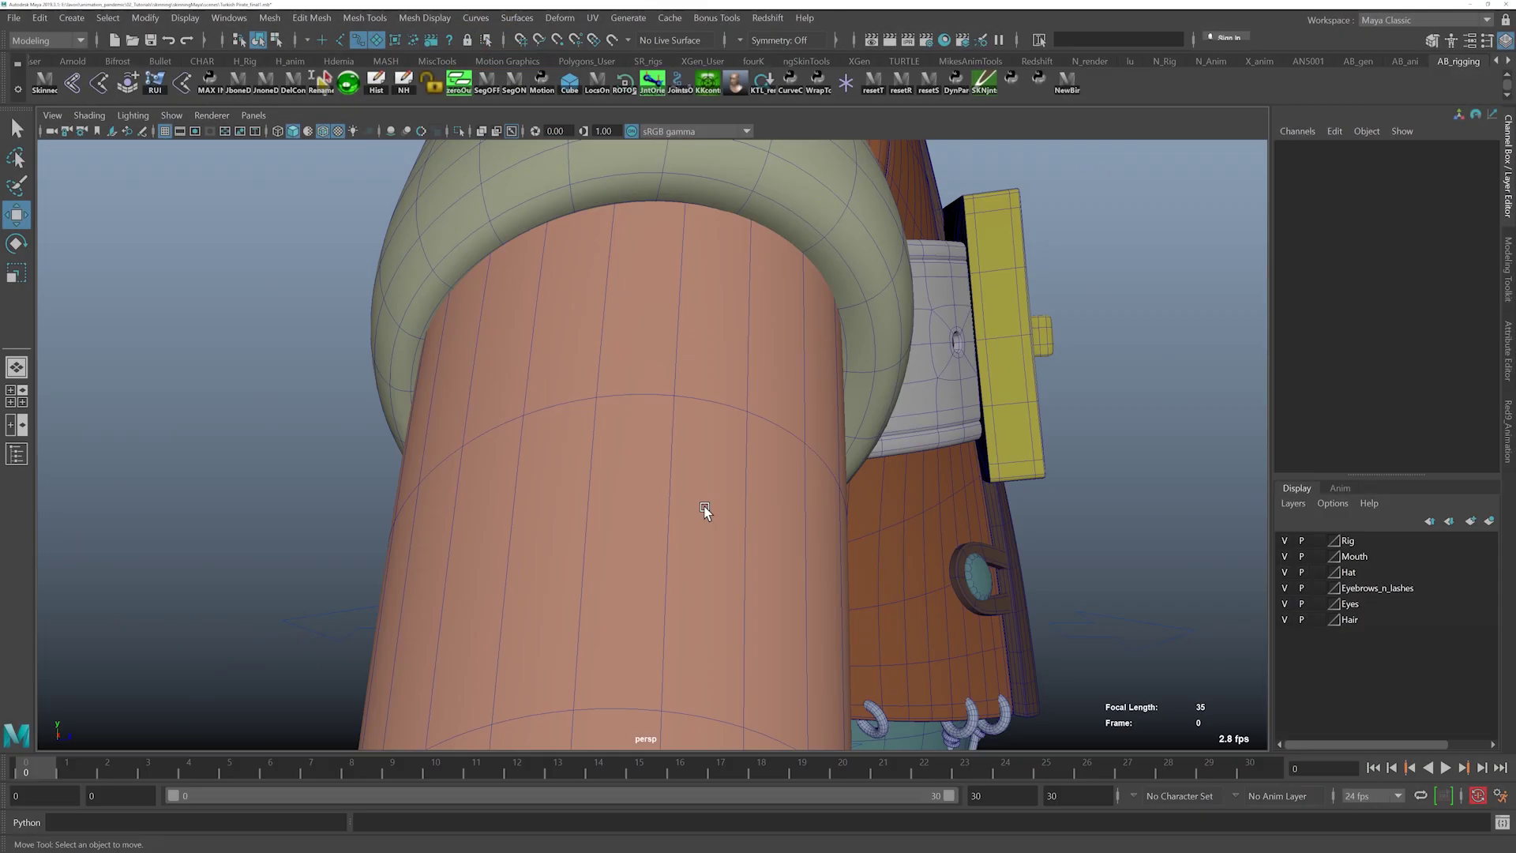
pyautogui.keyDown('alt'); pyautogui.moveTo(707, 507); pyautogui.dragTo(976, 514); pyautogui.keyUp('alt')
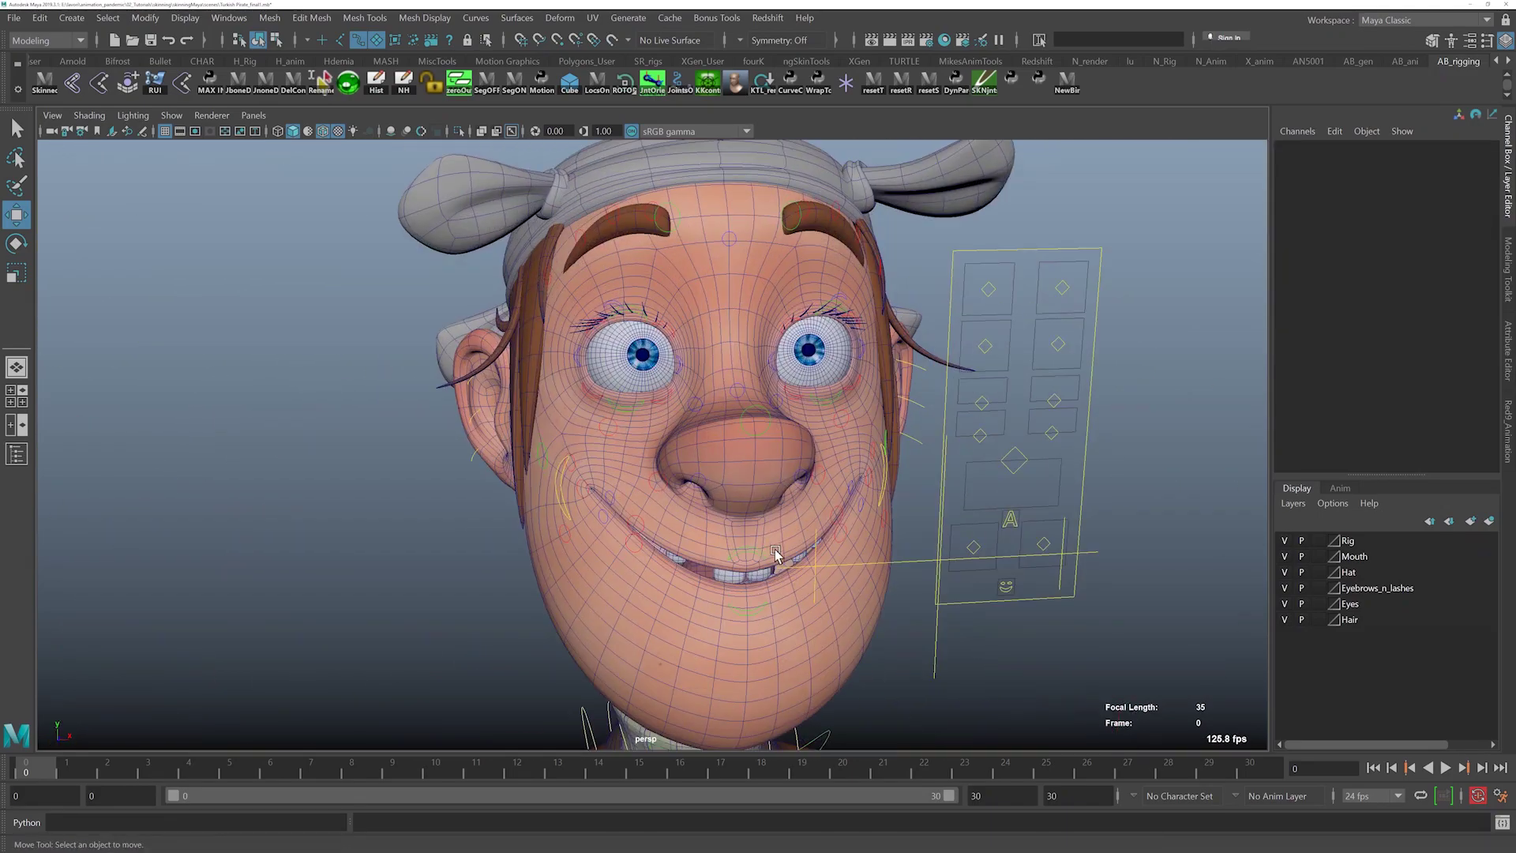
# - Try pulling the SmilePull_L face control down to about X -0.8, Y -6.3, and select the main mouth control
pyautogui.keyDown('alt'); pyautogui.moveTo(769, 543); pyautogui.dragTo(734, 537); pyautogui.keyUp('alt')
pyautogui.click(815, 444)
pyautogui.click(377, 40)
pyautogui.click(798, 466)
pyautogui.keyDown('alt'); pyautogui.moveTo(799, 467); pyautogui.dragTo(734, 474, button='right'); pyautogui.keyUp('alt')
pyautogui.moveTo(772, 434); pyautogui.dragTo(826, 635)
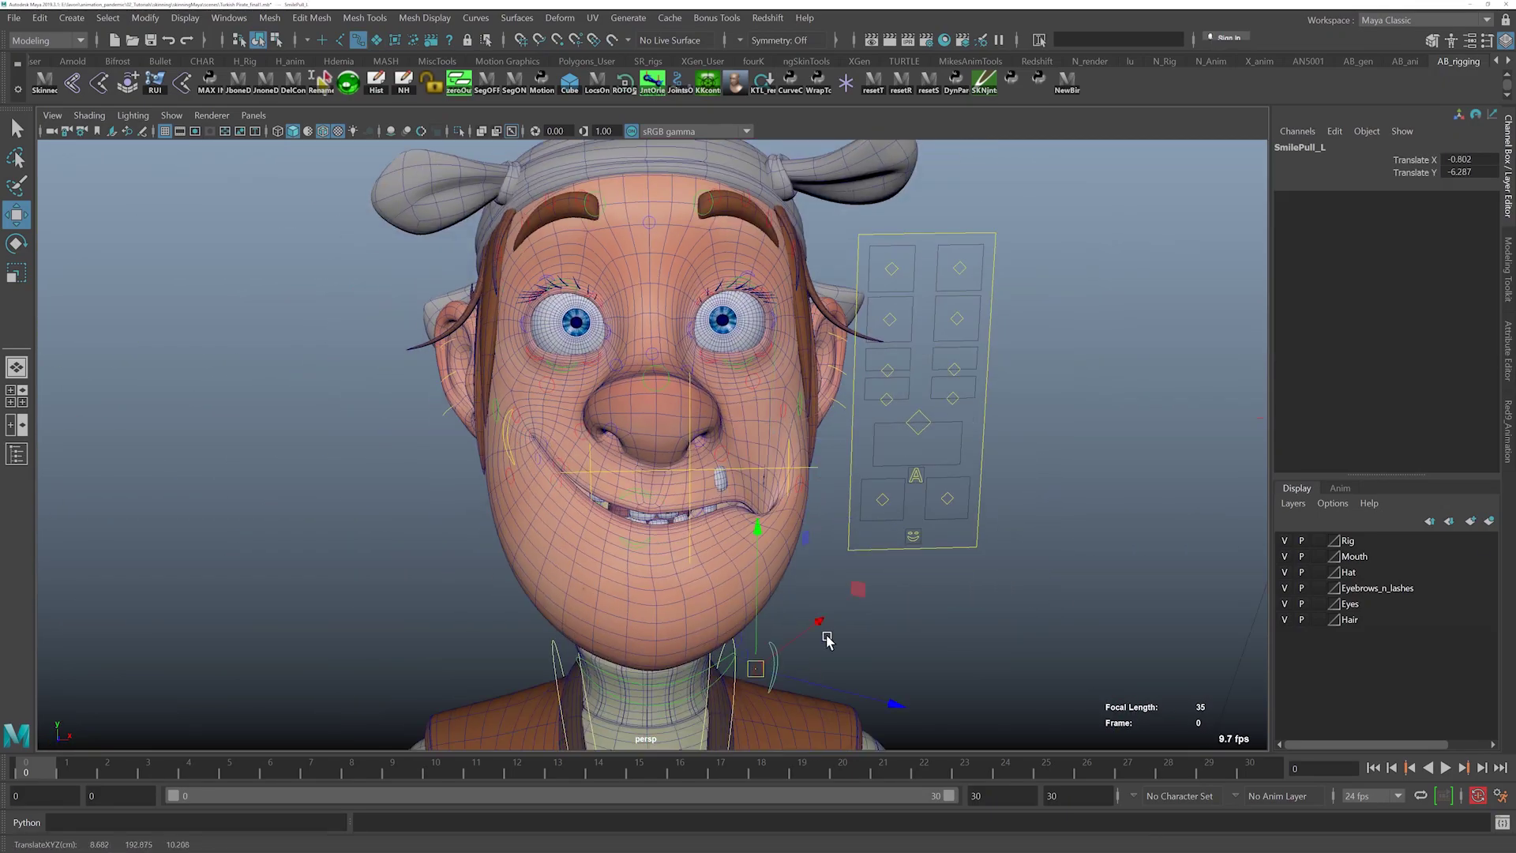
pyautogui.hotkey('ctrl', 'z')
pyautogui.click(918, 422)
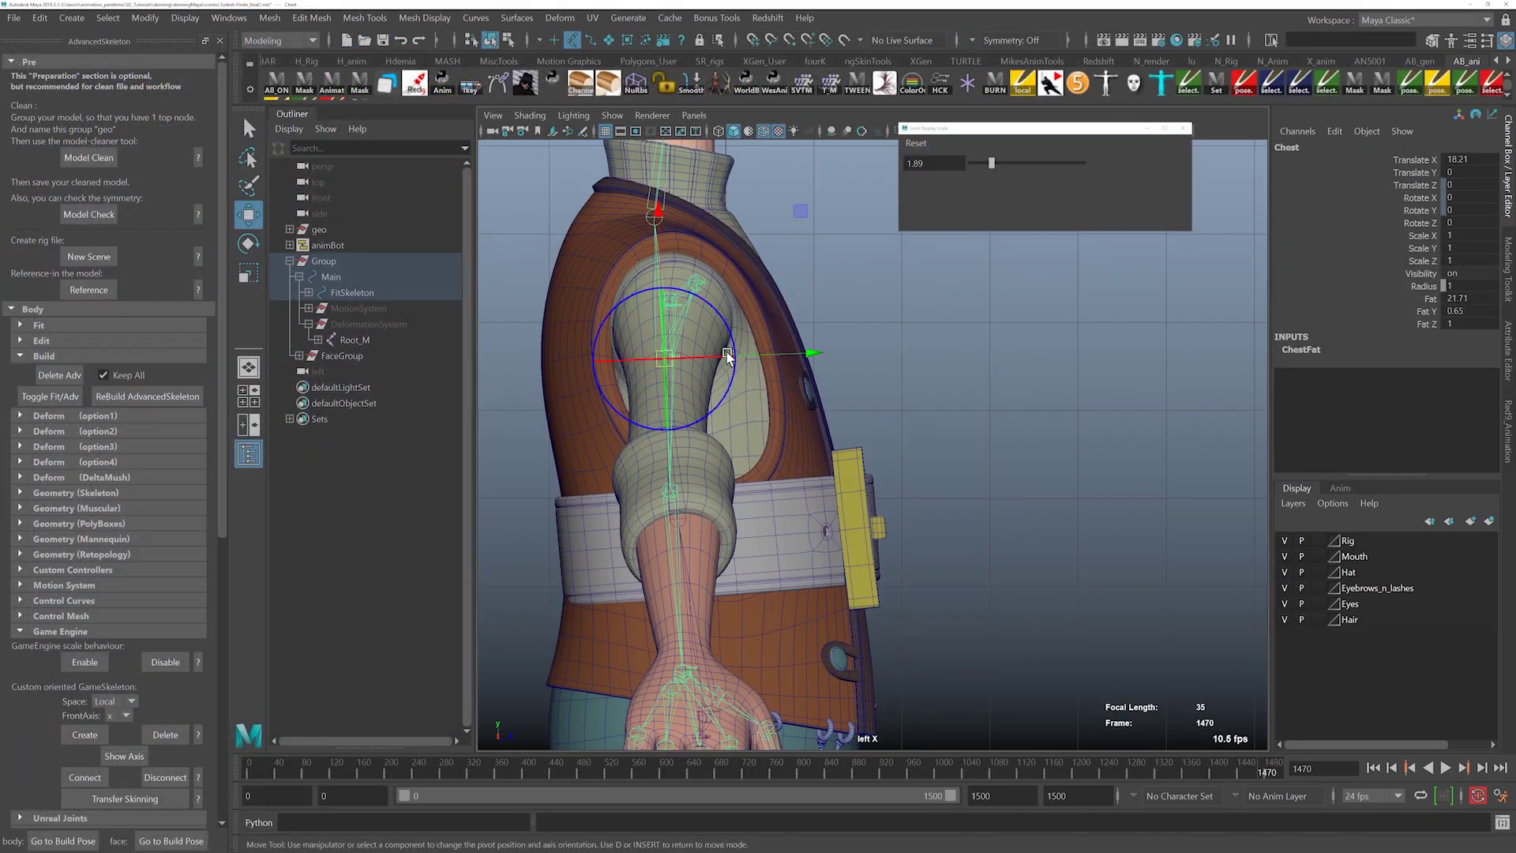
# - Adjust the Chest fit joint's pivot in the side view and select its parent Spine1 joint for pivot editing
pyautogui.moveTo(842, 324); pyautogui.dragTo(840, 444)
pyautogui.press('Up')
pyautogui.press('d')
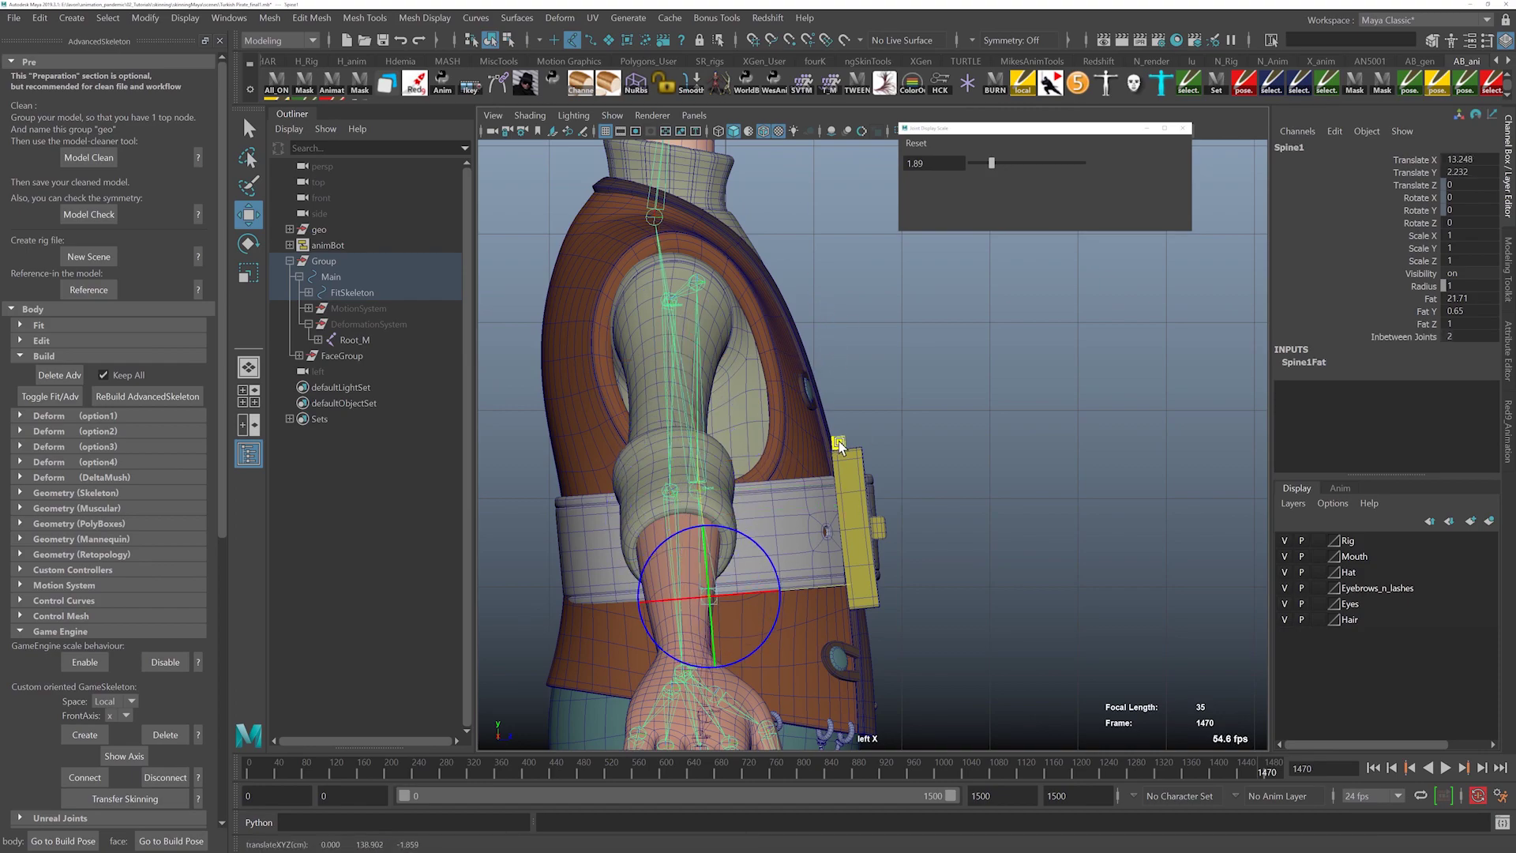
pyautogui.press('q')
pyautogui.keyDown('alt'); pyautogui.moveTo(703, 713); pyautogui.dragTo(691, 653, button='middle'); pyautogui.keyUp('alt')
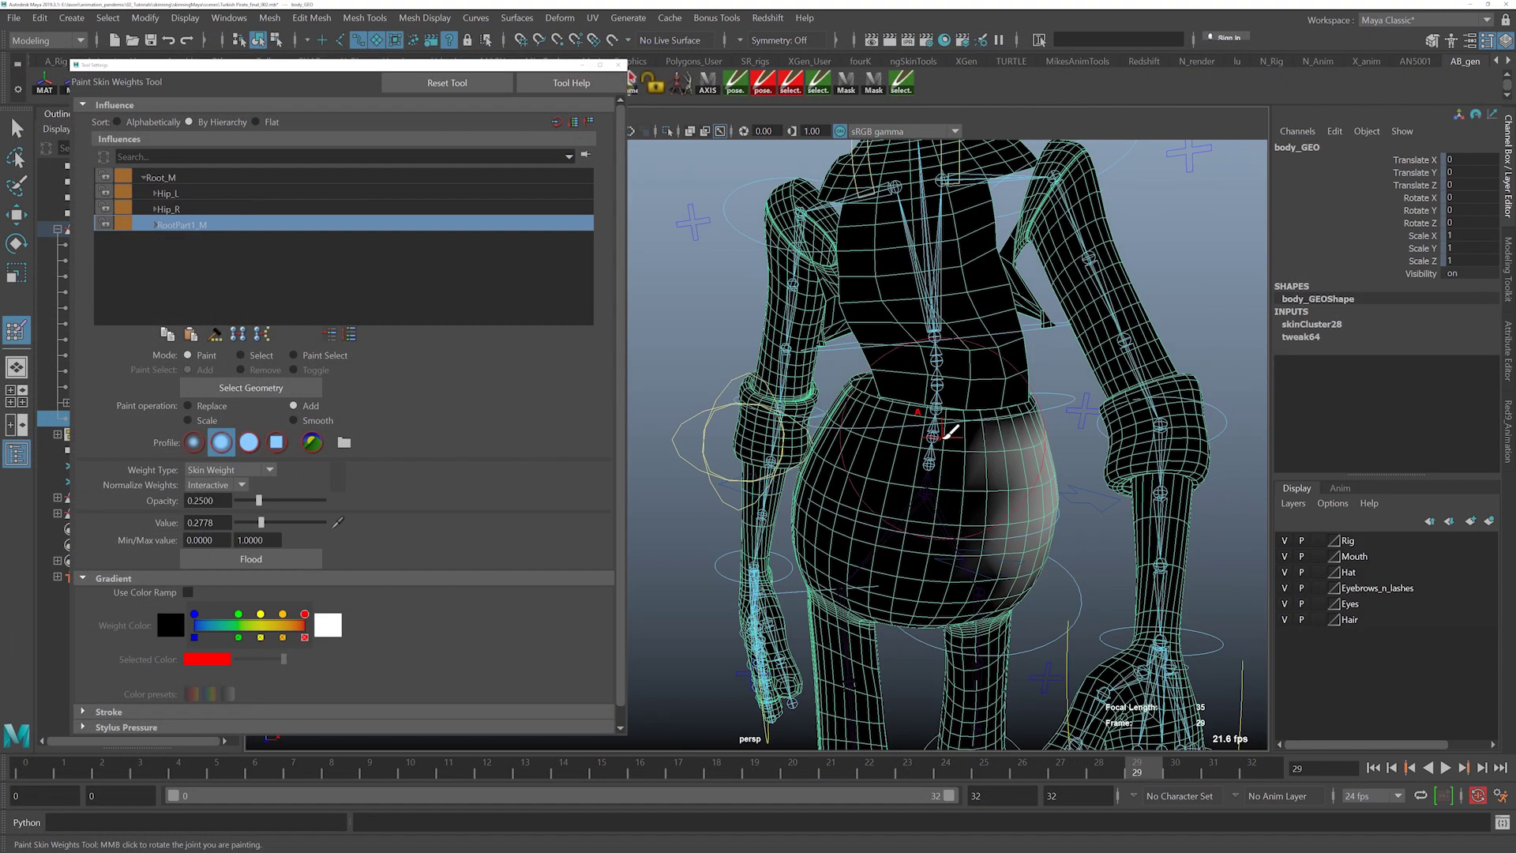
# - Paint additive skin weights for the RootPart1_M influence across the character's pelvis
pyautogui.moveTo(853, 395)
pyautogui.keyDown('alt'); pyautogui.mouseDown()
pyautogui.moveTo(908, 402)
pyautogui.moveTo(846, 406)
pyautogui.moveTo(1076, 441)
pyautogui.moveTo(950, 453)
pyautogui.mouseUp(); pyautogui.keyUp('alt')
pyautogui.moveTo(950, 453)
pyautogui.keyDown('alt'); pyautogui.mouseDown()
pyautogui.moveTo(870, 460)
pyautogui.moveTo(715, 423)
pyautogui.mouseUp(); pyautogui.keyUp('alt')
pyautogui.moveTo(714, 423)
pyautogui.mouseDown()
pyautogui.moveTo(709, 347)
pyautogui.moveTo(903, 474)
pyautogui.moveTo(1100, 454)
pyautogui.mouseUp()
# - Expand the spine influences and paint additive RootPart2_M weights around the waist and upper hips
pyautogui.keyDown('shift'); pyautogui.click(154, 225); pyautogui.keyUp('shift')
pyautogui.click(192, 241)
pyautogui.moveTo(961, 464); pyautogui.dragTo(853, 474)
pyautogui.moveTo(853, 473)
pyautogui.keyDown('alt'); pyautogui.mouseDown()
pyautogui.moveTo(1052, 413)
pyautogui.moveTo(869, 405)
pyautogui.moveTo(732, 460)
pyautogui.moveTo(940, 493)
pyautogui.mouseUp(); pyautogui.keyUp('alt')
pyautogui.moveTo(940, 493)
pyautogui.keyDown('alt'); pyautogui.mouseDown()
pyautogui.moveTo(920, 466)
pyautogui.moveTo(837, 450)
pyautogui.mouseUp(); pyautogui.keyUp('alt')
pyautogui.moveTo(837, 450)
pyautogui.mouseDown()
pyautogui.moveTo(988, 481)
pyautogui.moveTo(972, 474)
pyautogui.mouseUp()
pyautogui.moveTo(971, 474); pyautogui.dragTo(904, 471)
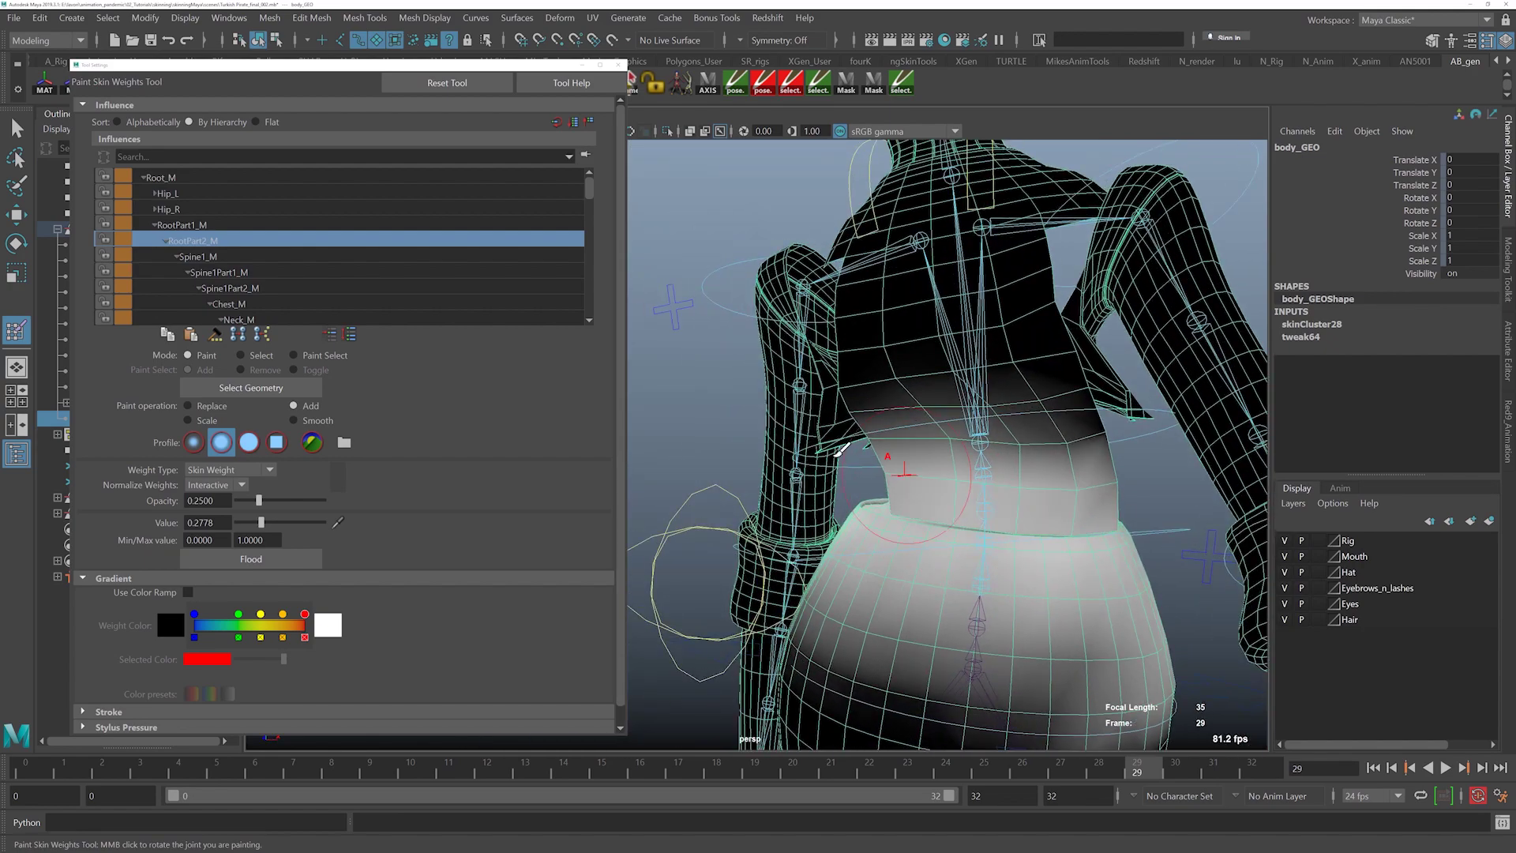
# - Paint additive skin weights for the Spine1_M influence around the waist
pyautogui.click(197, 257)
pyautogui.moveTo(884, 545)
pyautogui.mouseDown()
pyautogui.moveTo(1030, 523)
pyautogui.moveTo(868, 473)
pyautogui.moveTo(799, 483)
pyautogui.mouseUp()
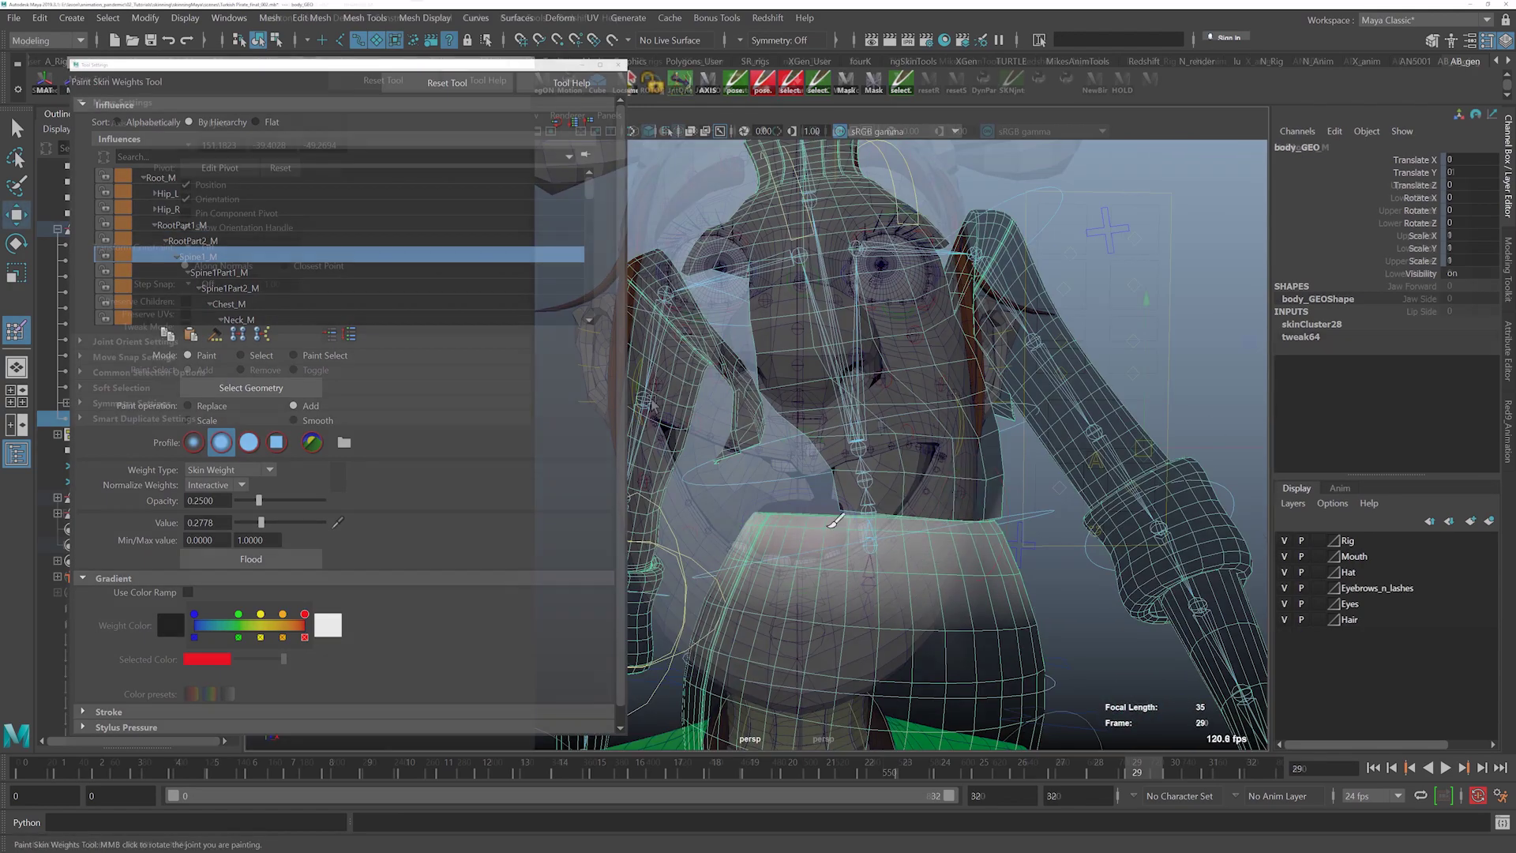
# - Reset the lowerLipA_R control's Translate X, Y and Z to 0
pyautogui.keyDown('alt'); pyautogui.moveTo(976, 525); pyautogui.dragTo(890, 426); pyautogui.keyUp('alt')
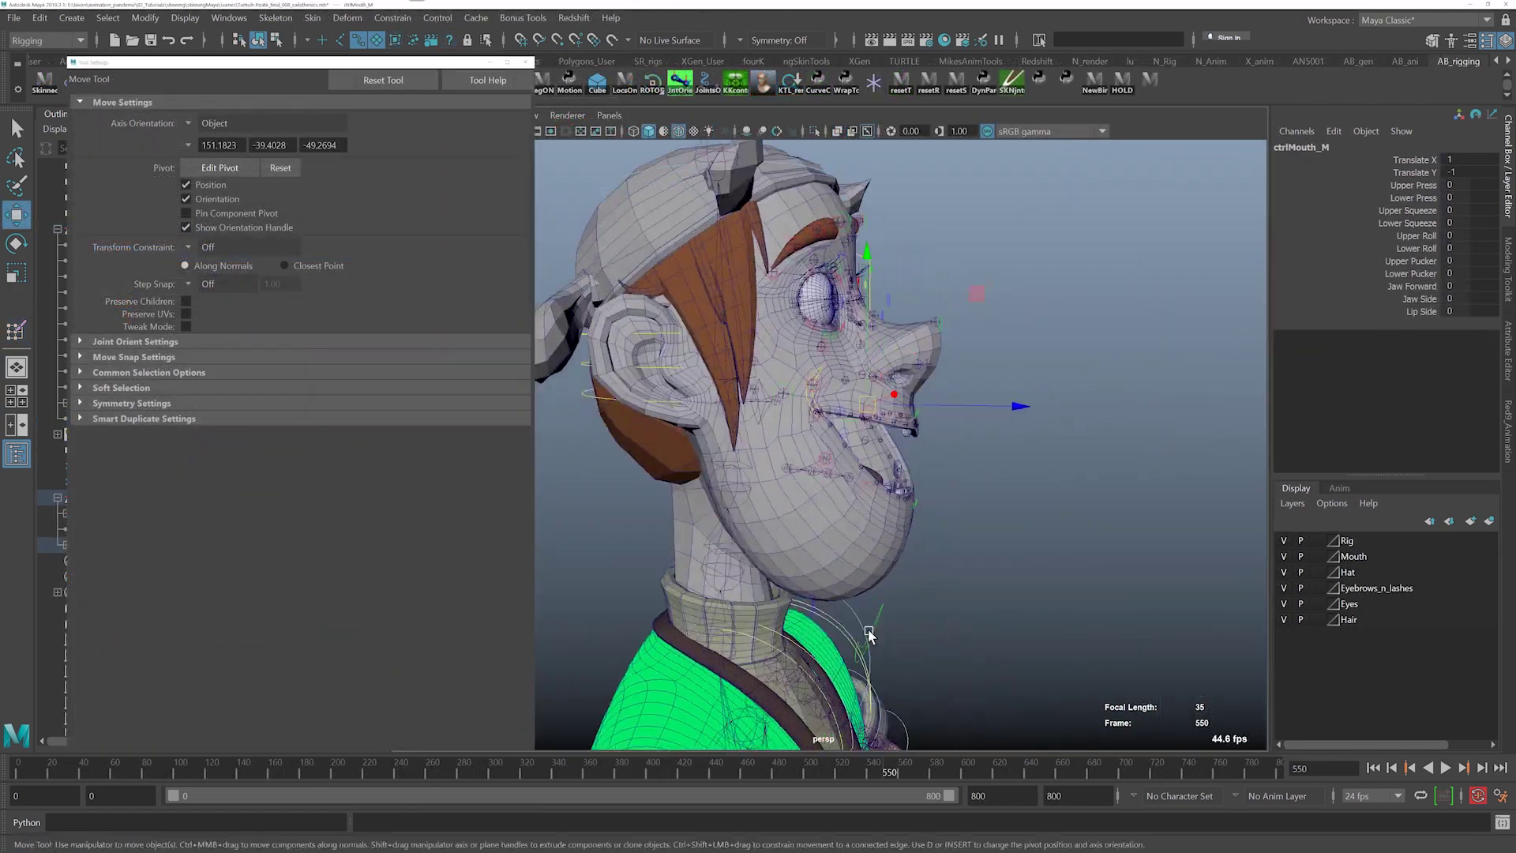
pyautogui.press('e')
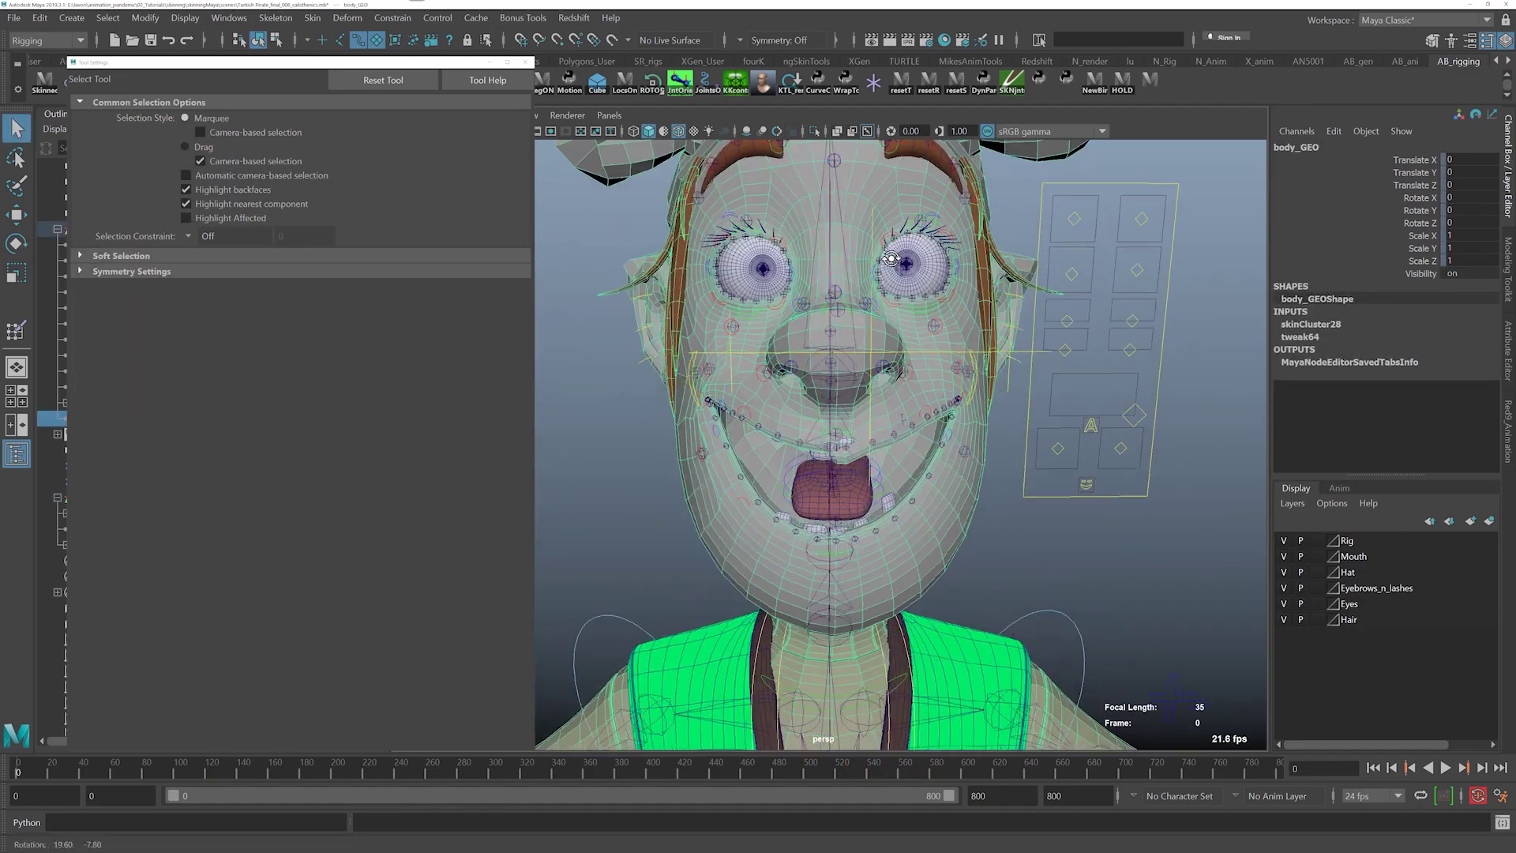
pyautogui.keyDown('alt'); pyautogui.moveTo(892, 443); pyautogui.dragTo(954, 579); pyautogui.keyUp('alt')
pyautogui.click(734, 537)
pyautogui.moveTo(1460, 160); pyautogui.dragTo(1461, 185)
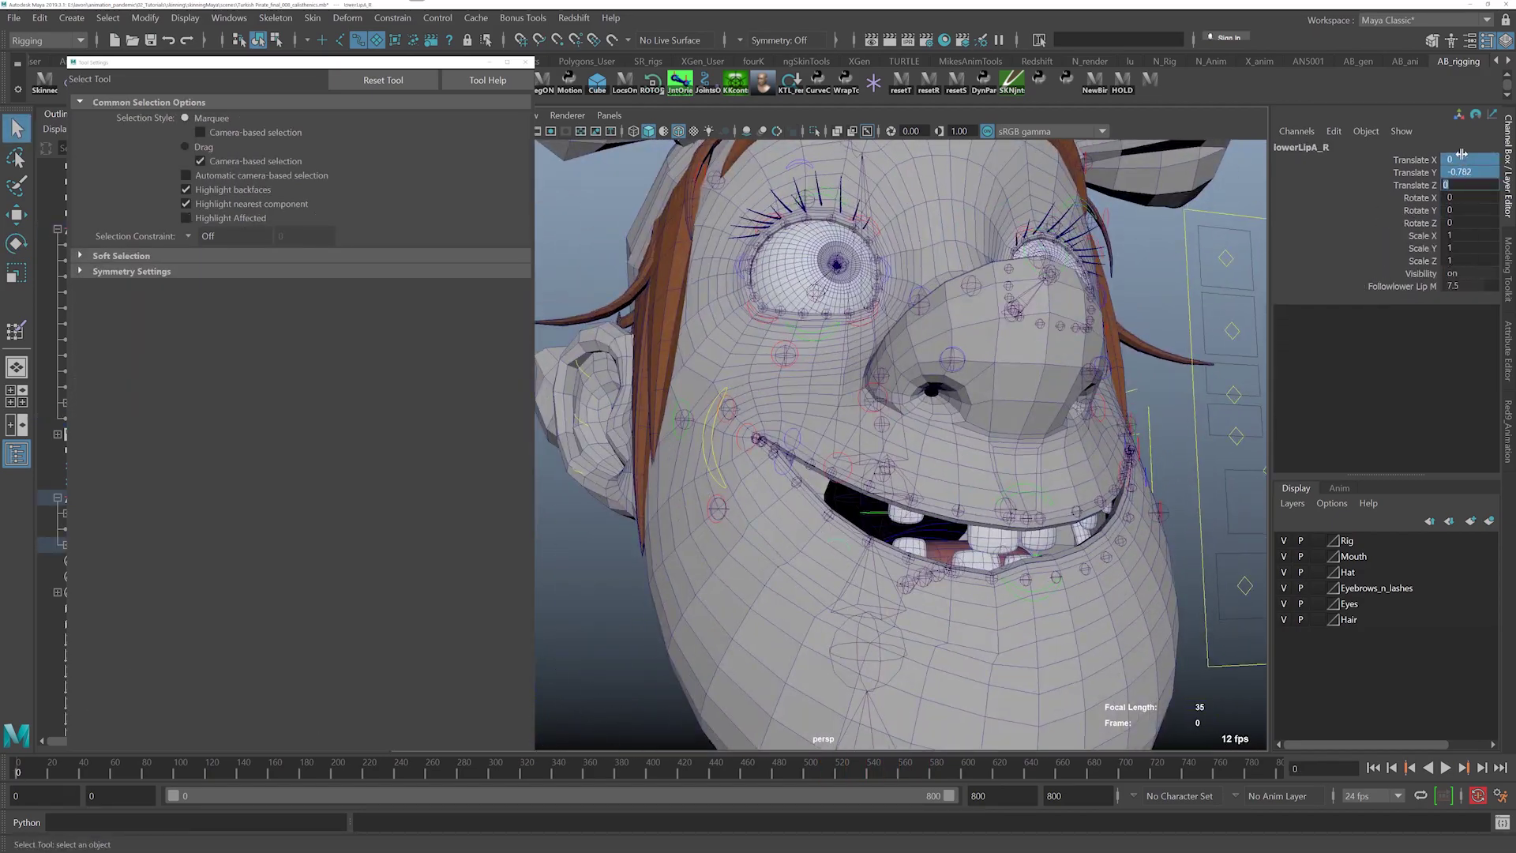
pyautogui.write('0')
pyautogui.press('Return')
pyautogui.keyDown('alt'); pyautogui.moveTo(932, 505); pyautogui.dragTo(868, 506); pyautogui.keyUp('alt')
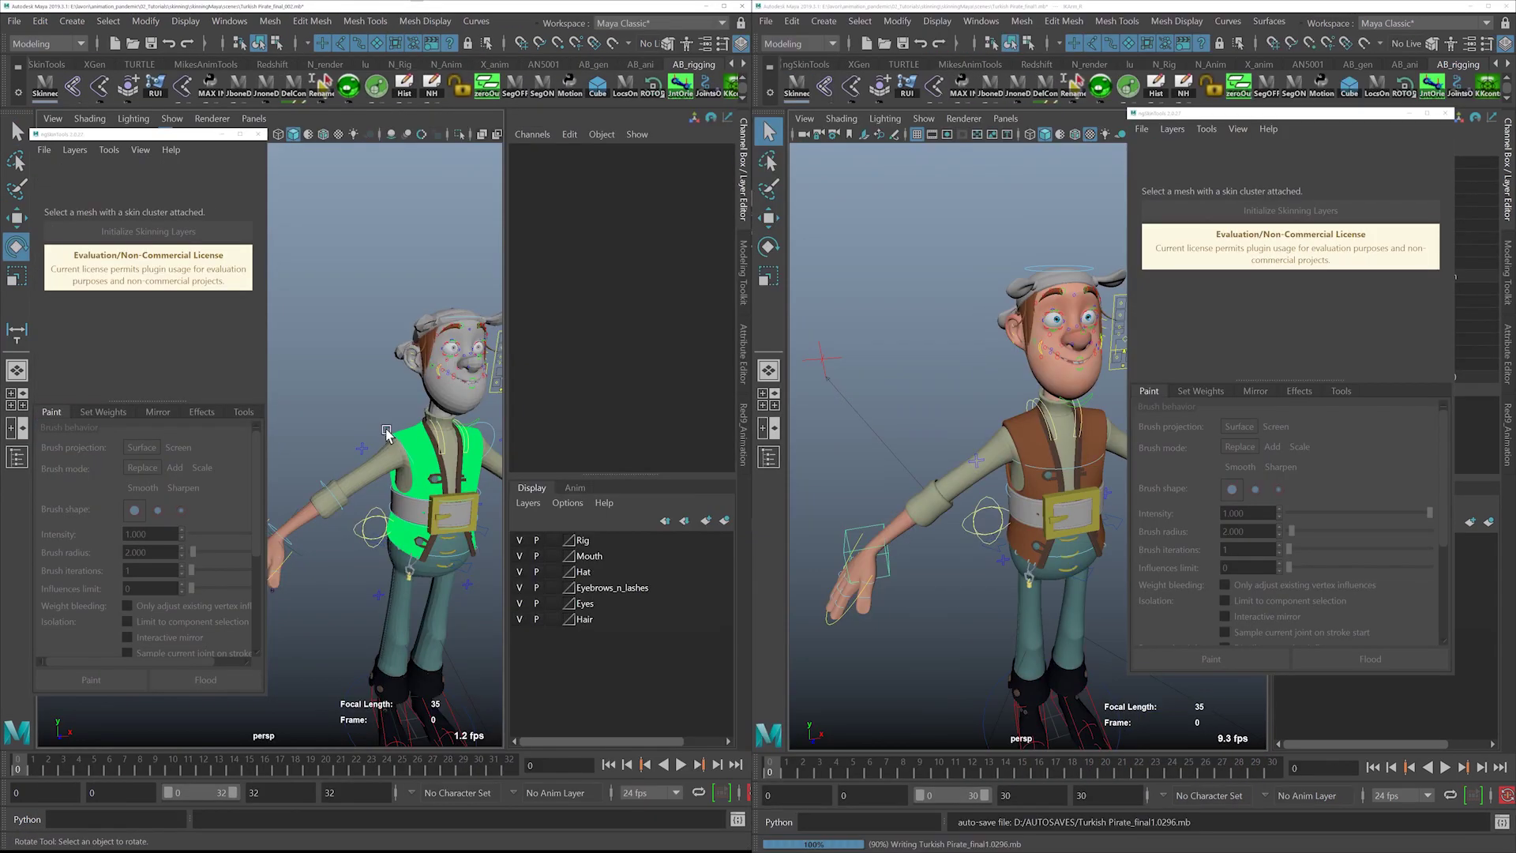
# - Select the body_GEO mesh in the rig scene to load its skinning layers and influences
pyautogui.click(386, 433)
pyautogui.hotkey('ctrl', 'z')
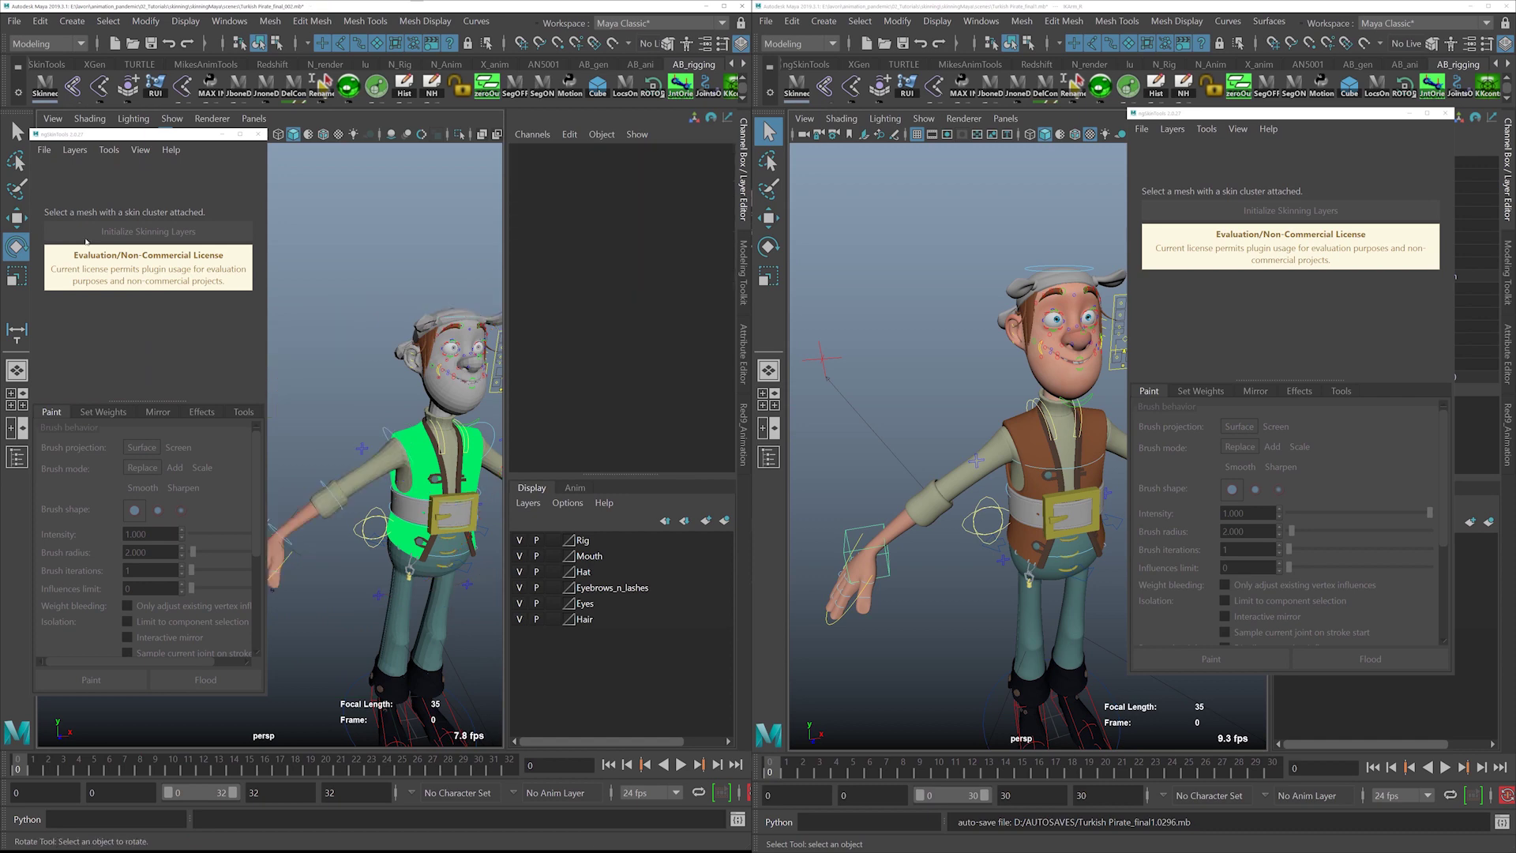
pyautogui.click(436, 383)
pyautogui.keyDown('alt'); pyautogui.moveTo(332, 379); pyautogui.dragTo(383, 376, button='right'); pyautogui.keyUp('alt')
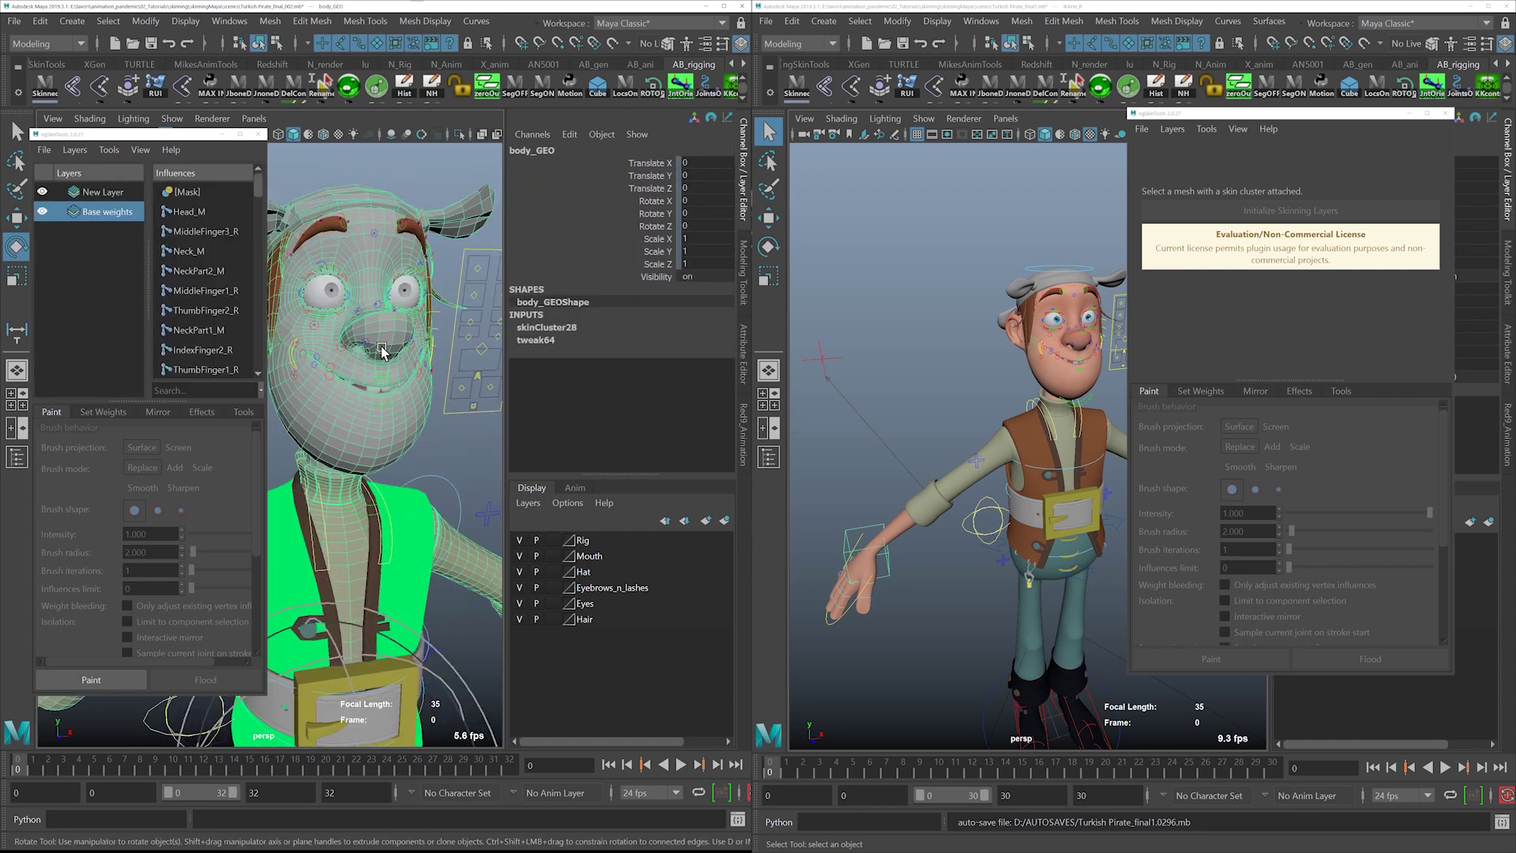
# - Try moving the mouth control on the facial control board to test the face deformation
pyautogui.click(480, 350)
pyautogui.press('w')
pyautogui.moveTo(481, 349); pyautogui.dragTo(379, 387)
pyautogui.hotkey('ctrl', 'z')
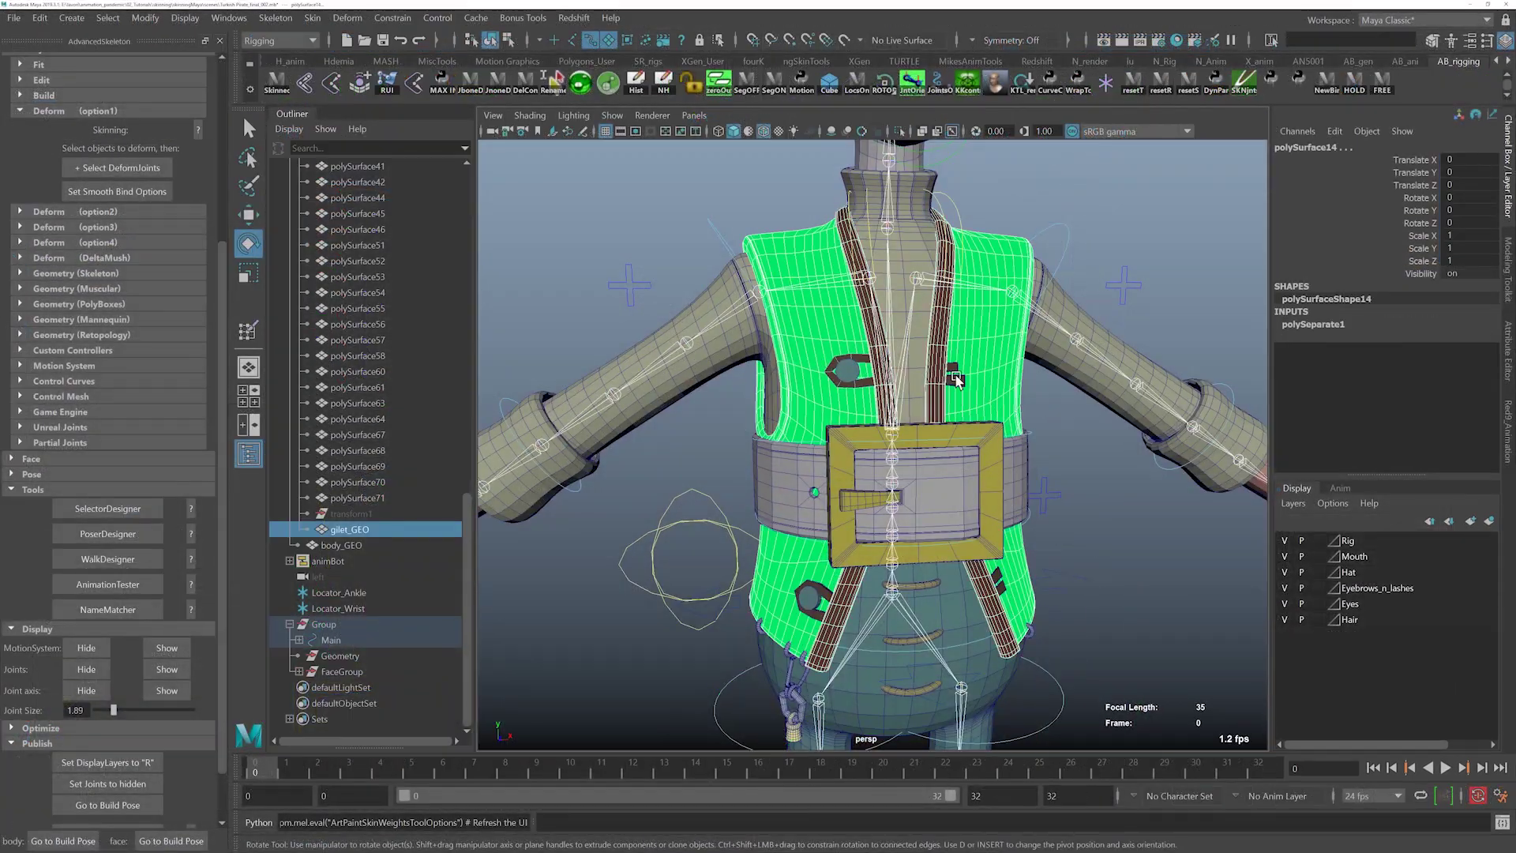
# - Select gilet_GEO together with the vest's buckle details, hem rings and hanging charm pieces, and combine them into one mesh
pyautogui.keyDown('shift'); pyautogui.click(956, 380); pyautogui.keyUp('shift')
pyautogui.keyDown('alt'); pyautogui.moveTo(841, 461); pyautogui.dragTo(750, 585, button='right'); pyautogui.keyUp('alt')
pyautogui.keyDown('alt'); pyautogui.moveTo(751, 585); pyautogui.dragTo(837, 474); pyautogui.keyUp('alt')
pyautogui.keyDown('shift'); pyautogui.click(963, 483); pyautogui.keyUp('shift')
pyautogui.keyDown('shift'); pyautogui.click(919, 483); pyautogui.keyUp('shift')
pyautogui.keyDown('shift'); pyautogui.click(834, 484); pyautogui.keyUp('shift')
pyautogui.keyDown('shift'); pyautogui.click(920, 517); pyautogui.keyUp('shift')
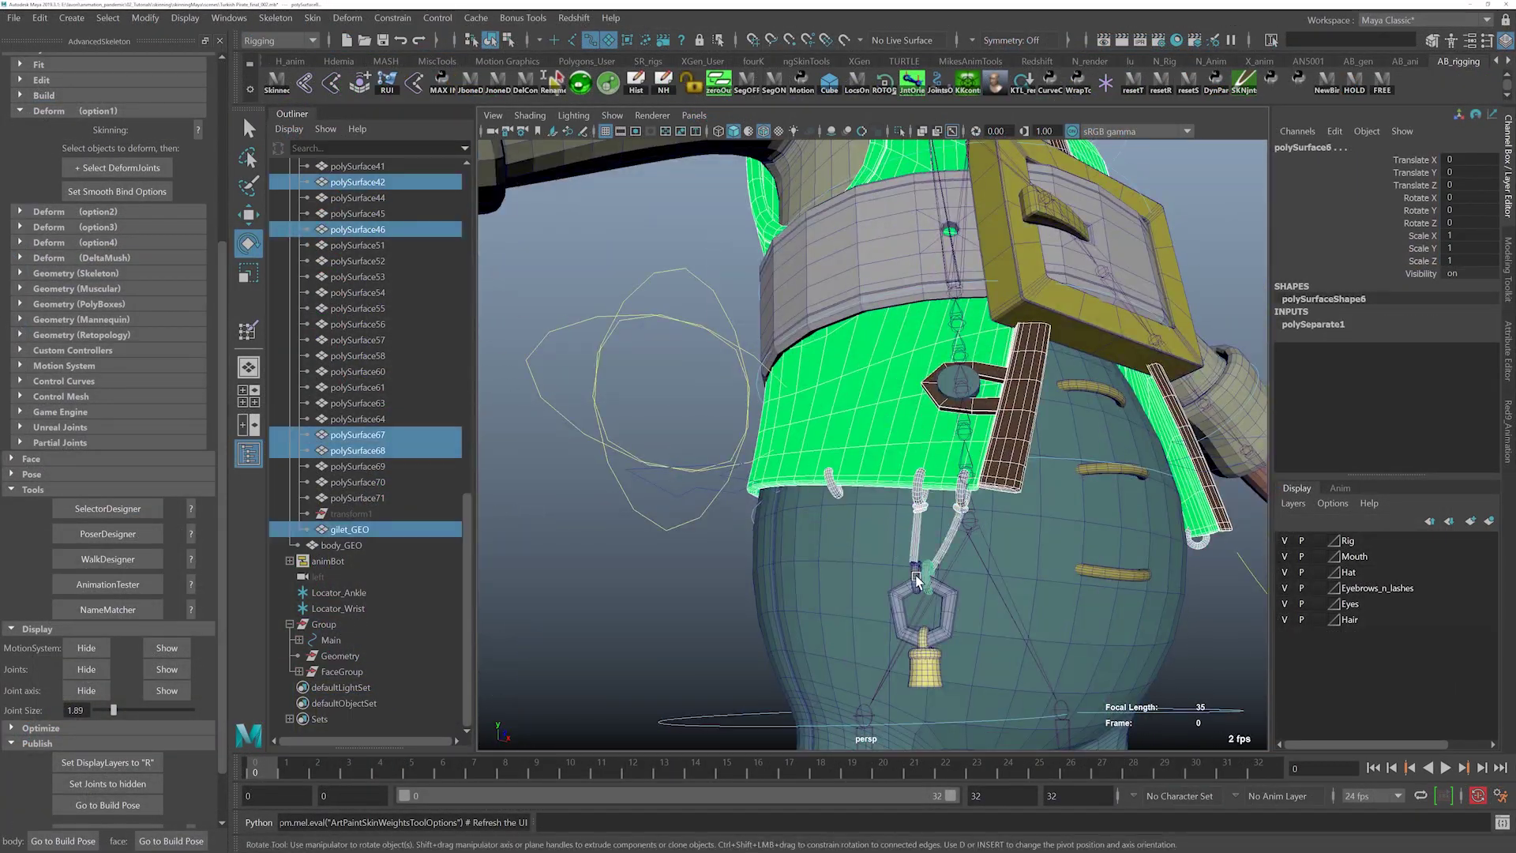
pyautogui.keyDown('shift'); pyautogui.click(924, 608); pyautogui.keyUp('shift')
pyautogui.keyDown('alt'); pyautogui.moveTo(923, 608); pyautogui.dragTo(1106, 340); pyautogui.keyUp('alt')
pyautogui.keyDown('shift'); pyautogui.click(698, 623); pyautogui.keyUp('shift')
pyautogui.press('F2')
# - Rename the combined vest mesh as gilet_GEO
pyautogui.doubleClick(332, 687)
pyautogui.write('gilet_GEO')
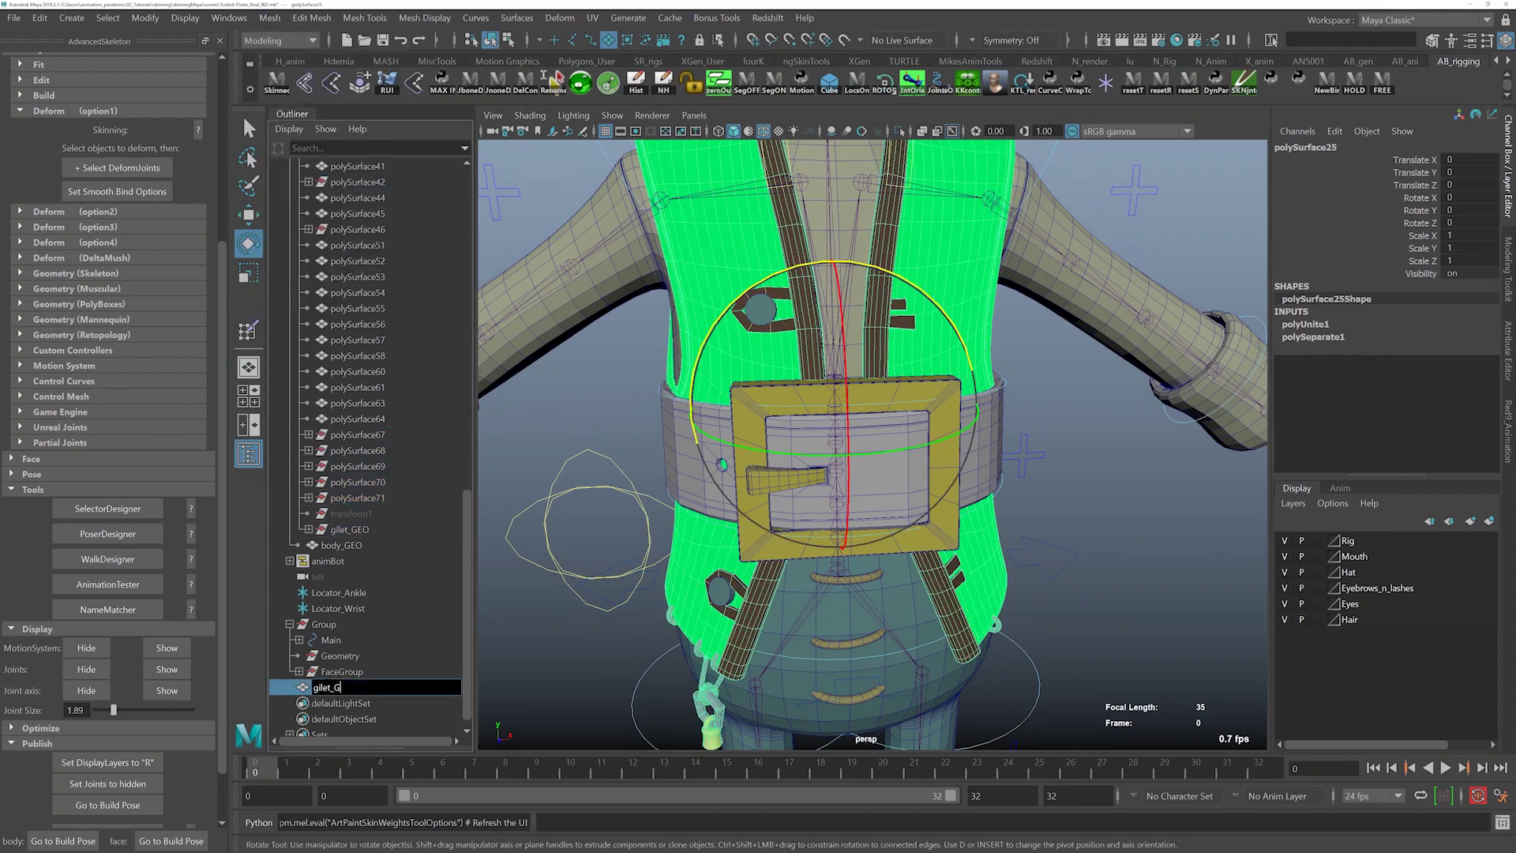
pyautogui.press('Return')
# - Select the joints skinned to body_GEO and add the combined vest mesh to the selection
pyautogui.click(341, 529)
pyautogui.click(278, 84)
pyautogui.keyDown('alt'); pyautogui.moveTo(979, 442); pyautogui.dragTo(840, 434, button='right'); pyautogui.keyUp('alt')
pyautogui.keyDown('shift'); pyautogui.click(794, 347); pyautogui.keyUp('shift')
pyautogui.press('f')
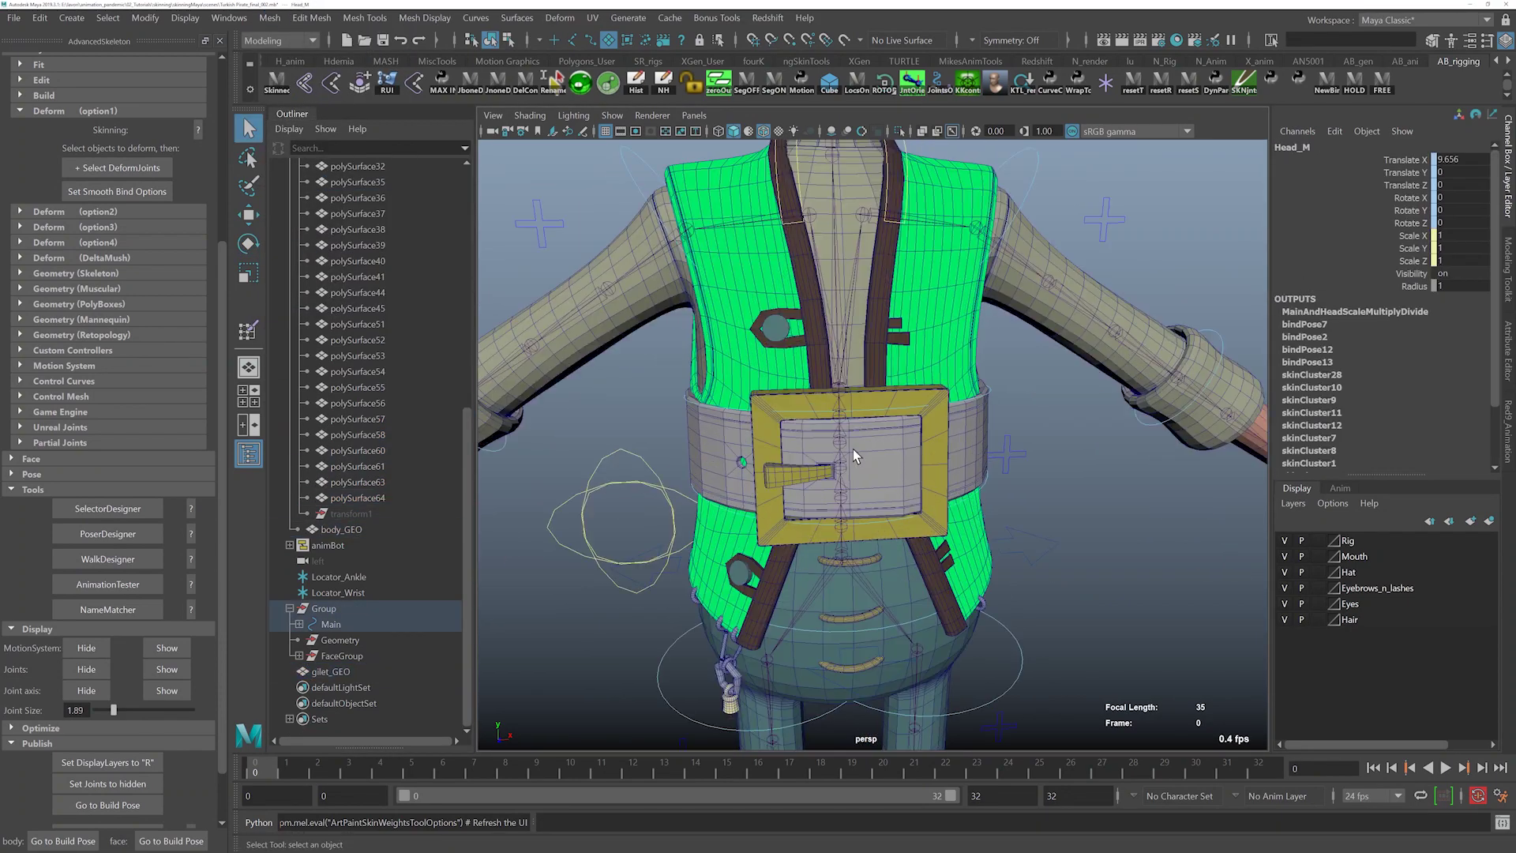
pyautogui.keyDown('alt'); pyautogui.moveTo(852, 448); pyautogui.dragTo(884, 442); pyautogui.keyUp('alt')
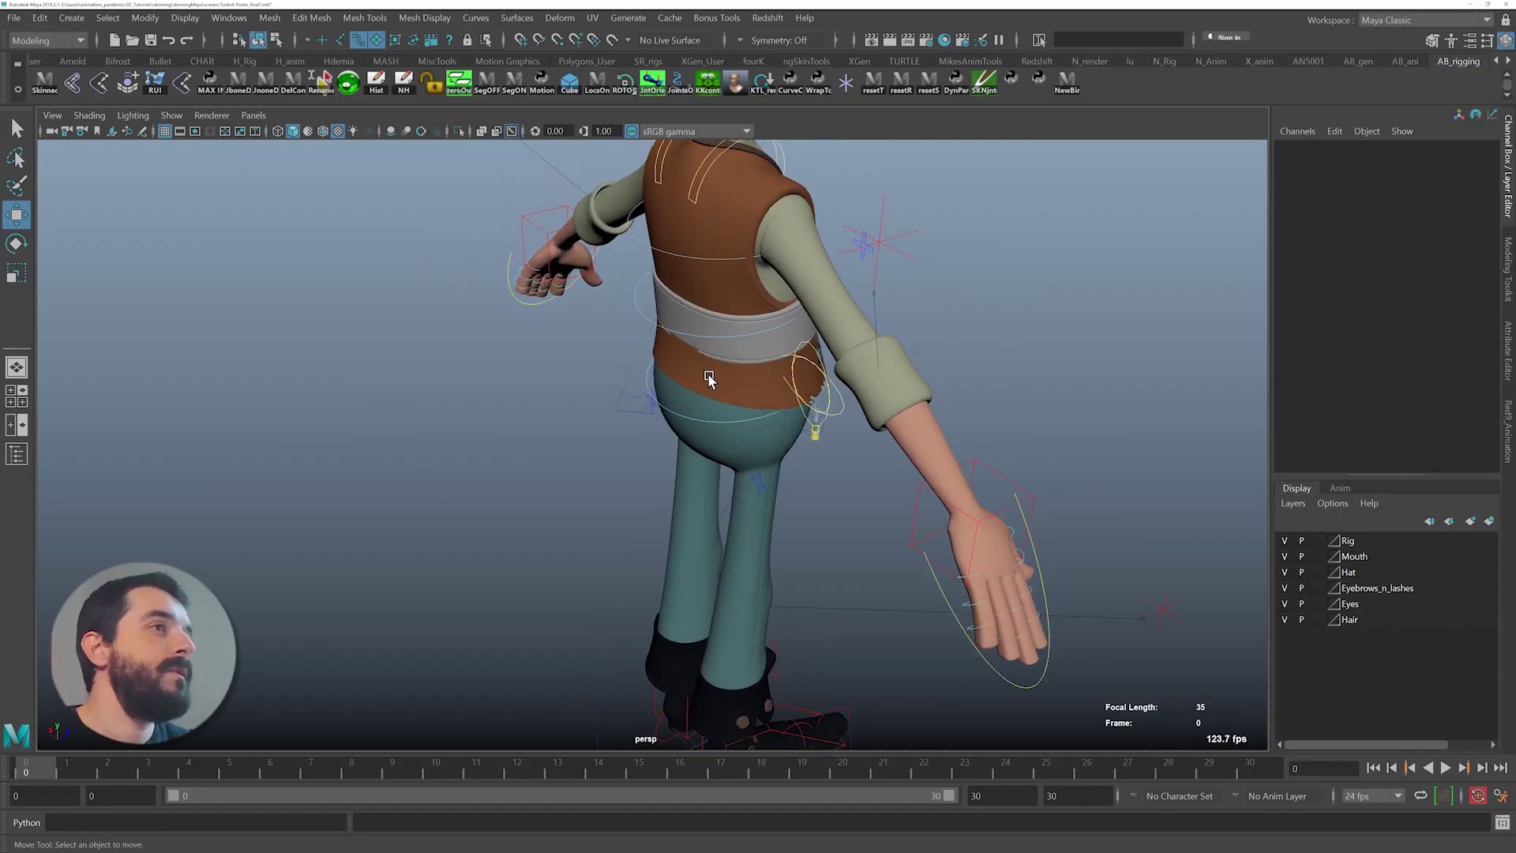
# - Display the wireframe over the shaded character model
pyautogui.keyDown('alt'); pyautogui.moveTo(700, 344); pyautogui.dragTo(634, 369, button='middle'); pyautogui.keyUp('alt')
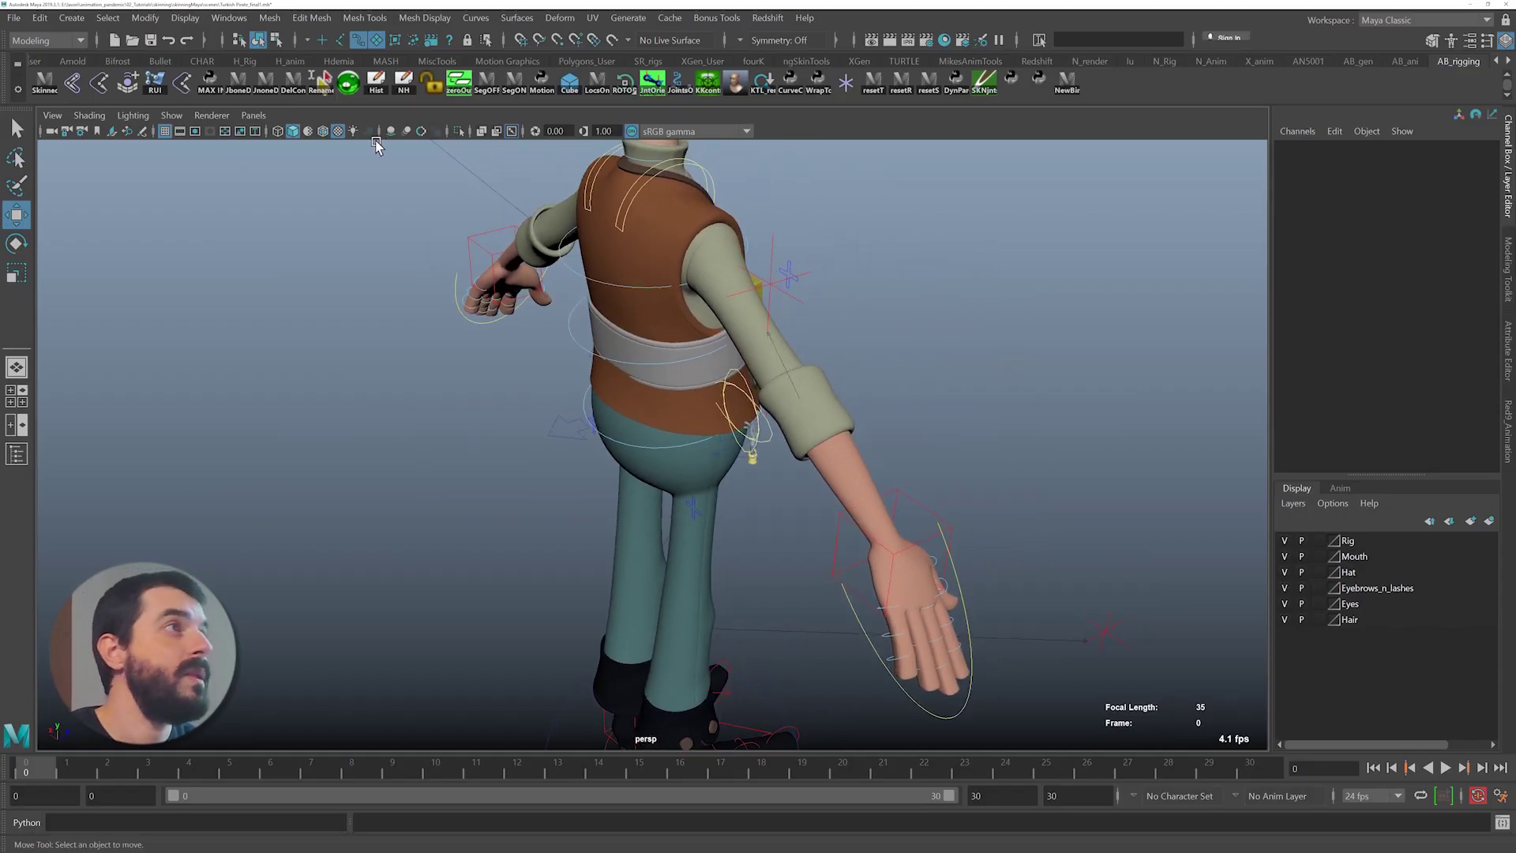
pyautogui.click(324, 130)
pyautogui.scroll(6, 602, 259)
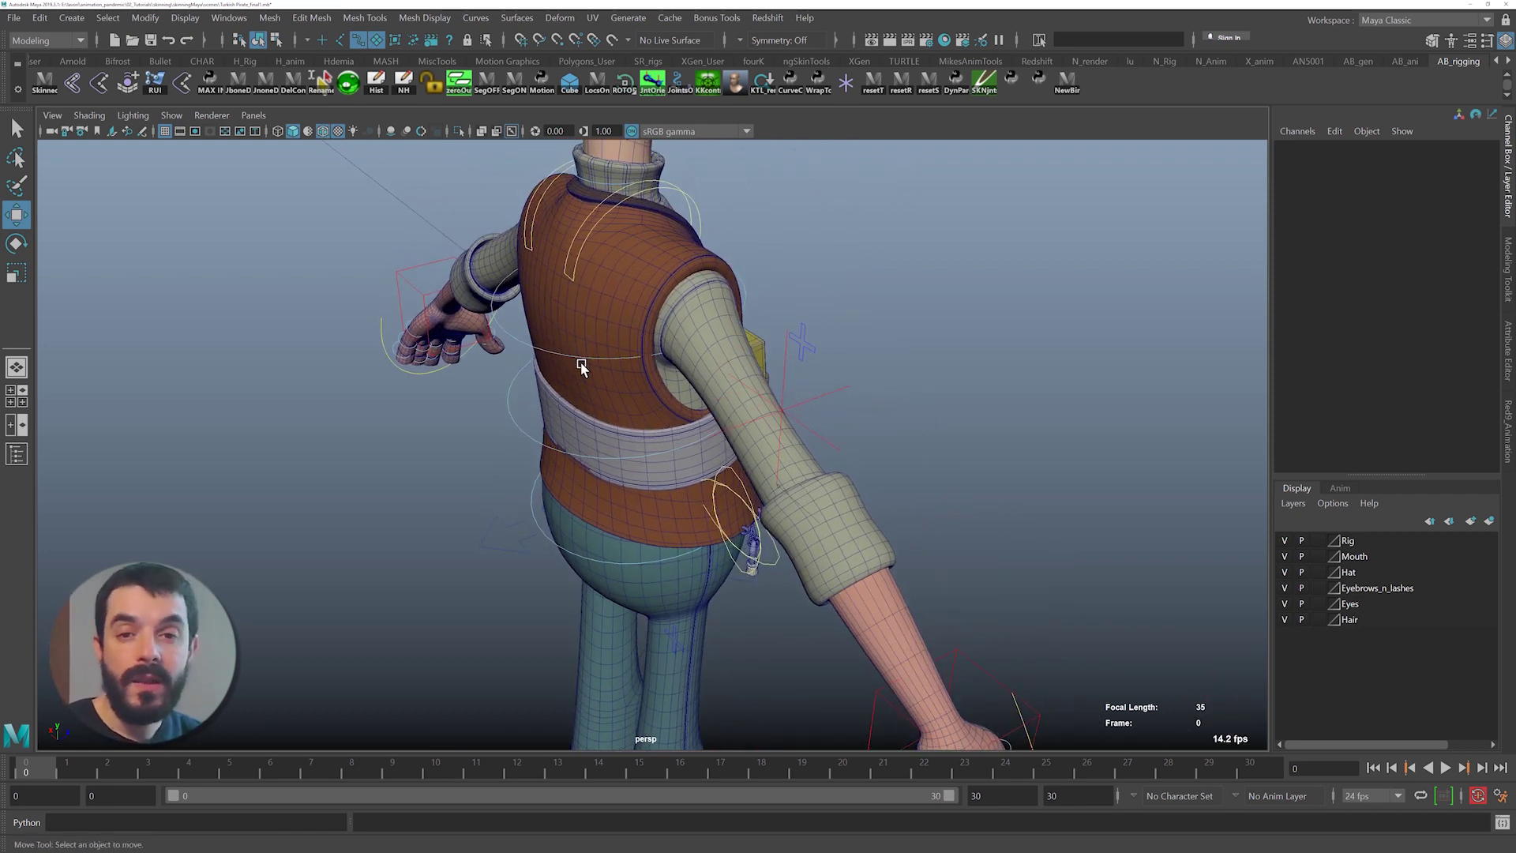
# - Examine the mesh around the belt, vest hem, forearm and face from several angles
pyautogui.keyDown('alt'); pyautogui.moveTo(469, 428); pyautogui.dragTo(734, 443, button='right'); pyautogui.keyUp('alt')
pyautogui.keyDown('alt'); pyautogui.moveTo(552, 442); pyautogui.dragTo(660, 371); pyautogui.keyUp('alt')
pyautogui.keyDown('alt'); pyautogui.moveTo(660, 375); pyautogui.dragTo(815, 447, button='right'); pyautogui.keyUp('alt')
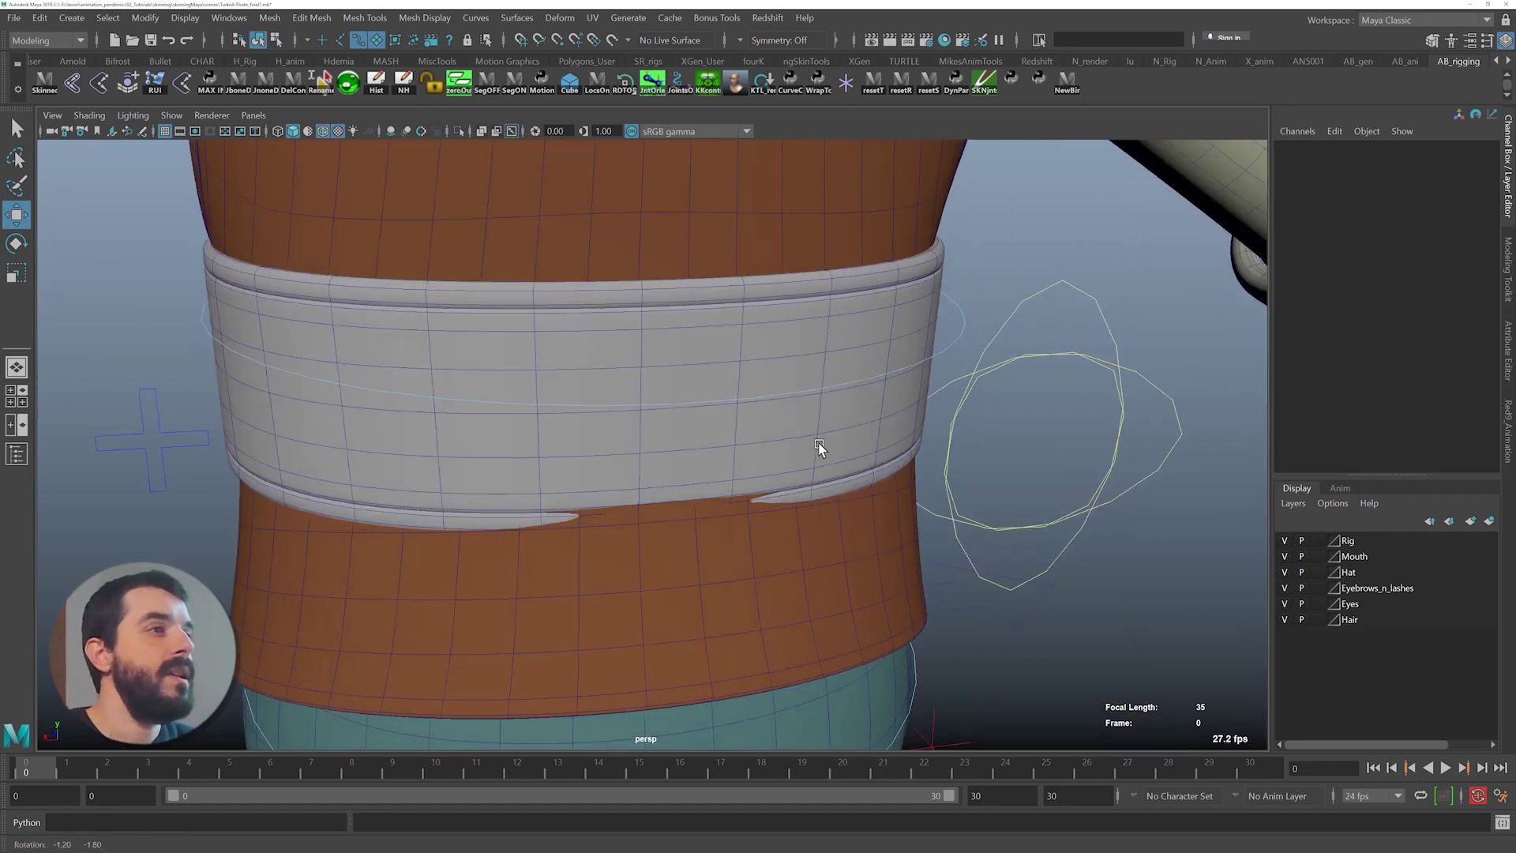
pyautogui.keyDown('alt'); pyautogui.moveTo(774, 483); pyautogui.dragTo(486, 422); pyautogui.keyUp('alt')
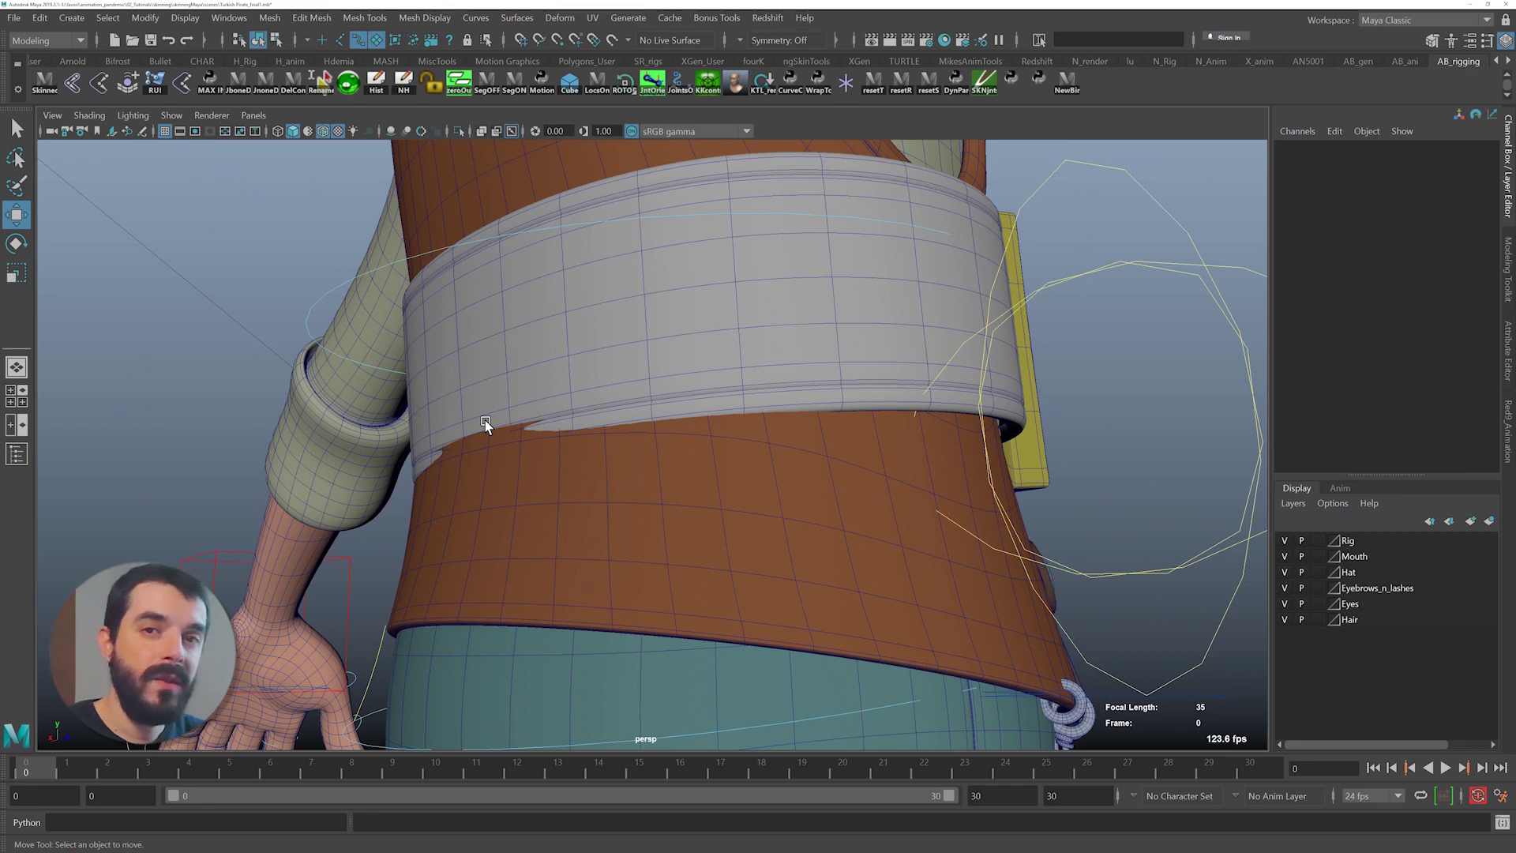
pyautogui.keyDown('alt'); pyautogui.moveTo(778, 477); pyautogui.dragTo(706, 462, button='right'); pyautogui.keyUp('alt')
pyautogui.keyDown('alt'); pyautogui.moveTo(565, 448); pyautogui.dragTo(628, 448); pyautogui.keyUp('alt')
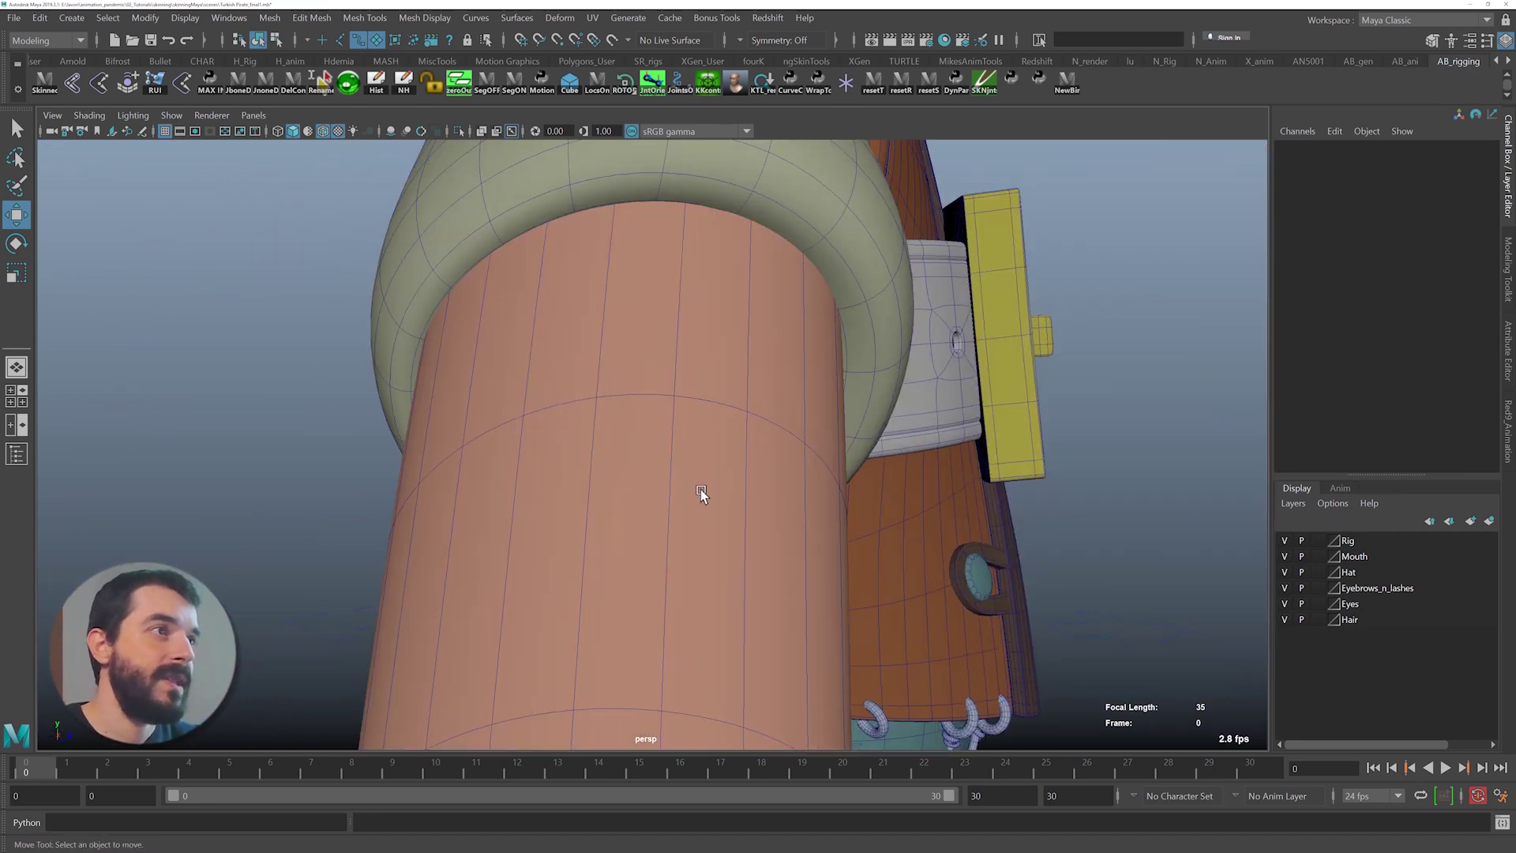
pyautogui.keyDown('alt'); pyautogui.moveTo(700, 491); pyautogui.dragTo(643, 467); pyautogui.keyUp('alt')
pyautogui.keyDown('alt'); pyautogui.moveTo(852, 695); pyautogui.dragTo(860, 506, button='middle'); pyautogui.keyUp('alt')
pyautogui.keyDown('alt'); pyautogui.moveTo(922, 543); pyautogui.dragTo(867, 521); pyautogui.keyUp('alt')
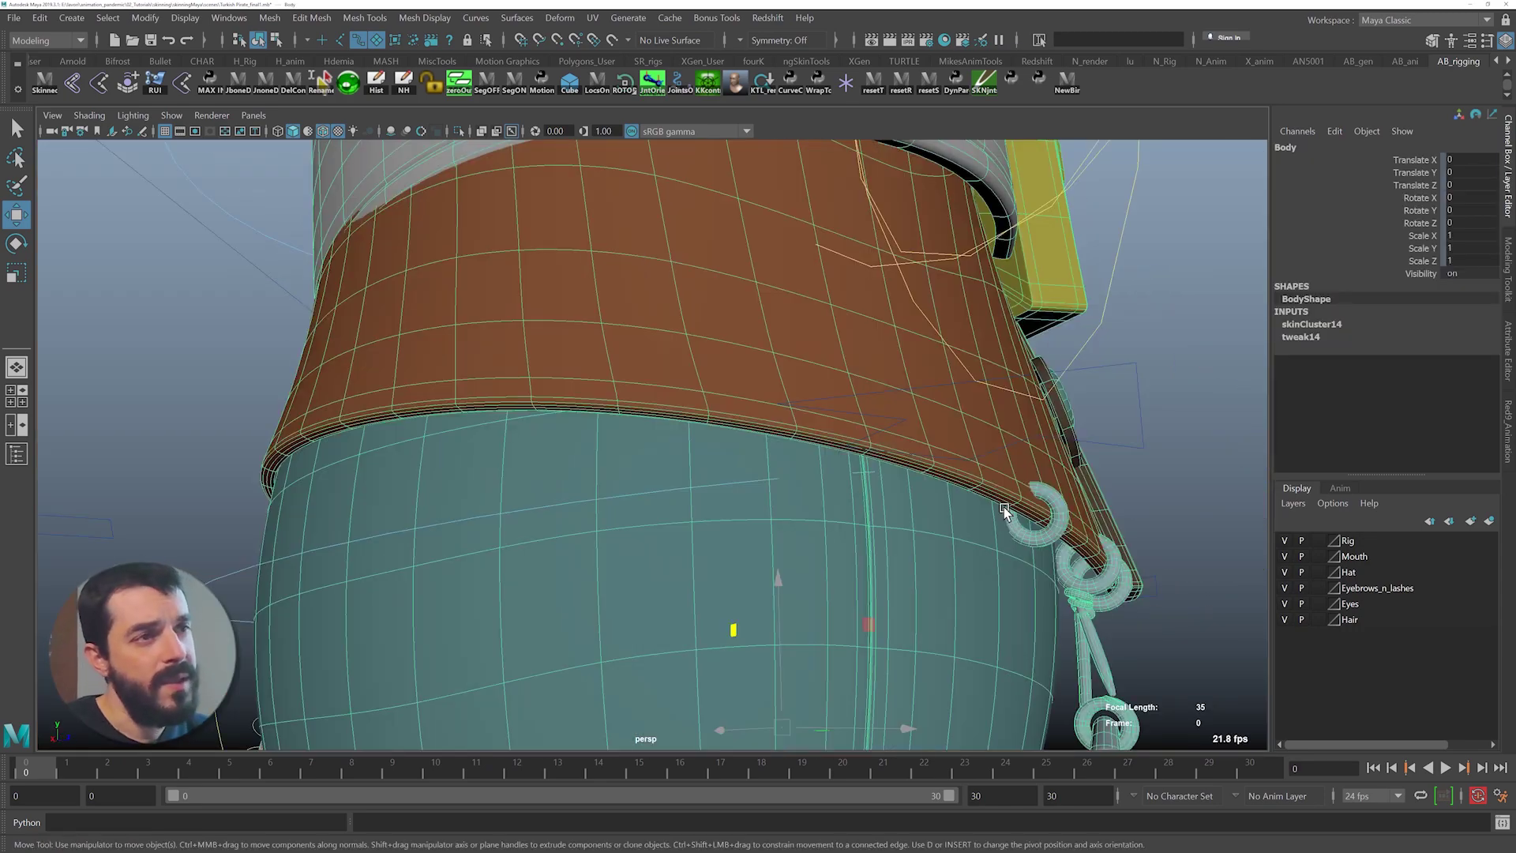
pyautogui.keyDown('alt'); pyautogui.moveTo(1055, 483); pyautogui.dragTo(958, 490); pyautogui.keyUp('alt')
pyautogui.keyDown('alt'); pyautogui.moveTo(957, 491); pyautogui.dragTo(822, 711, button='right'); pyautogui.keyUp('alt')
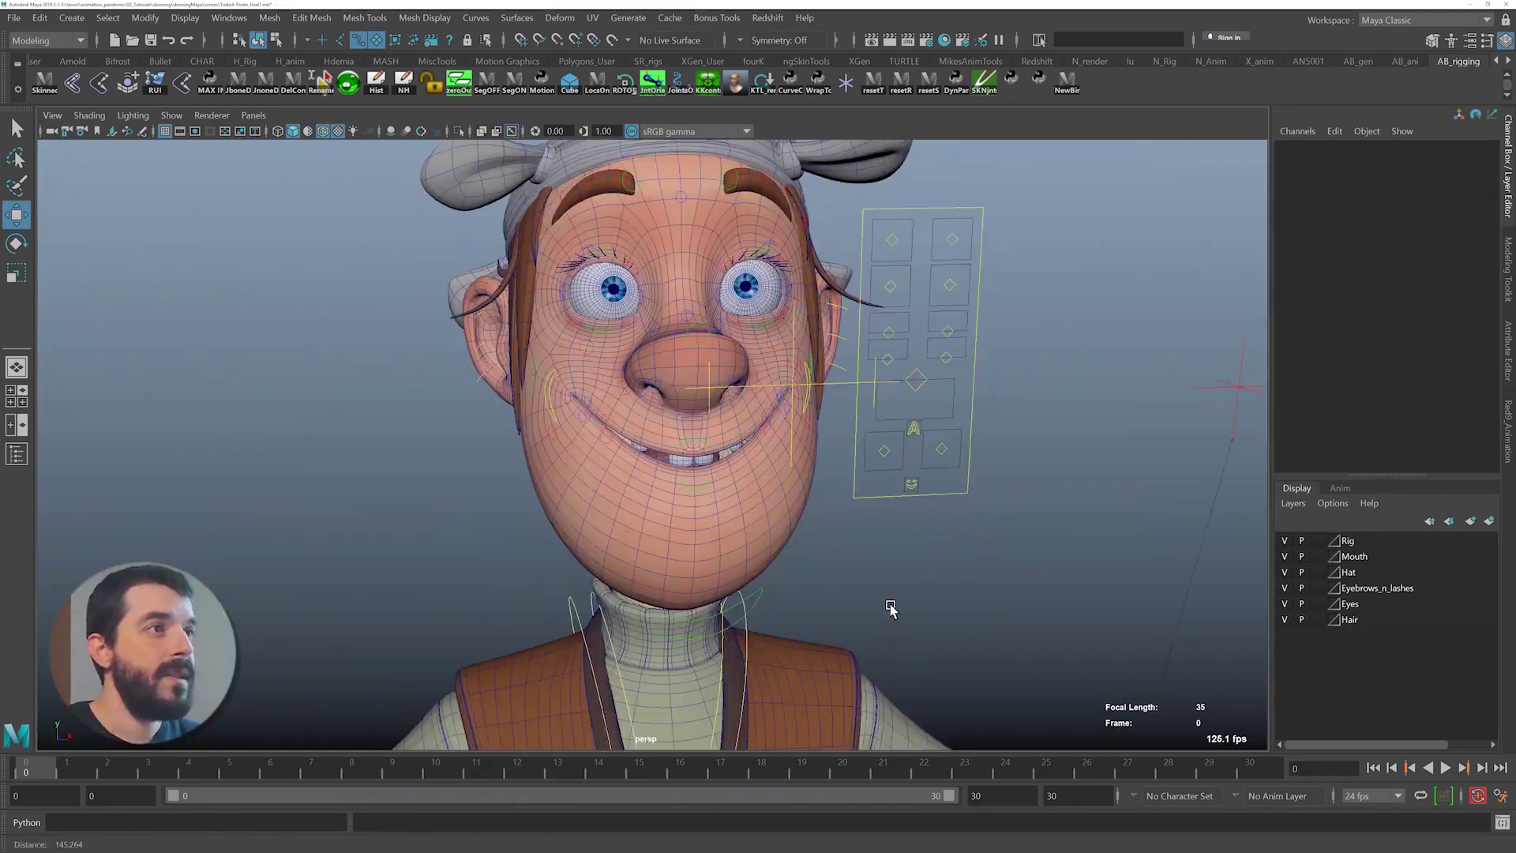
pyautogui.keyDown('alt'); pyautogui.moveTo(703, 493); pyautogui.dragTo(724, 572, button='middle'); pyautogui.keyUp('alt')
pyautogui.keyDown('alt'); pyautogui.moveTo(724, 571); pyautogui.dragTo(776, 555, button='right'); pyautogui.keyUp('alt')
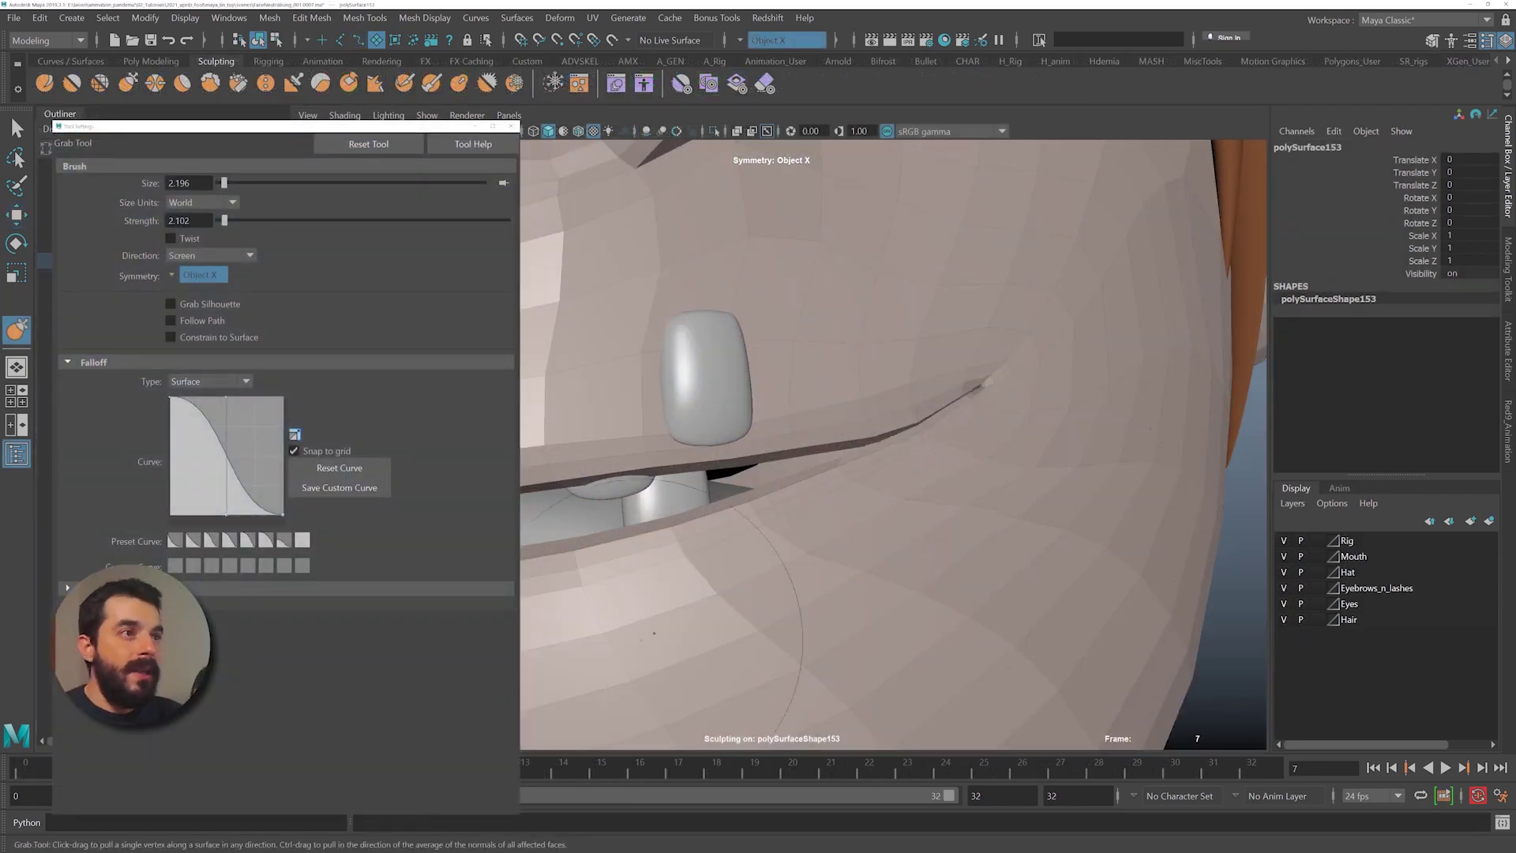
# - Turn off the head's smooth preview and activate the Grab sculpting tool with Surface falloff
pyautogui.press('3')
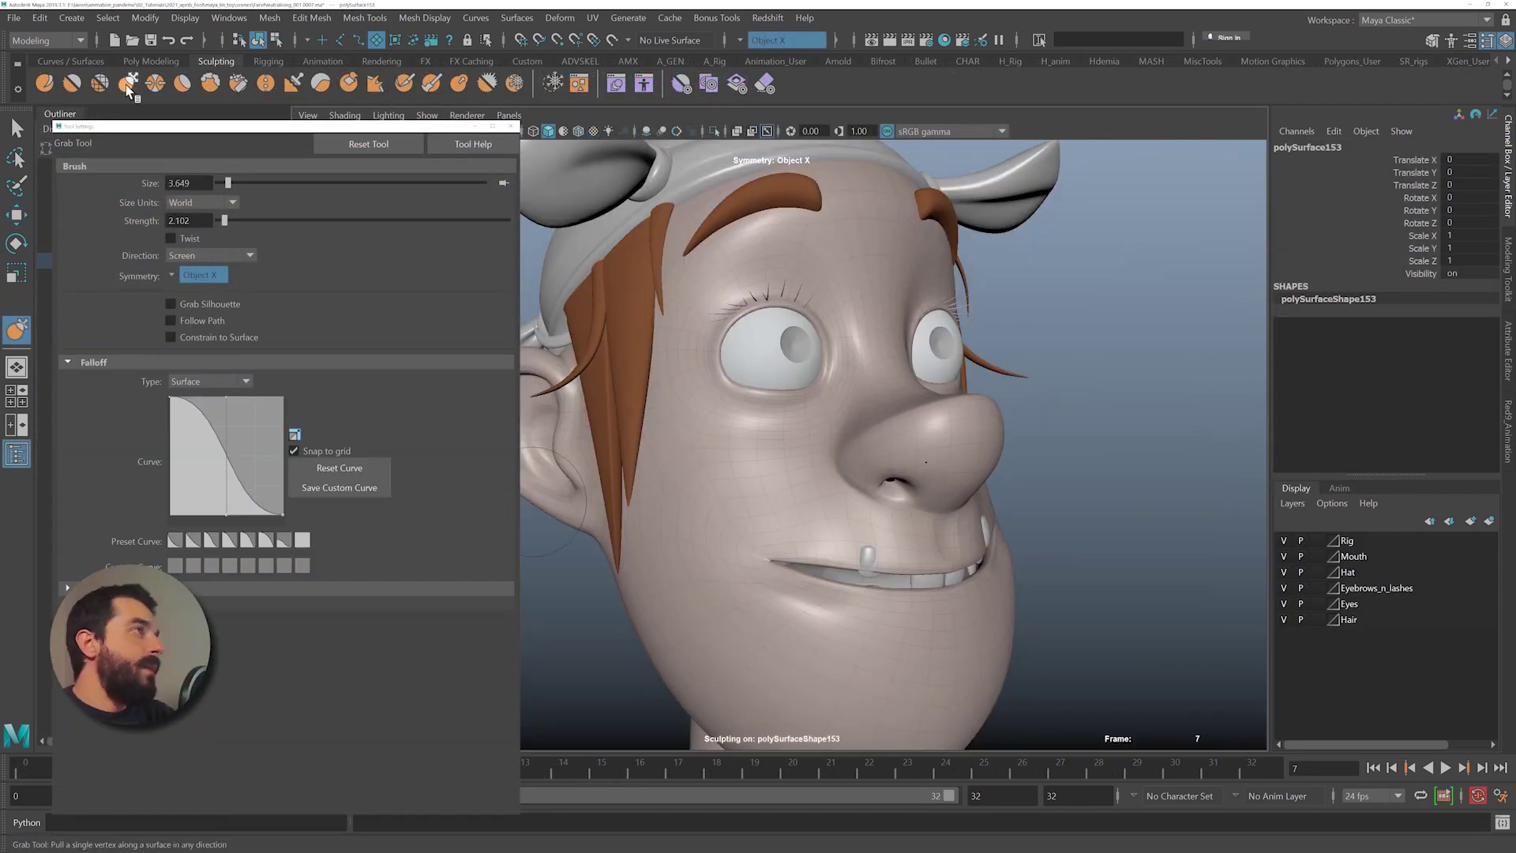
pyautogui.press('1')
pyautogui.press('q')
pyautogui.click(128, 83)
pyautogui.click(210, 382)
pyautogui.click(203, 413)
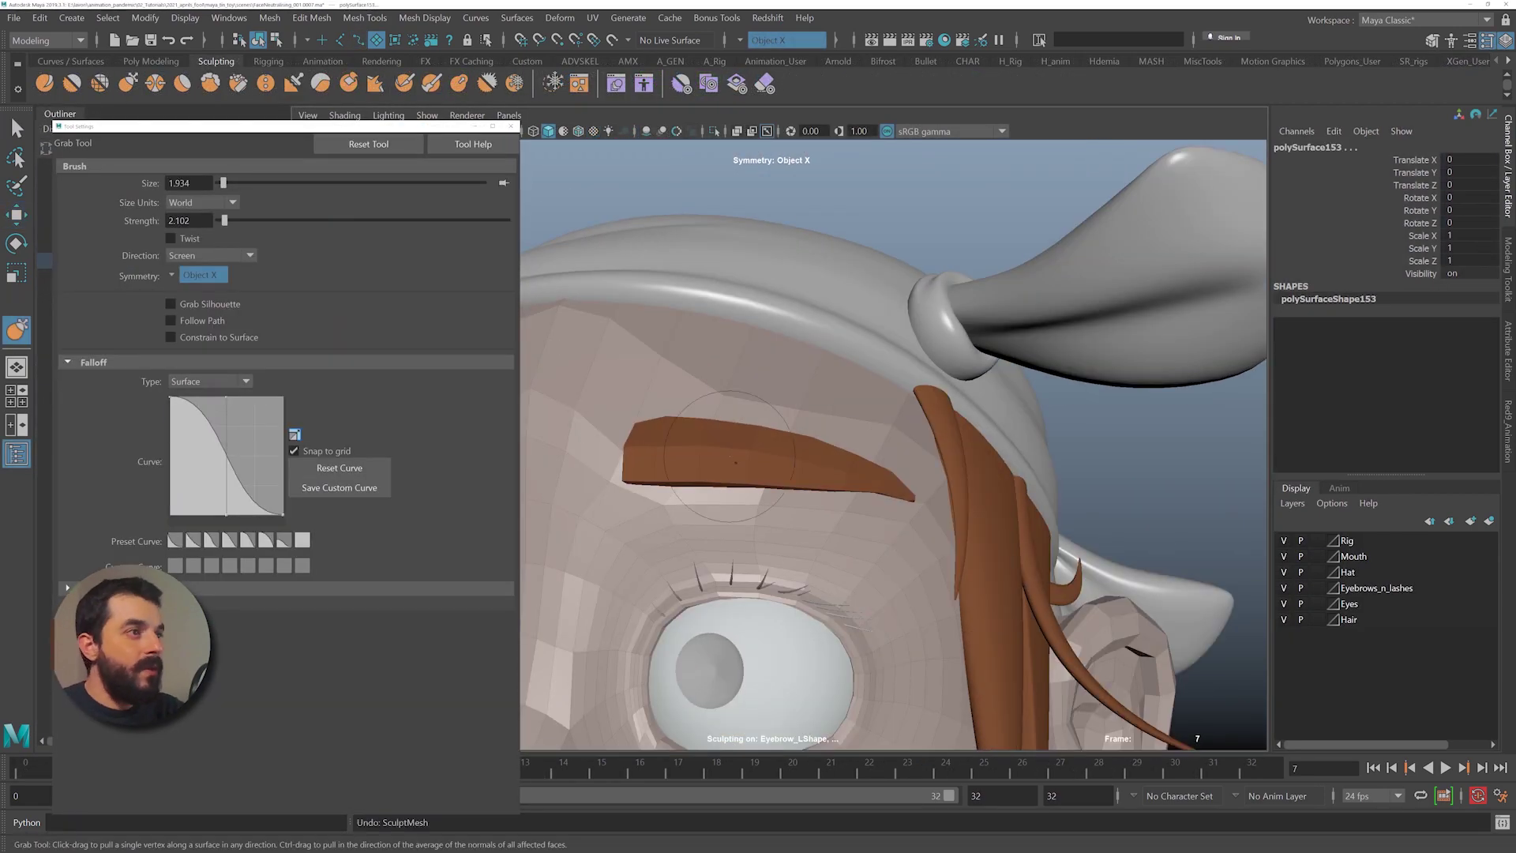
pyautogui.scroll(5, 840, 482)
pyautogui.scroll(-3, 841, 481)
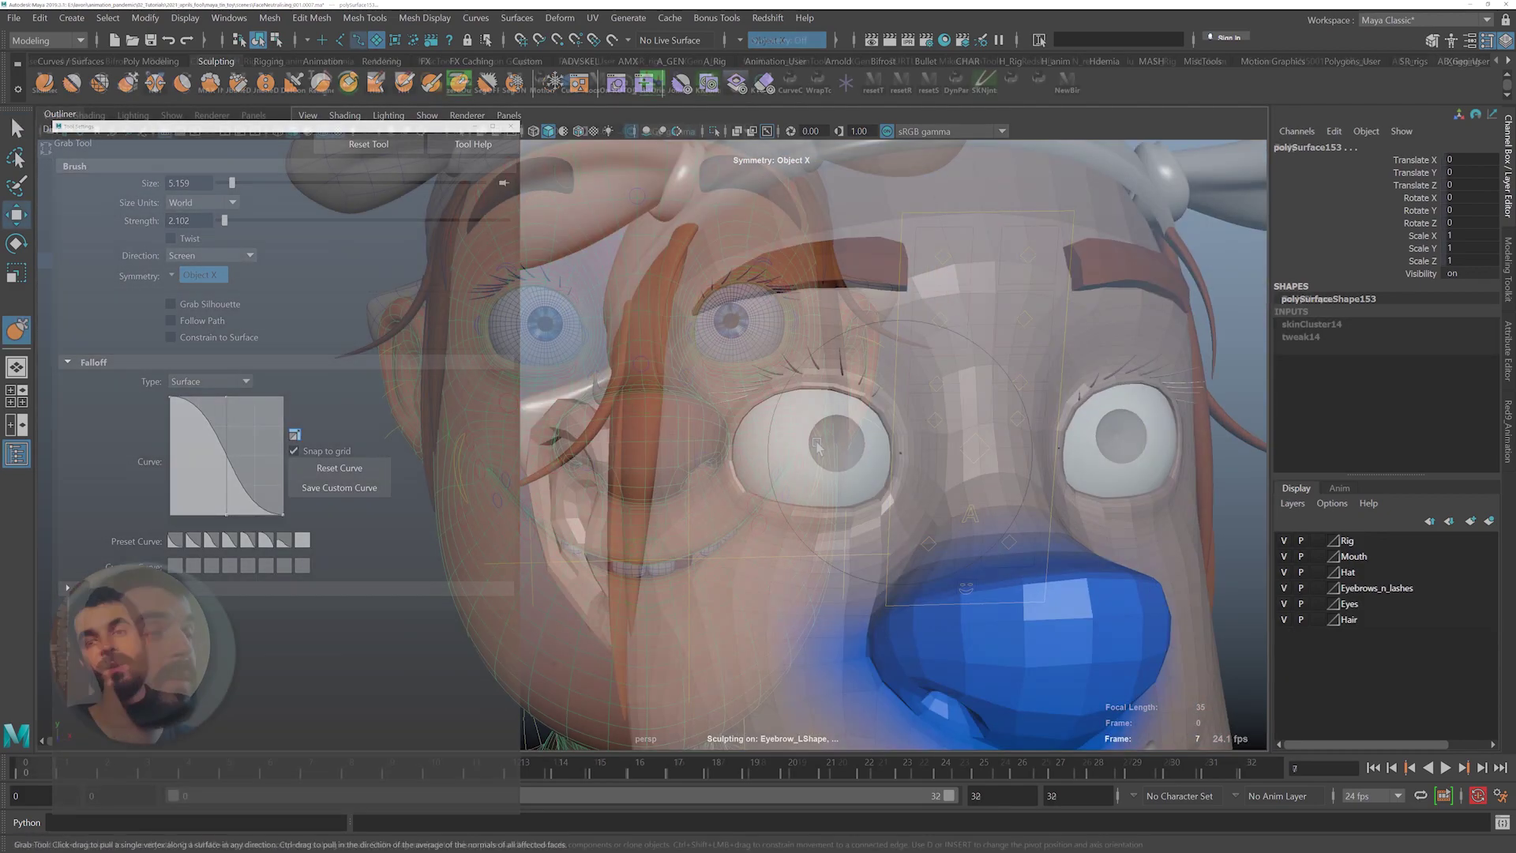
# - Try pulling the left mouth corner down with SmilePull_L to about X -0.8, Y -6.3 to test the deformation
pyautogui.keyDown('alt'); pyautogui.moveTo(817, 444); pyautogui.dragTo(730, 491, button='right'); pyautogui.keyUp('alt')
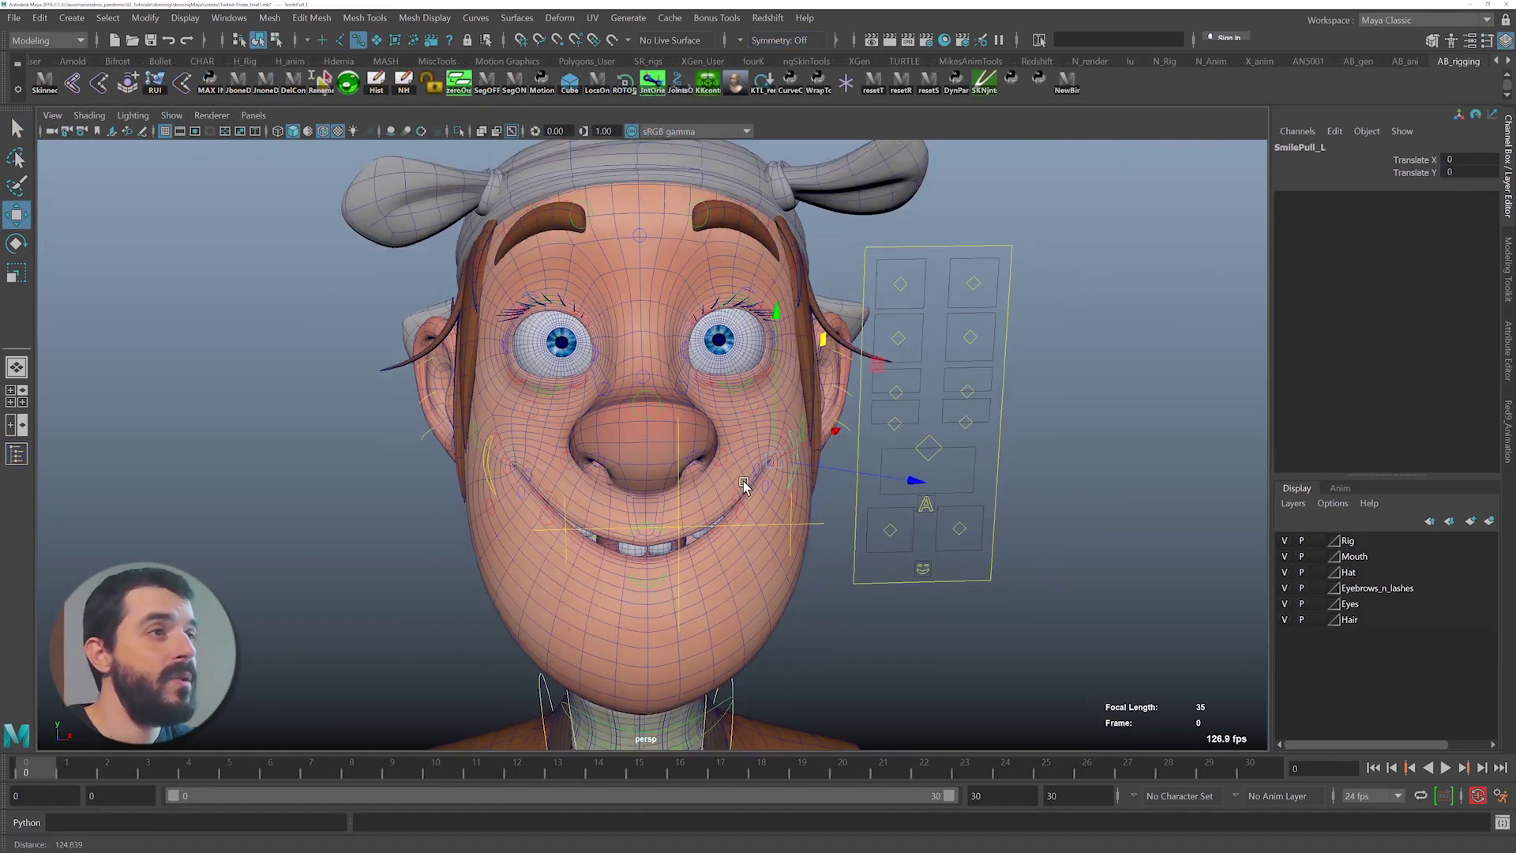
pyautogui.keyDown('alt'); pyautogui.moveTo(743, 465); pyautogui.dragTo(749, 441, button='middle'); pyautogui.keyUp('alt')
pyautogui.moveTo(773, 430); pyautogui.dragTo(813, 682)
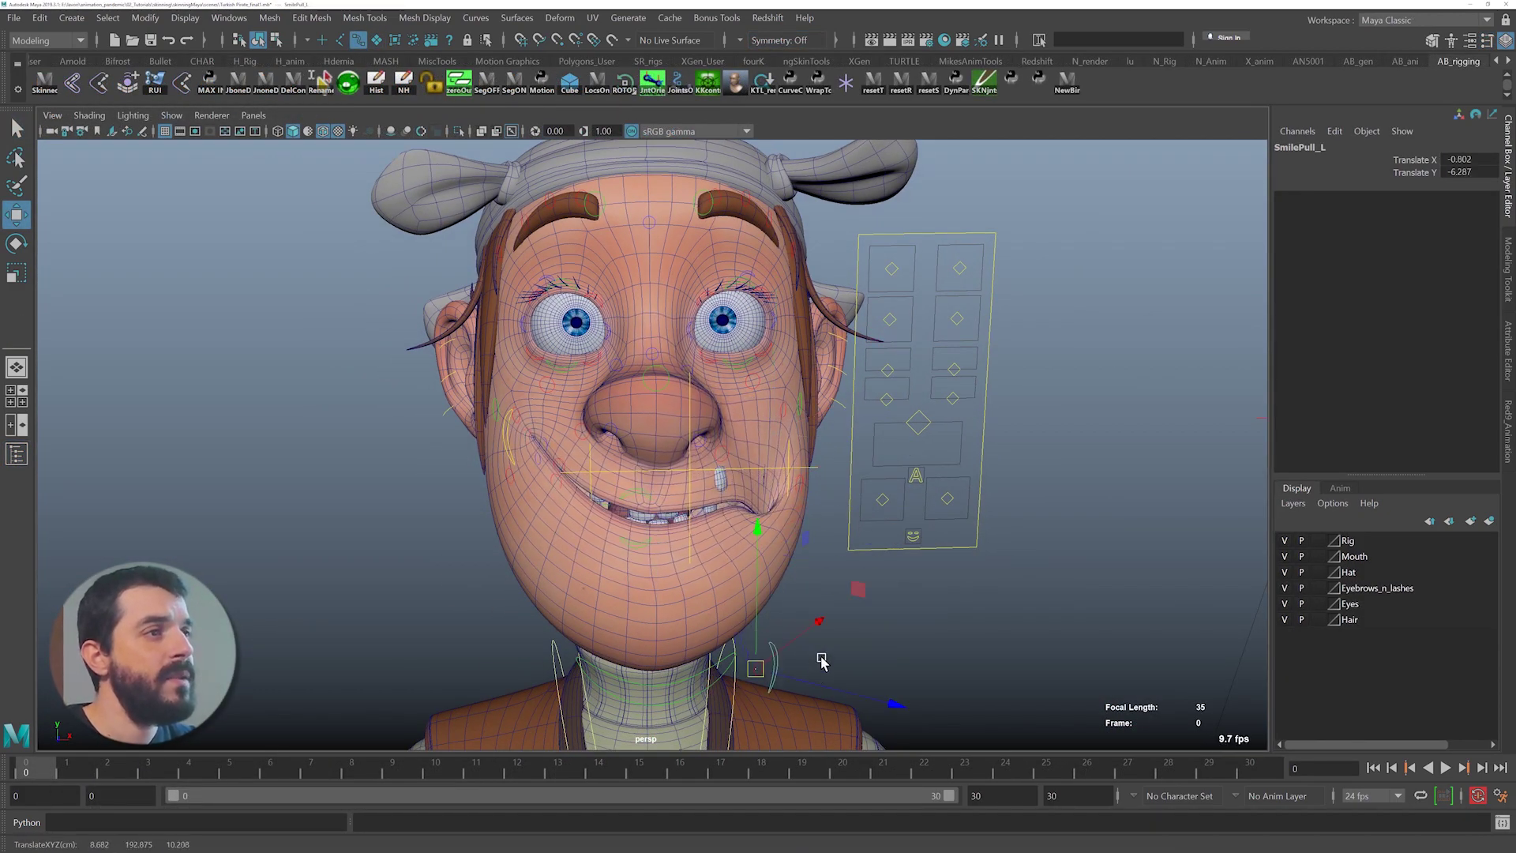
pyautogui.hotkey('ctrl', 'z')
# - Try opening the mouth by moving ctrlMouth_M to about Translate X 0.389, Translate Y -1
pyautogui.click(910, 425)
pyautogui.moveTo(922, 424); pyautogui.dragTo(939, 544)
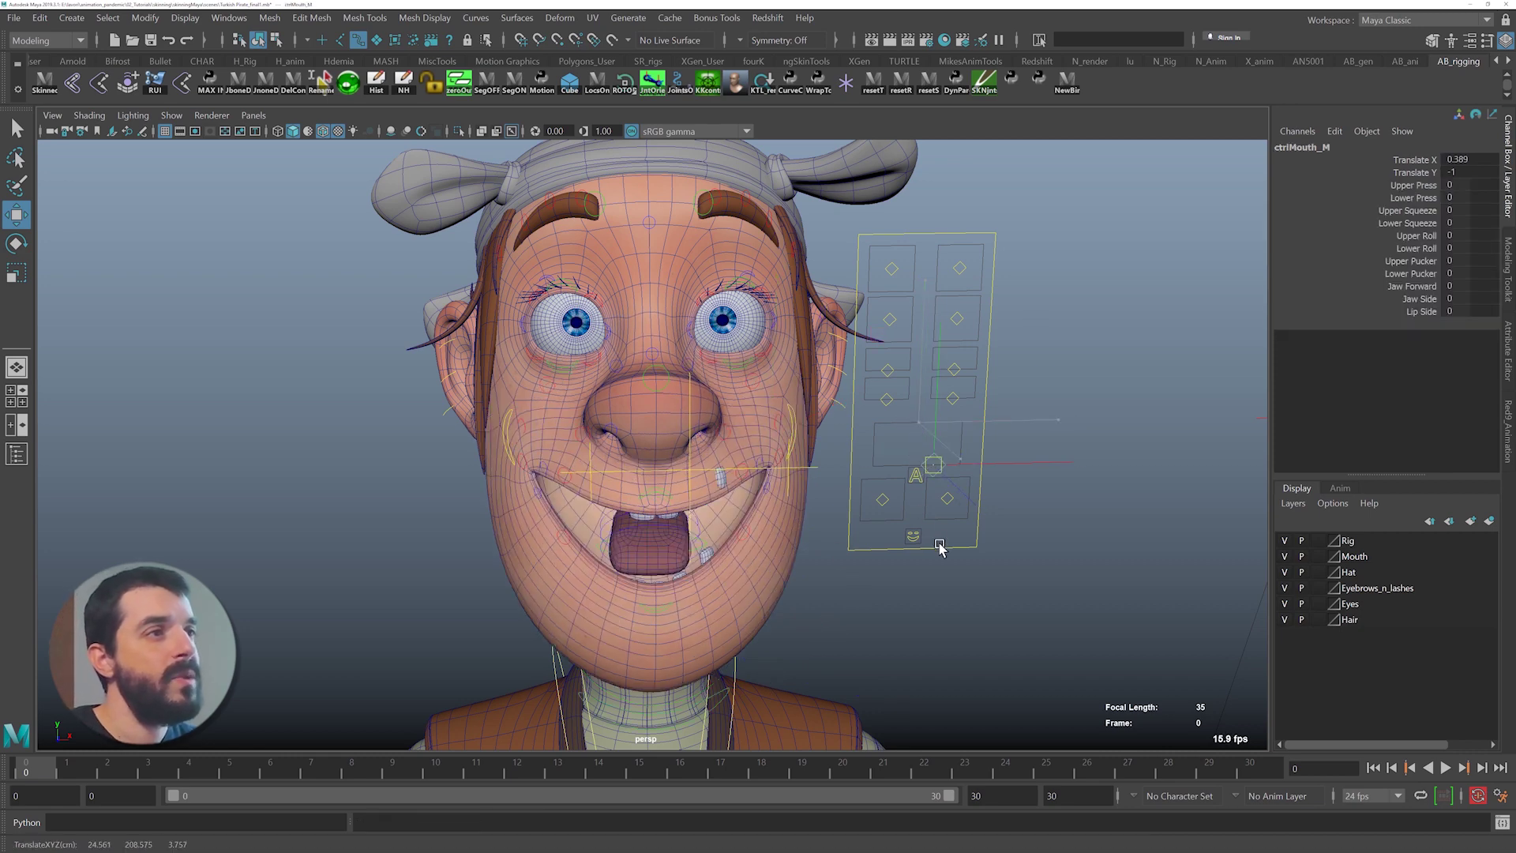
pyautogui.hotkey('ctrl', 'z')
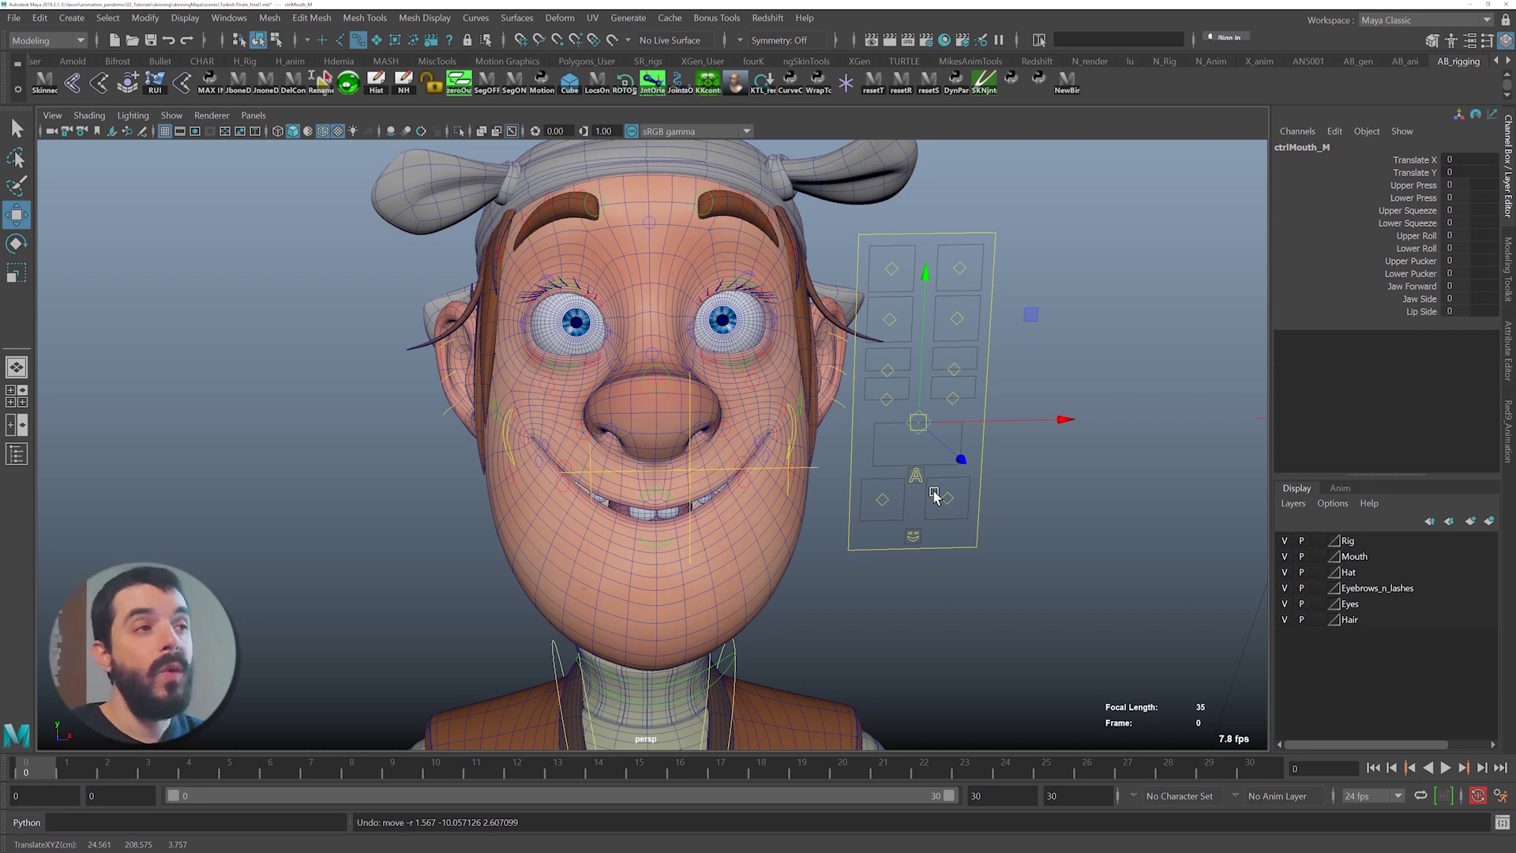
pyautogui.keyDown('alt'); pyautogui.moveTo(565, 361); pyautogui.dragTo(595, 371, button='right'); pyautogui.keyUp('alt')
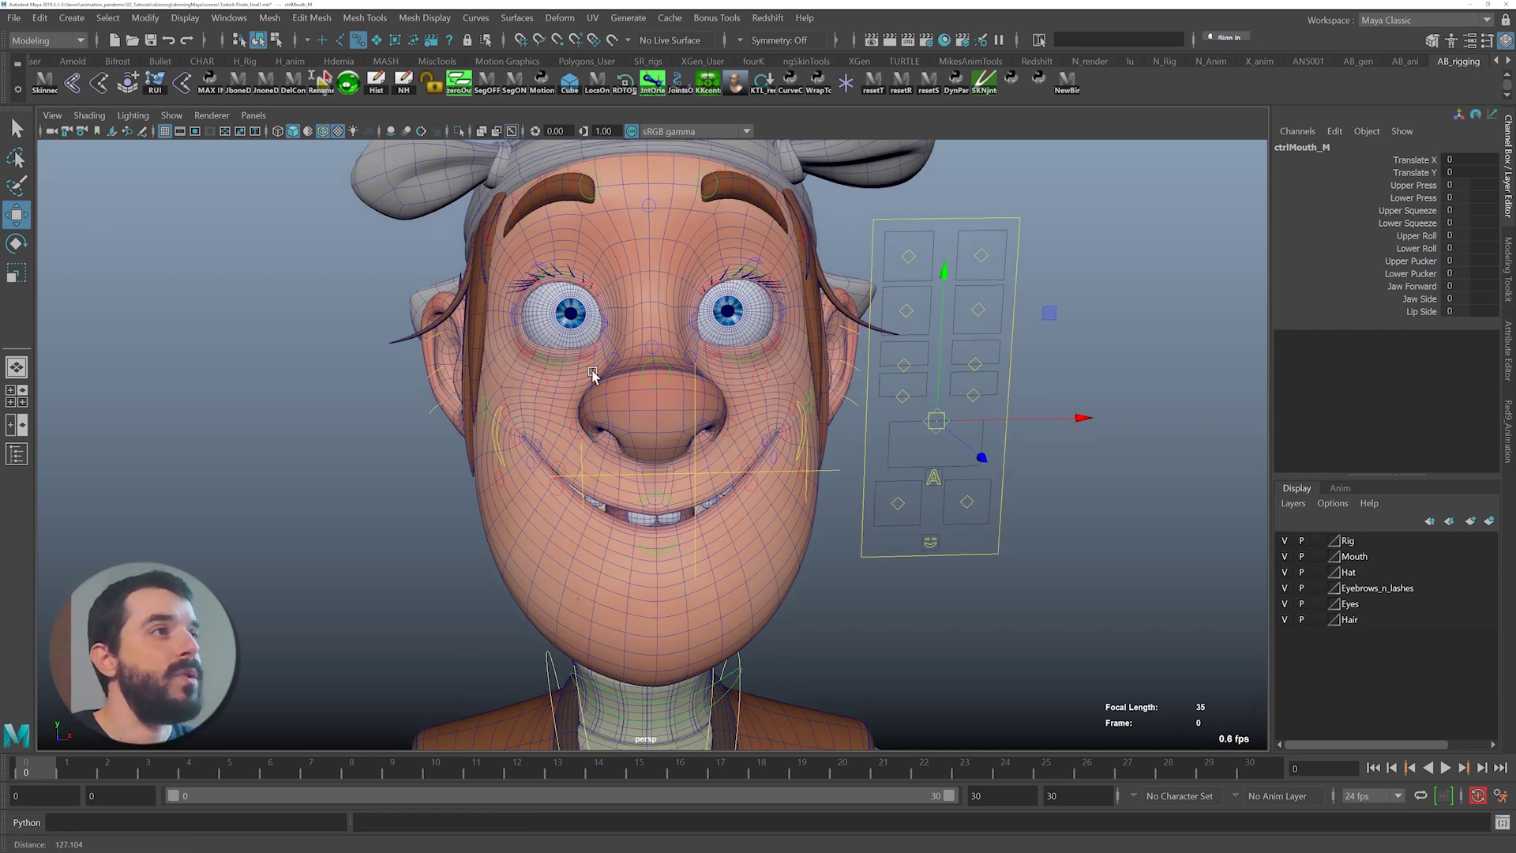
# - Try raising the eyebrow with ctrlBrow_R to test the forehead deformation, undo the move and clear the selection
pyautogui.keyDown('alt'); pyautogui.moveTo(595, 371); pyautogui.dragTo(618, 560, button='middle'); pyautogui.keyUp('alt')
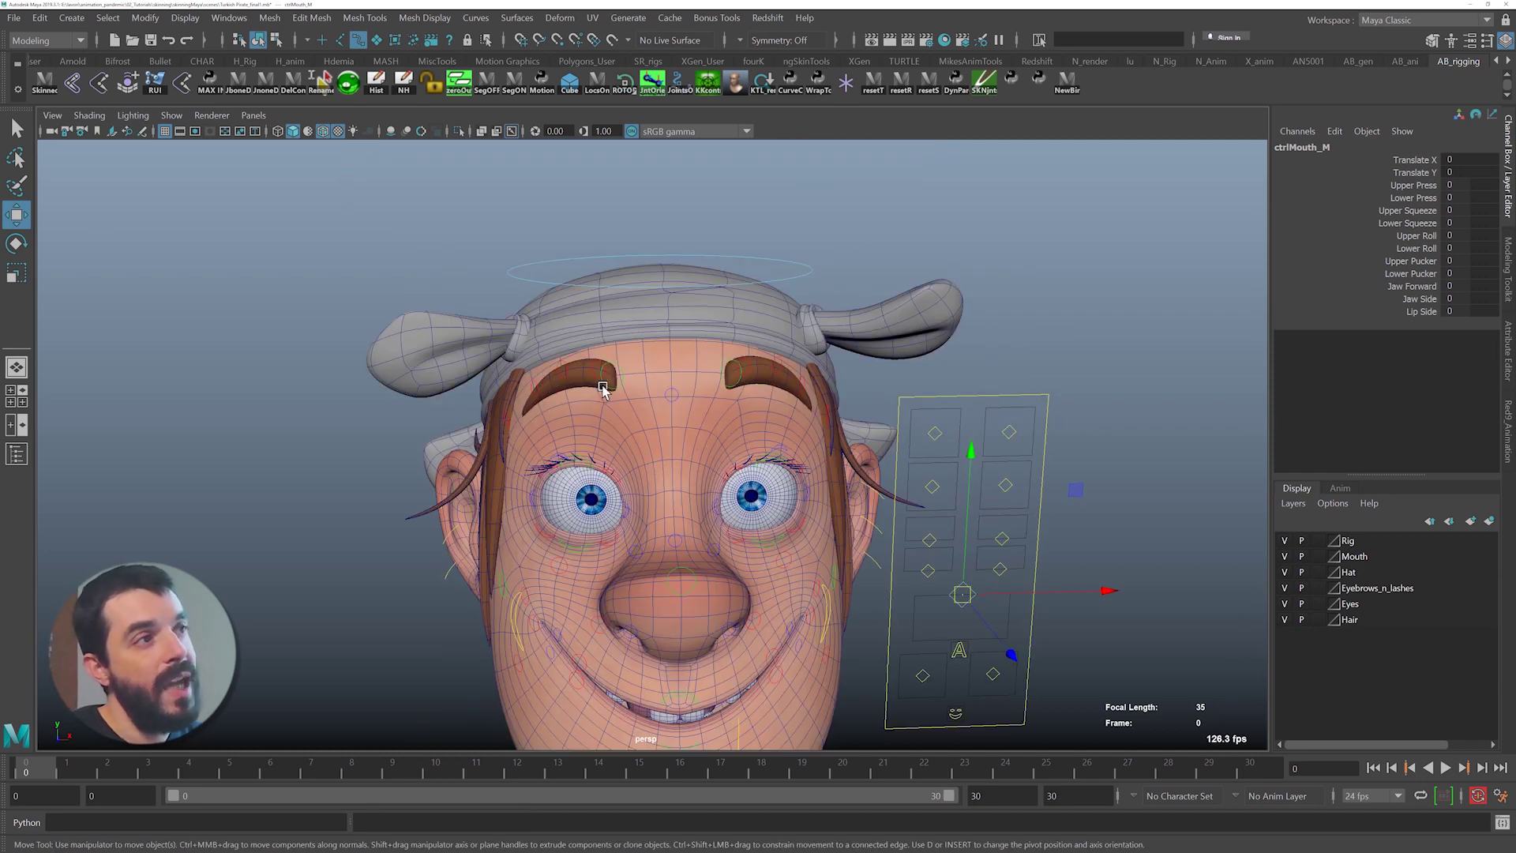
pyautogui.click(1007, 434)
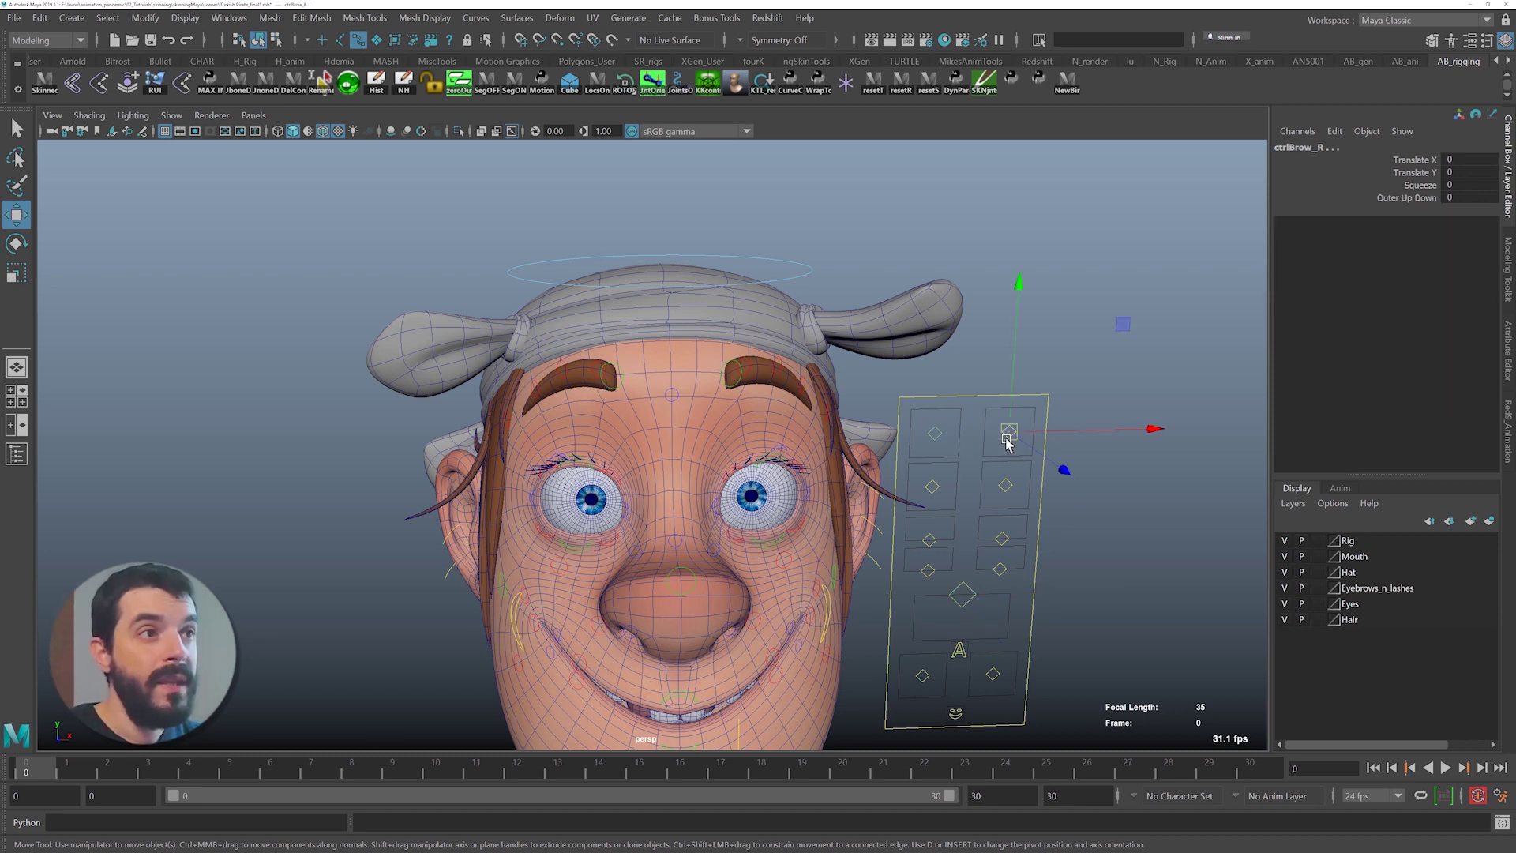
pyautogui.moveTo(1007, 405); pyautogui.dragTo(1007, 357)
pyautogui.moveTo(999, 303)
pyautogui.mouseDown()
pyautogui.moveTo(991, 360)
pyautogui.moveTo(978, 297)
pyautogui.mouseUp()
pyautogui.hotkey('ctrl', 'z')
pyautogui.click(496, 324)
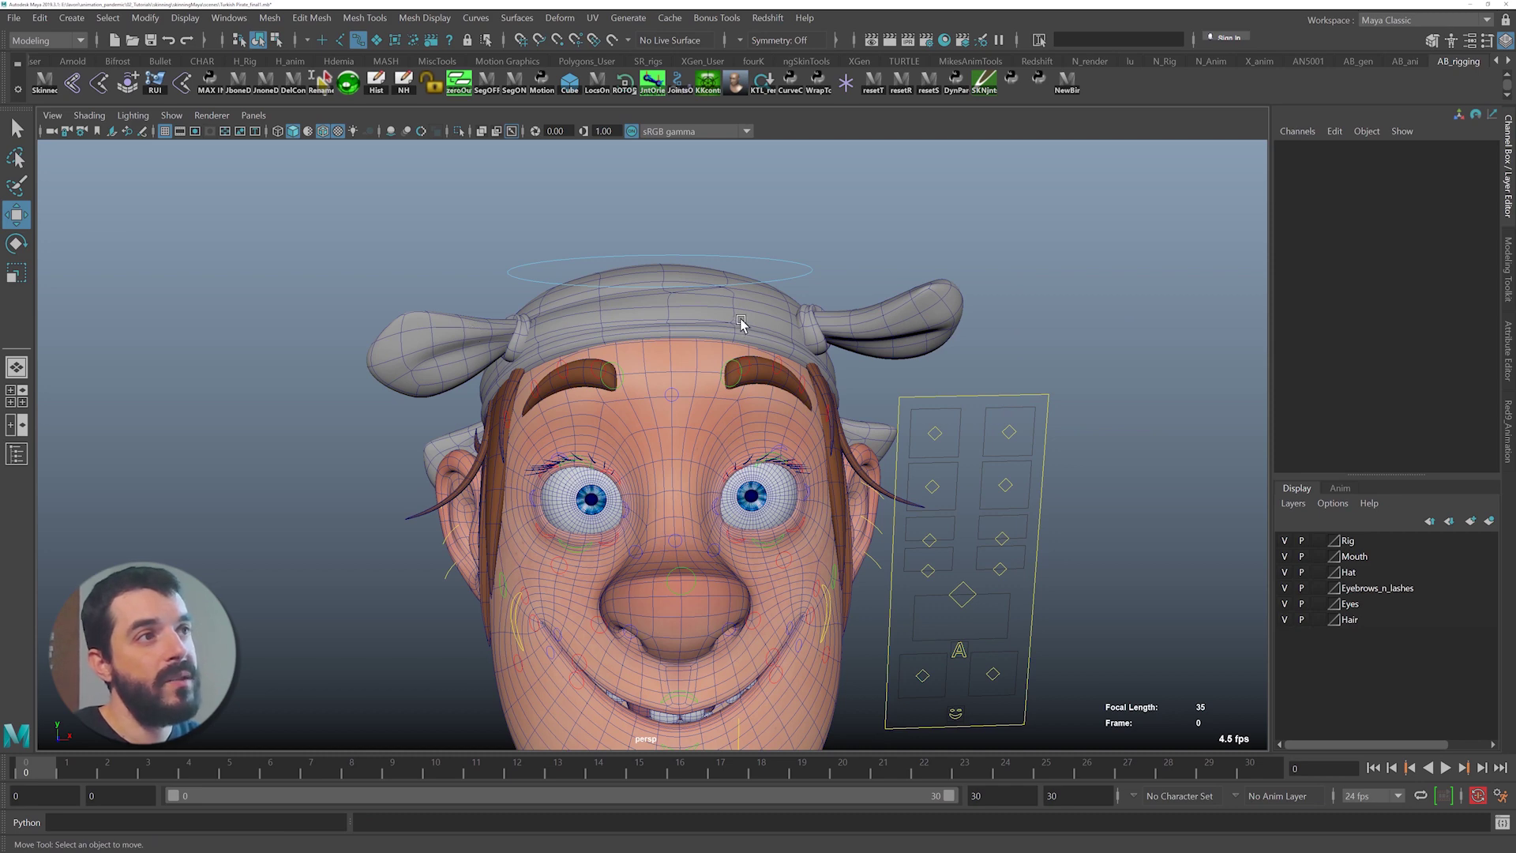
# - Examine the mesh at the shoulder, comparing the shirt sleeve seam with the edge loops around the vest armhole
pyautogui.keyDown('alt'); pyautogui.moveTo(903, 518); pyautogui.dragTo(707, 533, button='right'); pyautogui.keyUp('alt')
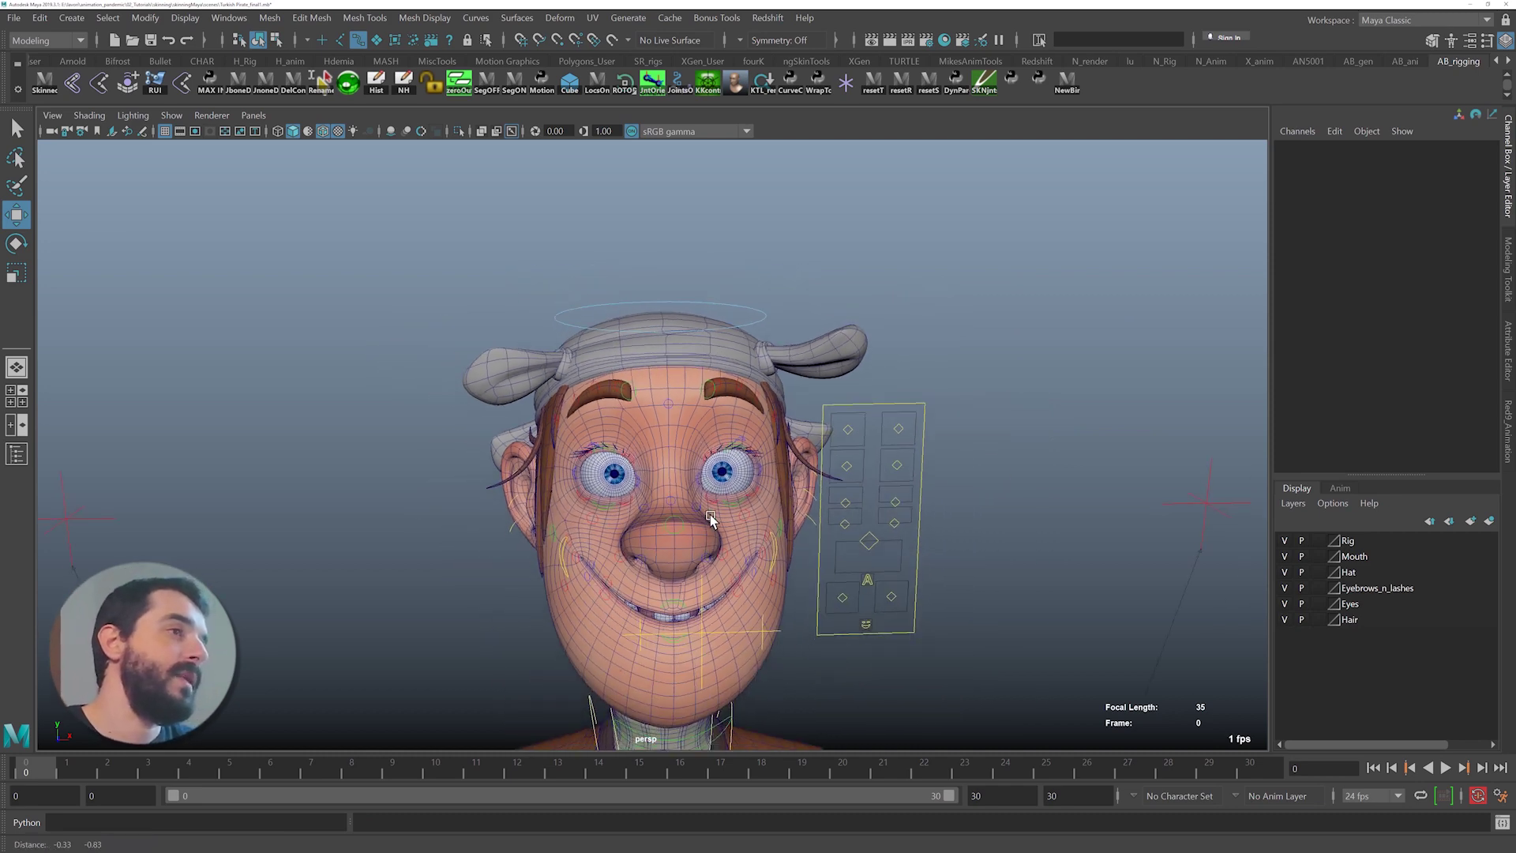
pyautogui.keyDown('alt'); pyautogui.moveTo(671, 556); pyautogui.dragTo(696, 450, button='middle'); pyautogui.keyUp('alt')
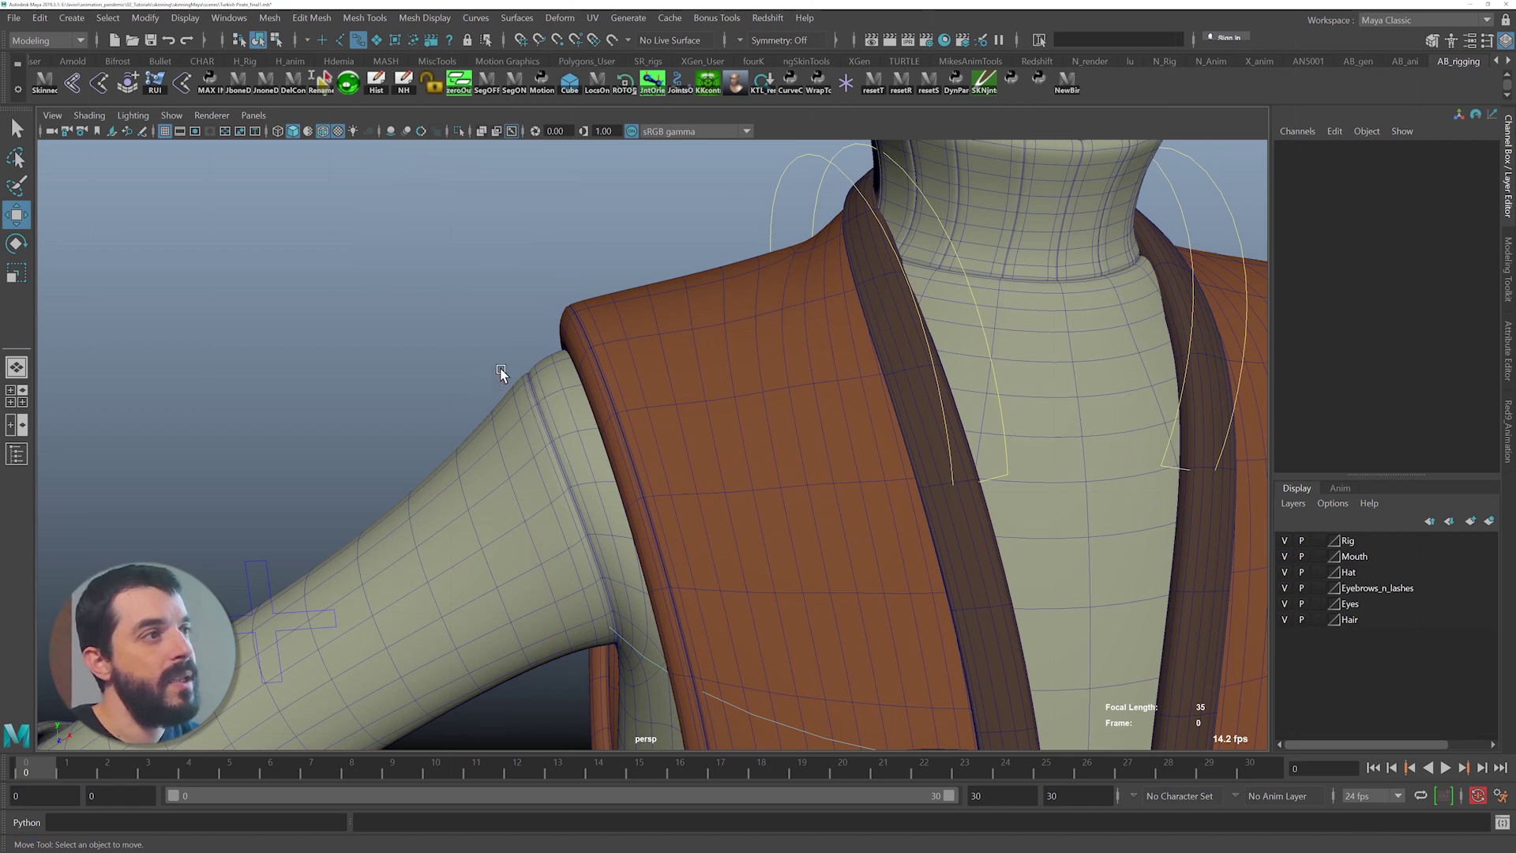
pyautogui.scroll(5, 626, 486)
pyautogui.keyDown('alt'); pyautogui.moveTo(547, 462); pyautogui.dragTo(559, 433, button='middle'); pyautogui.keyUp('alt')
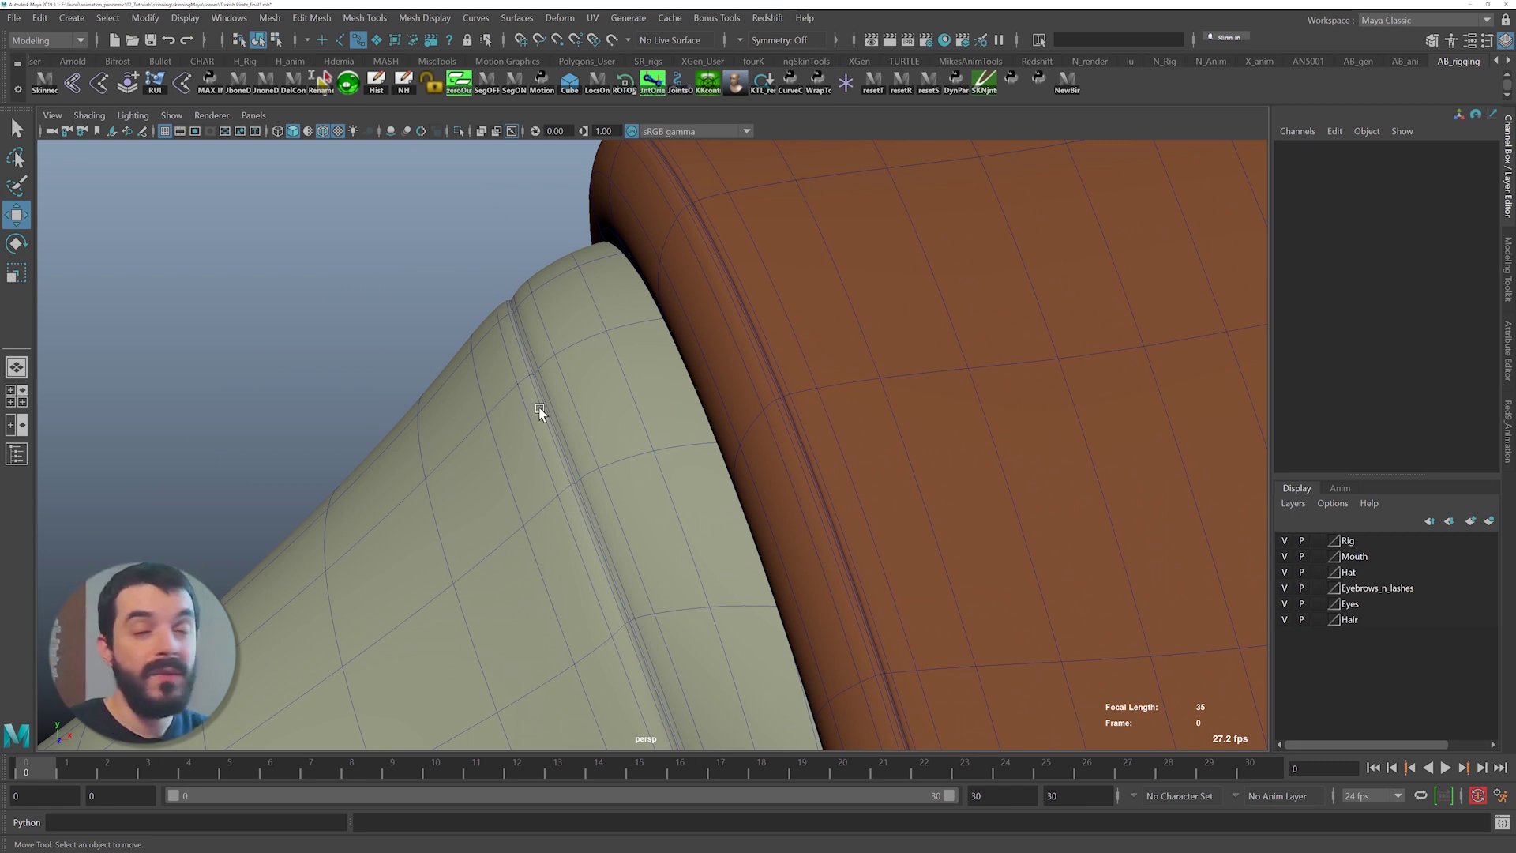
pyautogui.scroll(-2, 627, 406)
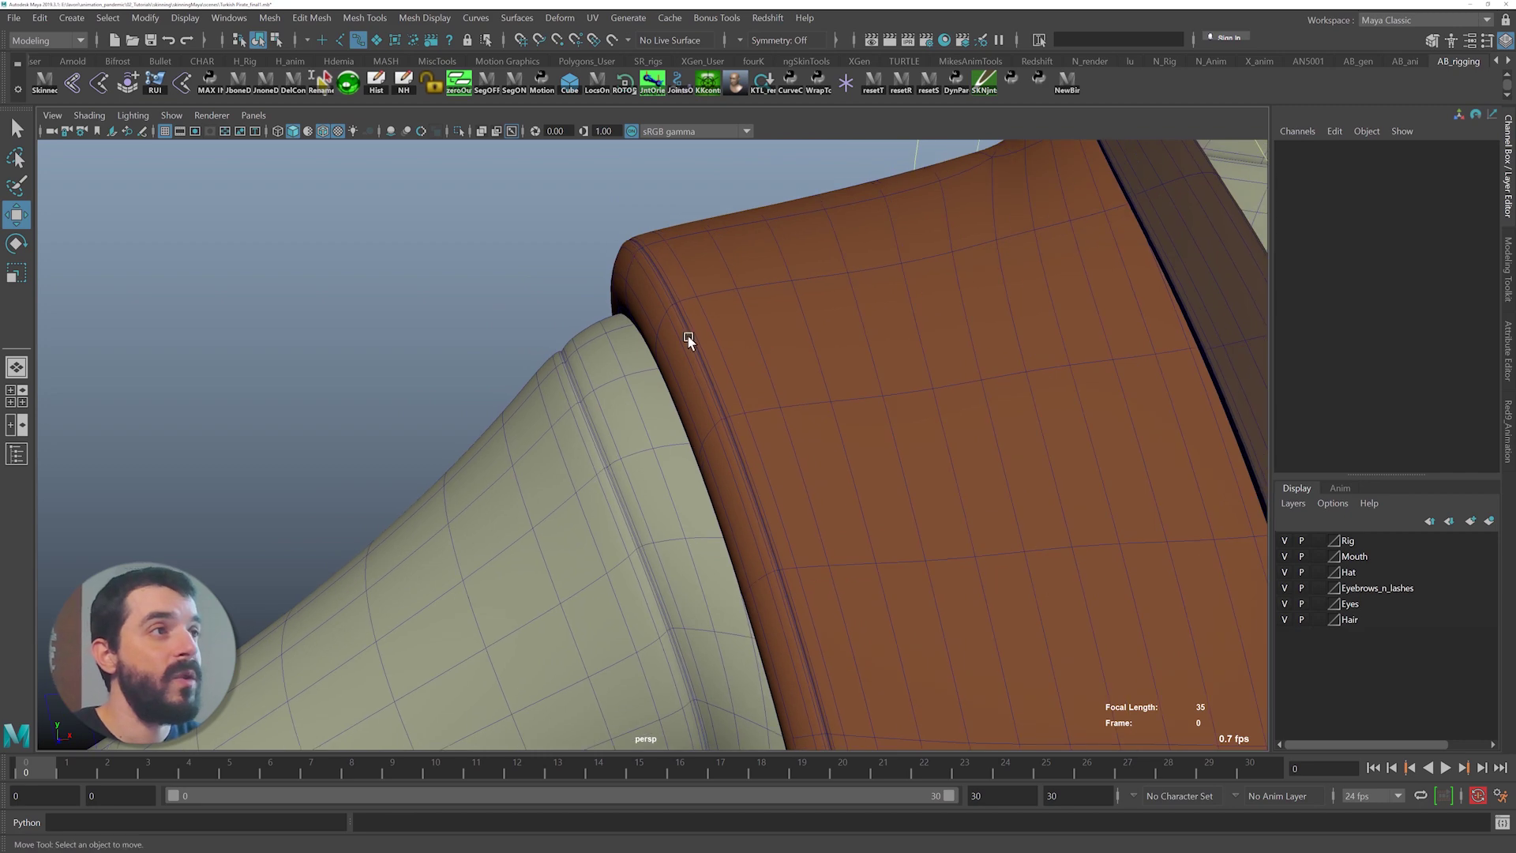
pyautogui.scroll(-1, 724, 481)
pyautogui.scroll(-3, 682, 410)
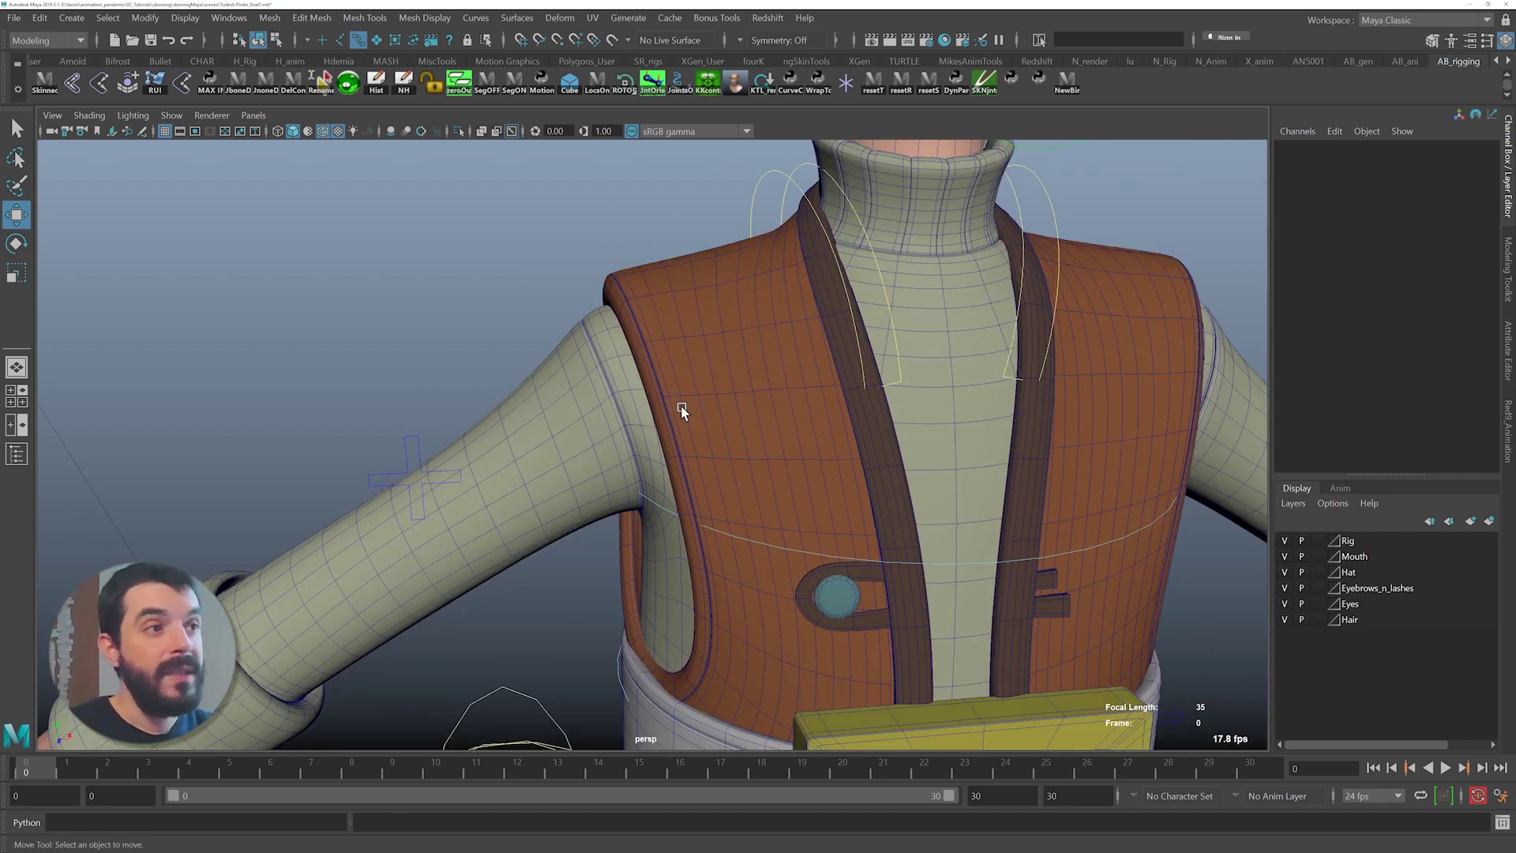
pyautogui.scroll(3, 585, 269)
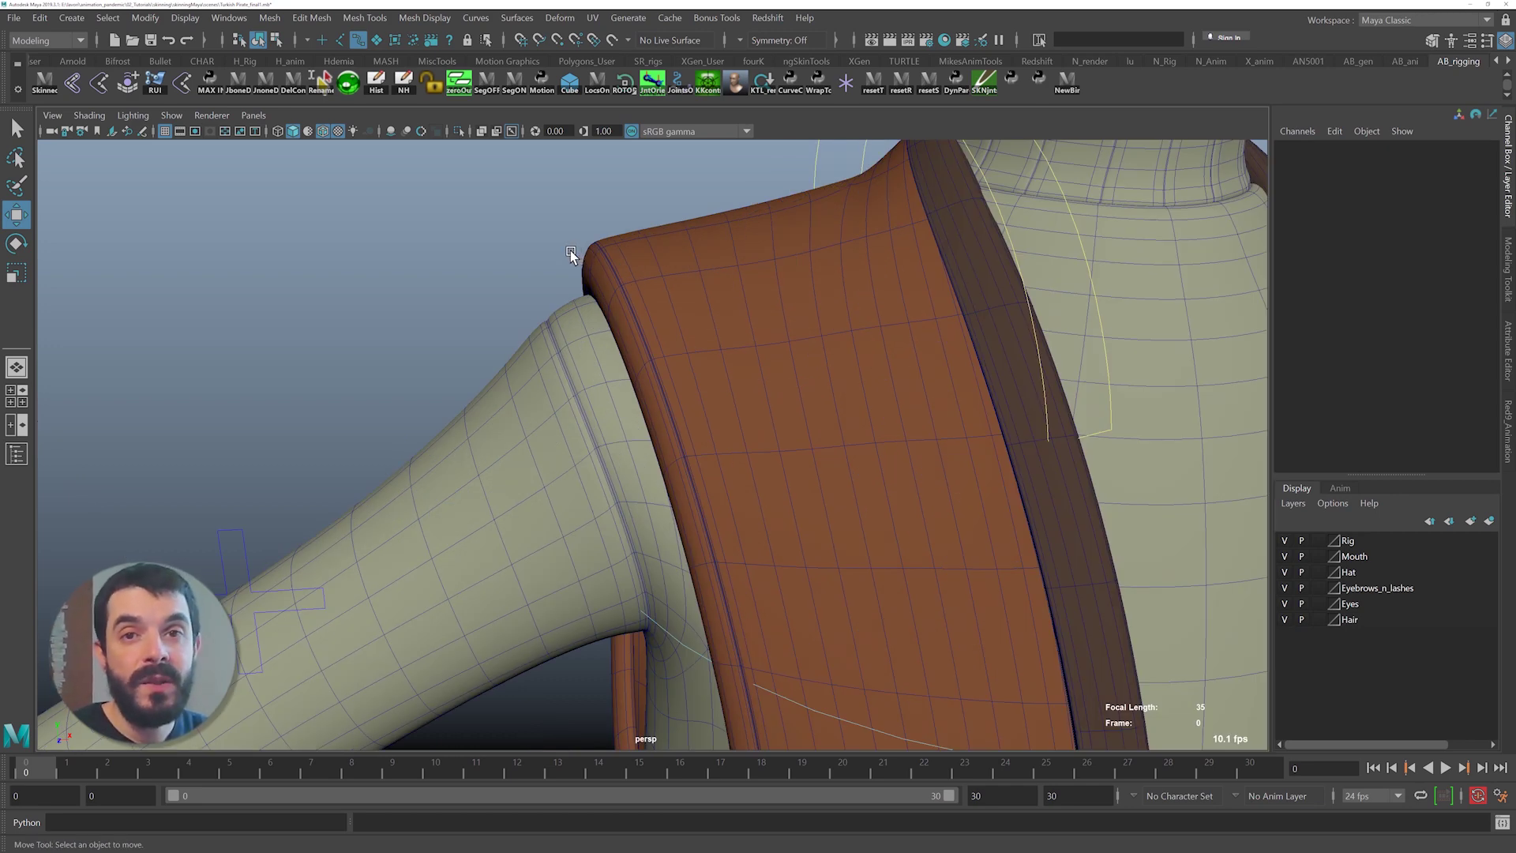
pyautogui.scroll(-2, 694, 306)
pyautogui.keyDown('alt'); pyautogui.moveTo(756, 475); pyautogui.dragTo(707, 353, button='middle'); pyautogui.keyUp('alt')
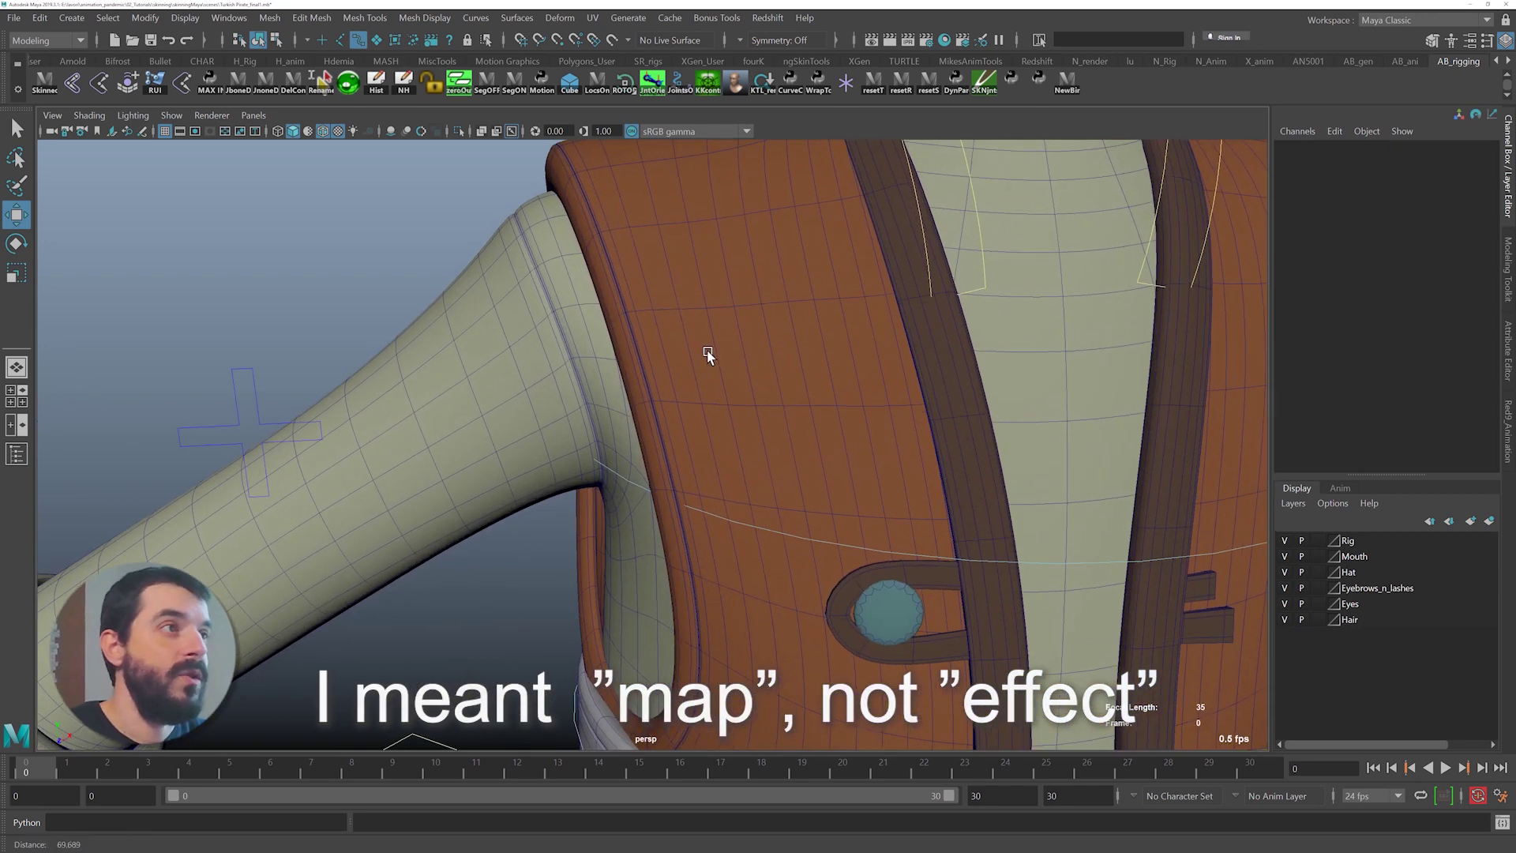
pyautogui.scroll(-3, 708, 355)
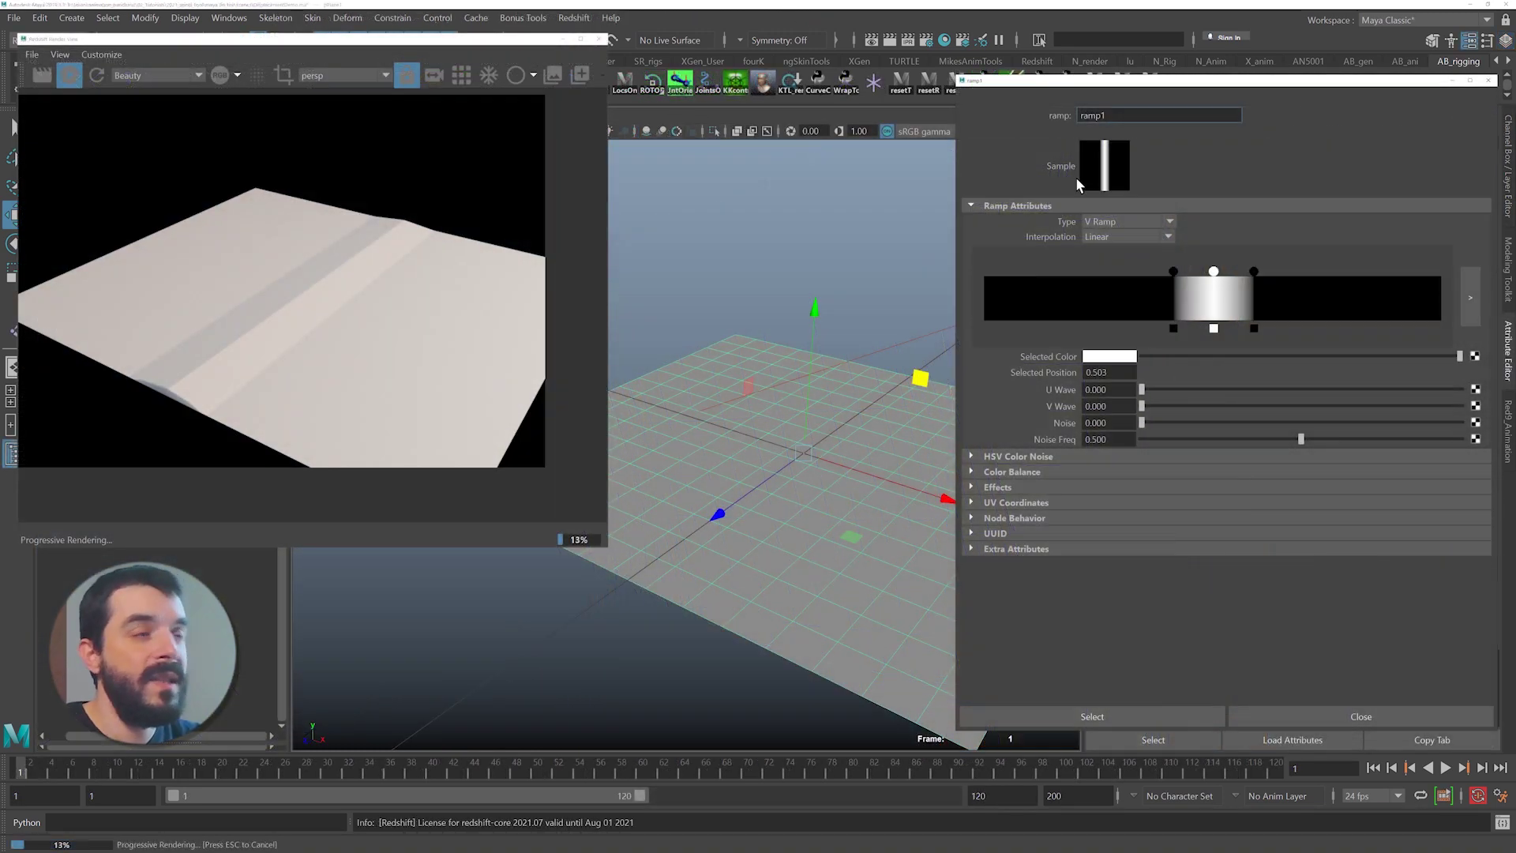
# - Open the plane's ramp1 texture by following rsMaterial1SG through rsDisplacement1 to its connected map
pyautogui.click(1489, 80)
pyautogui.click(1018, 438)
pyautogui.click(1345, 190)
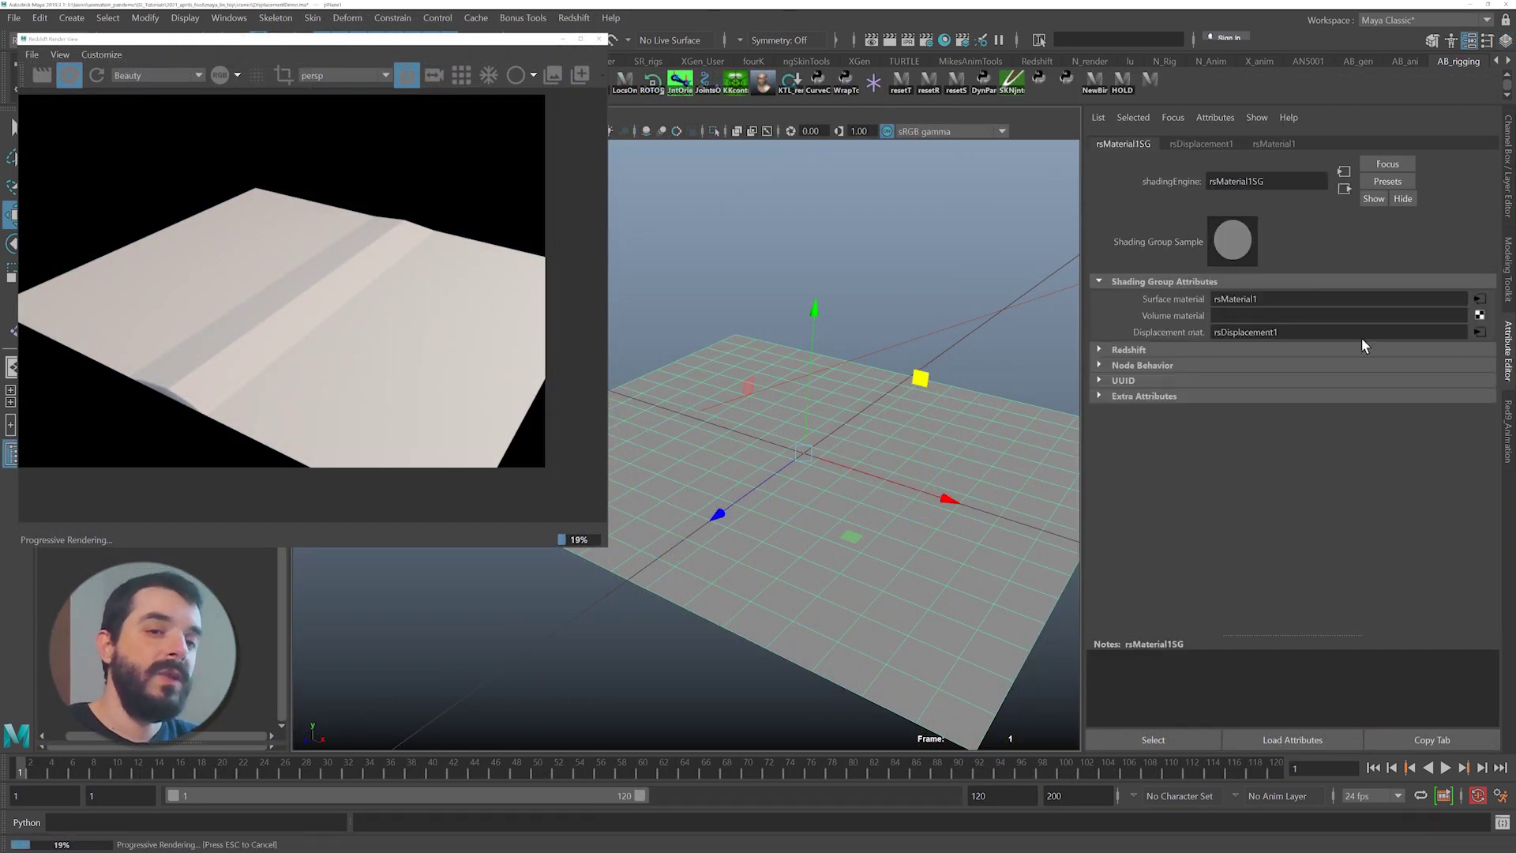
pyautogui.click(1479, 333)
pyautogui.click(1479, 228)
# - Set the interpolation of the displacement ramp to Bump to round the ridge rendered on the plane
pyautogui.click(1275, 347)
pyautogui.click(1262, 313)
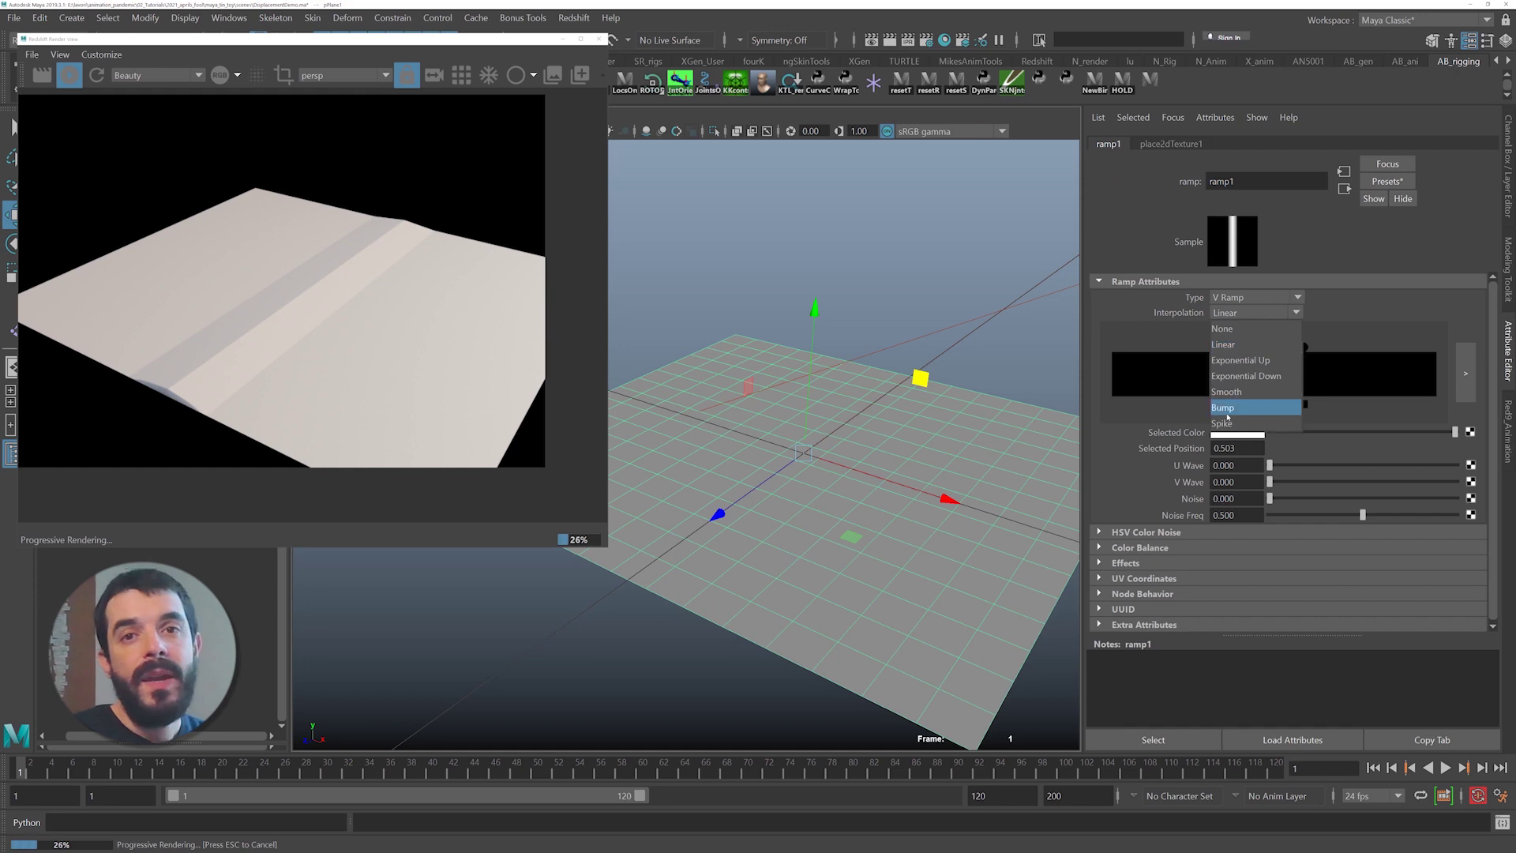
pyautogui.click(1227, 413)
pyautogui.click(1304, 346)
pyautogui.click(1257, 312)
pyautogui.click(1229, 410)
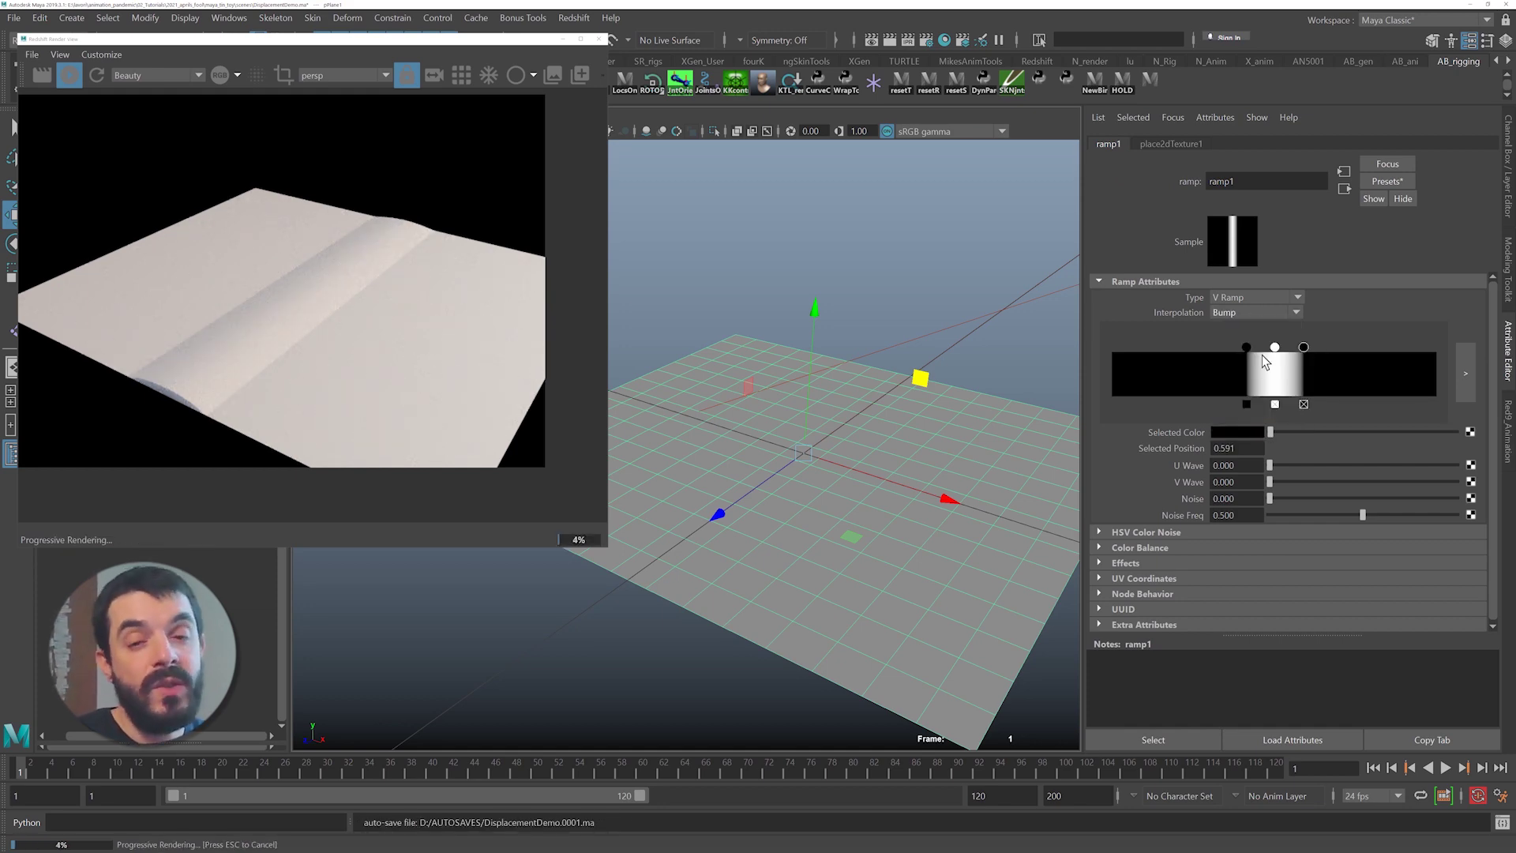
# - Set the displacement ramp's interpolation to Smooth and slide its outer color handles to reshape the ridge
pyautogui.moveTo(1291, 366)
pyautogui.mouseDown()
pyautogui.moveTo(1354, 374)
pyautogui.moveTo(1343, 345)
pyautogui.moveTo(1360, 345)
pyautogui.moveTo(1292, 348)
pyautogui.mouseUp()
pyautogui.click(1257, 312)
pyautogui.click(1237, 390)
pyautogui.moveTo(1324, 347); pyautogui.dragTo(1374, 348)
pyautogui.moveTo(1246, 347); pyautogui.dragTo(1309, 348)
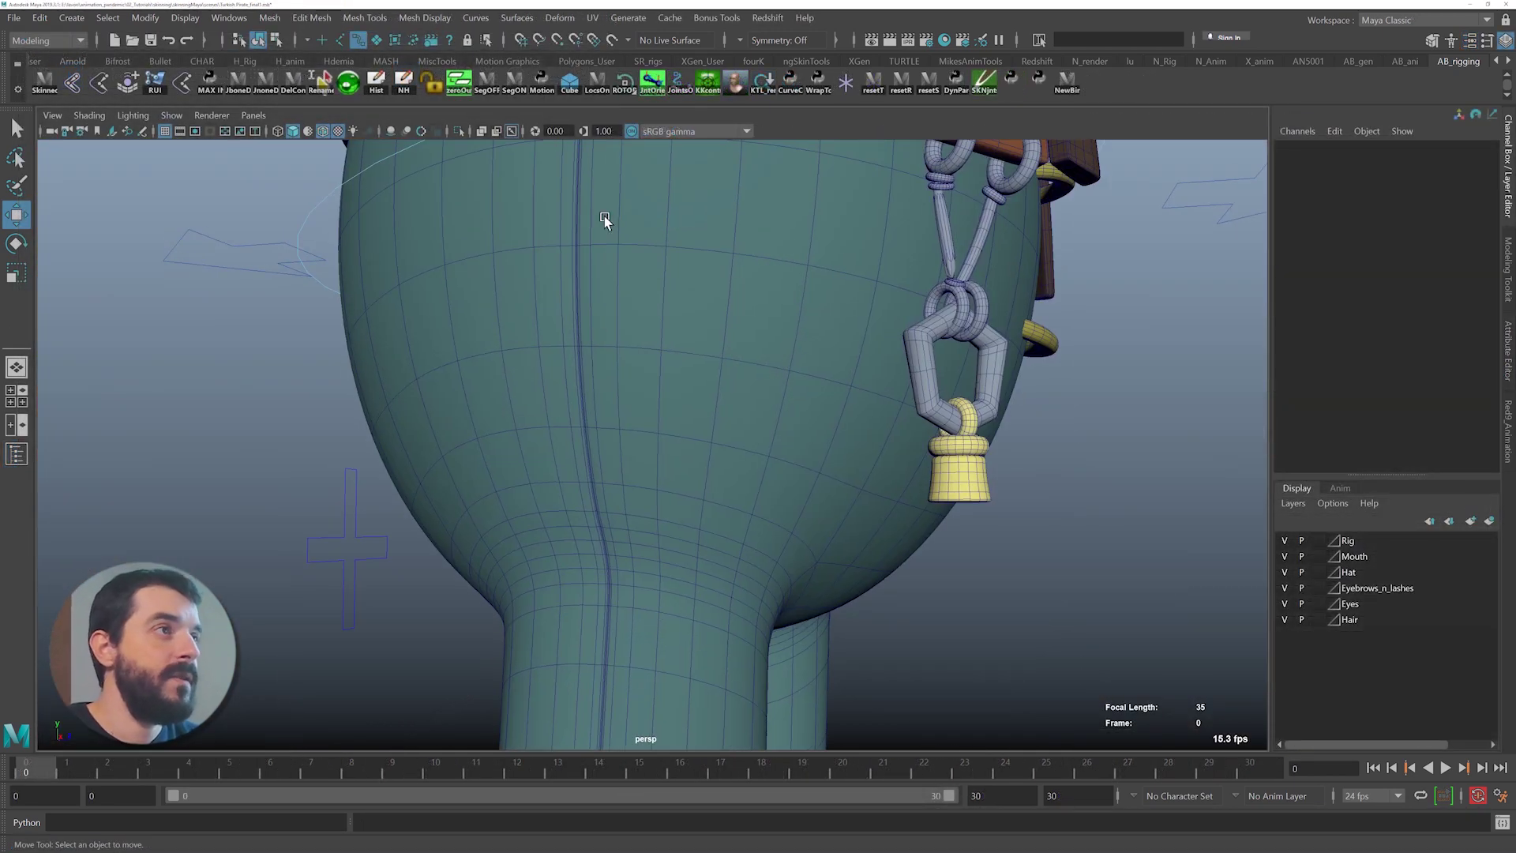
# - Hide the wireframe overlay on the shaded character and examine the trouser leg from hip to boot
pyautogui.keyDown('alt'); pyautogui.moveTo(606, 220); pyautogui.dragTo(547, 262, button='right'); pyautogui.keyUp('alt')
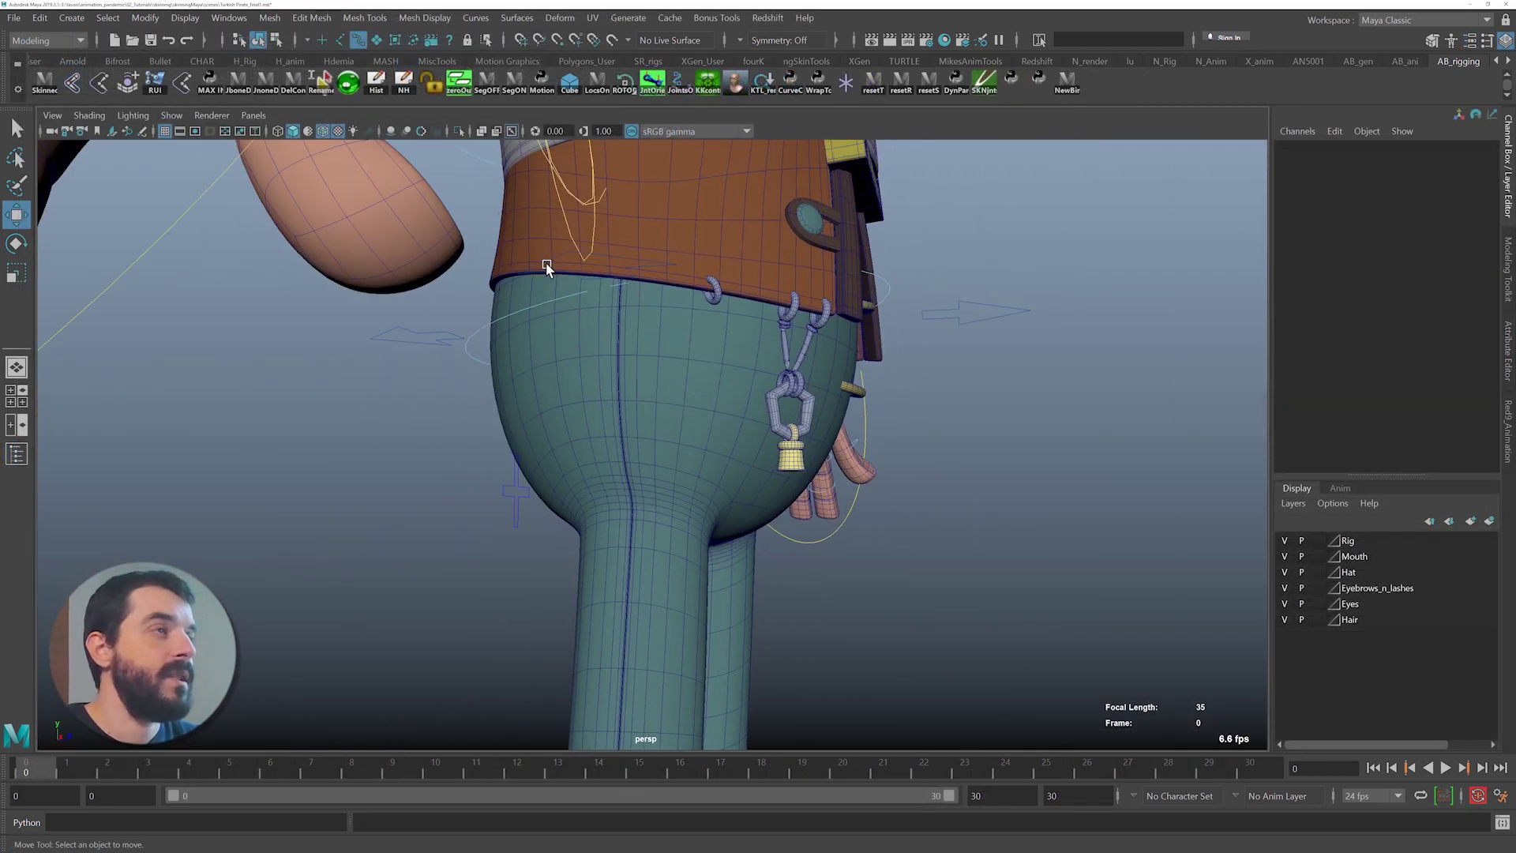
pyautogui.click(323, 132)
pyautogui.moveTo(575, 494)
pyautogui.keyDown('alt'); pyautogui.mouseDown(button='middle')
pyautogui.moveTo(567, 399)
pyautogui.moveTo(589, 331)
pyautogui.mouseUp(button='middle'); pyautogui.keyUp('alt')
pyautogui.keyDown('alt'); pyautogui.moveTo(665, 515); pyautogui.dragTo(662, 363, button='middle'); pyautogui.keyUp('alt')
pyautogui.keyDown('alt'); pyautogui.moveTo(606, 513); pyautogui.dragTo(620, 348, button='middle'); pyautogui.keyUp('alt')
pyautogui.keyDown('alt'); pyautogui.moveTo(614, 489); pyautogui.dragTo(634, 347, button='middle'); pyautogui.keyUp('alt')
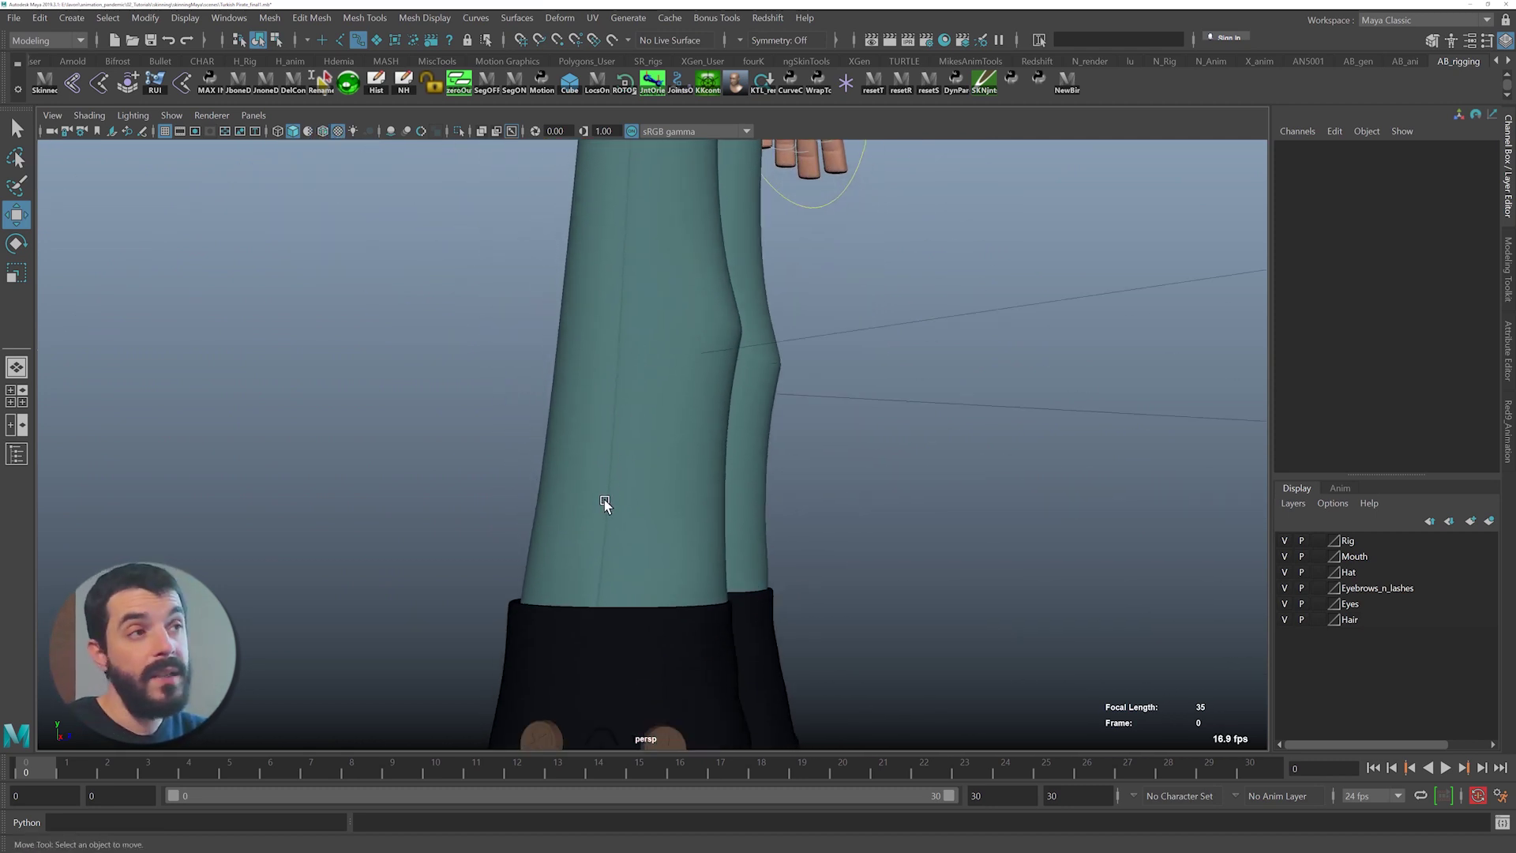
# - Show the wireframe overlay again and examine the trouser's side seam and the topology around the knee
pyautogui.click(323, 132)
pyautogui.keyDown('alt'); pyautogui.moveTo(342, 210); pyautogui.dragTo(881, 415, button='right'); pyautogui.keyUp('alt')
pyautogui.keyDown('alt'); pyautogui.moveTo(494, 362); pyautogui.dragTo(569, 359, button='right'); pyautogui.keyUp('alt')
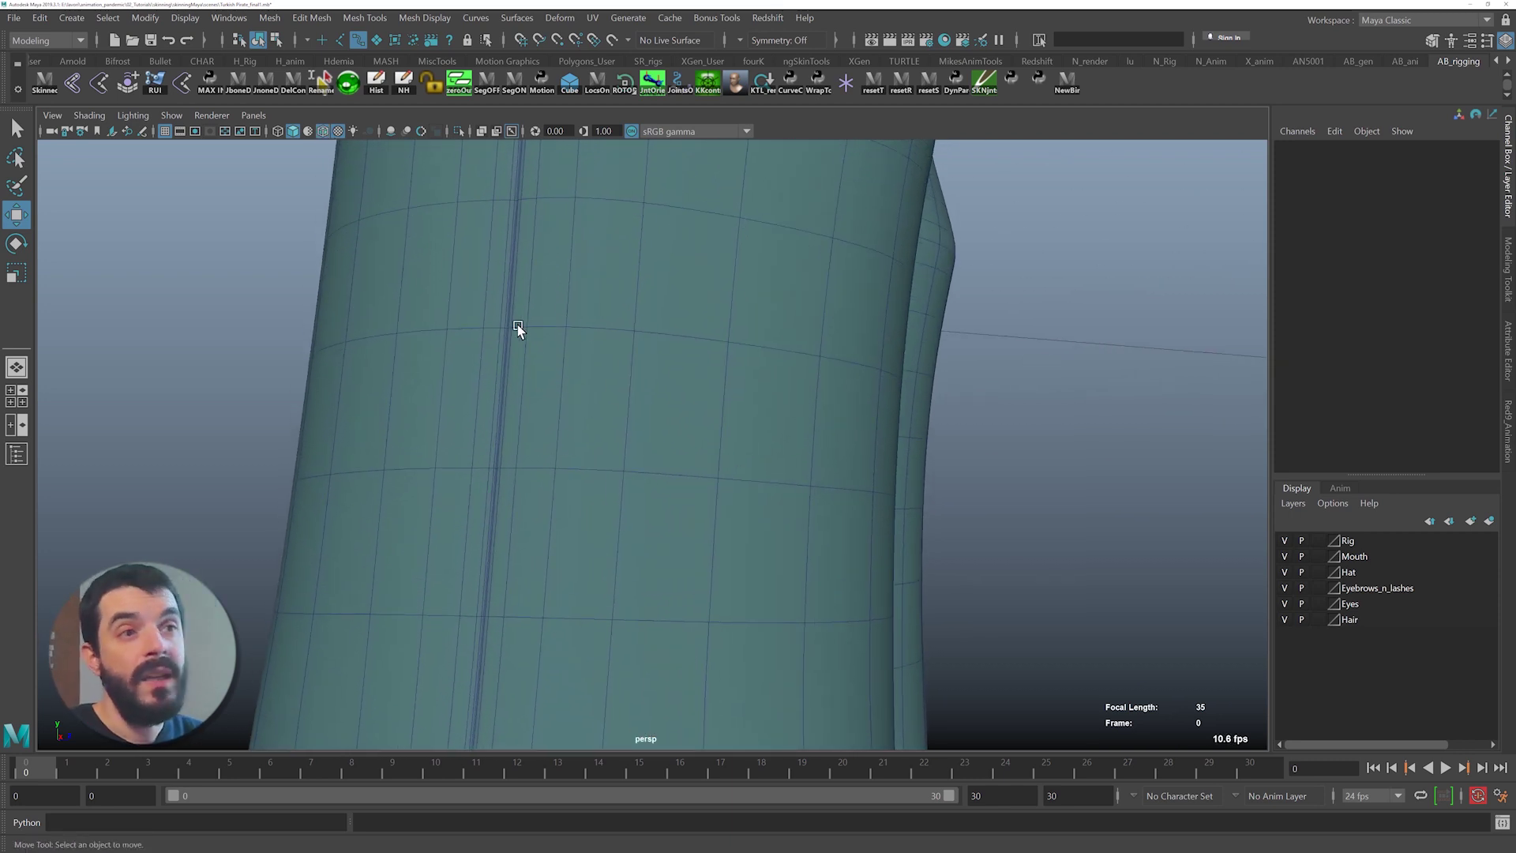
pyautogui.keyDown('alt'); pyautogui.moveTo(878, 347); pyautogui.dragTo(655, 261, button='right'); pyautogui.keyUp('alt')
pyautogui.keyDown('alt'); pyautogui.moveTo(655, 260); pyautogui.dragTo(704, 416, button='middle'); pyautogui.keyUp('alt')
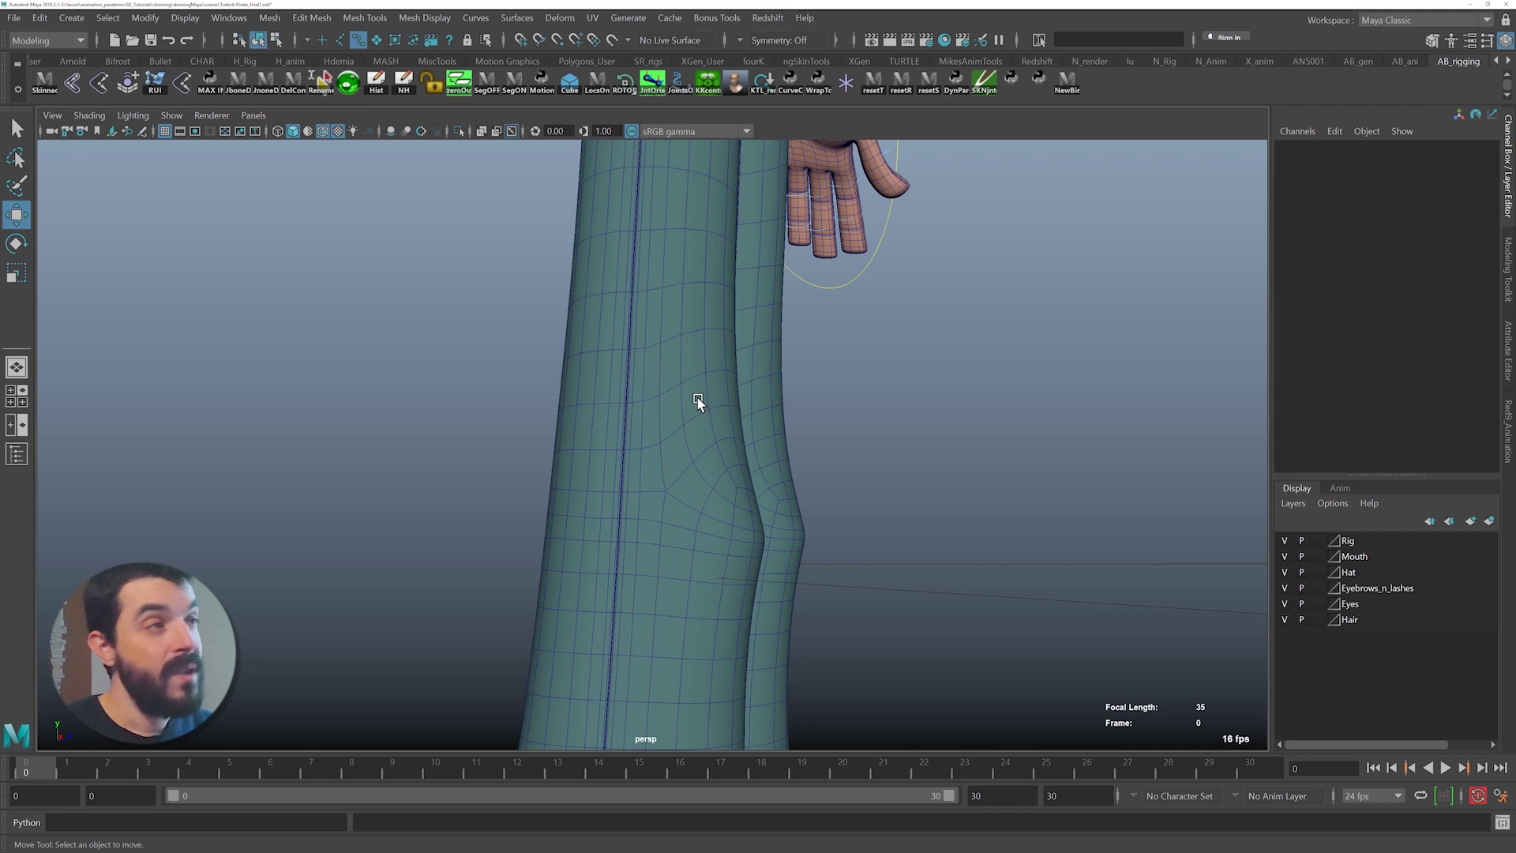
pyautogui.keyDown('alt'); pyautogui.moveTo(859, 439); pyautogui.dragTo(768, 387, button='right'); pyautogui.keyUp('alt')
pyautogui.keyDown('alt'); pyautogui.moveTo(766, 457); pyautogui.dragTo(775, 598, button='middle'); pyautogui.keyUp('alt')
pyautogui.keyDown('alt'); pyautogui.moveTo(775, 598); pyautogui.dragTo(586, 327, button='right'); pyautogui.keyUp('alt')
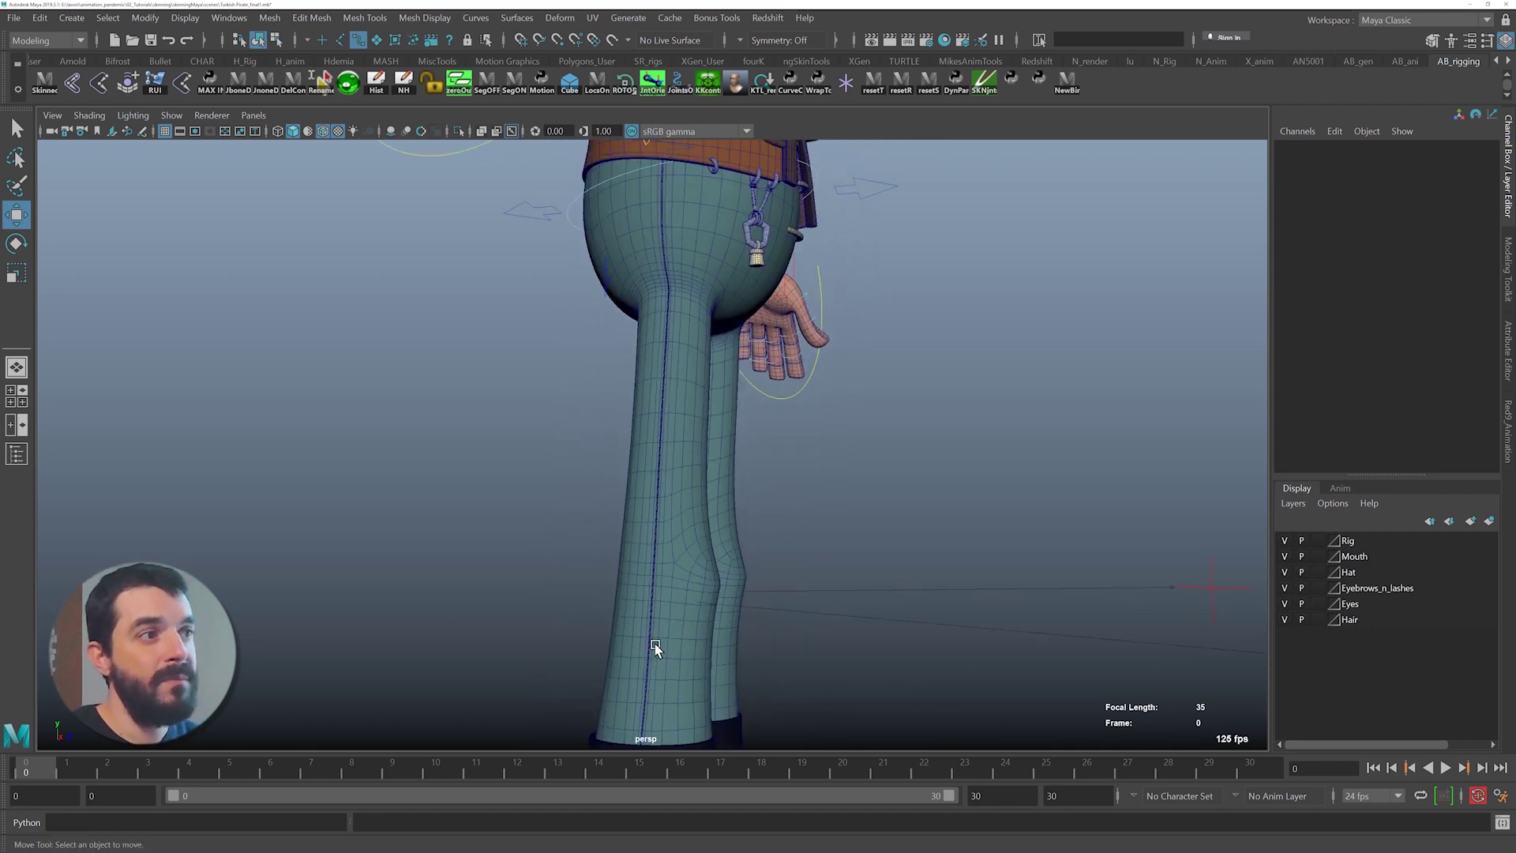
pyautogui.keyDown('alt'); pyautogui.moveTo(833, 518); pyautogui.dragTo(686, 360, button='right'); pyautogui.keyUp('alt')
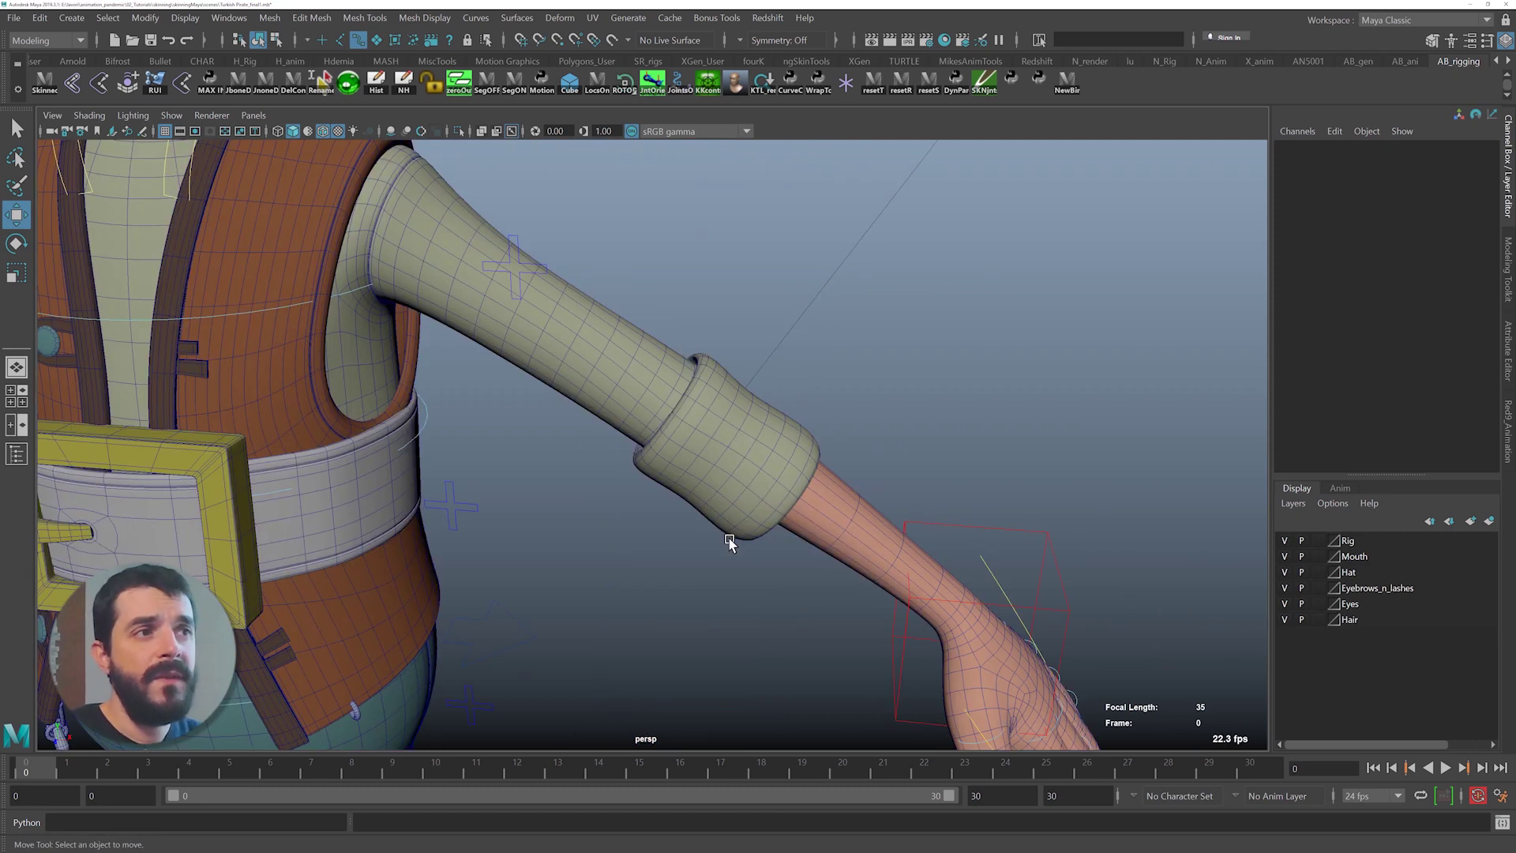
# - Try bending the left arm with IKArm_L at about Translate X -30.1, Y 8.3, Z 7.2 to test the rolled sleeve
pyautogui.keyDown('alt'); pyautogui.moveTo(735, 545); pyautogui.dragTo(639, 554); pyautogui.keyUp('alt')
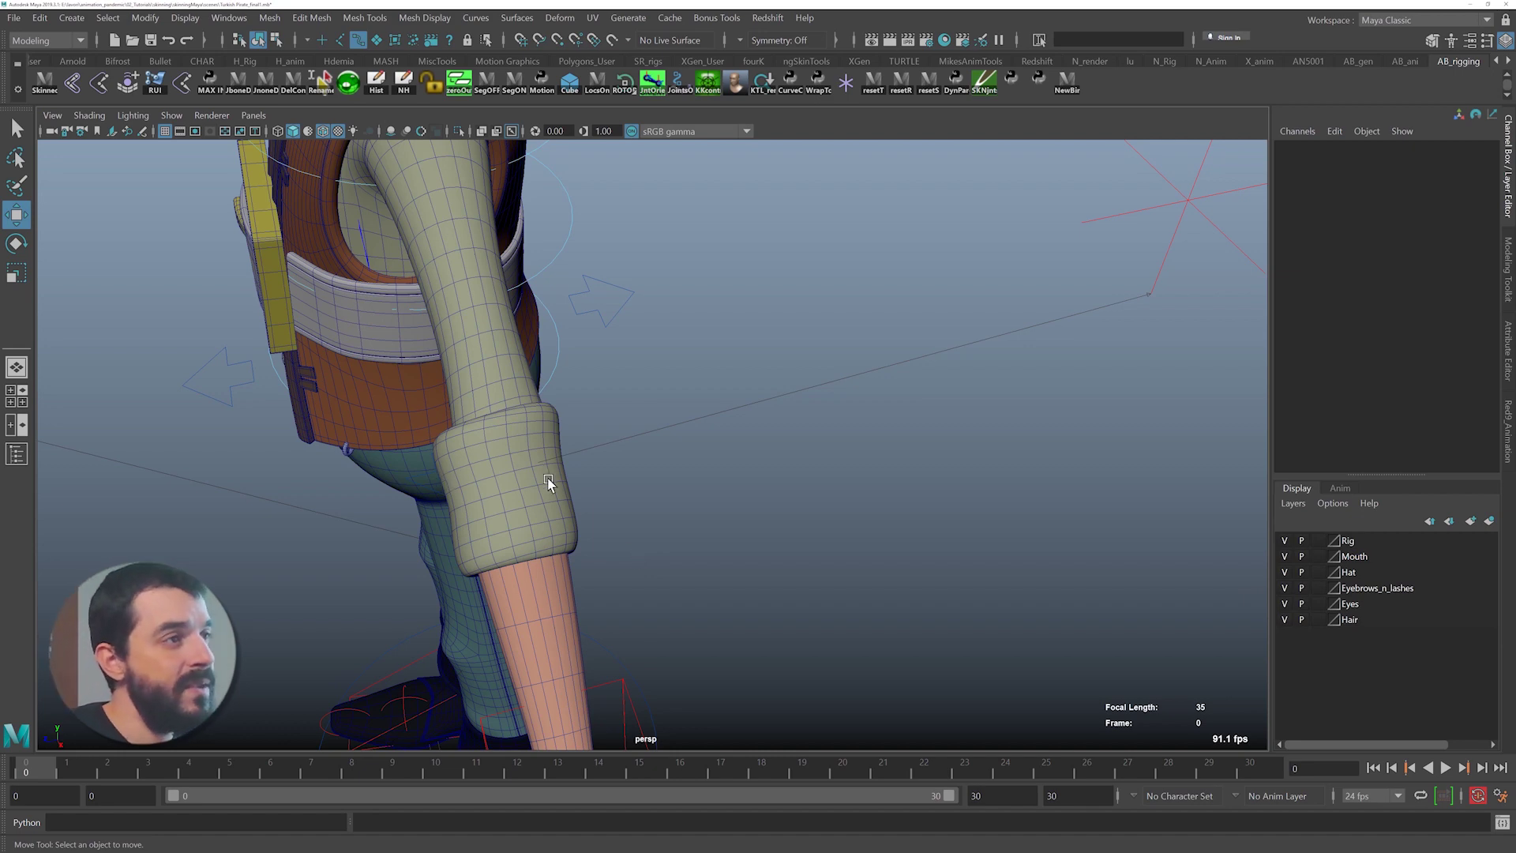
pyautogui.keyDown('alt'); pyautogui.moveTo(648, 554); pyautogui.dragTo(719, 519); pyautogui.keyUp('alt')
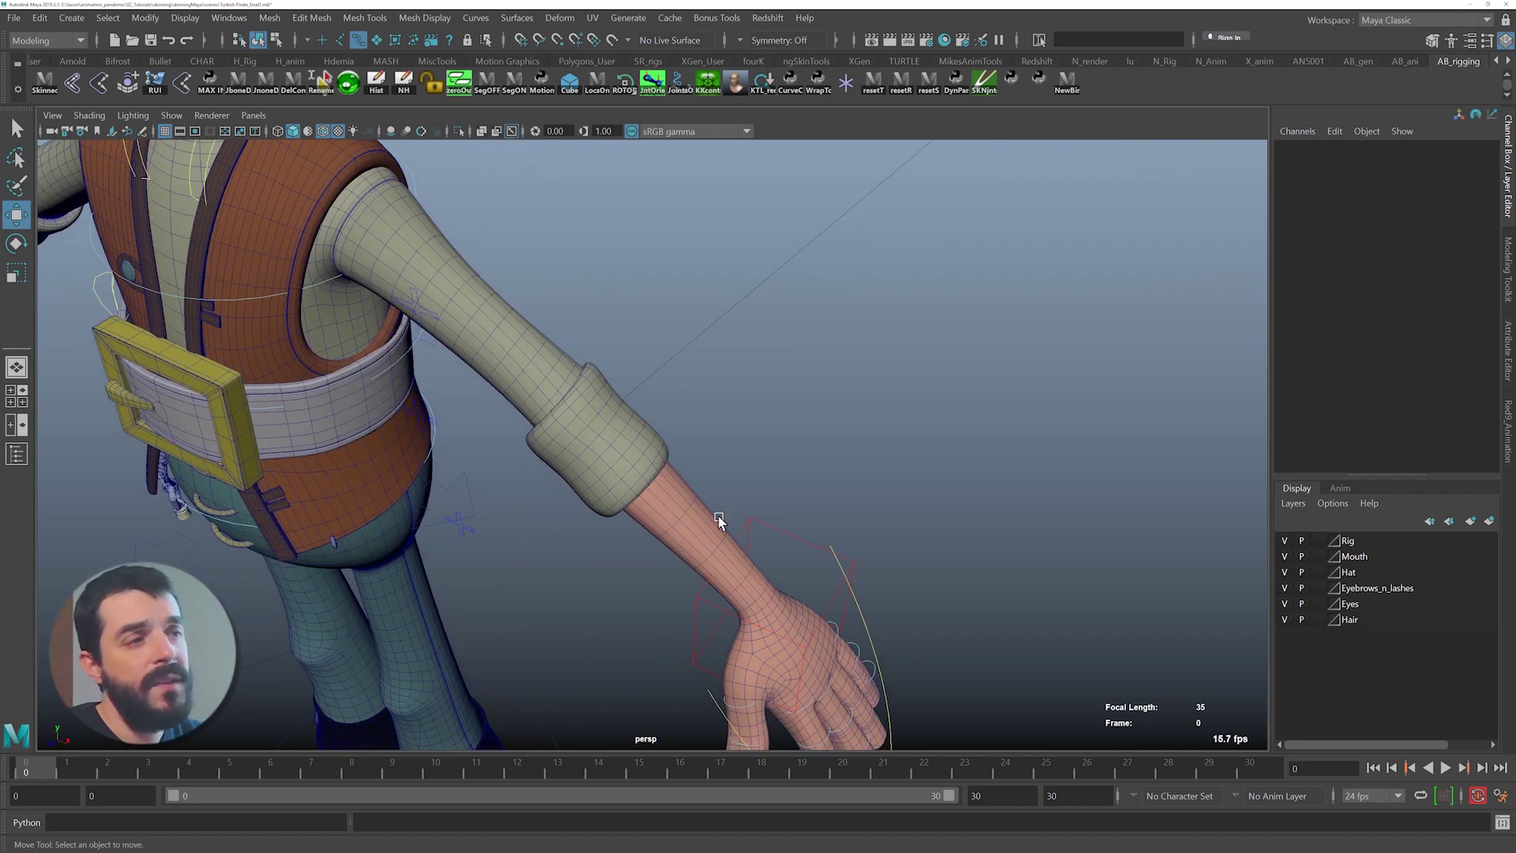
pyautogui.click(778, 540)
pyautogui.moveTo(791, 628); pyautogui.dragTo(564, 536)
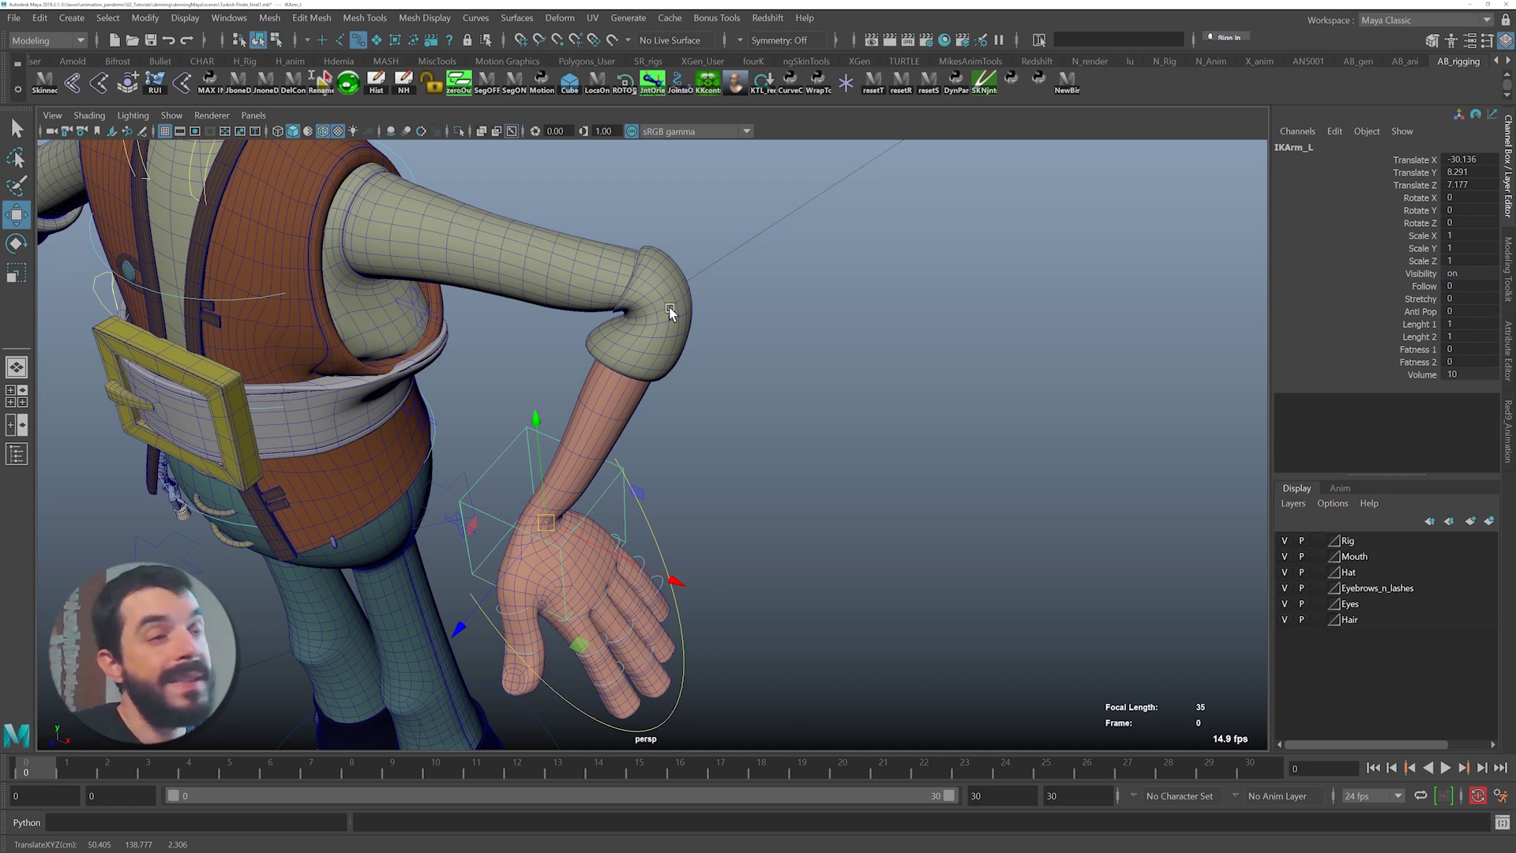
pyautogui.hotkey('ctrl', 'z')
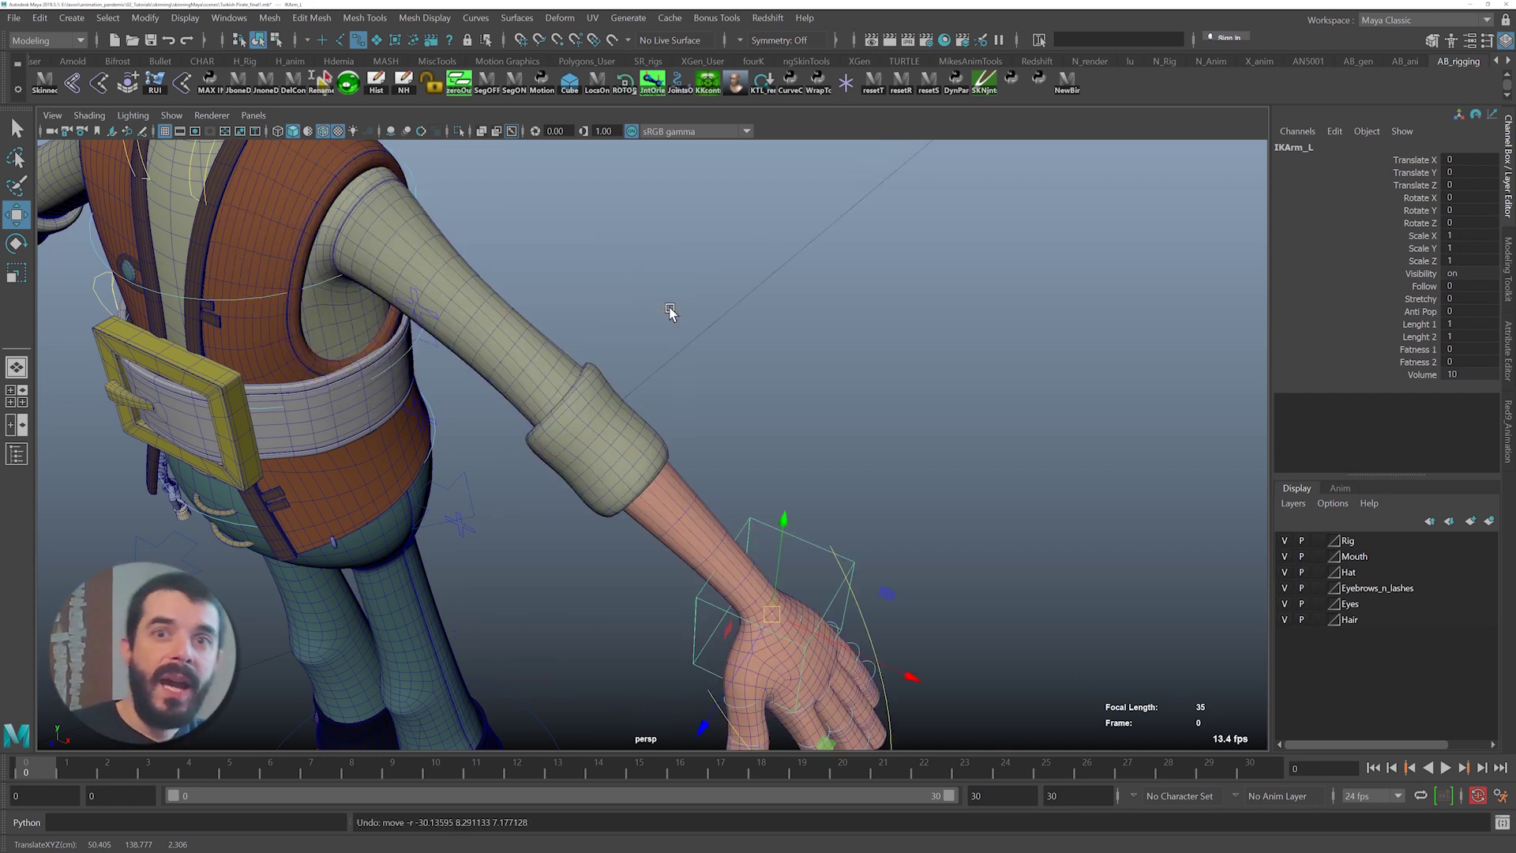
# - Examine the rolled sleeve cuff and forearm mesh, and the belt around the character's back
pyautogui.keyDown('alt'); pyautogui.moveTo(591, 413); pyautogui.dragTo(532, 369); pyautogui.keyUp('alt')
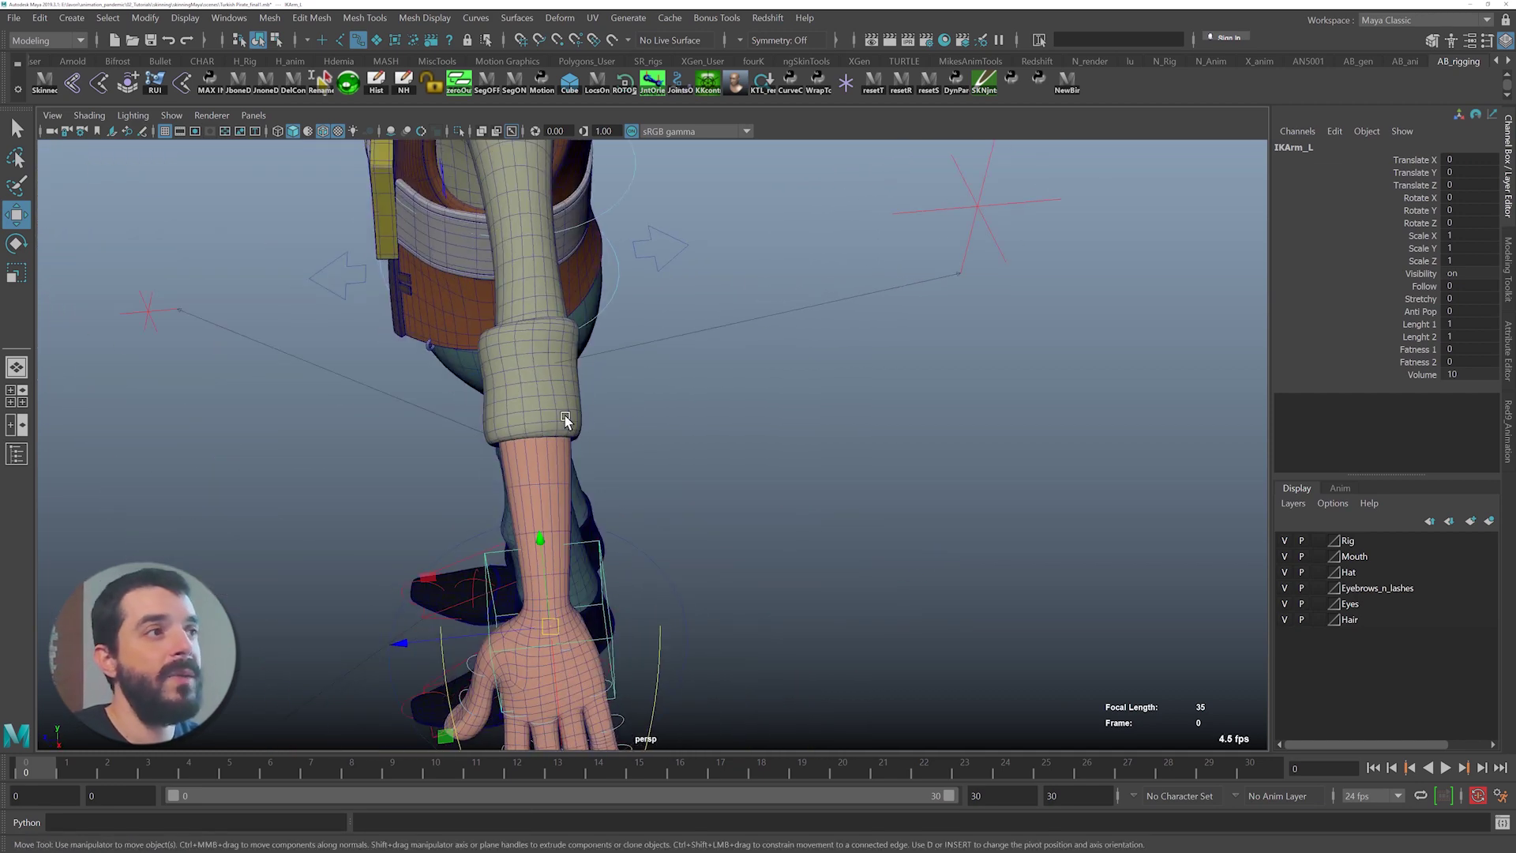
pyautogui.keyDown('alt'); pyautogui.moveTo(567, 421); pyautogui.dragTo(583, 374); pyautogui.keyUp('alt')
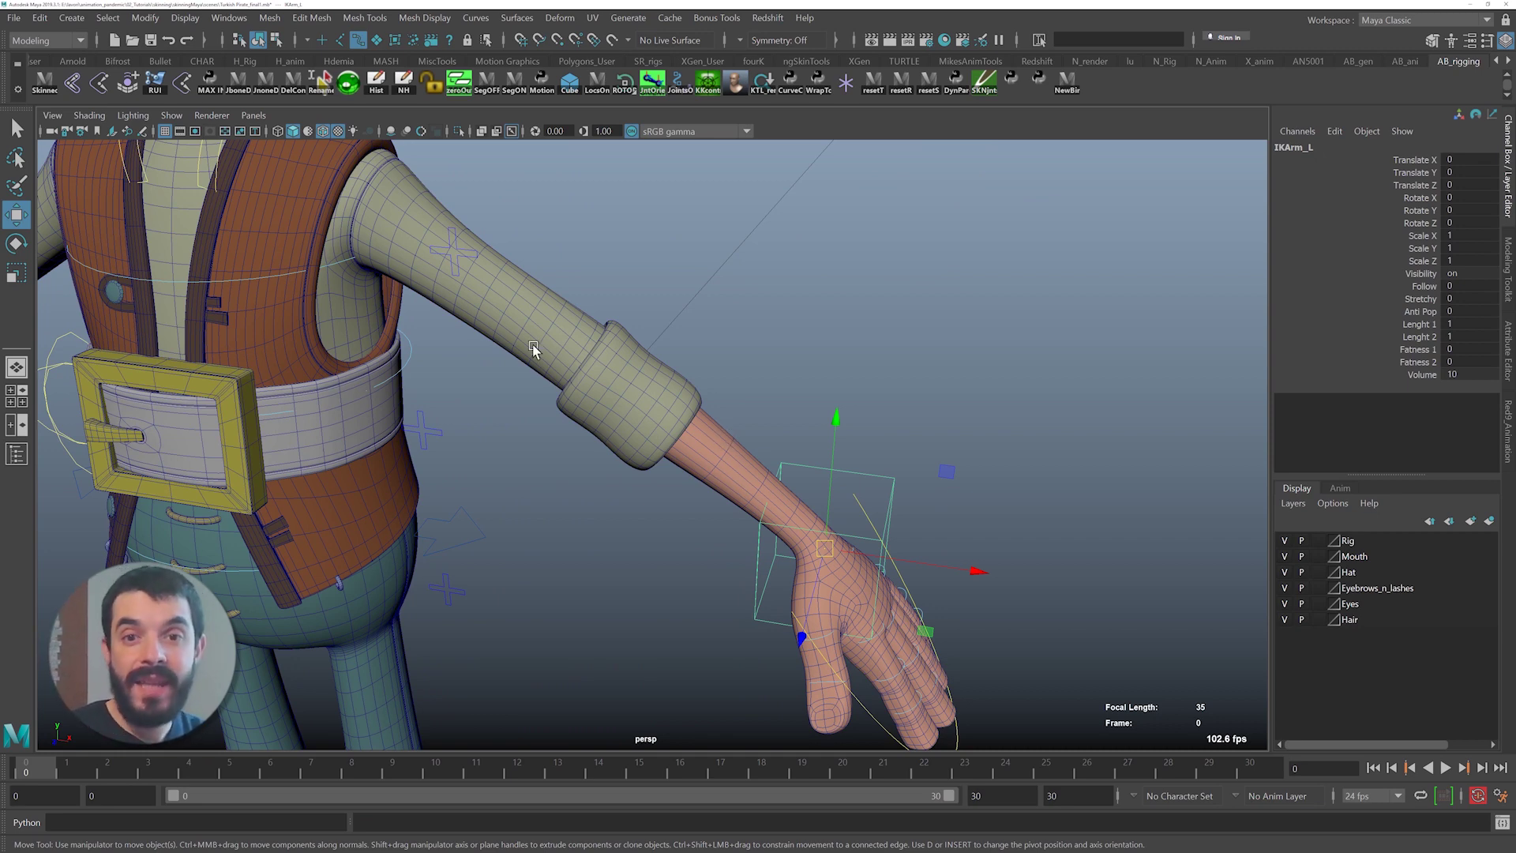
pyautogui.scroll(-2, 597, 421)
pyautogui.click(656, 434)
pyautogui.keyDown('alt'); pyautogui.moveTo(599, 423); pyautogui.dragTo(733, 436); pyautogui.keyUp('alt')
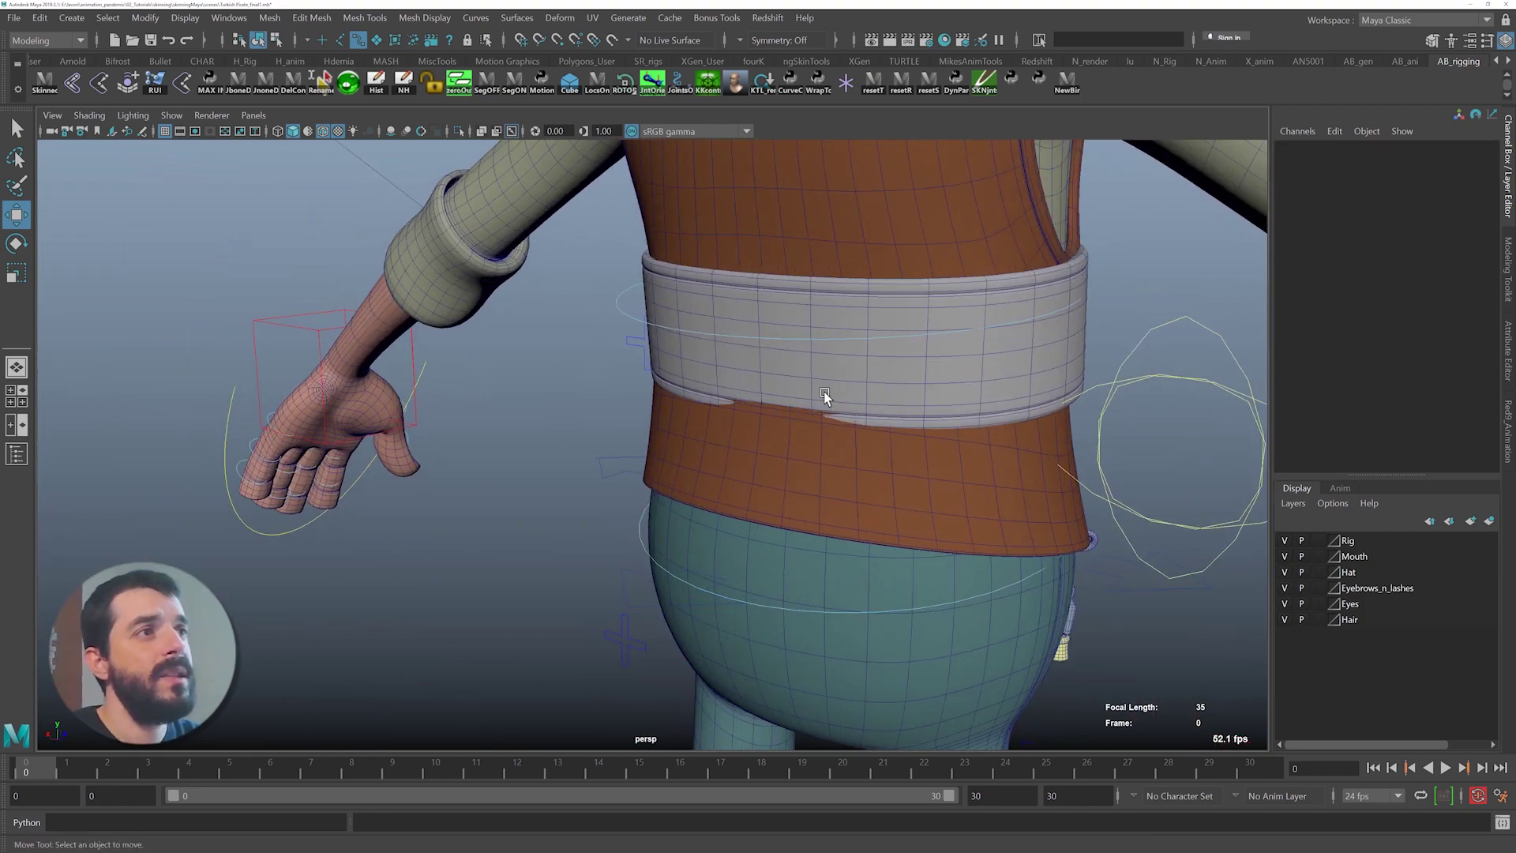
pyautogui.keyDown('alt'); pyautogui.moveTo(815, 388); pyautogui.dragTo(791, 399); pyautogui.keyUp('alt')
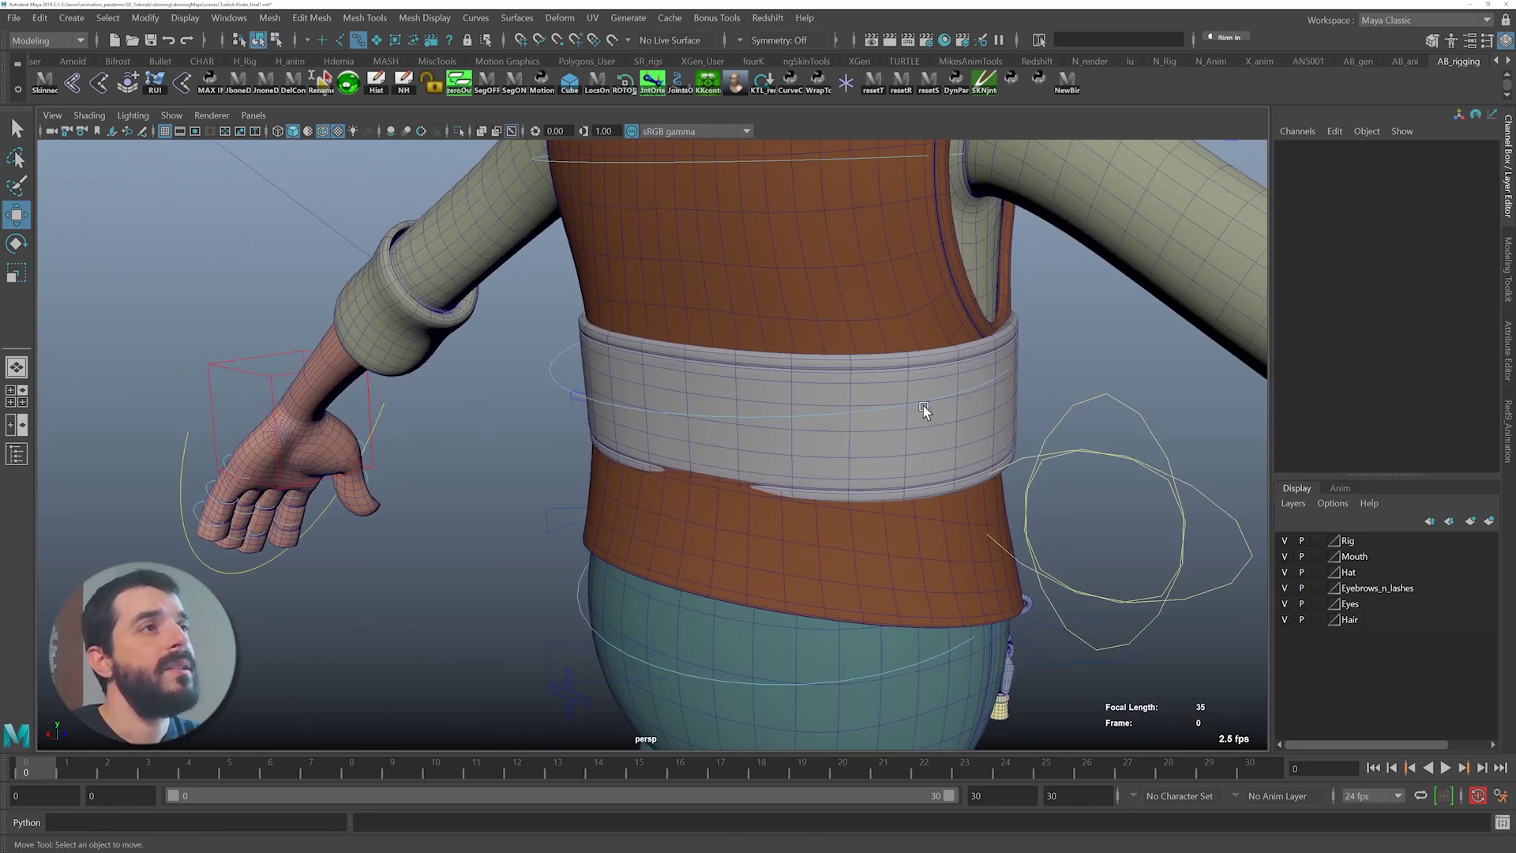
pyautogui.keyDown('alt'); pyautogui.moveTo(923, 407); pyautogui.dragTo(833, 404); pyautogui.keyUp('alt')
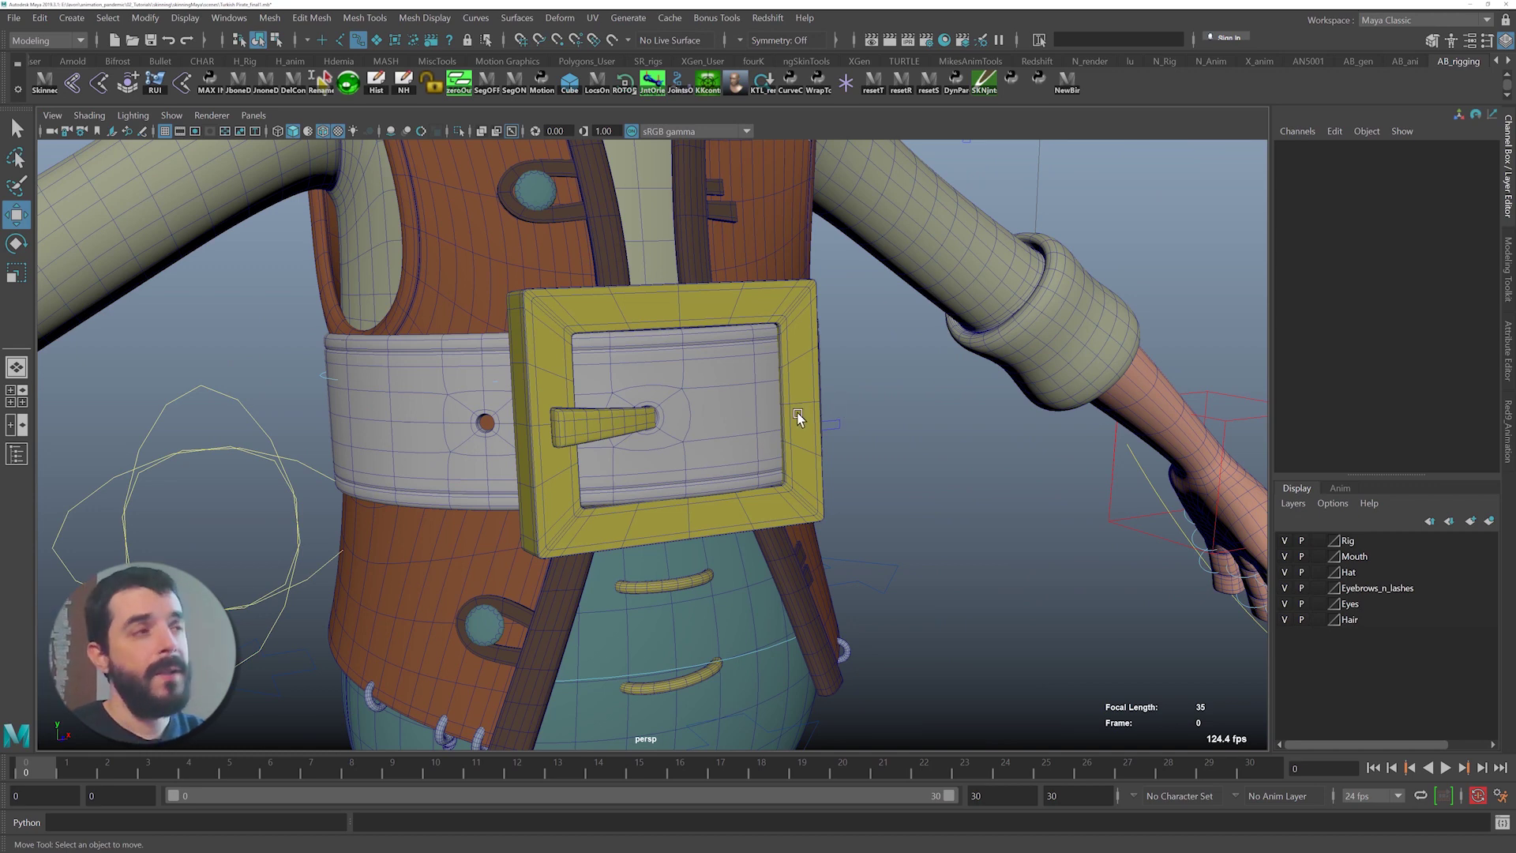
# - Examine the belt, buckle and vest mesh from the front and the side
pyautogui.keyDown('alt'); pyautogui.moveTo(796, 413); pyautogui.dragTo(480, 333, button='right'); pyautogui.keyUp('alt')
pyautogui.keyDown('alt'); pyautogui.moveTo(480, 333); pyautogui.dragTo(525, 392, button='middle'); pyautogui.keyUp('alt')
pyautogui.keyDown('alt'); pyautogui.moveTo(569, 320); pyautogui.dragTo(530, 324, button='right'); pyautogui.keyUp('alt')
pyautogui.keyDown('alt'); pyautogui.moveTo(557, 334); pyautogui.dragTo(561, 379, button='middle'); pyautogui.keyUp('alt')
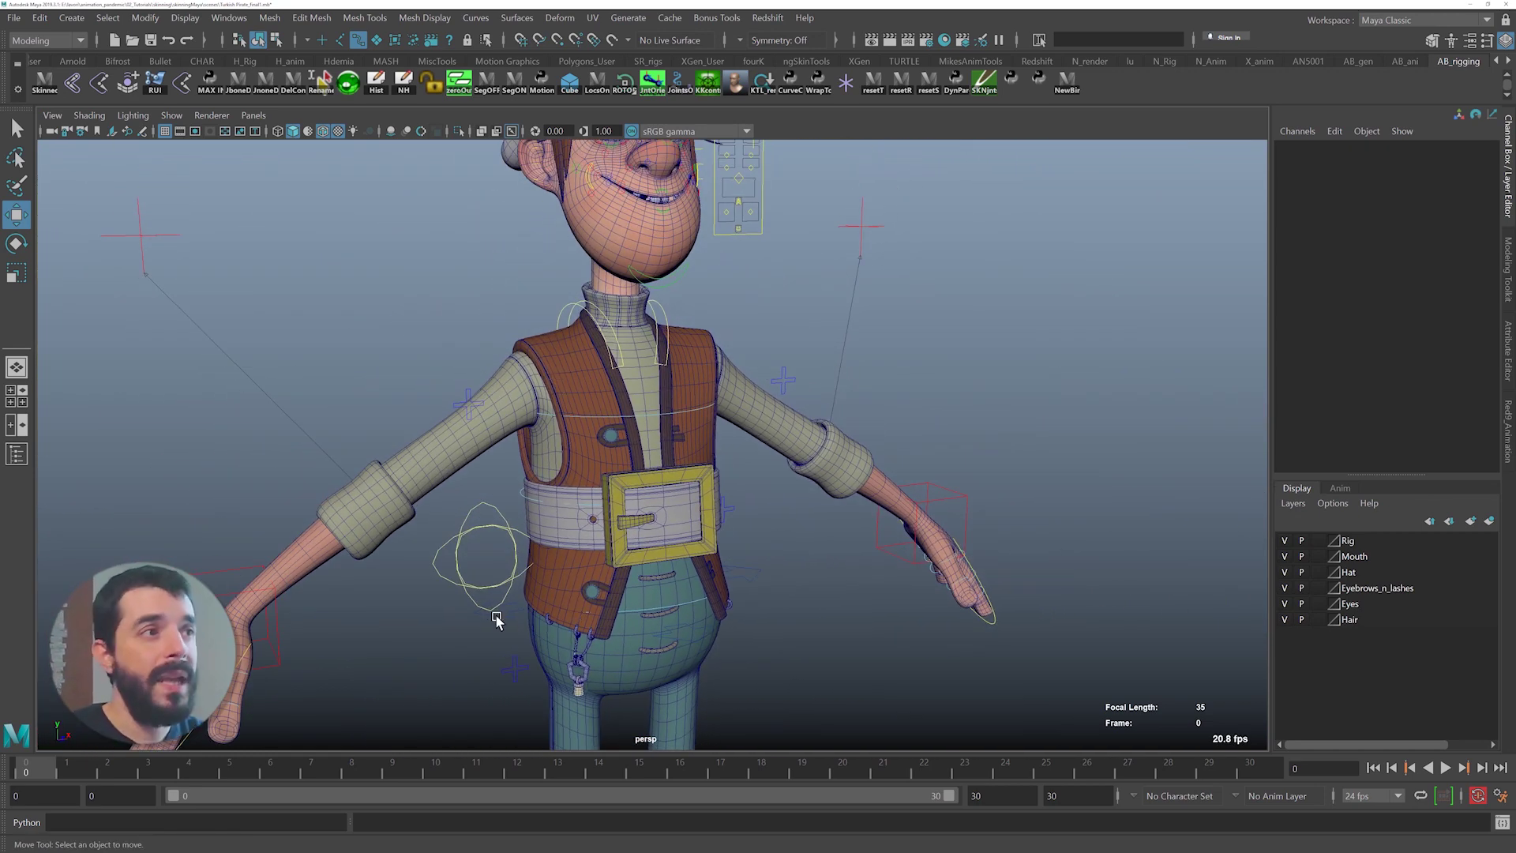
pyautogui.keyDown('alt'); pyautogui.moveTo(497, 619); pyautogui.dragTo(875, 667, button='right'); pyautogui.keyUp('alt')
pyautogui.keyDown('alt'); pyautogui.moveTo(604, 698); pyautogui.dragTo(883, 469, button='middle'); pyautogui.keyUp('alt')
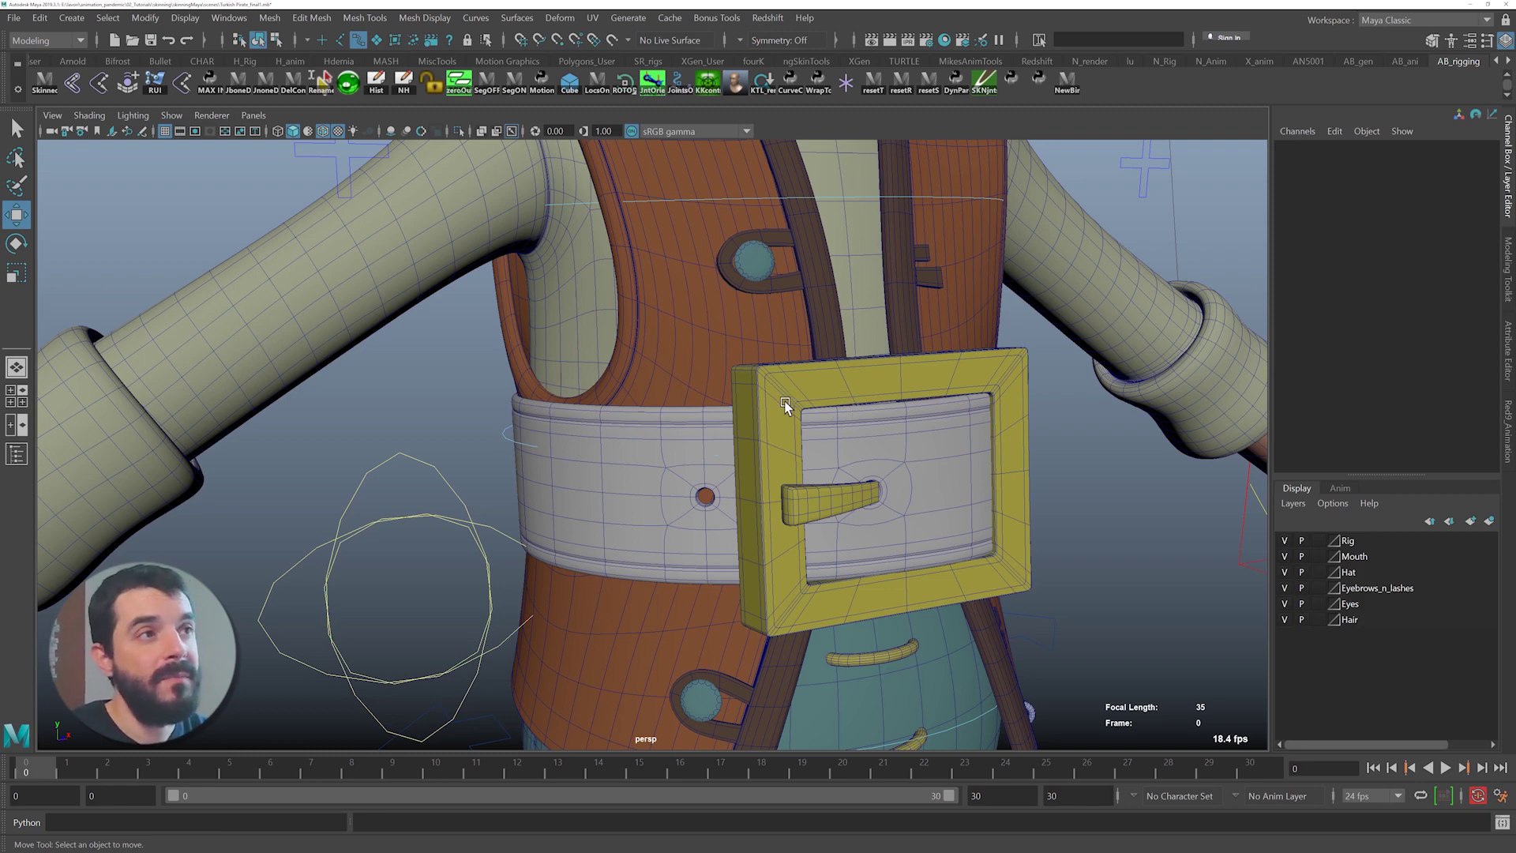
pyautogui.keyDown('alt'); pyautogui.moveTo(1095, 460); pyautogui.dragTo(782, 382, button='right'); pyautogui.keyUp('alt')
pyautogui.moveTo(668, 385)
pyautogui.keyDown('alt'); pyautogui.mouseDown()
pyautogui.moveTo(744, 386)
pyautogui.moveTo(667, 380)
pyautogui.mouseUp(); pyautogui.keyUp('alt')
pyautogui.keyDown('alt'); pyautogui.moveTo(695, 411); pyautogui.dragTo(987, 457, button='right'); pyautogui.keyUp('alt')
pyautogui.keyDown('alt'); pyautogui.moveTo(987, 458); pyautogui.dragTo(1113, 474); pyautogui.keyUp('alt')
pyautogui.keyDown('alt'); pyautogui.moveTo(1113, 473); pyautogui.dragTo(867, 340, button='right'); pyautogui.keyUp('alt')
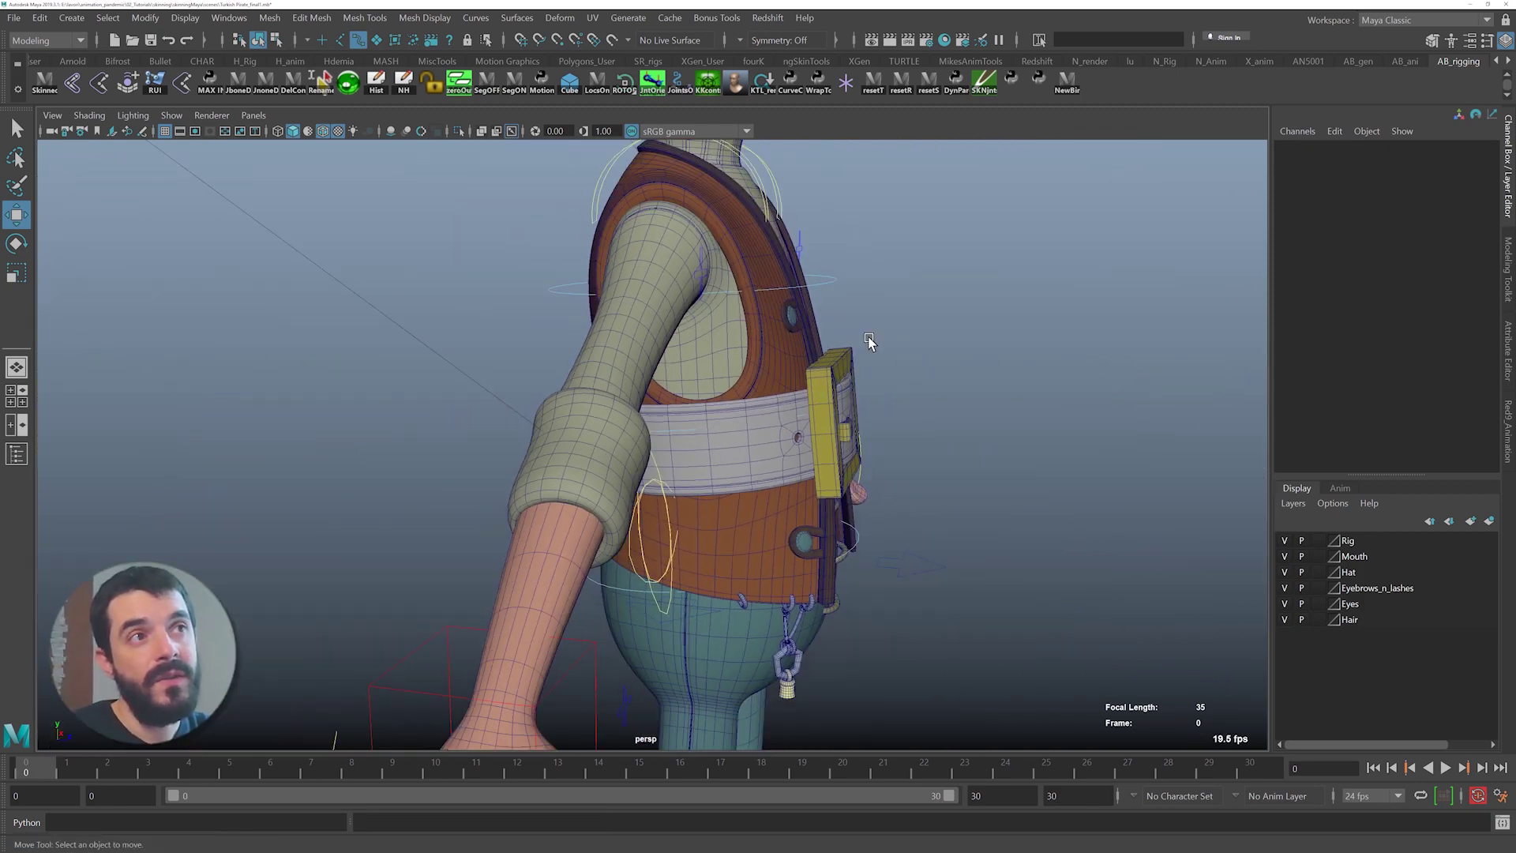
pyautogui.keyDown('alt'); pyautogui.moveTo(868, 340); pyautogui.dragTo(833, 401, button='middle'); pyautogui.keyUp('alt')
pyautogui.keyDown('alt'); pyautogui.moveTo(967, 438); pyautogui.dragTo(807, 344, button='right'); pyautogui.keyUp('alt')
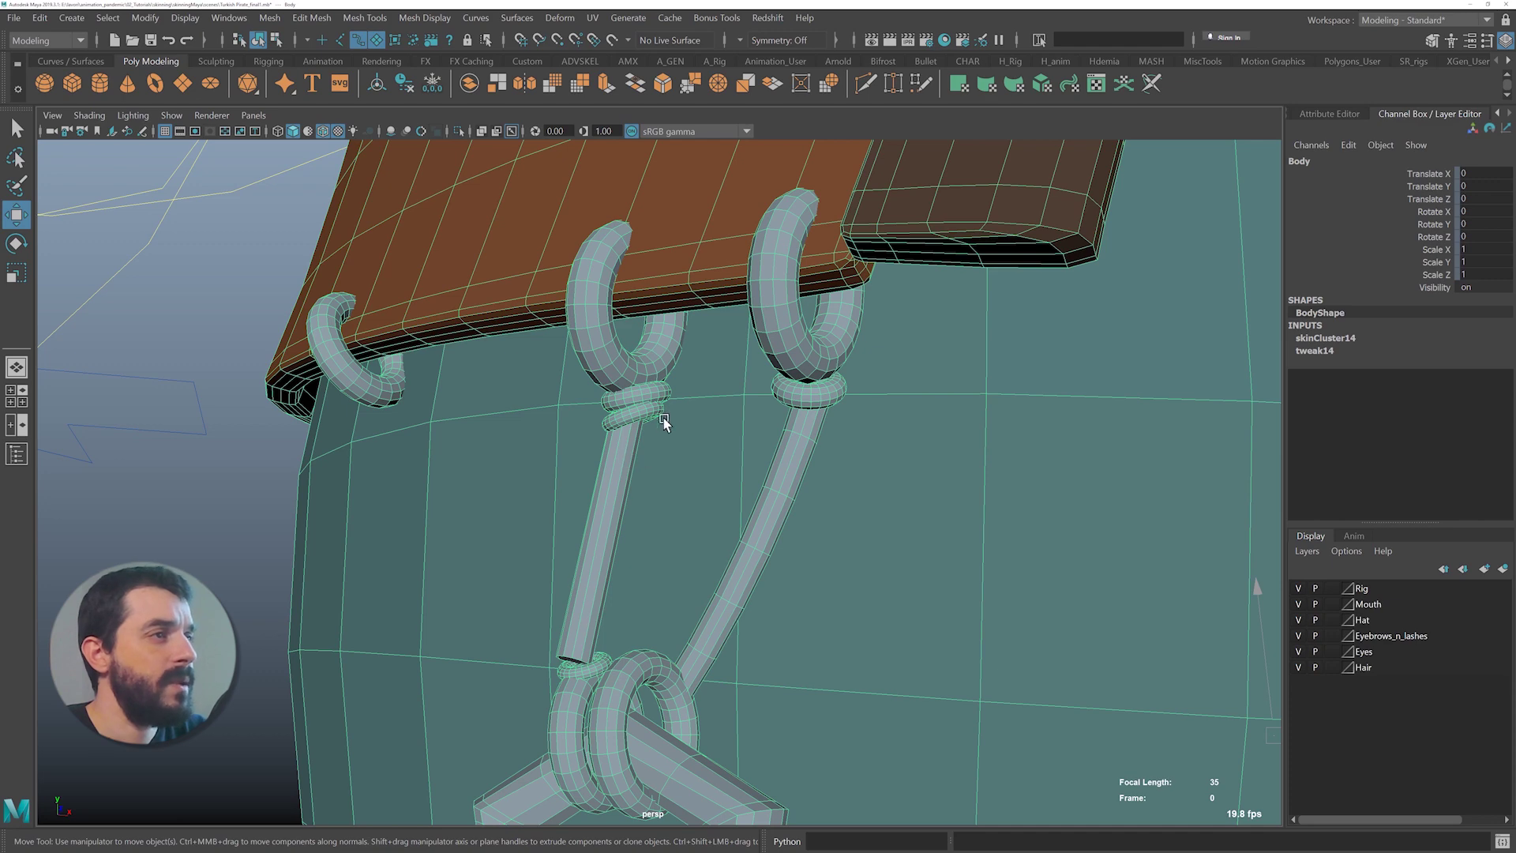
# - Examine the unsmoothed Body mesh around the hanging rings, vest hem, lower buttonhole and trouser fly
pyautogui.keyDown('alt'); pyautogui.moveTo(878, 535); pyautogui.dragTo(581, 371, button='right'); pyautogui.keyUp('alt')
pyautogui.keyDown('alt'); pyautogui.moveTo(581, 370); pyautogui.dragTo(607, 431); pyautogui.keyUp('alt')
pyautogui.keyDown('alt'); pyautogui.moveTo(608, 431); pyautogui.dragTo(641, 556, button='middle'); pyautogui.keyUp('alt')
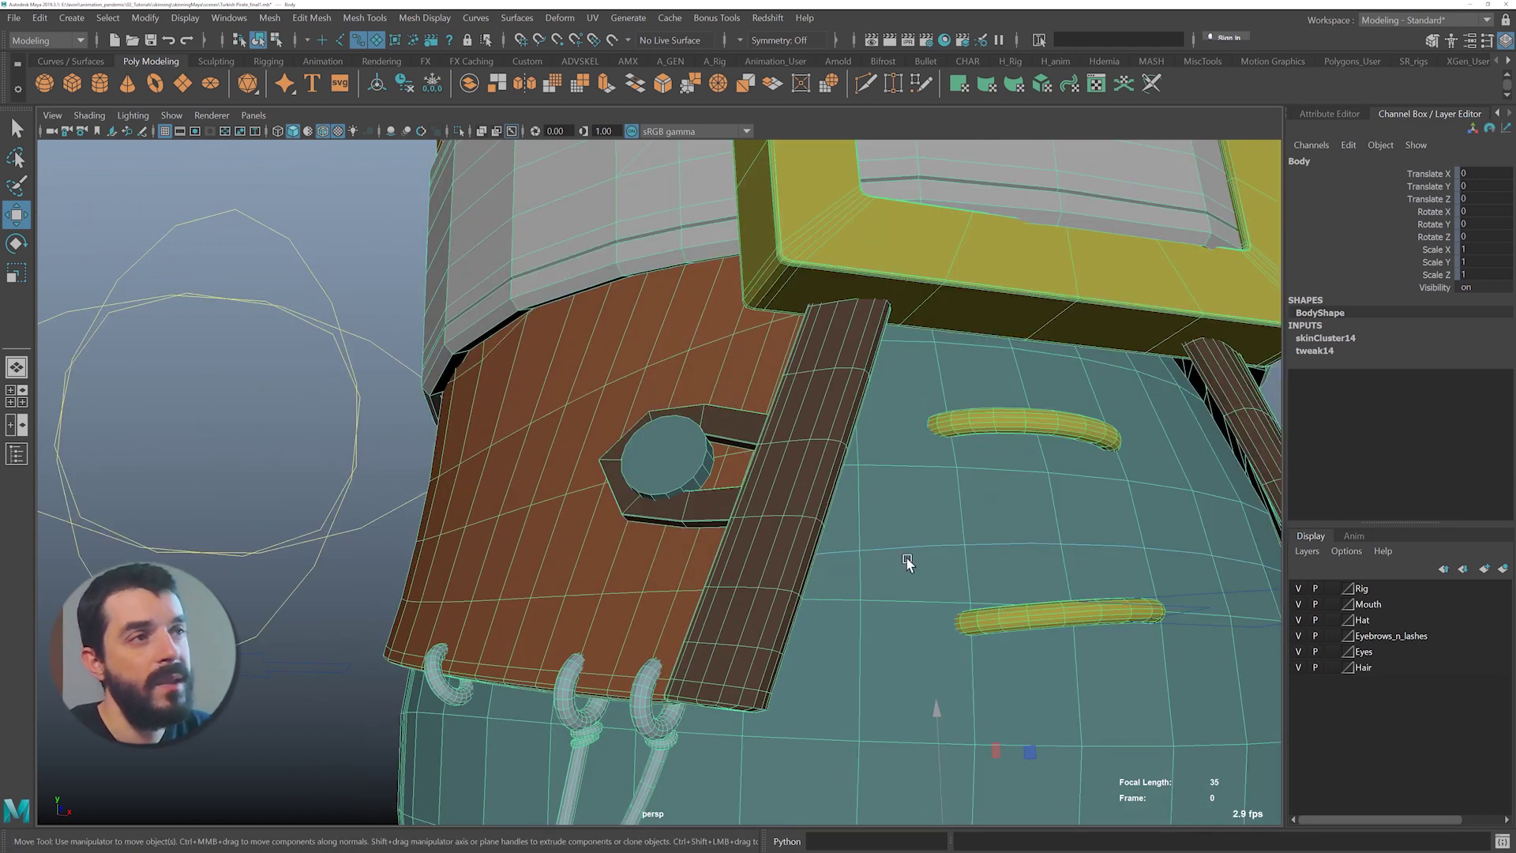
# - Examine the Body mesh around the vest, belt, buckle and lower vest hem from the front and the side
pyautogui.keyDown('alt'); pyautogui.moveTo(903, 554); pyautogui.dragTo(437, 372, button='right'); pyautogui.keyUp('alt')
pyautogui.keyDown('alt'); pyautogui.moveTo(437, 372); pyautogui.dragTo(522, 403); pyautogui.keyUp('alt')
pyautogui.keyDown('alt'); pyautogui.moveTo(522, 404); pyautogui.dragTo(585, 507, button='middle'); pyautogui.keyUp('alt')
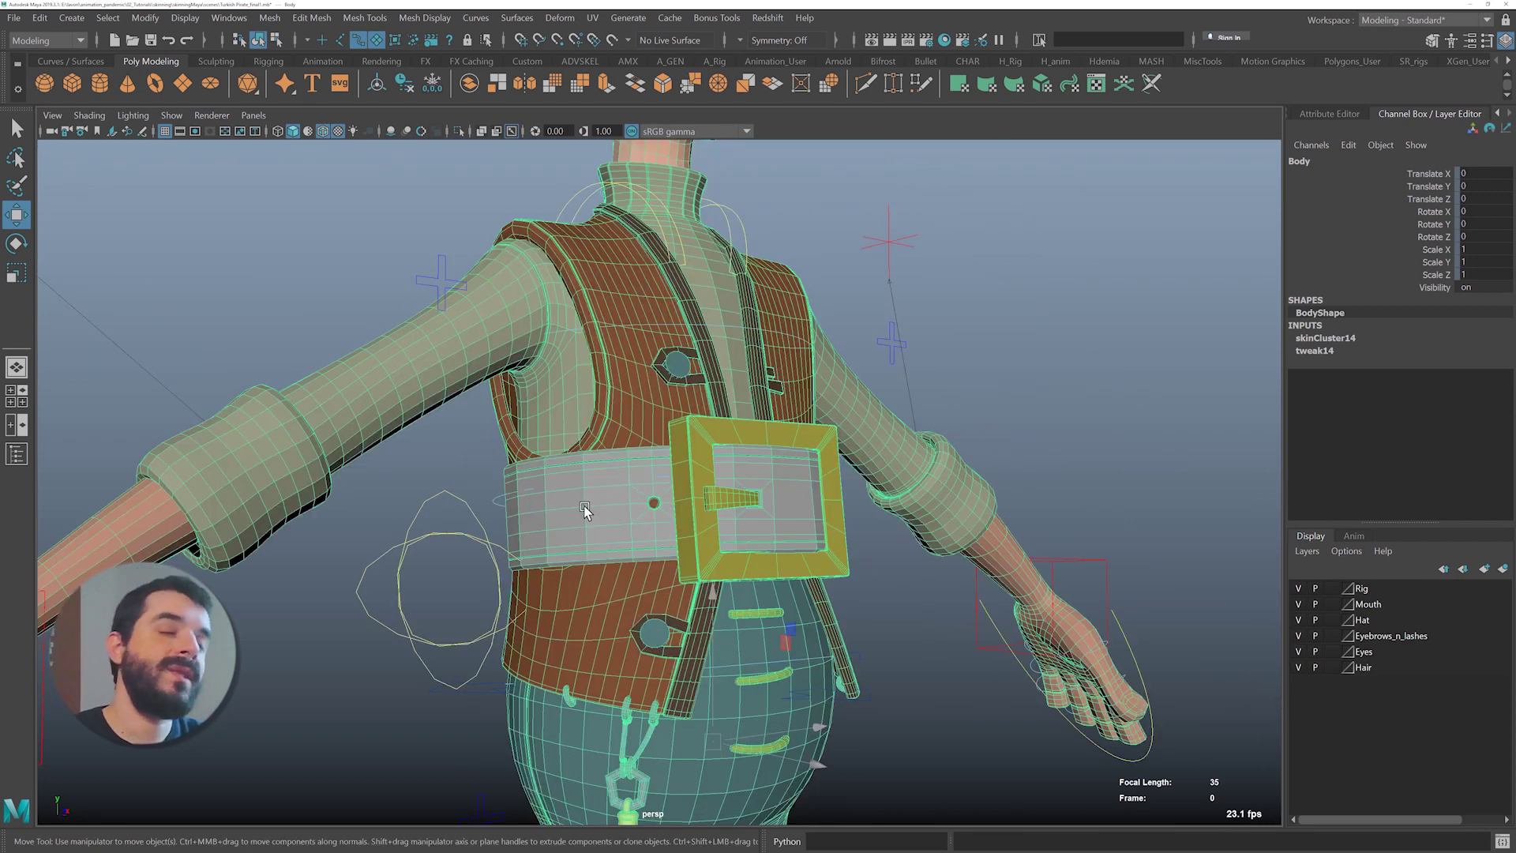
pyautogui.keyDown('alt'); pyautogui.moveTo(569, 663); pyautogui.dragTo(806, 577, button='right'); pyautogui.keyUp('alt')
pyautogui.keyDown('alt'); pyautogui.moveTo(805, 577); pyautogui.dragTo(791, 490, button='middle'); pyautogui.keyUp('alt')
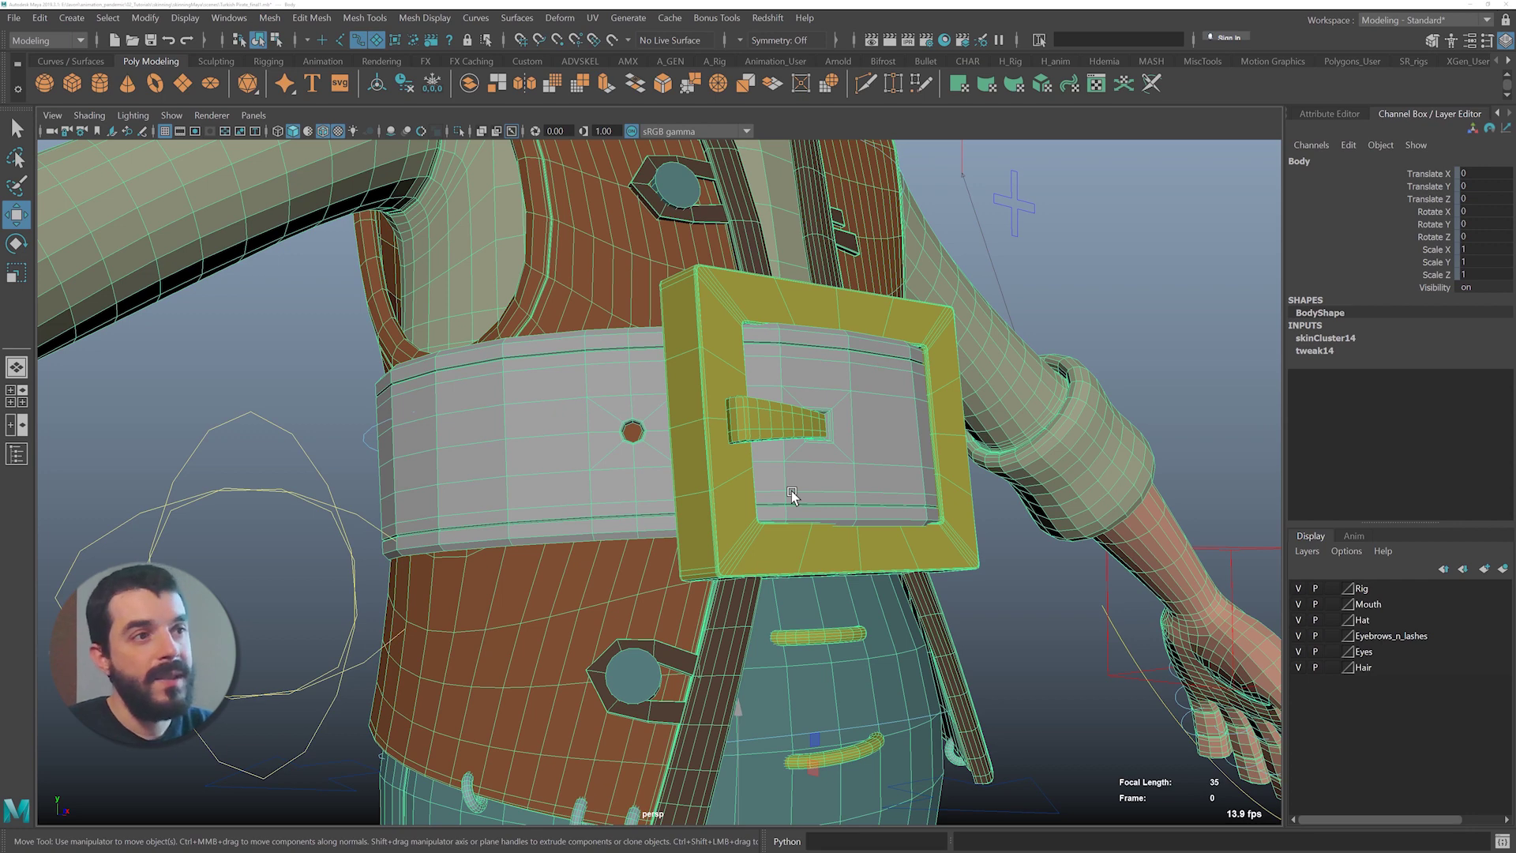
pyautogui.keyDown('alt'); pyautogui.moveTo(791, 490); pyautogui.dragTo(546, 480); pyautogui.keyUp('alt')
pyautogui.keyDown('alt'); pyautogui.moveTo(604, 646); pyautogui.dragTo(552, 478, button='right'); pyautogui.keyUp('alt')
pyautogui.keyDown('alt'); pyautogui.moveTo(553, 478); pyautogui.dragTo(566, 318, button='middle'); pyautogui.keyUp('alt')
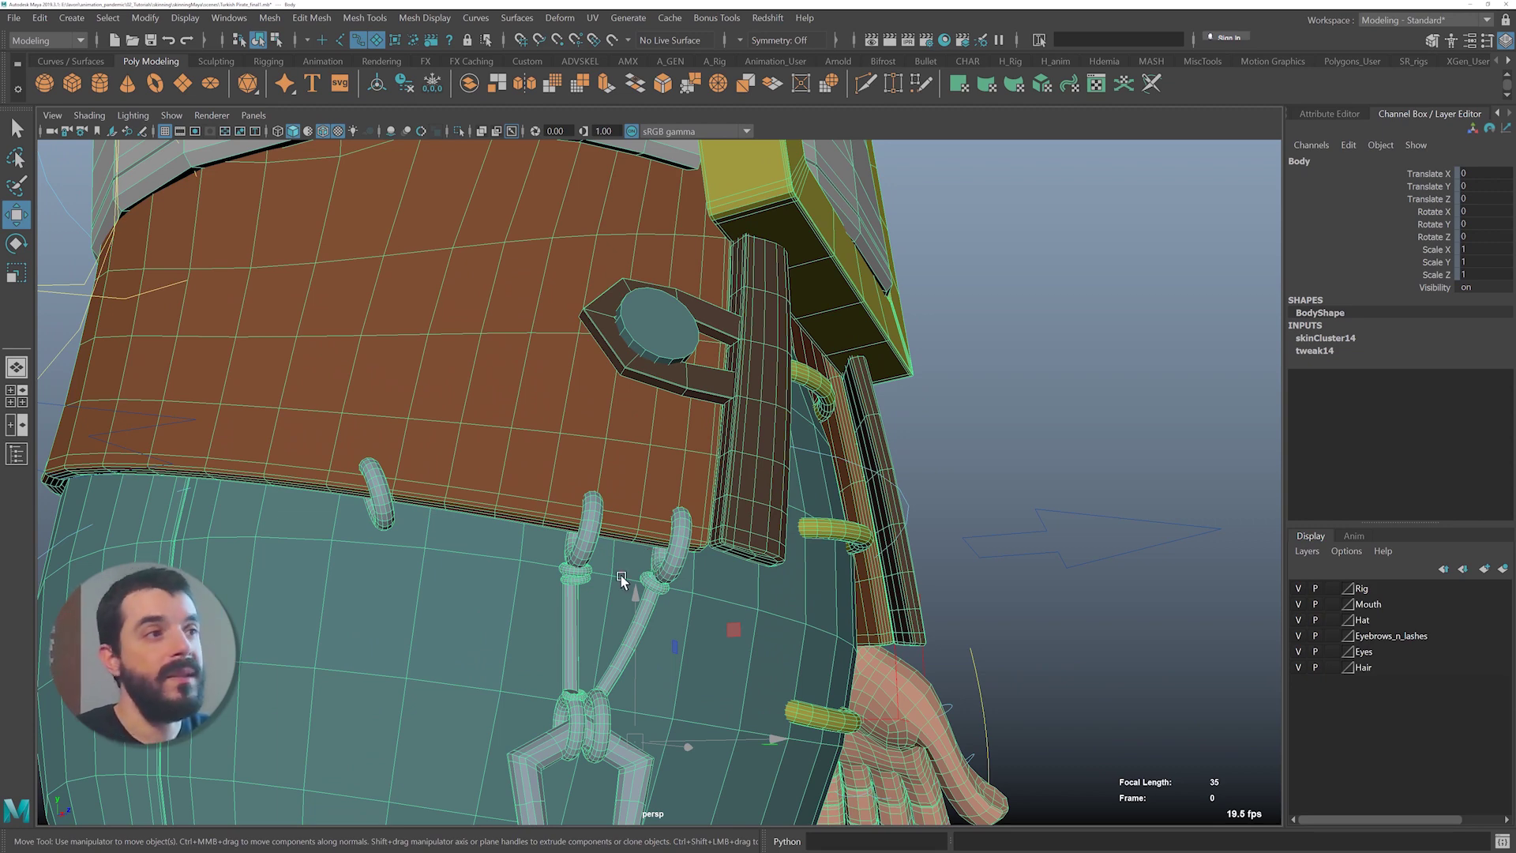
# - Examine the hanging rings, vest hem thickness, front trim and lower button loop up close from several angles
pyautogui.keyDown('alt'); pyautogui.moveTo(621, 578); pyautogui.dragTo(842, 630, button='right'); pyautogui.keyUp('alt')
pyautogui.keyDown('alt'); pyautogui.moveTo(623, 597); pyautogui.dragTo(771, 467); pyautogui.keyUp('alt')
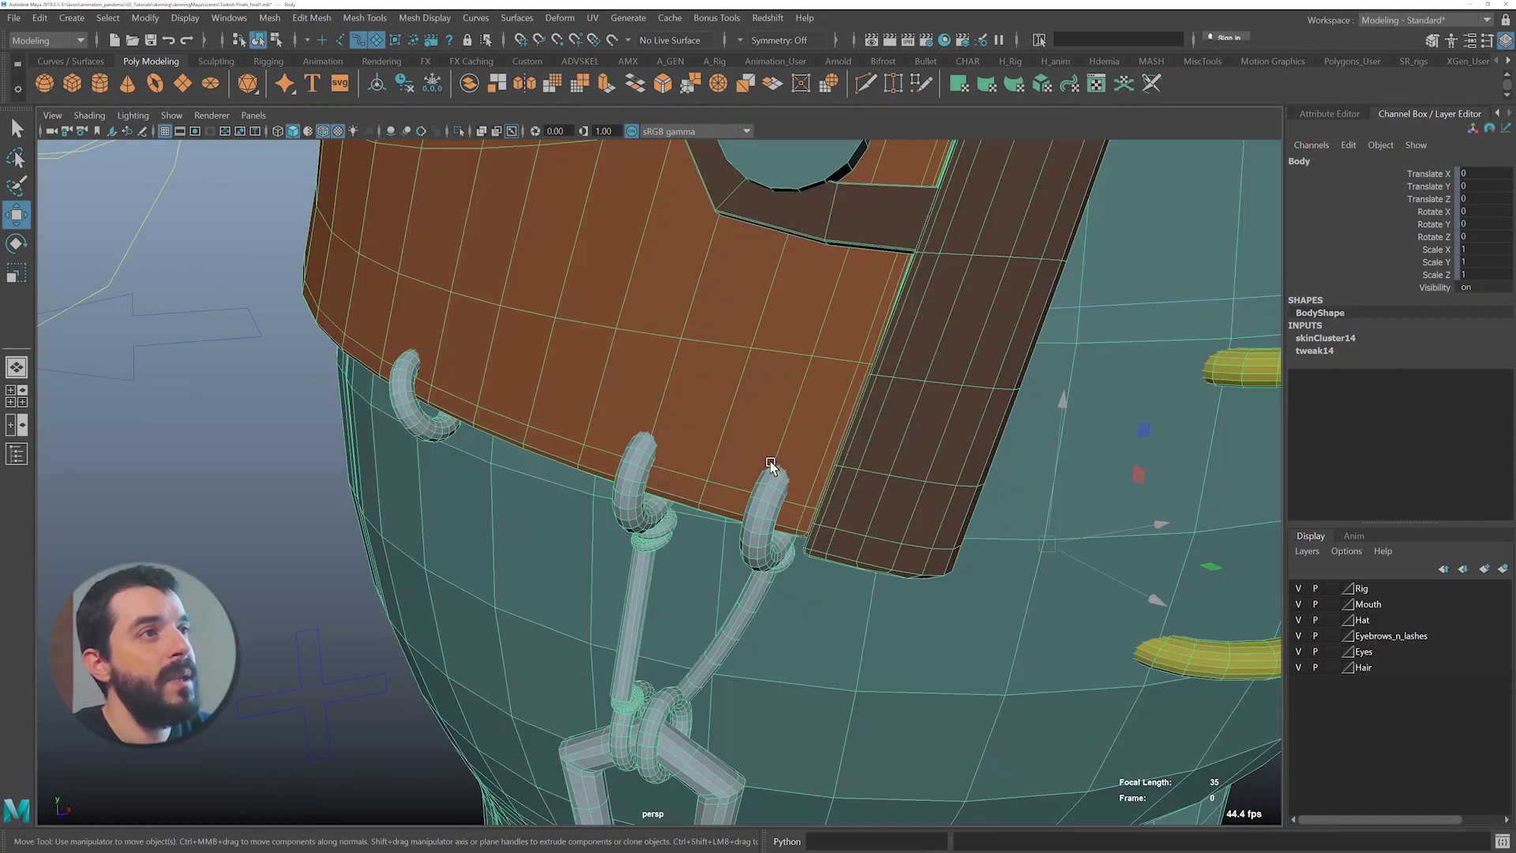
pyautogui.keyDown('alt'); pyautogui.moveTo(771, 467); pyautogui.dragTo(707, 423, button='right'); pyautogui.keyUp('alt')
pyautogui.keyDown('alt'); pyautogui.moveTo(707, 423); pyautogui.dragTo(616, 532, button='middle'); pyautogui.keyUp('alt')
pyautogui.keyDown('alt'); pyautogui.moveTo(616, 531); pyautogui.dragTo(736, 537); pyautogui.keyUp('alt')
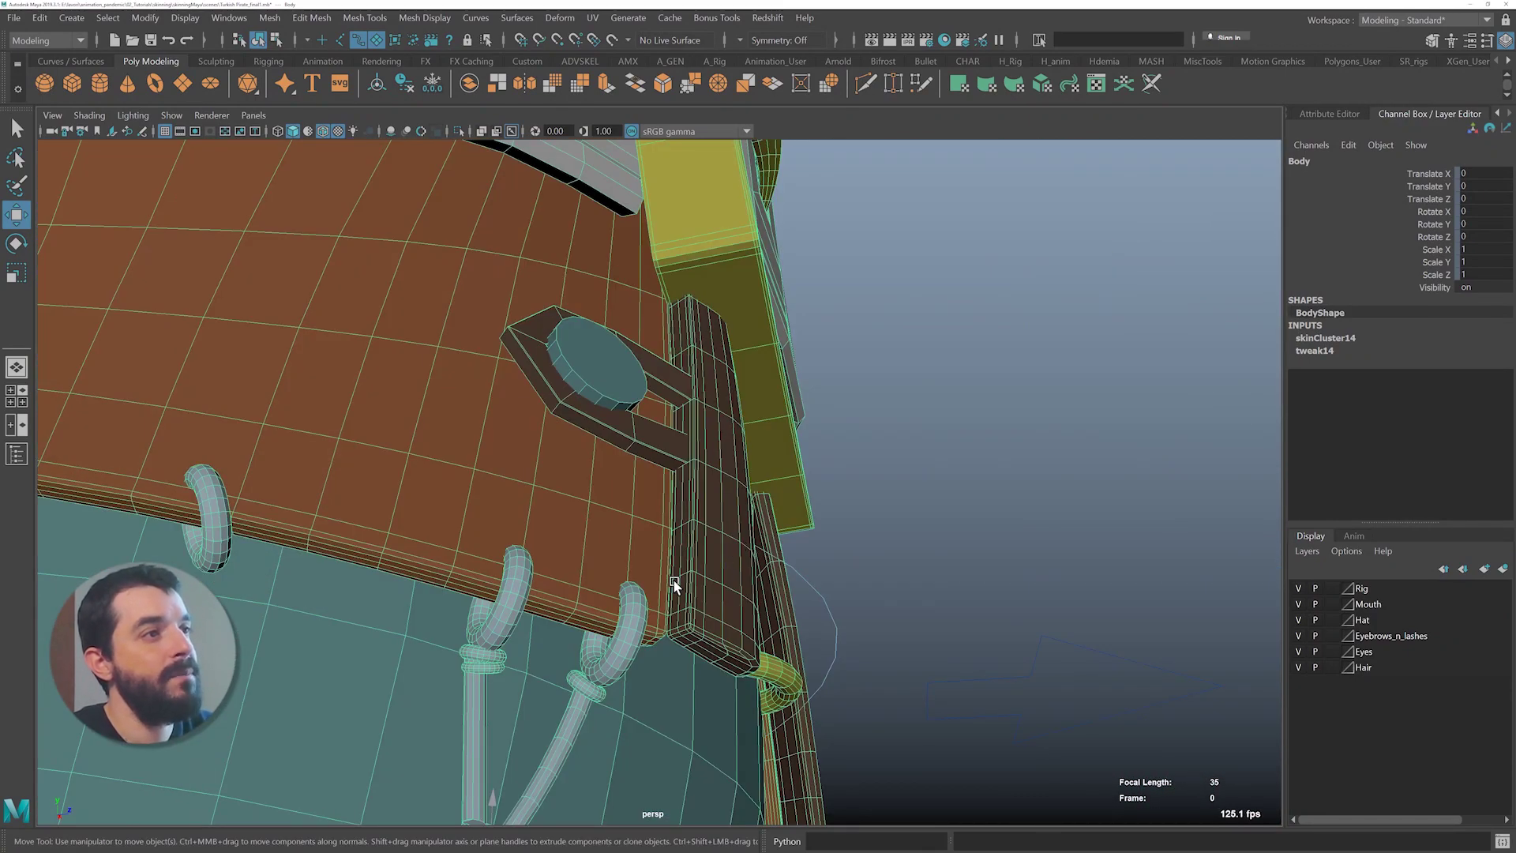
pyautogui.keyDown('alt'); pyautogui.moveTo(675, 582); pyautogui.dragTo(812, 652, button='right'); pyautogui.keyUp('alt')
pyautogui.keyDown('alt'); pyautogui.moveTo(774, 618); pyautogui.dragTo(748, 575); pyautogui.keyUp('alt')
pyautogui.keyDown('alt'); pyautogui.moveTo(545, 498); pyautogui.dragTo(634, 458); pyautogui.keyUp('alt')
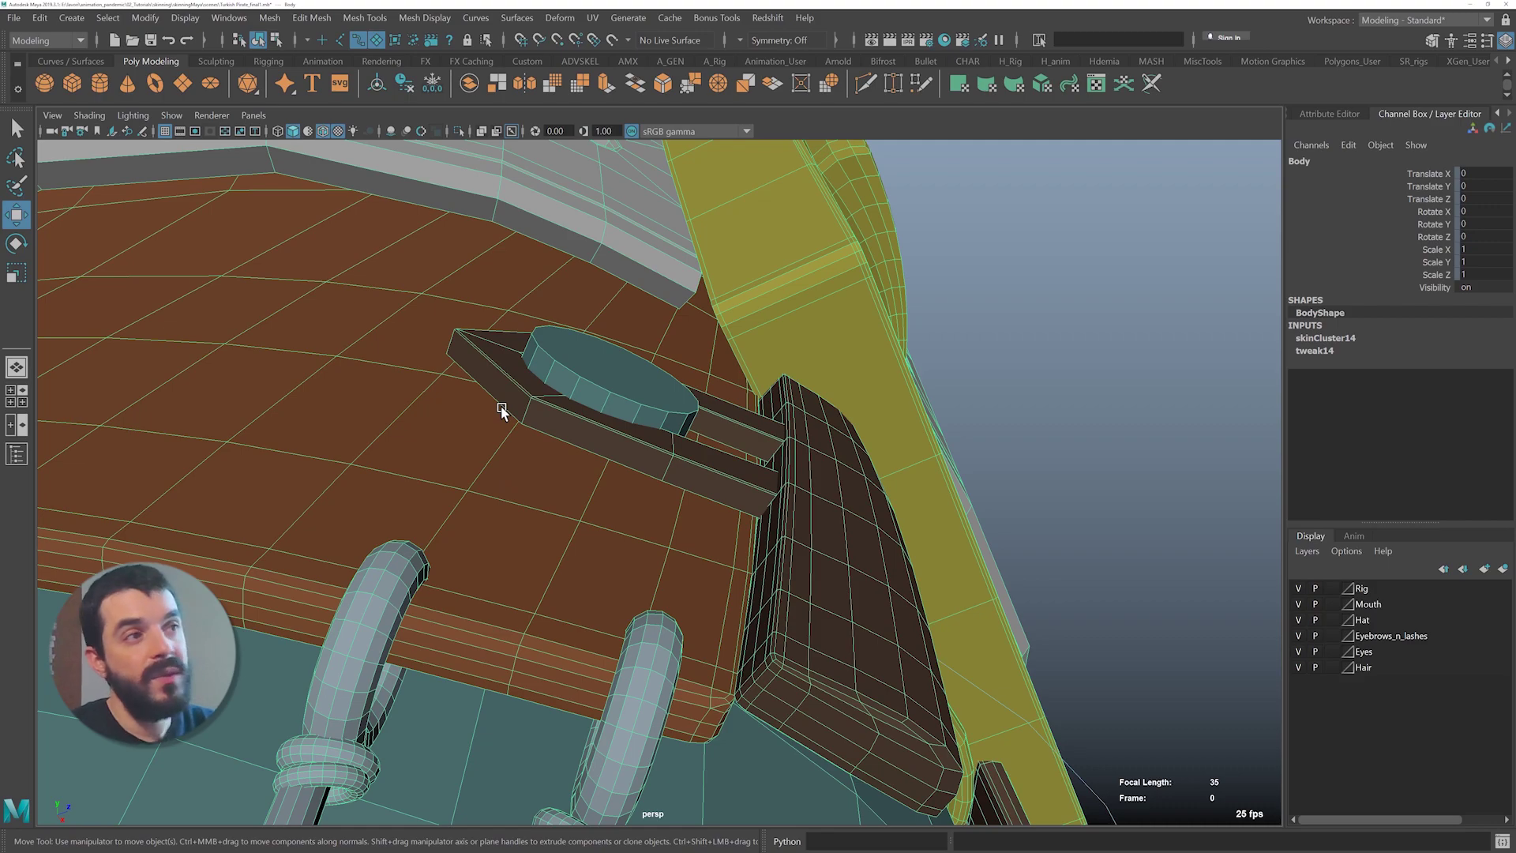
pyautogui.keyDown('alt'); pyautogui.moveTo(757, 628); pyautogui.dragTo(879, 626); pyautogui.keyUp('alt')
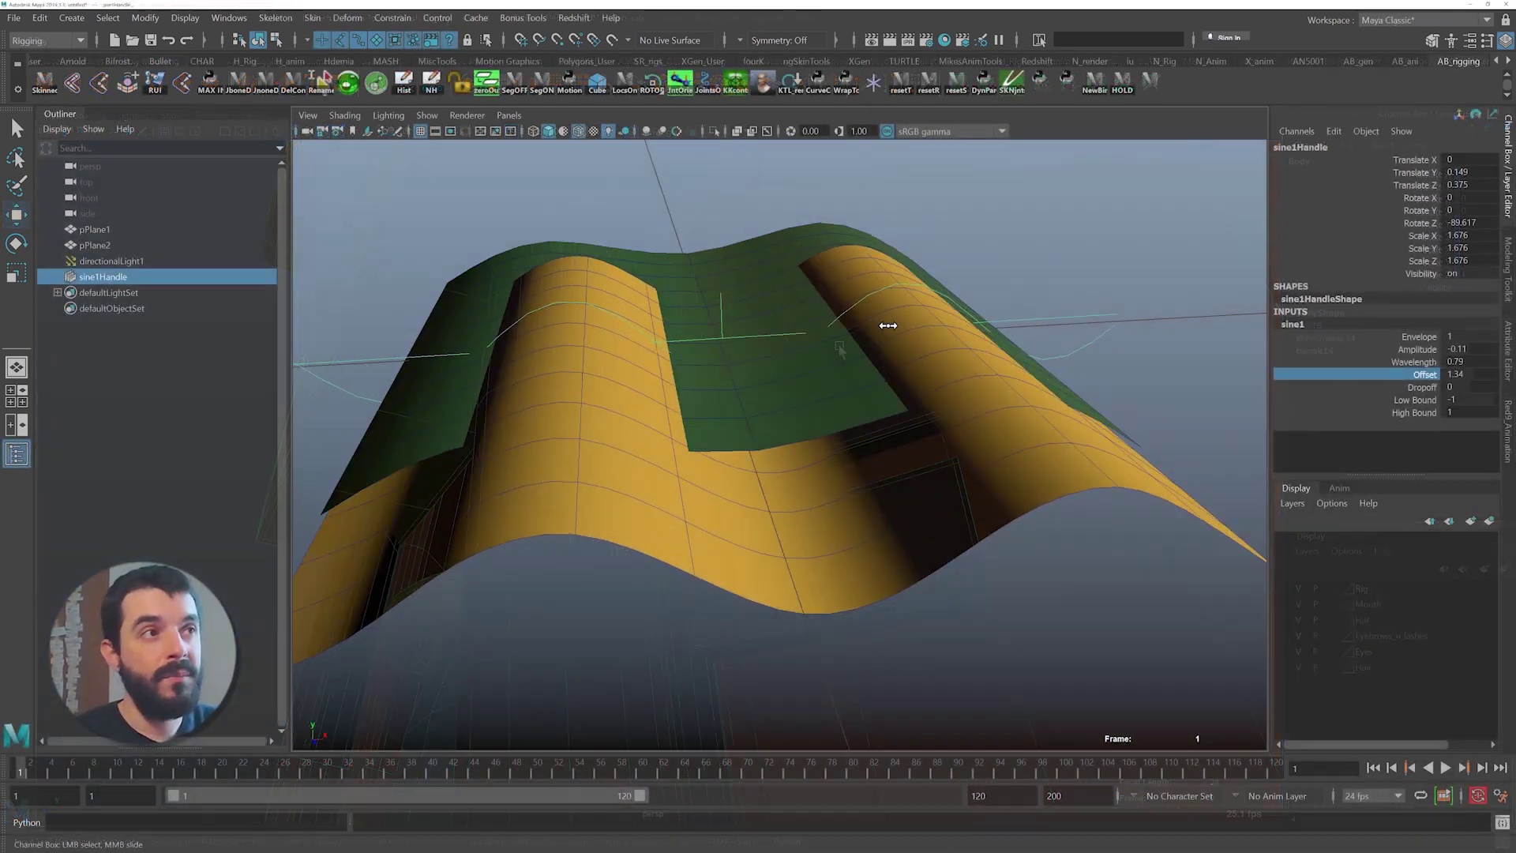
# - In the layered-planes demo scene, vary the sine deformer's Offset and adjust its strength to show how the two surfaces deform
pyautogui.moveTo(882, 322); pyautogui.dragTo(916, 322, button='middle')
pyautogui.click(1419, 348)
pyautogui.click(1419, 337)
pyautogui.moveTo(1034, 322); pyautogui.dragTo(937, 324, button='middle')
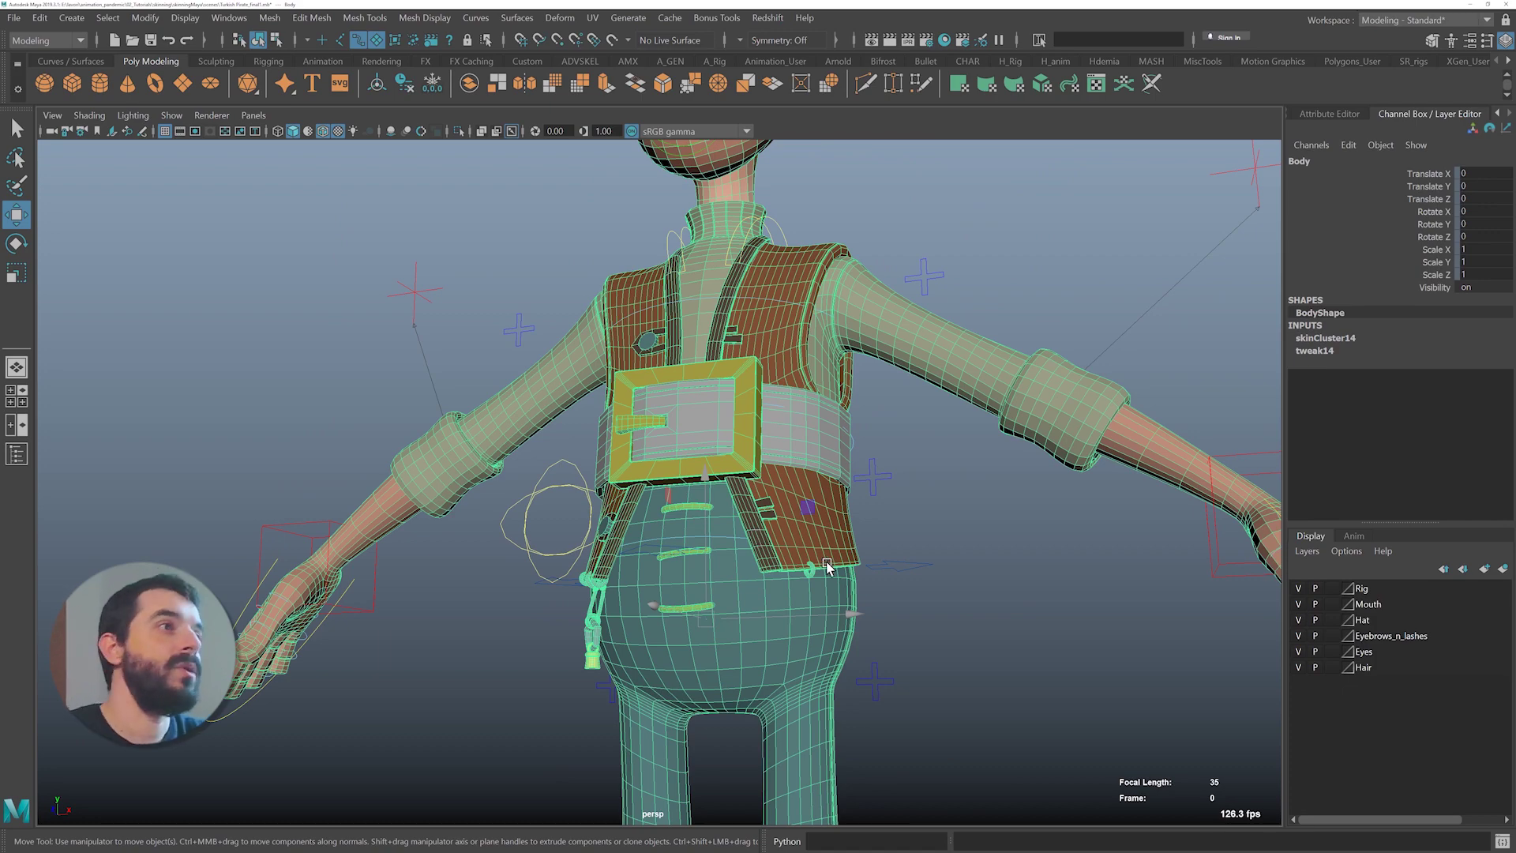
# - Examine the unsmoothed Body mesh at the vest's back and around the turtleneck collar's ribbed edge loops
pyautogui.keyDown('alt'); pyautogui.moveTo(720, 375); pyautogui.dragTo(756, 400); pyautogui.keyUp('alt')
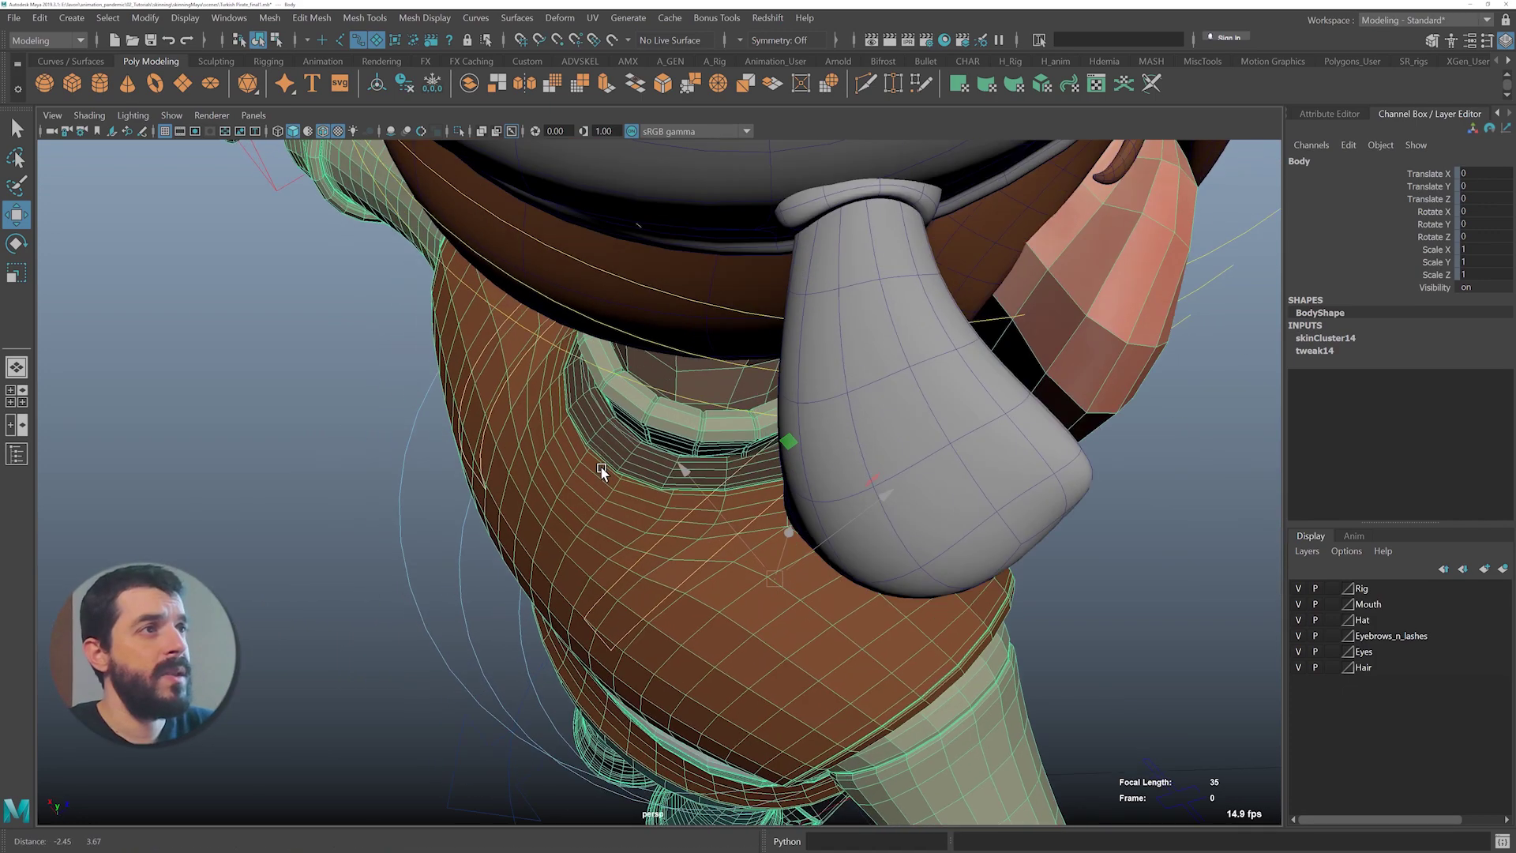
pyautogui.keyDown('alt'); pyautogui.moveTo(602, 470); pyautogui.dragTo(616, 423); pyautogui.keyUp('alt')
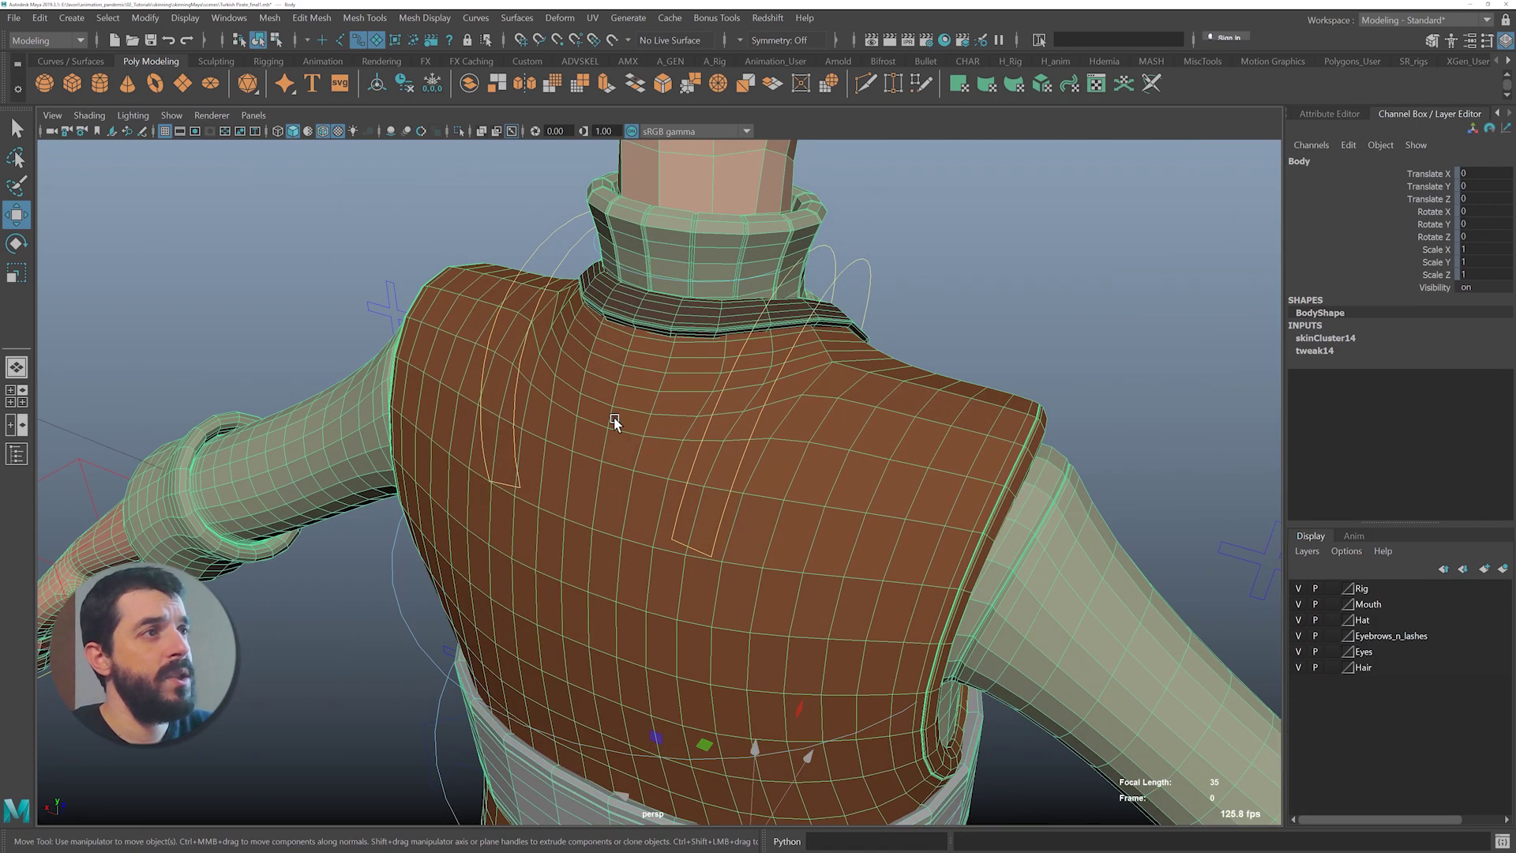
pyautogui.keyDown('alt'); pyautogui.moveTo(615, 423); pyautogui.dragTo(703, 247, button='right'); pyautogui.keyUp('alt')
pyautogui.keyDown('alt'); pyautogui.moveTo(703, 247); pyautogui.dragTo(810, 525); pyautogui.keyUp('alt')
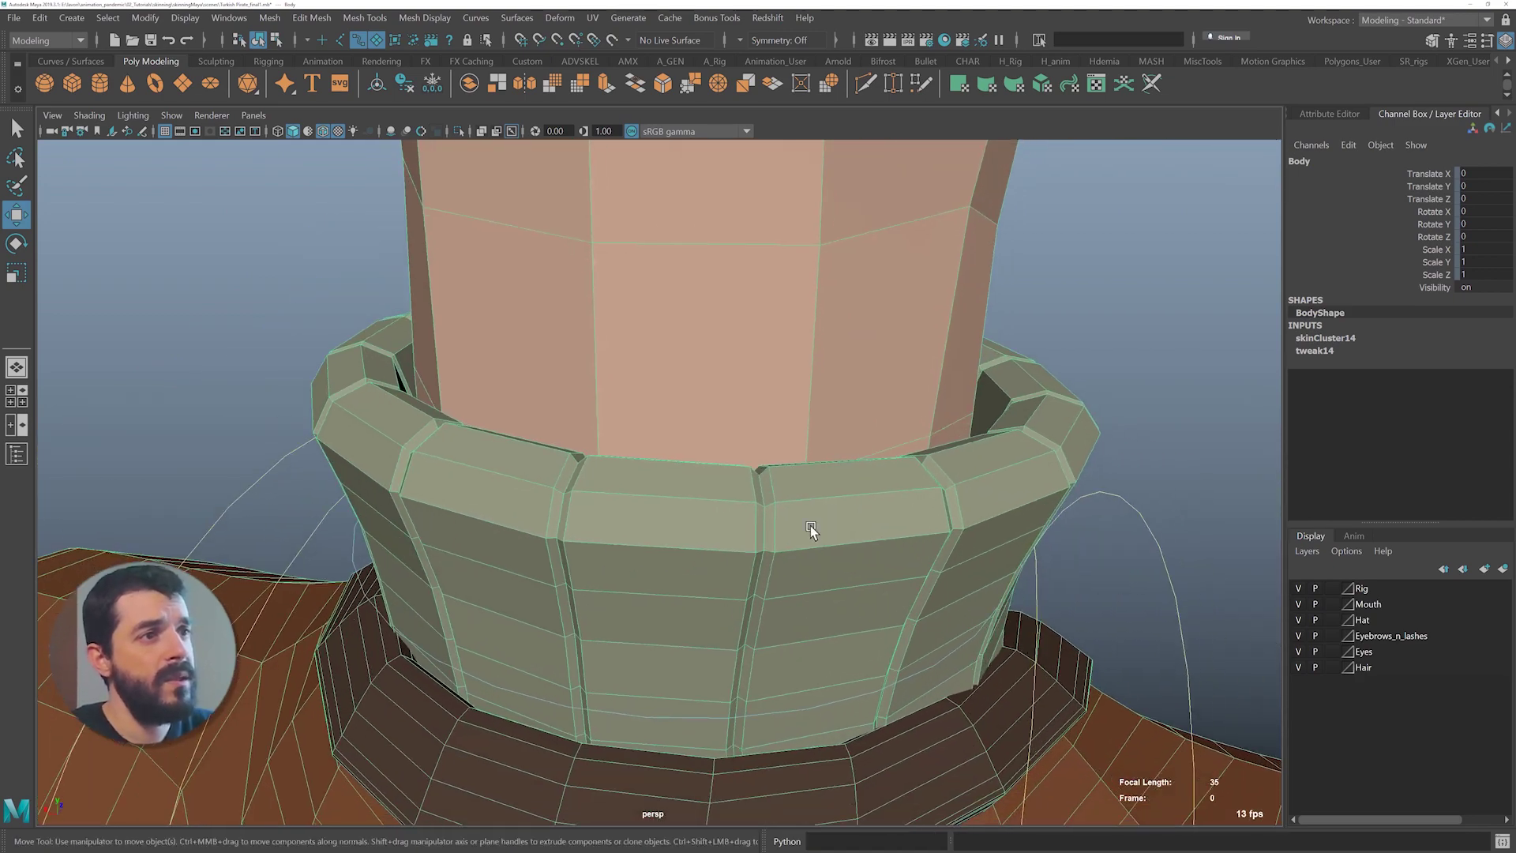
pyautogui.keyDown('alt'); pyautogui.moveTo(763, 478); pyautogui.dragTo(633, 474); pyautogui.keyUp('alt')
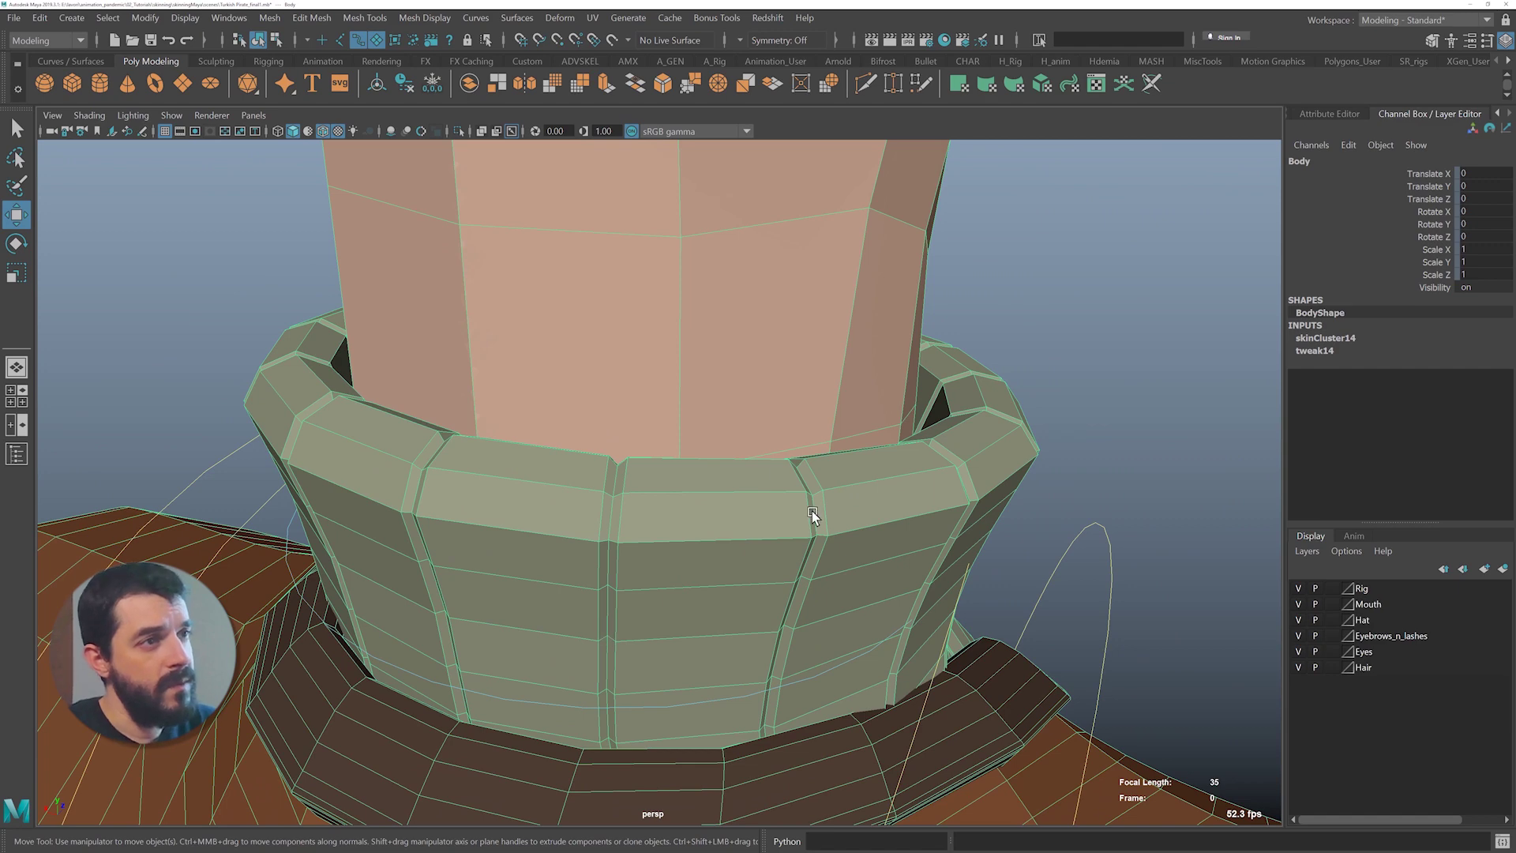
pyautogui.keyDown('alt'); pyautogui.moveTo(812, 510); pyautogui.dragTo(591, 414); pyautogui.keyUp('alt')
pyautogui.keyDown('alt'); pyautogui.moveTo(528, 346); pyautogui.dragTo(531, 277); pyautogui.keyUp('alt')
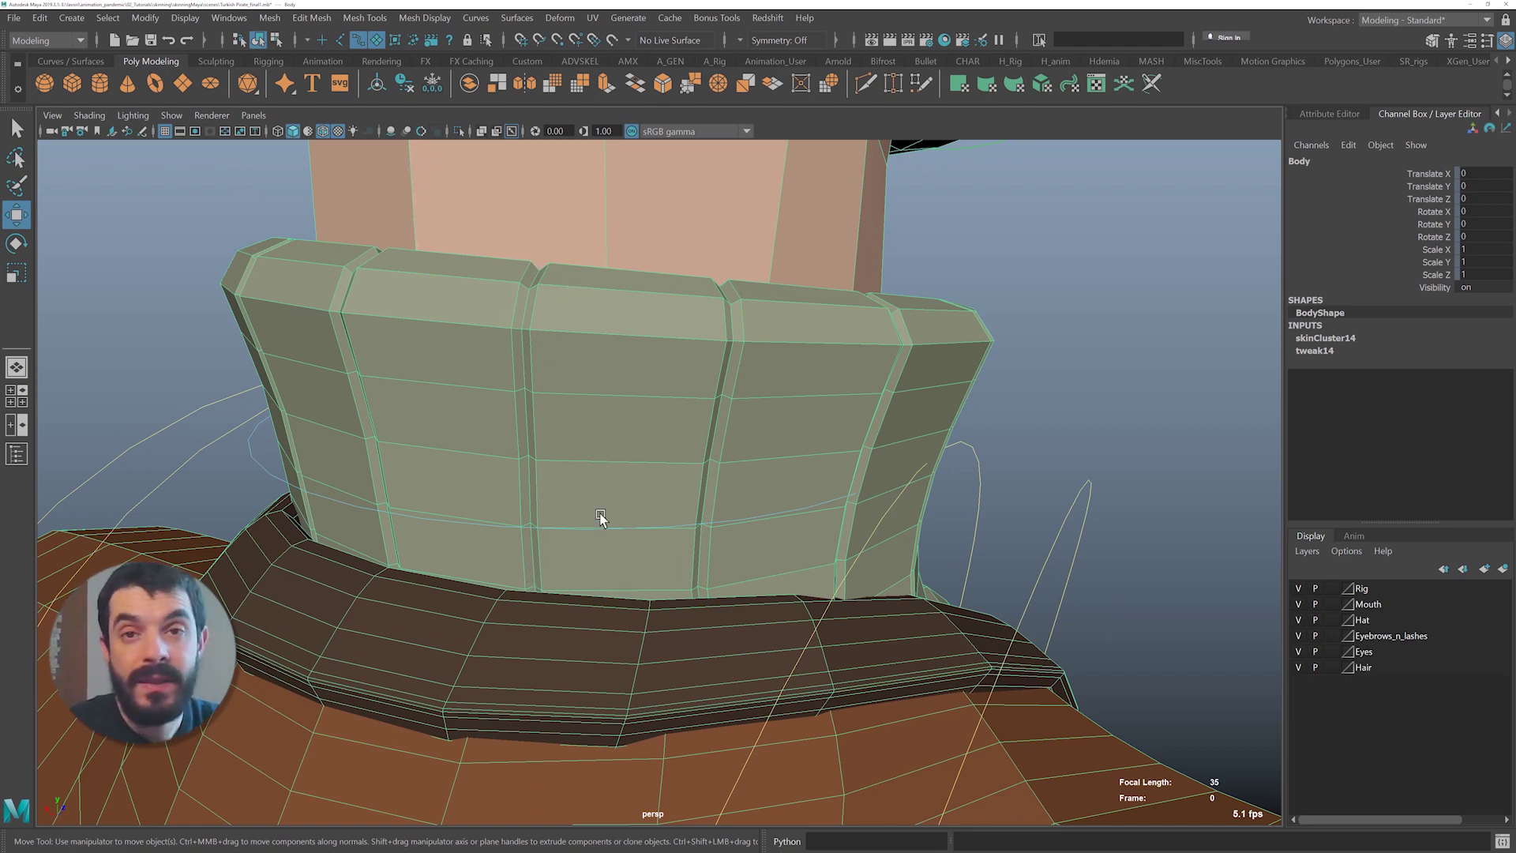
pyautogui.scroll(-4, 746, 512)
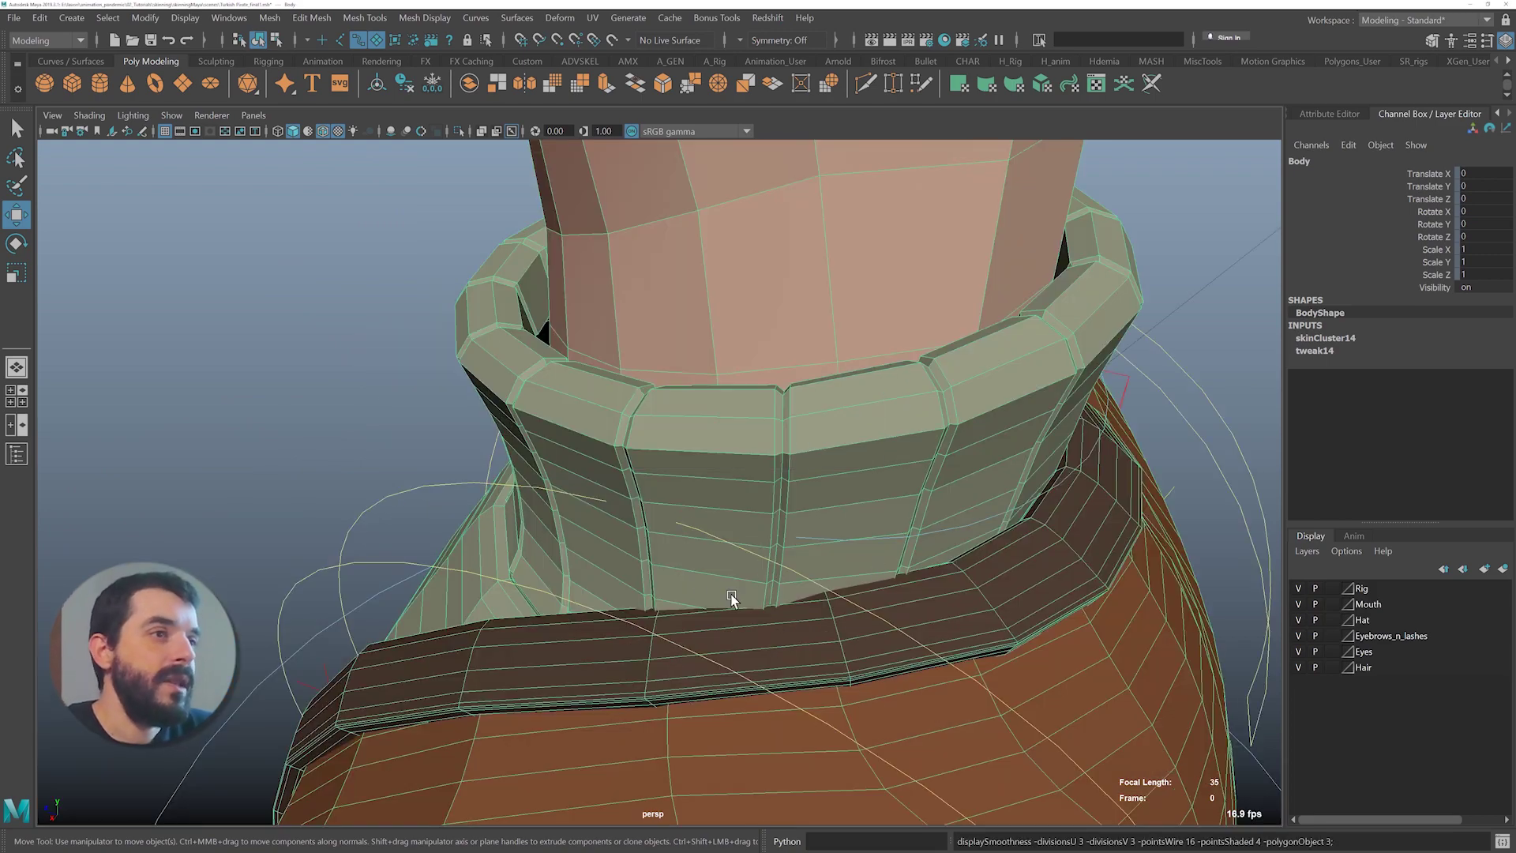
# - Turn on smooth mesh preview for the Body mesh and inspect the collar, neck and vest front
pyautogui.press('3')
pyautogui.keyDown('alt'); pyautogui.moveTo(670, 606); pyautogui.dragTo(821, 577); pyautogui.keyUp('alt')
pyautogui.keyDown('alt'); pyautogui.moveTo(541, 633); pyautogui.dragTo(477, 523); pyautogui.keyUp('alt')
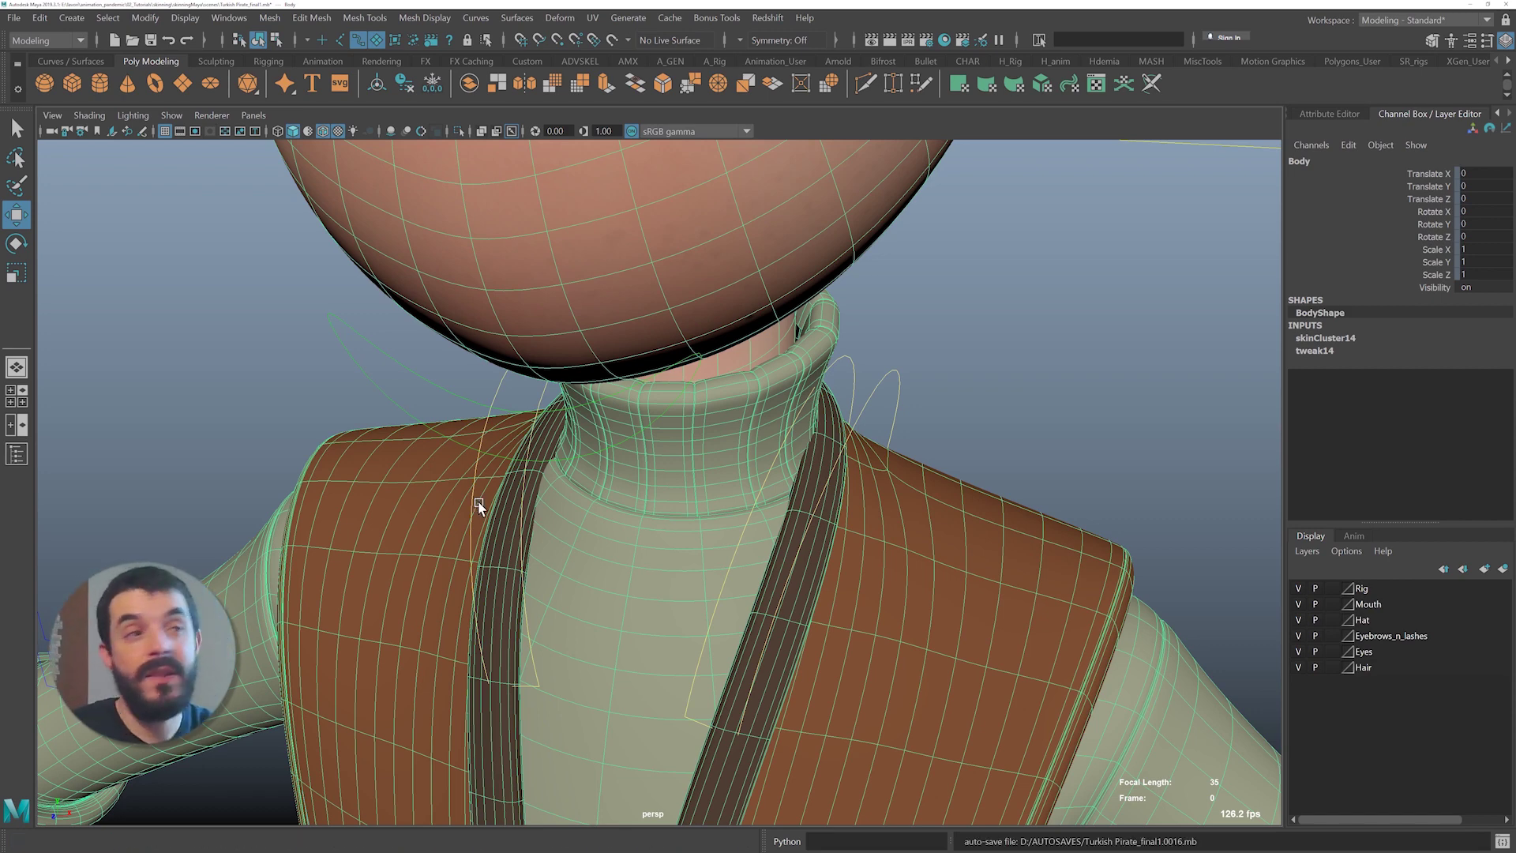
pyautogui.keyDown('alt'); pyautogui.moveTo(435, 529); pyautogui.dragTo(169, 466, button='right'); pyautogui.keyUp('alt')
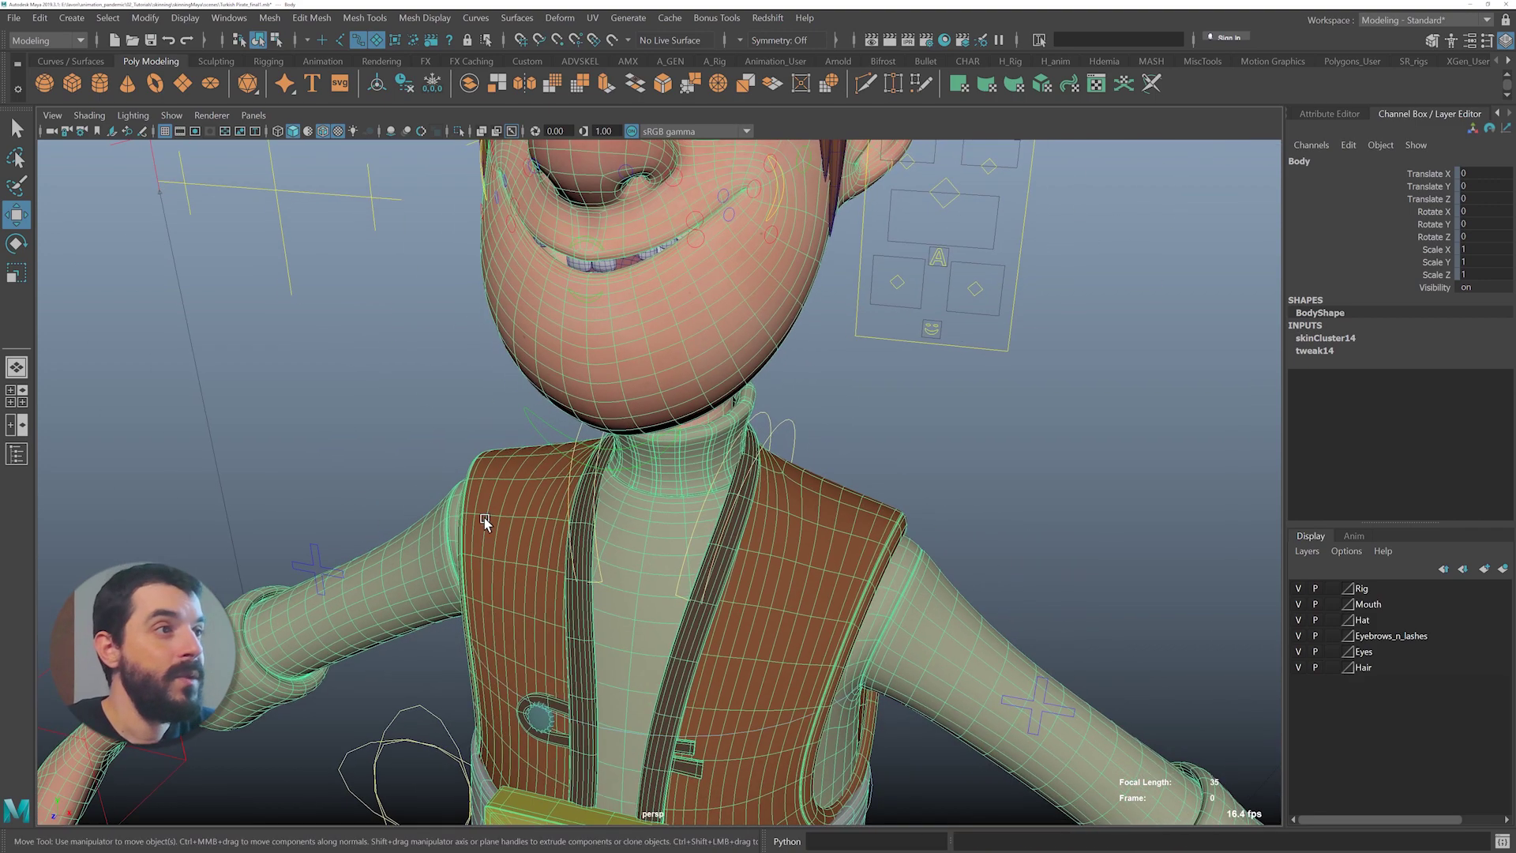
pyautogui.keyDown('alt'); pyautogui.moveTo(702, 453); pyautogui.dragTo(1070, 521, button='right'); pyautogui.keyUp('alt')
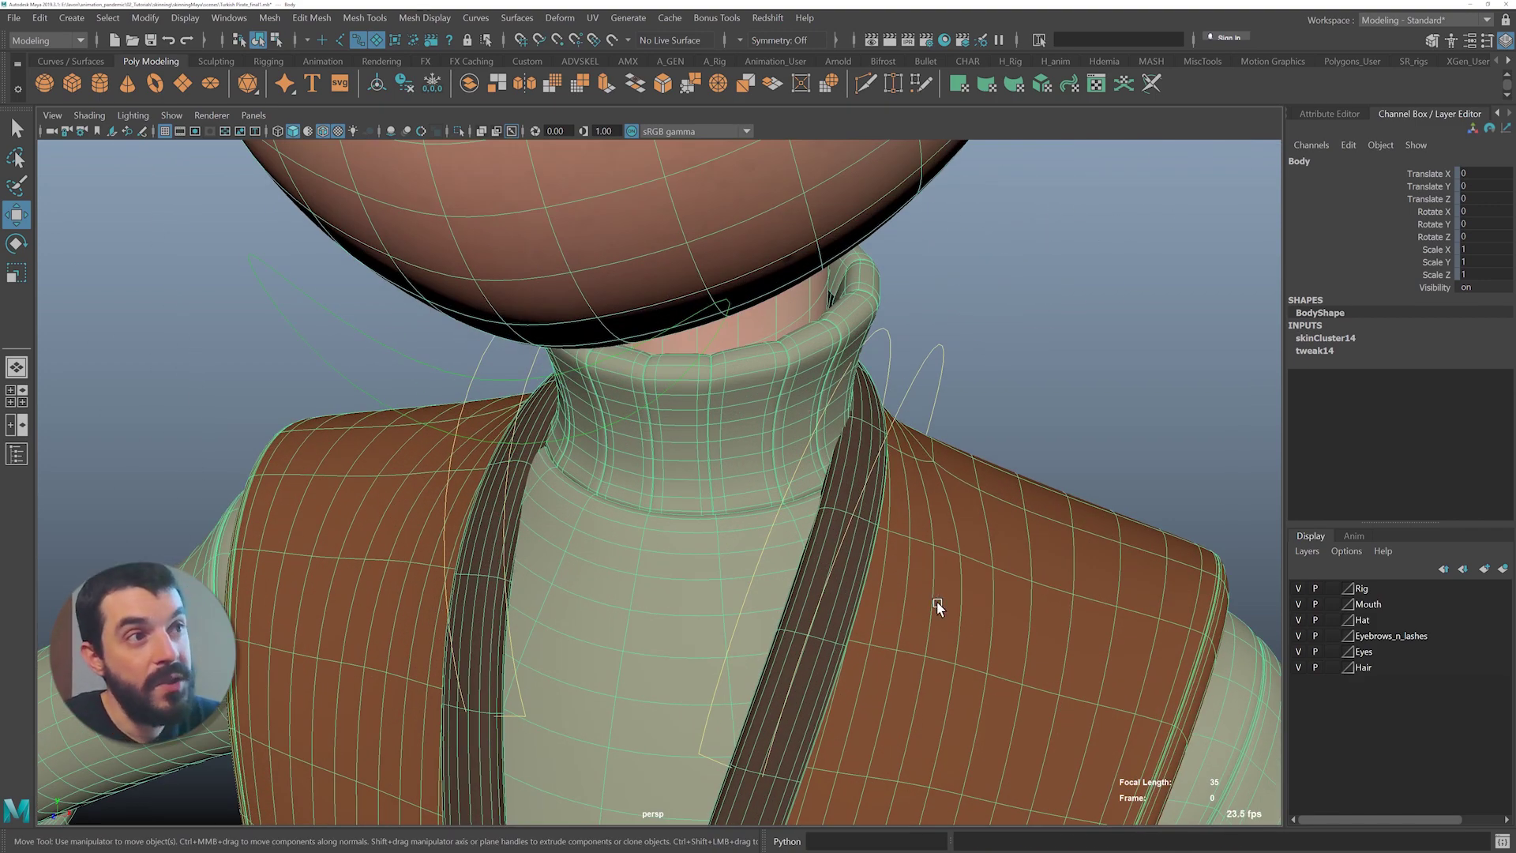
pyautogui.keyDown('alt'); pyautogui.moveTo(936, 600); pyautogui.dragTo(743, 628, button='right'); pyautogui.keyUp('alt')
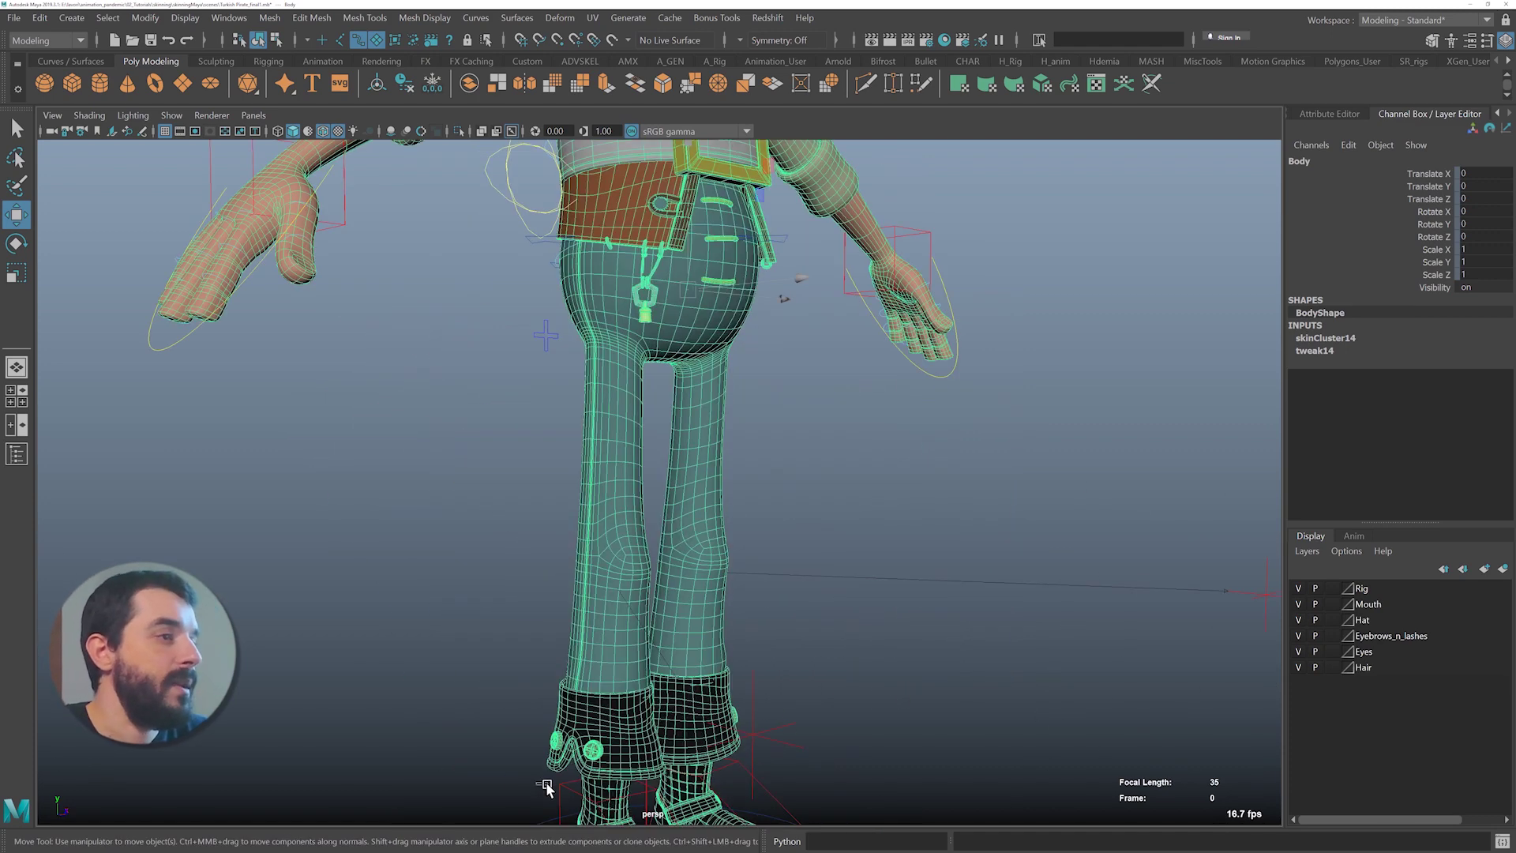
# - Try lifting the right leg with IKLeg_R to about Translate Y 63.6 and Z -6.5, and undo the test moves
pyautogui.click(561, 791)
pyautogui.keyDown('alt'); pyautogui.moveTo(580, 748); pyautogui.dragTo(537, 599, button='middle'); pyautogui.keyUp('alt')
pyautogui.moveTo(601, 584); pyautogui.dragTo(573, 265)
pyautogui.keyDown('alt'); pyautogui.moveTo(553, 394); pyautogui.dragTo(730, 425); pyautogui.keyUp('alt')
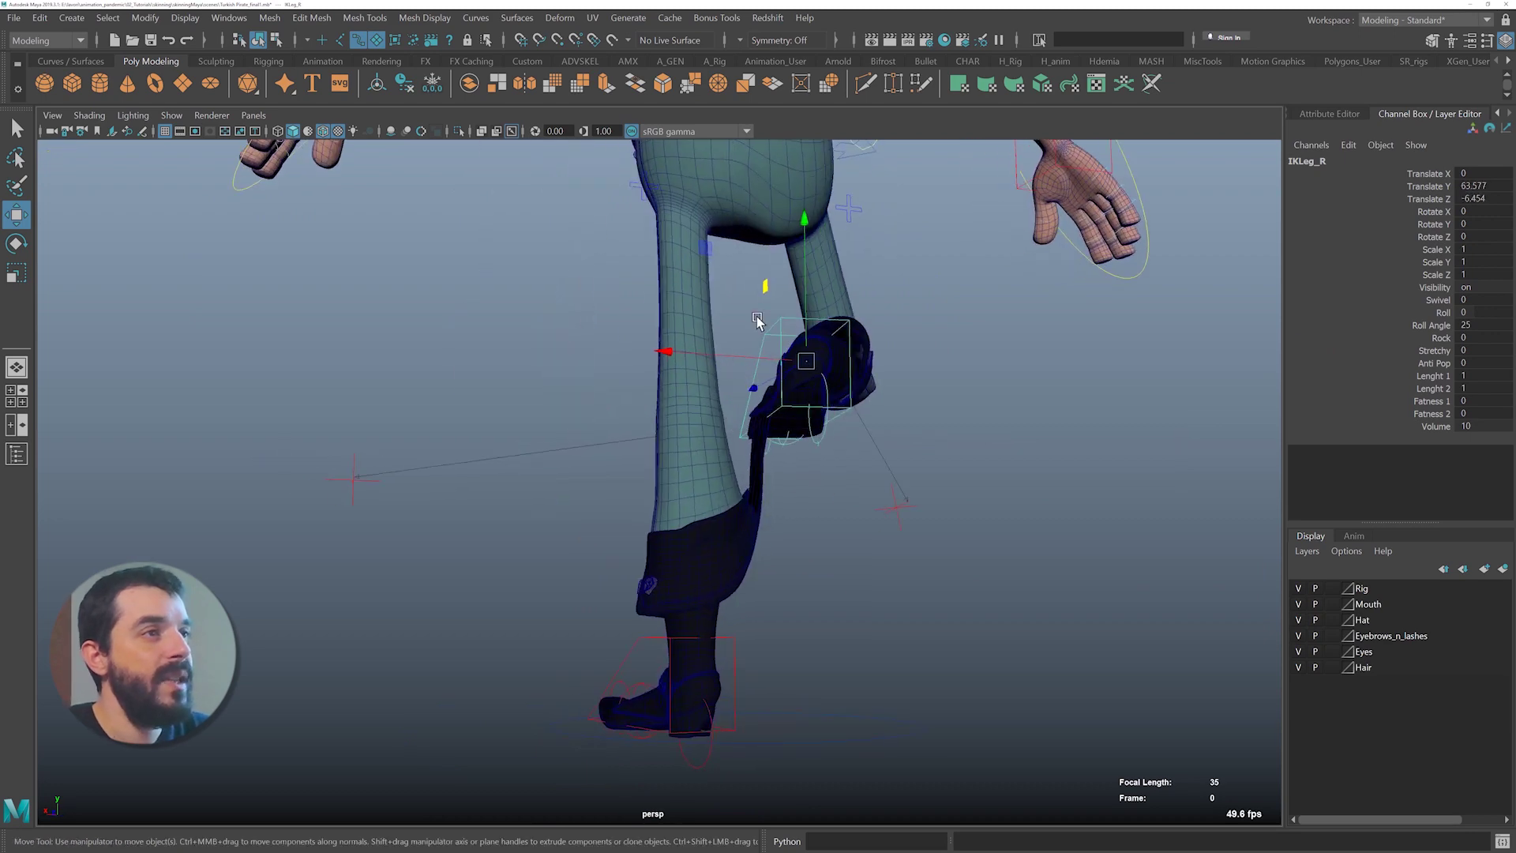
pyautogui.hotkey('ctrl', 'z')
pyautogui.keyDown('alt'); pyautogui.moveTo(874, 409); pyautogui.dragTo(679, 427); pyautogui.keyUp('alt')
pyautogui.moveTo(576, 599); pyautogui.dragTo(713, 509)
pyautogui.hotkey('ctrl', 'z')
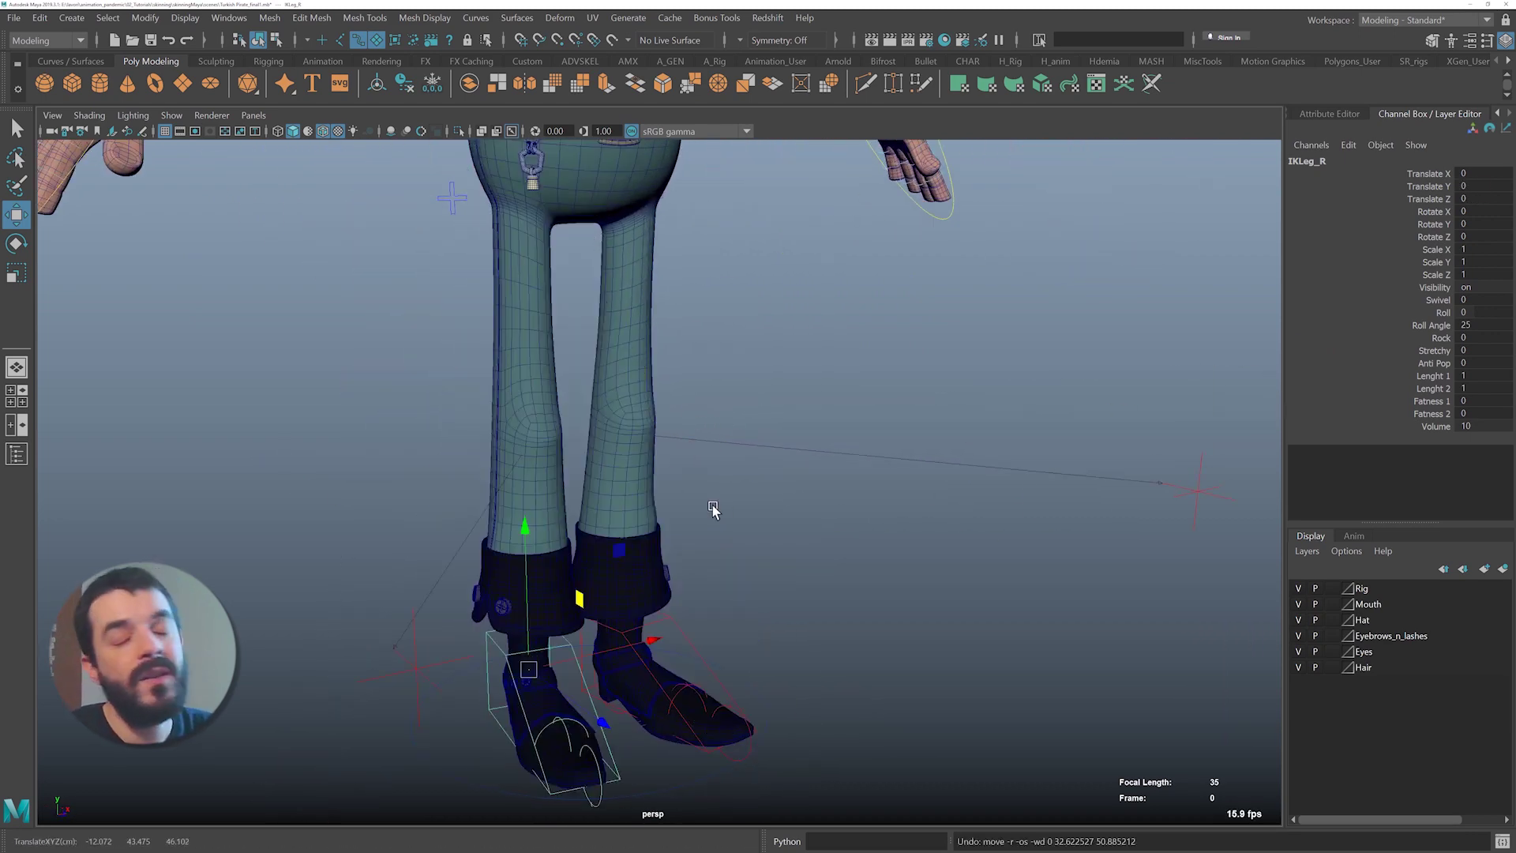
# - Try moving the right arm inward across the body with IKArm_R, and undo the move
pyautogui.keyDown('alt'); pyautogui.moveTo(907, 622); pyautogui.dragTo(659, 460, button='right'); pyautogui.keyUp('alt')
pyautogui.keyDown('alt'); pyautogui.moveTo(660, 460); pyautogui.dragTo(744, 562, button='middle'); pyautogui.keyUp('alt')
pyautogui.keyDown('alt'); pyautogui.moveTo(744, 562); pyautogui.dragTo(663, 544); pyautogui.keyUp('alt')
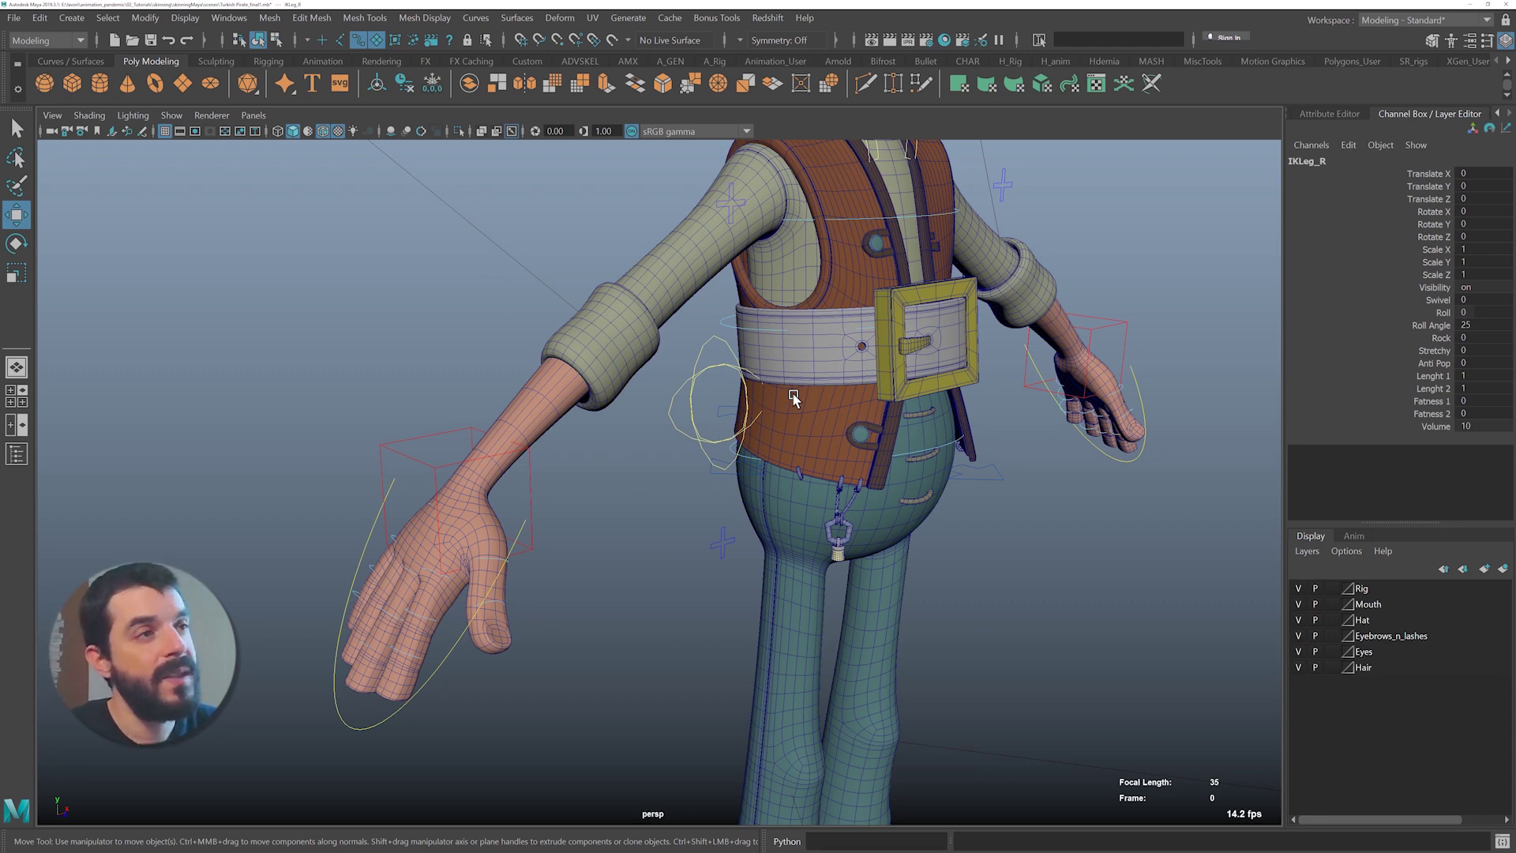
pyautogui.keyDown('alt'); pyautogui.moveTo(792, 397); pyautogui.dragTo(695, 446); pyautogui.keyUp('alt')
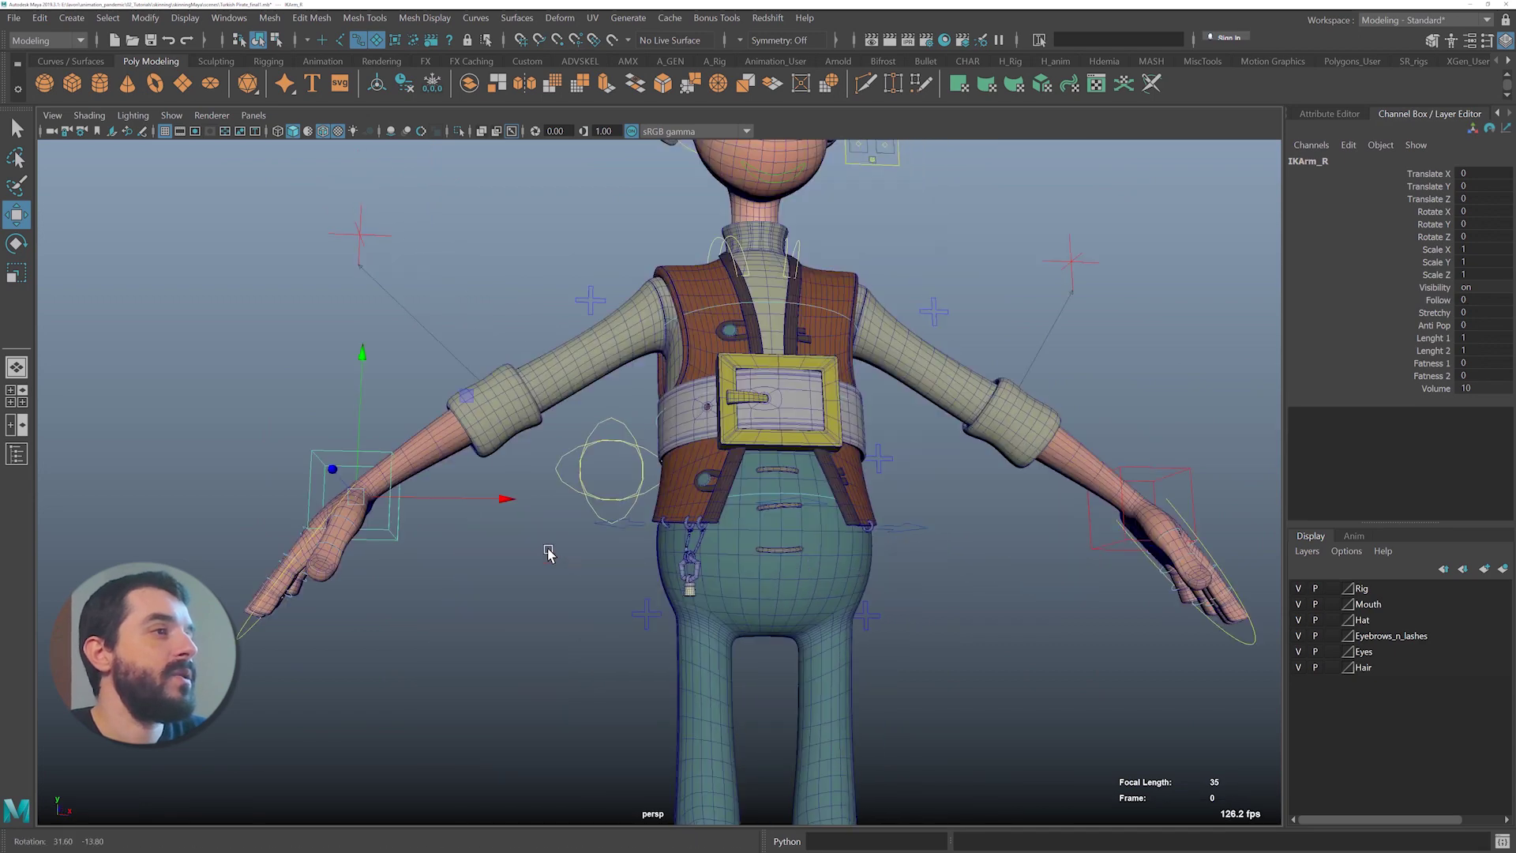
pyautogui.keyDown('alt'); pyautogui.moveTo(549, 550); pyautogui.dragTo(470, 491); pyautogui.keyUp('alt')
pyautogui.moveTo(449, 395); pyautogui.dragTo(881, 384)
pyautogui.hotkey('ctrl', 'z')
# - Try tilting the head back about 46 degrees with FKHead_M in profile, and undo the rotation
pyautogui.keyDown('alt'); pyautogui.moveTo(757, 397); pyautogui.dragTo(650, 352, button='middle'); pyautogui.keyUp('alt')
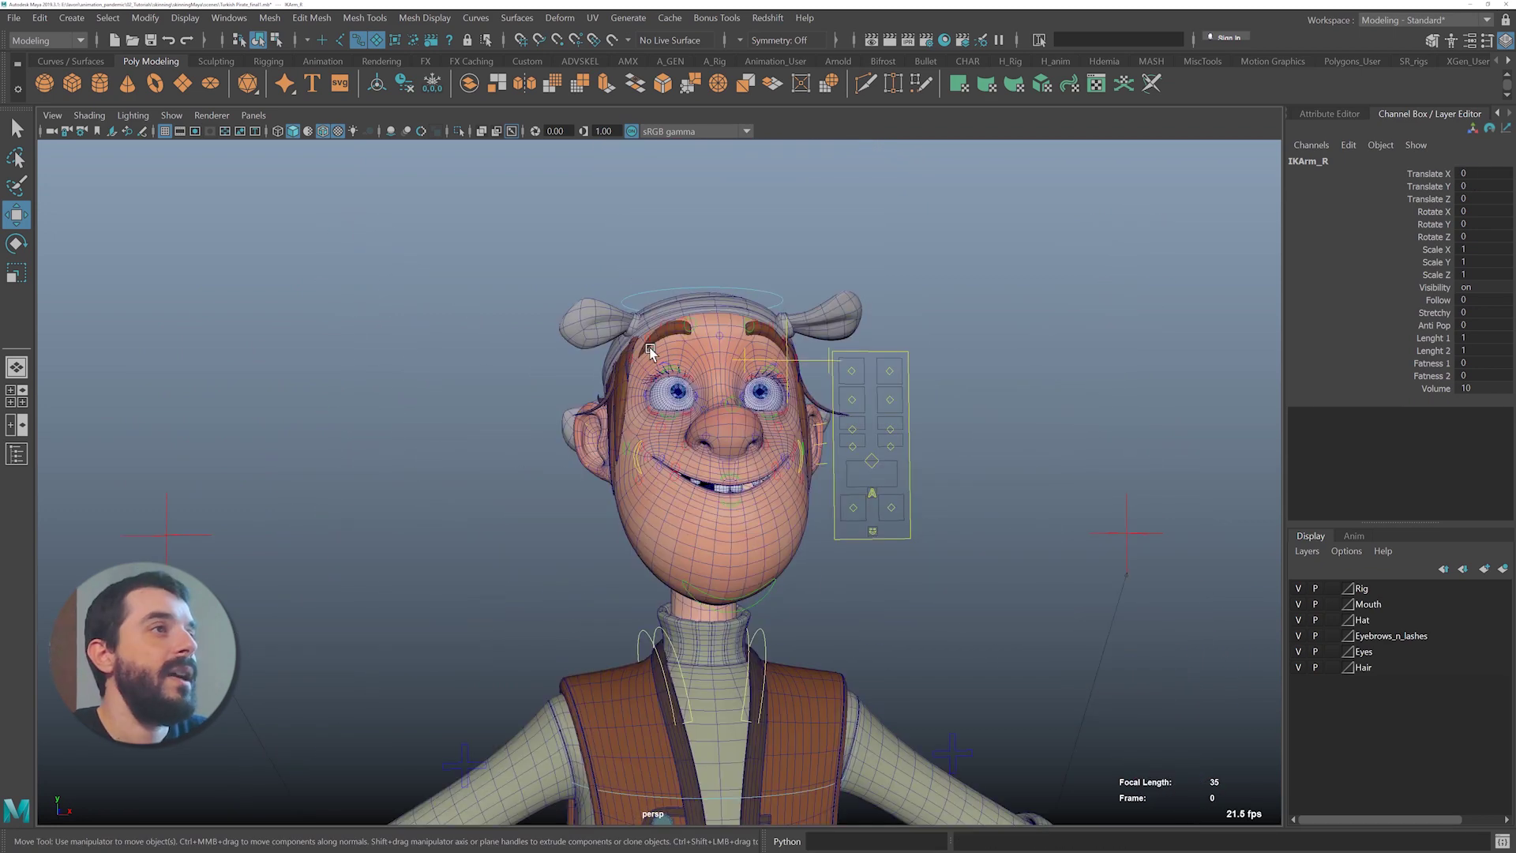
pyautogui.click(642, 294)
pyautogui.keyDown('alt'); pyautogui.moveTo(642, 298); pyautogui.dragTo(690, 349); pyautogui.keyUp('alt')
pyautogui.press('e')
pyautogui.keyDown('alt'); pyautogui.moveTo(882, 446); pyautogui.dragTo(979, 493); pyautogui.keyUp('alt')
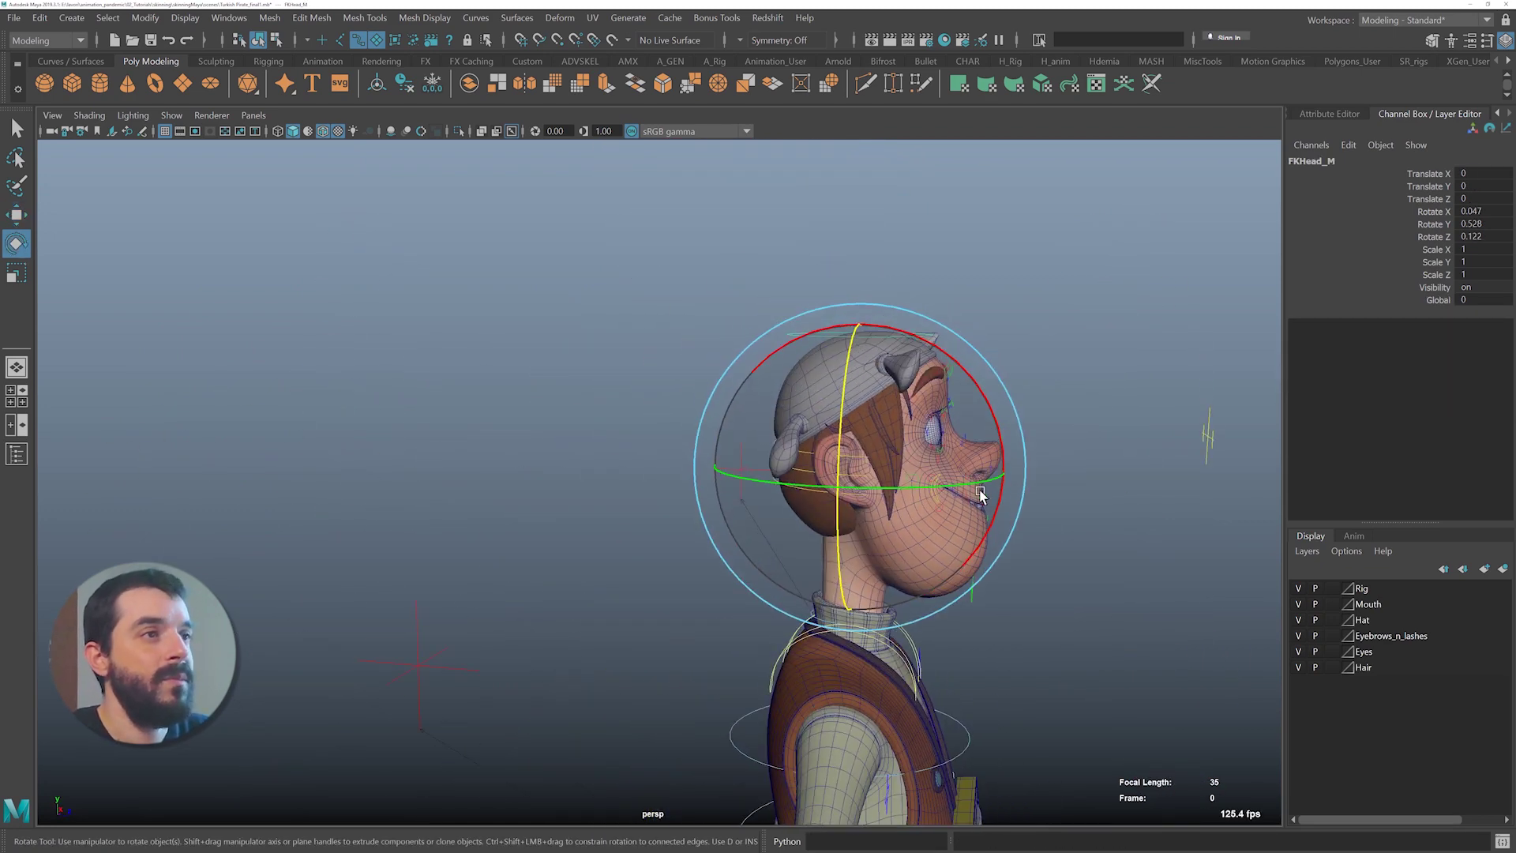
pyautogui.moveTo(992, 416); pyautogui.dragTo(907, 345)
pyautogui.hotkey('ctrl', 'z')
pyautogui.hotkey('ctrl', 'z')
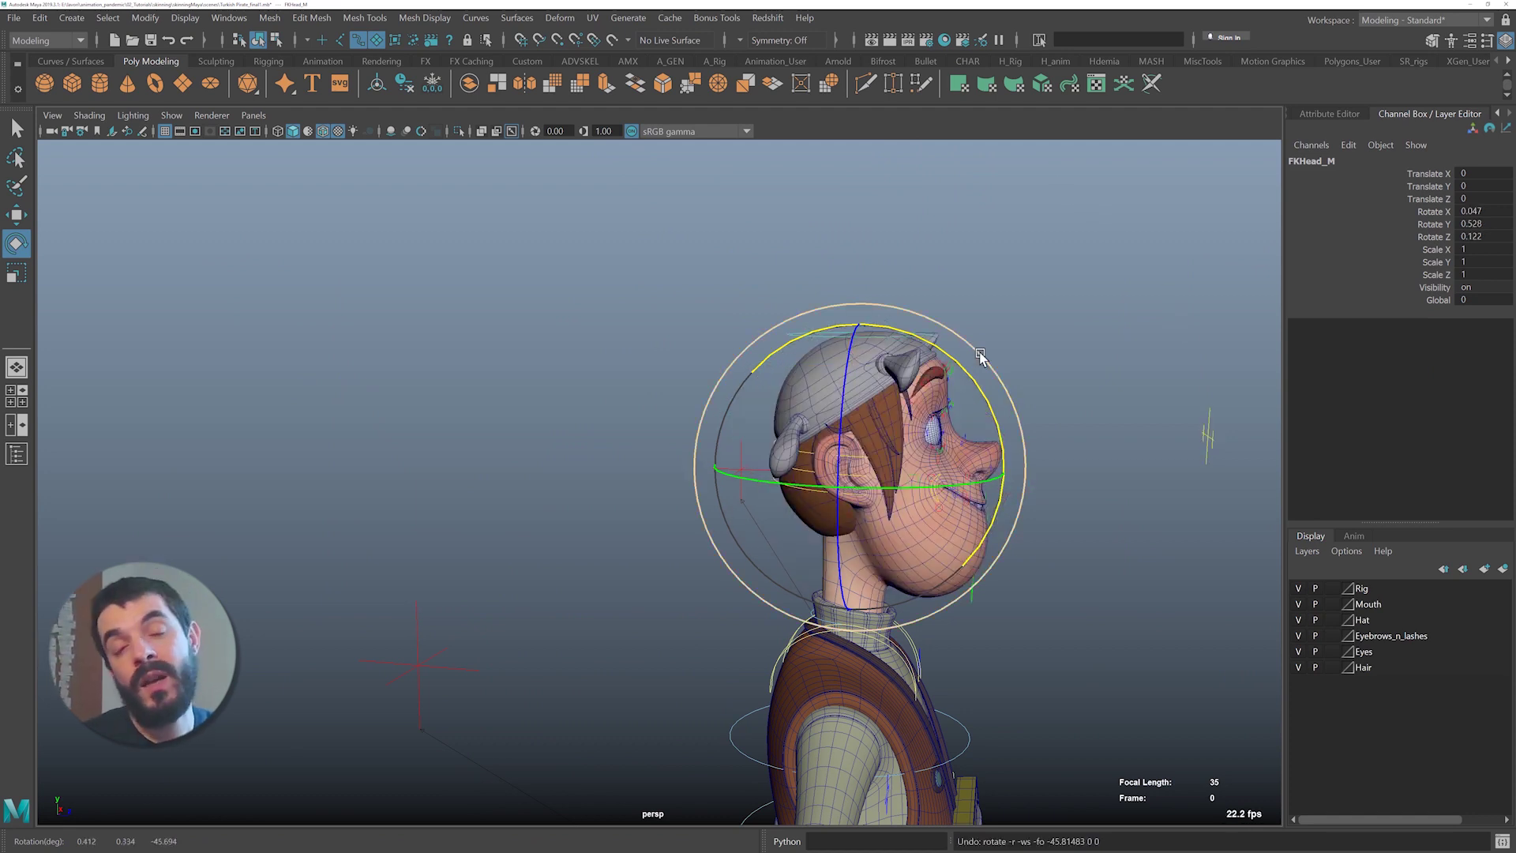
# - Switch to the left orthographic view, test the IK leg's Roll on the shoe, and undo the roll changes
pyautogui.keyDown('alt'); pyautogui.moveTo(974, 409); pyautogui.dragTo(992, 578, button='right'); pyautogui.keyUp('alt')
pyautogui.keyDown('alt'); pyautogui.moveTo(992, 578); pyautogui.dragTo(874, 510, button='middle'); pyautogui.keyUp('alt')
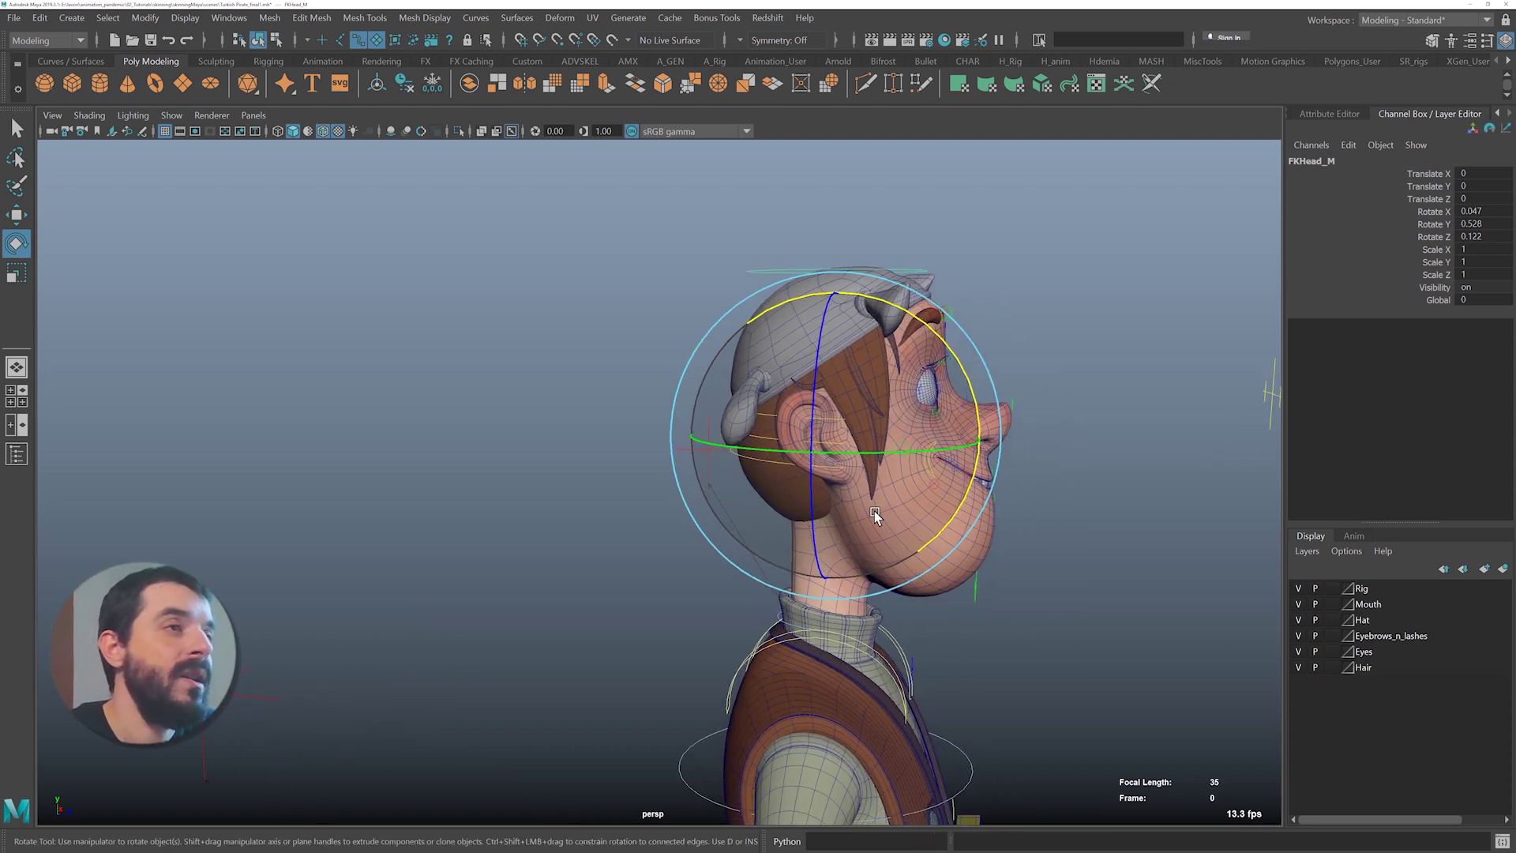
pyautogui.press('space')
pyautogui.click(906, 480)
pyautogui.press('space')
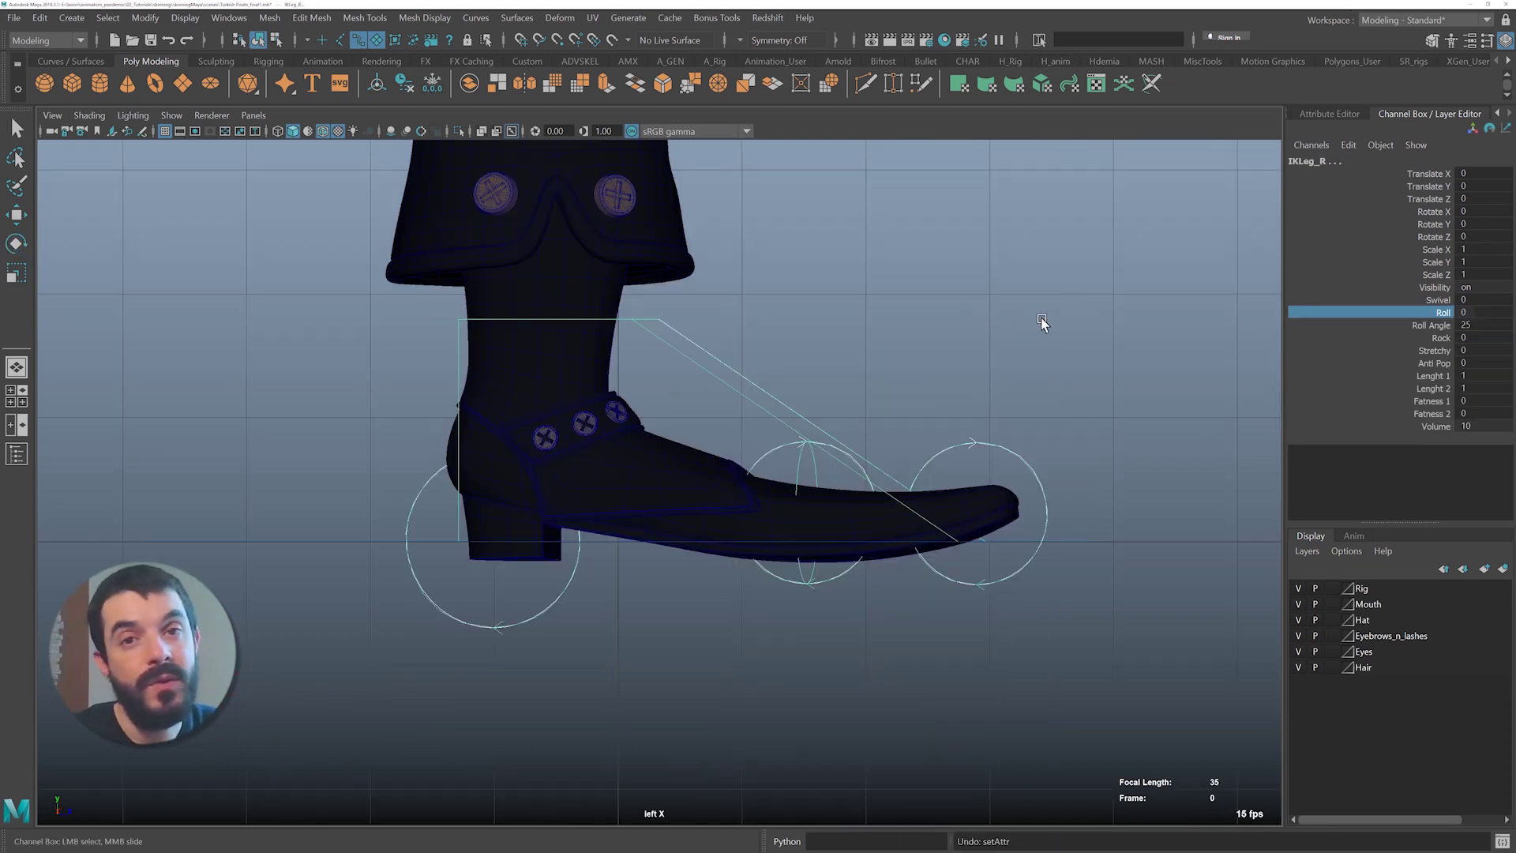
pyautogui.moveTo(930, 319); pyautogui.dragTo(675, 360, button='middle')
pyautogui.hotkey('ctrl', 'z')
pyautogui.hotkey('ctrl', 'z')
pyautogui.hotkey('ctrl', 'z')
pyautogui.hotkey('ctrl', 'z')
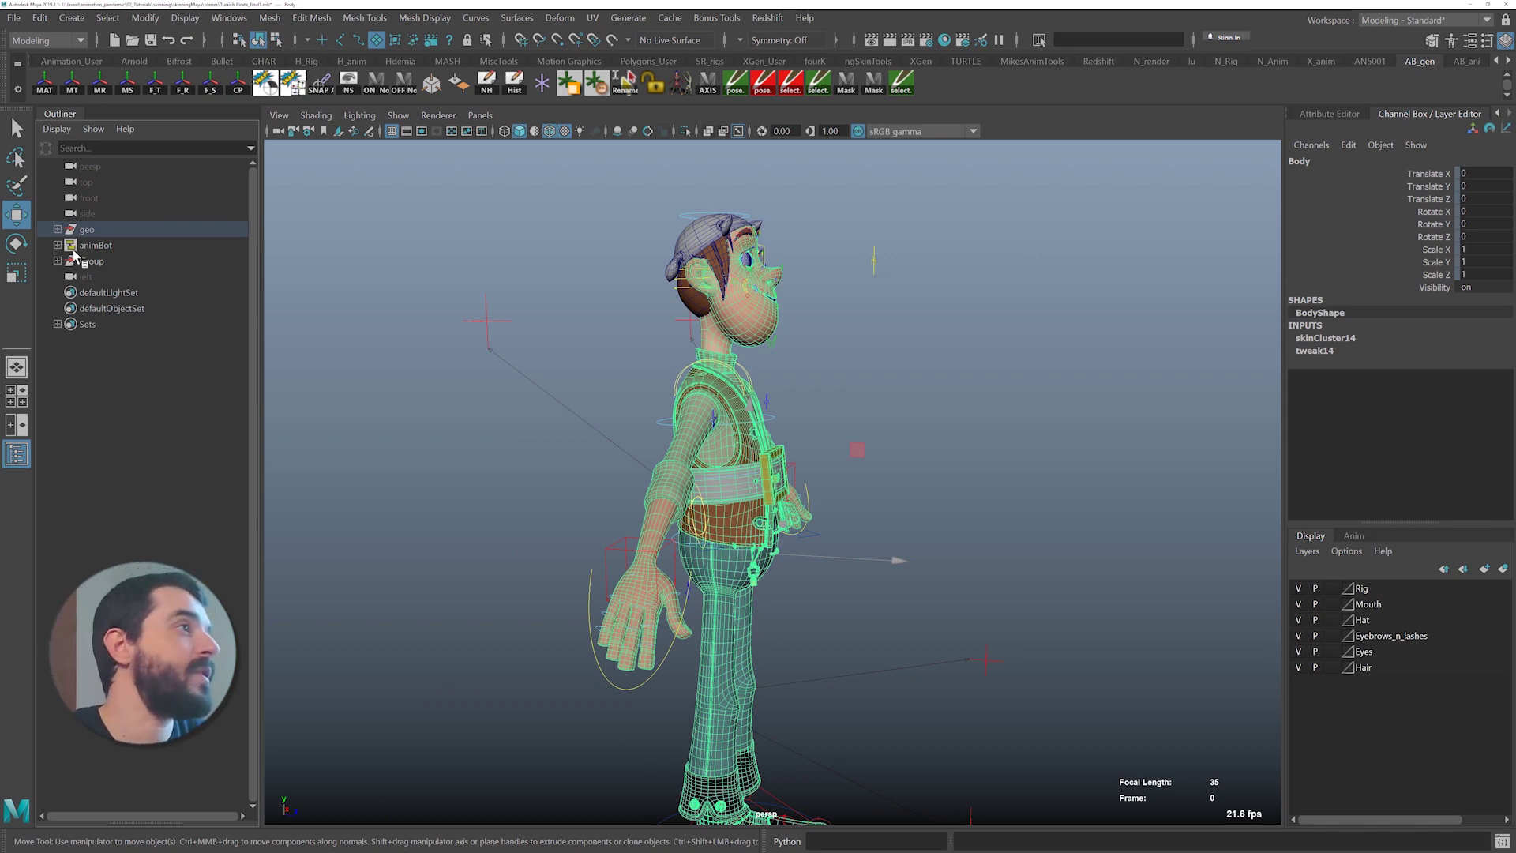
# - Expand the Group, Main and DeformationSystem hierarchy, and turn on Joint Vis for the Main control
pyautogui.click(57, 262)
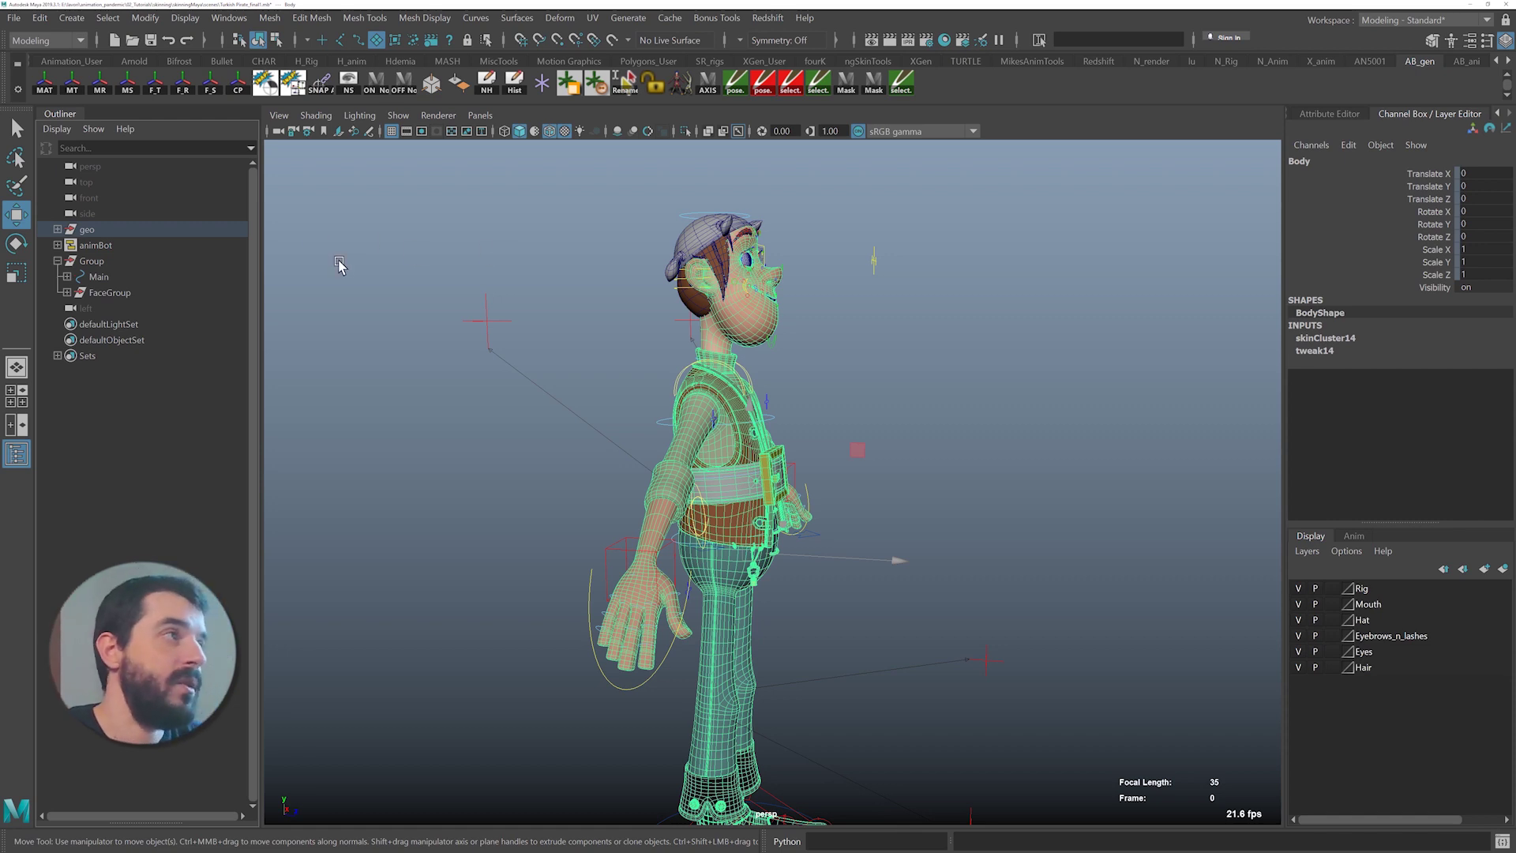
pyautogui.click(67, 278)
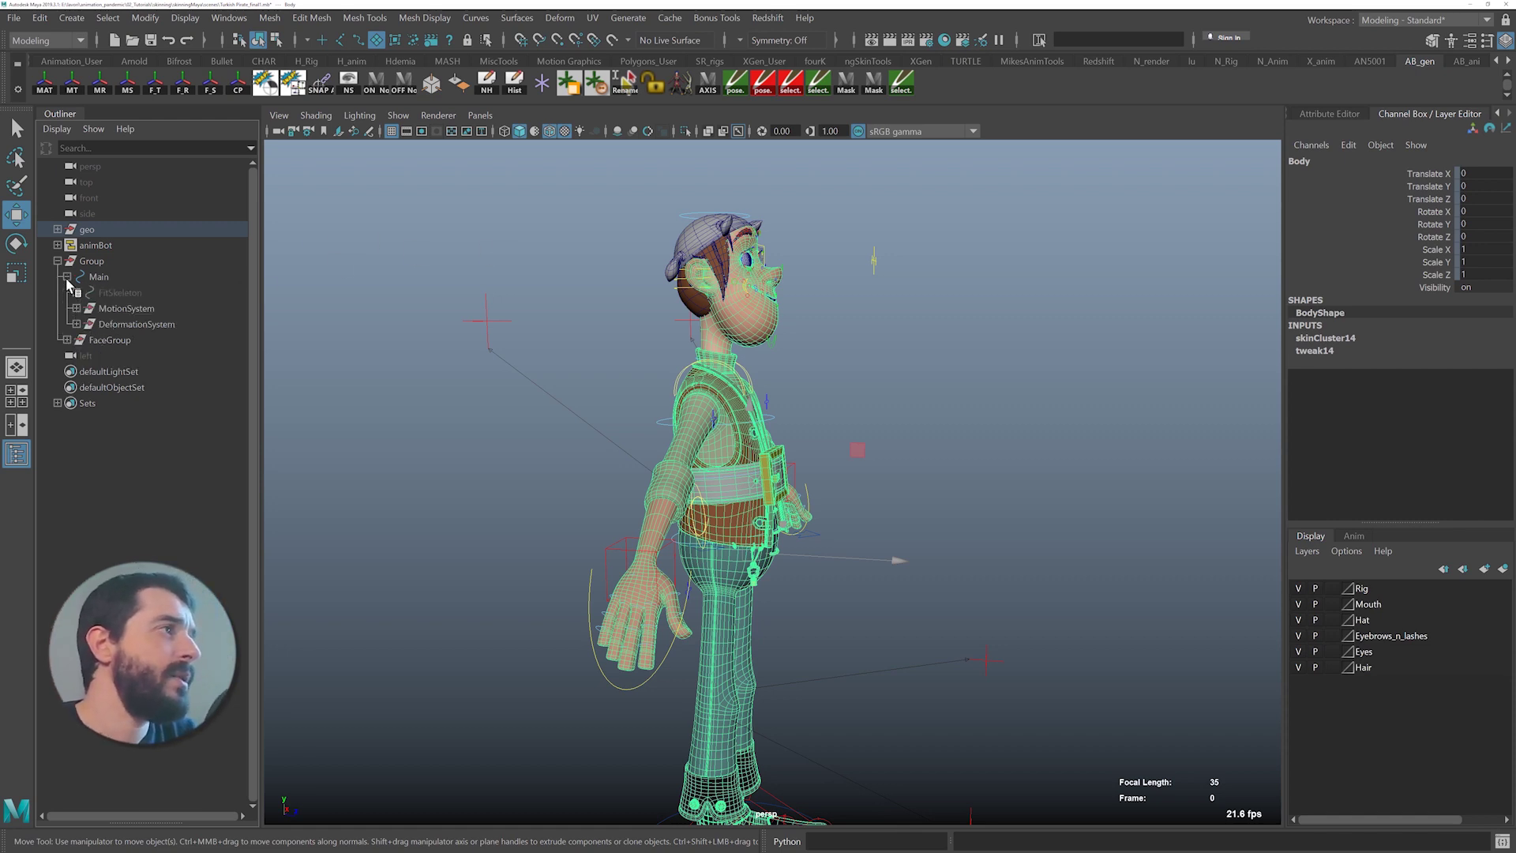
pyautogui.click(75, 323)
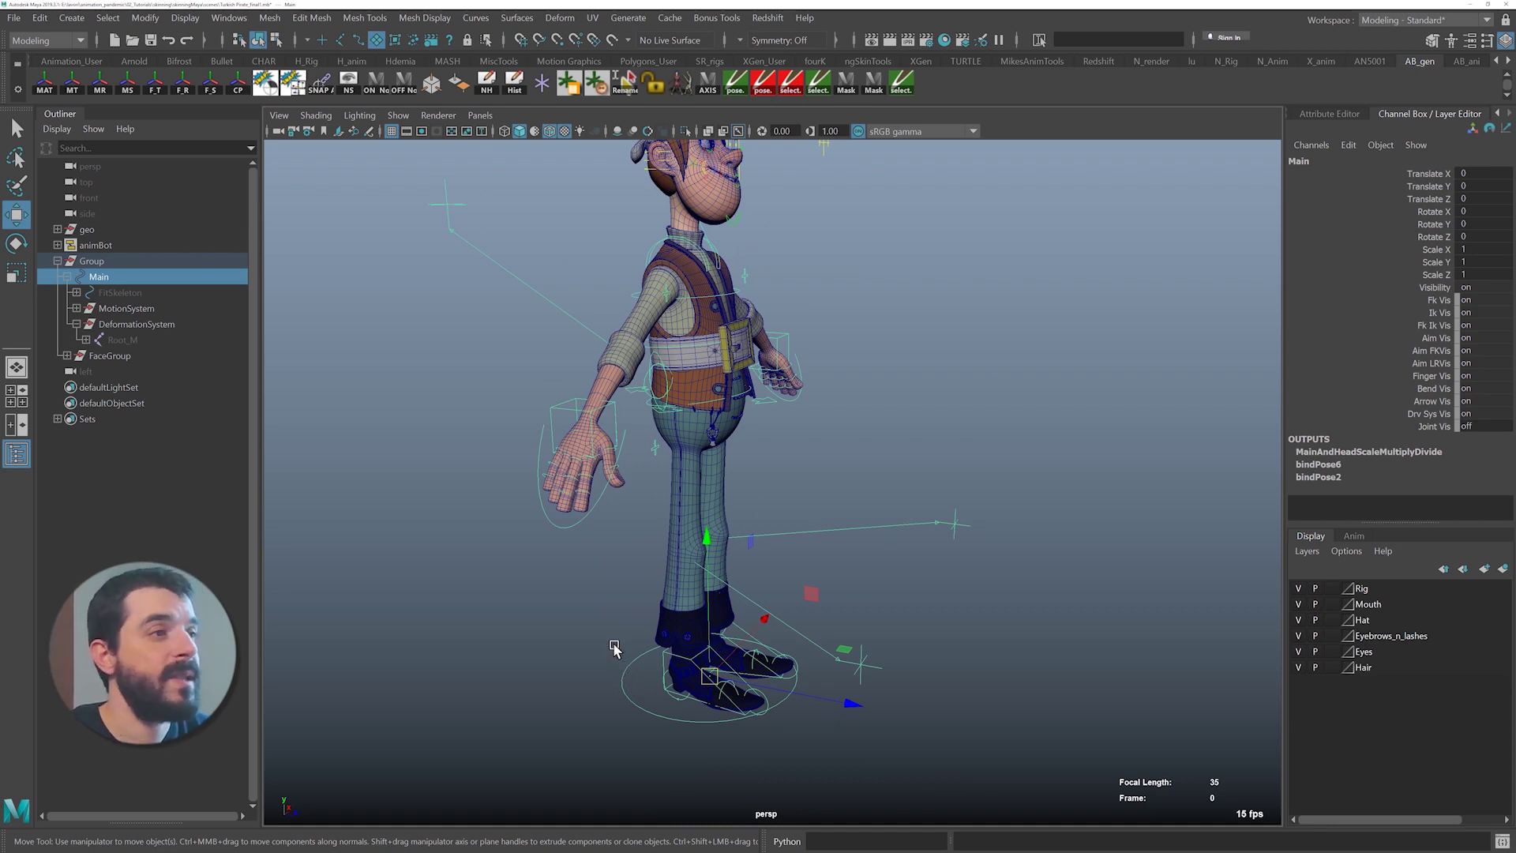
pyautogui.keyDown('shift'); pyautogui.moveTo(621, 661); pyautogui.dragTo(638, 692); pyautogui.keyUp('shift')
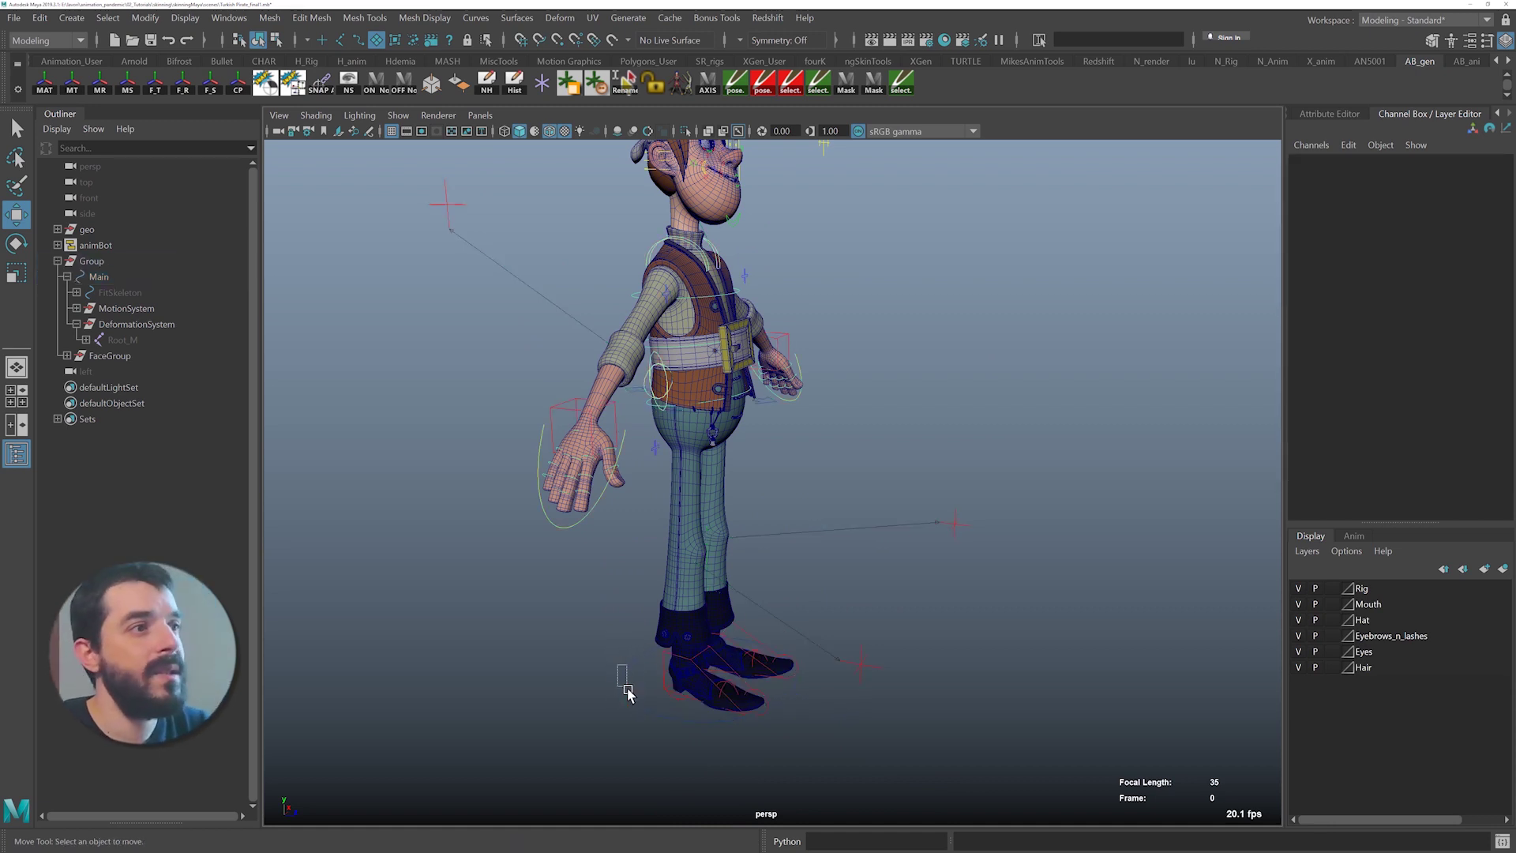
pyautogui.click(624, 685)
pyautogui.click(1433, 427)
pyautogui.moveTo(497, 387); pyautogui.dragTo(845, 370, button='middle')
# - Set the joint display scale to about 1.89 so the skeleton shows through the character mesh
pyautogui.keyDown('alt'); pyautogui.moveTo(534, 248); pyautogui.dragTo(608, 428, button='middle'); pyautogui.keyUp('alt')
pyautogui.keyDown('alt'); pyautogui.moveTo(608, 428); pyautogui.dragTo(863, 379, button='right'); pyautogui.keyUp('alt')
pyautogui.keyDown('alt'); pyautogui.moveTo(863, 378); pyautogui.dragTo(680, 541, button='middle'); pyautogui.keyUp('alt')
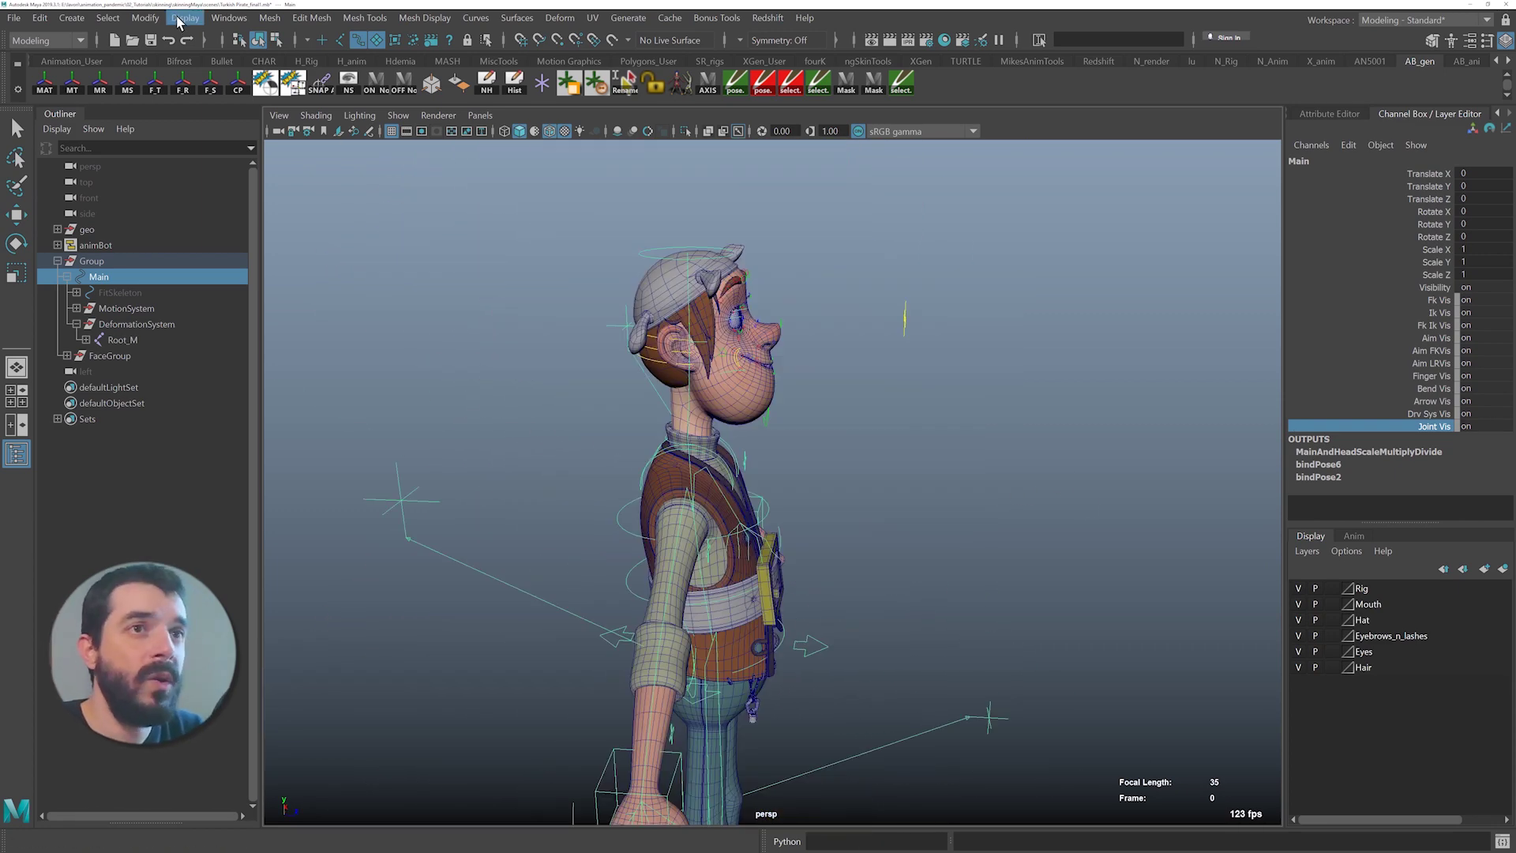
pyautogui.click(184, 17)
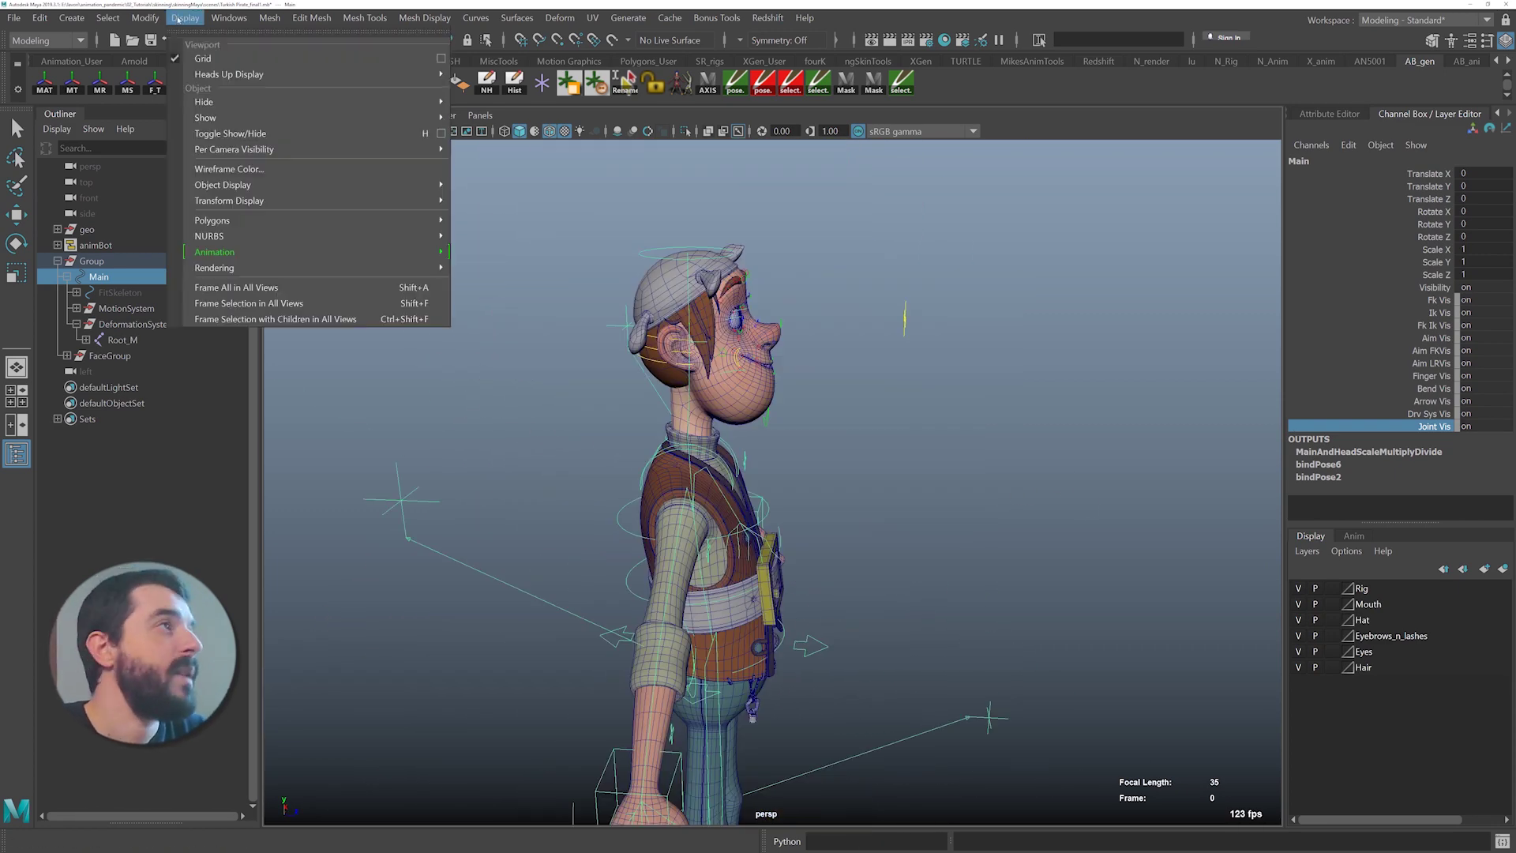
pyautogui.moveTo(360, 251)
pyautogui.click(523, 300)
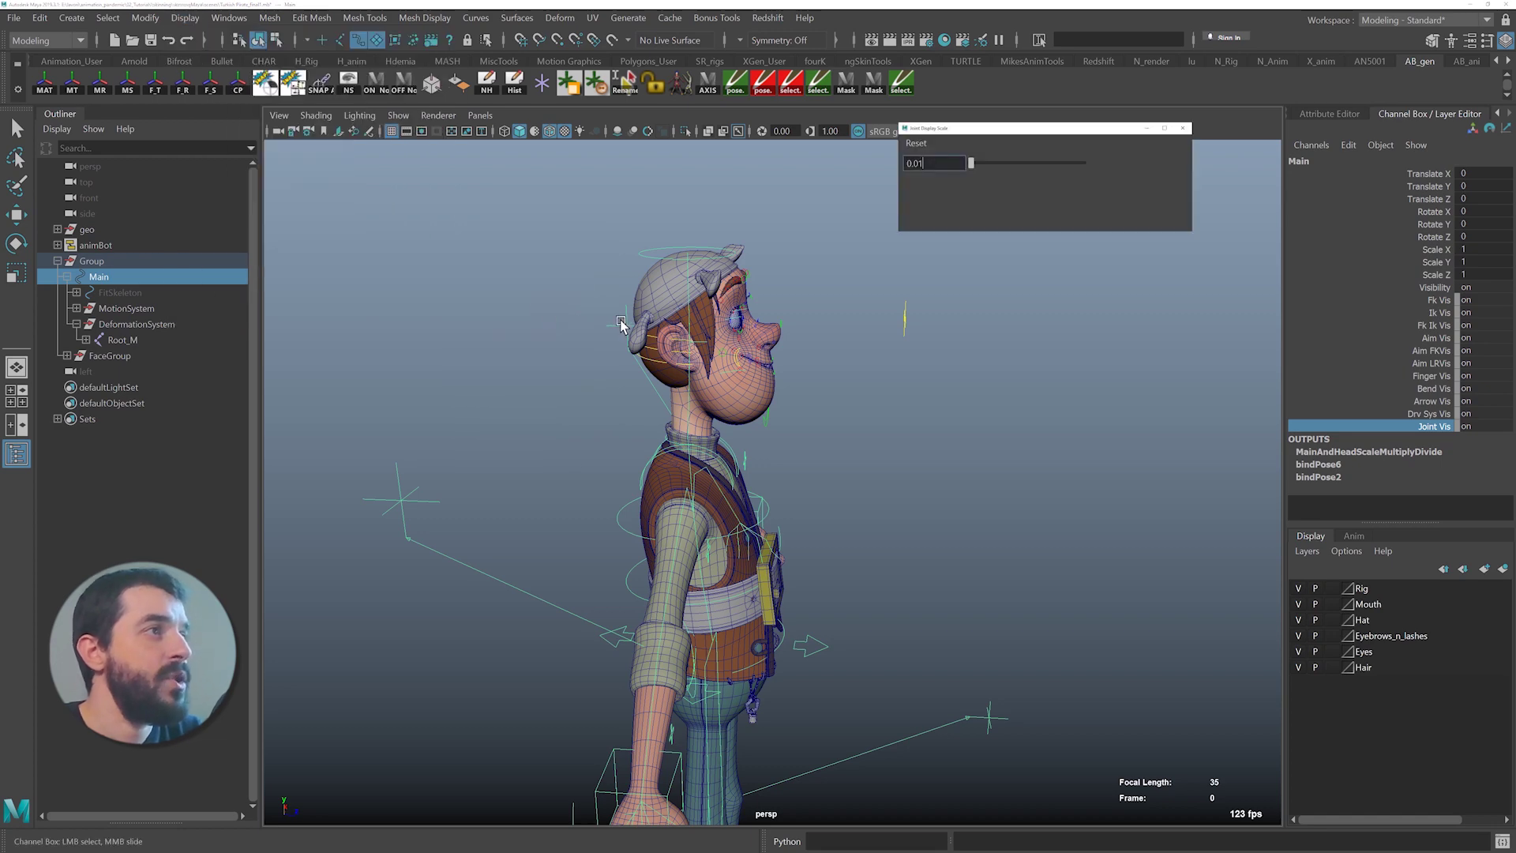
pyautogui.moveTo(972, 164); pyautogui.dragTo(992, 164)
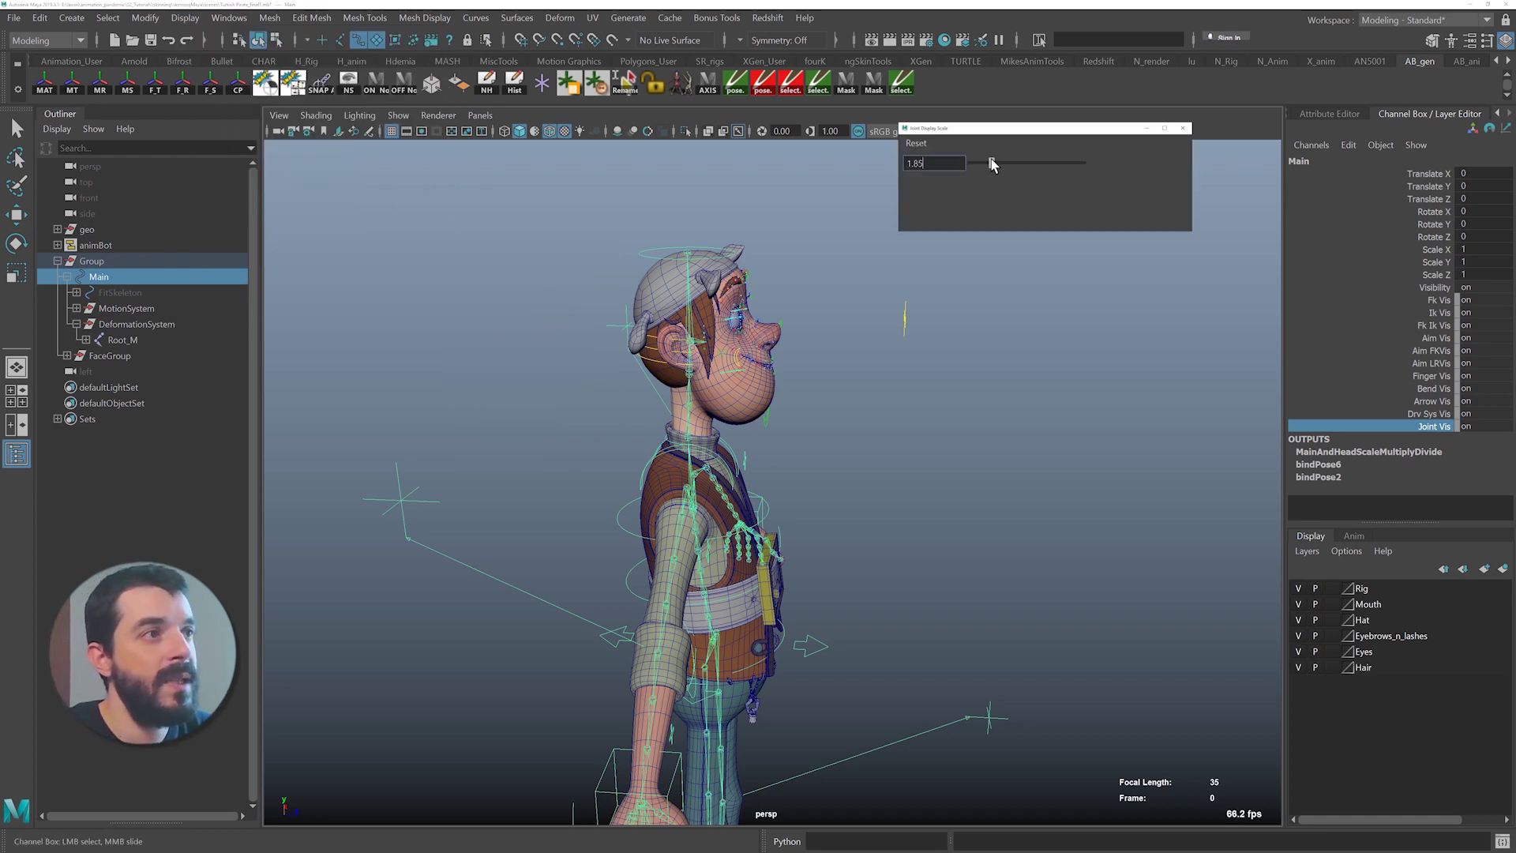
# - In the left orthographic view, try tilting the head back about 42 degrees with FKHead_M, and undo the rotations
pyautogui.keyDown('alt'); pyautogui.moveTo(548, 264); pyautogui.dragTo(419, 269, button='middle'); pyautogui.keyUp('alt')
pyautogui.keyDown('alt'); pyautogui.moveTo(419, 269); pyautogui.dragTo(524, 294); pyautogui.keyUp('alt')
pyautogui.press('space')
pyautogui.keyDown('alt'); pyautogui.moveTo(641, 293); pyautogui.dragTo(590, 572, button='middle'); pyautogui.keyUp('alt')
pyautogui.keyDown('alt'); pyautogui.moveTo(589, 573); pyautogui.dragTo(1150, 555, button='right'); pyautogui.keyUp('alt')
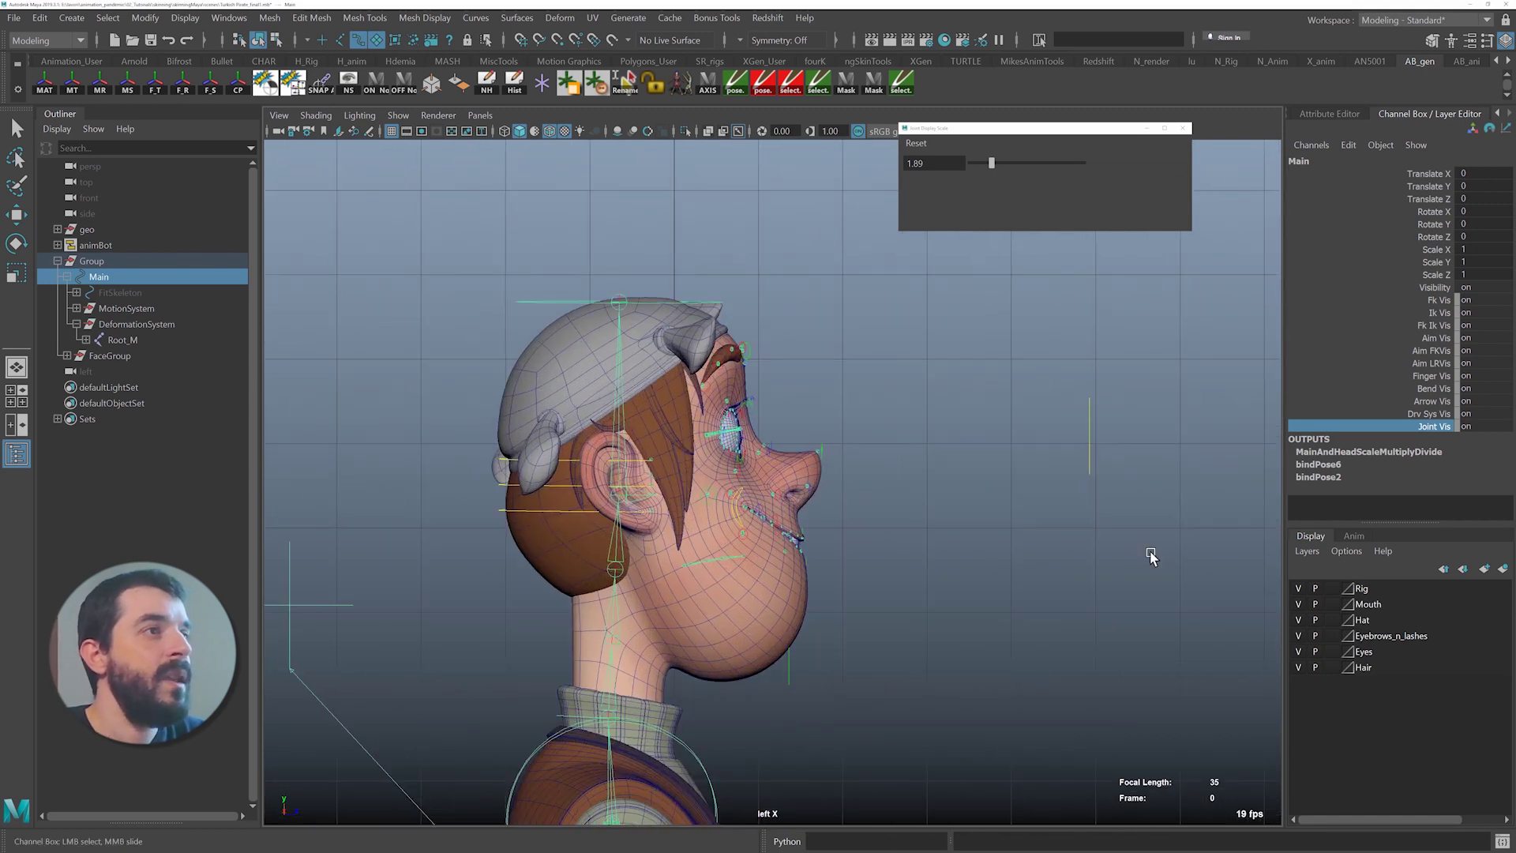
pyautogui.keyDown('alt'); pyautogui.moveTo(760, 447); pyautogui.dragTo(775, 450, button='middle'); pyautogui.keyUp('alt')
pyautogui.press('q')
pyautogui.moveTo(500, 290); pyautogui.dragTo(554, 327)
pyautogui.press('e')
pyautogui.moveTo(717, 391); pyautogui.dragTo(661, 360)
pyautogui.hotkey('ctrl', 'z')
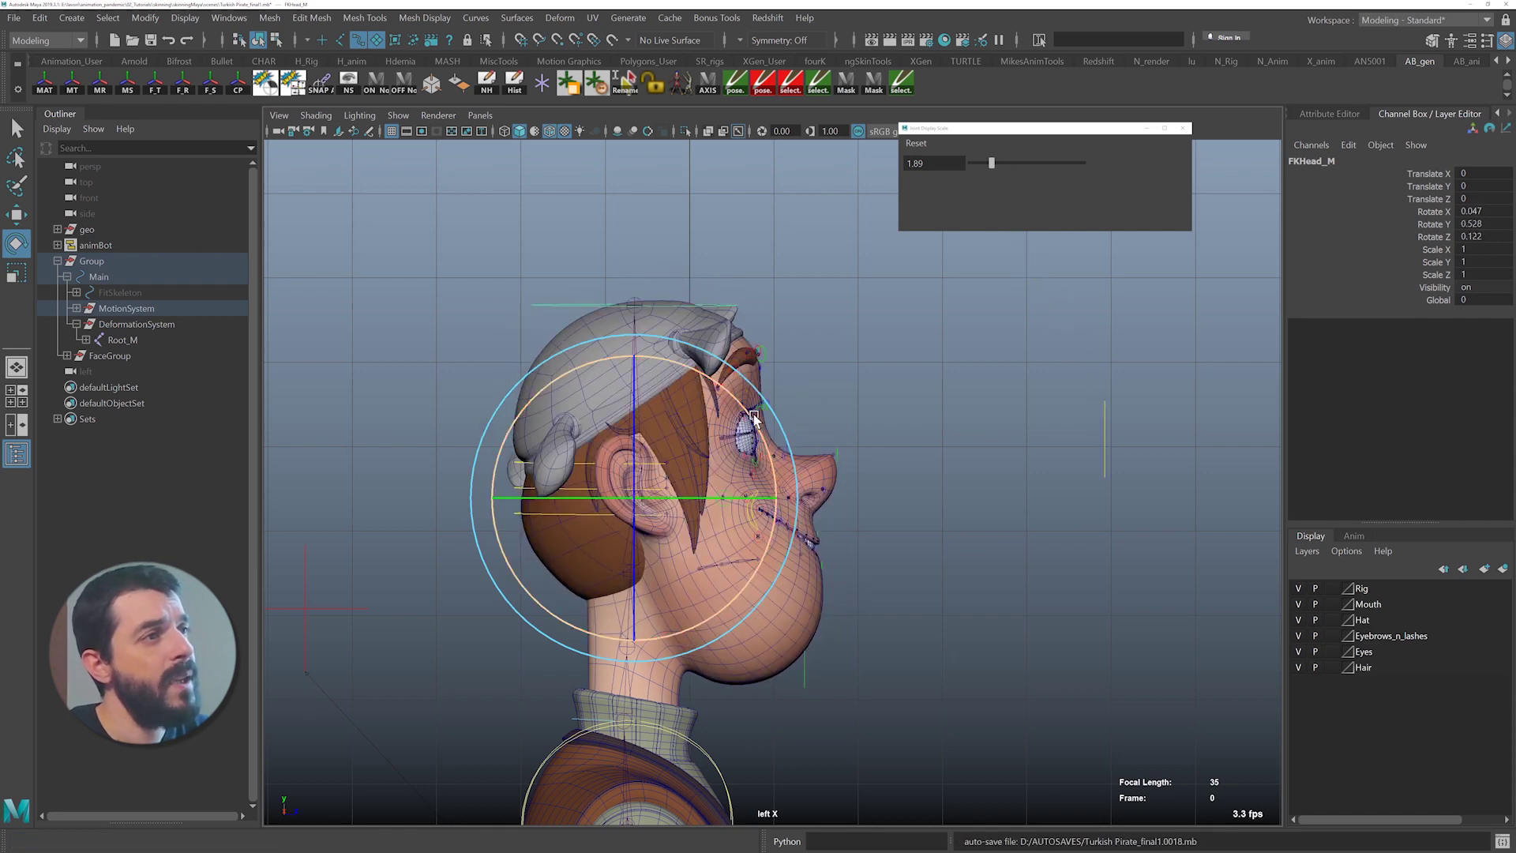
pyautogui.moveTo(751, 412); pyautogui.dragTo(662, 395)
pyautogui.hotkey('ctrl', 'z')
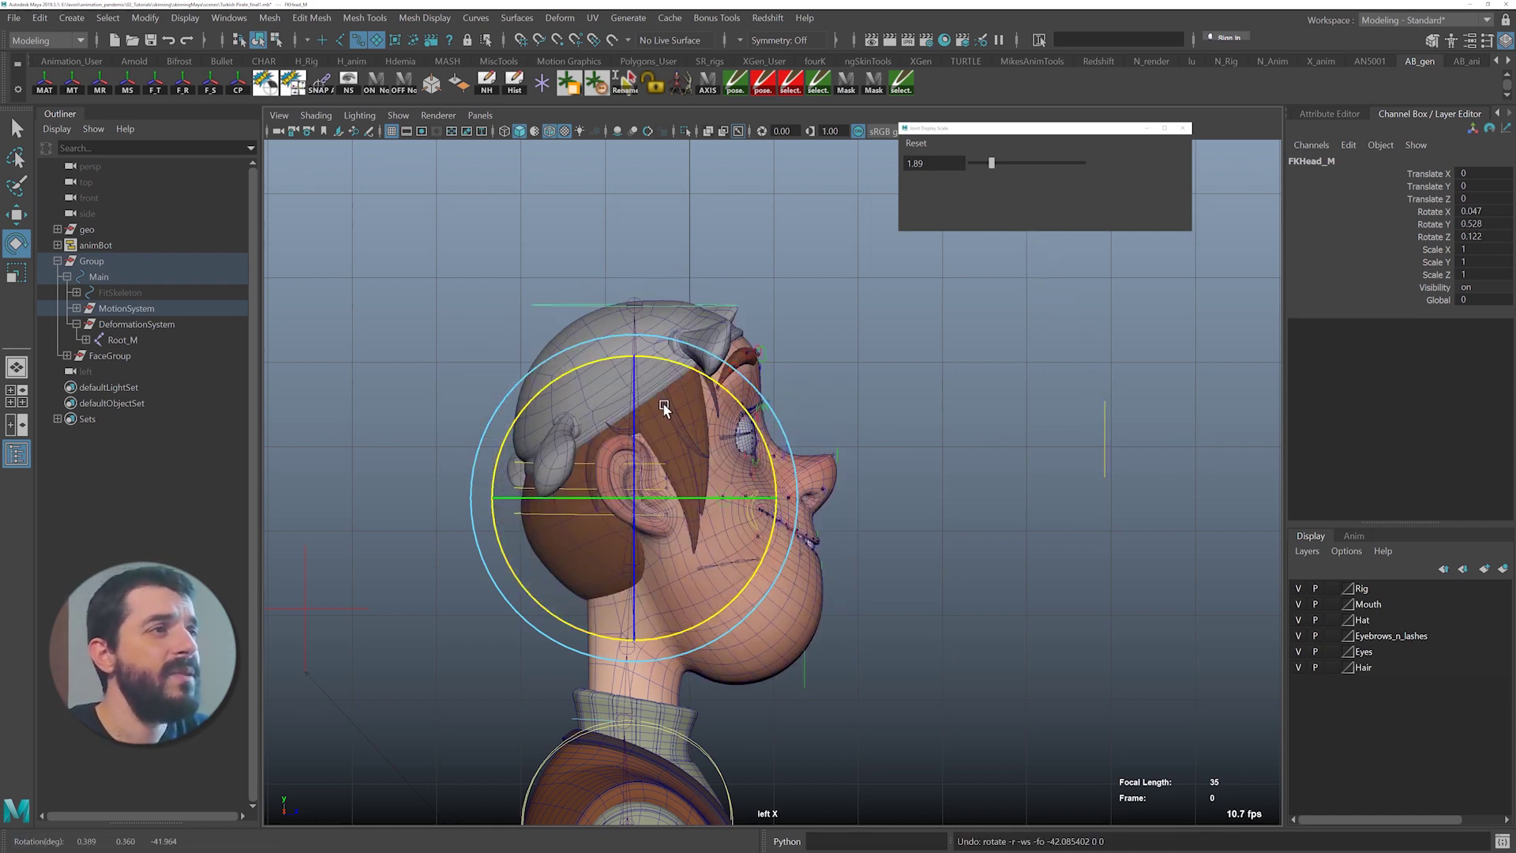
# - Try shifting FKHead_M's pivot forward and down, tilt the head back about 48 degrees around it, and undo everything
pyautogui.press('w')
pyautogui.press('d')
pyautogui.press('v')
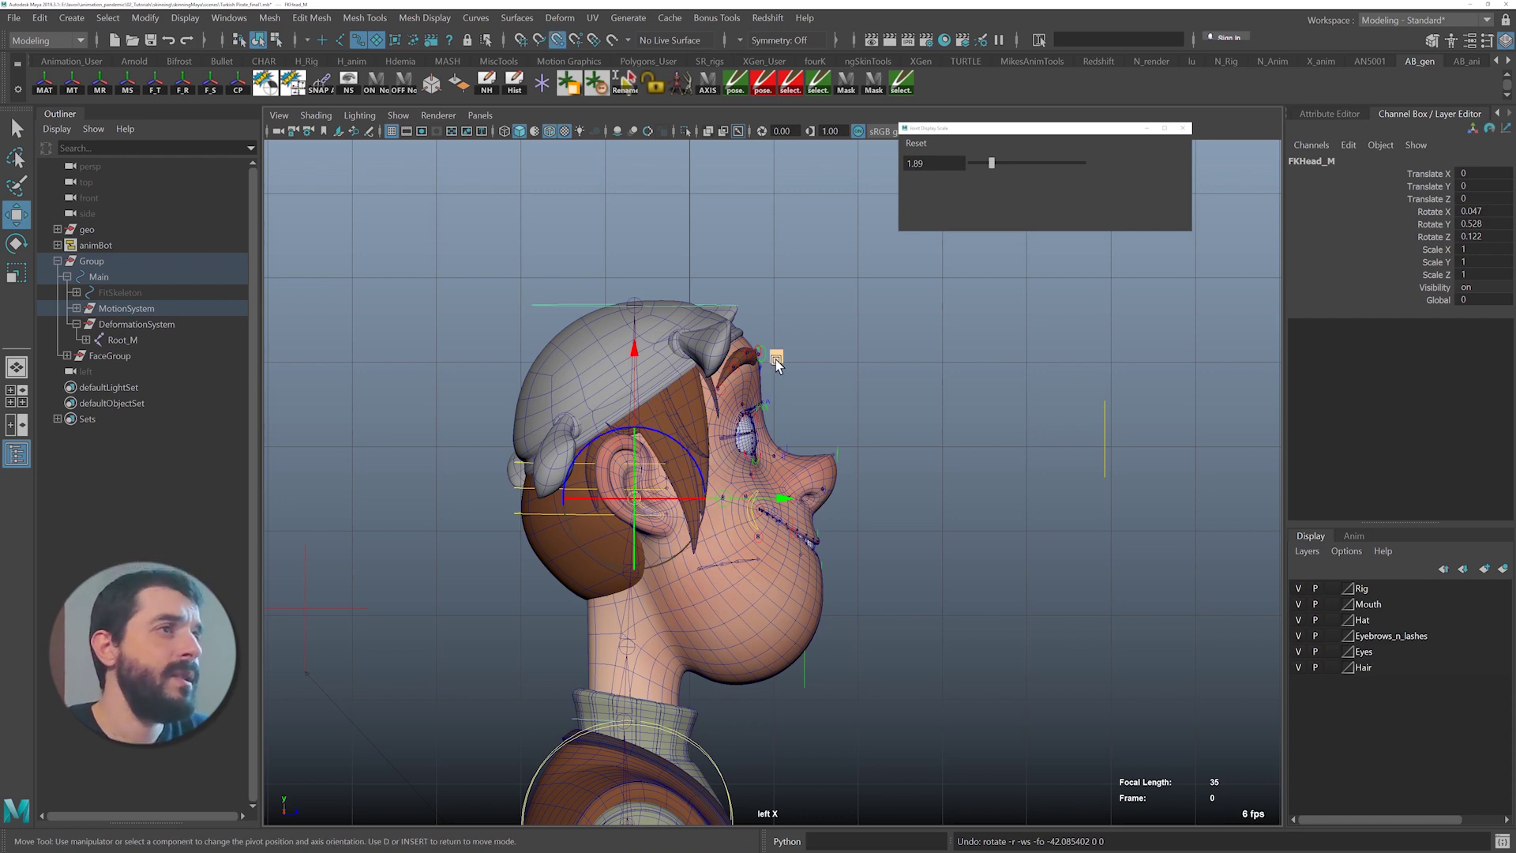
pyautogui.middleClick(776, 362)
pyautogui.press('e')
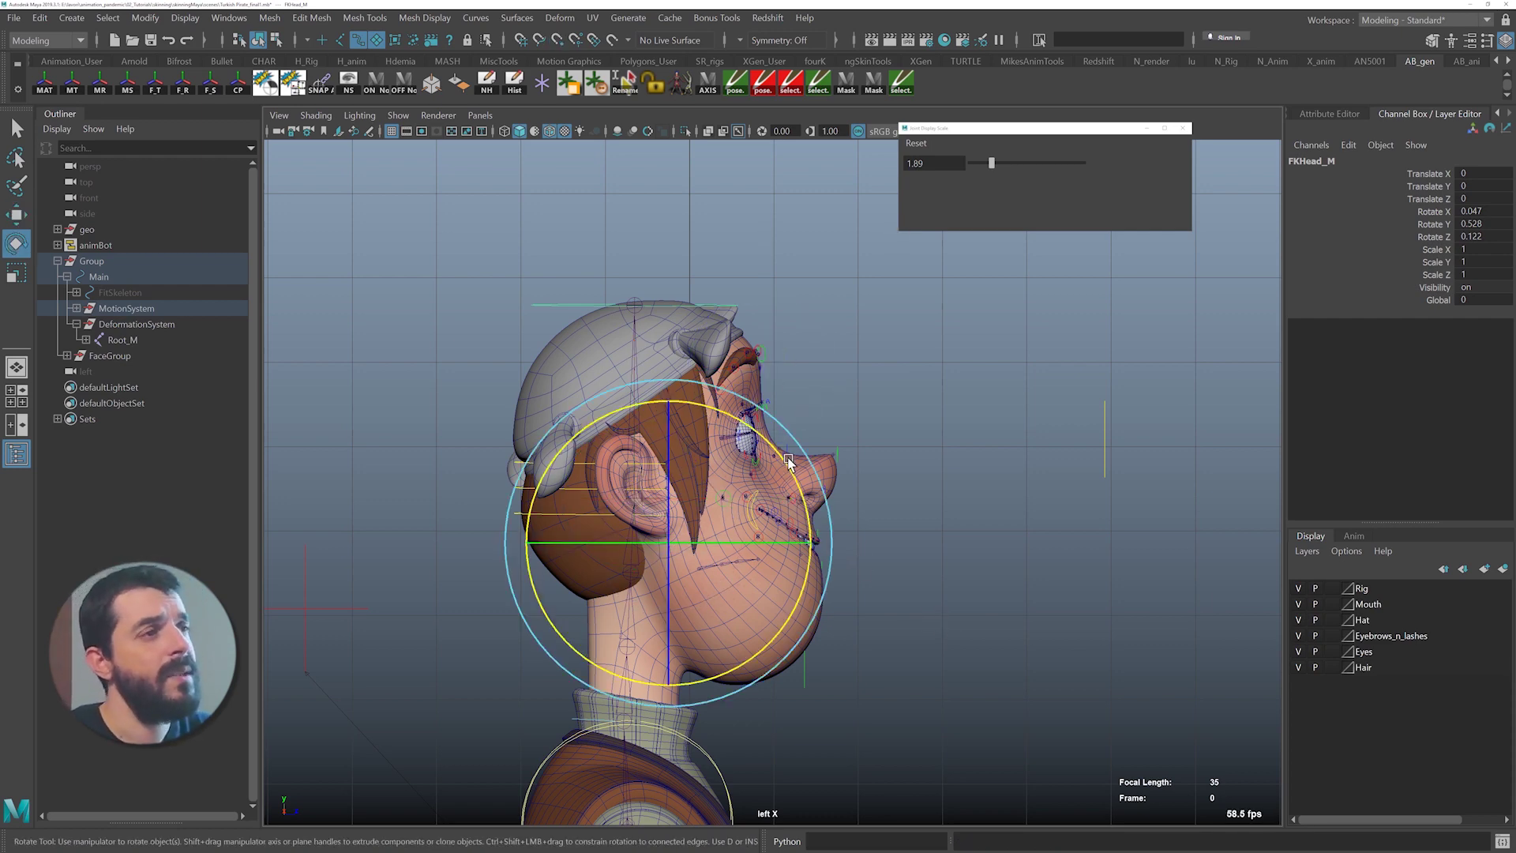
pyautogui.moveTo(783, 459); pyautogui.dragTo(657, 360)
pyautogui.hotkey('ctrl', 'z')
pyautogui.hotkey('ctrl', 'z')
pyautogui.hotkey('ctrl', 'z')
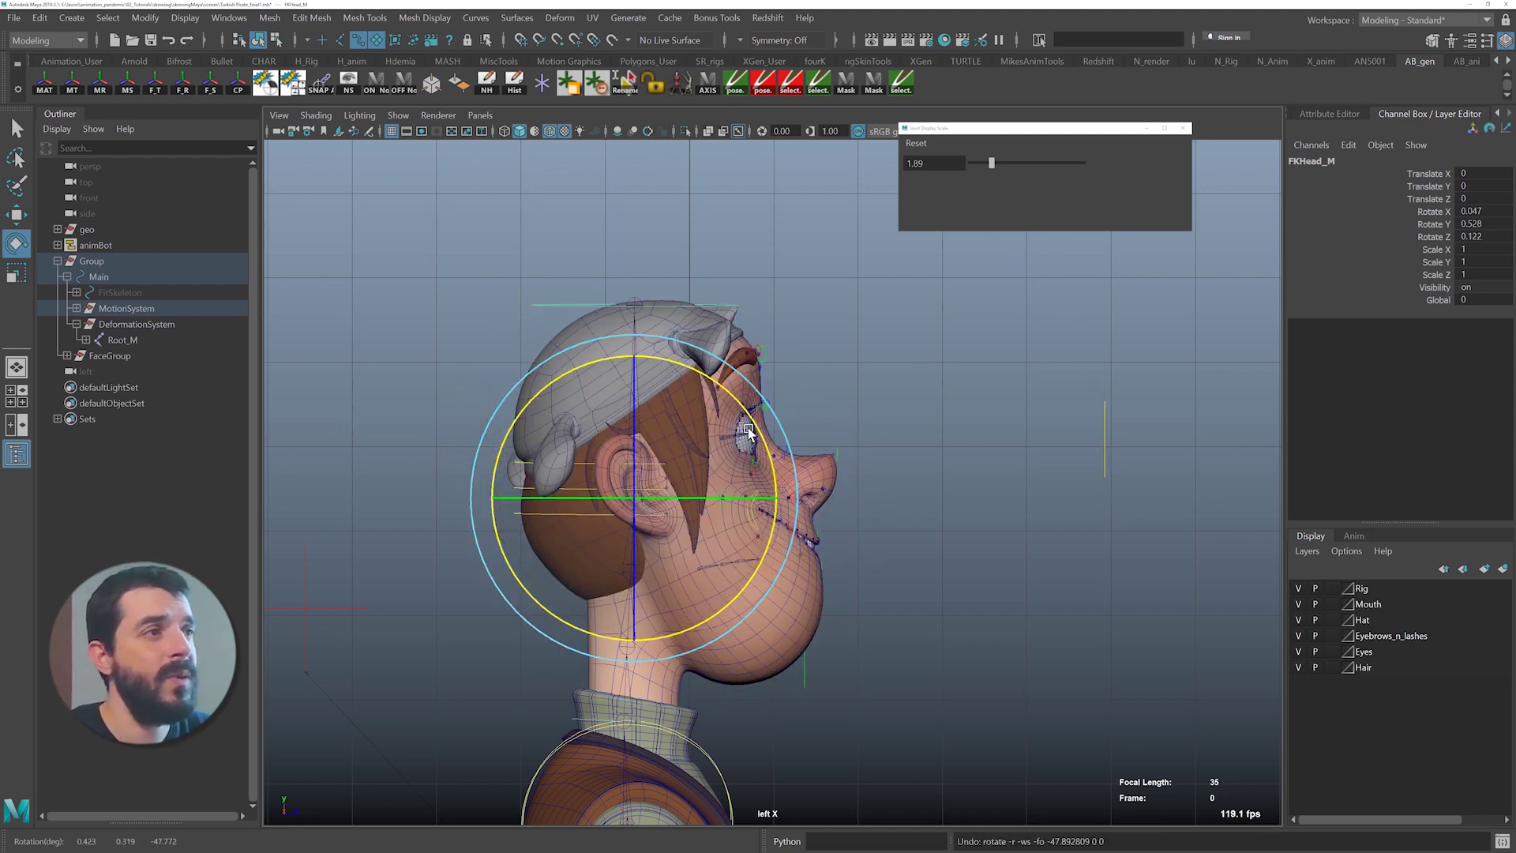
# - Try rotating the head freely on several axes around its original pivot, and undo the rotation
pyautogui.keyDown('alt'); pyautogui.moveTo(746, 428); pyautogui.dragTo(772, 320, button='middle'); pyautogui.keyUp('alt')
pyautogui.moveTo(771, 315); pyautogui.dragTo(695, 278)
pyautogui.hotkey('ctrl', 'z')
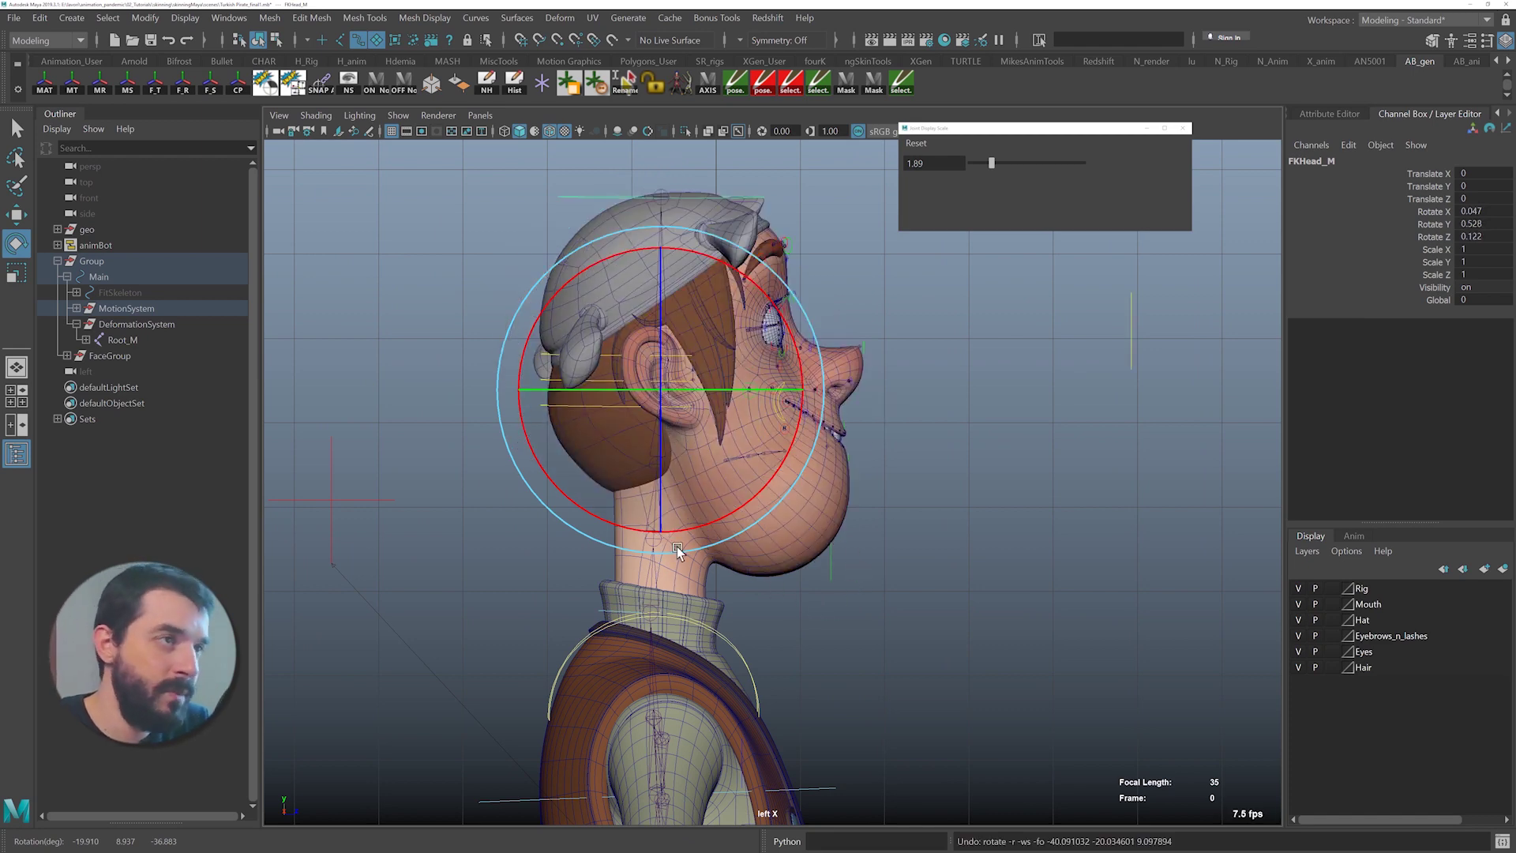
# - Test the FKNeck_M rotation in profile, try lowering the control's pivot into the upper chest, and undo the changes
pyautogui.keyDown('alt'); pyautogui.moveTo(685, 519); pyautogui.dragTo(684, 450, button='middle'); pyautogui.keyUp('alt')
pyautogui.click(605, 543)
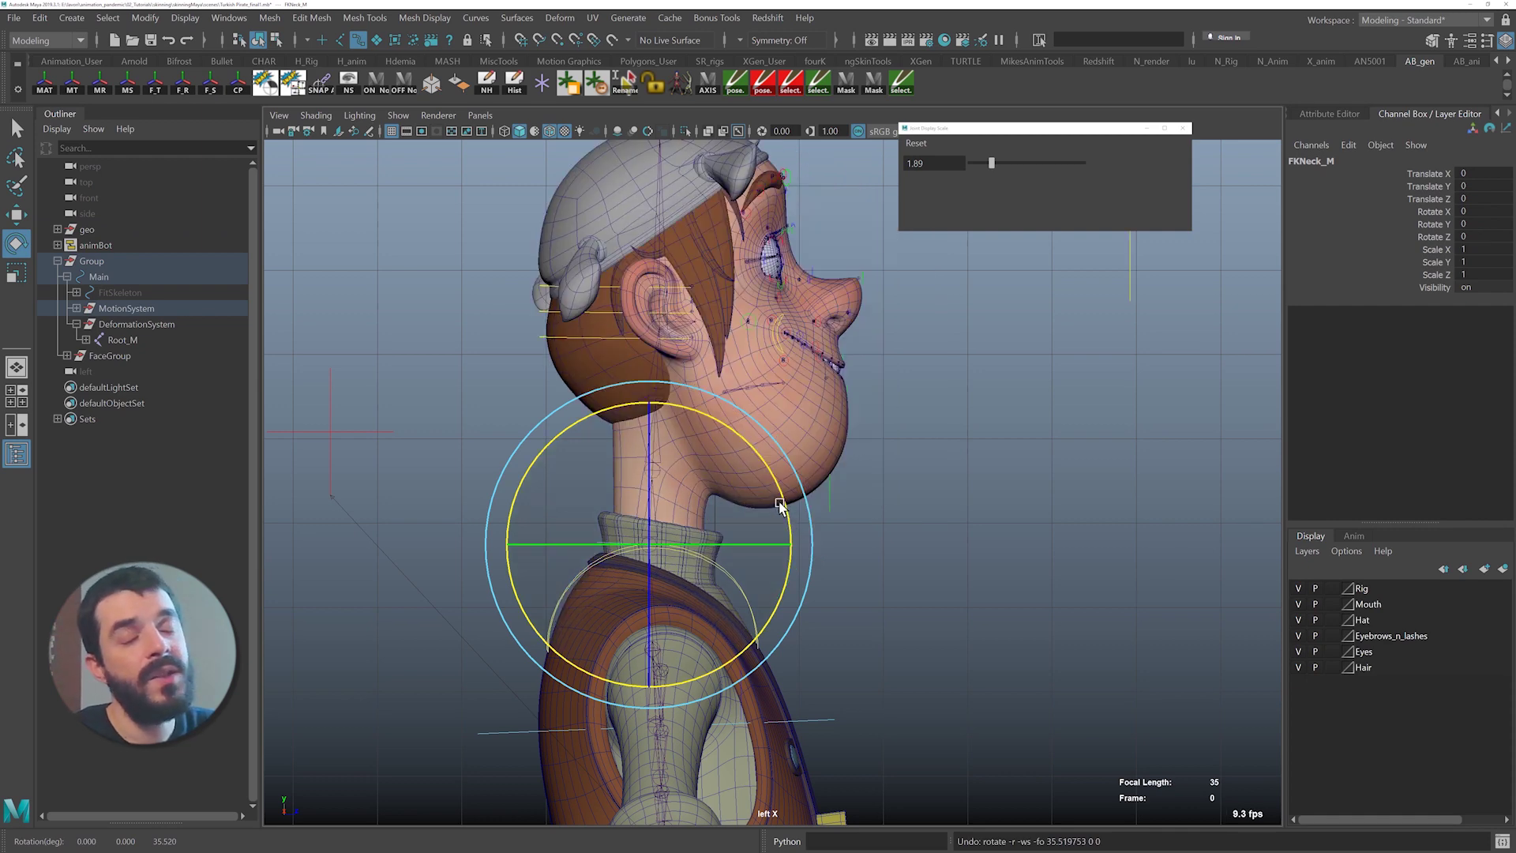
pyautogui.press('q')
pyautogui.press('w')
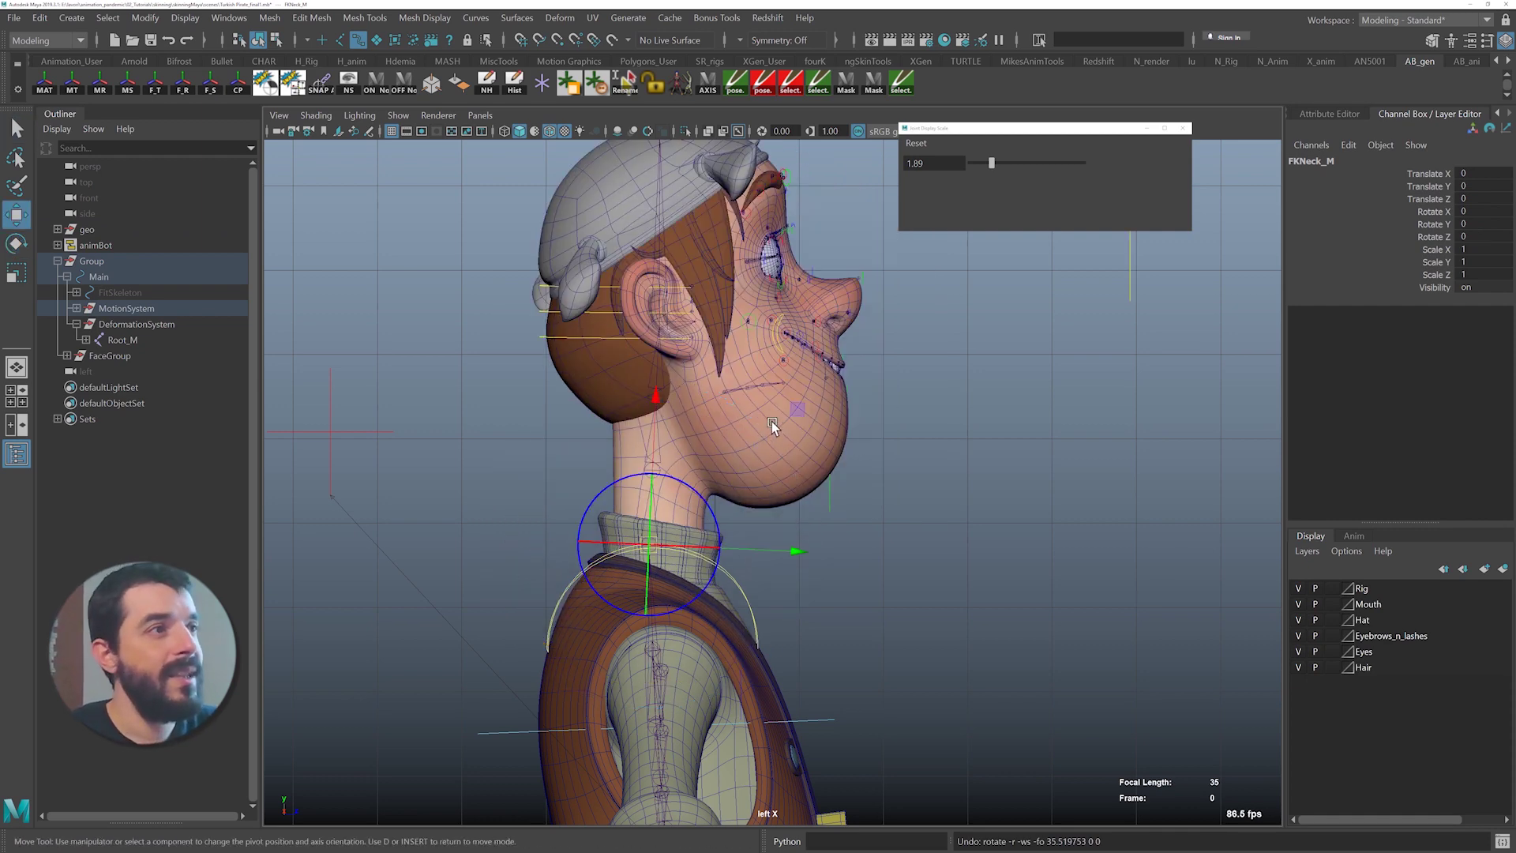
pyautogui.moveTo(792, 466); pyautogui.dragTo(799, 459)
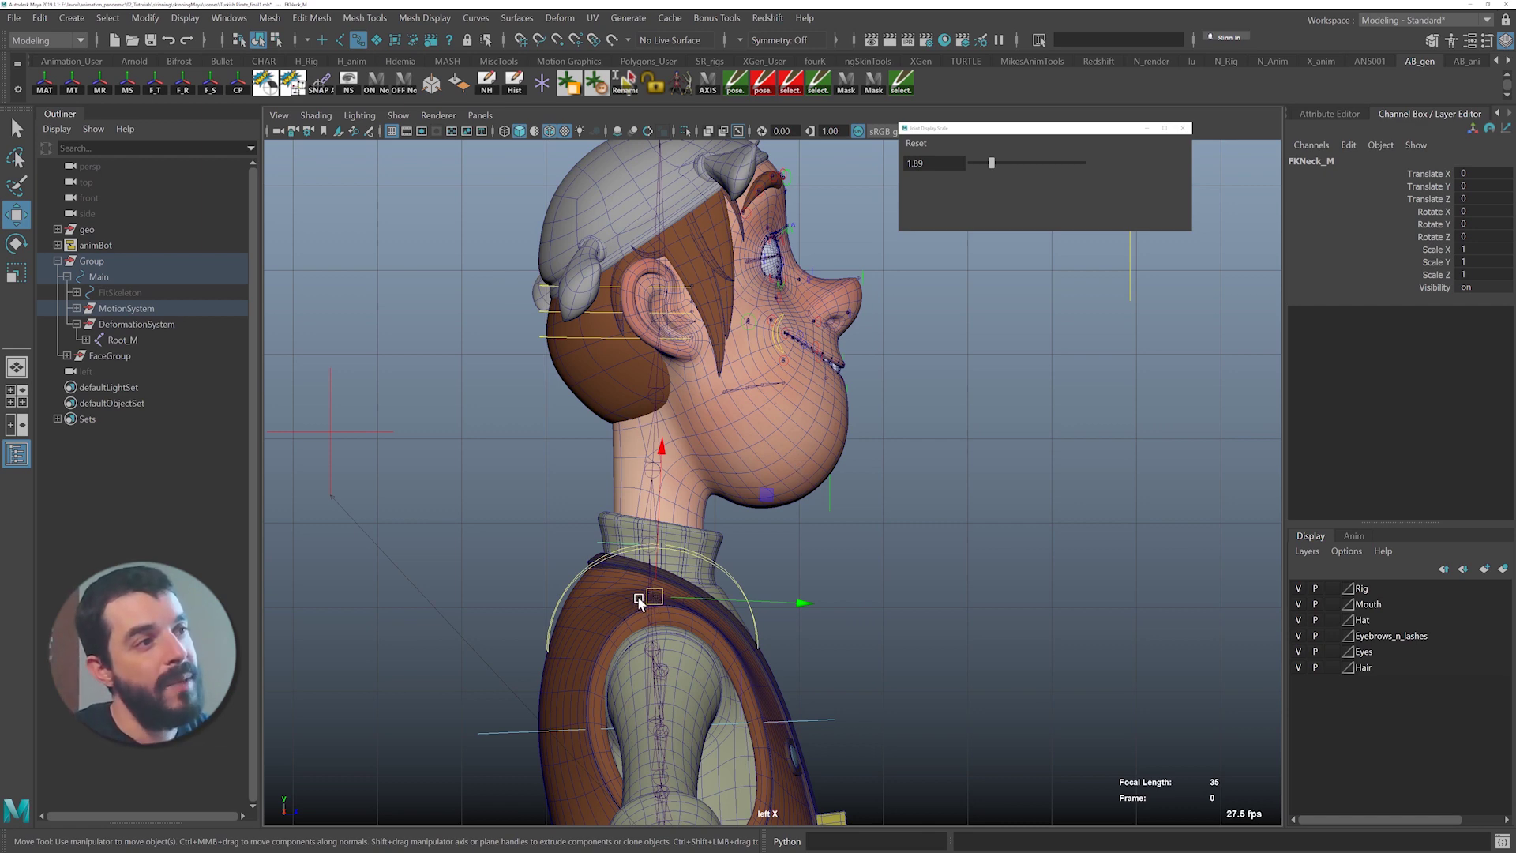
pyautogui.hotkey('ctrl', 'z')
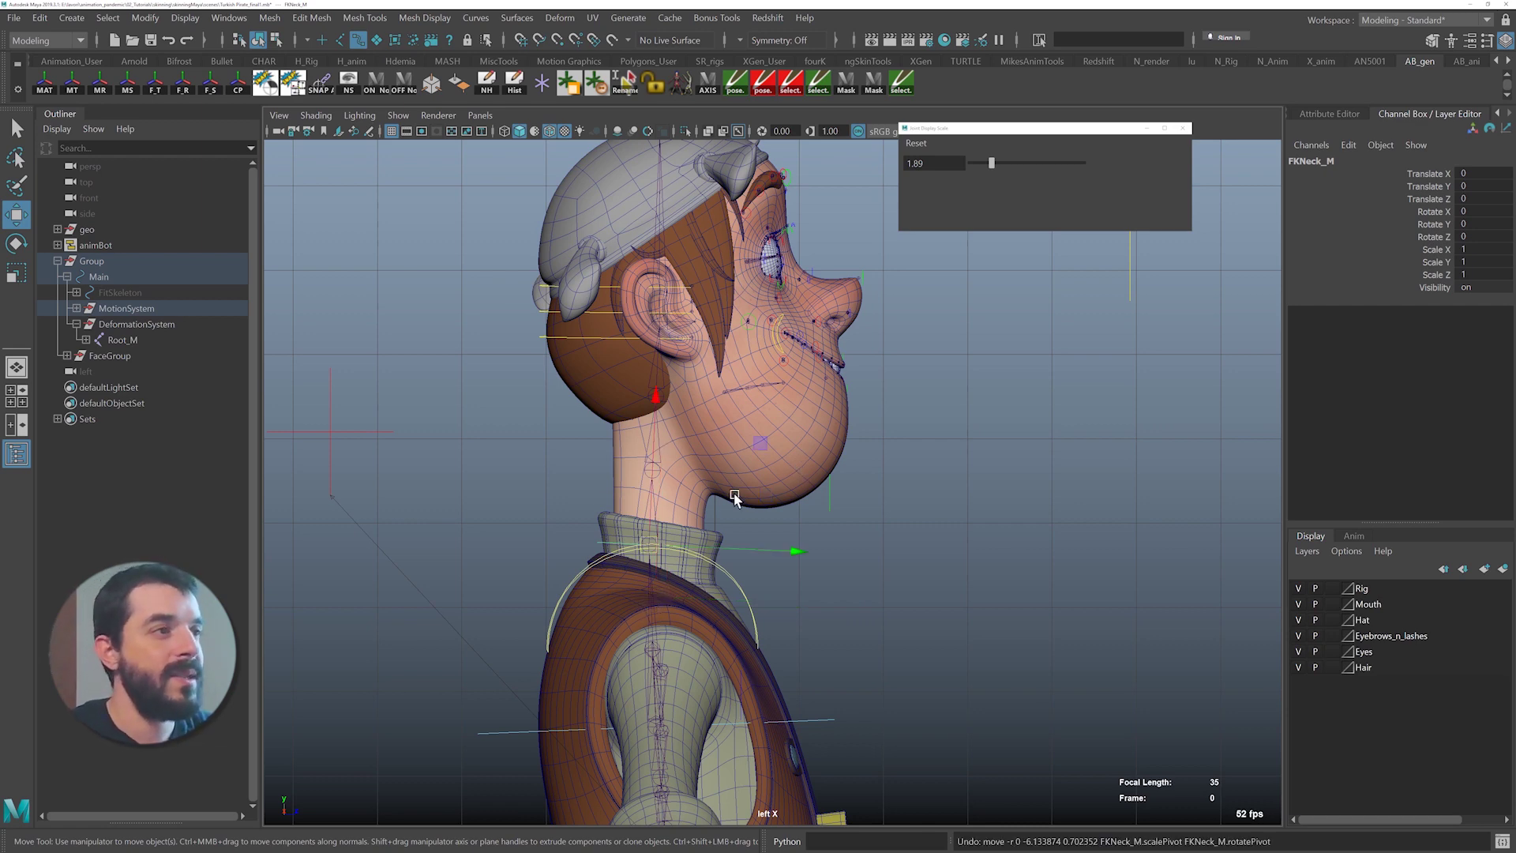
pyautogui.keyDown('alt'); pyautogui.moveTo(687, 570); pyautogui.dragTo(663, 384, button='middle'); pyautogui.keyUp('alt')
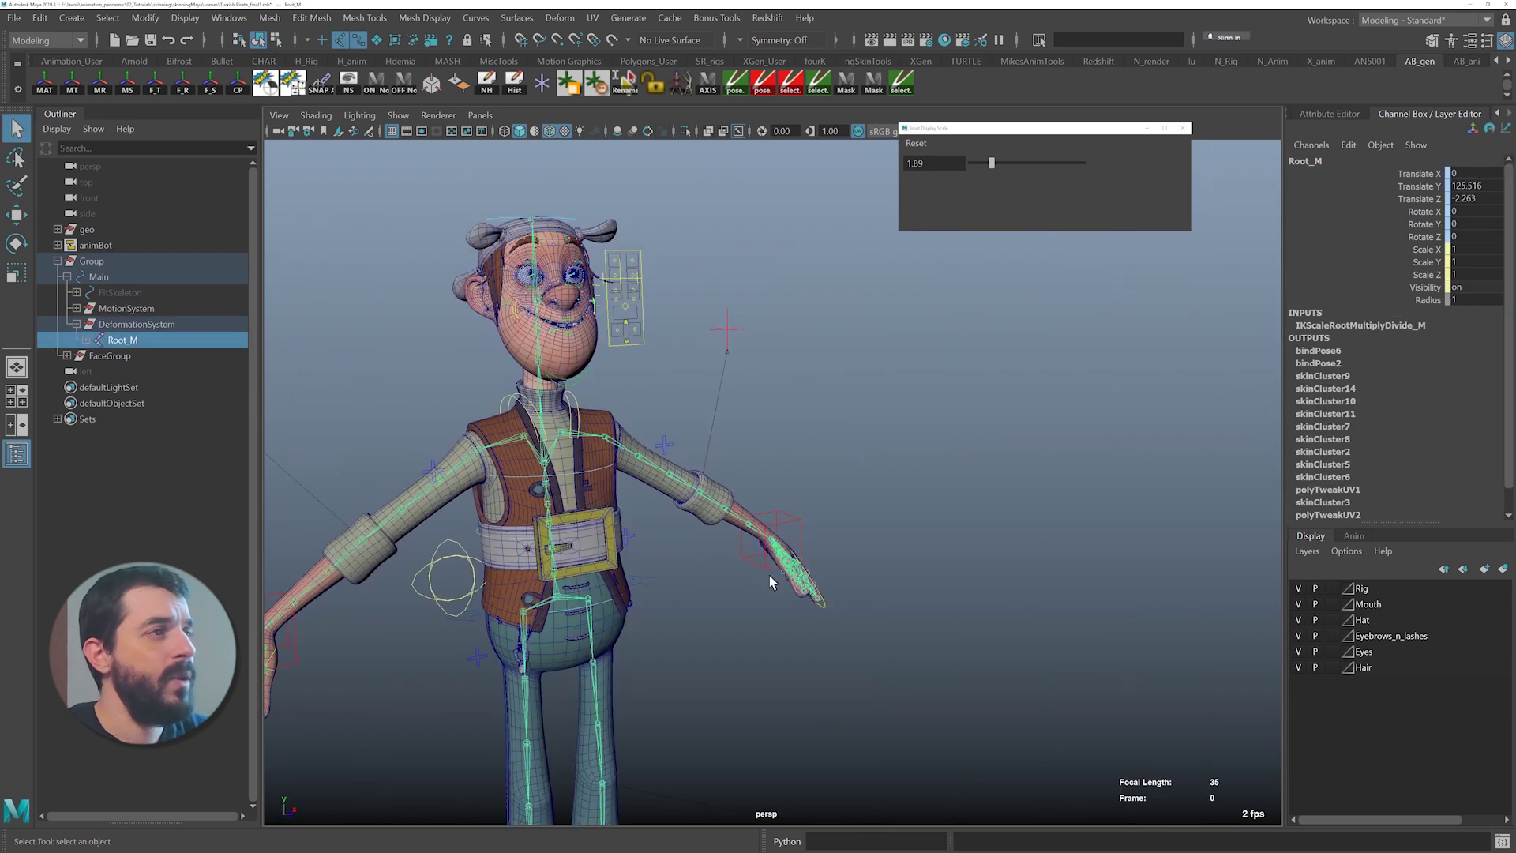
# - Select HipSwinger_M, try swinging the hips about 27 degrees in the front view, and undo the rotation
pyautogui.keyDown('alt'); pyautogui.moveTo(649, 567); pyautogui.dragTo(883, 580, button='middle'); pyautogui.keyUp('alt')
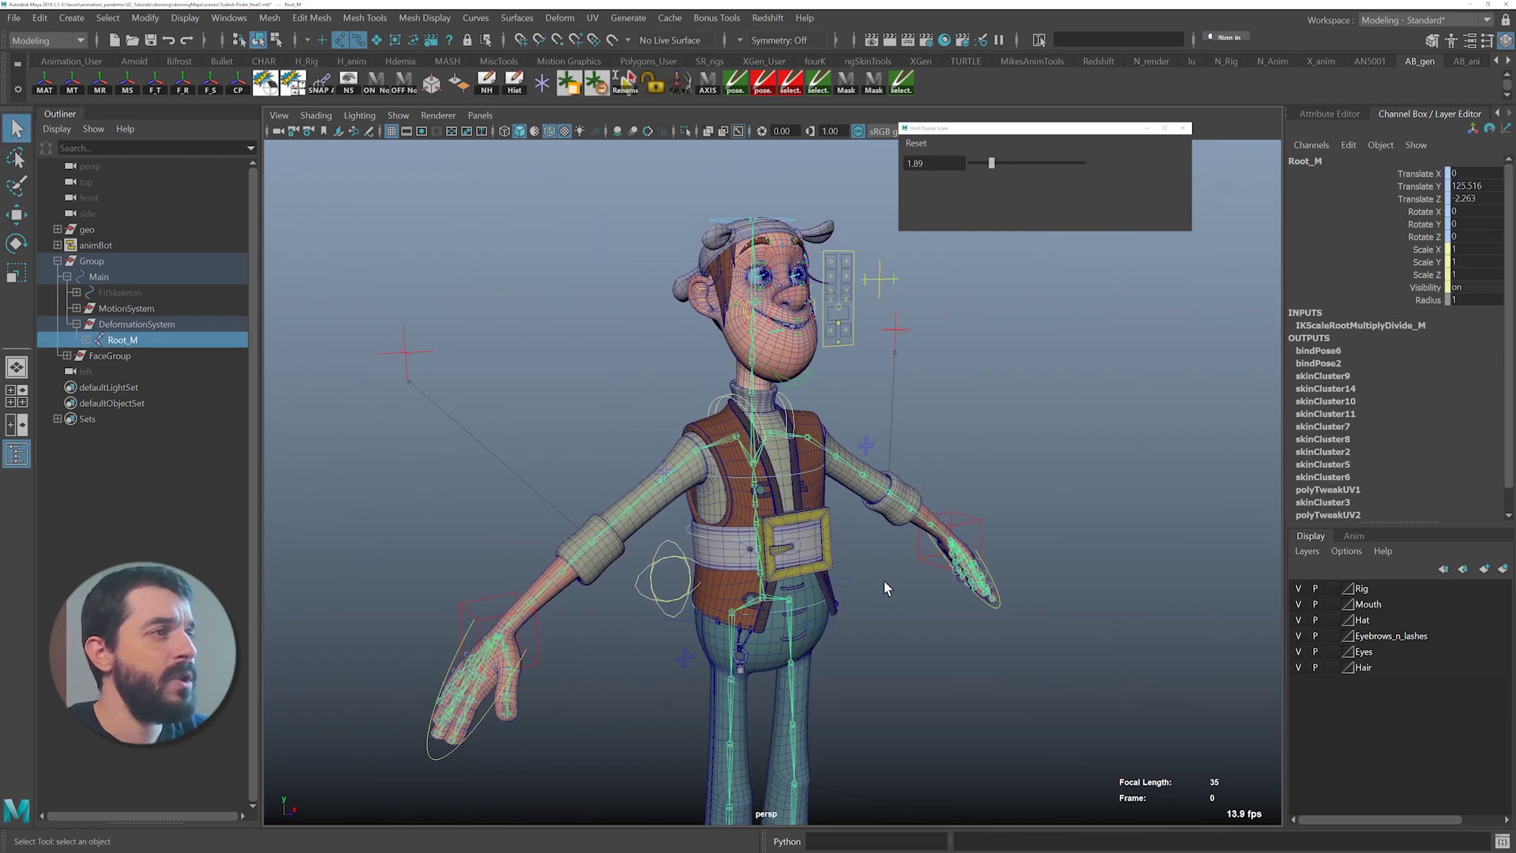
pyautogui.keyDown('alt'); pyautogui.moveTo(883, 580); pyautogui.dragTo(746, 604); pyautogui.keyUp('alt')
pyautogui.keyDown('alt'); pyautogui.moveTo(746, 604); pyautogui.dragTo(707, 704, button='right'); pyautogui.keyUp('alt')
pyautogui.keyDown('alt'); pyautogui.moveTo(707, 704); pyautogui.dragTo(687, 666, button='middle'); pyautogui.keyUp('alt')
pyautogui.click(622, 515)
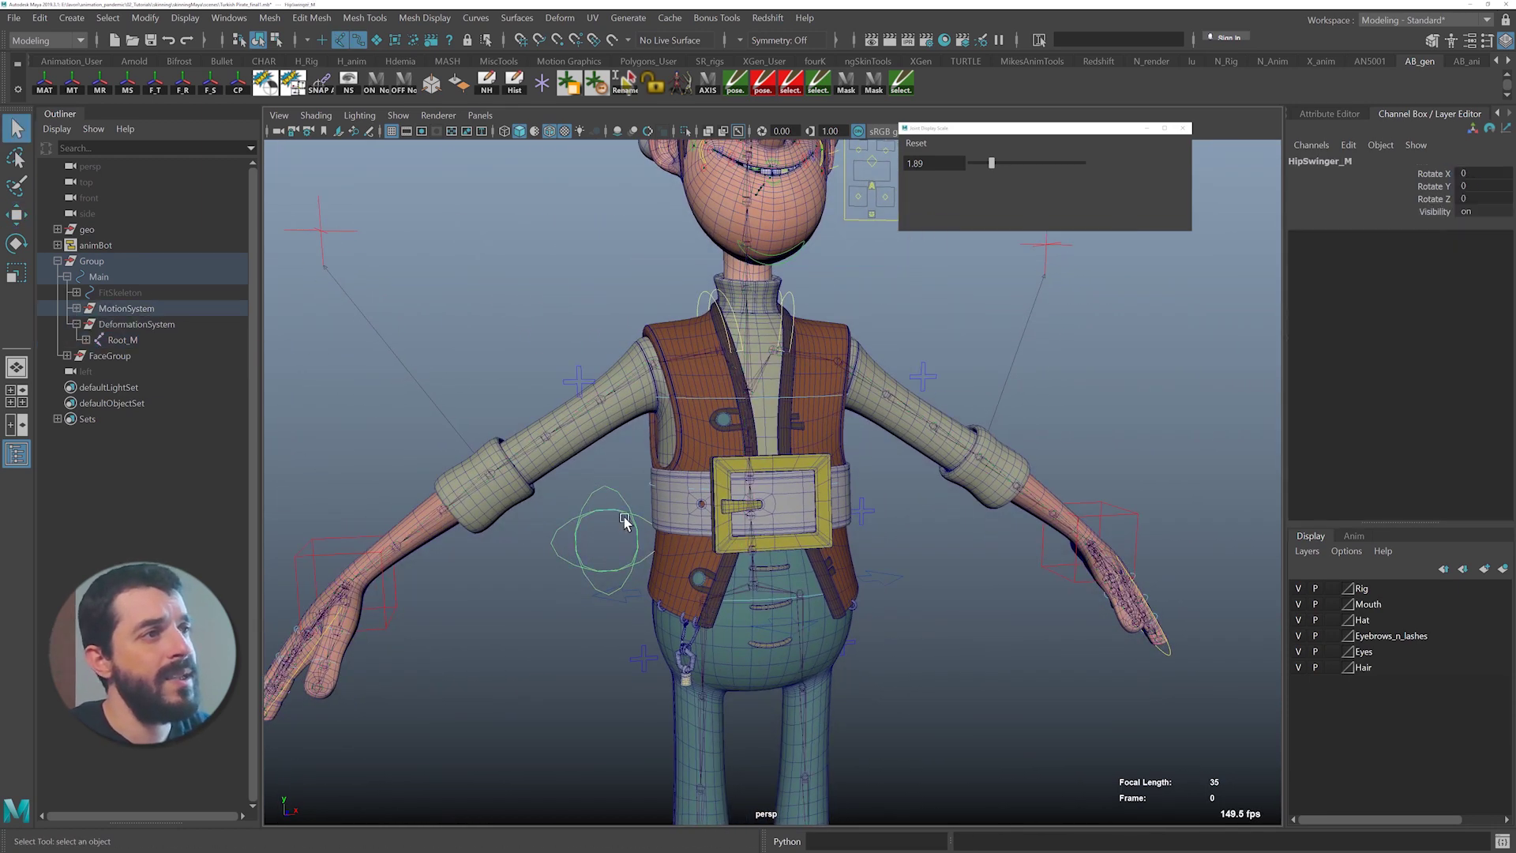
pyautogui.press('e')
pyautogui.keyDown('alt'); pyautogui.moveTo(802, 581); pyautogui.dragTo(776, 539); pyautogui.keyUp('alt')
pyautogui.press('space')
pyautogui.keyDown('alt'); pyautogui.moveTo(850, 575); pyautogui.dragTo(1151, 577, button='right'); pyautogui.keyUp('alt')
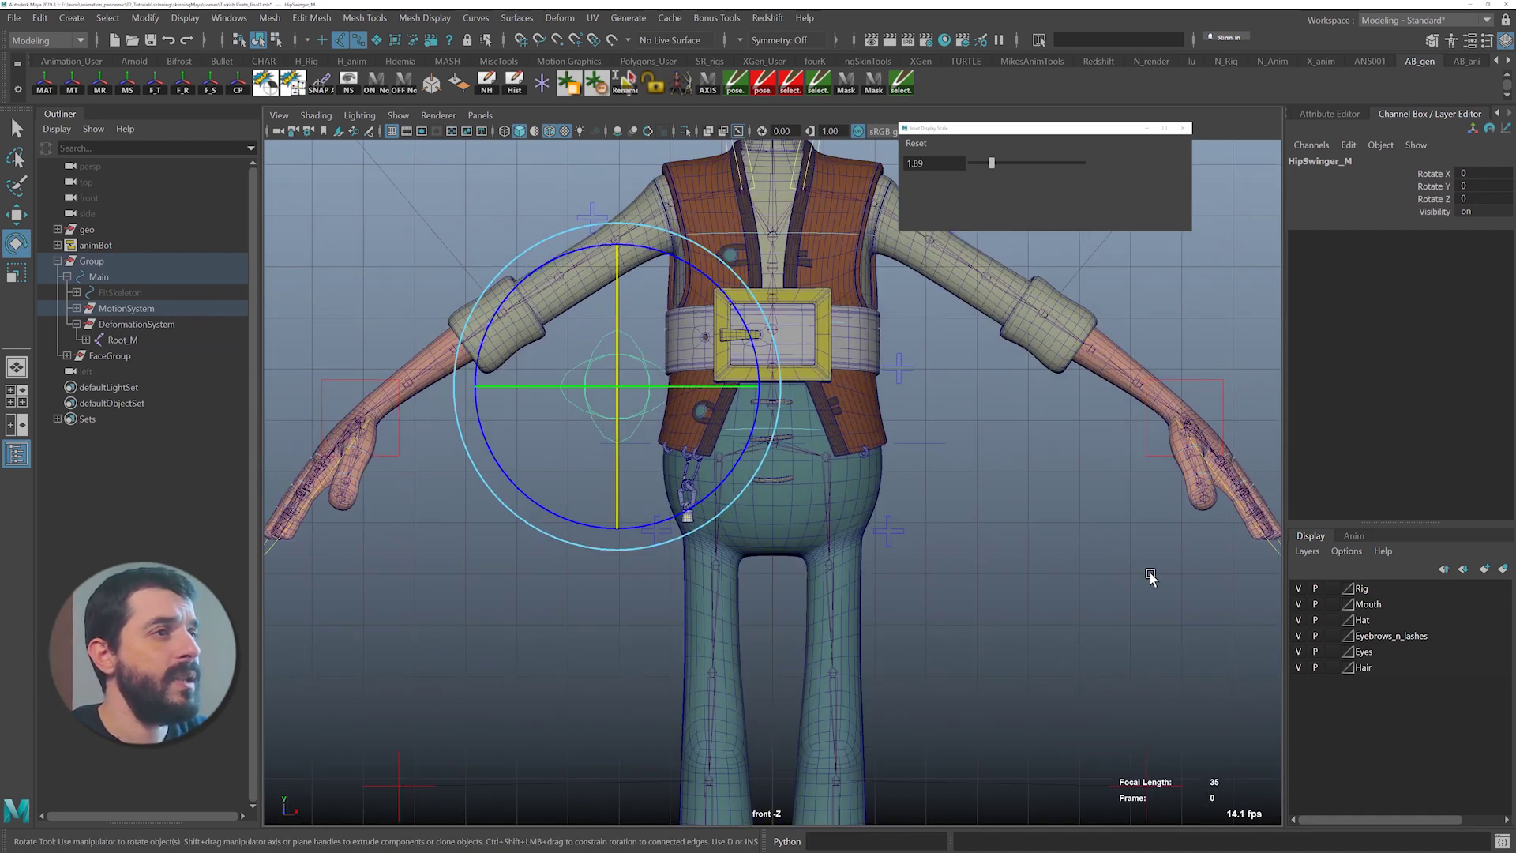
pyautogui.keyDown('alt'); pyautogui.moveTo(743, 370); pyautogui.dragTo(723, 489, button='middle'); pyautogui.keyUp('alt')
pyautogui.moveTo(698, 406); pyautogui.dragTo(650, 479)
pyautogui.hotkey('ctrl', 'z')
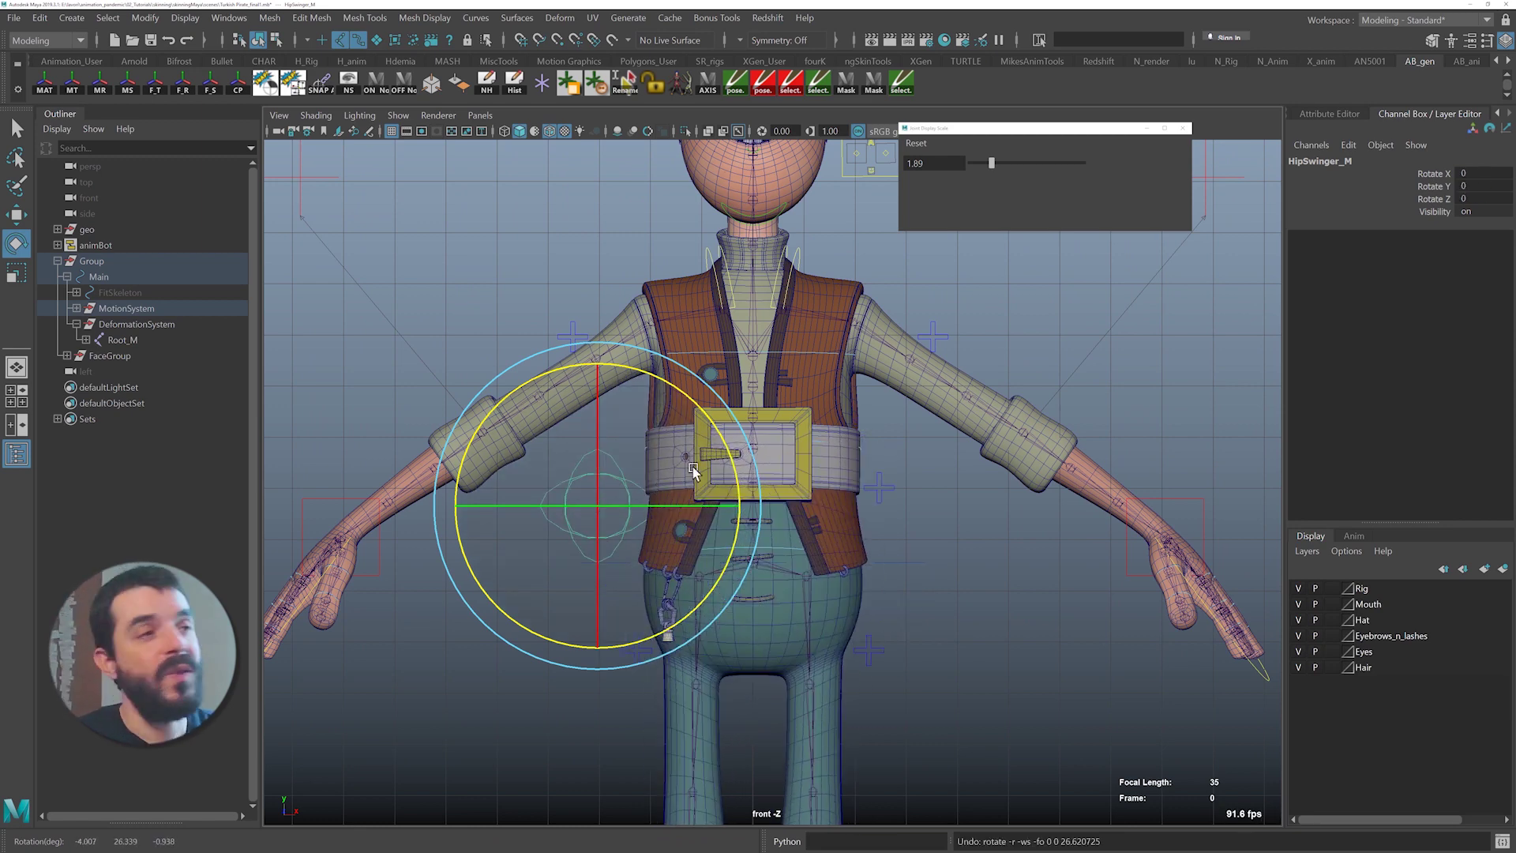
# - Try two wider hip swings of about 54 and 57 degrees with HipSwinger_M, undoing each one
pyautogui.moveTo(721, 439); pyautogui.dragTo(614, 323)
pyautogui.hotkey('ctrl', 'z')
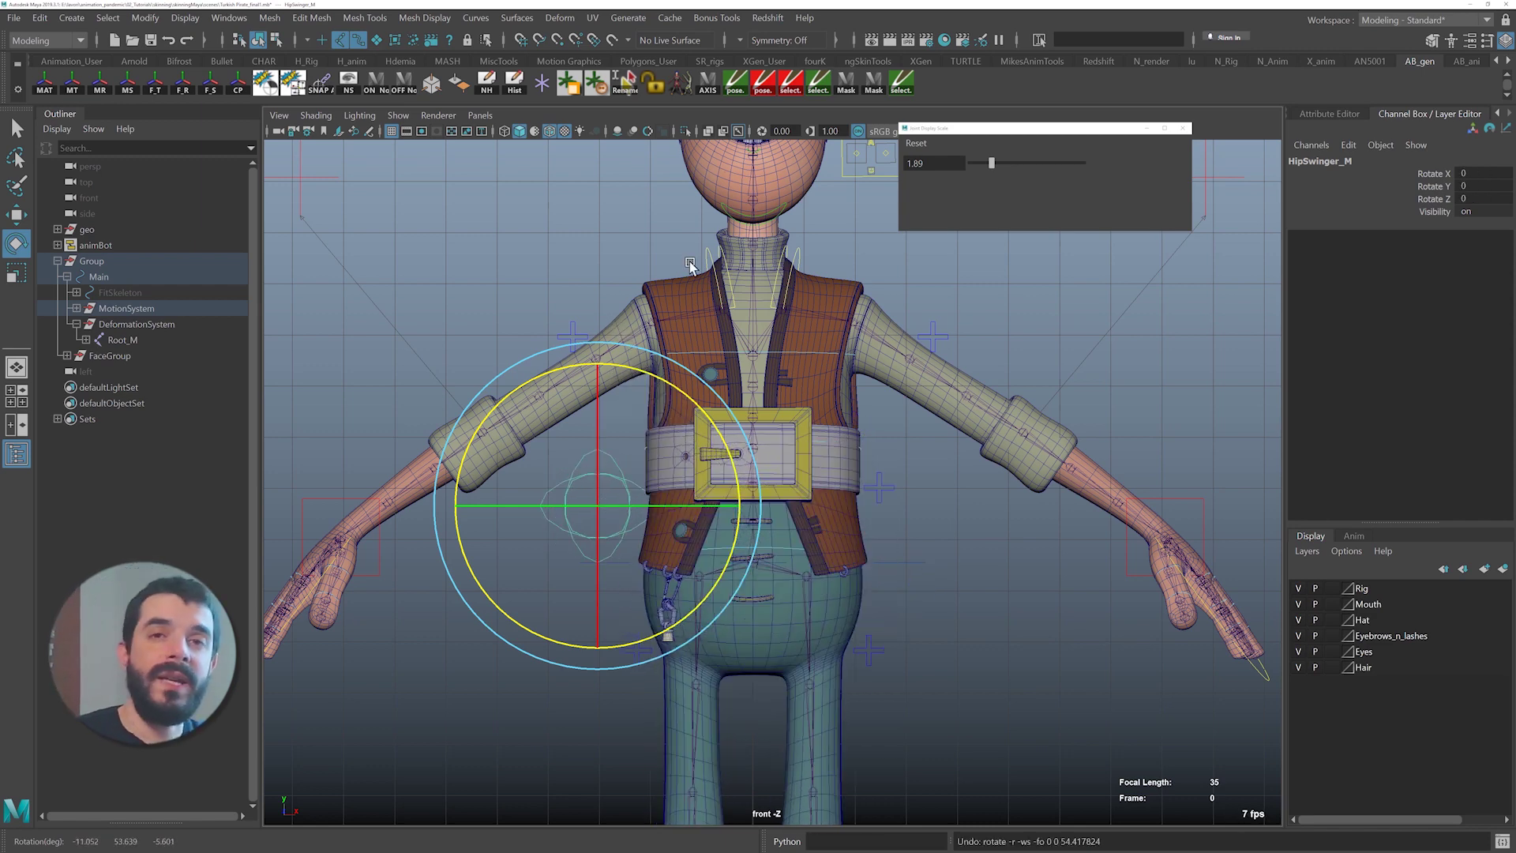
pyautogui.moveTo(722, 439); pyautogui.dragTo(613, 366)
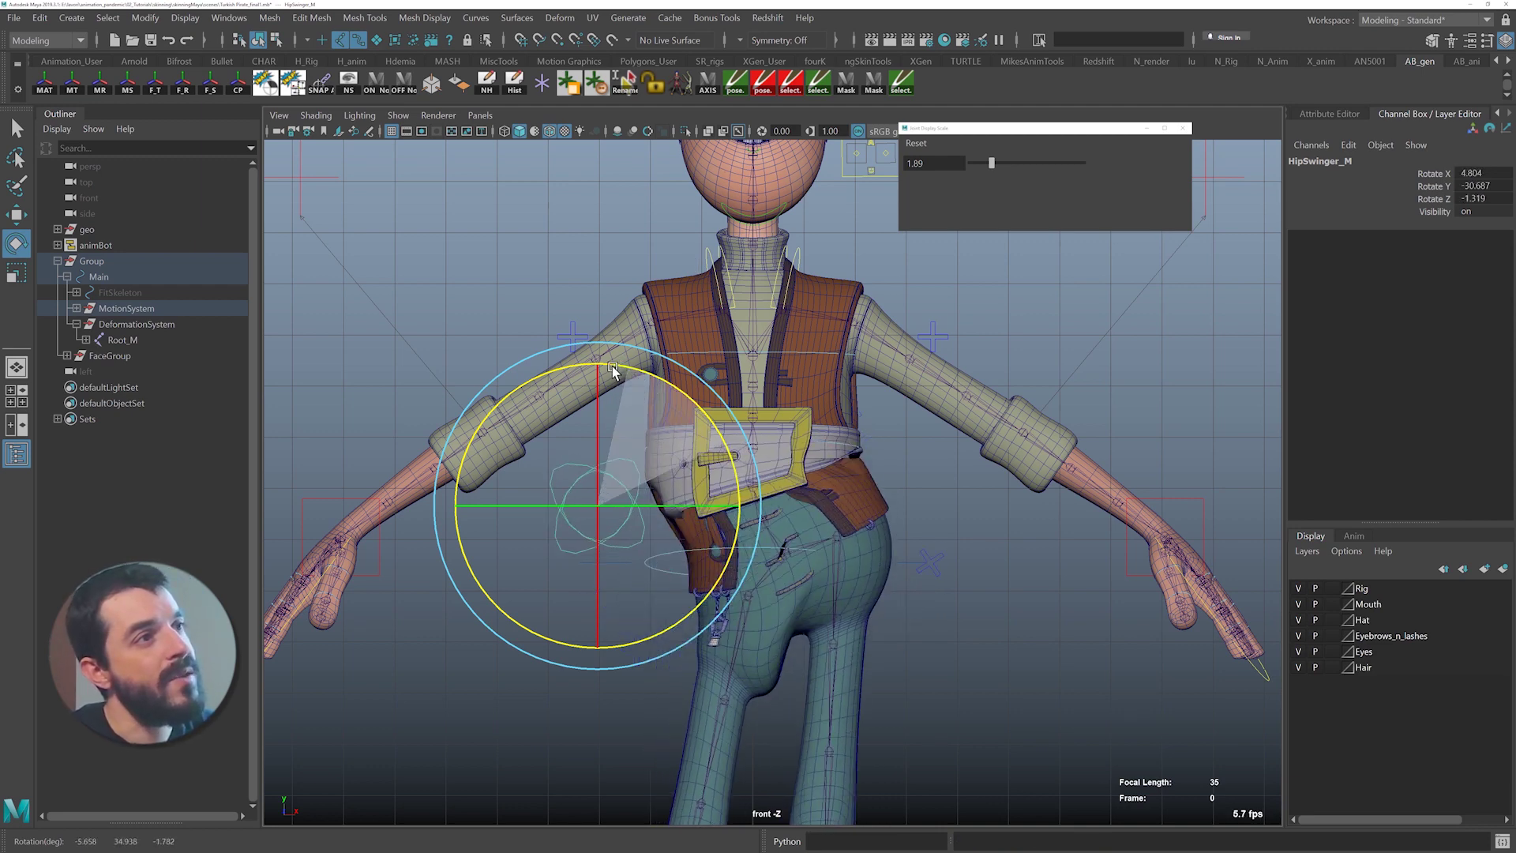
pyautogui.hotkey('ctrl', 'z')
# - Select FKChest_M, try bending the chest about 15 degrees in the left view, and undo the rotation
pyautogui.press('space')
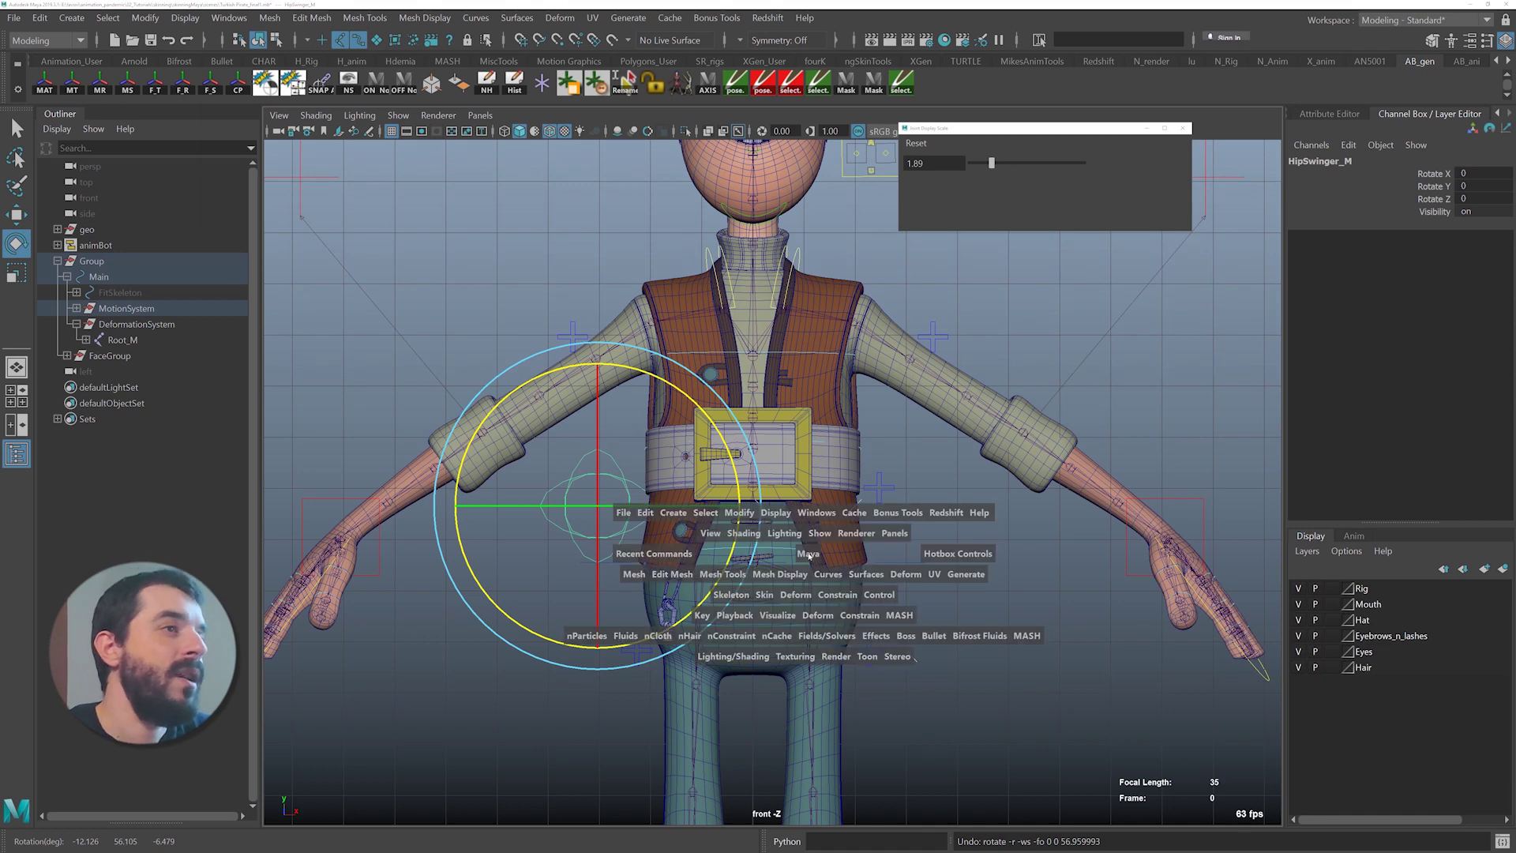
pyautogui.moveTo(808, 556); pyautogui.dragTo(808, 512)
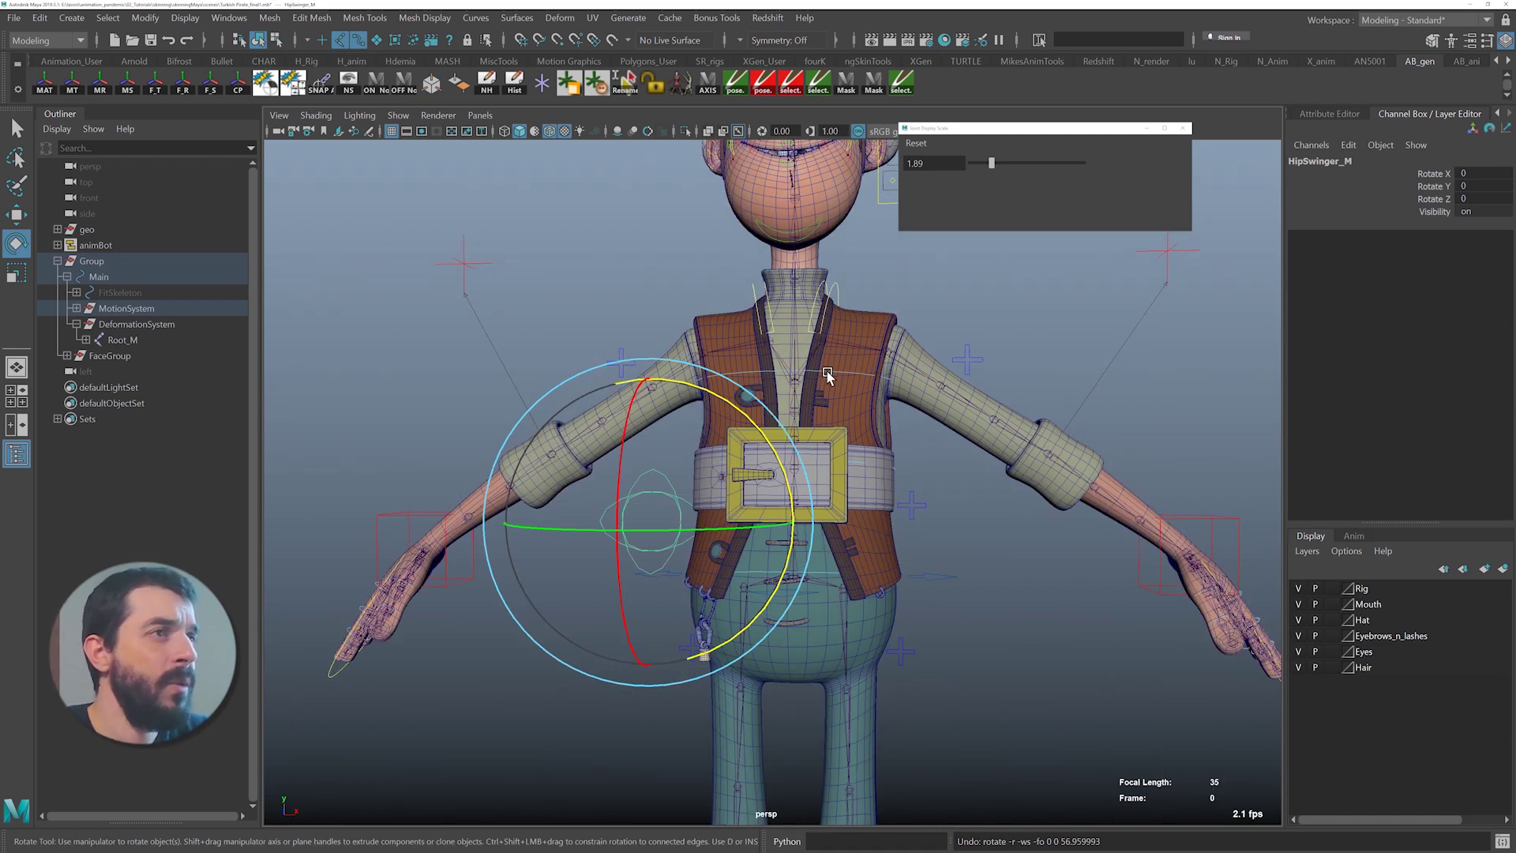
pyautogui.click(826, 371)
pyautogui.press('space')
pyautogui.moveTo(699, 361); pyautogui.dragTo(767, 385)
pyautogui.hotkey('ctrl', 'z')
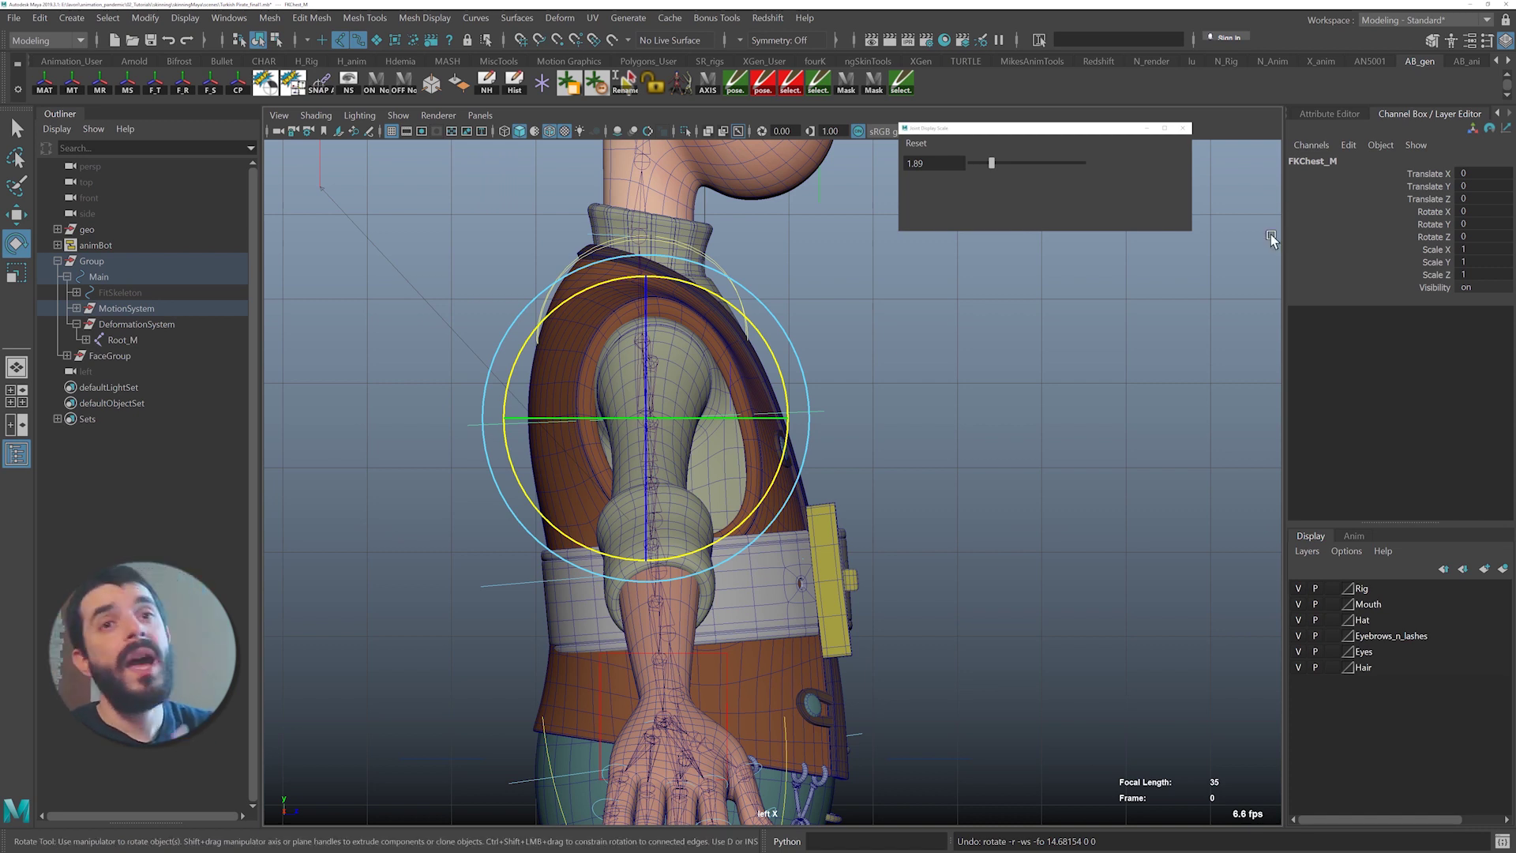
# - Try lowering FKChest_M's pivot toward the belt, bend the chest about 26 degrees around it, and undo both changes
pyautogui.press('w')
pyautogui.press('d')
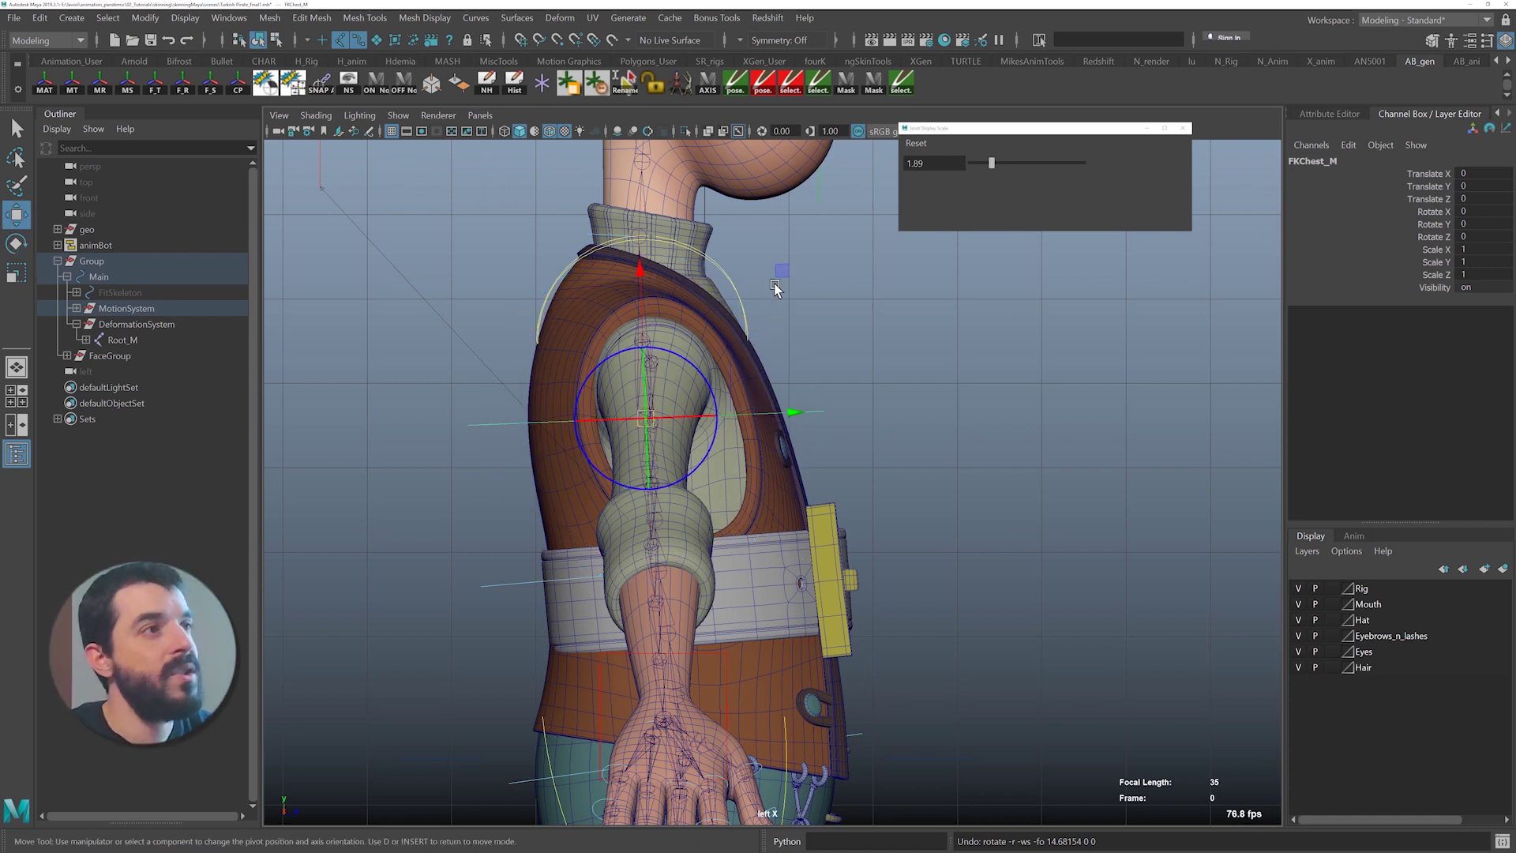
pyautogui.moveTo(777, 276); pyautogui.dragTo(805, 364)
pyautogui.press('e')
pyautogui.moveTo(793, 443); pyautogui.dragTo(834, 504)
pyautogui.hotkey('ctrl', 'z')
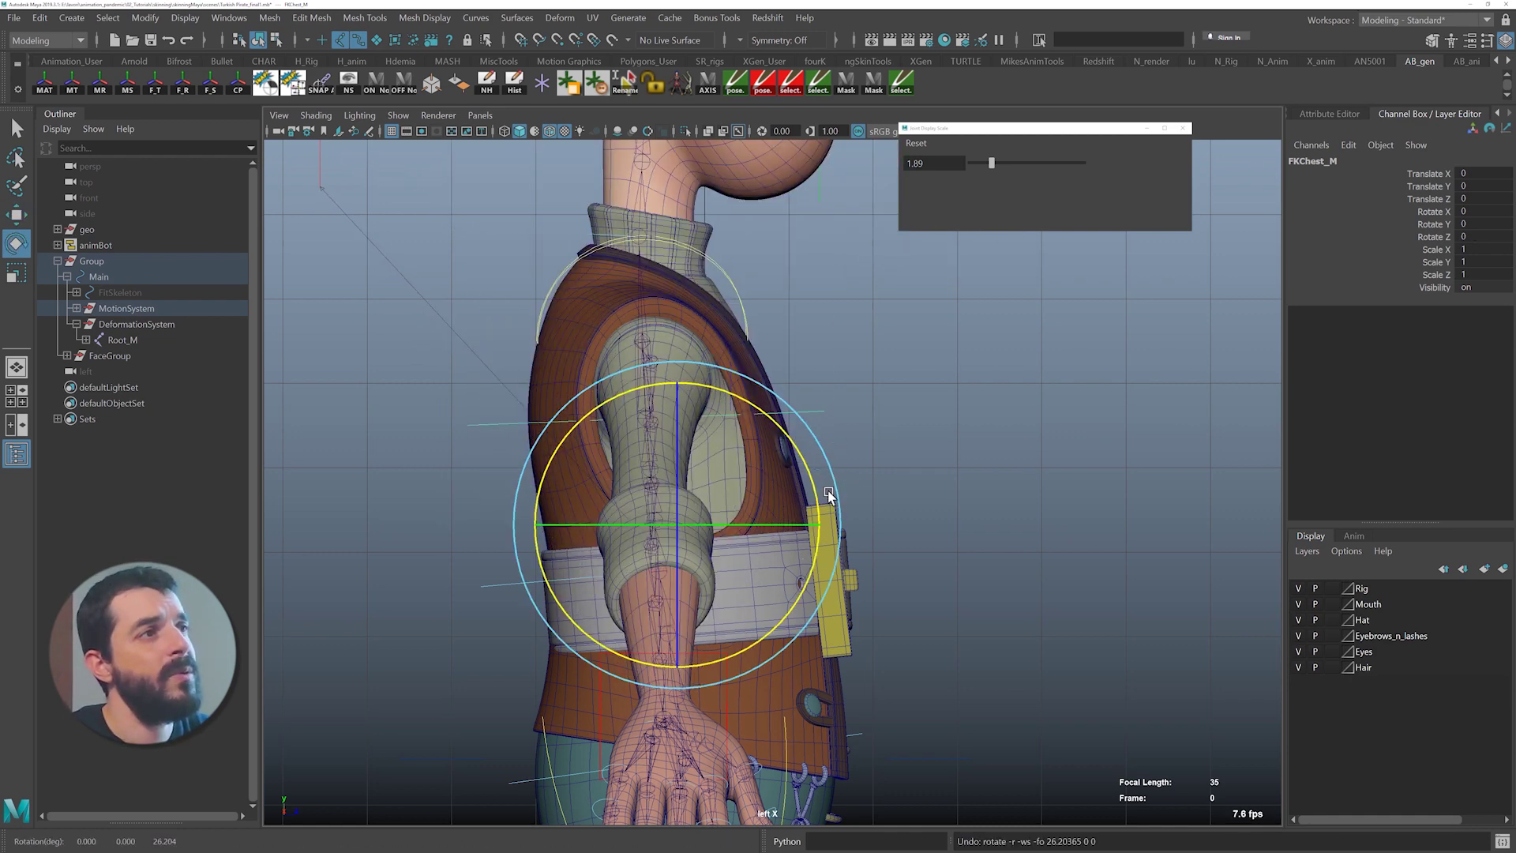
pyautogui.hotkey('ctrl', 'z')
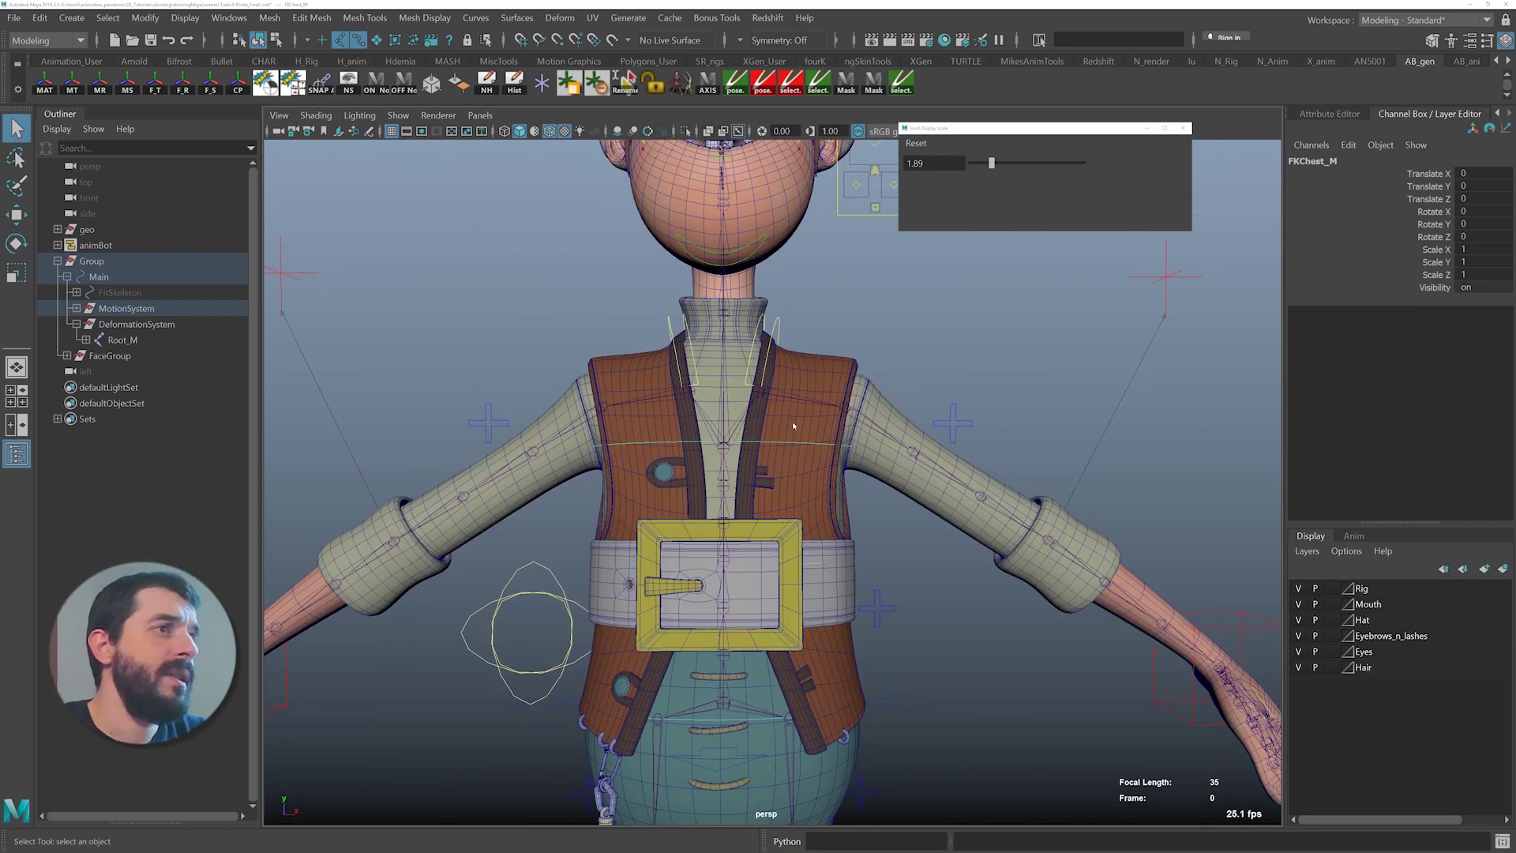
# - In the front view, try shifting FKScapula_L's pivot toward the chest centre, rotate the shoulder, and undo both changes
pyautogui.press('space')
pyautogui.moveTo(793, 421); pyautogui.dragTo(768, 469)
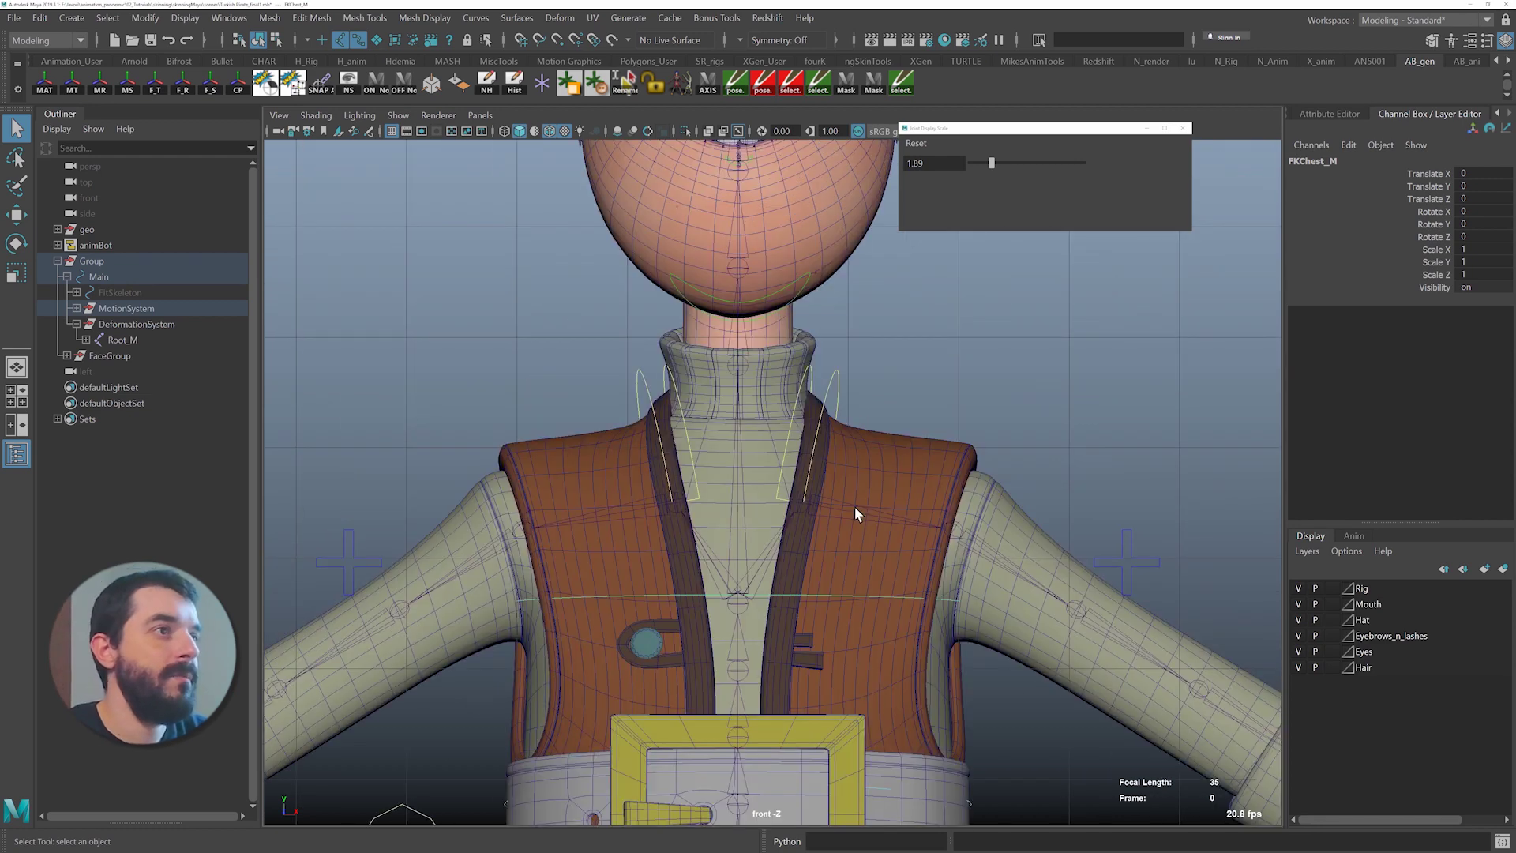
pyautogui.click(838, 369)
pyautogui.press('w')
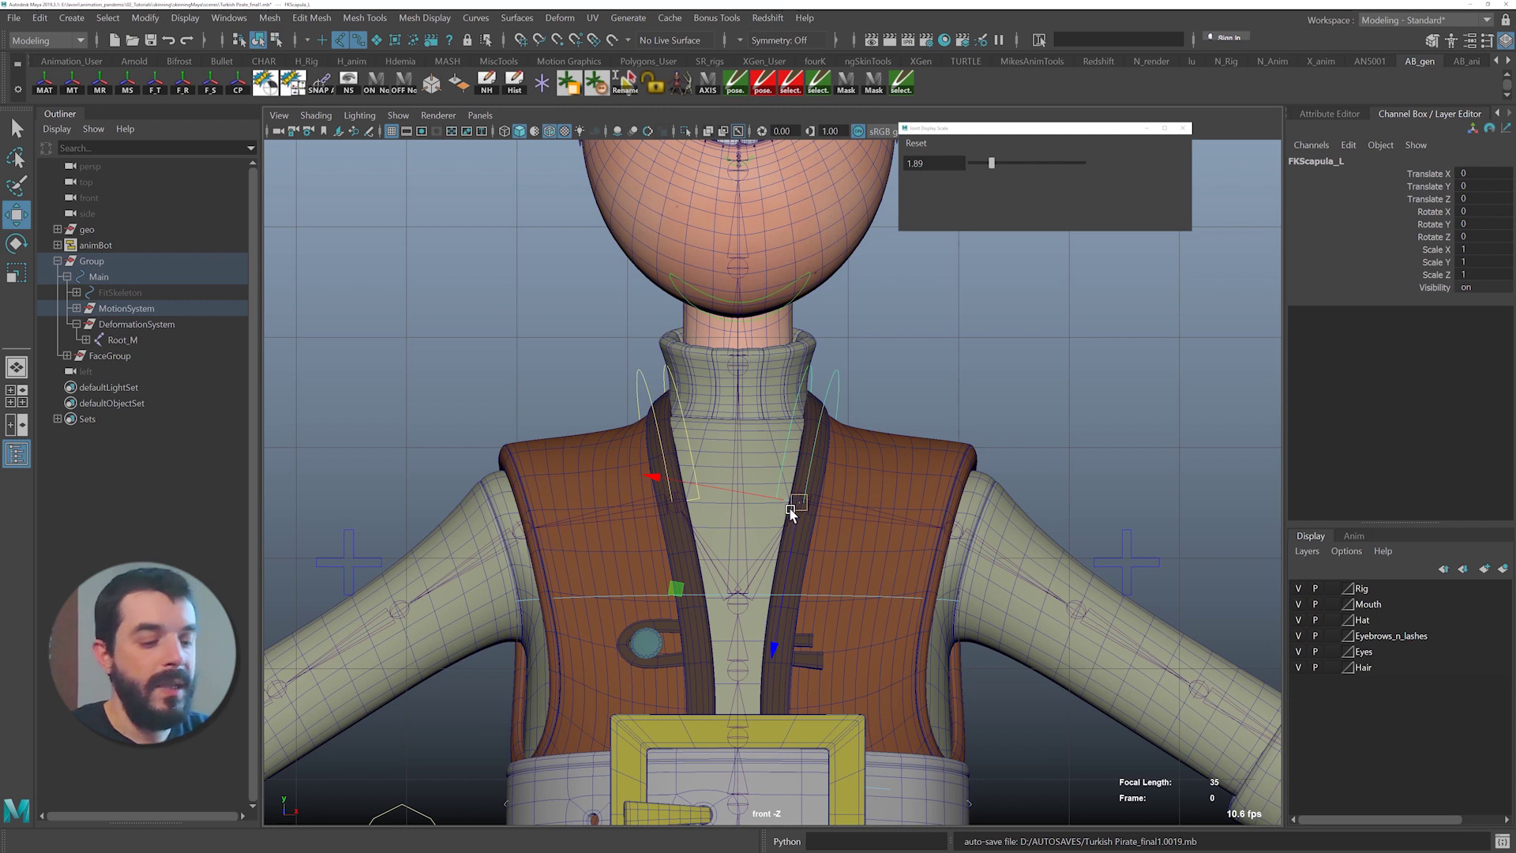
pyautogui.press('d')
pyautogui.press('d')
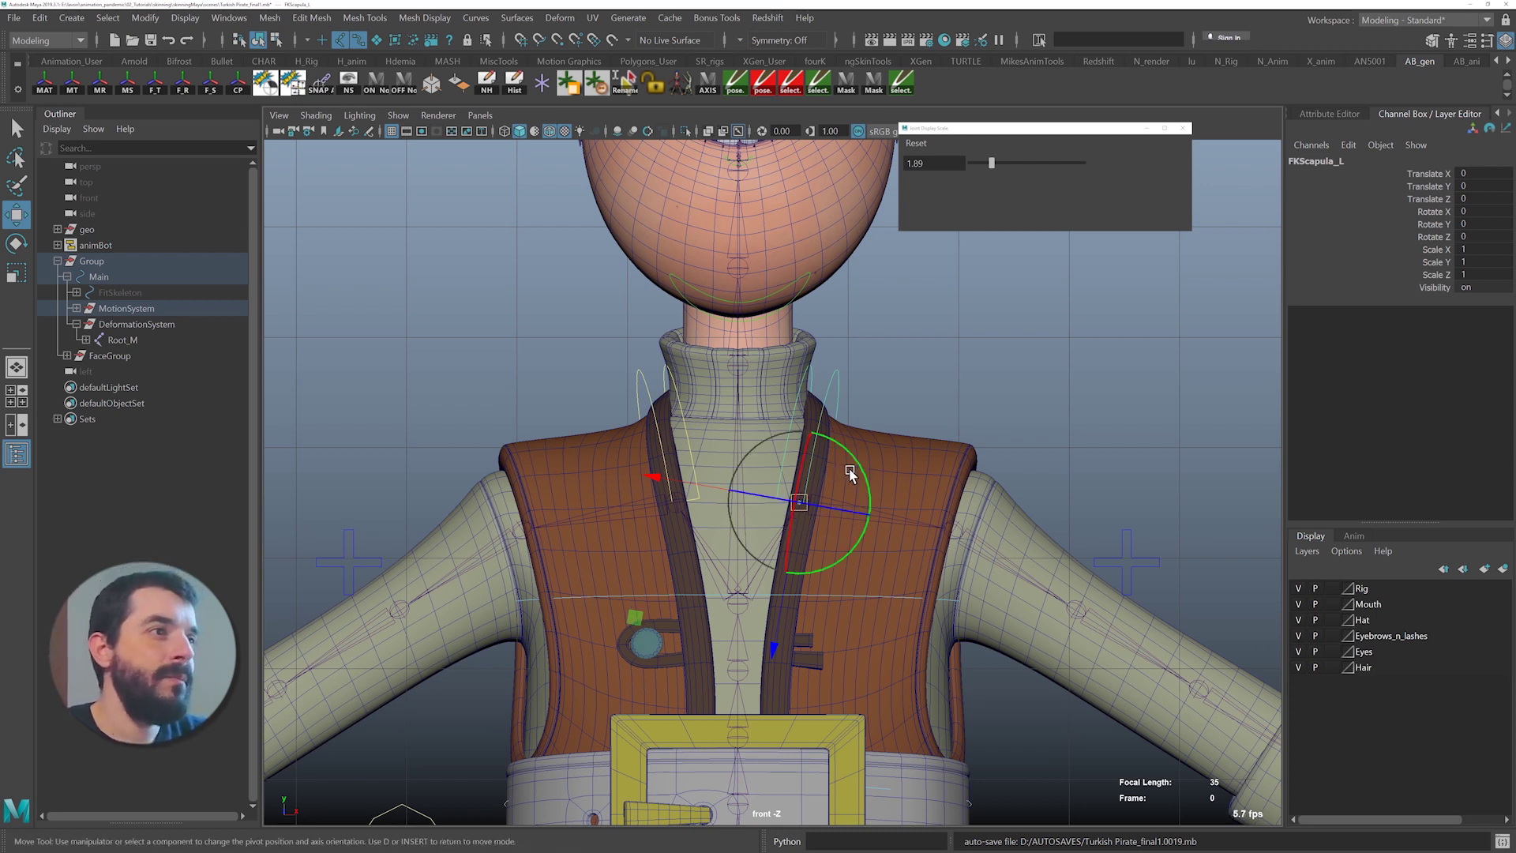
pyautogui.moveTo(629, 619); pyautogui.dragTo(594, 624)
pyautogui.press('e')
pyautogui.moveTo(869, 422)
pyautogui.mouseDown()
pyautogui.moveTo(810, 409)
pyautogui.moveTo(868, 414)
pyautogui.moveTo(864, 380)
pyautogui.moveTo(880, 406)
pyautogui.mouseUp()
pyautogui.hotkey('ctrl', 'z')
pyautogui.hotkey('ctrl', 'z')
# - In the left view, try moving FKScapula_L's pivot forward in the chest, undo it, and inspect the shoulder in perspective
pyautogui.press('space')
pyautogui.moveTo(874, 563); pyautogui.dragTo(801, 539)
pyautogui.keyDown('alt'); pyautogui.moveTo(652, 646); pyautogui.dragTo(723, 343, button='middle'); pyautogui.keyUp('alt')
pyautogui.keyDown('alt'); pyautogui.moveTo(719, 558); pyautogui.dragTo(705, 525, button='middle'); pyautogui.keyUp('alt')
pyautogui.press('d')
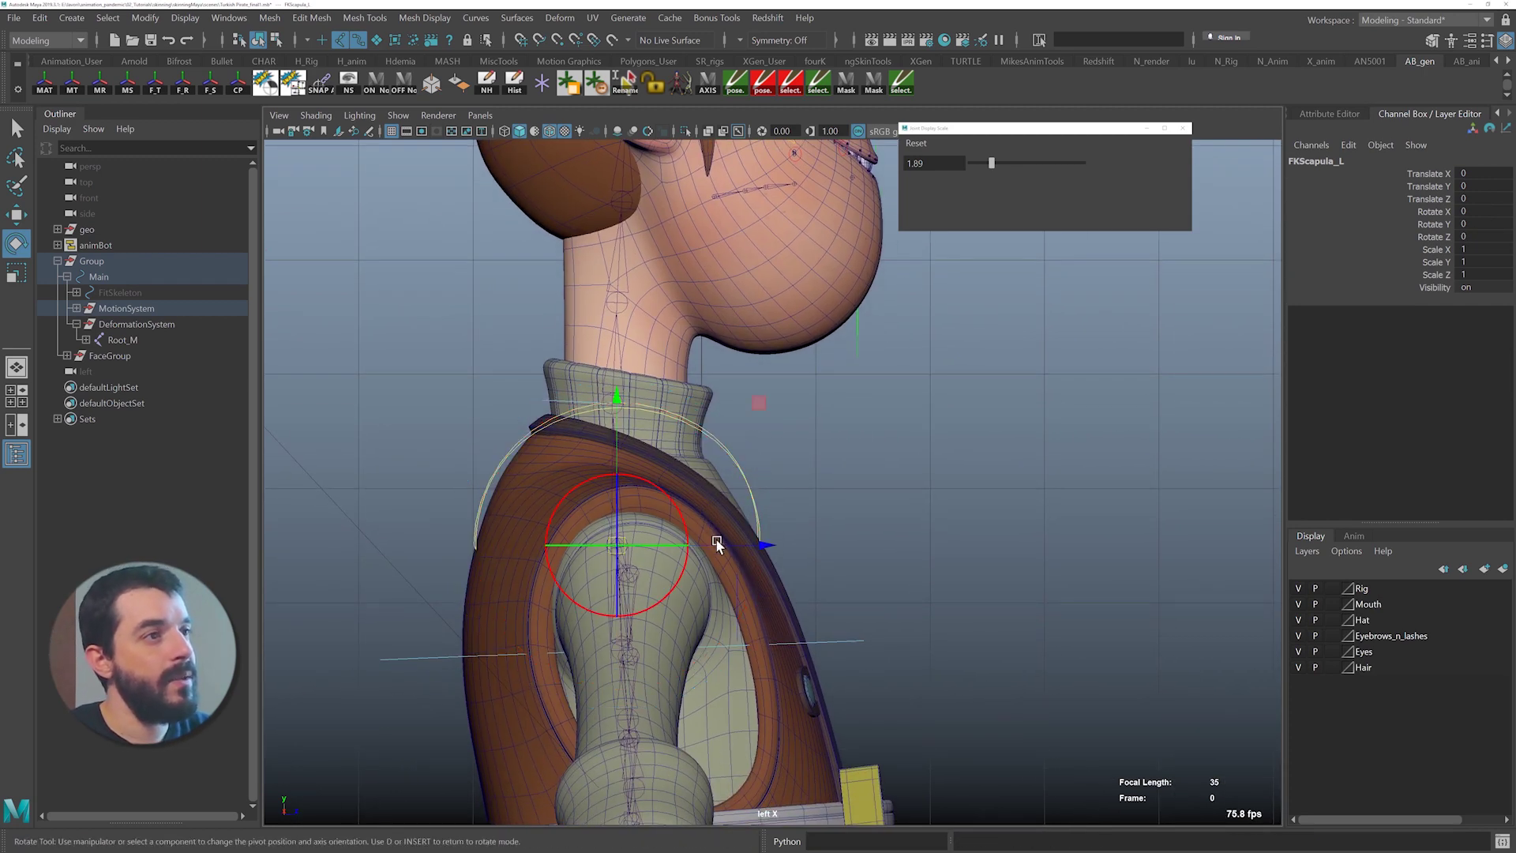
pyautogui.moveTo(759, 404); pyautogui.dragTo(845, 435)
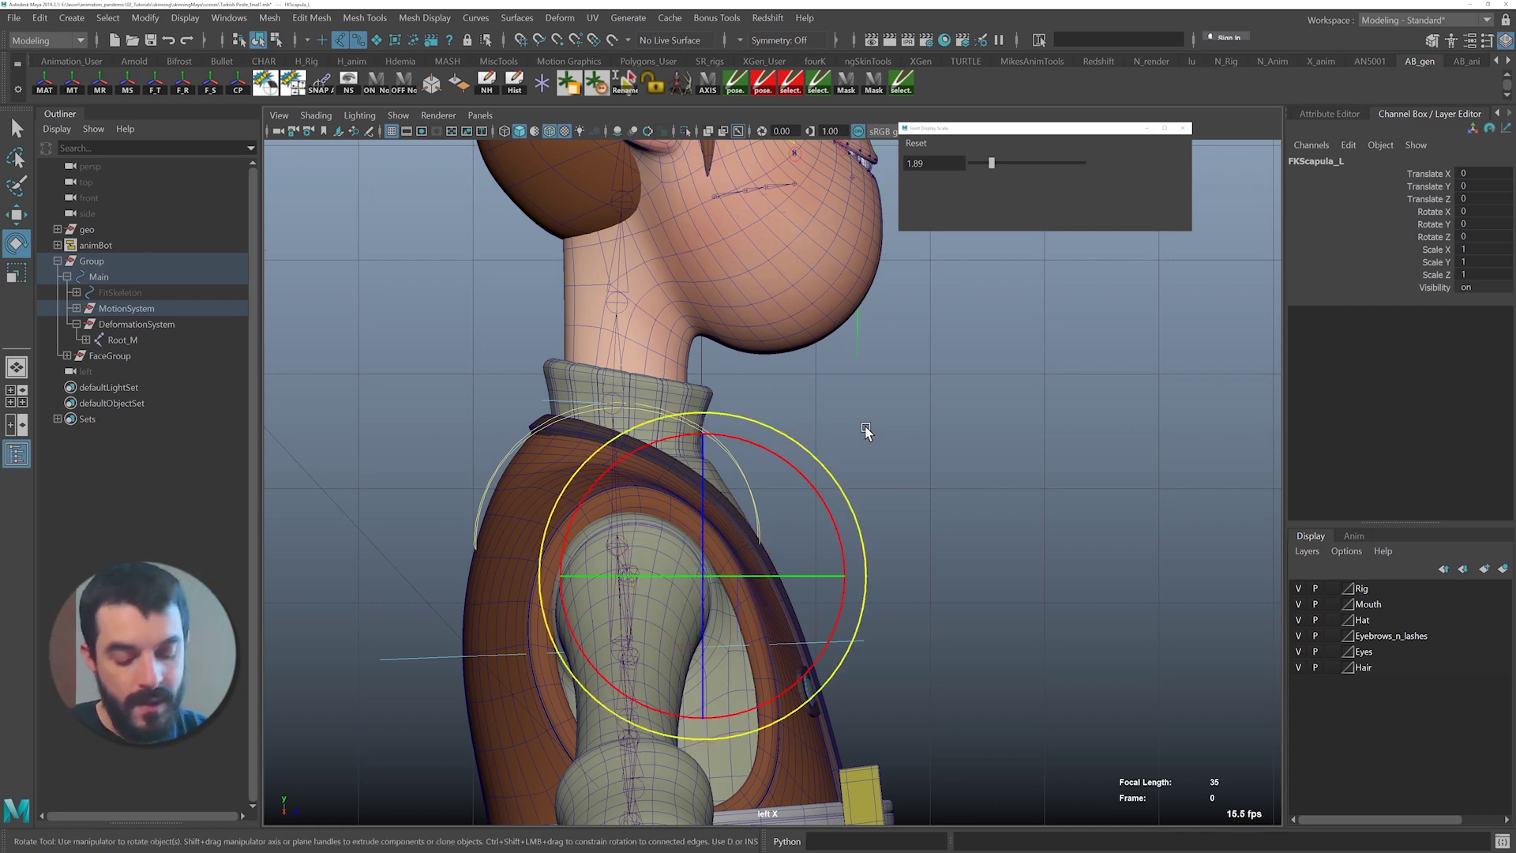
pyautogui.hotkey('ctrl', 'z')
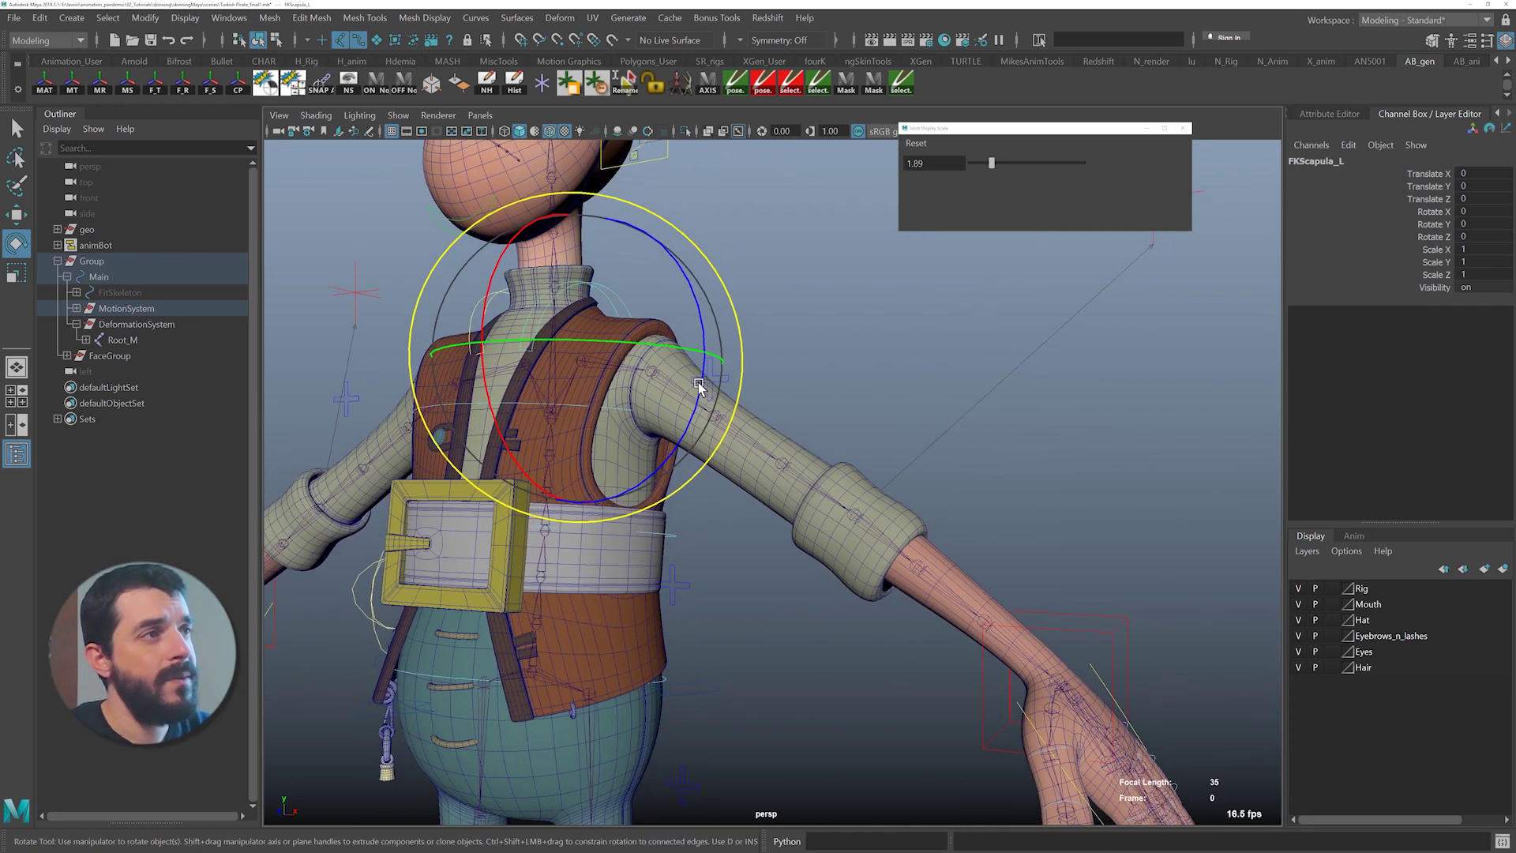
pyautogui.keyDown('alt'); pyautogui.moveTo(700, 388); pyautogui.dragTo(963, 542); pyautogui.keyUp('alt')
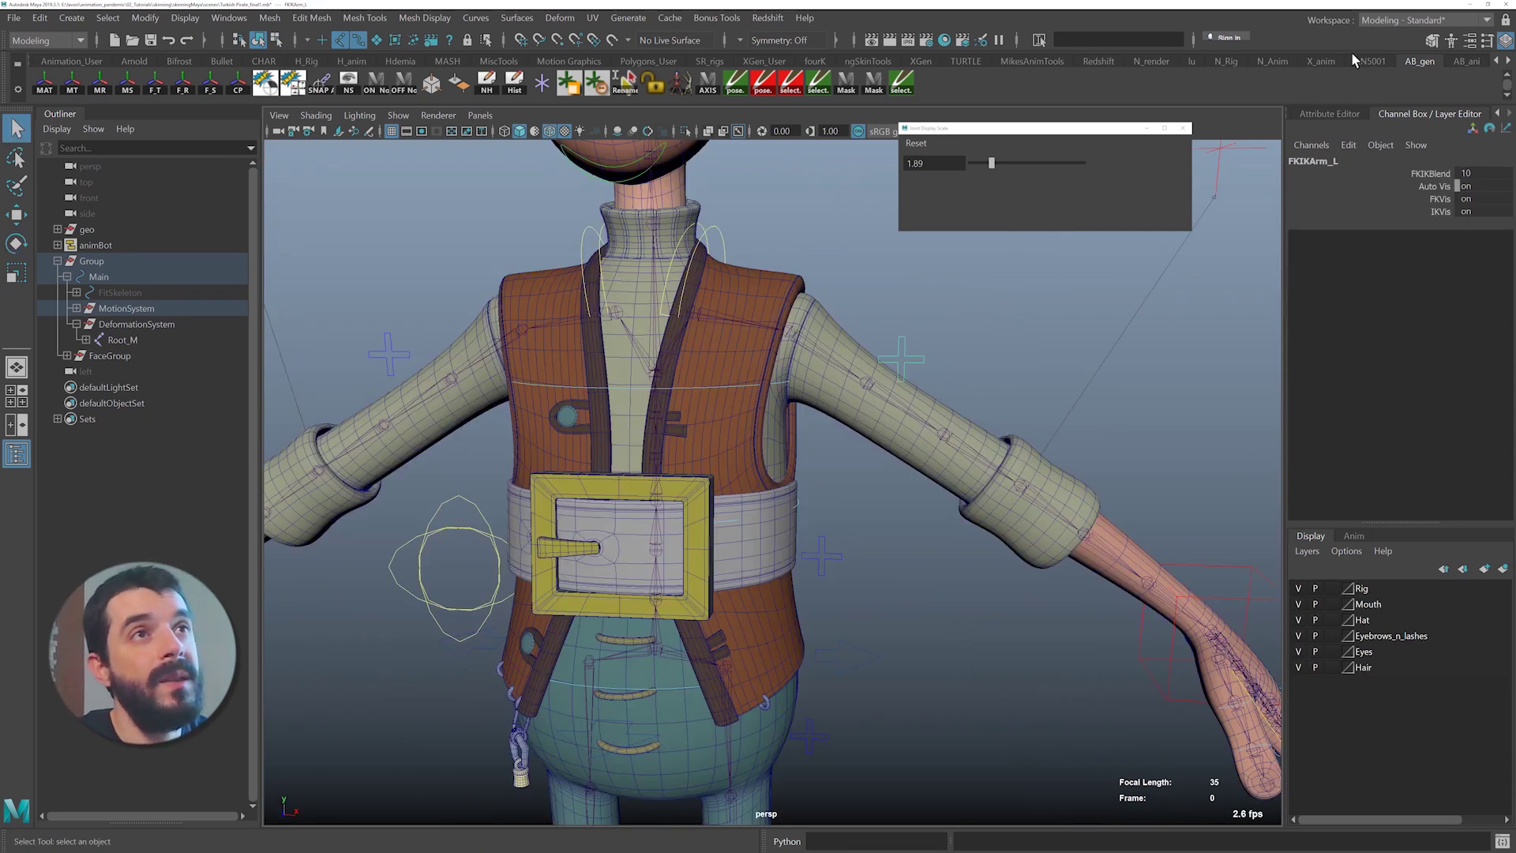
# - Find the AdvancedSkeleton tool among the custom shelves and open its panel
pyautogui.click(1274, 62)
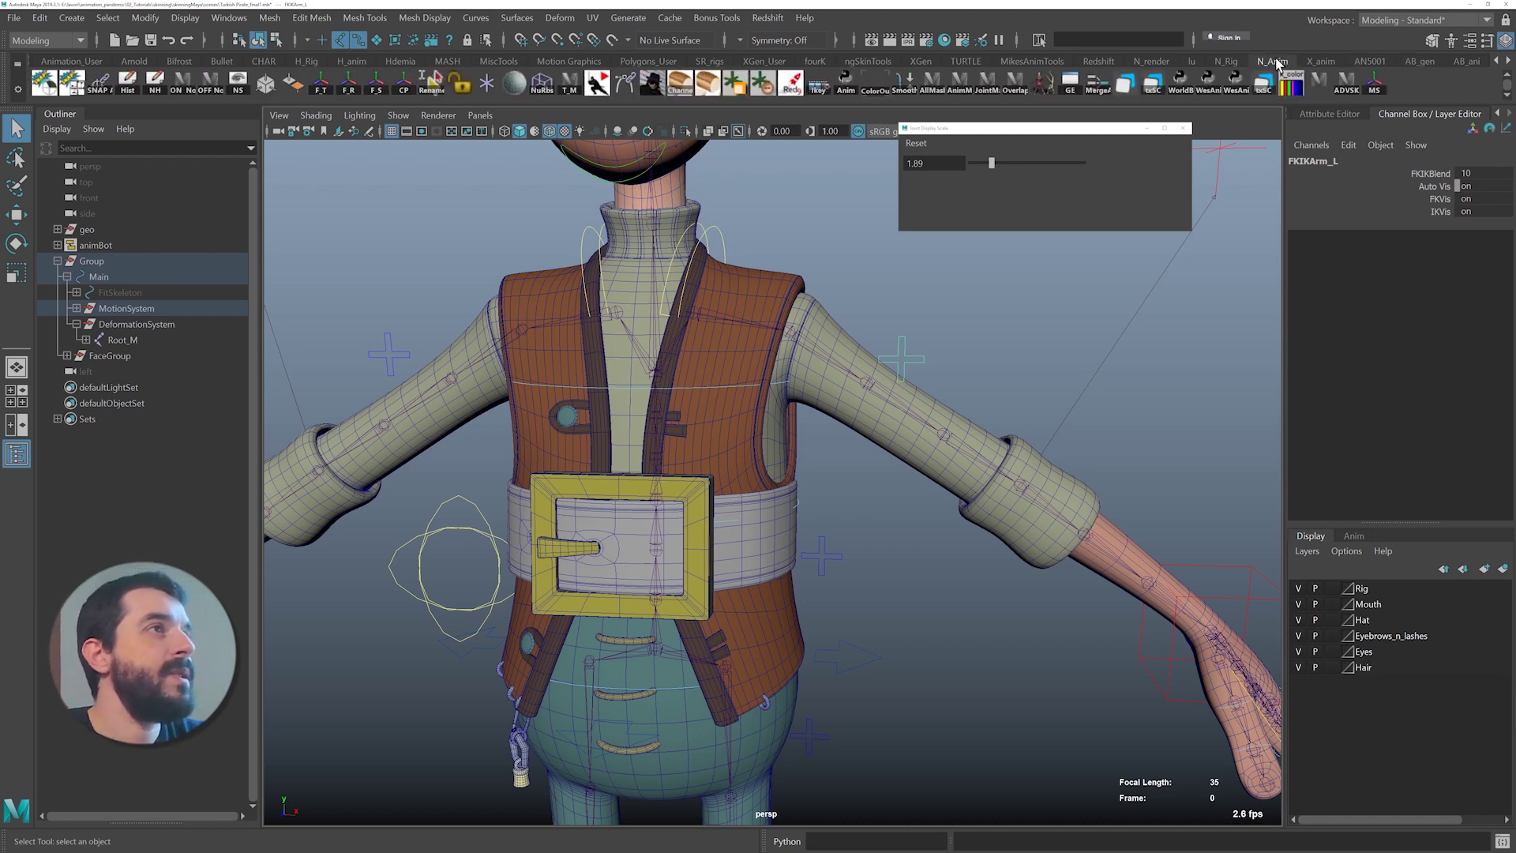
pyautogui.keyDown('alt'); pyautogui.moveTo(832, 457); pyautogui.dragTo(798, 400, button='right'); pyautogui.keyUp('alt')
pyautogui.keyDown('alt'); pyautogui.moveTo(798, 400); pyautogui.dragTo(826, 365, button='middle'); pyautogui.keyUp('alt')
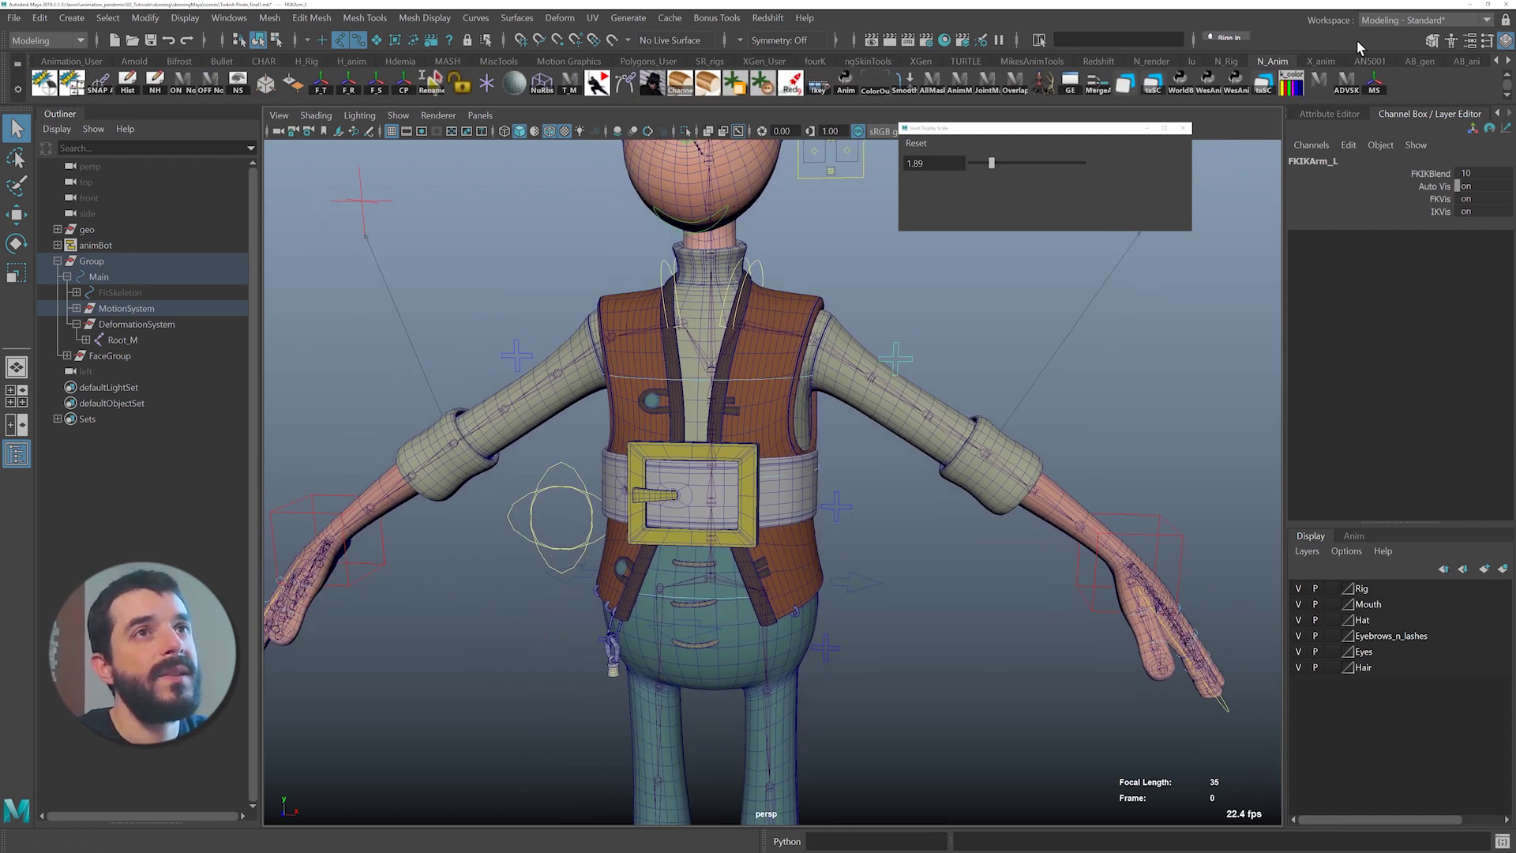
pyautogui.click(1466, 60)
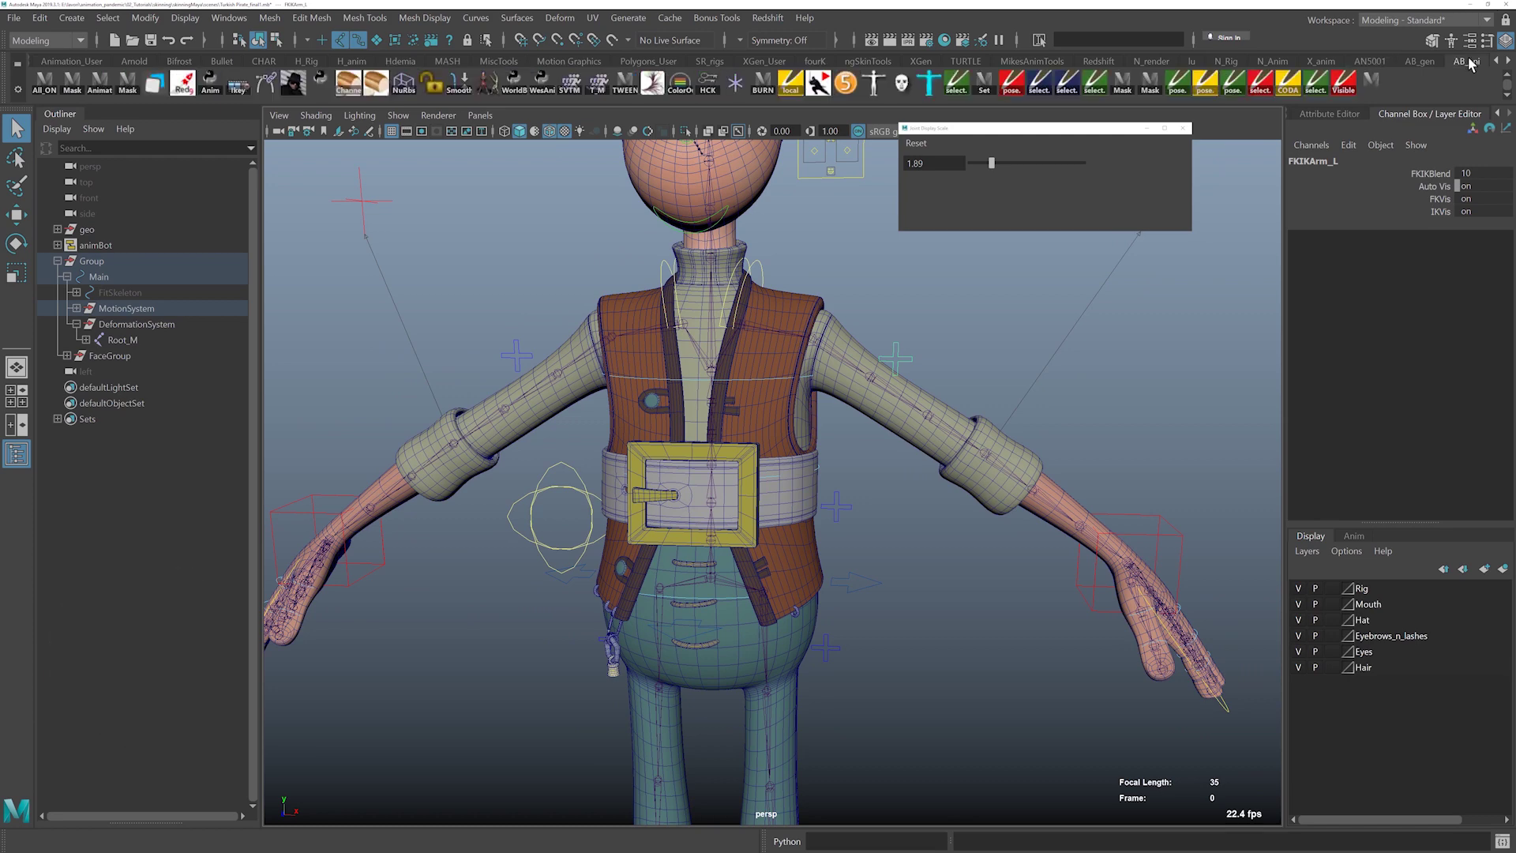
pyautogui.click(15, 377)
pyautogui.scroll(-5, 36, 456)
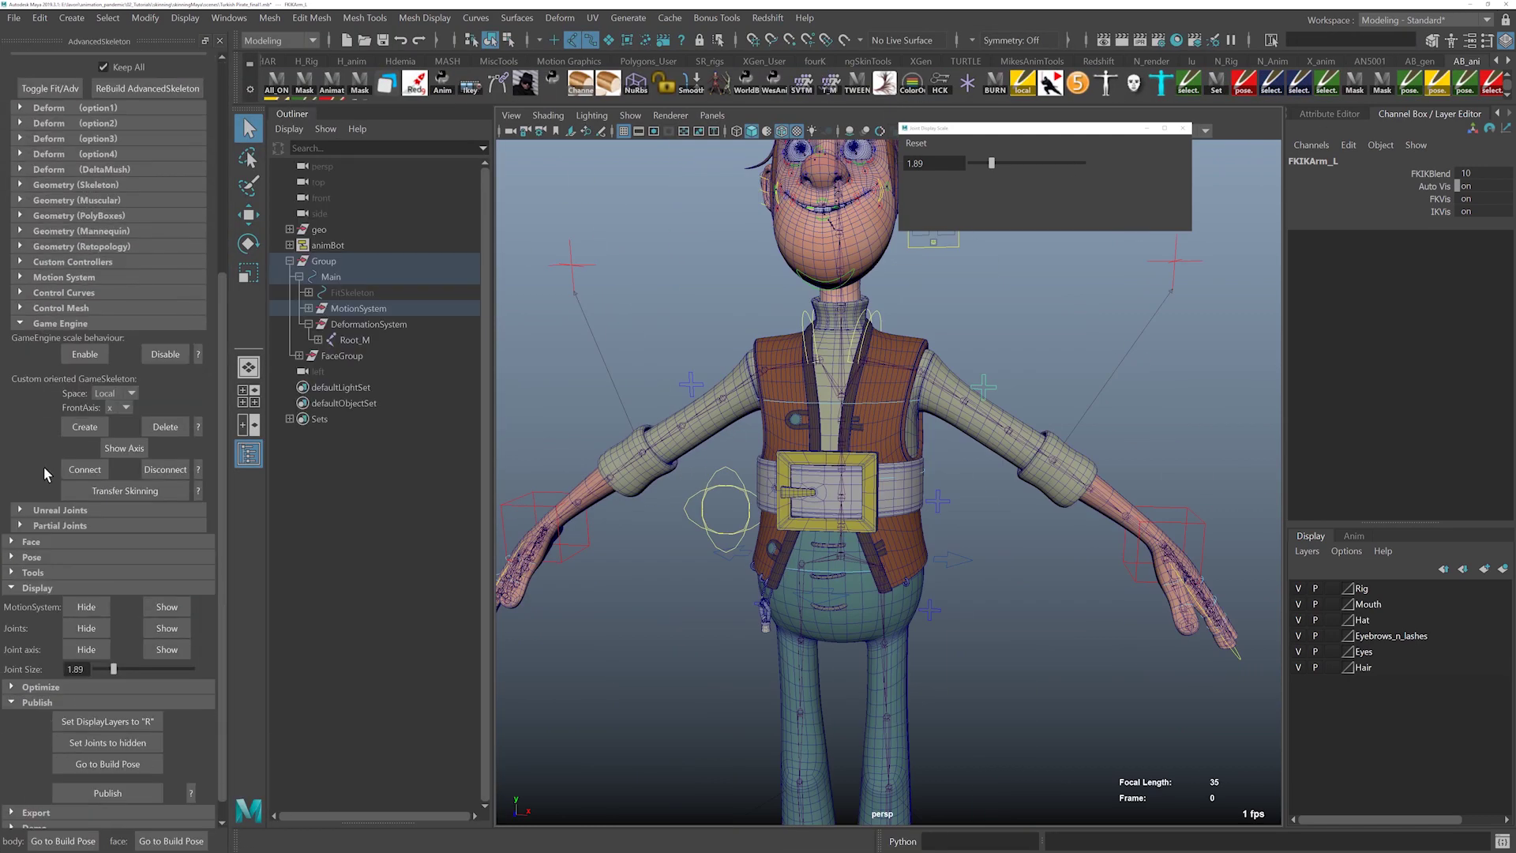
# - Open AdvancedSkeleton's AnimationTester and apply the body skinning test with 90, 90, 90 rotation over 5 frames
pyautogui.click(15, 550)
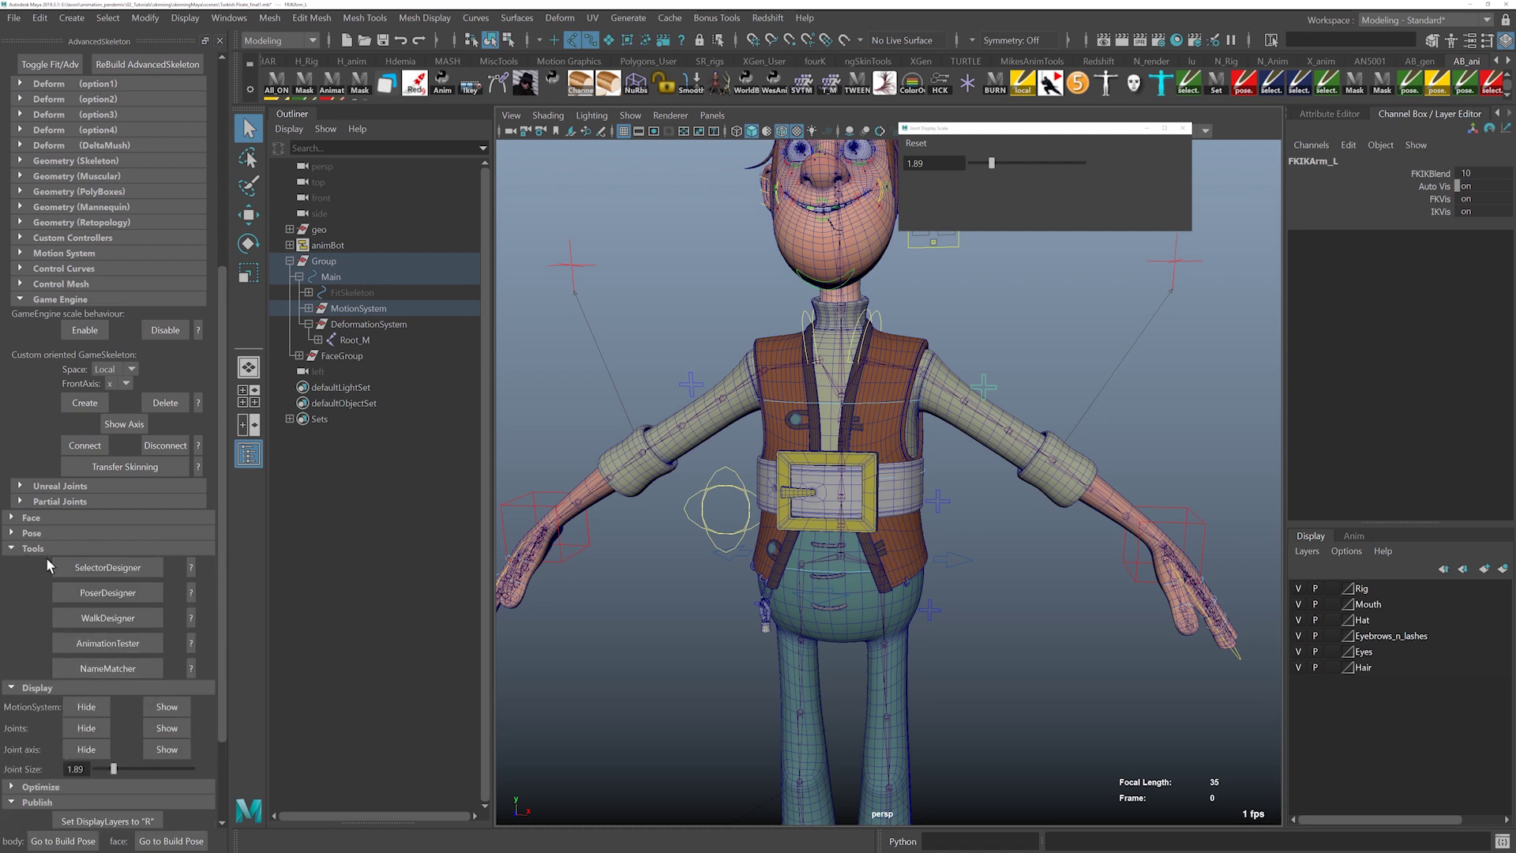
pyautogui.click(98, 644)
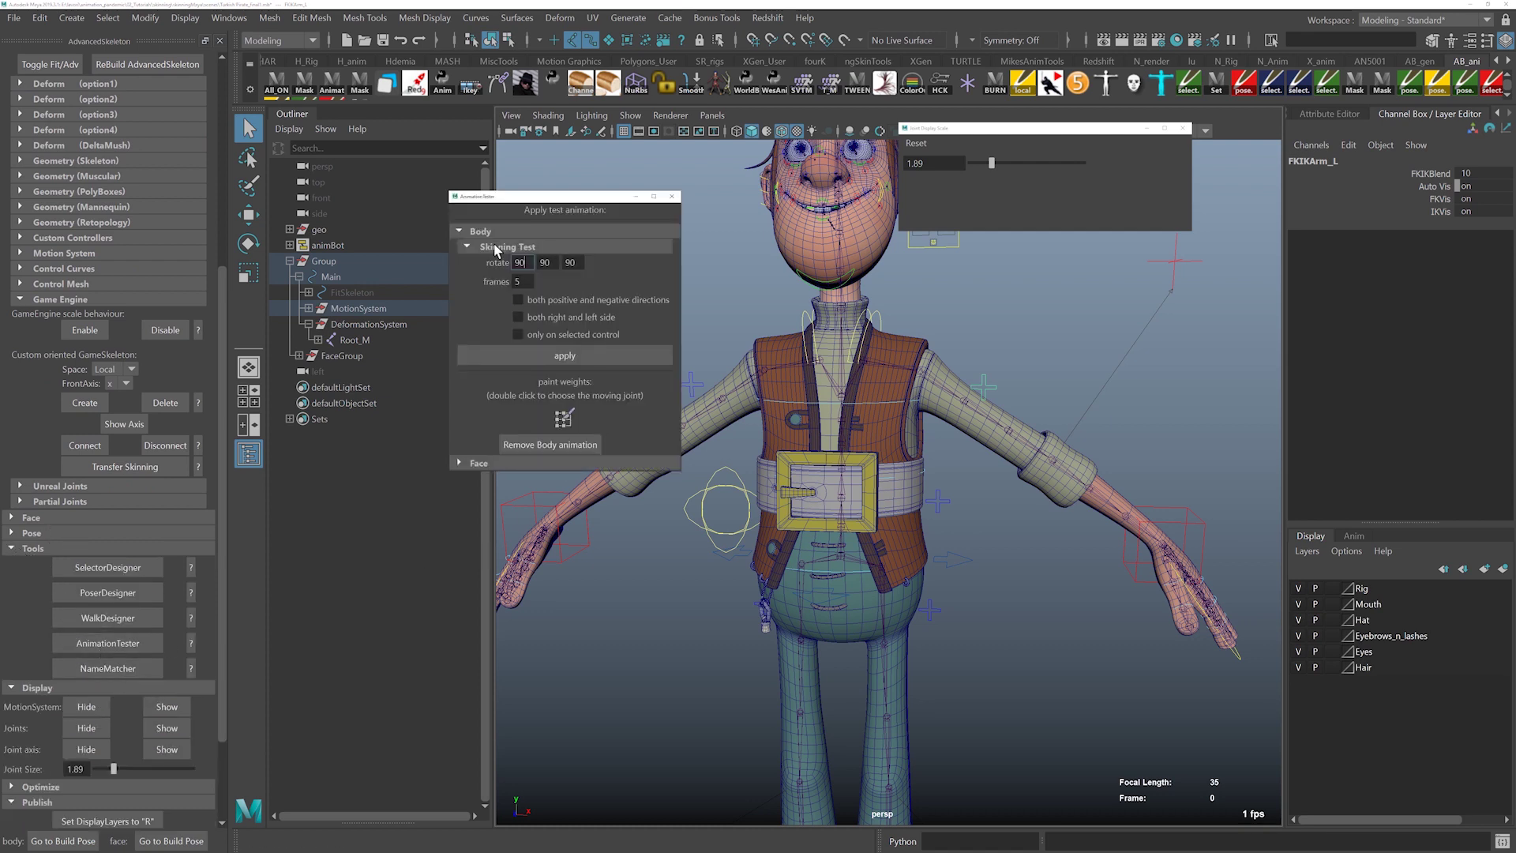
pyautogui.click(537, 353)
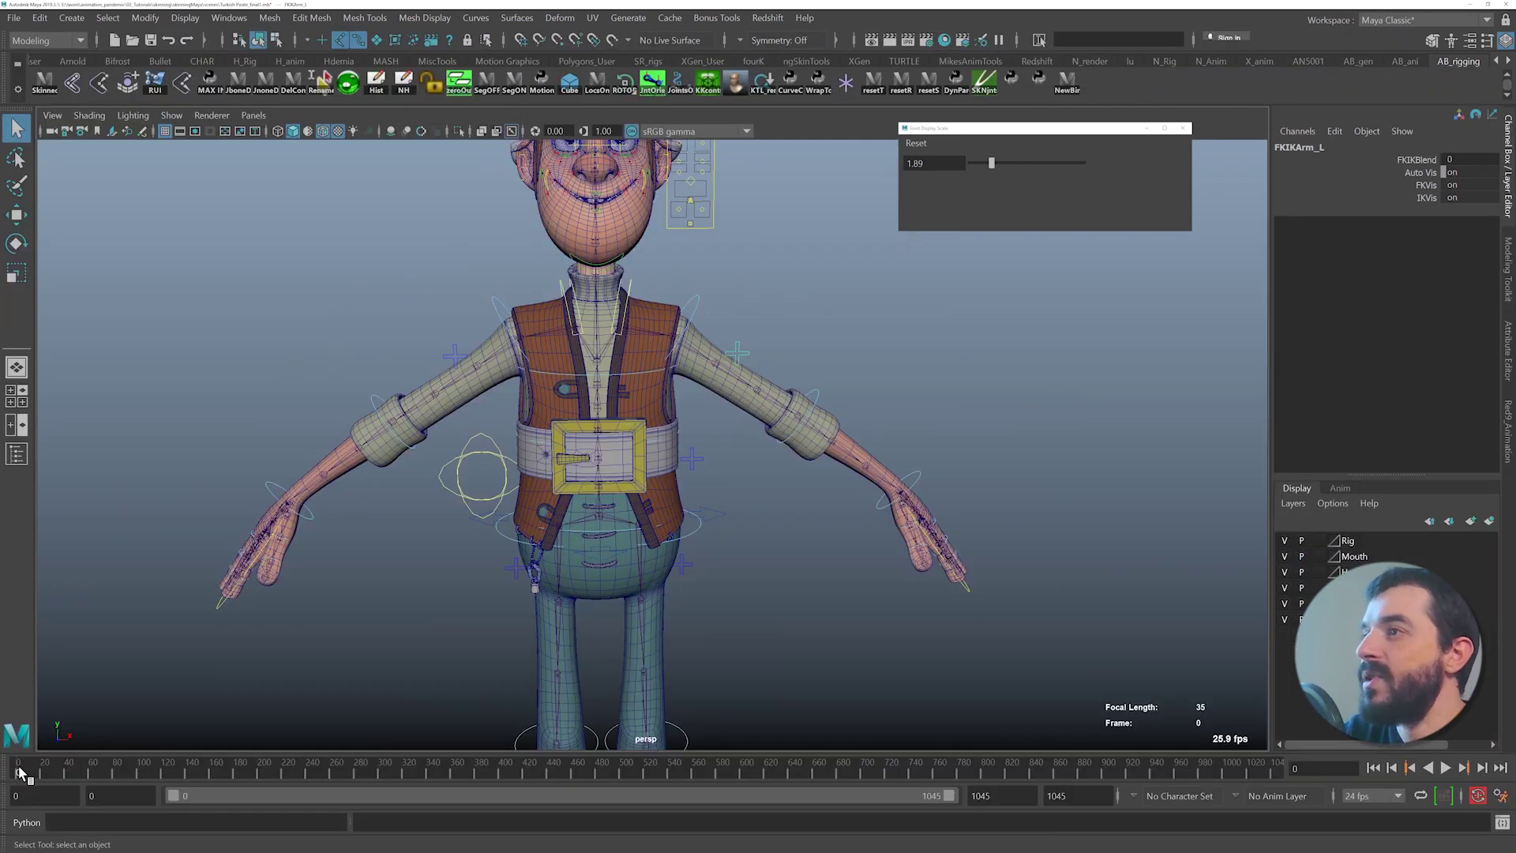
# - Scrub and play the test animation between frames 57 and 77 to check how the vest and belt buckle deform
pyautogui.moveTo(19, 767); pyautogui.dragTo(104, 730)
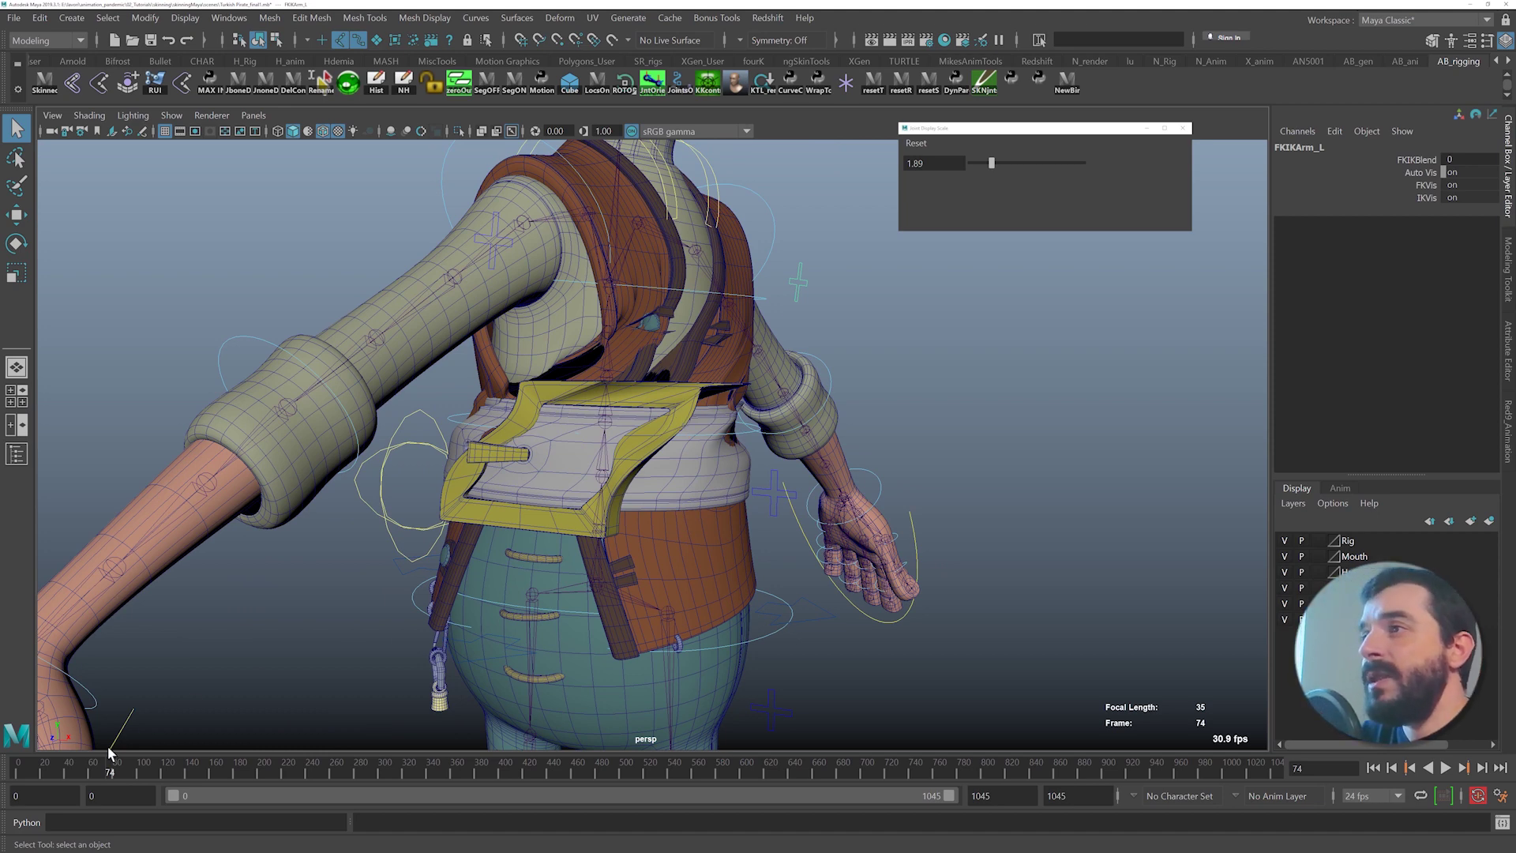
pyautogui.hotkey('alt', 'v')
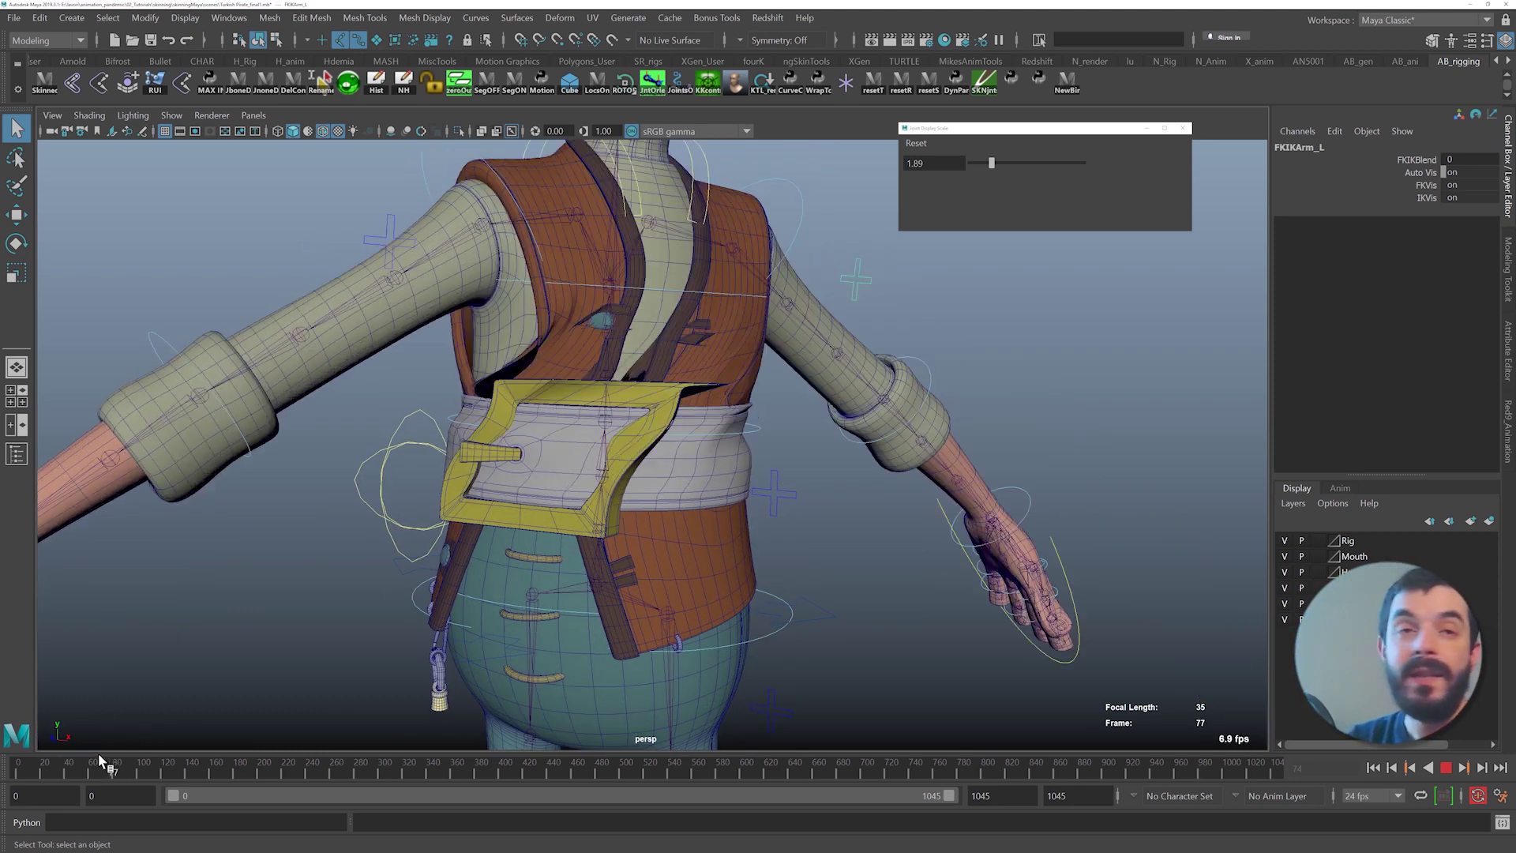
pyautogui.moveTo(98, 754); pyautogui.dragTo(82, 751)
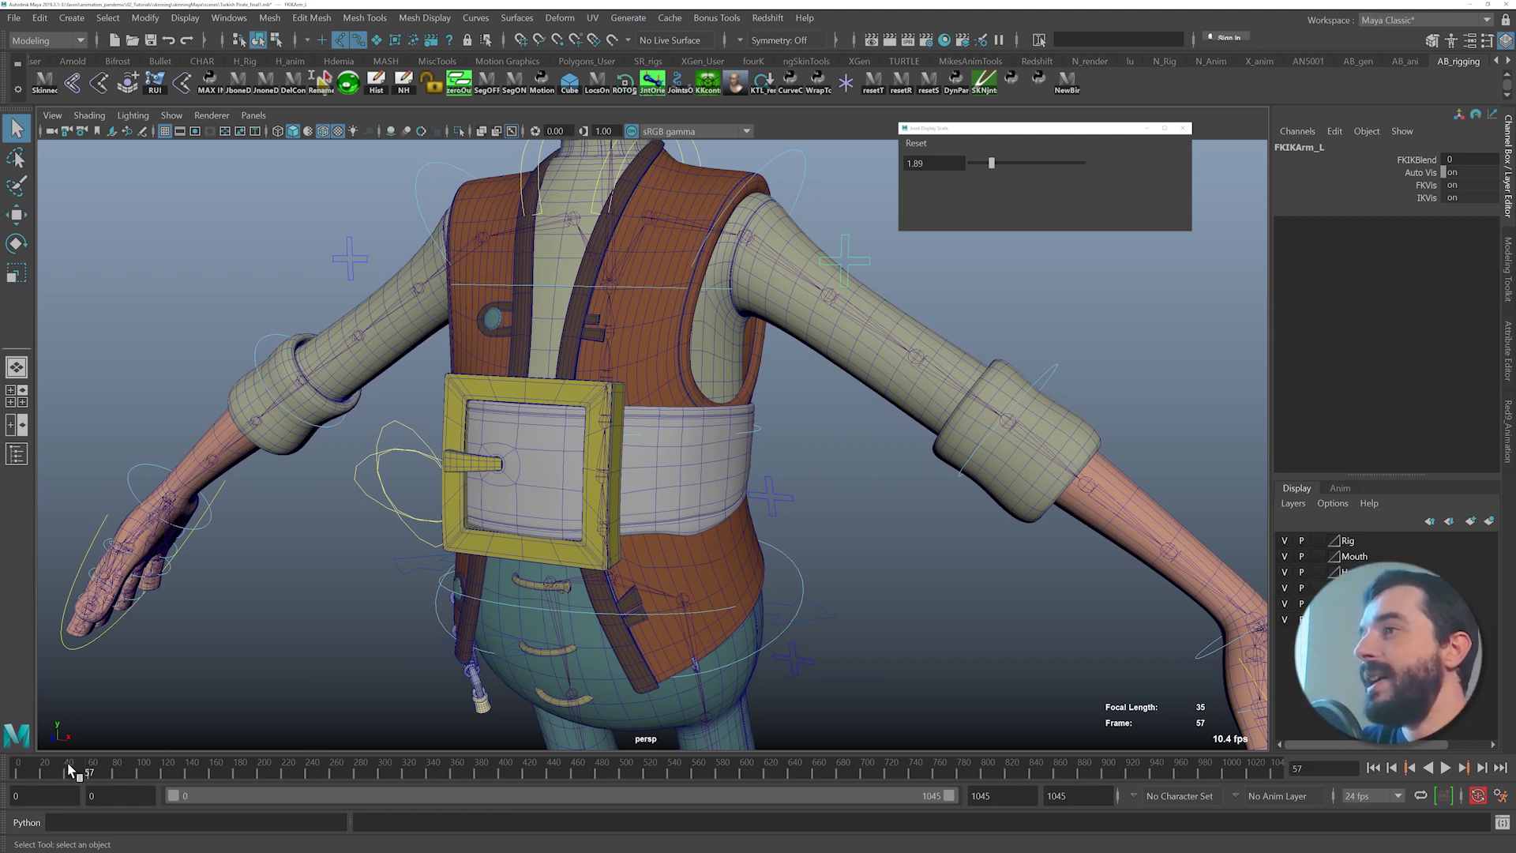
pyautogui.scroll(-3, 521, 555)
pyautogui.keyDown('alt'); pyautogui.moveTo(521, 556); pyautogui.dragTo(545, 556); pyautogui.keyUp('alt')
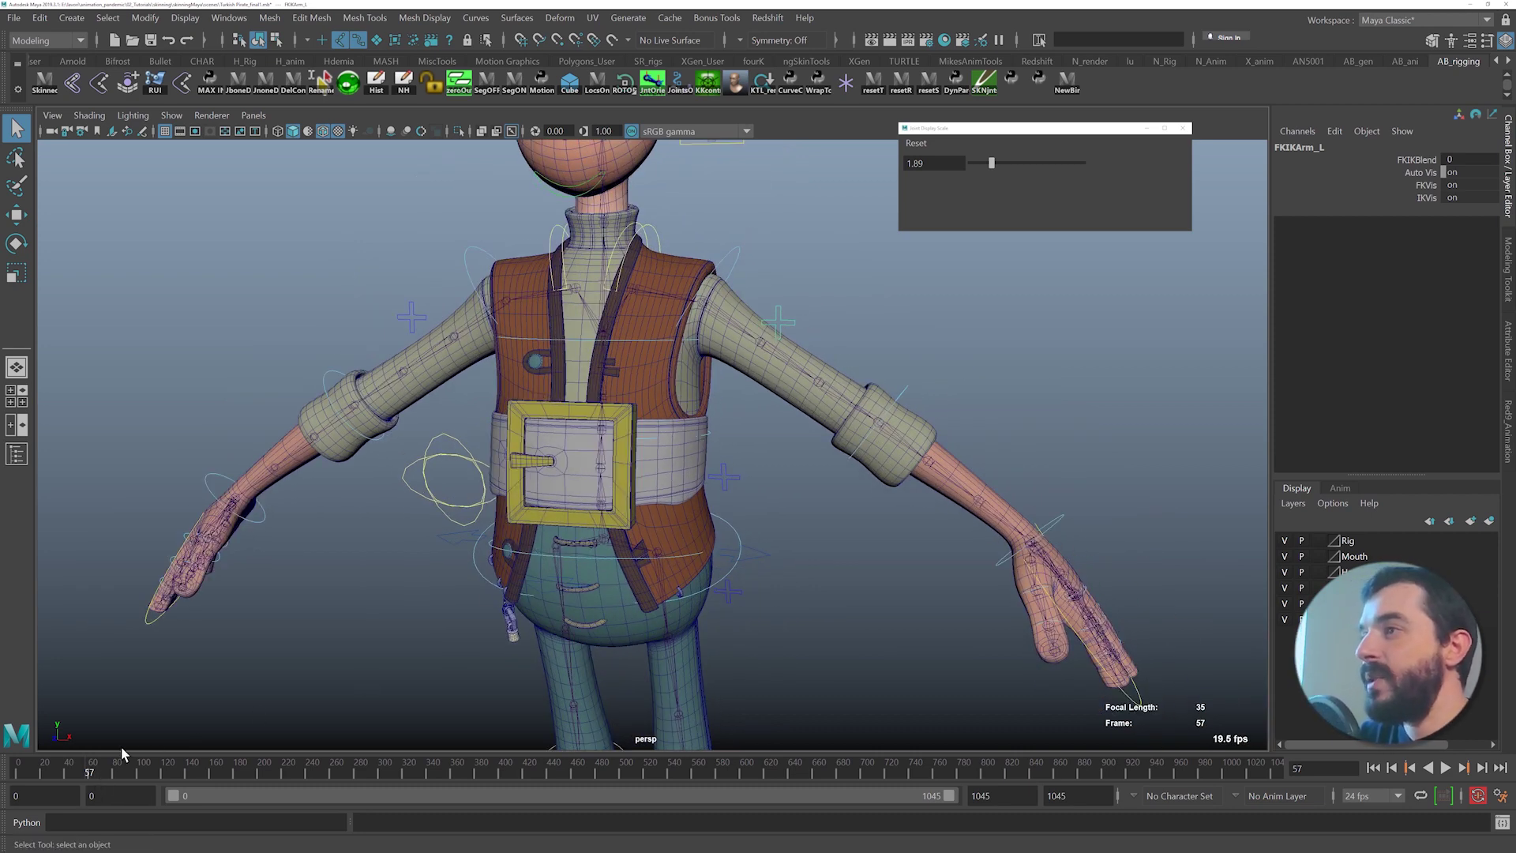
# - Scrub through the leg rotations, inspect the hip deformation from several angles, and return to frame 0
pyautogui.moveTo(73, 759); pyautogui.dragTo(218, 746)
pyautogui.keyDown('alt'); pyautogui.moveTo(553, 545); pyautogui.dragTo(705, 534); pyautogui.keyUp('alt')
pyautogui.keyDown('alt'); pyautogui.moveTo(705, 534); pyautogui.dragTo(691, 387, button='middle'); pyautogui.keyUp('alt')
pyautogui.keyDown('alt'); pyautogui.moveTo(691, 387); pyautogui.dragTo(778, 395, button='right'); pyautogui.keyUp('alt')
pyautogui.click(217, 760)
pyautogui.keyDown('alt'); pyautogui.moveTo(754, 570); pyautogui.dragTo(604, 565, button='middle'); pyautogui.keyUp('alt')
pyautogui.moveTo(213, 764); pyautogui.dragTo(15, 767)
pyautogui.keyDown('alt'); pyautogui.moveTo(562, 490); pyautogui.dragTo(544, 471); pyautogui.keyUp('alt')
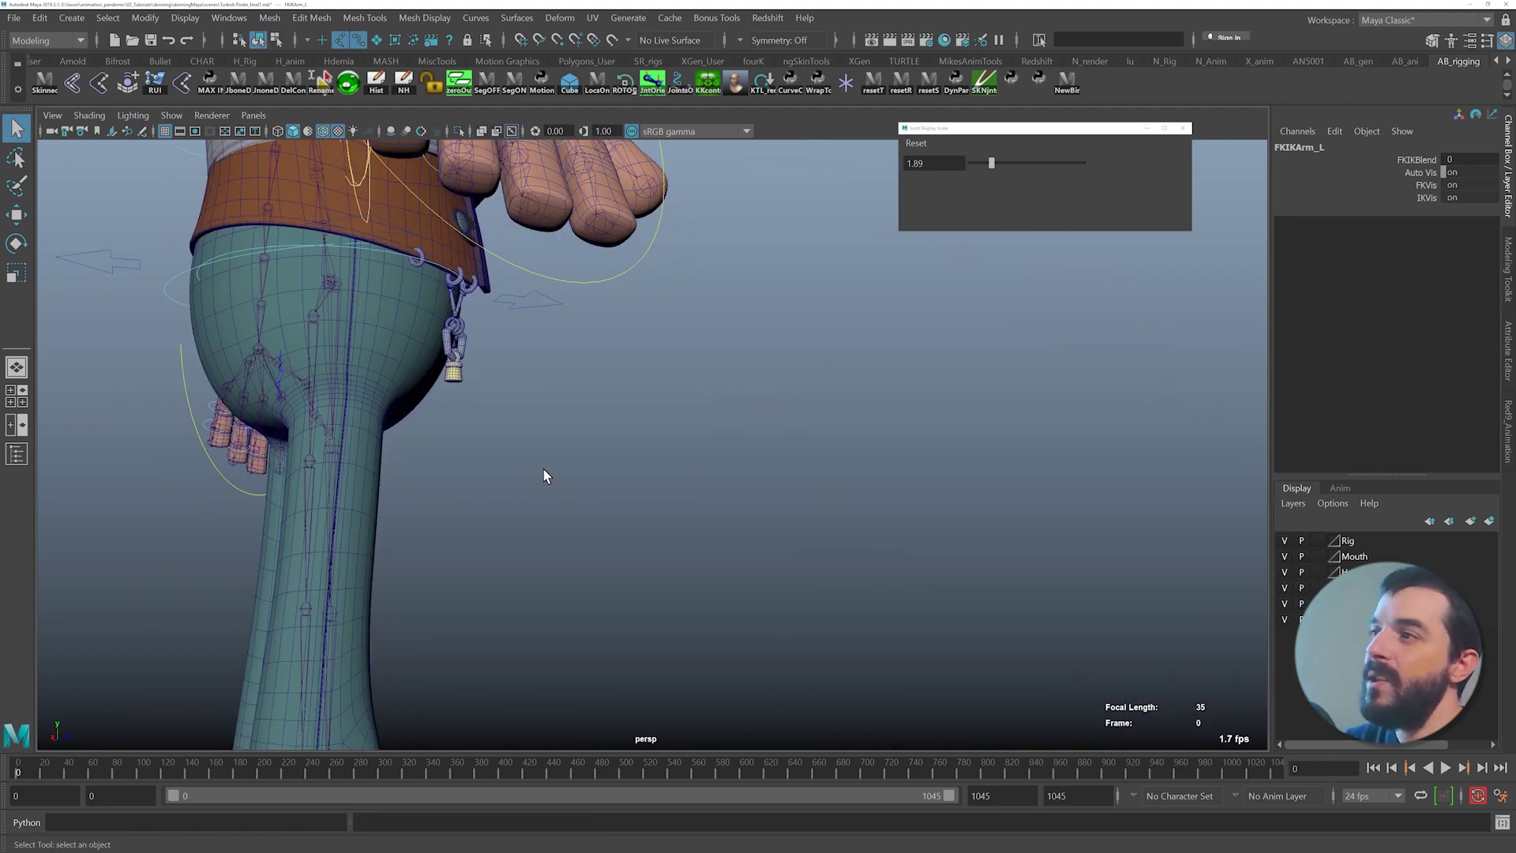
# - Clear the selection, show the Outliner, and examine the hip joint placement inside the trousers from both sides
pyautogui.keyDown('alt'); pyautogui.moveTo(436, 454); pyautogui.dragTo(514, 550); pyautogui.keyUp('alt')
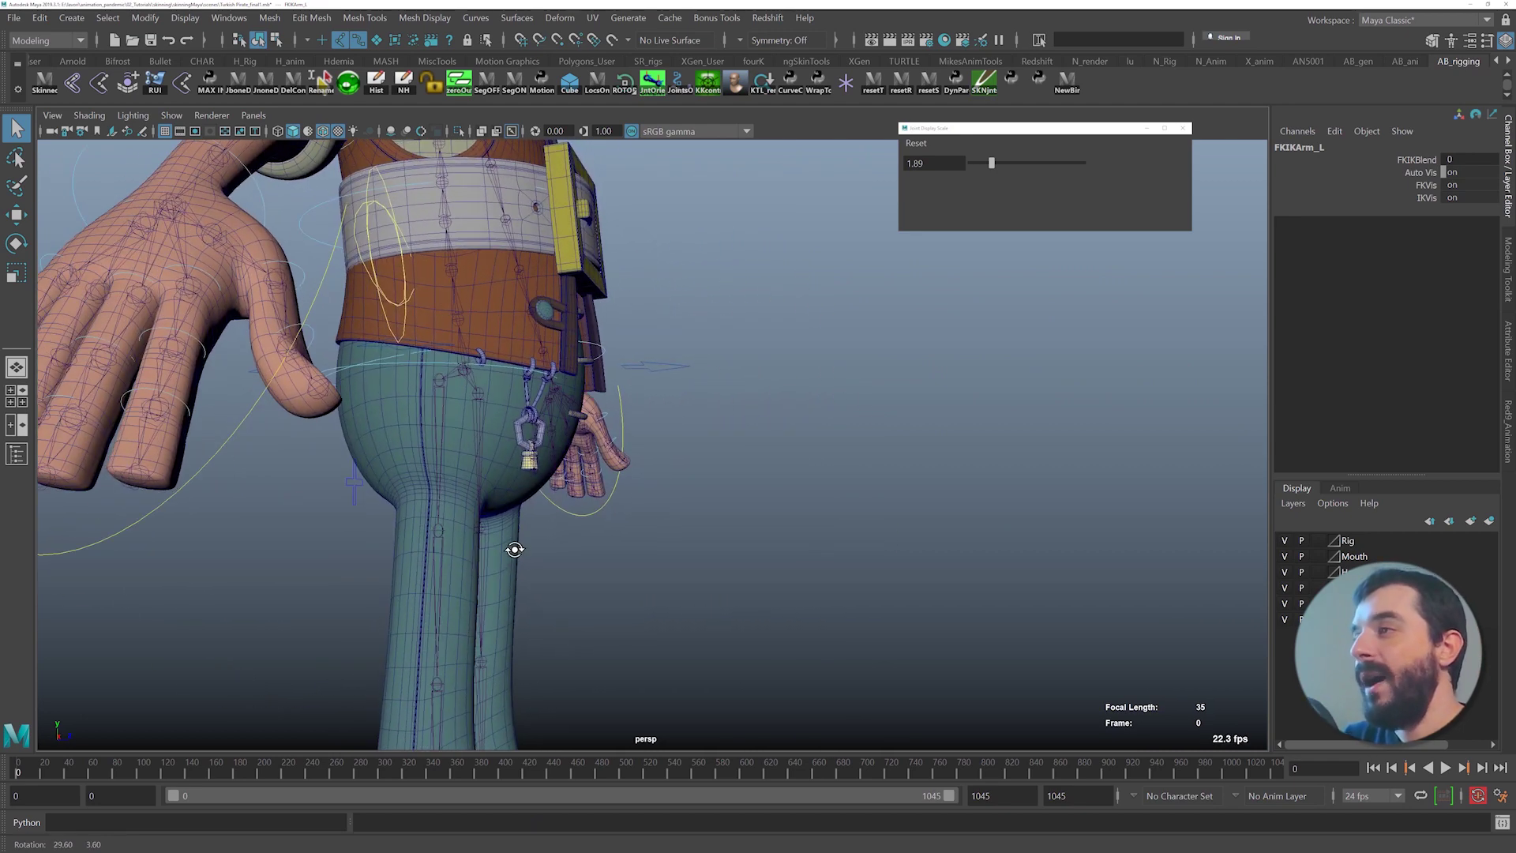
pyautogui.keyDown('alt'); pyautogui.moveTo(461, 429); pyautogui.dragTo(459, 435); pyautogui.keyUp('alt')
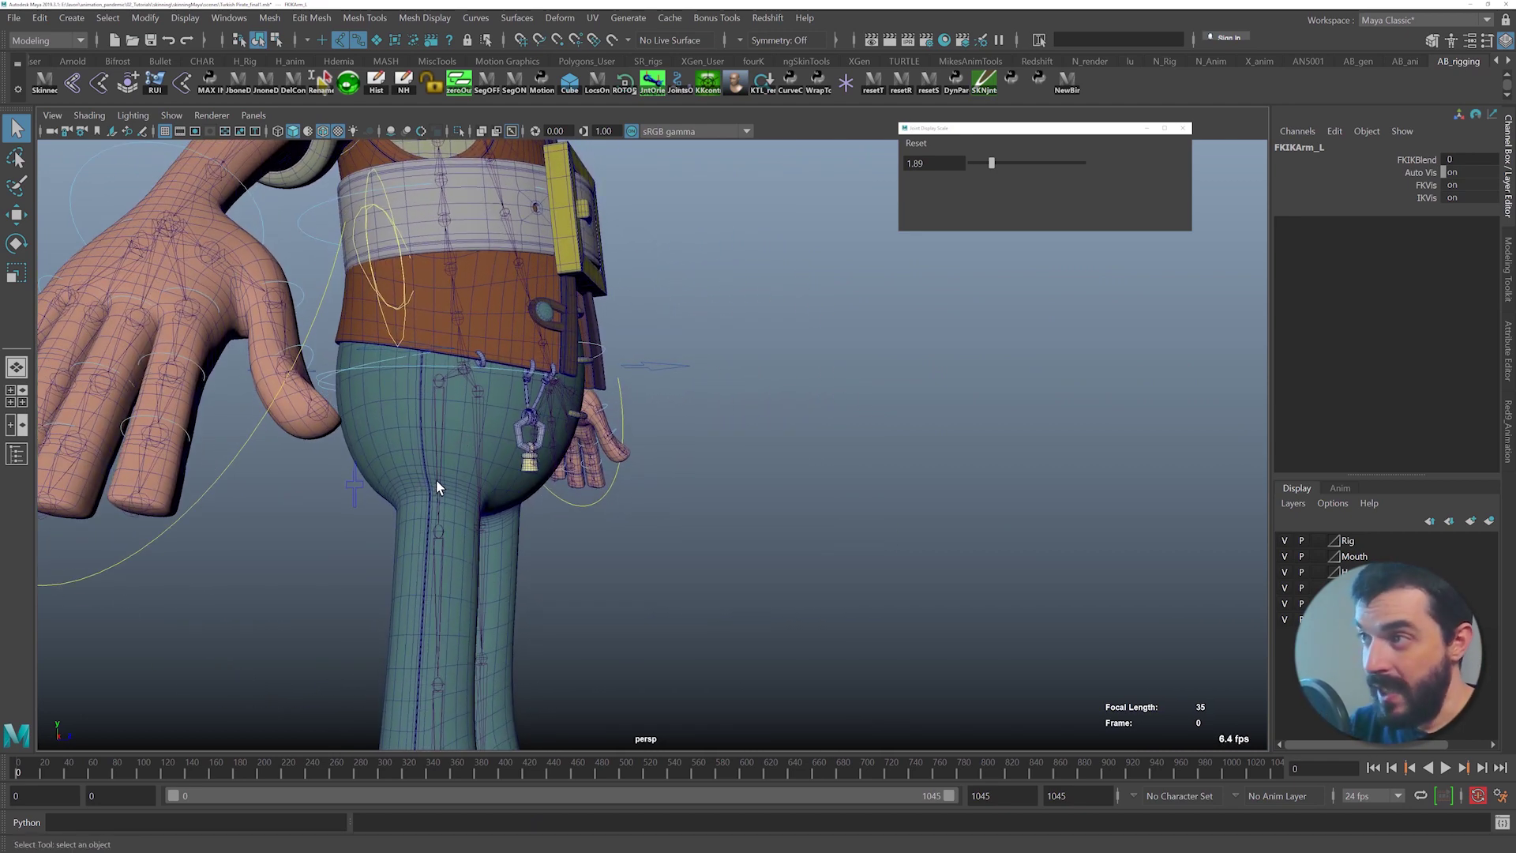
pyautogui.click(445, 474)
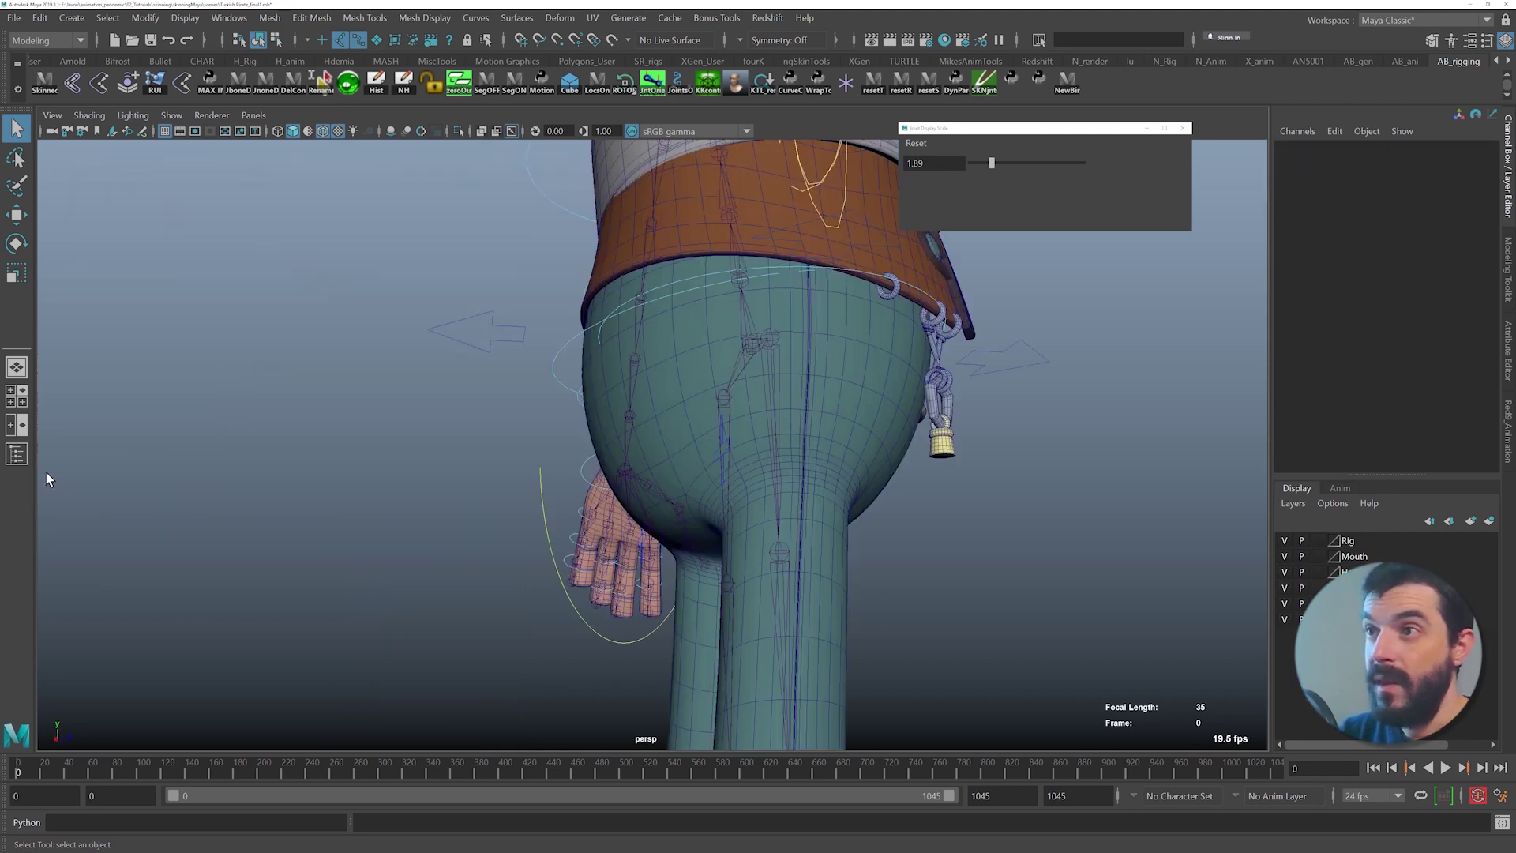
pyautogui.click(16, 454)
pyautogui.keyDown('alt'); pyautogui.moveTo(905, 521); pyautogui.dragTo(794, 576); pyautogui.keyUp('alt')
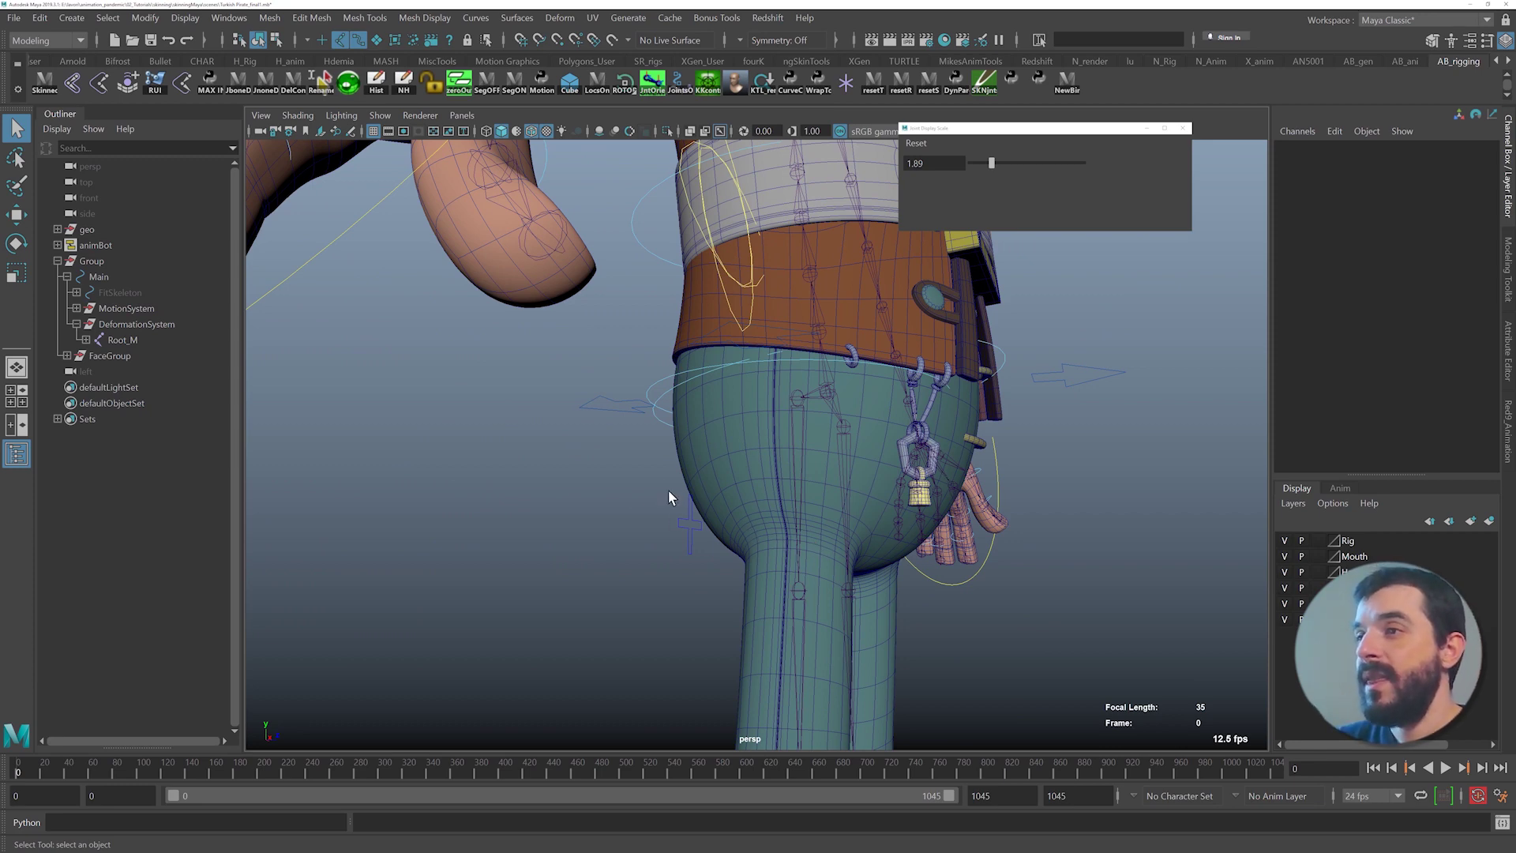
pyautogui.keyDown('alt'); pyautogui.moveTo(757, 522); pyautogui.dragTo(820, 544); pyautogui.keyUp('alt')
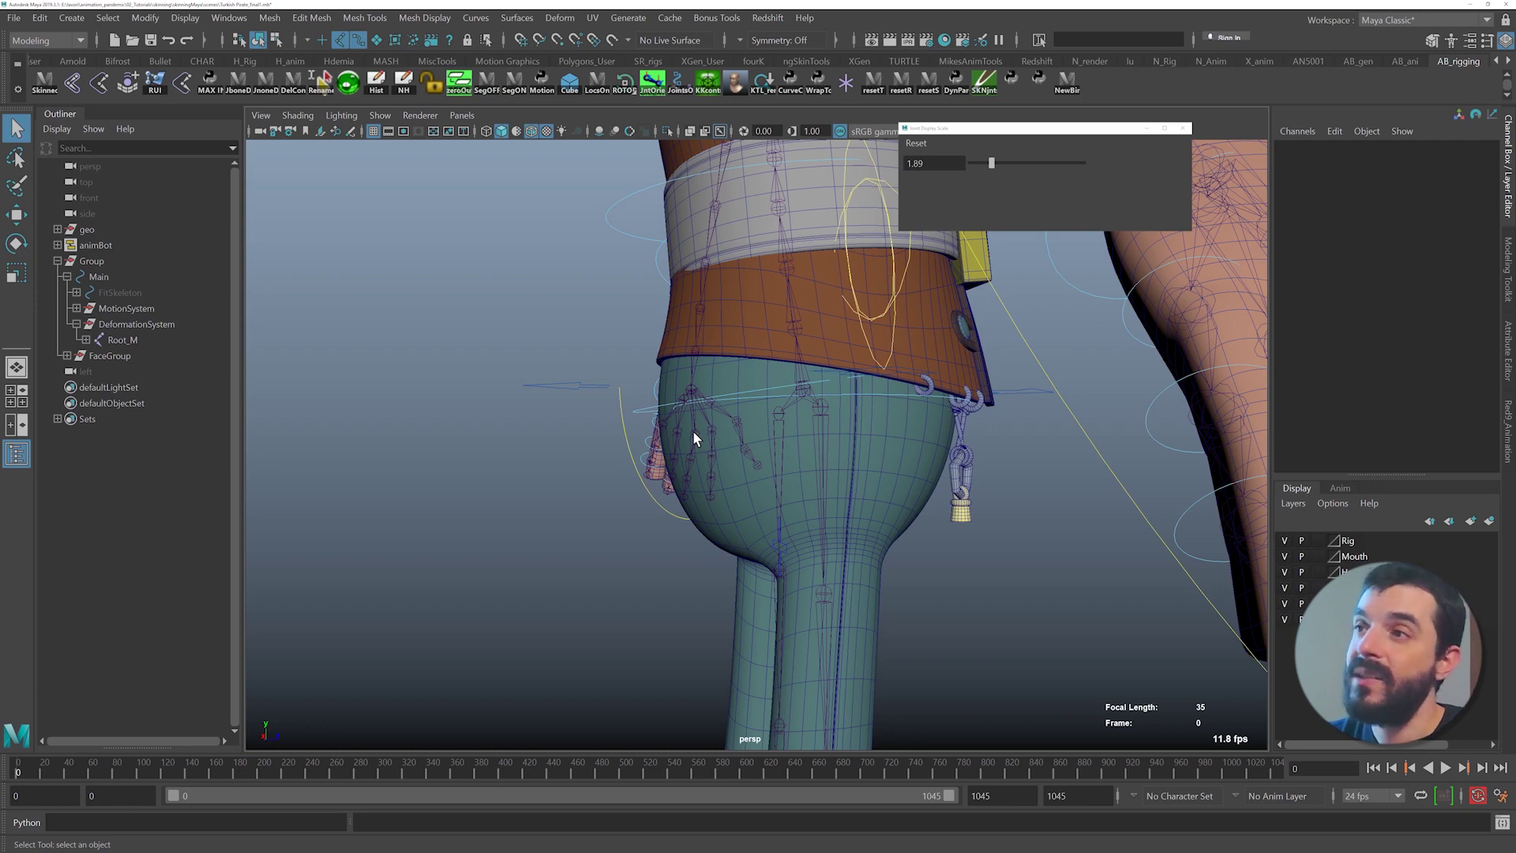
pyautogui.keyDown('alt'); pyautogui.moveTo(693, 430); pyautogui.dragTo(668, 395); pyautogui.keyUp('alt')
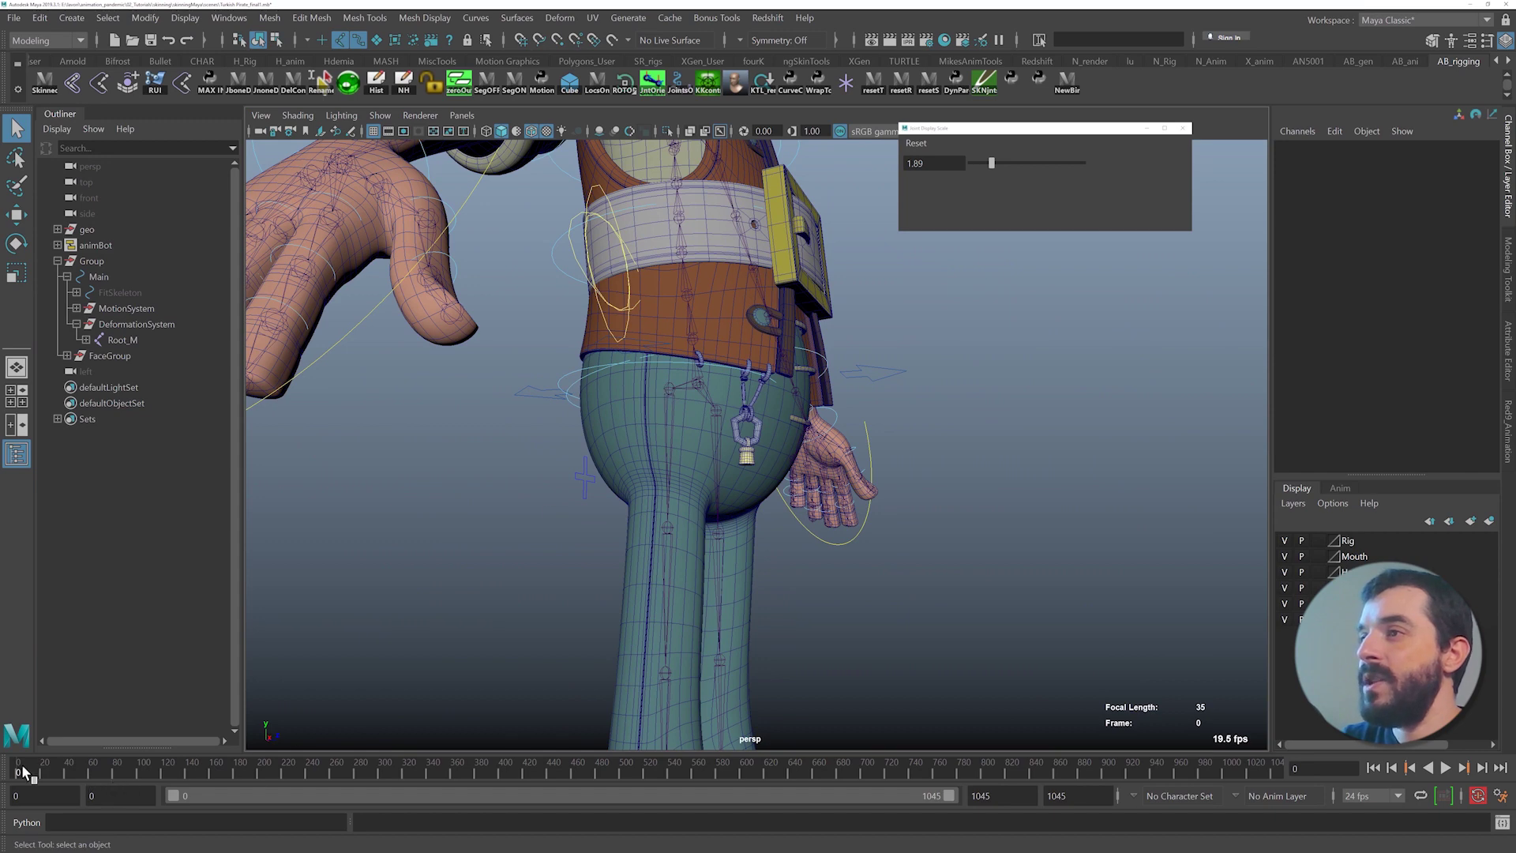
# - Scrub the test animation to about frame 680 and back toward the leg rotations, inspecting the lower body
pyautogui.moveTo(23, 768); pyautogui.dragTo(586, 742)
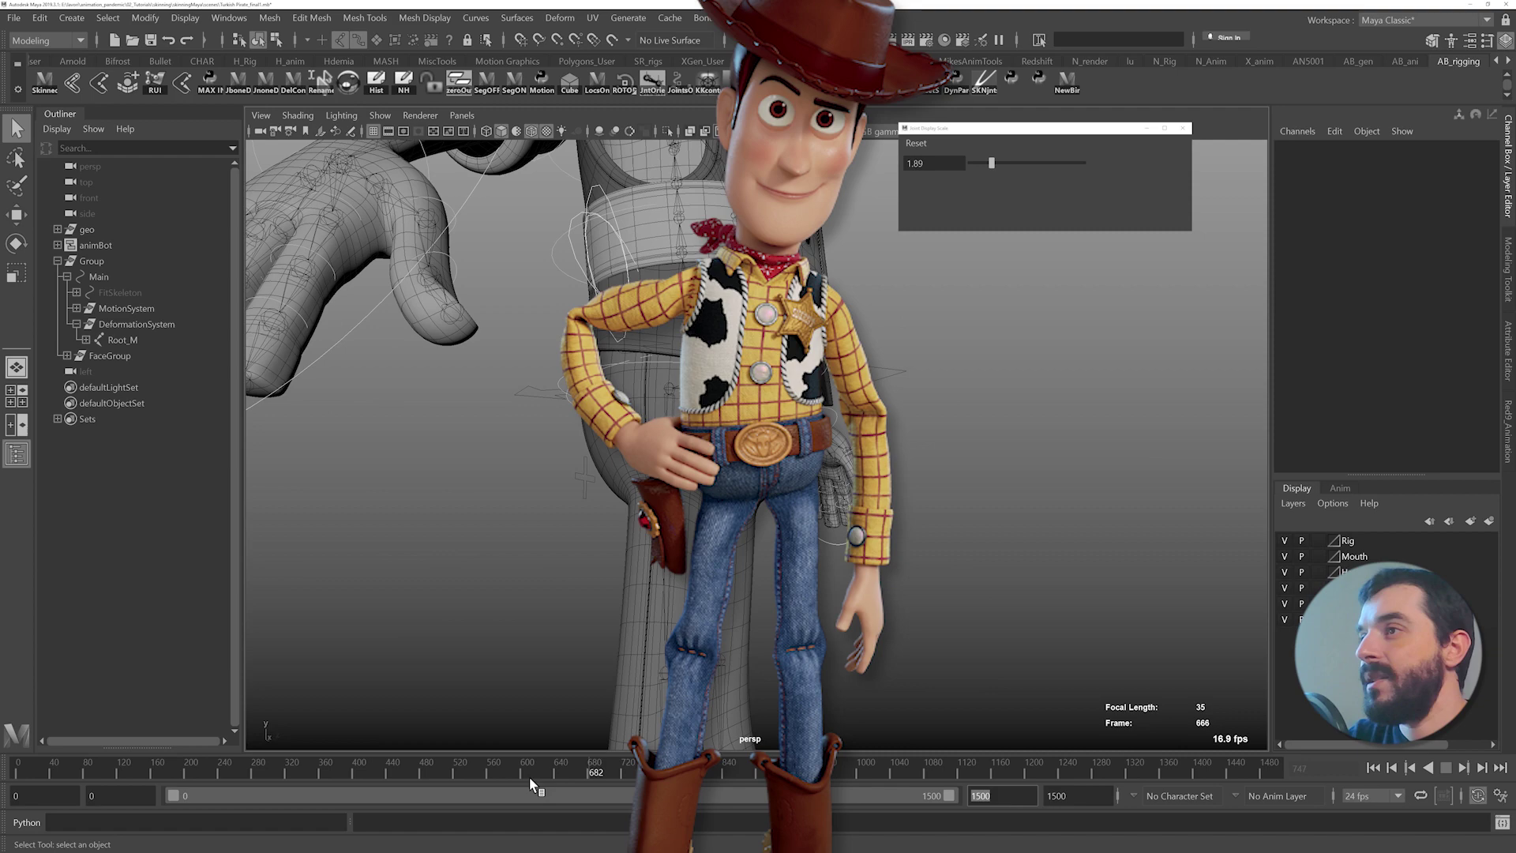
pyautogui.moveTo(530, 777); pyautogui.dragTo(156, 758)
pyautogui.keyDown('alt'); pyautogui.moveTo(707, 450); pyautogui.dragTo(815, 390); pyautogui.keyUp('alt')
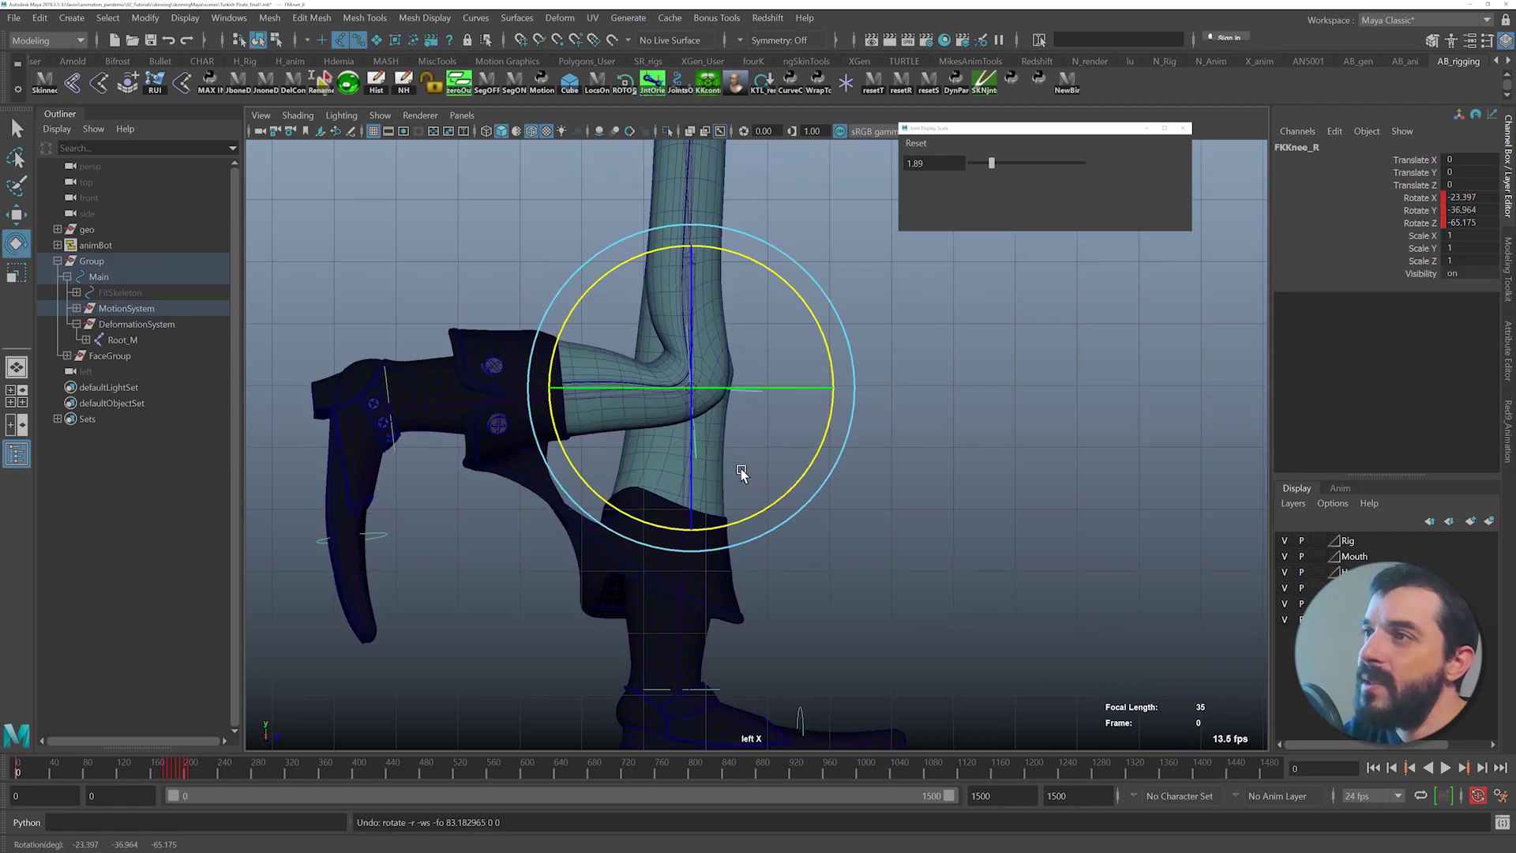
# - Reset FKKnee_R, try raising its pivot toward the kneecap, bend the knee about 76 degrees, and undo the rotation
pyautogui.hotkey('ctrl', 'z')
pyautogui.press('q')
pyautogui.keyDown('alt'); pyautogui.moveTo(671, 396); pyautogui.dragTo(849, 418, button='right'); pyautogui.keyUp('alt')
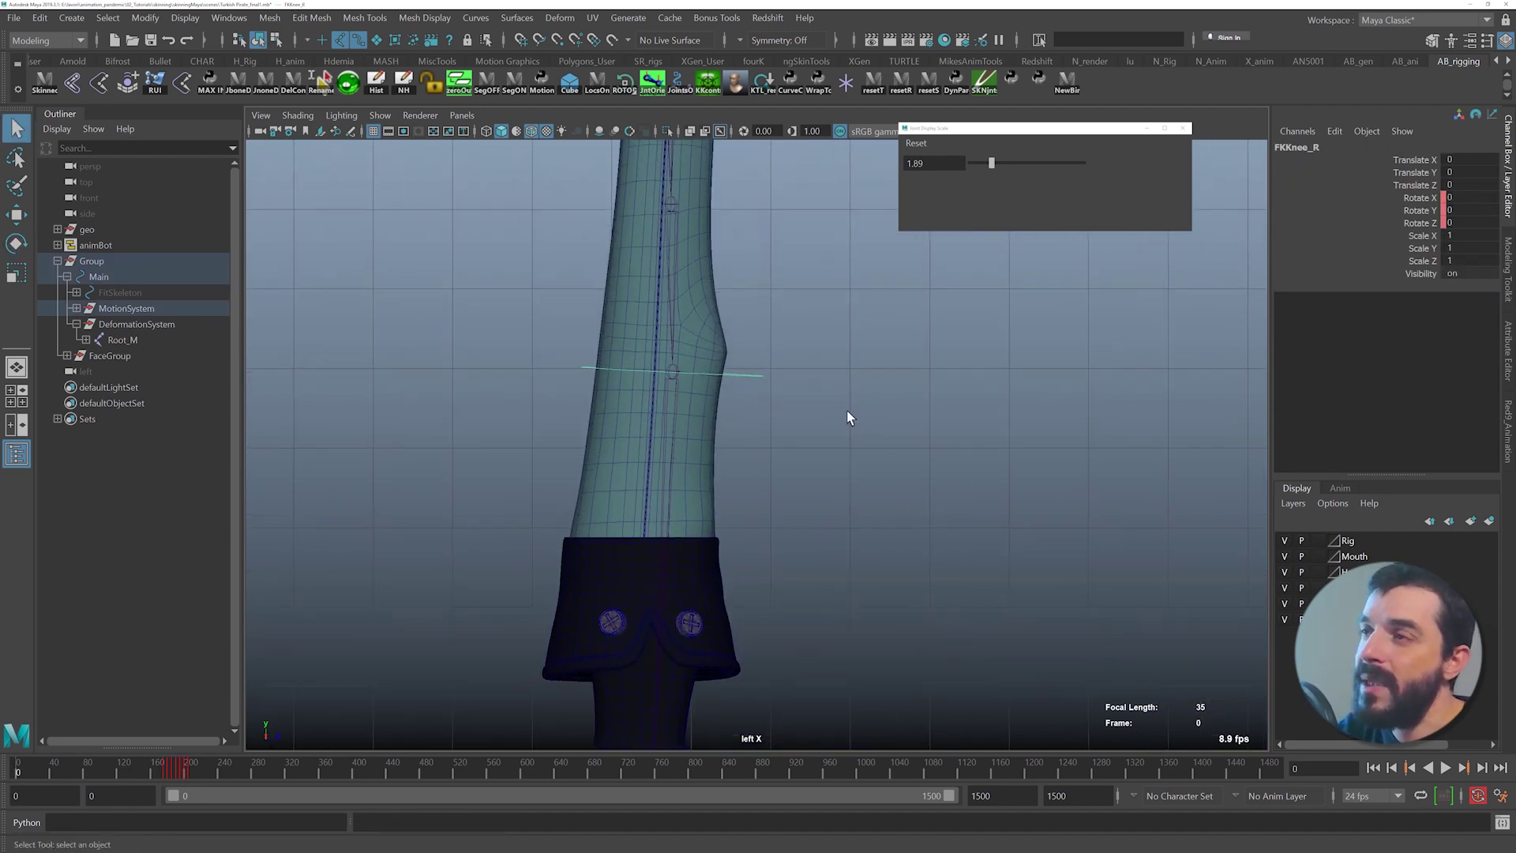
pyautogui.keyDown('alt'); pyautogui.moveTo(701, 371); pyautogui.dragTo(696, 392, button='middle'); pyautogui.keyUp('alt')
pyautogui.press('w')
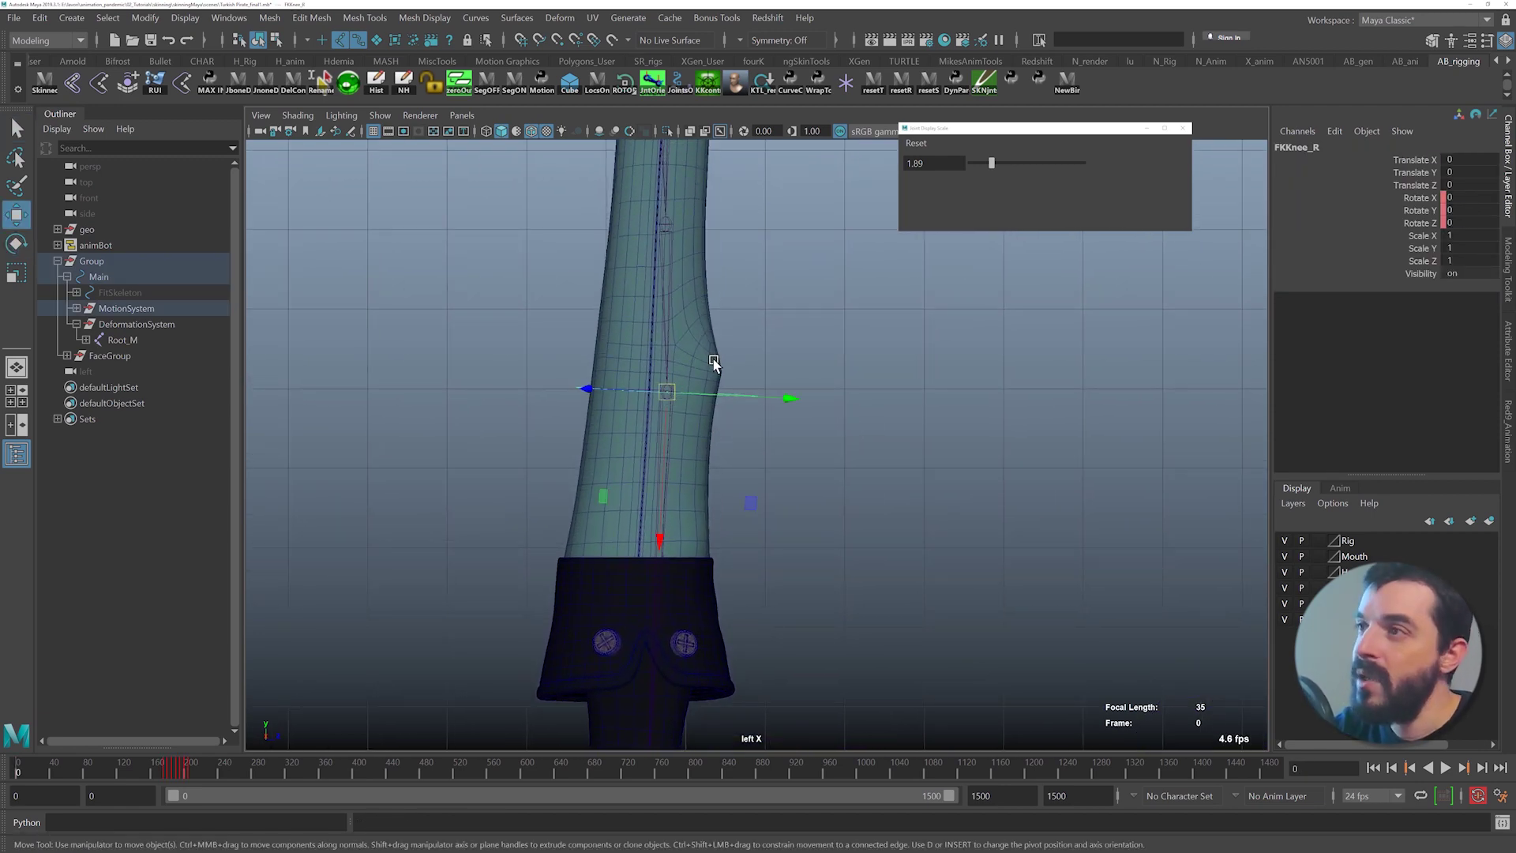
pyautogui.press('d')
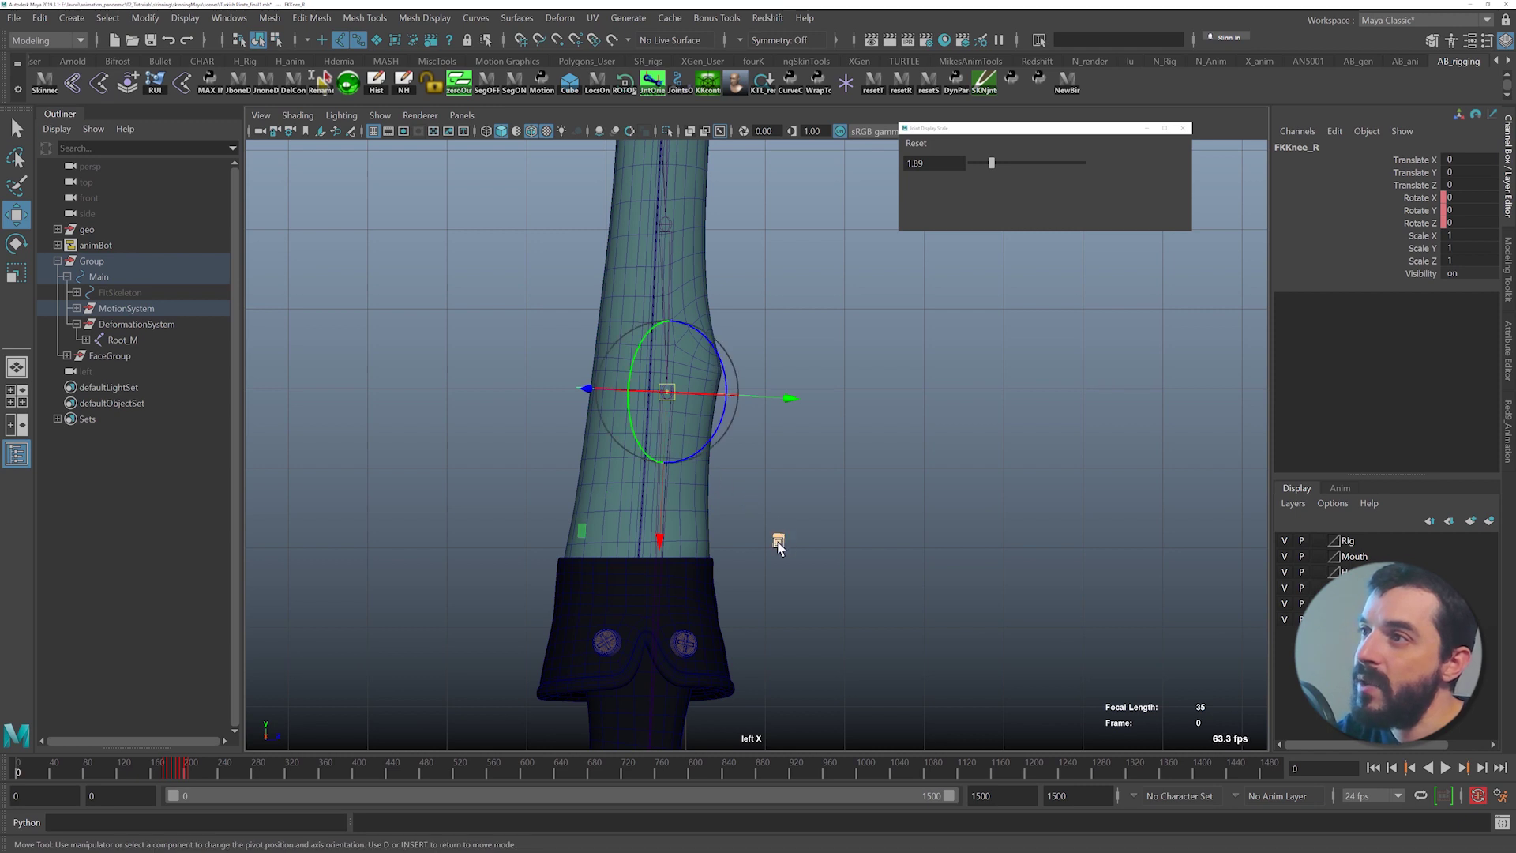
pyautogui.moveTo(777, 533)
pyautogui.mouseDown()
pyautogui.moveTo(771, 495)
pyautogui.moveTo(793, 511)
pyautogui.mouseUp()
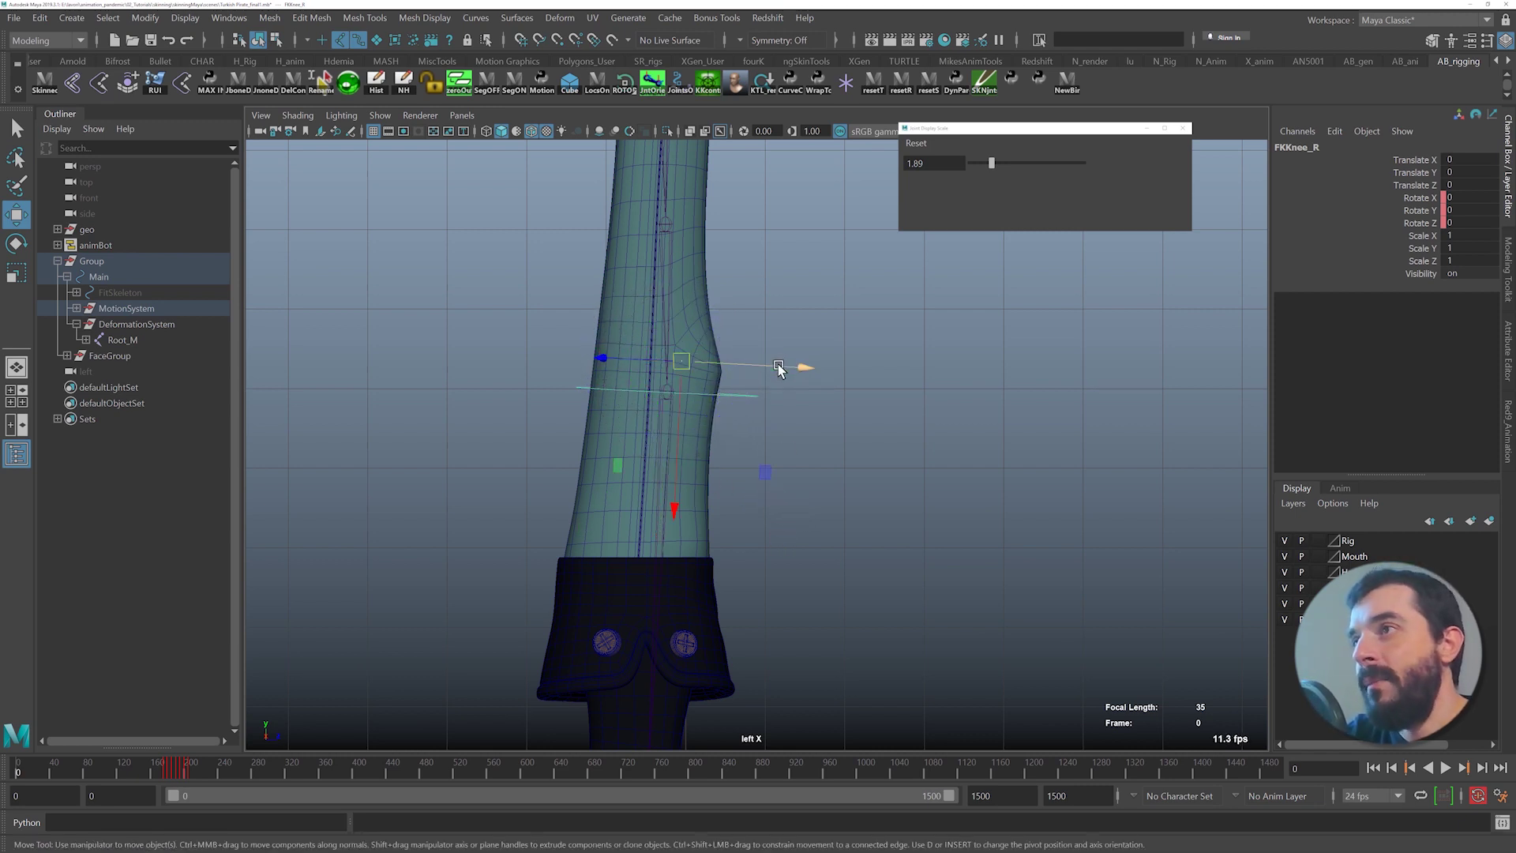
pyautogui.press('e')
pyautogui.moveTo(811, 312); pyautogui.dragTo(734, 454)
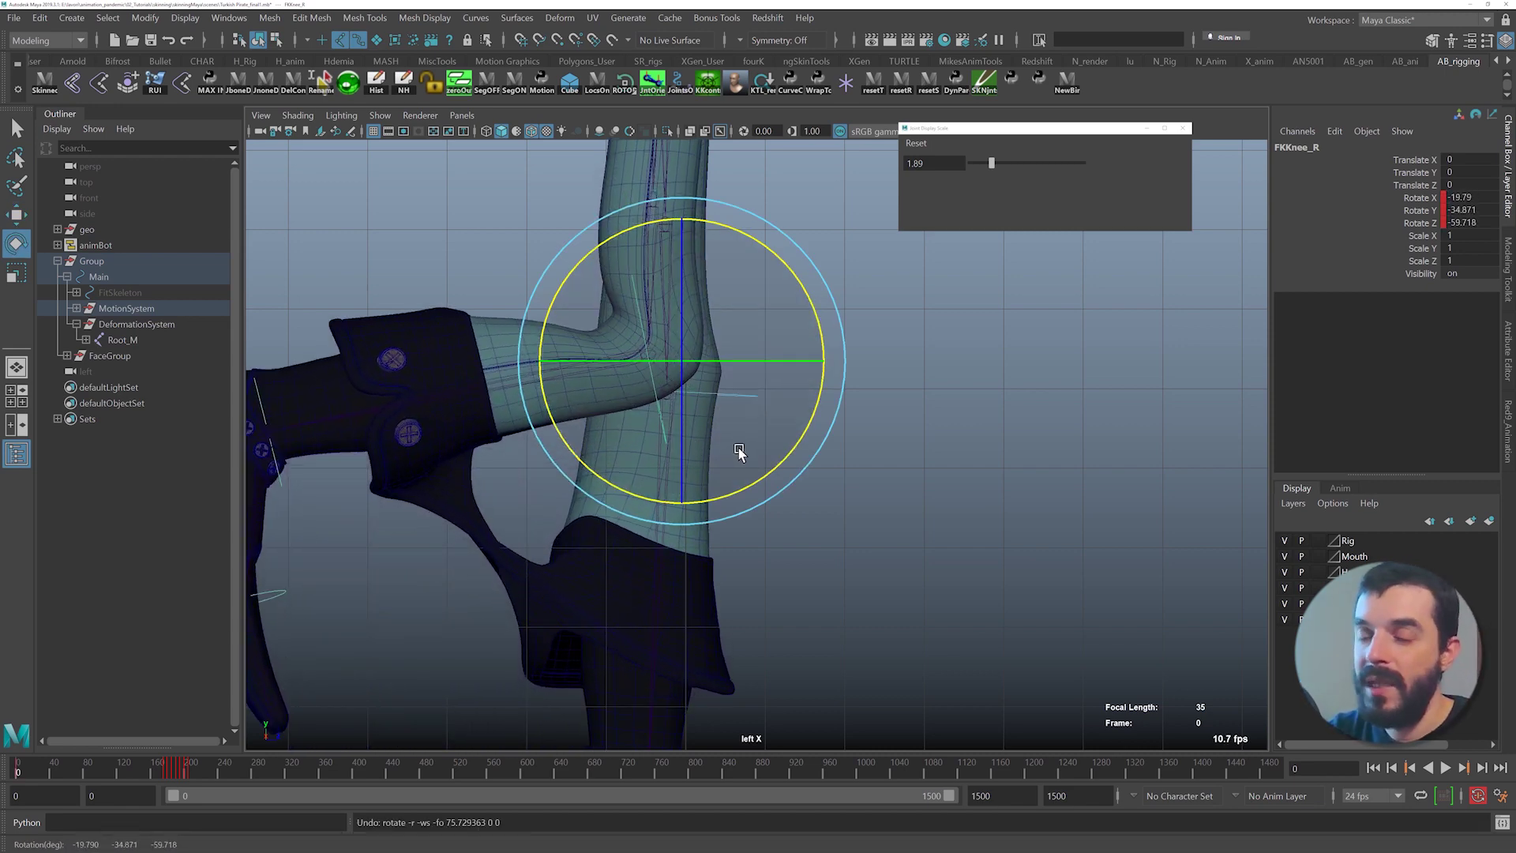
pyautogui.hotkey('ctrl', 'z')
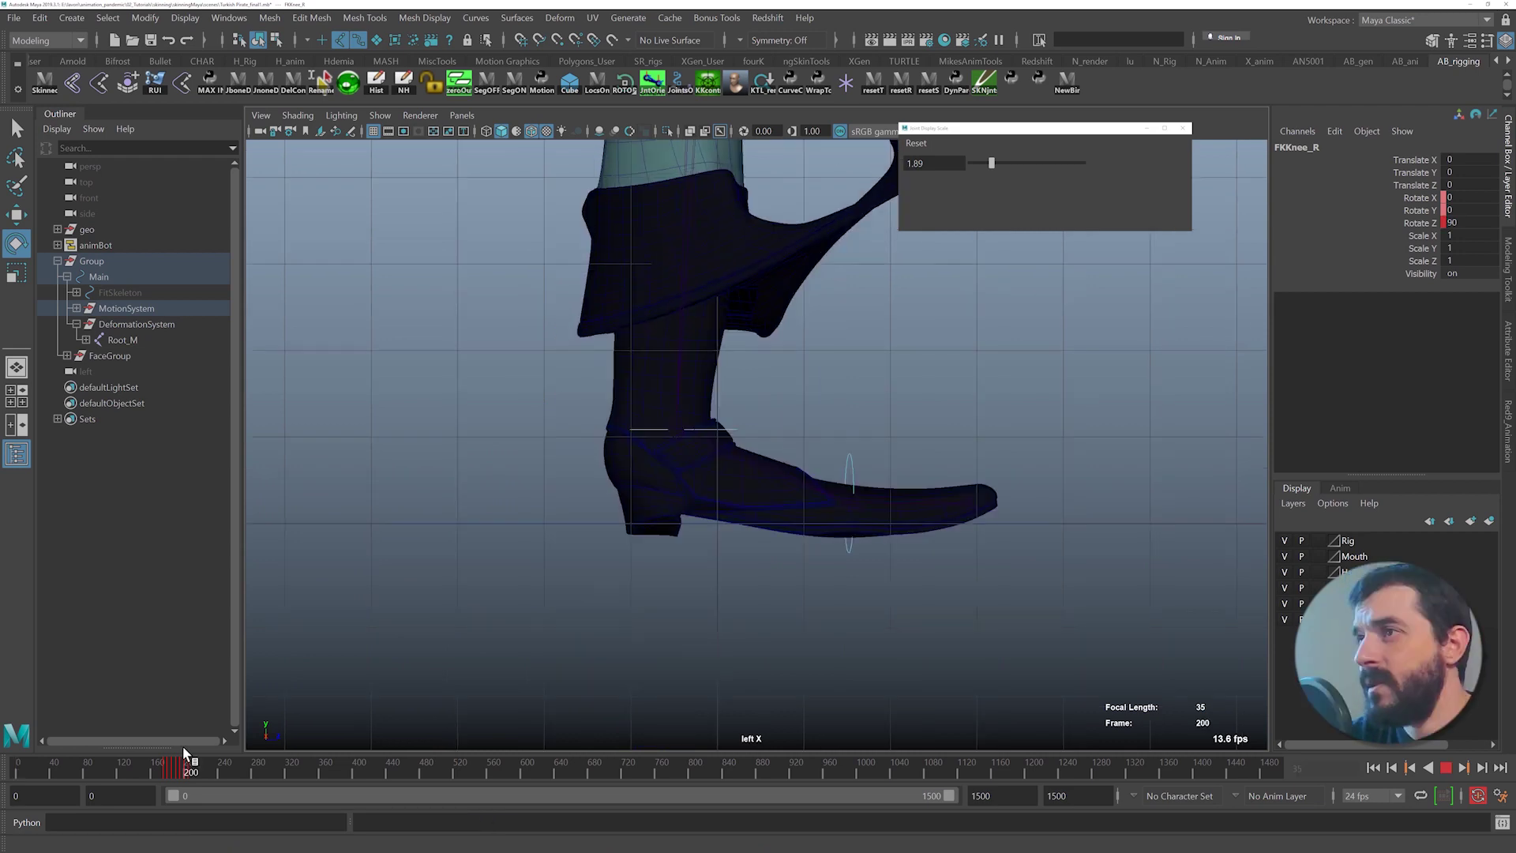
# - At frame 249, shift FKAnkle_R's pivot up and toward the heel, rotate the foot about 60 degrees, and undo the rotation
pyautogui.moveTo(184, 746); pyautogui.dragTo(227, 716)
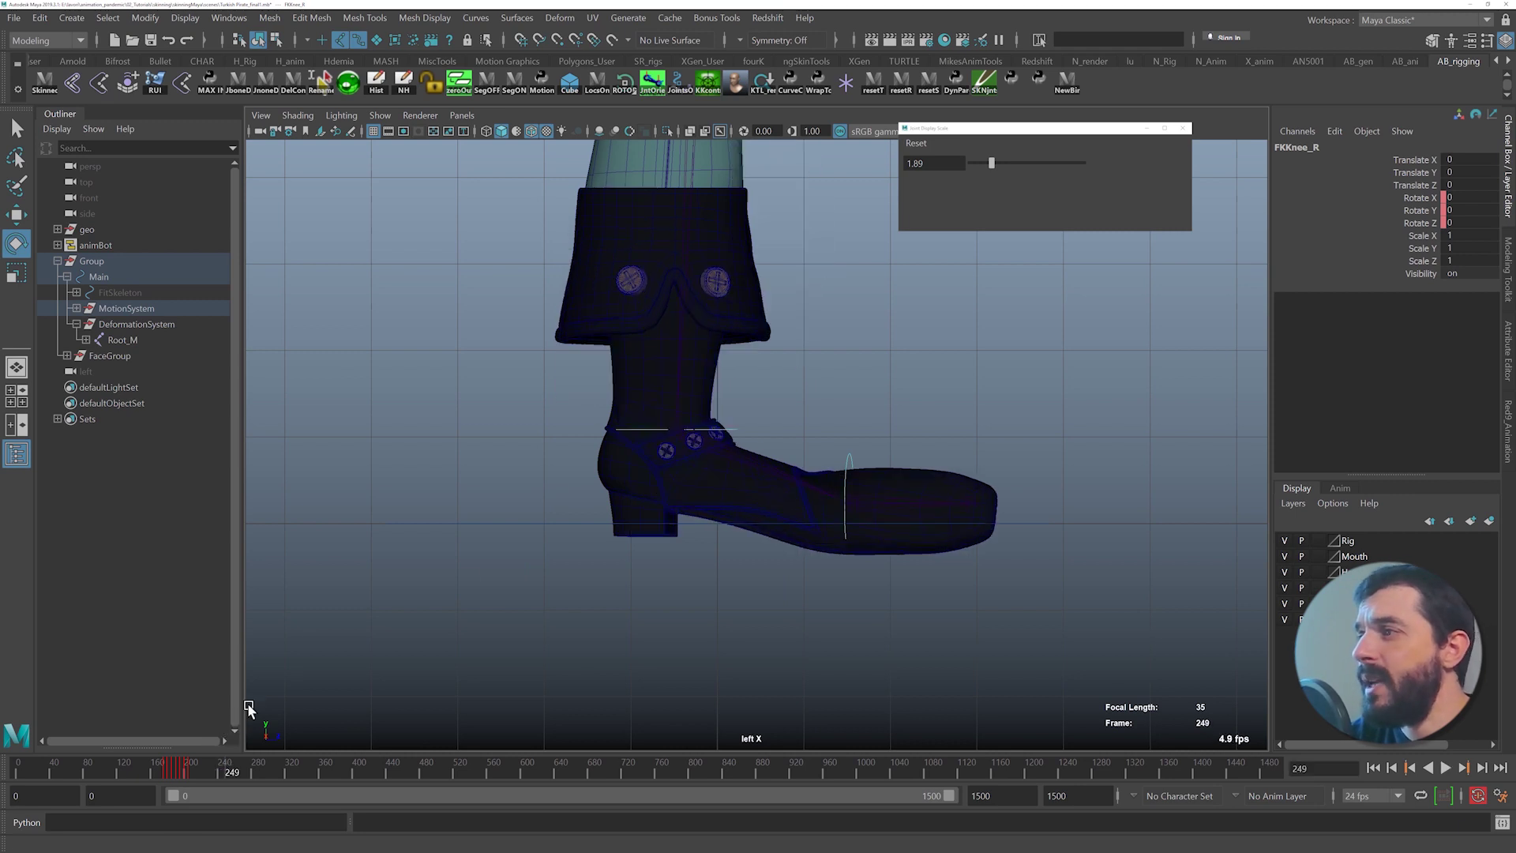
pyautogui.press('q')
pyautogui.press('w')
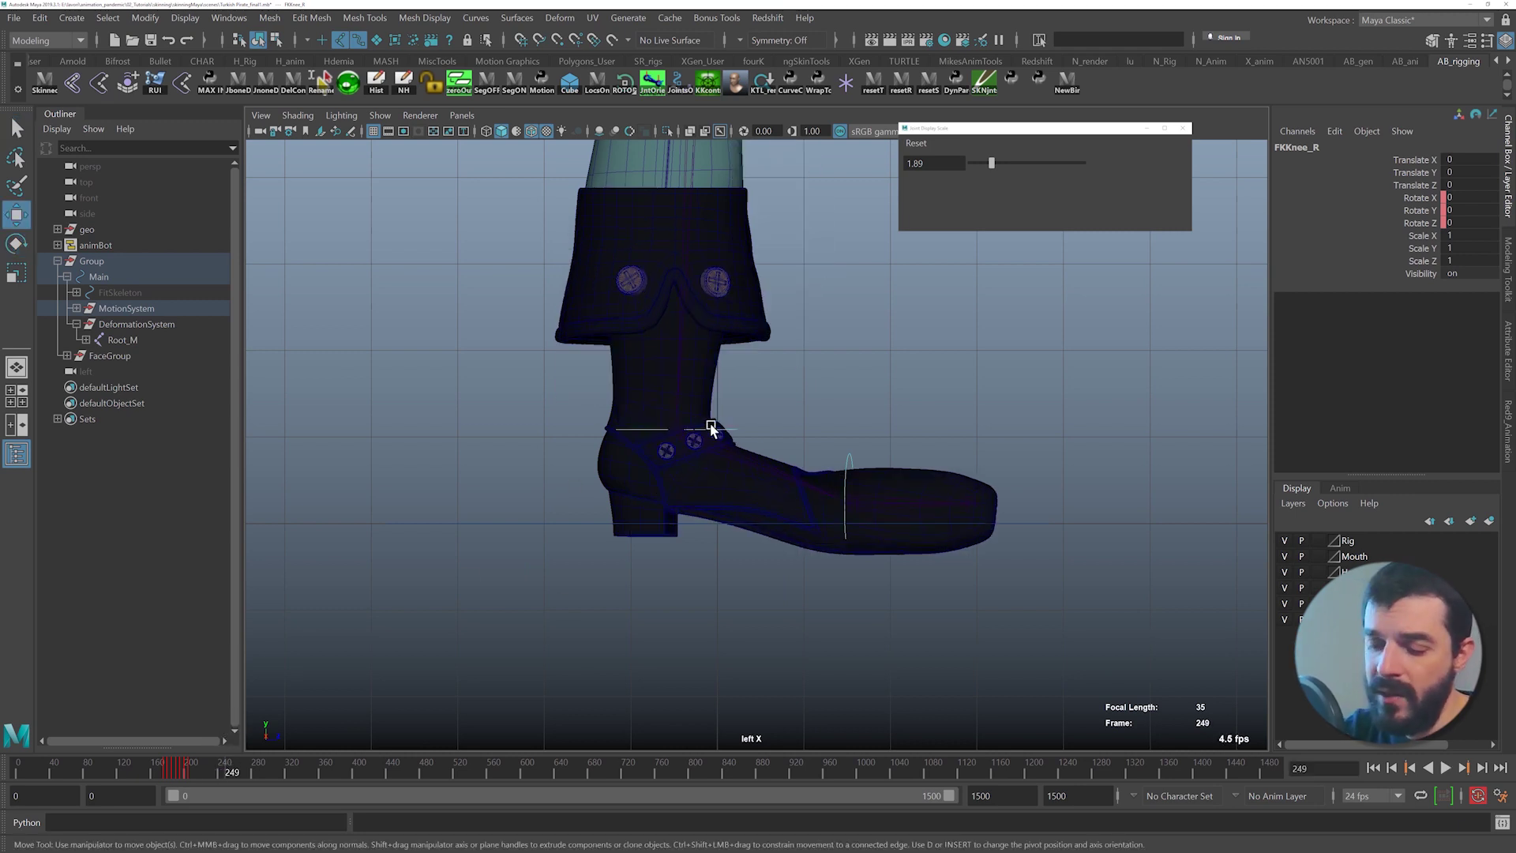
pyautogui.click(728, 431)
pyautogui.press('d')
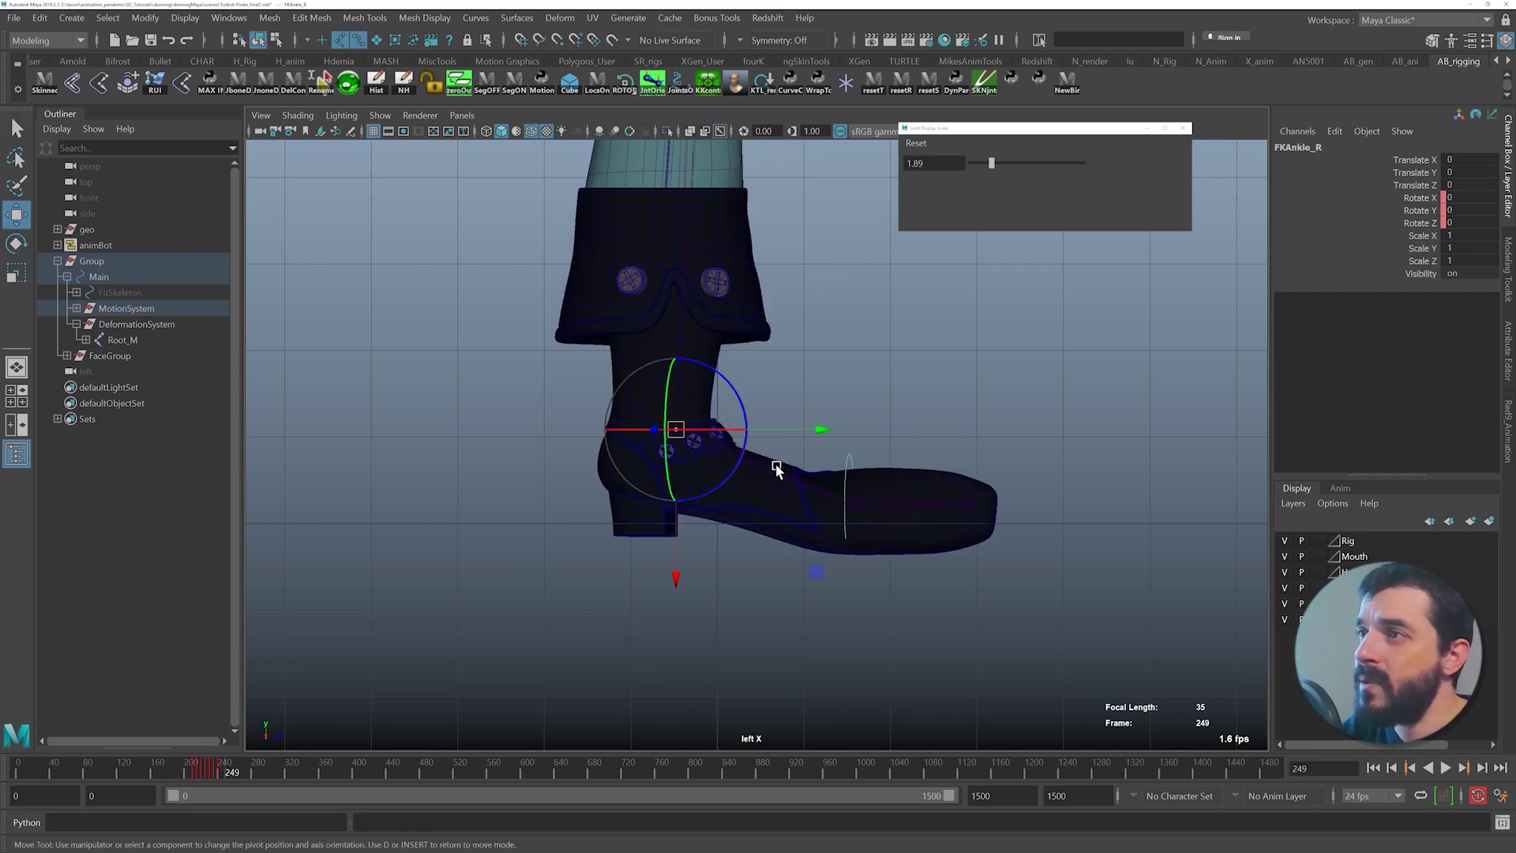
pyautogui.moveTo(822, 567); pyautogui.dragTo(805, 540)
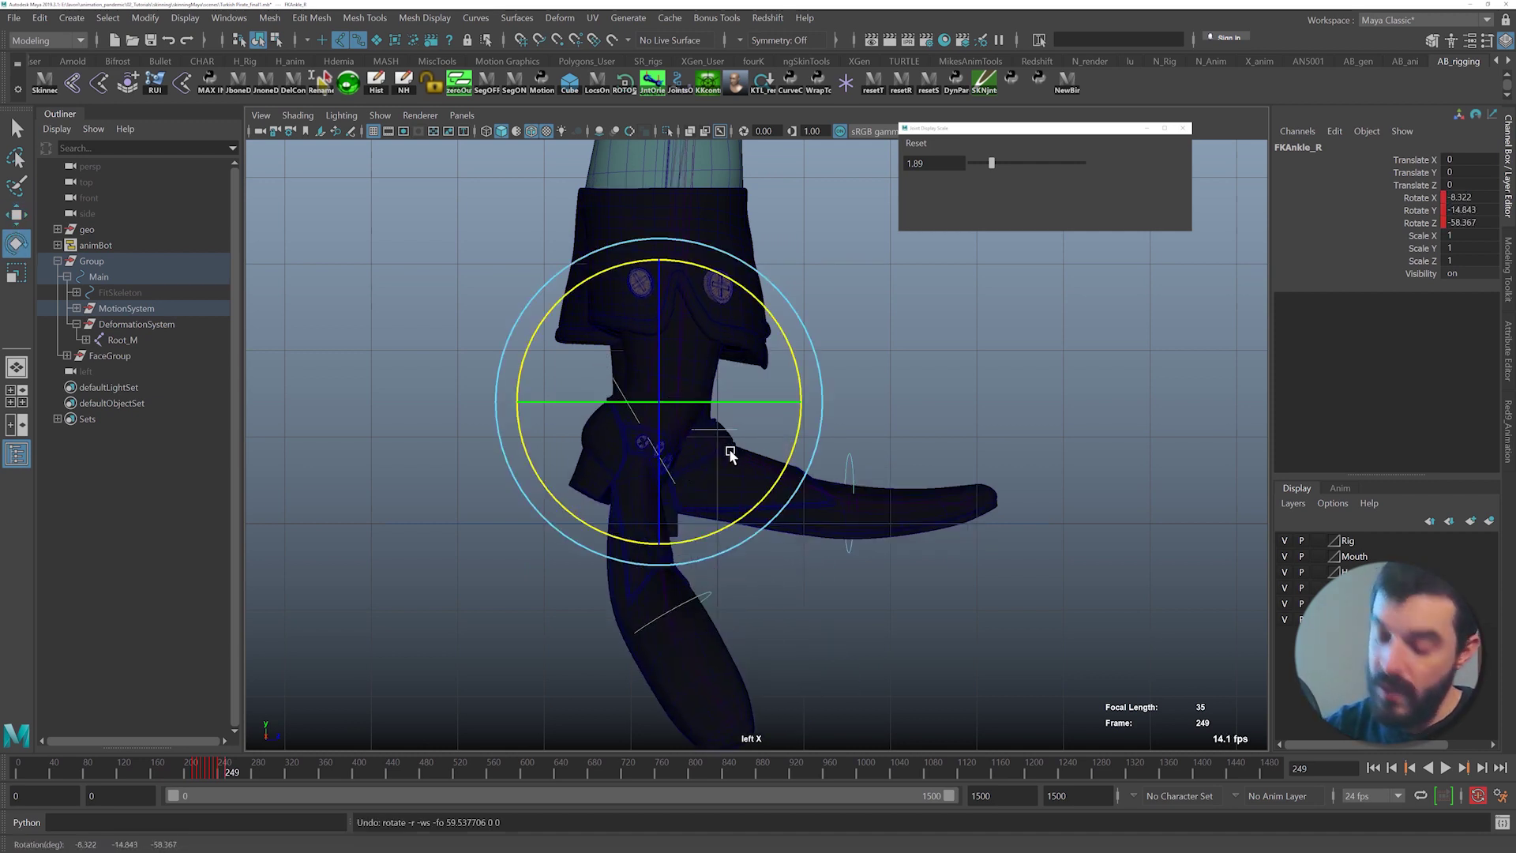
pyautogui.hotkey('ctrl', 'z')
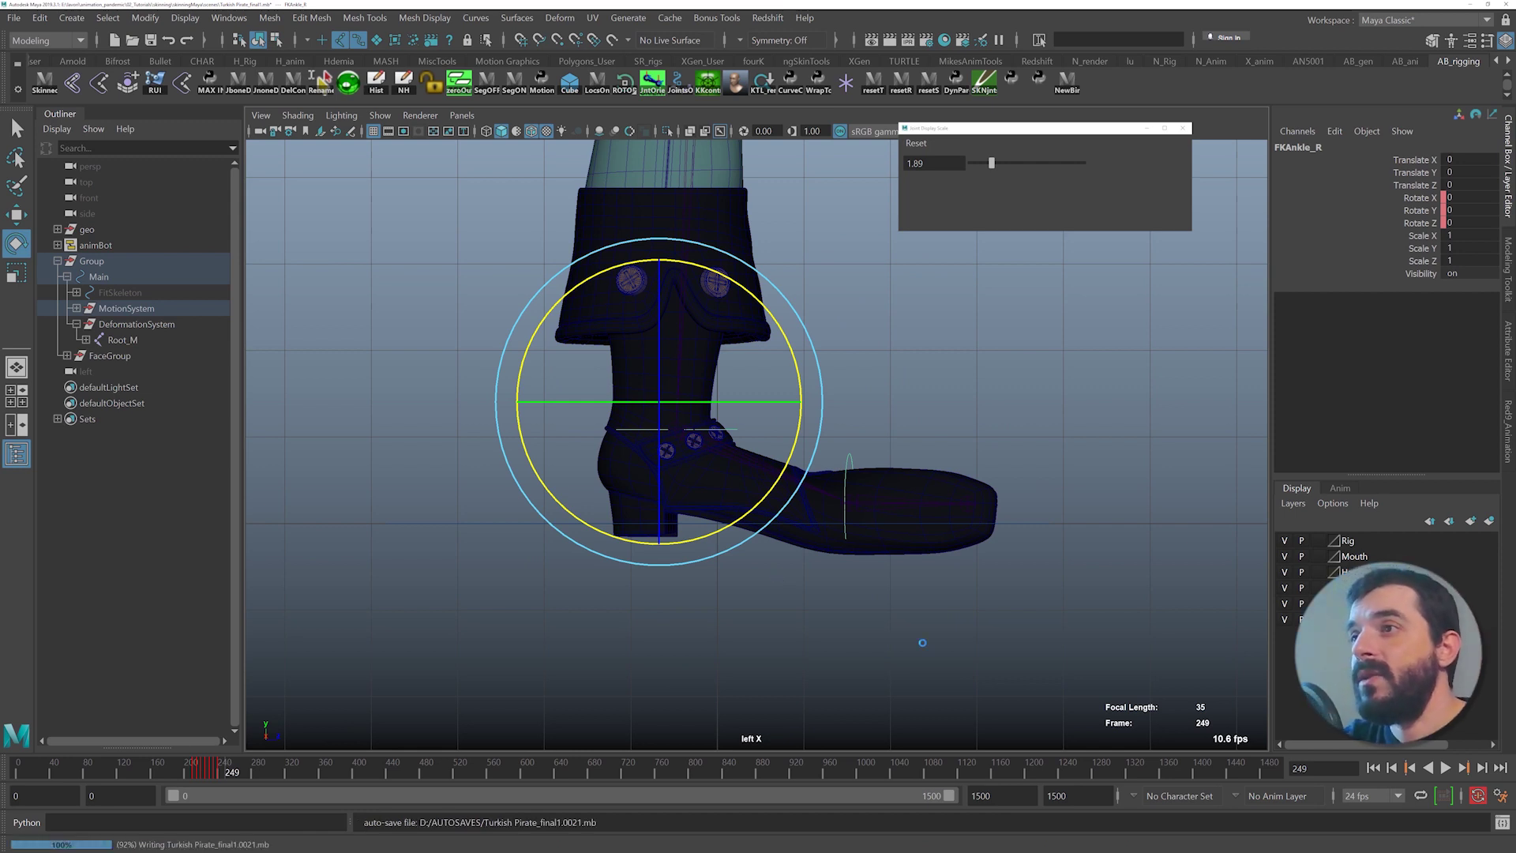
# - Select FKToes_R, go to frame 305, and try rotating the toes in the left view
pyautogui.click(850, 470)
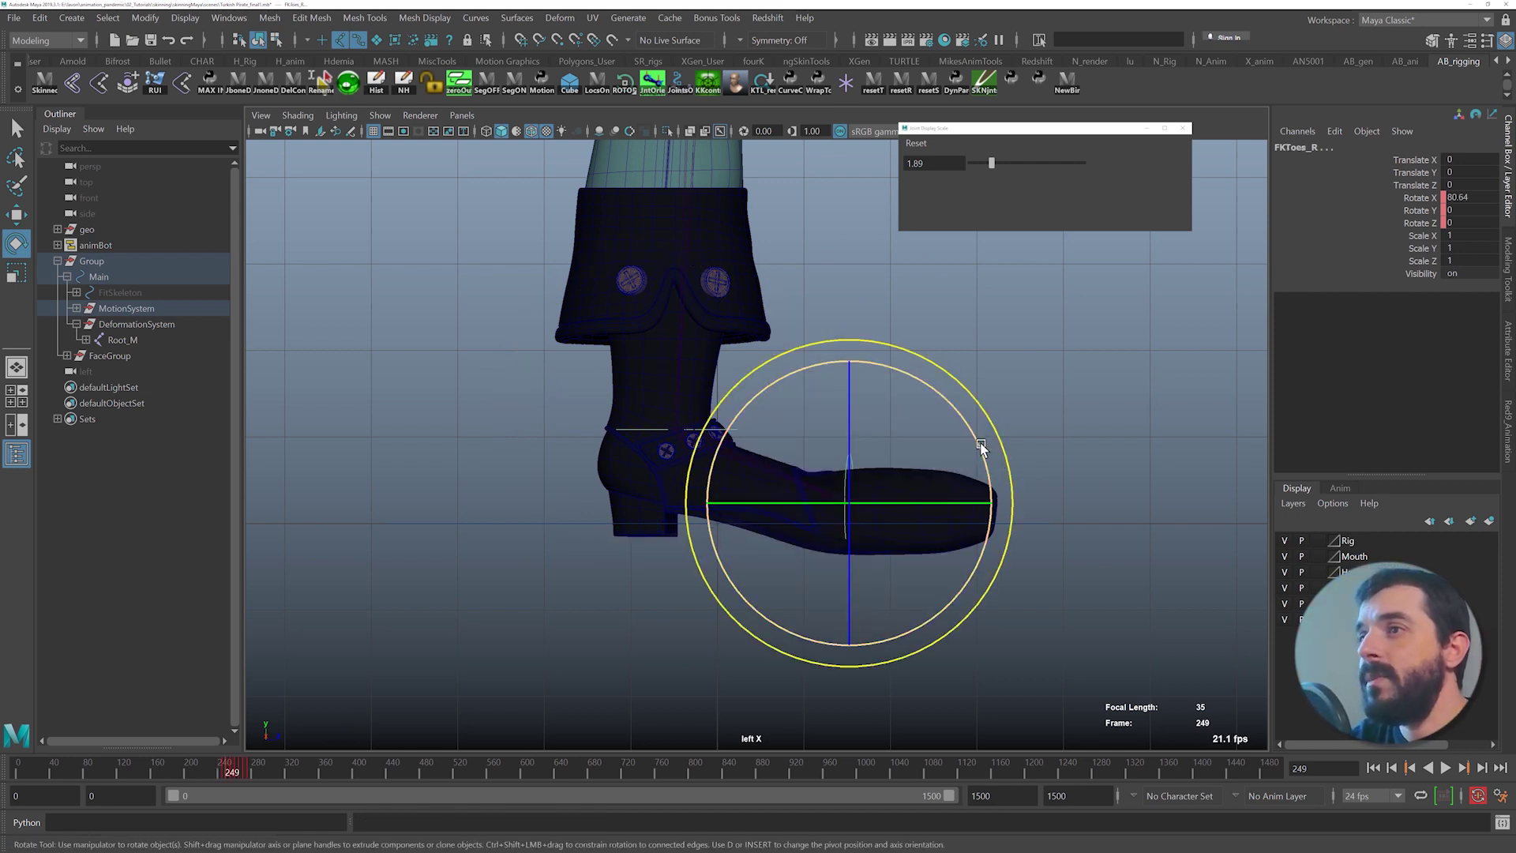
pyautogui.click(272, 768)
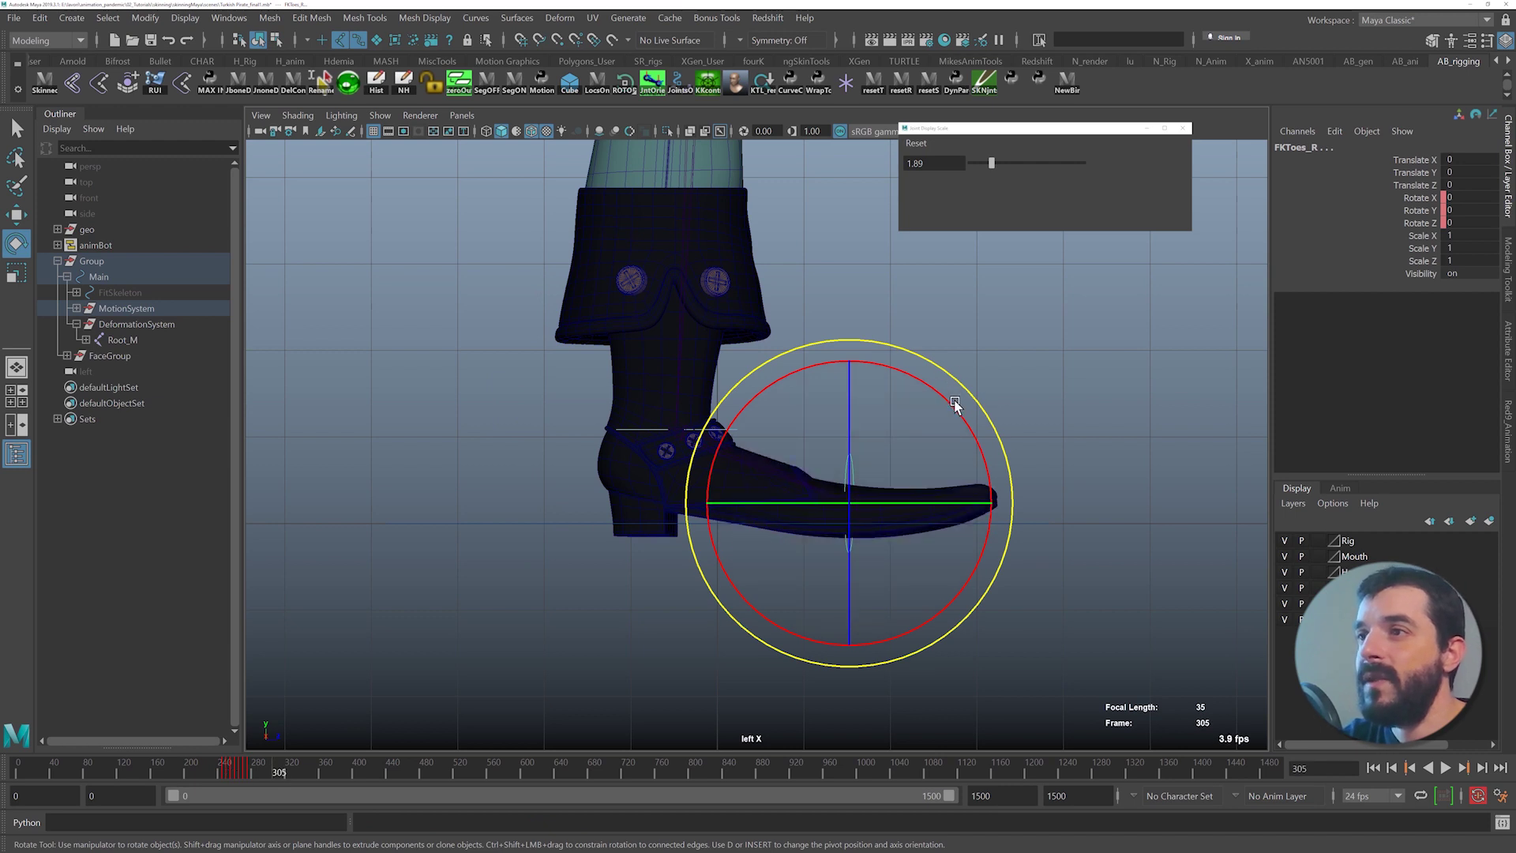
pyautogui.moveTo(954, 406); pyautogui.dragTo(503, 507)
# - Select the Ankle_R joint to inspect the foot's joint chain, and return to the perspective view
pyautogui.press('q')
pyautogui.click(679, 431)
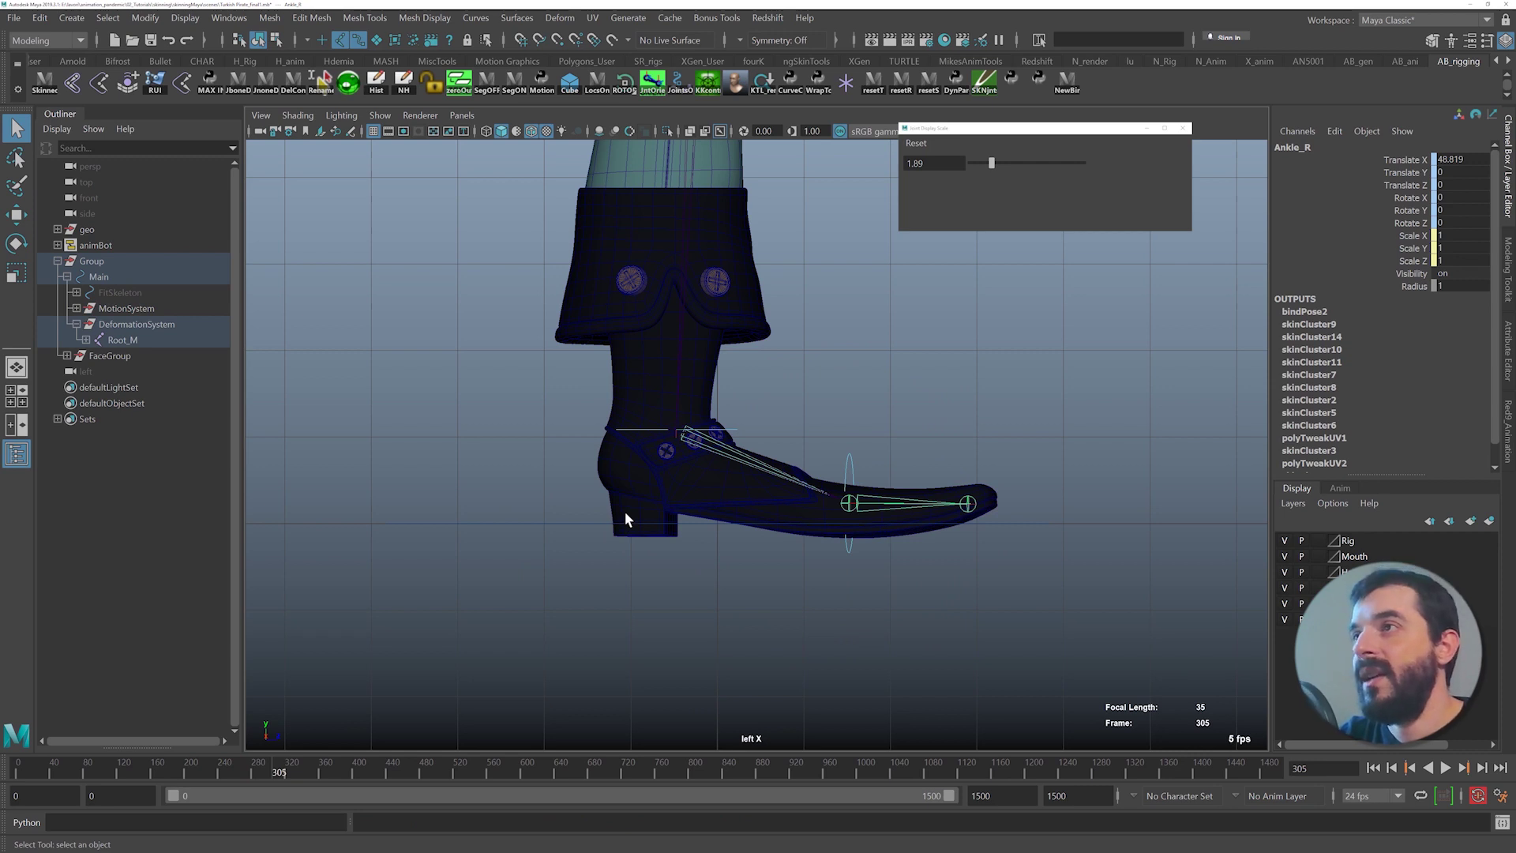
pyautogui.press('space')
pyautogui.press('space')
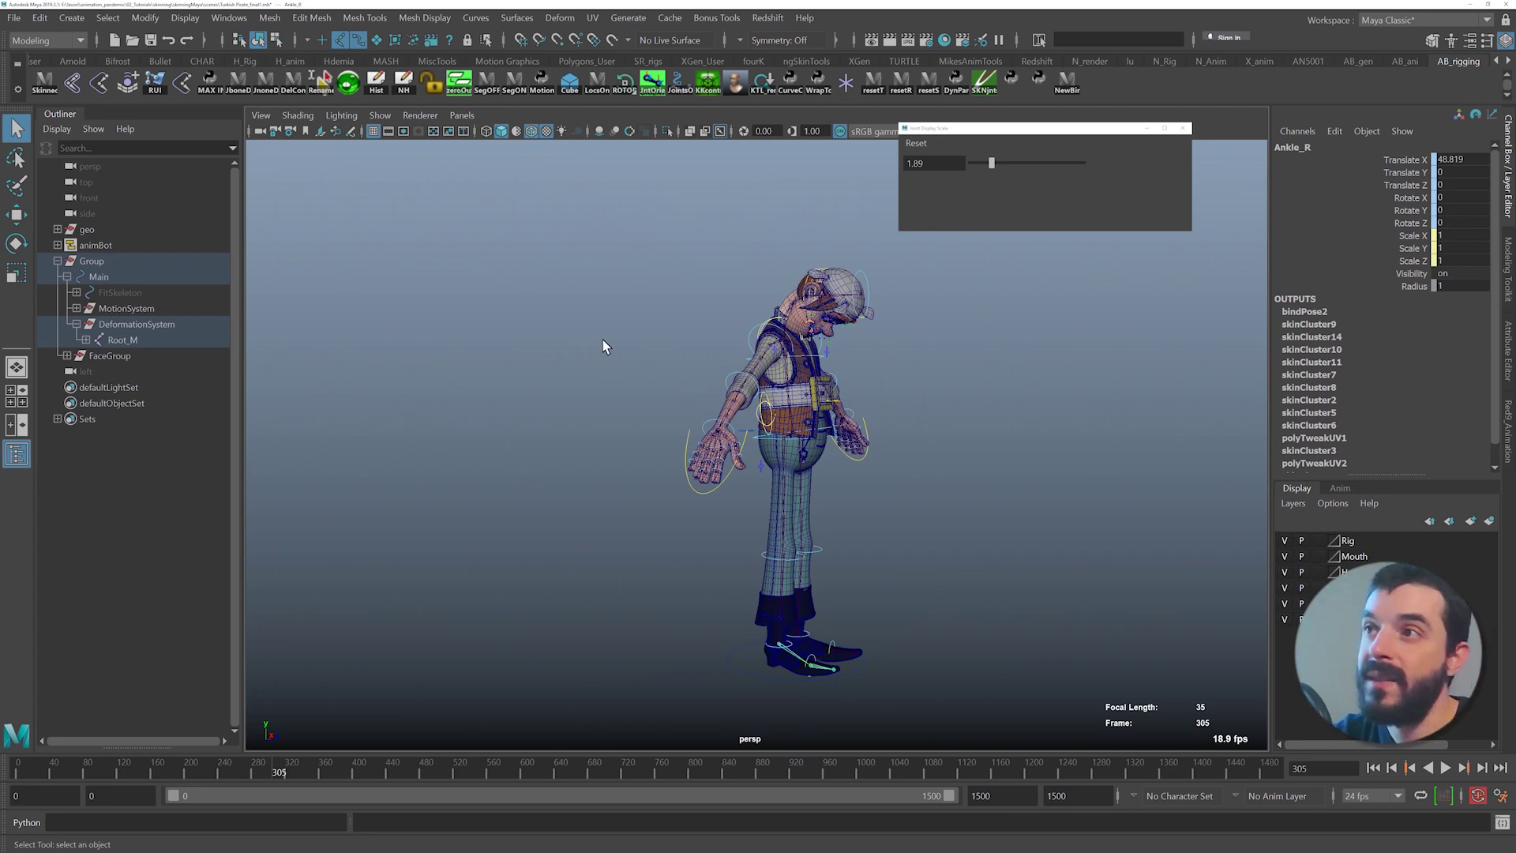
# - Try rotating FKShoulder_R about 53 degrees in the top view to bring the arm forward, and undo the rotation
pyautogui.keyDown('alt'); pyautogui.moveTo(604, 340); pyautogui.dragTo(725, 343, button='right'); pyautogui.keyUp('alt')
pyautogui.keyDown('alt'); pyautogui.moveTo(723, 325); pyautogui.dragTo(666, 334); pyautogui.keyUp('alt')
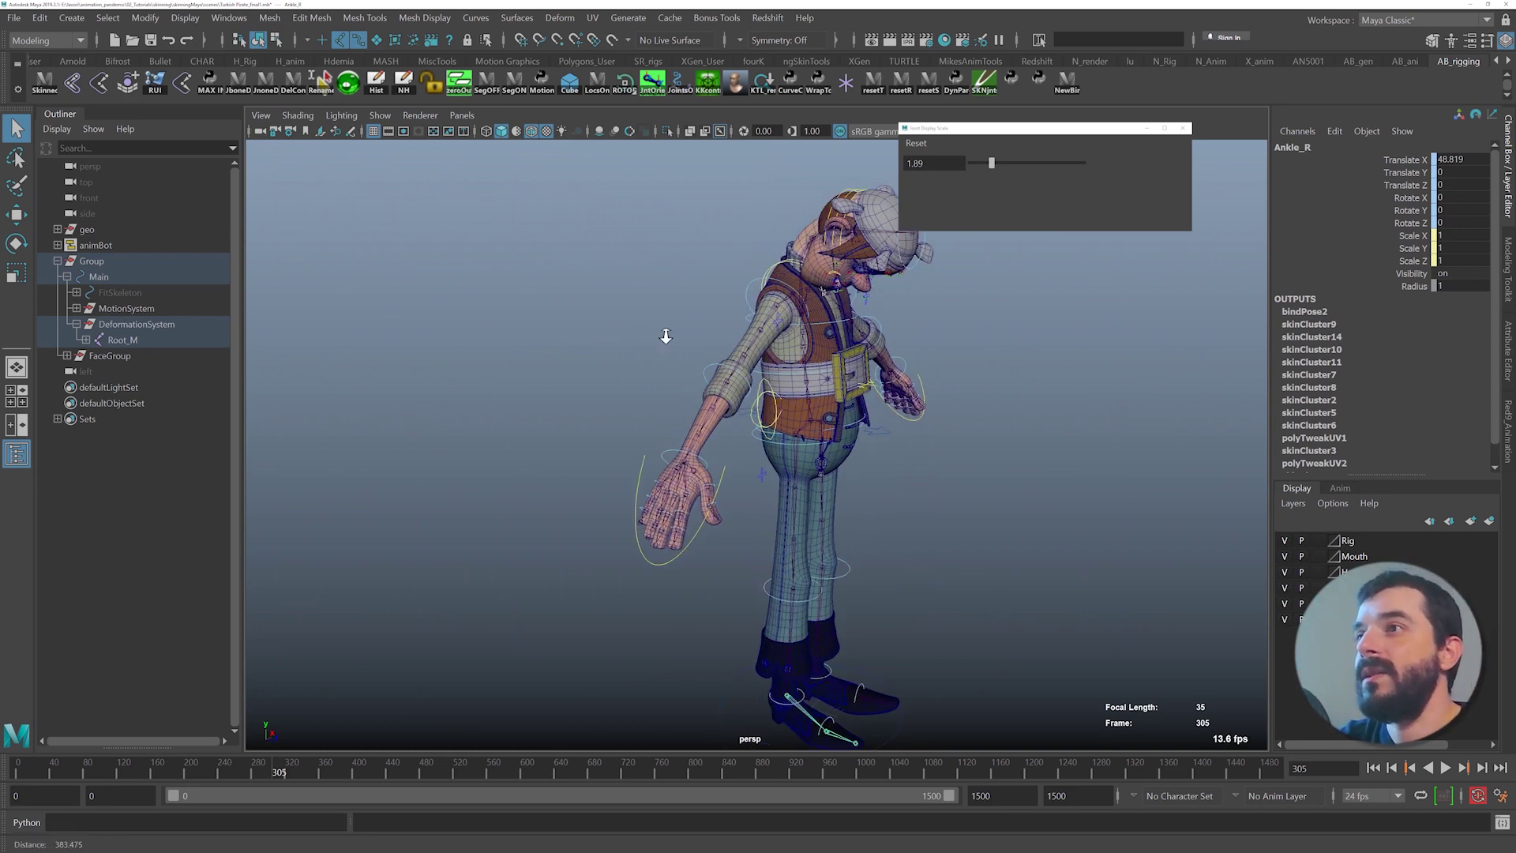
pyautogui.keyDown('alt'); pyautogui.moveTo(666, 335); pyautogui.dragTo(778, 276, button='right'); pyautogui.keyUp('alt')
pyautogui.keyDown('alt'); pyautogui.moveTo(777, 260); pyautogui.dragTo(778, 331); pyautogui.keyUp('alt')
pyautogui.press('space')
pyautogui.press('space')
pyautogui.click(807, 380)
pyautogui.moveTo(807, 380); pyautogui.dragTo(807, 419)
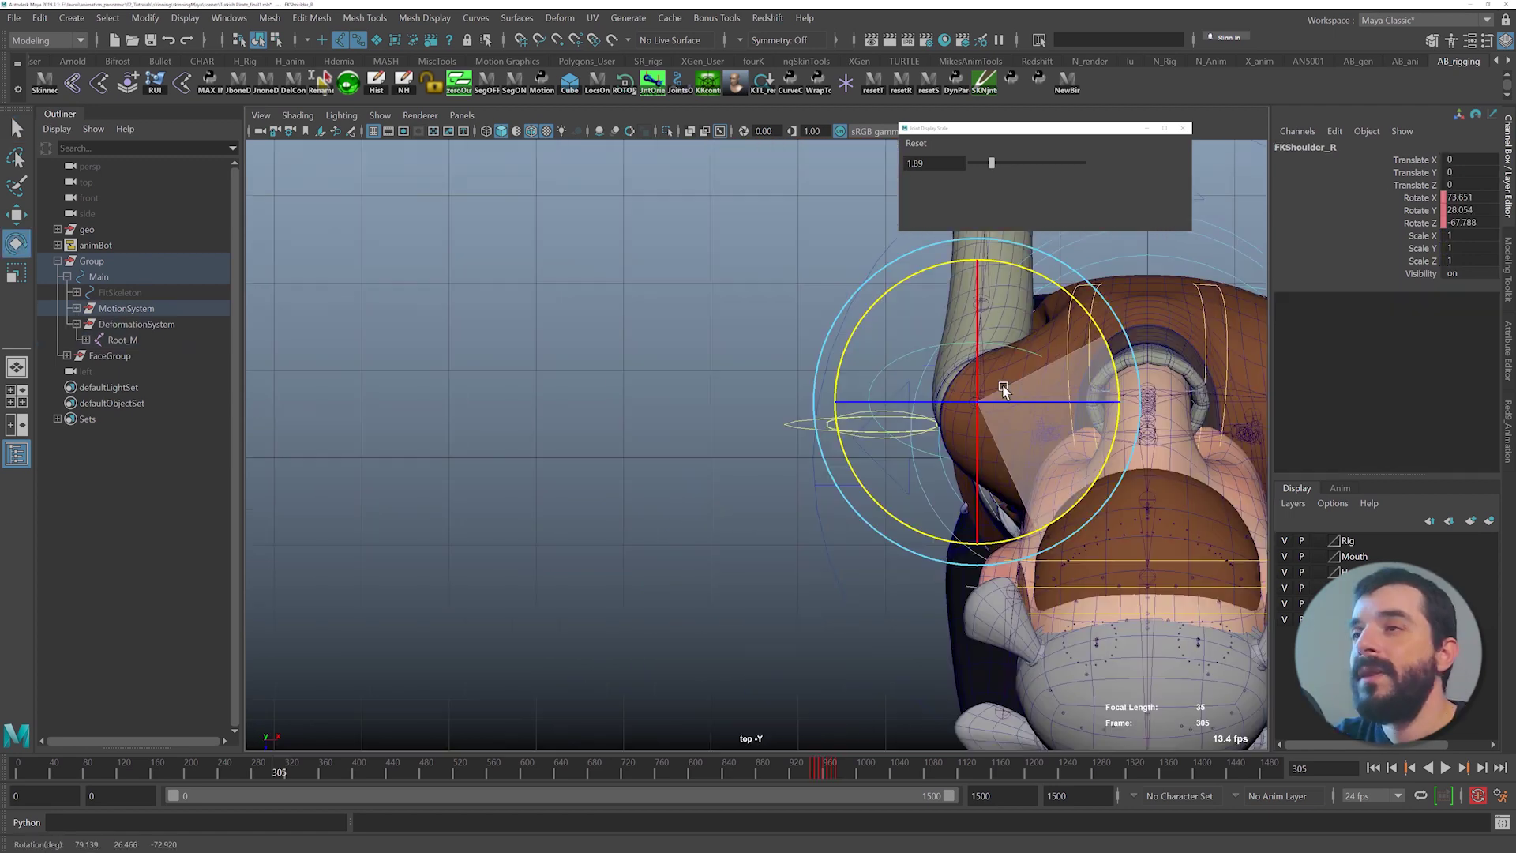
pyautogui.moveTo(1001, 390); pyautogui.dragTo(997, 276)
pyautogui.hotkey('ctrl', 'z')
# - Raise the right arm overhead with FKShoulder_R, viewed from the front in perspective
pyautogui.press('space')
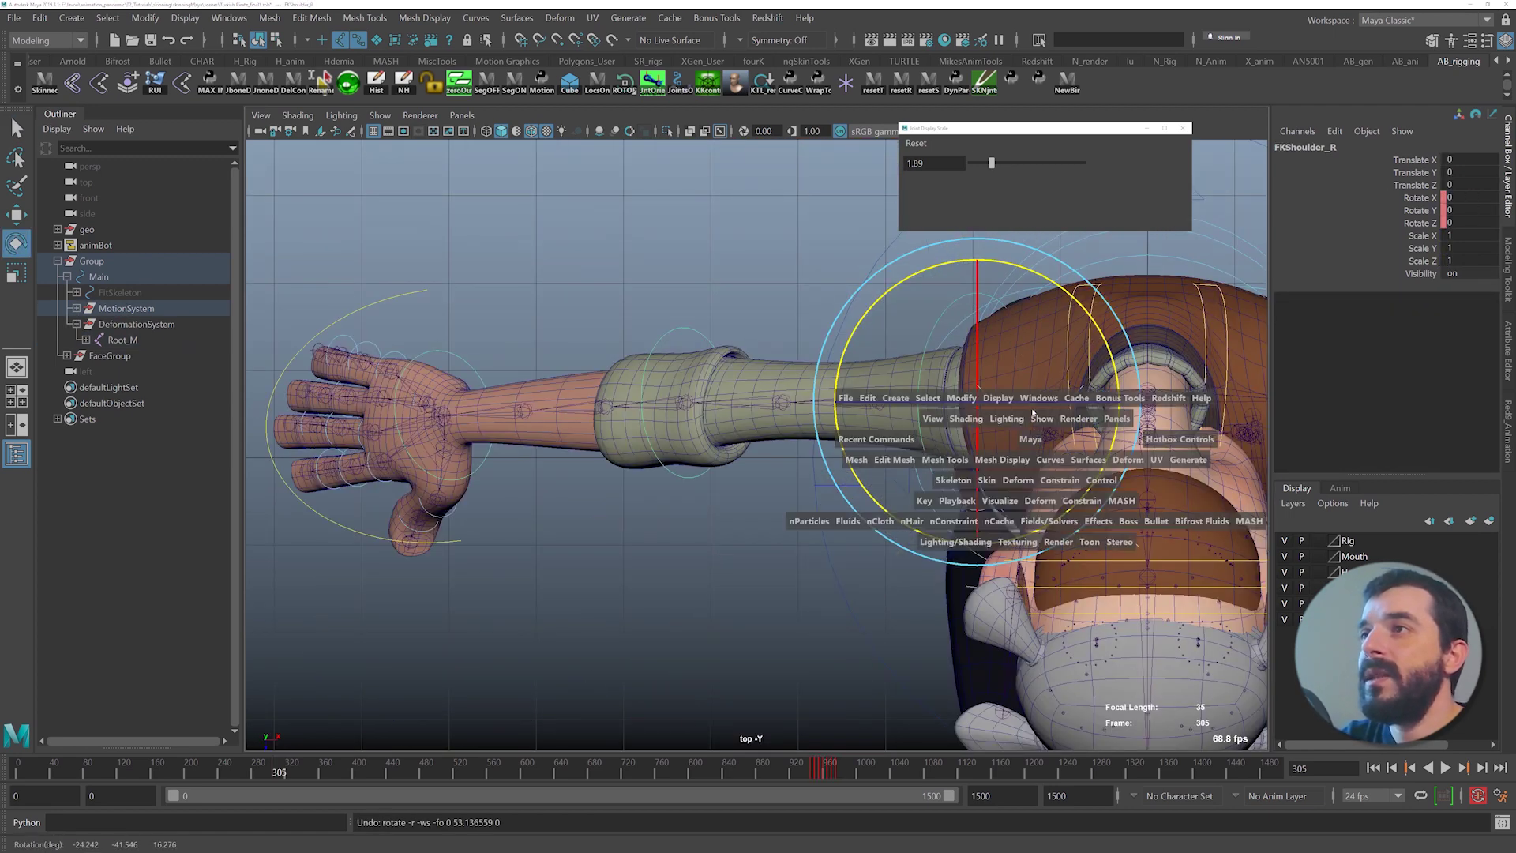
pyautogui.moveTo(1032, 438); pyautogui.dragTo(872, 341)
pyautogui.keyDown('alt'); pyautogui.moveTo(872, 341); pyautogui.dragTo(921, 545, button='middle'); pyautogui.keyUp('alt')
pyautogui.keyDown('alt'); pyautogui.moveTo(920, 544); pyautogui.dragTo(887, 514); pyautogui.keyUp('alt')
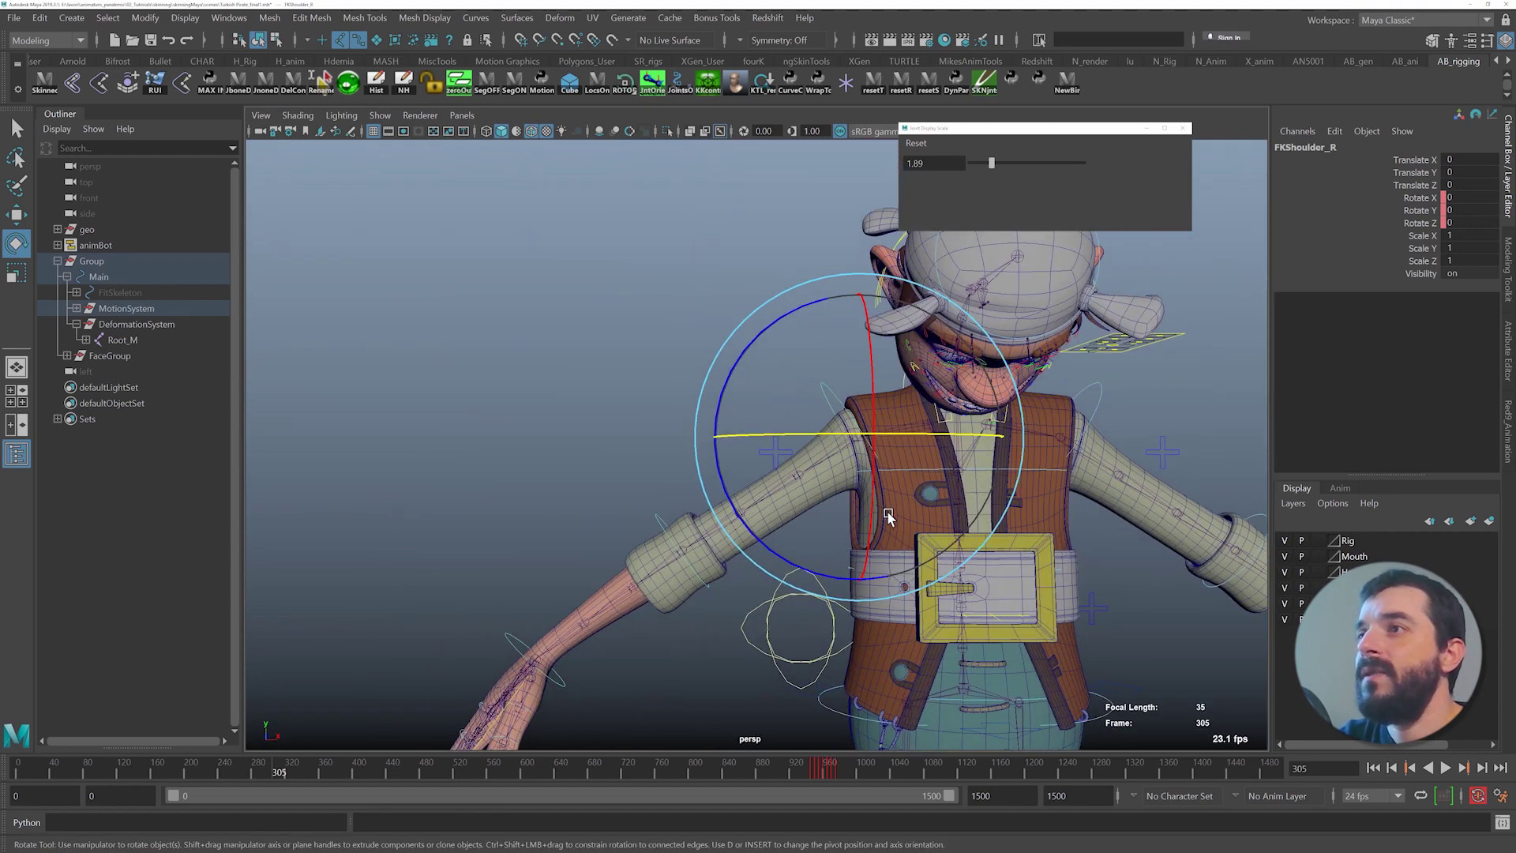
pyautogui.moveTo(835, 300); pyautogui.dragTo(979, 422)
# - Try rotating FKScapula_R to lift the shoulder, and undo the scapula and shoulder rotations
pyautogui.press('q')
pyautogui.click(937, 415)
pyautogui.press('e')
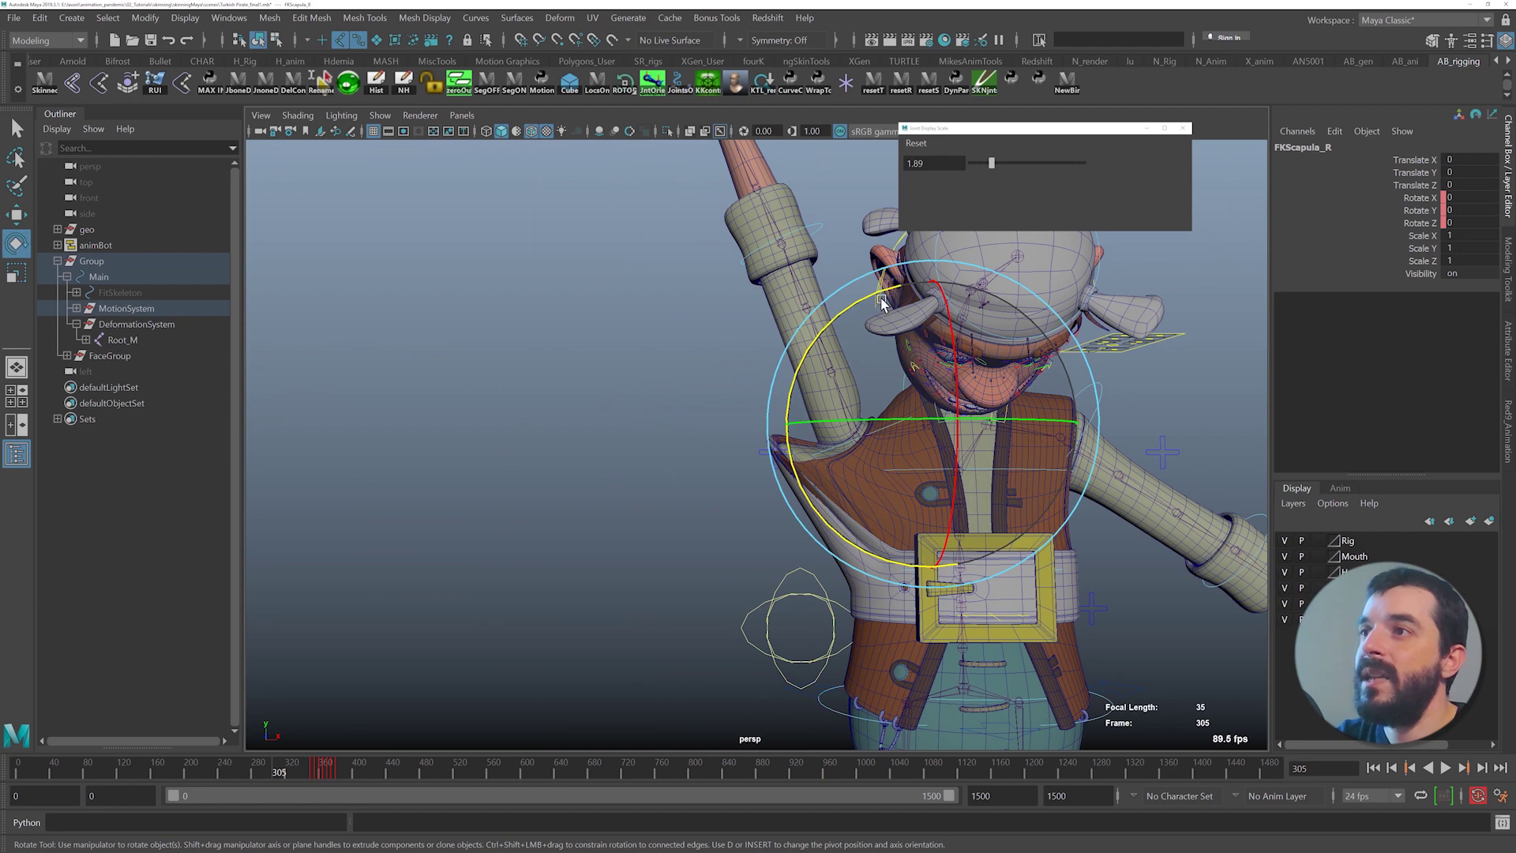
pyautogui.moveTo(895, 287); pyautogui.dragTo(967, 285)
pyautogui.press('q')
pyautogui.keyDown('alt'); pyautogui.moveTo(856, 387); pyautogui.dragTo(924, 489); pyautogui.keyUp('alt')
pyautogui.hotkey('ctrl', 'z')
pyautogui.hotkey('ctrl', 'z')
pyautogui.hotkey('ctrl', 'z')
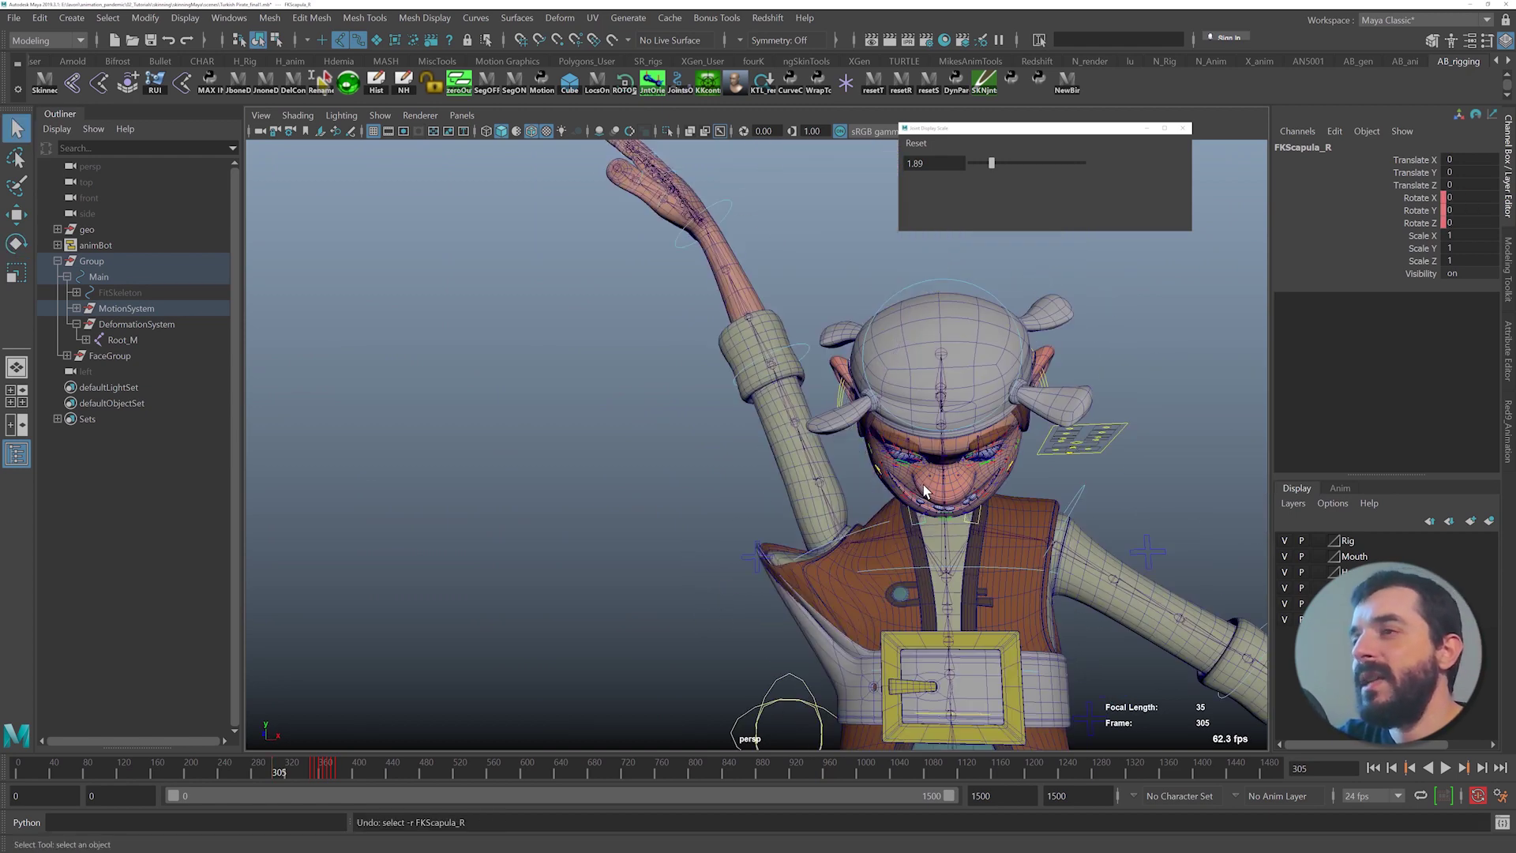
# - Examine the right shoulder joint's placement inside the sleeve up close in the perspective and front views
pyautogui.keyDown('alt'); pyautogui.moveTo(871, 506); pyautogui.dragTo(980, 545, button='right'); pyautogui.keyUp('alt')
pyautogui.keyDown('alt'); pyautogui.moveTo(980, 546); pyautogui.dragTo(953, 391, button='middle'); pyautogui.keyUp('alt')
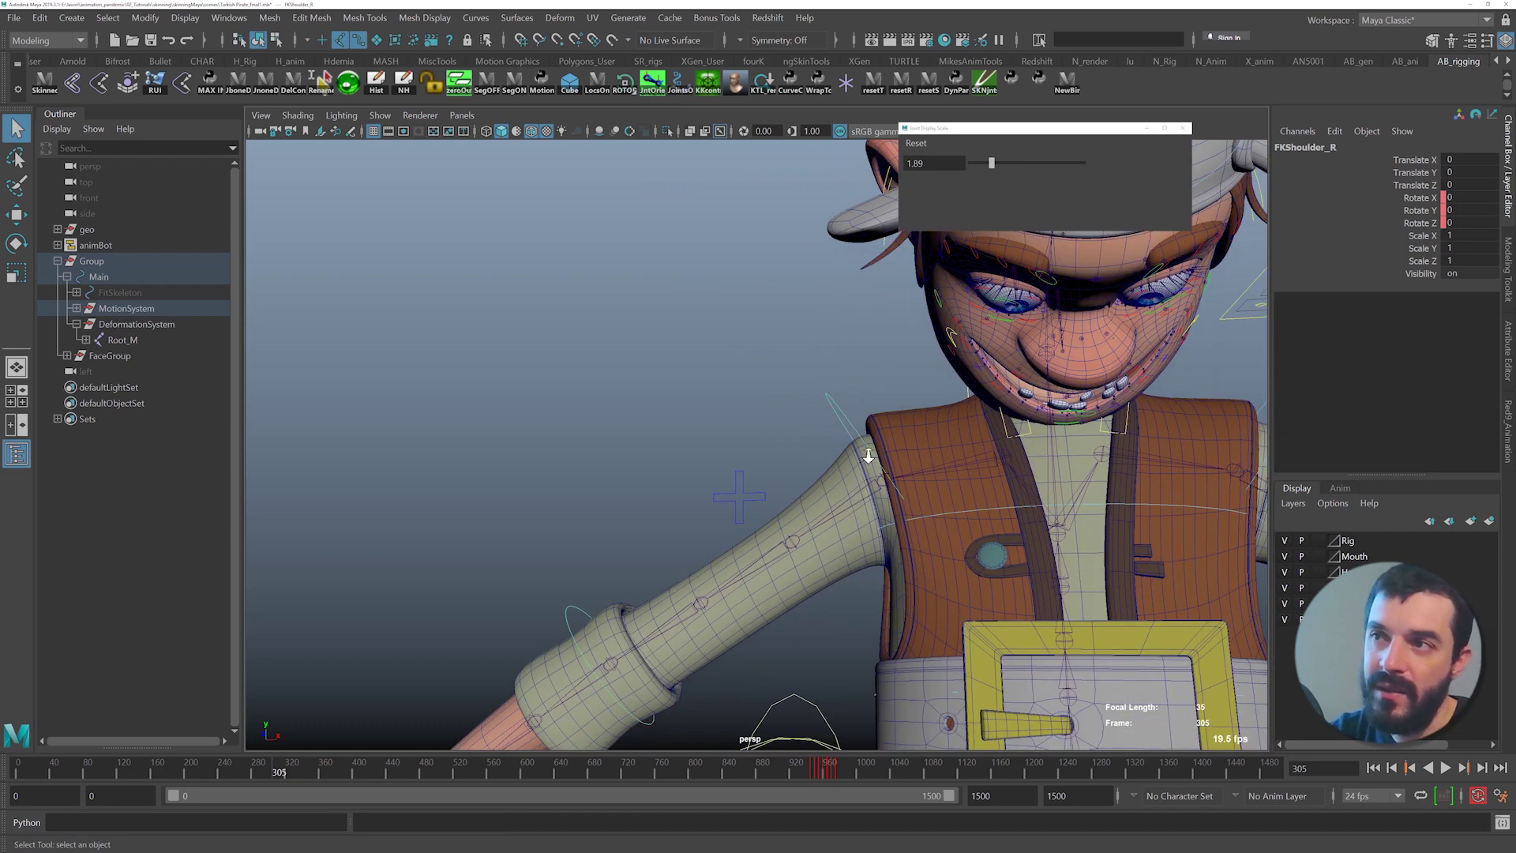
pyautogui.keyDown('alt'); pyautogui.moveTo(868, 448); pyautogui.dragTo(951, 412, button='right'); pyautogui.keyUp('alt')
pyautogui.keyDown('alt'); pyautogui.moveTo(1066, 514); pyautogui.dragTo(908, 468, button='right'); pyautogui.keyUp('alt')
pyautogui.keyDown('alt'); pyautogui.moveTo(907, 467); pyautogui.dragTo(894, 512); pyautogui.keyUp('alt')
pyautogui.press('space')
pyautogui.press('f')
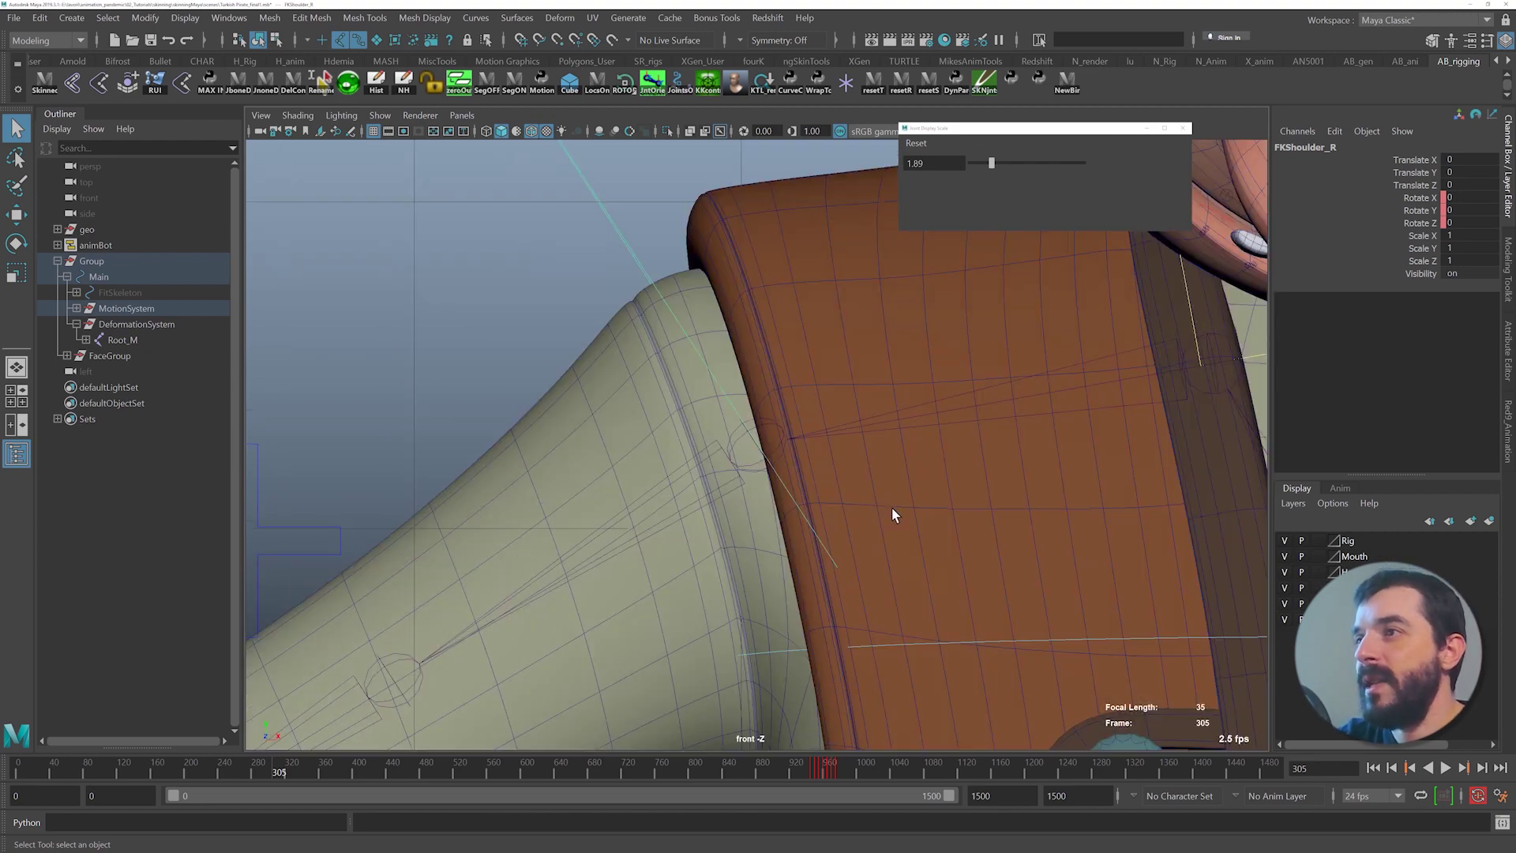
# - Select FKElbow_R, try bending the elbow around Y, undo it, and examine the joint from the side
pyautogui.keyDown('alt'); pyautogui.moveTo(798, 510); pyautogui.dragTo(765, 518); pyautogui.keyUp('alt')
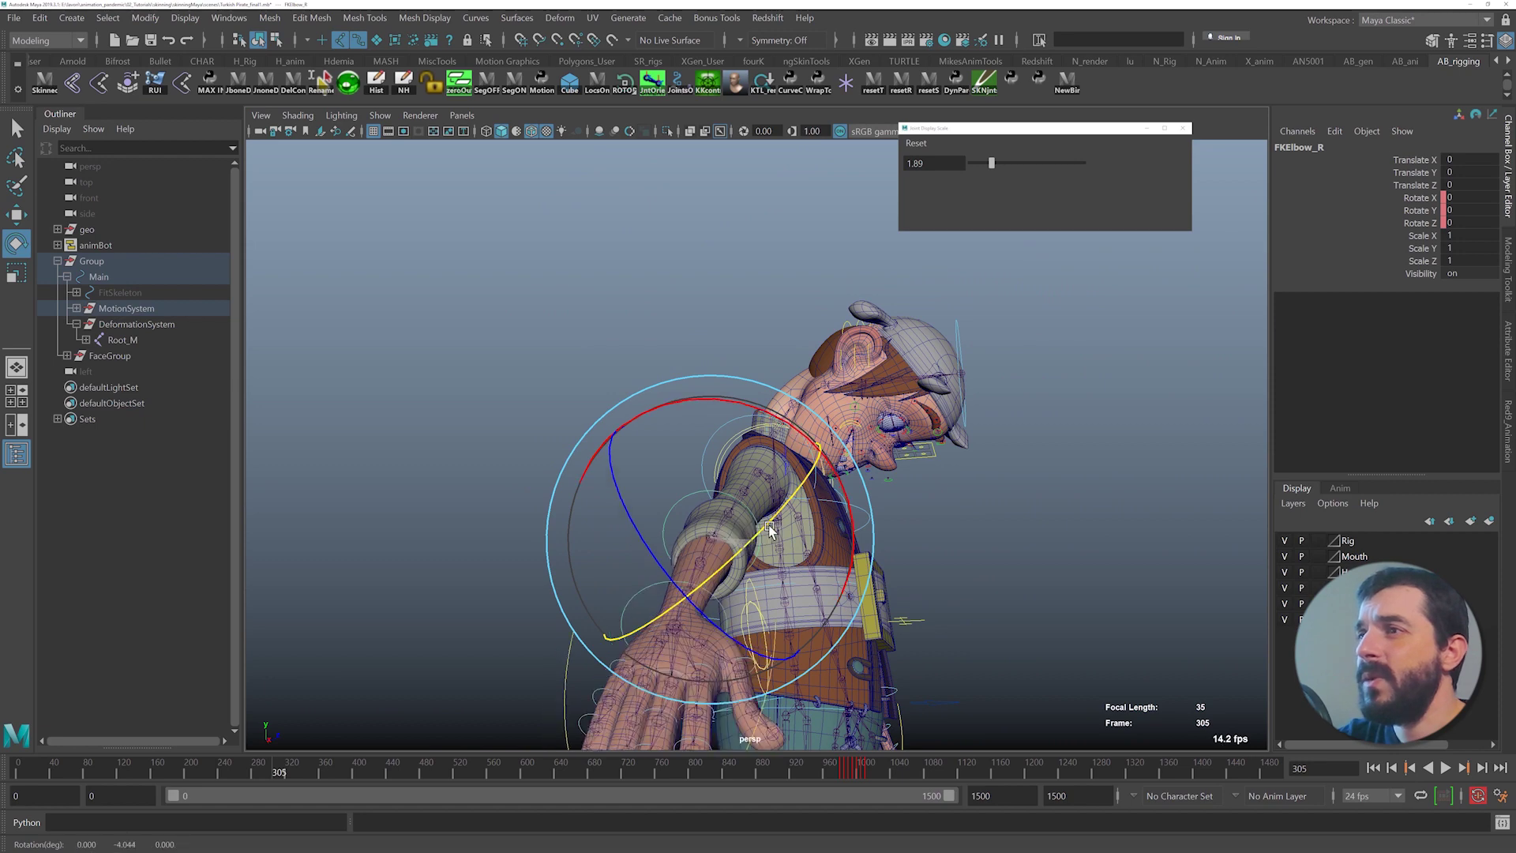
pyautogui.keyDown('alt'); pyautogui.moveTo(764, 517); pyautogui.dragTo(742, 548); pyautogui.keyUp('alt')
pyautogui.hotkey('ctrl', 'z')
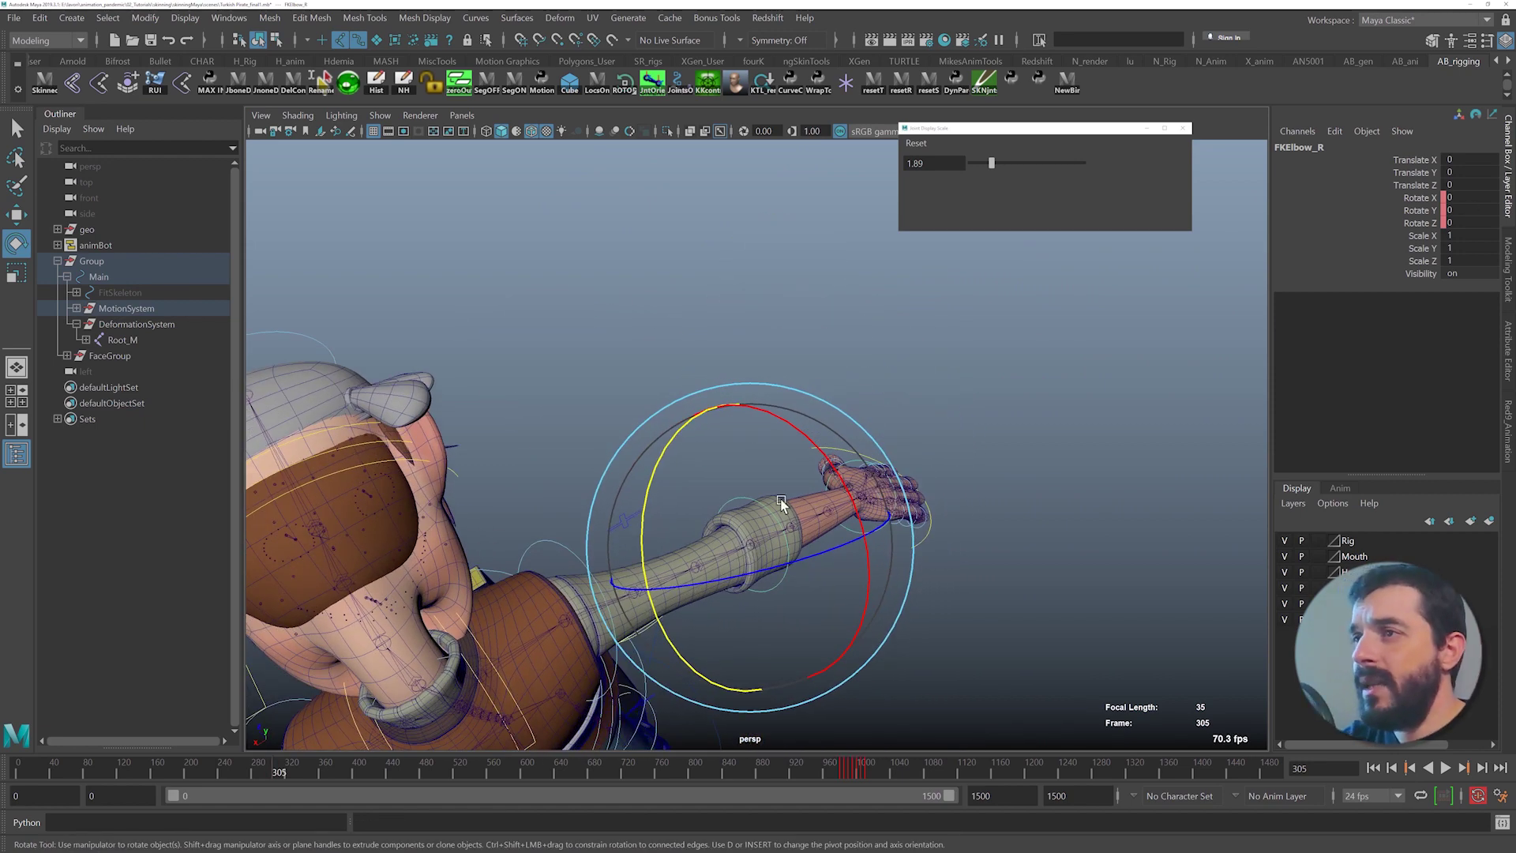
pyautogui.keyDown('alt'); pyautogui.moveTo(792, 521); pyautogui.dragTo(628, 466); pyautogui.keyUp('alt')
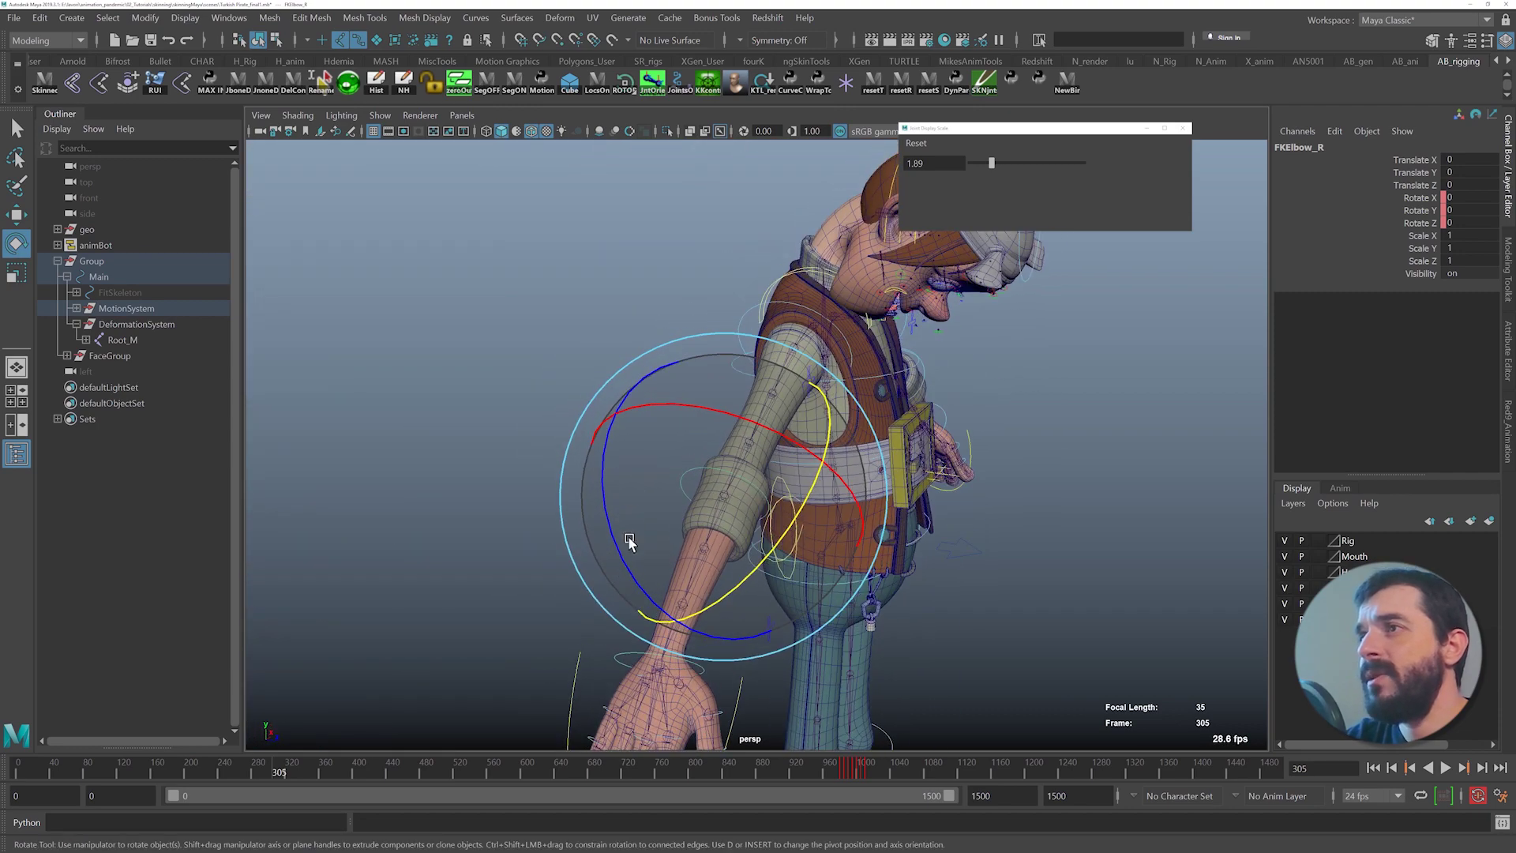
pyautogui.keyDown('alt'); pyautogui.moveTo(629, 592); pyautogui.dragTo(656, 442, button='middle'); pyautogui.keyUp('alt')
pyautogui.keyDown('alt'); pyautogui.moveTo(655, 443); pyautogui.dragTo(701, 427); pyautogui.keyUp('alt')
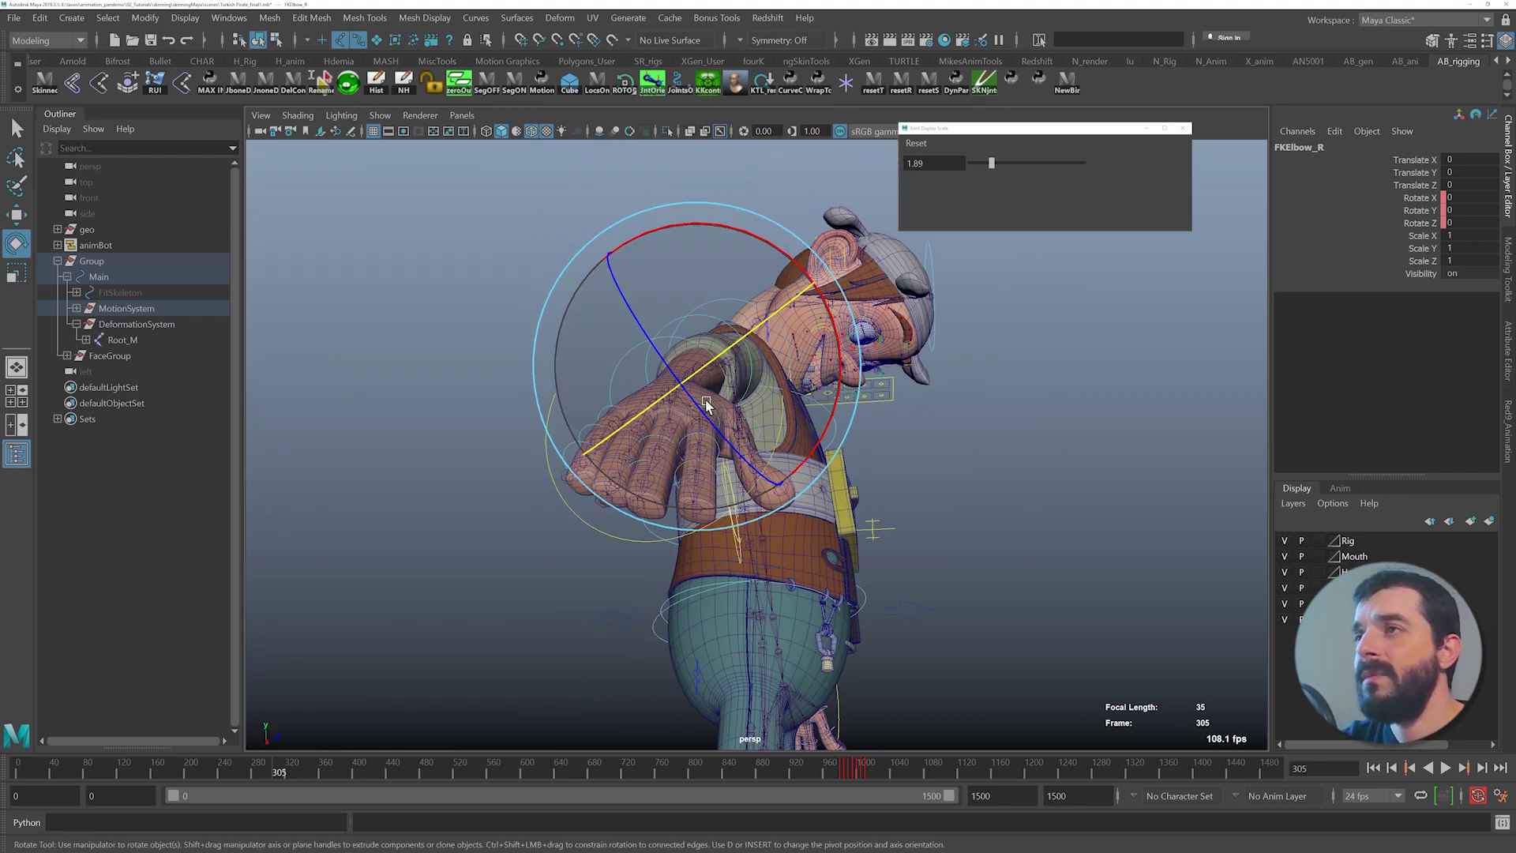
pyautogui.keyDown('alt'); pyautogui.moveTo(705, 404); pyautogui.dragTo(720, 397); pyautogui.keyUp('alt')
# - Try another rotation of the right forearm from the side-on view and undo it
pyautogui.click(884, 339)
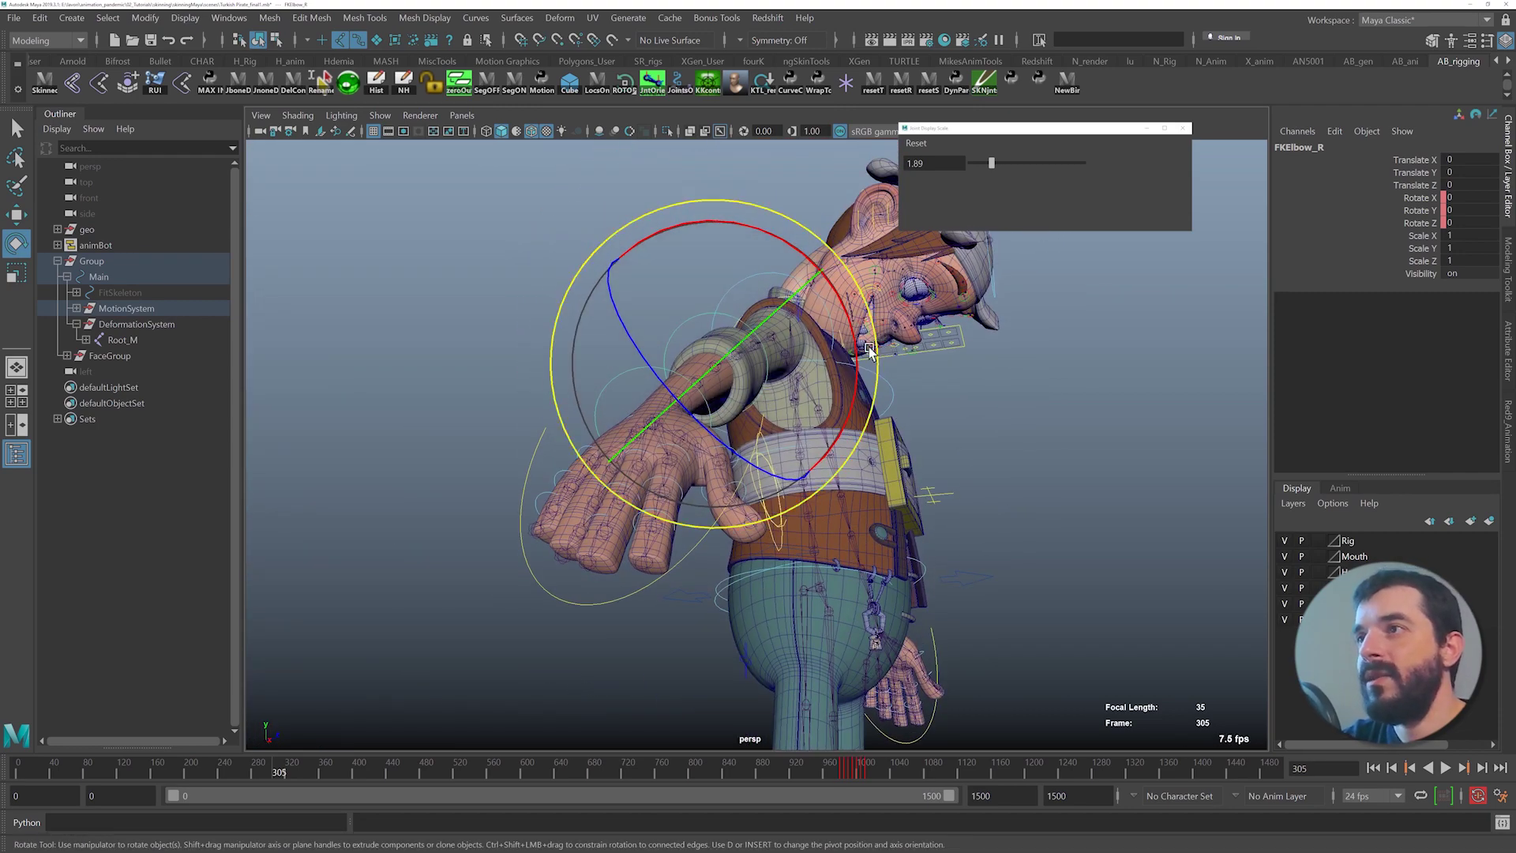
pyautogui.hotkey('ctrl', 't')
pyautogui.moveTo(776, 330); pyautogui.dragTo(887, 358)
pyautogui.press('e')
pyautogui.click(746, 388)
pyautogui.hotkey('ctrl', 'z')
# - Select FKWrist_R, try moving its pivot, and undo the pivot changes
pyautogui.keyDown('alt'); pyautogui.moveTo(870, 434); pyautogui.dragTo(686, 479); pyautogui.keyUp('alt')
pyautogui.press('q')
pyautogui.moveTo(754, 419); pyautogui.dragTo(729, 452)
pyautogui.press('e')
pyautogui.keyDown('alt'); pyautogui.moveTo(729, 452); pyautogui.dragTo(772, 418); pyautogui.keyUp('alt')
pyautogui.hotkey('ctrl', 'z')
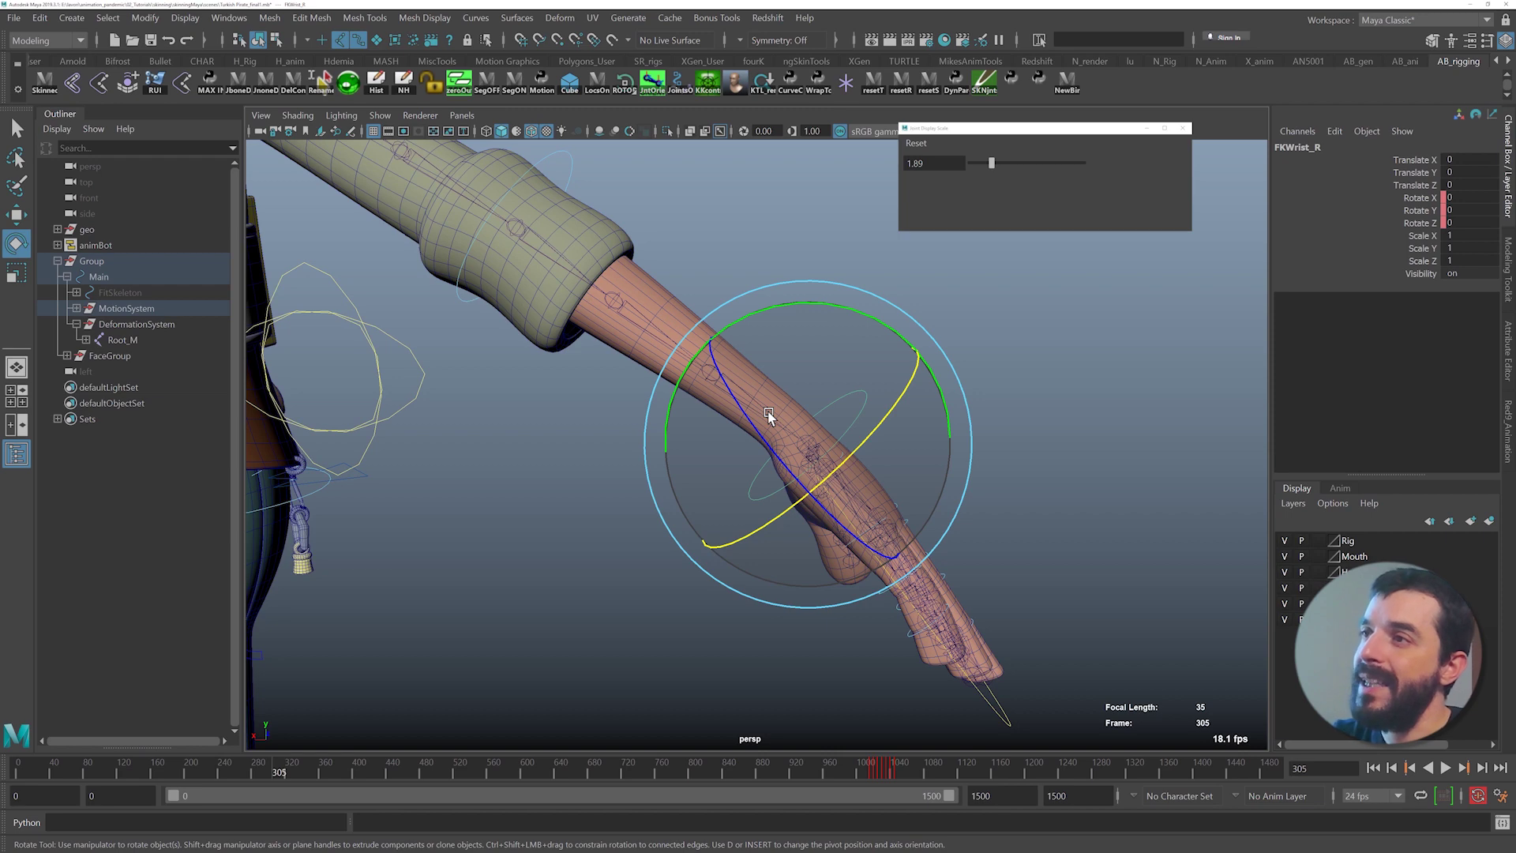
pyautogui.hotkey('ctrl', 'z')
pyautogui.hotkey('ctrl', 'z')
pyautogui.hotkey('ctrl', 'z')
pyautogui.hotkey('ctrl', 'z')
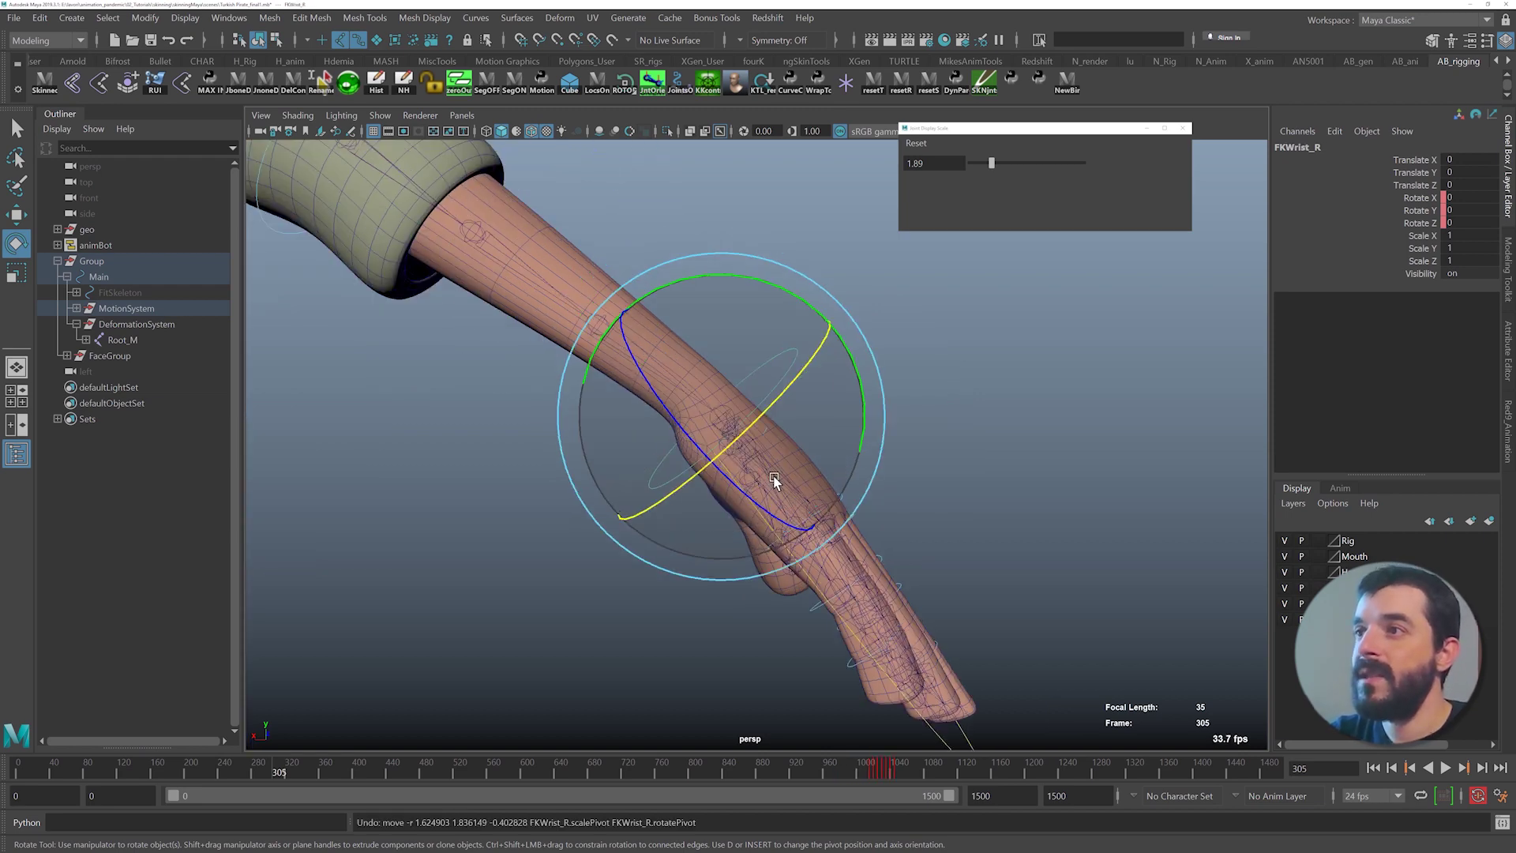
# - Try shifting FKWrist_R's pivot toward the forearm and examine the wrist from the other side
pyautogui.press('d')
pyautogui.moveTo(817, 520); pyautogui.dragTo(789, 491)
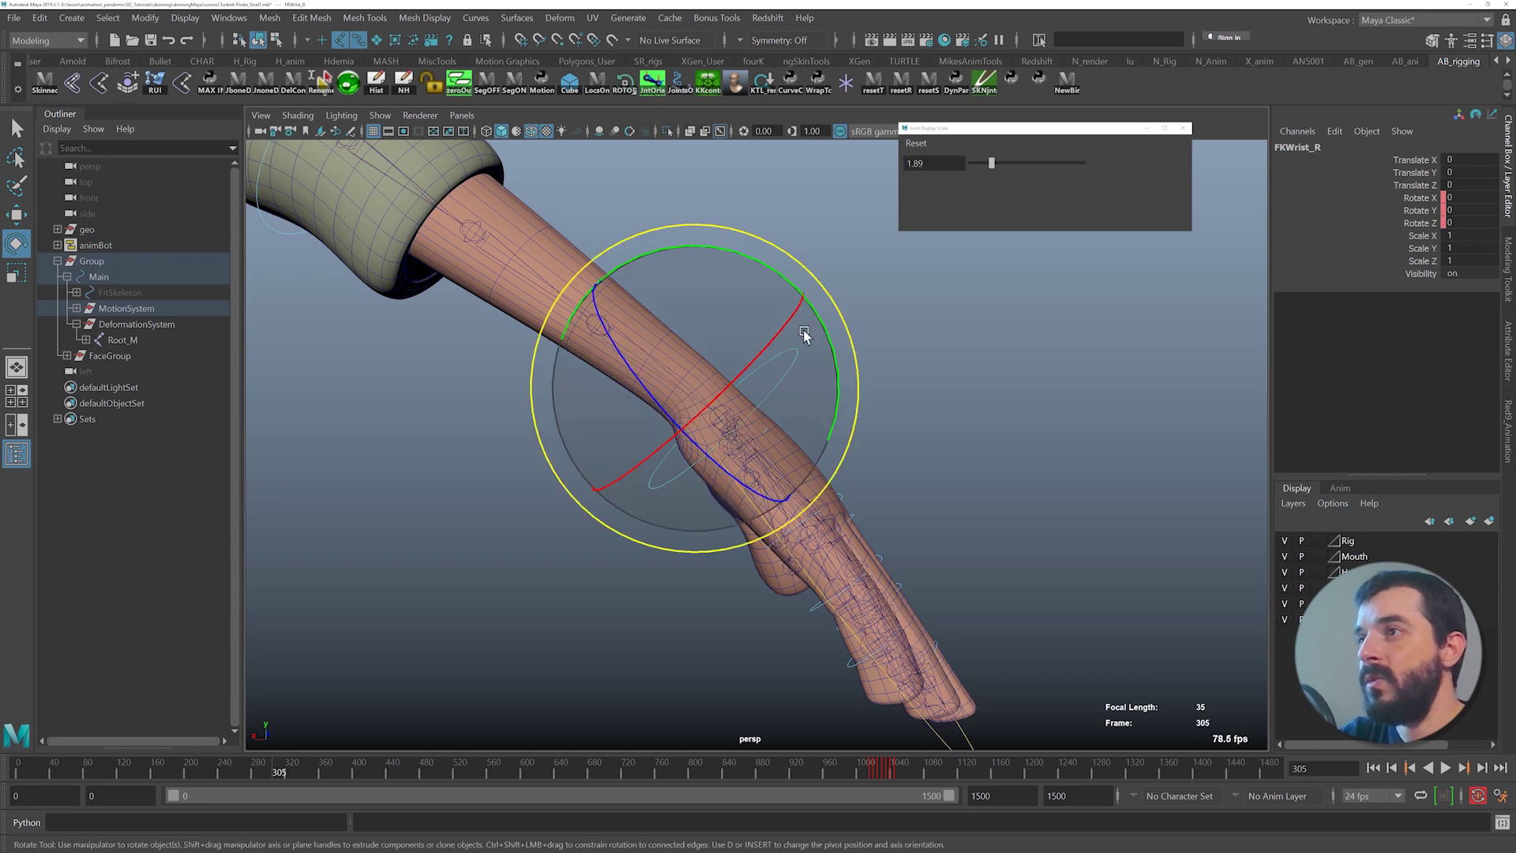
pyautogui.moveTo(824, 330); pyautogui.dragTo(681, 272)
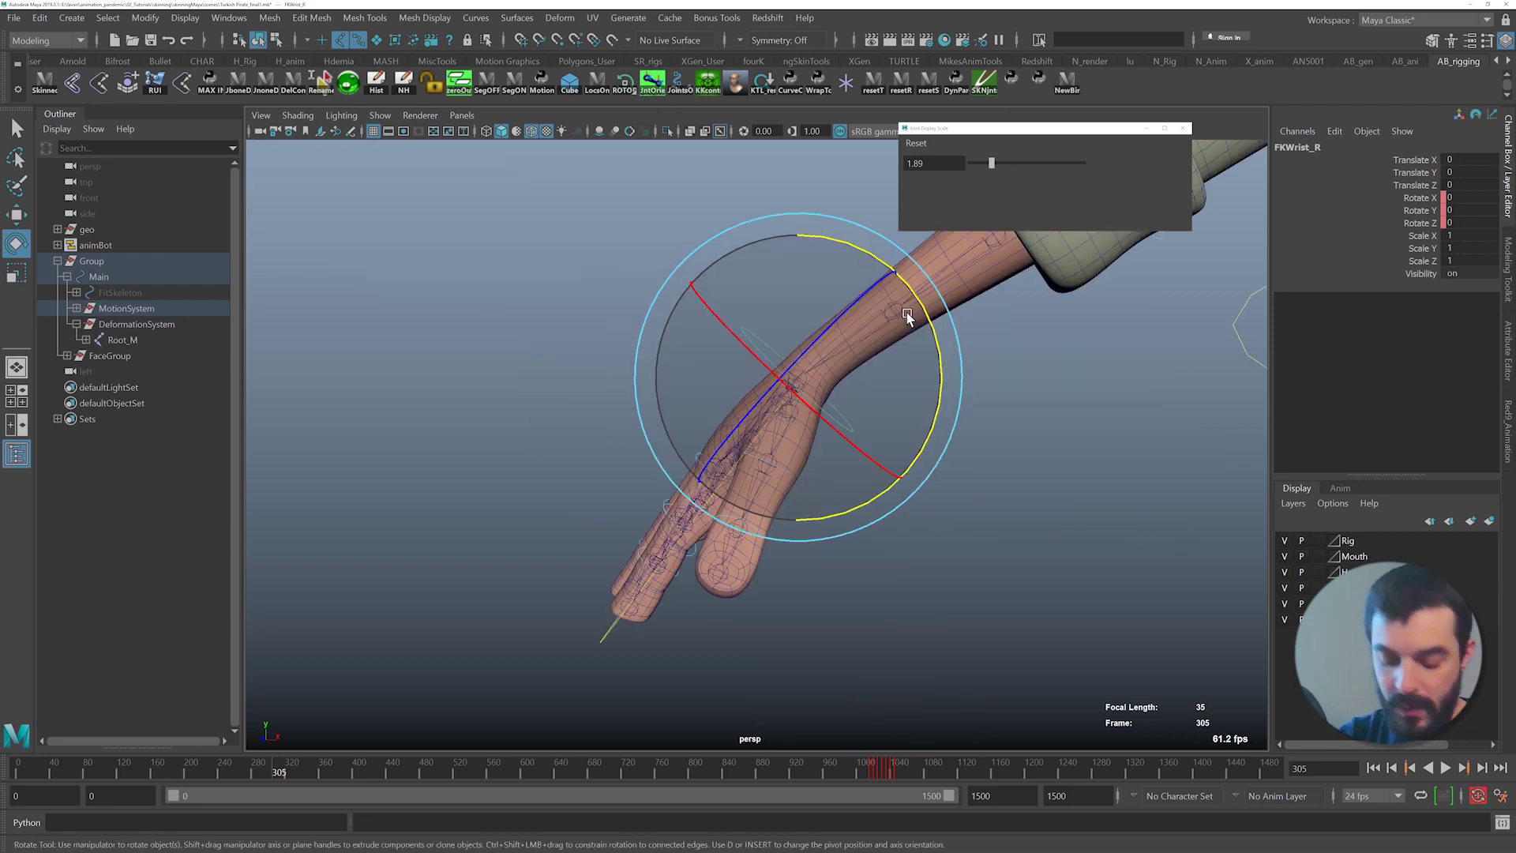
pyautogui.keyDown('alt'); pyautogui.moveTo(896, 381); pyautogui.dragTo(713, 378); pyautogui.keyUp('alt')
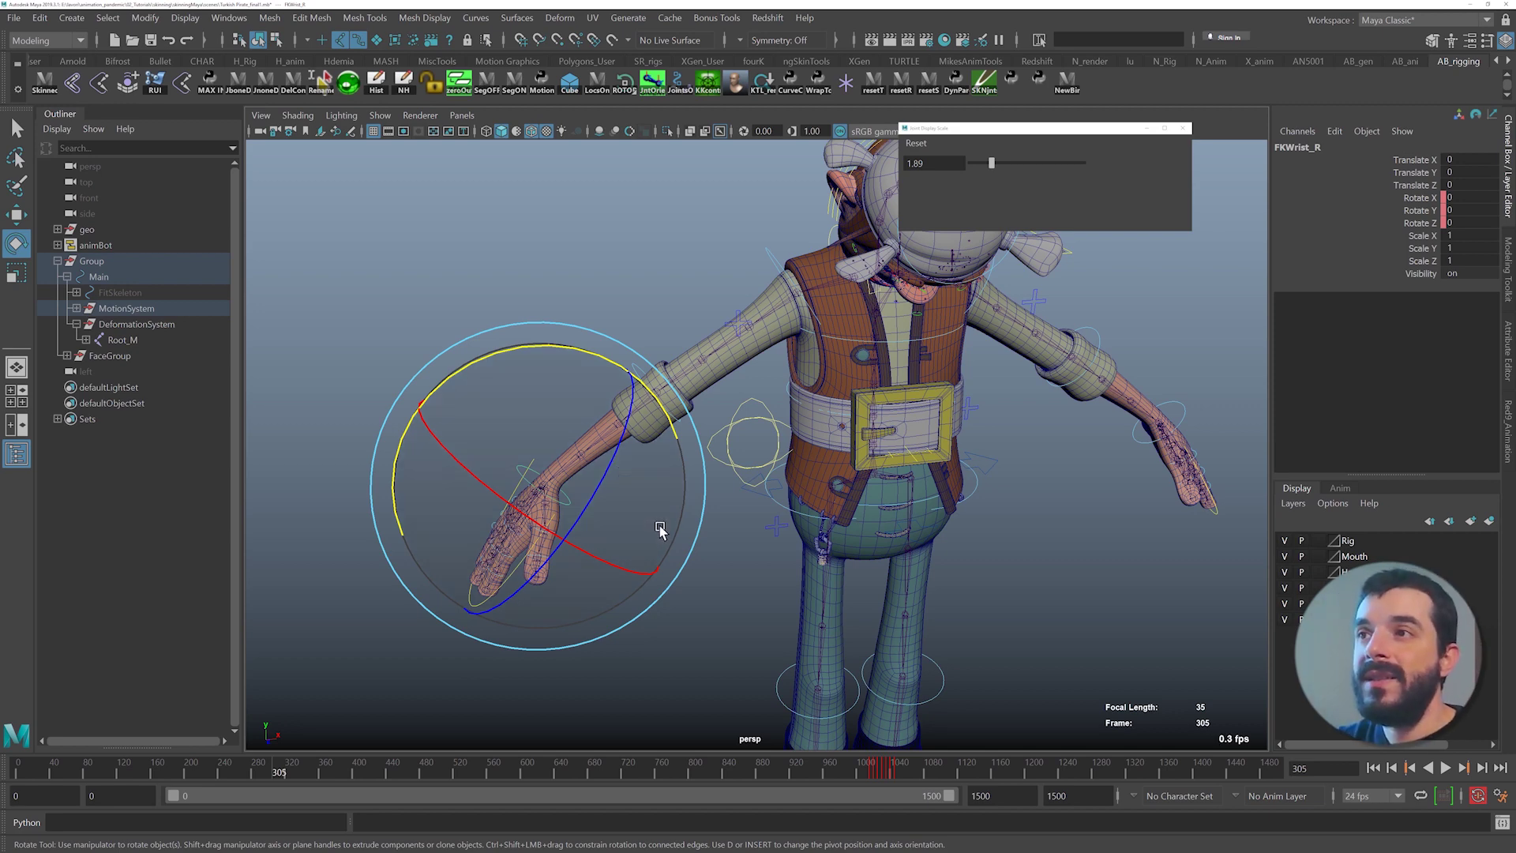
# - Examine the arm, torso and belt joints of the rig up close and from the front and side
pyautogui.keyDown('alt'); pyautogui.moveTo(732, 398); pyautogui.dragTo(924, 323, button='right'); pyautogui.keyUp('alt')
pyautogui.keyDown('alt'); pyautogui.moveTo(924, 324); pyautogui.dragTo(835, 457, button='middle'); pyautogui.keyUp('alt')
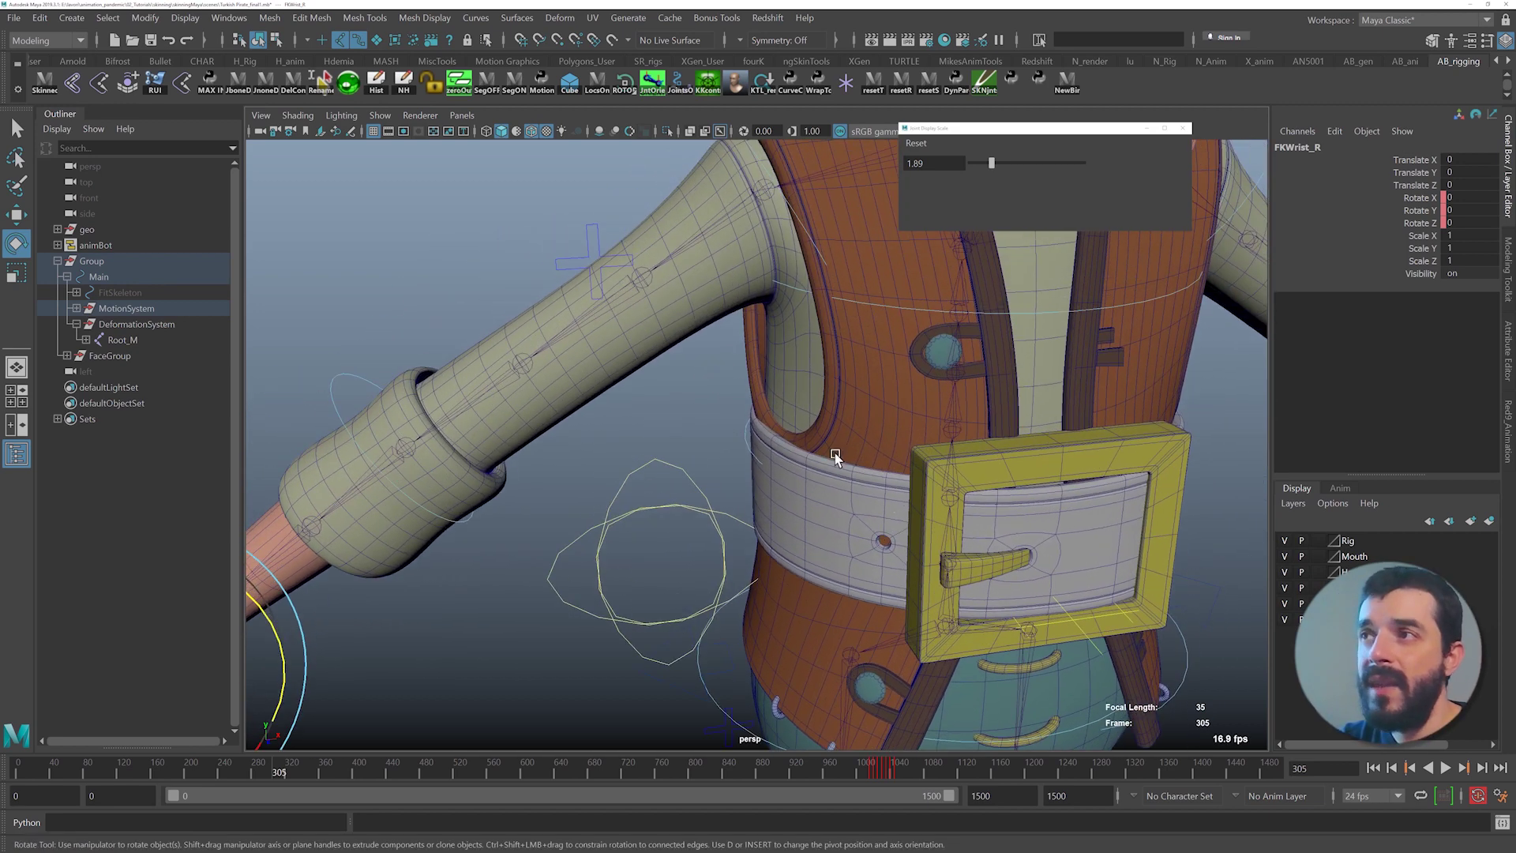
pyautogui.keyDown('alt'); pyautogui.moveTo(835, 456); pyautogui.dragTo(728, 304, button='right'); pyautogui.keyUp('alt')
pyautogui.keyDown('alt'); pyautogui.moveTo(728, 302); pyautogui.dragTo(708, 309, button='middle'); pyautogui.keyUp('alt')
pyautogui.keyDown('alt'); pyautogui.moveTo(919, 545); pyautogui.dragTo(880, 473); pyautogui.keyUp('alt')
pyautogui.keyDown('alt'); pyautogui.moveTo(1051, 598); pyautogui.dragTo(1019, 588); pyautogui.keyUp('alt')
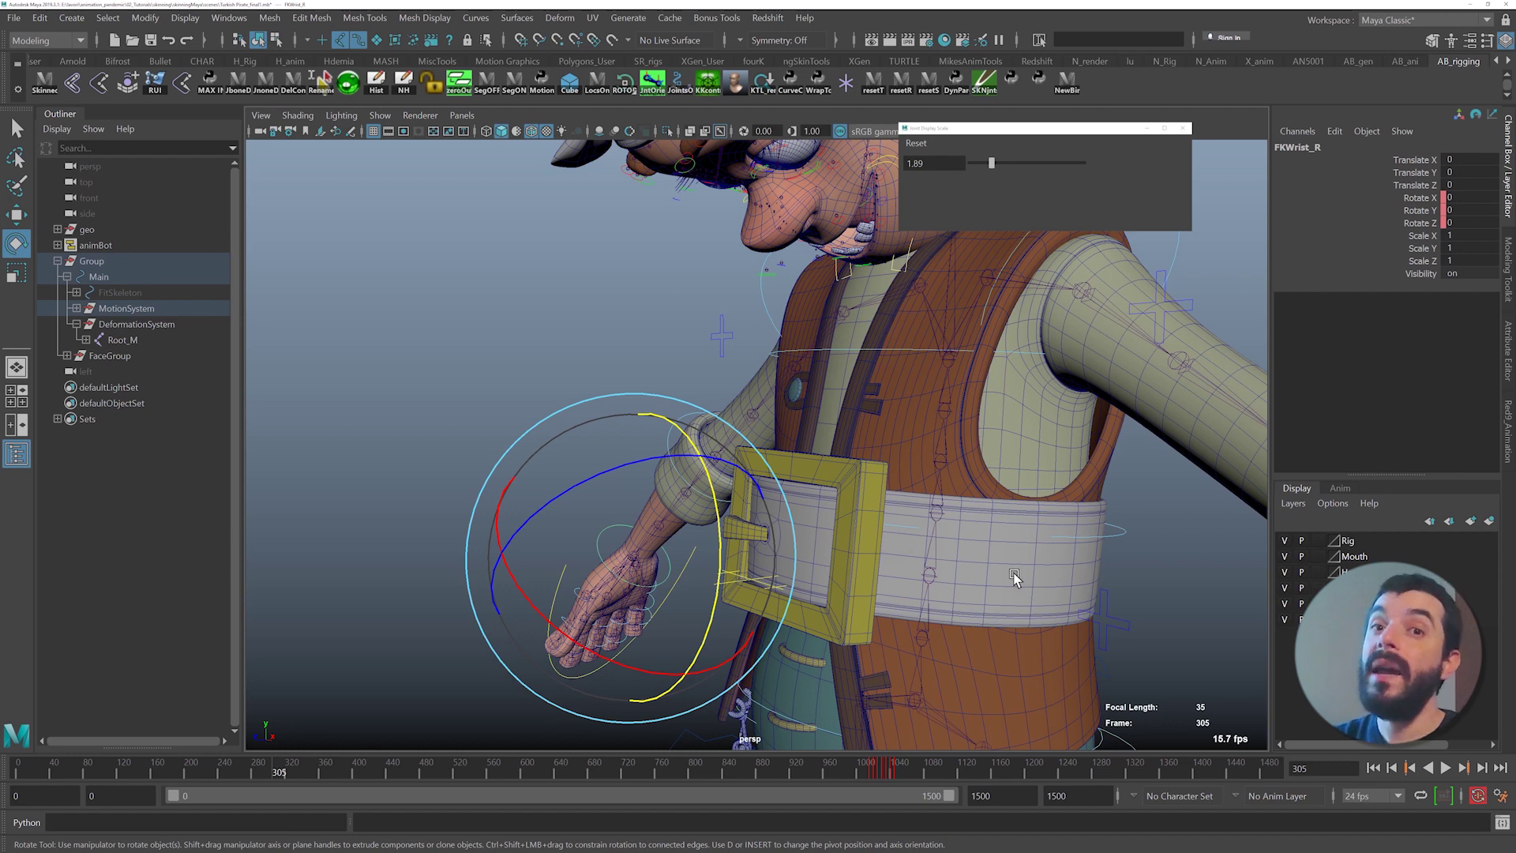
pyautogui.keyDown('alt'); pyautogui.moveTo(1021, 581); pyautogui.dragTo(1054, 583); pyautogui.keyUp('alt')
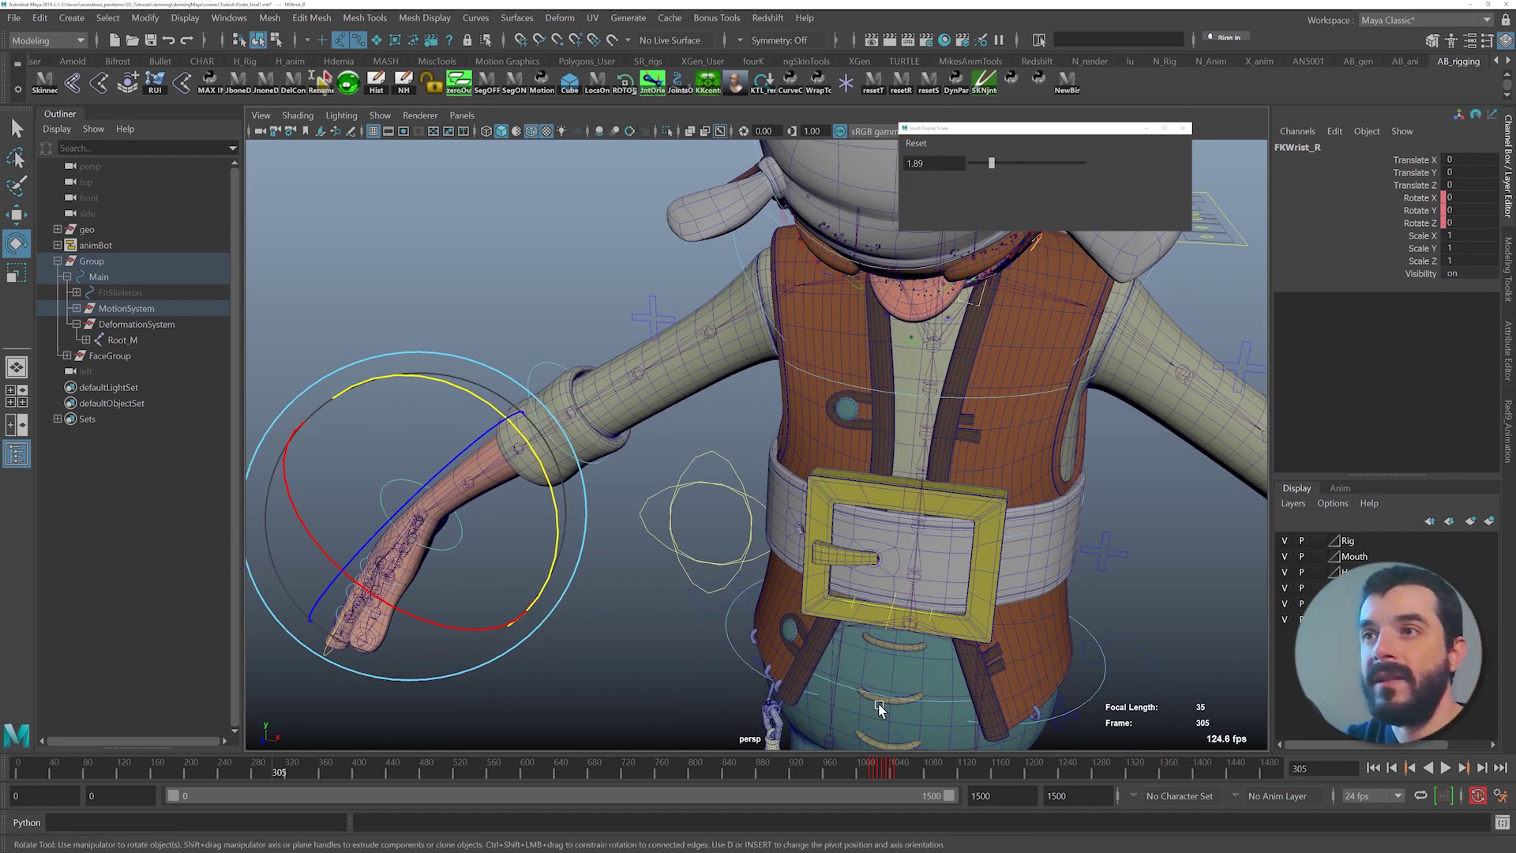
pyautogui.keyDown('alt'); pyautogui.moveTo(922, 687); pyautogui.dragTo(709, 631, button='right'); pyautogui.keyUp('alt')
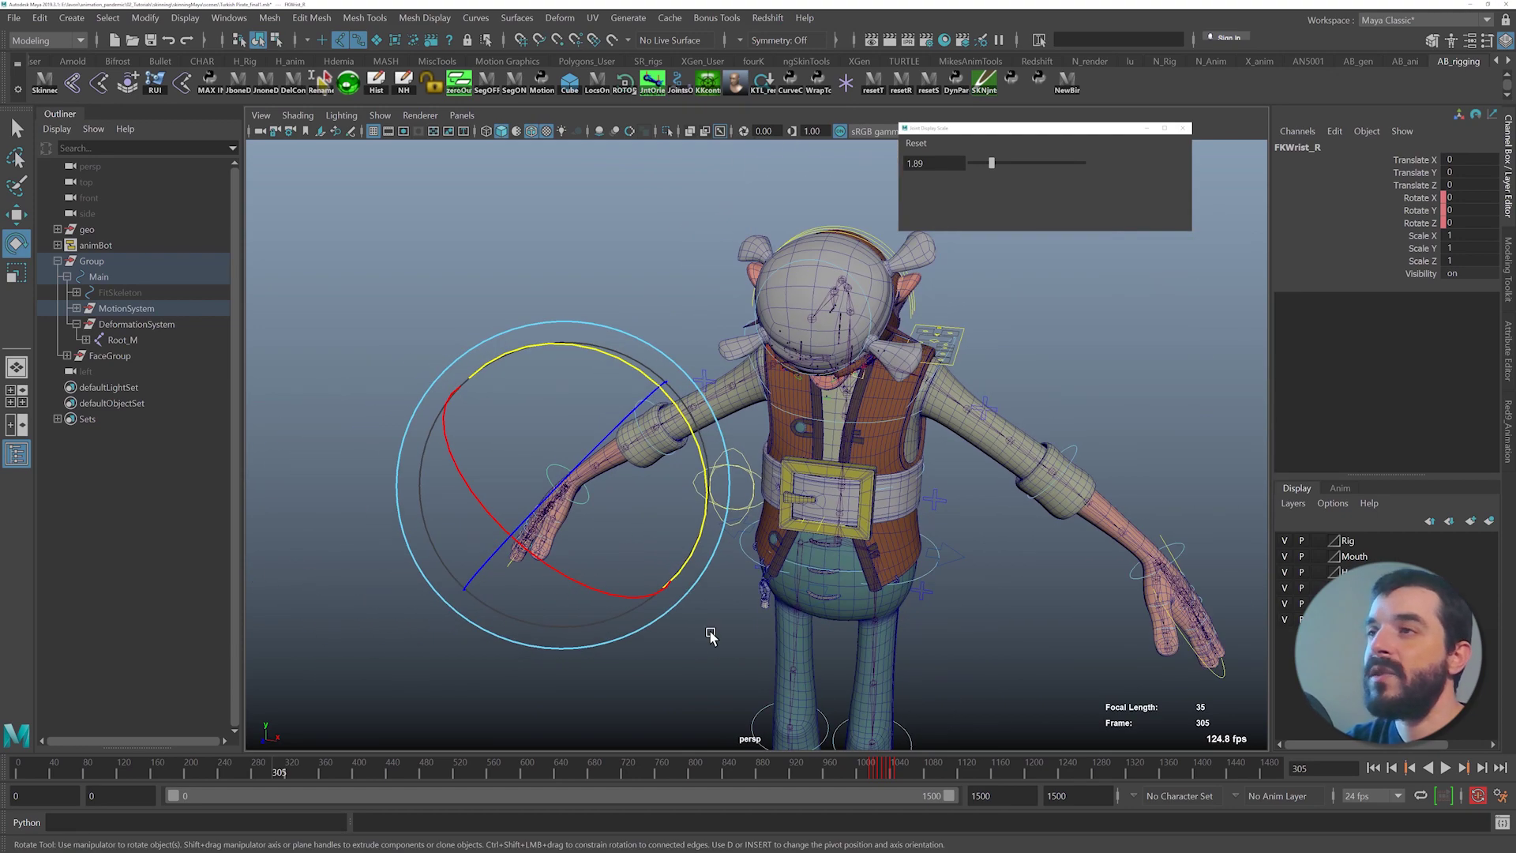
pyautogui.keyDown('alt'); pyautogui.moveTo(710, 631); pyautogui.dragTo(822, 629); pyautogui.keyUp('alt')
pyautogui.keyDown('alt'); pyautogui.moveTo(805, 641); pyautogui.dragTo(775, 561, button='middle'); pyautogui.keyUp('alt')
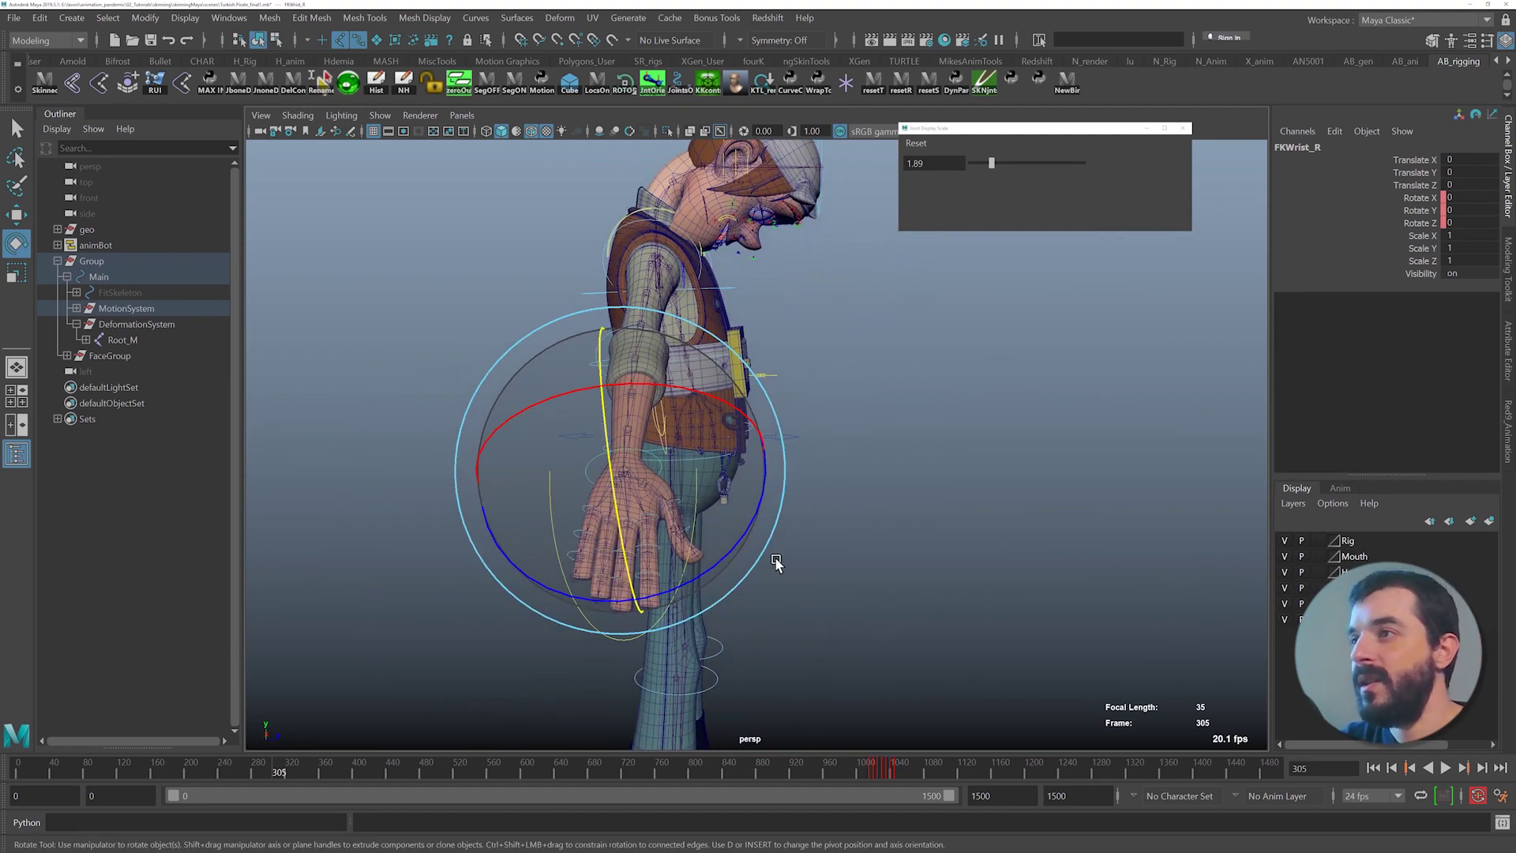
pyautogui.keyDown('alt'); pyautogui.moveTo(808, 629); pyautogui.dragTo(788, 488); pyautogui.keyUp('alt')
pyautogui.keyDown('alt'); pyautogui.moveTo(789, 488); pyautogui.dragTo(783, 526, button='middle'); pyautogui.keyUp('alt')
# - Scrub through the skinning test animation to frame 1470 and bring the face and its control board into view
pyautogui.moveTo(54, 772); pyautogui.dragTo(1252, 741)
pyautogui.keyDown('alt'); pyautogui.moveTo(616, 372); pyautogui.dragTo(489, 379); pyautogui.keyUp('alt')
pyautogui.keyDown('alt'); pyautogui.moveTo(489, 379); pyautogui.dragTo(751, 397, button='right'); pyautogui.keyUp('alt')
pyautogui.keyDown('alt'); pyautogui.moveTo(751, 396); pyautogui.dragTo(651, 604, button='middle'); pyautogui.keyUp('alt')
pyautogui.keyDown('alt'); pyautogui.moveTo(805, 344); pyautogui.dragTo(643, 339, button='right'); pyautogui.keyUp('alt')
pyautogui.keyDown('alt'); pyautogui.moveTo(643, 340); pyautogui.dragTo(585, 544, button='middle'); pyautogui.keyUp('alt')
pyautogui.keyDown('alt'); pyautogui.moveTo(659, 347); pyautogui.dragTo(613, 338, button='right'); pyautogui.keyUp('alt')
pyautogui.keyDown('alt'); pyautogui.moveTo(613, 339); pyautogui.dragTo(605, 405, button='middle'); pyautogui.keyUp('alt')
pyautogui.keyDown('alt'); pyautogui.moveTo(604, 406); pyautogui.dragTo(819, 440, button='right'); pyautogui.keyUp('alt')
pyautogui.keyDown('alt'); pyautogui.moveTo(926, 355); pyautogui.dragTo(896, 435, button='middle'); pyautogui.keyUp('alt')
# - Select the brow controls on the facial control board, try moving them, and undo the moves
pyautogui.moveTo(923, 393); pyautogui.dragTo(1055, 372)
pyautogui.press('w')
pyautogui.hotkey('ctrl', 'z')
pyautogui.hotkey('ctrl', 'z')
pyautogui.hotkey('ctrl', 'z')
pyautogui.hotkey('ctrl', 'z')
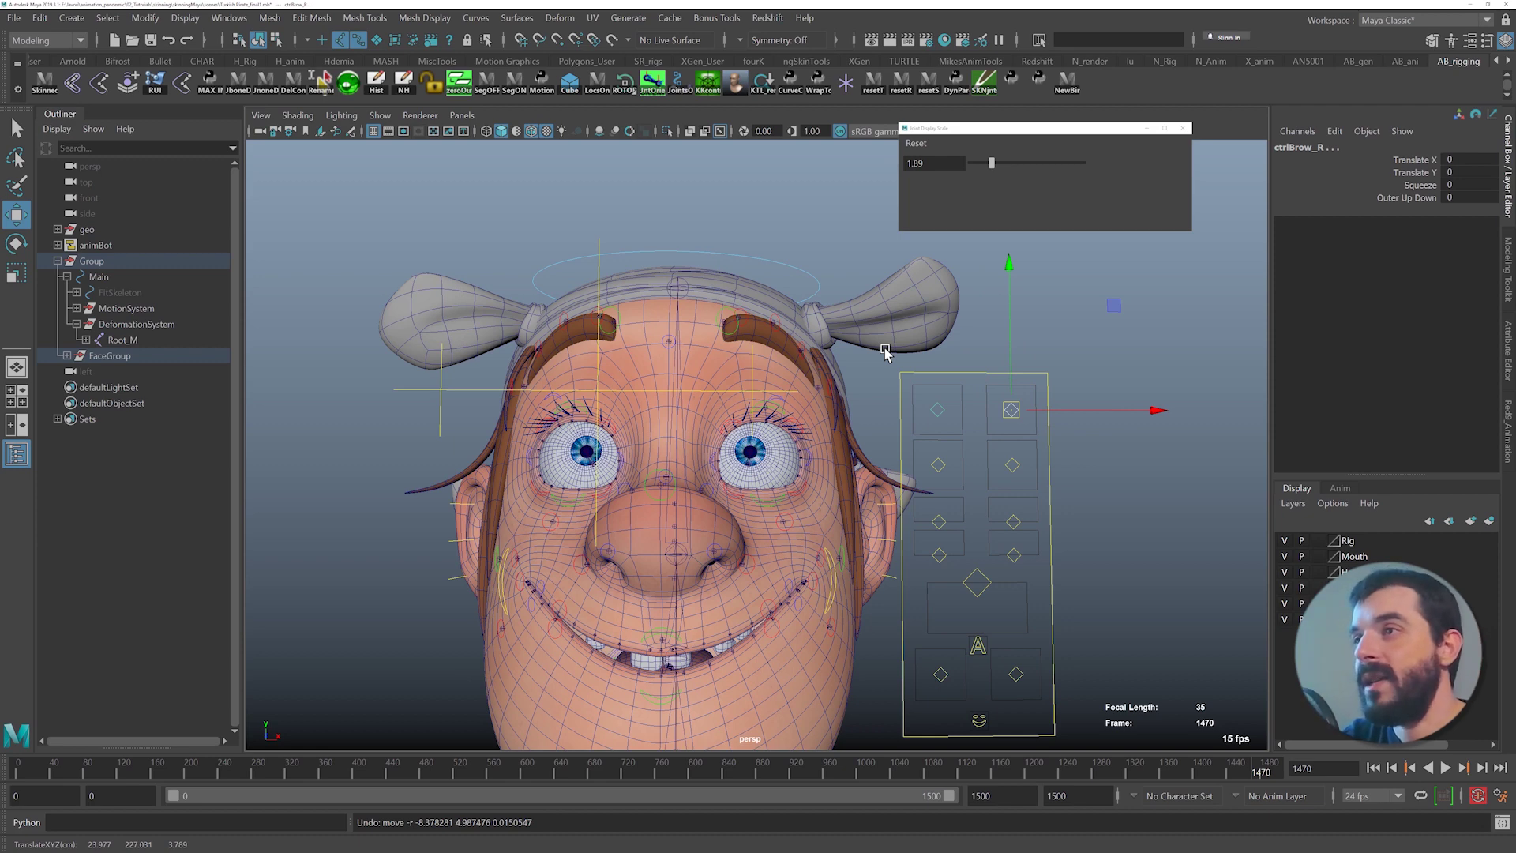
# - Select upperLid_L, try lowering the left upper eyelid over the eye, and undo the move
pyautogui.press('q')
pyautogui.keyDown('alt'); pyautogui.moveTo(720, 410); pyautogui.dragTo(896, 435, button='right'); pyautogui.keyUp('alt')
pyautogui.keyDown('alt'); pyautogui.moveTo(782, 429); pyautogui.dragTo(897, 456, button='right'); pyautogui.keyUp('alt')
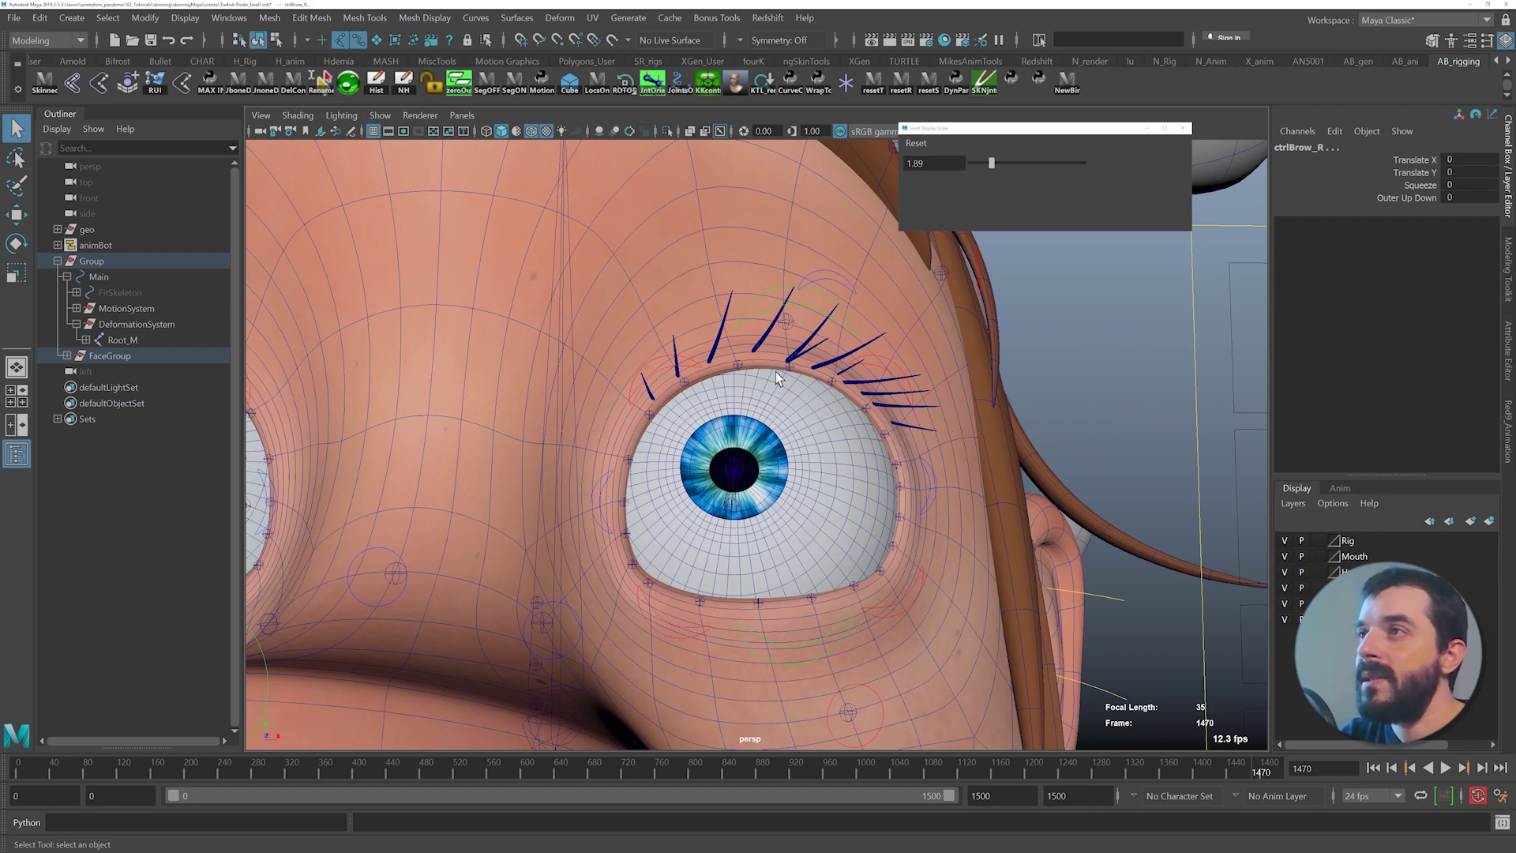
pyautogui.click(765, 290)
pyautogui.press('w')
pyautogui.moveTo(758, 239); pyautogui.dragTo(756, 547)
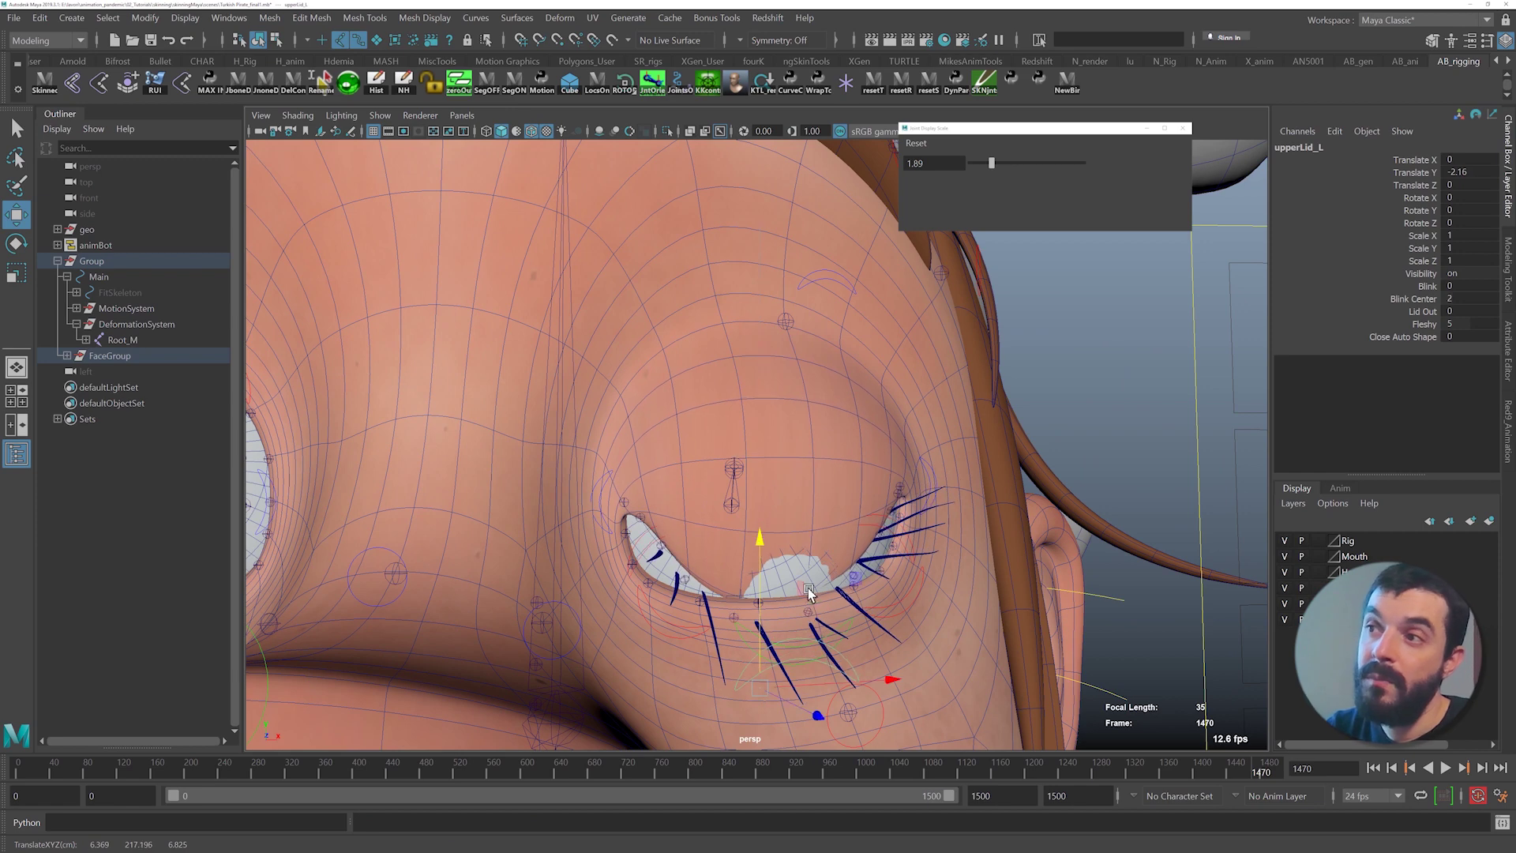
pyautogui.hotkey('ctrl', 'z')
pyautogui.hotkey('ctrl', 'z')
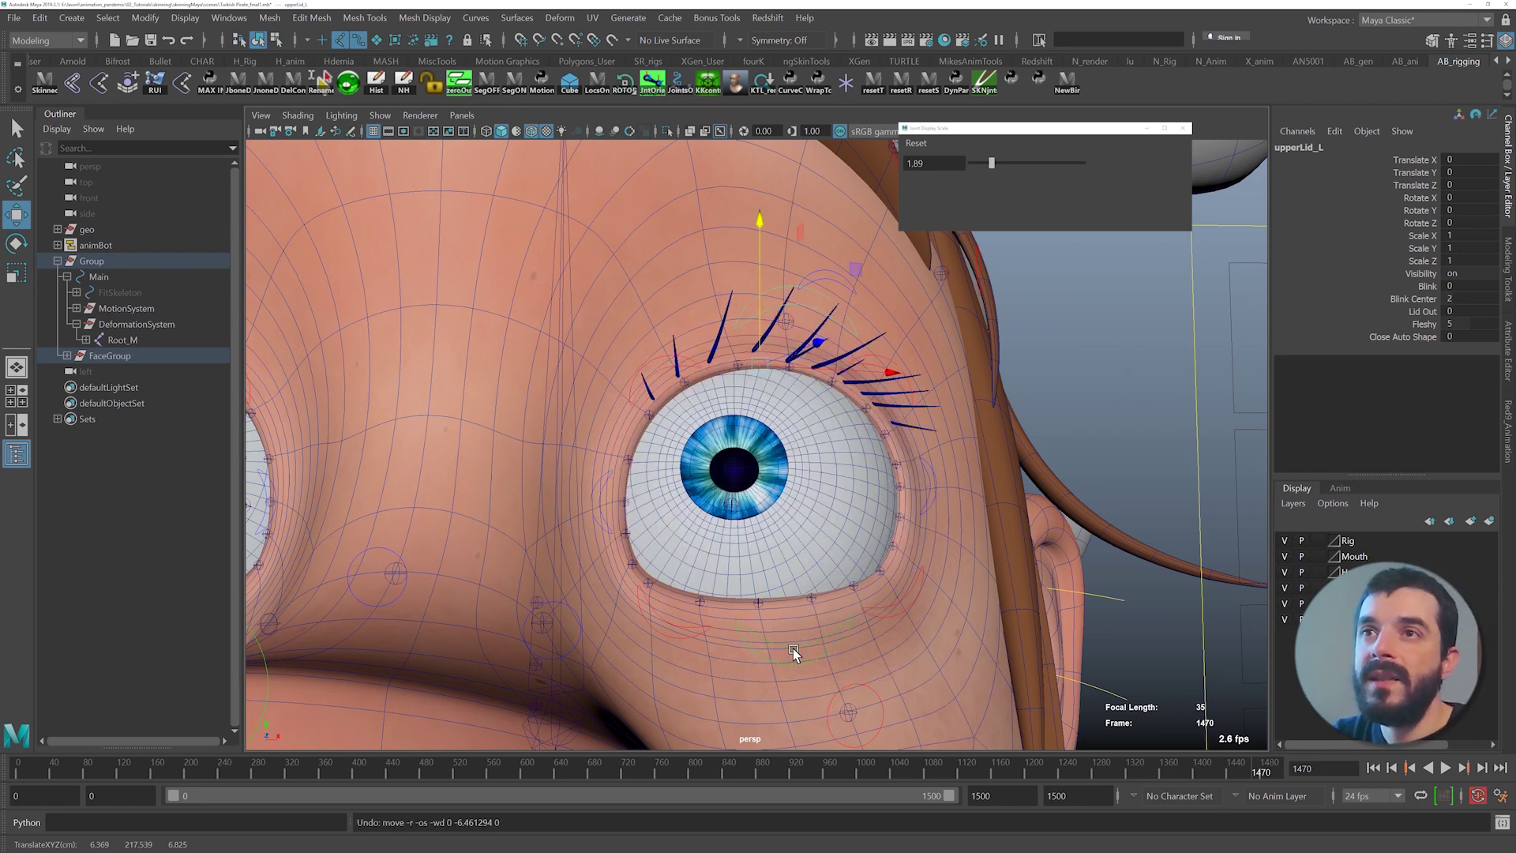
# - Close the left eye by setting upperLid_L's Blink to 10 and Lid Out to 0.41, and raise the lower lid to meet it
pyautogui.click(1420, 289)
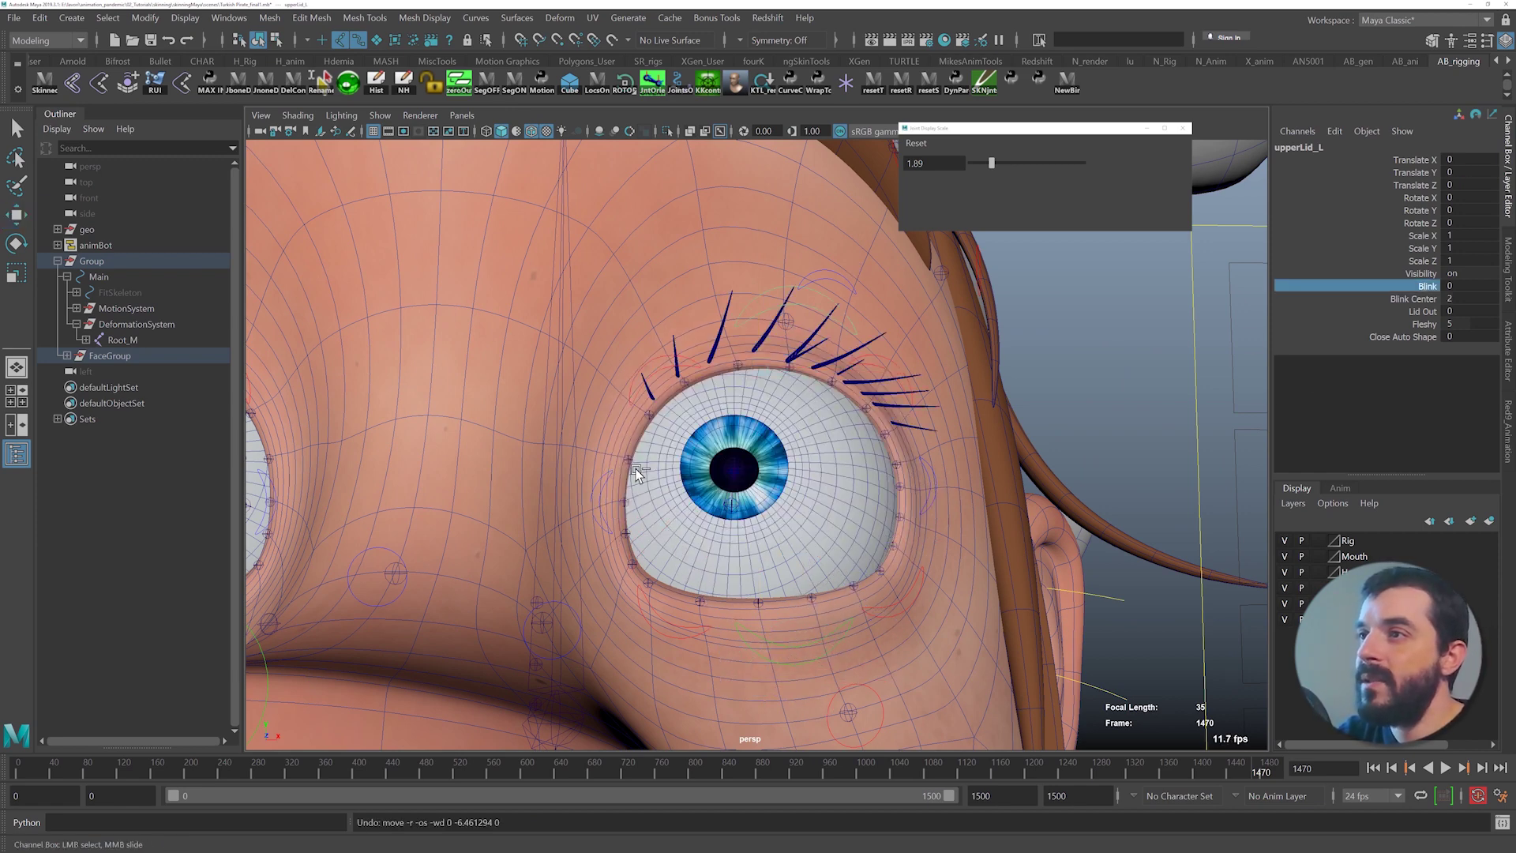
pyautogui.moveTo(640, 474); pyautogui.dragTo(1223, 518, button='middle')
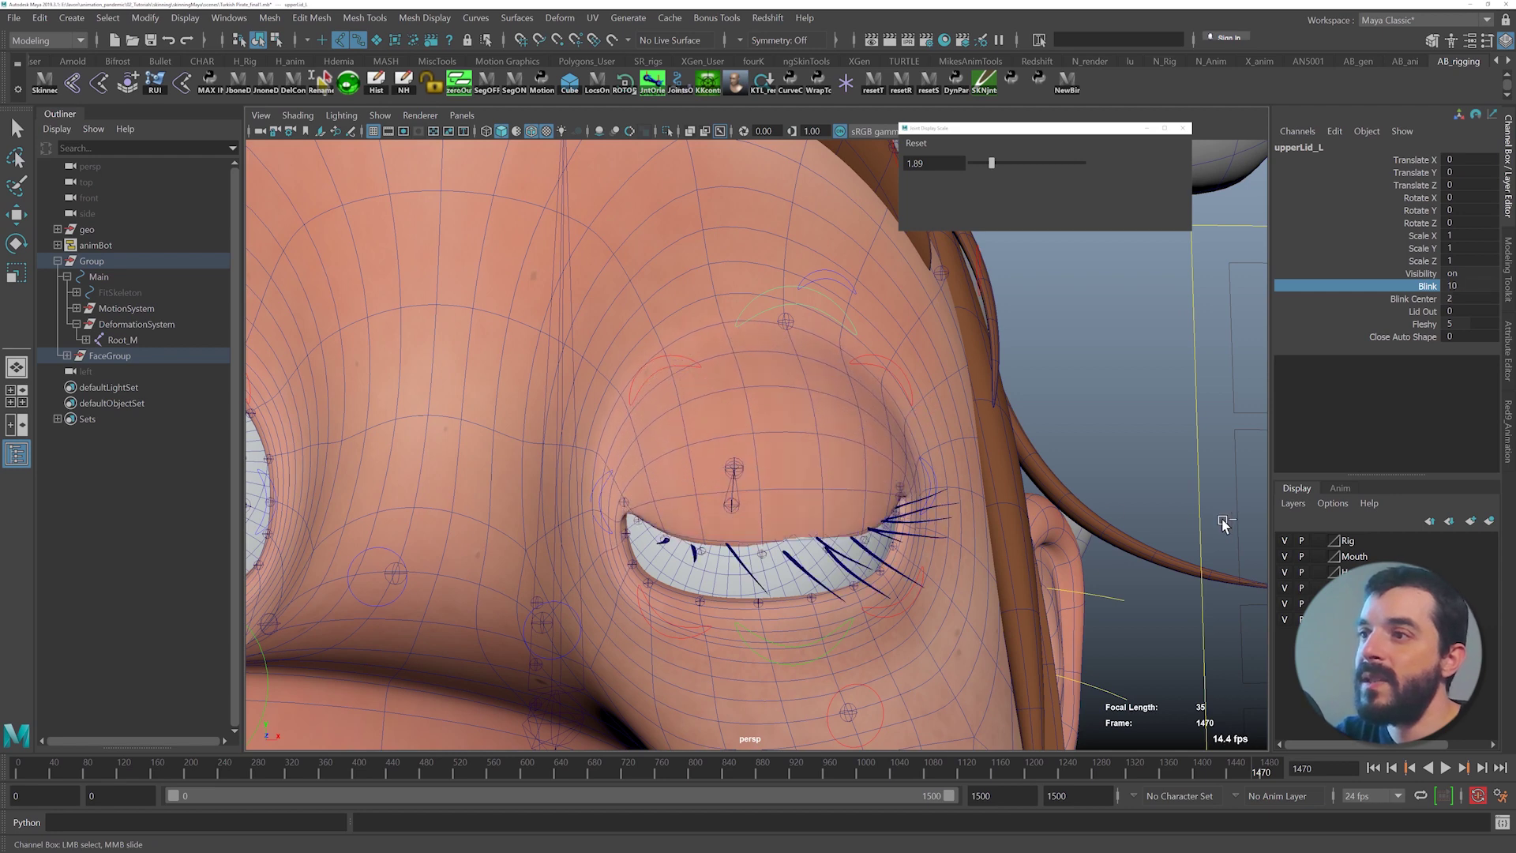
pyautogui.click(820, 640)
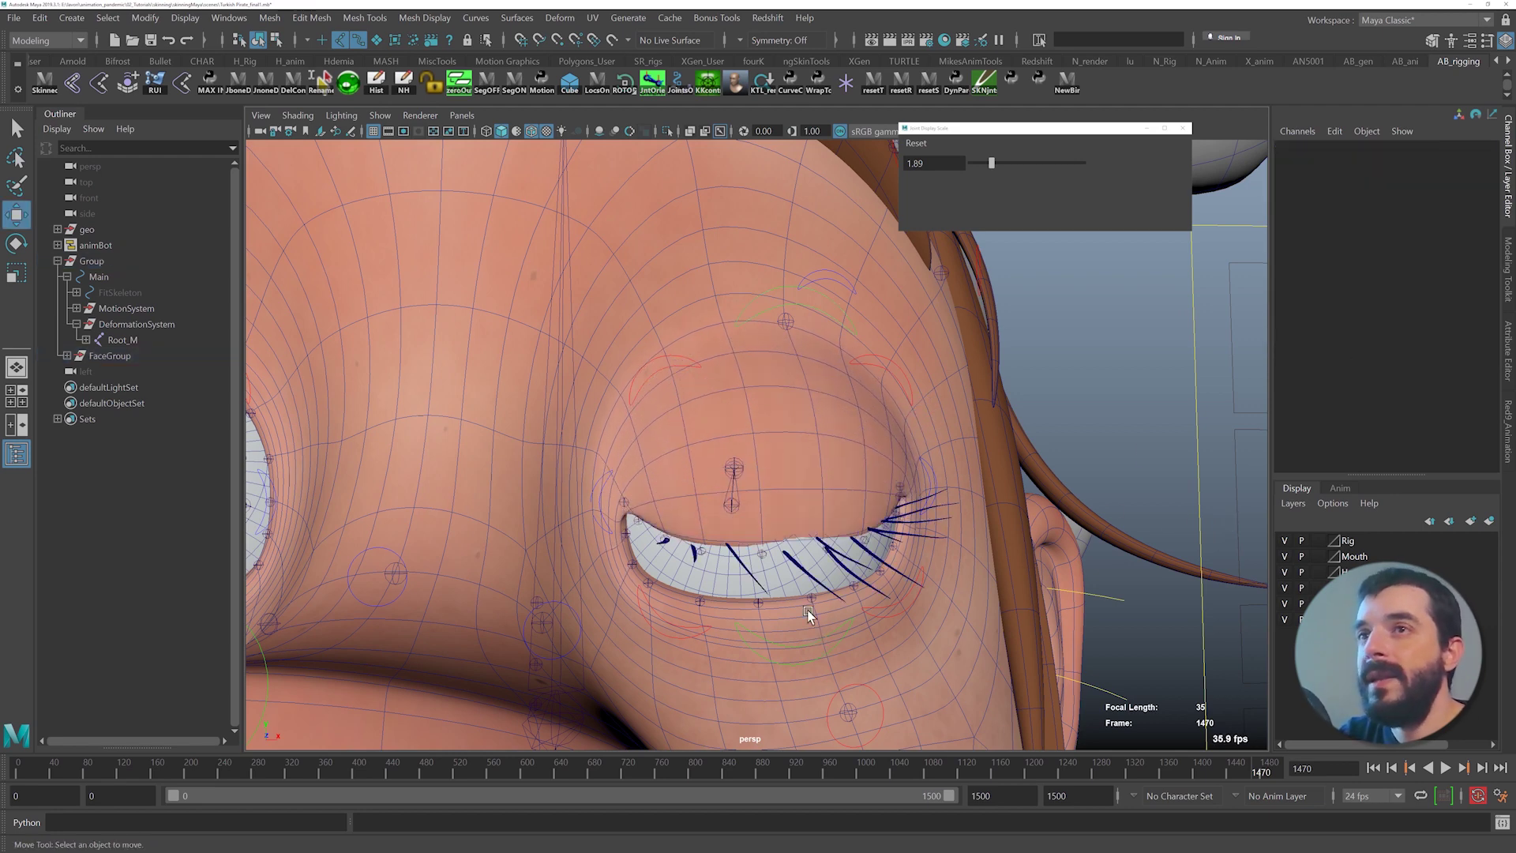
pyautogui.click(831, 638)
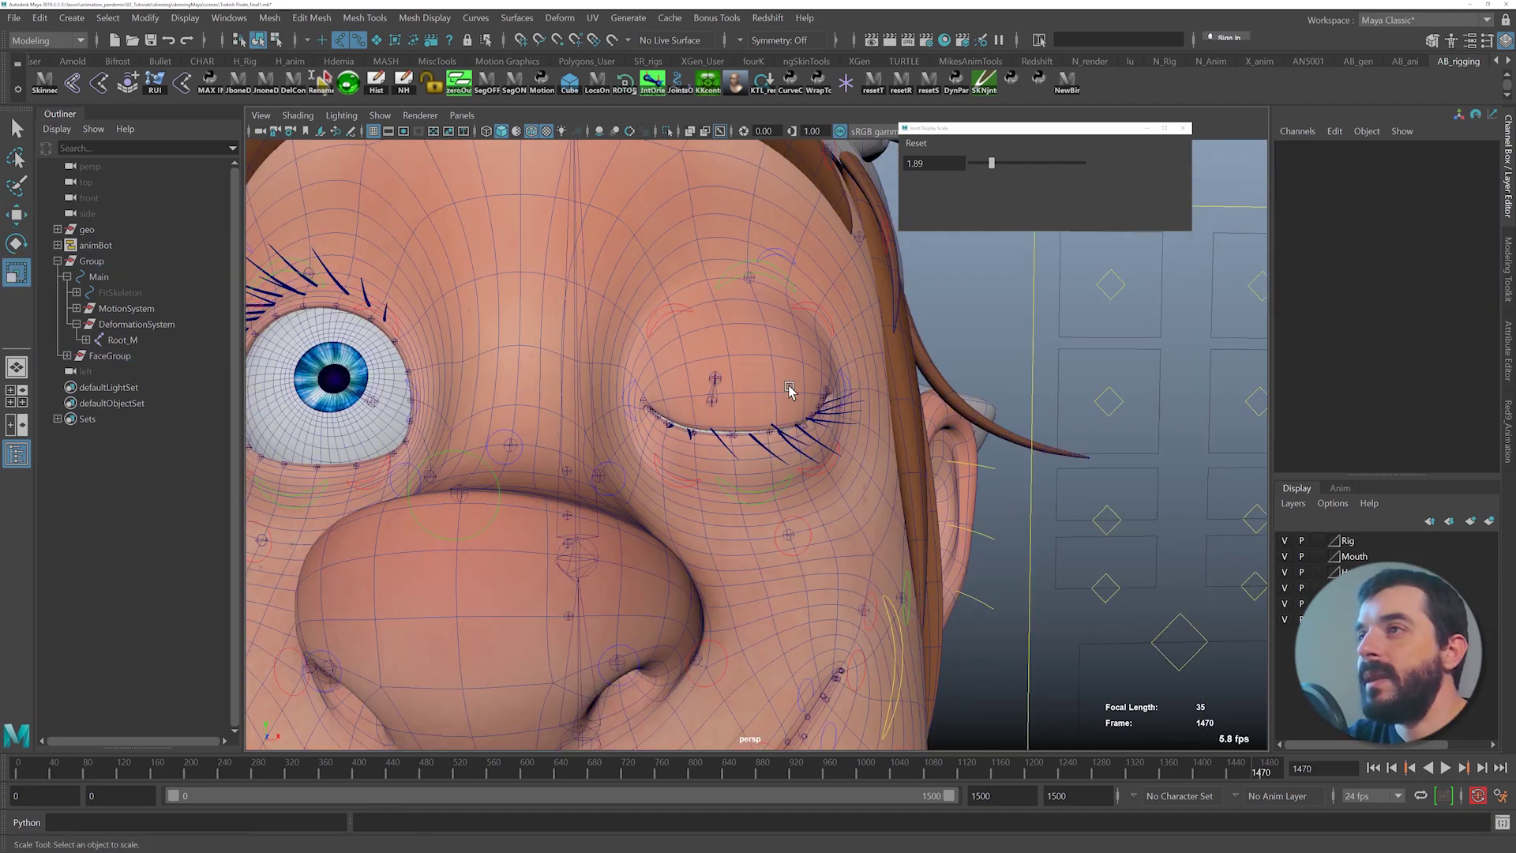
pyautogui.keyDown('alt'); pyautogui.moveTo(795, 395); pyautogui.dragTo(721, 460); pyautogui.keyUp('alt')
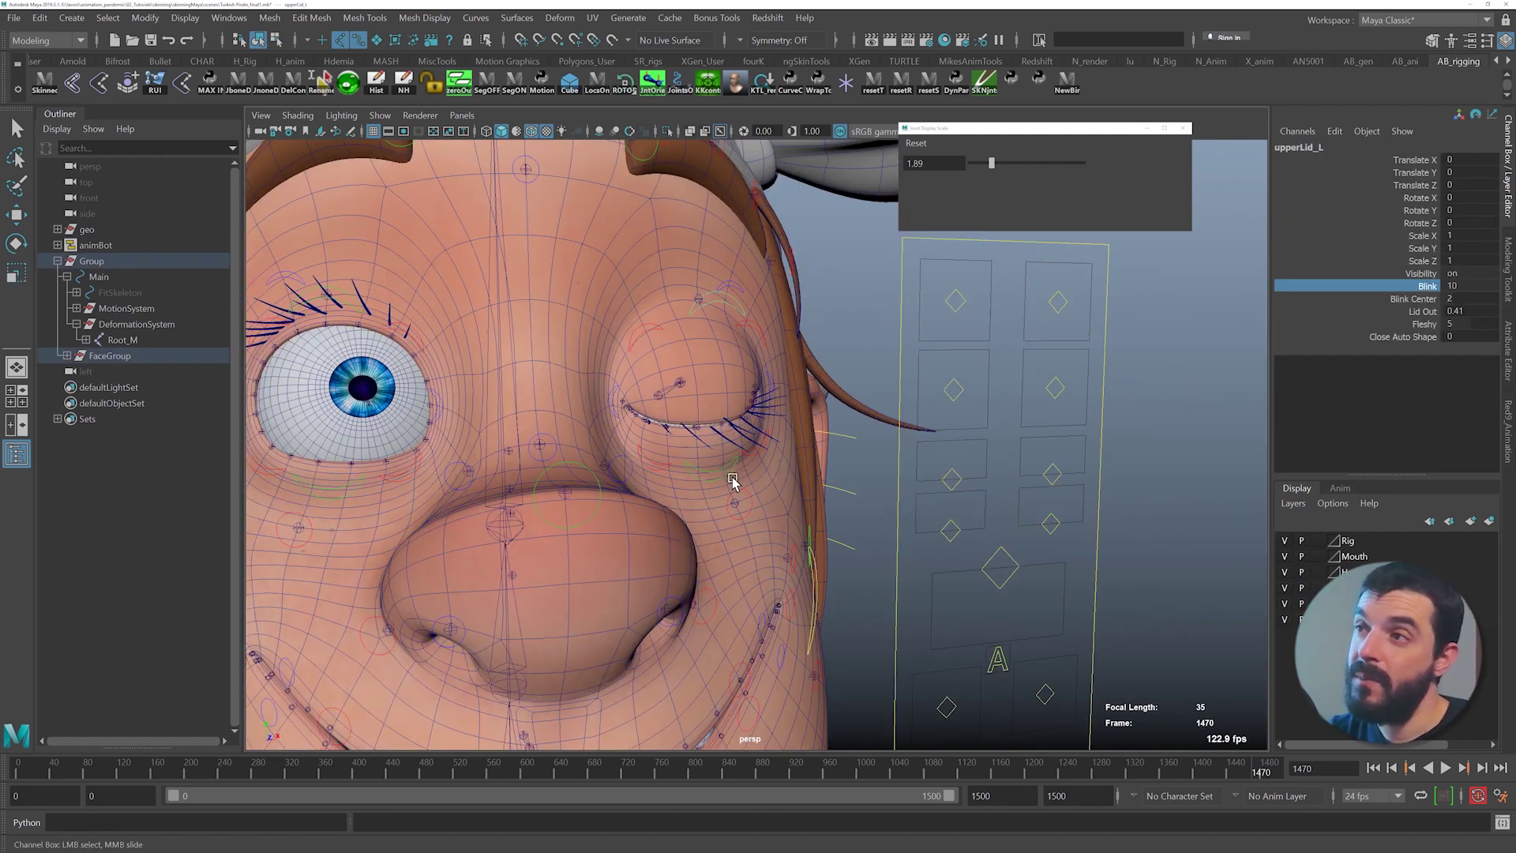
# - Turn off the wireframe overlay on the shaded character and select the AimEye_M eye control
pyautogui.keyDown('alt'); pyautogui.moveTo(651, 426); pyautogui.dragTo(532, 268, button='right'); pyautogui.keyUp('alt')
pyautogui.keyDown('alt'); pyautogui.moveTo(532, 267); pyautogui.dragTo(533, 274); pyautogui.keyUp('alt')
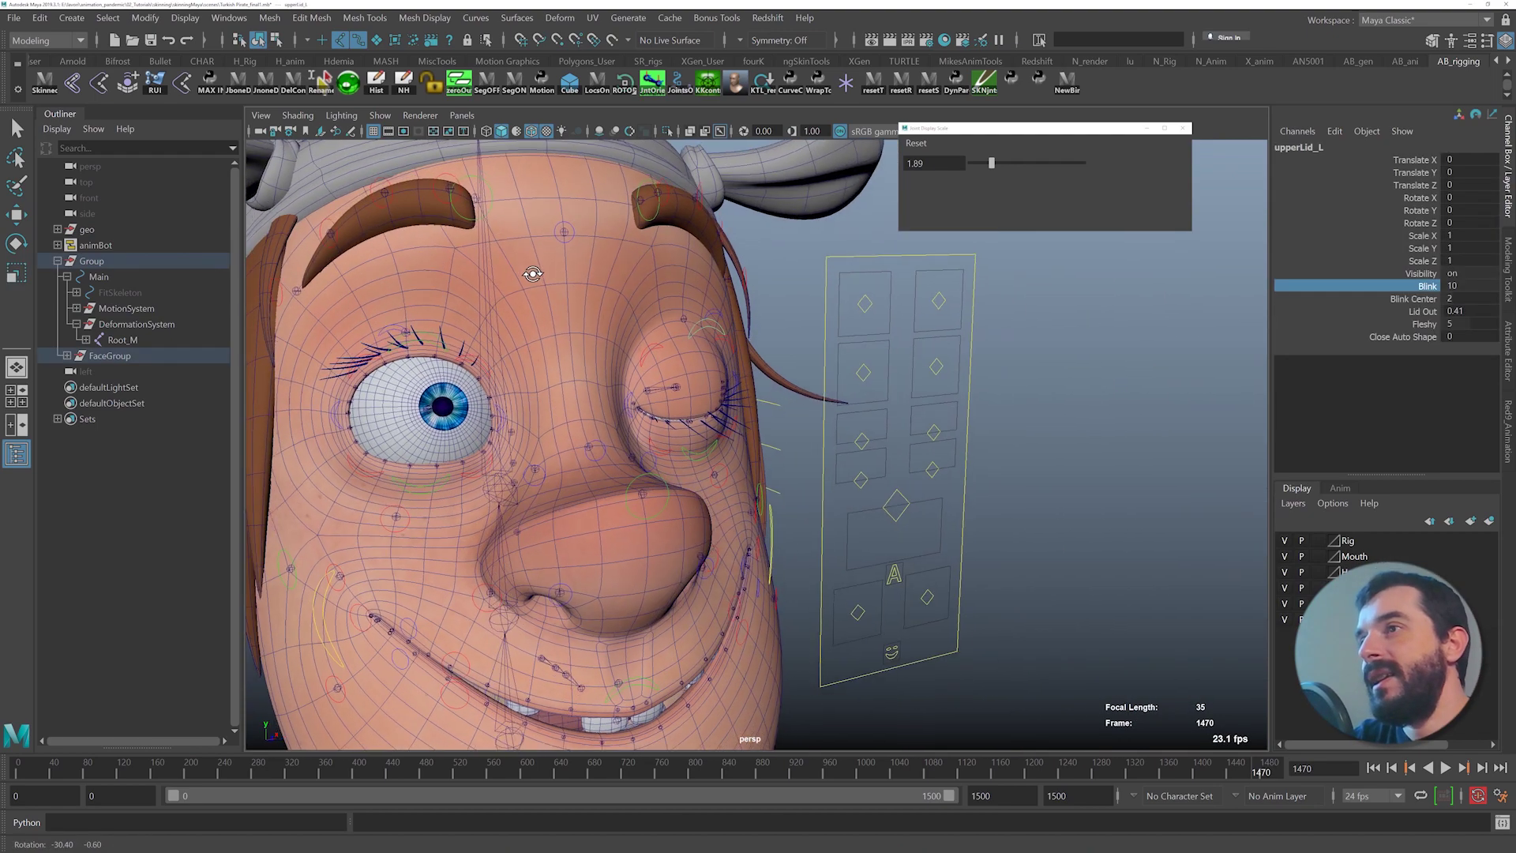
pyautogui.keyDown('alt'); pyautogui.moveTo(533, 274); pyautogui.dragTo(818, 499, button='right'); pyautogui.keyUp('alt')
pyautogui.keyDown('alt'); pyautogui.moveTo(817, 499); pyautogui.dragTo(877, 520); pyautogui.keyUp('alt')
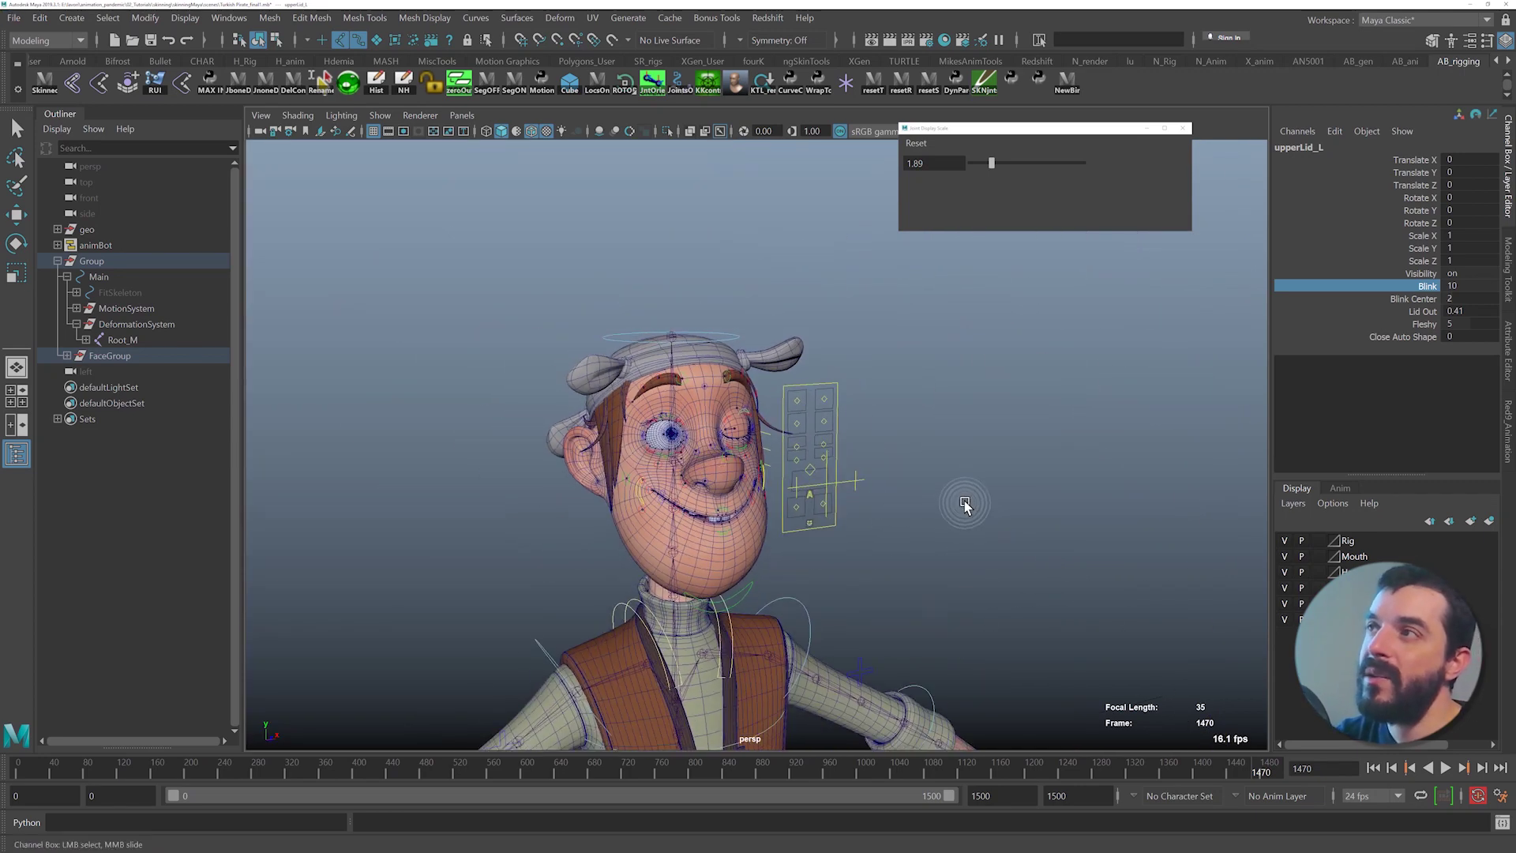
pyautogui.click(533, 132)
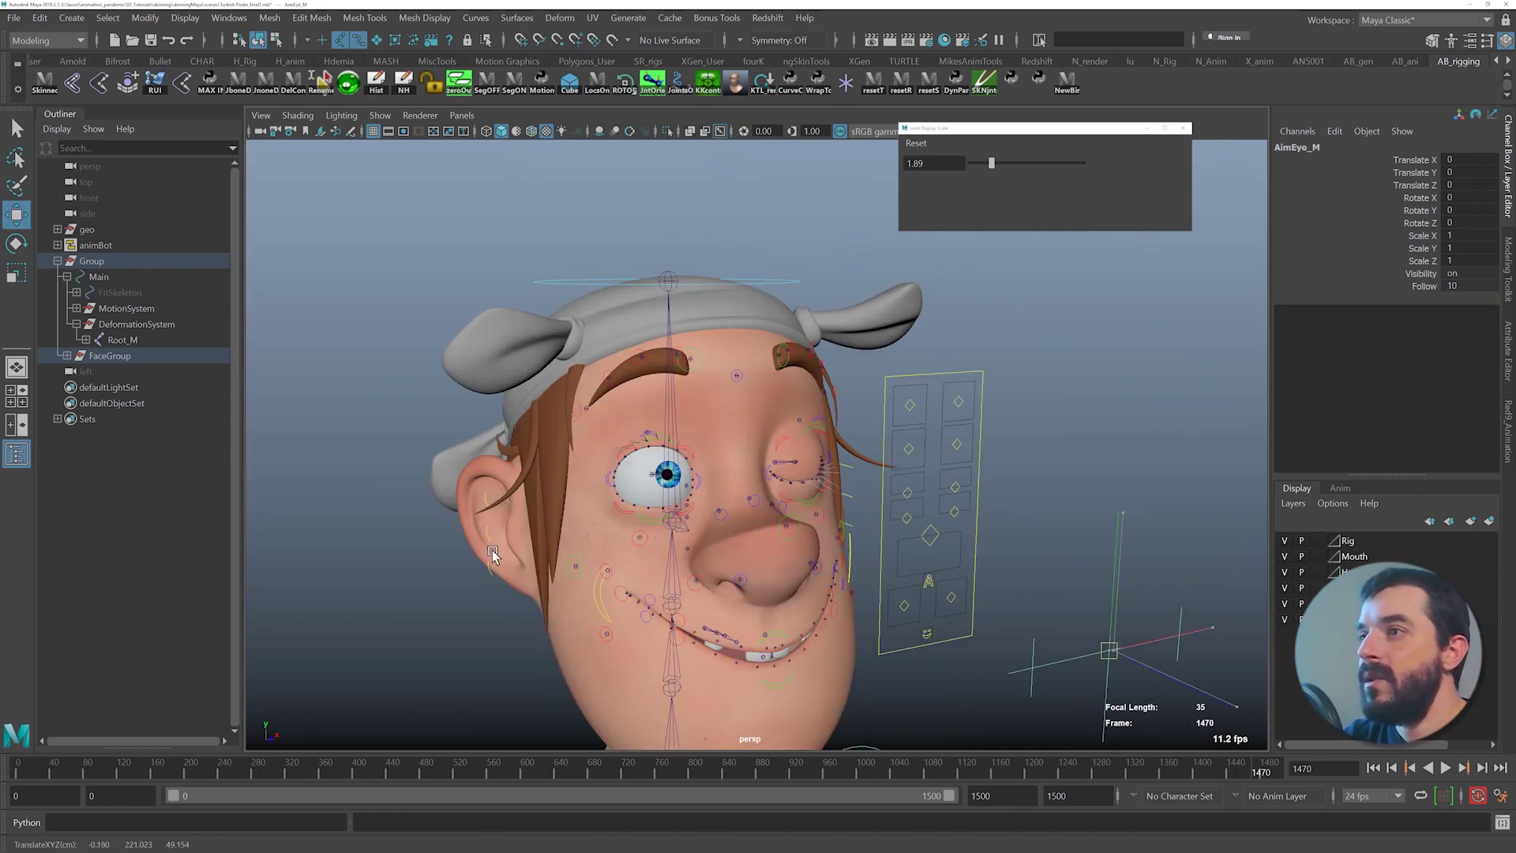
# - Try moving the selected eye controls in the wireframe side view to rotate the eyeball, and undo the moves
pyautogui.moveTo(1108, 648); pyautogui.dragTo(330, 424)
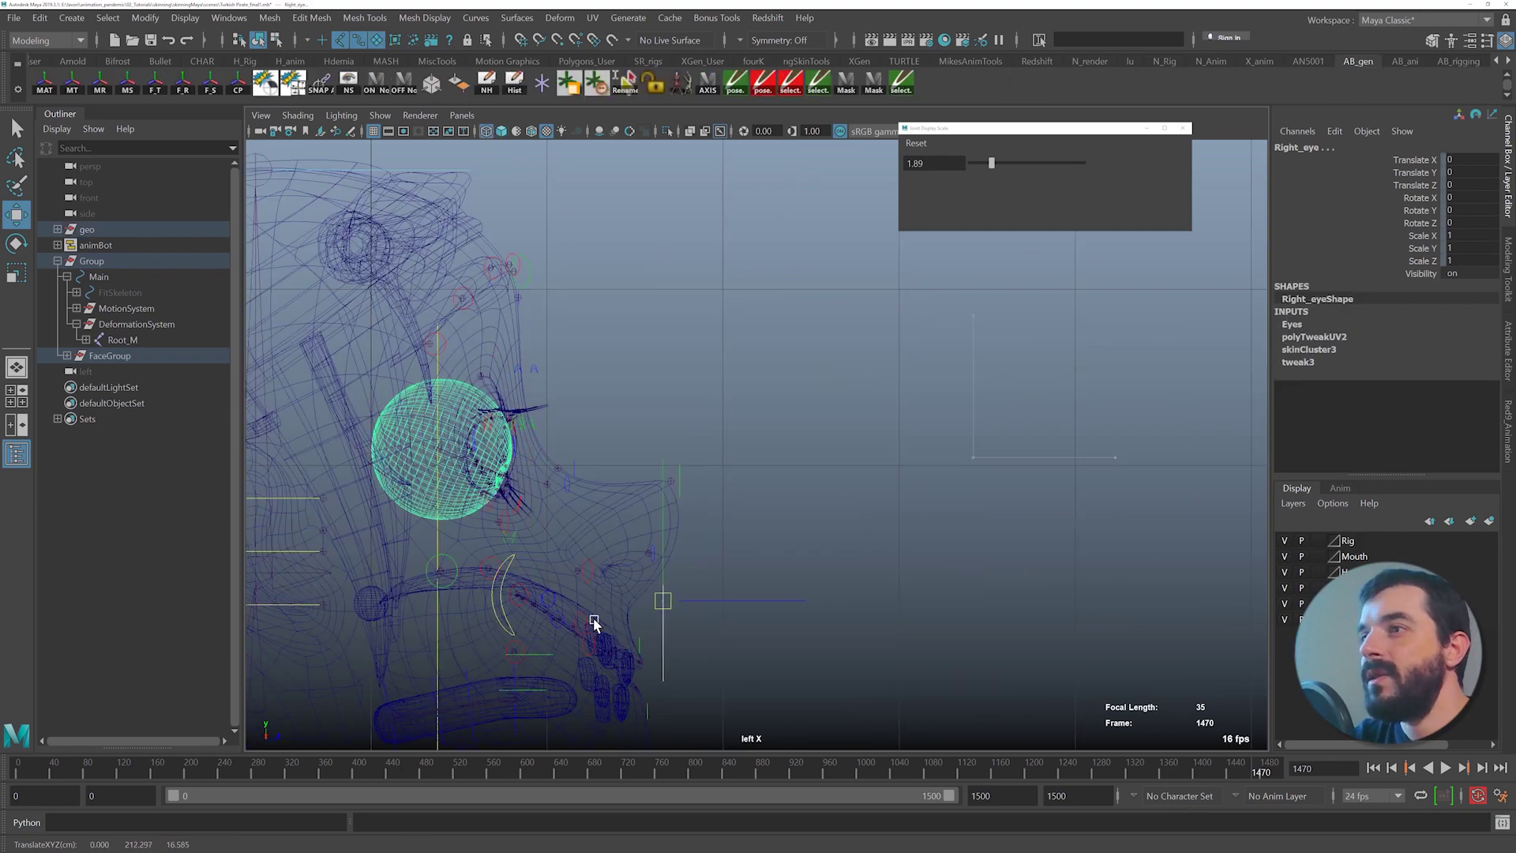
pyautogui.press('f')
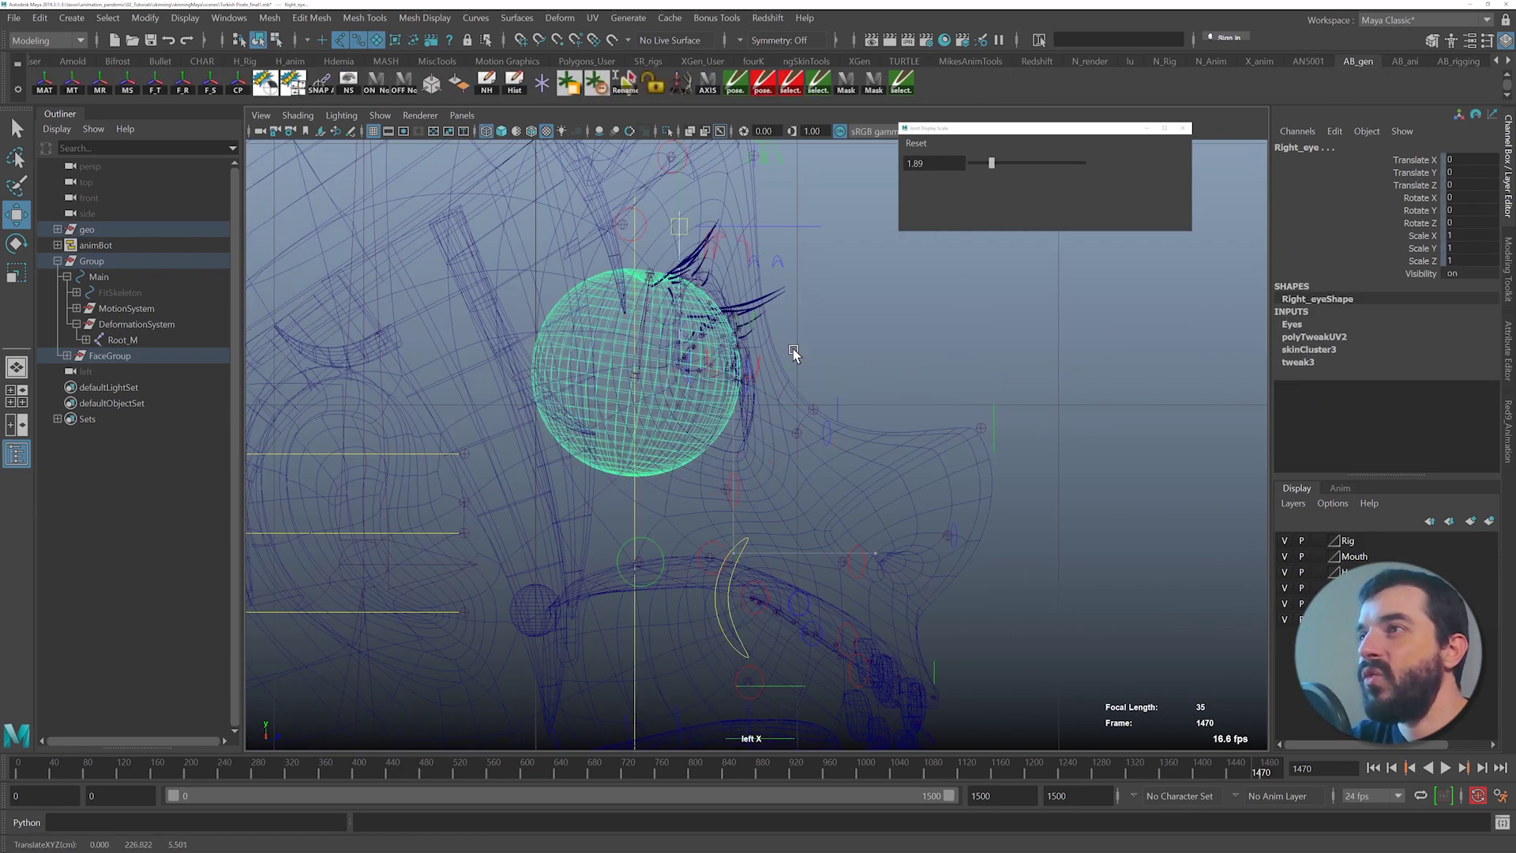
pyautogui.moveTo(489, 204); pyautogui.dragTo(792, 465)
pyautogui.hotkey('ctrl', 'z')
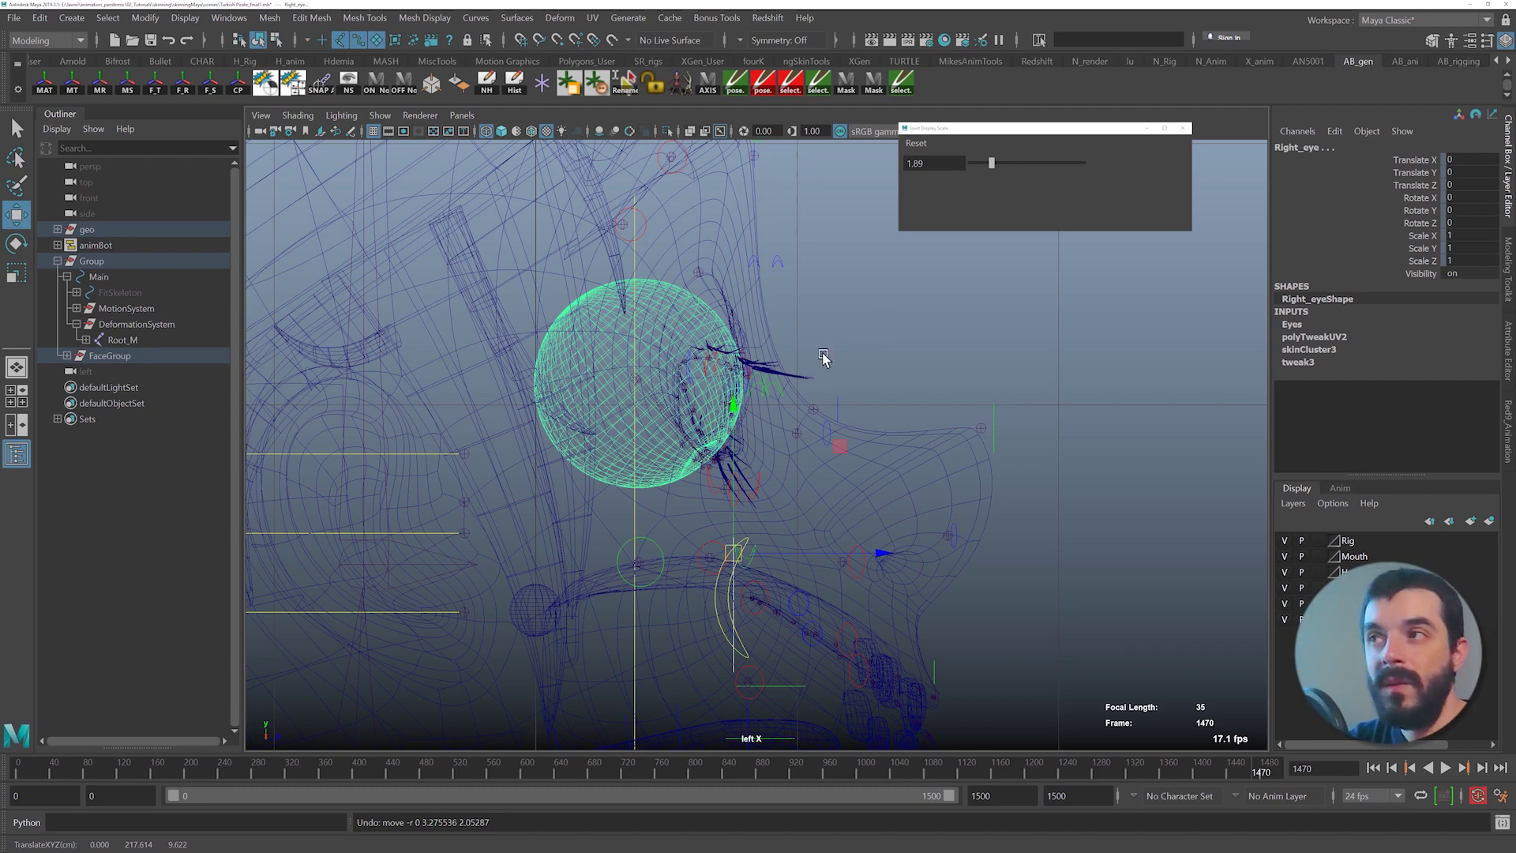
pyautogui.hotkey('ctrl', 'z')
pyautogui.hotkey('ctrl', 'z')
# - Restore textured shading, turn on the wireframe overlay, and inspect the topology around the nose, mouth and side of the face
pyautogui.press('6')
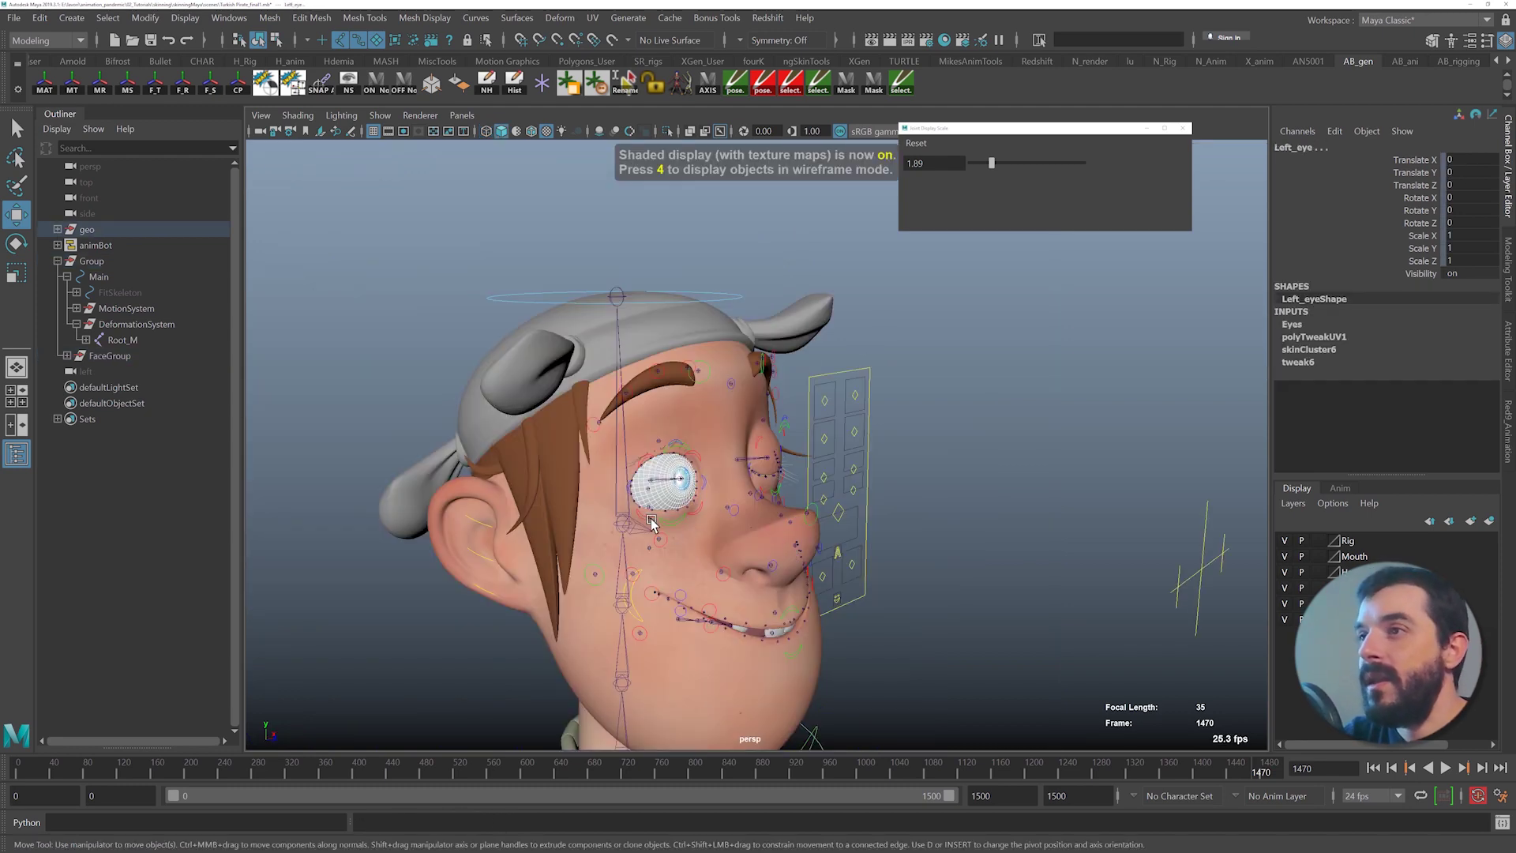
pyautogui.moveTo(1027, 474)
pyautogui.keyDown('alt'); pyautogui.mouseDown()
pyautogui.moveTo(1111, 548)
pyautogui.moveTo(996, 532)
pyautogui.mouseUp(); pyautogui.keyUp('alt')
pyautogui.click(532, 131)
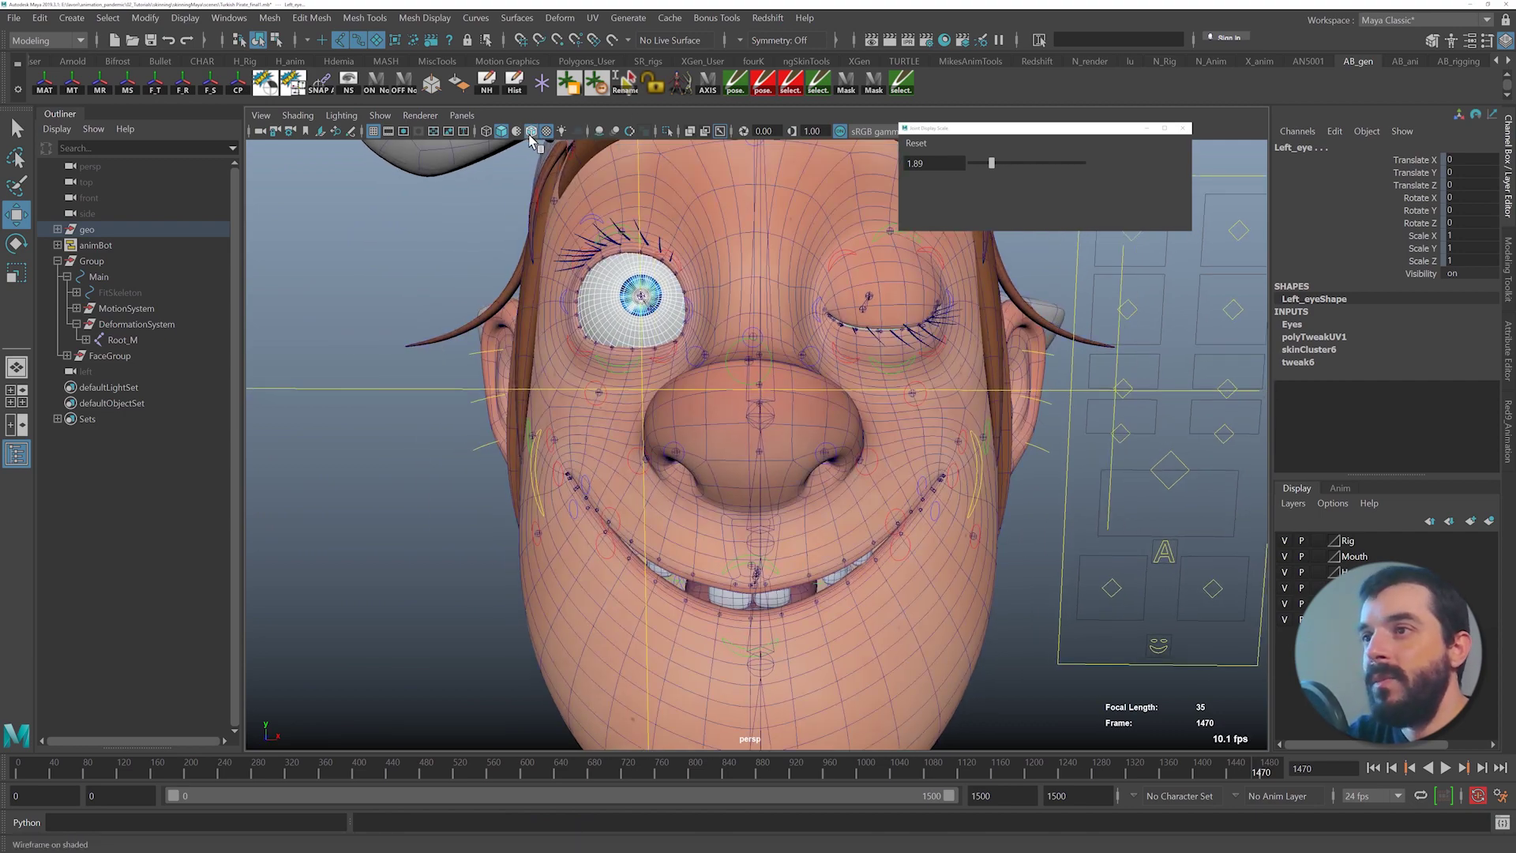
pyautogui.scroll(5, 903, 606)
pyautogui.keyDown('alt'); pyautogui.moveTo(903, 606); pyautogui.dragTo(754, 415); pyautogui.keyUp('alt')
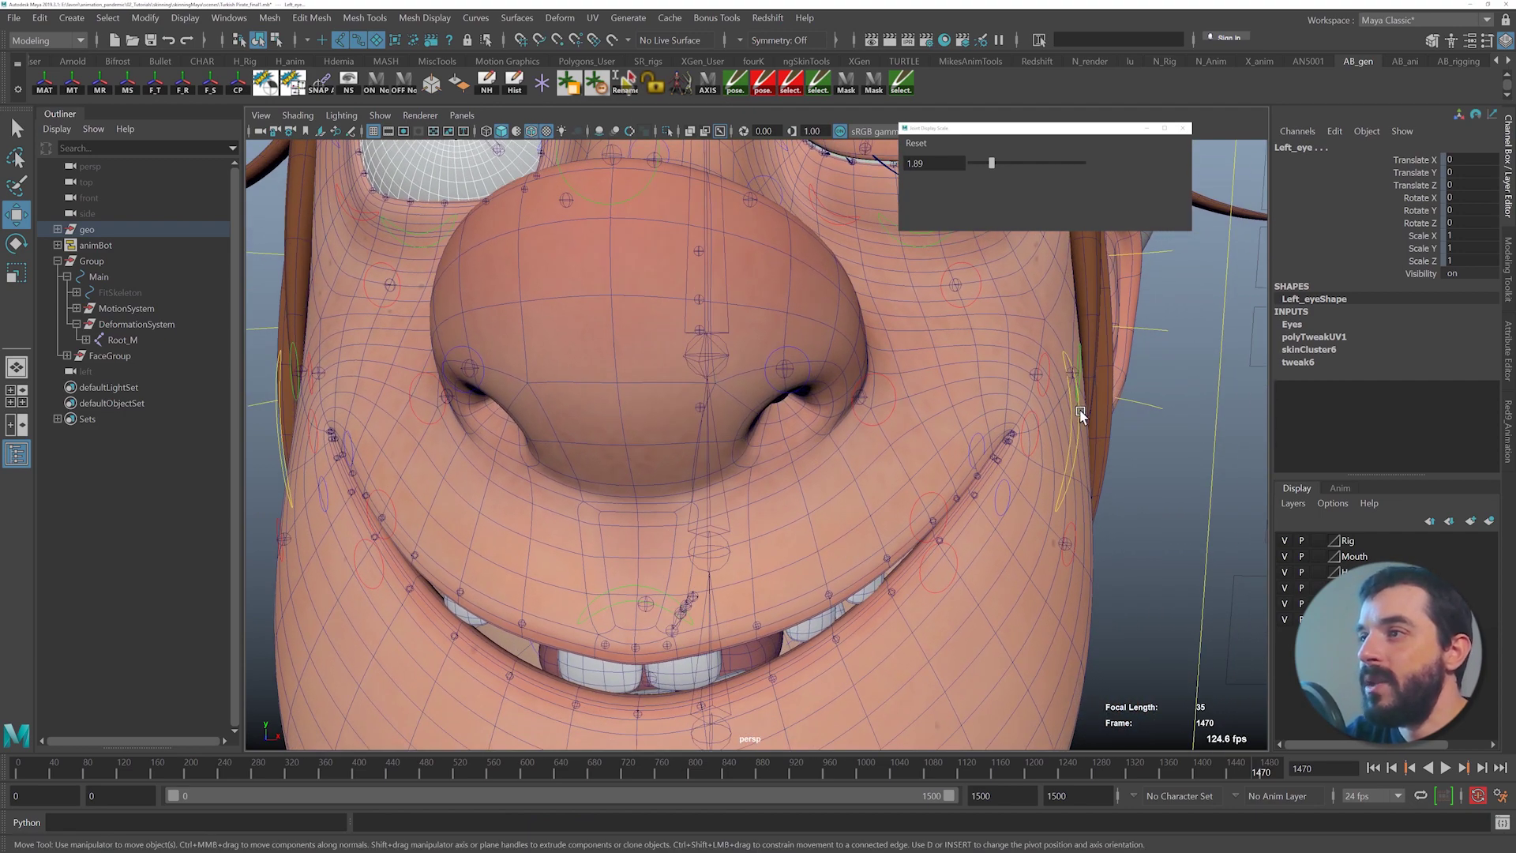
pyautogui.keyDown('alt'); pyautogui.moveTo(1079, 413); pyautogui.dragTo(620, 527, button='right'); pyautogui.keyUp('alt')
pyautogui.keyDown('alt'); pyautogui.moveTo(620, 528); pyautogui.dragTo(684, 514); pyautogui.keyUp('alt')
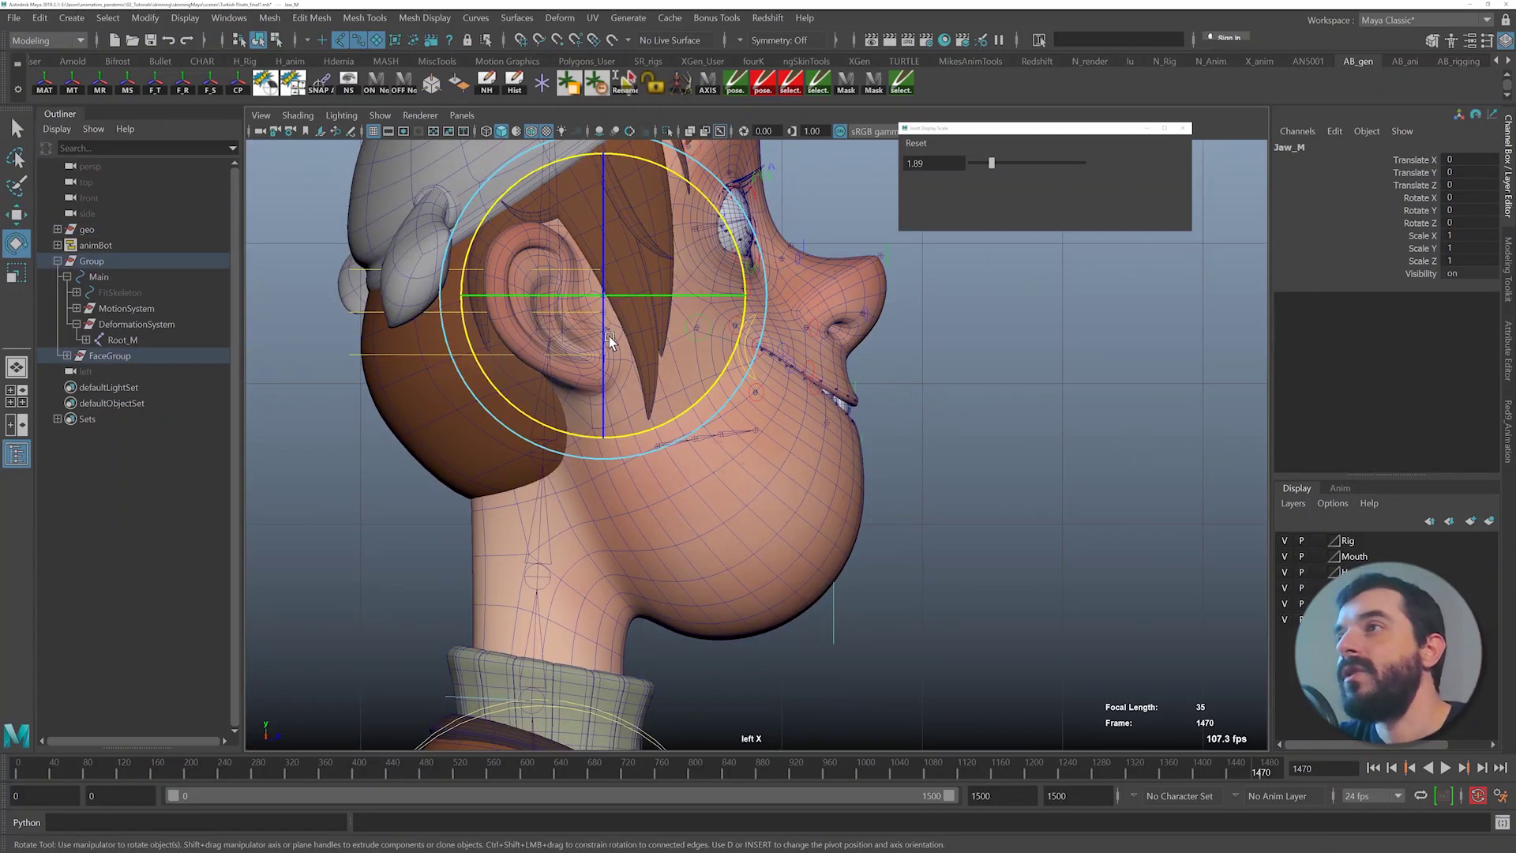
# - Shift the Jaw_M control's pivot lower in the side view and select the lowerFace_M control
pyautogui.press('d')
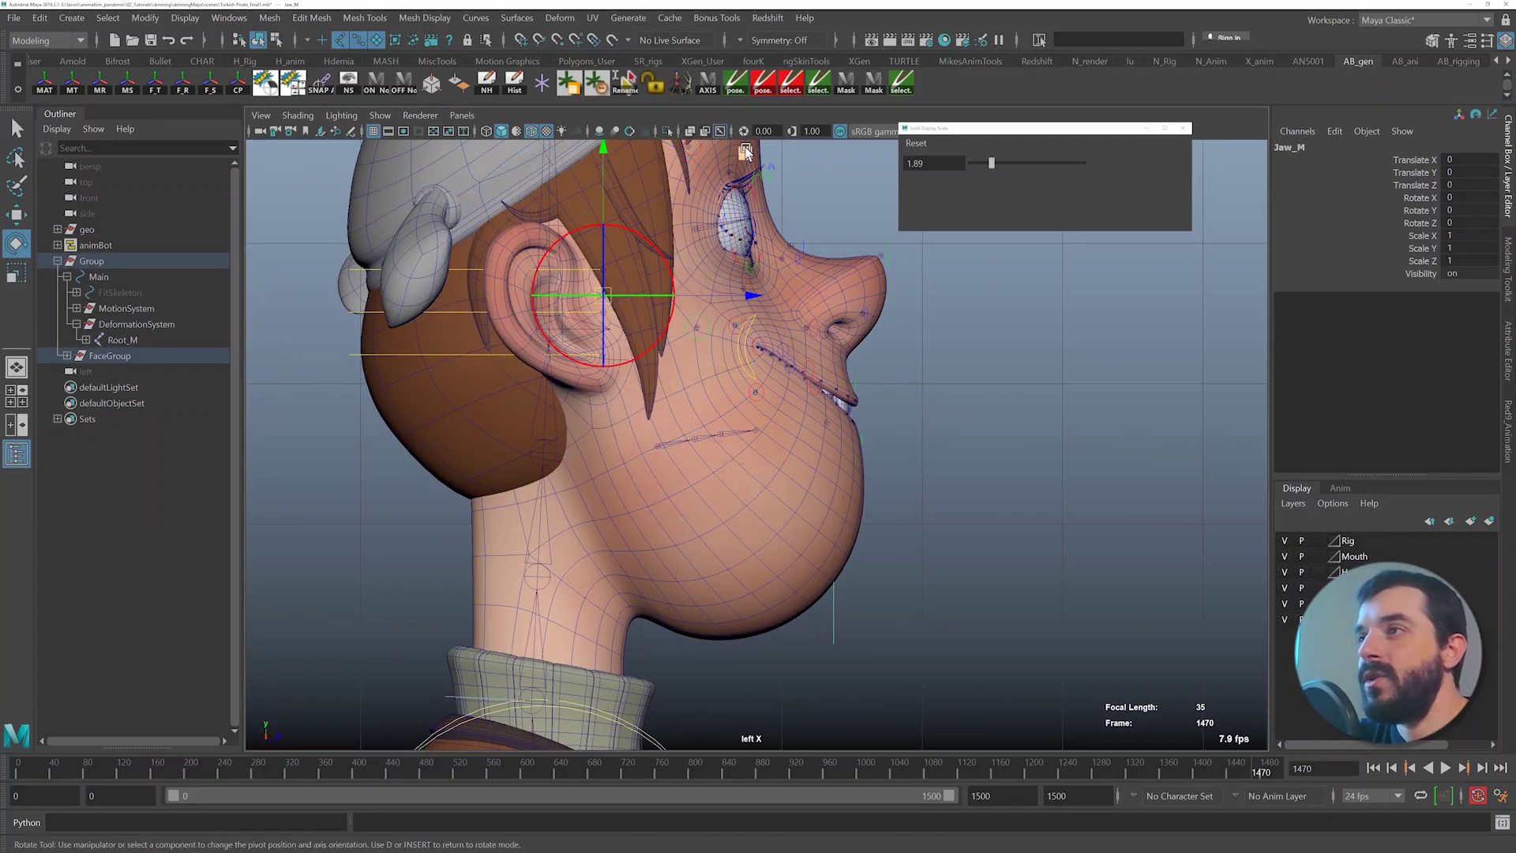
pyautogui.moveTo(745, 153); pyautogui.dragTo(752, 245)
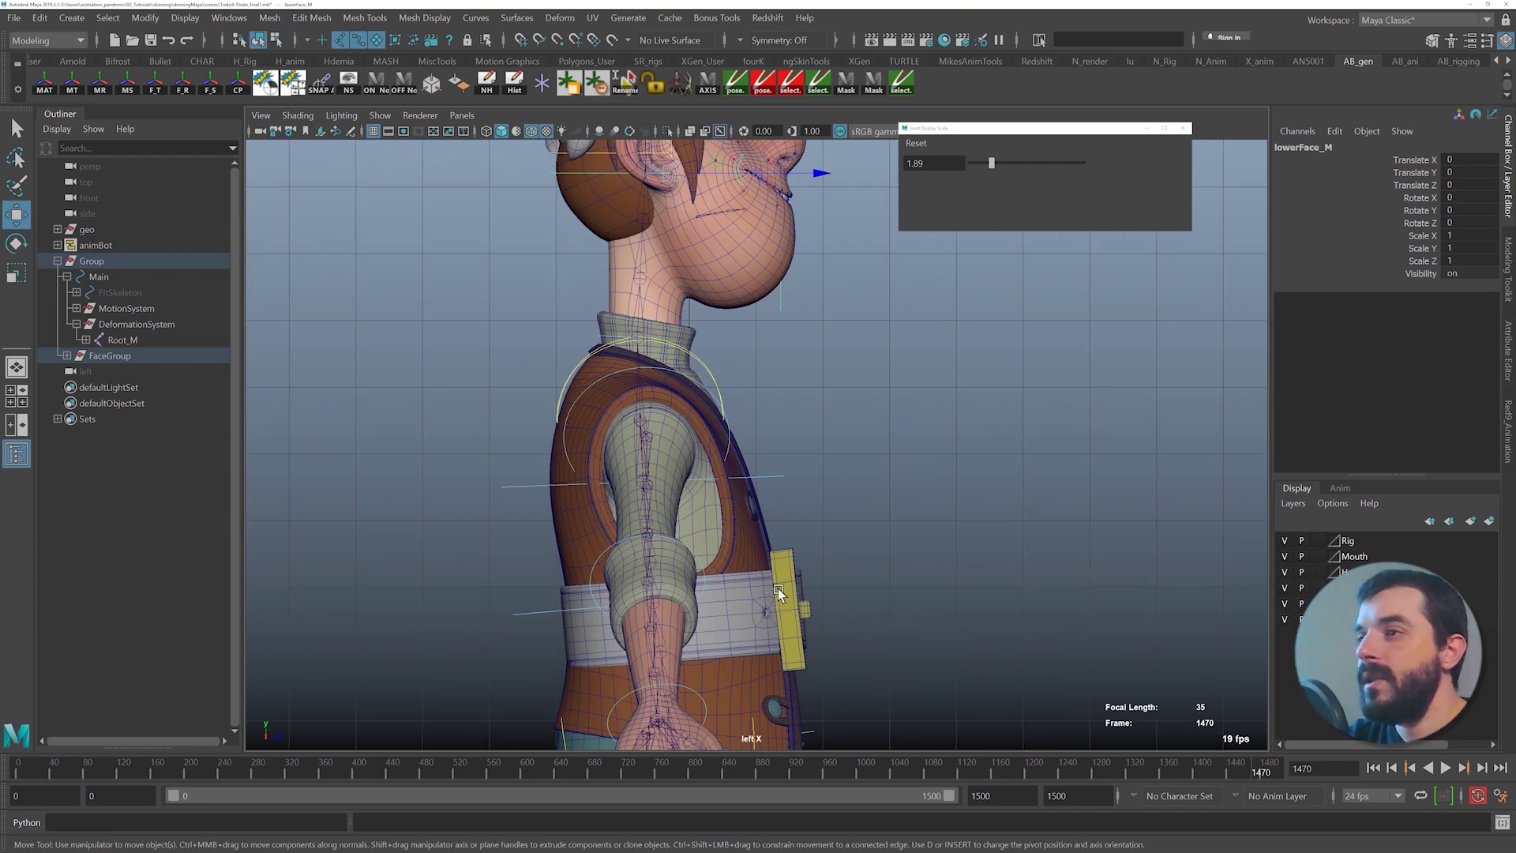
pyautogui.press('space')
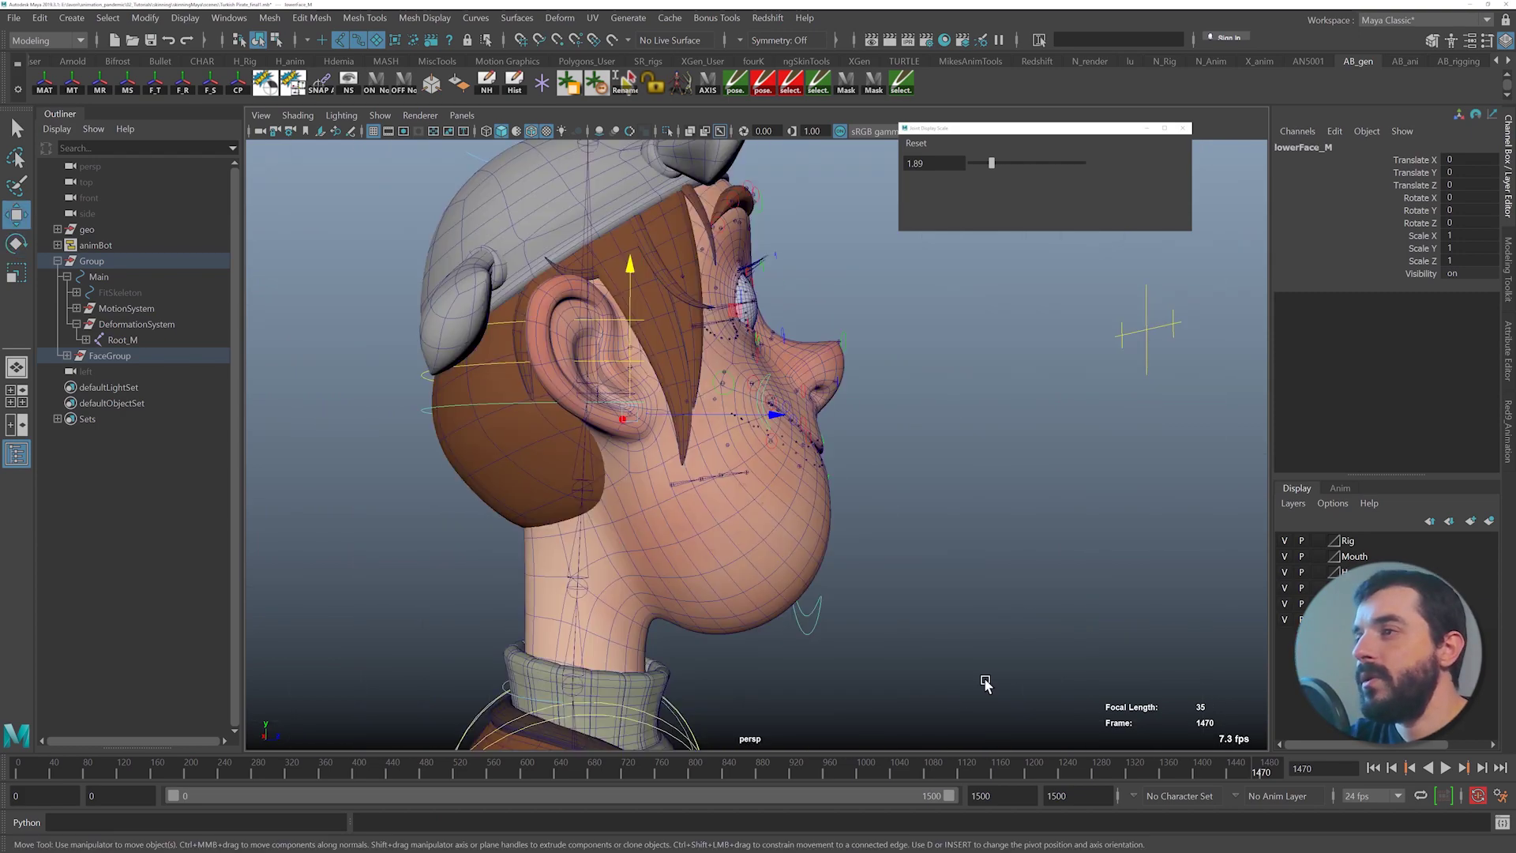
# - Examine the whole character, then the belt buckle, vest edges and small attached parts around the waist
pyautogui.keyDown('alt'); pyautogui.moveTo(985, 679); pyautogui.dragTo(758, 672); pyautogui.keyUp('alt')
pyautogui.keyDown('alt'); pyautogui.moveTo(758, 671); pyautogui.dragTo(513, 657, button='right'); pyautogui.keyUp('alt')
pyautogui.keyDown('alt'); pyautogui.moveTo(914, 675); pyautogui.dragTo(886, 538, button='middle'); pyautogui.keyUp('alt')
pyautogui.keyDown('alt'); pyautogui.moveTo(886, 538); pyautogui.dragTo(722, 592, button='right'); pyautogui.keyUp('alt')
pyautogui.keyDown('alt'); pyautogui.moveTo(723, 592); pyautogui.dragTo(751, 521, button='middle'); pyautogui.keyUp('alt')
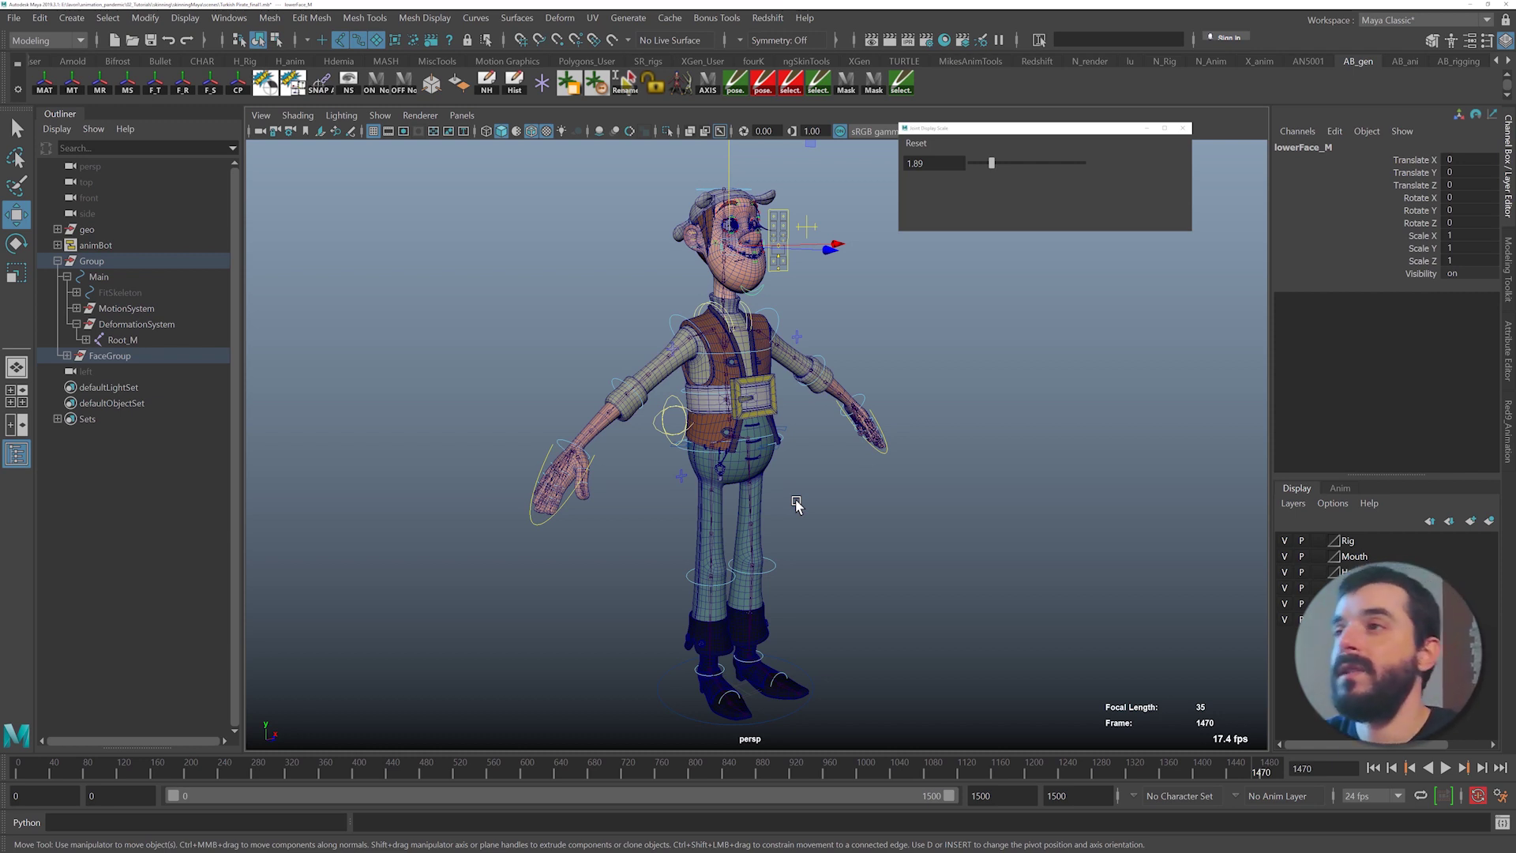
pyautogui.keyDown('alt'); pyautogui.moveTo(602, 428); pyautogui.dragTo(744, 404, button='right'); pyautogui.keyUp('alt')
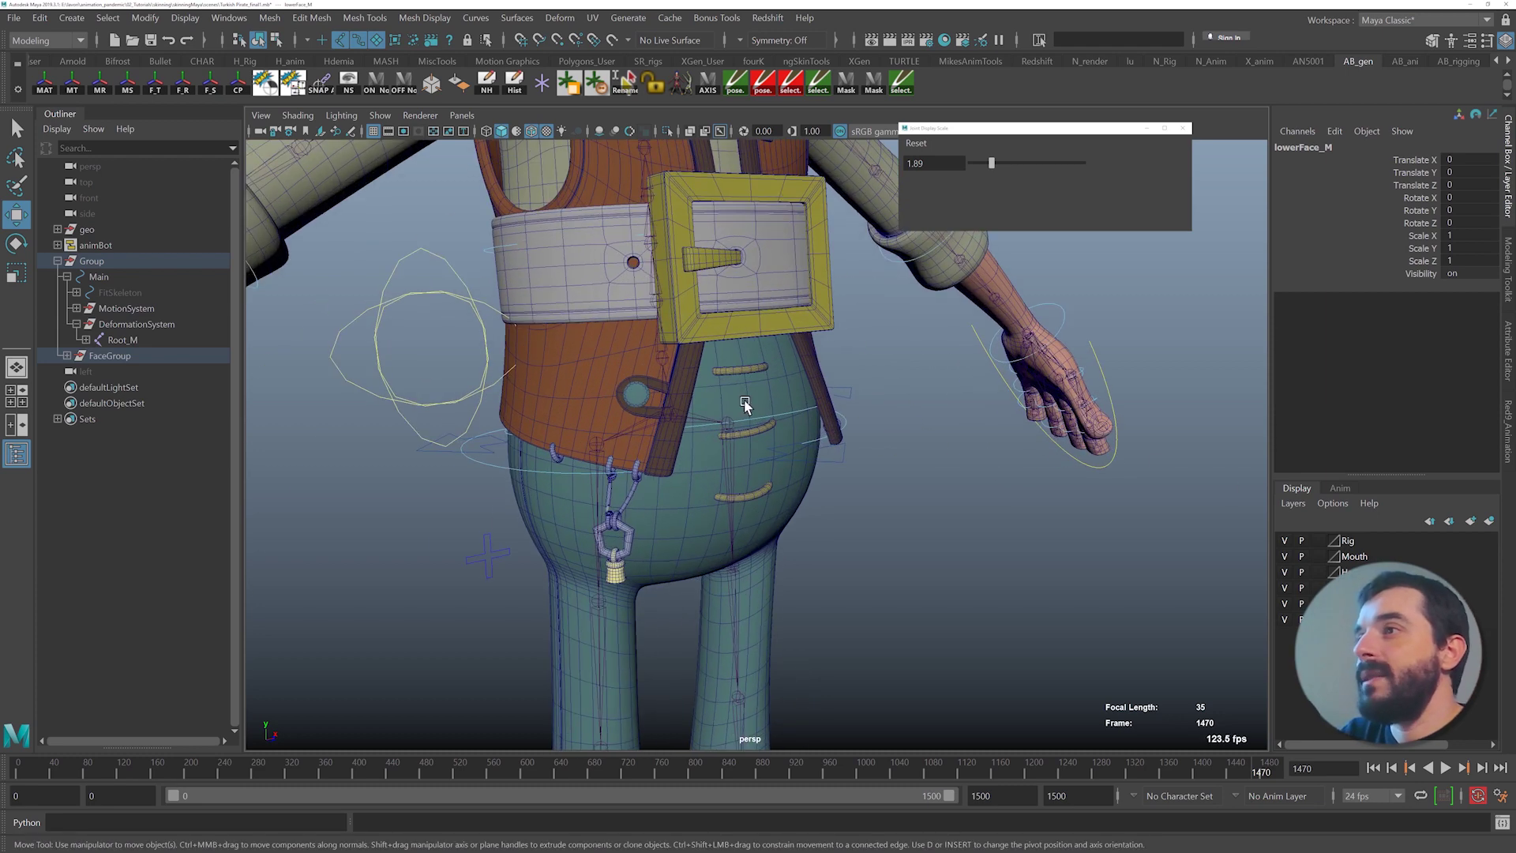
pyautogui.keyDown('alt'); pyautogui.moveTo(826, 479); pyautogui.dragTo(521, 427, button='right'); pyautogui.keyUp('alt')
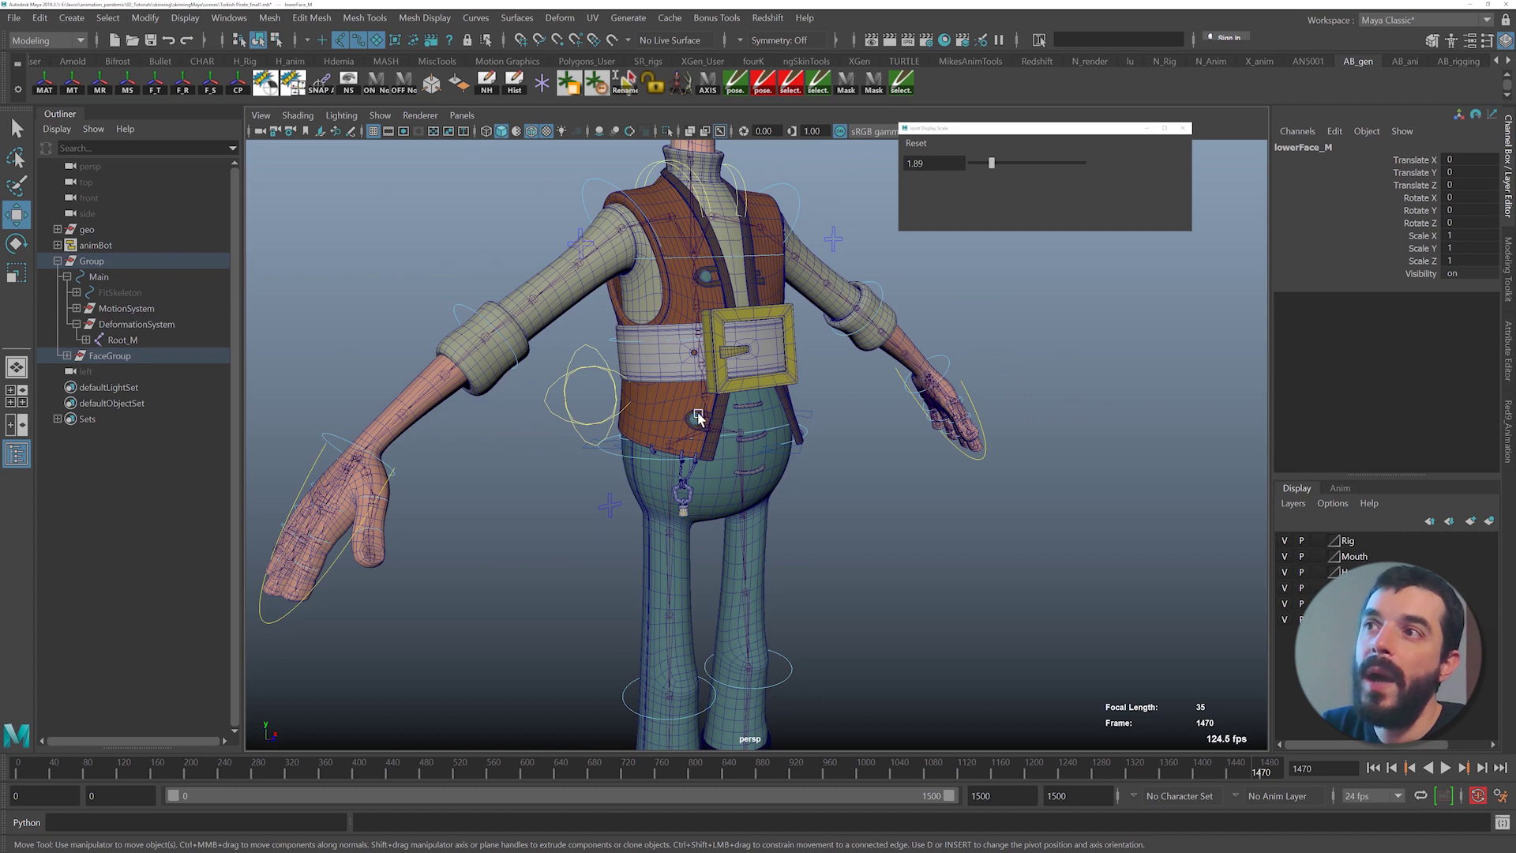
pyautogui.keyDown('alt'); pyautogui.moveTo(768, 396); pyautogui.dragTo(714, 401); pyautogui.keyUp('alt')
pyautogui.keyDown('alt'); pyautogui.moveTo(751, 398); pyautogui.dragTo(974, 439, button='right'); pyautogui.keyUp('alt')
pyautogui.keyDown('alt'); pyautogui.moveTo(871, 412); pyautogui.dragTo(655, 404, button='middle'); pyautogui.keyUp('alt')
pyautogui.keyDown('alt'); pyautogui.moveTo(544, 430); pyautogui.dragTo(989, 486, button='right'); pyautogui.keyUp('alt')
pyautogui.keyDown('alt'); pyautogui.moveTo(449, 353); pyautogui.dragTo(600, 412, button='middle'); pyautogui.keyUp('alt')
pyautogui.keyDown('alt'); pyautogui.moveTo(667, 419); pyautogui.dragTo(867, 422, button='right'); pyautogui.keyUp('alt')
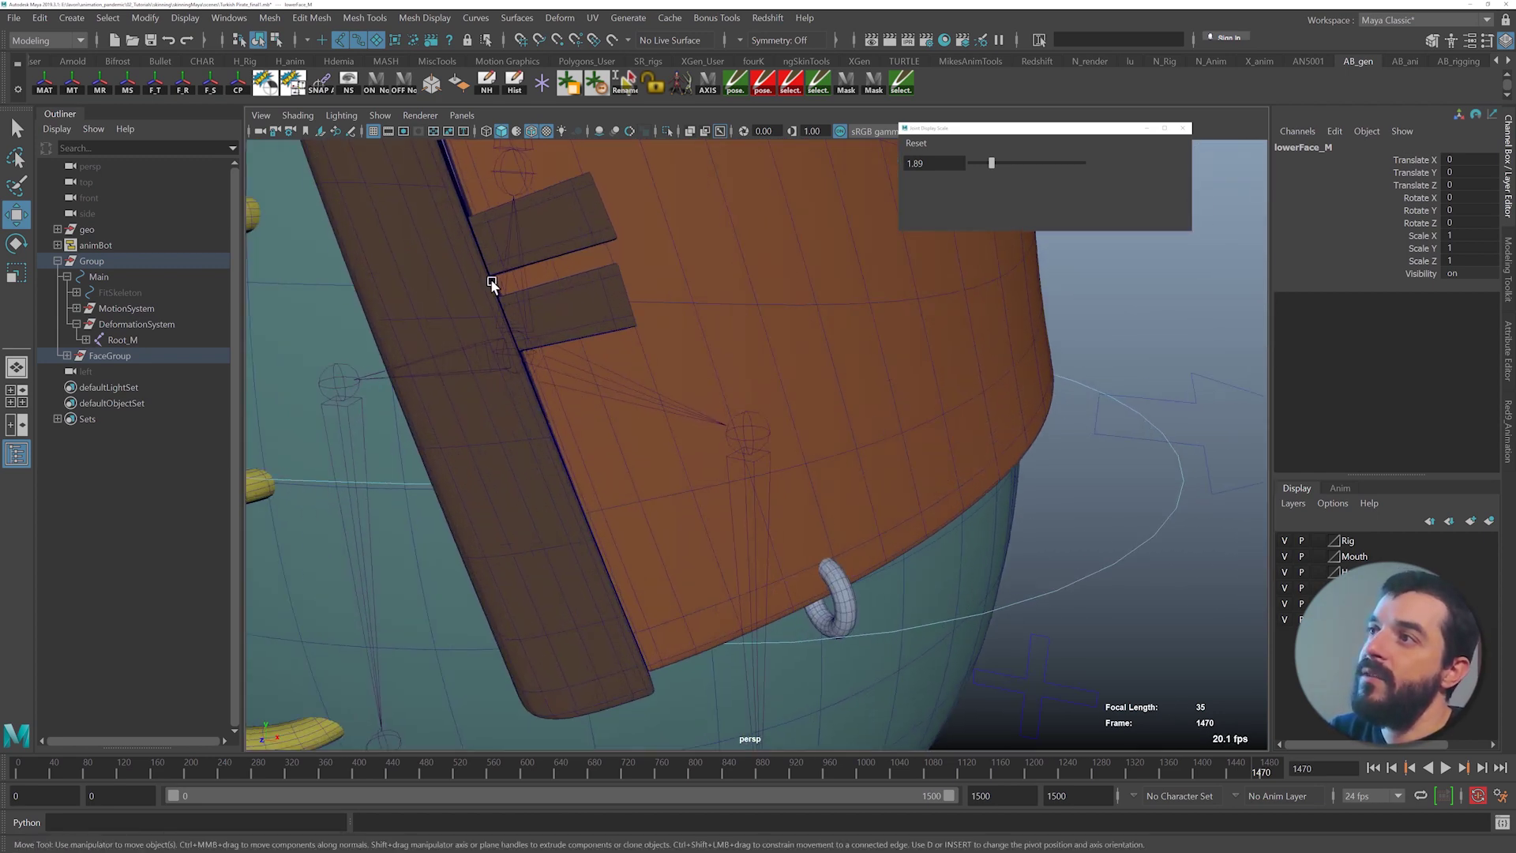
# - Select the Body mesh and examine its edge flow across the vest flaps, waist, legs and feet
pyautogui.click(583, 251)
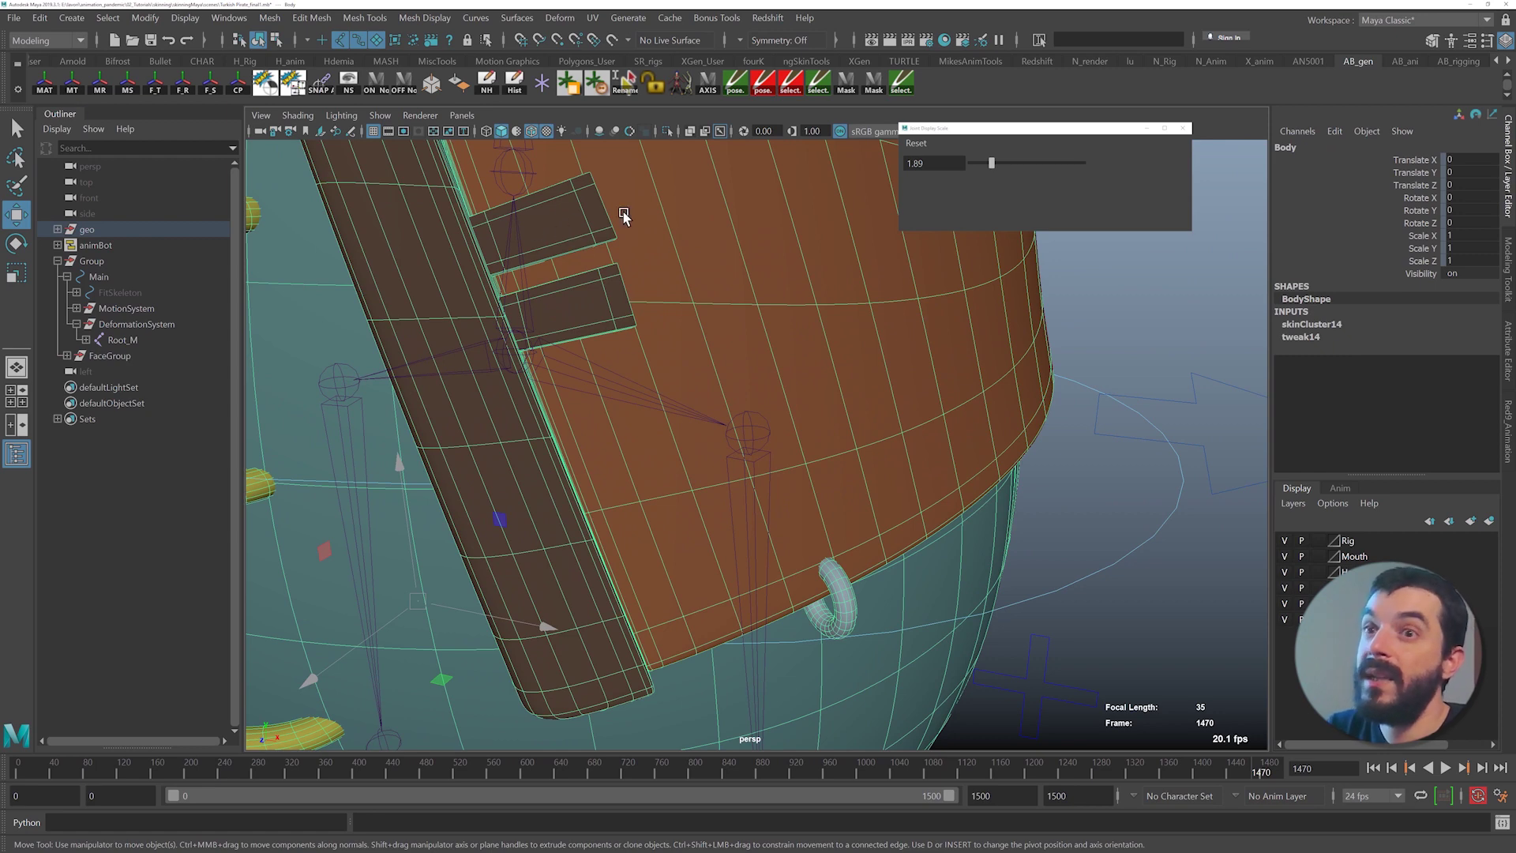
pyautogui.keyDown('alt'); pyautogui.moveTo(608, 279); pyautogui.dragTo(747, 416, button='middle'); pyautogui.keyUp('alt')
pyautogui.keyDown('alt'); pyautogui.moveTo(747, 417); pyautogui.dragTo(927, 426, button='right'); pyautogui.keyUp('alt')
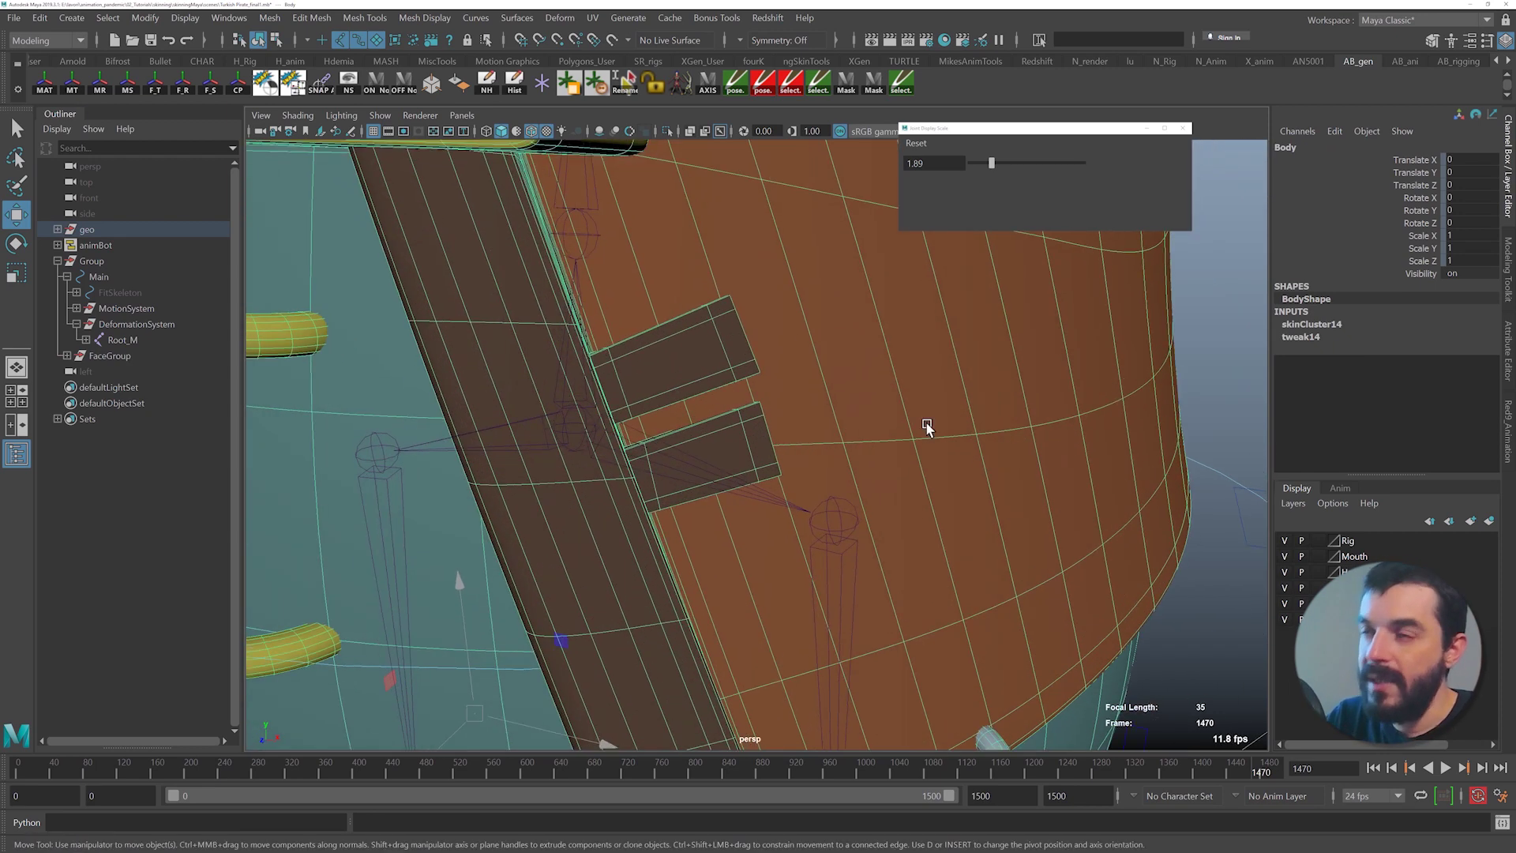
pyautogui.keyDown('alt'); pyautogui.moveTo(892, 505); pyautogui.dragTo(434, 481, button='right'); pyautogui.keyUp('alt')
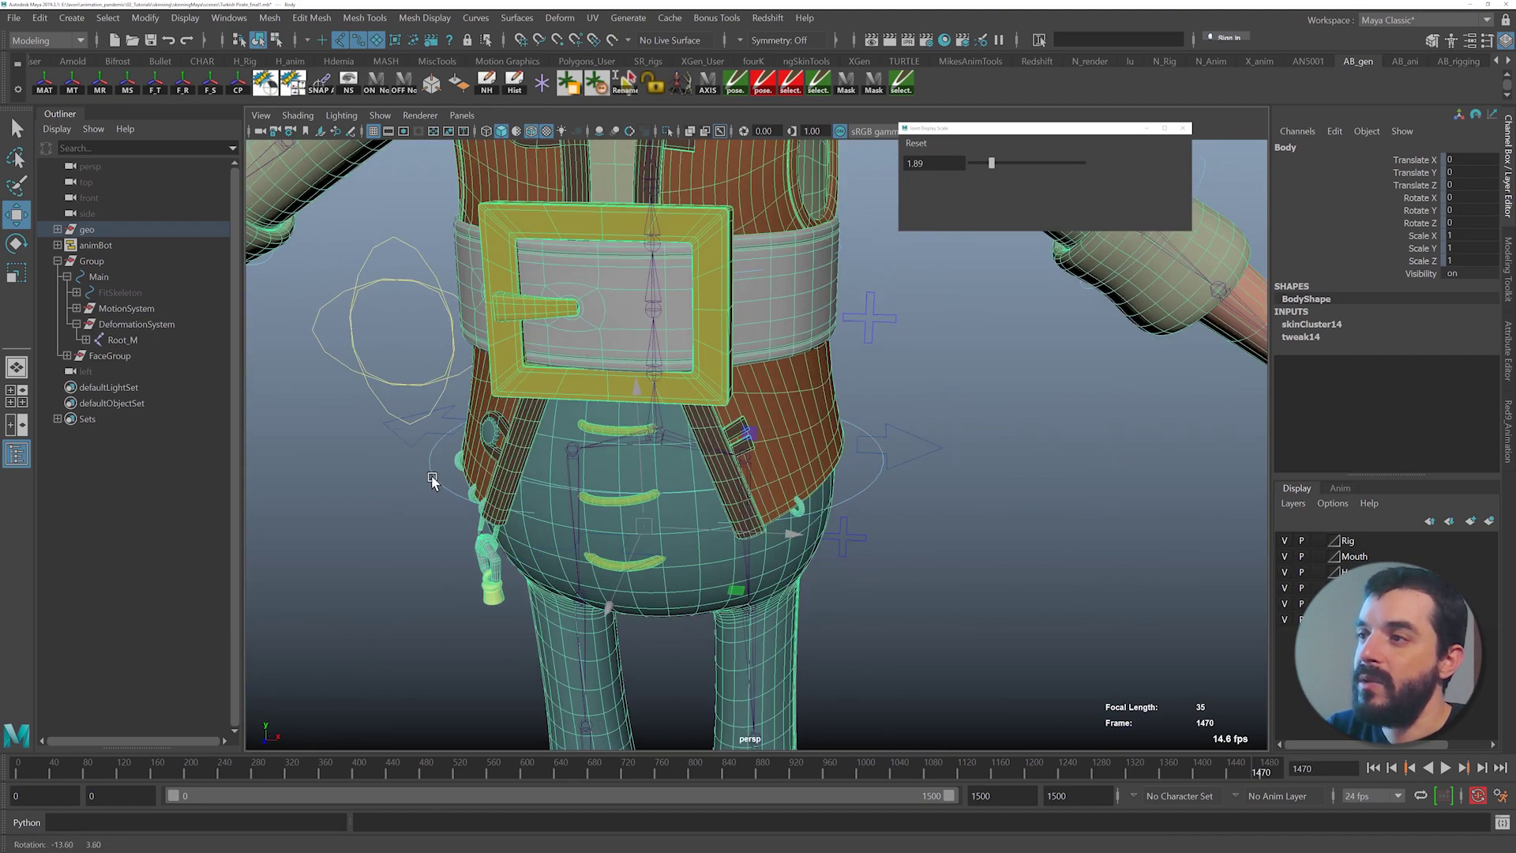
pyautogui.keyDown('alt'); pyautogui.moveTo(403, 479); pyautogui.dragTo(577, 442); pyautogui.keyUp('alt')
pyautogui.keyDown('alt'); pyautogui.moveTo(679, 410); pyautogui.dragTo(499, 372, button='right'); pyautogui.keyUp('alt')
pyautogui.keyDown('alt'); pyautogui.moveTo(580, 430); pyautogui.dragTo(491, 461); pyautogui.keyUp('alt')
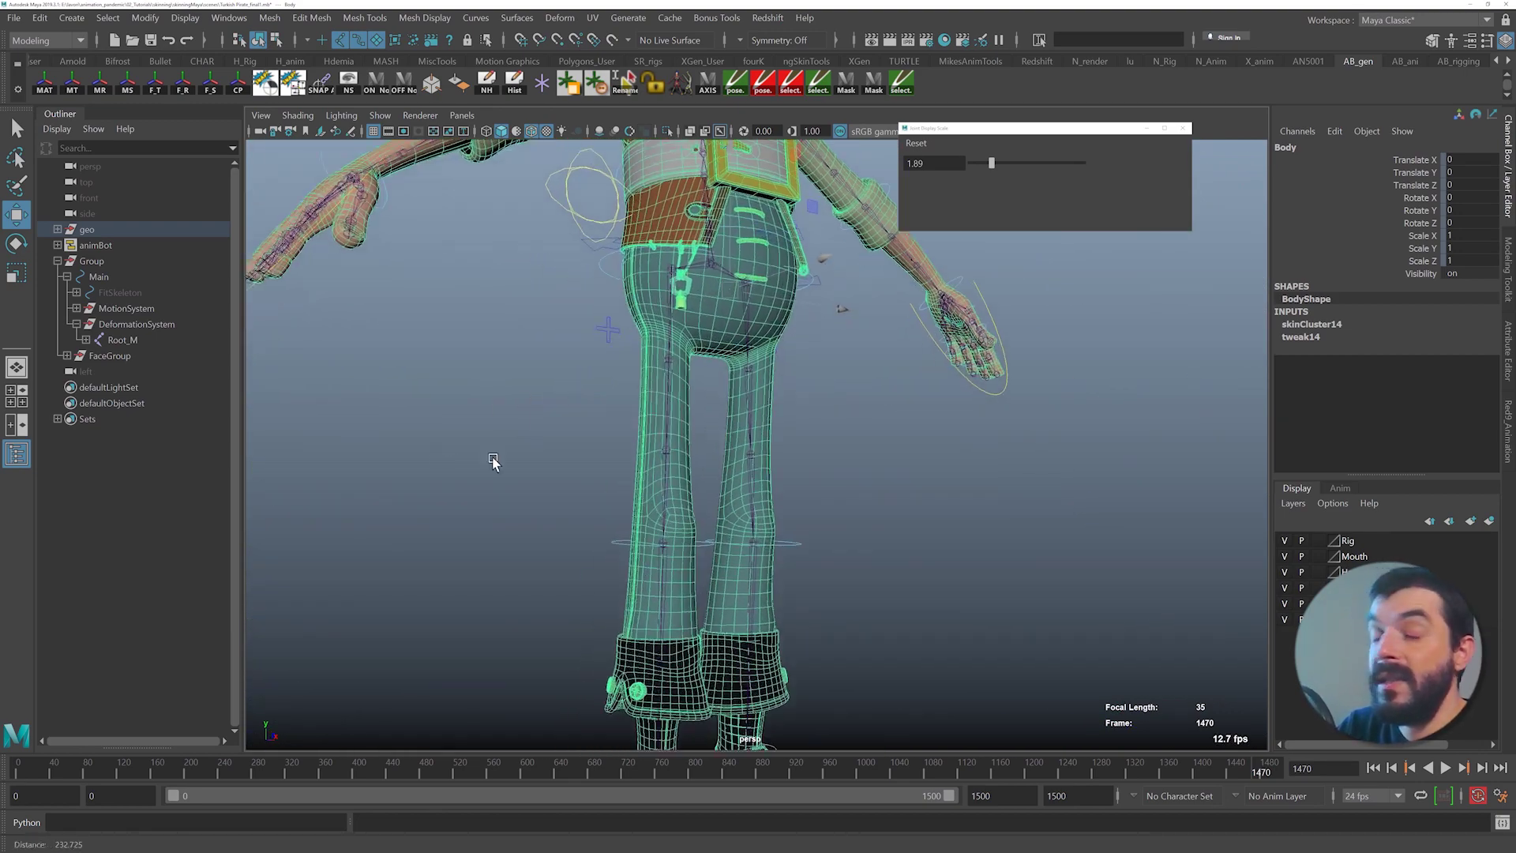
pyautogui.keyDown('alt'); pyautogui.moveTo(491, 461); pyautogui.dragTo(584, 466, button='right'); pyautogui.keyUp('alt')
pyautogui.keyDown('alt'); pyautogui.moveTo(379, 489); pyautogui.dragTo(473, 430); pyautogui.keyUp('alt')
pyautogui.keyDown('alt'); pyautogui.moveTo(765, 510); pyautogui.dragTo(481, 470, button='right'); pyautogui.keyUp('alt')
pyautogui.keyDown('alt'); pyautogui.moveTo(869, 570); pyautogui.dragTo(768, 569); pyautogui.keyUp('alt')
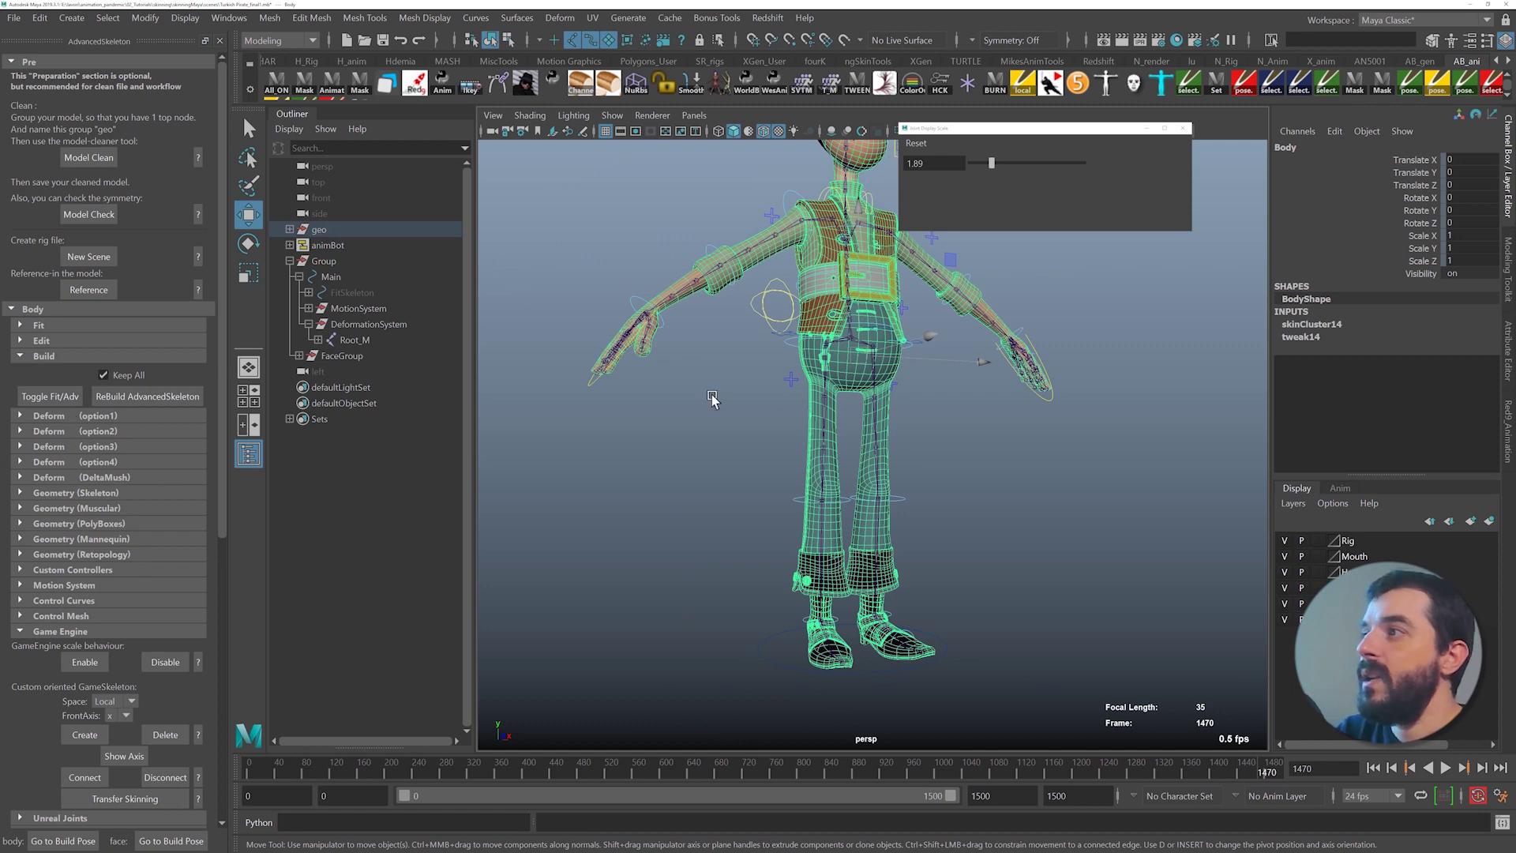
# - Toggle the AdvancedSkeleton rig to its fit skeleton
pyautogui.keyDown('alt'); pyautogui.moveTo(822, 382); pyautogui.dragTo(768, 331, button='right'); pyautogui.keyUp('alt')
pyautogui.keyDown('alt'); pyautogui.moveTo(768, 331); pyautogui.dragTo(750, 426, button='middle'); pyautogui.keyUp('alt')
pyautogui.keyDown('alt'); pyautogui.moveTo(750, 426); pyautogui.dragTo(670, 409); pyautogui.keyUp('alt')
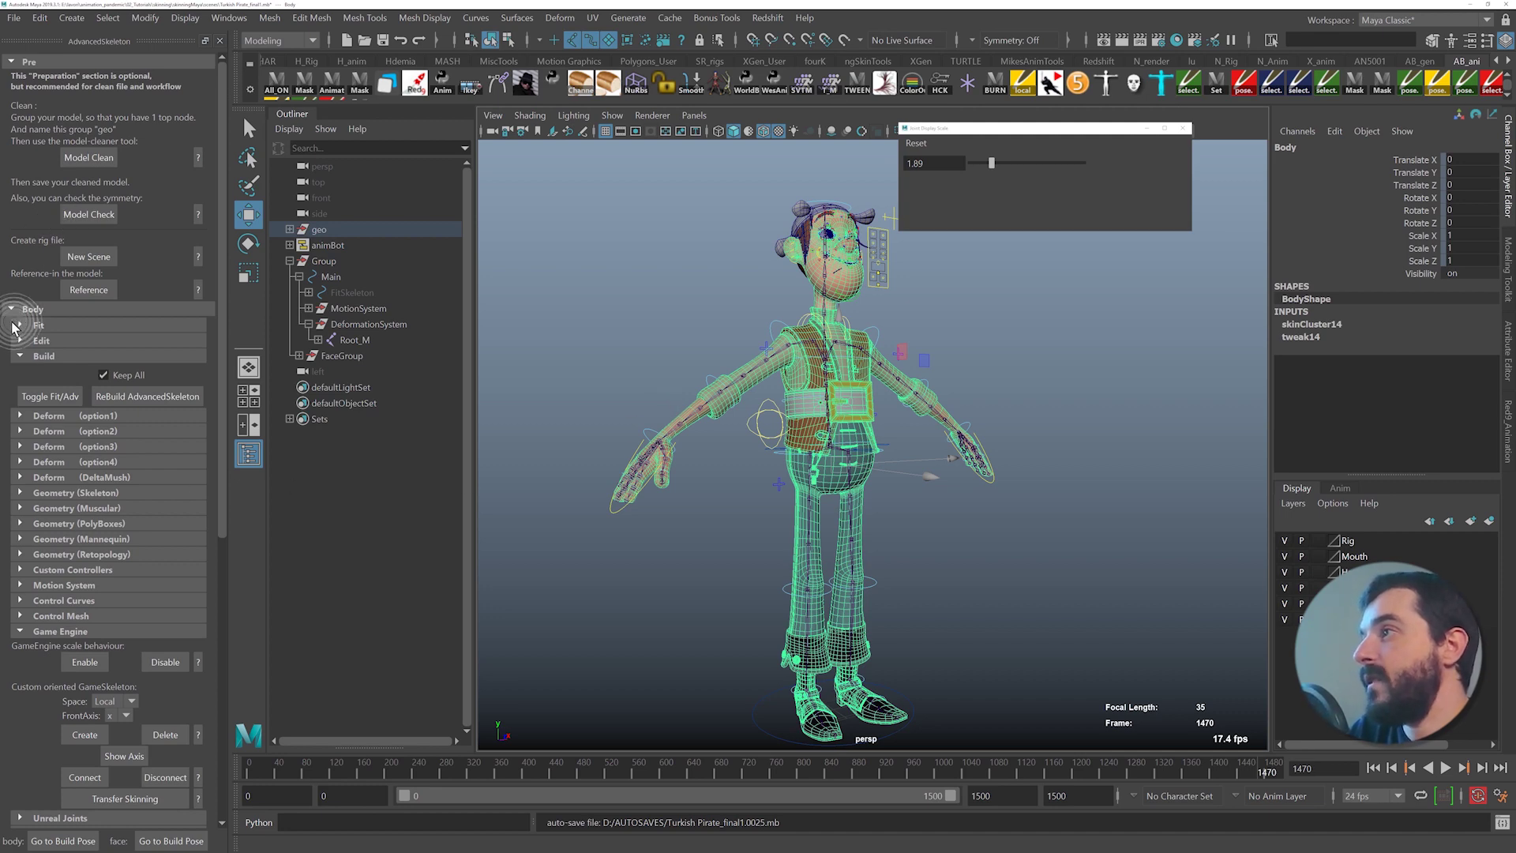
pyautogui.click(51, 398)
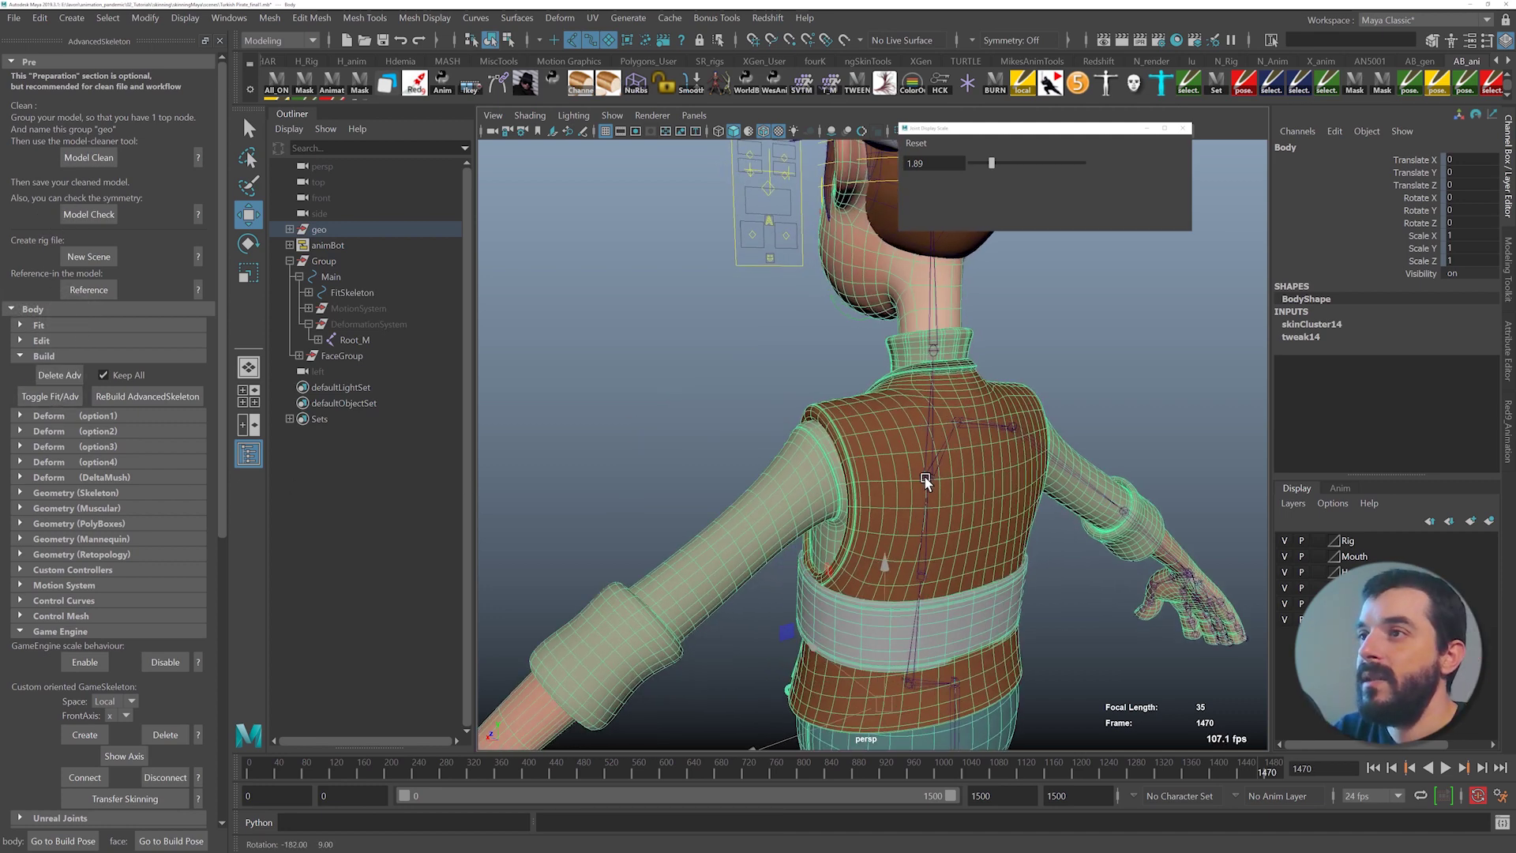
# - Select the Scapula fit joint and move its pivot forward in the shoulder, to about Translate Y 4.987
pyautogui.keyDown('alt'); pyautogui.moveTo(927, 480); pyautogui.dragTo(720, 468); pyautogui.keyUp('alt')
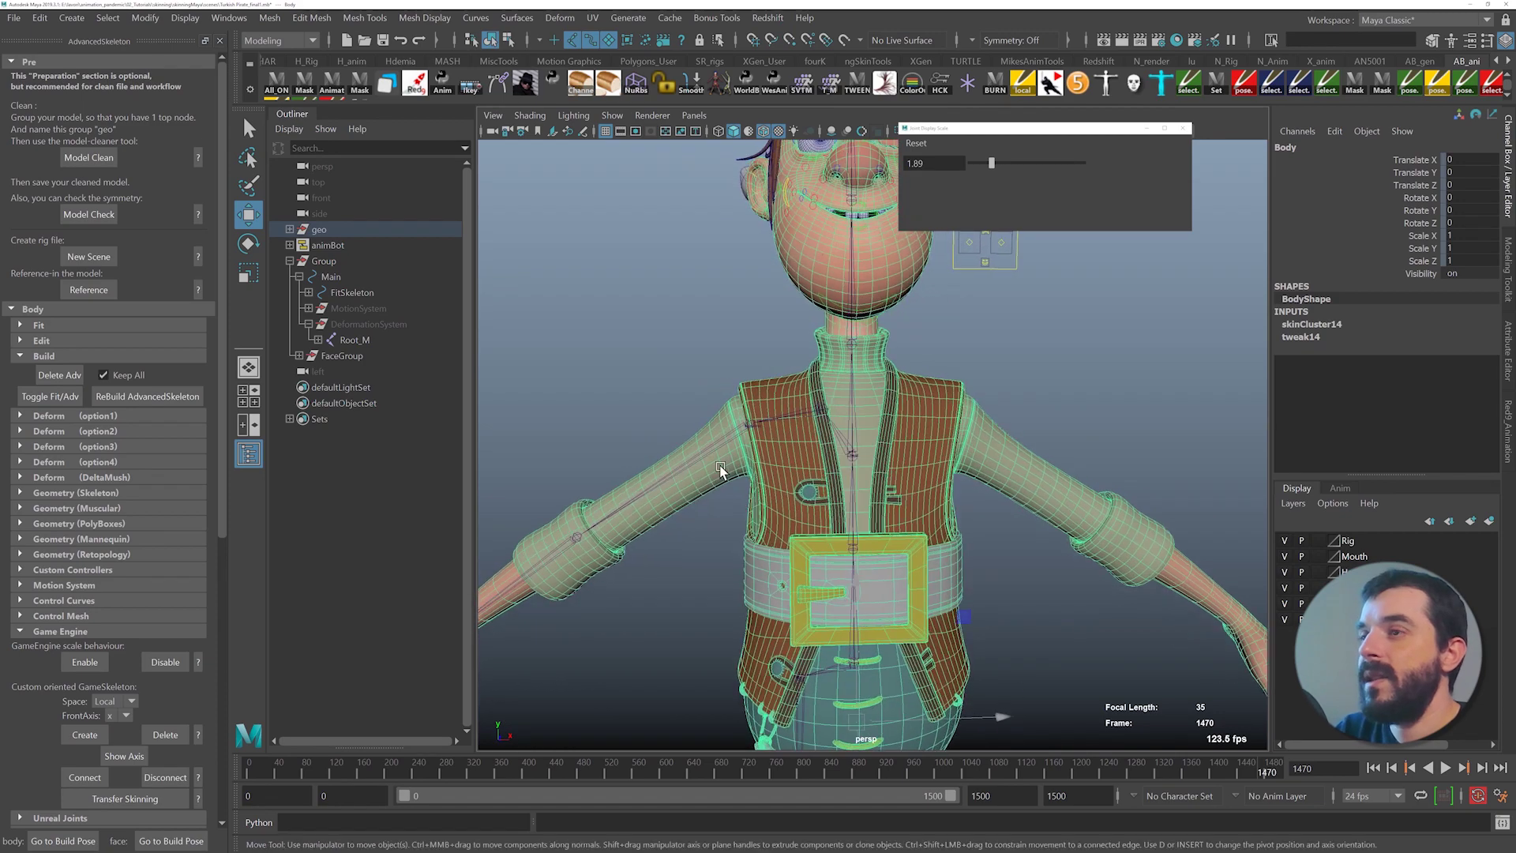
pyautogui.keyDown('alt'); pyautogui.moveTo(740, 420); pyautogui.dragTo(776, 486, button='middle'); pyautogui.keyUp('alt')
pyautogui.keyDown('alt'); pyautogui.moveTo(776, 486); pyautogui.dragTo(982, 525, button='right'); pyautogui.keyUp('alt')
pyautogui.click(833, 505)
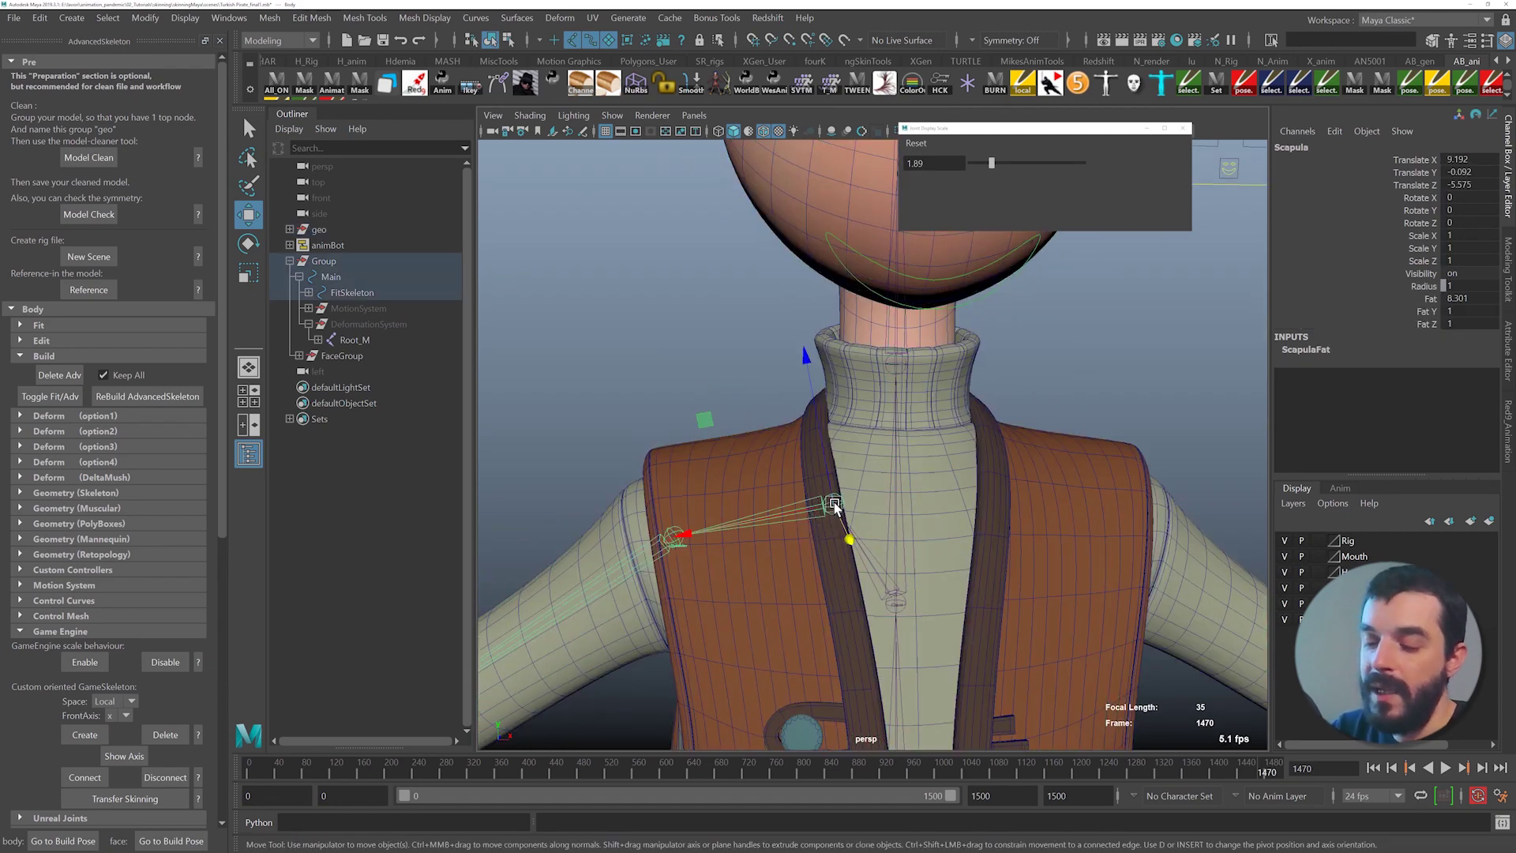
pyautogui.keyDown('alt'); pyautogui.moveTo(833, 506); pyautogui.dragTo(889, 547); pyautogui.keyUp('alt')
pyautogui.keyDown('alt'); pyautogui.moveTo(889, 548); pyautogui.dragTo(857, 456, button='middle'); pyautogui.keyUp('alt')
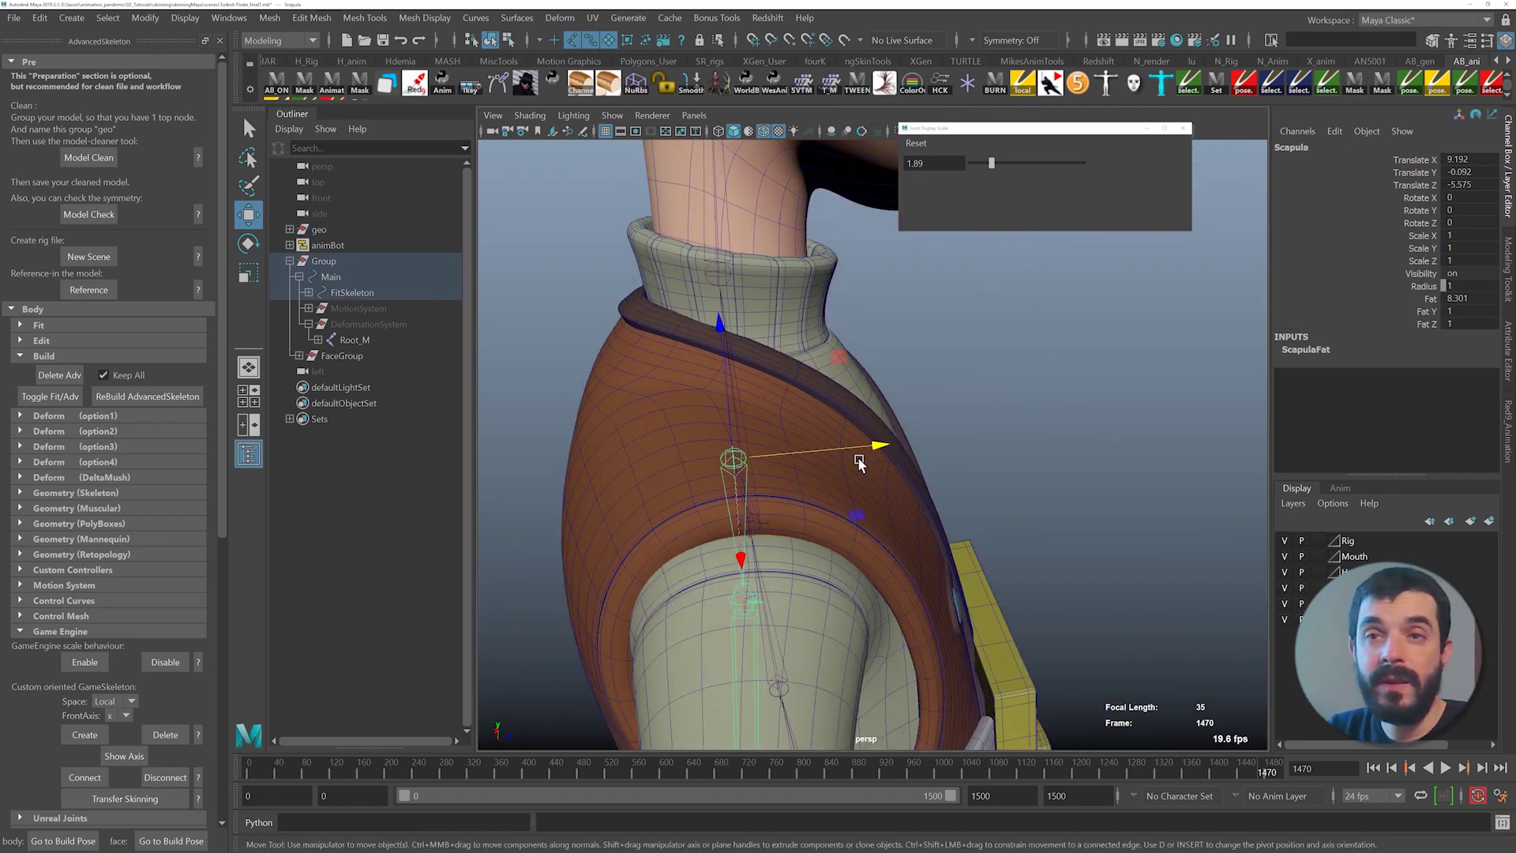
pyautogui.press('d')
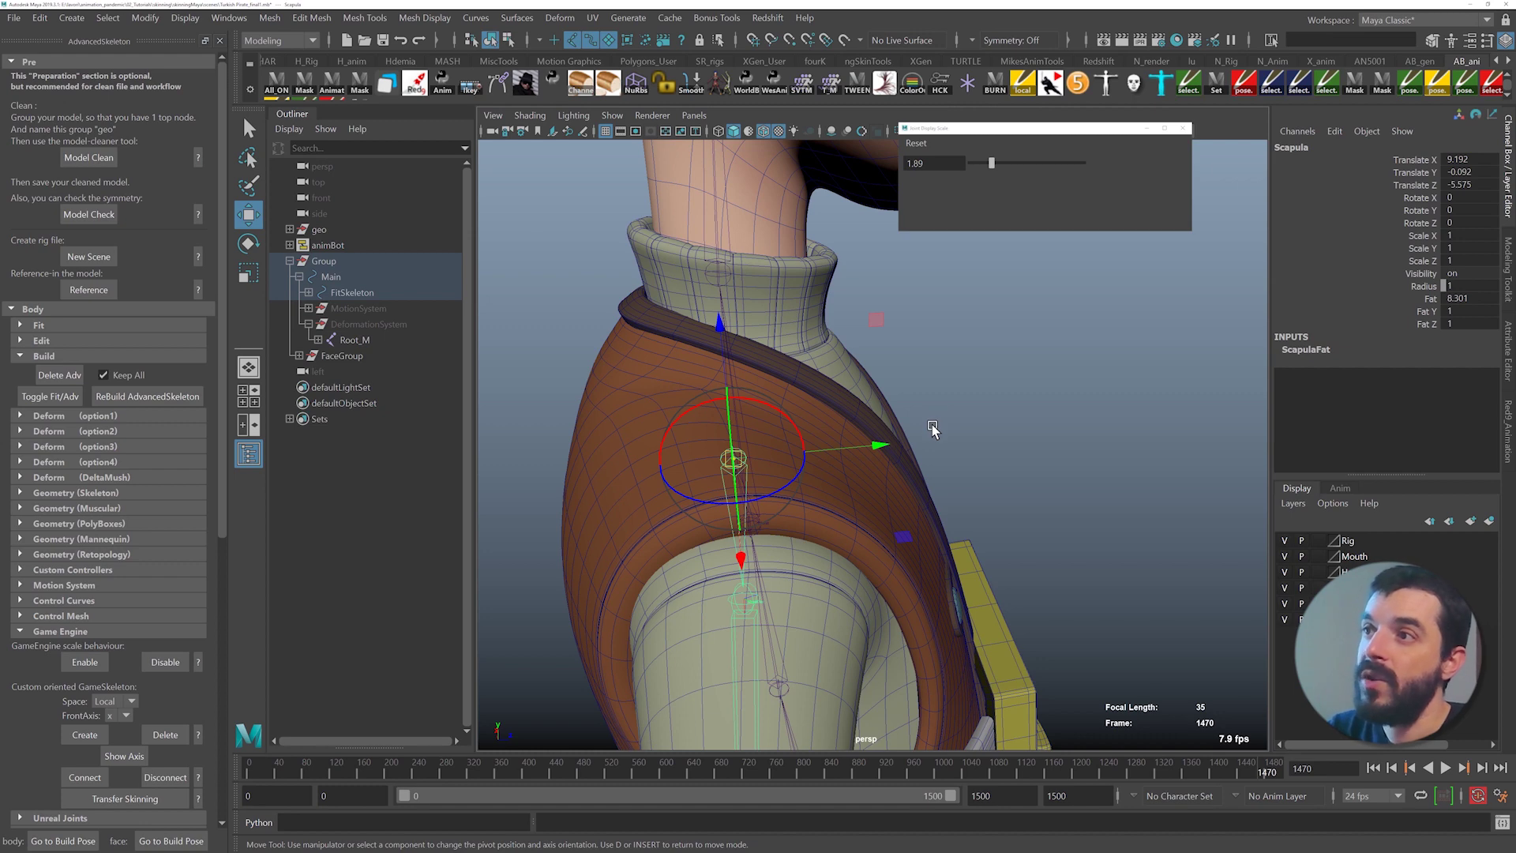
pyautogui.moveTo(879, 448); pyautogui.dragTo(944, 448)
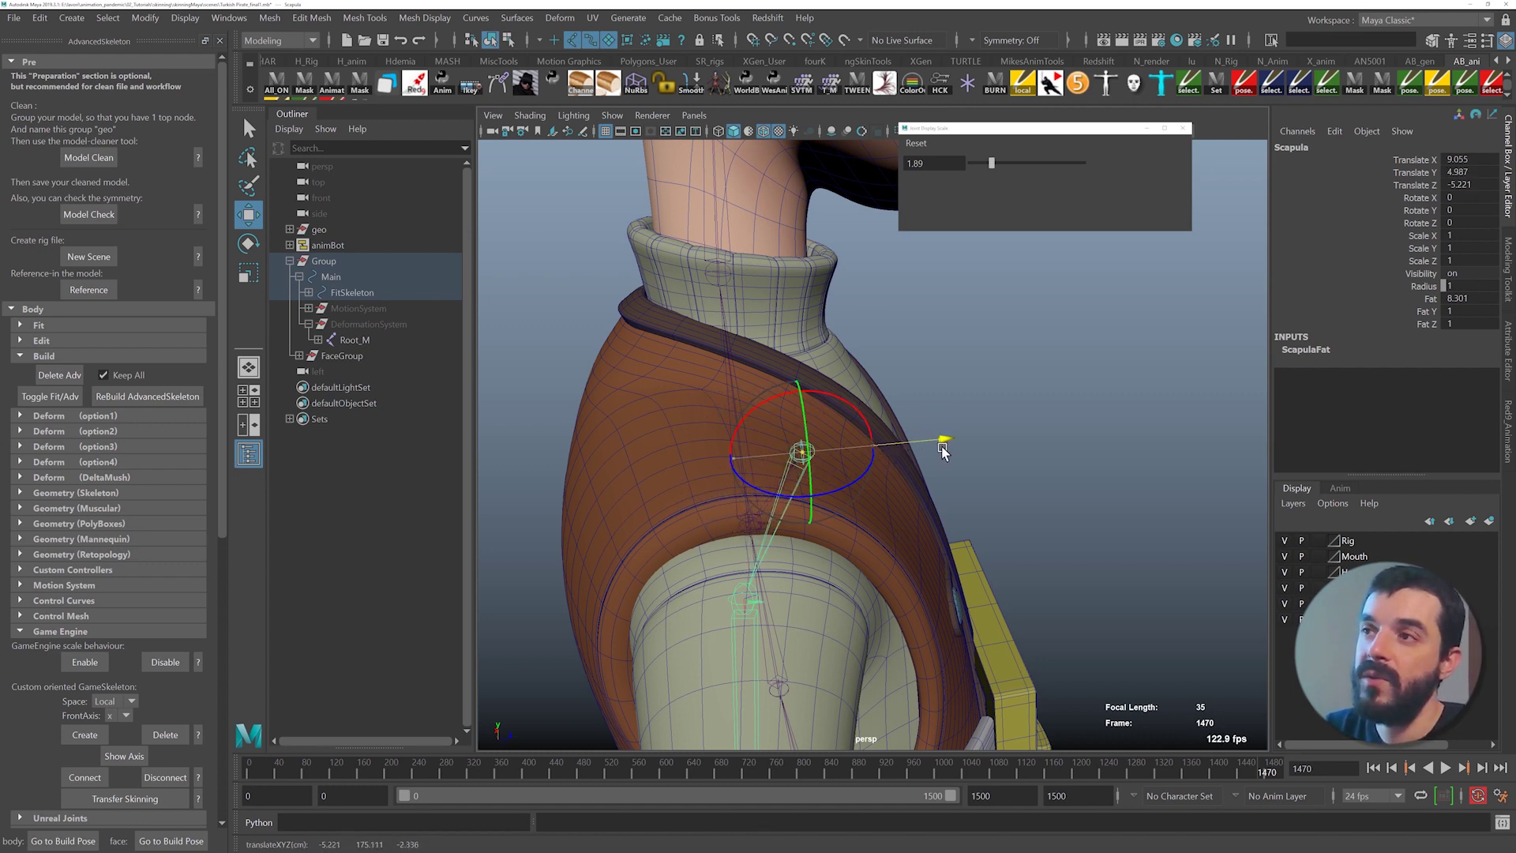
# - Refine the Scapula joint's pivot in the side and front views to Translate X 8.514, Y 4.057 and Z -3.475
pyautogui.keyDown('alt'); pyautogui.moveTo(941, 506); pyautogui.dragTo(839, 535); pyautogui.keyUp('alt')
pyautogui.press('space')
pyautogui.keyDown('alt'); pyautogui.moveTo(568, 490); pyautogui.dragTo(672, 479, button='right'); pyautogui.keyUp('alt')
pyautogui.keyDown('alt'); pyautogui.moveTo(672, 478); pyautogui.dragTo(850, 525, button='middle'); pyautogui.keyUp('alt')
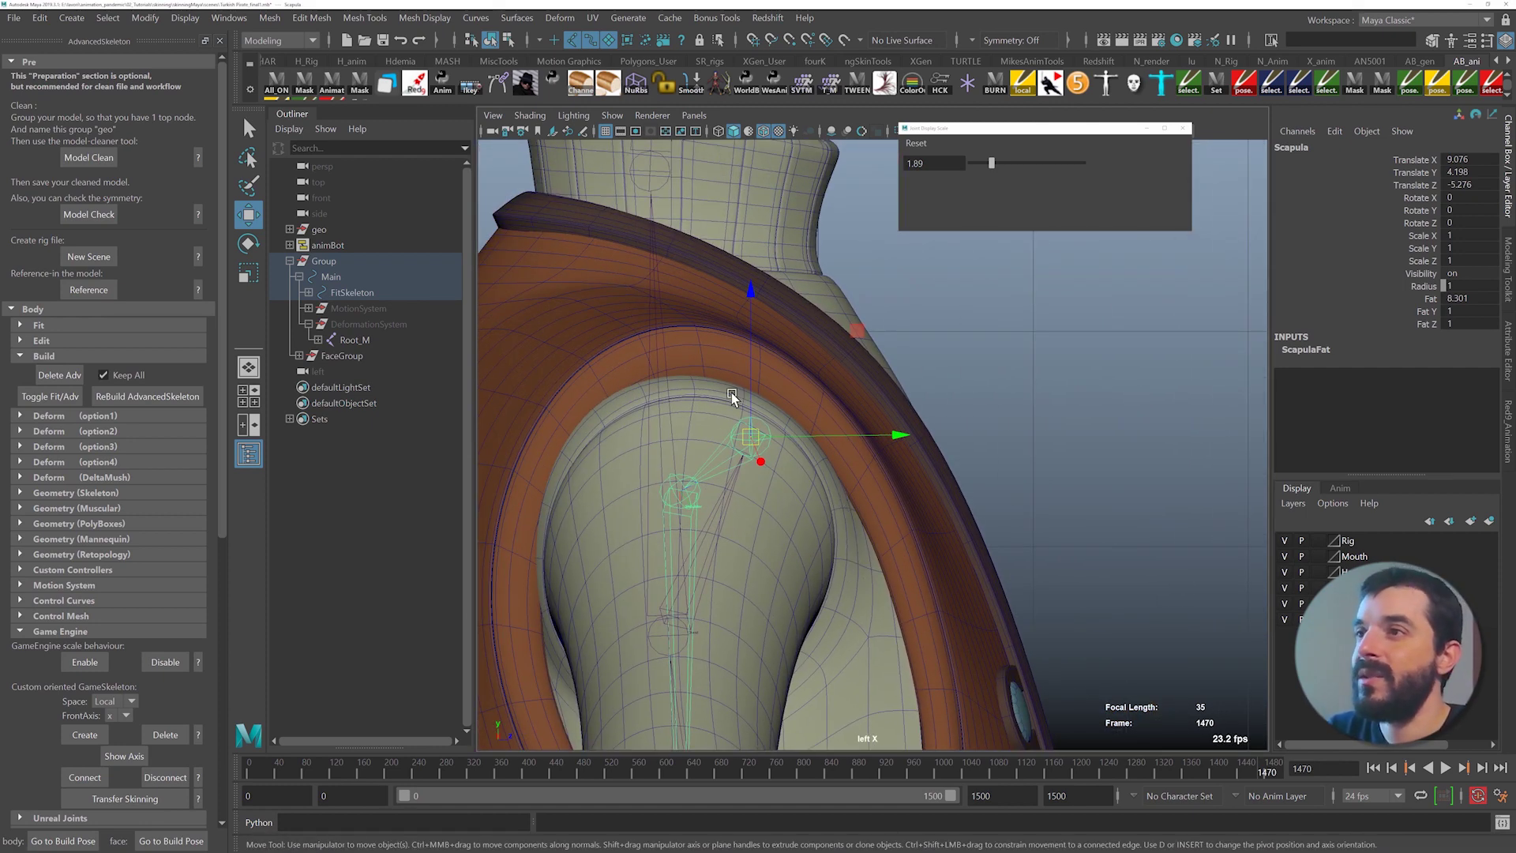
pyautogui.press('space')
pyautogui.moveTo(1020, 539)
pyautogui.mouseDown()
pyautogui.moveTo(1021, 433)
pyautogui.moveTo(1029, 482)
pyautogui.moveTo(1013, 497)
pyautogui.moveTo(1034, 479)
pyautogui.moveTo(1031, 562)
pyautogui.mouseUp()
pyautogui.press('space')
# - Lower the Neck fit joint's pivot to the base of the collar, at Translate X 16.096 and Y -0.478
pyautogui.keyDown('alt'); pyautogui.moveTo(761, 541); pyautogui.dragTo(747, 703, button='middle'); pyautogui.keyUp('alt')
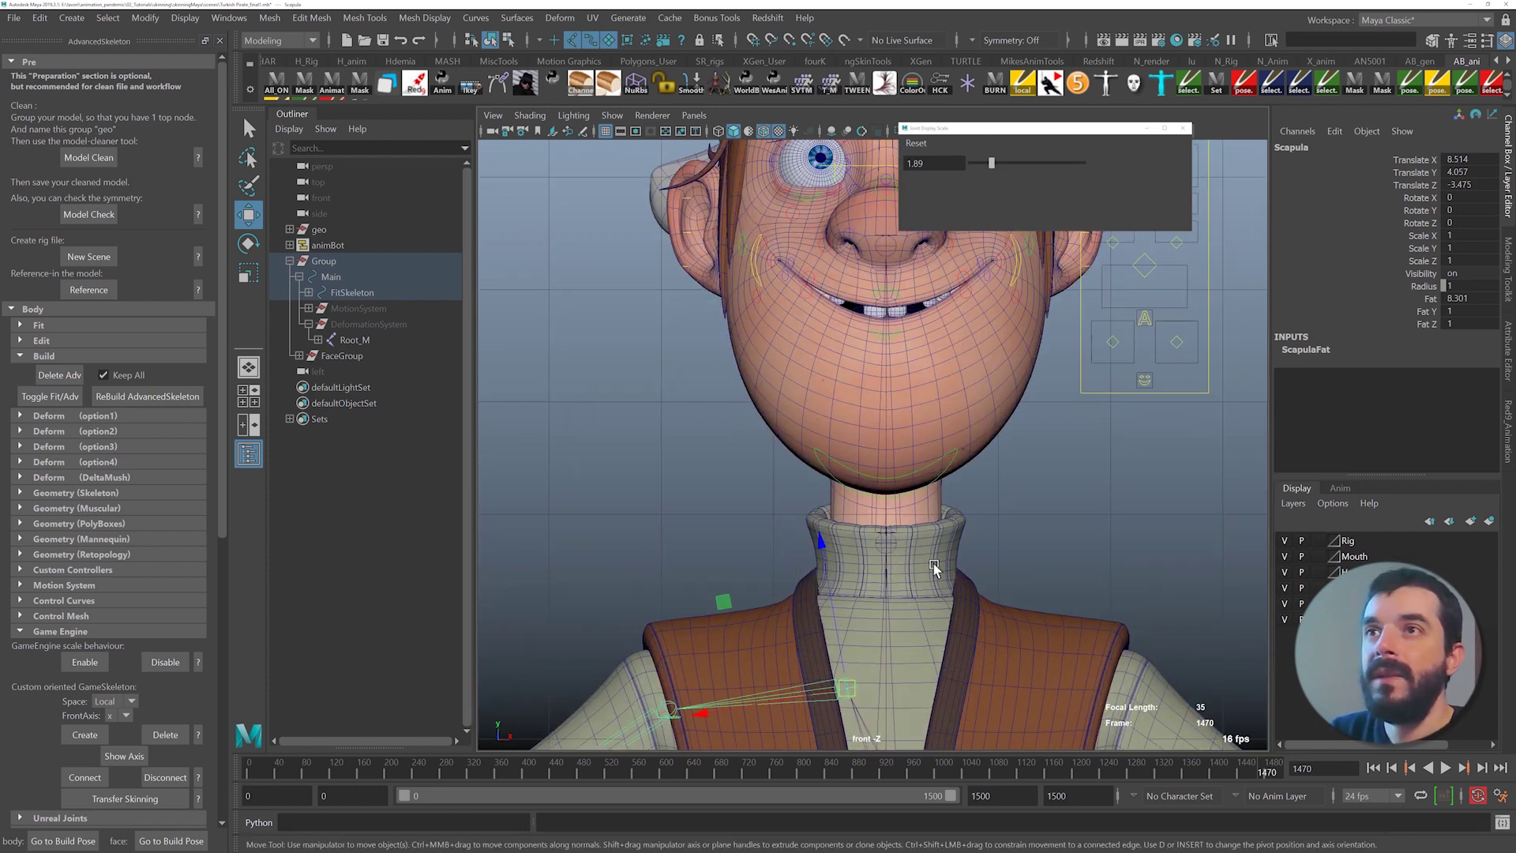
pyautogui.click(887, 543)
pyautogui.press('d')
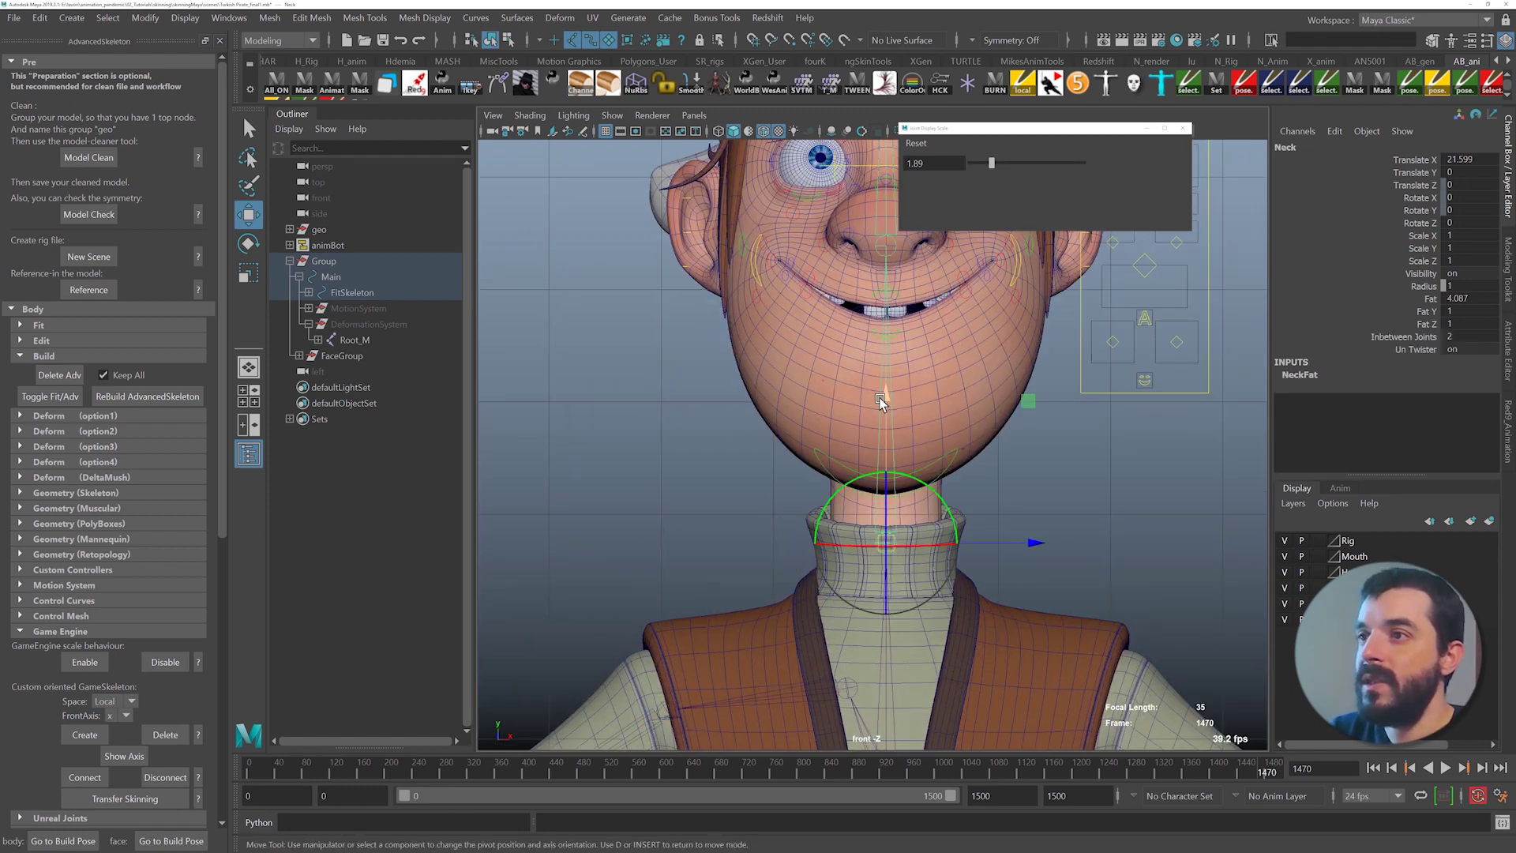
pyautogui.moveTo(883, 399); pyautogui.dragTo(883, 459)
pyautogui.press('space')
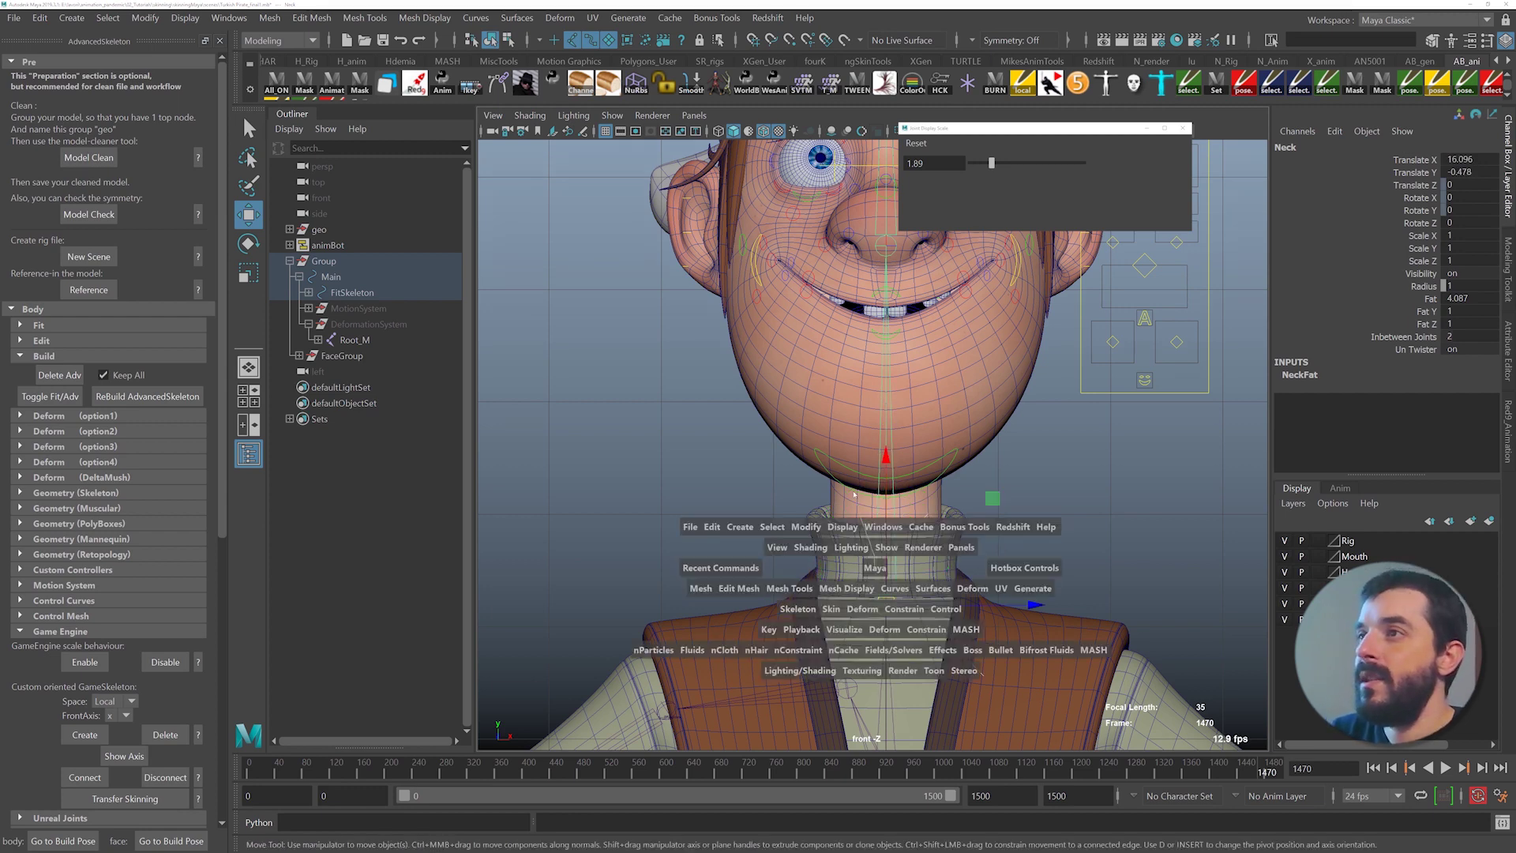
pyautogui.moveTo(883, 568)
pyautogui.mouseDown()
pyautogui.moveTo(825, 560)
pyautogui.moveTo(935, 563)
pyautogui.moveTo(903, 579)
pyautogui.moveTo(860, 559)
pyautogui.mouseUp()
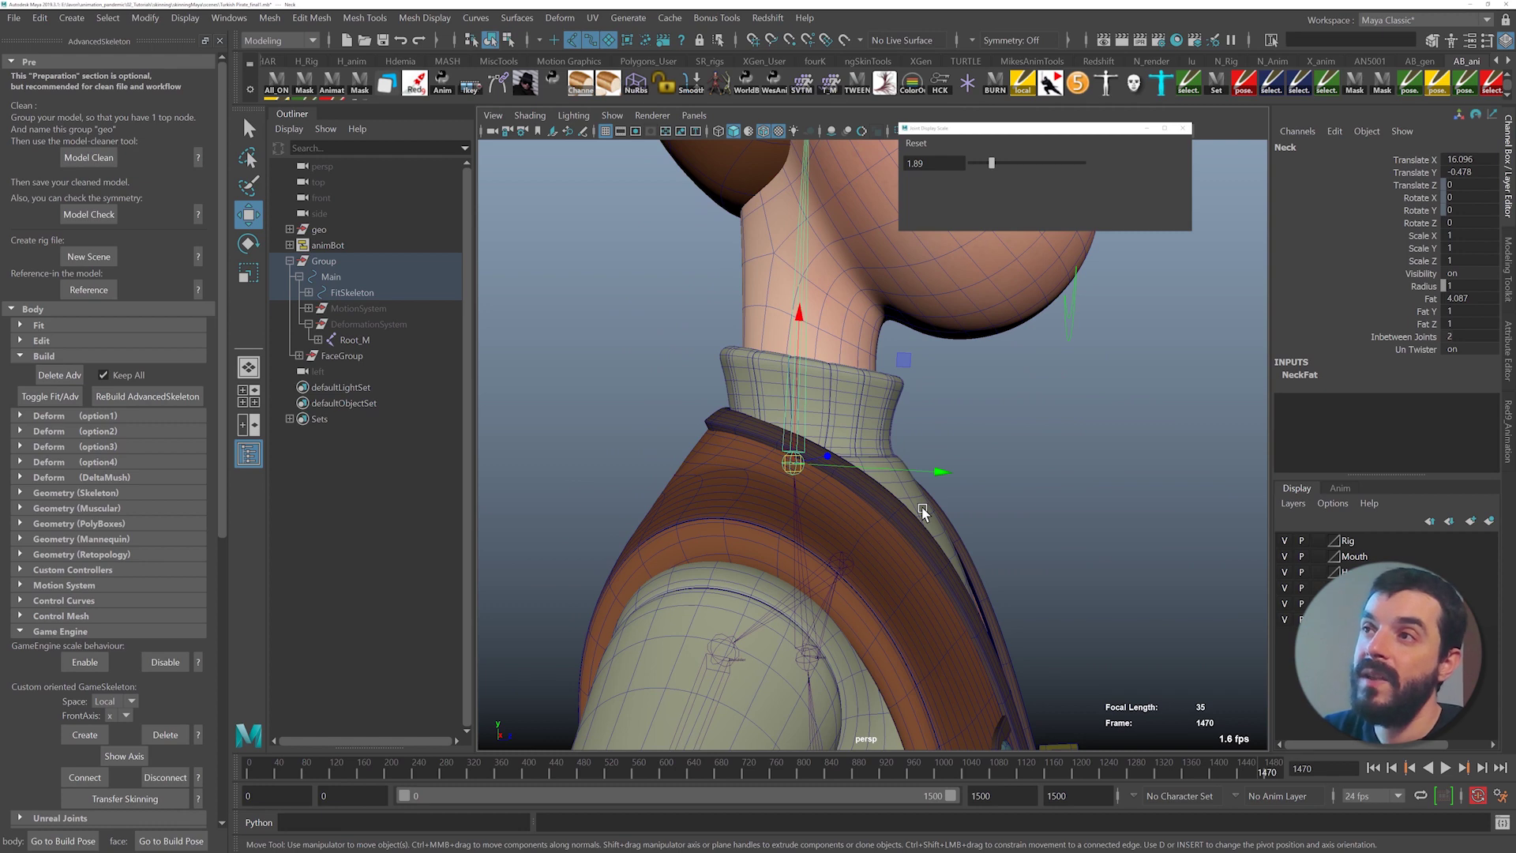
# - Move the Head fit joint's pivot down and forward below the ear in the side view, to Translate X 28.902 and Y 1.958
pyautogui.keyDown('alt'); pyautogui.moveTo(937, 466); pyautogui.dragTo(796, 372, button='right'); pyautogui.keyUp('alt')
pyautogui.keyDown('alt'); pyautogui.moveTo(795, 373); pyautogui.dragTo(771, 509, button='middle'); pyautogui.keyUp('alt')
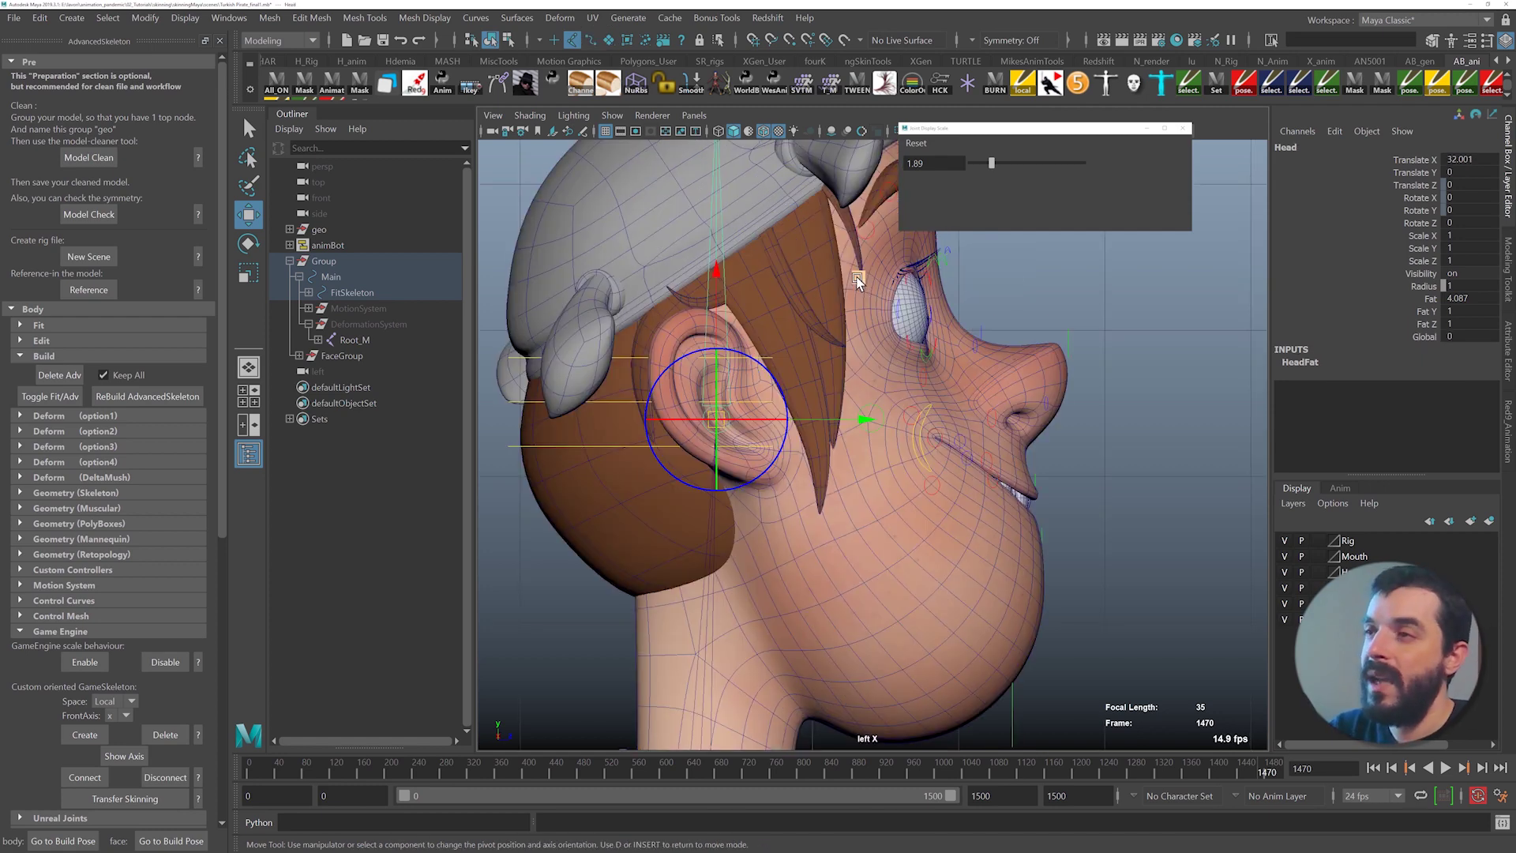
pyautogui.moveTo(859, 278); pyautogui.dragTo(878, 345, button='middle')
pyautogui.hotkey('ctrl', 'z')
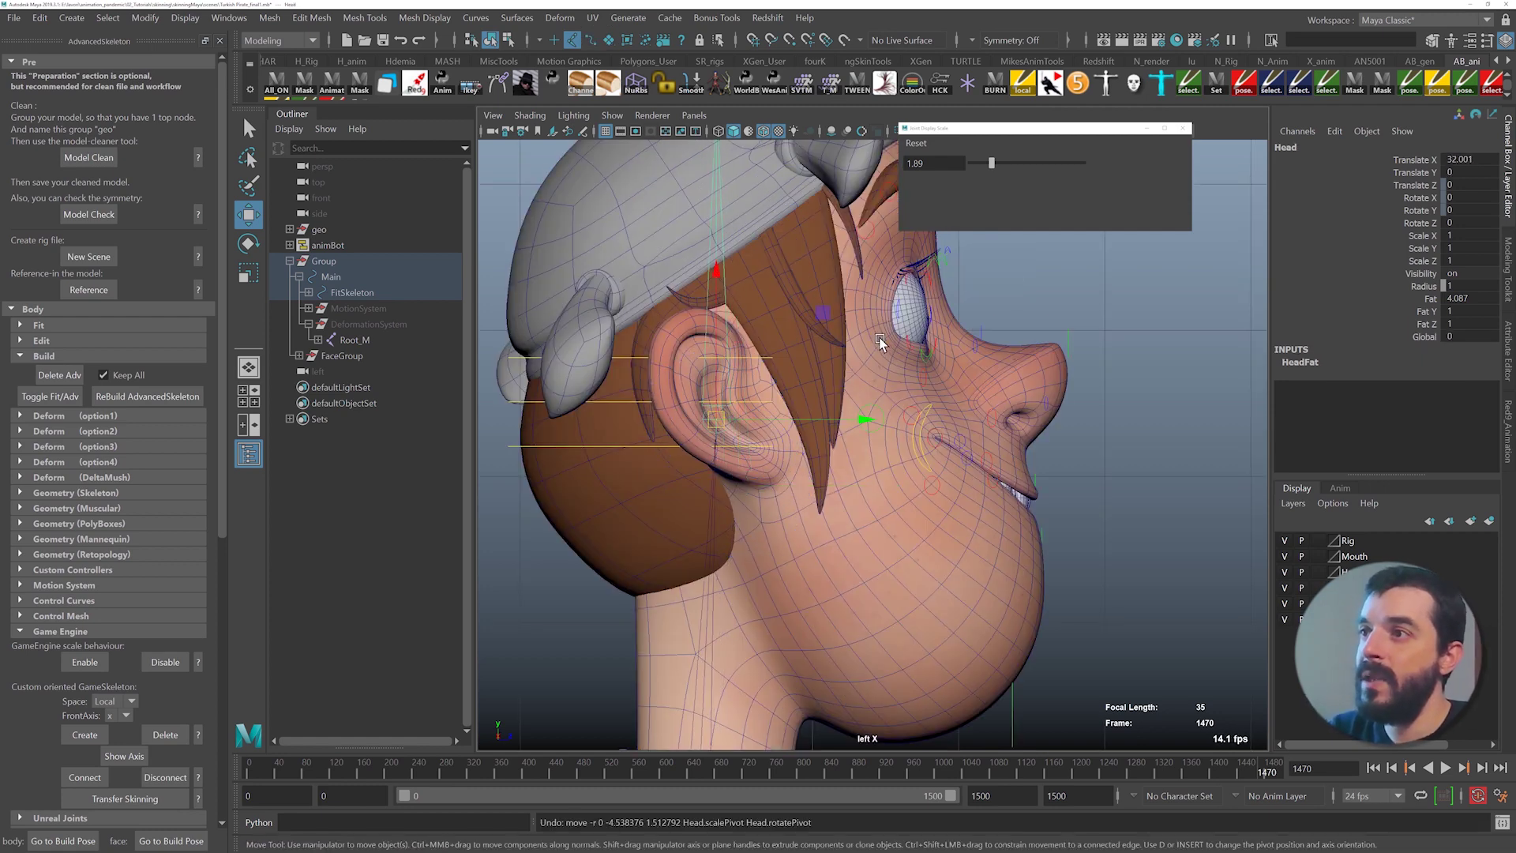
pyautogui.press('d')
pyautogui.moveTo(859, 282); pyautogui.dragTo(889, 327)
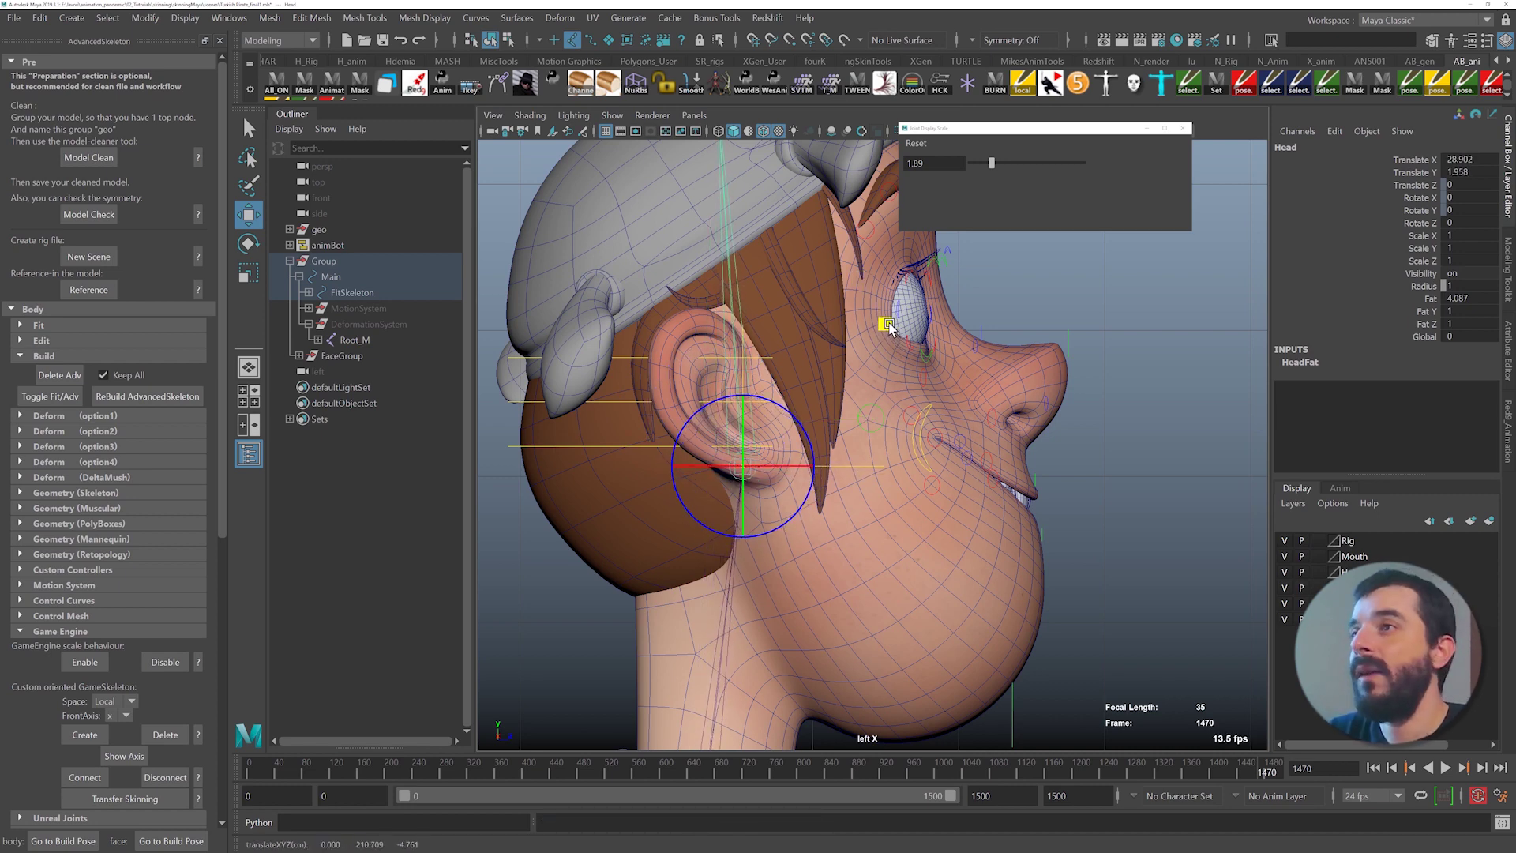
pyautogui.keyDown('alt'); pyautogui.moveTo(883, 342); pyautogui.dragTo(645, 279, button='right'); pyautogui.keyUp('alt')
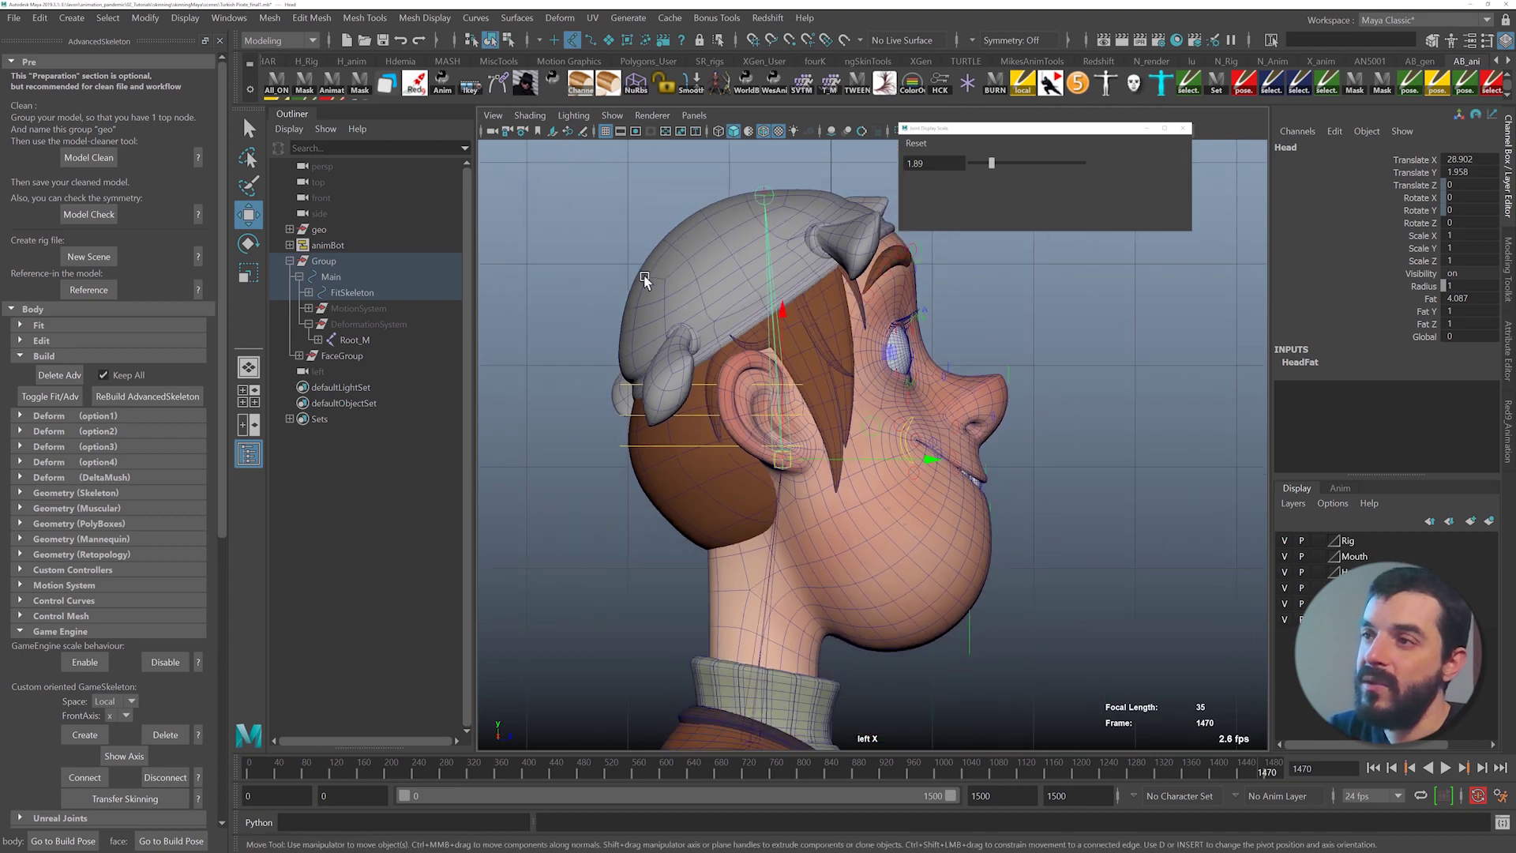
# - Select the Chest fit joint and lower its pivot to the belt's upper edge in the side view, to Translate X 3.026 and Y 2.512
pyautogui.keyDown('alt'); pyautogui.moveTo(930, 671); pyautogui.dragTo(827, 487, button='right'); pyautogui.keyUp('alt')
pyautogui.keyDown('alt'); pyautogui.moveTo(849, 663); pyautogui.dragTo(811, 370, button='middle'); pyautogui.keyUp('alt')
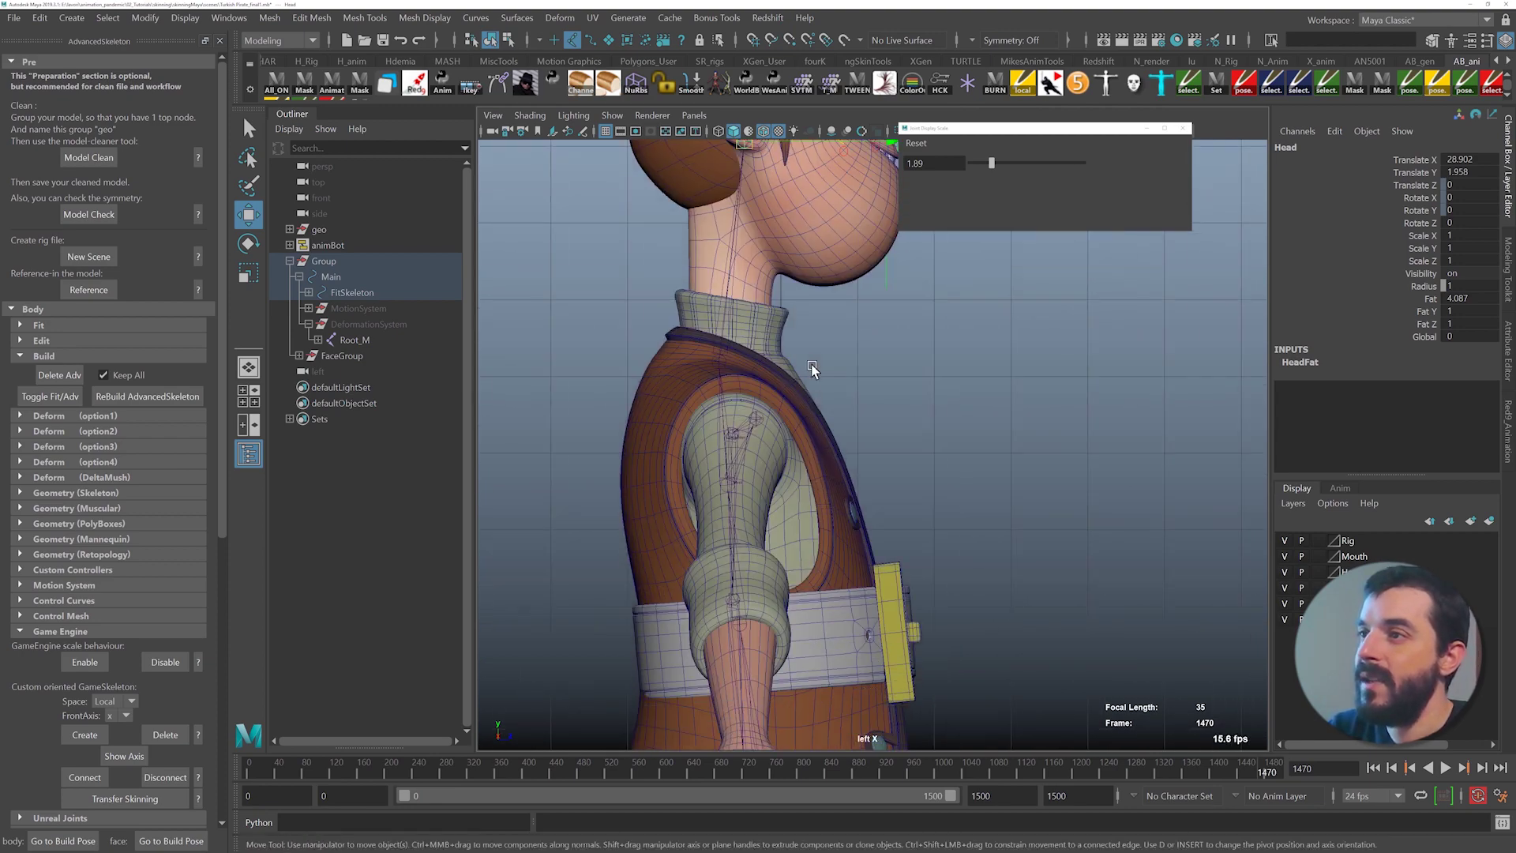
pyautogui.keyDown('alt'); pyautogui.moveTo(772, 611); pyautogui.dragTo(768, 495, button='middle'); pyautogui.keyUp('alt')
pyautogui.keyDown('alt'); pyautogui.moveTo(768, 496); pyautogui.dragTo(773, 570, button='right'); pyautogui.keyUp('alt')
pyautogui.keyDown('alt'); pyautogui.moveTo(774, 570); pyautogui.dragTo(777, 464, button='middle'); pyautogui.keyUp('alt')
pyautogui.press('space')
pyautogui.moveTo(776, 509); pyautogui.dragTo(772, 440)
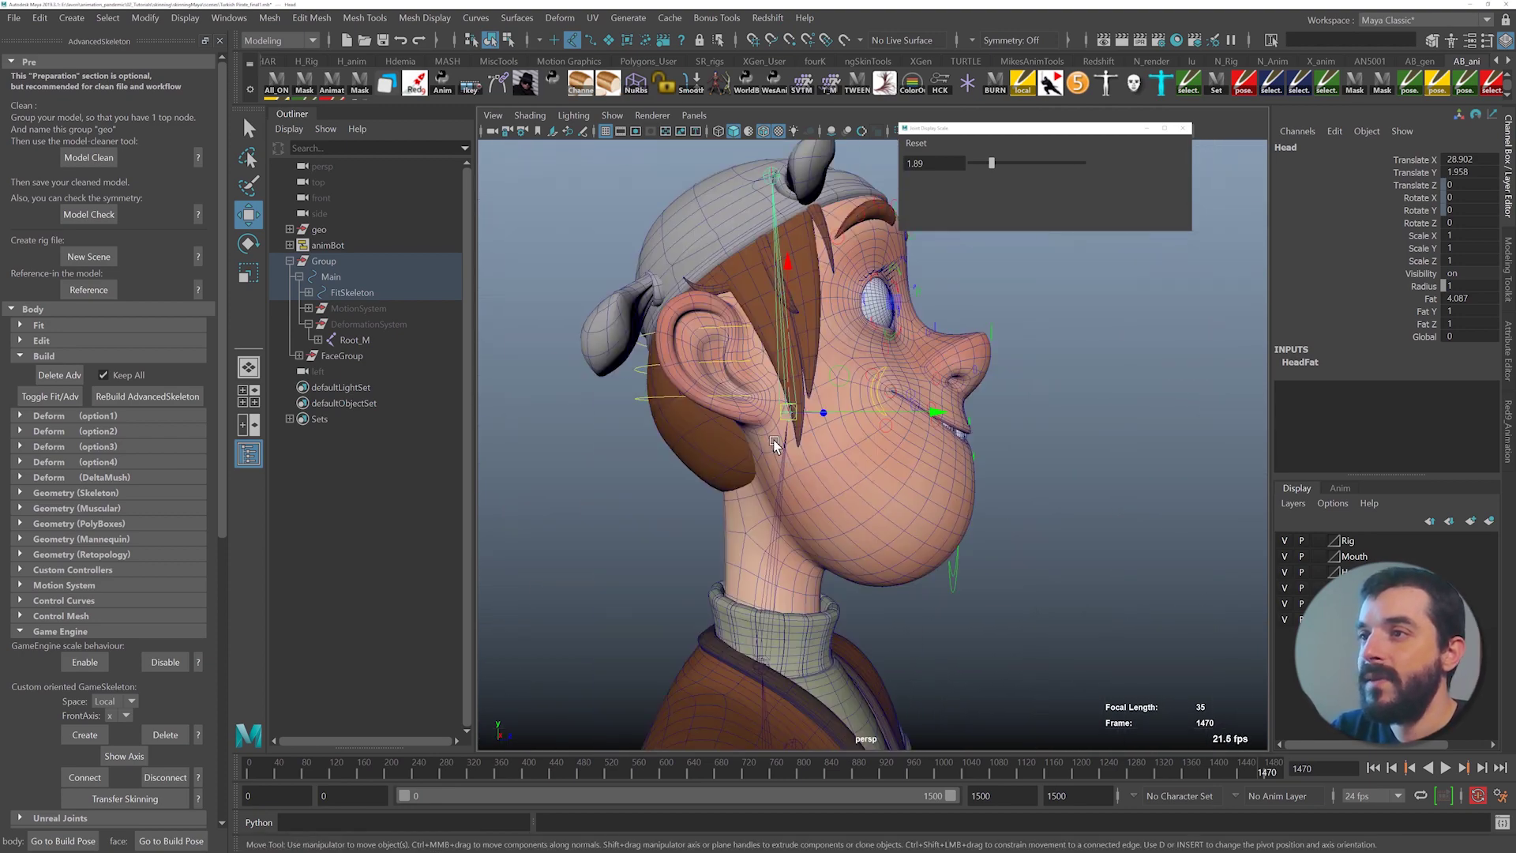
pyautogui.keyDown('alt'); pyautogui.moveTo(888, 546); pyautogui.dragTo(727, 552); pyautogui.keyUp('alt')
pyautogui.keyDown('alt'); pyautogui.moveTo(868, 710); pyautogui.dragTo(892, 468, button='middle'); pyautogui.keyUp('alt')
pyautogui.keyDown('alt'); pyautogui.moveTo(853, 189); pyautogui.dragTo(798, 427, button='middle'); pyautogui.keyUp('alt')
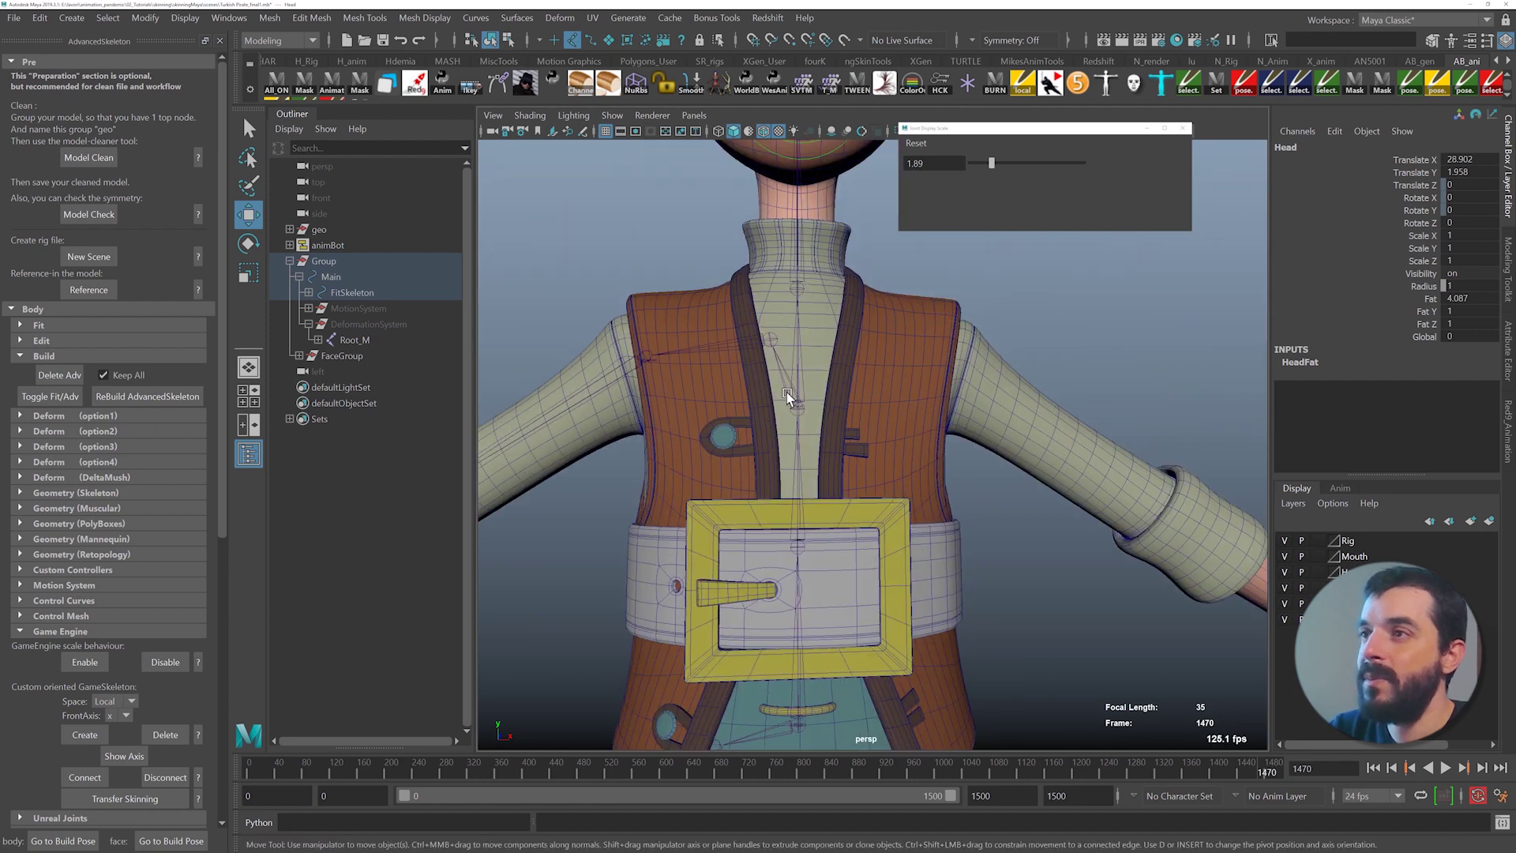
pyautogui.click(792, 396)
pyautogui.click(797, 402)
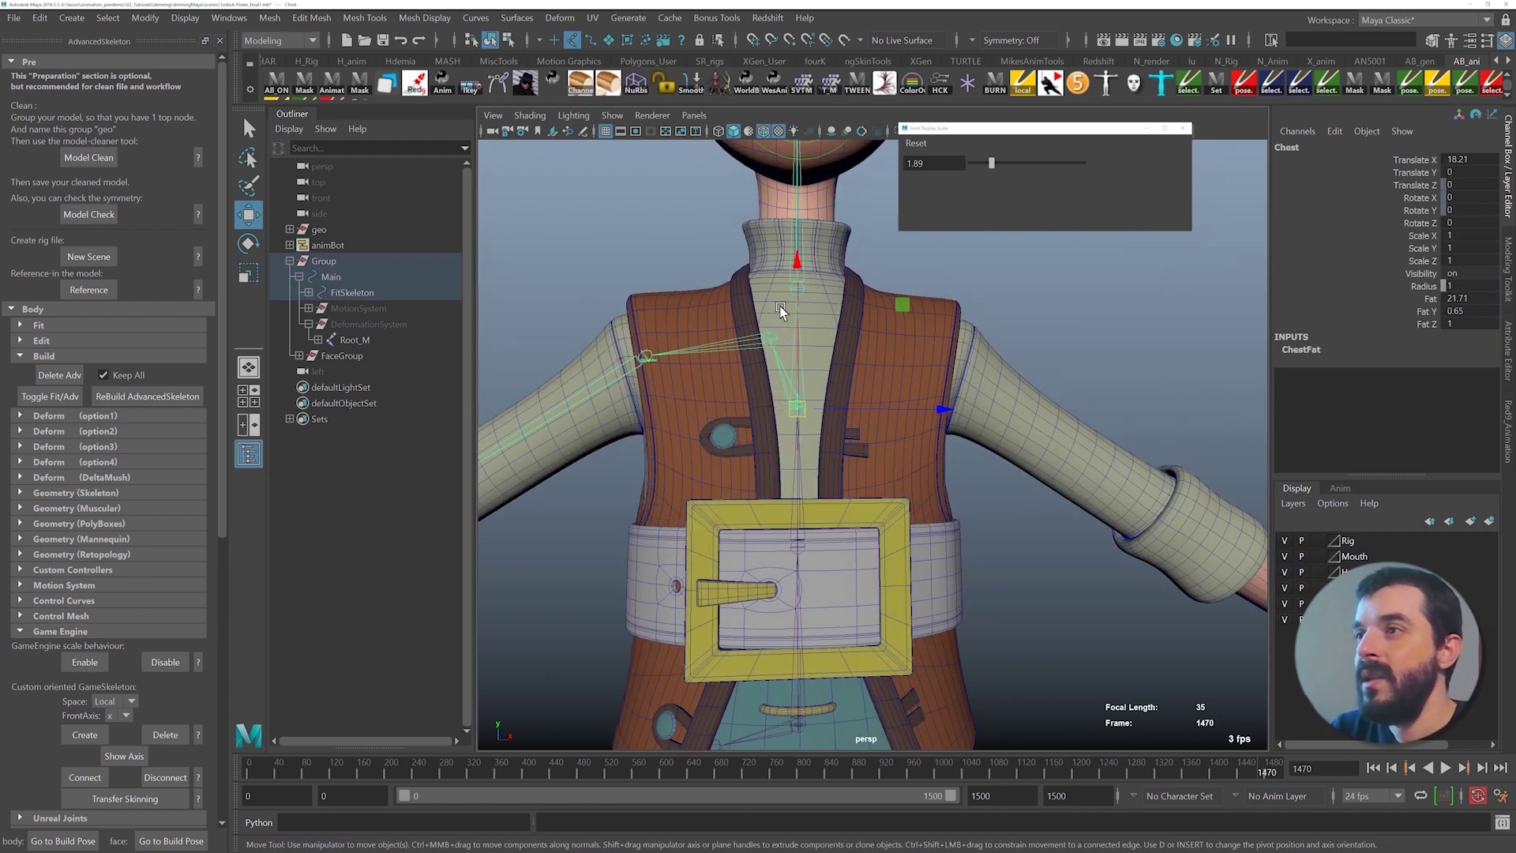
pyautogui.press('space')
pyautogui.moveTo(837, 460); pyautogui.dragTo(731, 432)
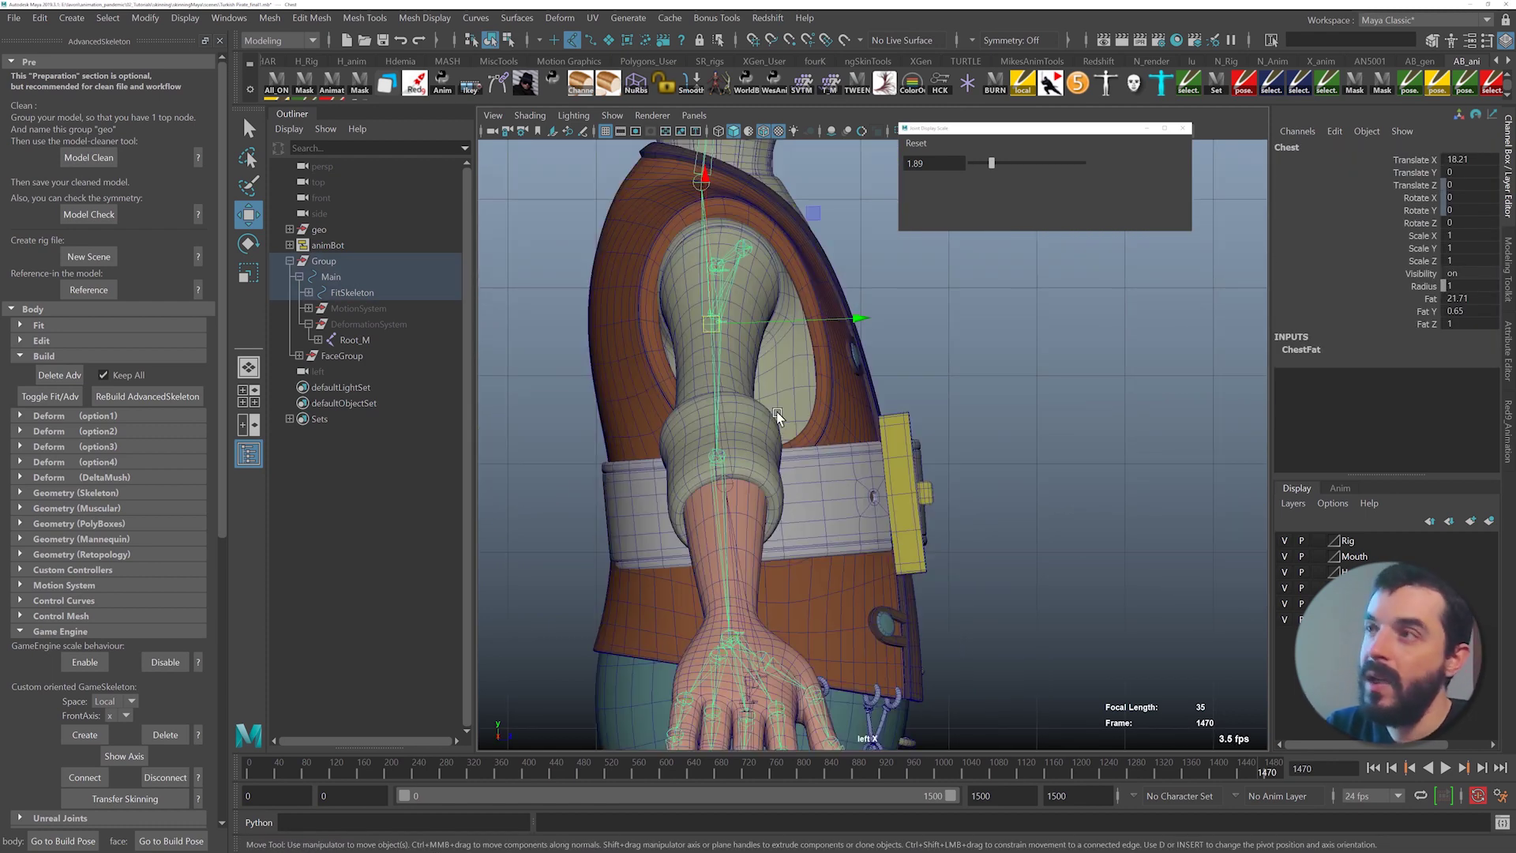
pyautogui.keyDown('alt'); pyautogui.moveTo(777, 416); pyautogui.dragTo(713, 437, button='middle'); pyautogui.keyUp('alt')
pyautogui.press('d')
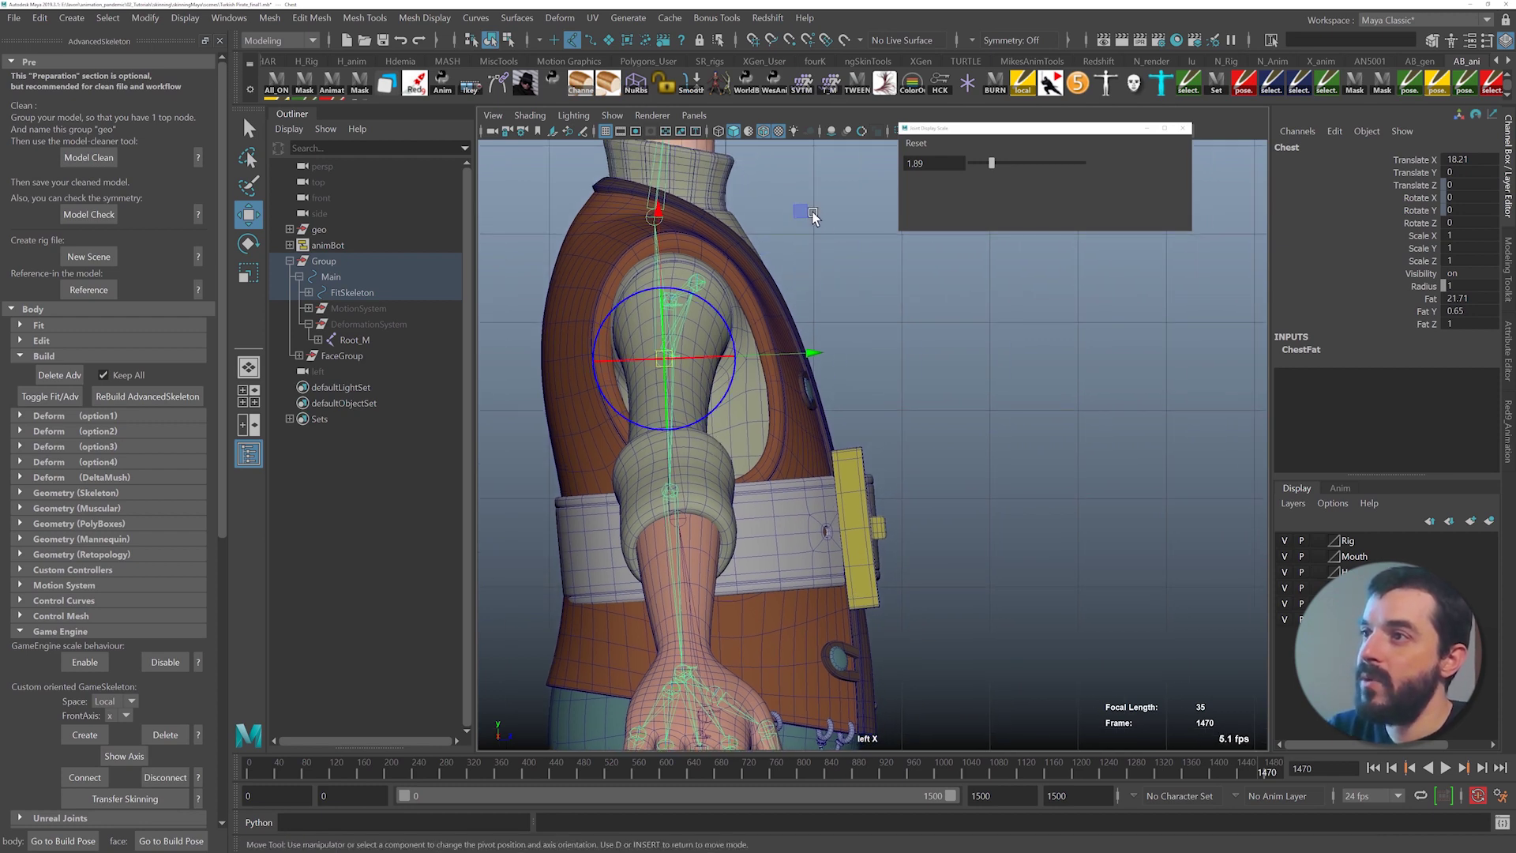
pyautogui.moveTo(801, 213); pyautogui.dragTo(836, 348)
pyautogui.press('d')
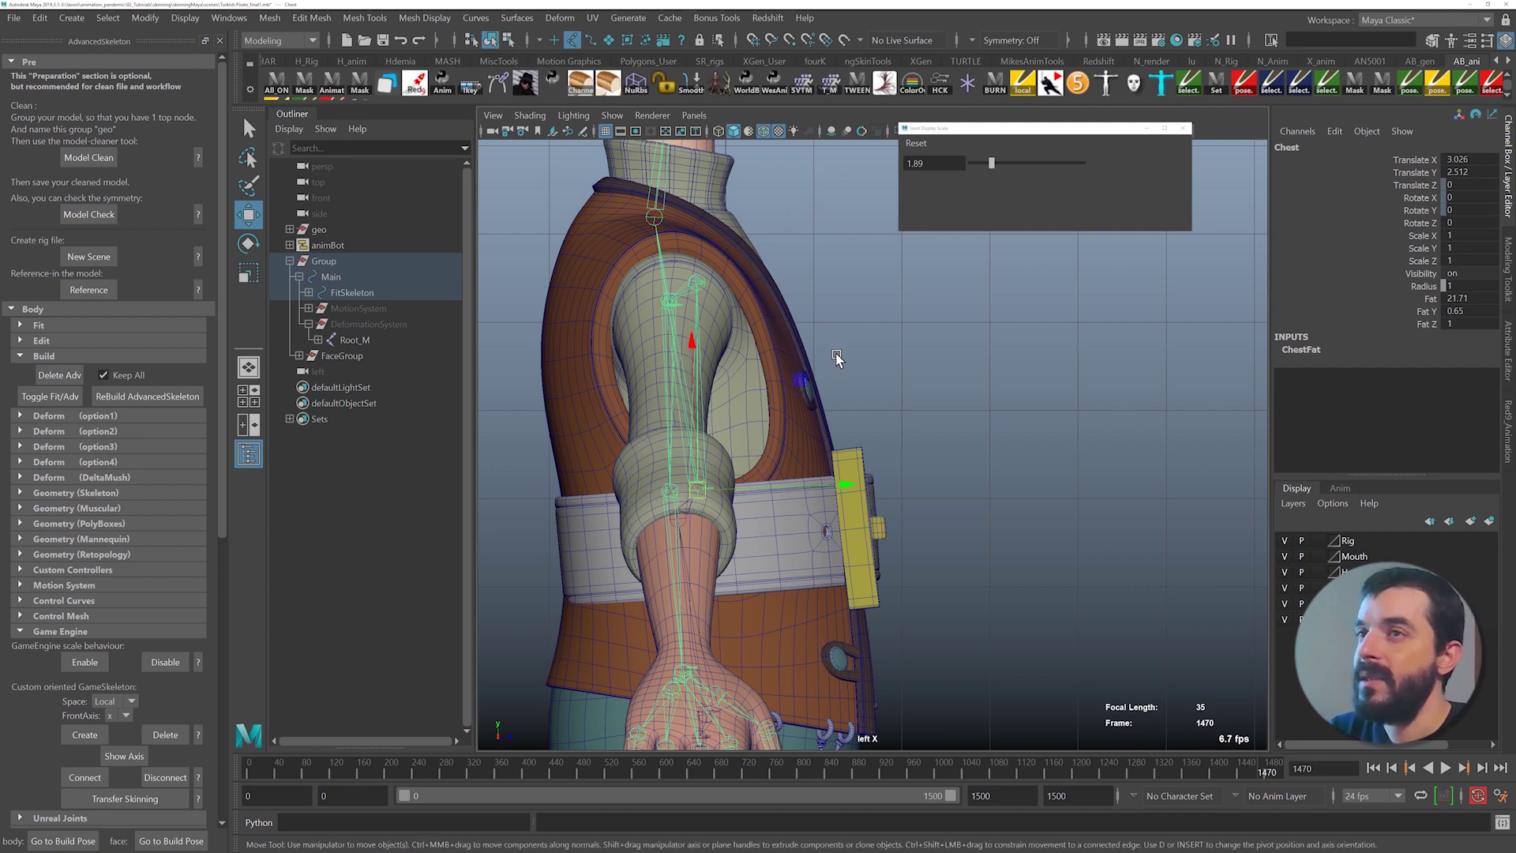
# - Lower the Spine1 fit joint's pivot to the belt's lower edge, at Translate X 13.83 and Y 1.636, and select the Root joint
pyautogui.click(686, 521)
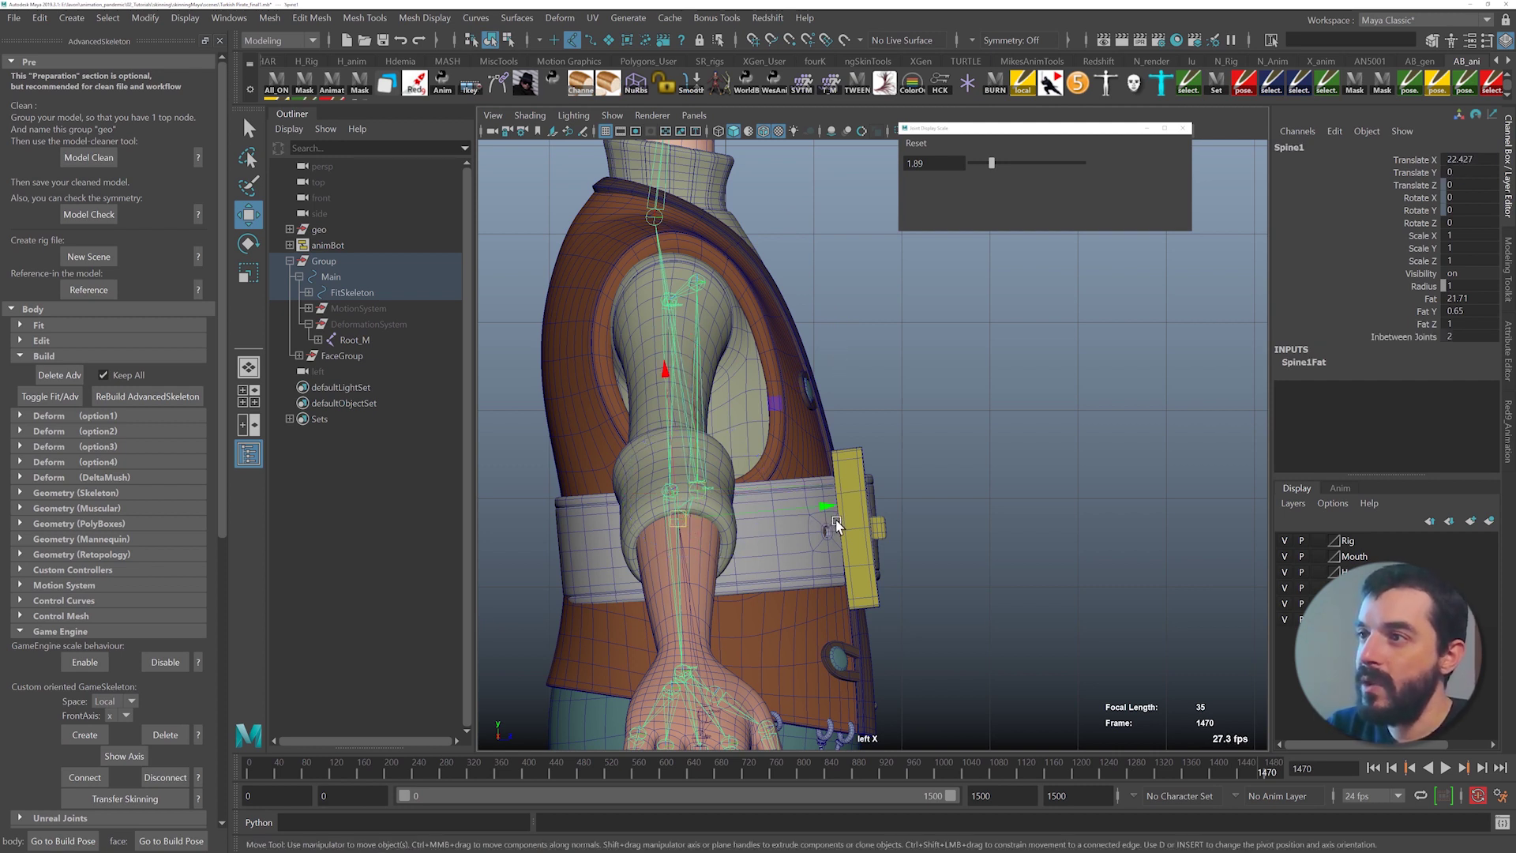
pyautogui.press('d')
pyautogui.moveTo(807, 366); pyautogui.dragTo(832, 438)
pyautogui.keyDown('alt'); pyautogui.moveTo(757, 658); pyautogui.dragTo(744, 599, button='middle'); pyautogui.keyUp('alt')
pyautogui.press('q')
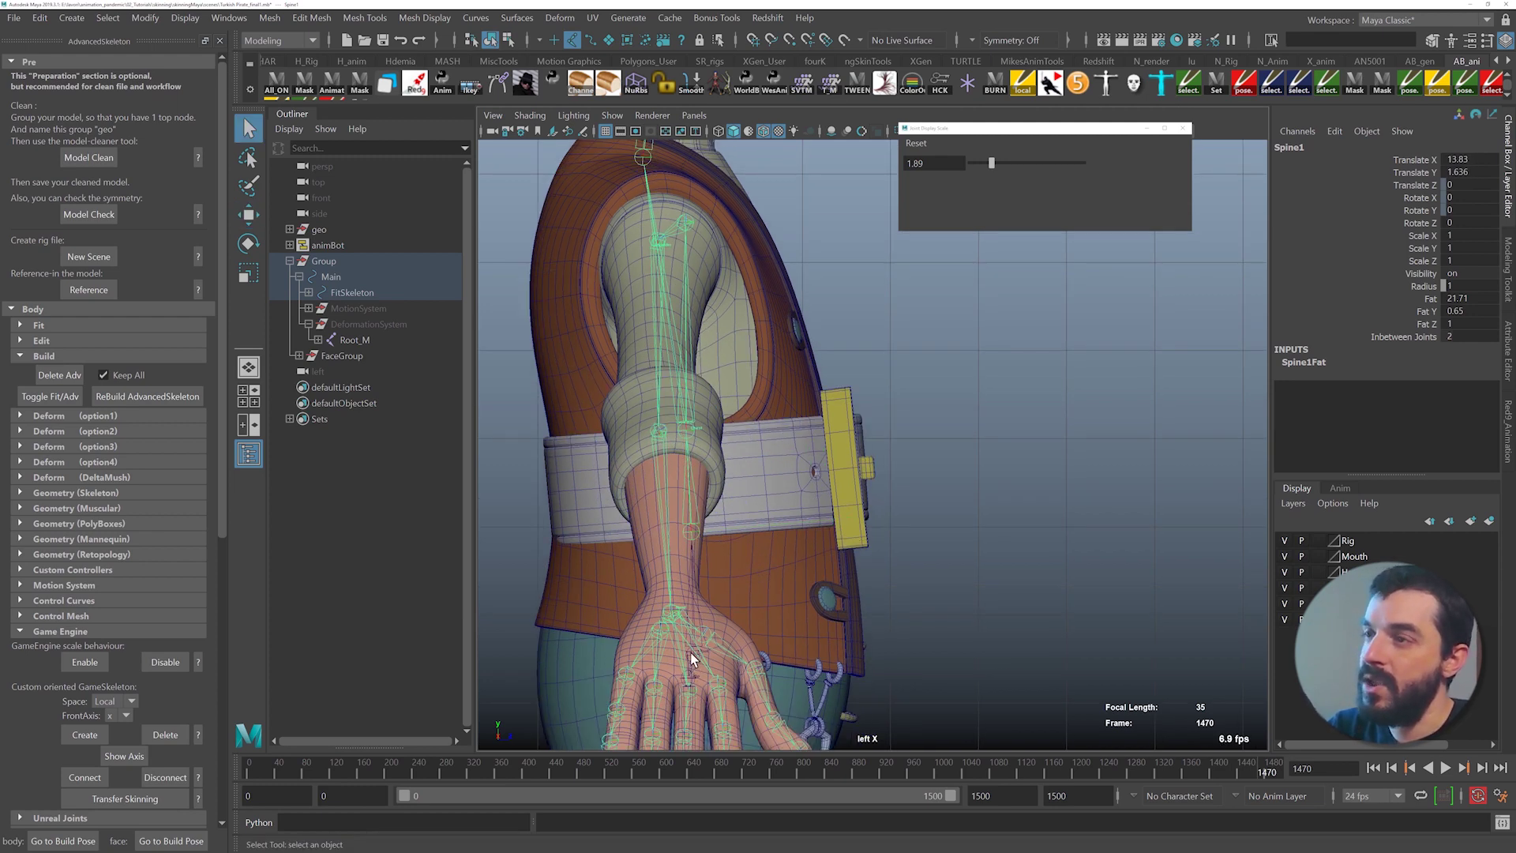
pyautogui.click(690, 654)
pyautogui.keyDown('alt'); pyautogui.moveTo(772, 514); pyautogui.dragTo(758, 531, button='right'); pyautogui.keyUp('alt')
pyautogui.keyDown('alt'); pyautogui.moveTo(753, 579); pyautogui.dragTo(728, 484, button='middle'); pyautogui.keyUp('alt')
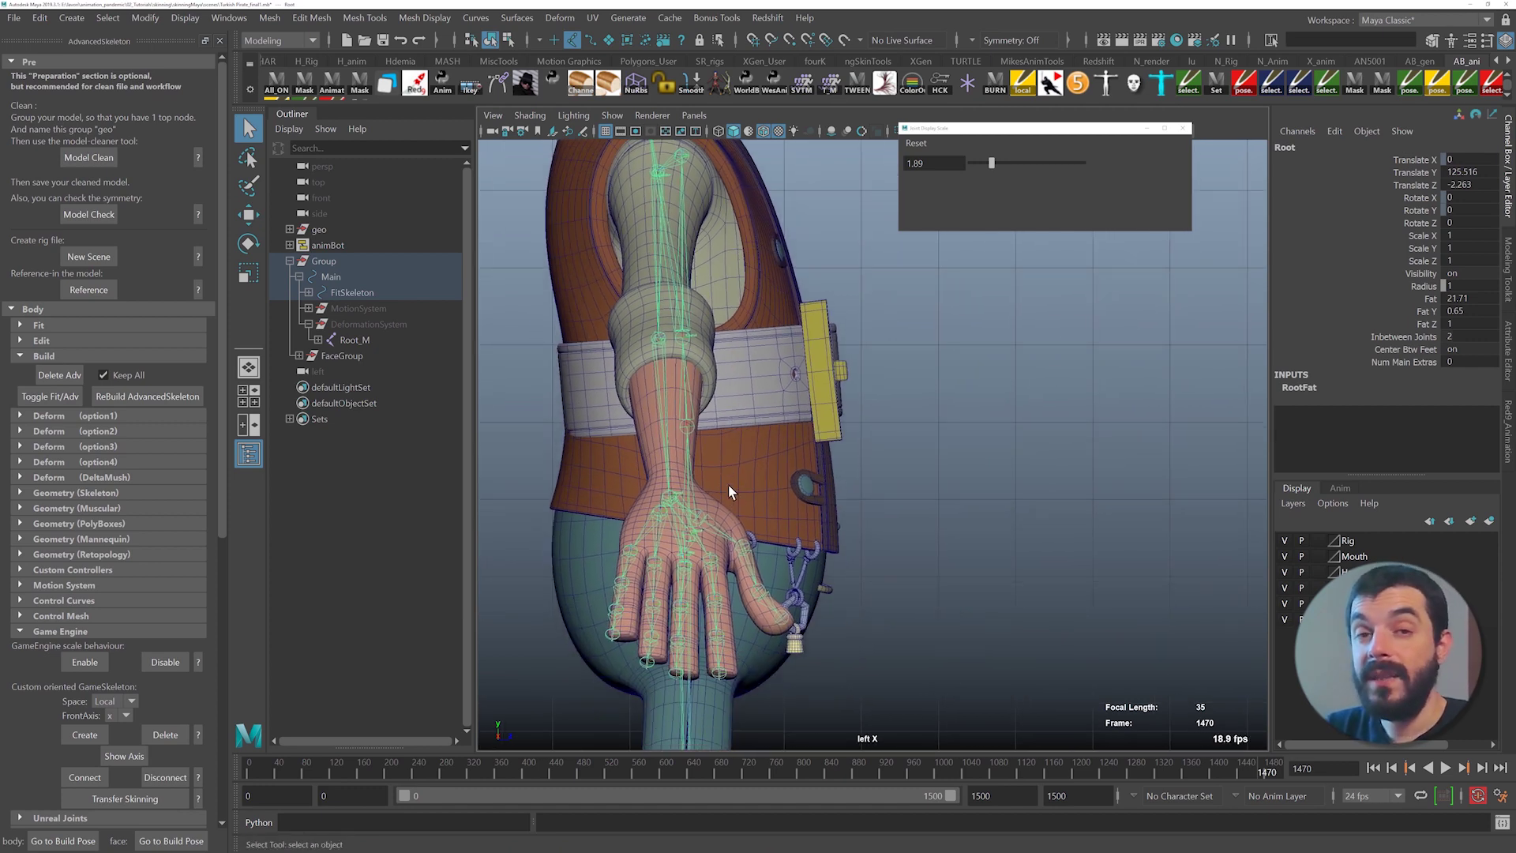
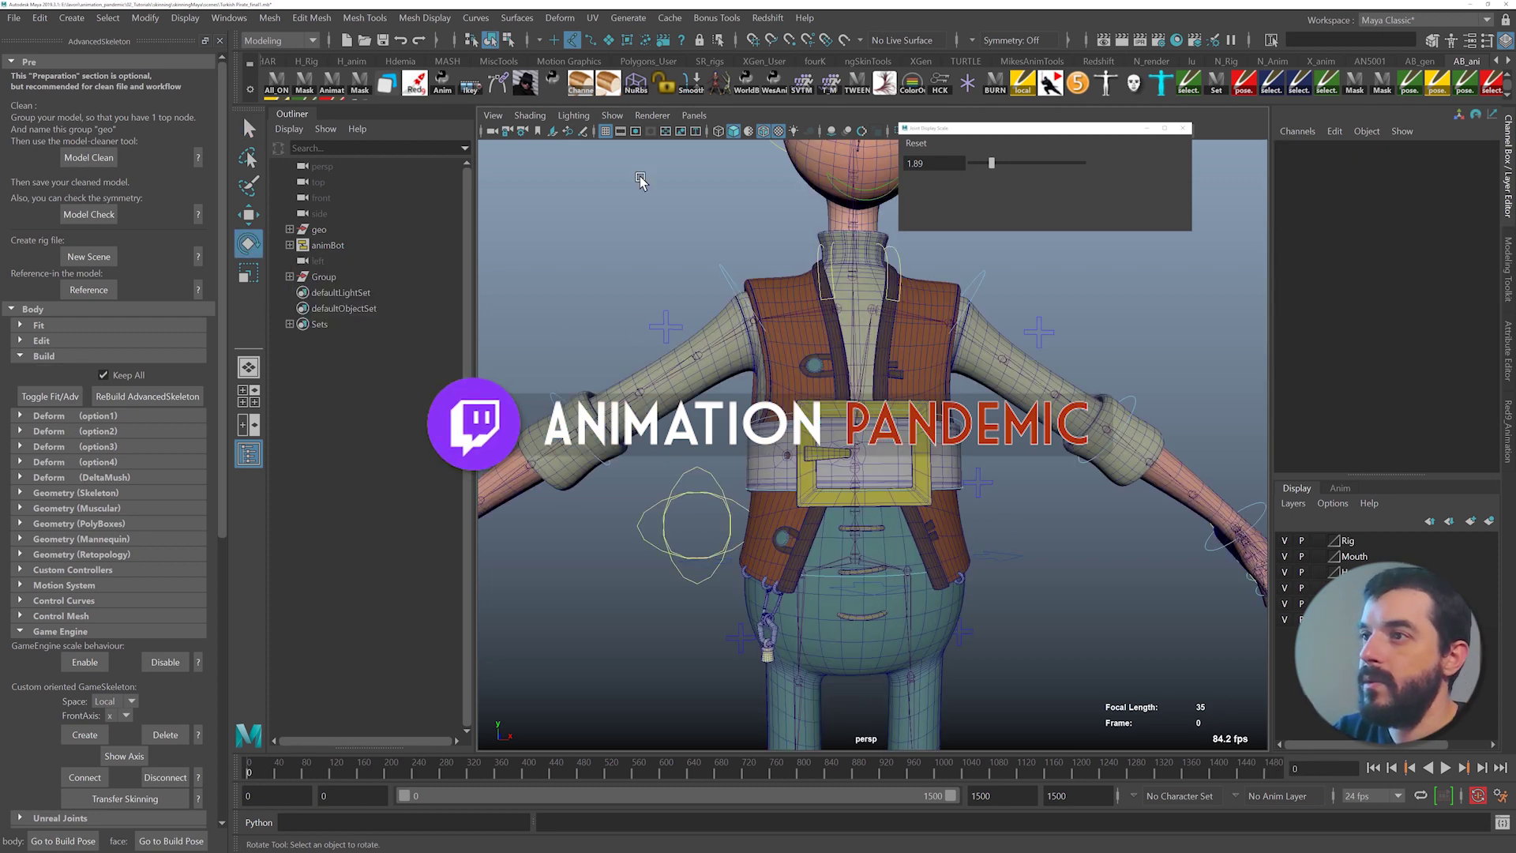
# - Make curve controls selectable, test-rotate the HipSwinger_M control beside the hips and undo the rotation
pyautogui.click(591, 41)
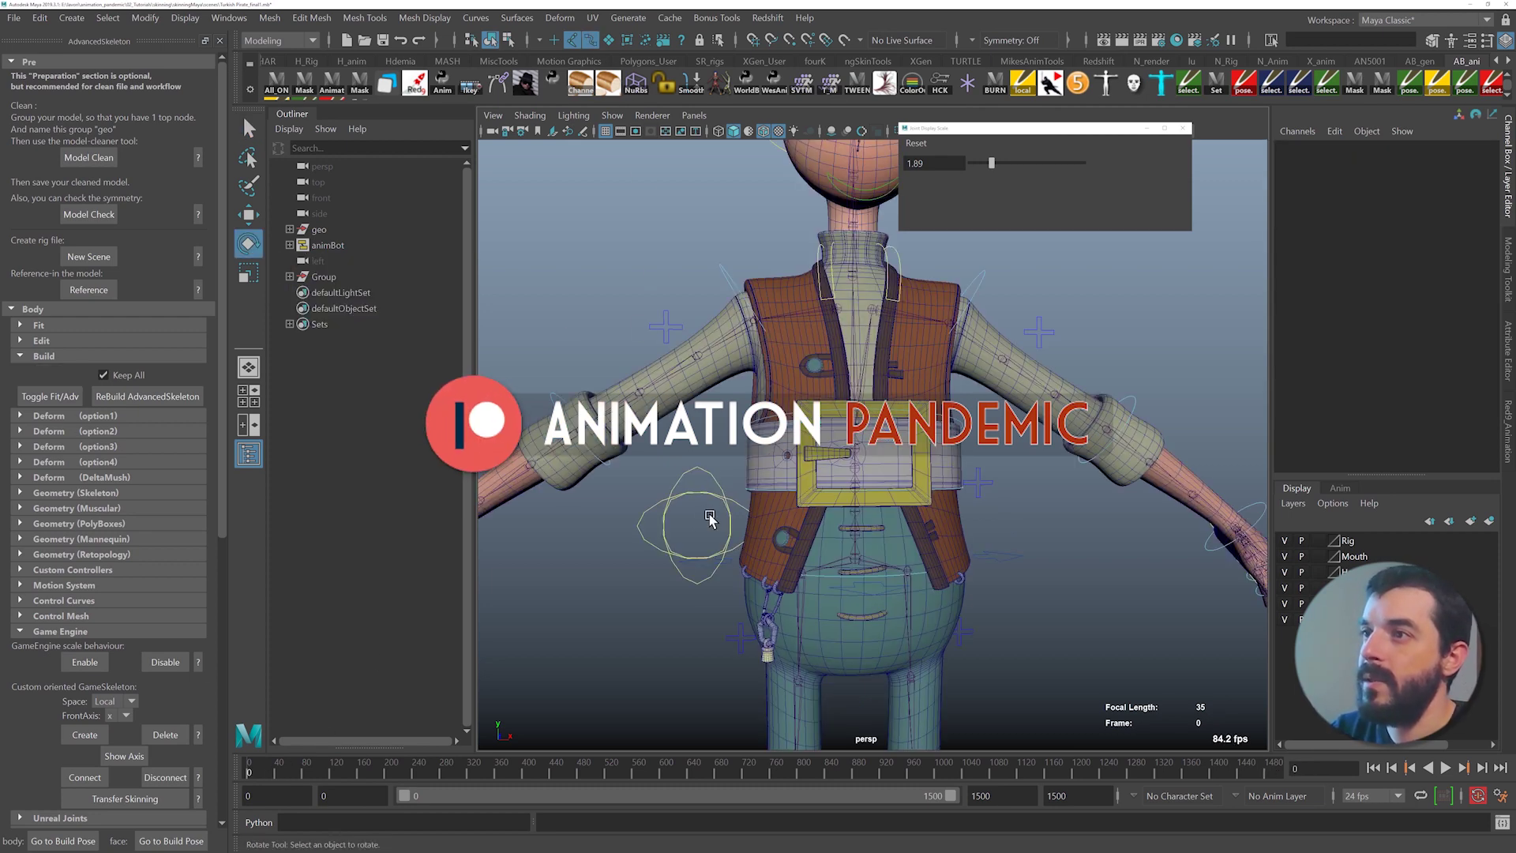
pyautogui.click(729, 521)
pyautogui.moveTo(794, 428); pyautogui.dragTo(676, 358)
pyautogui.hotkey('ctrl', 'z')
# - Toggle the rig from the built Adv controls back to the fit skeleton
pyautogui.keyDown('alt'); pyautogui.moveTo(1093, 502); pyautogui.dragTo(860, 448, button='right'); pyautogui.keyUp('alt')
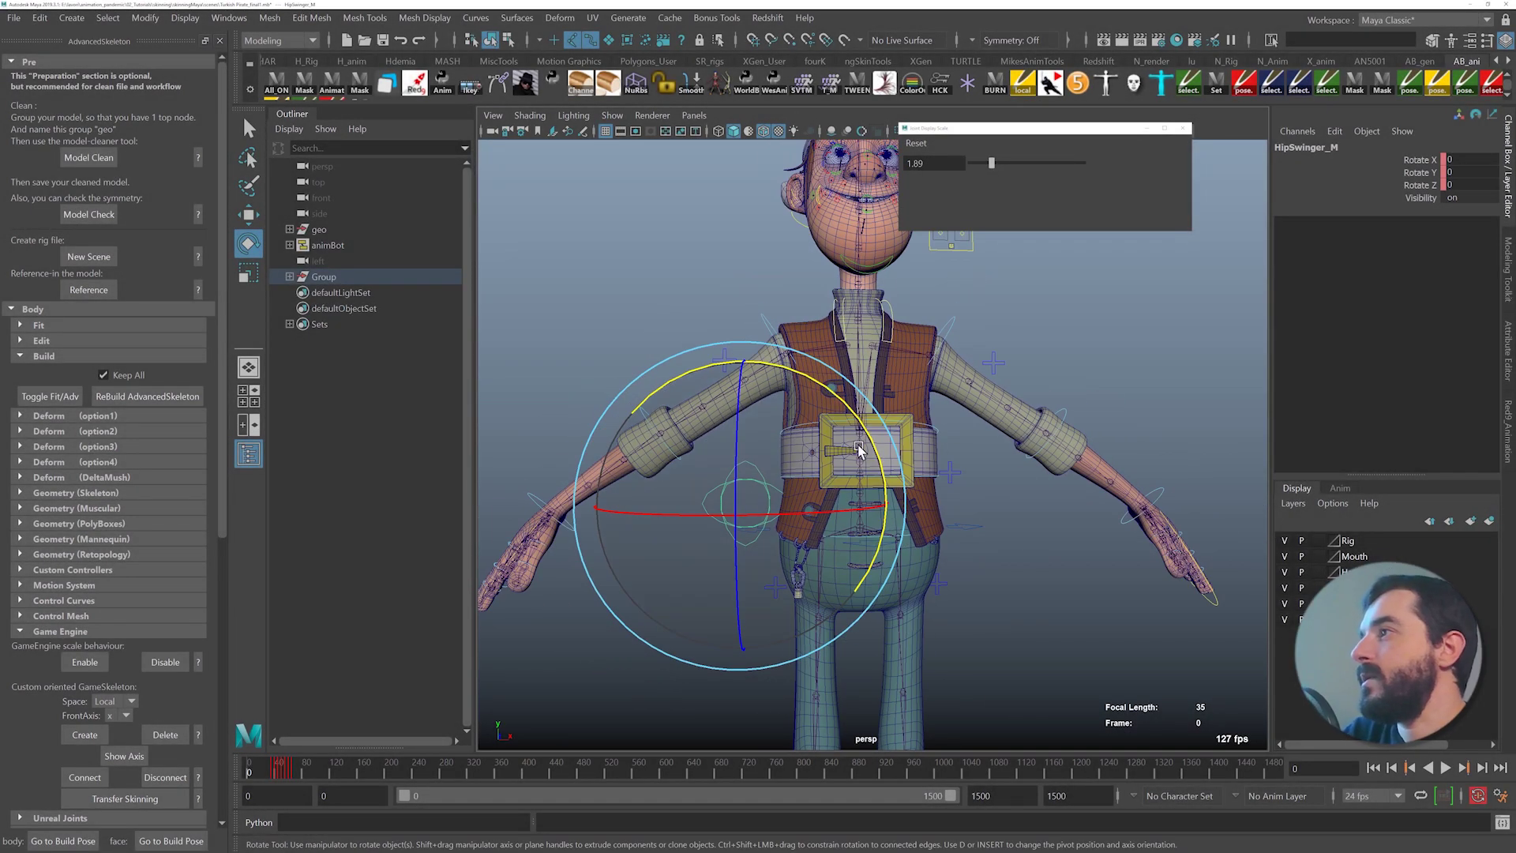
pyautogui.keyDown('alt'); pyautogui.moveTo(771, 370); pyautogui.dragTo(806, 413, button='middle'); pyautogui.keyUp('alt')
pyautogui.click(49, 396)
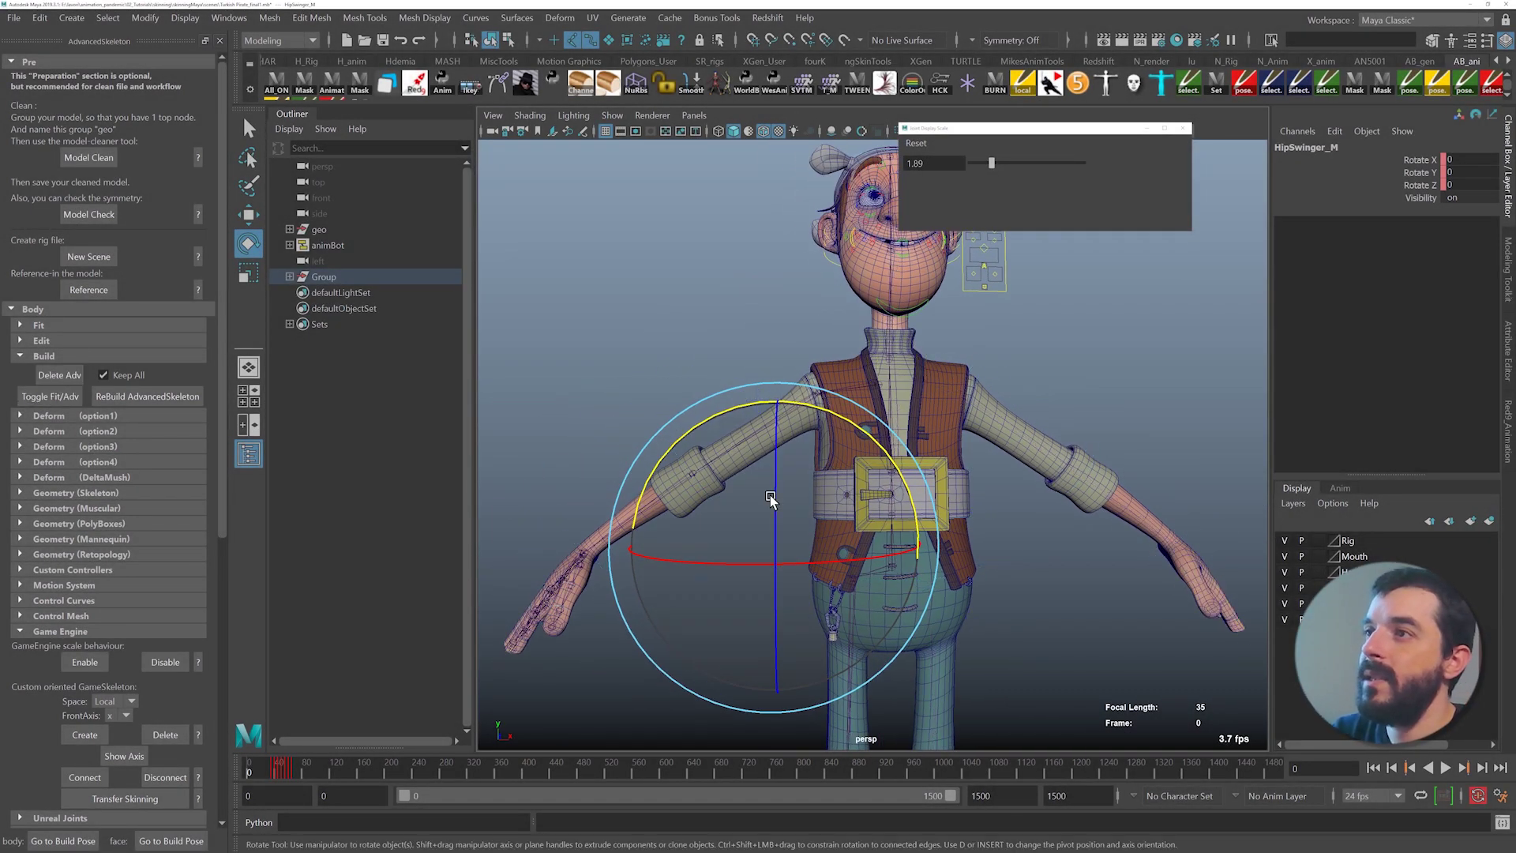
# - Select the Hip fit joint and lower its pivot to the top of the leg, at Translate X -16.858, Y -0.928 and Z -10.913
pyautogui.keyDown('alt'); pyautogui.moveTo(881, 539); pyautogui.dragTo(853, 371, button='middle'); pyautogui.keyUp('alt')
pyautogui.keyDown('alt'); pyautogui.moveTo(874, 389); pyautogui.dragTo(748, 350, button='right'); pyautogui.keyUp('alt')
pyautogui.keyDown('alt'); pyautogui.moveTo(748, 349); pyautogui.dragTo(684, 289, button='middle'); pyautogui.keyUp('alt')
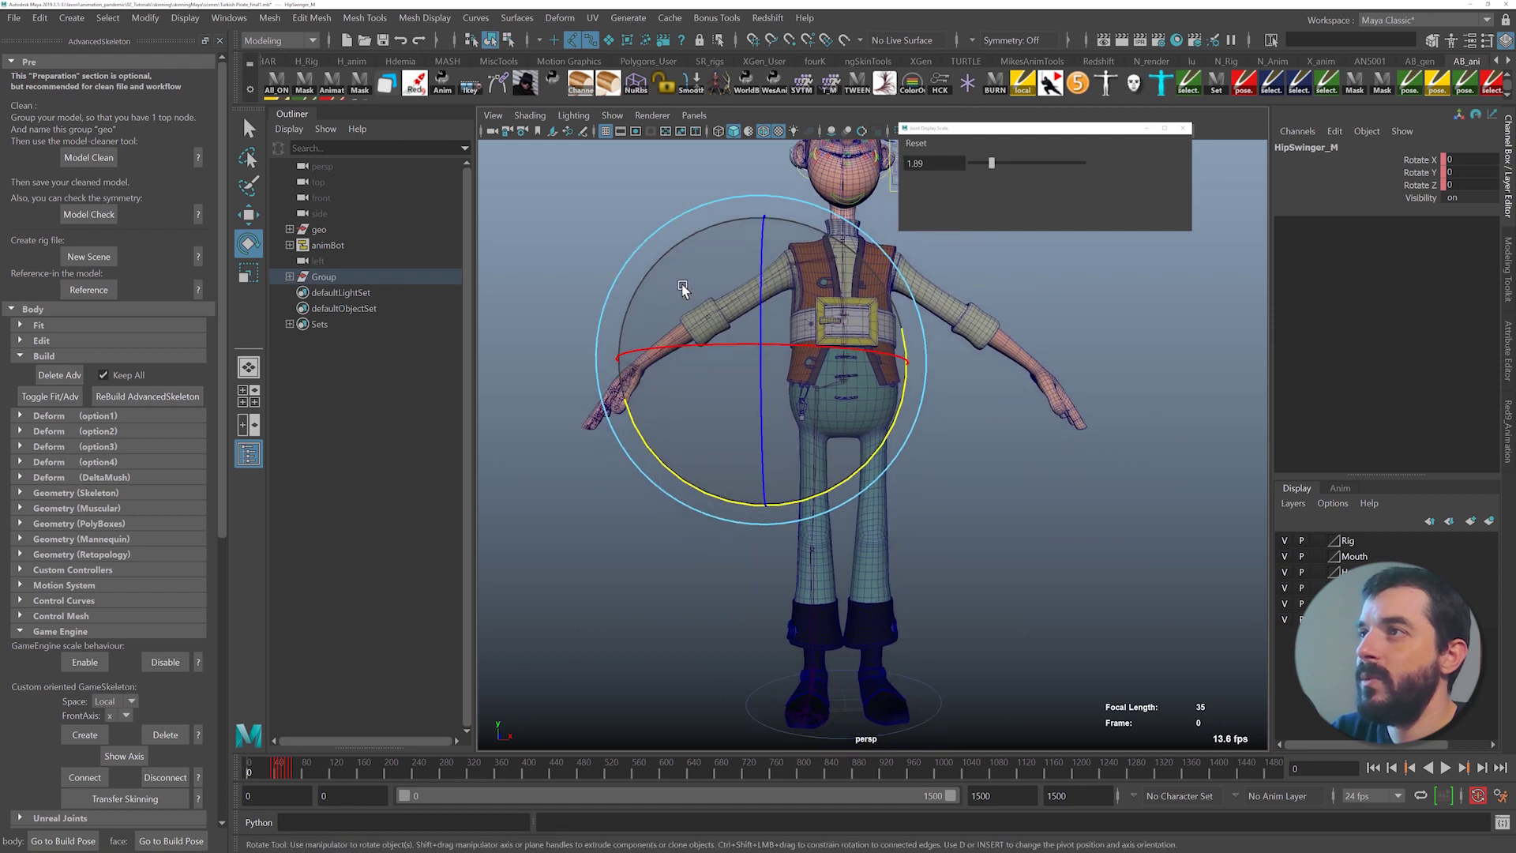
pyautogui.keyDown('alt'); pyautogui.moveTo(684, 289); pyautogui.dragTo(666, 369, button='right'); pyautogui.keyUp('alt')
pyautogui.press('q')
pyautogui.click(653, 220)
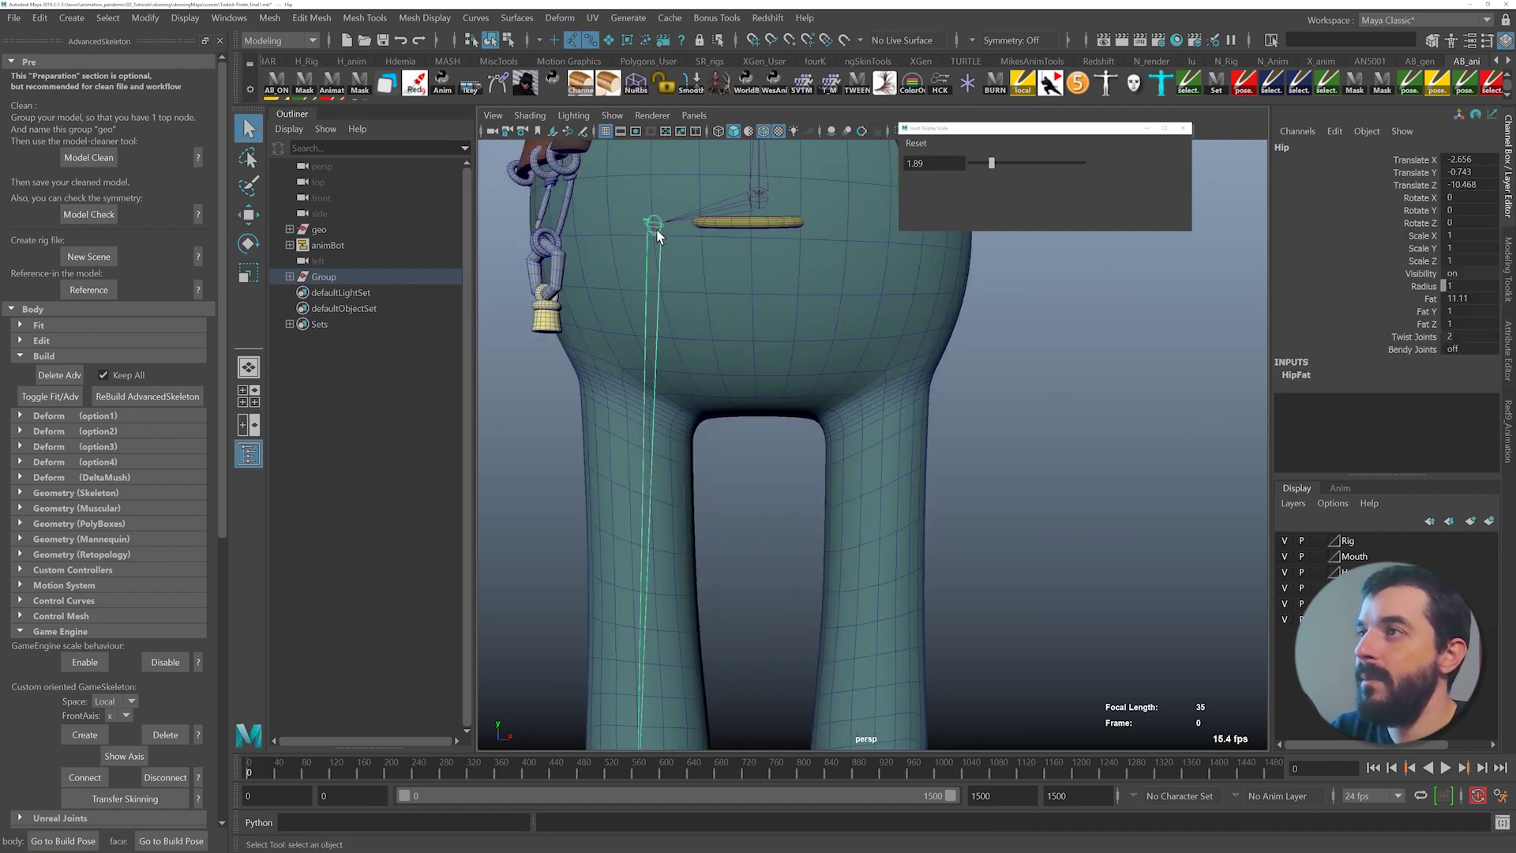
pyautogui.press('space')
pyautogui.moveTo(712, 326); pyautogui.dragTo(626, 305)
pyautogui.keyDown('alt'); pyautogui.moveTo(690, 625); pyautogui.dragTo(695, 400, button='middle'); pyautogui.keyUp('alt')
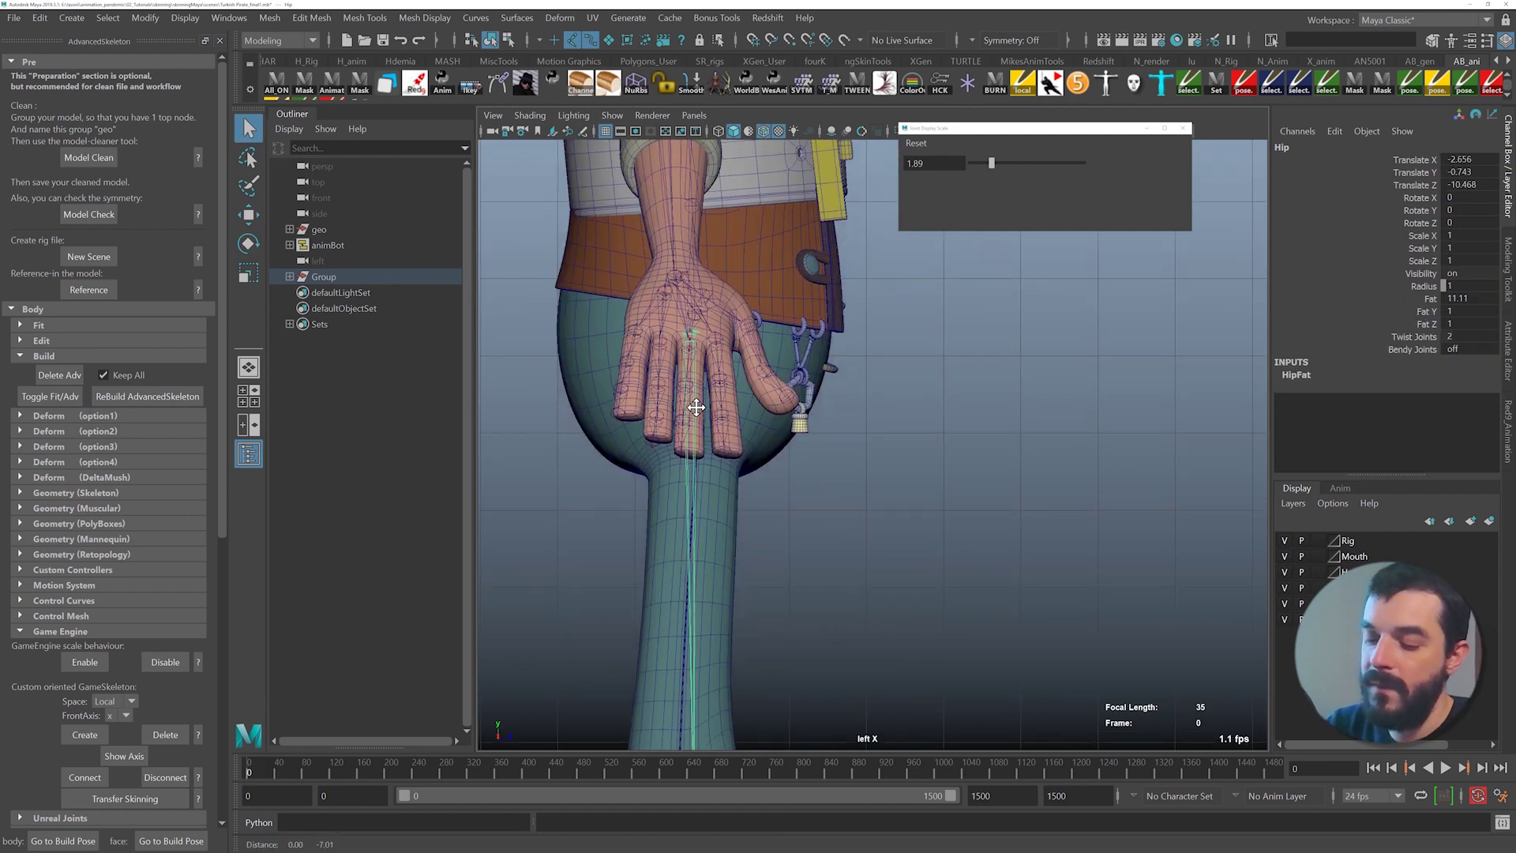
pyautogui.press('w')
pyautogui.press('d')
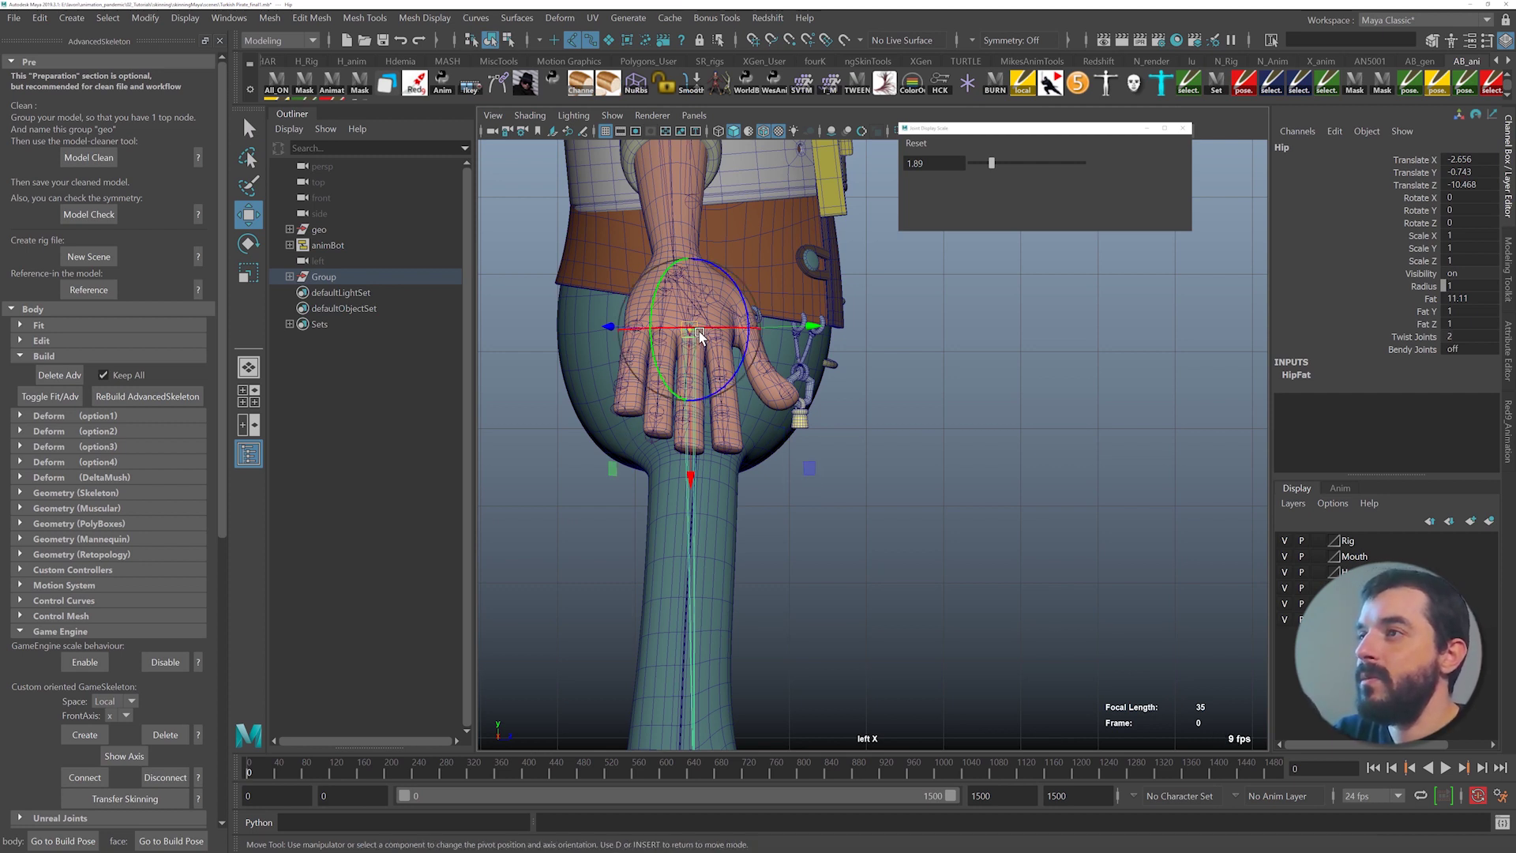
pyautogui.moveTo(690, 474); pyautogui.dragTo(685, 582)
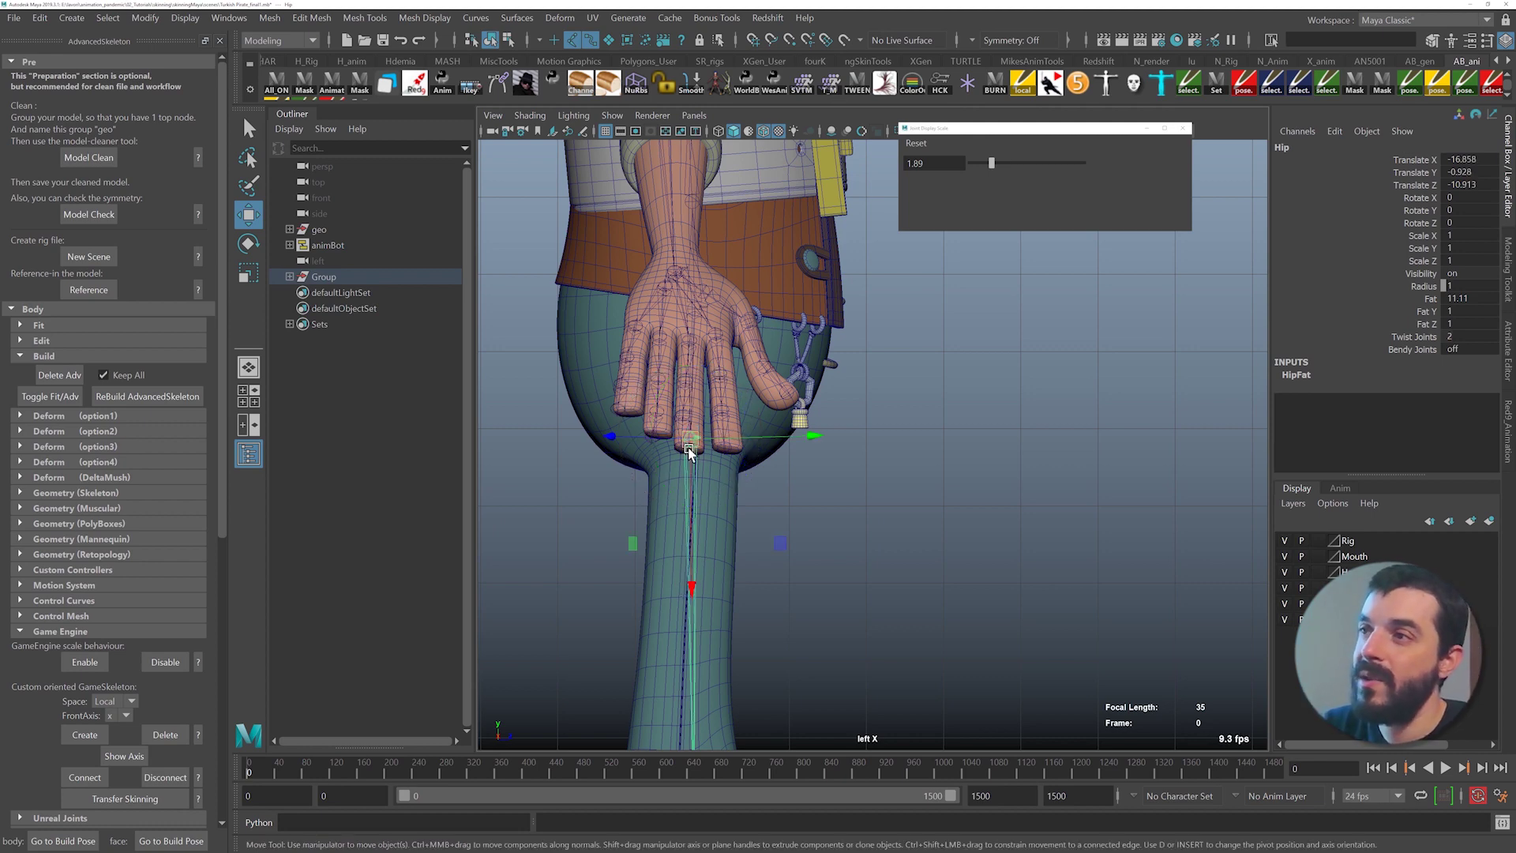
# - Raise the Knee fit joint's pivot slightly in the side view, to Translate X 45.443 and Y 0.258
pyautogui.keyDown('alt'); pyautogui.moveTo(989, 600); pyautogui.dragTo(814, 559, button='right'); pyautogui.keyUp('alt')
pyautogui.keyDown('alt'); pyautogui.moveTo(855, 713); pyautogui.dragTo(814, 466, button='middle'); pyautogui.keyUp('alt')
pyautogui.click(735, 491)
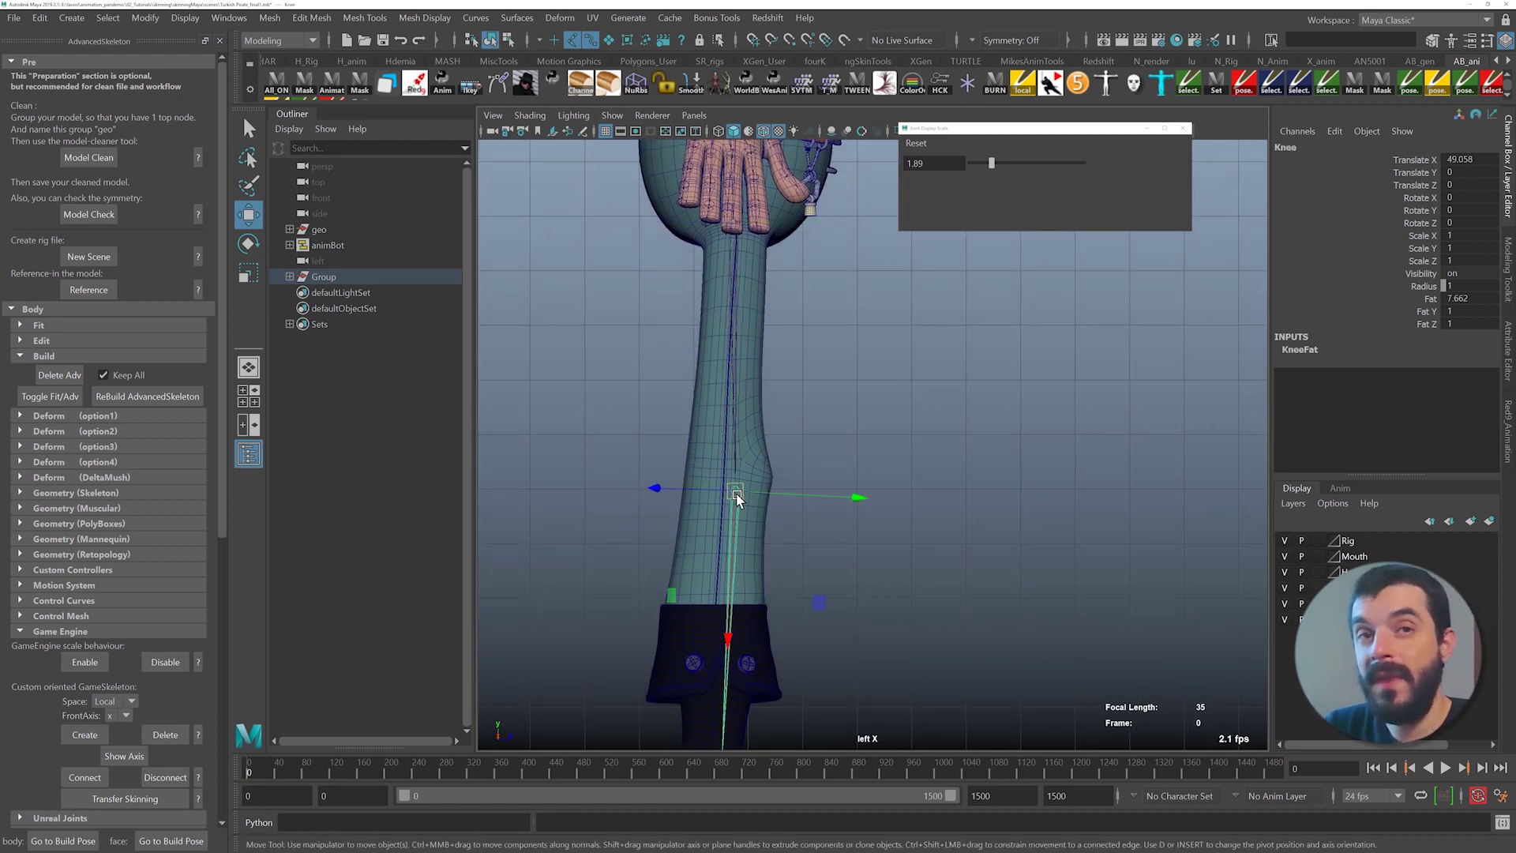
pyautogui.press('d')
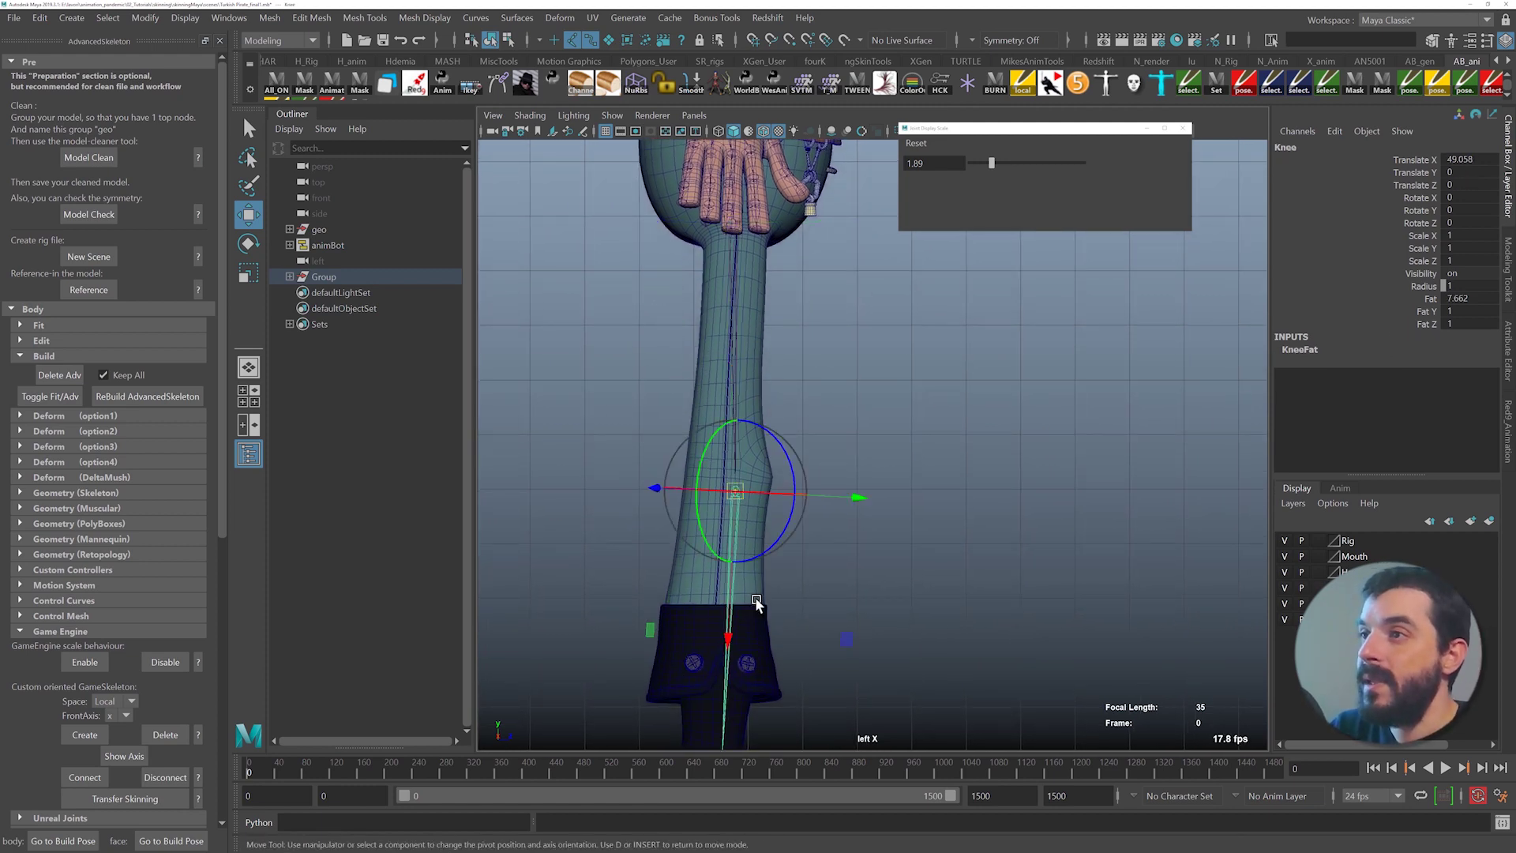
pyautogui.moveTo(726, 637); pyautogui.dragTo(726, 620)
pyautogui.press('d')
# - Test the leg by rotating the Hip fit joint about -33.685 degrees in X, and undo the rotation
pyautogui.press('space')
pyautogui.moveTo(836, 570); pyautogui.dragTo(875, 503)
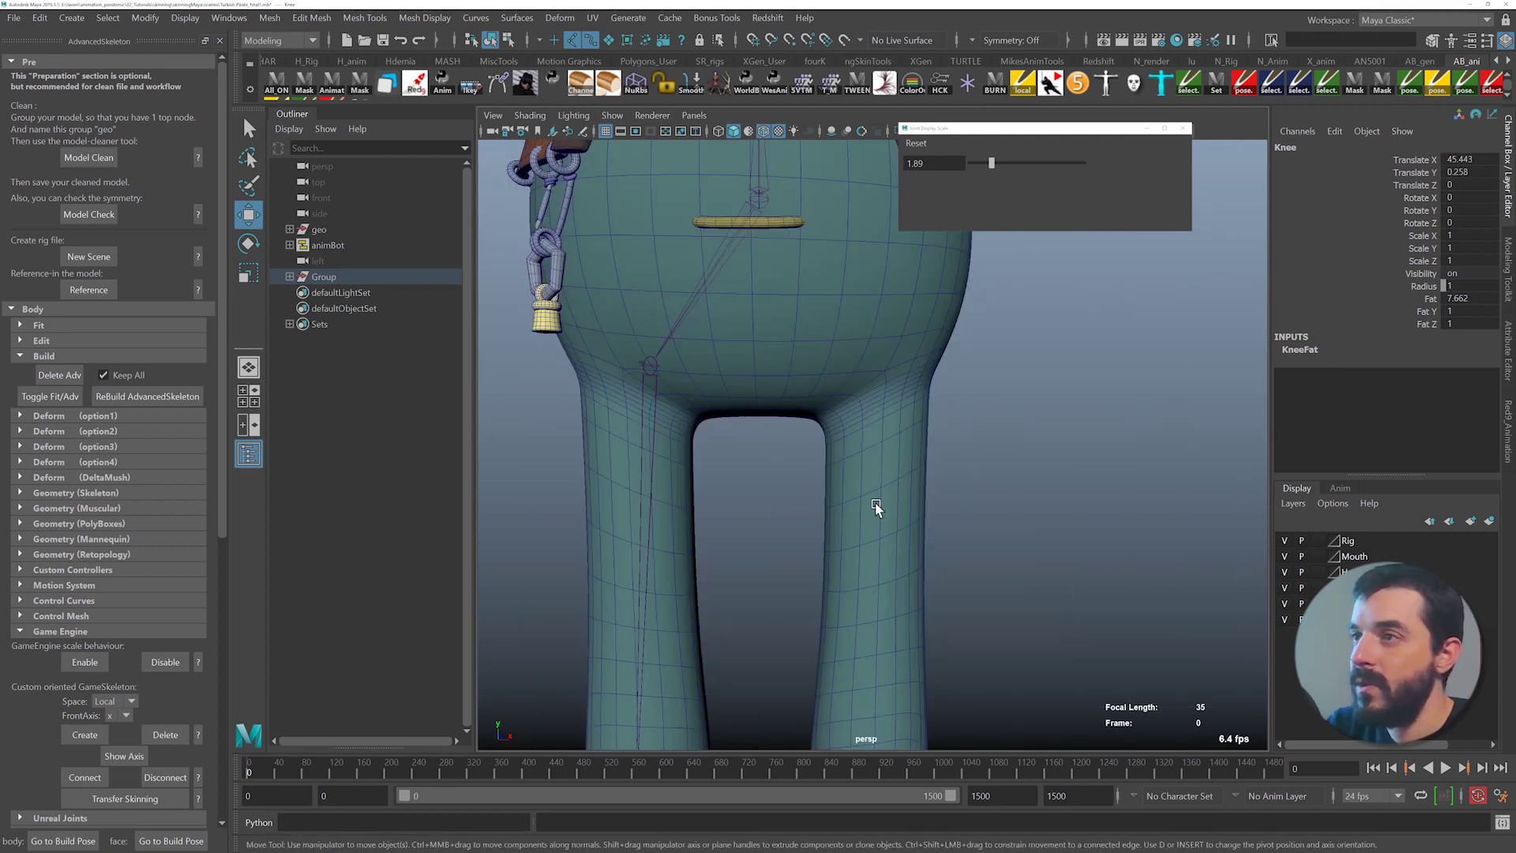
pyautogui.keyDown('alt'); pyautogui.moveTo(1031, 594); pyautogui.dragTo(467, 431, button='right'); pyautogui.keyUp('alt')
pyautogui.keyDown('alt'); pyautogui.moveTo(761, 528); pyautogui.dragTo(721, 457, button='middle'); pyautogui.keyUp('alt')
pyautogui.keyDown('alt'); pyautogui.moveTo(721, 457); pyautogui.dragTo(802, 511, button='right'); pyautogui.keyUp('alt')
pyautogui.keyDown('alt'); pyautogui.moveTo(802, 511); pyautogui.dragTo(943, 458); pyautogui.keyUp('alt')
pyautogui.keyDown('alt'); pyautogui.moveTo(884, 398); pyautogui.dragTo(844, 501, button='middle'); pyautogui.keyUp('alt')
pyautogui.keyDown('alt'); pyautogui.moveTo(839, 474); pyautogui.dragTo(835, 464); pyautogui.keyUp('alt')
pyautogui.press('e')
pyautogui.moveTo(820, 410); pyautogui.dragTo(937, 395)
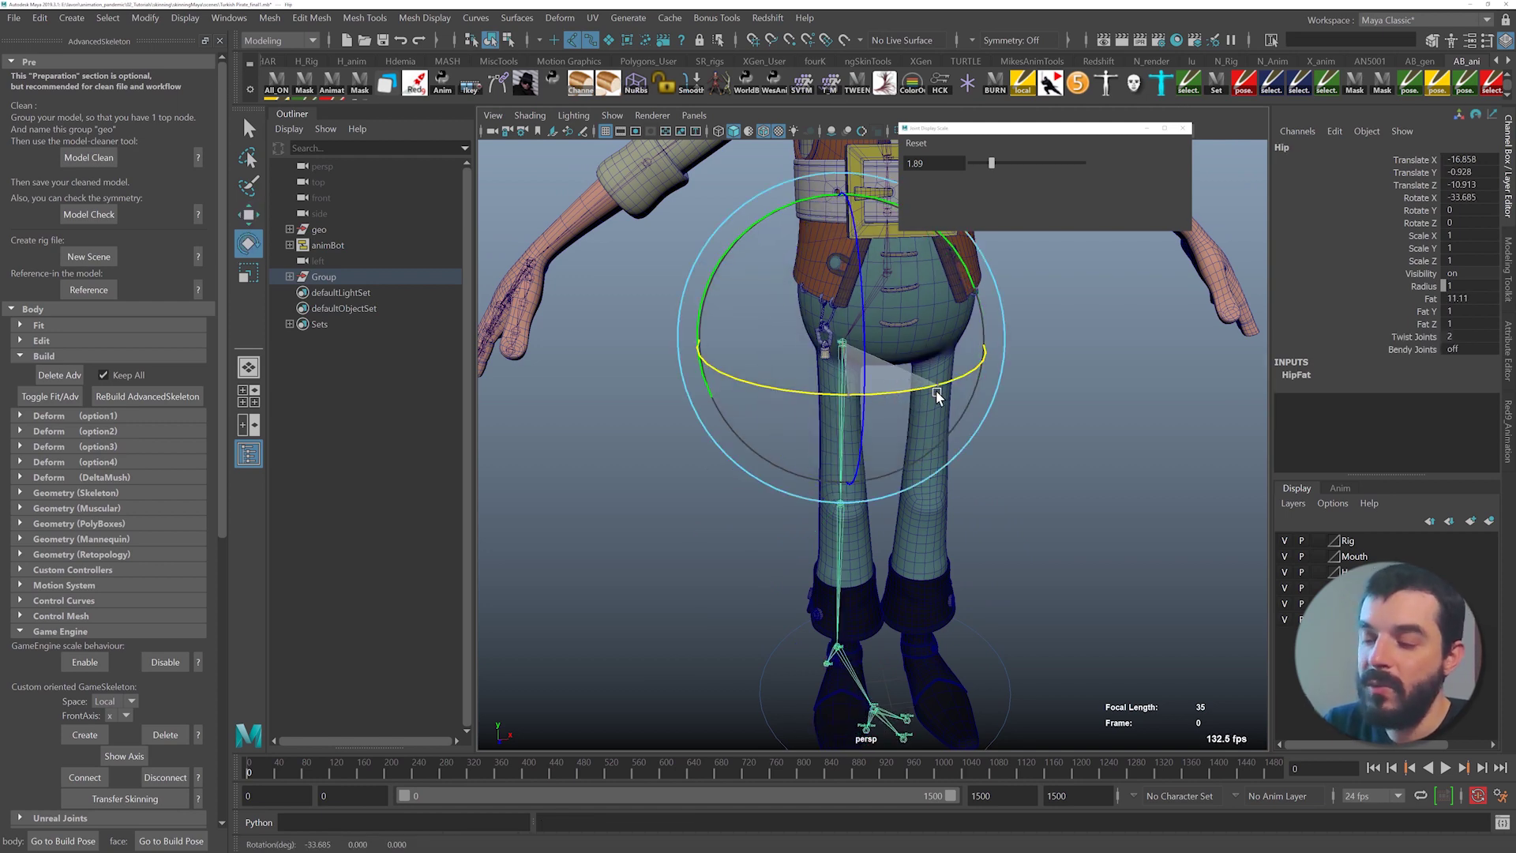
pyautogui.hotkey('ctrl', 'z')
pyautogui.press('e')
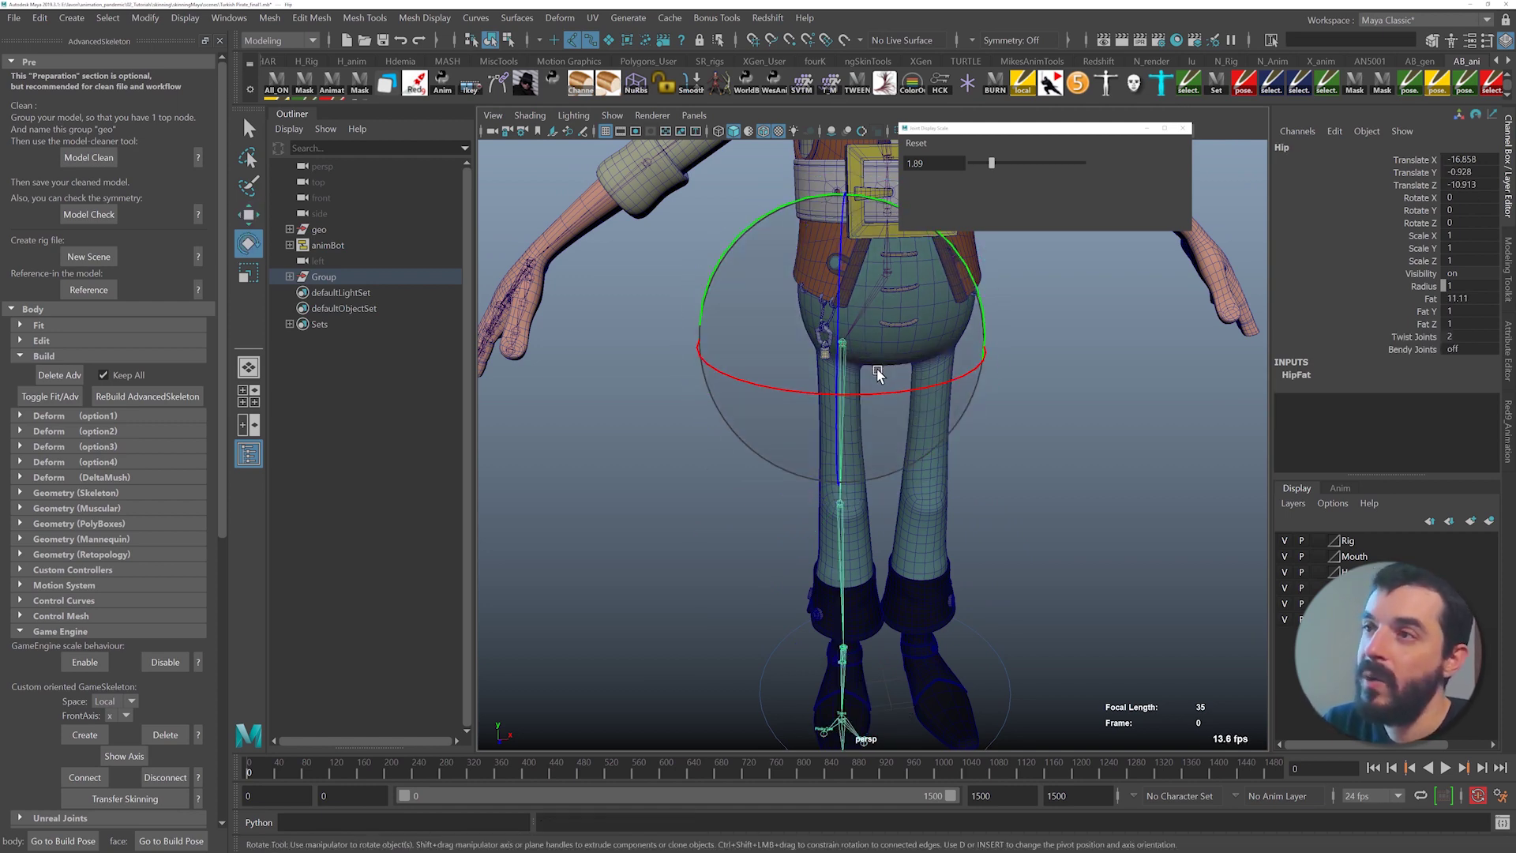
pyautogui.hotkey('ctrl', 'z')
# - Try reorienting the Hip joint's pivot axis and select the Knee joint, undoing both changes
pyautogui.press('d')
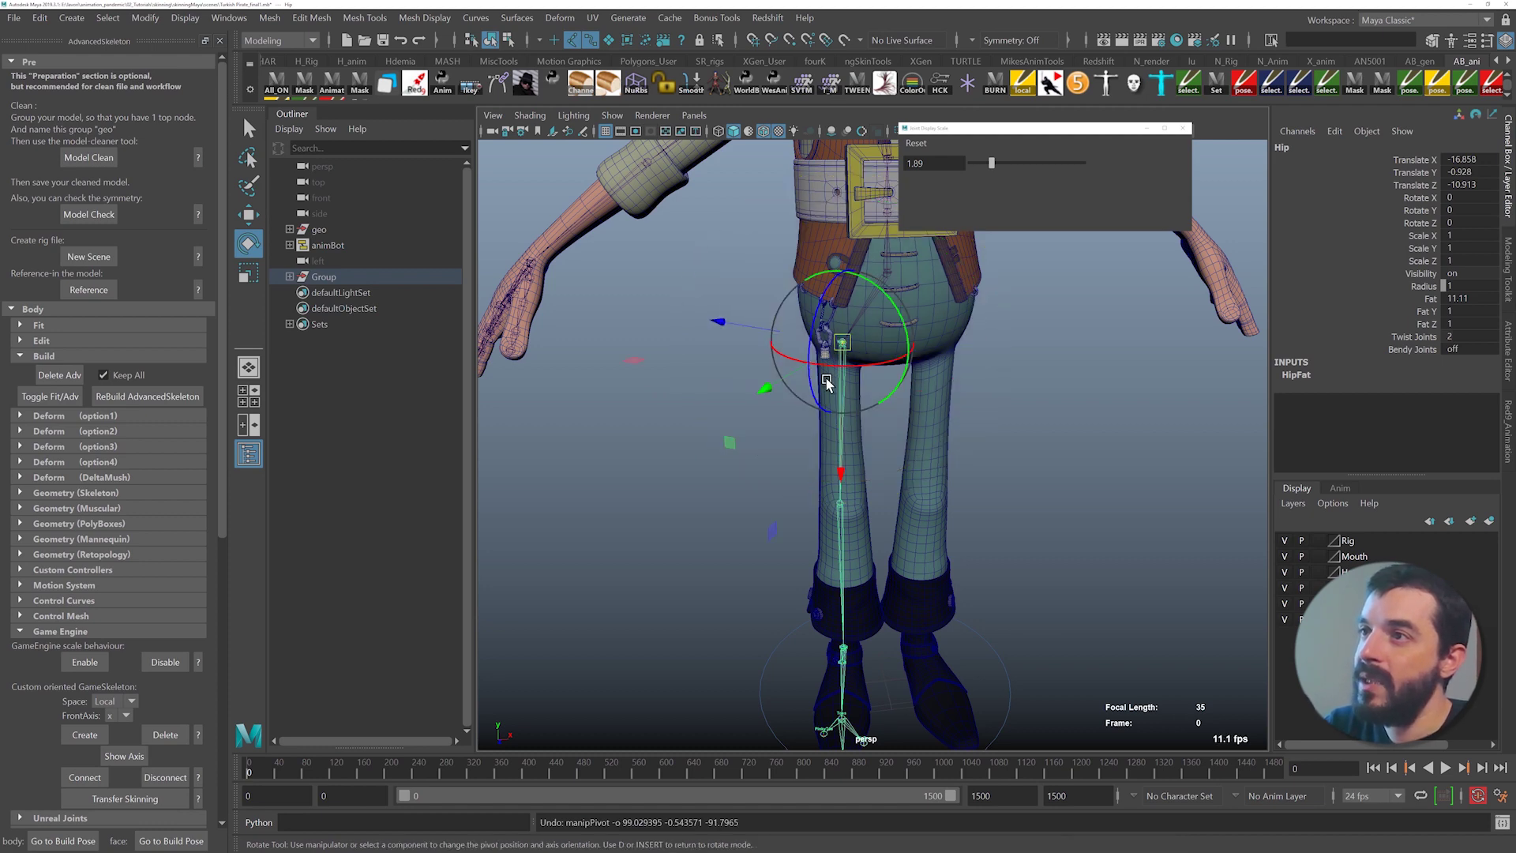
pyautogui.moveTo(830, 364); pyautogui.dragTo(867, 363)
pyautogui.press('d')
pyautogui.keyDown('alt'); pyautogui.moveTo(862, 432); pyautogui.dragTo(853, 512); pyautogui.keyUp('alt')
pyautogui.click(840, 521)
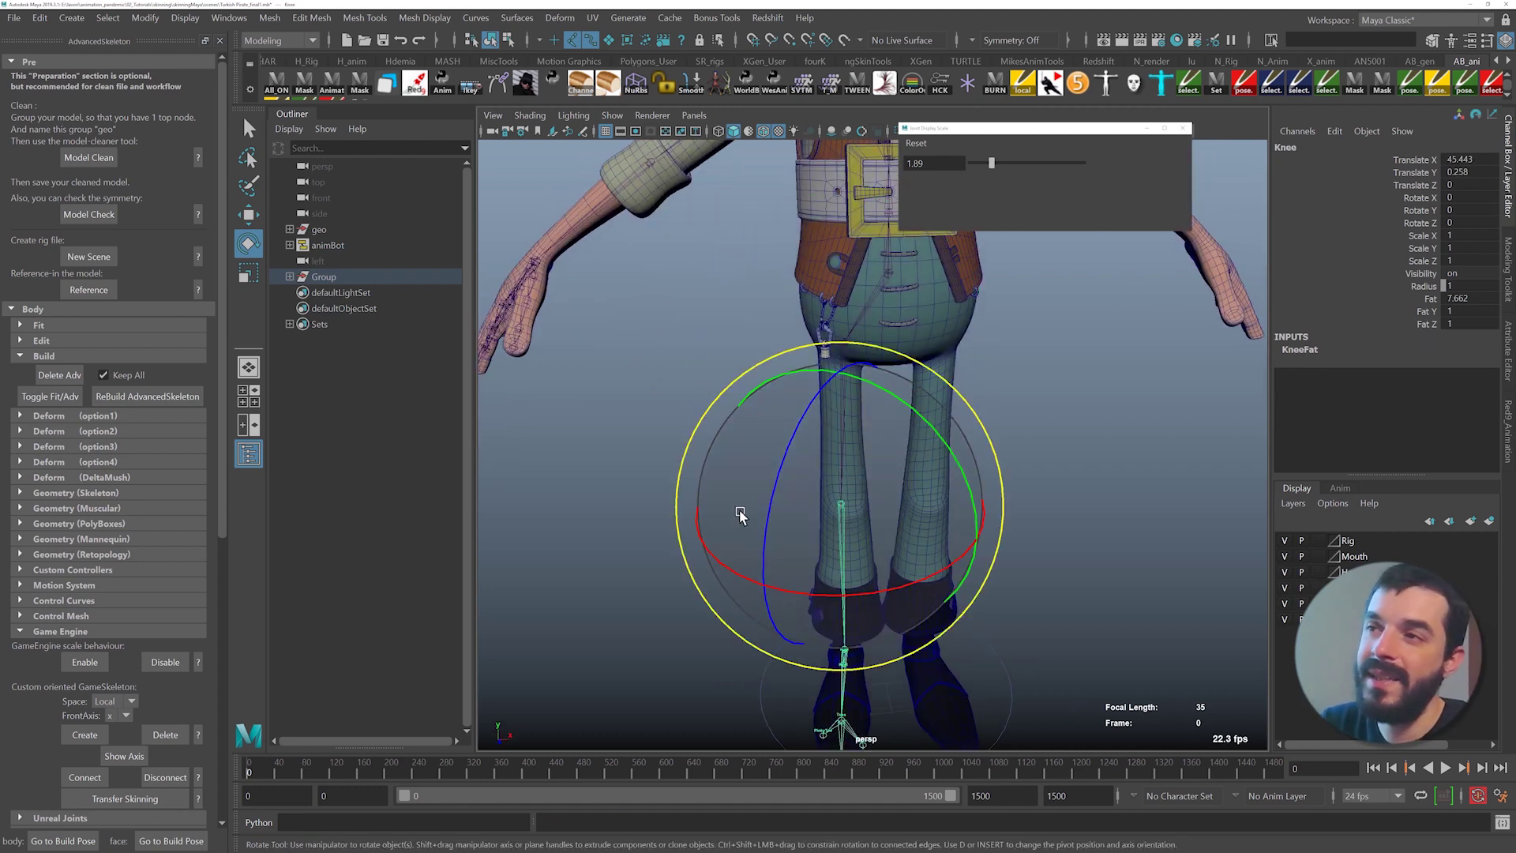
pyautogui.hotkey('ctrl', 'z')
pyautogui.hotkey('ctrl', 'z')
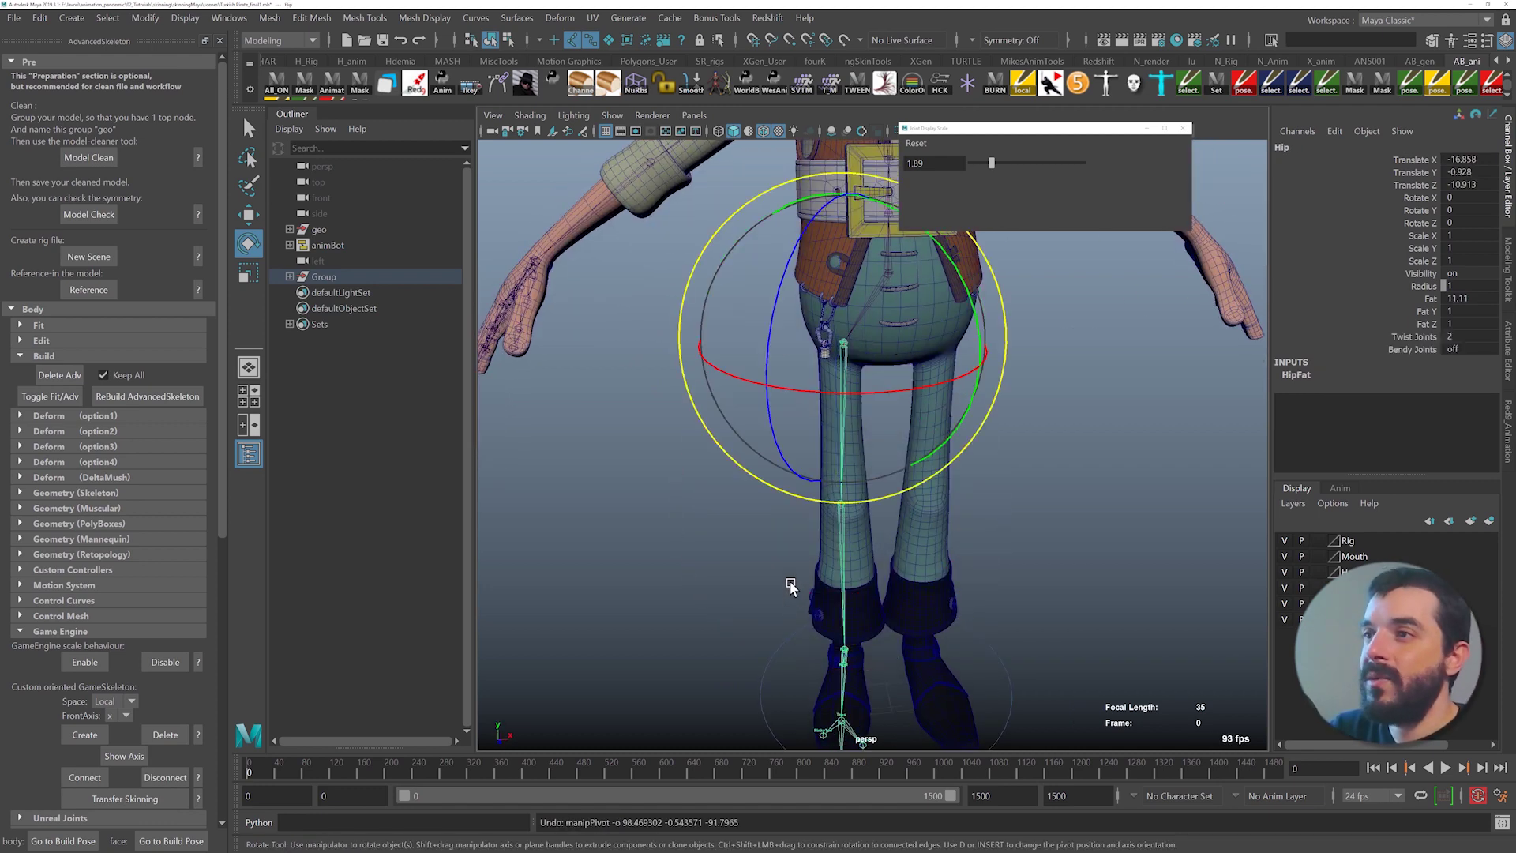
# - Rotate the Hip fit joint to -21.786 degrees in X to demonstrate the leg's twist, and undo it
pyautogui.keyDown('alt'); pyautogui.moveTo(1055, 603); pyautogui.dragTo(893, 577, button='right'); pyautogui.keyUp('alt')
pyautogui.keyDown('alt'); pyautogui.moveTo(893, 577); pyautogui.dragTo(883, 526, button='middle'); pyautogui.keyUp('alt')
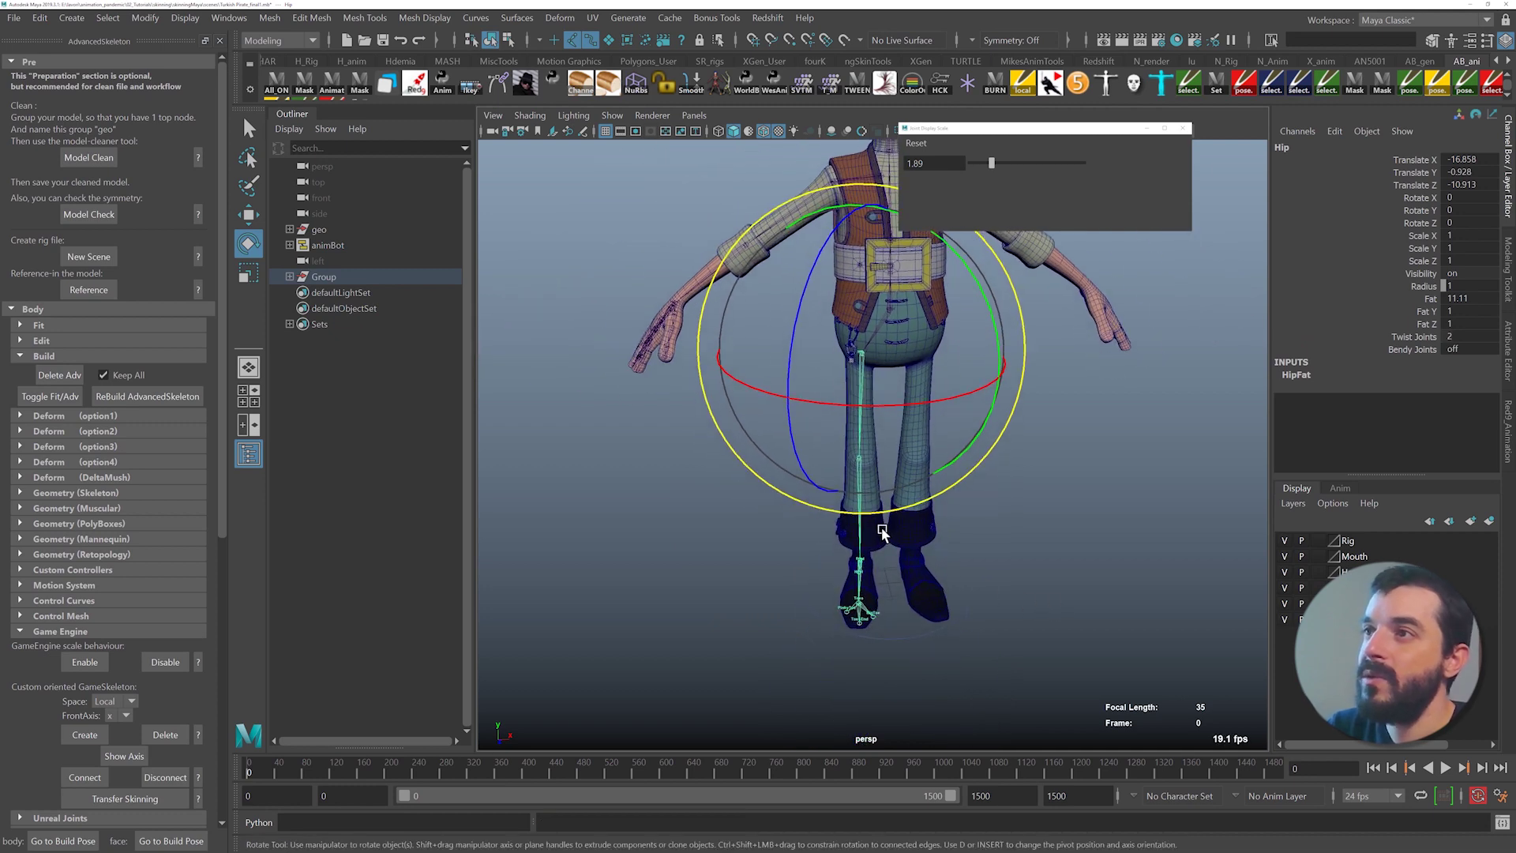
pyautogui.keyDown('alt'); pyautogui.moveTo(884, 527); pyautogui.dragTo(832, 542); pyautogui.keyUp('alt')
pyautogui.keyDown('alt'); pyautogui.moveTo(832, 541); pyautogui.dragTo(892, 574, button='right'); pyautogui.keyUp('alt')
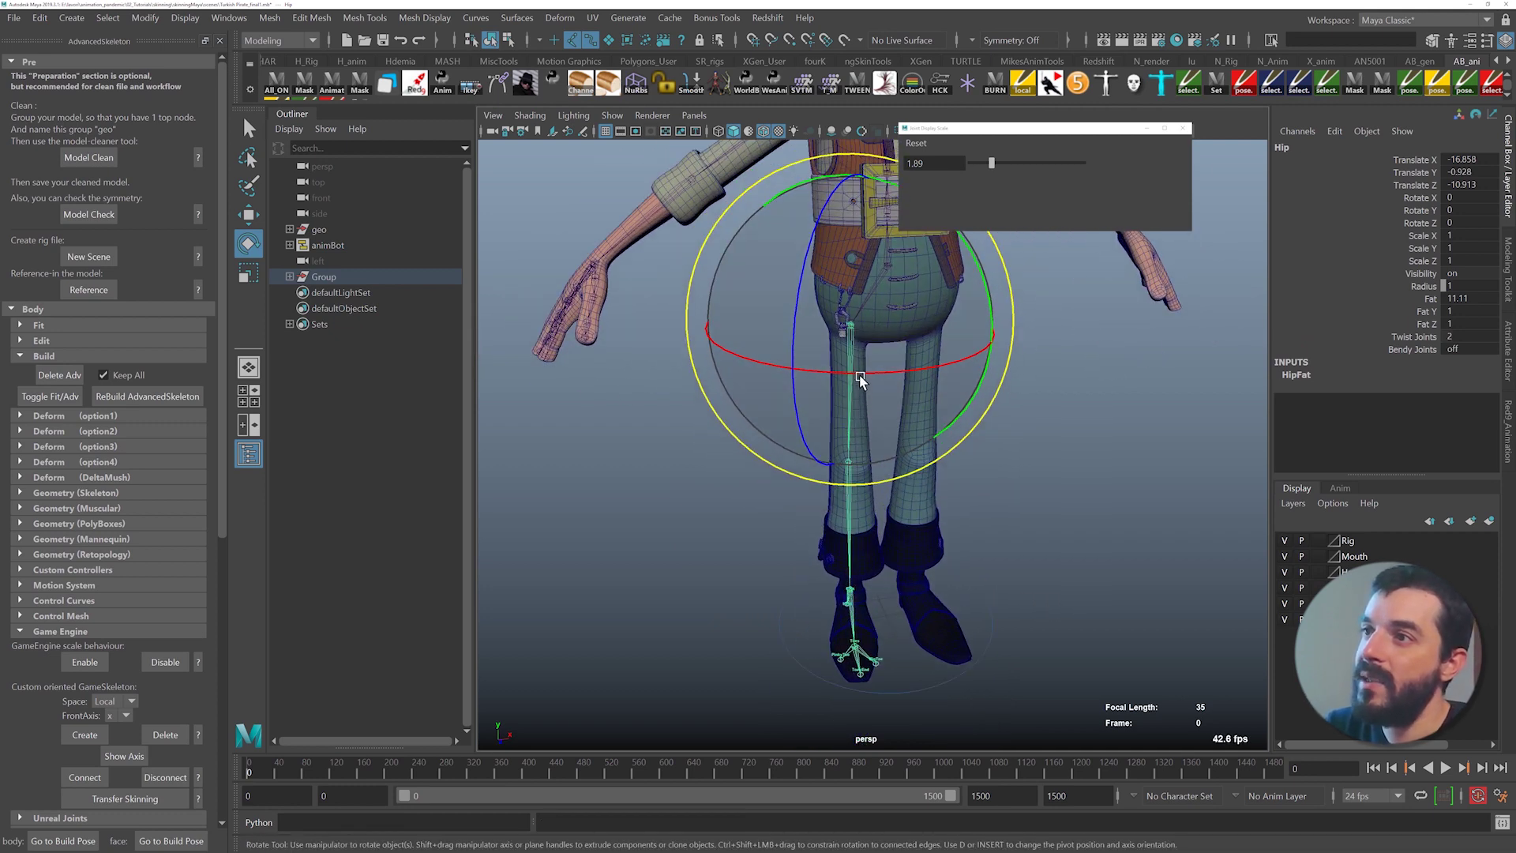
pyautogui.moveTo(860, 373); pyautogui.dragTo(912, 369)
pyautogui.keyDown('alt'); pyautogui.moveTo(1010, 464); pyautogui.dragTo(968, 439); pyautogui.keyUp('alt')
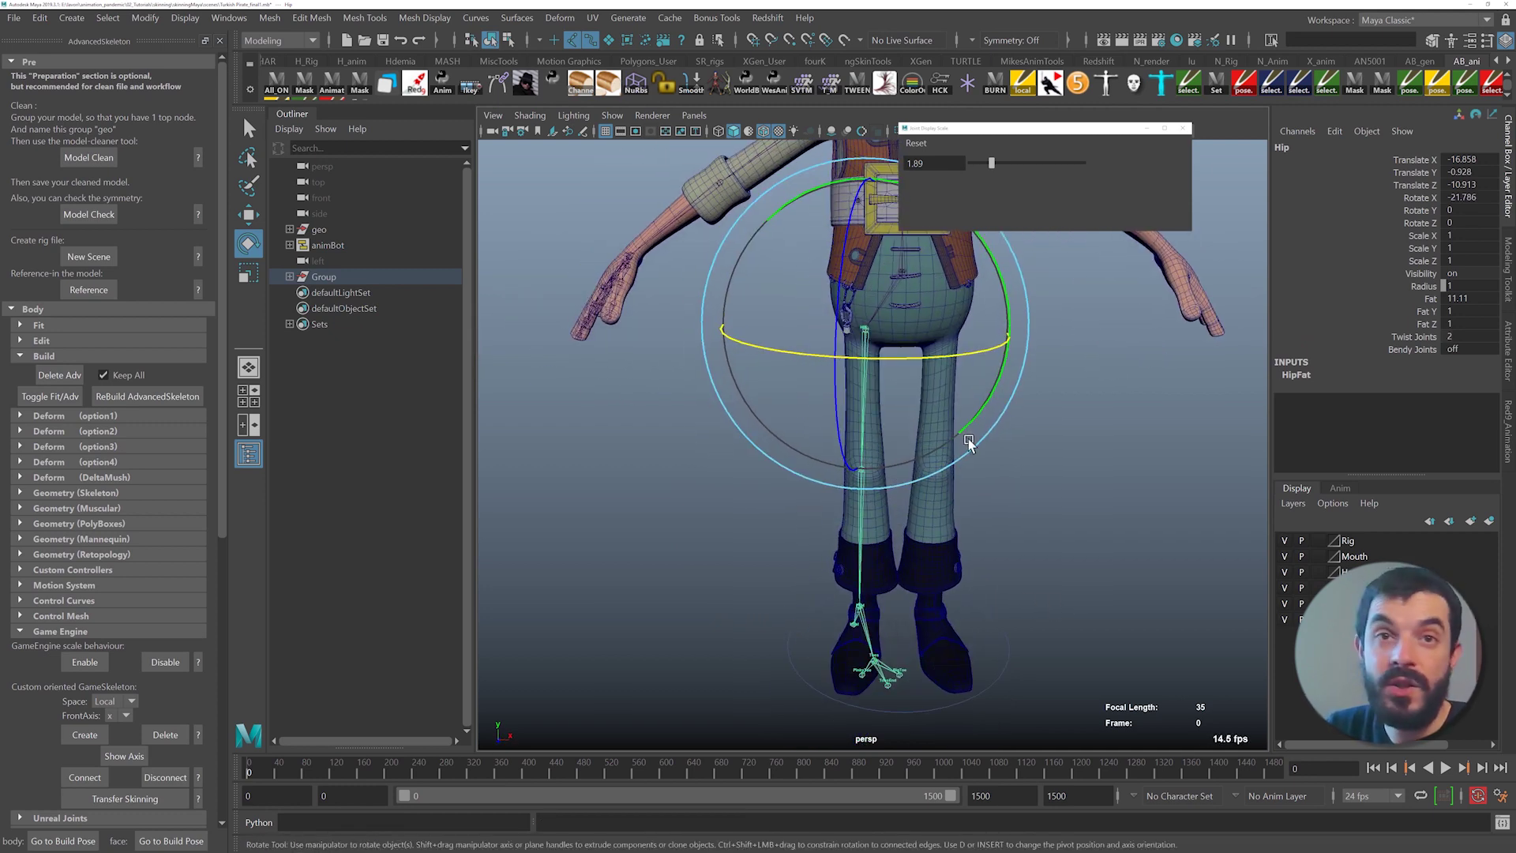
pyautogui.hotkey('ctrl', 'z')
# - Select the Ankle fit joint and move its pivot slightly up and back inside the boot in the side view
pyautogui.keyDown('alt'); pyautogui.moveTo(858, 532); pyautogui.dragTo(821, 565); pyautogui.keyUp('alt')
pyautogui.click(831, 602)
pyautogui.keyDown('alt'); pyautogui.moveTo(979, 500); pyautogui.dragTo(927, 542); pyautogui.keyUp('alt')
pyautogui.press('space')
pyautogui.moveTo(829, 565); pyautogui.dragTo(709, 540)
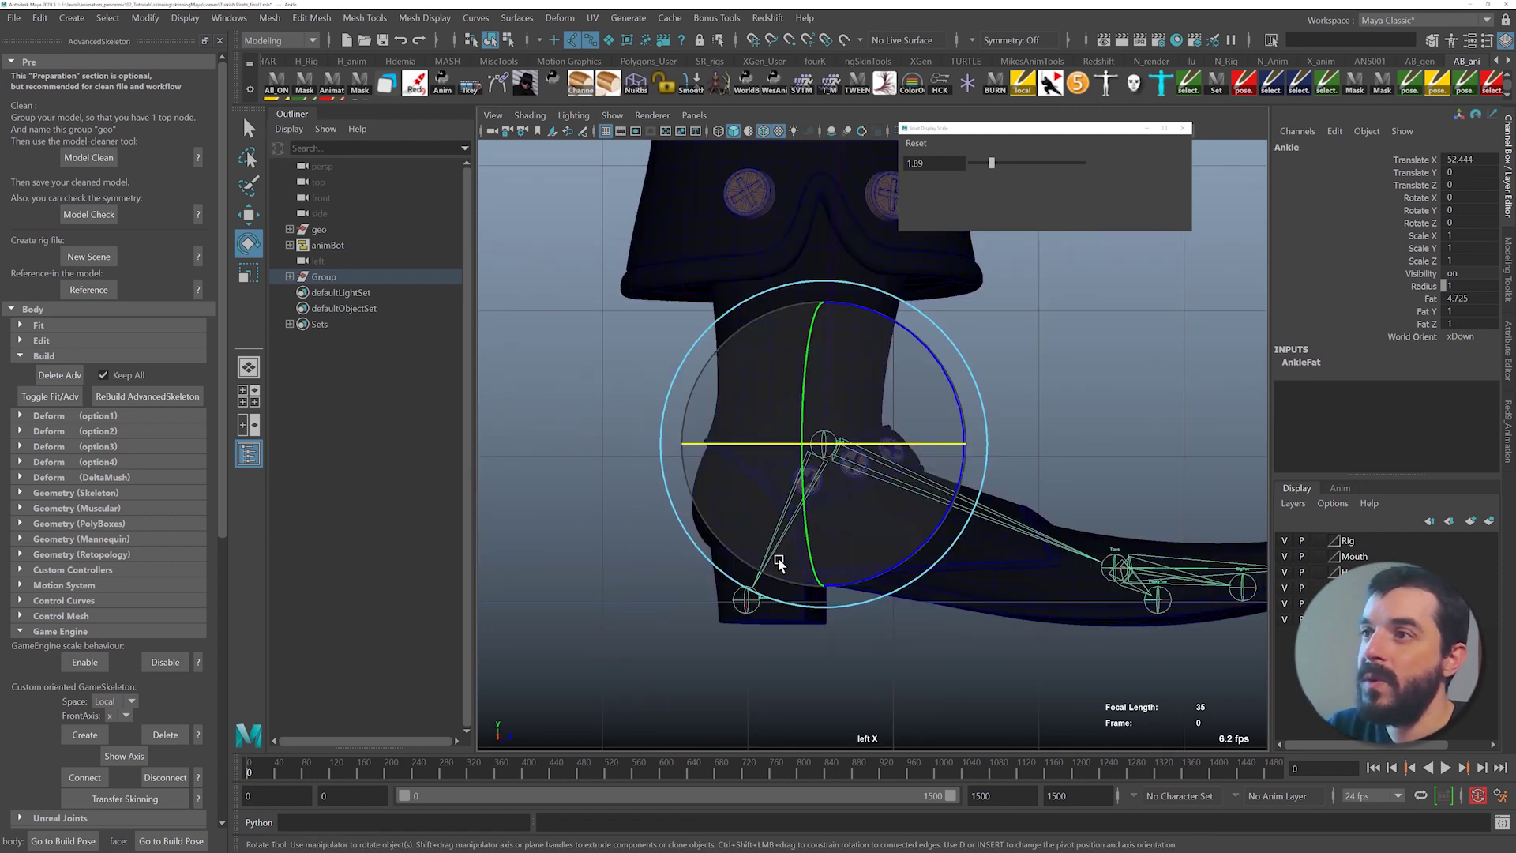
pyautogui.moveTo(802, 532)
pyautogui.keyDown('alt'); pyautogui.mouseDown(button='middle')
pyautogui.moveTo(775, 566)
pyautogui.moveTo(799, 541)
pyautogui.mouseUp(button='middle'); pyautogui.keyUp('alt')
pyautogui.press('q')
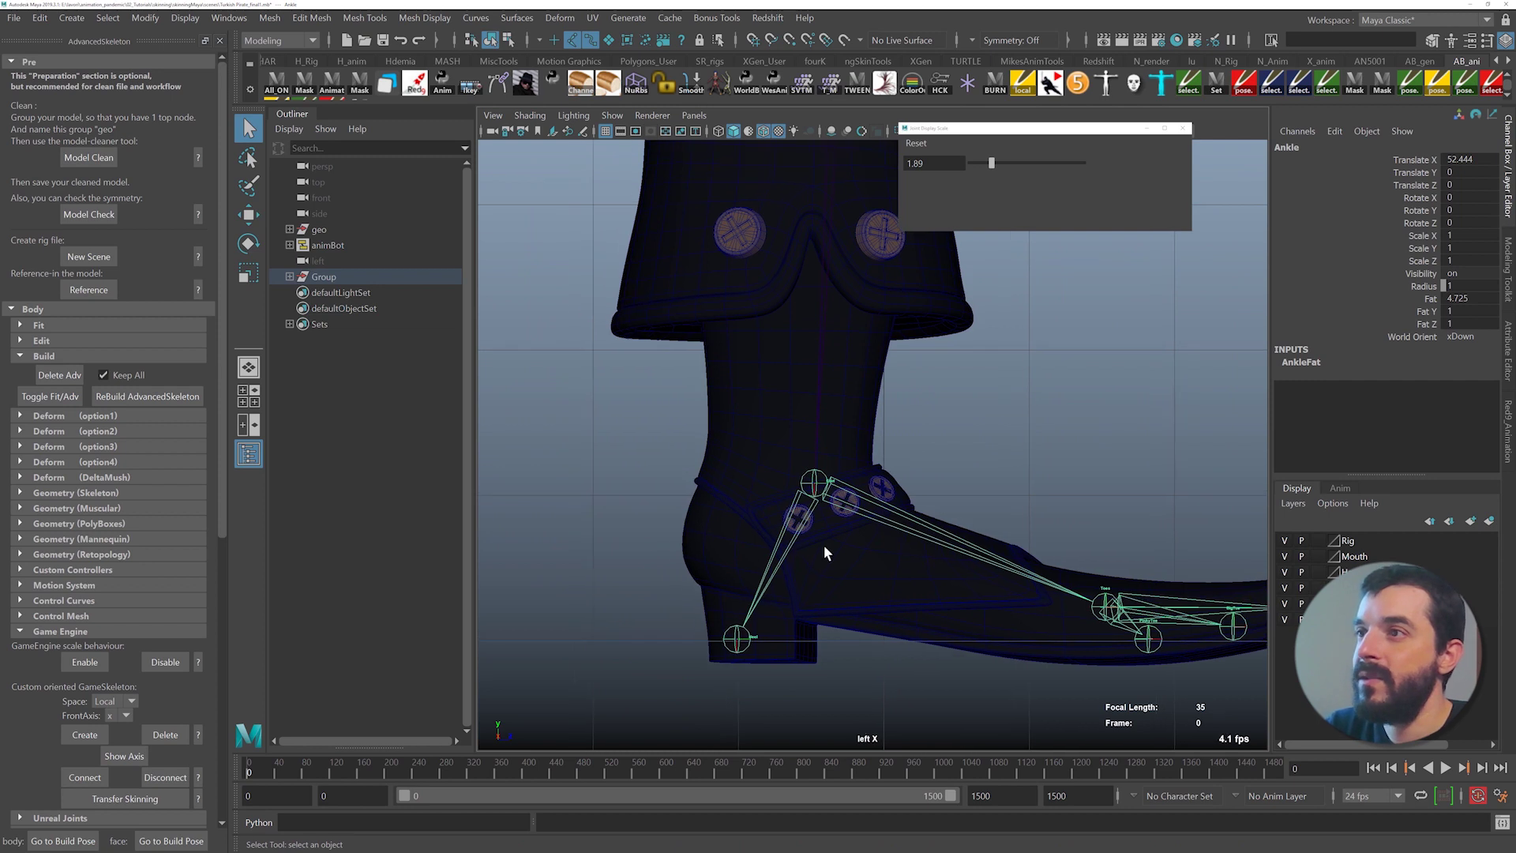
pyautogui.press('w')
pyautogui.press('d')
pyautogui.moveTo(955, 622); pyautogui.dragTo(920, 595)
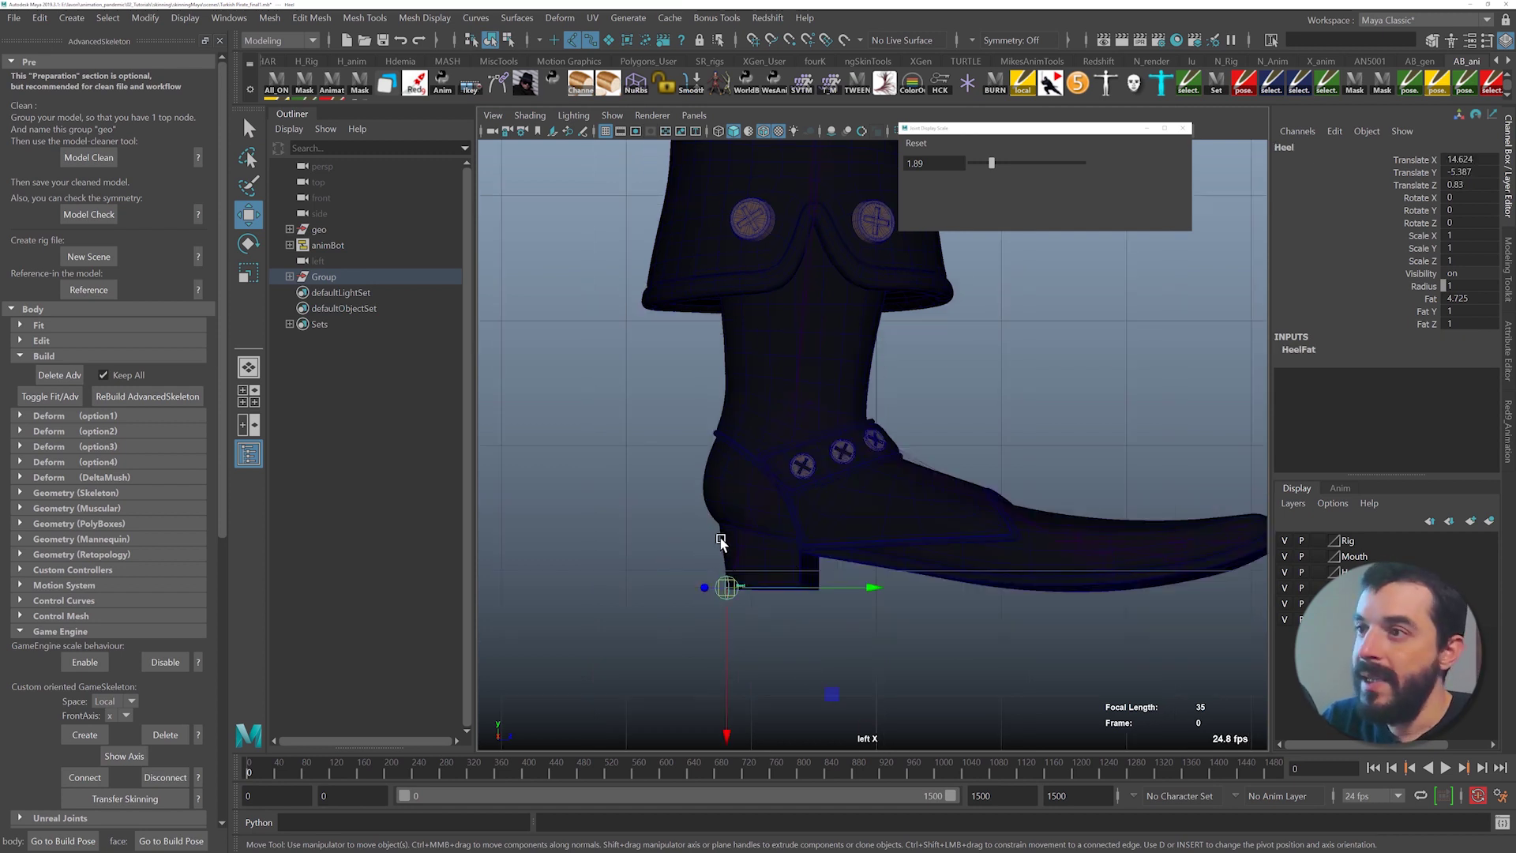
# - Undo the last Heel joint change and reposition the Heel pivot at the lower back corner of the boot heel
pyautogui.hotkey('ctrl', 'z')
pyautogui.press('d')
pyautogui.moveTo(885, 704); pyautogui.dragTo(866, 730)
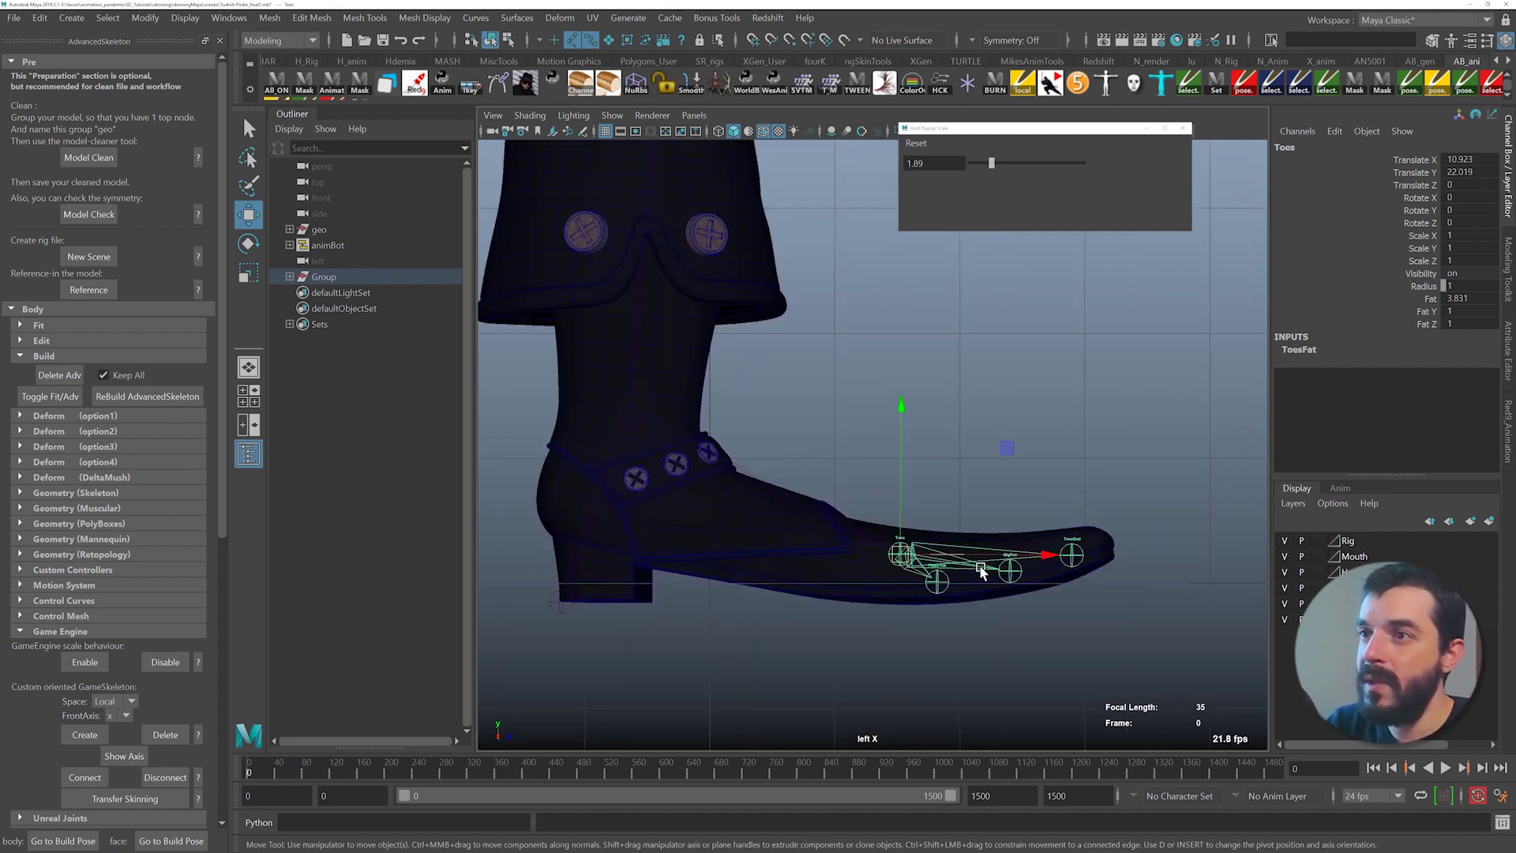
# - Shift the Toes joint's pivot slightly toward the boot tip in the side view, and select the FootSideInner joint
pyautogui.press('d')
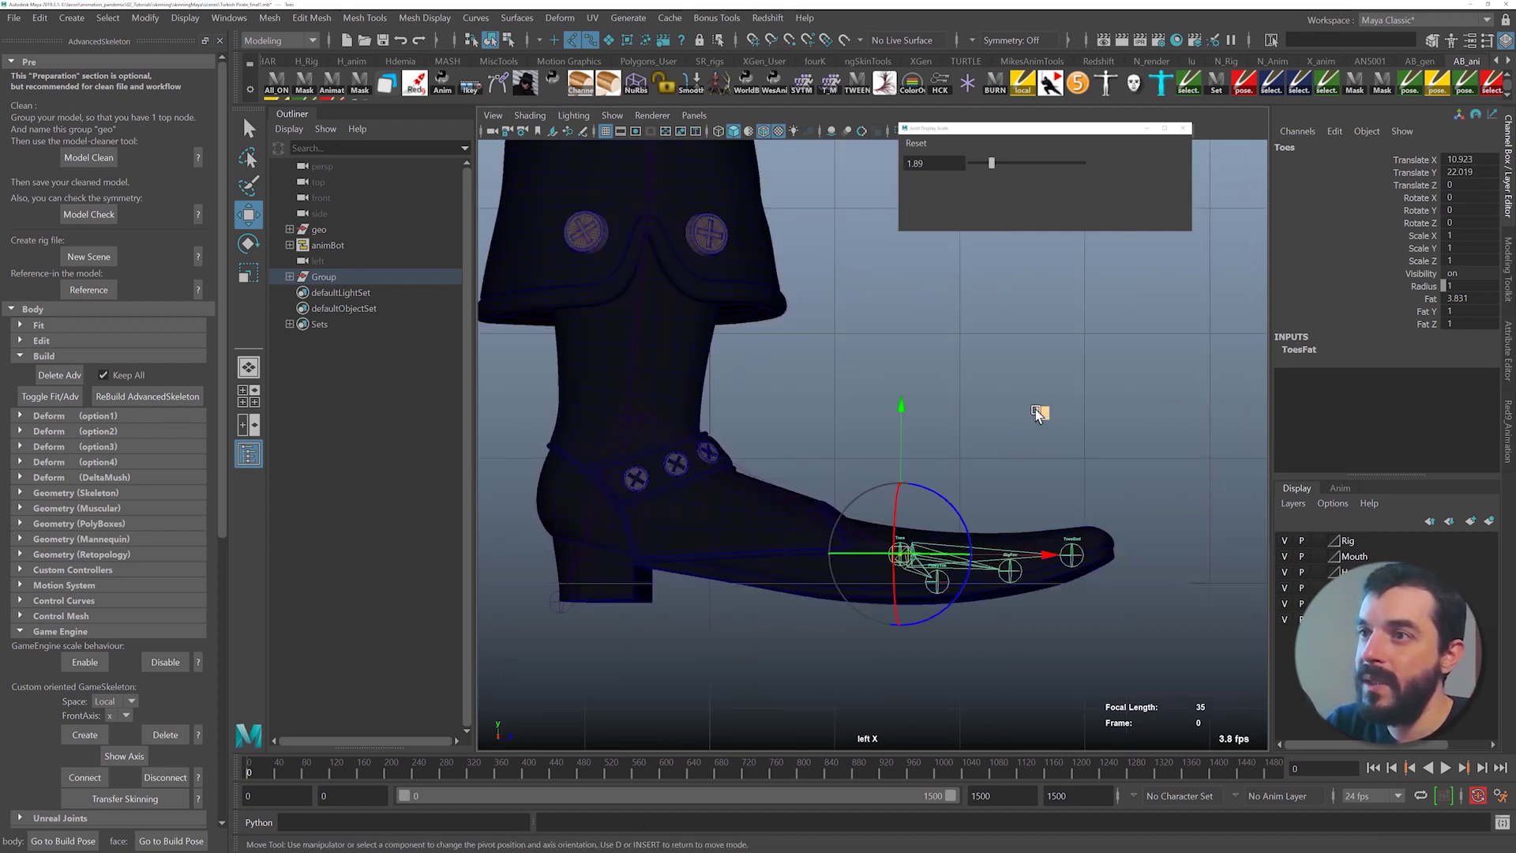
pyautogui.moveTo(1057, 556); pyautogui.dragTo(1074, 556)
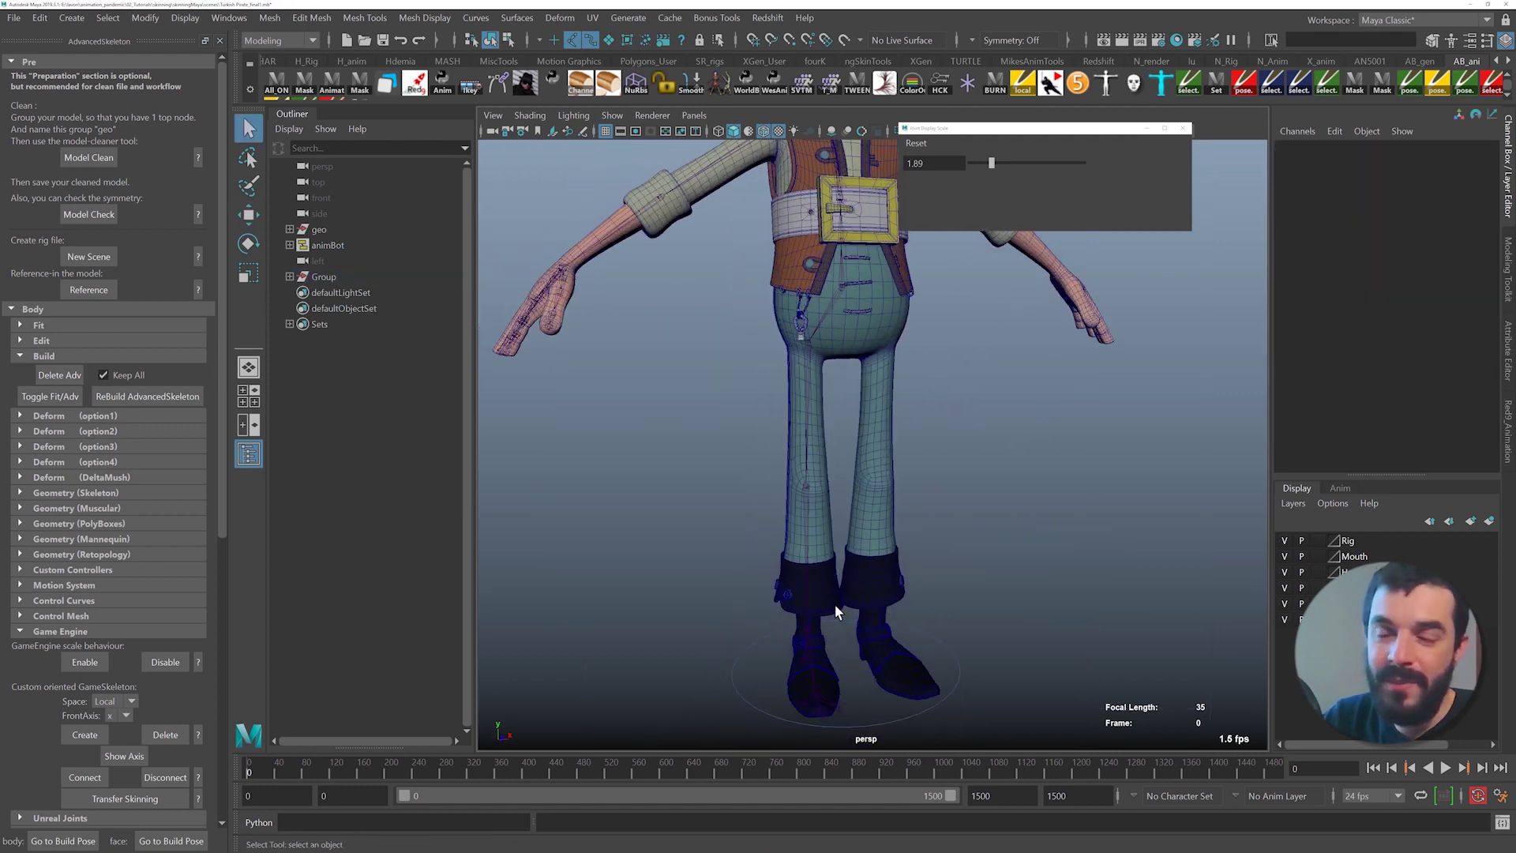
pyautogui.keyDown('alt'); pyautogui.moveTo(797, 663); pyautogui.dragTo(931, 552, button='middle'); pyautogui.keyUp('alt')
pyautogui.scroll(5, 818, 552)
pyautogui.keyDown('alt'); pyautogui.moveTo(940, 585); pyautogui.dragTo(876, 613); pyautogui.keyUp('alt')
pyautogui.keyDown('alt'); pyautogui.moveTo(876, 612); pyautogui.dragTo(931, 506, button='middle'); pyautogui.keyUp('alt')
pyautogui.keyDown('alt'); pyautogui.moveTo(944, 517); pyautogui.dragTo(984, 605); pyautogui.keyUp('alt')
pyautogui.click(966, 583)
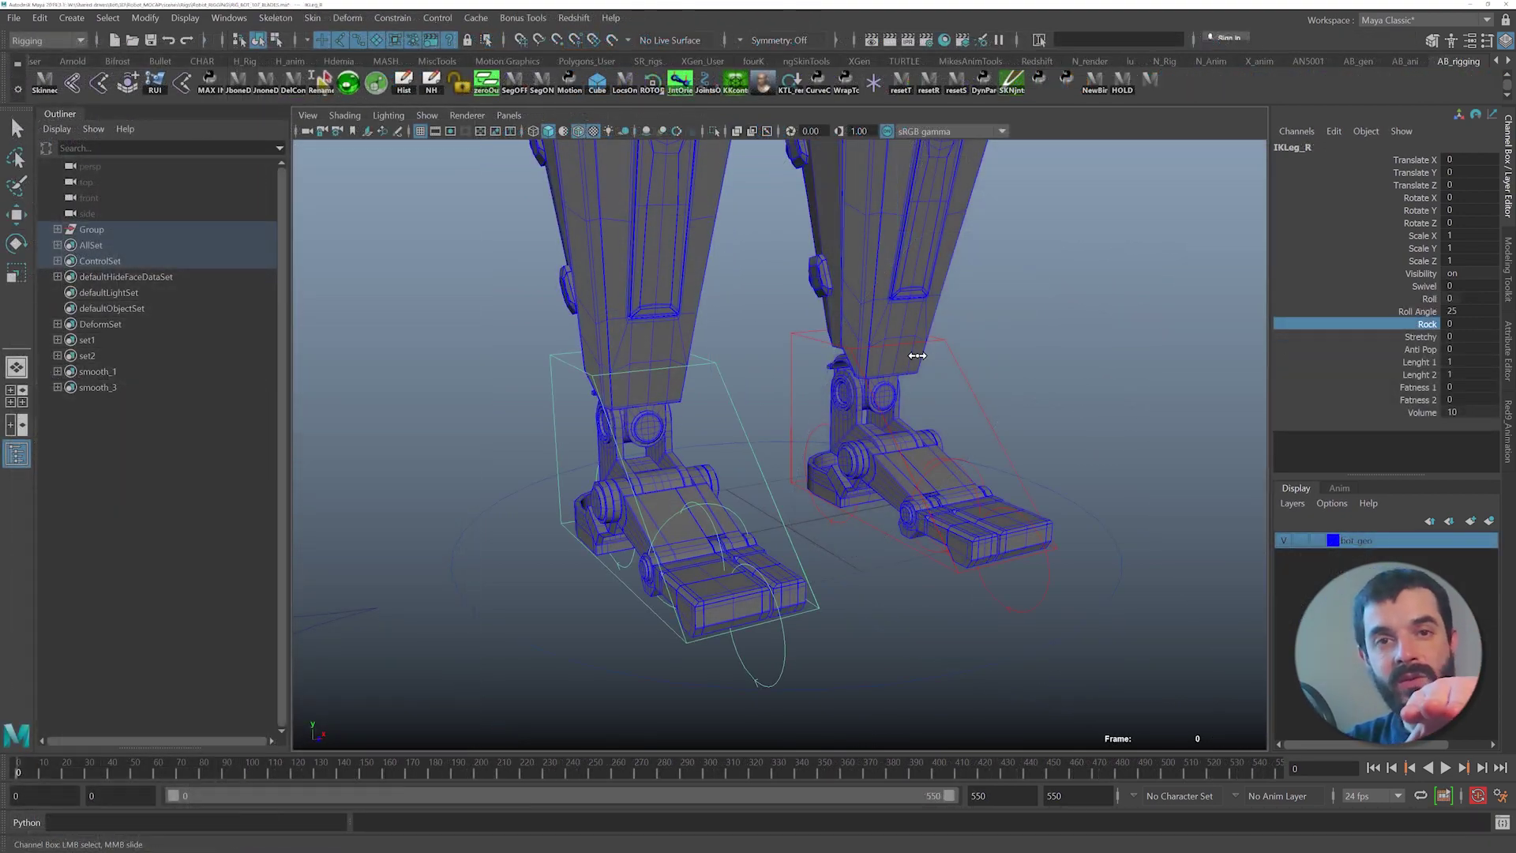
# - Demonstrate the Rock attribute of the IKLeg_R foot control on the robot rig
pyautogui.moveTo(900, 339); pyautogui.dragTo(1104, 322, button='middle')
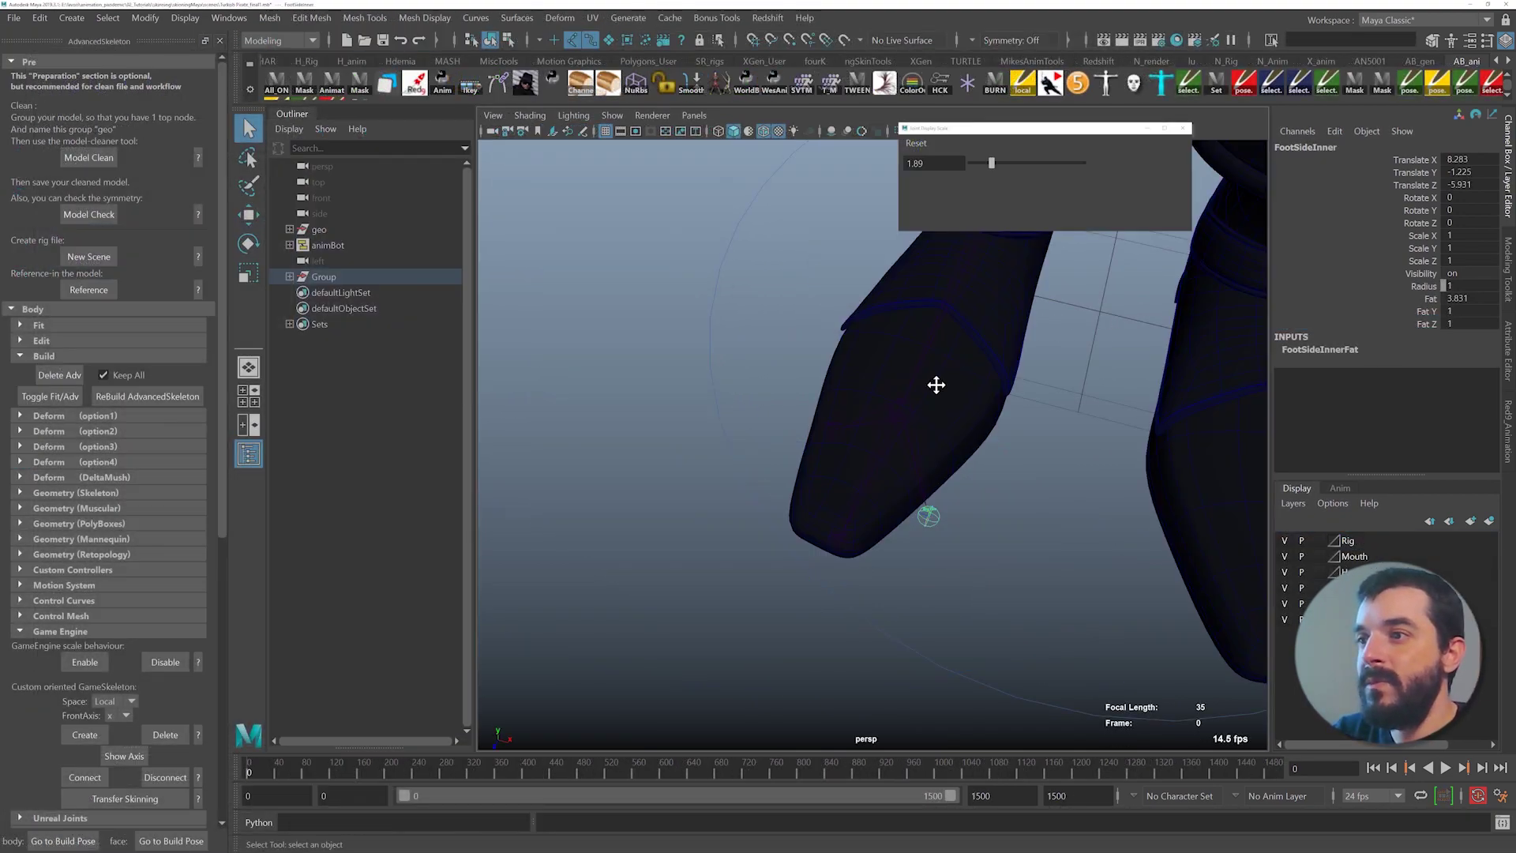
# - Move the FootSideInner joint back to Translate X -2.838 and snap it sideways onto the boot's inner edge
pyautogui.press('w')
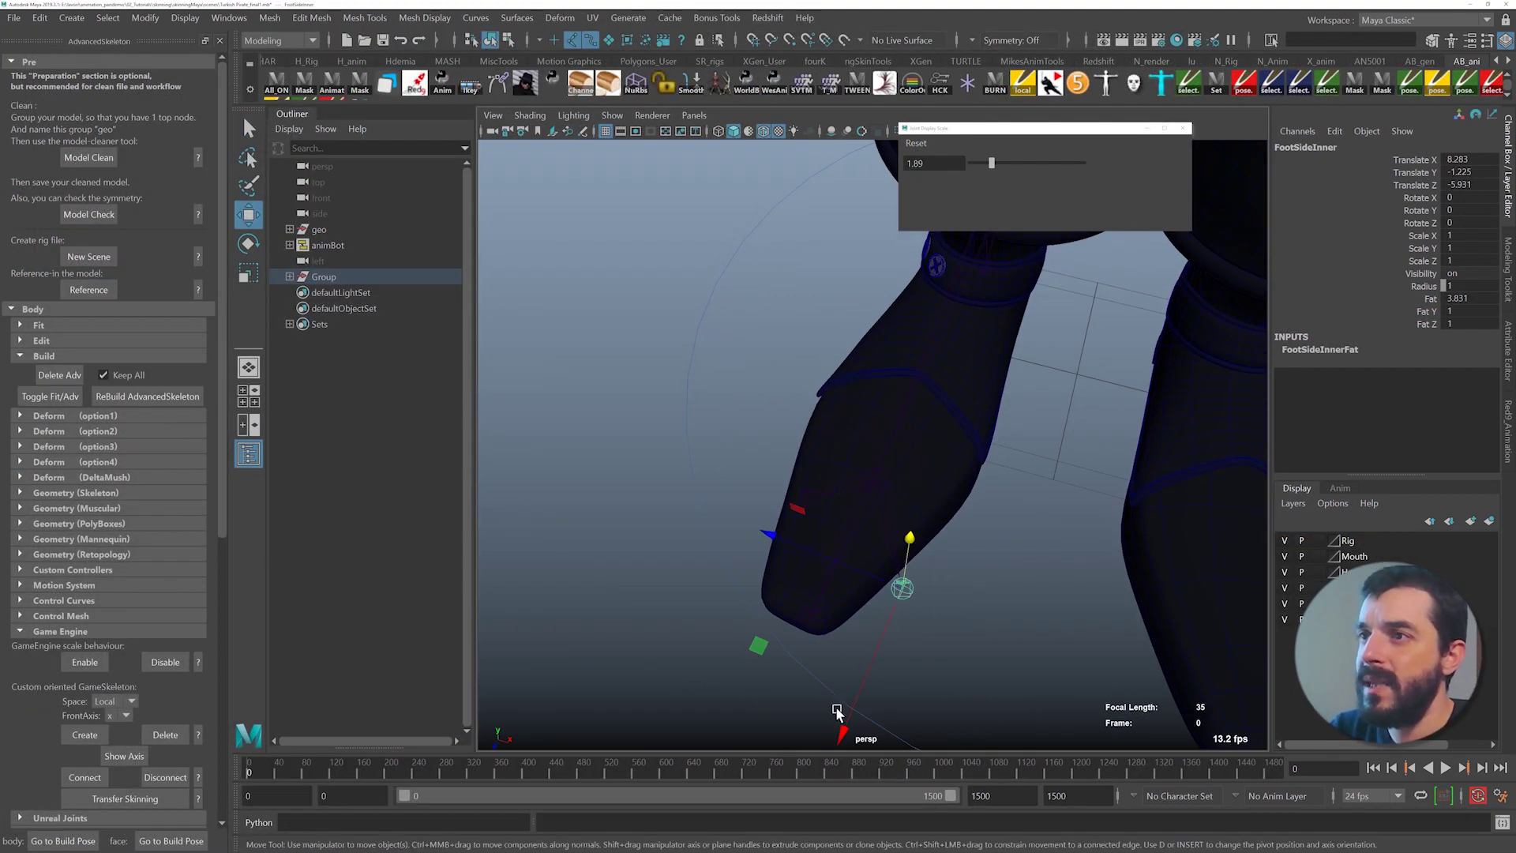
pyautogui.moveTo(837, 712); pyautogui.dragTo(878, 602)
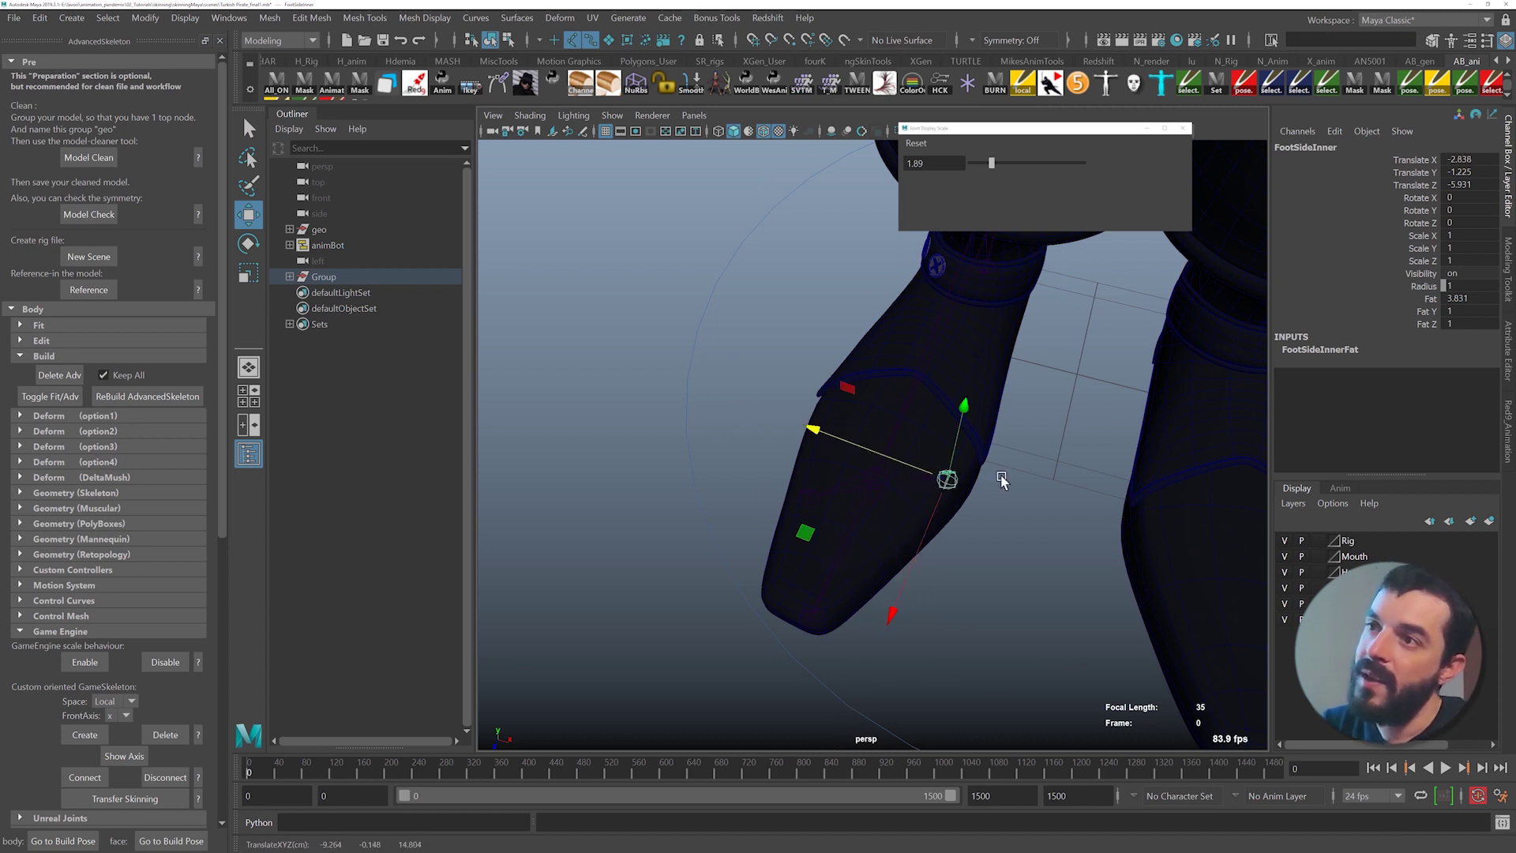
pyautogui.press('v')
pyautogui.moveTo(973, 489); pyautogui.dragTo(981, 496, button='middle')
pyautogui.moveTo(944, 523)
pyautogui.keyDown('alt'); pyautogui.mouseDown()
pyautogui.moveTo(965, 524)
pyautogui.moveTo(951, 524)
pyautogui.mouseUp(); pyautogui.keyUp('alt')
pyautogui.keyDown('alt'); pyautogui.moveTo(899, 557); pyautogui.dragTo(930, 578, button='middle'); pyautogui.keyUp('alt')
# - Move the FootSideOuter joint back to Translate X -4.477 and snap it onto the boot's outer edge at Translate Z 8.024
pyautogui.click(826, 557)
pyautogui.keyDown('alt'); pyautogui.moveTo(825, 586); pyautogui.dragTo(902, 620, button='middle'); pyautogui.keyUp('alt')
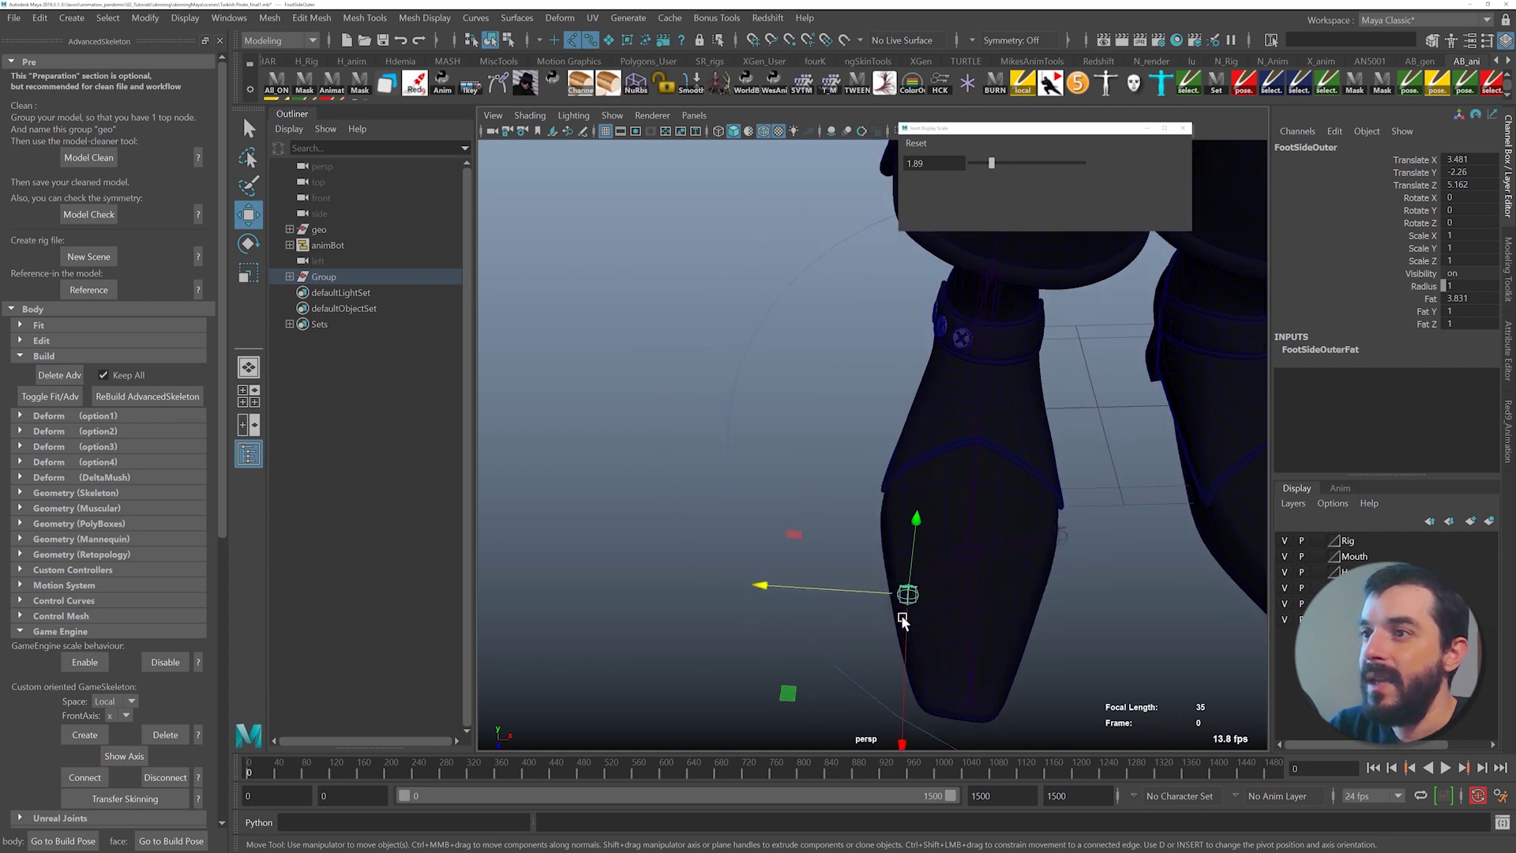
pyautogui.moveTo(909, 678); pyautogui.dragTo(885, 589)
pyautogui.click(833, 516)
pyautogui.press('v')
pyautogui.moveTo(873, 505); pyautogui.dragTo(871, 509, button='middle')
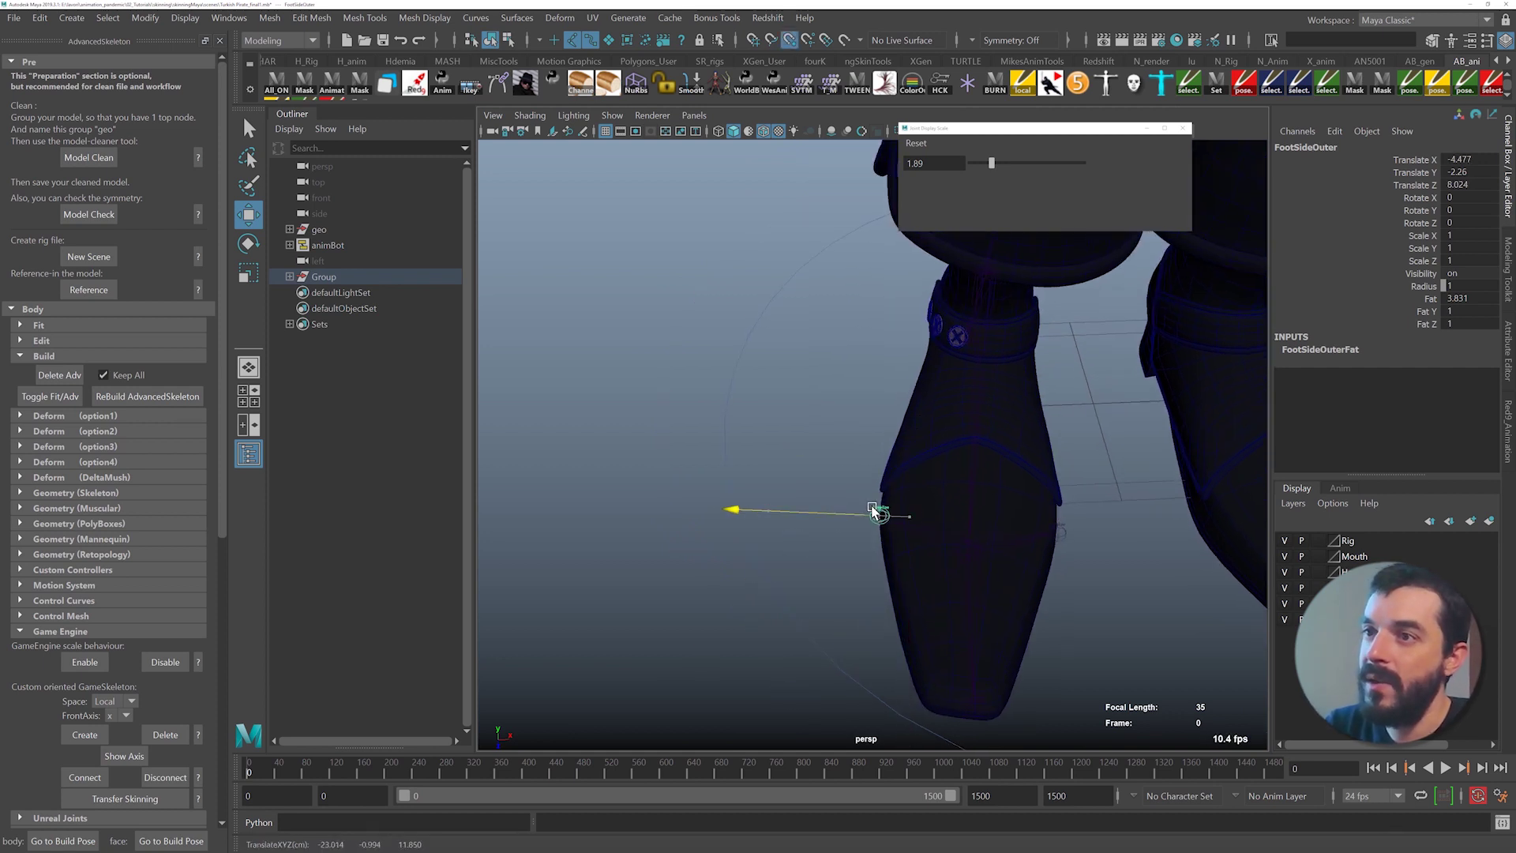
pyautogui.keyDown('alt'); pyautogui.moveTo(854, 578); pyautogui.dragTo(851, 530); pyautogui.keyUp('alt')
pyautogui.keyDown('alt'); pyautogui.moveTo(974, 589); pyautogui.dragTo(916, 557, button='right'); pyautogui.keyUp('alt')
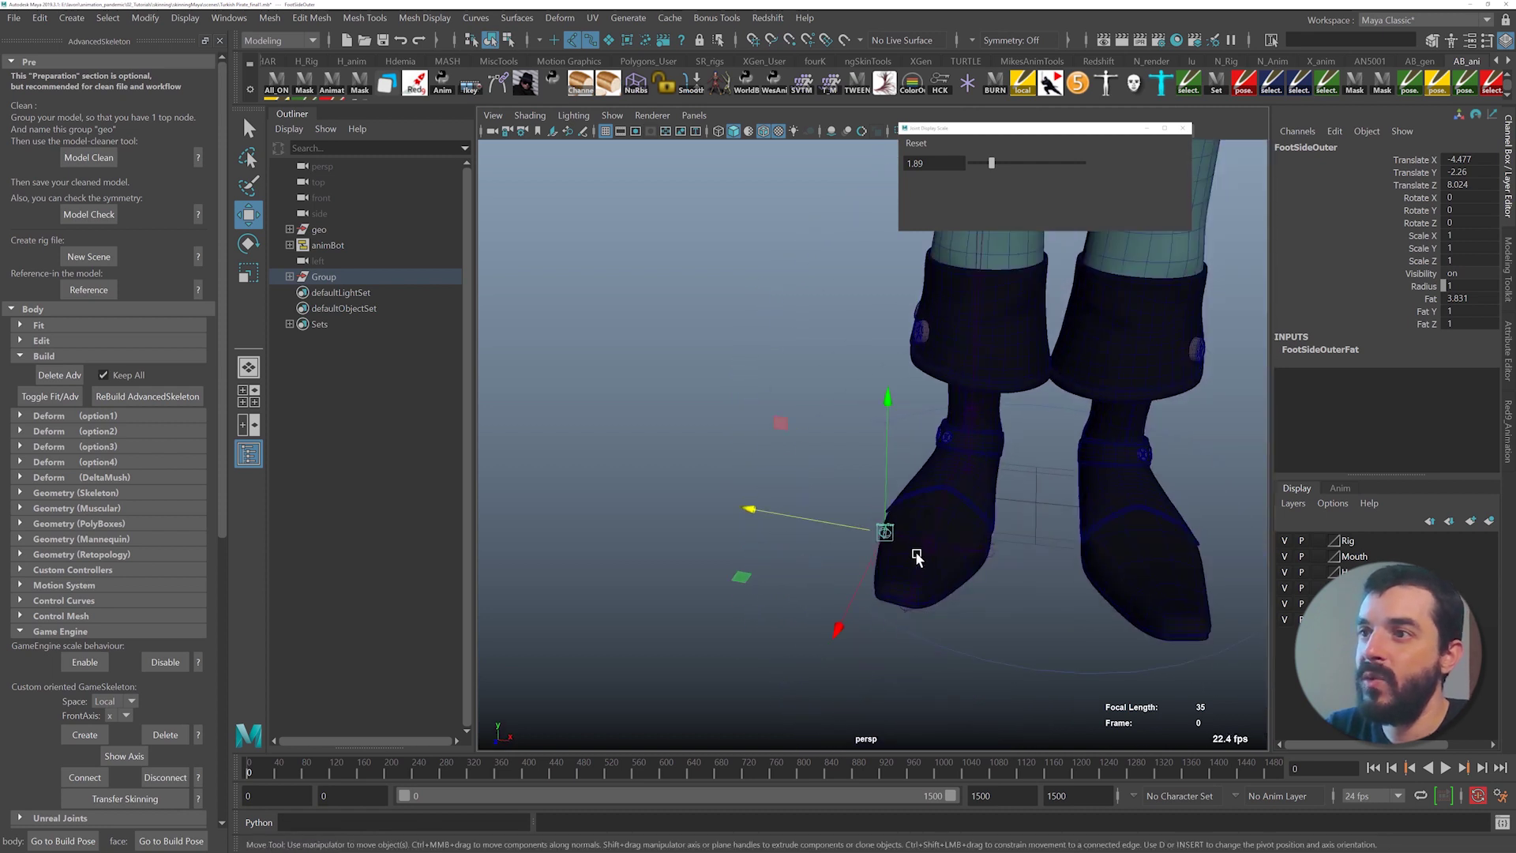
pyautogui.keyDown('alt'); pyautogui.moveTo(916, 558); pyautogui.dragTo(934, 538); pyautogui.keyUp('alt')
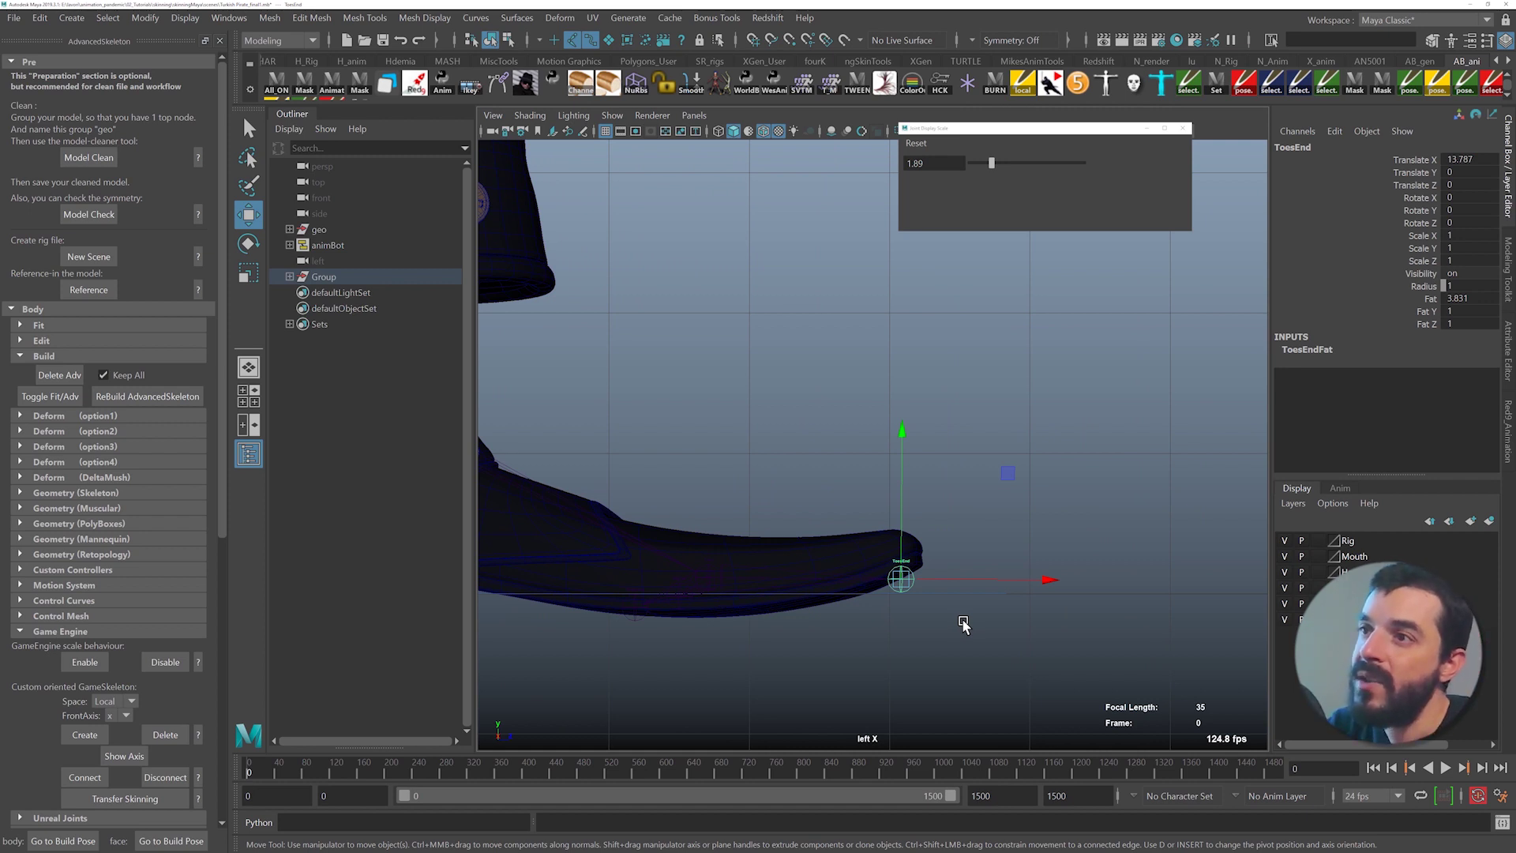
# - Move the ToesEnd joint to the boot's tip at Translate X 15.362 and Y 1.023, undoing a trial drop to Y -1.816
pyautogui.moveTo(1005, 471); pyautogui.dragTo(1029, 458)
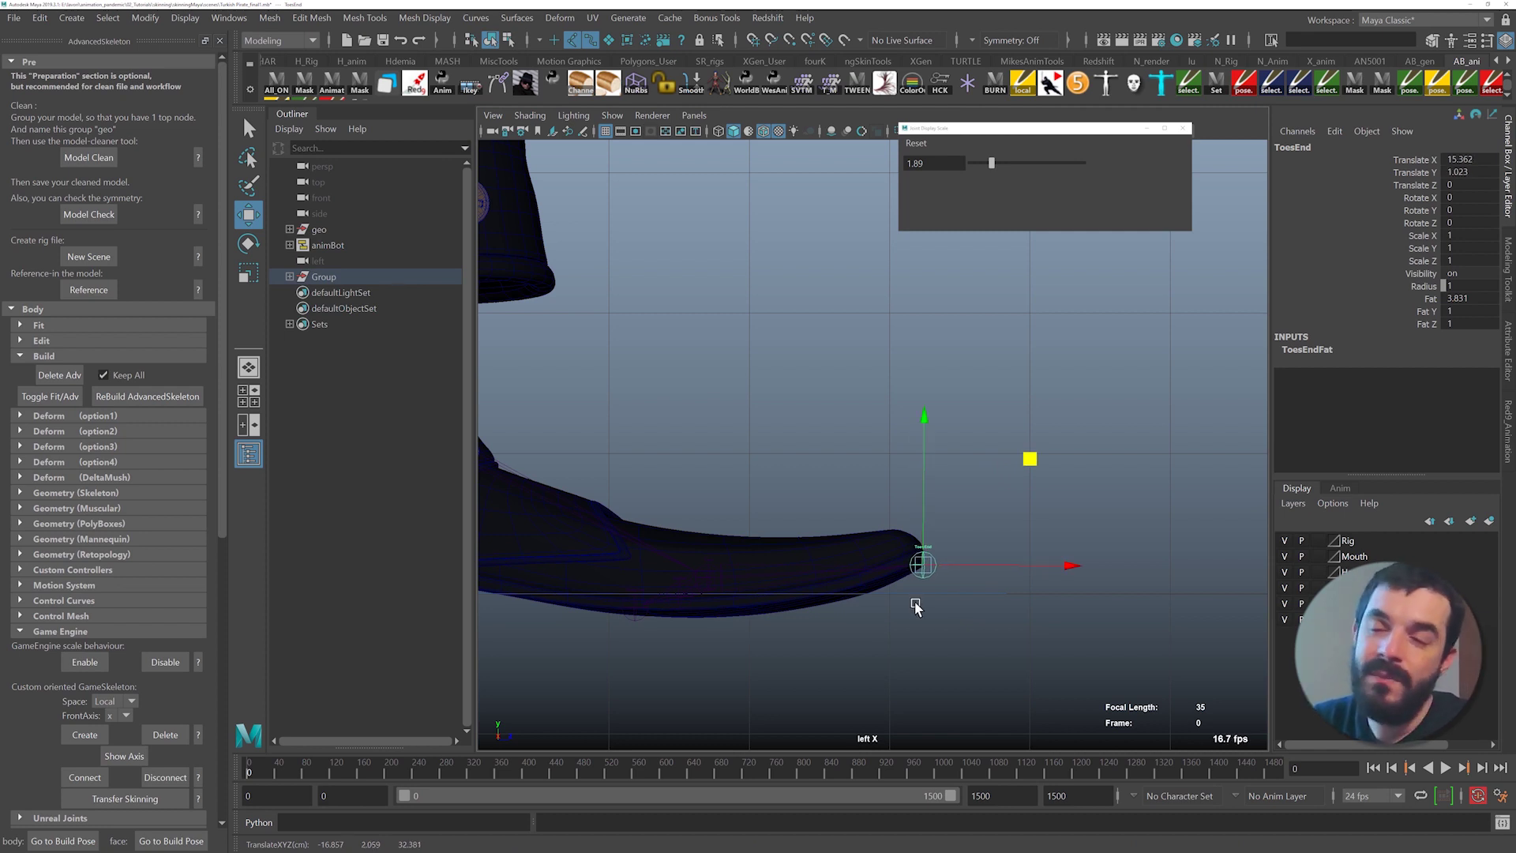
pyautogui.keyDown('shift'); pyautogui.moveTo(873, 531); pyautogui.dragTo(861, 587, button='middle'); pyautogui.keyUp('shift')
pyautogui.hotkey('ctrl', 'z')
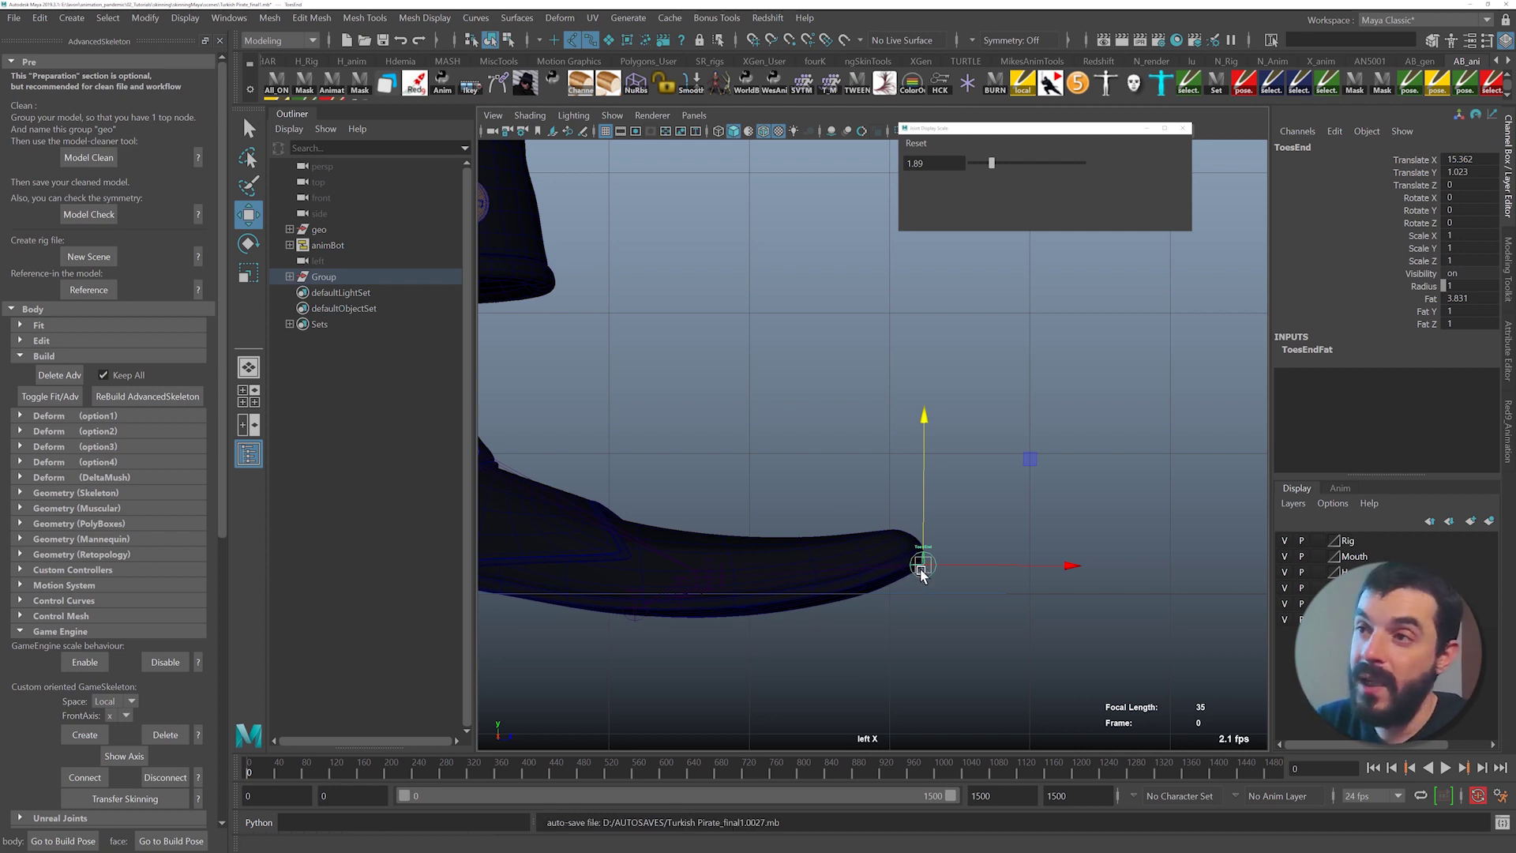
pyautogui.moveTo(925, 406); pyautogui.dragTo(925, 445)
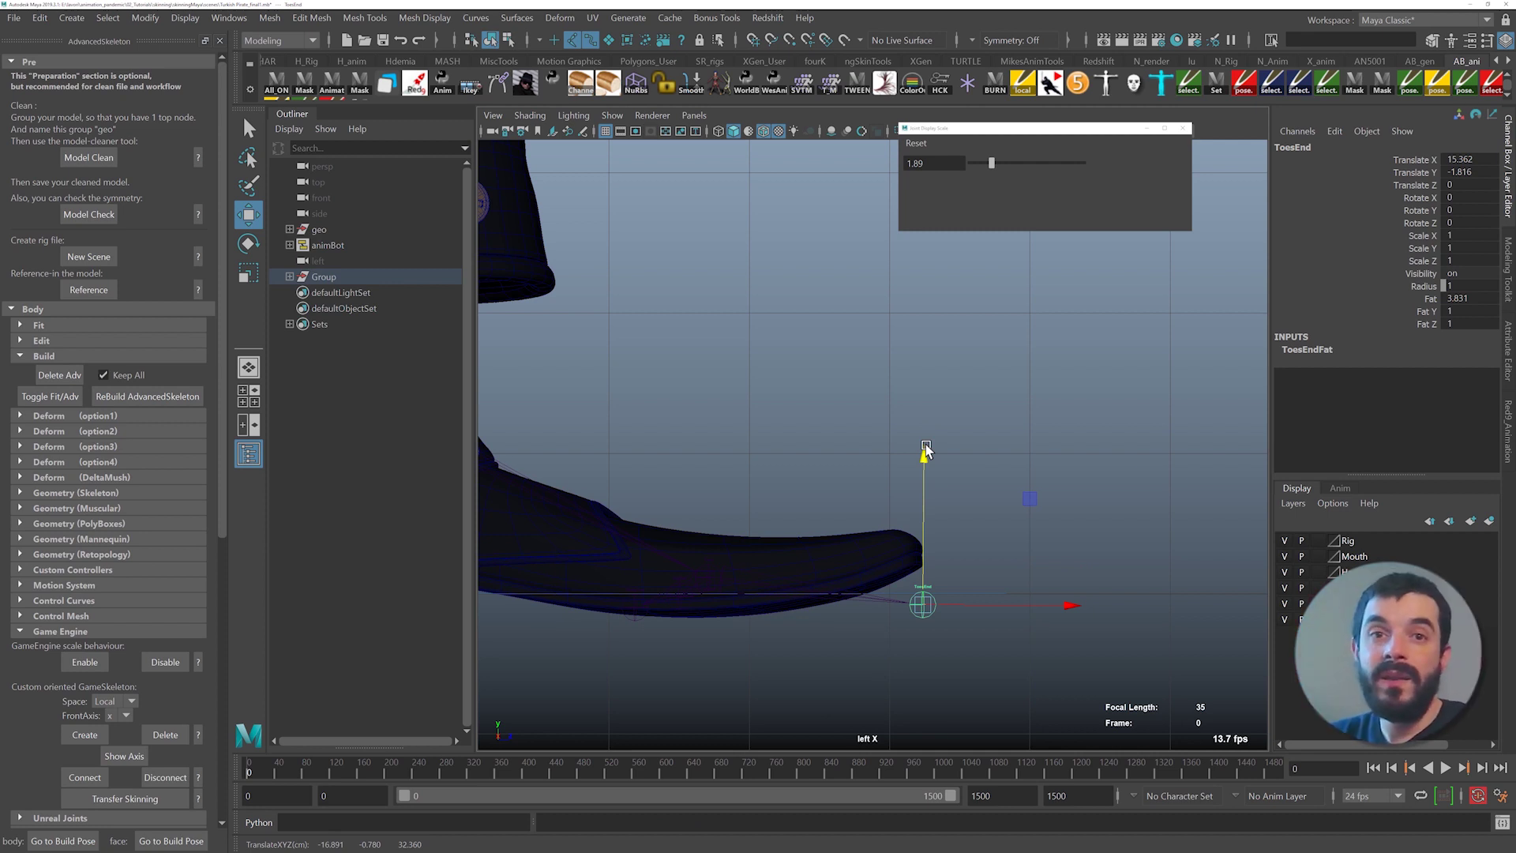
pyautogui.hotkey('ctrl', 'z')
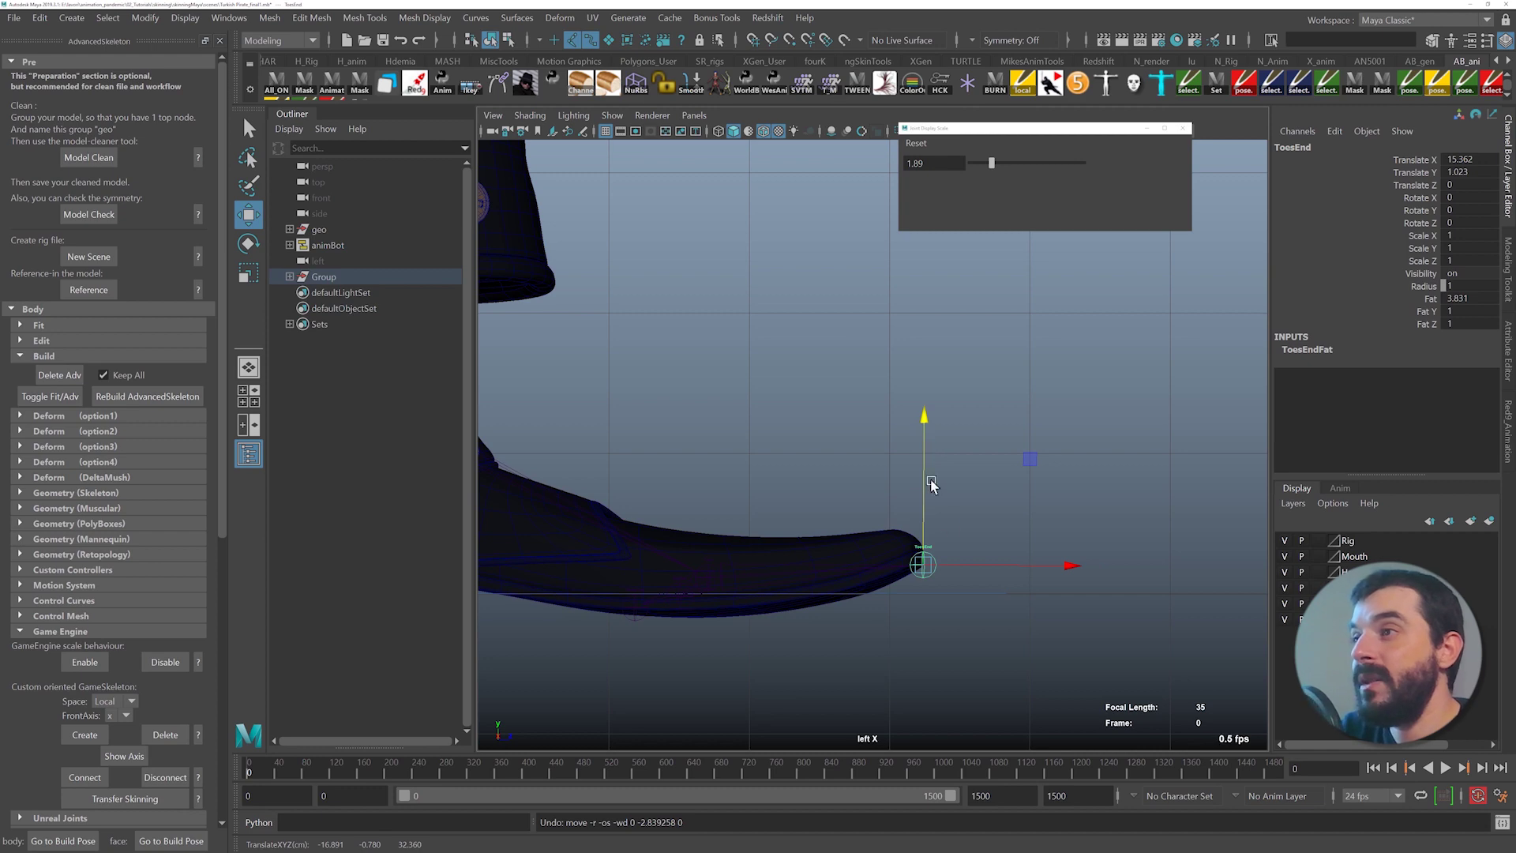
# - Deselect the ToesEnd joint, return to the perspective view and select the Hip joint
pyautogui.keyDown('alt'); pyautogui.moveTo(1013, 589); pyautogui.dragTo(804, 532, button='right'); pyautogui.keyUp('alt')
pyautogui.keyDown('alt'); pyautogui.moveTo(578, 556); pyautogui.dragTo(873, 619, button='middle'); pyautogui.keyUp('alt')
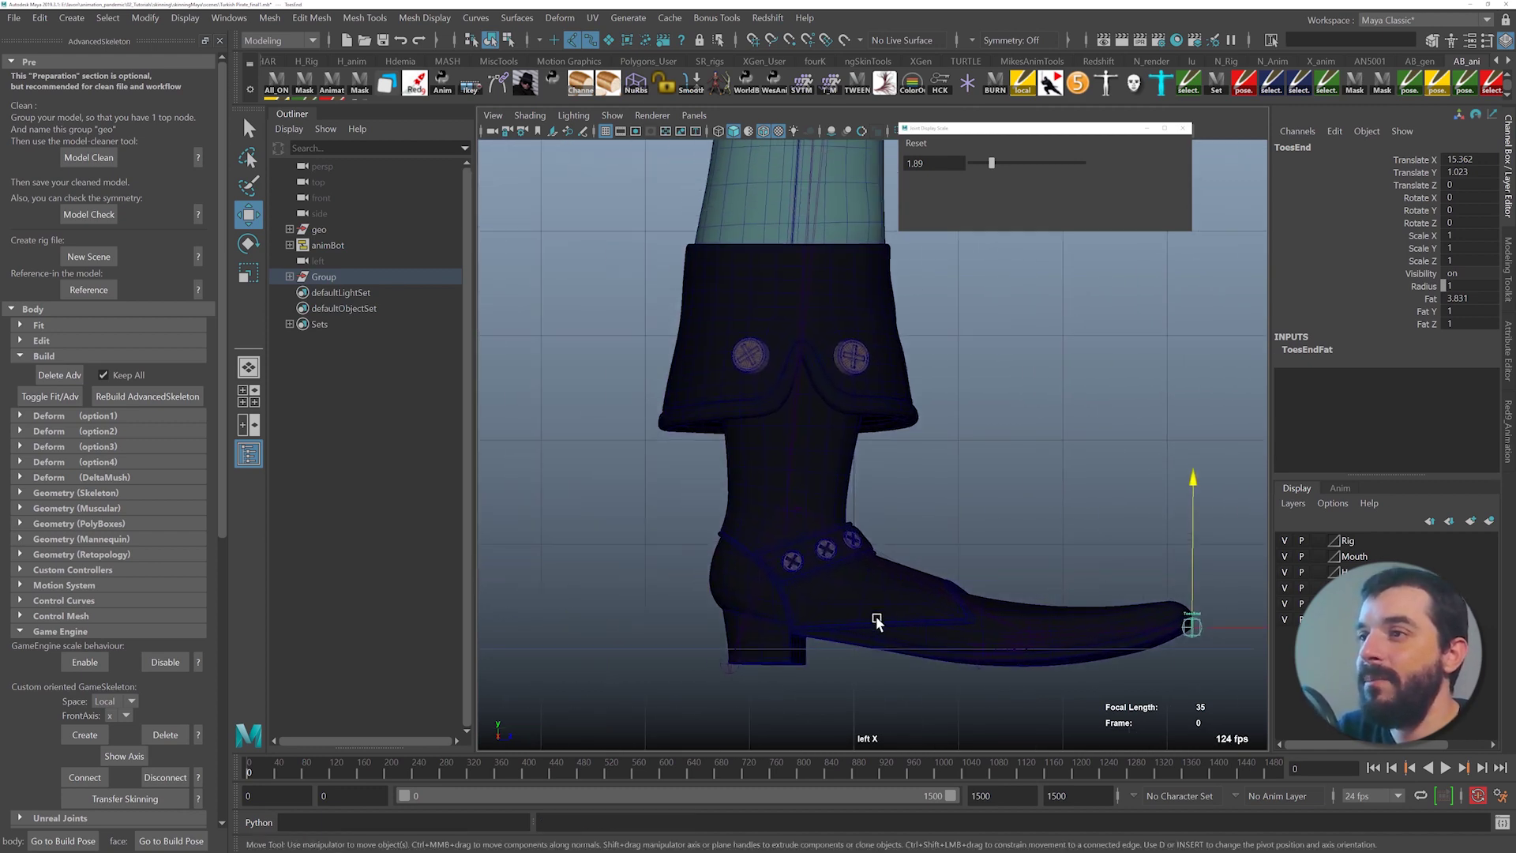
pyautogui.keyDown('alt'); pyautogui.moveTo(873, 619); pyautogui.dragTo(774, 237, button='right'); pyautogui.keyUp('alt')
pyautogui.keyDown('alt'); pyautogui.moveTo(815, 487); pyautogui.dragTo(769, 555, button='middle'); pyautogui.keyUp('alt')
pyautogui.click(773, 566)
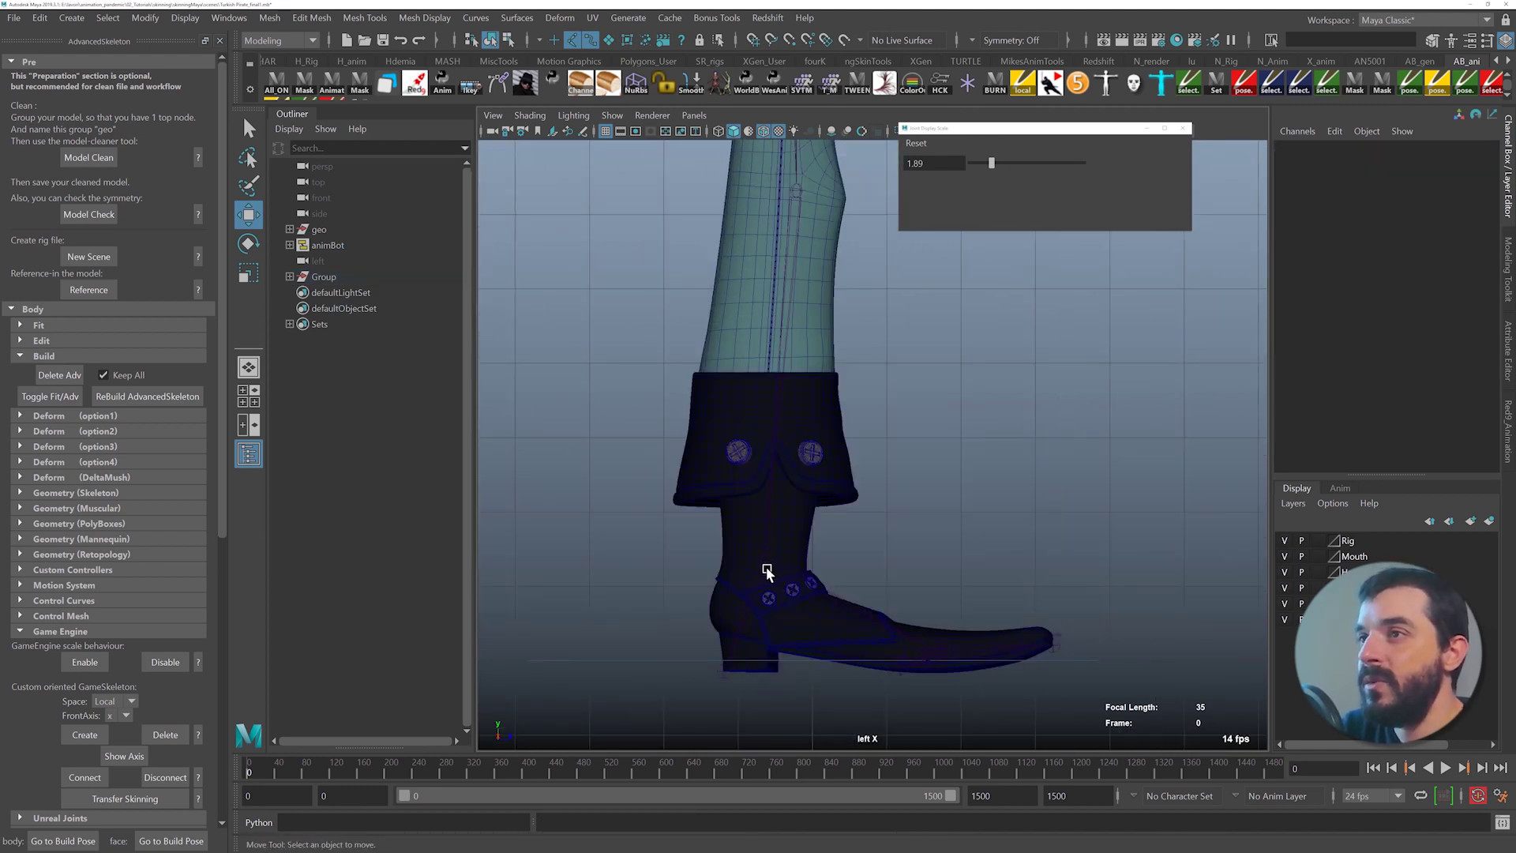
pyautogui.press('space')
pyautogui.moveTo(767, 570); pyautogui.dragTo(778, 521)
pyautogui.keyDown('alt'); pyautogui.moveTo(863, 517); pyautogui.dragTo(797, 395, button='right'); pyautogui.keyUp('alt')
pyautogui.keyDown('alt'); pyautogui.moveTo(944, 363); pyautogui.dragTo(982, 603, button='middle'); pyautogui.keyUp('alt')
pyautogui.keyDown('alt'); pyautogui.moveTo(982, 602); pyautogui.dragTo(892, 472); pyautogui.keyUp('alt')
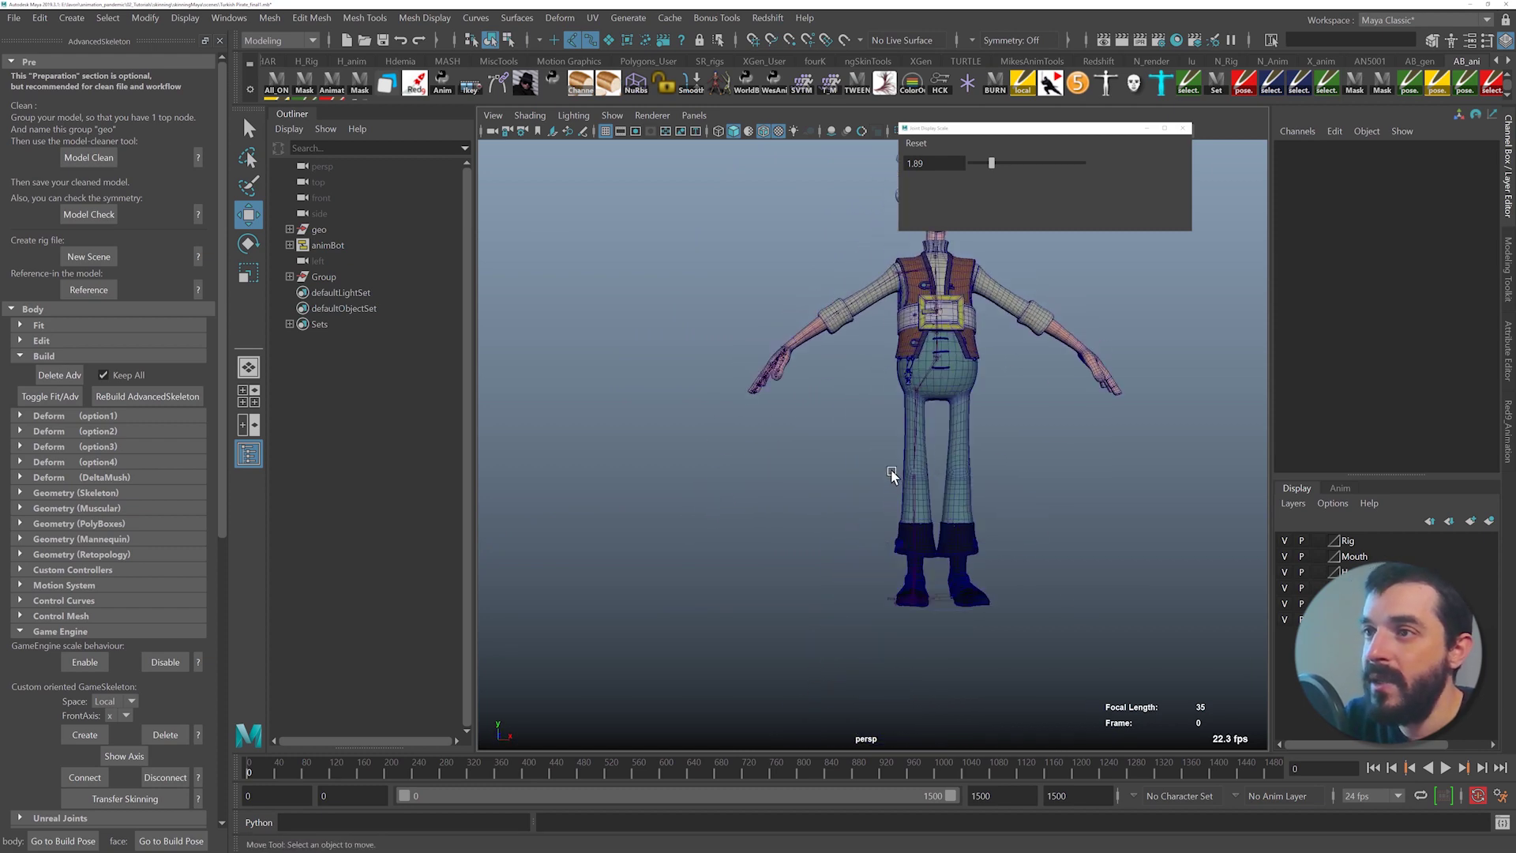
pyautogui.keyDown('alt'); pyautogui.moveTo(892, 472); pyautogui.dragTo(955, 427, button='right'); pyautogui.keyUp('alt')
pyautogui.click(938, 407)
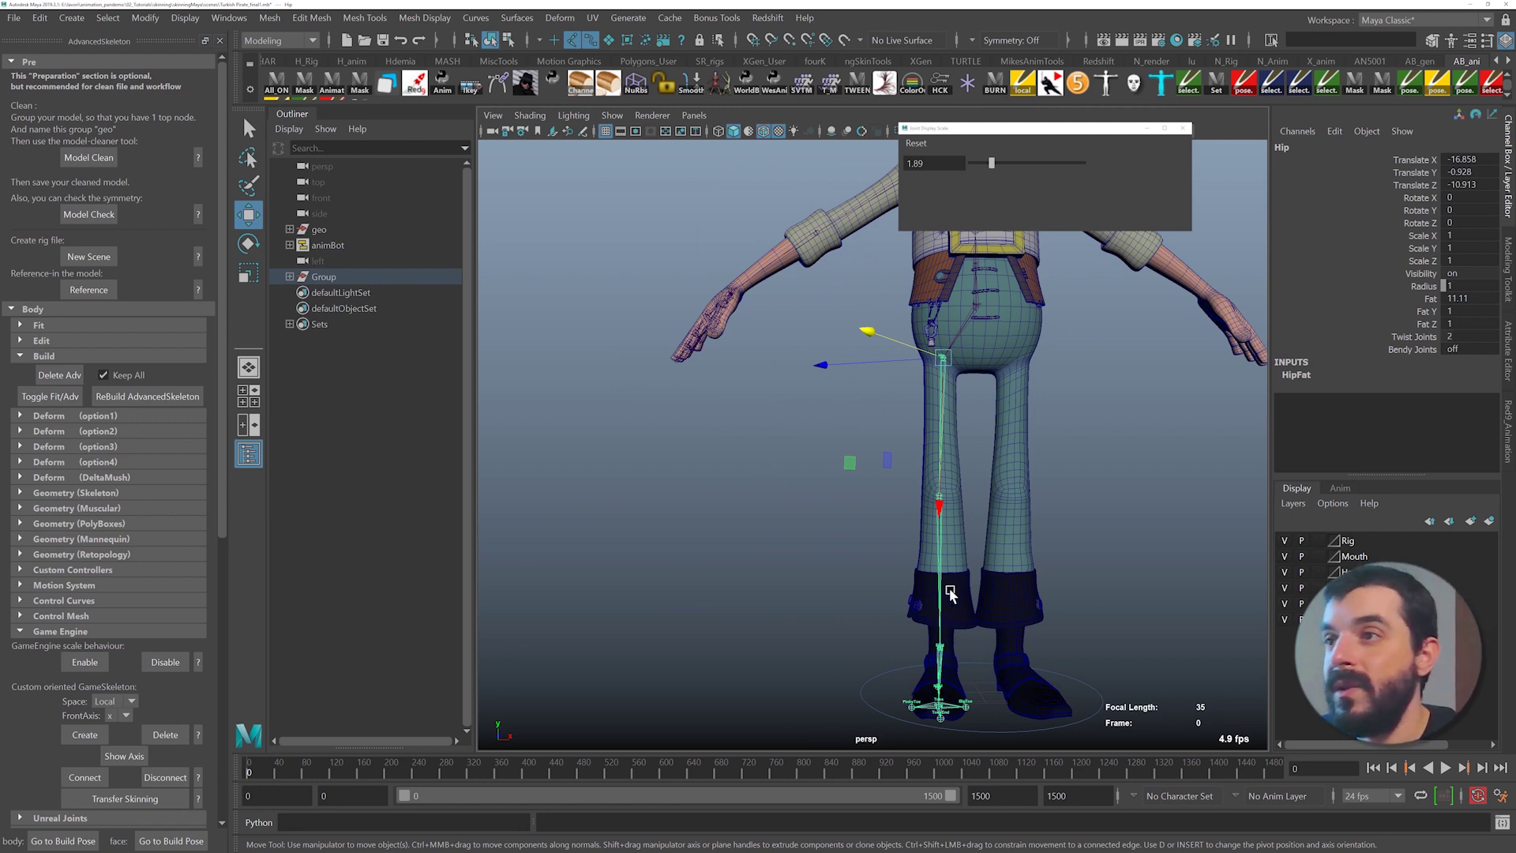
# - Try twisting the Hip joint's pivot axis and rotating the joint to -28.227 degrees in X, undoing both
pyautogui.keyDown('alt'); pyautogui.moveTo(922, 552); pyautogui.dragTo(831, 535, button='middle'); pyautogui.keyUp('alt')
pyautogui.keyDown('alt'); pyautogui.moveTo(832, 536); pyautogui.dragTo(927, 552, button='right'); pyautogui.keyUp('alt')
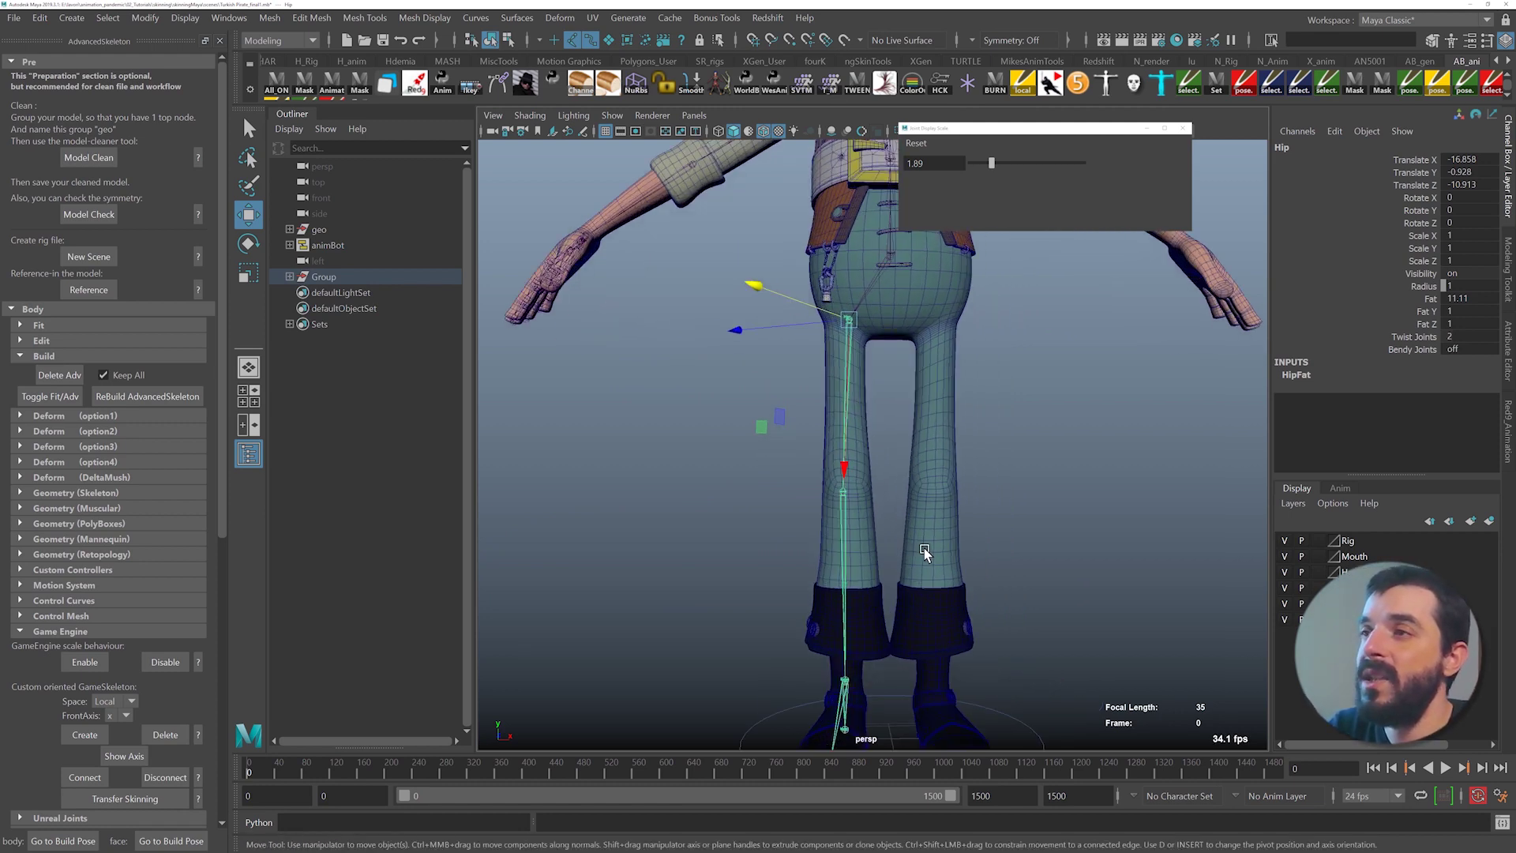
pyautogui.press('e')
pyautogui.keyDown('alt'); pyautogui.moveTo(878, 375); pyautogui.dragTo(842, 389); pyautogui.keyUp('alt')
pyautogui.press('d')
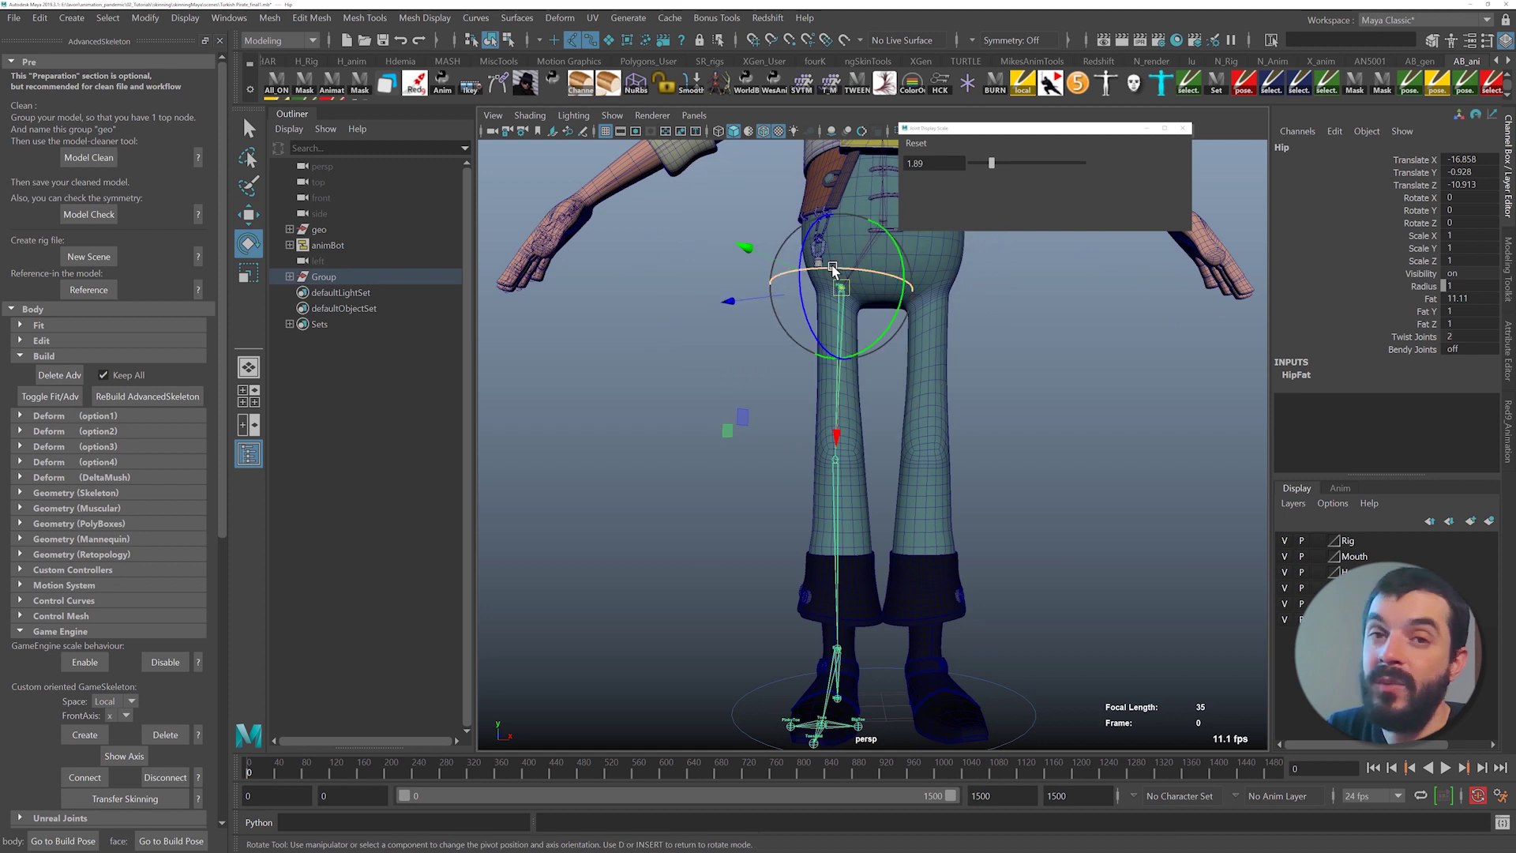
pyautogui.moveTo(841, 270); pyautogui.dragTo(885, 278)
pyautogui.press('d')
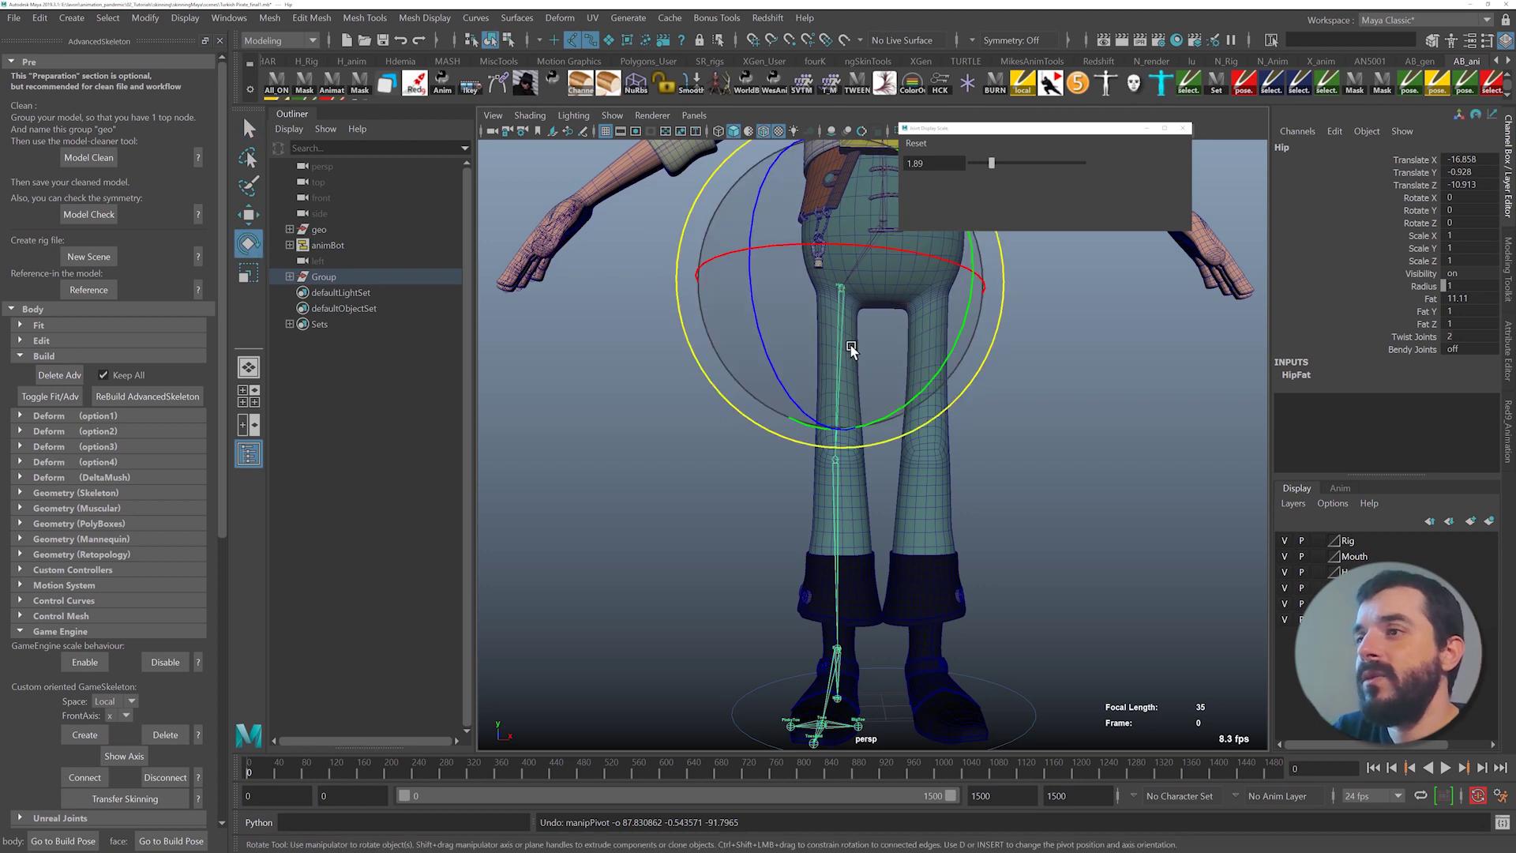
pyautogui.moveTo(862, 246); pyautogui.dragTo(937, 257)
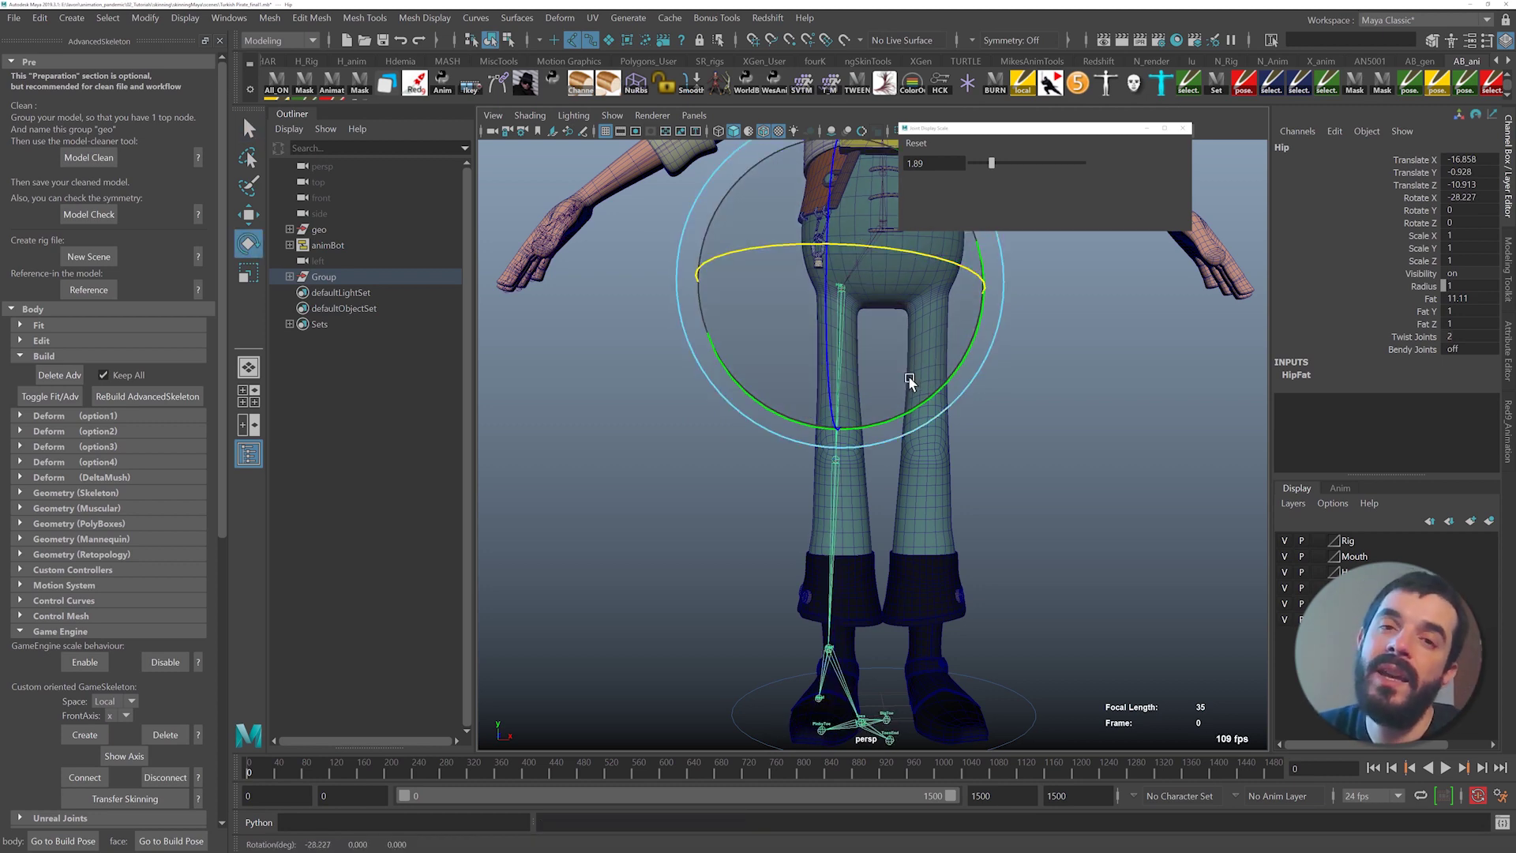
pyautogui.hotkey('ctrl', 'z')
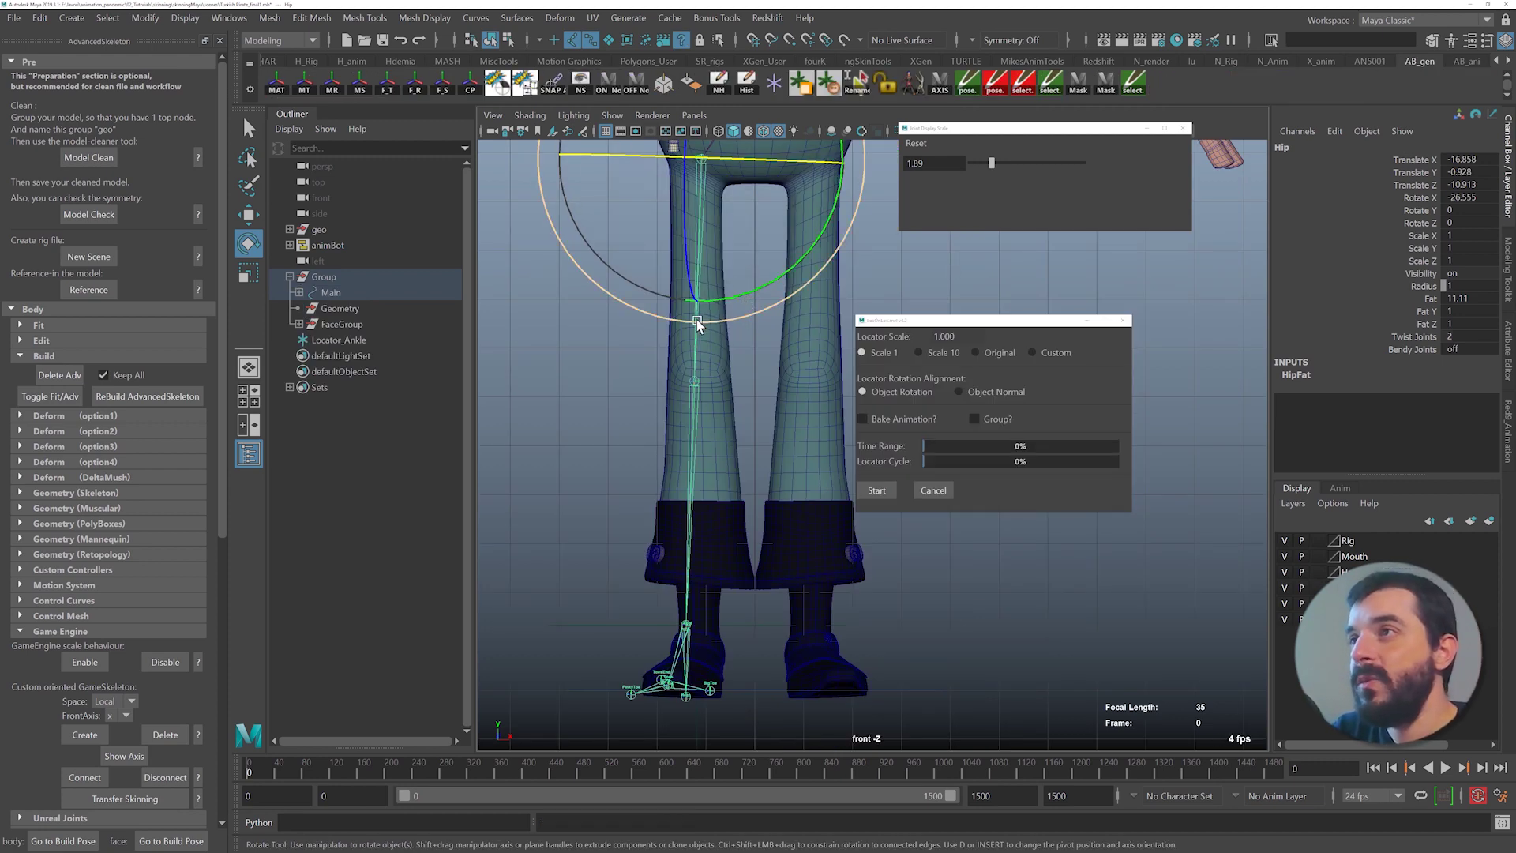
# - Align the leg chain in the front view by moving the Hip joint to -17.827, -0.958, -11.963 and rotating it to -32.155, 2.981, -1.442
pyautogui.moveTo(696, 319); pyautogui.dragTo(717, 327)
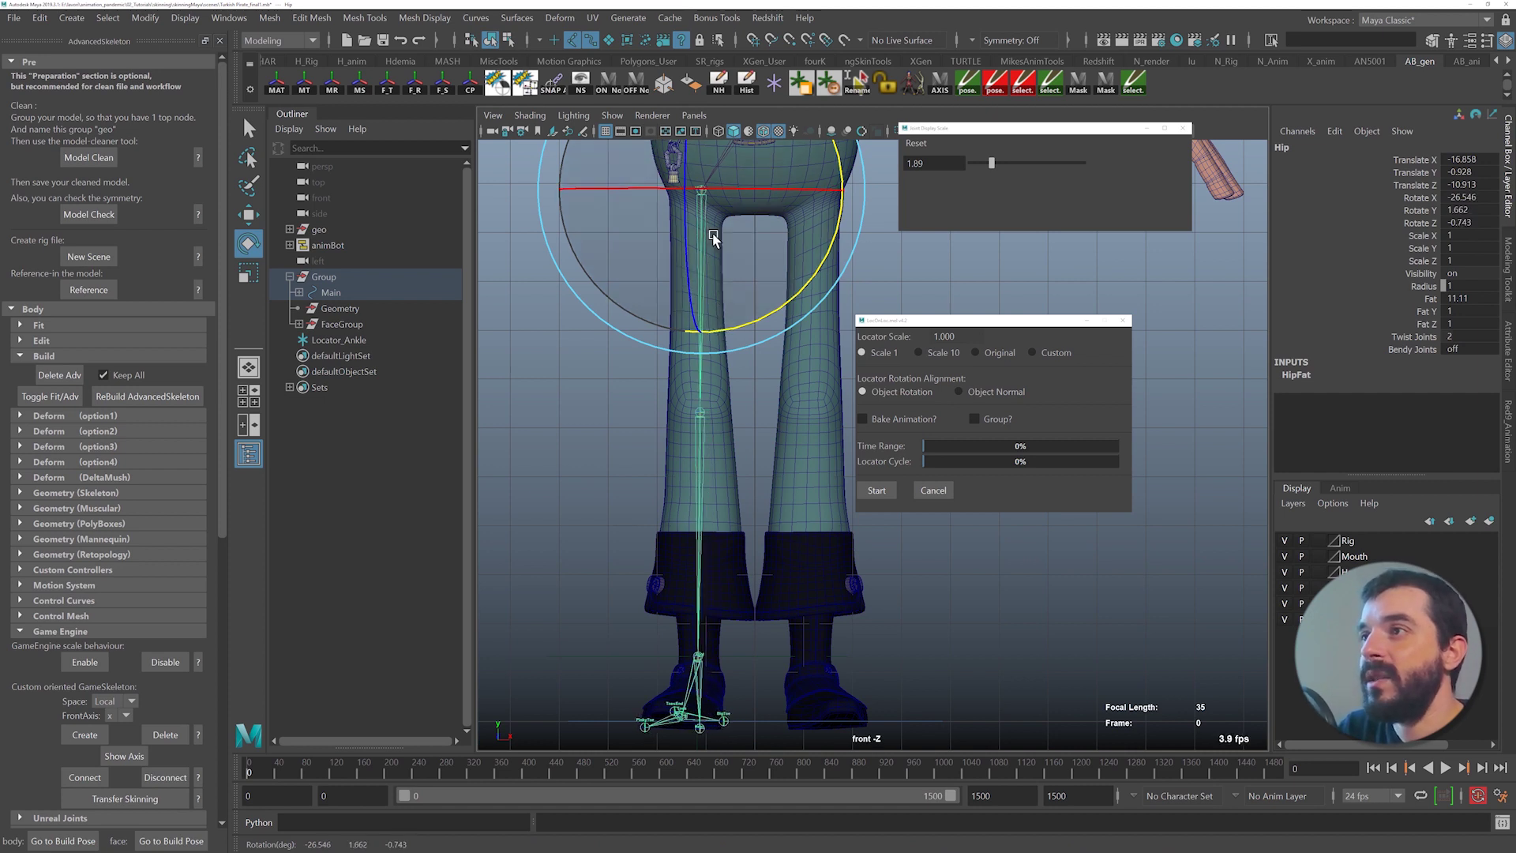
pyautogui.moveTo(719, 191); pyautogui.dragTo(728, 187)
pyautogui.press('w')
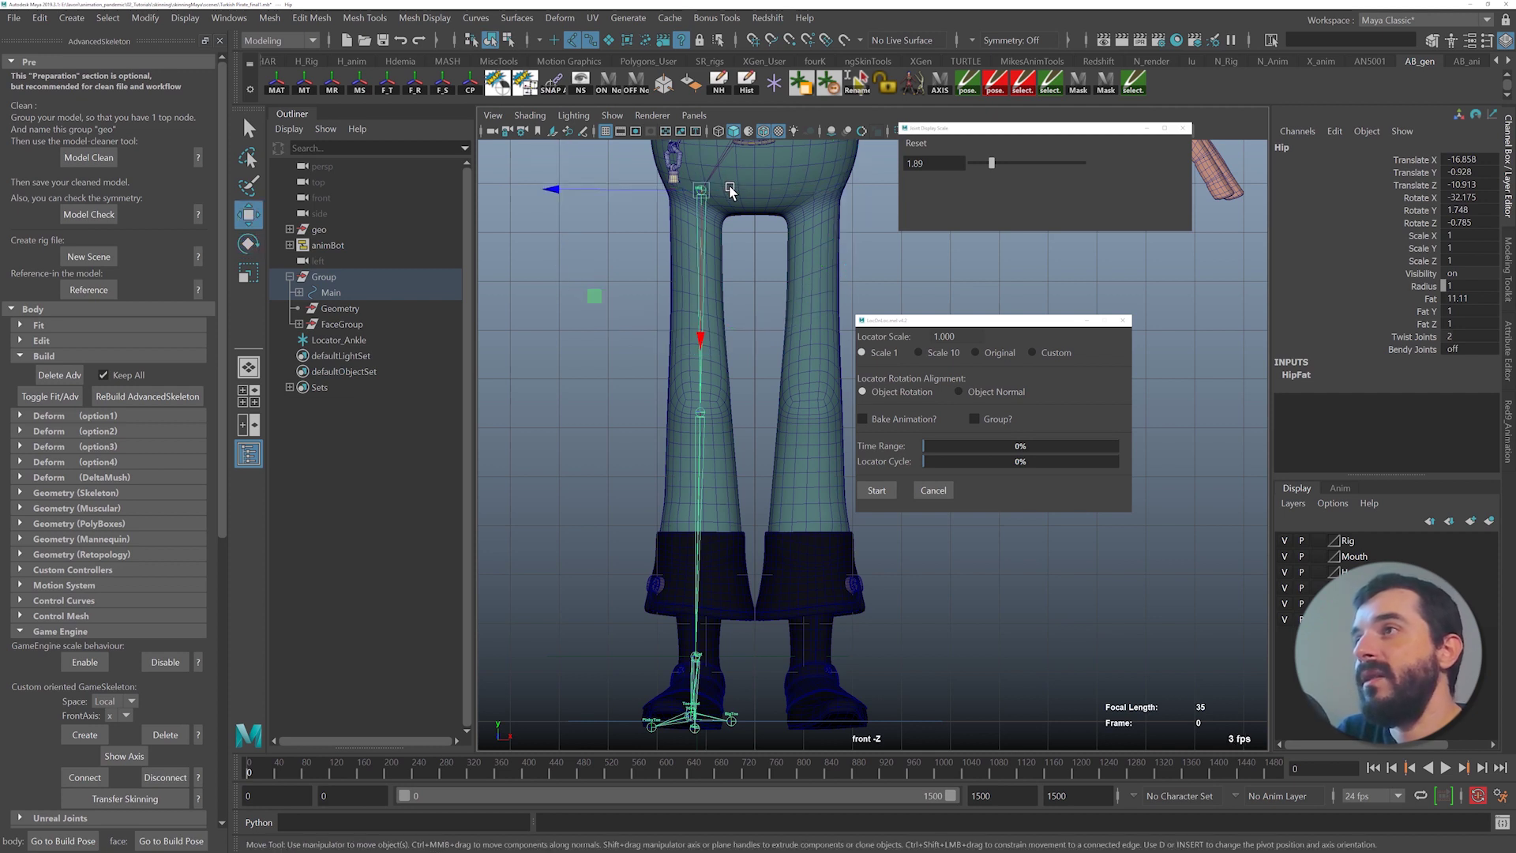
pyautogui.moveTo(590, 297); pyautogui.dragTo(587, 303)
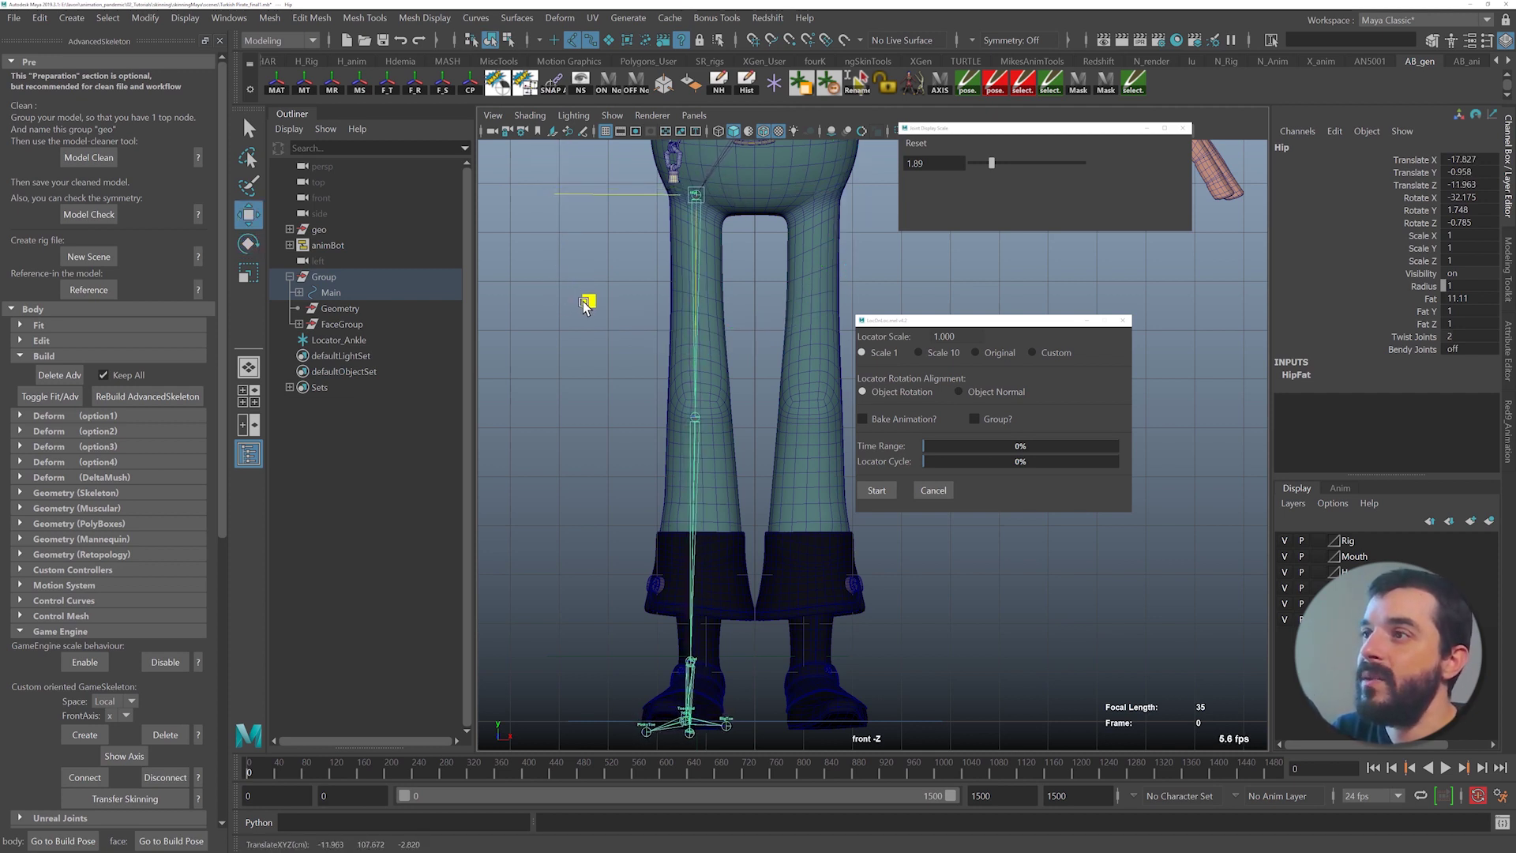
pyautogui.press('e')
pyautogui.moveTo(777, 309); pyautogui.dragTo(779, 310)
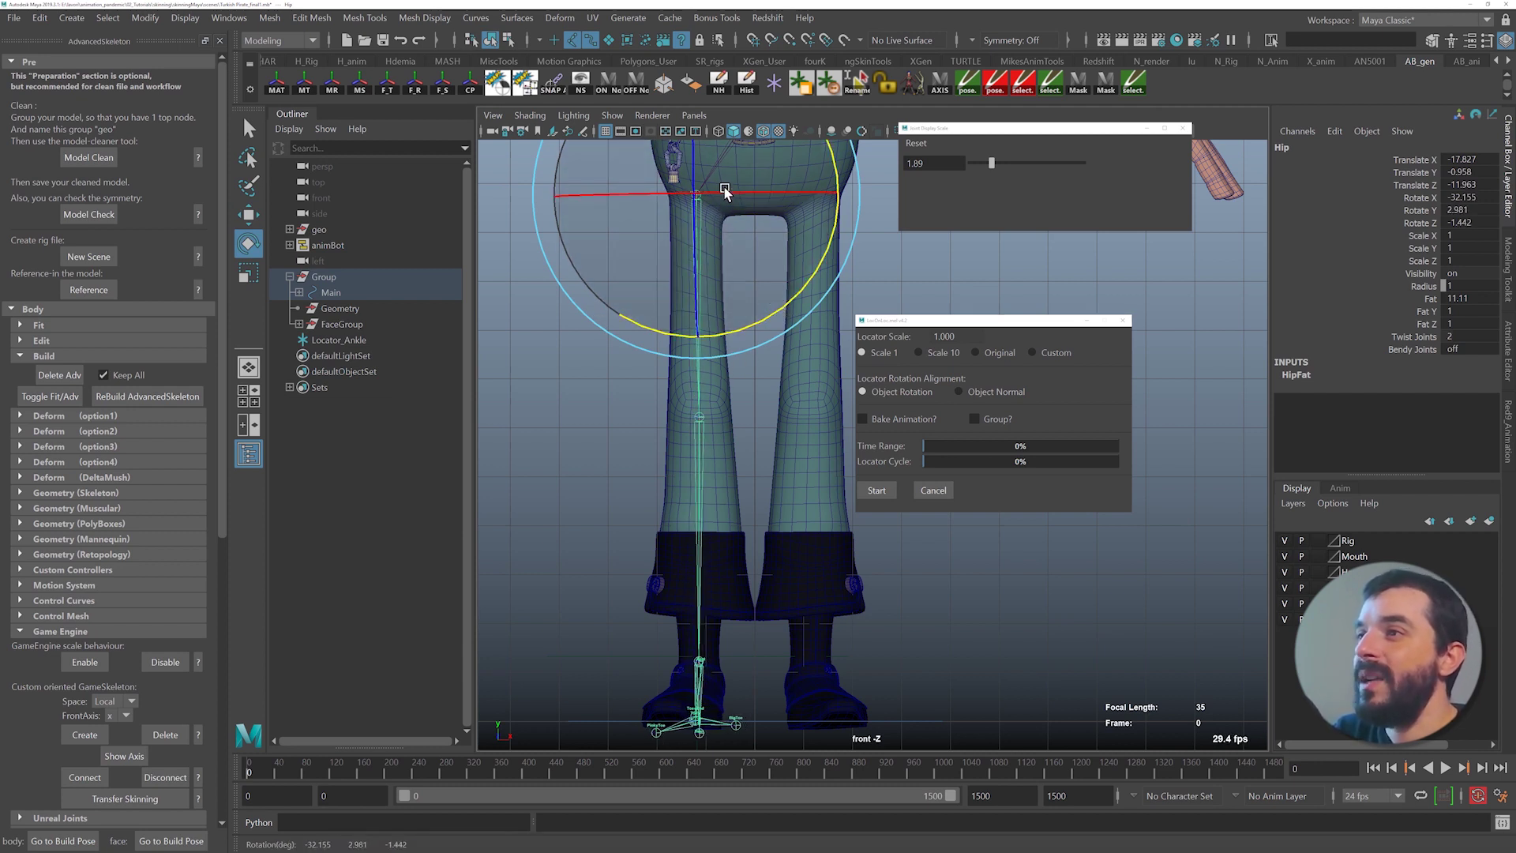
pyautogui.press('q')
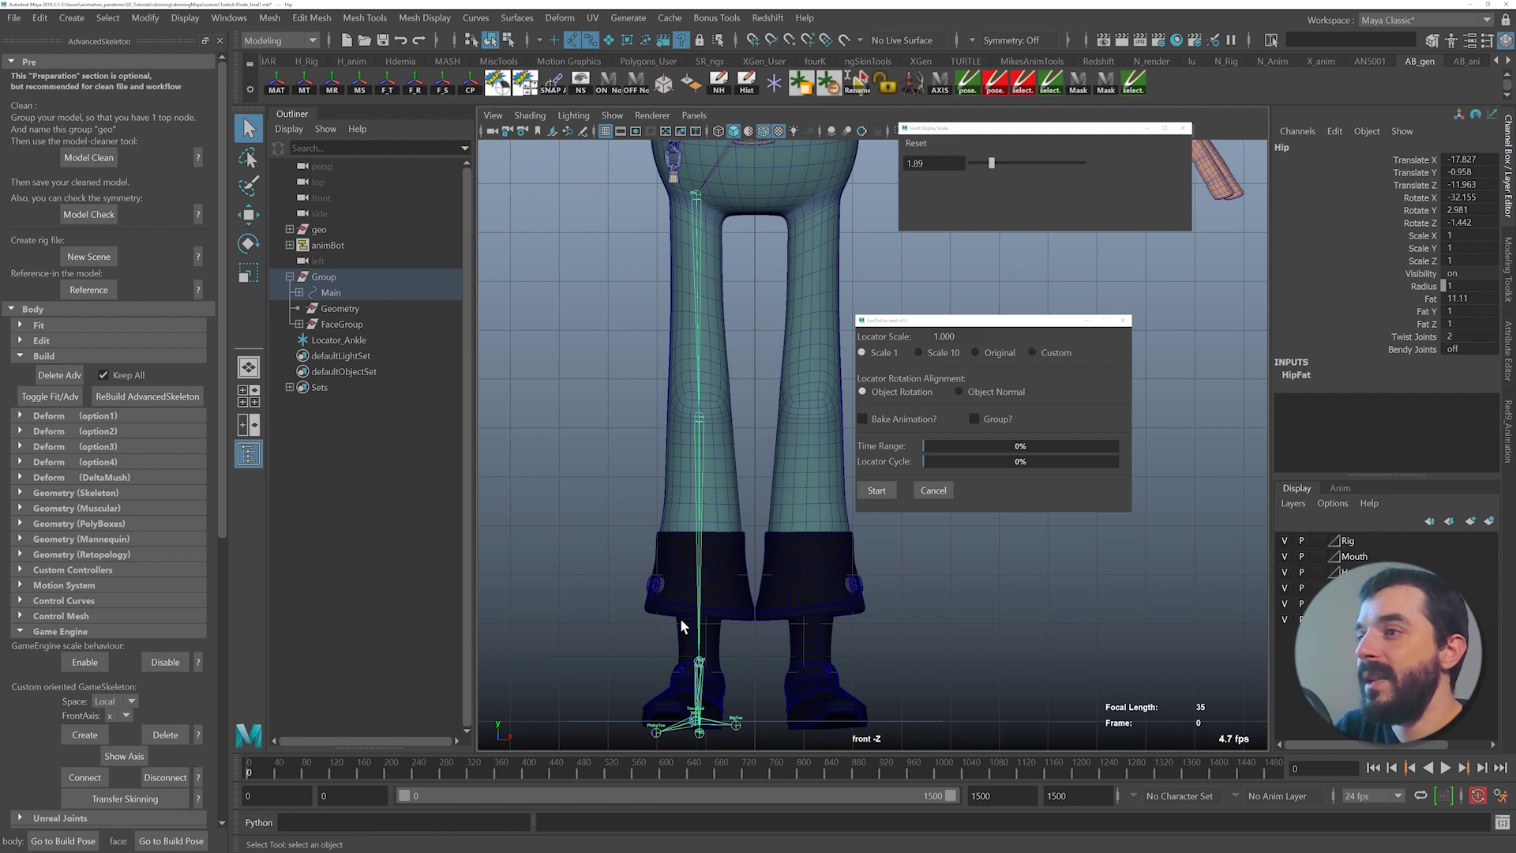
# - Select the Ankle joint and raise it in the side view to Translate 49.002, -1.722, 0.812
pyautogui.click(700, 664)
pyautogui.press('w')
pyautogui.press('space')
pyautogui.moveTo(707, 678); pyautogui.dragTo(662, 654)
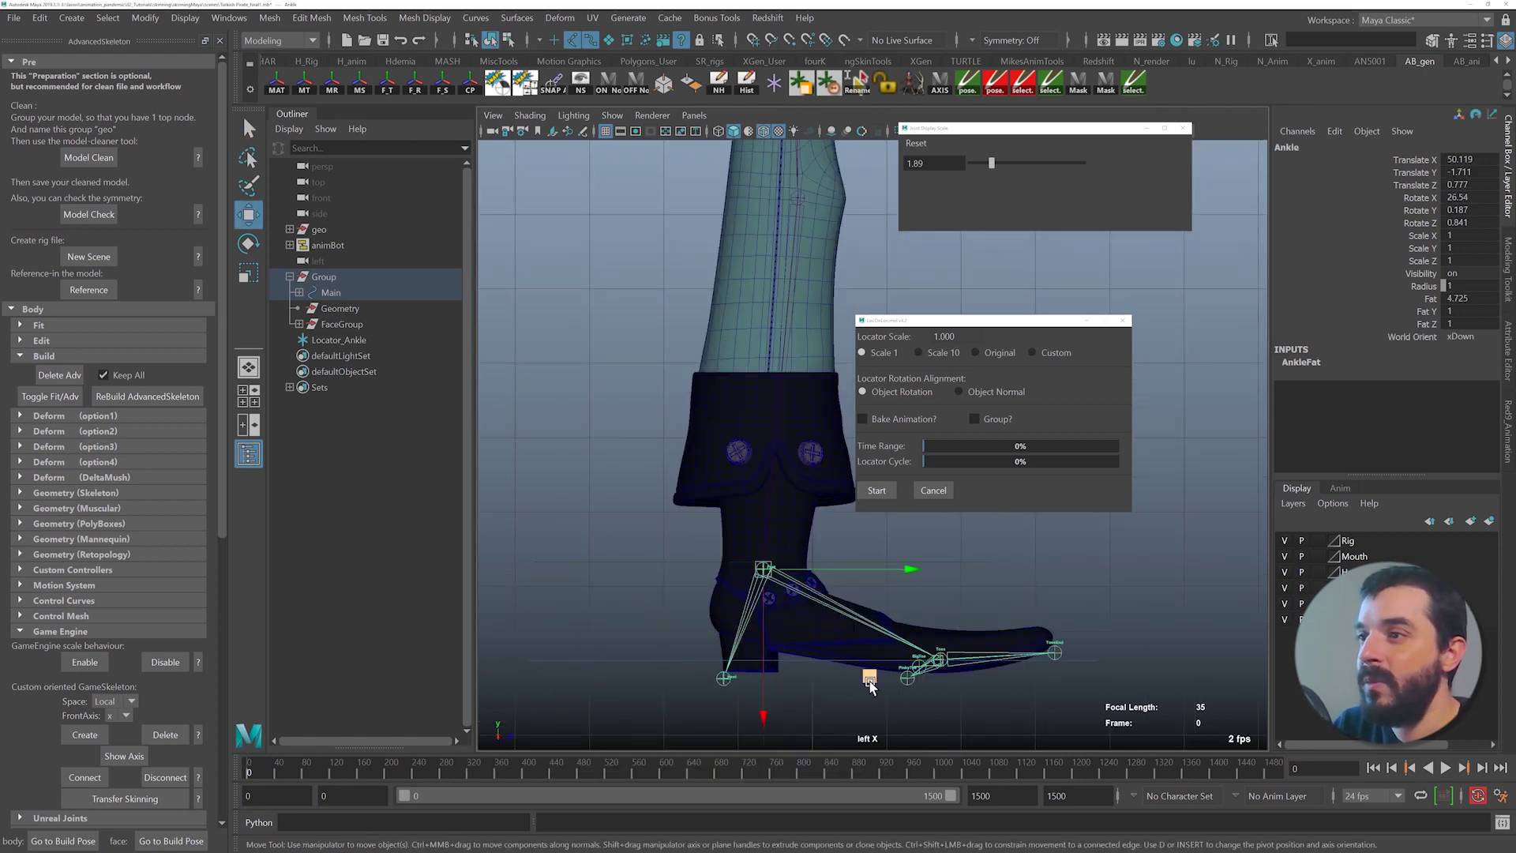
pyautogui.moveTo(872, 676); pyautogui.dragTo(873, 669)
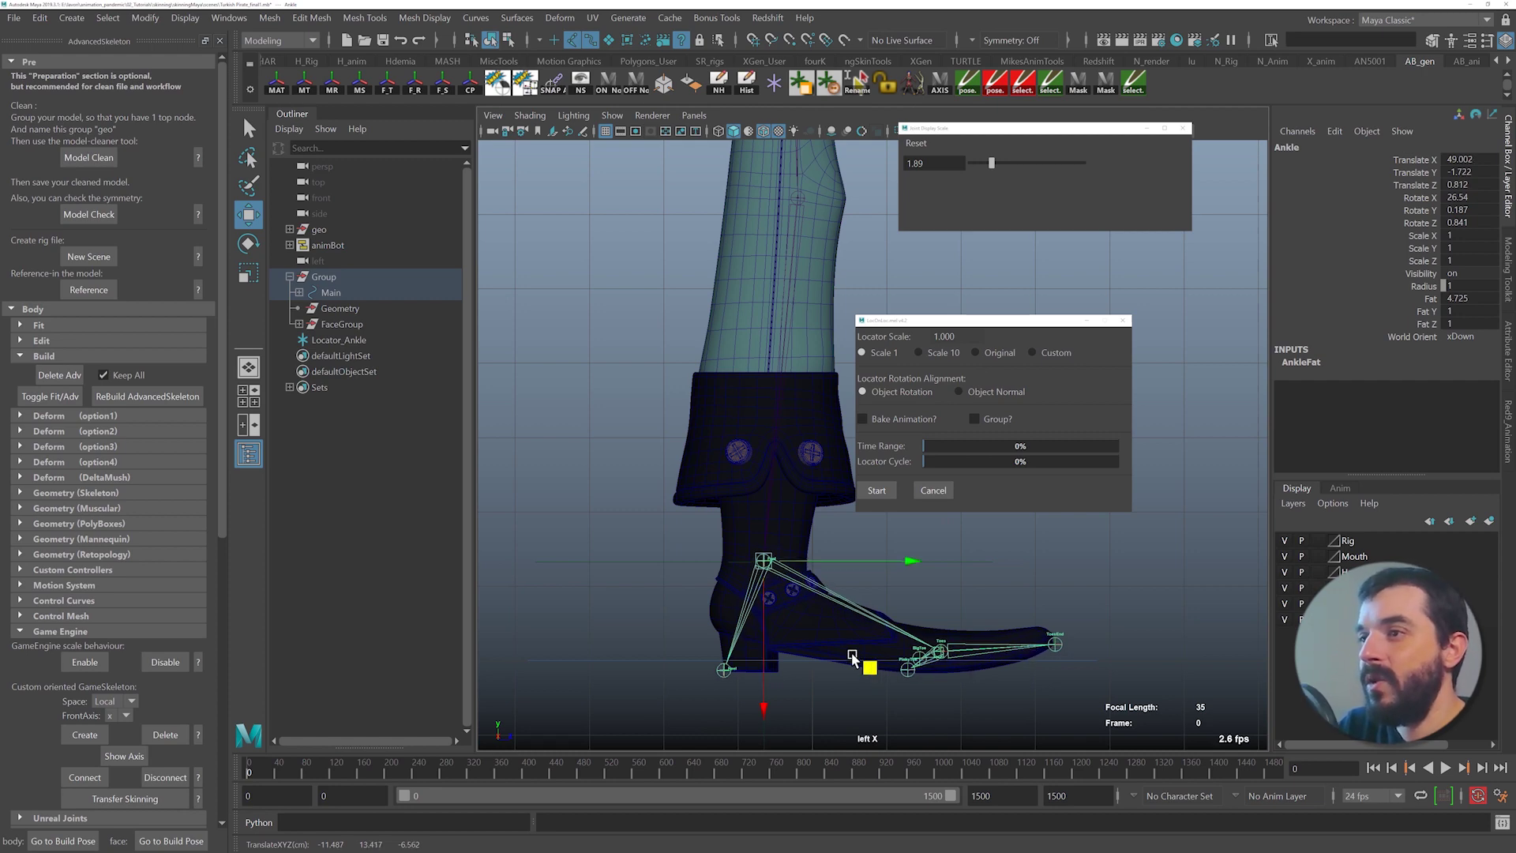
# - Rotate the Ankle joint in the top view to 33.28, -1.878, -0.171 to aim the foot chain, and return to the perspective view
pyautogui.press('space')
pyautogui.moveTo(845, 659); pyautogui.dragTo(800, 653)
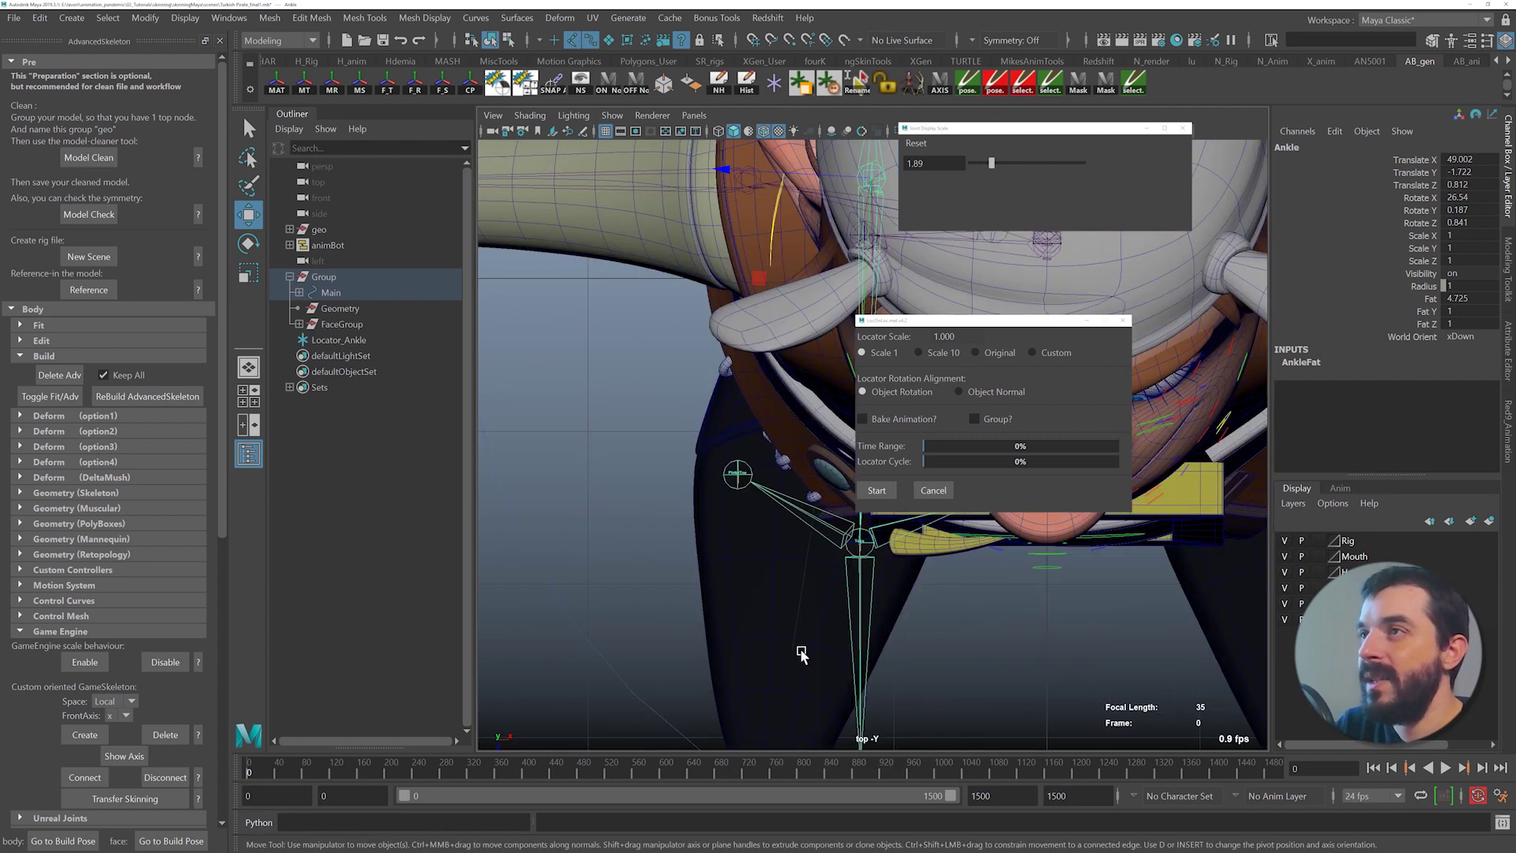
pyautogui.keyDown('alt'); pyautogui.moveTo(843, 630); pyautogui.dragTo(731, 592, button='middle'); pyautogui.keyUp('alt')
pyautogui.press('e')
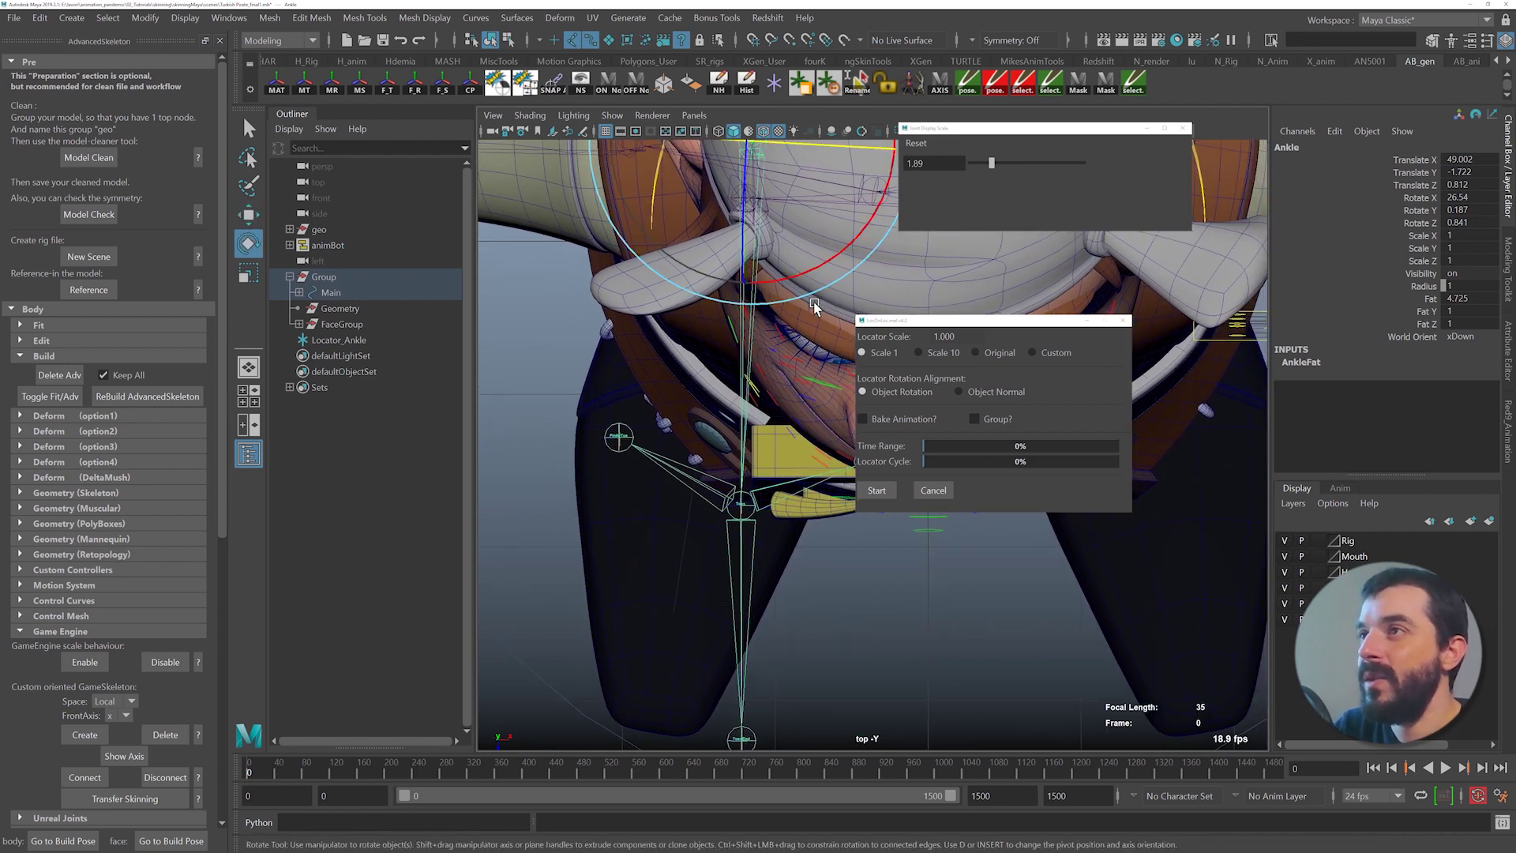
pyautogui.keyDown('alt'); pyautogui.moveTo(793, 259); pyautogui.dragTo(777, 305, button='middle'); pyautogui.keyUp('alt')
pyautogui.moveTo(746, 187); pyautogui.dragTo(755, 189)
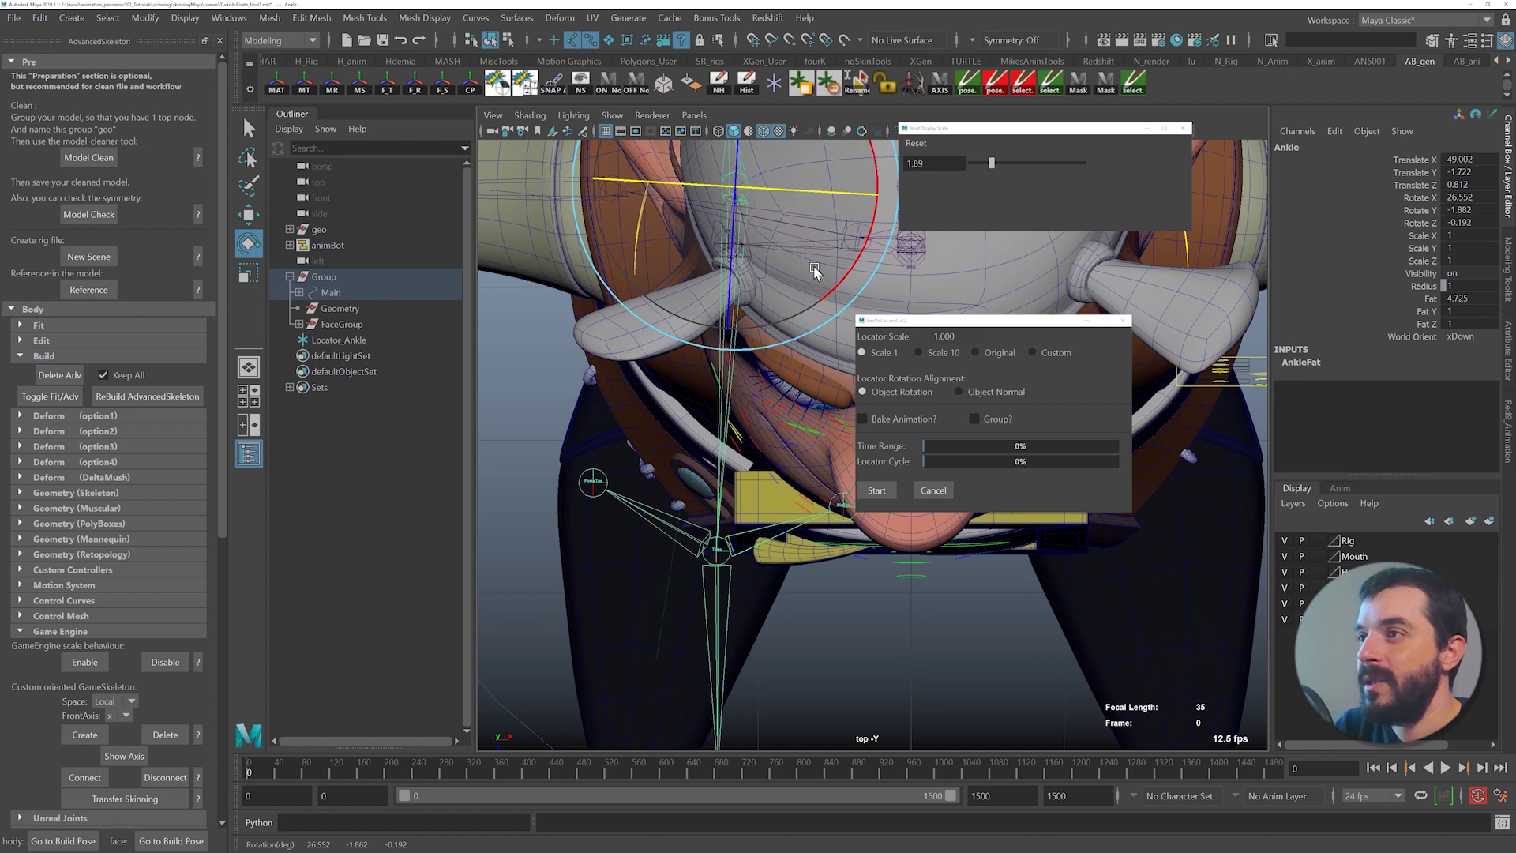
pyautogui.moveTo(824, 325); pyautogui.dragTo(798, 319)
pyautogui.keyDown('alt'); pyautogui.moveTo(707, 552); pyautogui.dragTo(697, 437, button='middle'); pyautogui.keyUp('alt')
pyautogui.press('space')
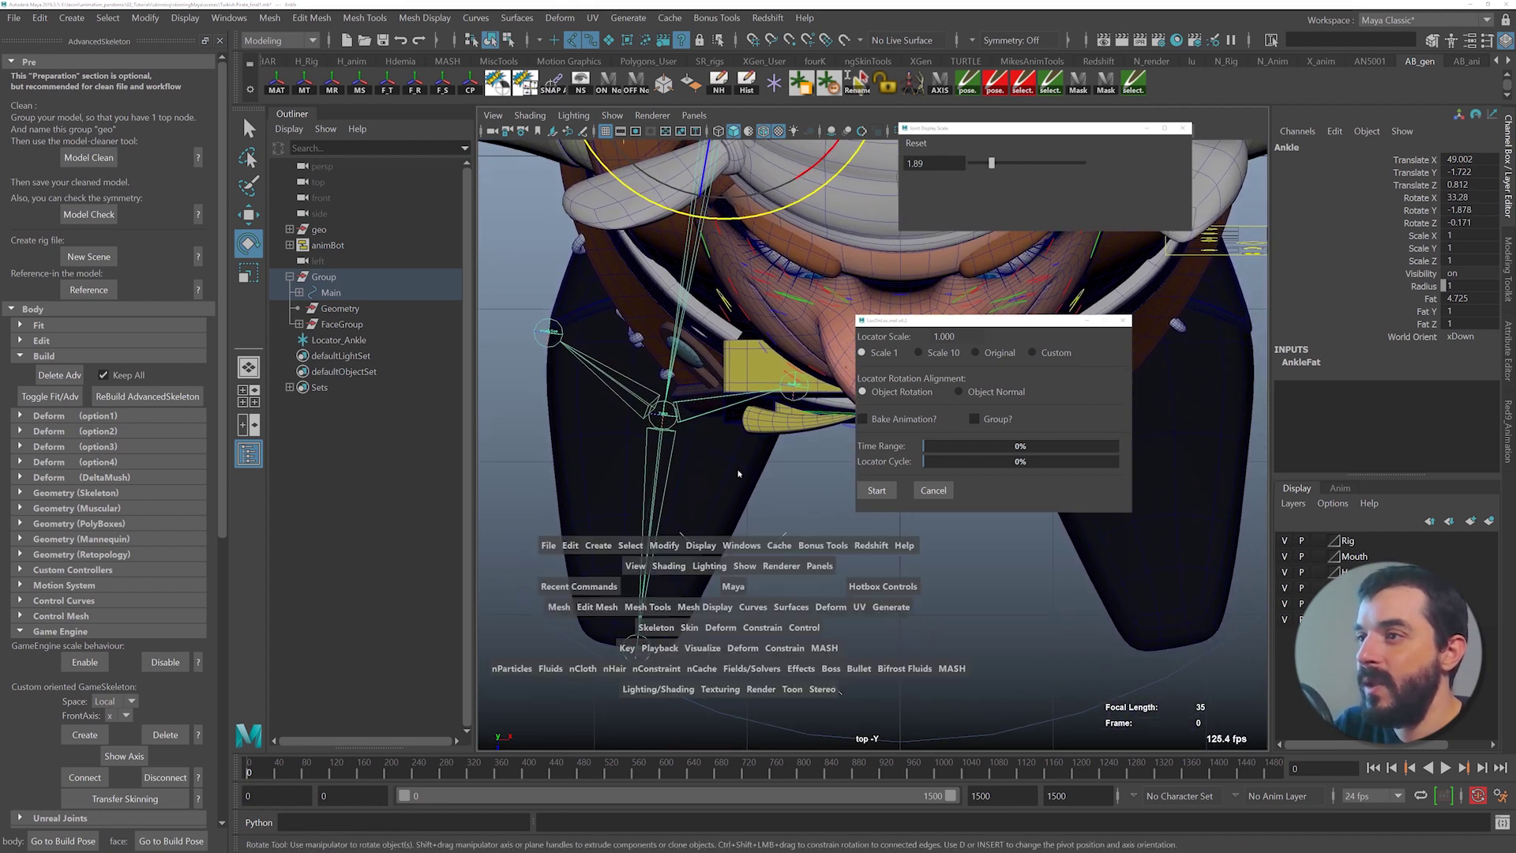
pyautogui.moveTo(731, 584); pyautogui.dragTo(879, 607)
pyautogui.keyDown('alt'); pyautogui.moveTo(880, 607); pyautogui.dragTo(687, 464, button='right'); pyautogui.keyUp('alt')
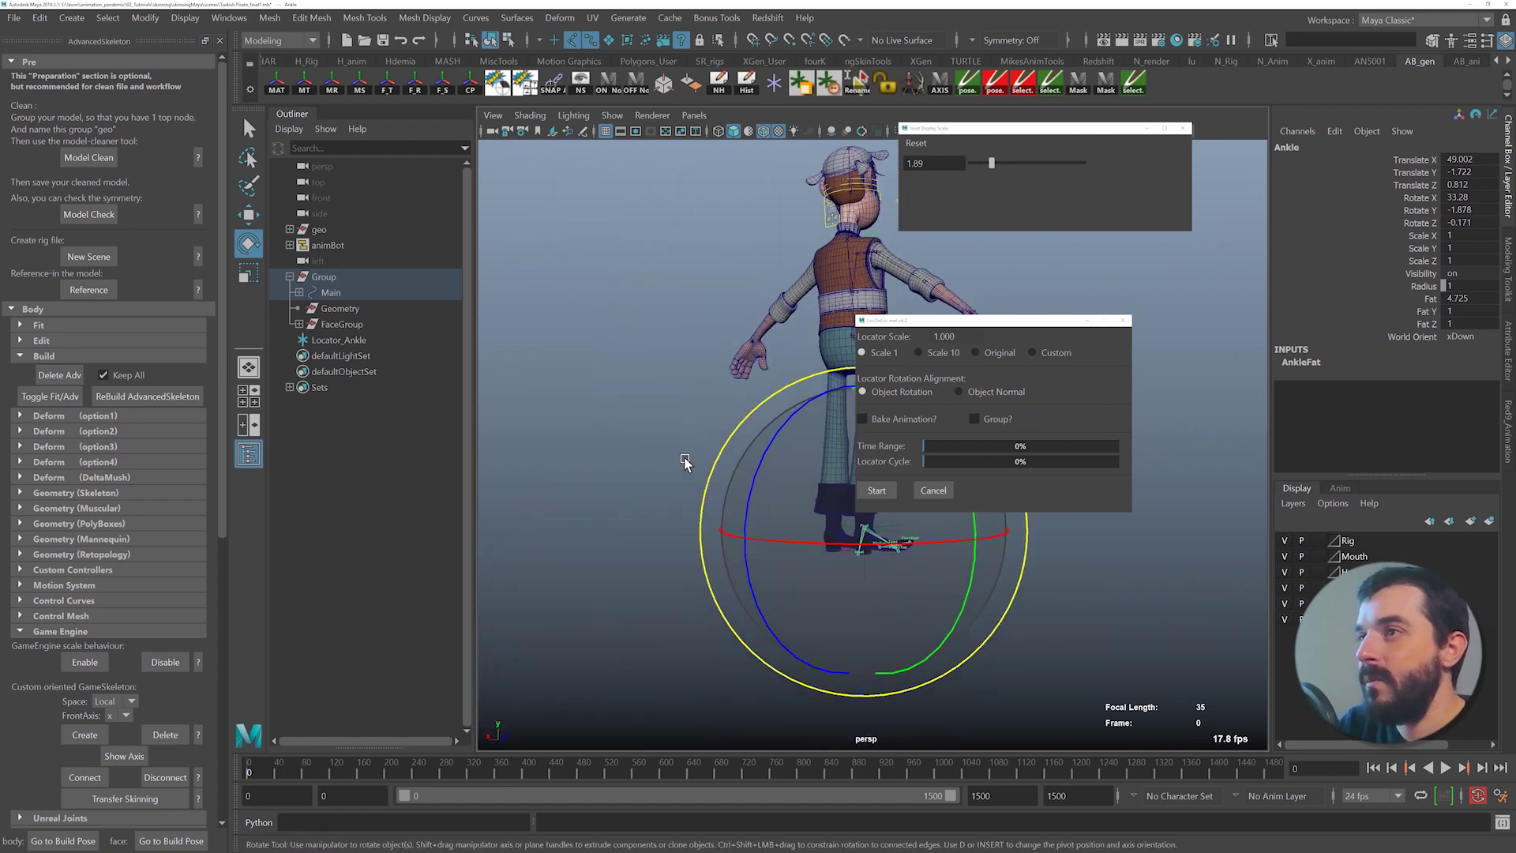
# - Examine the fit joints of the leg, torso and arm against the pirate's mesh from several angles
pyautogui.keyDown('alt'); pyautogui.moveTo(686, 464); pyautogui.dragTo(552, 476); pyautogui.keyUp('alt')
pyautogui.keyDown('alt'); pyautogui.moveTo(552, 477); pyautogui.dragTo(781, 457, button='right'); pyautogui.keyUp('alt')
pyautogui.keyDown('alt'); pyautogui.moveTo(781, 457); pyautogui.dragTo(768, 649, button='middle'); pyautogui.keyUp('alt')
pyautogui.keyDown('alt'); pyautogui.moveTo(768, 649); pyautogui.dragTo(692, 555, button='right'); pyautogui.keyUp('alt')
pyautogui.keyDown('alt'); pyautogui.moveTo(692, 555); pyautogui.dragTo(691, 540); pyautogui.keyUp('alt')
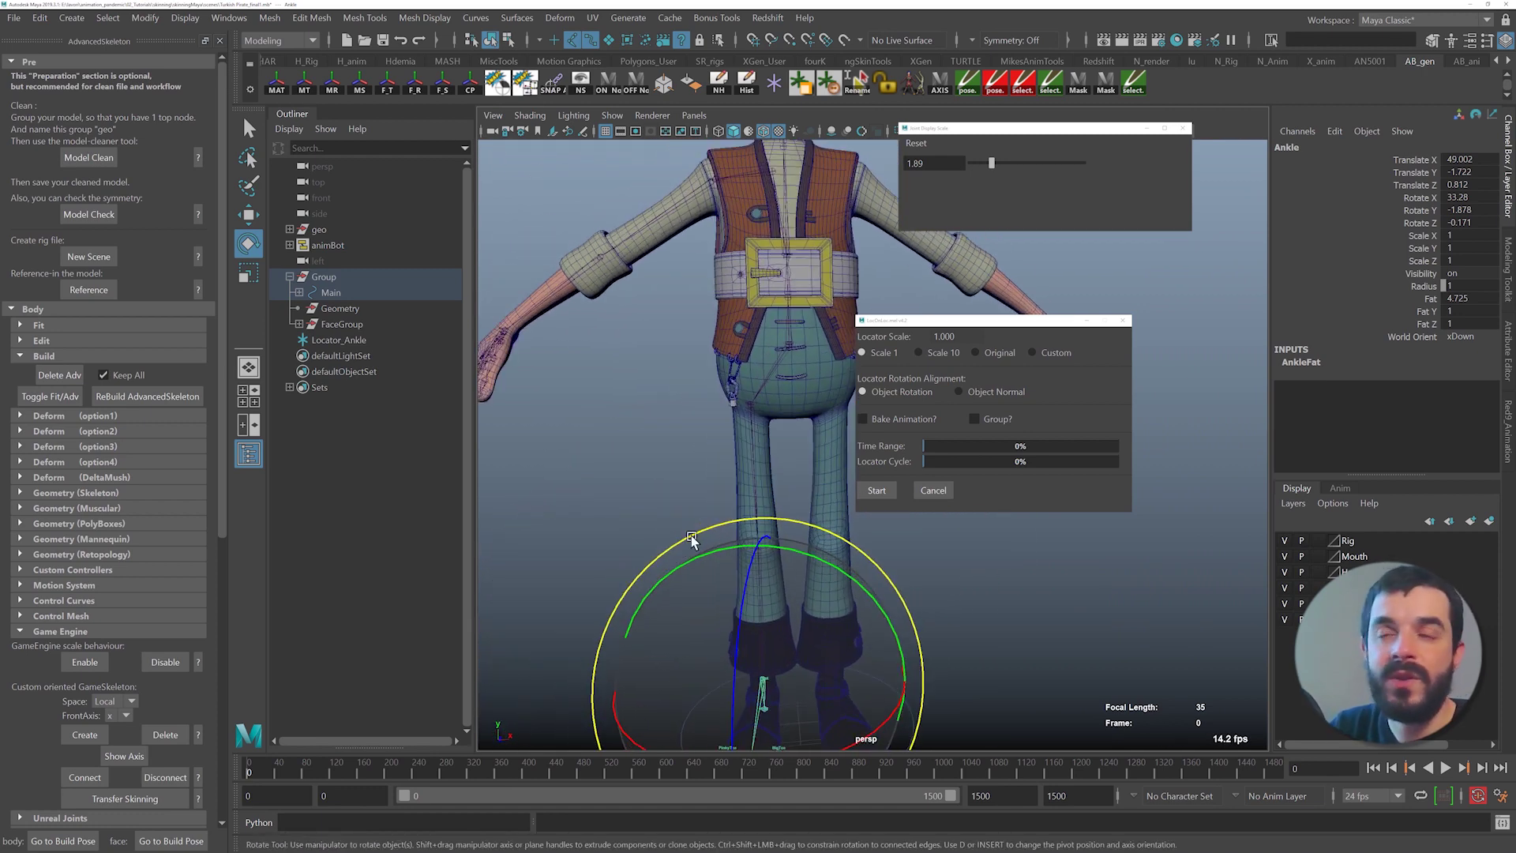
pyautogui.press('q')
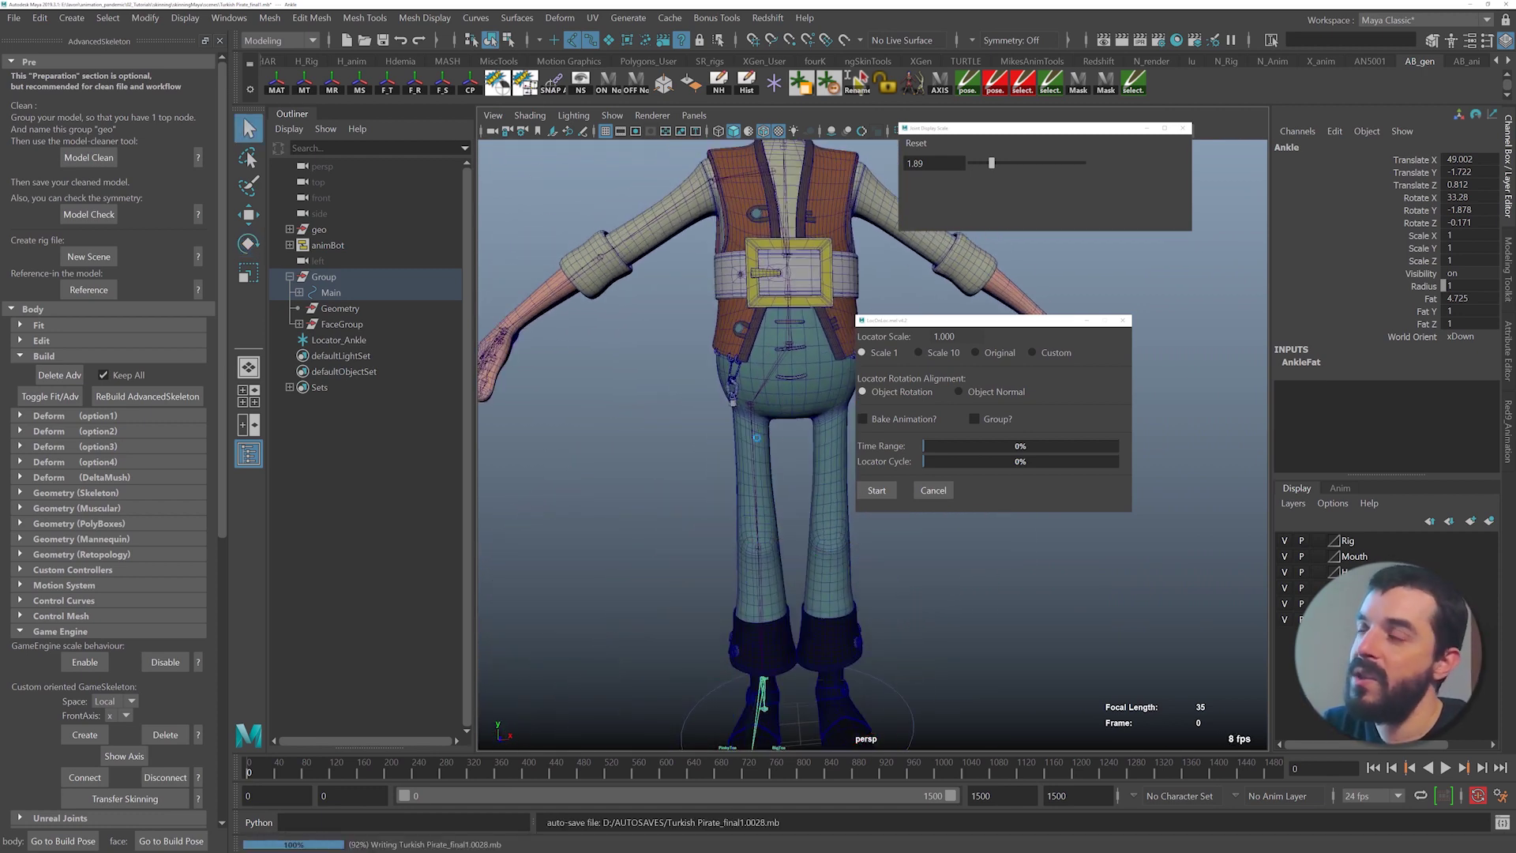
pyautogui.keyDown('alt'); pyautogui.moveTo(684, 290); pyautogui.dragTo(711, 443, button='middle'); pyautogui.keyUp('alt')
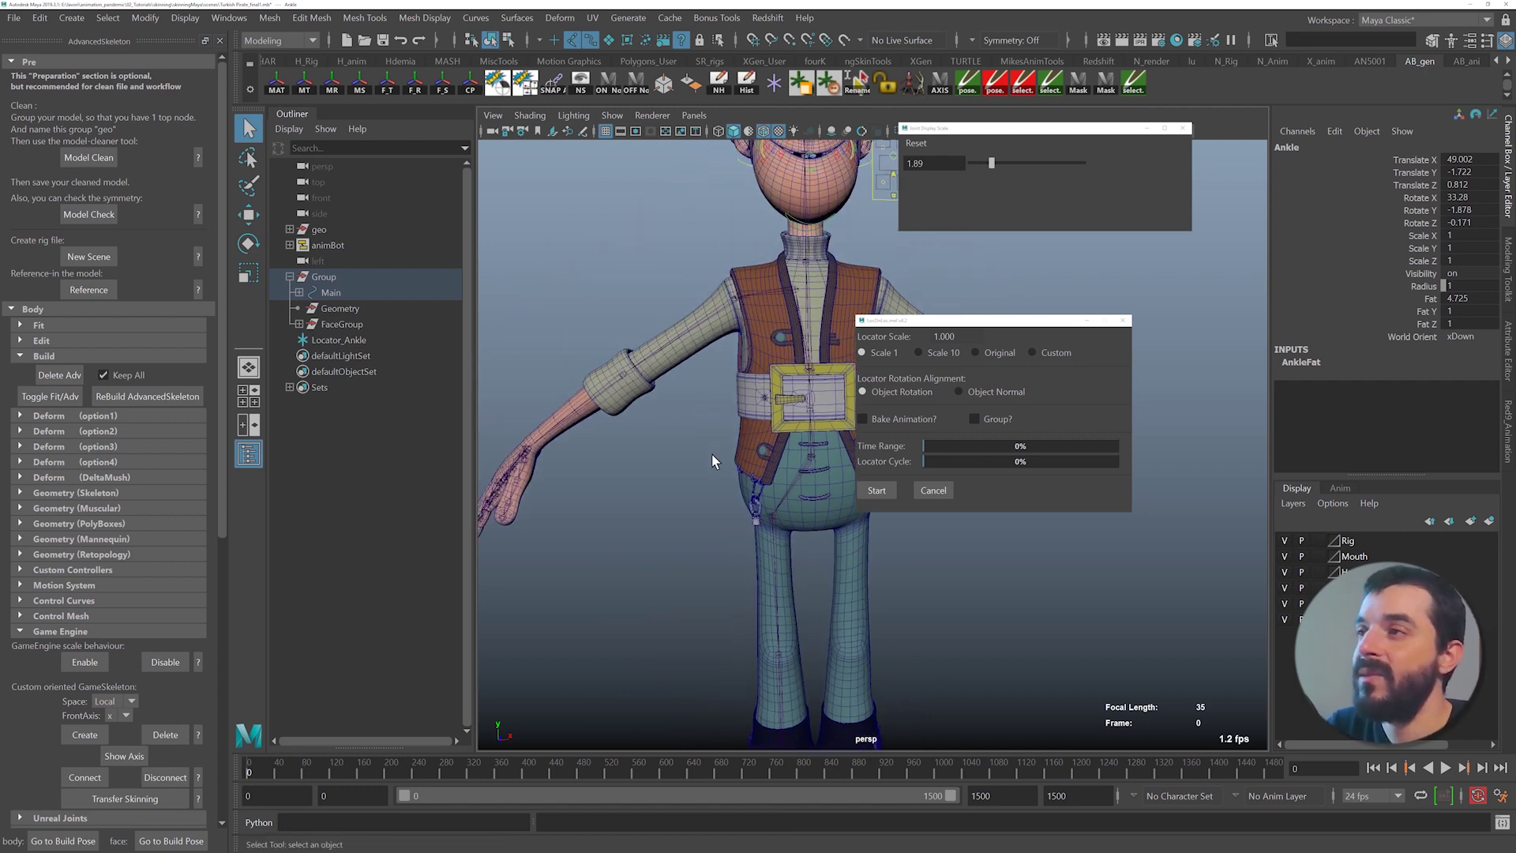
pyautogui.keyDown('alt'); pyautogui.moveTo(697, 406); pyautogui.dragTo(780, 431); pyautogui.keyUp('alt')
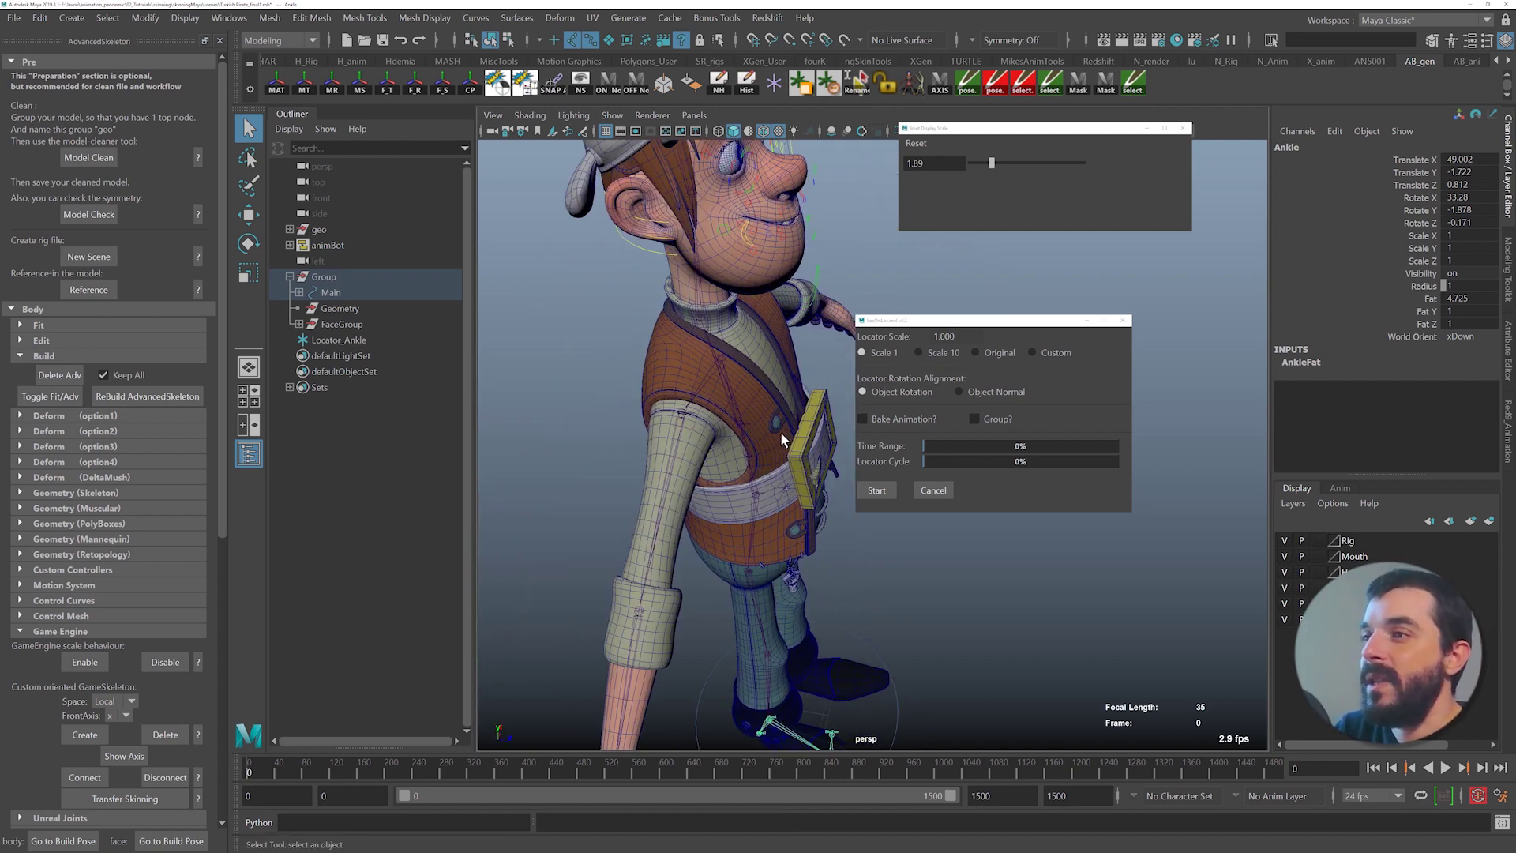
# - Rotate the Shoulder joint to -30.362, 1.342, 0 to lay the arm chain along the sleeve, with a locator at the wrist
pyautogui.click(674, 428)
pyautogui.keyDown('alt'); pyautogui.moveTo(627, 588); pyautogui.dragTo(670, 358, button='middle'); pyautogui.keyUp('alt')
pyautogui.press('e')
pyautogui.keyDown('alt'); pyautogui.moveTo(669, 358); pyautogui.dragTo(677, 390, button='right'); pyautogui.keyUp('alt')
pyautogui.keyDown('alt'); pyautogui.moveTo(676, 391); pyautogui.dragTo(750, 460, button='middle'); pyautogui.keyUp('alt')
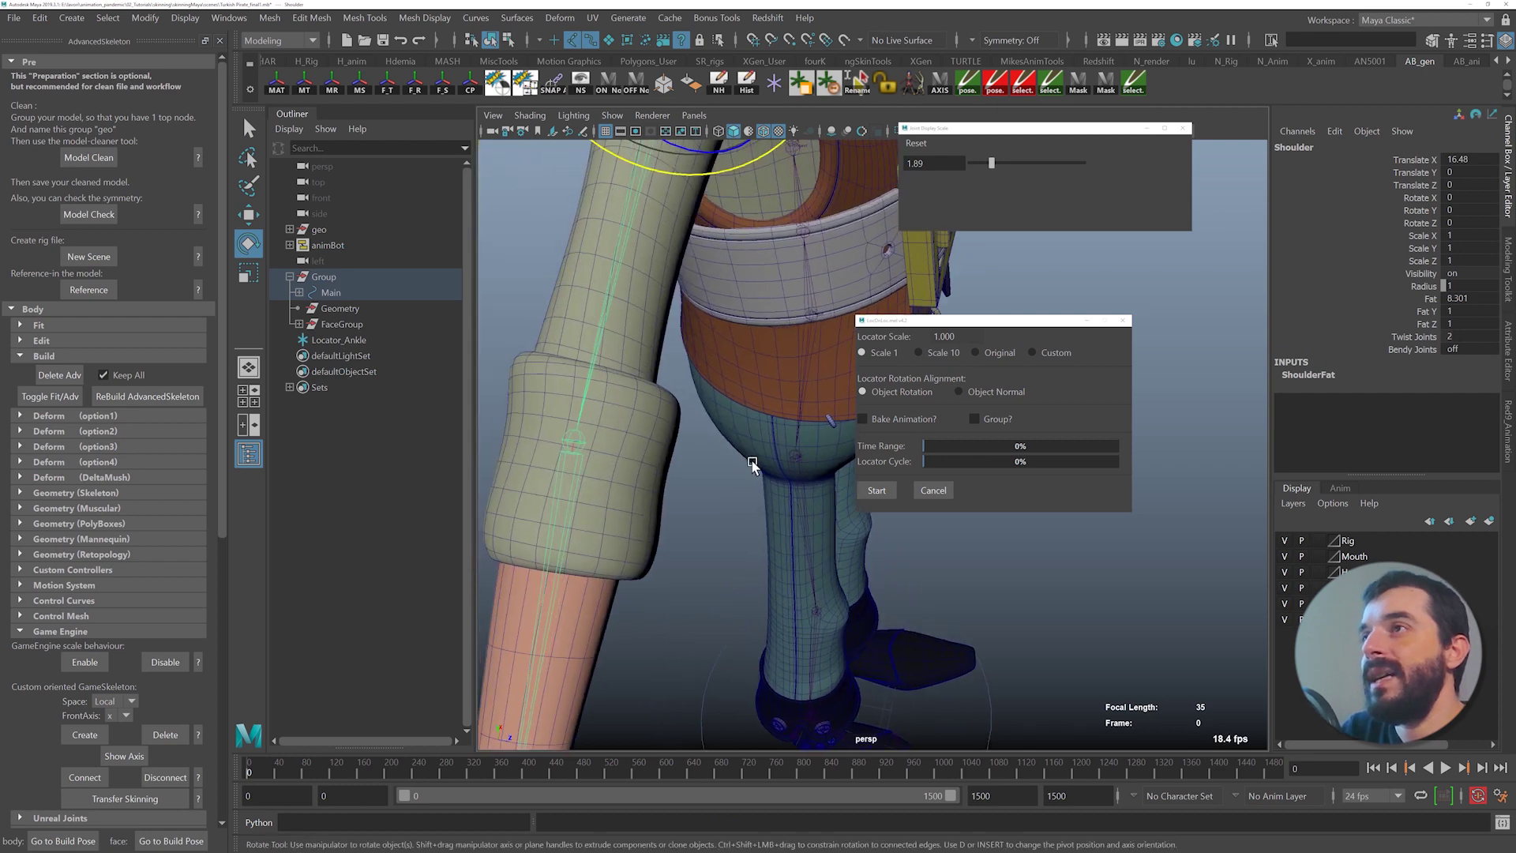
pyautogui.keyDown('alt'); pyautogui.moveTo(750, 460); pyautogui.dragTo(673, 430, button='right'); pyautogui.keyUp('alt')
pyautogui.keyDown('alt'); pyautogui.moveTo(674, 430); pyautogui.dragTo(749, 344); pyautogui.keyUp('alt')
pyautogui.click(705, 378)
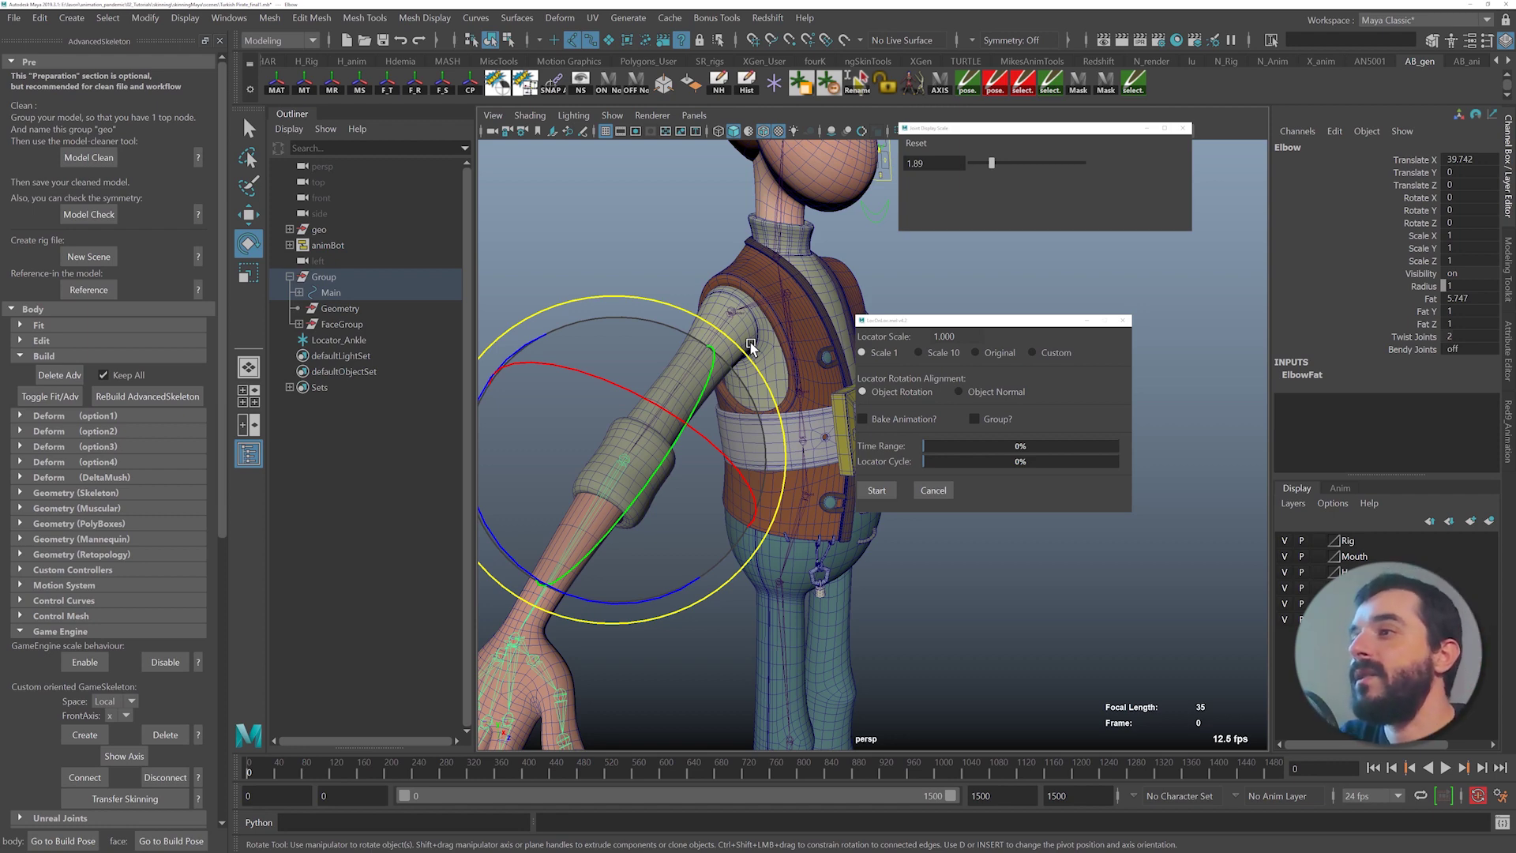
pyautogui.moveTo(750, 347); pyautogui.dragTo(786, 473)
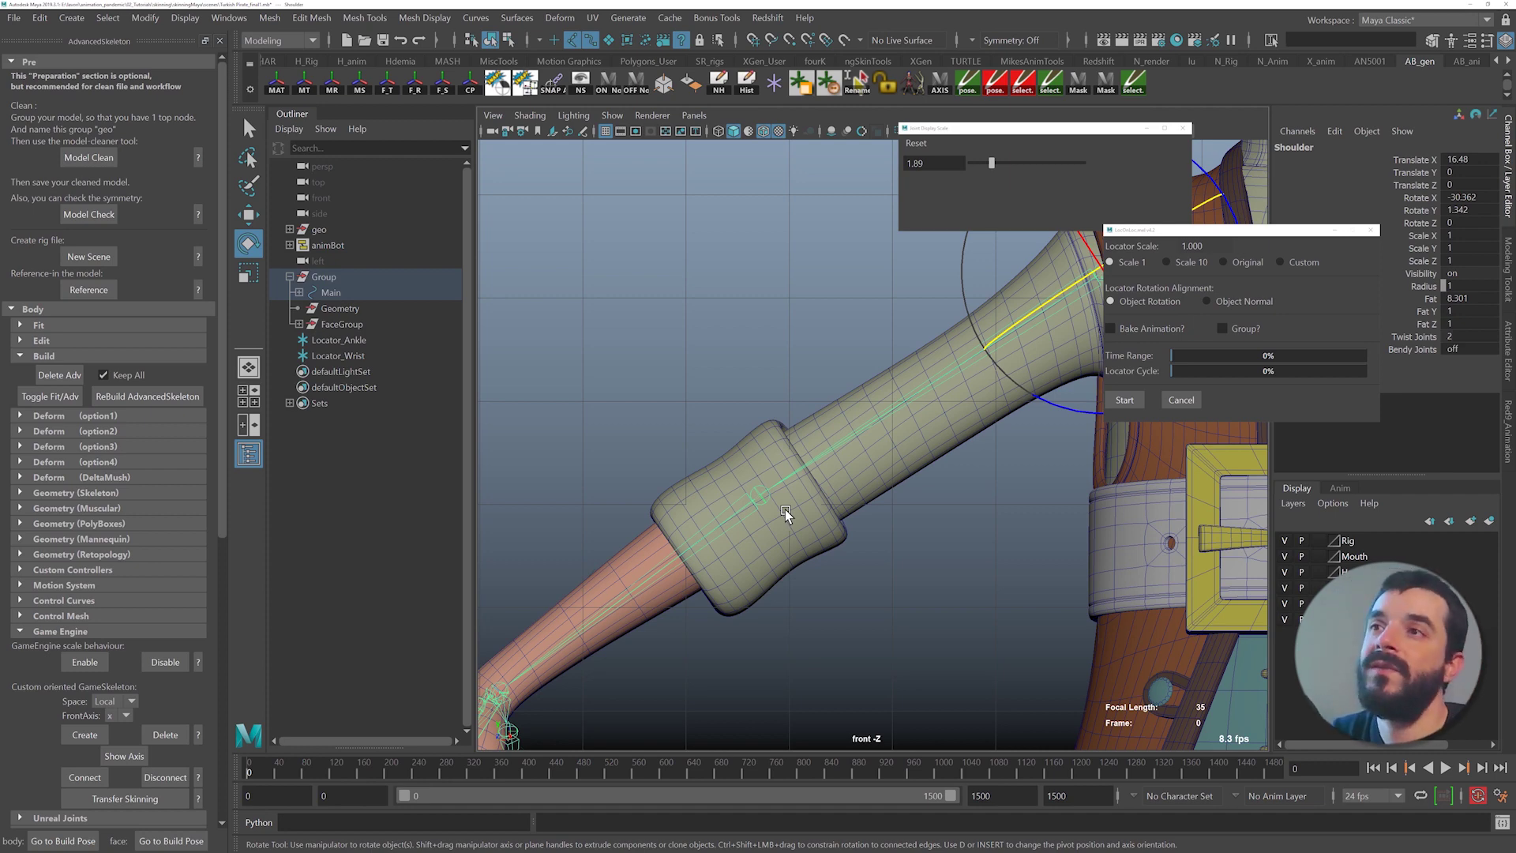
# - Check the arm chain against the sleeve in the front view, stepping from the Shoulder joint down to the Wrist joint
pyautogui.keyDown('alt'); pyautogui.moveTo(785, 510); pyautogui.dragTo(819, 589, button='right'); pyautogui.keyUp('alt')
pyautogui.keyDown('alt'); pyautogui.moveTo(769, 527); pyautogui.dragTo(751, 544, button='middle'); pyautogui.keyUp('alt')
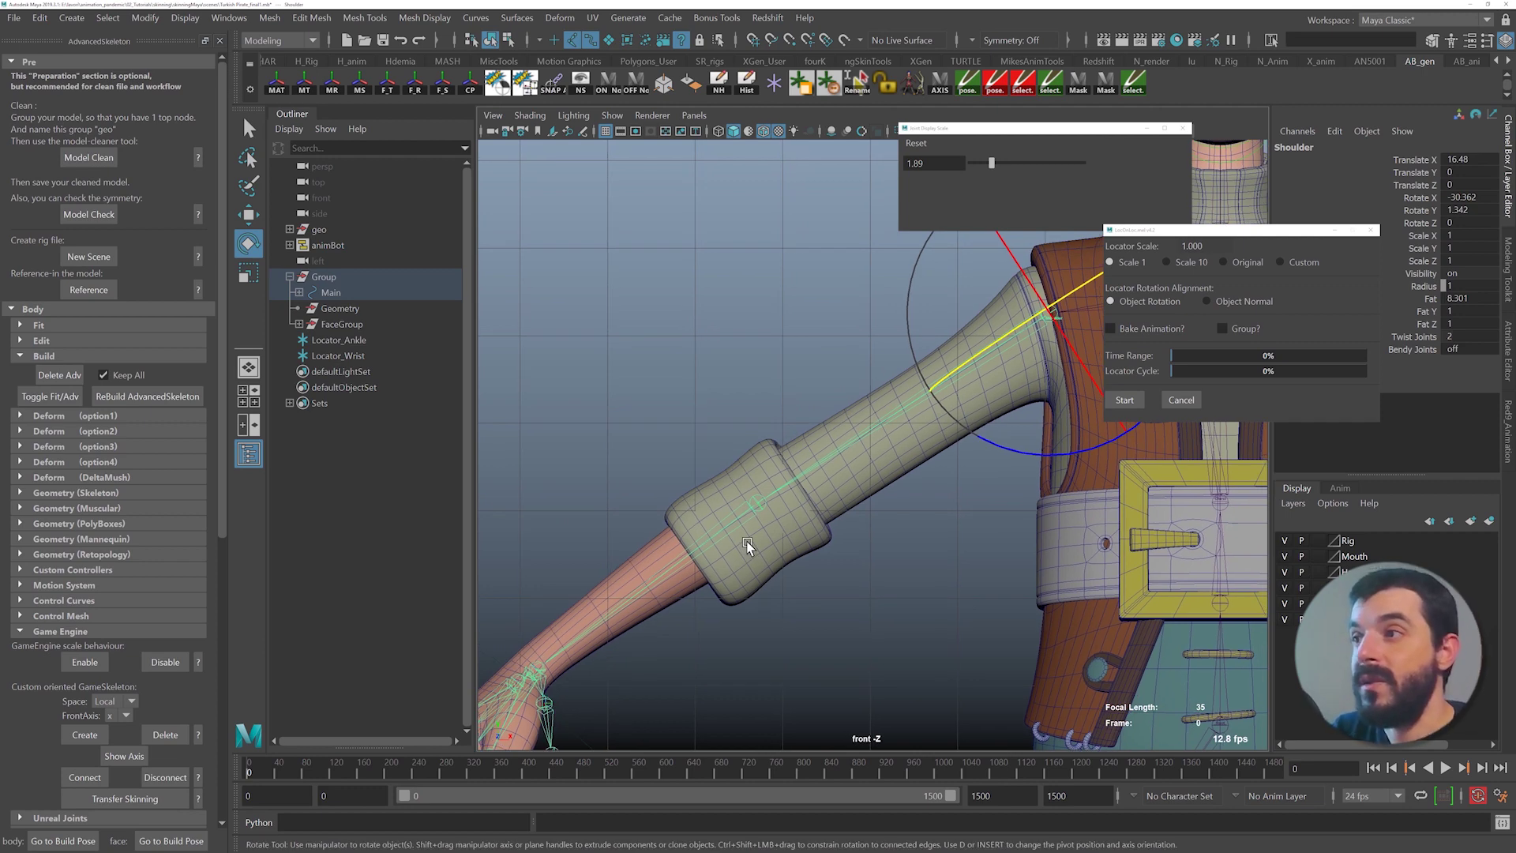
pyautogui.press('q')
pyautogui.click(747, 543)
pyautogui.click(1046, 311)
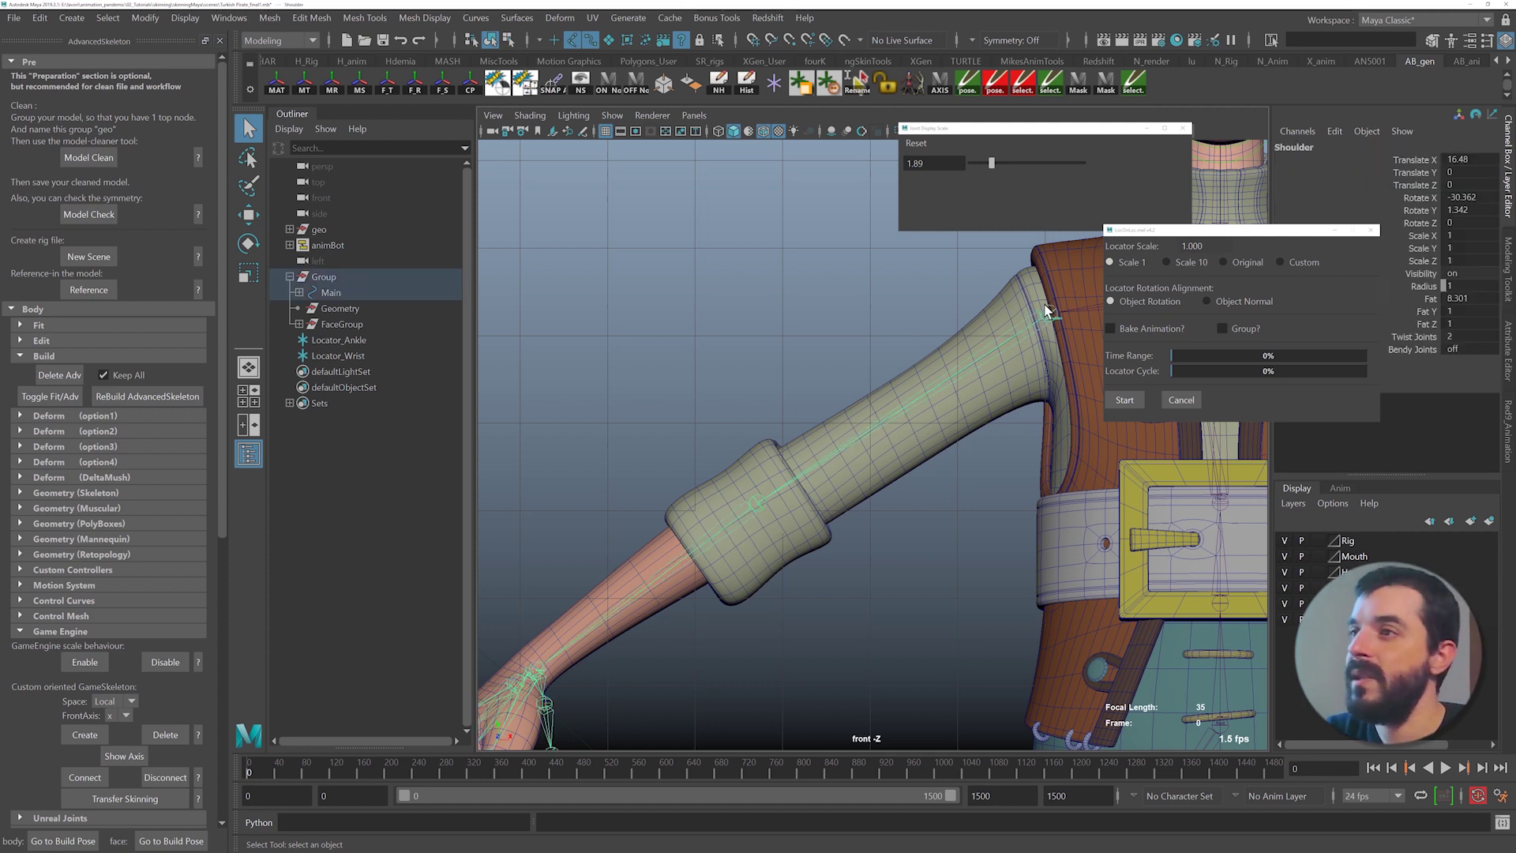
pyautogui.press('Down')
pyautogui.press('Down')
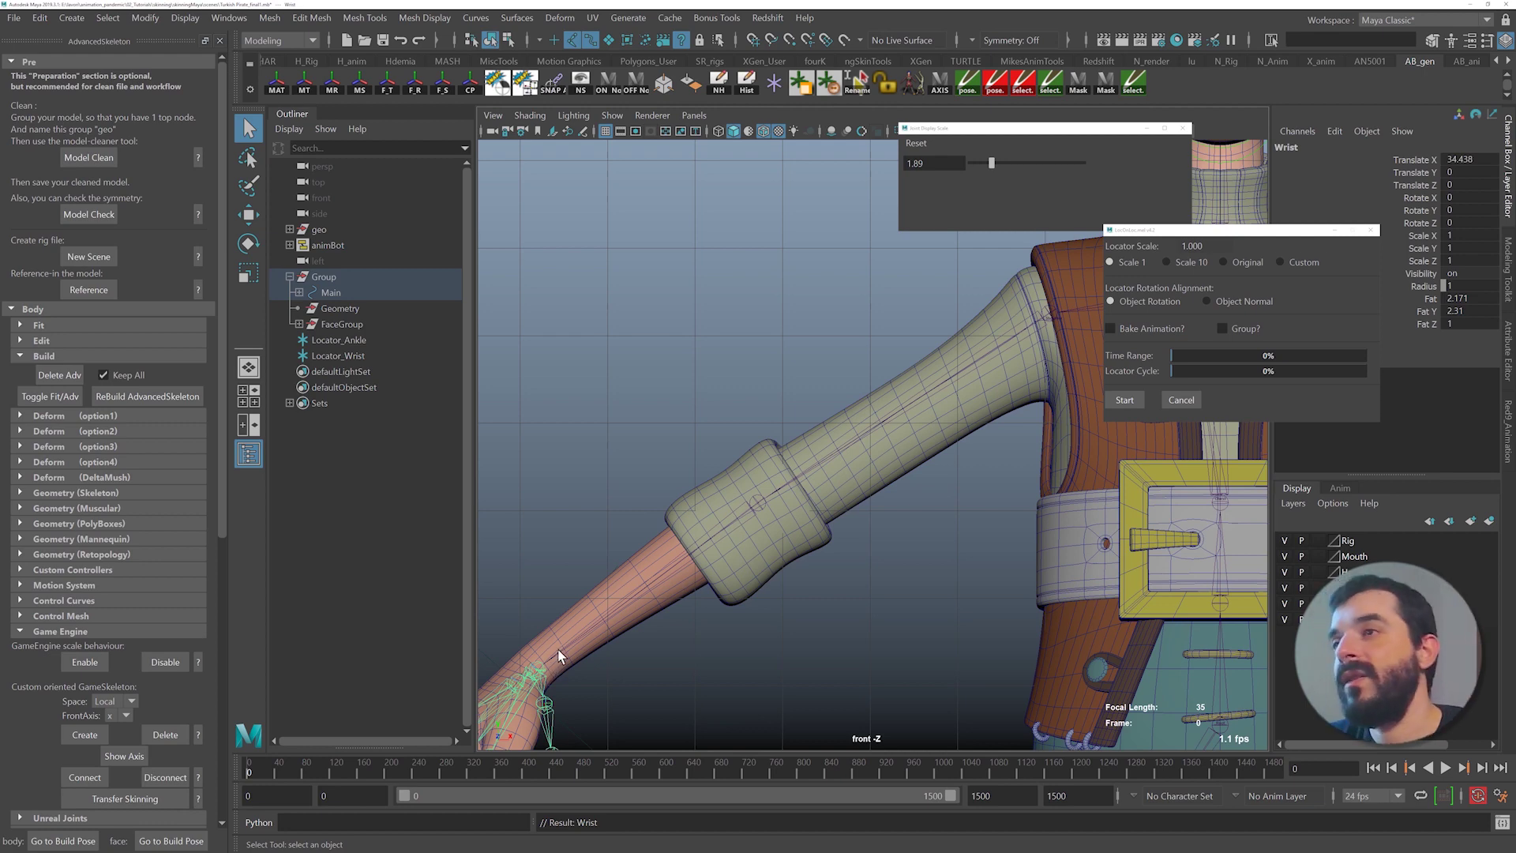
# - Rotate the Shoulder joint to -34.765 in Z to lay the arm chain horizontal, close the floating dialogs and isolate the chain
pyautogui.click(952, 374)
pyautogui.press('e')
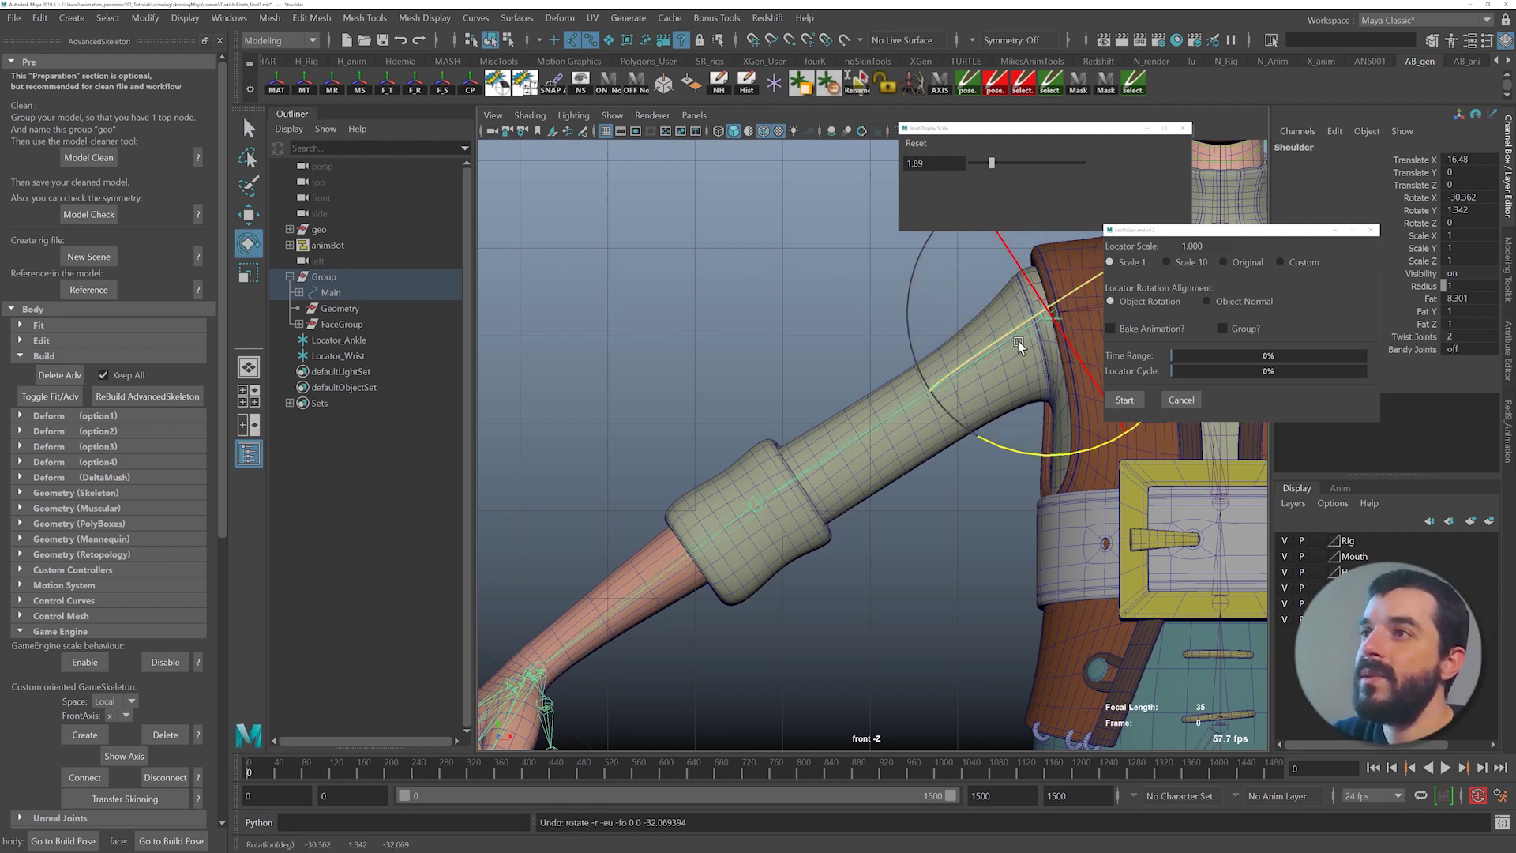
pyautogui.moveTo(1047, 455); pyautogui.dragTo(971, 416)
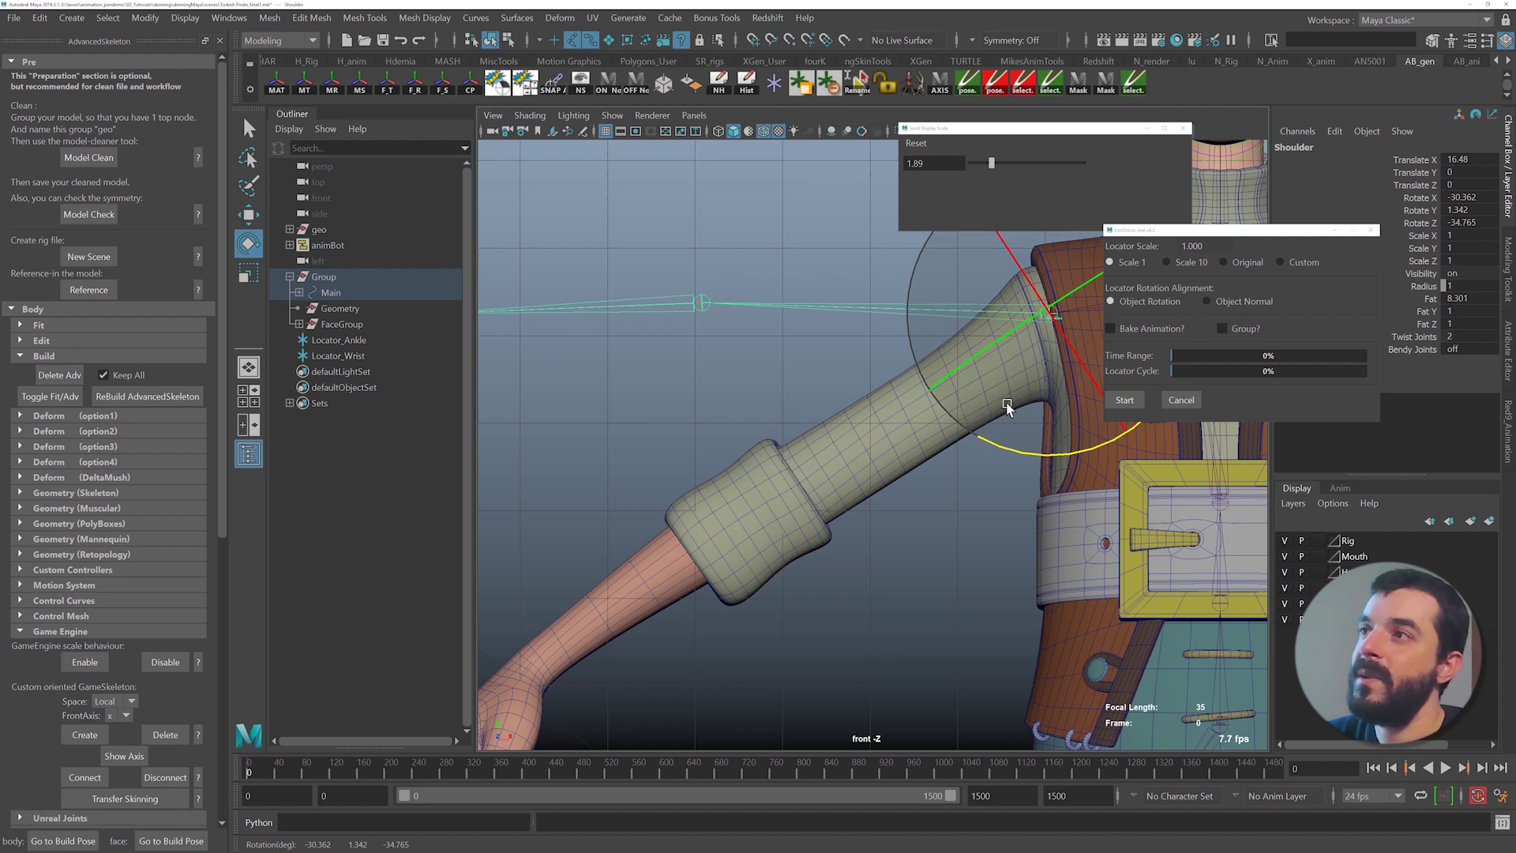
pyautogui.click(1371, 230)
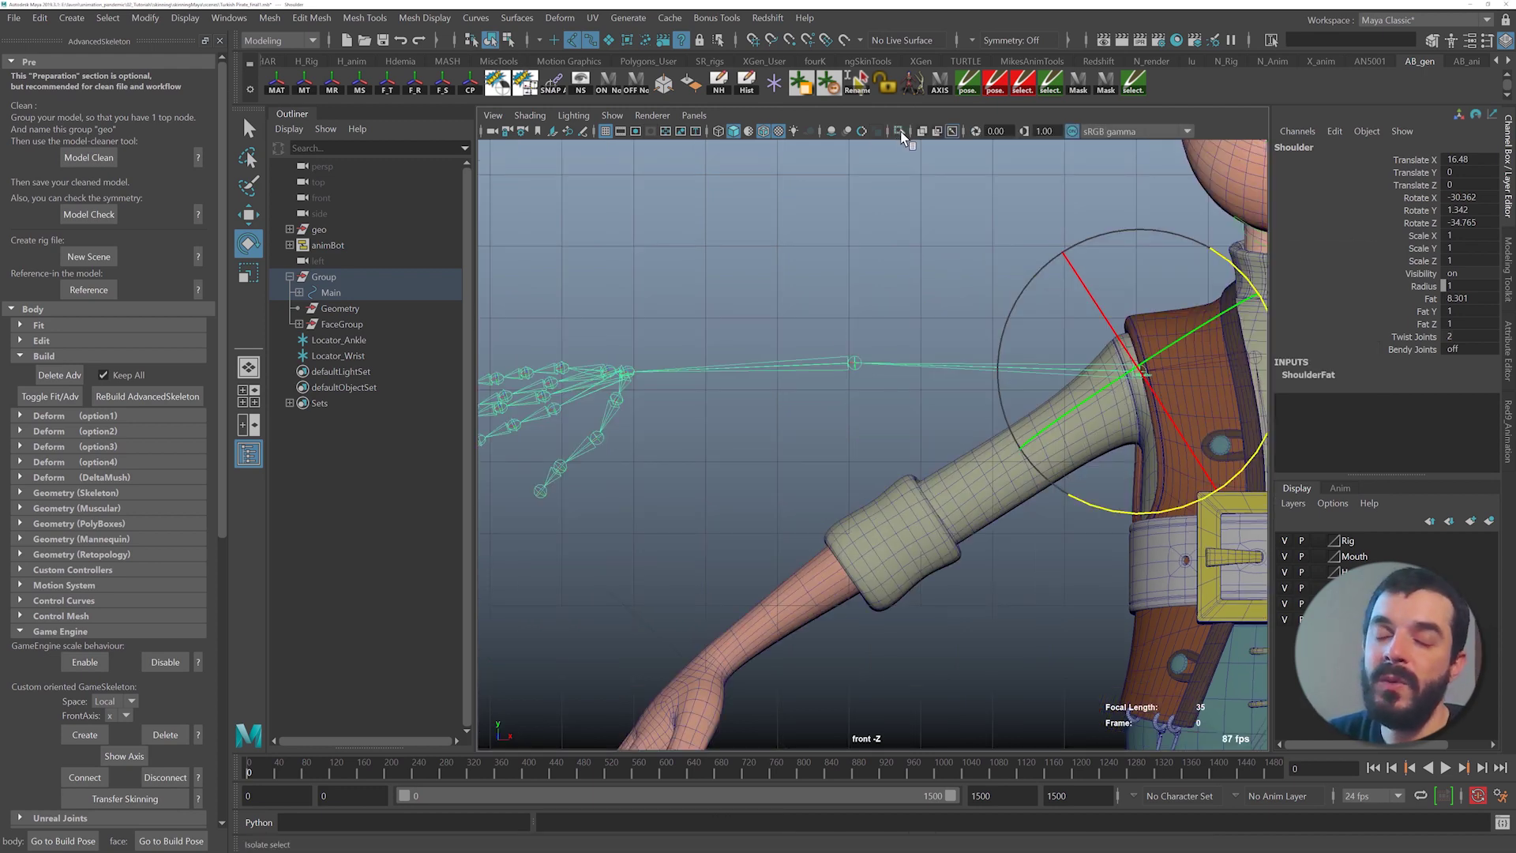
pyautogui.click(899, 131)
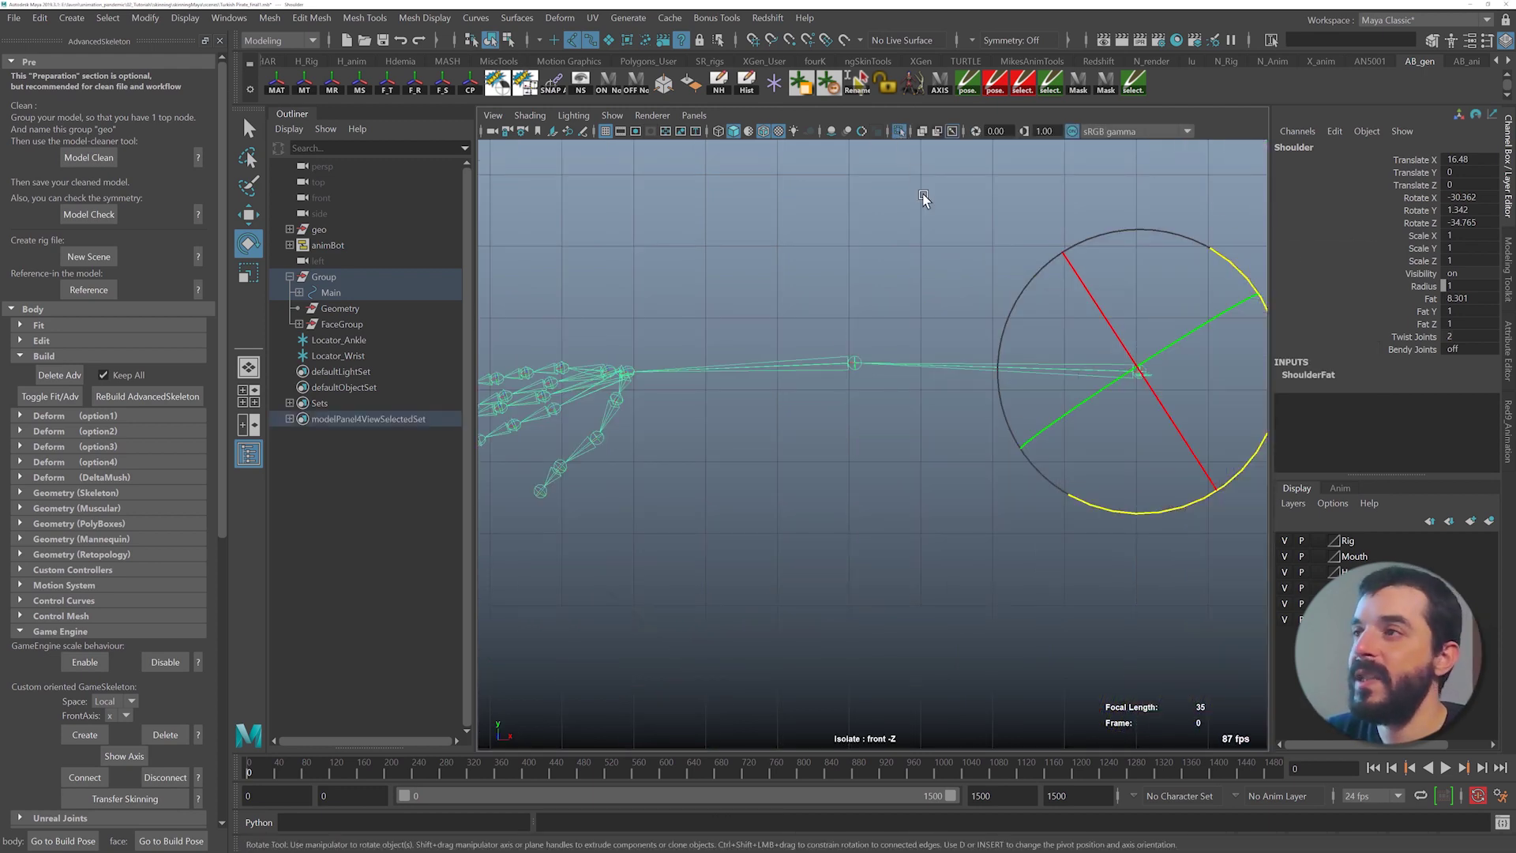
# - Snap the Elbow joint vertically level with the Shoulder joint, at Translate 39.706, 1.201, -0.027
pyautogui.click(906, 413)
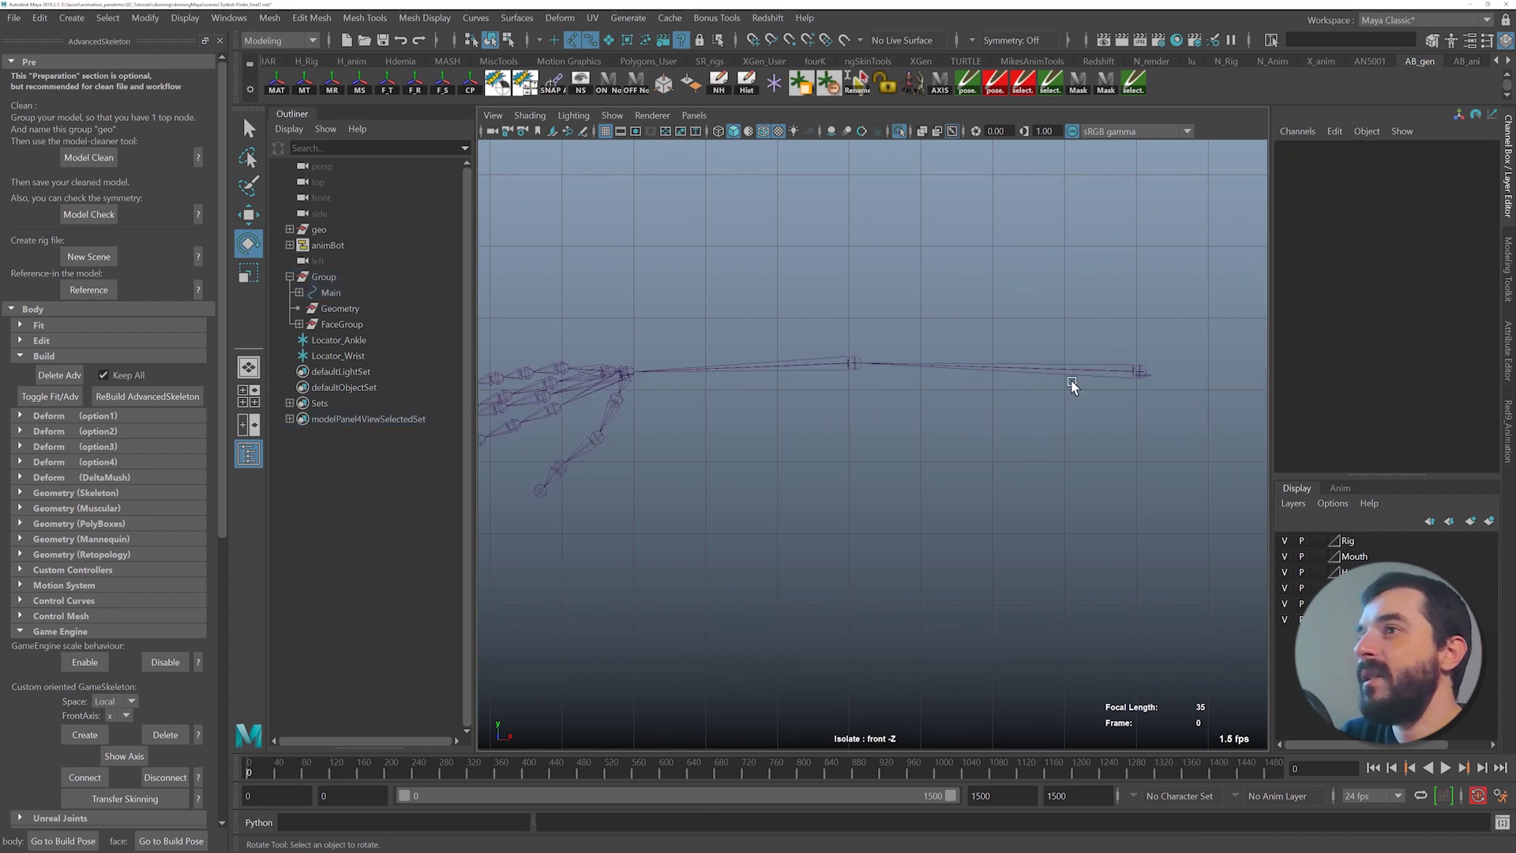
pyautogui.press('q')
pyautogui.click(627, 371)
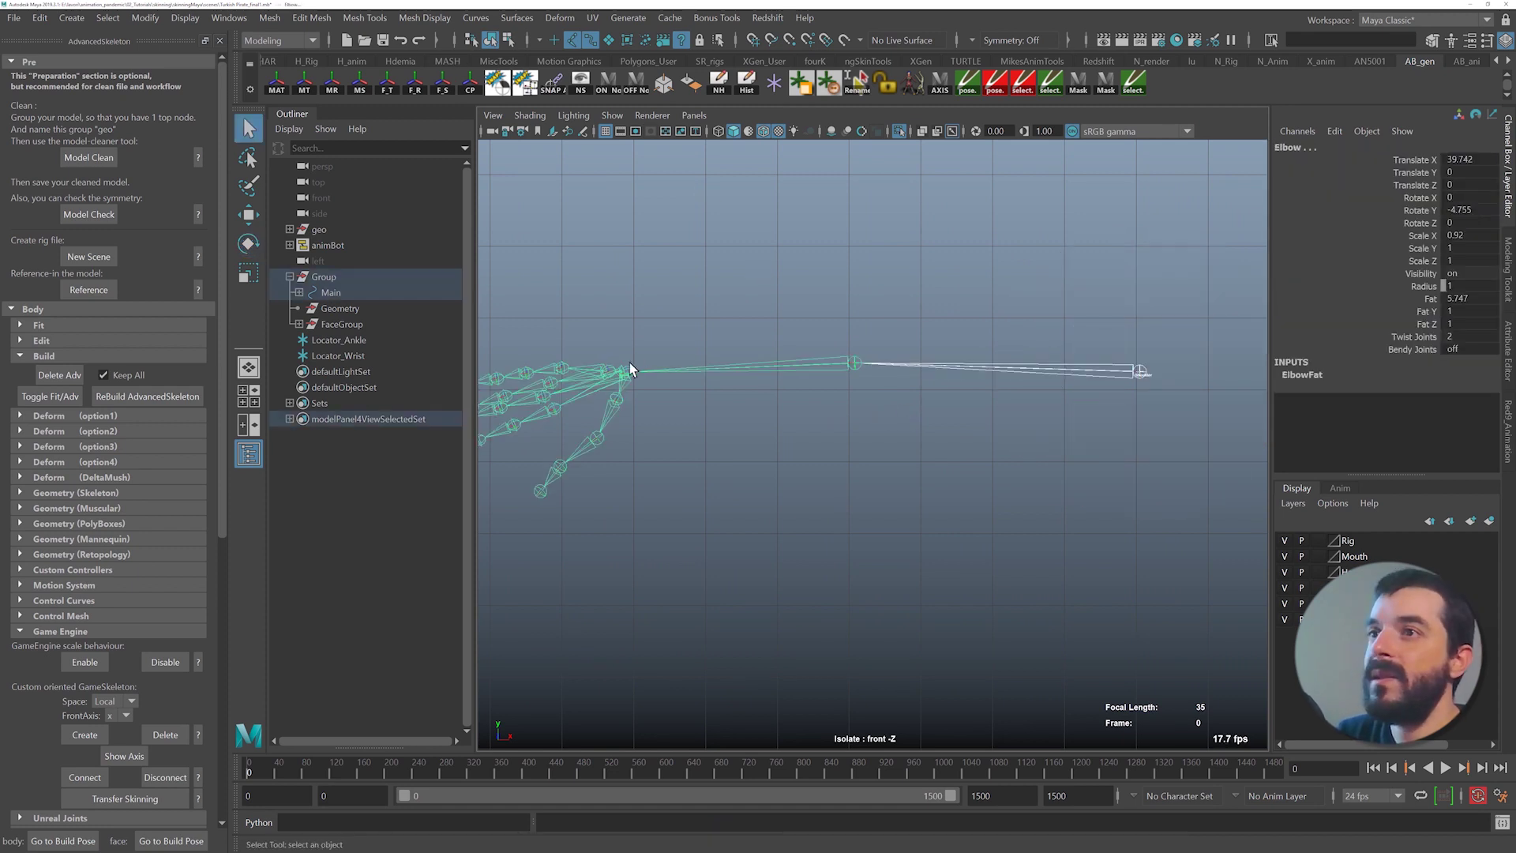
pyautogui.click(1139, 369)
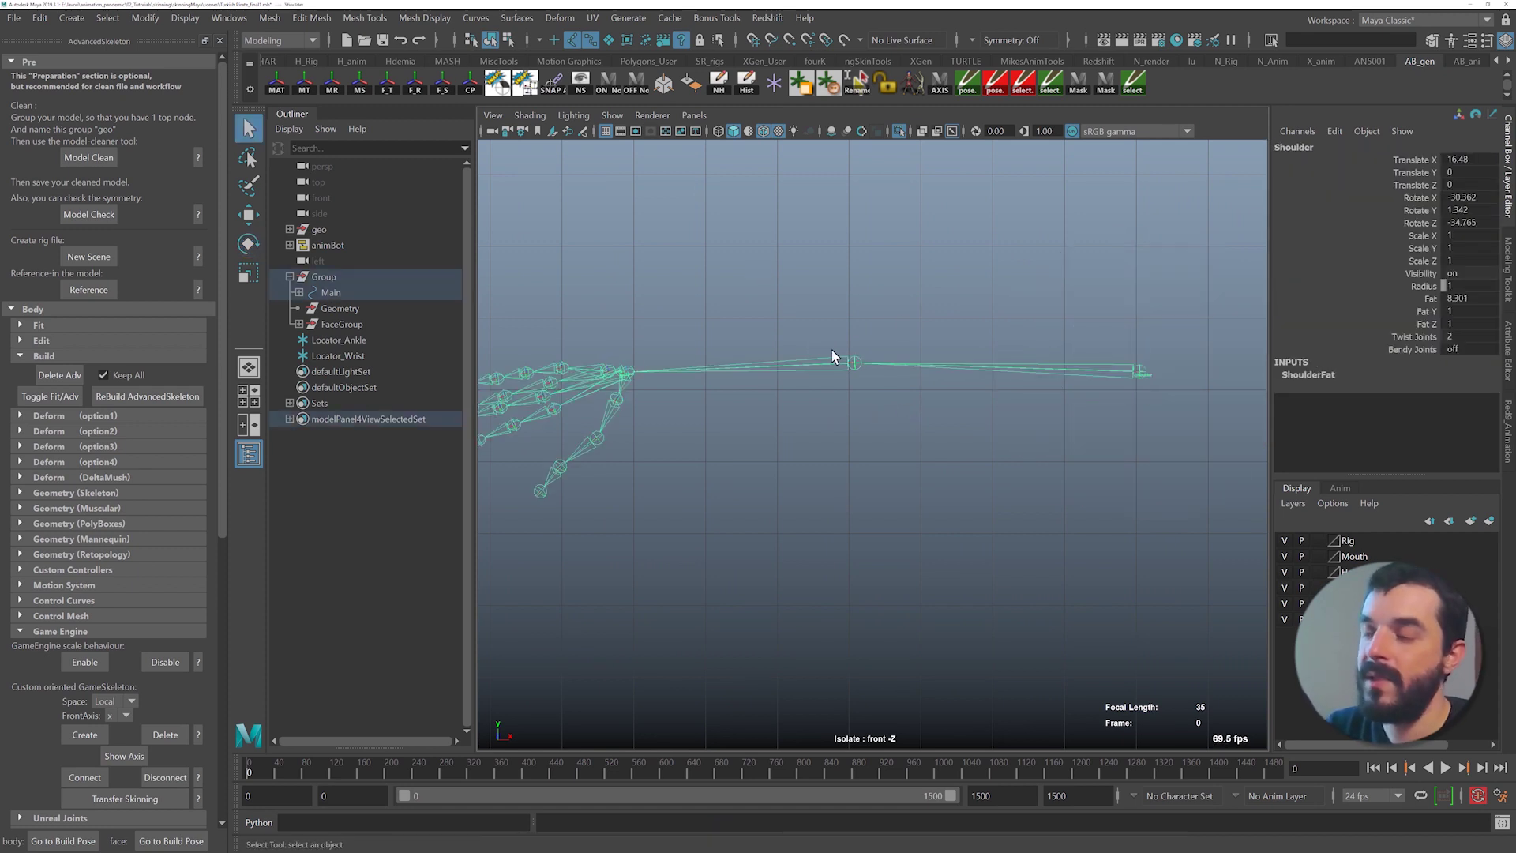
pyautogui.click(852, 357)
pyautogui.press('w')
pyautogui.moveTo(978, 362); pyautogui.dragTo(898, 362)
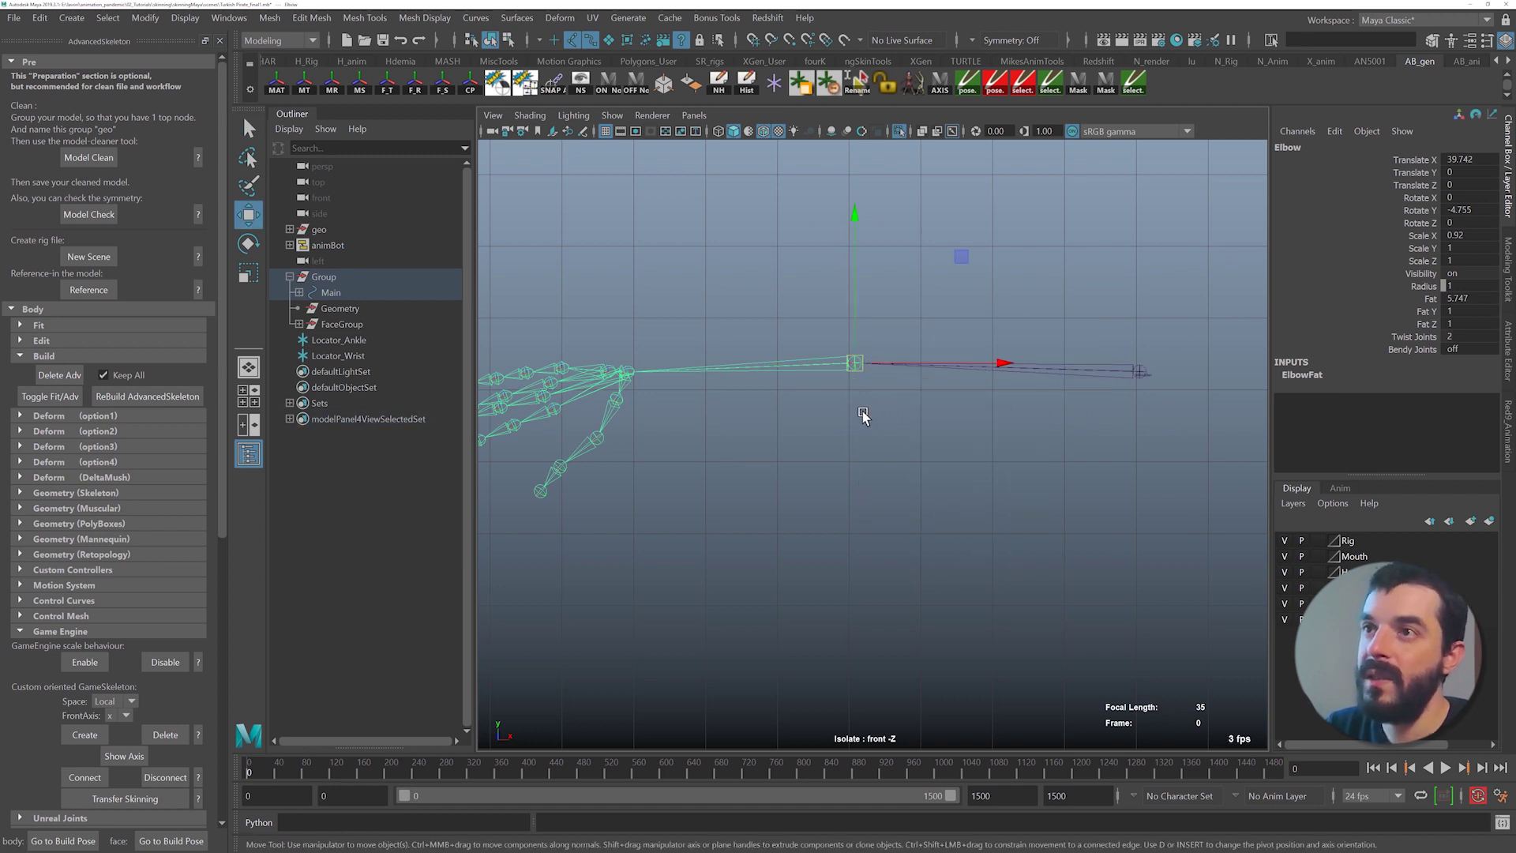
pyautogui.click(855, 315)
pyautogui.press('v')
pyautogui.moveTo(1139, 369); pyautogui.dragTo(1146, 380, button='middle')
# - Snap the Wrist joint vertically level with the Elbow joint, at Translate 34.383, -1.262, 0.033
pyautogui.click(630, 380)
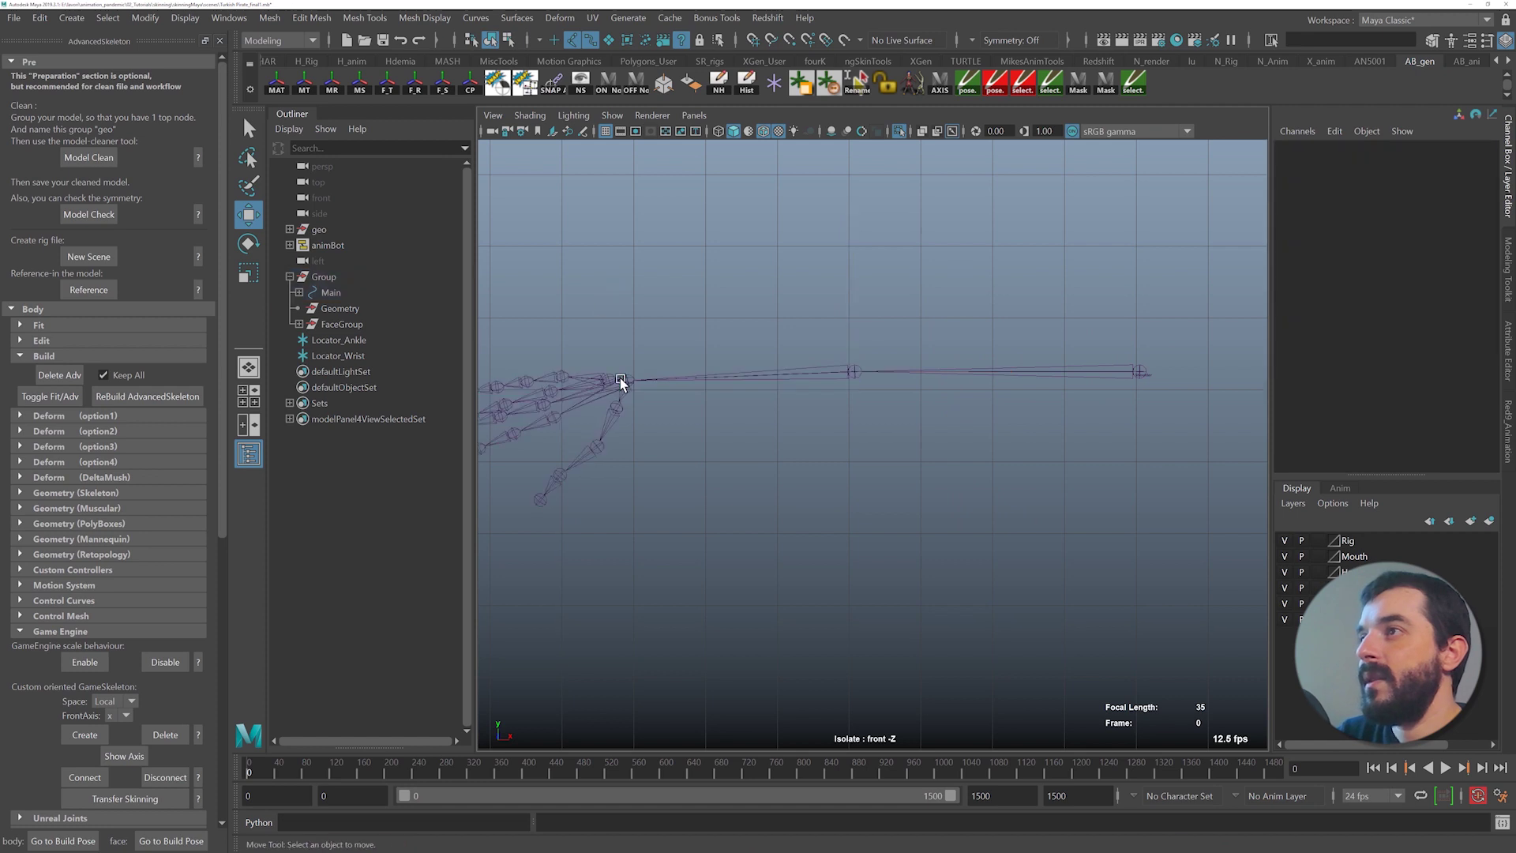
pyautogui.click(623, 379)
pyautogui.click(628, 226)
pyautogui.press('v')
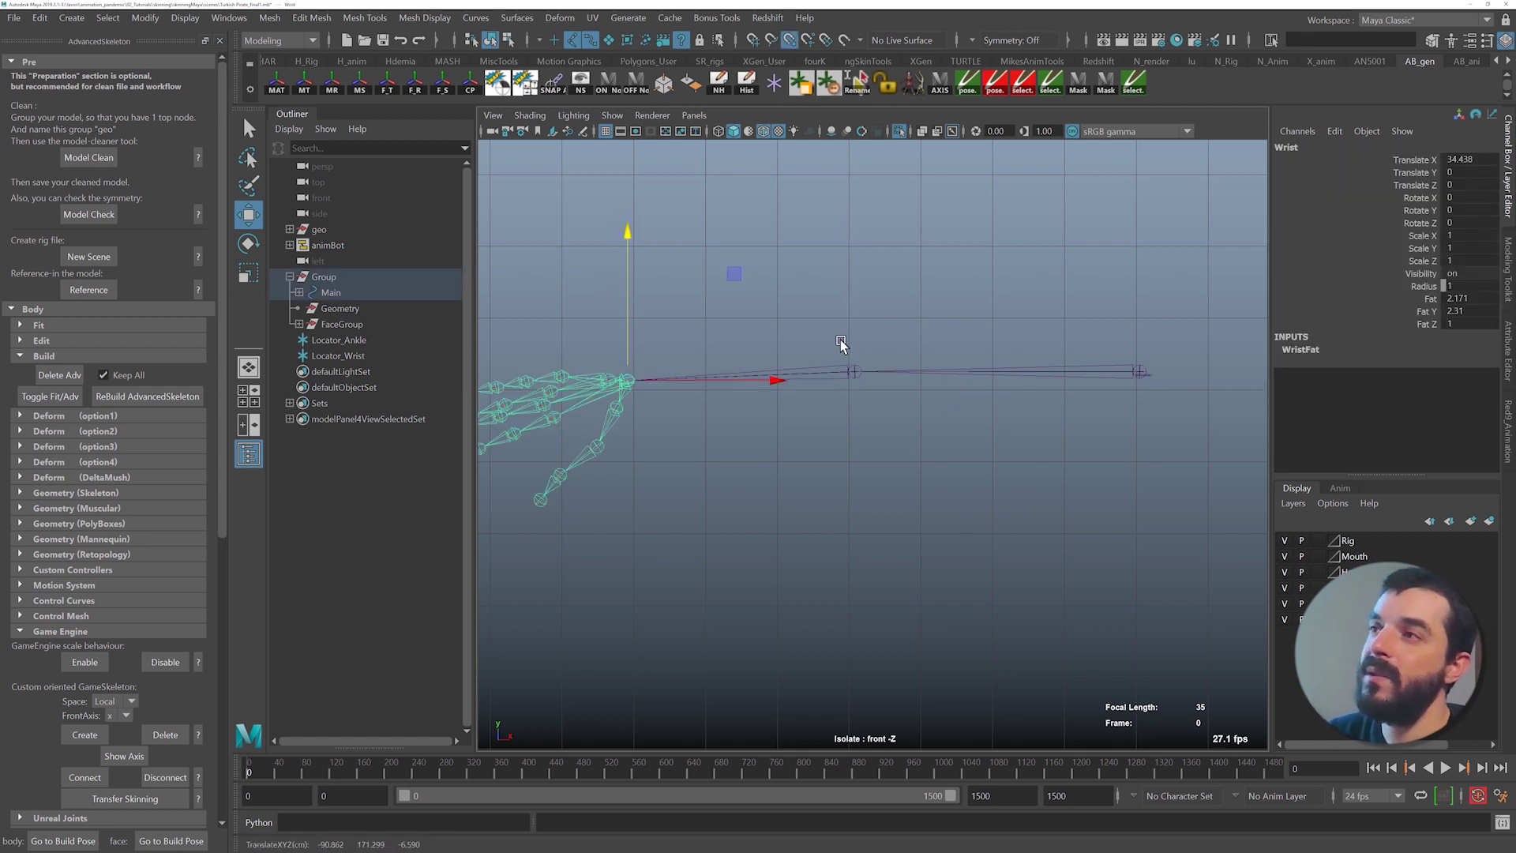
pyautogui.moveTo(852, 370); pyautogui.dragTo(854, 380, button='middle')
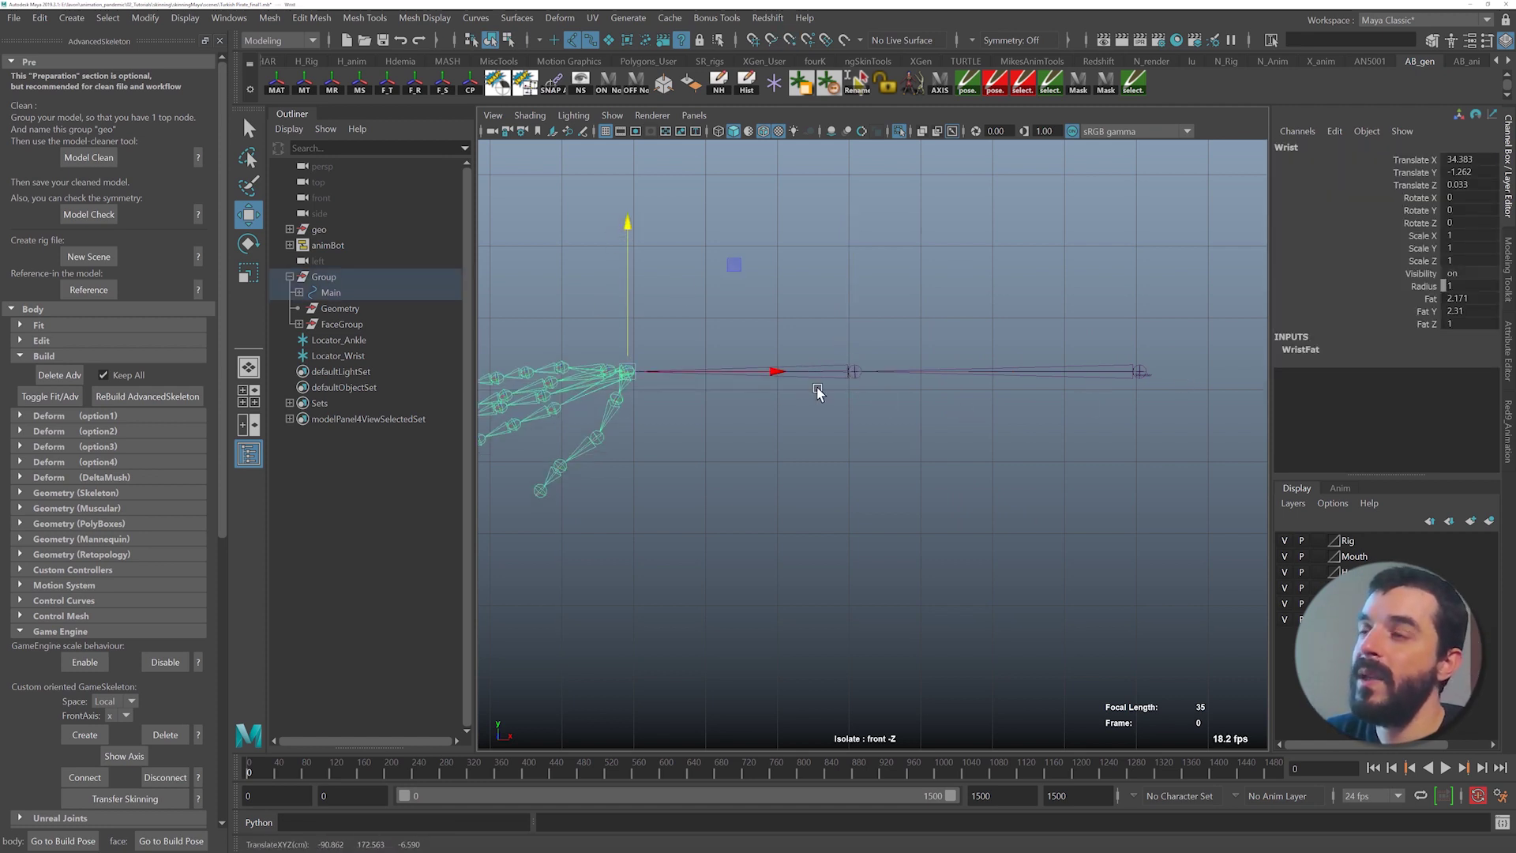
# - Select the Shoulder joint, inspect the isolated arm chain in the perspective view and turn the isolation off
pyautogui.click(1131, 372)
pyautogui.press('space')
pyautogui.moveTo(1013, 434); pyautogui.dragTo(917, 401)
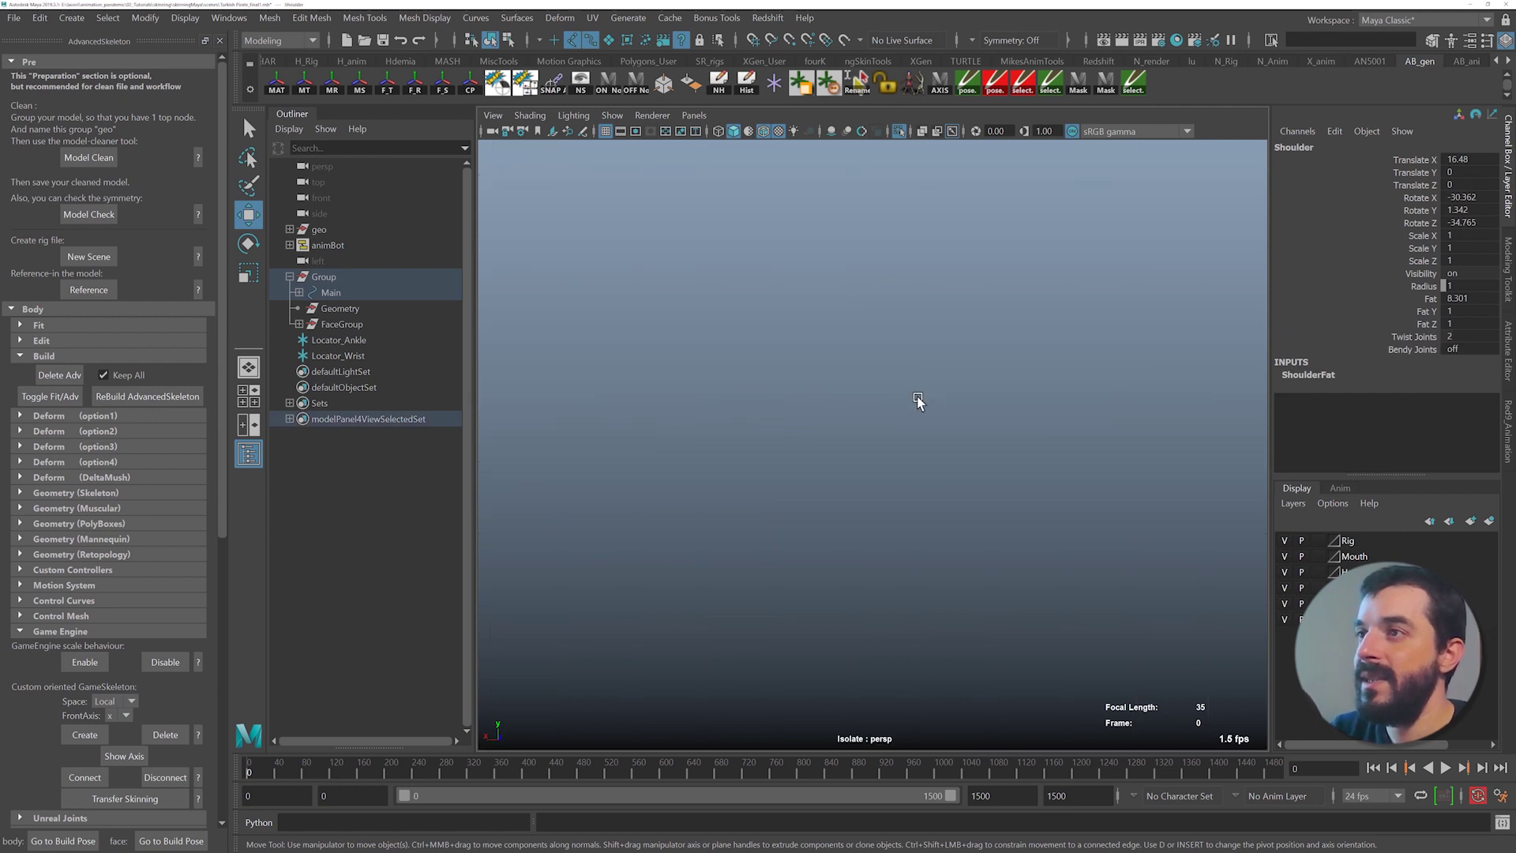
pyautogui.press('f')
pyautogui.keyDown('alt'); pyautogui.moveTo(985, 439); pyautogui.dragTo(739, 440); pyautogui.keyUp('alt')
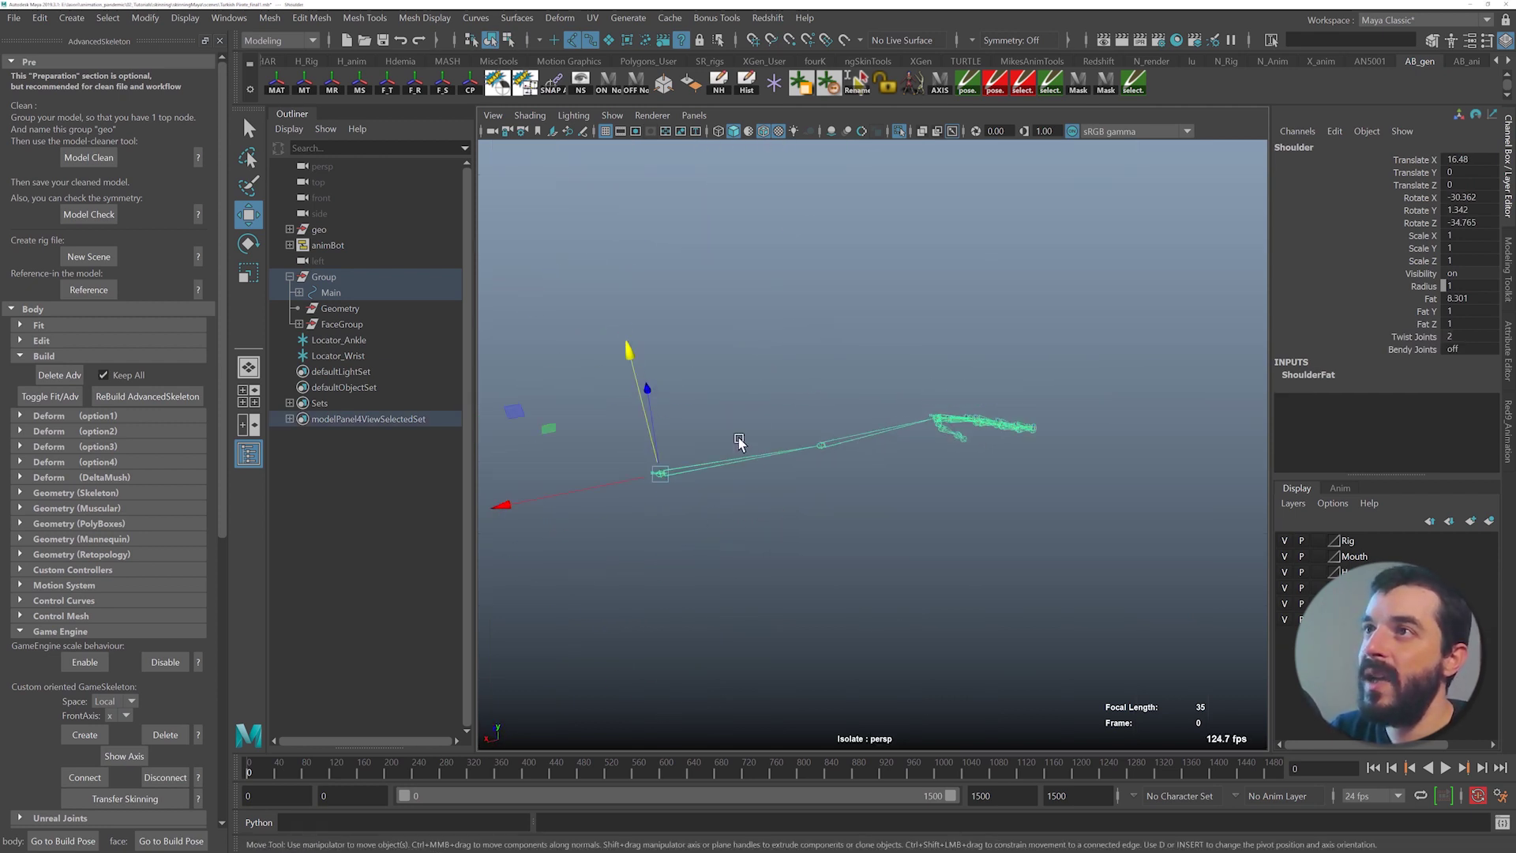
pyautogui.click(900, 132)
pyautogui.keyDown('alt'); pyautogui.moveTo(923, 360); pyautogui.dragTo(869, 292); pyautogui.keyUp('alt')
# - Rotate the Shoulder joint to -0.35 in Z in the front view to bring the arm chain back inside the sleeve
pyautogui.press('e')
pyautogui.scroll(3, 874, 378)
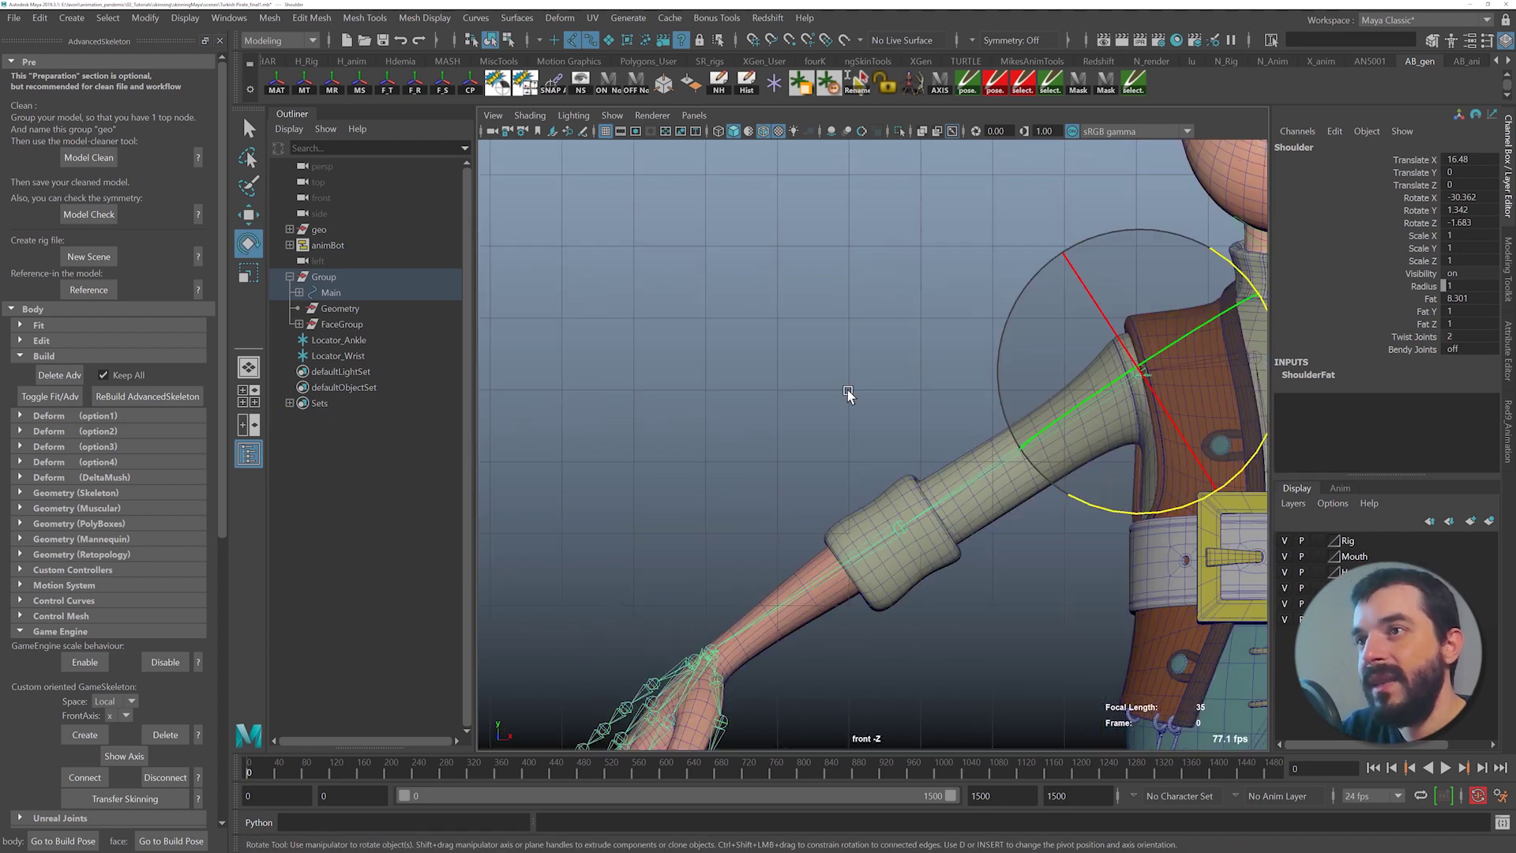
pyautogui.keyDown('alt'); pyautogui.moveTo(1007, 401); pyautogui.dragTo(998, 409, button='right'); pyautogui.keyUp('alt')
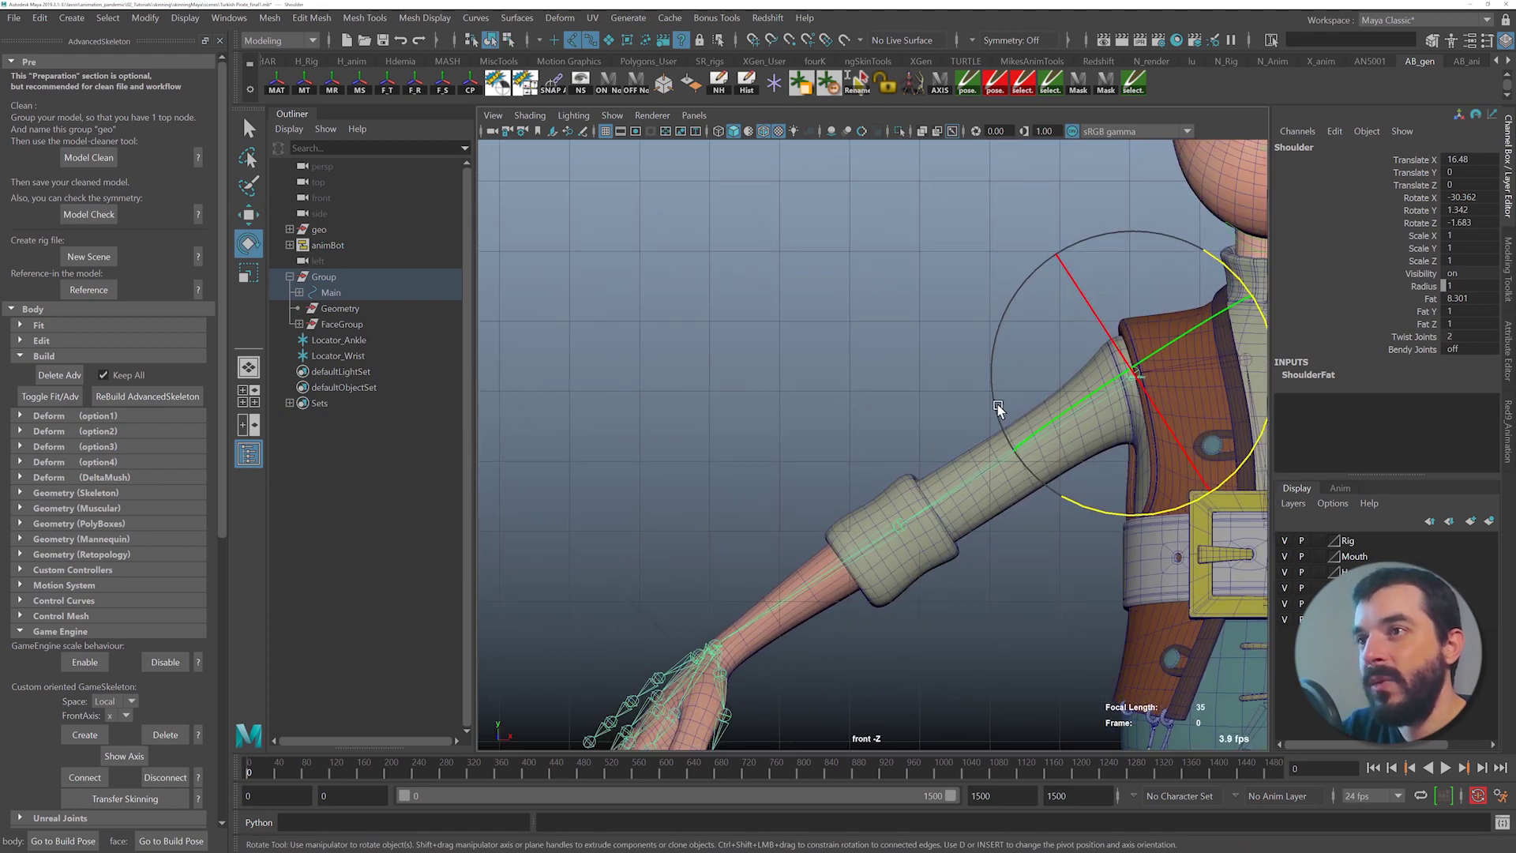
pyautogui.keyDown('alt'); pyautogui.moveTo(971, 353); pyautogui.dragTo(937, 298, button='middle'); pyautogui.keyUp('alt')
pyautogui.moveTo(1032, 444); pyautogui.dragTo(1038, 446)
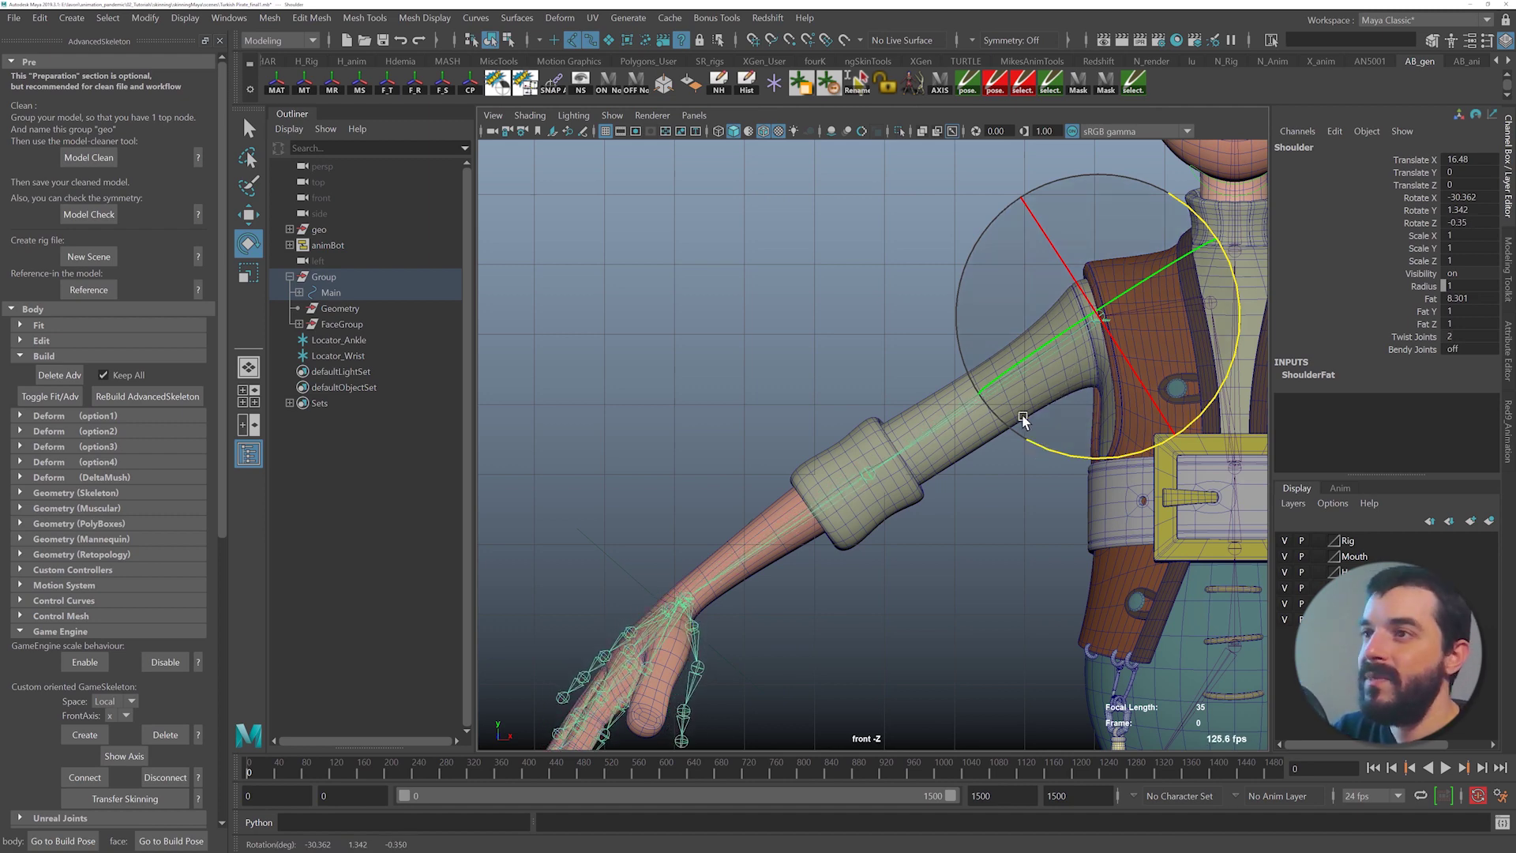
# - Try rotating the Elbow joint about its Y axis in the perspective view and undo the rotation
pyautogui.press('space')
pyautogui.keyDown('alt'); pyautogui.moveTo(937, 413); pyautogui.dragTo(1028, 410); pyautogui.keyUp('alt')
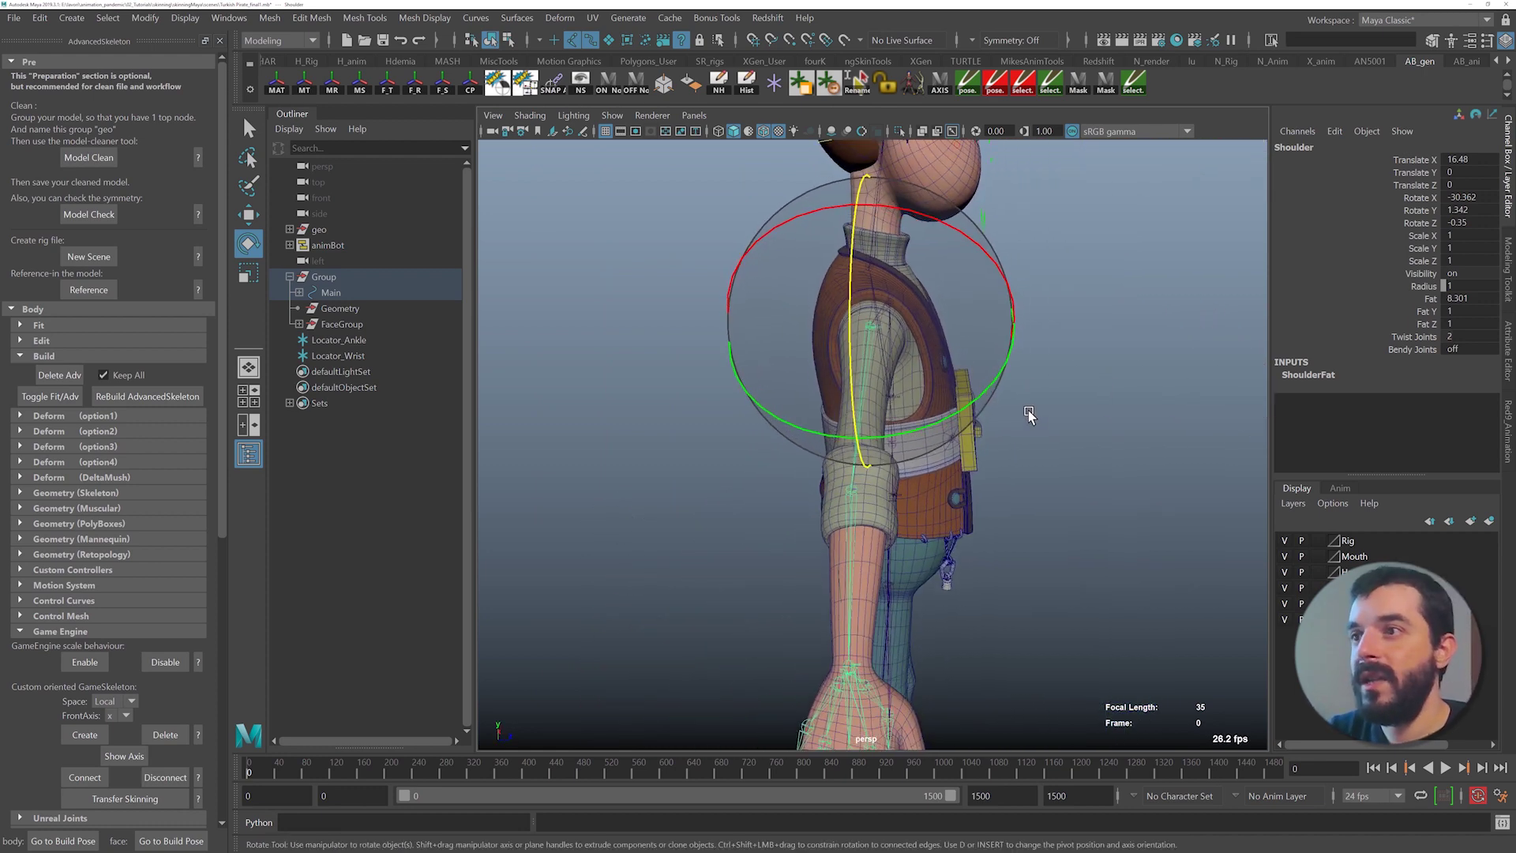
pyautogui.press('Down')
pyautogui.click(967, 561)
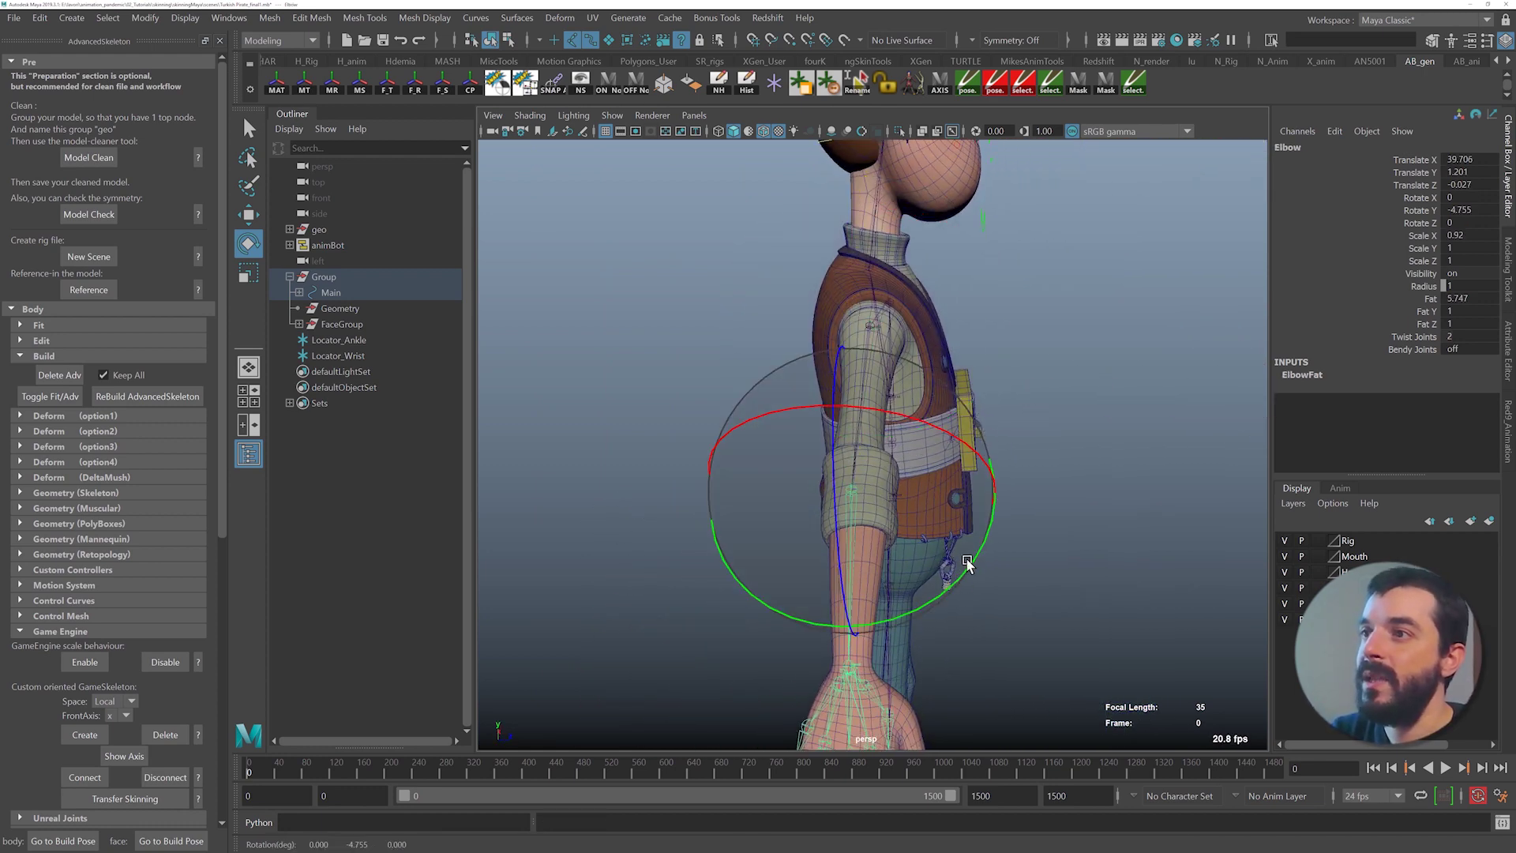
pyautogui.moveTo(958, 571); pyautogui.dragTo(1049, 388)
pyautogui.keyDown('alt'); pyautogui.moveTo(1026, 517); pyautogui.dragTo(903, 520); pyautogui.keyUp('alt')
pyautogui.hotkey('ctrl', 'z')
pyautogui.keyDown('alt'); pyautogui.moveTo(799, 521); pyautogui.dragTo(890, 521); pyautogui.keyUp('alt')
# - Select the Wrist joint, try rotating it to 43.416 in X to line up the finger chains, and undo the rotation
pyautogui.press('q')
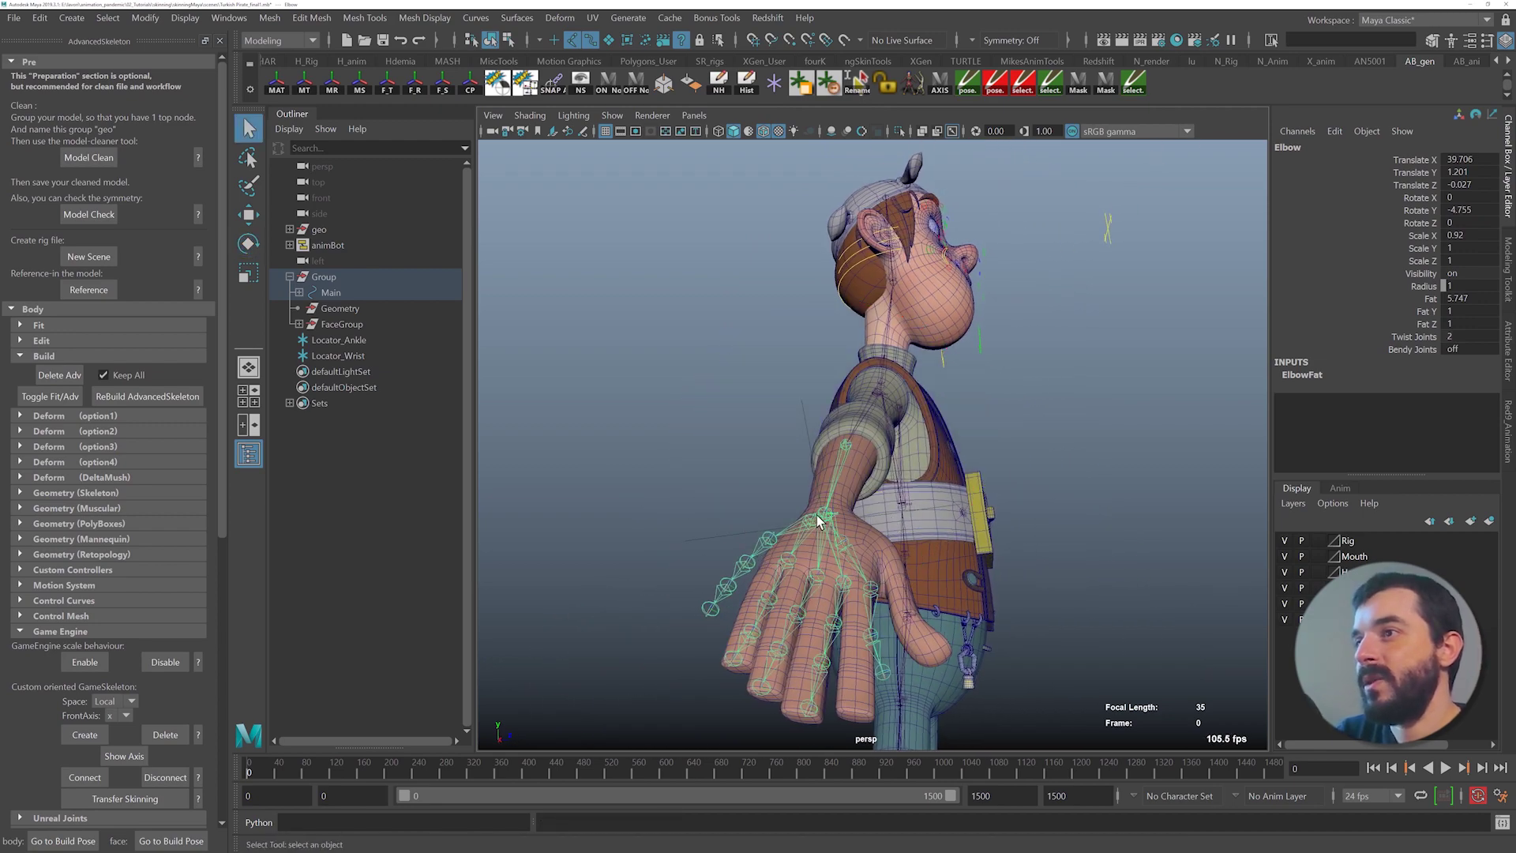
pyautogui.click(816, 516)
pyautogui.press('e')
pyautogui.press('q')
pyautogui.click(823, 515)
pyautogui.press('e')
pyautogui.keyDown('alt'); pyautogui.moveTo(860, 545); pyautogui.dragTo(977, 569, button='right'); pyautogui.keyUp('alt')
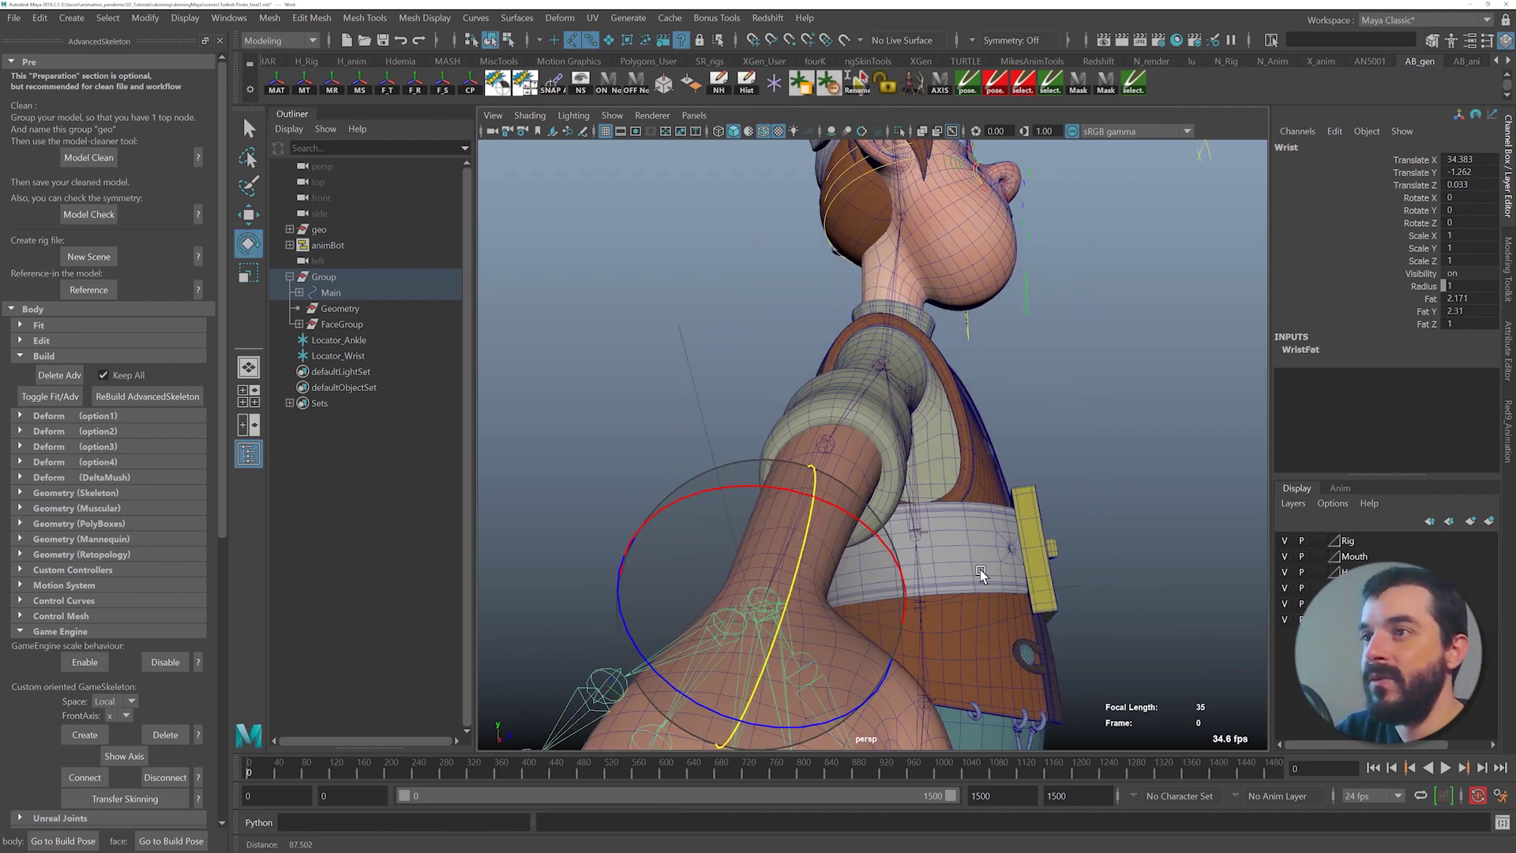
pyautogui.keyDown('alt'); pyautogui.moveTo(979, 570); pyautogui.dragTo(984, 439, button='middle'); pyautogui.keyUp('alt')
pyautogui.moveTo(983, 439)
pyautogui.keyDown('alt'); pyautogui.mouseDown()
pyautogui.moveTo(1012, 429)
pyautogui.moveTo(985, 441)
pyautogui.mouseUp(); pyautogui.keyUp('alt')
pyautogui.keyDown('alt'); pyautogui.moveTo(986, 441); pyautogui.dragTo(933, 395, button='right'); pyautogui.keyUp('alt')
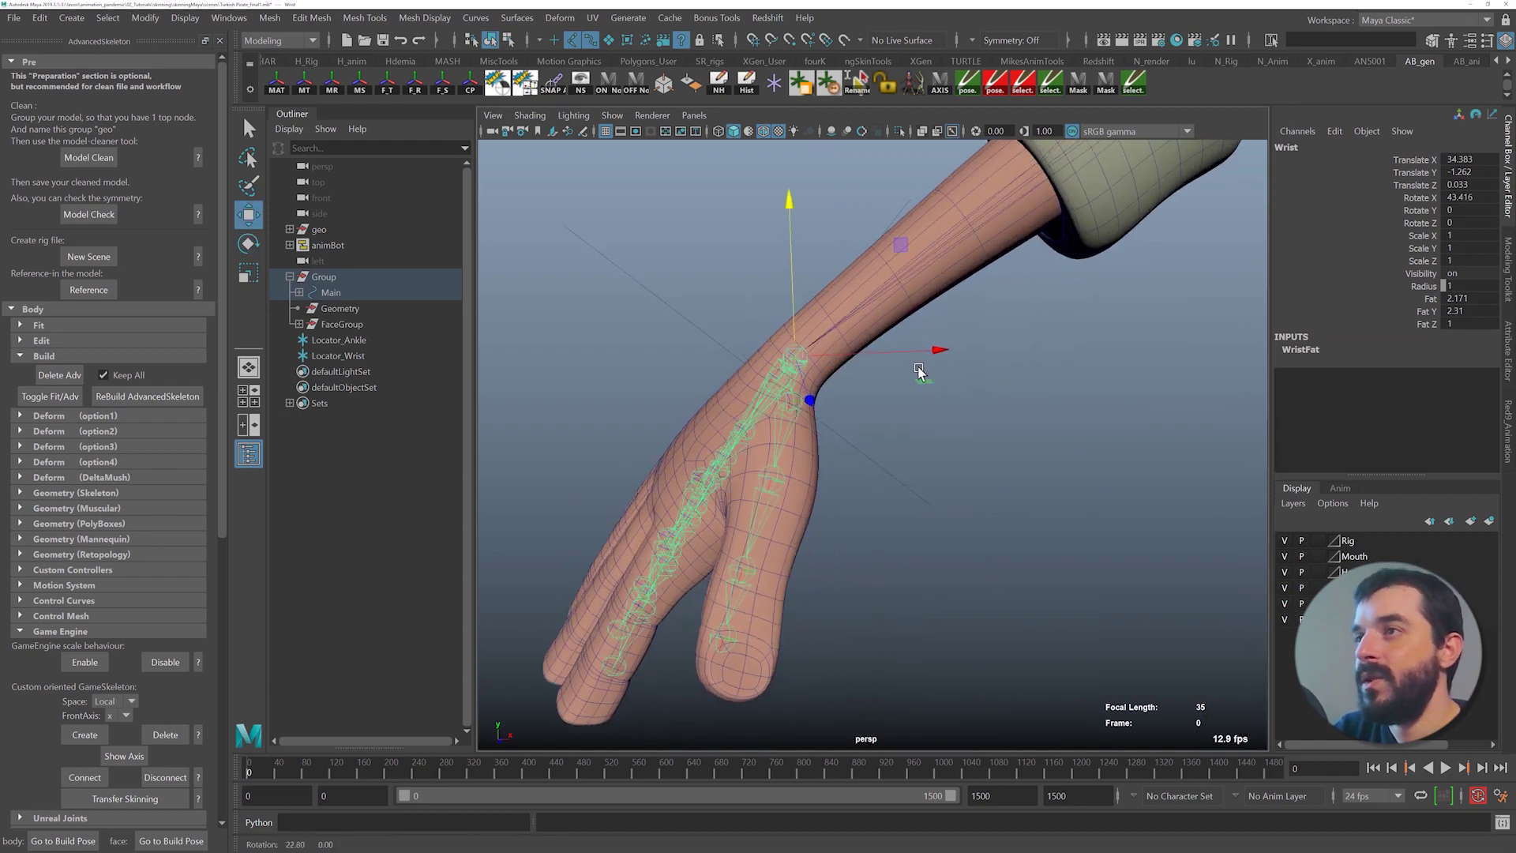
pyautogui.keyDown('alt'); pyautogui.moveTo(921, 371); pyautogui.dragTo(914, 375); pyautogui.keyUp('alt')
pyautogui.hotkey('ctrl', 'z')
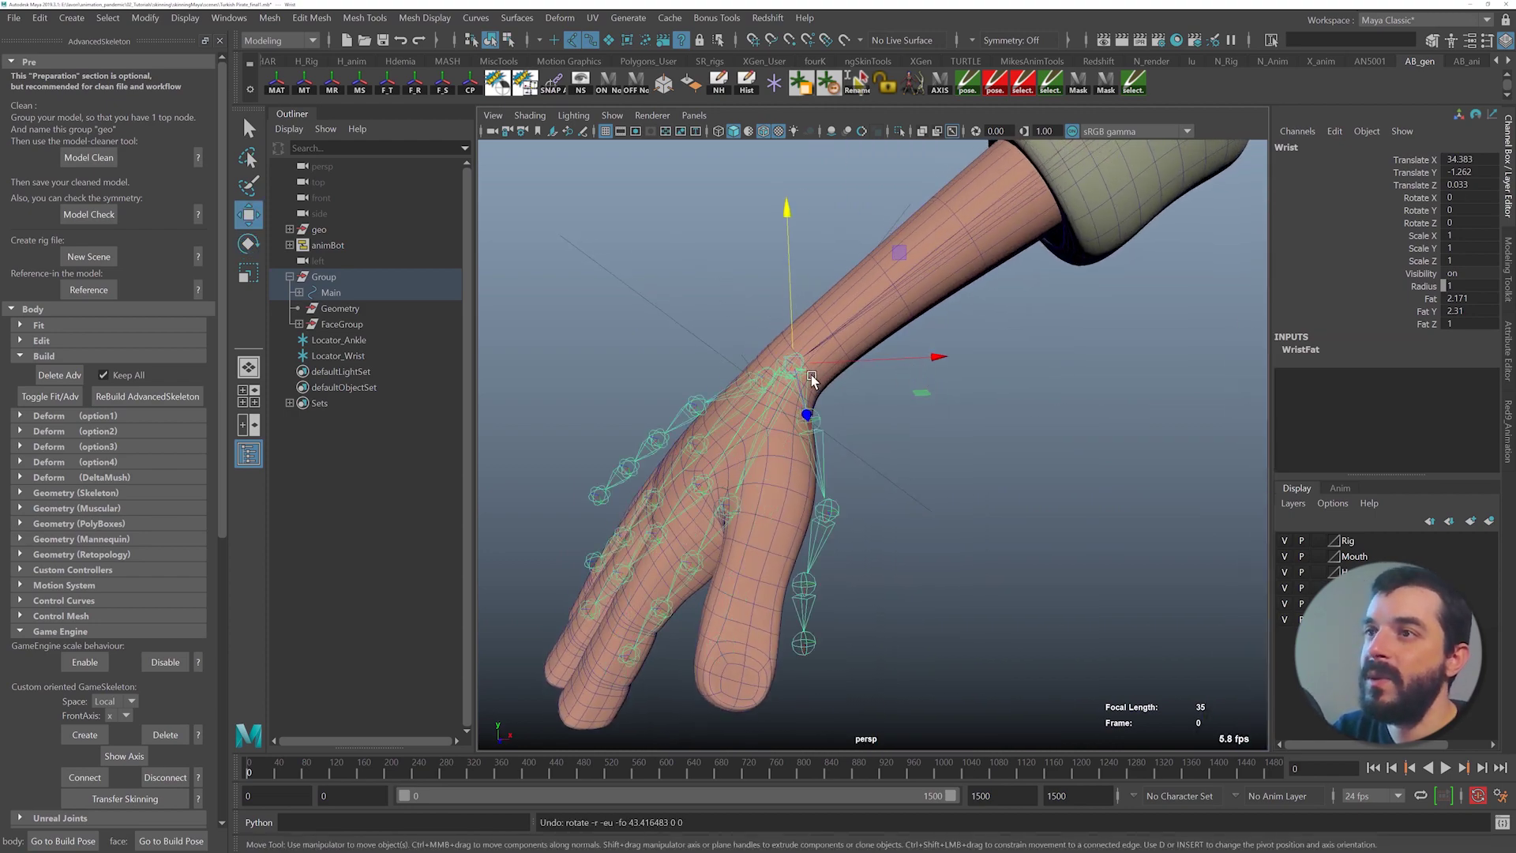
# - Rotate the Wrist joint to 23.32, 0, 8.729 to align the finger chains with the hand mesh
pyautogui.press('e')
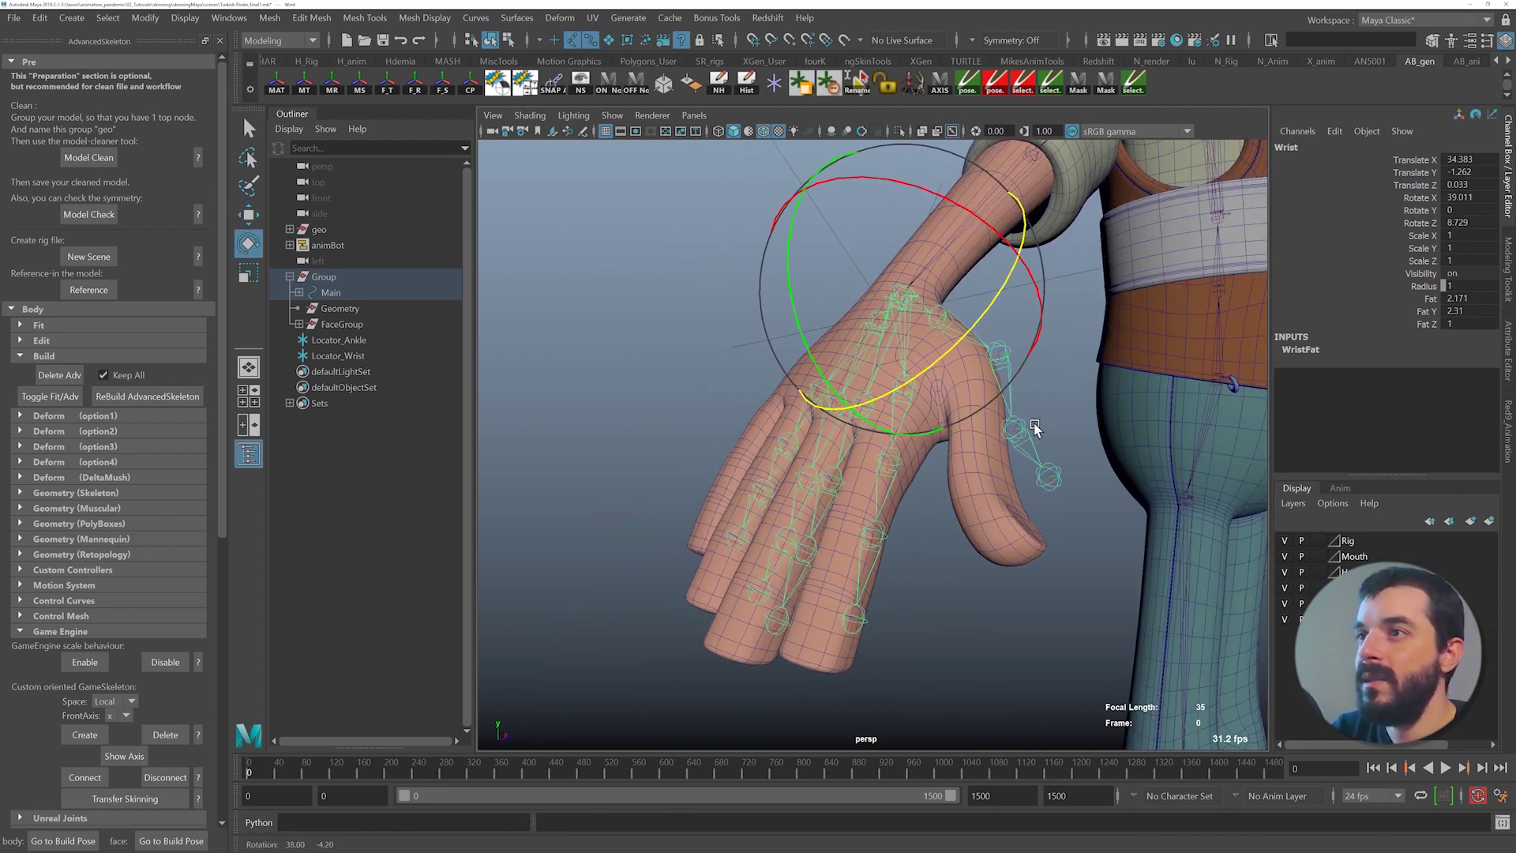
pyautogui.keyDown('alt'); pyautogui.moveTo(1035, 429); pyautogui.dragTo(1056, 424); pyautogui.keyUp('alt')
pyautogui.moveTo(984, 217); pyautogui.dragTo(1021, 241)
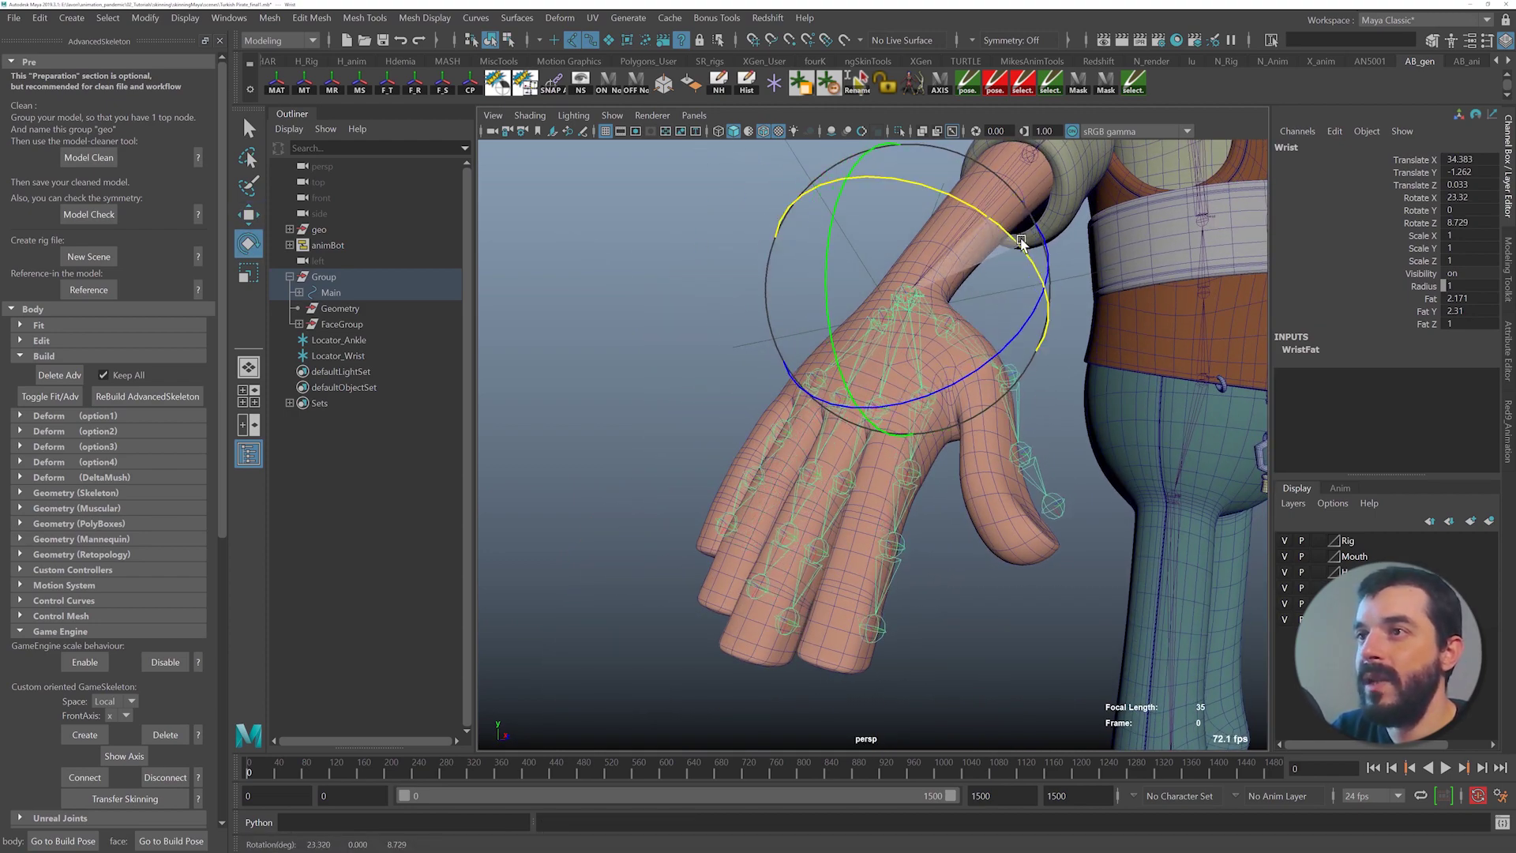
pyautogui.keyDown('alt'); pyautogui.moveTo(981, 352); pyautogui.dragTo(960, 424); pyautogui.keyUp('alt')
pyautogui.moveTo(960, 430); pyautogui.dragTo(904, 453)
# - Select the ThumbFinger1 joint and move it to 3.769, 2.091, -2.097 at the base of the thumb mesh
pyautogui.press('q')
pyautogui.click(698, 432)
pyautogui.click(697, 434)
pyautogui.press('w')
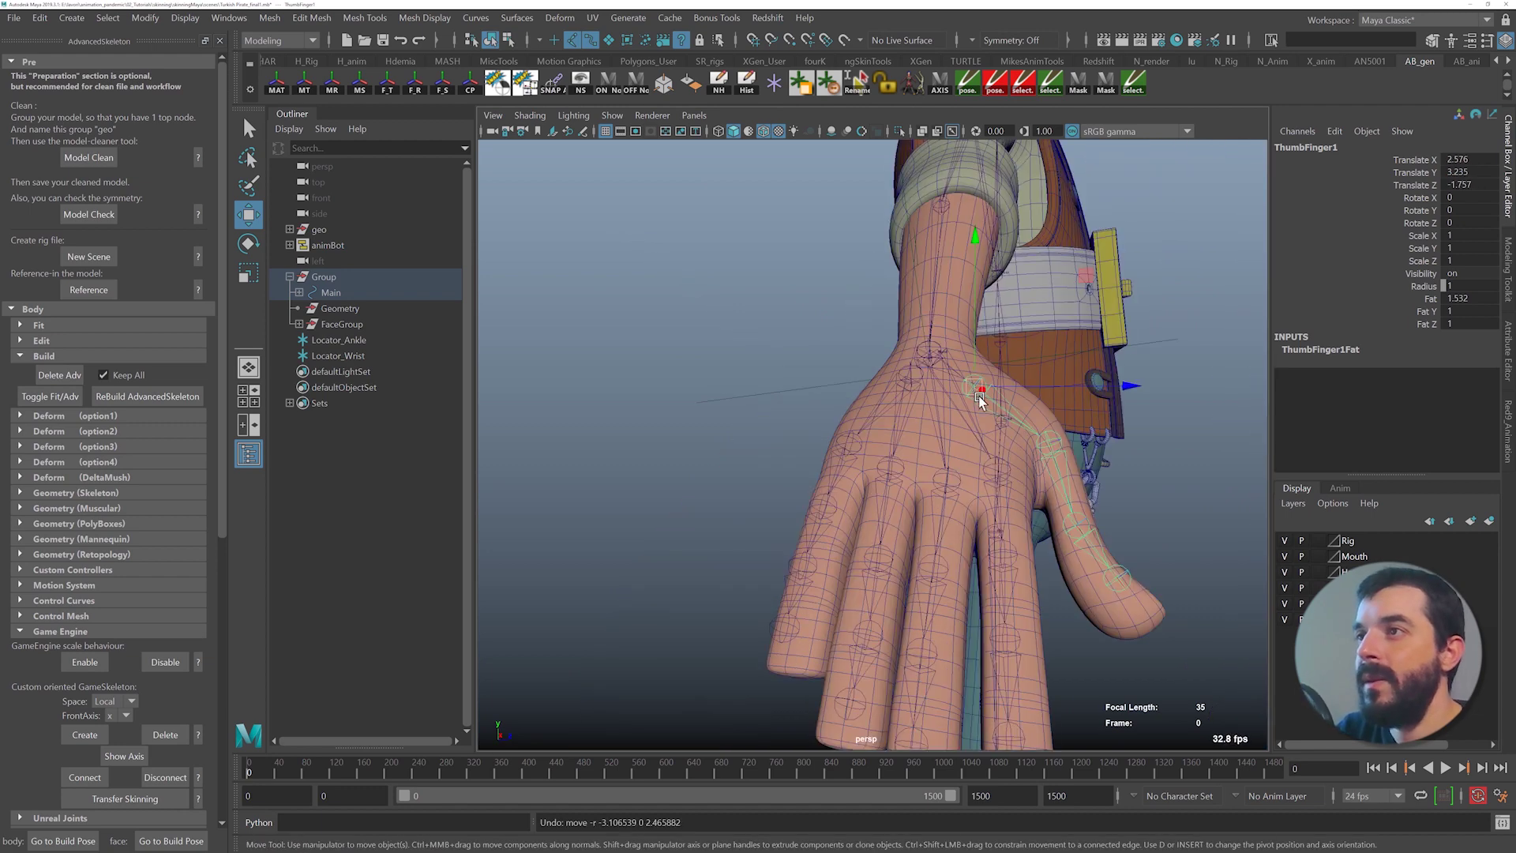
pyautogui.keyDown('alt'); pyautogui.moveTo(979, 397); pyautogui.dragTo(897, 399); pyautogui.keyUp('alt')
pyautogui.moveTo(781, 365); pyautogui.dragTo(763, 395)
pyautogui.keyDown('alt'); pyautogui.moveTo(762, 398); pyautogui.dragTo(788, 437); pyautogui.keyUp('alt')
pyautogui.keyDown('alt'); pyautogui.moveTo(788, 437); pyautogui.dragTo(856, 491); pyautogui.keyUp('alt')
# - Go through the thumb joint chain, try rotating ThumbFinger2 to -19.63, -4.057, 5.191, and undo the rotation
pyautogui.press('e')
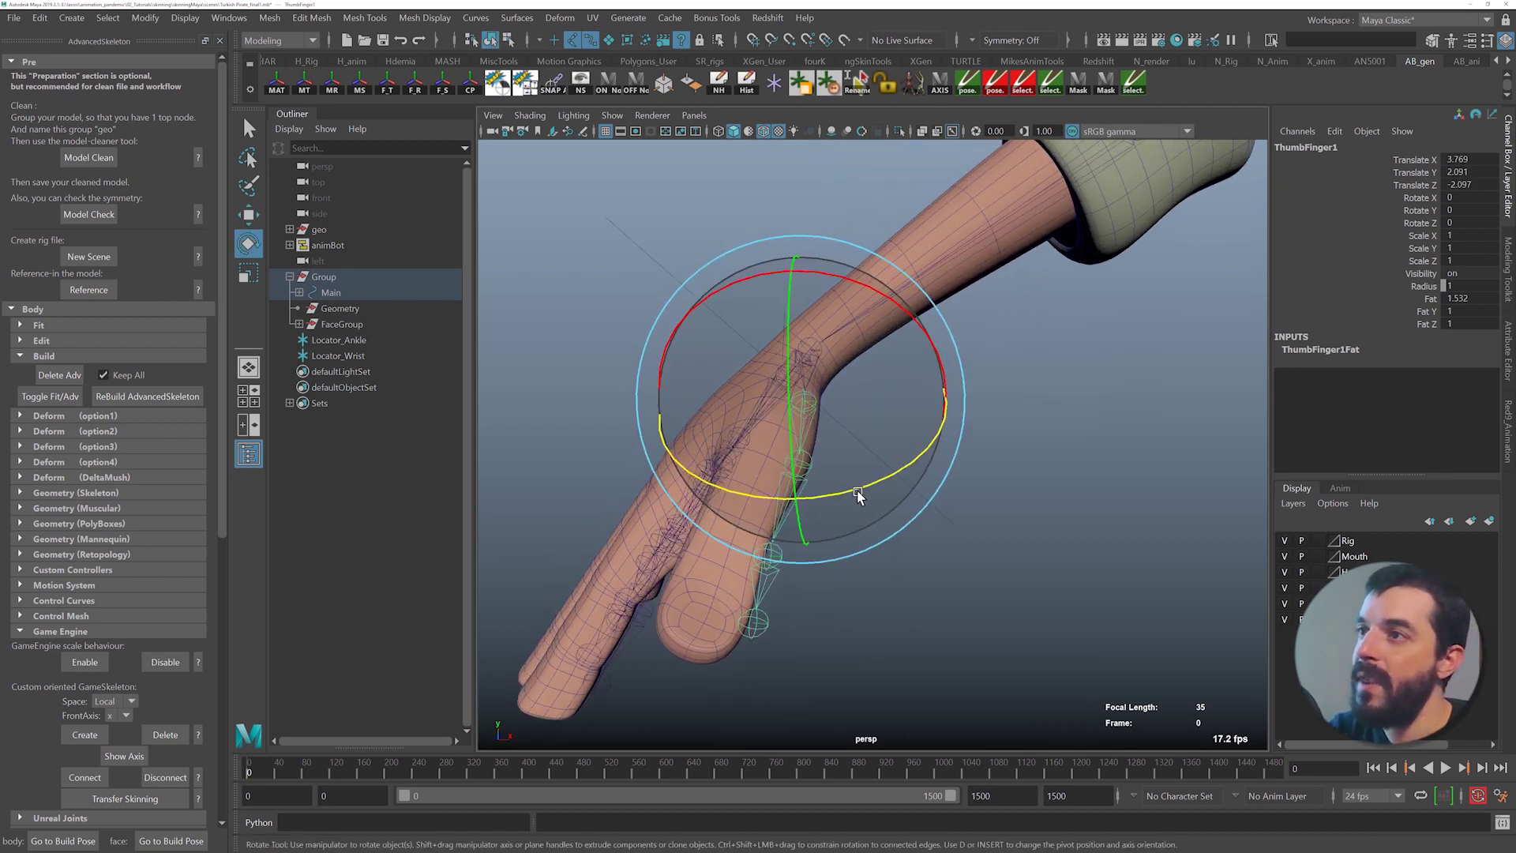
pyautogui.press('Down')
pyautogui.press('Down')
pyautogui.press('Down')
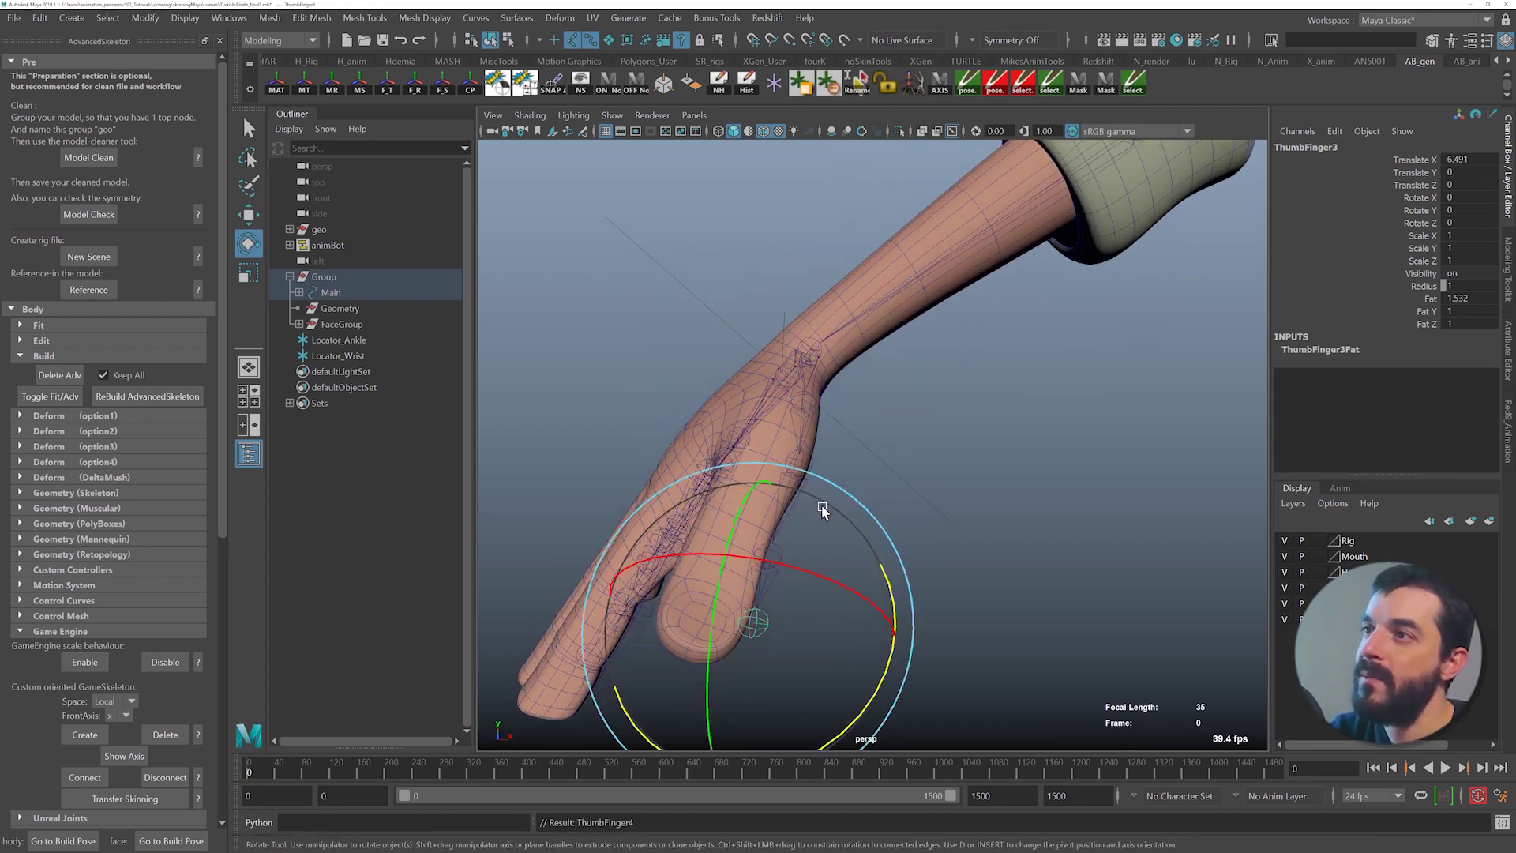
pyautogui.press('Up')
pyautogui.press('Up')
pyautogui.press('Up')
pyautogui.press('Down')
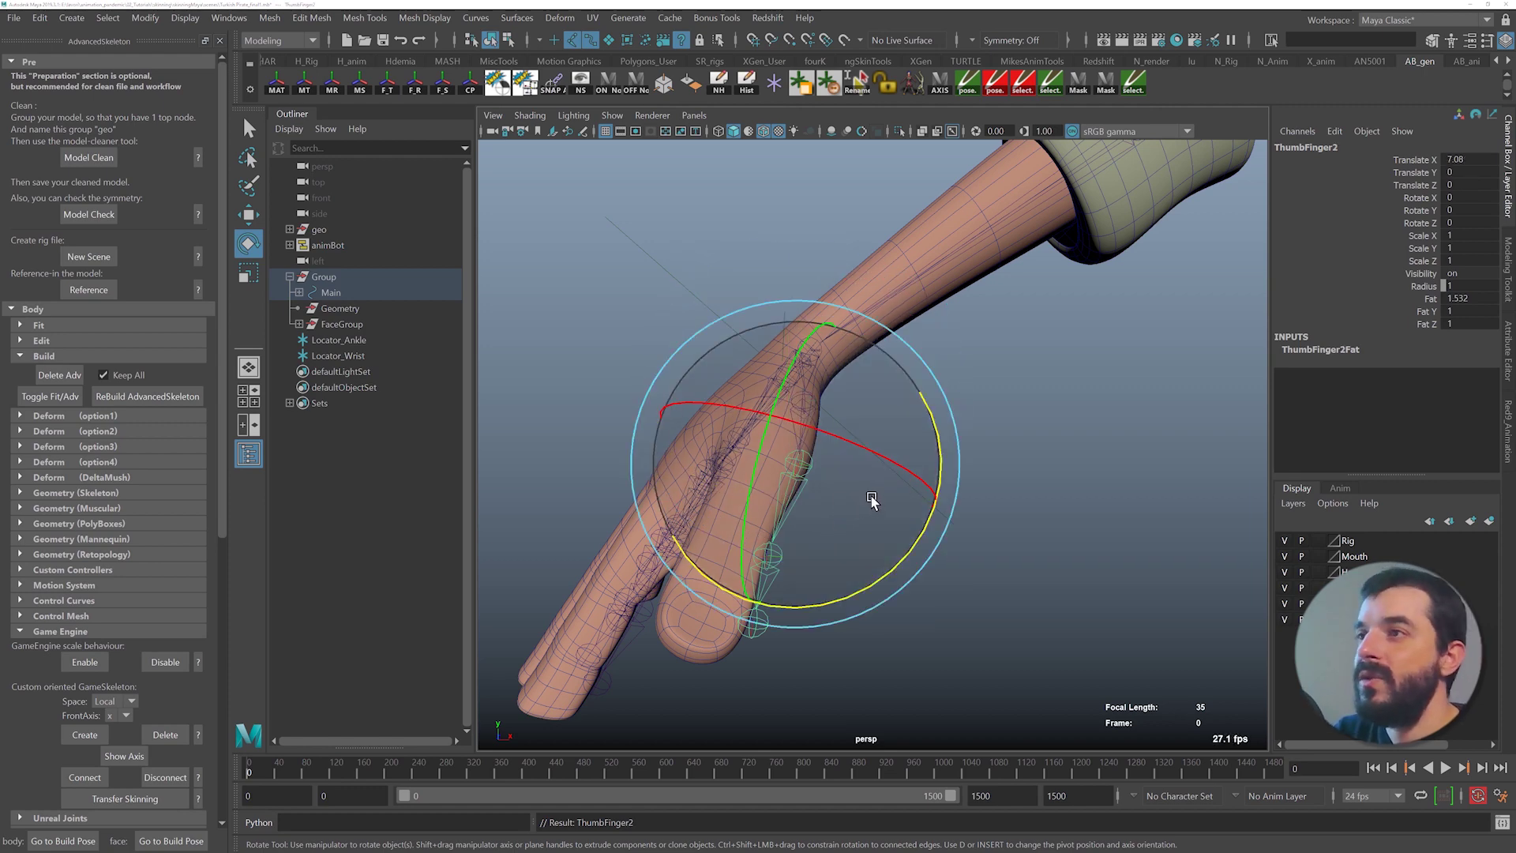
pyautogui.moveTo(962, 548); pyautogui.dragTo(921, 490)
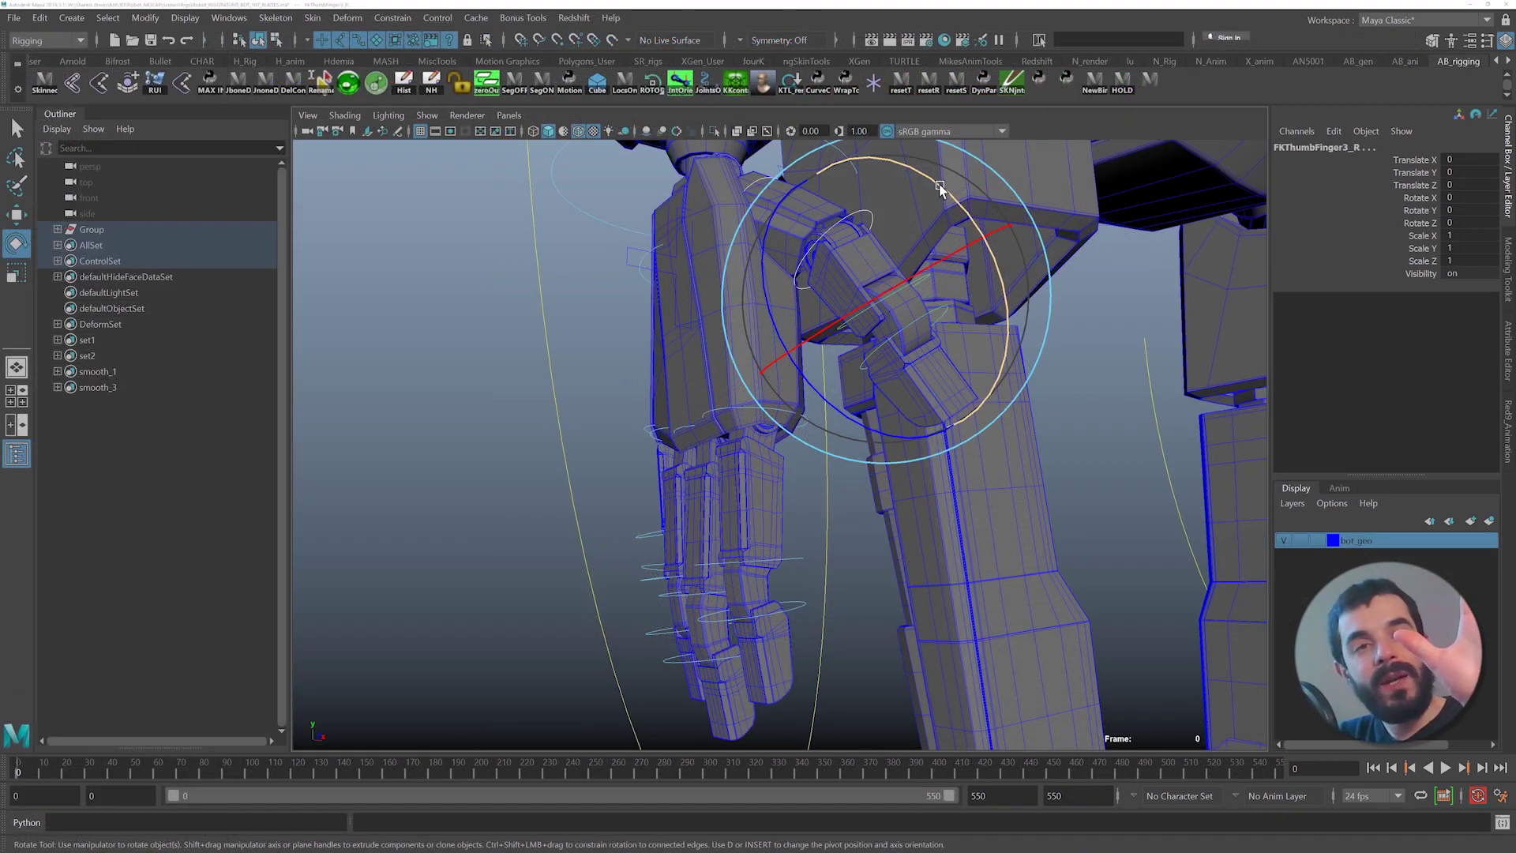
# - In the robot rig scene, rotate the FKThumbFinger3_R control to demonstrate how the thumb bends
pyautogui.moveTo(942, 195); pyautogui.dragTo(964, 327)
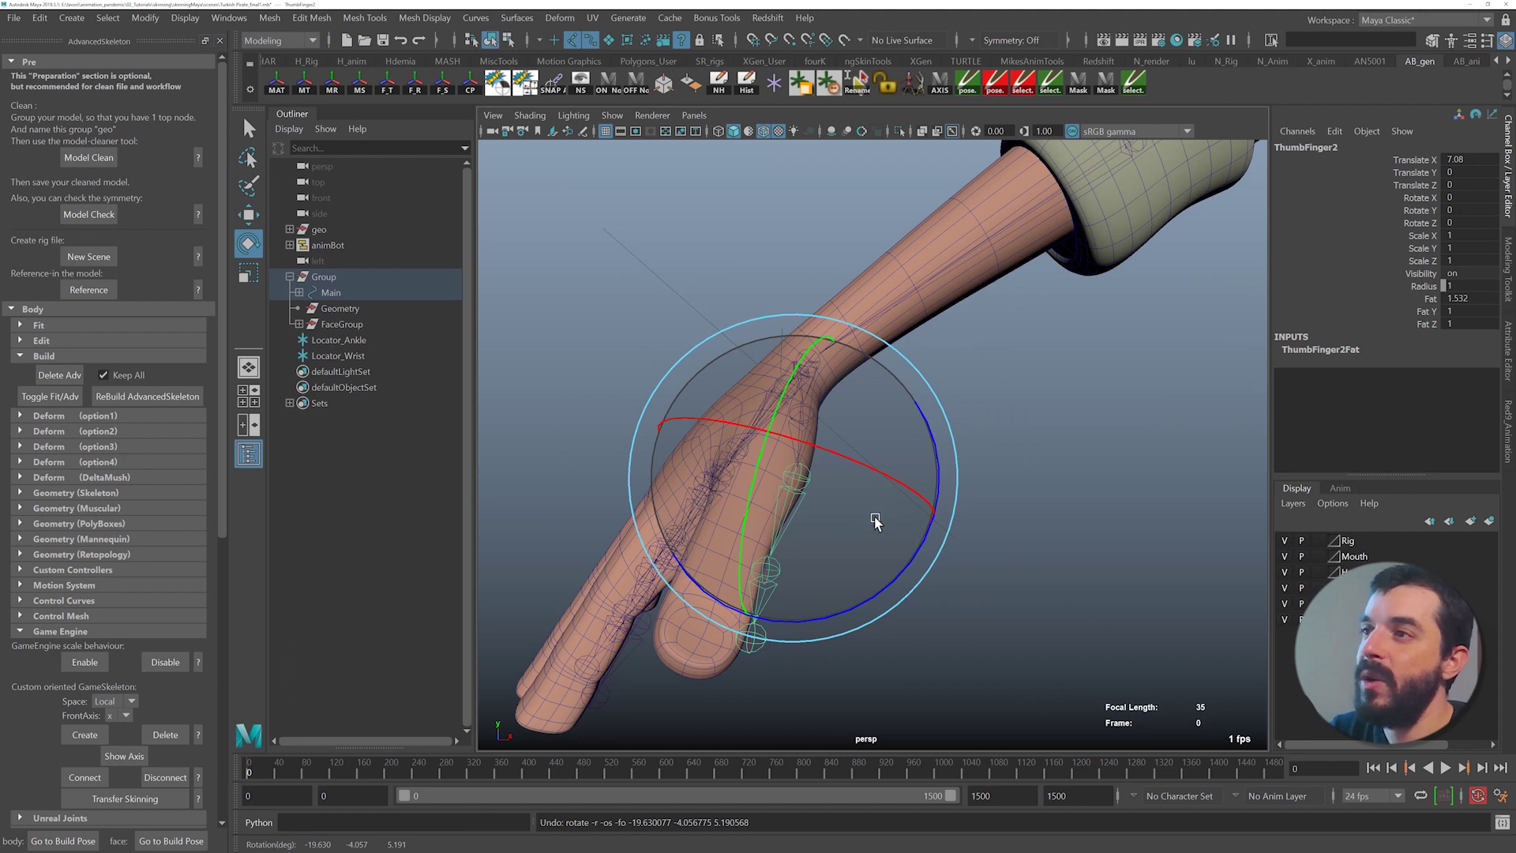
# - Examine the rotation axes of the pirate's thumb joints against the thumb mesh, comparing ThumbFinger1 with ThumbFinger2
pyautogui.scroll(3, 758, 578)
pyautogui.press('e')
pyautogui.press('q')
pyautogui.keyDown('alt'); pyautogui.moveTo(812, 540); pyautogui.dragTo(853, 528, button='middle'); pyautogui.keyUp('alt')
pyautogui.press('e')
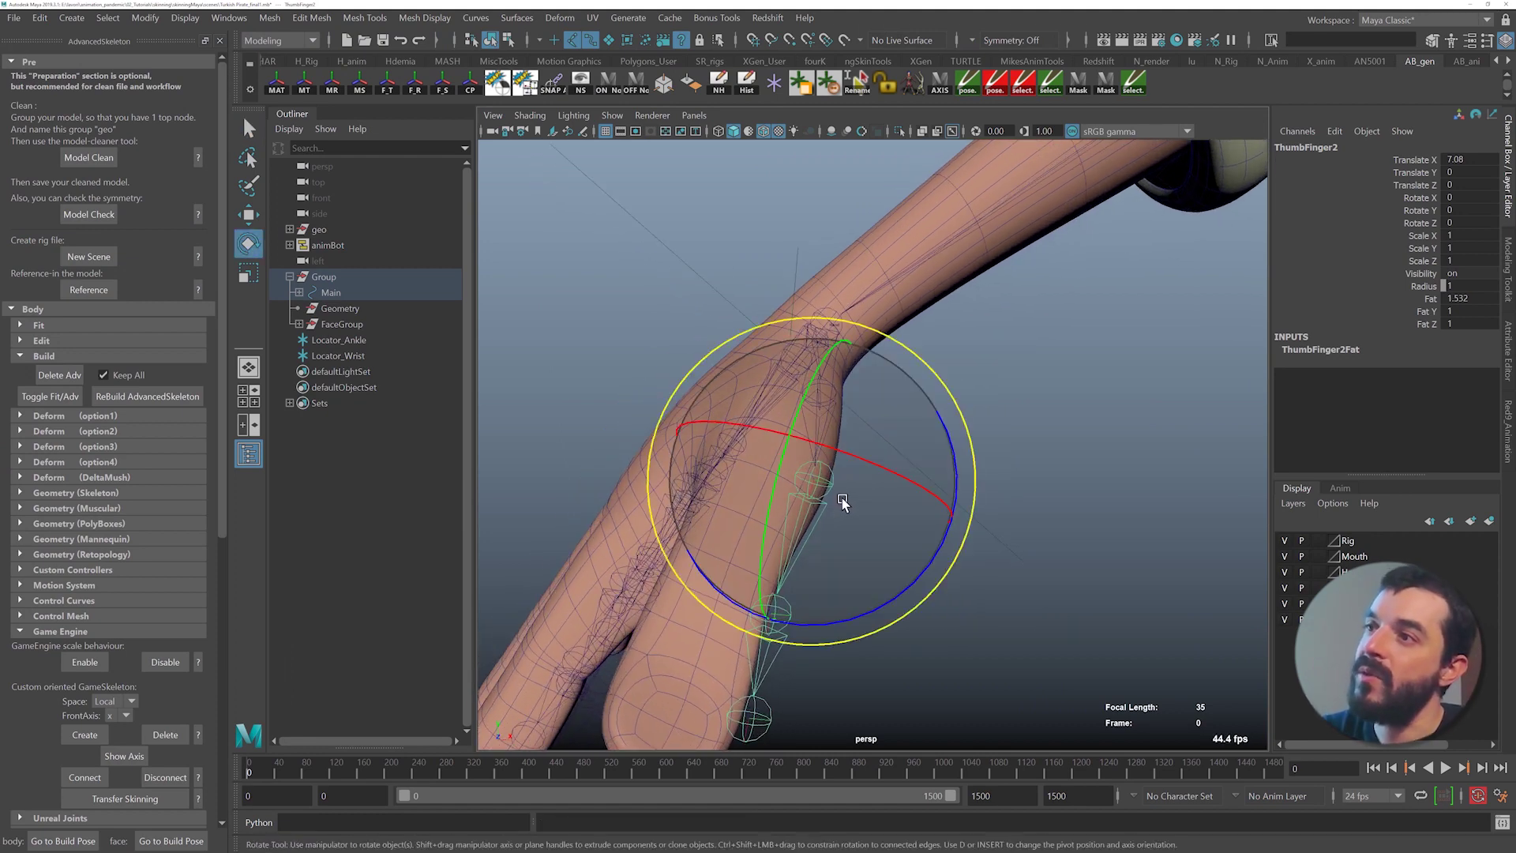
pyautogui.press('Down')
pyautogui.press('Up')
pyautogui.press('Up')
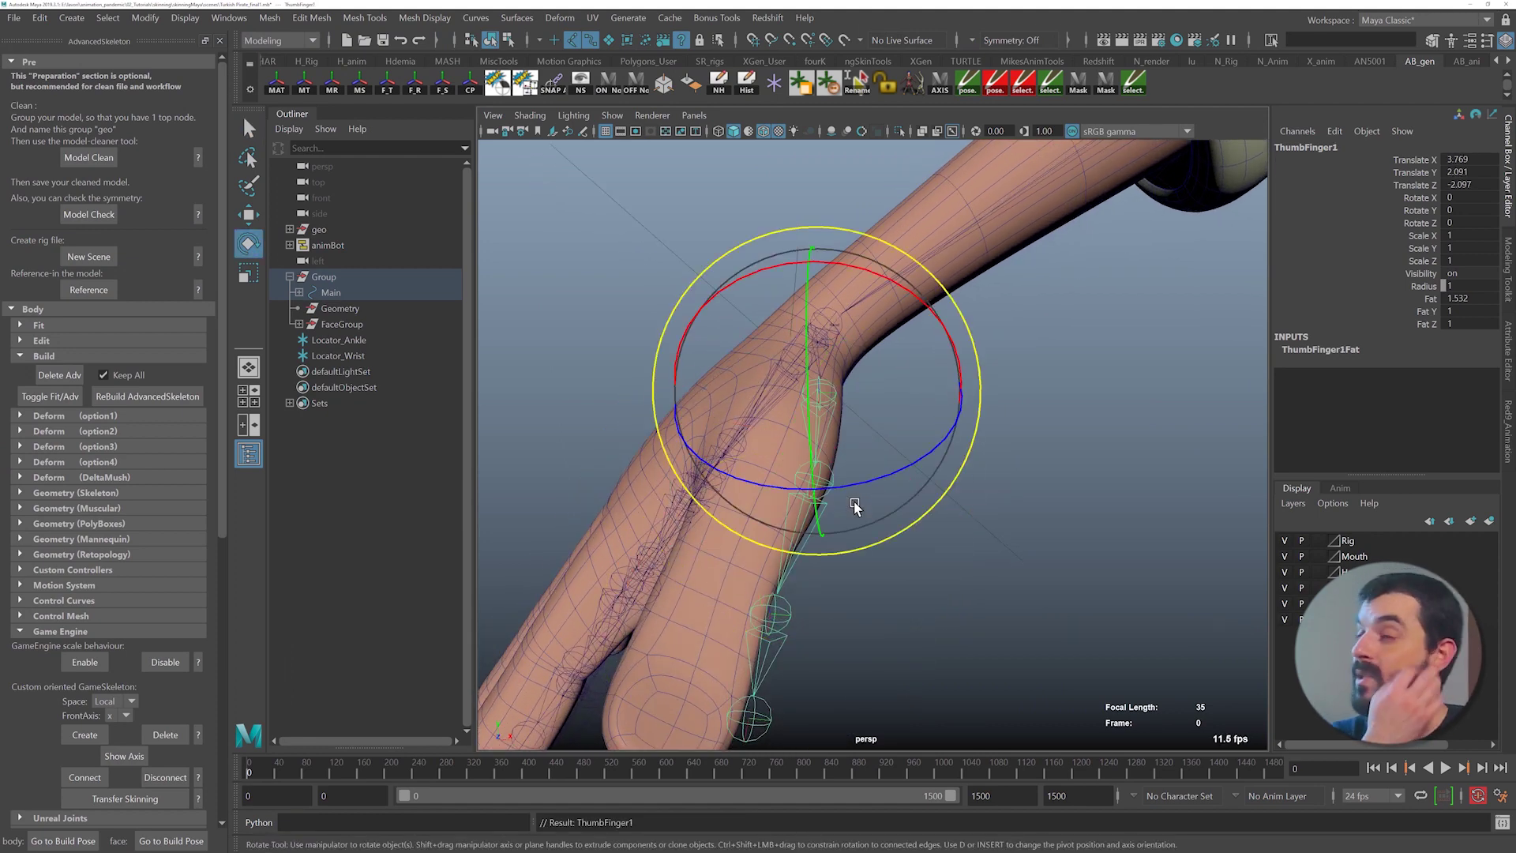
pyautogui.press('Down')
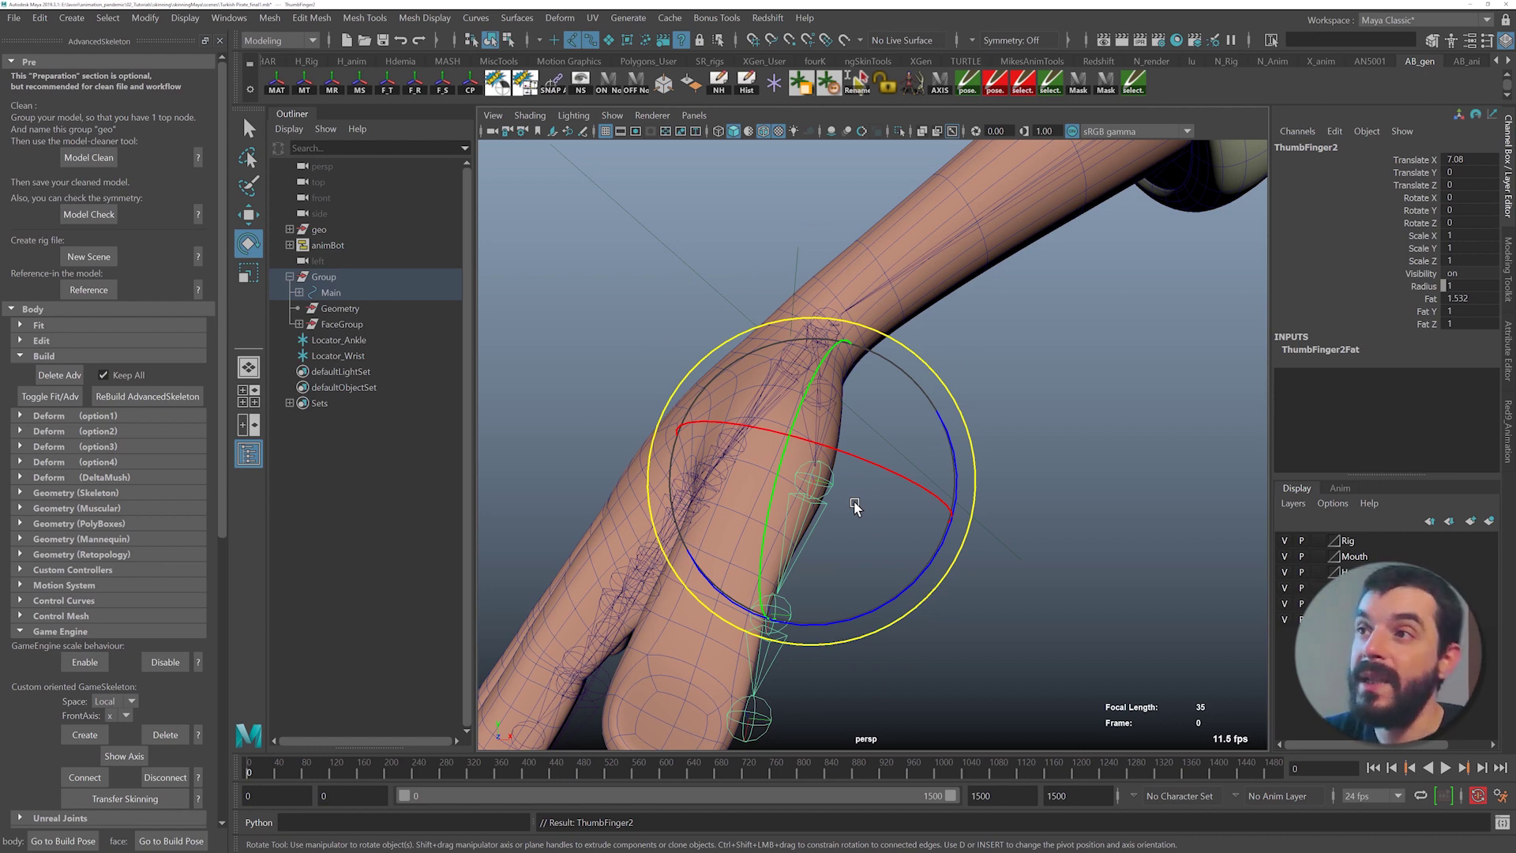
pyautogui.press('q')
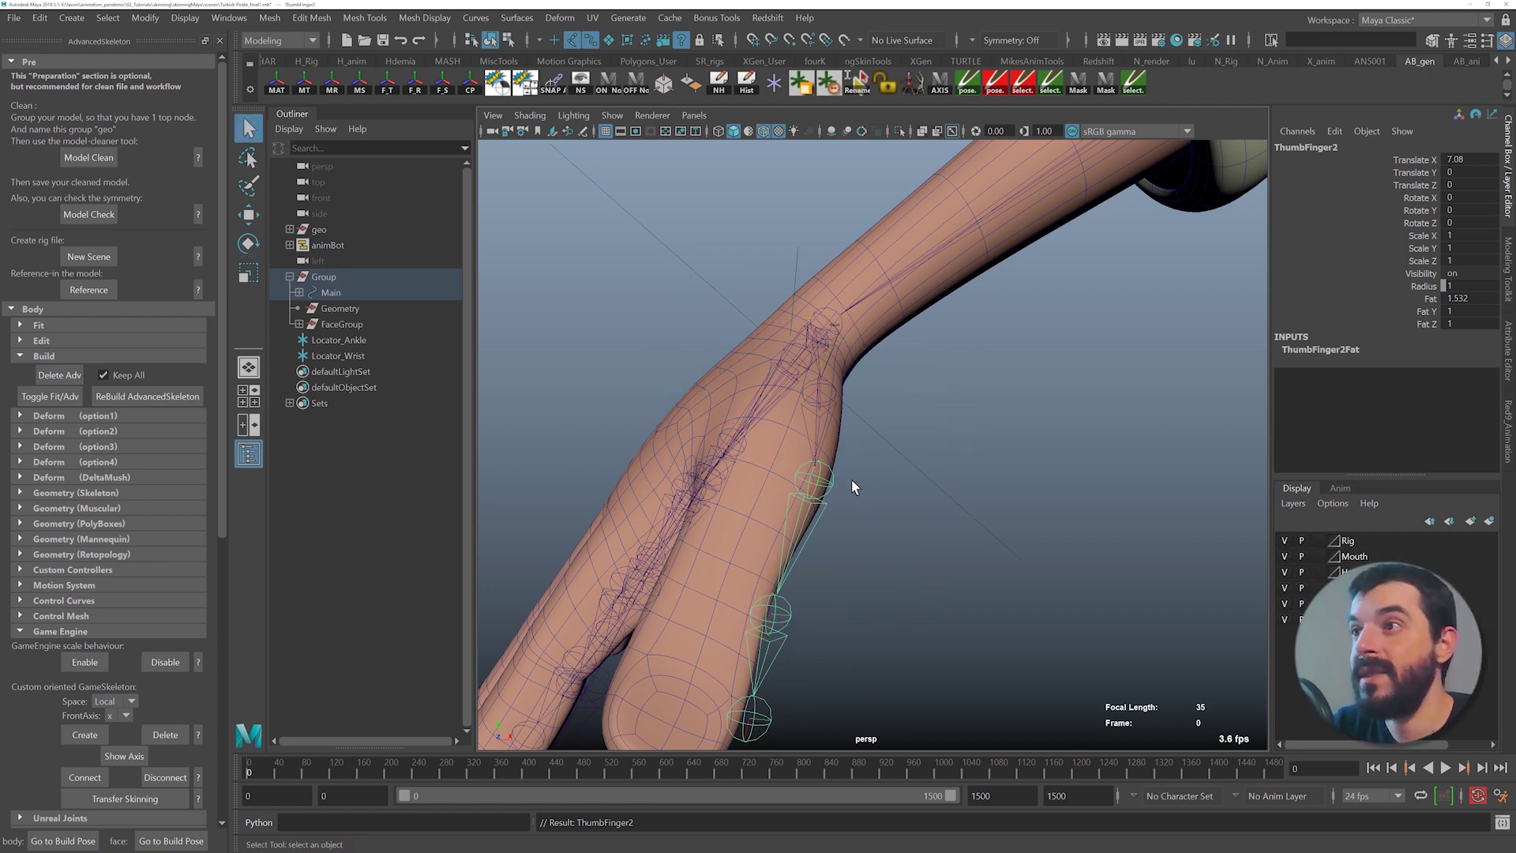
# - Select the ThumbFinger1 joint and move it along X deeper into the thumb base of the hand mesh
pyautogui.click(825, 401)
pyautogui.click(820, 395)
pyautogui.press('e')
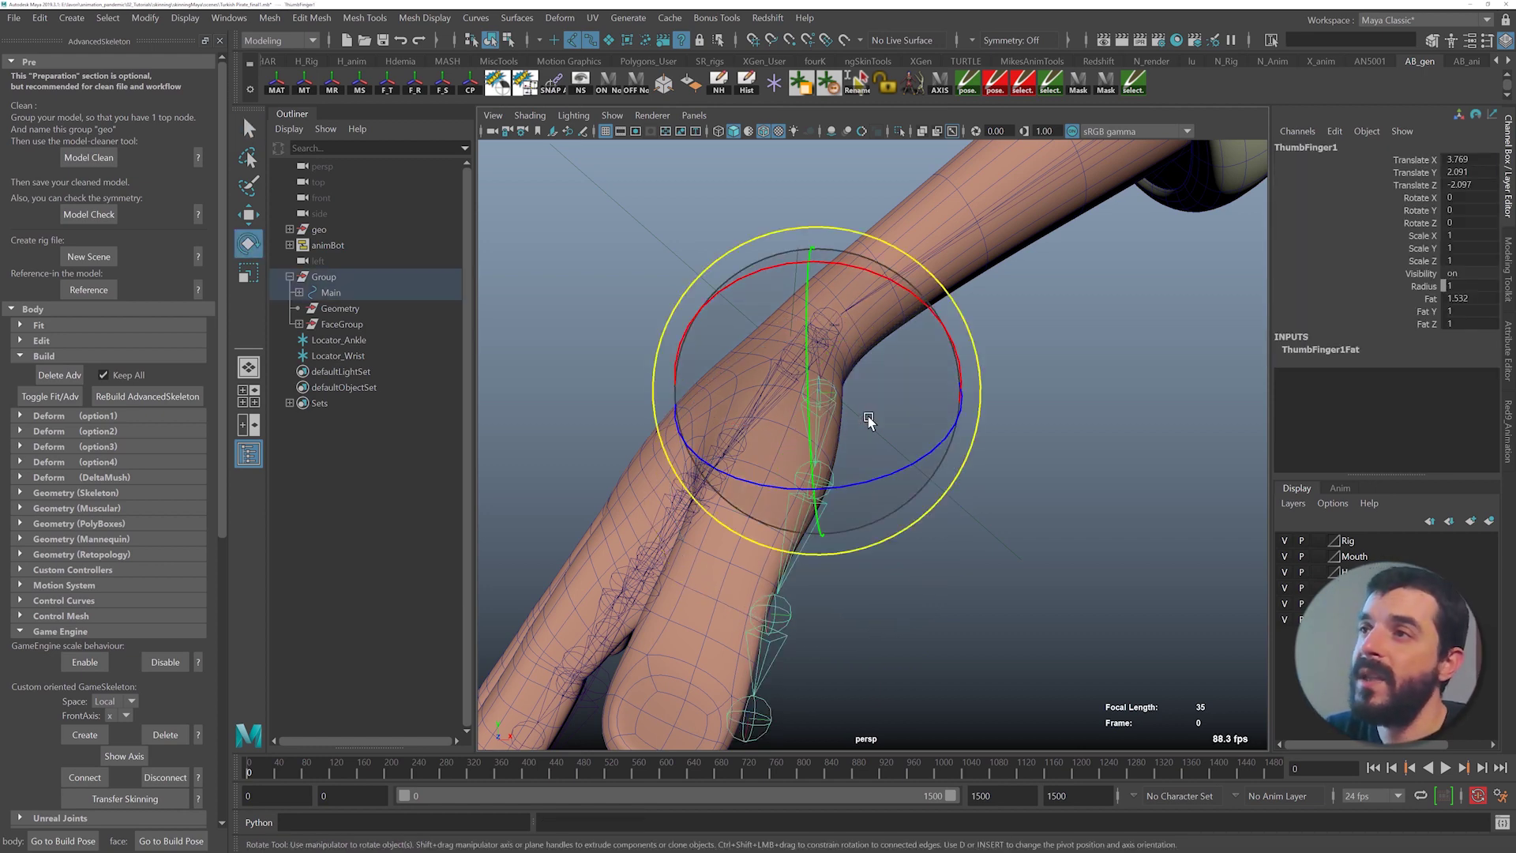
pyautogui.press('w')
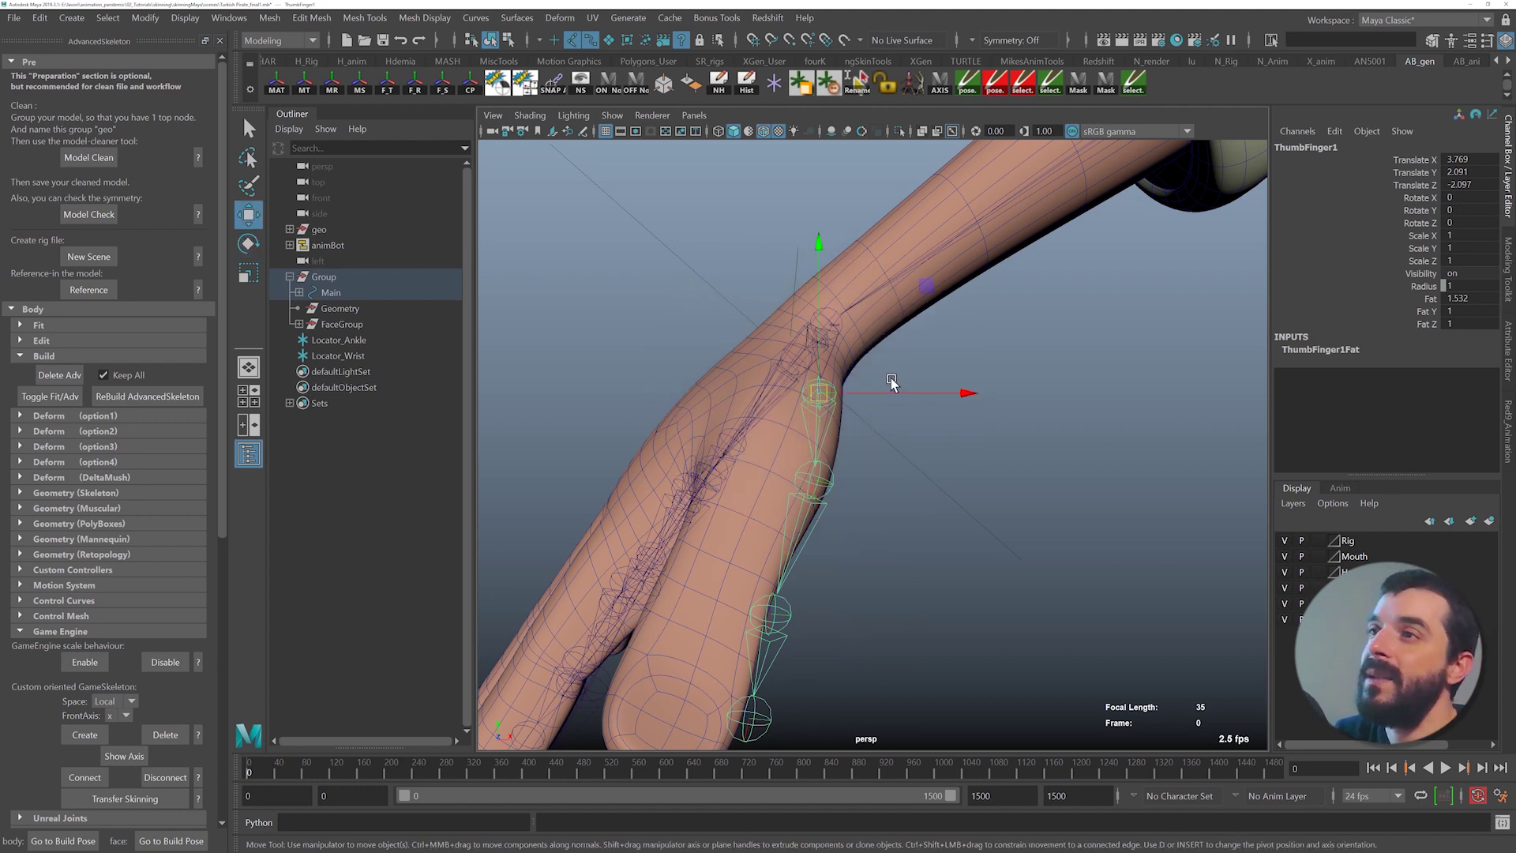
pyautogui.keyDown('alt'); pyautogui.moveTo(864, 404); pyautogui.dragTo(898, 382, button='middle'); pyautogui.keyUp('alt')
pyautogui.moveTo(855, 377); pyautogui.dragTo(834, 374)
pyautogui.keyDown('alt'); pyautogui.moveTo(834, 374); pyautogui.dragTo(944, 309); pyautogui.keyUp('alt')
# - Rotate the ThumbFinger2 joint to 19.101 in Z to align the thumb chain with the thumb mesh
pyautogui.press('e')
pyautogui.press('Down')
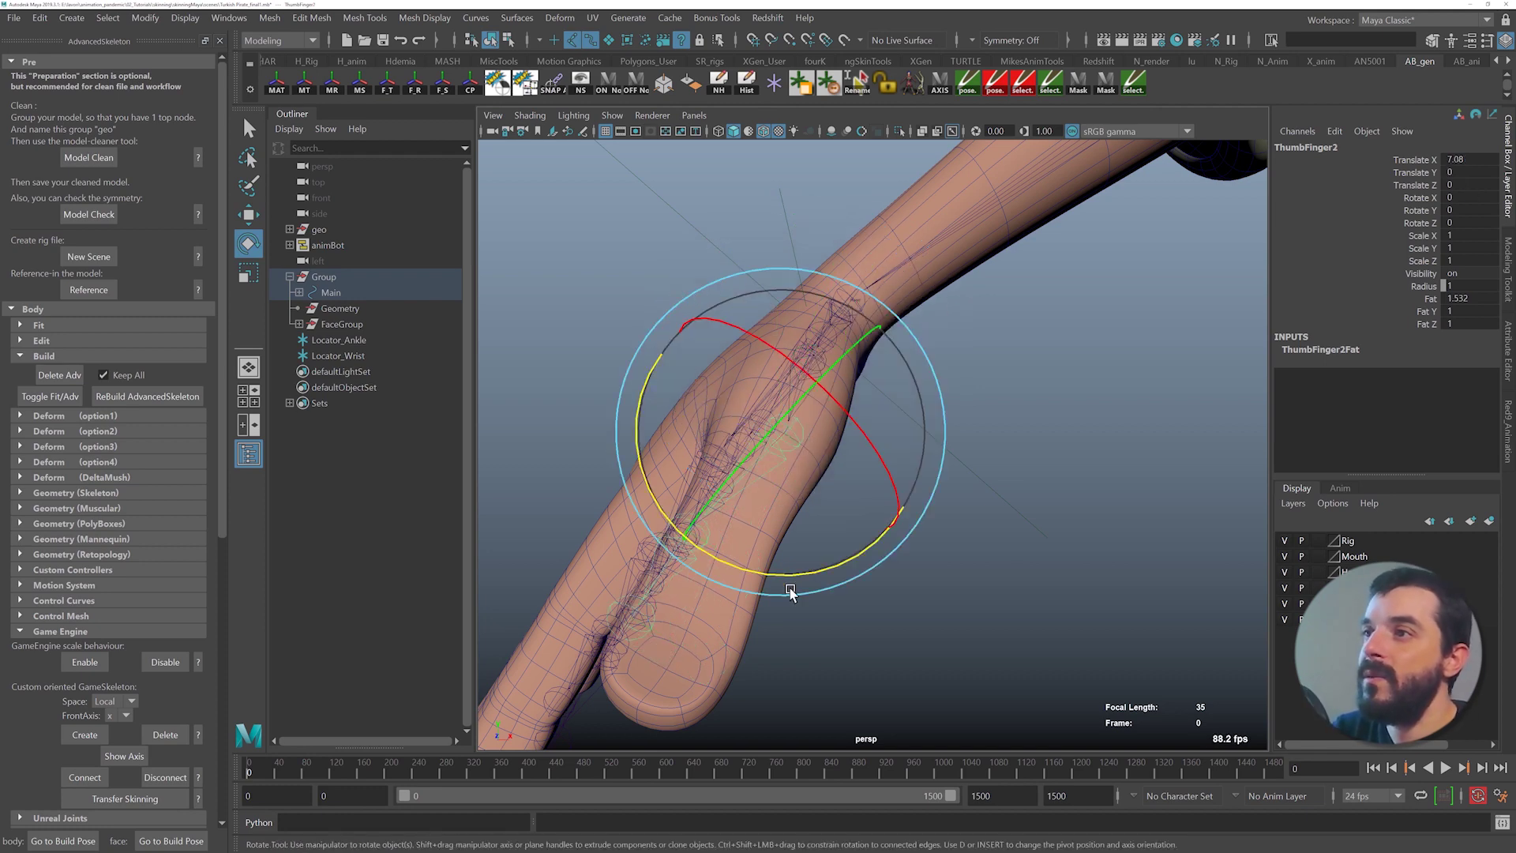
pyautogui.moveTo(790, 574); pyautogui.dragTo(835, 579)
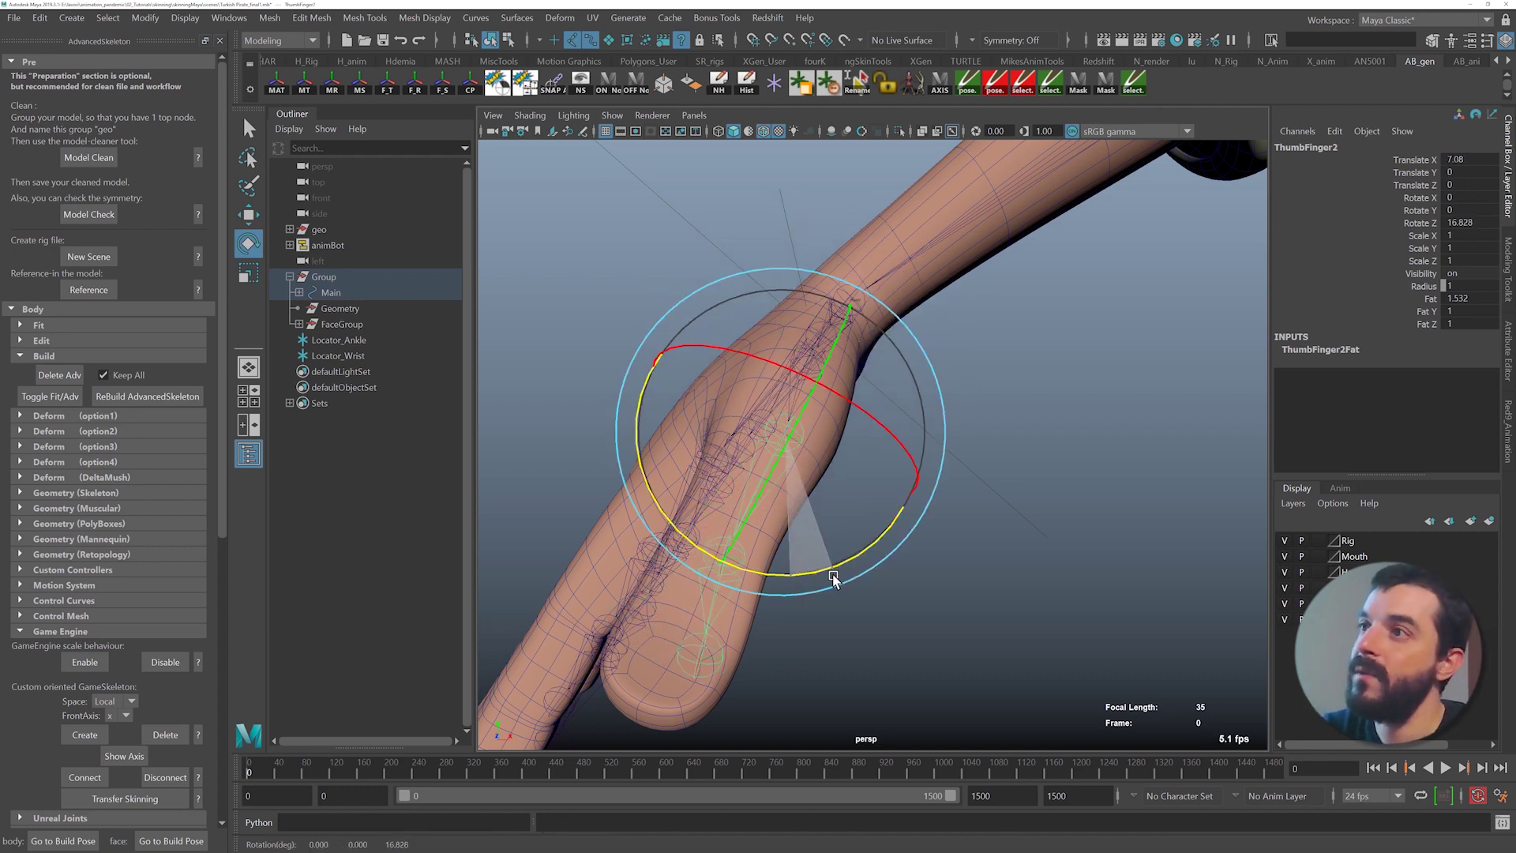
pyautogui.press('Up')
pyautogui.press('Down')
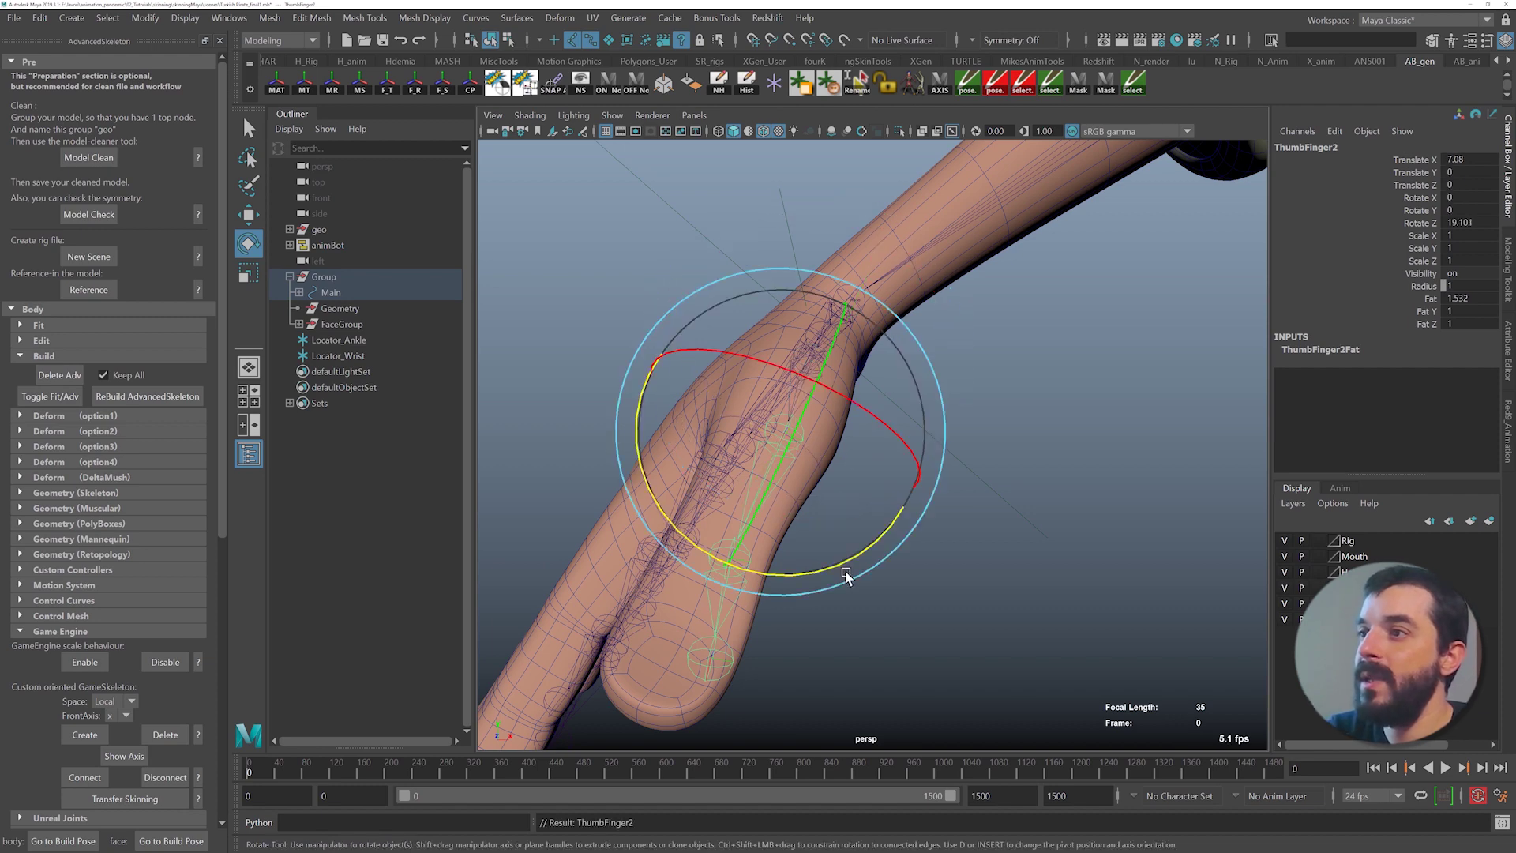
# - Rotate the ThumbFinger3 joint to -9.987 in Z to keep the thumb tip joint inside the mesh
pyautogui.press('Down')
pyautogui.moveTo(825, 686); pyautogui.dragTo(810, 674)
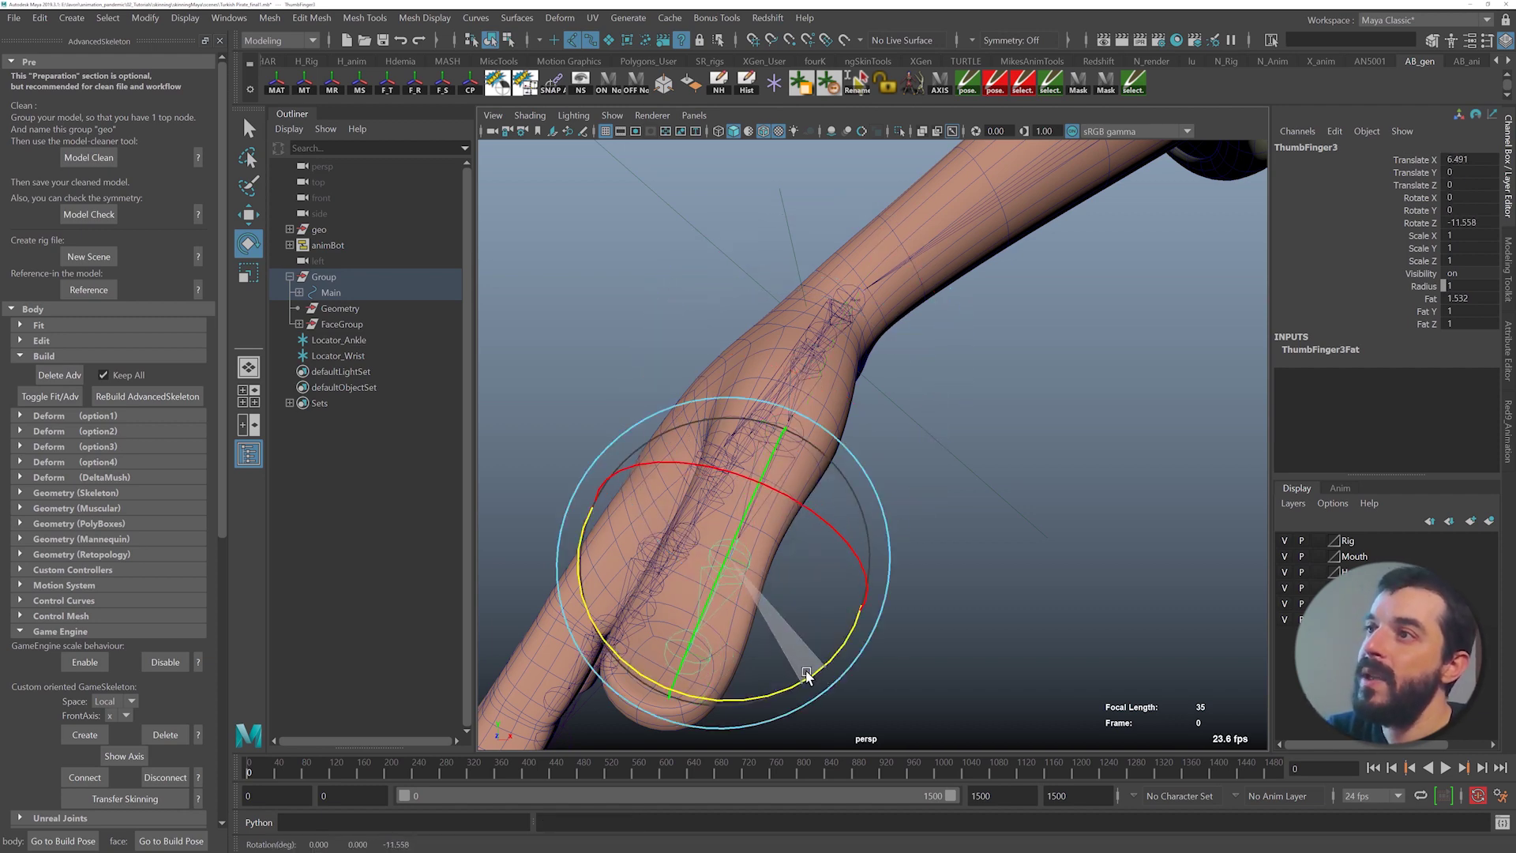
pyautogui.press('Up')
pyautogui.press('Up')
pyautogui.press('Down')
pyautogui.press('Down')
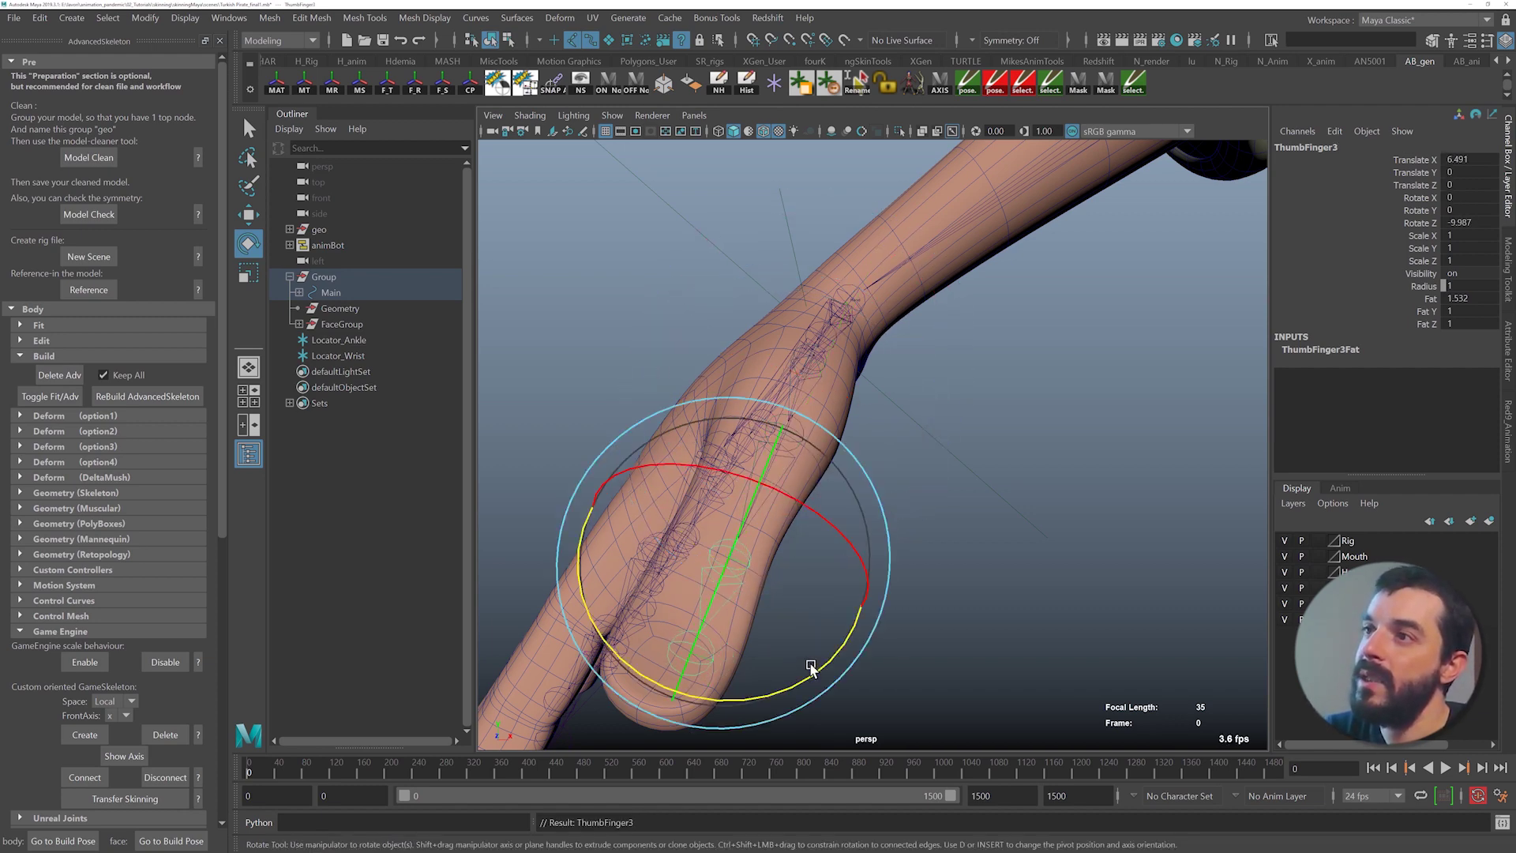
# - Rotate the thumb's ThumbFinger3 joint to follow the thumb's bend, to about -3.1 in X and -11.5 in Z
pyautogui.press('Up')
pyautogui.press('Up')
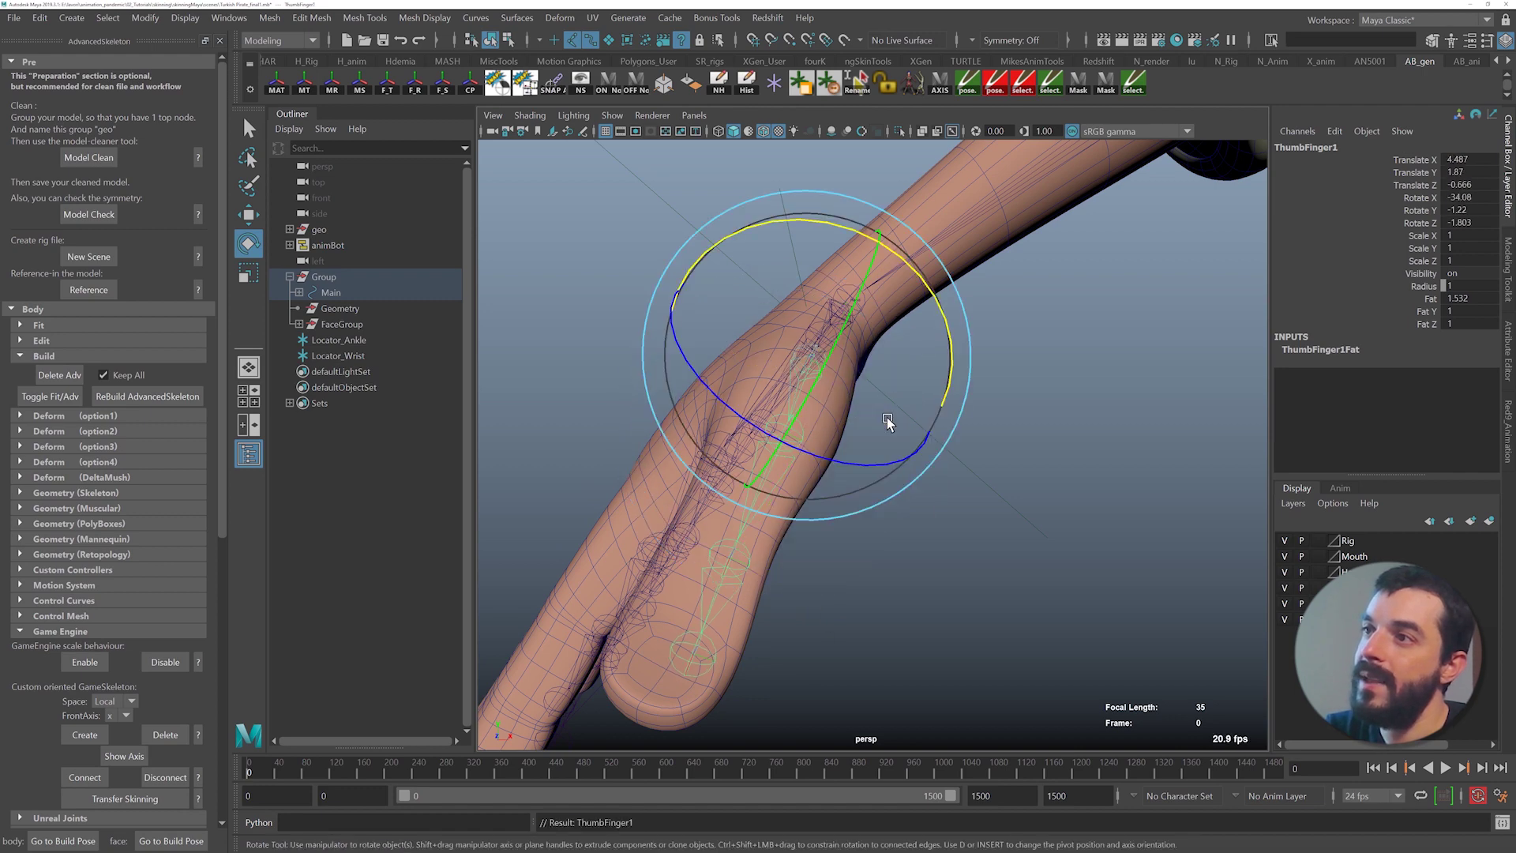
pyautogui.hotkey('shift', 'Down')
pyautogui.hotkey('shift', 'Down')
pyautogui.keyDown('alt'); pyautogui.moveTo(813, 504); pyautogui.dragTo(882, 397); pyautogui.keyUp('alt')
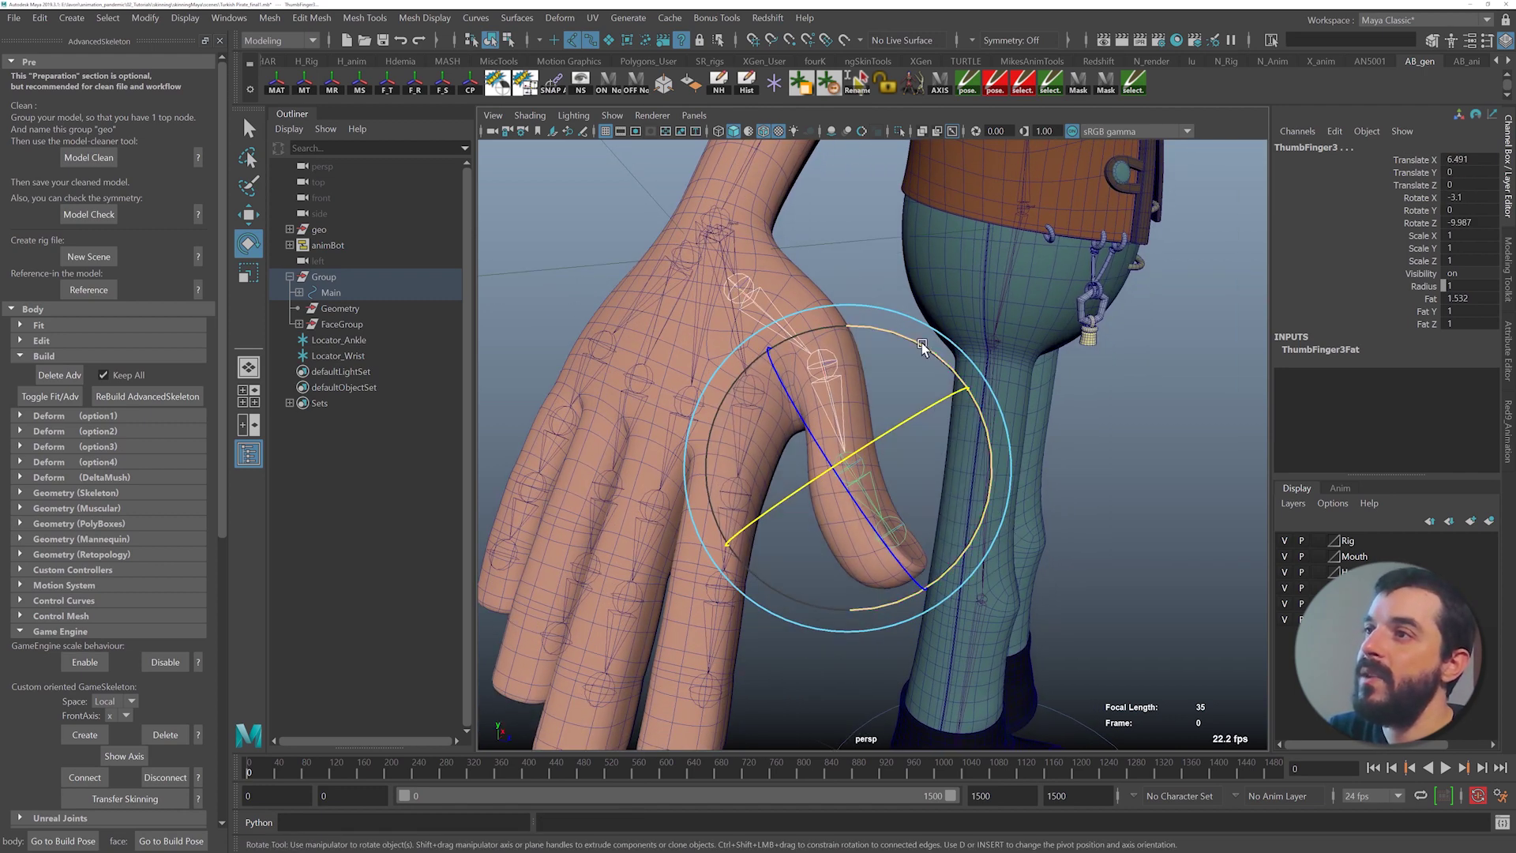
pyautogui.moveTo(922, 344); pyautogui.dragTo(876, 461)
pyautogui.keyDown('alt'); pyautogui.moveTo(876, 460); pyautogui.dragTo(853, 462); pyautogui.keyUp('alt')
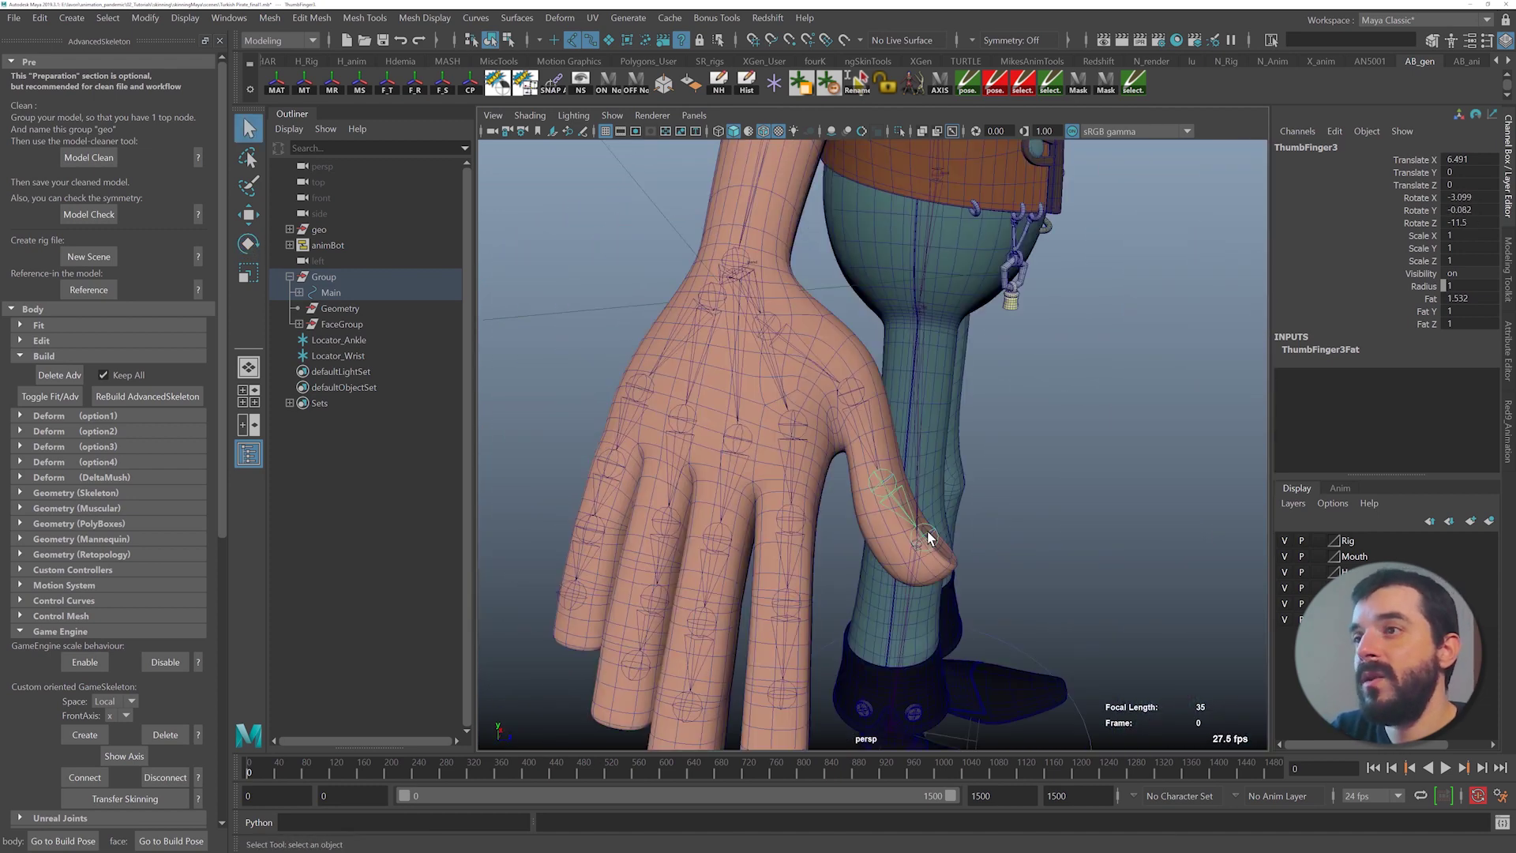
# - Move the thumb's end joint out to the thumb tip, to about 8.42 in X and -0.63 in Z
pyautogui.click(927, 538)
pyautogui.press('w')
pyautogui.moveTo(949, 574); pyautogui.dragTo(908, 558)
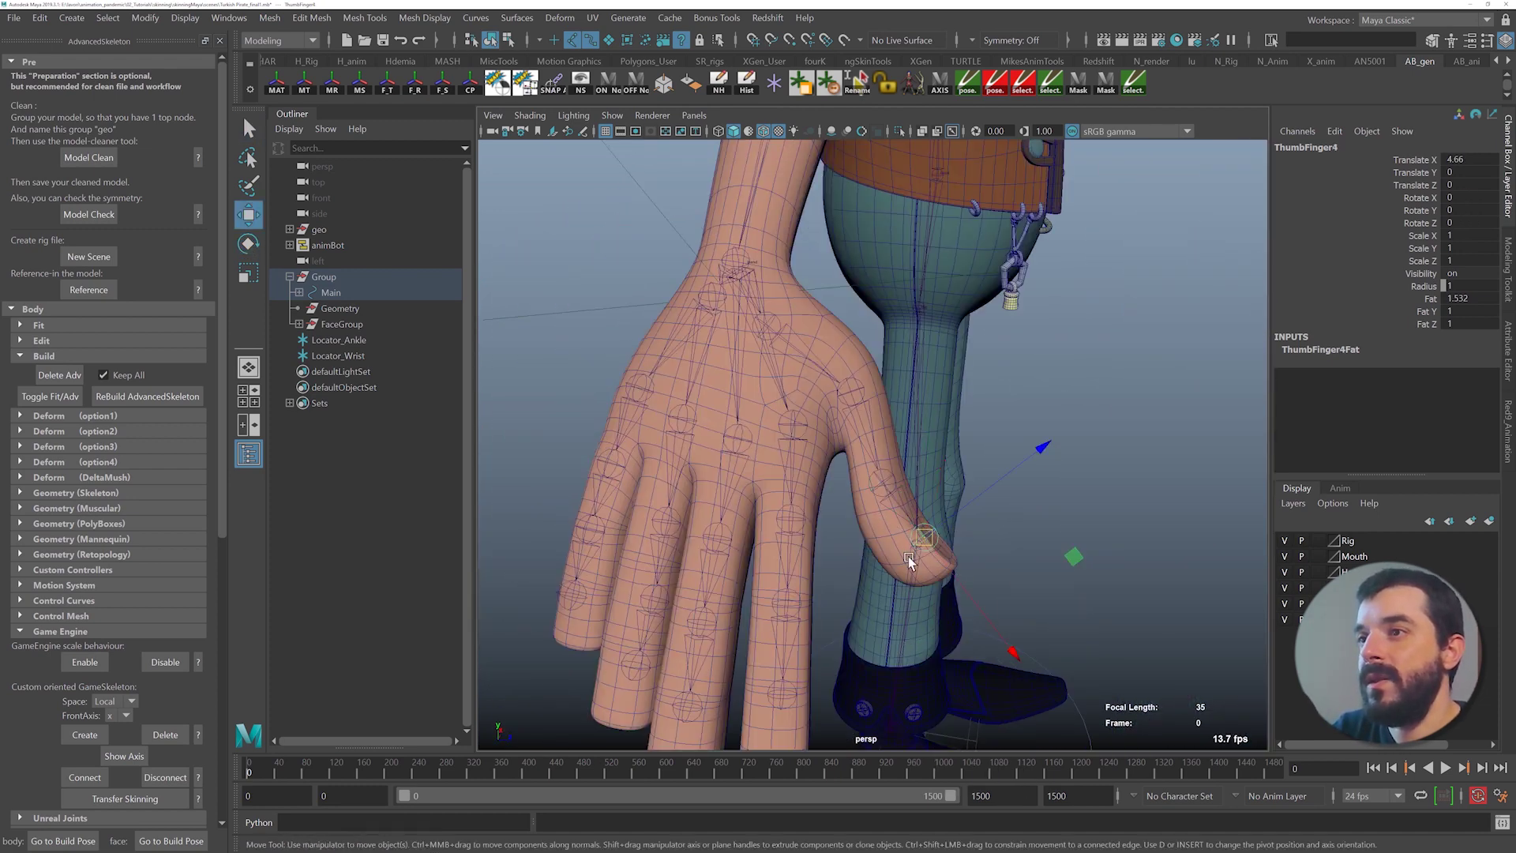
pyautogui.moveTo(1058, 566); pyautogui.dragTo(1099, 598)
pyautogui.keyDown('alt'); pyautogui.moveTo(968, 579); pyautogui.dragTo(975, 575); pyautogui.keyUp('alt')
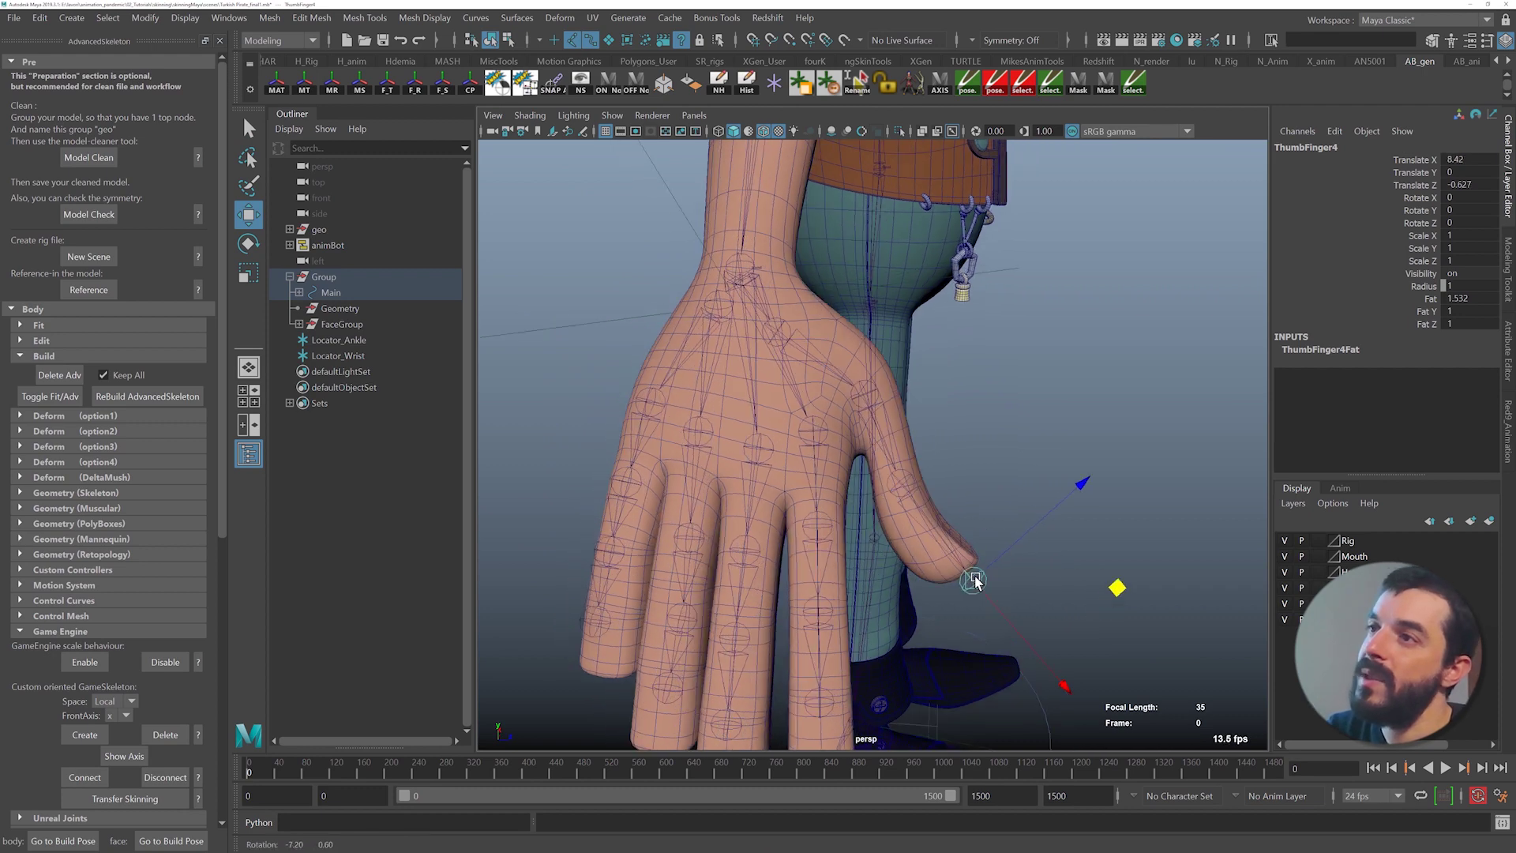
# - Nudge the ThumbFinger2 joint onto the thumb's lower knuckle, to about 6.68 in X and 0.18 in Z
pyautogui.keyDown('alt'); pyautogui.moveTo(882, 440); pyautogui.dragTo(1043, 537, button='right'); pyautogui.keyUp('alt')
pyautogui.keyDown('alt'); pyautogui.moveTo(1043, 536); pyautogui.dragTo(902, 466, button='middle'); pyautogui.keyUp('alt')
pyautogui.keyDown('alt'); pyautogui.moveTo(901, 466); pyautogui.dragTo(932, 506); pyautogui.keyUp('alt')
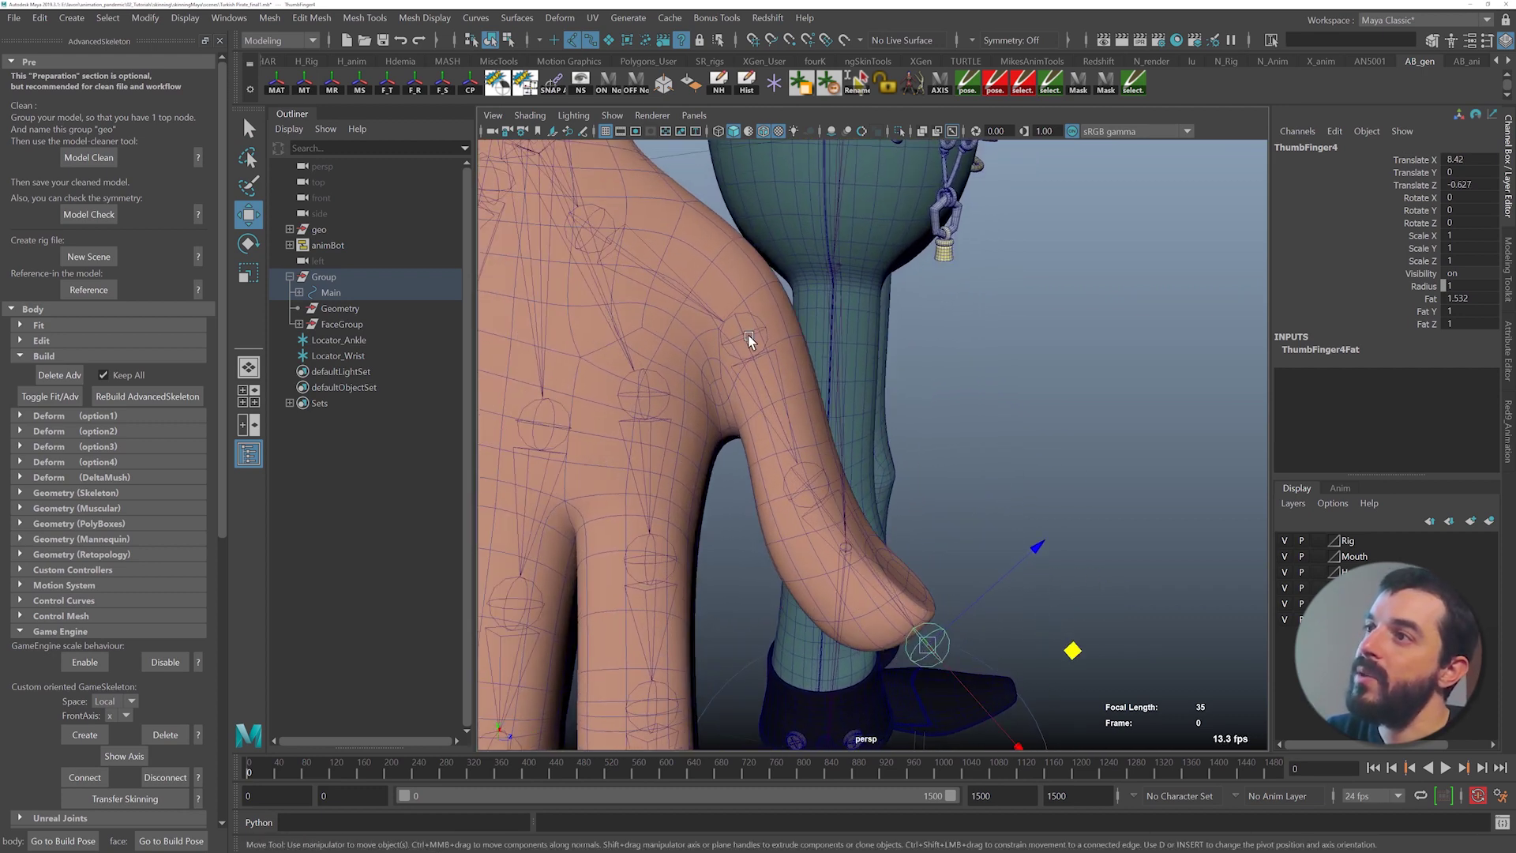
pyautogui.click(736, 320)
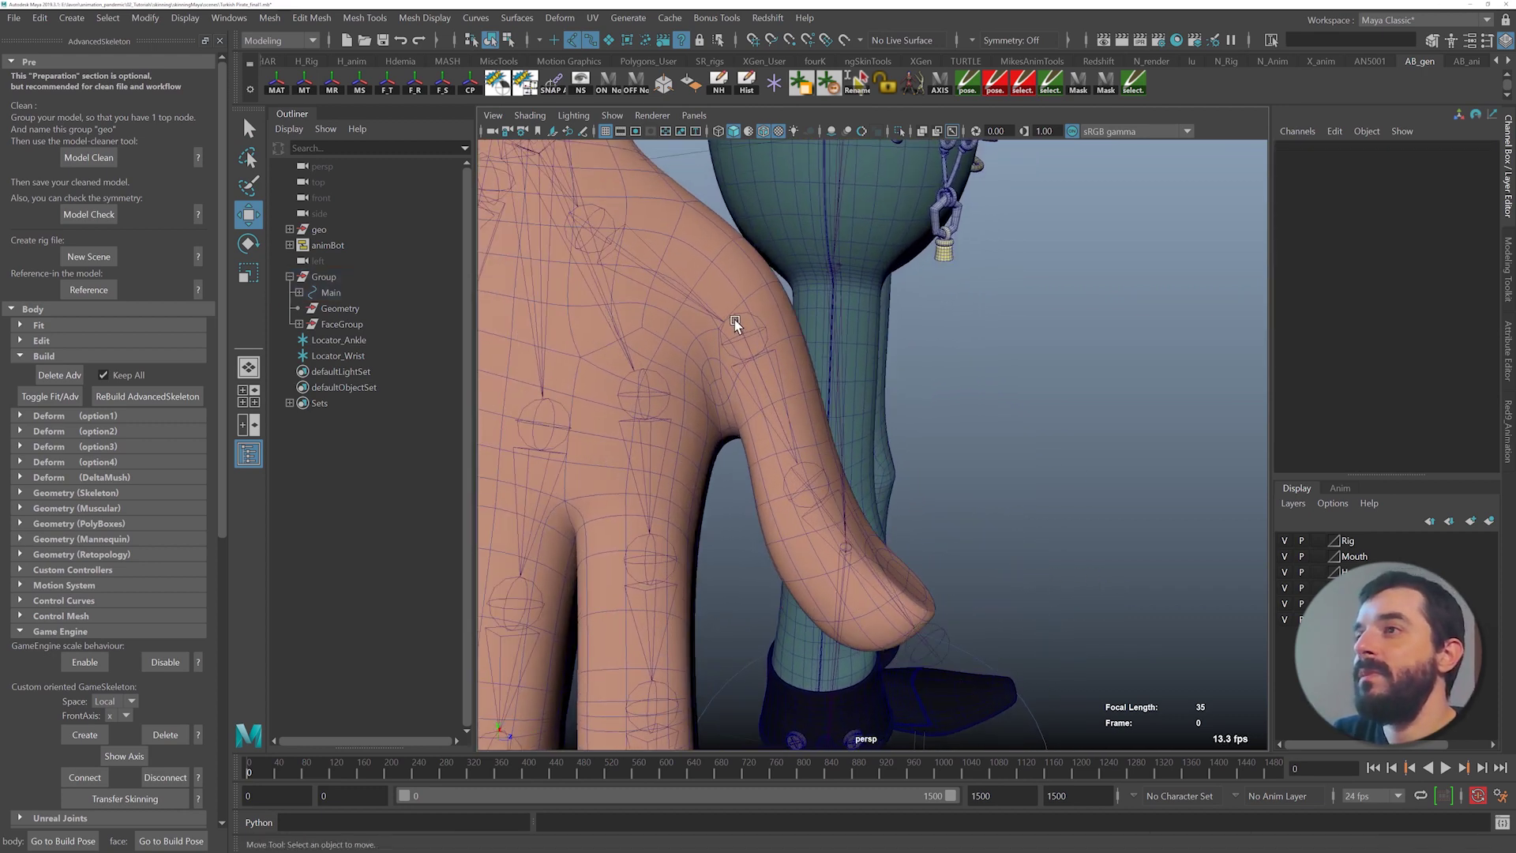
pyautogui.click(736, 317)
pyautogui.moveTo(882, 401); pyautogui.dragTo(877, 390)
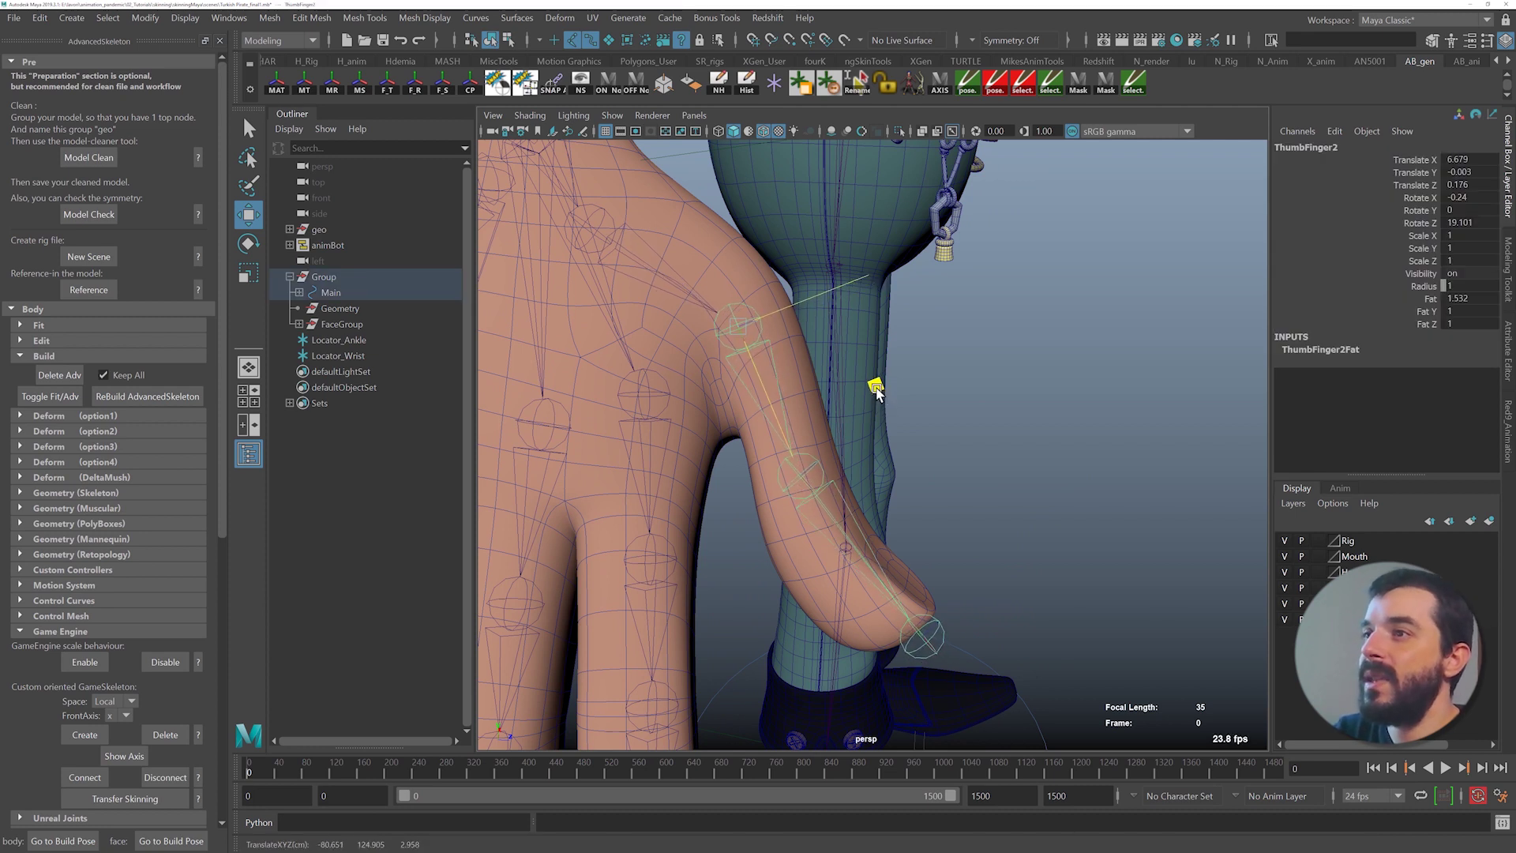
# - Slide the ThumbFinger3 joint farther toward the thumb tip, to about 7.34 in X
pyautogui.click(816, 471)
pyautogui.press('w')
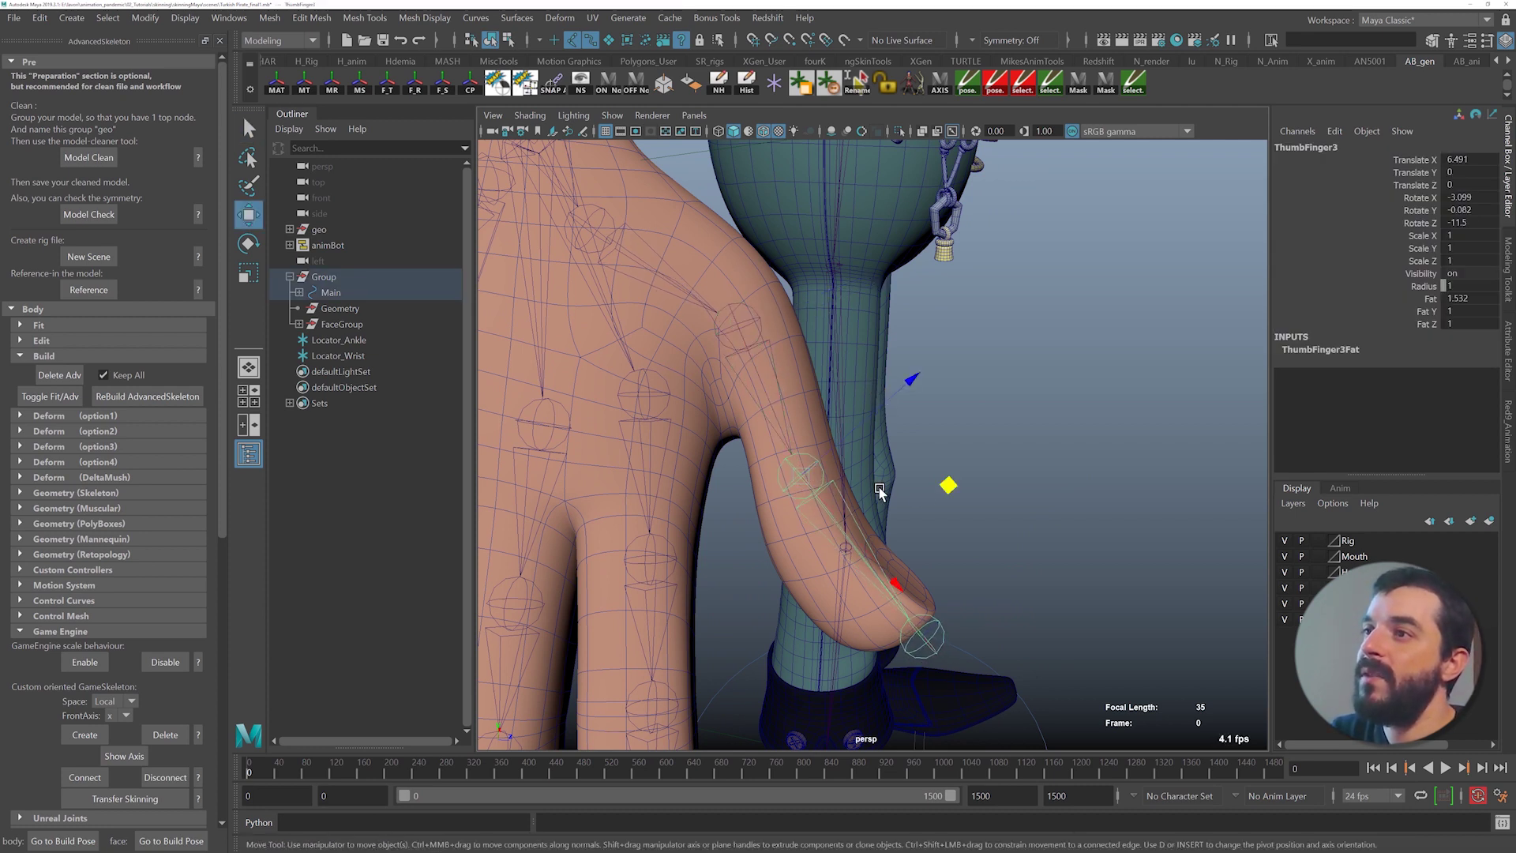
pyautogui.moveTo(947, 484); pyautogui.dragTo(950, 506)
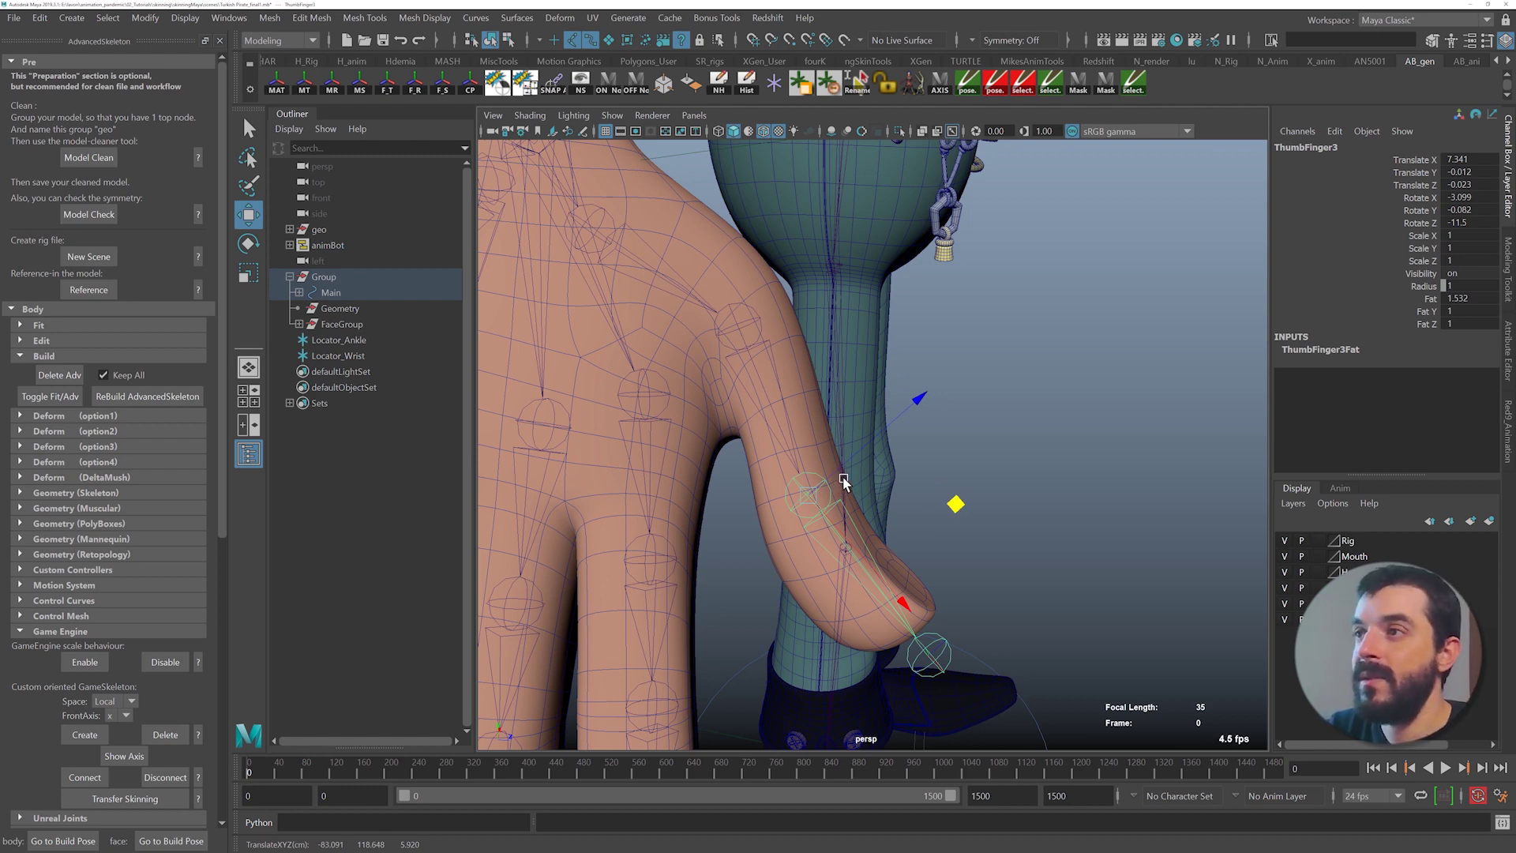
pyautogui.moveTo(806, 483)
pyautogui.keyDown('alt'); pyautogui.mouseDown()
pyautogui.moveTo(737, 474)
pyautogui.moveTo(802, 467)
pyautogui.mouseUp(); pyautogui.keyUp('alt')
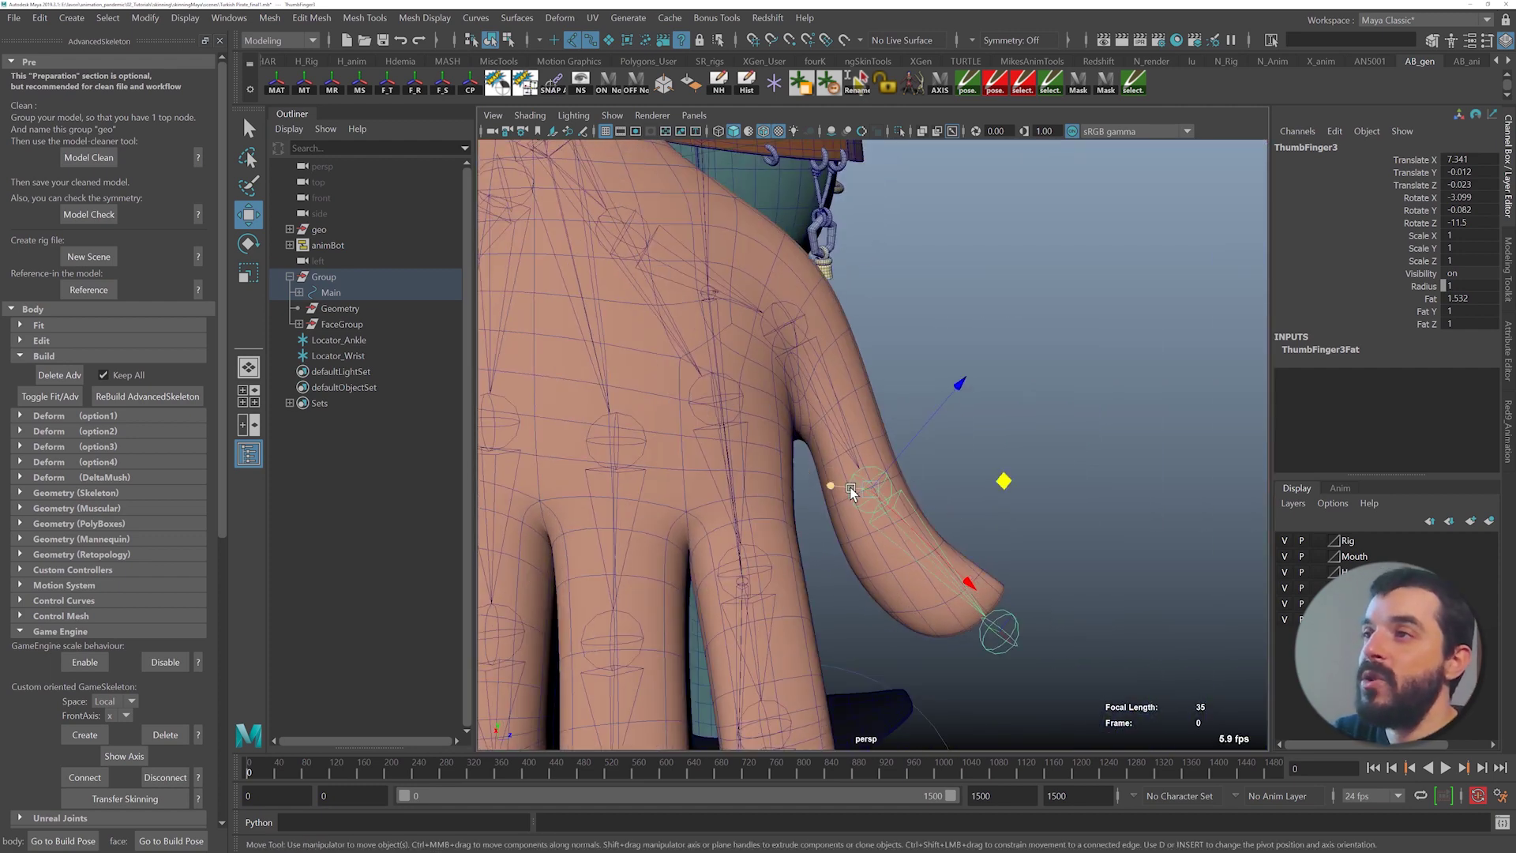
# - Place the IndexFinger1 joint at about 14.33, 3.14, 0.76 and rotate it about -6.5 in X and -4.55 in Y
pyautogui.keyDown('alt'); pyautogui.moveTo(892, 454); pyautogui.dragTo(920, 457); pyautogui.keyUp('alt')
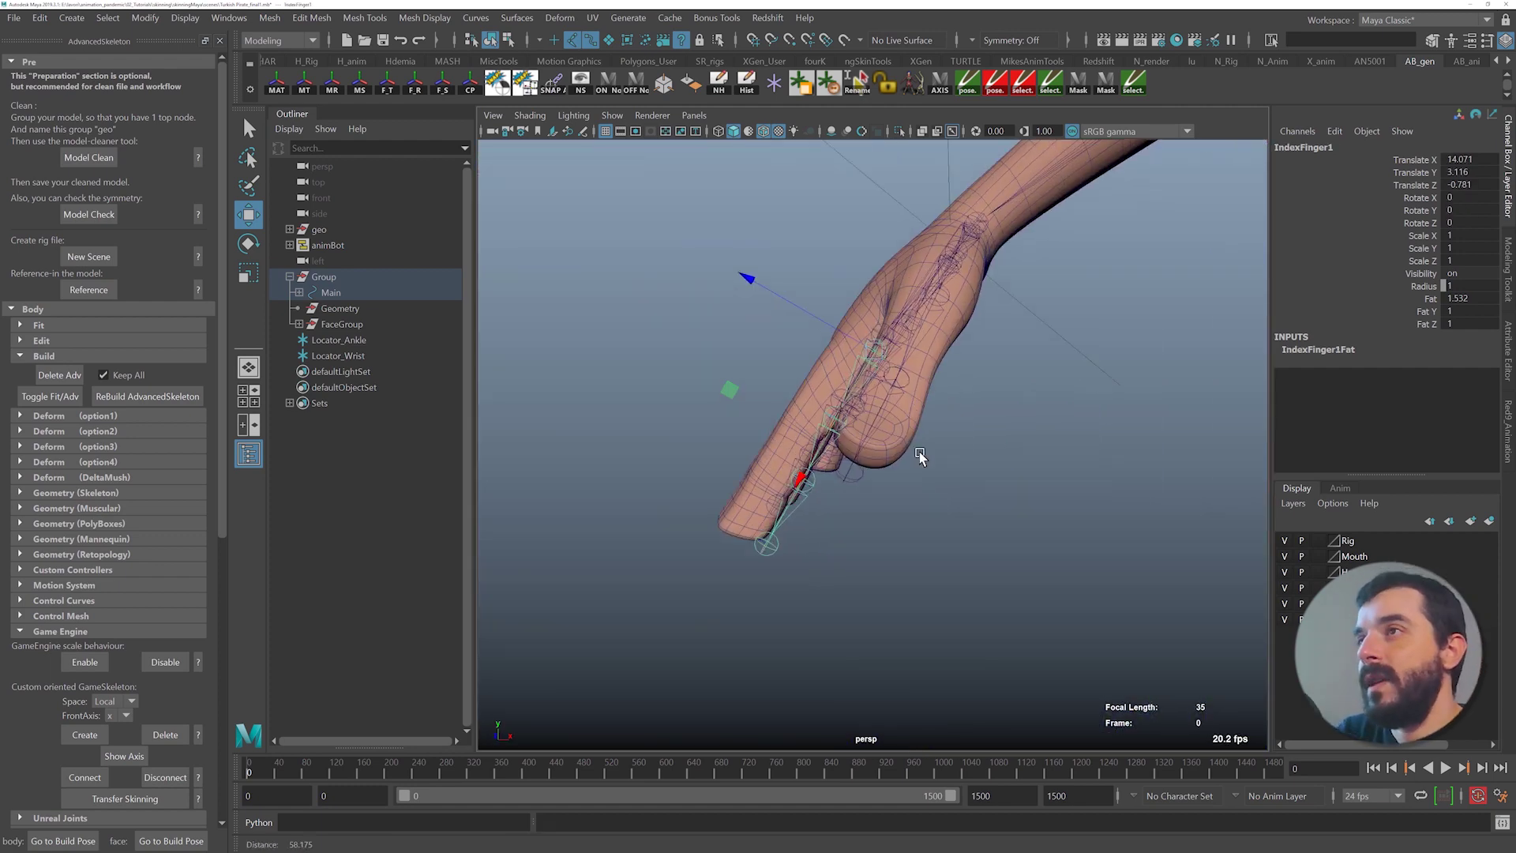
pyautogui.keyDown('alt'); pyautogui.moveTo(921, 458); pyautogui.dragTo(916, 458, button='right'); pyautogui.keyUp('alt')
pyautogui.keyDown('alt'); pyautogui.moveTo(916, 457); pyautogui.dragTo(927, 491, button='middle'); pyautogui.keyUp('alt')
pyautogui.moveTo(774, 205); pyautogui.dragTo(759, 195)
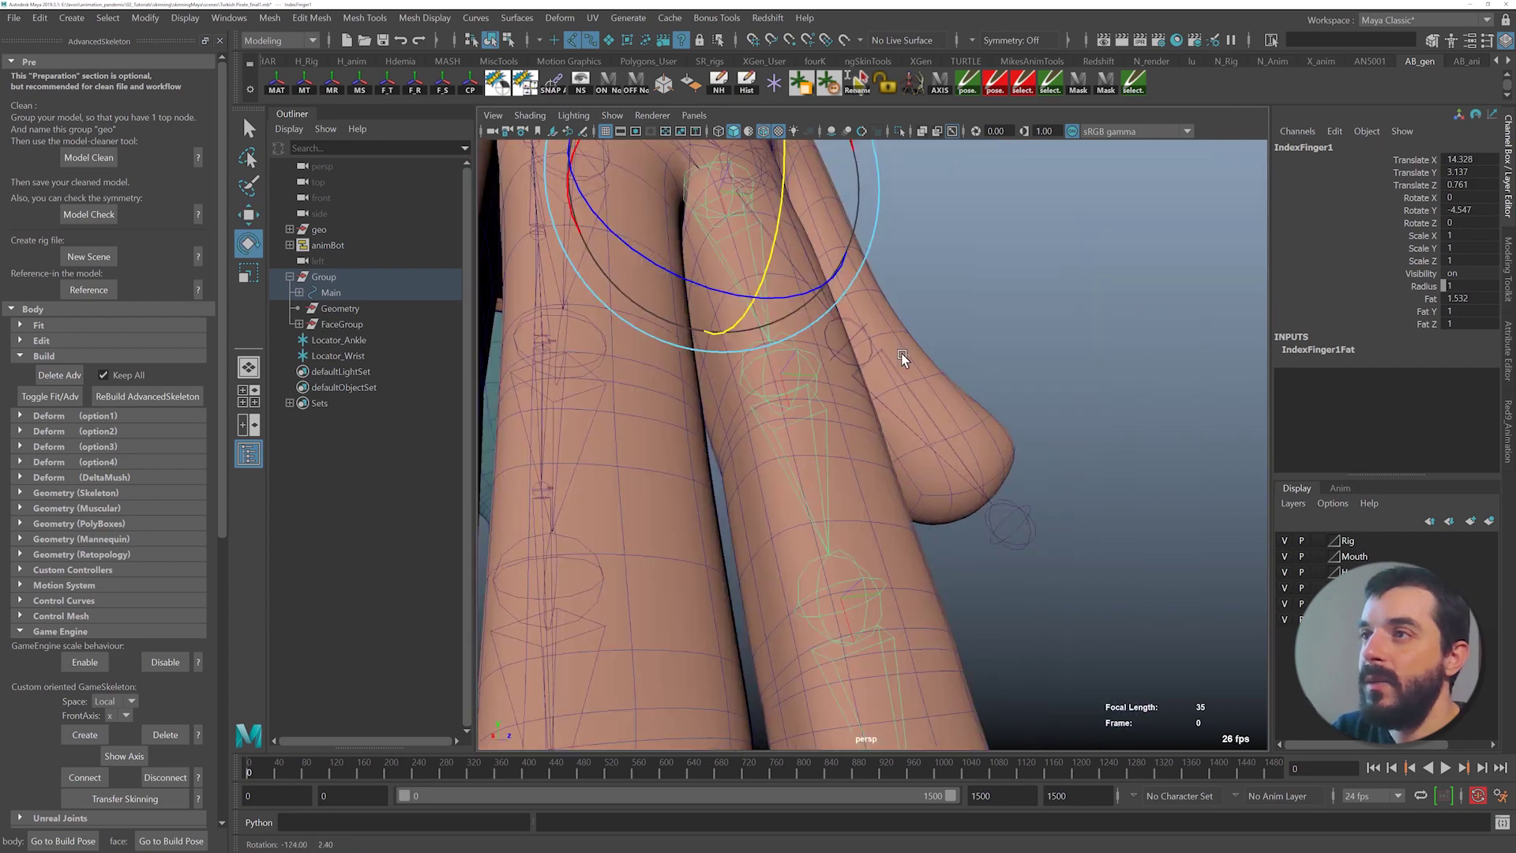
pyautogui.keyDown('alt'); pyautogui.moveTo(903, 356); pyautogui.dragTo(819, 372, button='right'); pyautogui.keyUp('alt')
pyautogui.keyDown('alt'); pyautogui.moveTo(818, 372); pyautogui.dragTo(926, 382); pyautogui.keyUp('alt')
pyautogui.keyDown('alt'); pyautogui.moveTo(925, 382); pyautogui.dragTo(942, 387, button='right'); pyautogui.keyUp('alt')
pyautogui.moveTo(875, 224); pyautogui.dragTo(890, 234)
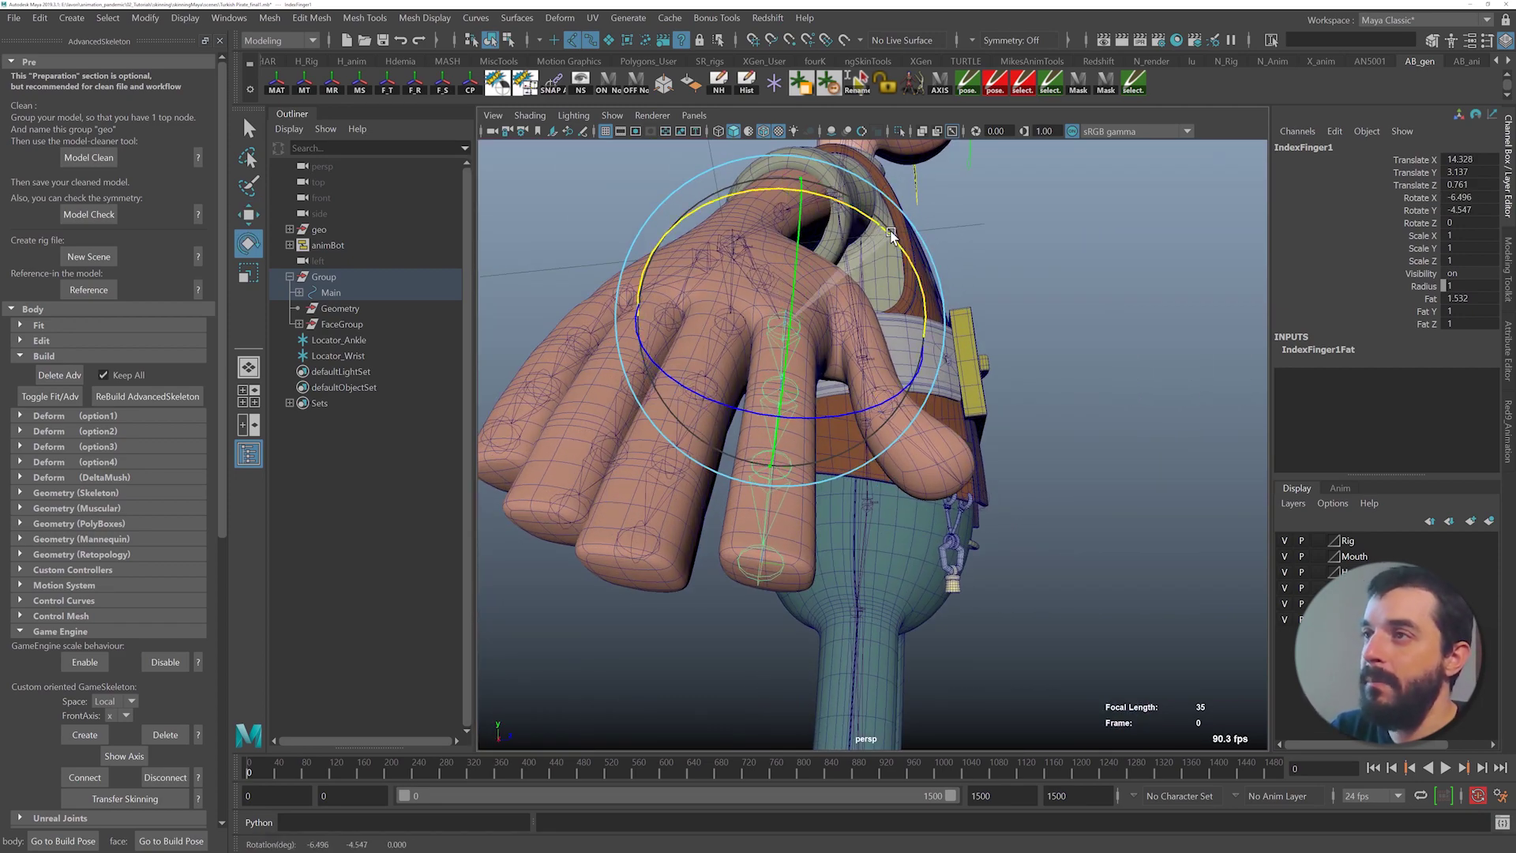
# - Reposition the IndexFinger1 joint to centre its chain in the index finger, at about 14.85, 3.07, 0.52
pyautogui.keyDown('alt'); pyautogui.moveTo(811, 343); pyautogui.dragTo(897, 353, button='right'); pyautogui.keyUp('alt')
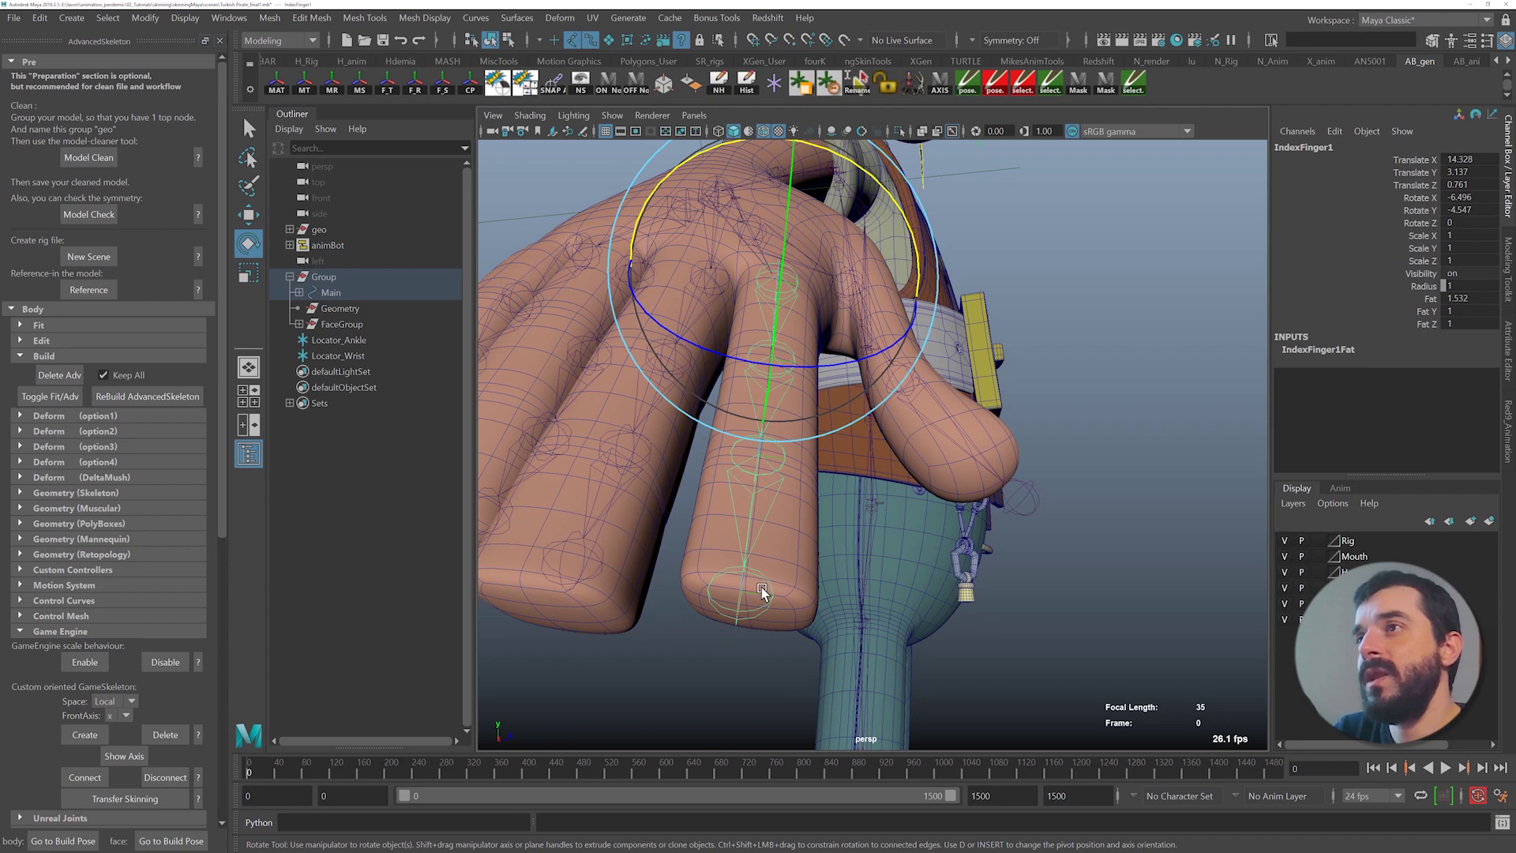
pyautogui.keyDown('alt'); pyautogui.moveTo(761, 586); pyautogui.dragTo(718, 562); pyautogui.keyUp('alt')
pyautogui.press('q')
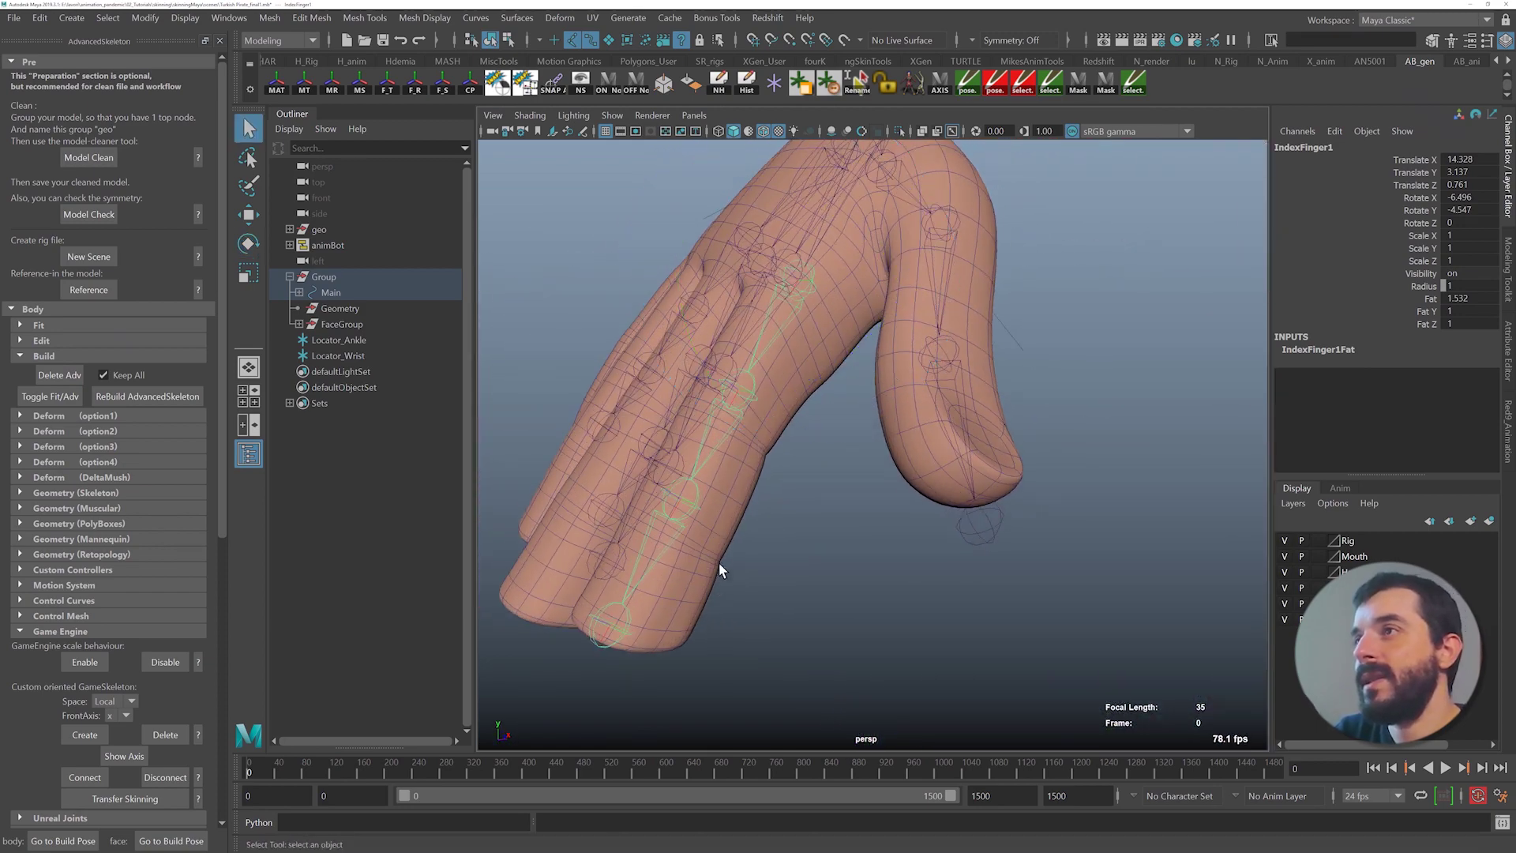
pyautogui.press('w')
pyautogui.keyDown('alt'); pyautogui.moveTo(789, 338); pyautogui.dragTo(750, 309); pyautogui.keyUp('alt')
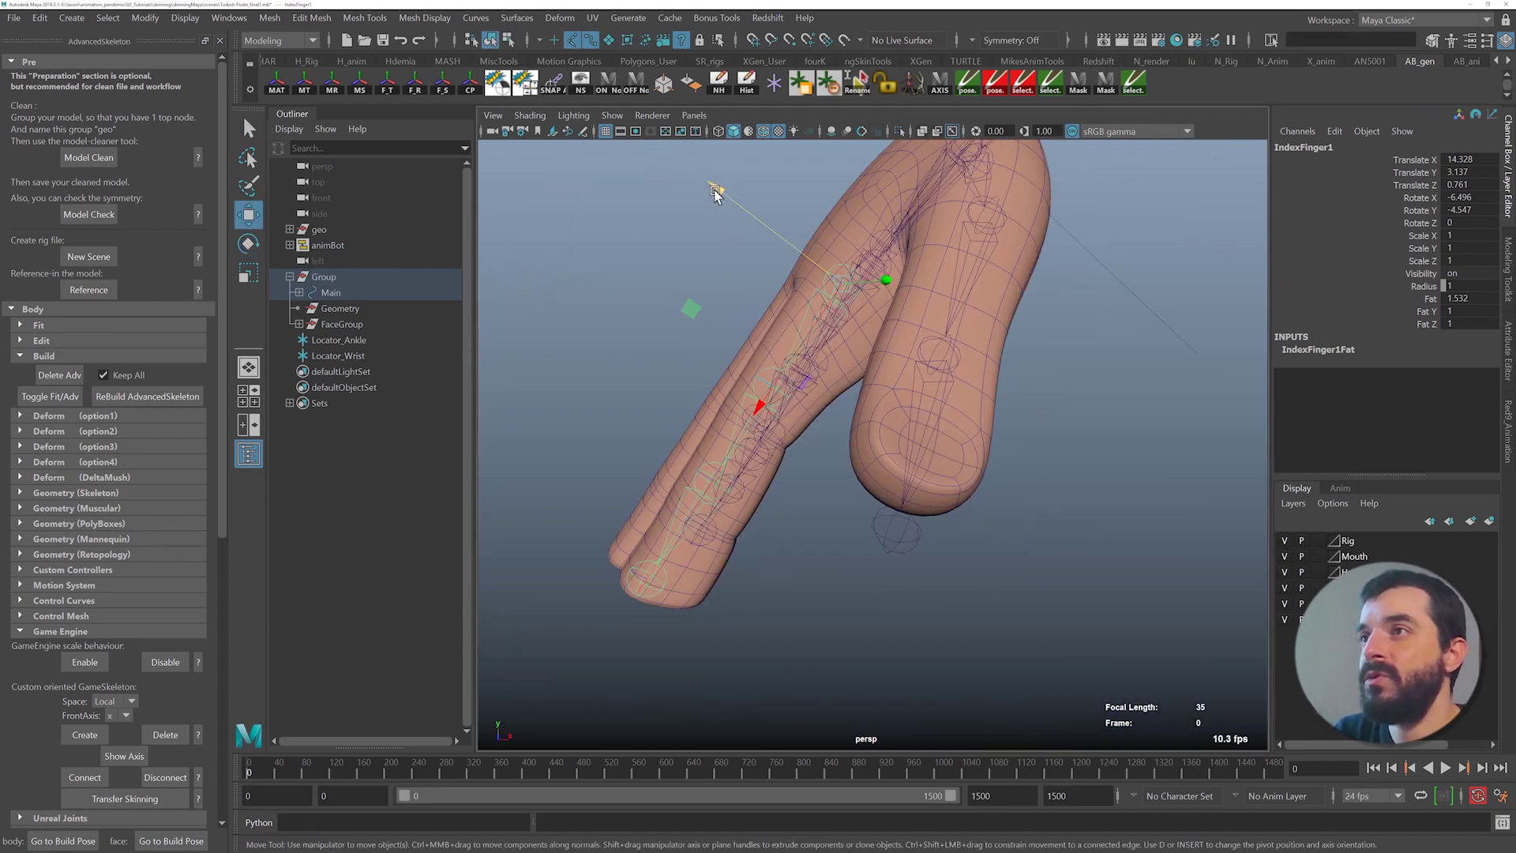
pyautogui.moveTo(713, 185); pyautogui.dragTo(740, 202)
pyautogui.keyDown('alt'); pyautogui.moveTo(741, 203); pyautogui.dragTo(748, 228); pyautogui.keyUp('alt')
pyautogui.moveTo(805, 381); pyautogui.dragTo(807, 378)
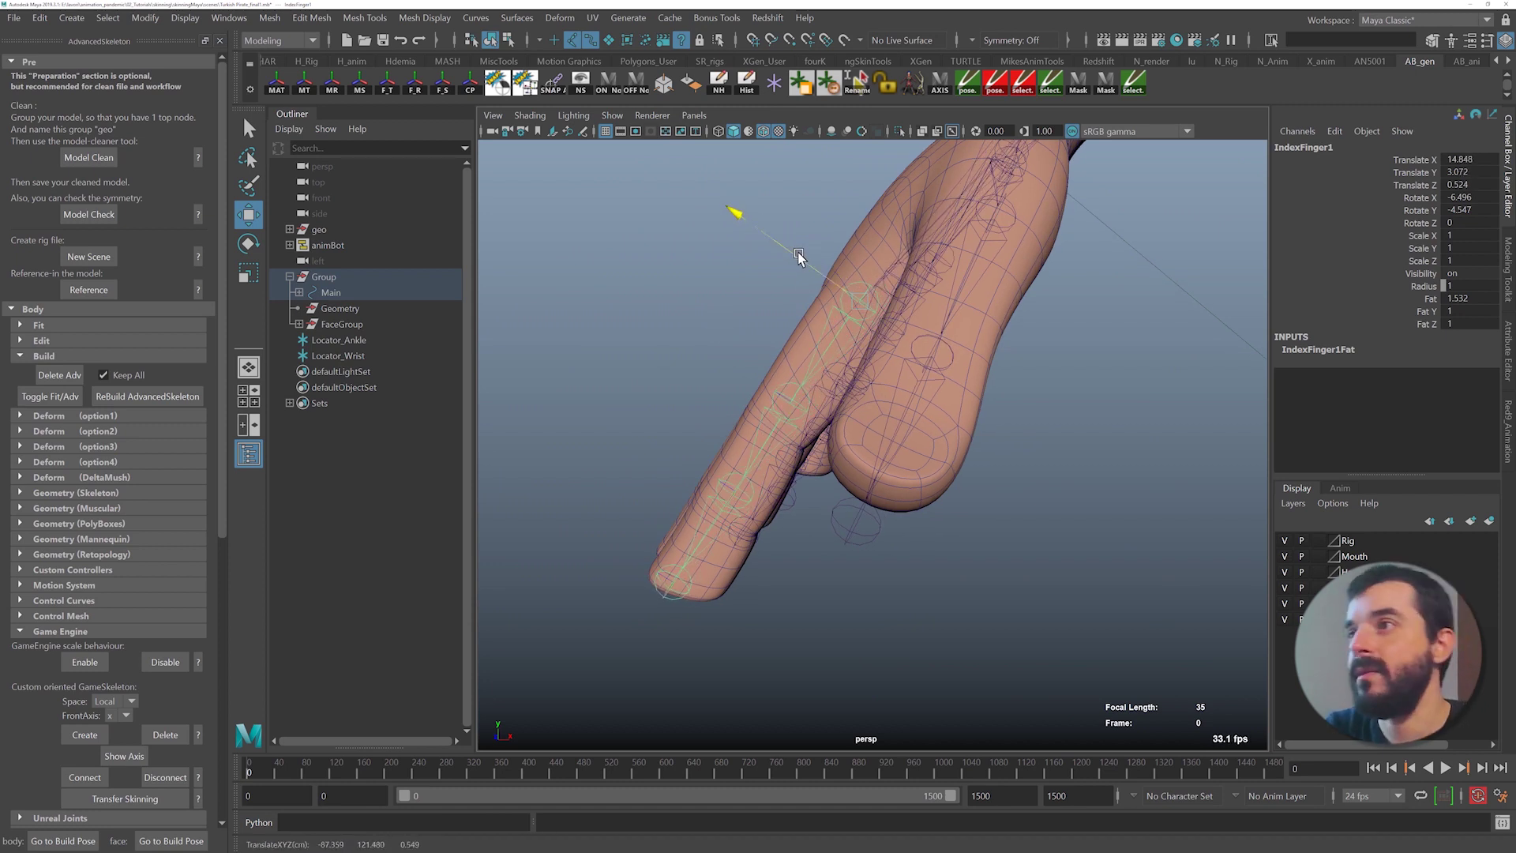
# - Slide the IndexFinger2 joint along the finger to about 7.76 in X, and adjust the IndexFinger3 joint along its length
pyautogui.click(776, 379)
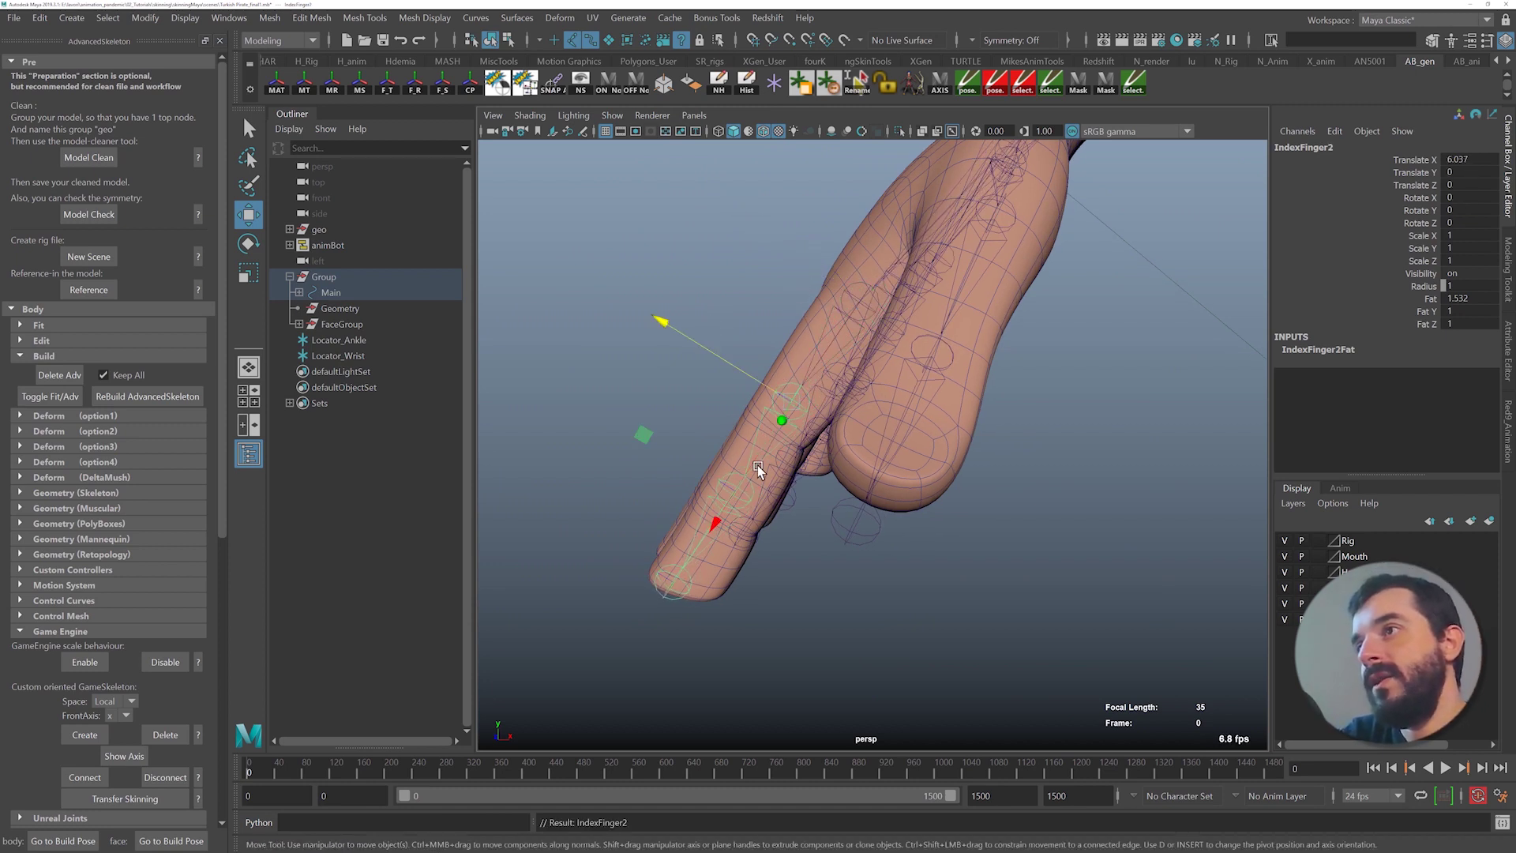
pyautogui.moveTo(757, 466); pyautogui.dragTo(746, 463)
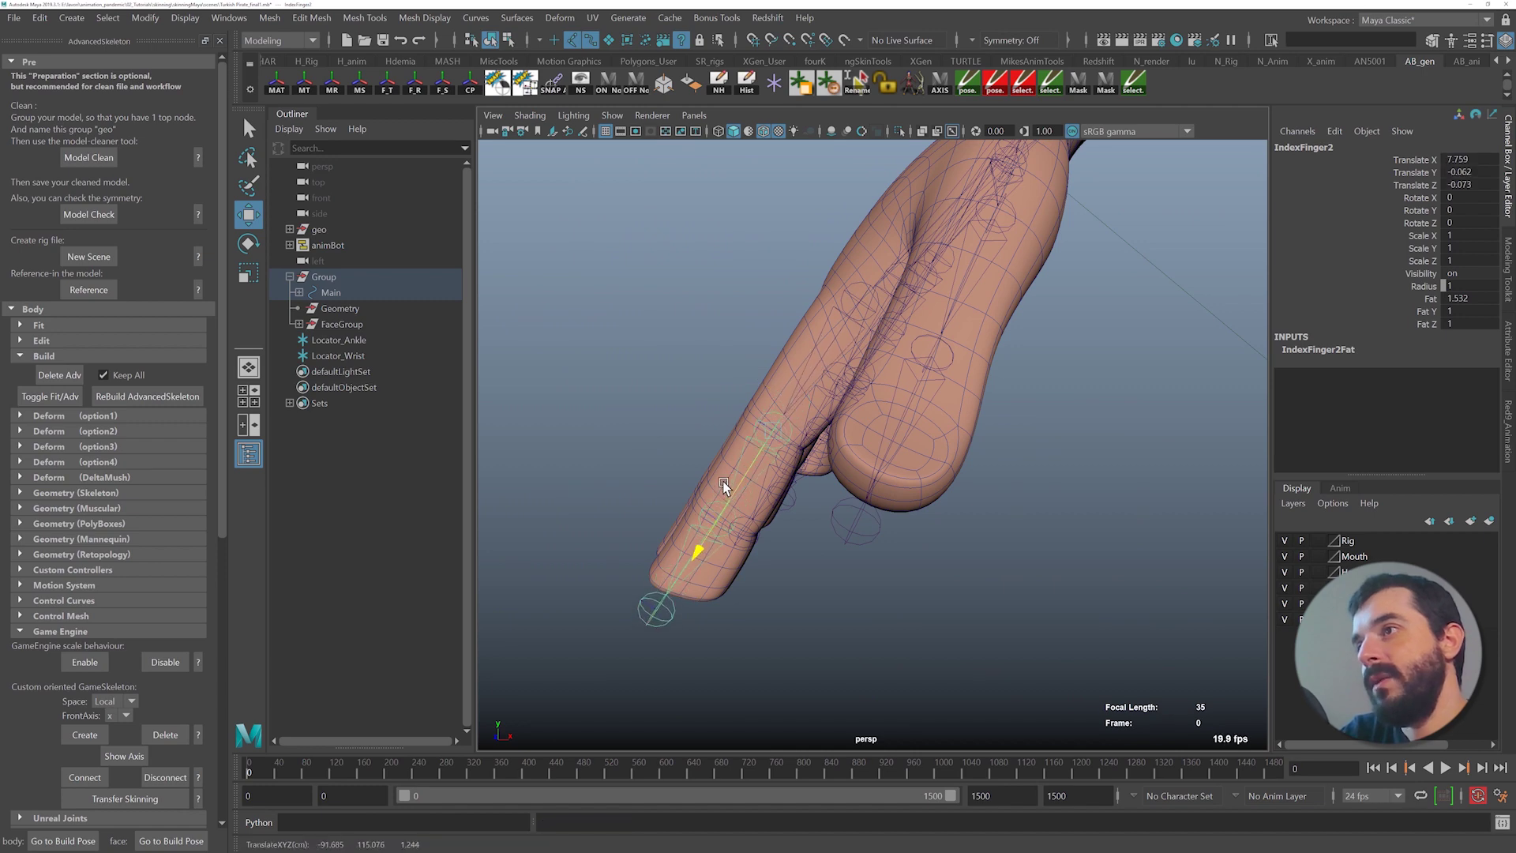
pyautogui.click(720, 515)
pyautogui.keyDown('alt'); pyautogui.moveTo(720, 516); pyautogui.dragTo(822, 457, button='middle'); pyautogui.keyUp('alt')
pyautogui.scroll(3, 822, 457)
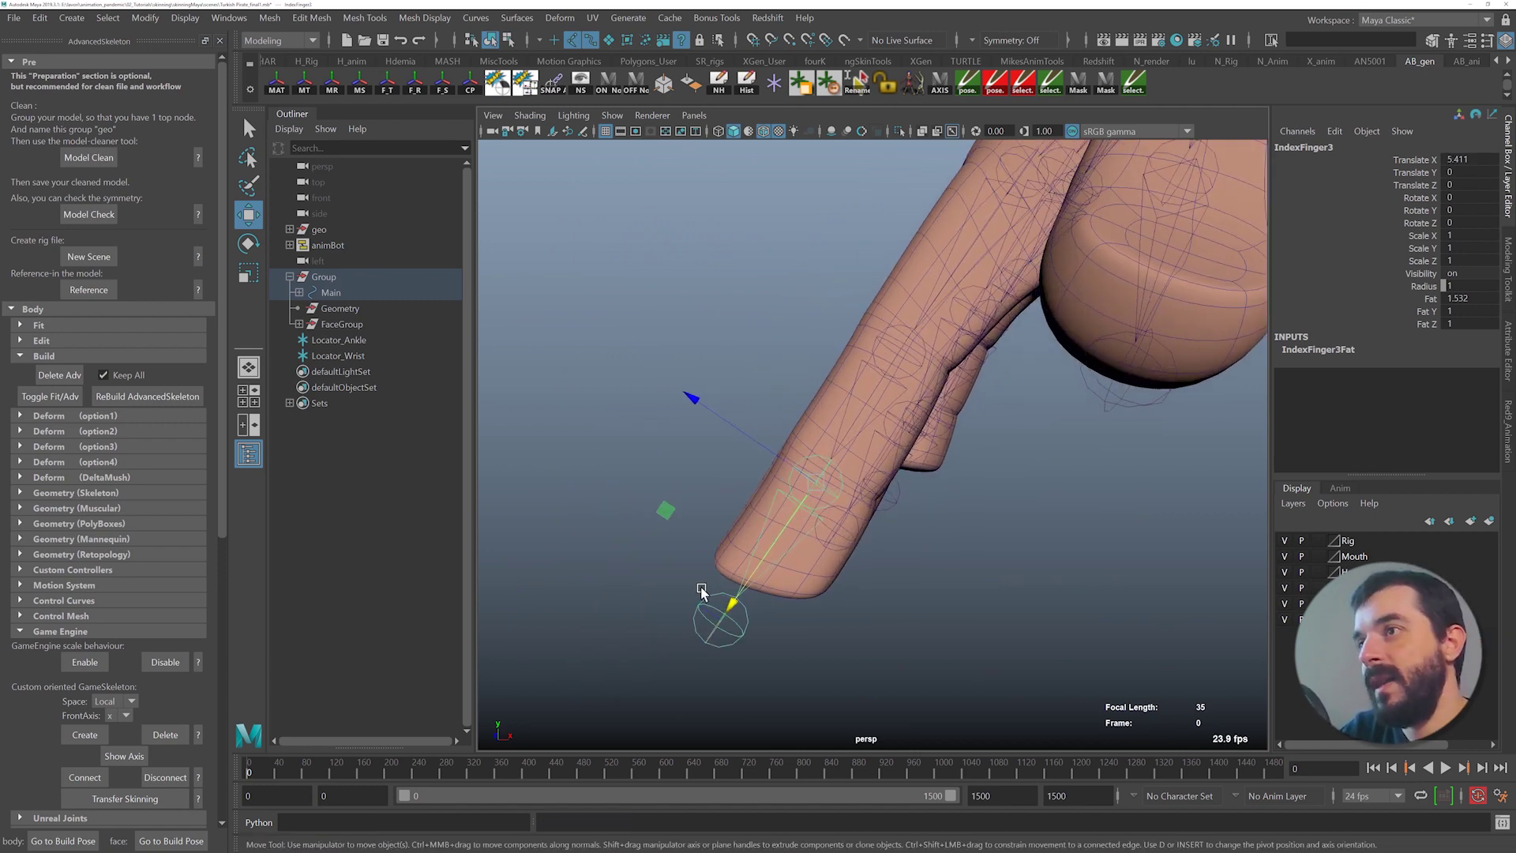
pyautogui.moveTo(740, 592); pyautogui.dragTo(869, 609)
# - Examine the joint placement in the middle finger and pinky from several angles around the hand
pyautogui.keyDown('alt'); pyautogui.moveTo(868, 609); pyautogui.dragTo(718, 588, button='right'); pyautogui.keyUp('alt')
pyautogui.keyDown('alt'); pyautogui.moveTo(718, 589); pyautogui.dragTo(716, 627, button='middle'); pyautogui.keyUp('alt')
pyautogui.keyDown('alt'); pyautogui.moveTo(715, 625); pyautogui.dragTo(715, 635, button='middle'); pyautogui.keyUp('alt')
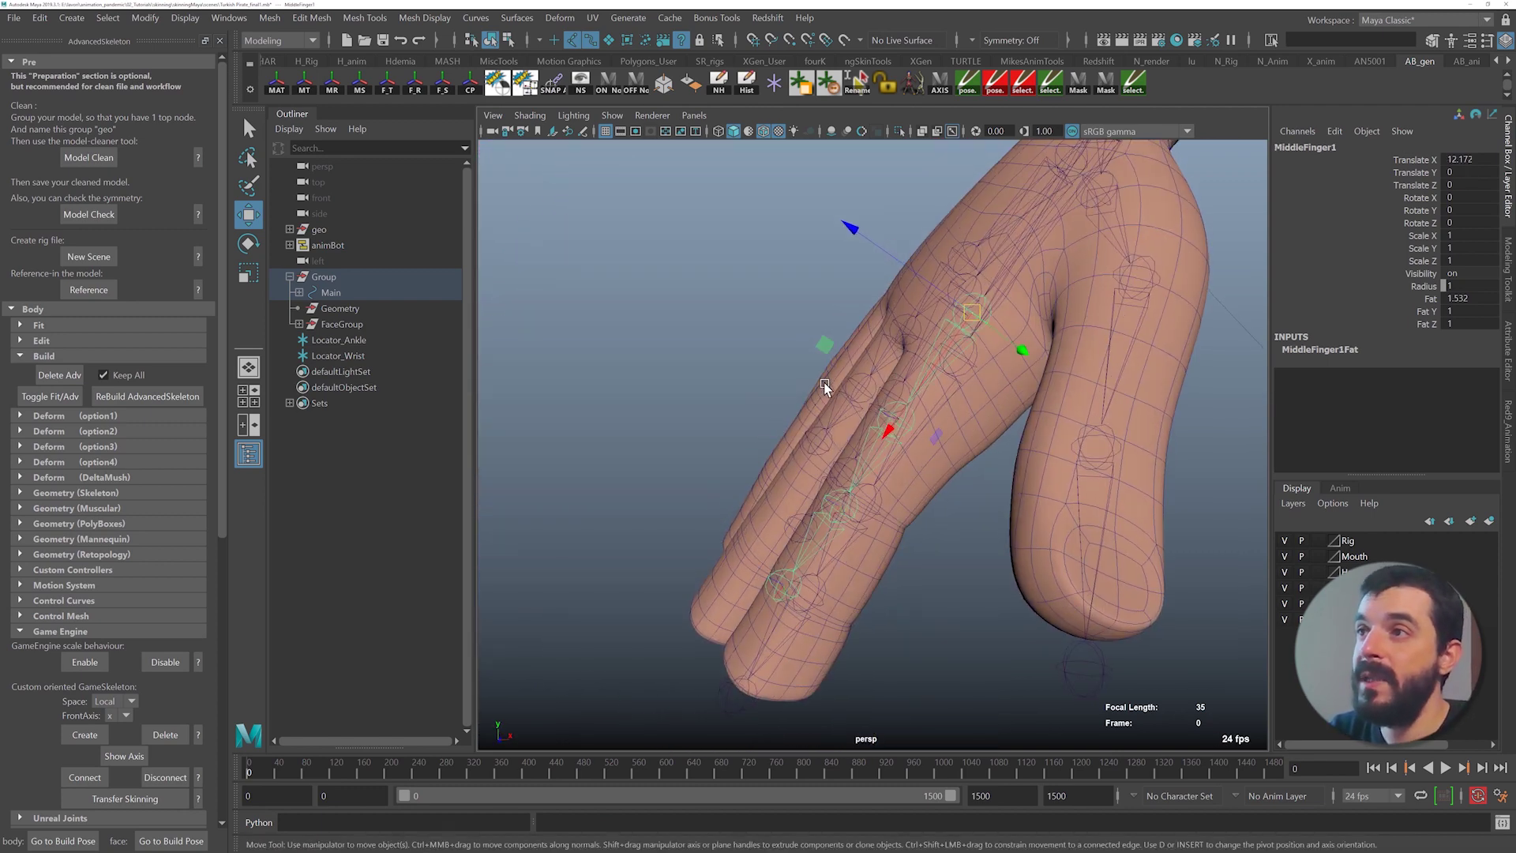
pyautogui.keyDown('alt'); pyautogui.moveTo(845, 392); pyautogui.dragTo(851, 338); pyautogui.keyUp('alt')
pyautogui.click(908, 348)
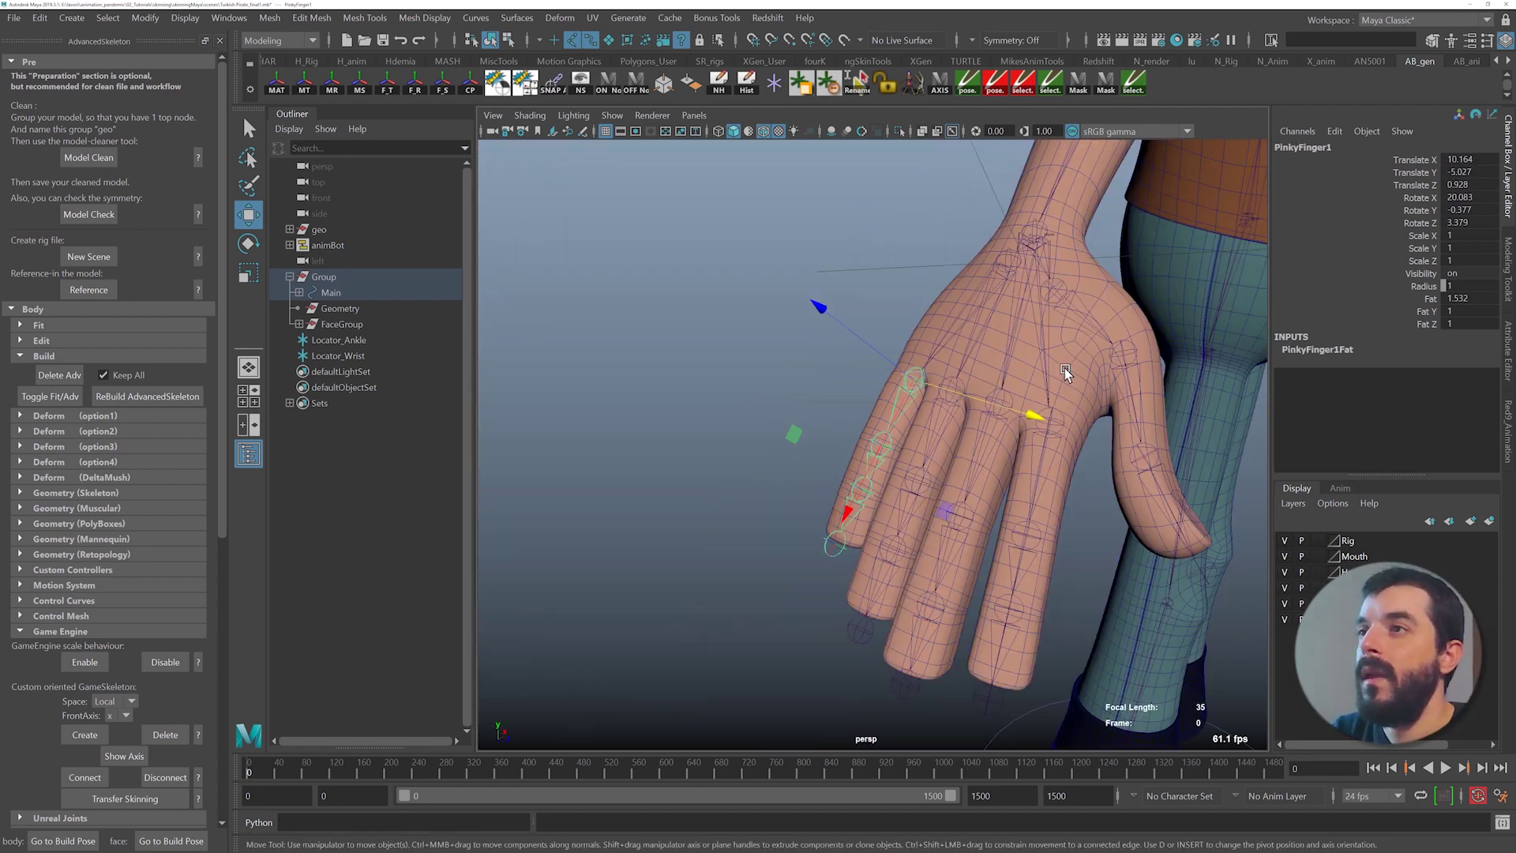
pyautogui.keyDown('alt'); pyautogui.moveTo(1064, 368); pyautogui.dragTo(966, 376, button='middle'); pyautogui.keyUp('alt')
pyautogui.keyDown('alt'); pyautogui.moveTo(1054, 395); pyautogui.dragTo(1028, 381, button='right'); pyautogui.keyUp('alt')
pyautogui.moveTo(1006, 382)
pyautogui.keyDown('alt'); pyautogui.mouseDown(button='middle')
pyautogui.moveTo(968, 438)
pyautogui.moveTo(1016, 383)
pyautogui.mouseUp(button='middle'); pyautogui.keyUp('alt')
pyautogui.keyDown('alt'); pyautogui.moveTo(1017, 383); pyautogui.dragTo(998, 450); pyautogui.keyUp('alt')
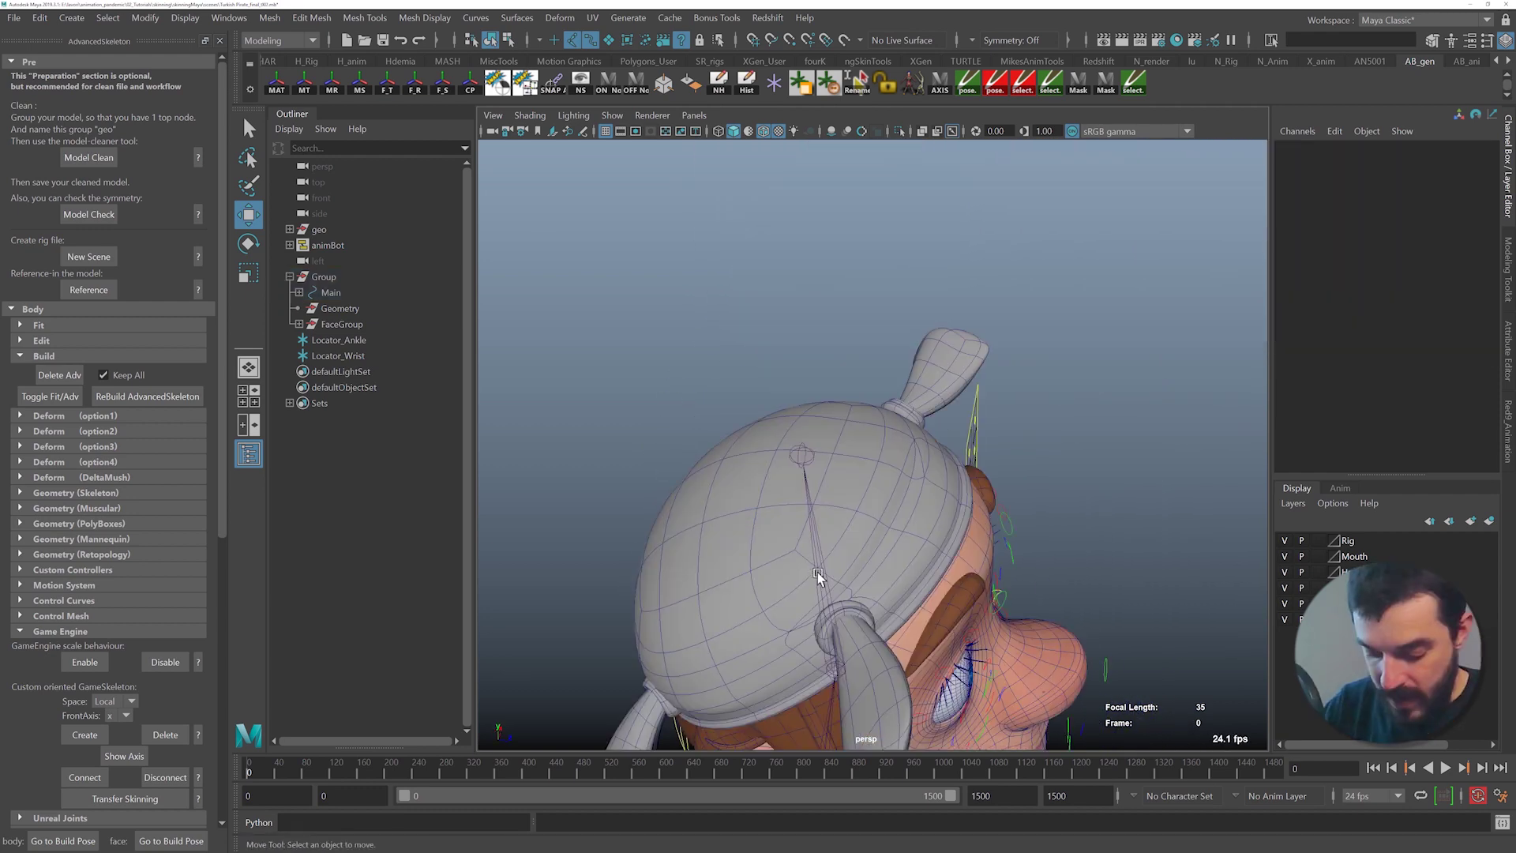
# - Examine the neck and head joint placement inside the mesh in the left side view
pyautogui.keyDown('alt'); pyautogui.moveTo(817, 571); pyautogui.dragTo(809, 527); pyautogui.keyUp('alt')
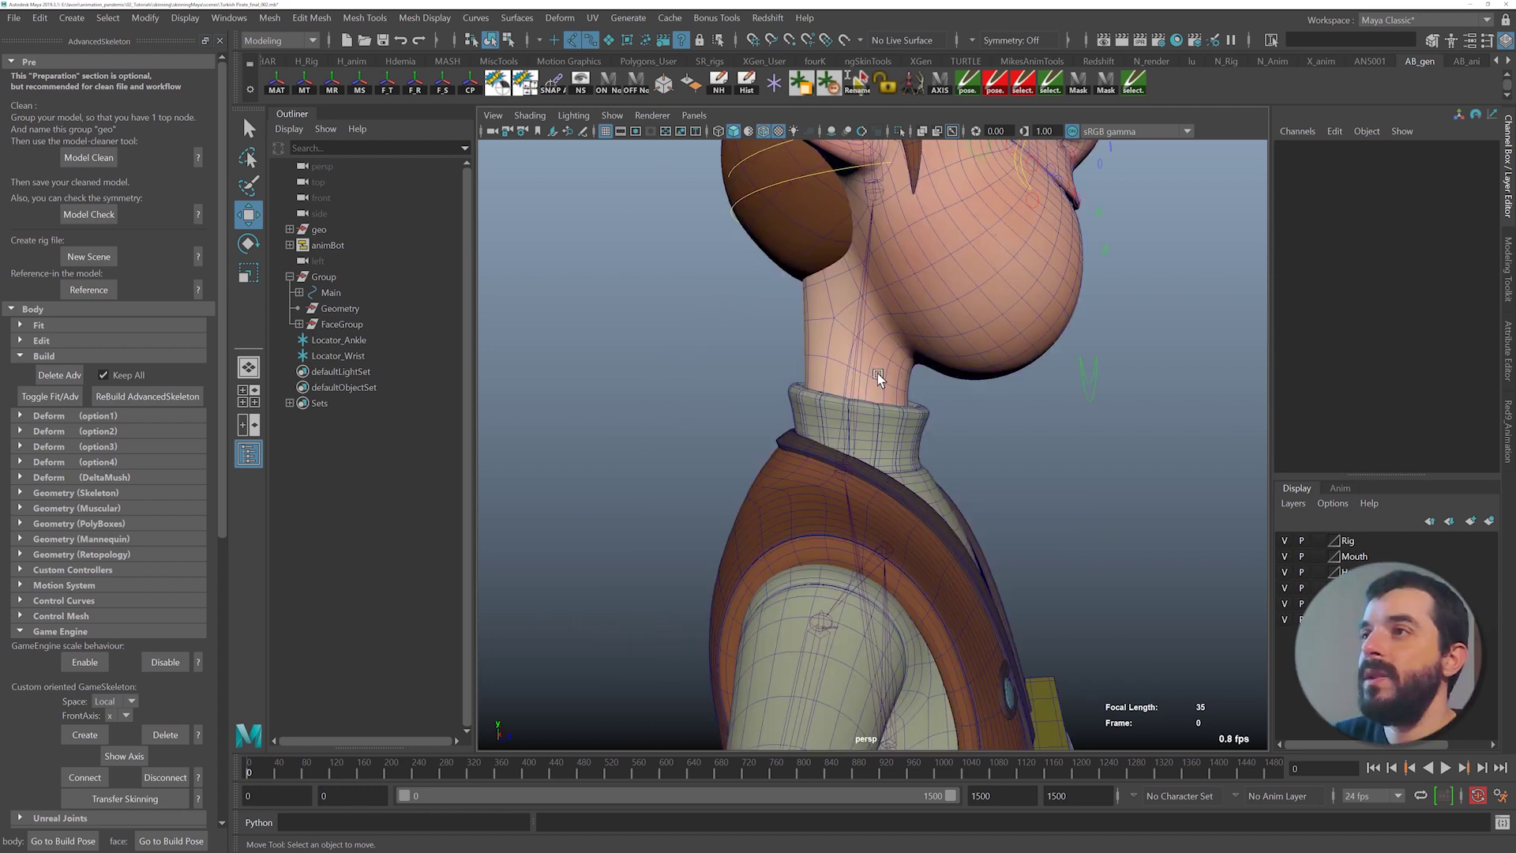
pyautogui.keyDown('alt'); pyautogui.moveTo(878, 372); pyautogui.dragTo(821, 488, button='middle'); pyautogui.keyUp('alt')
pyautogui.moveTo(821, 488)
pyautogui.keyDown('alt'); pyautogui.mouseDown(button='right')
pyautogui.moveTo(887, 498)
pyautogui.moveTo(841, 476)
pyautogui.mouseUp(button='right'); pyautogui.keyUp('alt')
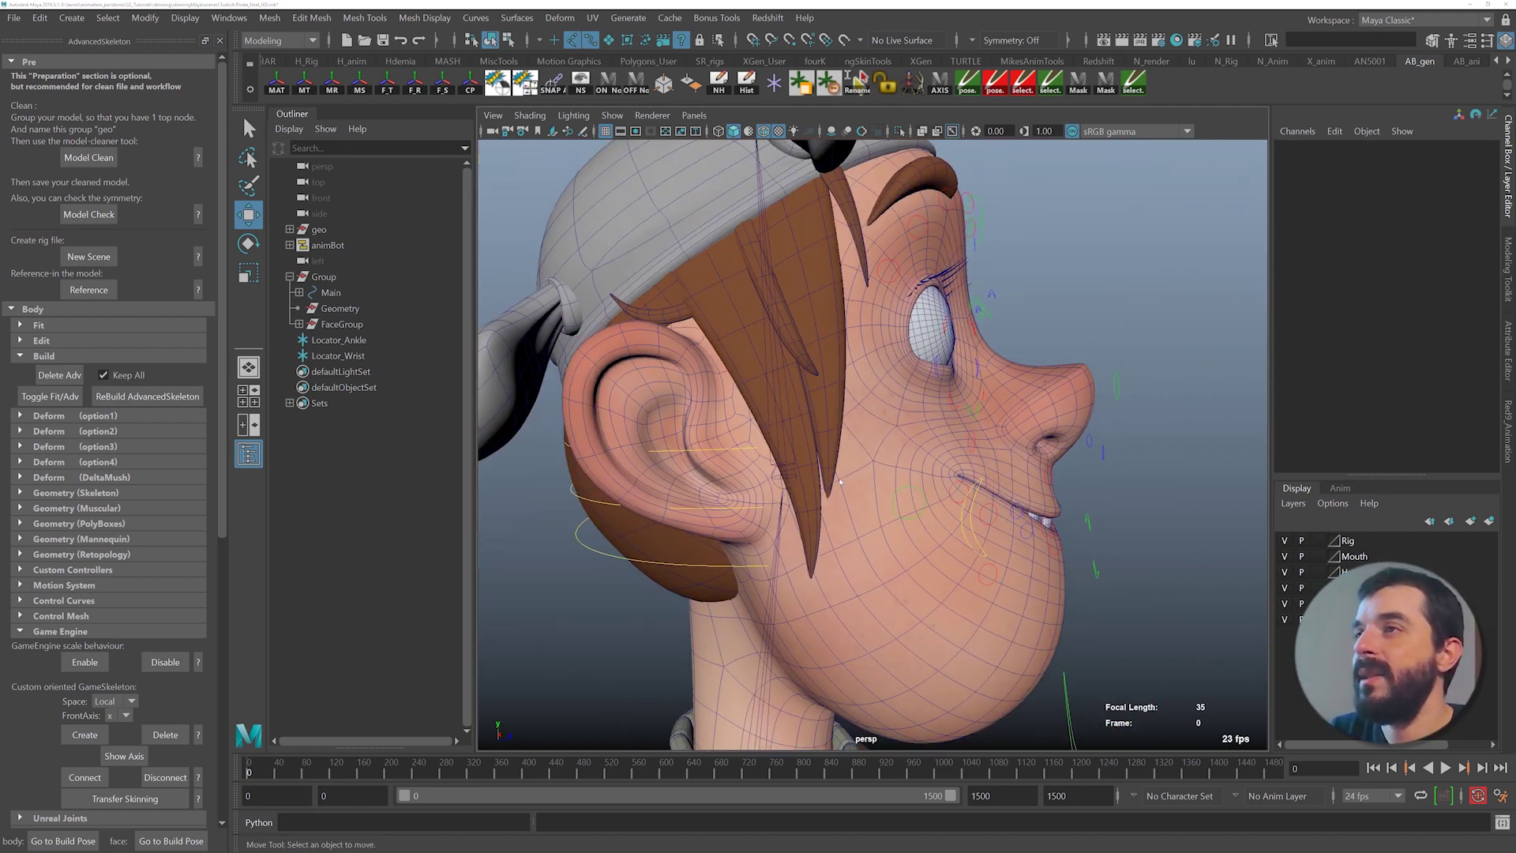
pyautogui.press('space')
pyautogui.moveTo(839, 479); pyautogui.dragTo(735, 456)
pyautogui.keyDown('alt'); pyautogui.moveTo(825, 379); pyautogui.dragTo(825, 738, button='middle'); pyautogui.keyUp('alt')
pyautogui.keyDown('alt'); pyautogui.moveTo(822, 252); pyautogui.dragTo(854, 707, button='middle'); pyautogui.keyUp('alt')
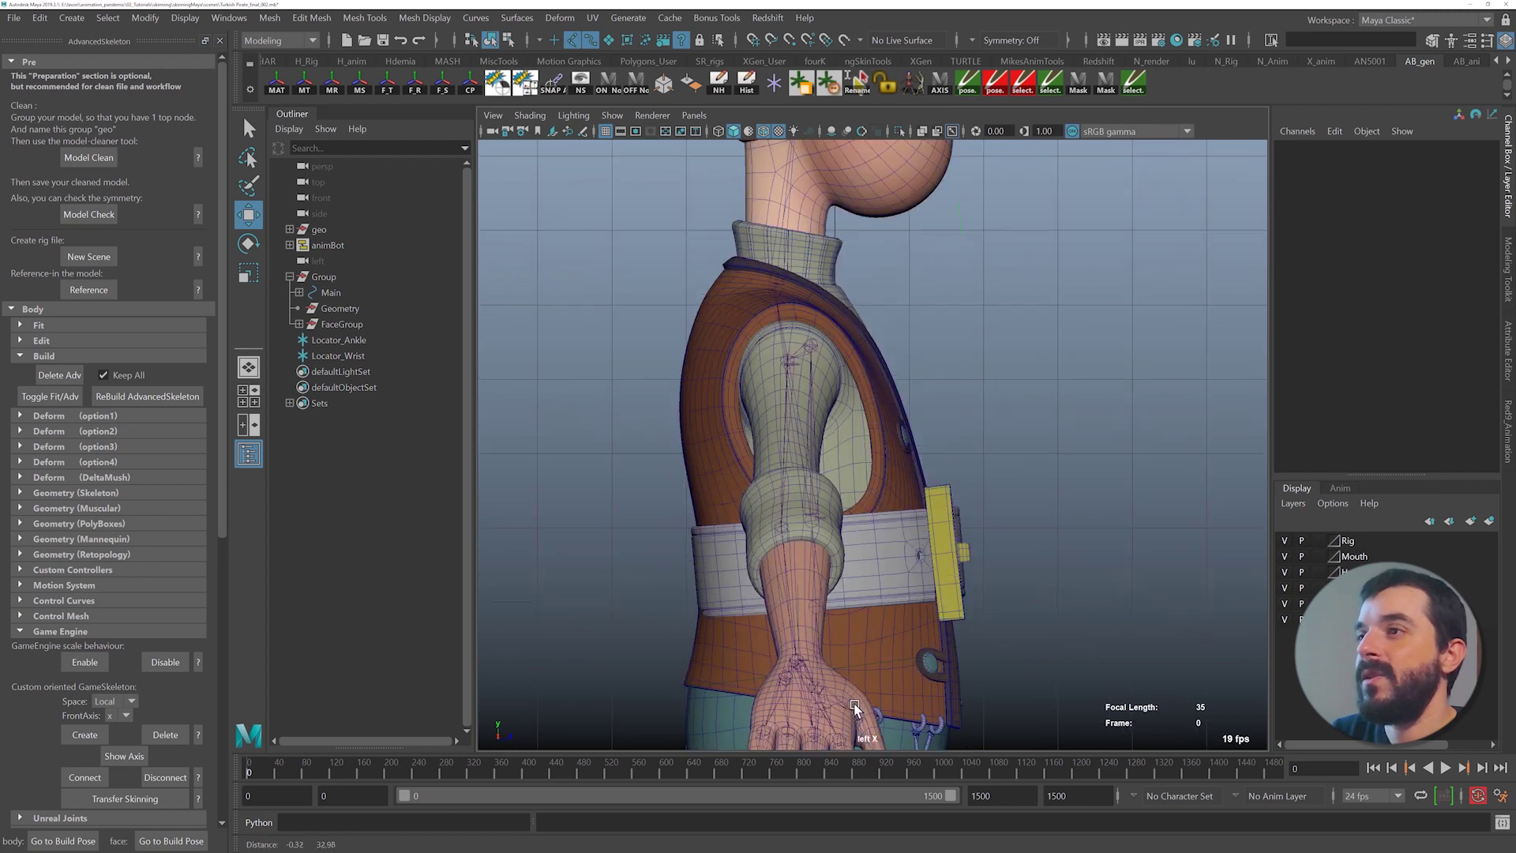
pyautogui.keyDown('alt'); pyautogui.moveTo(833, 474); pyautogui.dragTo(887, 453, button='right'); pyautogui.keyUp('alt')
pyautogui.keyDown('alt'); pyautogui.moveTo(818, 366); pyautogui.dragTo(808, 595, button='middle'); pyautogui.keyUp('alt')
pyautogui.keyDown('alt'); pyautogui.moveTo(804, 537); pyautogui.dragTo(857, 510, button='right'); pyautogui.keyUp('alt')
pyautogui.keyDown('alt'); pyautogui.moveTo(745, 388); pyautogui.dragTo(778, 665, button='middle'); pyautogui.keyUp('alt')
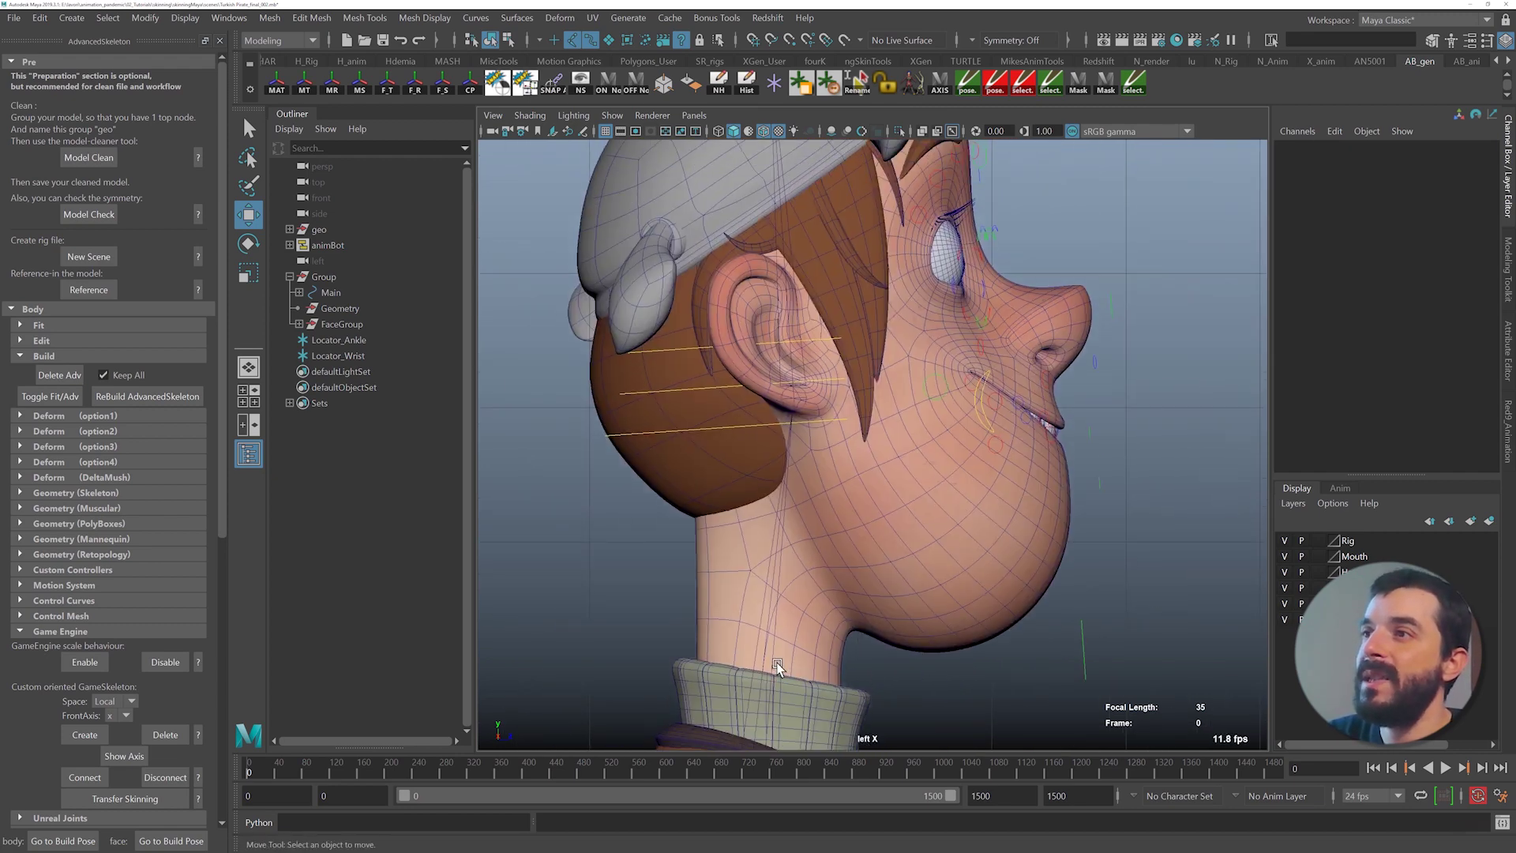
pyautogui.keyDown('alt'); pyautogui.moveTo(855, 385); pyautogui.dragTo(848, 409, button='middle'); pyautogui.keyUp('alt')
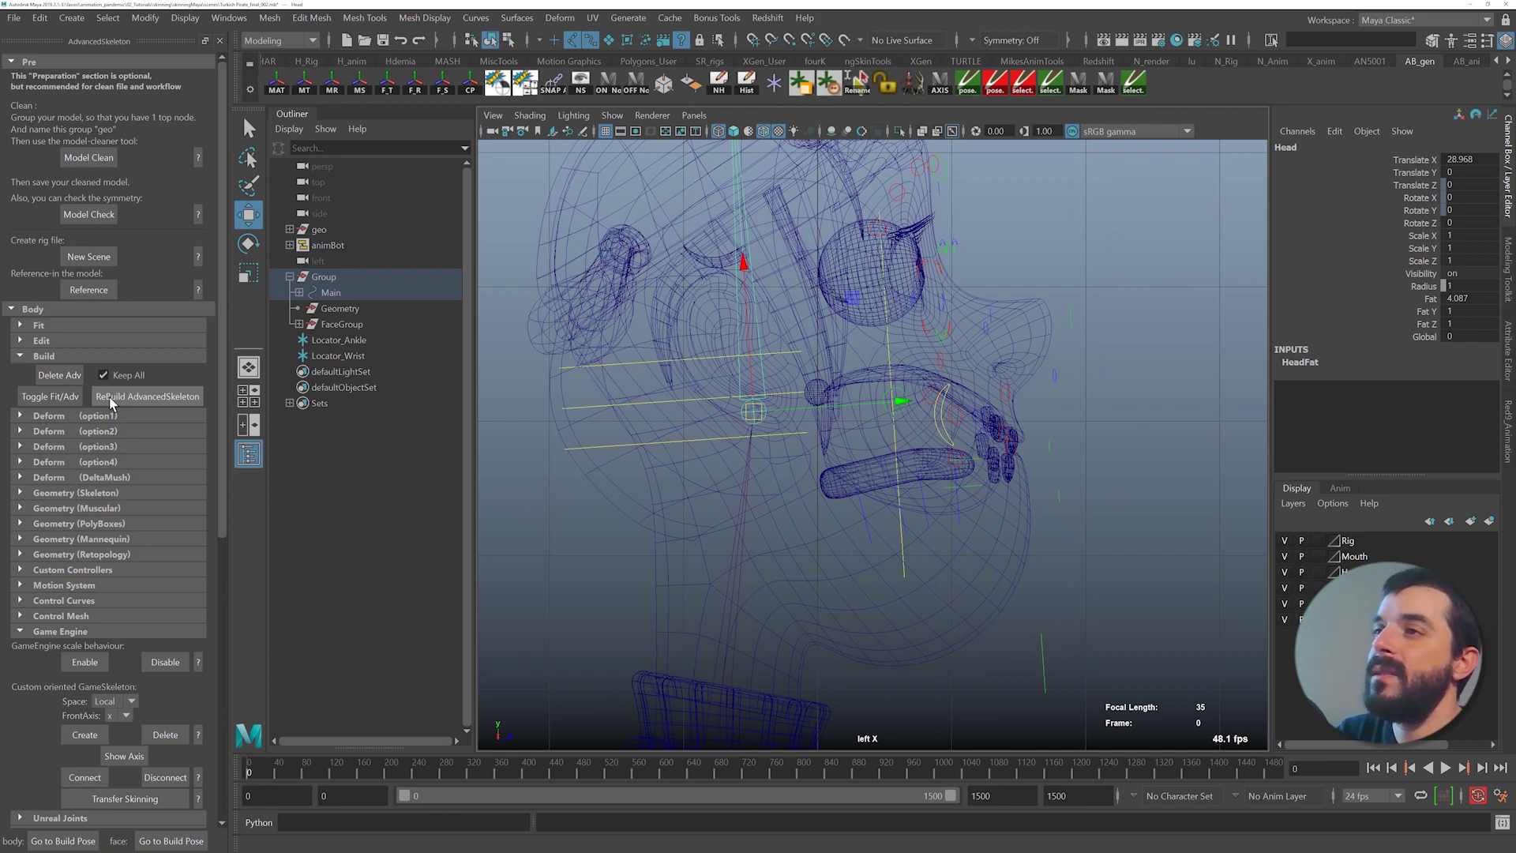
# - Rebuild the AdvancedSkeleton rig from the adjusted fit joints and return to the full body in the perspective view
pyautogui.click(110, 398)
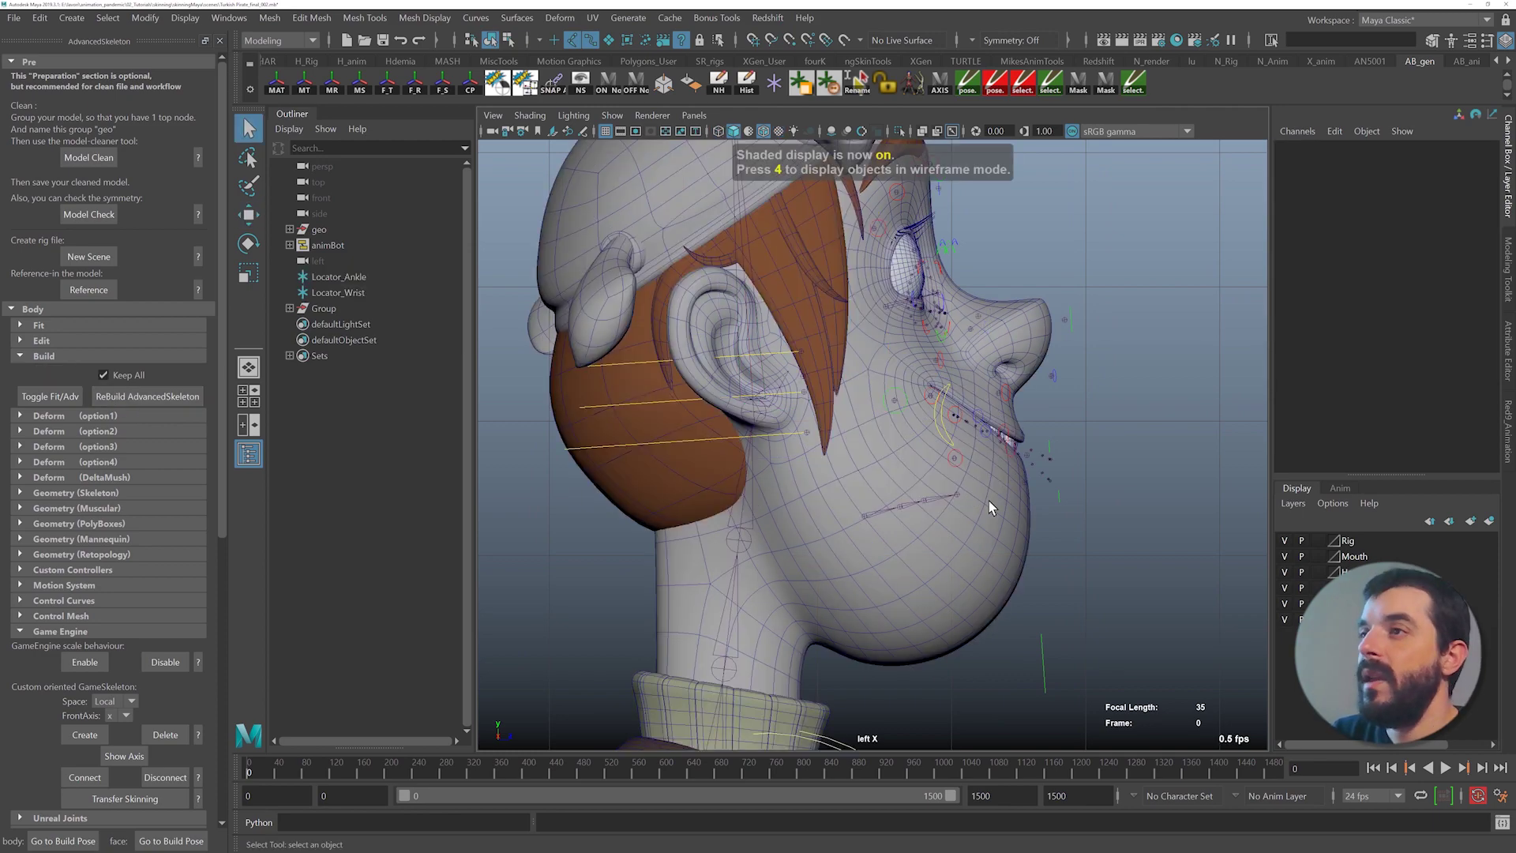
pyautogui.keyDown('alt'); pyautogui.moveTo(1061, 526); pyautogui.dragTo(840, 494, button='right'); pyautogui.keyUp('alt')
pyautogui.keyDown('alt'); pyautogui.moveTo(890, 707); pyautogui.dragTo(901, 421, button='middle'); pyautogui.keyUp('alt')
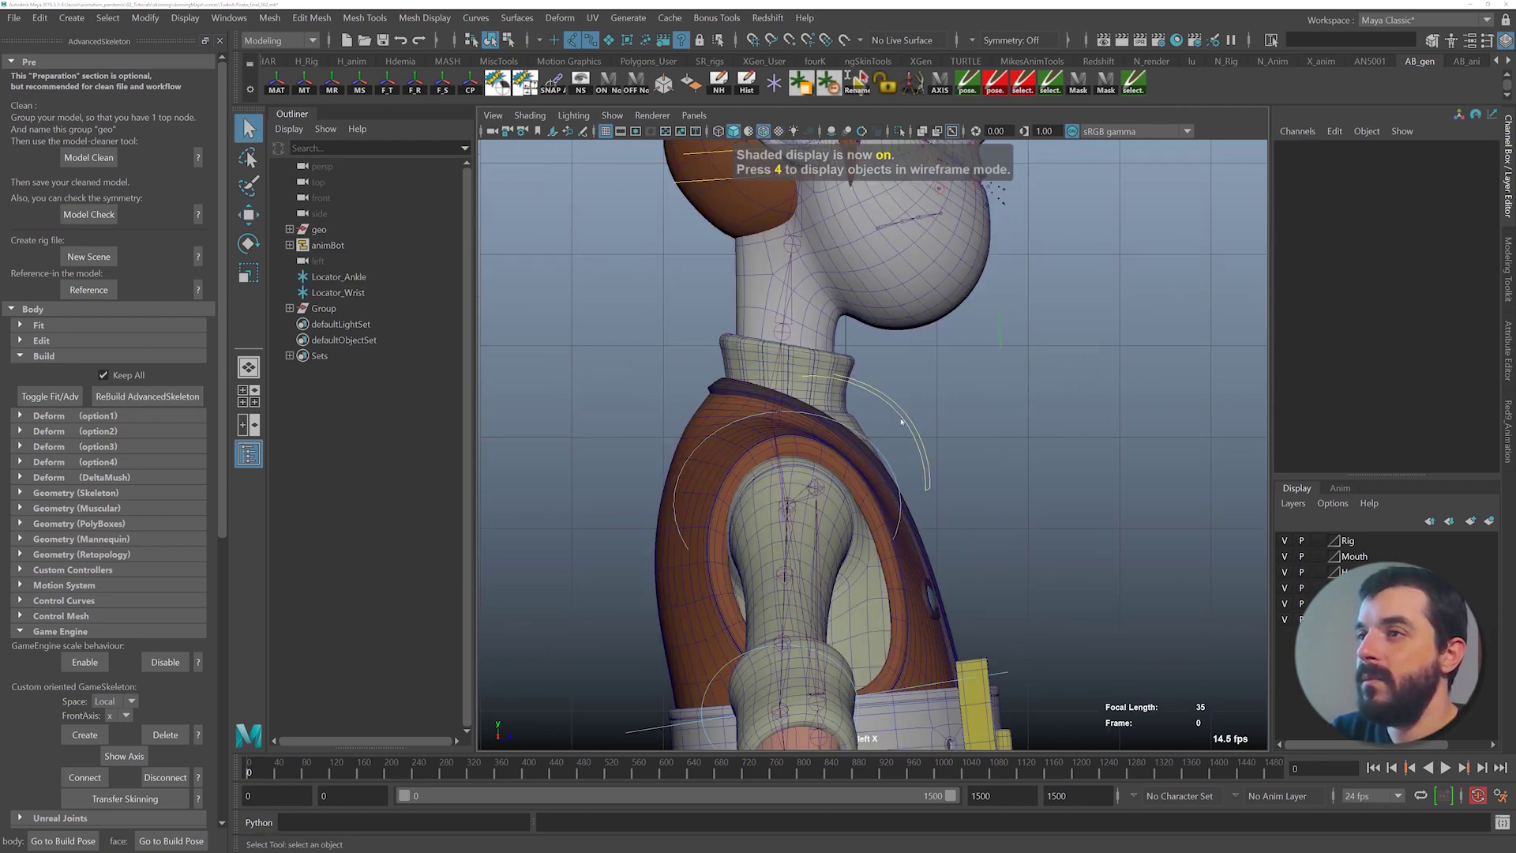
pyautogui.press('space')
pyautogui.press('space')
pyautogui.keyDown('alt'); pyautogui.moveTo(985, 494); pyautogui.dragTo(795, 326, button='right'); pyautogui.keyUp('alt')
pyautogui.keyDown('alt'); pyautogui.moveTo(795, 326); pyautogui.dragTo(755, 361); pyautogui.keyUp('alt')
pyautogui.keyDown('alt'); pyautogui.moveTo(755, 362); pyautogui.dragTo(767, 472, button='right'); pyautogui.keyUp('alt')
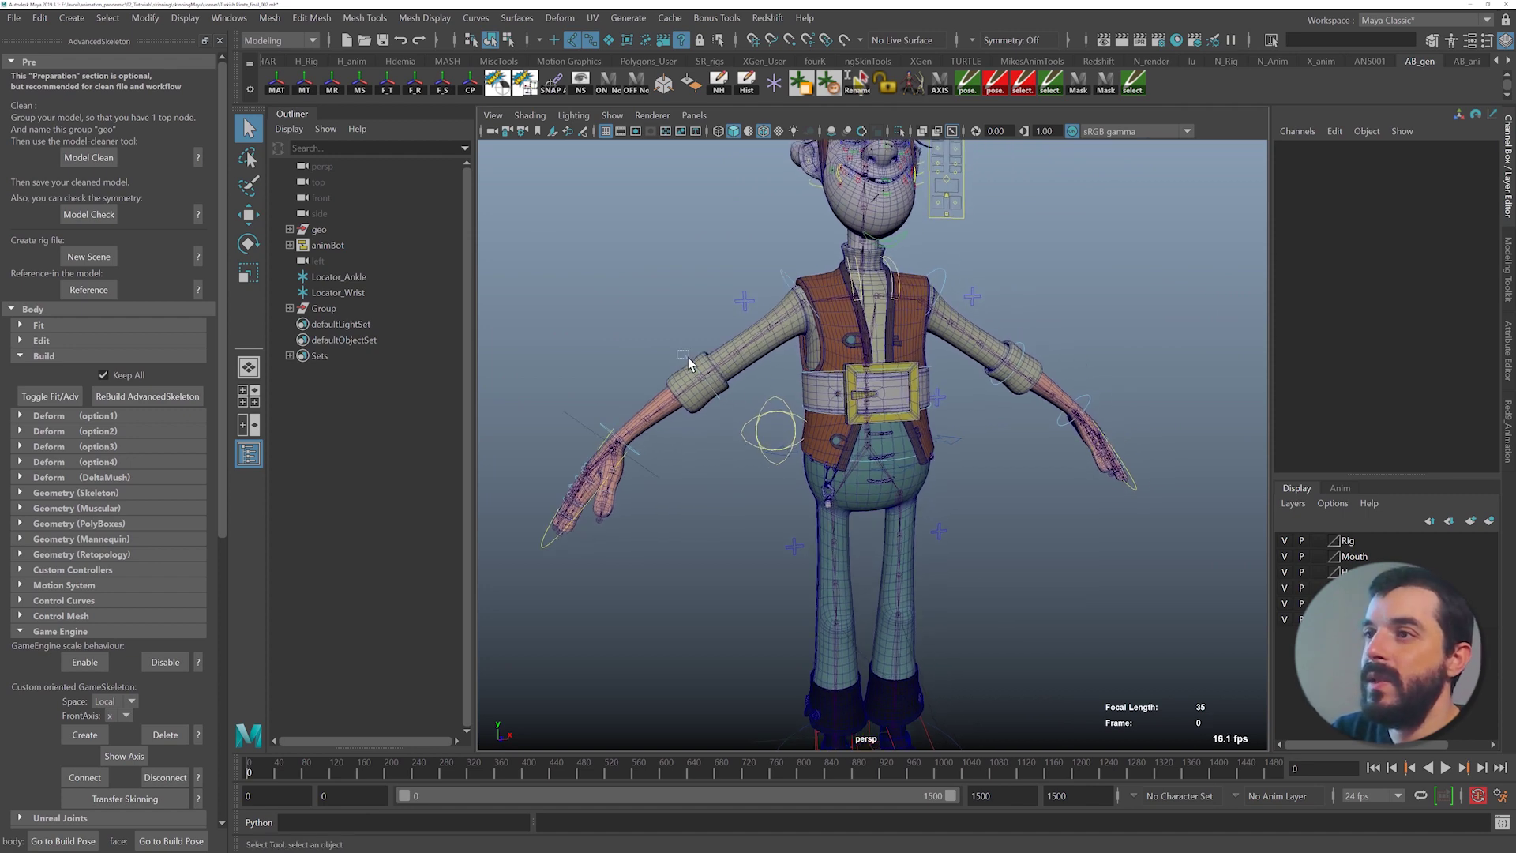
# - Test the right arm's bend by rotating the FKElbow_R control about 81 degrees in Z, and undo the rotation
pyautogui.moveTo(688, 359); pyautogui.dragTo(702, 379)
pyautogui.press('e')
pyautogui.keyDown('alt'); pyautogui.moveTo(689, 382); pyautogui.dragTo(829, 481); pyautogui.keyUp('alt')
pyautogui.keyDown('alt'); pyautogui.moveTo(828, 481); pyautogui.dragTo(791, 454, button='middle'); pyautogui.keyUp('alt')
pyautogui.click(891, 572)
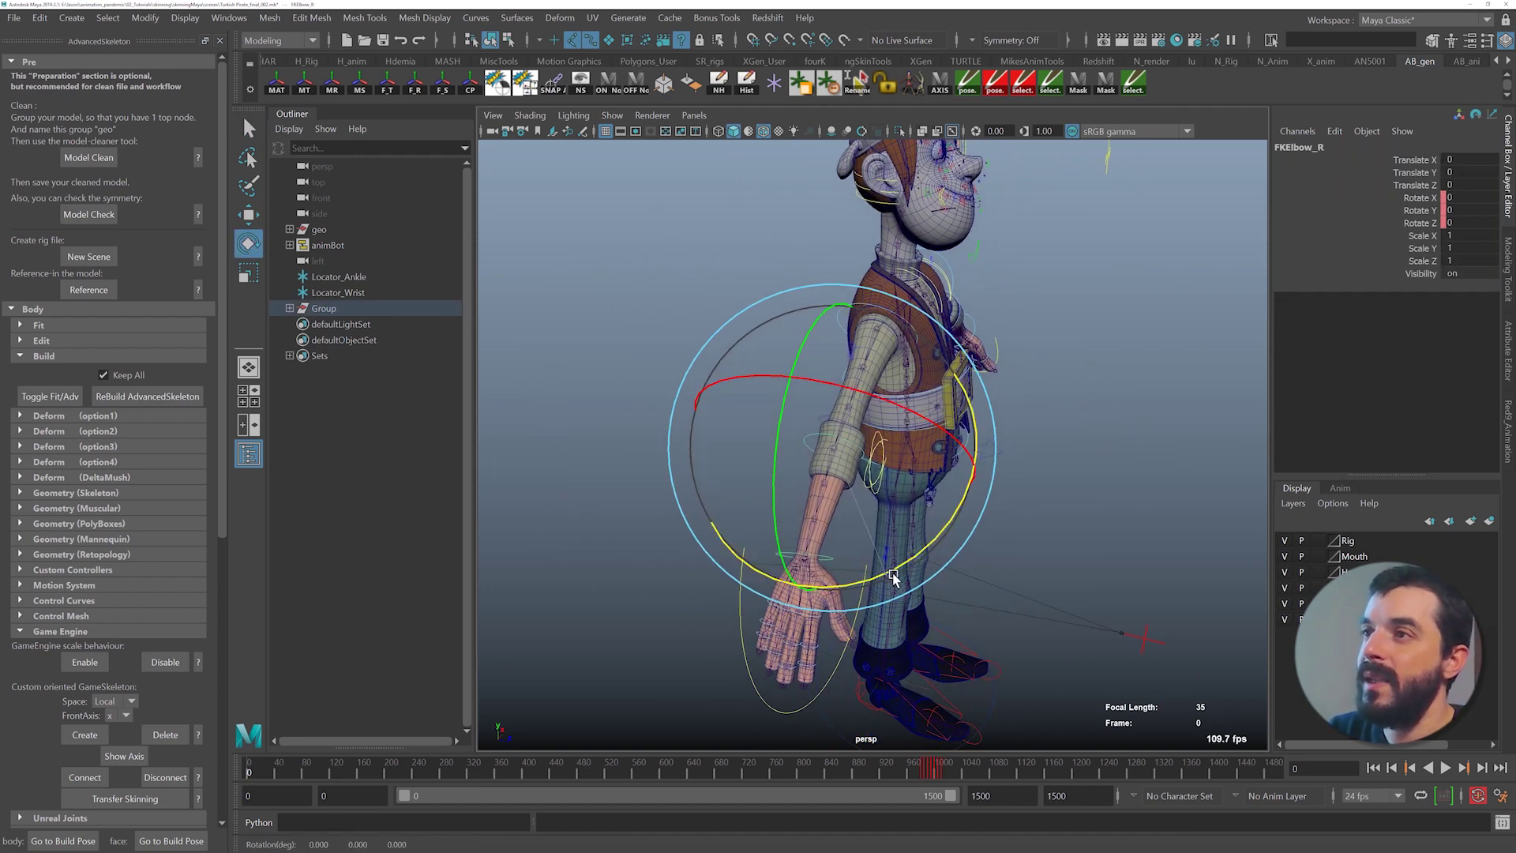
pyautogui.moveTo(893, 577); pyautogui.dragTo(1016, 390)
pyautogui.keyDown('alt'); pyautogui.moveTo(1041, 461); pyautogui.dragTo(951, 478); pyautogui.keyUp('alt')
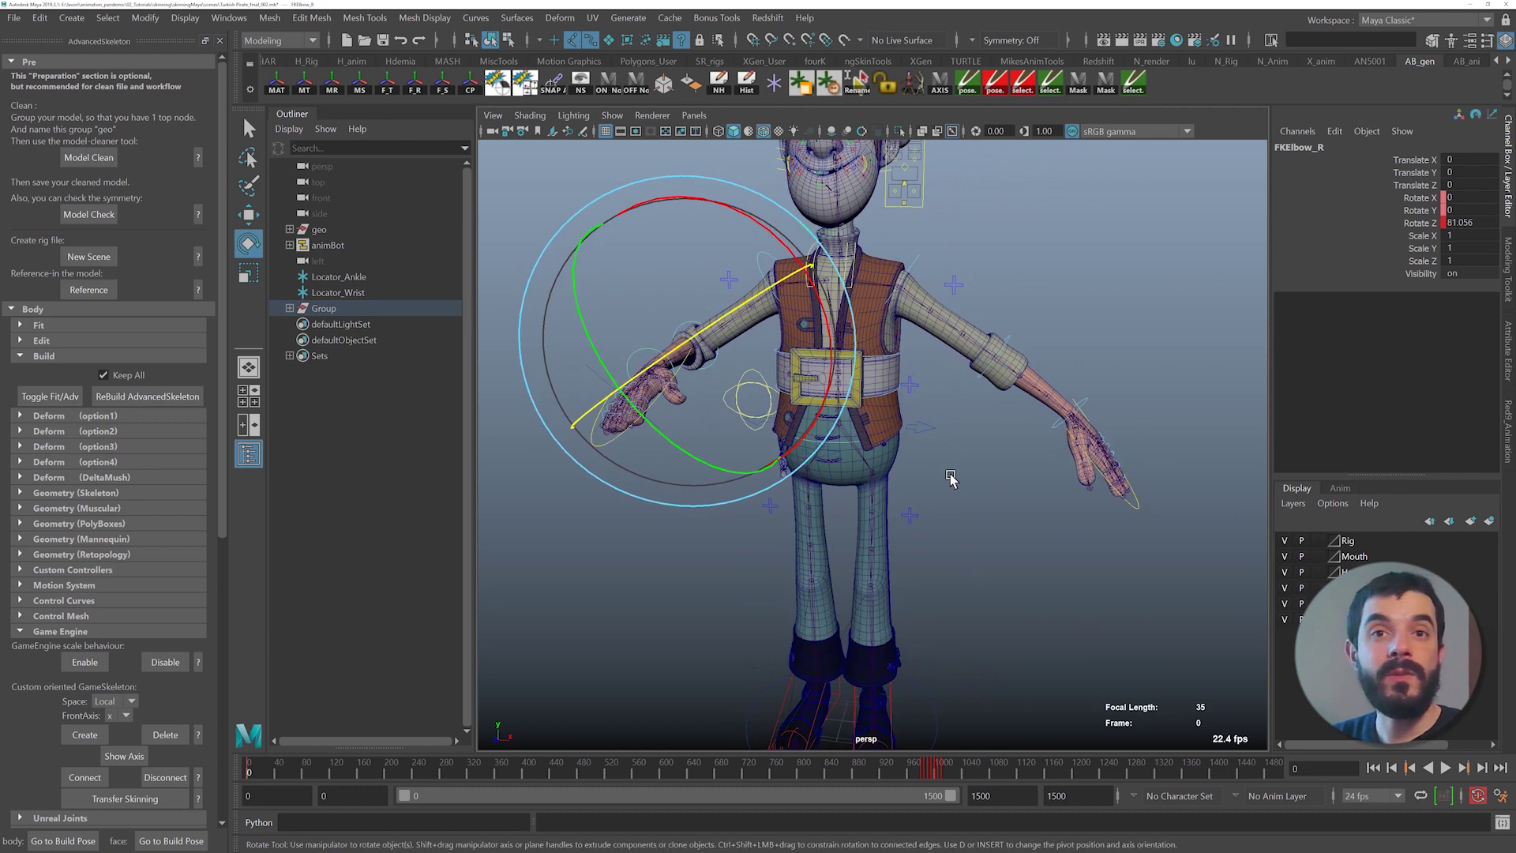
pyautogui.hotkey('ctrl', 'z')
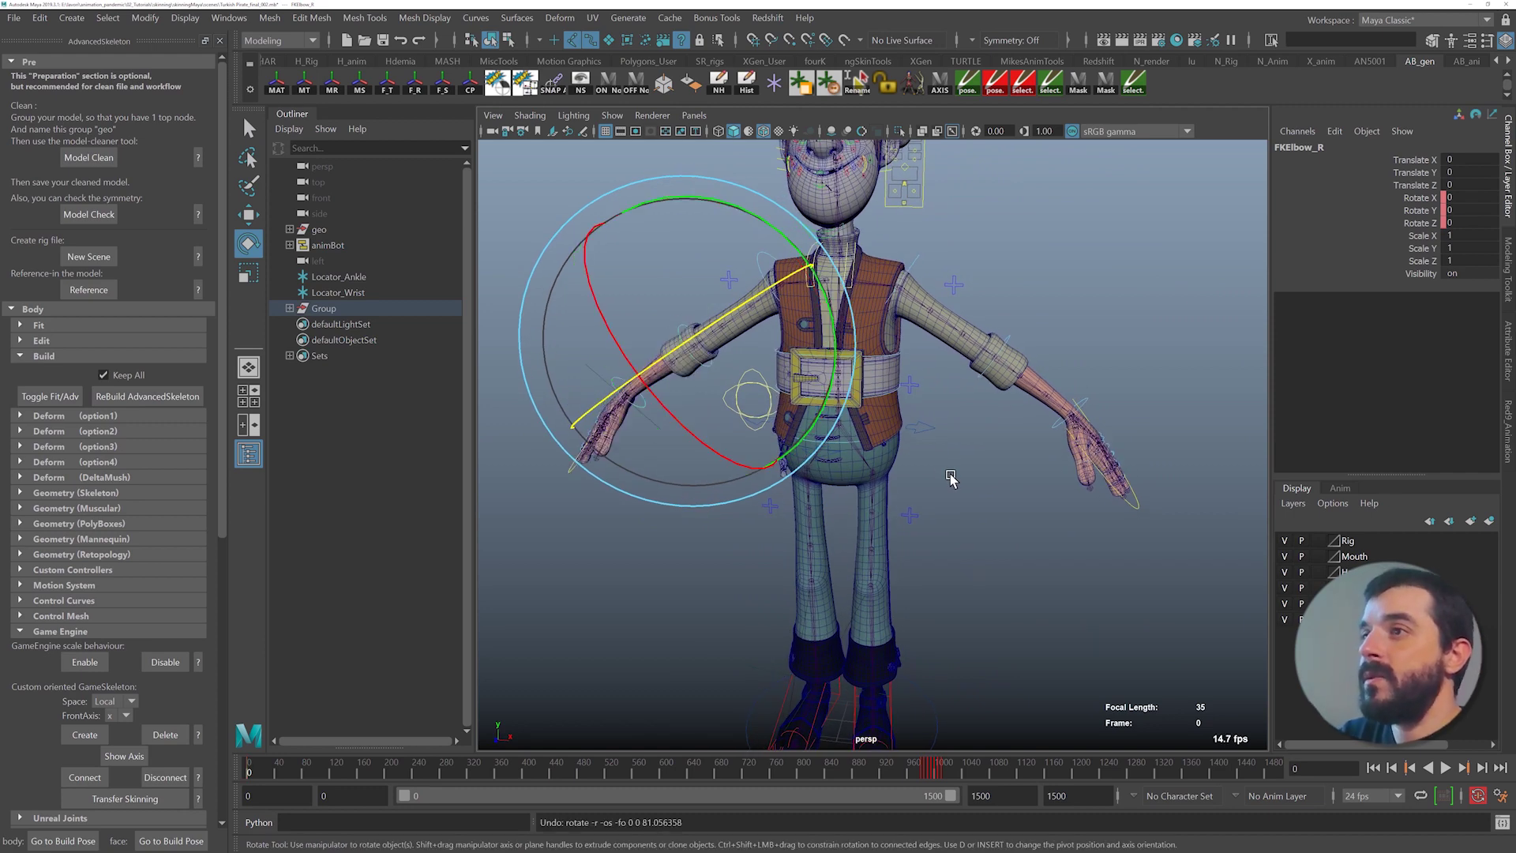
# - Test the right knee's bend by raising the IKLeg_R foot control
pyautogui.keyDown('alt'); pyautogui.moveTo(929, 525); pyautogui.dragTo(924, 439, button='middle'); pyautogui.keyUp('alt')
pyautogui.keyDown('alt'); pyautogui.moveTo(805, 457); pyautogui.dragTo(863, 440); pyautogui.keyUp('alt')
pyautogui.press('q')
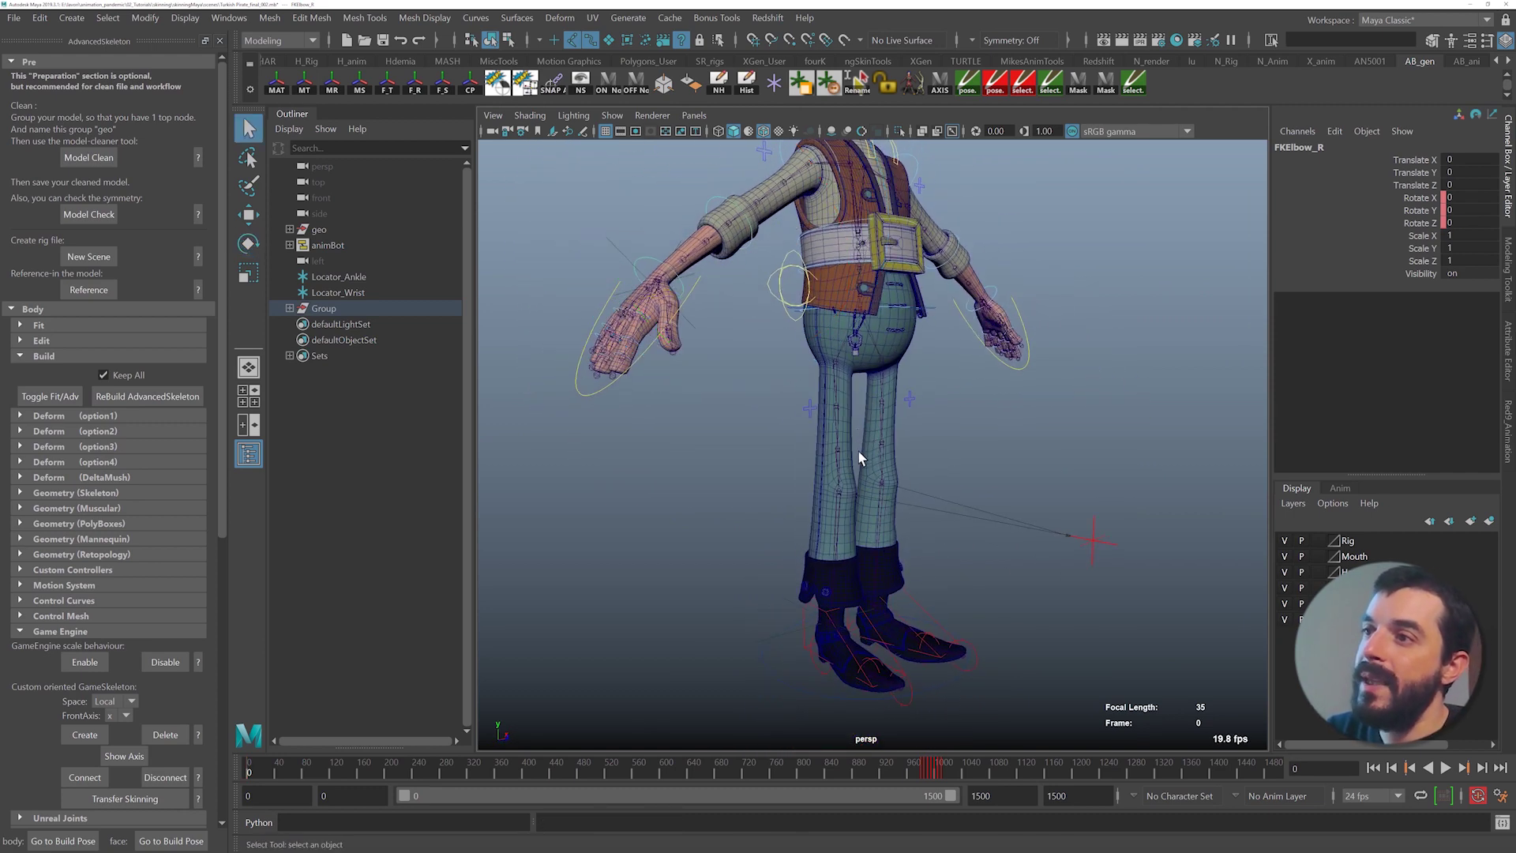
pyautogui.click(804, 611)
pyautogui.press('w')
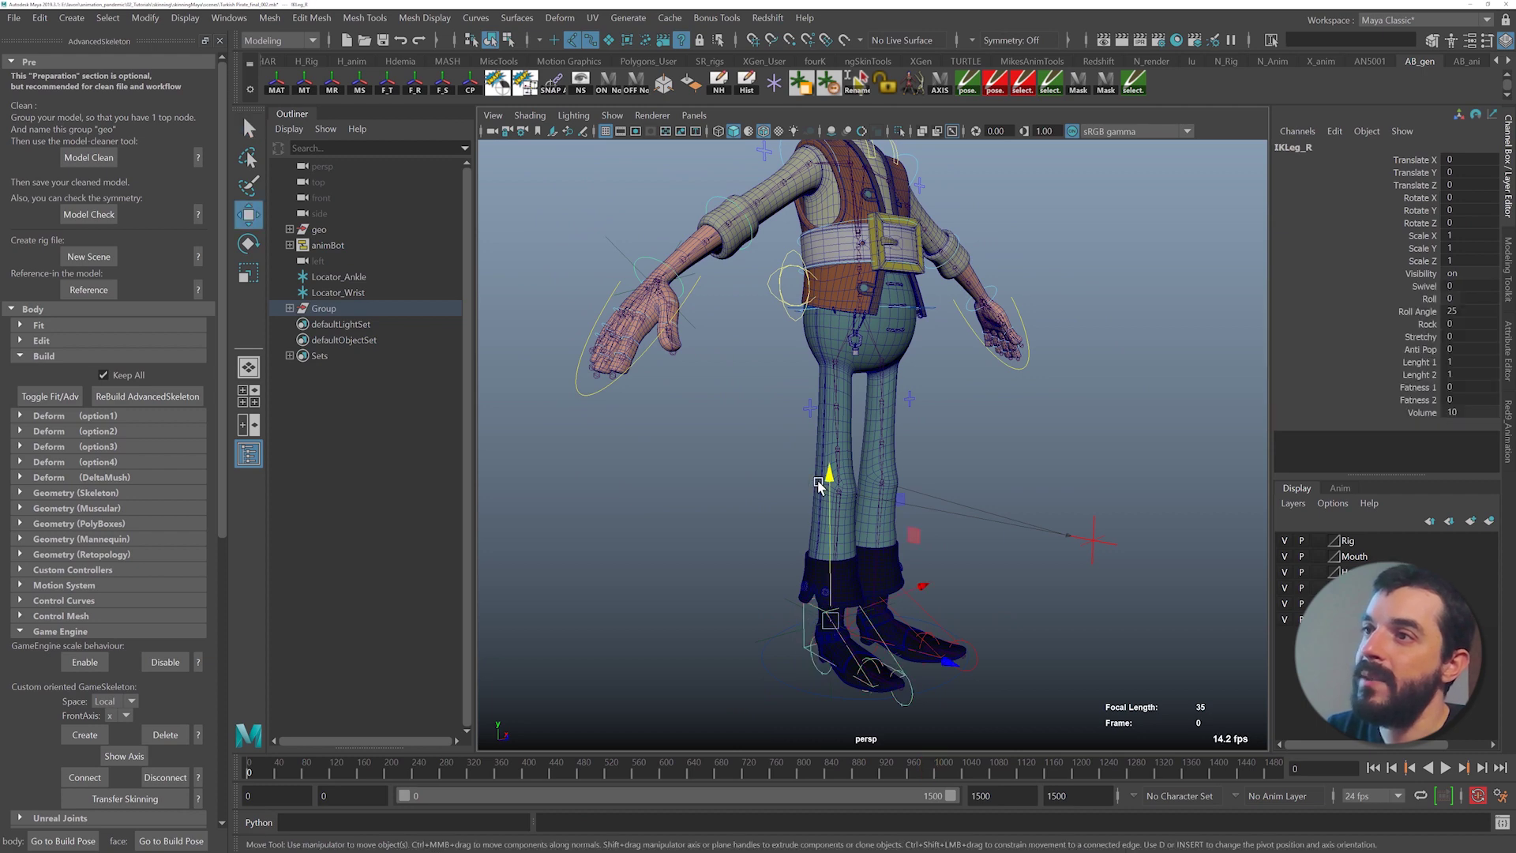
pyautogui.moveTo(825, 467); pyautogui.dragTo(811, 341)
# - Test the right foot's roll with the Roll attribute of the IKLeg_R control, and undo the change
pyautogui.keyDown('alt'); pyautogui.moveTo(857, 414); pyautogui.dragTo(792, 423); pyautogui.keyUp('alt')
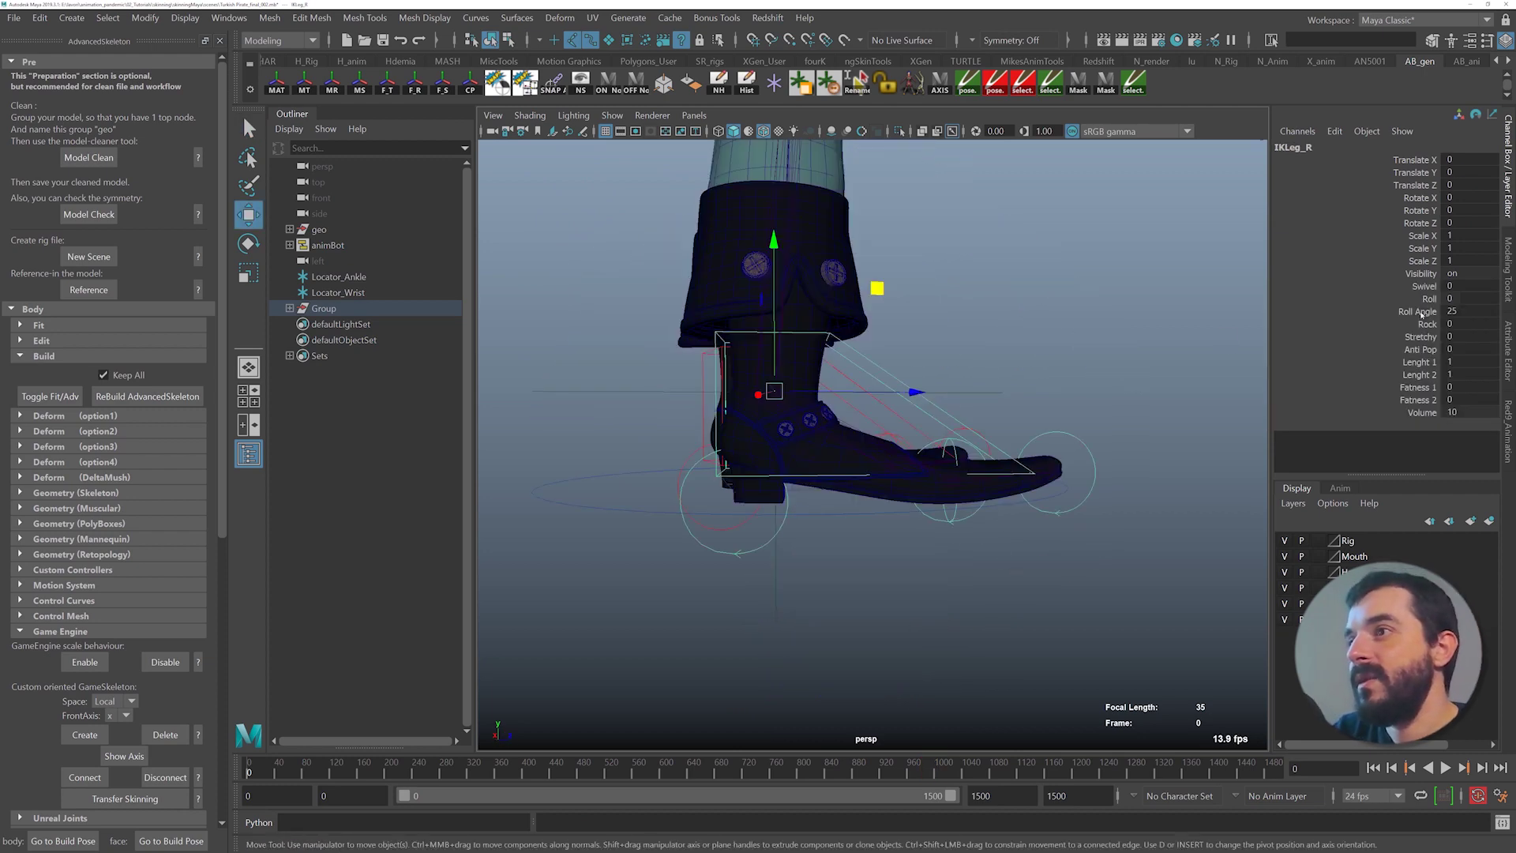
pyautogui.click(1429, 299)
pyautogui.moveTo(1105, 316); pyautogui.dragTo(1016, 292, button='middle')
pyautogui.hotkey('ctrl', 'z')
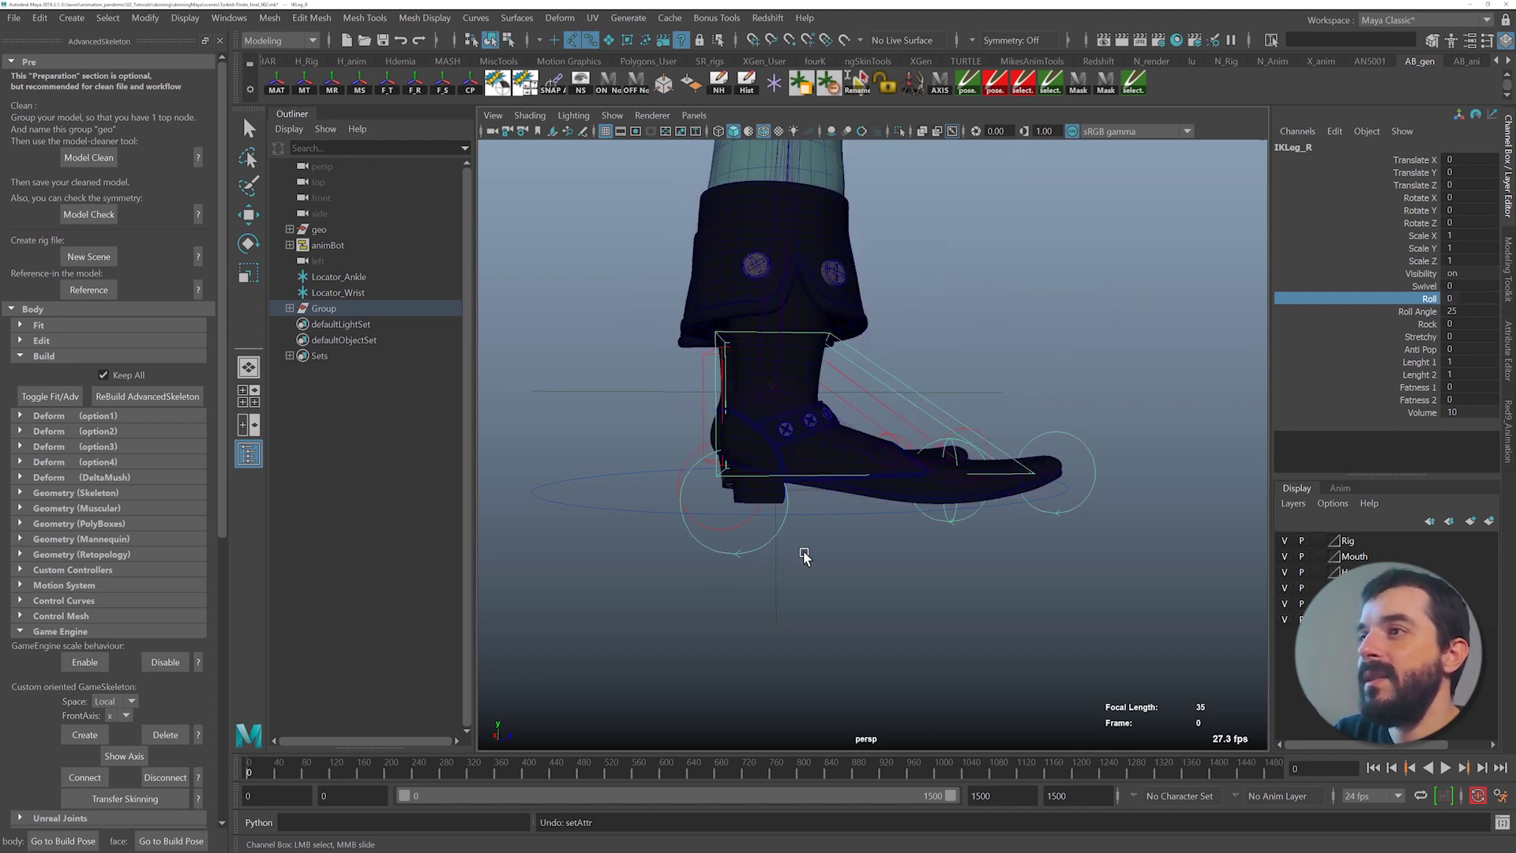
# - Test the heel pivot by rotating the RollHeel_R control about -23 degrees in X, and undo the test rotations
pyautogui.moveTo(768, 559); pyautogui.dragTo(777, 567)
pyautogui.press('e')
pyautogui.moveTo(841, 416); pyautogui.dragTo(794, 391)
pyautogui.hotkey('ctrl', 'z')
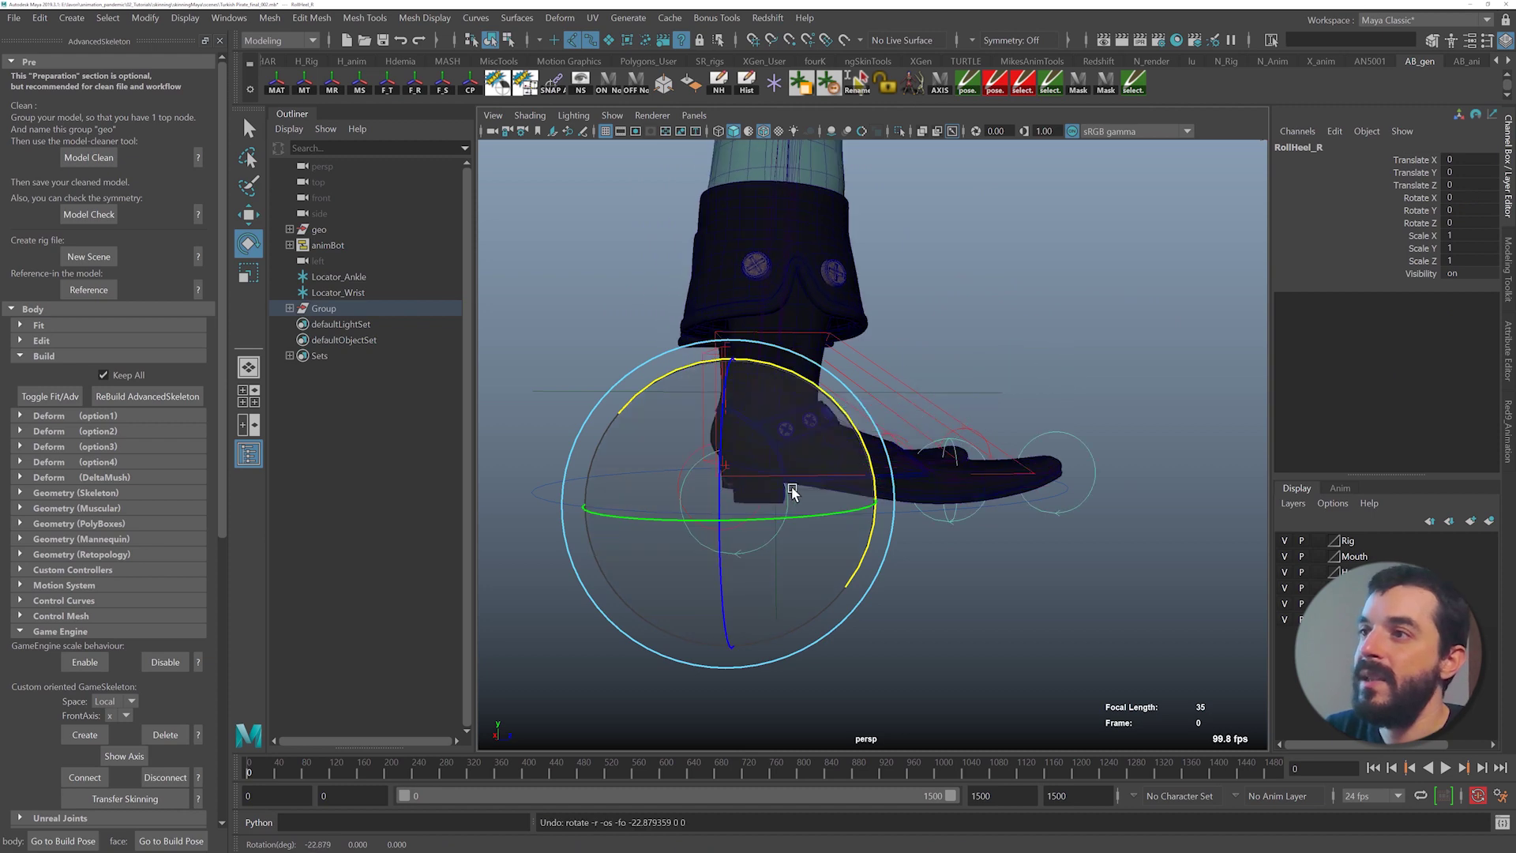
pyautogui.keyDown('alt'); pyautogui.moveTo(809, 474); pyautogui.dragTo(816, 467); pyautogui.keyUp('alt')
pyautogui.moveTo(849, 416); pyautogui.dragTo(876, 371)
pyautogui.hotkey('ctrl', 'z')
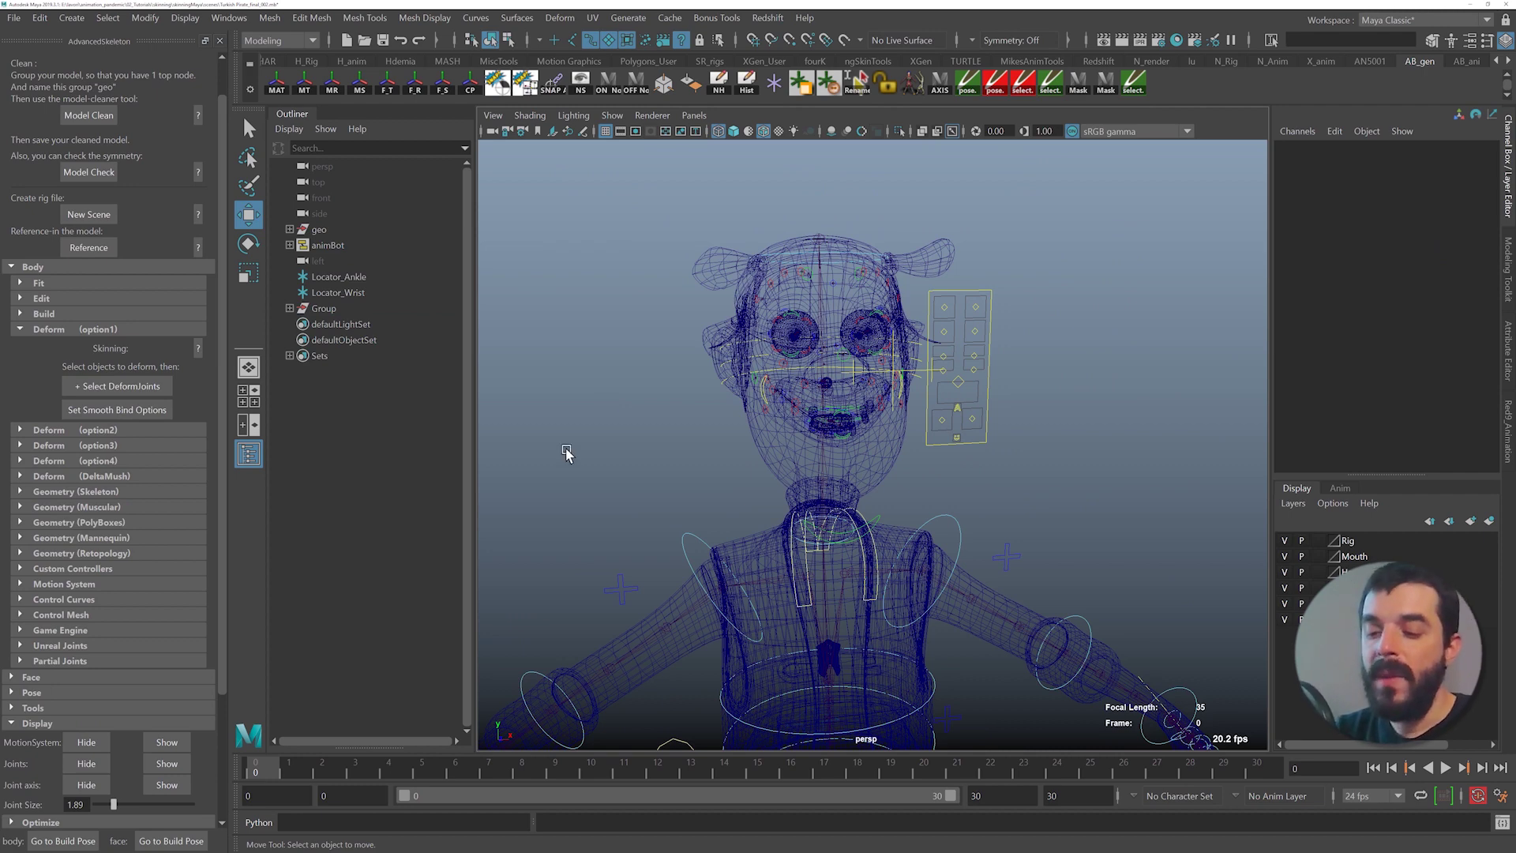
# - Delete the construction history of the pirate's Body mesh and separate it into its individual pieces
pyautogui.keyDown('alt'); pyautogui.moveTo(868, 518); pyautogui.dragTo(792, 541, button='right'); pyautogui.keyUp('alt')
pyautogui.keyDown('alt'); pyautogui.moveTo(918, 608); pyautogui.dragTo(957, 474, button='middle'); pyautogui.keyUp('alt')
pyautogui.keyDown('alt'); pyautogui.moveTo(958, 474); pyautogui.dragTo(1015, 484, button='right'); pyautogui.keyUp('alt')
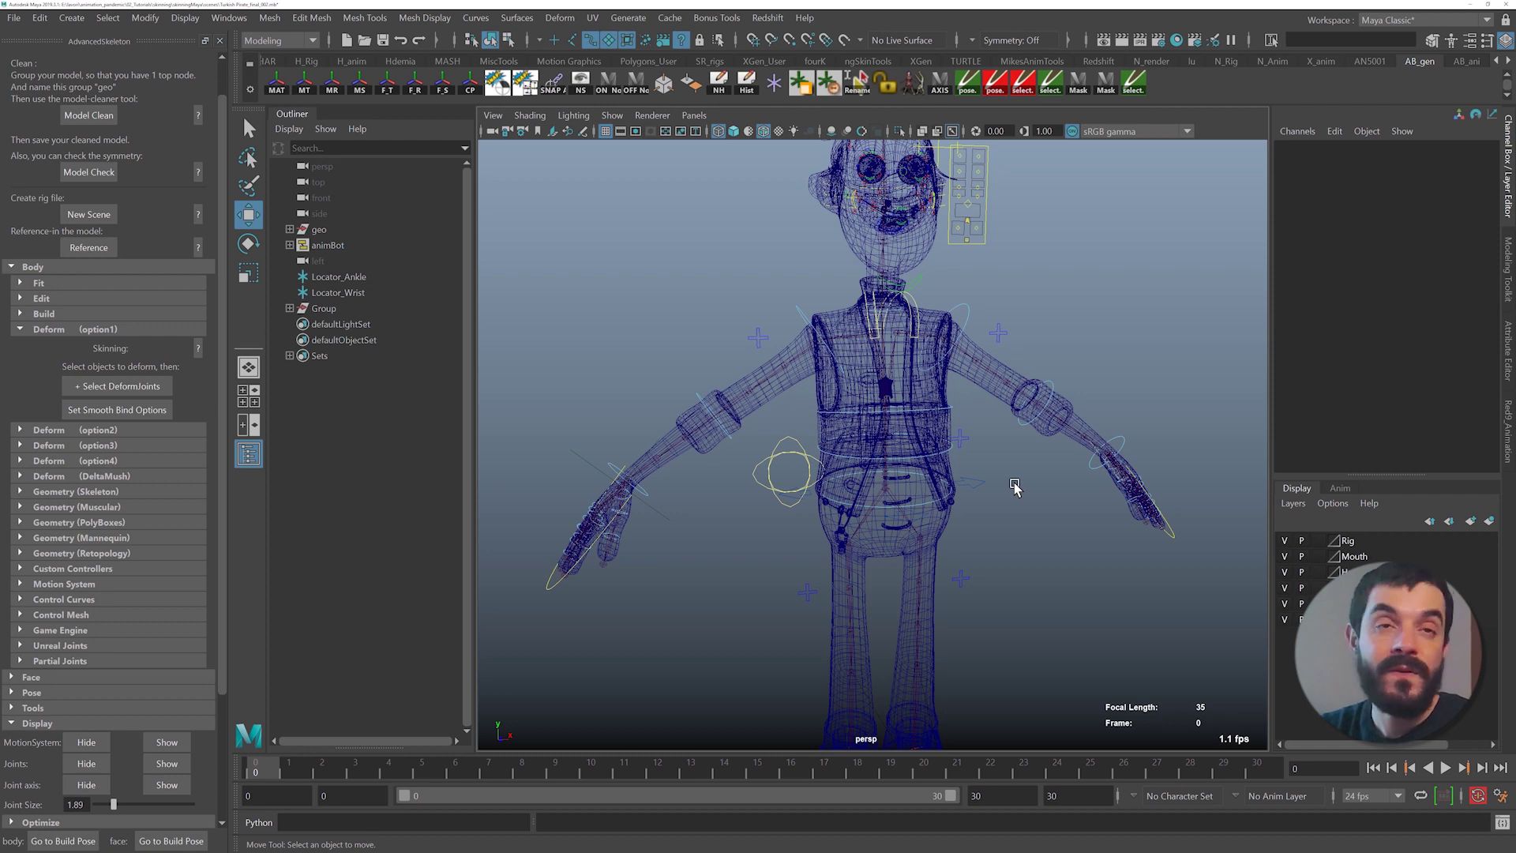
pyautogui.keyDown('alt'); pyautogui.moveTo(809, 408); pyautogui.dragTo(725, 349, button='right'); pyautogui.keyUp('alt')
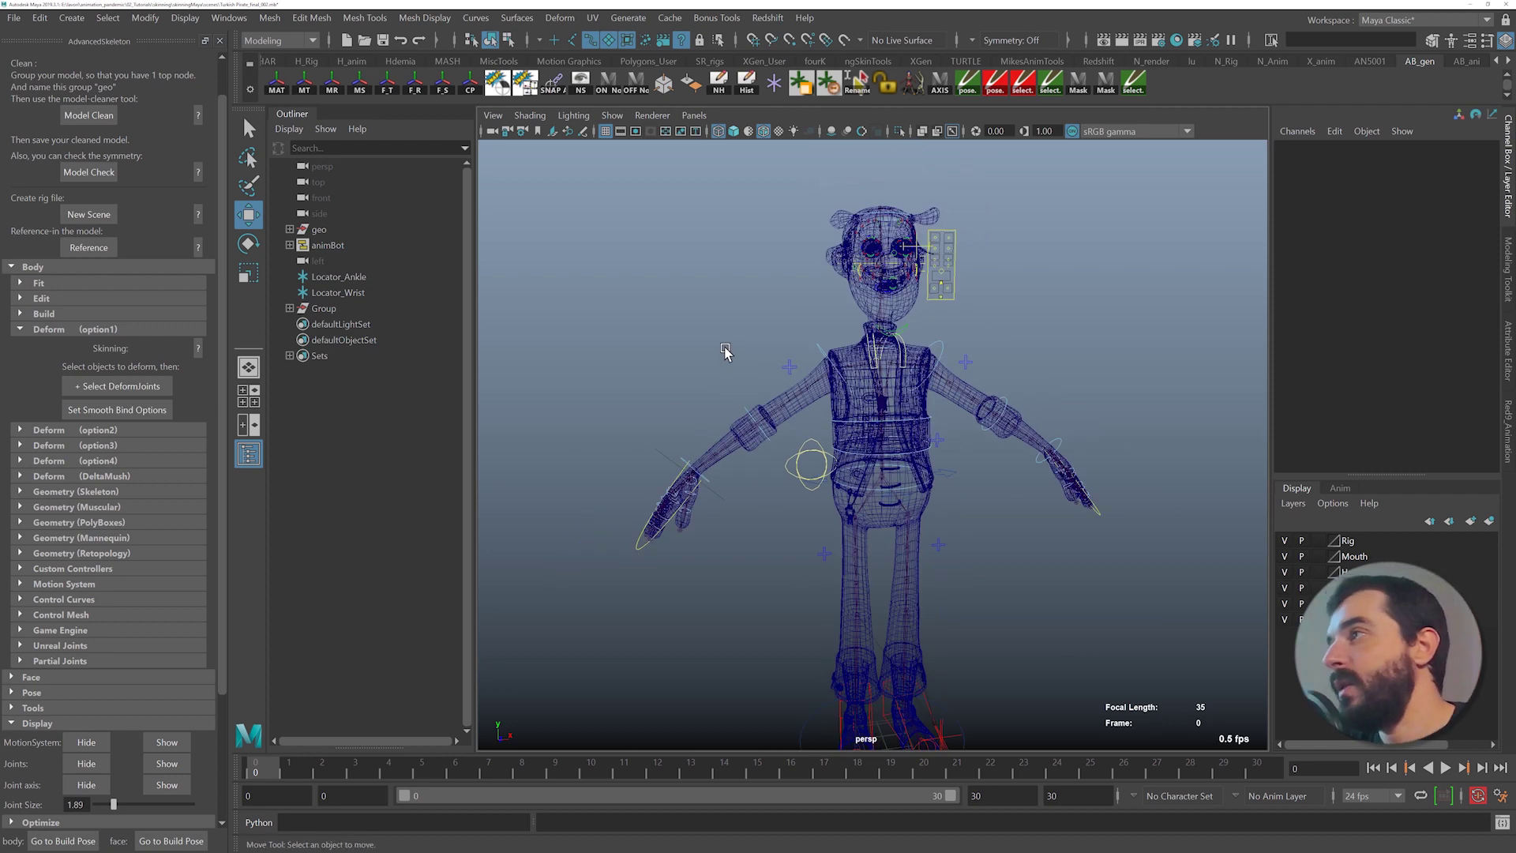
pyautogui.keyDown('alt'); pyautogui.moveTo(713, 336); pyautogui.dragTo(658, 256, button='middle'); pyautogui.keyUp('alt')
pyautogui.click(848, 426)
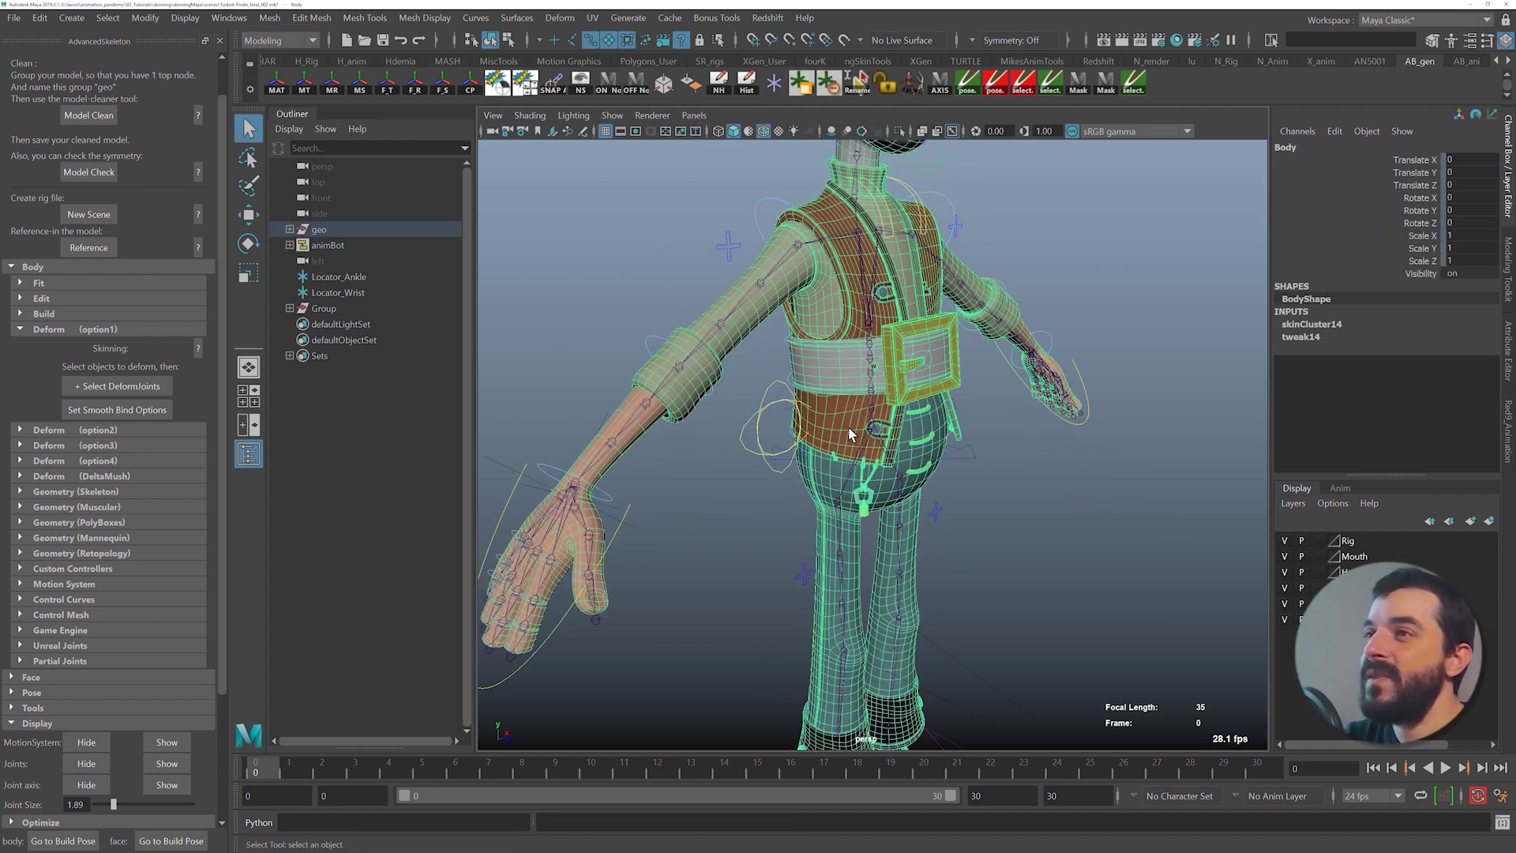
pyautogui.keyDown('alt'); pyautogui.moveTo(836, 433); pyautogui.dragTo(875, 428, button='right'); pyautogui.keyUp('alt')
pyautogui.keyDown('alt'); pyautogui.moveTo(874, 428); pyautogui.dragTo(842, 452, button='middle'); pyautogui.keyUp('alt')
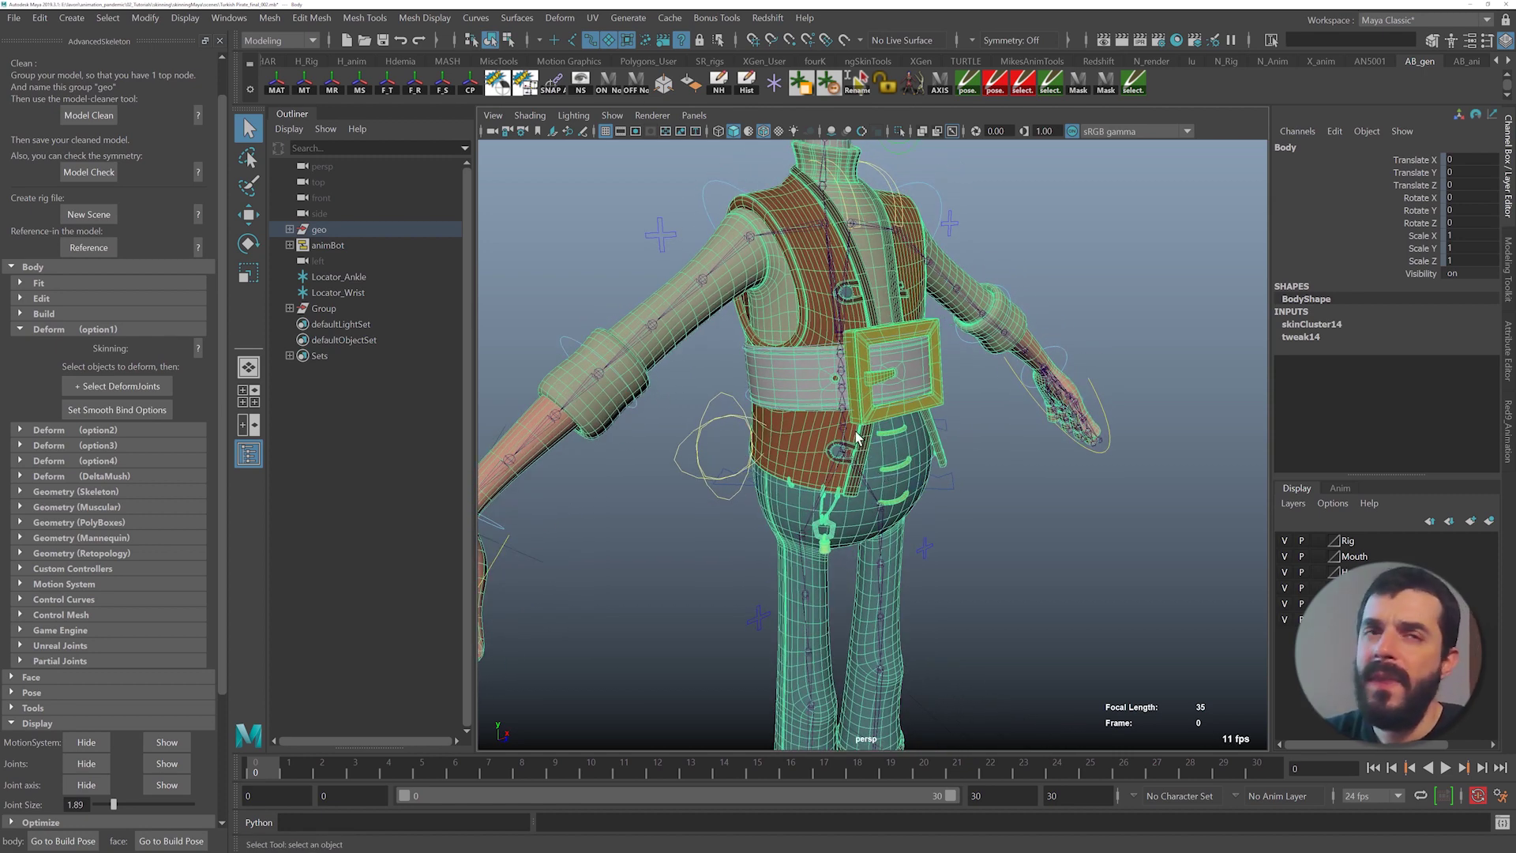
pyautogui.keyDown('alt'); pyautogui.moveTo(858, 438); pyautogui.dragTo(750, 363, button='right'); pyautogui.keyUp('alt')
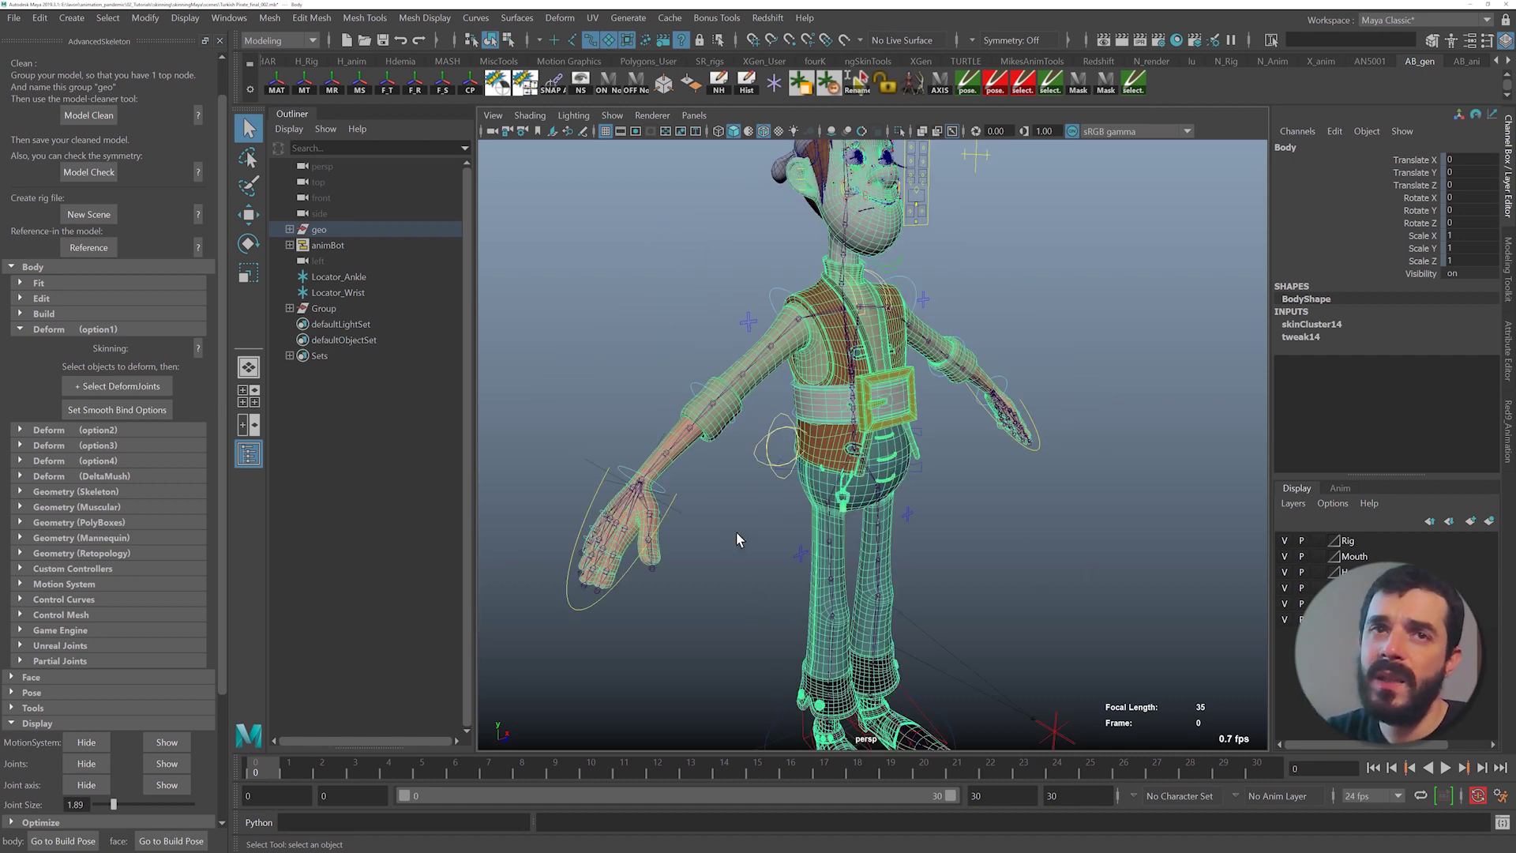
pyautogui.moveTo(821, 551)
pyautogui.keyDown('alt'); pyautogui.mouseDown(button='middle')
pyautogui.moveTo(819, 481)
pyautogui.moveTo(828, 564)
pyautogui.mouseUp(button='middle'); pyautogui.keyUp('alt')
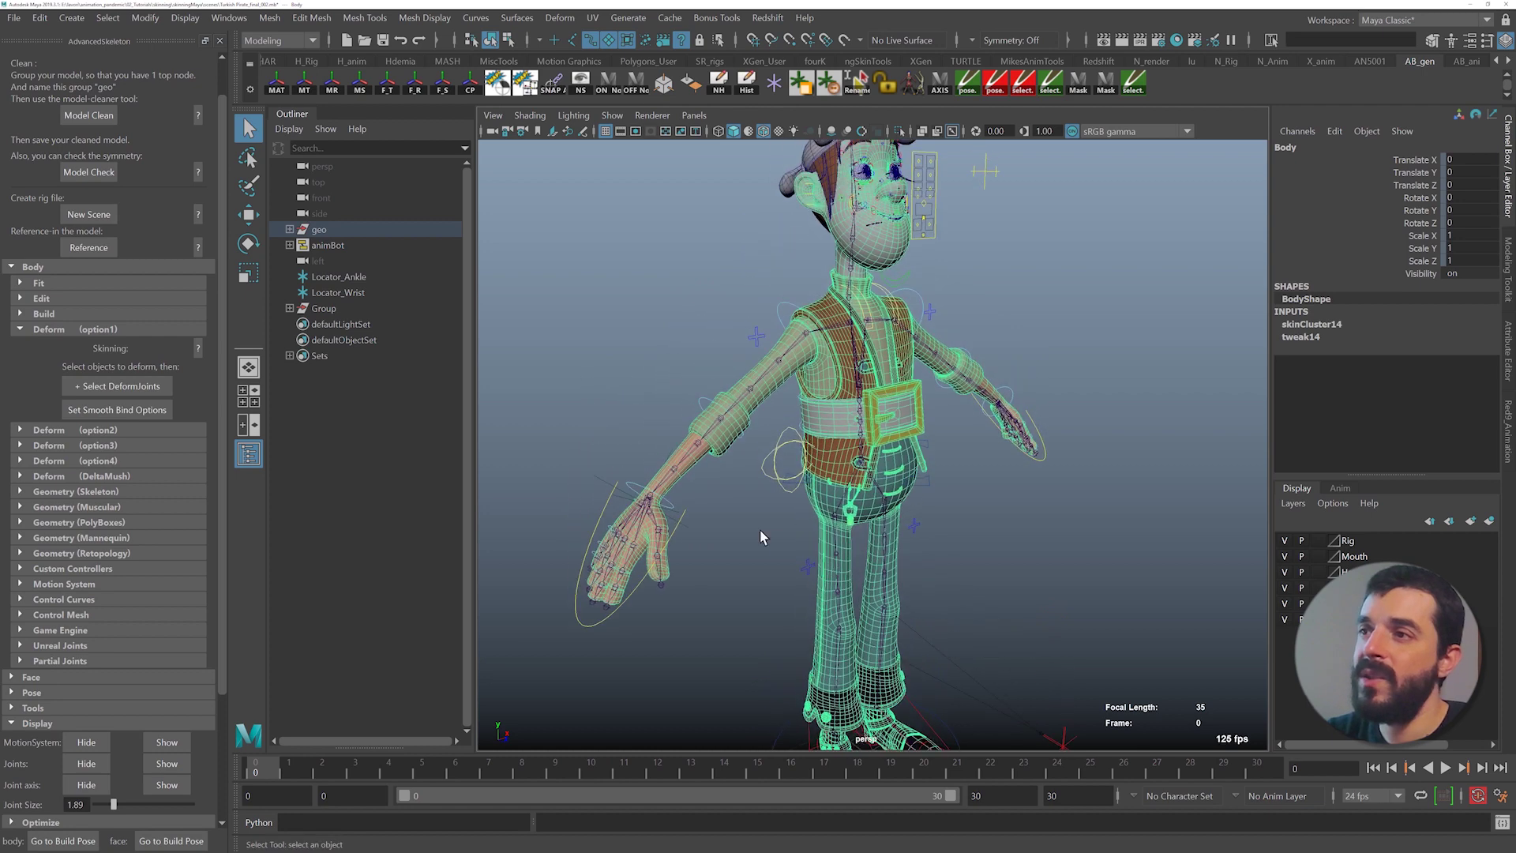
pyautogui.keyDown('alt'); pyautogui.moveTo(760, 531); pyautogui.dragTo(847, 526, button='right'); pyautogui.keyUp('alt')
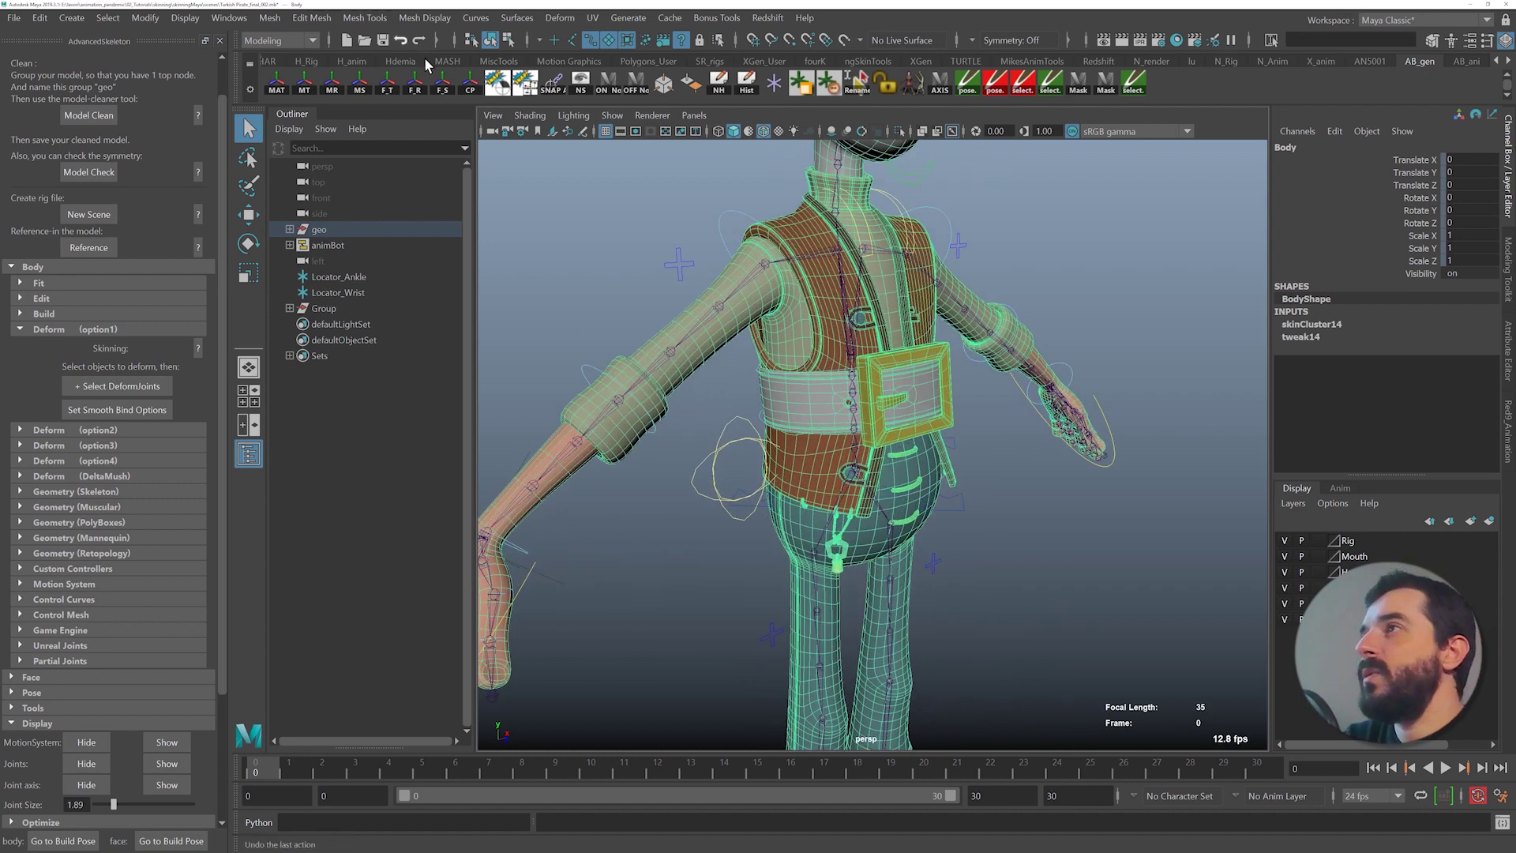
pyautogui.click(748, 82)
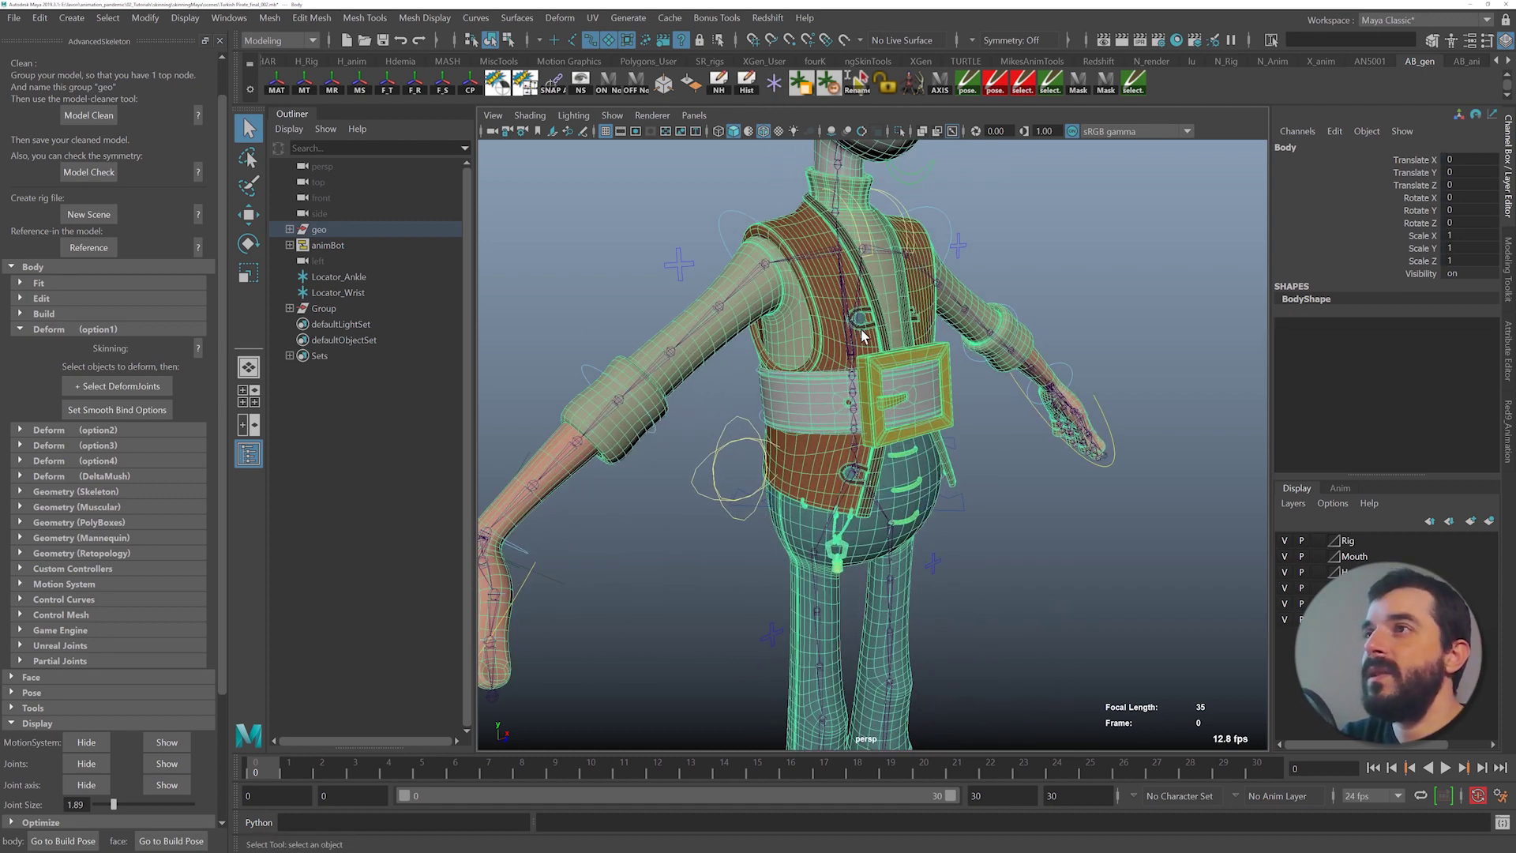
pyautogui.keyDown('alt'); pyautogui.moveTo(948, 330); pyautogui.dragTo(923, 331); pyautogui.keyUp('alt')
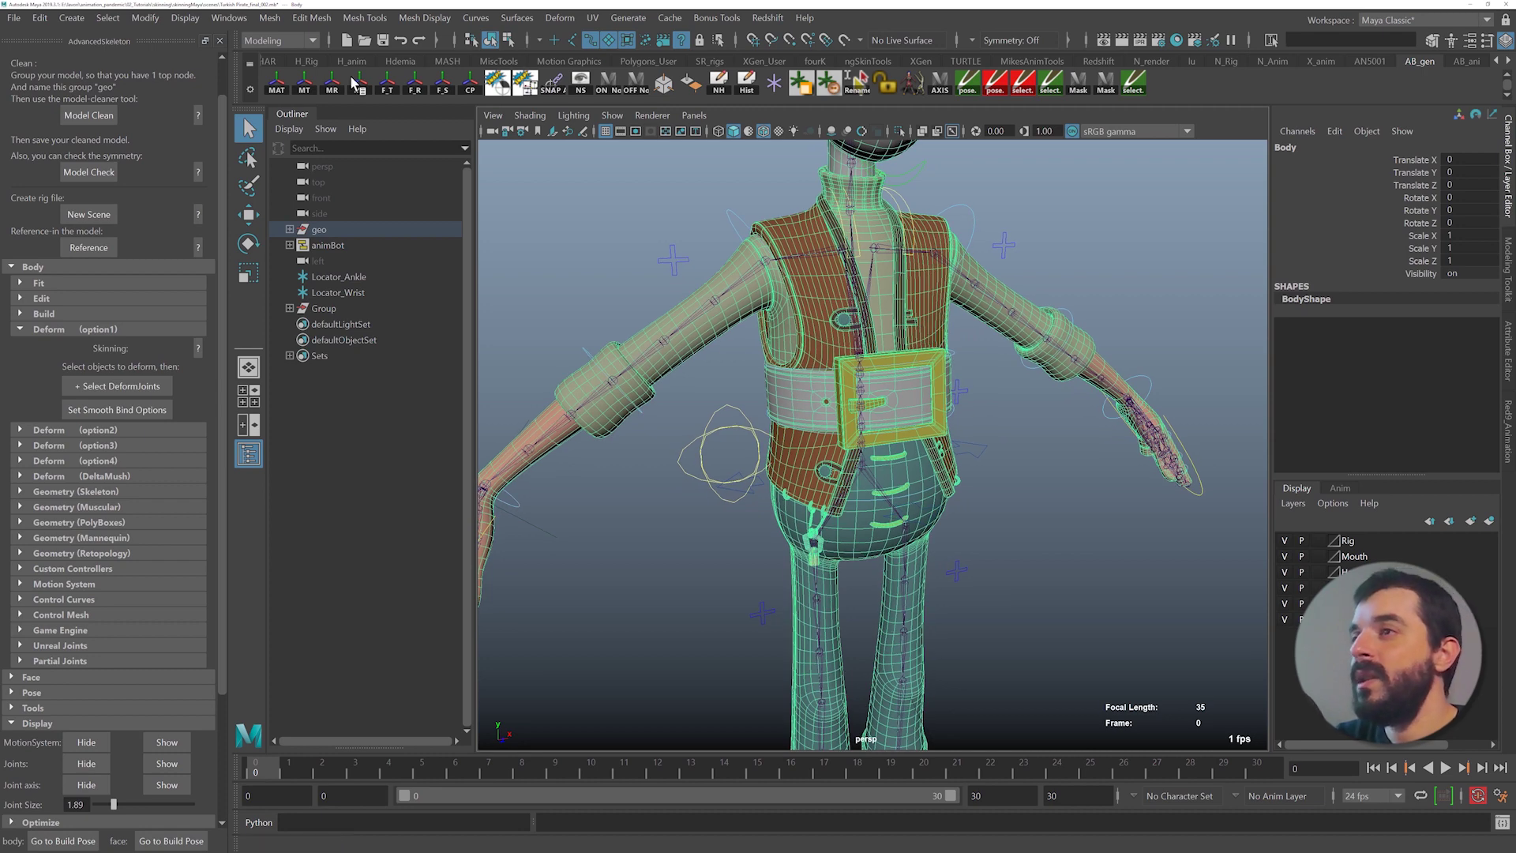
pyautogui.click(284, 16)
pyautogui.click(324, 90)
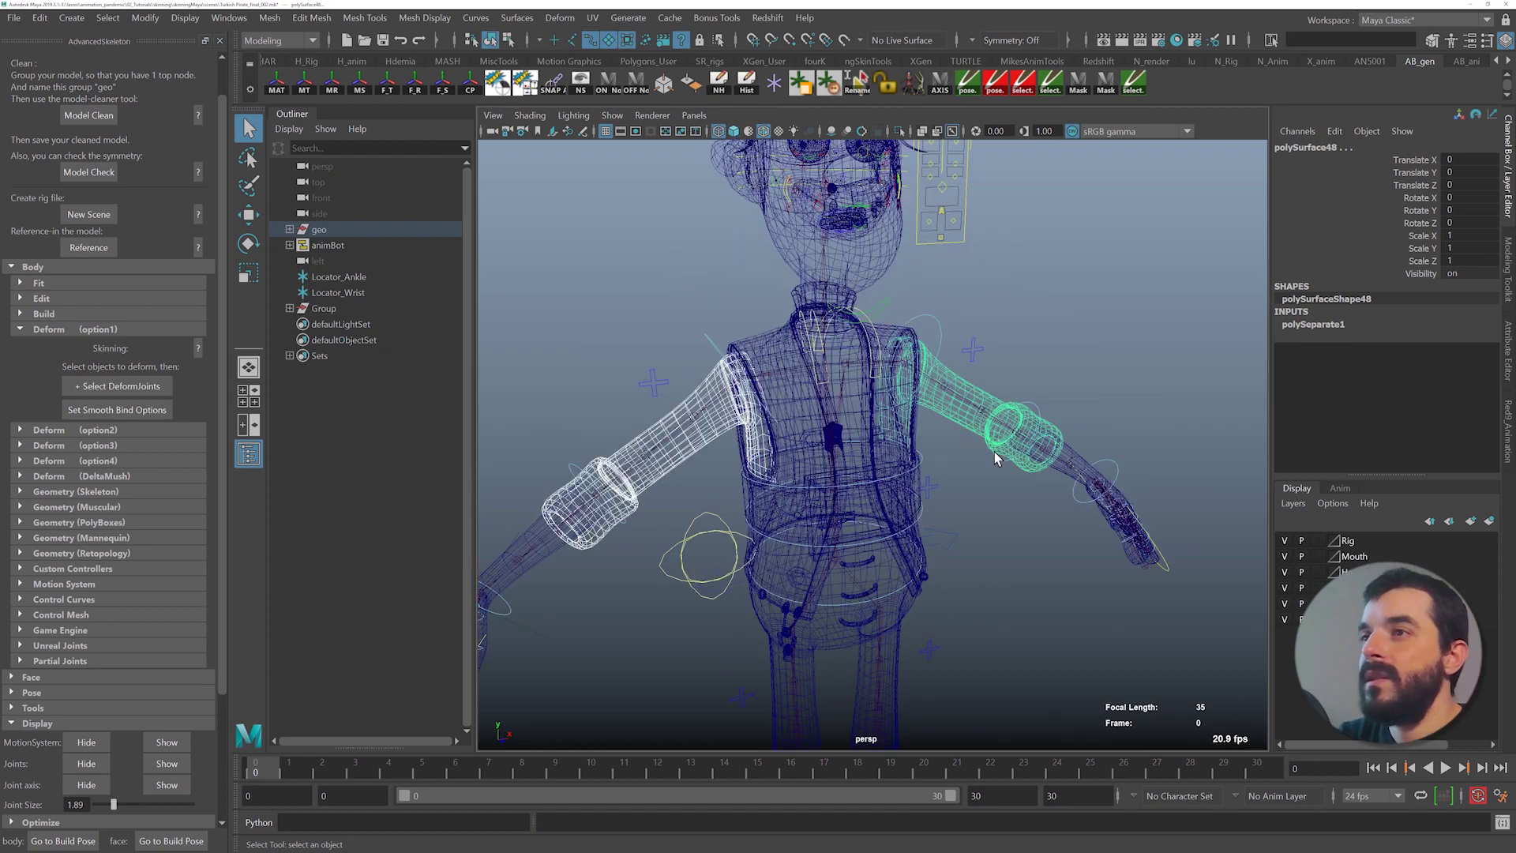
# - Add both hand and forearm meshes and the shirt front to the selected sleeves
pyautogui.keyDown('shift'); pyautogui.click(1077, 455); pyautogui.keyUp('shift')
pyautogui.keyDown('alt'); pyautogui.moveTo(758, 502); pyautogui.dragTo(846, 460, button='middle'); pyautogui.keyUp('alt')
pyautogui.keyDown('shift'); pyautogui.click(630, 483); pyautogui.keyUp('shift')
pyautogui.keyDown('alt'); pyautogui.moveTo(630, 483); pyautogui.dragTo(604, 525, button='middle'); pyautogui.keyUp('alt')
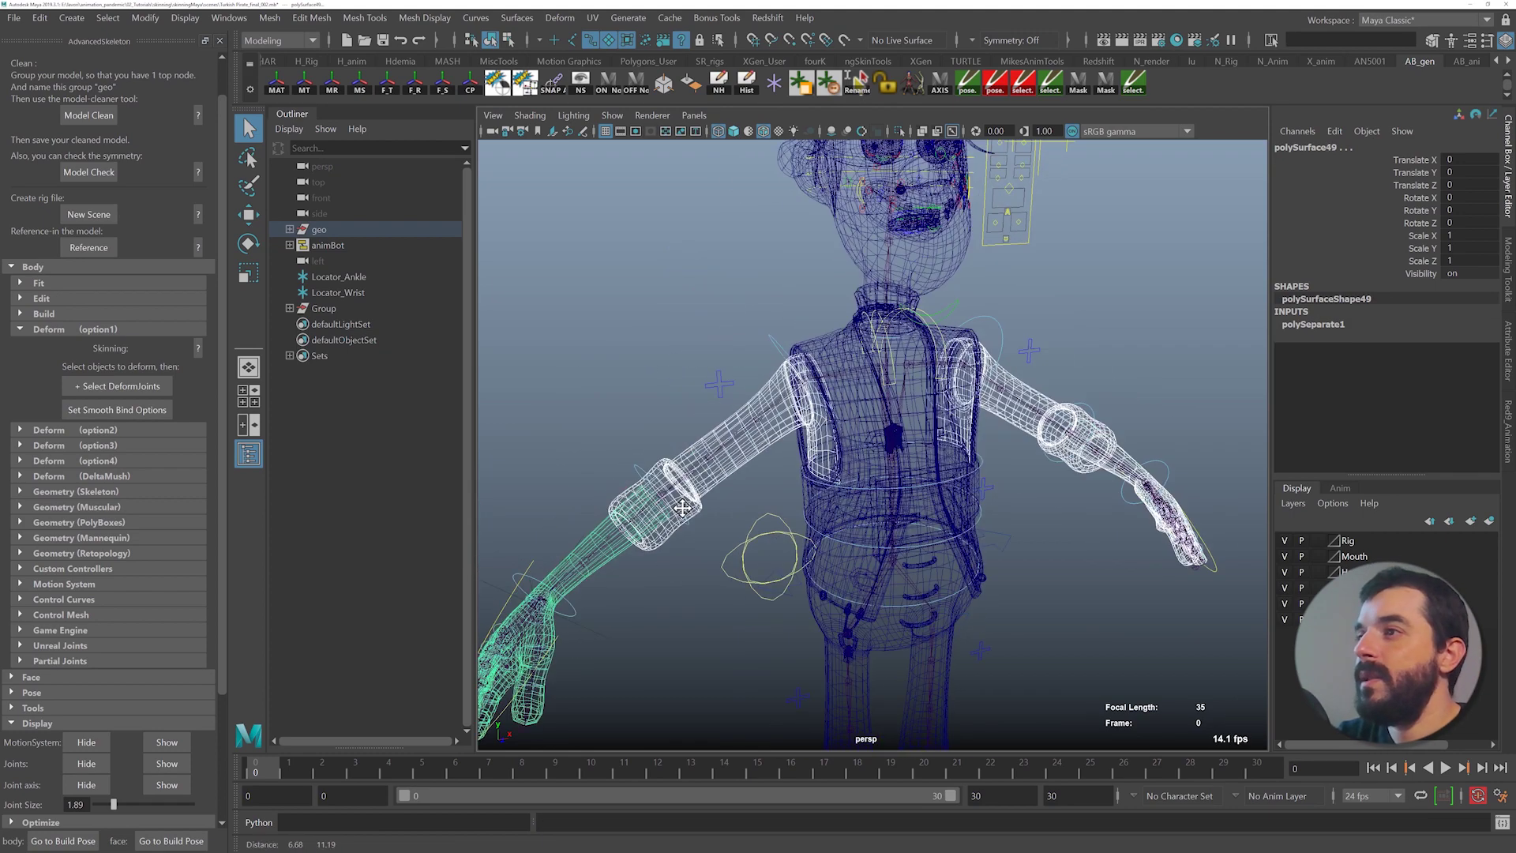
pyautogui.keyDown('alt'); pyautogui.moveTo(604, 525); pyautogui.dragTo(917, 460, button='right'); pyautogui.keyUp('alt')
pyautogui.press('5')
pyautogui.keyDown('alt'); pyautogui.moveTo(876, 443); pyautogui.dragTo(836, 439); pyautogui.keyUp('alt')
pyautogui.keyDown('shift'); pyautogui.click(835, 440); pyautogui.keyUp('shift')
pyautogui.keyDown('alt'); pyautogui.moveTo(835, 439); pyautogui.dragTo(829, 474, button='middle'); pyautogui.keyUp('alt')
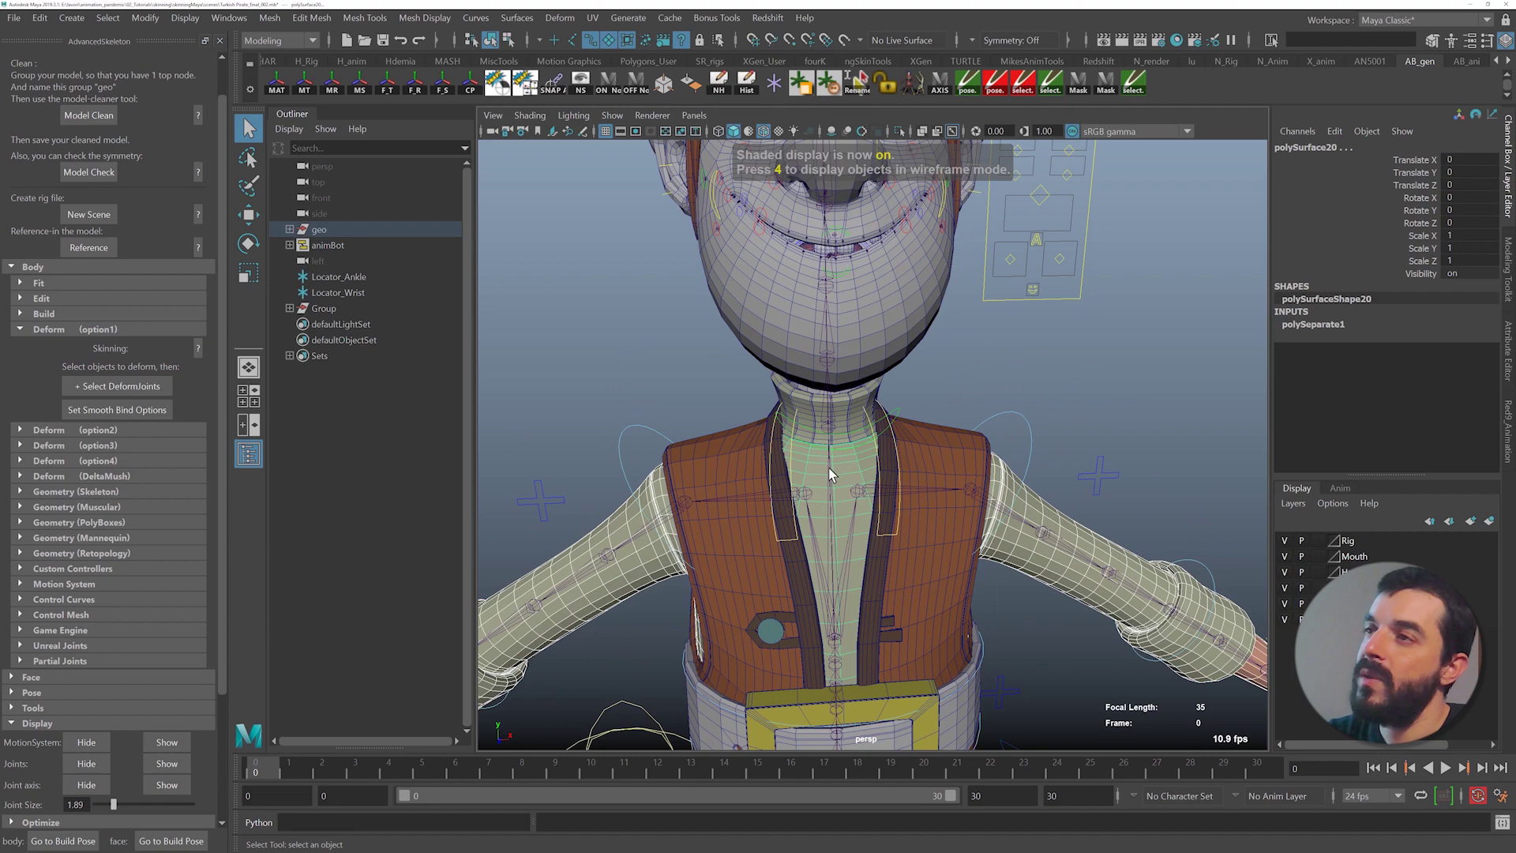
# - Add the turtleneck collar and the head mesh to the selection
pyautogui.keyDown('shift'); pyautogui.click(845, 413); pyautogui.keyUp('shift')
pyautogui.keyDown('alt'); pyautogui.moveTo(846, 413); pyautogui.dragTo(869, 430); pyautogui.keyUp('alt')
pyautogui.keyDown('alt'); pyautogui.moveTo(868, 430); pyautogui.dragTo(718, 376, button='right'); pyautogui.keyUp('alt')
pyautogui.keyDown('shift'); pyautogui.click(780, 383); pyautogui.keyUp('shift')
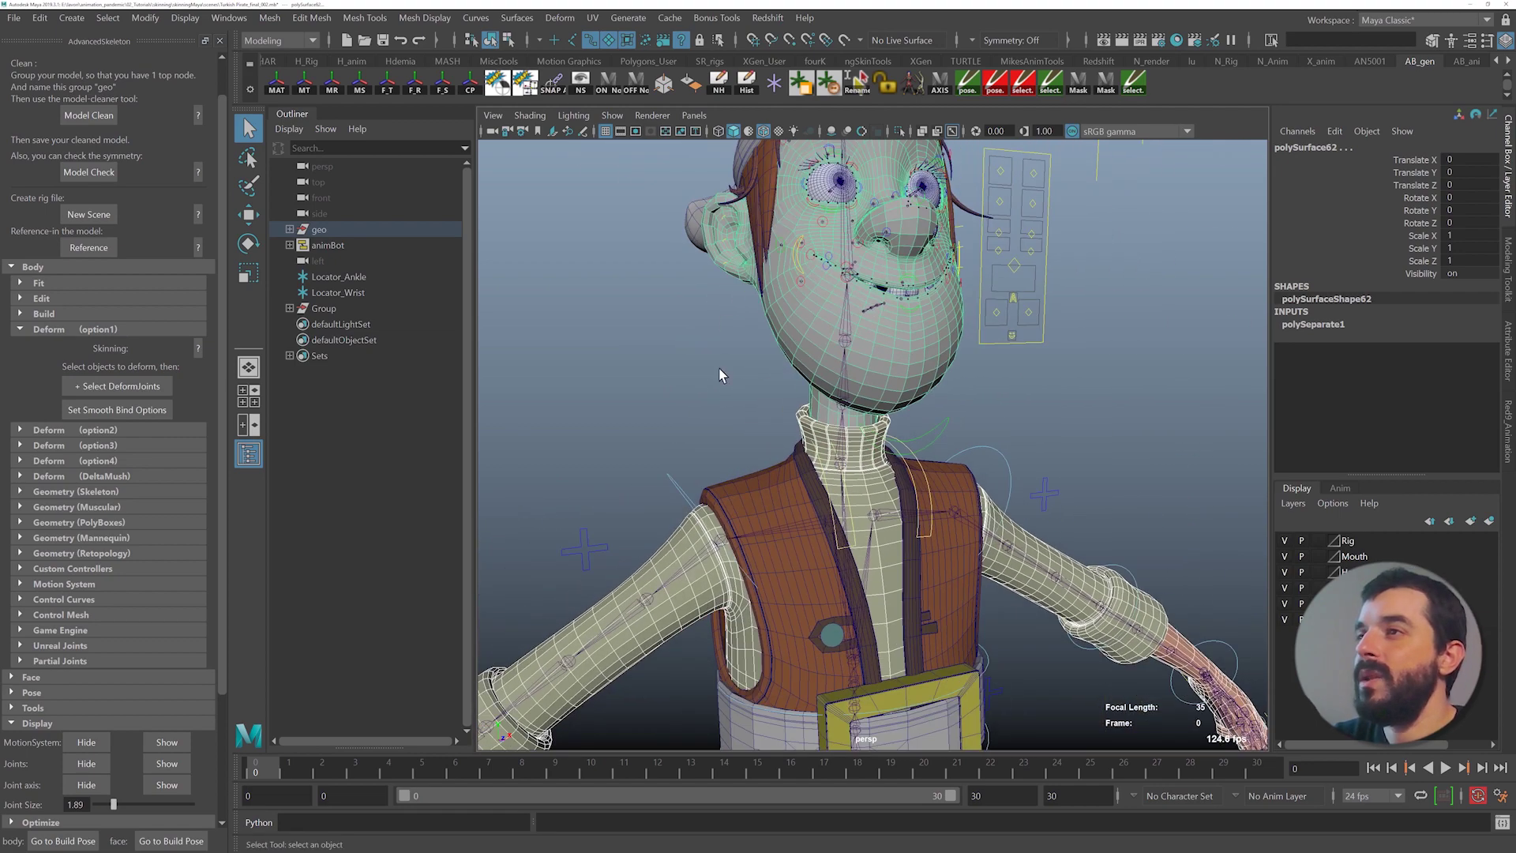
# - Add the headscarf, the side hair and the back hair to the selected pieces
pyautogui.keyDown('alt'); pyautogui.moveTo(718, 376); pyautogui.dragTo(744, 477, button='middle'); pyautogui.keyUp('alt')
pyautogui.keyDown('alt'); pyautogui.moveTo(744, 477); pyautogui.dragTo(920, 502, button='right'); pyautogui.keyUp('alt')
pyautogui.keyDown('alt'); pyautogui.moveTo(814, 453); pyautogui.dragTo(813, 540, button='middle'); pyautogui.keyUp('alt')
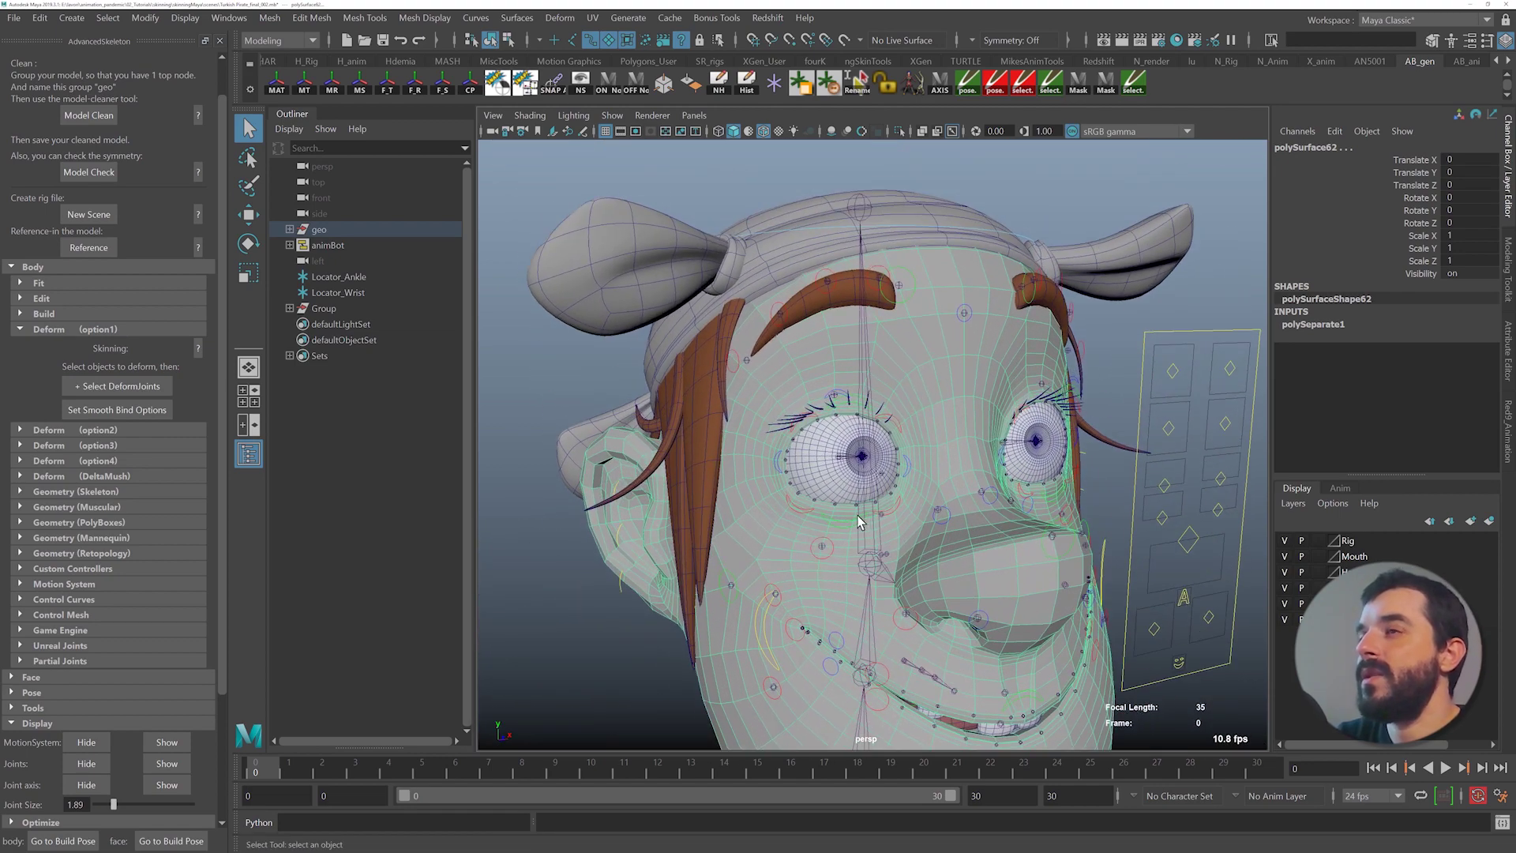
pyautogui.keyDown('alt'); pyautogui.moveTo(859, 517); pyautogui.dragTo(790, 422, button='right'); pyautogui.keyUp('alt')
pyautogui.keyDown('alt'); pyautogui.moveTo(789, 422); pyautogui.dragTo(761, 350, button='middle'); pyautogui.keyUp('alt')
pyautogui.keyDown('shift'); pyautogui.click(760, 350); pyautogui.keyUp('shift')
pyautogui.keyDown('shift'); pyautogui.click(802, 276); pyautogui.keyUp('shift')
pyautogui.keyDown('alt'); pyautogui.moveTo(922, 425); pyautogui.dragTo(679, 427); pyautogui.keyUp('alt')
pyautogui.keyDown('shift'); pyautogui.click(846, 464); pyautogui.keyUp('shift')
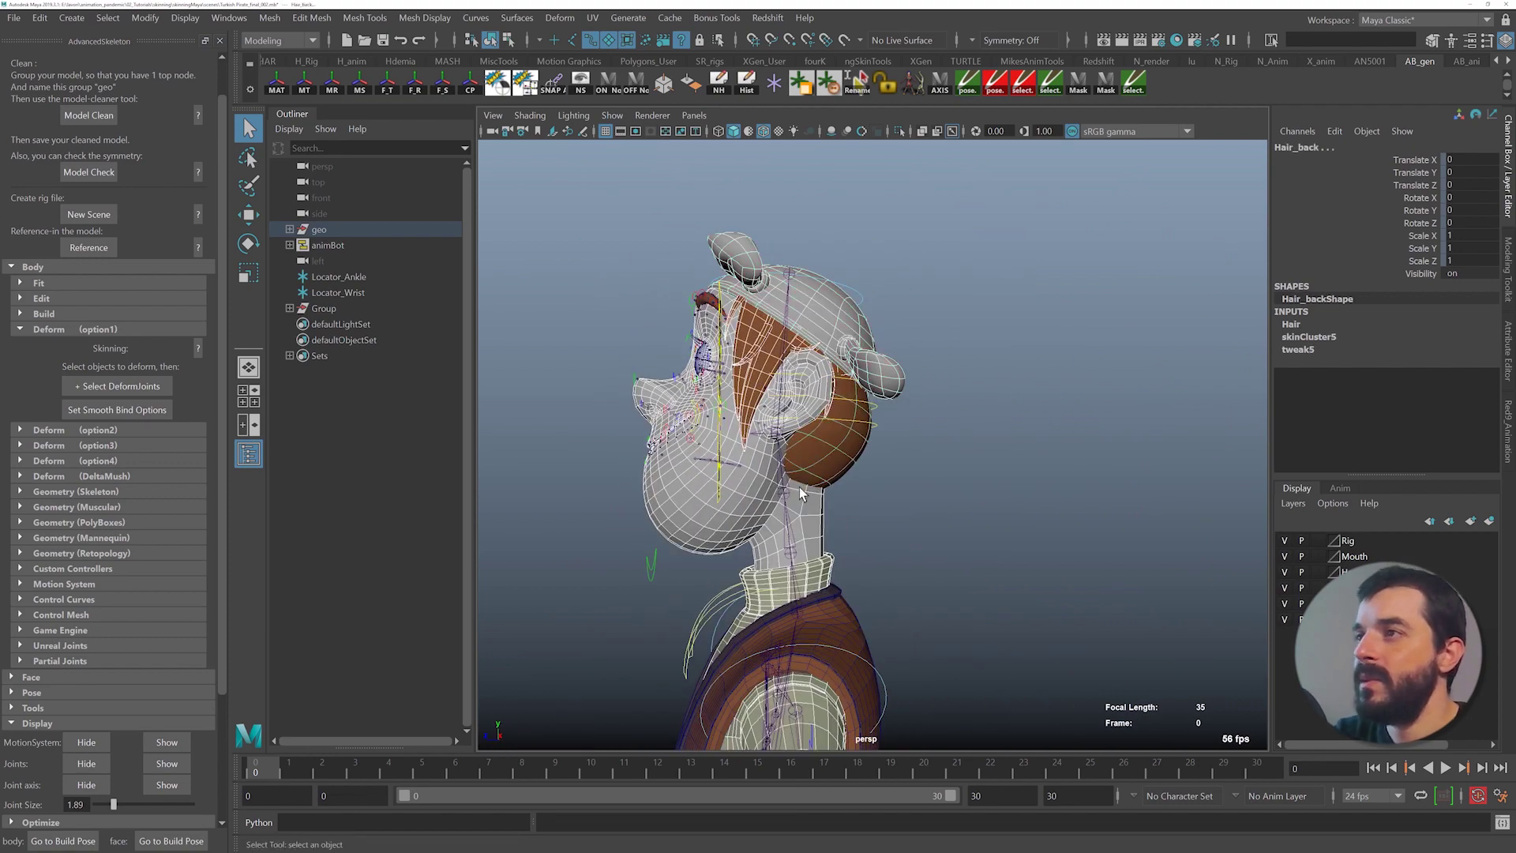
# - Add the trousers and both boot cuffs to the selected pieces
pyautogui.keyDown('alt'); pyautogui.moveTo(799, 493); pyautogui.dragTo(878, 507); pyautogui.keyUp('alt')
pyautogui.keyDown('alt'); pyautogui.moveTo(778, 731); pyautogui.dragTo(821, 237, button='middle'); pyautogui.keyUp('alt')
pyautogui.keyDown('alt'); pyautogui.moveTo(711, 553); pyautogui.dragTo(802, 572); pyautogui.keyUp('alt')
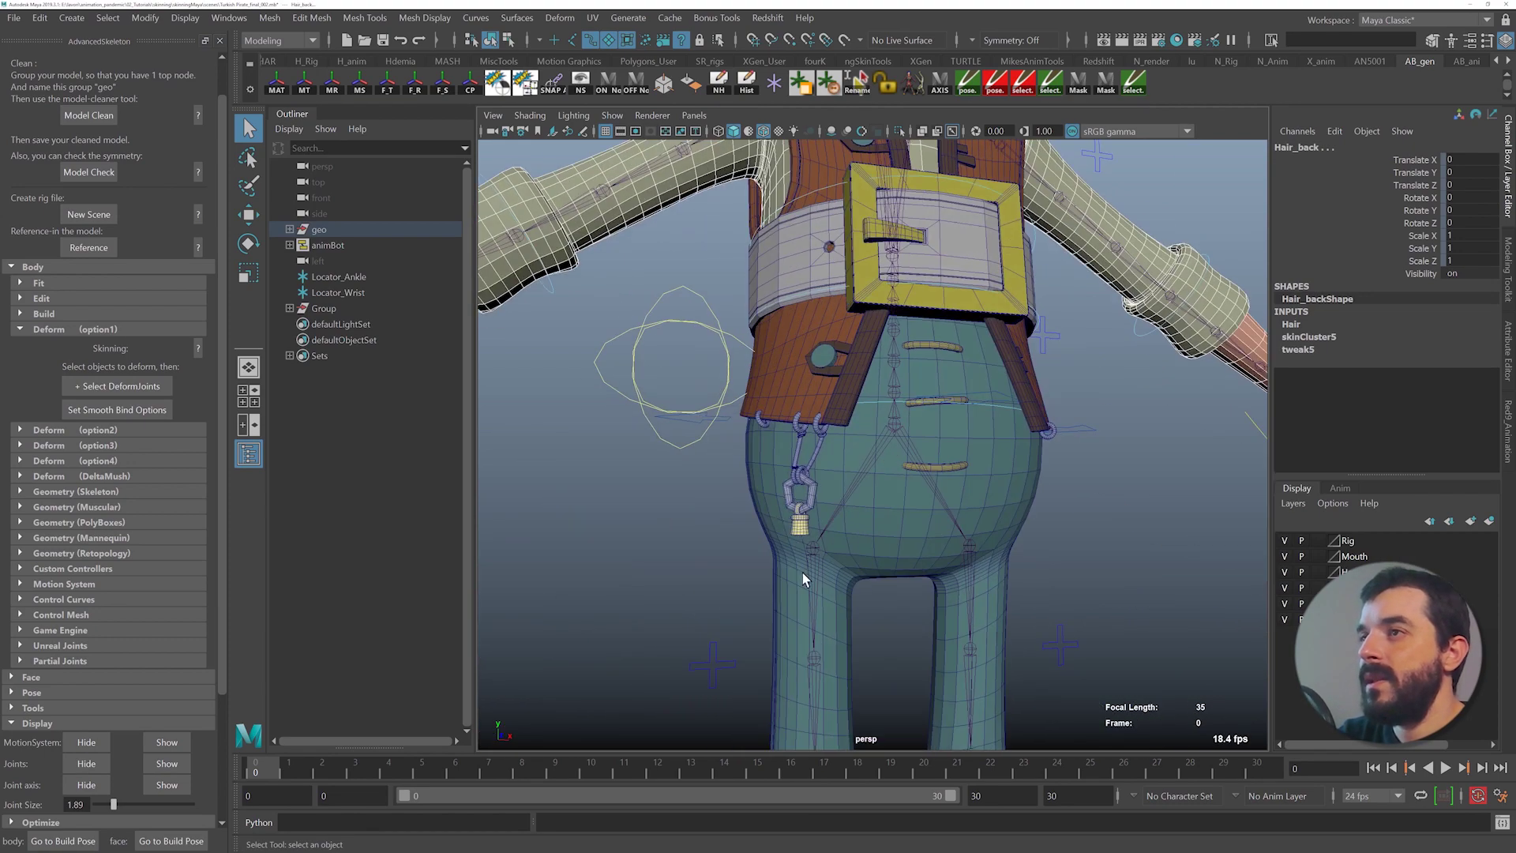
pyautogui.keyDown('alt'); pyautogui.moveTo(802, 571); pyautogui.dragTo(777, 490, button='middle'); pyautogui.keyUp('alt')
pyautogui.keyDown('shift'); pyautogui.click(886, 440); pyautogui.keyUp('shift')
pyautogui.keyDown('alt'); pyautogui.moveTo(794, 695); pyautogui.dragTo(772, 267, button='middle'); pyautogui.keyUp('alt')
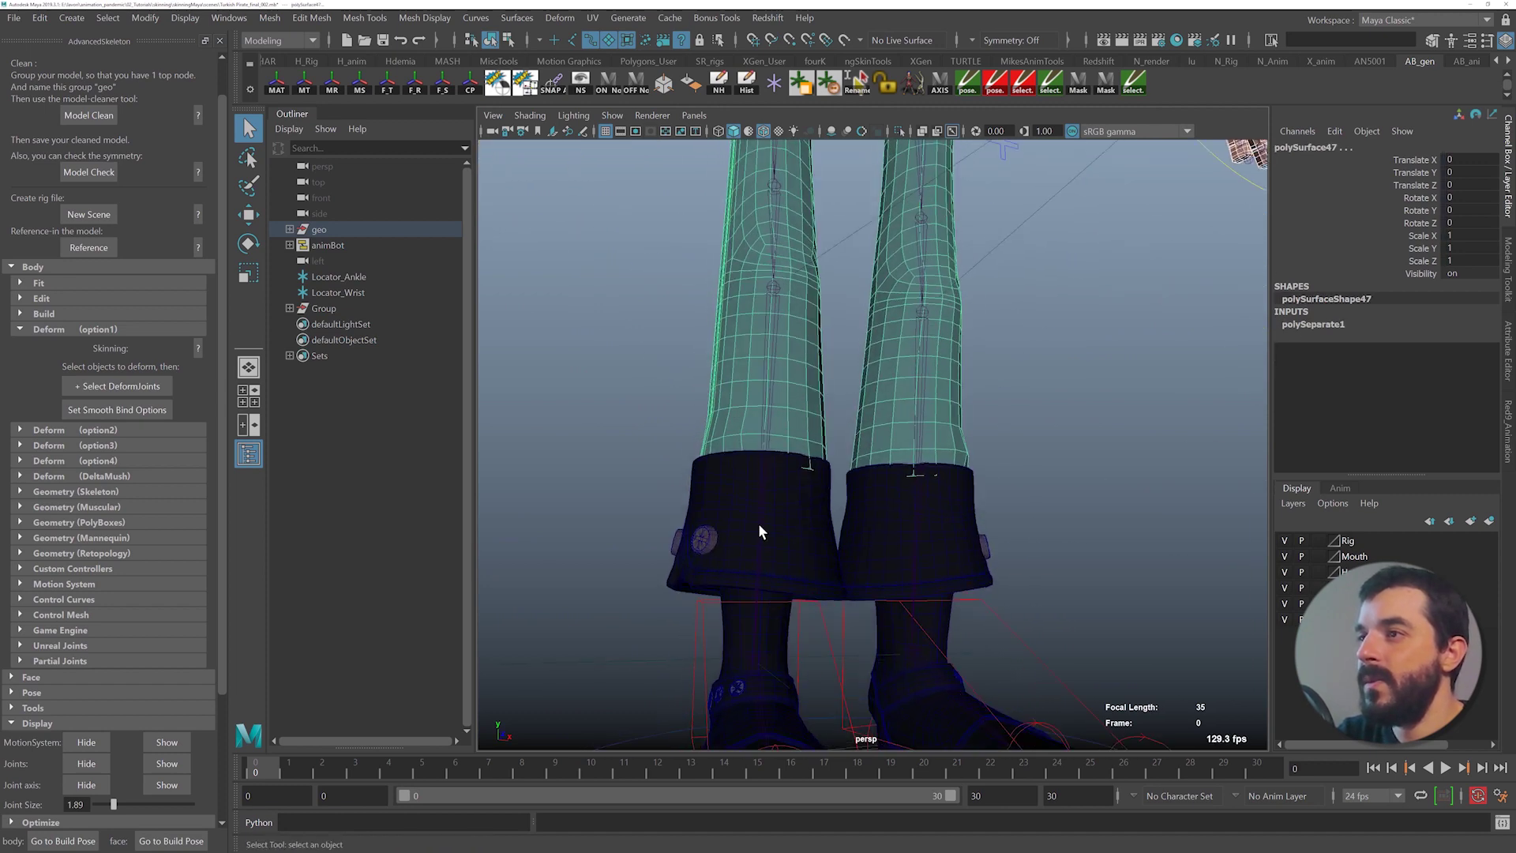
pyautogui.keyDown('shift'); pyautogui.click(760, 537); pyautogui.keyUp('shift')
pyautogui.keyDown('alt'); pyautogui.moveTo(774, 608); pyautogui.dragTo(865, 507); pyautogui.keyUp('alt')
pyautogui.keyDown('shift'); pyautogui.click(921, 365); pyautogui.keyUp('shift')
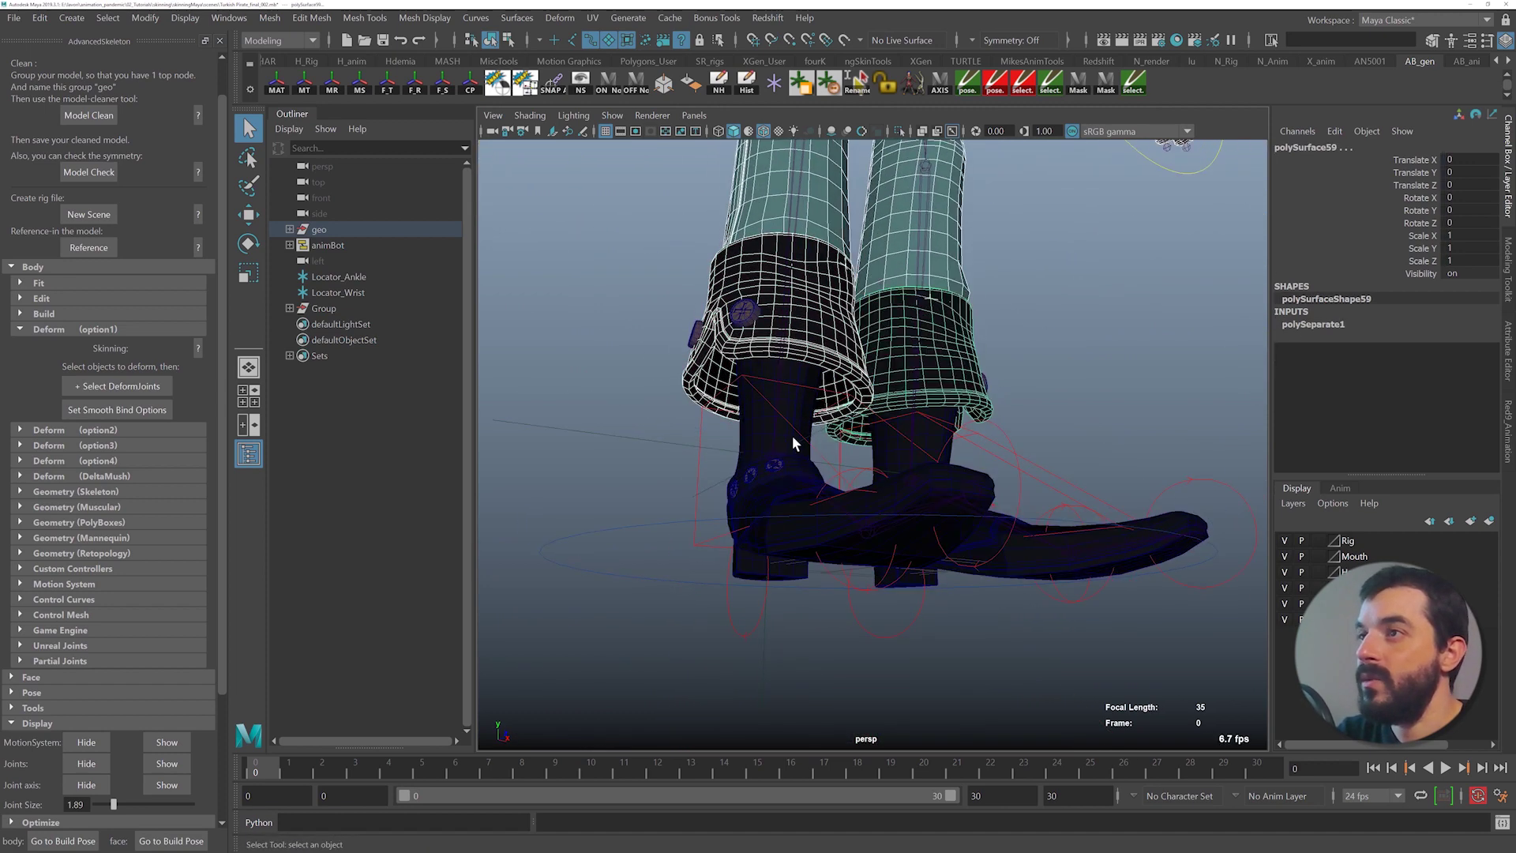
# - Add all the main pieces of both boots to the selection, leaving out the ankle straps and leg controls
pyautogui.keyDown('shift'); pyautogui.click(781, 439); pyautogui.keyUp('shift')
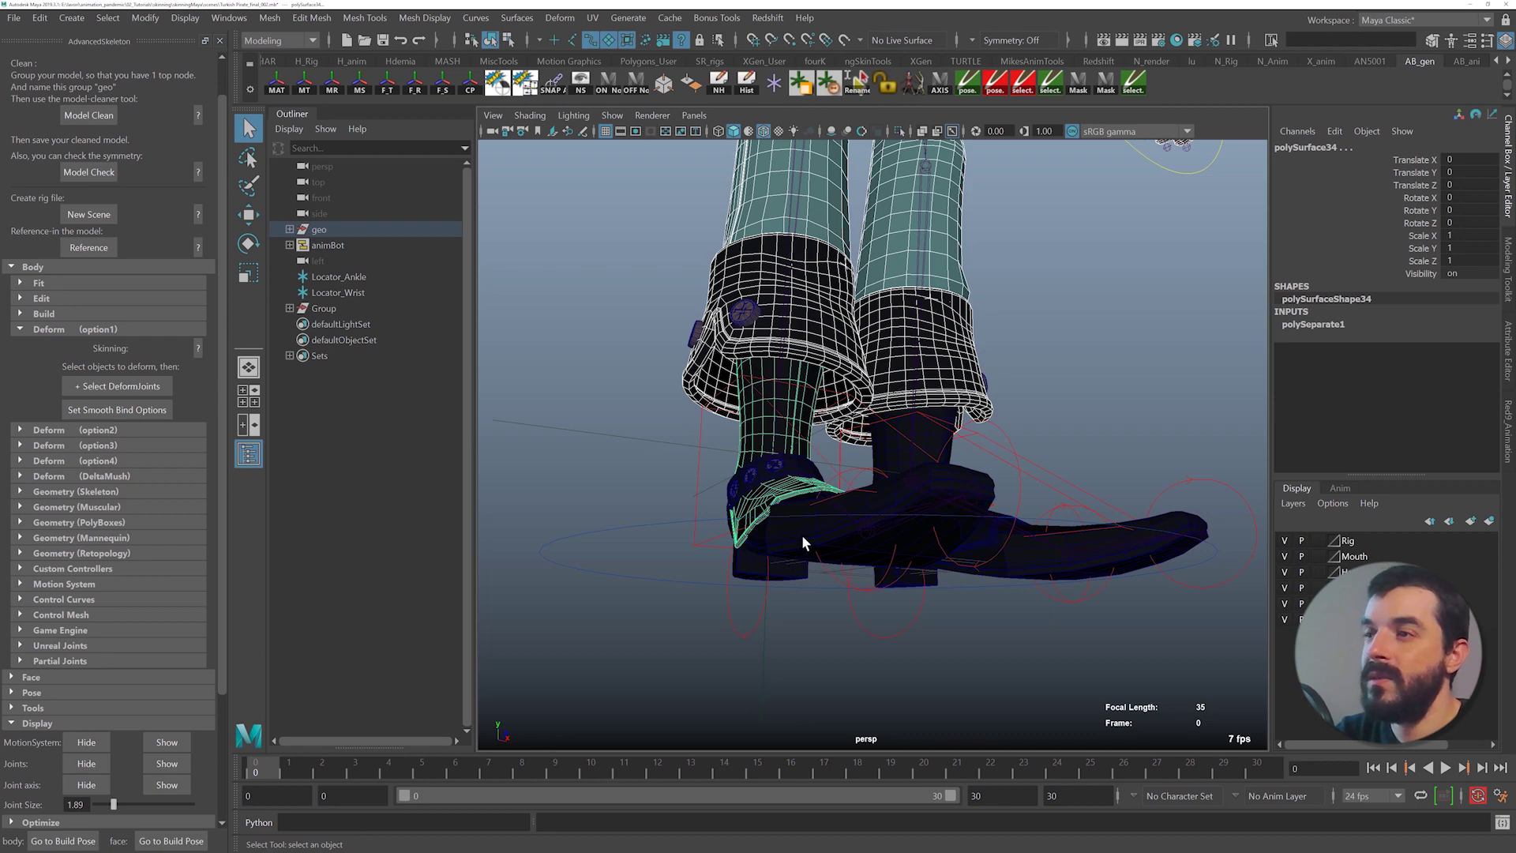
pyautogui.keyDown('alt'); pyautogui.moveTo(802, 534); pyautogui.dragTo(844, 629); pyautogui.keyUp('alt')
pyautogui.keyDown('alt'); pyautogui.moveTo(845, 629); pyautogui.dragTo(804, 515, button='middle'); pyautogui.keyUp('alt')
pyautogui.keyDown('shift'); pyautogui.click(845, 618); pyautogui.keyUp('shift')
pyautogui.keyDown('shift'); pyautogui.click(1027, 530); pyautogui.keyUp('shift')
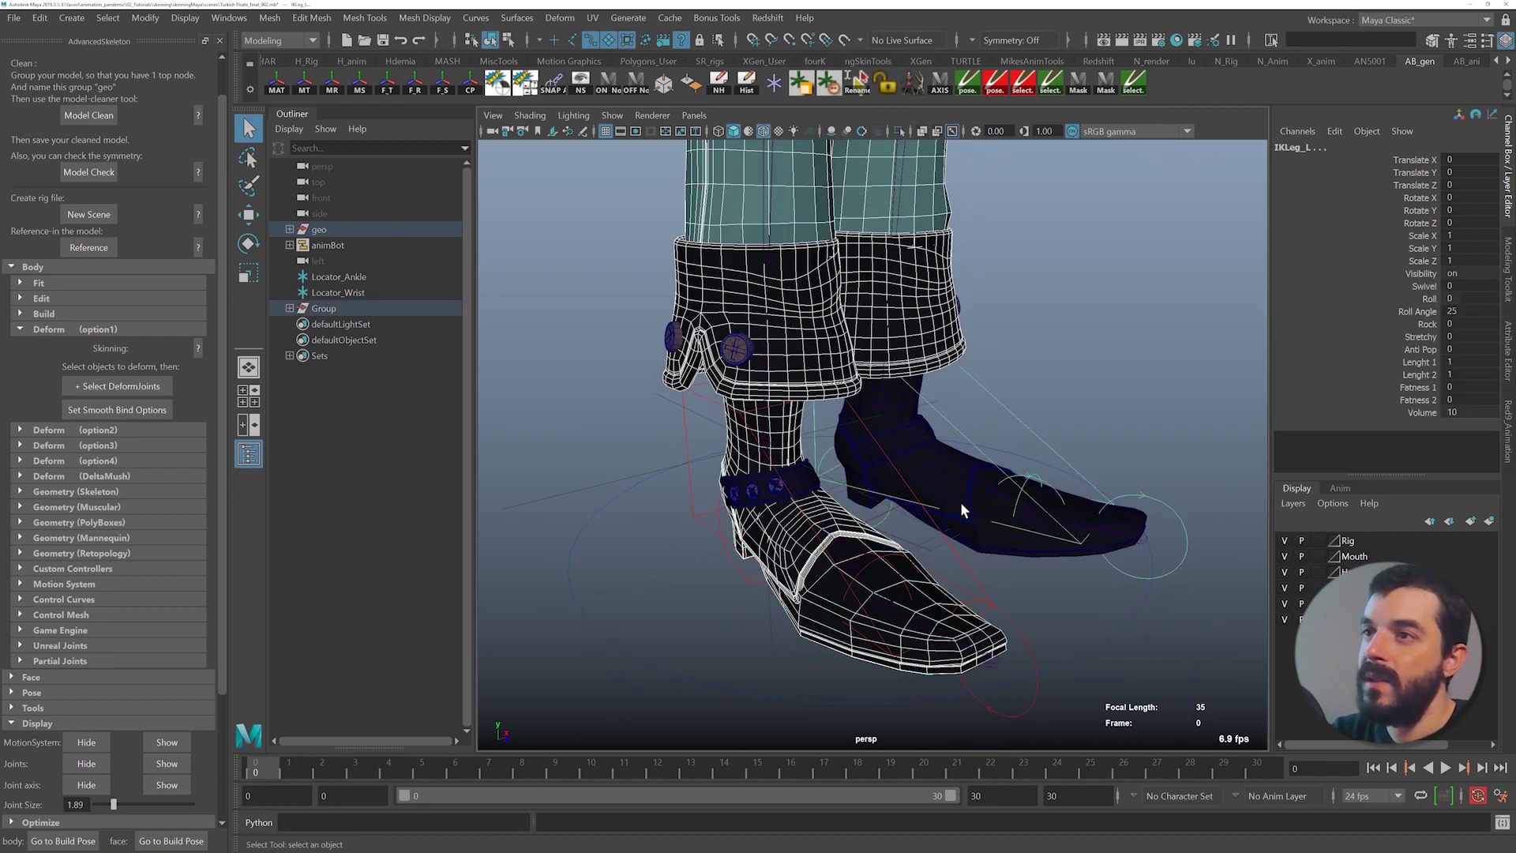
pyautogui.hotkey('ctrl', 'z')
pyautogui.keyDown('shift'); pyautogui.click(1014, 551); pyautogui.keyUp('shift')
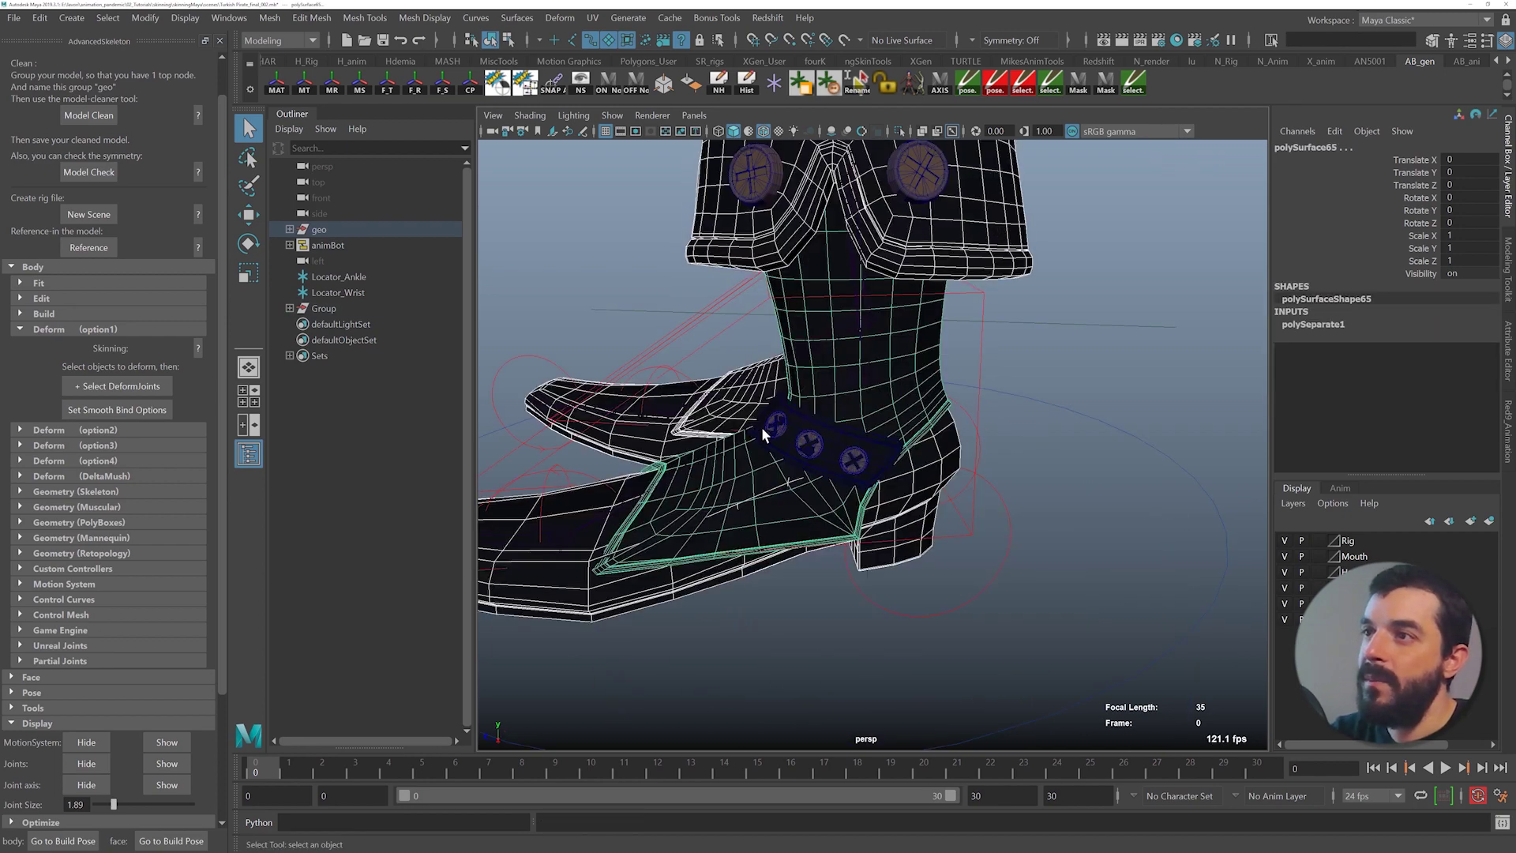
pyautogui.keyDown('alt'); pyautogui.moveTo(762, 430); pyautogui.dragTo(907, 433); pyautogui.keyUp('alt')
pyautogui.keyDown('alt'); pyautogui.moveTo(908, 434); pyautogui.dragTo(832, 438, button='right'); pyautogui.keyUp('alt')
pyautogui.keyDown('alt'); pyautogui.moveTo(832, 438); pyautogui.dragTo(826, 494); pyautogui.keyUp('alt')
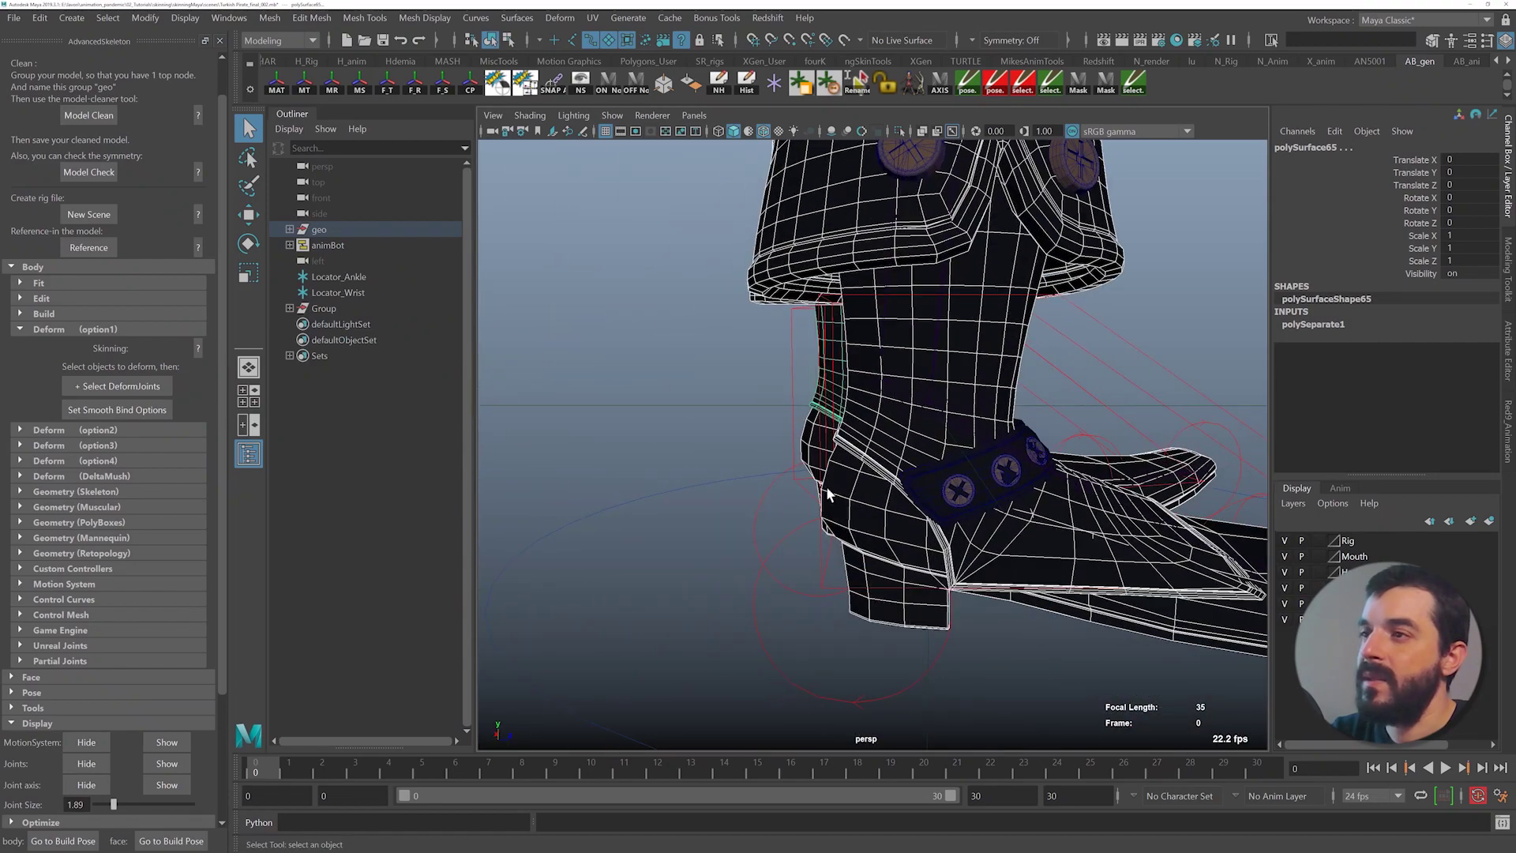
# - Add the brown vest to the selection without its trim, buttons or belt
pyautogui.keyDown('alt'); pyautogui.moveTo(826, 494); pyautogui.dragTo(792, 410, button='right'); pyautogui.keyUp('alt')
pyautogui.keyDown('alt'); pyautogui.moveTo(792, 410); pyautogui.dragTo(996, 656, button='middle'); pyautogui.keyUp('alt')
pyautogui.keyDown('alt'); pyautogui.moveTo(997, 656); pyautogui.dragTo(739, 547); pyautogui.keyUp('alt')
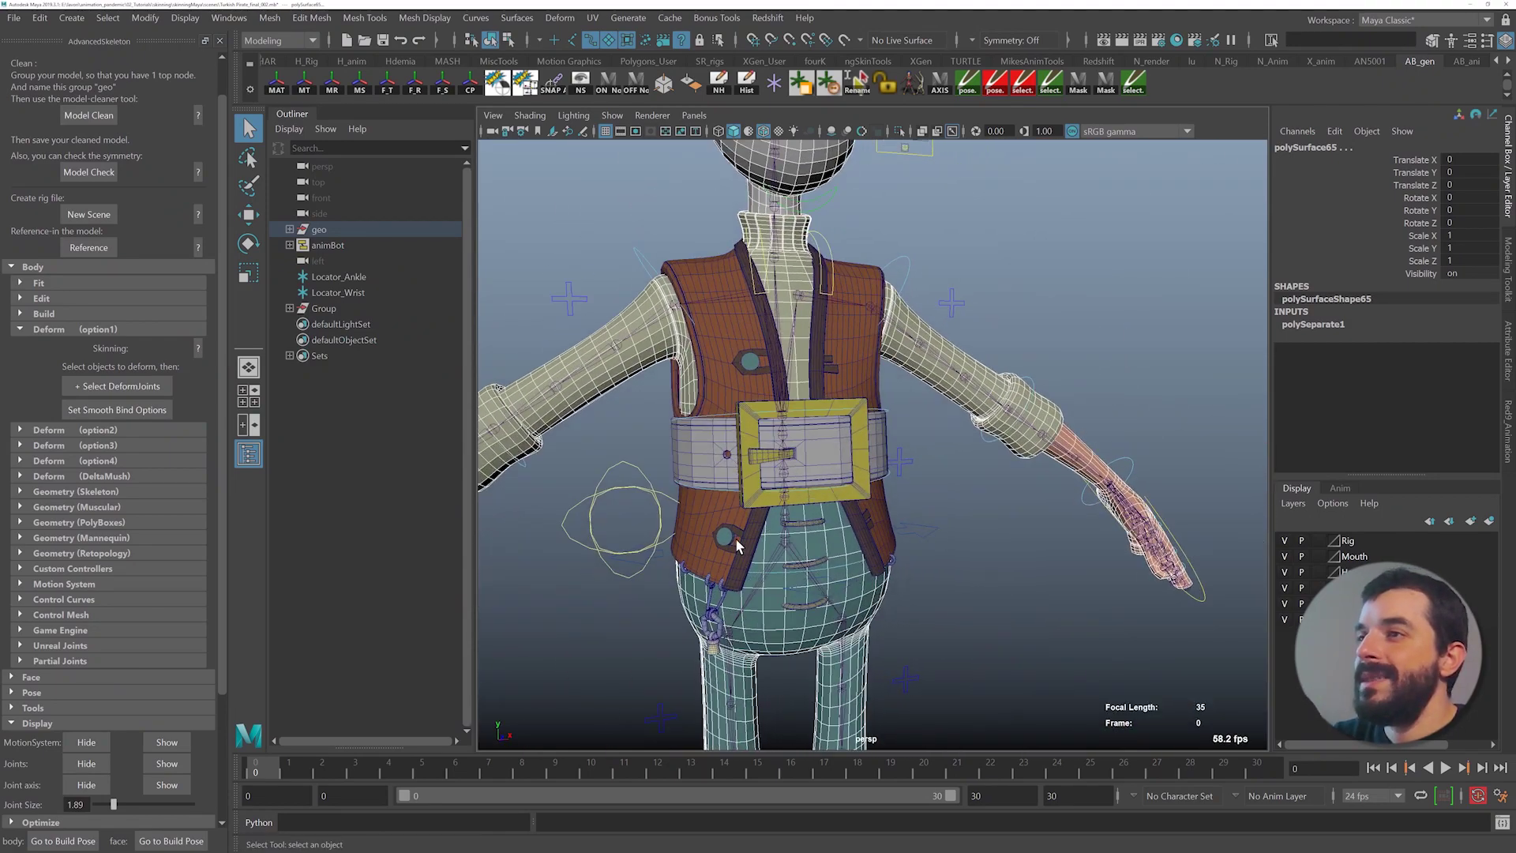
pyautogui.keyDown('shift'); pyautogui.click(699, 539); pyautogui.keyUp('shift')
pyautogui.keyDown('alt'); pyautogui.moveTo(674, 557); pyautogui.dragTo(768, 576, button='right'); pyautogui.keyUp('alt')
pyautogui.keyDown('alt'); pyautogui.moveTo(767, 583); pyautogui.dragTo(826, 580, button='middle'); pyautogui.keyUp('alt')
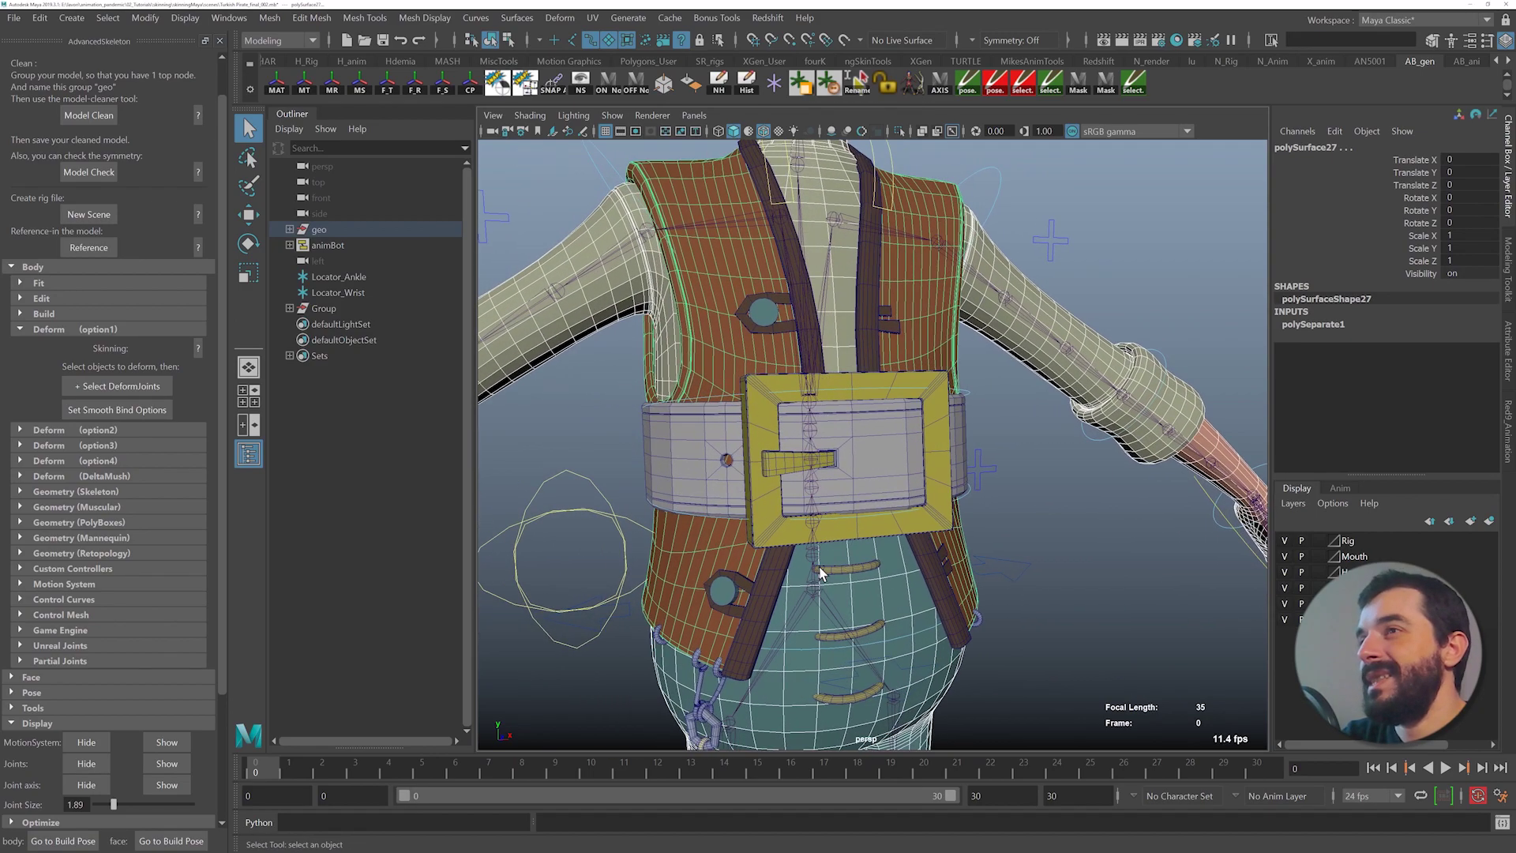
pyautogui.moveTo(827, 581)
pyautogui.keyDown('alt'); pyautogui.mouseDown()
pyautogui.moveTo(874, 574)
pyautogui.moveTo(812, 568)
pyautogui.moveTo(803, 592)
pyautogui.moveTo(822, 589)
pyautogui.moveTo(804, 587)
pyautogui.mouseUp(); pyautogui.keyUp('alt')
# - Check the selected pieces around the waist in wireframe and shaded display, and combine them into a single mesh
pyautogui.press('4')
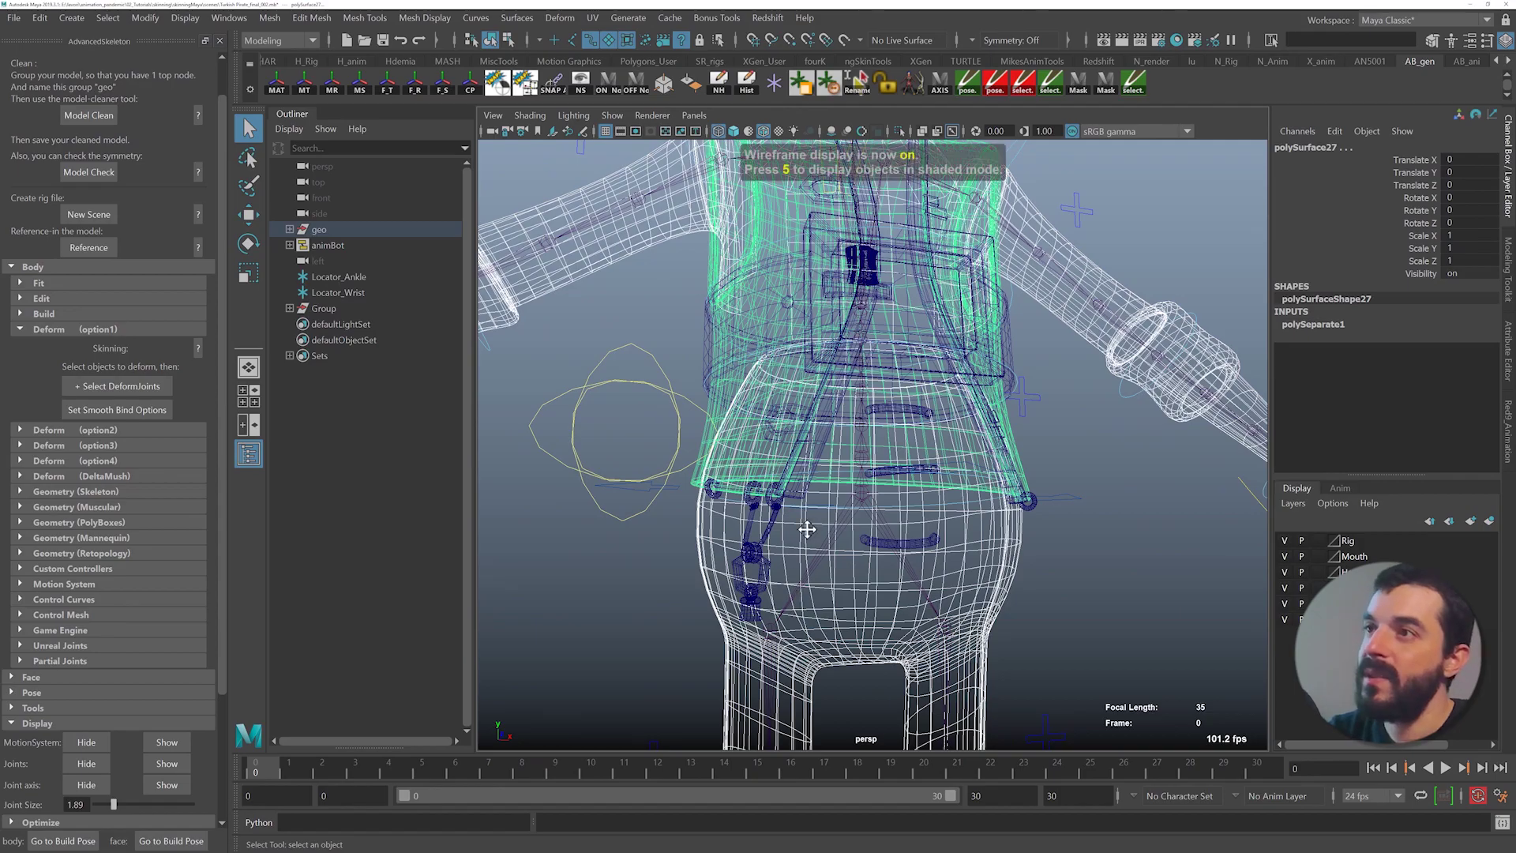
pyautogui.moveTo(803, 528)
pyautogui.keyDown('alt'); pyautogui.mouseDown()
pyautogui.moveTo(801, 602)
pyautogui.moveTo(971, 613)
pyautogui.mouseUp(); pyautogui.keyUp('alt')
pyautogui.press('5')
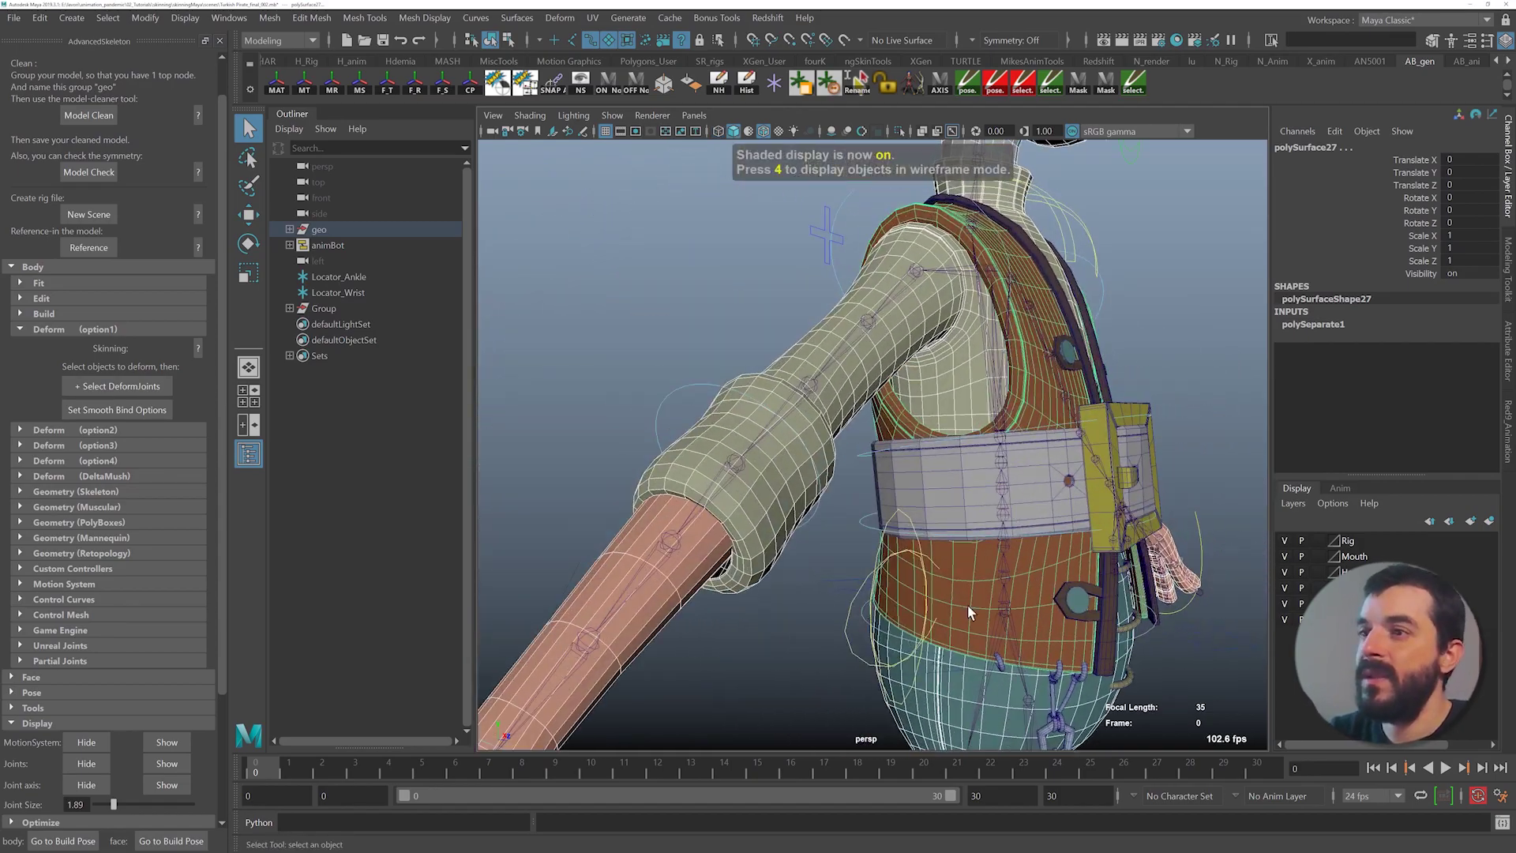
pyautogui.keyDown('alt'); pyautogui.moveTo(971, 613); pyautogui.dragTo(929, 525, button='right'); pyautogui.keyUp('alt')
pyautogui.moveTo(929, 525)
pyautogui.keyDown('alt'); pyautogui.mouseDown()
pyautogui.moveTo(798, 591)
pyautogui.moveTo(909, 562)
pyautogui.mouseUp(); pyautogui.keyUp('alt')
pyautogui.keyDown('alt'); pyautogui.moveTo(802, 651); pyautogui.dragTo(821, 552, button='middle'); pyautogui.keyUp('alt')
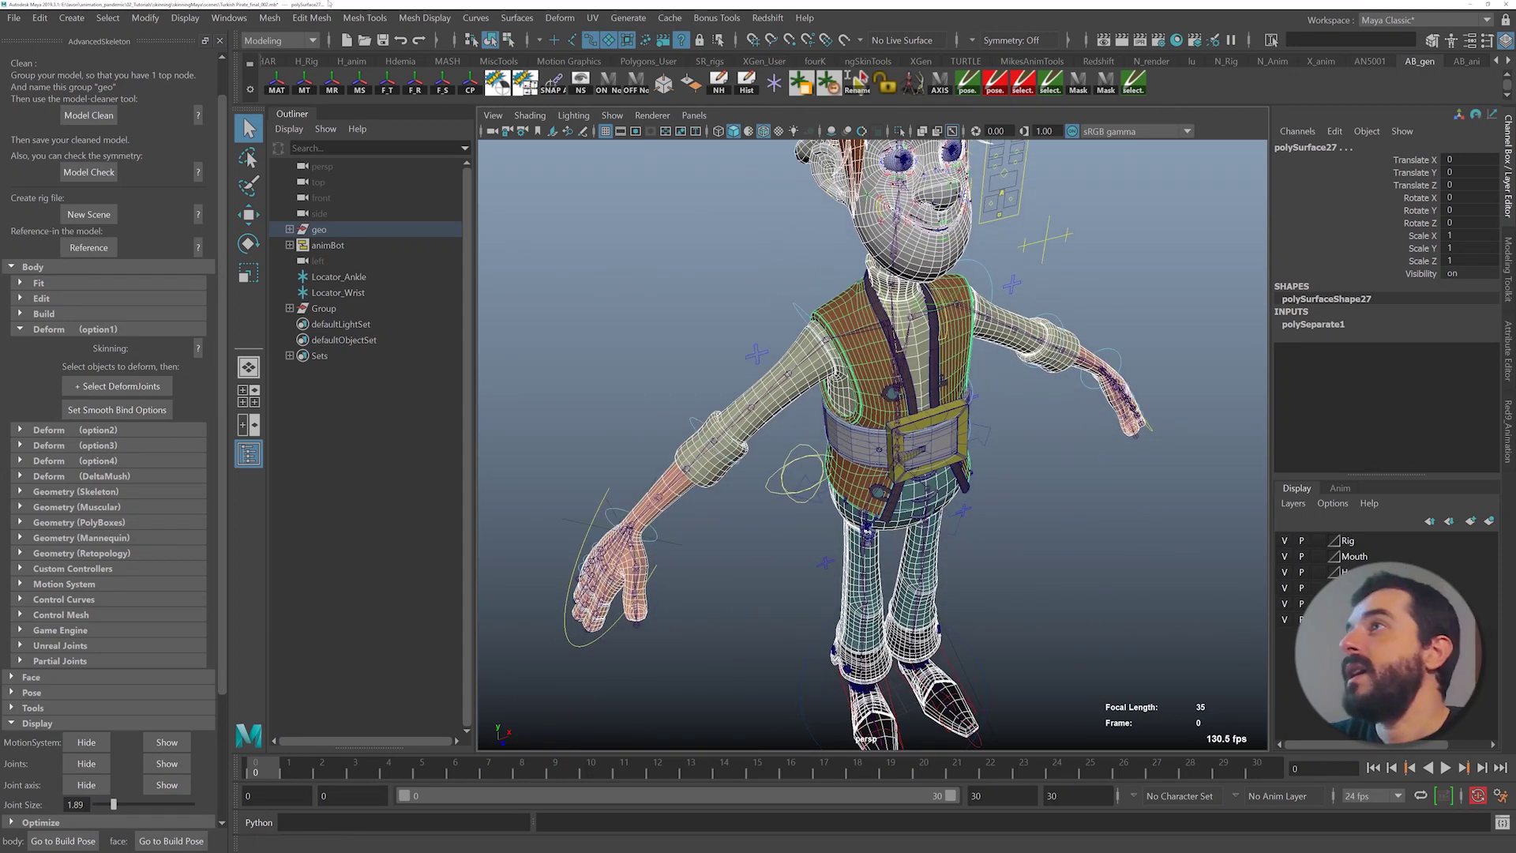
pyautogui.click(269, 17)
pyautogui.click(316, 75)
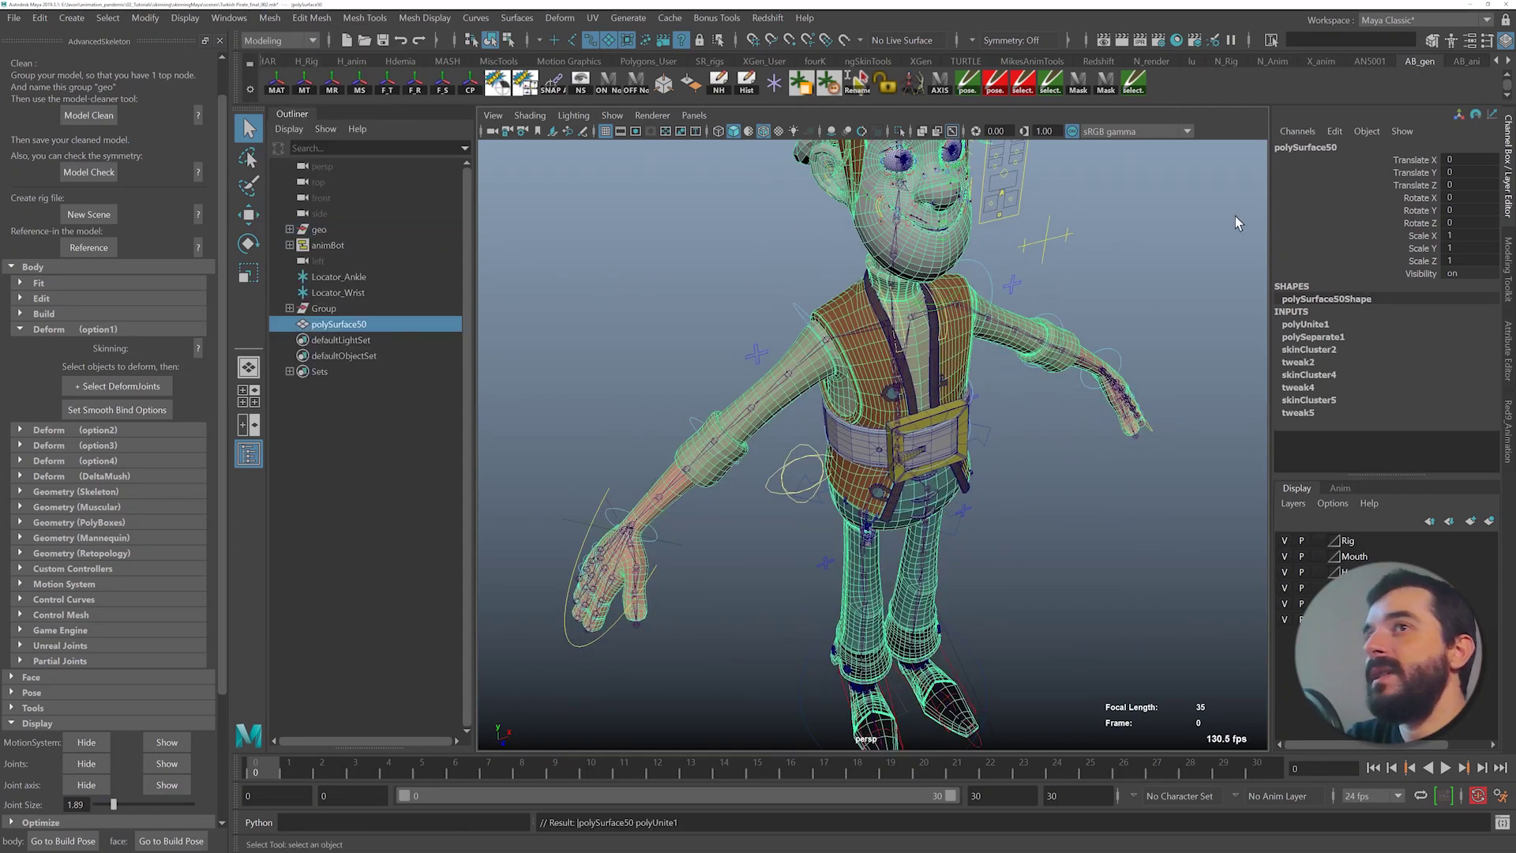
# - Move the combined mesh into the geo group and rename it Body_GEO
pyautogui.moveTo(352, 325); pyautogui.dragTo(319, 230, button='middle')
pyautogui.click(290, 229)
pyautogui.doubleClick(368, 419)
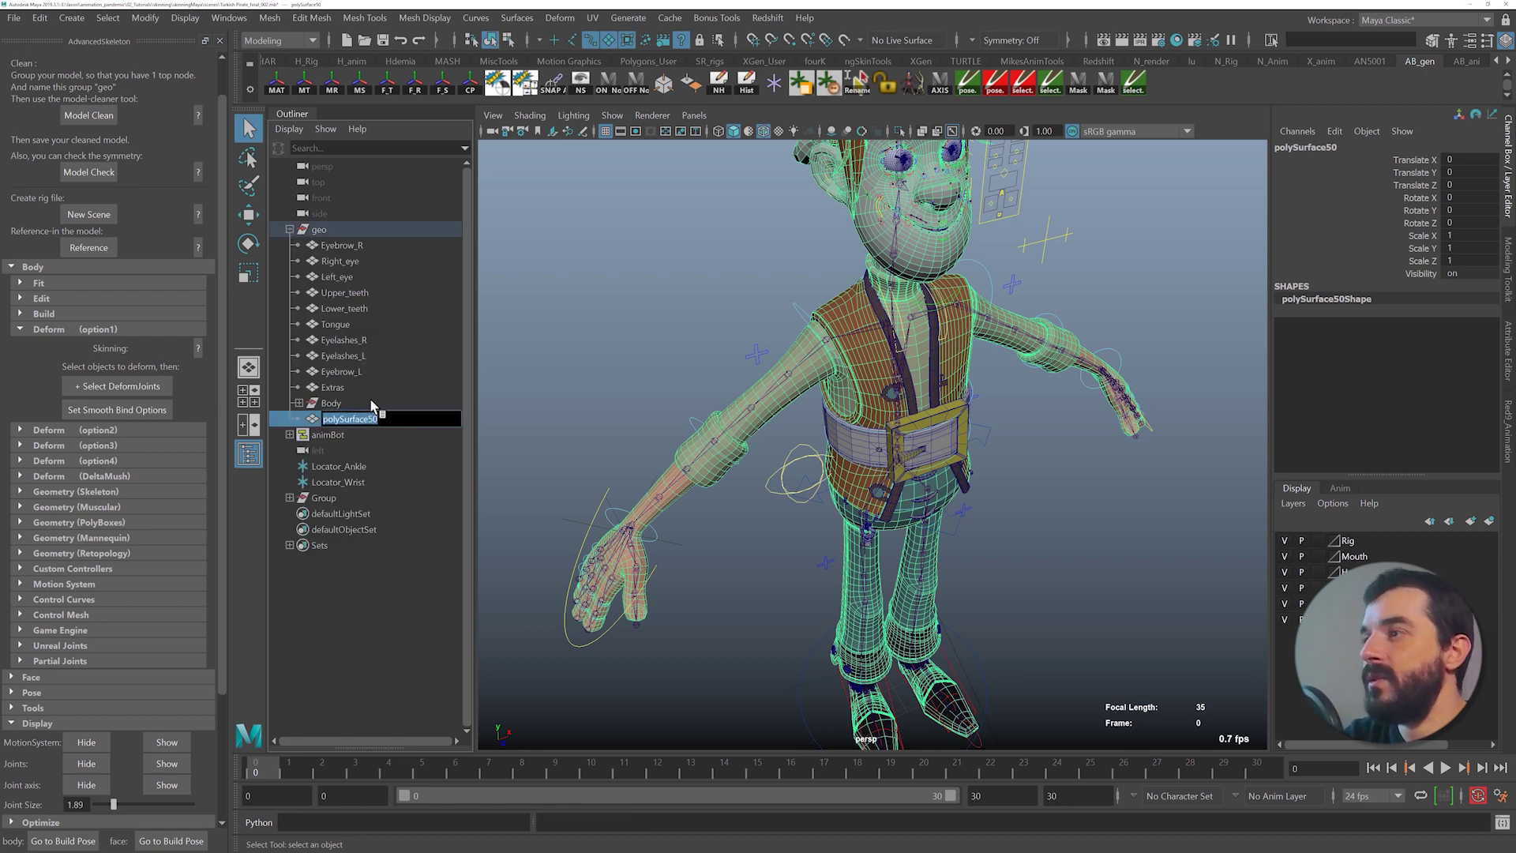
pyautogui.write('Body_GEO')
pyautogui.press('Return')
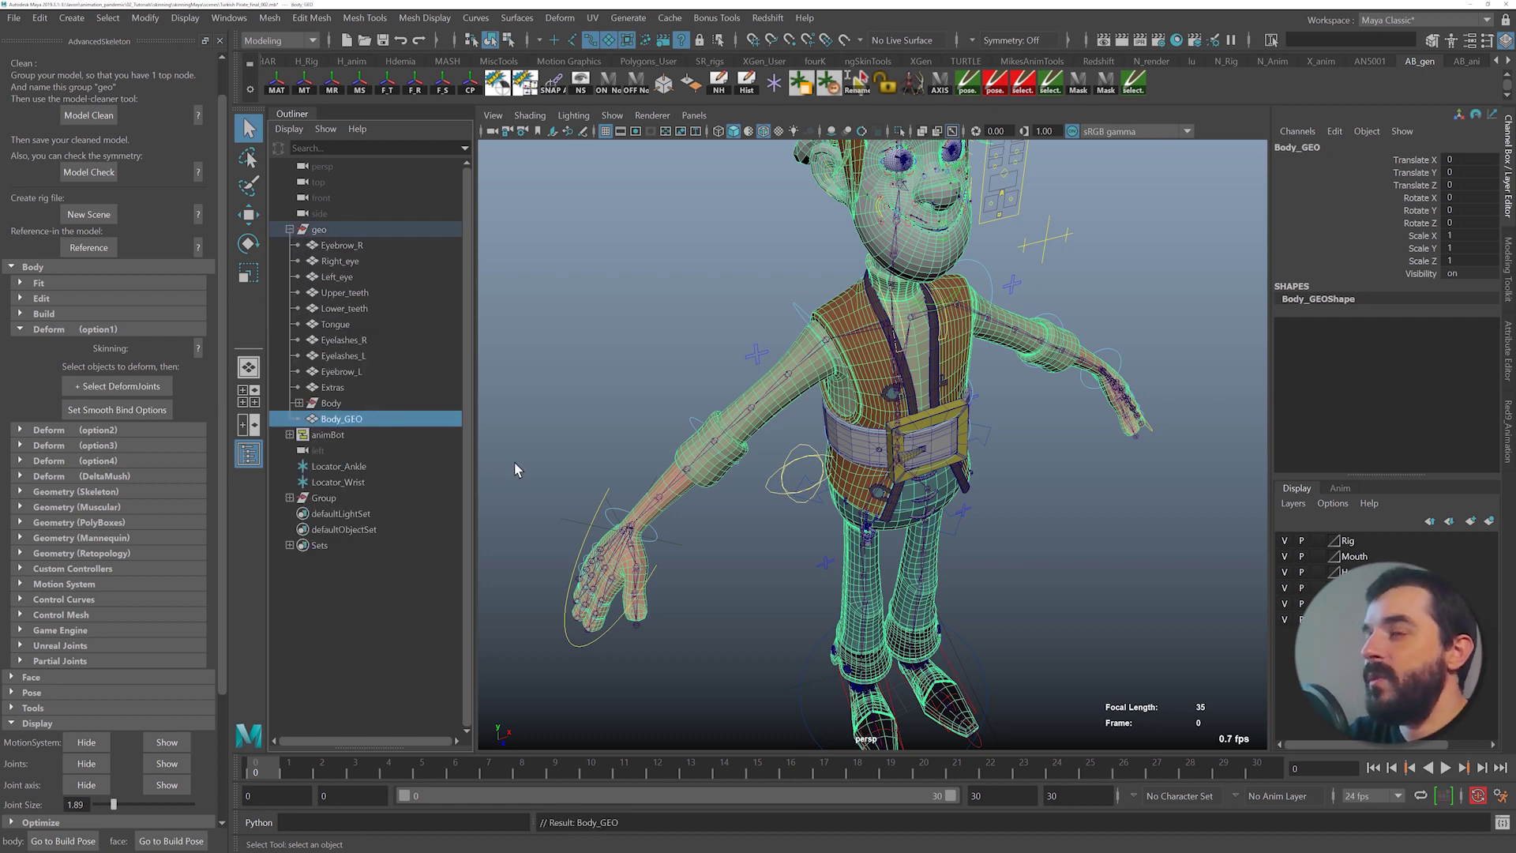
# - Smooth bind Body_GEO to the AdvancedSkeleton deform joints with the Closest distance method and max influences set to 3
pyautogui.click(114, 388)
pyautogui.keyDown('alt'); pyautogui.moveTo(703, 361); pyautogui.dragTo(790, 369, button='right'); pyautogui.keyUp('alt')
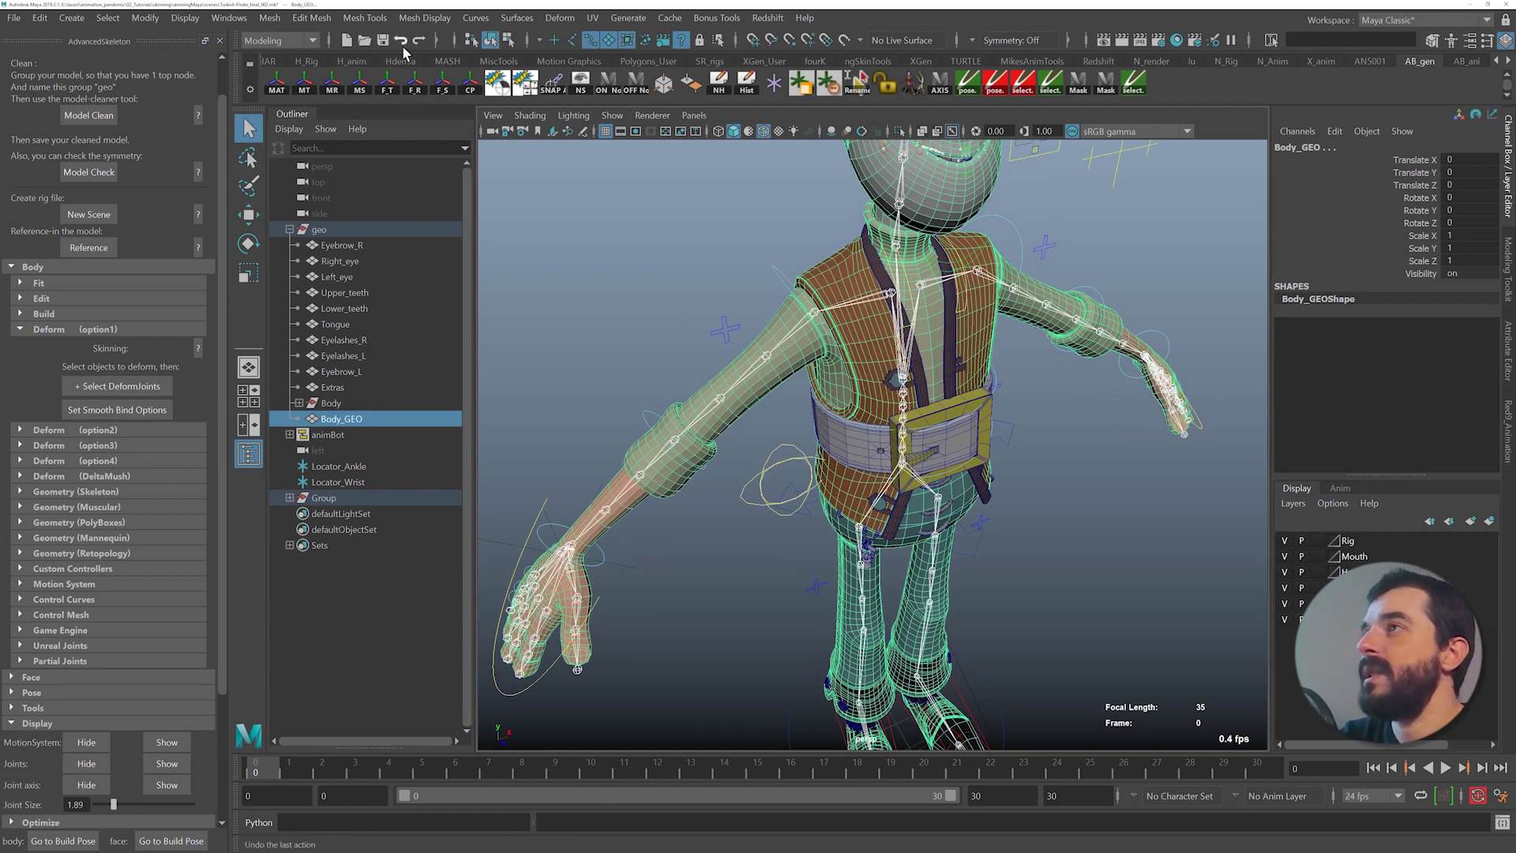
pyautogui.click(116, 409)
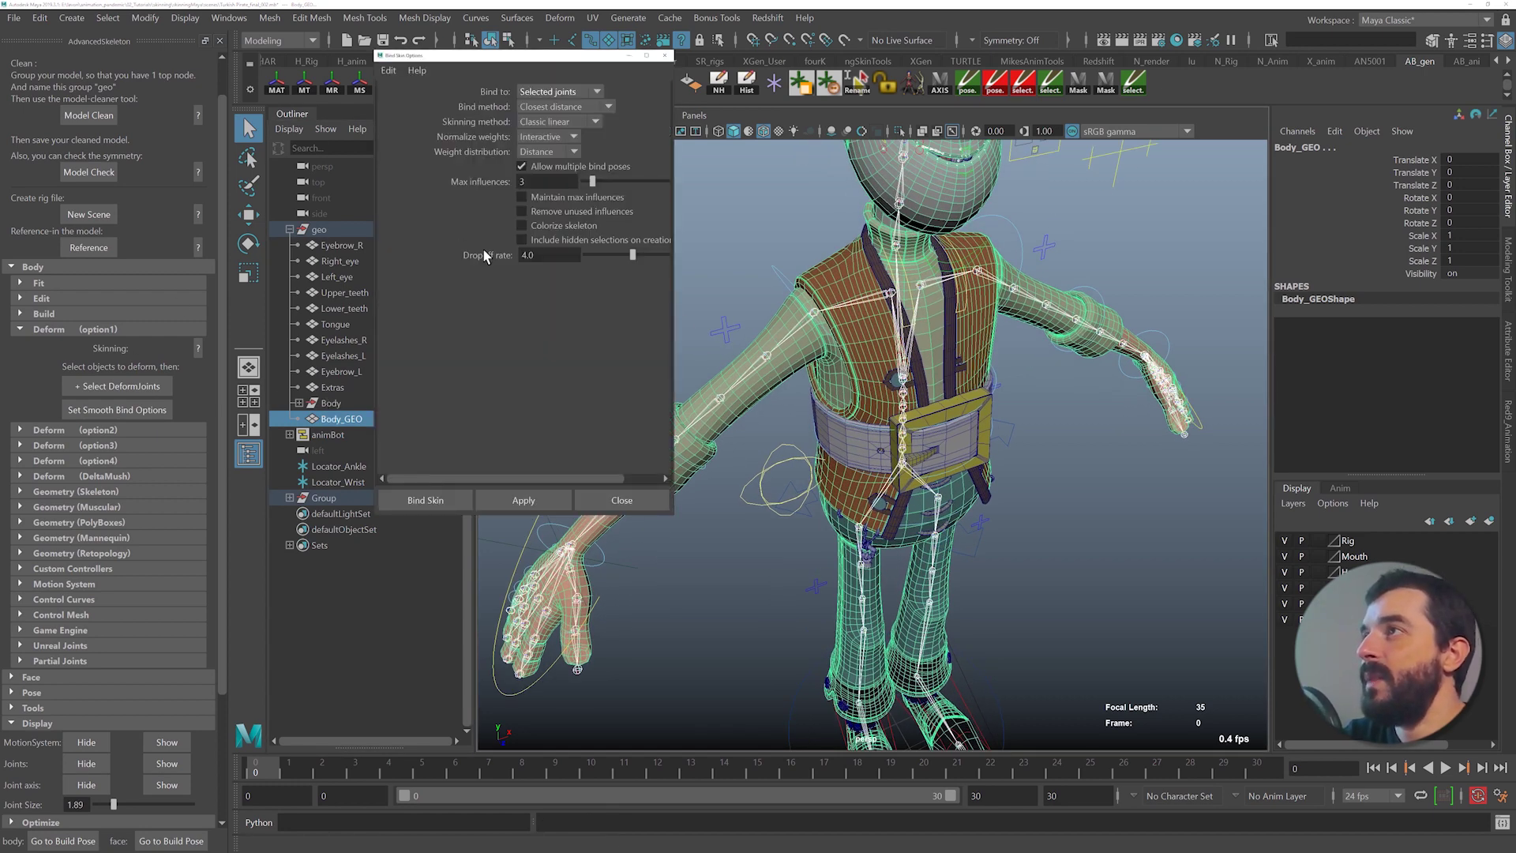
pyautogui.keyDown('alt'); pyautogui.moveTo(1051, 390); pyautogui.dragTo(950, 342); pyautogui.keyUp('alt')
pyautogui.keyDown('alt'); pyautogui.moveTo(951, 342); pyautogui.dragTo(992, 369, button='middle'); pyautogui.keyUp('alt')
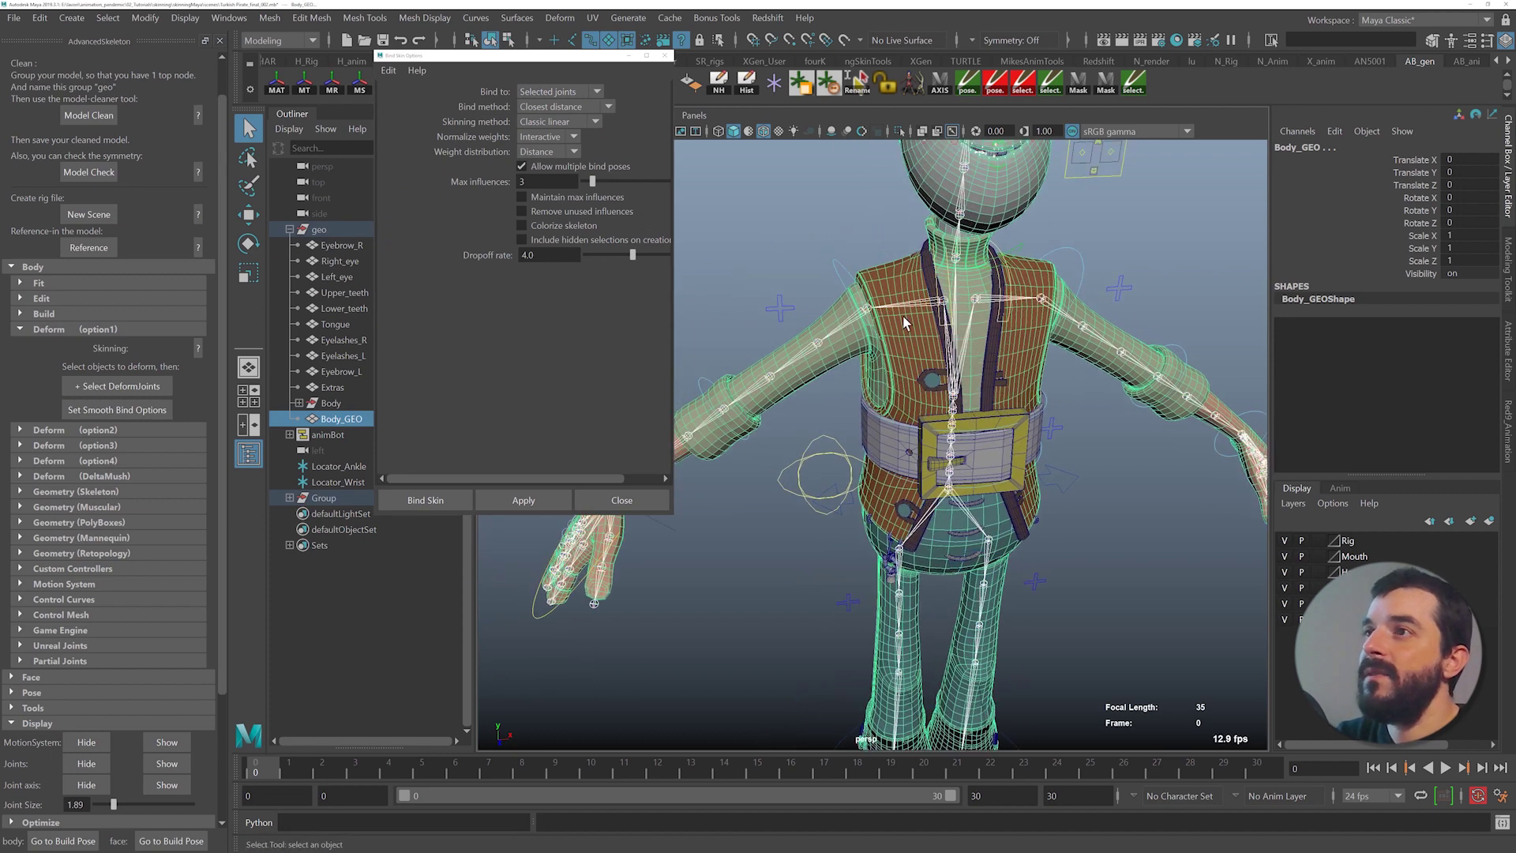
pyautogui.moveTo(925, 352)
pyautogui.keyDown('alt'); pyautogui.mouseDown()
pyautogui.moveTo(931, 365)
pyautogui.moveTo(928, 352)
pyautogui.mouseUp(); pyautogui.keyUp('alt')
pyautogui.keyDown('alt'); pyautogui.moveTo(927, 348); pyautogui.dragTo(981, 348, button='middle'); pyautogui.keyUp('alt')
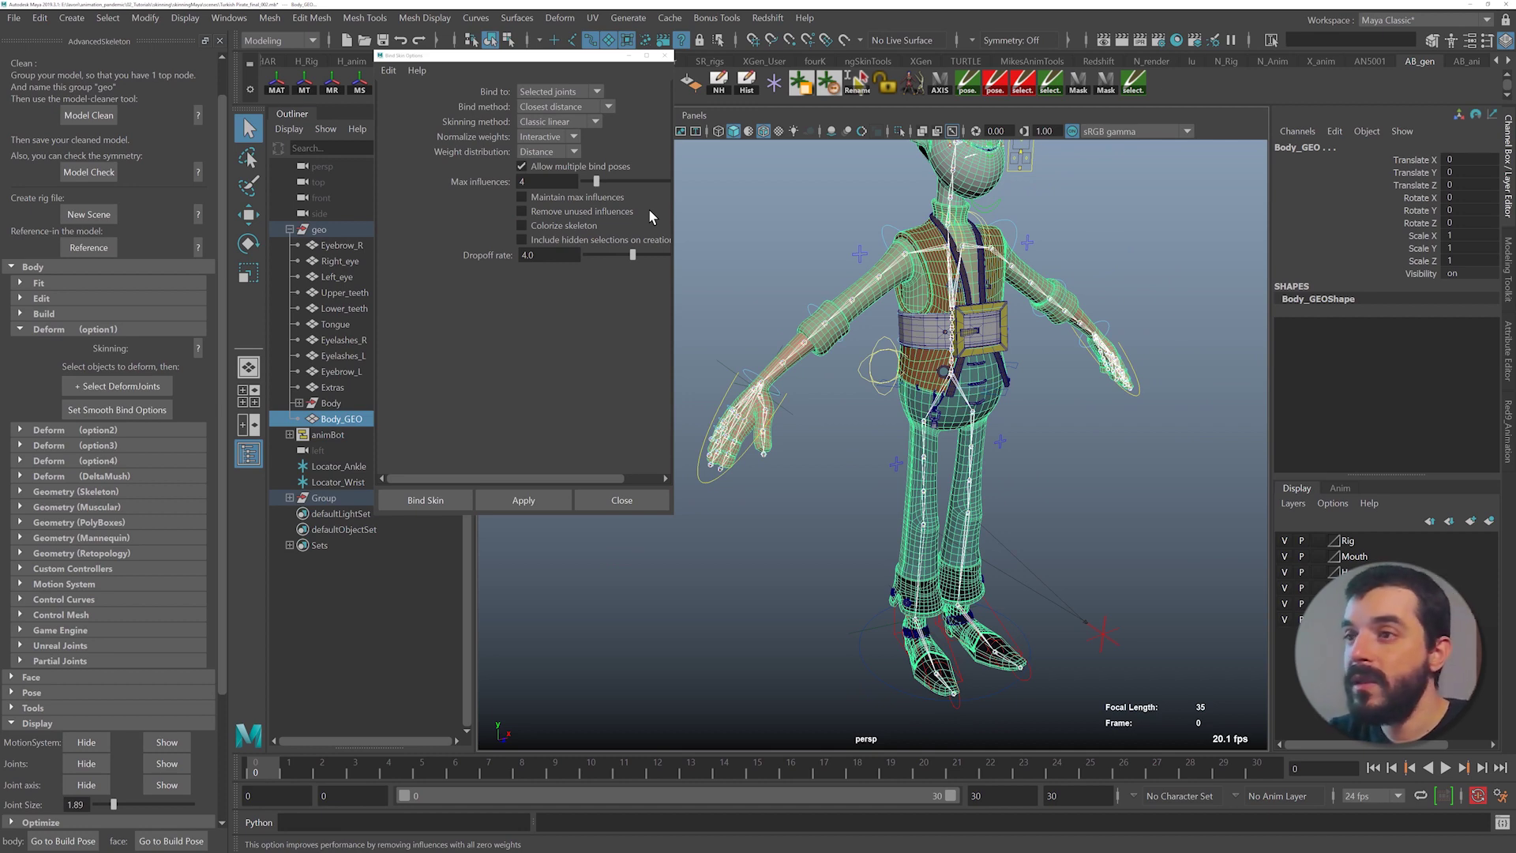
pyautogui.keyDown('alt'); pyautogui.moveTo(758, 316); pyautogui.dragTo(1004, 401, button='right'); pyautogui.keyUp('alt')
pyautogui.keyDown('alt'); pyautogui.moveTo(1004, 401); pyautogui.dragTo(972, 295, button='middle'); pyautogui.keyUp('alt')
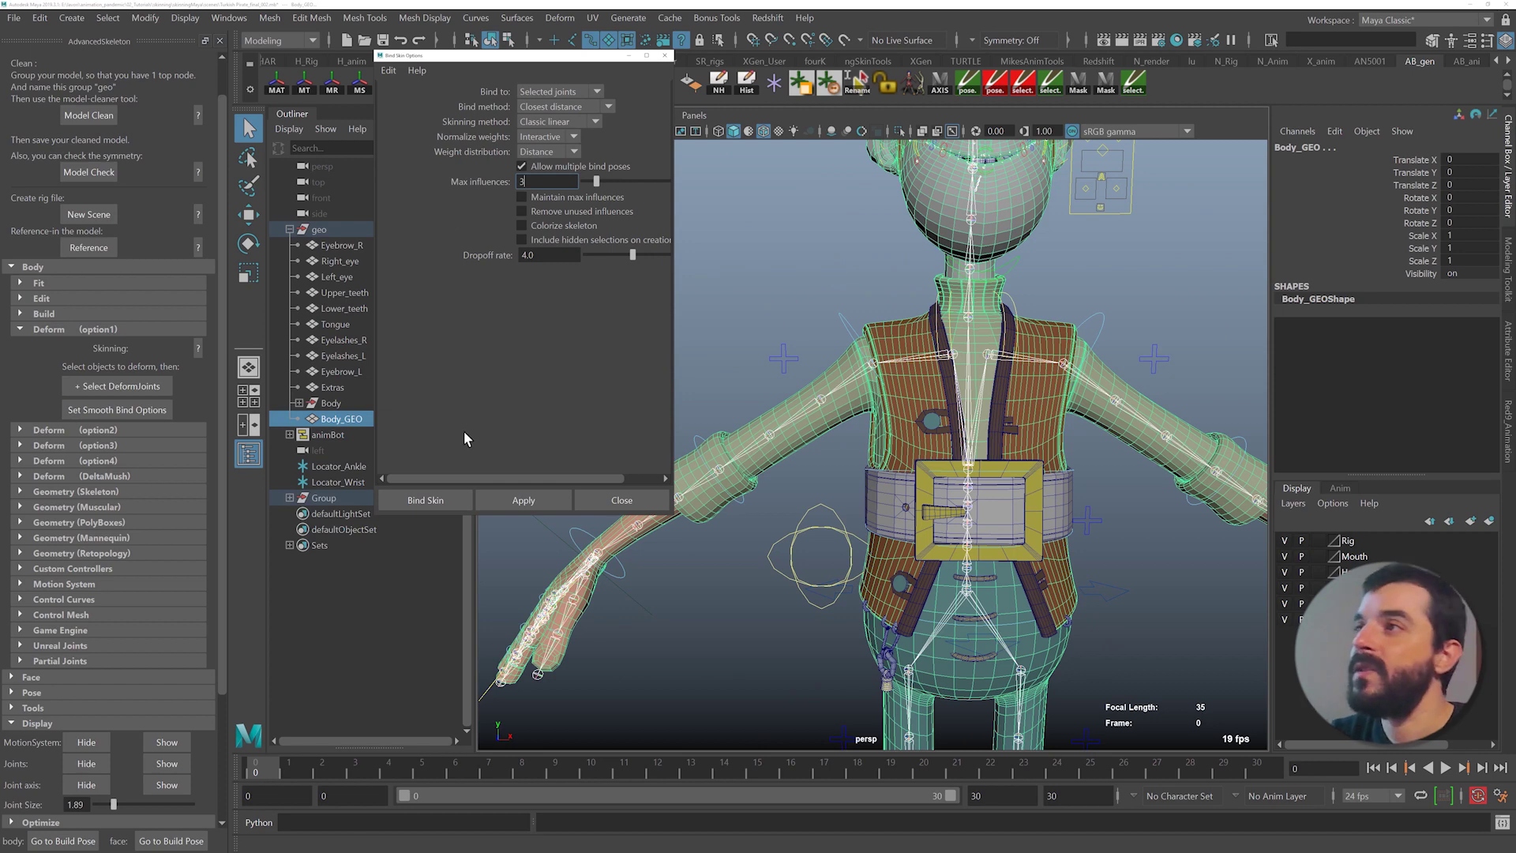
pyautogui.click(522, 500)
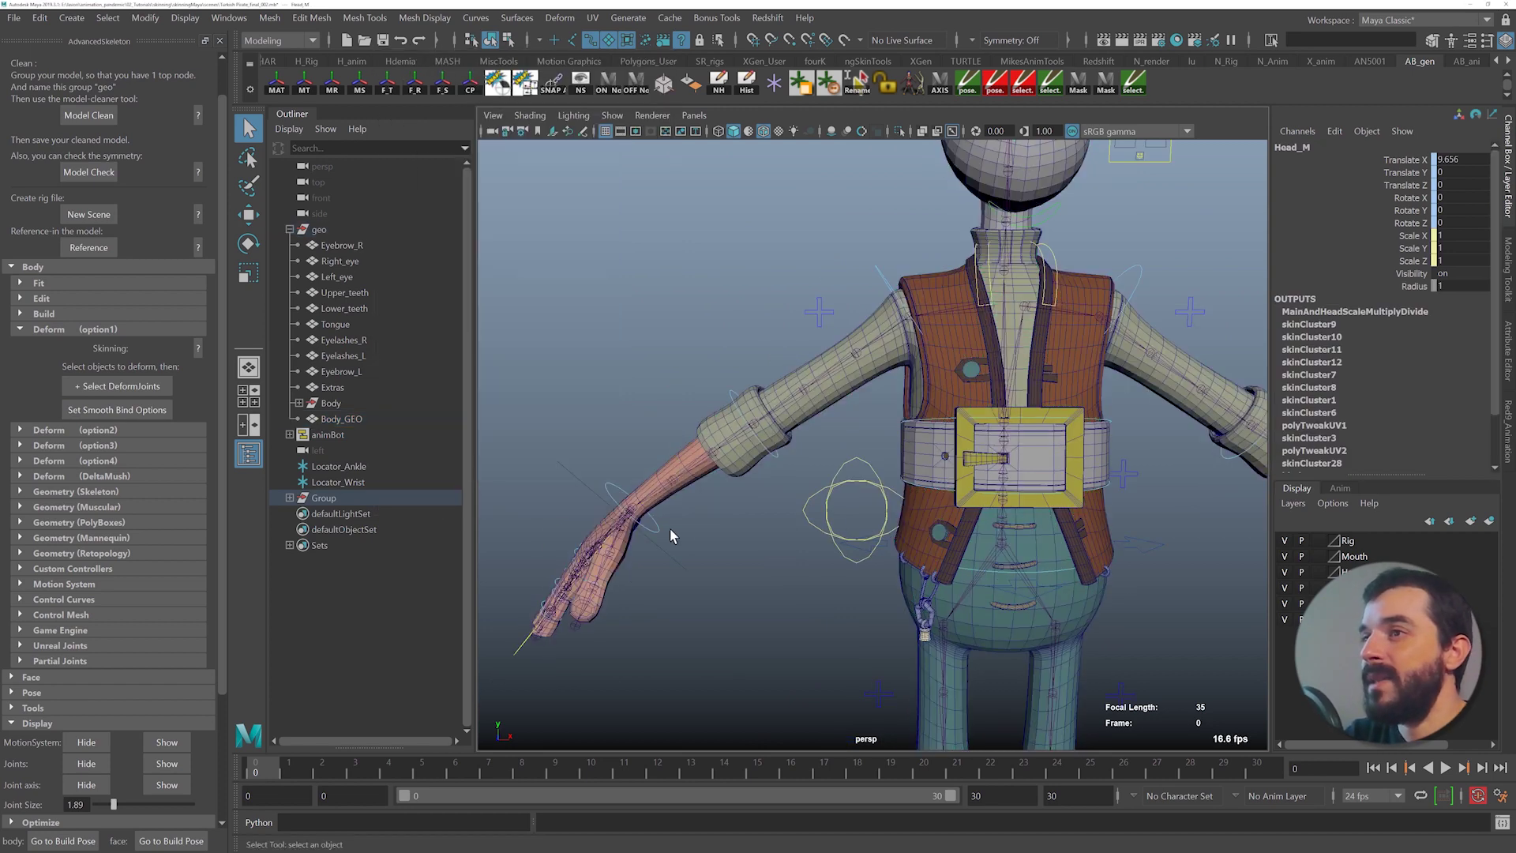
# - Check the new skin's deformation across the timeline animation, hiding the old Body group to show the combined mesh without accessories
pyautogui.keyDown('alt'); pyautogui.moveTo(866, 547); pyautogui.dragTo(828, 533, button='right'); pyautogui.keyUp('alt')
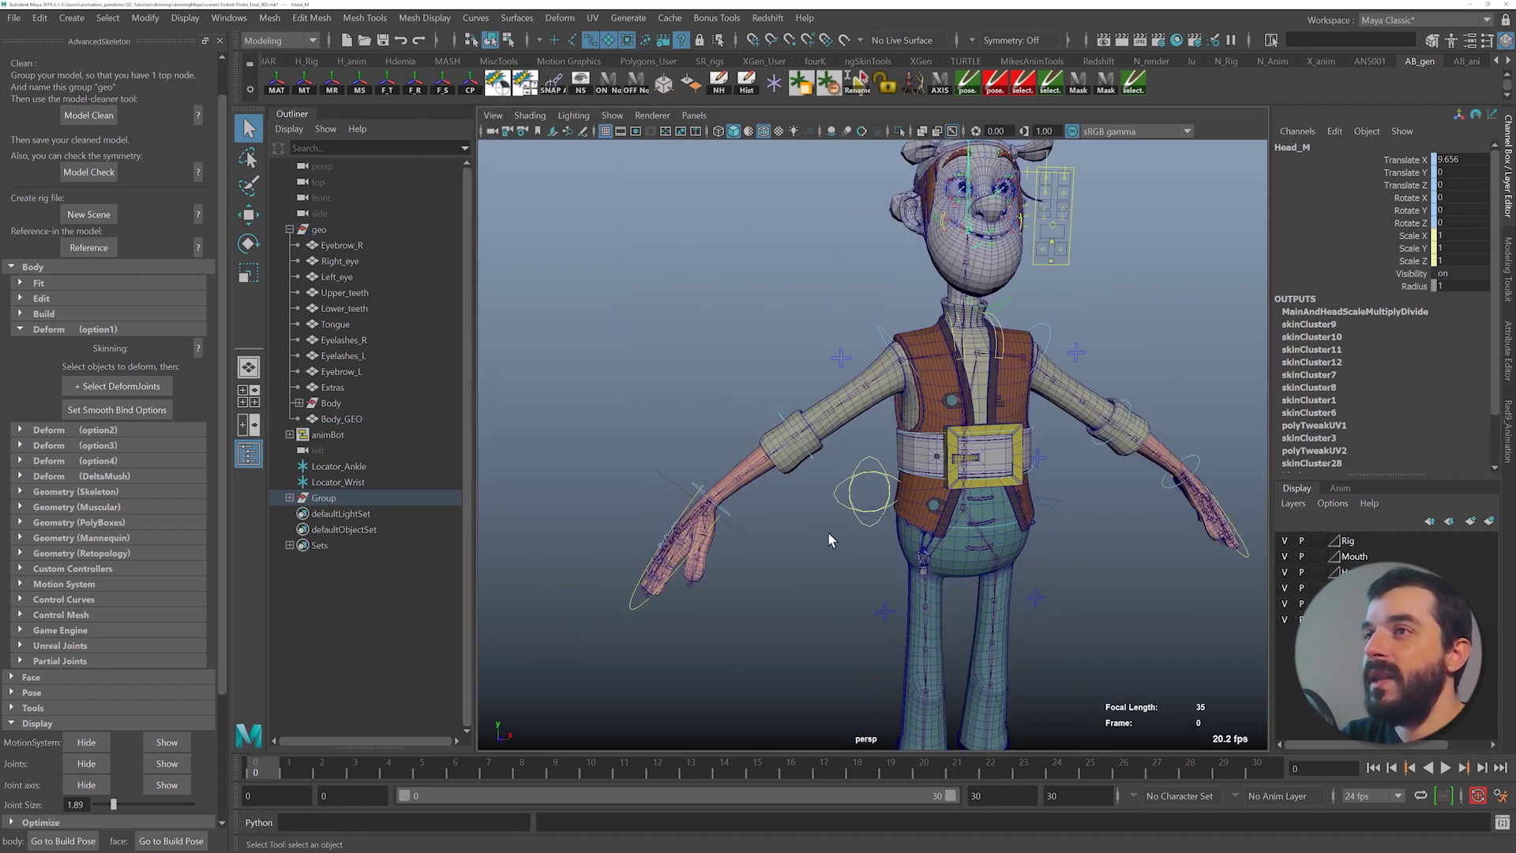
pyautogui.moveTo(261, 760); pyautogui.dragTo(690, 665)
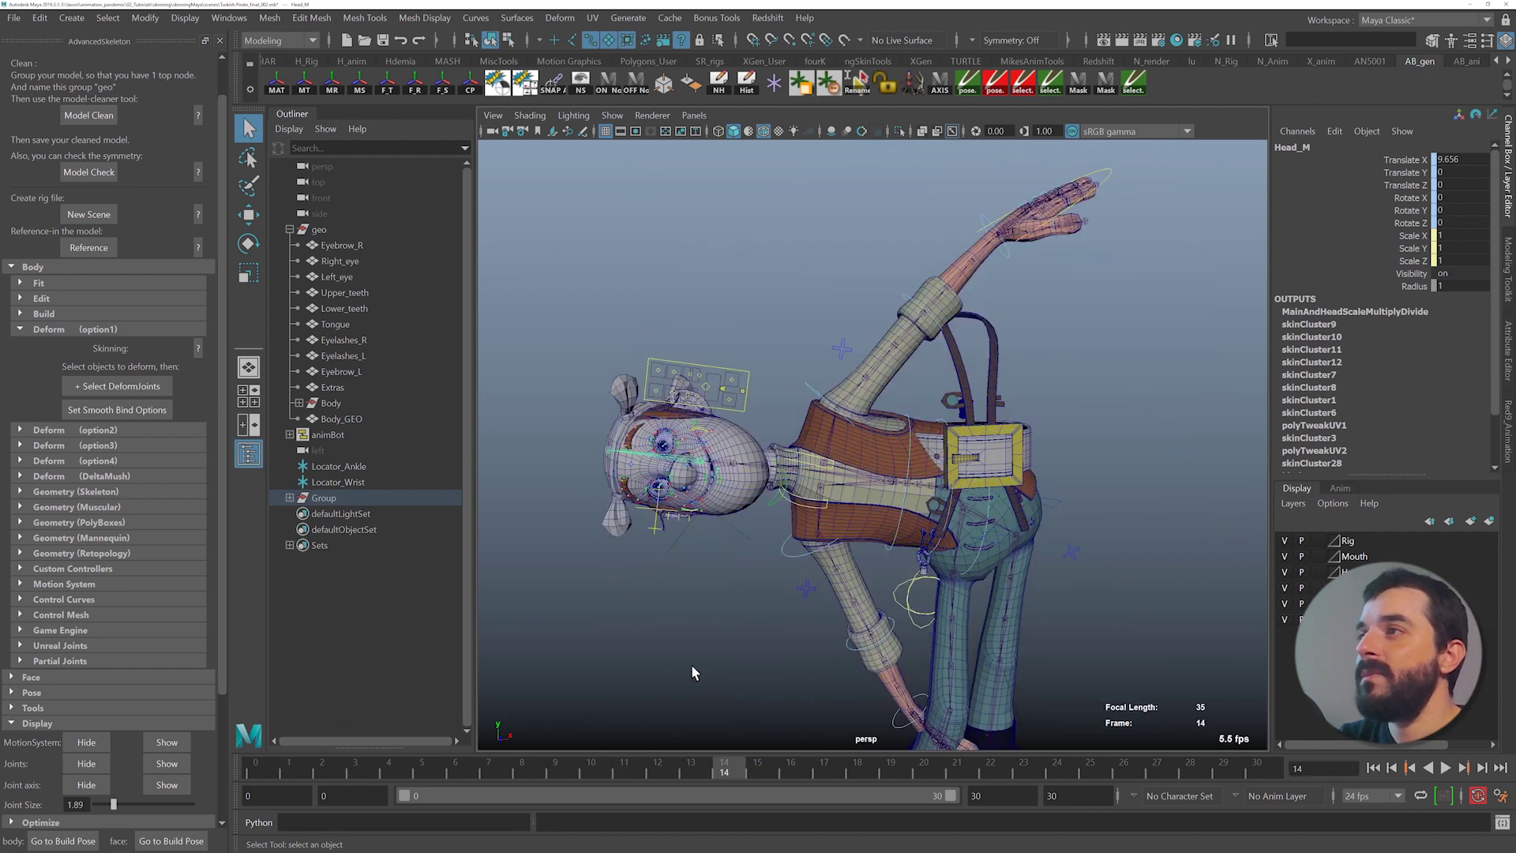
pyautogui.click(332, 401)
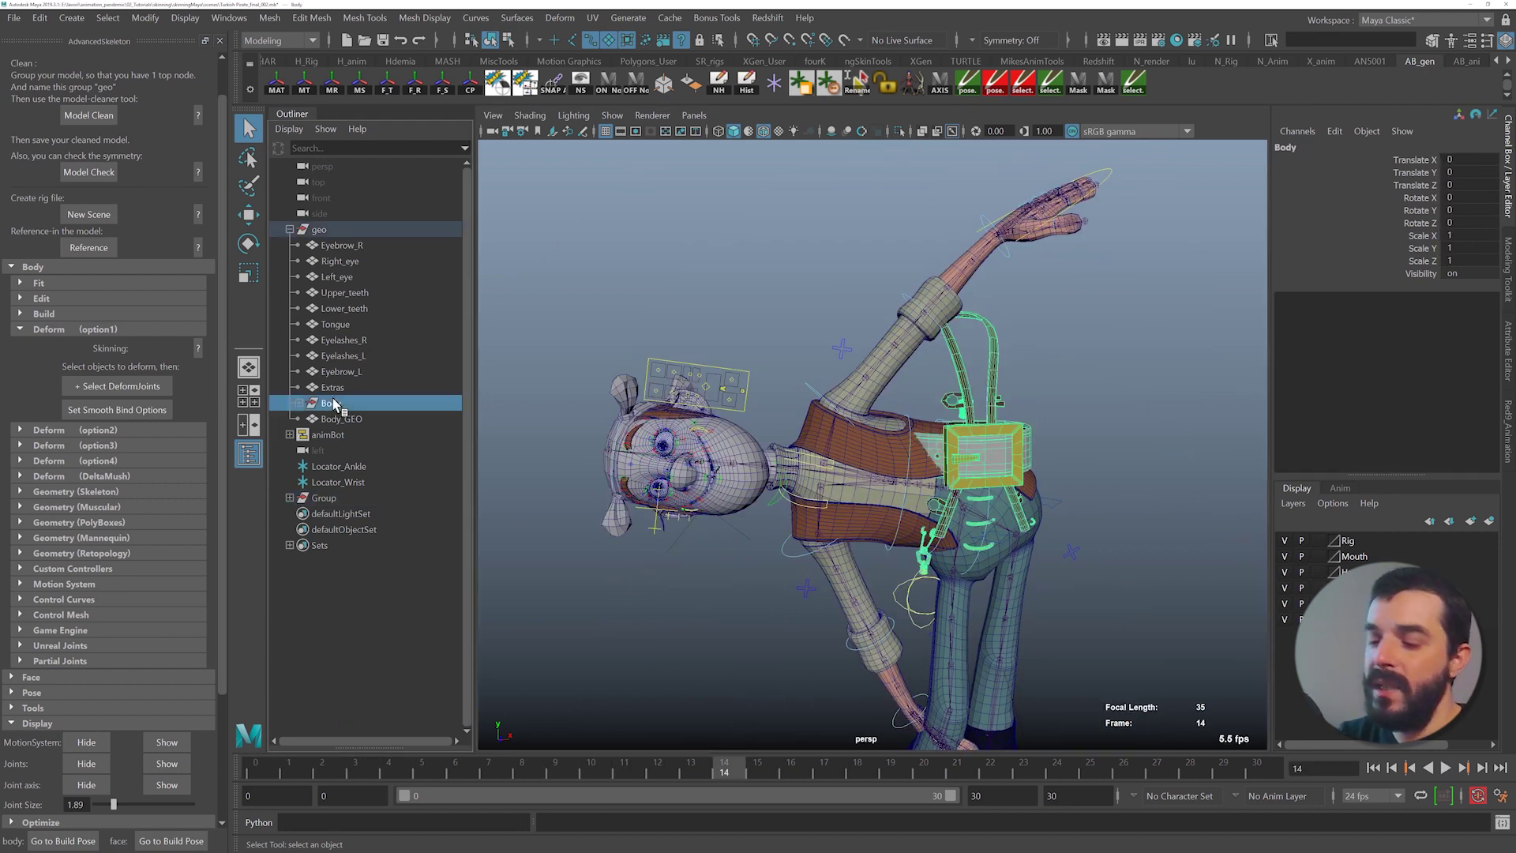
pyautogui.hotkey('ctrl', 'h')
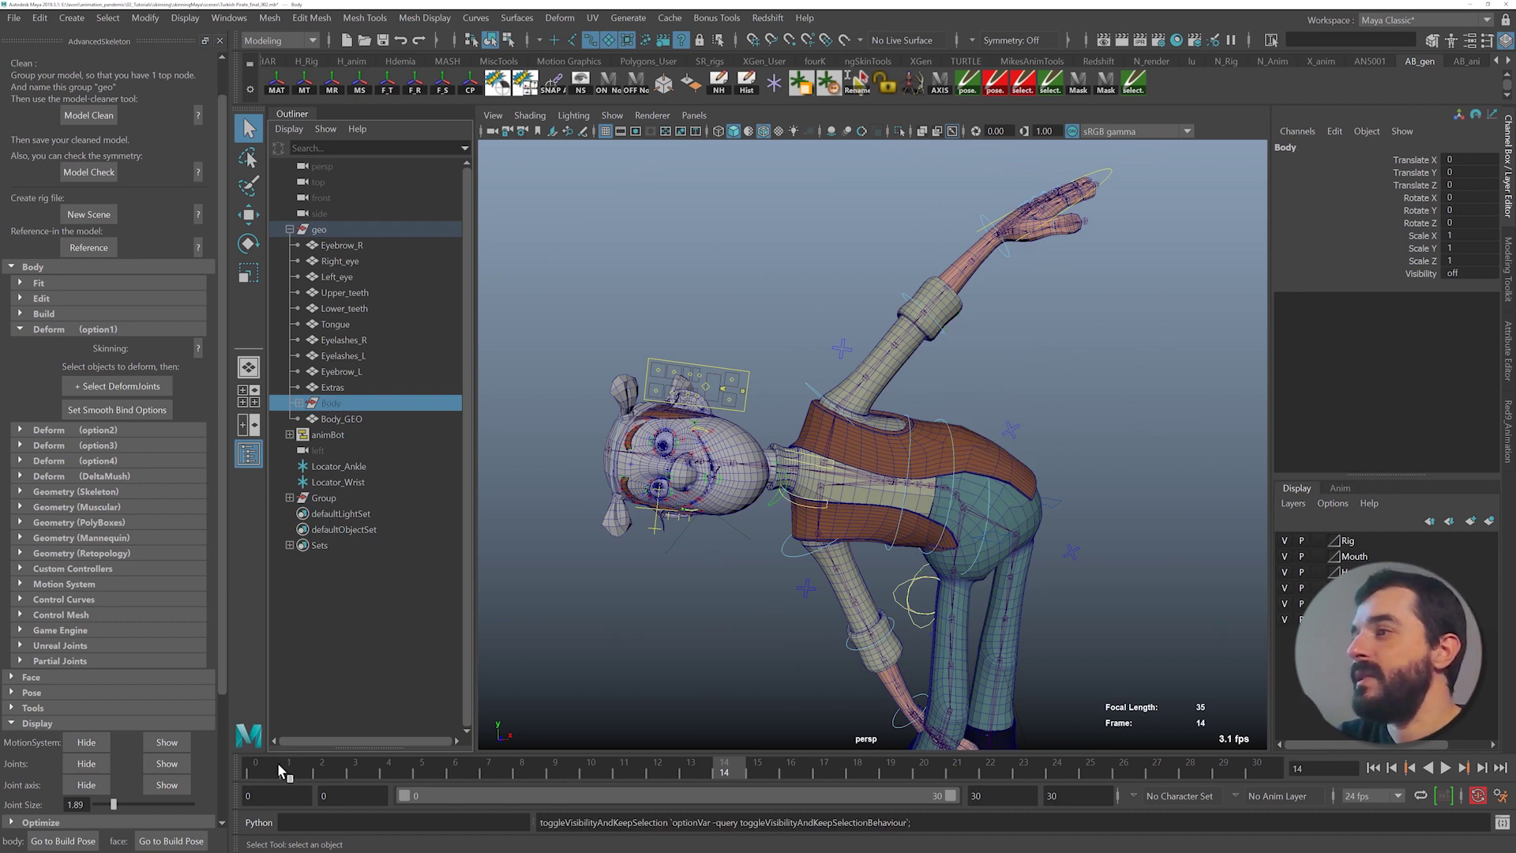
pyautogui.moveTo(278, 765); pyautogui.dragTo(810, 737)
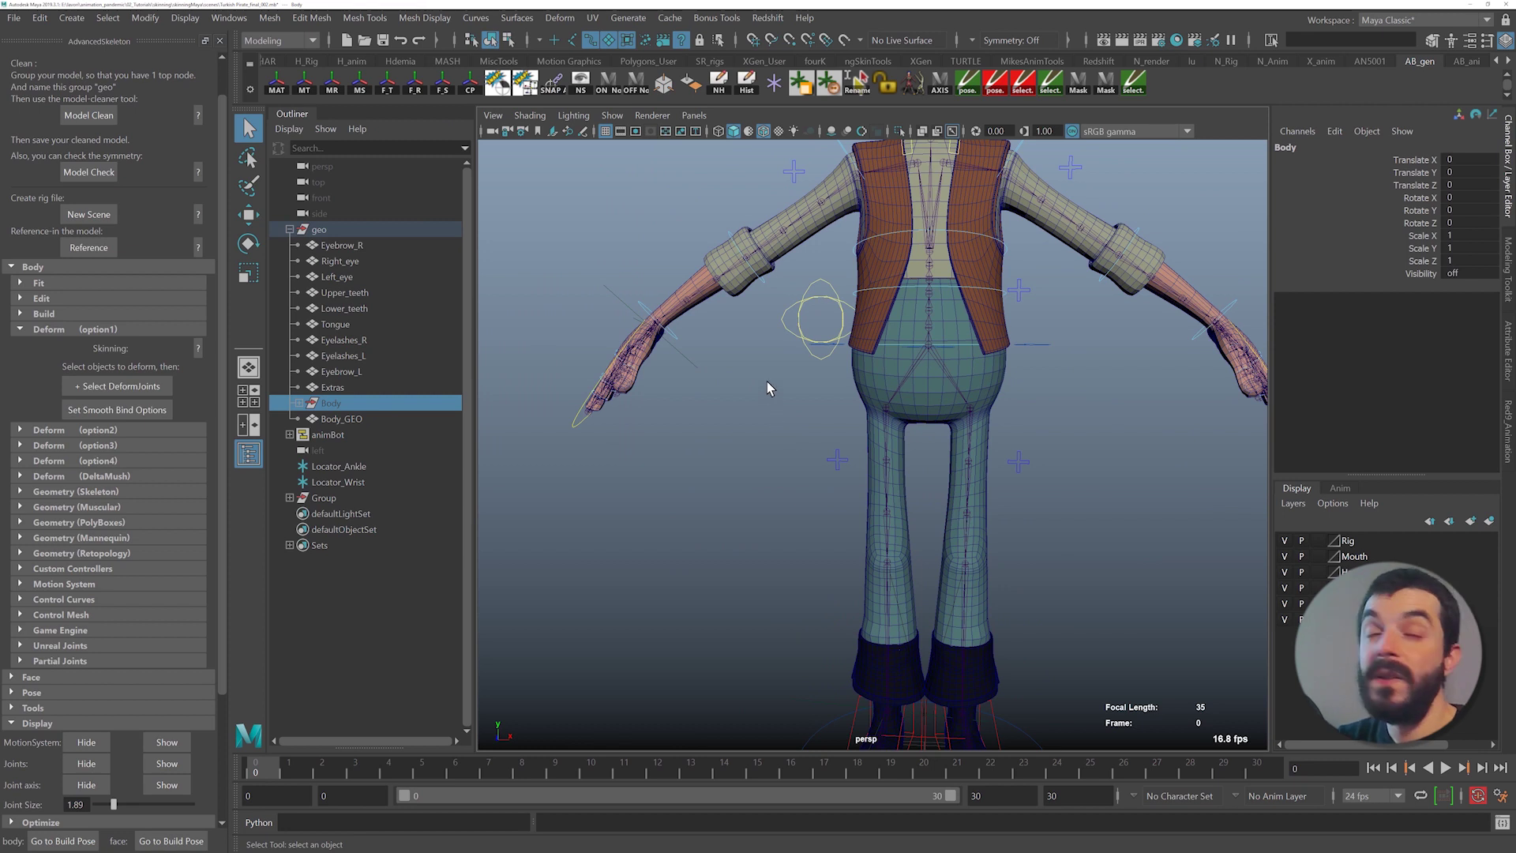
pyautogui.keyDown('alt'); pyautogui.moveTo(829, 280); pyautogui.dragTo(835, 306, button='middle'); pyautogui.keyUp('alt')
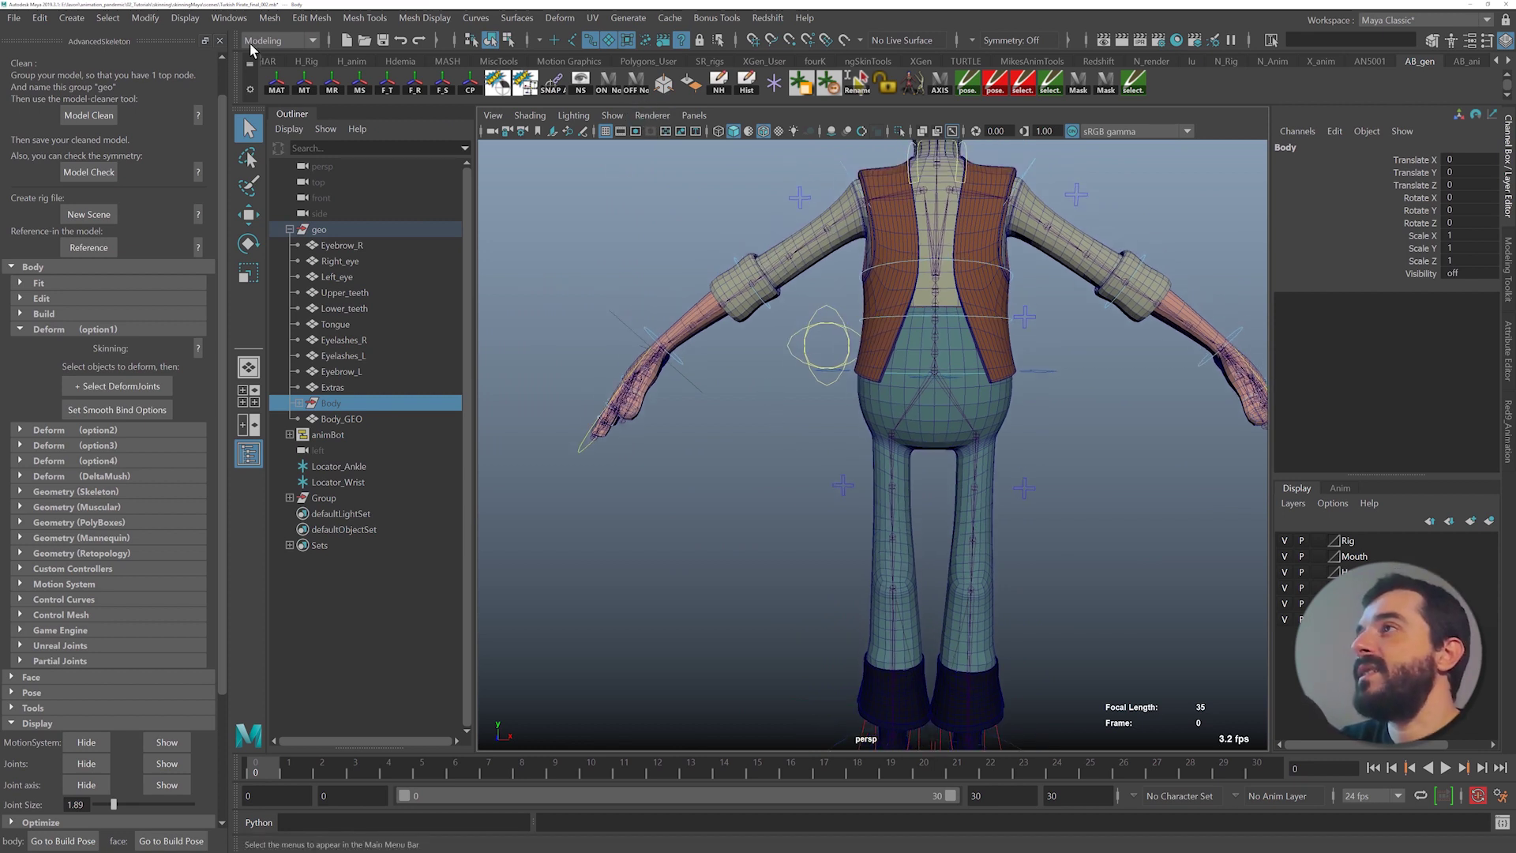
# - Close the AdvancedSkeleton panel and open the Component Editor's smooth skin weights for a vertex on the pelvis of Body_GEO
pyautogui.click(222, 45)
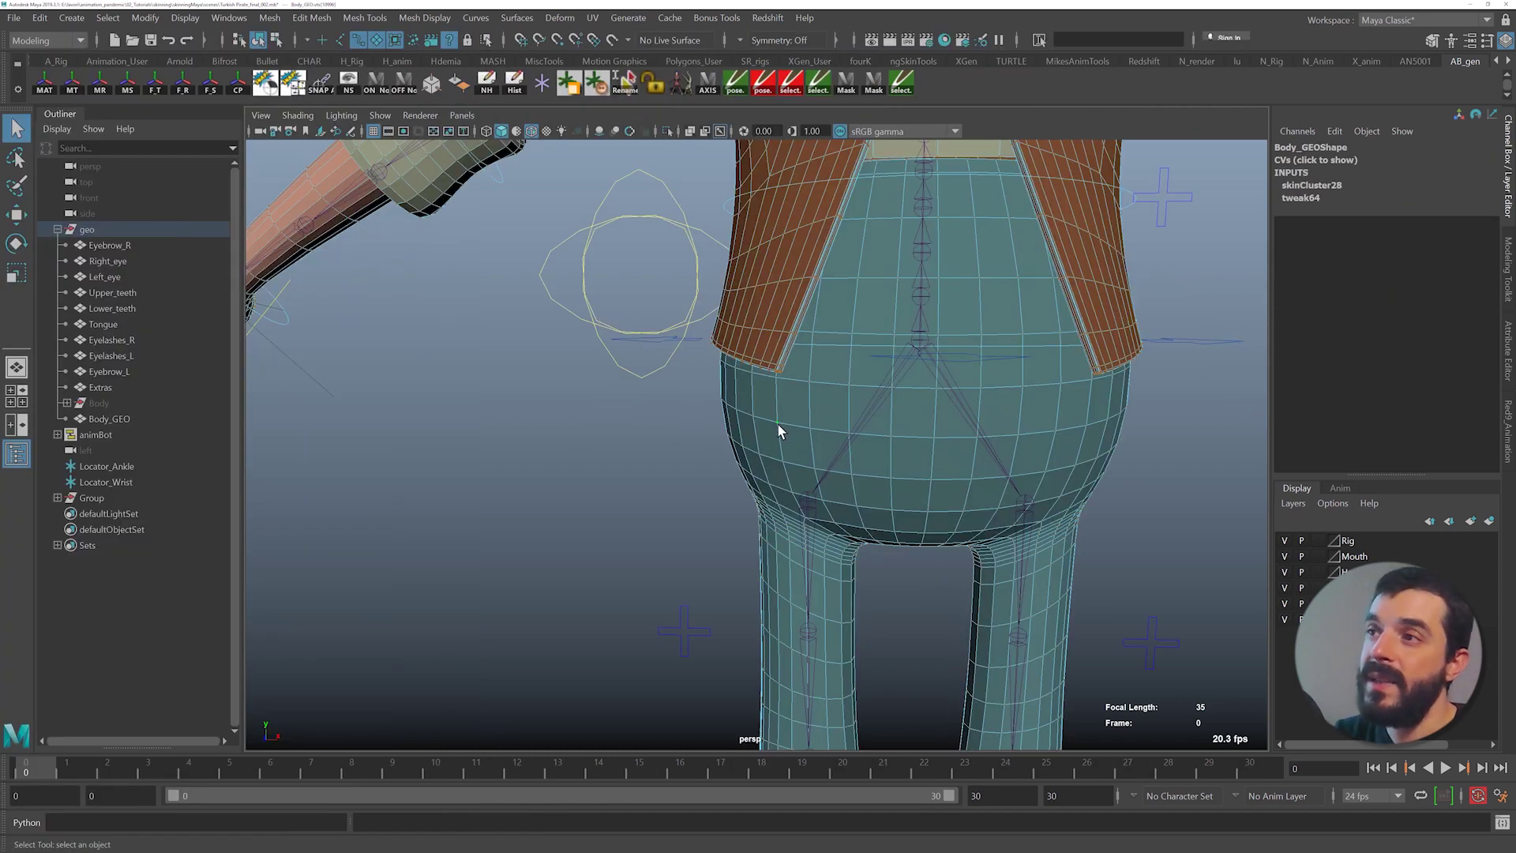
pyautogui.click(228, 18)
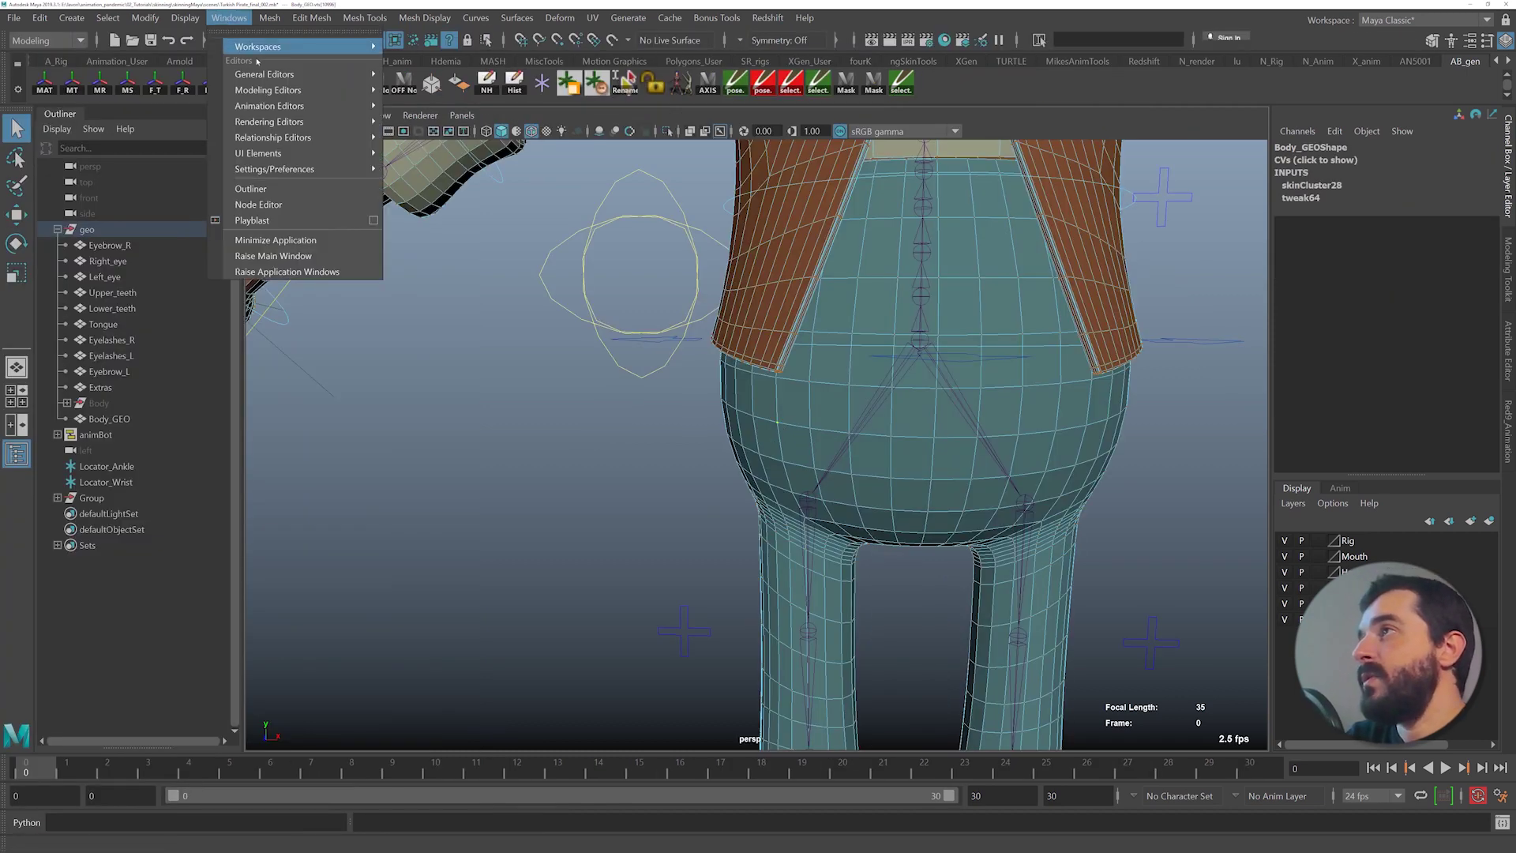
pyautogui.moveTo(261, 74)
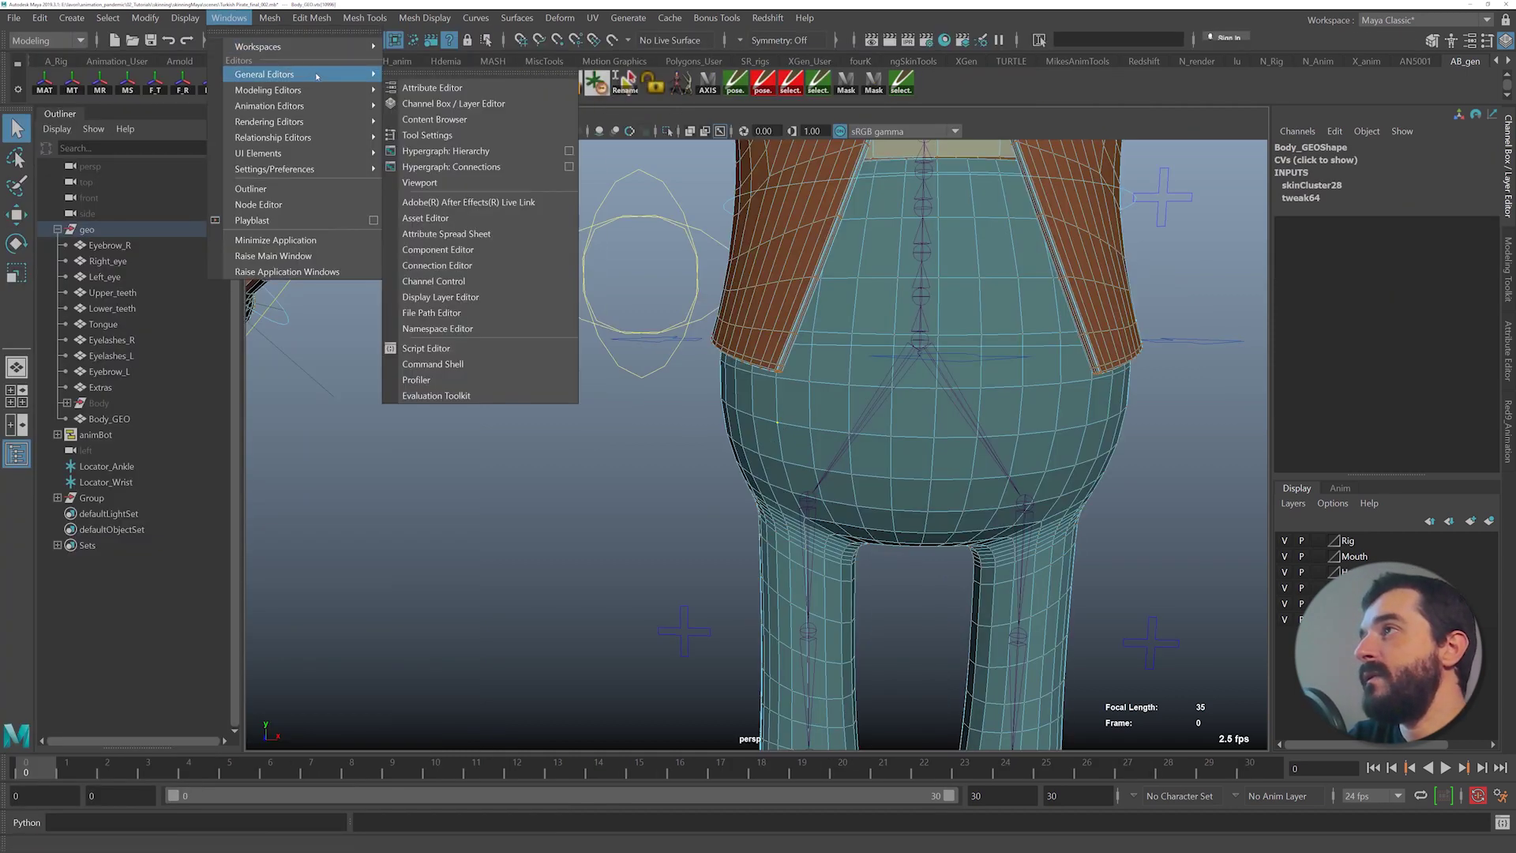
pyautogui.click(470, 253)
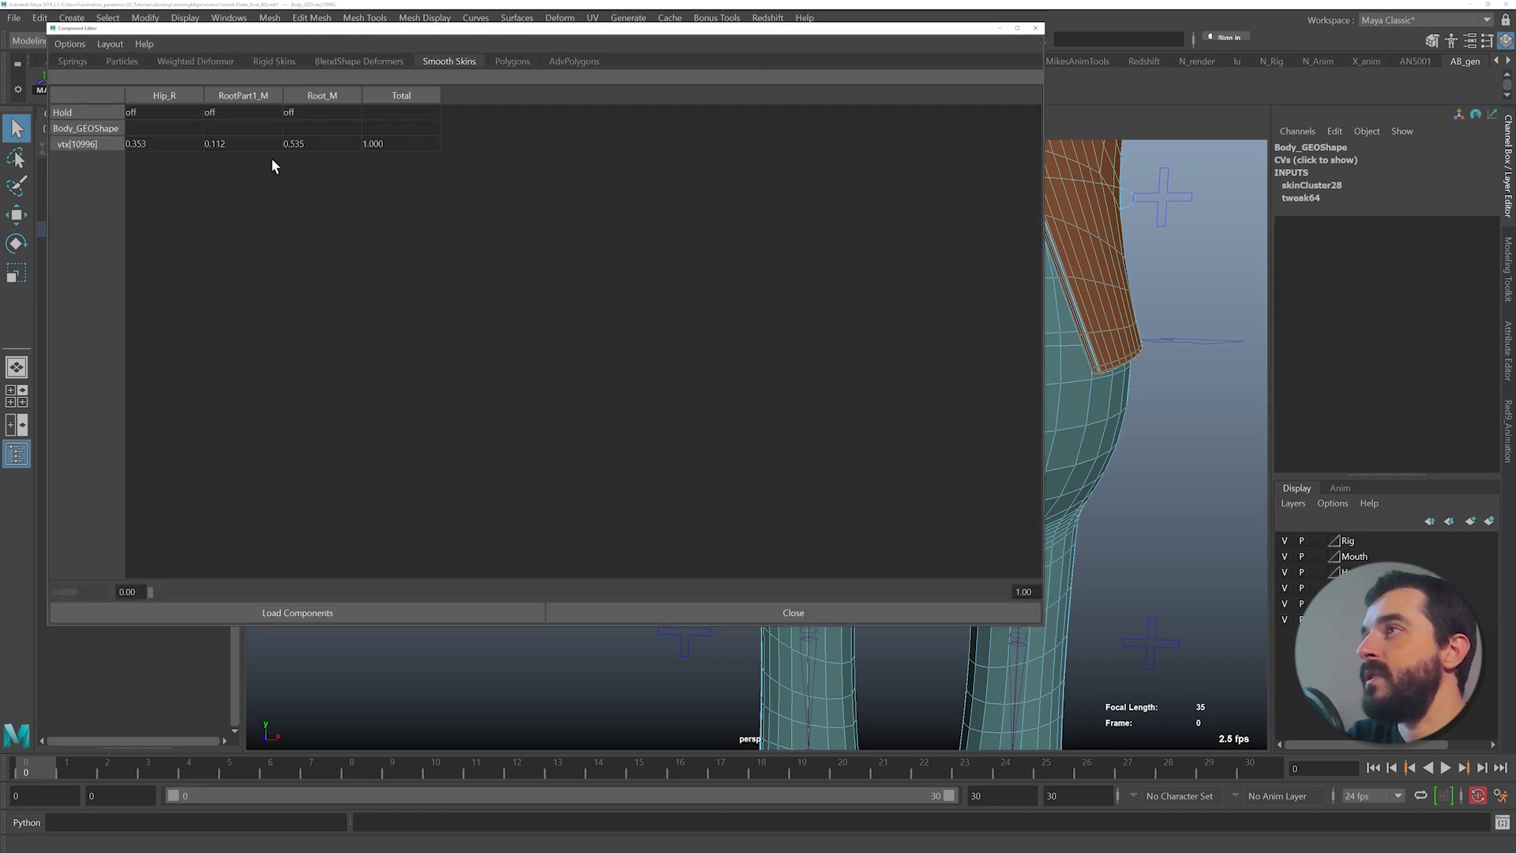
pyautogui.moveTo(620, 30); pyautogui.dragTo(770, 404)
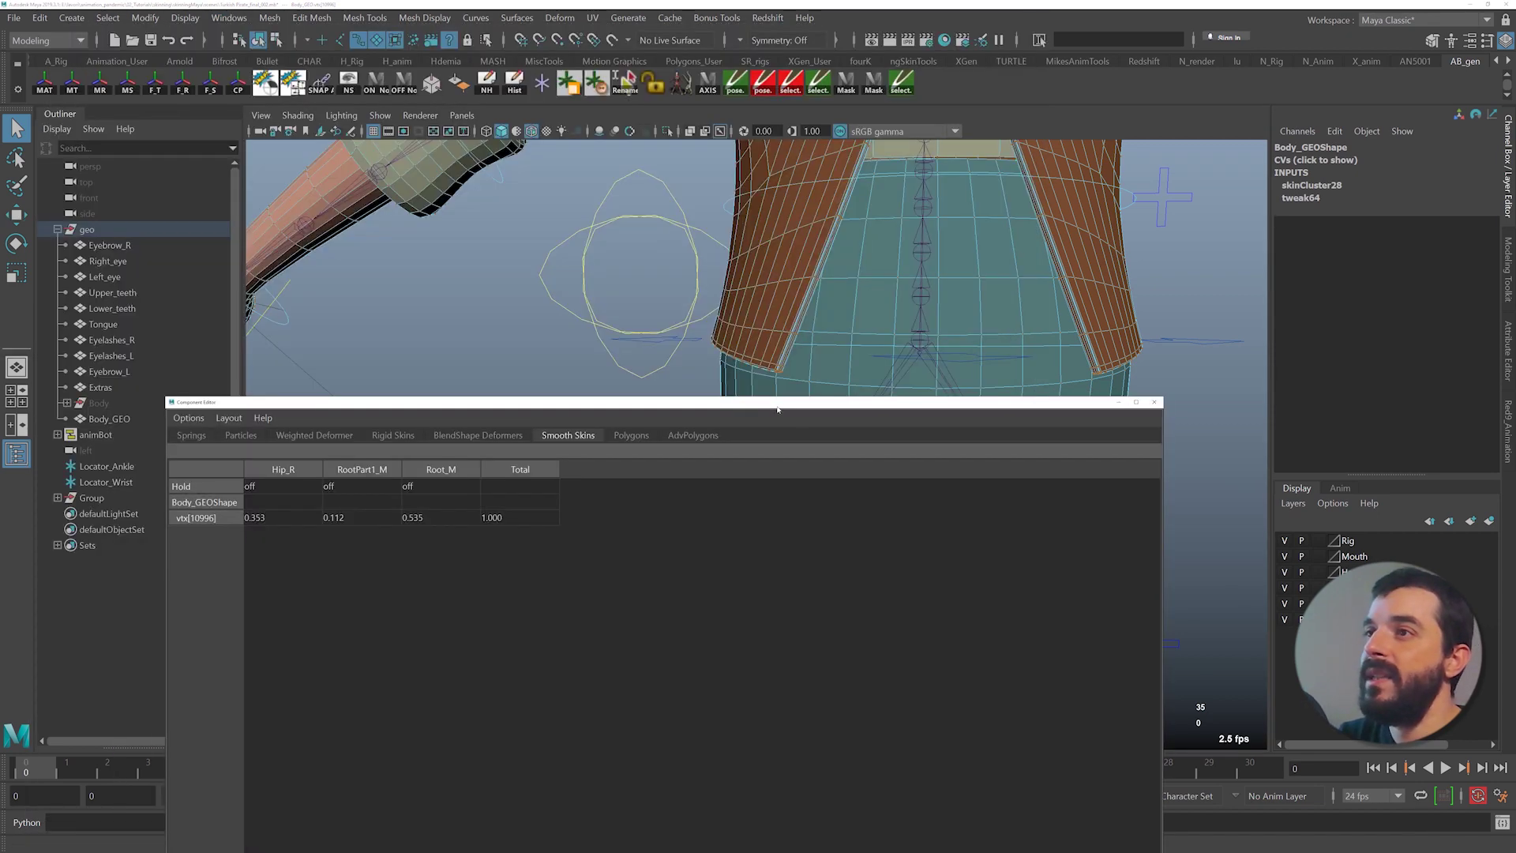
# - Examine the pelvis vertex's weights for Hip_R, RootPart1_M and Root_M against the joints around the hips and legs
pyautogui.keyDown('alt'); pyautogui.moveTo(818, 318); pyautogui.dragTo(799, 146, button='middle'); pyautogui.keyUp('alt')
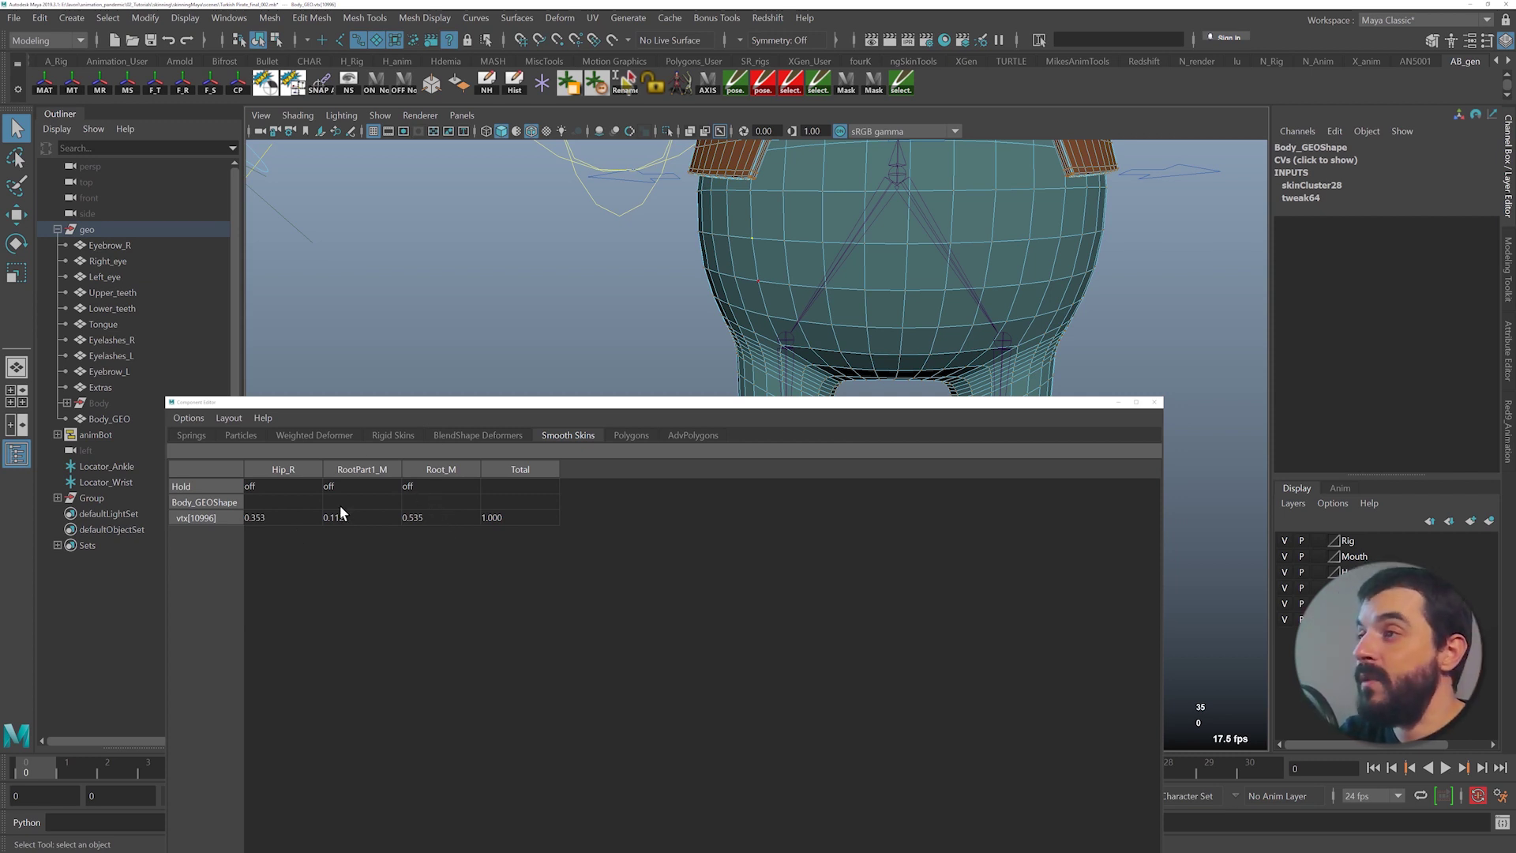
pyautogui.scroll(3, 848, 333)
pyautogui.keyDown('alt'); pyautogui.moveTo(848, 333); pyautogui.dragTo(782, 264, button='middle'); pyautogui.keyUp('alt')
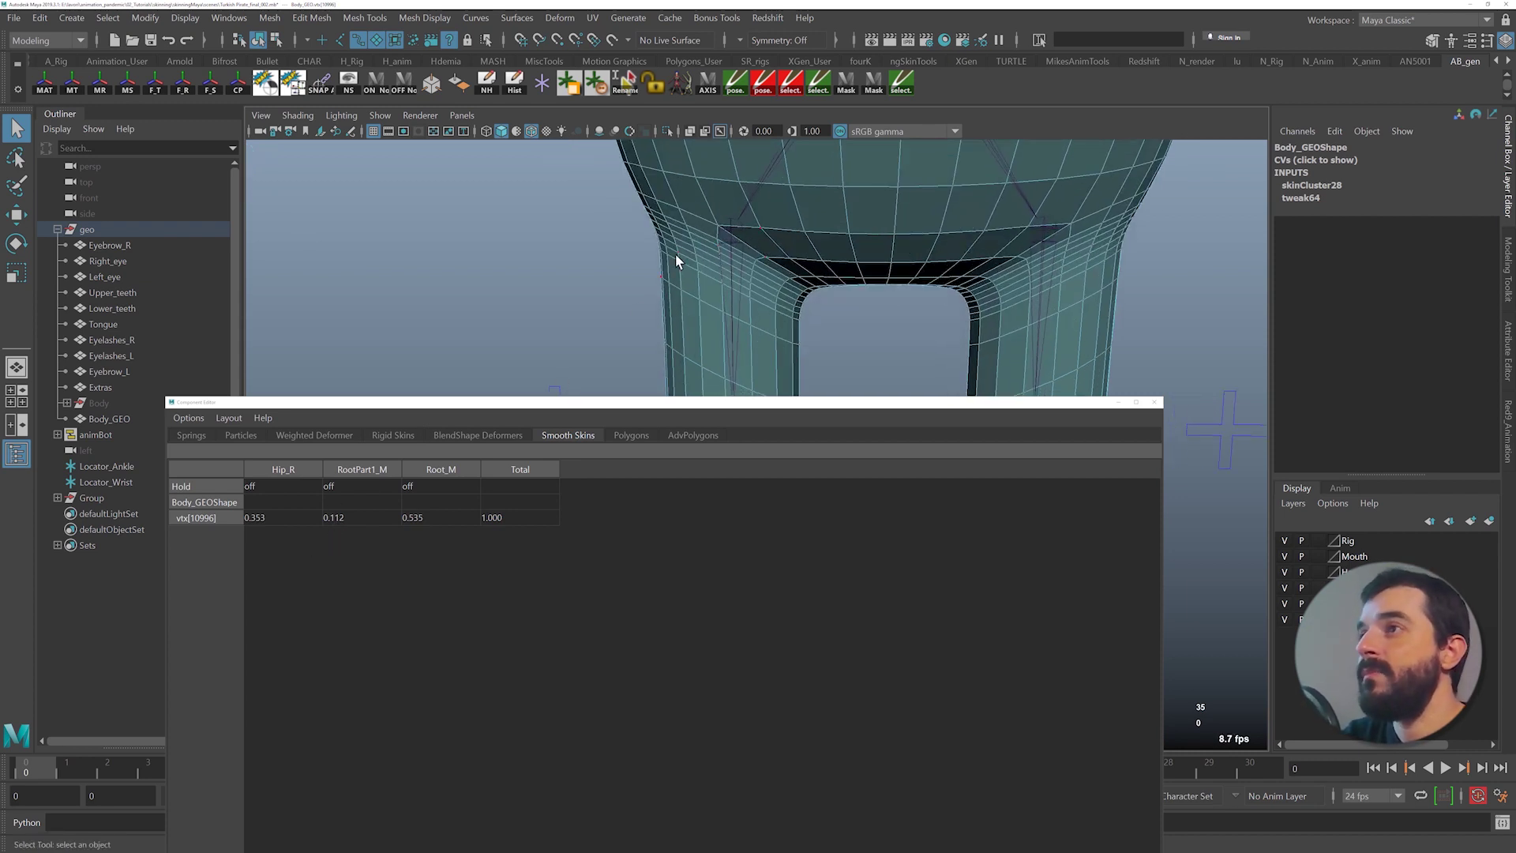
pyautogui.keyDown('alt'); pyautogui.moveTo(716, 194); pyautogui.dragTo(713, 349, button='middle'); pyautogui.keyUp('alt')
pyautogui.keyDown('alt'); pyautogui.moveTo(750, 299); pyautogui.dragTo(700, 269, button='right'); pyautogui.keyUp('alt')
pyautogui.keyDown('alt'); pyautogui.moveTo(700, 269); pyautogui.dragTo(695, 203, button='middle'); pyautogui.keyUp('alt')
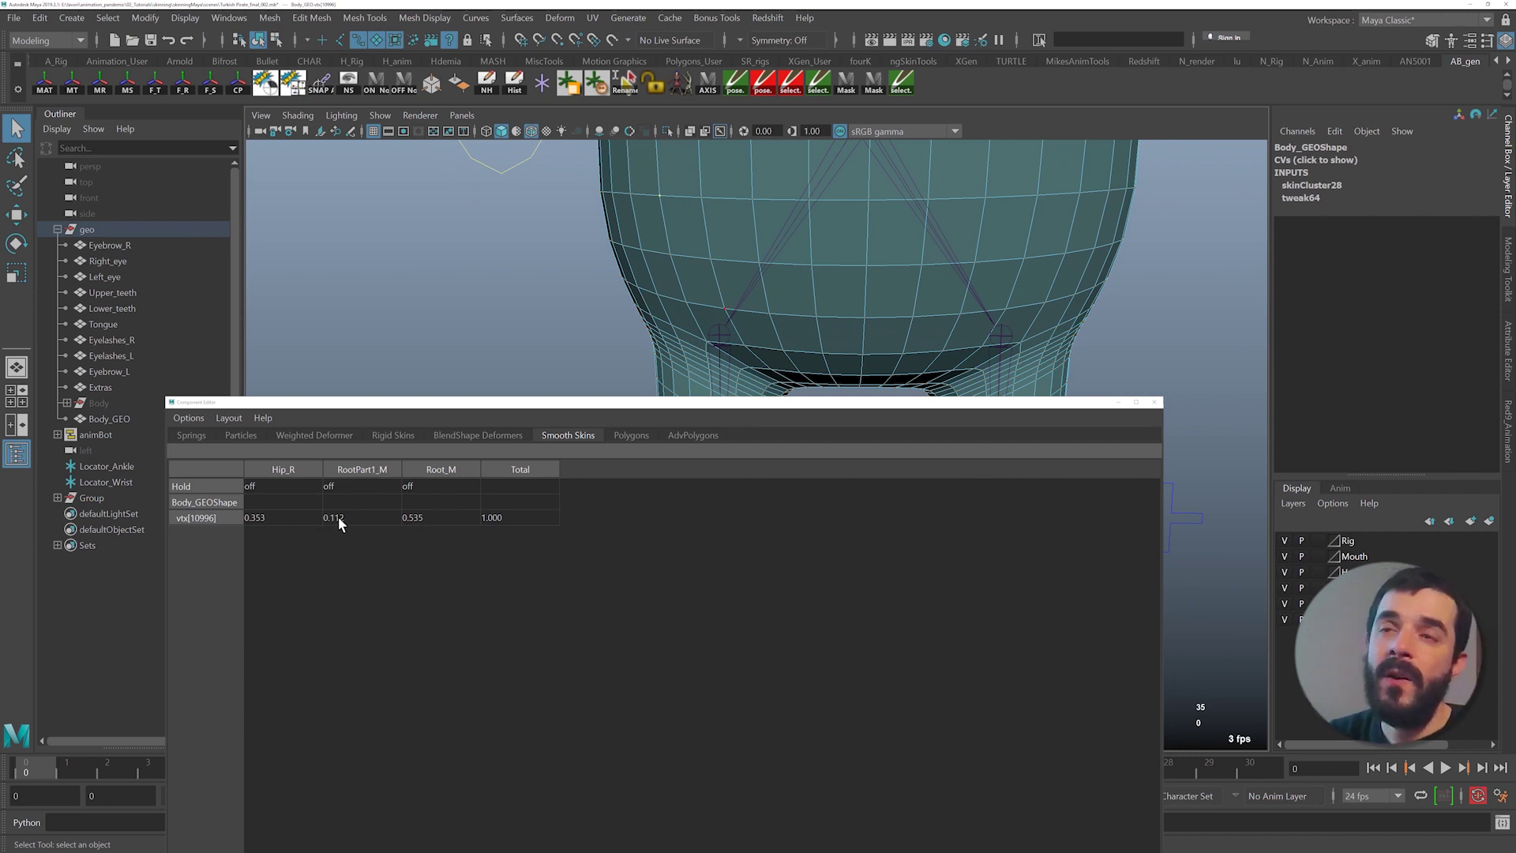
pyautogui.keyDown('alt'); pyautogui.moveTo(875, 327); pyautogui.dragTo(748, 259, button='right'); pyautogui.keyUp('alt')
pyautogui.keyDown('alt'); pyautogui.moveTo(748, 259); pyautogui.dragTo(723, 164, button='middle'); pyautogui.keyUp('alt')
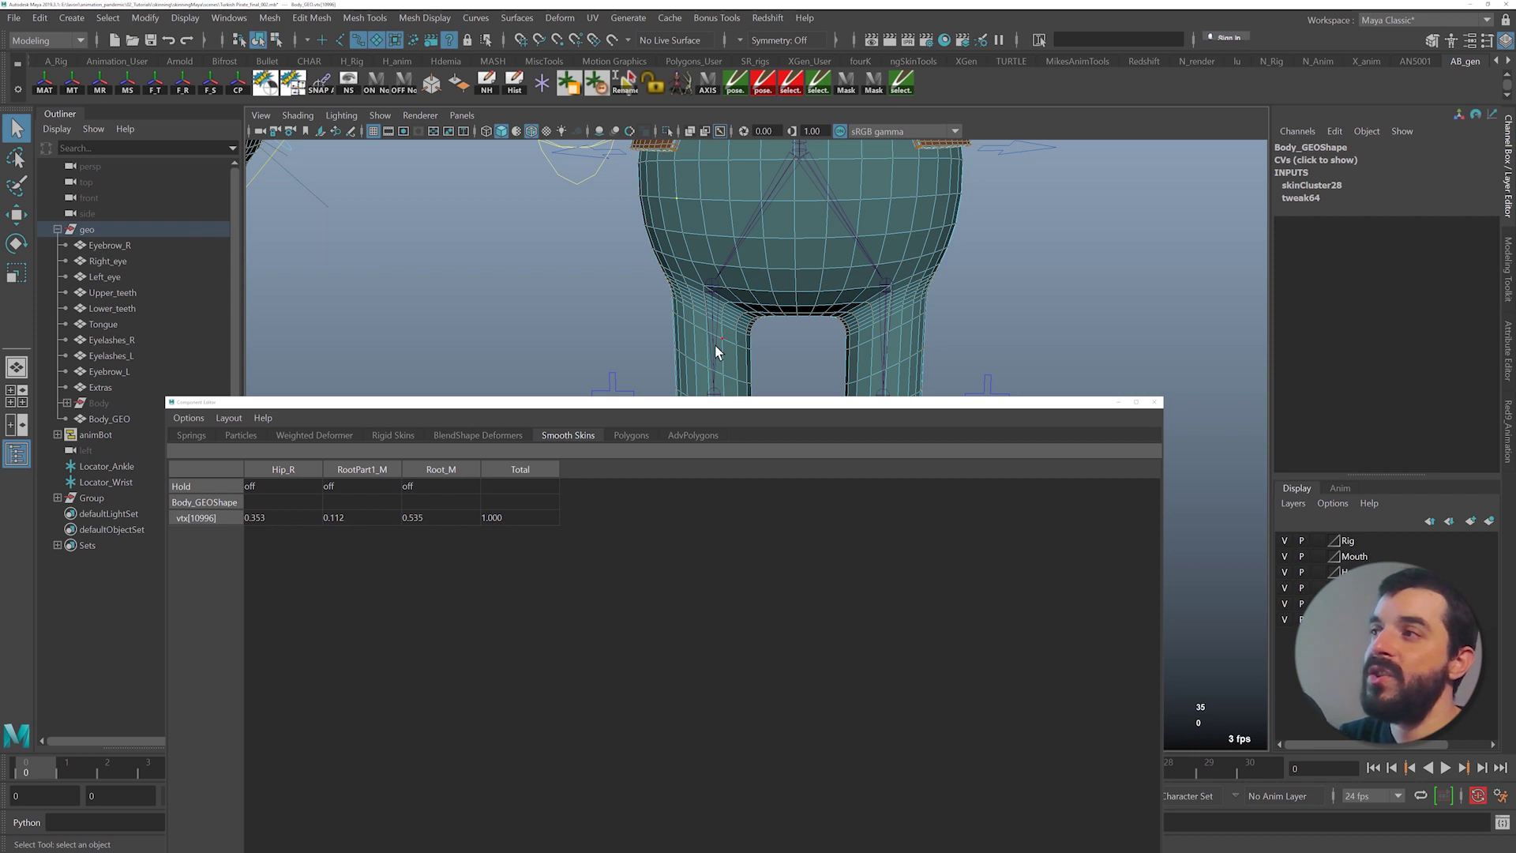
pyautogui.keyDown('alt'); pyautogui.moveTo(826, 181); pyautogui.dragTo(803, 225, button='middle'); pyautogui.keyUp('alt')
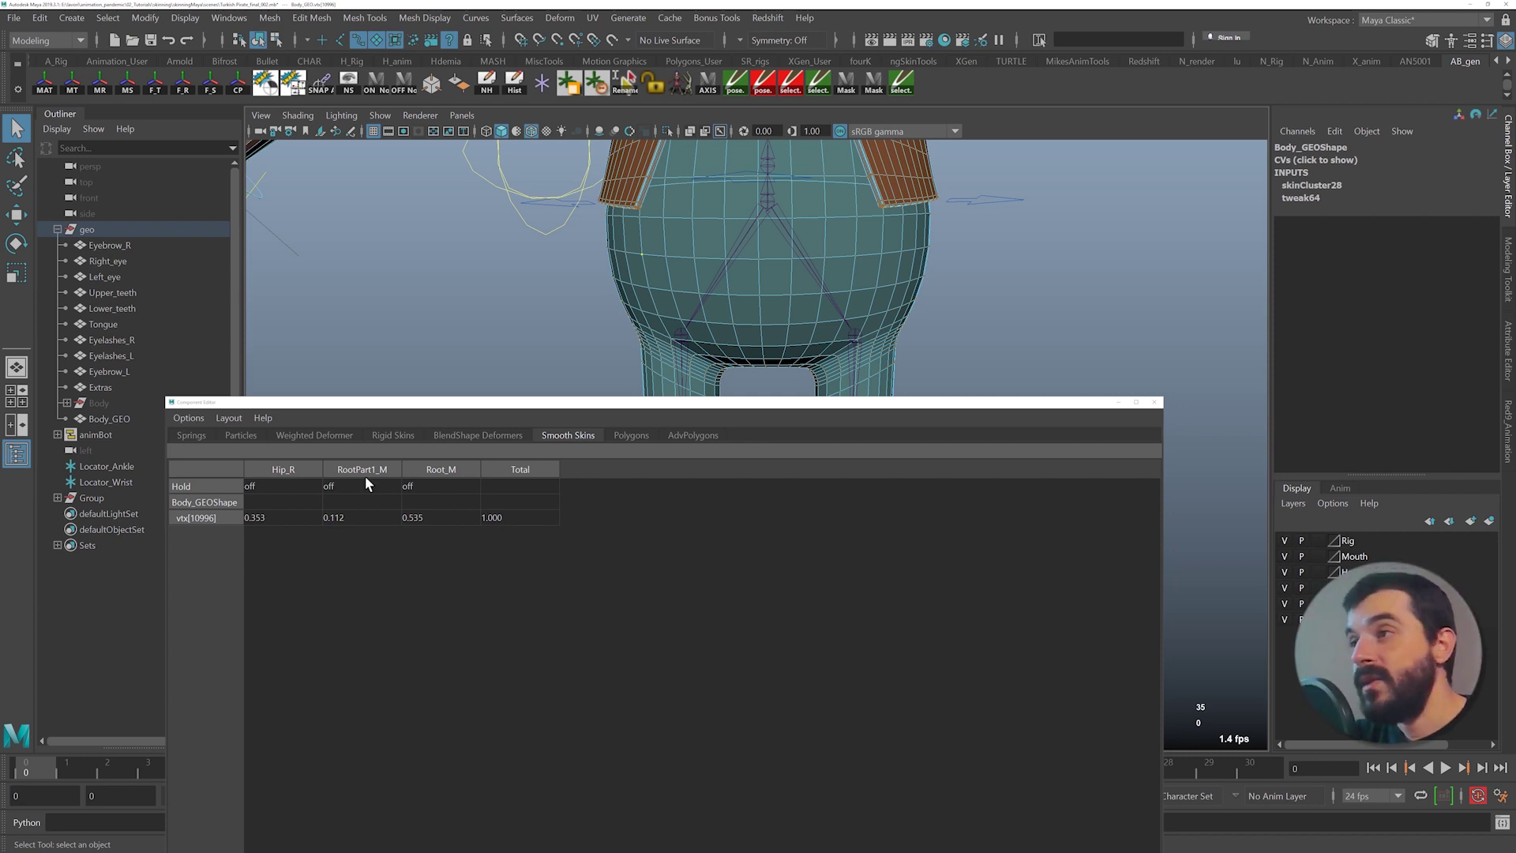
# - Set the pelvis vertex's Root_M weight to 1
pyautogui.click(427, 518)
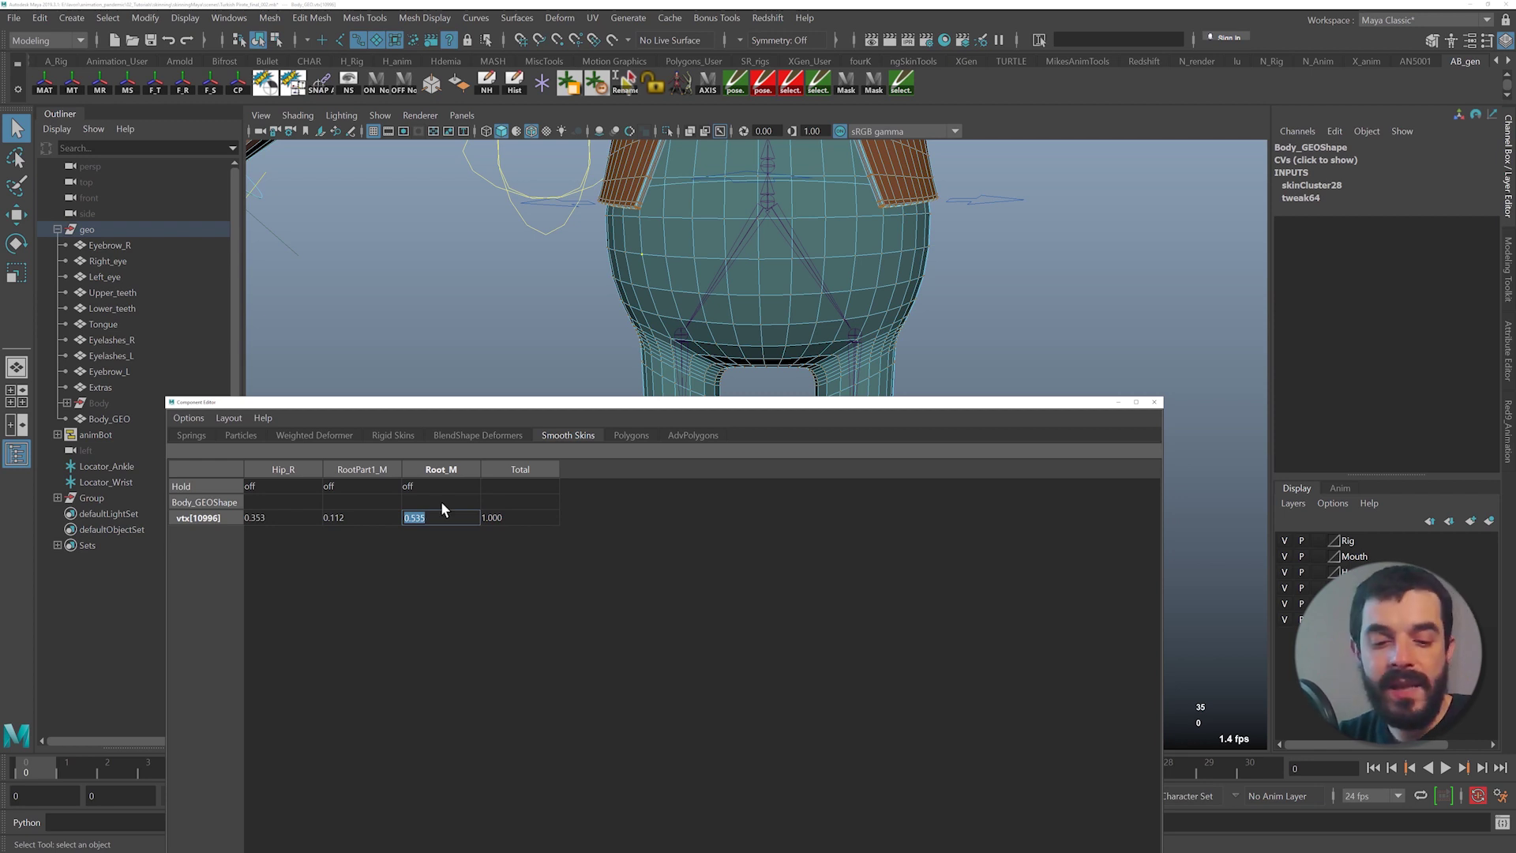
pyautogui.write('1')
pyautogui.press('Return')
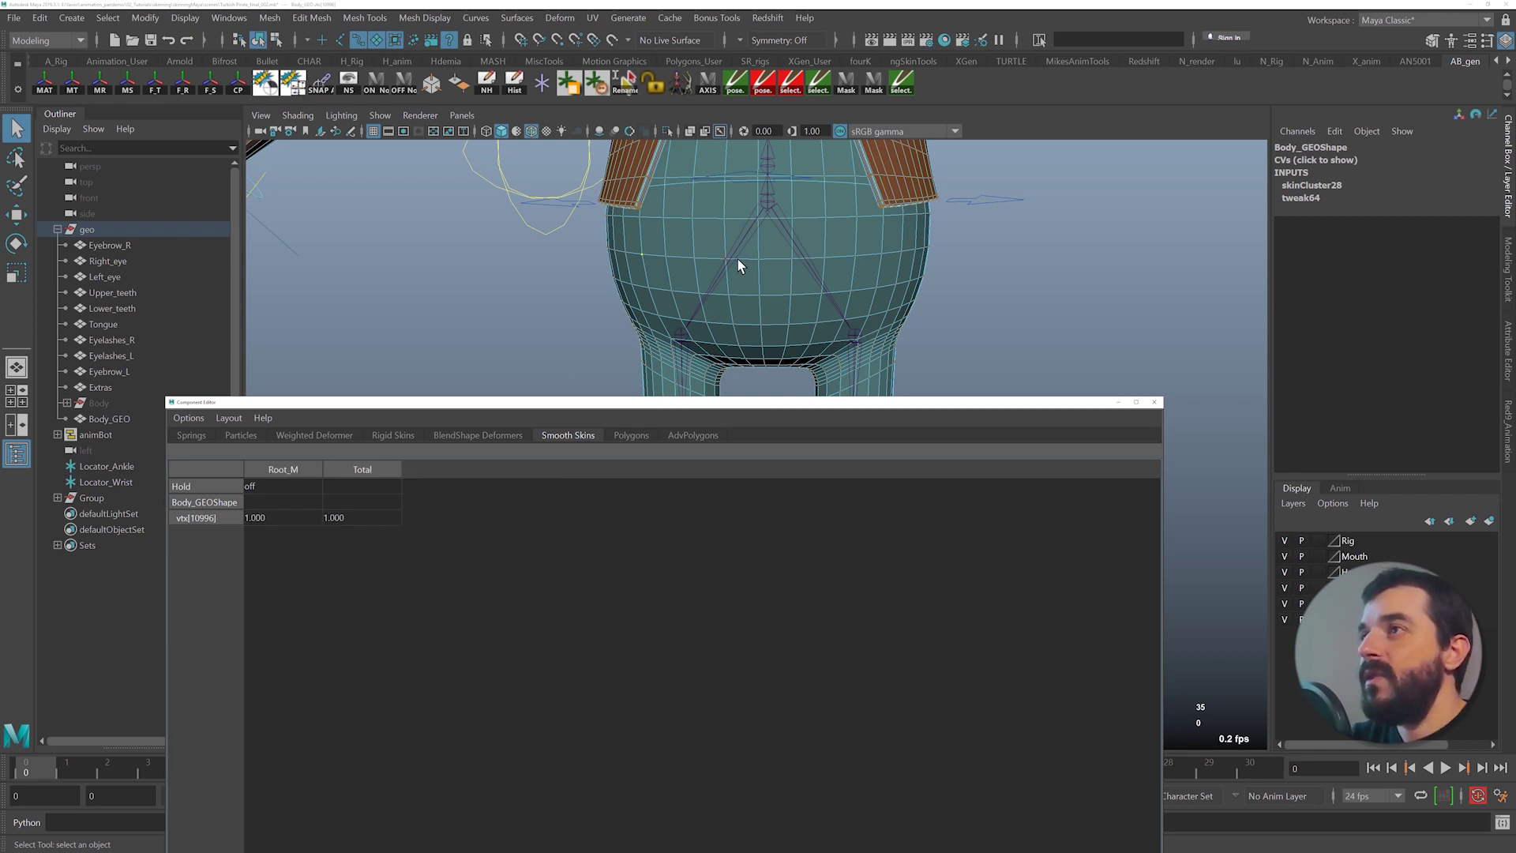
# - Rotate the RootX_M control about 17 degrees around Z to test the pelvis deformation, and undo the rotation
pyautogui.keyDown('alt'); pyautogui.moveTo(738, 261); pyautogui.dragTo(680, 240, button='right'); pyautogui.keyUp('alt')
pyautogui.moveTo(928, 222); pyautogui.dragTo(948, 263)
pyautogui.press('e')
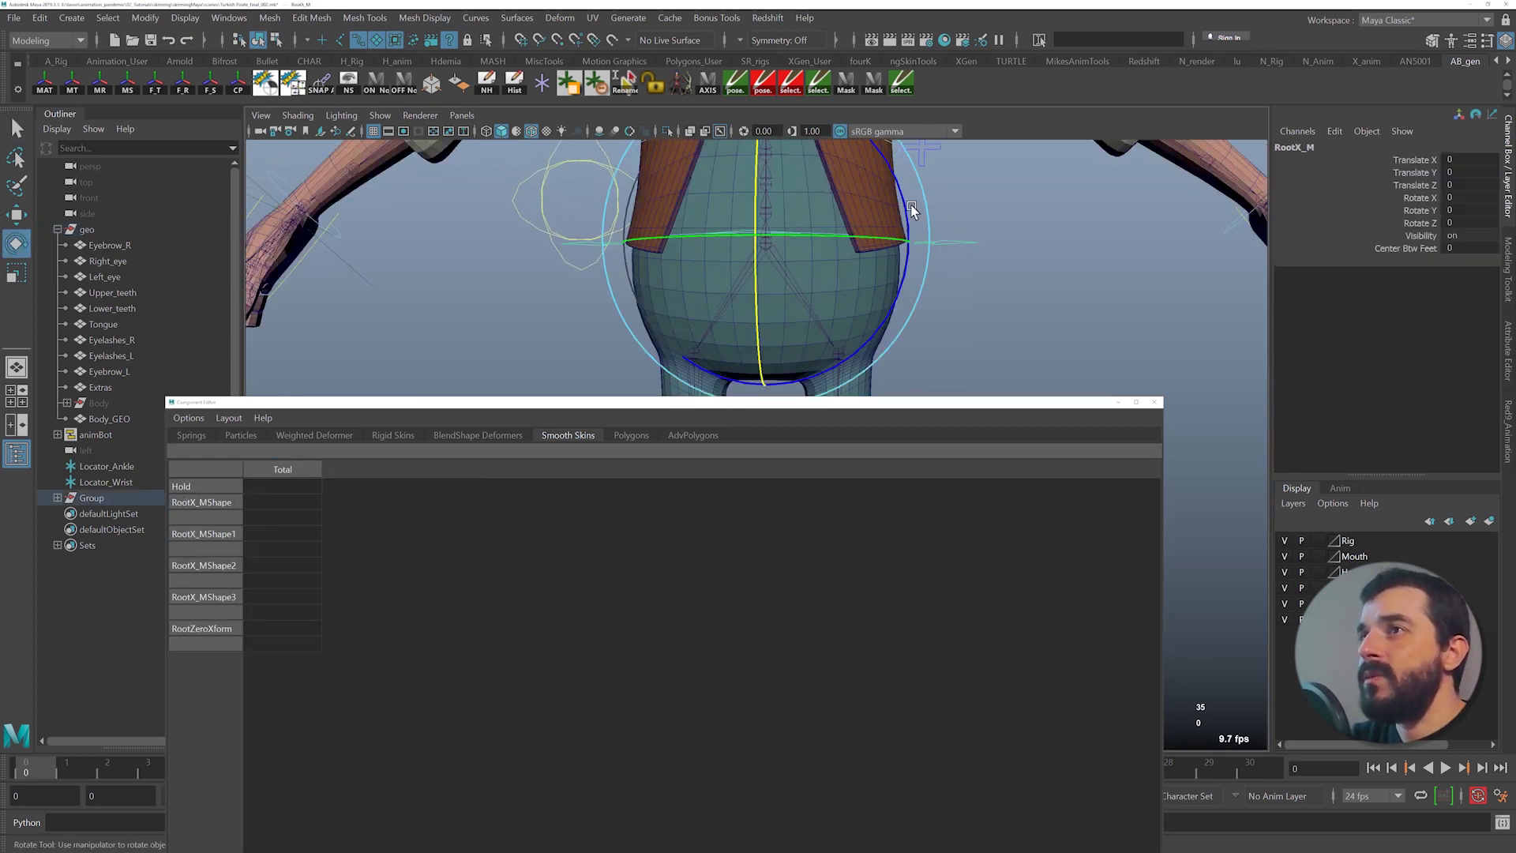
pyautogui.moveTo(904, 199); pyautogui.dragTo(884, 167)
pyautogui.keyDown('alt'); pyautogui.moveTo(733, 315); pyautogui.dragTo(901, 345, button='right'); pyautogui.keyUp('alt')
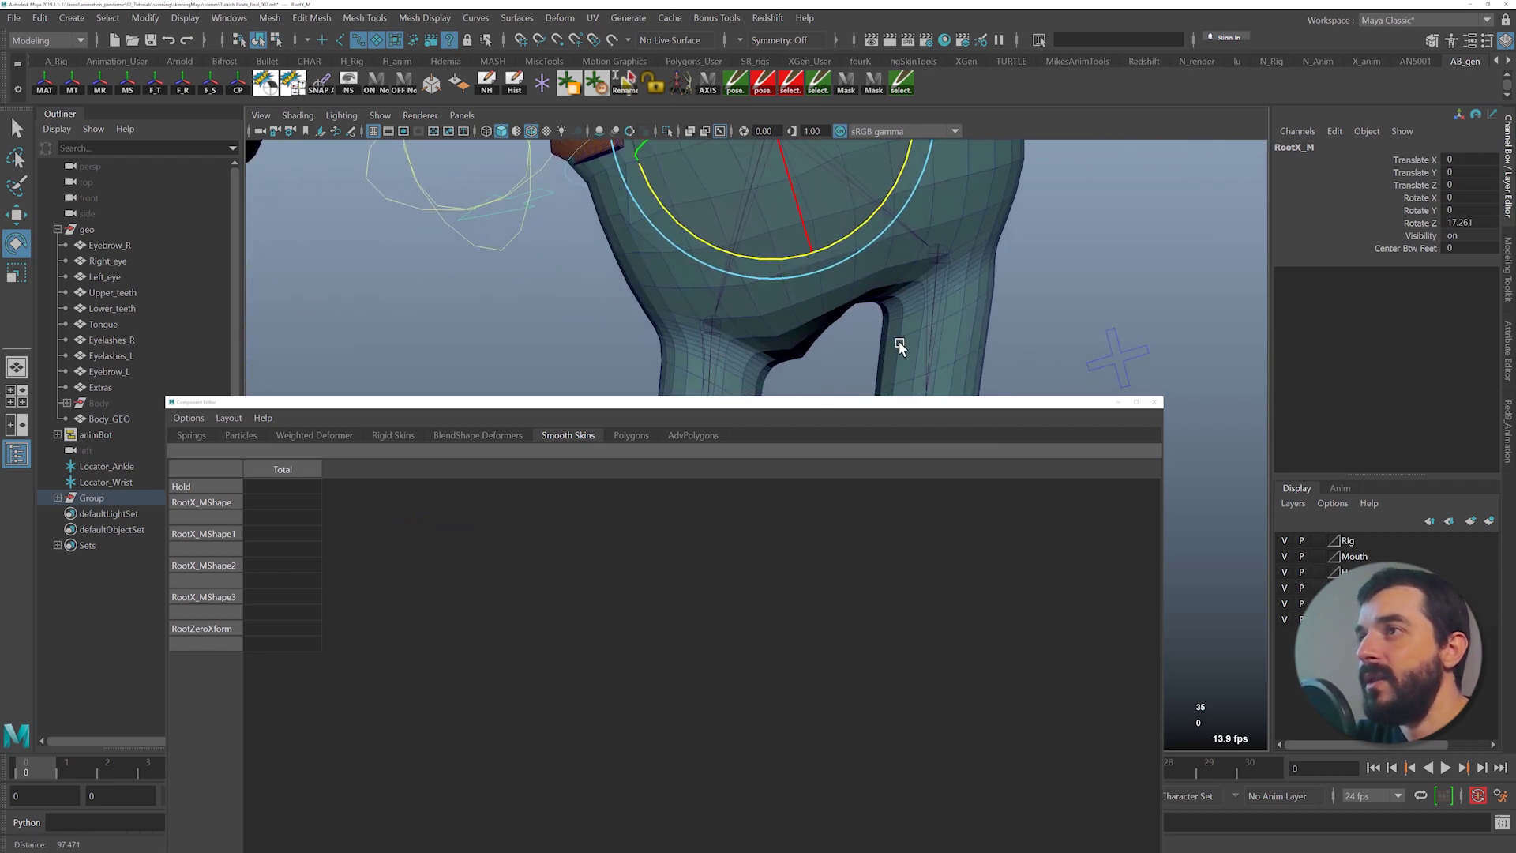
pyautogui.keyDown('alt'); pyautogui.moveTo(670, 285); pyautogui.dragTo(677, 329, button='middle'); pyautogui.keyUp('alt')
pyautogui.moveTo(706, 288); pyautogui.dragTo(859, 323)
pyautogui.keyDown('alt'); pyautogui.moveTo(853, 283); pyautogui.dragTo(782, 269, button='right'); pyautogui.keyUp('alt')
pyautogui.keyDown('alt'); pyautogui.moveTo(781, 269); pyautogui.dragTo(773, 174, button='middle'); pyautogui.keyUp('alt')
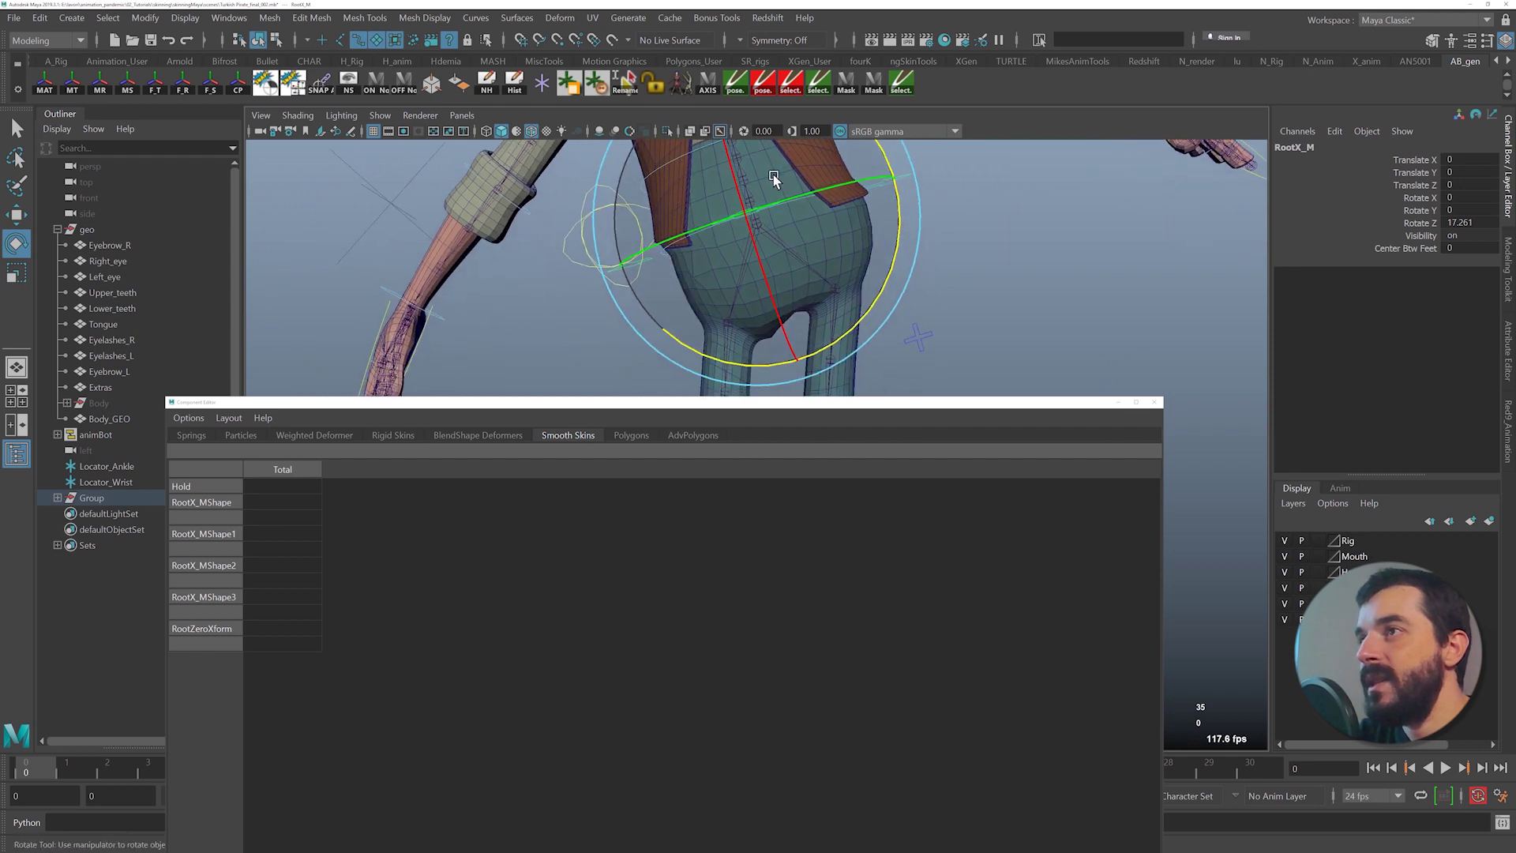
pyautogui.hotkey('ctrl', 'z')
# - Raise the IKLeg_R control about 44 units in Y to test how the pelvis vertex deforms with the leg
pyautogui.keyDown('alt'); pyautogui.moveTo(851, 363); pyautogui.dragTo(847, 187, button='middle'); pyautogui.keyUp('alt')
pyautogui.keyDown('alt'); pyautogui.moveTo(847, 186); pyautogui.dragTo(861, 308); pyautogui.keyUp('alt')
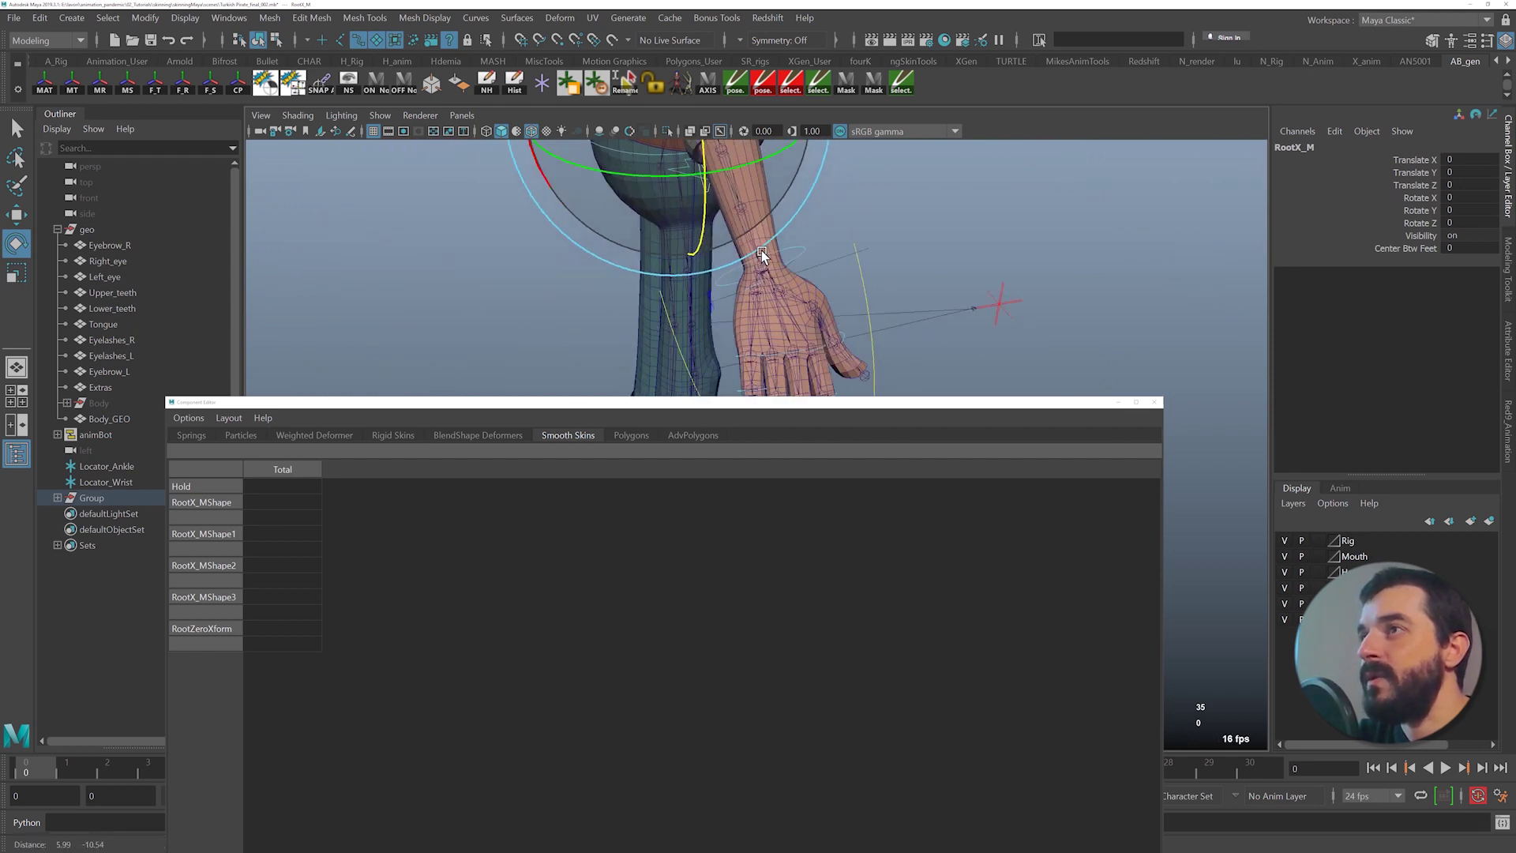
pyautogui.keyDown('alt'); pyautogui.moveTo(761, 250); pyautogui.dragTo(790, 292, button='middle'); pyautogui.keyUp('alt')
pyautogui.moveTo(698, 316); pyautogui.dragTo(723, 333)
pyautogui.press('q')
pyautogui.click(710, 327)
pyautogui.keyDown('alt'); pyautogui.moveTo(730, 316); pyautogui.dragTo(710, 257, button='right'); pyautogui.keyUp('alt')
pyautogui.keyDown('alt'); pyautogui.moveTo(688, 257); pyautogui.dragTo(619, 328, button='middle'); pyautogui.keyUp('alt')
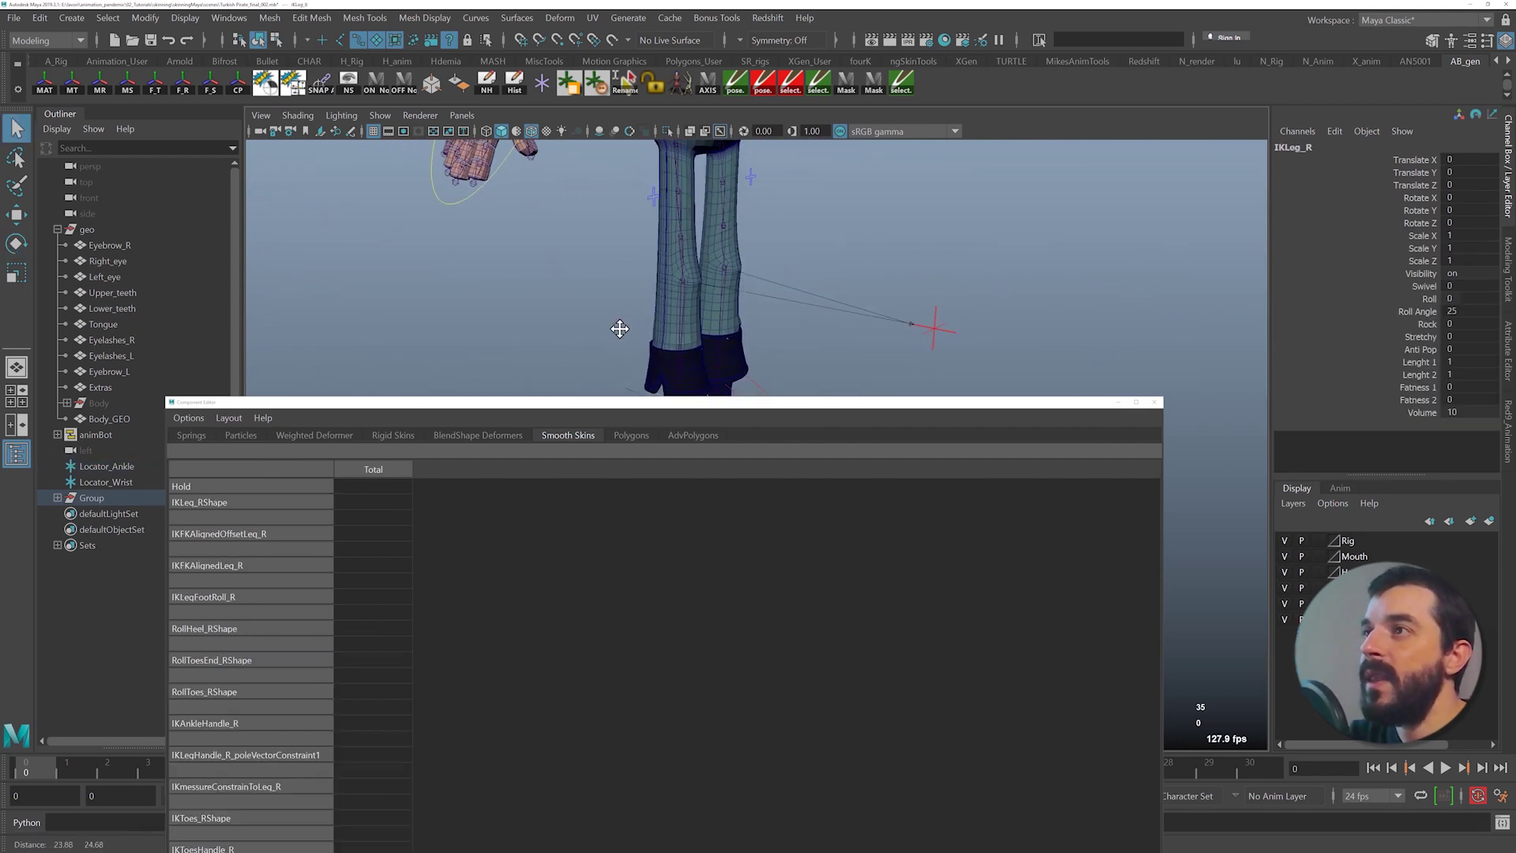
pyautogui.keyDown('alt'); pyautogui.moveTo(687, 316); pyautogui.dragTo(660, 296, button='right'); pyautogui.keyUp('alt')
pyautogui.press('w')
pyautogui.keyDown('alt'); pyautogui.moveTo(687, 280); pyautogui.dragTo(685, 167); pyautogui.keyUp('alt')
pyautogui.click(680, 215)
pyautogui.hotkey('ctrl', 'z')
pyautogui.keyDown('alt'); pyautogui.moveTo(727, 300); pyautogui.dragTo(1059, 331, button='right'); pyautogui.keyUp('alt')
pyautogui.keyDown('alt'); pyautogui.moveTo(604, 198); pyautogui.dragTo(631, 316, button='middle'); pyautogui.keyUp('alt')
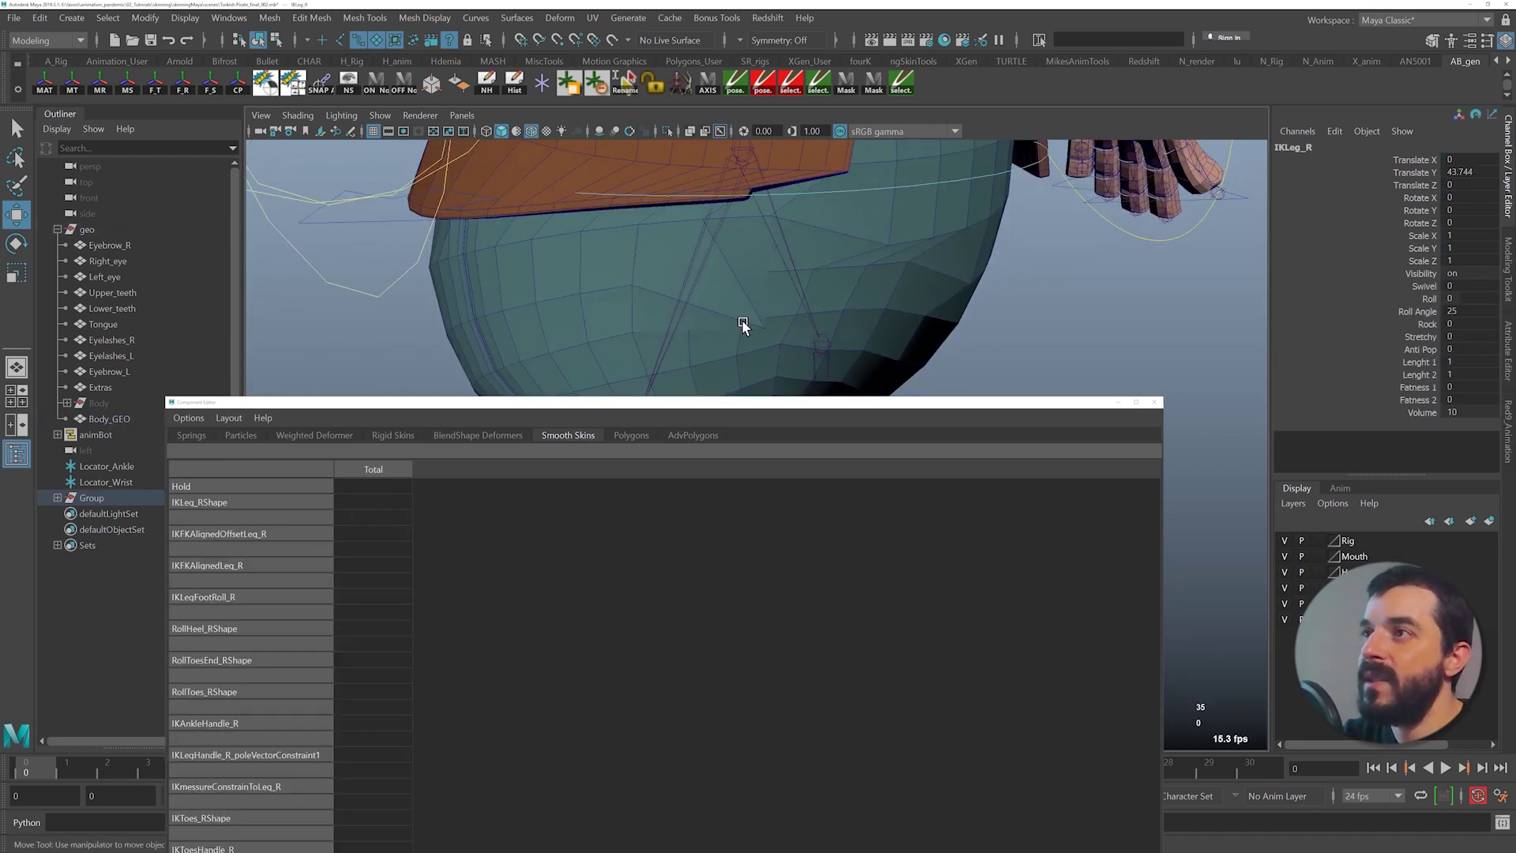
# - Undo the leg move and the Root_M weight edit, going back to the selected pelvis vertex
pyautogui.hotkey('ctrl', 'z')
pyautogui.hotkey('ctrl', 'z')
pyautogui.hotkey('ctrl', 'z')
pyautogui.keyDown('alt'); pyautogui.moveTo(767, 314); pyautogui.dragTo(693, 233, button='right'); pyautogui.keyUp('alt')
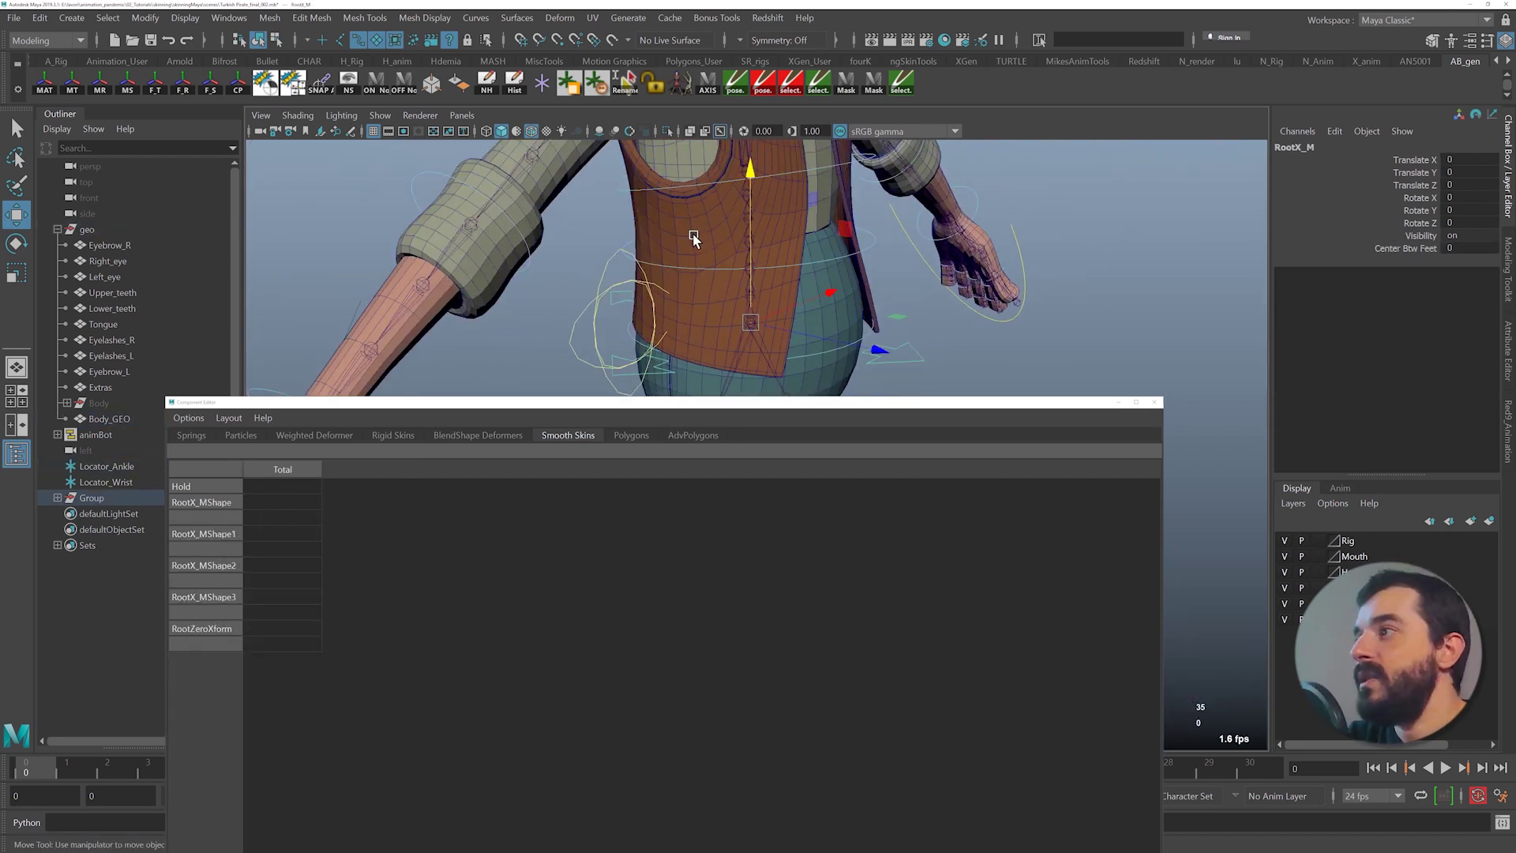
pyautogui.hotkey('ctrl', 'z')
pyautogui.keyDown('alt'); pyautogui.moveTo(798, 314); pyautogui.dragTo(677, 208); pyautogui.keyUp('alt')
pyautogui.hotkey('ctrl', 'z')
pyautogui.hotkey('ctrl', 'z')
pyautogui.keyDown('alt'); pyautogui.moveTo(674, 253); pyautogui.dragTo(695, 264, button='right'); pyautogui.keyUp('alt')
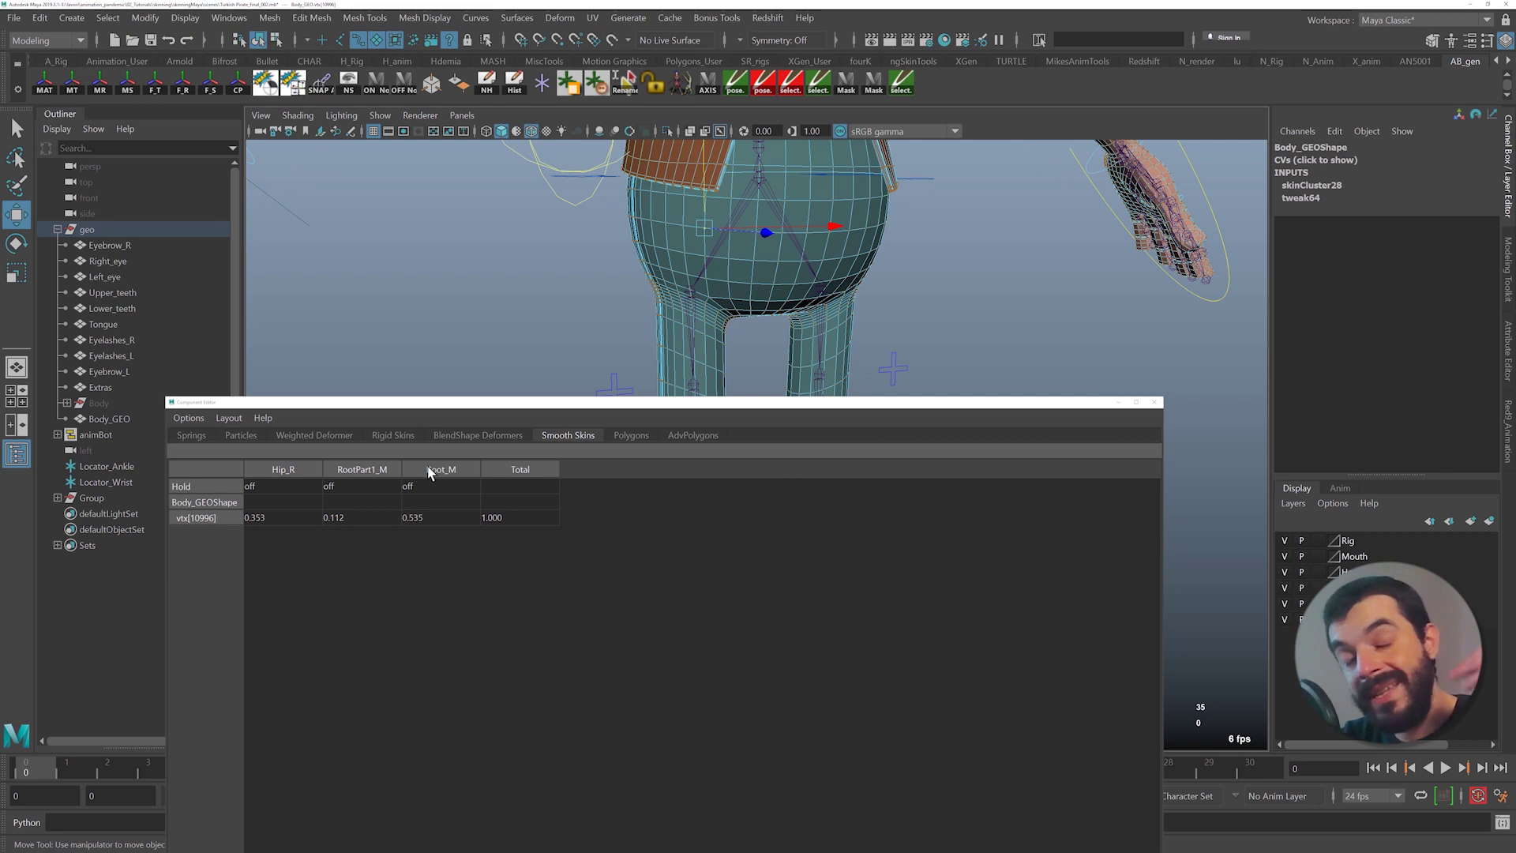
# - Try a Root_M weight of 0 on the pelvis vertex, and undo the edit along with the vertex selection
pyautogui.click(453, 519)
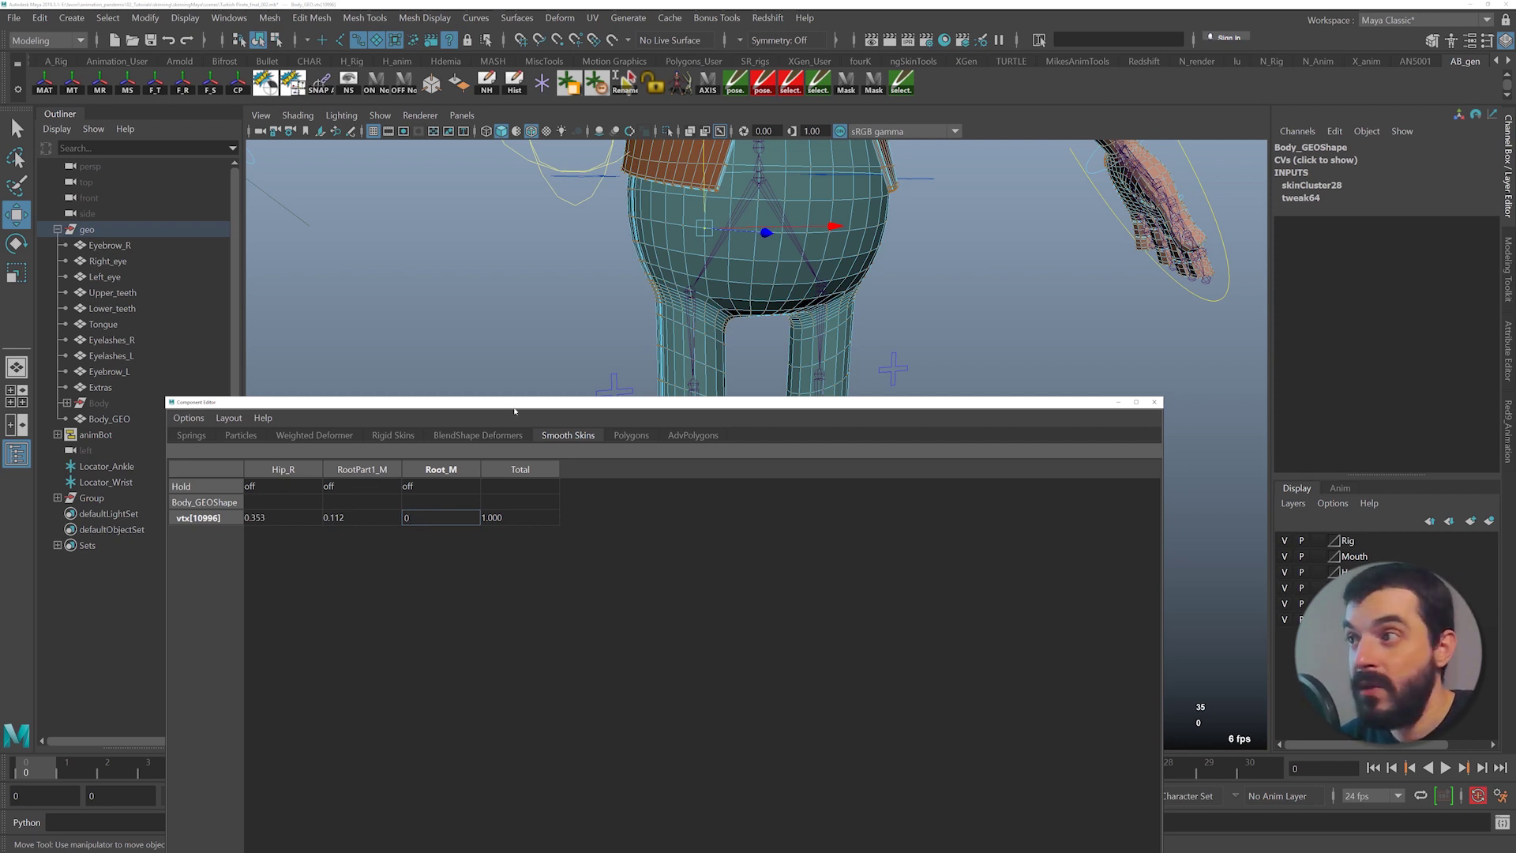
pyautogui.press('Return')
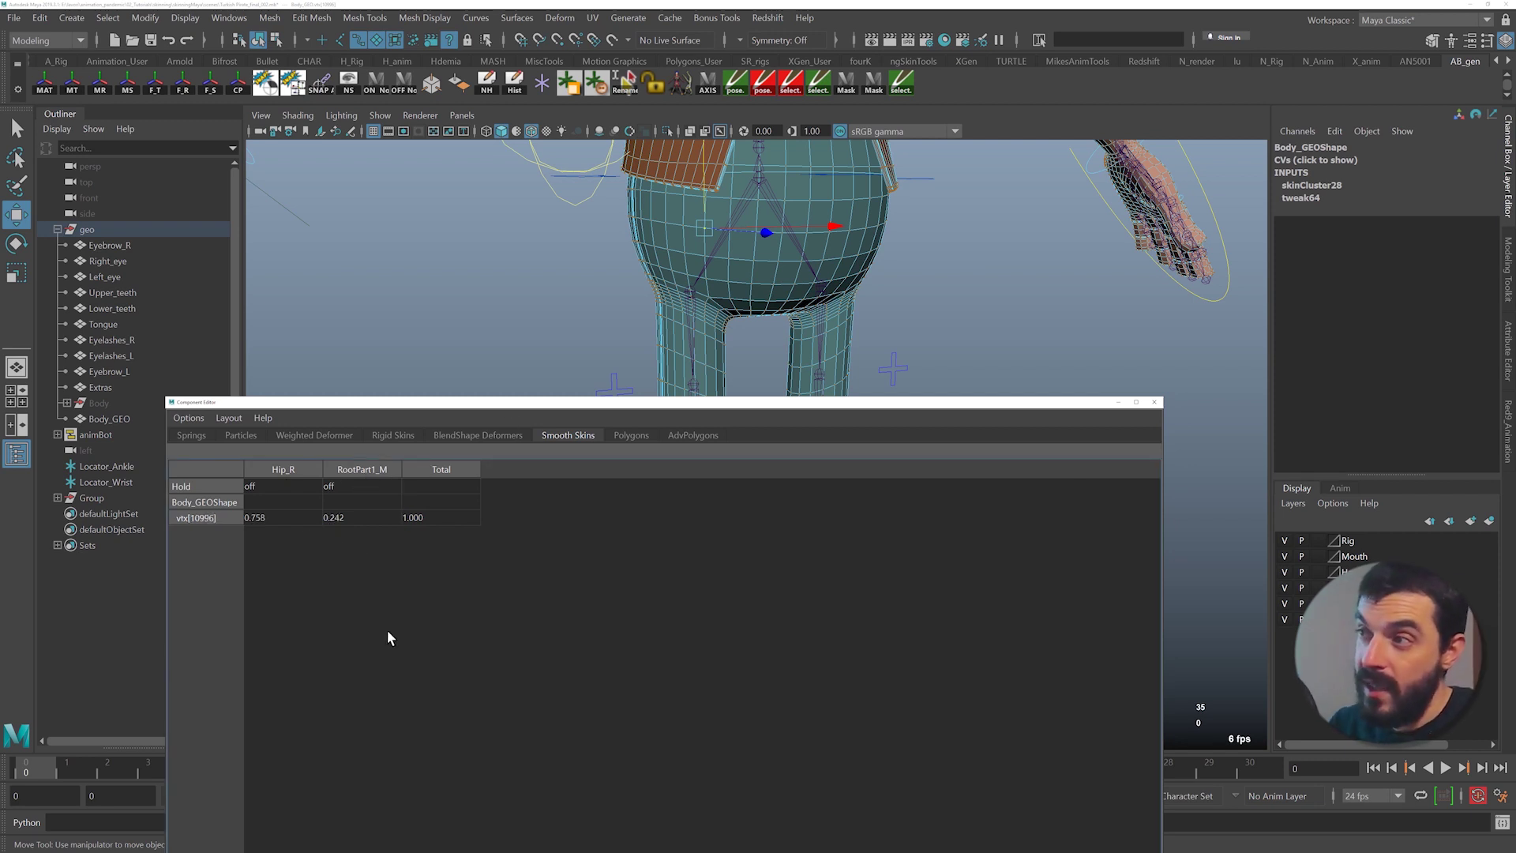
pyautogui.keyDown('alt'); pyautogui.moveTo(603, 327); pyautogui.dragTo(596, 266, button='middle'); pyautogui.keyUp('alt')
pyautogui.press('Left')
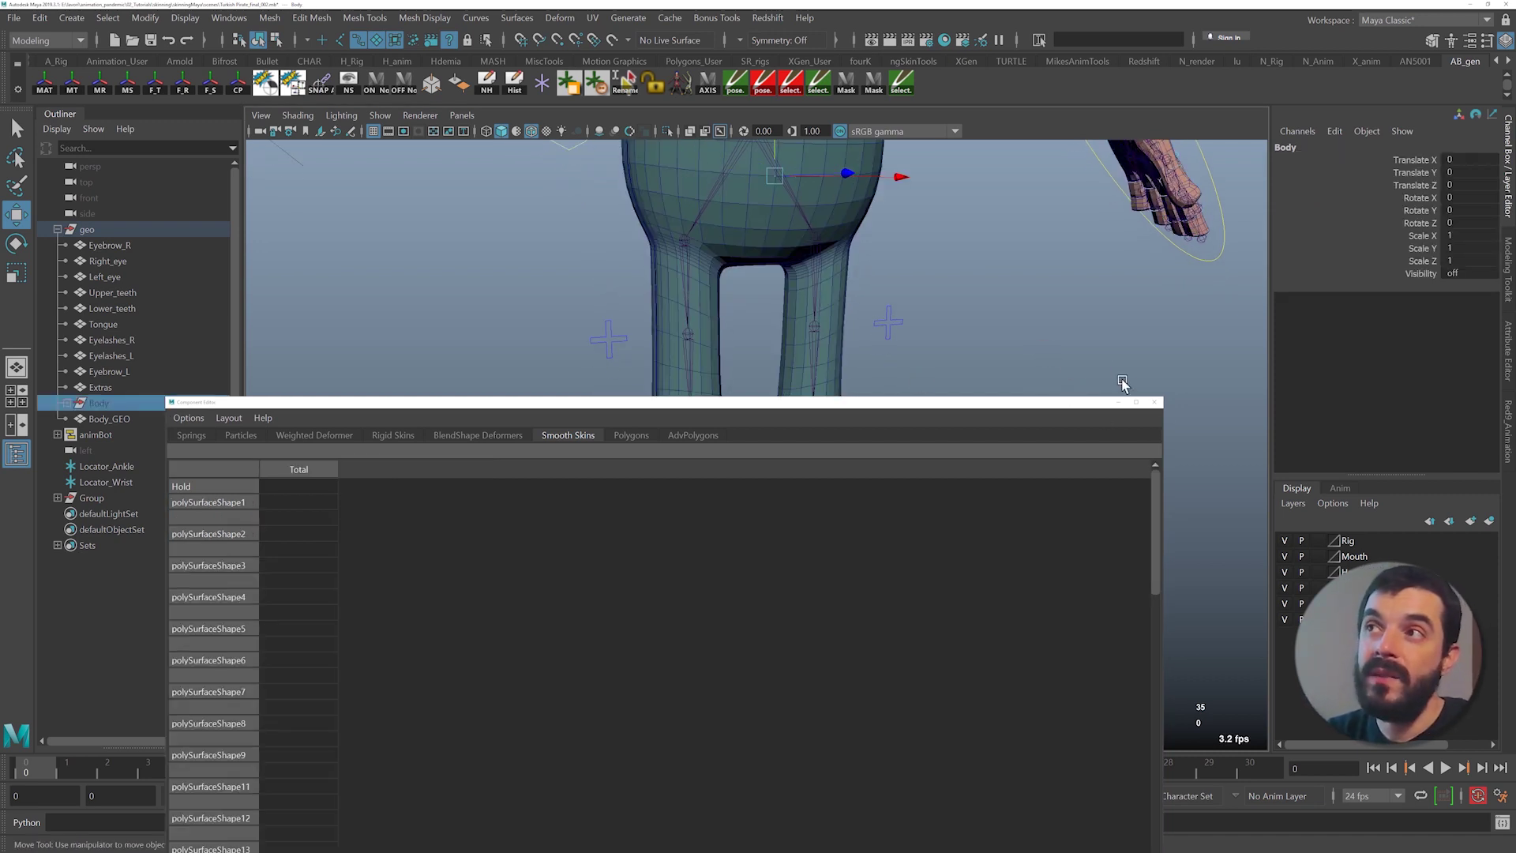
# - Close the Component Editor, play the timeline to check the character for leftover test animation, and return to frame 0
pyautogui.click(1154, 402)
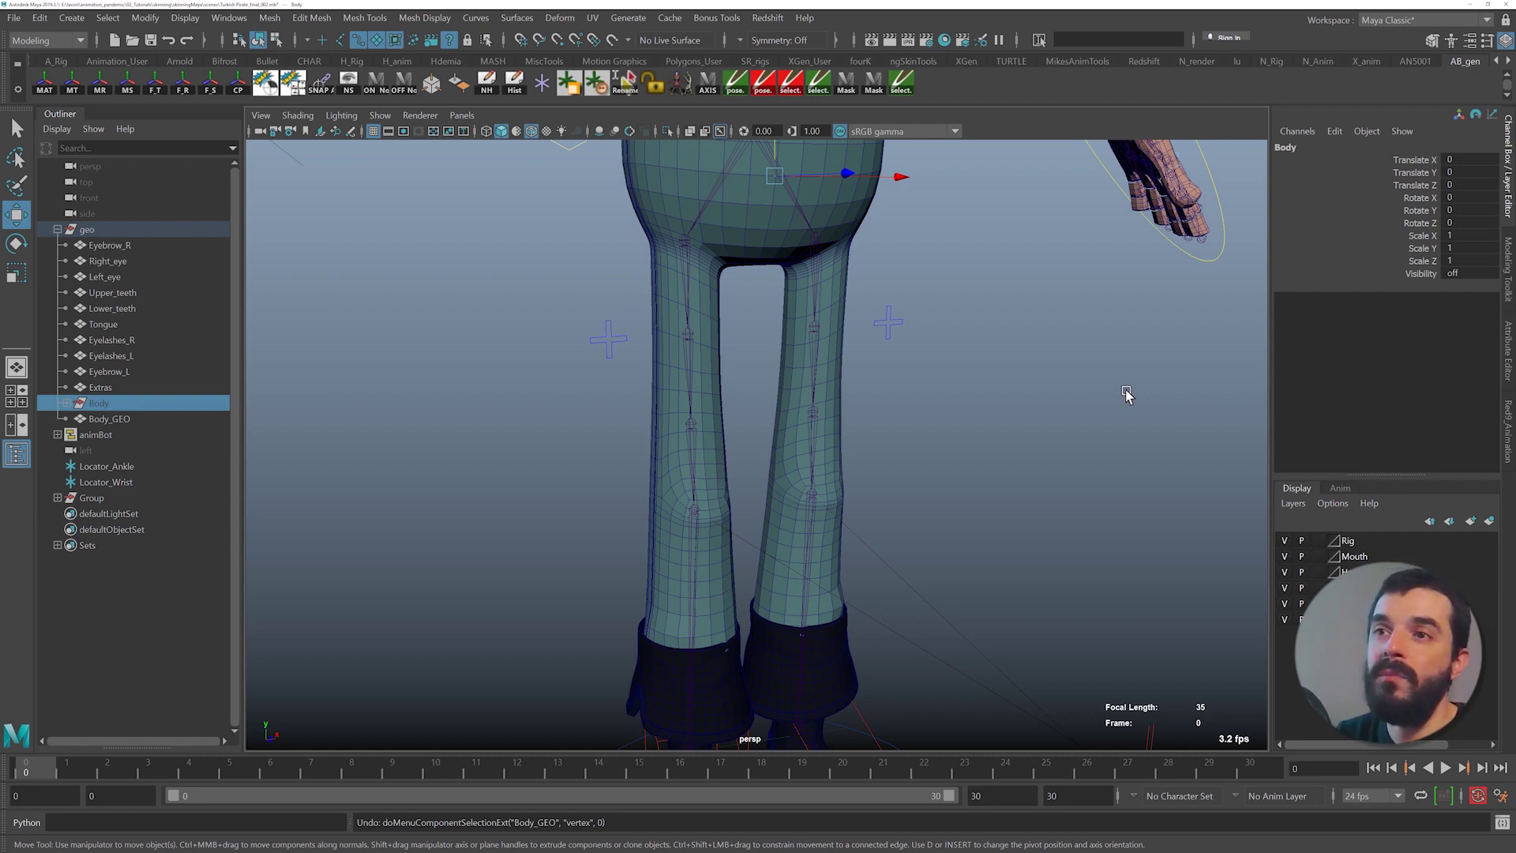
pyautogui.keyDown('alt'); pyautogui.moveTo(991, 444); pyautogui.dragTo(895, 415, button='right'); pyautogui.keyUp('alt')
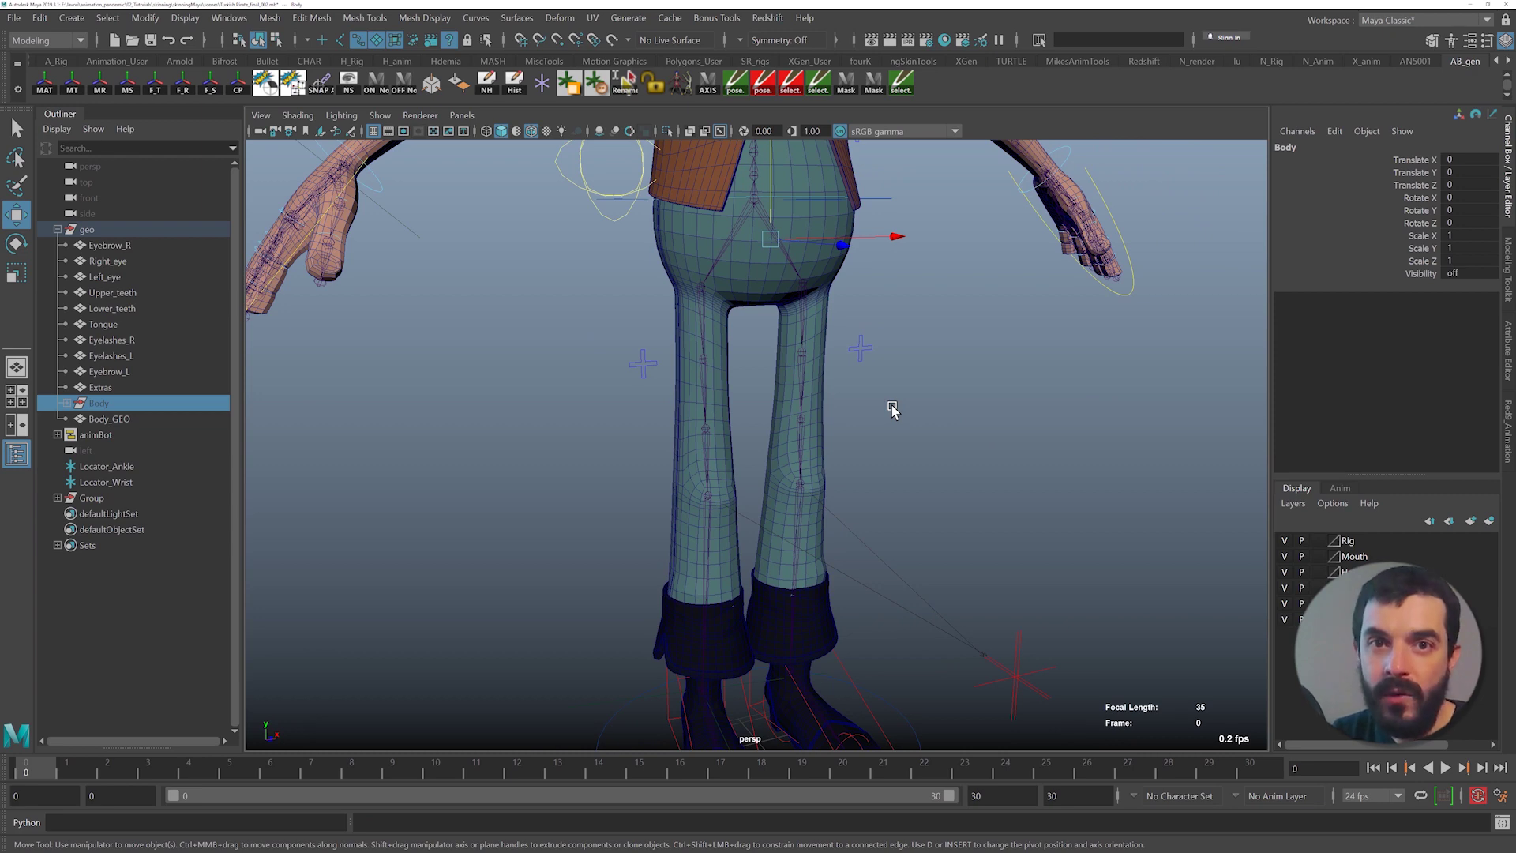
pyautogui.hotkey('alt', 'v')
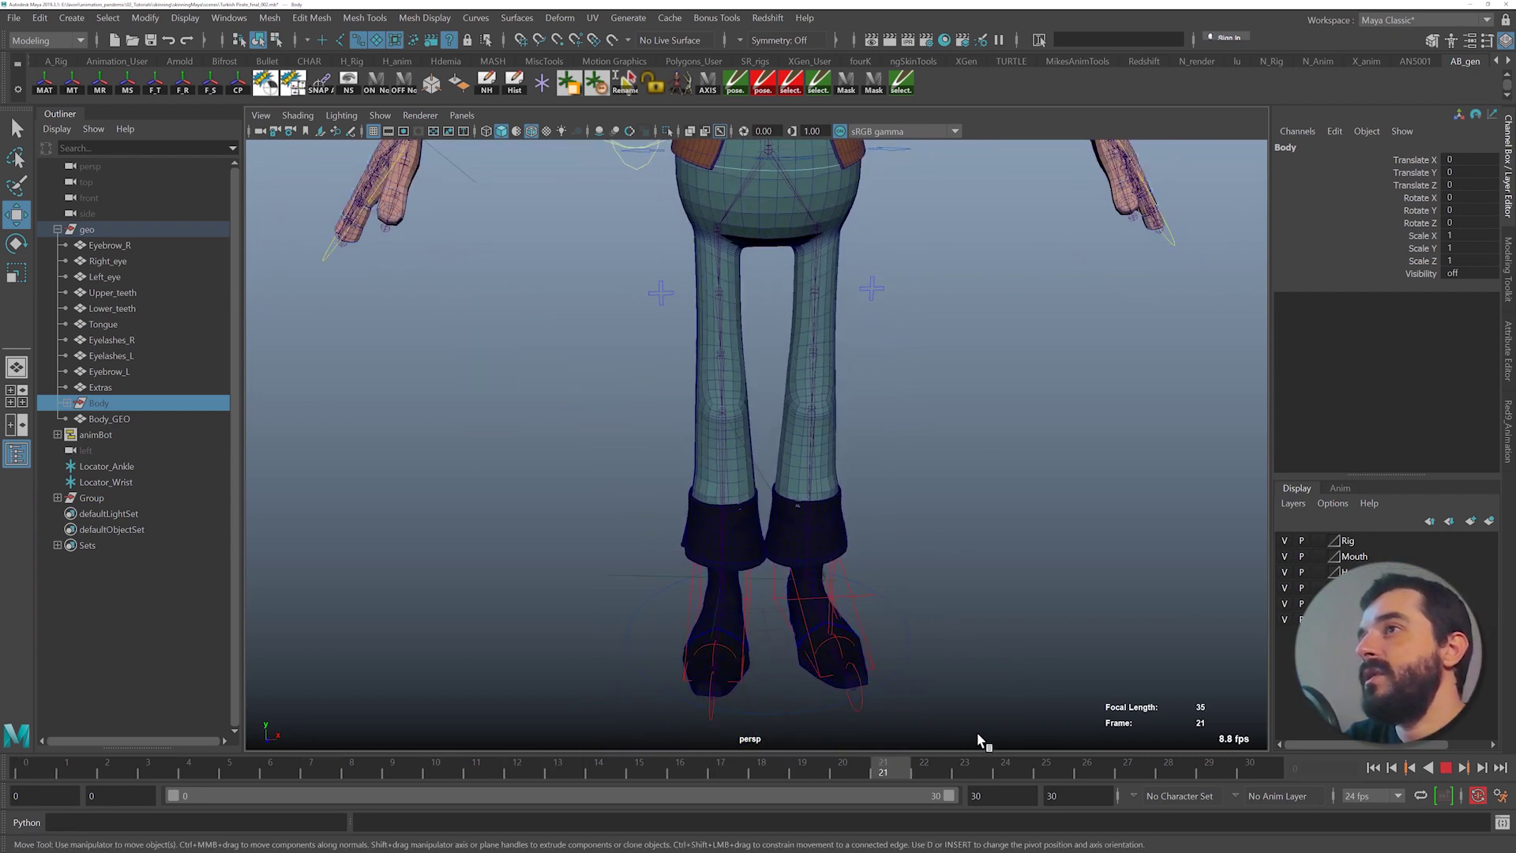
pyautogui.click(17, 771)
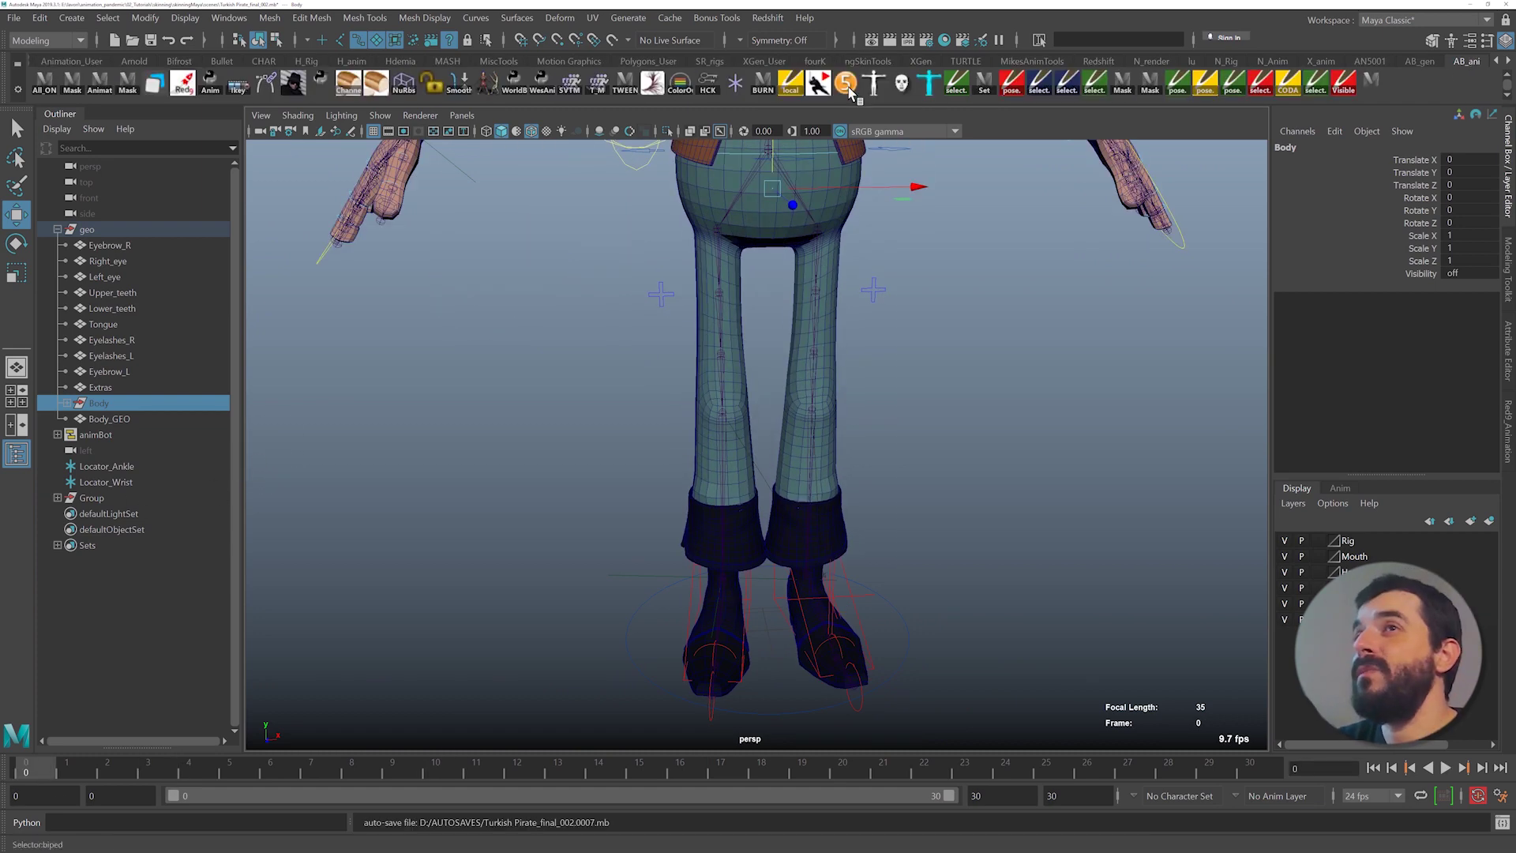
# - Open AdvancedSkeleton's AnimationTester, remove the body test animation, and scrub the first frames to check the rig
pyautogui.click(839, 88)
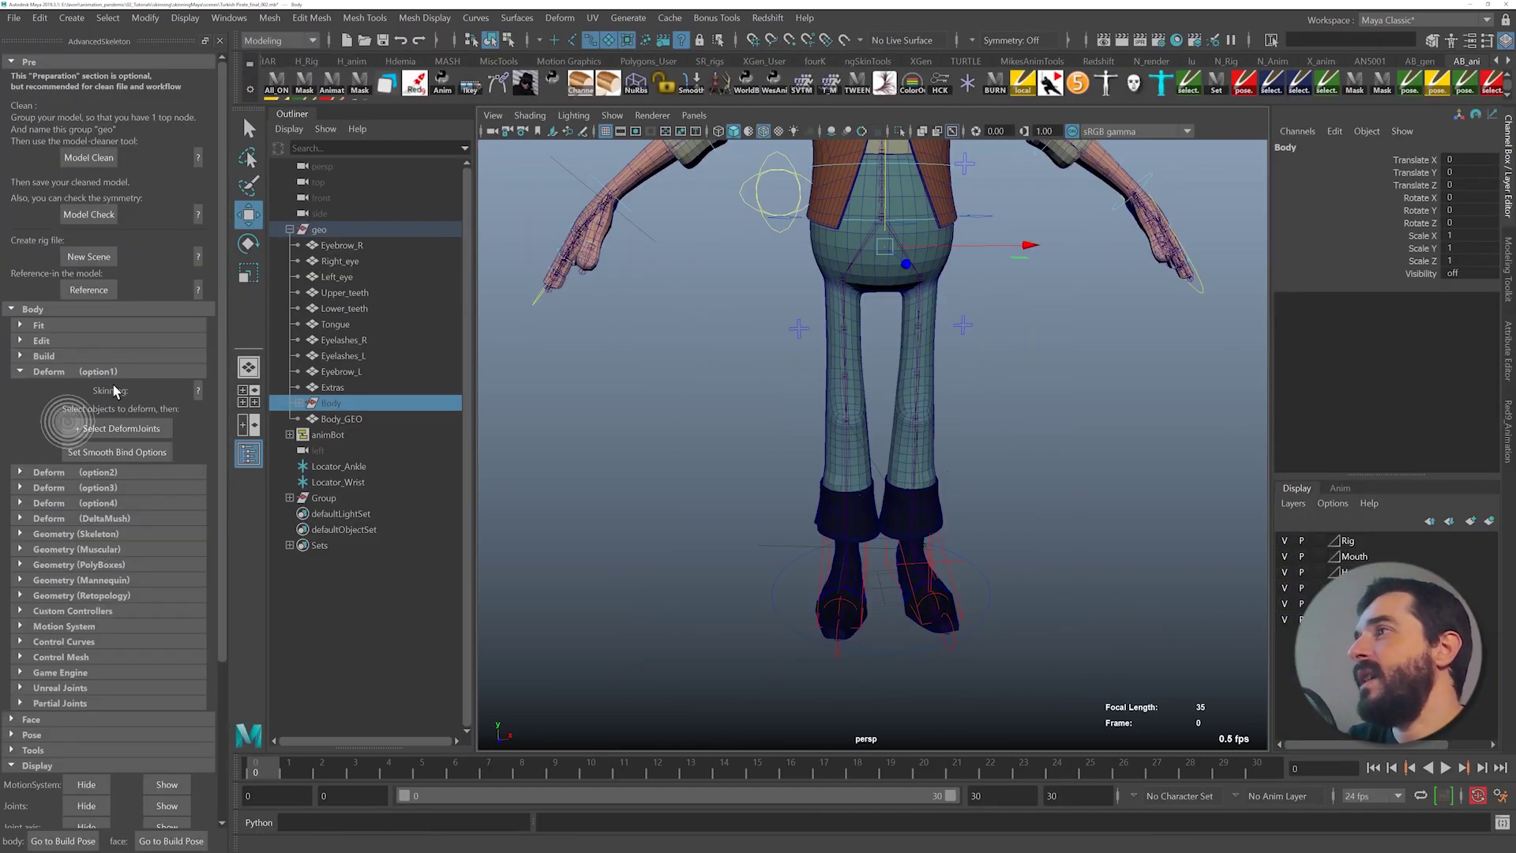
pyautogui.scroll(-4, 78, 479)
pyautogui.scroll(-1, 79, 479)
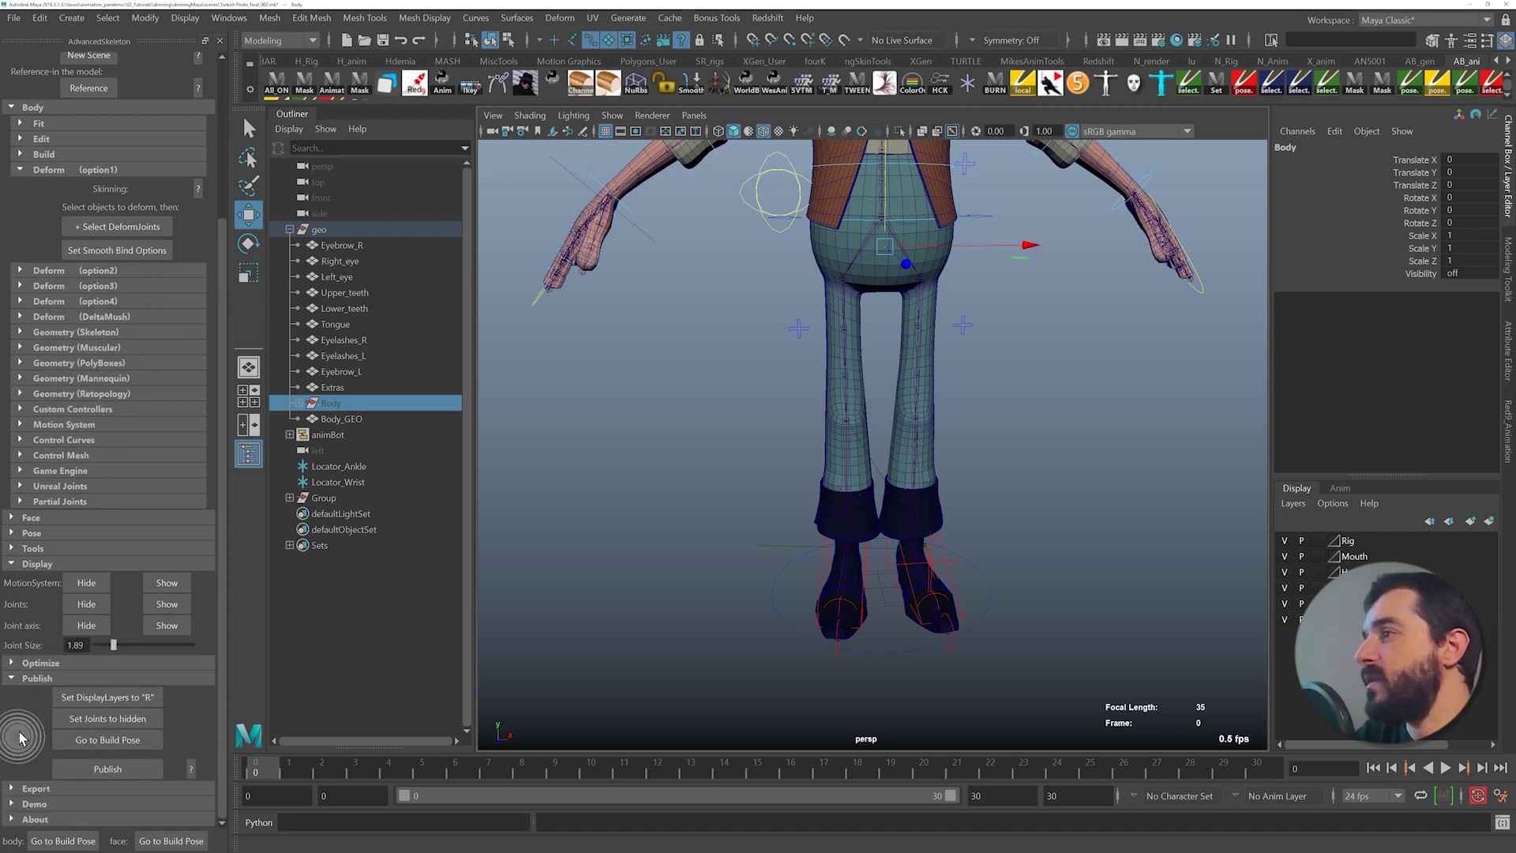
pyautogui.click(14, 550)
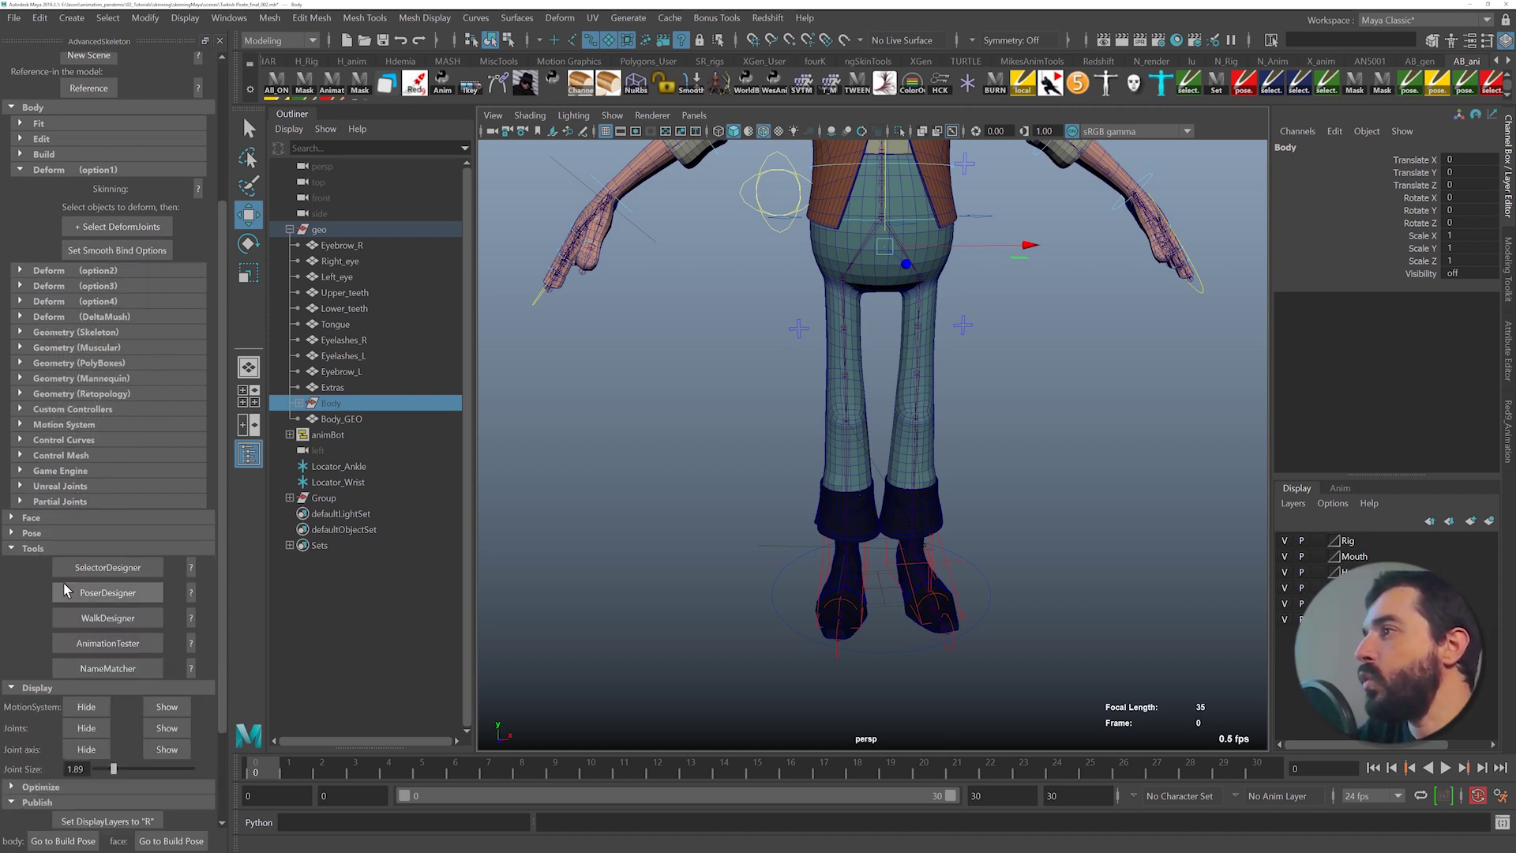
pyautogui.click(107, 643)
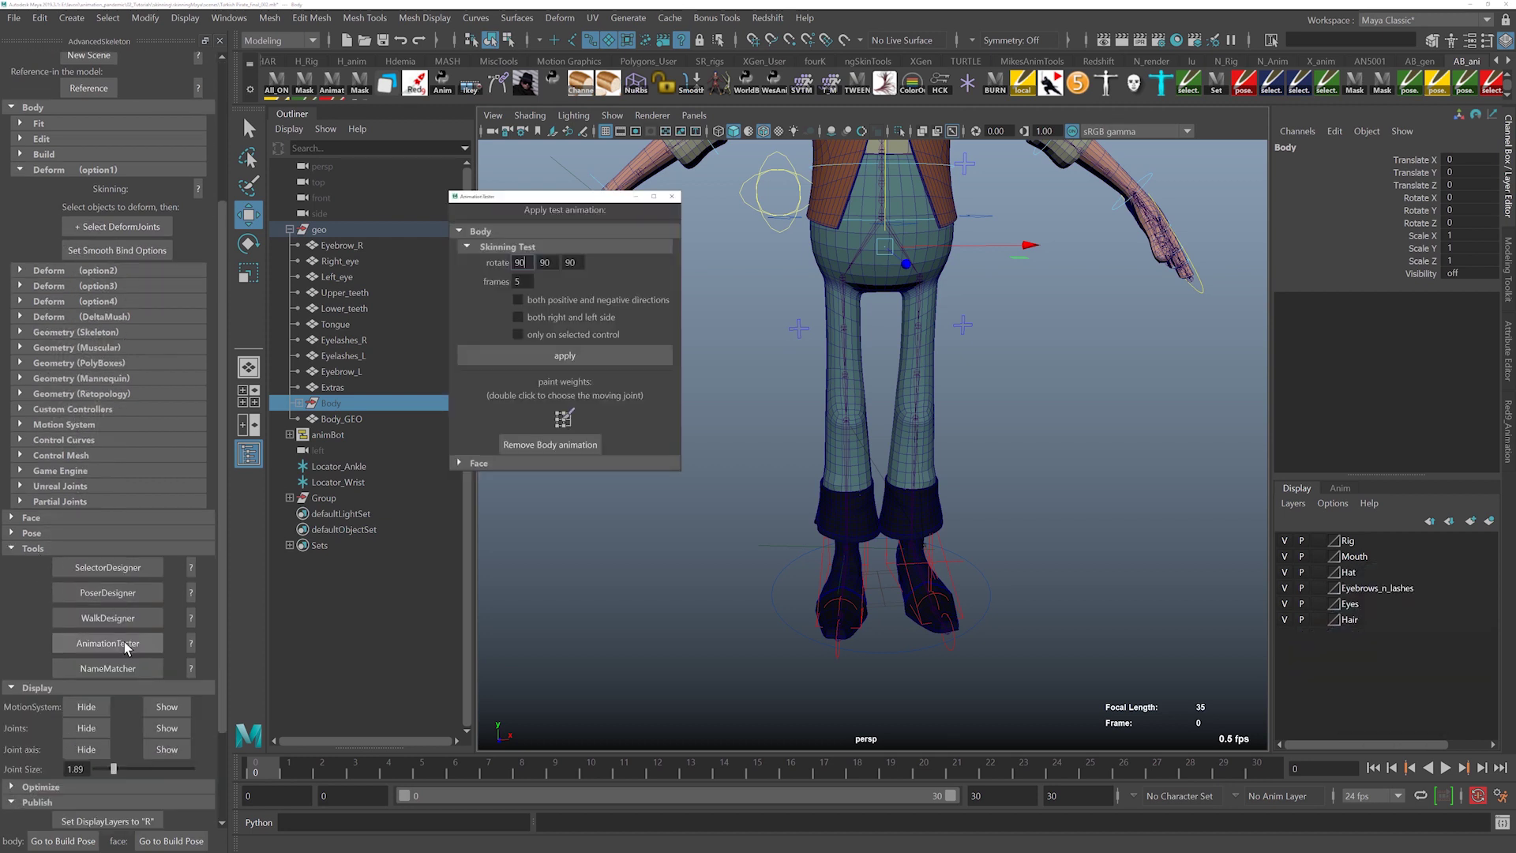
pyautogui.click(544, 445)
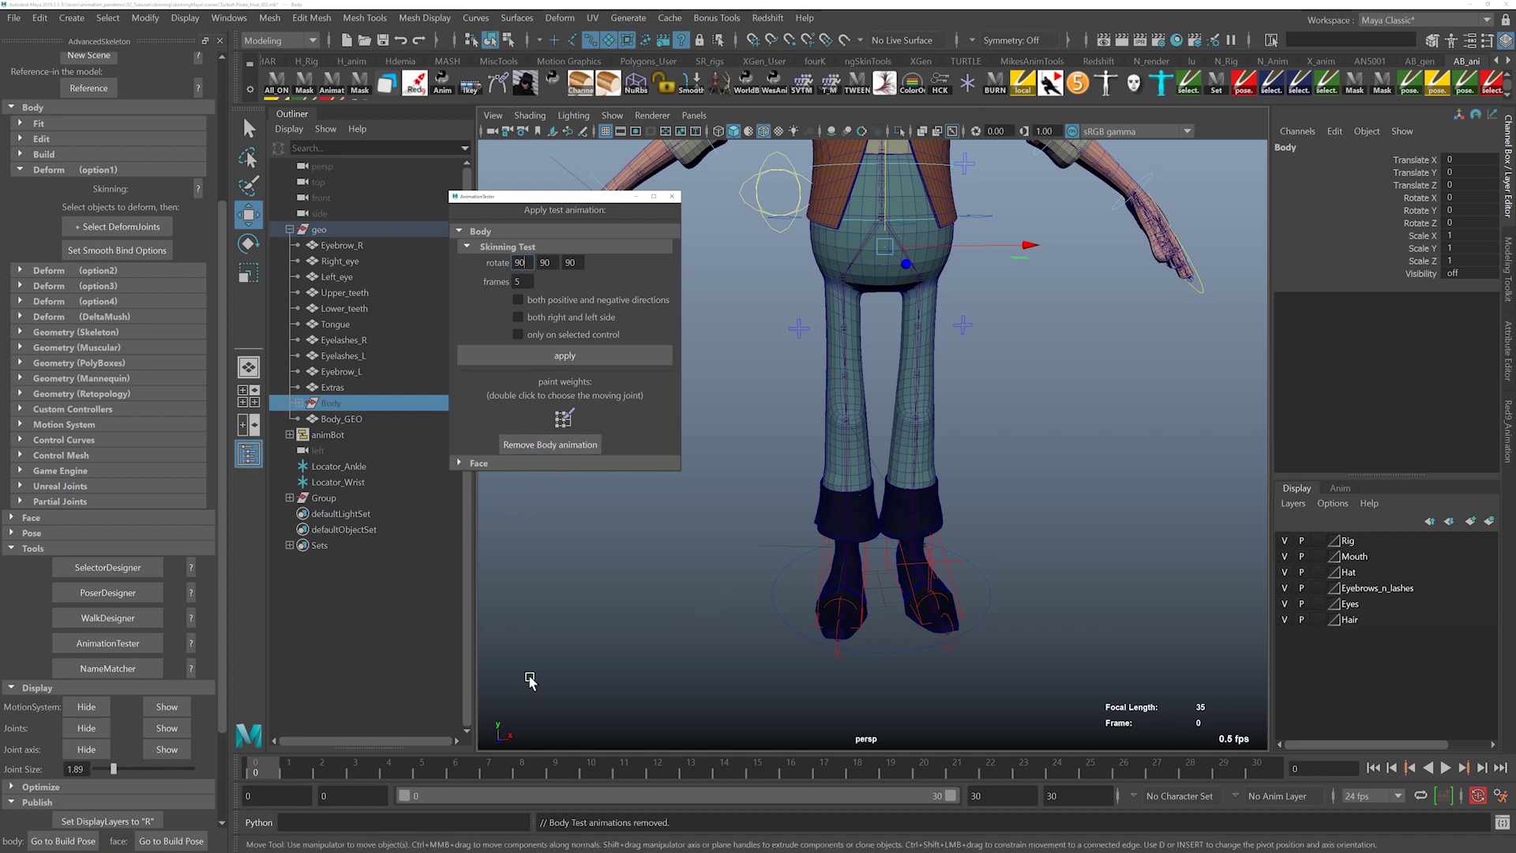
pyautogui.moveTo(292, 772); pyautogui.dragTo(260, 742)
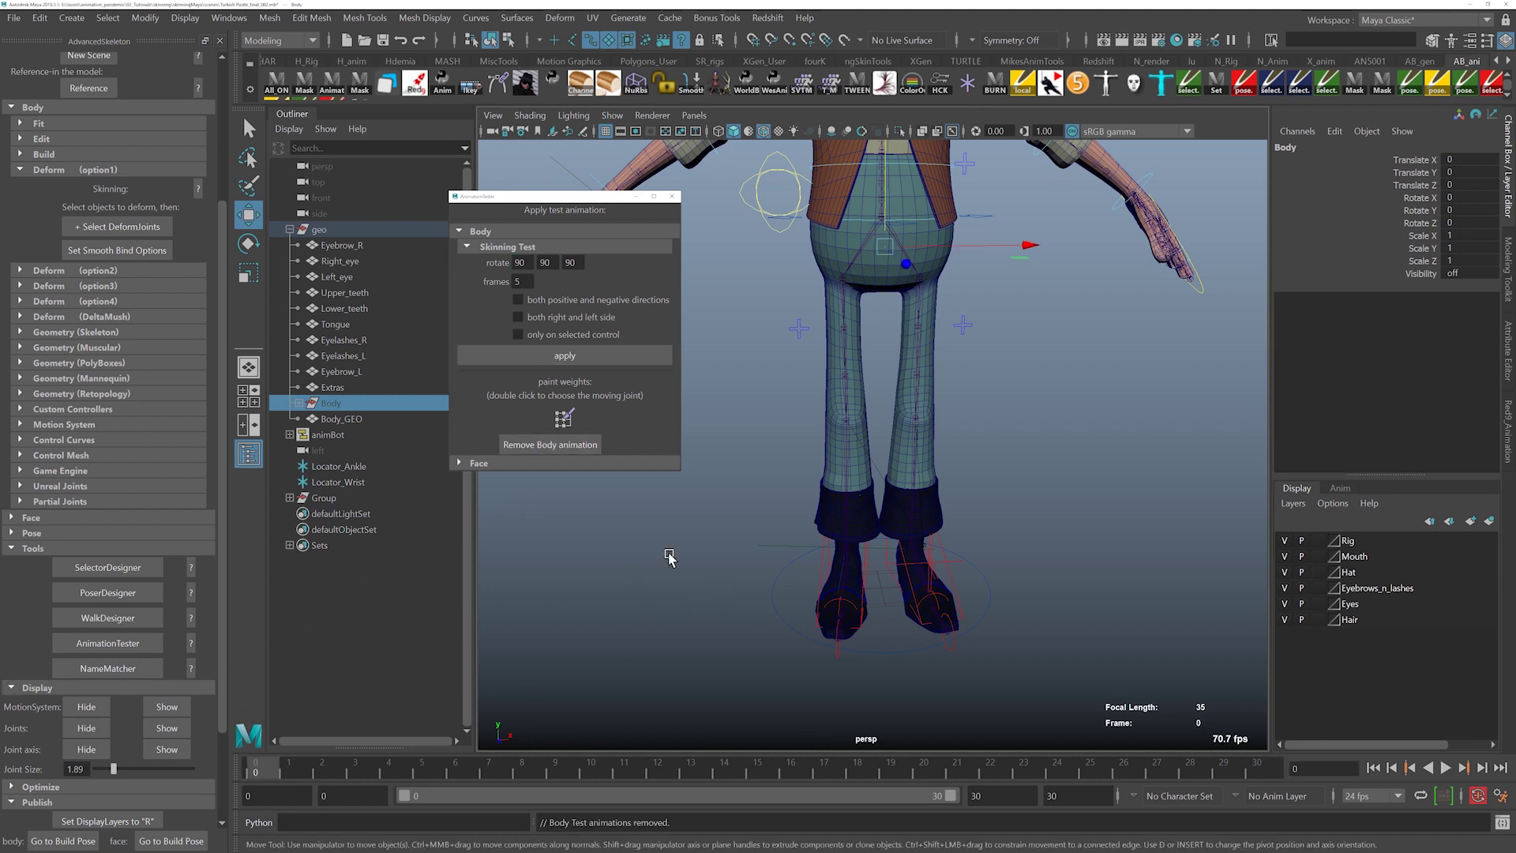
# - Apply a WalkDesigner cycle with run_male raised fully and walk_male lowered fully, and close the WalkDesigner and AnimationTester windows
pyautogui.click(134, 618)
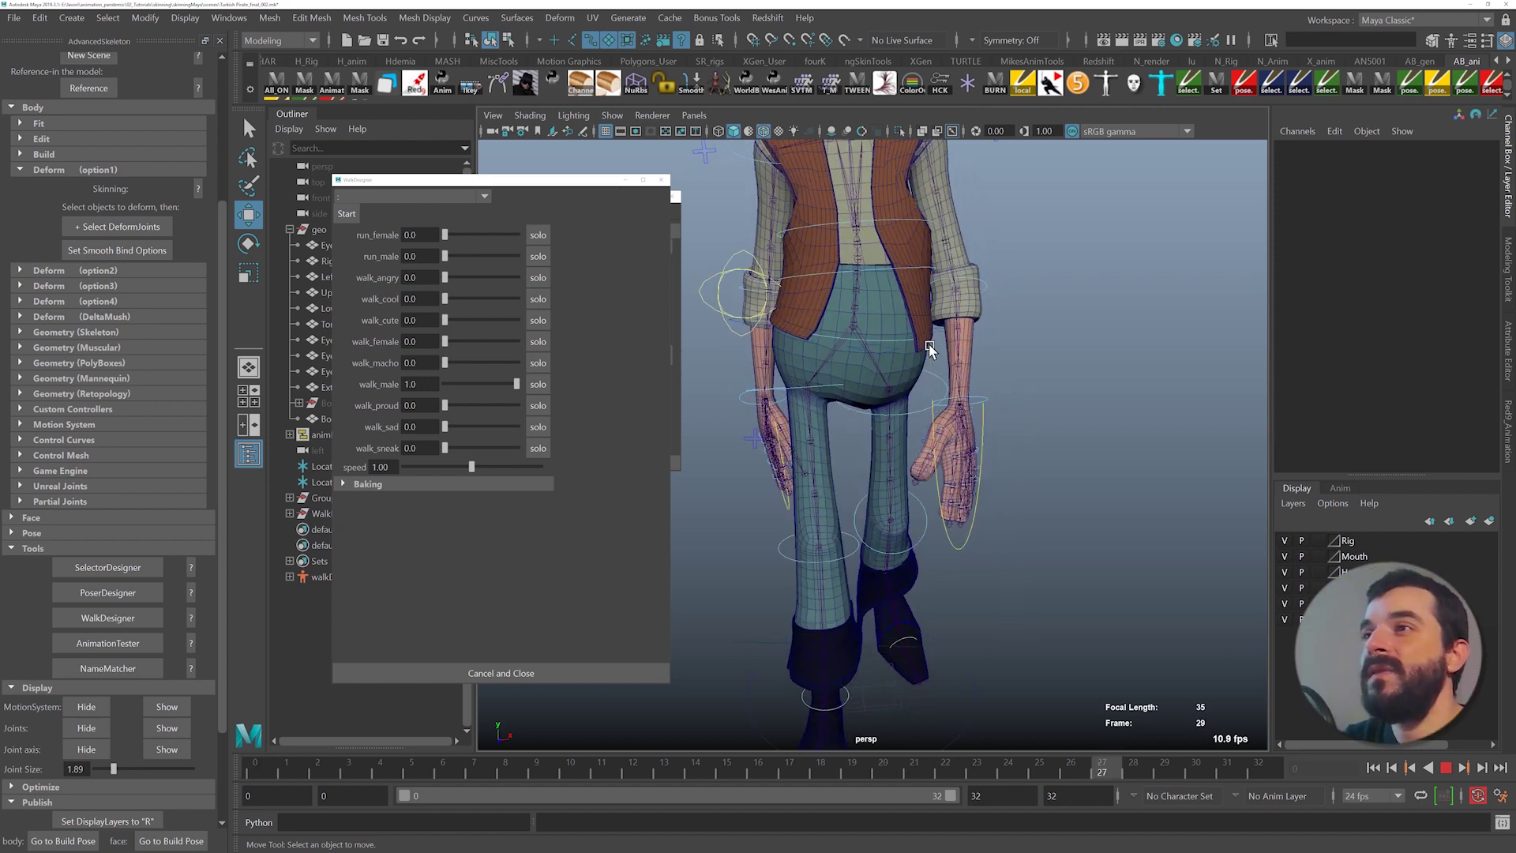
pyautogui.hotkey('alt', 'v')
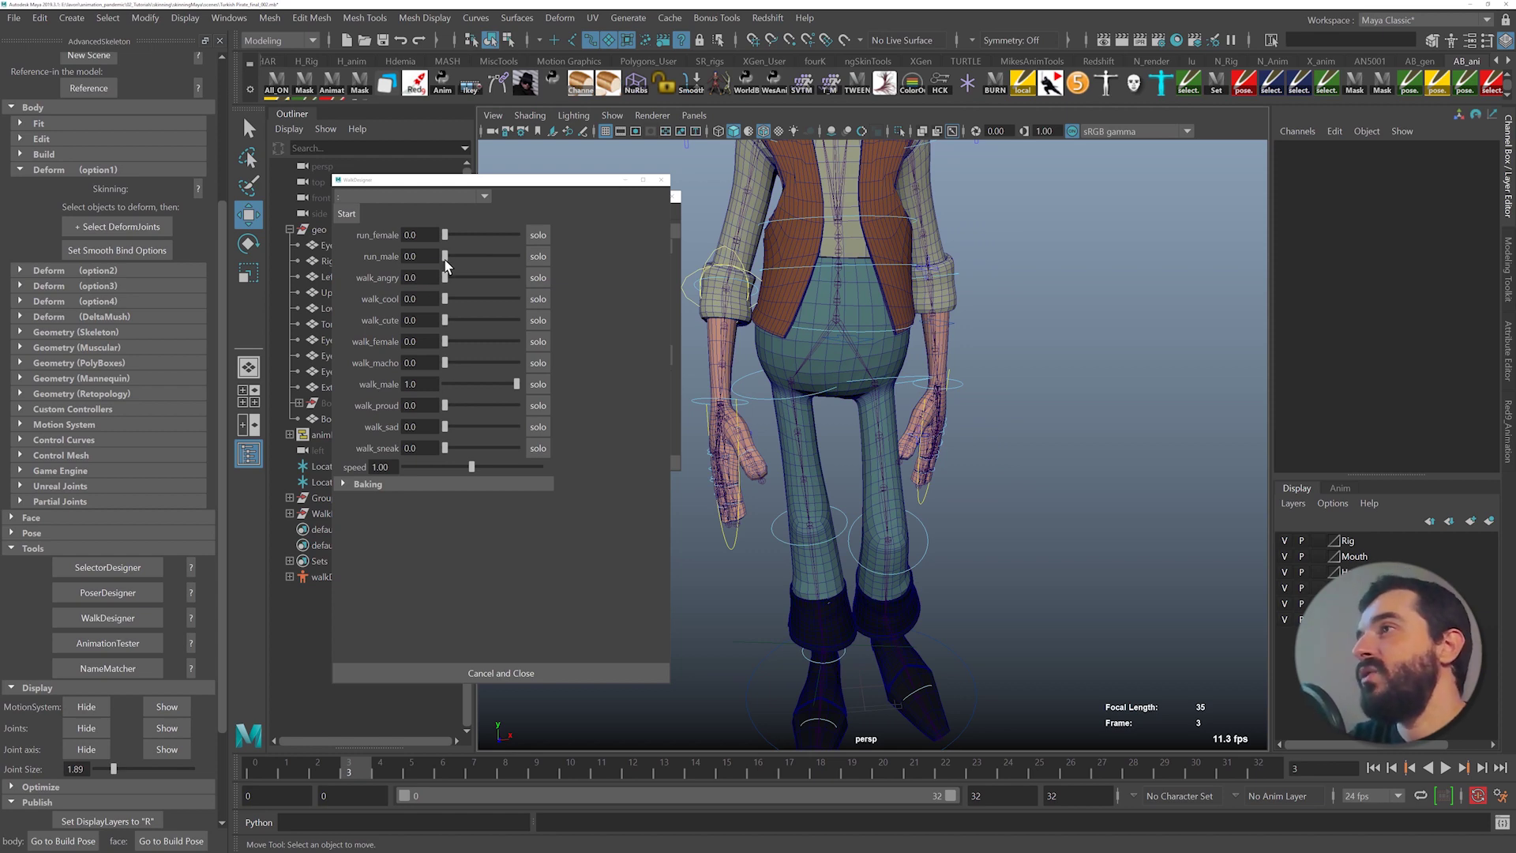
pyautogui.moveTo(444, 257); pyautogui.dragTo(519, 258)
pyautogui.moveTo(515, 383); pyautogui.dragTo(385, 376)
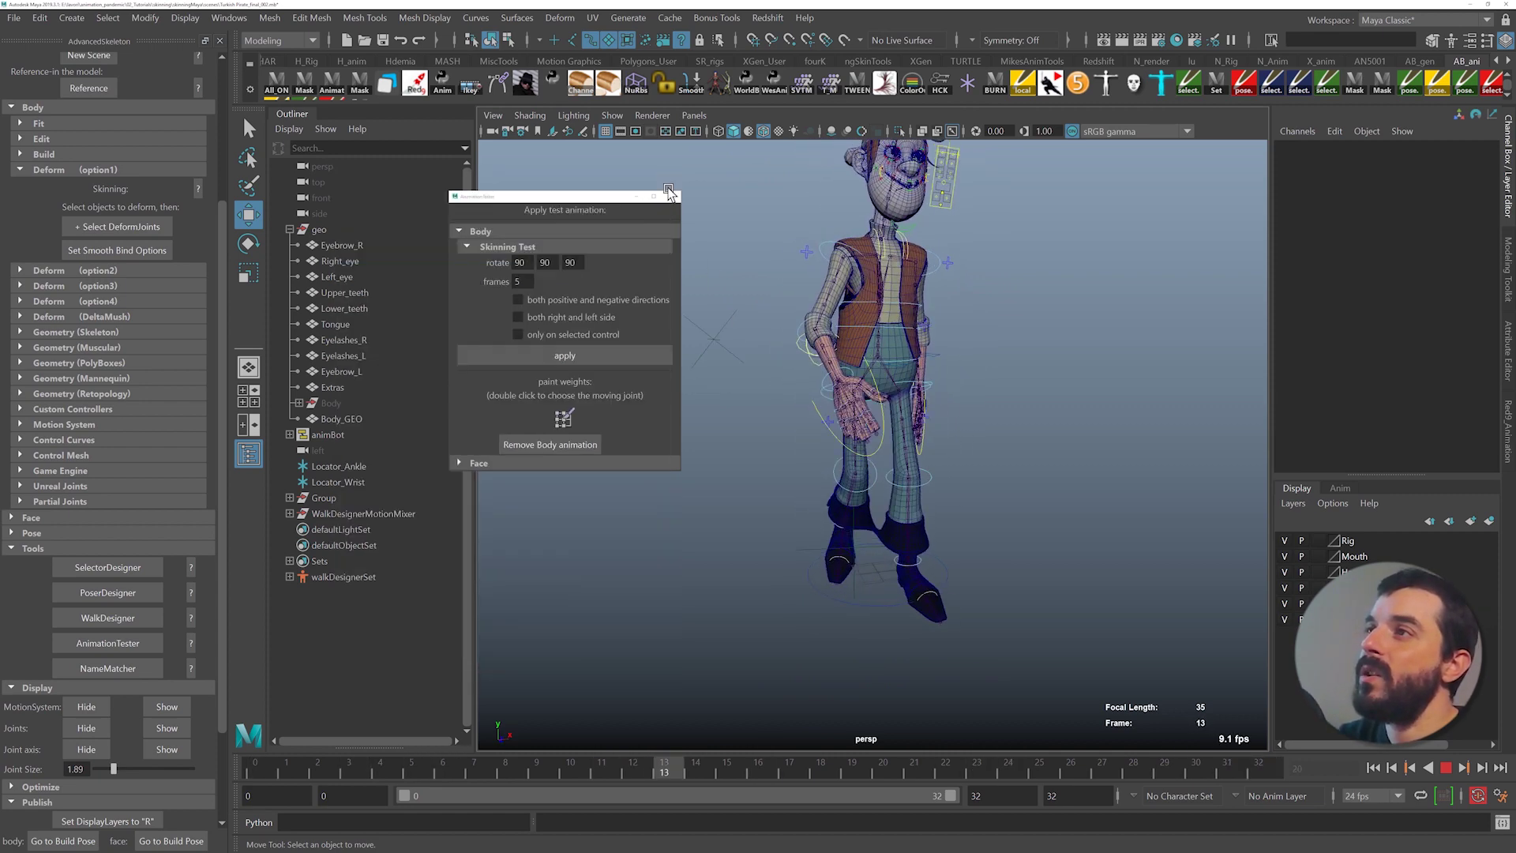
pyautogui.click(668, 191)
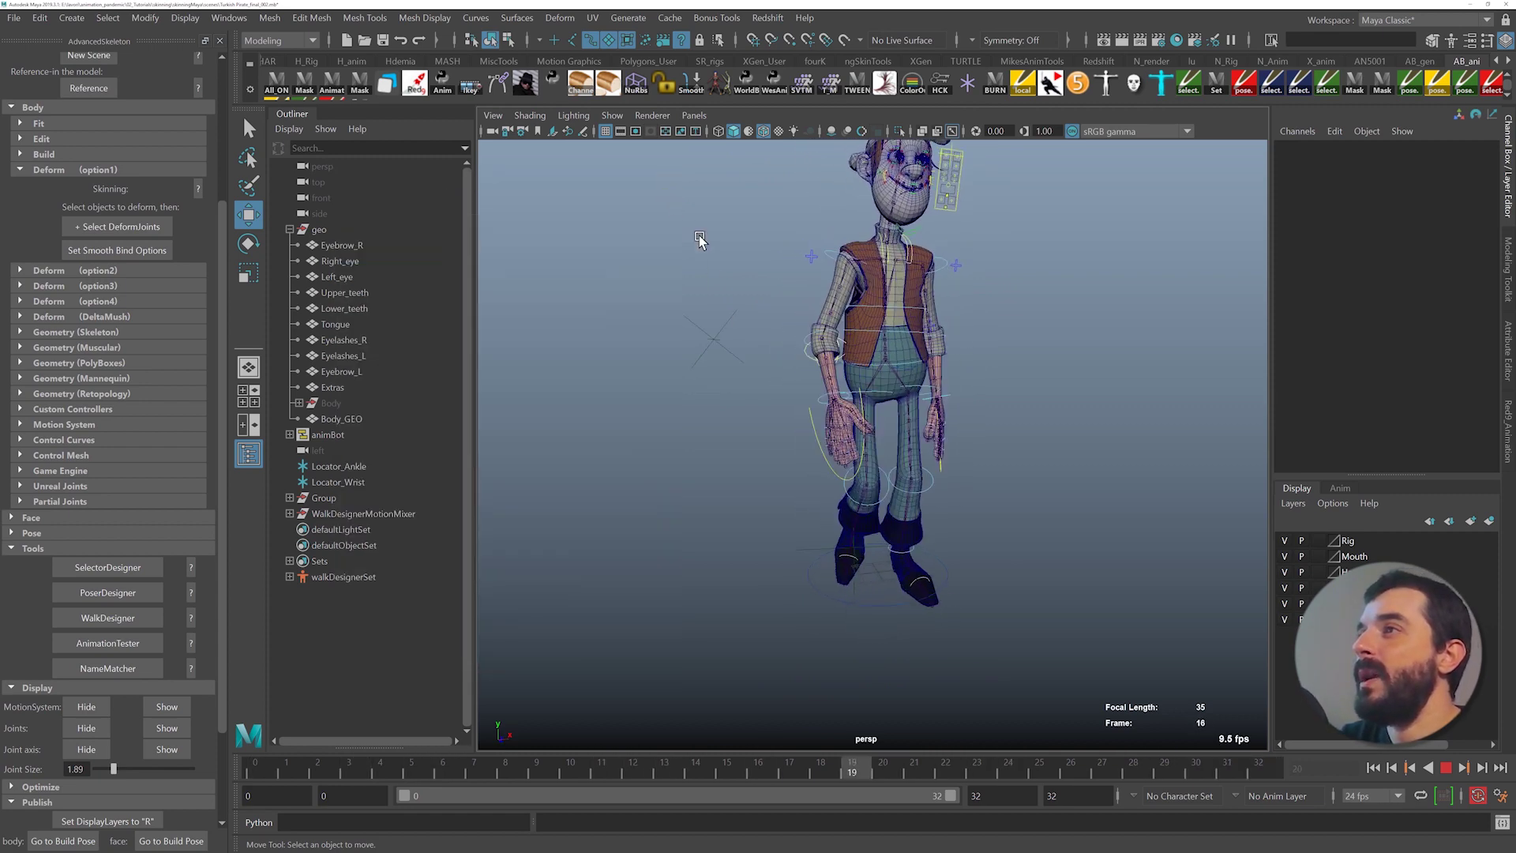
# - Examine the trouser cuffs and legs up close during the cycle, stop at frame 29, and select Body_GEO
pyautogui.keyDown('alt'); pyautogui.moveTo(879, 556); pyautogui.dragTo(840, 562); pyautogui.keyUp('alt')
pyautogui.keyDown('alt'); pyautogui.moveTo(840, 562); pyautogui.dragTo(1020, 602, button='right'); pyautogui.keyUp('alt')
pyautogui.keyDown('alt'); pyautogui.moveTo(893, 596); pyautogui.dragTo(884, 530, button='middle'); pyautogui.keyUp('alt')
pyautogui.moveTo(884, 531)
pyautogui.keyDown('alt'); pyautogui.mouseDown()
pyautogui.moveTo(853, 528)
pyautogui.moveTo(867, 543)
pyautogui.mouseUp(); pyautogui.keyUp('alt')
pyautogui.keyDown('alt'); pyautogui.moveTo(867, 543); pyautogui.dragTo(918, 546, button='right'); pyautogui.keyUp('alt')
pyautogui.keyDown('alt'); pyautogui.moveTo(917, 546); pyautogui.dragTo(921, 487, button='middle'); pyautogui.keyUp('alt')
pyautogui.keyDown('alt'); pyautogui.moveTo(921, 487); pyautogui.dragTo(852, 507); pyautogui.keyUp('alt')
pyautogui.click(853, 508)
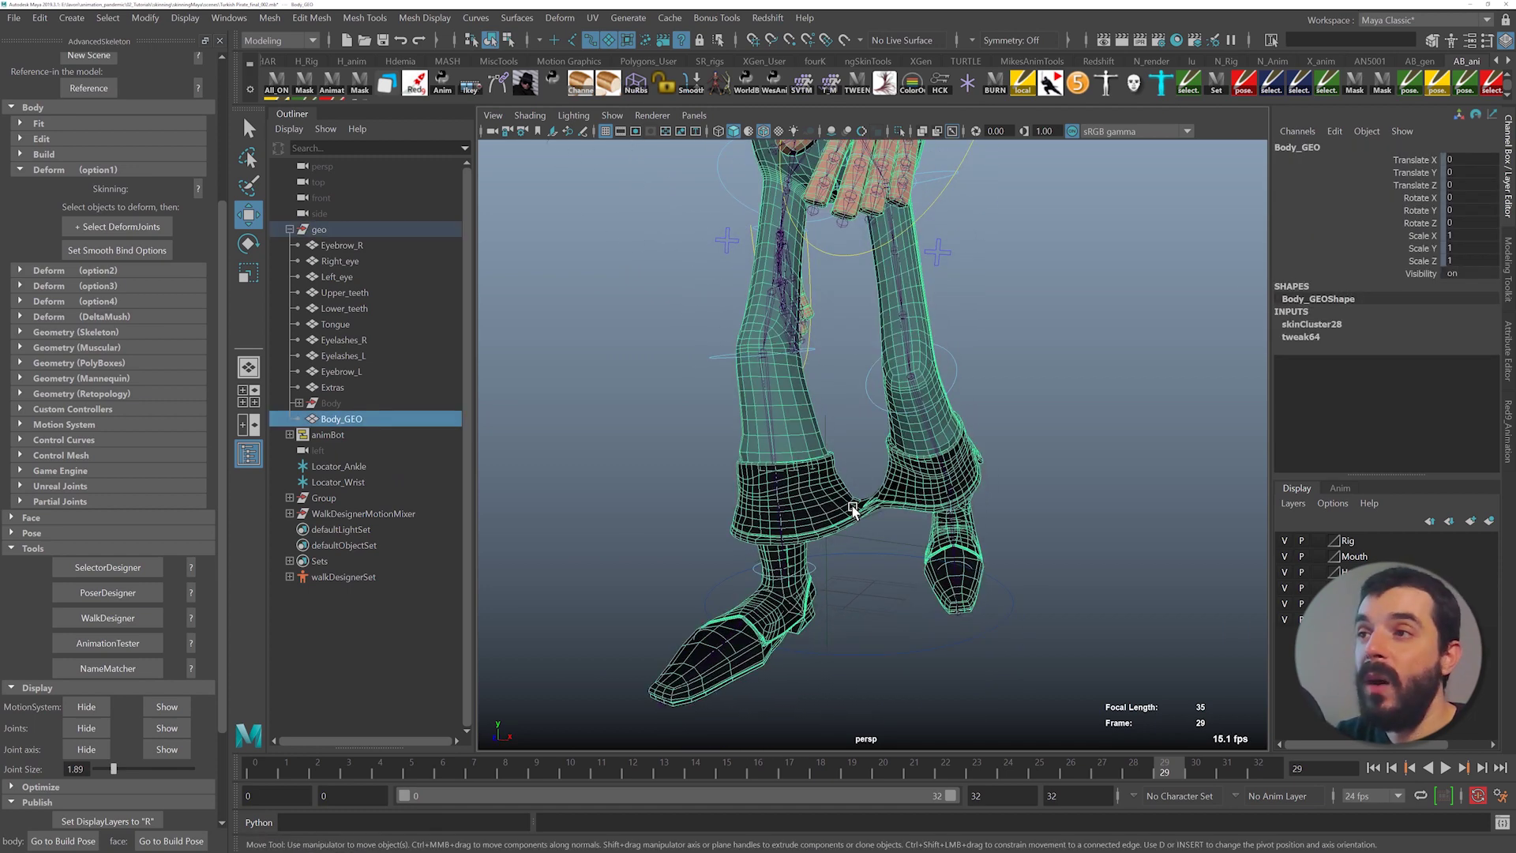
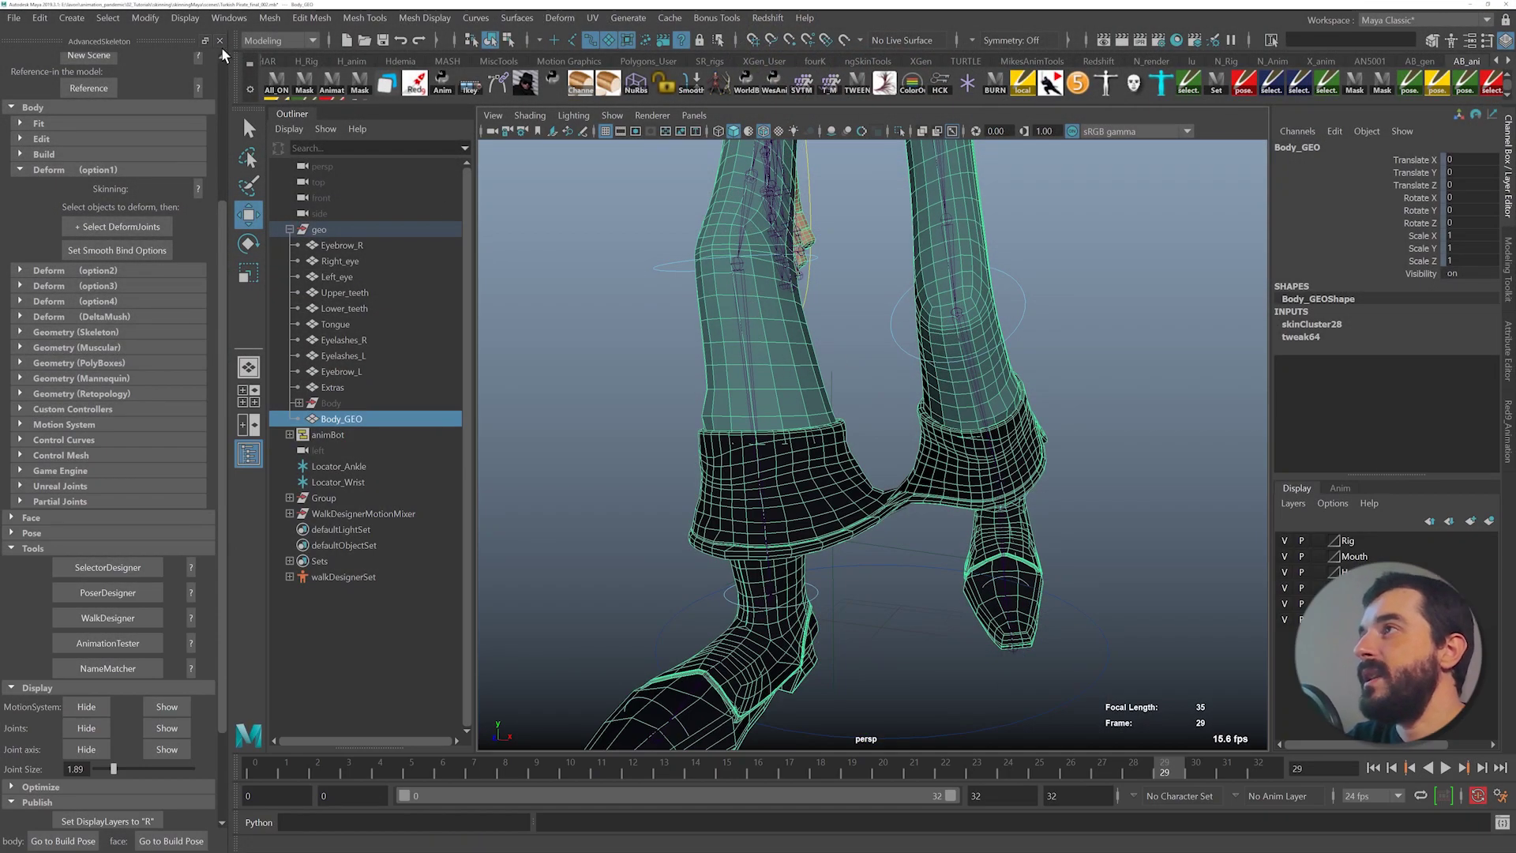
# - Close the AdvancedSkeleton panel, switch to the Rigging menu set, and start Paint Skin Weights with its tool settings open
pyautogui.click(220, 41)
pyautogui.click(47, 40)
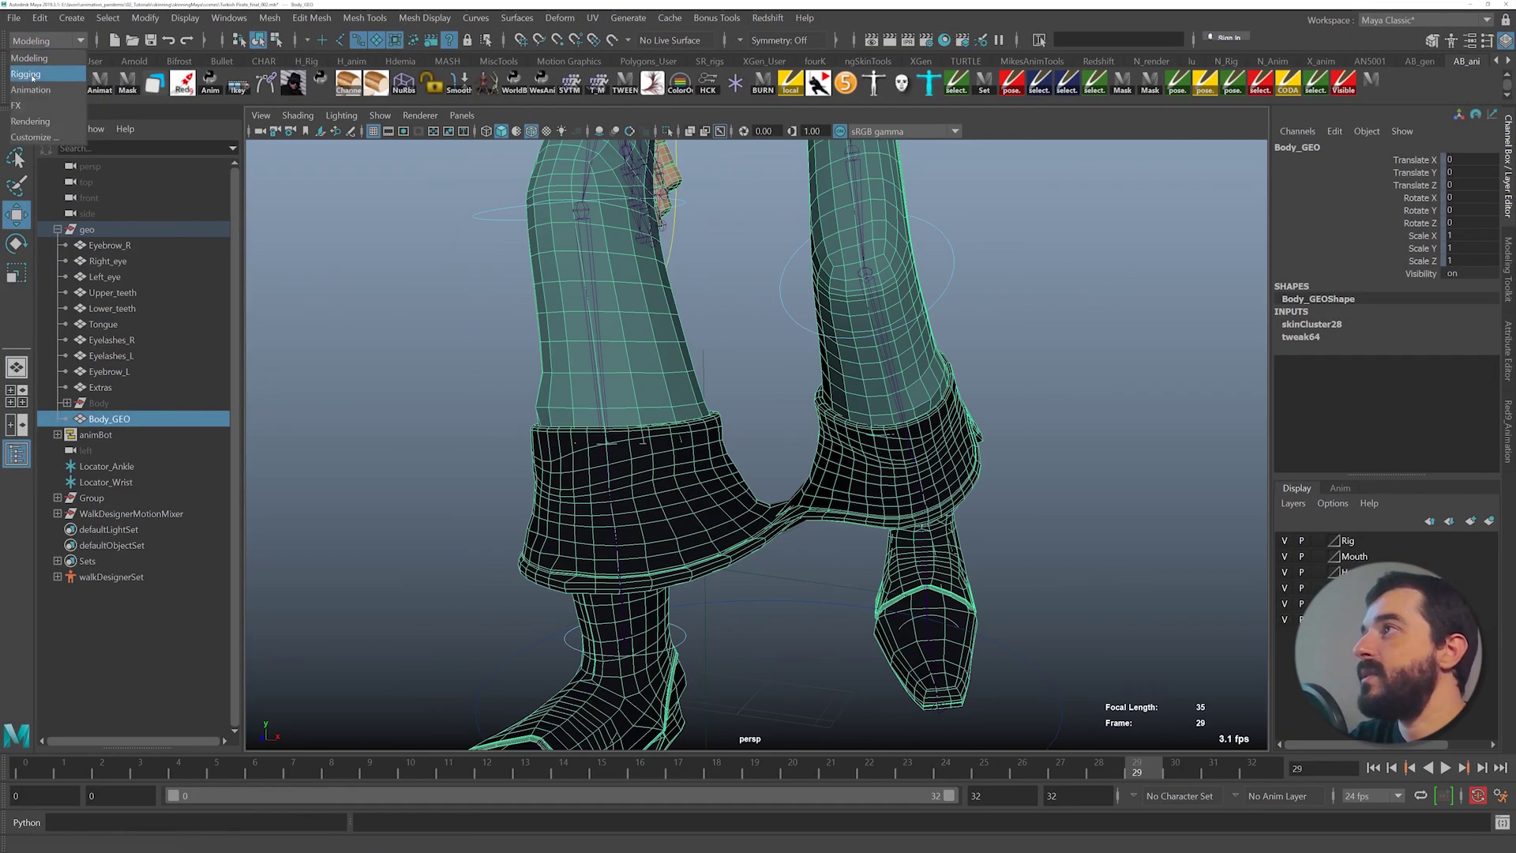
pyautogui.click(32, 75)
pyautogui.click(312, 17)
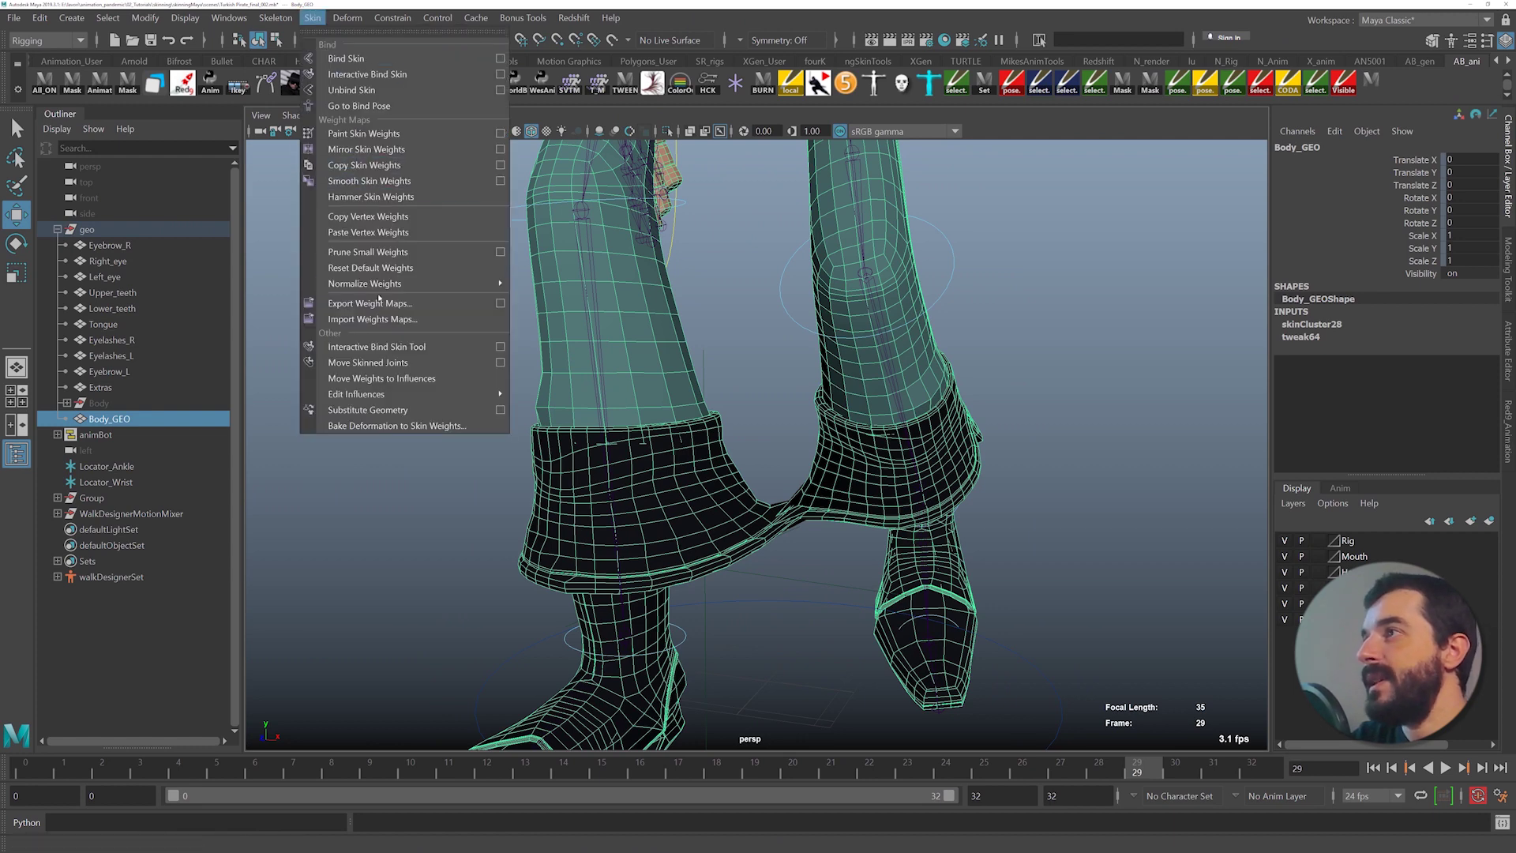
pyautogui.click(499, 134)
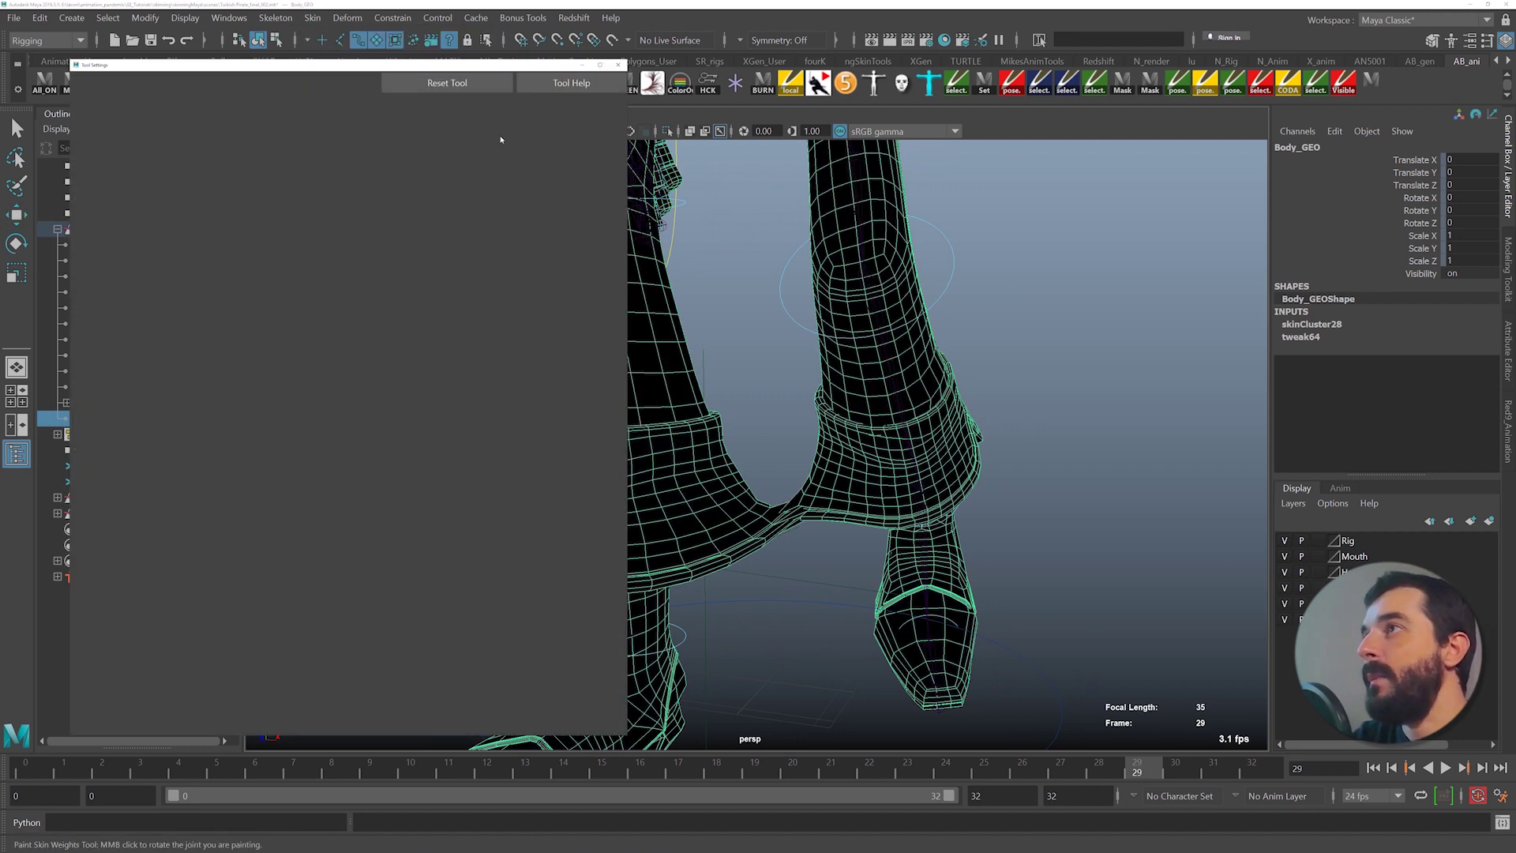
# - Select the Root_M influence and paint its weight across the pelvis with the Add operation at opacity 0.4306 and value 0.4861
pyautogui.keyDown('alt'); pyautogui.moveTo(923, 281); pyautogui.dragTo(970, 269, button='middle'); pyautogui.keyUp('alt')
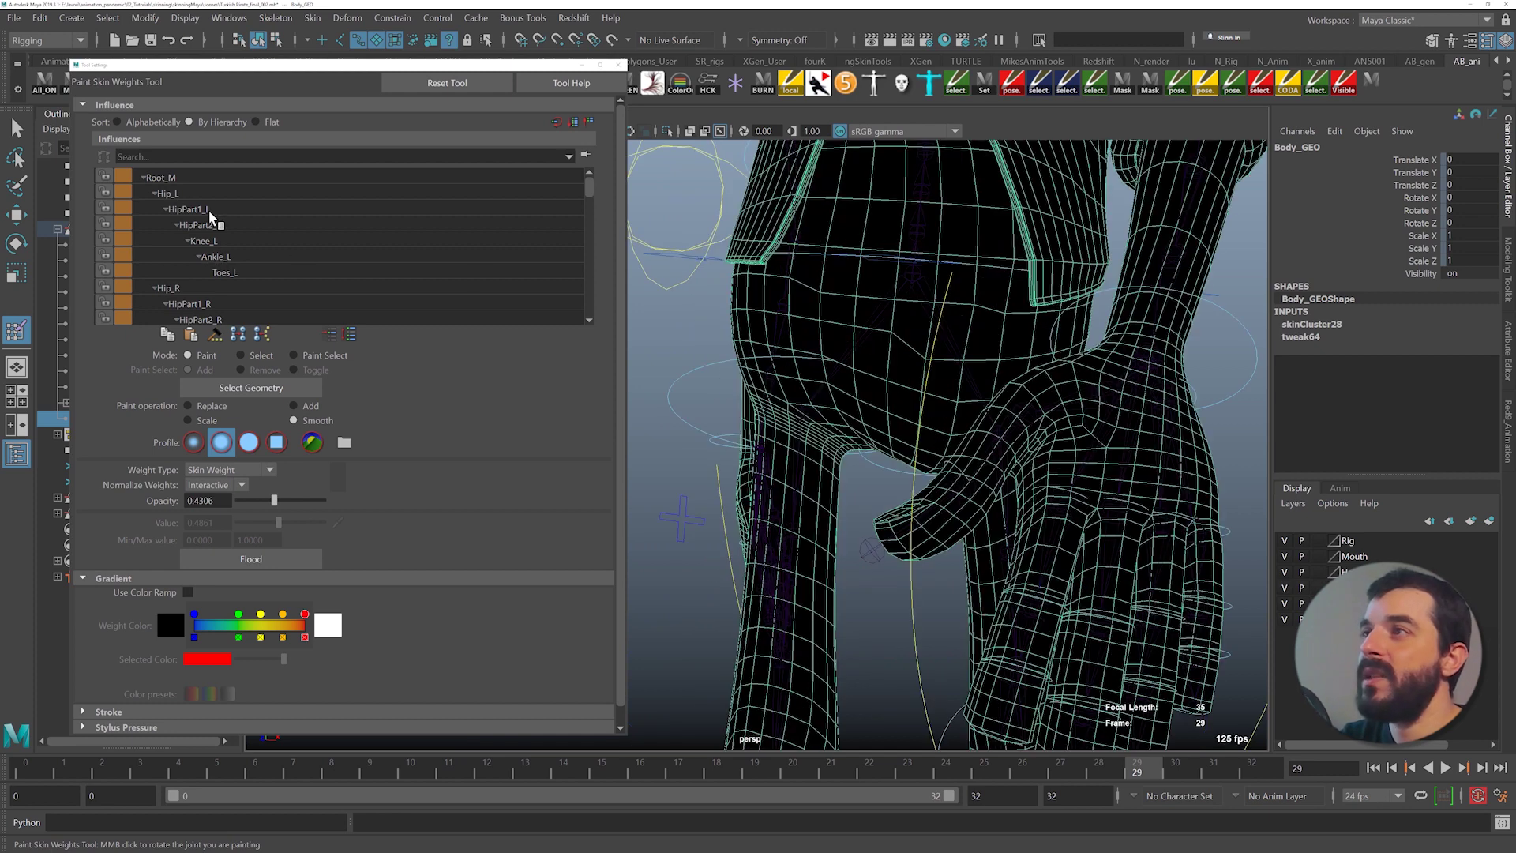
pyautogui.click(168, 178)
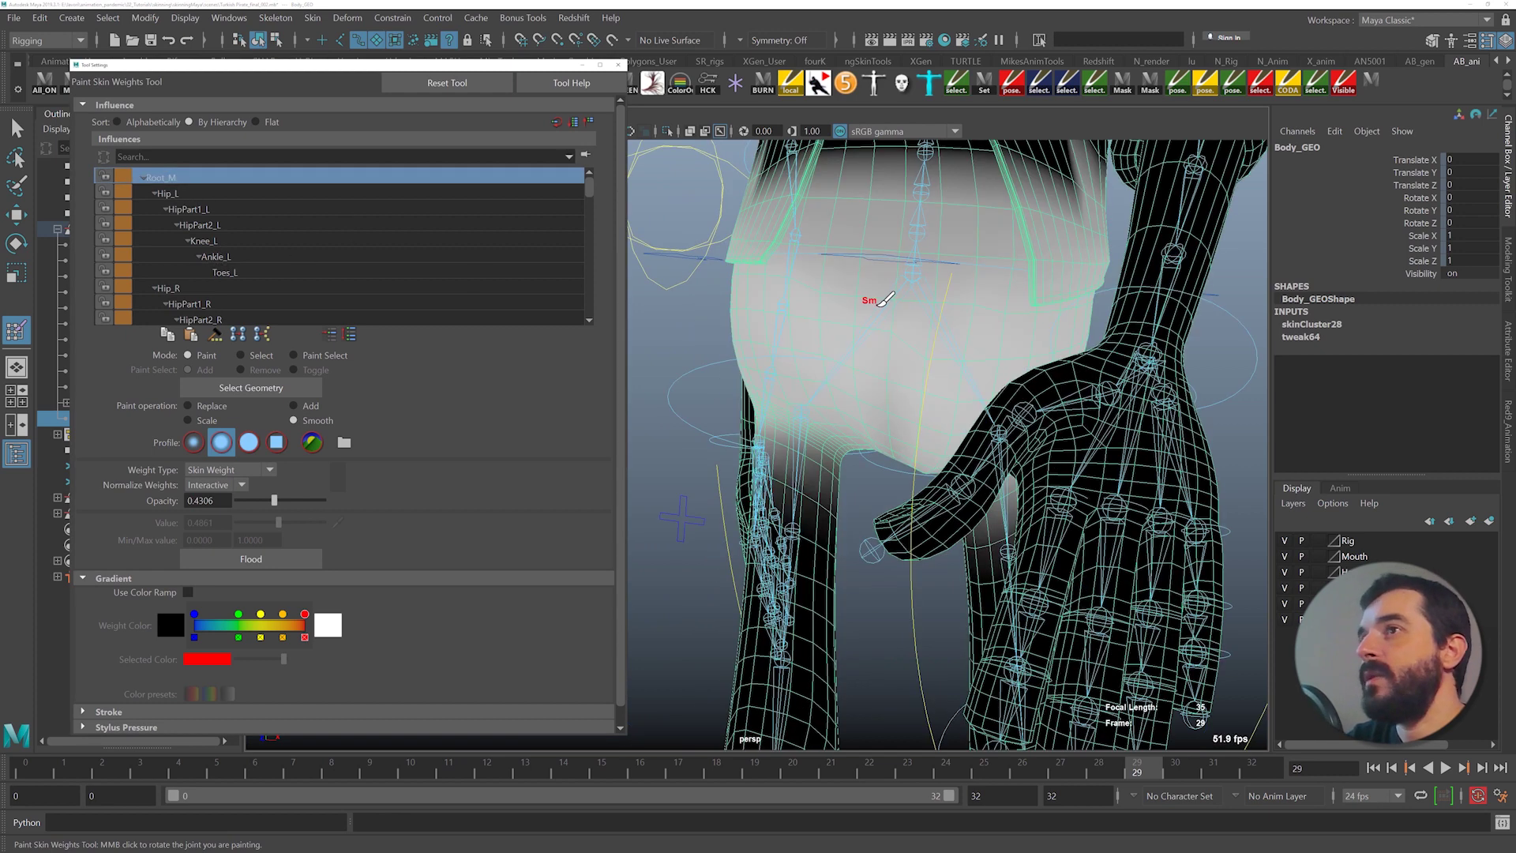
pyautogui.keyDown('alt'); pyautogui.moveTo(876, 302); pyautogui.dragTo(901, 303); pyautogui.keyUp('alt')
pyautogui.press('b')
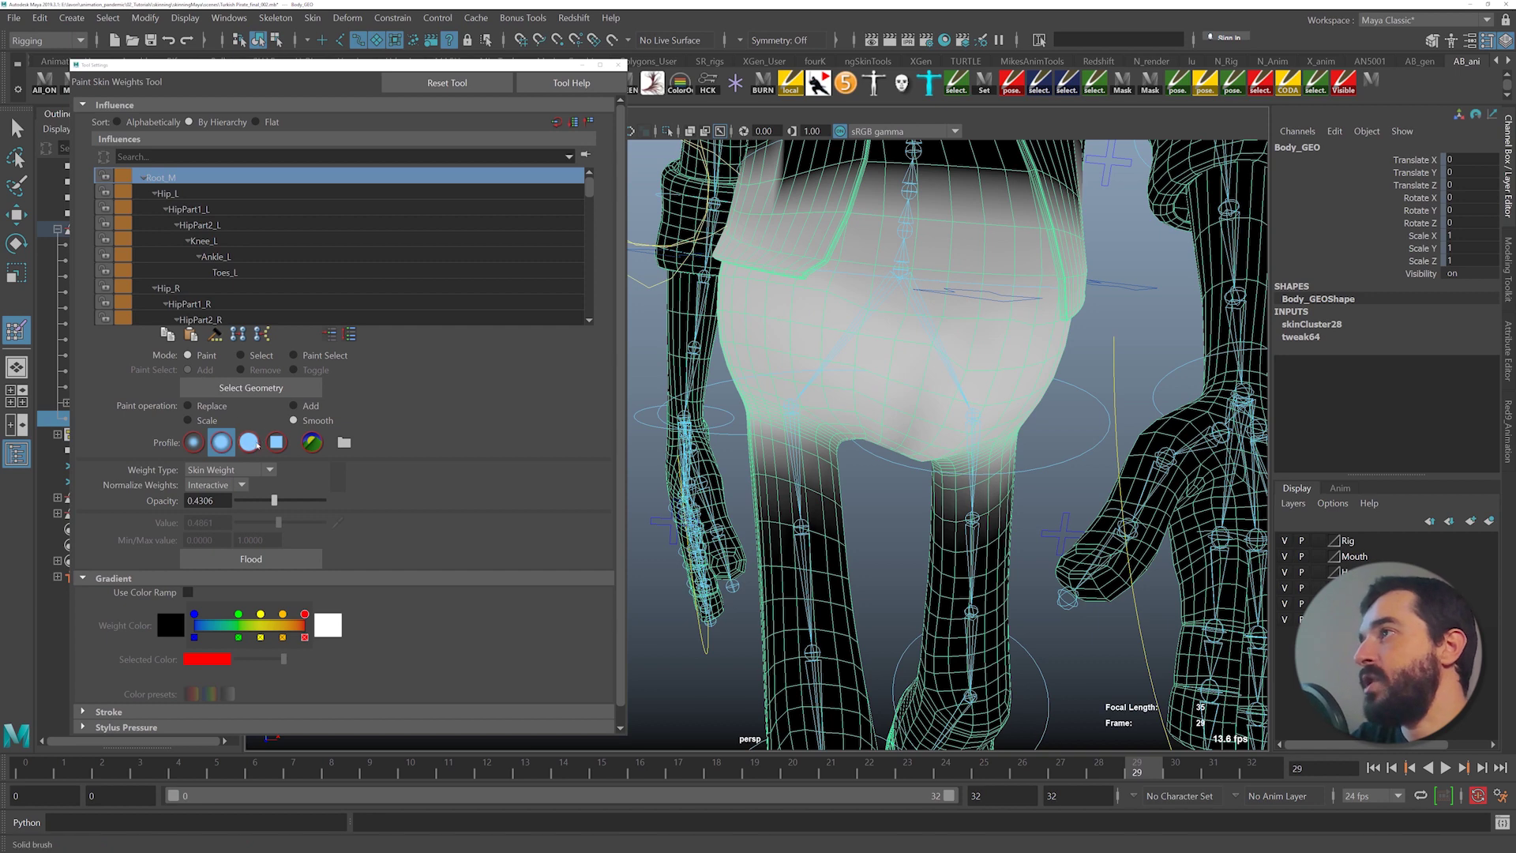
pyautogui.click(310, 408)
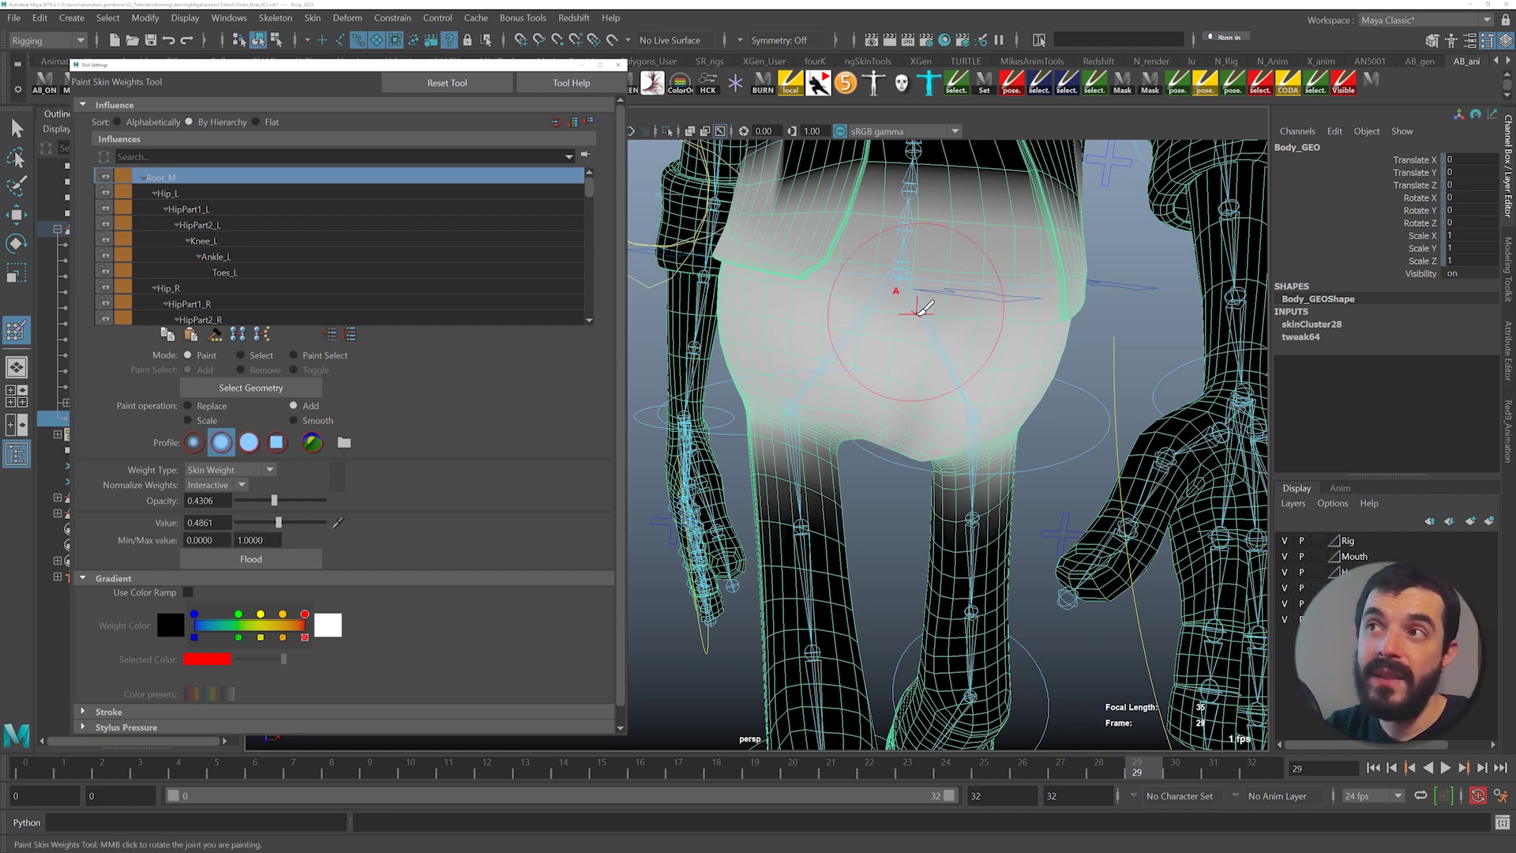
pyautogui.keyDown('alt'); pyautogui.moveTo(982, 308); pyautogui.dragTo(890, 296, button='right'); pyautogui.keyUp('alt')
pyautogui.keyDown('alt'); pyautogui.moveTo(890, 296); pyautogui.dragTo(937, 331, button='middle'); pyautogui.keyUp('alt')
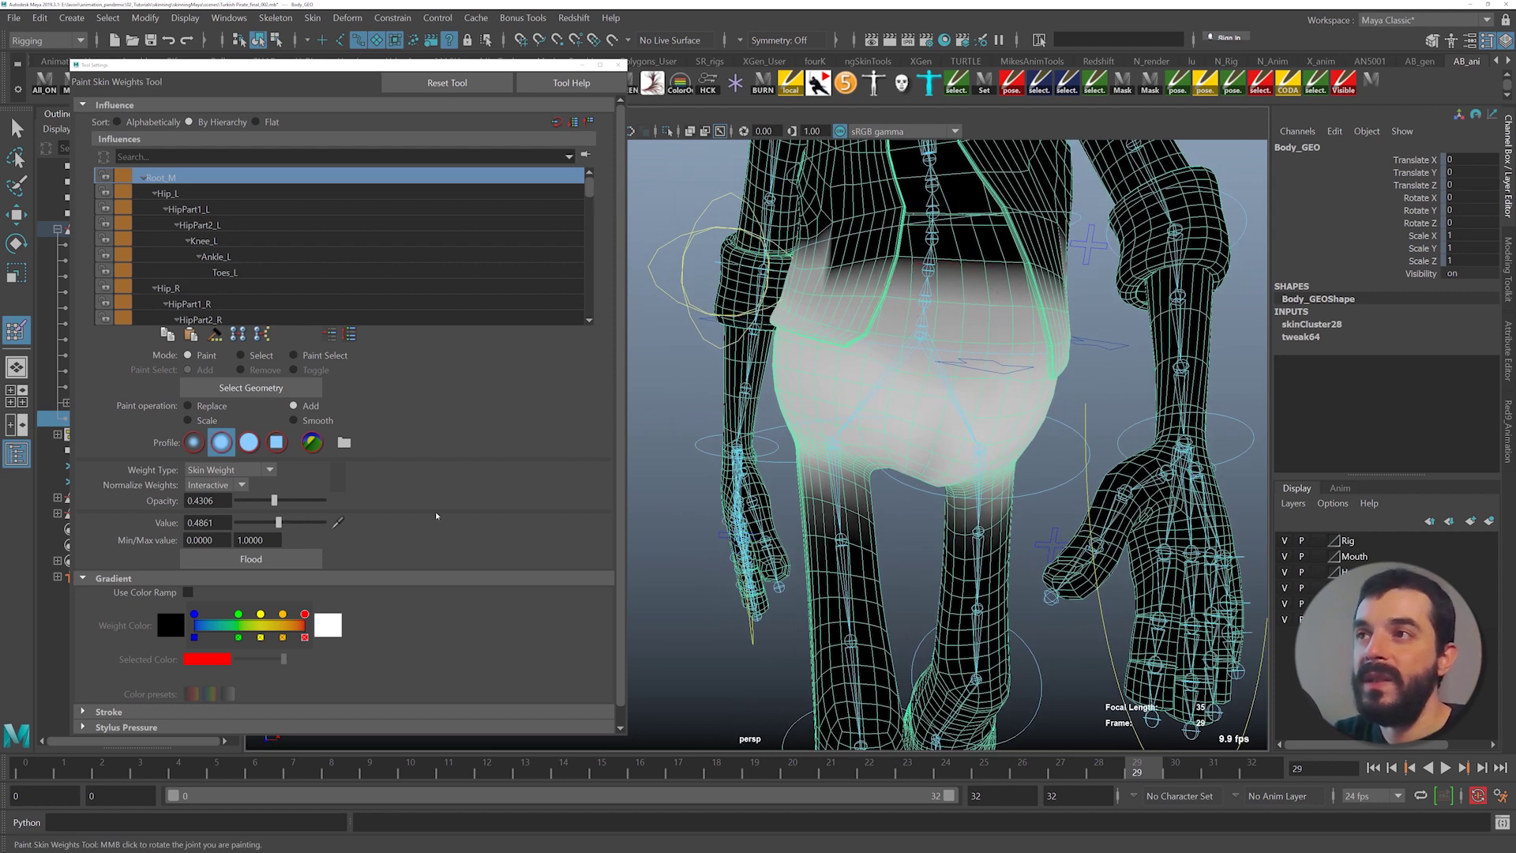
pyautogui.moveTo(818, 329)
pyautogui.mouseDown()
pyautogui.moveTo(815, 352)
pyautogui.moveTo(1141, 368)
pyautogui.moveTo(1051, 353)
pyautogui.mouseUp()
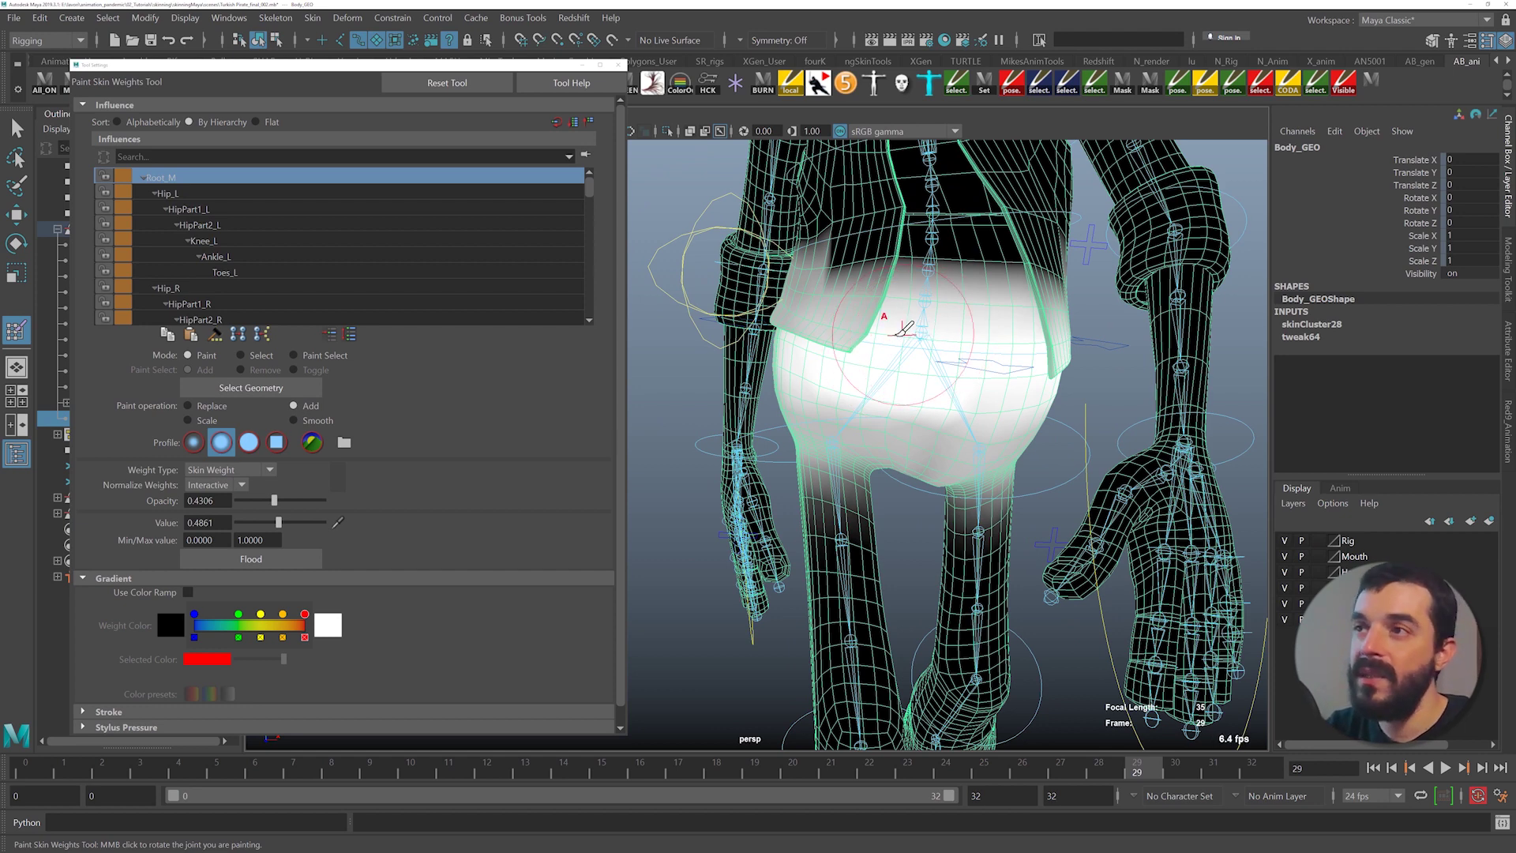
# - Try the Scale operation at opacity 0.1250 on the pelvis's Root_M weights, and undo all the paint strokes
pyautogui.click(210, 422)
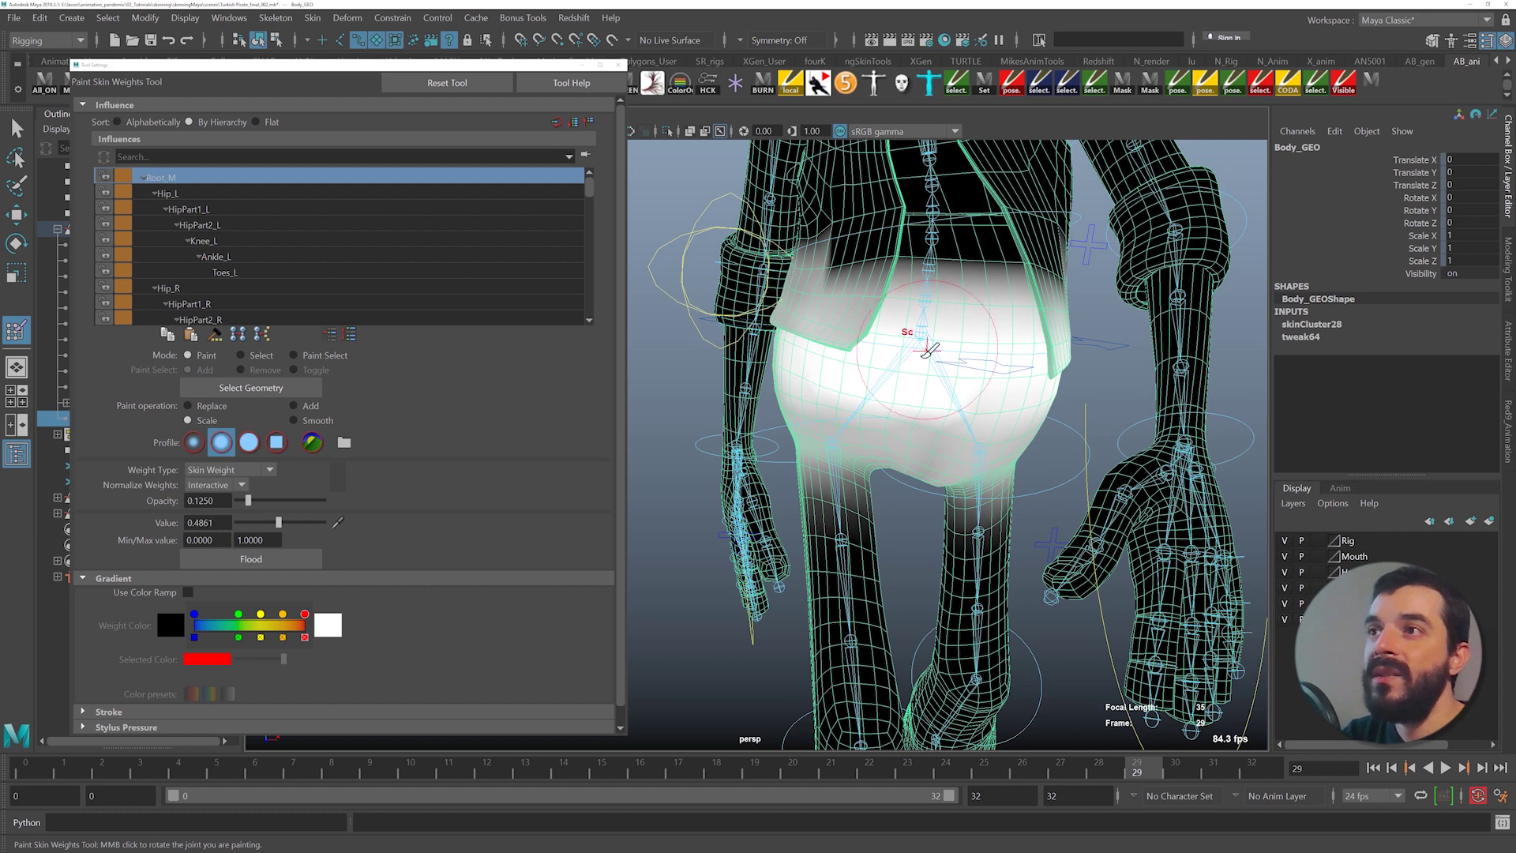
pyautogui.moveTo(902, 372); pyautogui.dragTo(917, 354)
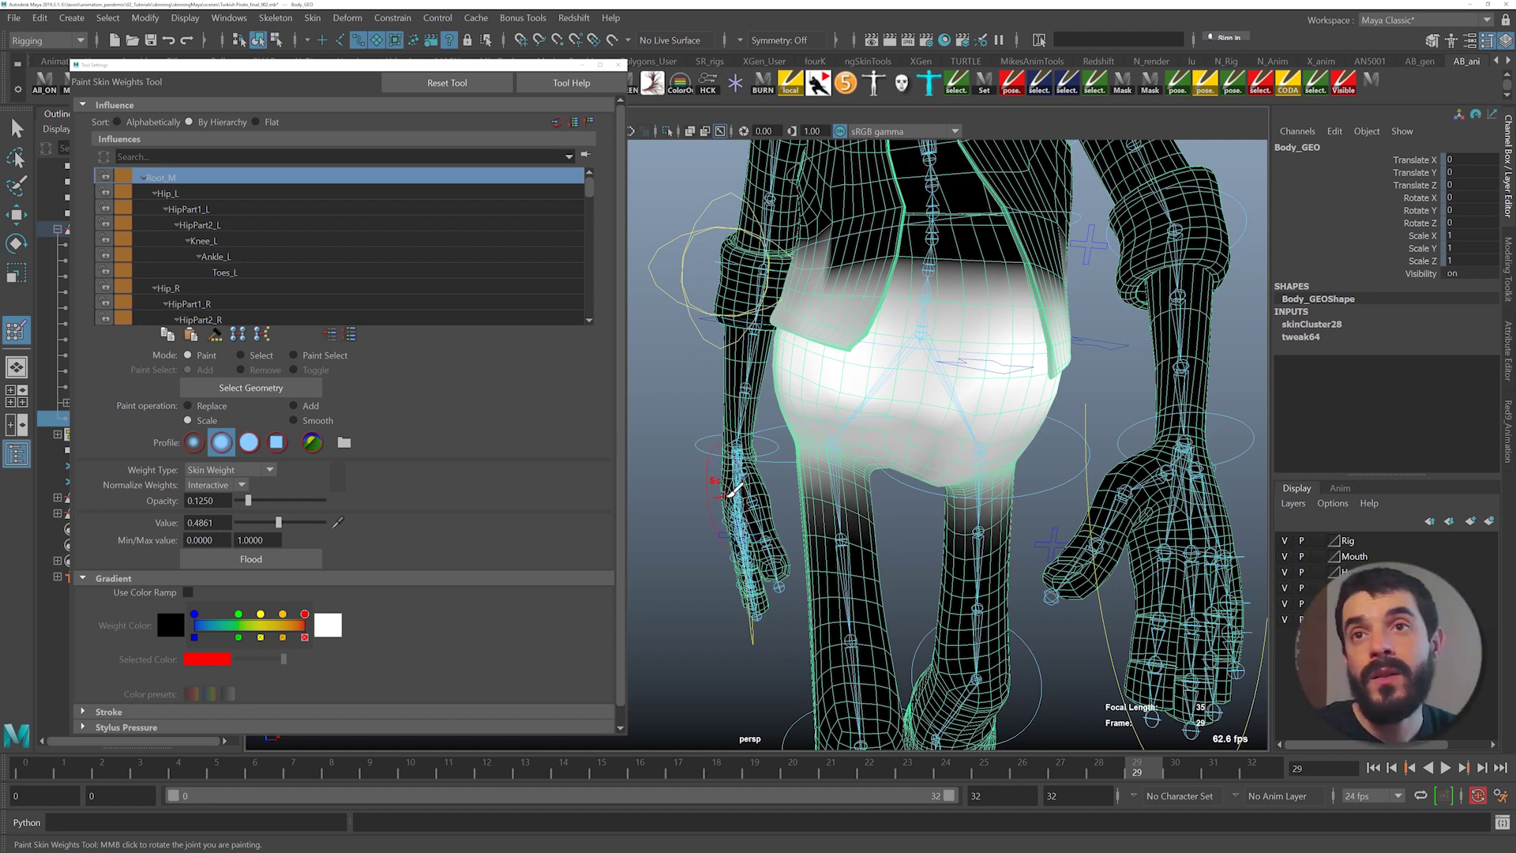
pyautogui.hotkey('ctrl', 'z')
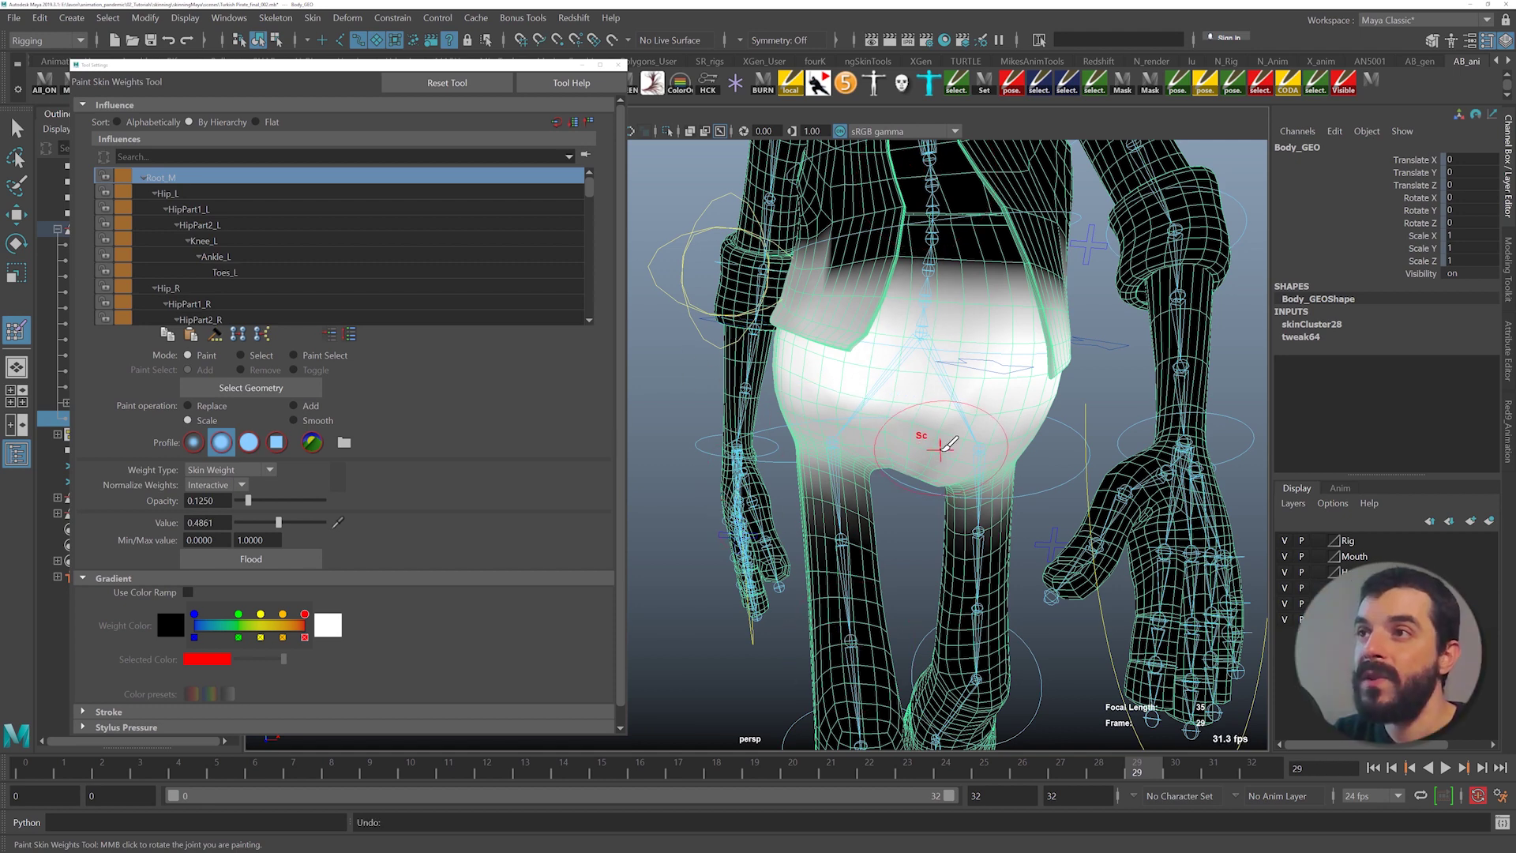
pyautogui.hotkey('ctrl', 'z')
pyautogui.keyDown('alt'); pyautogui.moveTo(922, 441); pyautogui.dragTo(898, 433, button='middle'); pyautogui.keyUp('alt')
pyautogui.hotkey('ctrl', 'z')
pyautogui.hotkey('ctrl', 'z')
pyautogui.hotkey('ctrl', 'z')
pyautogui.hotkey('ctrl', 'z')
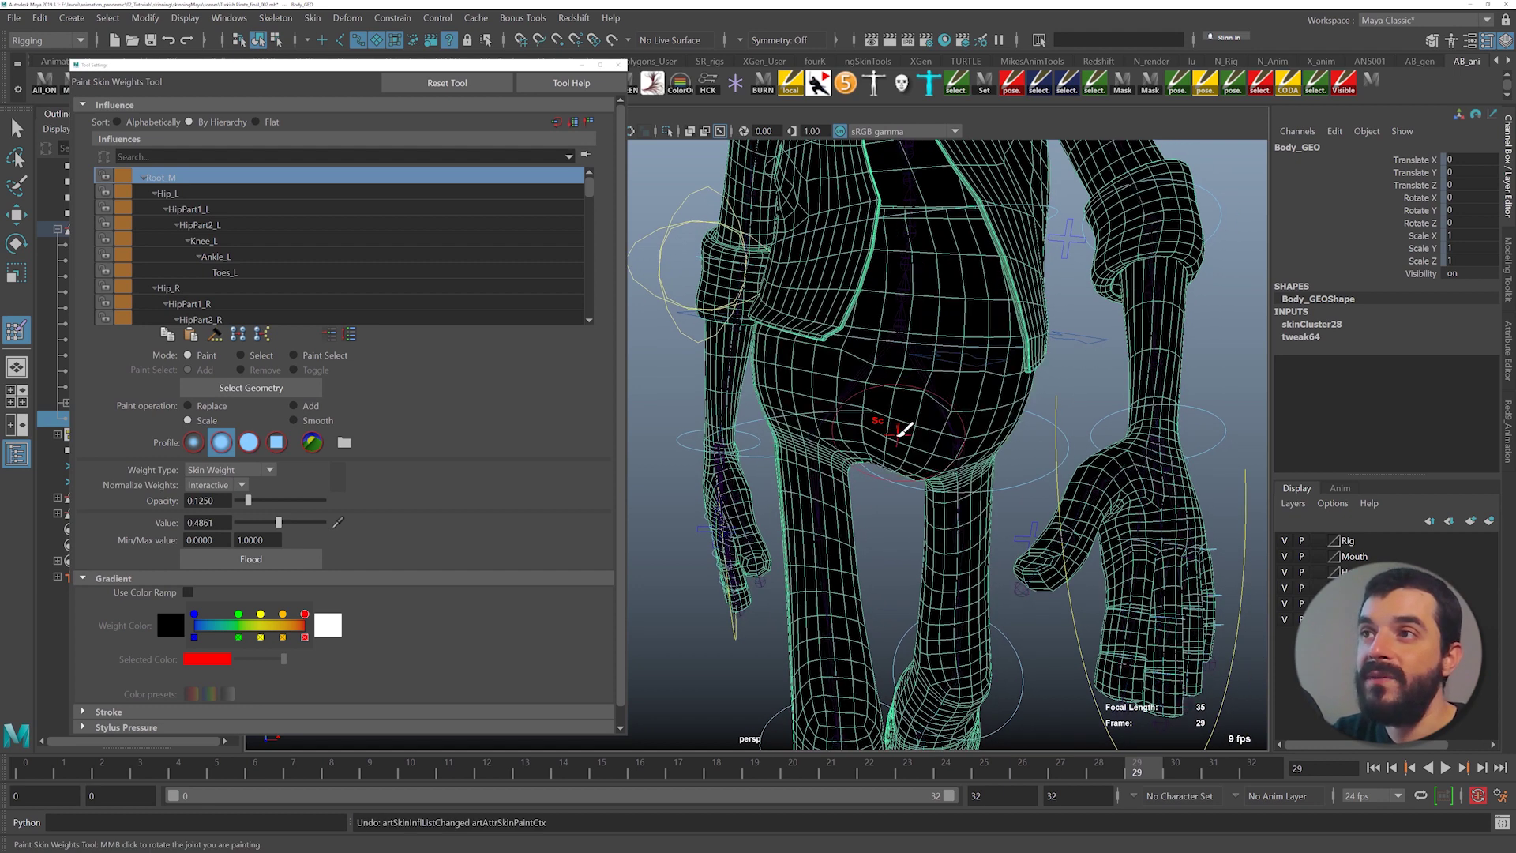
# - Paint Root_M weight over the whole pelvis with the Add operation at opacity 0.7870 and value 0.8889, checking it from the side
pyautogui.click(293, 405)
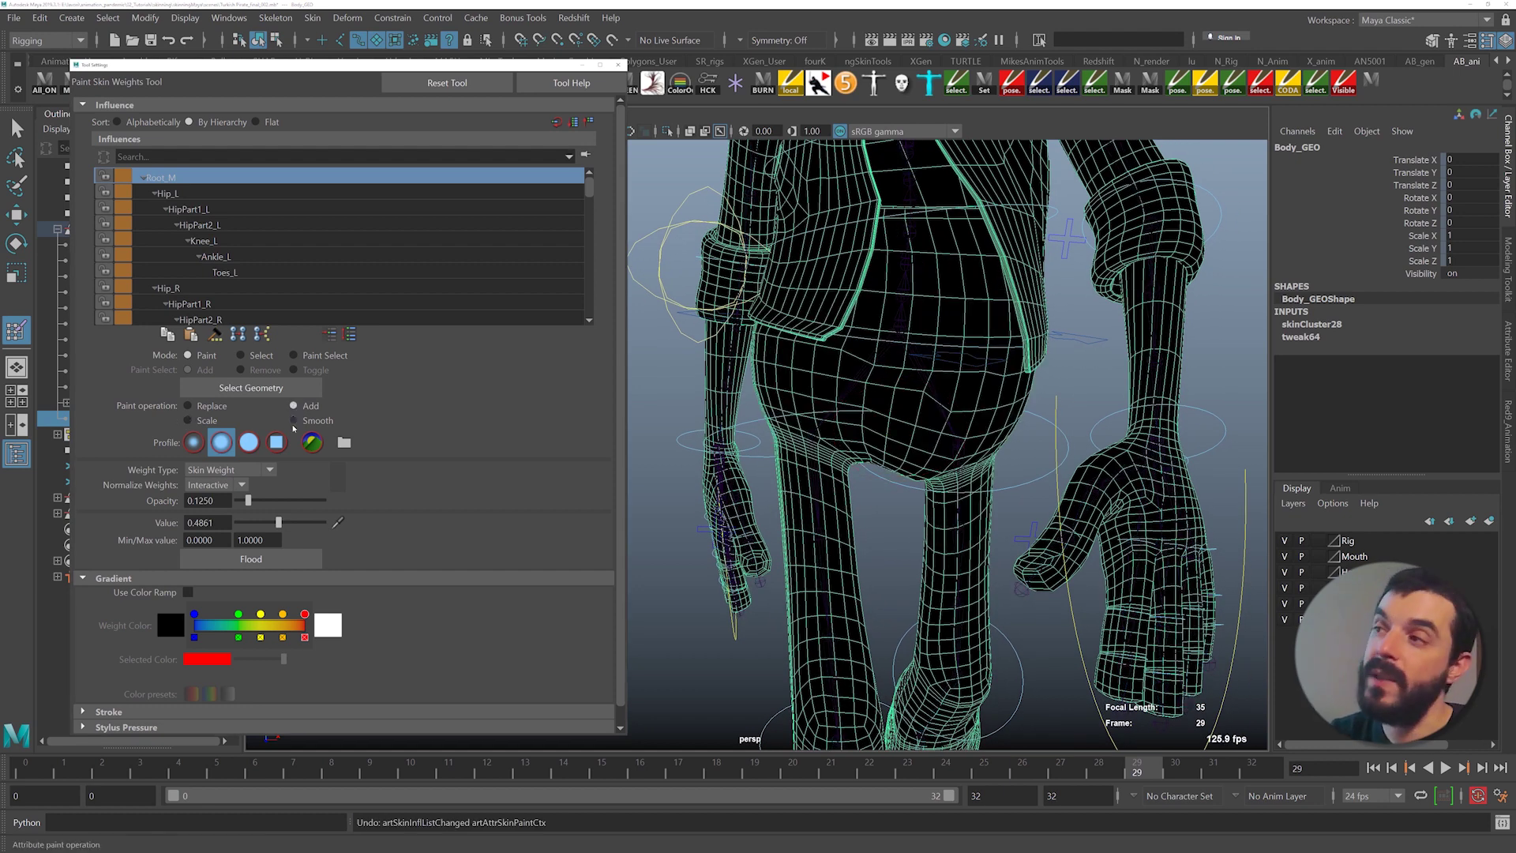
pyautogui.moveTo(249, 501); pyautogui.dragTo(306, 503)
pyautogui.click(314, 523)
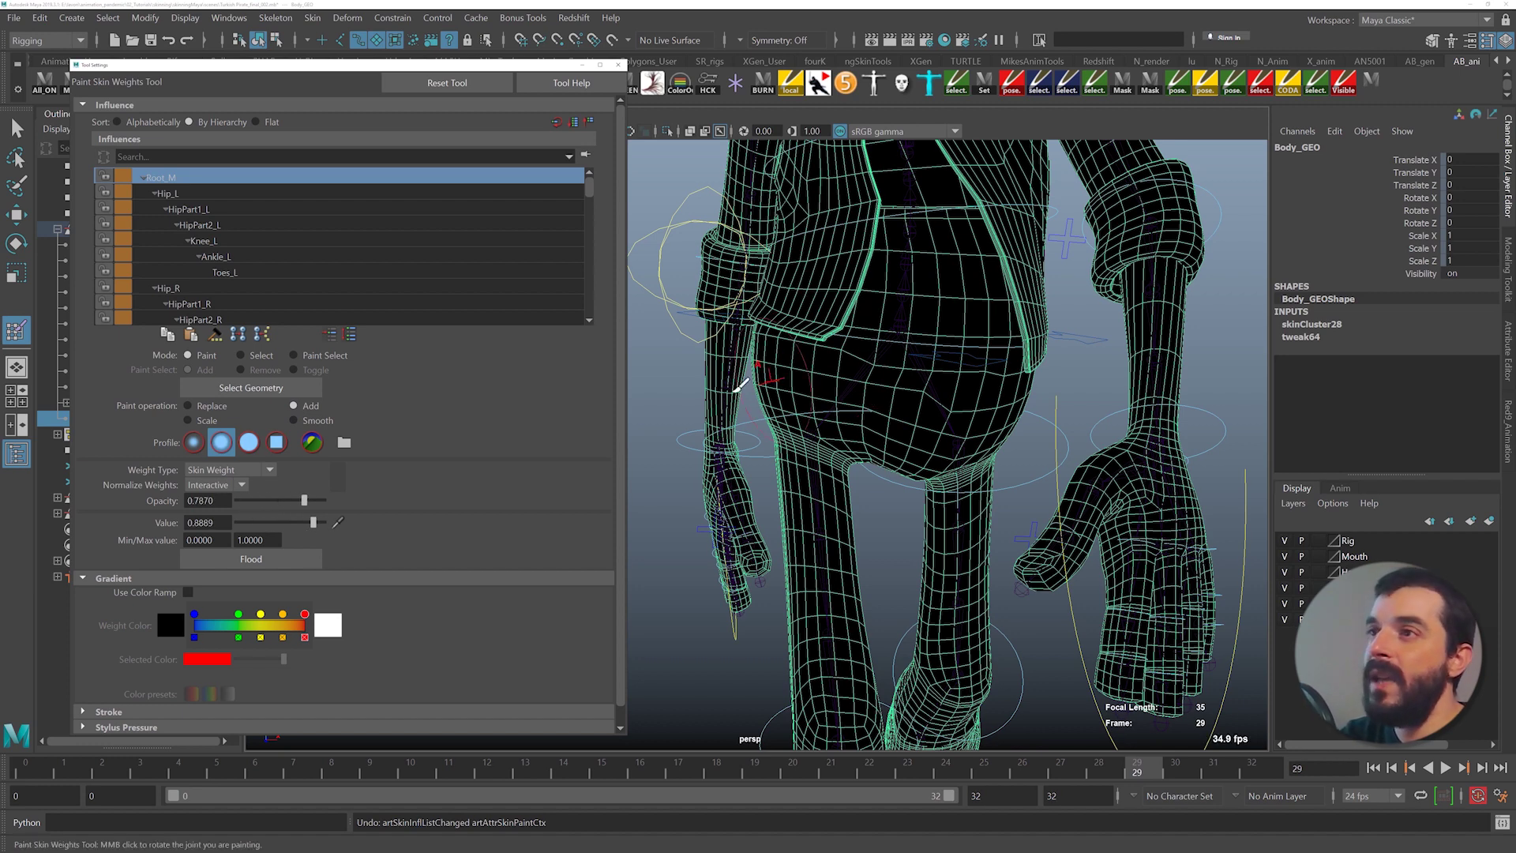
pyautogui.click(166, 178)
pyautogui.moveTo(796, 343)
pyautogui.mouseDown()
pyautogui.moveTo(938, 342)
pyautogui.moveTo(1008, 393)
pyautogui.moveTo(768, 367)
pyautogui.moveTo(783, 341)
pyautogui.moveTo(1060, 379)
pyautogui.mouseUp()
pyautogui.moveTo(976, 420)
pyautogui.mouseDown()
pyautogui.moveTo(890, 411)
pyautogui.moveTo(958, 401)
pyautogui.mouseUp()
pyautogui.moveTo(815, 357)
pyautogui.mouseDown()
pyautogui.moveTo(779, 337)
pyautogui.moveTo(862, 325)
pyautogui.moveTo(840, 360)
pyautogui.mouseUp()
pyautogui.moveTo(738, 390)
pyautogui.keyDown('alt'); pyautogui.mouseDown()
pyautogui.moveTo(796, 375)
pyautogui.moveTo(907, 416)
pyautogui.mouseUp(); pyautogui.keyUp('alt')
pyautogui.keyDown('alt'); pyautogui.moveTo(664, 401); pyautogui.dragTo(728, 411); pyautogui.keyUp('alt')
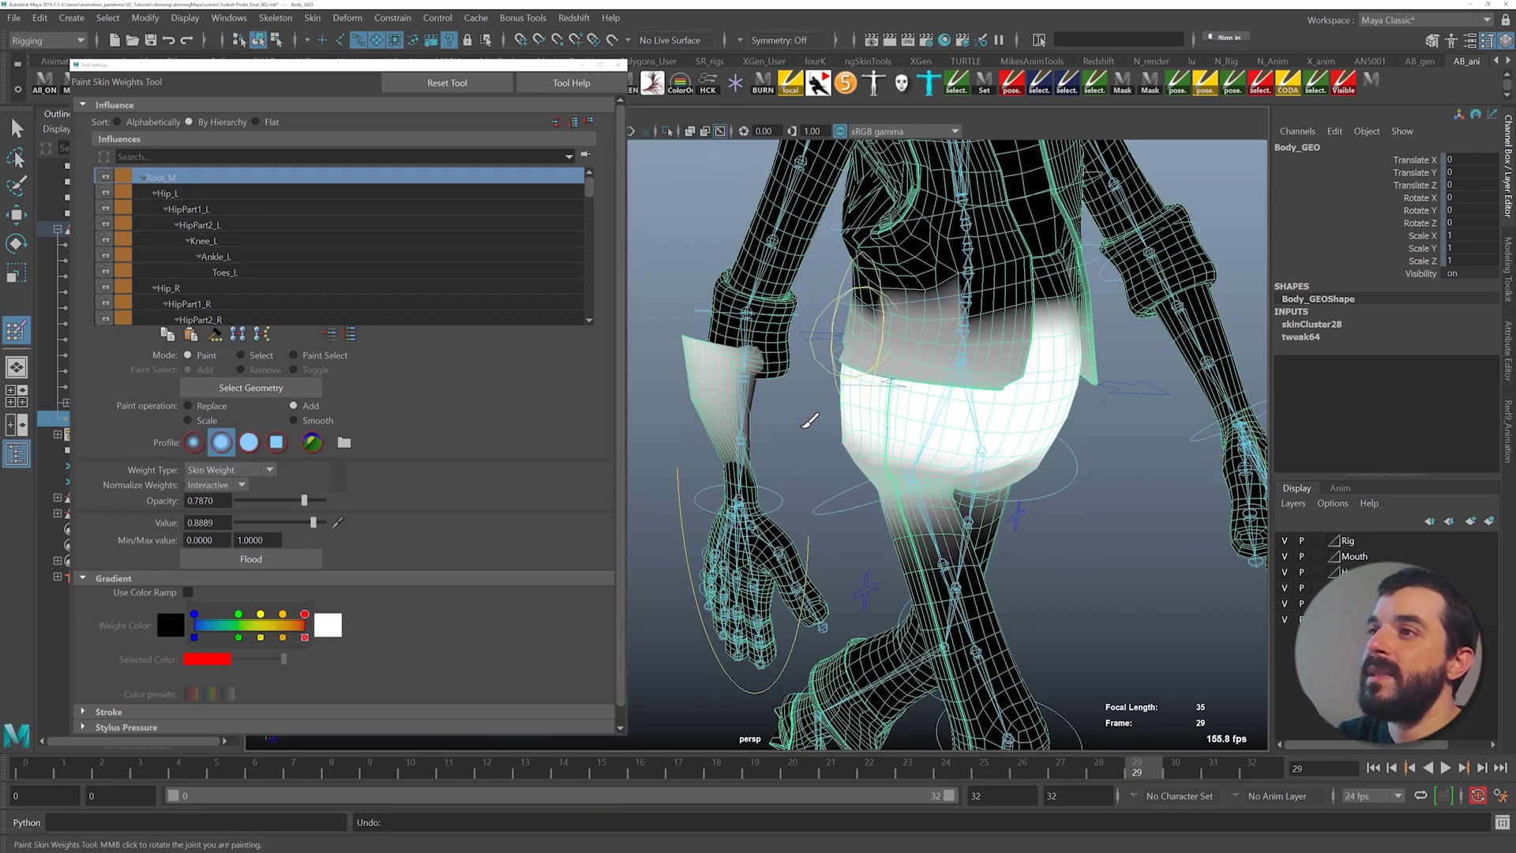
# - Undo the last stroke, touch up the Root_M weight around the whole pelvis with the Add operation, and close the paint tool settings
pyautogui.hotkey('ctrl', 'z')
pyautogui.moveTo(808, 422)
pyautogui.keyDown('alt'); pyautogui.mouseDown()
pyautogui.moveTo(846, 419)
pyautogui.moveTo(805, 453)
pyautogui.moveTo(853, 453)
pyautogui.mouseUp(); pyautogui.keyUp('alt')
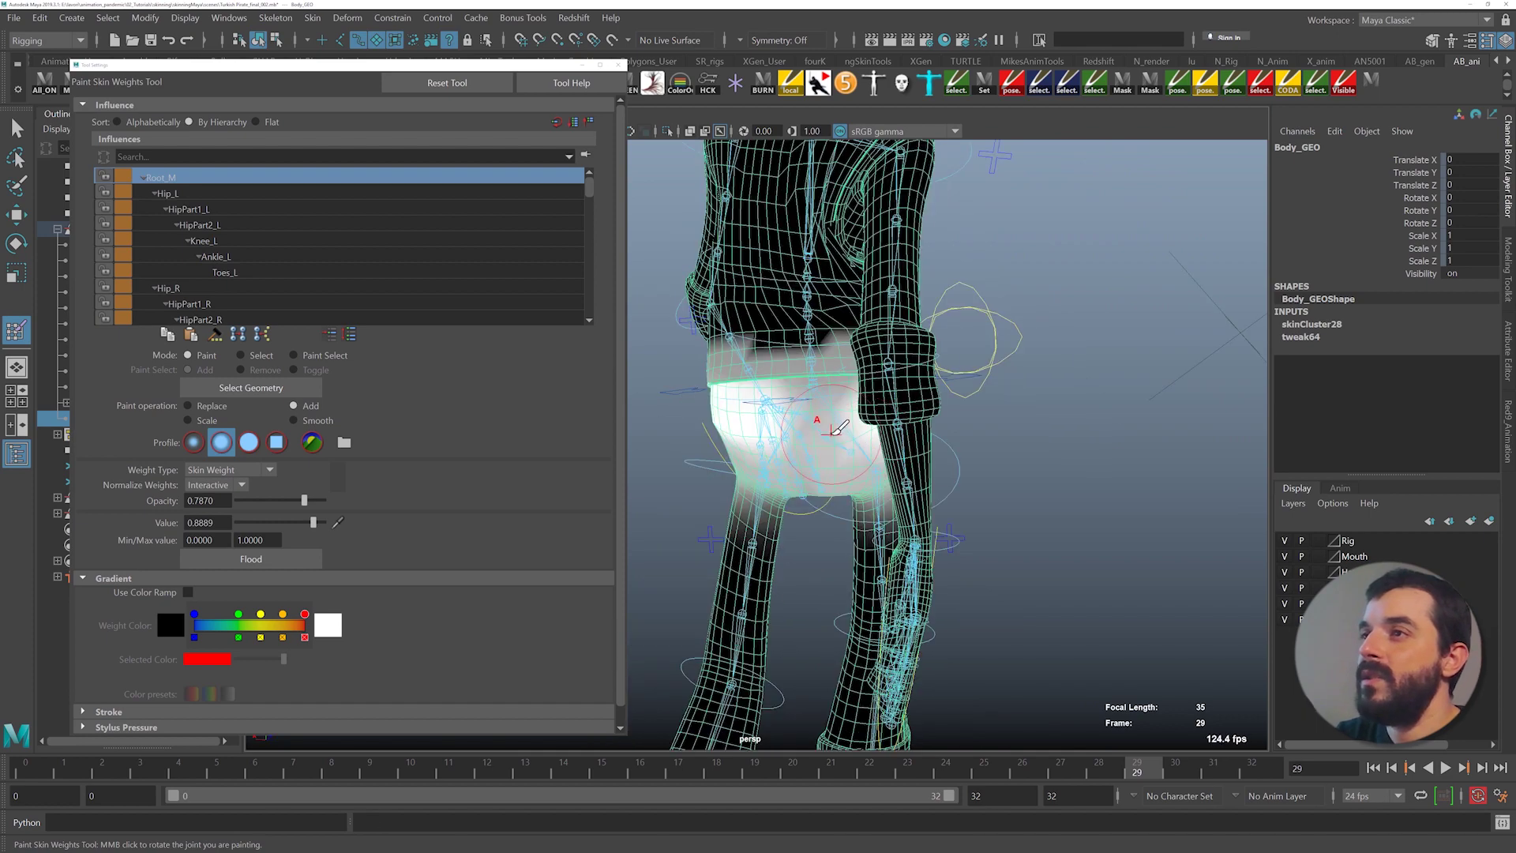
pyautogui.moveTo(832, 428); pyautogui.dragTo(800, 415)
pyautogui.keyDown('alt'); pyautogui.moveTo(832, 442); pyautogui.dragTo(903, 452); pyautogui.keyUp('alt')
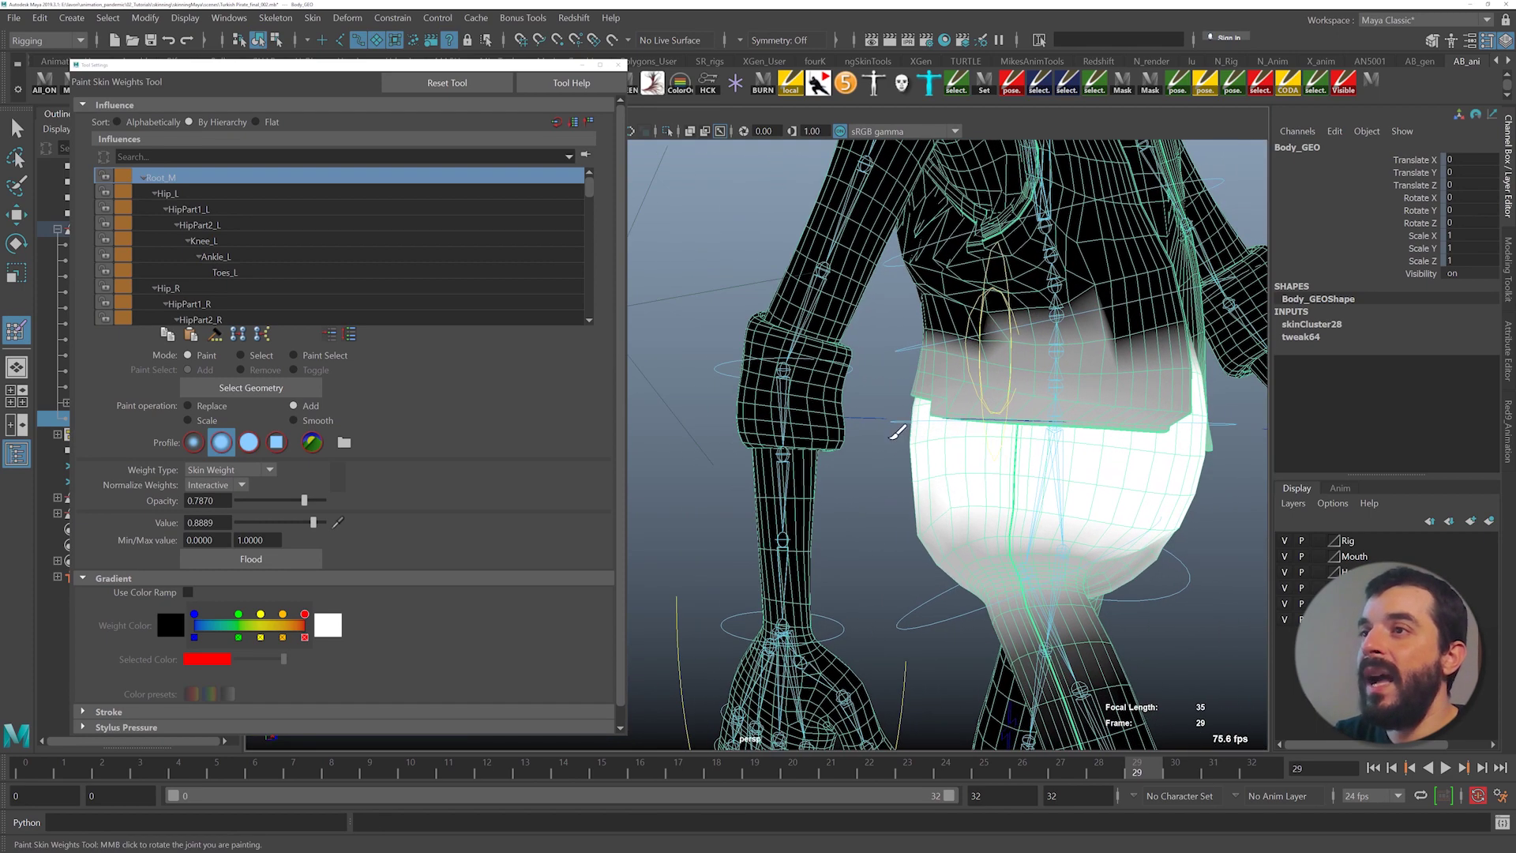
pyautogui.keyDown('alt'); pyautogui.moveTo(1012, 475); pyautogui.dragTo(998, 484); pyautogui.keyUp('alt')
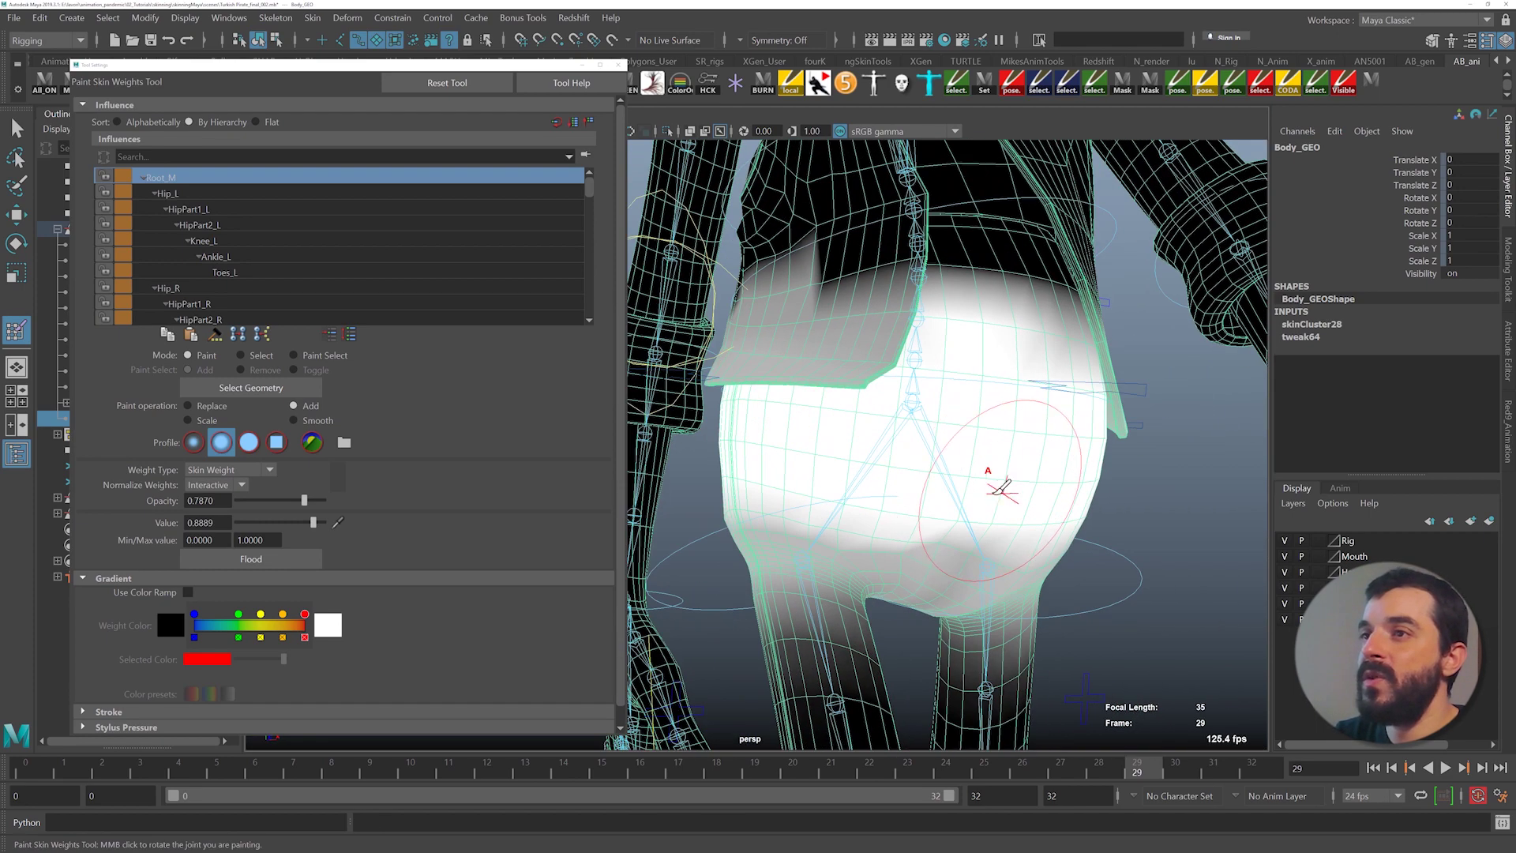
pyautogui.moveTo(918, 446); pyautogui.dragTo(853, 463)
pyautogui.moveTo(948, 484)
pyautogui.mouseDown()
pyautogui.moveTo(905, 515)
pyautogui.moveTo(933, 508)
pyautogui.mouseUp()
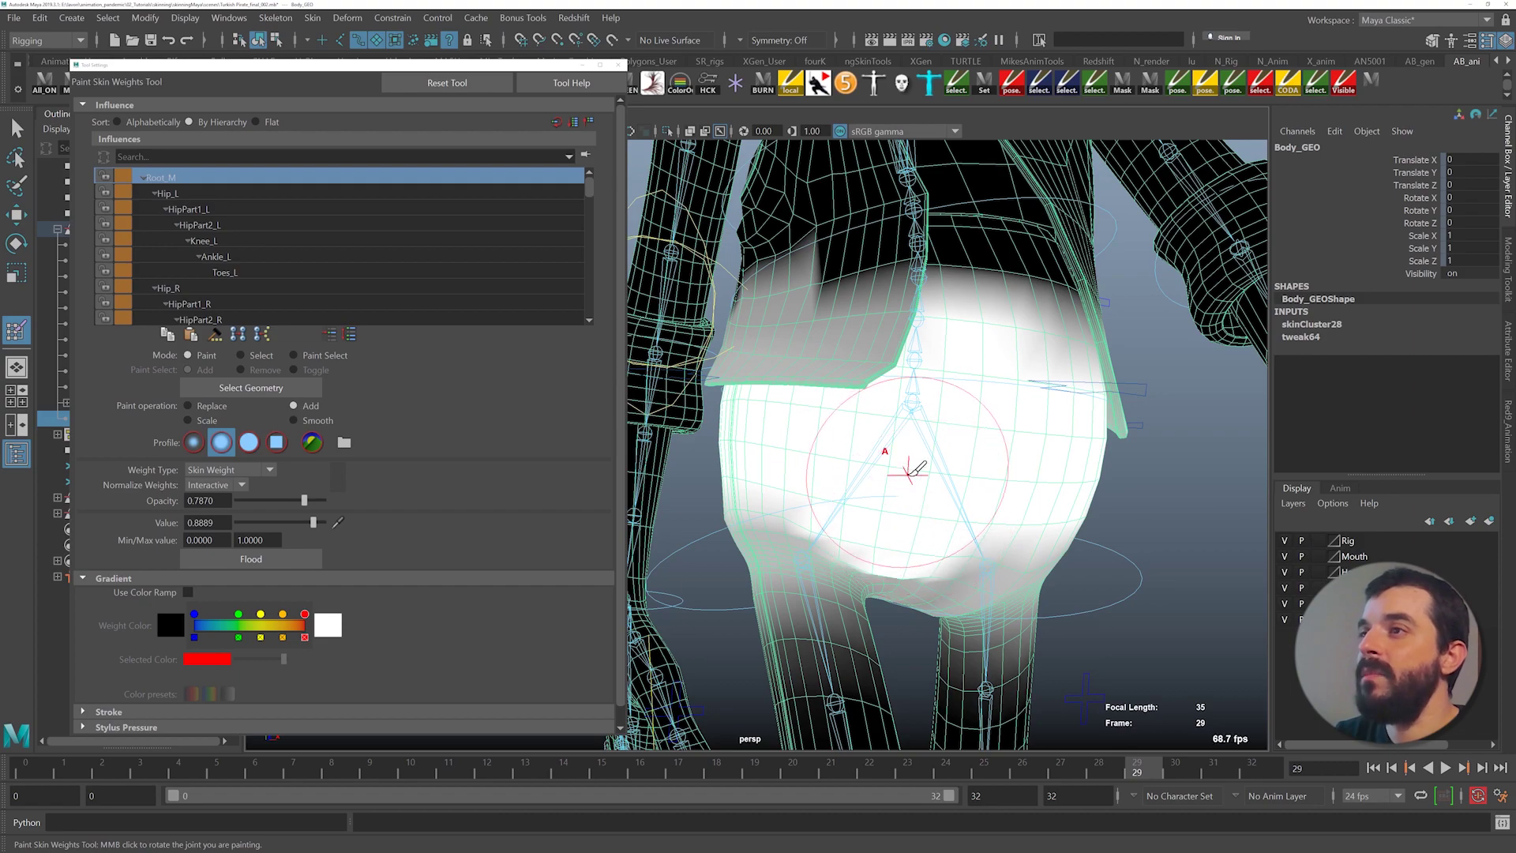
pyautogui.moveTo(831, 450); pyautogui.dragTo(780, 448)
pyautogui.moveTo(871, 461)
pyautogui.keyDown('alt'); pyautogui.mouseDown()
pyautogui.moveTo(930, 454)
pyautogui.moveTo(852, 495)
pyautogui.moveTo(680, 490)
pyautogui.moveTo(685, 475)
pyautogui.mouseUp(); pyautogui.keyUp('alt')
pyautogui.keyDown('alt'); pyautogui.moveTo(685, 476); pyautogui.dragTo(849, 509, button='middle'); pyautogui.keyUp('alt')
pyautogui.moveTo(906, 473)
pyautogui.mouseDown()
pyautogui.moveTo(979, 461)
pyautogui.moveTo(1013, 476)
pyautogui.mouseUp()
pyautogui.moveTo(900, 500)
pyautogui.mouseDown()
pyautogui.moveTo(888, 519)
pyautogui.moveTo(962, 520)
pyautogui.mouseUp()
pyautogui.keyDown('alt'); pyautogui.moveTo(983, 510); pyautogui.dragTo(919, 526); pyautogui.keyUp('alt')
pyautogui.moveTo(919, 525); pyautogui.dragTo(863, 548)
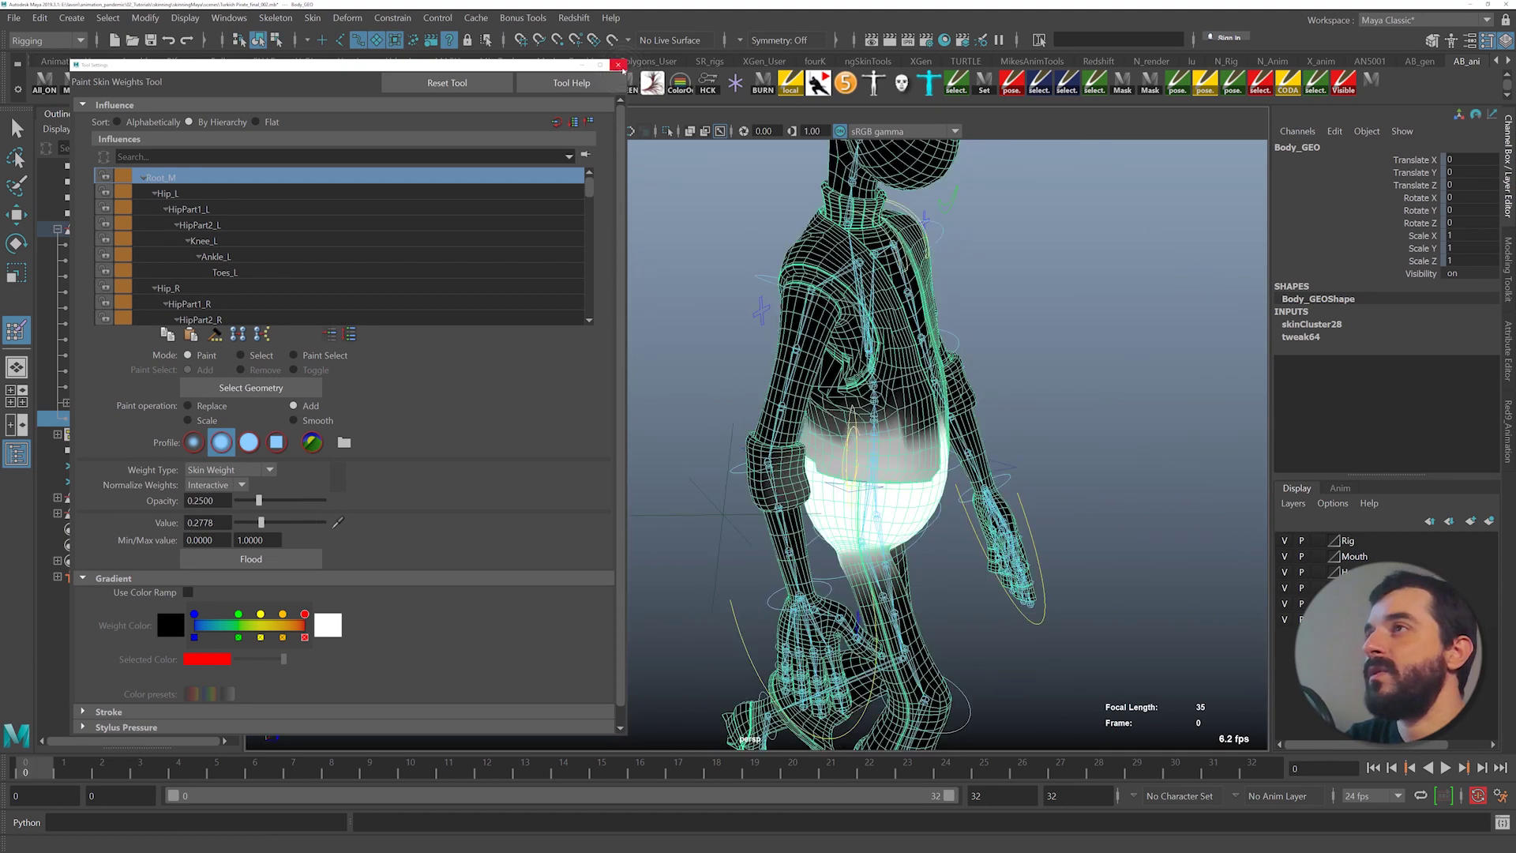
pyautogui.click(618, 64)
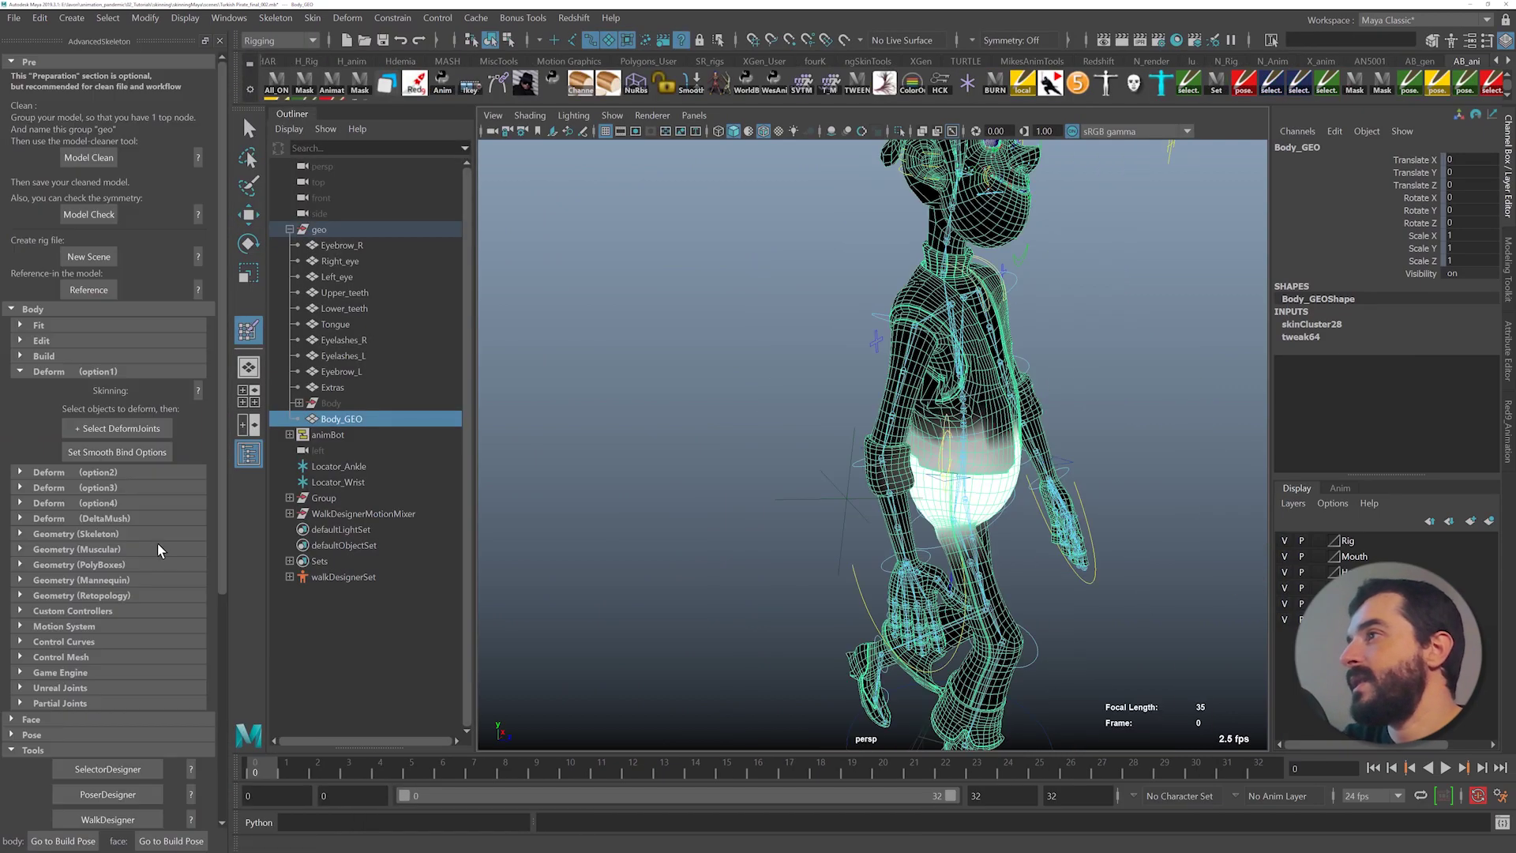
# - Save the scene, open the AnimationTester, and clear the WalkDesigner cycle so the rig returns to its bind pose
pyautogui.scroll(-1, 131, 553)
pyautogui.scroll(-3, 130, 552)
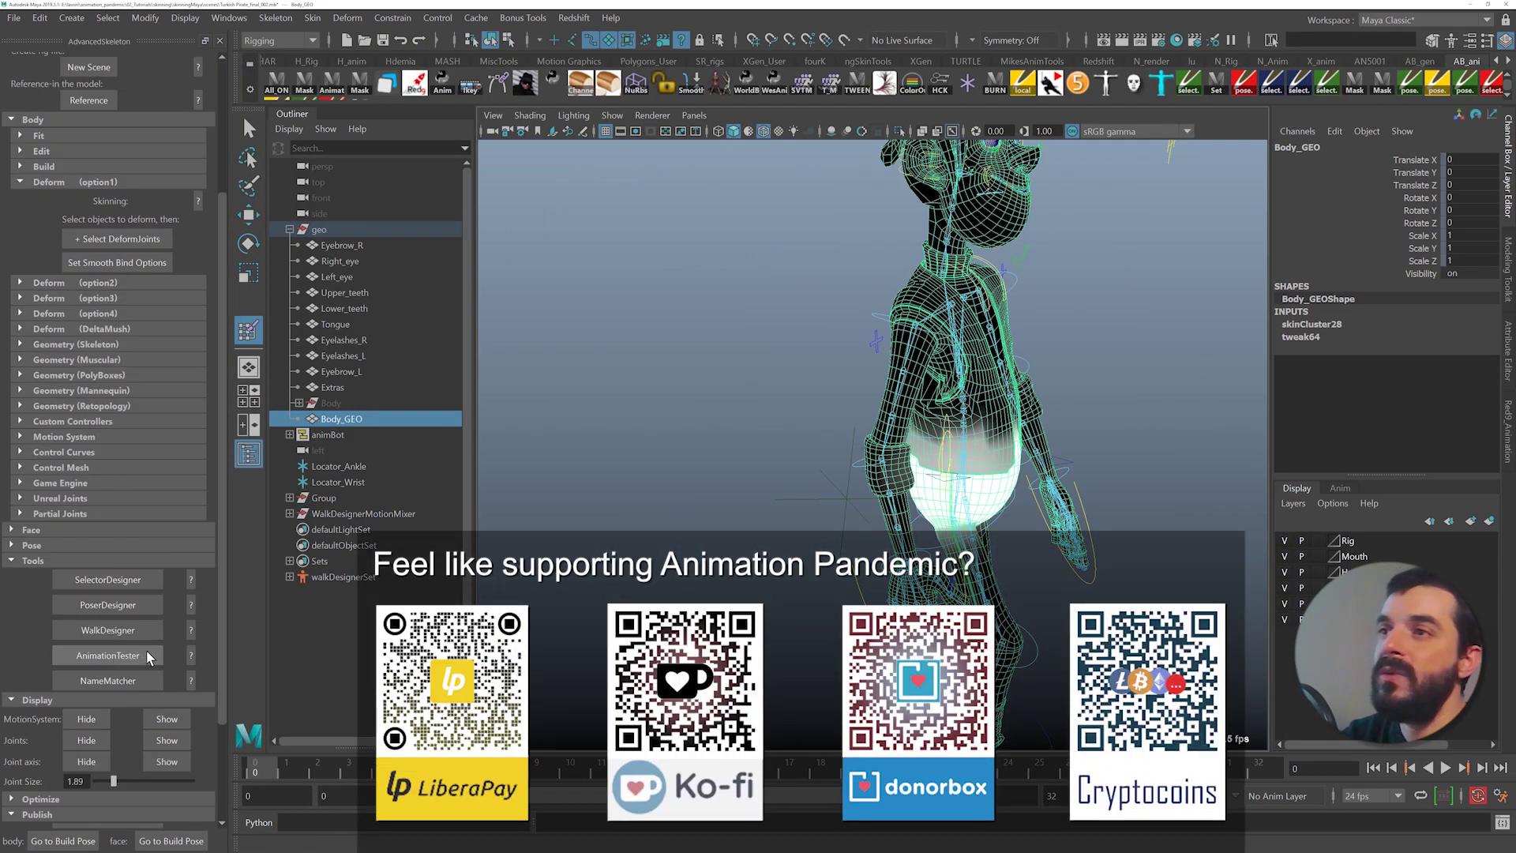
pyautogui.hotkey('ctrl', 's')
pyautogui.keyDown('alt'); pyautogui.moveTo(931, 531); pyautogui.dragTo(802, 538); pyautogui.keyUp('alt')
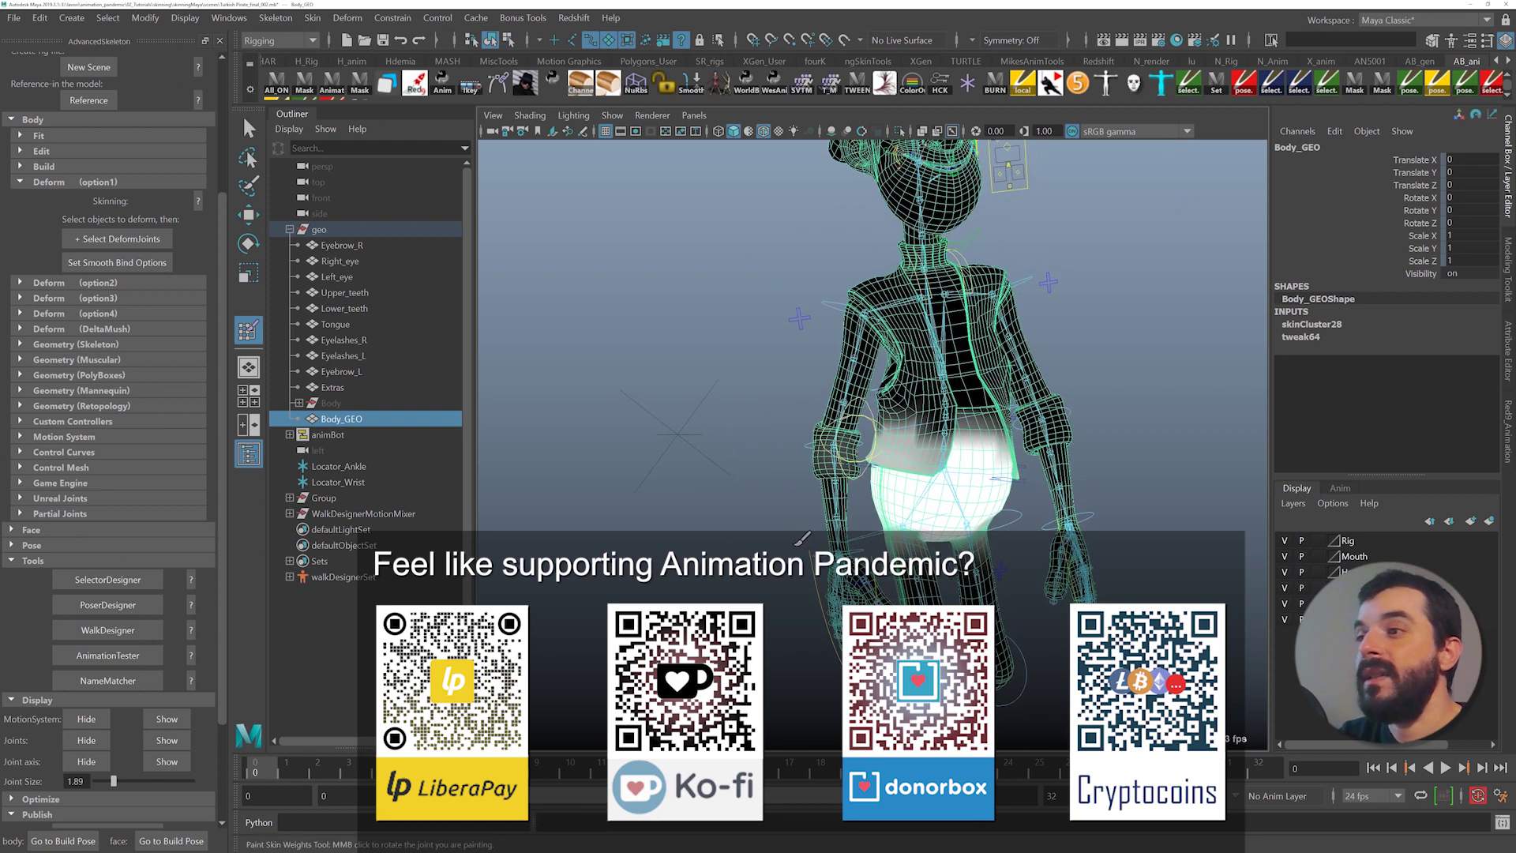
pyautogui.click(127, 656)
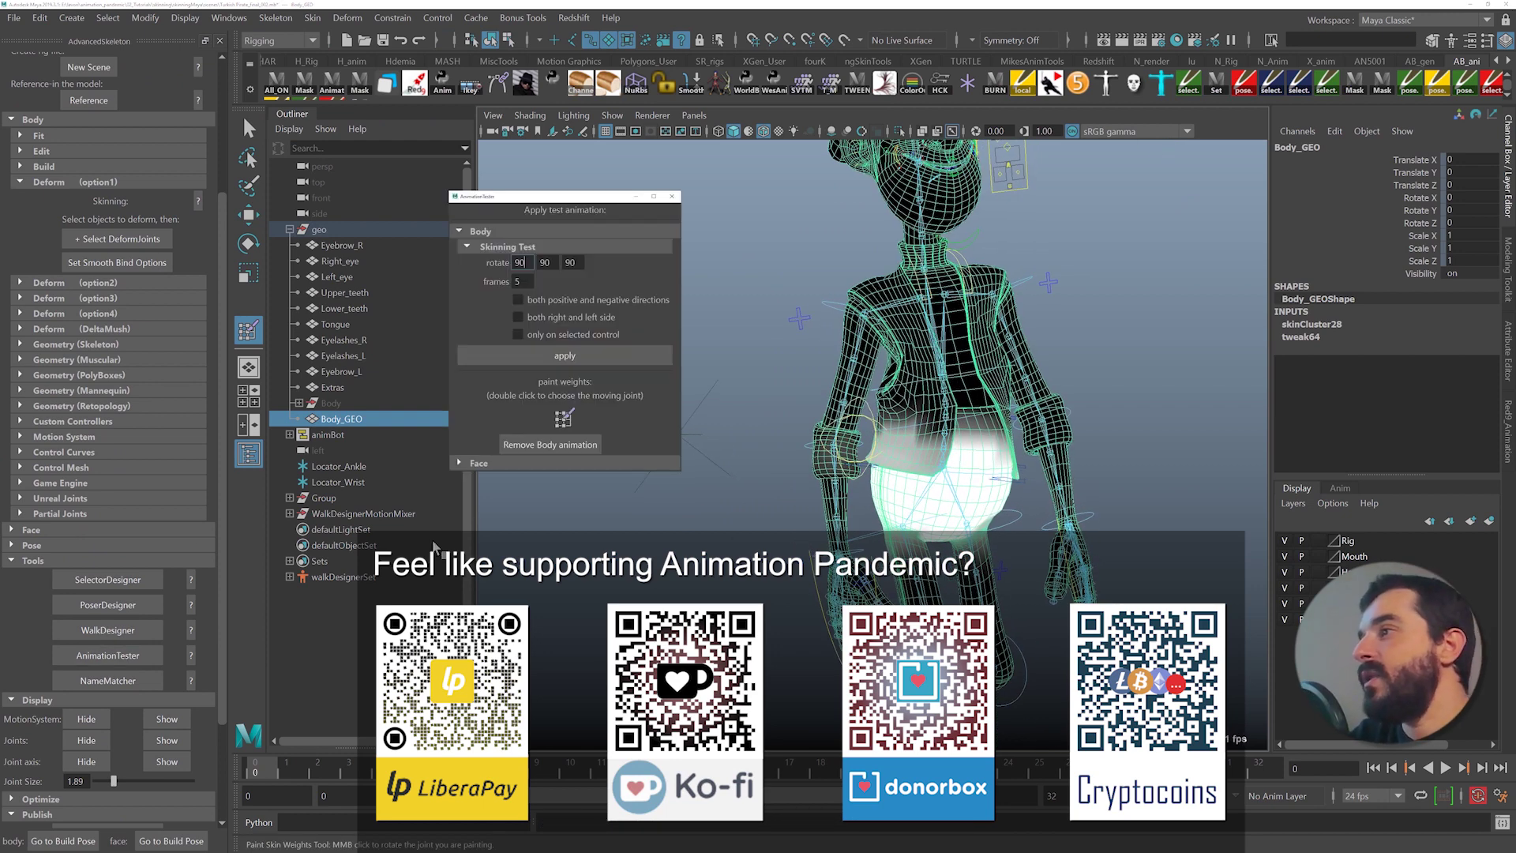
pyautogui.click(107, 630)
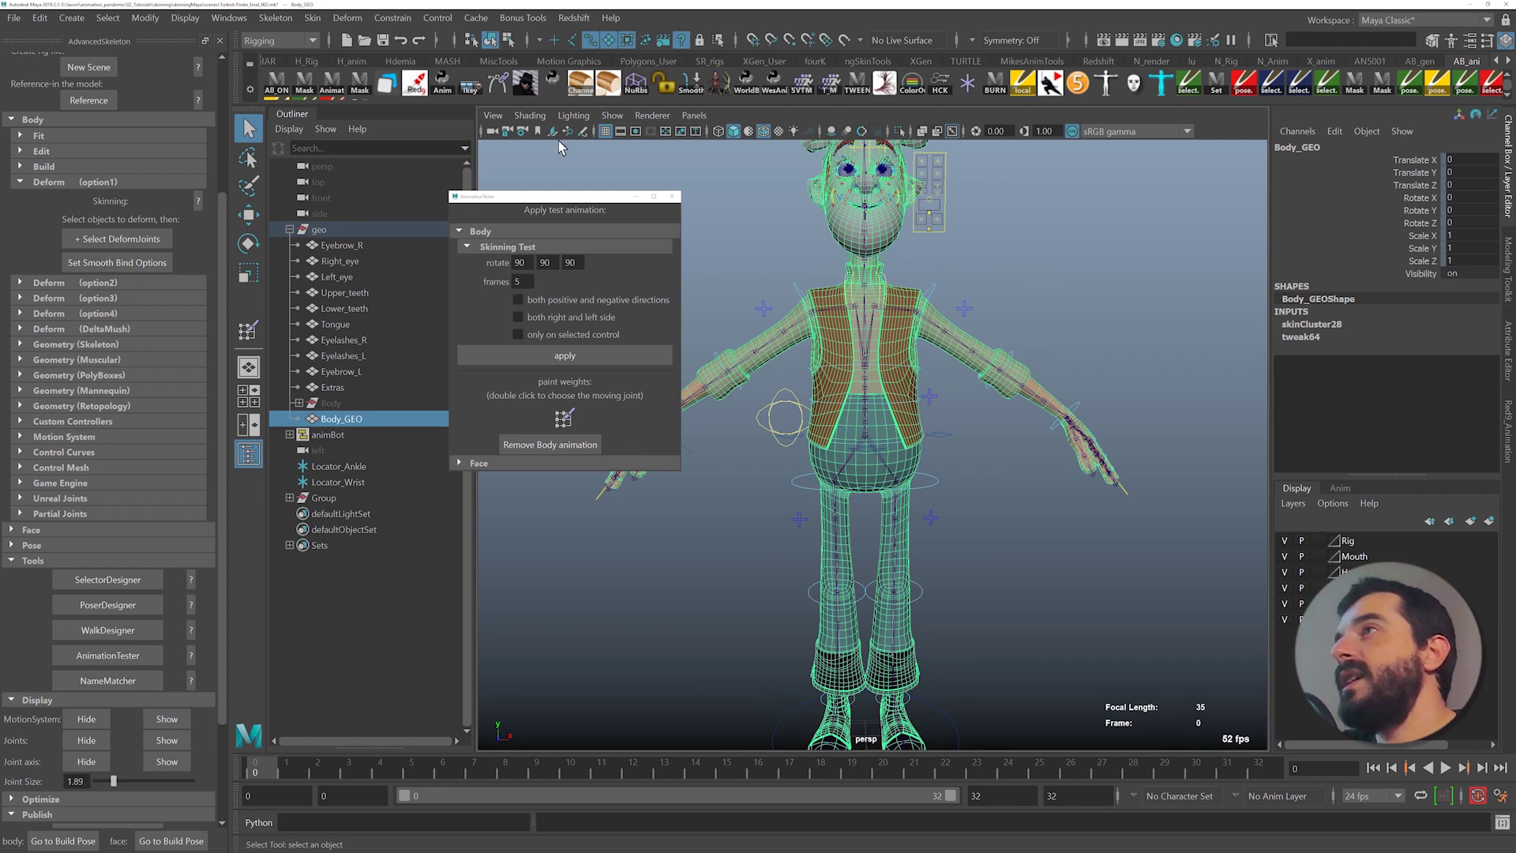
# - Separate Body_GEO into its individual pieces and parent the vest piece, polySurface108, under the hidden body group
pyautogui.click(1419, 61)
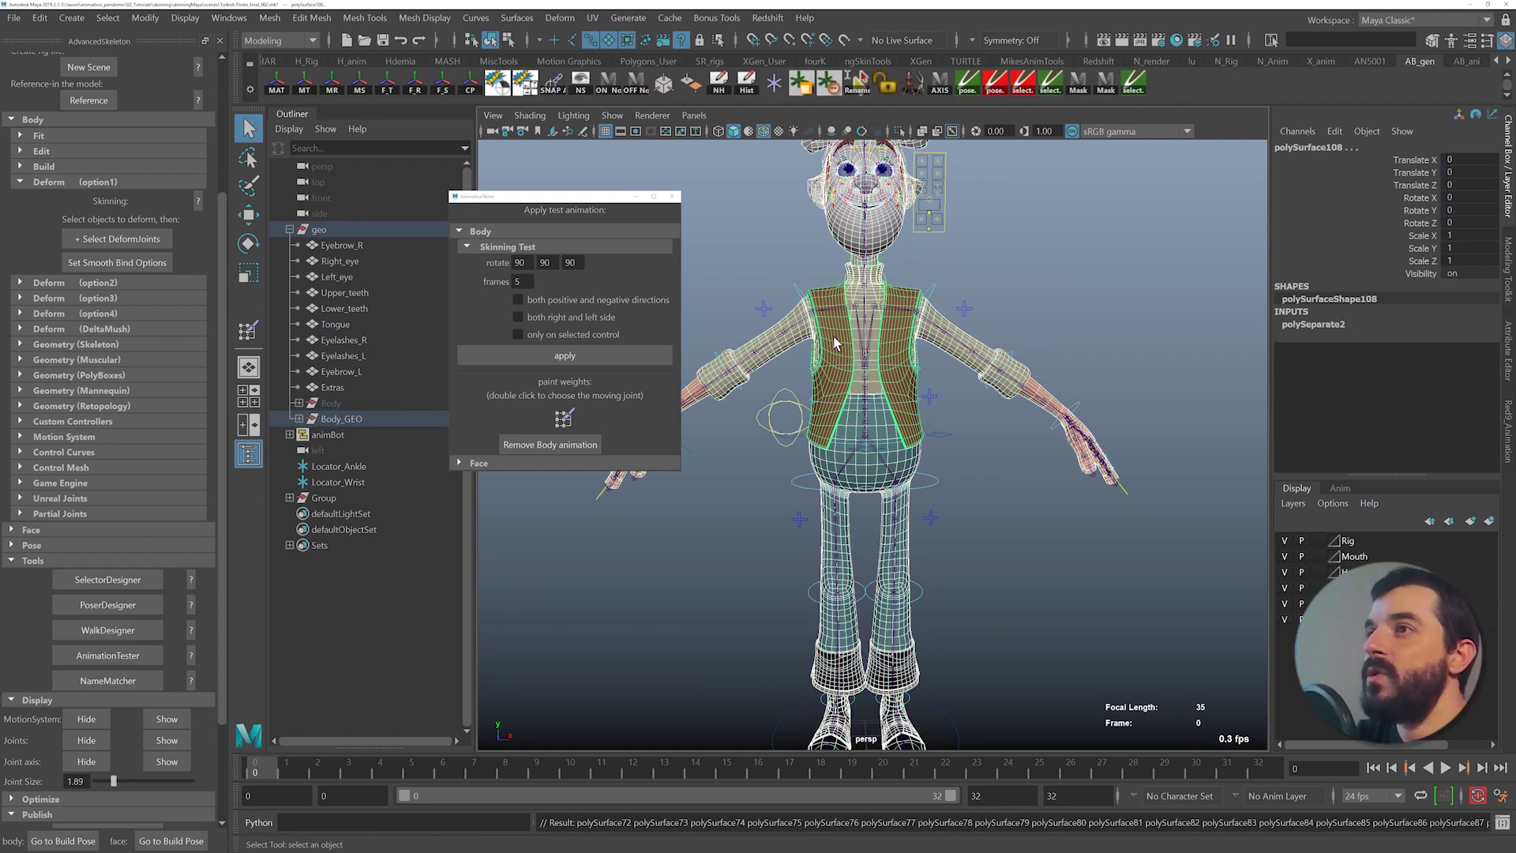
pyautogui.click(333, 404)
pyautogui.press('p')
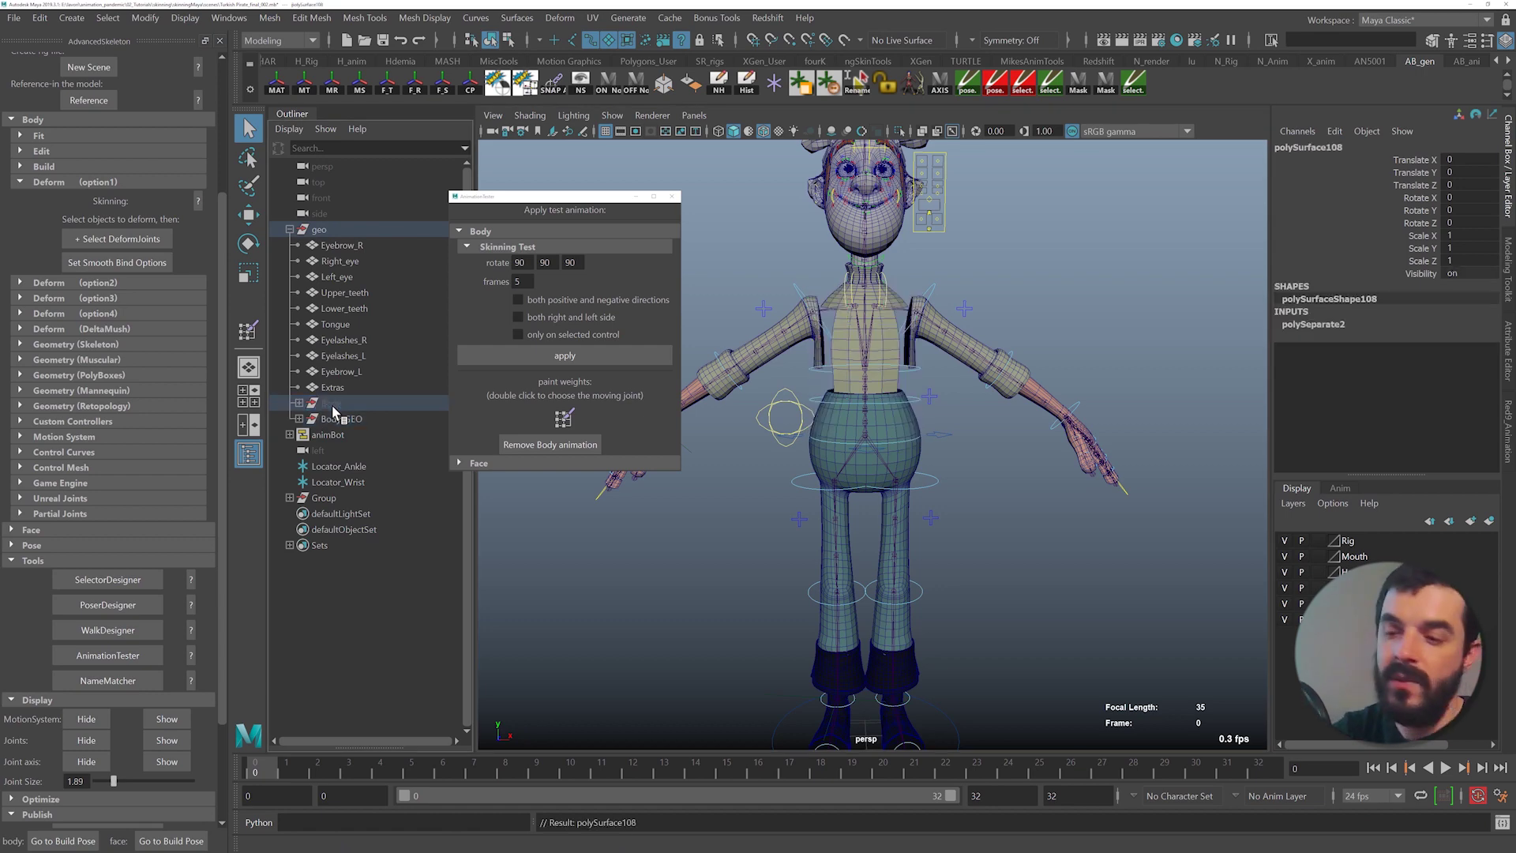
# - Combine the remaining pieces, polySurface72 through polySurface107, into one mesh and rename it body_GEO
pyautogui.keyDown('shift'); pyautogui.click(371, 576); pyautogui.keyUp('shift')
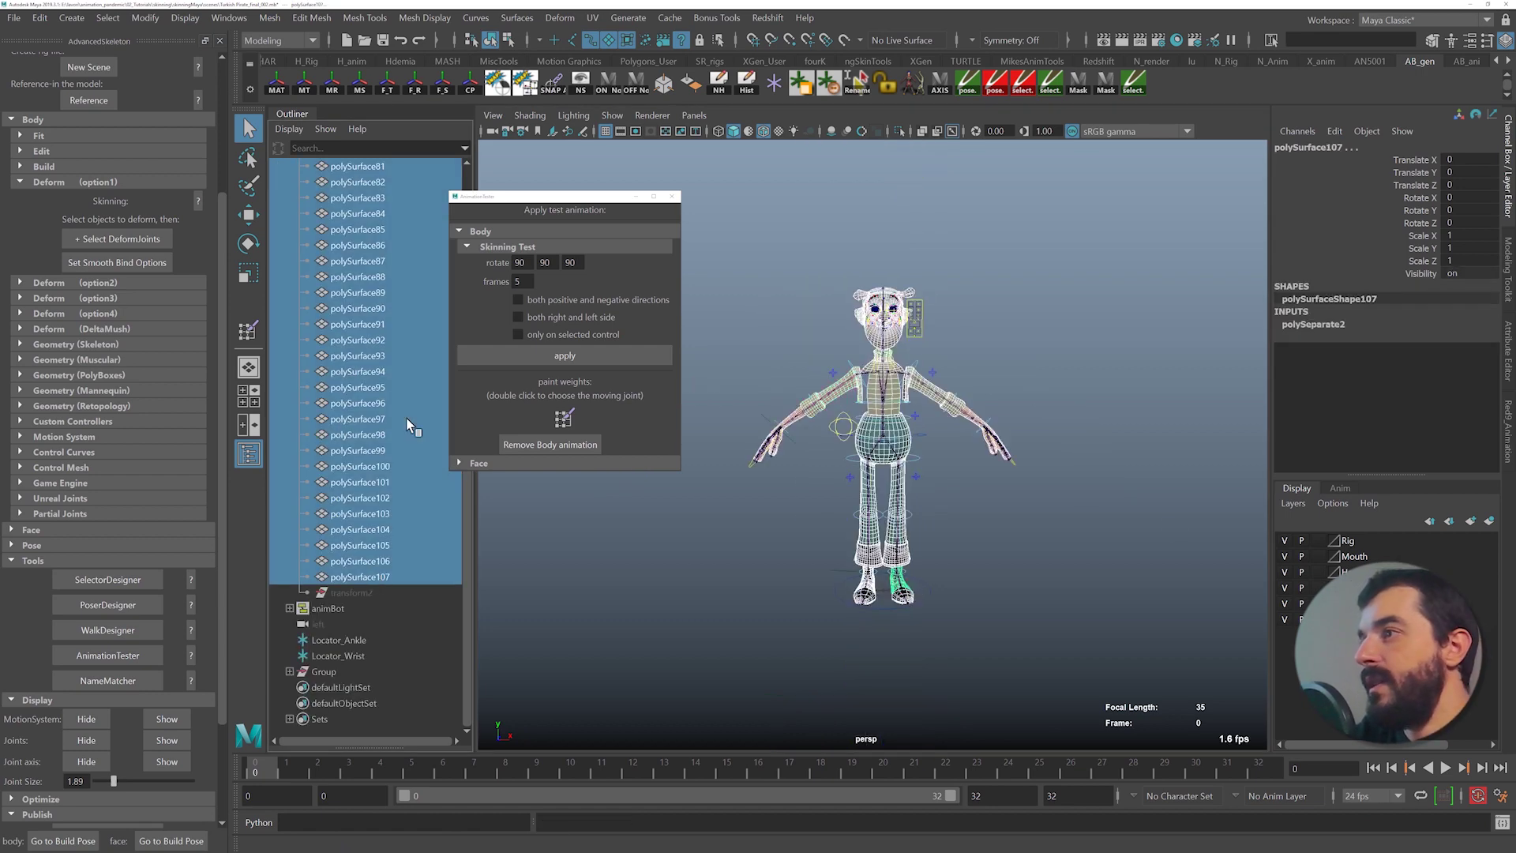
pyautogui.click(271, 19)
pyautogui.click(302, 74)
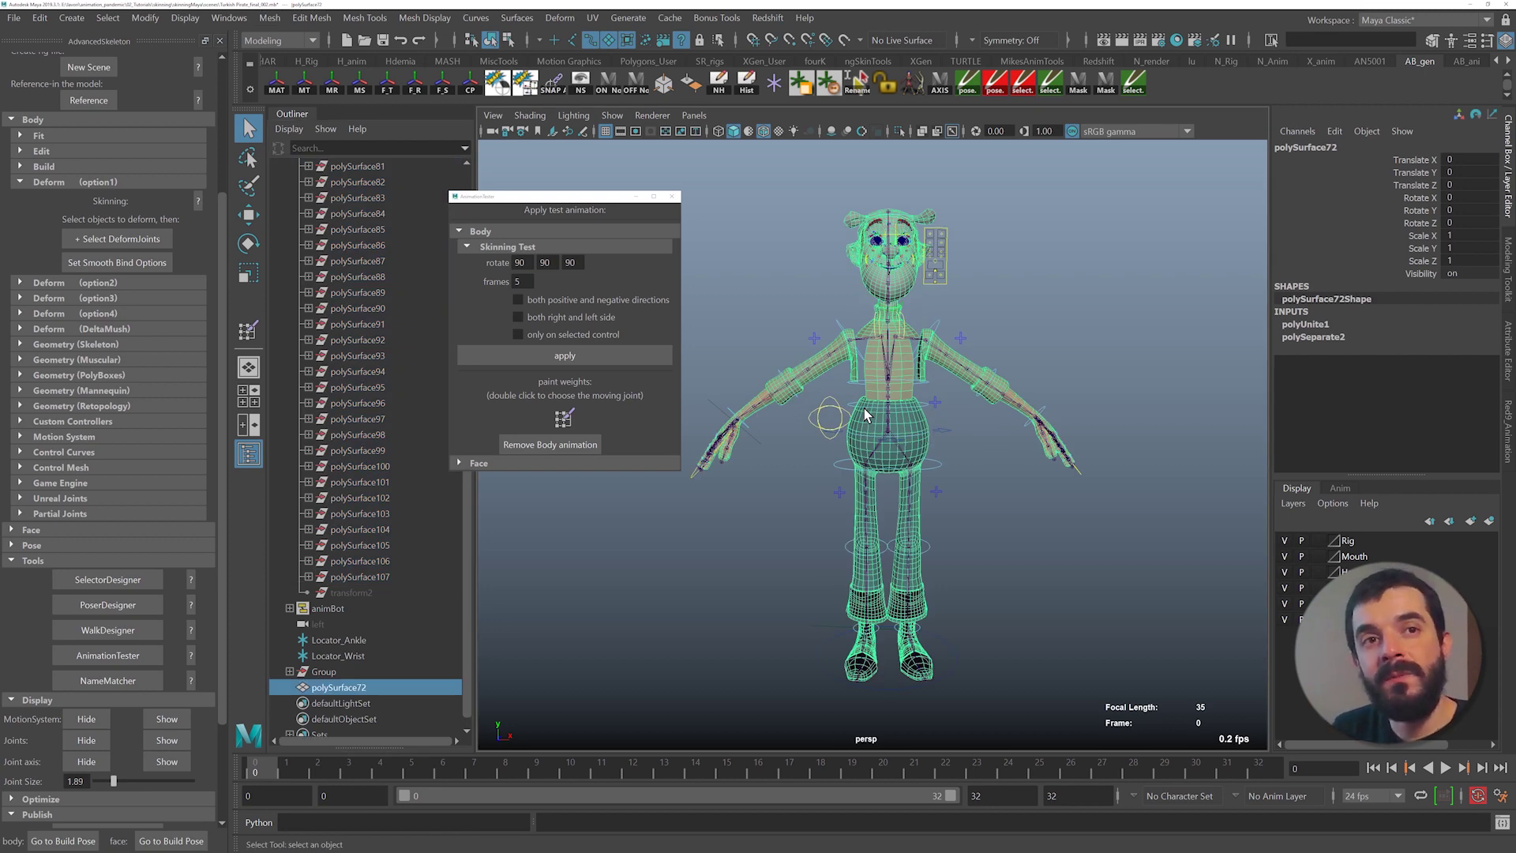
pyautogui.scroll(8, 873, 370)
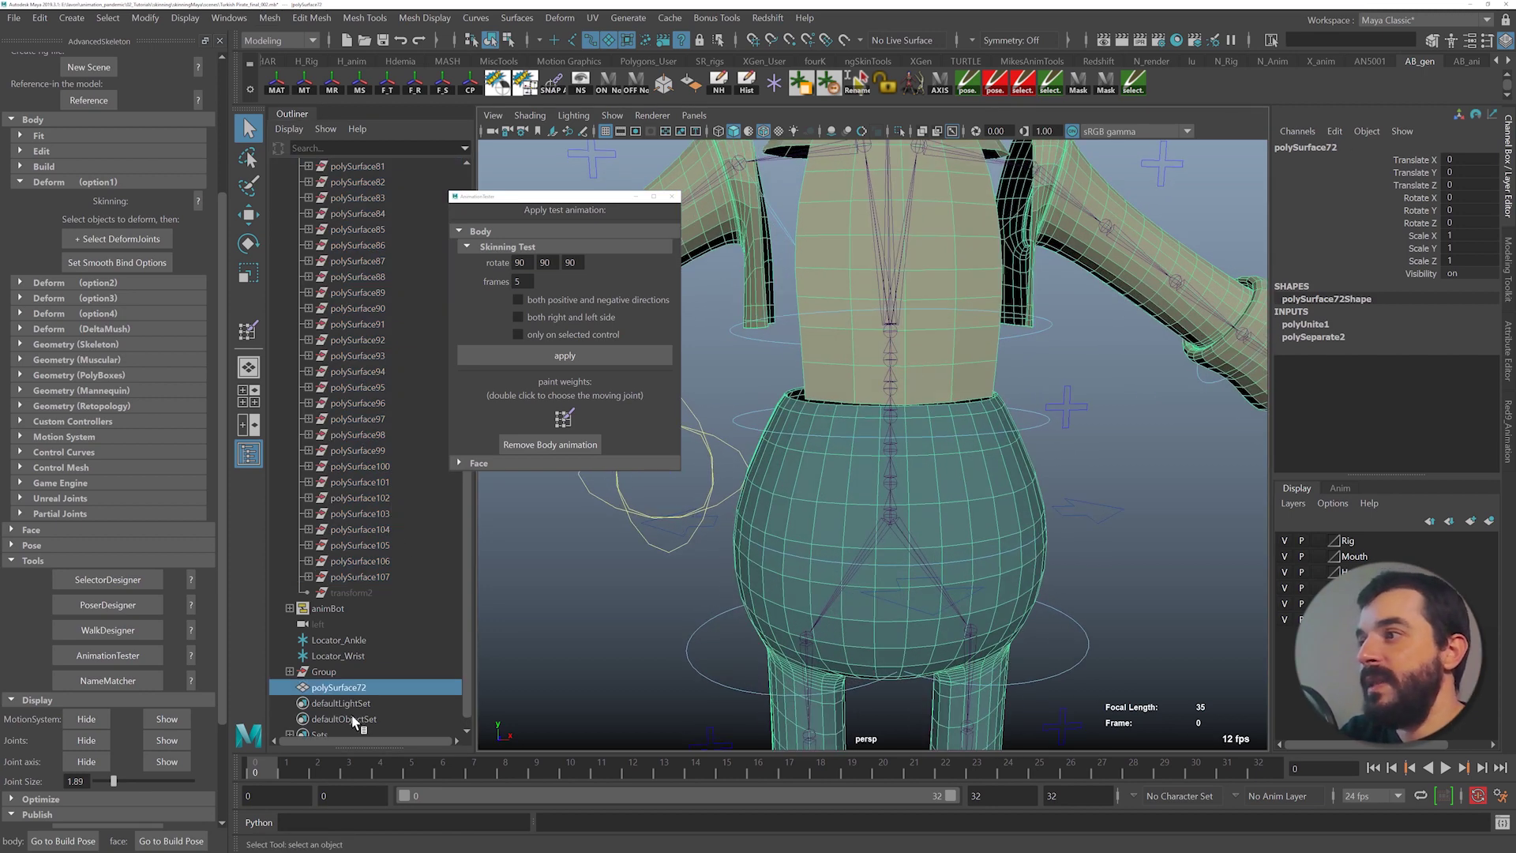
pyautogui.doubleClick(339, 687)
pyautogui.write('body?')
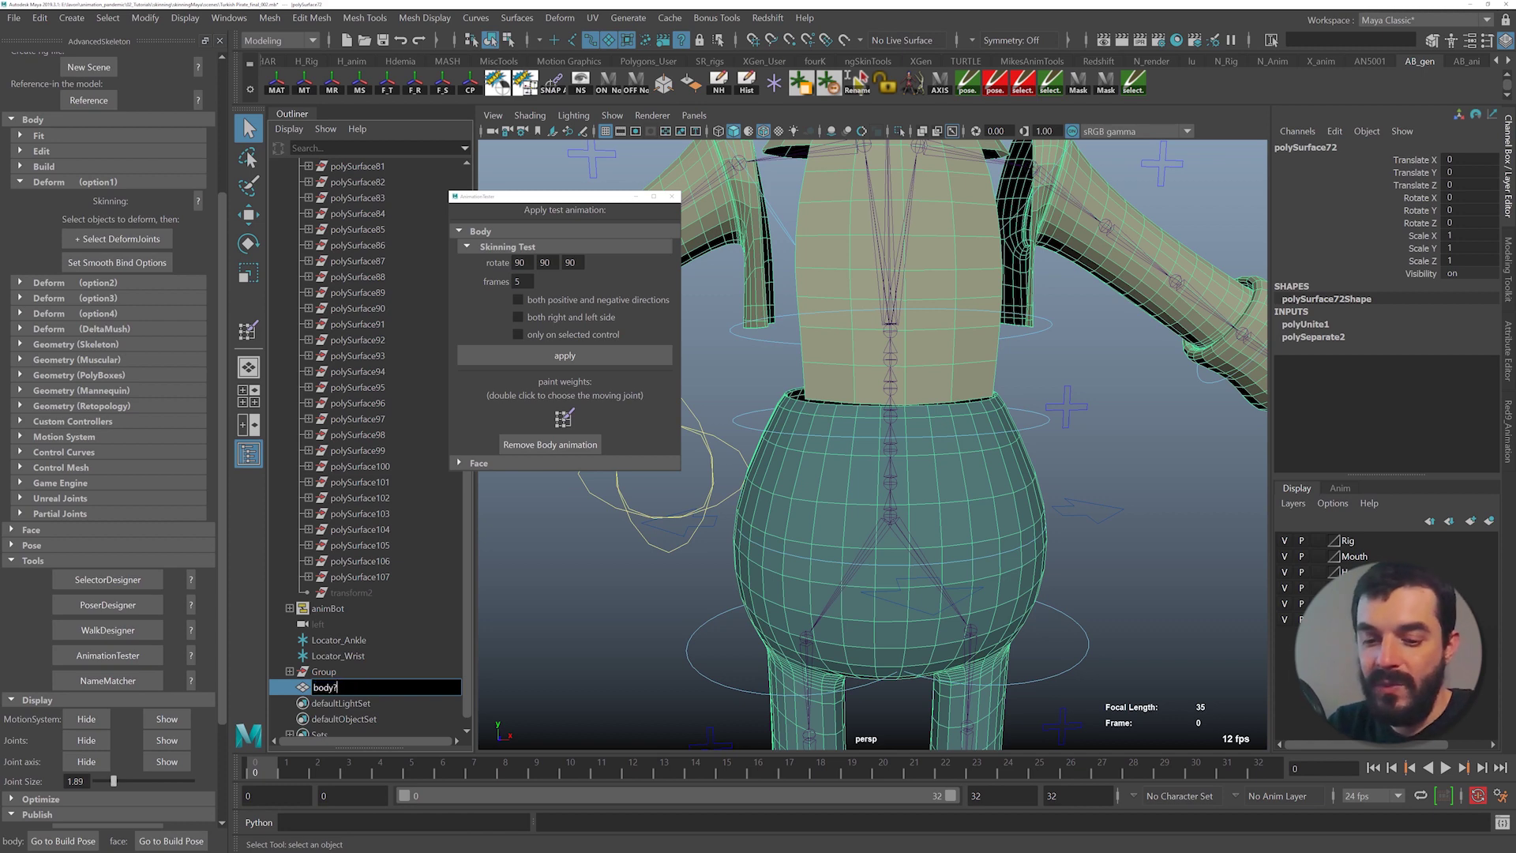
pyautogui.write('GEO')
pyautogui.press('Return')
# - Parent the combined body_GEO mesh under the geo group and delete its construction history
pyautogui.scroll(8, 347, 679)
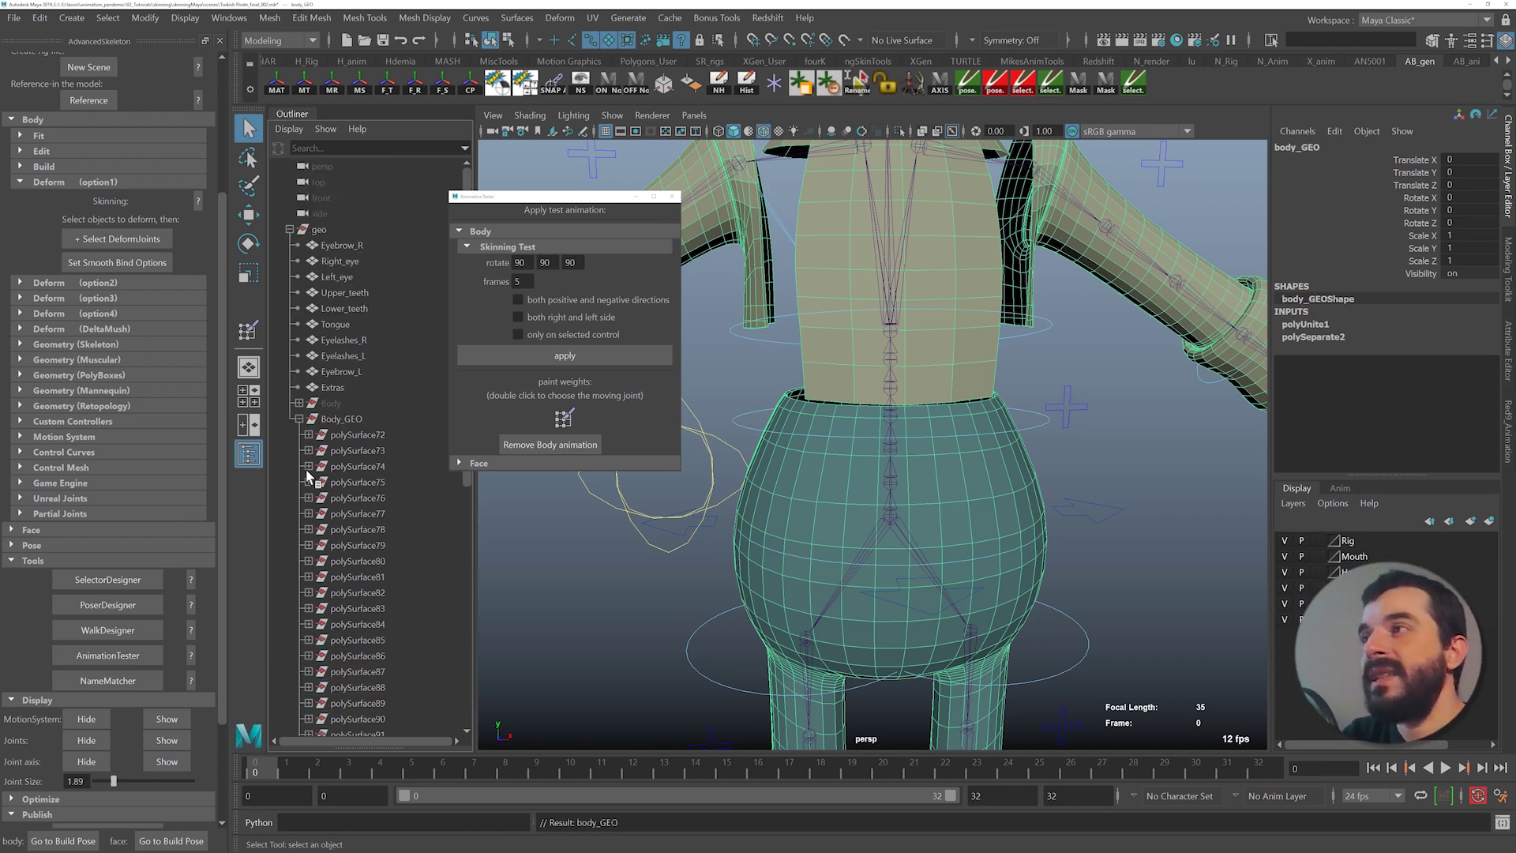
pyautogui.click(319, 230)
pyautogui.hotkey('ctrl', 'z')
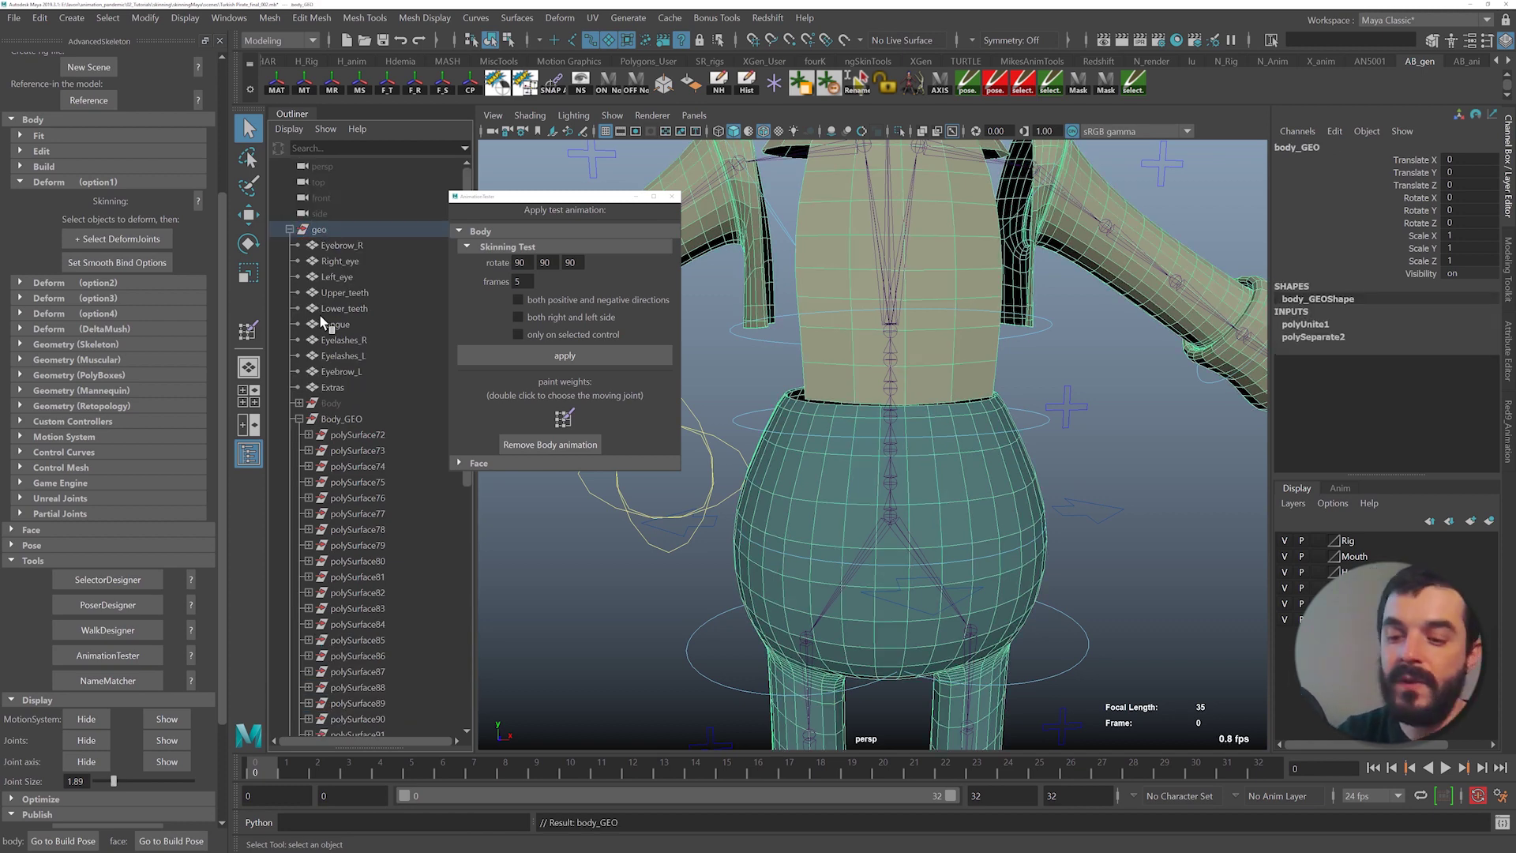
pyautogui.click(298, 418)
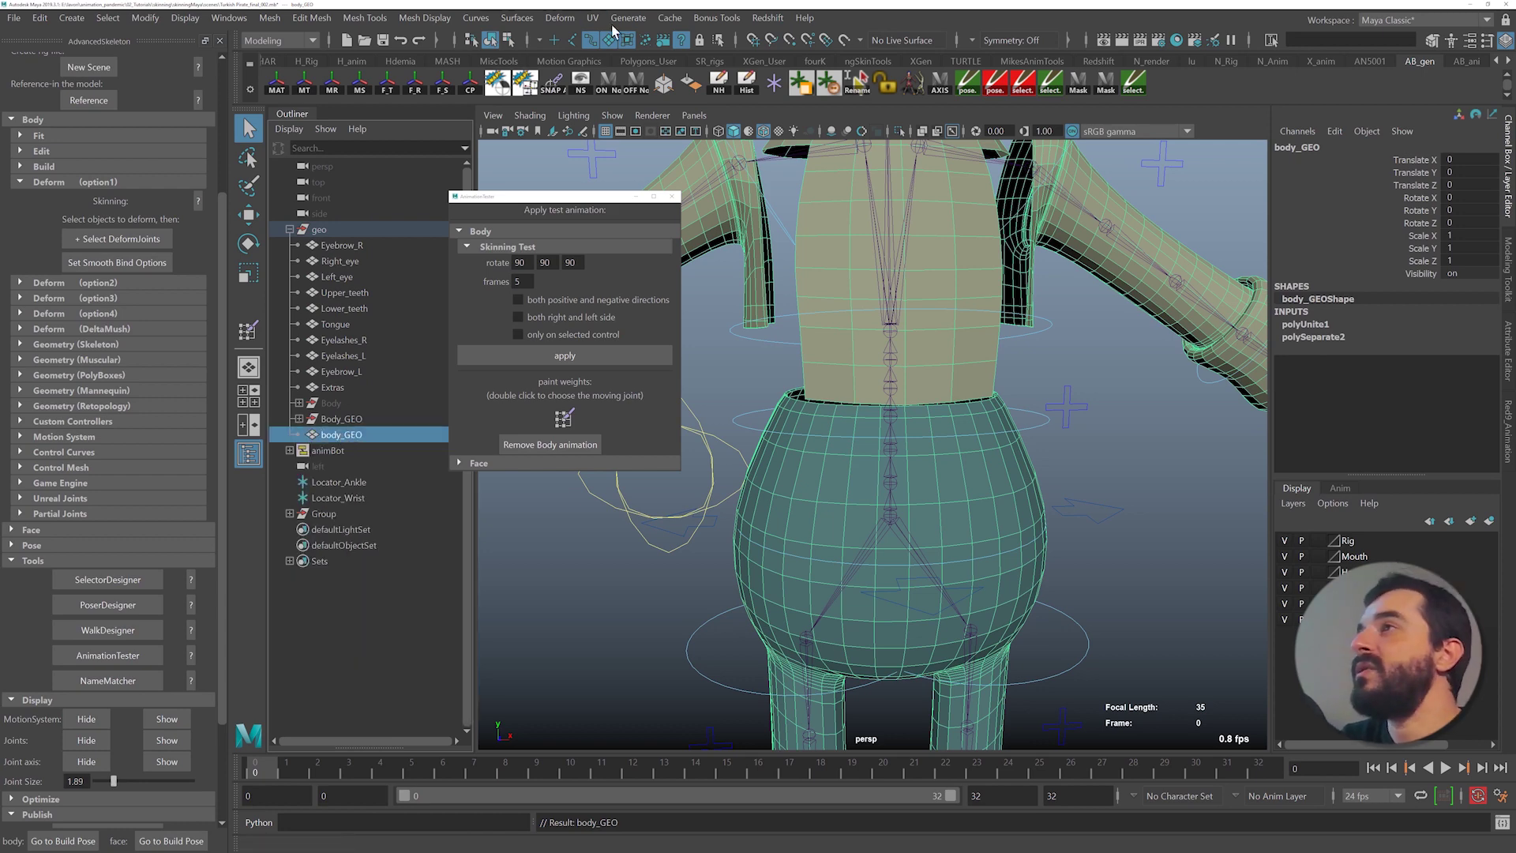
pyautogui.click(745, 82)
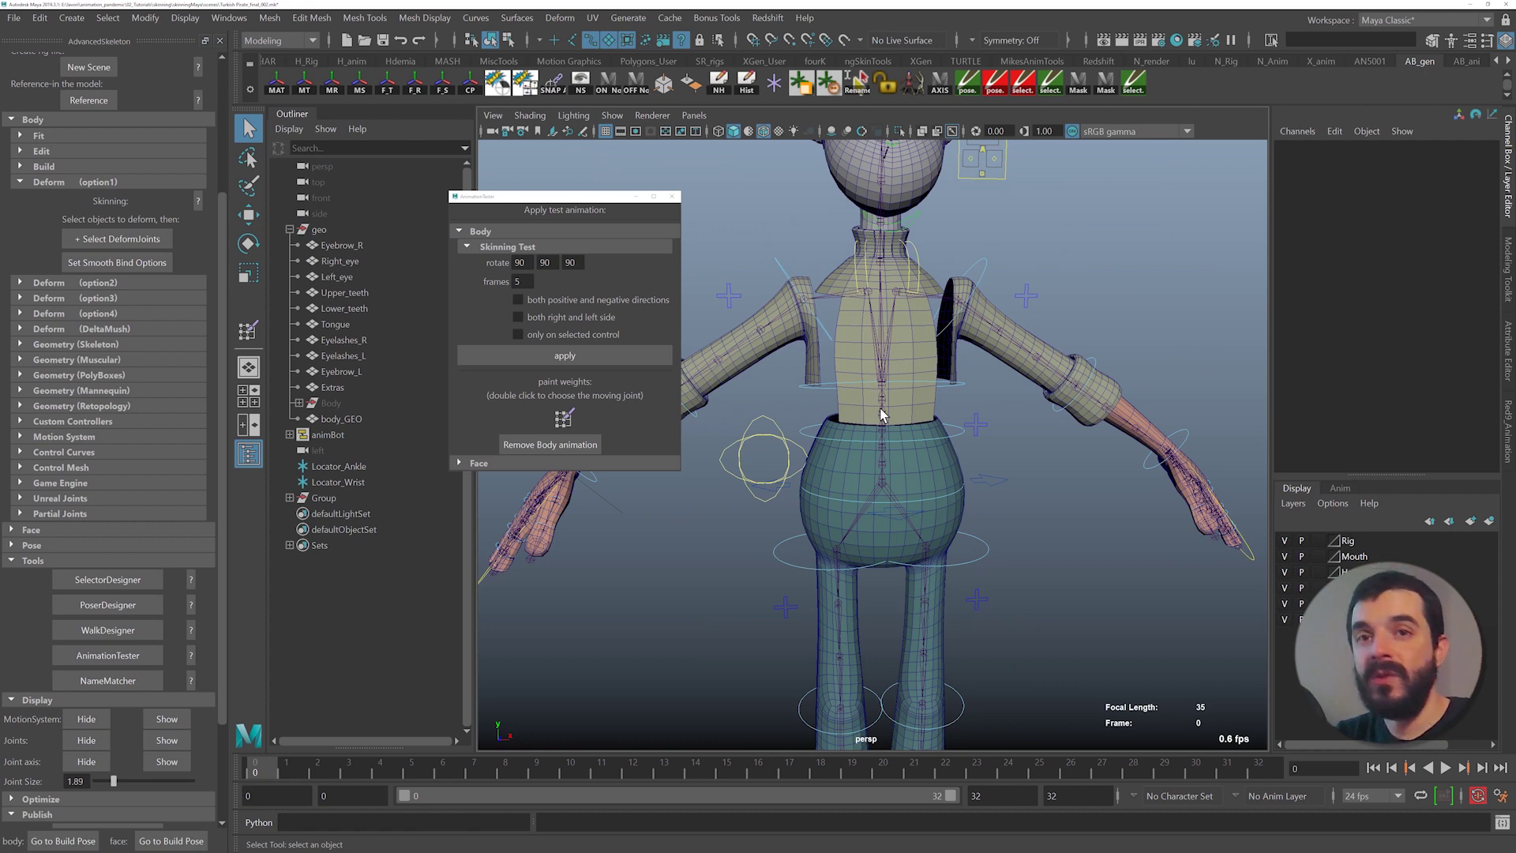
# - Bind body_GEO to the rig's deform joints using the AdvancedSkeleton smooth bind options
pyautogui.click(332, 423)
pyautogui.keyDown('alt'); pyautogui.moveTo(1025, 563); pyautogui.dragTo(868, 511, button='right'); pyautogui.keyUp('alt')
pyautogui.keyDown('alt'); pyautogui.moveTo(893, 532); pyautogui.dragTo(916, 474, button='middle'); pyautogui.keyUp('alt')
pyautogui.keyDown('alt'); pyautogui.moveTo(917, 473); pyautogui.dragTo(873, 490); pyautogui.keyUp('alt')
pyautogui.keyDown('alt'); pyautogui.moveTo(924, 545); pyautogui.dragTo(944, 497, button='middle'); pyautogui.keyUp('alt')
pyautogui.keyDown('alt'); pyautogui.moveTo(944, 497); pyautogui.dragTo(984, 517, button='right'); pyautogui.keyUp('alt')
pyautogui.keyDown('alt'); pyautogui.moveTo(984, 517); pyautogui.dragTo(958, 498); pyautogui.keyUp('alt')
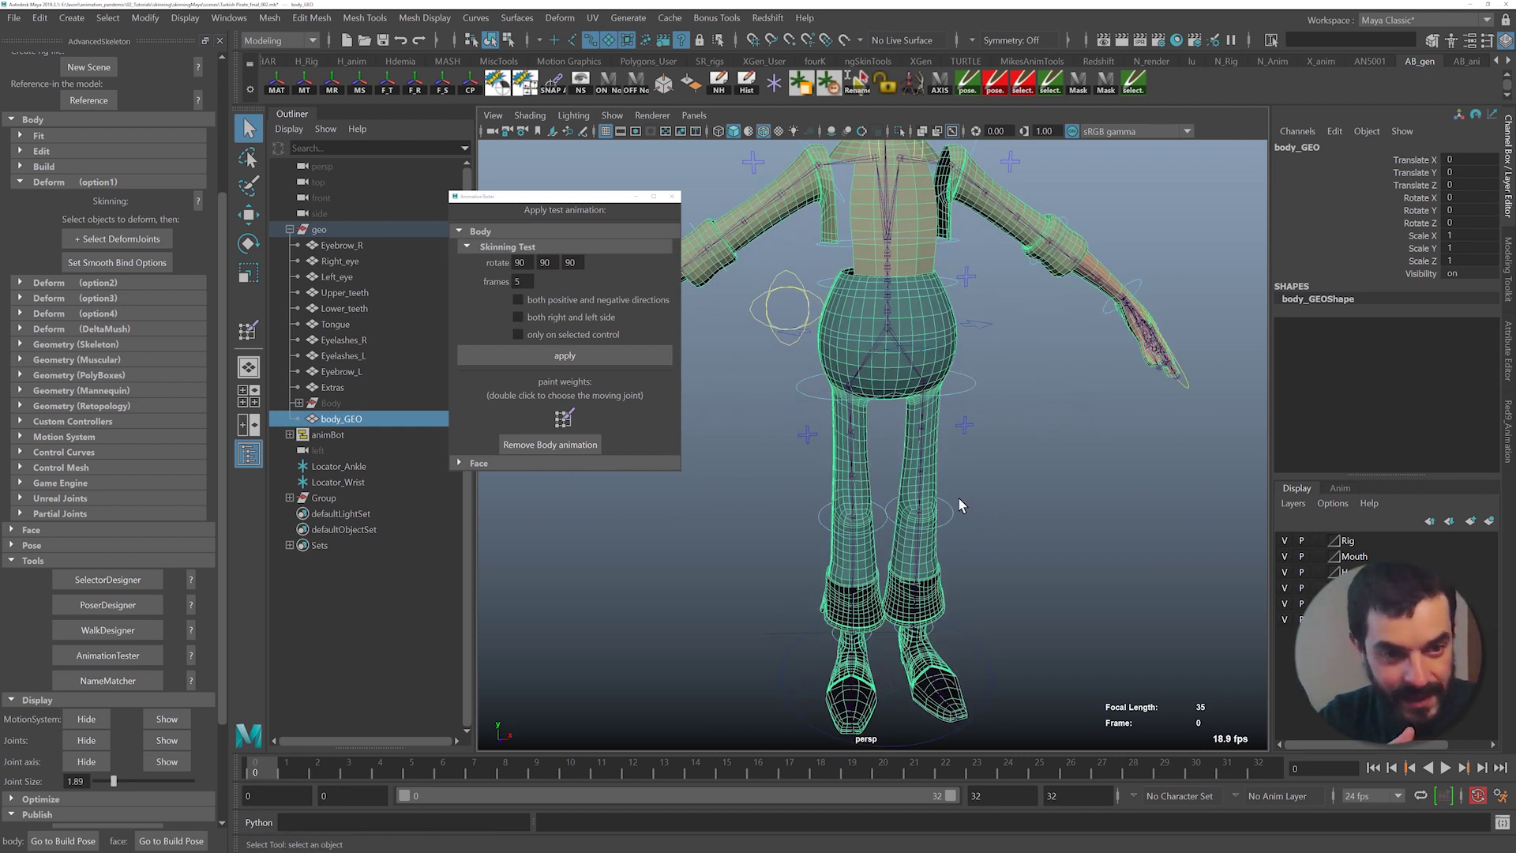
pyautogui.keyDown('alt'); pyautogui.moveTo(958, 495); pyautogui.dragTo(927, 508, button='middle'); pyautogui.keyUp('alt')
pyautogui.press('ctrl')
pyautogui.click(75, 238)
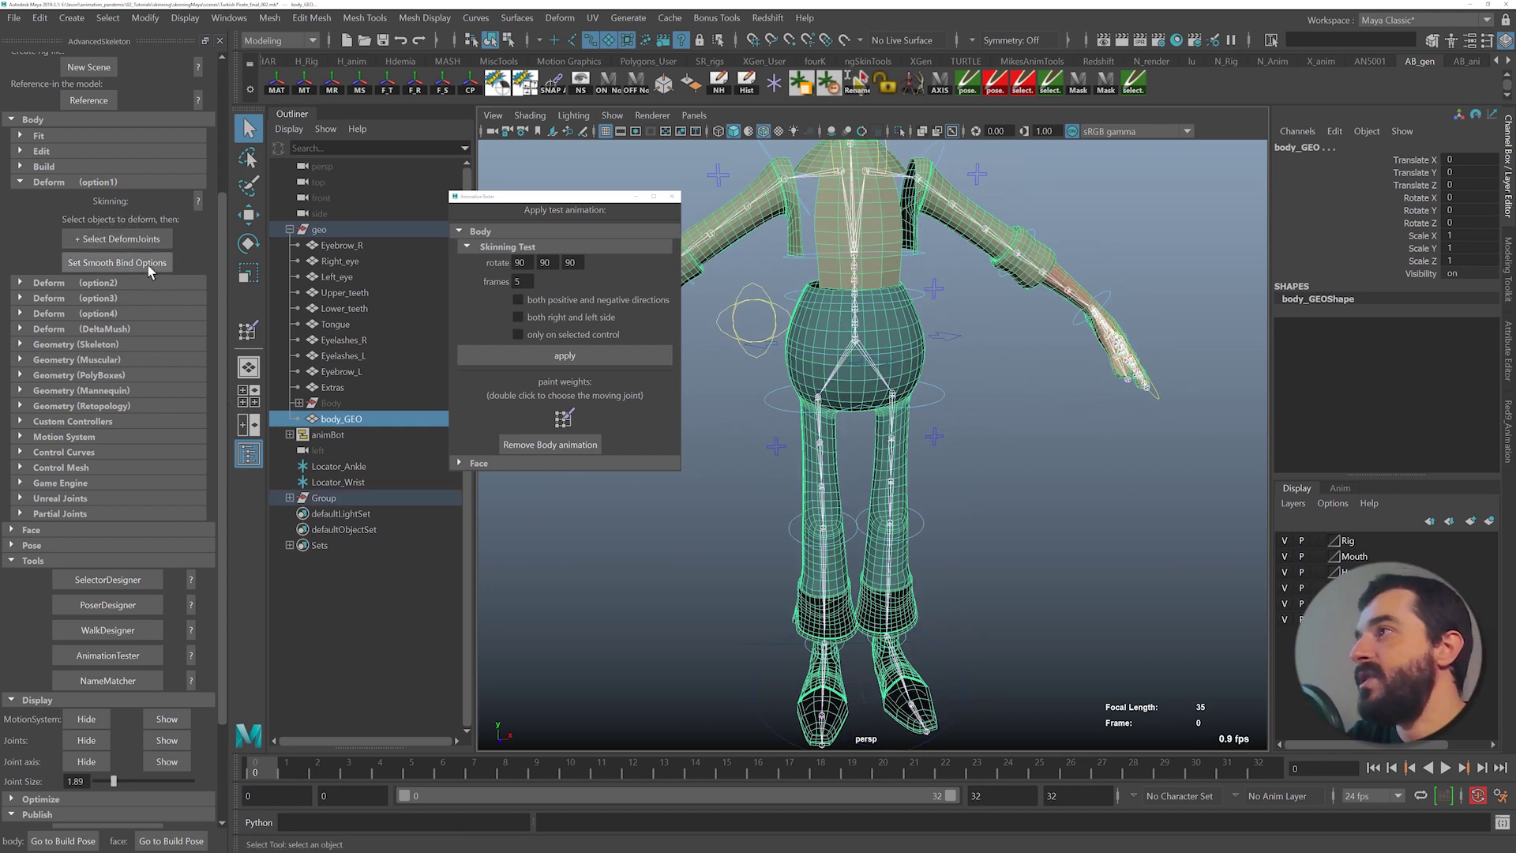
pyautogui.click(149, 264)
pyautogui.click(426, 501)
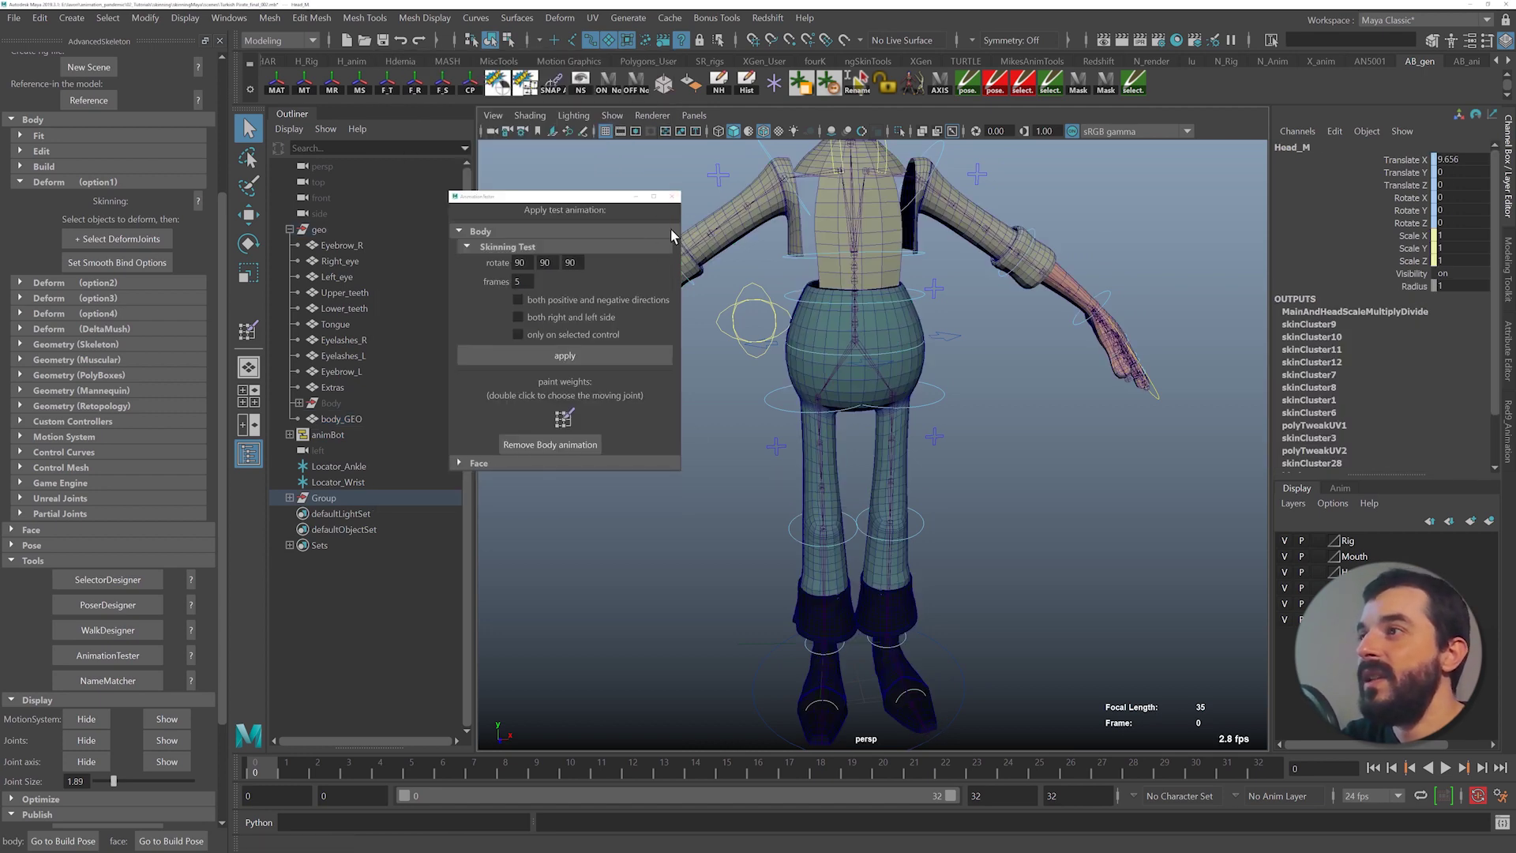
# - Close the AnimationTester, start a WalkDesigner cycle with walk_macho at 1.0, and play it to check the deformation
pyautogui.click(671, 196)
pyautogui.scroll(-2, 65, 613)
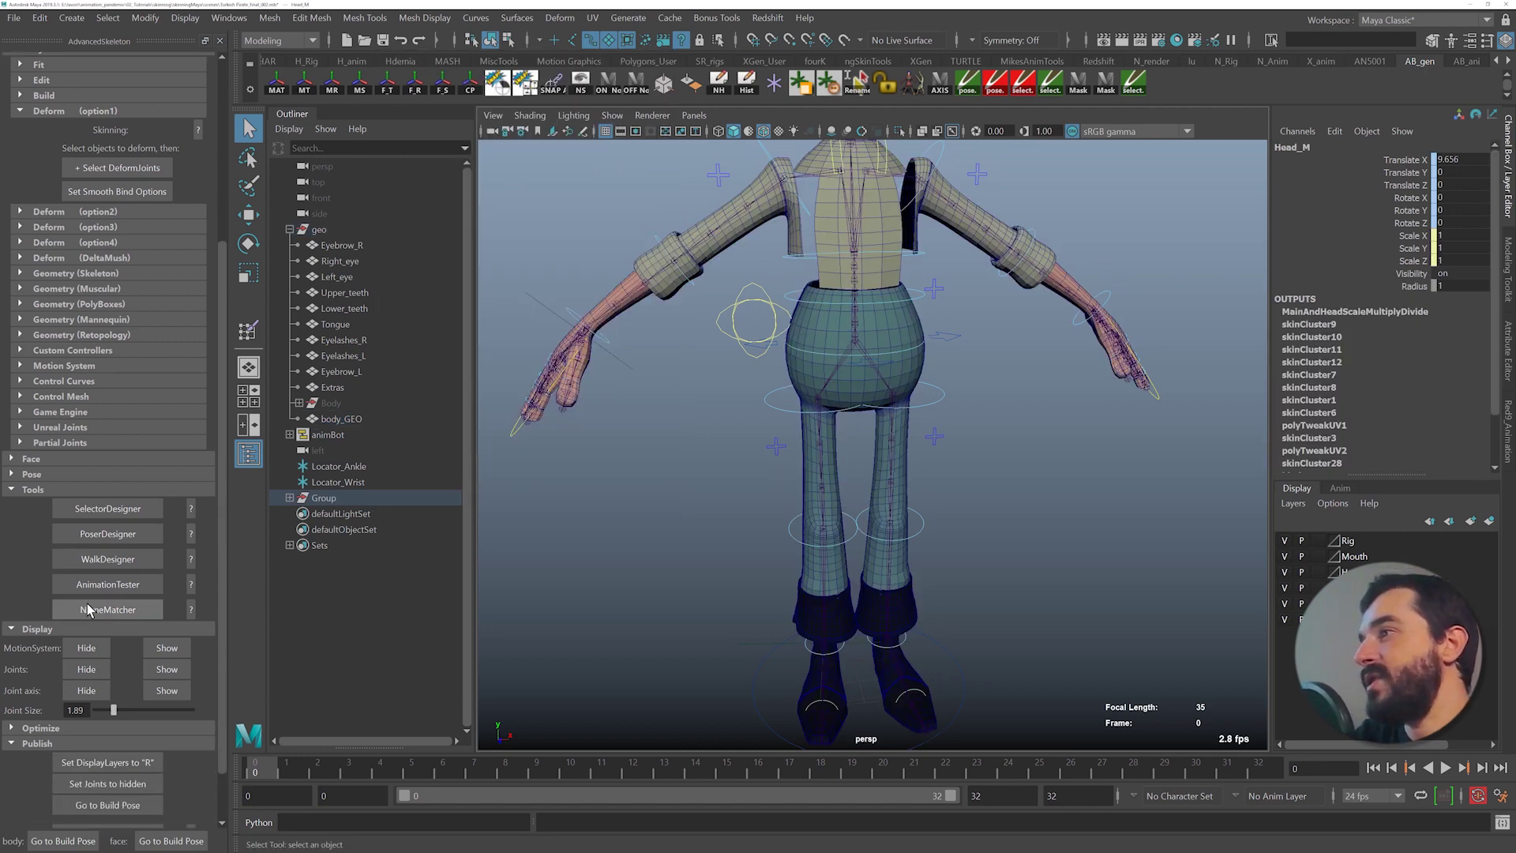
pyautogui.click(158, 560)
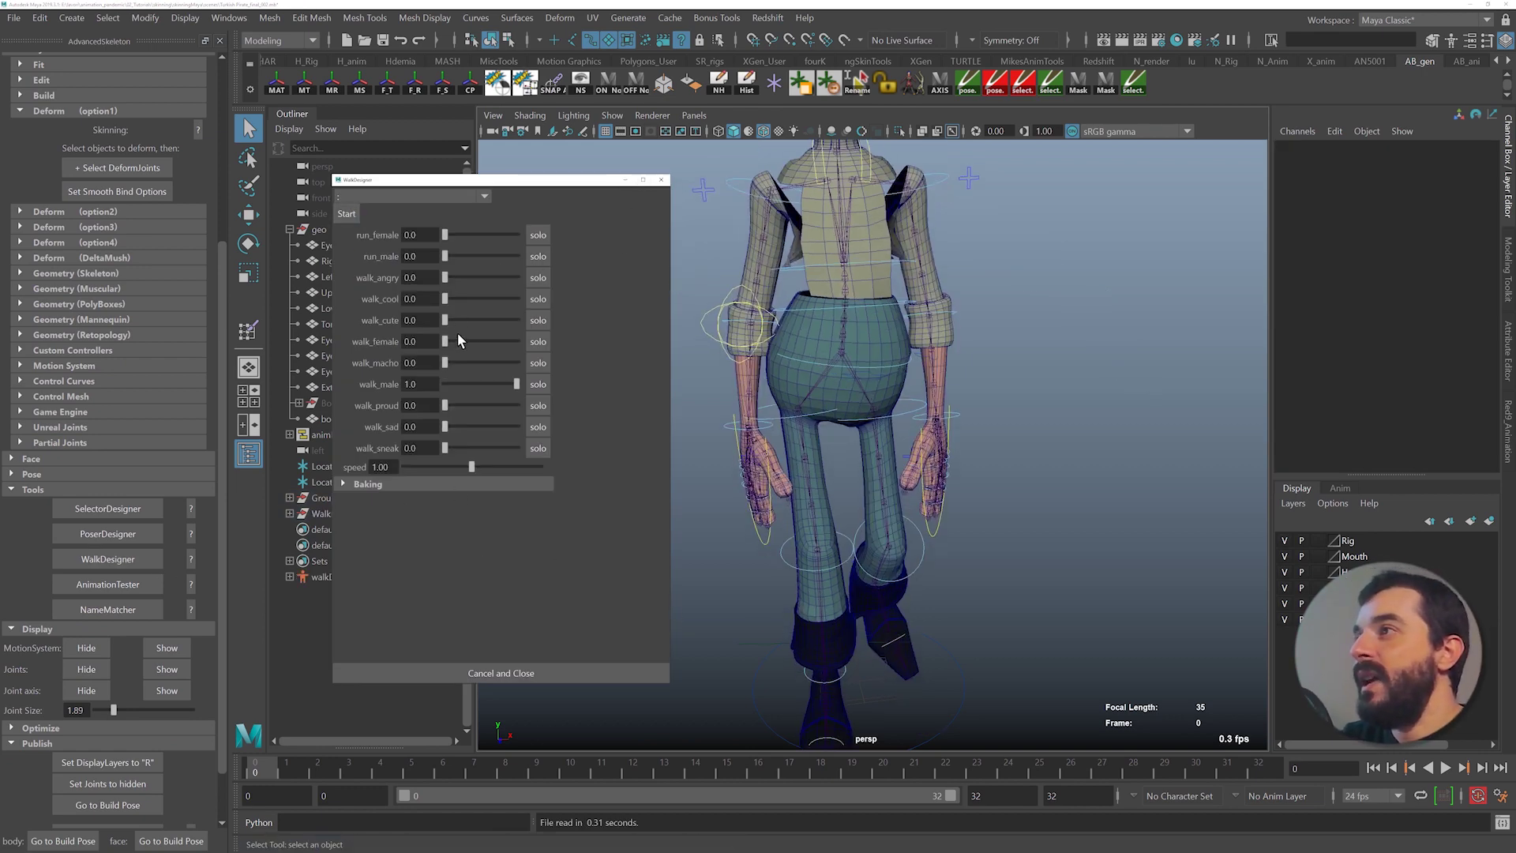
pyautogui.moveTo(470, 363); pyautogui.dragTo(601, 332)
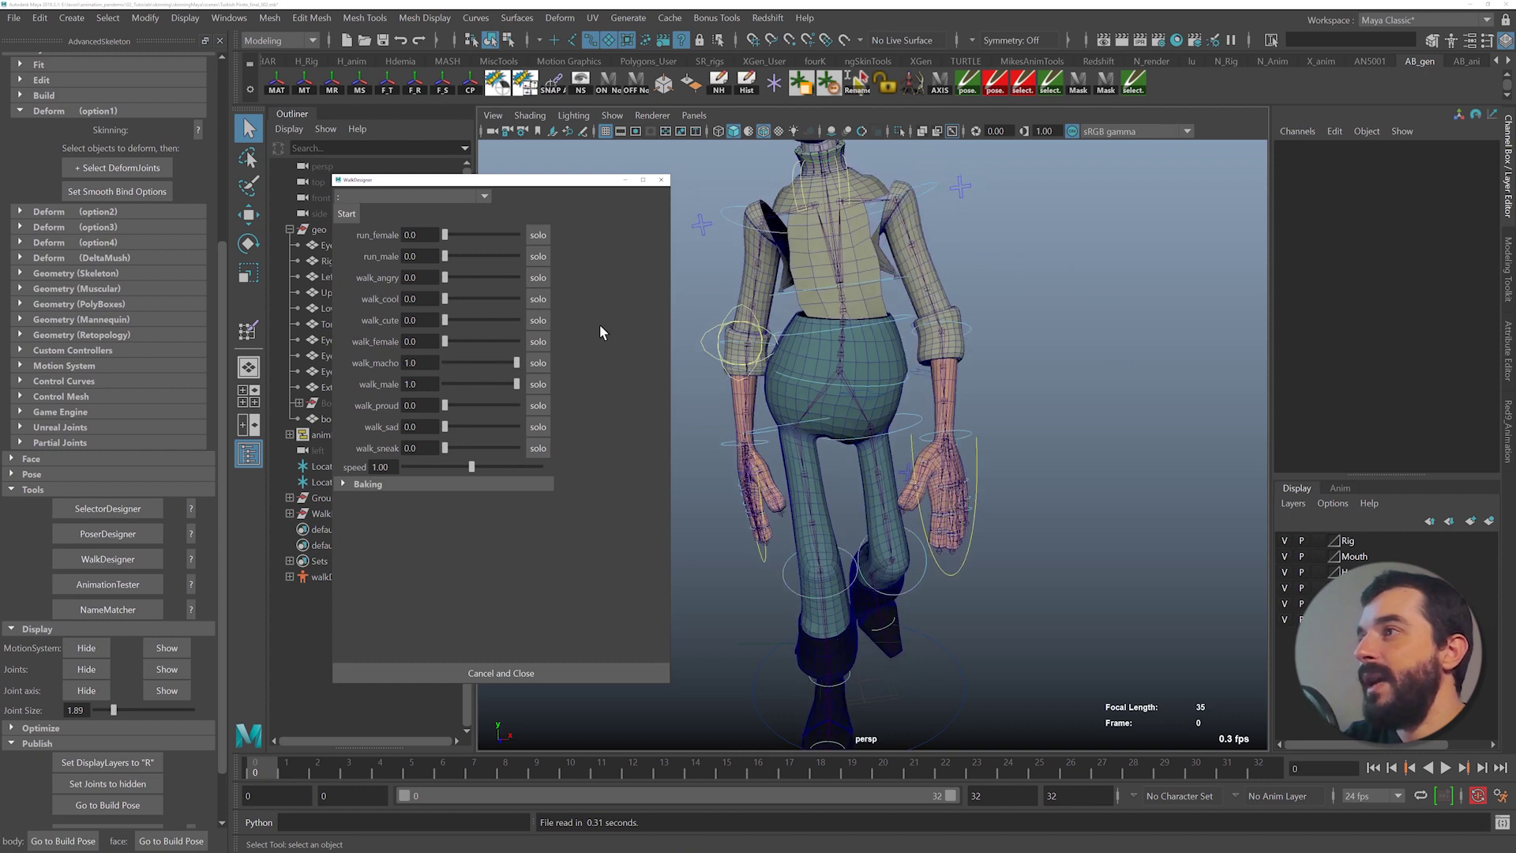
pyautogui.click(624, 183)
pyautogui.hotkey('alt', 'v')
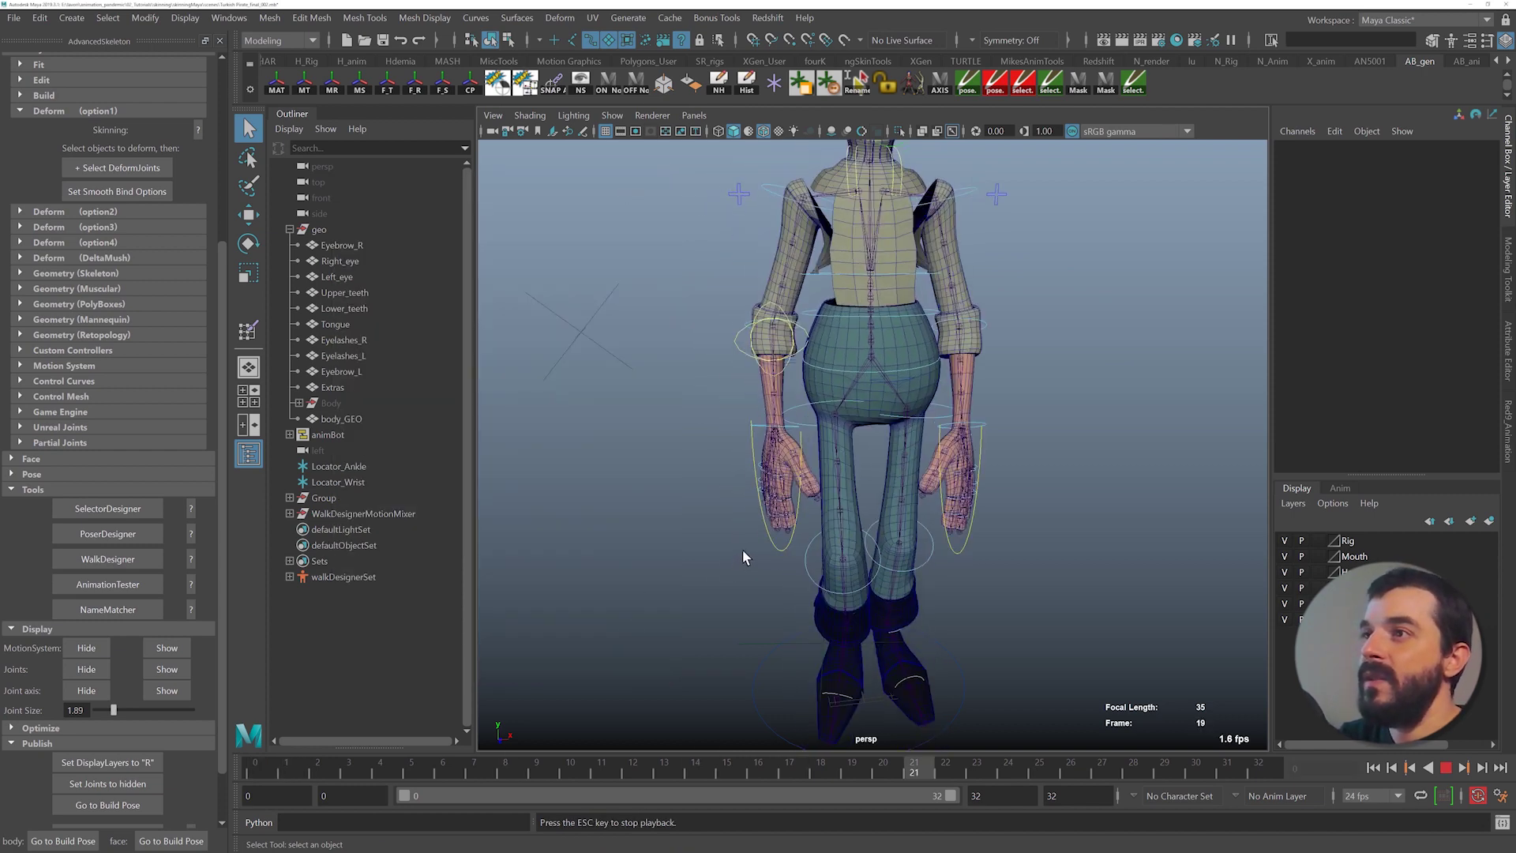
pyautogui.scroll(2, 825, 474)
# - Select body_GEO at frame 29, close the AdvancedSkeleton panel, and start Paint Skin Weights with its tool settings open
pyautogui.click(888, 330)
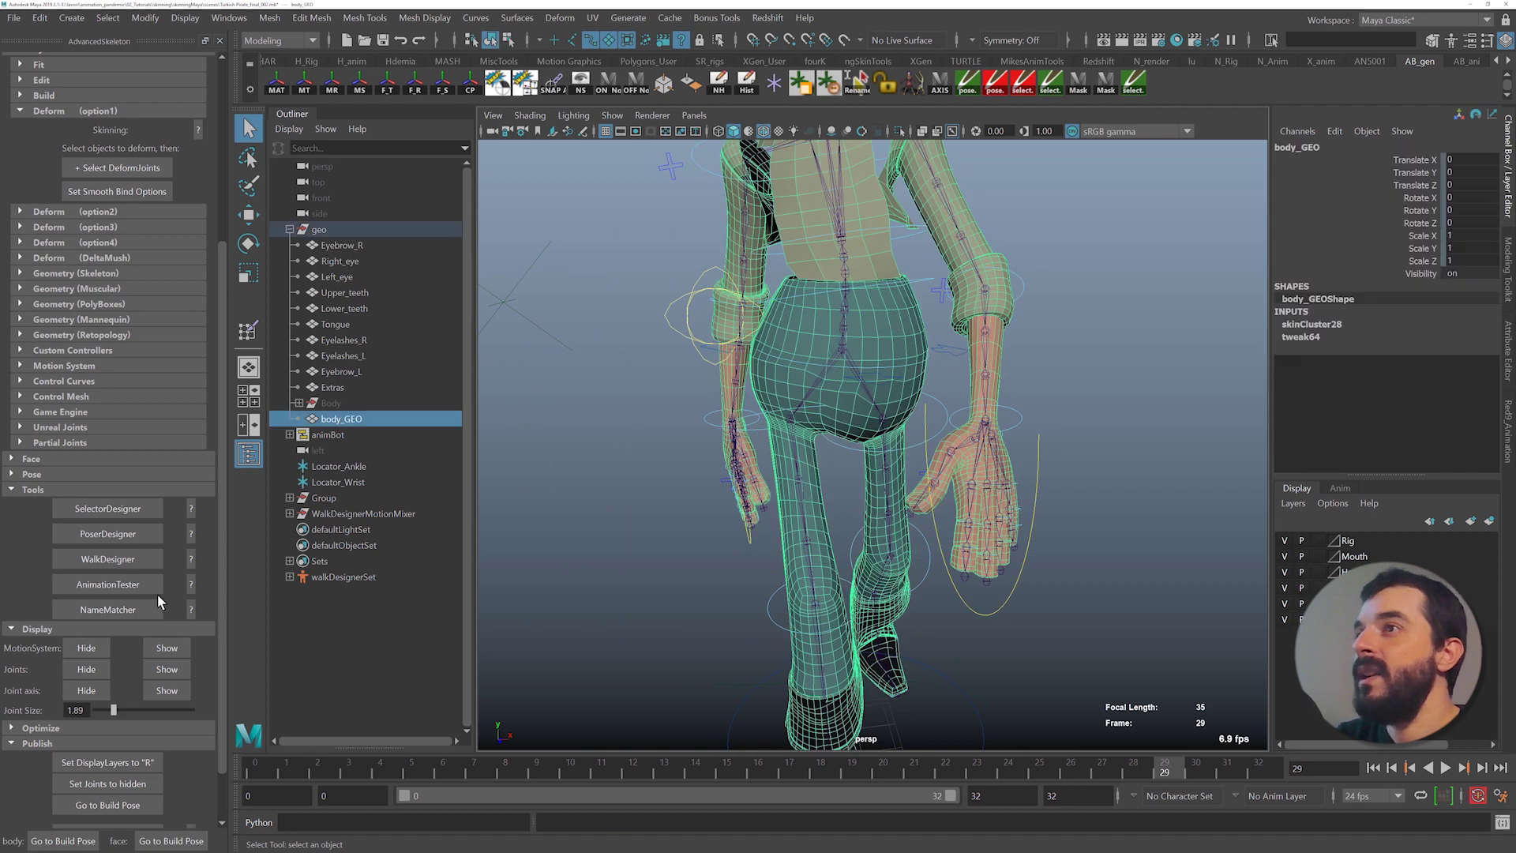
pyautogui.click(248, 330)
pyautogui.click(219, 40)
pyautogui.doubleClick(16, 330)
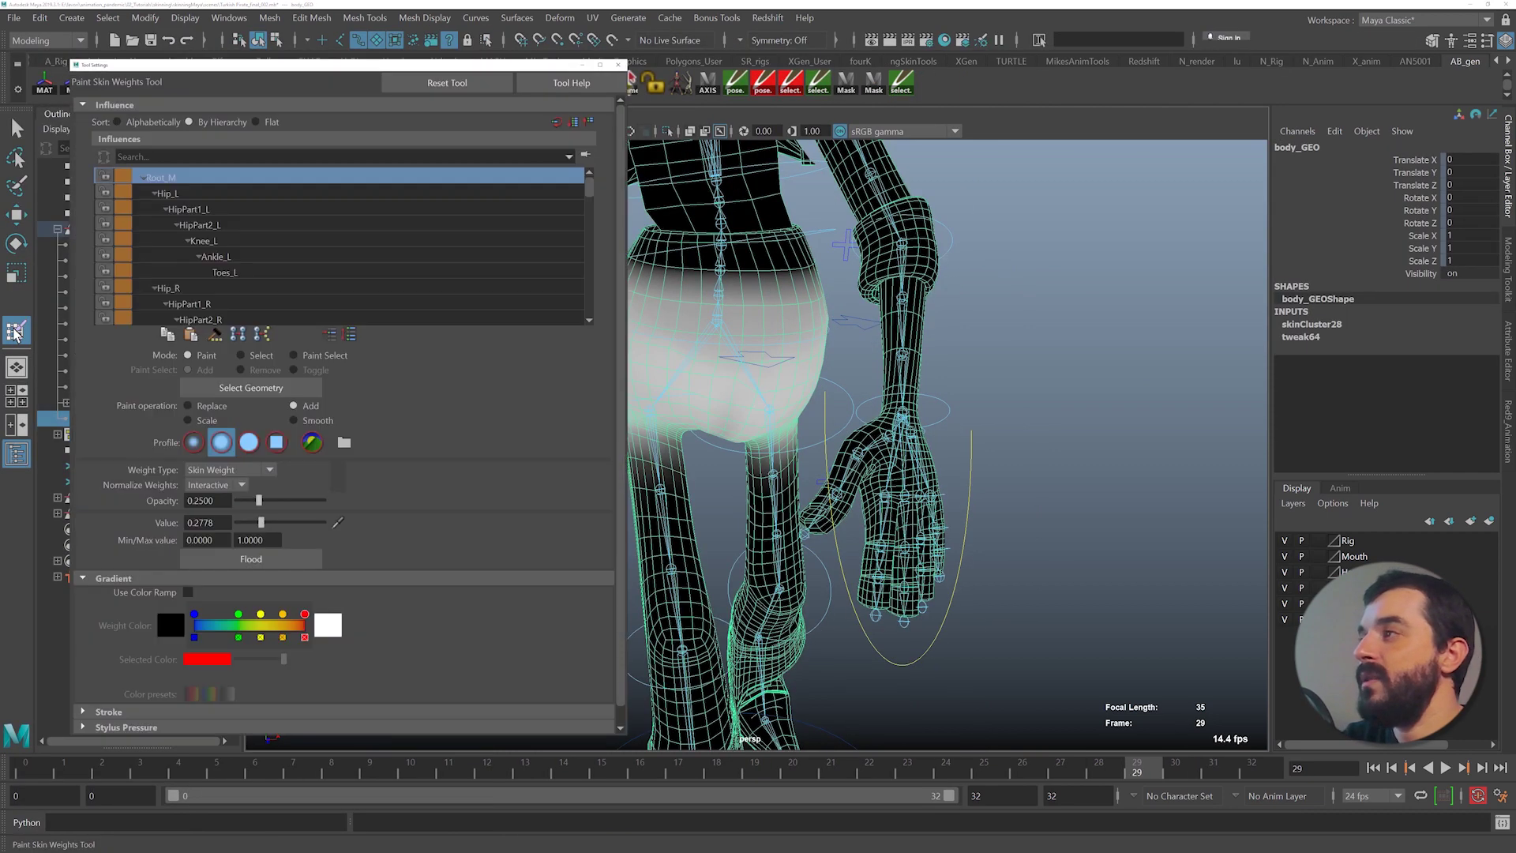
# - Enlarge the brush and paint Root_M weight over the front of the pelvis with Add at opacity 0.2500 and value 0.2778
pyautogui.keyDown('alt'); pyautogui.moveTo(885, 302); pyautogui.dragTo(933, 316, button='middle'); pyautogui.keyUp('alt')
pyautogui.press('b')
pyautogui.moveTo(698, 375); pyautogui.dragTo(792, 363)
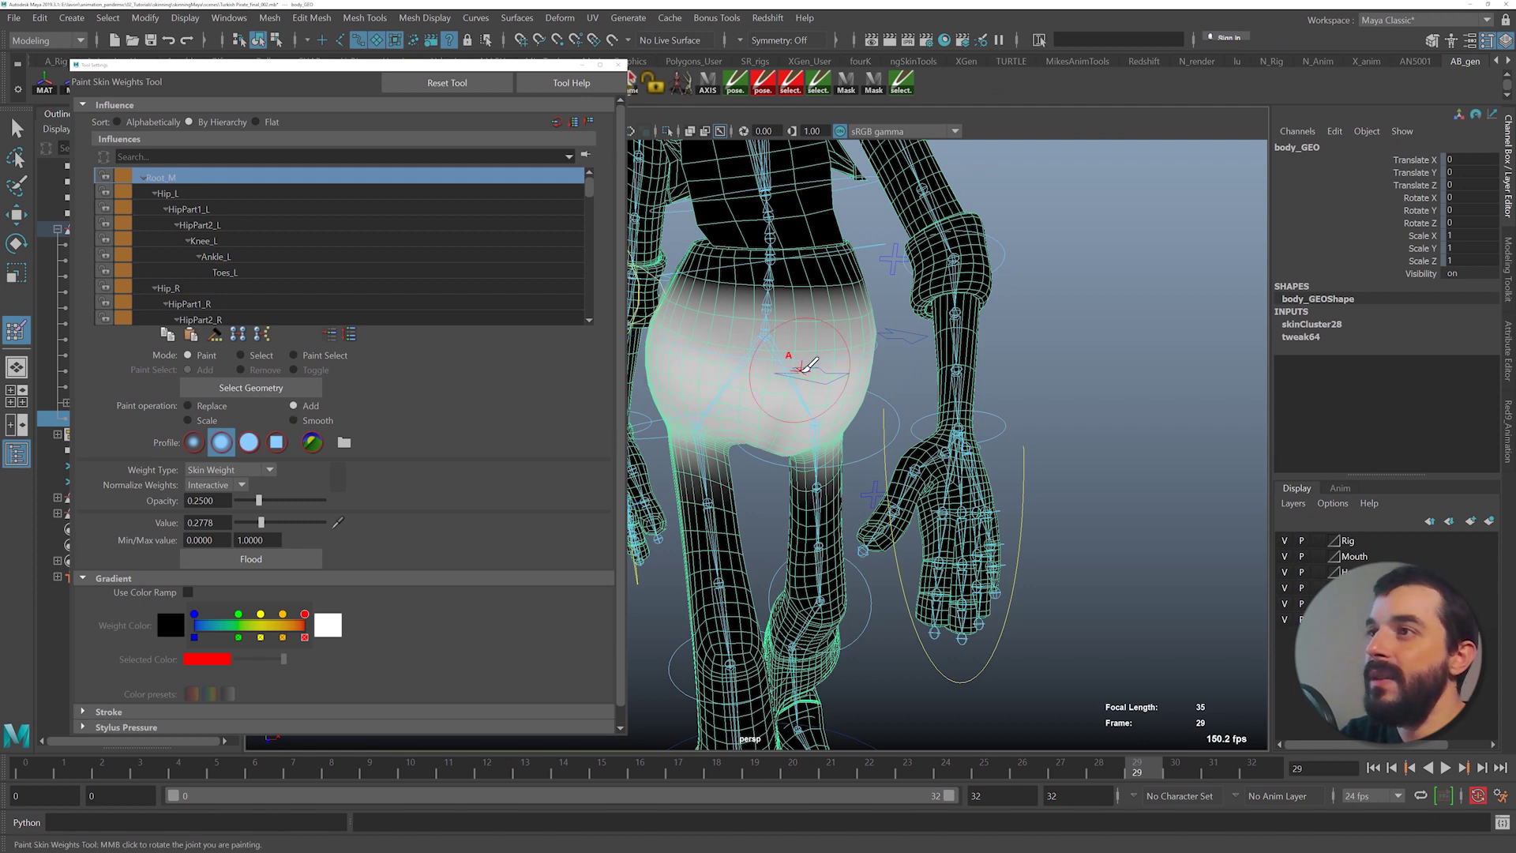
pyautogui.click(776, 363)
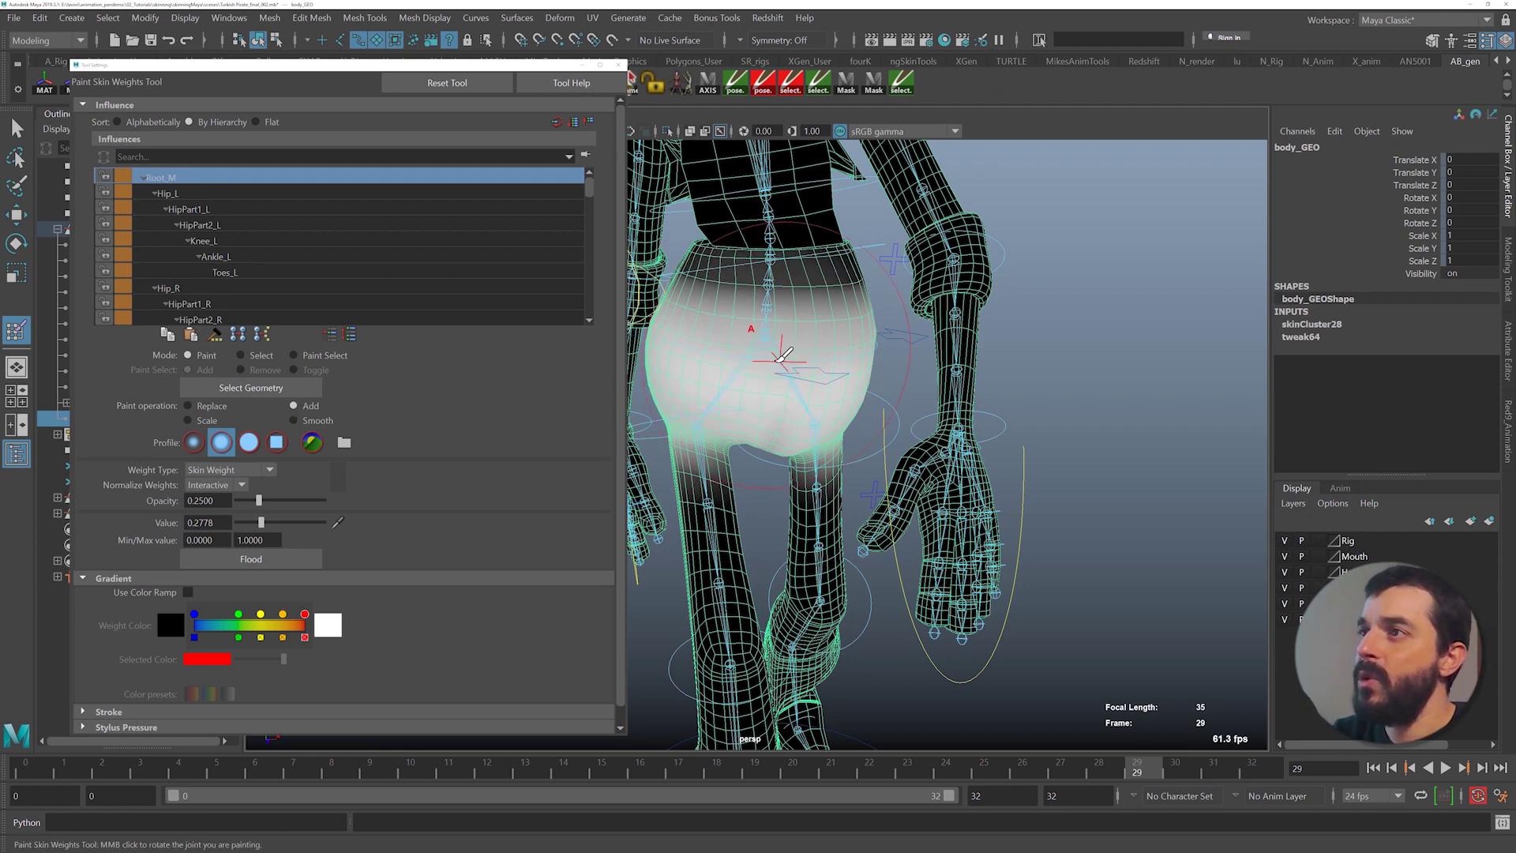
pyautogui.click(767, 349)
pyautogui.click(765, 349)
pyautogui.click(767, 349)
pyautogui.click(762, 348)
pyautogui.press('b')
pyautogui.moveTo(839, 366)
pyautogui.mouseDown()
pyautogui.moveTo(817, 368)
pyautogui.moveTo(850, 367)
pyautogui.mouseUp()
pyautogui.click(728, 331)
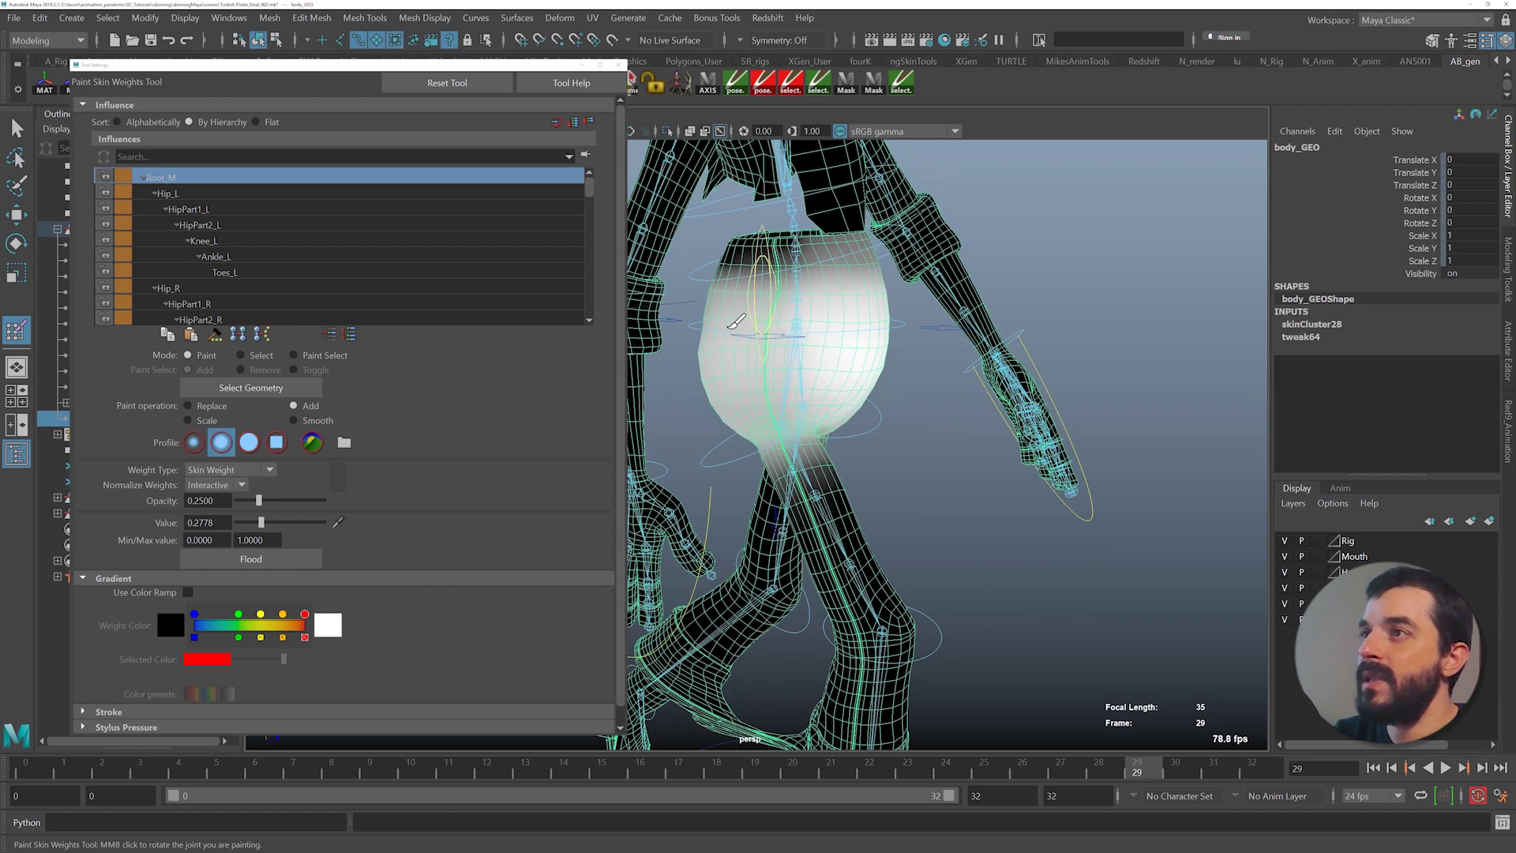
# - Extend the Root_M weight around the sides, waistband, back and underside of the pelvis with the Add operation
pyautogui.moveTo(729, 327)
pyautogui.mouseDown()
pyautogui.moveTo(833, 302)
pyautogui.moveTo(649, 320)
pyautogui.mouseUp()
pyautogui.moveTo(815, 344)
pyautogui.keyDown('alt'); pyautogui.mouseDown()
pyautogui.moveTo(771, 347)
pyautogui.moveTo(840, 348)
pyautogui.moveTo(779, 360)
pyautogui.moveTo(821, 342)
pyautogui.mouseUp(); pyautogui.keyUp('alt')
pyautogui.moveTo(738, 341)
pyautogui.keyDown('alt'); pyautogui.mouseDown()
pyautogui.moveTo(833, 352)
pyautogui.moveTo(795, 361)
pyautogui.moveTo(886, 346)
pyautogui.mouseUp(); pyautogui.keyUp('alt')
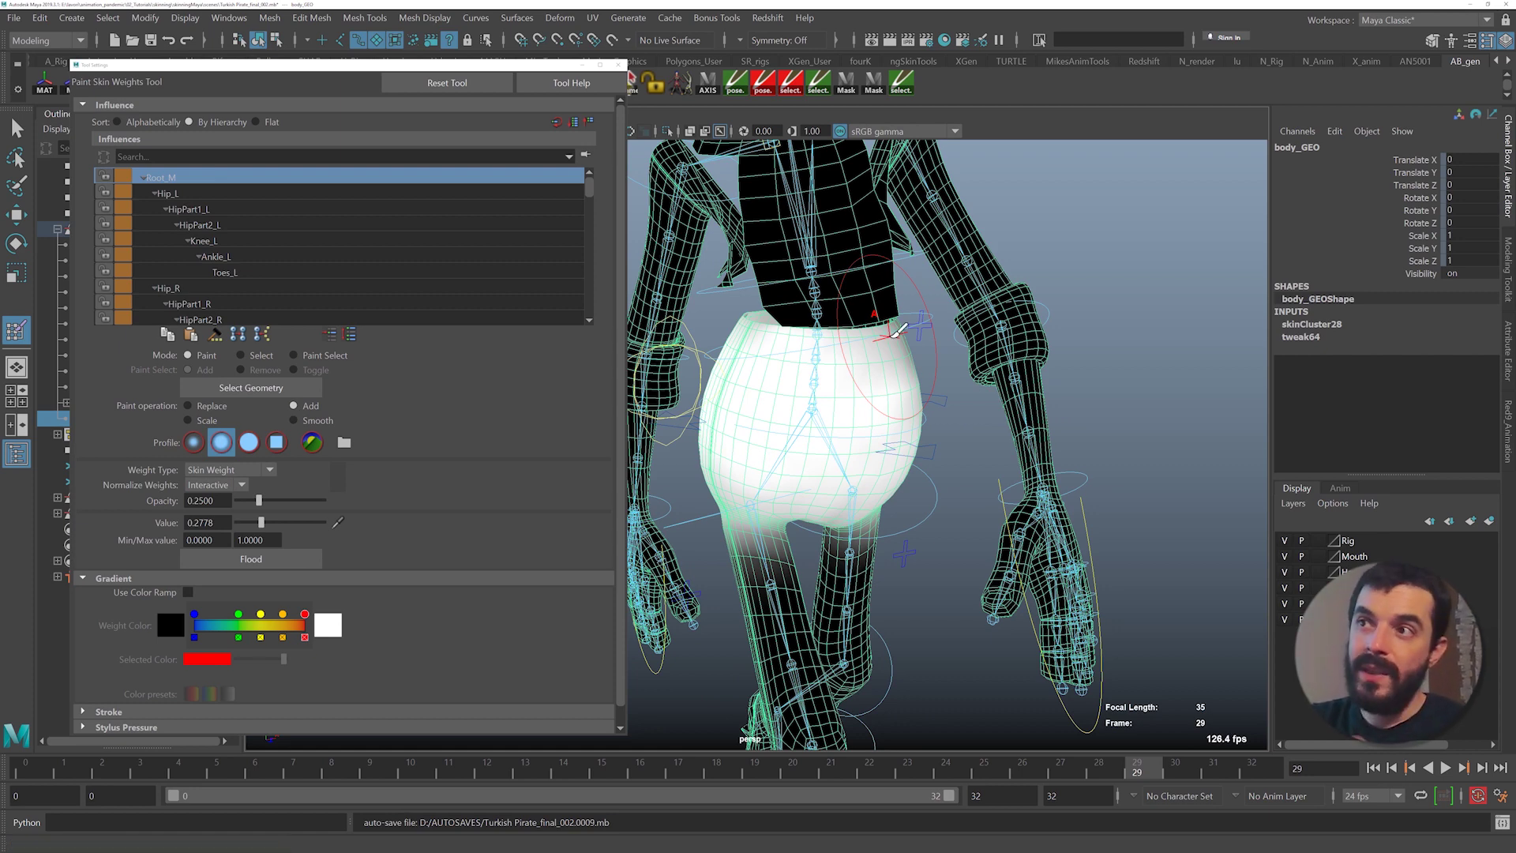
pyautogui.moveTo(866, 413)
pyautogui.keyDown('alt'); pyautogui.mouseDown()
pyautogui.moveTo(808, 396)
pyautogui.moveTo(796, 353)
pyautogui.moveTo(751, 325)
pyautogui.moveTo(751, 389)
pyautogui.moveTo(782, 404)
pyautogui.mouseUp(); pyautogui.keyUp('alt')
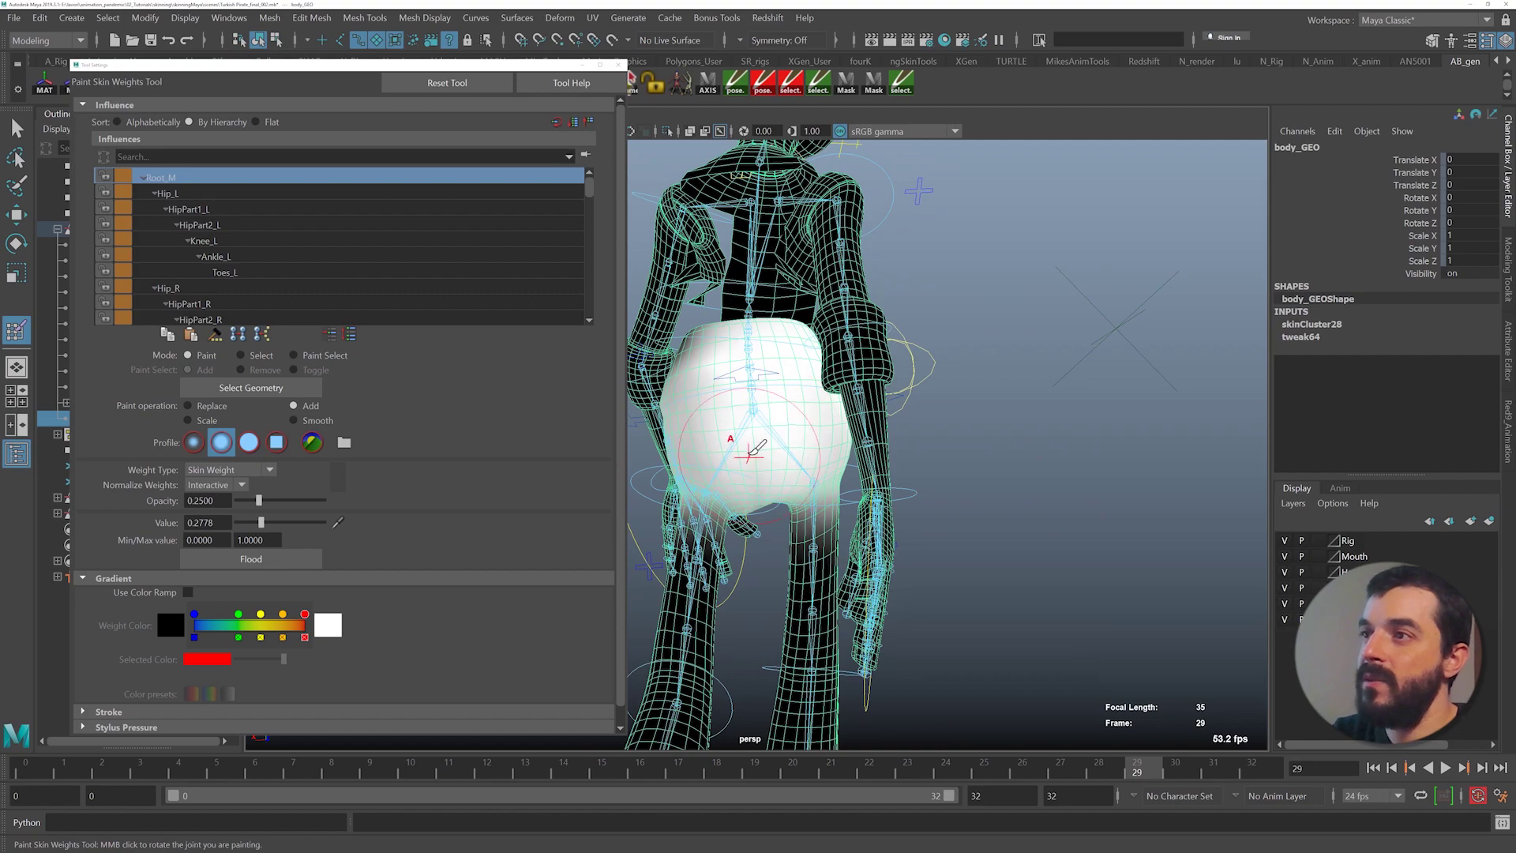
pyautogui.keyDown('alt'); pyautogui.moveTo(749, 518); pyautogui.dragTo(743, 474); pyautogui.keyUp('alt')
pyautogui.moveTo(748, 549); pyautogui.dragTo(746, 562)
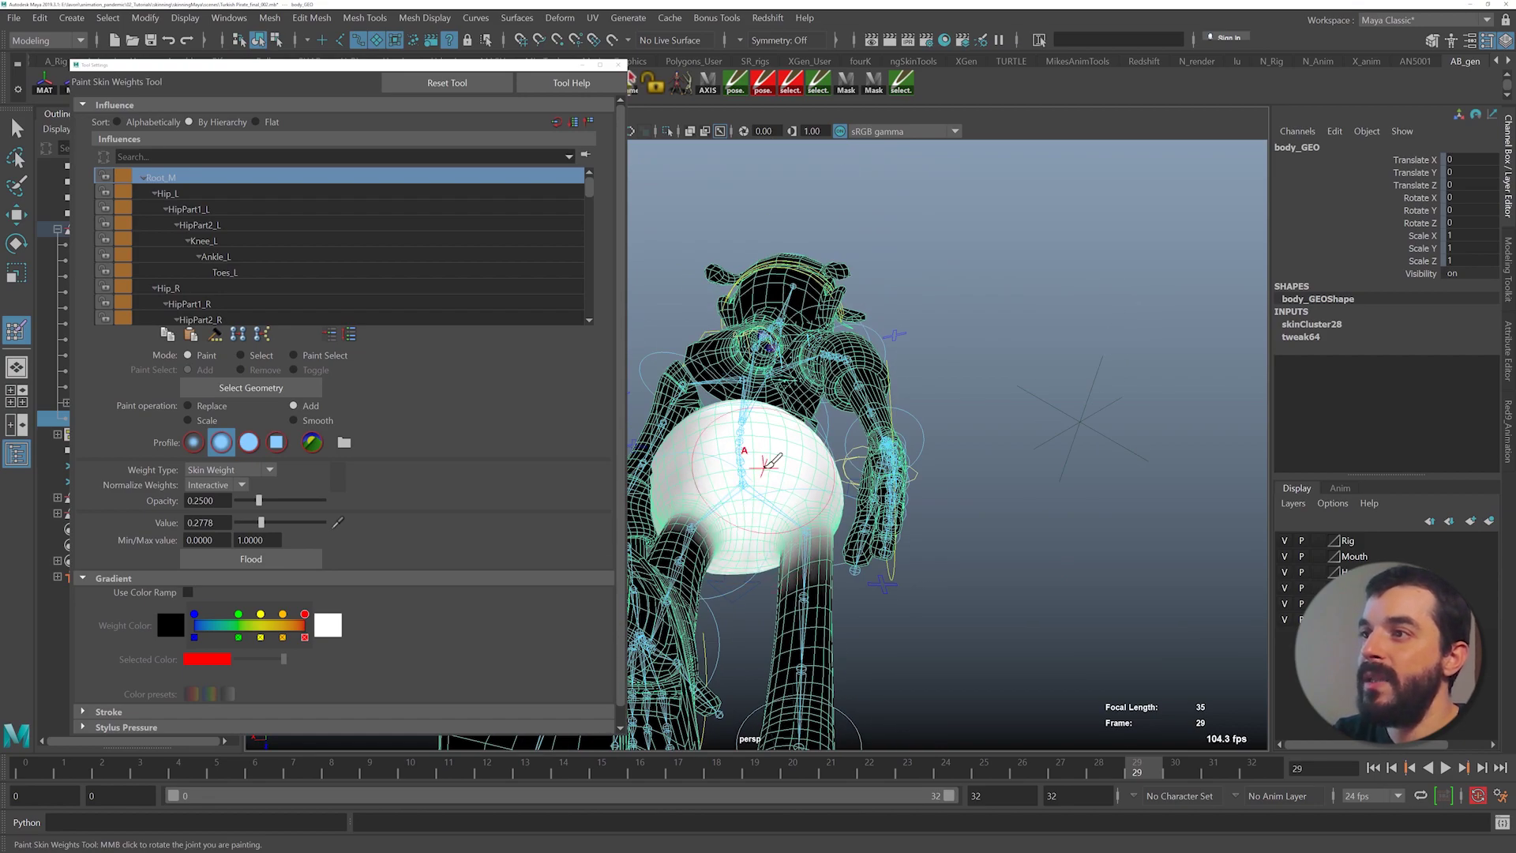
# - Paint Root_M weight over the top of the pelvis and up onto the lower torso with the Add operation
pyautogui.keyDown('alt'); pyautogui.moveTo(763, 444); pyautogui.dragTo(652, 477); pyautogui.keyUp('alt')
pyautogui.moveTo(777, 443)
pyautogui.mouseDown()
pyautogui.moveTo(816, 411)
pyautogui.moveTo(806, 466)
pyautogui.moveTo(777, 469)
pyautogui.moveTo(733, 393)
pyautogui.moveTo(776, 399)
pyautogui.moveTo(847, 360)
pyautogui.mouseUp()
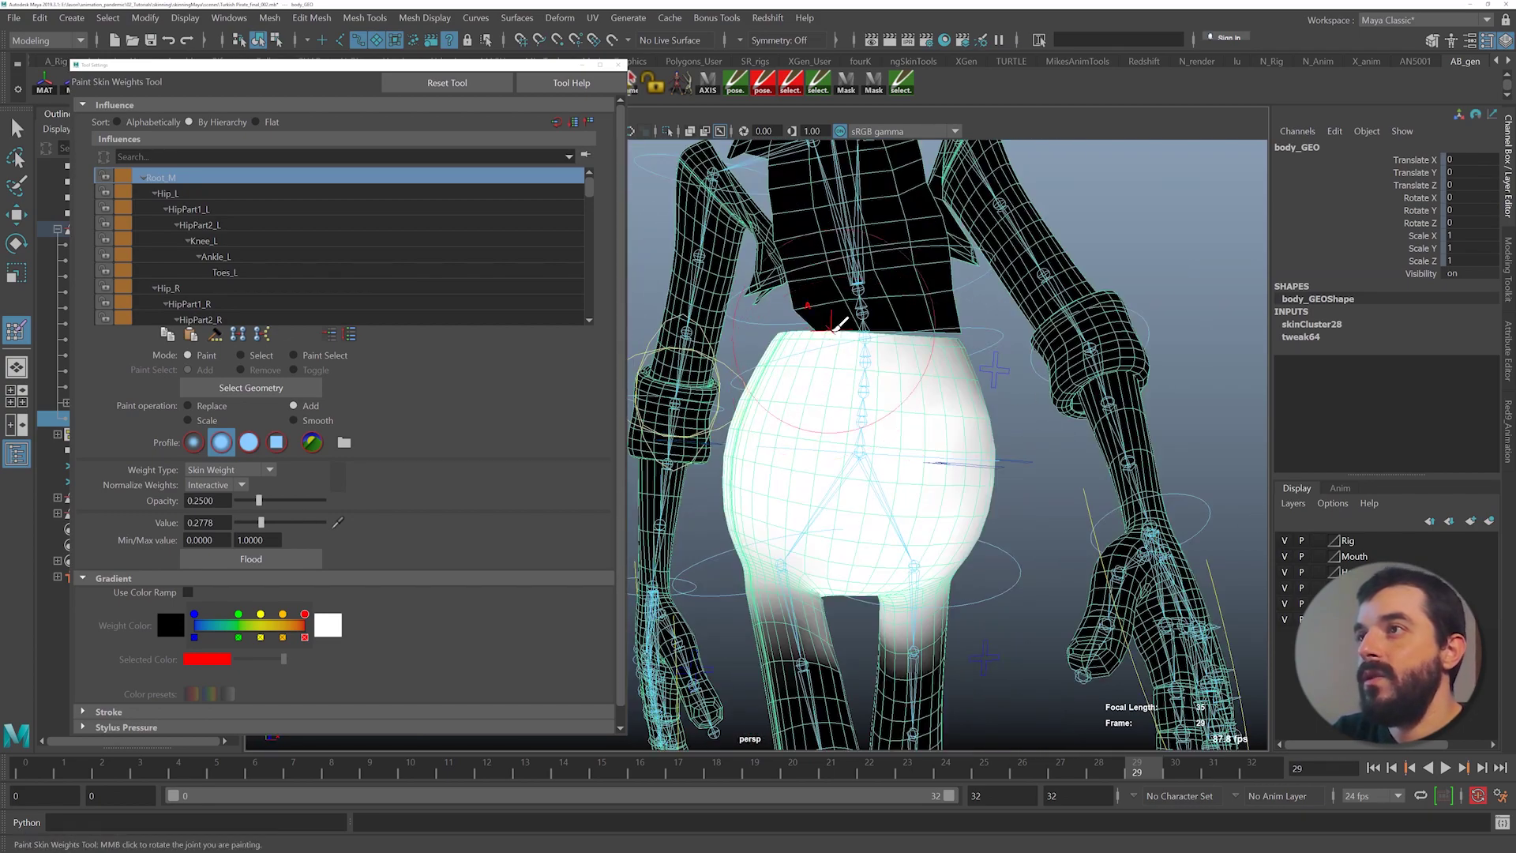
pyautogui.moveTo(842, 329)
pyautogui.mouseDown()
pyautogui.moveTo(954, 332)
pyautogui.moveTo(843, 330)
pyautogui.moveTo(912, 312)
pyautogui.moveTo(944, 423)
pyautogui.mouseUp()
pyautogui.keyDown('alt'); pyautogui.moveTo(944, 423); pyautogui.dragTo(856, 380, button='right'); pyautogui.keyUp('alt')
pyautogui.moveTo(856, 381)
pyautogui.keyDown('alt'); pyautogui.mouseDown()
pyautogui.moveTo(1135, 413)
pyautogui.moveTo(1026, 407)
pyautogui.mouseUp(); pyautogui.keyUp('alt')
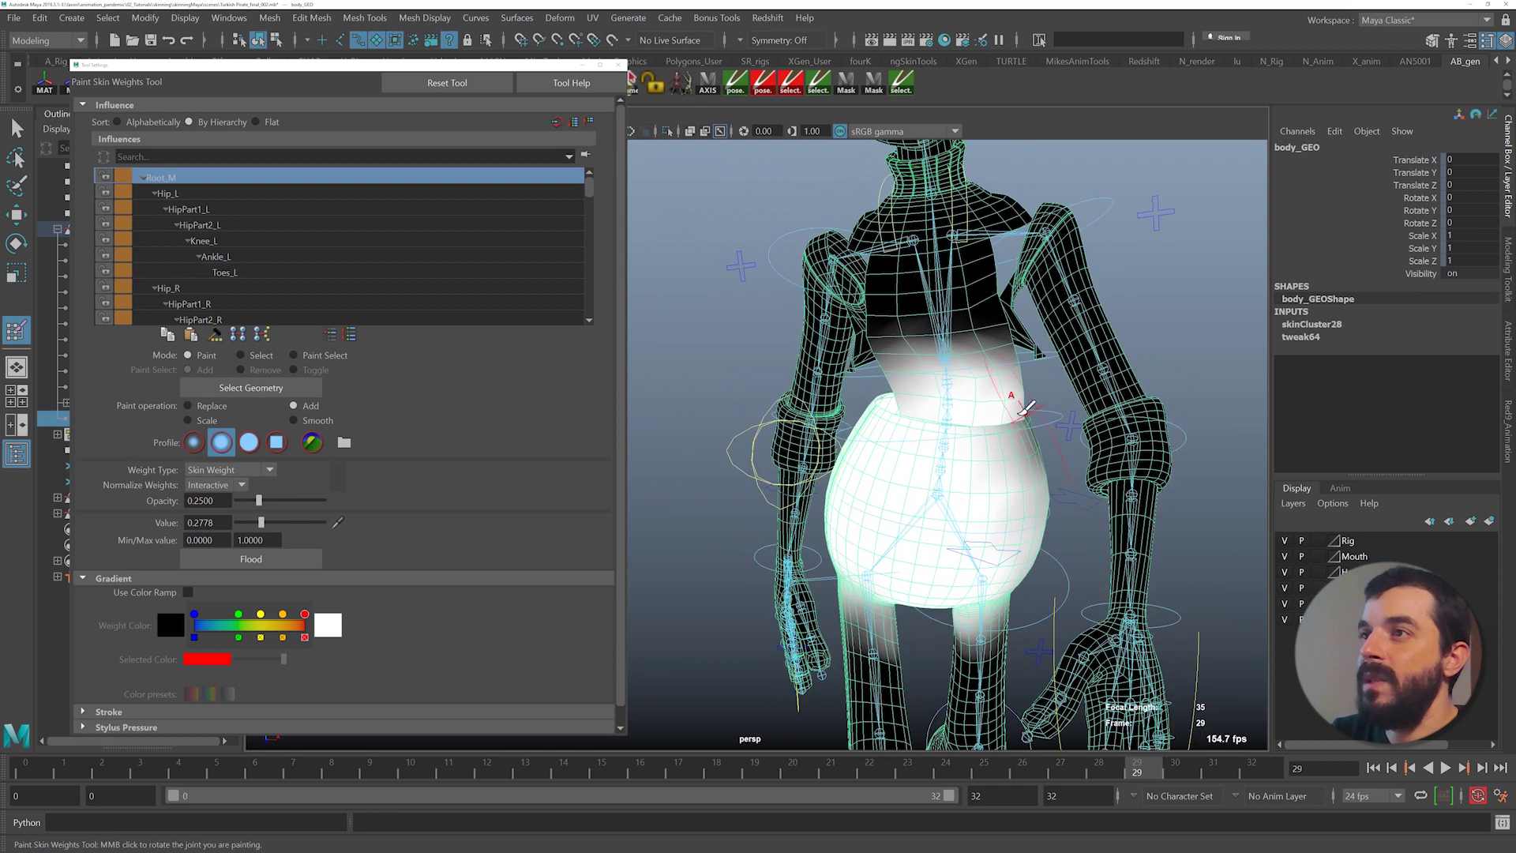
pyautogui.scroll(2, 745, 328)
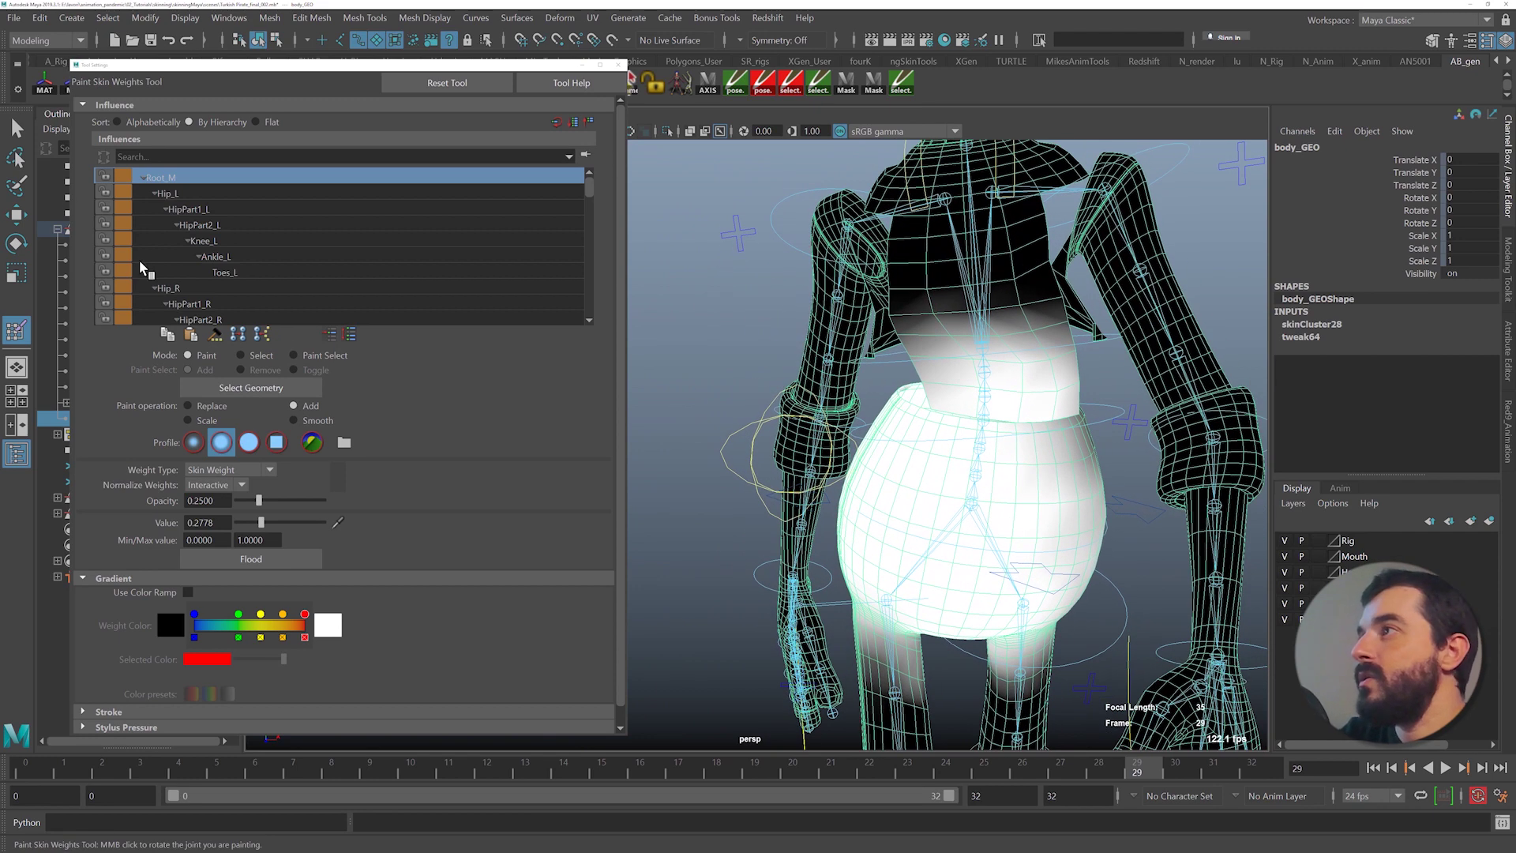
# - Collapse the hip joint hierarchies in the influence list and paint RootPart1_M weight around the upper pelvis
pyautogui.scroll(-1, 162, 267)
pyautogui.scroll(1, 164, 261)
pyautogui.click(154, 194)
pyautogui.click(150, 211)
pyautogui.click(152, 211)
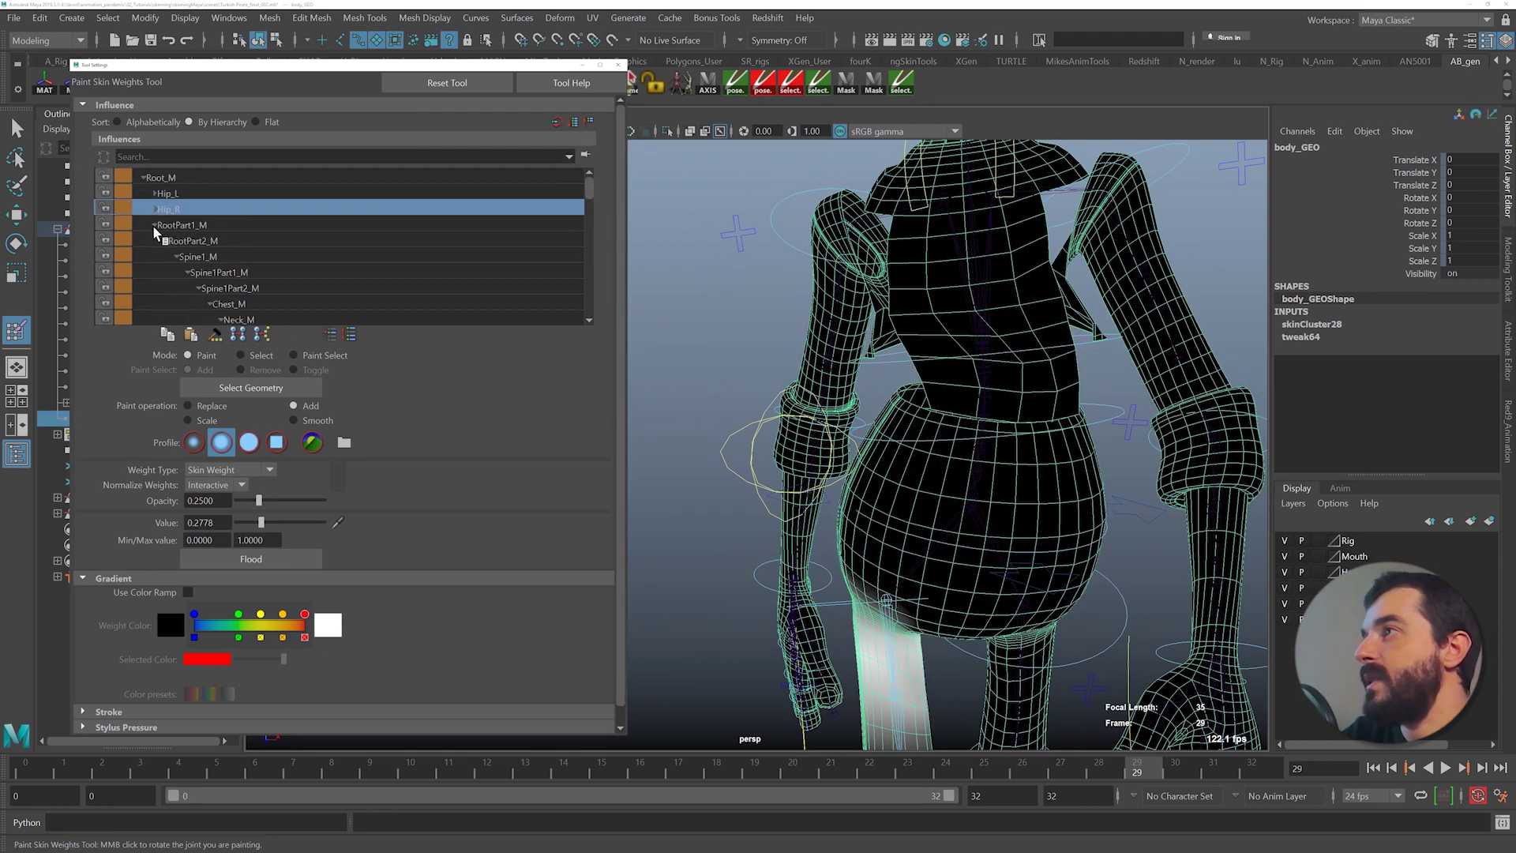
pyautogui.click(154, 225)
pyautogui.click(188, 226)
pyautogui.keyDown('alt'); pyautogui.moveTo(955, 398); pyautogui.dragTo(907, 386, button='middle'); pyautogui.keyUp('alt')
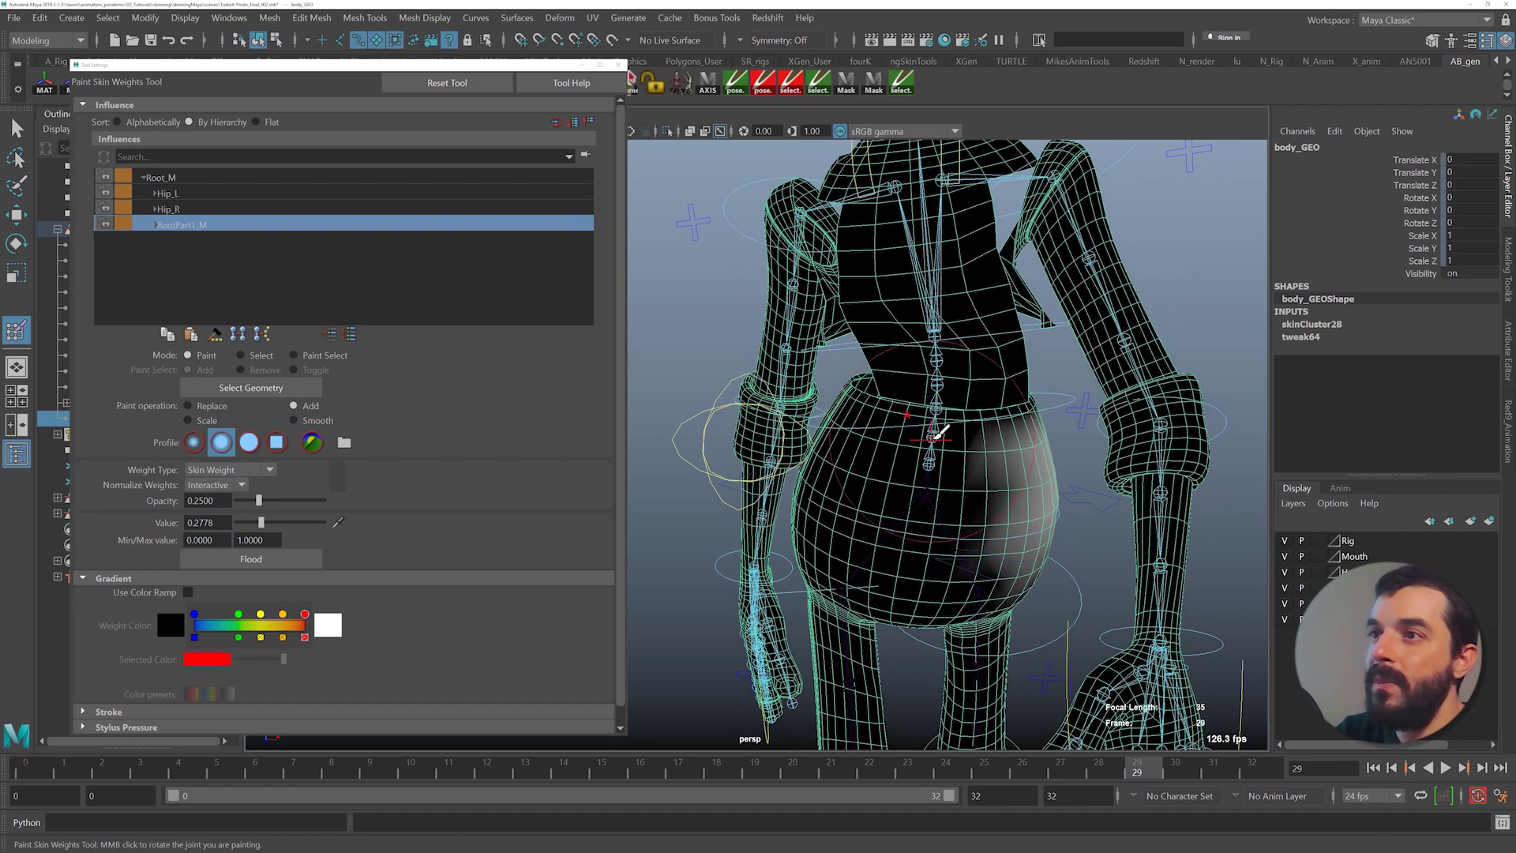
pyautogui.moveTo(965, 434)
pyautogui.mouseDown()
pyautogui.moveTo(889, 417)
pyautogui.moveTo(860, 393)
pyautogui.moveTo(907, 410)
pyautogui.moveTo(720, 380)
pyautogui.moveTo(829, 367)
pyautogui.mouseUp()
pyautogui.keyDown('alt'); pyautogui.moveTo(829, 367); pyautogui.dragTo(934, 330, button='right'); pyautogui.keyUp('alt')
pyautogui.moveTo(934, 330)
pyautogui.keyDown('alt'); pyautogui.mouseDown()
pyautogui.moveTo(929, 390)
pyautogui.moveTo(843, 400)
pyautogui.mouseUp(); pyautogui.keyUp('alt')
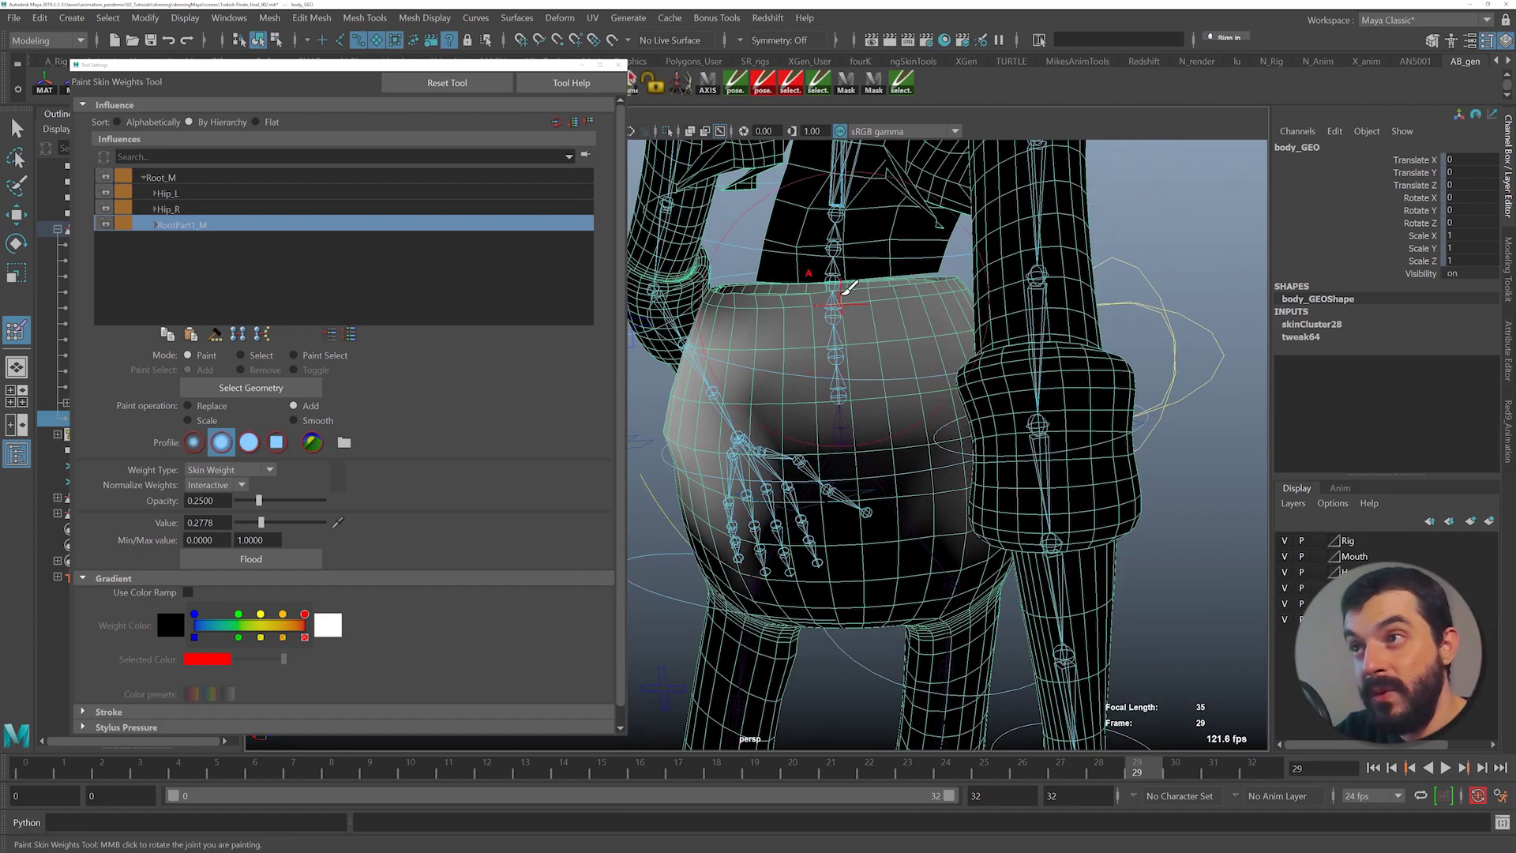
# - Extend the RootPart1_M weight across the waistband and onto the lower torso with the Add operation
pyautogui.keyDown('alt'); pyautogui.moveTo(877, 342); pyautogui.dragTo(814, 351); pyautogui.keyUp('alt')
pyautogui.keyDown('alt'); pyautogui.moveTo(813, 352); pyautogui.dragTo(979, 460, button='middle'); pyautogui.keyUp('alt')
pyautogui.keyDown('alt'); pyautogui.moveTo(979, 461); pyautogui.dragTo(920, 469); pyautogui.keyUp('alt')
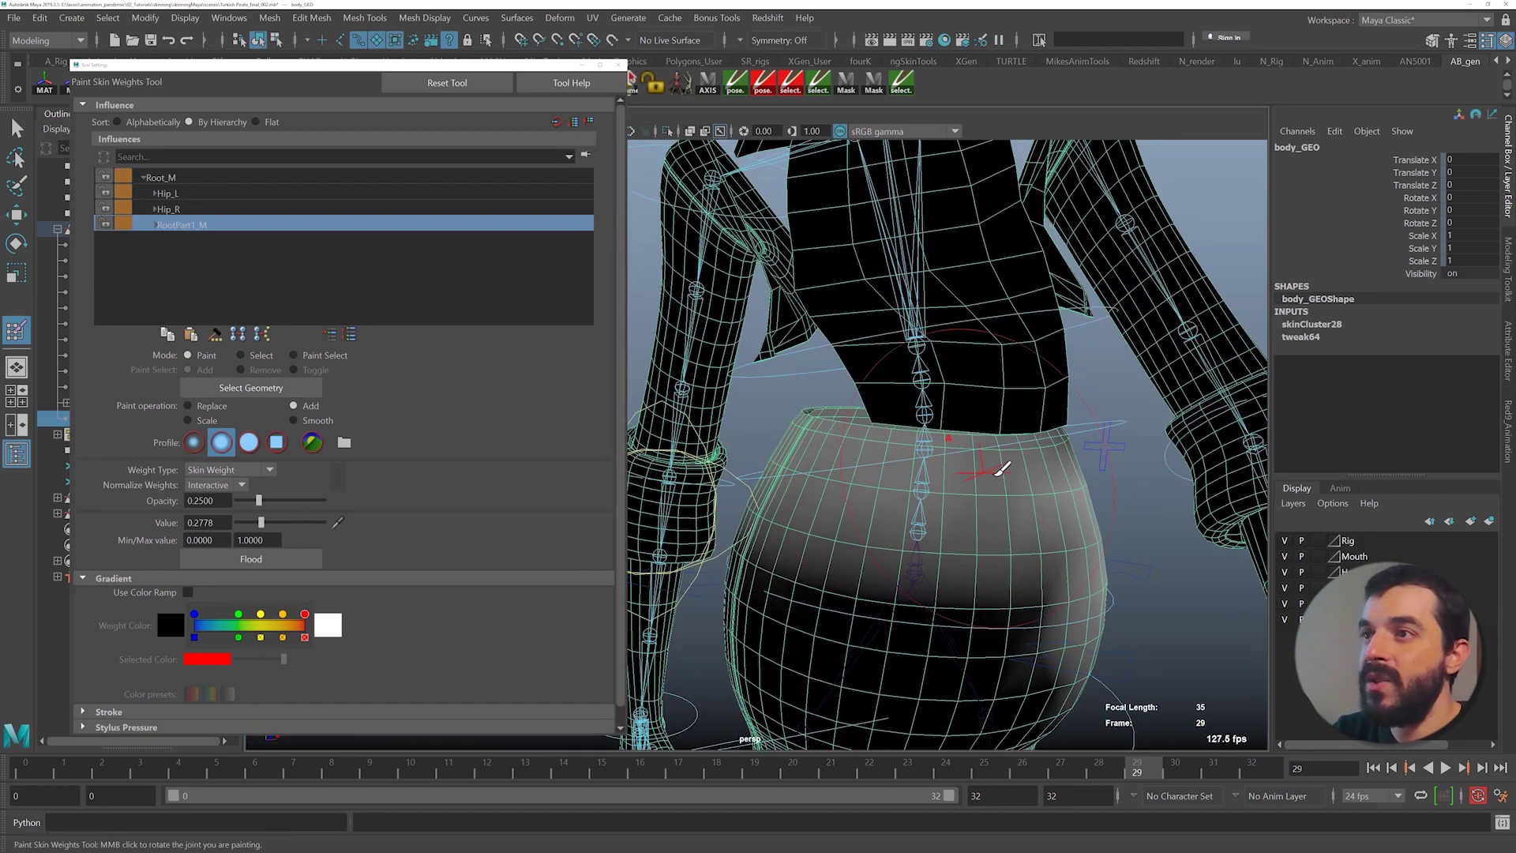
pyautogui.moveTo(1025, 467); pyautogui.dragTo(795, 445)
pyautogui.moveTo(981, 456)
pyautogui.mouseDown()
pyautogui.moveTo(813, 444)
pyautogui.moveTo(897, 462)
pyautogui.moveTo(987, 454)
pyautogui.mouseUp()
pyautogui.moveTo(675, 381); pyautogui.dragTo(693, 373)
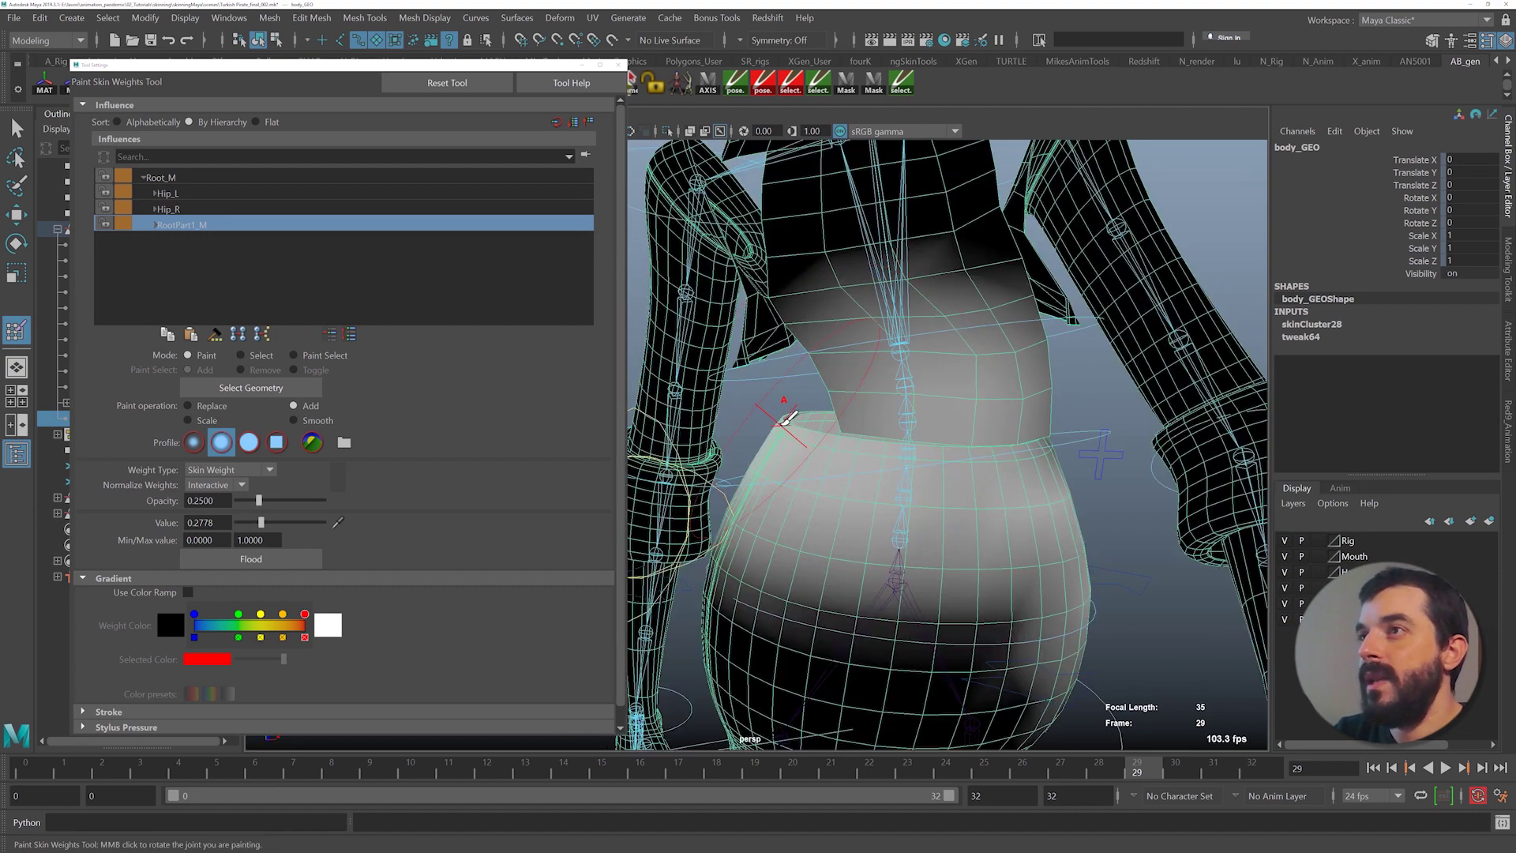
# - Select the RootPart2_M influence and add its weight around the waistband and the base of the torso
pyautogui.click(158, 225)
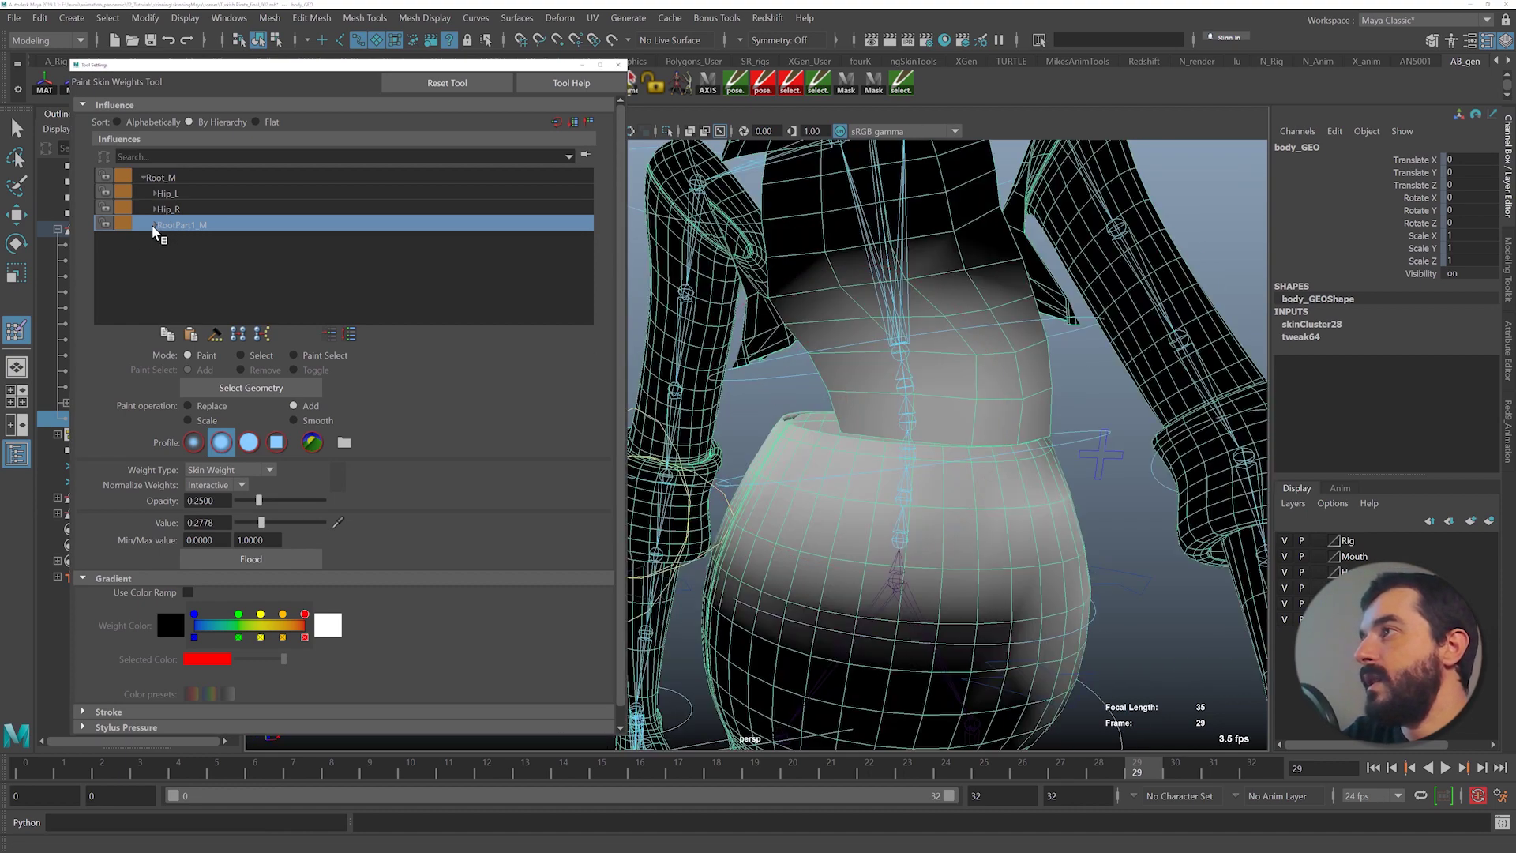
pyautogui.click(154, 225)
pyautogui.click(181, 241)
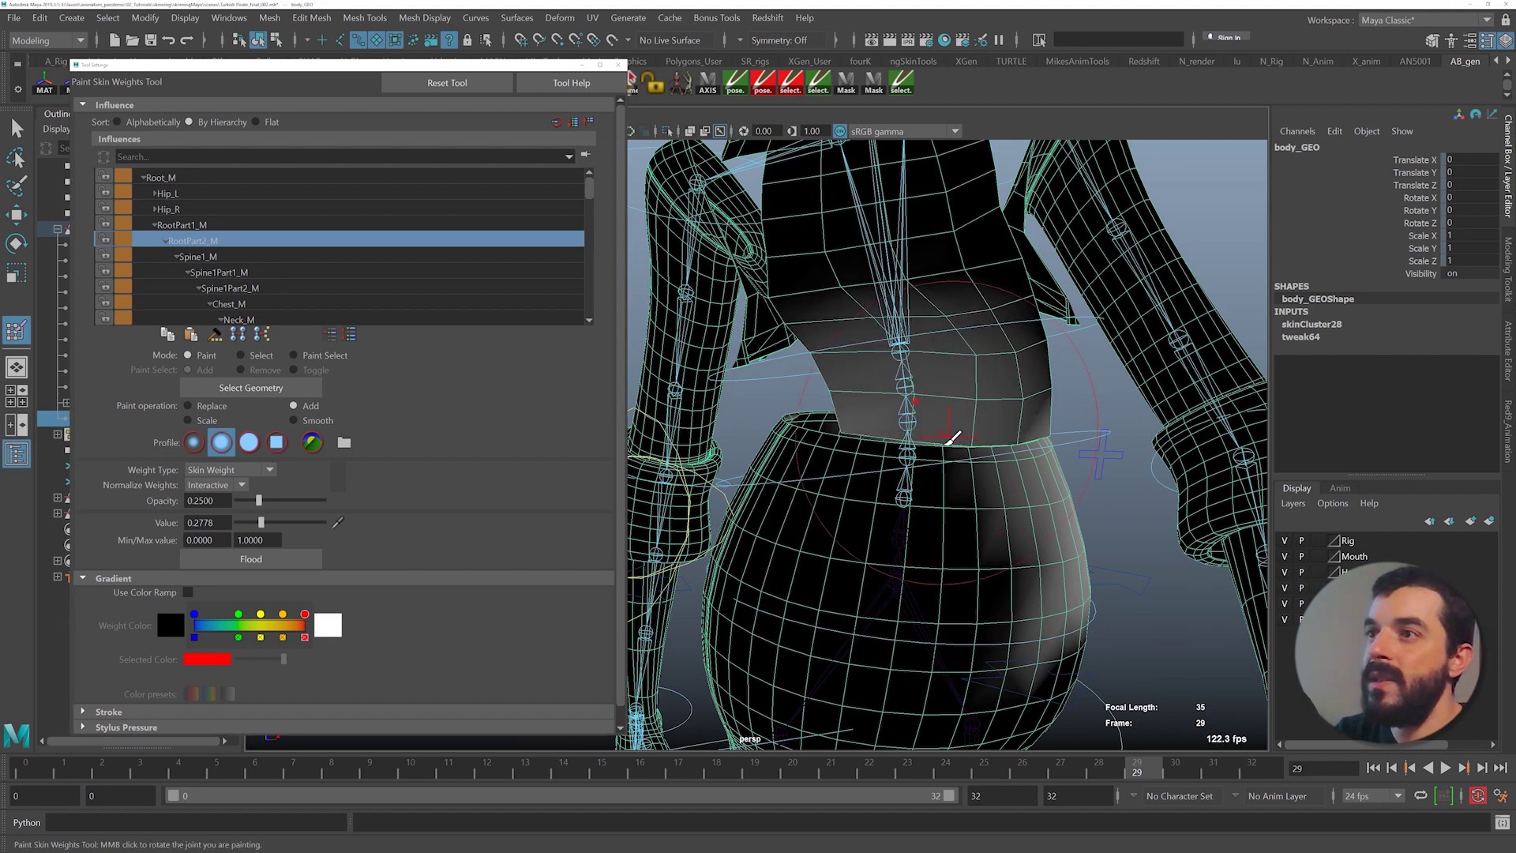
pyautogui.moveTo(947, 490)
pyautogui.mouseDown()
pyautogui.moveTo(837, 460)
pyautogui.moveTo(882, 456)
pyautogui.mouseUp()
pyautogui.moveTo(1002, 472)
pyautogui.mouseDown()
pyautogui.moveTo(812, 442)
pyautogui.moveTo(926, 452)
pyautogui.mouseUp()
pyautogui.keyDown('alt'); pyautogui.moveTo(1043, 420); pyautogui.dragTo(1001, 407); pyautogui.keyUp('alt')
pyautogui.moveTo(745, 367)
pyautogui.mouseDown()
pyautogui.moveTo(721, 383)
pyautogui.moveTo(654, 375)
pyautogui.mouseUp()
pyautogui.keyDown('alt'); pyautogui.moveTo(782, 385); pyautogui.dragTo(738, 415); pyautogui.keyUp('alt')
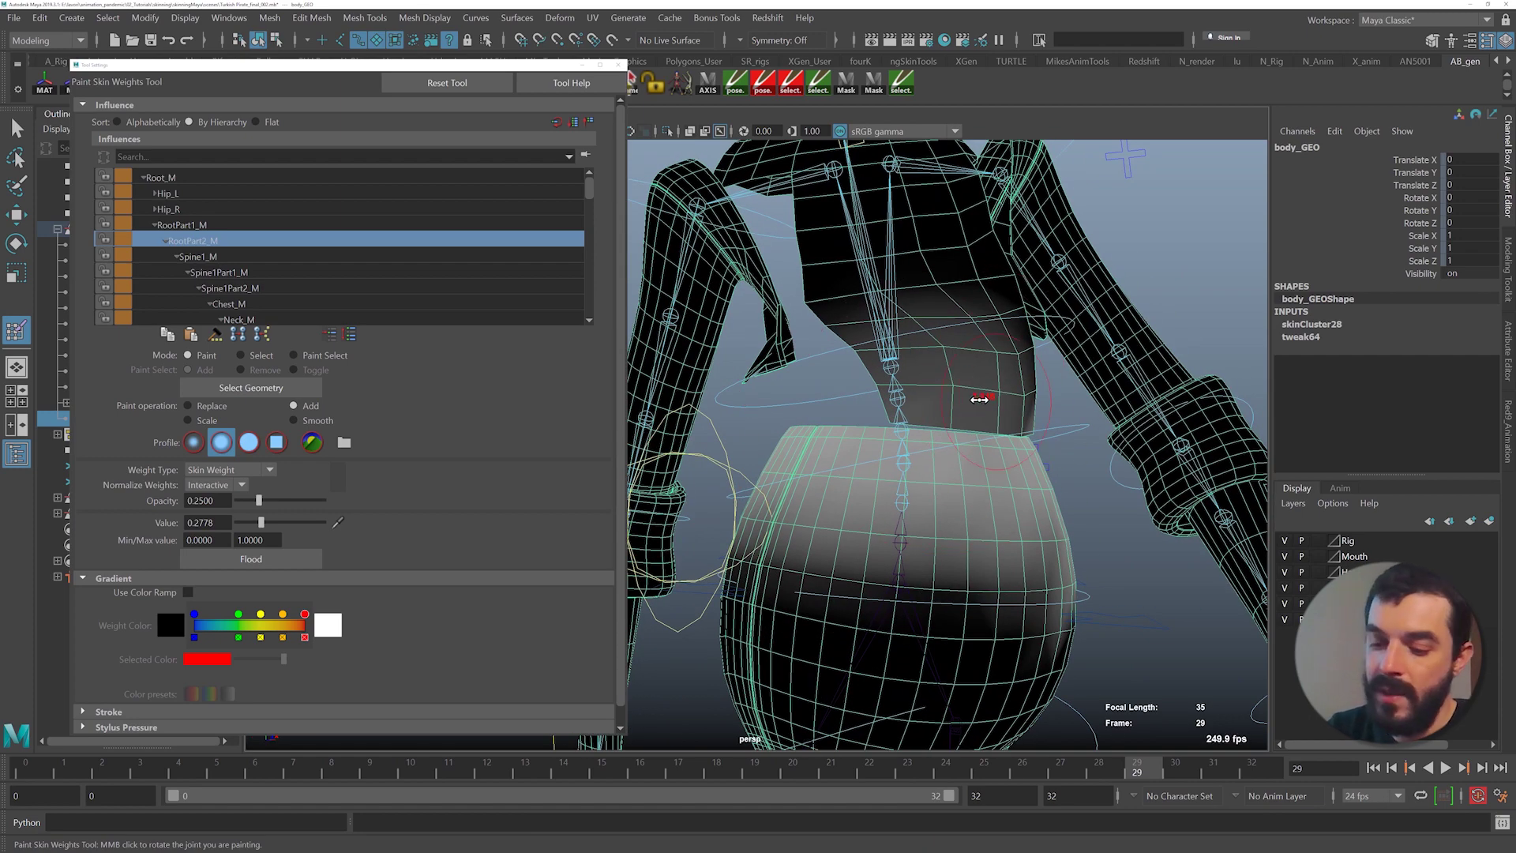
# - Resize the brush and build up the RootPart2_M weight around the remaining sides of the waist
pyautogui.keyDown('alt'); pyautogui.moveTo(979, 399); pyautogui.dragTo(923, 405); pyautogui.keyUp('alt')
pyautogui.moveTo(803, 446)
pyautogui.mouseDown()
pyautogui.moveTo(912, 497)
pyautogui.moveTo(996, 471)
pyautogui.mouseUp()
pyautogui.moveTo(876, 468)
pyautogui.keyDown('alt'); pyautogui.mouseDown()
pyautogui.moveTo(942, 484)
pyautogui.moveTo(837, 488)
pyautogui.mouseUp(); pyautogui.keyUp('alt')
pyautogui.keyDown('alt'); pyautogui.moveTo(829, 494); pyautogui.dragTo(924, 483); pyautogui.keyUp('alt')
pyautogui.moveTo(880, 483); pyautogui.dragTo(777, 489)
pyautogui.moveTo(778, 489)
pyautogui.keyDown('alt'); pyautogui.mouseDown()
pyautogui.moveTo(874, 483)
pyautogui.moveTo(1121, 516)
pyautogui.moveTo(888, 528)
pyautogui.mouseUp(); pyautogui.keyUp('alt')
# - Select the Spine1_M influence, paint its weight around the waist, and undo the last stroke
pyautogui.click(212, 255)
pyautogui.moveTo(1062, 541)
pyautogui.mouseDown()
pyautogui.moveTo(987, 547)
pyautogui.moveTo(861, 513)
pyautogui.moveTo(987, 527)
pyautogui.mouseUp()
pyautogui.moveTo(983, 441)
pyautogui.keyDown('alt'); pyautogui.mouseDown()
pyautogui.moveTo(762, 491)
pyautogui.moveTo(1066, 500)
pyautogui.moveTo(933, 544)
pyautogui.moveTo(1054, 545)
pyautogui.mouseUp(); pyautogui.keyUp('alt')
pyautogui.click(745, 495)
pyautogui.click(760, 494)
pyautogui.hotkey('ctrl', 'z')
# - Paint Spine1Part1_M weight around the lower torso just above the waistband, covering its front and sides
pyautogui.moveTo(949, 543); pyautogui.dragTo(950, 505, button='right')
pyautogui.moveTo(1027, 554)
pyautogui.mouseDown()
pyautogui.moveTo(1032, 520)
pyautogui.moveTo(1074, 537)
pyautogui.mouseUp()
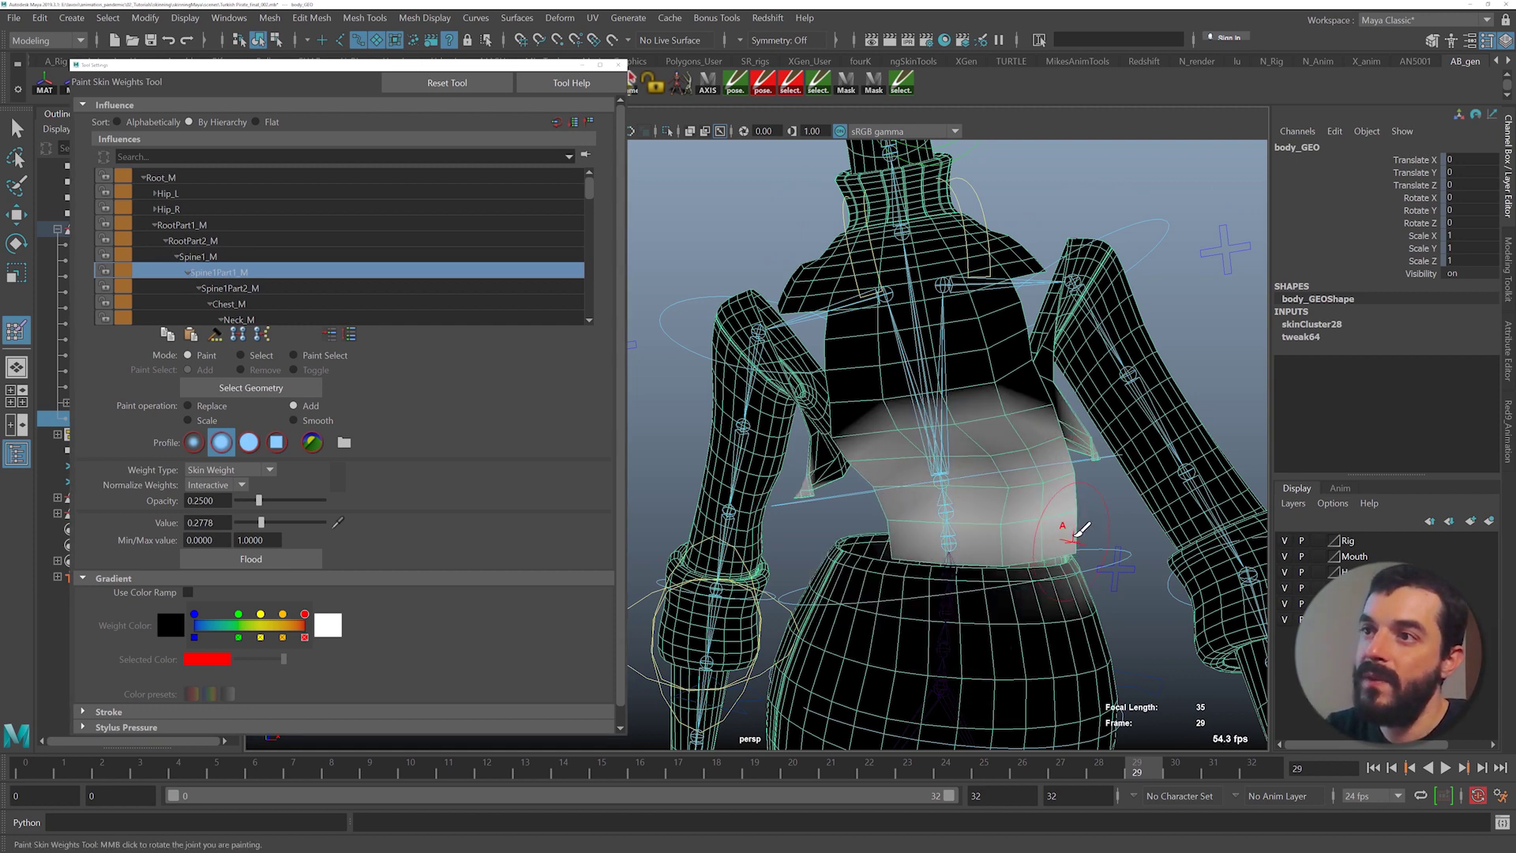
pyautogui.moveTo(894, 538)
pyautogui.mouseDown()
pyautogui.moveTo(1000, 588)
pyautogui.moveTo(930, 543)
pyautogui.mouseUp()
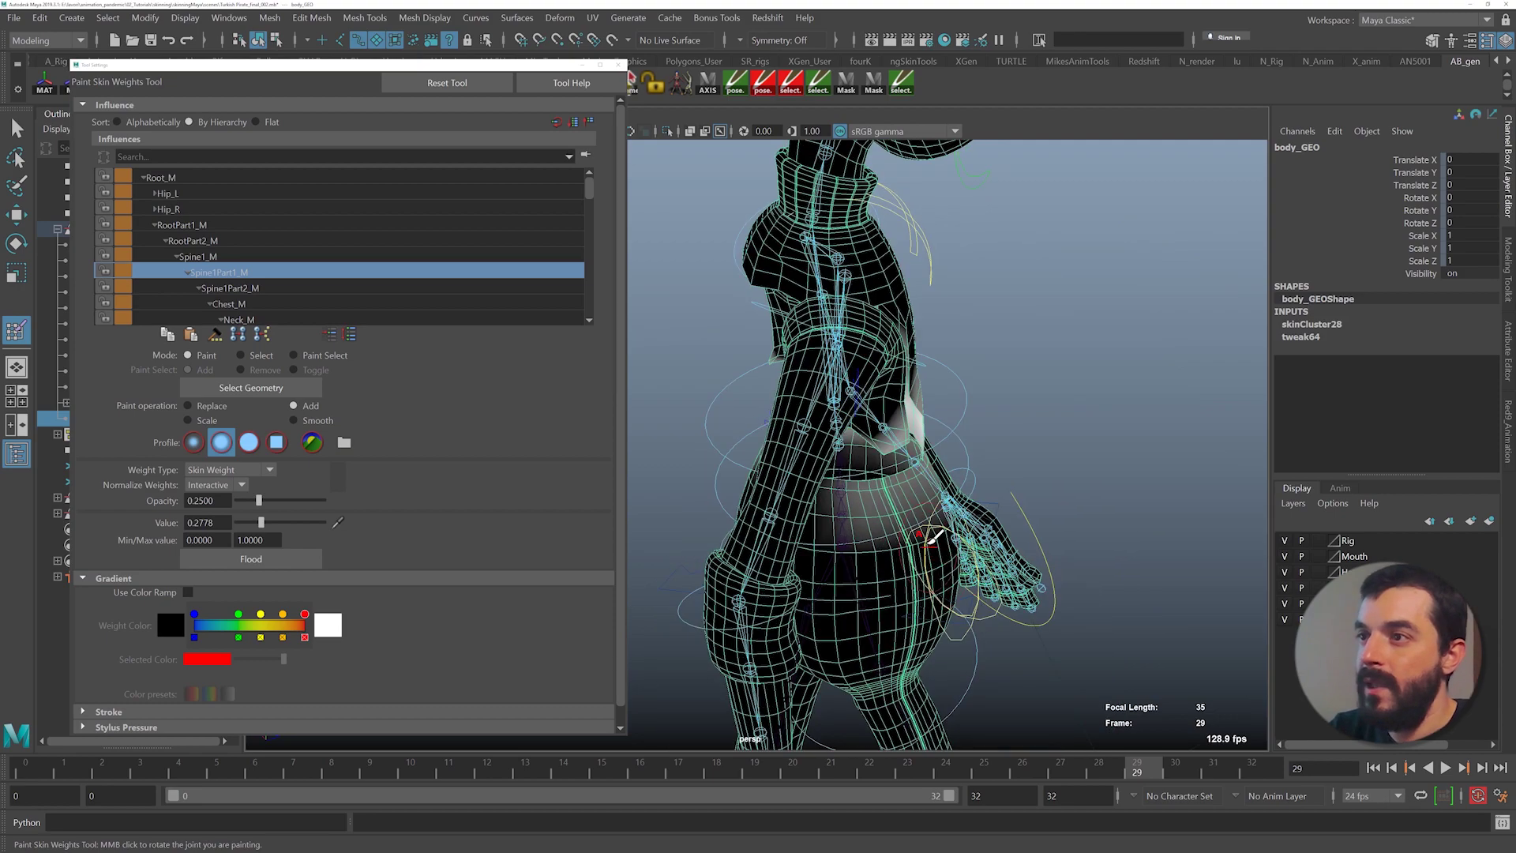
pyautogui.keyDown('alt'); pyautogui.moveTo(842, 491); pyautogui.dragTo(644, 487); pyautogui.keyUp('alt')
pyautogui.keyDown('alt'); pyautogui.moveTo(644, 486); pyautogui.dragTo(937, 442, button='middle'); pyautogui.keyUp('alt')
pyautogui.keyDown('alt'); pyautogui.moveTo(937, 442); pyautogui.dragTo(798, 516); pyautogui.keyUp('alt')
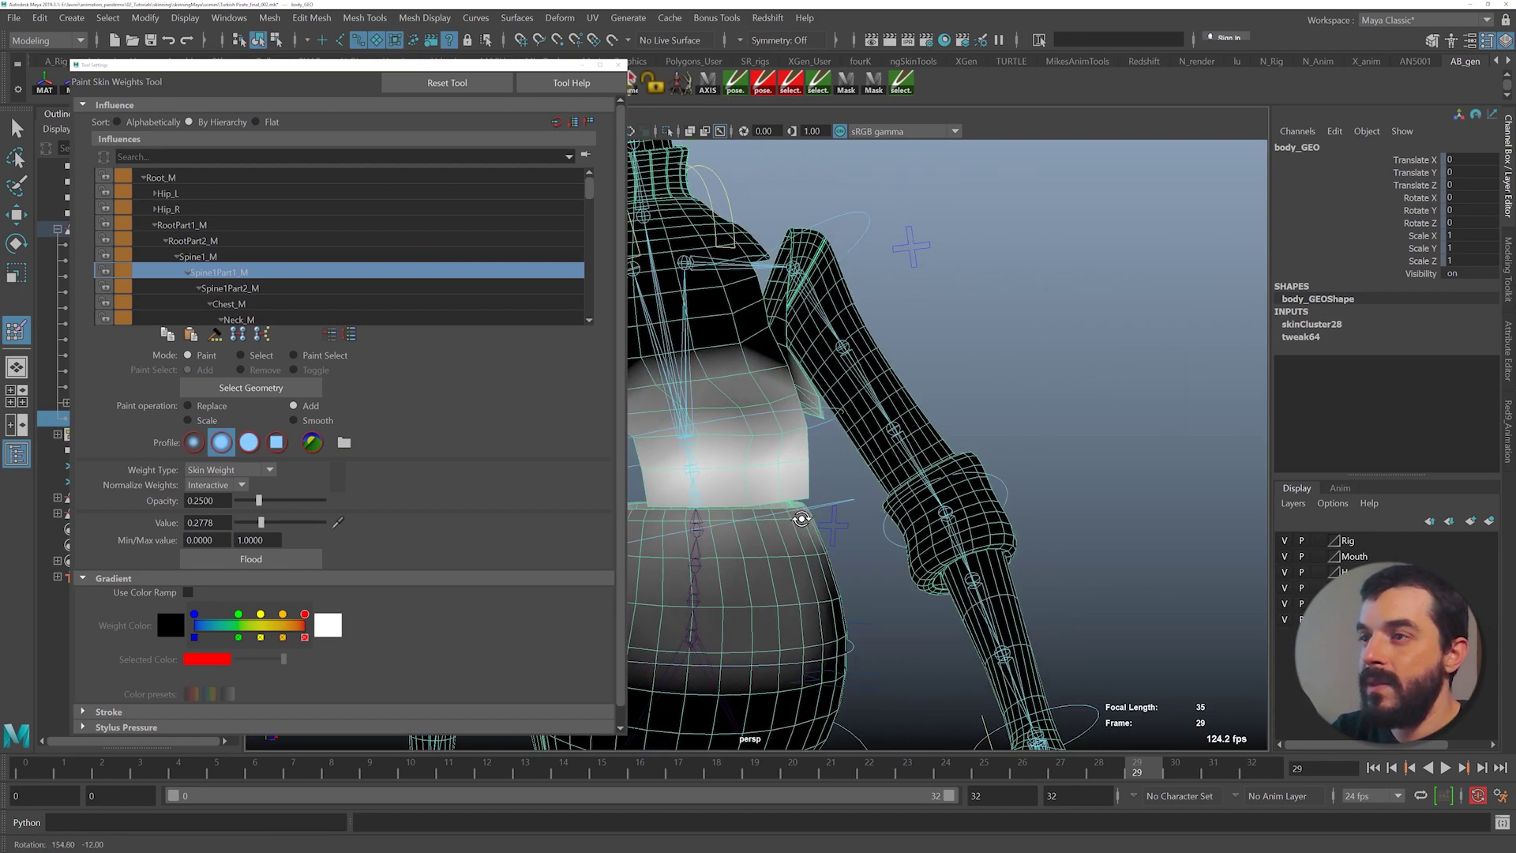
pyautogui.keyDown('alt'); pyautogui.moveTo(798, 516); pyautogui.dragTo(1011, 570, button='middle'); pyautogui.keyUp('alt')
# - Select the Spine1Part2_M influence and add its weight across the middle of the torso
pyautogui.click(287, 292)
pyautogui.moveTo(884, 483)
pyautogui.keyDown('alt'); pyautogui.mouseDown()
pyautogui.moveTo(923, 481)
pyautogui.moveTo(868, 473)
pyautogui.moveTo(894, 480)
pyautogui.moveTo(813, 509)
pyautogui.mouseUp(); pyautogui.keyUp('alt')
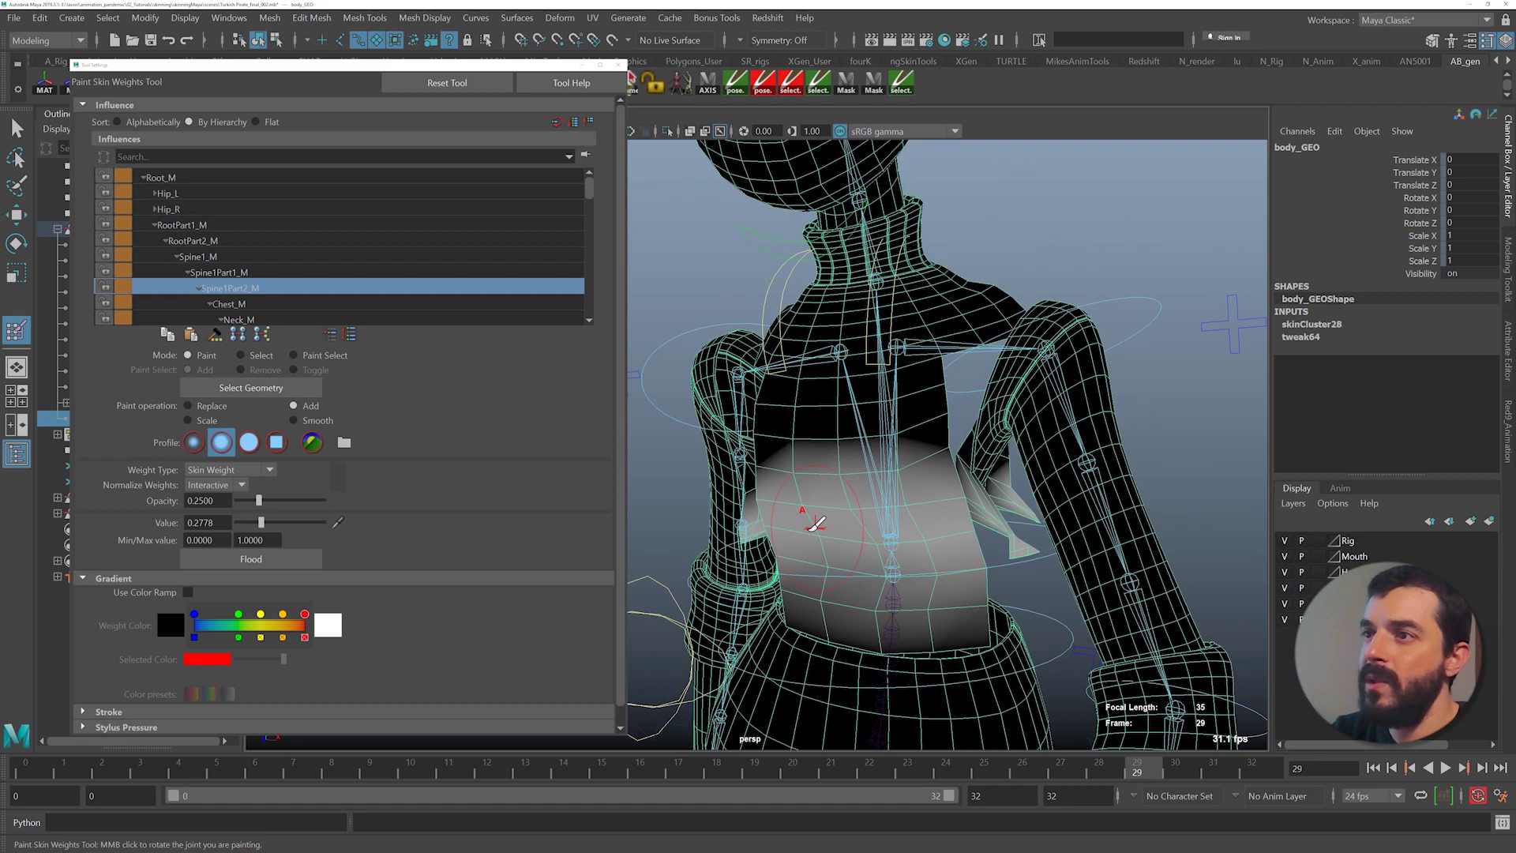
pyautogui.moveTo(920, 538)
pyautogui.mouseDown()
pyautogui.moveTo(810, 547)
pyautogui.moveTo(892, 525)
pyautogui.mouseUp()
pyautogui.keyDown('alt'); pyautogui.moveTo(906, 518); pyautogui.dragTo(876, 522); pyautogui.keyUp('alt')
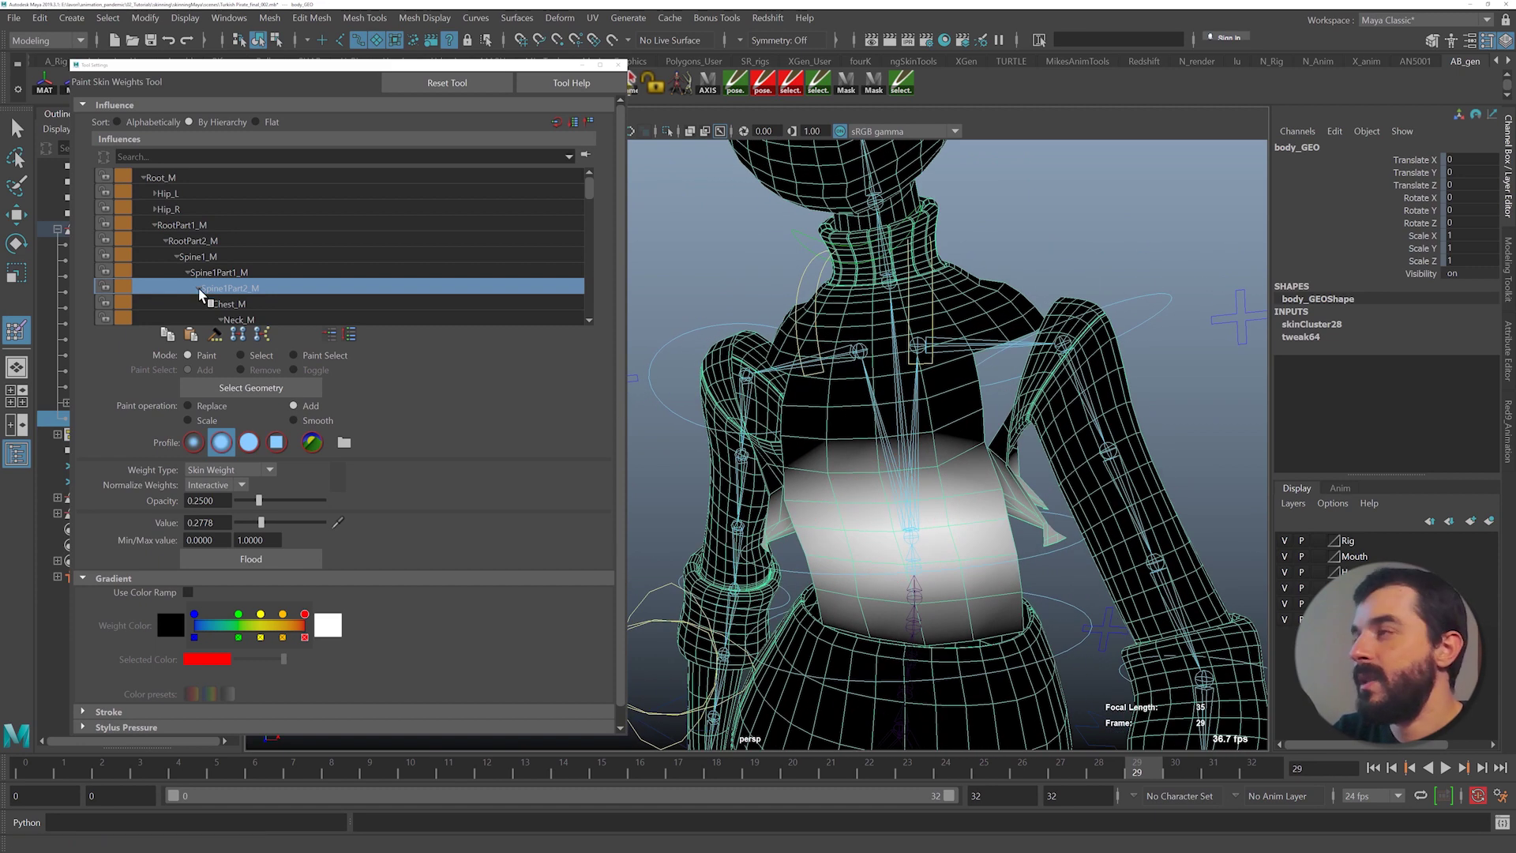
# - Select the Chest_M influence and add its weight over the front of the chest and rib area
pyautogui.click(247, 304)
pyautogui.keyDown('alt'); pyautogui.moveTo(907, 462); pyautogui.dragTo(913, 469, button='middle'); pyautogui.keyUp('alt')
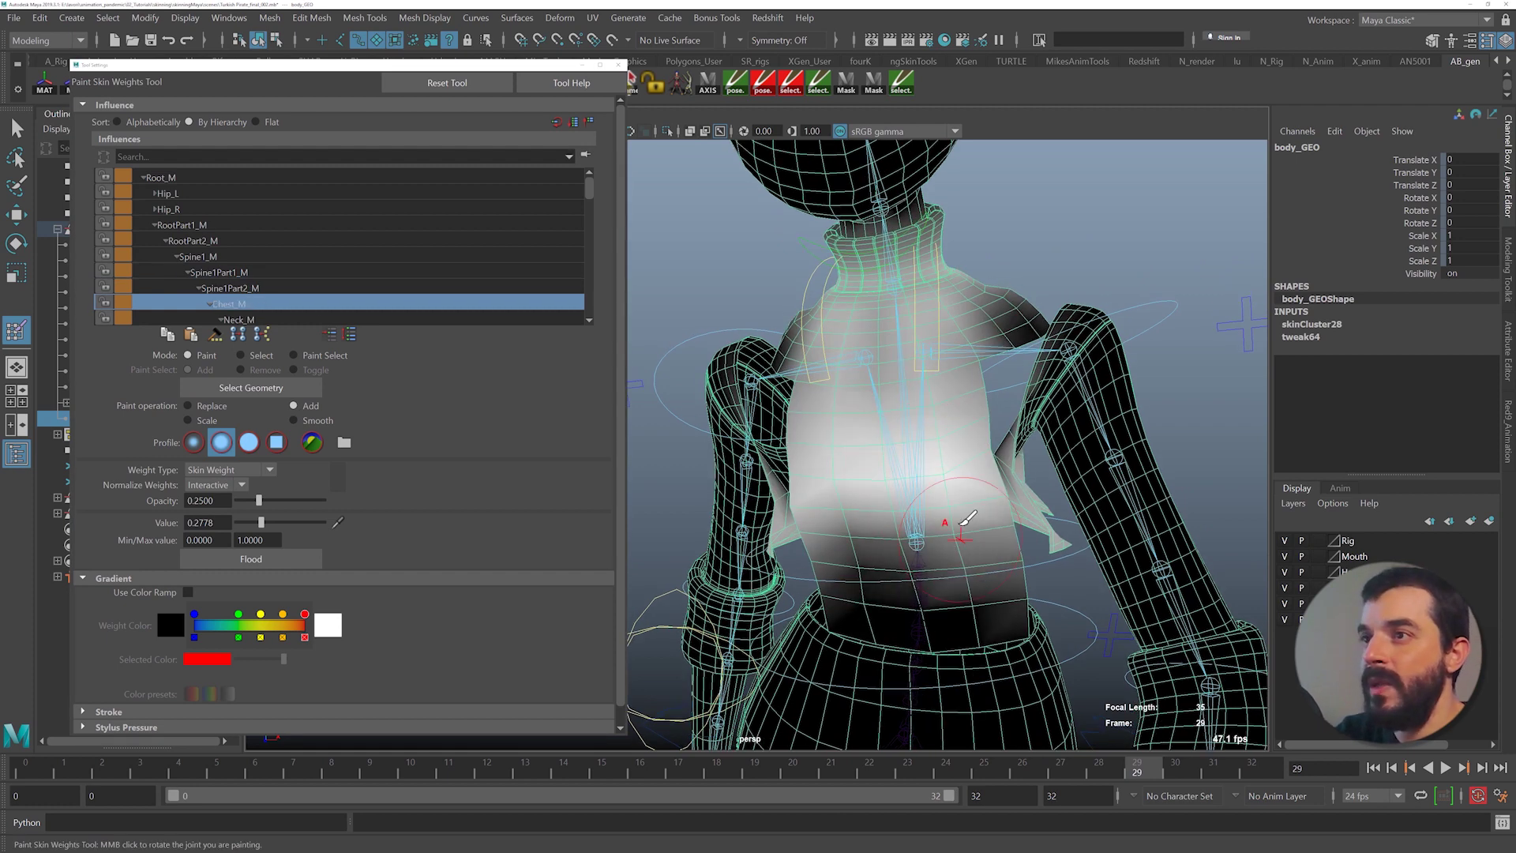
pyautogui.moveTo(1013, 489); pyautogui.dragTo(985, 494)
pyautogui.moveTo(900, 518)
pyautogui.mouseDown()
pyautogui.moveTo(930, 538)
pyautogui.moveTo(950, 467)
pyautogui.mouseUp()
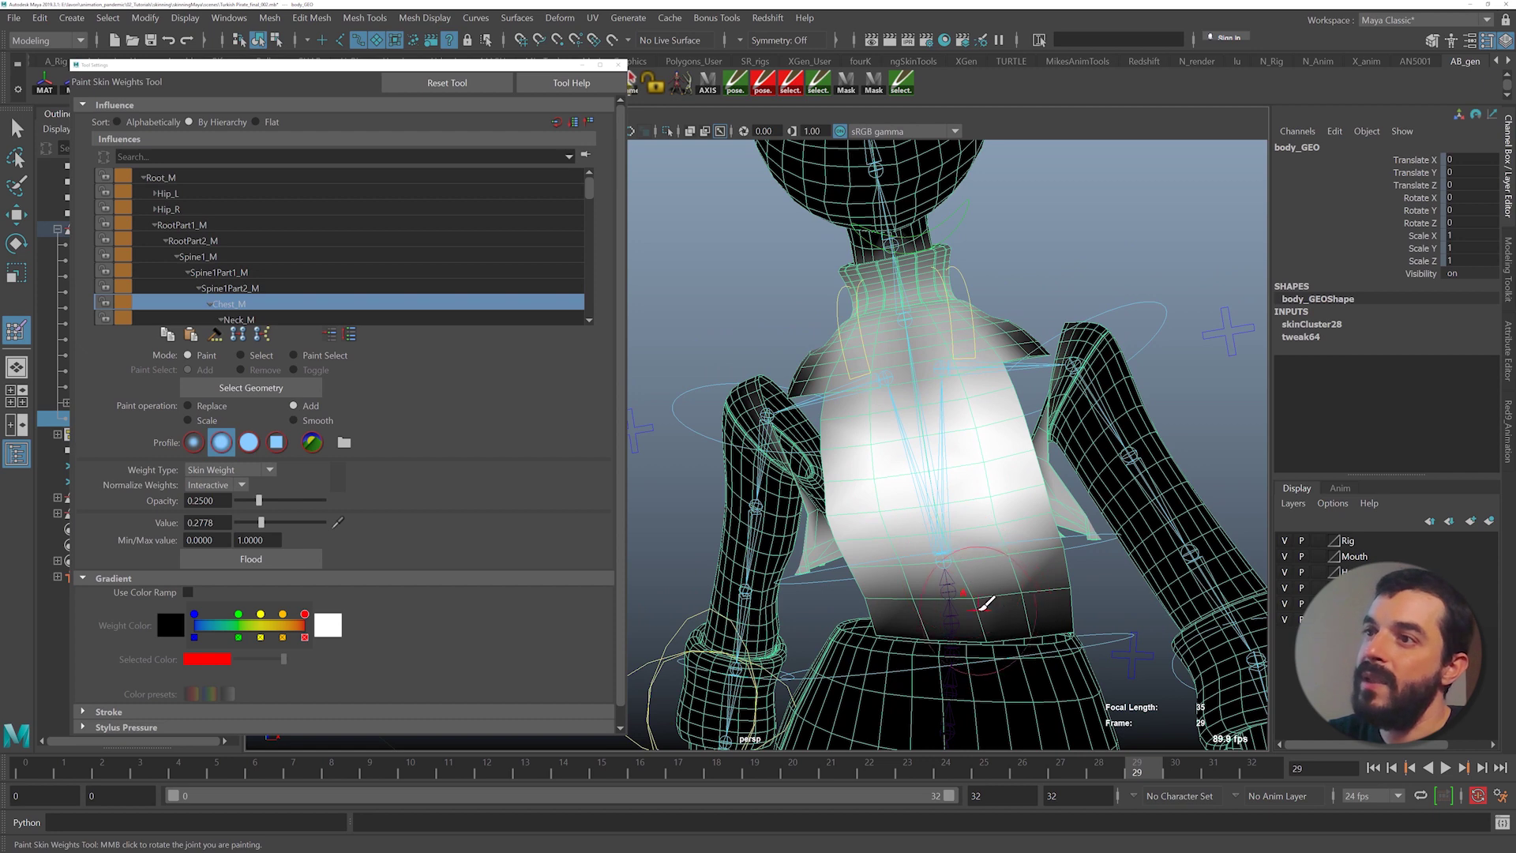
pyautogui.keyDown('alt'); pyautogui.moveTo(913, 381); pyautogui.dragTo(920, 424, button='middle'); pyautogui.keyUp('alt')
pyautogui.keyDown('alt'); pyautogui.moveTo(931, 474); pyautogui.dragTo(897, 558); pyautogui.keyUp('alt')
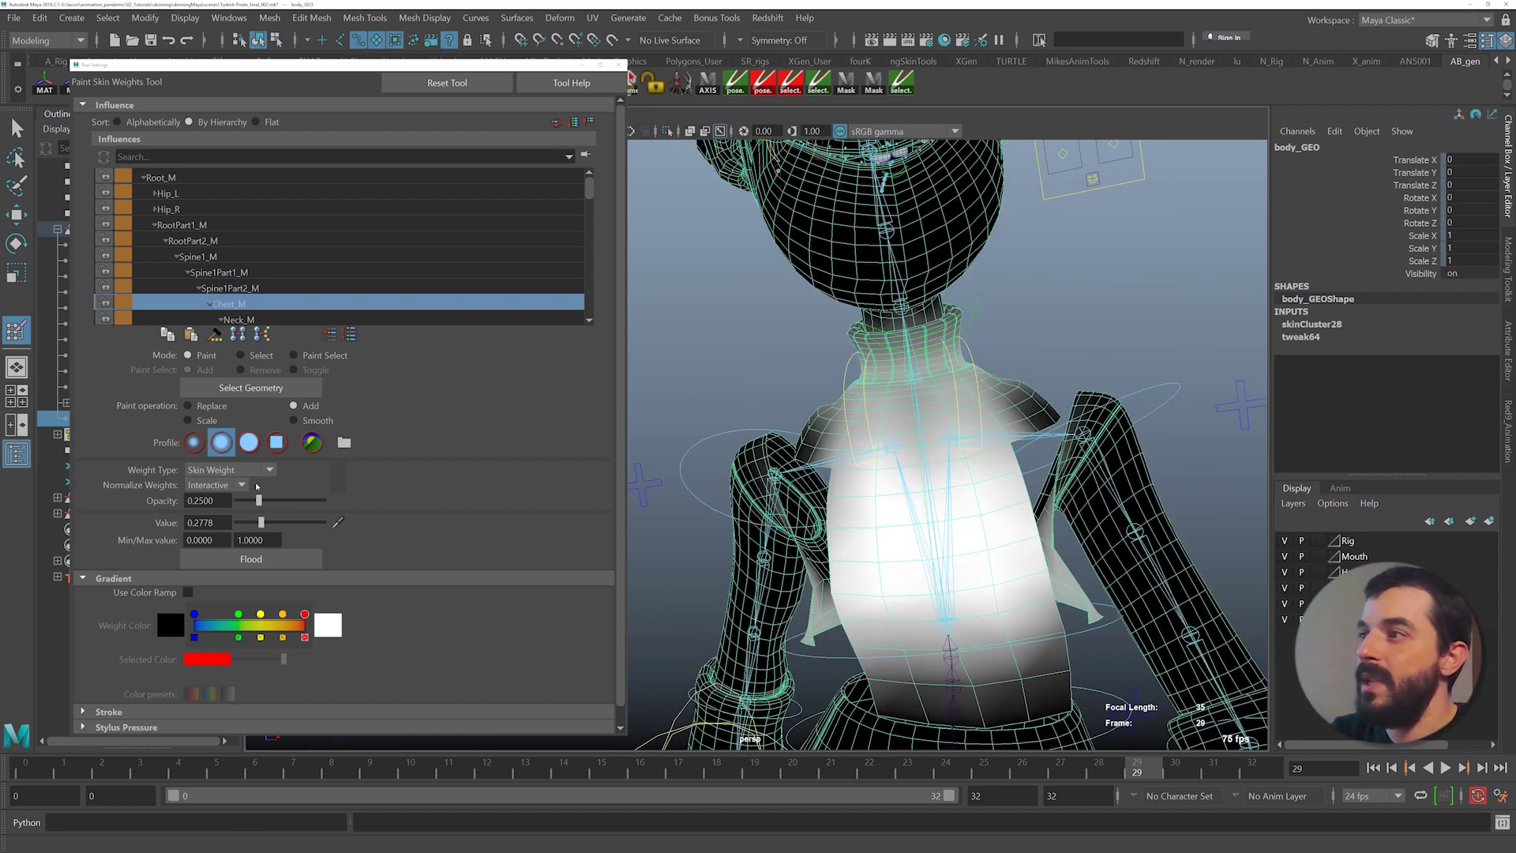
# - Set the brush opacity to 0.2407 and value to 0.3194, and add Chest_M weight over the chest and upper back
pyautogui.moveTo(259, 501); pyautogui.dragTo(297, 500)
pyautogui.moveTo(262, 522); pyautogui.dragTo(294, 522)
pyautogui.moveTo(879, 516)
pyautogui.mouseDown()
pyautogui.moveTo(938, 511)
pyautogui.moveTo(891, 571)
pyautogui.moveTo(874, 555)
pyautogui.moveTo(908, 588)
pyautogui.mouseUp()
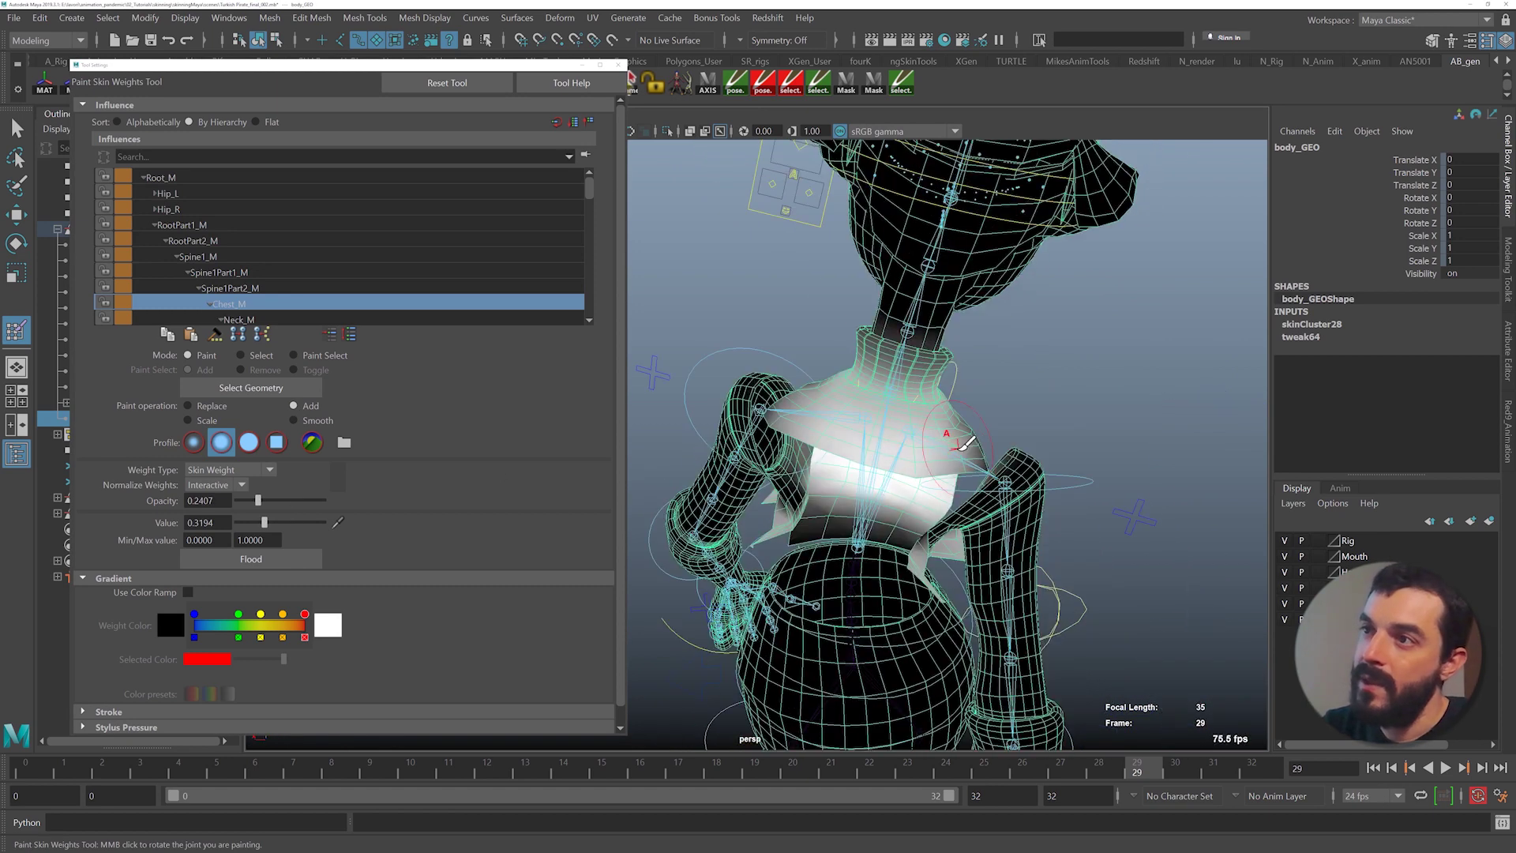
pyautogui.moveTo(957, 456); pyautogui.dragTo(888, 447)
pyautogui.keyDown('alt'); pyautogui.moveTo(888, 447); pyautogui.dragTo(927, 448, button='middle'); pyautogui.keyUp('alt')
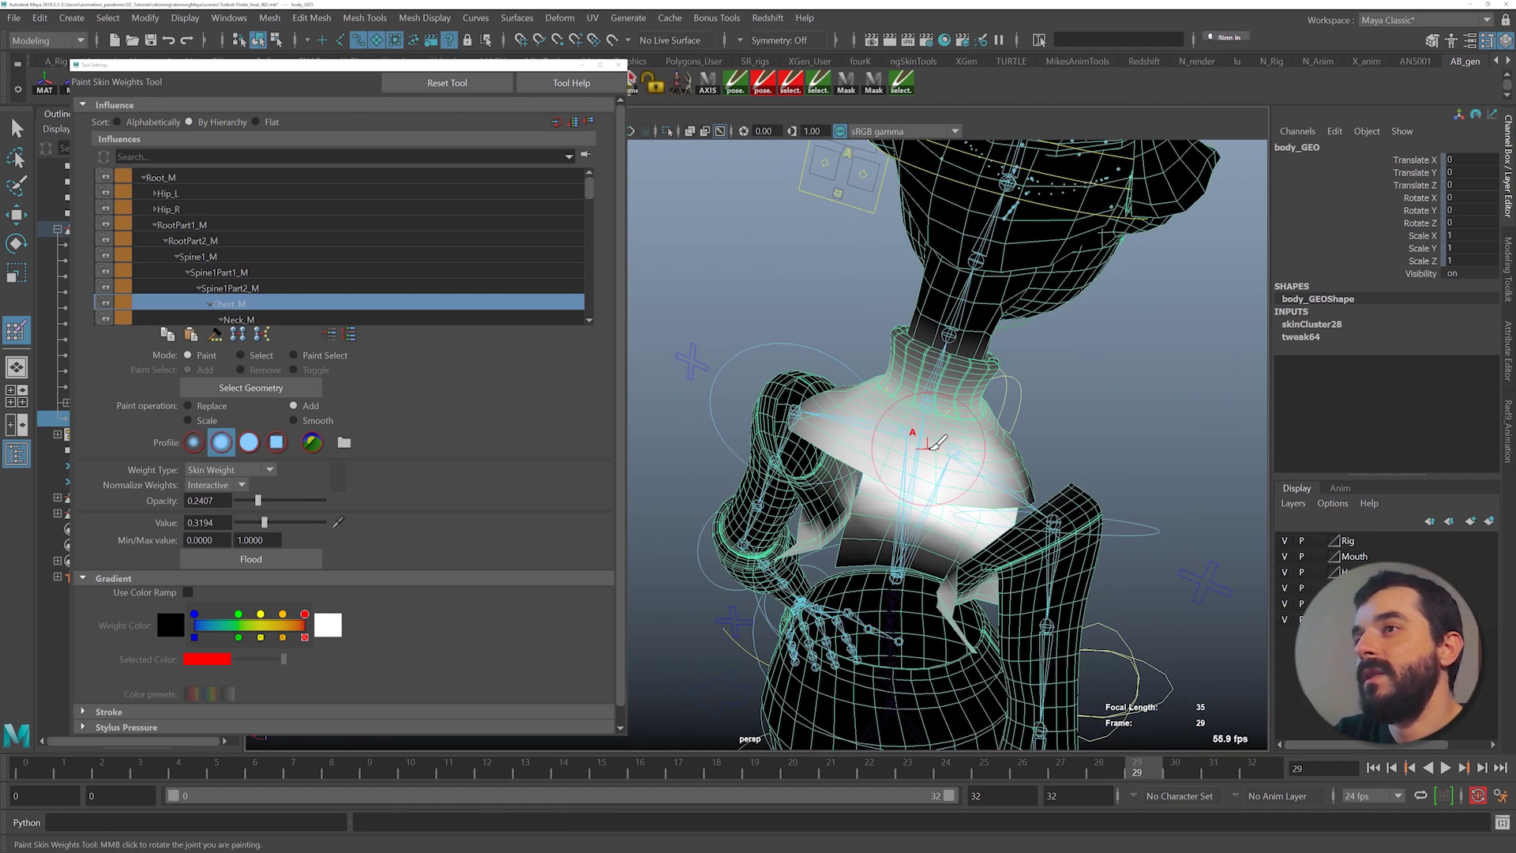
pyautogui.keyDown('alt'); pyautogui.moveTo(1026, 485); pyautogui.dragTo(1002, 443); pyautogui.keyUp('alt')
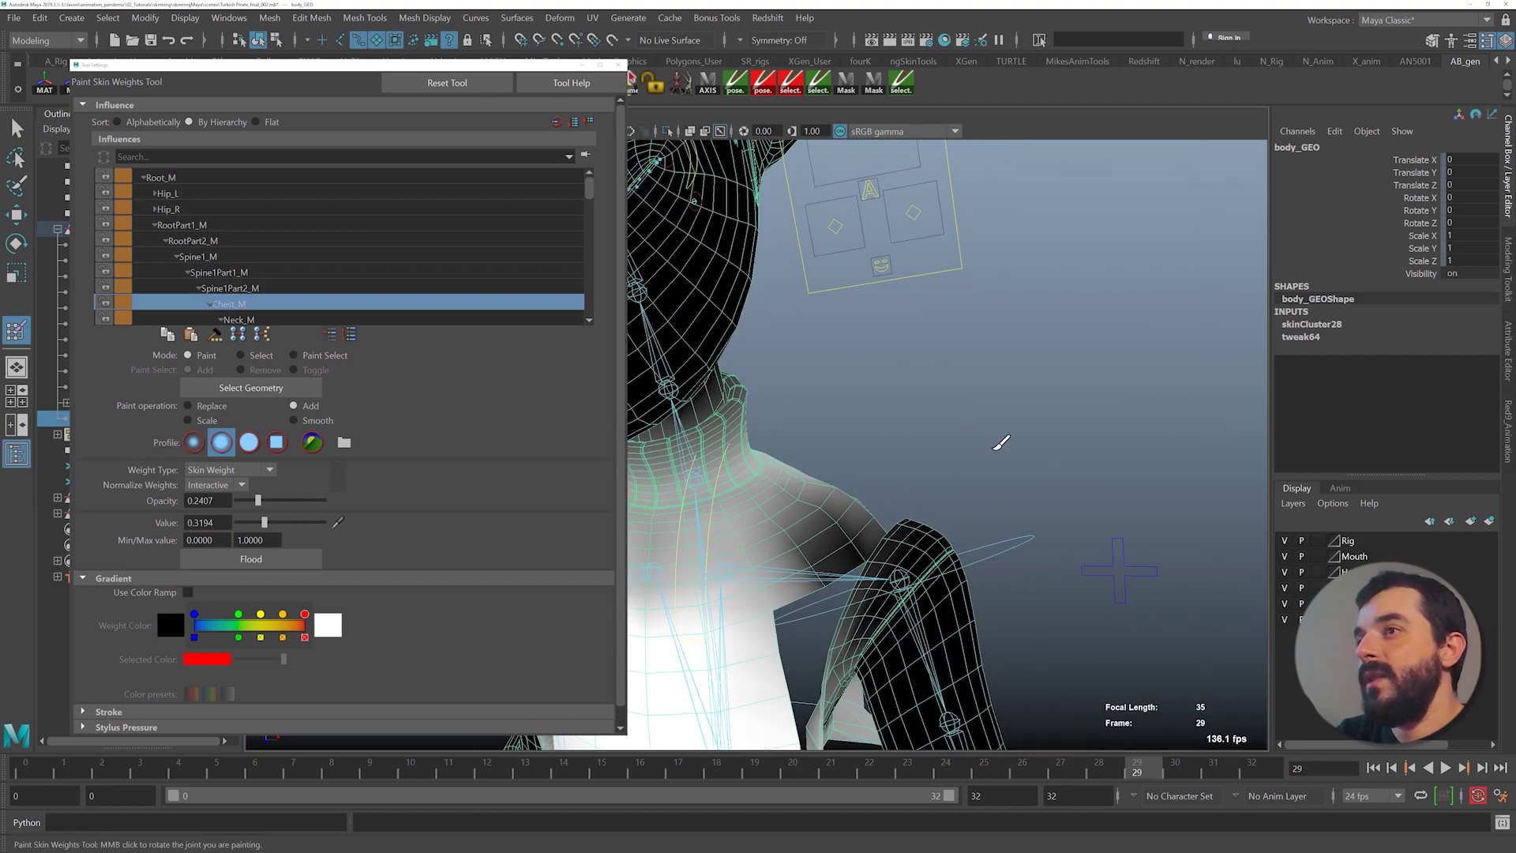
pyautogui.keyDown('alt'); pyautogui.moveTo(1001, 443); pyautogui.dragTo(1178, 390, button='middle'); pyautogui.keyUp('alt')
pyautogui.keyDown('alt'); pyautogui.moveTo(955, 456); pyautogui.dragTo(1034, 470); pyautogui.keyUp('alt')
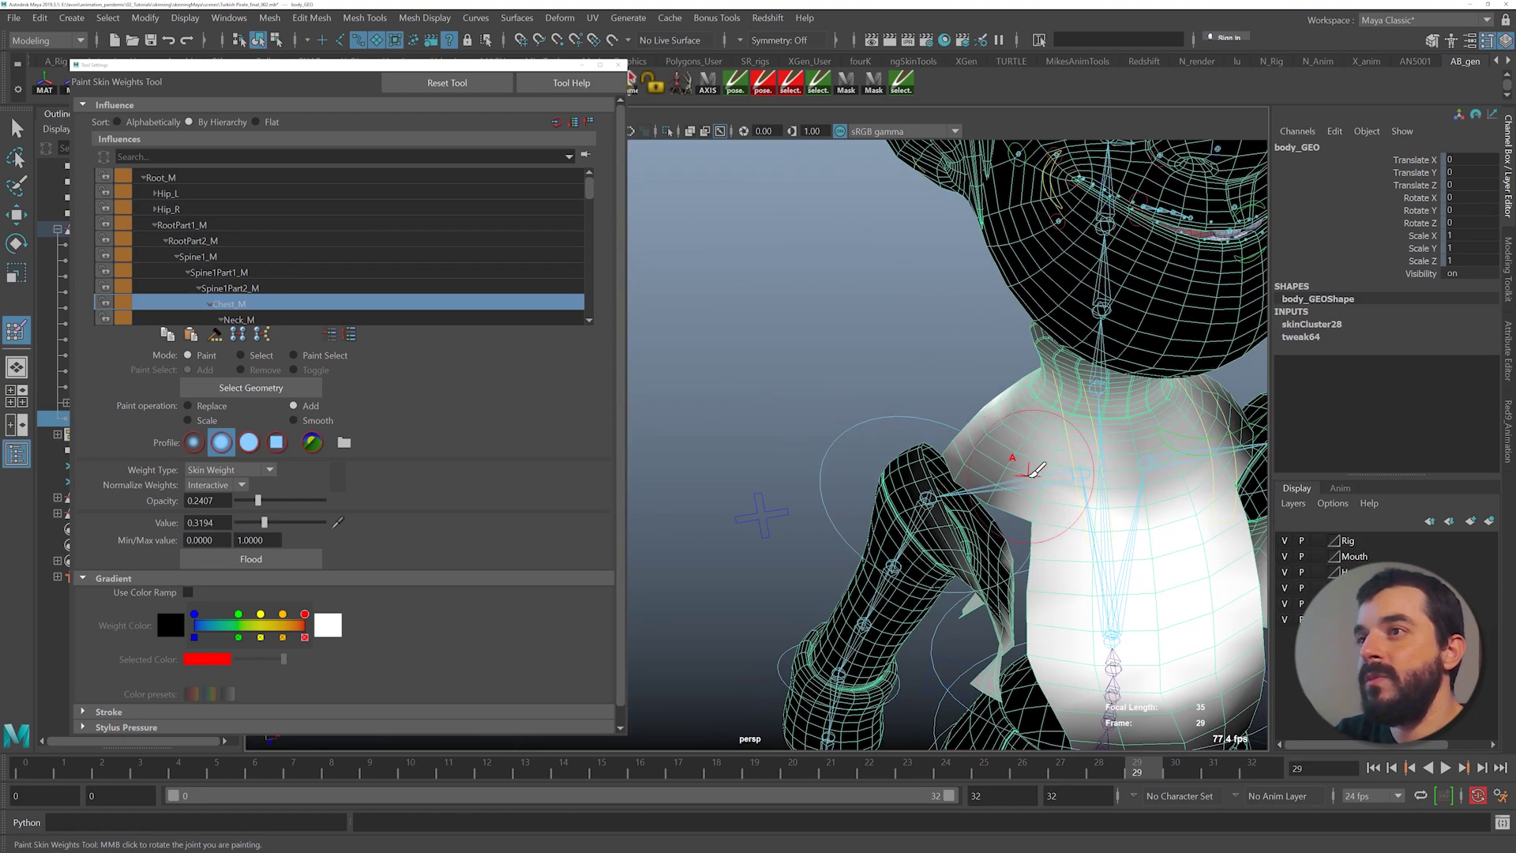
# - Raise opacity and value to 1.0000 and paint full Chest_M weight over the shoulder flap, upper back and collar
pyautogui.moveTo(259, 500); pyautogui.dragTo(327, 511)
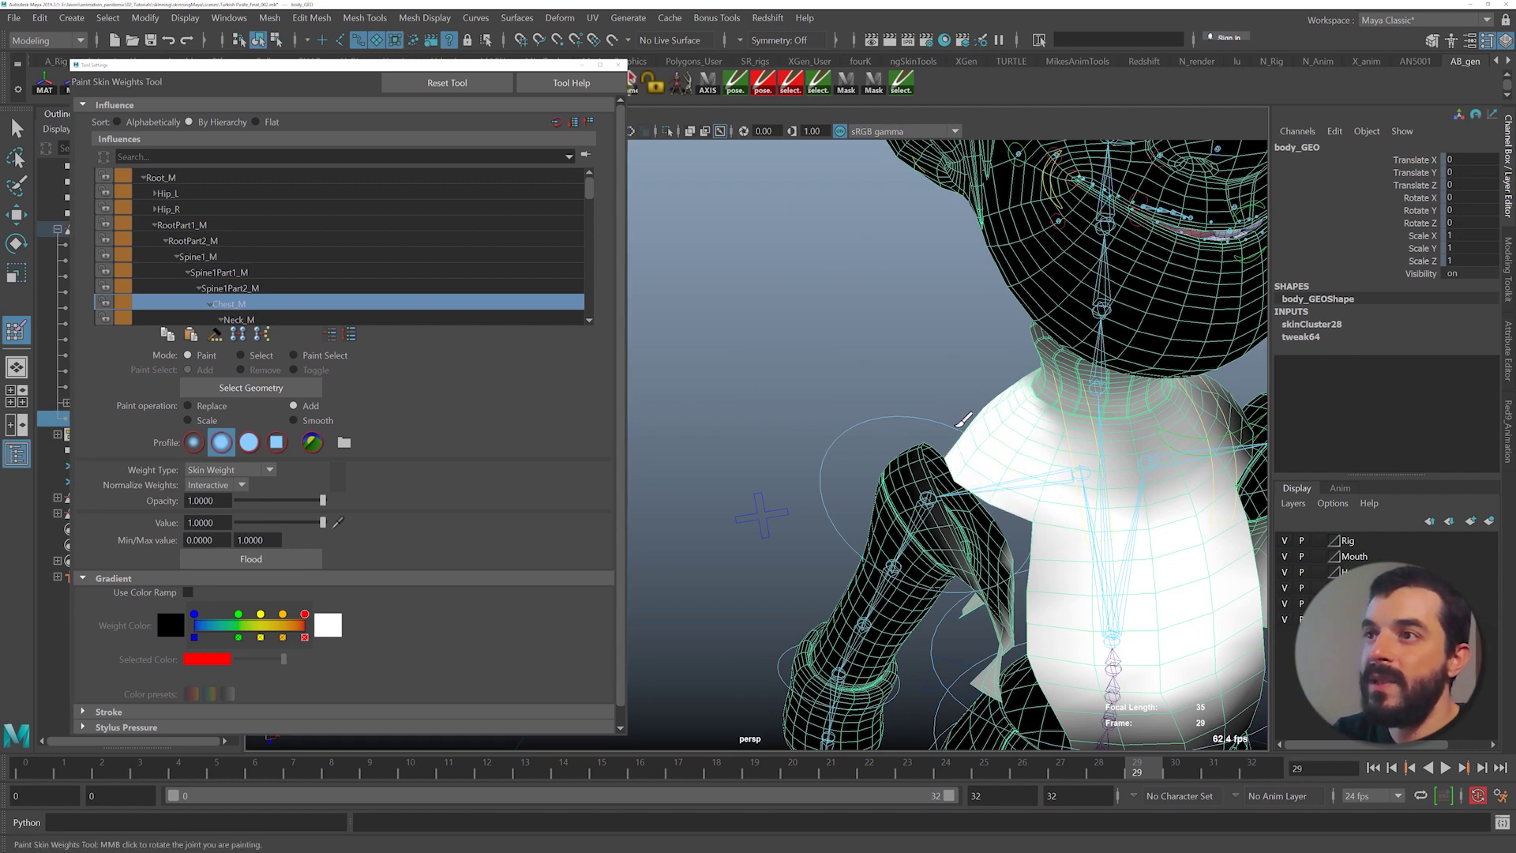
pyautogui.moveTo(1021, 458)
pyautogui.mouseDown()
pyautogui.moveTo(1036, 466)
pyautogui.moveTo(1011, 447)
pyautogui.moveTo(1070, 432)
pyautogui.moveTo(978, 397)
pyautogui.moveTo(899, 450)
pyautogui.moveTo(993, 437)
pyautogui.mouseUp()
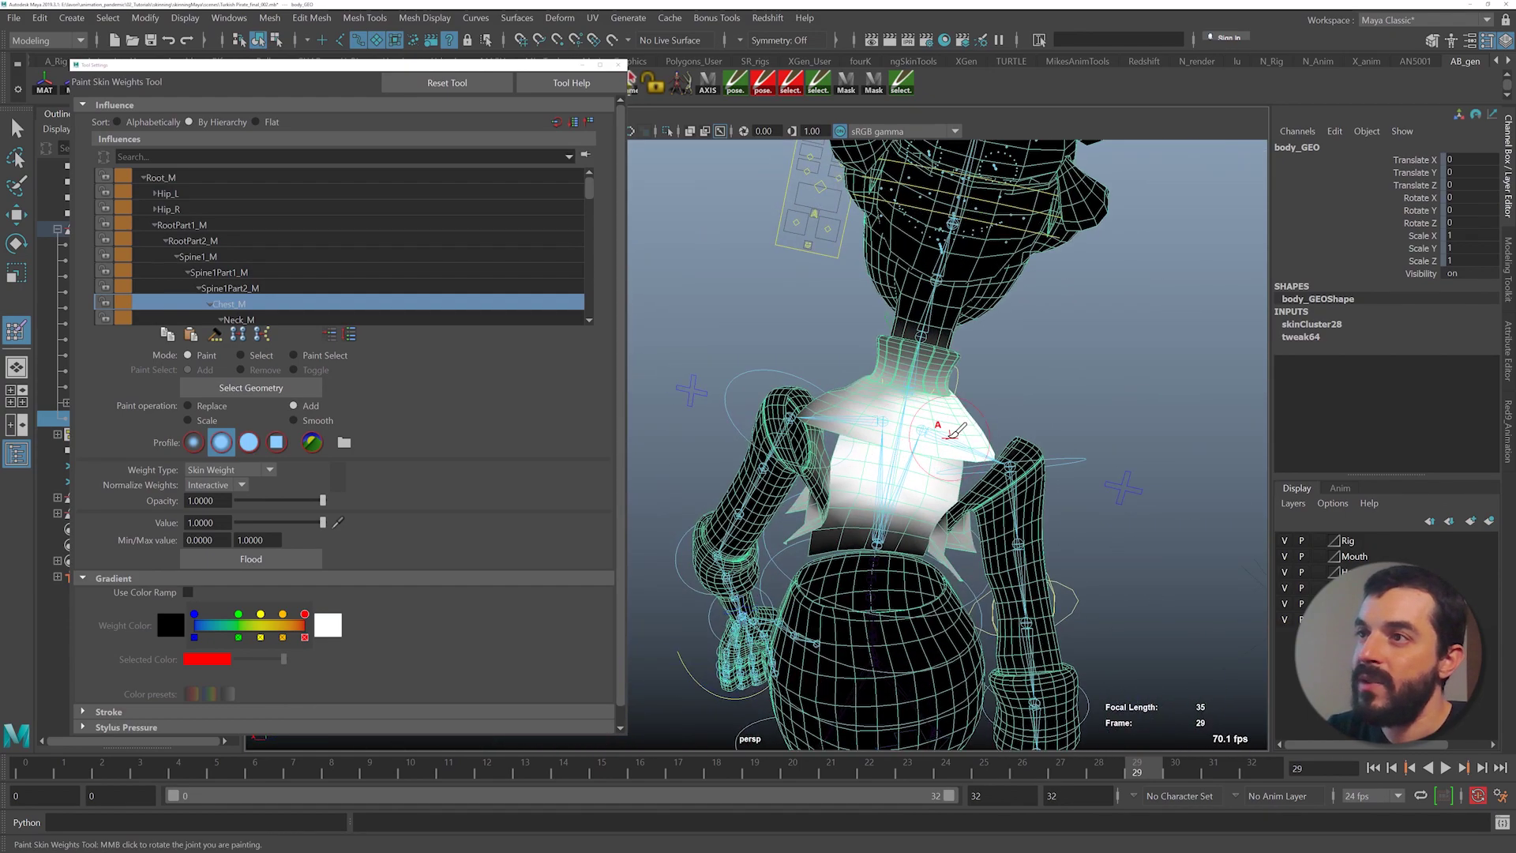
pyautogui.keyDown('alt'); pyautogui.moveTo(889, 430); pyautogui.dragTo(875, 434); pyautogui.keyUp('alt')
pyautogui.keyDown('alt'); pyautogui.moveTo(875, 434); pyautogui.dragTo(1194, 487, button='right'); pyautogui.keyUp('alt')
pyautogui.keyDown('alt'); pyautogui.moveTo(952, 410); pyautogui.dragTo(865, 447, button='middle'); pyautogui.keyUp('alt')
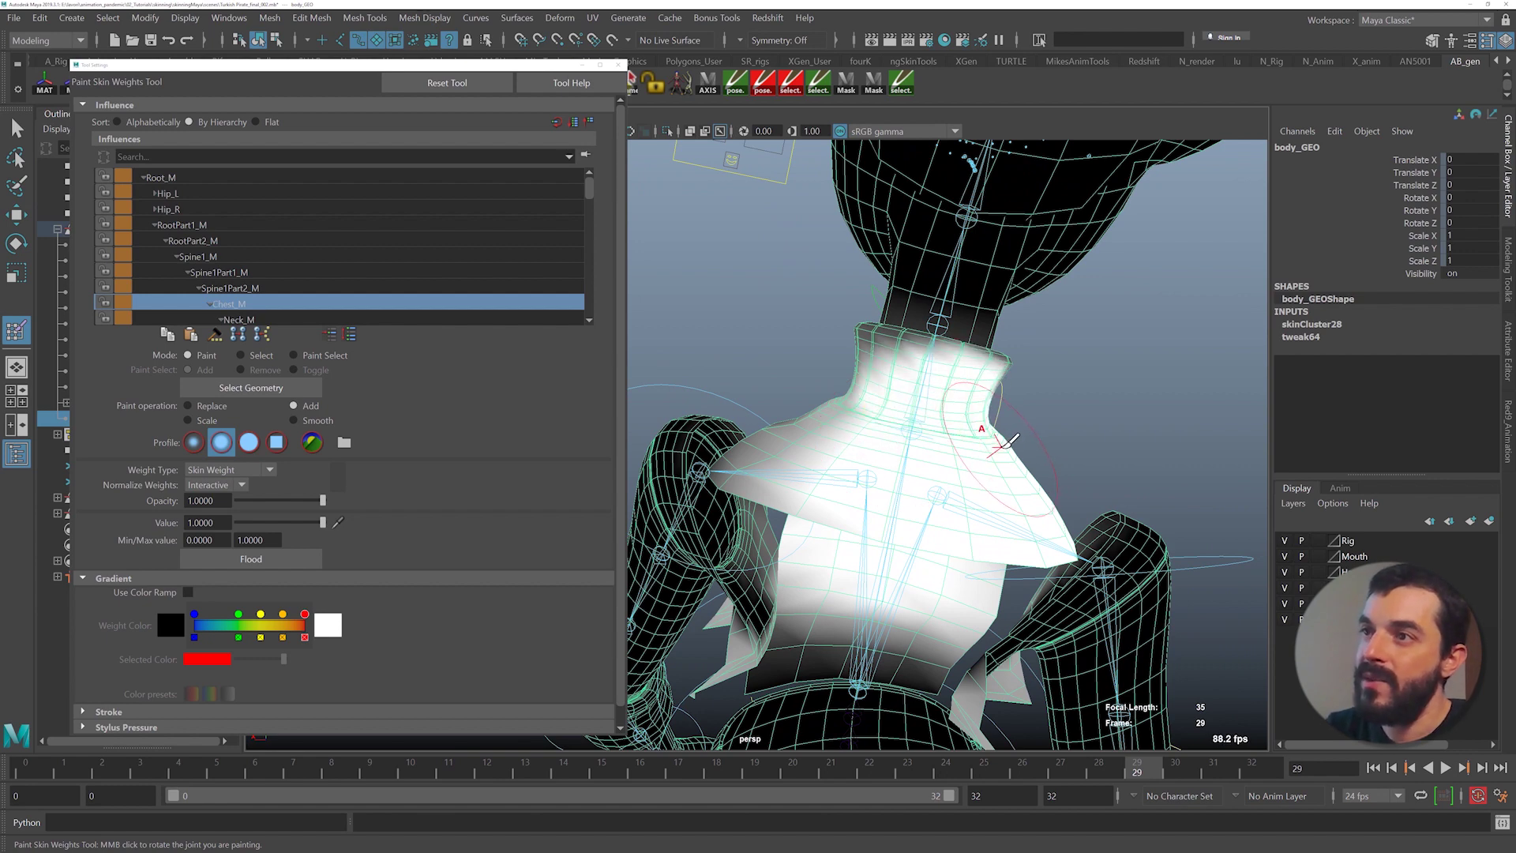
pyautogui.keyDown('alt'); pyautogui.moveTo(1019, 447); pyautogui.dragTo(1009, 453, button='middle'); pyautogui.keyUp('alt')
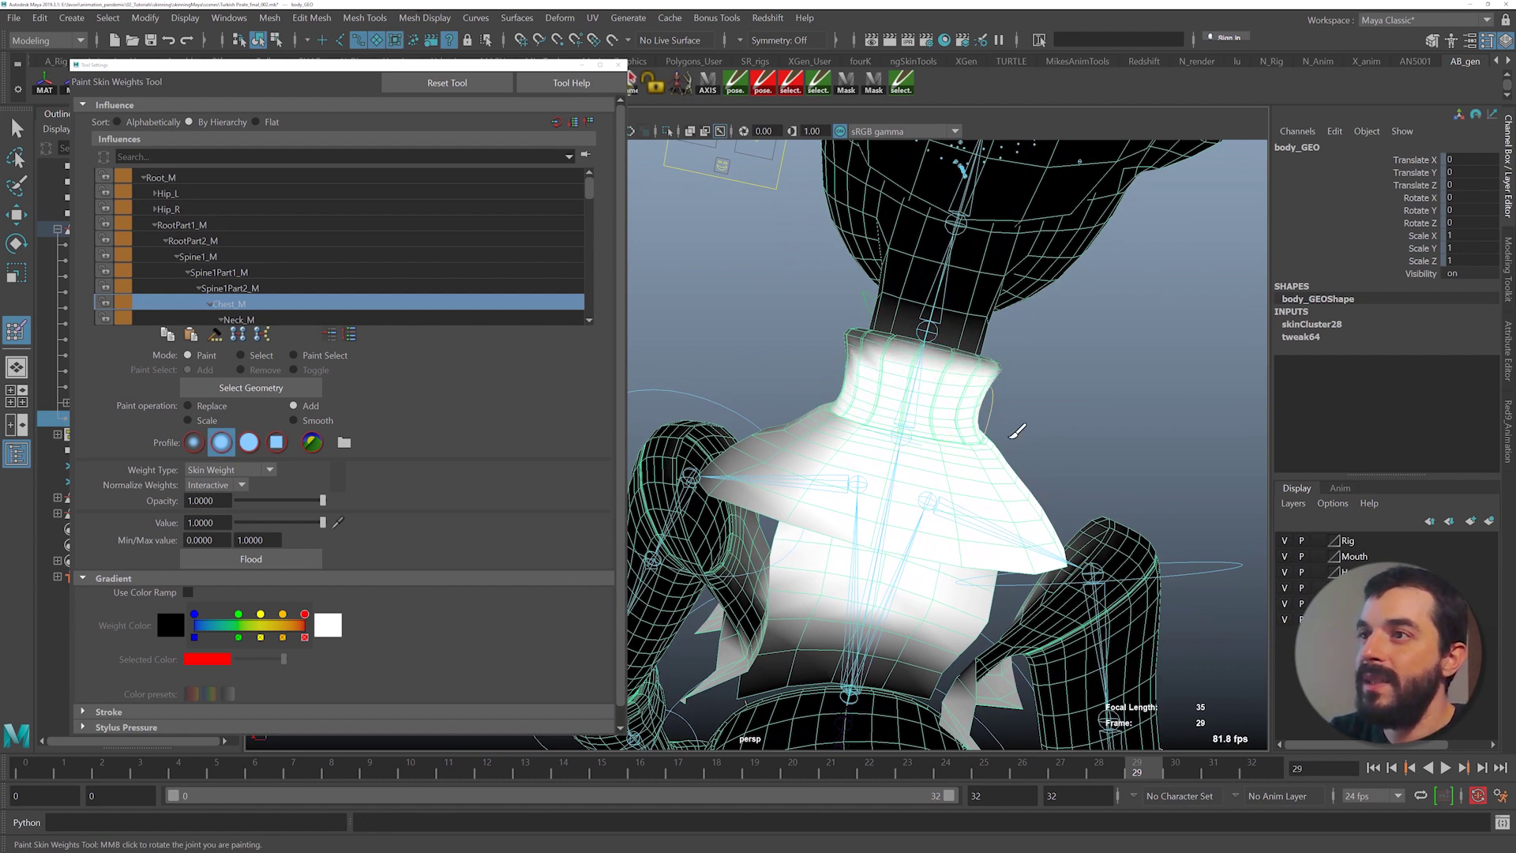
# - Paint full Chest_M weight over the collar's remaining side and the lower neck inside it
pyautogui.keyDown('alt'); pyautogui.moveTo(1012, 437); pyautogui.dragTo(888, 505); pyautogui.keyUp('alt')
pyautogui.keyDown('alt'); pyautogui.moveTo(865, 541); pyautogui.dragTo(856, 524, button='middle'); pyautogui.keyUp('alt')
pyautogui.moveTo(893, 604)
pyautogui.mouseDown()
pyautogui.moveTo(1052, 643)
pyautogui.moveTo(890, 617)
pyautogui.moveTo(873, 521)
pyautogui.moveTo(1026, 521)
pyautogui.moveTo(991, 523)
pyautogui.moveTo(915, 483)
pyautogui.mouseUp()
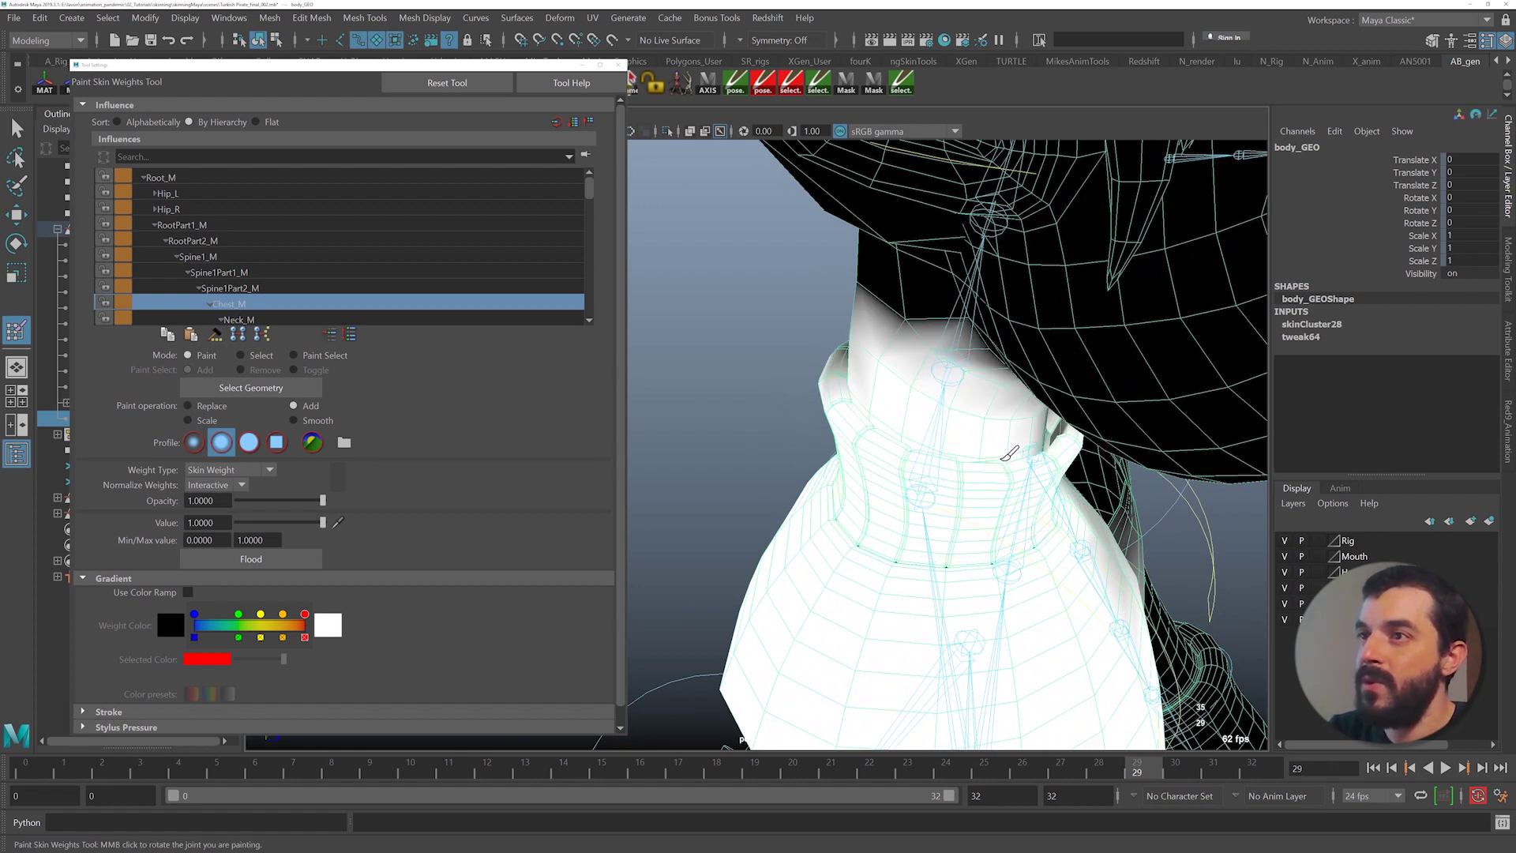
# - Examine the collar folds, neck base and upper chest up close for vertices missed by the Chest_M weight
pyautogui.moveTo(886, 449)
pyautogui.keyDown('alt'); pyautogui.mouseDown()
pyautogui.moveTo(931, 403)
pyautogui.moveTo(854, 334)
pyautogui.moveTo(874, 315)
pyautogui.moveTo(830, 384)
pyautogui.moveTo(961, 460)
pyautogui.moveTo(998, 457)
pyautogui.moveTo(960, 456)
pyautogui.mouseUp(); pyautogui.keyUp('alt')
pyautogui.keyDown('alt'); pyautogui.moveTo(959, 456); pyautogui.dragTo(1028, 459, button='right'); pyautogui.keyUp('alt')
pyautogui.keyDown('alt'); pyautogui.moveTo(1029, 460); pyautogui.dragTo(829, 470, button='middle'); pyautogui.keyUp('alt')
pyautogui.keyDown('alt'); pyautogui.moveTo(829, 470); pyautogui.dragTo(1053, 518, button='right'); pyautogui.keyUp('alt')
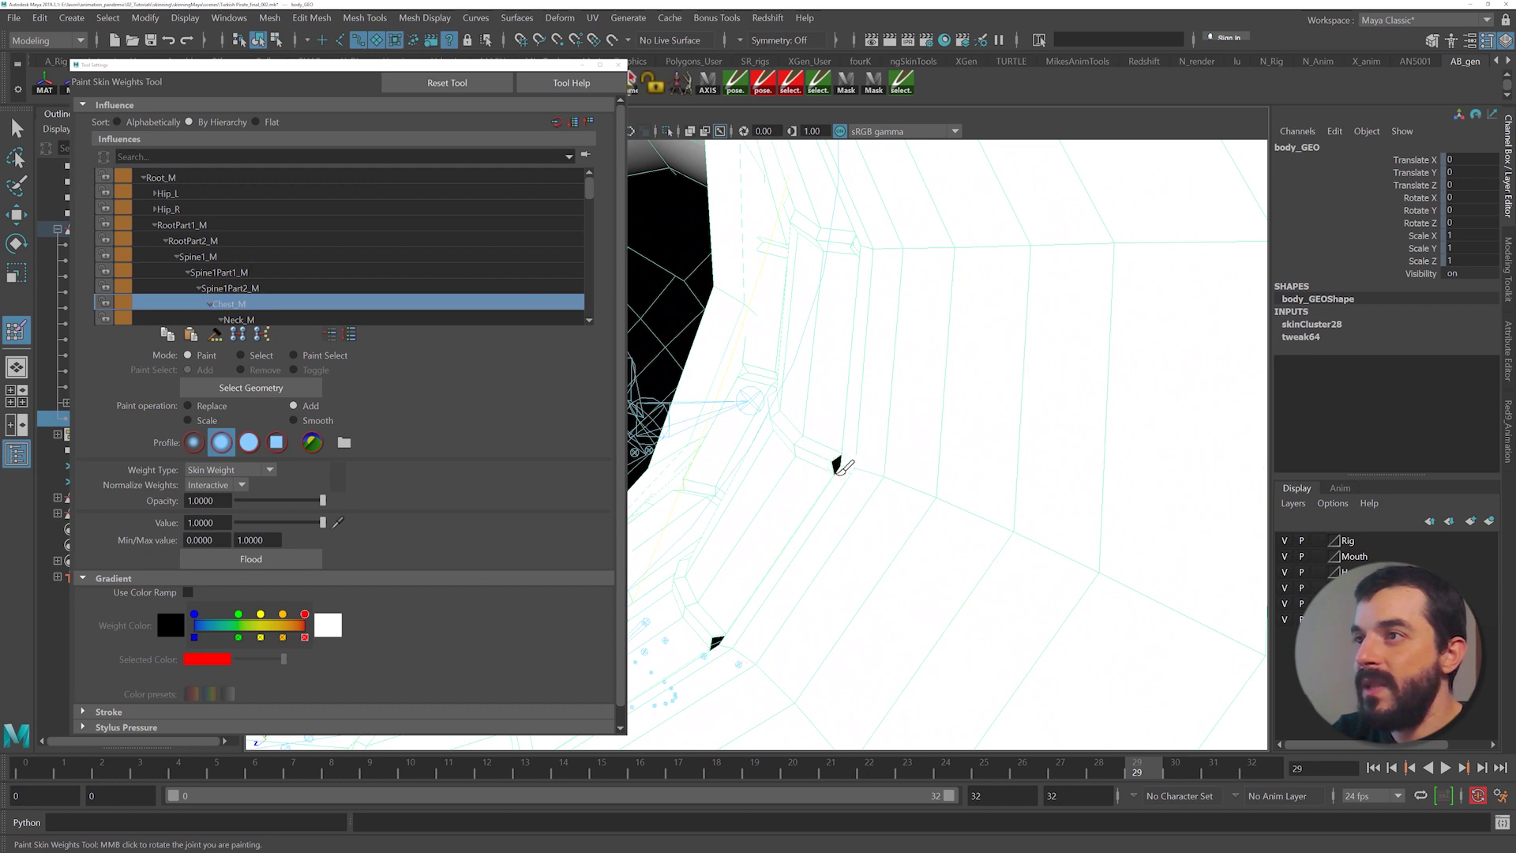
pyautogui.keyDown('alt'); pyautogui.moveTo(776, 508); pyautogui.dragTo(850, 511); pyautogui.keyUp('alt')
pyautogui.keyDown('alt'); pyautogui.moveTo(849, 511); pyautogui.dragTo(789, 481, button='right'); pyautogui.keyUp('alt')
pyautogui.moveTo(789, 481)
pyautogui.keyDown('alt'); pyautogui.mouseDown()
pyautogui.moveTo(934, 376)
pyautogui.moveTo(946, 386)
pyautogui.moveTo(870, 386)
pyautogui.moveTo(1174, 410)
pyautogui.moveTo(1019, 391)
pyautogui.mouseUp(); pyautogui.keyUp('alt')
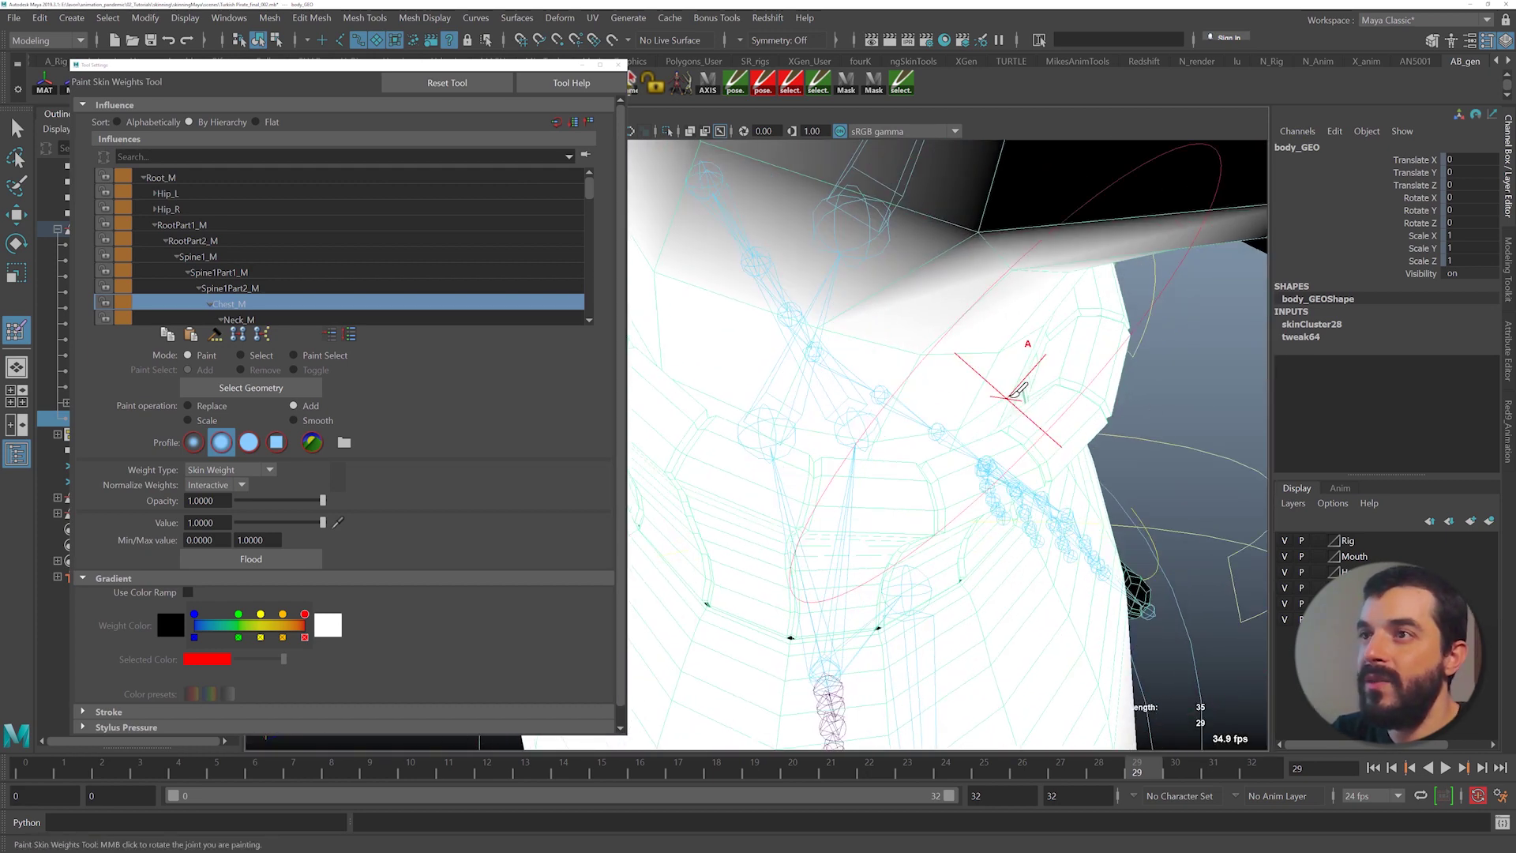
pyautogui.keyDown('alt'); pyautogui.moveTo(1034, 387); pyautogui.dragTo(805, 339, button='right'); pyautogui.keyUp('alt')
pyautogui.moveTo(805, 338)
pyautogui.keyDown('alt'); pyautogui.mouseDown()
pyautogui.moveTo(744, 427)
pyautogui.moveTo(801, 442)
pyautogui.mouseUp(); pyautogui.keyUp('alt')
pyautogui.moveTo(916, 531)
pyautogui.keyDown('alt'); pyautogui.mouseDown()
pyautogui.moveTo(887, 478)
pyautogui.moveTo(823, 472)
pyautogui.mouseUp(); pyautogui.keyUp('alt')
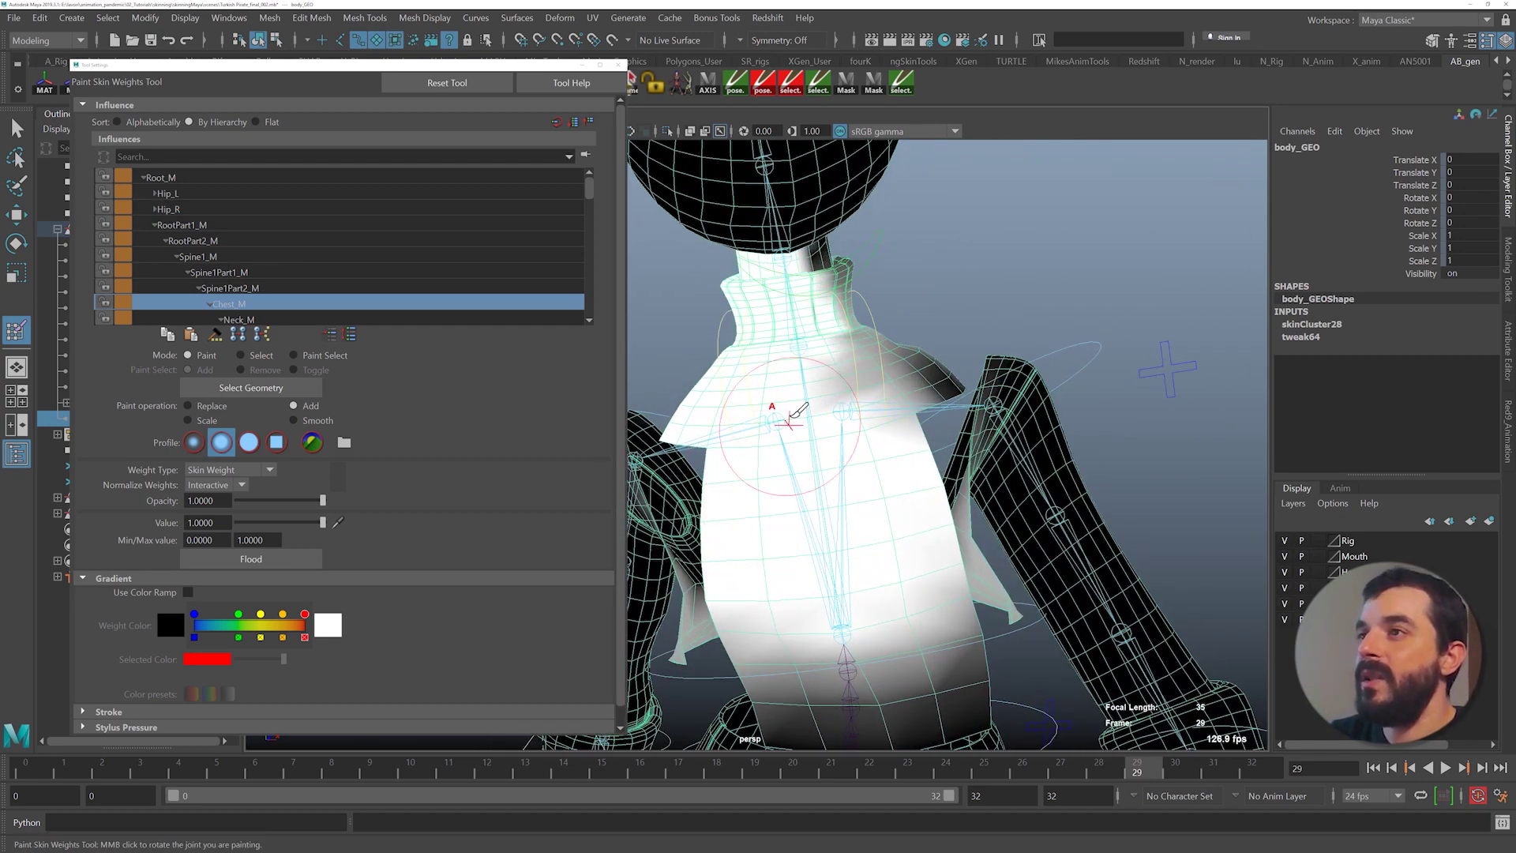
# - Make Neck_M the painted influence, set opacity to 0.3241 and value to 0.3287, and add its weight around the collar base and upper shoulders
pyautogui.keyDown('alt'); pyautogui.moveTo(780, 458); pyautogui.dragTo(875, 466); pyautogui.keyUp('alt')
pyautogui.click(238, 315)
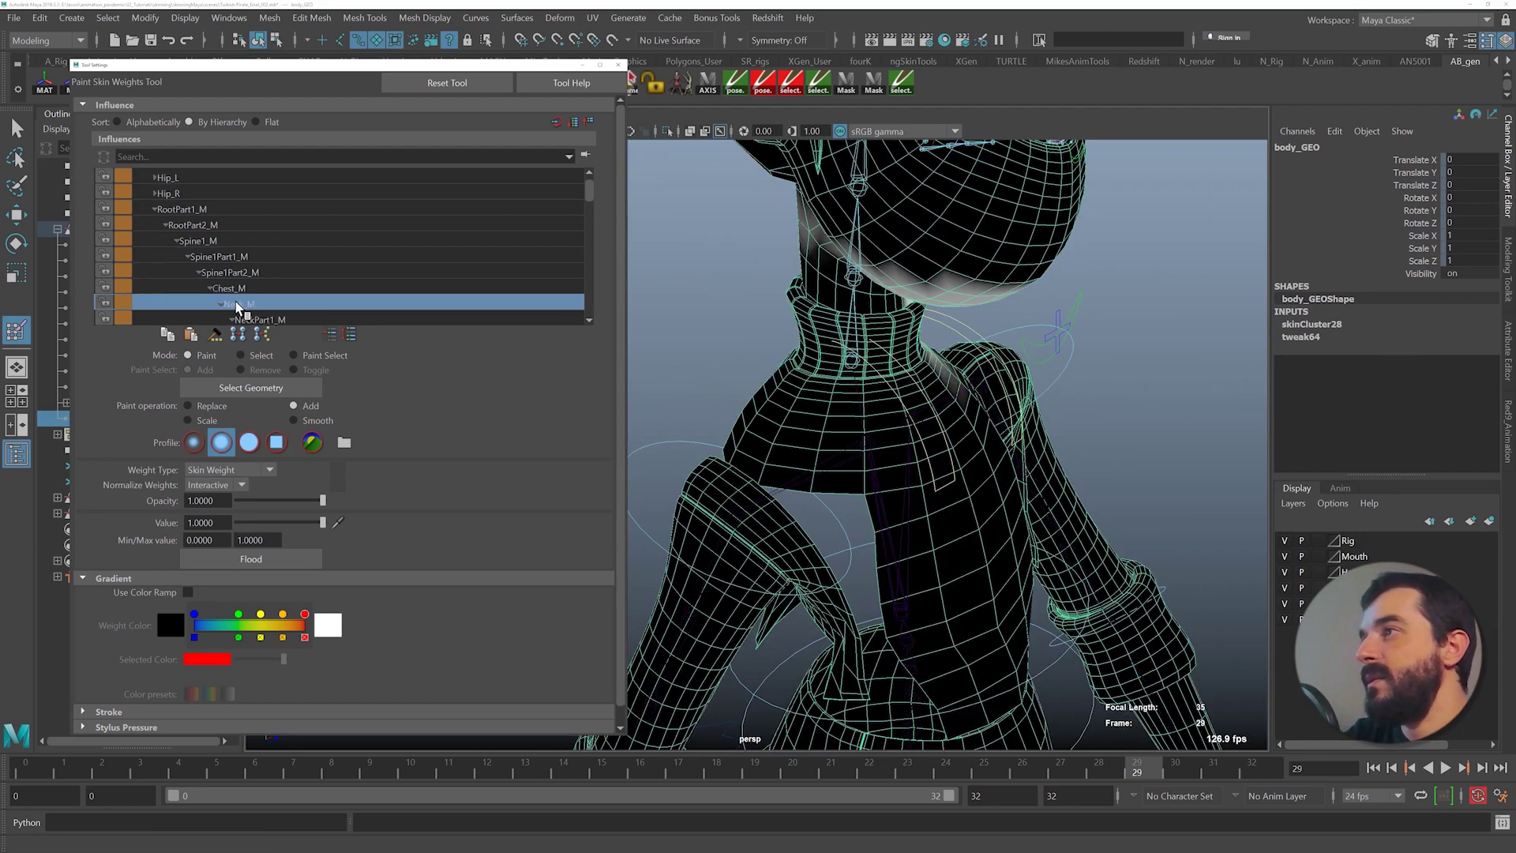
pyautogui.keyDown('alt'); pyautogui.moveTo(831, 380); pyautogui.dragTo(897, 382, button='right'); pyautogui.keyUp('alt')
pyautogui.keyDown('alt'); pyautogui.moveTo(852, 359); pyautogui.dragTo(861, 432, button='middle'); pyautogui.keyUp('alt')
pyautogui.moveTo(861, 432)
pyautogui.keyDown('alt'); pyautogui.mouseDown(button='right')
pyautogui.moveTo(1056, 433)
pyautogui.moveTo(813, 350)
pyautogui.mouseUp(button='right'); pyautogui.keyUp('alt')
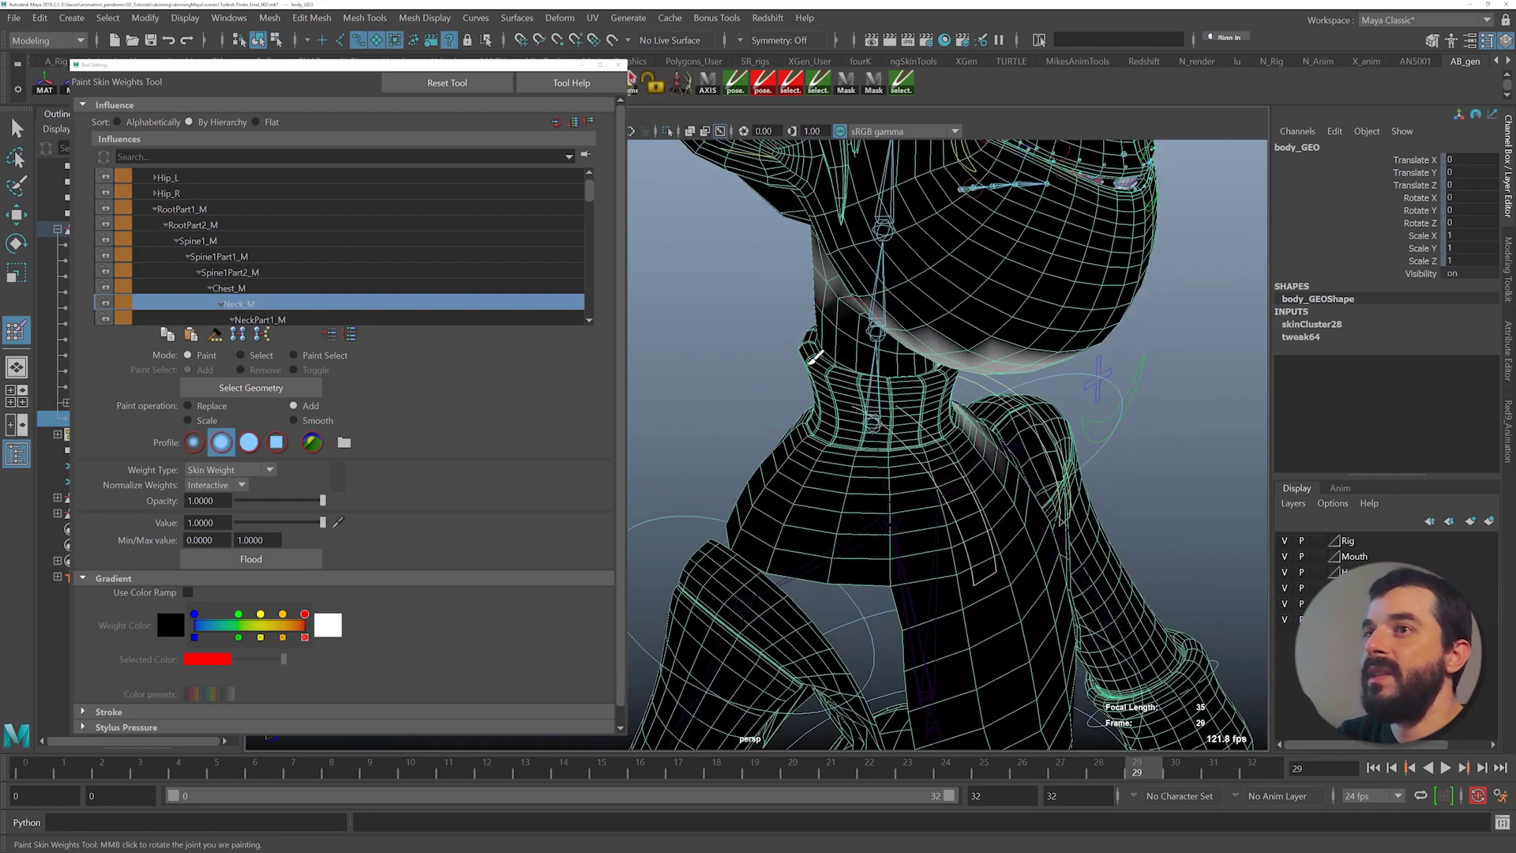
pyautogui.keyDown('alt'); pyautogui.moveTo(813, 350); pyautogui.dragTo(869, 373); pyautogui.keyUp('alt')
pyautogui.moveTo(939, 512)
pyautogui.keyDown('alt'); pyautogui.mouseDown()
pyautogui.moveTo(853, 518)
pyautogui.moveTo(921, 505)
pyautogui.mouseUp(); pyautogui.keyUp('alt')
pyautogui.keyDown('alt'); pyautogui.moveTo(920, 504); pyautogui.dragTo(977, 442, button='right'); pyautogui.keyUp('alt')
pyautogui.keyDown('alt'); pyautogui.moveTo(977, 442); pyautogui.dragTo(866, 527, button='middle'); pyautogui.keyUp('alt')
pyautogui.keyDown('alt'); pyautogui.moveTo(866, 527); pyautogui.dragTo(900, 539, button='right'); pyautogui.keyUp('alt')
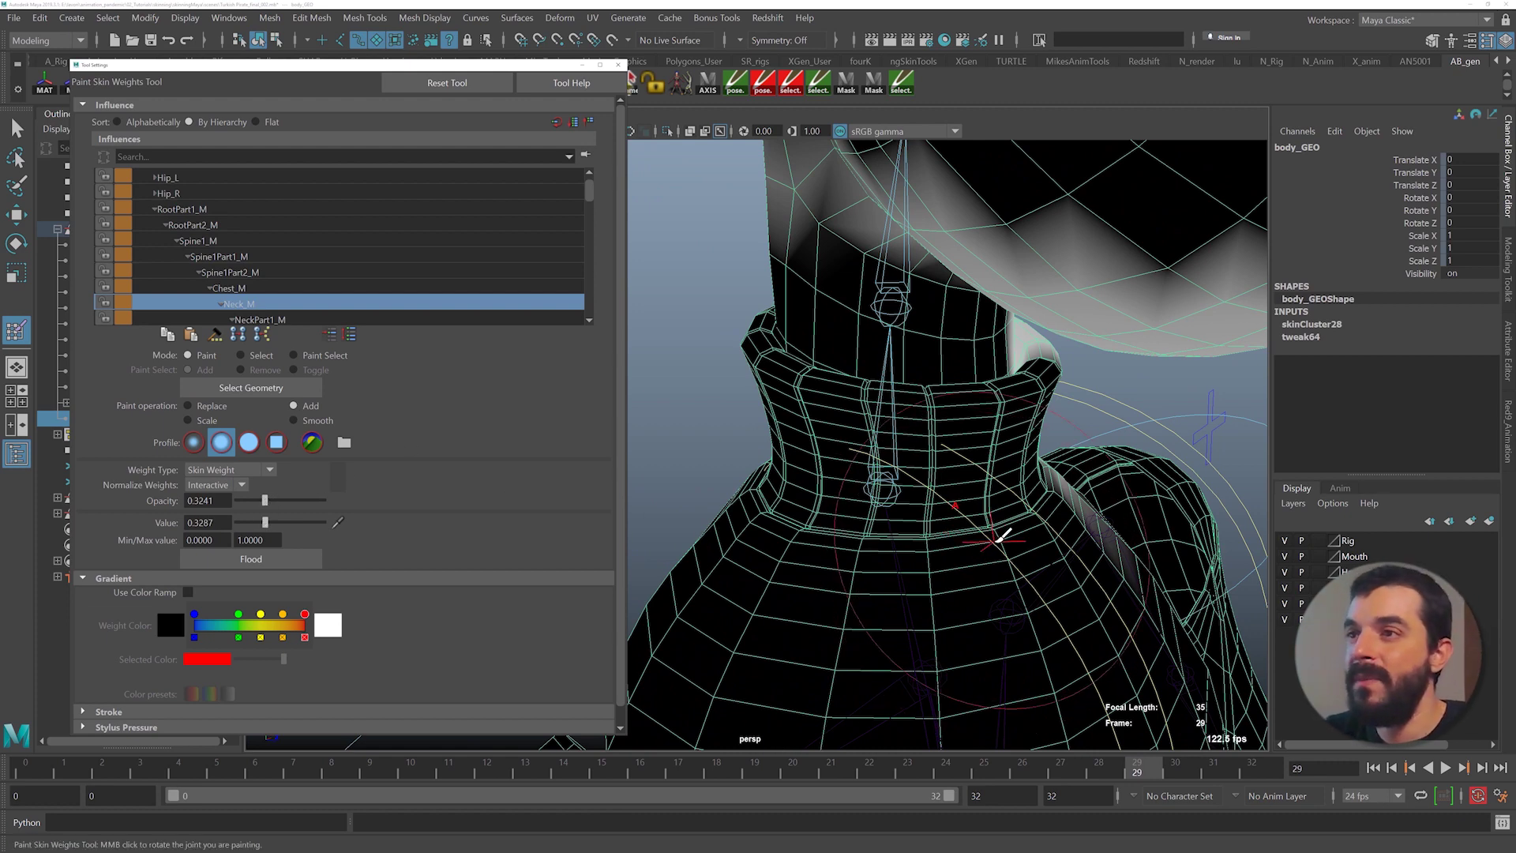
pyautogui.press('b')
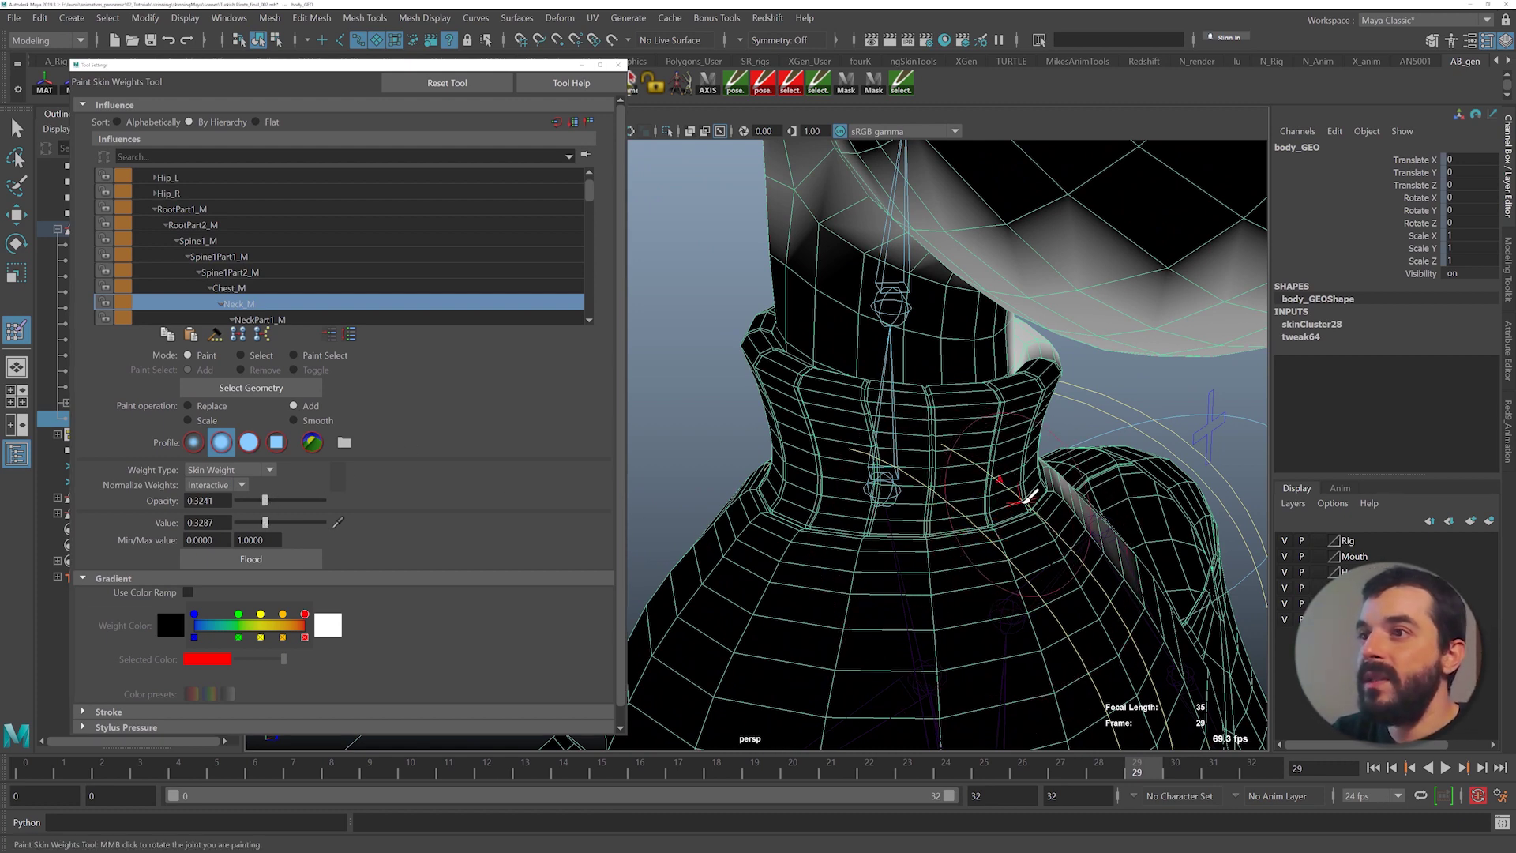
pyautogui.moveTo(1026, 497)
pyautogui.mouseDown()
pyautogui.moveTo(799, 507)
pyautogui.moveTo(746, 491)
pyautogui.moveTo(832, 518)
pyautogui.moveTo(795, 485)
pyautogui.mouseUp()
pyautogui.moveTo(712, 507)
pyautogui.mouseDown()
pyautogui.moveTo(921, 515)
pyautogui.moveTo(817, 535)
pyautogui.mouseUp()
pyautogui.moveTo(845, 624)
pyautogui.mouseDown()
pyautogui.moveTo(1066, 570)
pyautogui.moveTo(995, 580)
pyautogui.mouseUp()
pyautogui.moveTo(994, 580); pyautogui.dragTo(1008, 583)
# - Select the FKNeck_M control, rotate it about -69 degrees on Z to test the collar deformation, and undo the rotation
pyautogui.keyDown('alt'); pyautogui.moveTo(1009, 582); pyautogui.dragTo(816, 547, button='right'); pyautogui.keyUp('alt')
pyautogui.press('q')
pyautogui.keyDown('alt'); pyautogui.moveTo(815, 548); pyautogui.dragTo(900, 536); pyautogui.keyUp('alt')
pyautogui.moveTo(901, 530)
pyautogui.keyDown('alt'); pyautogui.mouseDown(button='right')
pyautogui.moveTo(860, 524)
pyautogui.moveTo(906, 553)
pyautogui.mouseUp(button='right'); pyautogui.keyUp('alt')
pyautogui.click(755, 242)
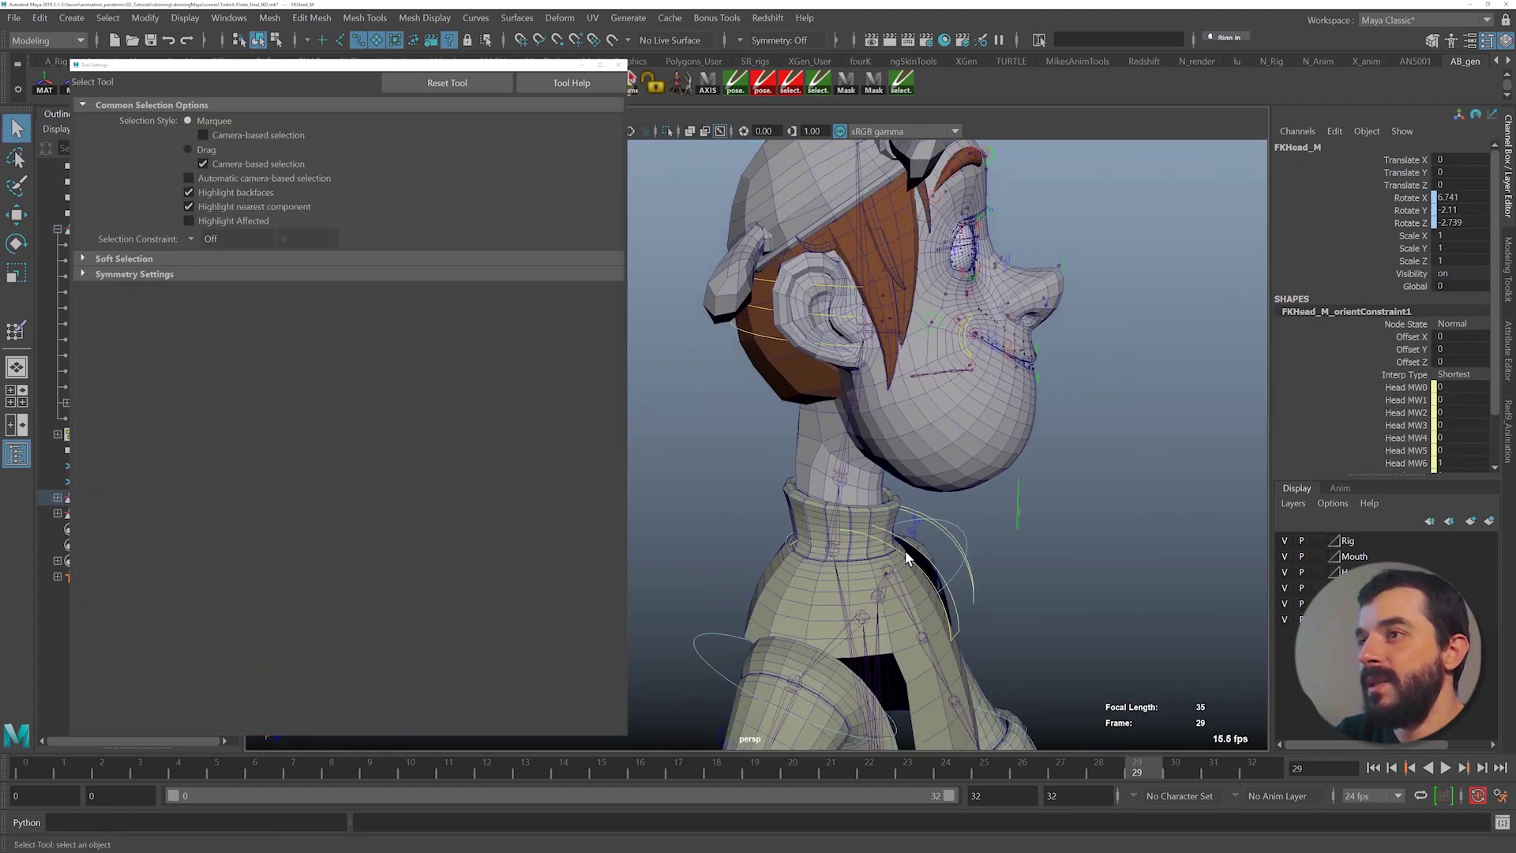
pyautogui.click(805, 540)
pyautogui.keyDown('alt'); pyautogui.moveTo(807, 541); pyautogui.dragTo(884, 543, button='right'); pyautogui.keyUp('alt')
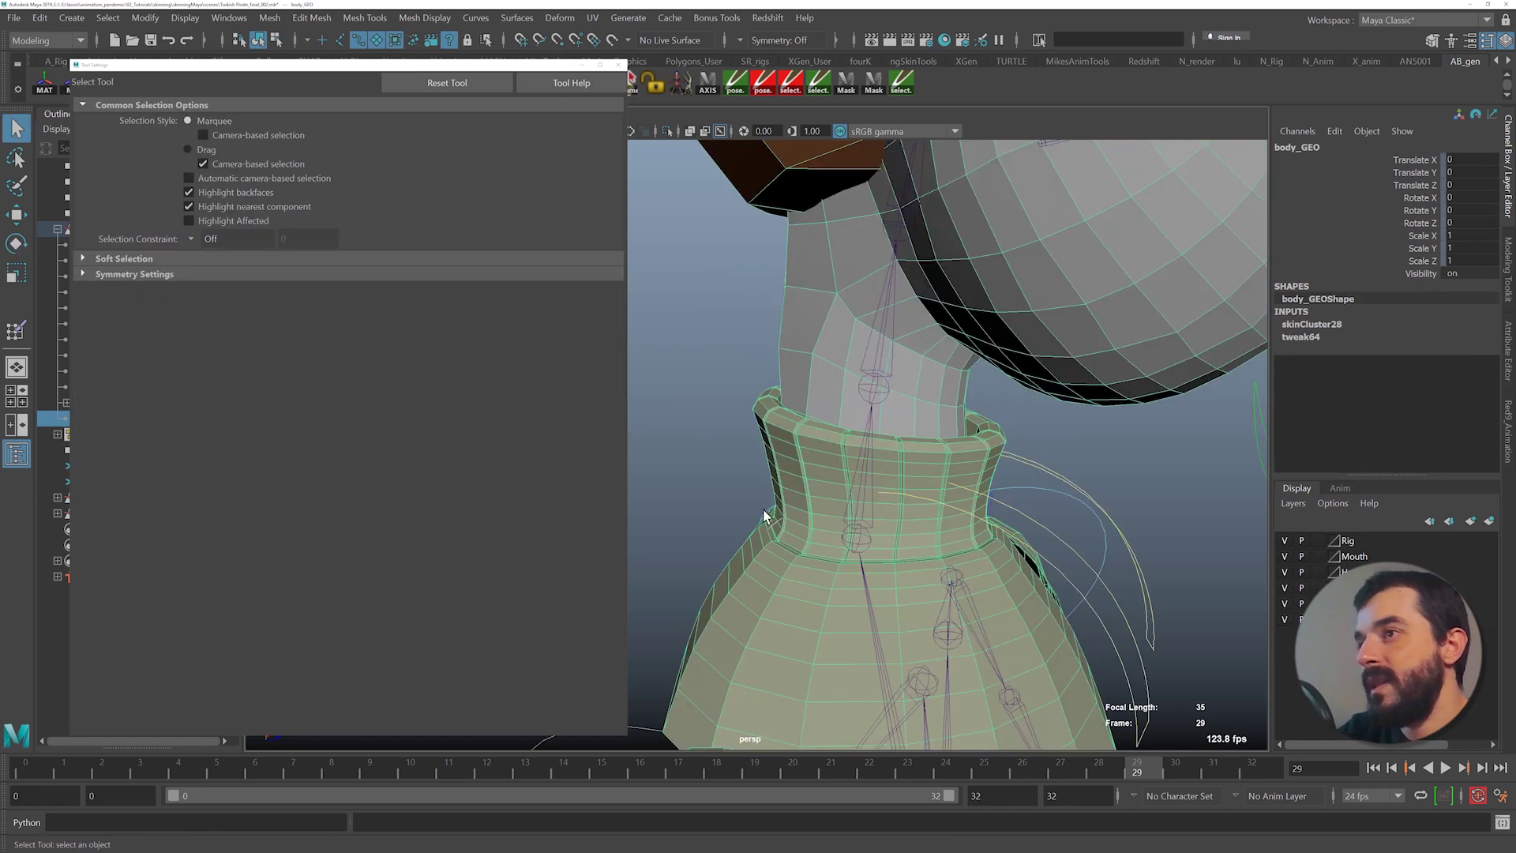
pyautogui.press('e')
pyautogui.press('q')
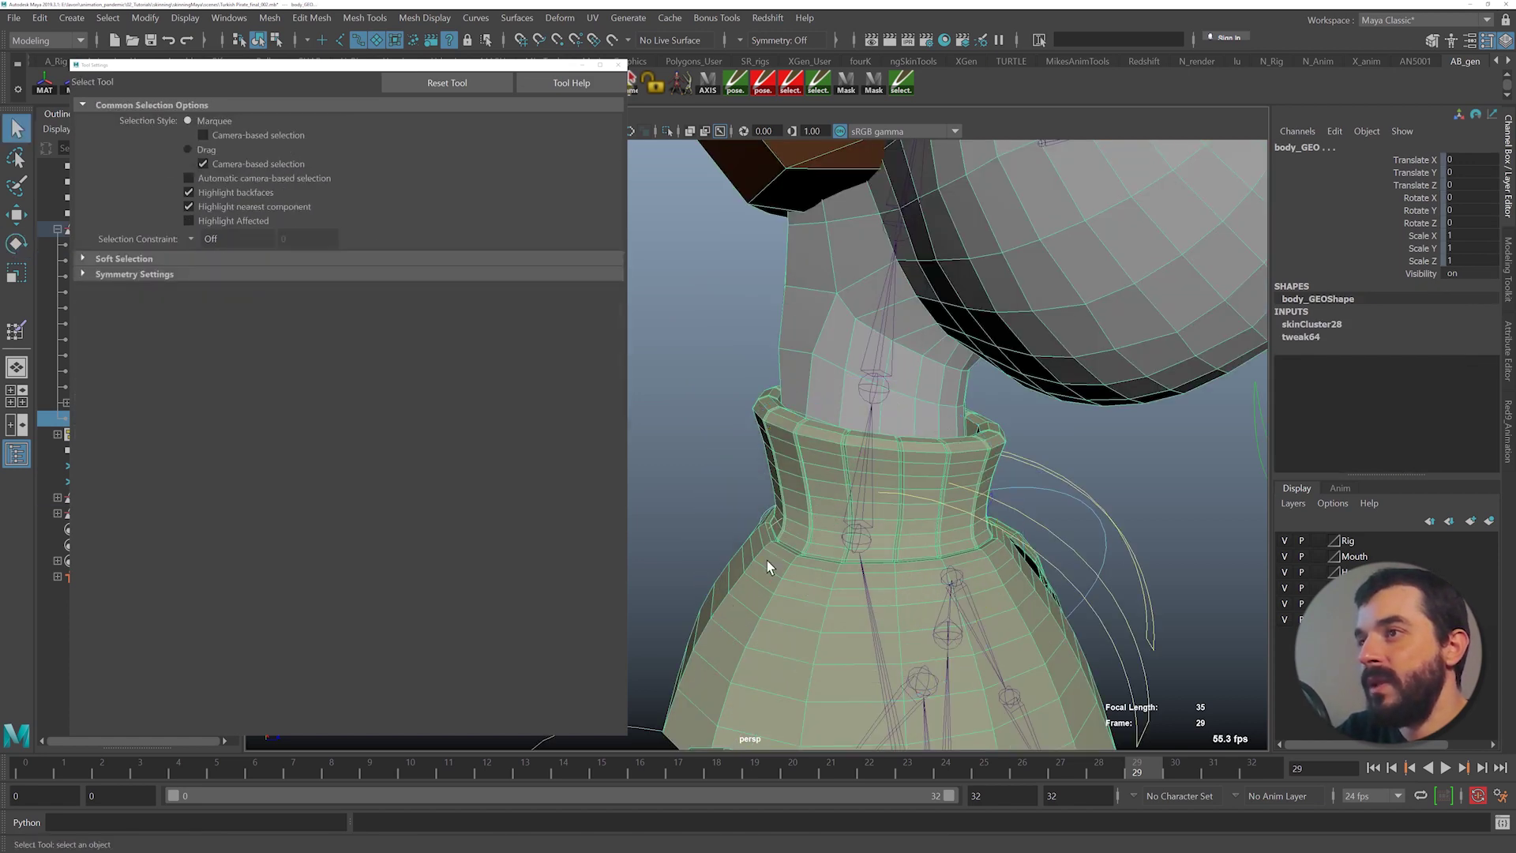
pyautogui.click(764, 512)
pyautogui.press('e')
pyautogui.moveTo(988, 492); pyautogui.dragTo(769, 254)
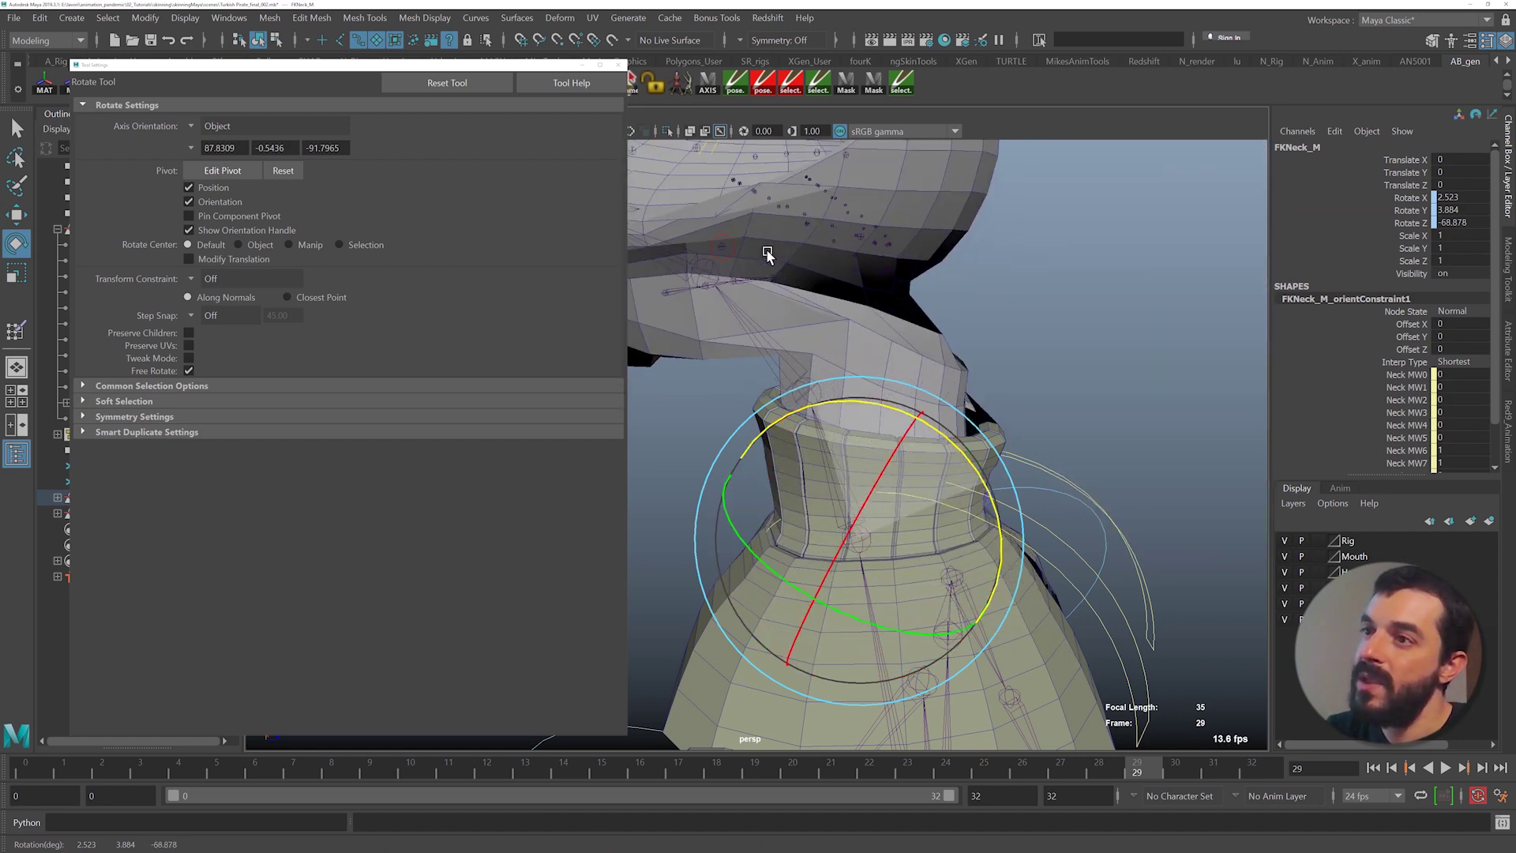
pyautogui.hotkey('ctrl', 'z')
# - Rotate the neck control the opposite way to about 87 degrees on Z, inspect the collar seam up close, and undo the rotation
pyautogui.moveTo(966, 444); pyautogui.dragTo(947, 534)
pyautogui.keyDown('alt'); pyautogui.moveTo(947, 534); pyautogui.dragTo(887, 443, button='middle'); pyautogui.keyUp('alt')
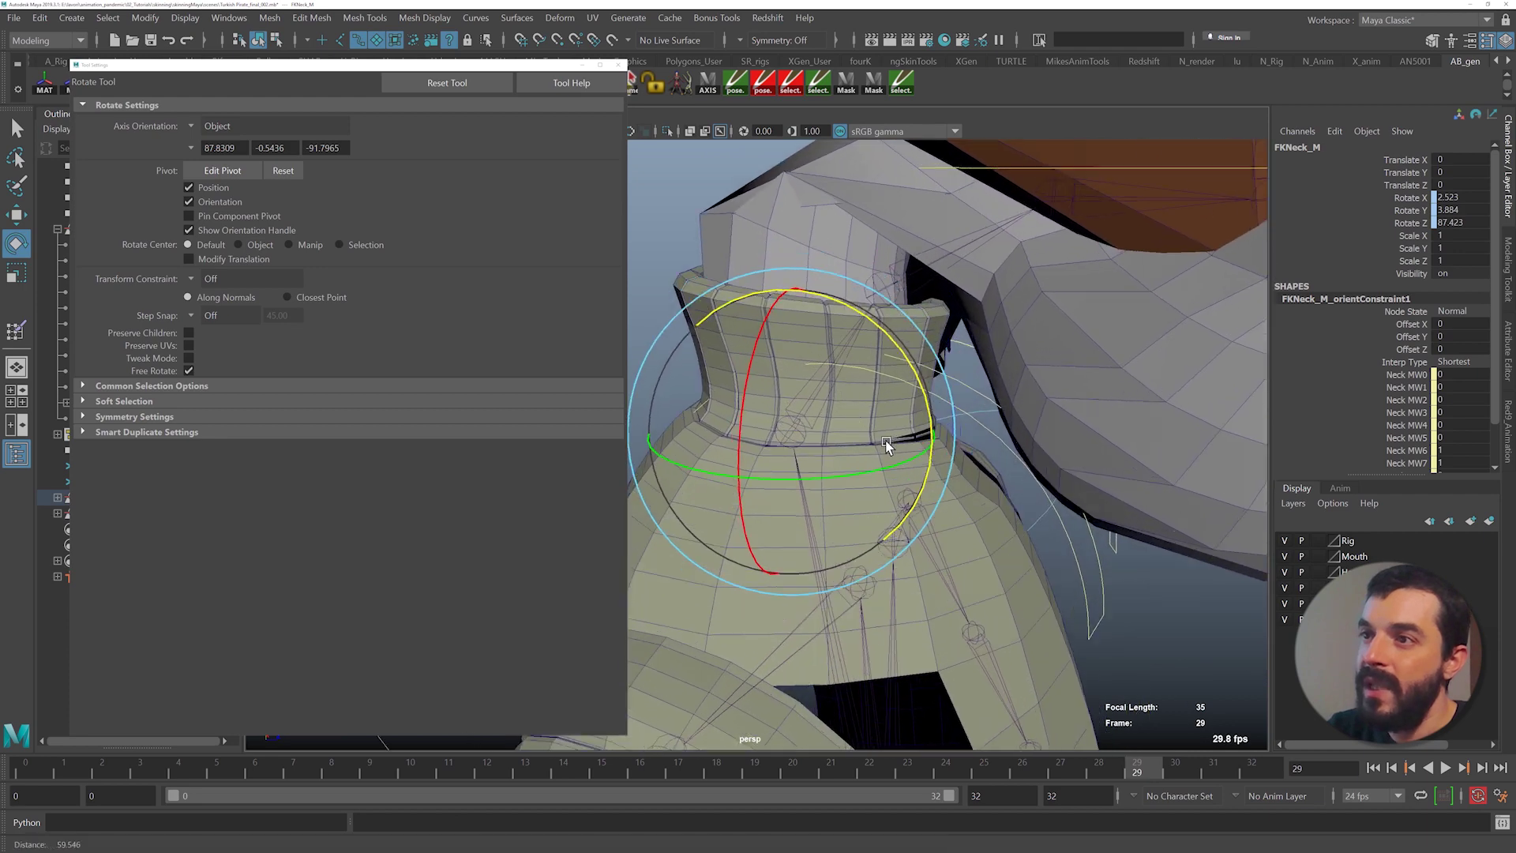
pyautogui.keyDown('alt'); pyautogui.moveTo(886, 442); pyautogui.dragTo(1167, 499, button='right'); pyautogui.keyUp('alt')
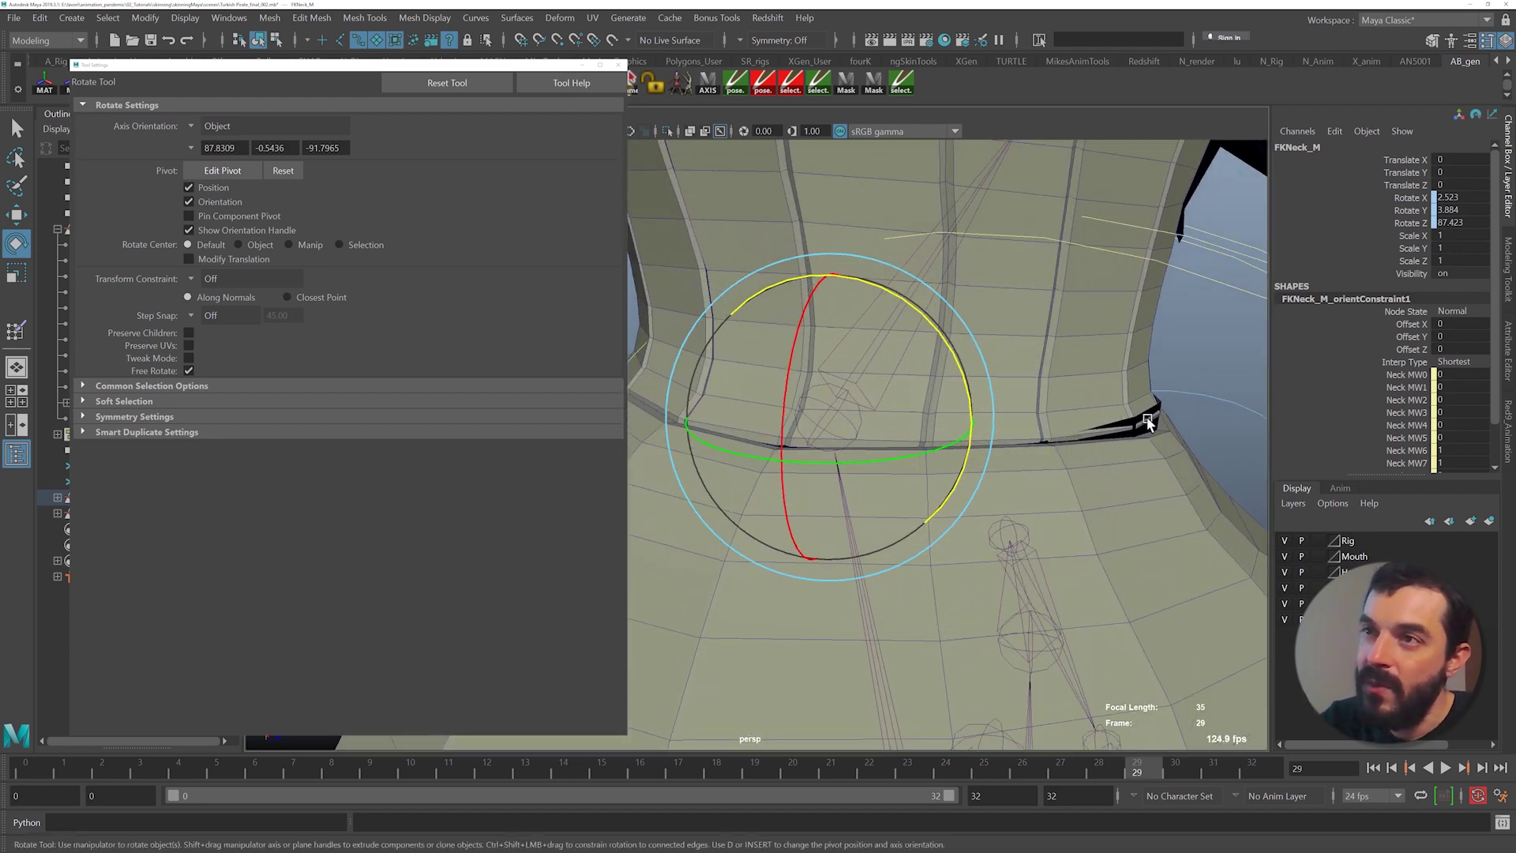
pyautogui.hotkey('ctrl', 'z')
pyautogui.keyDown('alt'); pyautogui.moveTo(1153, 430); pyautogui.dragTo(1157, 443); pyautogui.keyUp('alt')
pyautogui.keyDown('alt'); pyautogui.moveTo(1158, 443); pyautogui.dragTo(836, 397, button='right'); pyautogui.keyUp('alt')
pyautogui.press('q')
pyautogui.keyDown('alt'); pyautogui.moveTo(836, 396); pyautogui.dragTo(890, 463, button='middle'); pyautogui.keyUp('alt')
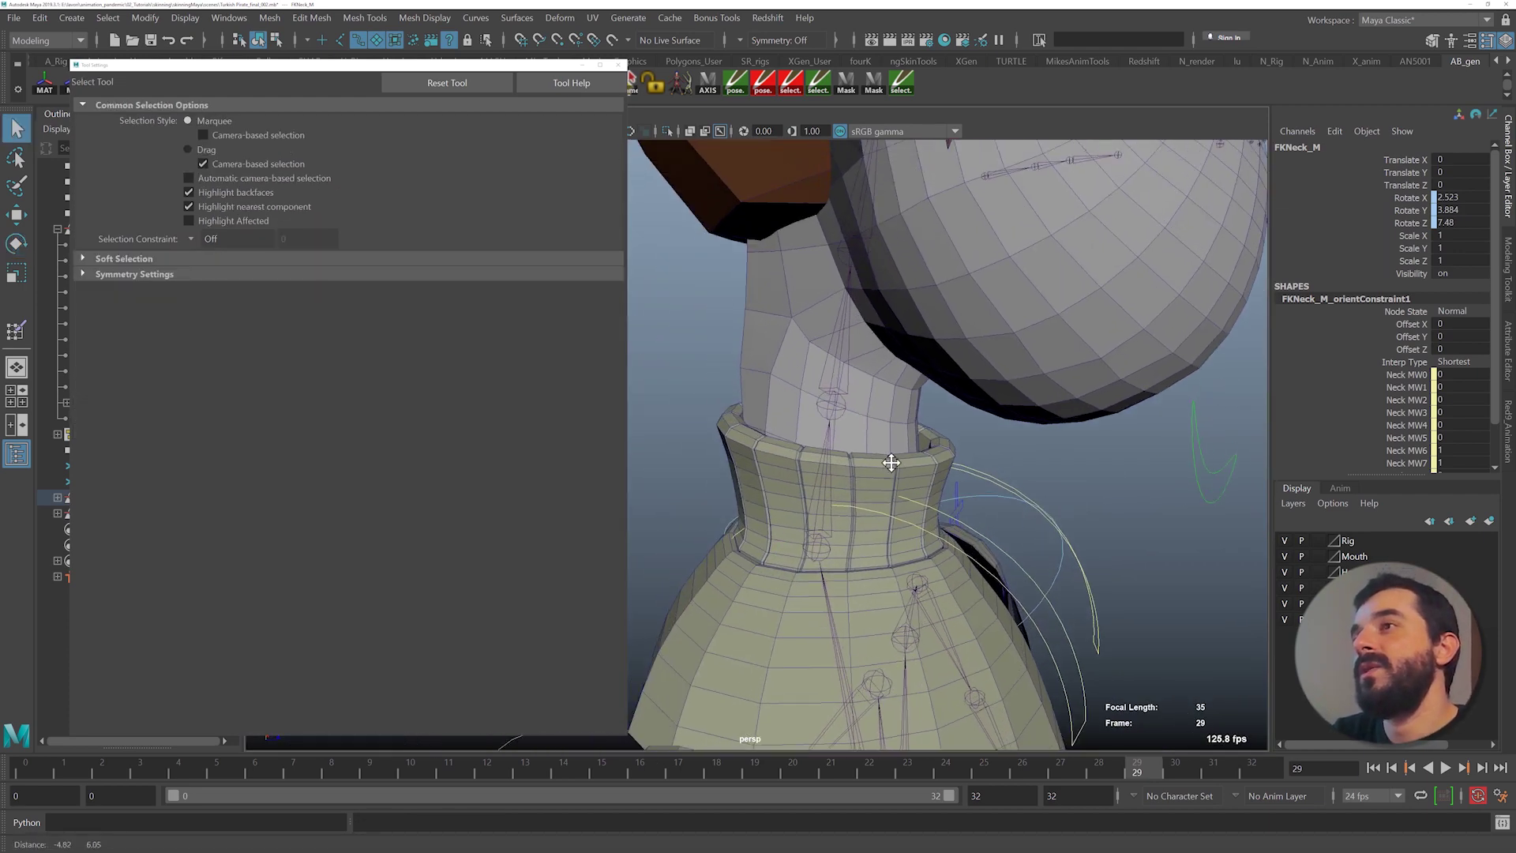
pyautogui.keyDown('alt'); pyautogui.moveTo(890, 462); pyautogui.dragTo(905, 467, button='middle'); pyautogui.keyUp('alt')
# - Resume skin weight painting on body_GEO and add Neck_M weight around the collar up to its rim
pyautogui.click(166, 422)
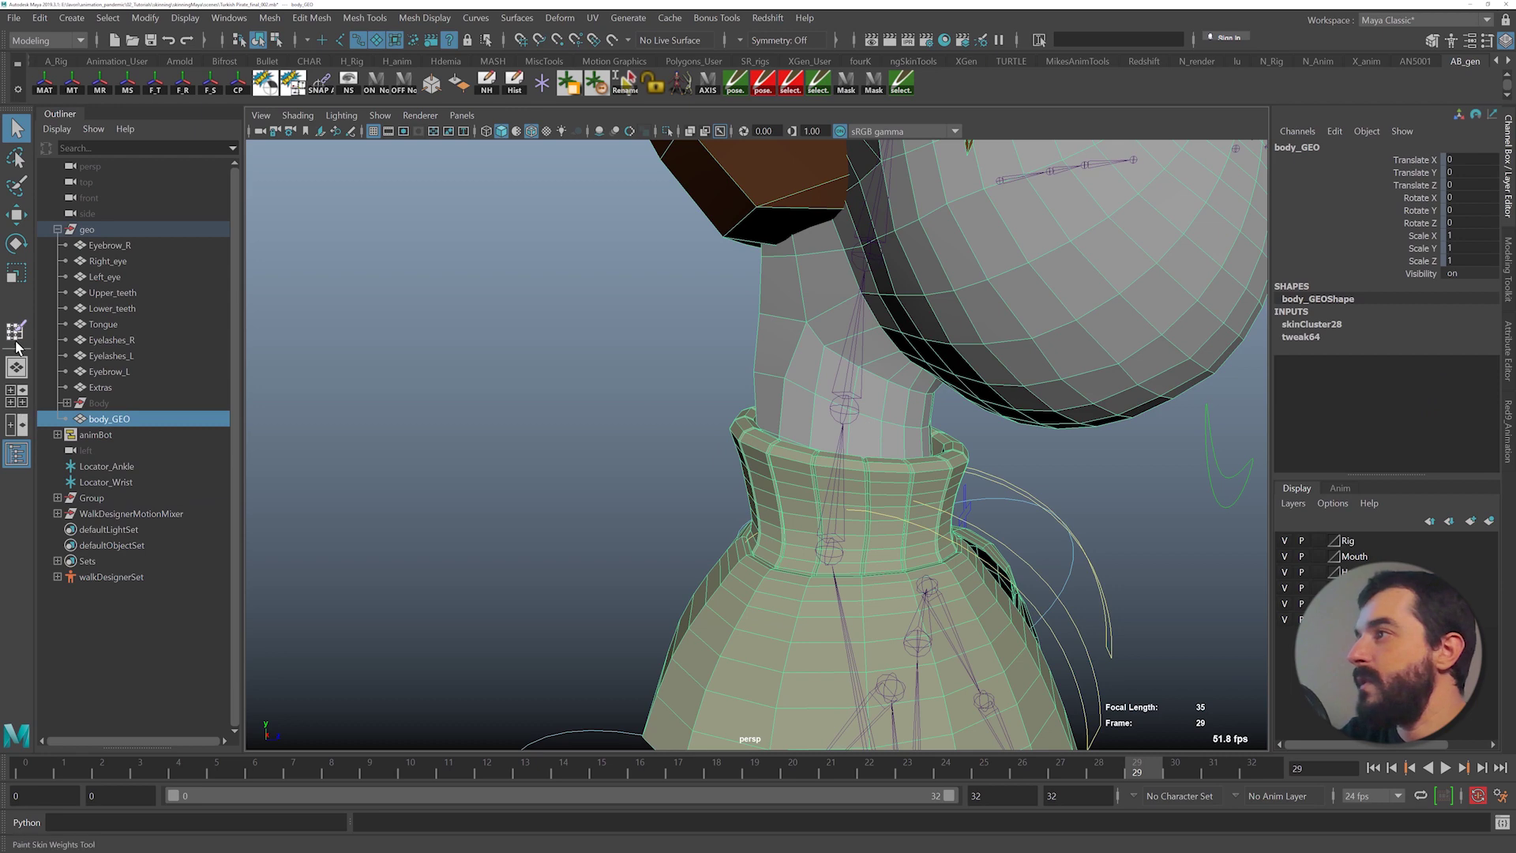
pyautogui.click(16, 339)
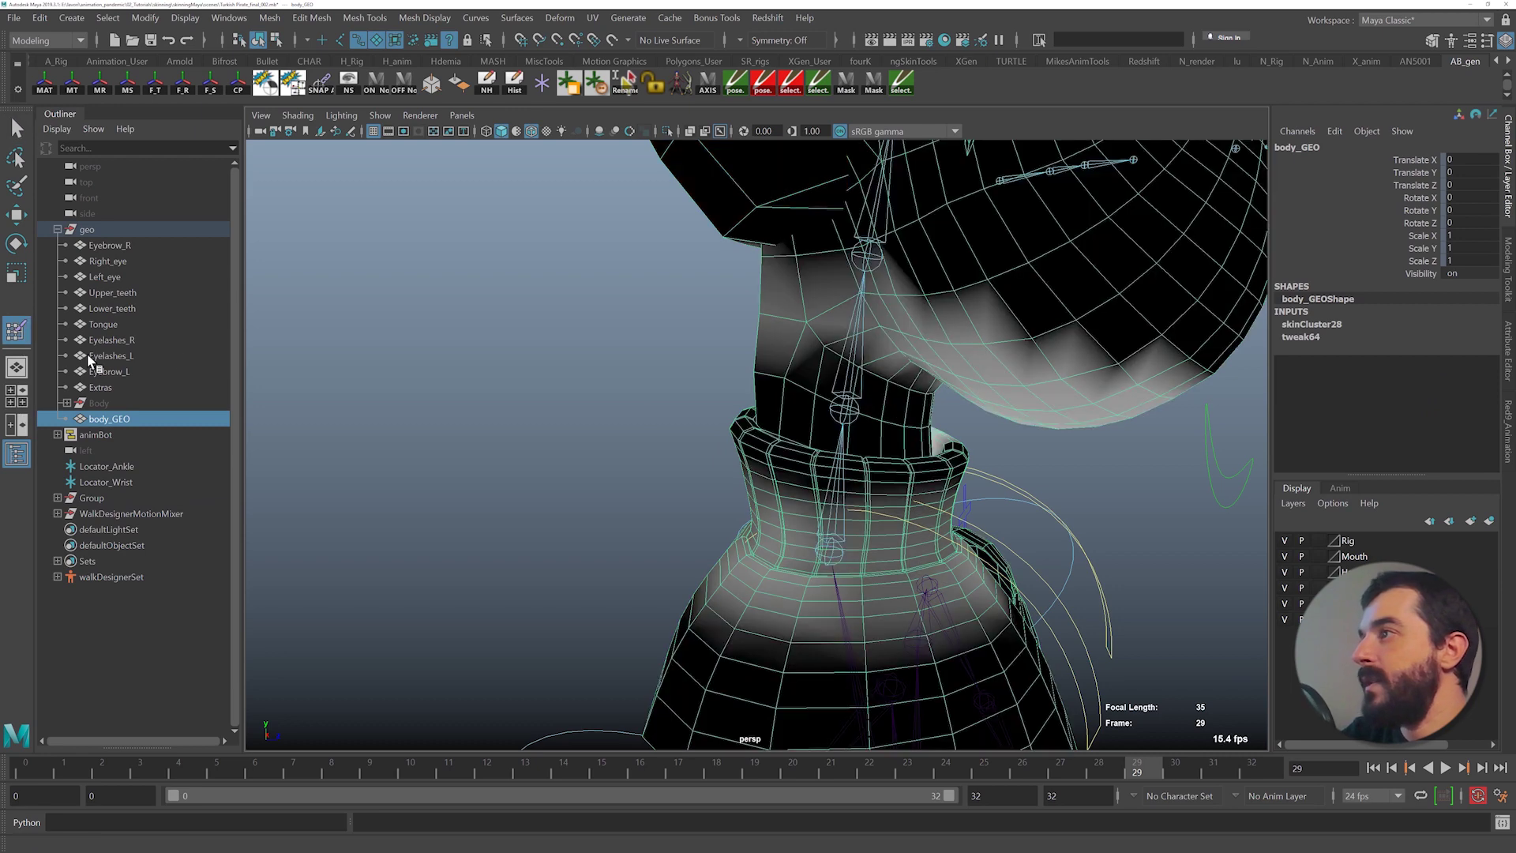
pyautogui.doubleClick(26, 340)
pyautogui.scroll(-4, 224, 269)
pyautogui.scroll(1, 230, 273)
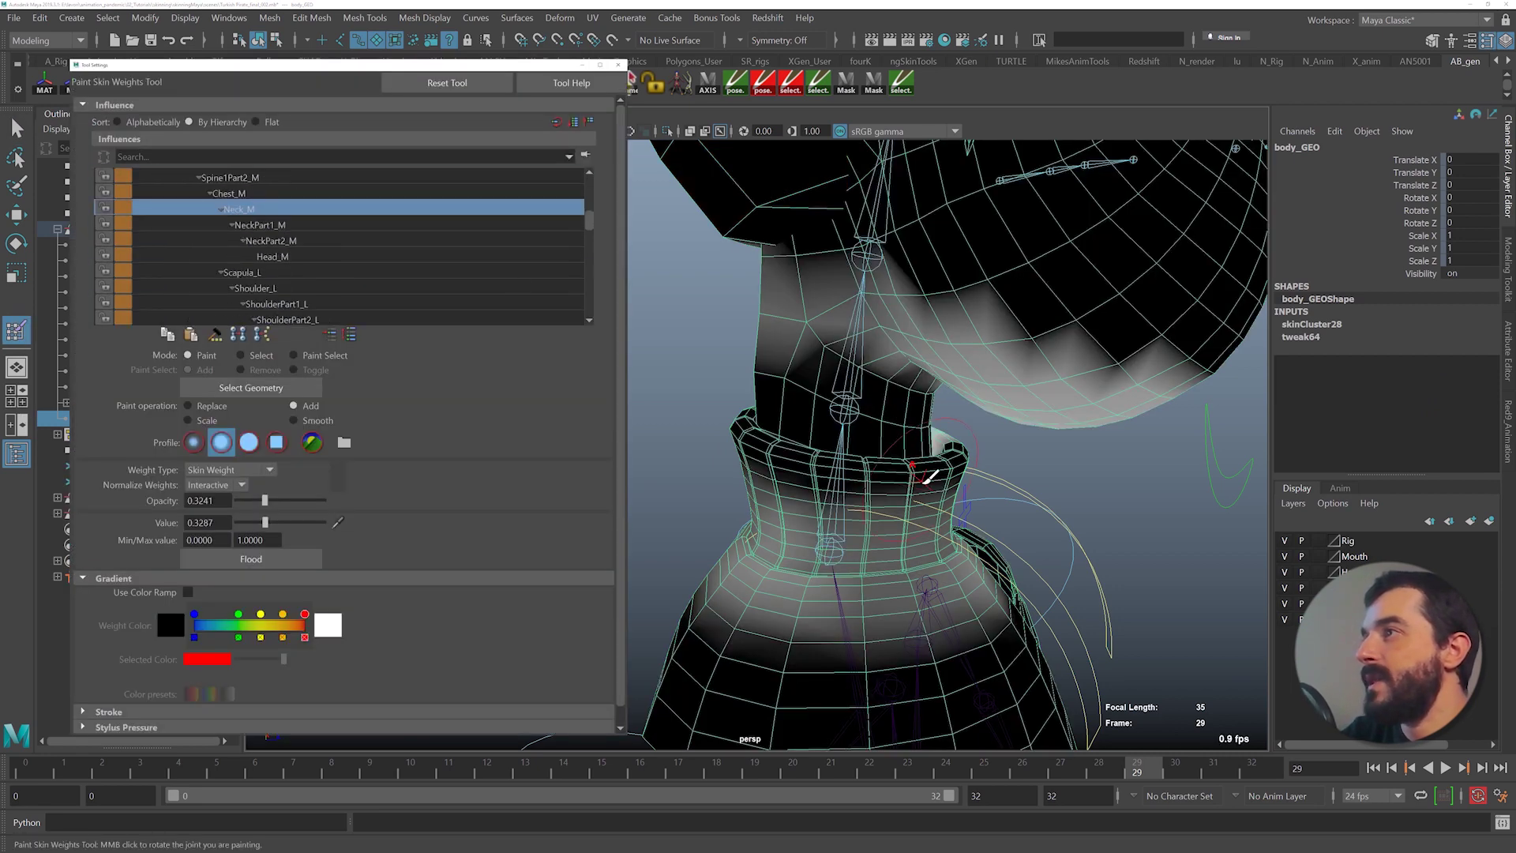
pyautogui.moveTo(913, 479); pyautogui.dragTo(751, 447)
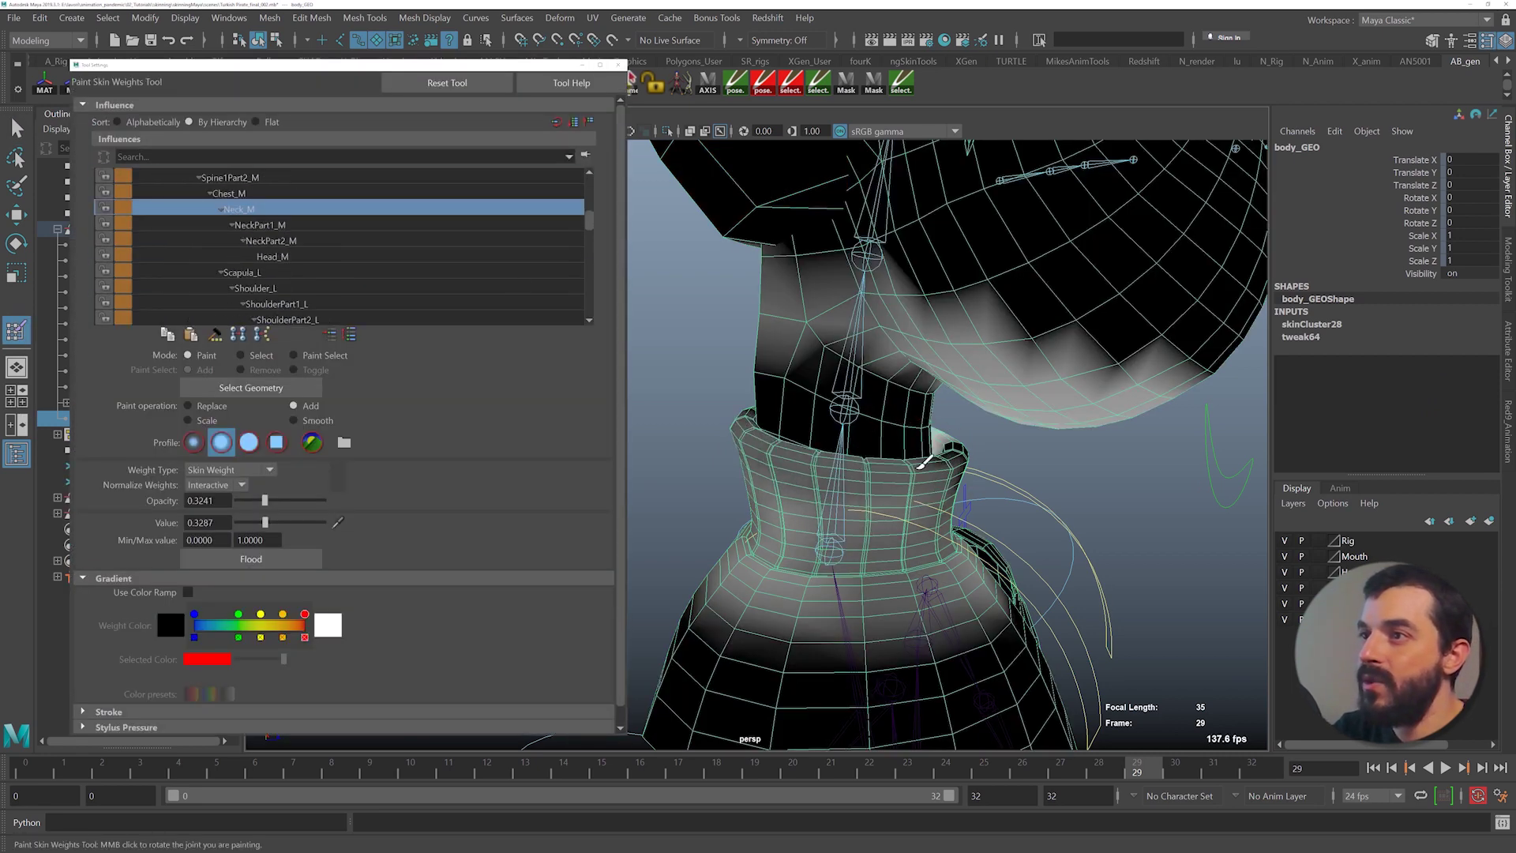
pyautogui.keyDown('alt'); pyautogui.moveTo(992, 456); pyautogui.dragTo(856, 474); pyautogui.keyUp('alt')
pyautogui.moveTo(856, 474); pyautogui.dragTo(751, 470)
pyautogui.moveTo(743, 470)
pyautogui.keyDown('alt'); pyautogui.mouseDown()
pyautogui.moveTo(857, 482)
pyautogui.moveTo(869, 451)
pyautogui.moveTo(890, 449)
pyautogui.mouseUp(); pyautogui.keyUp('alt')
pyautogui.moveTo(876, 446)
pyautogui.mouseDown()
pyautogui.moveTo(742, 422)
pyautogui.moveTo(792, 427)
pyautogui.moveTo(796, 399)
pyautogui.moveTo(861, 468)
pyautogui.moveTo(822, 466)
pyautogui.moveTo(869, 475)
pyautogui.moveTo(866, 512)
pyautogui.moveTo(932, 509)
pyautogui.moveTo(802, 455)
pyautogui.moveTo(792, 422)
pyautogui.mouseUp()
# - Add Neck_M weight to the collar rim's folds and the lower neck inside the collar
pyautogui.keyDown('alt'); pyautogui.moveTo(761, 431); pyautogui.dragTo(1179, 500, button='right'); pyautogui.keyUp('alt')
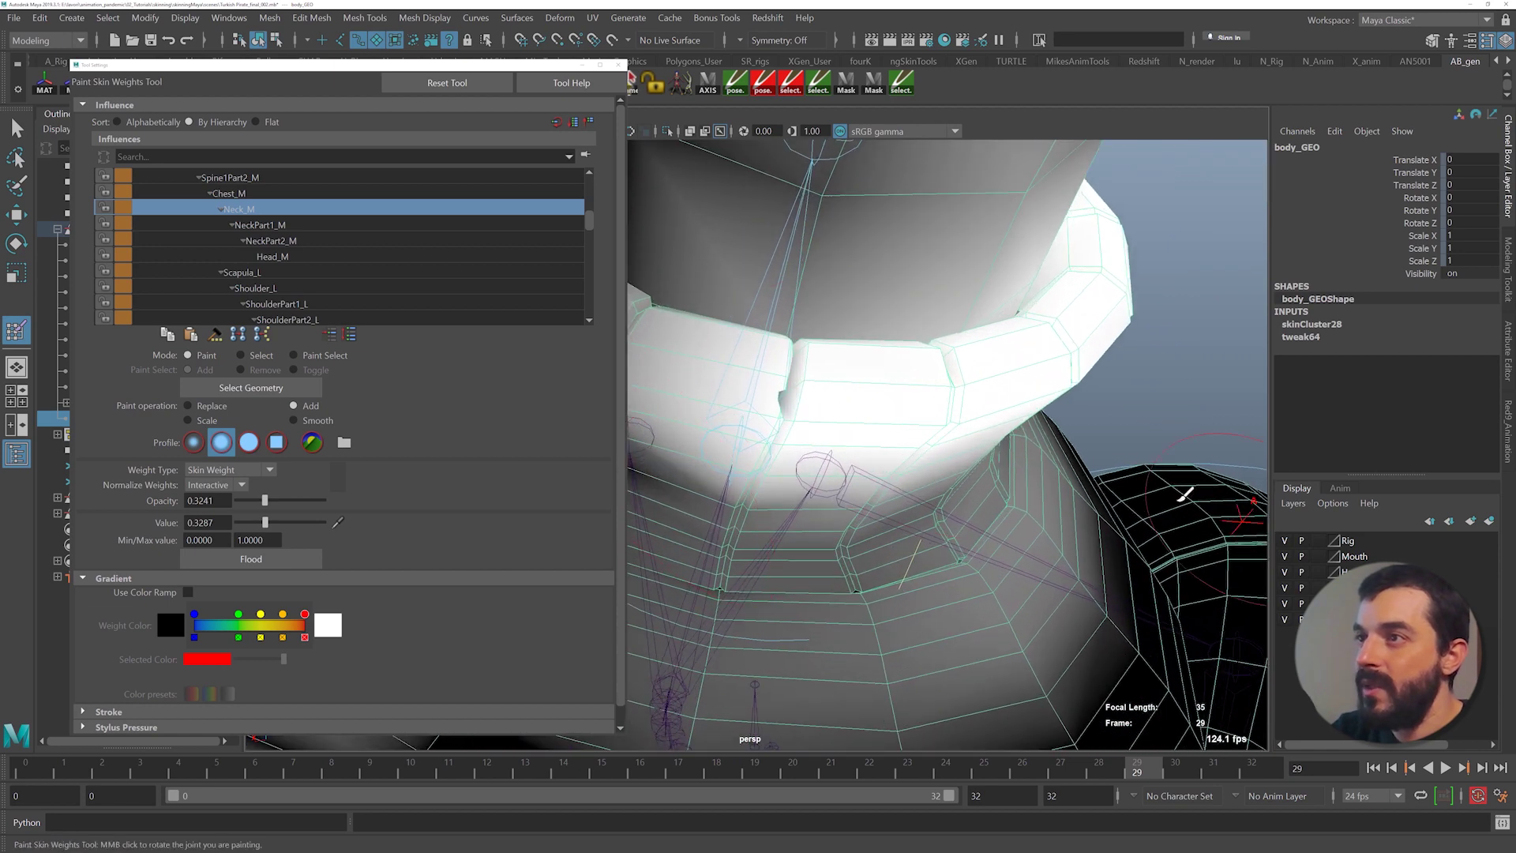
pyautogui.moveTo(787, 399)
pyautogui.keyDown('alt'); pyautogui.mouseDown()
pyautogui.moveTo(761, 377)
pyautogui.moveTo(793, 318)
pyautogui.moveTo(853, 352)
pyautogui.moveTo(789, 337)
pyautogui.moveTo(805, 318)
pyautogui.moveTo(1078, 564)
pyautogui.mouseUp(); pyautogui.keyUp('alt')
pyautogui.click(777, 342)
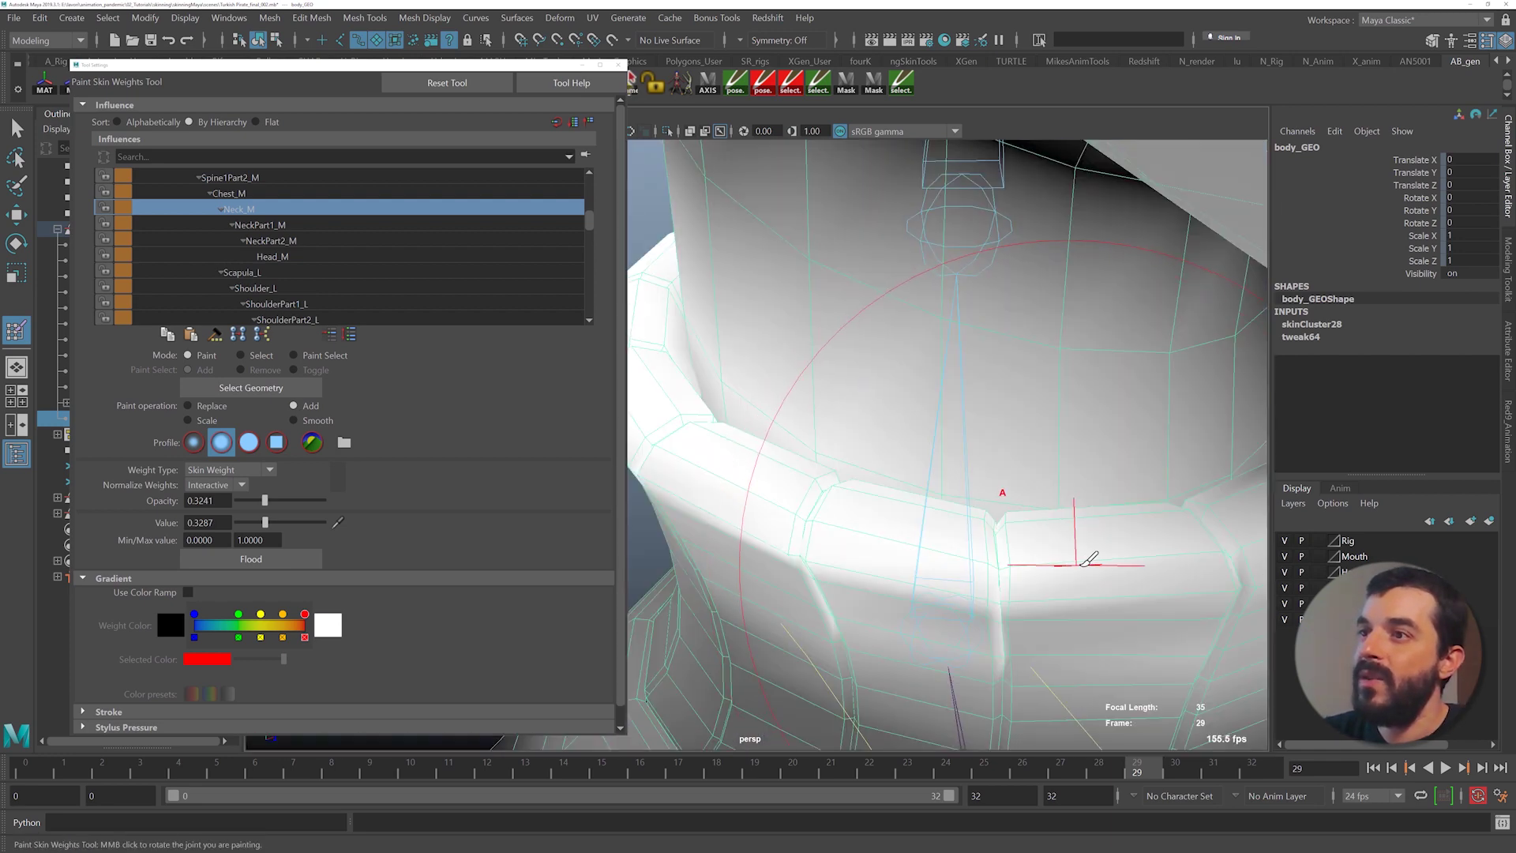
pyautogui.keyDown('alt'); pyautogui.moveTo(1082, 565); pyautogui.dragTo(999, 514, button='right'); pyautogui.keyUp('alt')
pyautogui.moveTo(999, 514)
pyautogui.mouseDown()
pyautogui.moveTo(981, 527)
pyautogui.moveTo(827, 477)
pyautogui.moveTo(857, 436)
pyautogui.moveTo(774, 443)
pyautogui.moveTo(722, 416)
pyautogui.moveTo(789, 446)
pyautogui.moveTo(907, 451)
pyautogui.mouseUp()
pyautogui.keyDown('alt'); pyautogui.moveTo(907, 452); pyautogui.dragTo(813, 505, button='right'); pyautogui.keyUp('alt')
pyautogui.keyDown('alt'); pyautogui.moveTo(814, 505); pyautogui.dragTo(836, 565); pyautogui.keyUp('alt')
pyautogui.keyDown('alt'); pyautogui.moveTo(836, 565); pyautogui.dragTo(875, 614, button='right'); pyautogui.keyUp('alt')
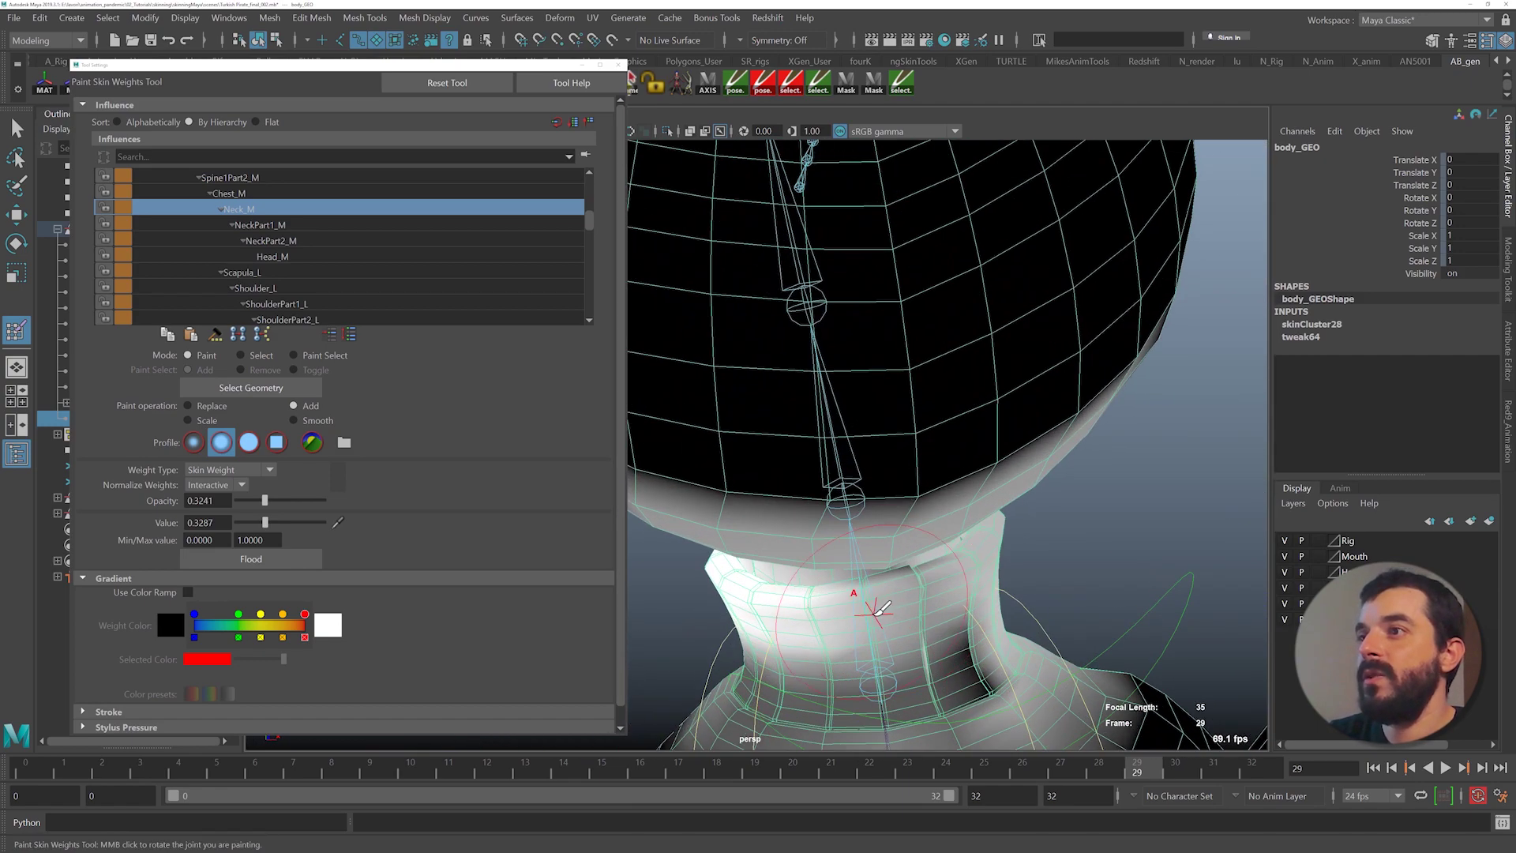
# - Fill in the remaining Neck_M weight around the back and side of the collar and the lower neck
pyautogui.moveTo(875, 614)
pyautogui.keyDown('alt'); pyautogui.mouseDown()
pyautogui.moveTo(887, 565)
pyautogui.moveTo(1137, 504)
pyautogui.mouseUp(); pyautogui.keyUp('alt')
pyautogui.moveTo(1137, 504)
pyautogui.mouseDown()
pyautogui.moveTo(1152, 501)
pyautogui.moveTo(971, 511)
pyautogui.mouseUp()
pyautogui.keyDown('alt'); pyautogui.moveTo(828, 452); pyautogui.dragTo(899, 416); pyautogui.keyUp('alt')
pyautogui.moveTo(898, 416); pyautogui.dragTo(1003, 422)
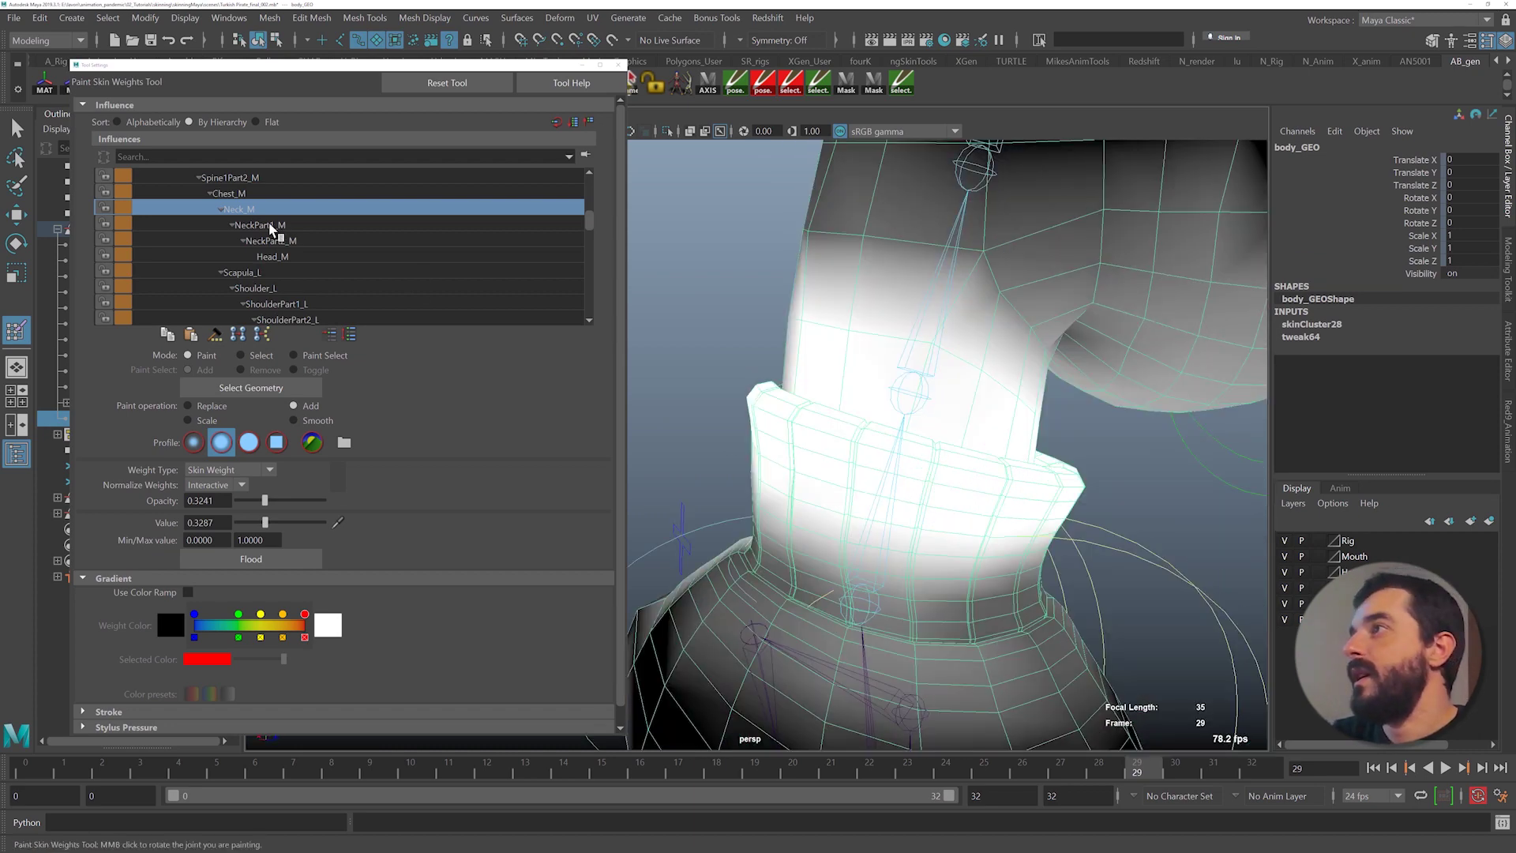
# - Switch to NeckPart1_M, raise opacity to 0.7176 and value to 0.7546, and paint its weight around the neck above the collar
pyautogui.click(270, 226)
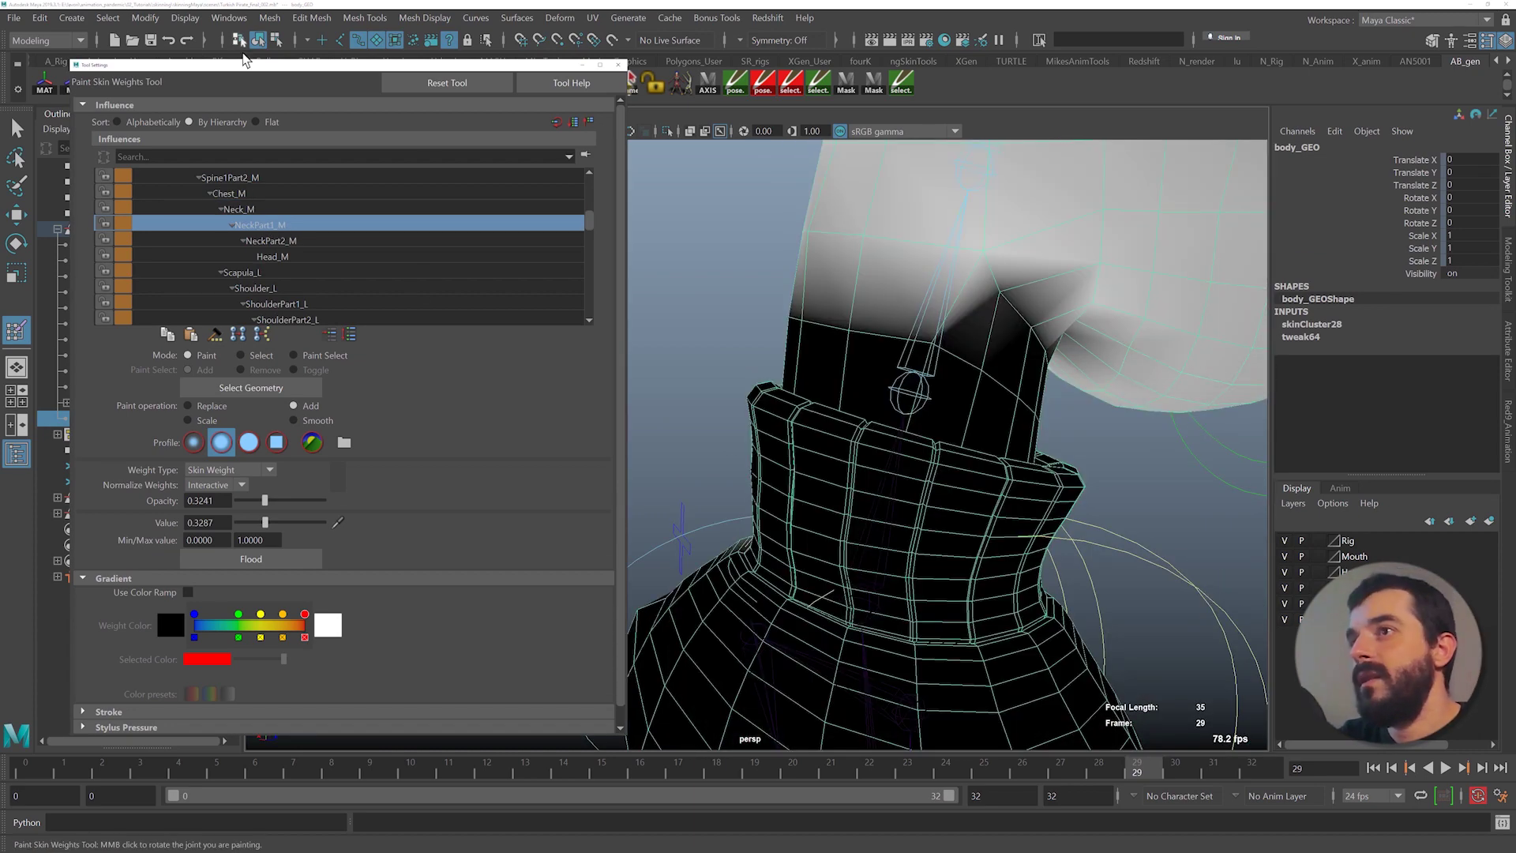
pyautogui.moveTo(991, 338)
pyautogui.keyDown('alt'); pyautogui.mouseDown()
pyautogui.moveTo(856, 322)
pyautogui.moveTo(985, 390)
pyautogui.moveTo(912, 330)
pyautogui.mouseUp(); pyautogui.keyUp('alt')
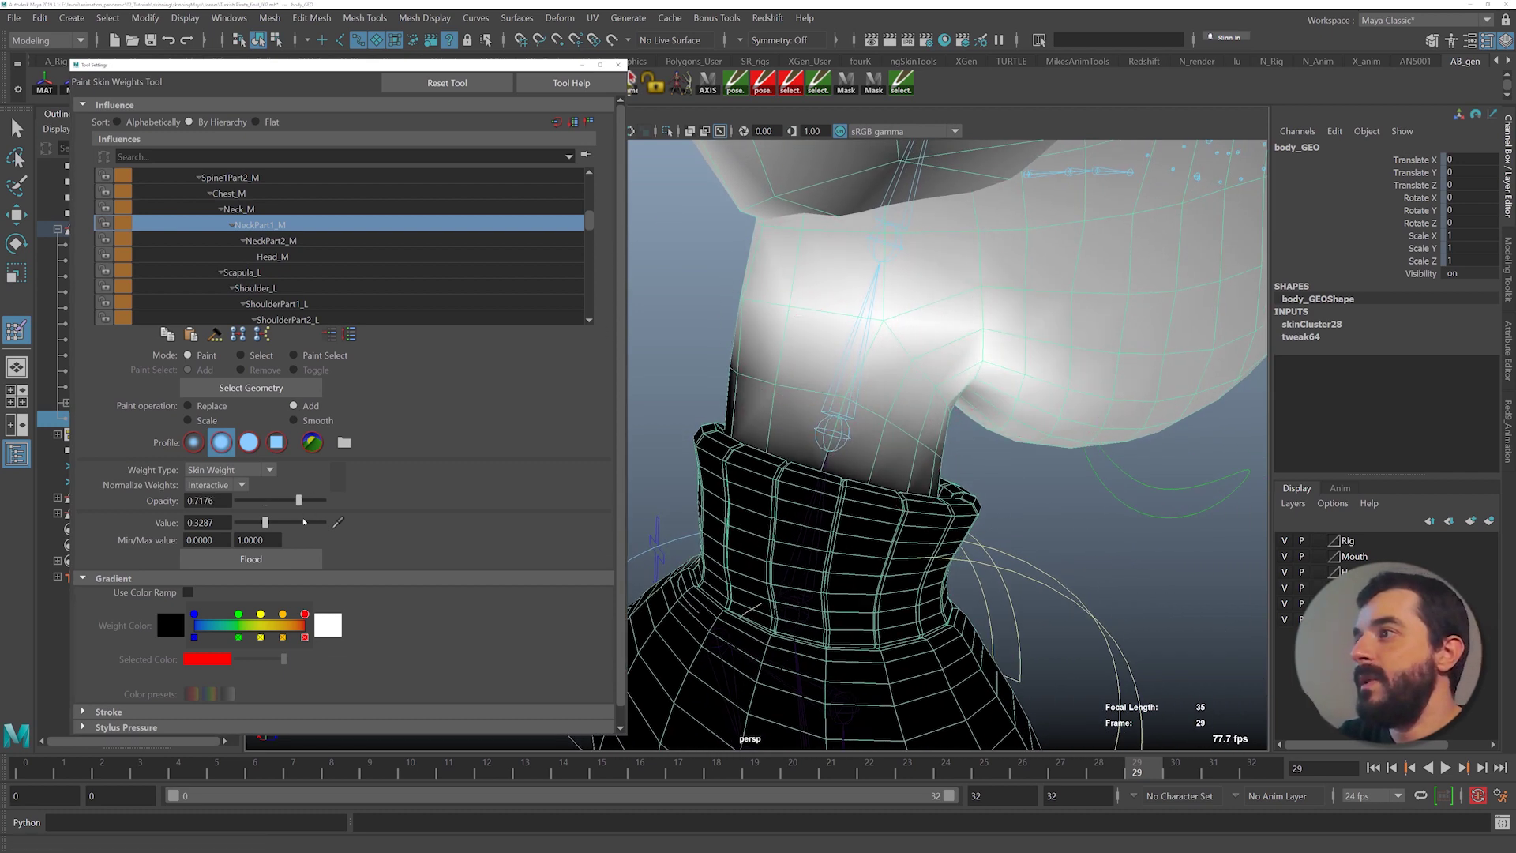
pyautogui.moveTo(753, 382)
pyautogui.mouseDown()
pyautogui.moveTo(893, 337)
pyautogui.moveTo(850, 329)
pyautogui.moveTo(877, 332)
pyautogui.mouseUp()
pyautogui.moveTo(876, 331)
pyautogui.mouseDown()
pyautogui.moveTo(1015, 347)
pyautogui.moveTo(803, 304)
pyautogui.moveTo(1008, 326)
pyautogui.moveTo(858, 330)
pyautogui.moveTo(964, 355)
pyautogui.mouseUp()
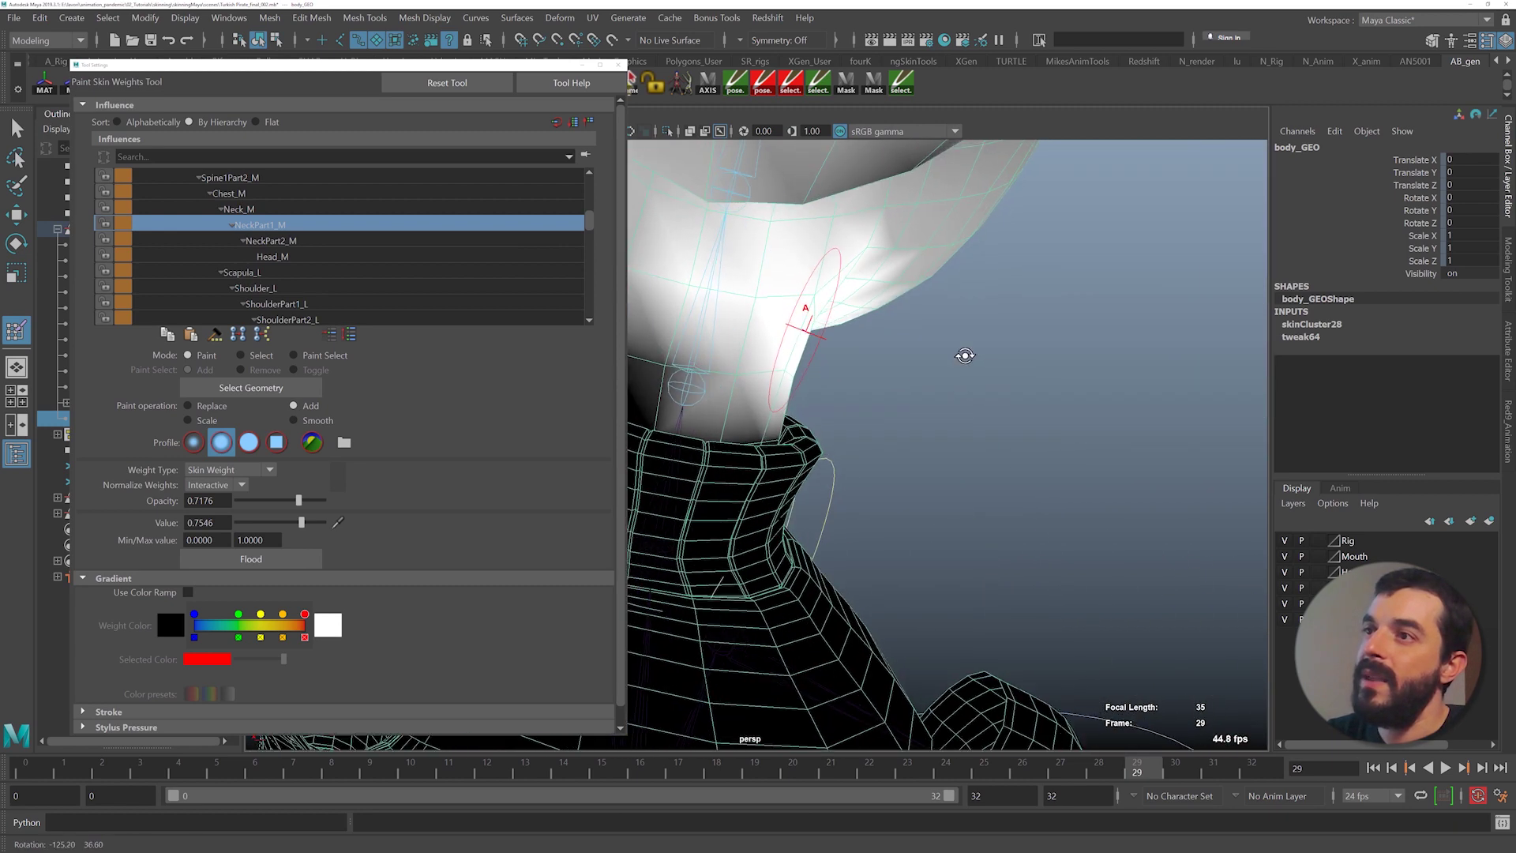
pyautogui.keyDown('alt'); pyautogui.moveTo(964, 355); pyautogui.dragTo(1040, 378, button='middle'); pyautogui.keyUp('alt')
pyautogui.moveTo(825, 395)
pyautogui.mouseDown()
pyautogui.moveTo(1005, 325)
pyautogui.moveTo(850, 277)
pyautogui.moveTo(880, 353)
pyautogui.mouseUp()
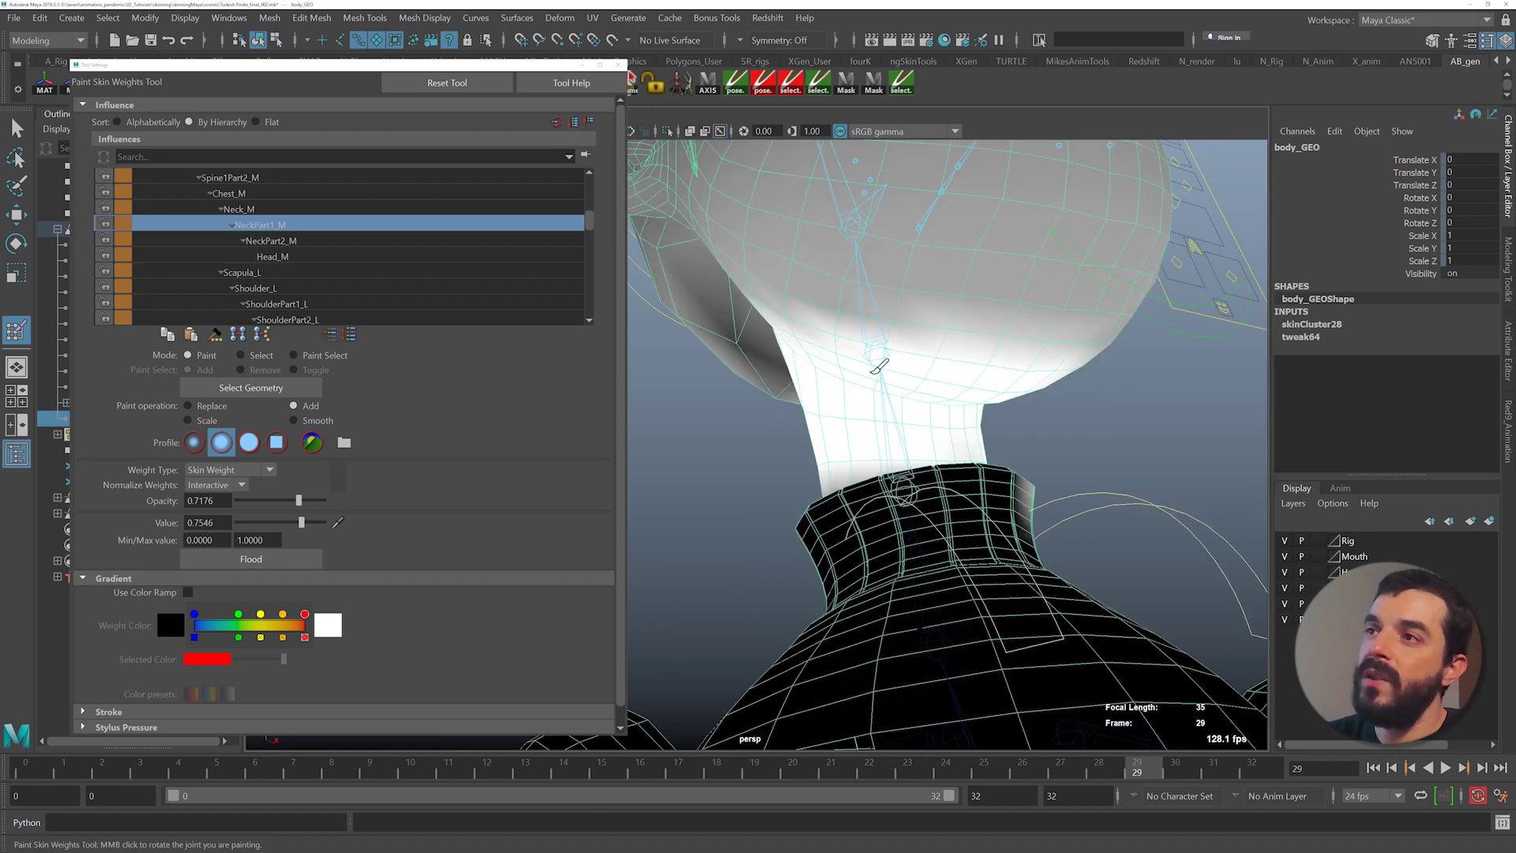
pyautogui.moveTo(790, 331); pyautogui.dragTo(894, 362)
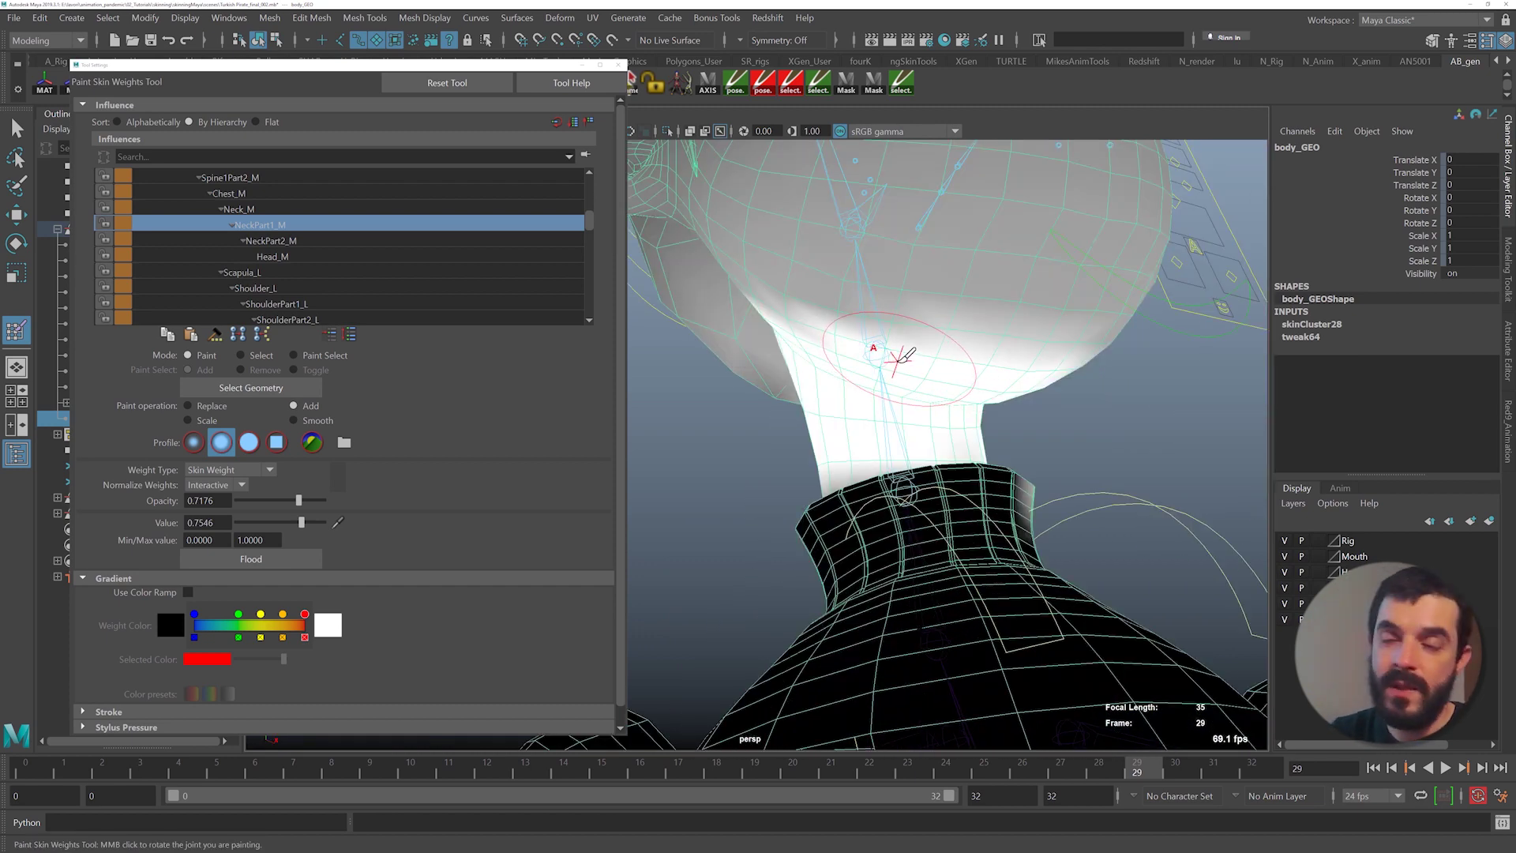
# - Extend the NeckPart1_M weight up to where the neck meets the jaw and the back of the head
pyautogui.keyDown('alt'); pyautogui.moveTo(971, 402); pyautogui.dragTo(904, 465); pyautogui.keyUp('alt')
pyautogui.scroll(4, 873, 461)
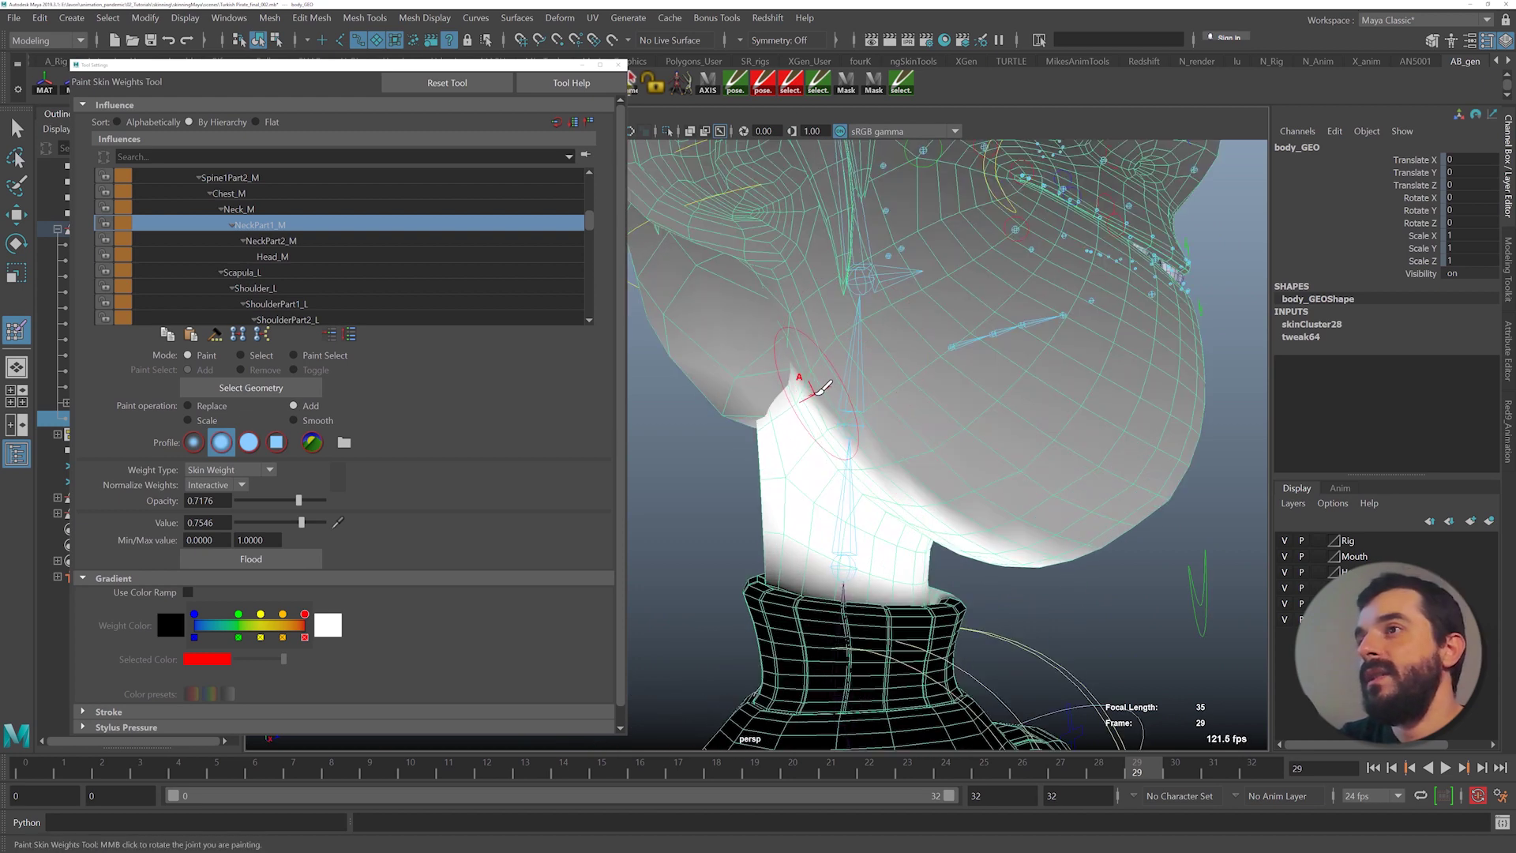
pyautogui.moveTo(803, 380); pyautogui.dragTo(878, 429)
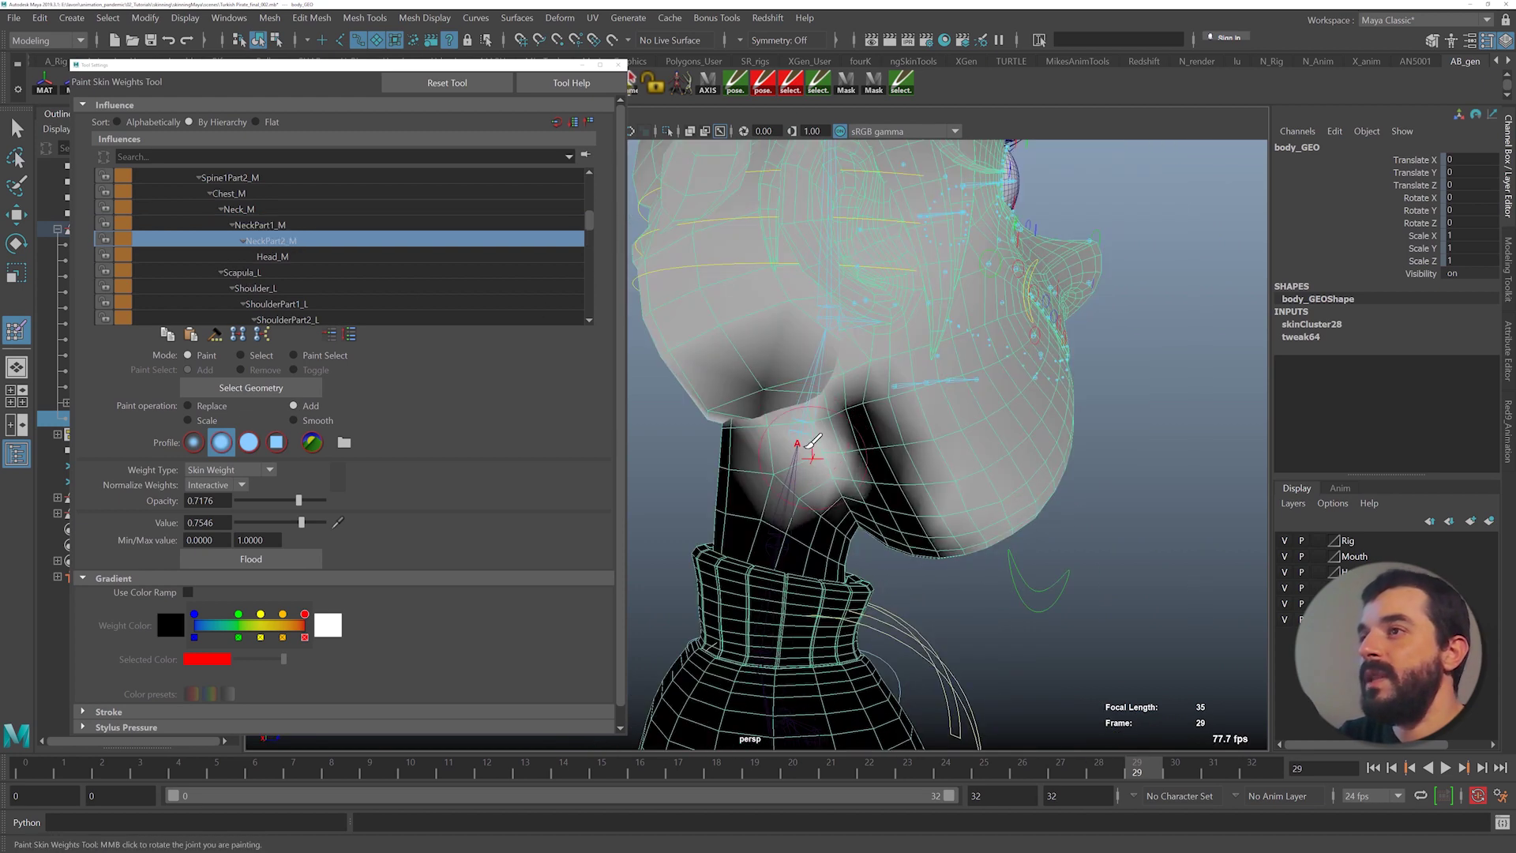
# - Undo the strong NeckPart2_M stroke, lower the brush value to 0.3009, and add lighter NeckPart2_M weight around the upper neck
pyautogui.moveTo(807, 451)
pyautogui.keyDown('alt'); pyautogui.mouseDown()
pyautogui.moveTo(805, 434)
pyautogui.moveTo(758, 427)
pyautogui.mouseUp(); pyautogui.keyUp('alt')
pyautogui.hotkey('ctrl', 'z')
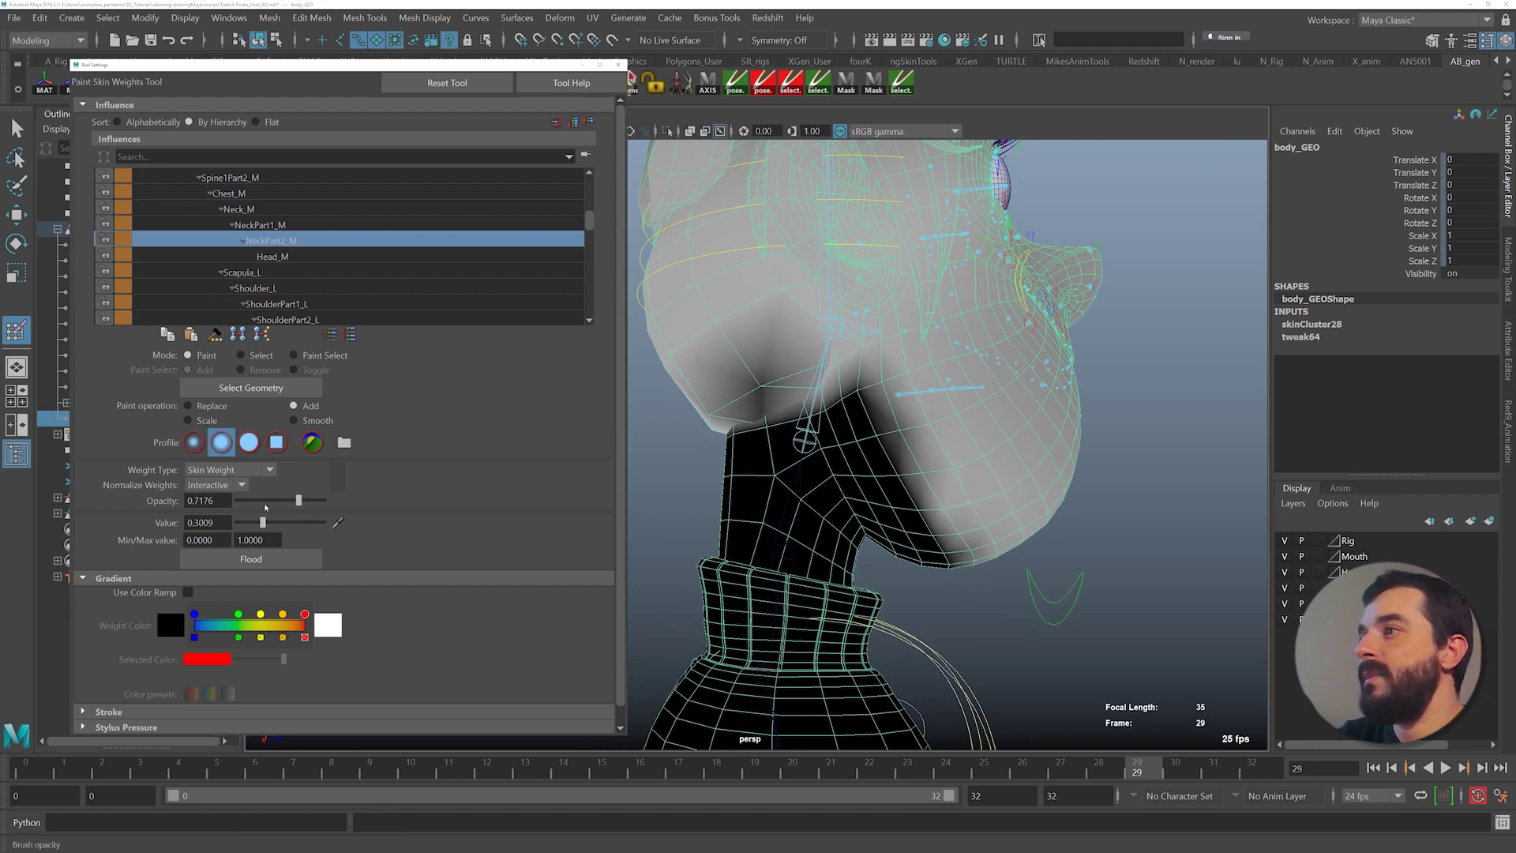
pyautogui.moveTo(809, 500)
pyautogui.keyDown('alt'); pyautogui.mouseDown()
pyautogui.moveTo(809, 401)
pyautogui.moveTo(902, 518)
pyautogui.mouseUp(); pyautogui.keyUp('alt')
pyautogui.moveTo(902, 518)
pyautogui.keyDown('alt'); pyautogui.mouseDown()
pyautogui.moveTo(858, 502)
pyautogui.moveTo(953, 522)
pyautogui.moveTo(739, 453)
pyautogui.moveTo(742, 475)
pyautogui.mouseUp(); pyautogui.keyUp('alt')
pyautogui.keyDown('alt'); pyautogui.moveTo(742, 475); pyautogui.dragTo(764, 459); pyautogui.keyUp('alt')
pyautogui.keyDown('alt'); pyautogui.moveTo(873, 401); pyautogui.dragTo(829, 424); pyautogui.keyUp('alt')
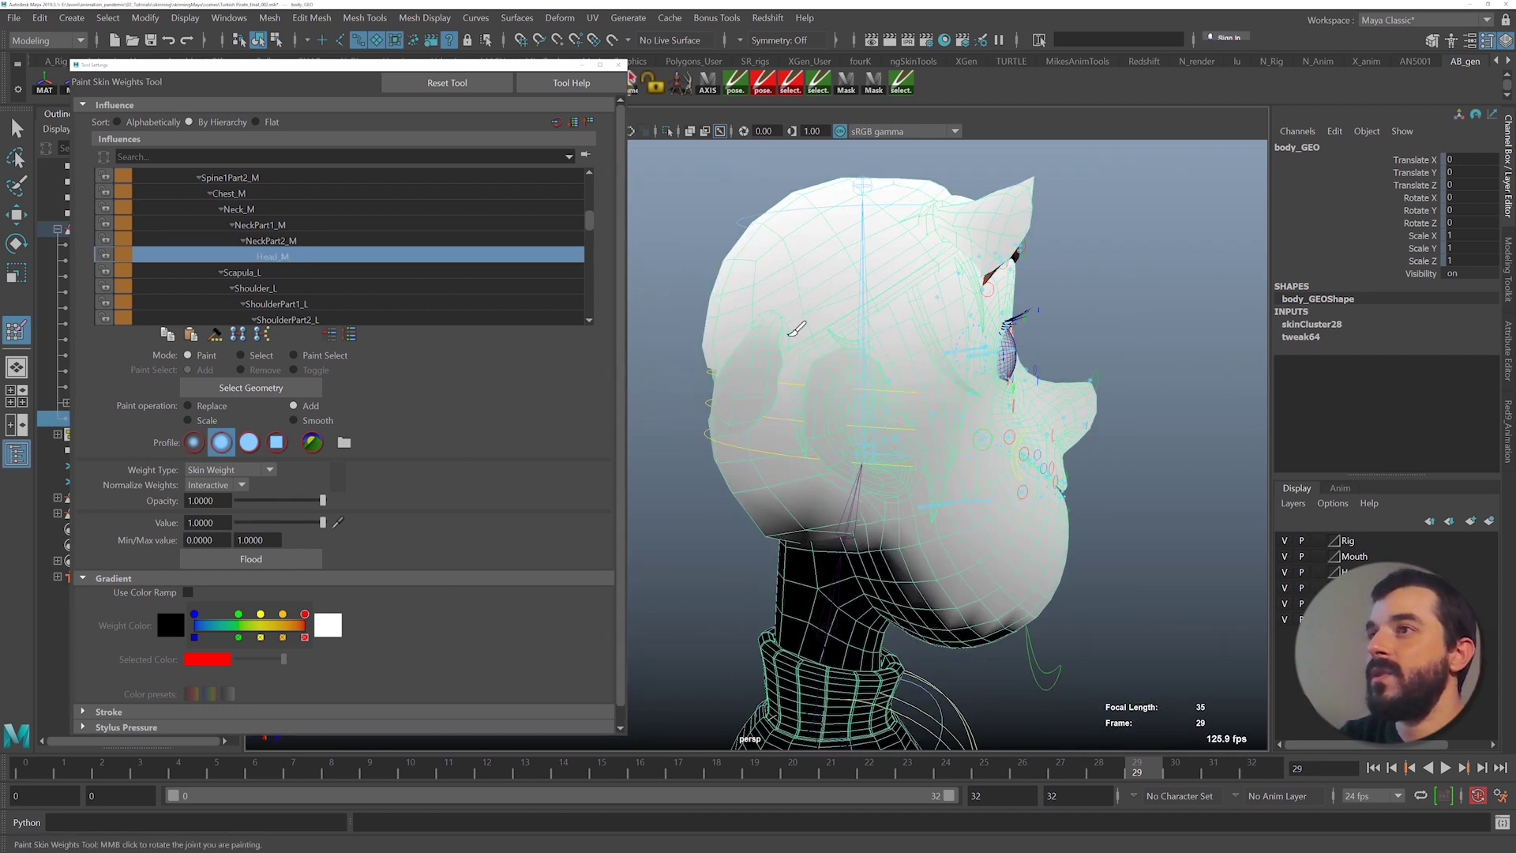
# - Paint full Head_M weight over the side of the head, the face and the headwear with opacity and value at 1.0000
pyautogui.moveTo(797, 329)
pyautogui.mouseDown()
pyautogui.moveTo(810, 359)
pyautogui.moveTo(751, 362)
pyautogui.moveTo(789, 356)
pyautogui.moveTo(765, 305)
pyautogui.mouseUp()
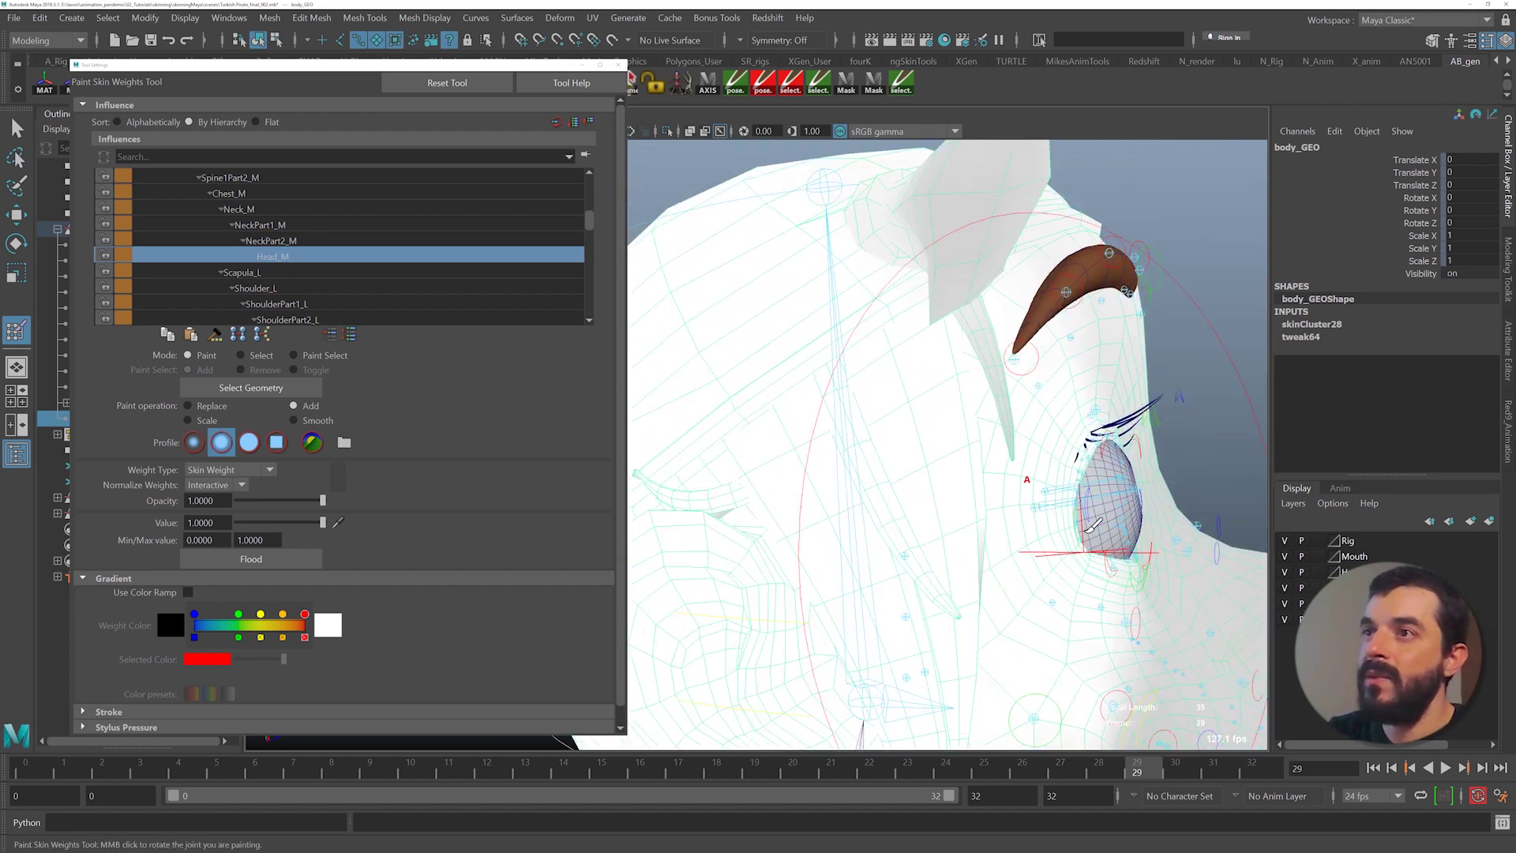
pyautogui.moveTo(1024, 386)
pyautogui.mouseDown()
pyautogui.moveTo(930, 229)
pyautogui.moveTo(827, 248)
pyautogui.mouseUp()
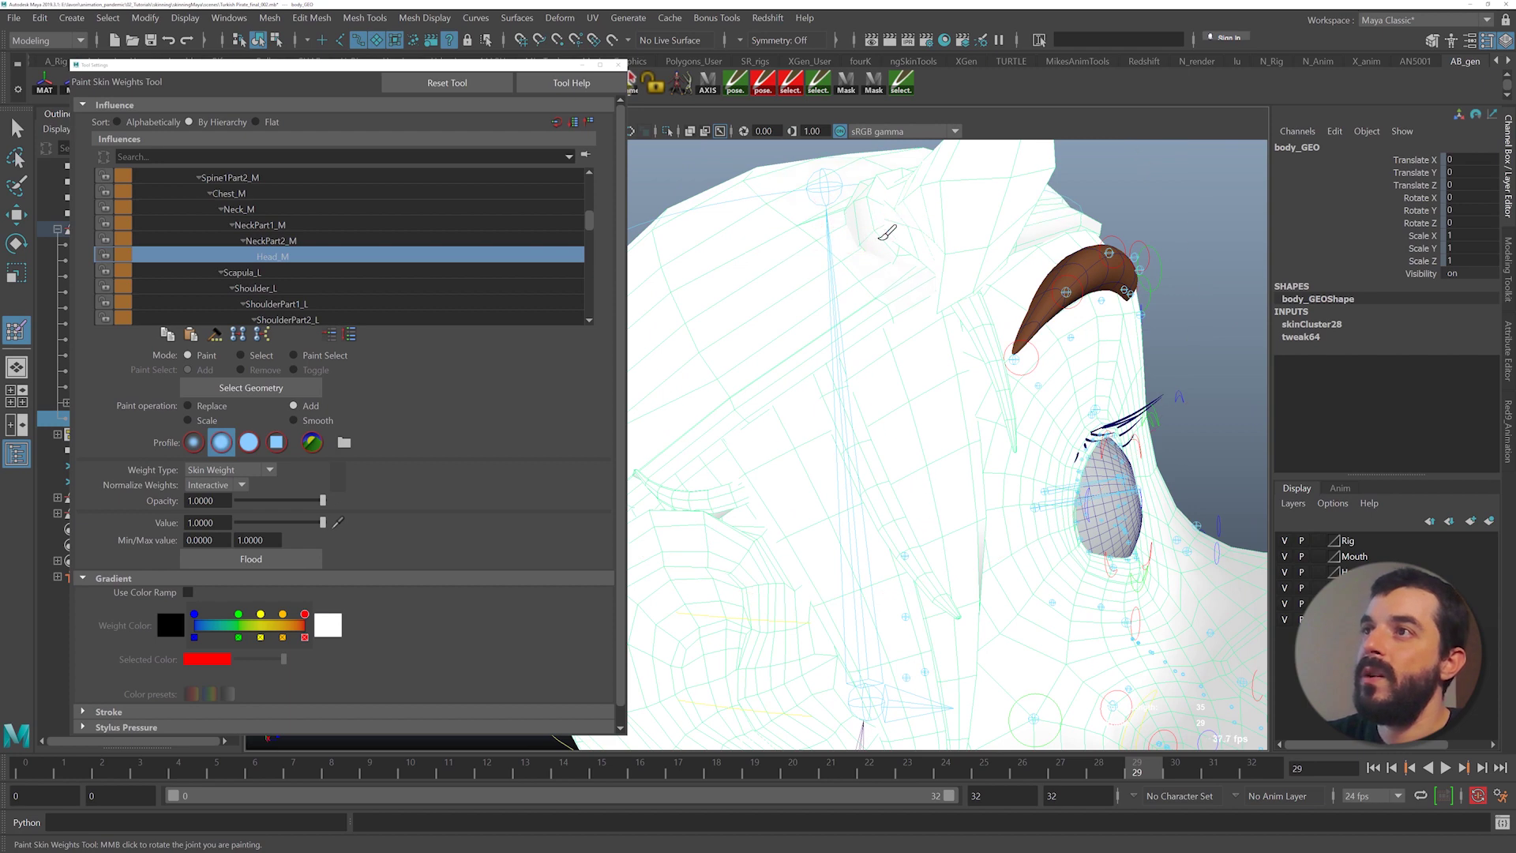
pyautogui.keyDown('alt'); pyautogui.moveTo(1101, 359); pyautogui.dragTo(1026, 379, button='right'); pyautogui.keyUp('alt')
pyautogui.moveTo(1025, 379)
pyautogui.keyDown('alt'); pyautogui.mouseDown()
pyautogui.moveTo(1007, 492)
pyautogui.moveTo(998, 476)
pyautogui.mouseUp(); pyautogui.keyUp('alt')
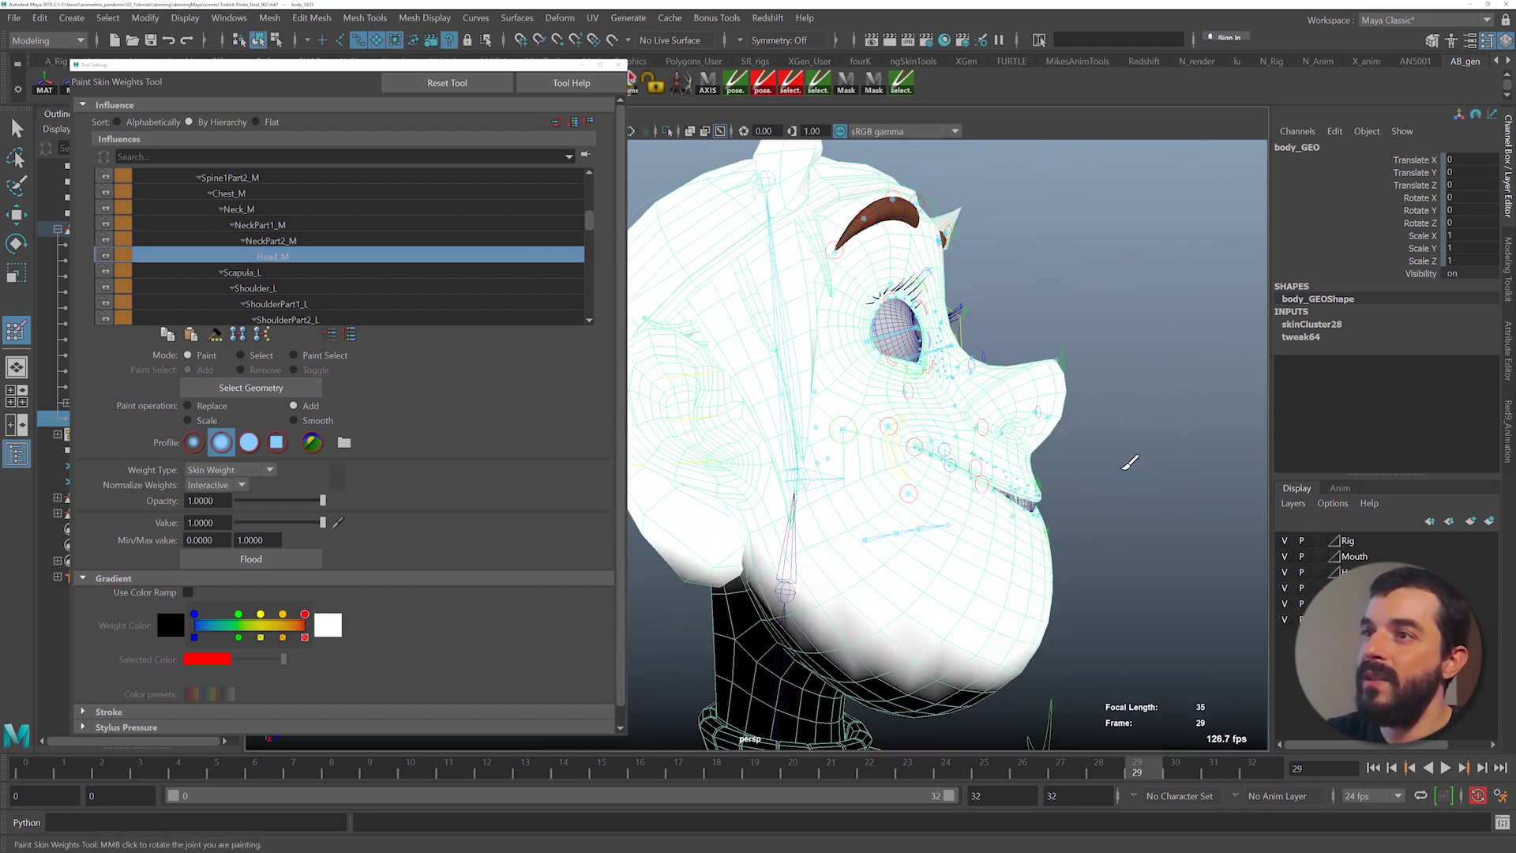
# - Continue the full Head_M weight over the front of the face, the jaw, under the chin and the back of the head
pyautogui.moveTo(1130, 464)
pyautogui.keyDown('alt'); pyautogui.mouseDown()
pyautogui.moveTo(920, 443)
pyautogui.moveTo(798, 376)
pyautogui.mouseUp(); pyautogui.keyUp('alt')
pyautogui.keyDown('alt'); pyautogui.moveTo(798, 376); pyautogui.dragTo(892, 473, button='middle'); pyautogui.keyUp('alt')
pyautogui.moveTo(891, 473)
pyautogui.keyDown('alt'); pyautogui.mouseDown()
pyautogui.moveTo(789, 563)
pyautogui.moveTo(851, 513)
pyautogui.moveTo(860, 474)
pyautogui.mouseUp(); pyautogui.keyUp('alt')
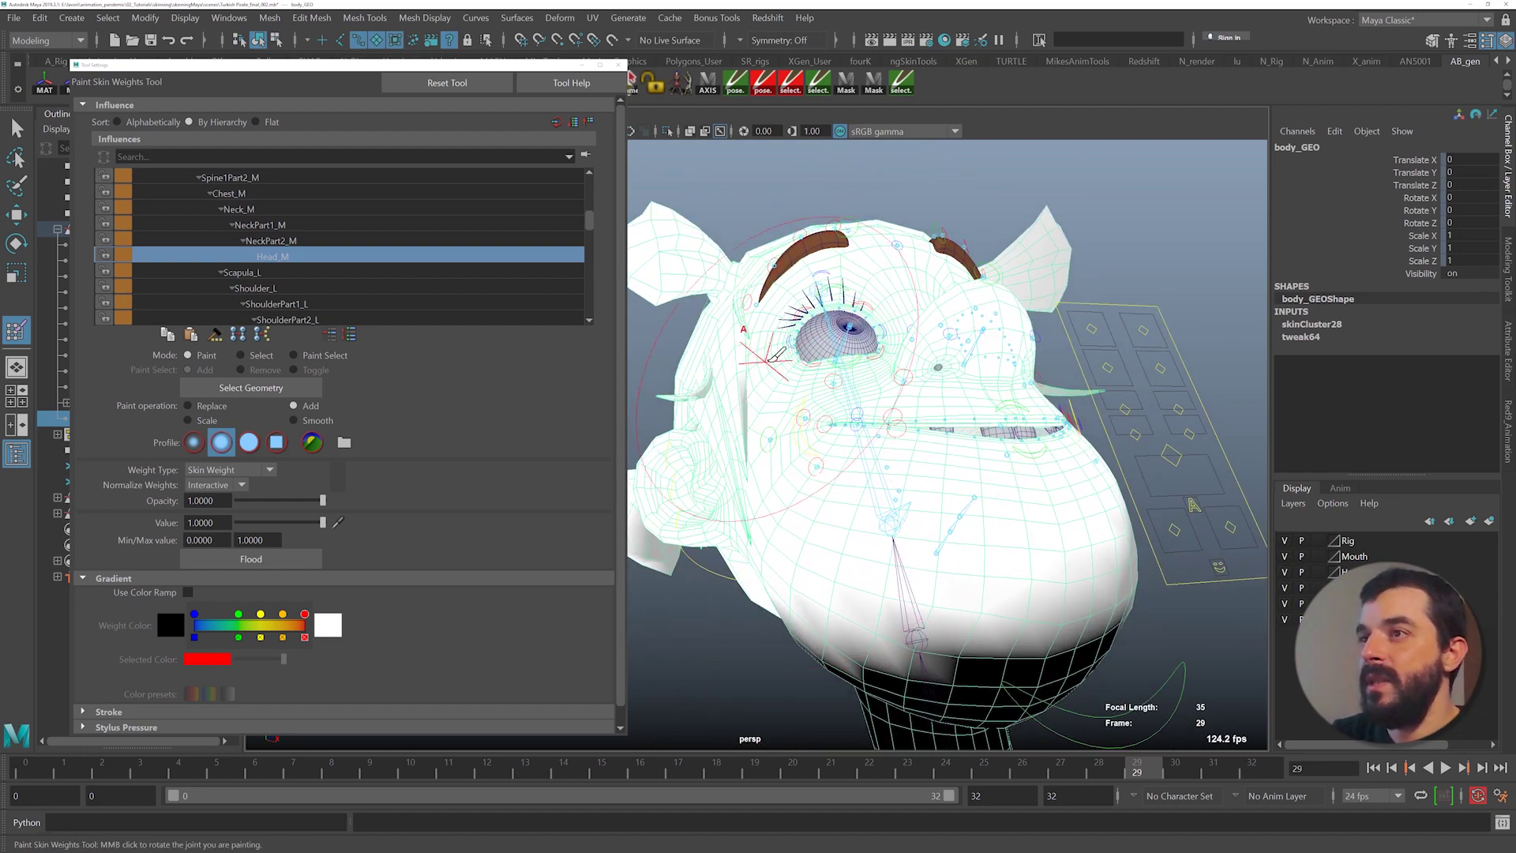
pyautogui.keyDown('alt'); pyautogui.moveTo(952, 560); pyautogui.dragTo(961, 450, button='middle'); pyautogui.keyUp('alt')
pyautogui.moveTo(961, 450)
pyautogui.keyDown('alt'); pyautogui.mouseDown()
pyautogui.moveTo(1037, 488)
pyautogui.moveTo(995, 458)
pyautogui.moveTo(844, 414)
pyautogui.mouseUp(); pyautogui.keyUp('alt')
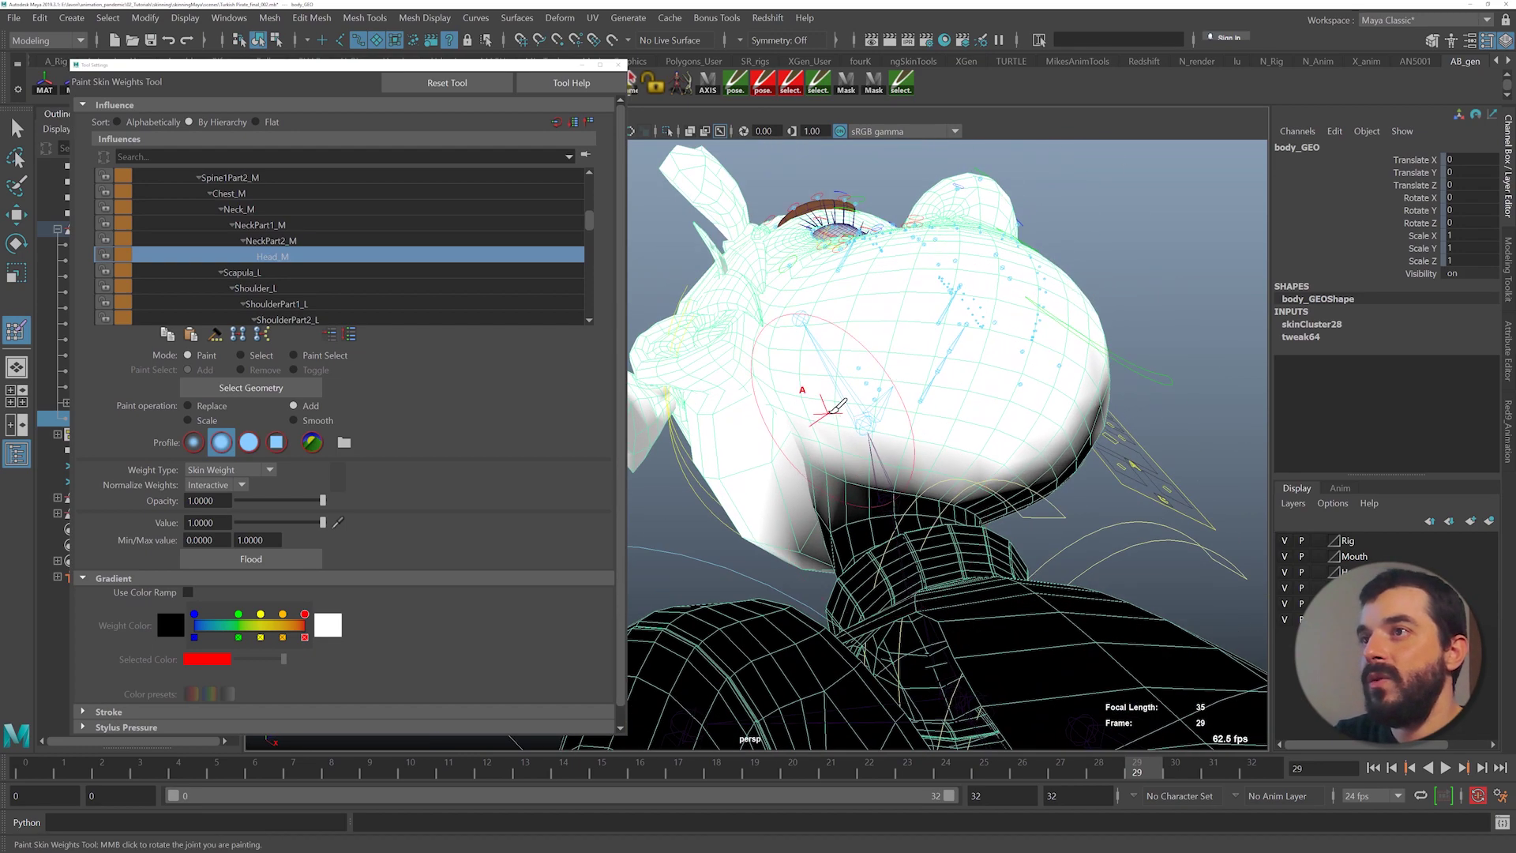
pyautogui.keyDown('alt'); pyautogui.moveTo(1125, 417); pyautogui.dragTo(979, 406); pyautogui.keyUp('alt')
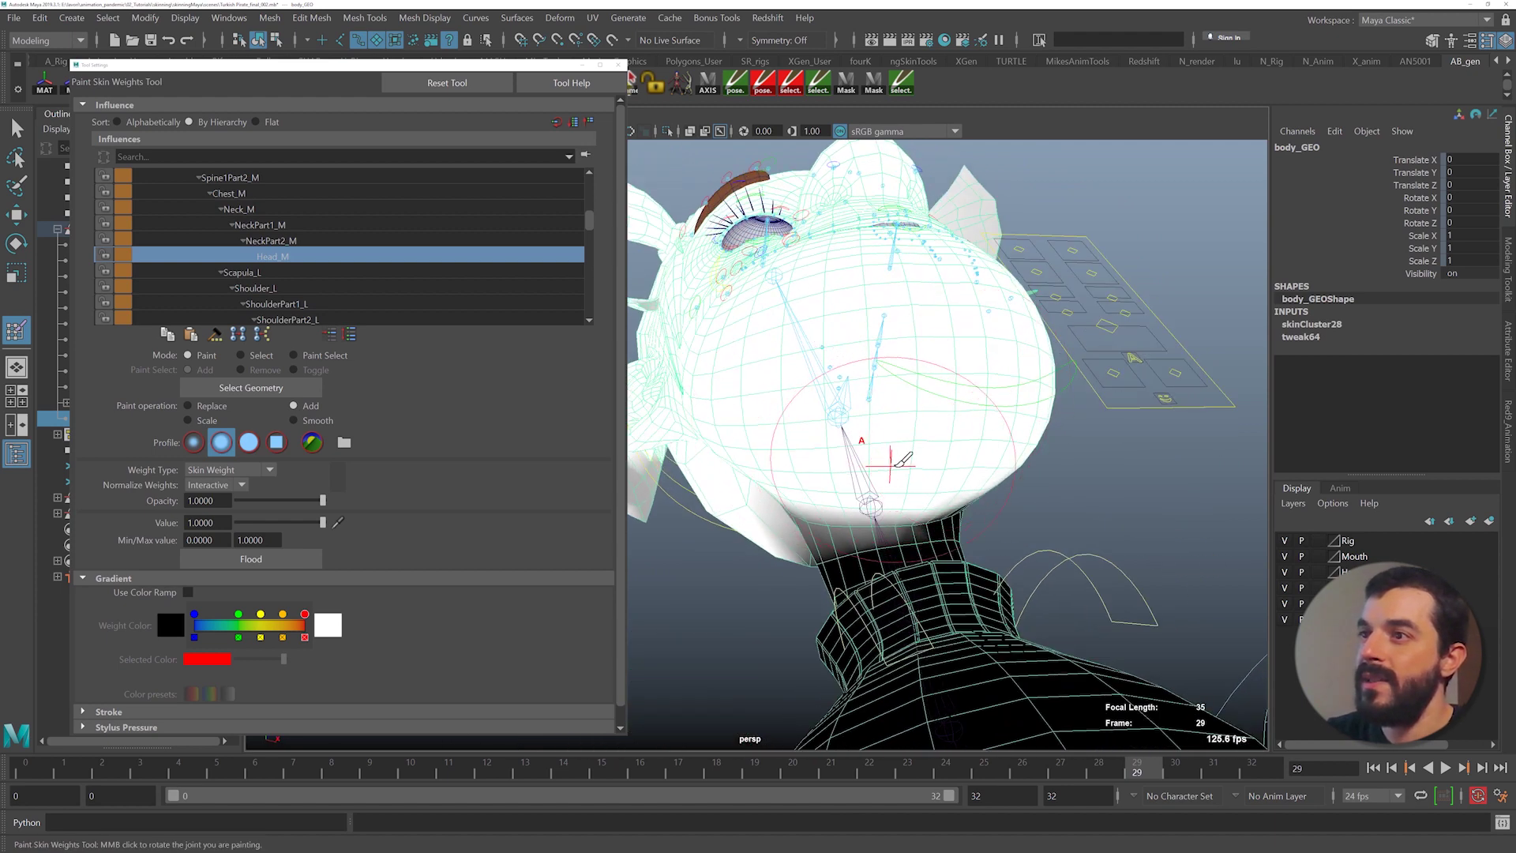
pyautogui.moveTo(878, 437)
pyautogui.keyDown('alt'); pyautogui.mouseDown()
pyautogui.moveTo(873, 473)
pyautogui.moveTo(1096, 517)
pyautogui.mouseUp(); pyautogui.keyUp('alt')
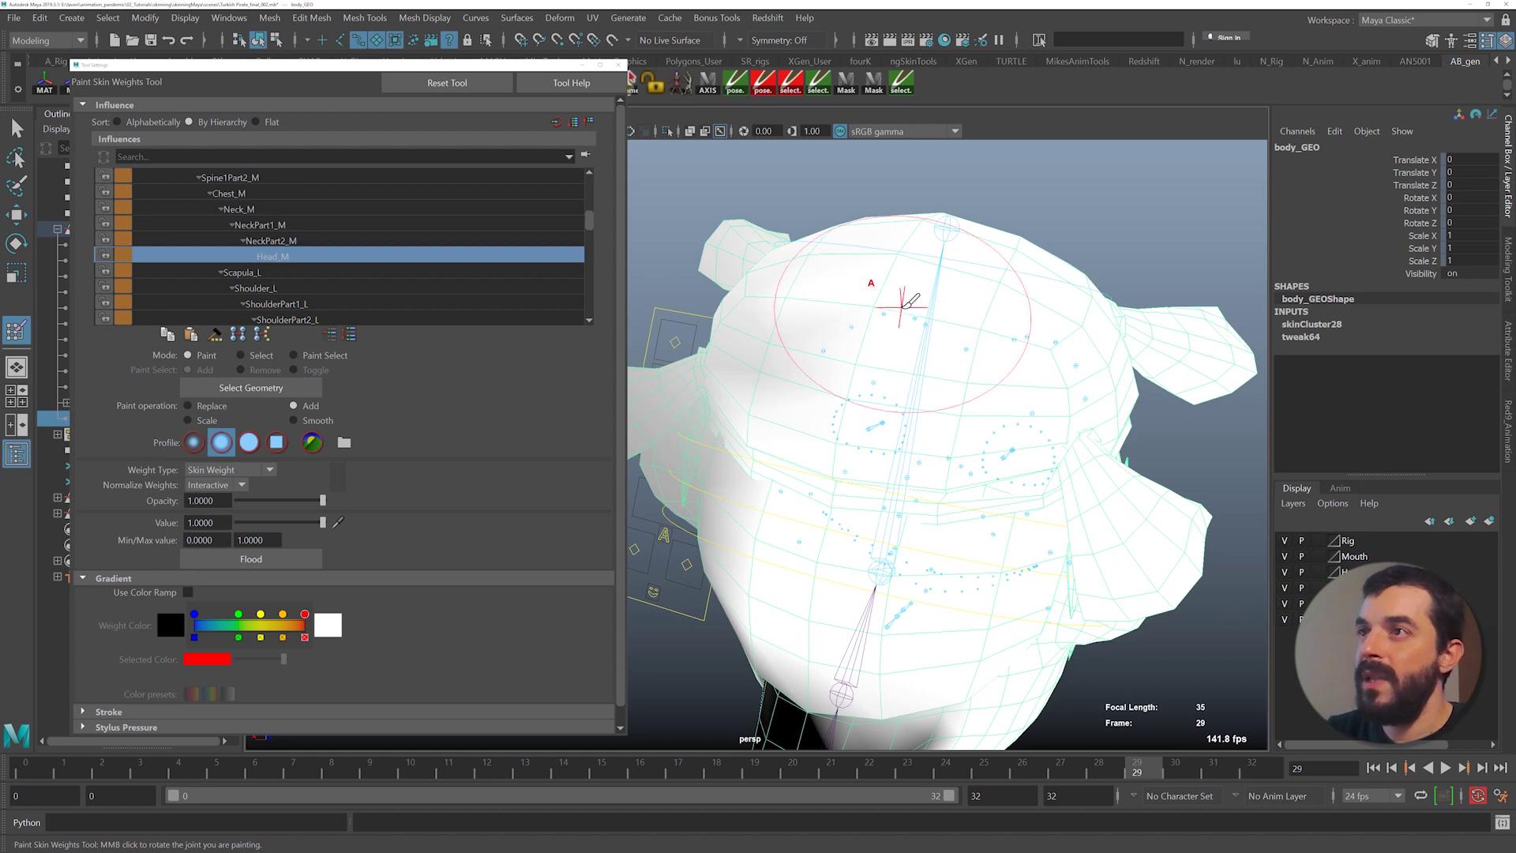
# - Add full Head_M weight around the ear and the side and back of the head, covering the remaining dark patches
pyautogui.keyDown('alt'); pyautogui.moveTo(906, 305); pyautogui.dragTo(920, 430); pyautogui.keyUp('alt')
pyautogui.moveTo(866, 591)
pyautogui.keyDown('alt'); pyautogui.mouseDown()
pyautogui.moveTo(894, 580)
pyautogui.moveTo(872, 397)
pyautogui.mouseUp(); pyautogui.keyUp('alt')
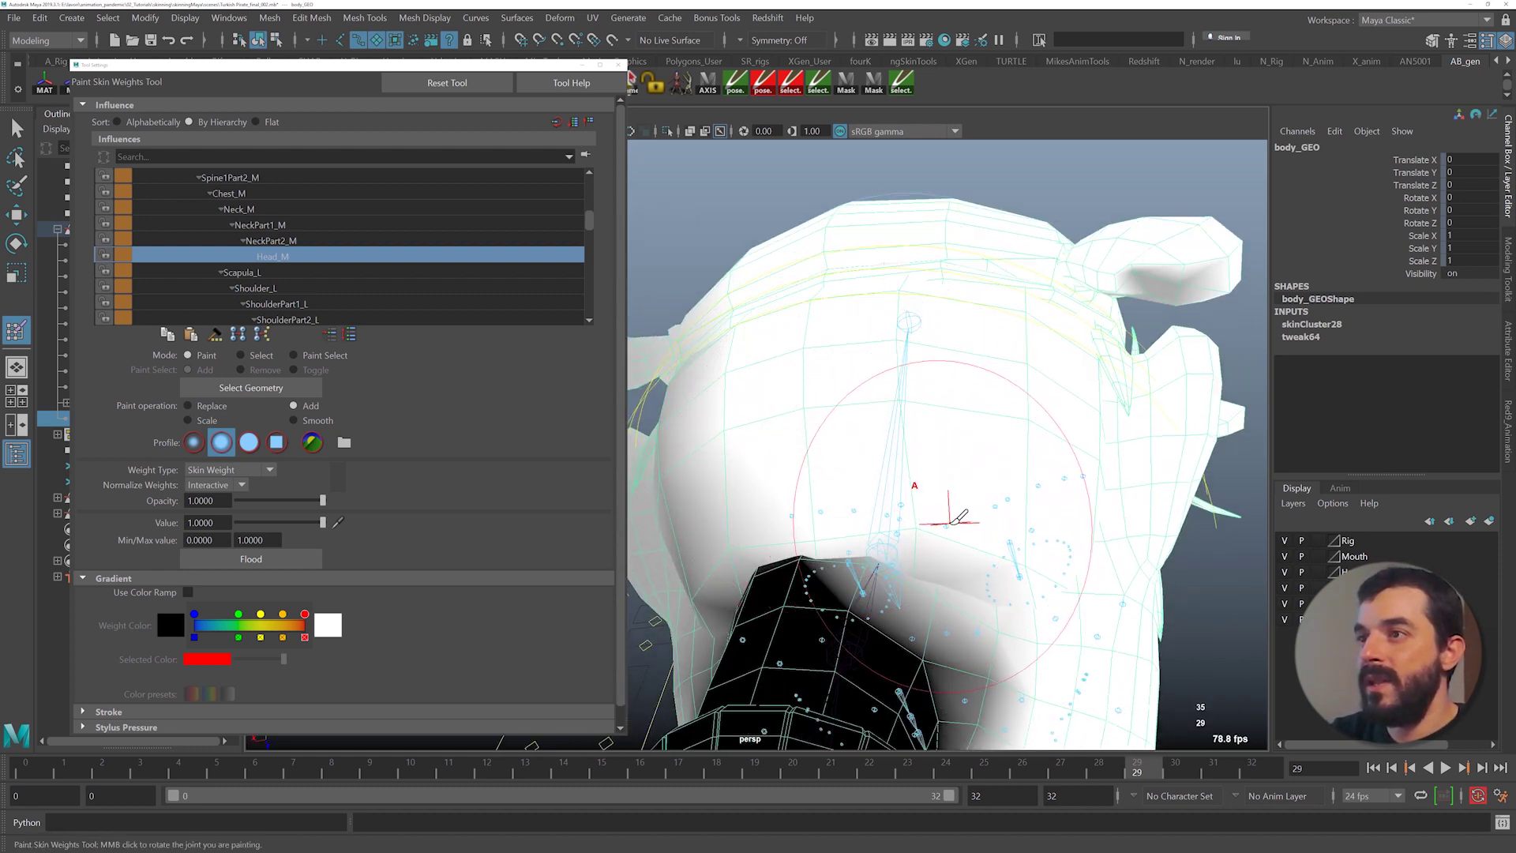
pyautogui.keyDown('alt'); pyautogui.moveTo(1058, 474); pyautogui.dragTo(1028, 830); pyautogui.keyUp('alt')
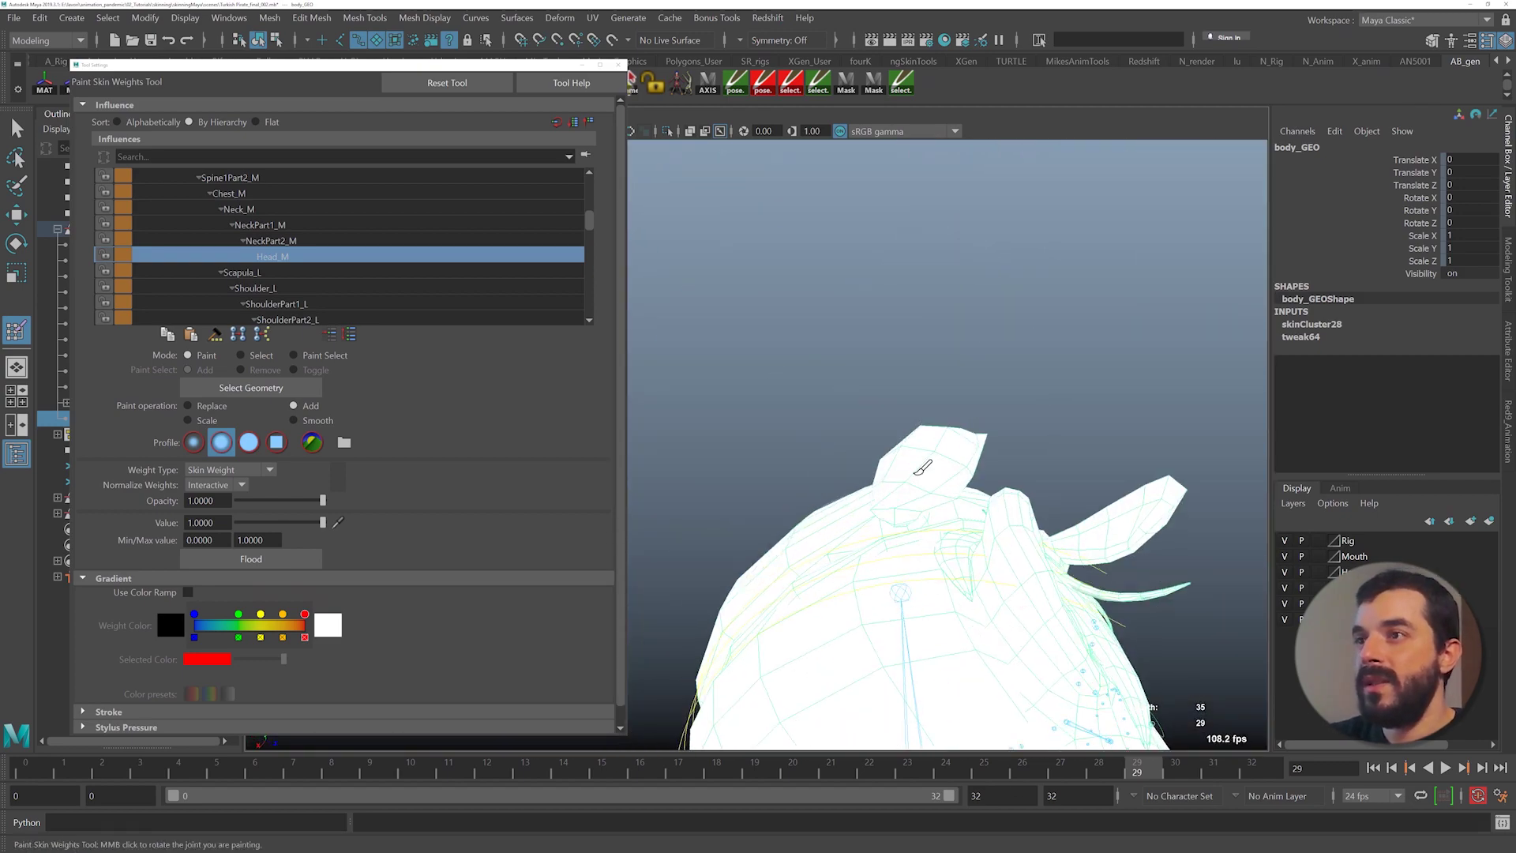
pyautogui.keyDown('alt'); pyautogui.moveTo(922, 468); pyautogui.dragTo(958, 723); pyautogui.keyUp('alt')
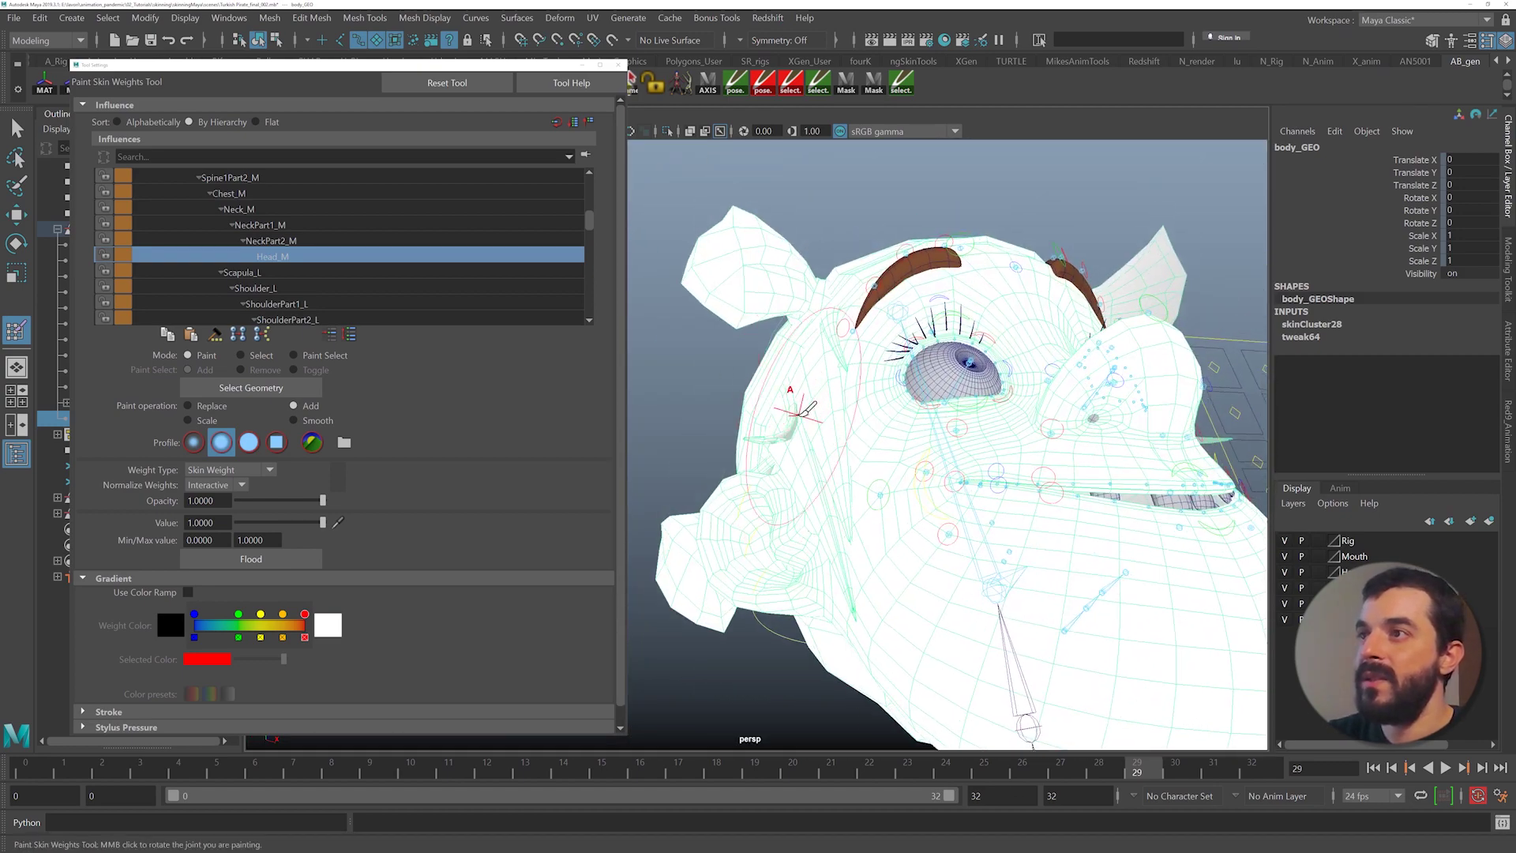
pyautogui.moveTo(805, 409)
pyautogui.keyDown('alt'); pyautogui.mouseDown()
pyautogui.moveTo(942, 436)
pyautogui.moveTo(951, 531)
pyautogui.moveTo(880, 355)
pyautogui.moveTo(829, 312)
pyautogui.moveTo(780, 319)
pyautogui.mouseUp(); pyautogui.keyUp('alt')
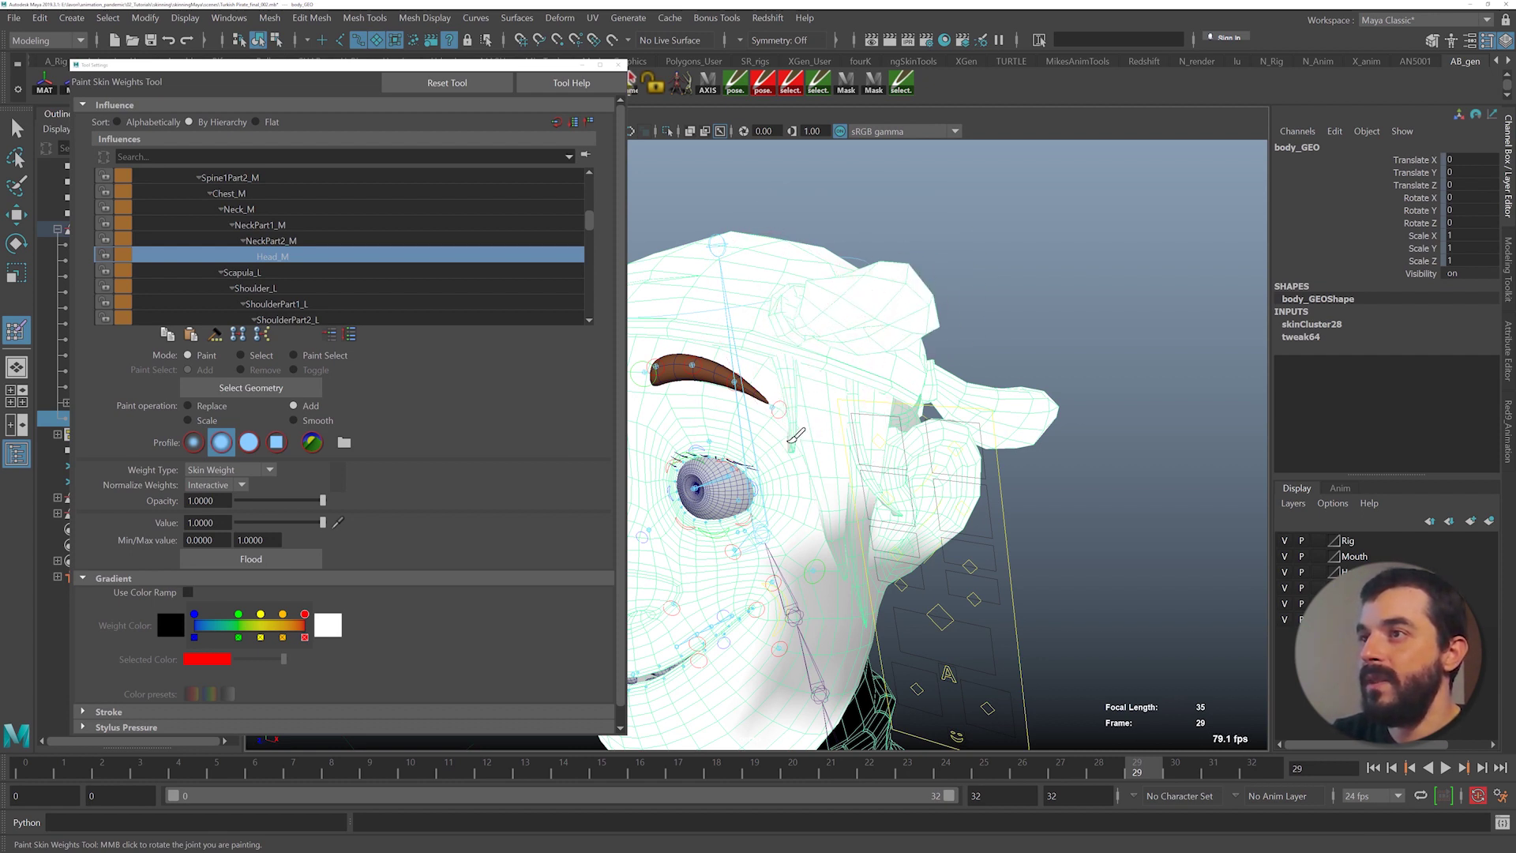
pyautogui.moveTo(790, 443); pyautogui.dragTo(883, 456)
pyautogui.keyDown('alt'); pyautogui.moveTo(972, 432); pyautogui.dragTo(831, 422); pyautogui.keyUp('alt')
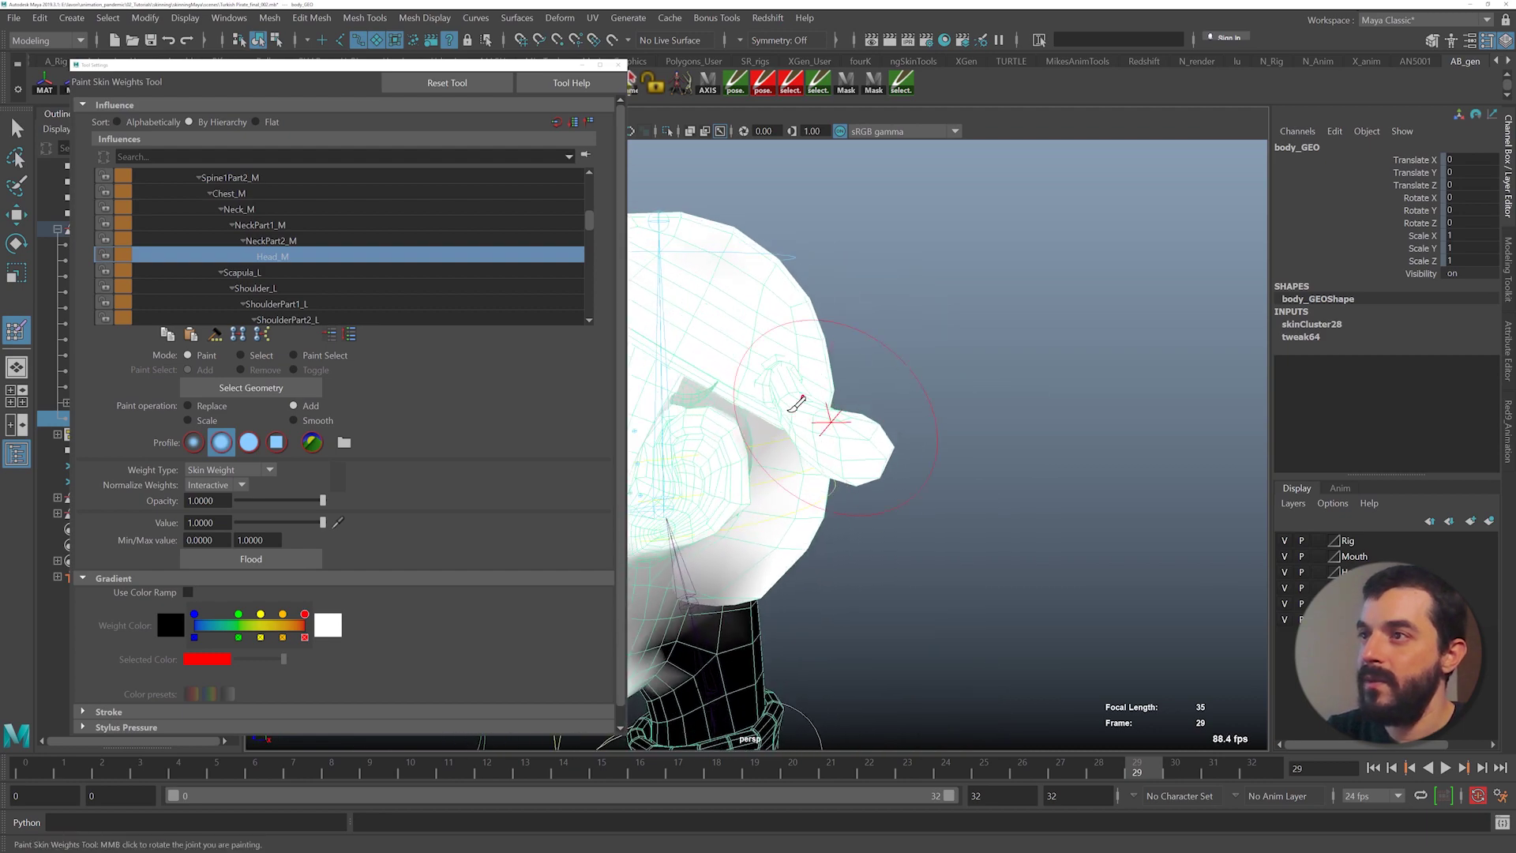
pyautogui.moveTo(713, 394)
pyautogui.mouseDown()
pyautogui.moveTo(679, 379)
pyautogui.moveTo(1115, 468)
pyautogui.mouseUp()
pyautogui.keyDown('alt'); pyautogui.moveTo(832, 584); pyautogui.dragTo(953, 554); pyautogui.keyUp('alt')
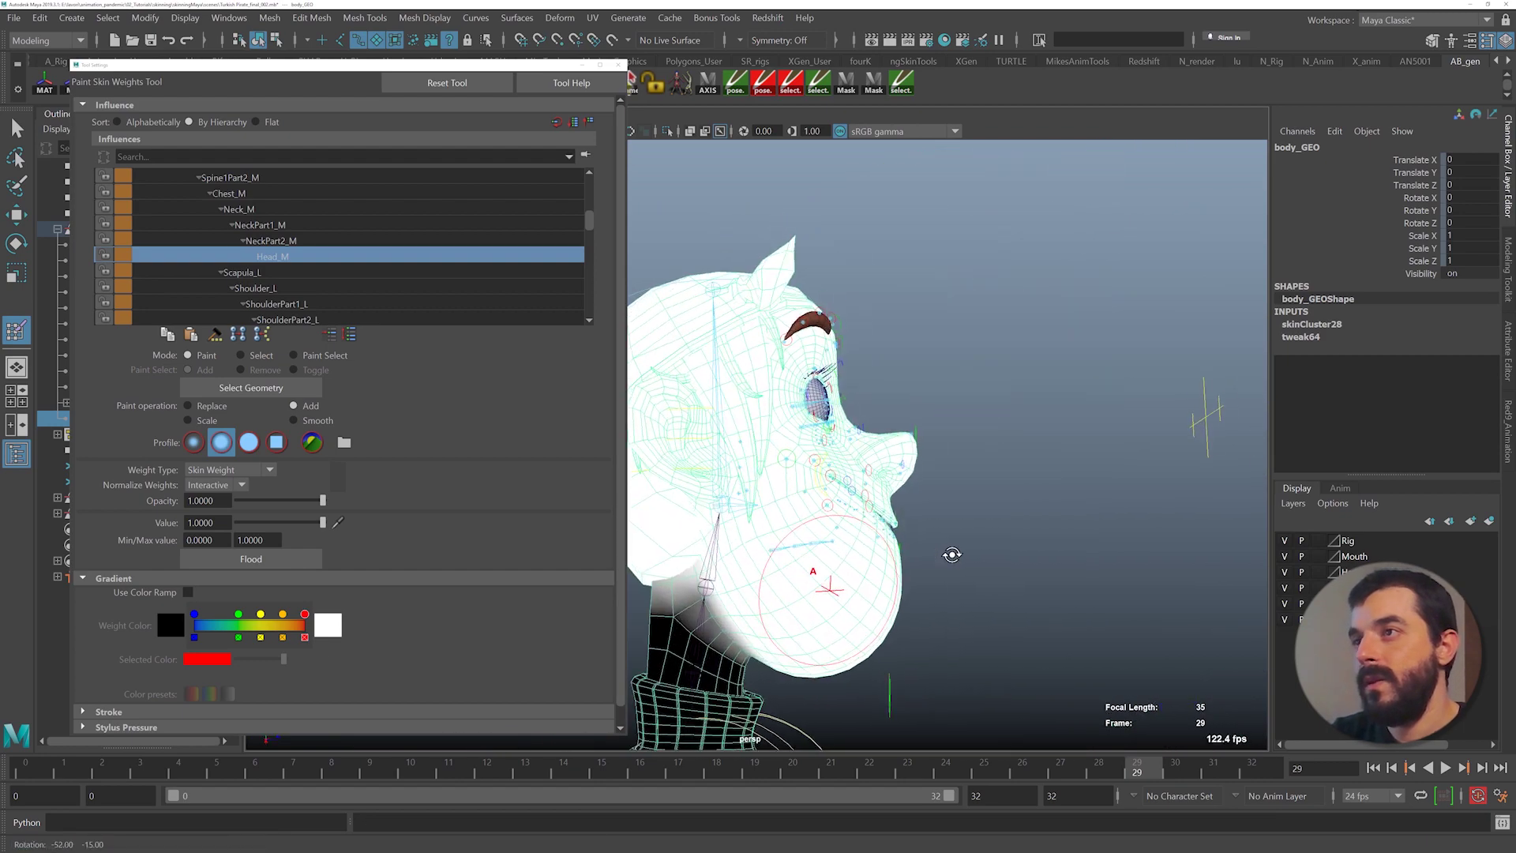
# - Leave weight painting with nothing selected, play the animation to check the head deformation, and save the scene
pyautogui.keyDown('alt'); pyautogui.moveTo(867, 616); pyautogui.dragTo(975, 582, button='middle'); pyautogui.keyUp('alt')
pyautogui.keyDown('alt'); pyautogui.moveTo(969, 585); pyautogui.dragTo(837, 593, button='right'); pyautogui.keyUp('alt')
pyautogui.keyDown('alt'); pyautogui.moveTo(1026, 552); pyautogui.dragTo(869, 544); pyautogui.keyUp('alt')
pyautogui.press('q')
pyautogui.click(1082, 518)
pyautogui.keyDown('alt'); pyautogui.moveTo(1083, 518); pyautogui.dragTo(914, 600, button='right'); pyautogui.keyUp('alt')
pyautogui.hotkey('alt', 'v')
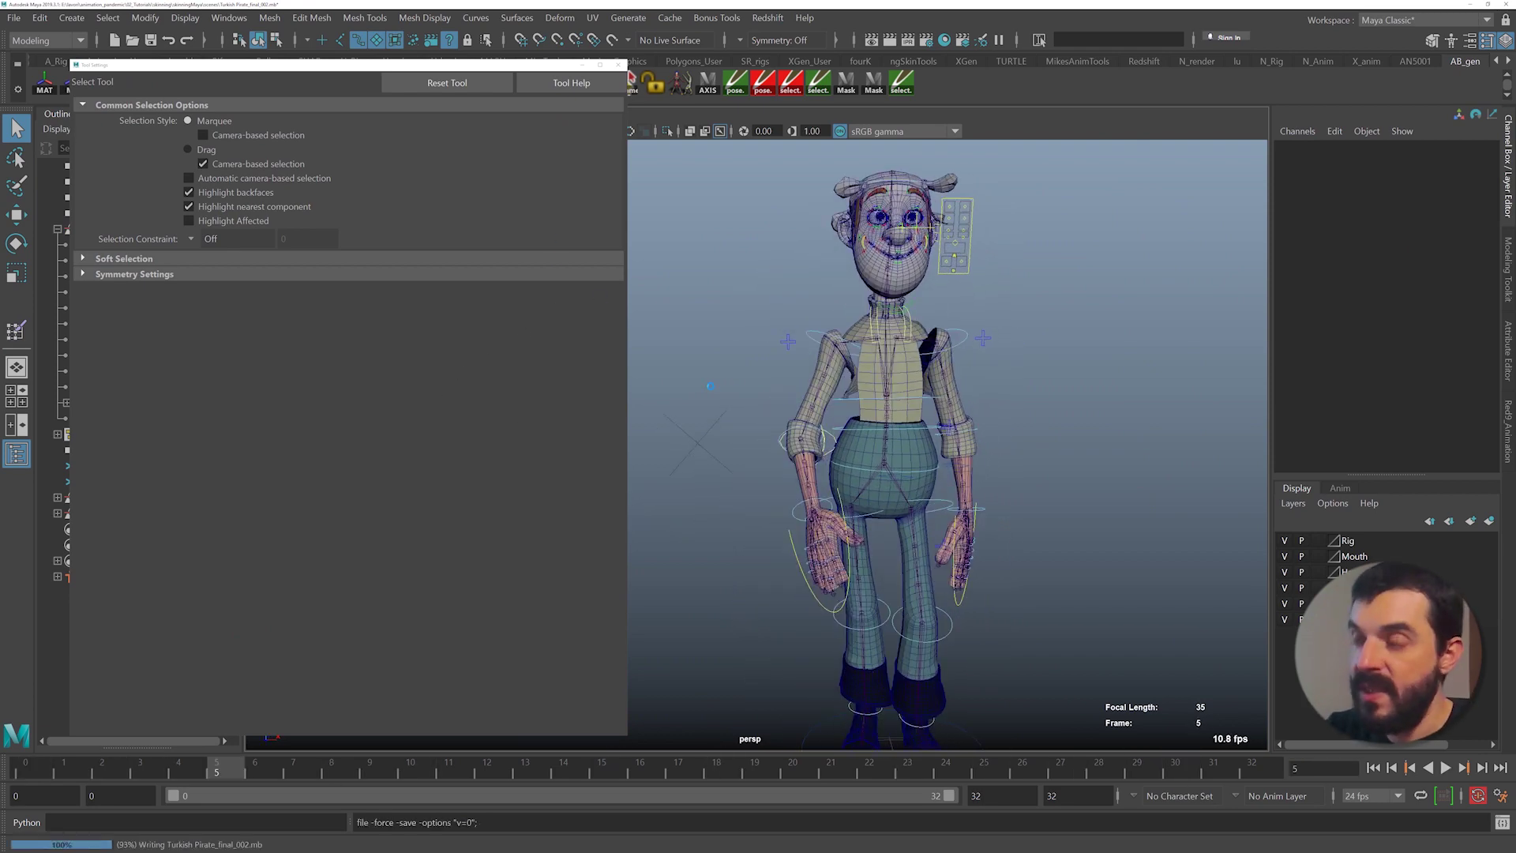
pyautogui.hotkey('ctrl', 's')
# - Reopen skin weight painting on the body mesh, choose the Hip_R influence, and add full weight to the front of the right upper thigh
pyautogui.keyDown('alt'); pyautogui.moveTo(812, 501); pyautogui.dragTo(833, 272, button='middle'); pyautogui.keyUp('alt')
pyautogui.keyDown('alt'); pyautogui.moveTo(833, 272); pyautogui.dragTo(813, 430); pyautogui.keyUp('alt')
pyautogui.keyDown('alt'); pyautogui.moveTo(812, 430); pyautogui.dragTo(1058, 475, button='right'); pyautogui.keyUp('alt')
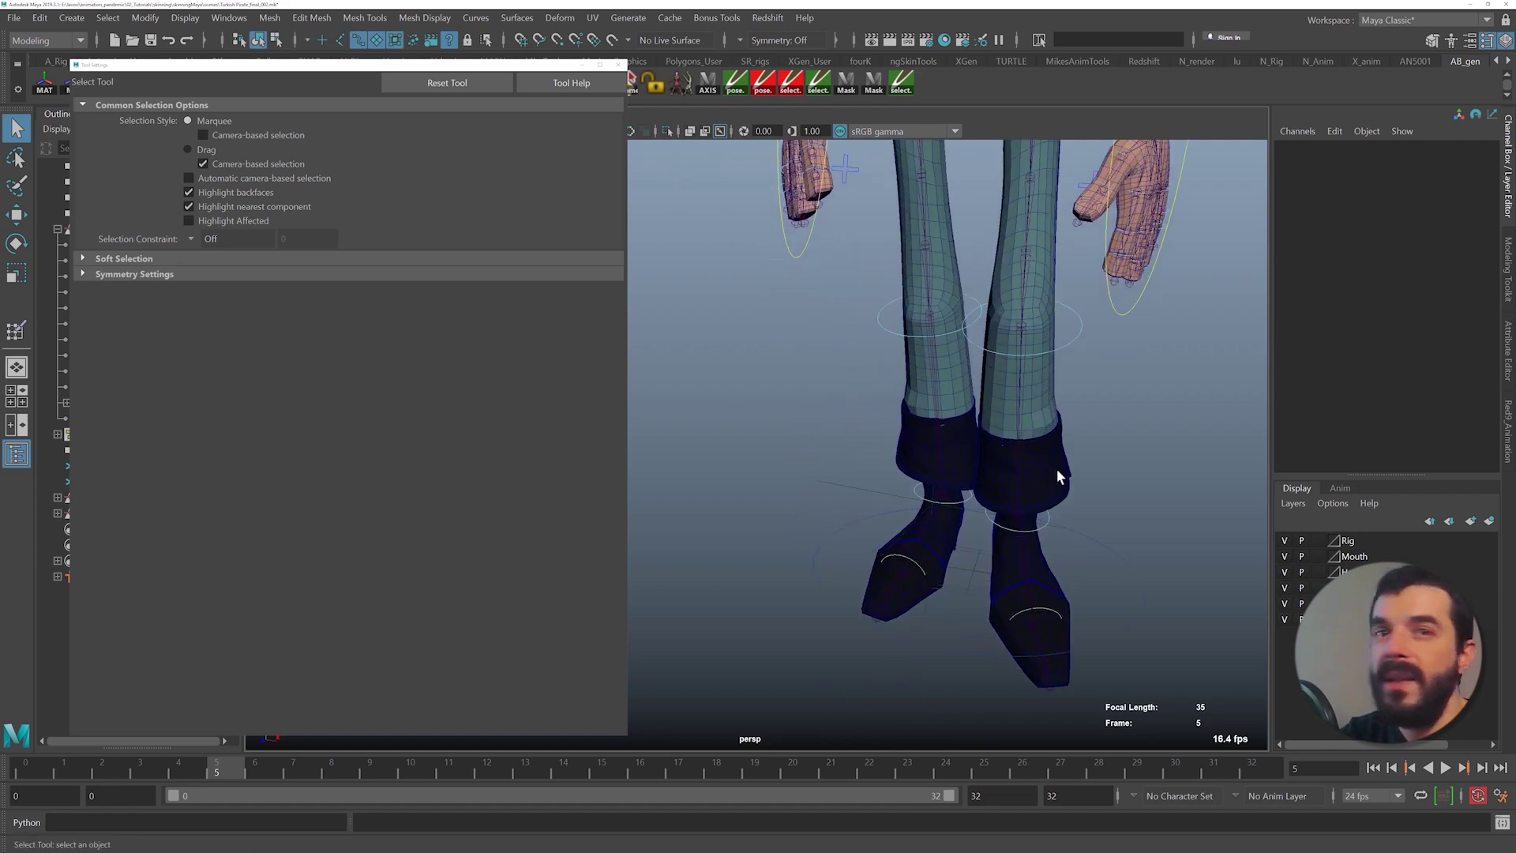
pyautogui.keyDown('alt'); pyautogui.moveTo(943, 308); pyautogui.dragTo(914, 459, button='middle'); pyautogui.keyUp('alt')
pyautogui.keyDown('alt'); pyautogui.moveTo(913, 460); pyautogui.dragTo(849, 345, button='right'); pyautogui.keyUp('alt')
pyautogui.keyDown('alt'); pyautogui.moveTo(849, 345); pyautogui.dragTo(844, 355, button='middle'); pyautogui.keyUp('alt')
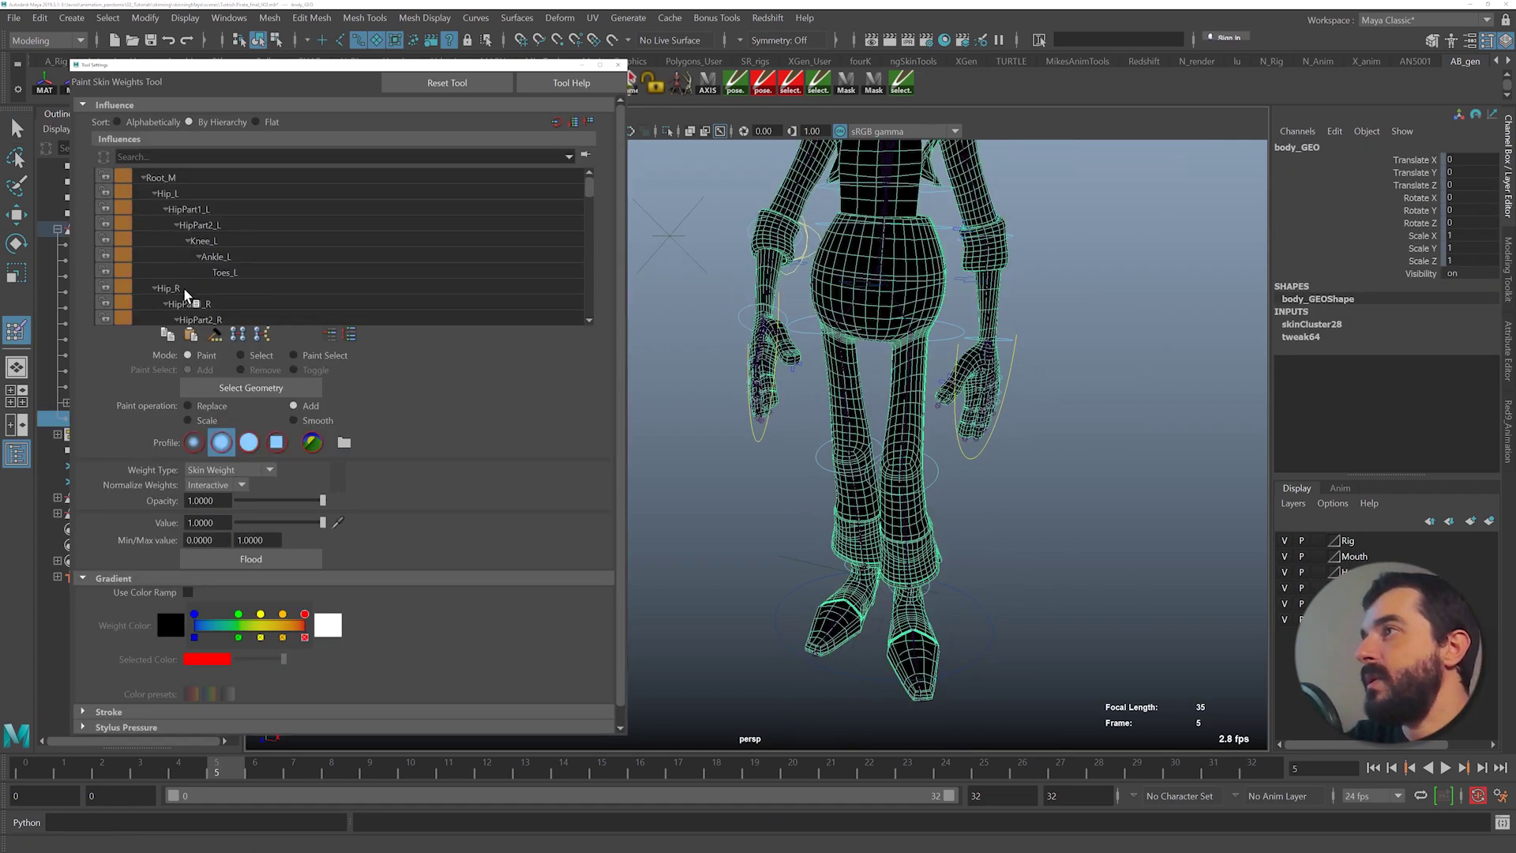
pyautogui.click(183, 287)
pyautogui.keyDown('alt'); pyautogui.moveTo(821, 399); pyautogui.dragTo(976, 411, button='right'); pyautogui.keyUp('alt')
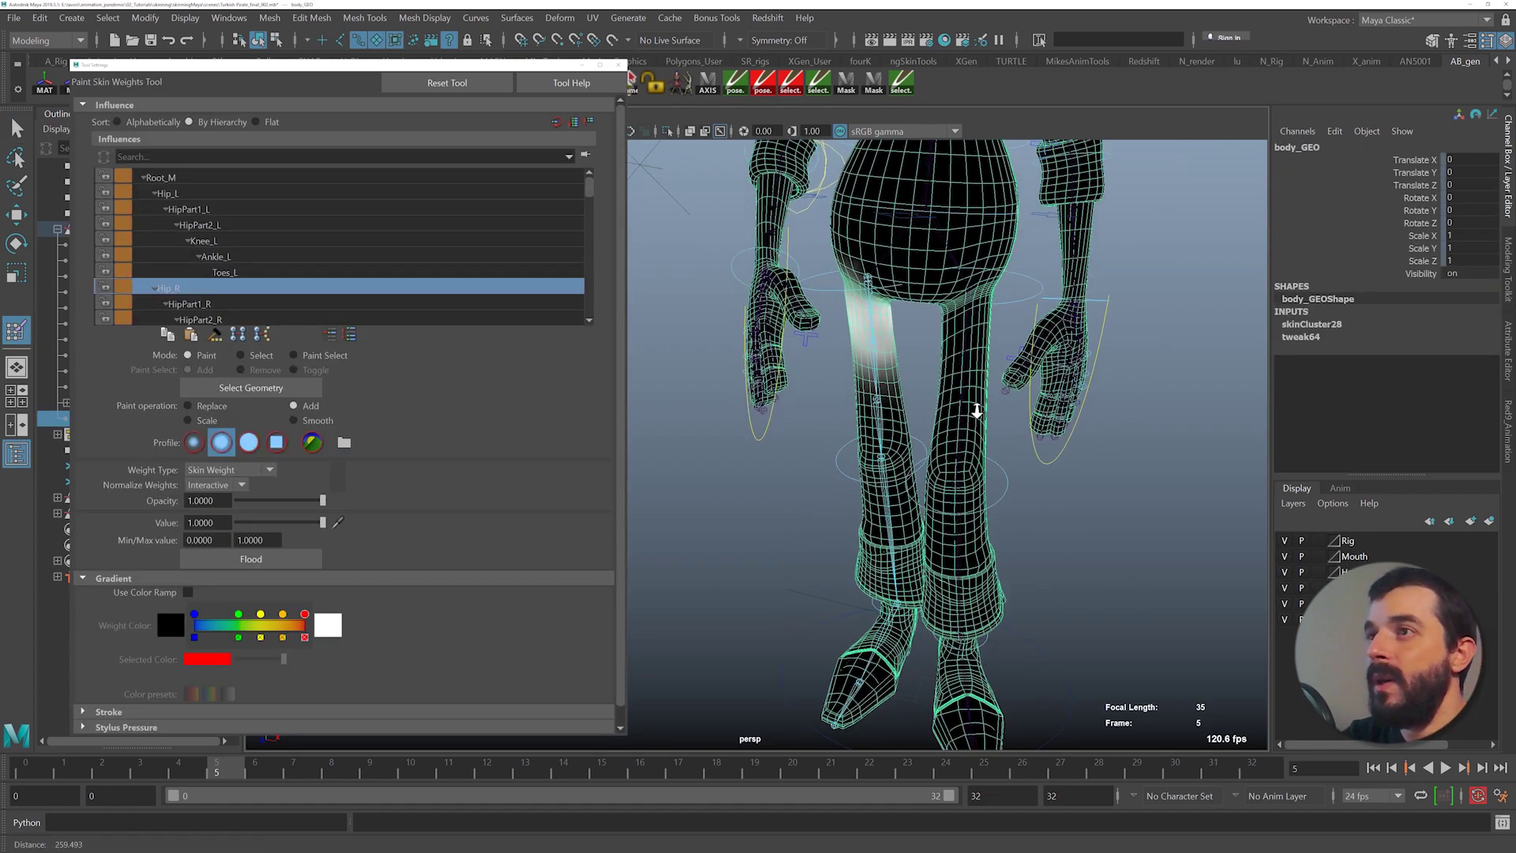
pyautogui.keyDown('alt'); pyautogui.moveTo(869, 348); pyautogui.dragTo(860, 490, button='middle'); pyautogui.keyUp('alt')
pyautogui.keyDown('alt'); pyautogui.moveTo(860, 490); pyautogui.dragTo(958, 466, button='right'); pyautogui.keyUp('alt')
pyautogui.keyDown('alt'); pyautogui.moveTo(958, 467); pyautogui.dragTo(845, 429); pyautogui.keyUp('alt')
pyautogui.keyDown('alt'); pyautogui.moveTo(846, 430); pyautogui.dragTo(923, 453, button='right'); pyautogui.keyUp('alt')
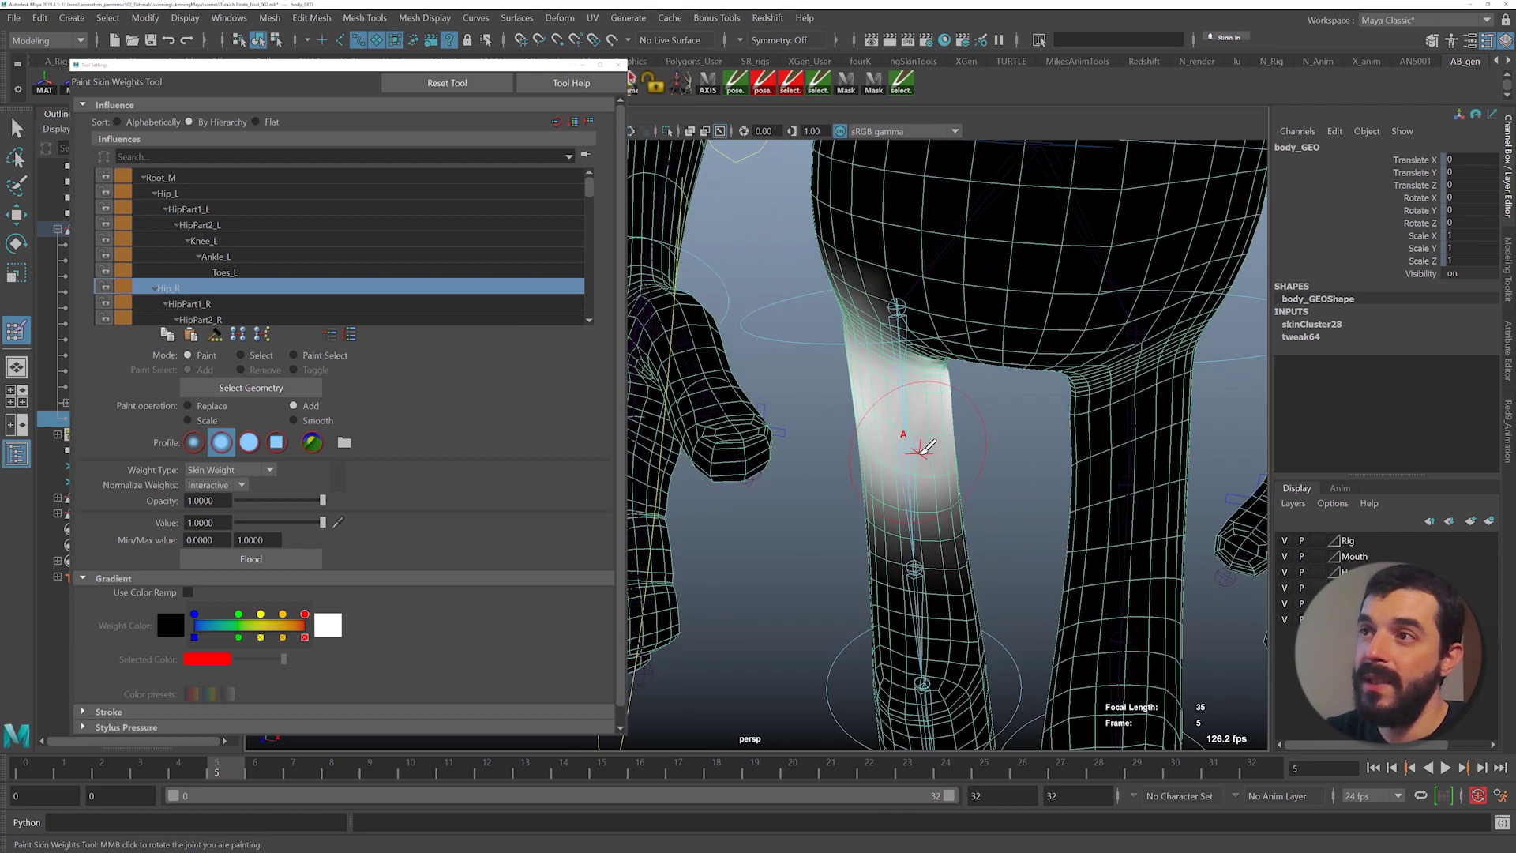
pyautogui.moveTo(866, 371); pyautogui.dragTo(1066, 432)
# - Extend the full Hip_R weight around the back and outer side of the right thigh where it meets the pelvis
pyautogui.keyDown('alt'); pyautogui.moveTo(1066, 432); pyautogui.dragTo(1125, 439, button='right'); pyautogui.keyUp('alt')
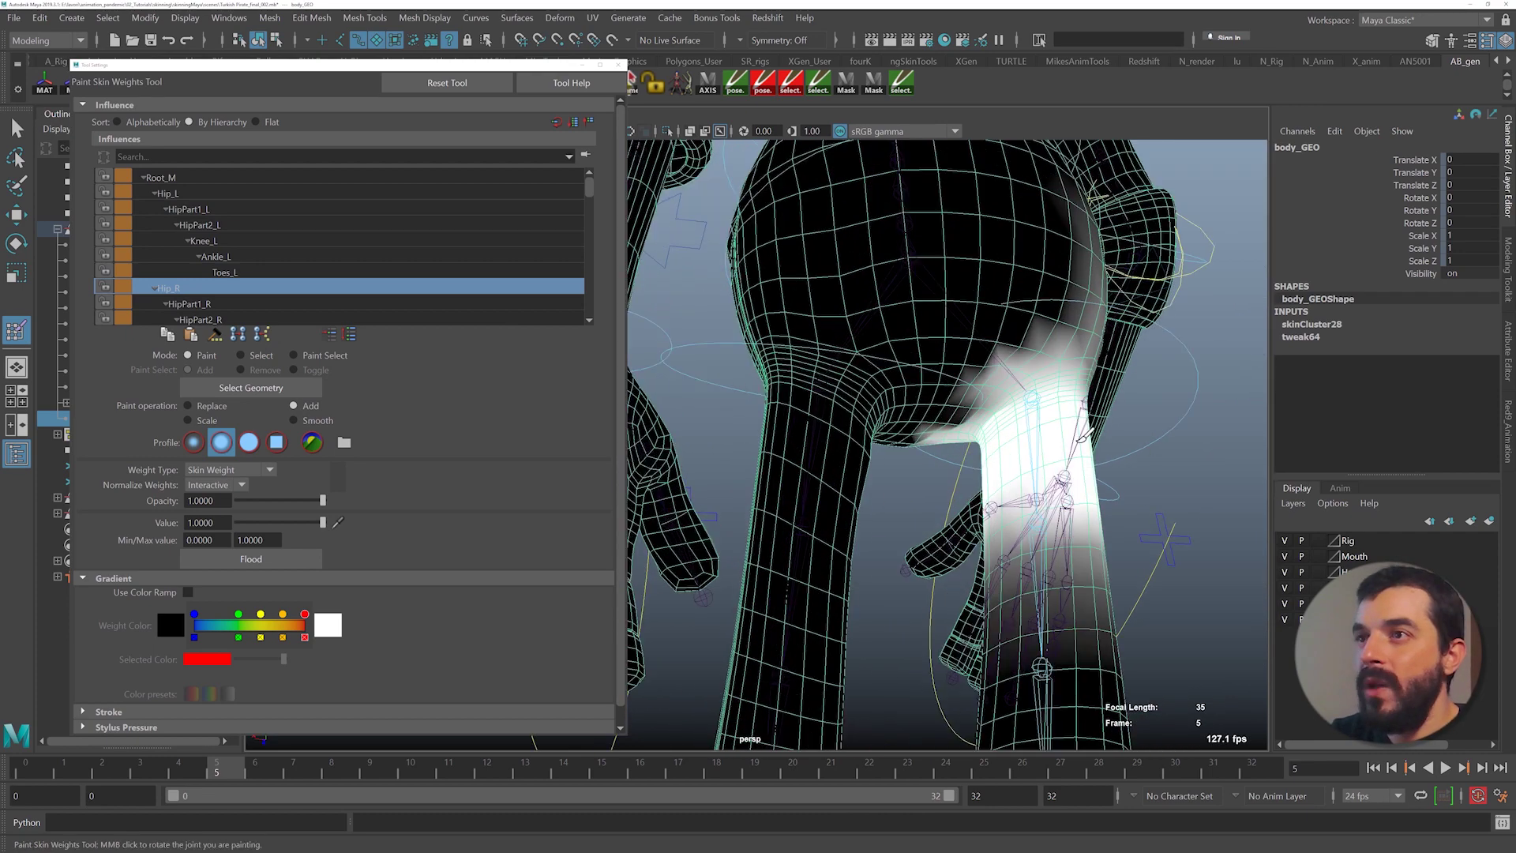
pyautogui.moveTo(1028, 439); pyautogui.dragTo(1043, 427)
pyautogui.keyDown('alt'); pyautogui.moveTo(1054, 426); pyautogui.dragTo(1129, 430, button='right'); pyautogui.keyUp('alt')
pyautogui.keyDown('alt'); pyautogui.moveTo(1129, 428); pyautogui.dragTo(927, 446); pyautogui.keyUp('alt')
pyautogui.keyDown('alt'); pyautogui.moveTo(927, 447); pyautogui.dragTo(789, 474, button='right'); pyautogui.keyUp('alt')
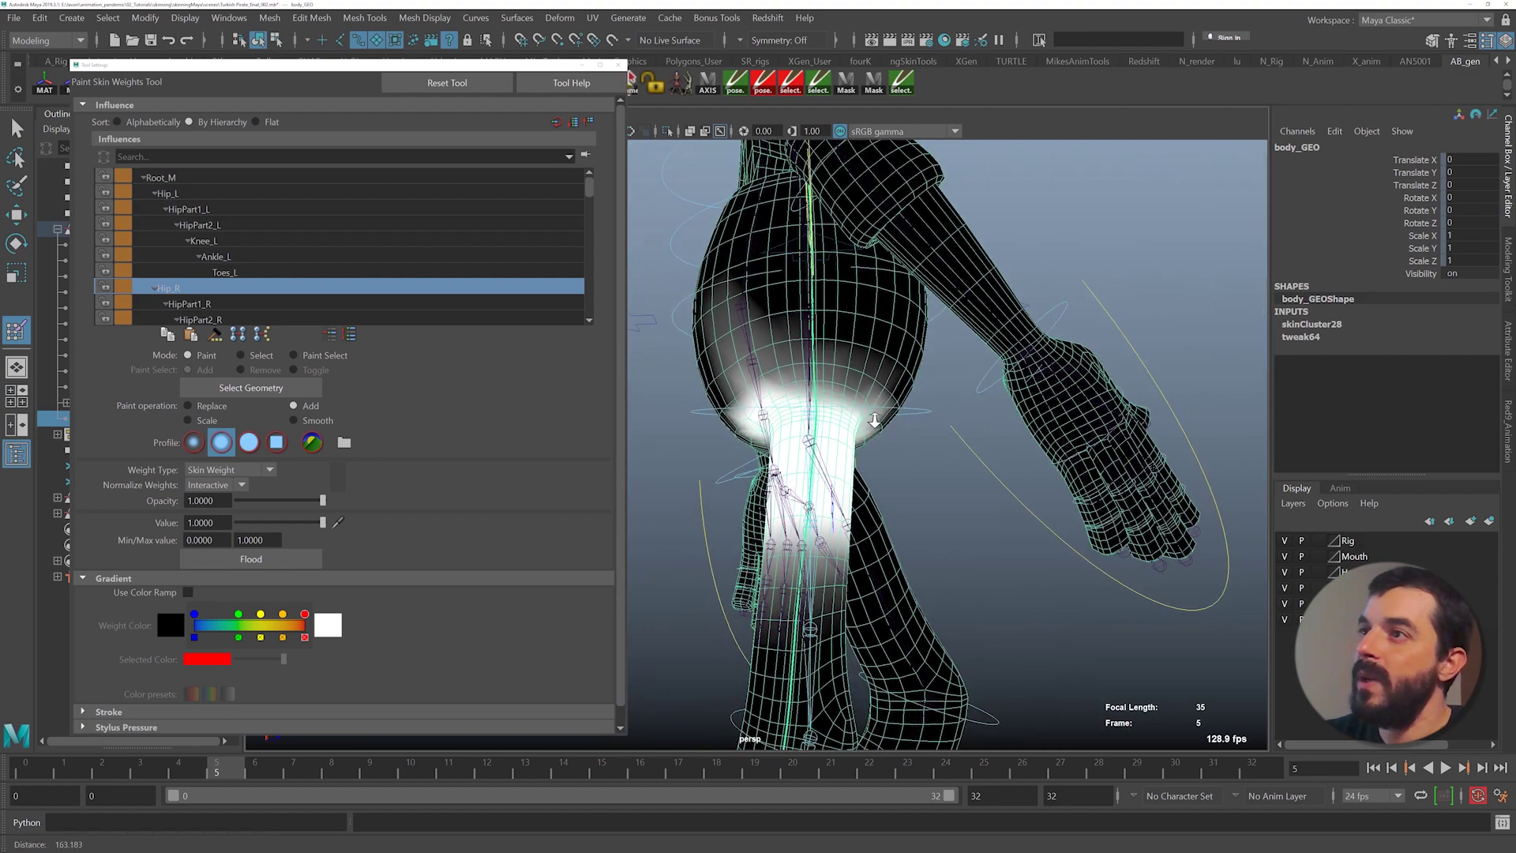
# - Choose the HipPart1_R influence and paint full weight around the middle of the right thigh
pyautogui.click(190, 303)
pyautogui.keyDown('alt'); pyautogui.moveTo(742, 474); pyautogui.dragTo(884, 513); pyautogui.keyUp('alt')
pyautogui.moveTo(909, 566); pyautogui.dragTo(964, 549)
pyautogui.moveTo(1019, 562)
pyautogui.keyDown('alt'); pyautogui.mouseDown()
pyautogui.moveTo(931, 572)
pyautogui.moveTo(821, 548)
pyautogui.moveTo(986, 528)
pyautogui.moveTo(906, 527)
pyautogui.mouseUp(); pyautogui.keyUp('alt')
pyautogui.moveTo(727, 503); pyautogui.dragTo(813, 403)
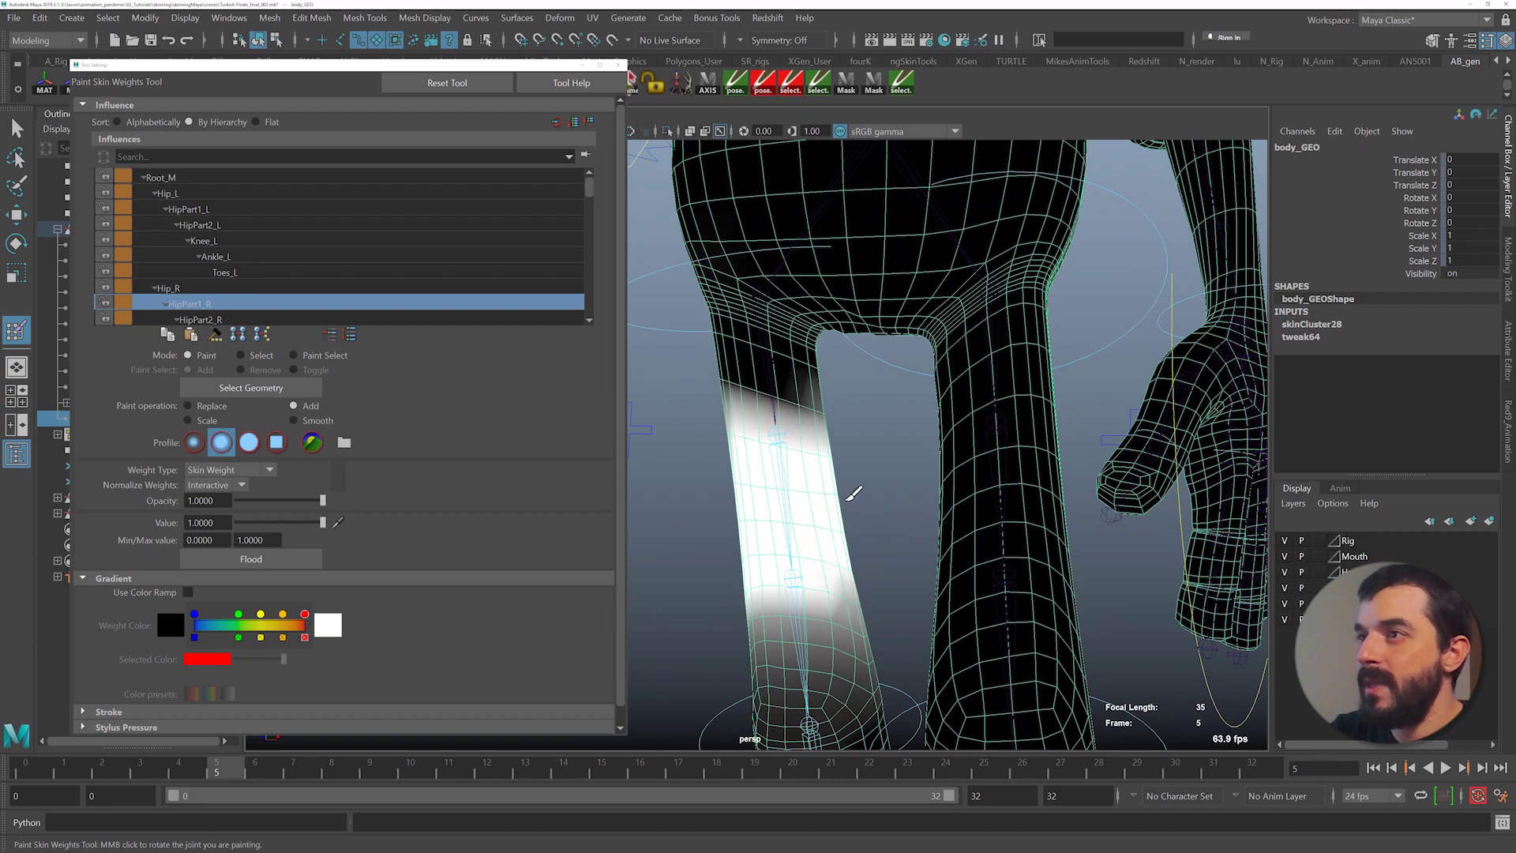
pyautogui.moveTo(855, 513)
pyautogui.keyDown('alt'); pyautogui.mouseDown()
pyautogui.moveTo(802, 521)
pyautogui.moveTo(940, 513)
pyautogui.mouseUp(); pyautogui.keyUp('alt')
# - Choose the HipPart2_R influence and paint full weight around the lower right thigh just above the knee
pyautogui.scroll(-1, 195, 307)
pyautogui.click(193, 302)
pyautogui.keyDown('alt'); pyautogui.moveTo(884, 604); pyautogui.dragTo(876, 483, button='middle'); pyautogui.keyUp('alt')
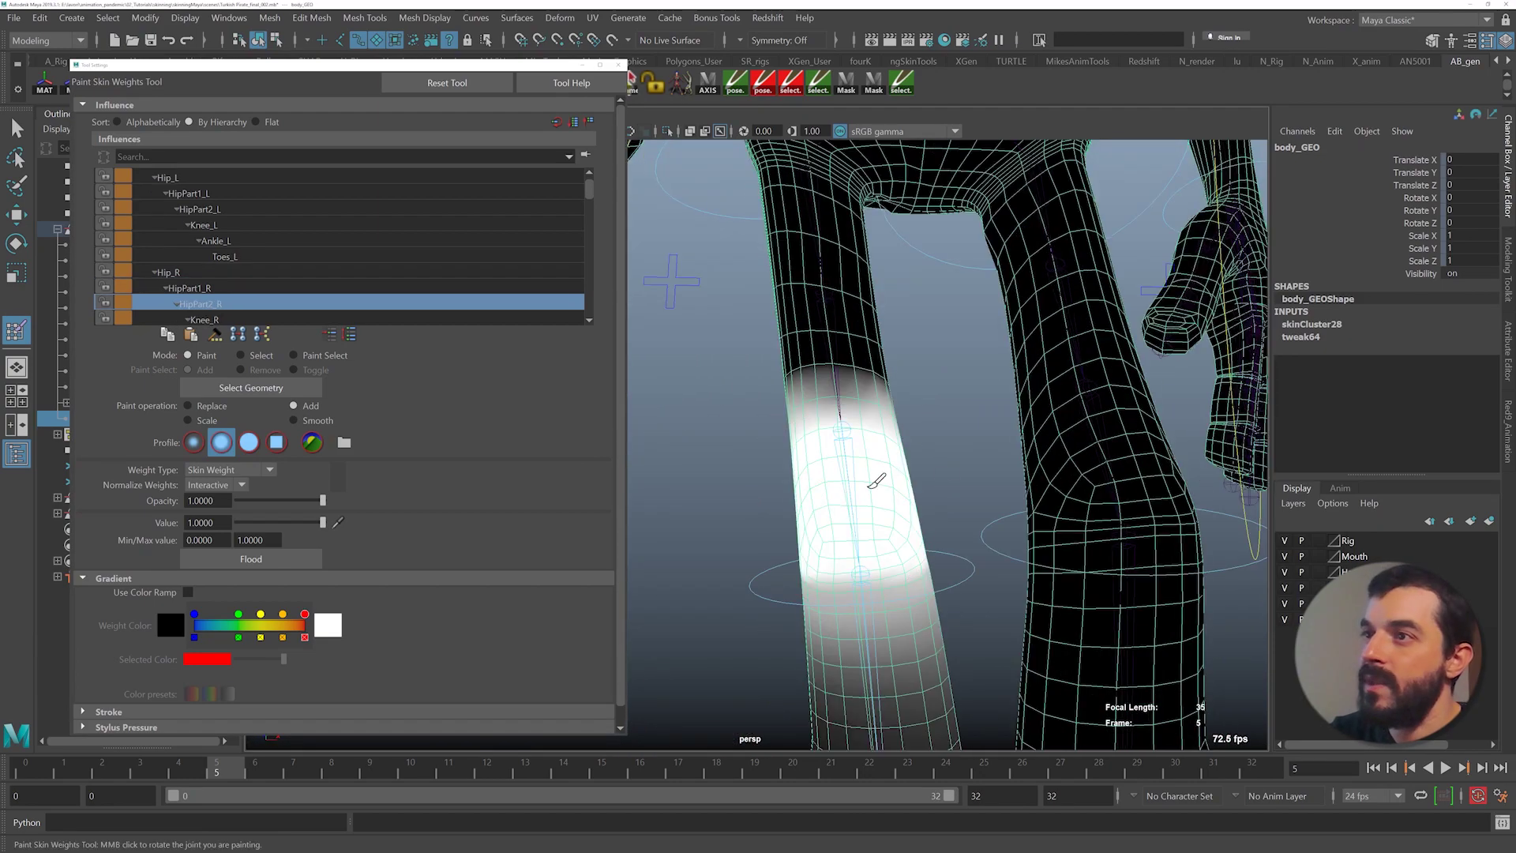
pyautogui.moveTo(873, 430); pyautogui.dragTo(871, 402)
pyautogui.moveTo(821, 553)
pyautogui.keyDown('alt'); pyautogui.mouseDown()
pyautogui.moveTo(914, 511)
pyautogui.moveTo(1003, 509)
pyautogui.mouseUp(); pyautogui.keyUp('alt')
# - Choose the Knee_R influence and paint full weight over the right lower leg below the knee
pyautogui.click(215, 319)
pyautogui.keyDown('alt'); pyautogui.moveTo(900, 631); pyautogui.dragTo(874, 474, button='middle'); pyautogui.keyUp('alt')
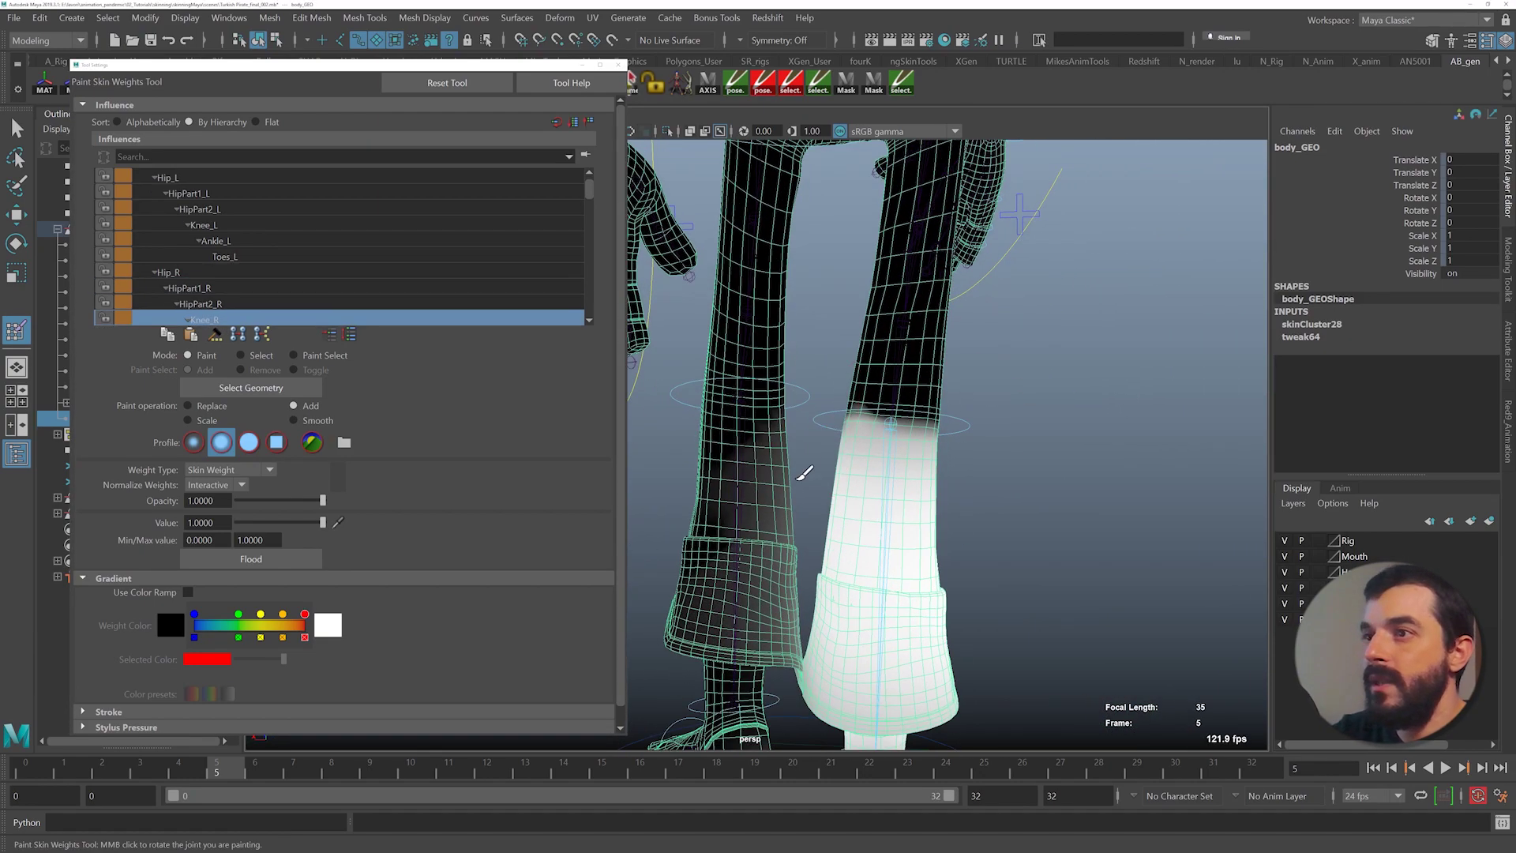
pyautogui.keyDown('alt'); pyautogui.moveTo(802, 474); pyautogui.dragTo(866, 508); pyautogui.keyUp('alt')
pyautogui.keyDown('alt'); pyautogui.moveTo(866, 508); pyautogui.dragTo(1137, 476, button='middle'); pyautogui.keyUp('alt')
pyautogui.moveTo(930, 478)
pyautogui.mouseDown()
pyautogui.moveTo(951, 475)
pyautogui.moveTo(951, 490)
pyautogui.moveTo(860, 491)
pyautogui.mouseUp()
pyautogui.click(858, 454)
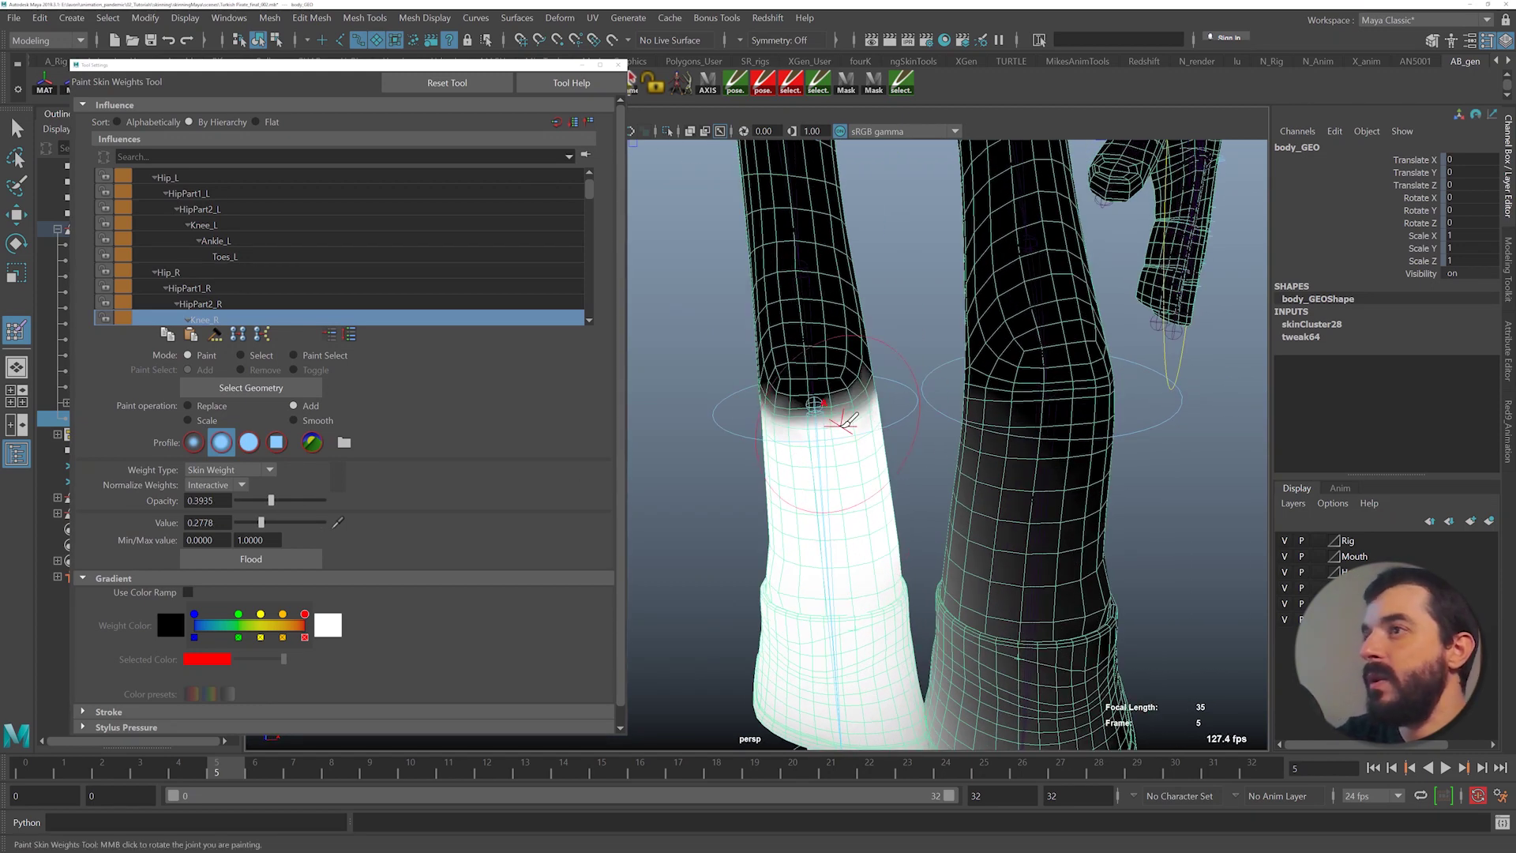
# - Blend lighter Knee_R weight around the right knee joint with opacity 0.3935 and value 0.2778
pyautogui.moveTo(842, 412); pyautogui.dragTo(797, 395)
pyautogui.moveTo(827, 483)
pyautogui.keyDown('alt'); pyautogui.mouseDown()
pyautogui.moveTo(877, 500)
pyautogui.moveTo(922, 482)
pyautogui.mouseUp(); pyautogui.keyUp('alt')
pyautogui.moveTo(926, 406)
pyautogui.mouseDown()
pyautogui.moveTo(957, 396)
pyautogui.moveTo(1018, 423)
pyautogui.mouseUp()
pyautogui.moveTo(826, 375)
pyautogui.mouseDown()
pyautogui.moveTo(796, 385)
pyautogui.moveTo(857, 401)
pyautogui.moveTo(697, 371)
pyautogui.mouseUp()
# - Scrub the knee bend animation to frame 18 with the FKKnee_R control selected, and return to weight painting on the body mesh
pyautogui.press('q')
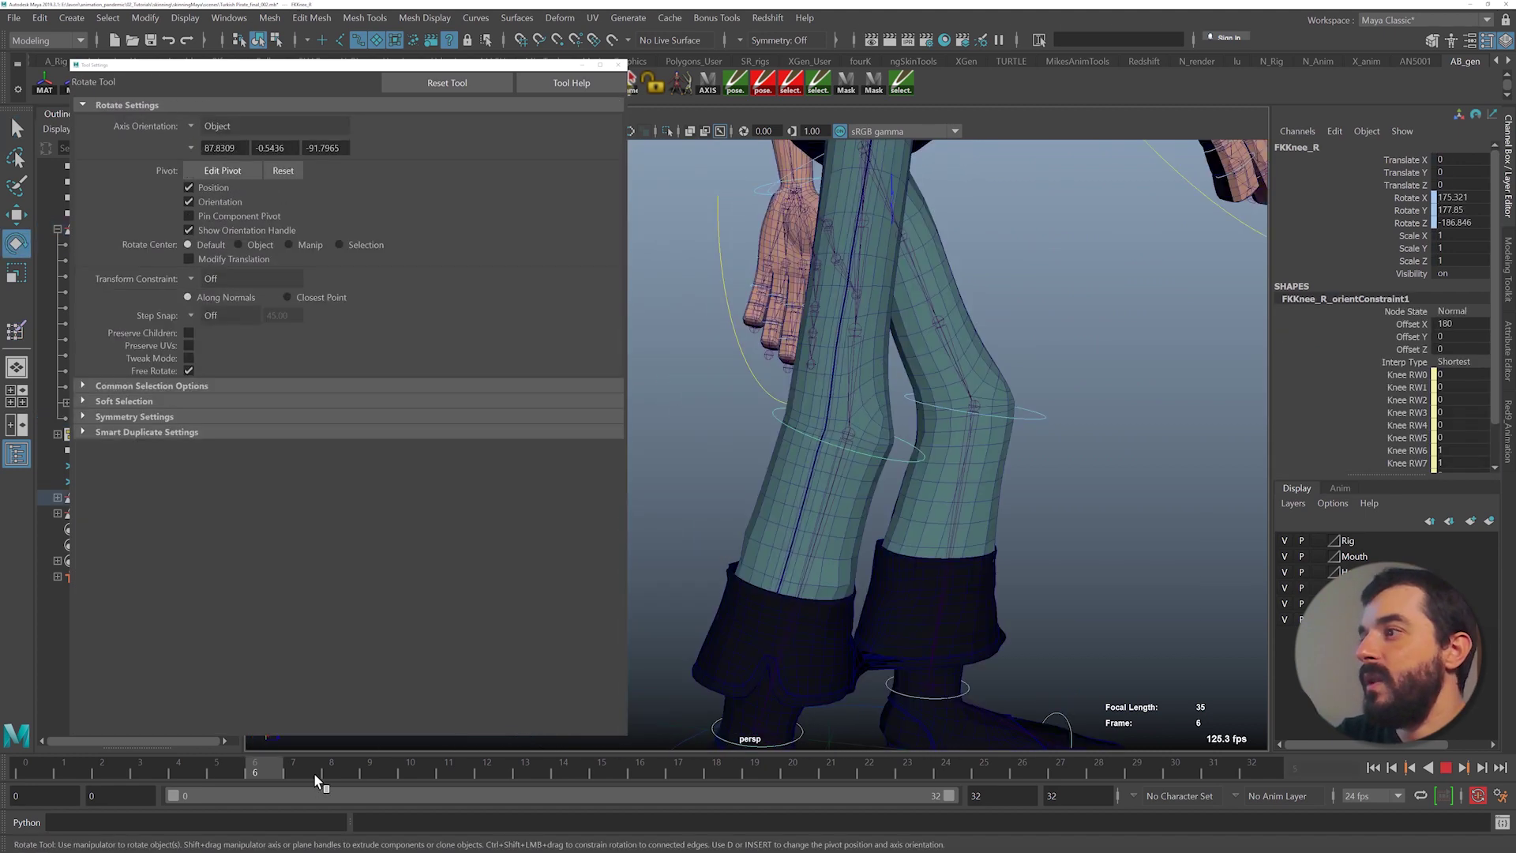
pyautogui.moveTo(314, 772); pyautogui.dragTo(717, 805)
pyautogui.press('q')
pyautogui.click(968, 492)
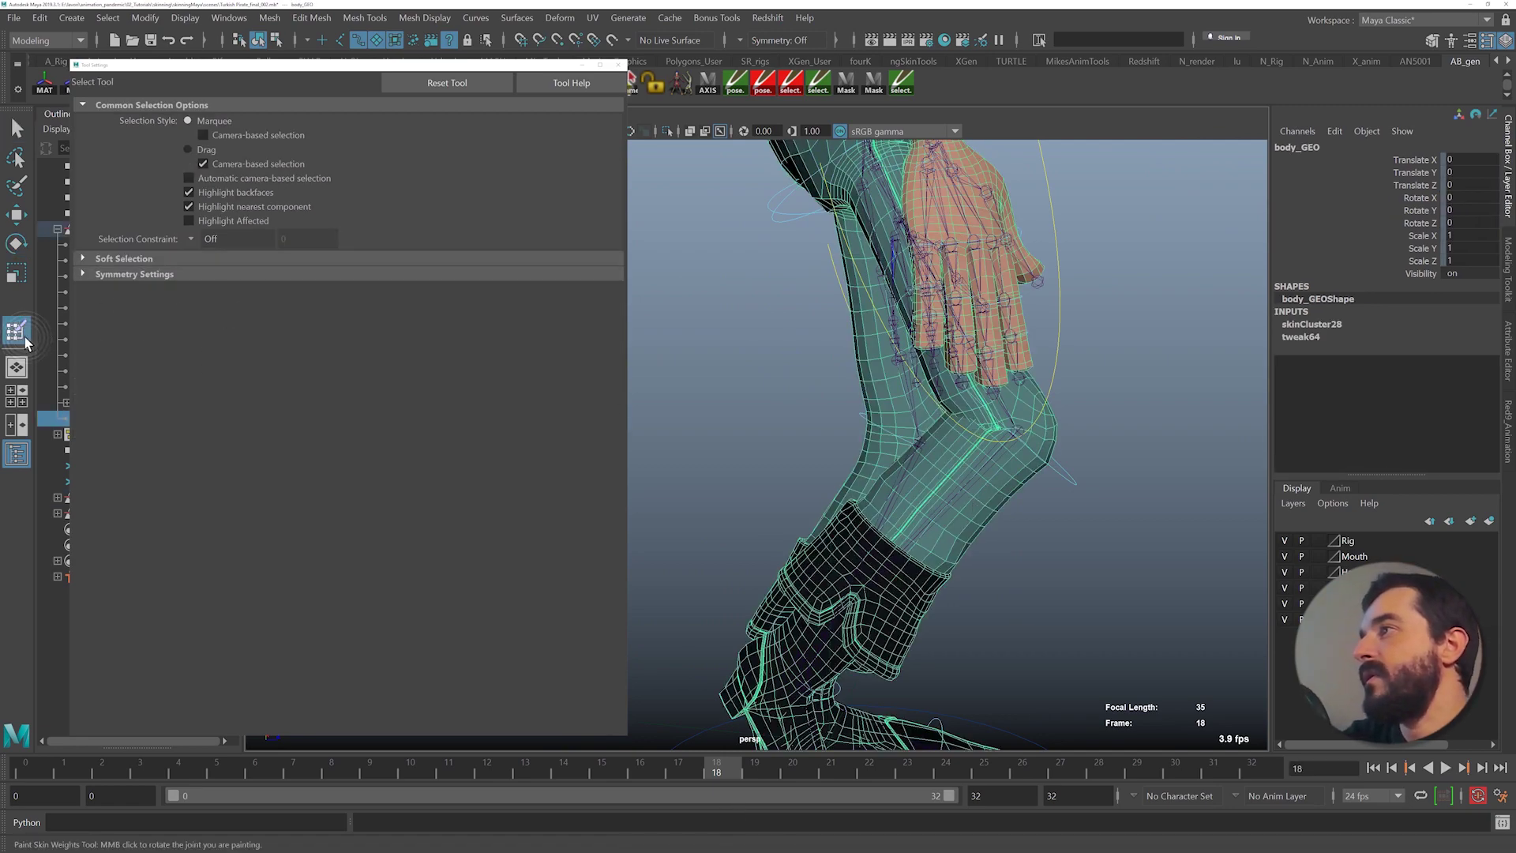
pyautogui.keyDown('alt'); pyautogui.moveTo(986, 478); pyautogui.dragTo(1057, 494, button='right'); pyautogui.keyUp('alt')
pyautogui.keyDown('alt'); pyautogui.moveTo(1027, 450); pyautogui.dragTo(904, 469, button='middle'); pyautogui.keyUp('alt')
pyautogui.moveTo(904, 469)
pyautogui.keyDown('alt'); pyautogui.mouseDown()
pyautogui.moveTo(1047, 505)
pyautogui.moveTo(924, 498)
pyautogui.moveTo(1025, 502)
pyautogui.moveTo(995, 494)
pyautogui.mouseUp(); pyautogui.keyUp('alt')
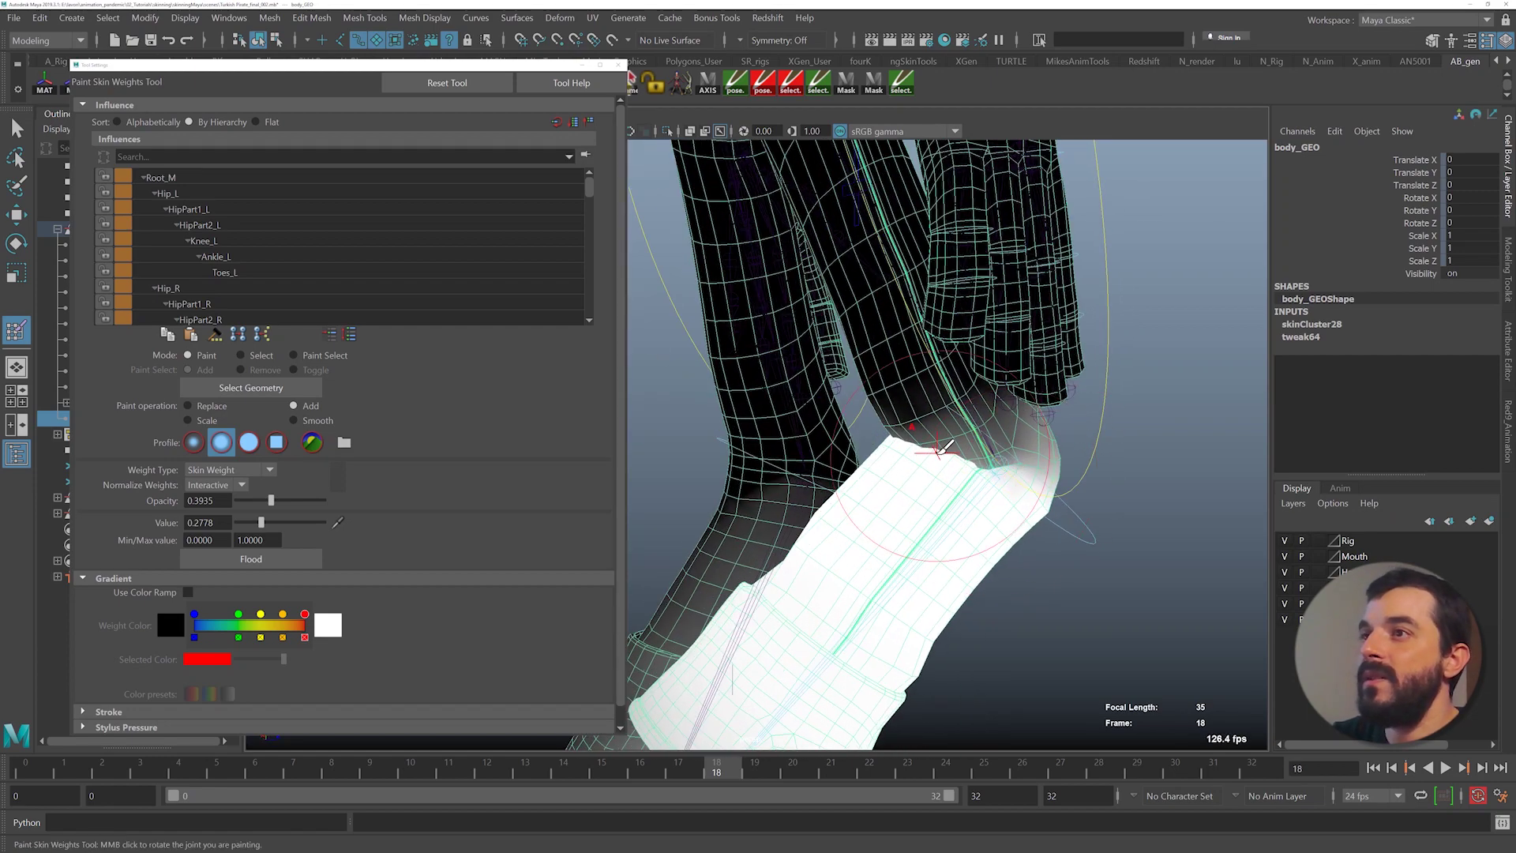
# - Add soft Knee_R weight above the right knee at frame 10, and scrub to frame 16 to check the stronger bend
pyautogui.moveTo(677, 772); pyautogui.dragTo(417, 771)
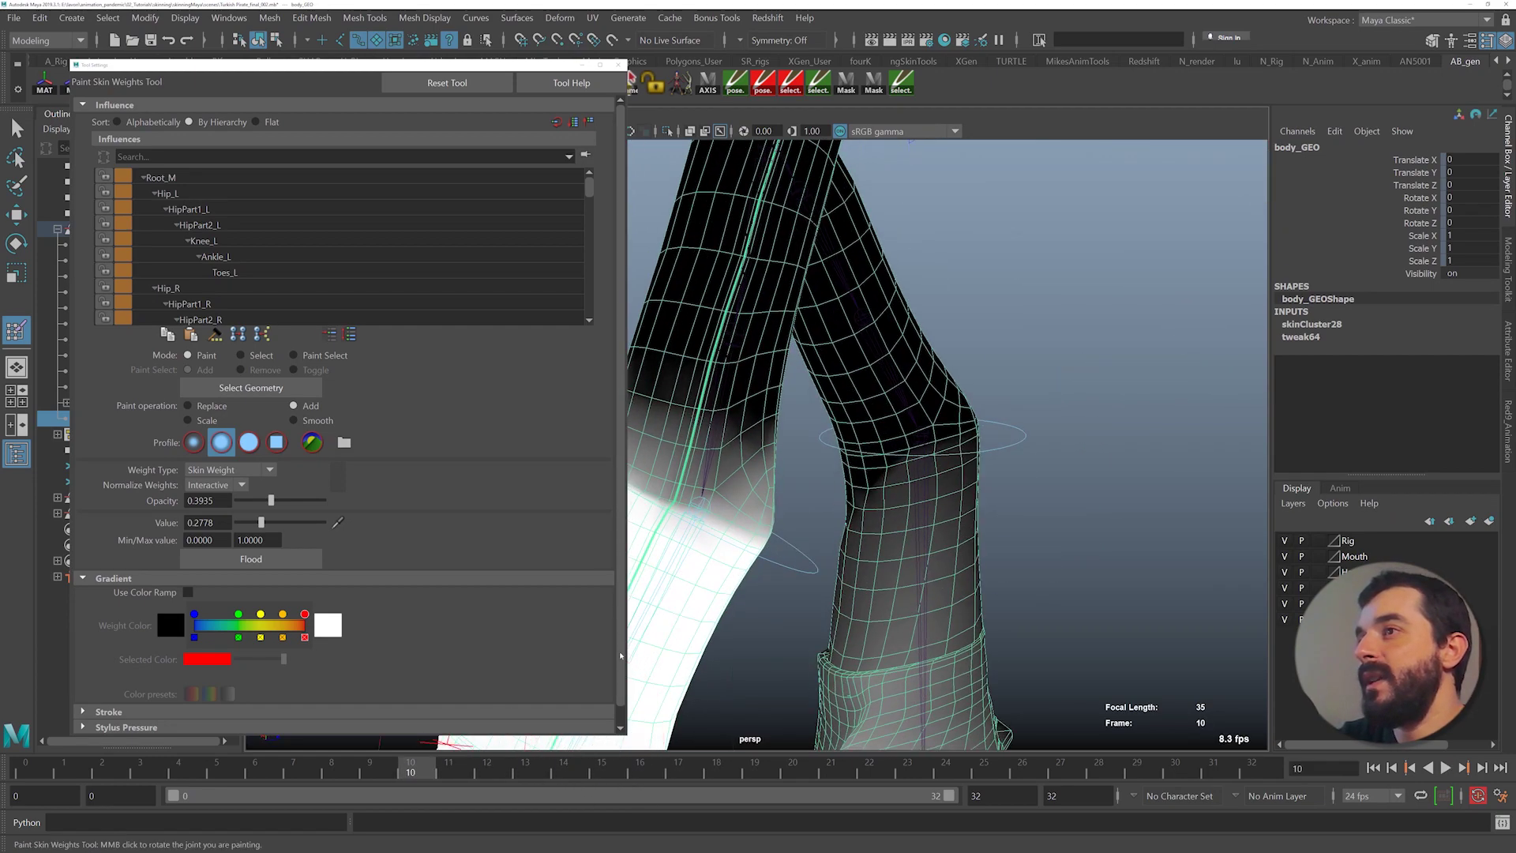
pyautogui.keyDown('alt'); pyautogui.moveTo(961, 535); pyautogui.dragTo(845, 537); pyautogui.keyUp('alt')
pyautogui.moveTo(907, 454); pyautogui.dragTo(876, 448)
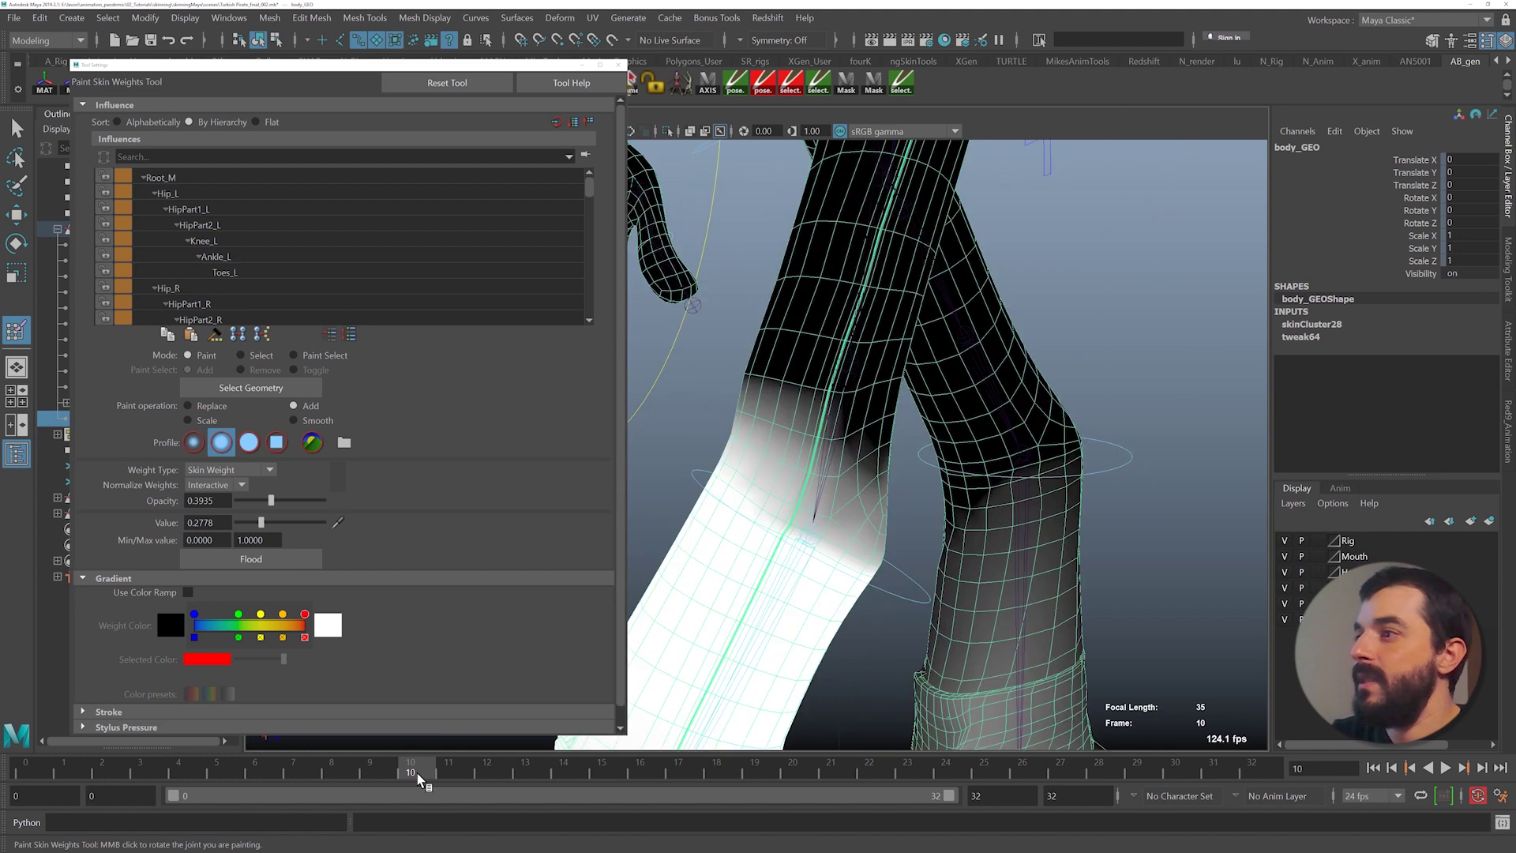
pyautogui.moveTo(417, 772); pyautogui.dragTo(635, 777)
pyautogui.keyDown('alt'); pyautogui.moveTo(959, 415); pyautogui.dragTo(995, 429); pyautogui.keyUp('alt')
pyautogui.keyDown('alt'); pyautogui.moveTo(995, 429); pyautogui.dragTo(1036, 435, button='right'); pyautogui.keyUp('alt')
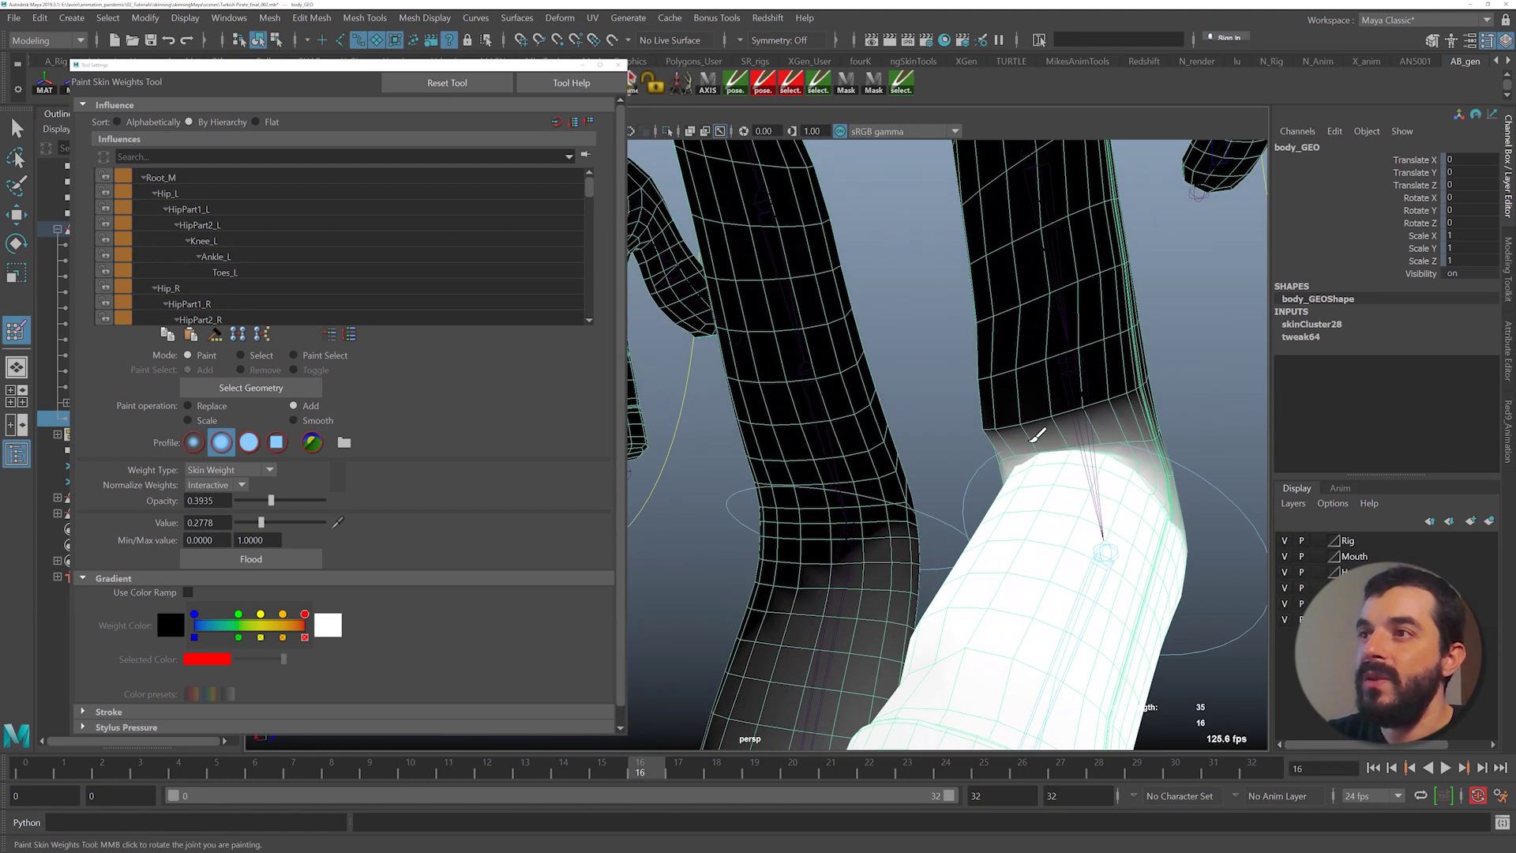
# - Lower the brush opacity and value to 0.1250 and blend Knee_R weight around the front and back of the bent right knee
pyautogui.keyDown('alt'); pyautogui.moveTo(1075, 423); pyautogui.dragTo(1010, 490); pyautogui.keyUp('alt')
pyautogui.keyDown('alt'); pyautogui.moveTo(1058, 490); pyautogui.dragTo(959, 467, button='right'); pyautogui.keyUp('alt')
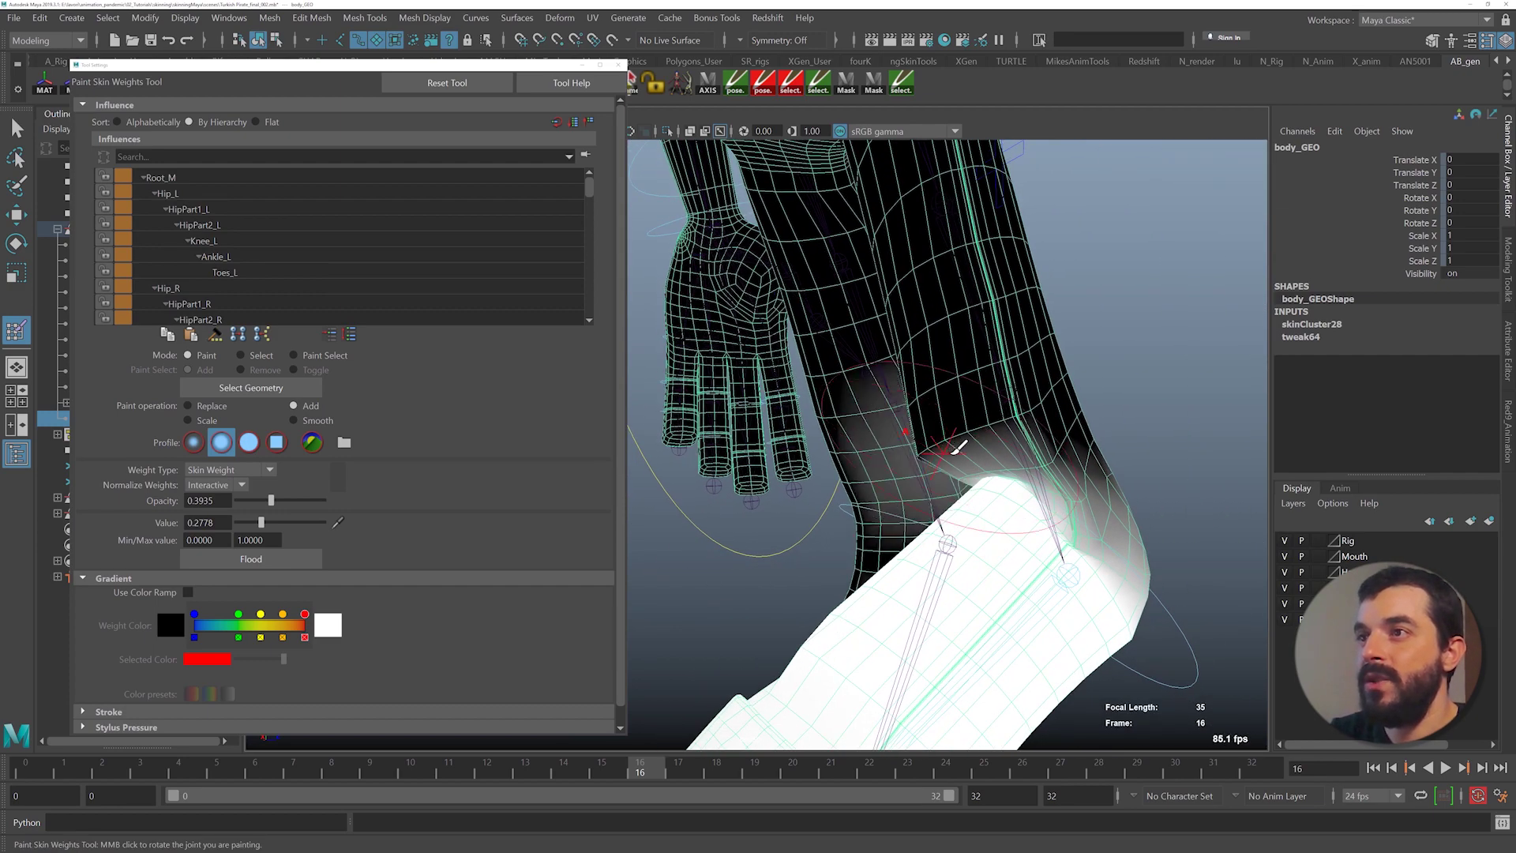
pyautogui.moveTo(953, 453)
pyautogui.keyDown('alt'); pyautogui.mouseDown()
pyautogui.moveTo(948, 506)
pyautogui.moveTo(970, 446)
pyautogui.mouseUp(); pyautogui.keyUp('alt')
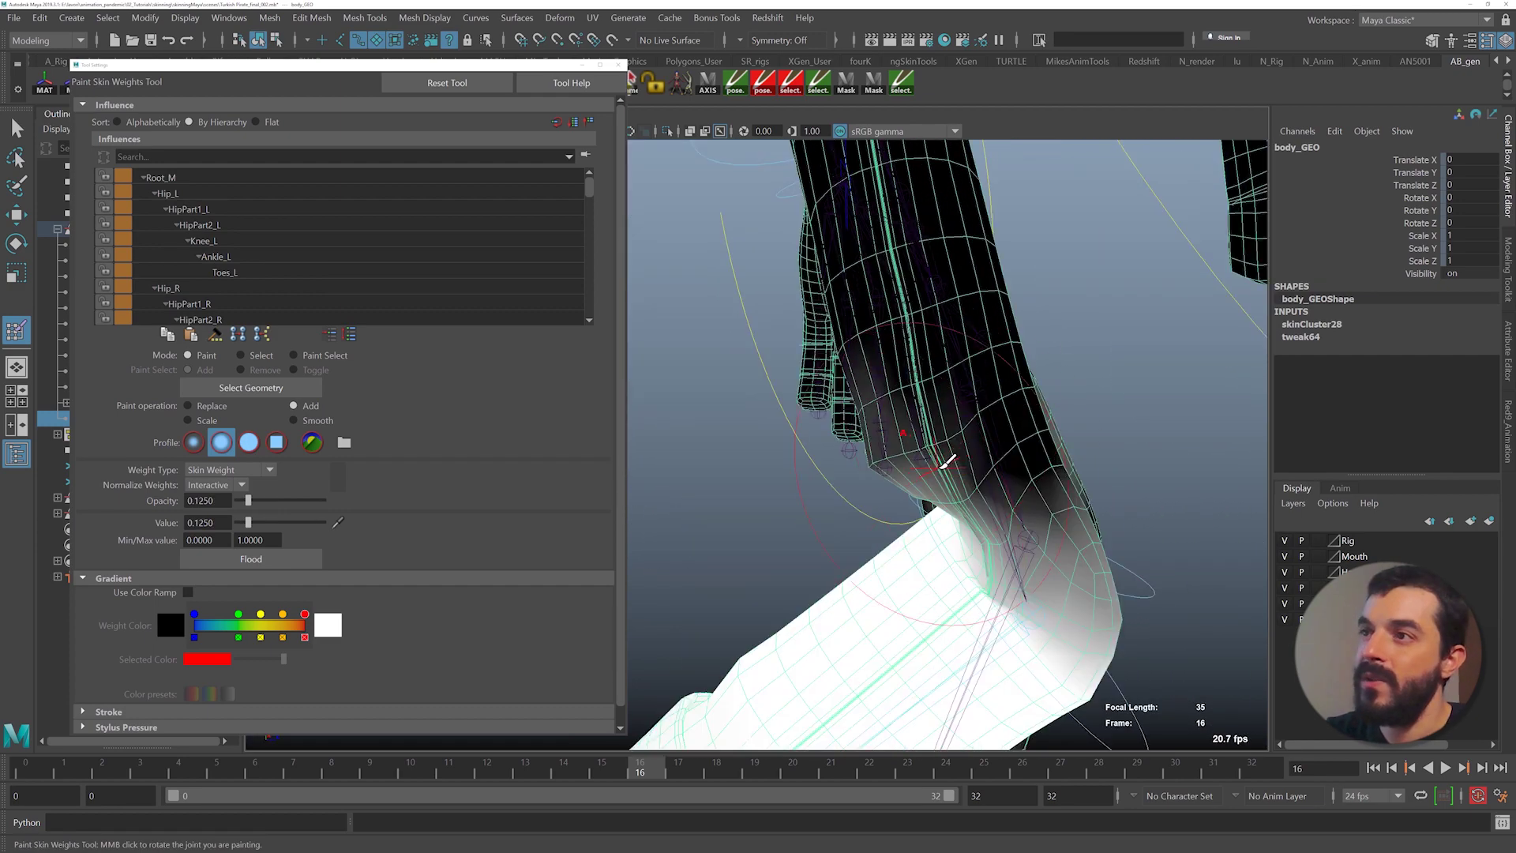
pyautogui.keyDown('alt'); pyautogui.moveTo(947, 469); pyautogui.dragTo(1025, 530); pyautogui.keyUp('alt')
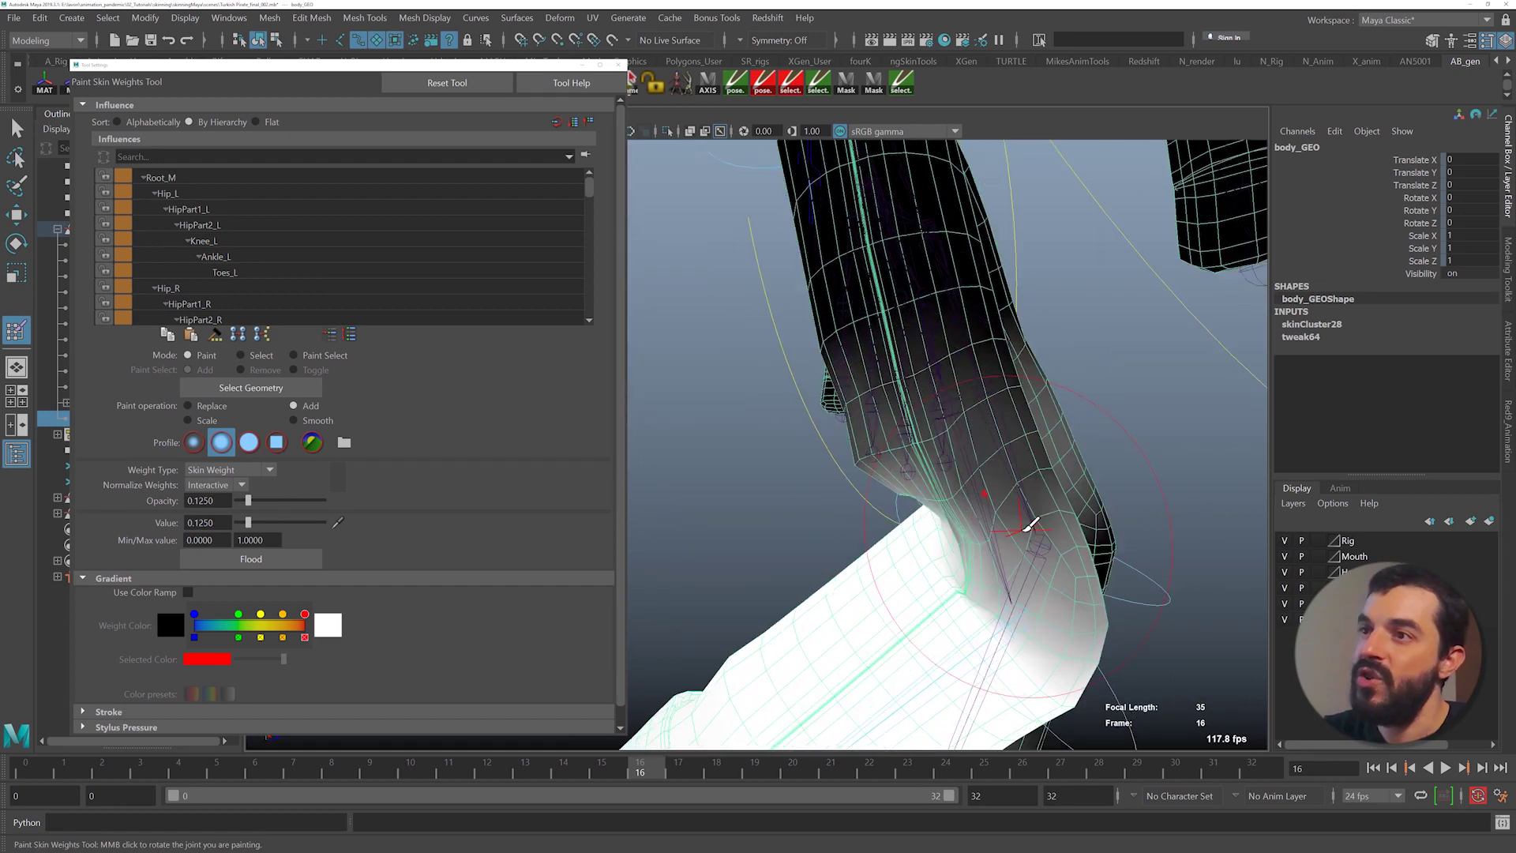
pyautogui.keyDown('alt'); pyautogui.moveTo(1031, 465); pyautogui.dragTo(813, 538); pyautogui.keyUp('alt')
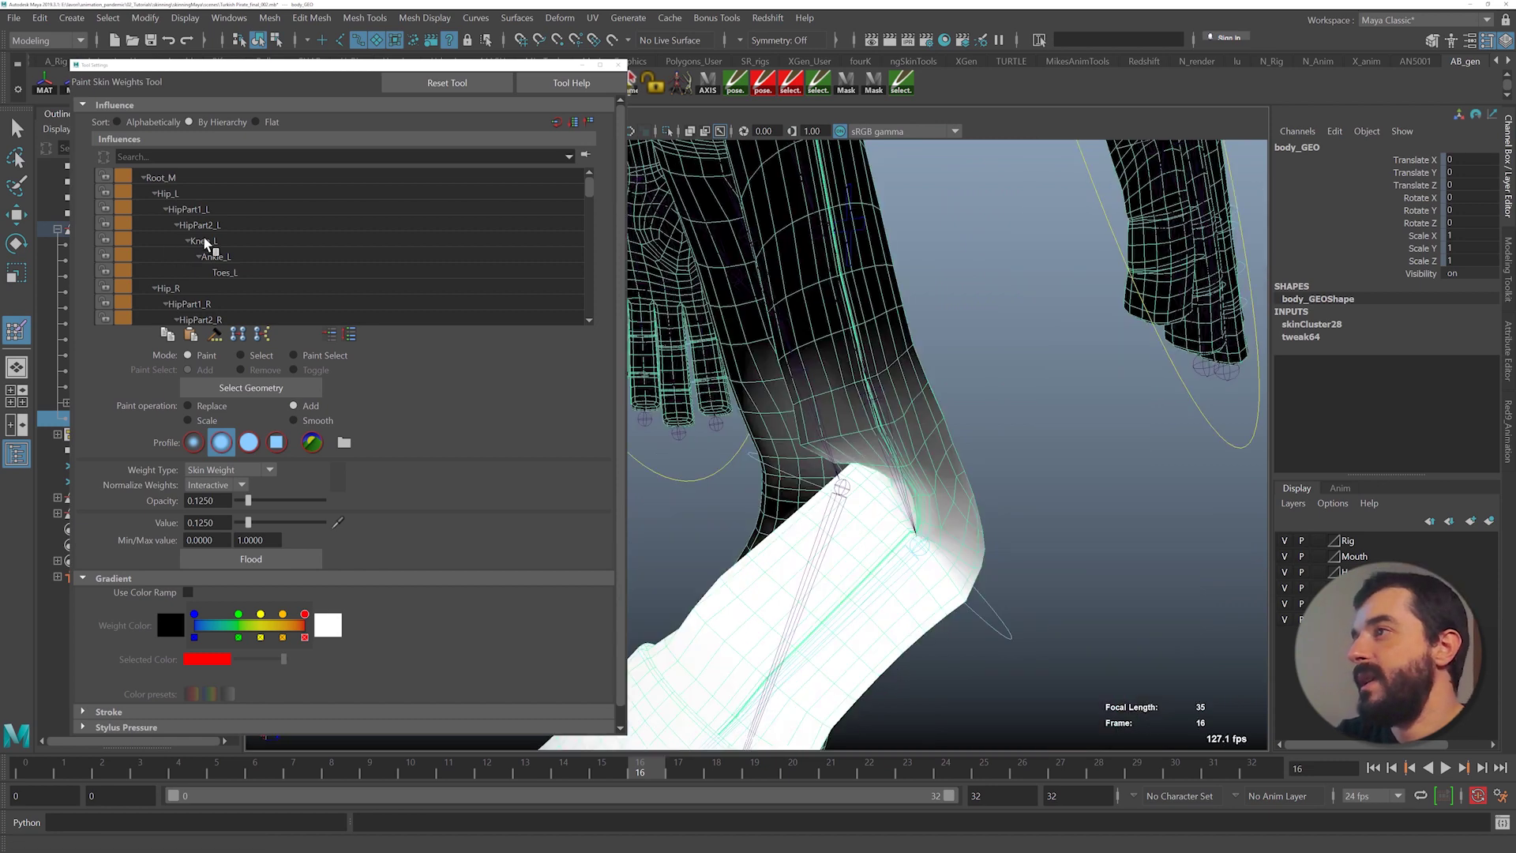
# - Choose the HipPart2_R influence and add light weight over the right kneecap and upper shin
pyautogui.scroll(-2, 206, 244)
pyautogui.click(228, 257)
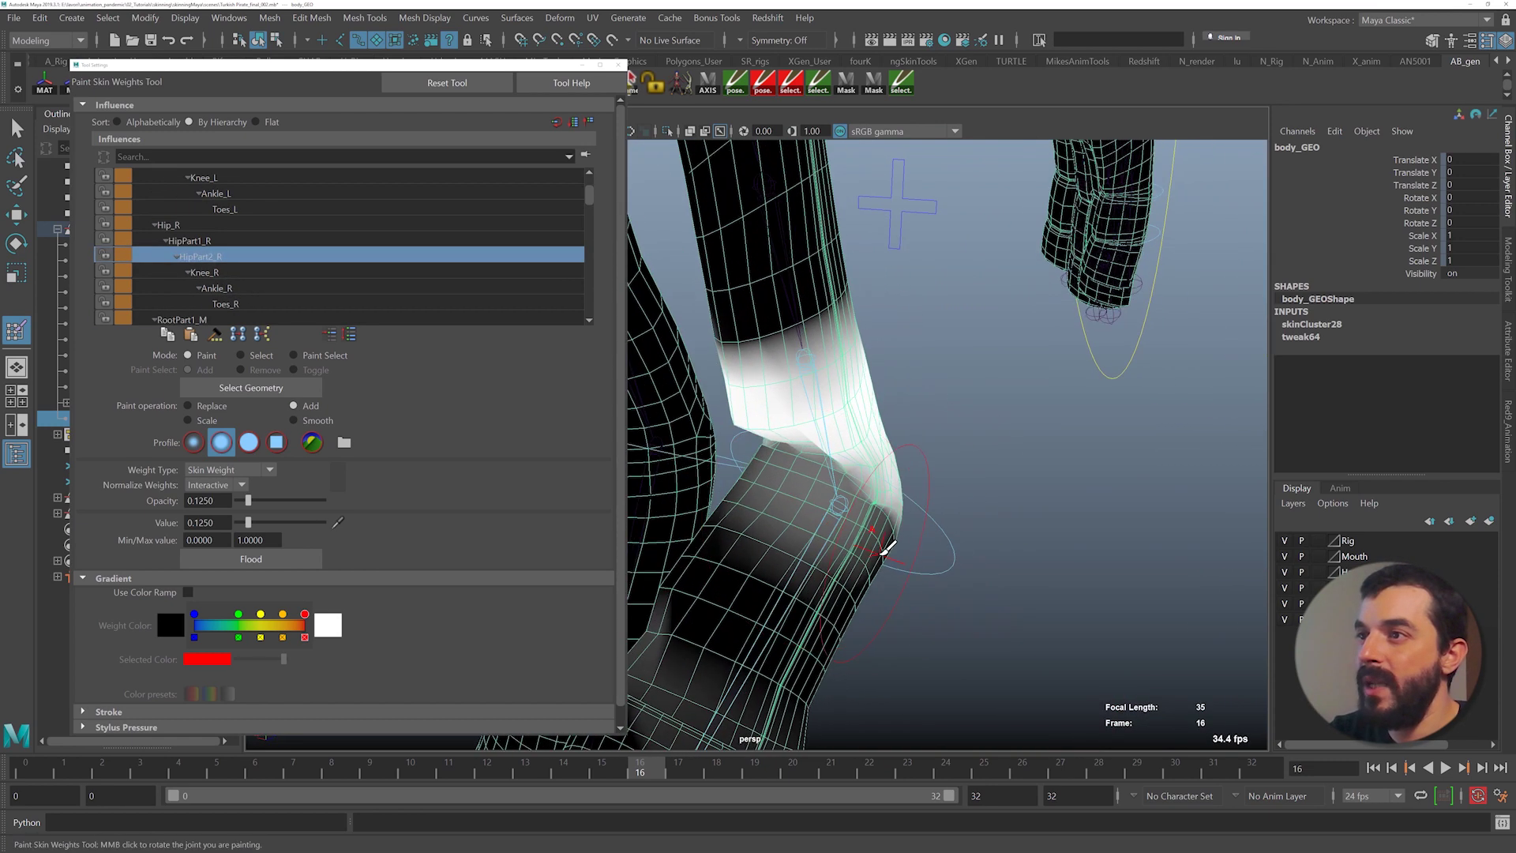
pyautogui.moveTo(887, 542)
pyautogui.mouseDown()
pyautogui.moveTo(751, 528)
pyautogui.moveTo(937, 531)
pyautogui.mouseUp()
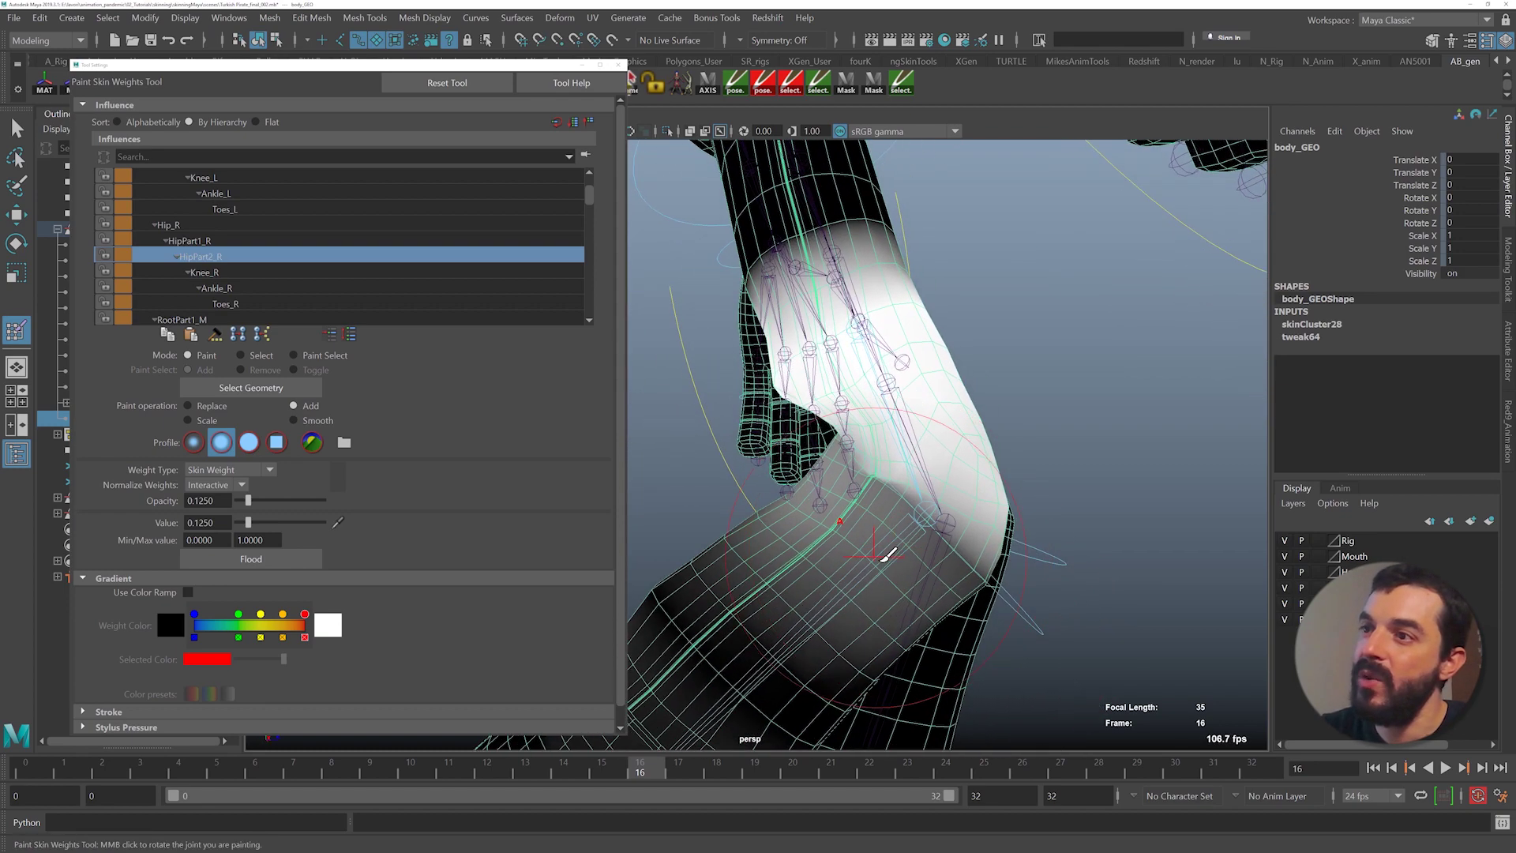
pyautogui.moveTo(972, 604)
pyautogui.keyDown('alt'); pyautogui.mouseDown()
pyautogui.moveTo(883, 592)
pyautogui.moveTo(812, 528)
pyautogui.mouseUp(); pyautogui.keyUp('alt')
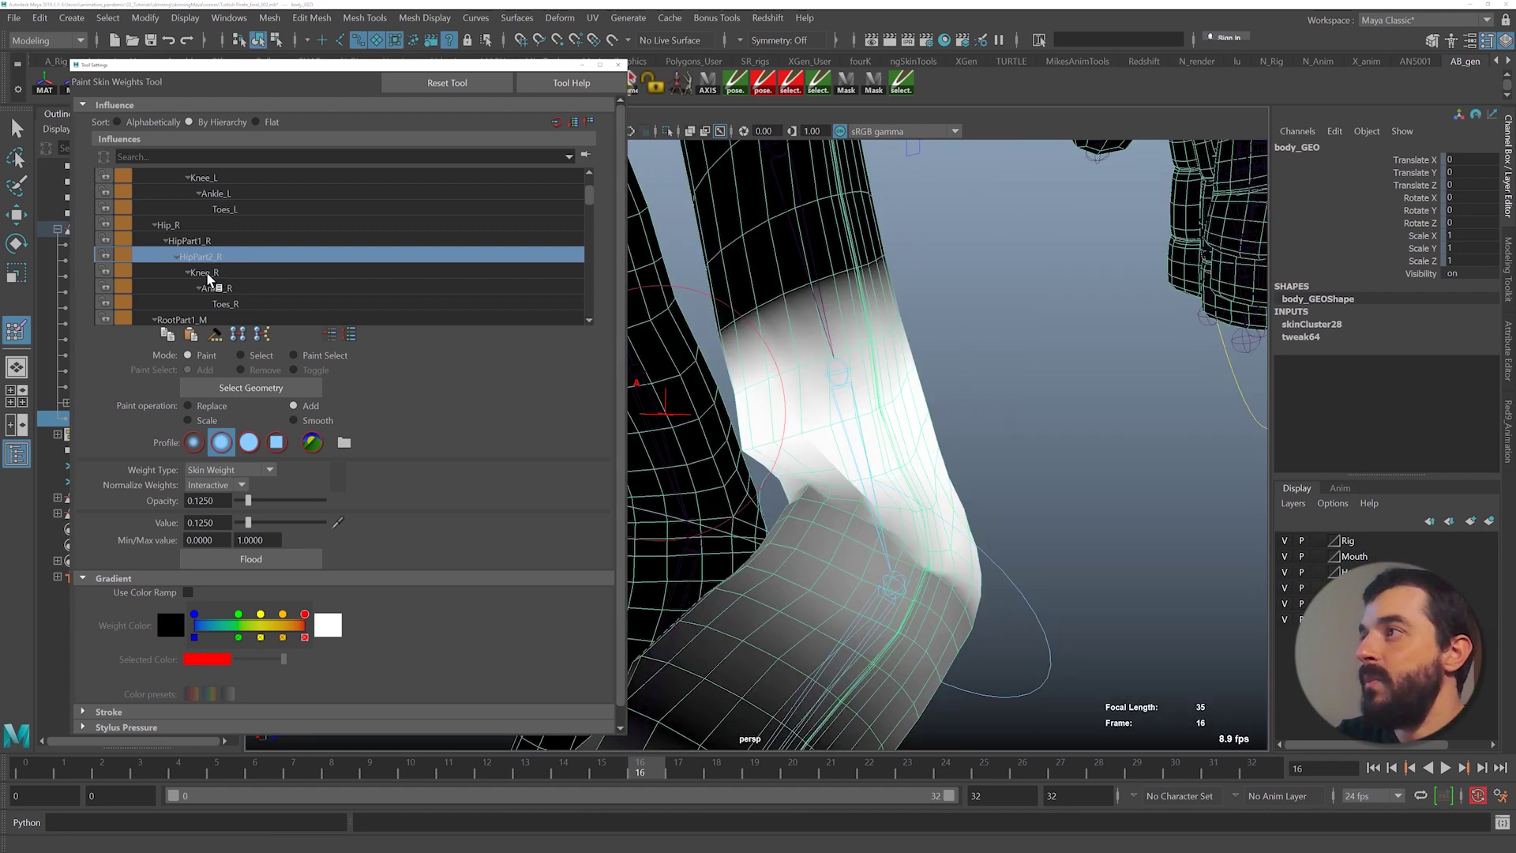
# - Try adding light Knee_R weight above the bent right knee, and undo those strokes and the influence change
pyautogui.click(206, 273)
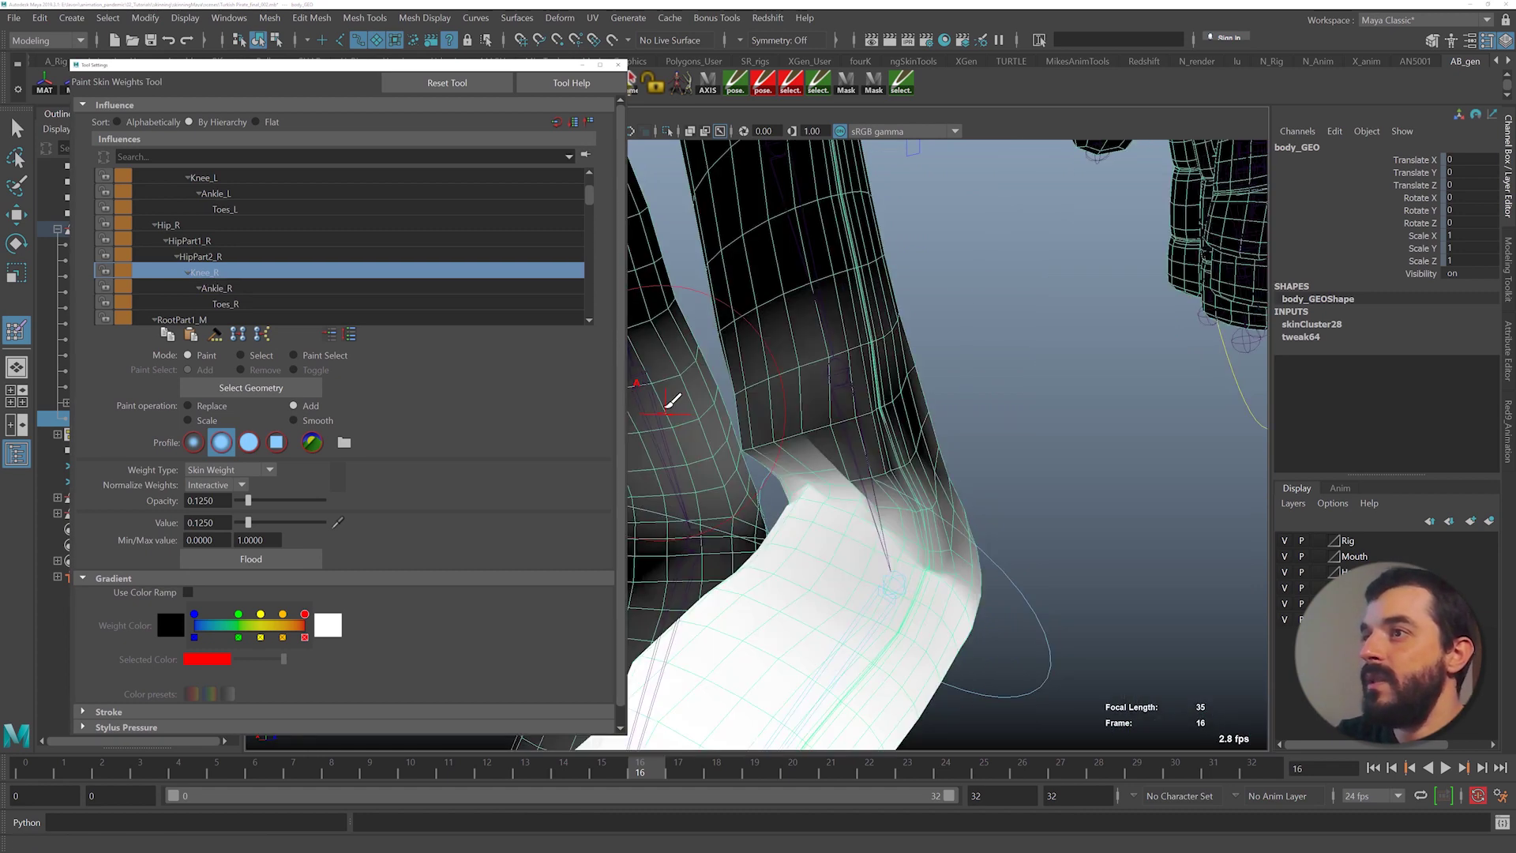
pyautogui.keyDown('alt'); pyautogui.moveTo(669, 403); pyautogui.dragTo(860, 447); pyautogui.keyUp('alt')
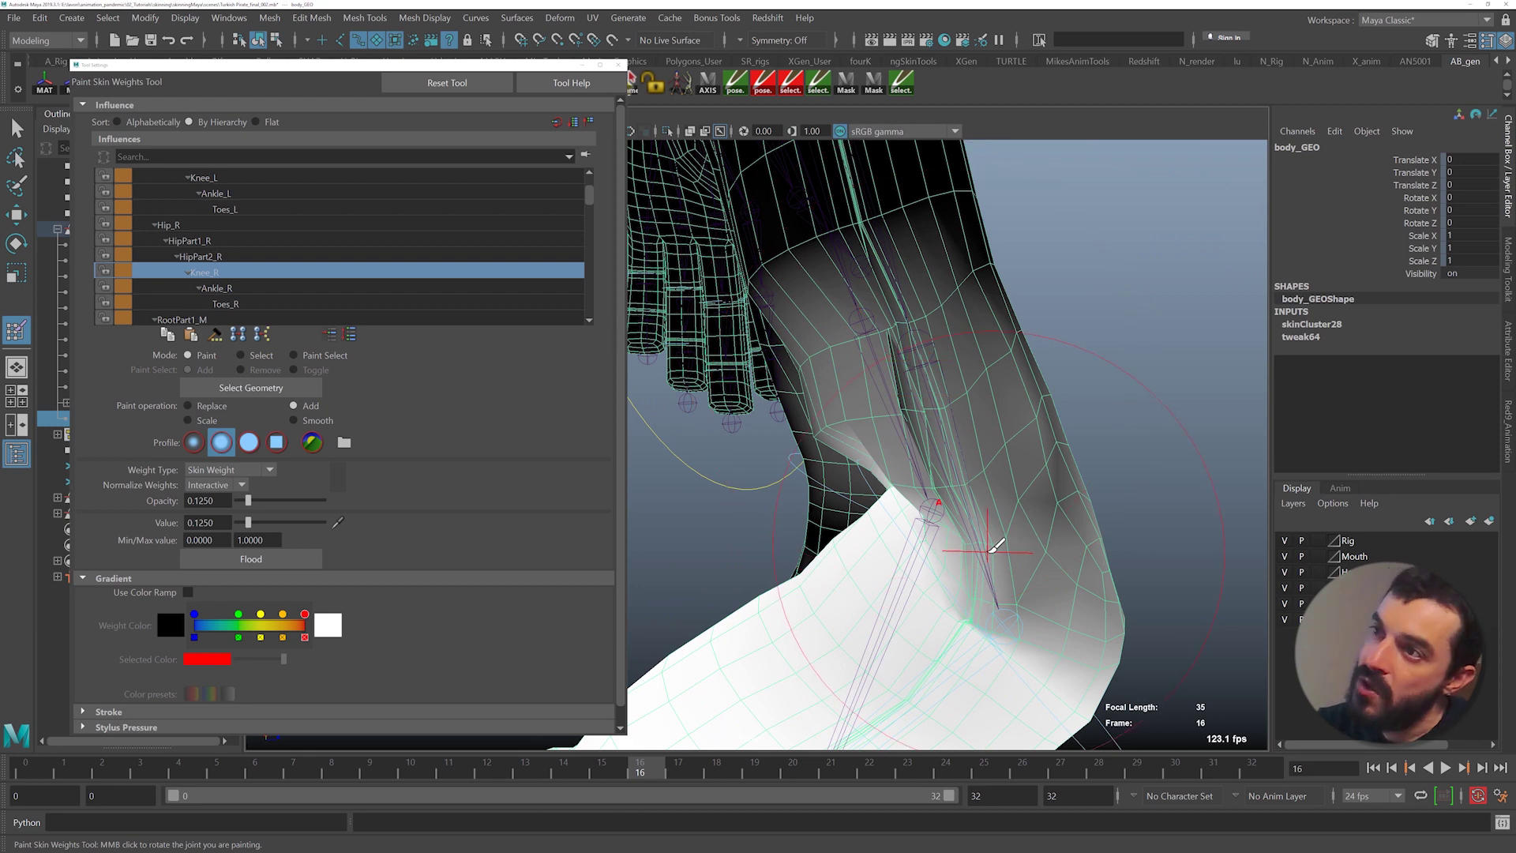
pyautogui.hotkey('ctrl', 'z')
pyautogui.hotkey('ctrl', 'z')
pyautogui.hotkey('ctrl', 'z')
pyautogui.hotkey('ctrl', 'z')
pyautogui.hotkey('ctrl', 'z')
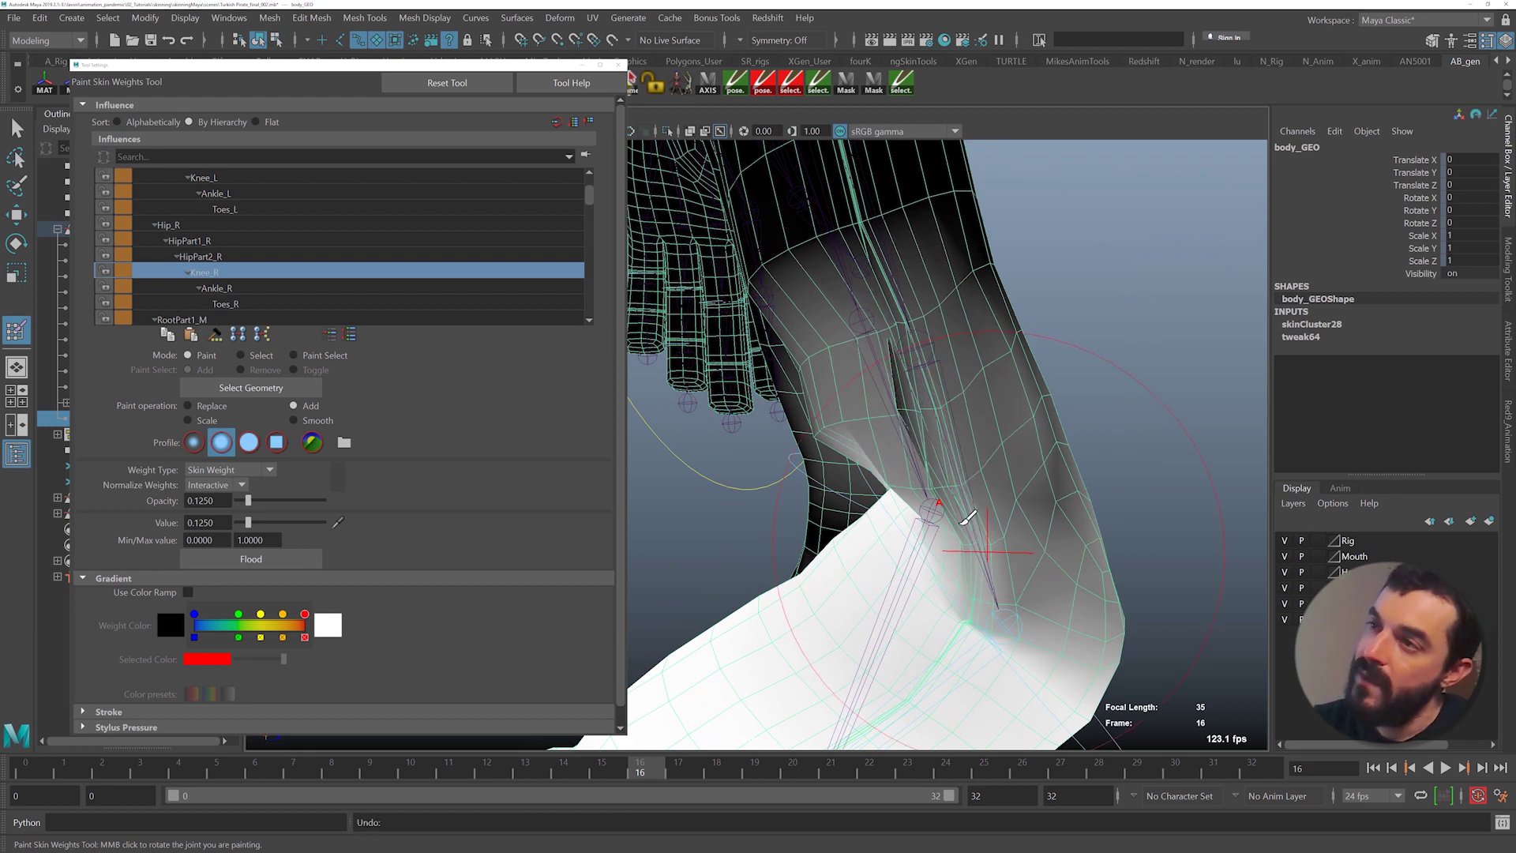
pyautogui.hotkey('ctrl', 'z')
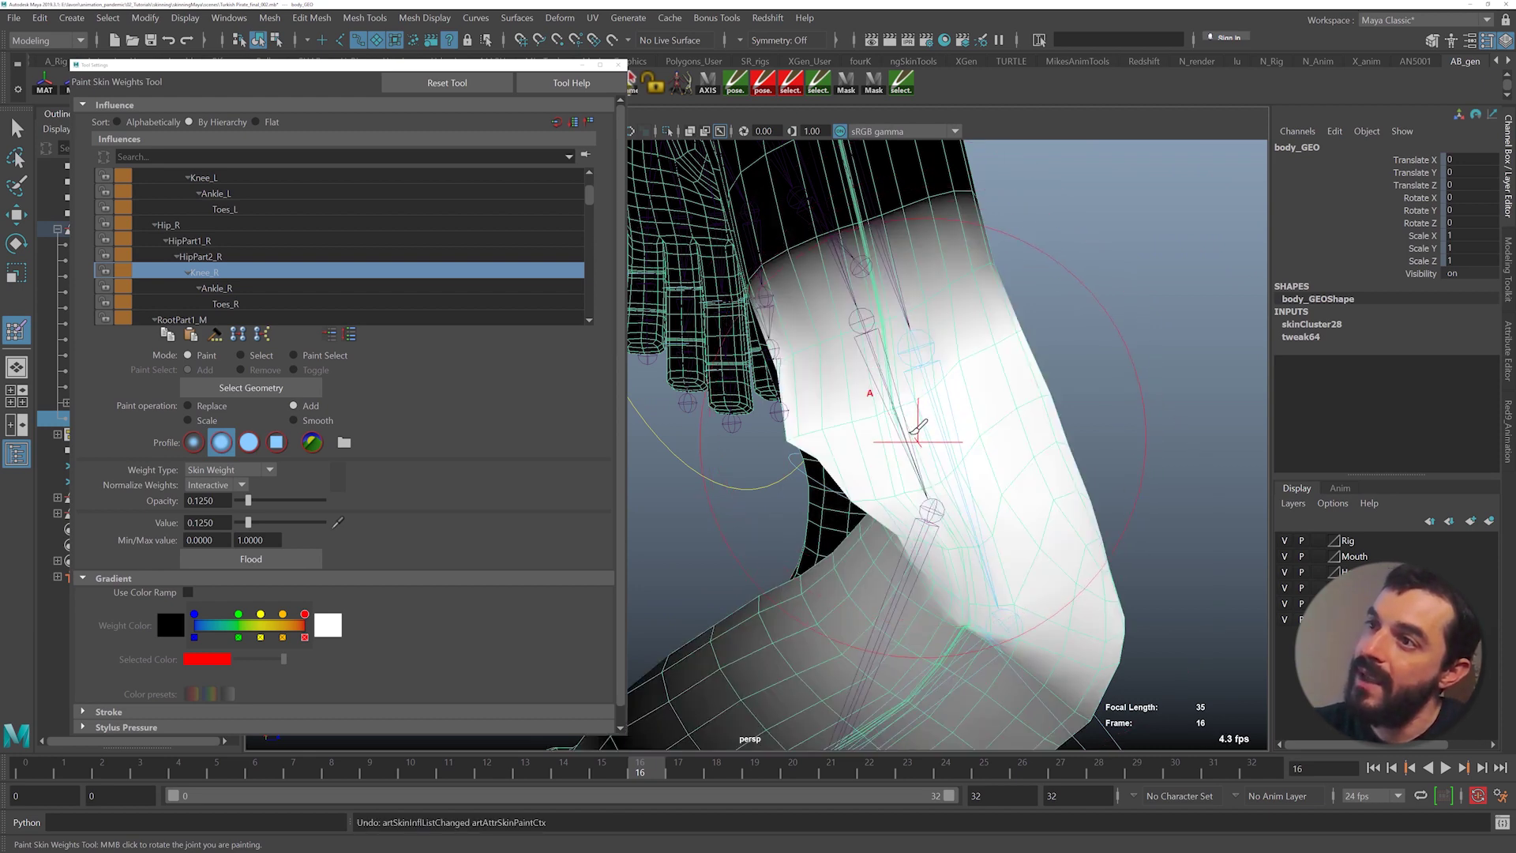
pyautogui.keyDown('alt'); pyautogui.moveTo(987, 561); pyautogui.dragTo(927, 445); pyautogui.keyUp('alt')
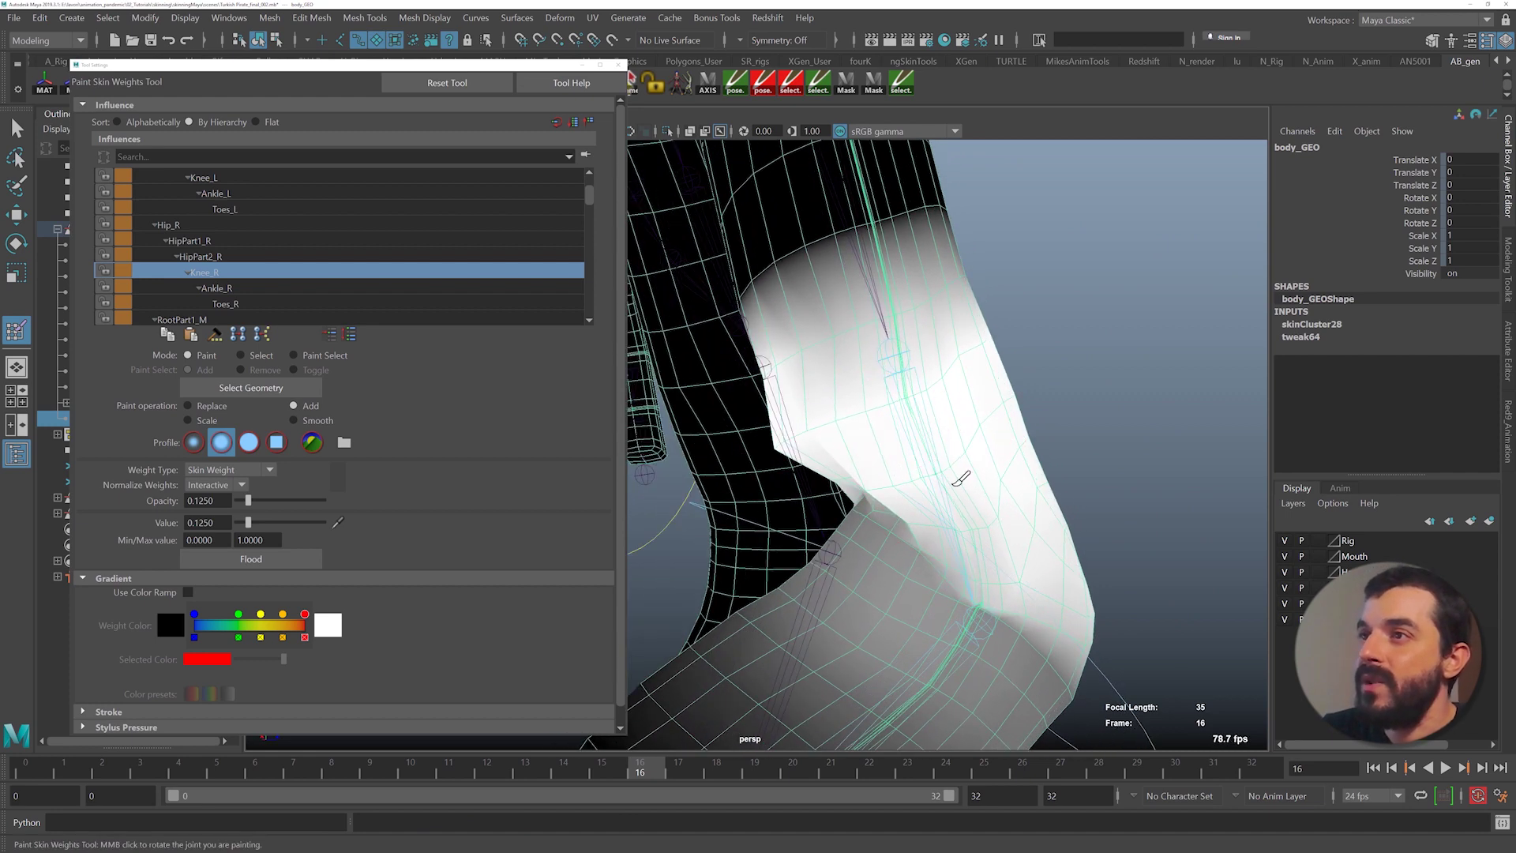
# - Choose the HipPart2_R influence and add light weight at 0.1250 around the back of the bent right knee
pyautogui.click(205, 288)
pyautogui.click(214, 273)
pyautogui.click(207, 257)
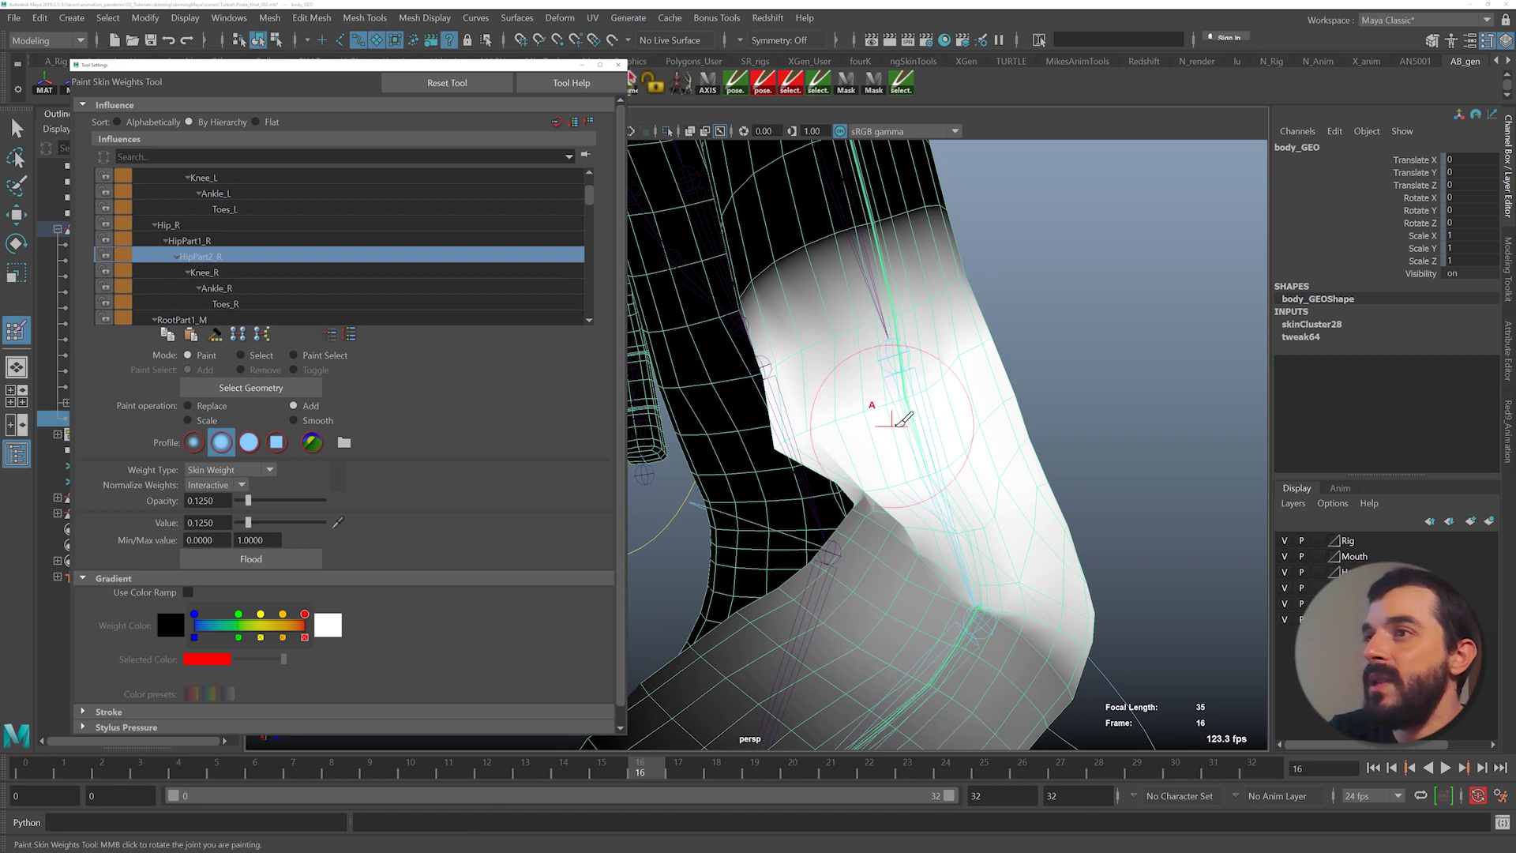
pyautogui.moveTo(916, 472)
pyautogui.mouseDown()
pyautogui.moveTo(963, 580)
pyautogui.moveTo(984, 581)
pyautogui.moveTo(806, 460)
pyautogui.mouseUp()
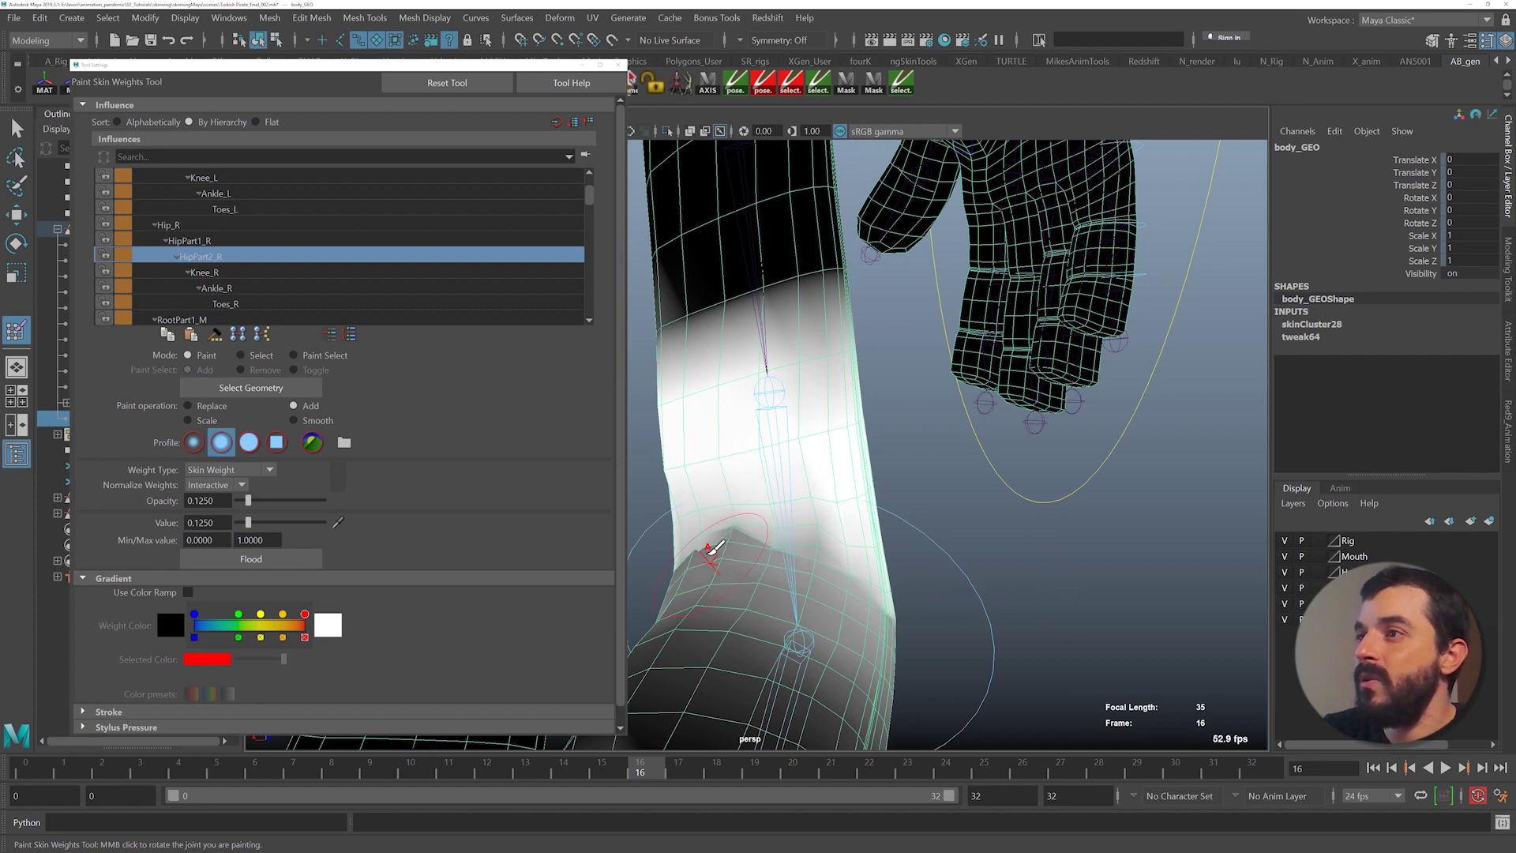
pyautogui.keyDown('alt'); pyautogui.moveTo(714, 547); pyautogui.dragTo(881, 643); pyautogui.keyUp('alt')
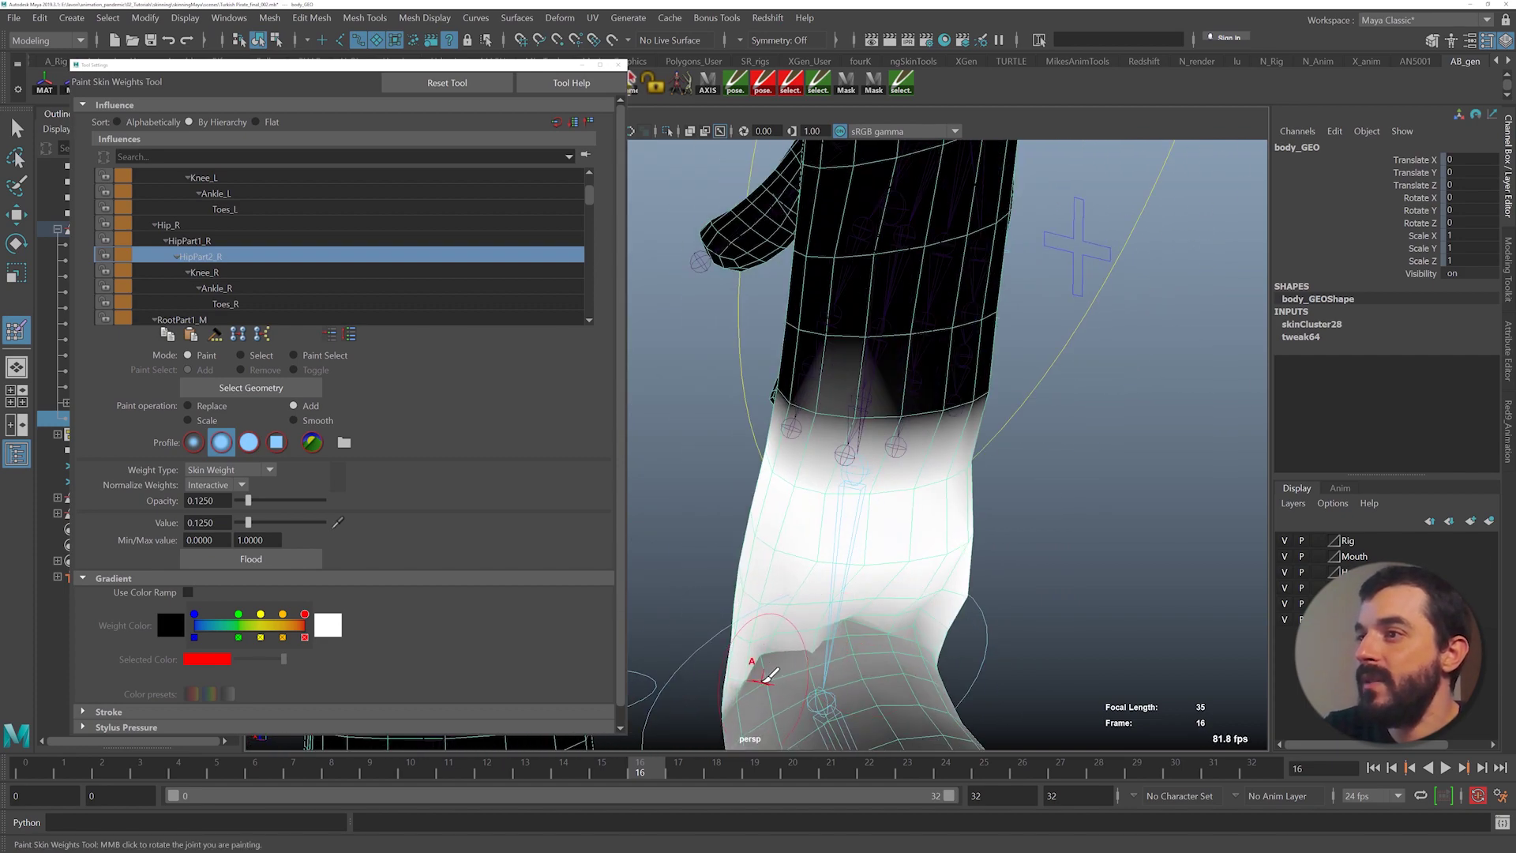
pyautogui.keyDown('alt'); pyautogui.moveTo(721, 619); pyautogui.dragTo(908, 710); pyautogui.keyUp('alt')
pyautogui.moveTo(721, 582)
pyautogui.keyDown('alt'); pyautogui.mouseDown()
pyautogui.moveTo(947, 605)
pyautogui.moveTo(1038, 599)
pyautogui.moveTo(1076, 576)
pyautogui.moveTo(991, 589)
pyautogui.moveTo(921, 576)
pyautogui.moveTo(1085, 582)
pyautogui.mouseUp(); pyautogui.keyUp('alt')
pyautogui.keyDown('alt'); pyautogui.moveTo(1085, 582); pyautogui.dragTo(843, 560, button='right'); pyautogui.keyUp('alt')
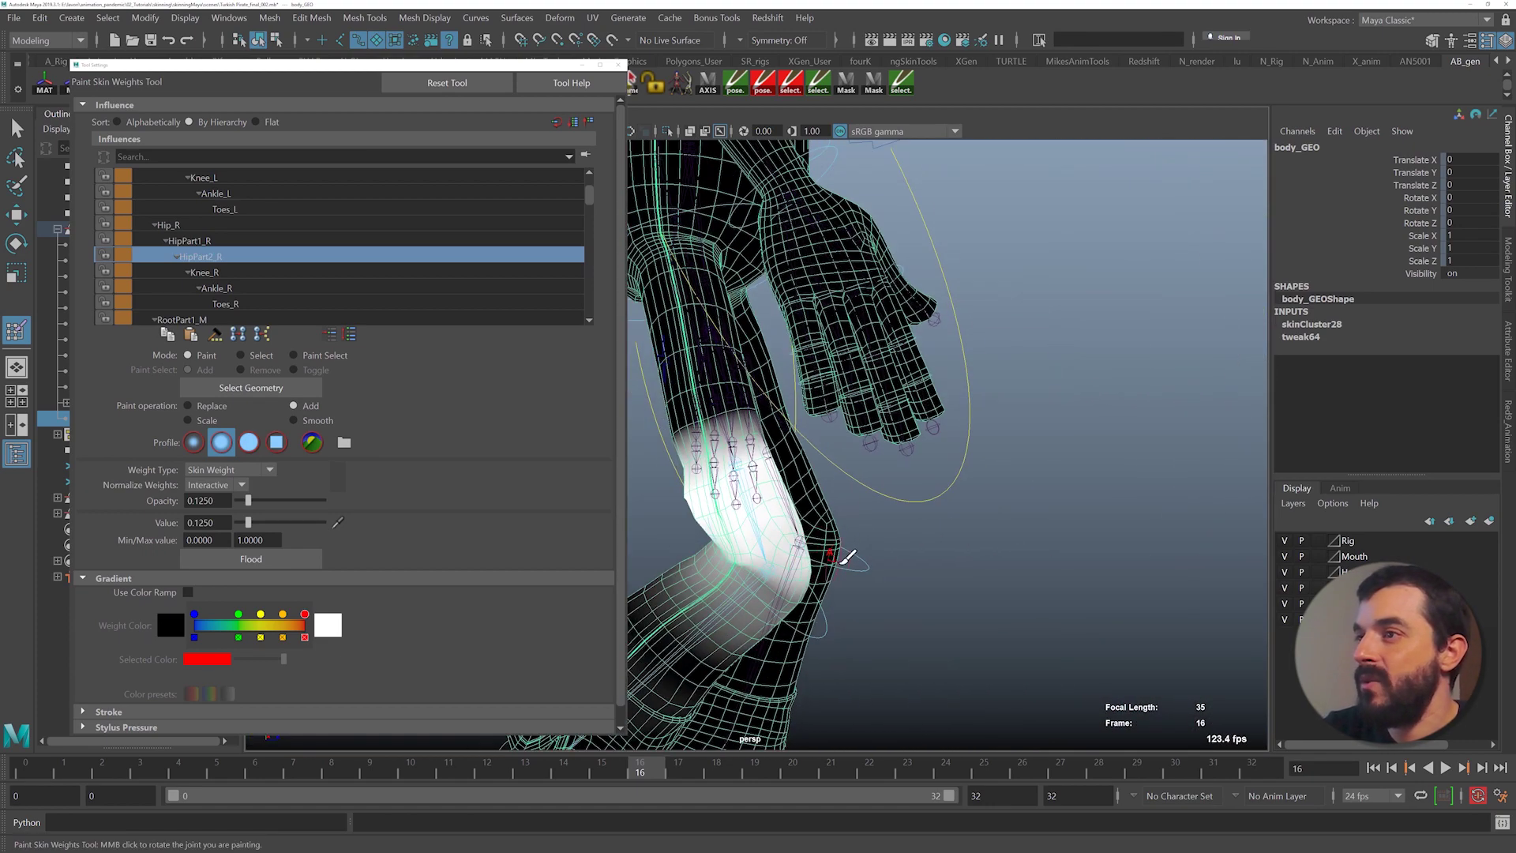
# - Play the leg animation and stop at frame 18 to examine the right knee's deformation
pyautogui.keyDown('alt'); pyautogui.moveTo(843, 560); pyautogui.dragTo(1034, 567); pyautogui.keyUp('alt')
pyautogui.press('1')
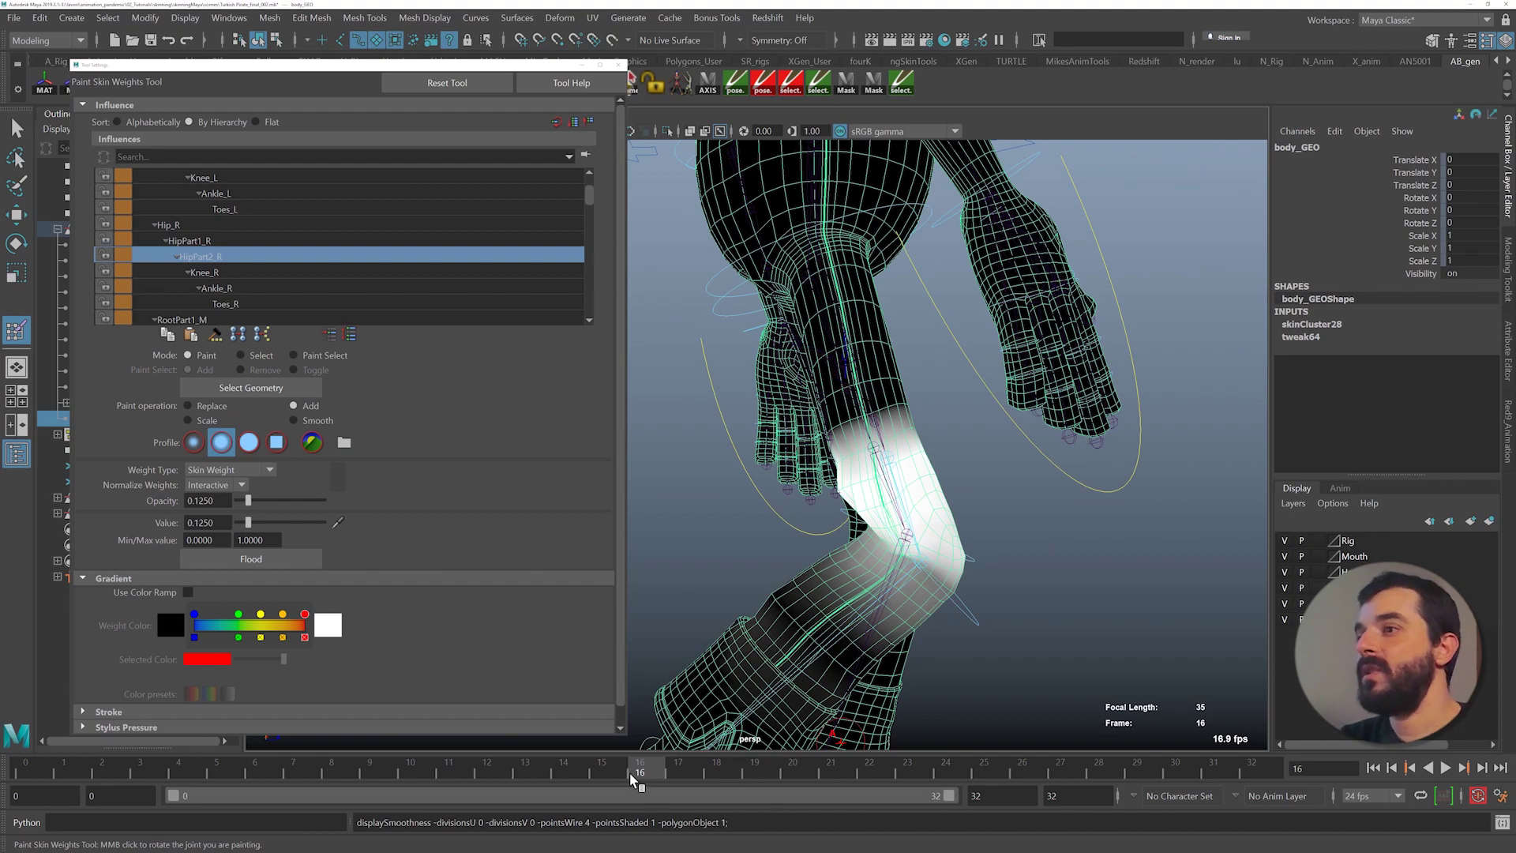
pyautogui.hotkey('alt', 'v')
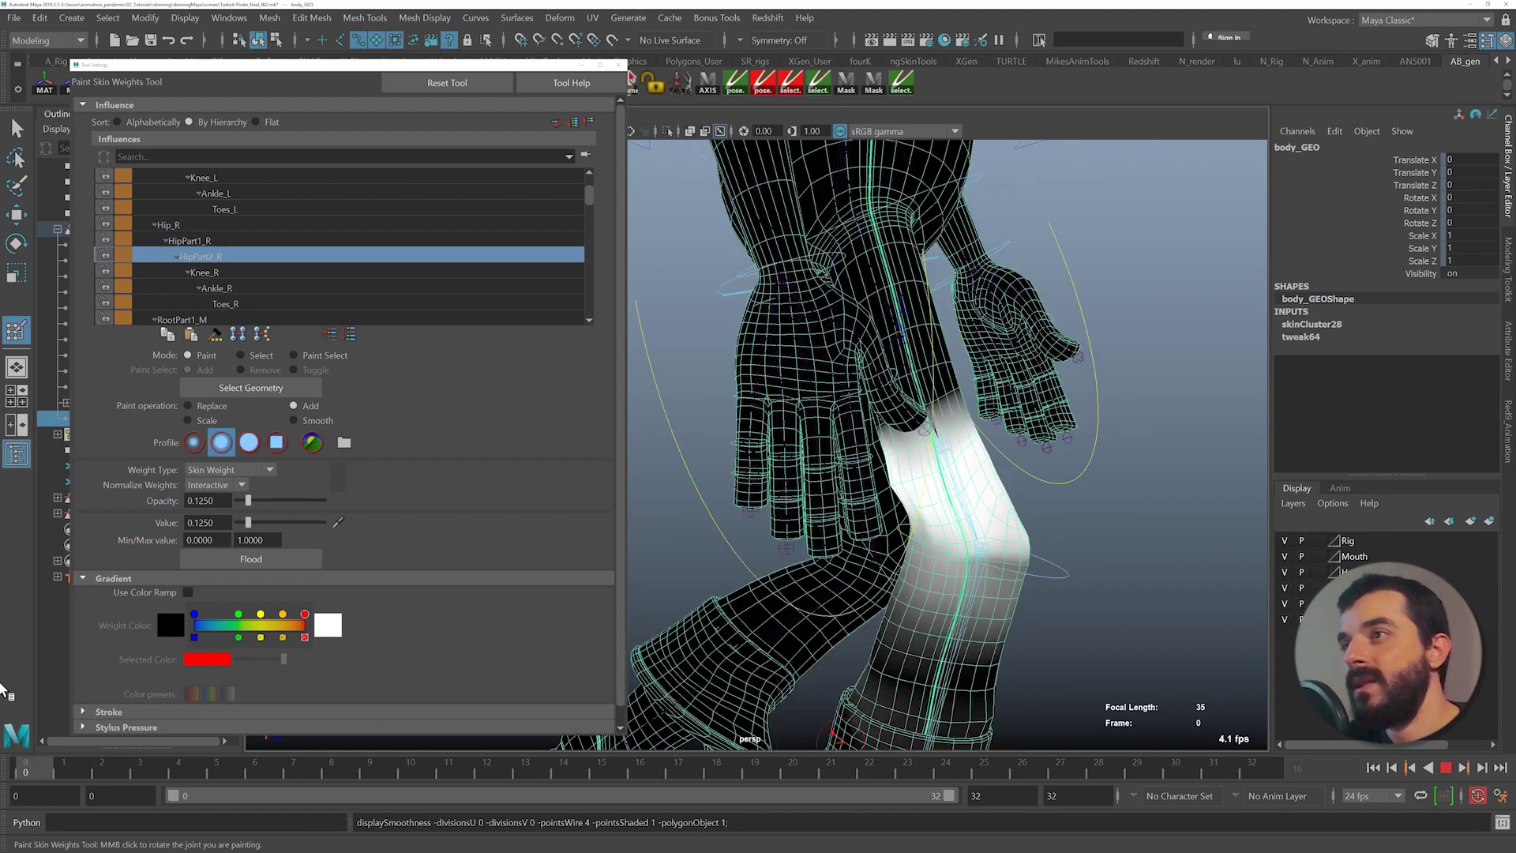
pyautogui.hotkey('alt', 'v')
pyautogui.keyDown('alt'); pyautogui.moveTo(888, 468); pyautogui.dragTo(937, 472); pyautogui.keyUp('alt')
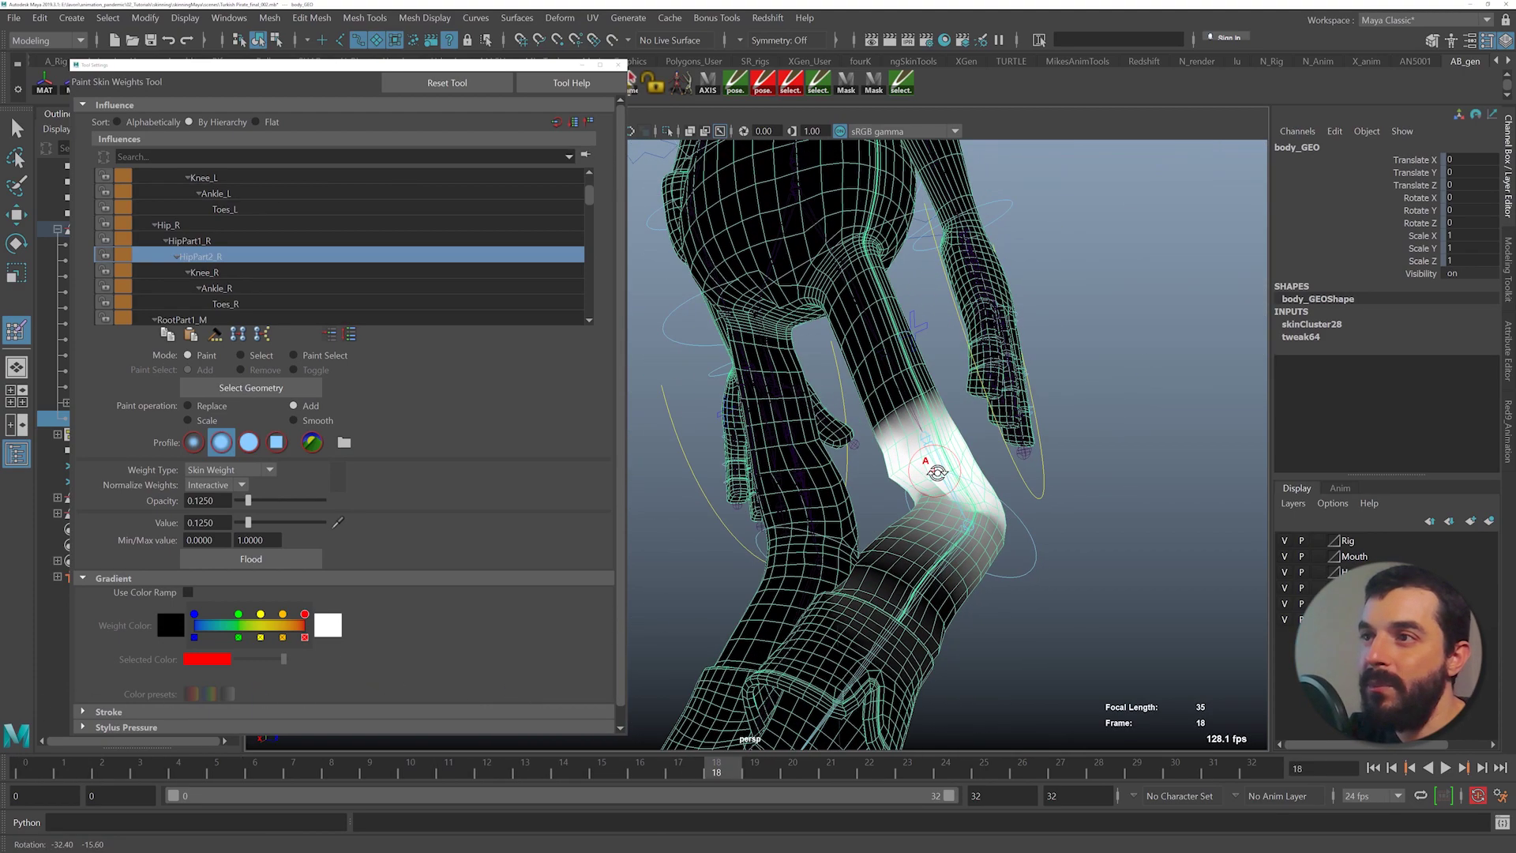
pyautogui.keyDown('alt'); pyautogui.moveTo(937, 473); pyautogui.dragTo(1029, 474, button='right'); pyautogui.keyUp('alt')
pyautogui.keyDown('alt'); pyautogui.moveTo(1028, 473); pyautogui.dragTo(904, 484, button='middle'); pyautogui.keyUp('alt')
# - Show the HipPart1_R influence and examine its weights around the right thigh
pyautogui.click(199, 240)
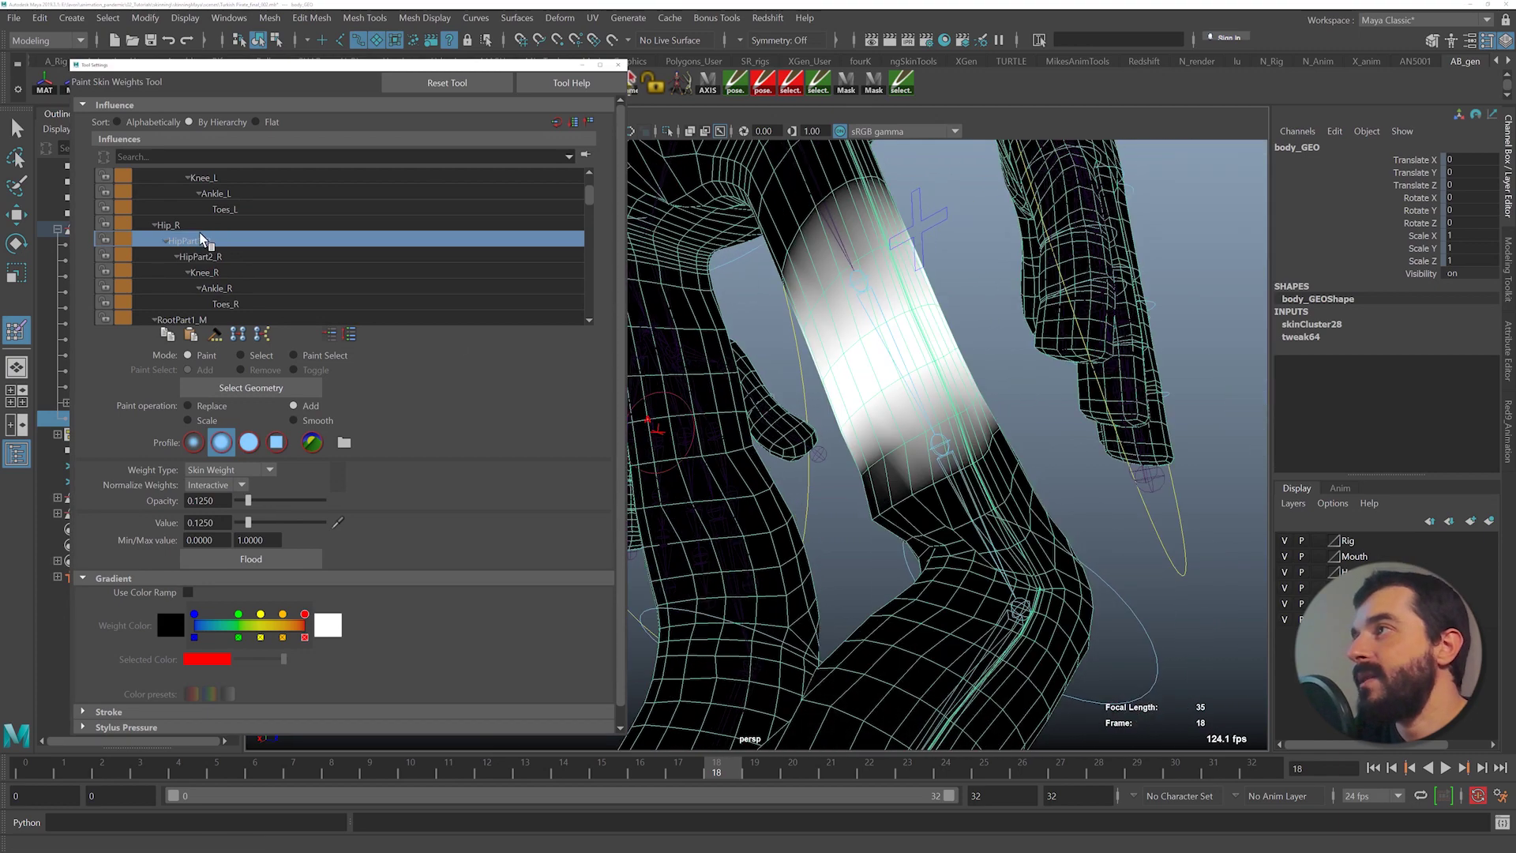
pyautogui.keyDown('alt'); pyautogui.moveTo(766, 383); pyautogui.dragTo(849, 401); pyautogui.keyUp('alt')
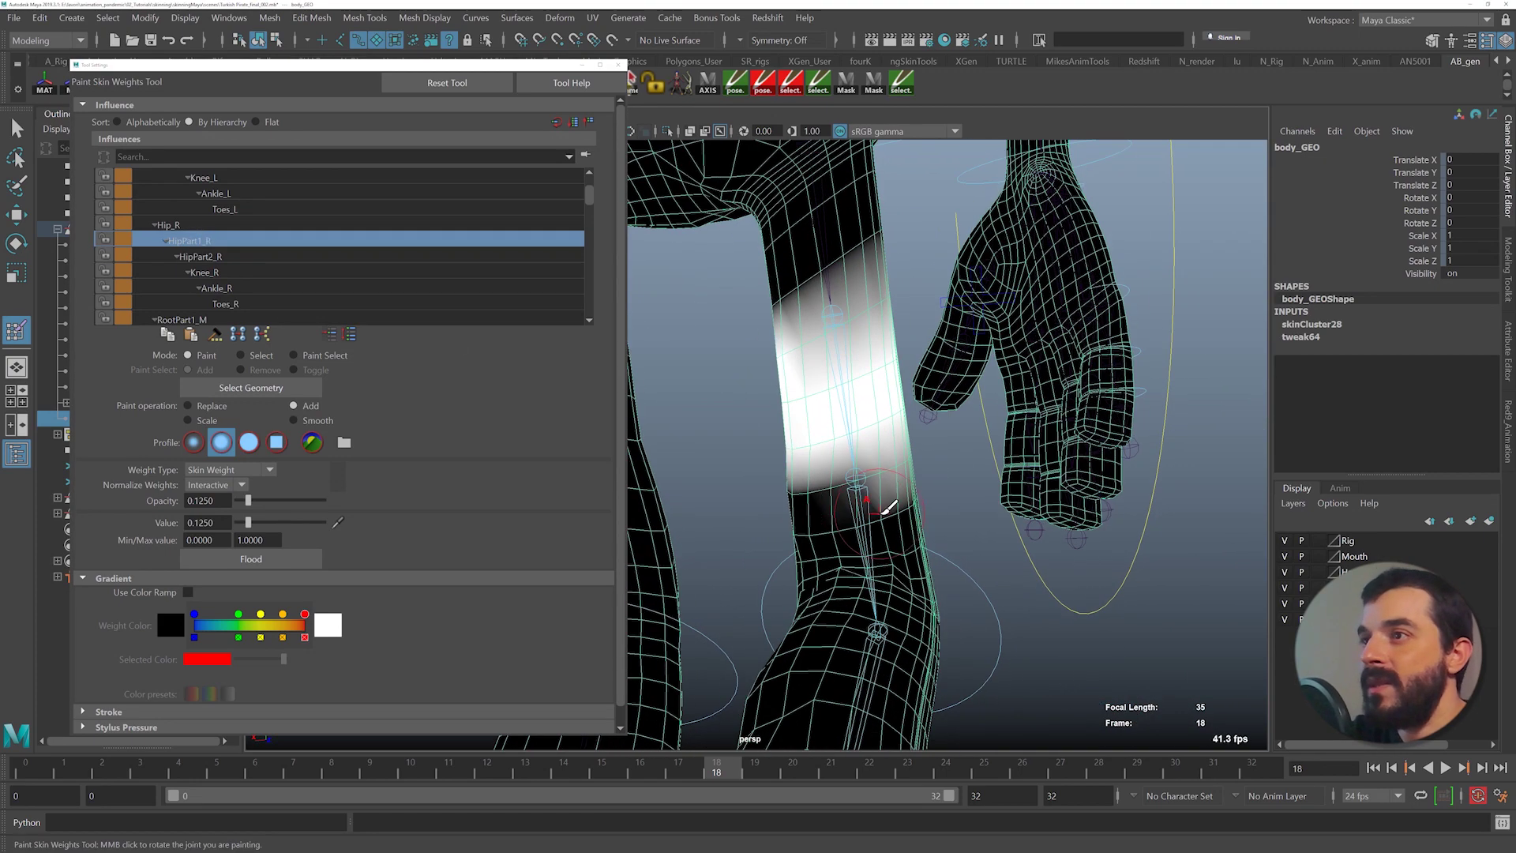
pyautogui.keyDown('alt'); pyautogui.moveTo(868, 491); pyautogui.dragTo(916, 589); pyautogui.keyUp('alt')
# - Choose the Ankle_R influence, raise the opacity to 0.6574 and value to 0.6296, and add weight over the right heel and ankle
pyautogui.click(211, 274)
pyautogui.click(219, 289)
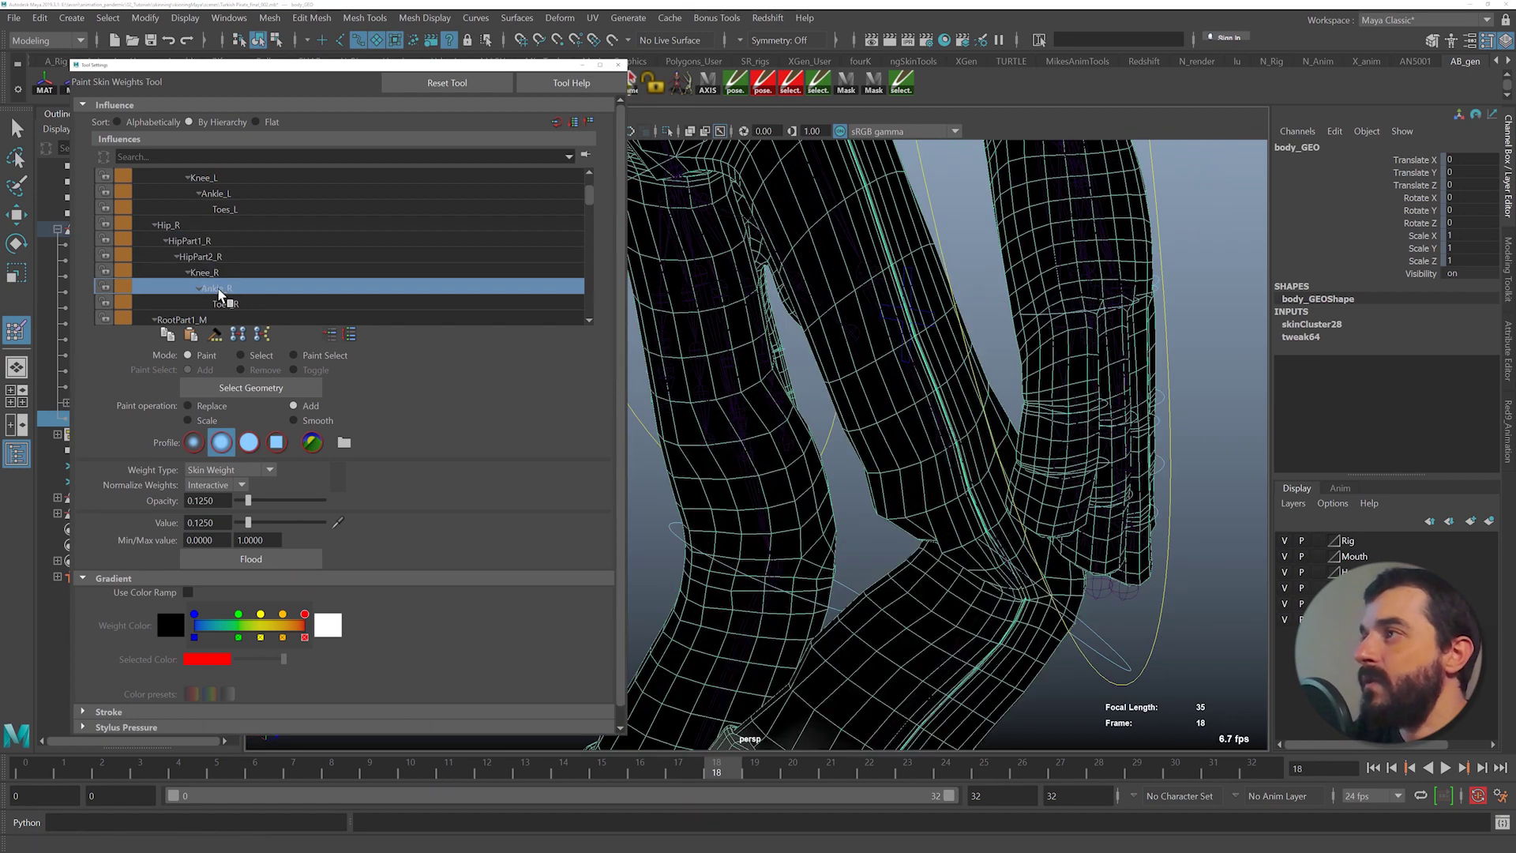
pyautogui.keyDown('alt'); pyautogui.moveTo(1012, 580); pyautogui.dragTo(1021, 244, button='middle'); pyautogui.keyUp('alt')
pyautogui.keyDown('alt'); pyautogui.moveTo(1021, 244); pyautogui.dragTo(906, 288); pyautogui.keyUp('alt')
pyautogui.keyDown('alt'); pyautogui.moveTo(906, 288); pyautogui.dragTo(999, 194, button='middle'); pyautogui.keyUp('alt')
pyautogui.keyDown('alt'); pyautogui.moveTo(887, 428); pyautogui.dragTo(837, 451); pyautogui.keyUp('alt')
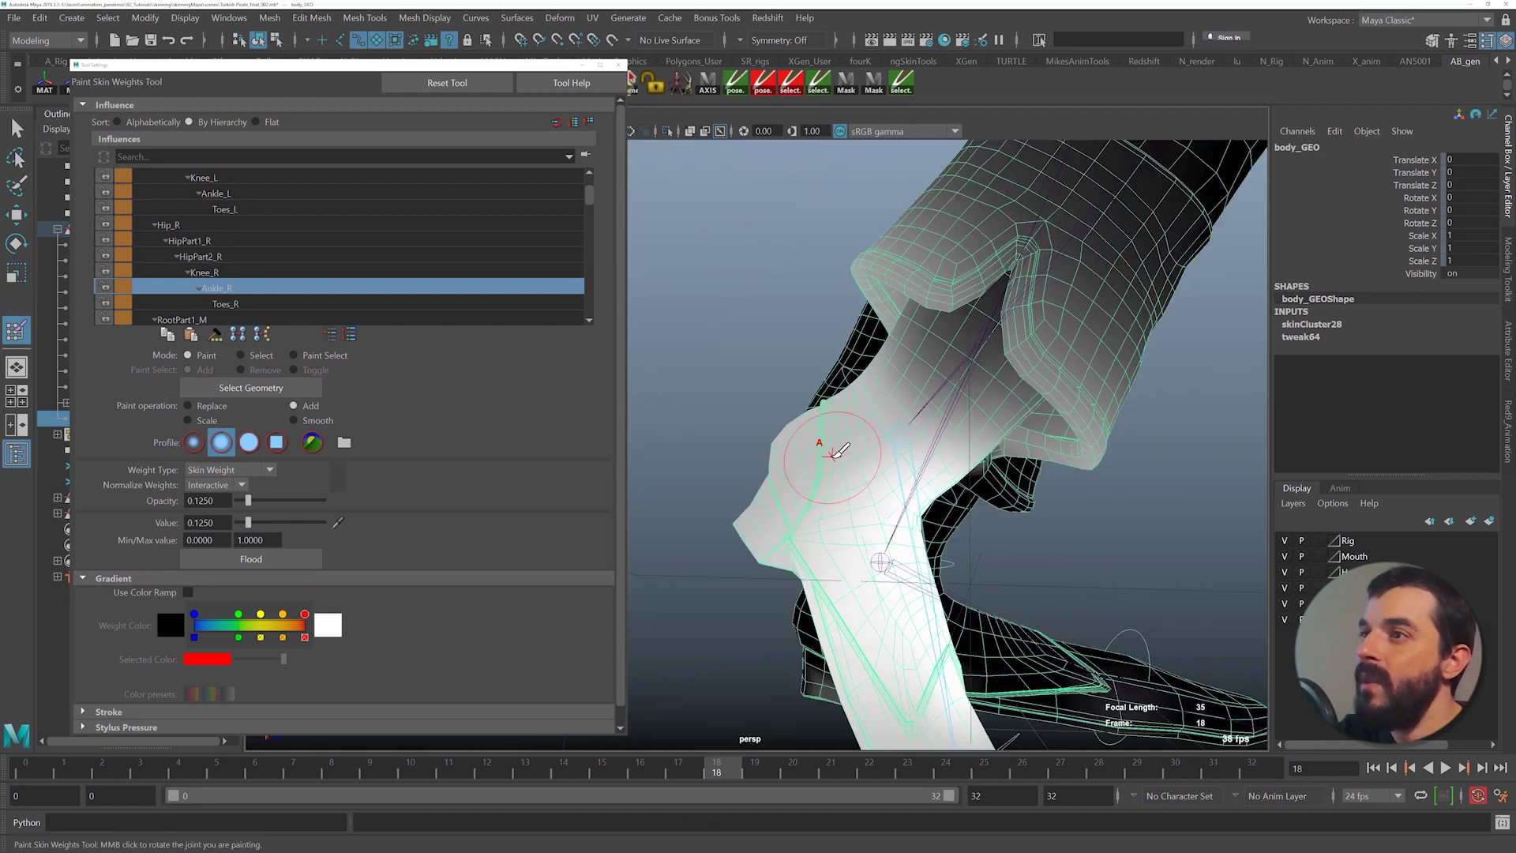
pyautogui.click(293, 500)
pyautogui.click(291, 522)
pyautogui.moveTo(759, 509)
pyautogui.mouseDown()
pyautogui.moveTo(827, 451)
pyautogui.moveTo(779, 439)
pyautogui.moveTo(799, 424)
pyautogui.moveTo(795, 467)
pyautogui.moveTo(846, 524)
pyautogui.moveTo(797, 590)
pyautogui.moveTo(806, 532)
pyautogui.moveTo(880, 403)
pyautogui.moveTo(896, 434)
pyautogui.moveTo(874, 554)
pyautogui.moveTo(887, 567)
pyautogui.moveTo(920, 551)
pyautogui.moveTo(885, 513)
pyautogui.mouseUp()
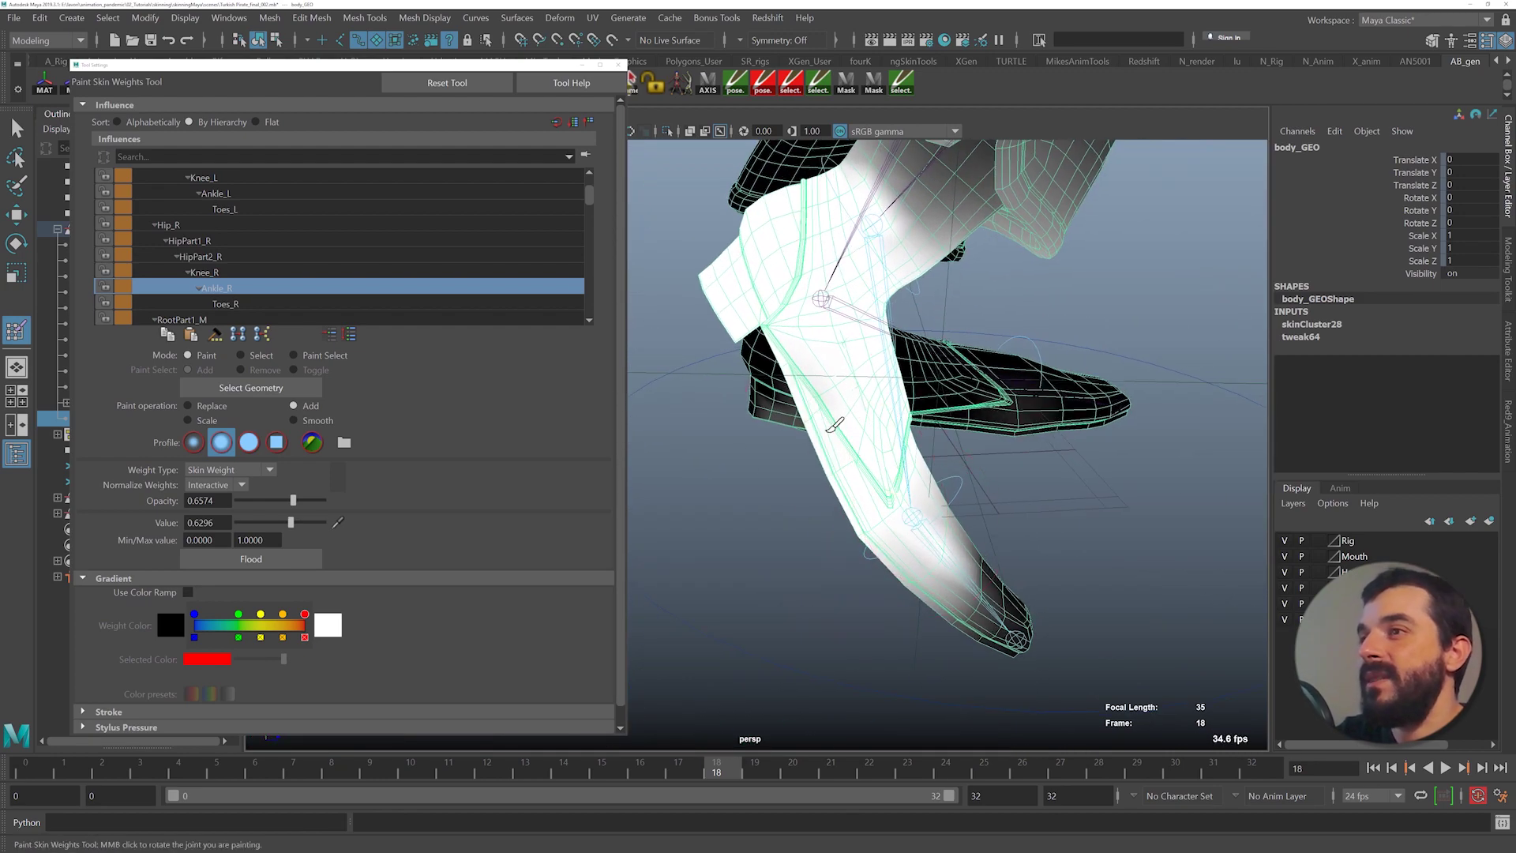
# - Fill the right shoe's instep, sides and sole with more Ankle_R weight
pyautogui.keyDown('alt'); pyautogui.moveTo(810, 426); pyautogui.dragTo(819, 515, button='middle'); pyautogui.keyUp('alt')
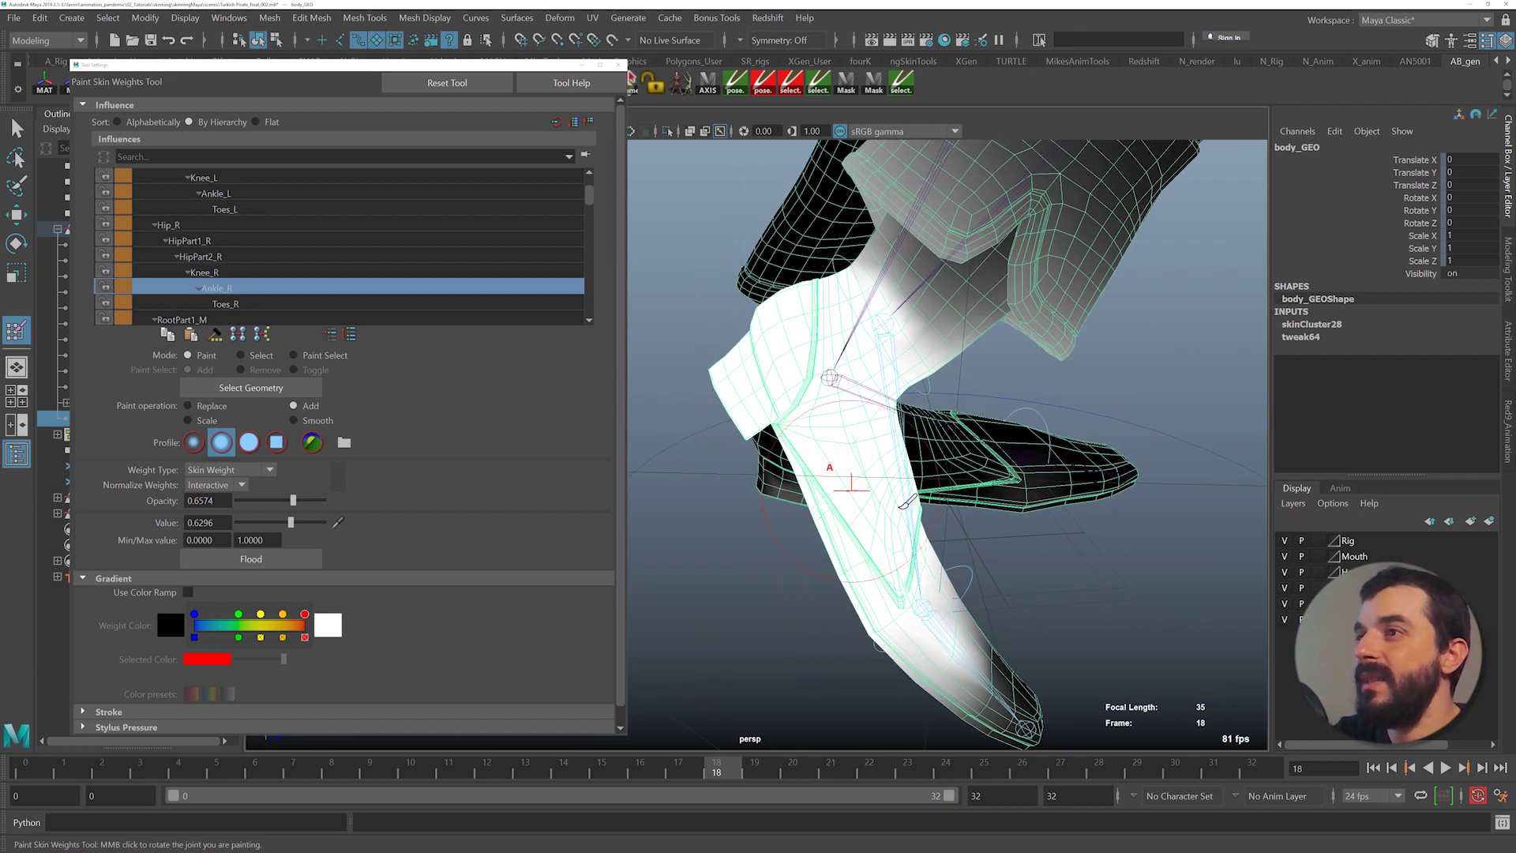
pyautogui.keyDown('alt'); pyautogui.moveTo(900, 508); pyautogui.dragTo(825, 501); pyautogui.keyUp('alt')
pyautogui.moveTo(864, 562); pyautogui.dragTo(861, 570)
pyautogui.moveTo(861, 570)
pyautogui.keyDown('alt'); pyautogui.mouseDown()
pyautogui.moveTo(898, 565)
pyautogui.moveTo(826, 593)
pyautogui.moveTo(867, 665)
pyautogui.moveTo(1005, 605)
pyautogui.moveTo(1057, 609)
pyautogui.moveTo(955, 420)
pyautogui.moveTo(1069, 340)
pyautogui.mouseUp(); pyautogui.keyUp('alt')
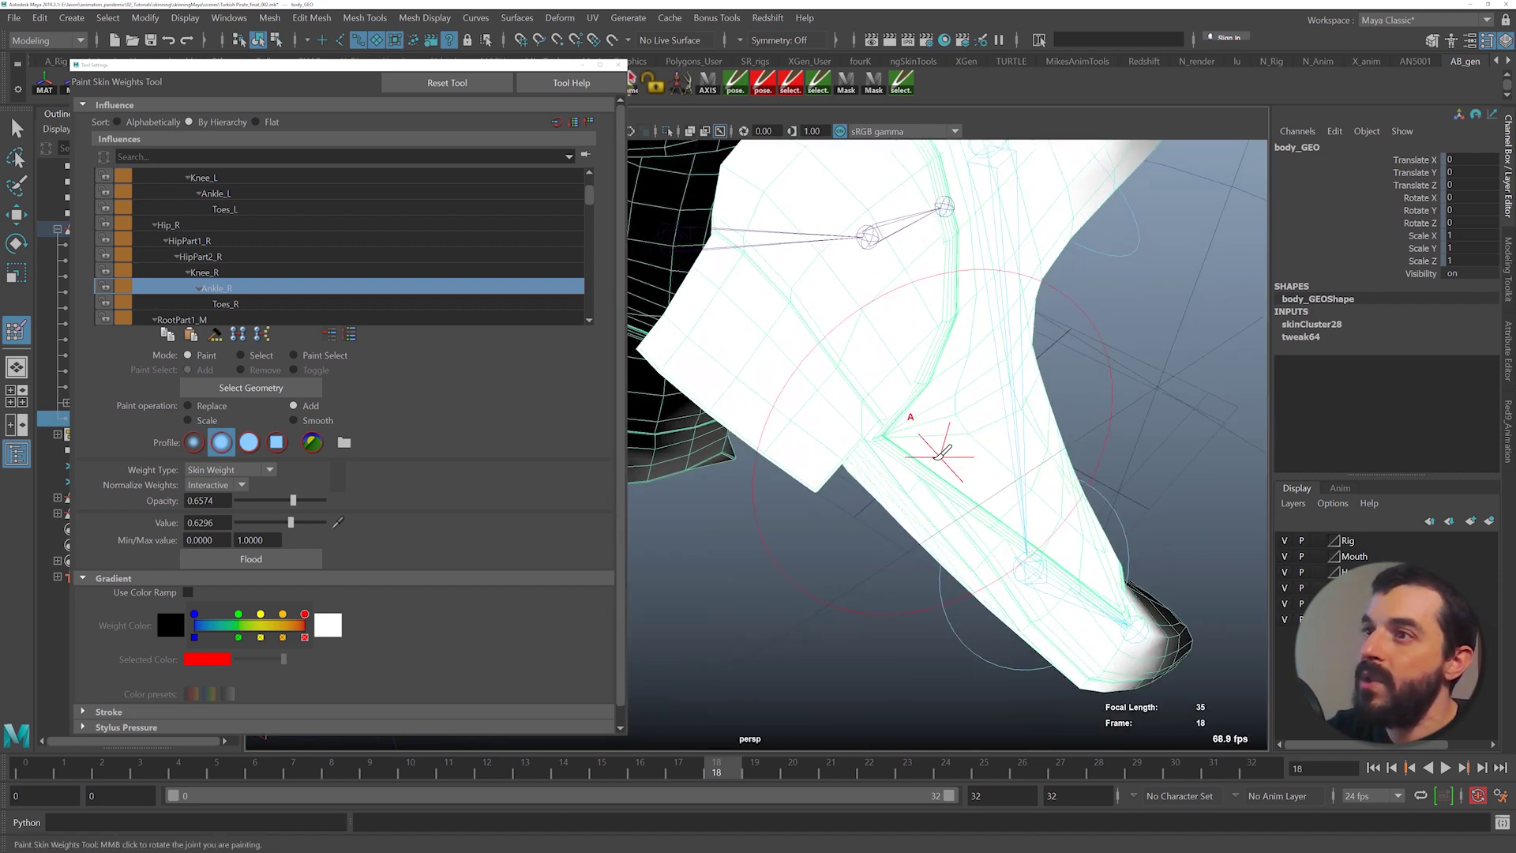
pyautogui.keyDown('alt'); pyautogui.moveTo(967, 479); pyautogui.dragTo(1012, 246); pyautogui.keyUp('alt')
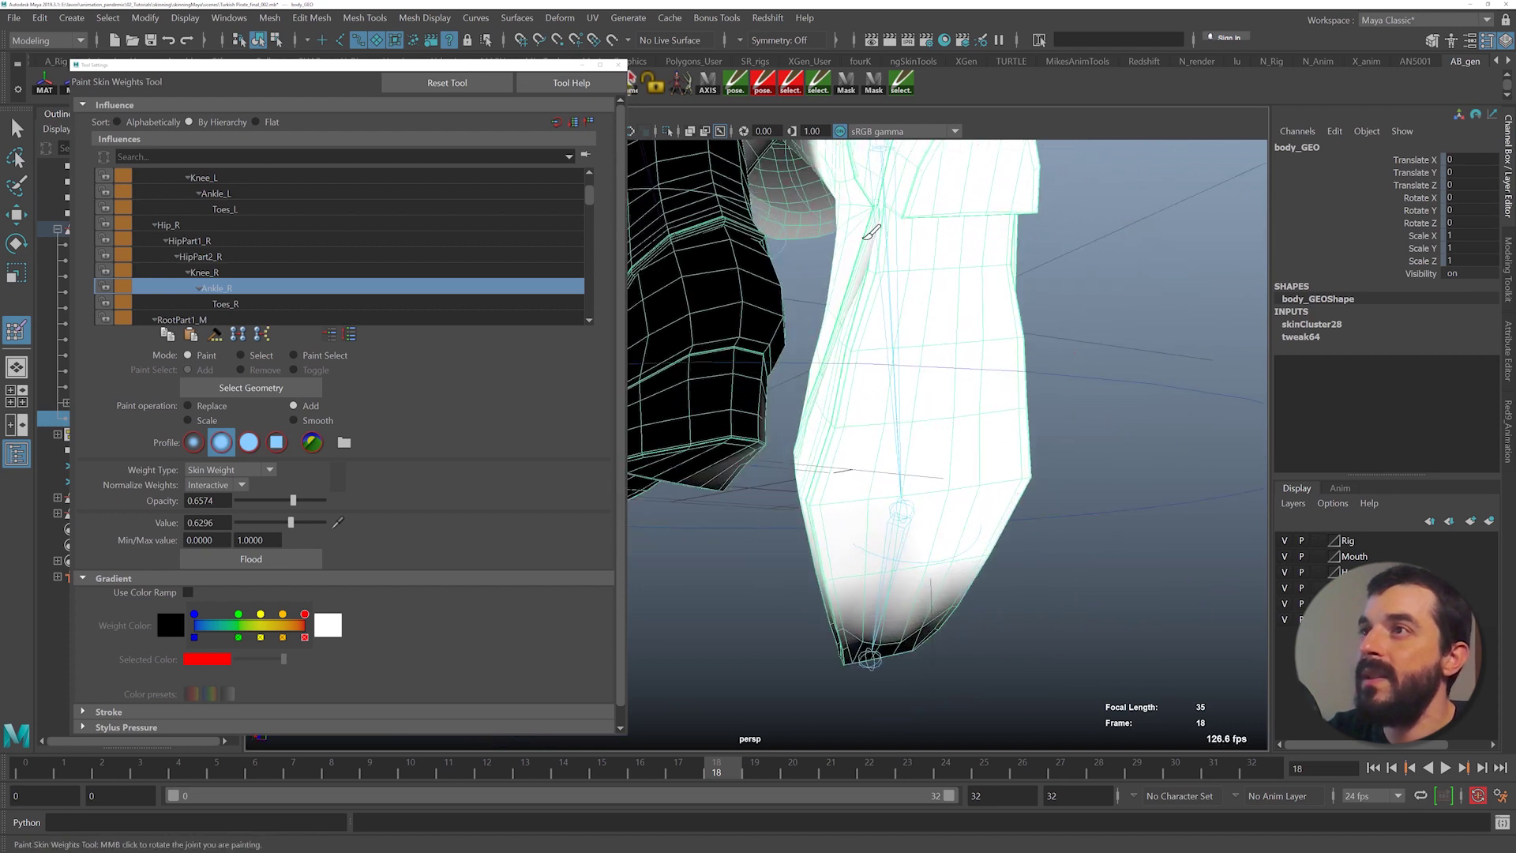
pyautogui.keyDown('alt'); pyautogui.moveTo(930, 315); pyautogui.dragTo(1000, 508); pyautogui.keyUp('alt')
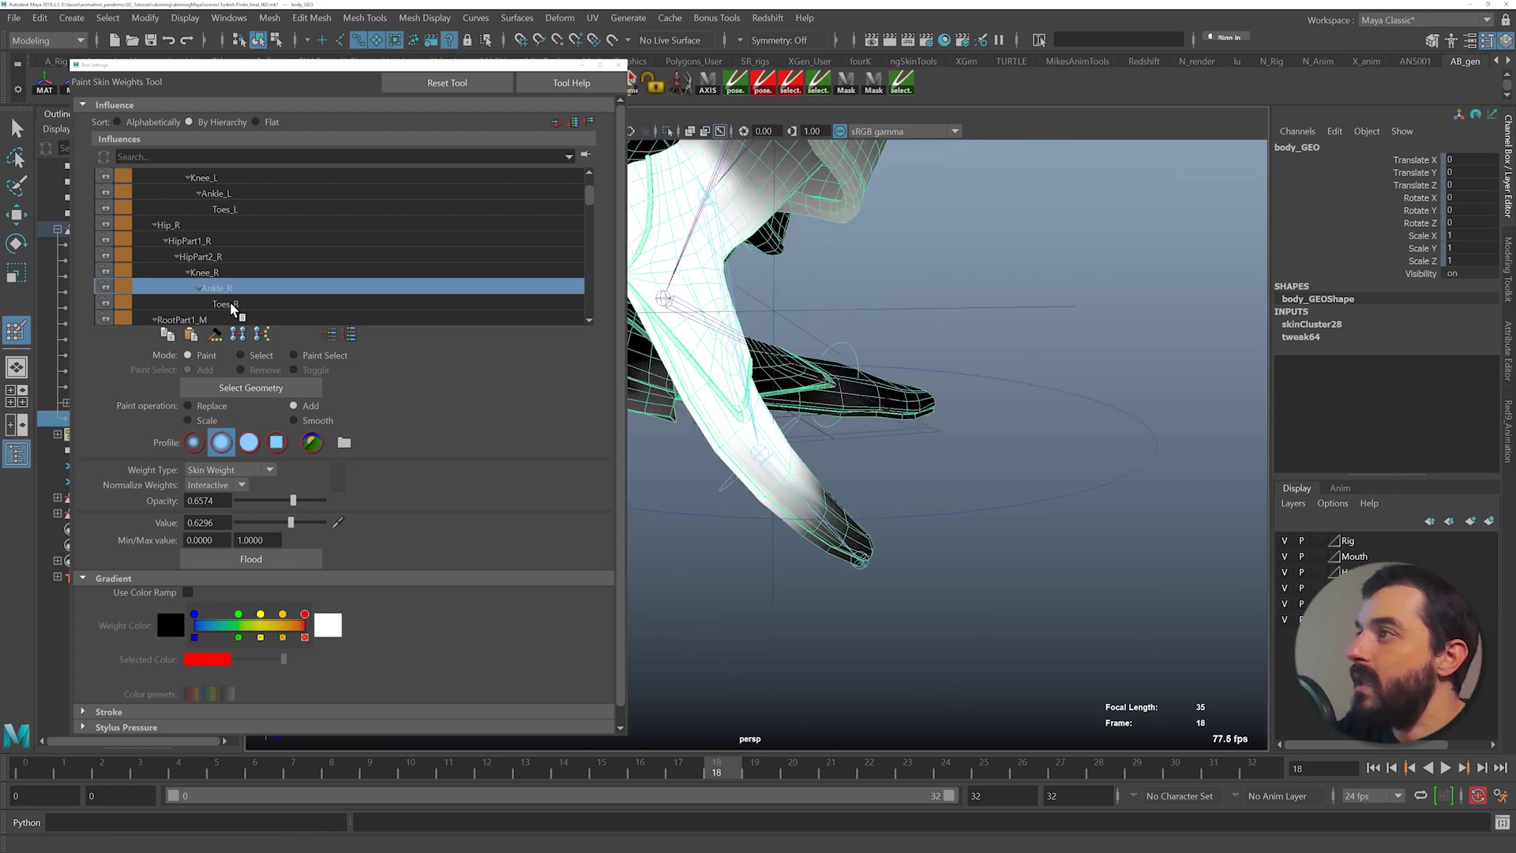
# - Choose the Toes_R influence and add its weight over the front section of the right shoe
pyautogui.click(230, 304)
pyautogui.moveTo(853, 517)
pyautogui.keyDown('alt'); pyautogui.mouseDown(button='right')
pyautogui.moveTo(811, 527)
pyautogui.moveTo(836, 521)
pyautogui.mouseUp(button='right'); pyautogui.keyUp('alt')
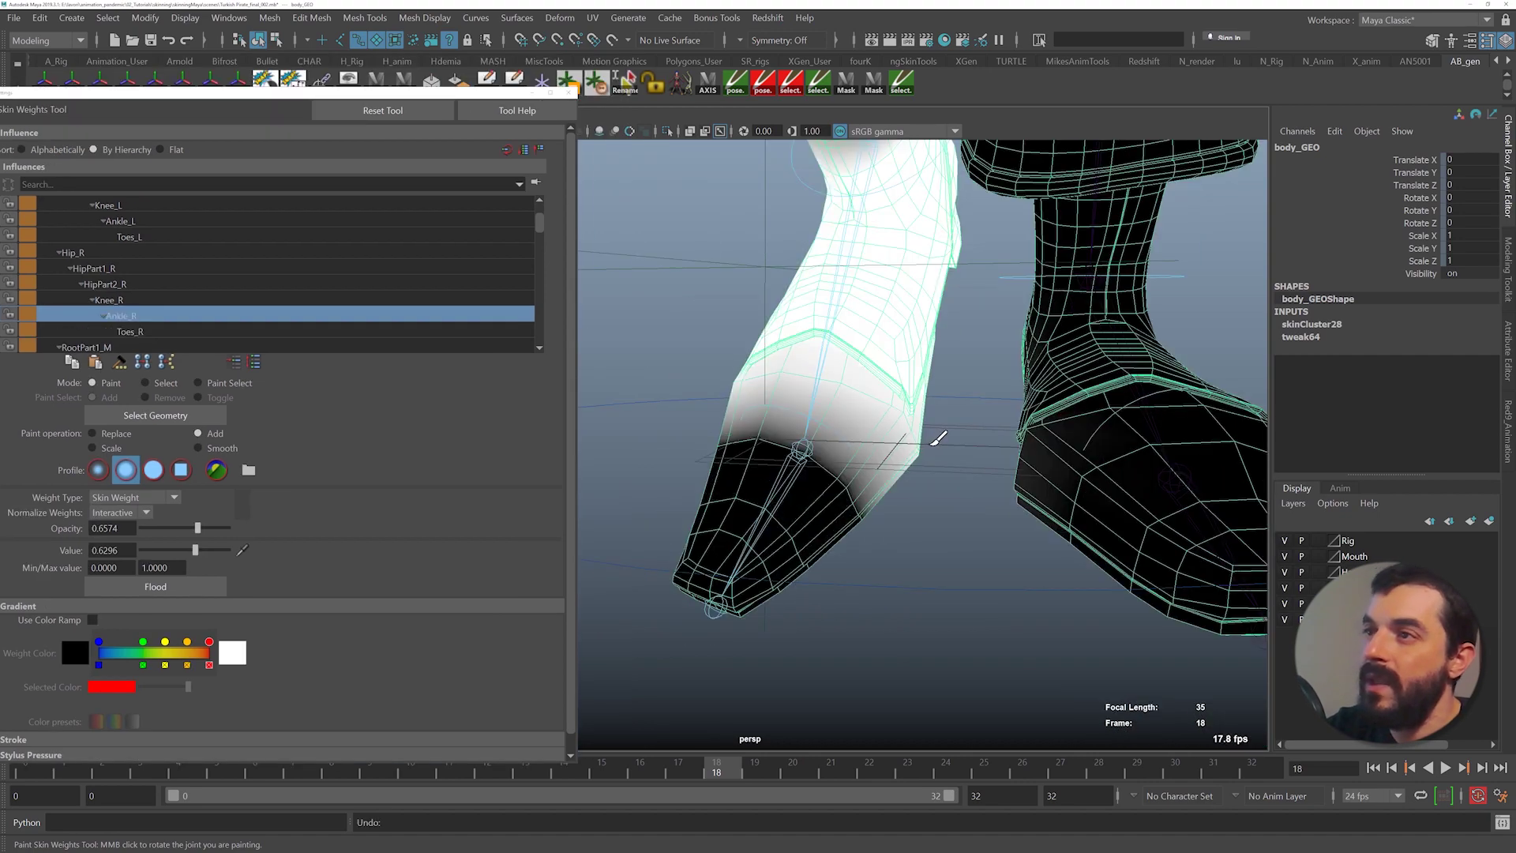
pyautogui.keyDown('alt'); pyautogui.moveTo(808, 441); pyautogui.dragTo(1005, 434); pyautogui.keyUp('alt')
pyautogui.keyDown('alt'); pyautogui.moveTo(1004, 434); pyautogui.dragTo(1012, 434); pyautogui.keyUp('alt')
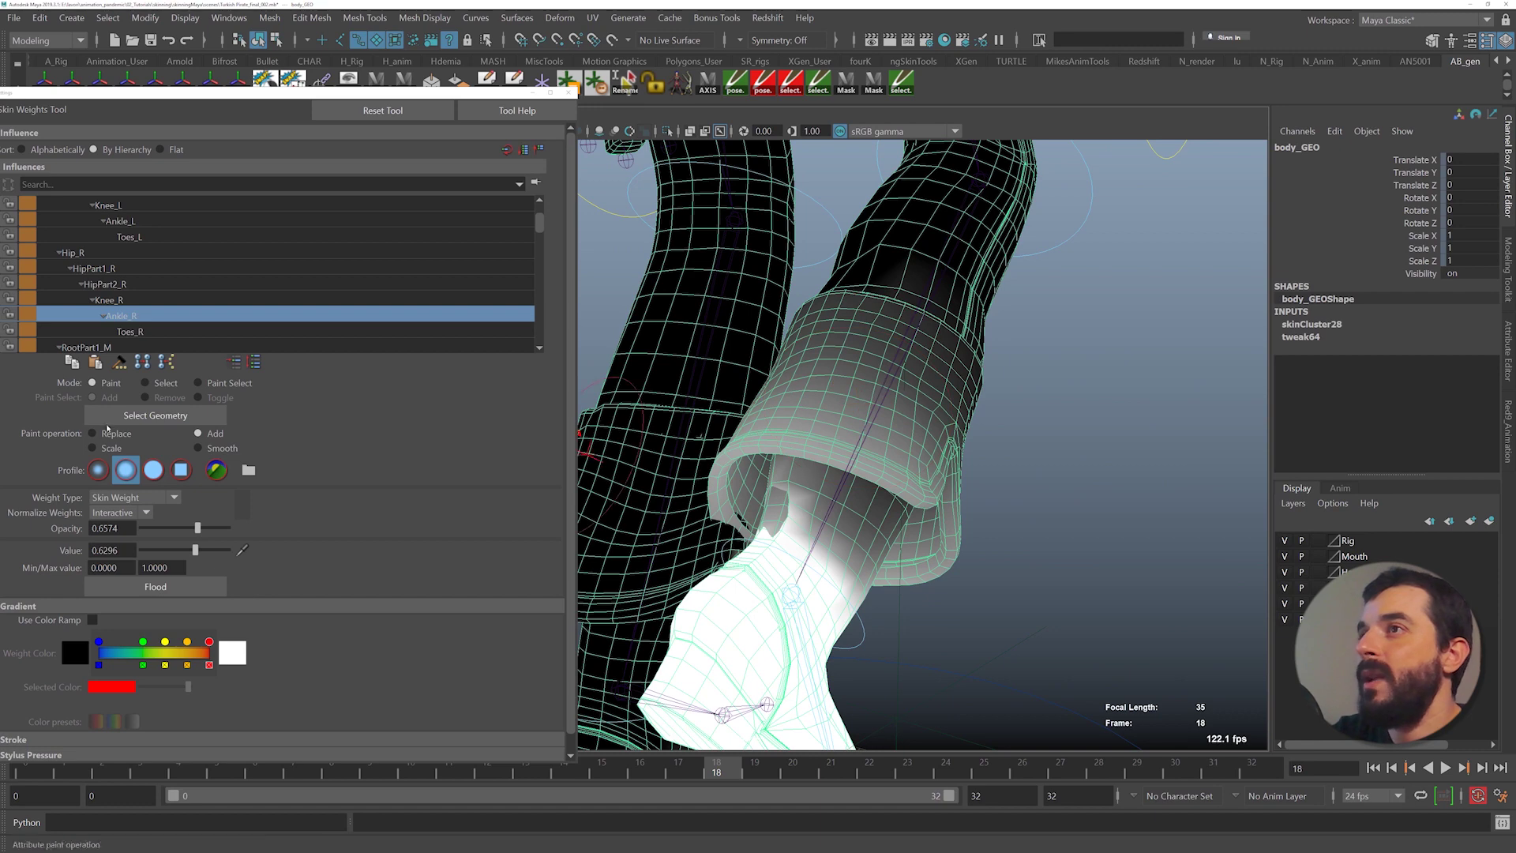
# - Choose the Knee_R influence, set opacity and value to 1.0000, and paint full weight over the right lower leg and trouser cuff
pyautogui.click(103, 301)
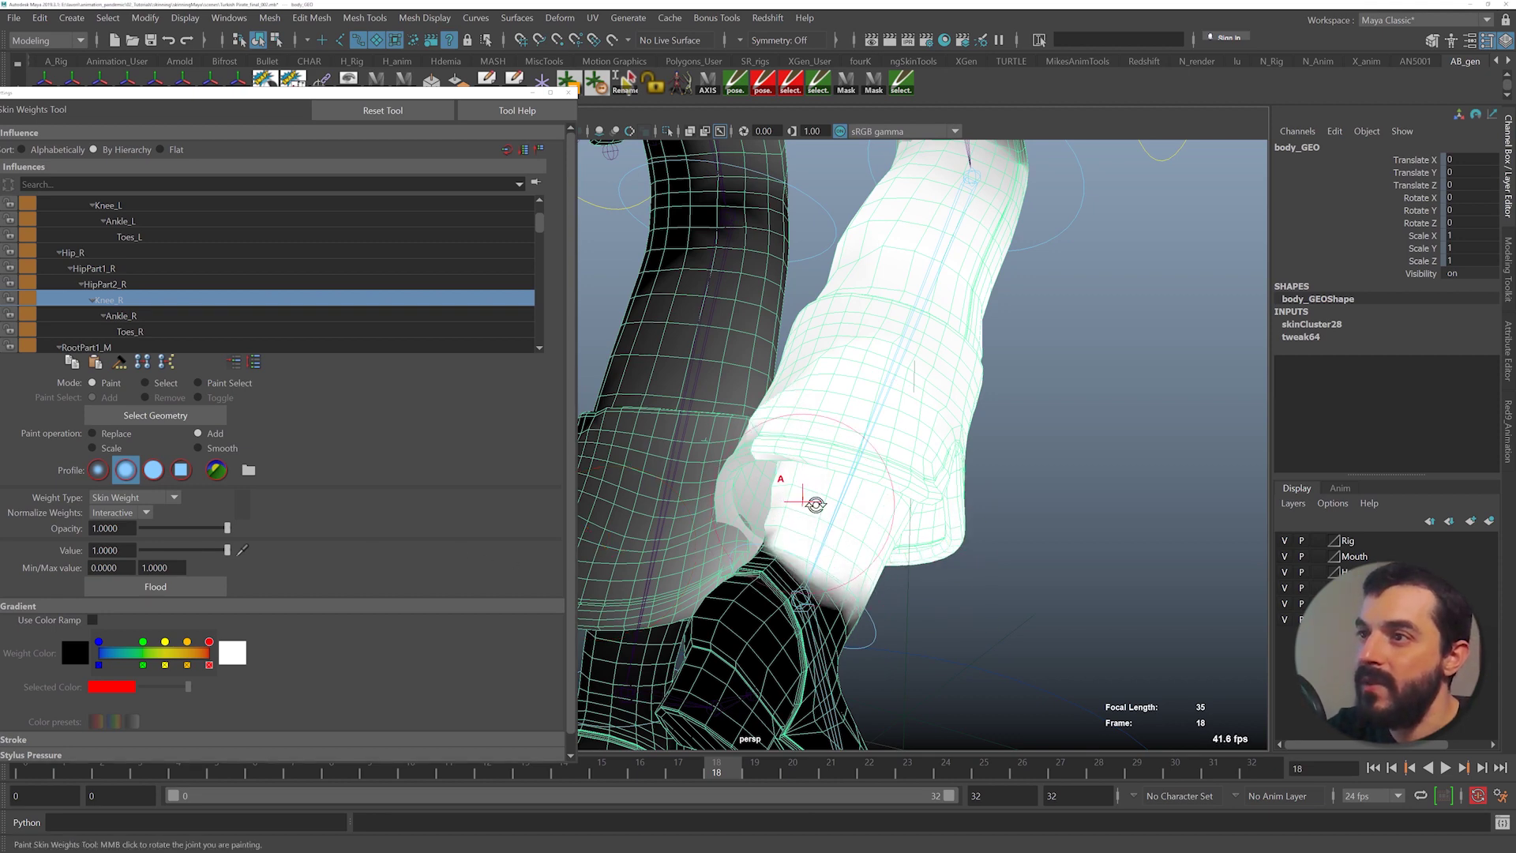
pyautogui.keyDown('alt'); pyautogui.moveTo(815, 504); pyautogui.dragTo(853, 436); pyautogui.keyUp('alt')
pyautogui.keyDown('alt'); pyautogui.moveTo(807, 509); pyautogui.dragTo(789, 501); pyautogui.keyUp('alt')
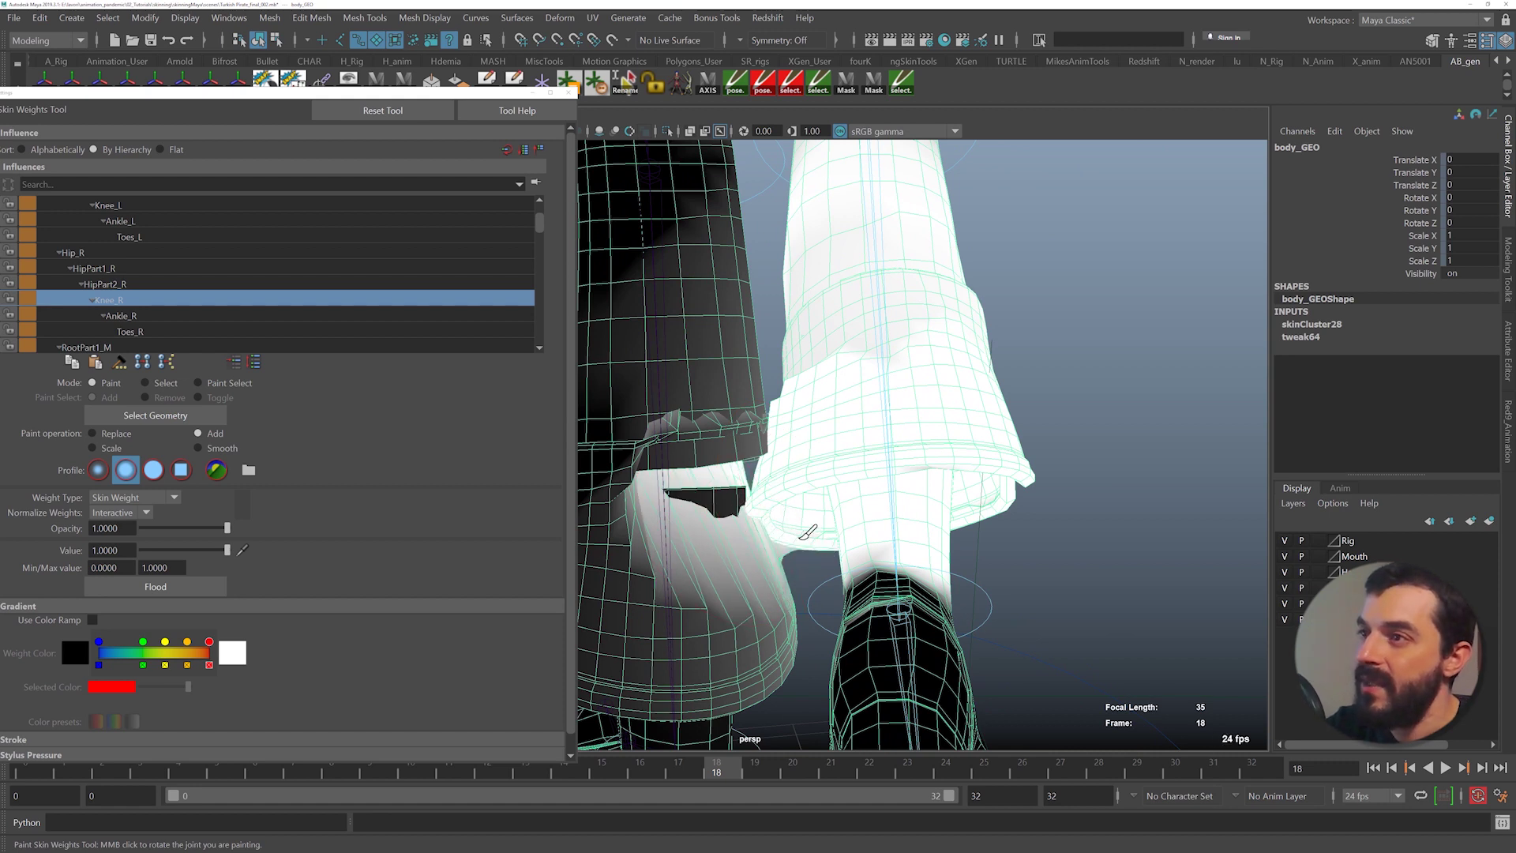
pyautogui.moveTo(848, 538); pyautogui.dragTo(829, 512)
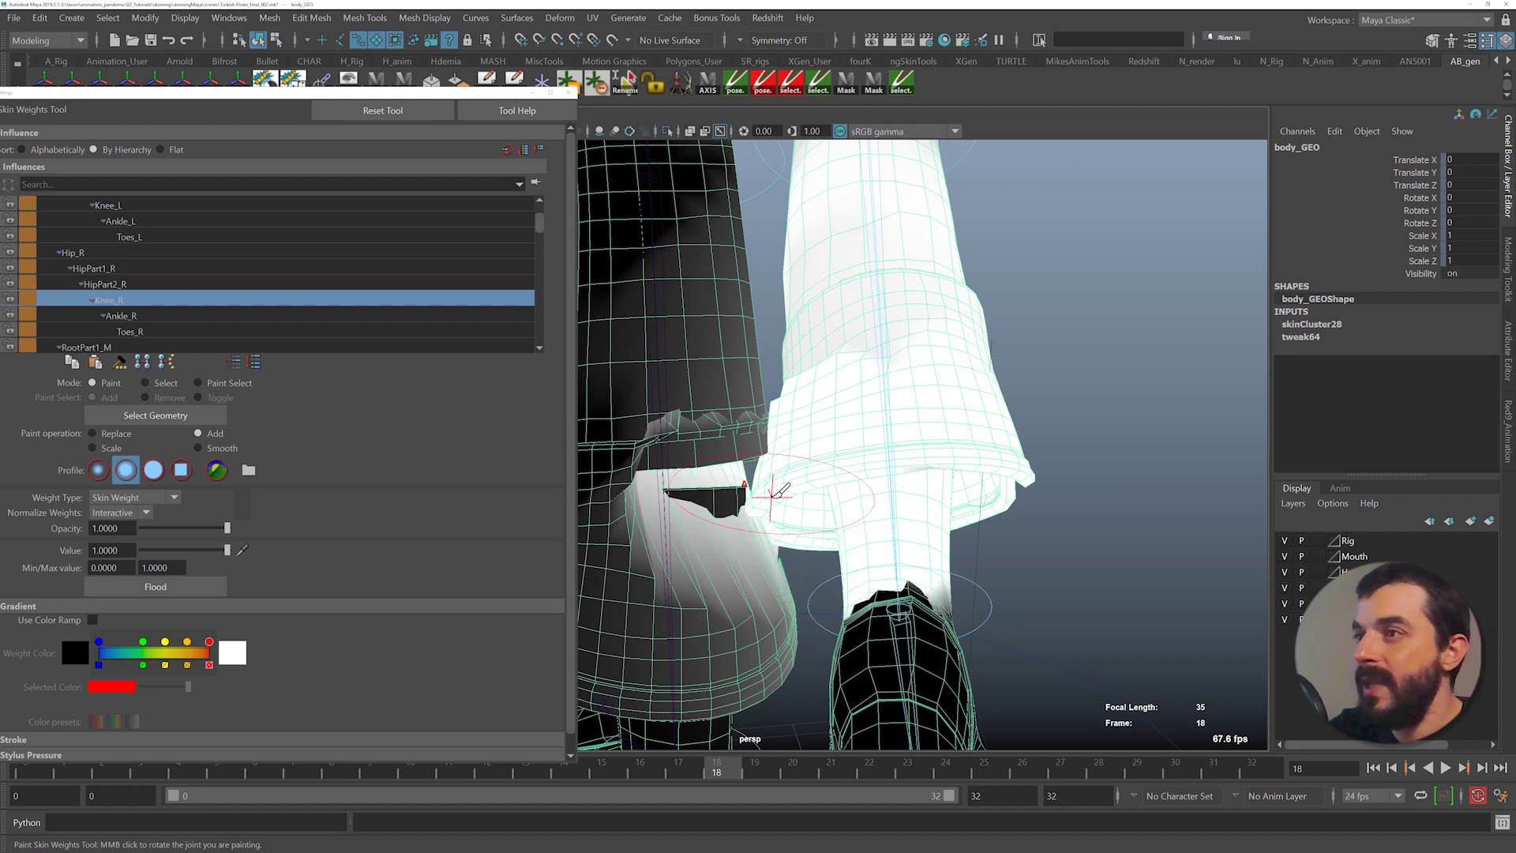
pyautogui.moveTo(822, 375)
pyautogui.mouseDown()
pyautogui.moveTo(879, 338)
pyautogui.moveTo(913, 410)
pyautogui.moveTo(785, 389)
pyautogui.moveTo(817, 371)
pyautogui.moveTo(837, 326)
pyautogui.mouseUp()
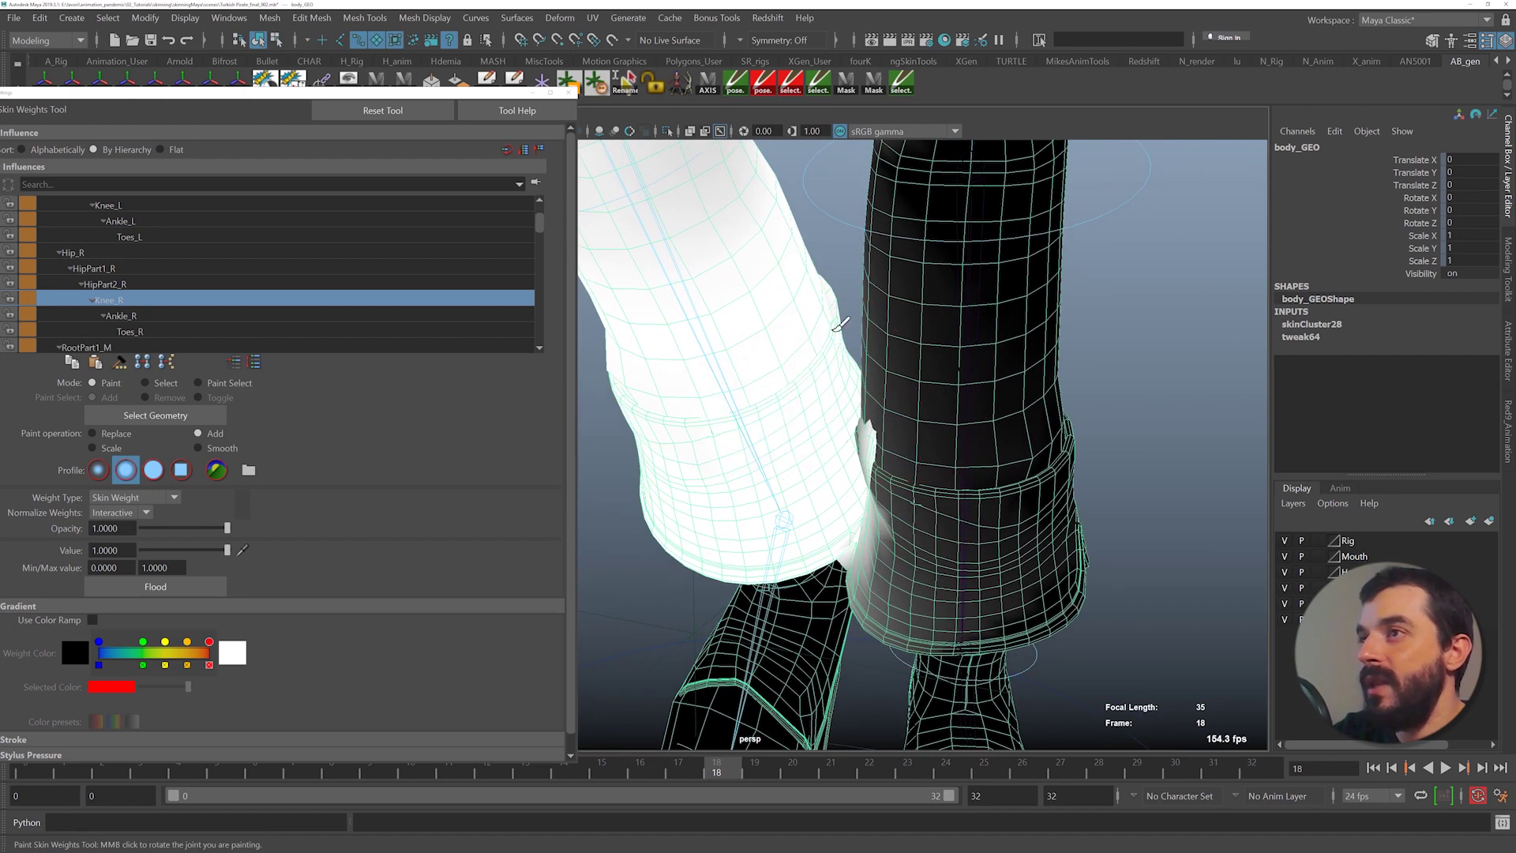
# - Fill the remaining front and inner areas of the right trouser leg with full Knee_R weight
pyautogui.keyDown('alt'); pyautogui.moveTo(671, 435); pyautogui.dragTo(670, 385); pyautogui.keyUp('alt')
pyautogui.keyDown('alt'); pyautogui.moveTo(872, 465); pyautogui.dragTo(841, 476); pyautogui.keyUp('alt')
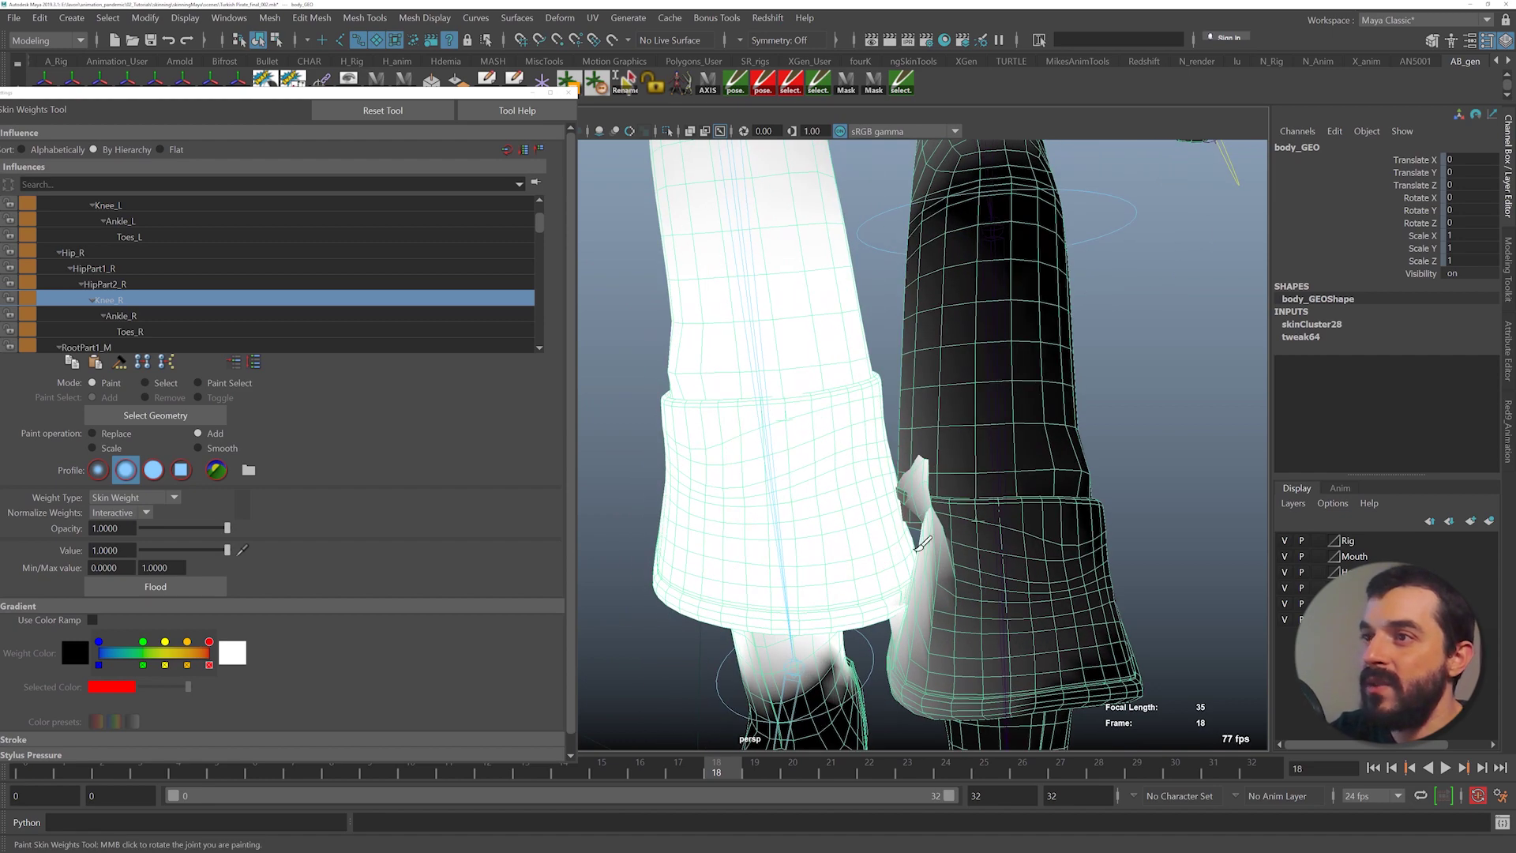
pyautogui.moveTo(917, 548)
pyautogui.keyDown('alt'); pyautogui.mouseDown()
pyautogui.moveTo(805, 566)
pyautogui.moveTo(845, 527)
pyautogui.moveTo(781, 491)
pyautogui.moveTo(770, 404)
pyautogui.mouseUp(); pyautogui.keyUp('alt')
pyautogui.keyDown('alt'); pyautogui.moveTo(893, 434); pyautogui.dragTo(752, 405); pyautogui.keyUp('alt')
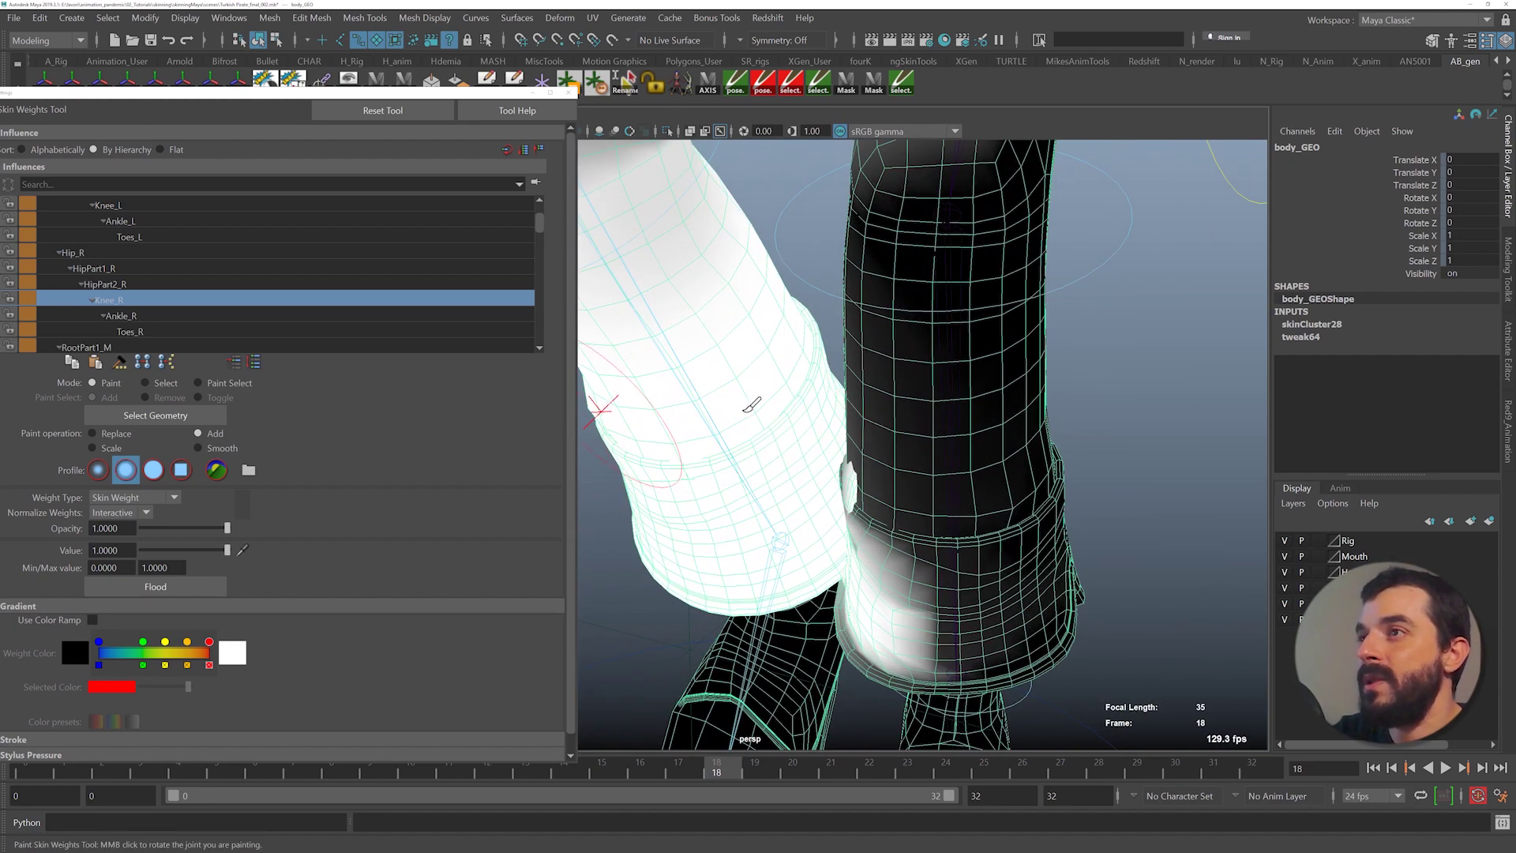
pyautogui.moveTo(738, 341)
pyautogui.keyDown('alt'); pyautogui.mouseDown()
pyautogui.moveTo(700, 349)
pyautogui.moveTo(768, 395)
pyautogui.moveTo(715, 363)
pyautogui.mouseUp(); pyautogui.keyUp('alt')
pyautogui.moveTo(676, 311)
pyautogui.mouseDown()
pyautogui.moveTo(759, 424)
pyautogui.moveTo(734, 468)
pyautogui.moveTo(713, 459)
pyautogui.mouseUp()
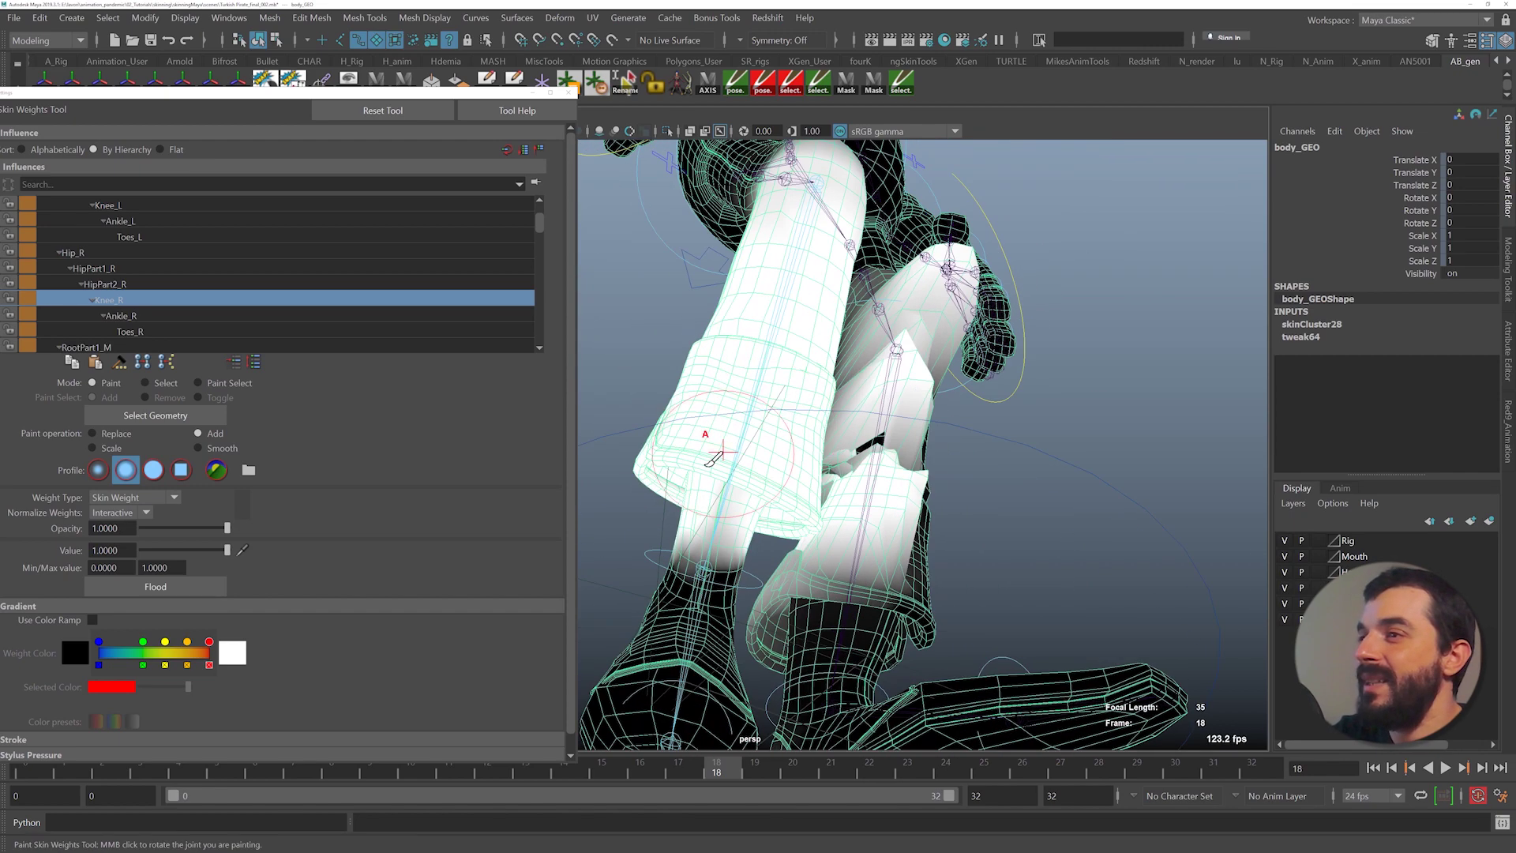
# - Fill the inside of the right trouser cuff and the leg beneath it with full Knee_R weight
pyautogui.keyDown('alt'); pyautogui.moveTo(705, 517); pyautogui.dragTo(1084, 529, button='right'); pyautogui.keyUp('alt')
pyautogui.keyDown('alt'); pyautogui.moveTo(908, 473); pyautogui.dragTo(899, 473, button='middle'); pyautogui.keyUp('alt')
pyautogui.keyDown('alt'); pyautogui.moveTo(898, 474); pyautogui.dragTo(948, 475, button='right'); pyautogui.keyUp('alt')
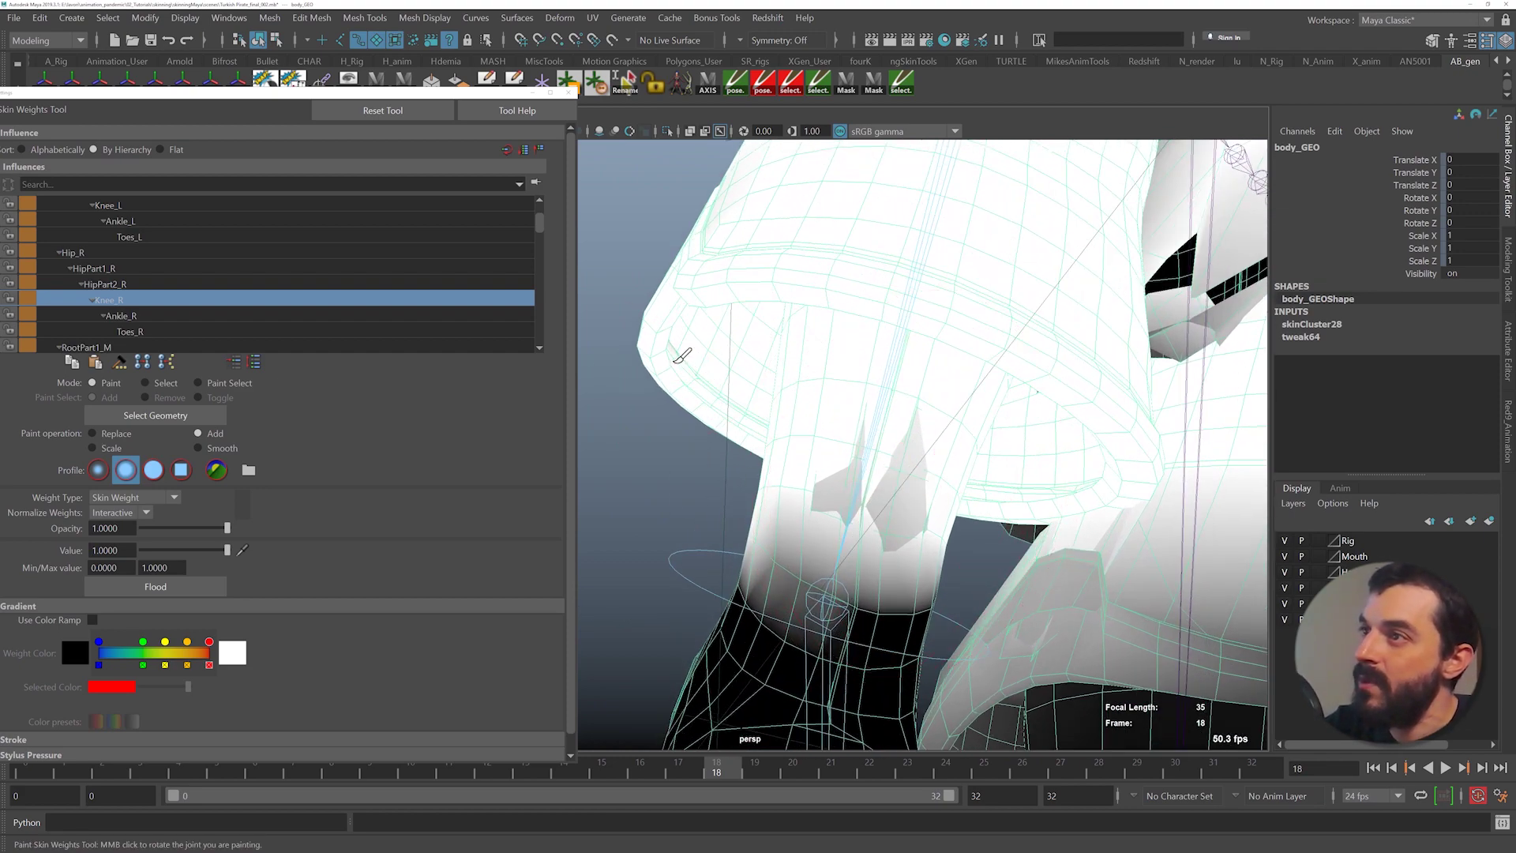
pyautogui.keyDown('alt'); pyautogui.moveTo(845, 487); pyautogui.dragTo(996, 474); pyautogui.keyUp('alt')
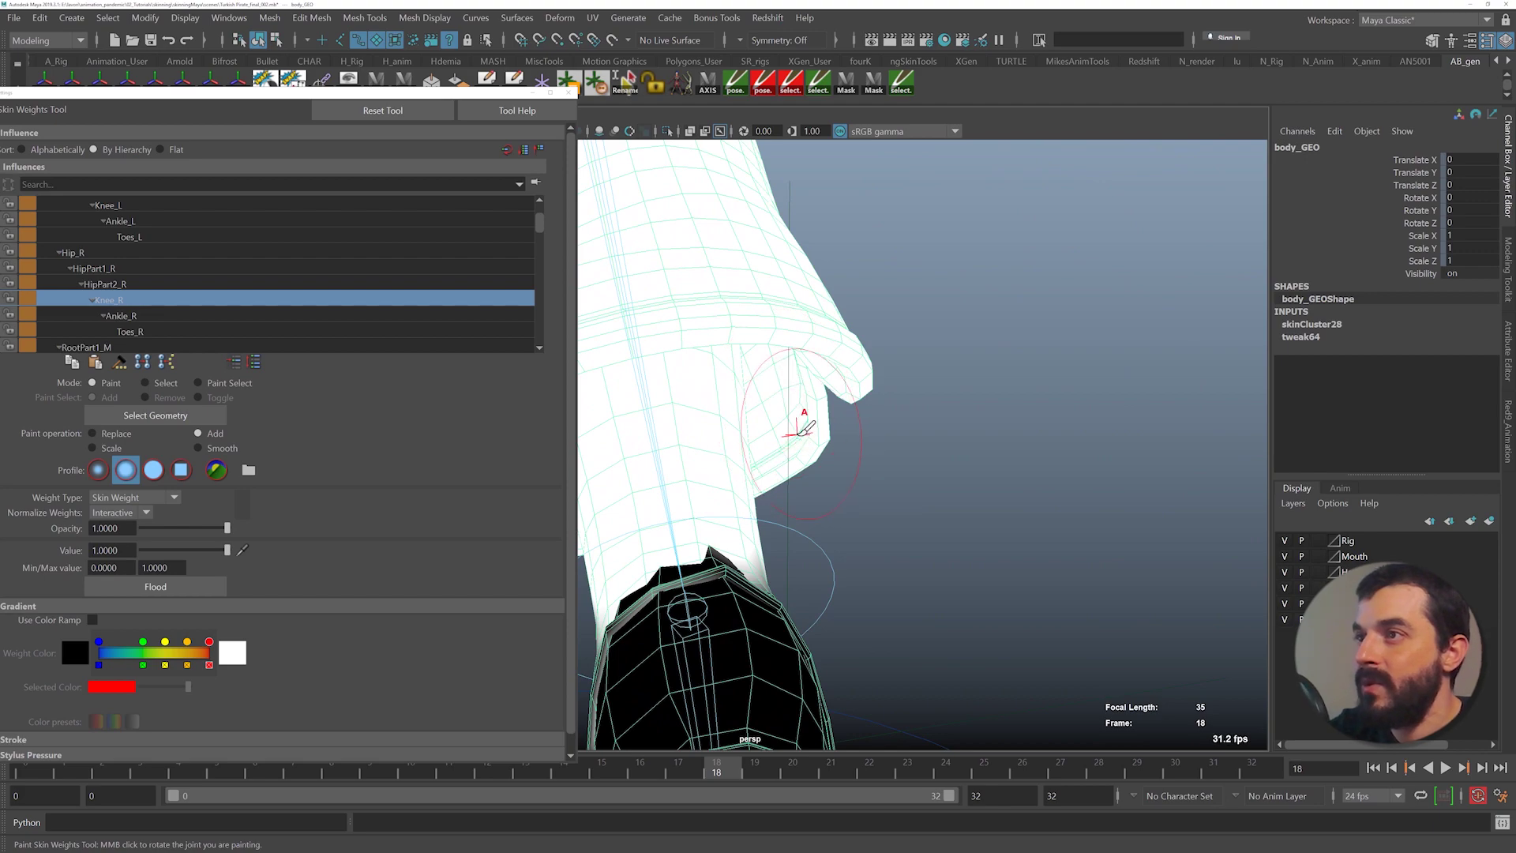
pyautogui.keyDown('alt'); pyautogui.moveTo(797, 435); pyautogui.dragTo(1099, 450); pyautogui.keyUp('alt')
pyautogui.keyDown('alt'); pyautogui.moveTo(1100, 450); pyautogui.dragTo(896, 441, button='right'); pyautogui.keyUp('alt')
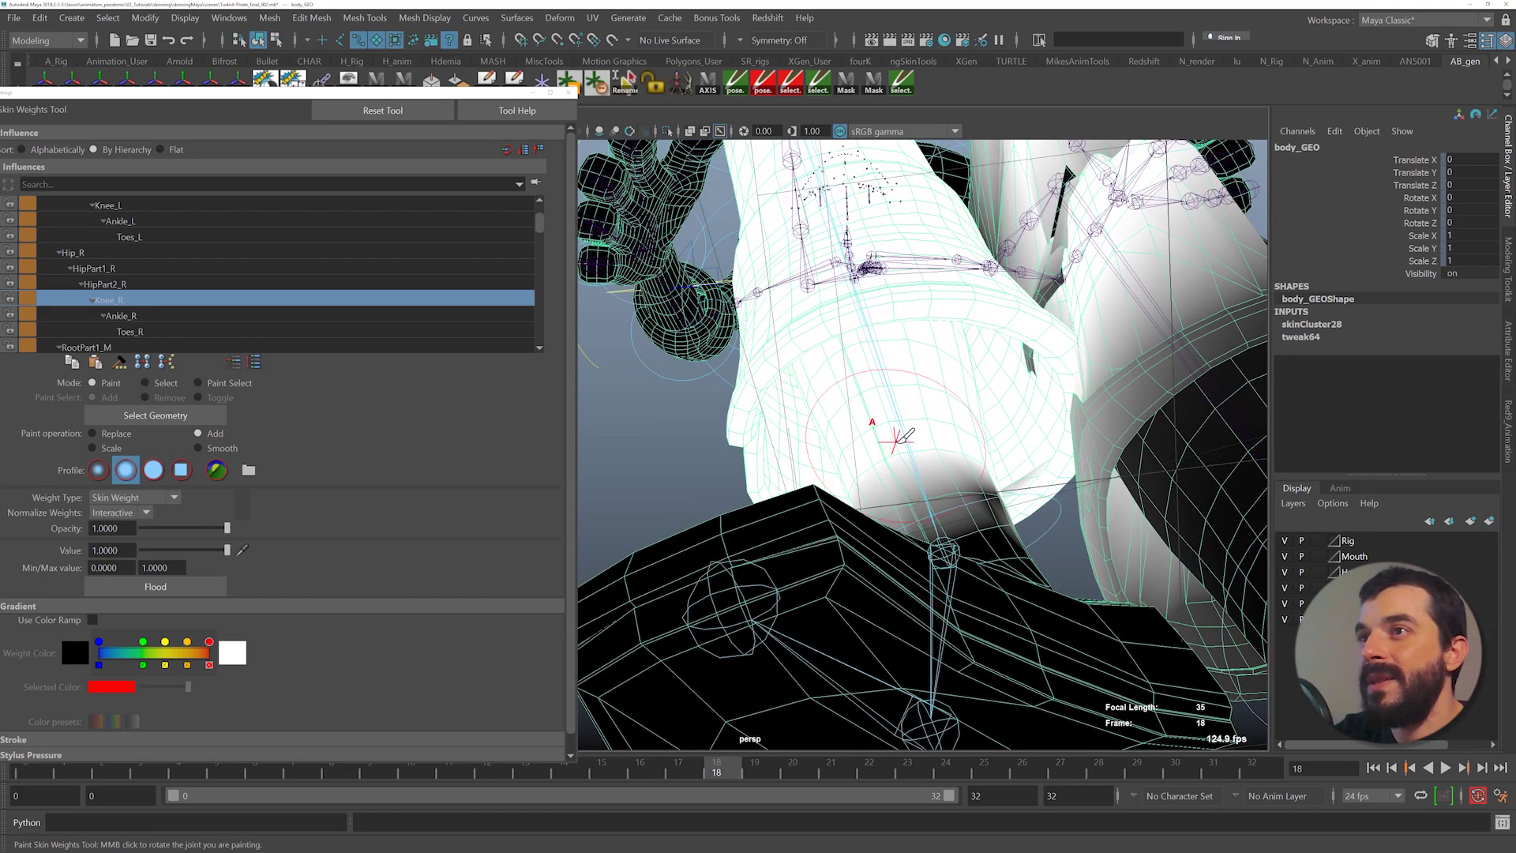
pyautogui.moveTo(896, 440)
pyautogui.keyDown('alt'); pyautogui.mouseDown()
pyautogui.moveTo(941, 448)
pyautogui.moveTo(908, 387)
pyautogui.moveTo(829, 501)
pyautogui.moveTo(679, 519)
pyautogui.moveTo(778, 552)
pyautogui.moveTo(693, 524)
pyautogui.mouseUp(); pyautogui.keyUp('alt')
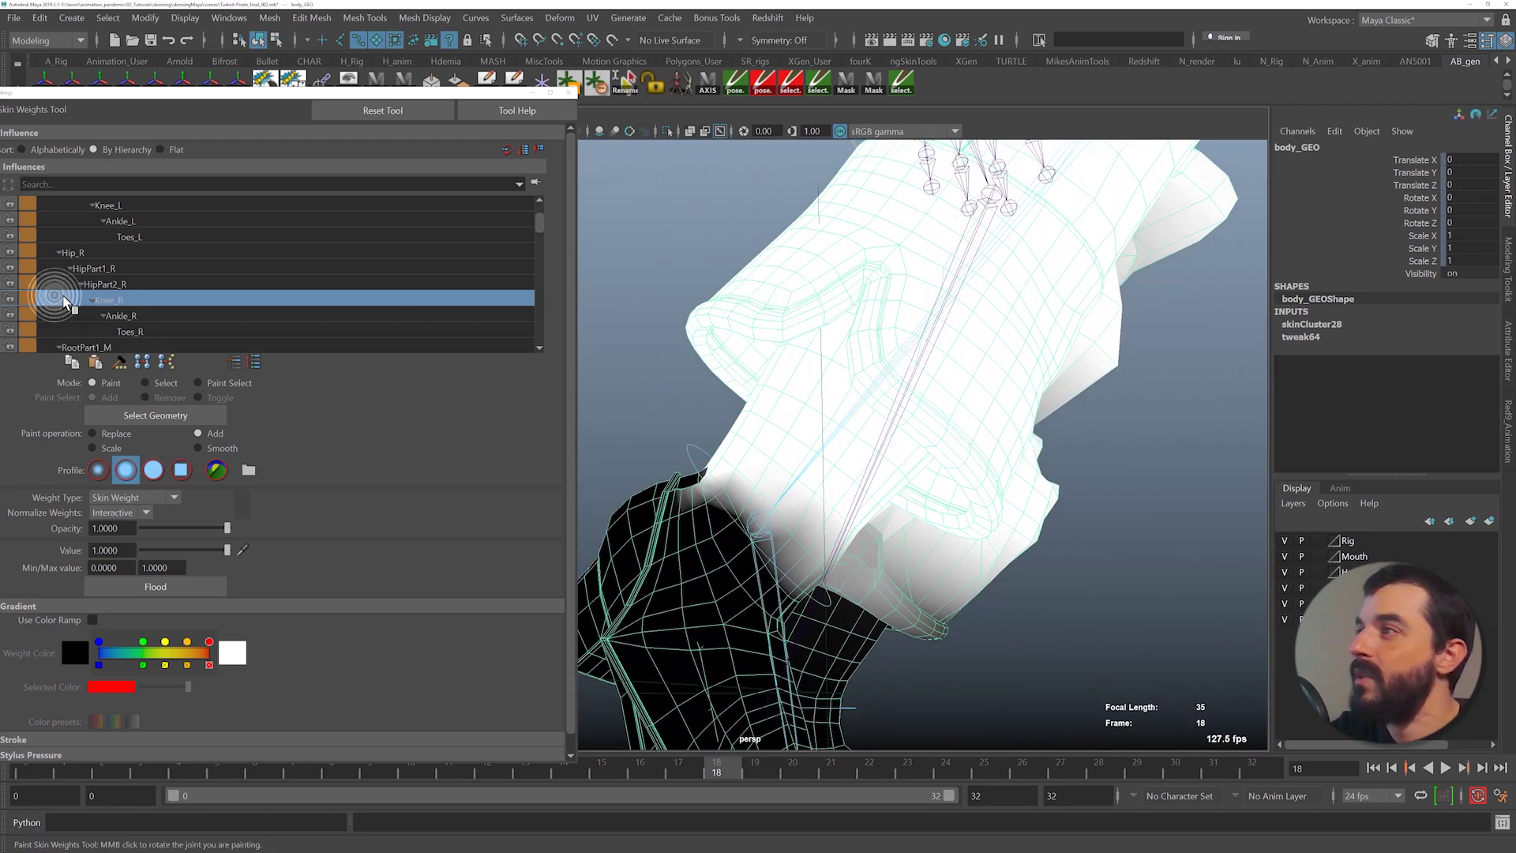
# - Show the Ankle_R influence and examine its falloff around the right ankle below the trouser cuff
pyautogui.click(124, 315)
pyautogui.moveTo(908, 539)
pyautogui.keyDown('alt'); pyautogui.mouseDown()
pyautogui.moveTo(710, 533)
pyautogui.moveTo(685, 475)
pyautogui.moveTo(693, 498)
pyautogui.moveTo(745, 481)
pyautogui.moveTo(698, 545)
pyautogui.mouseUp(); pyautogui.keyUp('alt')
pyautogui.moveTo(816, 616)
pyautogui.keyDown('alt'); pyautogui.mouseDown()
pyautogui.moveTo(697, 596)
pyautogui.moveTo(797, 591)
pyautogui.mouseUp(); pyautogui.keyUp('alt')
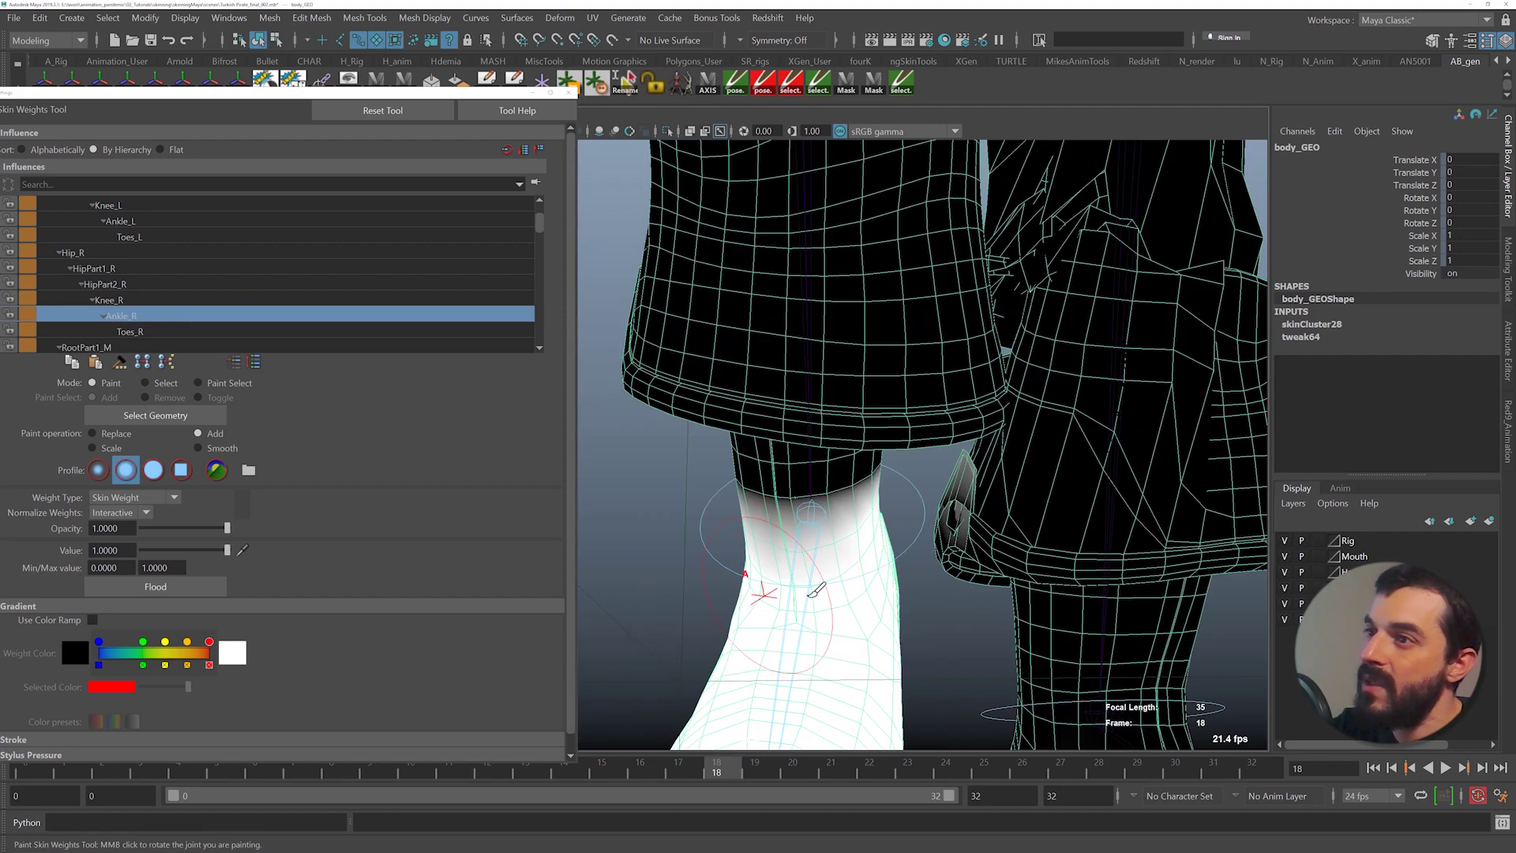
pyautogui.moveTo(813, 589)
pyautogui.keyDown('alt'); pyautogui.mouseDown(button='right')
pyautogui.moveTo(1010, 612)
pyautogui.moveTo(863, 524)
pyautogui.mouseUp(button='right'); pyautogui.keyUp('alt')
pyautogui.keyDown('alt'); pyautogui.moveTo(865, 525); pyautogui.dragTo(1001, 602); pyautogui.keyUp('alt')
pyautogui.keyDown('alt'); pyautogui.moveTo(1001, 602); pyautogui.dragTo(896, 545, button='right'); pyautogui.keyUp('alt')
# - Show the Scapula_R and Chest_M influences in turn and examine their weights around the right shoulder and torso
pyautogui.keyDown('alt'); pyautogui.moveTo(887, 300); pyautogui.dragTo(976, 593, button='middle'); pyautogui.keyUp('alt')
pyautogui.scroll(-1, 138, 294)
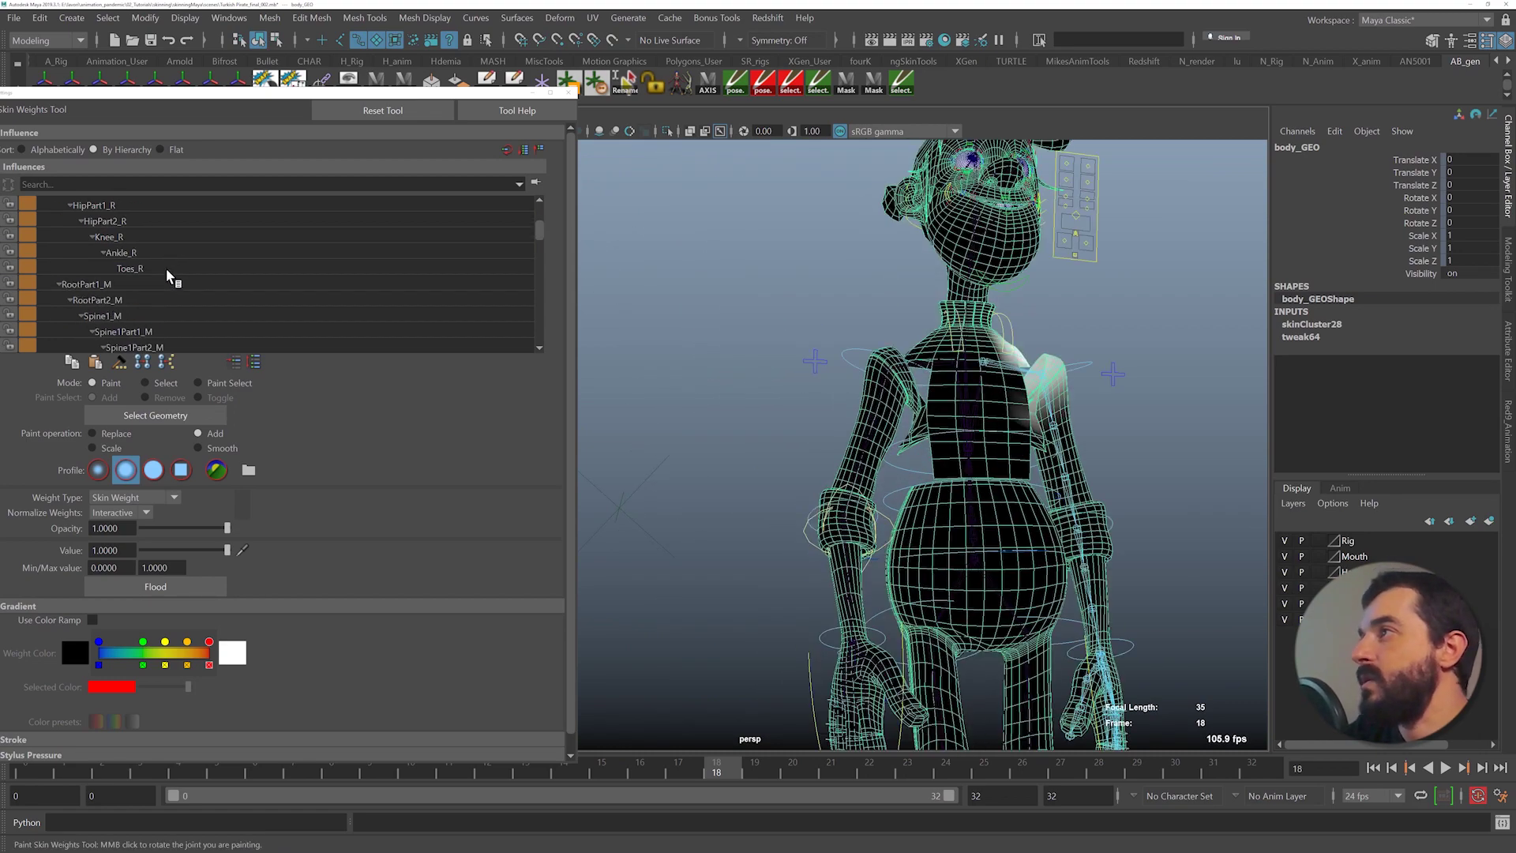
pyautogui.scroll(-4, 167, 266)
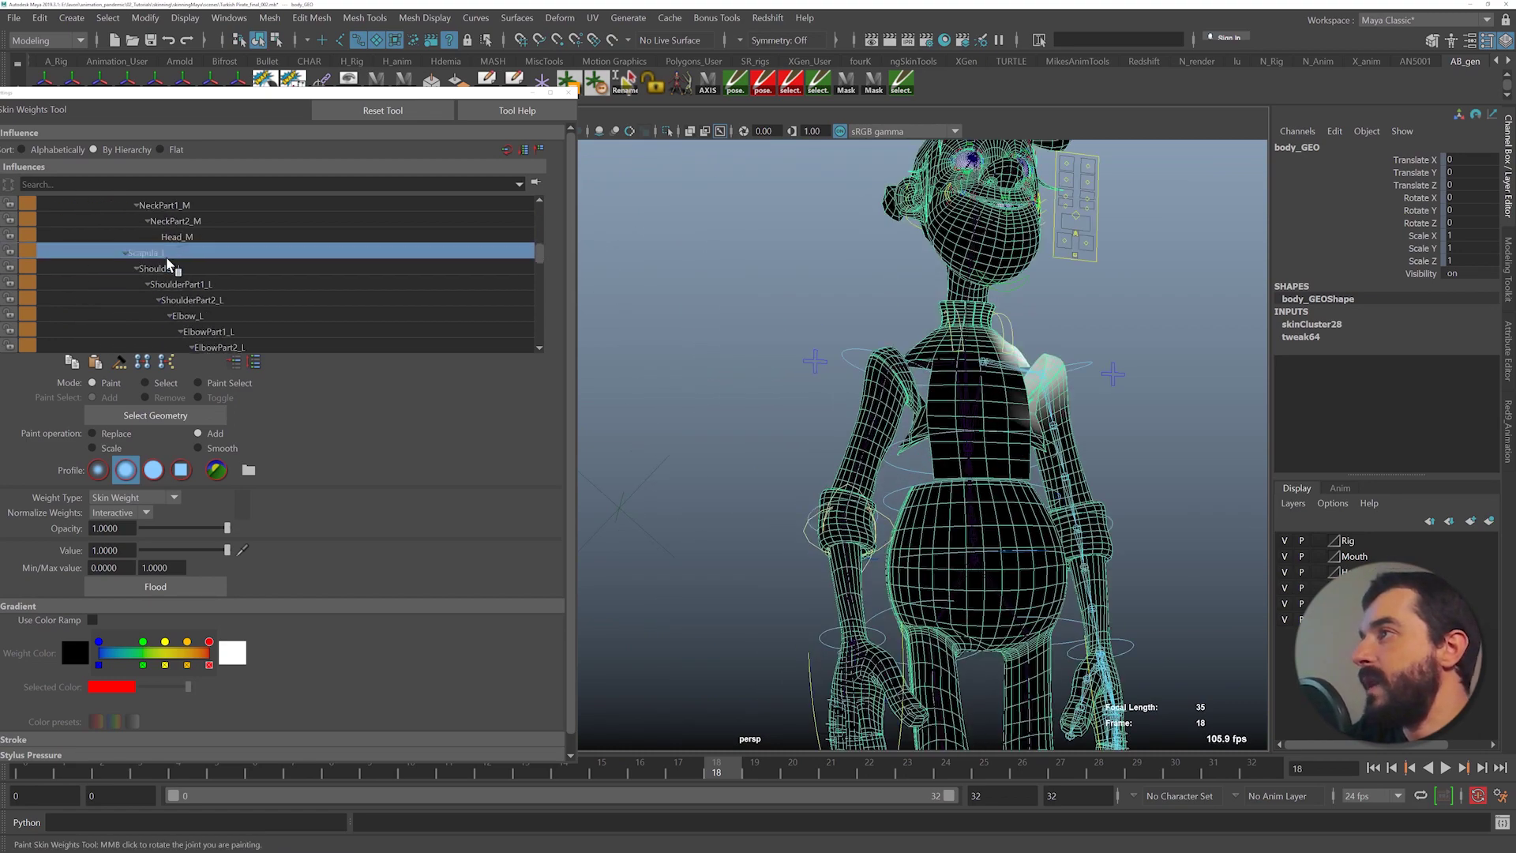
pyautogui.scroll(1, 151, 249)
pyautogui.click(125, 237)
pyautogui.click(152, 253)
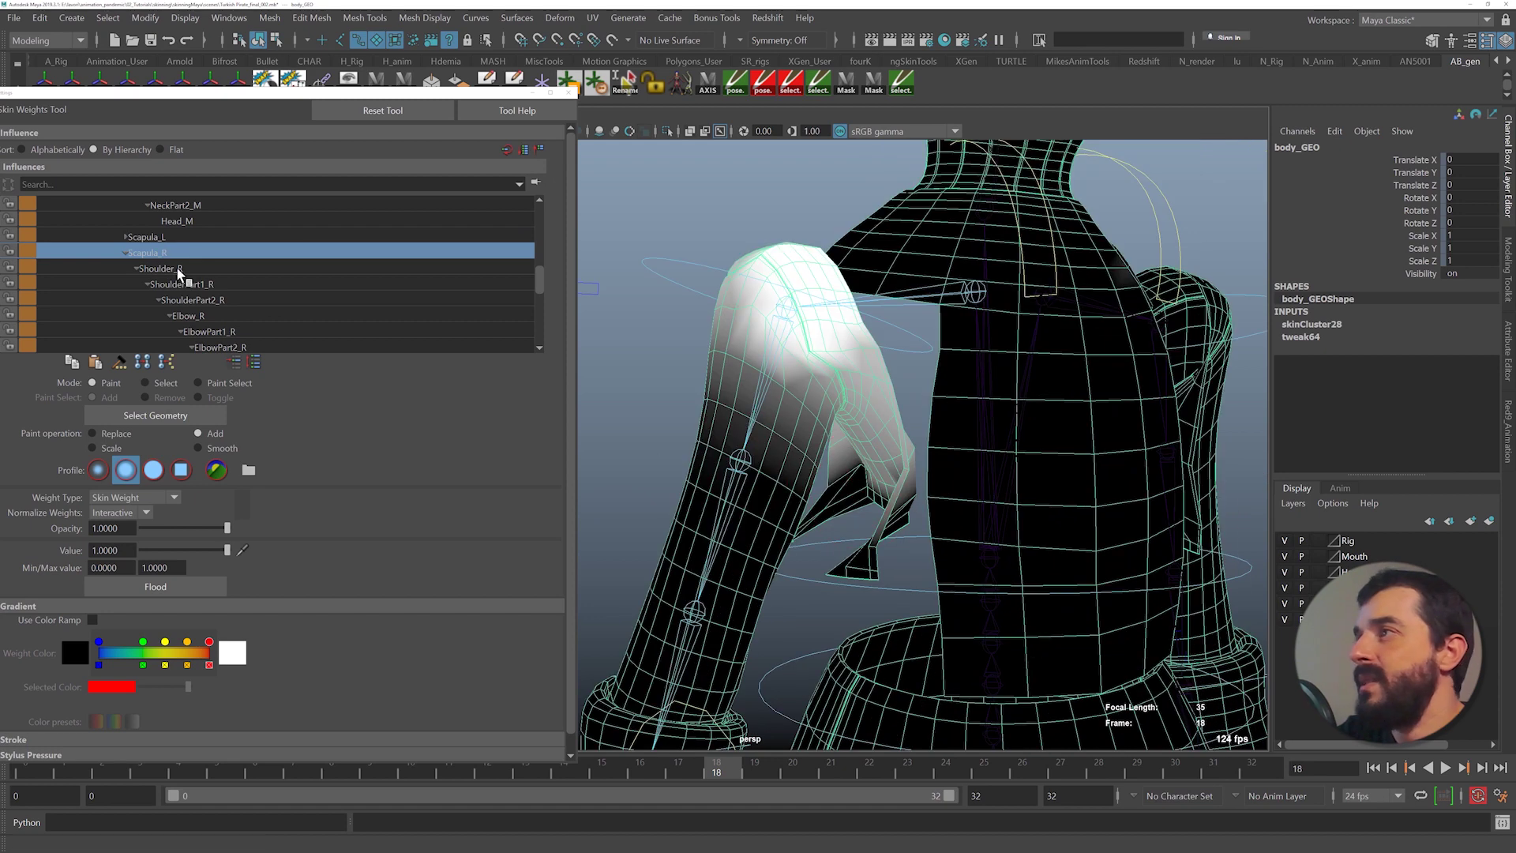
pyautogui.scroll(2, 204, 286)
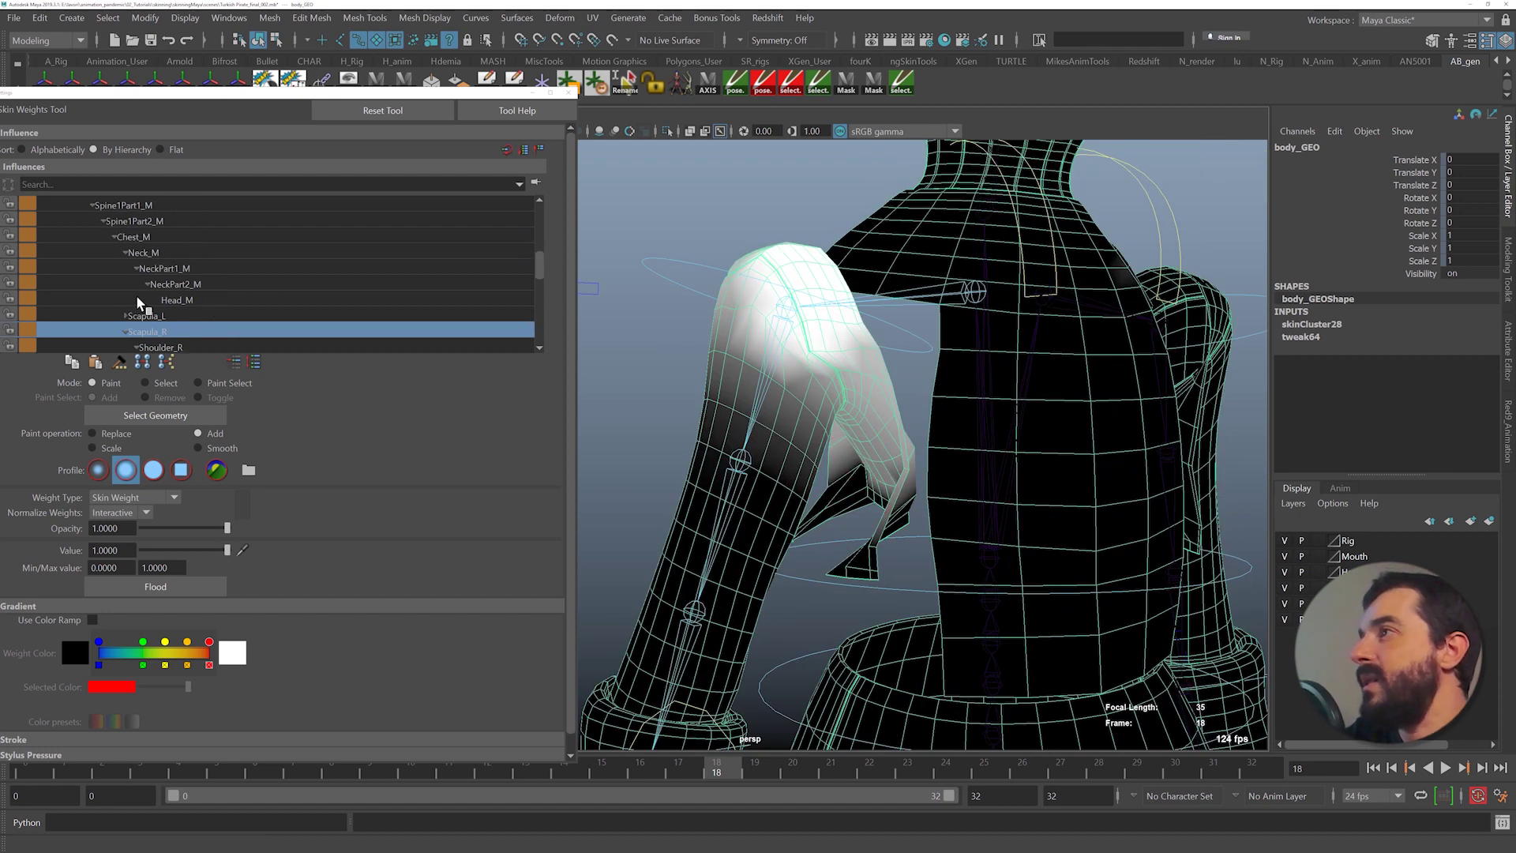
pyautogui.click(132, 236)
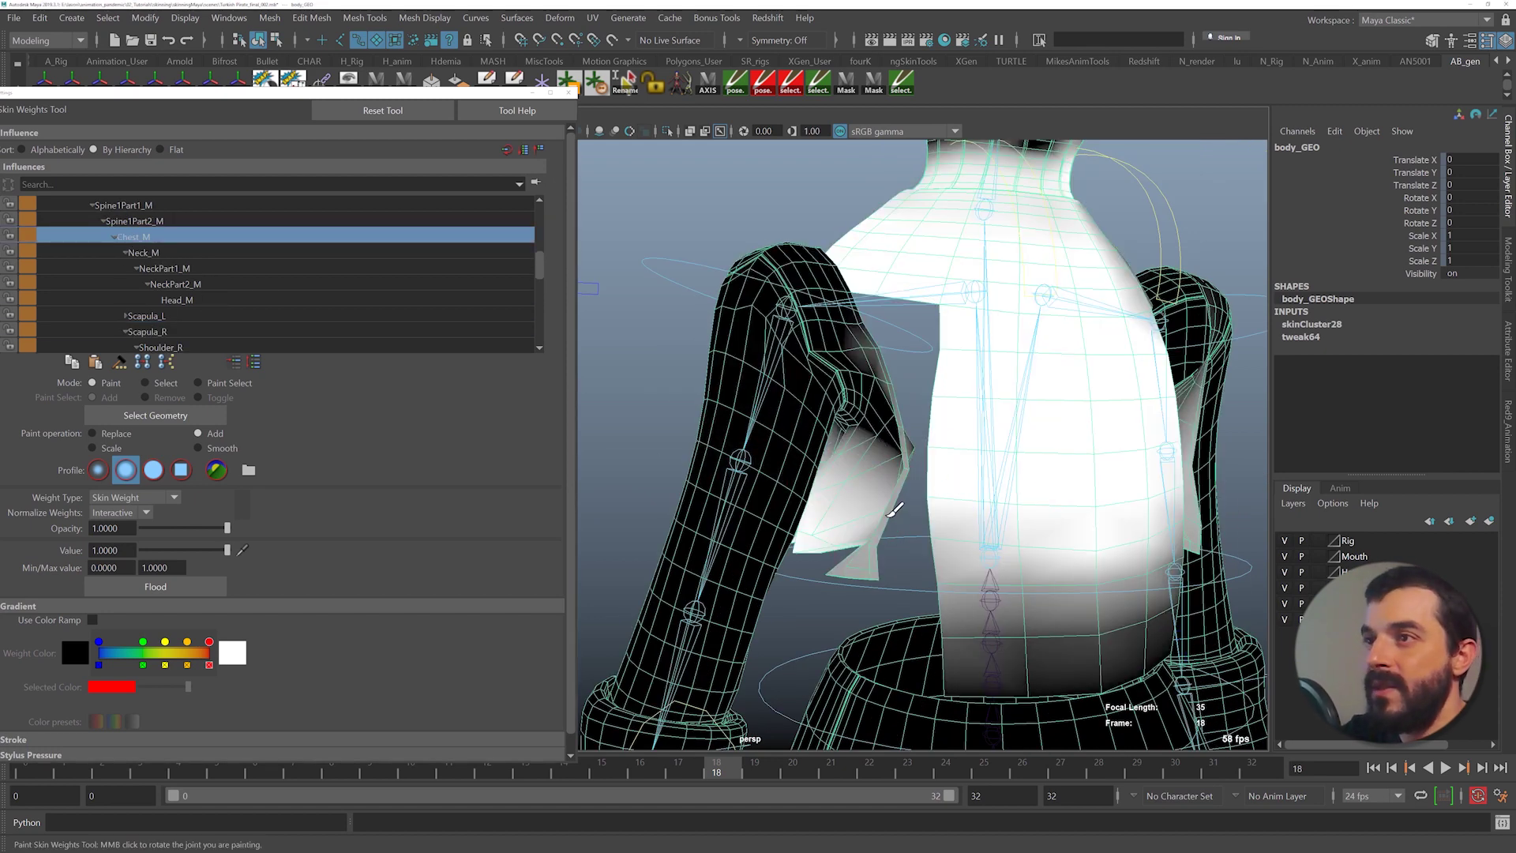
# - Add full Chest_M weight over the loose torso section beside the right armpit and the cap of the right shoulder, front and back
pyautogui.keyDown('alt'); pyautogui.moveTo(811, 578); pyautogui.dragTo(873, 554); pyautogui.keyUp('alt')
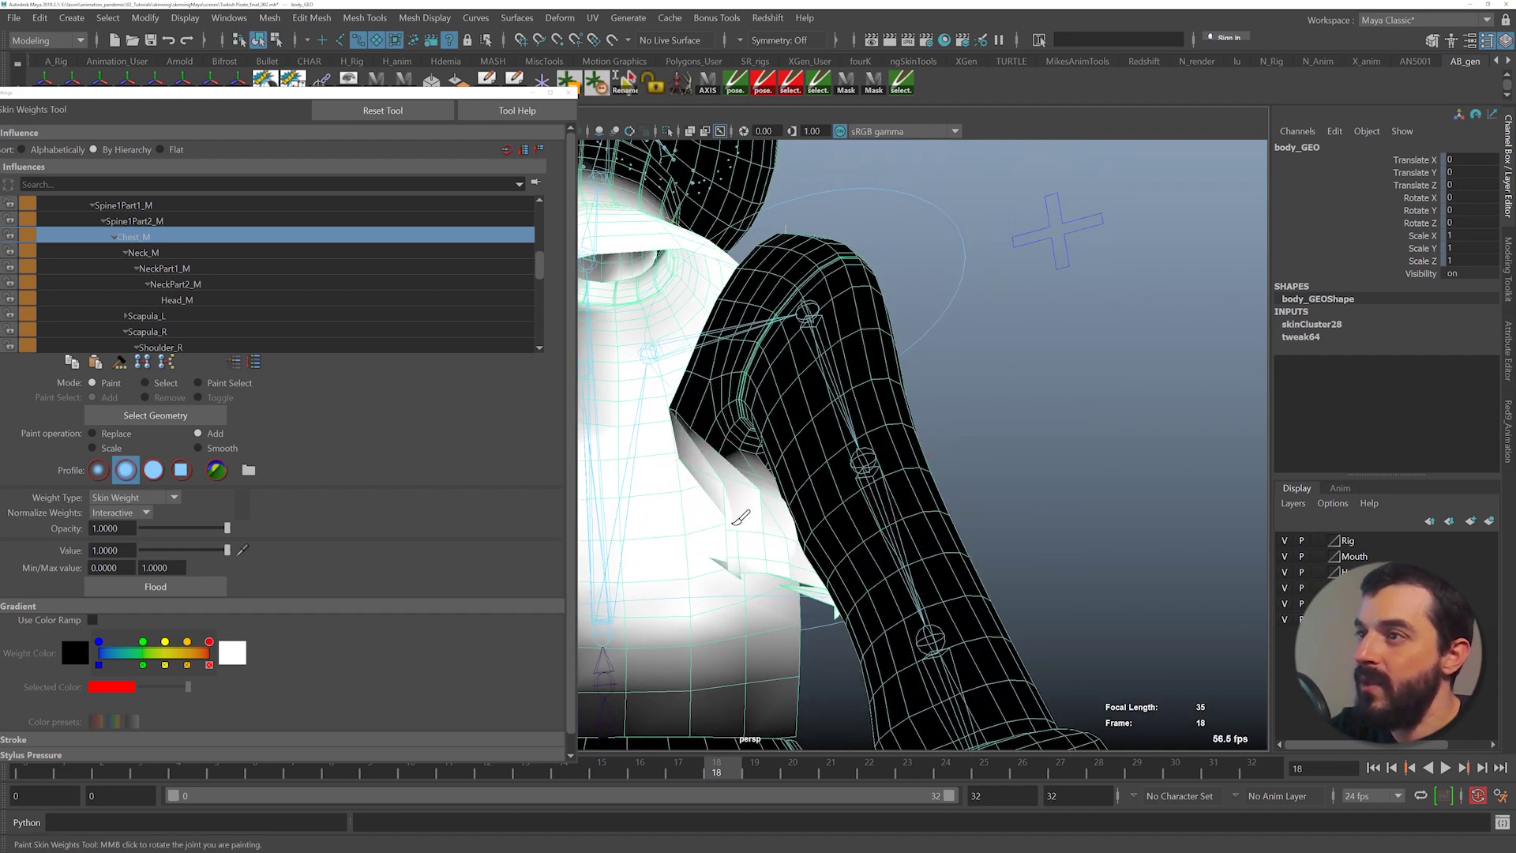
pyautogui.moveTo(760, 559)
pyautogui.keyDown('alt'); pyautogui.mouseDown()
pyautogui.moveTo(794, 569)
pyautogui.moveTo(742, 553)
pyautogui.mouseUp(); pyautogui.keyUp('alt')
pyautogui.moveTo(766, 502)
pyautogui.keyDown('alt'); pyautogui.mouseDown()
pyautogui.moveTo(842, 477)
pyautogui.moveTo(805, 450)
pyautogui.moveTo(829, 499)
pyautogui.mouseUp(); pyautogui.keyUp('alt')
pyautogui.scroll(-5, 829, 474)
pyautogui.scroll(2, 853, 505)
pyautogui.keyDown('alt'); pyautogui.moveTo(910, 525); pyautogui.dragTo(839, 436); pyautogui.keyUp('alt')
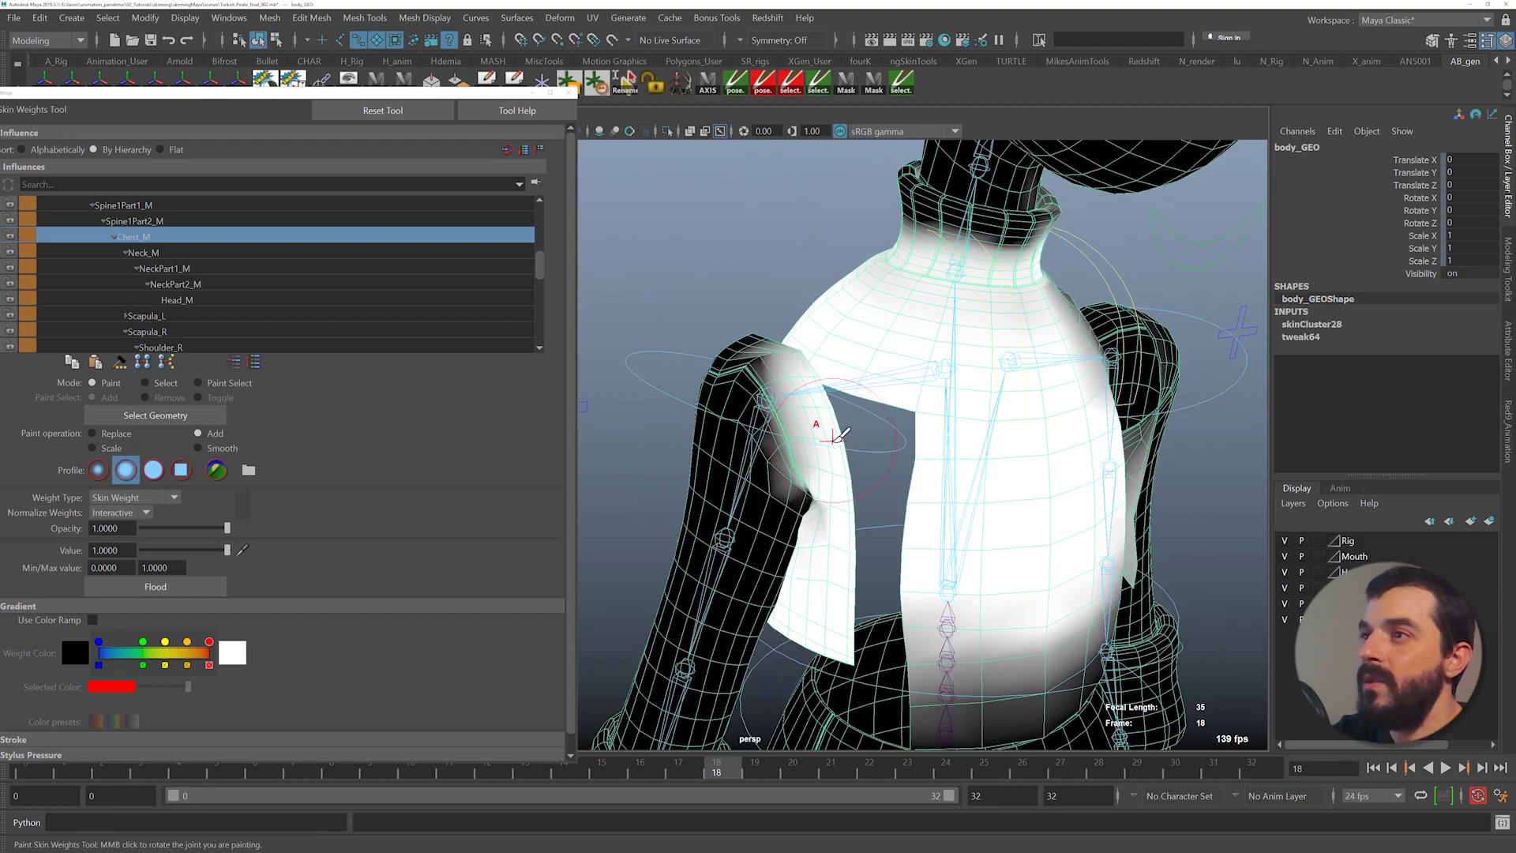
pyautogui.moveTo(809, 385)
pyautogui.keyDown('alt'); pyautogui.mouseDown()
pyautogui.moveTo(904, 353)
pyautogui.moveTo(890, 367)
pyautogui.mouseUp(); pyautogui.keyUp('alt')
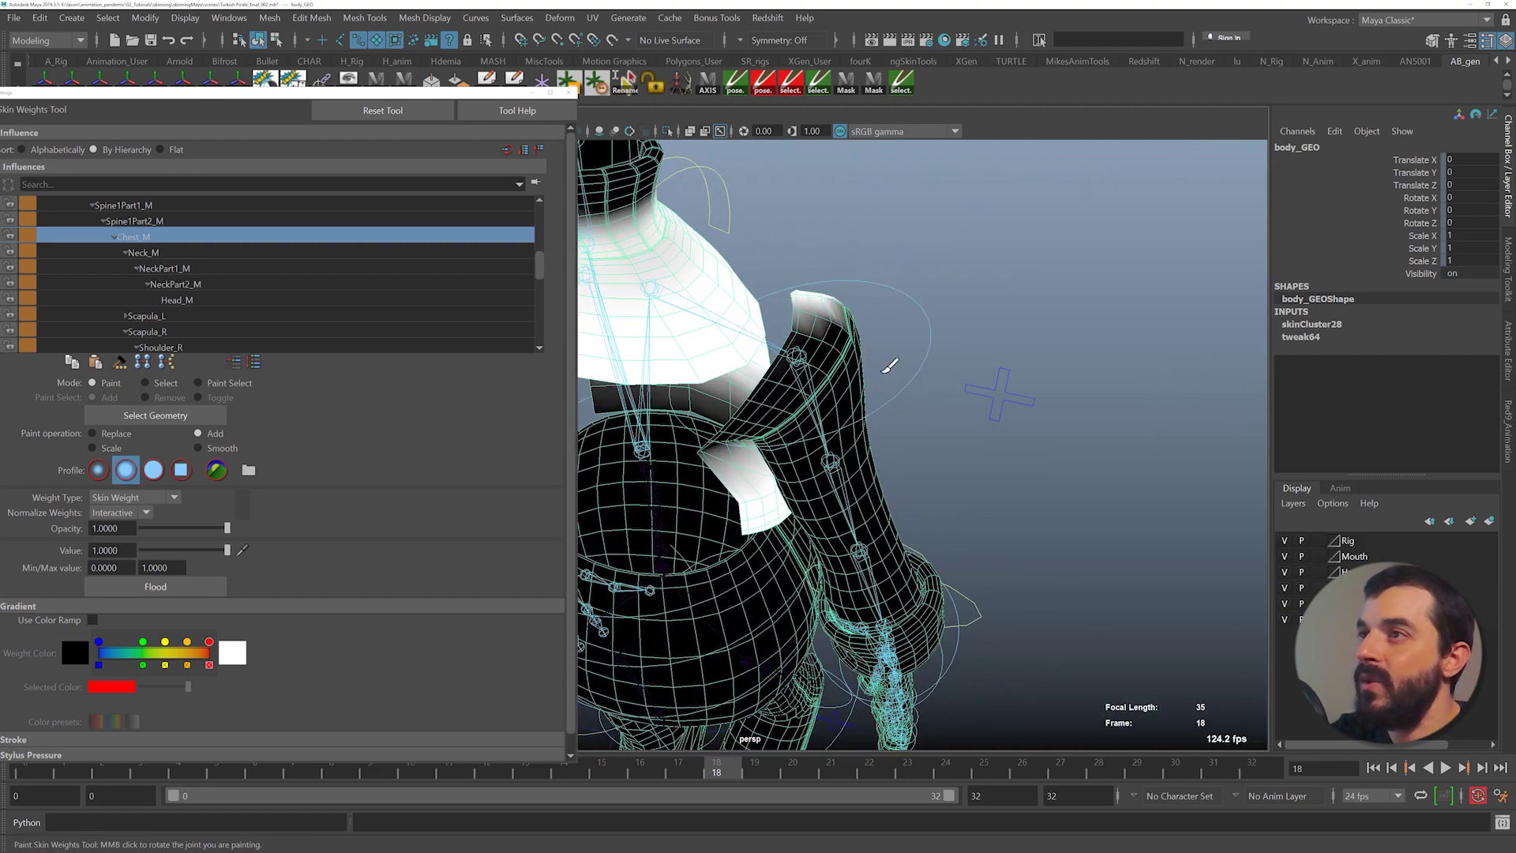
pyautogui.moveTo(808, 320)
pyautogui.keyDown('alt'); pyautogui.mouseDown()
pyautogui.moveTo(721, 434)
pyautogui.moveTo(762, 419)
pyautogui.mouseUp(); pyautogui.keyUp('alt')
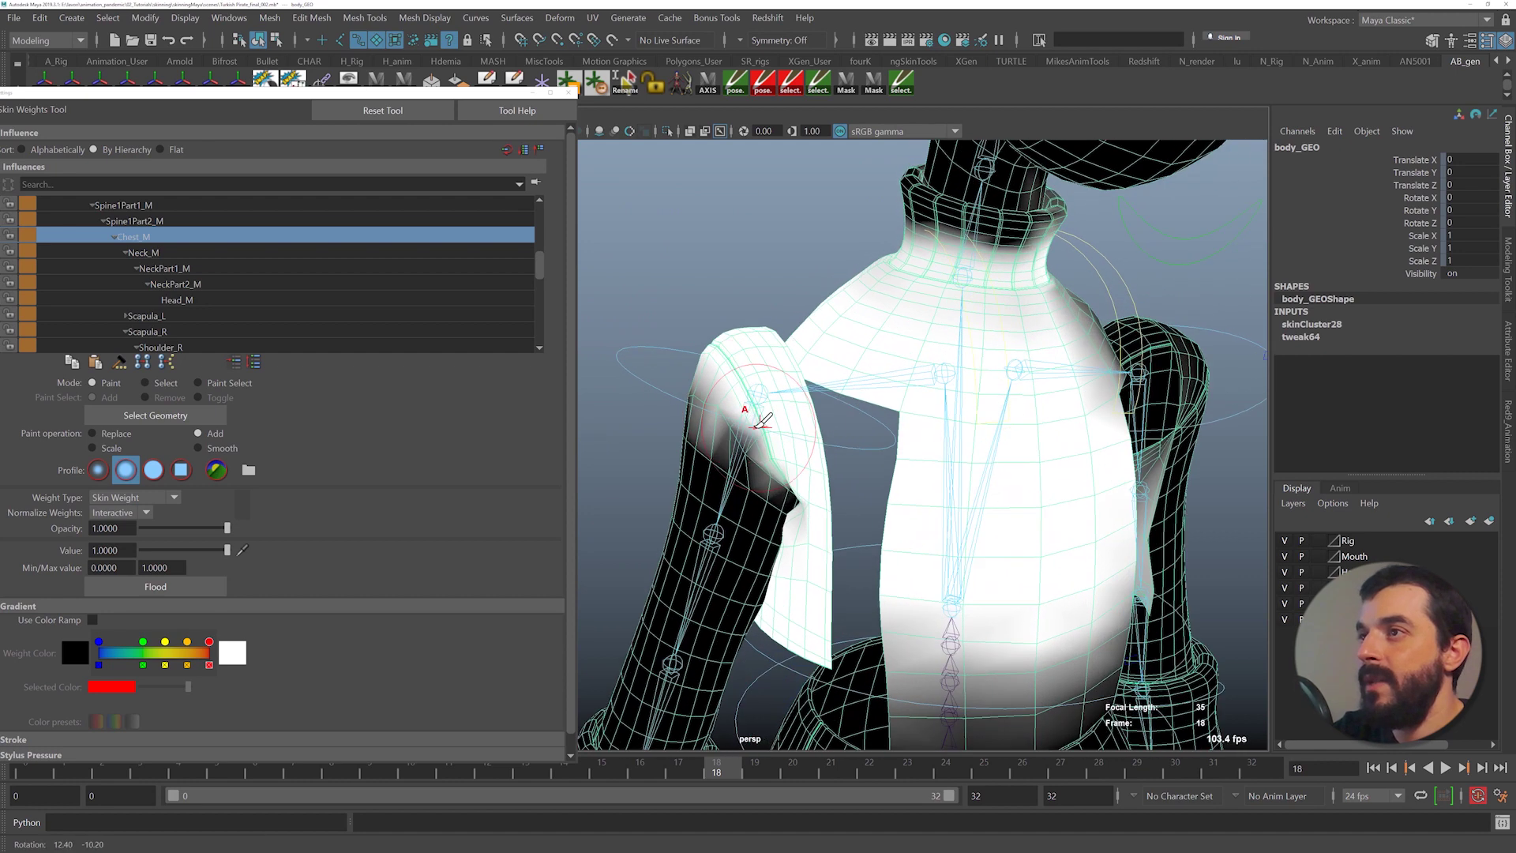
# - Add Scapula_R weight to the upper chest between neck and right shoulder, with opacity 0.3704 and value 0.3750
pyautogui.click(162, 331)
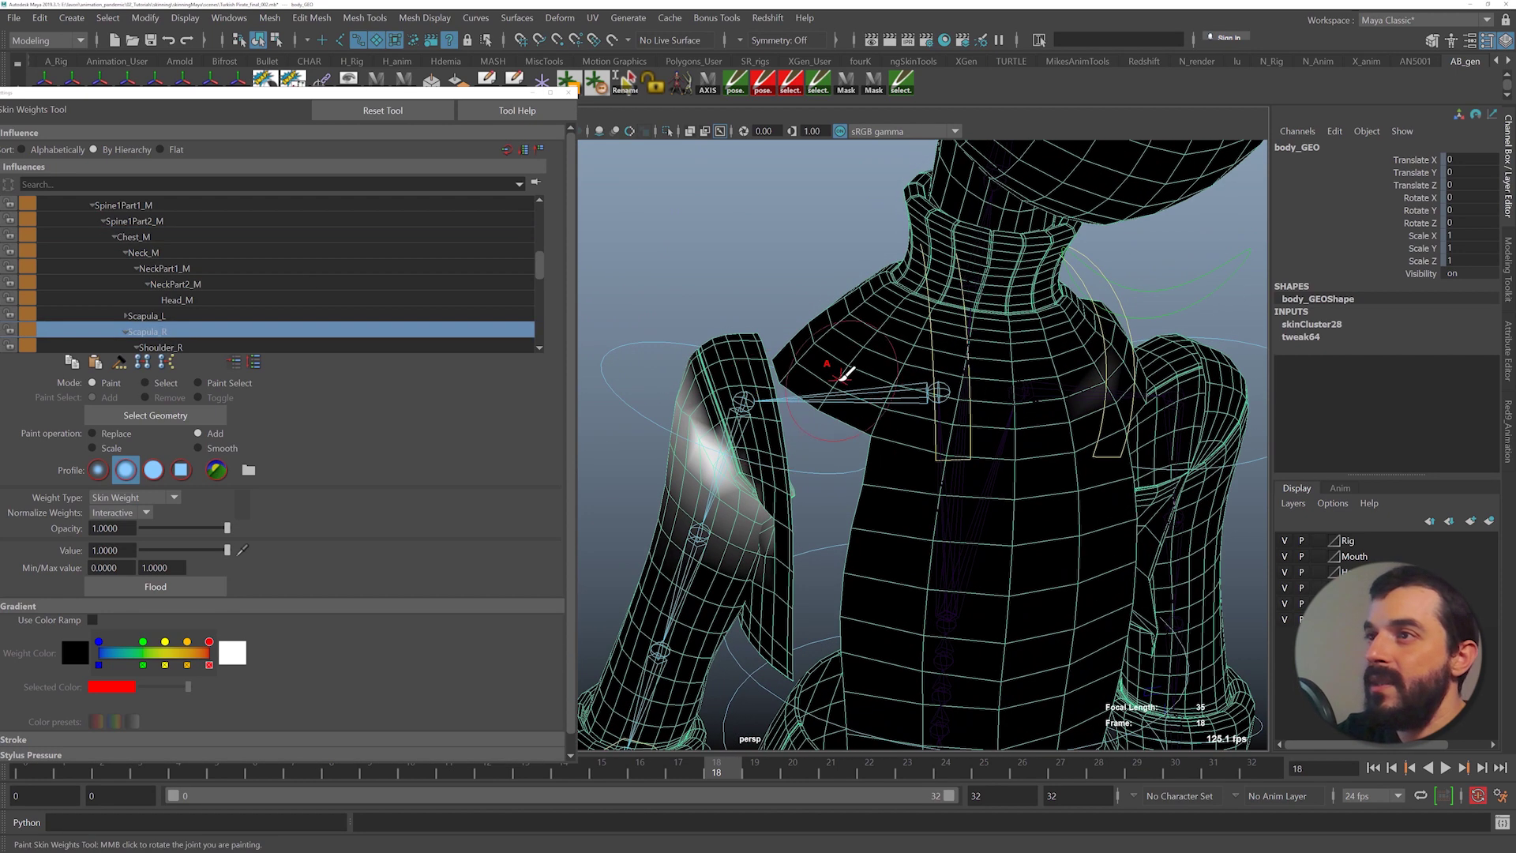
pyautogui.click(172, 529)
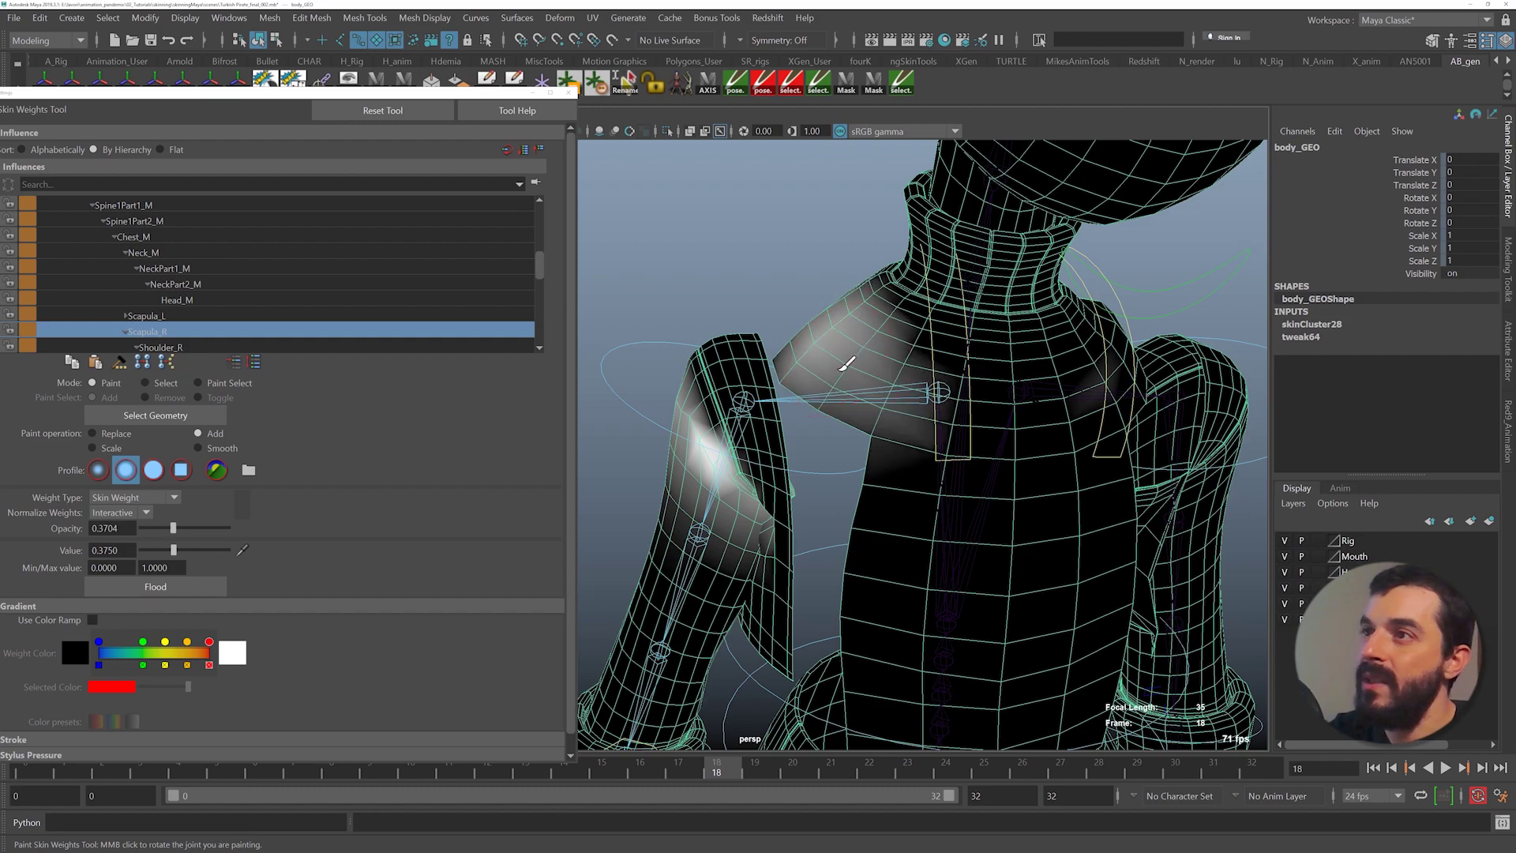
pyautogui.moveTo(914, 418)
pyautogui.keyDown('alt'); pyautogui.mouseDown()
pyautogui.moveTo(758, 371)
pyautogui.moveTo(667, 298)
pyautogui.moveTo(608, 288)
pyautogui.moveTo(787, 324)
pyautogui.moveTo(813, 311)
pyautogui.mouseUp(); pyautogui.keyUp('alt')
pyautogui.keyDown('alt'); pyautogui.moveTo(813, 311); pyautogui.dragTo(971, 389, button='right'); pyautogui.keyUp('alt')
pyautogui.keyDown('alt'); pyautogui.moveTo(790, 332); pyautogui.dragTo(892, 323); pyautogui.keyUp('alt')
pyautogui.keyDown('alt'); pyautogui.moveTo(703, 308); pyautogui.dragTo(790, 331, button='right'); pyautogui.keyUp('alt')
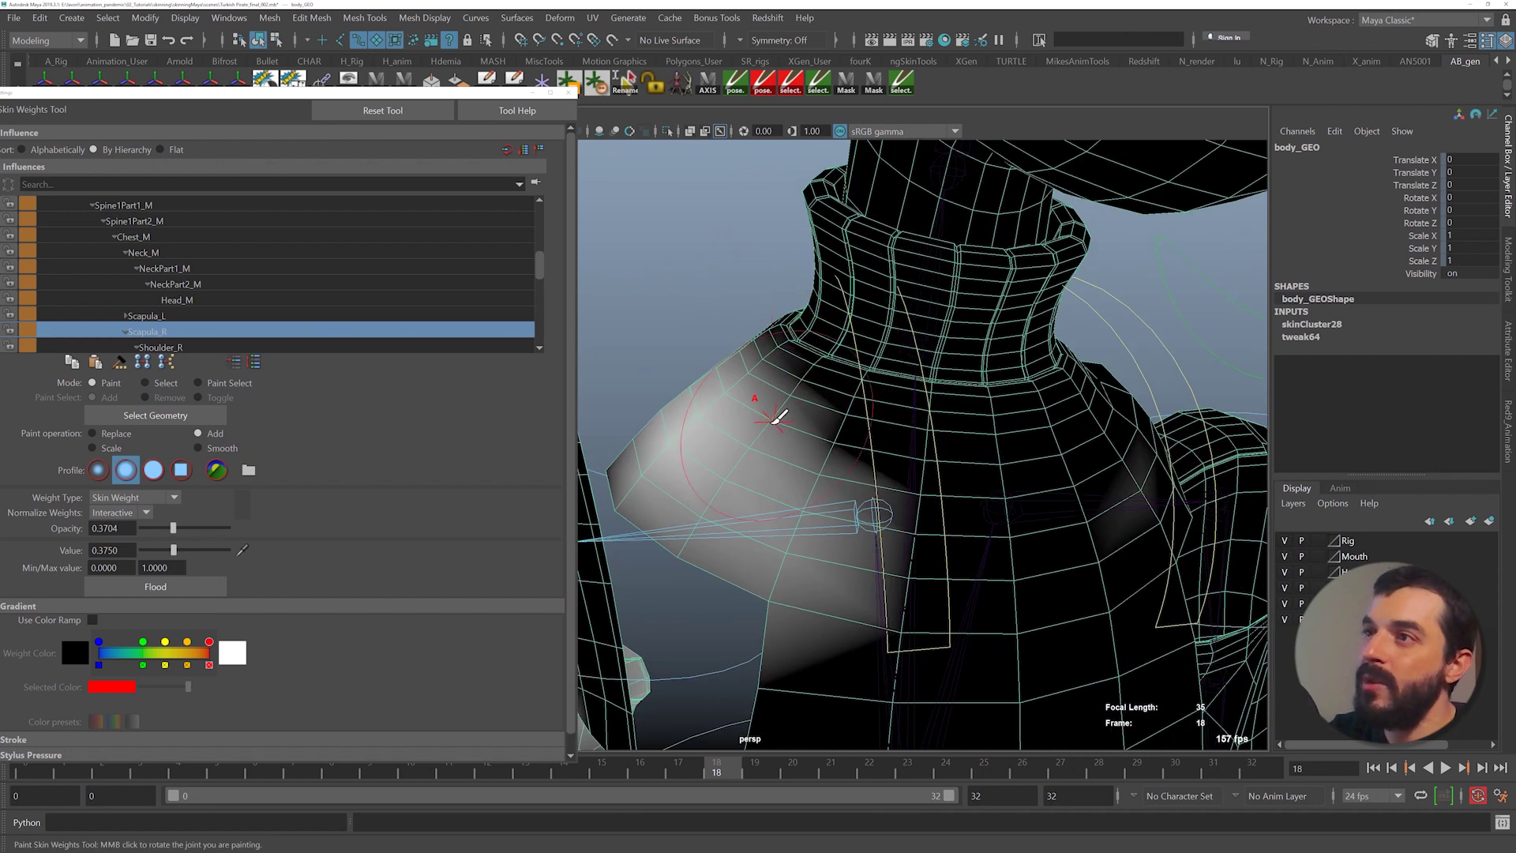
pyautogui.keyDown('alt'); pyautogui.moveTo(774, 420); pyautogui.dragTo(799, 388, button='middle'); pyautogui.keyUp('alt')
pyautogui.moveTo(741, 335)
pyautogui.mouseDown()
pyautogui.moveTo(839, 452)
pyautogui.moveTo(658, 401)
pyautogui.moveTo(853, 540)
pyautogui.mouseUp()
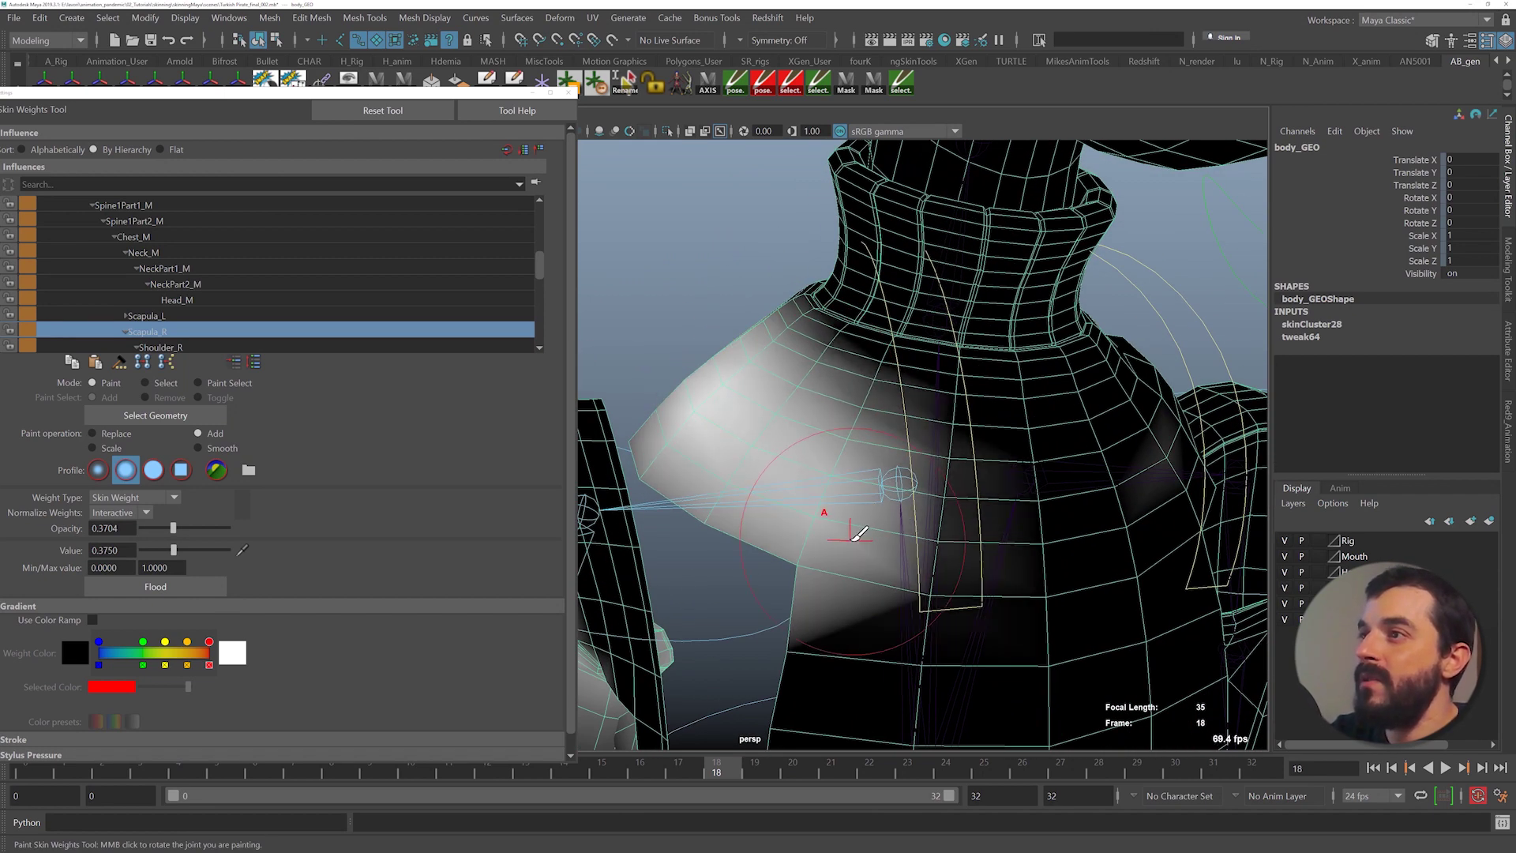
# - Extend the Scapula_R weight down the right side of the chest and over the right shoulder cap, front and back
pyautogui.moveTo(940, 577)
pyautogui.keyDown('alt'); pyautogui.mouseDown()
pyautogui.moveTo(841, 525)
pyautogui.moveTo(799, 525)
pyautogui.mouseUp(); pyautogui.keyUp('alt')
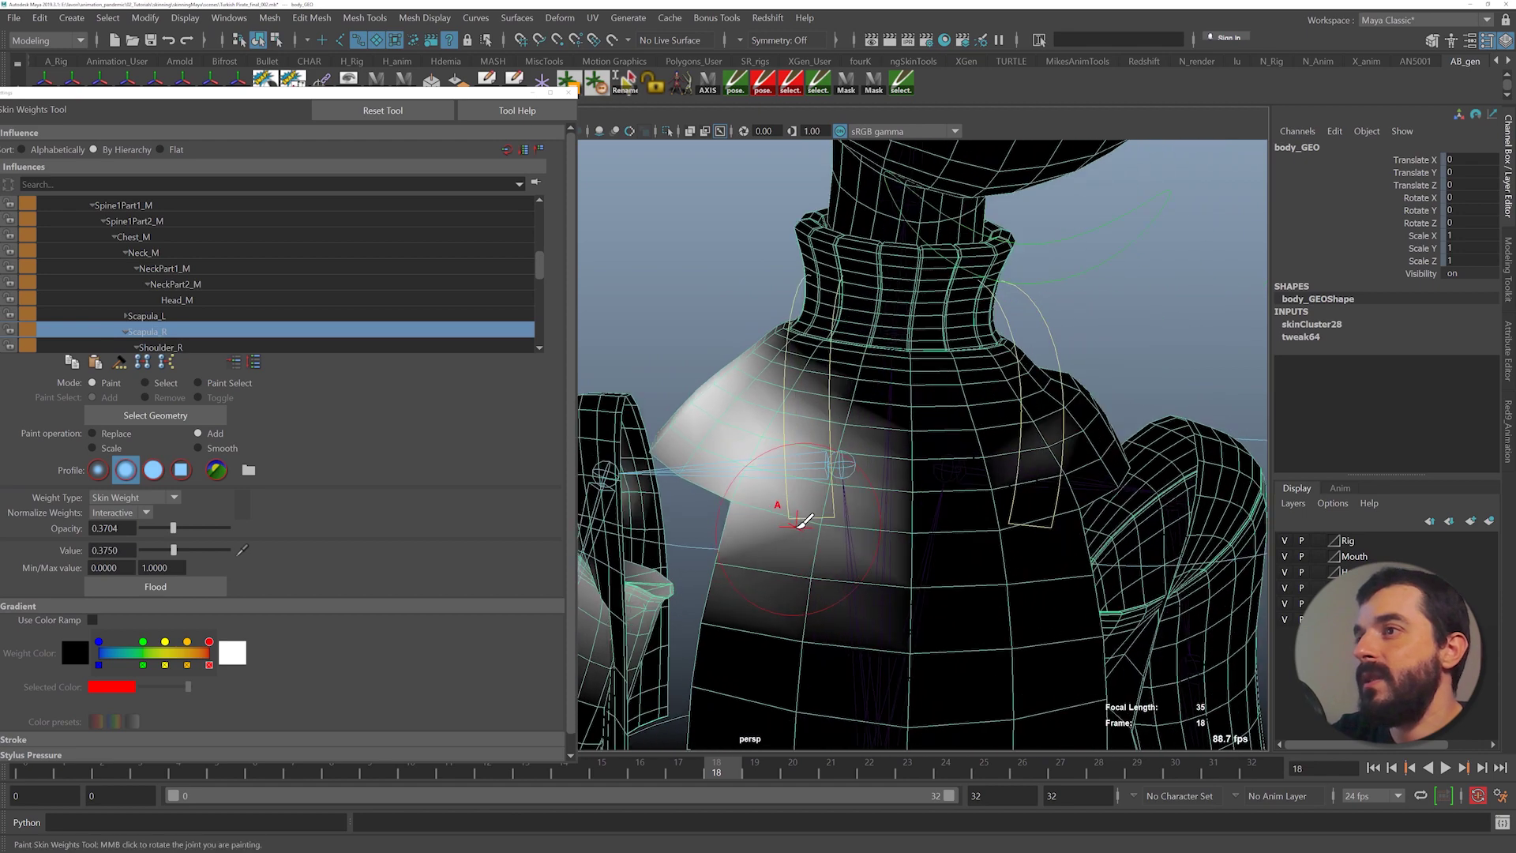
pyautogui.keyDown('alt'); pyautogui.moveTo(838, 534); pyautogui.dragTo(963, 502, button='middle'); pyautogui.keyUp('alt')
pyautogui.moveTo(740, 384); pyautogui.dragTo(760, 438)
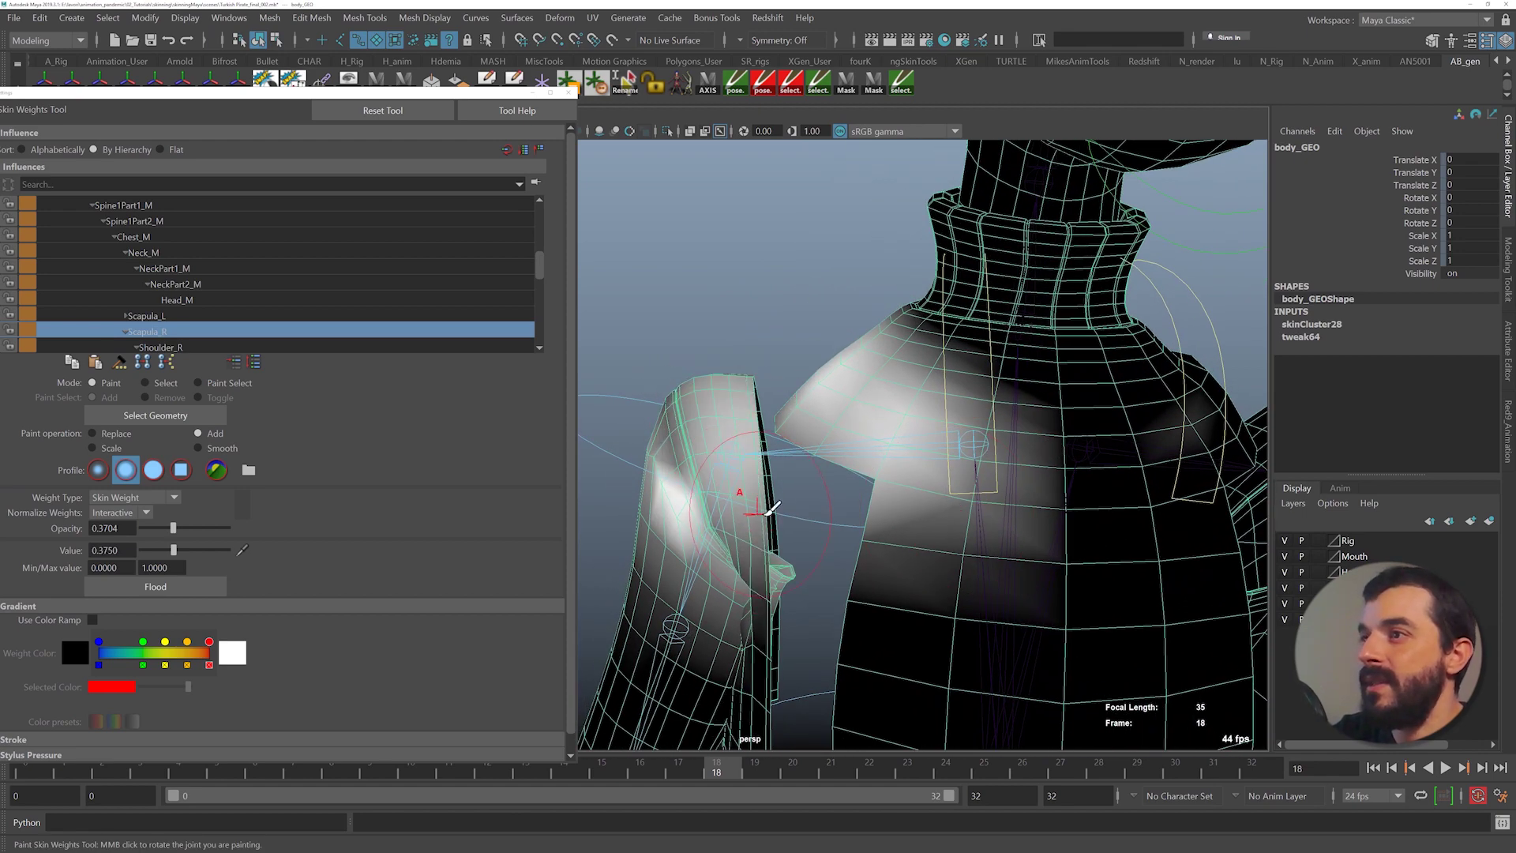
pyautogui.keyDown('alt'); pyautogui.moveTo(770, 509); pyautogui.dragTo(816, 420); pyautogui.keyUp('alt')
pyautogui.moveTo(855, 490)
pyautogui.mouseDown()
pyautogui.moveTo(868, 578)
pyautogui.moveTo(905, 477)
pyautogui.mouseUp()
pyautogui.moveTo(734, 536)
pyautogui.keyDown('alt'); pyautogui.mouseDown()
pyautogui.moveTo(757, 481)
pyautogui.moveTo(780, 478)
pyautogui.moveTo(736, 530)
pyautogui.mouseUp(); pyautogui.keyUp('alt')
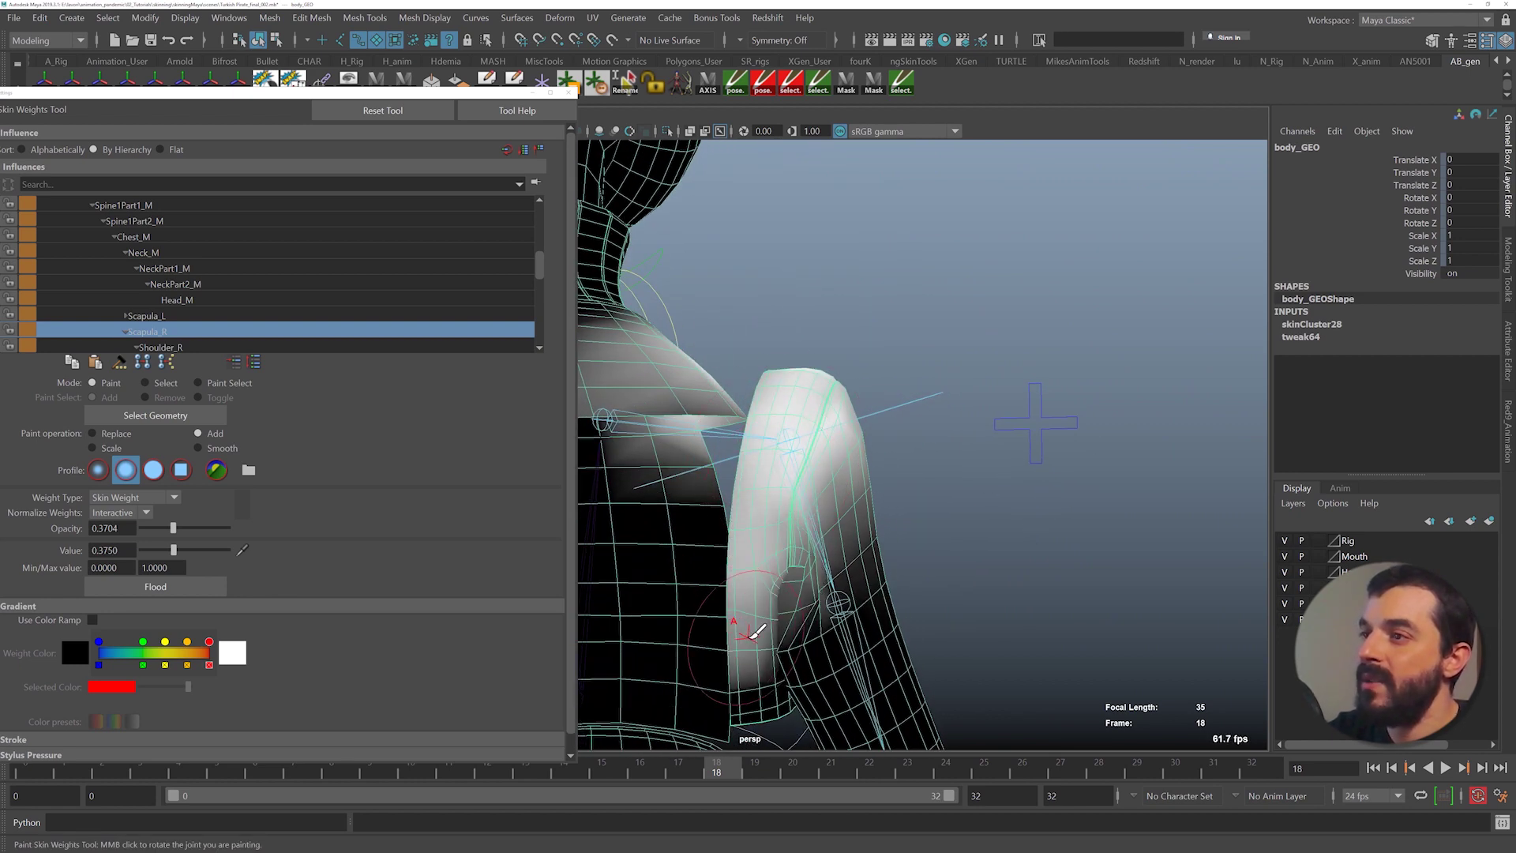
pyautogui.keyDown('alt'); pyautogui.moveTo(749, 636); pyautogui.dragTo(817, 652, button='right'); pyautogui.keyUp('alt')
pyautogui.keyDown('alt'); pyautogui.moveTo(799, 623); pyautogui.dragTo(821, 521); pyautogui.keyUp('alt')
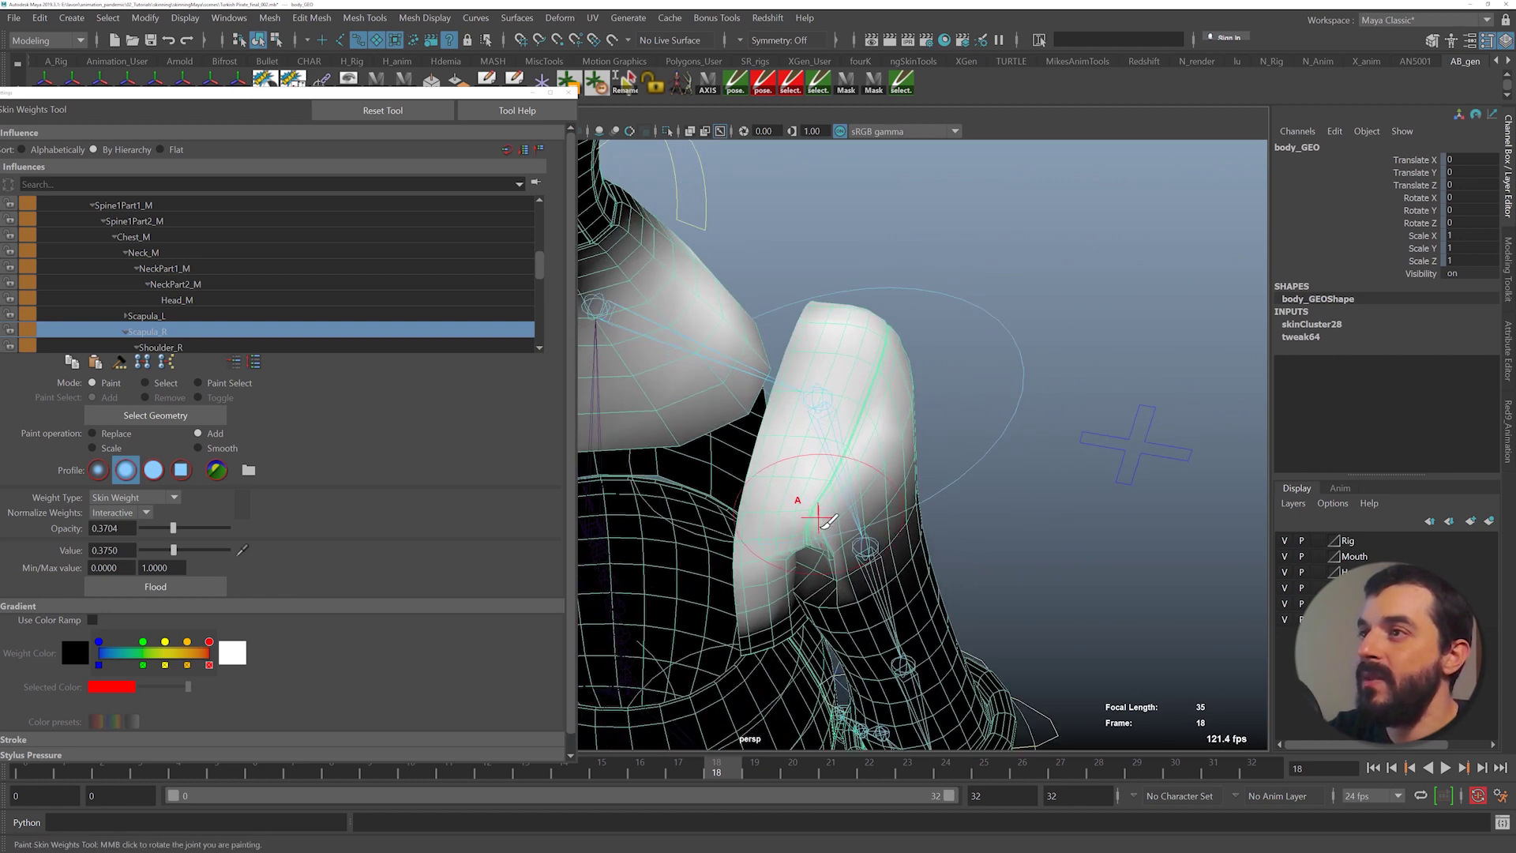
# - Build up Scapula_R weight on the outer face of the right shoulder down to the armpit
pyautogui.moveTo(934, 359)
pyautogui.keyDown('alt'); pyautogui.mouseDown()
pyautogui.moveTo(679, 419)
pyautogui.moveTo(810, 537)
pyautogui.moveTo(799, 380)
pyautogui.moveTo(762, 320)
pyautogui.mouseUp(); pyautogui.keyUp('alt')
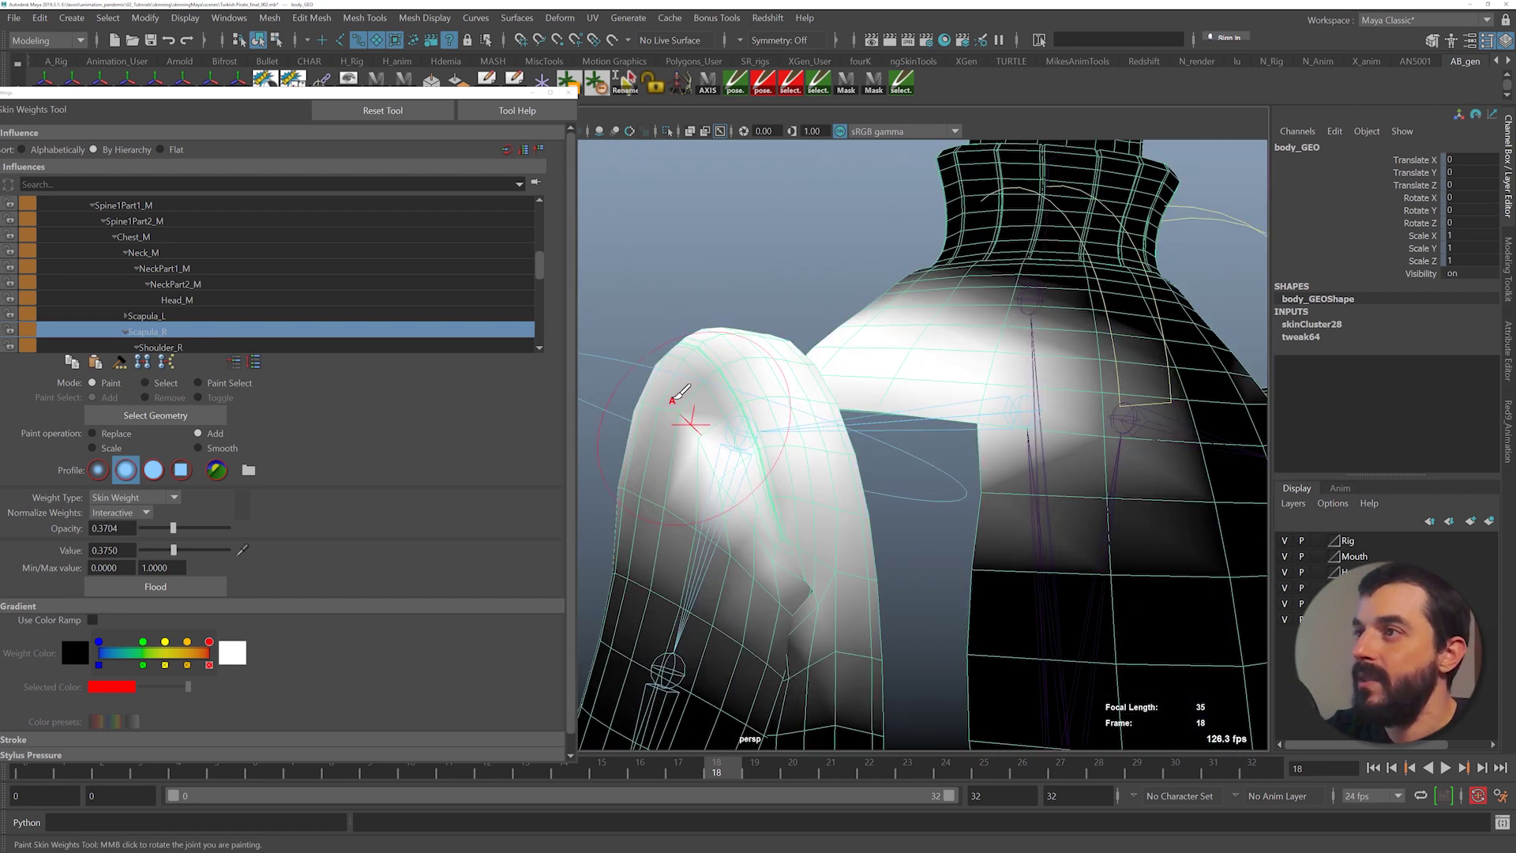
pyautogui.moveTo(695, 420)
pyautogui.mouseDown()
pyautogui.moveTo(684, 412)
pyautogui.moveTo(759, 498)
pyautogui.mouseUp()
pyautogui.keyDown('alt'); pyautogui.moveTo(749, 477); pyautogui.dragTo(731, 420, button='middle'); pyautogui.keyUp('alt')
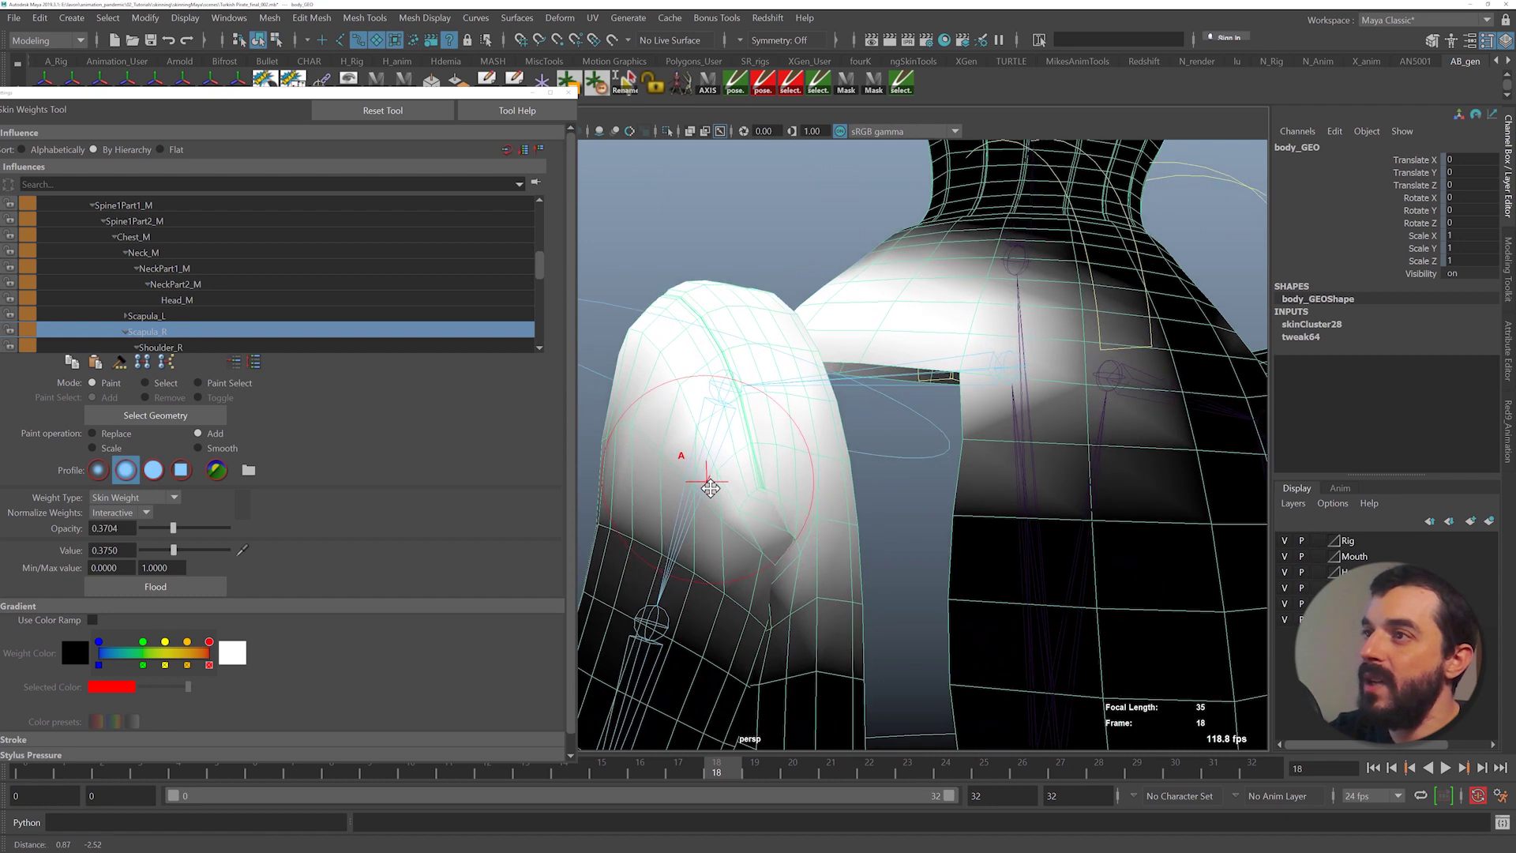
pyautogui.moveTo(709, 482); pyautogui.dragTo(767, 499)
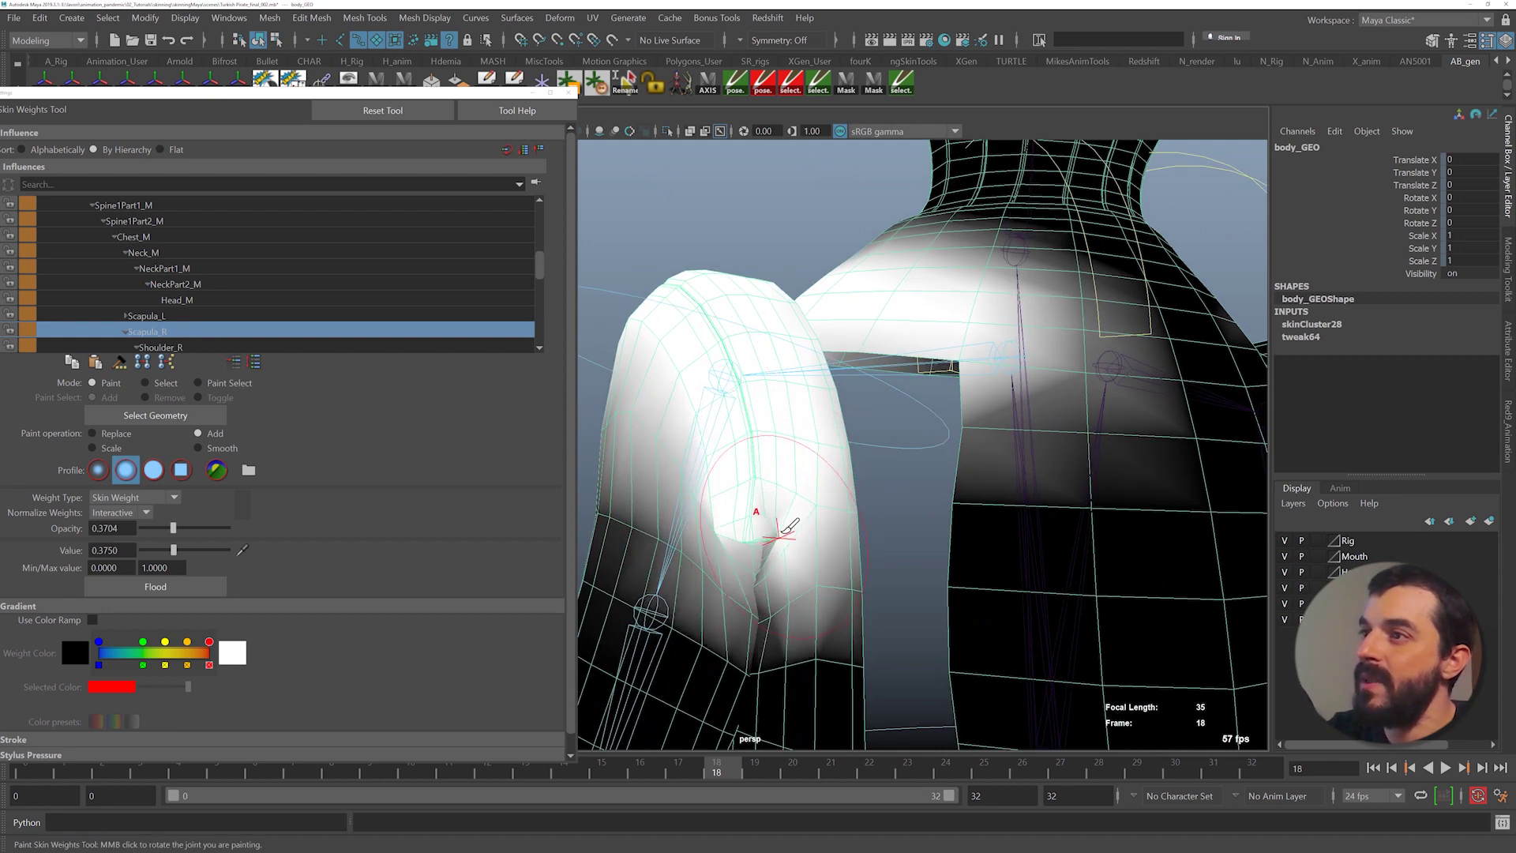
# - Build up Scapula_R weight below the right armpit and blend it into the neighbouring upper torso
pyautogui.keyDown('alt'); pyautogui.moveTo(784, 564); pyautogui.dragTo(965, 327); pyautogui.keyUp('alt')
pyautogui.moveTo(880, 355)
pyautogui.keyDown('alt'); pyautogui.mouseDown()
pyautogui.moveTo(840, 421)
pyautogui.moveTo(902, 327)
pyautogui.moveTo(651, 314)
pyautogui.mouseUp(); pyautogui.keyUp('alt')
pyautogui.moveTo(829, 335)
pyautogui.keyDown('alt'); pyautogui.mouseDown()
pyautogui.moveTo(774, 348)
pyautogui.moveTo(718, 332)
pyautogui.mouseUp(); pyautogui.keyUp('alt')
pyautogui.keyDown('alt'); pyautogui.moveTo(845, 454); pyautogui.dragTo(822, 466); pyautogui.keyUp('alt')
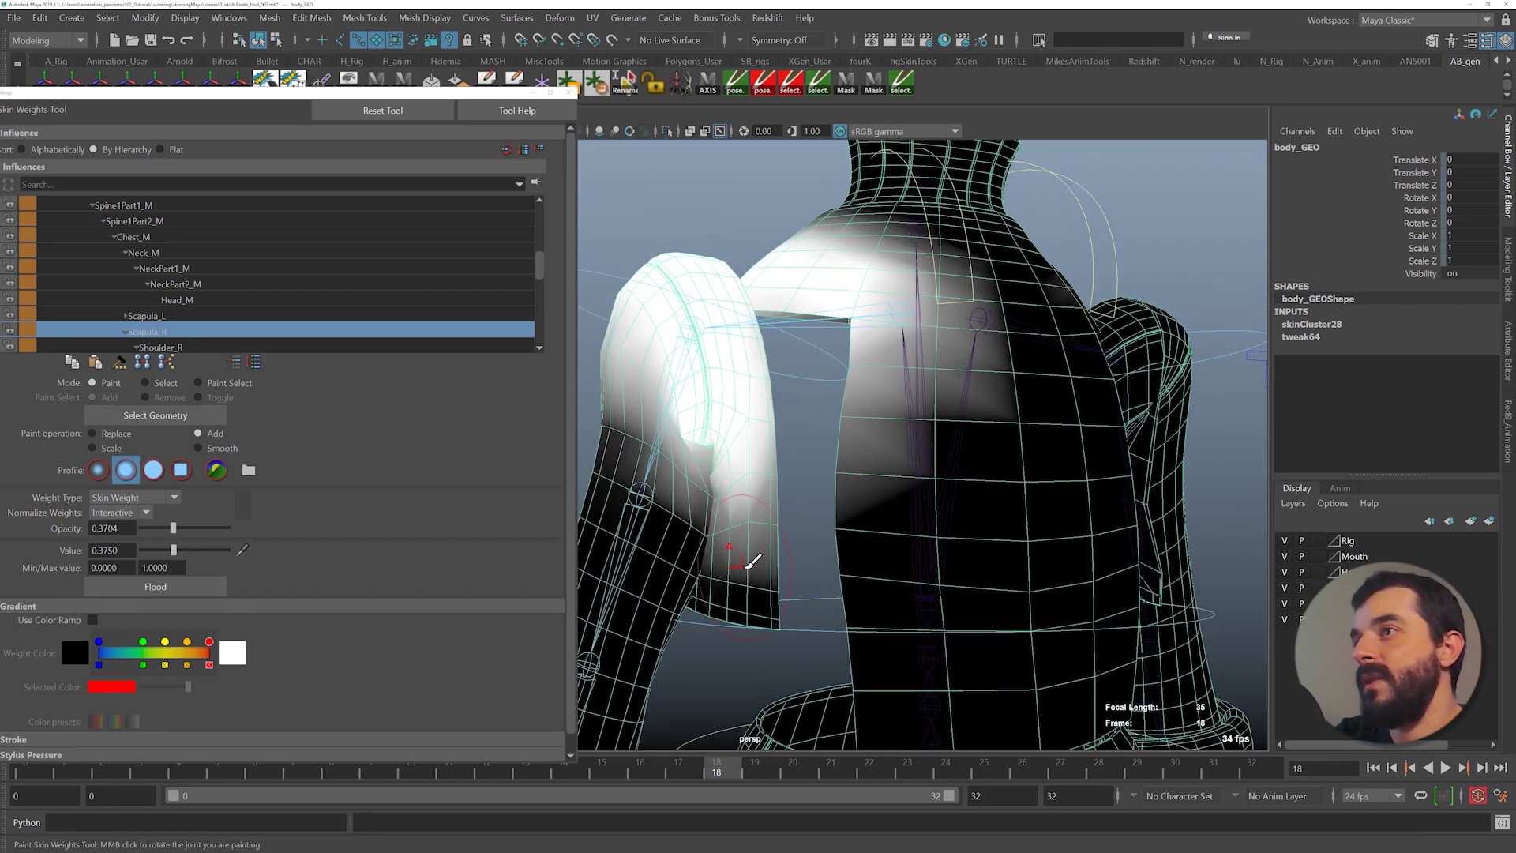
pyautogui.moveTo(906, 365); pyautogui.dragTo(845, 505)
pyautogui.moveTo(898, 334)
pyautogui.mouseDown()
pyautogui.moveTo(925, 370)
pyautogui.moveTo(876, 426)
pyautogui.moveTo(885, 321)
pyautogui.moveTo(874, 346)
pyautogui.mouseUp()
# - Add Shoulder_R weight along the right upper arm just below the shoulder
pyautogui.moveTo(750, 347)
pyautogui.keyDown('alt'); pyautogui.mouseDown()
pyautogui.moveTo(785, 379)
pyautogui.moveTo(821, 382)
pyautogui.moveTo(660, 410)
pyautogui.mouseUp(); pyautogui.keyUp('alt')
pyautogui.press('Down')
pyautogui.moveTo(675, 513); pyautogui.dragTo(671, 580)
pyautogui.moveTo(695, 522)
pyautogui.keyDown('alt'); pyautogui.mouseDown()
pyautogui.moveTo(720, 507)
pyautogui.moveTo(711, 490)
pyautogui.moveTo(712, 575)
pyautogui.mouseUp(); pyautogui.keyUp('alt')
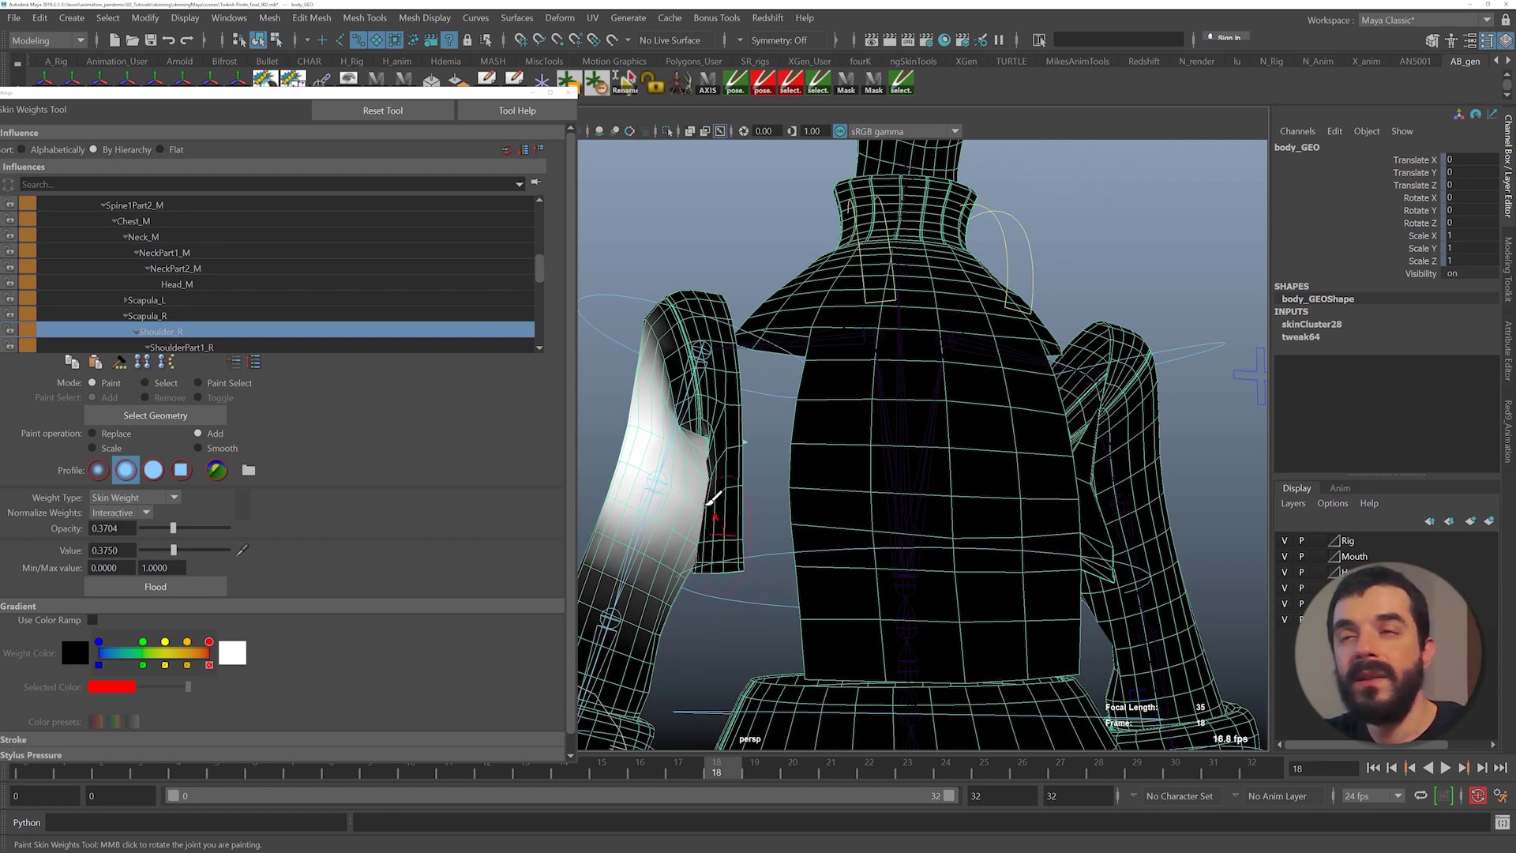
# - Save the scene, then remove the WalkDesigner walk animation from the AdvancedSkeleton rig and save again
pyautogui.click(569, 94)
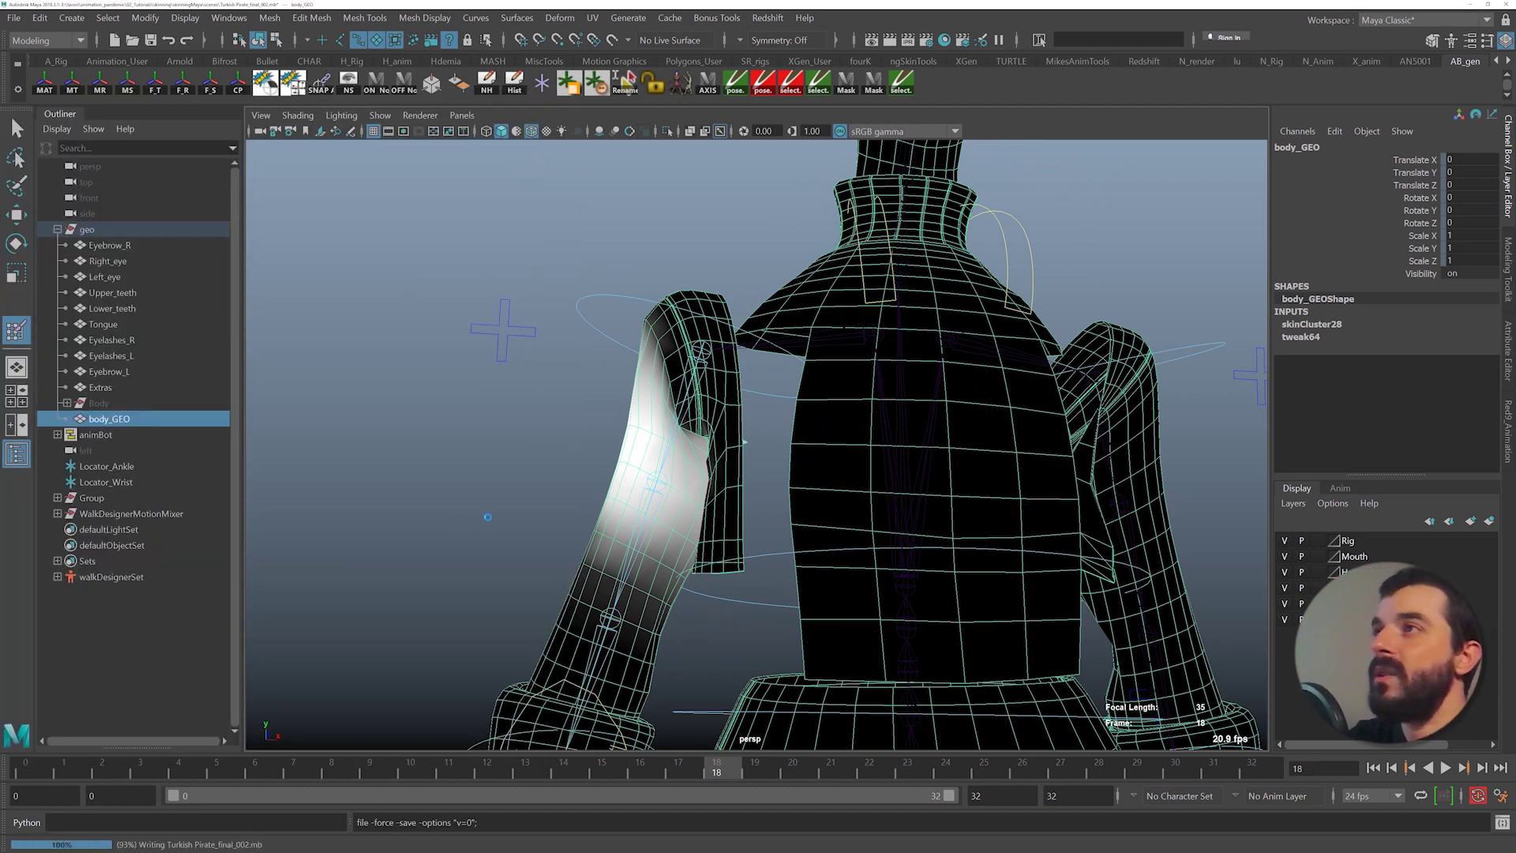
pyautogui.hotkey('ctrl', 's')
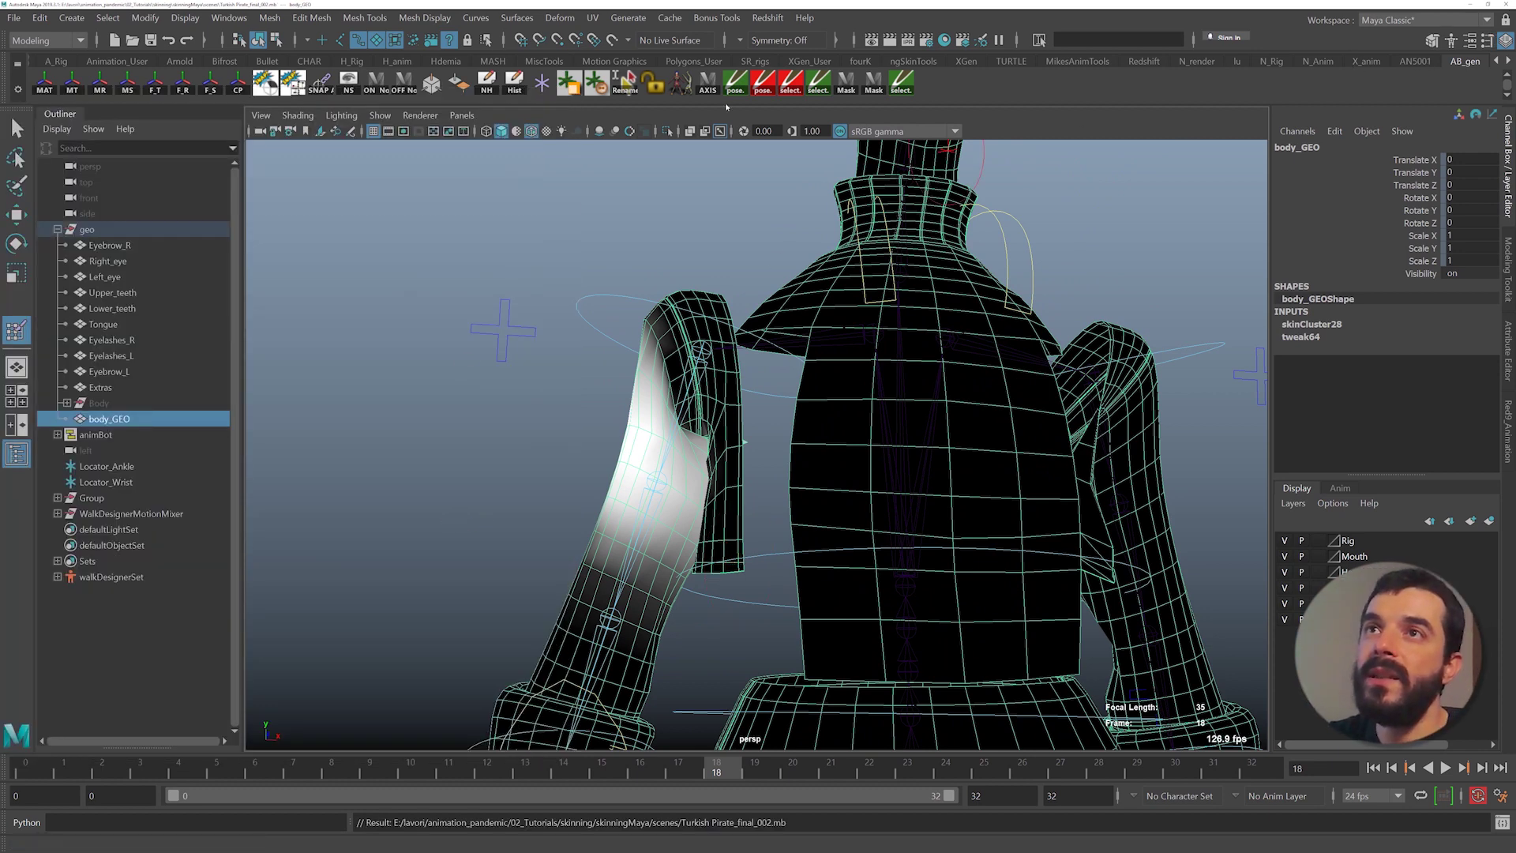
pyautogui.click(843, 86)
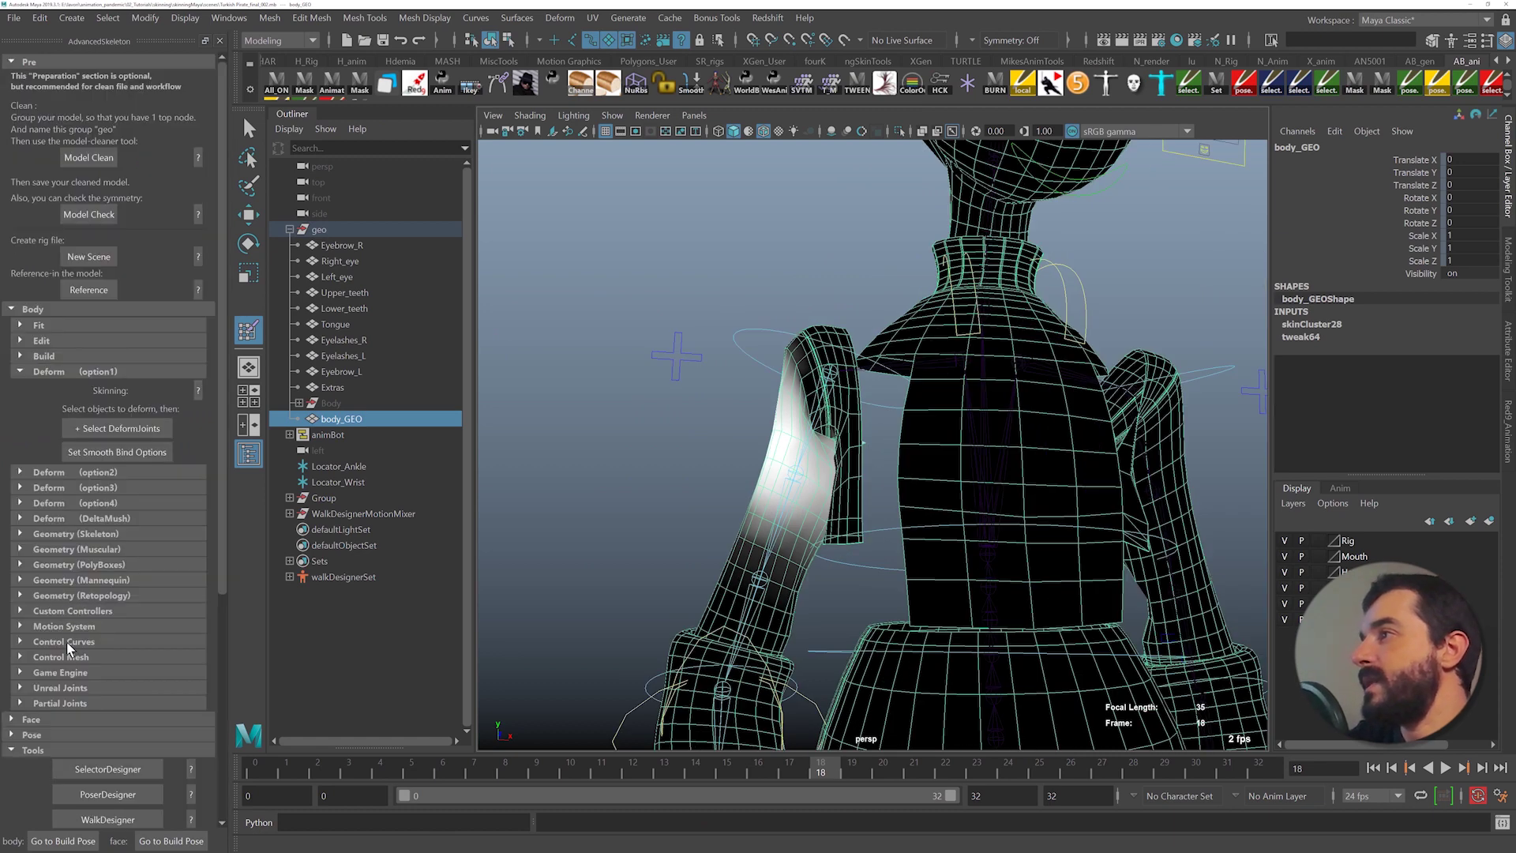
pyautogui.scroll(-4, 67, 641)
pyautogui.click(110, 630)
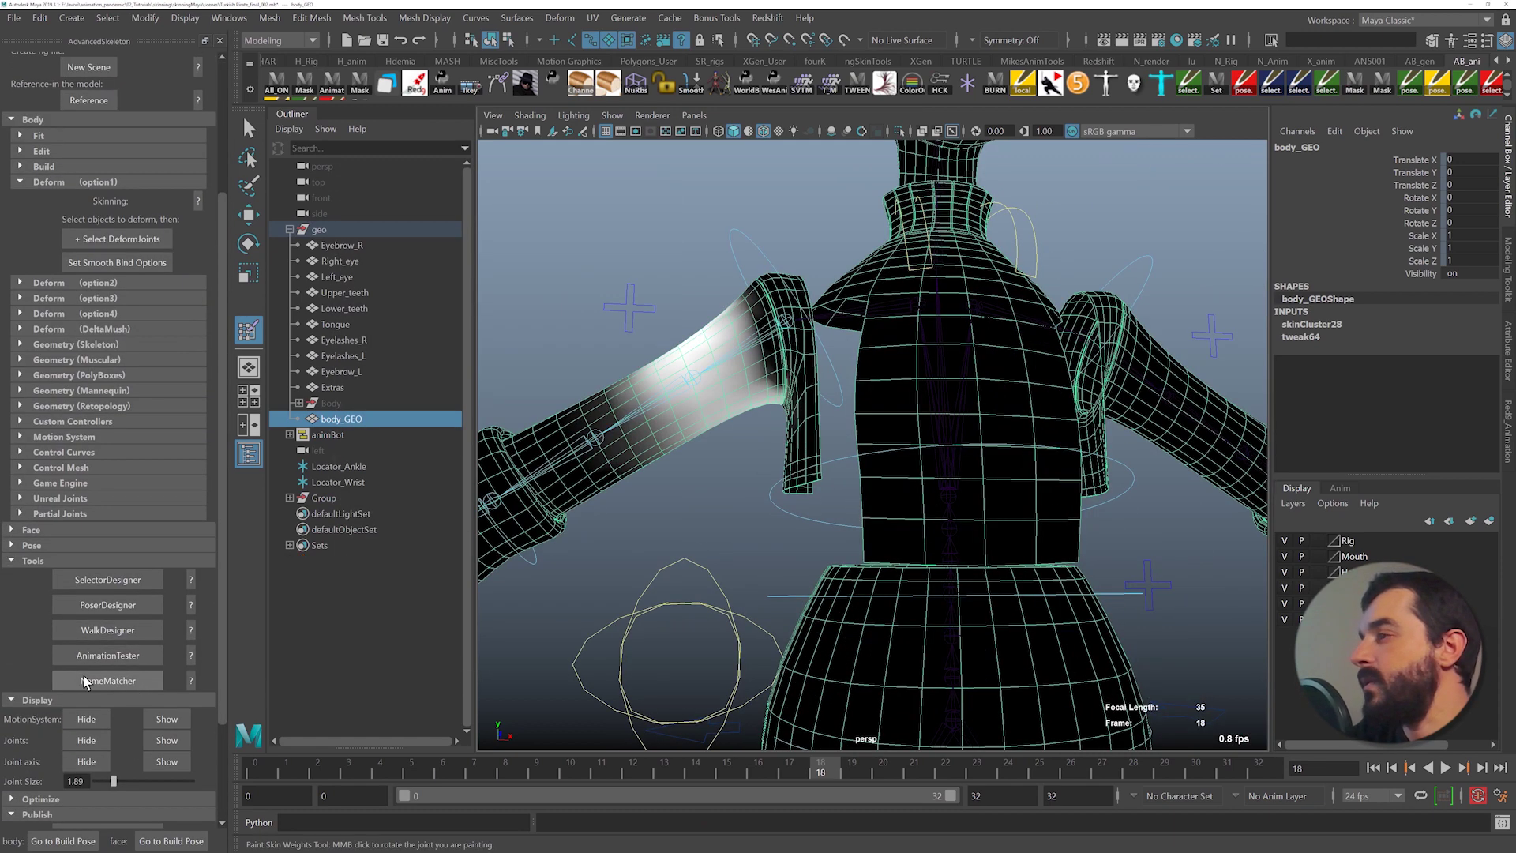
pyautogui.hotkey('ctrl', 's')
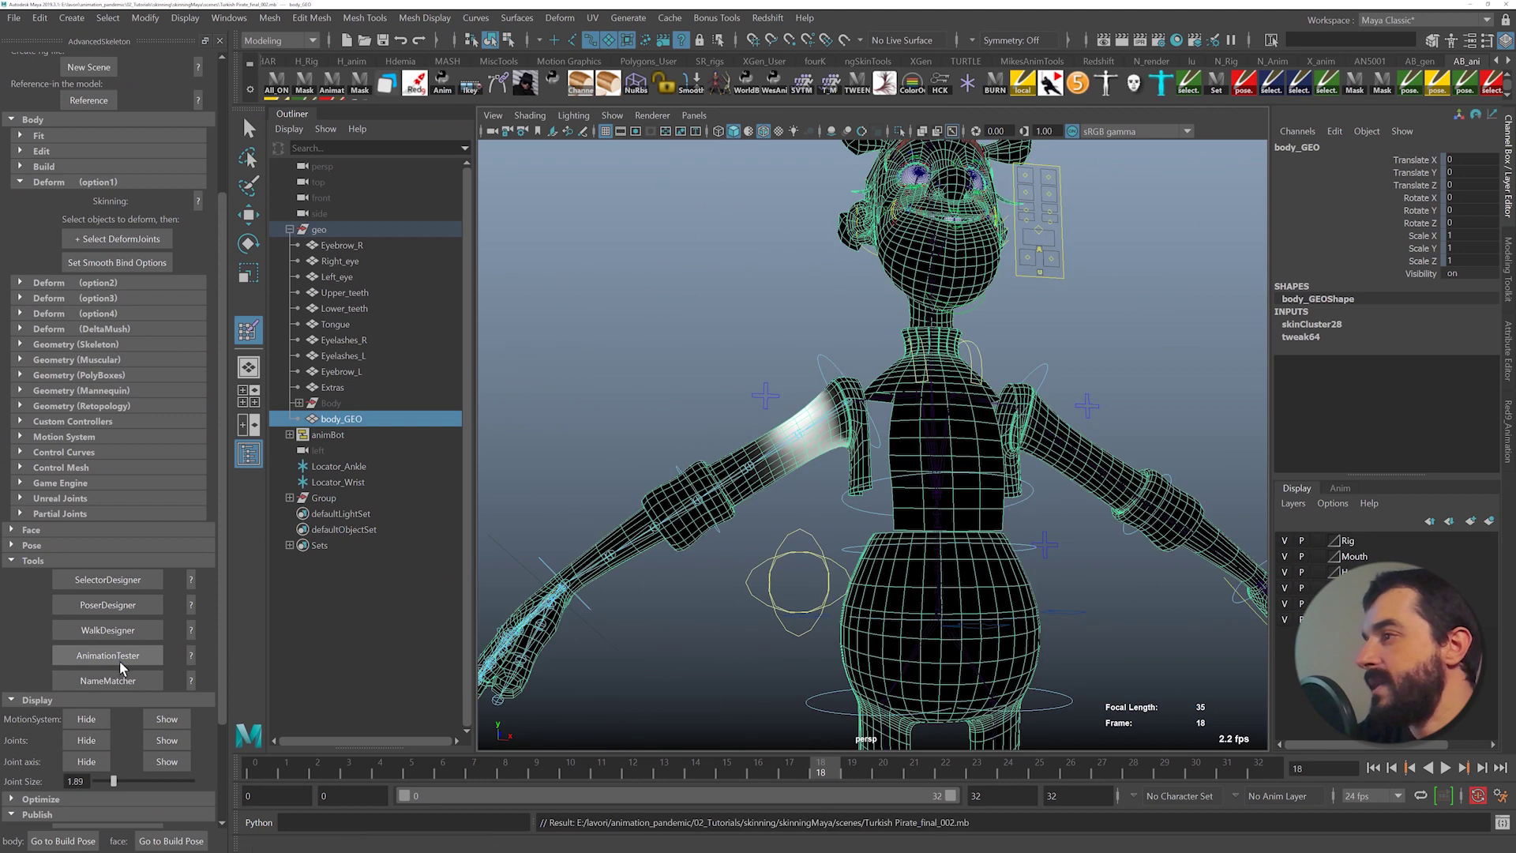
# - Apply the AnimationTester body skinning test with 90-degree rotations on all three axes and 5 frames
pyautogui.click(120, 661)
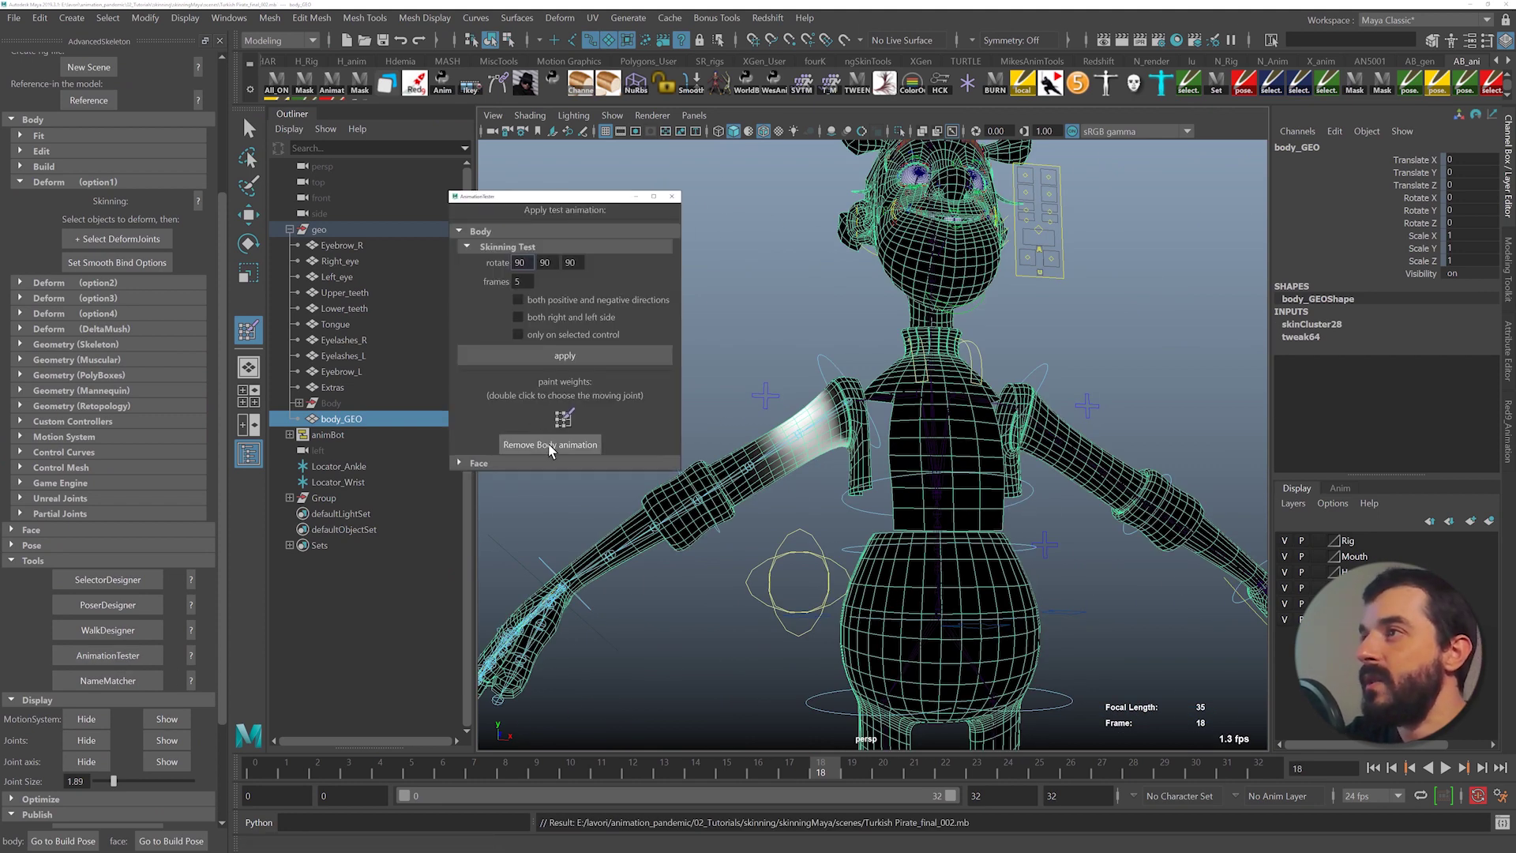
pyautogui.click(460, 463)
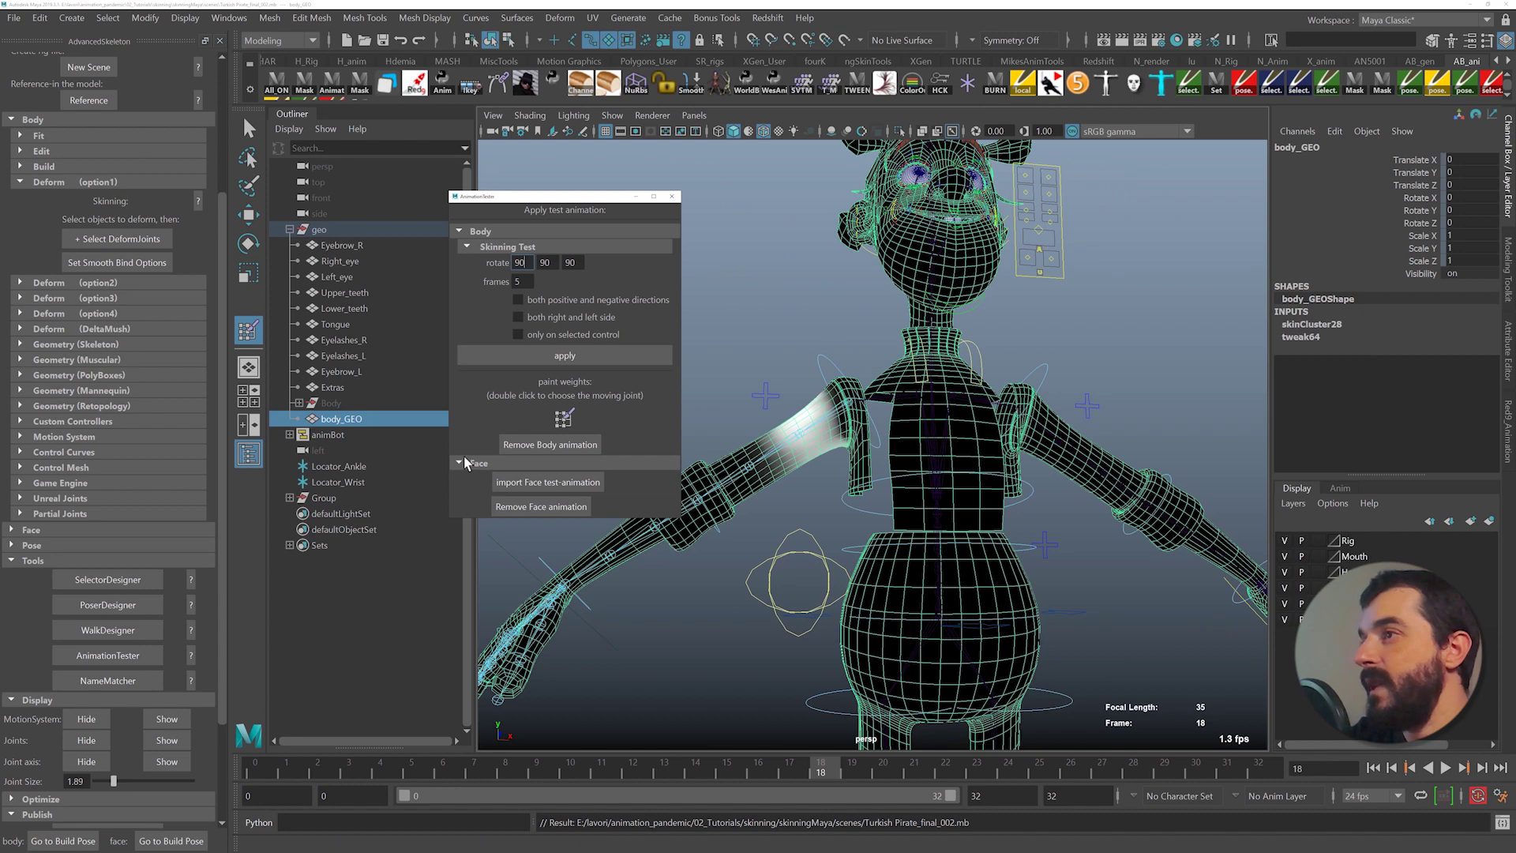
pyautogui.click(462, 459)
pyautogui.click(564, 357)
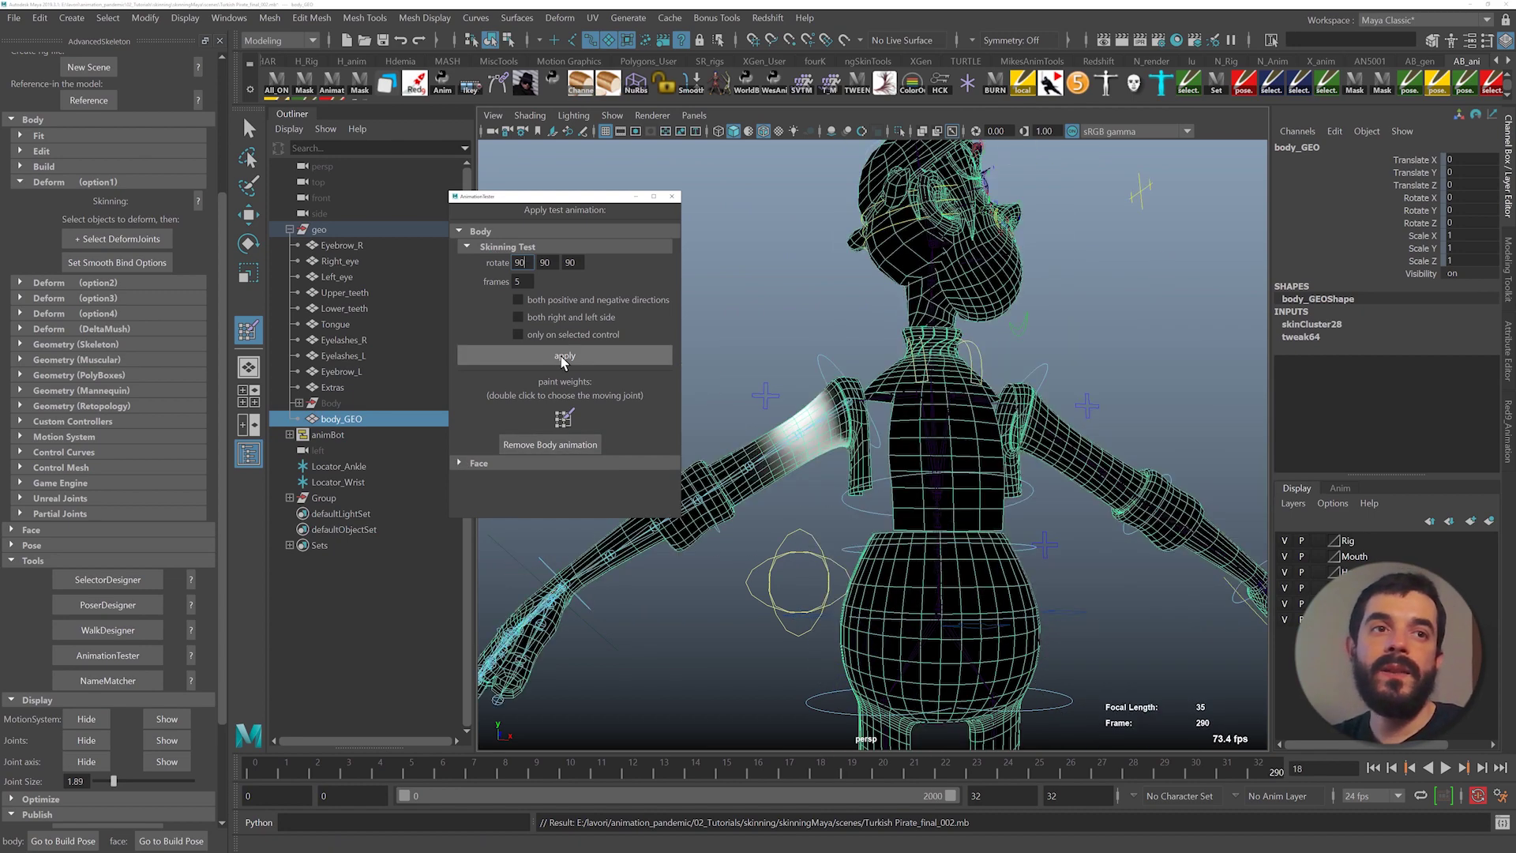
# - Scrub the test animation to frame 968 and examine how the right shoulder deforms
pyautogui.moveTo(341, 770); pyautogui.dragTo(363, 769)
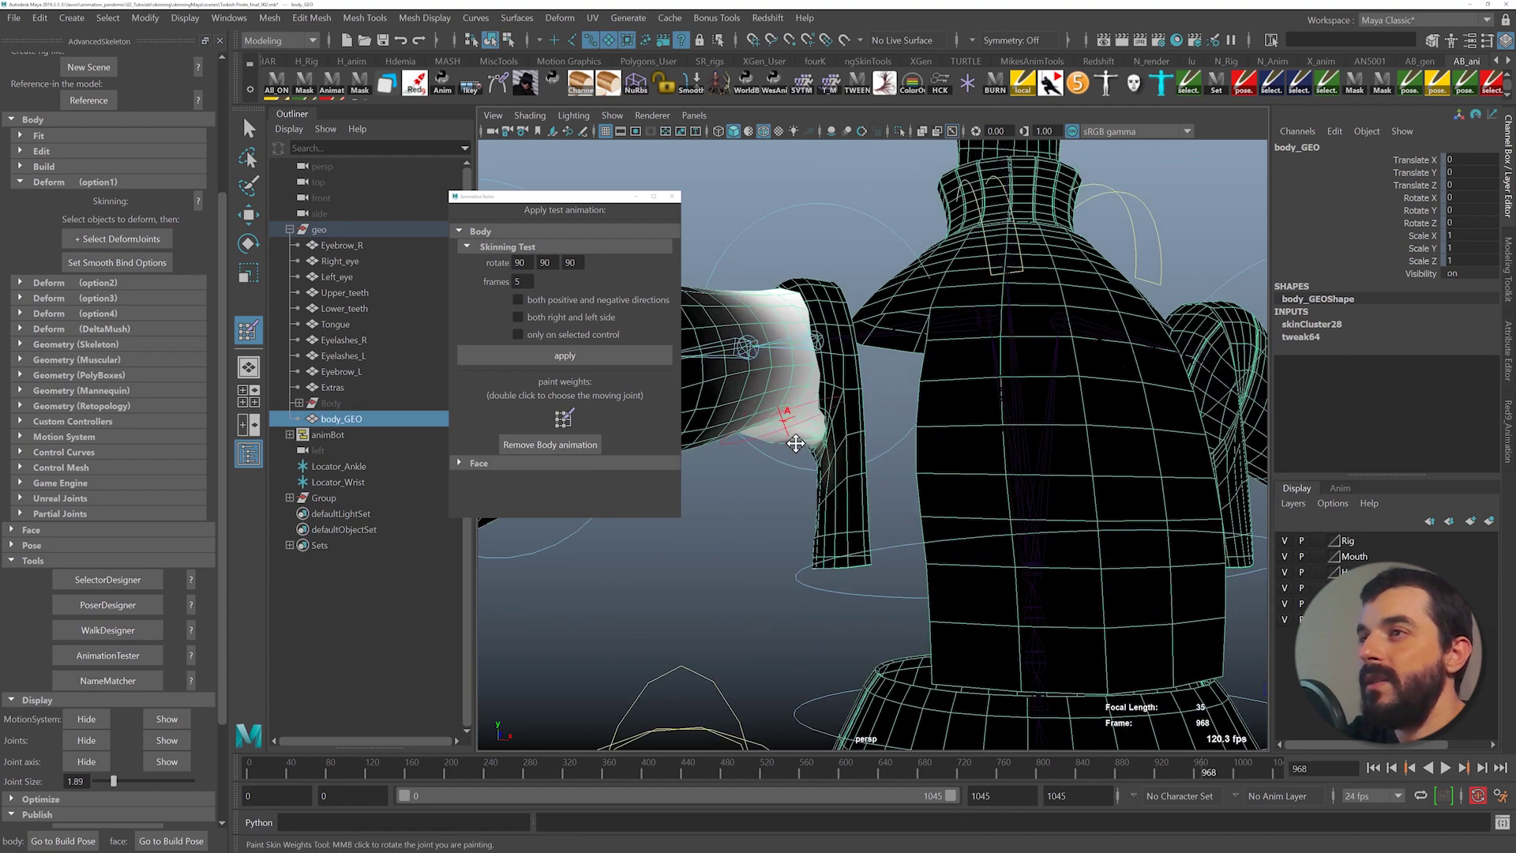
pyautogui.keyDown('alt'); pyautogui.moveTo(795, 443); pyautogui.dragTo(809, 493, button='middle'); pyautogui.keyUp('alt')
pyautogui.moveTo(810, 494)
pyautogui.keyDown('alt'); pyautogui.mouseDown()
pyautogui.moveTo(829, 515)
pyautogui.moveTo(916, 489)
pyautogui.mouseUp(); pyautogui.keyUp('alt')
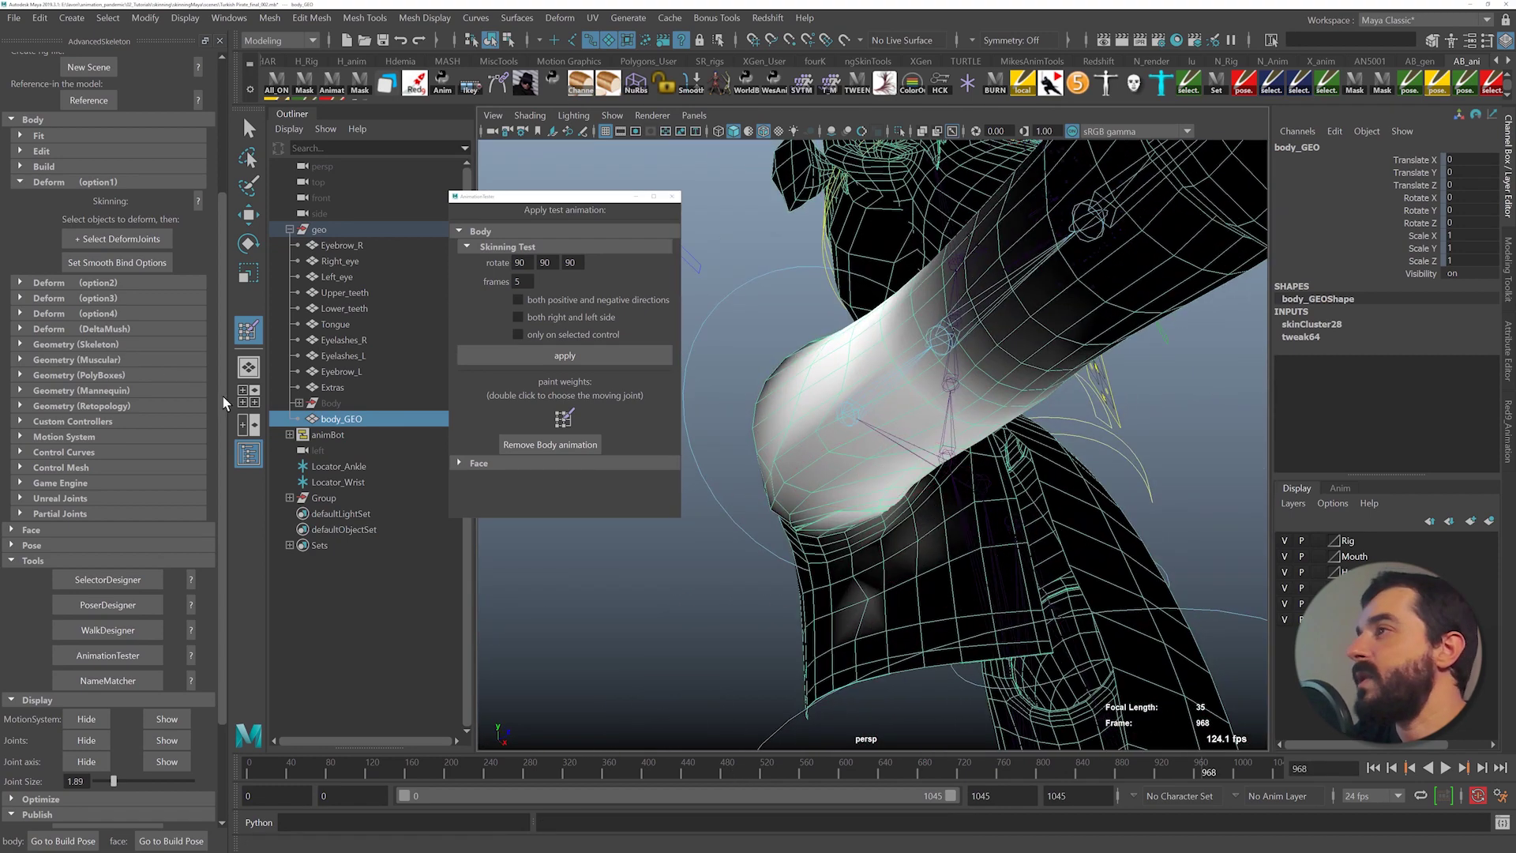
# - Reopen the Paint Skin Weights settings beside the viewport and show the Shoulder_R influence
pyautogui.doubleClick(254, 326)
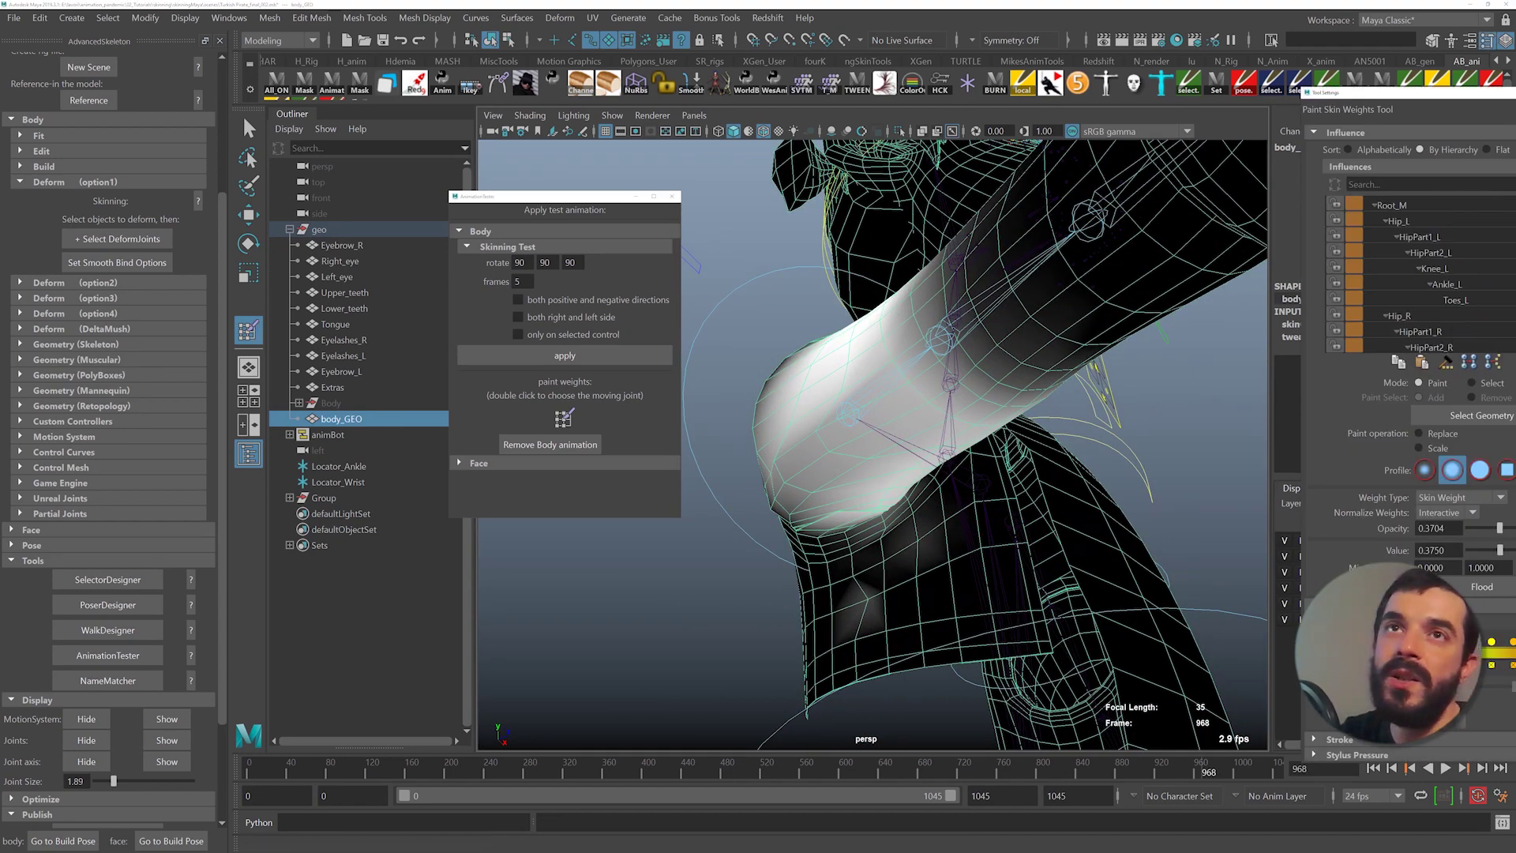
pyautogui.moveTo(1515, 92); pyautogui.dragTo(501, 59)
pyautogui.moveTo(922, 262); pyautogui.dragTo(383, 299)
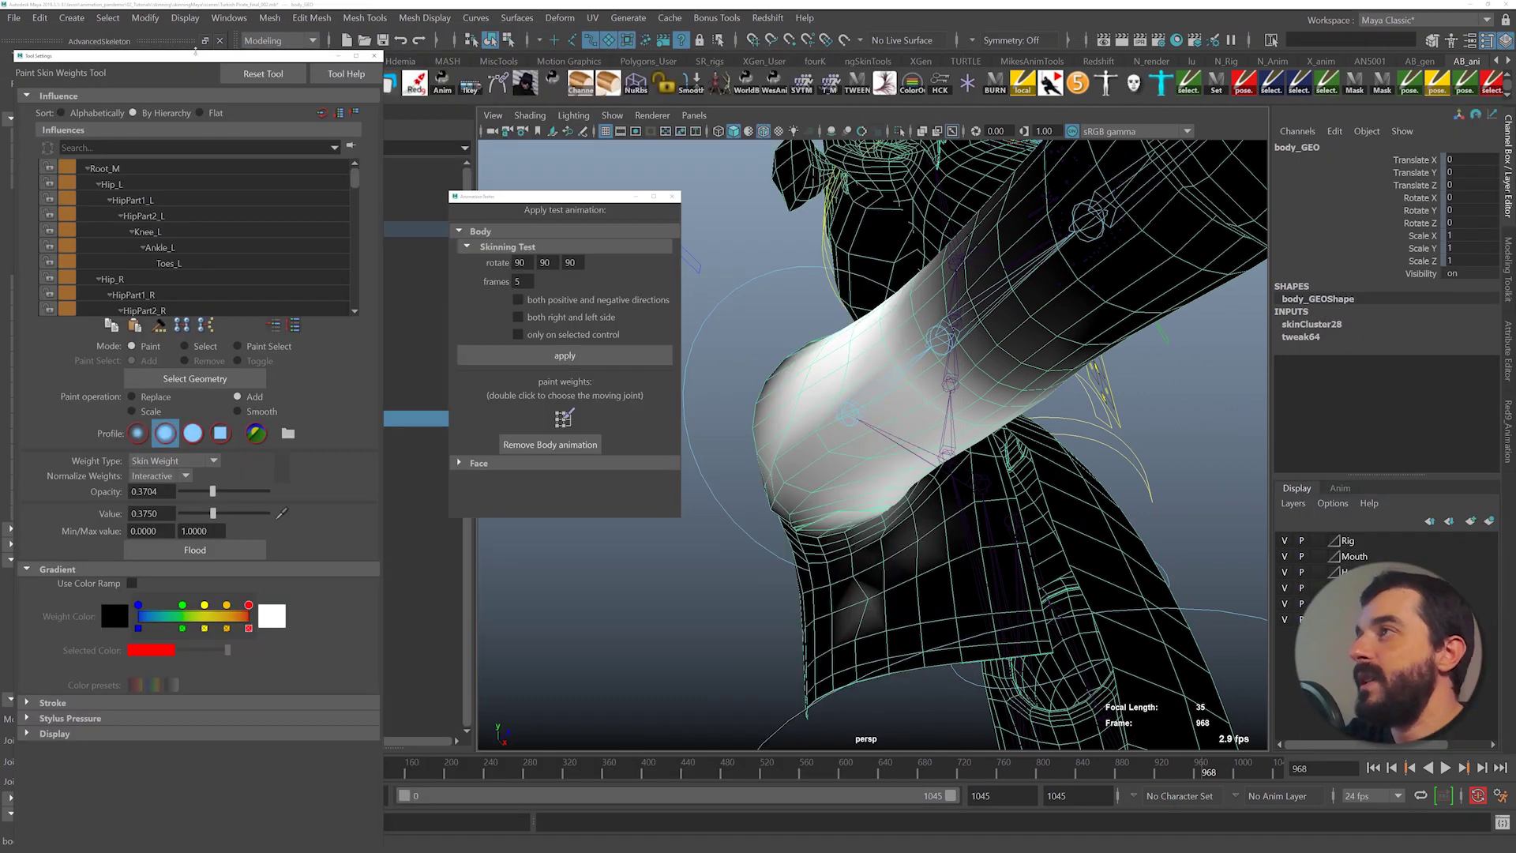
pyautogui.moveTo(196, 53); pyautogui.dragTo(177, 145)
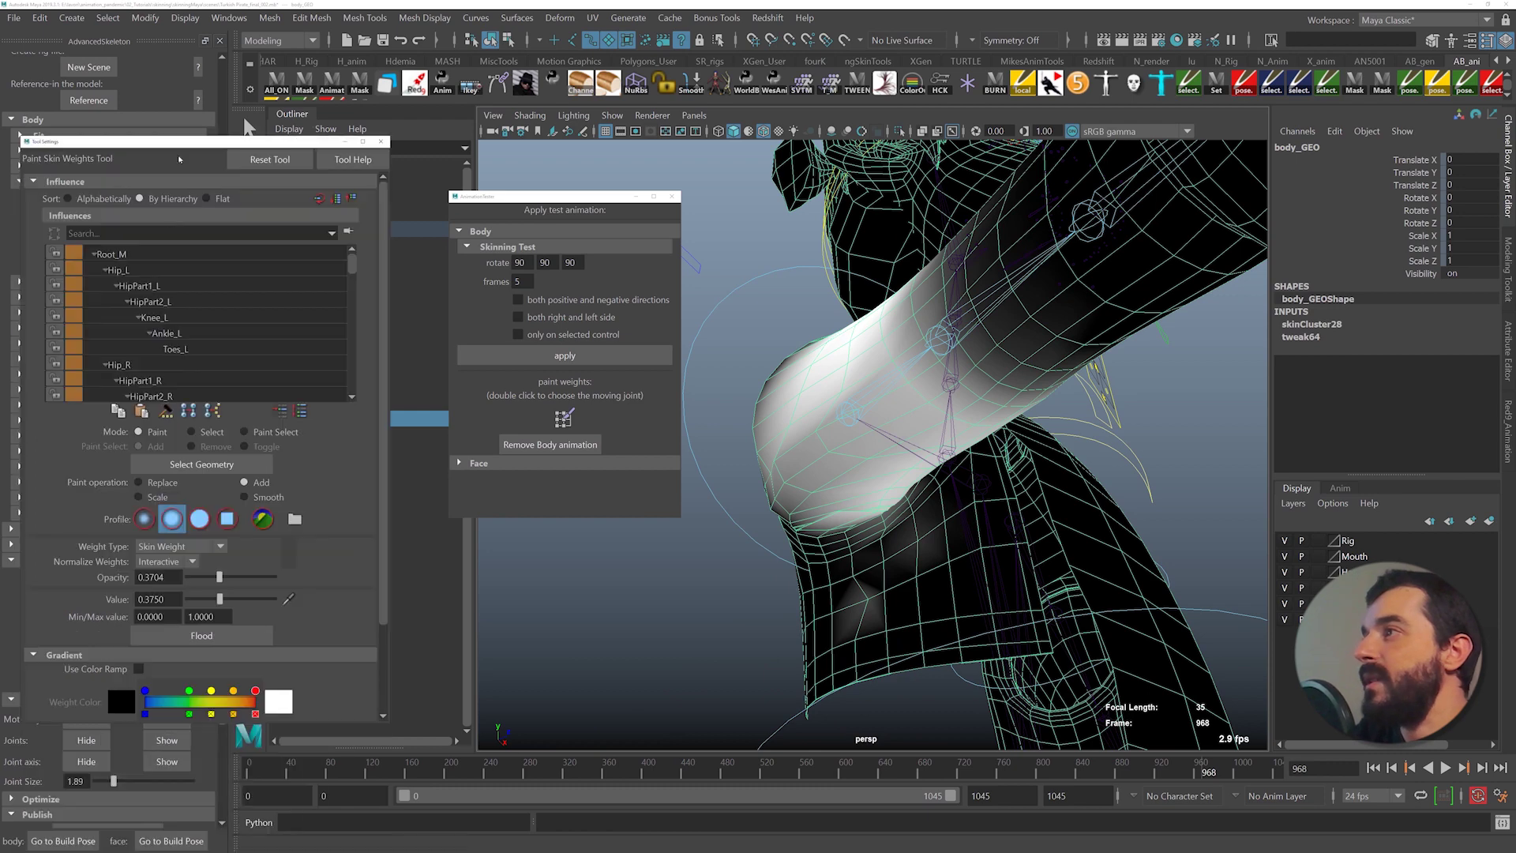
pyautogui.scroll(-3, 180, 356)
pyautogui.click(204, 245)
pyautogui.scroll(-12, 272, 259)
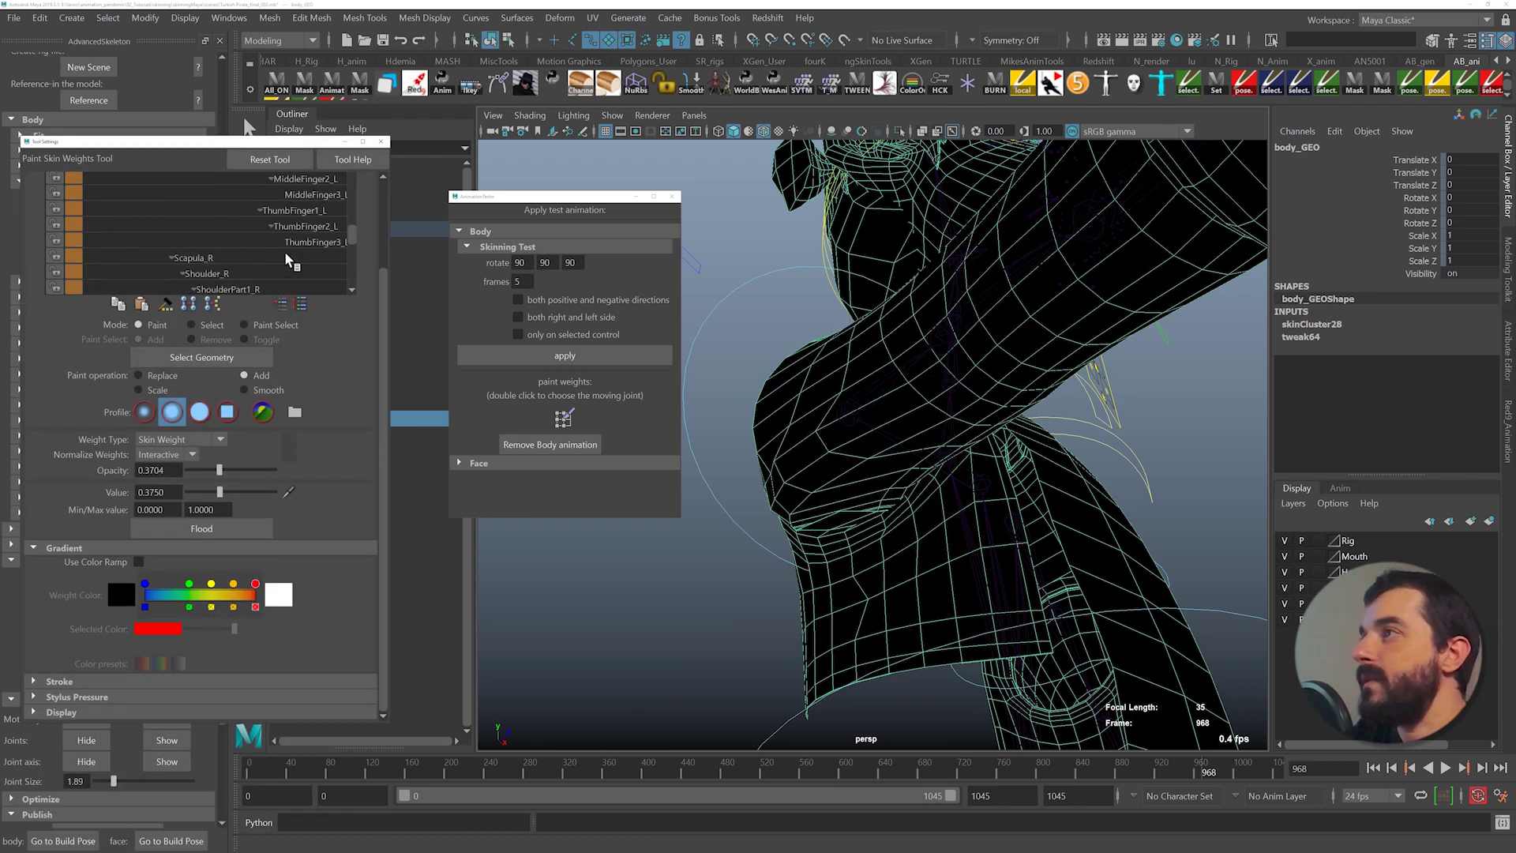
pyautogui.scroll(-3, 288, 260)
pyautogui.click(199, 227)
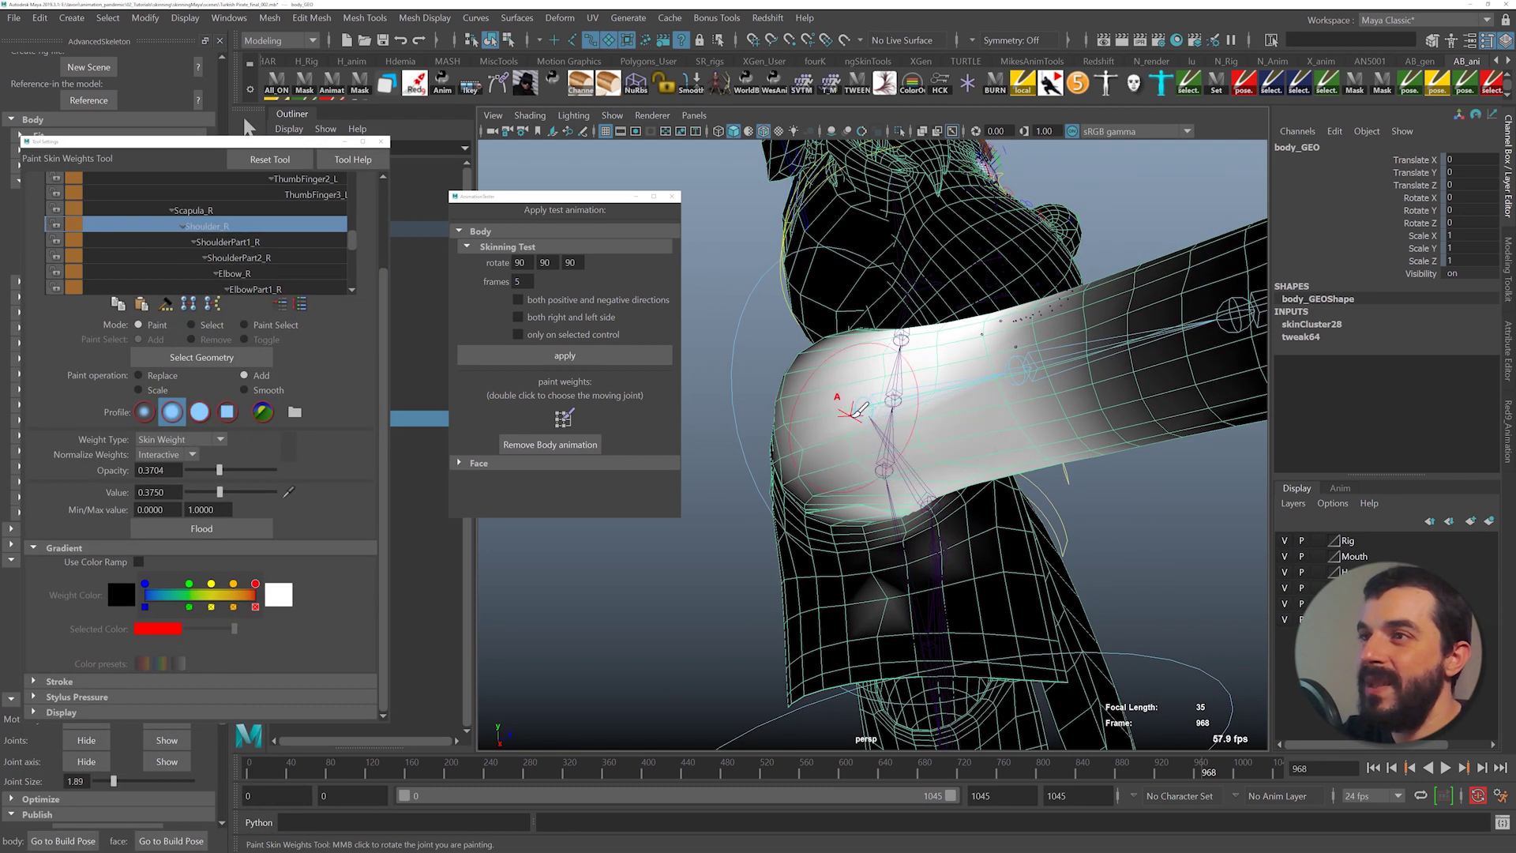
# - At frame 965 of the test animation, add more Scapula_R weight around the right armpit and shoulder, front and back
pyautogui.moveTo(852, 414)
pyautogui.mouseDown()
pyautogui.moveTo(845, 427)
pyautogui.moveTo(982, 543)
pyautogui.moveTo(740, 495)
pyautogui.mouseUp()
pyautogui.moveTo(1209, 777); pyautogui.dragTo(1206, 776)
pyautogui.moveTo(727, 580)
pyautogui.keyDown('alt'); pyautogui.mouseDown()
pyautogui.moveTo(789, 572)
pyautogui.moveTo(808, 536)
pyautogui.moveTo(819, 619)
pyautogui.moveTo(857, 551)
pyautogui.moveTo(825, 591)
pyautogui.mouseUp(); pyautogui.keyUp('alt')
pyautogui.click(219, 212)
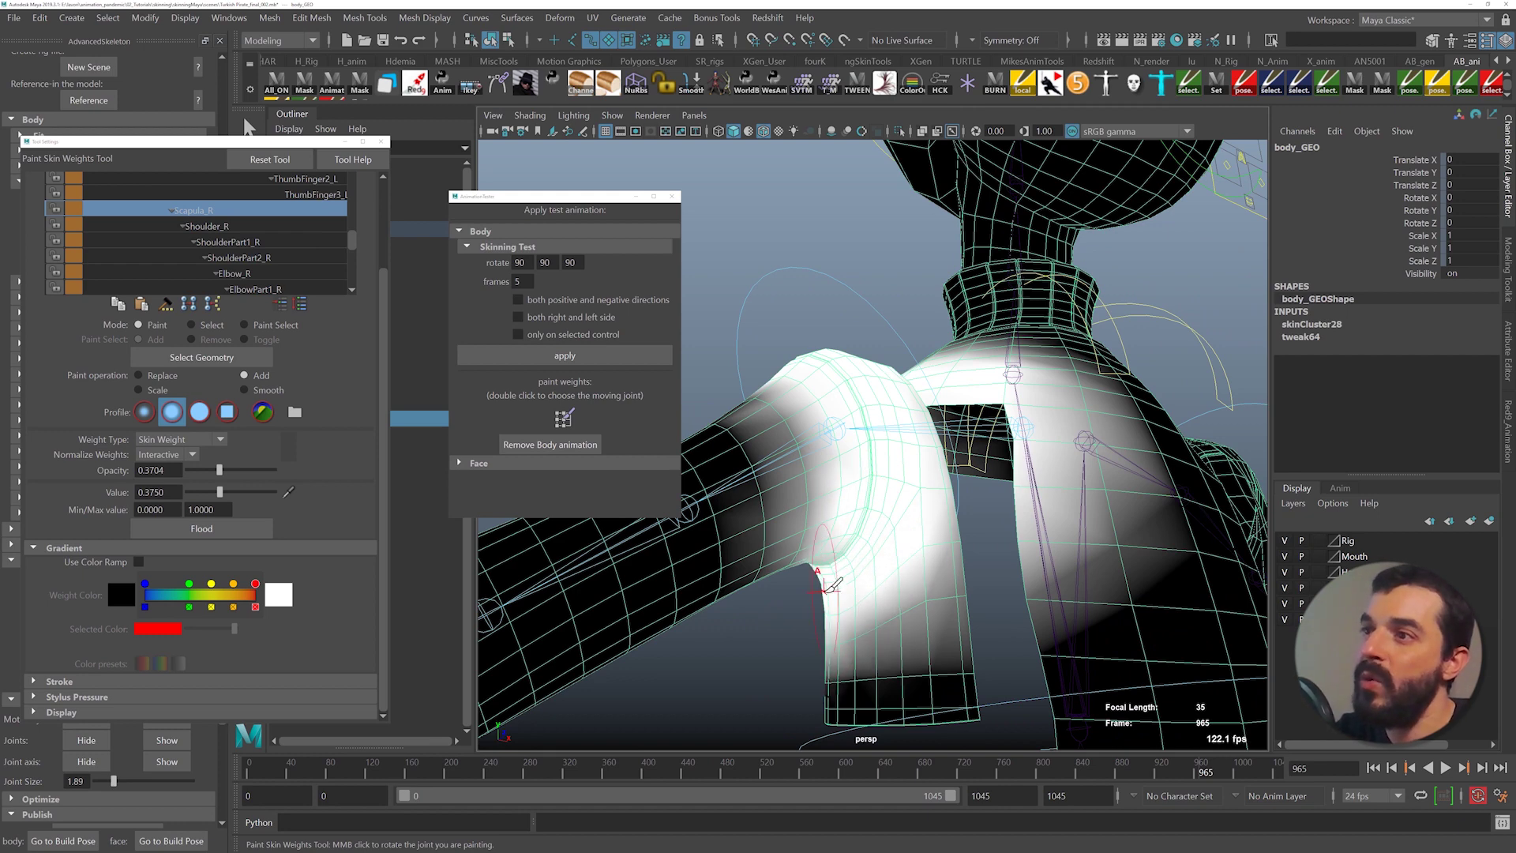
pyautogui.moveTo(860, 511); pyautogui.dragTo(822, 545)
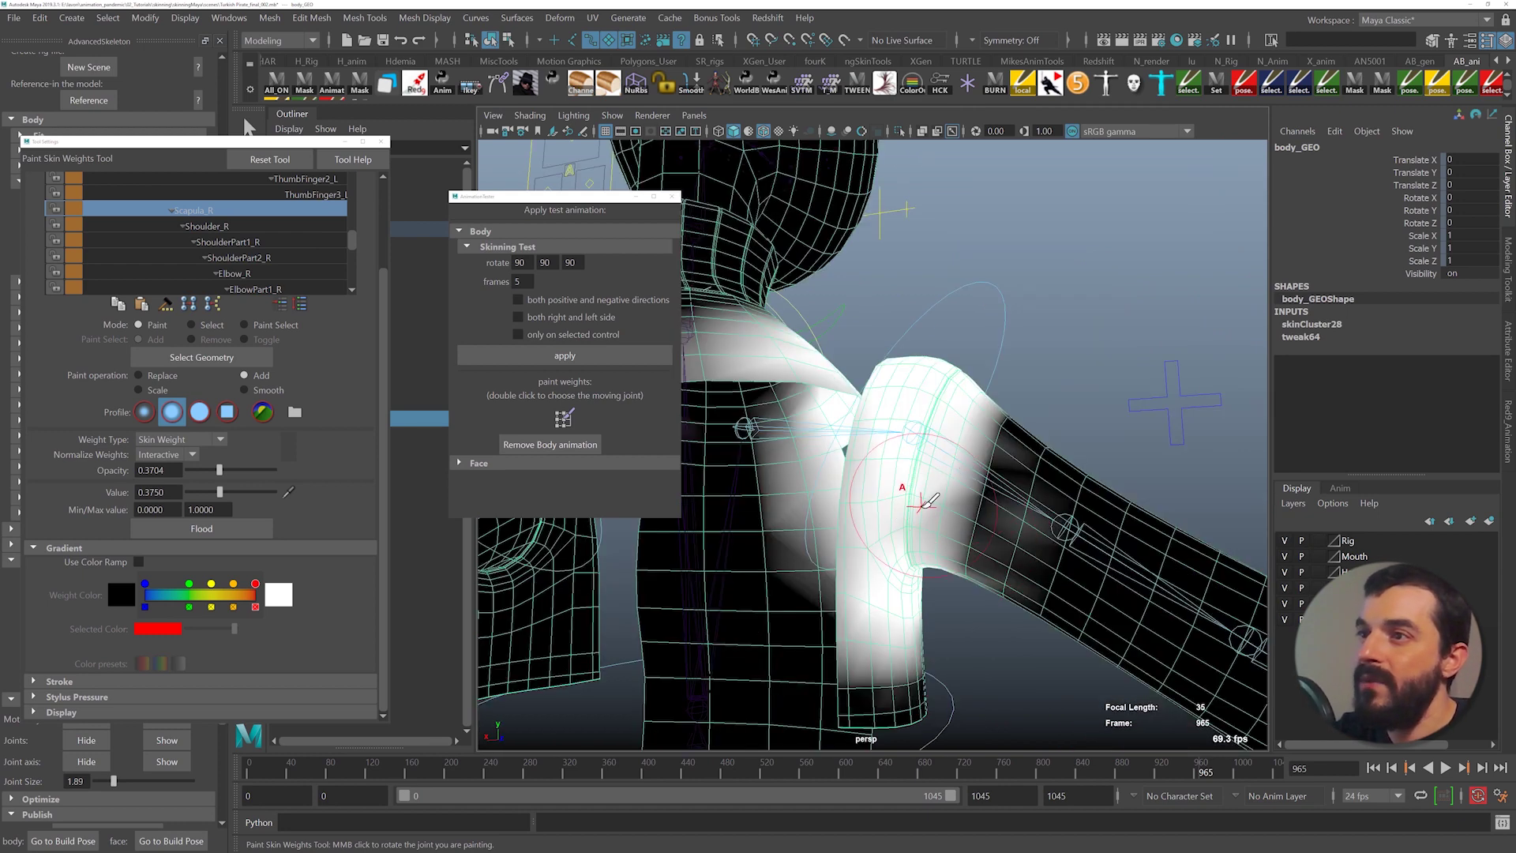
pyautogui.moveTo(913, 499)
pyautogui.mouseDown()
pyautogui.moveTo(900, 572)
pyautogui.moveTo(914, 487)
pyautogui.moveTo(867, 454)
pyautogui.mouseUp()
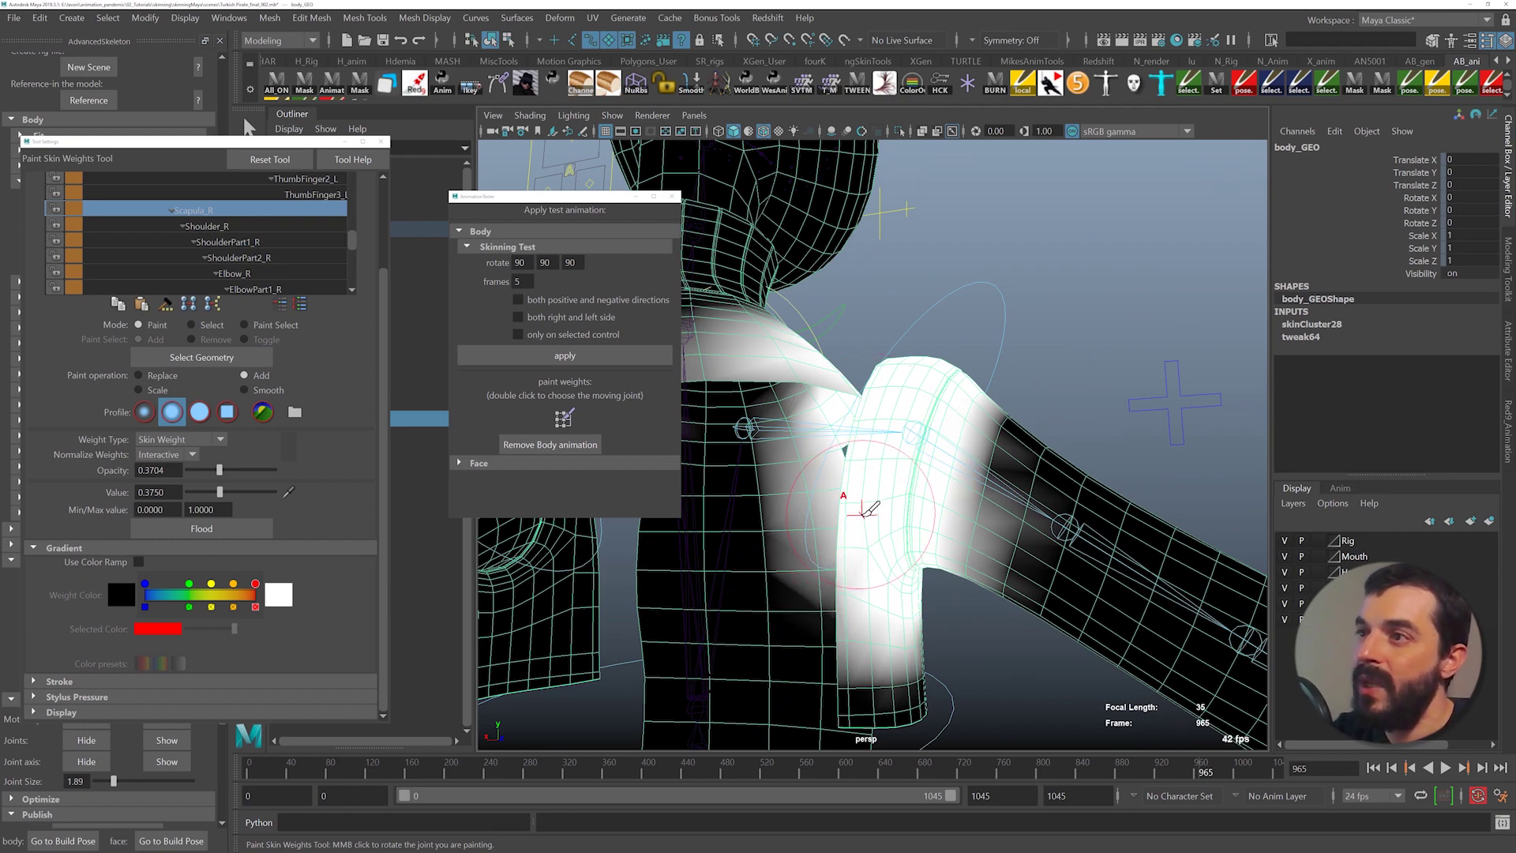
# - Show the Shoulder_R influence and scrub the test animation to frame 979 to examine the right shoulder from several sides
pyautogui.keyDown('alt'); pyautogui.moveTo(853, 526); pyautogui.dragTo(843, 481); pyautogui.keyUp('alt')
pyautogui.click(229, 228)
pyautogui.keyDown('alt'); pyautogui.moveTo(1067, 501); pyautogui.dragTo(865, 466); pyautogui.keyUp('alt')
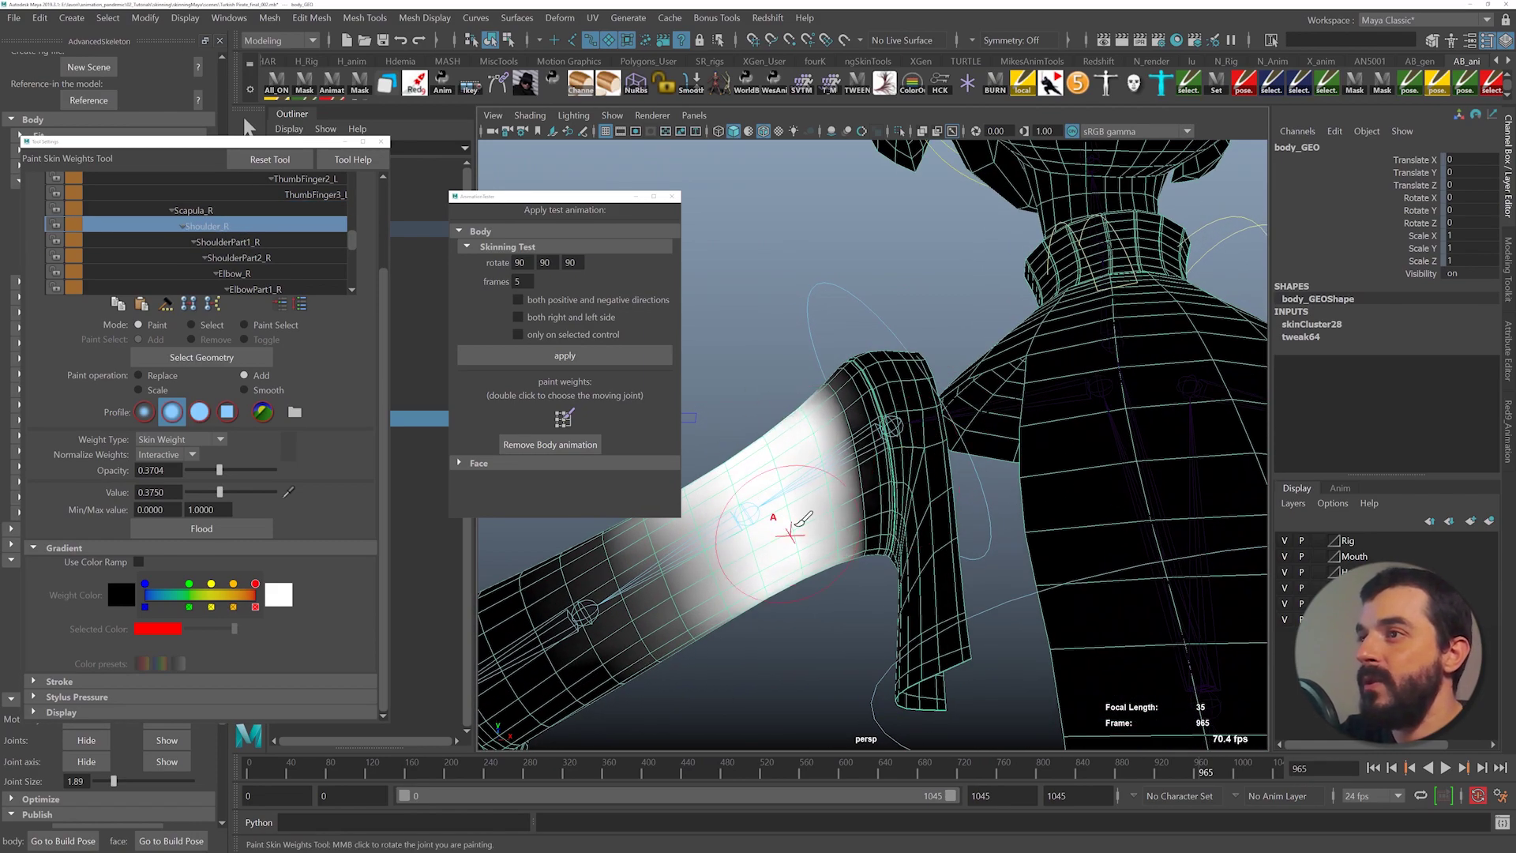
pyautogui.moveTo(771, 525)
pyautogui.keyDown('alt'); pyautogui.mouseDown()
pyautogui.moveTo(996, 631)
pyautogui.moveTo(1027, 579)
pyautogui.mouseUp(); pyautogui.keyUp('alt')
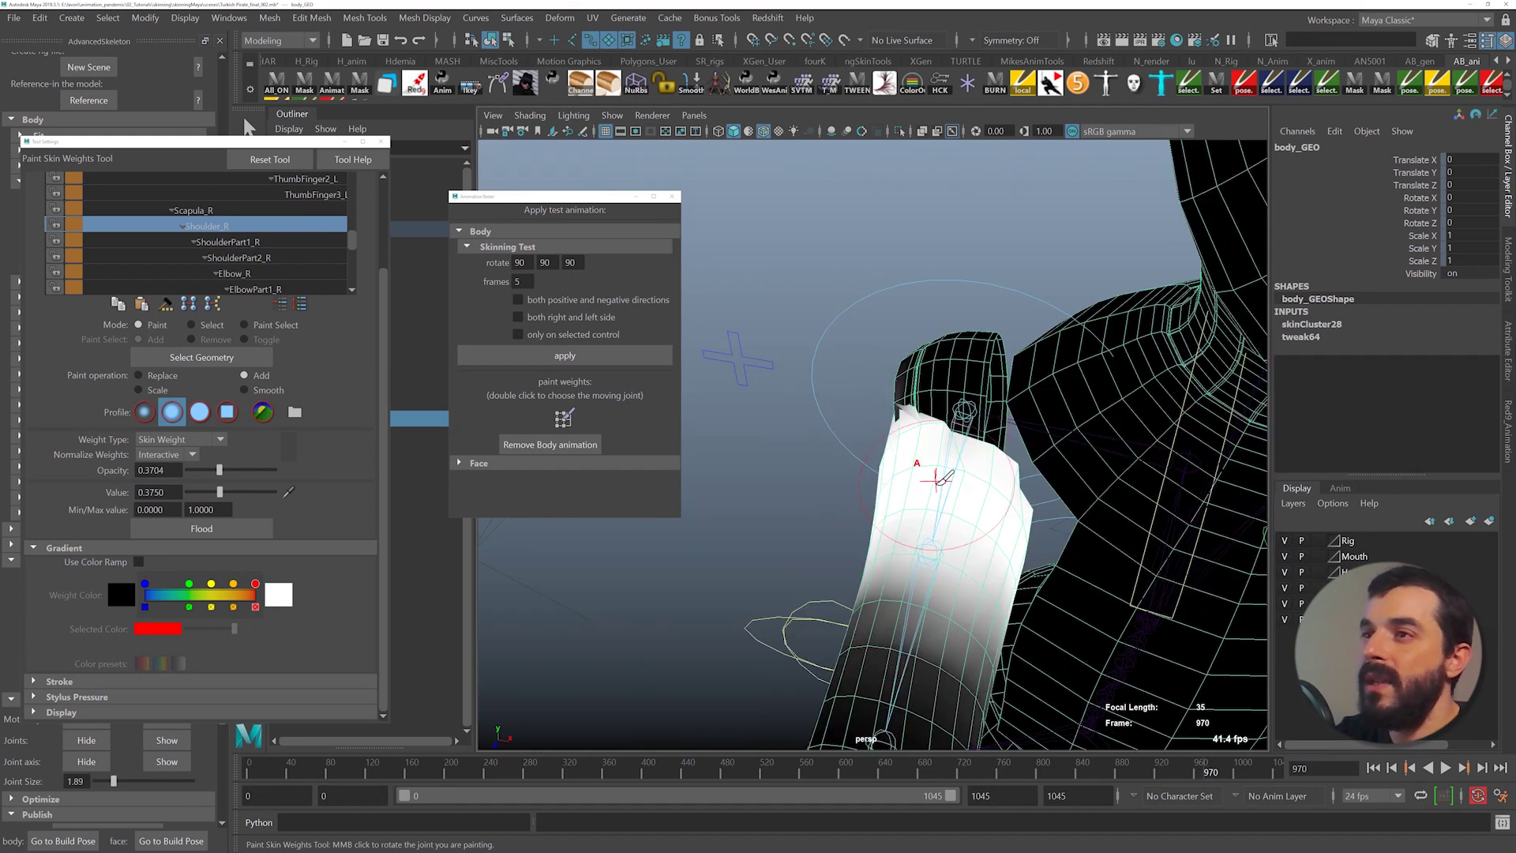
pyautogui.moveTo(987, 482)
pyautogui.keyDown('alt'); pyautogui.mouseDown()
pyautogui.moveTo(1026, 419)
pyautogui.moveTo(1046, 486)
pyautogui.moveTo(815, 642)
pyautogui.mouseUp(); pyautogui.keyUp('alt')
pyautogui.moveTo(1206, 769); pyautogui.dragTo(1216, 774)
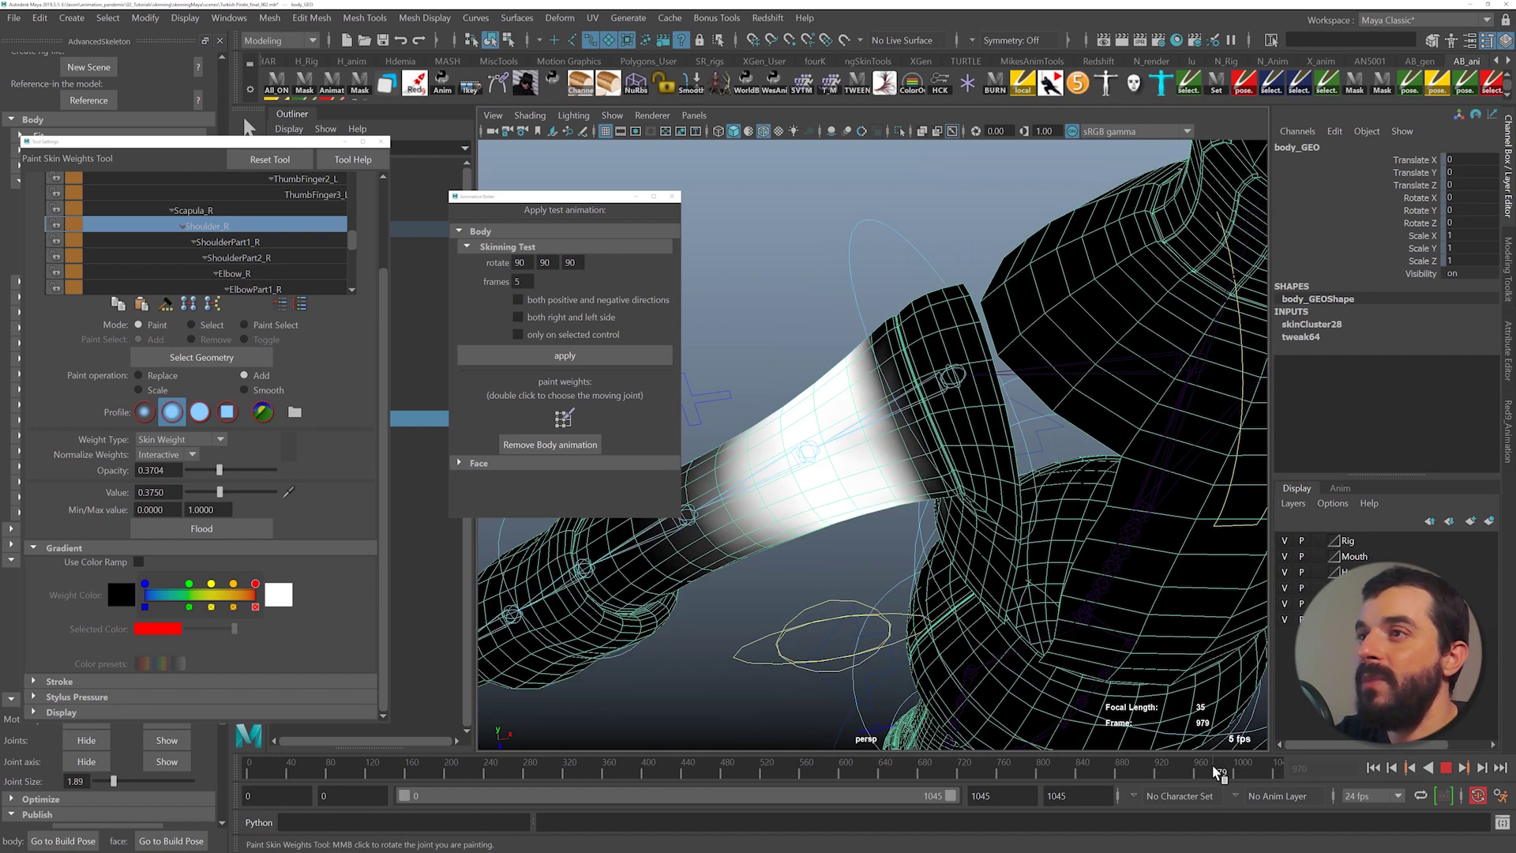
# - At frame 979 of the test animation, add Shoulder_R weight around the right shoulder cap and armpit
pyautogui.moveTo(805, 545)
pyautogui.keyDown('alt'); pyautogui.mouseDown()
pyautogui.moveTo(939, 542)
pyautogui.moveTo(912, 504)
pyautogui.mouseUp(); pyautogui.keyUp('alt')
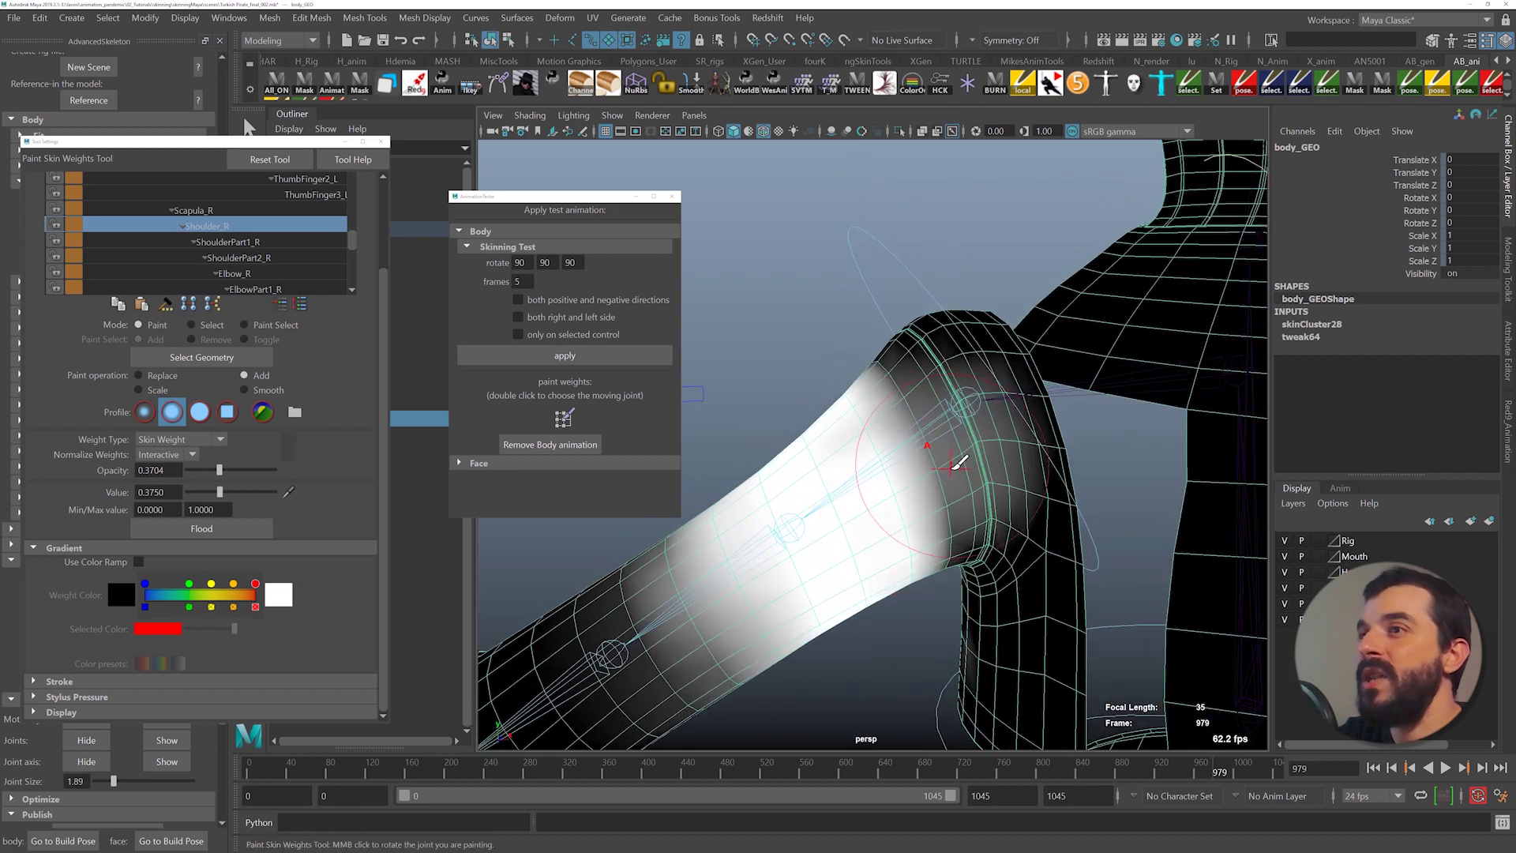
pyautogui.moveTo(922, 409); pyautogui.dragTo(940, 509)
pyautogui.moveTo(945, 571)
pyautogui.keyDown('alt'); pyautogui.mouseDown()
pyautogui.moveTo(958, 553)
pyautogui.moveTo(982, 569)
pyautogui.mouseUp(); pyautogui.keyUp('alt')
pyautogui.keyDown('alt'); pyautogui.moveTo(918, 620); pyautogui.dragTo(1081, 600); pyautogui.keyUp('alt')
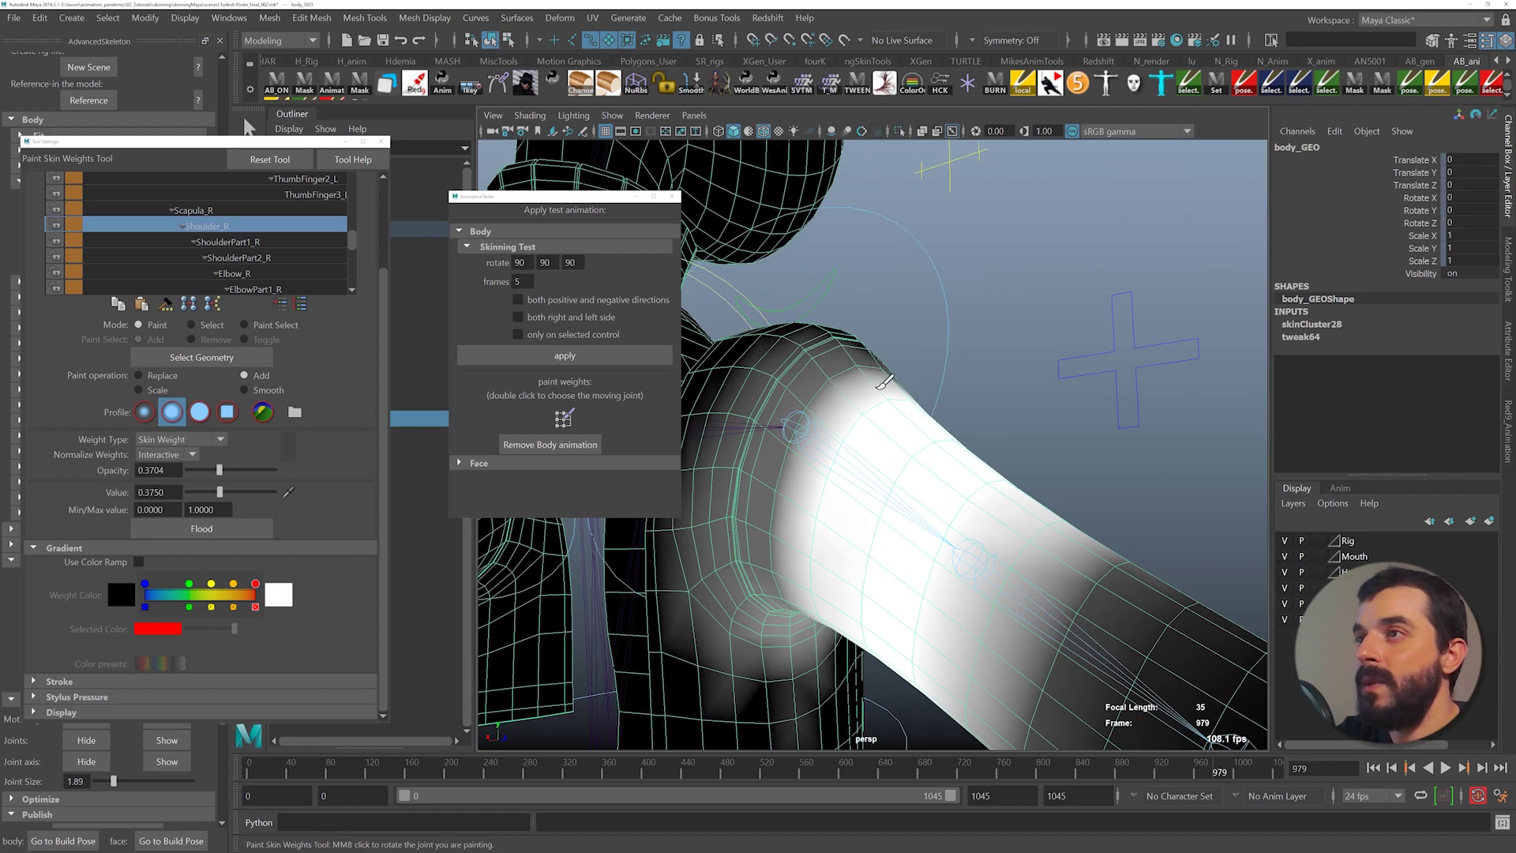
pyautogui.keyDown('alt'); pyautogui.moveTo(908, 427); pyautogui.dragTo(807, 469); pyautogui.keyUp('alt')
pyautogui.keyDown('alt'); pyautogui.moveTo(770, 544); pyautogui.dragTo(621, 711); pyautogui.keyUp('alt')
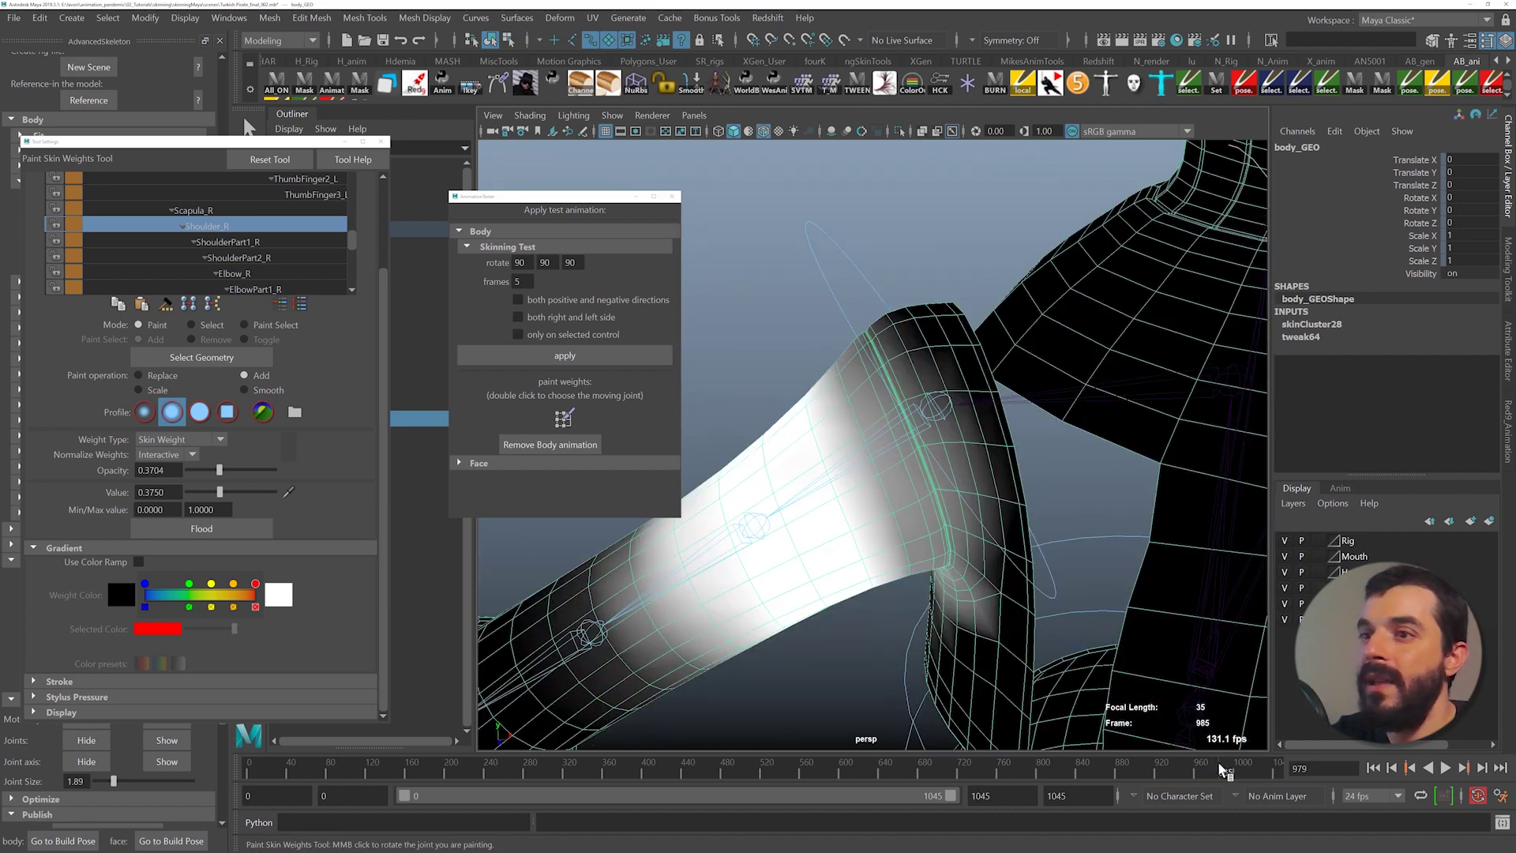
# - Check the right shoulder's deformation at frame 971 of the test animation and undo the last two changes
pyautogui.moveTo(1219, 763); pyautogui.dragTo(1204, 758)
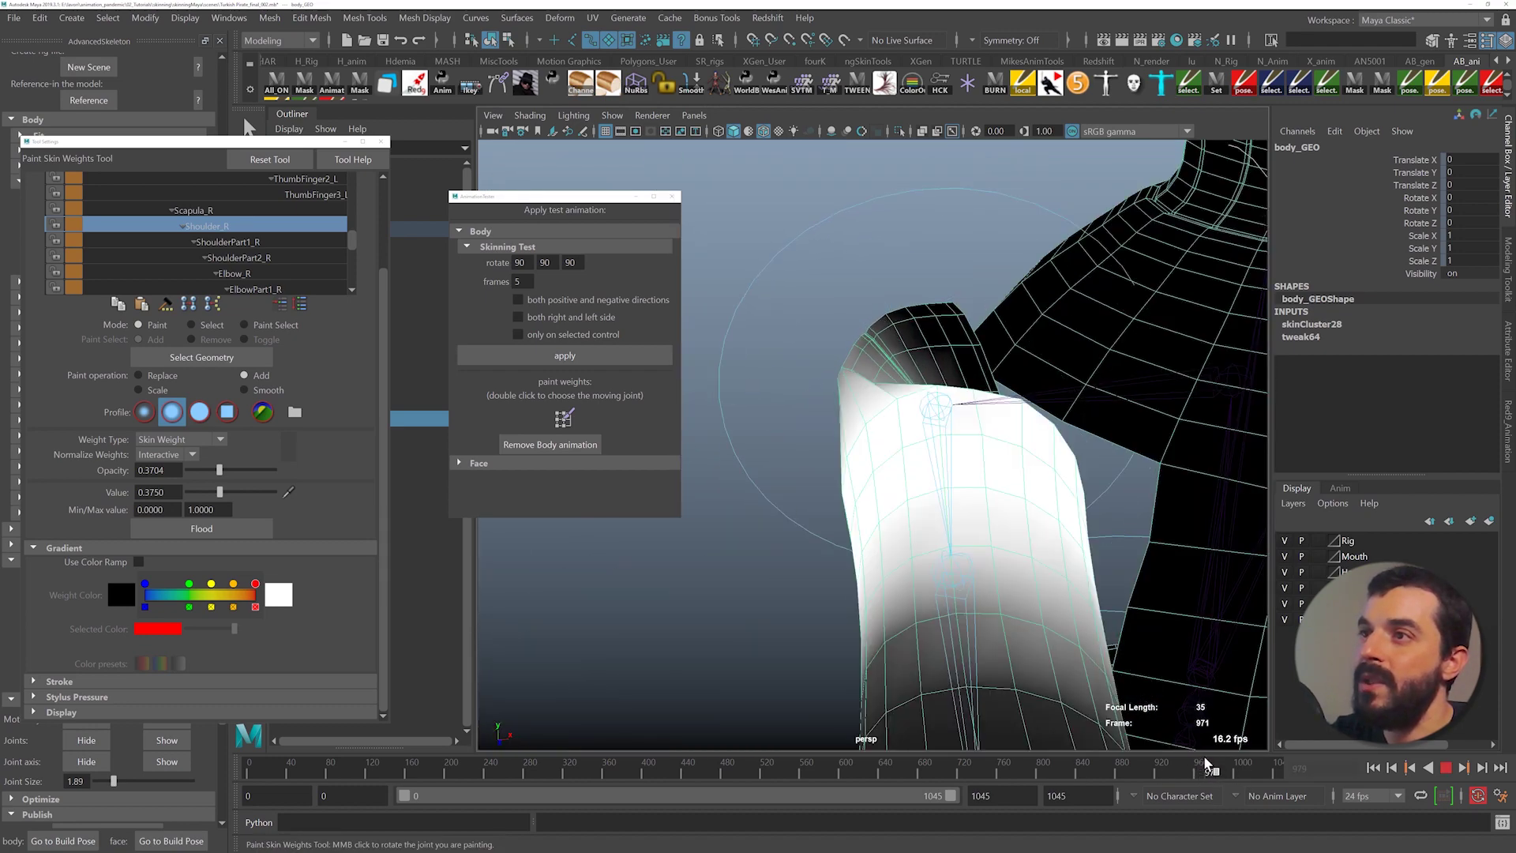
pyautogui.moveTo(1121, 671)
pyautogui.keyDown('alt'); pyautogui.mouseDown()
pyautogui.moveTo(1164, 680)
pyautogui.moveTo(1073, 703)
pyautogui.moveTo(1095, 714)
pyautogui.moveTo(1164, 657)
pyautogui.moveTo(1146, 655)
pyautogui.mouseUp(); pyautogui.keyUp('alt')
pyautogui.moveTo(976, 623)
pyautogui.keyDown('alt'); pyautogui.mouseDown()
pyautogui.moveTo(812, 508)
pyautogui.moveTo(798, 525)
pyautogui.mouseUp(); pyautogui.keyUp('alt')
pyautogui.hotkey('ctrl', 'z')
pyautogui.hotkey('ctrl', 'z')
pyautogui.keyDown('alt'); pyautogui.moveTo(908, 521); pyautogui.dragTo(746, 778); pyautogui.keyUp('alt')
# - At frame 948 of the test animation, add ShoulderPart1_R weight to the right upper arm
pyautogui.moveTo(1207, 770); pyautogui.dragTo(1182, 771)
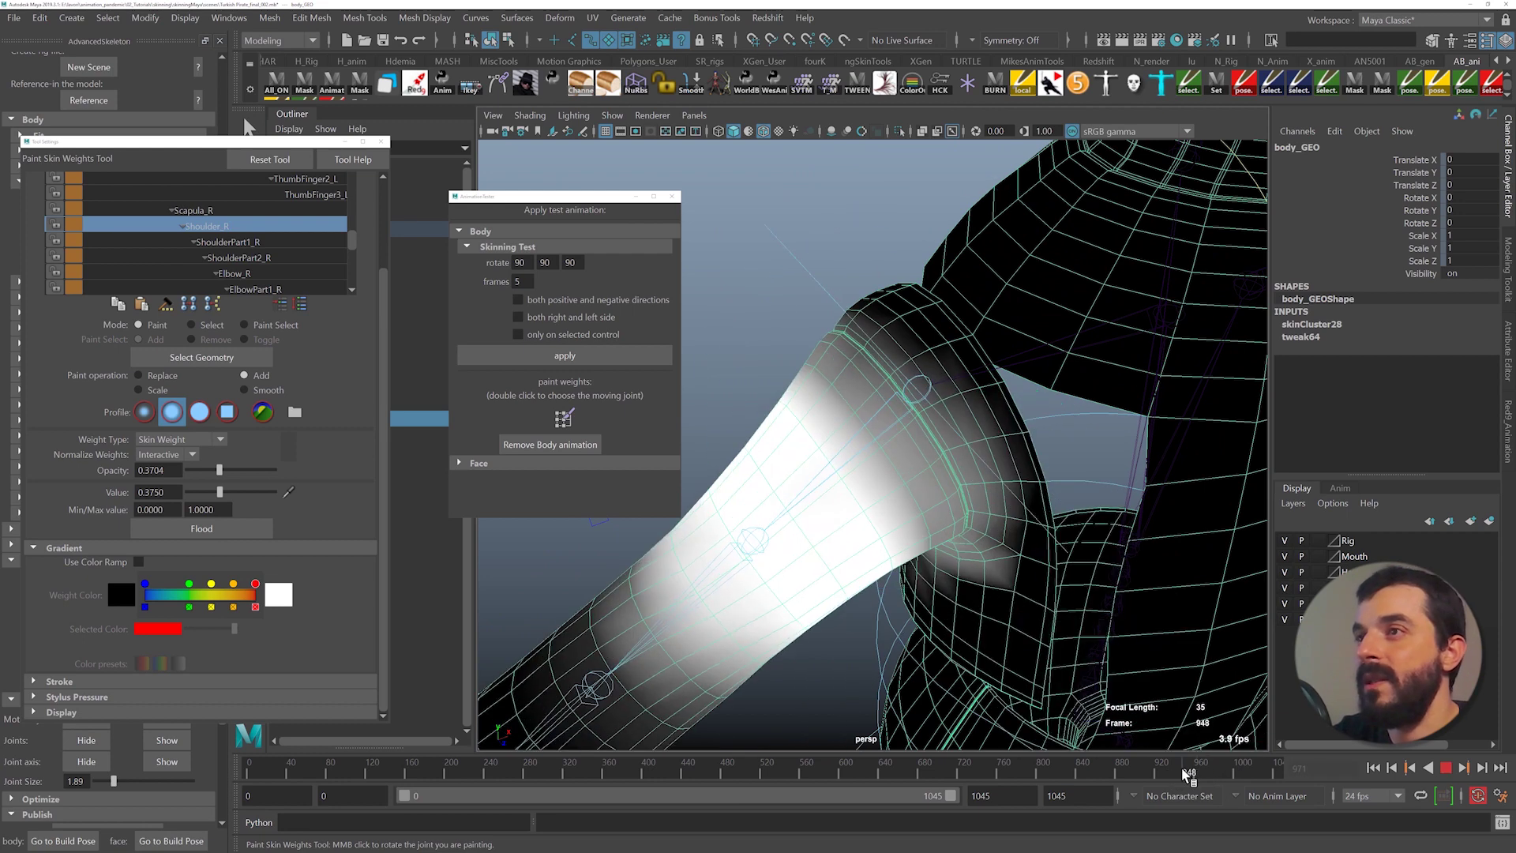
pyautogui.moveTo(827, 619)
pyautogui.keyDown('alt'); pyautogui.mouseDown(button='middle')
pyautogui.moveTo(1038, 505)
pyautogui.moveTo(1062, 452)
pyautogui.mouseUp(button='middle'); pyautogui.keyUp('alt')
pyautogui.click(240, 256)
pyautogui.click(230, 242)
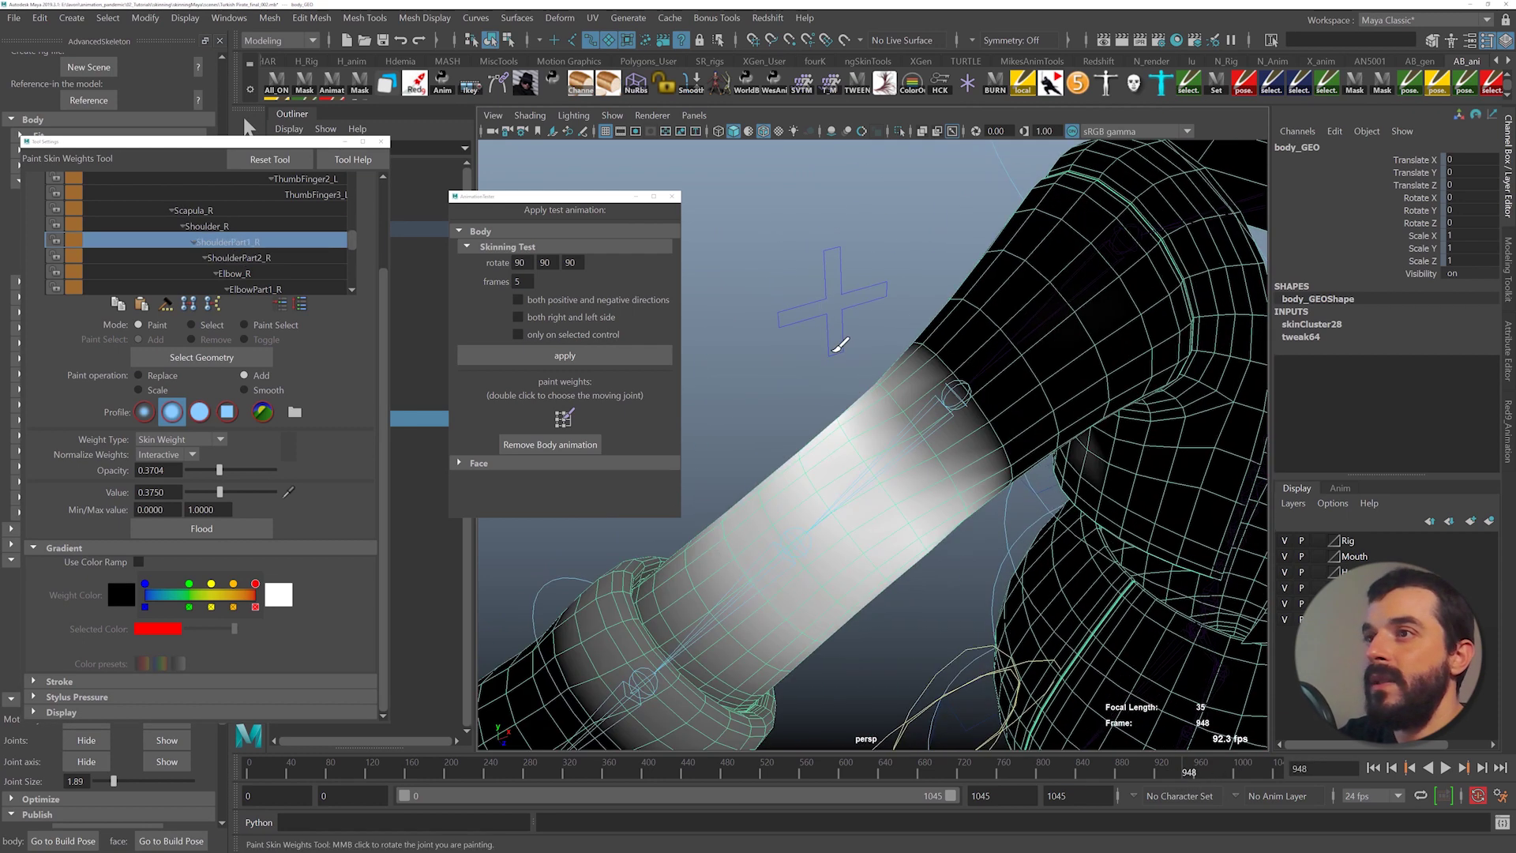
pyautogui.moveTo(904, 399)
pyautogui.mouseDown()
pyautogui.moveTo(910, 440)
pyautogui.moveTo(931, 437)
pyautogui.moveTo(870, 490)
pyautogui.moveTo(854, 427)
pyautogui.mouseUp()
pyautogui.moveTo(935, 536)
pyautogui.mouseDown()
pyautogui.moveTo(983, 490)
pyautogui.moveTo(829, 440)
pyautogui.moveTo(838, 470)
pyautogui.mouseUp()
pyautogui.keyDown('alt'); pyautogui.moveTo(840, 523); pyautogui.dragTo(853, 494); pyautogui.keyUp('alt')
# - Fill the right elbow cuff with Elbow_R weight using a brush opacity of 0.7824 and value of 0.7546
pyautogui.click(239, 258)
pyautogui.keyDown('alt'); pyautogui.moveTo(827, 444); pyautogui.dragTo(868, 373); pyautogui.keyUp('alt')
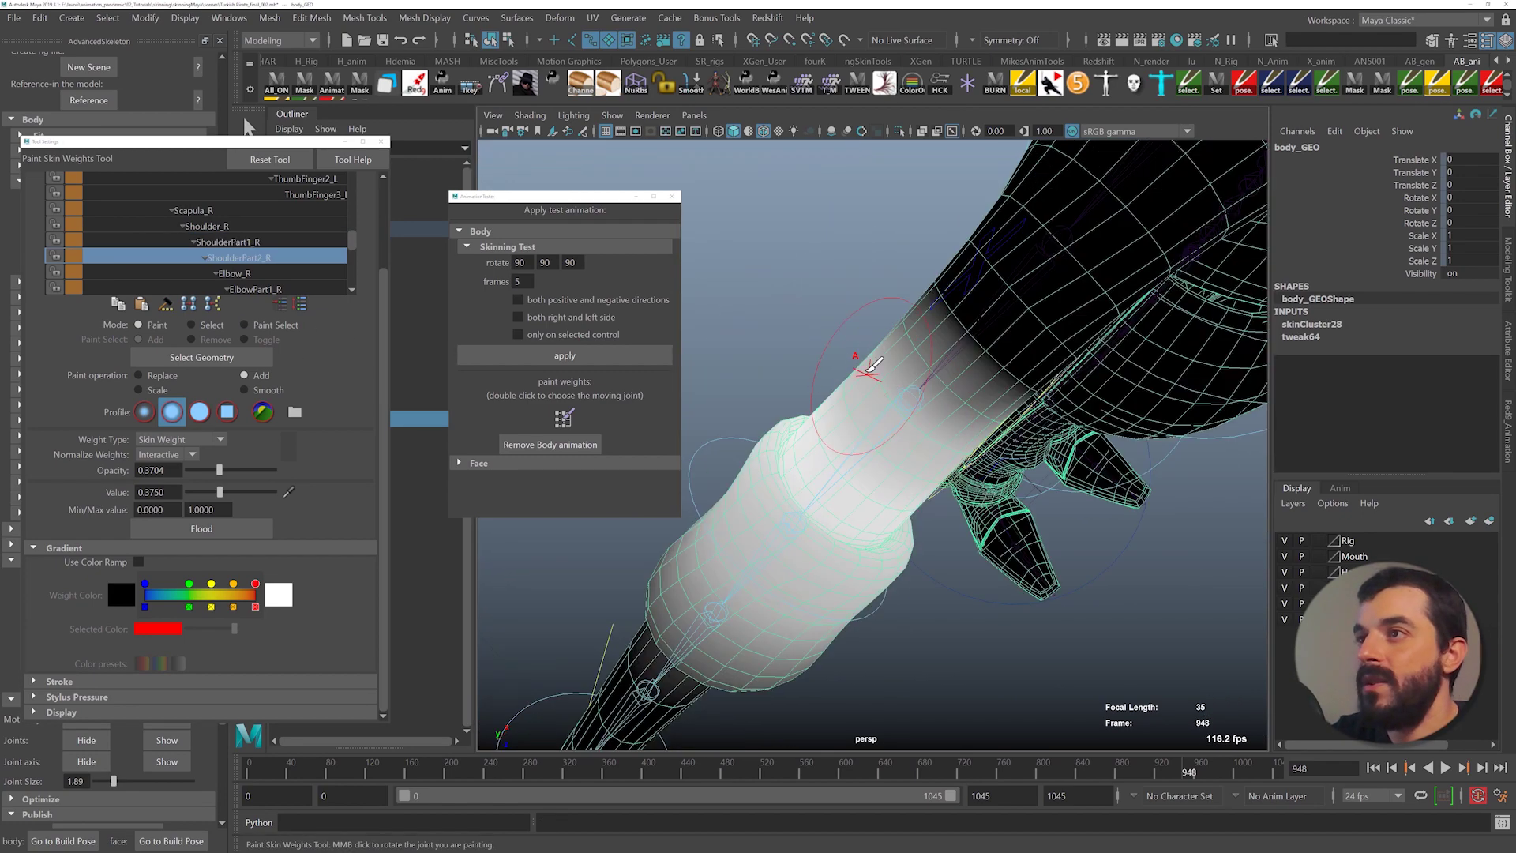
pyautogui.keyDown('alt'); pyautogui.moveTo(920, 497); pyautogui.dragTo(943, 559); pyautogui.keyUp('alt')
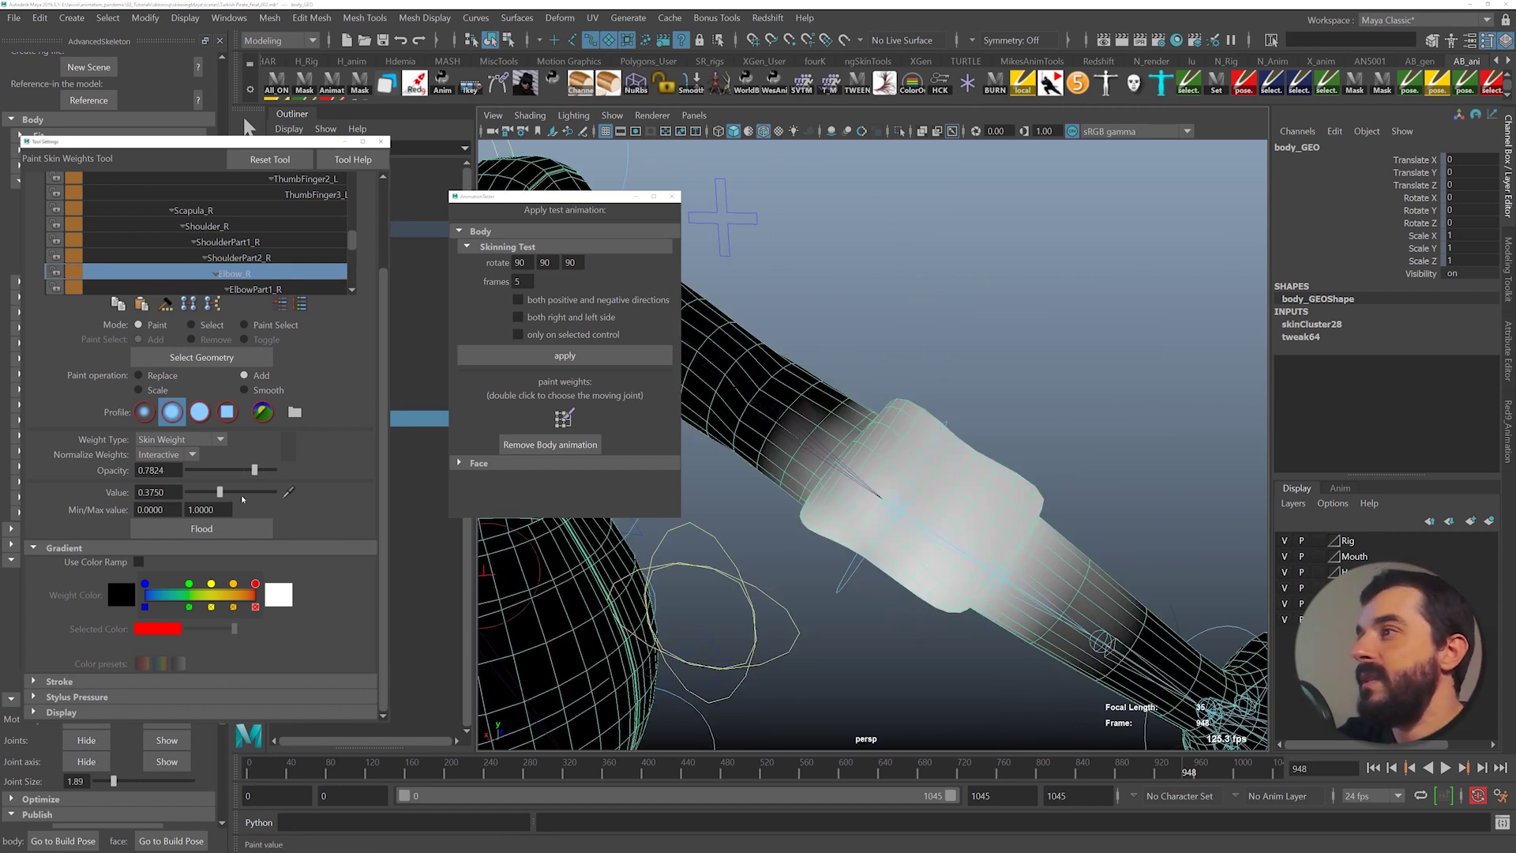
pyautogui.moveTo(243, 498); pyautogui.dragTo(252, 498)
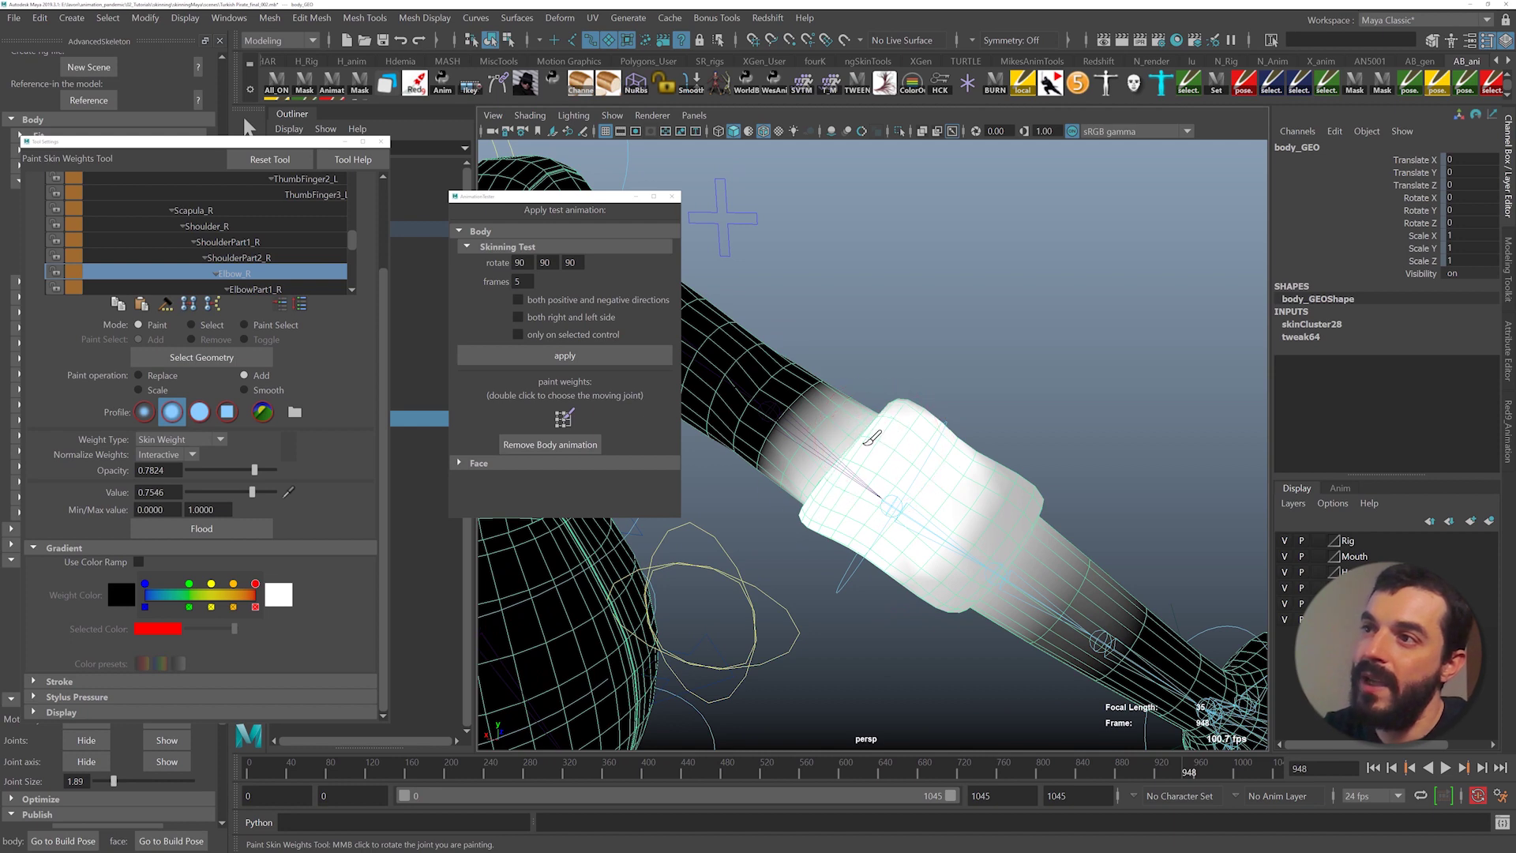
pyautogui.moveTo(868, 443); pyautogui.dragTo(928, 645)
pyautogui.keyDown('alt'); pyautogui.moveTo(934, 583); pyautogui.dragTo(908, 583); pyautogui.keyUp('alt')
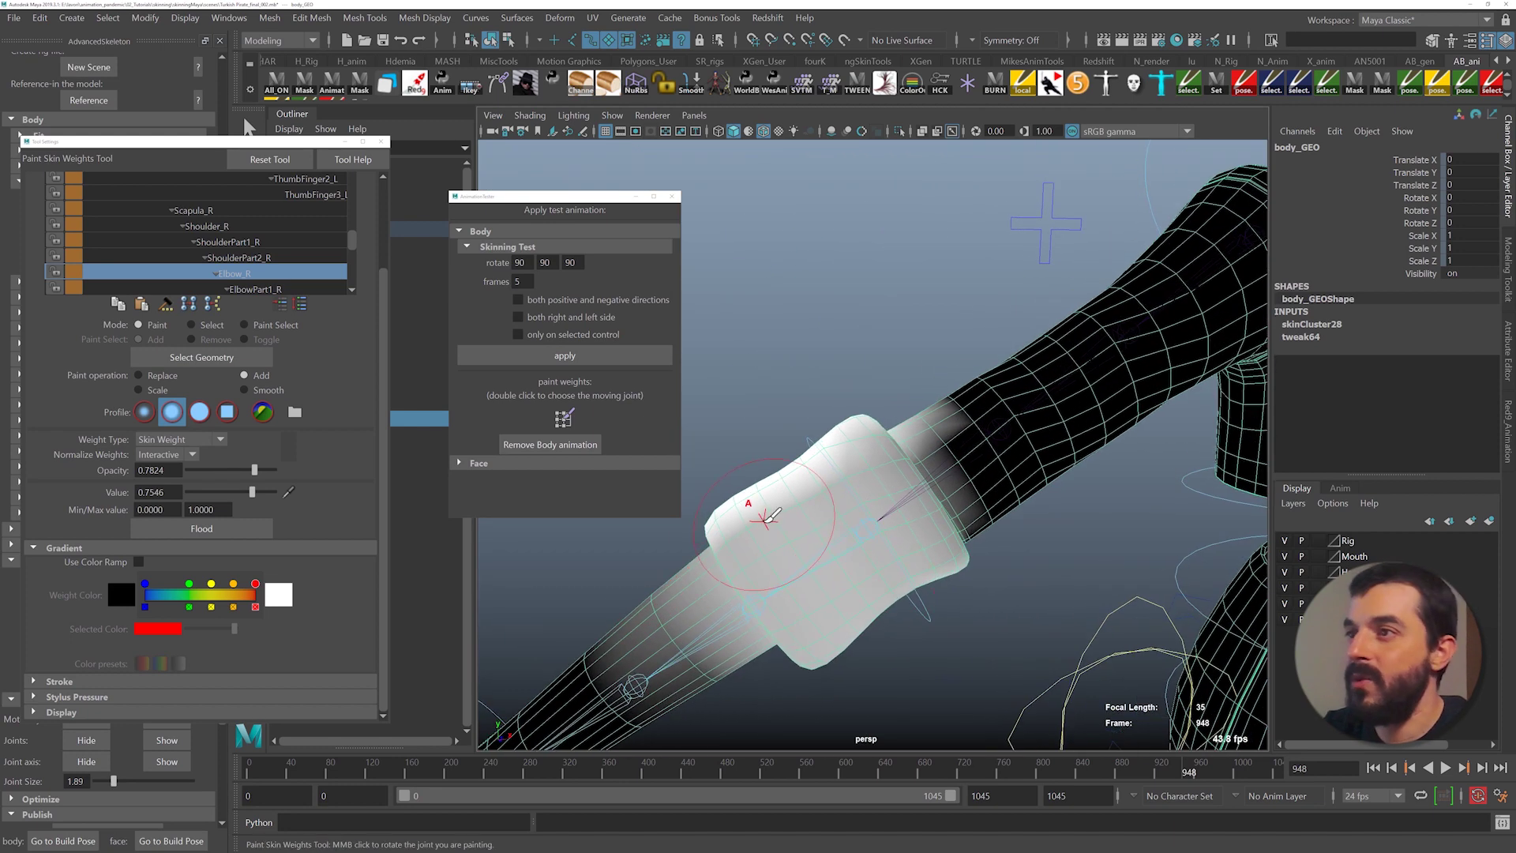
pyautogui.moveTo(756, 518)
pyautogui.mouseDown()
pyautogui.moveTo(802, 588)
pyautogui.moveTo(888, 518)
pyautogui.moveTo(805, 497)
pyautogui.moveTo(842, 503)
pyautogui.mouseUp()
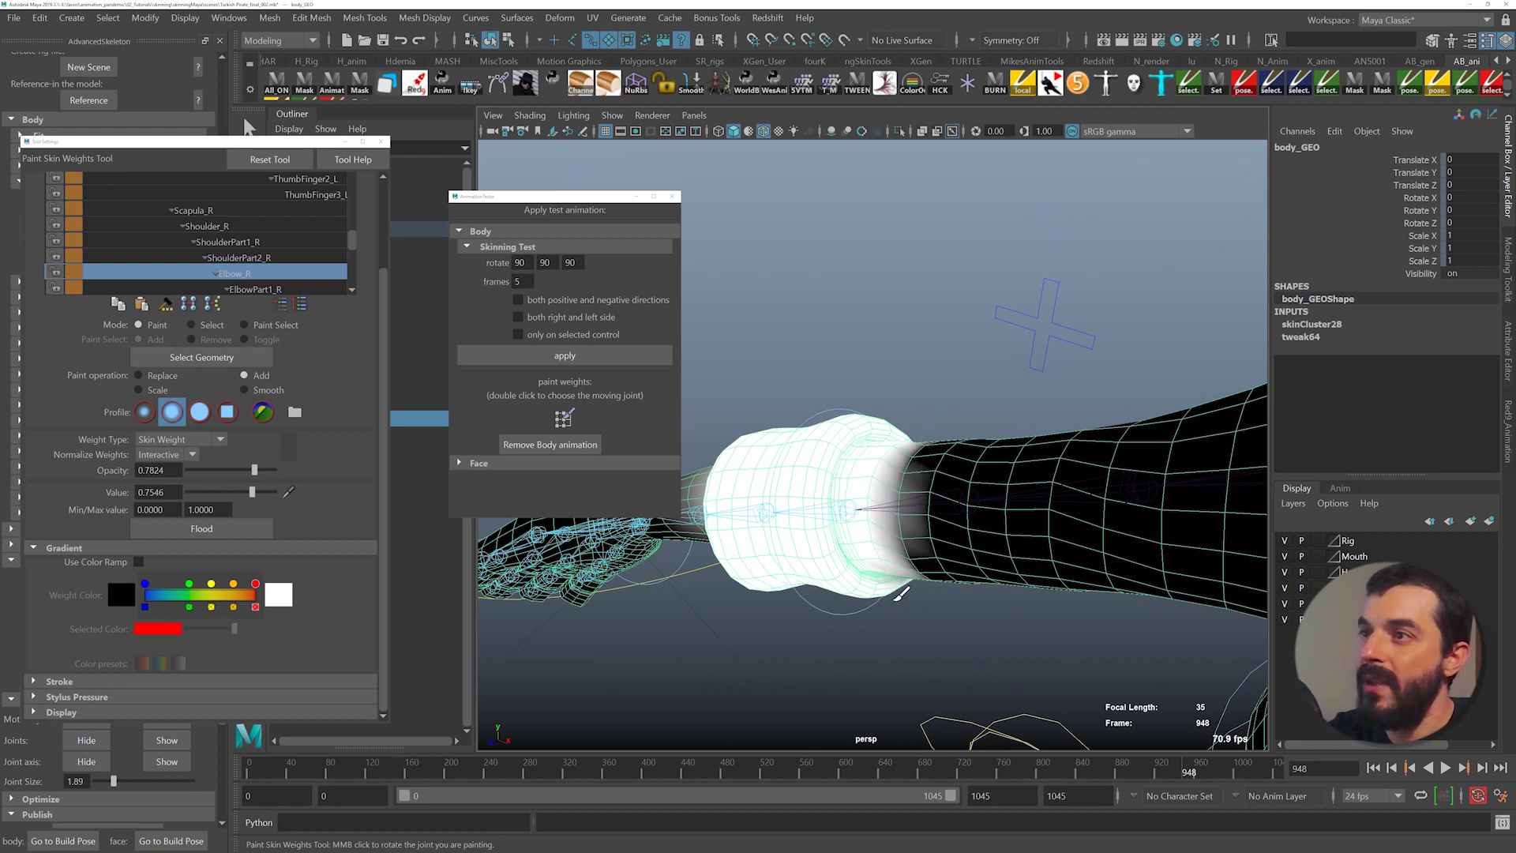
pyautogui.moveTo(896, 598)
pyautogui.keyDown('alt'); pyautogui.mouseDown()
pyautogui.moveTo(757, 580)
pyautogui.moveTo(846, 451)
pyautogui.mouseUp(); pyautogui.keyUp('alt')
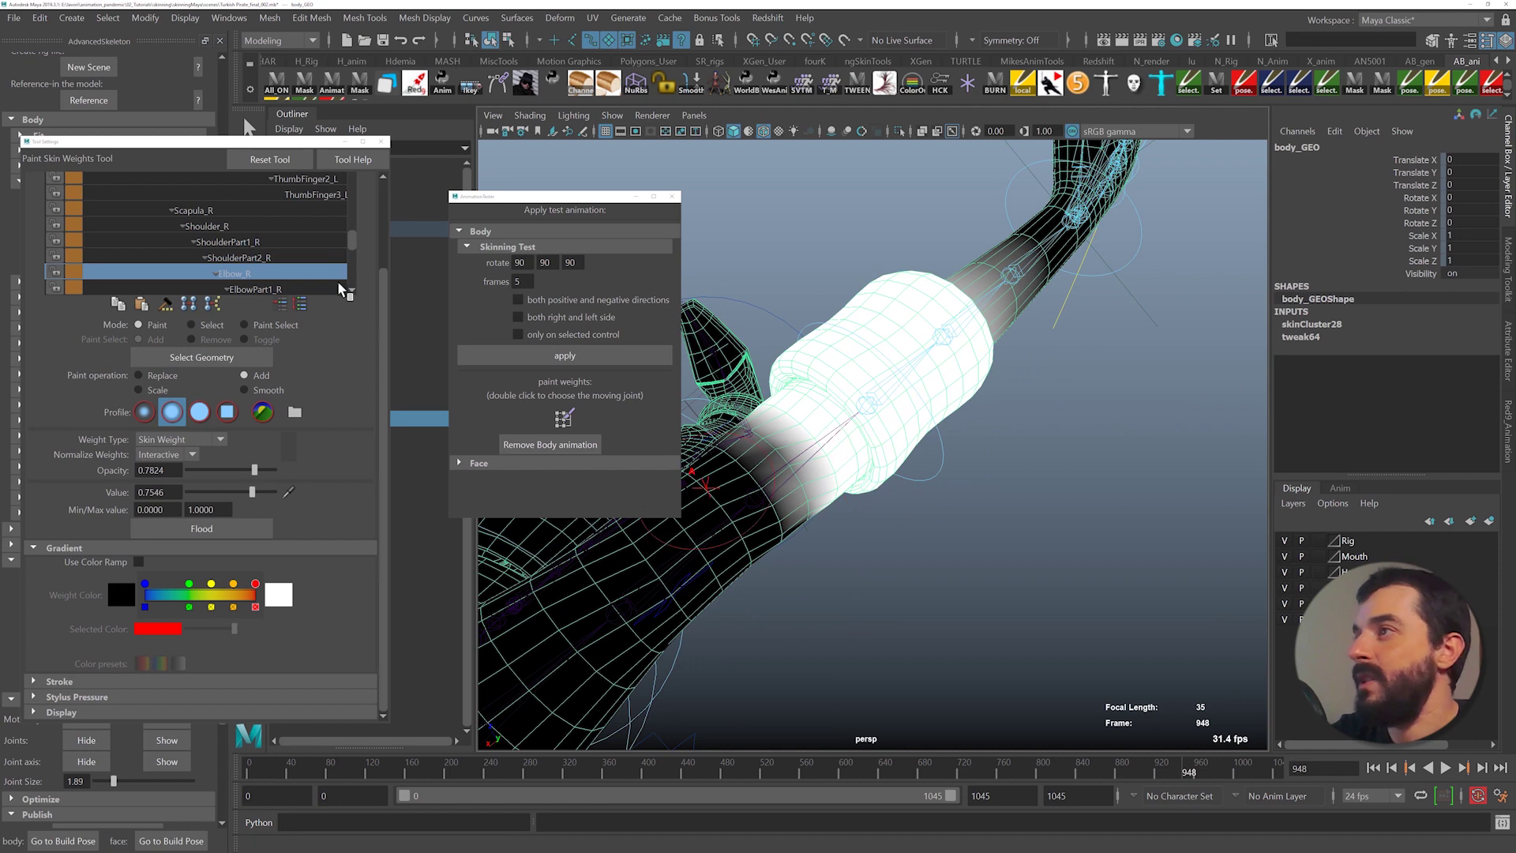
# - Add ShoulderPart2_R weight to the right upper arm just above the elbow cuff with brush opacity 0.3611 and value 0.3148
pyautogui.click(271, 259)
pyautogui.click(219, 470)
pyautogui.click(214, 492)
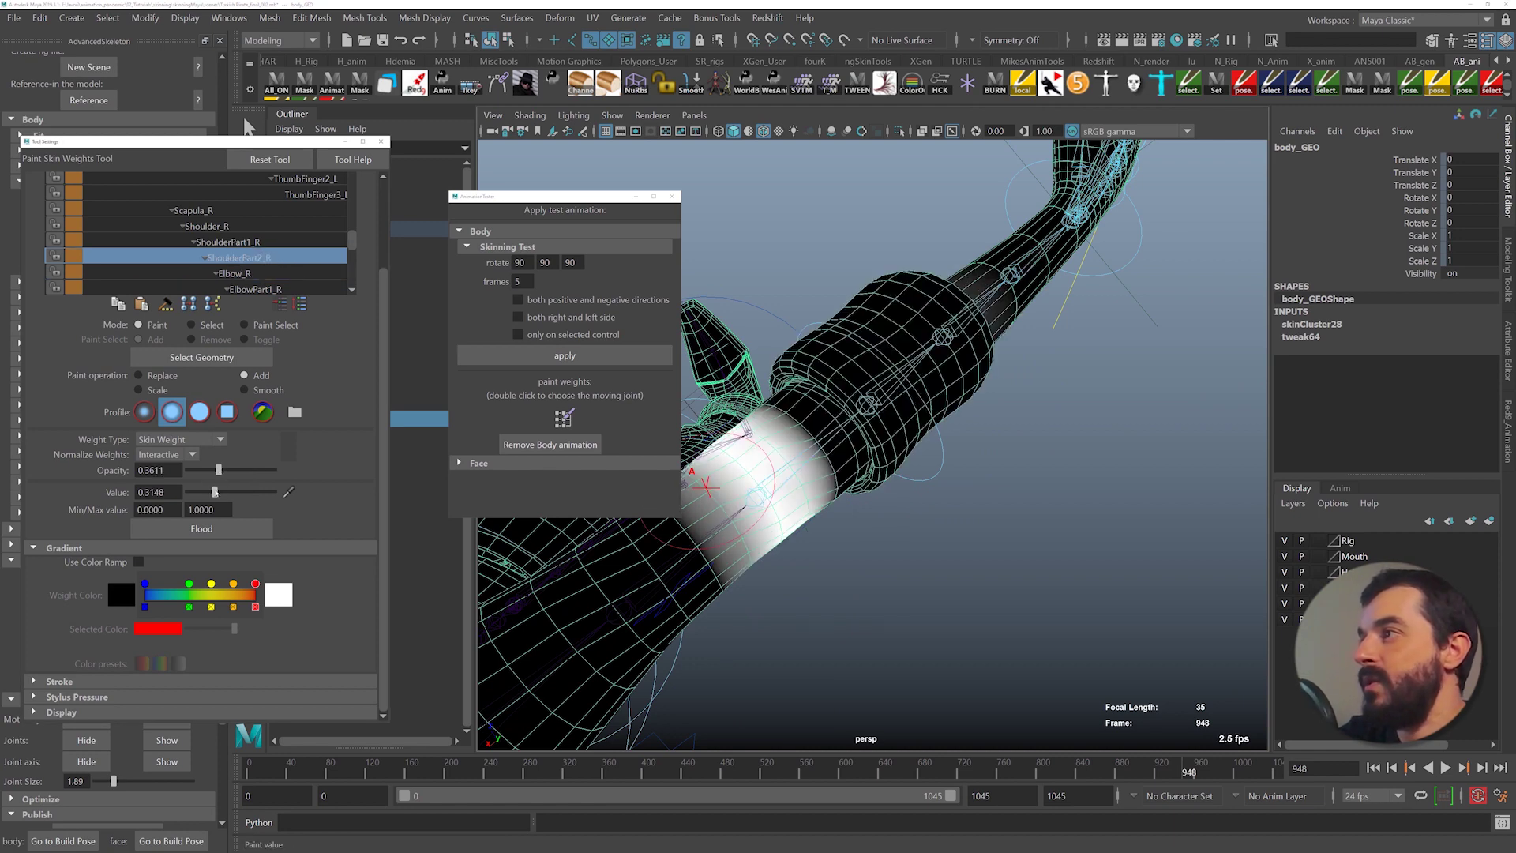
pyautogui.moveTo(703, 483); pyautogui.dragTo(720, 538)
pyautogui.moveTo(831, 458)
pyautogui.mouseDown()
pyautogui.moveTo(780, 400)
pyautogui.moveTo(813, 457)
pyautogui.moveTo(884, 485)
pyautogui.moveTo(991, 566)
pyautogui.moveTo(914, 554)
pyautogui.moveTo(904, 531)
pyautogui.moveTo(974, 511)
pyautogui.moveTo(886, 535)
pyautogui.mouseUp()
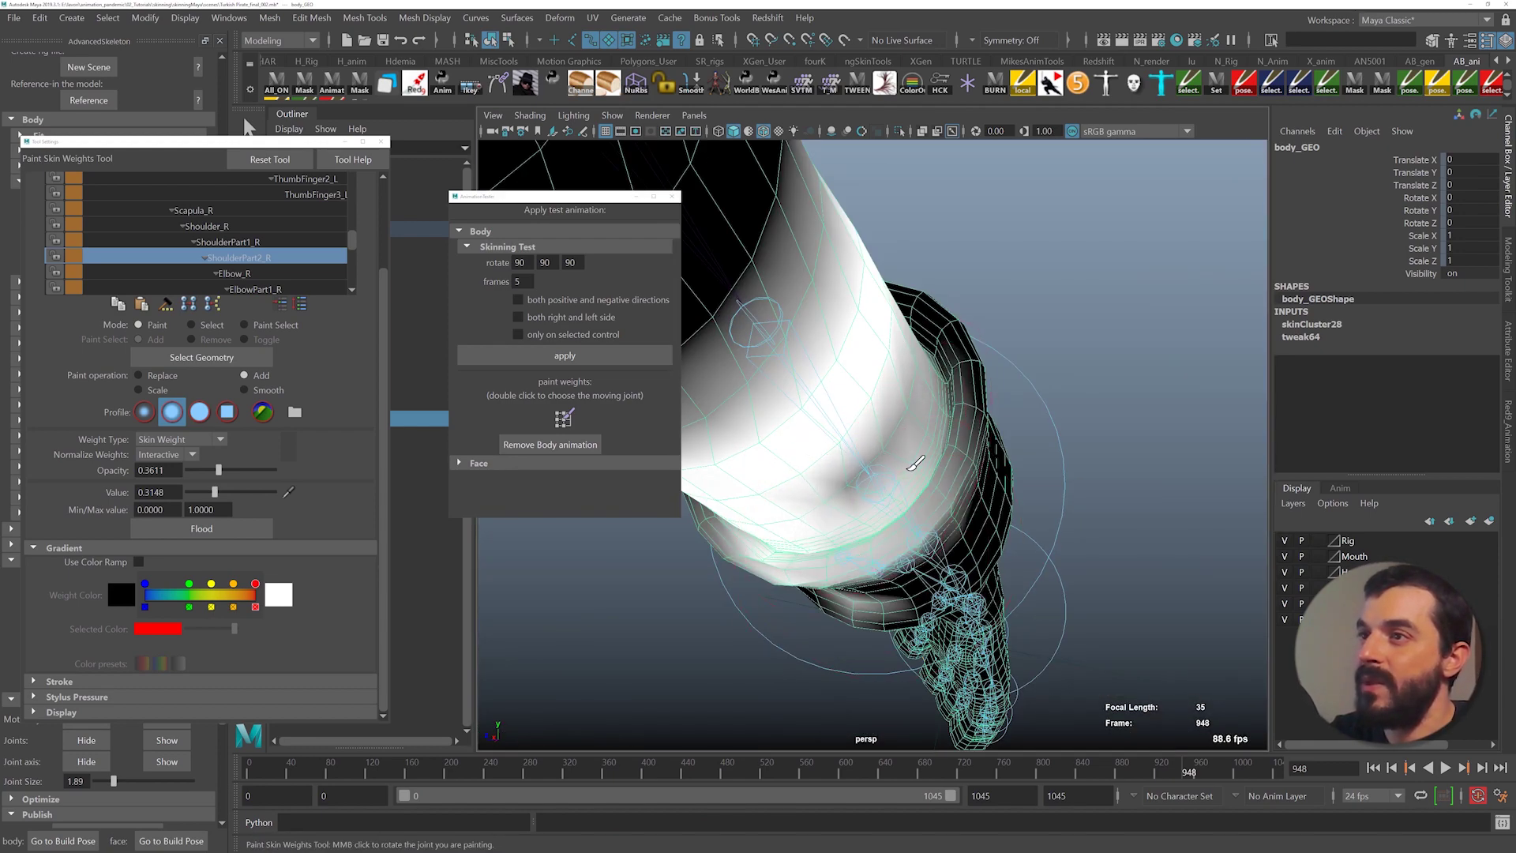
pyautogui.moveTo(932, 418)
pyautogui.keyDown('alt'); pyautogui.mouseDown()
pyautogui.moveTo(906, 348)
pyautogui.moveTo(887, 342)
pyautogui.moveTo(984, 379)
pyautogui.moveTo(852, 278)
pyautogui.moveTo(889, 332)
pyautogui.moveTo(799, 455)
pyautogui.moveTo(868, 598)
pyautogui.moveTo(795, 514)
pyautogui.moveTo(846, 532)
pyautogui.moveTo(845, 450)
pyautogui.mouseUp(); pyautogui.keyUp('alt')
pyautogui.moveTo(846, 450)
pyautogui.keyDown('alt'); pyautogui.mouseDown()
pyautogui.moveTo(910, 325)
pyautogui.moveTo(837, 431)
pyautogui.mouseUp(); pyautogui.keyUp('alt')
pyautogui.keyDown('alt'); pyautogui.moveTo(833, 335); pyautogui.dragTo(834, 417); pyautogui.keyUp('alt')
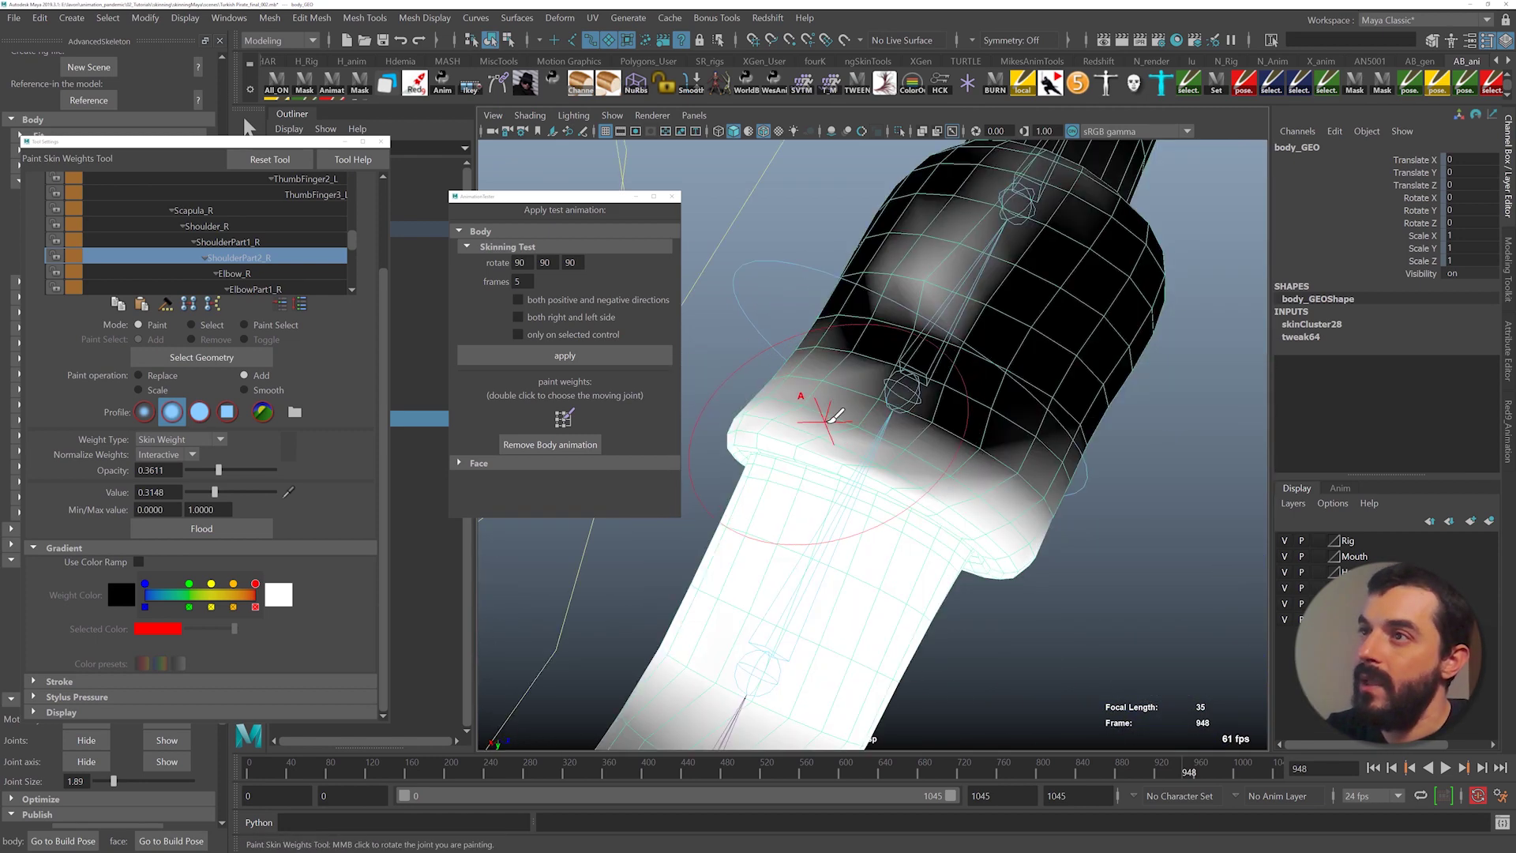
# - Add skin weight to ShoulderPart2_R around the thick upper-arm sleeve, using 0.3611 opacity and a value of 0.3148
pyautogui.moveTo(936, 454); pyautogui.dragTo(1015, 410)
pyautogui.keyDown('alt'); pyautogui.moveTo(1015, 410); pyautogui.dragTo(888, 482); pyautogui.keyUp('alt')
pyautogui.moveTo(888, 482)
pyautogui.mouseDown()
pyautogui.moveTo(833, 555)
pyautogui.moveTo(893, 473)
pyautogui.mouseUp()
pyautogui.moveTo(893, 474)
pyautogui.keyDown('alt'); pyautogui.mouseDown()
pyautogui.moveTo(866, 443)
pyautogui.moveTo(926, 541)
pyautogui.mouseUp(); pyautogui.keyUp('alt')
pyautogui.moveTo(925, 540)
pyautogui.keyDown('alt'); pyautogui.mouseDown()
pyautogui.moveTo(871, 545)
pyautogui.moveTo(734, 419)
pyautogui.moveTo(831, 552)
pyautogui.mouseUp(); pyautogui.keyUp('alt')
pyautogui.moveTo(832, 553)
pyautogui.keyDown('alt'); pyautogui.mouseDown()
pyautogui.moveTo(879, 542)
pyautogui.moveTo(853, 517)
pyautogui.mouseUp(); pyautogui.keyUp('alt')
pyautogui.moveTo(853, 517); pyautogui.dragTo(914, 487)
pyautogui.moveTo(914, 487)
pyautogui.keyDown('alt'); pyautogui.mouseDown()
pyautogui.moveTo(866, 501)
pyautogui.moveTo(889, 496)
pyautogui.moveTo(835, 443)
pyautogui.moveTo(888, 462)
pyautogui.mouseUp(); pyautogui.keyUp('alt')
pyautogui.moveTo(888, 462)
pyautogui.mouseDown()
pyautogui.moveTo(948, 474)
pyautogui.moveTo(900, 553)
pyautogui.mouseUp()
pyautogui.moveTo(911, 725)
pyautogui.keyDown('alt'); pyautogui.mouseDown()
pyautogui.moveTo(877, 742)
pyautogui.moveTo(916, 680)
pyautogui.moveTo(887, 603)
pyautogui.moveTo(812, 618)
pyautogui.moveTo(908, 589)
pyautogui.mouseUp(); pyautogui.keyUp('alt')
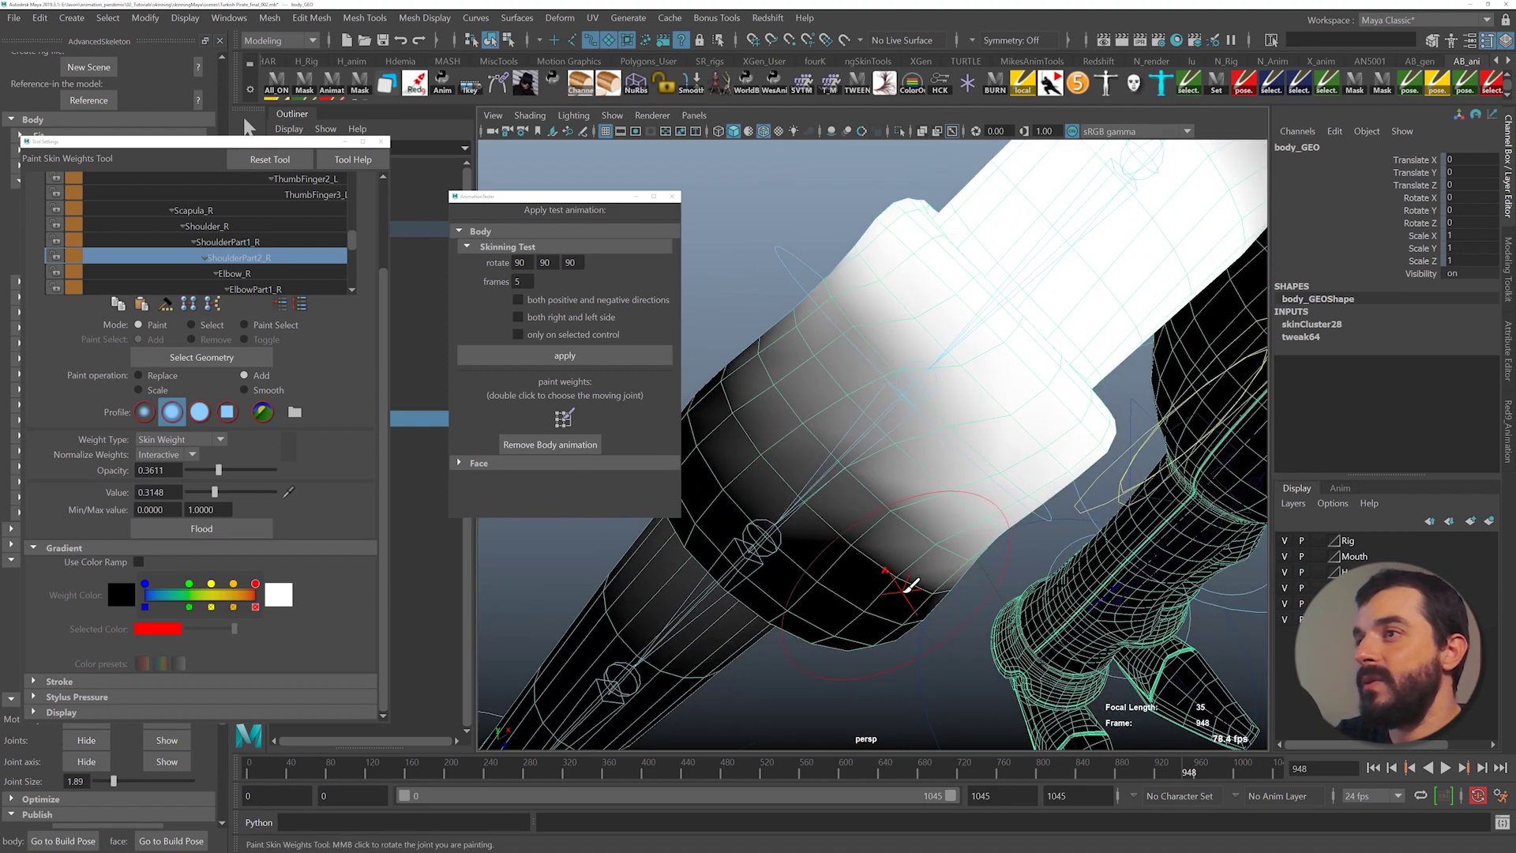
# - Examine the weights of the Elbow_R and ElbowPart1_R influences around the sleeve cuff and forearm
pyautogui.click(238, 275)
pyautogui.keyDown('alt'); pyautogui.moveTo(922, 411); pyautogui.dragTo(992, 331, button='middle'); pyautogui.keyUp('alt')
pyautogui.keyDown('alt'); pyautogui.moveTo(884, 403); pyautogui.dragTo(900, 494); pyautogui.keyUp('alt')
pyautogui.keyDown('alt'); pyautogui.moveTo(900, 494); pyautogui.dragTo(995, 521, button='right'); pyautogui.keyUp('alt')
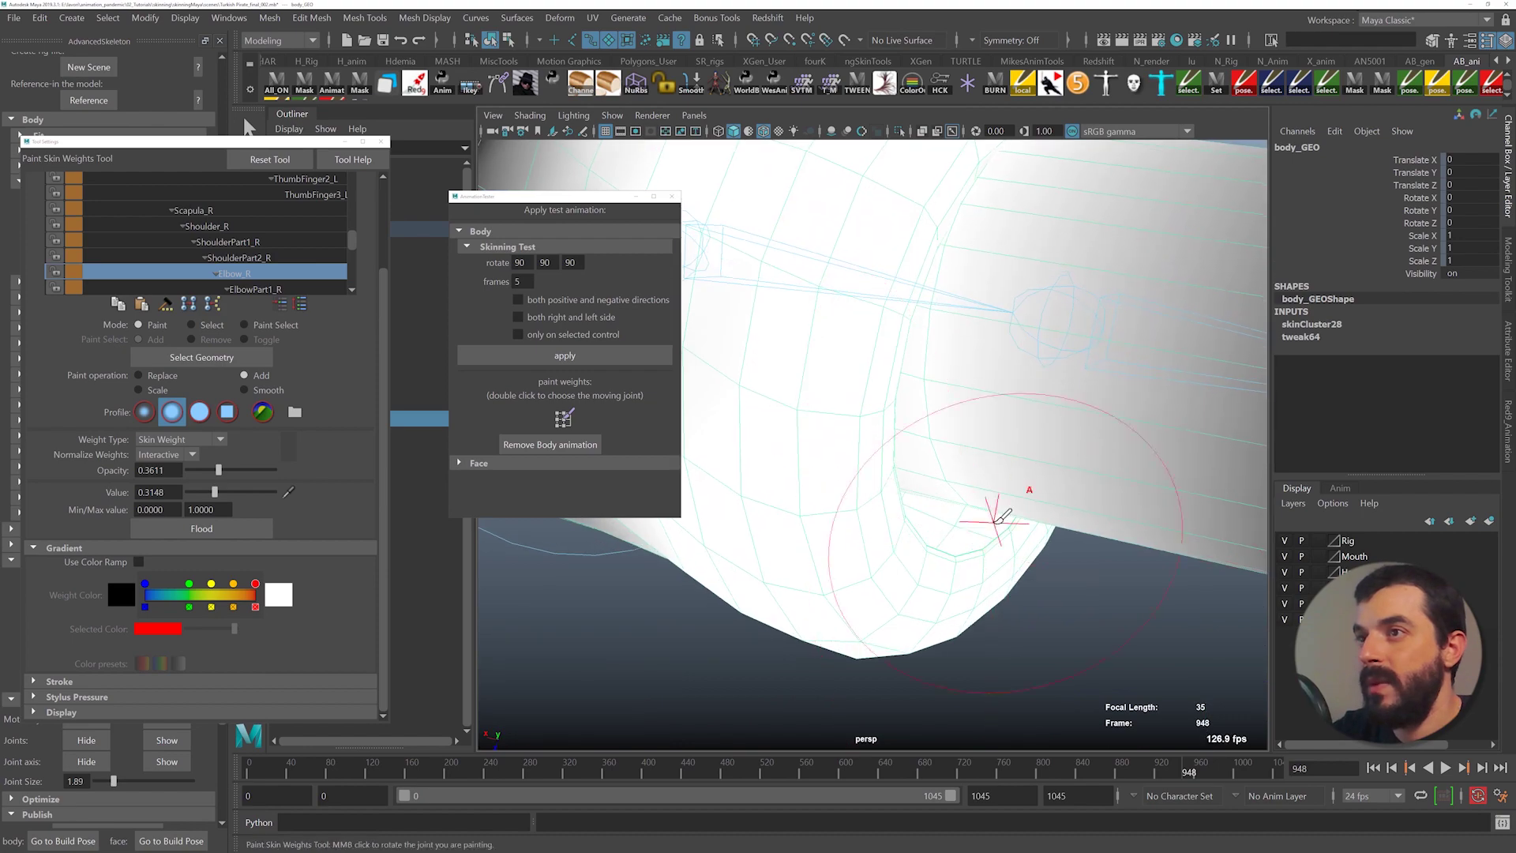
pyautogui.keyDown('alt'); pyautogui.moveTo(1050, 517); pyautogui.dragTo(846, 481); pyautogui.keyUp('alt')
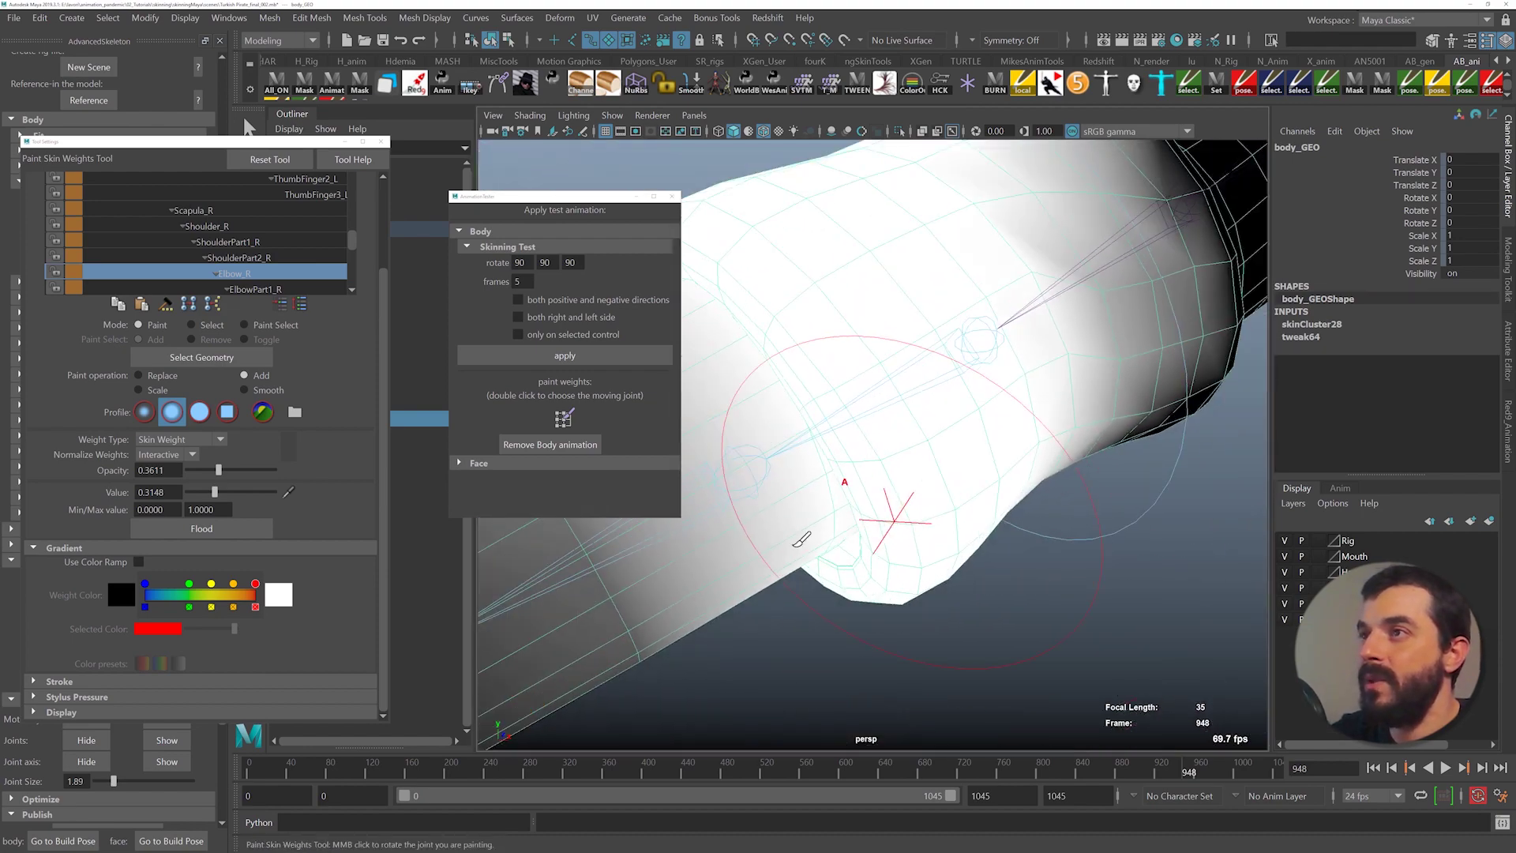
pyautogui.keyDown('alt'); pyautogui.moveTo(892, 491); pyautogui.dragTo(822, 499, button='right'); pyautogui.keyUp('alt')
pyautogui.click(273, 290)
pyautogui.keyDown('alt'); pyautogui.moveTo(847, 580); pyautogui.dragTo(847, 499); pyautogui.keyUp('alt')
pyautogui.scroll(-1, 225, 267)
# - Add skin weight to ElbowPart2_R along the lower forearm toward the wrist
pyautogui.click(254, 289)
pyautogui.keyDown('alt'); pyautogui.moveTo(677, 647); pyautogui.dragTo(785, 447, button='middle'); pyautogui.keyUp('alt')
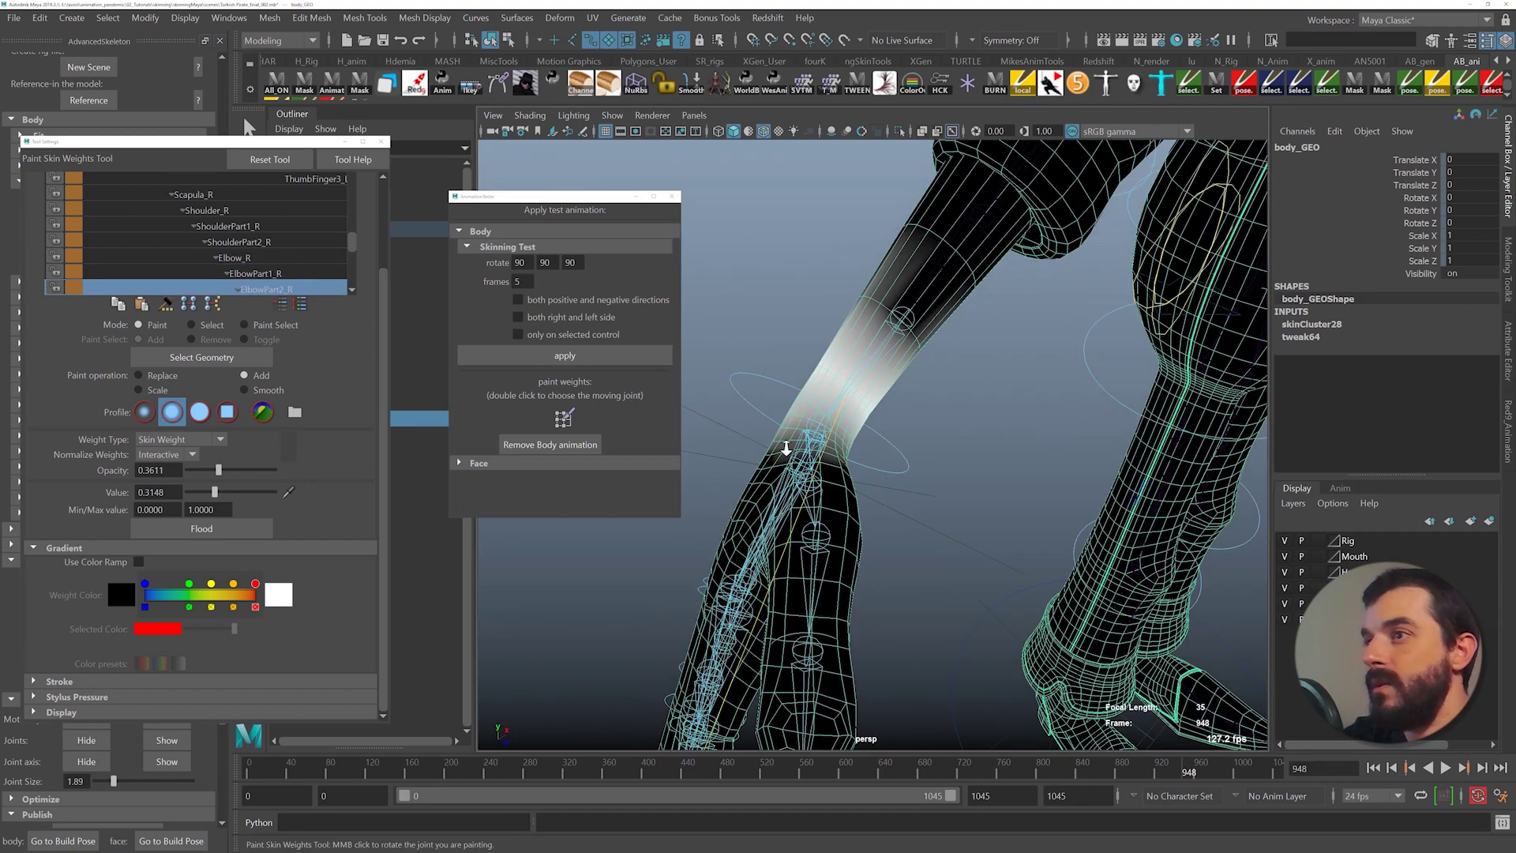
pyautogui.keyDown('alt'); pyautogui.moveTo(784, 447); pyautogui.dragTo(900, 430, button='right'); pyautogui.keyUp('alt')
pyautogui.moveTo(947, 356)
pyautogui.mouseDown()
pyautogui.moveTo(1029, 440)
pyautogui.moveTo(991, 353)
pyautogui.moveTo(1027, 276)
pyautogui.mouseUp()
pyautogui.keyDown('alt'); pyautogui.moveTo(932, 419); pyautogui.dragTo(1056, 447); pyautogui.keyUp('alt')
pyautogui.moveTo(1034, 316); pyautogui.dragTo(892, 427)
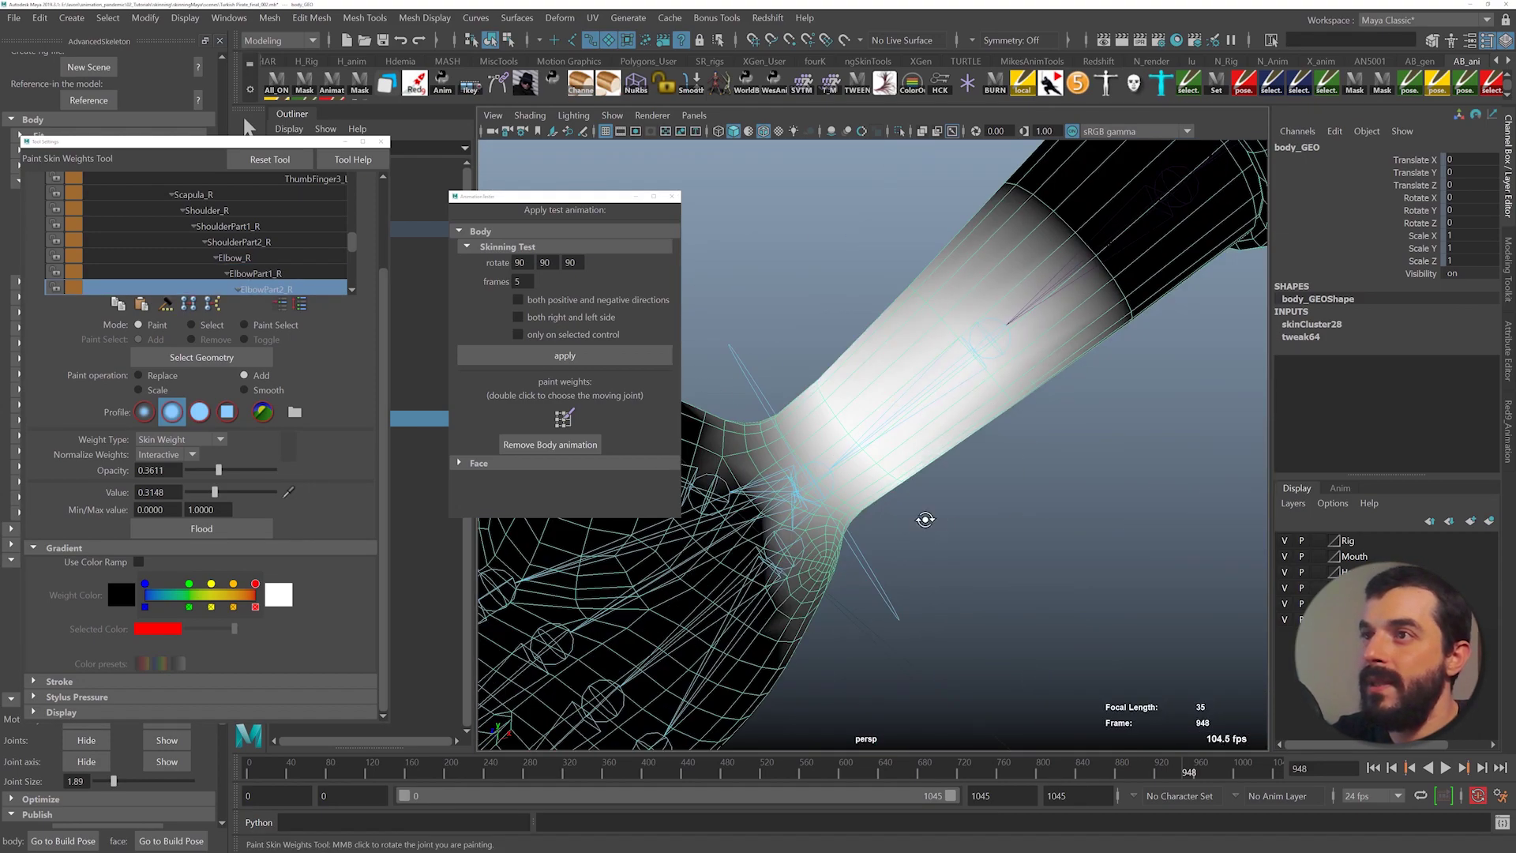
pyautogui.keyDown('alt'); pyautogui.moveTo(924, 518); pyautogui.dragTo(1098, 474); pyautogui.keyUp('alt')
pyautogui.moveTo(876, 379)
pyautogui.mouseDown()
pyautogui.moveTo(936, 467)
pyautogui.moveTo(904, 411)
pyautogui.moveTo(846, 381)
pyautogui.moveTo(984, 466)
pyautogui.moveTo(898, 427)
pyautogui.moveTo(988, 463)
pyautogui.moveTo(905, 442)
pyautogui.moveTo(846, 525)
pyautogui.moveTo(883, 585)
pyautogui.mouseUp()
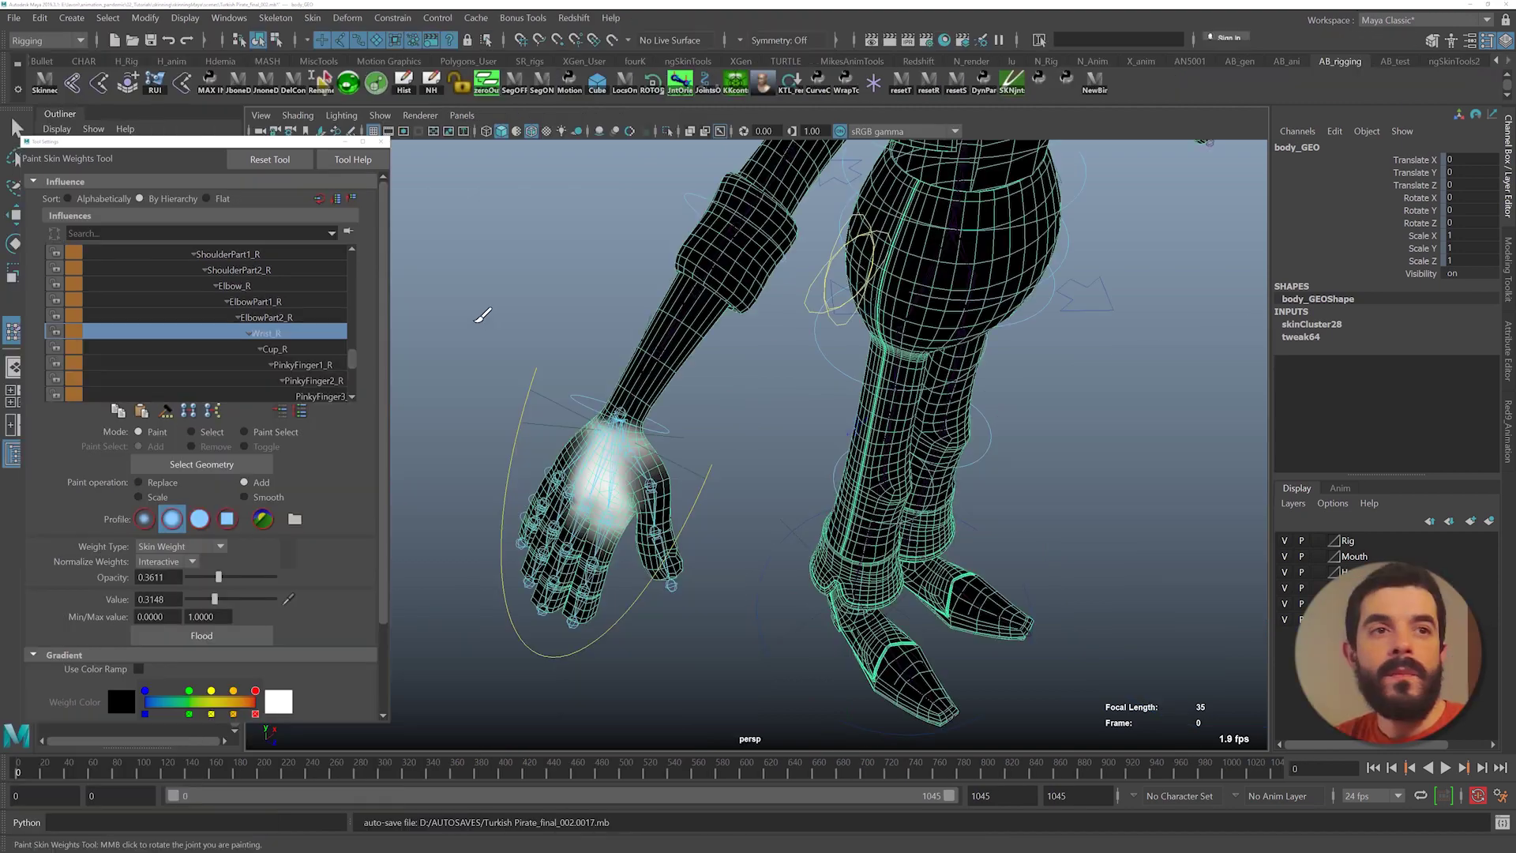
# - Add skin weight to Wrist_R across the back of the right hand, just below the wrist
pyautogui.keyDown('alt'); pyautogui.moveTo(555, 338); pyautogui.dragTo(643, 355, button='right'); pyautogui.keyUp('alt')
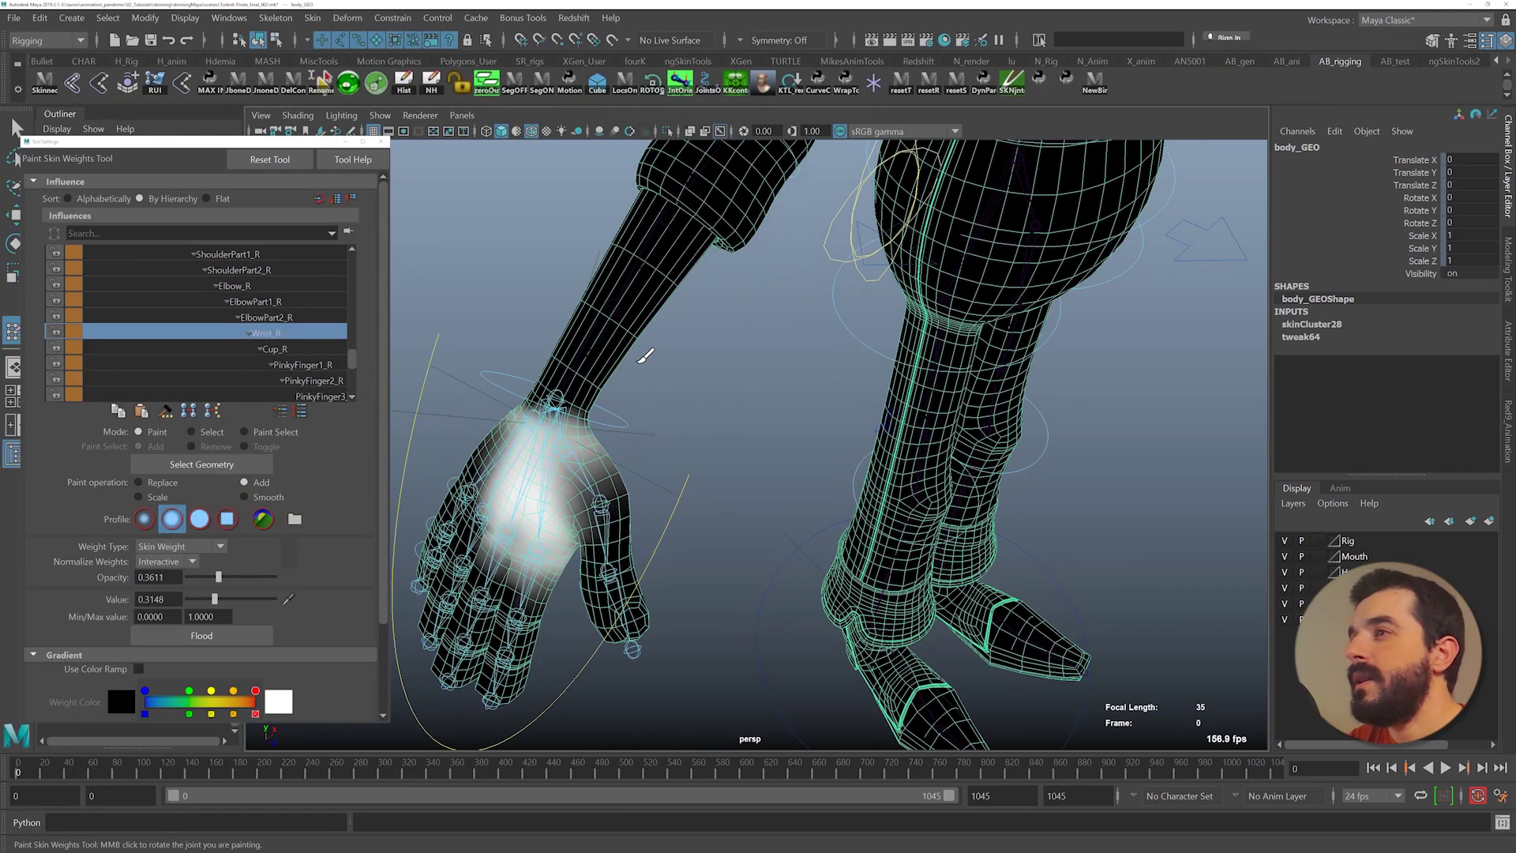
pyautogui.keyDown('alt'); pyautogui.moveTo(643, 355); pyautogui.dragTo(734, 355, button='middle'); pyautogui.keyUp('alt')
pyautogui.keyDown('alt'); pyautogui.moveTo(734, 356); pyautogui.dragTo(716, 393, button='right'); pyautogui.keyUp('alt')
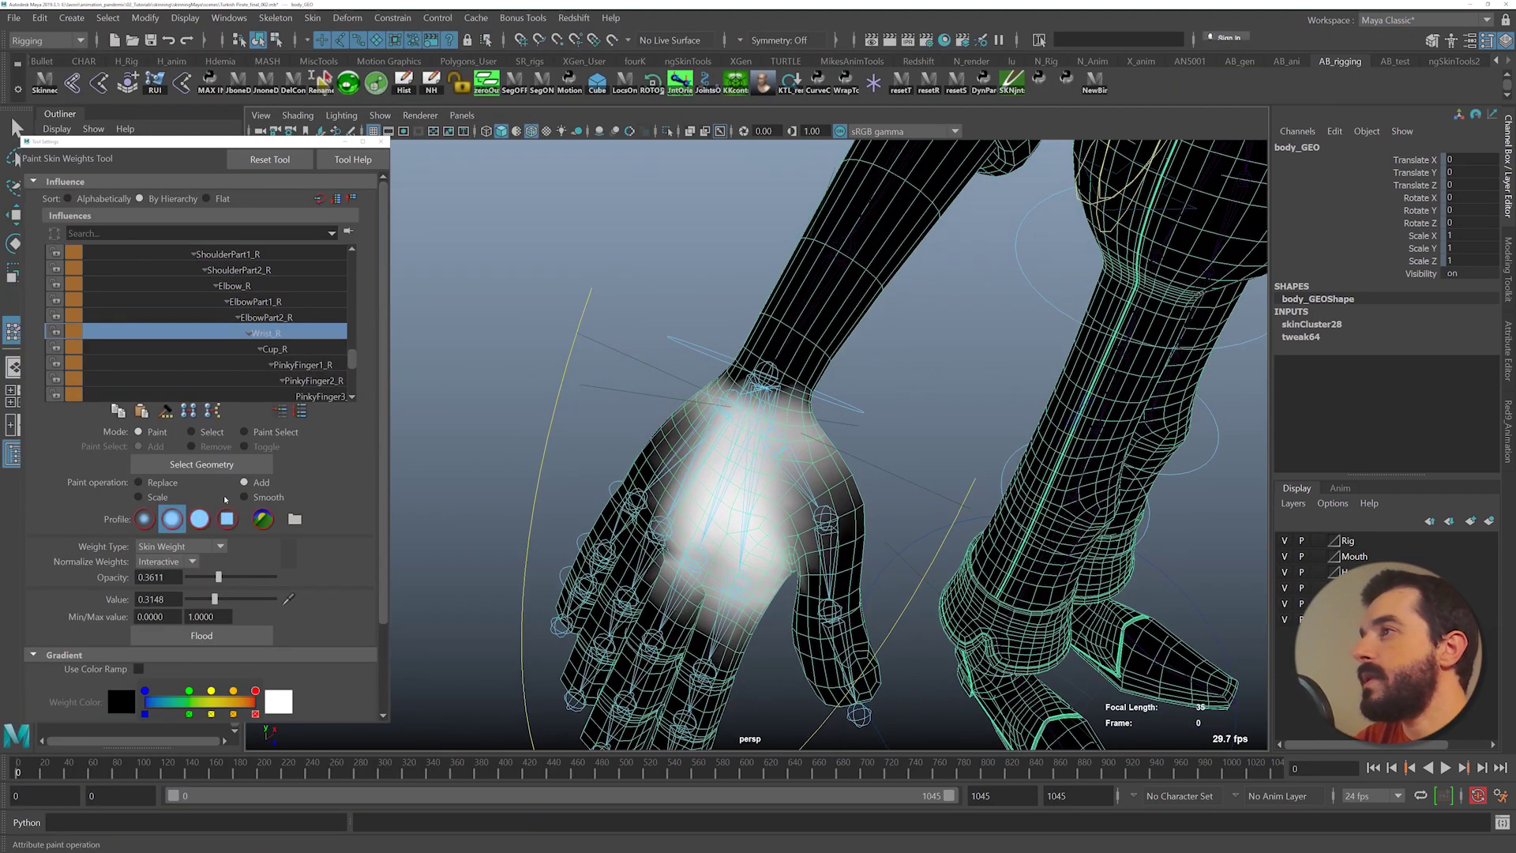
pyautogui.click(729, 408)
pyautogui.click(719, 420)
pyautogui.click(791, 456)
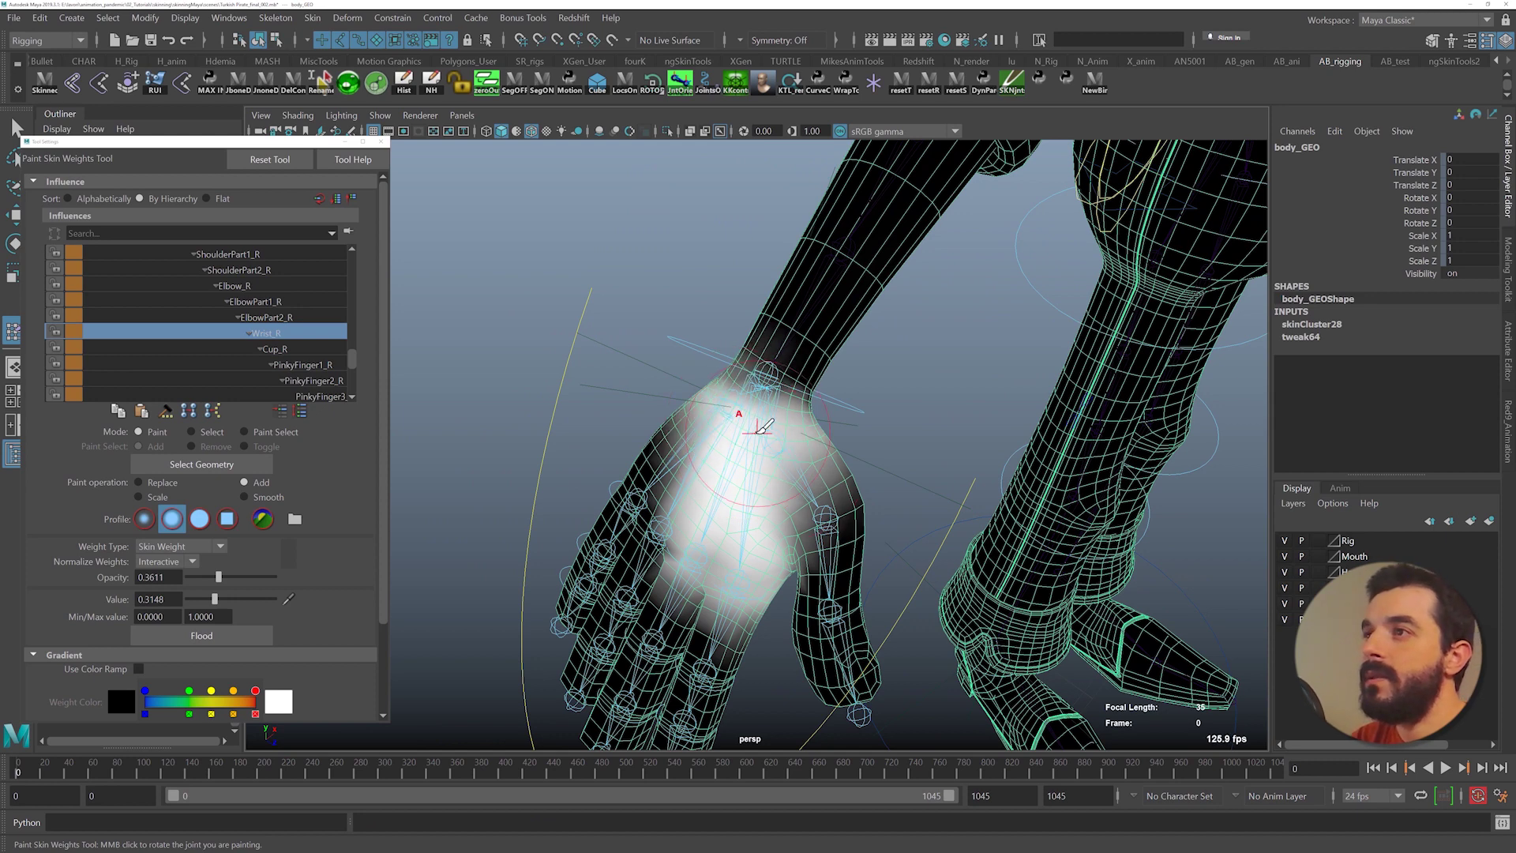
pyautogui.click(759, 425)
pyautogui.click(766, 417)
# - Add Wrist_R weight along the pinky side of the right hand, above the knuckles
pyautogui.moveTo(681, 428)
pyautogui.keyDown('alt'); pyautogui.mouseDown()
pyautogui.moveTo(780, 438)
pyautogui.moveTo(755, 450)
pyautogui.mouseUp(); pyautogui.keyUp('alt')
pyautogui.keyDown('alt'); pyautogui.moveTo(755, 450); pyautogui.dragTo(850, 431, button='right'); pyautogui.keyUp('alt')
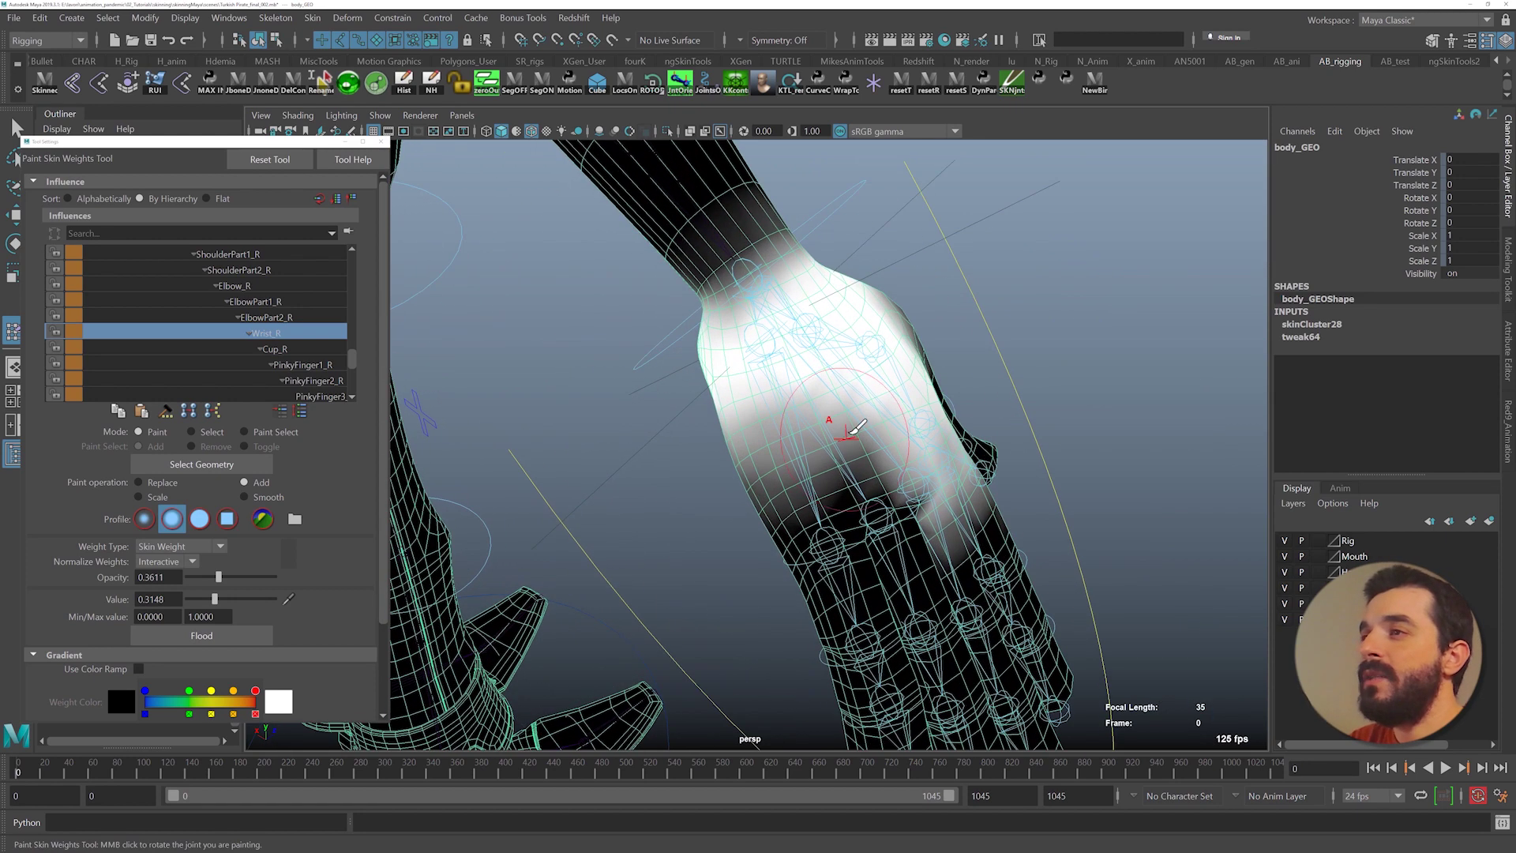
pyautogui.click(806, 416)
pyautogui.click(817, 437)
pyautogui.click(785, 428)
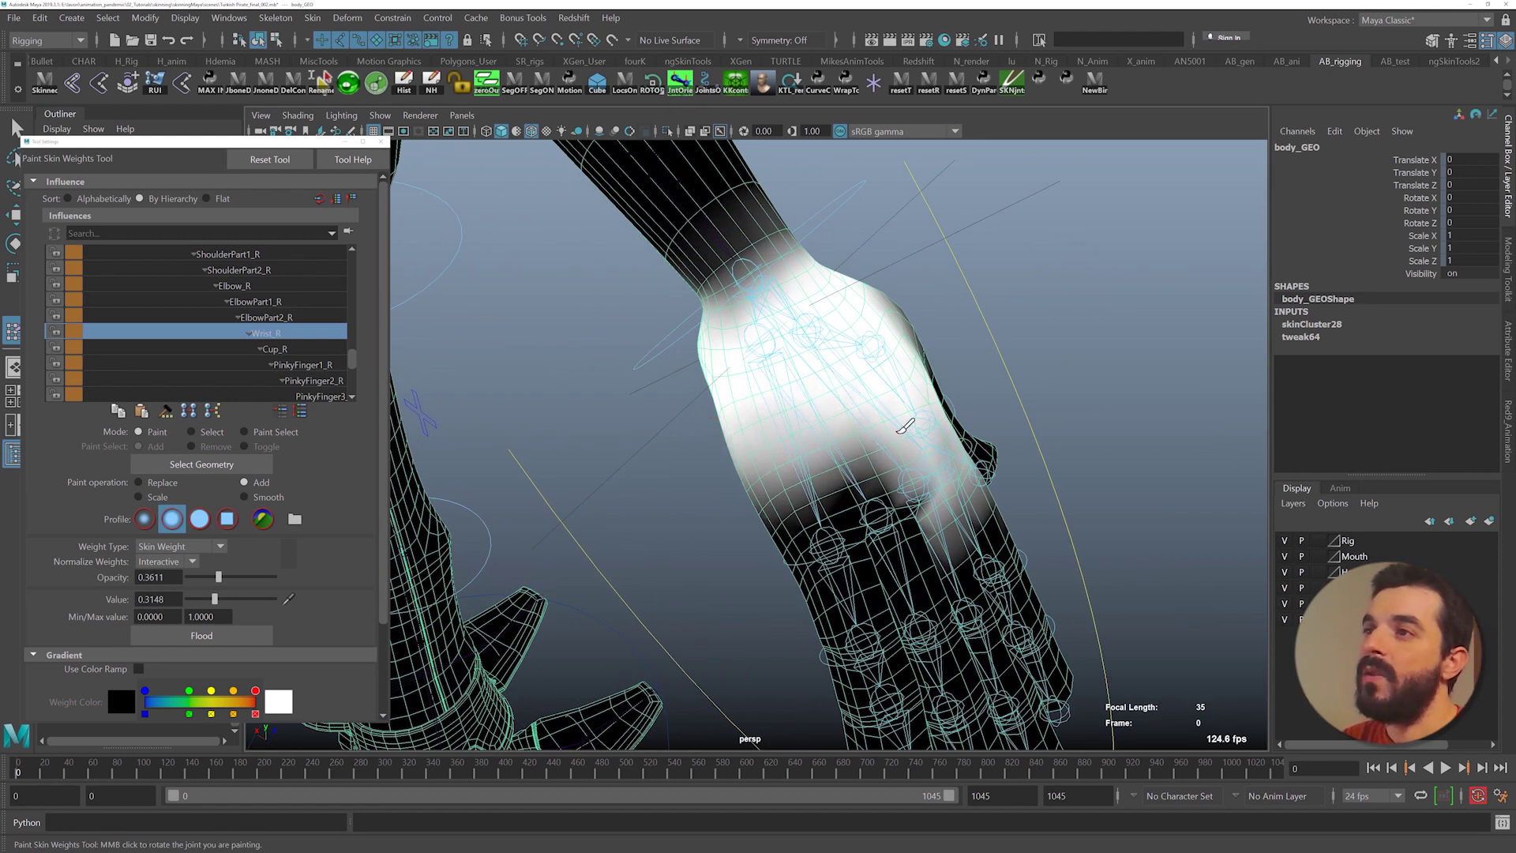
pyautogui.click(837, 454)
# - Add Wrist_R weight on the palm side of the right hand, from the upper palm to the wrist
pyautogui.moveTo(904, 402)
pyautogui.keyDown('alt'); pyautogui.mouseDown()
pyautogui.moveTo(787, 439)
pyautogui.moveTo(600, 419)
pyautogui.mouseUp(); pyautogui.keyUp('alt')
pyautogui.click(950, 255)
pyautogui.click(892, 270)
pyautogui.click(849, 280)
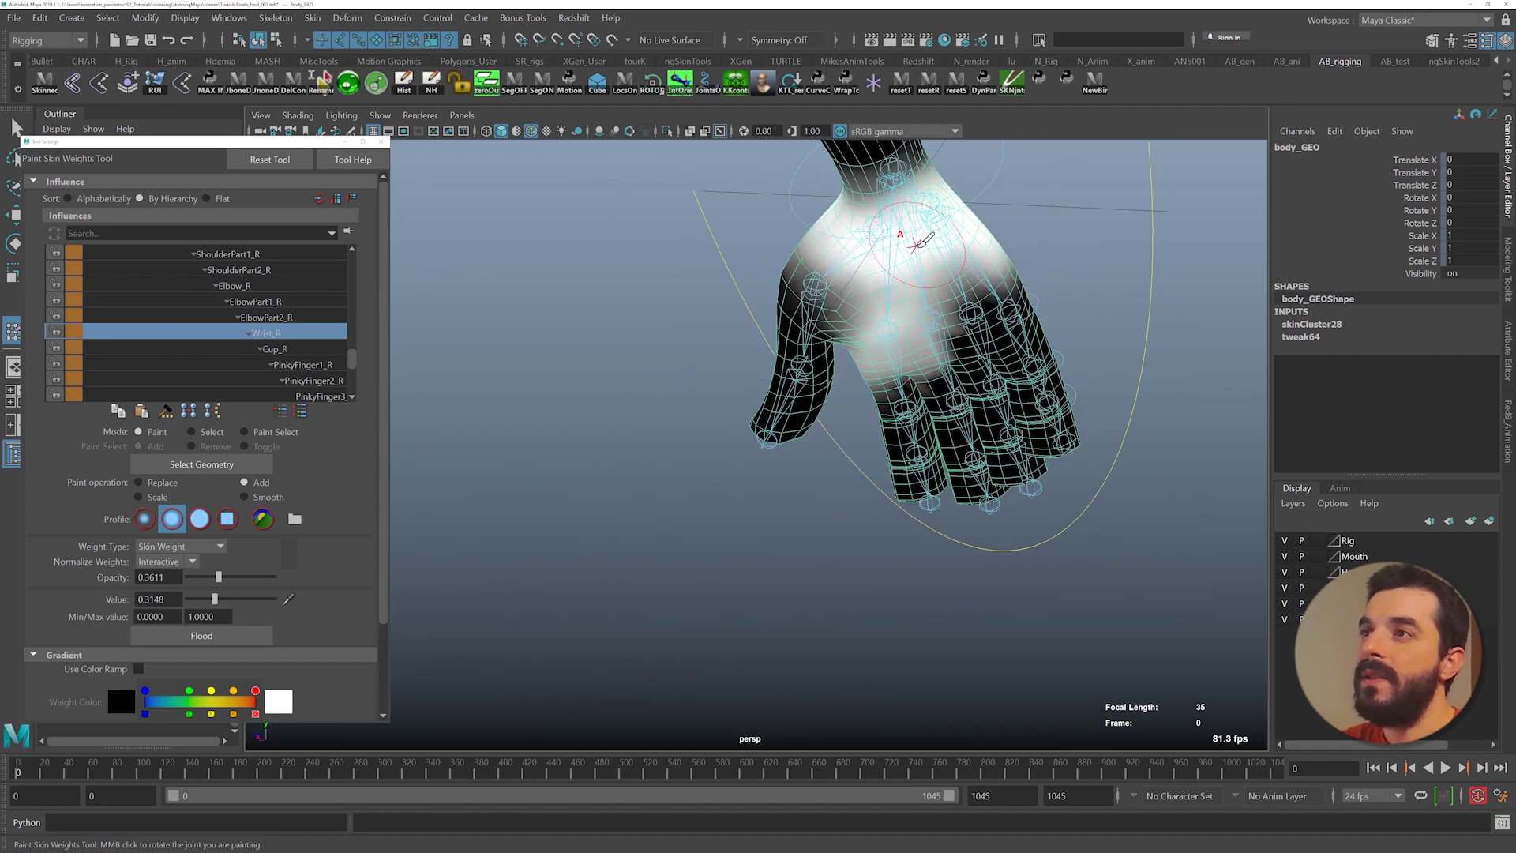
pyautogui.click(863, 243)
pyautogui.click(888, 211)
pyautogui.keyDown('alt'); pyautogui.moveTo(932, 215); pyautogui.dragTo(812, 248); pyautogui.keyUp('alt')
pyautogui.click(782, 219)
pyautogui.click(809, 189)
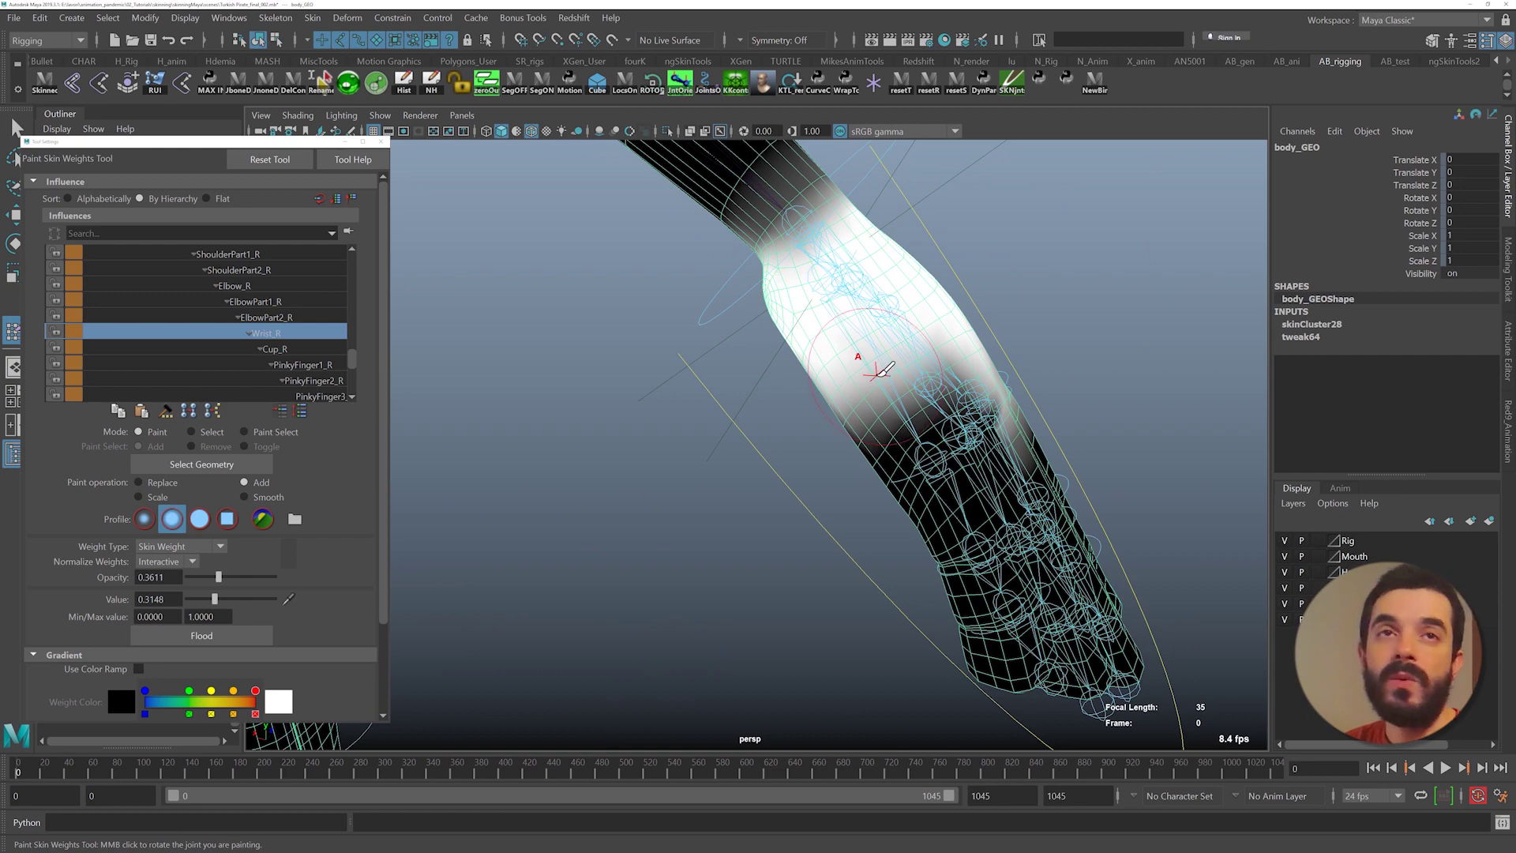
# - Examine the Wrist_R weight distribution from several sides of the hand and on the whole body
pyautogui.keyDown('alt'); pyautogui.moveTo(875, 371); pyautogui.dragTo(906, 384); pyautogui.keyUp('alt')
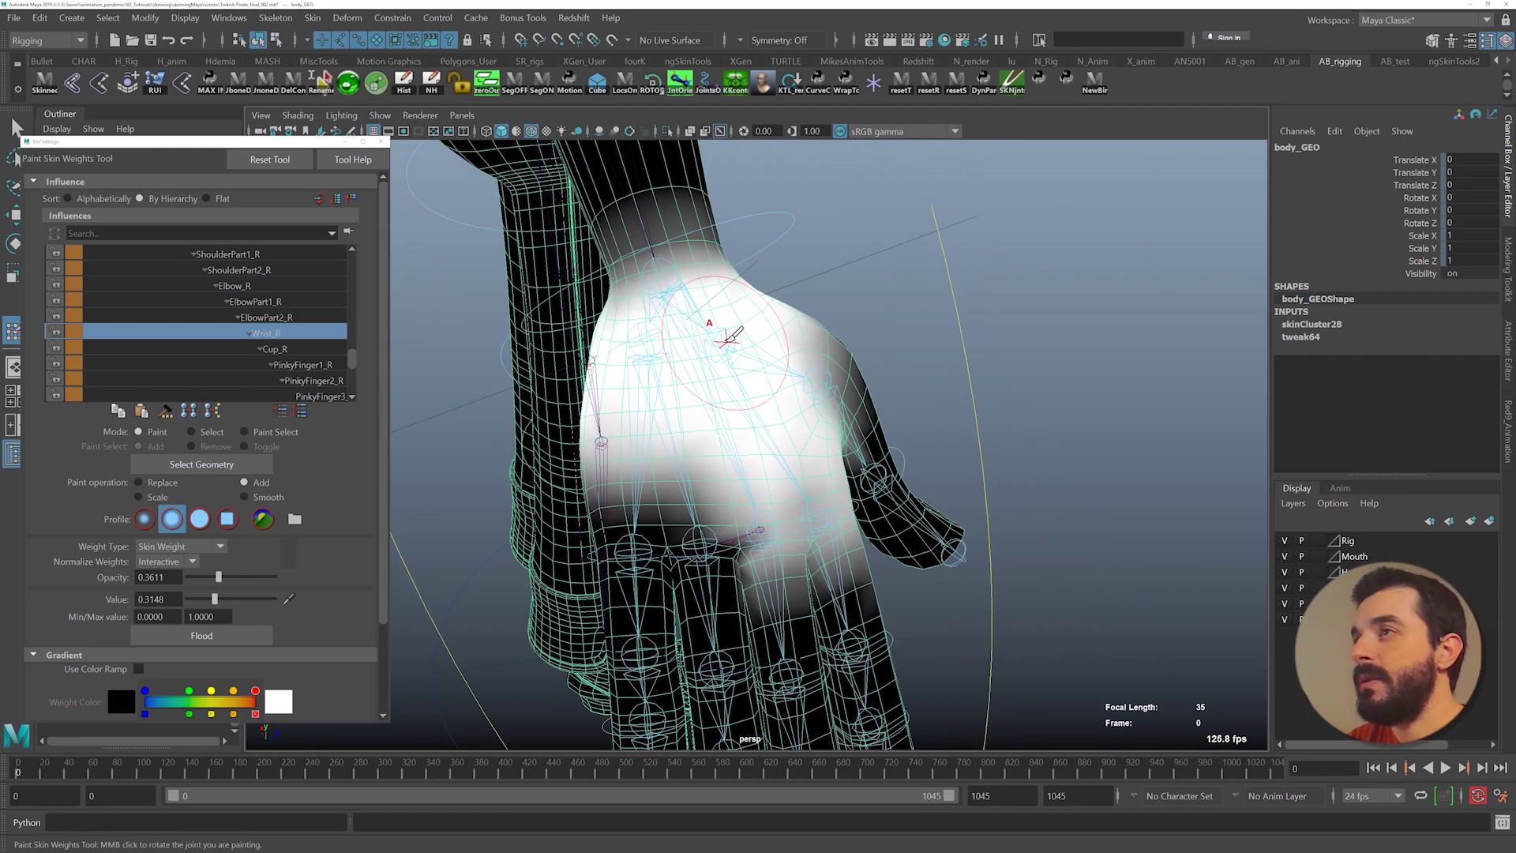
pyautogui.keyDown('alt'); pyautogui.moveTo(725, 333); pyautogui.dragTo(799, 353, button='middle'); pyautogui.keyUp('alt')
pyautogui.keyDown('alt'); pyautogui.moveTo(769, 385); pyautogui.dragTo(818, 387, button='right'); pyautogui.keyUp('alt')
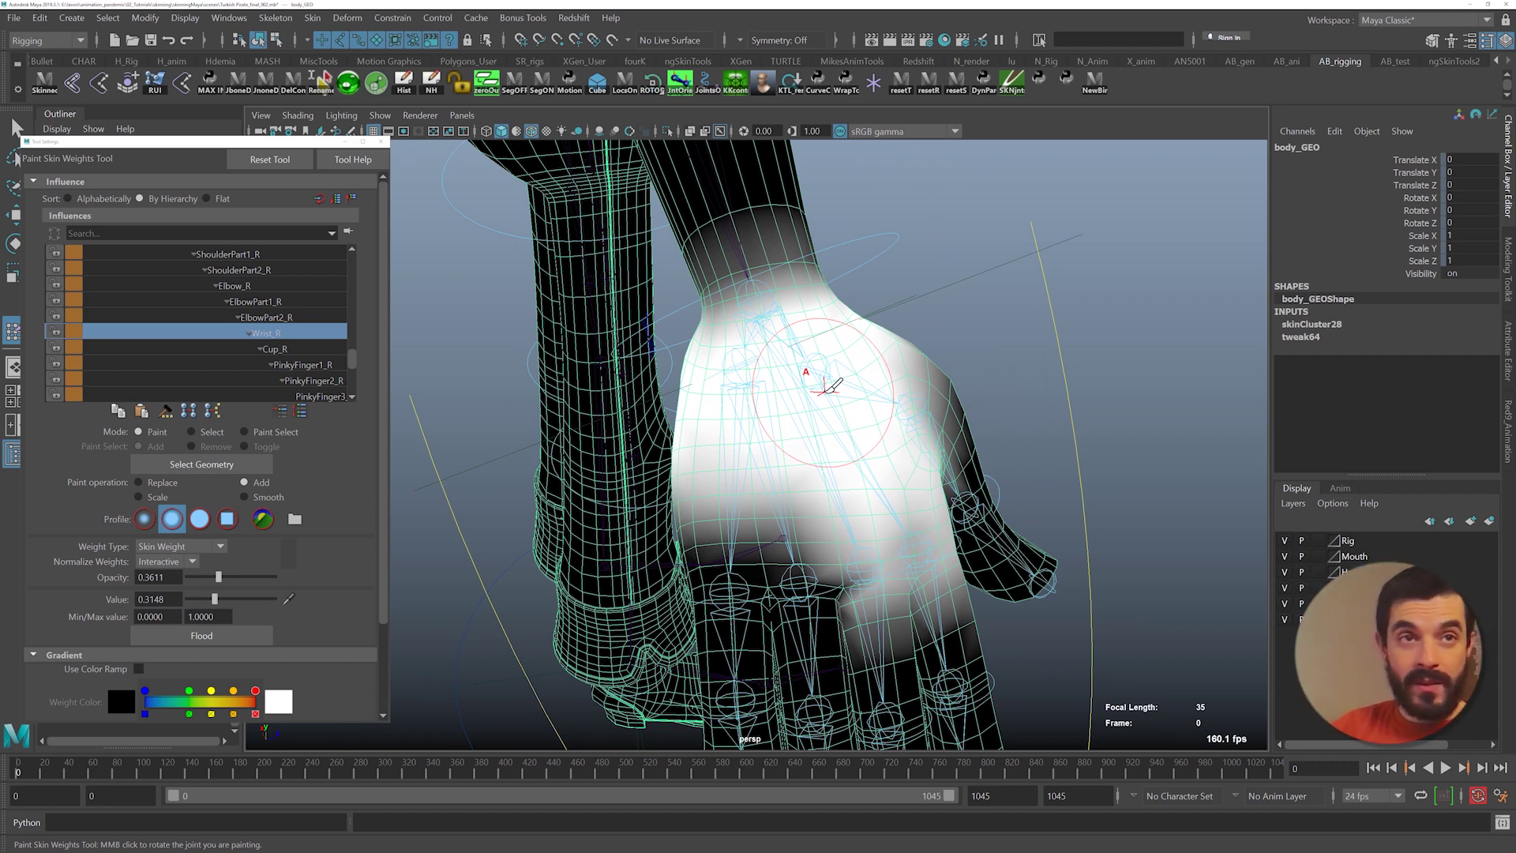
pyautogui.keyDown('alt'); pyautogui.moveTo(826, 383); pyautogui.dragTo(888, 456); pyautogui.keyUp('alt')
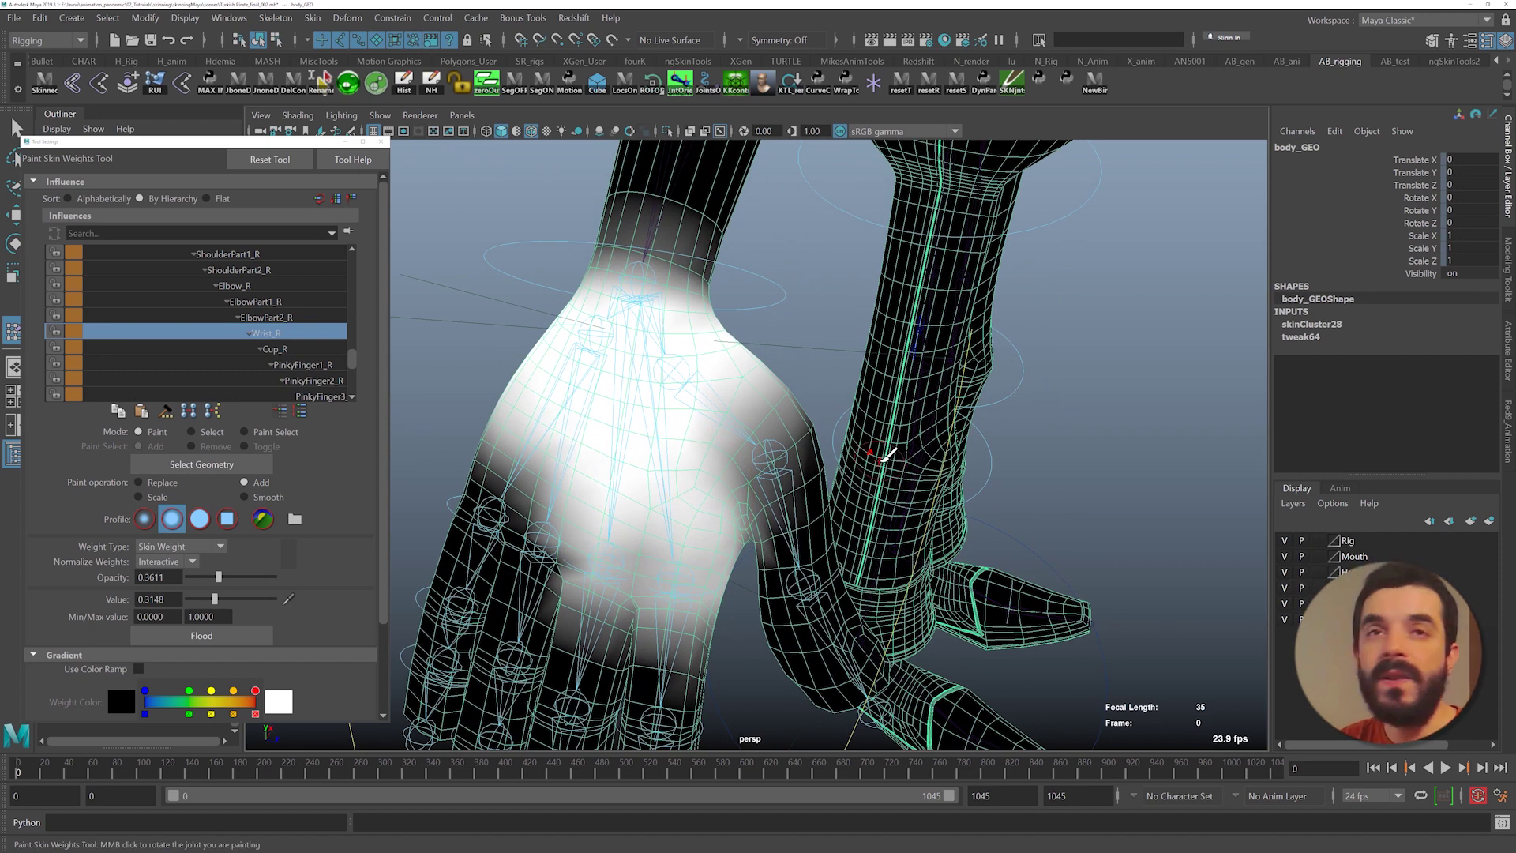
pyautogui.keyDown('alt'); pyautogui.moveTo(884, 460); pyautogui.dragTo(808, 405, button='right'); pyautogui.keyUp('alt')
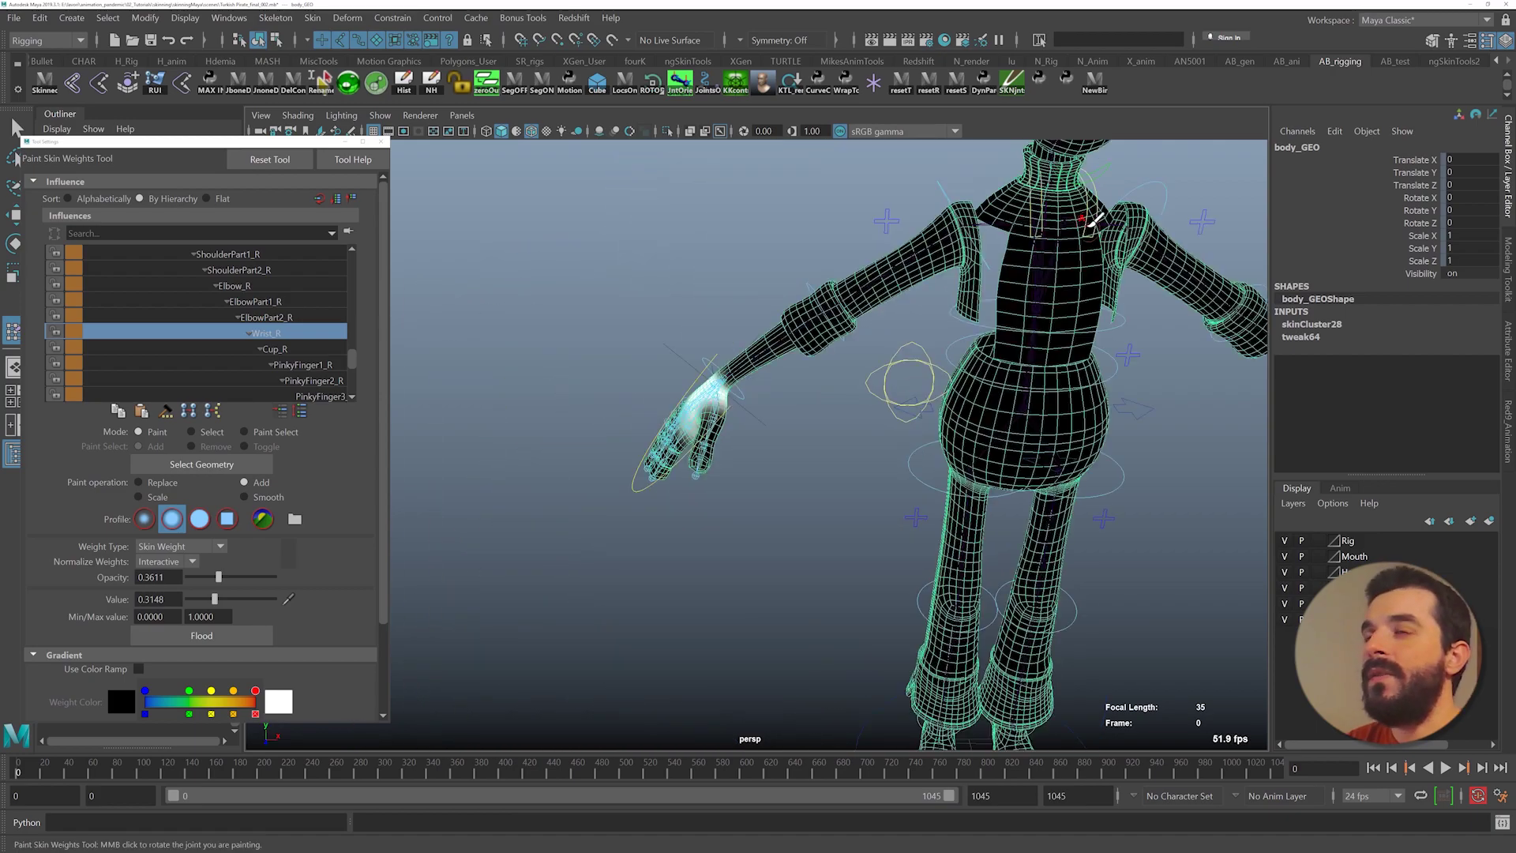
pyautogui.keyDown('alt'); pyautogui.moveTo(1083, 224); pyautogui.dragTo(995, 243, button='middle'); pyautogui.keyUp('alt')
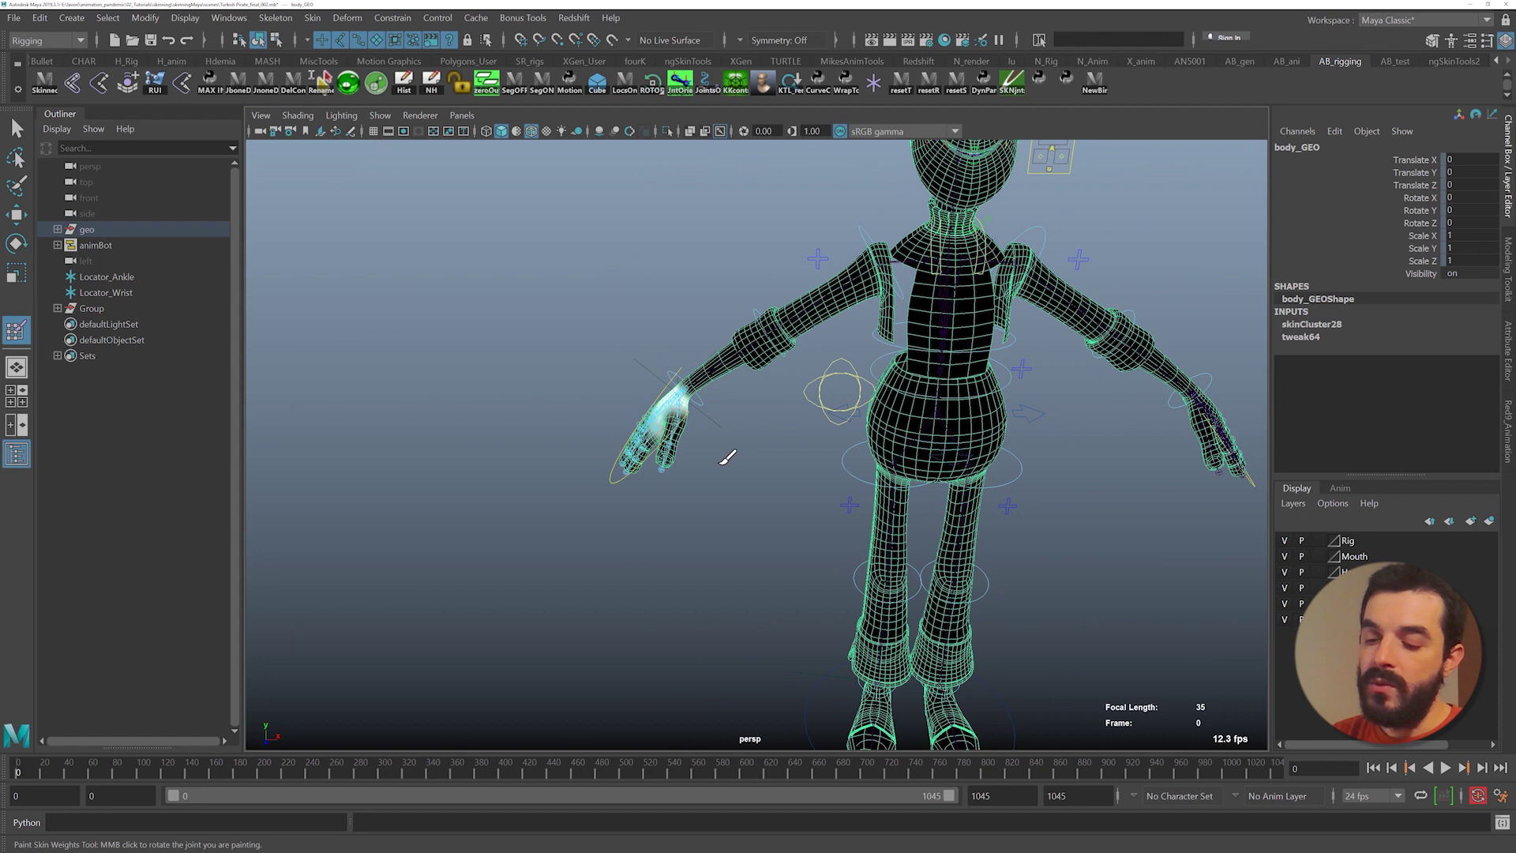
# - Leave weight painting and open the Mirror Skin Weights options for the body mesh
pyautogui.moveTo(774, 453)
pyautogui.keyDown('alt'); pyautogui.mouseDown(button='middle')
pyautogui.moveTo(726, 450)
pyautogui.moveTo(666, 400)
pyautogui.mouseUp(button='middle'); pyautogui.keyUp('alt')
pyautogui.press('q')
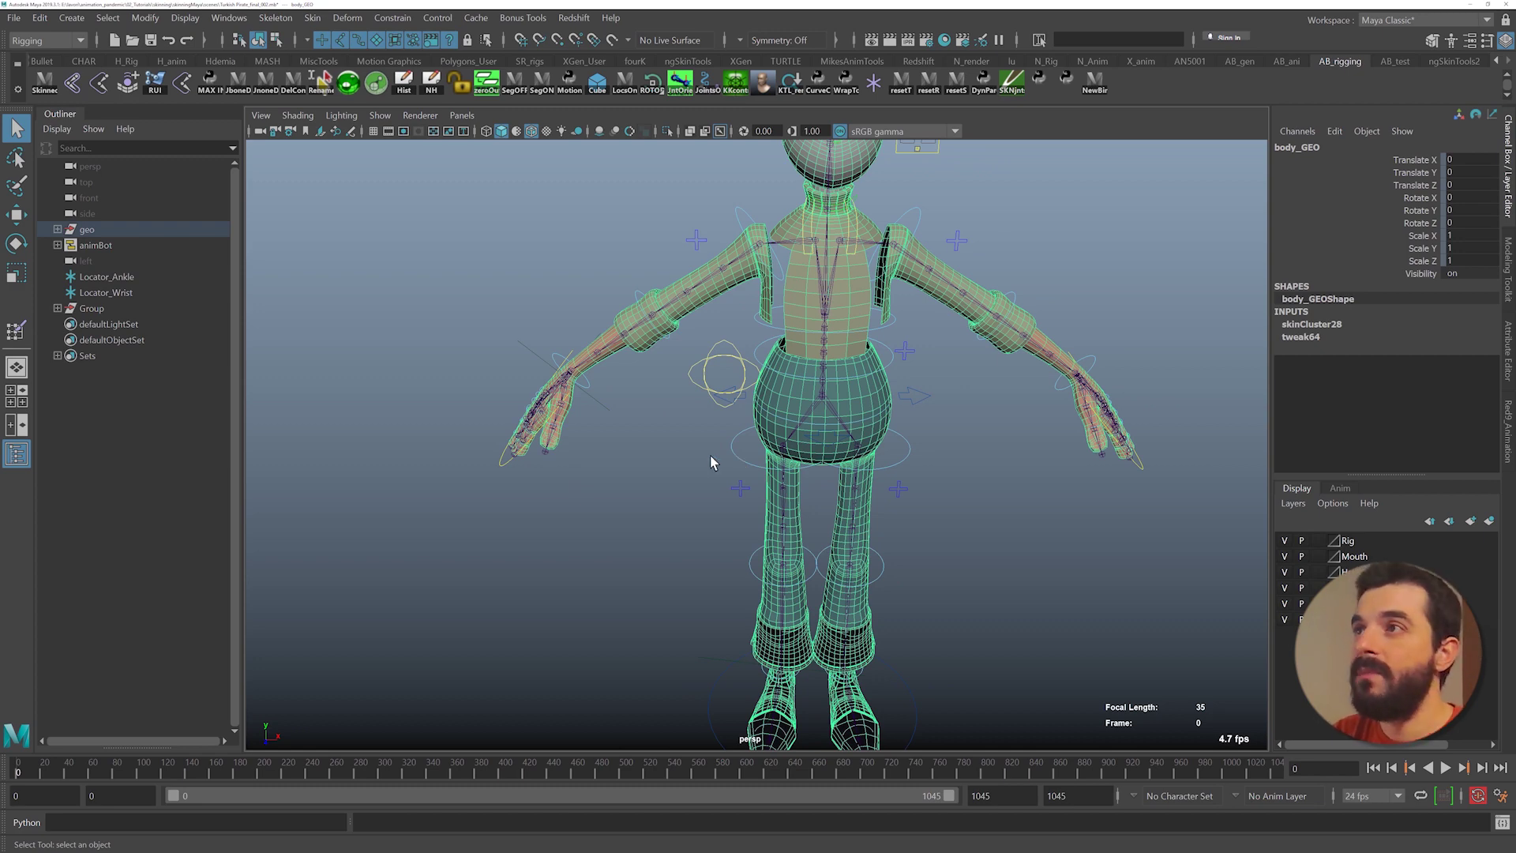
pyautogui.click(302, 18)
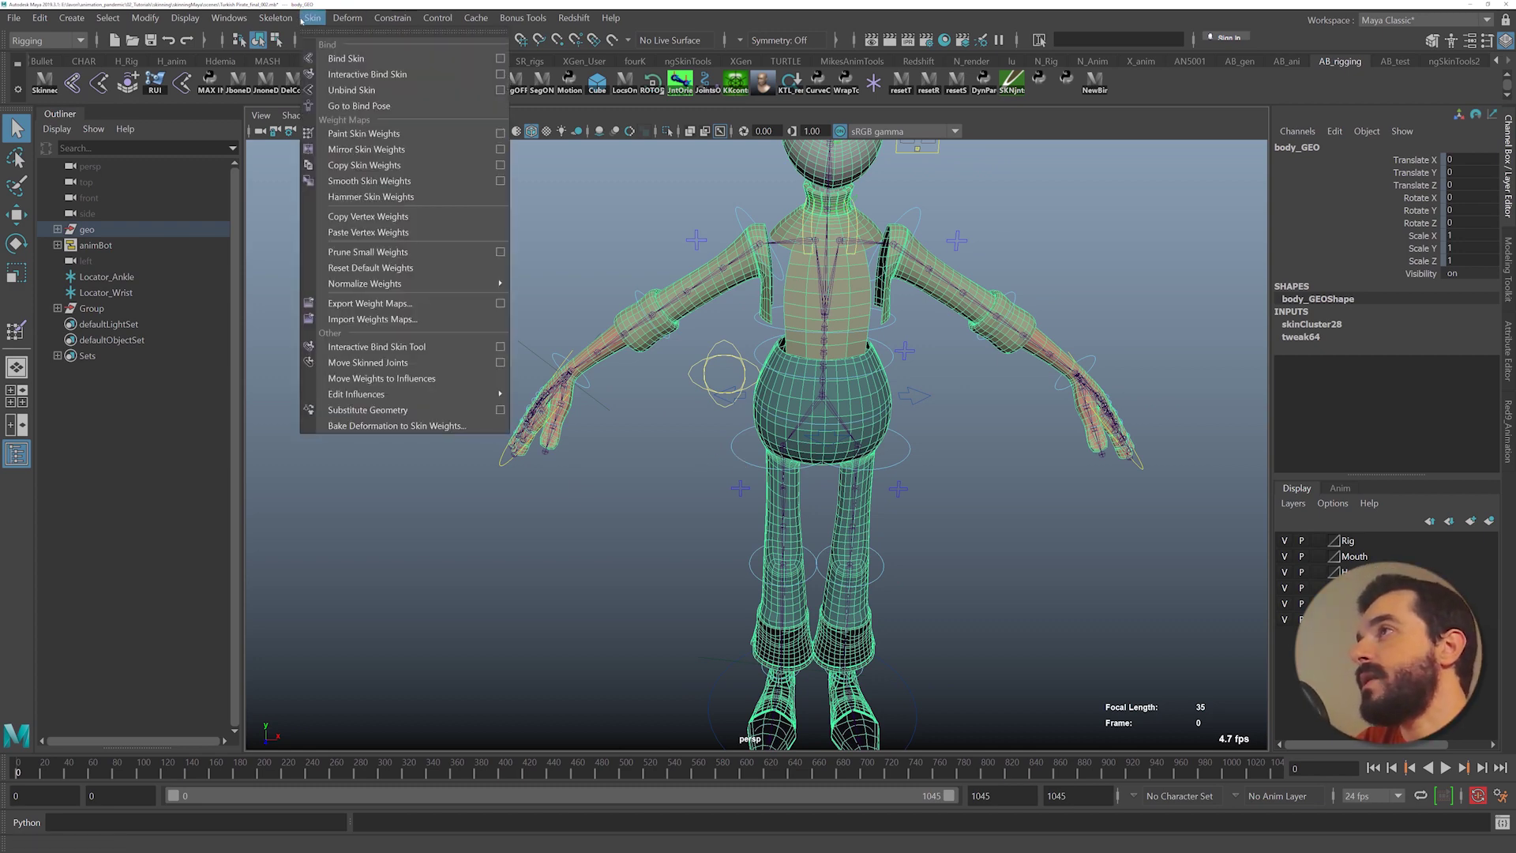
pyautogui.click(500, 149)
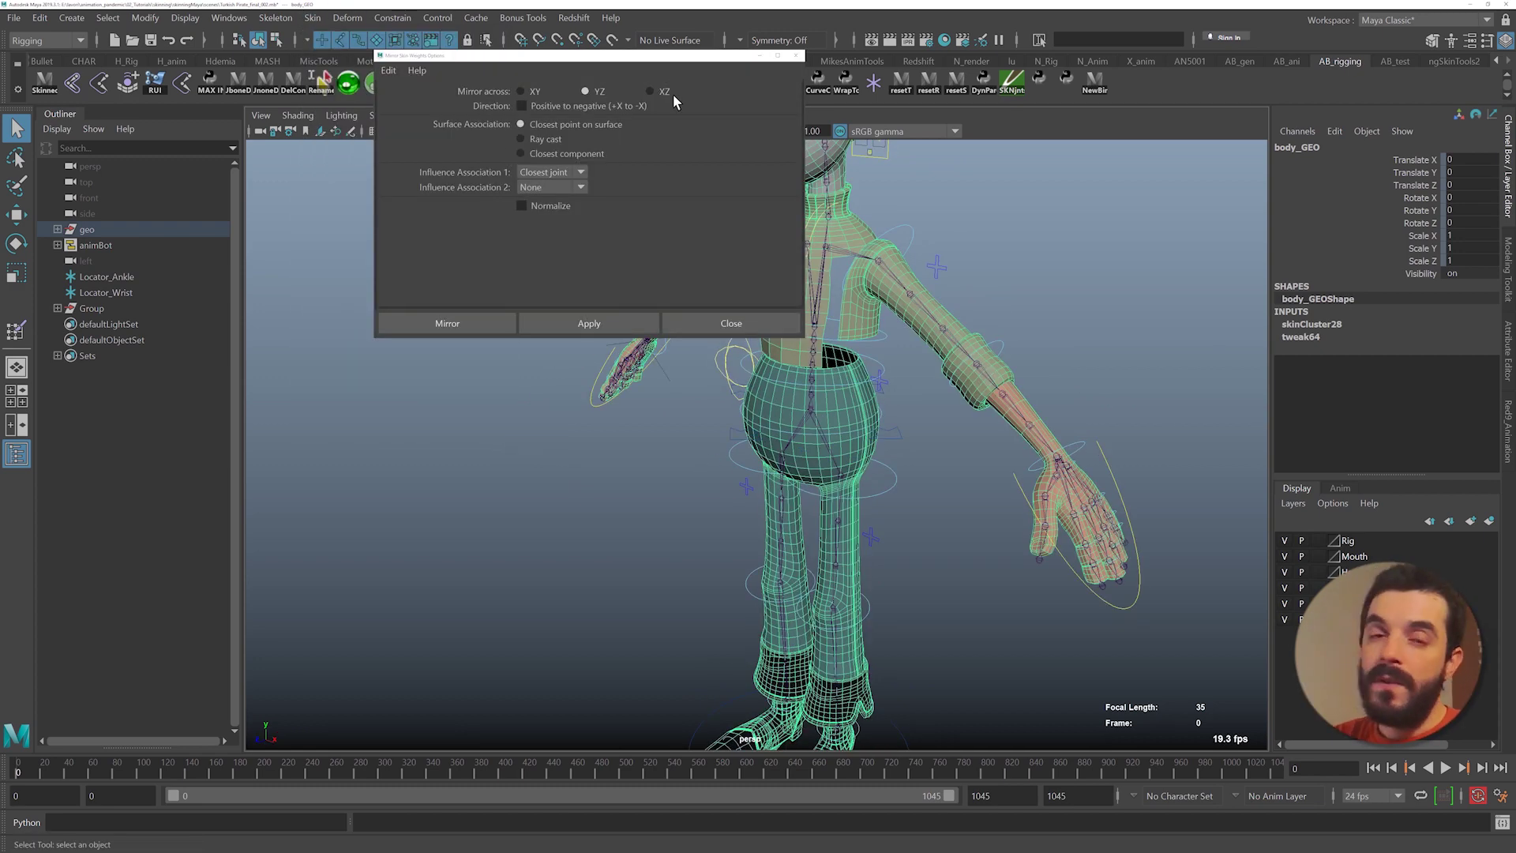
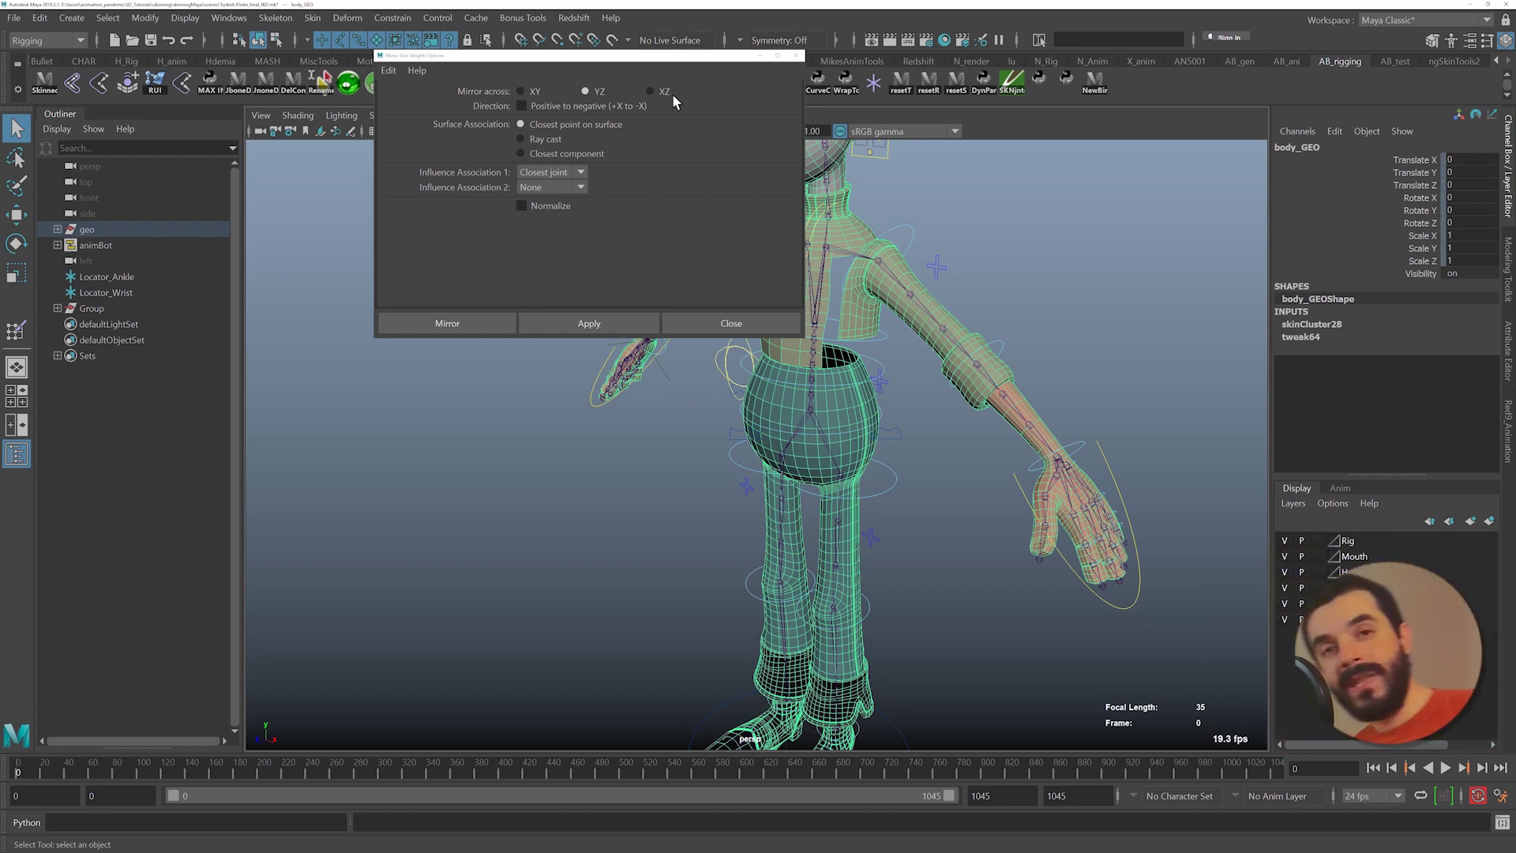
# - Create a polygon plane at the character's feet and scale it uniformly to about 116.862
pyautogui.click(71, 17)
pyautogui.moveTo(119, 72)
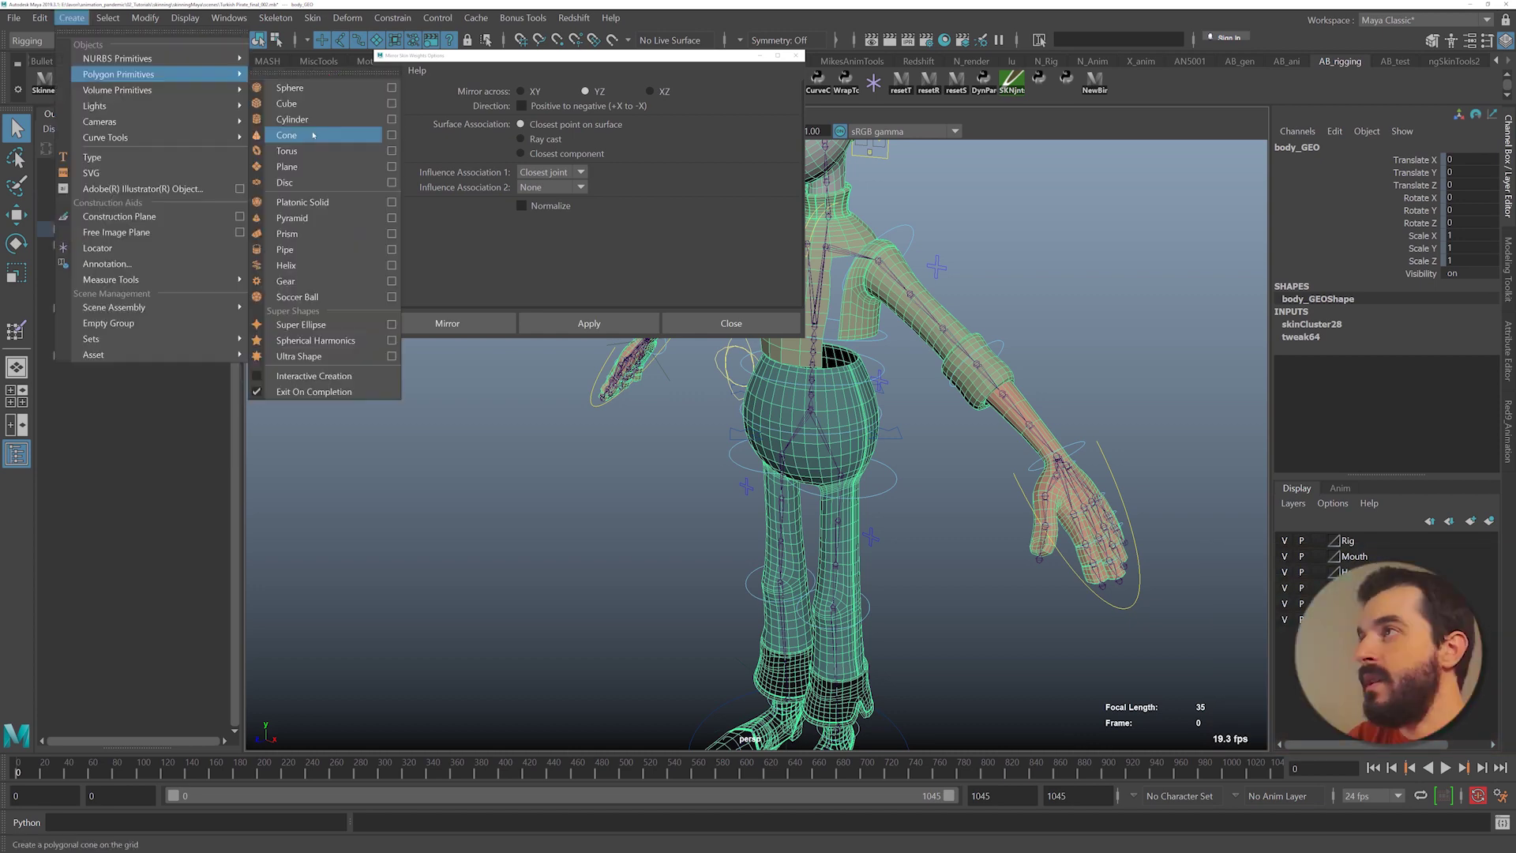
pyautogui.click(311, 166)
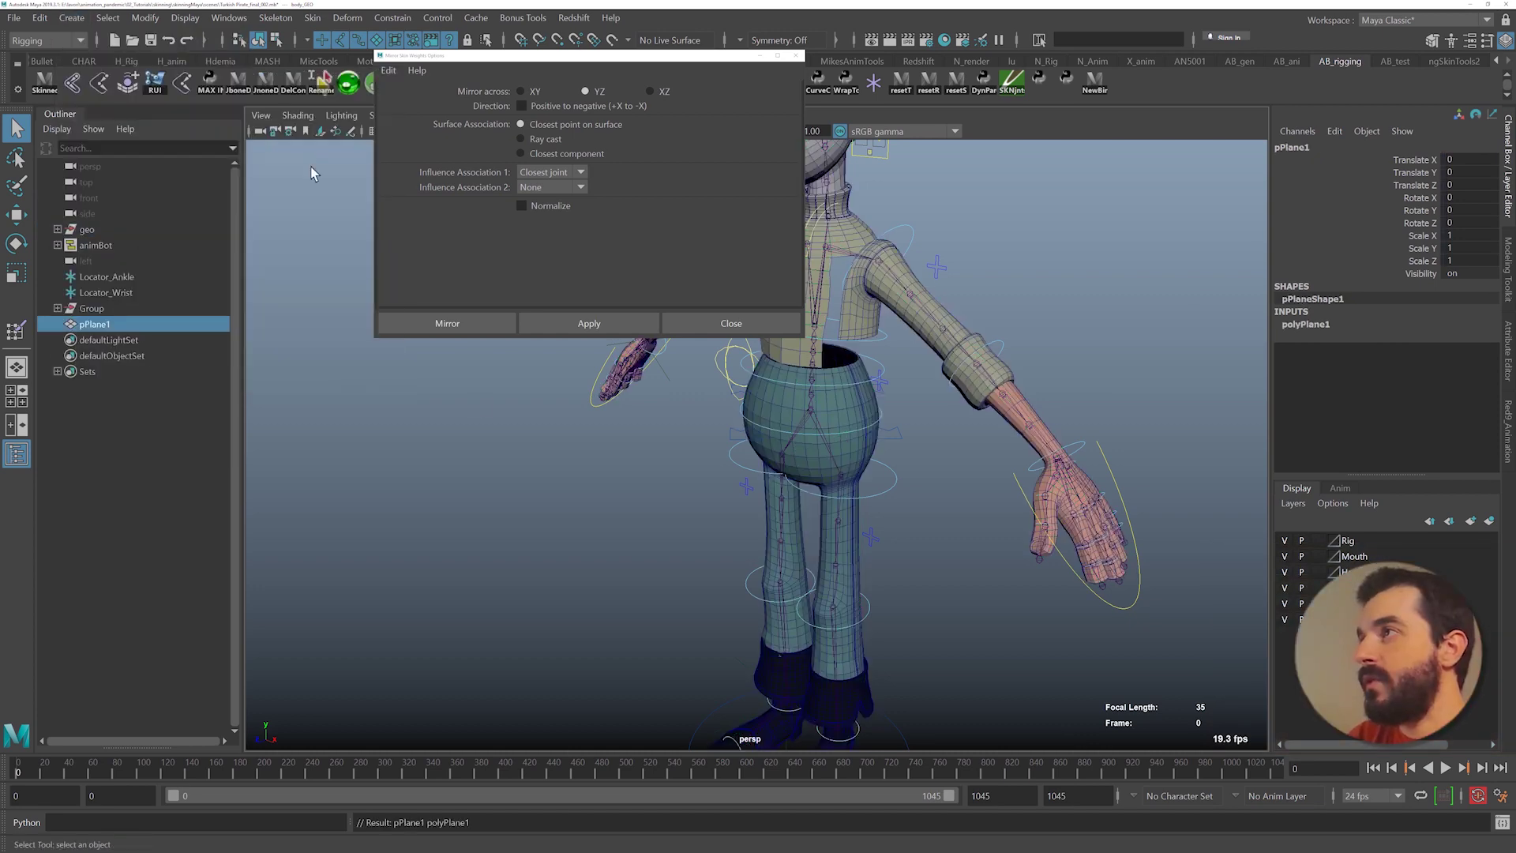
pyautogui.keyDown('alt'); pyautogui.moveTo(858, 629); pyautogui.dragTo(825, 628); pyautogui.keyUp('alt')
pyautogui.press('w')
pyautogui.press('q')
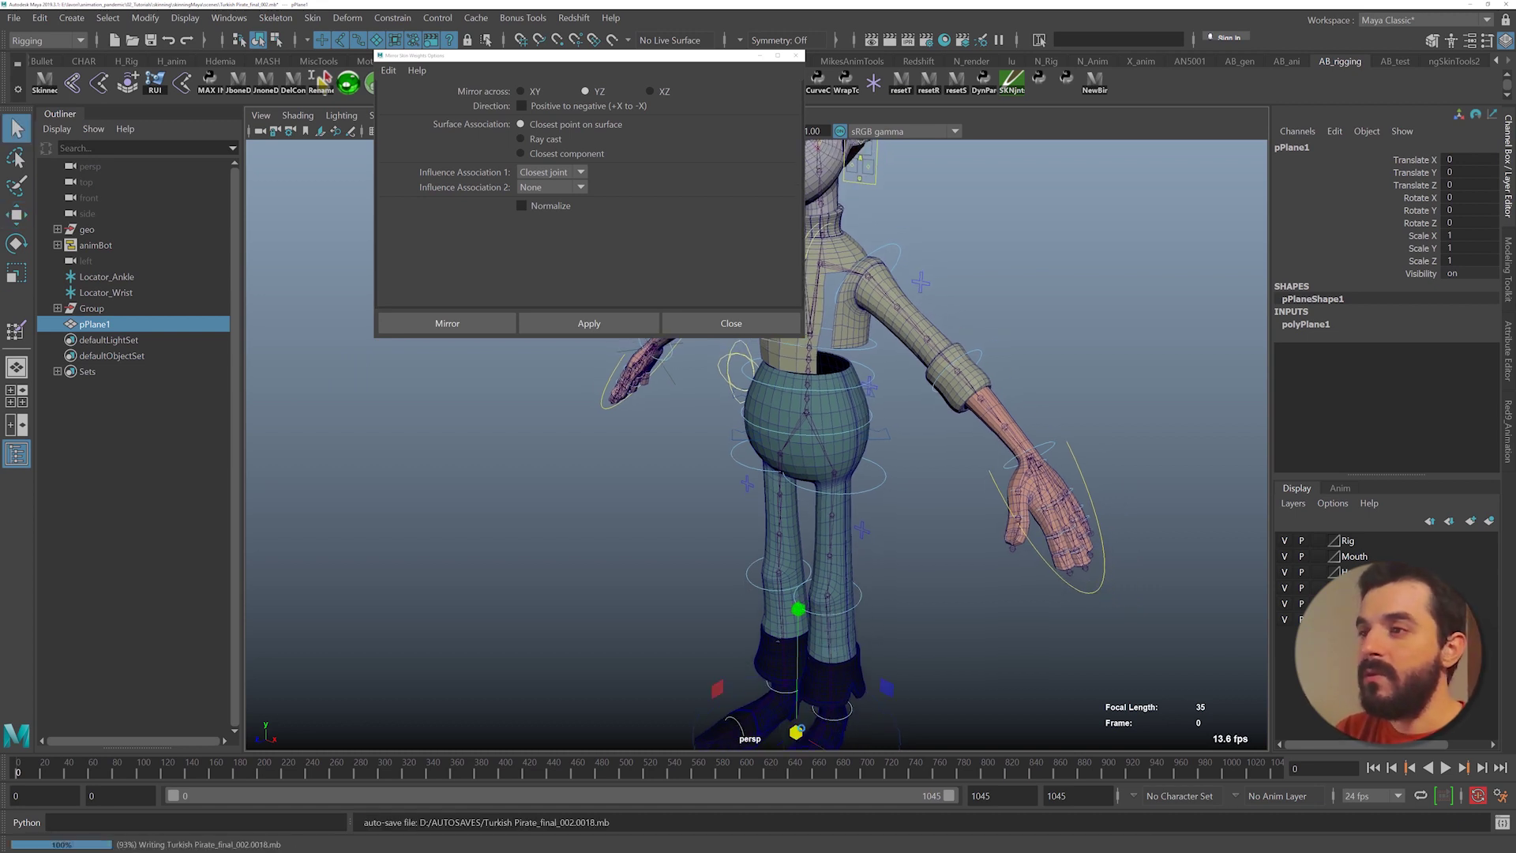
pyautogui.moveTo(801, 730); pyautogui.dragTo(1029, 680)
# - Stand the plane upright by rotating it to -90 degrees in Z
pyautogui.press('e')
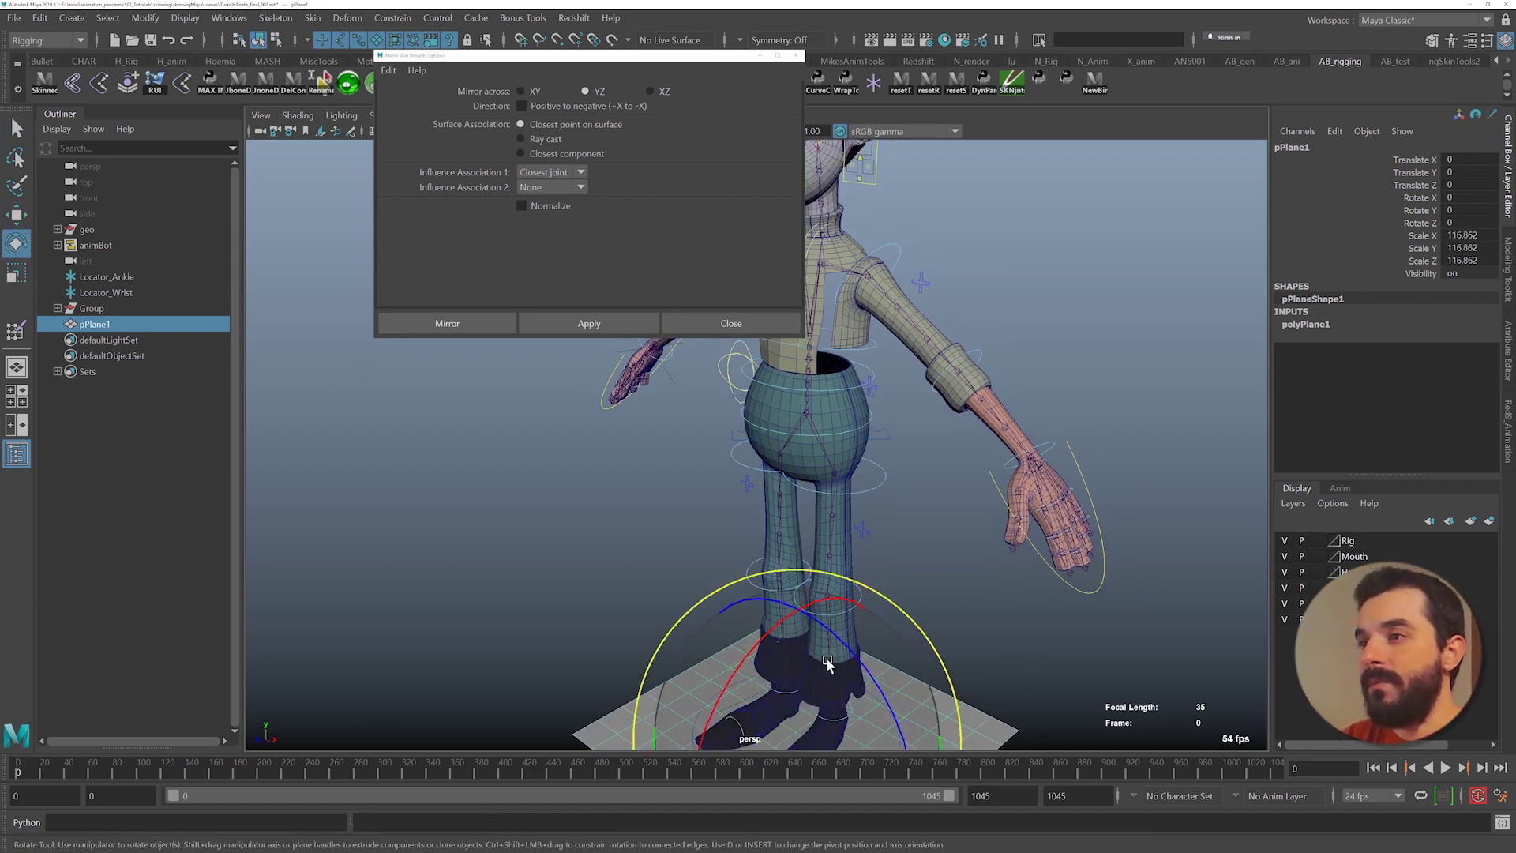
pyautogui.moveTo(845, 649); pyautogui.dragTo(928, 838)
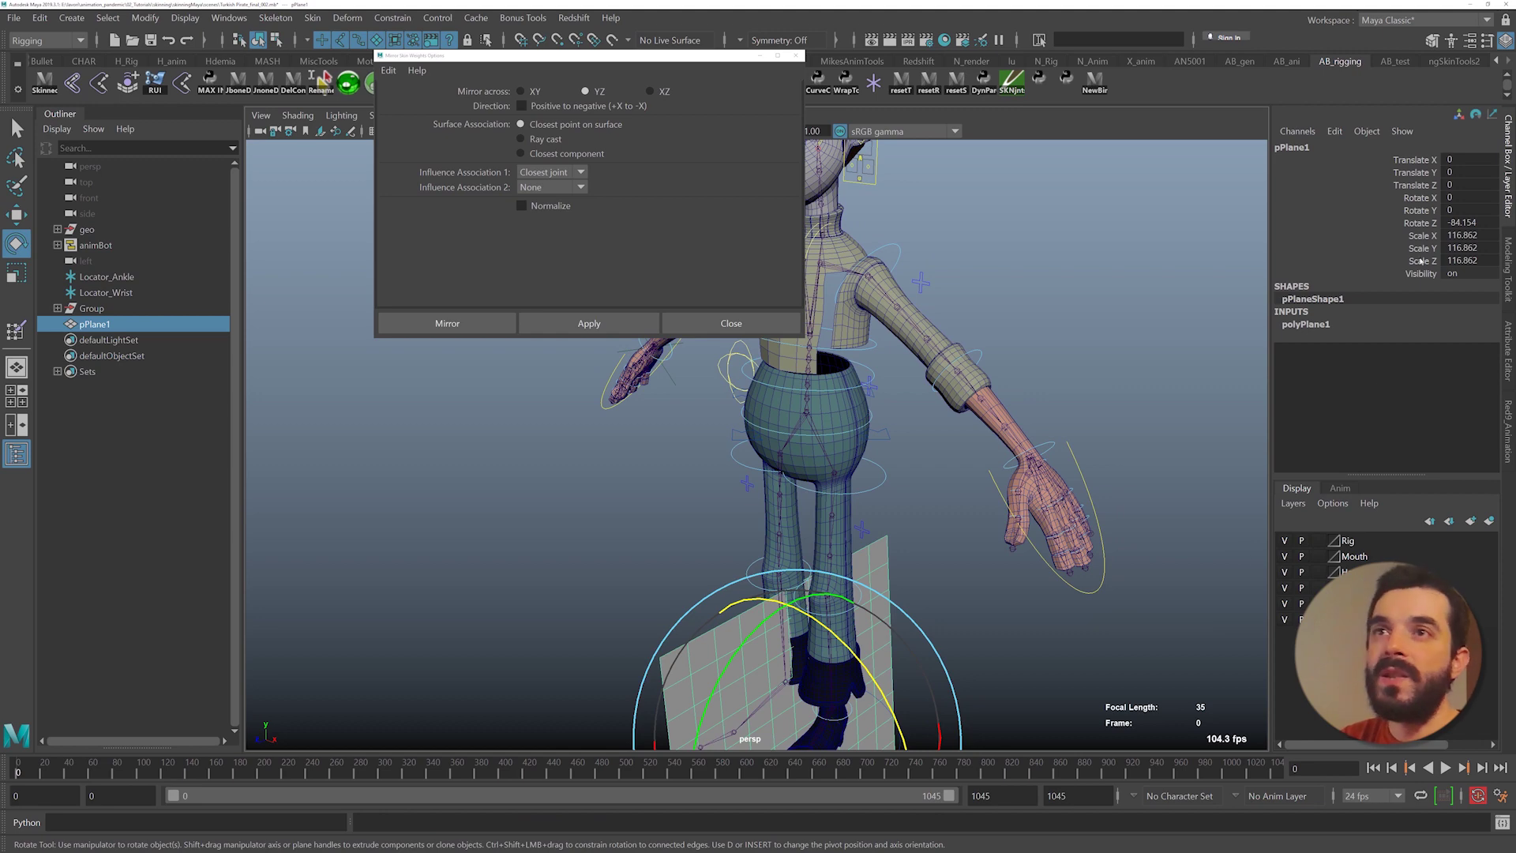
pyautogui.click(1457, 223)
pyautogui.write('-90')
pyautogui.press('Return')
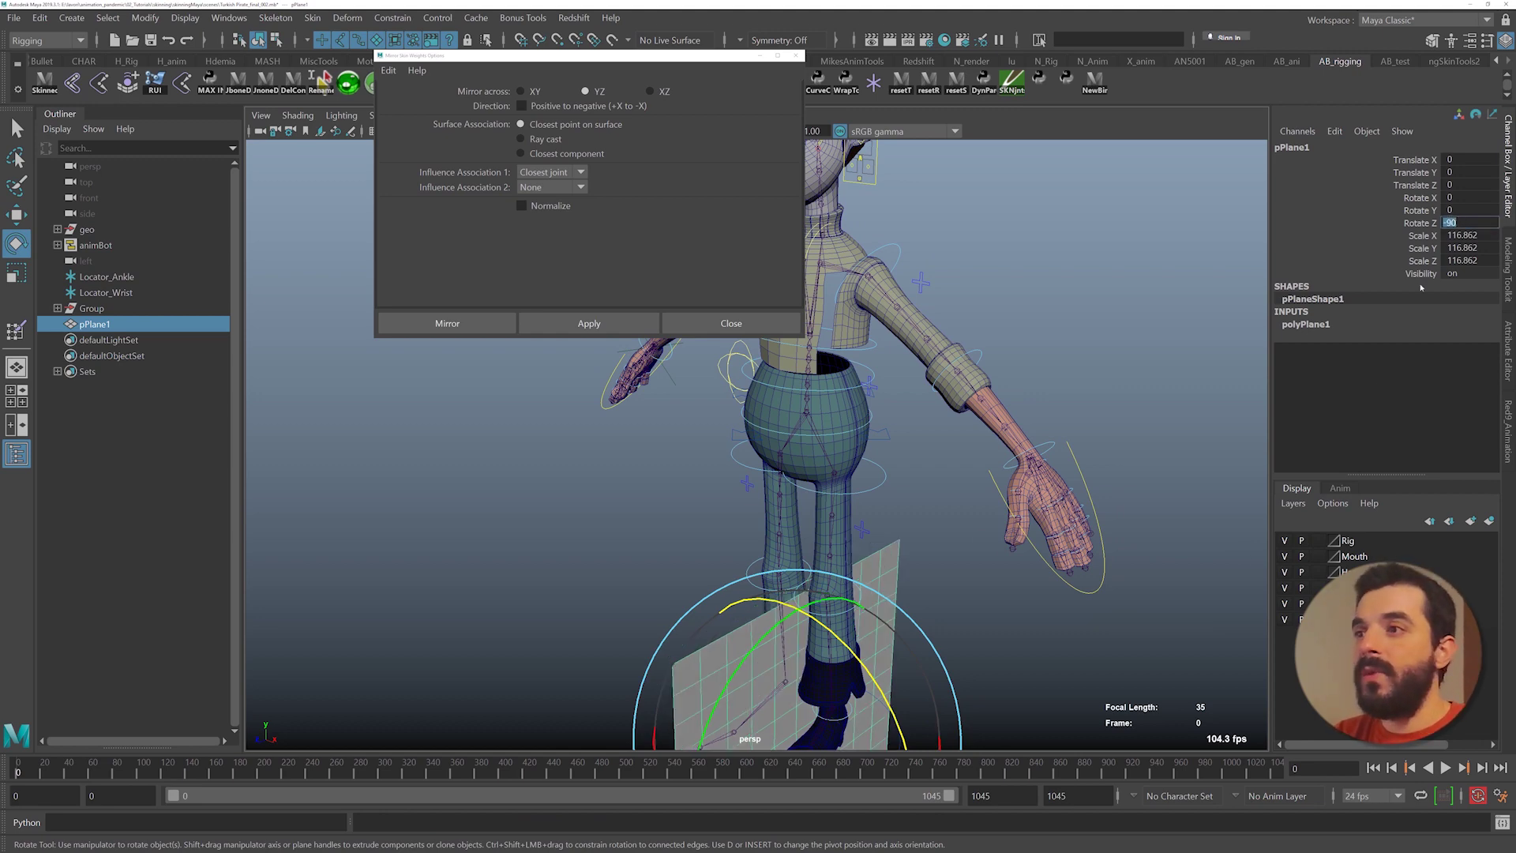
# - Raise the upright plane to about 175.99 in Y so it cuts through the character's upper body
pyautogui.scroll(-4, 813, 567)
pyautogui.press('w')
pyautogui.moveTo(783, 702); pyautogui.dragTo(783, 431)
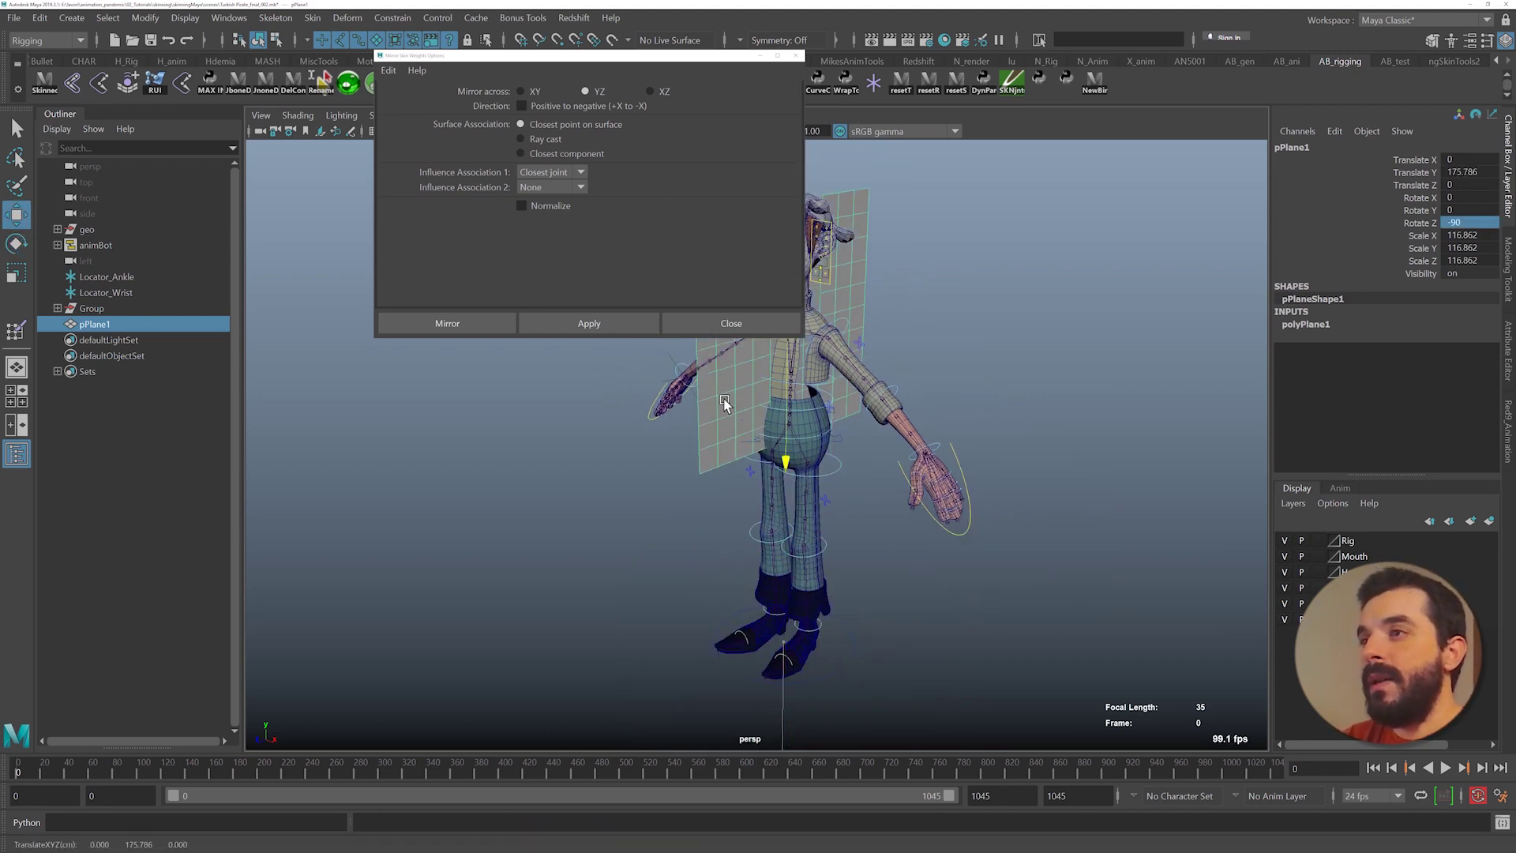
# - Inspect how the plane divides the character along the YZ axes, and delete the plane
pyautogui.keyDown('alt'); pyautogui.moveTo(726, 441); pyautogui.dragTo(741, 470, button='middle'); pyautogui.keyUp('alt')
pyautogui.keyDown('alt'); pyautogui.moveTo(741, 471); pyautogui.dragTo(903, 511, button='right'); pyautogui.keyUp('alt')
pyautogui.keyDown('alt'); pyautogui.moveTo(903, 512); pyautogui.dragTo(837, 608); pyautogui.keyUp('alt')
pyautogui.keyDown('alt'); pyautogui.moveTo(837, 608); pyautogui.dragTo(803, 619, button='middle'); pyautogui.keyUp('alt')
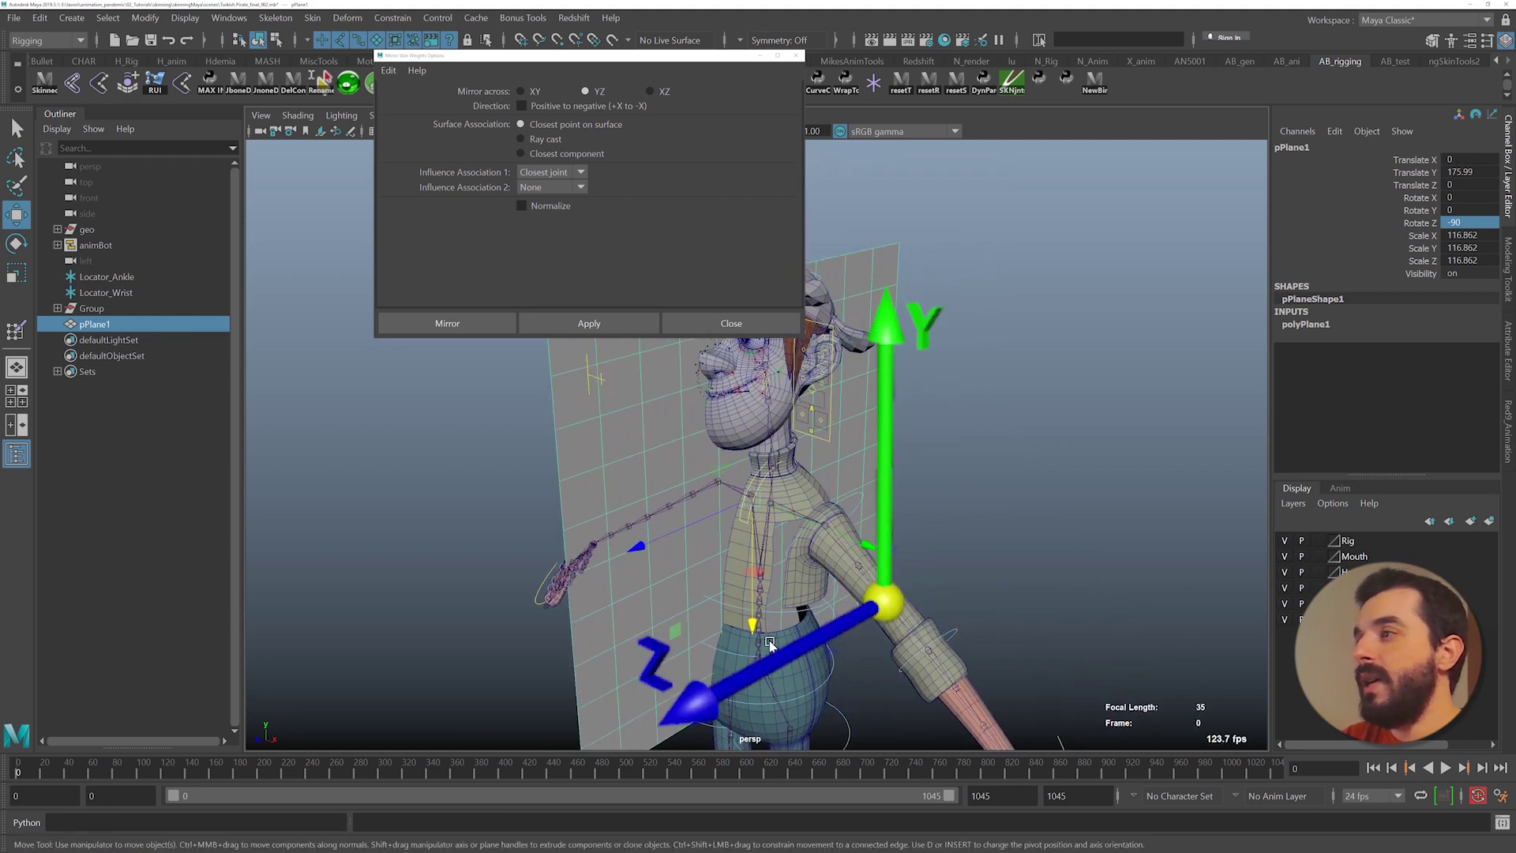
pyautogui.press('q')
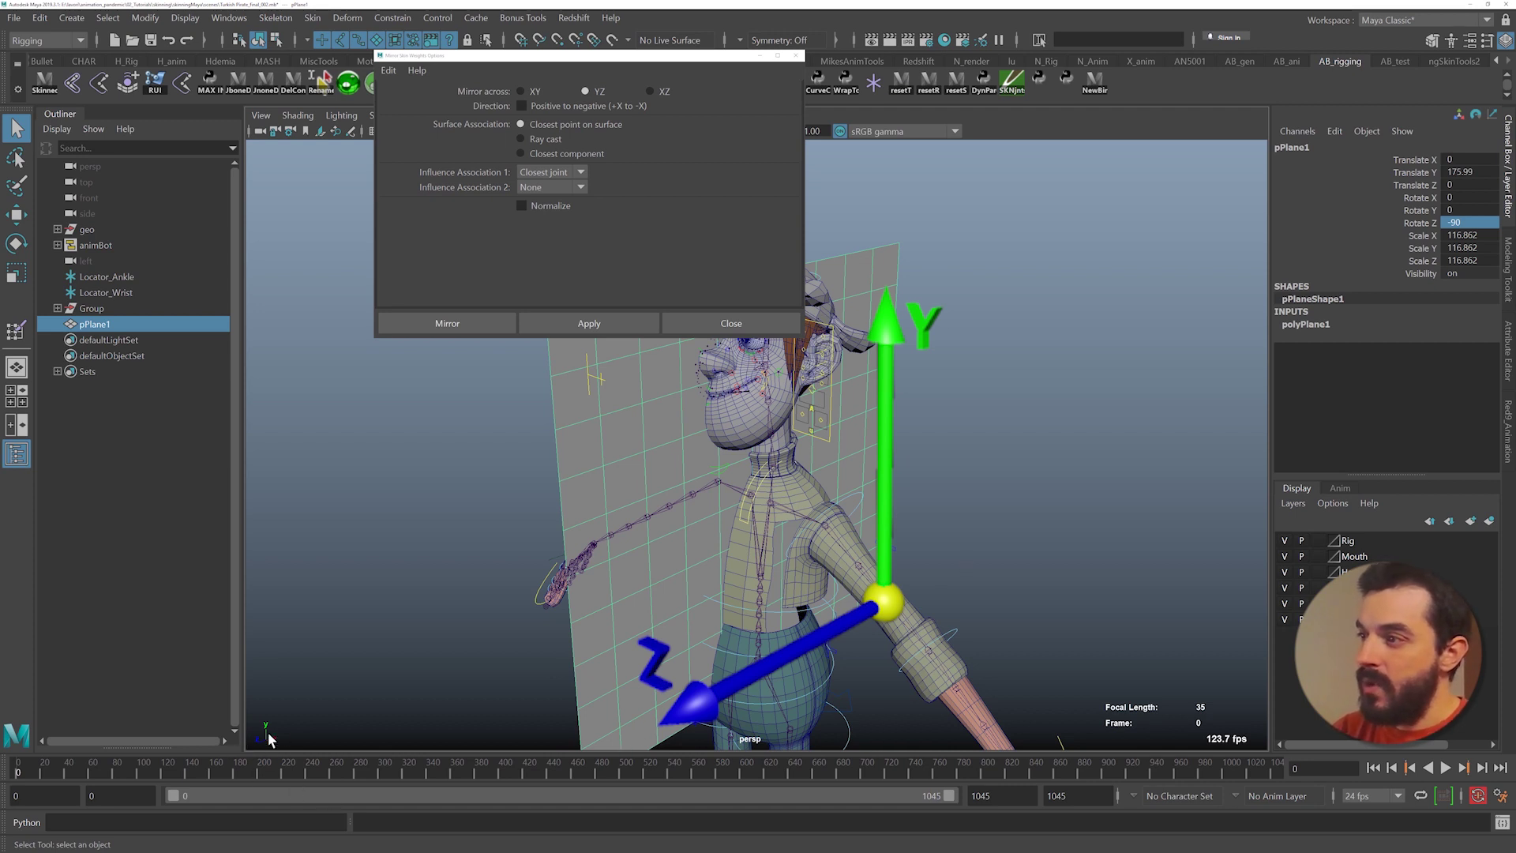
pyautogui.press('Delete')
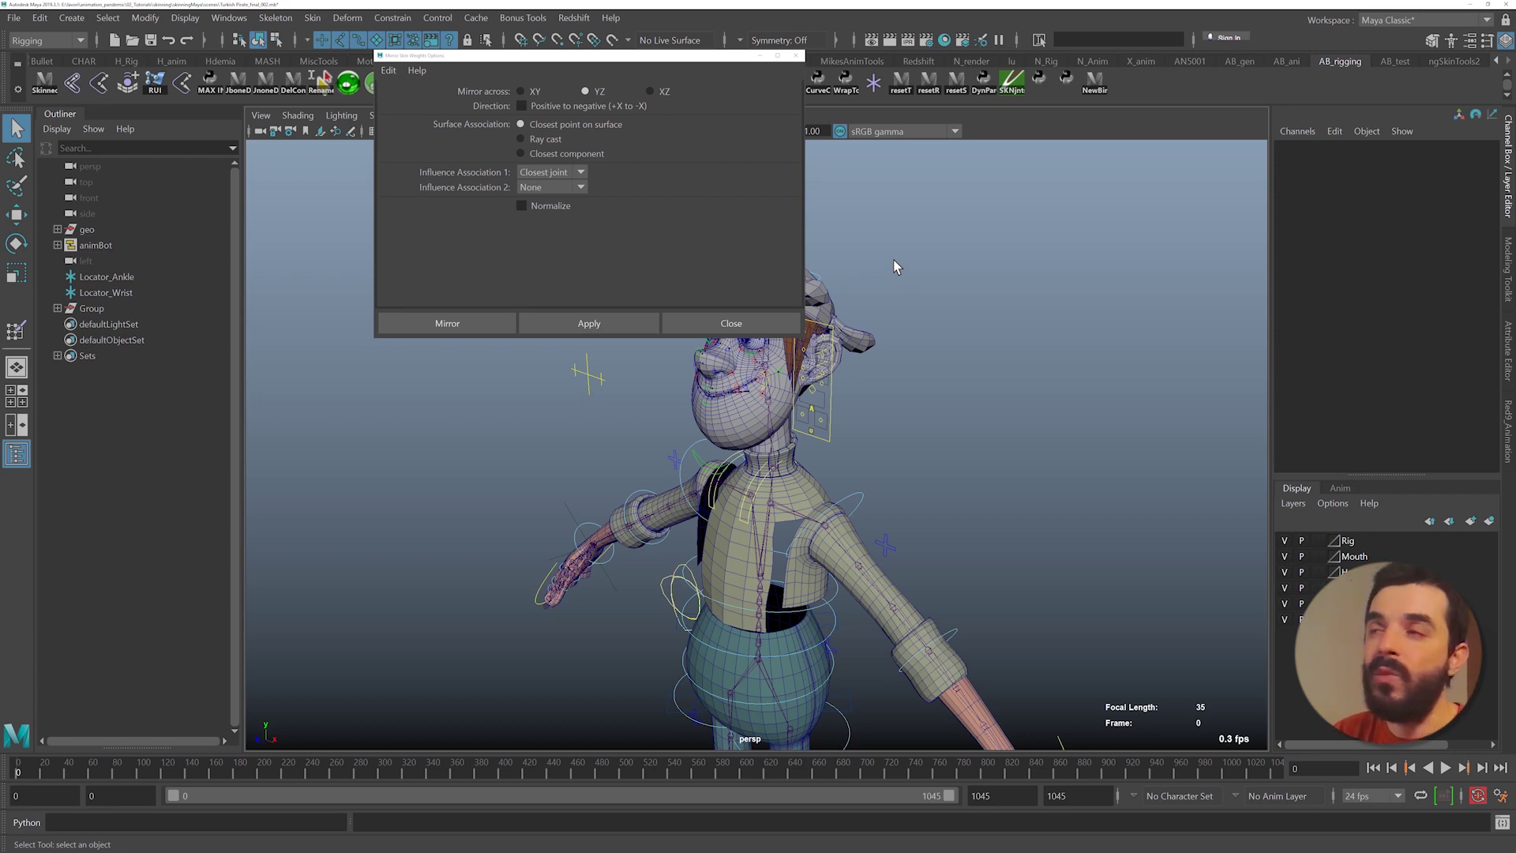
# - Examine the character's left-right symmetry at the head and feet, moving the mirror options window out of the way
pyautogui.keyDown('alt'); pyautogui.moveTo(771, 403); pyautogui.dragTo(864, 401); pyautogui.keyUp('alt')
pyautogui.keyDown('alt'); pyautogui.moveTo(864, 402); pyautogui.dragTo(778, 513, button='middle'); pyautogui.keyUp('alt')
pyautogui.keyDown('alt'); pyautogui.moveTo(777, 513); pyautogui.dragTo(804, 510, button='right'); pyautogui.keyUp('alt')
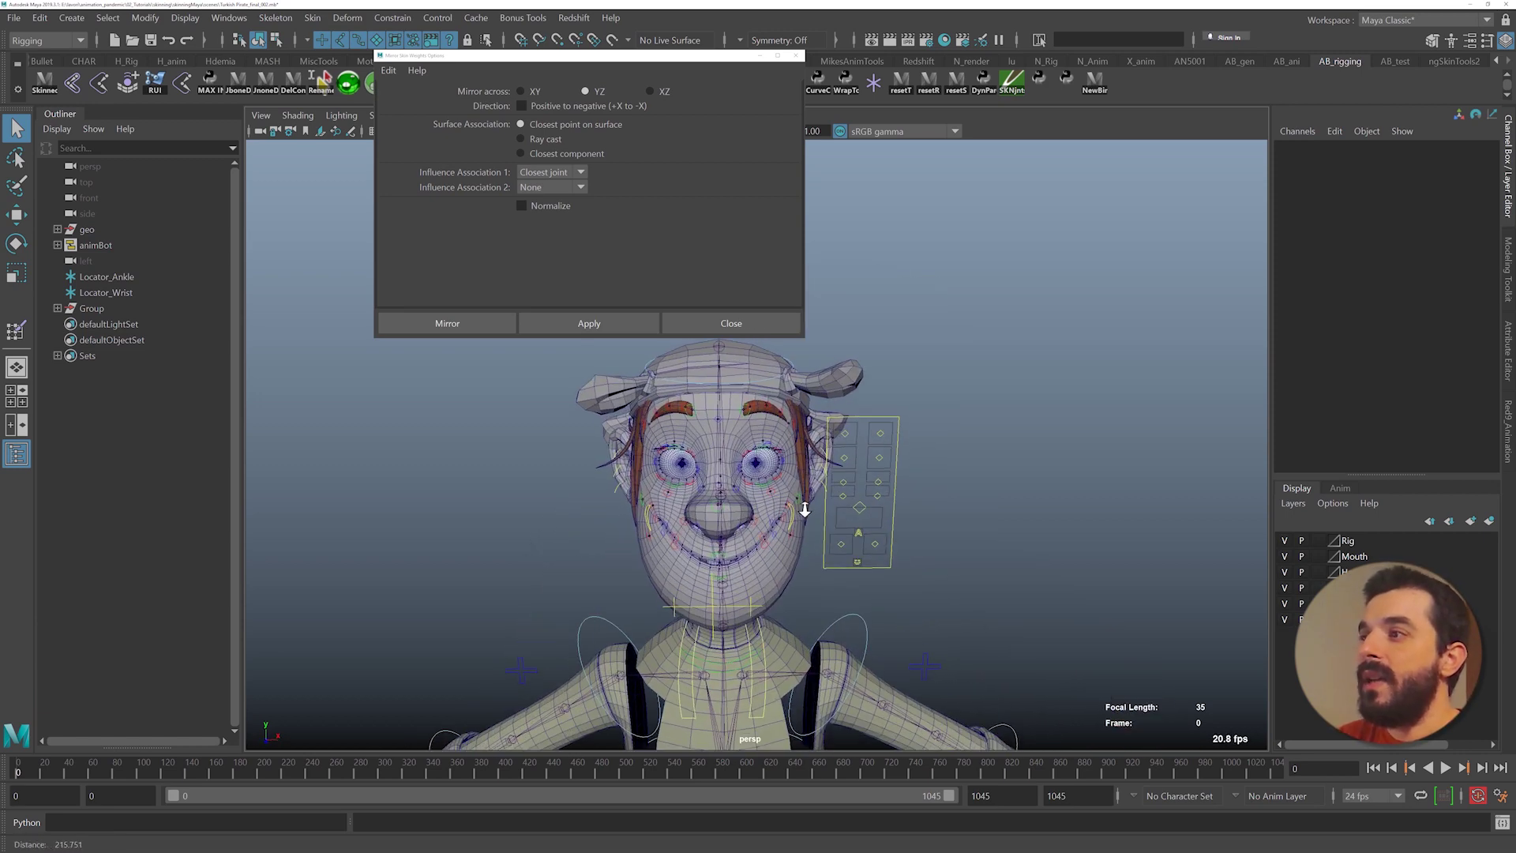
pyautogui.moveTo(561, 55); pyautogui.dragTo(390, 121)
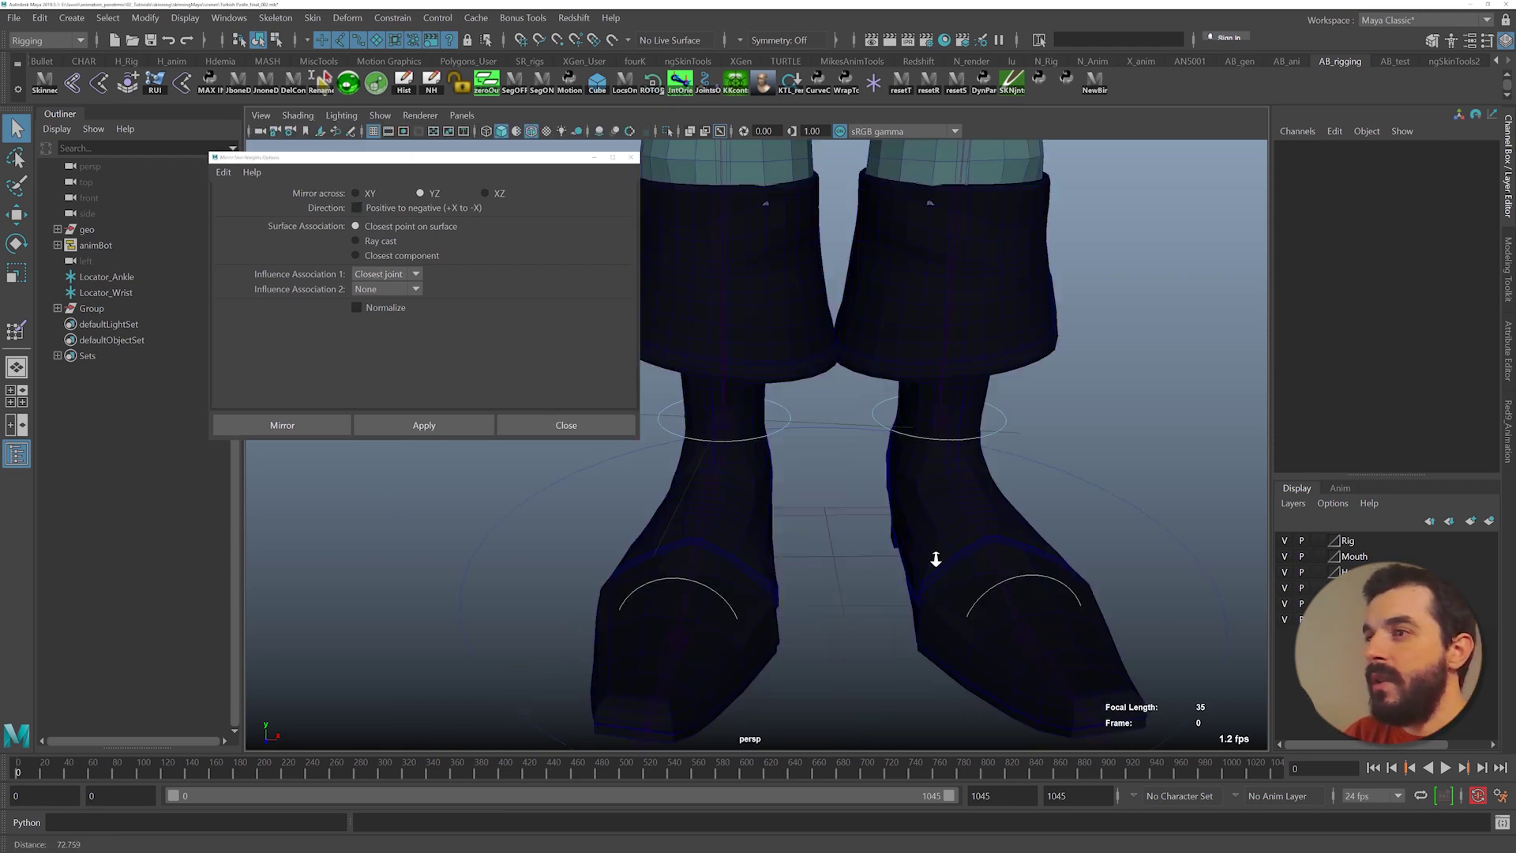
pyautogui.keyDown('alt'); pyautogui.moveTo(937, 559); pyautogui.dragTo(942, 556, button='right'); pyautogui.keyUp('alt')
pyautogui.keyDown('alt'); pyautogui.moveTo(942, 556); pyautogui.dragTo(802, 501, button='middle'); pyautogui.keyUp('alt')
pyautogui.keyDown('alt'); pyautogui.moveTo(802, 500); pyautogui.dragTo(921, 530, button='right'); pyautogui.keyUp('alt')
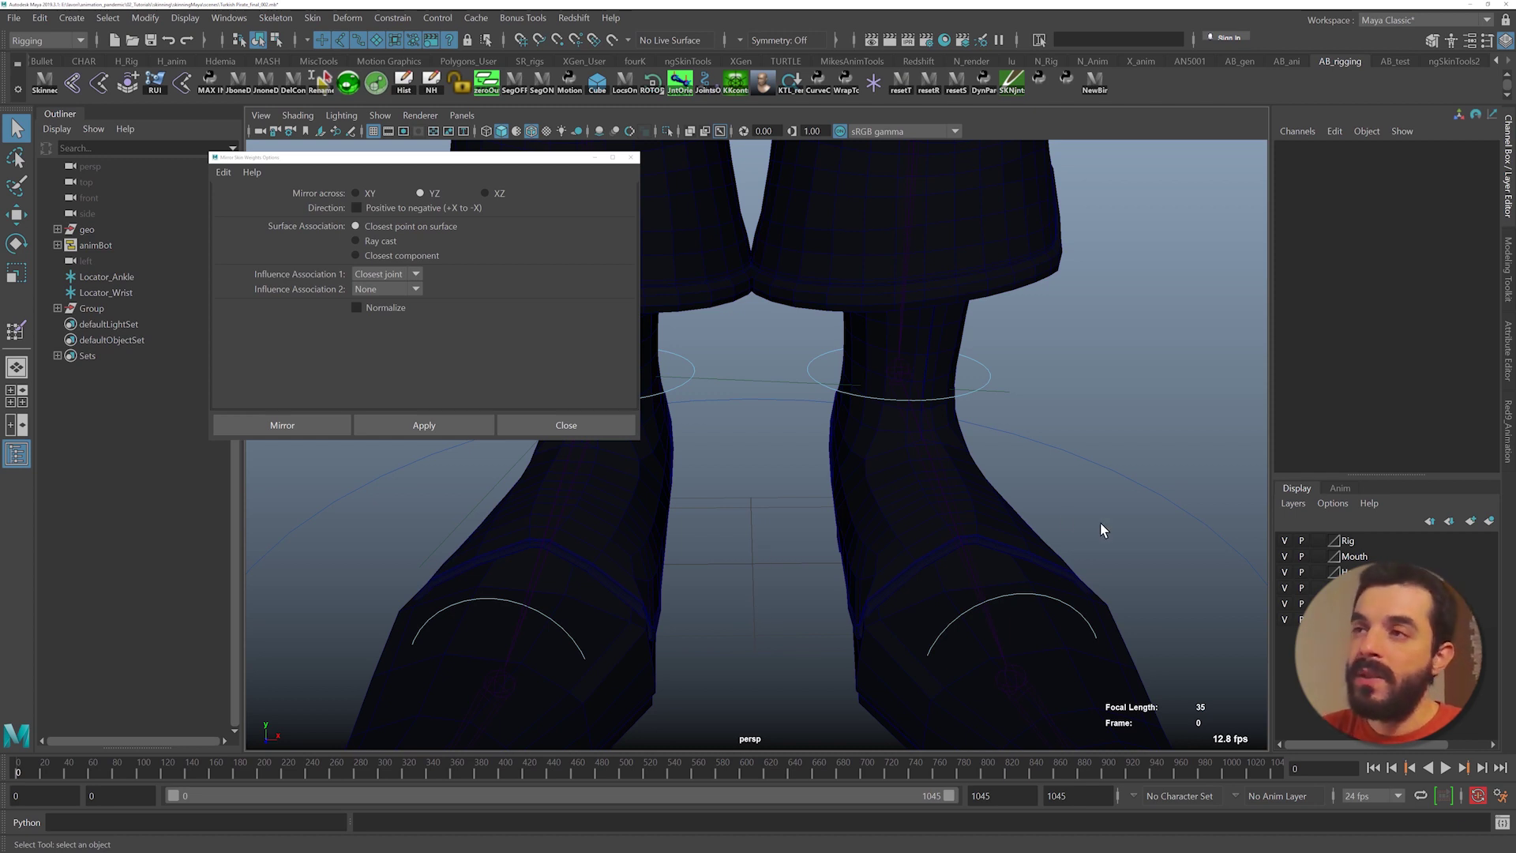
# - Mirror the body mesh's skin weights across the YZ plane, using Closest point on surface and Closest joint
pyautogui.keyDown('alt'); pyautogui.moveTo(826, 540); pyautogui.dragTo(870, 551, button='middle'); pyautogui.keyUp('alt')
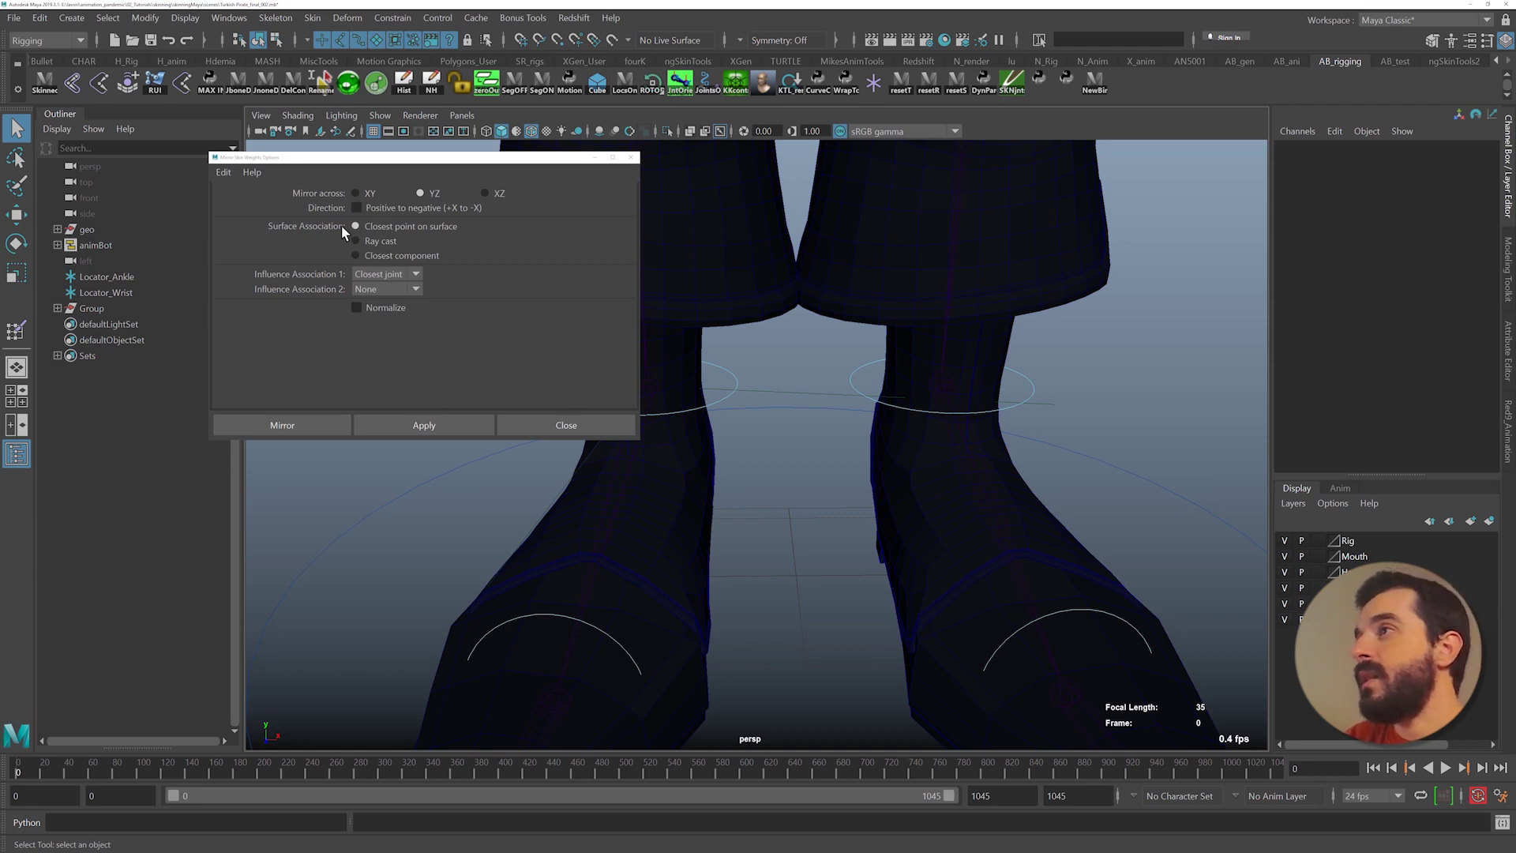
pyautogui.keyDown('alt'); pyautogui.moveTo(1011, 356); pyautogui.dragTo(805, 225, button='right'); pyautogui.keyUp('alt')
pyautogui.keyDown('alt'); pyautogui.moveTo(805, 225); pyautogui.dragTo(947, 552, button='middle'); pyautogui.keyUp('alt')
pyautogui.keyDown('alt'); pyautogui.moveTo(948, 553); pyautogui.dragTo(995, 451, button='right'); pyautogui.keyUp('alt')
pyautogui.keyDown('alt'); pyautogui.moveTo(784, 512); pyautogui.dragTo(777, 634, button='middle'); pyautogui.keyUp('alt')
pyautogui.keyDown('alt'); pyautogui.moveTo(778, 634); pyautogui.dragTo(1005, 623, button='right'); pyautogui.keyUp('alt')
pyautogui.keyDown('alt'); pyautogui.moveTo(991, 634); pyautogui.dragTo(851, 355, button='middle'); pyautogui.keyUp('alt')
pyautogui.keyDown('alt'); pyautogui.moveTo(851, 356); pyautogui.dragTo(746, 348, button='right'); pyautogui.keyUp('alt')
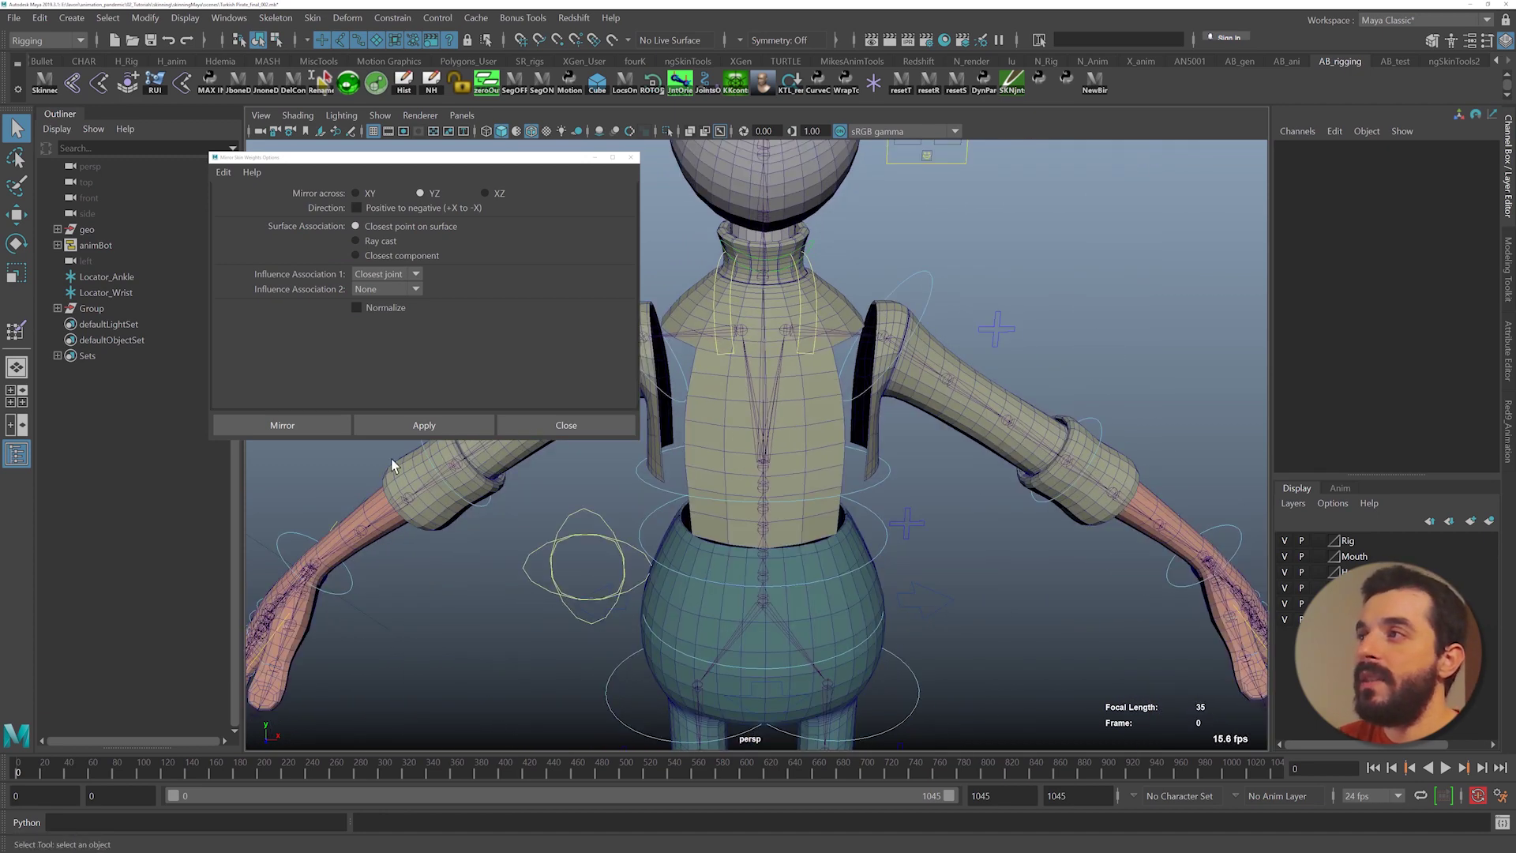
pyautogui.click(296, 423)
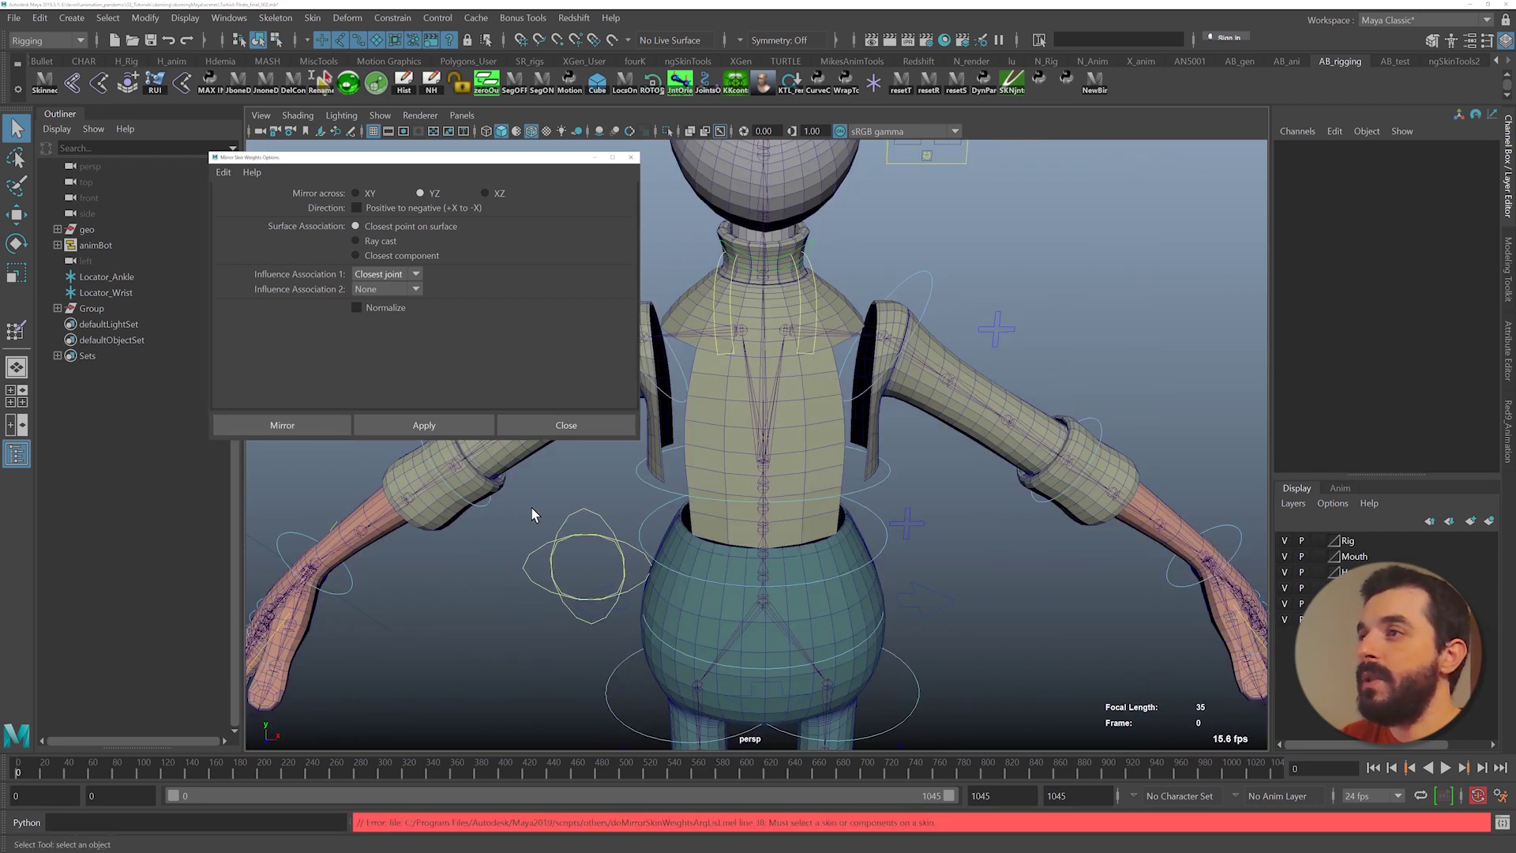
pyautogui.click(727, 448)
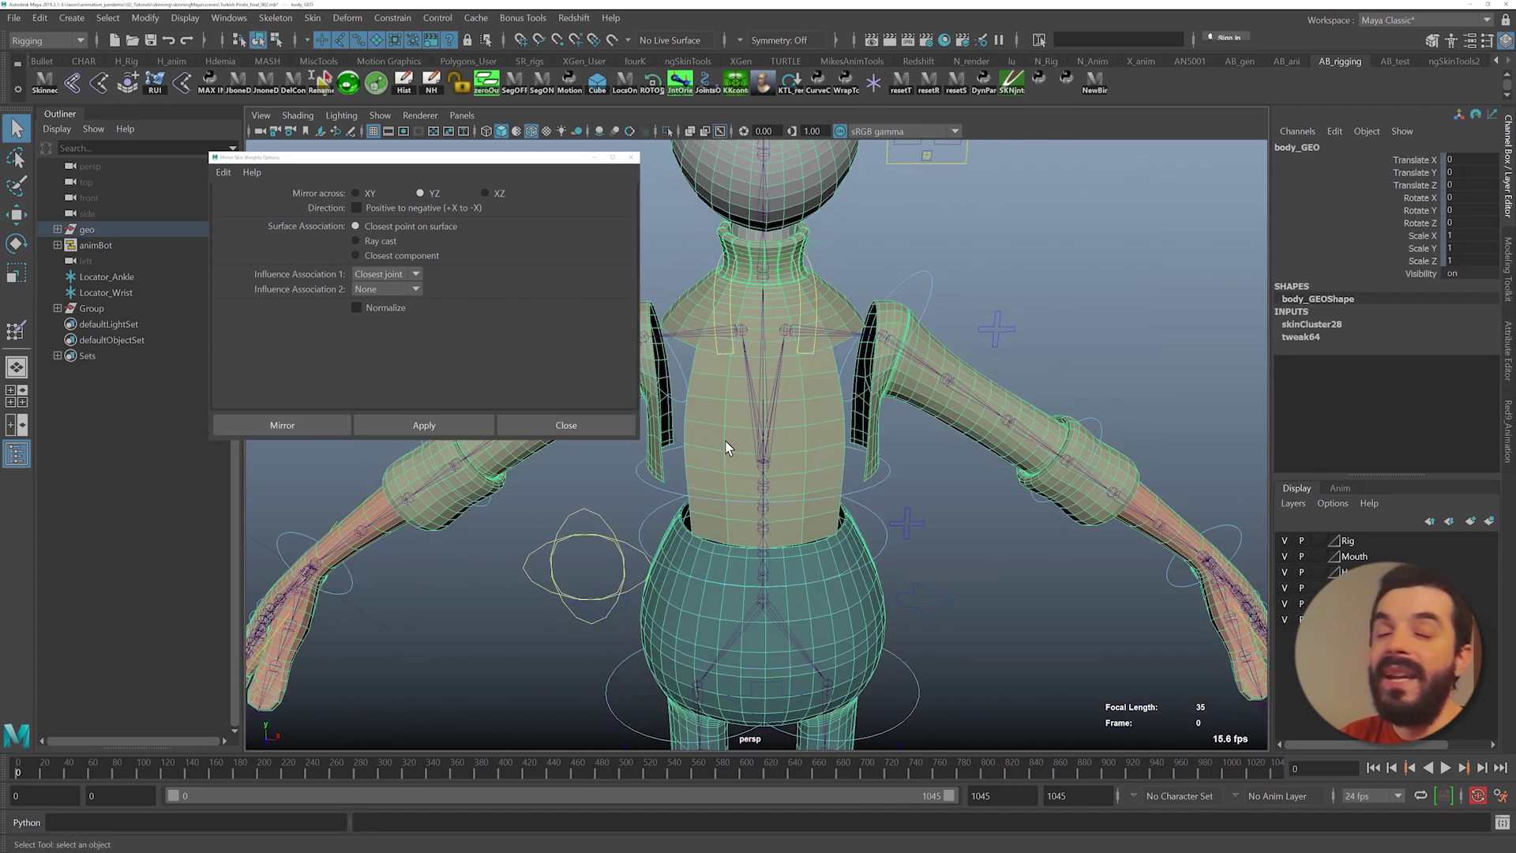
pyautogui.click(304, 427)
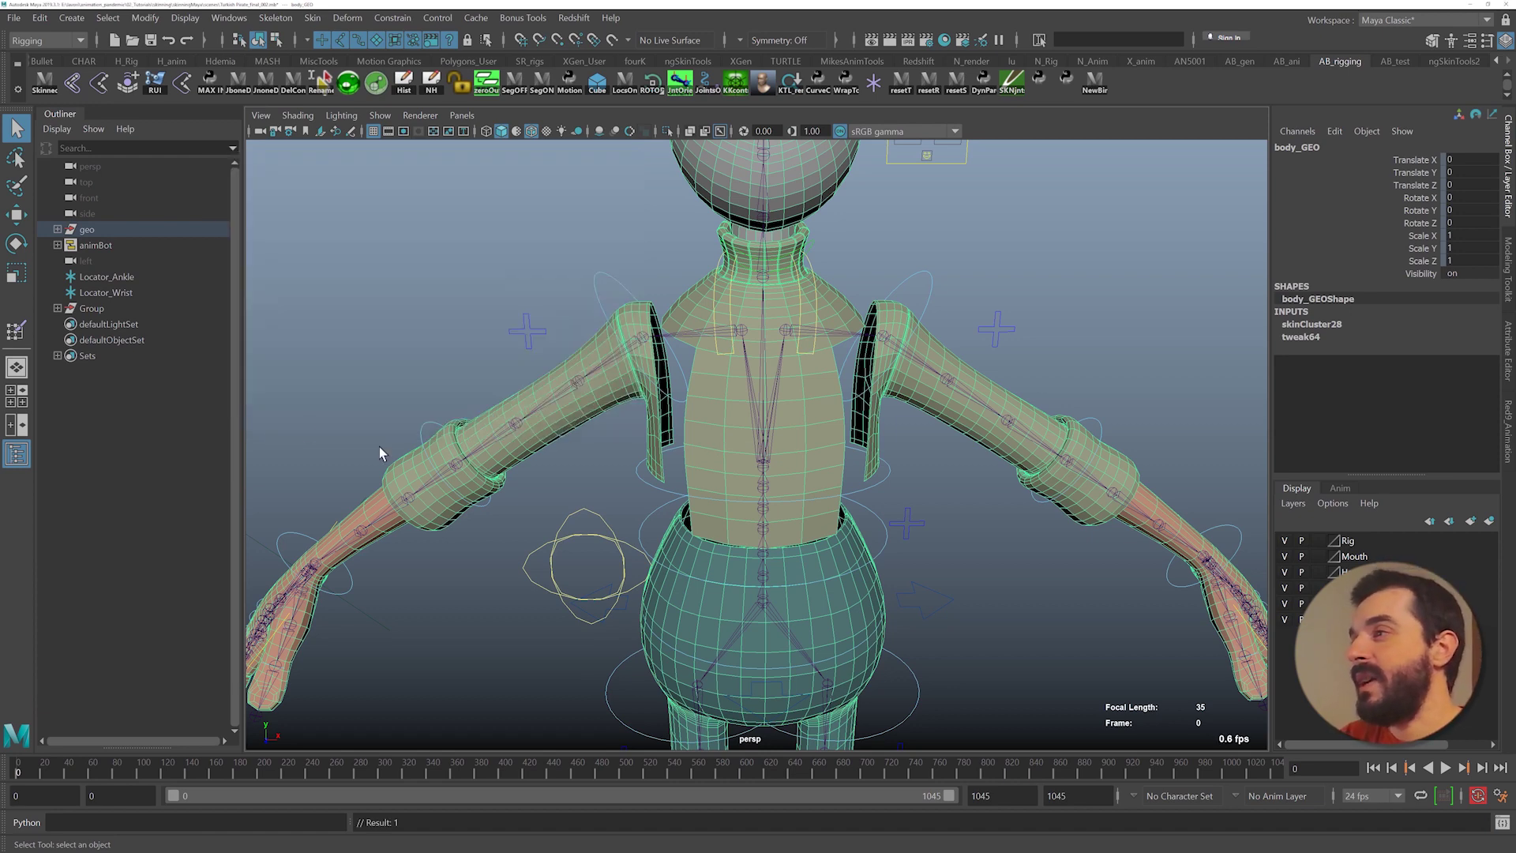
# - Rotate both FK shoulder controls to about -76 in Y to test the mirrored arm weights
pyautogui.keyDown('alt'); pyautogui.moveTo(837, 438); pyautogui.dragTo(717, 429, button='right'); pyautogui.keyUp('alt')
pyautogui.keyDown('alt'); pyautogui.moveTo(717, 429); pyautogui.dragTo(703, 387, button='middle'); pyautogui.keyUp('alt')
pyautogui.click(814, 328)
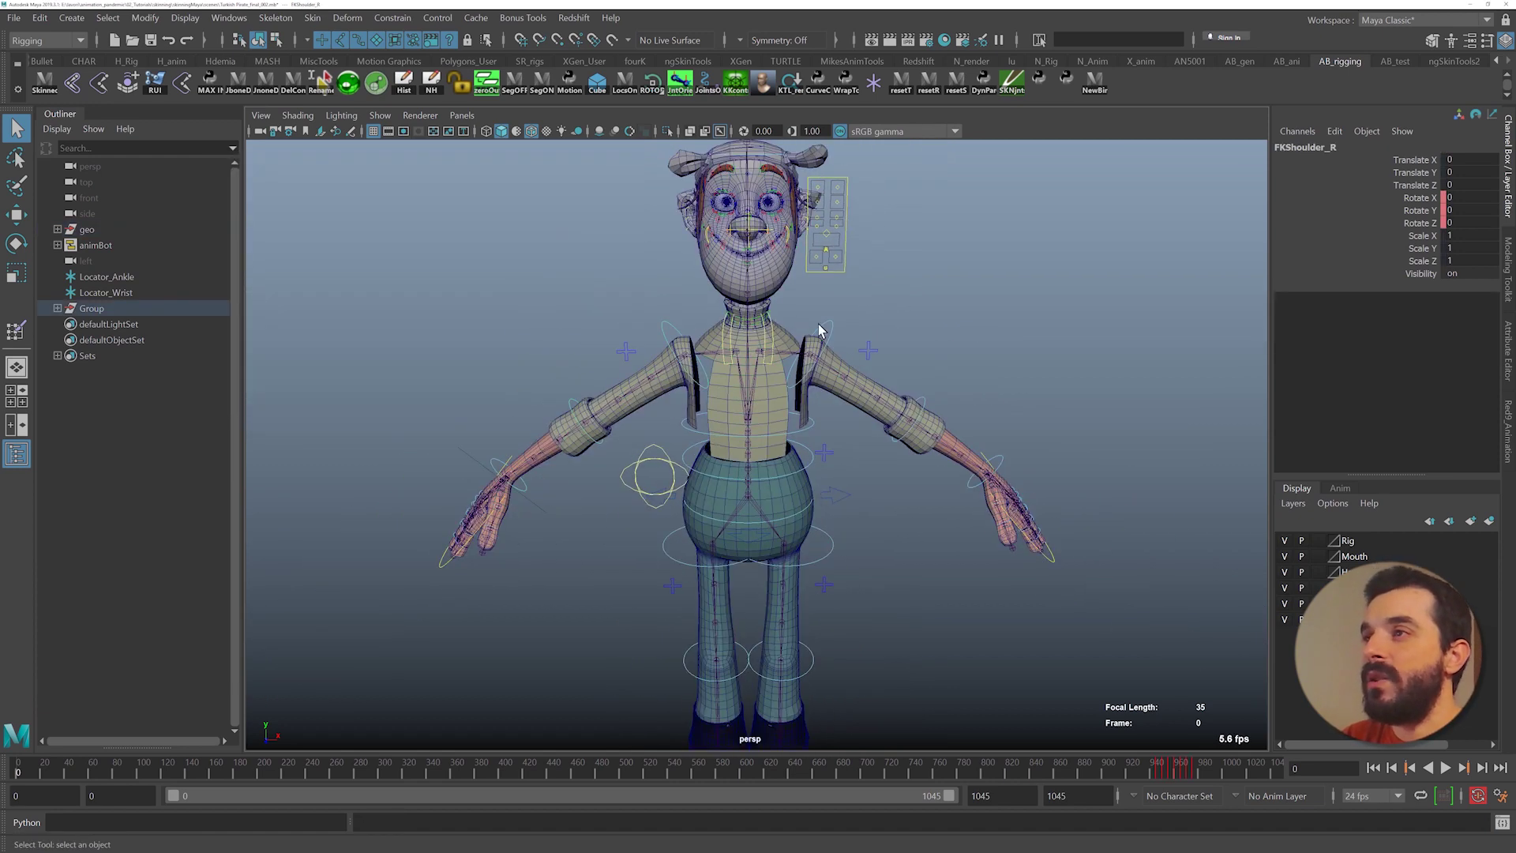
pyautogui.press('e')
pyautogui.moveTo(836, 294); pyautogui.dragTo(924, 294)
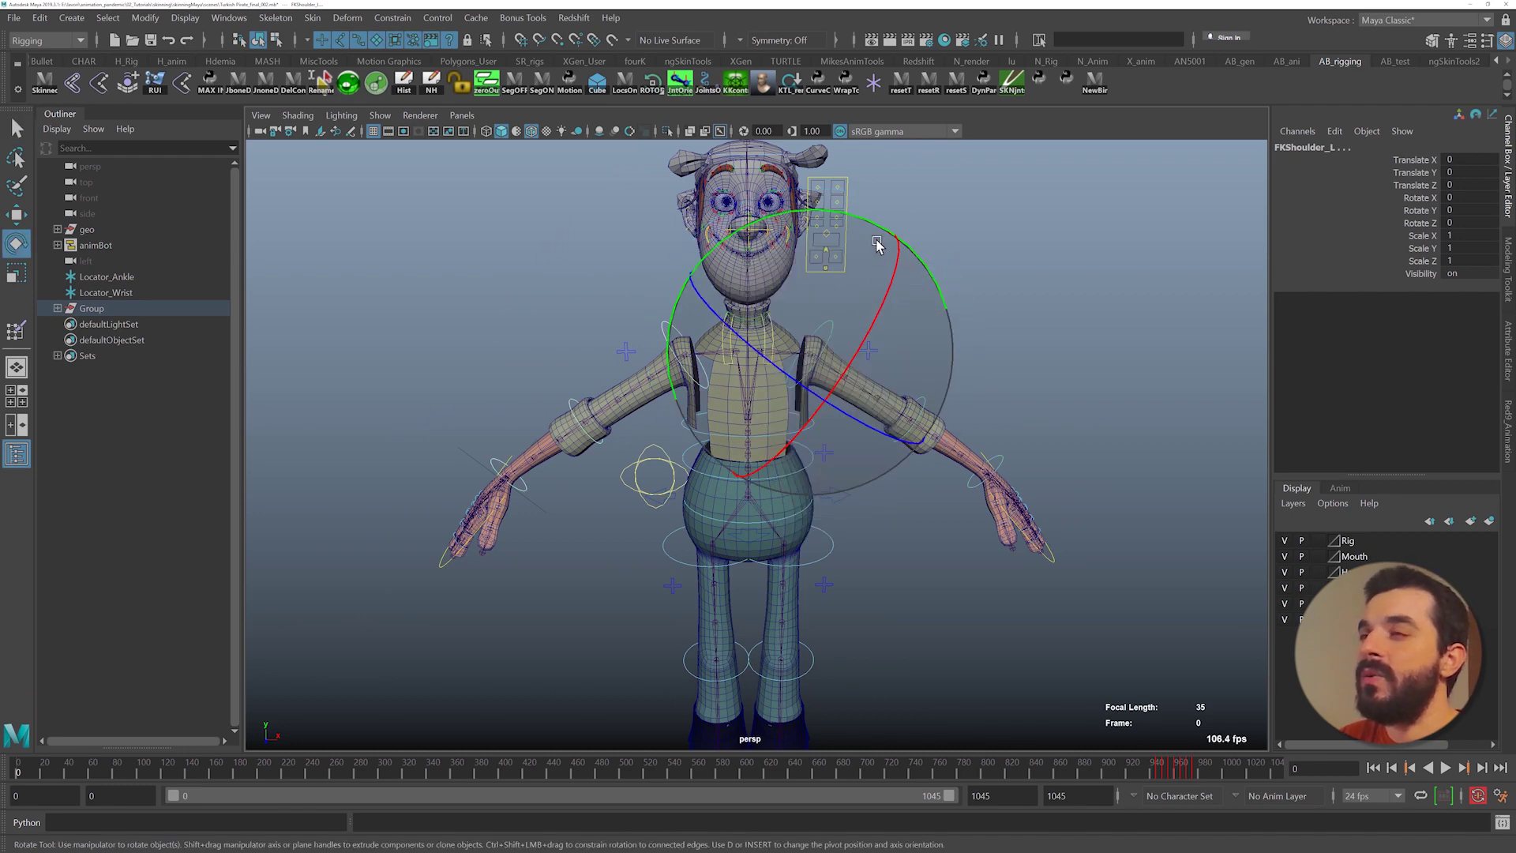
pyautogui.moveTo(878, 226); pyautogui.dragTo(669, 237)
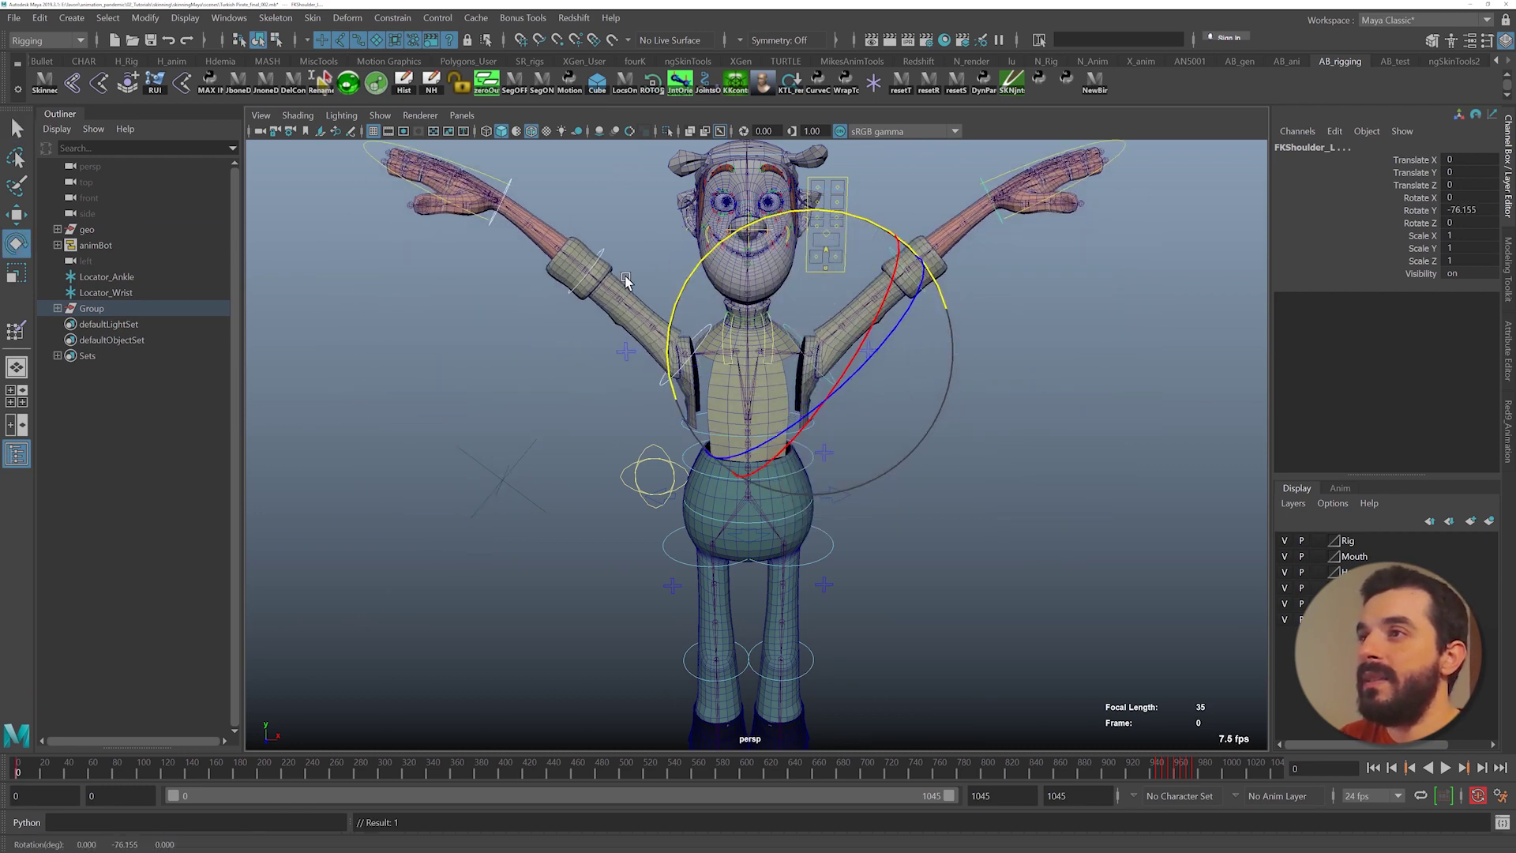
# - Examine the raised arms' deformation from several angles and return both FK shoulder controls to zero rotation
pyautogui.keyDown('alt'); pyautogui.moveTo(626, 279); pyautogui.dragTo(1055, 426, button='right'); pyautogui.keyUp('alt')
pyautogui.keyDown('alt'); pyautogui.moveTo(501, 213); pyautogui.dragTo(666, 568, button='middle'); pyautogui.keyUp('alt')
pyautogui.keyDown('alt'); pyautogui.moveTo(667, 569); pyautogui.dragTo(867, 615, button='right'); pyautogui.keyUp('alt')
pyautogui.keyDown('alt'); pyautogui.moveTo(569, 507); pyautogui.dragTo(391, 378); pyautogui.keyUp('alt')
pyautogui.keyDown('alt'); pyautogui.moveTo(492, 352); pyautogui.dragTo(442, 371, button='right'); pyautogui.keyUp('alt')
pyautogui.keyDown('alt'); pyautogui.moveTo(568, 395); pyautogui.dragTo(725, 427); pyautogui.keyUp('alt')
pyautogui.keyDown('alt'); pyautogui.moveTo(725, 427); pyautogui.dragTo(758, 435); pyautogui.keyUp('alt')
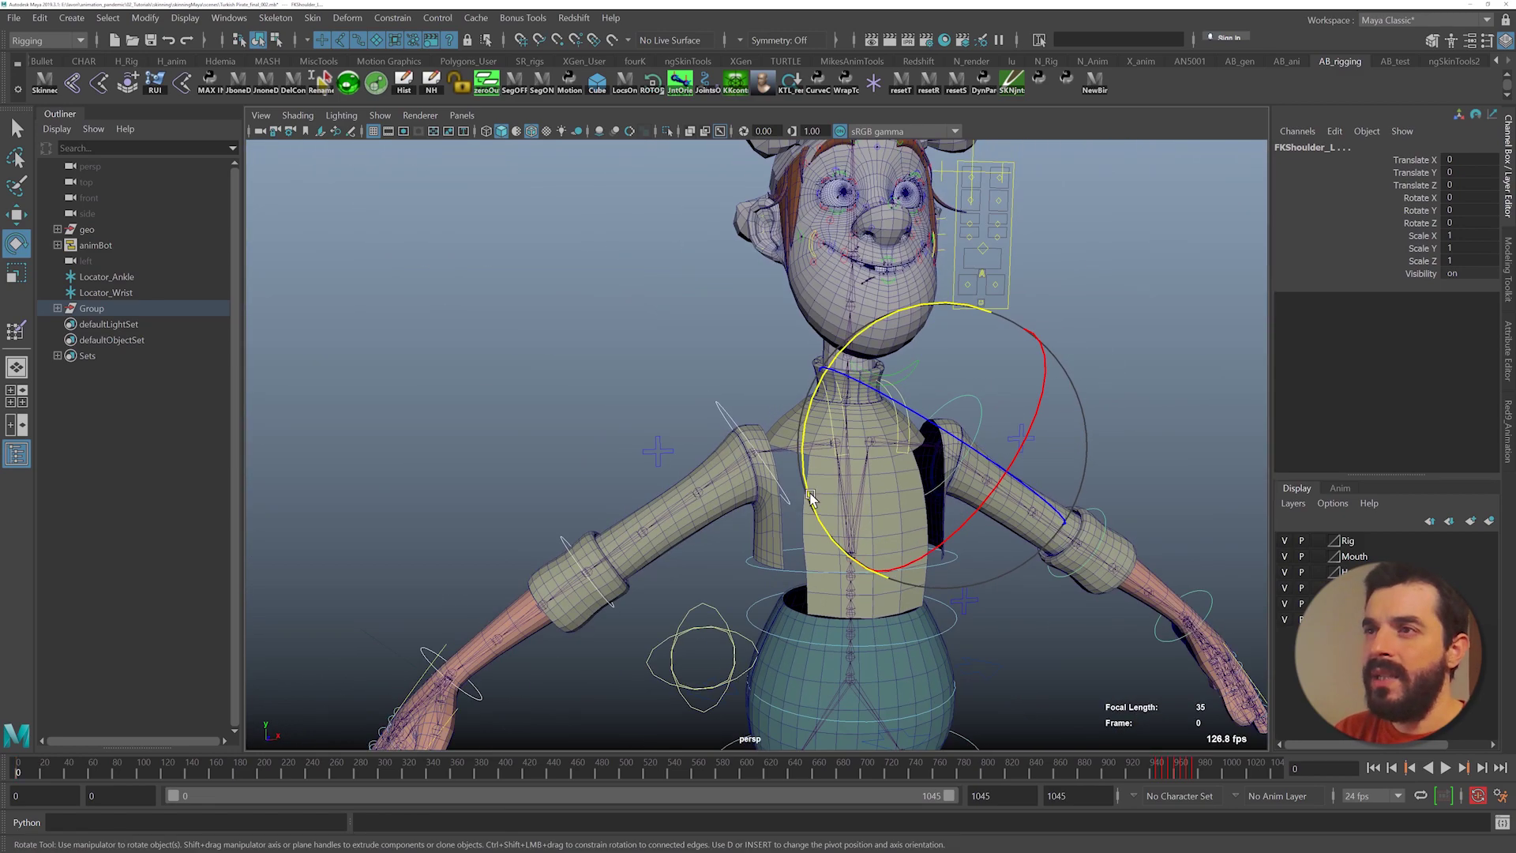
# - Rotate the right FK hip control to about 90.5 in Z to test the leg deformation, and undo the rotation
pyautogui.keyDown('alt'); pyautogui.moveTo(811, 507); pyautogui.dragTo(781, 477); pyautogui.keyUp('alt')
pyautogui.keyDown('alt'); pyautogui.moveTo(778, 553); pyautogui.dragTo(778, 454, button='middle'); pyautogui.keyUp('alt')
pyautogui.keyDown('alt'); pyautogui.moveTo(777, 454); pyautogui.dragTo(822, 457); pyautogui.keyUp('alt')
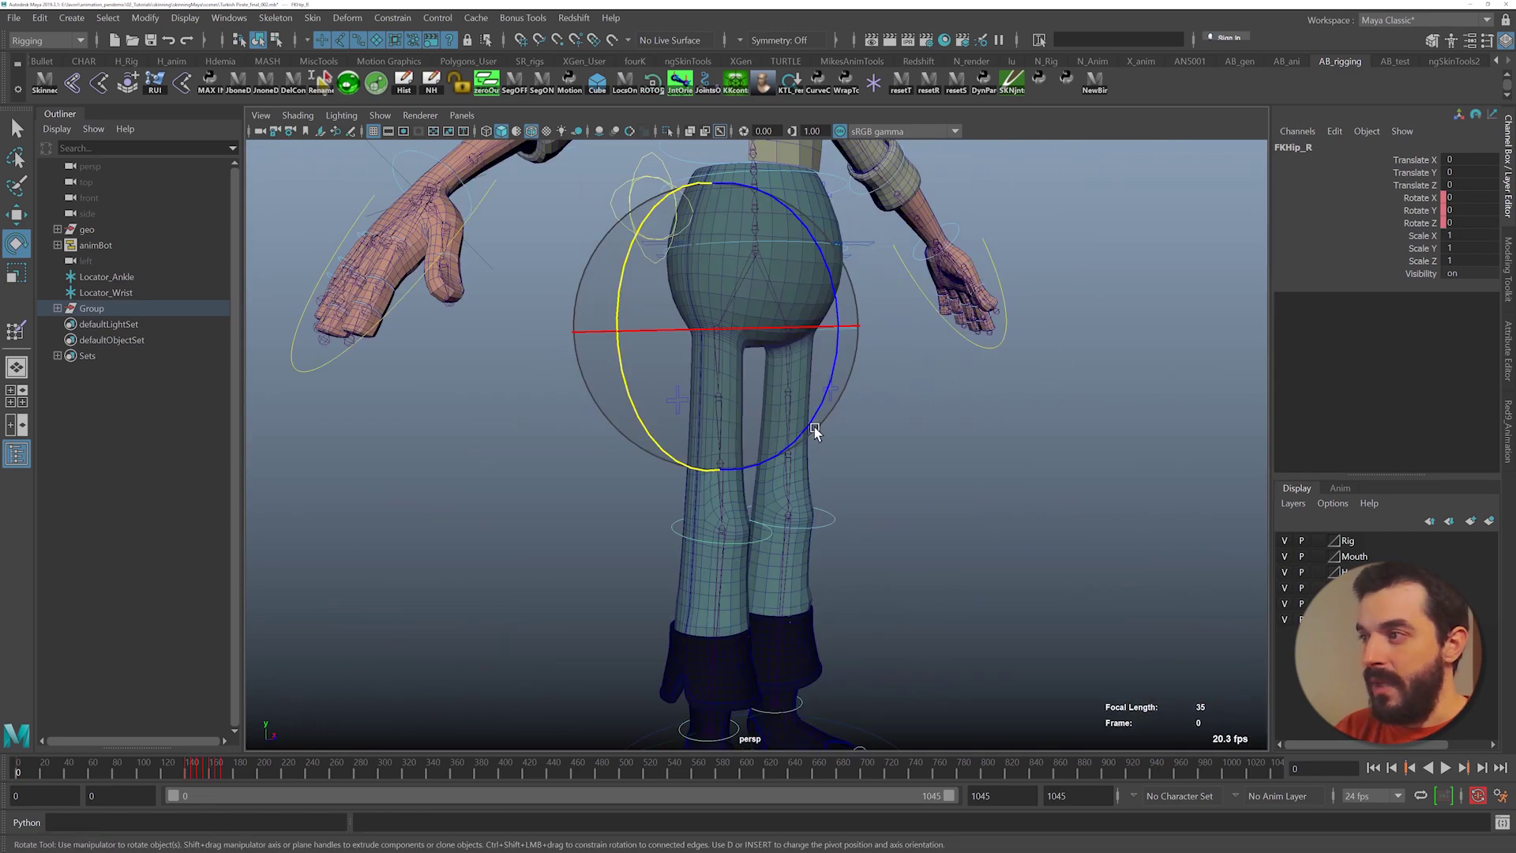
pyautogui.keyDown('alt'); pyautogui.moveTo(815, 429); pyautogui.dragTo(744, 390, button='right'); pyautogui.keyUp('alt')
pyautogui.moveTo(841, 315); pyautogui.dragTo(649, 228)
pyautogui.keyDown('alt'); pyautogui.moveTo(772, 332); pyautogui.dragTo(650, 336); pyautogui.keyUp('alt')
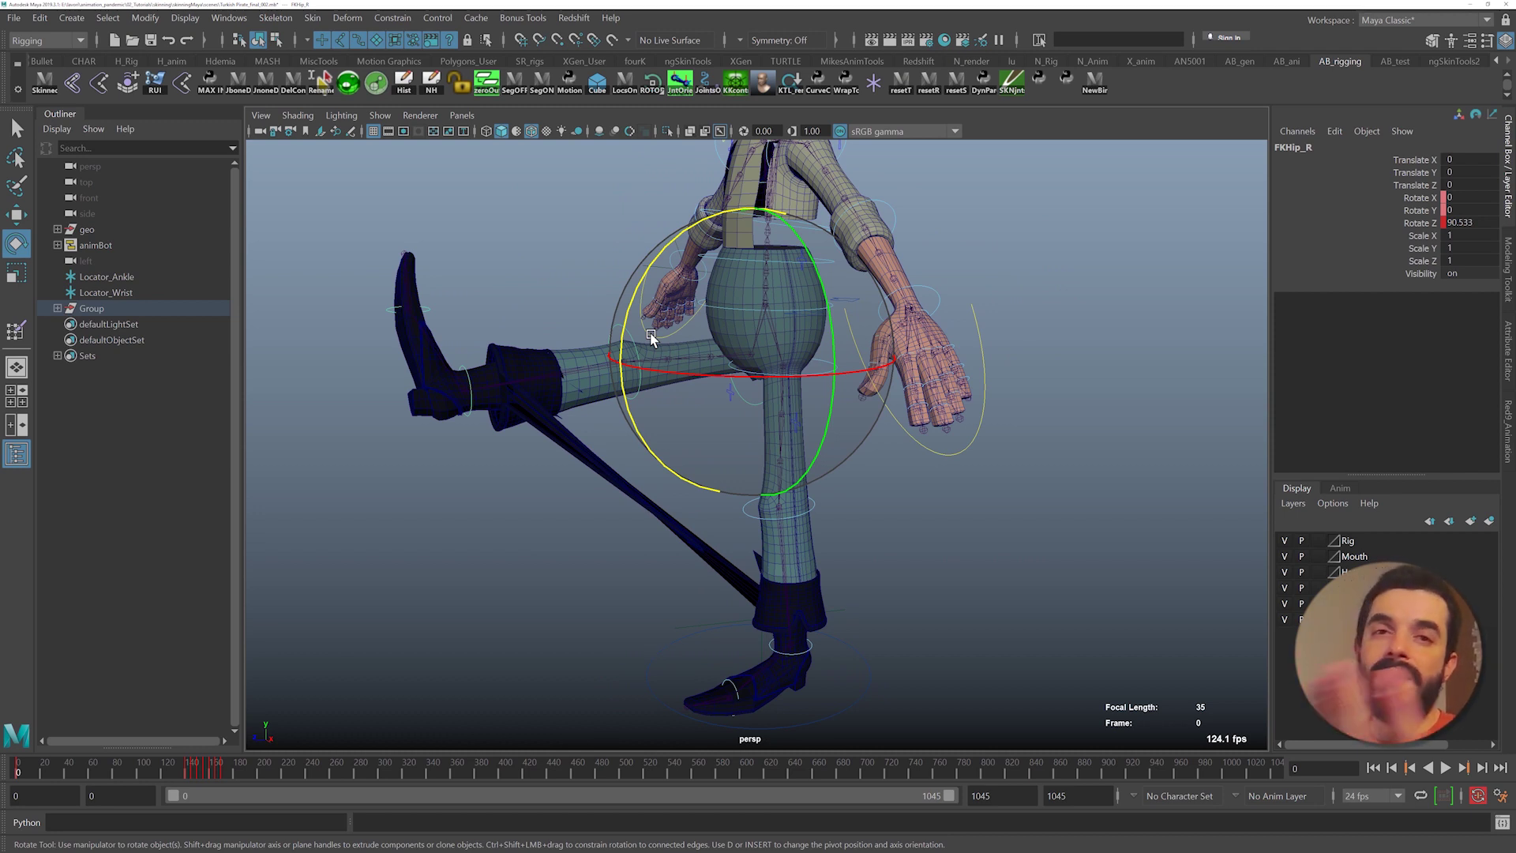
pyautogui.hotkey('ctrl', 'z')
# - Switch the body mesh to face selection and select one face on the front of the right boot's cuff
pyautogui.keyDown('alt'); pyautogui.moveTo(578, 573); pyautogui.dragTo(653, 585); pyautogui.keyUp('alt')
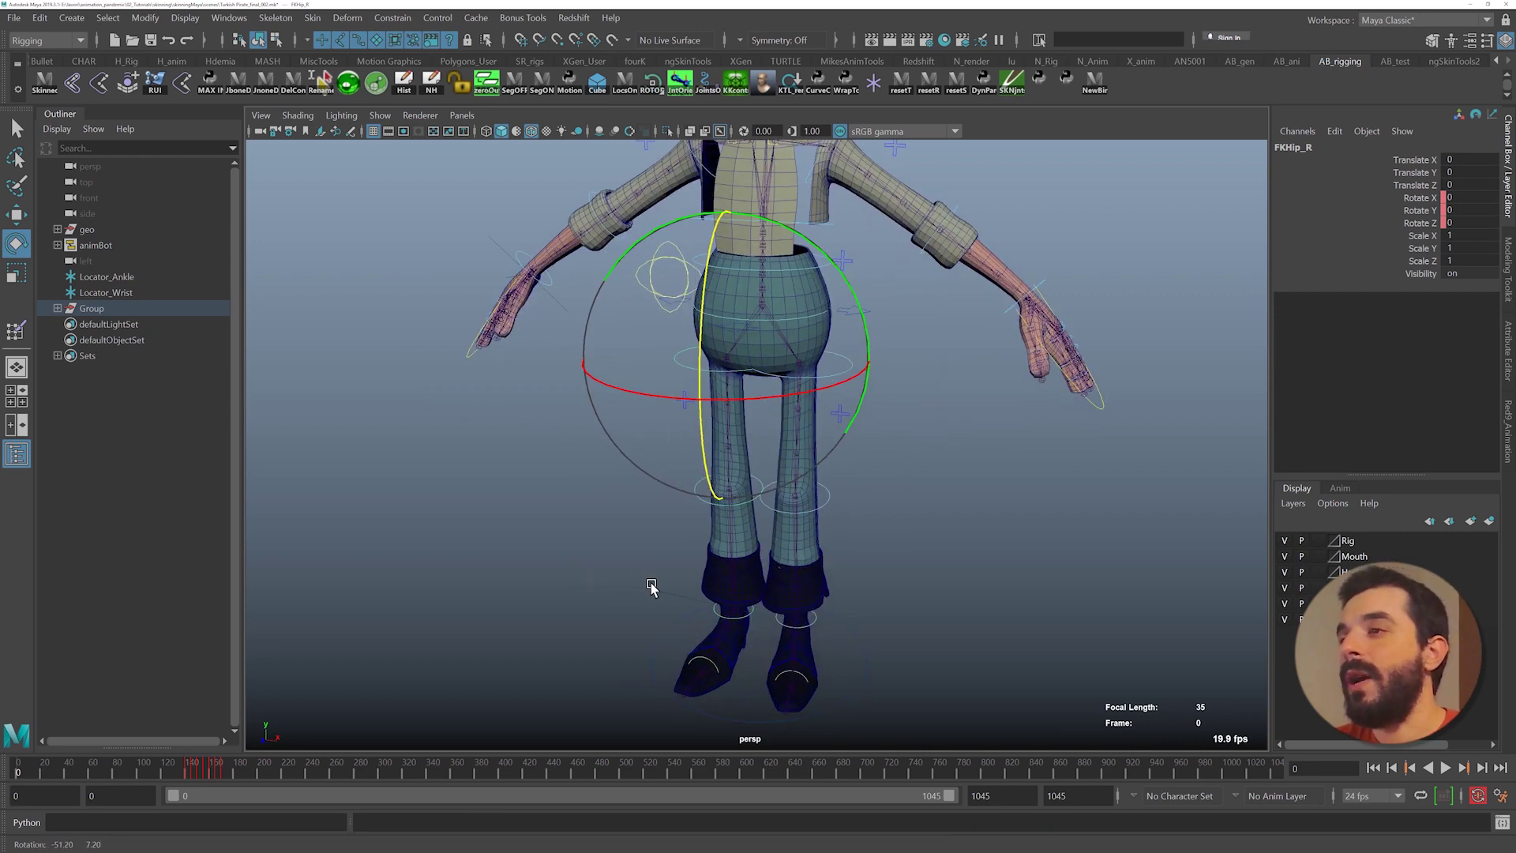
pyautogui.keyDown('alt'); pyautogui.moveTo(652, 585); pyautogui.dragTo(641, 433, button='middle'); pyautogui.keyUp('alt')
pyautogui.keyDown('alt'); pyautogui.moveTo(641, 433); pyautogui.dragTo(931, 548, button='right'); pyautogui.keyUp('alt')
pyautogui.keyDown('alt'); pyautogui.moveTo(932, 549); pyautogui.dragTo(999, 547, button='middle'); pyautogui.keyUp('alt')
pyautogui.click(617, 450)
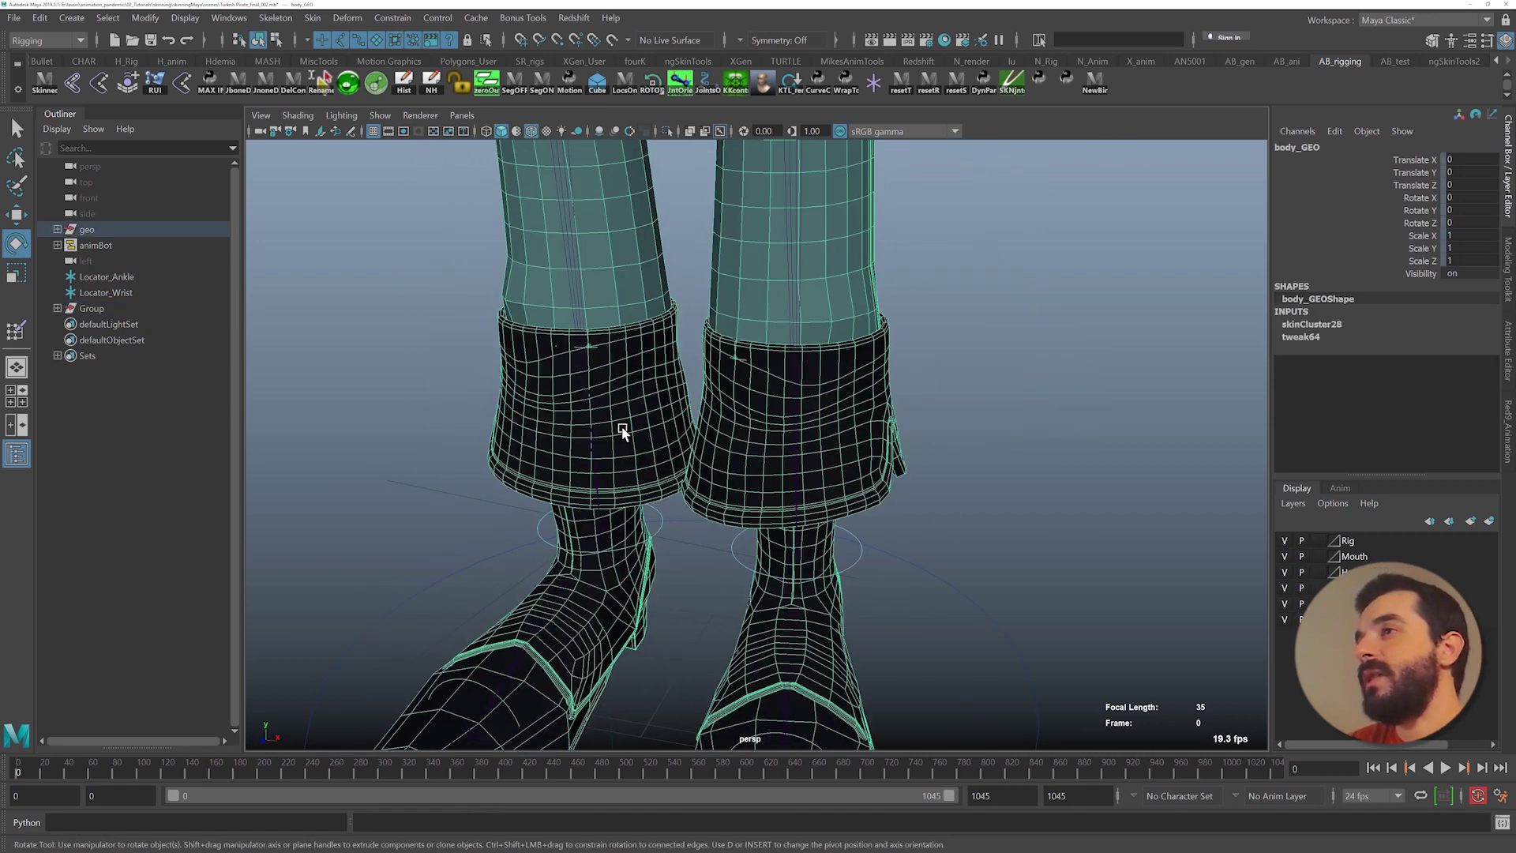
pyautogui.moveTo(621, 415); pyautogui.dragTo(622, 458, button='right')
pyautogui.keyDown('alt'); pyautogui.moveTo(662, 506); pyautogui.dragTo(613, 474, button='right'); pyautogui.keyUp('alt')
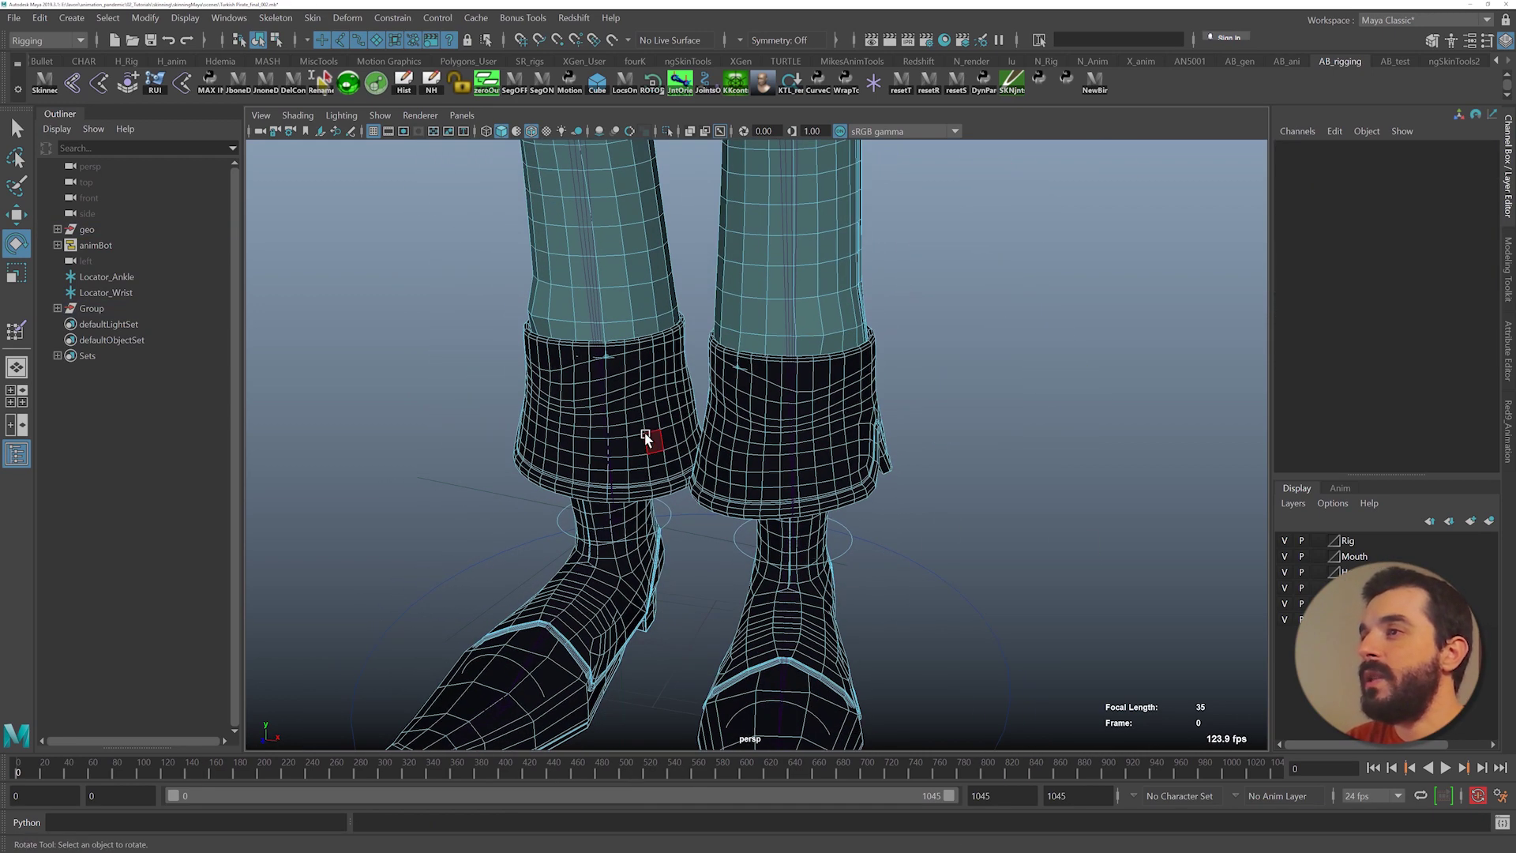
pyautogui.click(649, 428)
pyautogui.press('q')
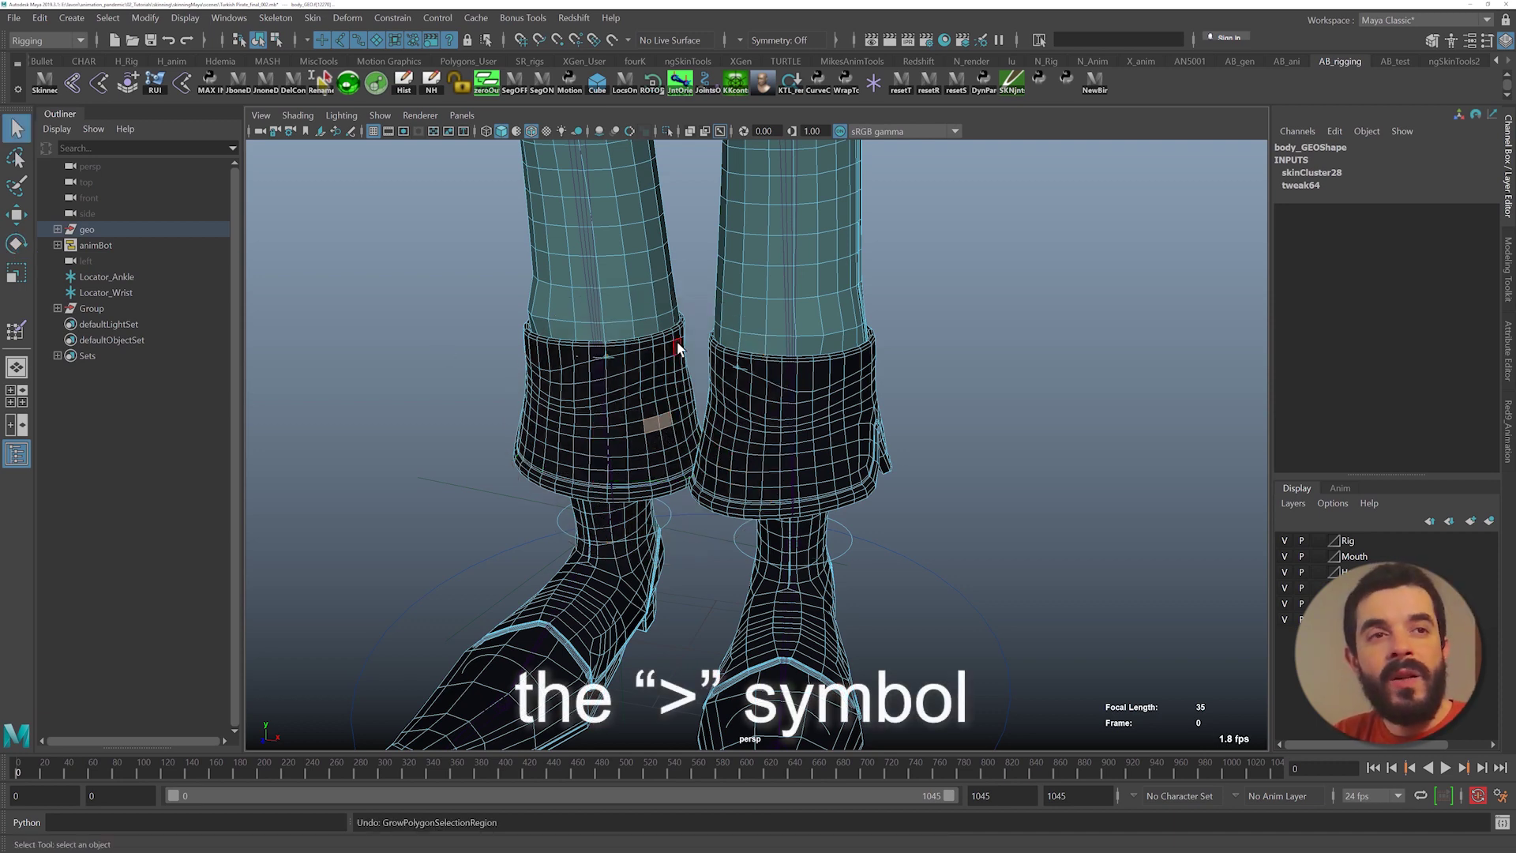
# - Try growing the face selection on the right boot cuff several rings outward and shrinking it back
pyautogui.press('>')
pyautogui.press('>')
pyautogui.press('>')
pyautogui.press('>')
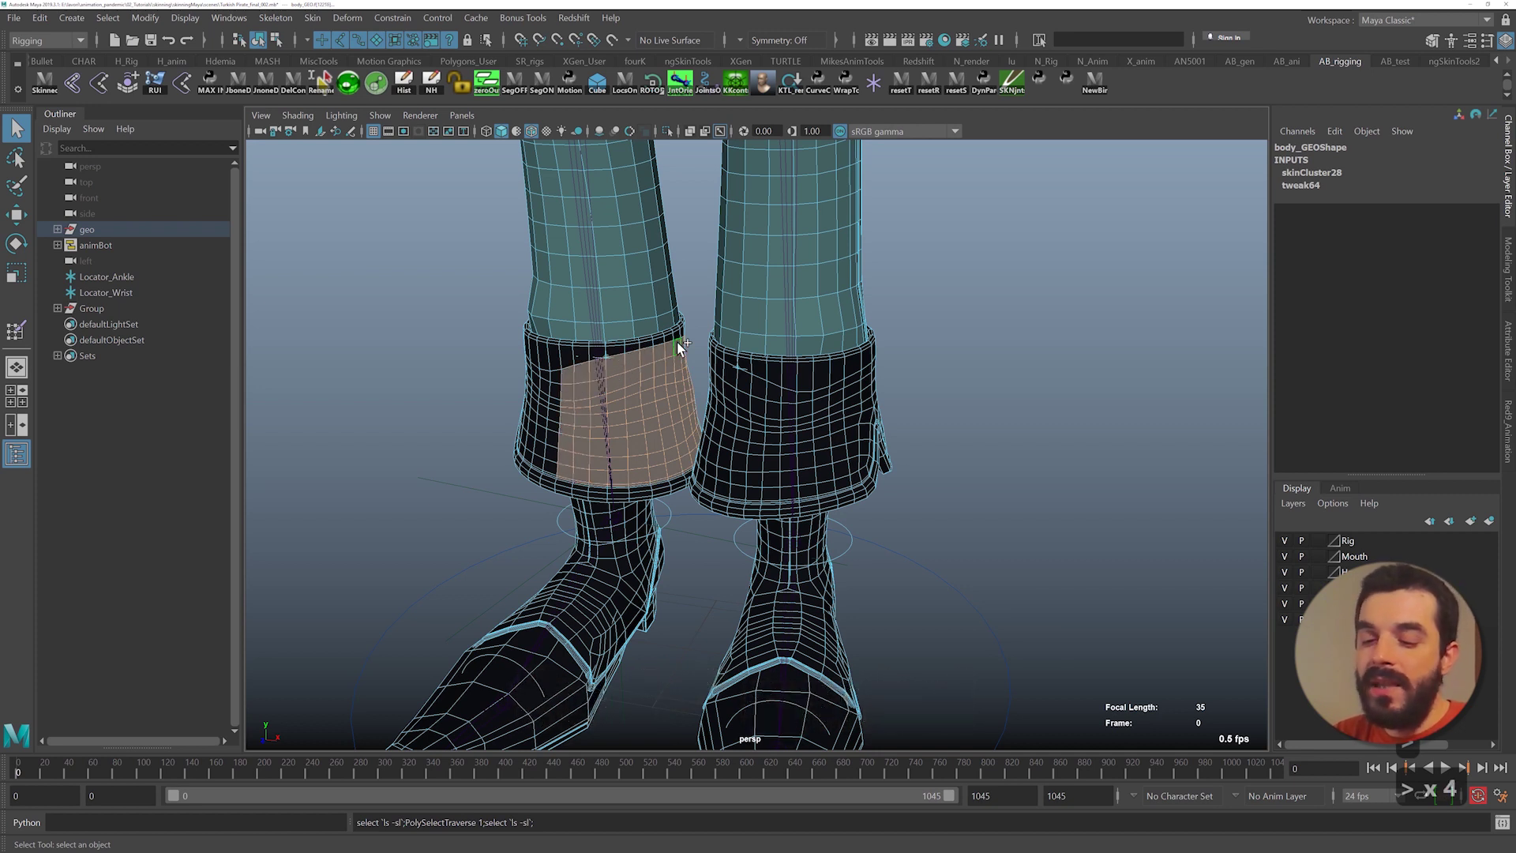
pyautogui.press('less')
pyautogui.press('less')
pyautogui.press('less')
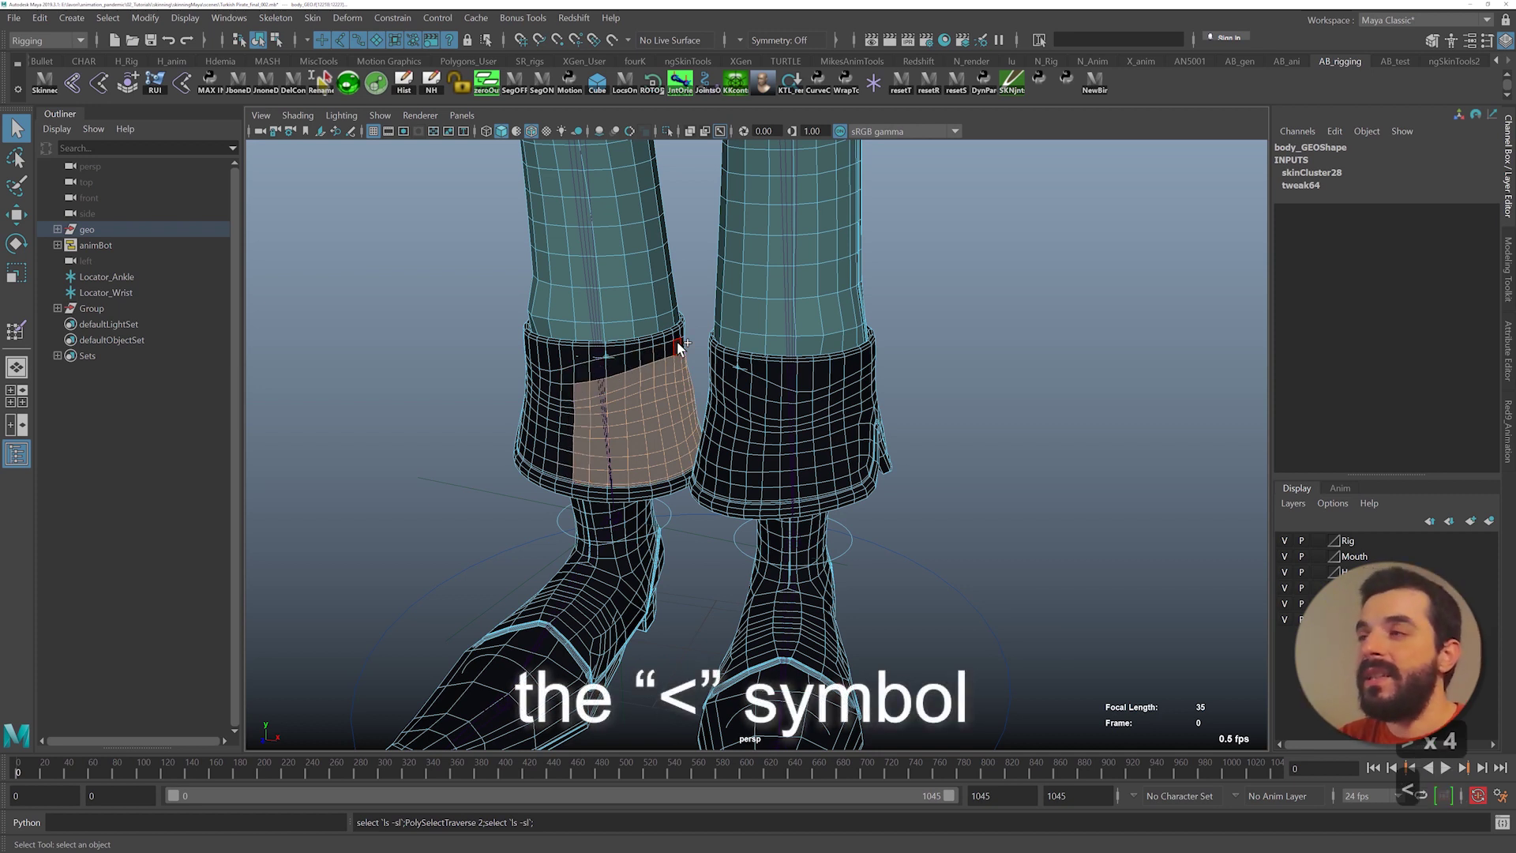
pyautogui.press('less')
pyautogui.press('less')
pyautogui.press('less')
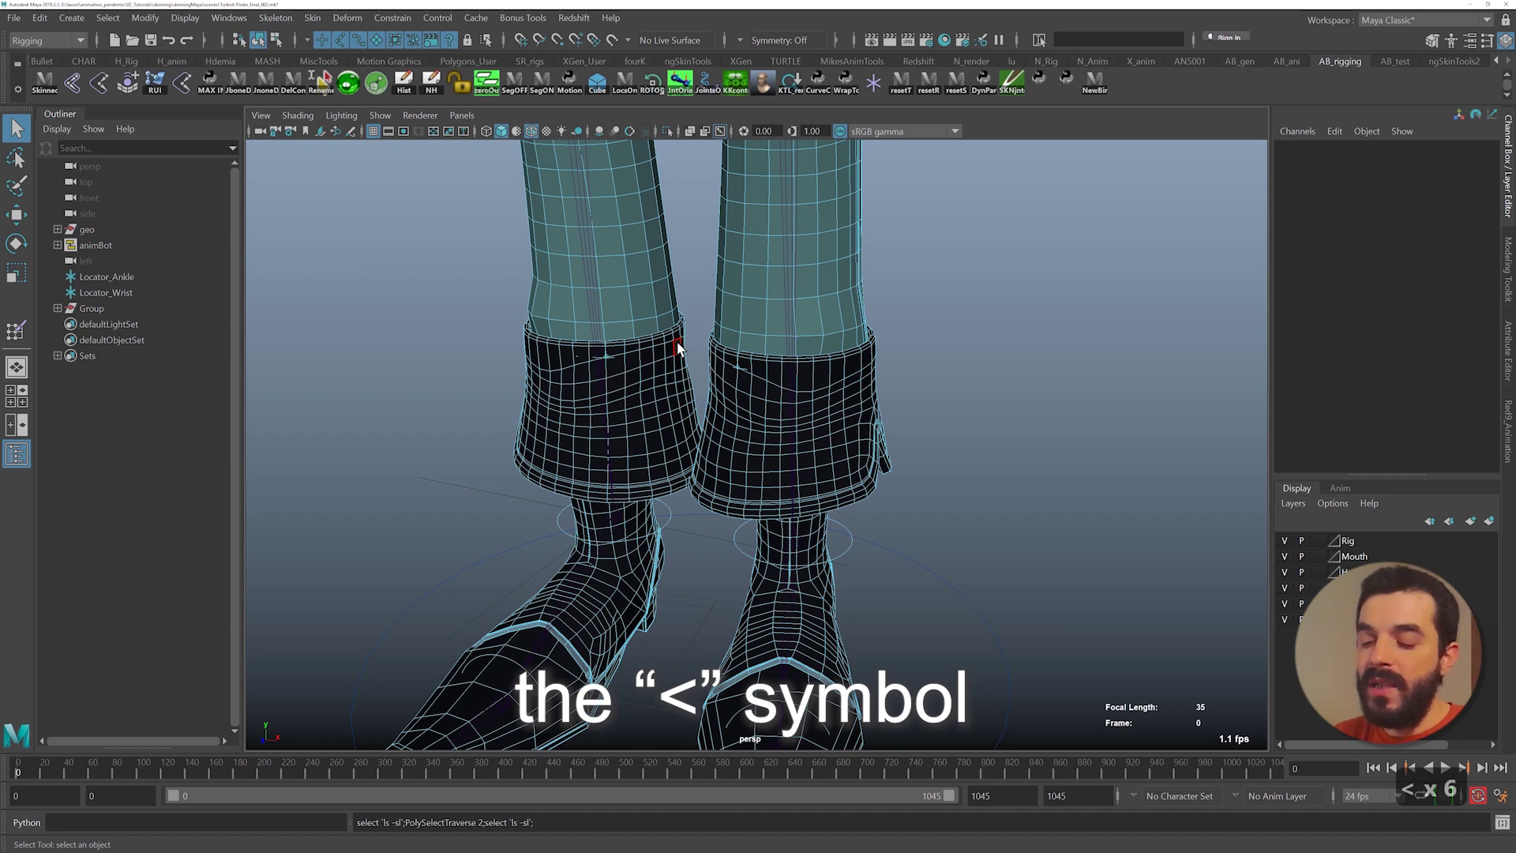
# - Restore the face selection and grow it until it covers the entire right boot cuff
pyautogui.hotkey('ctrl', 'z')
pyautogui.press('>')
pyautogui.press('>')
pyautogui.press('>')
pyautogui.press('>')
pyautogui.press('>')
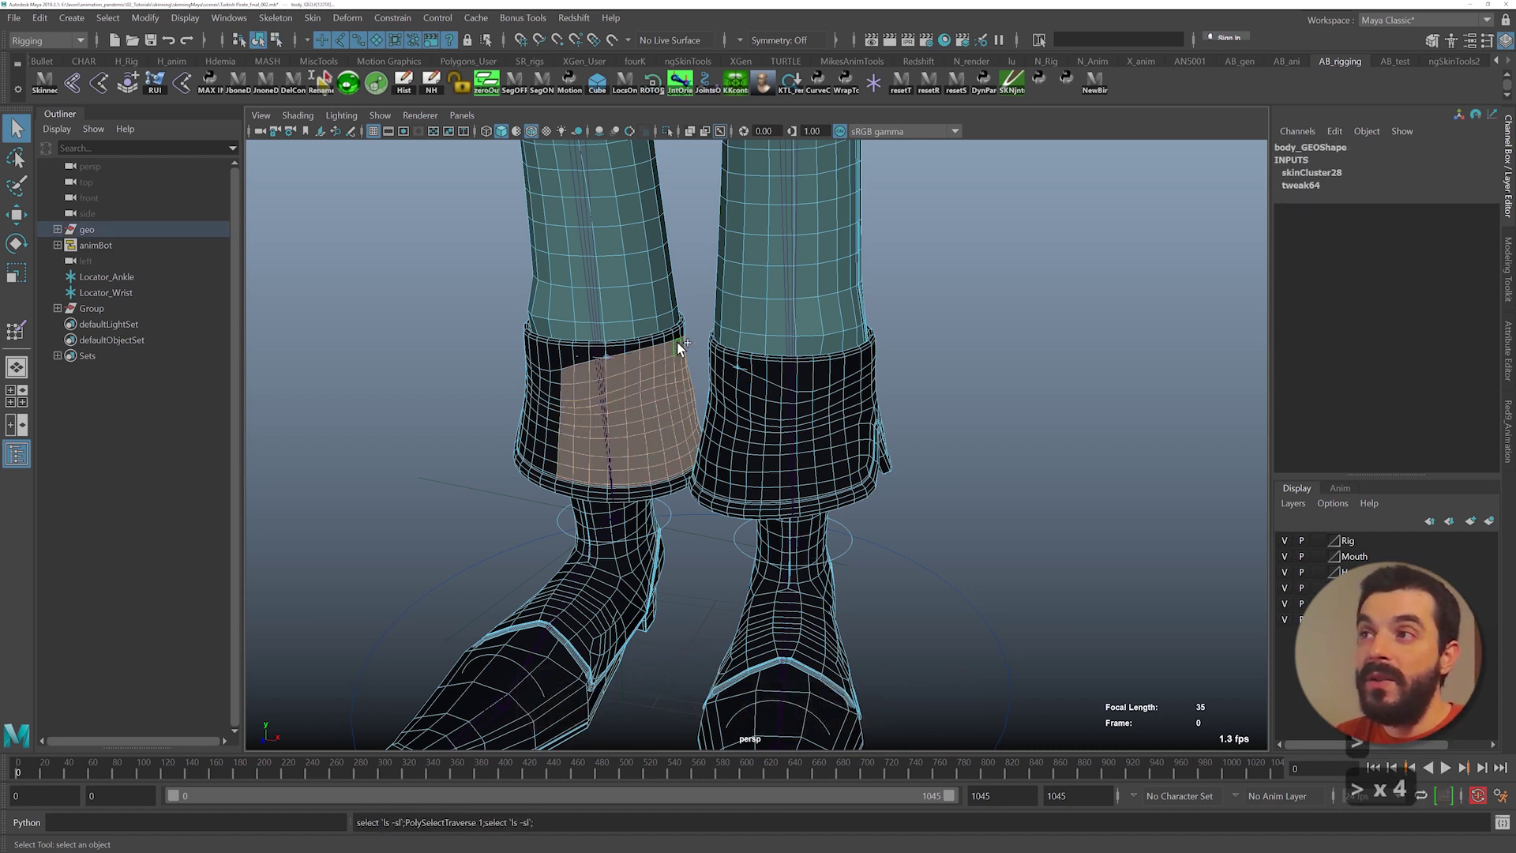
pyautogui.press('>')
pyautogui.press('>')
pyautogui.press('>')
pyautogui.press('>')
pyautogui.press('>')
pyautogui.press('>')
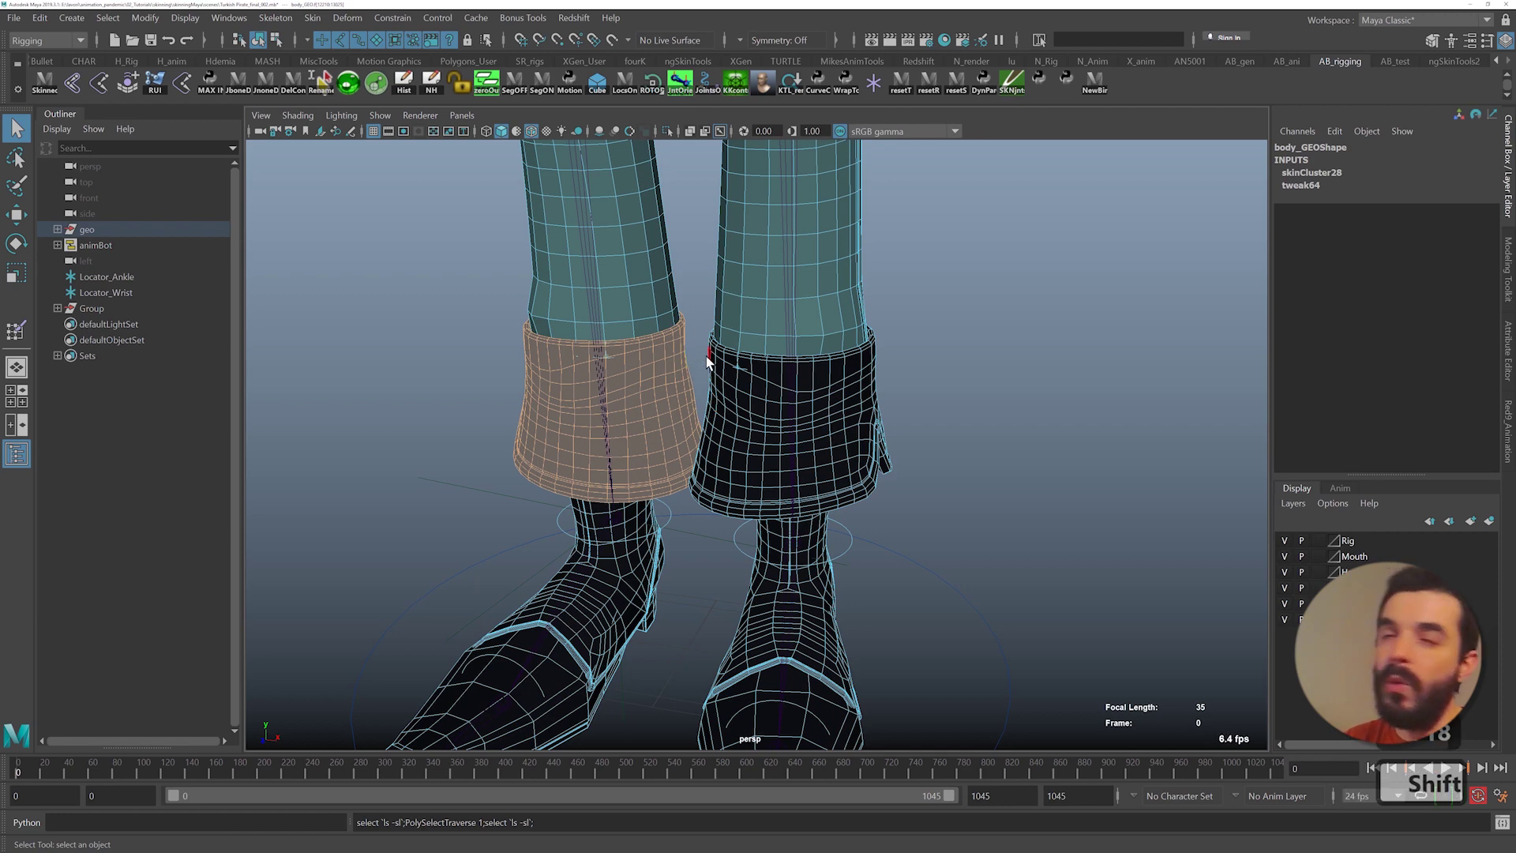
# - Isolate the selected right boot cuff in the viewport and return to object selection
pyautogui.click(665, 131)
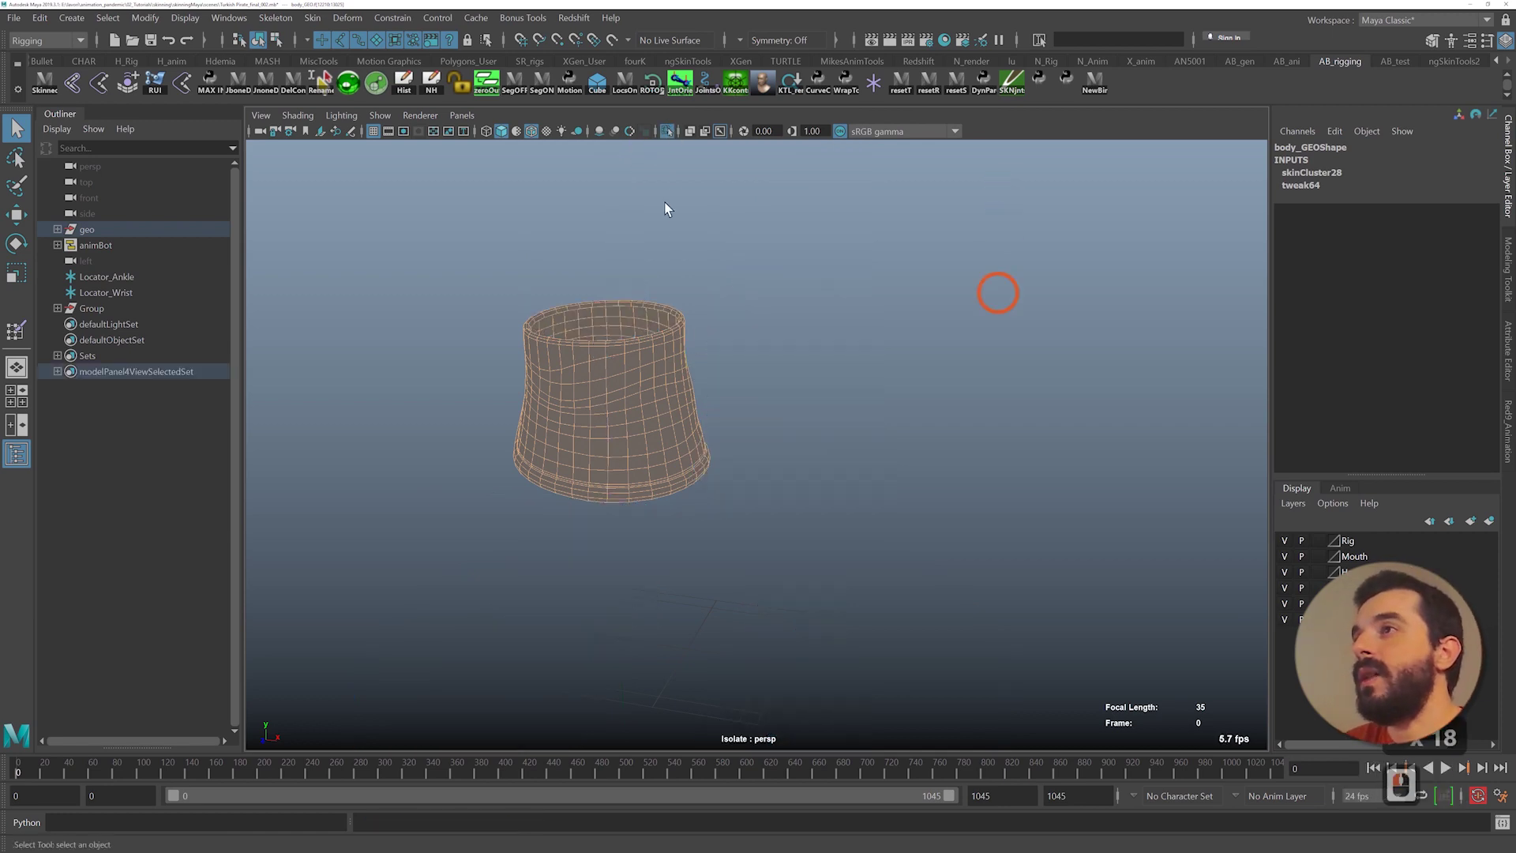
pyautogui.press('F8')
pyautogui.press('F8')
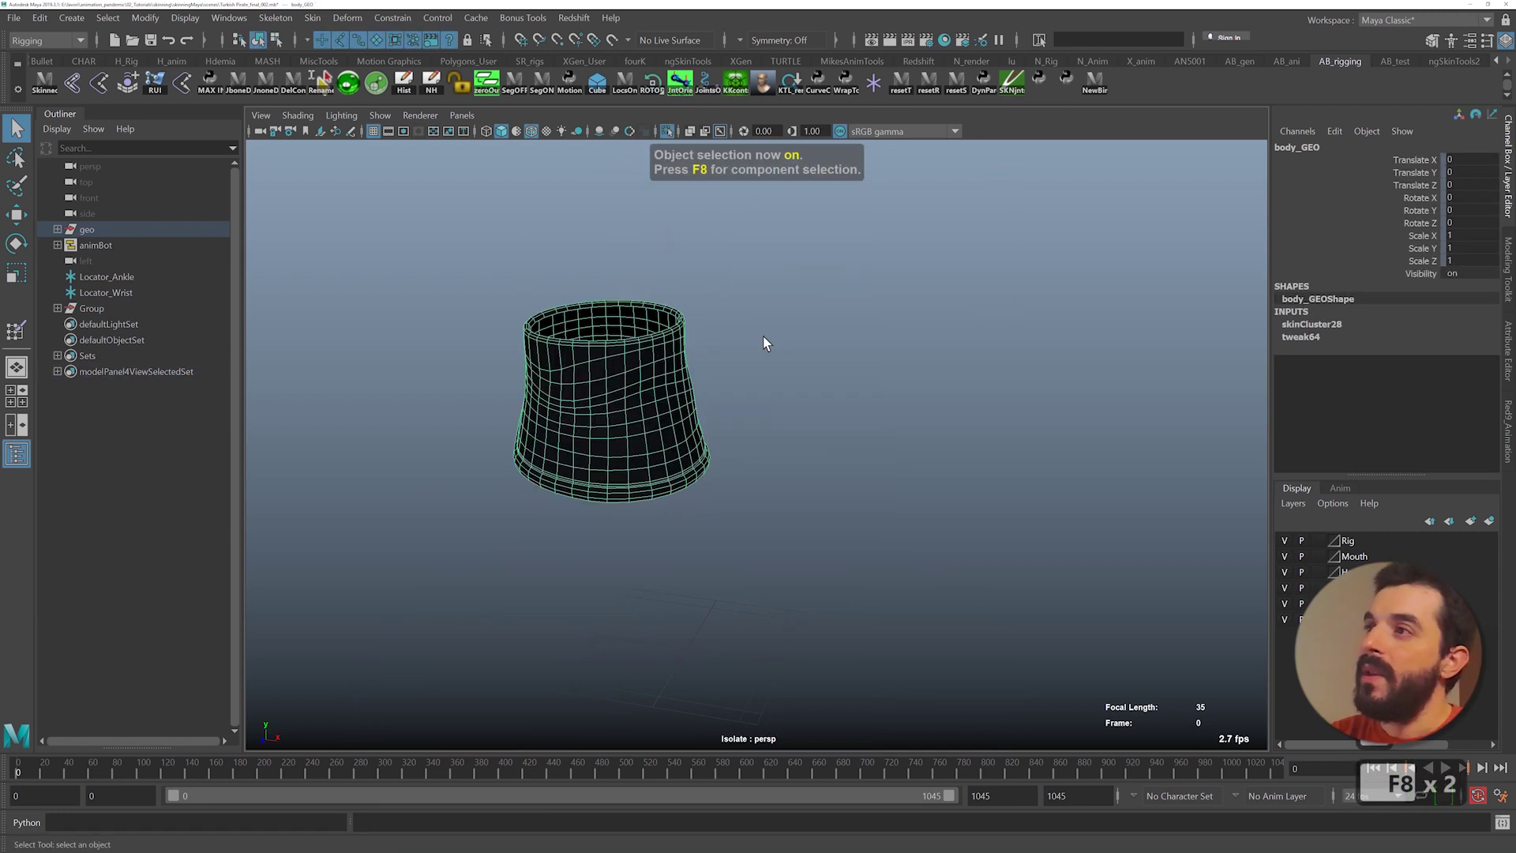
# - Open the Paint Skin Weights Tool settings for the body mesh and choose the Knee_R influence
pyautogui.click(15, 330)
pyautogui.doubleClick(18, 329)
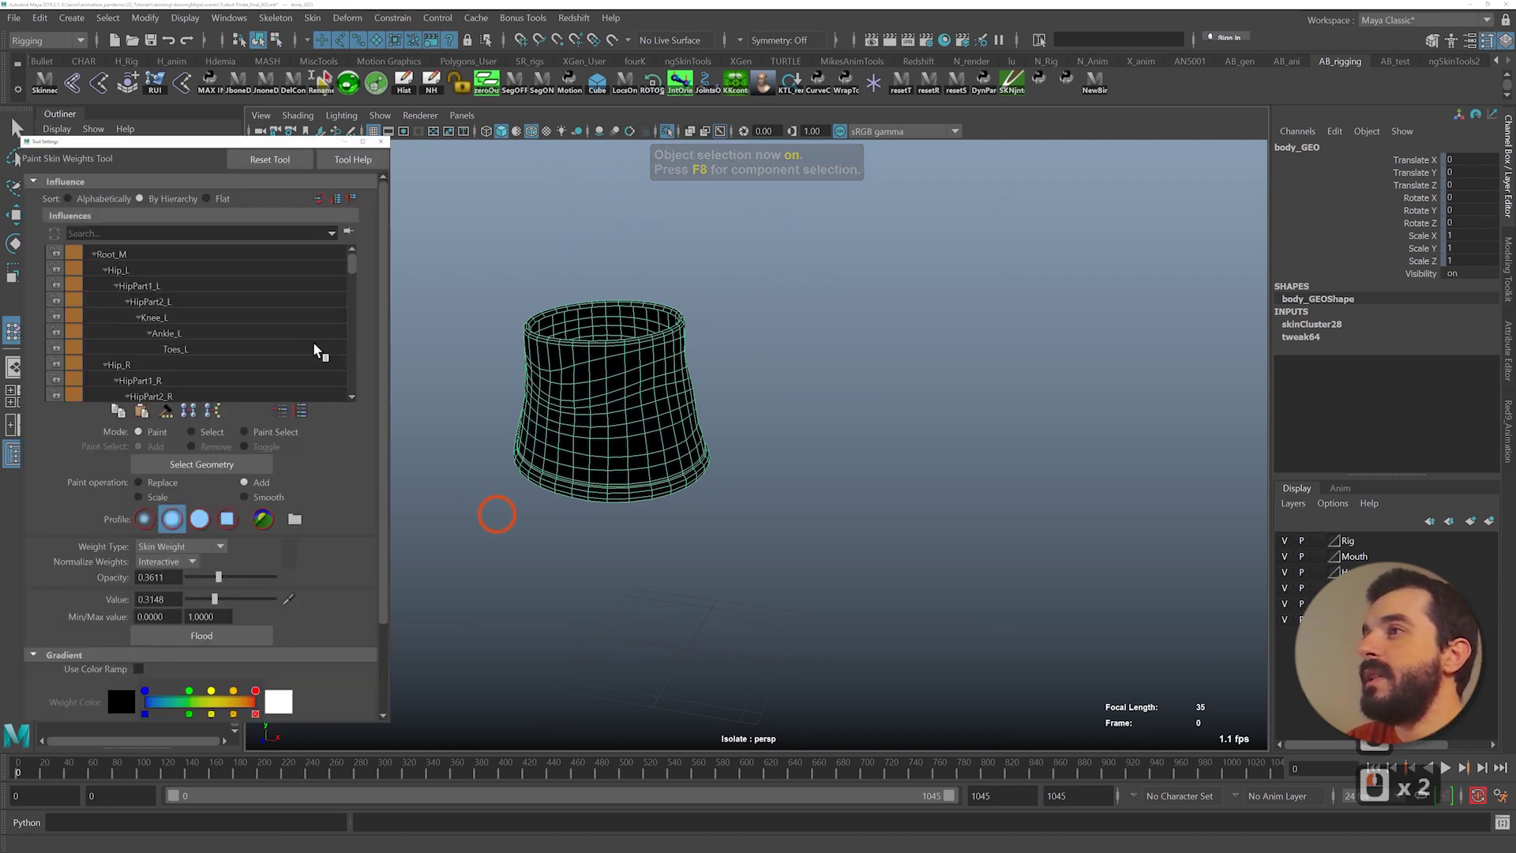
pyautogui.scroll(-6, 156, 322)
pyautogui.click(155, 320)
pyautogui.keyDown('alt'); pyautogui.moveTo(797, 442); pyautogui.dragTo(673, 396); pyautogui.keyUp('alt')
pyautogui.keyDown('alt'); pyautogui.moveTo(673, 396); pyautogui.dragTo(771, 479, button='right'); pyautogui.keyUp('alt')
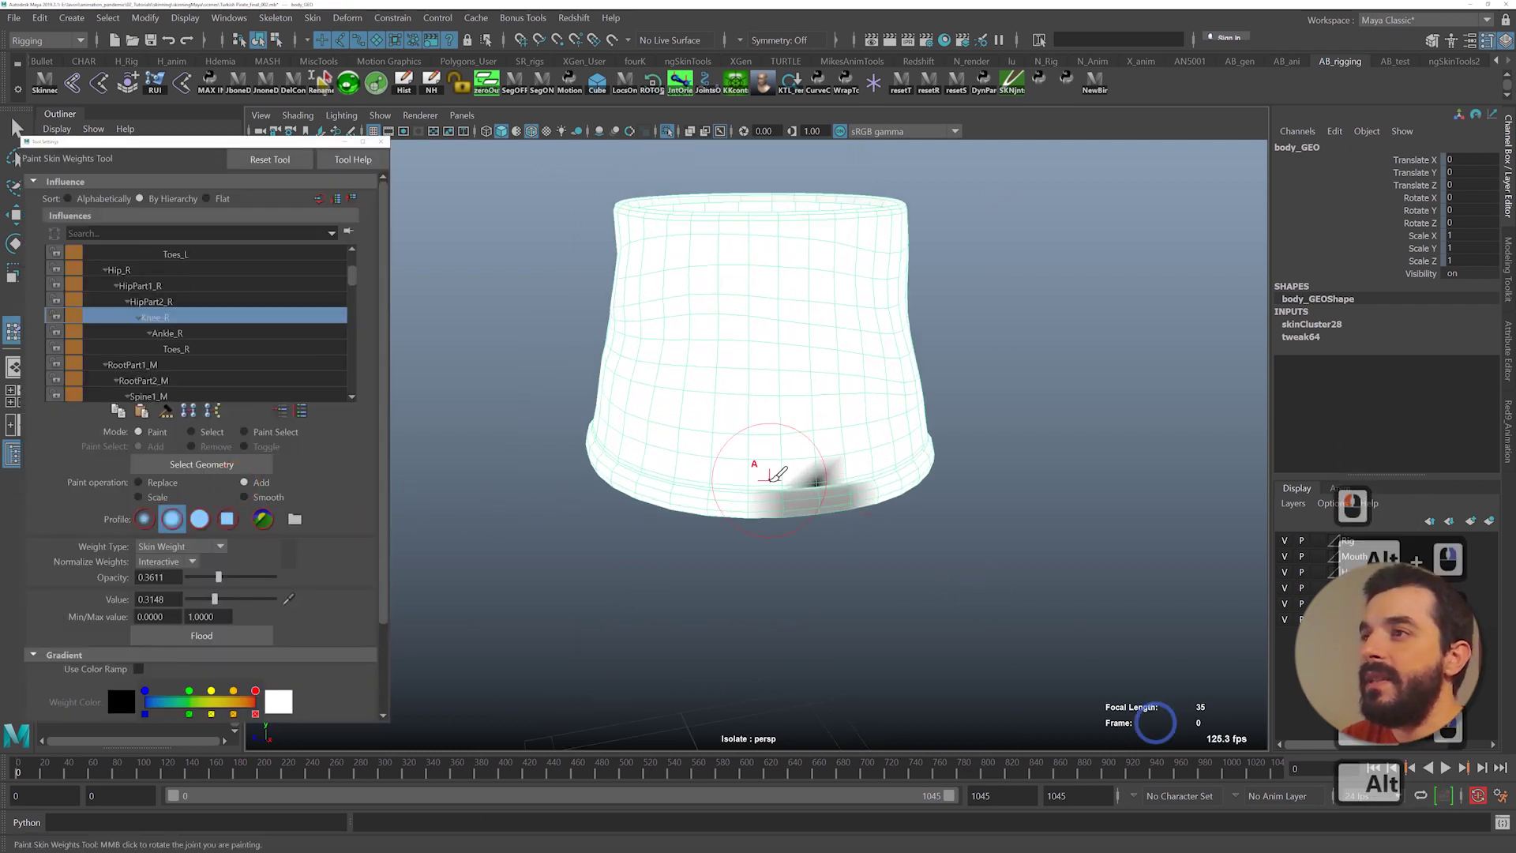
# - Paint Knee_R weight in Add mode over the dark patch on the isolated cuff's lower rim until it is white
pyautogui.click(818, 491)
pyautogui.click(803, 482)
pyautogui.click(829, 452)
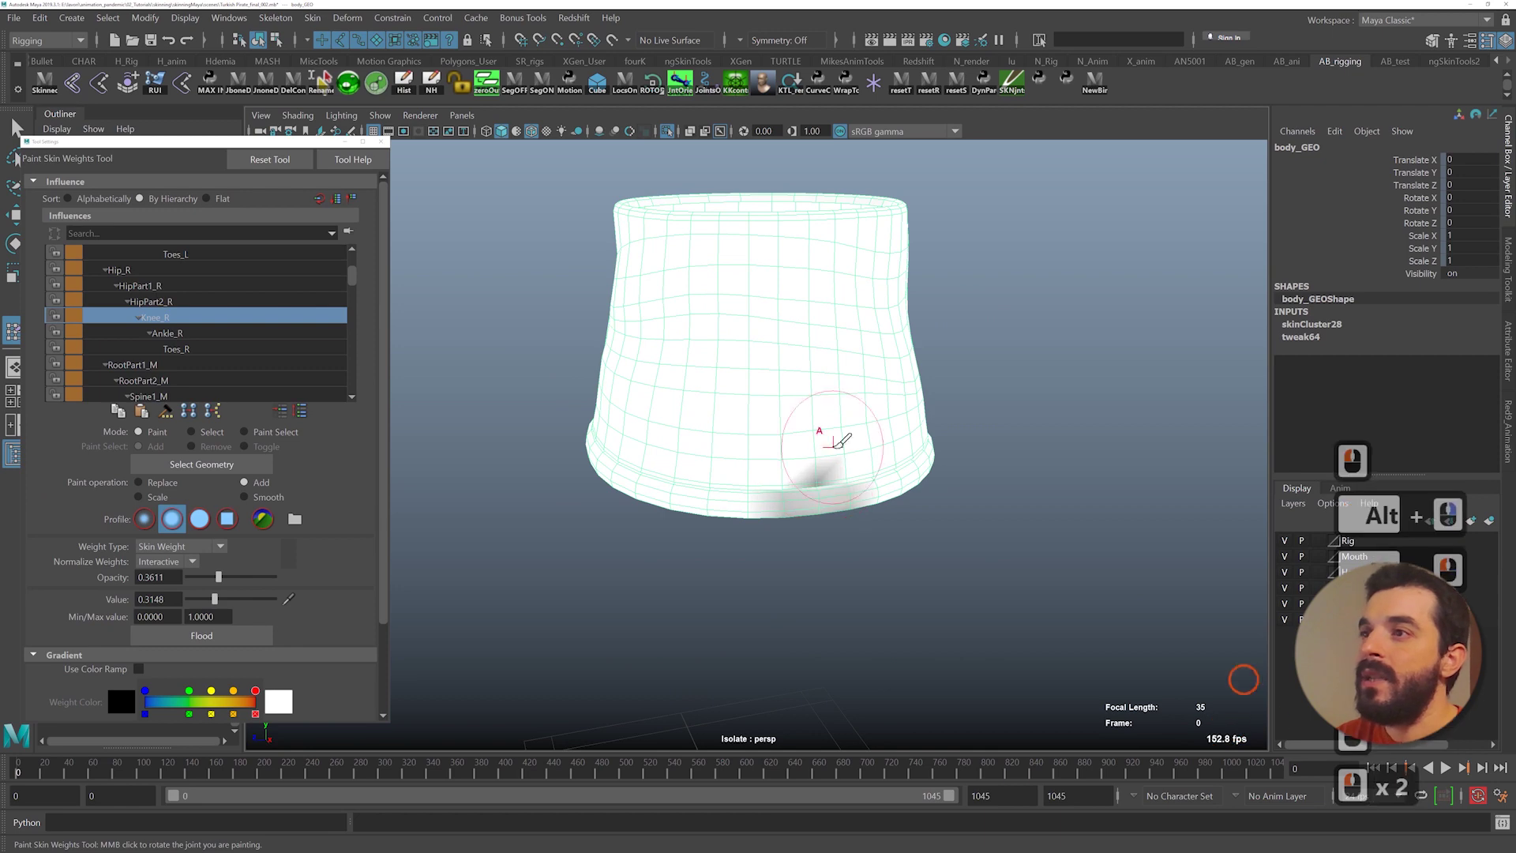
pyautogui.click(829, 462)
pyautogui.click(817, 479)
pyautogui.click(815, 480)
pyautogui.click(814, 479)
pyautogui.click(815, 477)
pyautogui.click(813, 482)
pyautogui.click(811, 483)
pyautogui.click(812, 482)
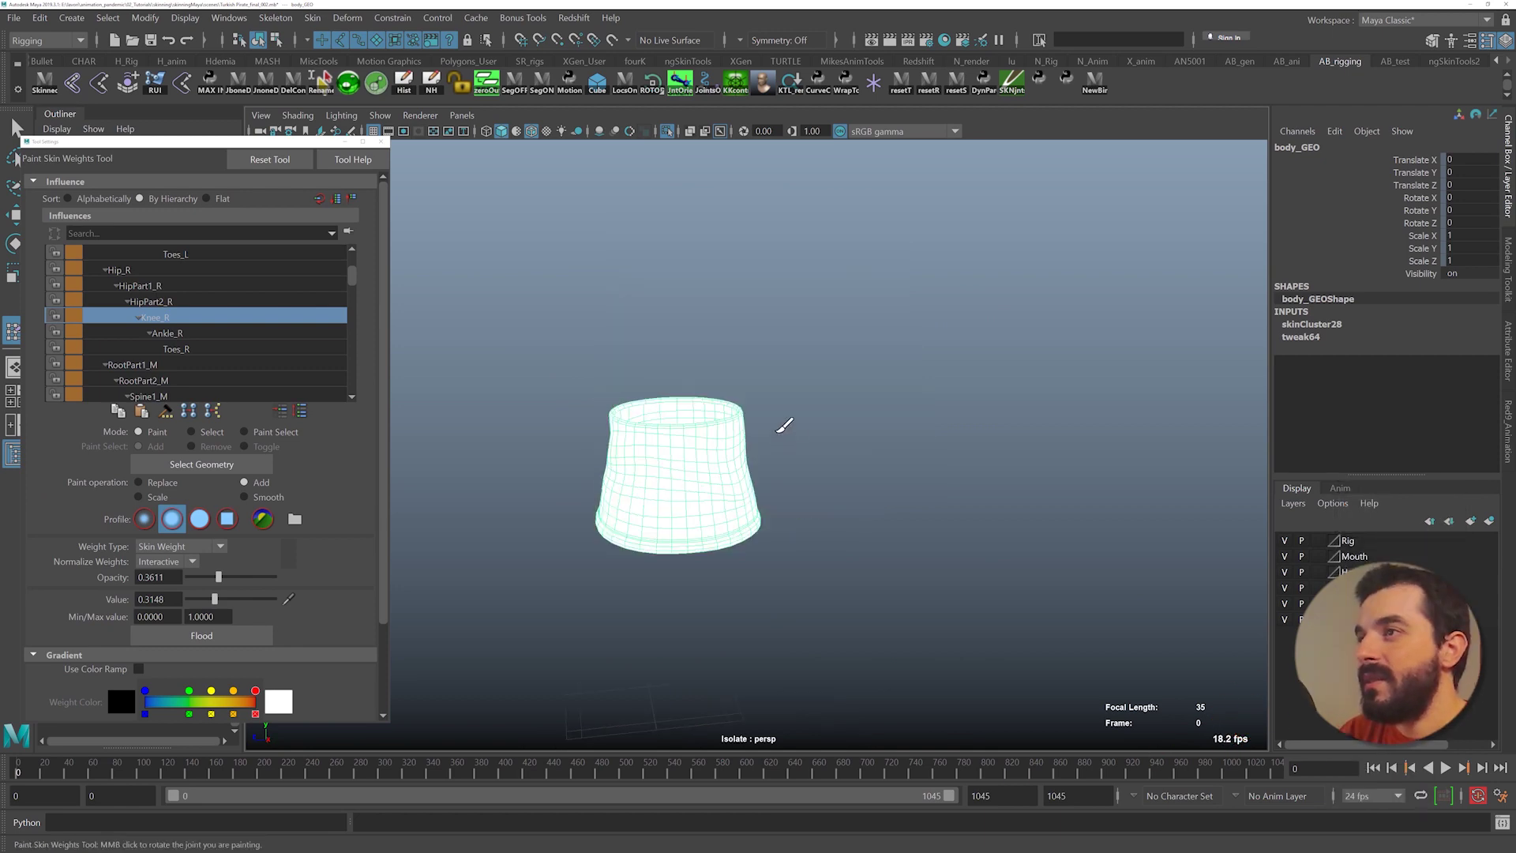
# - End the isolation of the cuff and mirror the body mesh's skin weights to the other leg
pyautogui.click(667, 131)
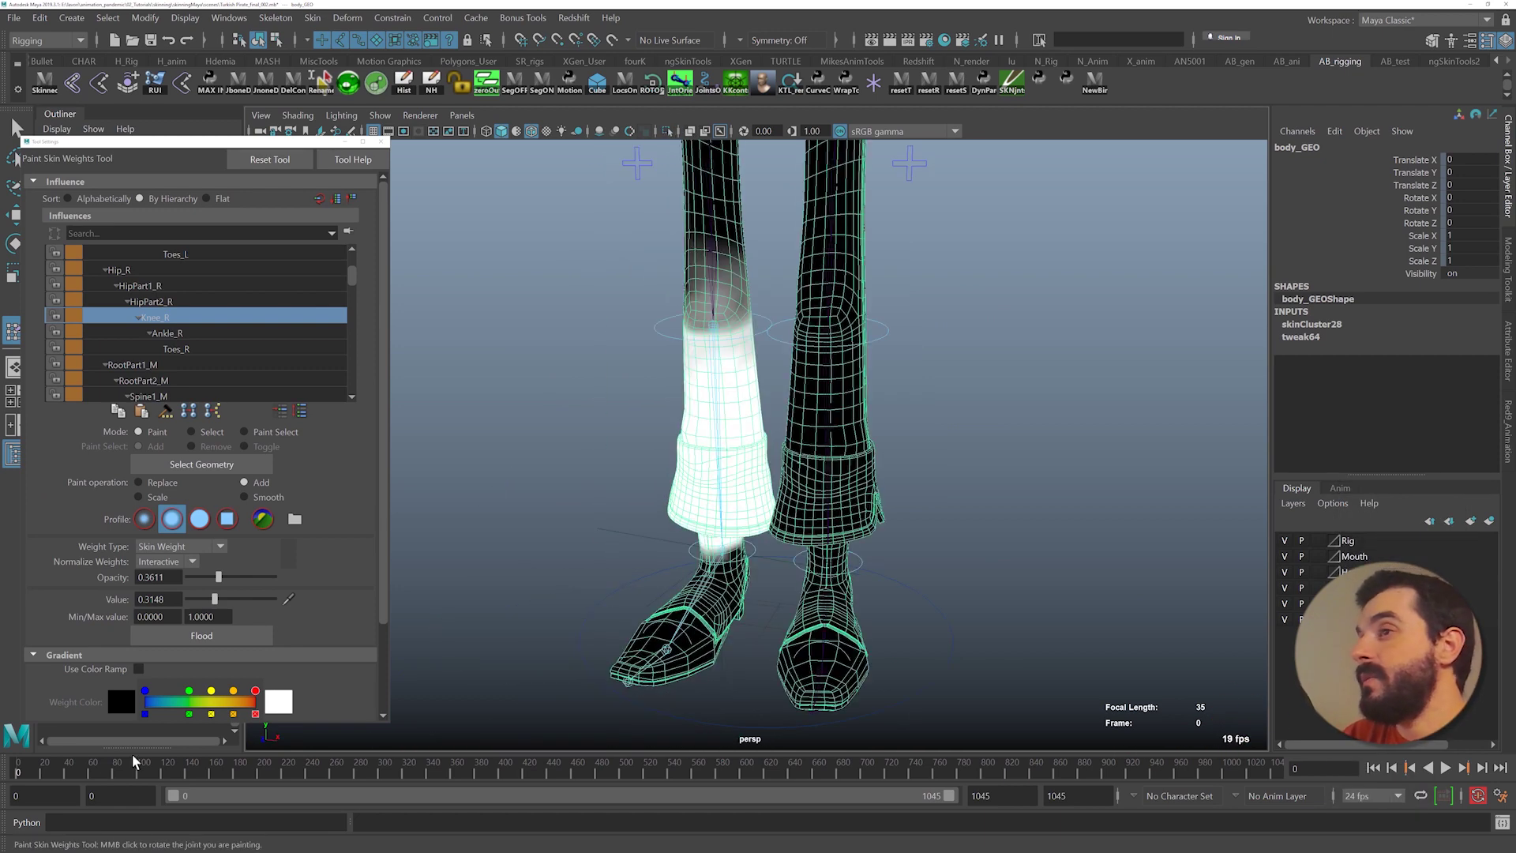
pyautogui.click(313, 17)
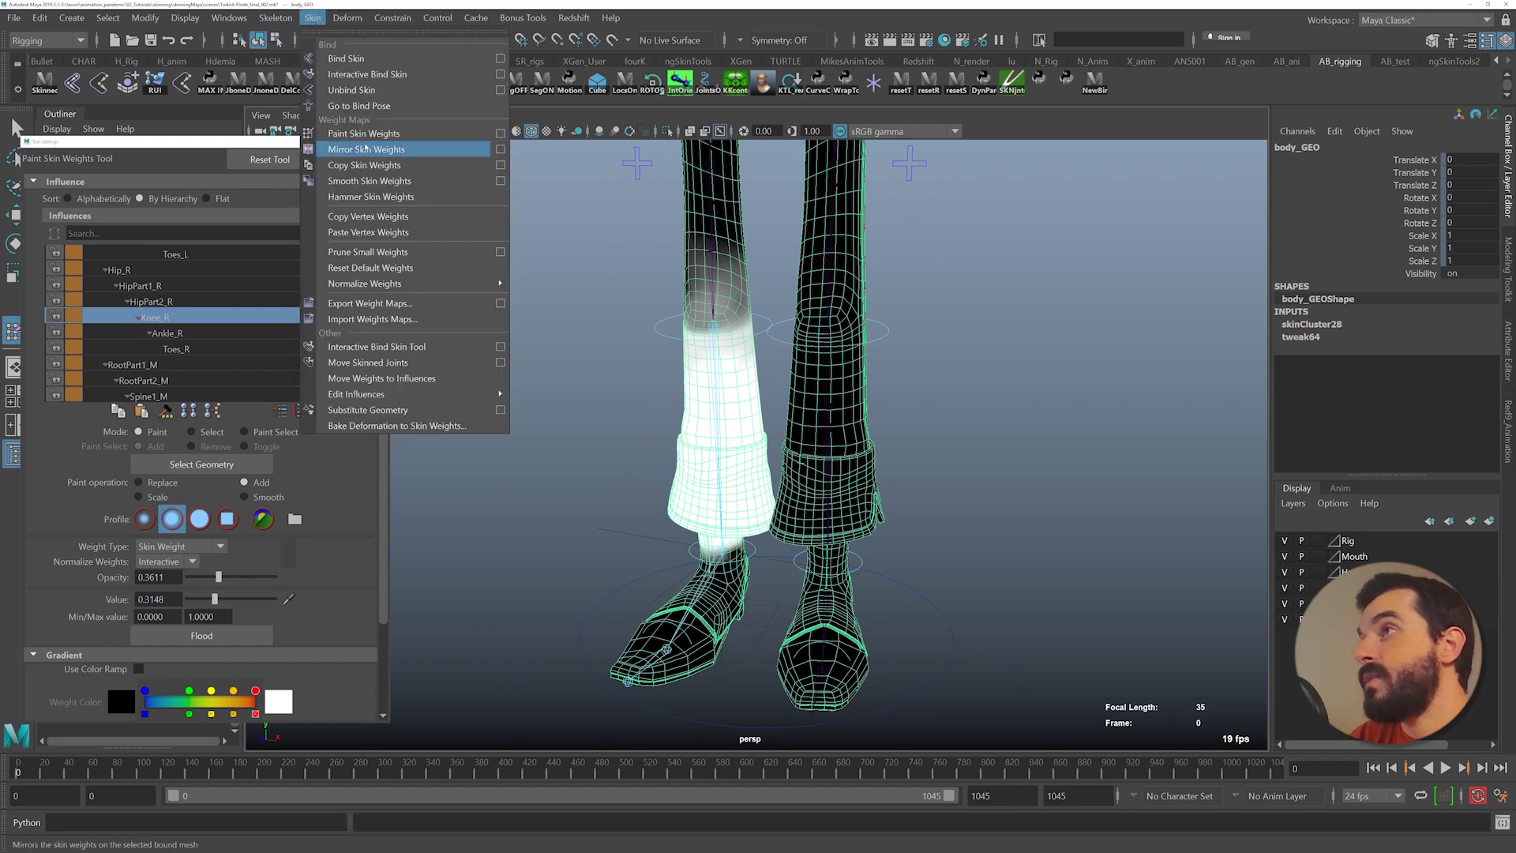
pyautogui.click(365, 149)
# - Rotate the right FK hip control to about -47.6 in Y to test the boot weights, and undo the rotation
pyautogui.press('q')
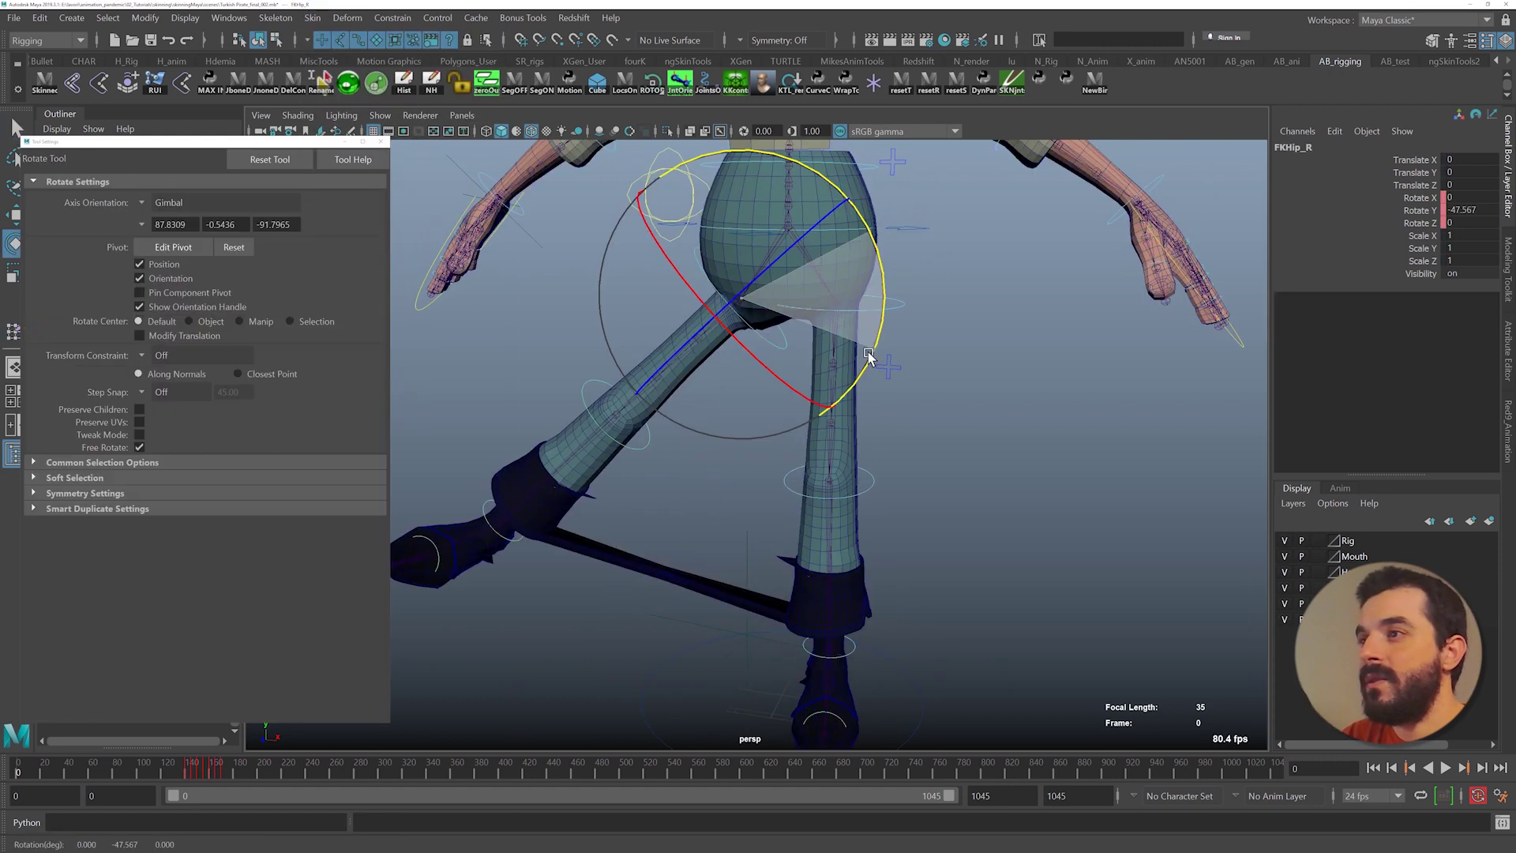
pyautogui.scroll(3, 758, 402)
pyautogui.hotkey('ctrl', 'z')
# - Add Knee_R weight to the remaining dark patch on the isolated cuff's rim and raise the brush opacity
pyautogui.scroll(4, 838, 379)
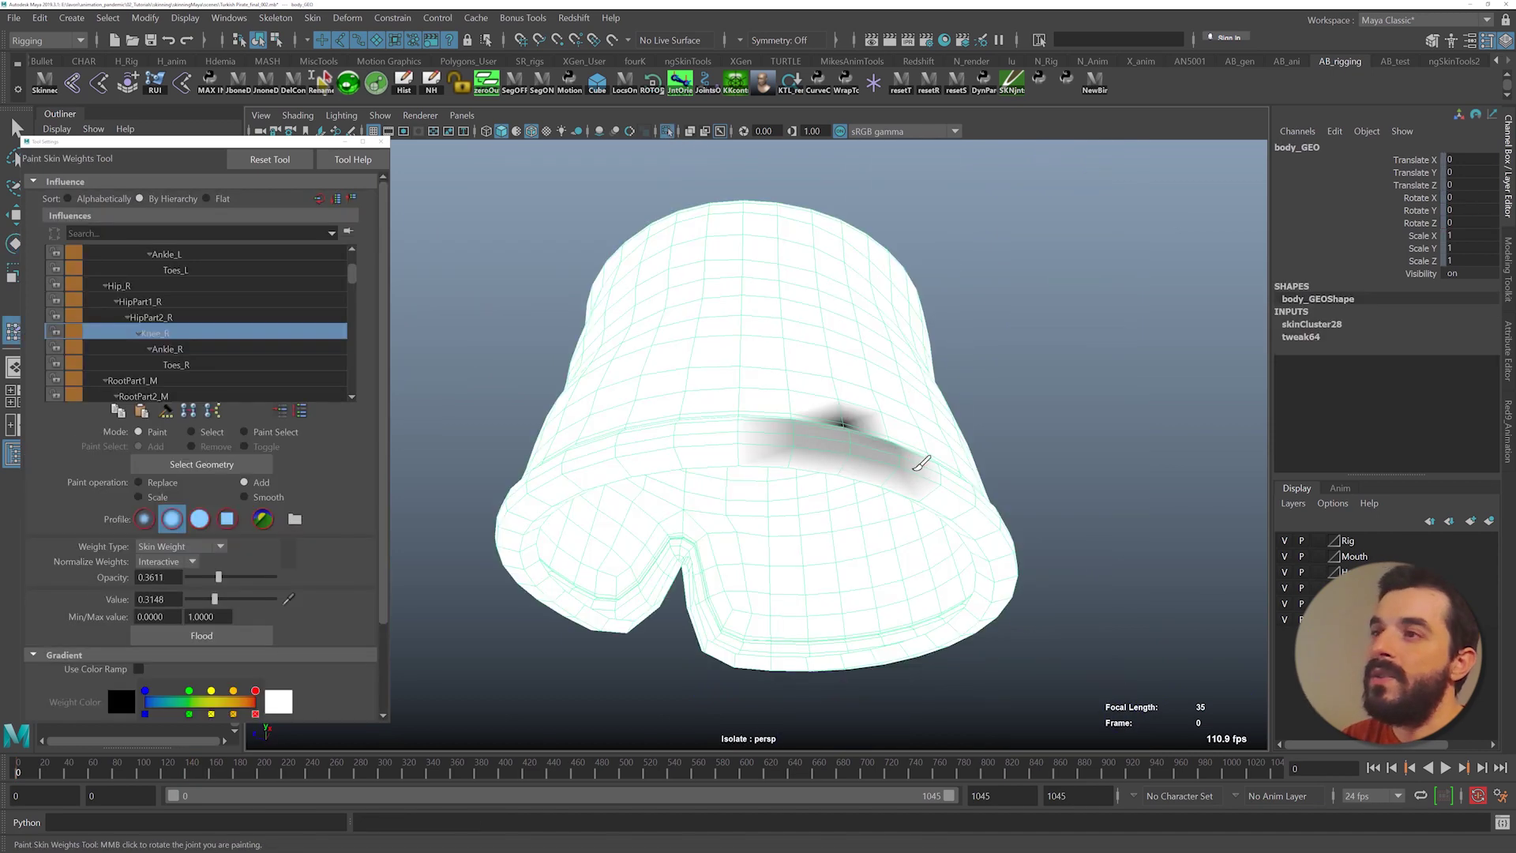
pyautogui.moveTo(829, 428); pyautogui.dragTo(868, 412)
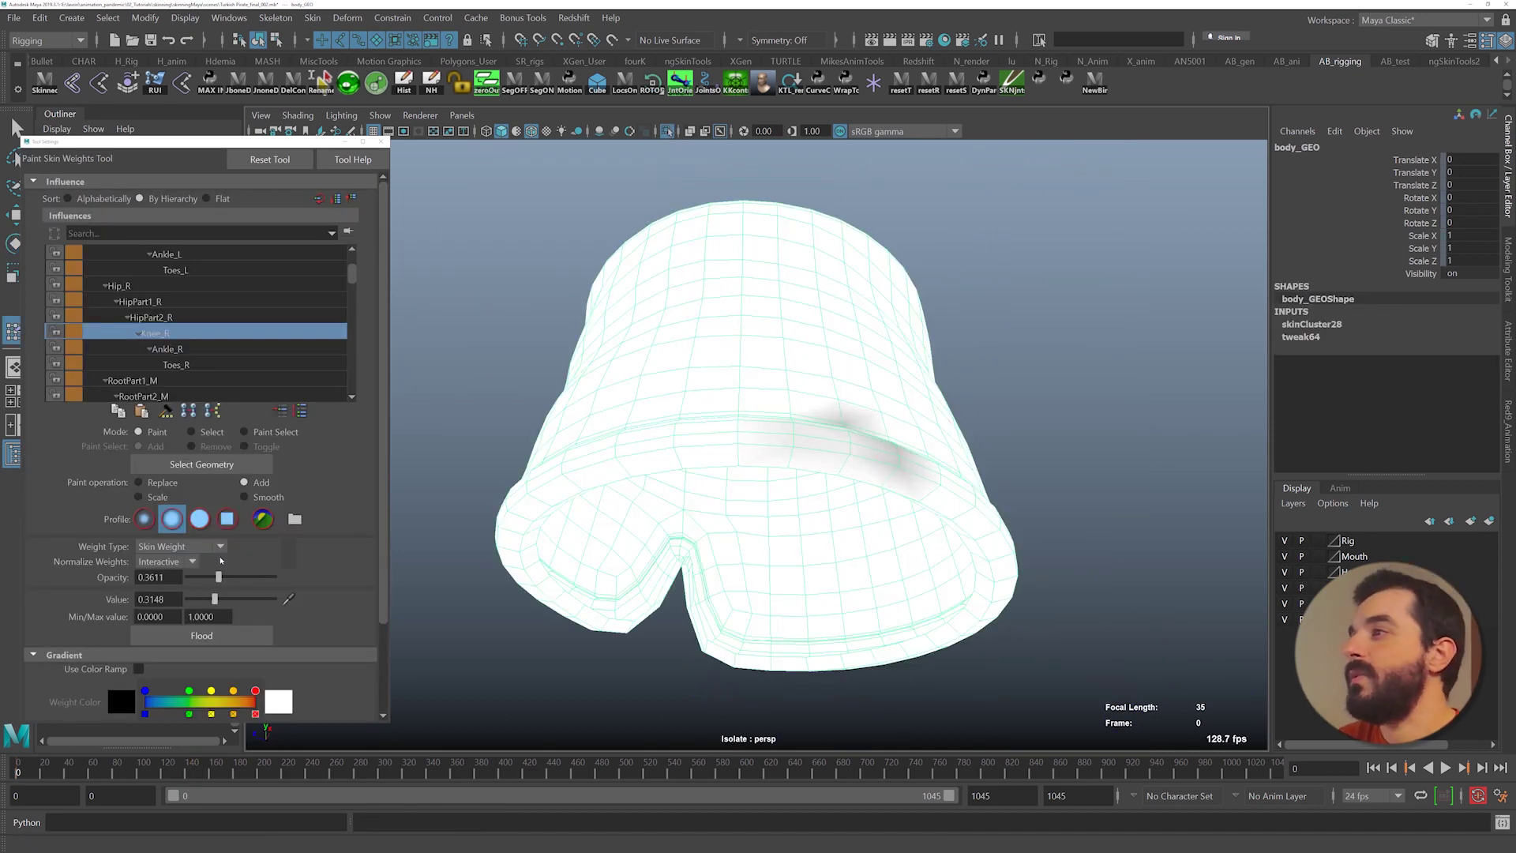
pyautogui.moveTo(219, 577); pyautogui.dragTo(312, 596)
pyautogui.keyDown('alt'); pyautogui.moveTo(855, 423); pyautogui.dragTo(839, 608); pyautogui.keyUp('alt')
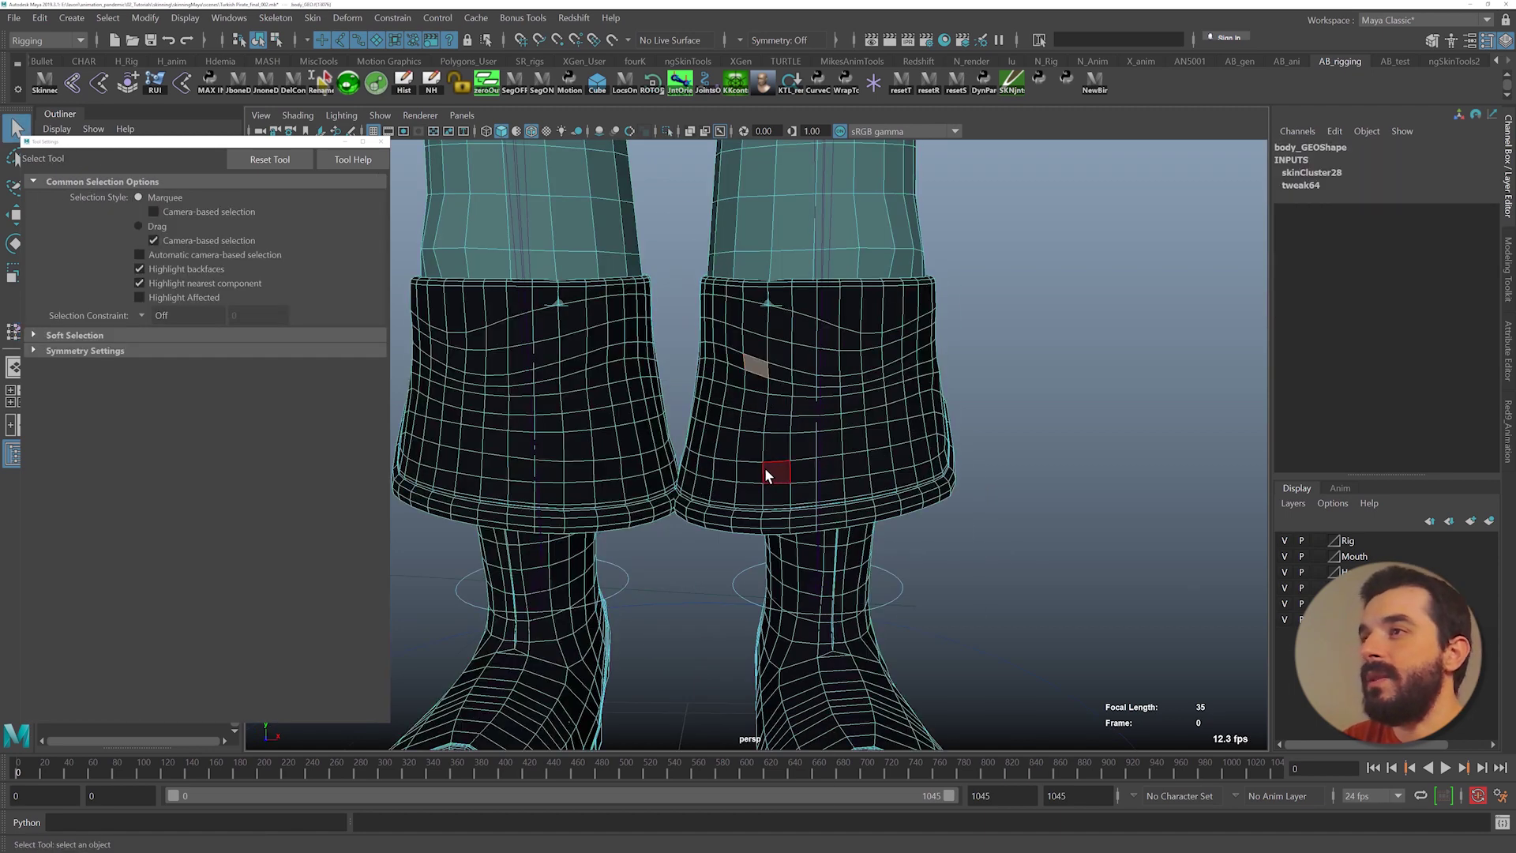
# - Grow the face selection to cover the entire left boot cuff and convert it to vertices
pyautogui.hotkey('shift', '.')
pyautogui.hotkey('shift', '.')
pyautogui.hotkey('shift', '.')
pyautogui.hotkey('shift', '.')
pyautogui.hotkey('shift', '.')
pyautogui.hotkey('shift', '.')
pyautogui.hotkey('shift', '.')
pyautogui.hotkey('shift', '.')
pyautogui.hotkey('shift', '.')
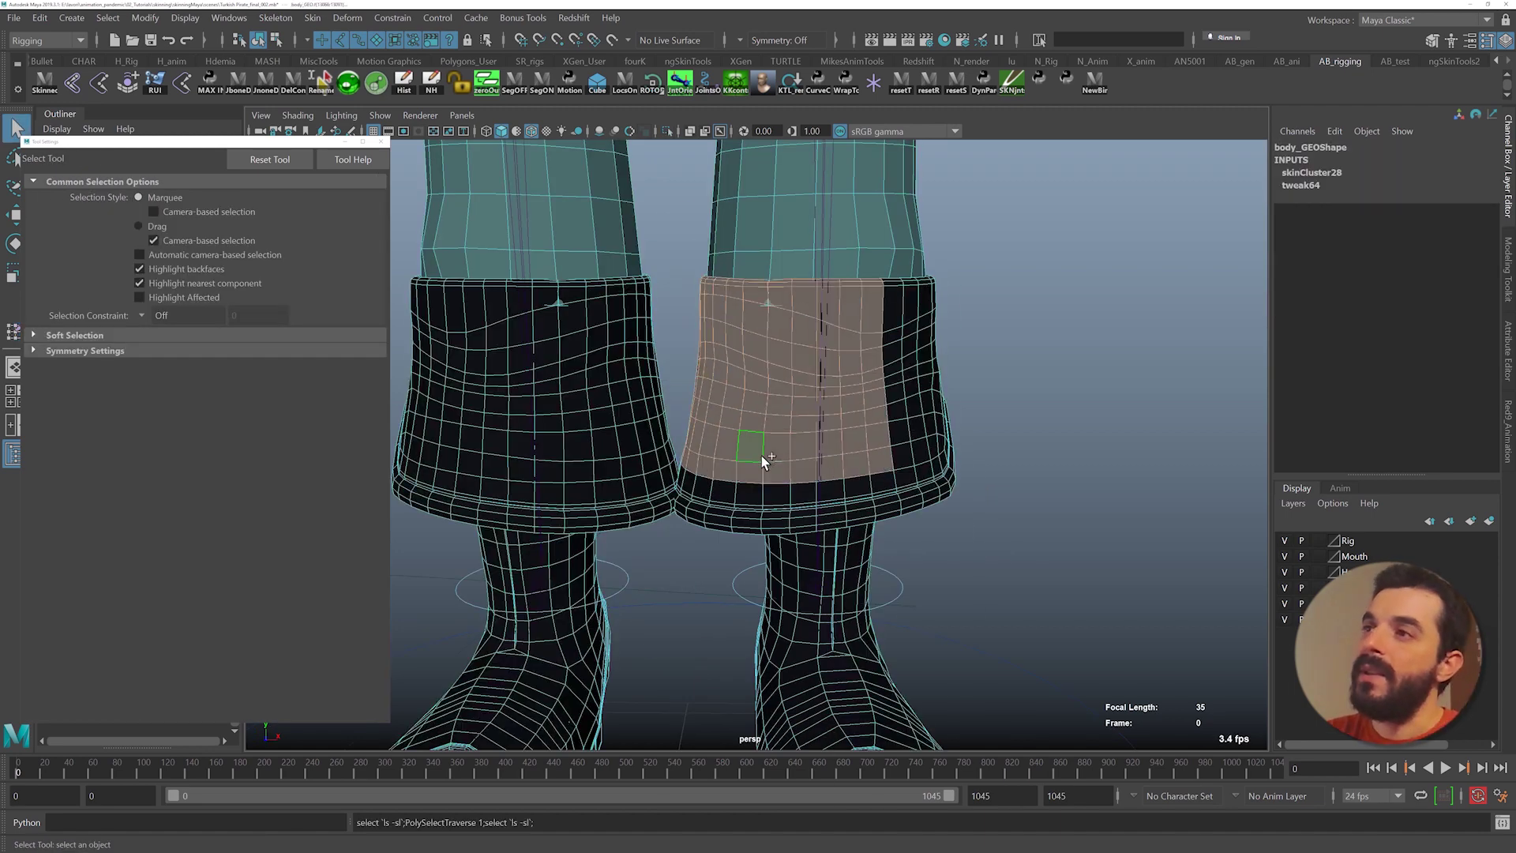
pyautogui.hotkey('shift', '.')
pyautogui.hotkey('shift', '.')
pyautogui.hotkey('shift', '.')
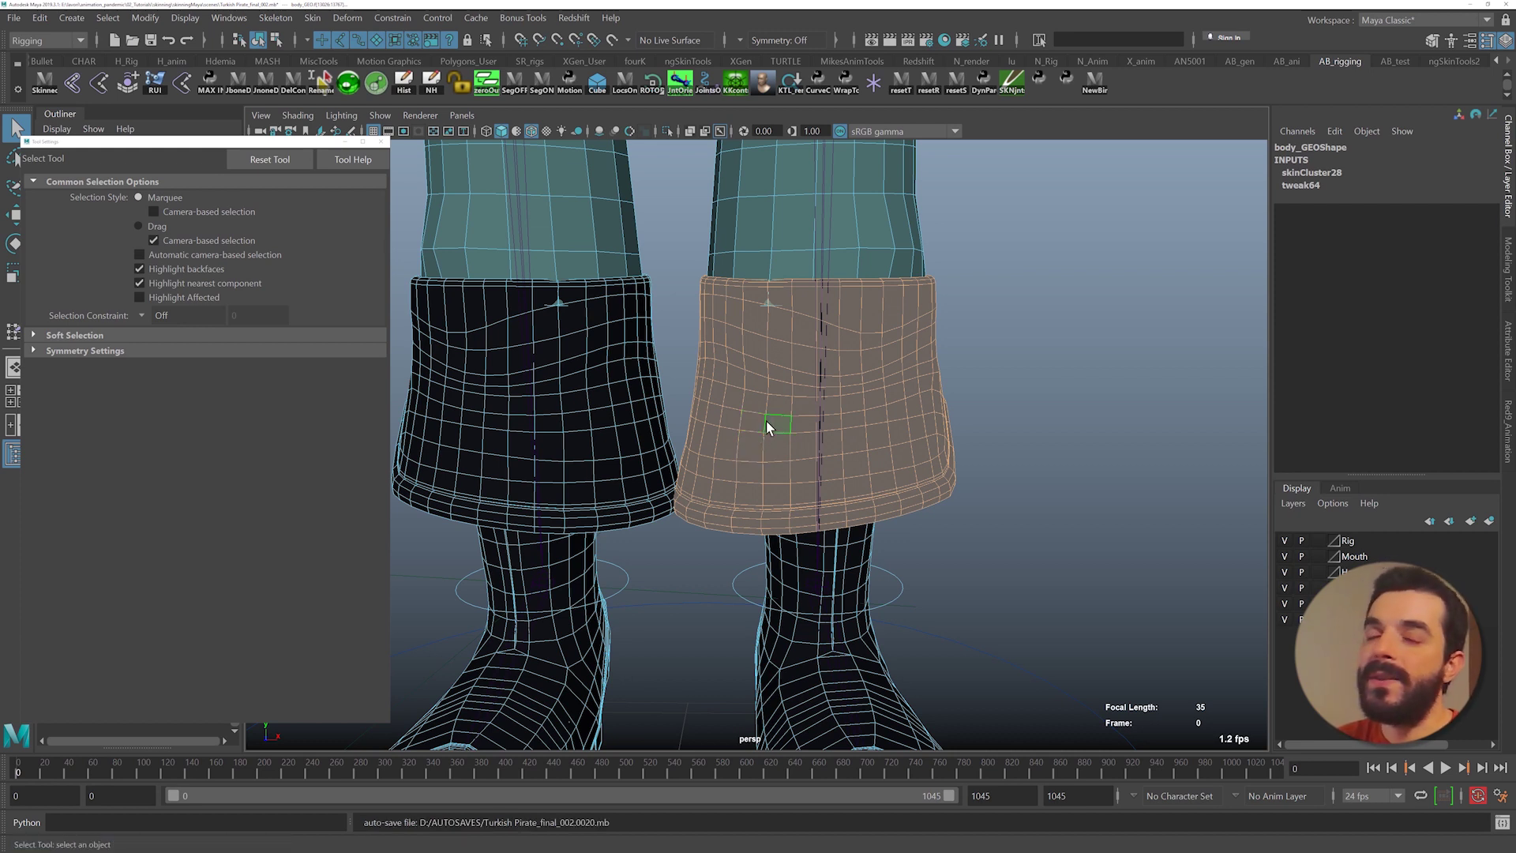
pyautogui.keyDown('ctrl'); pyautogui.moveTo(799, 390); pyautogui.dragTo(575, 392, button='right'); pyautogui.keyUp('ctrl')
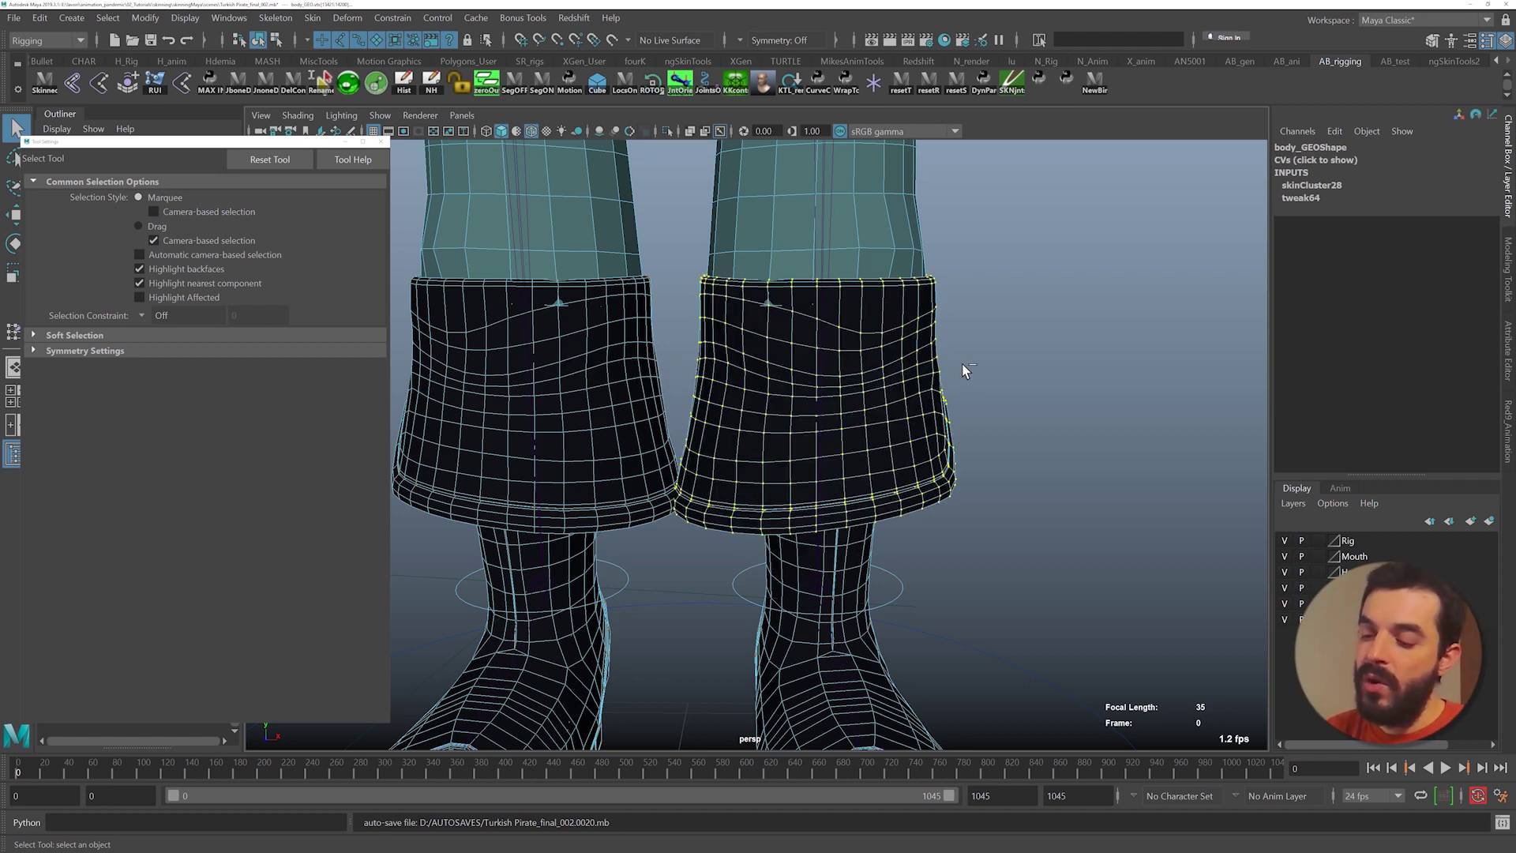
# - Convert the left boot cuff selection to vertices and show their smooth skin weights in the Component Editor
pyautogui.keyDown('ctrl'); pyautogui.moveTo(908, 357); pyautogui.dragTo(672, 334, button='right'); pyautogui.keyUp('ctrl')
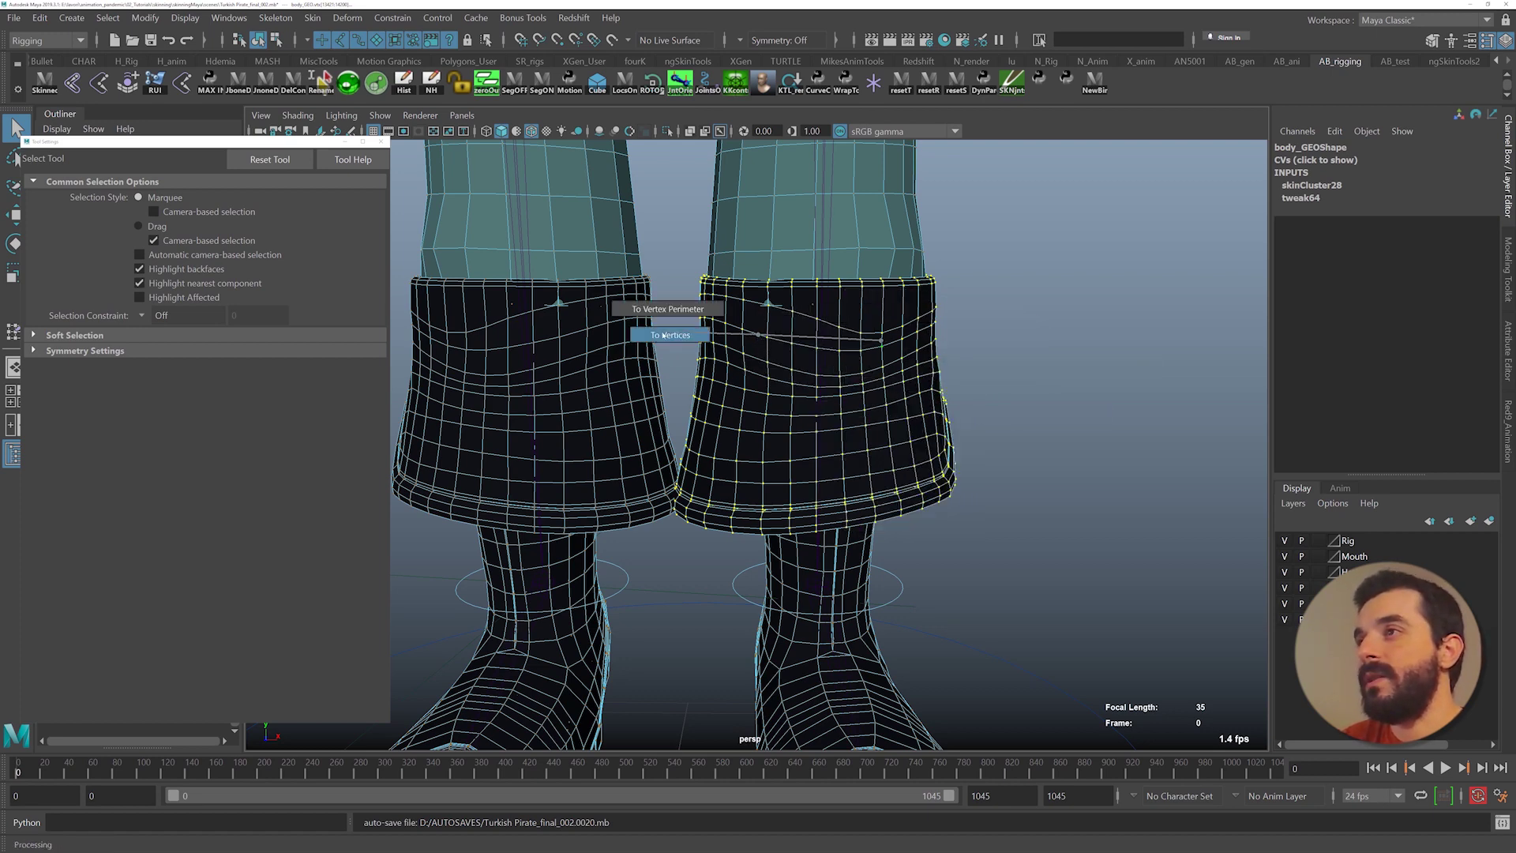
pyautogui.click(228, 18)
pyautogui.moveTo(282, 70)
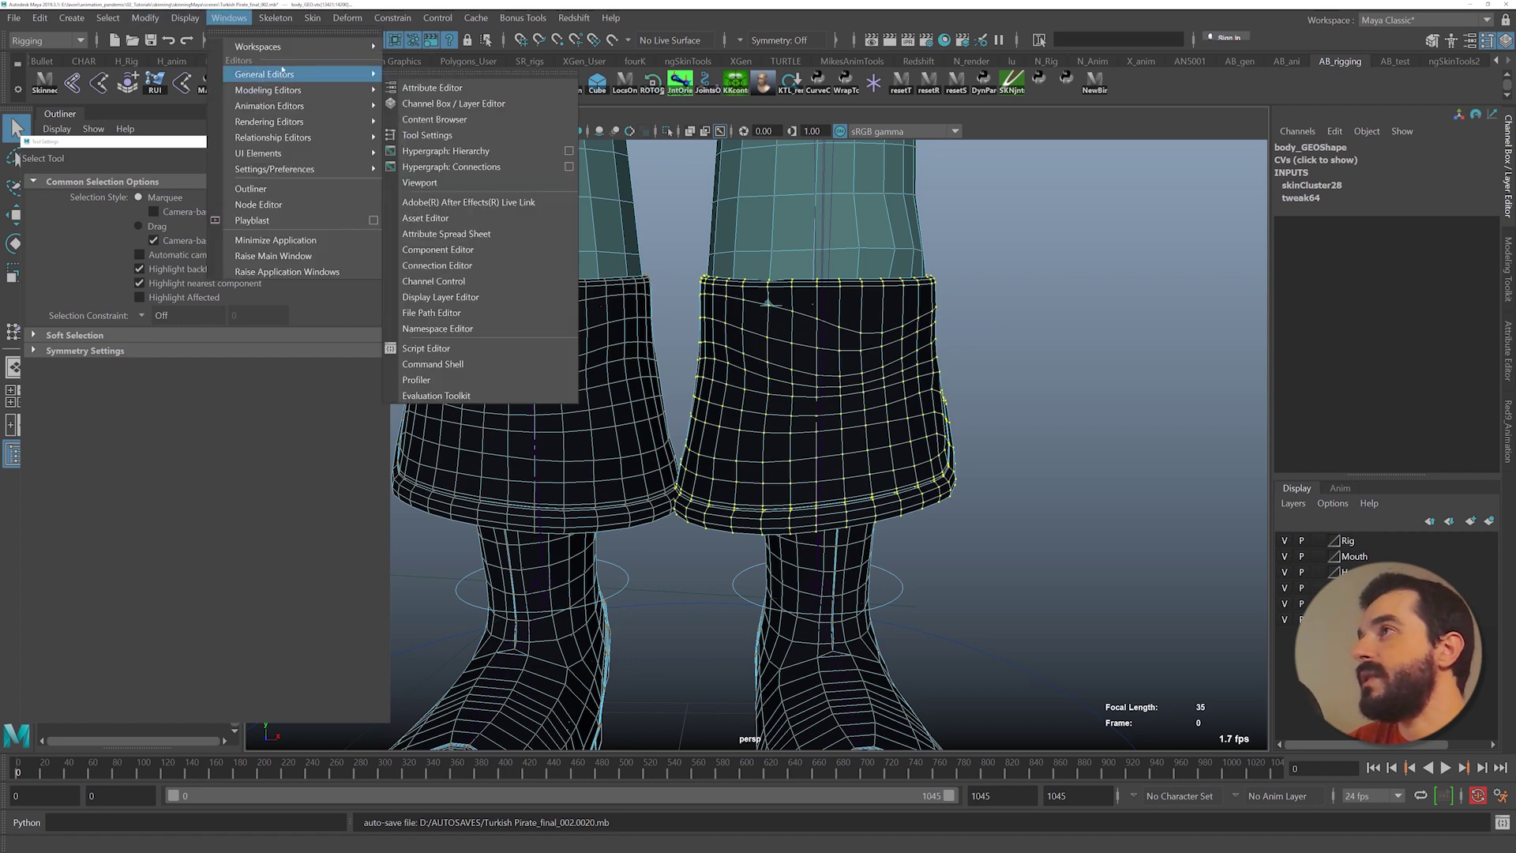
pyautogui.click(442, 250)
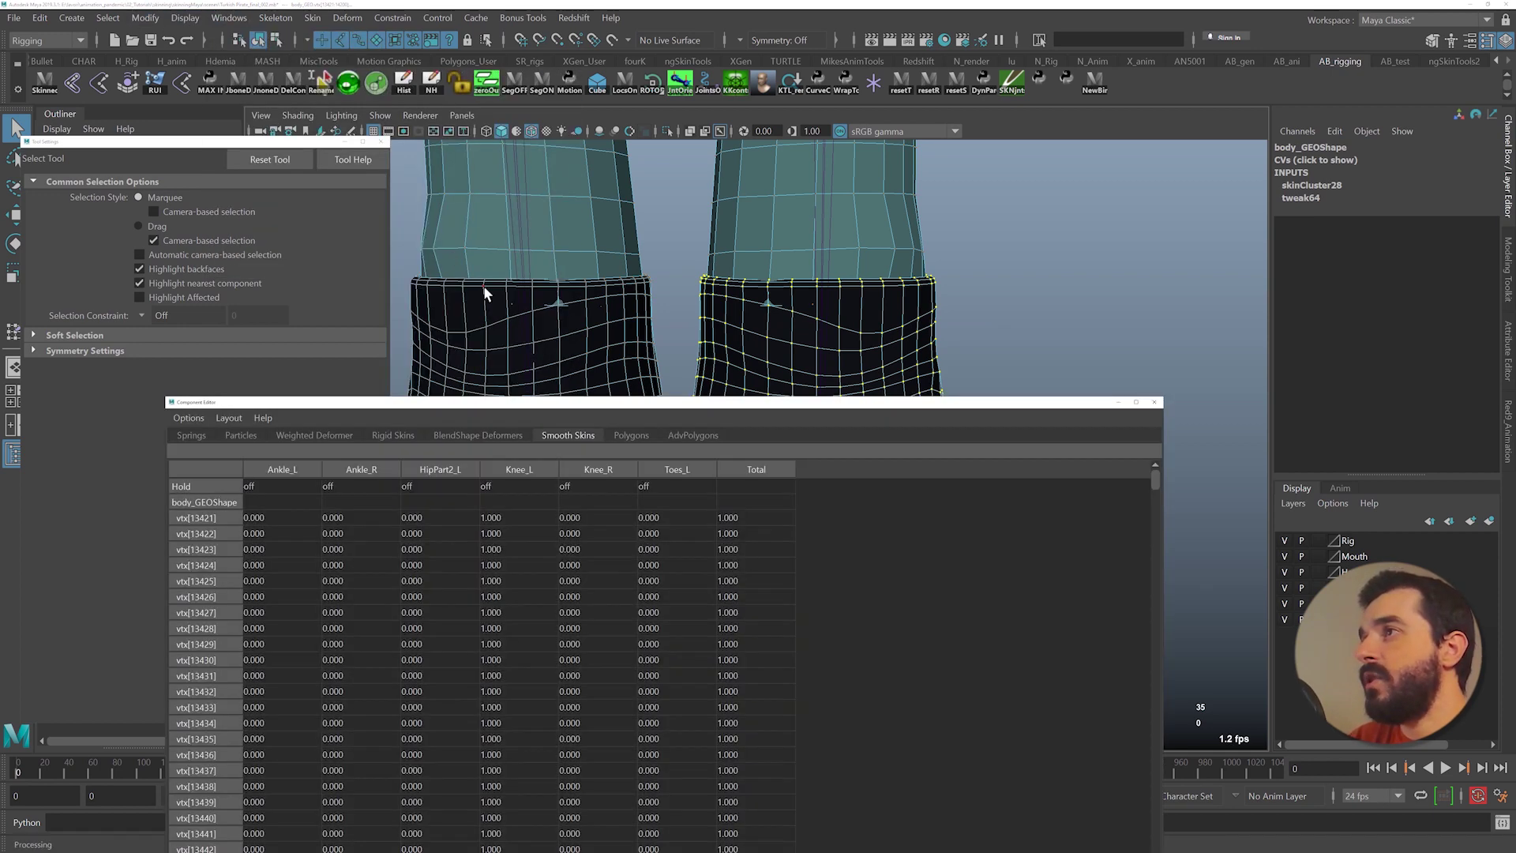
pyautogui.moveTo(496, 401); pyautogui.dragTo(478, 112)
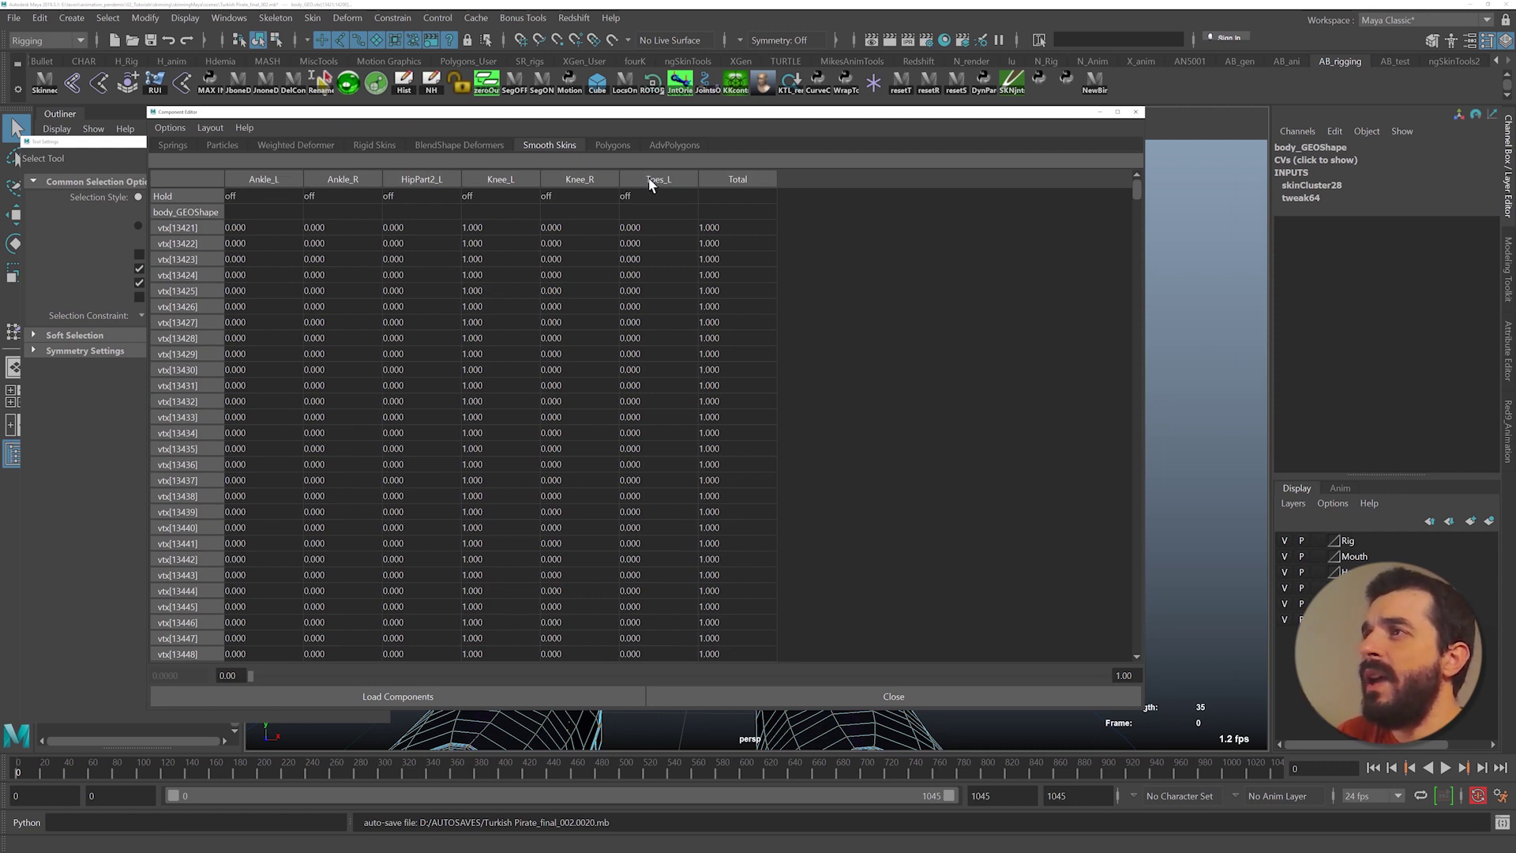
# - Set the Knee_L weight of all the selected cuff vertices to 1 and close the Component Editor
pyautogui.click(496, 180)
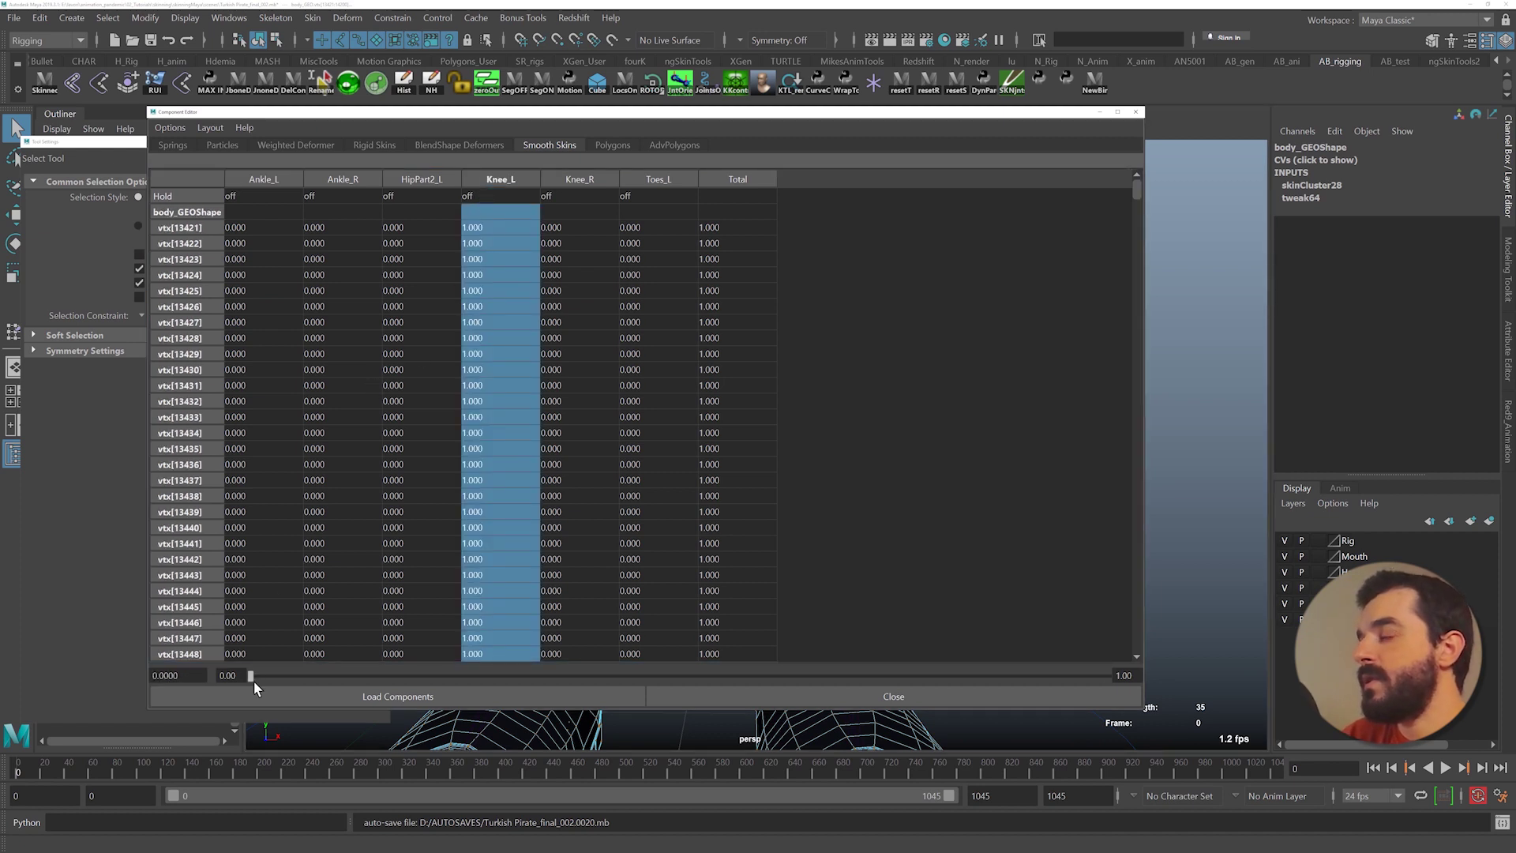
pyautogui.moveTo(188, 675); pyautogui.dragTo(106, 673)
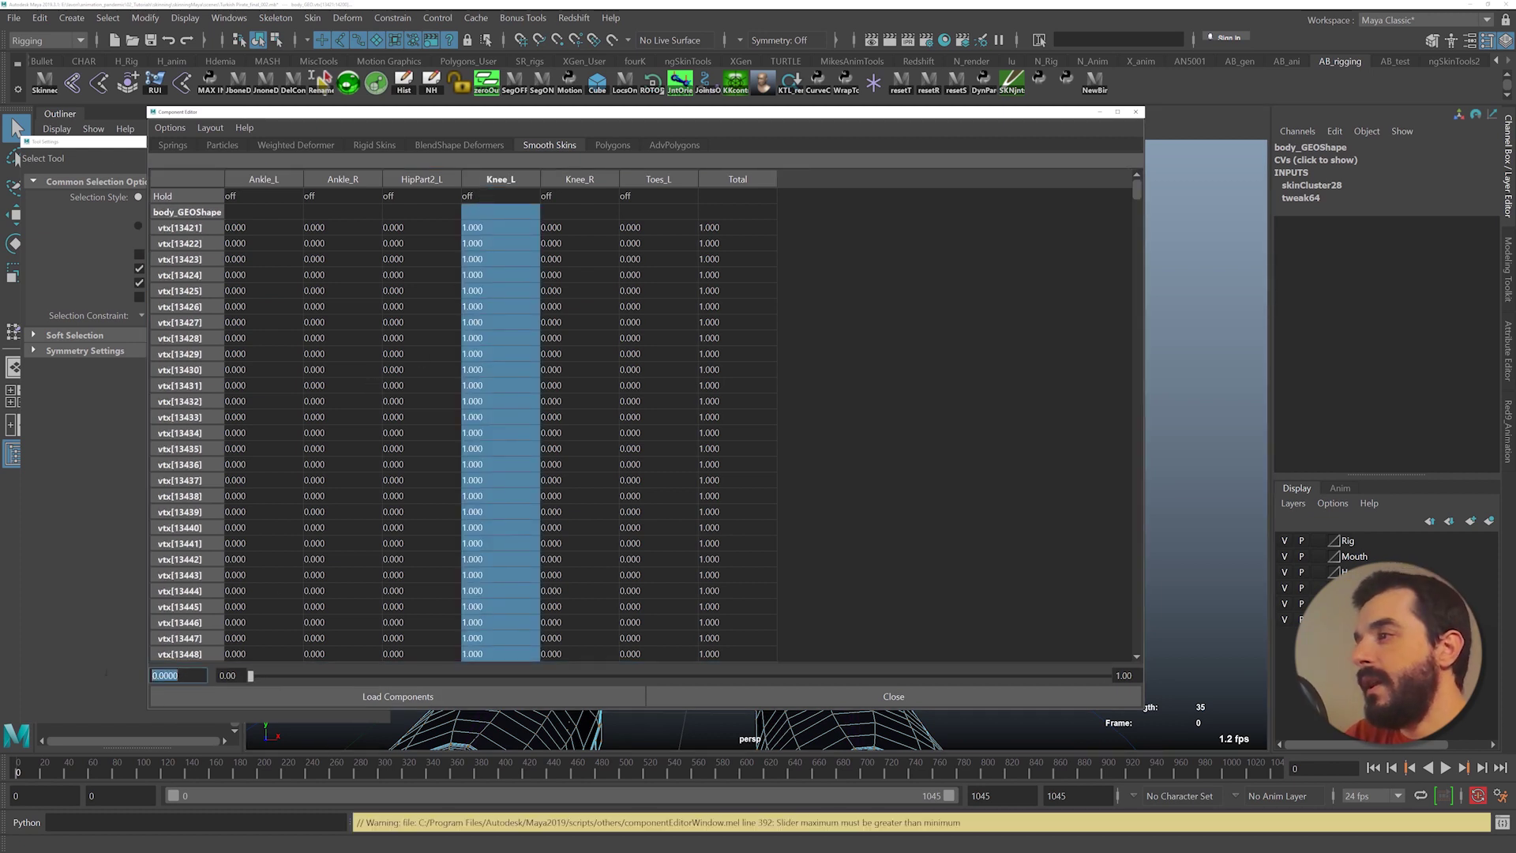
pyautogui.write('1')
pyautogui.press('Return')
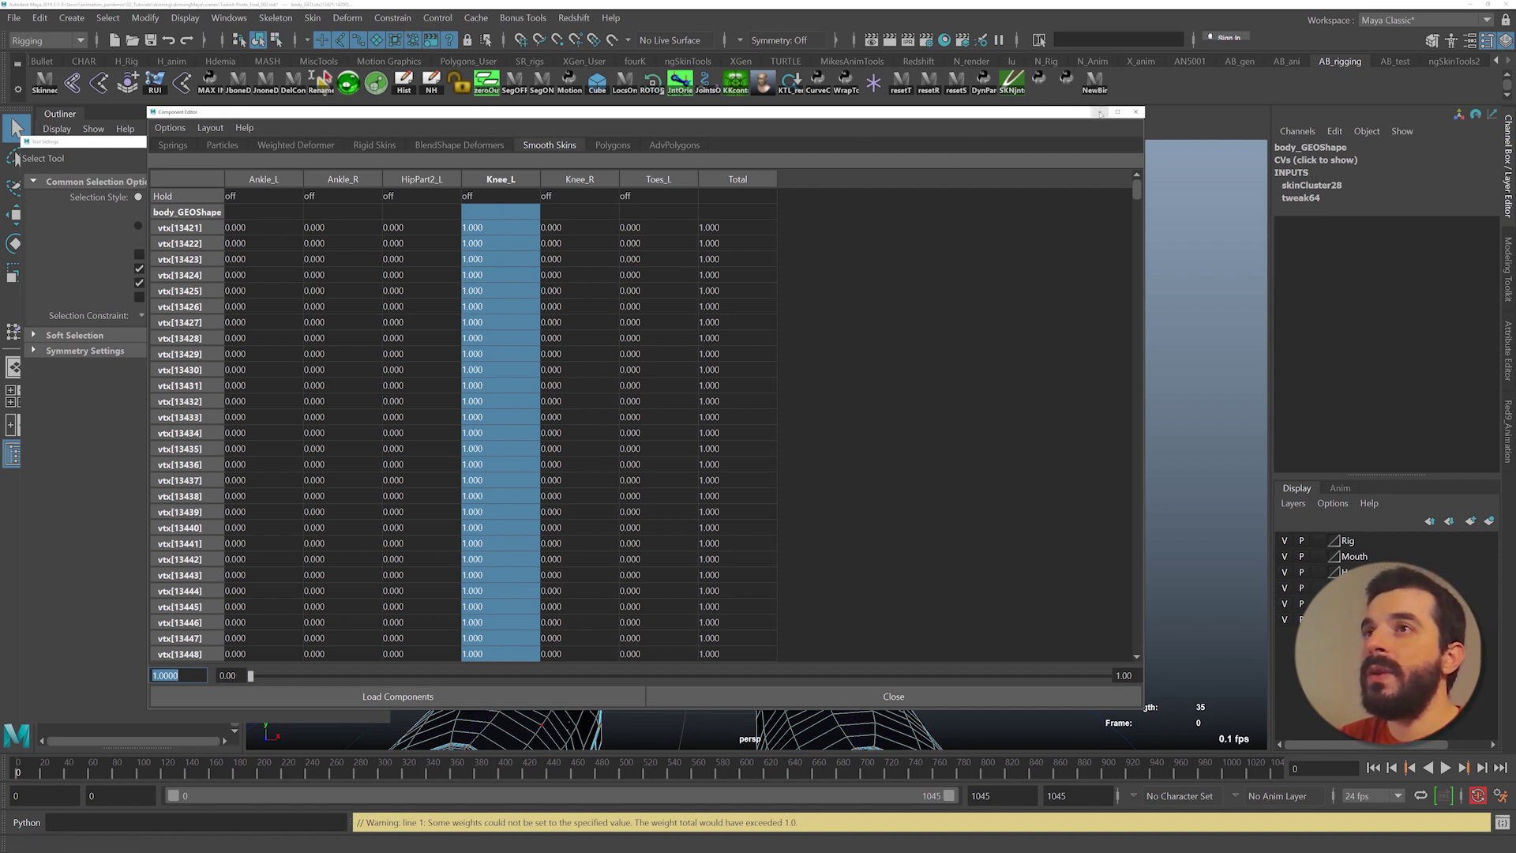
pyautogui.click(1135, 111)
# - Rotate the right FK hip control to about -38.8 in Y to test the boot weights, and undo the rotation
pyautogui.keyDown('alt'); pyautogui.moveTo(1105, 482); pyautogui.dragTo(847, 281, button='right'); pyautogui.keyUp('alt')
pyautogui.click(826, 293)
pyautogui.press('e')
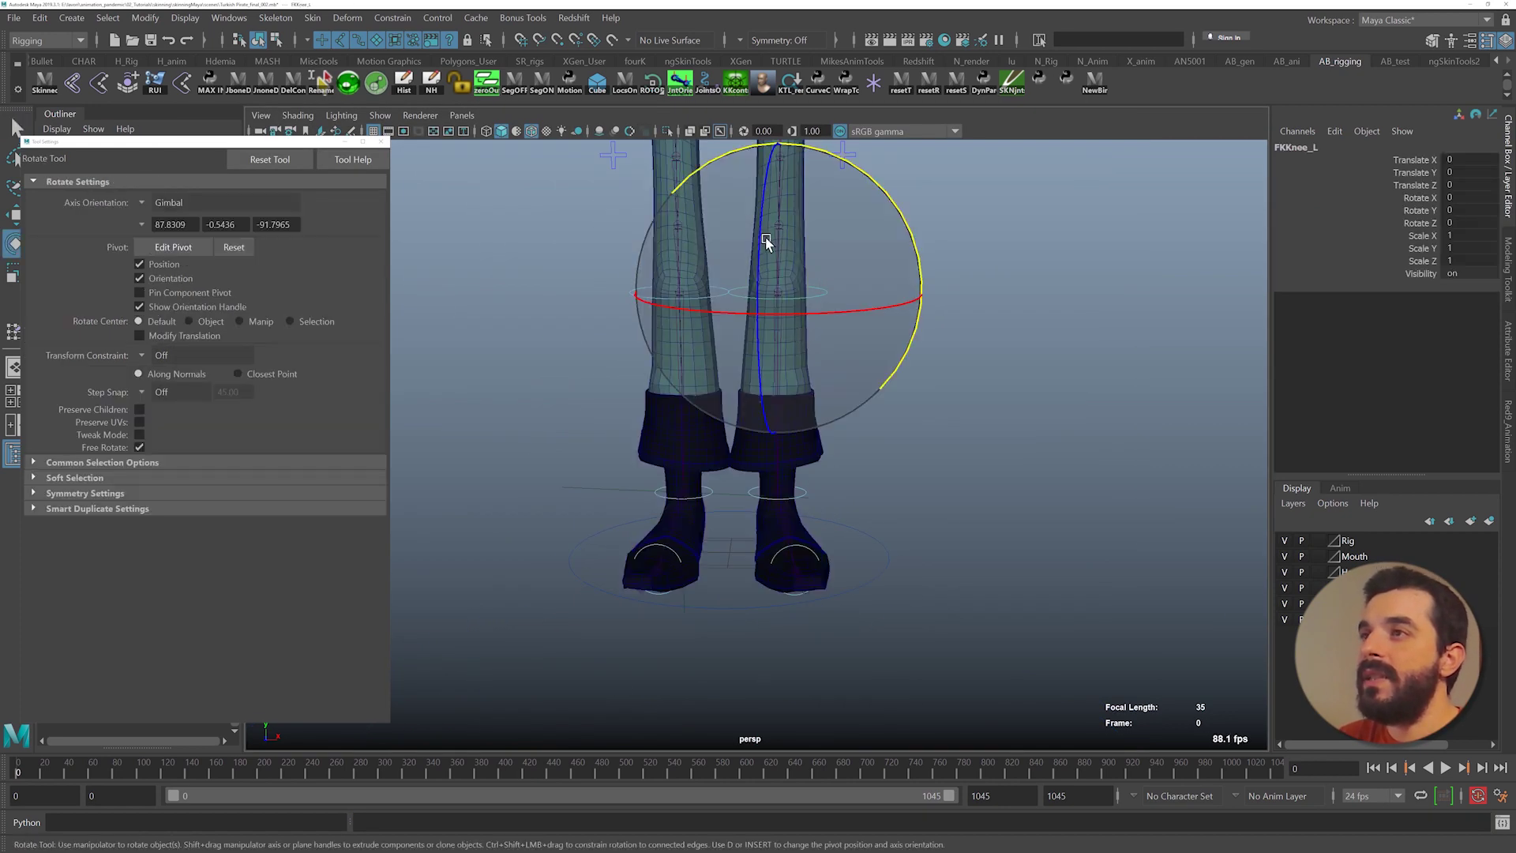
pyautogui.moveTo(690, 318); pyautogui.dragTo(692, 362)
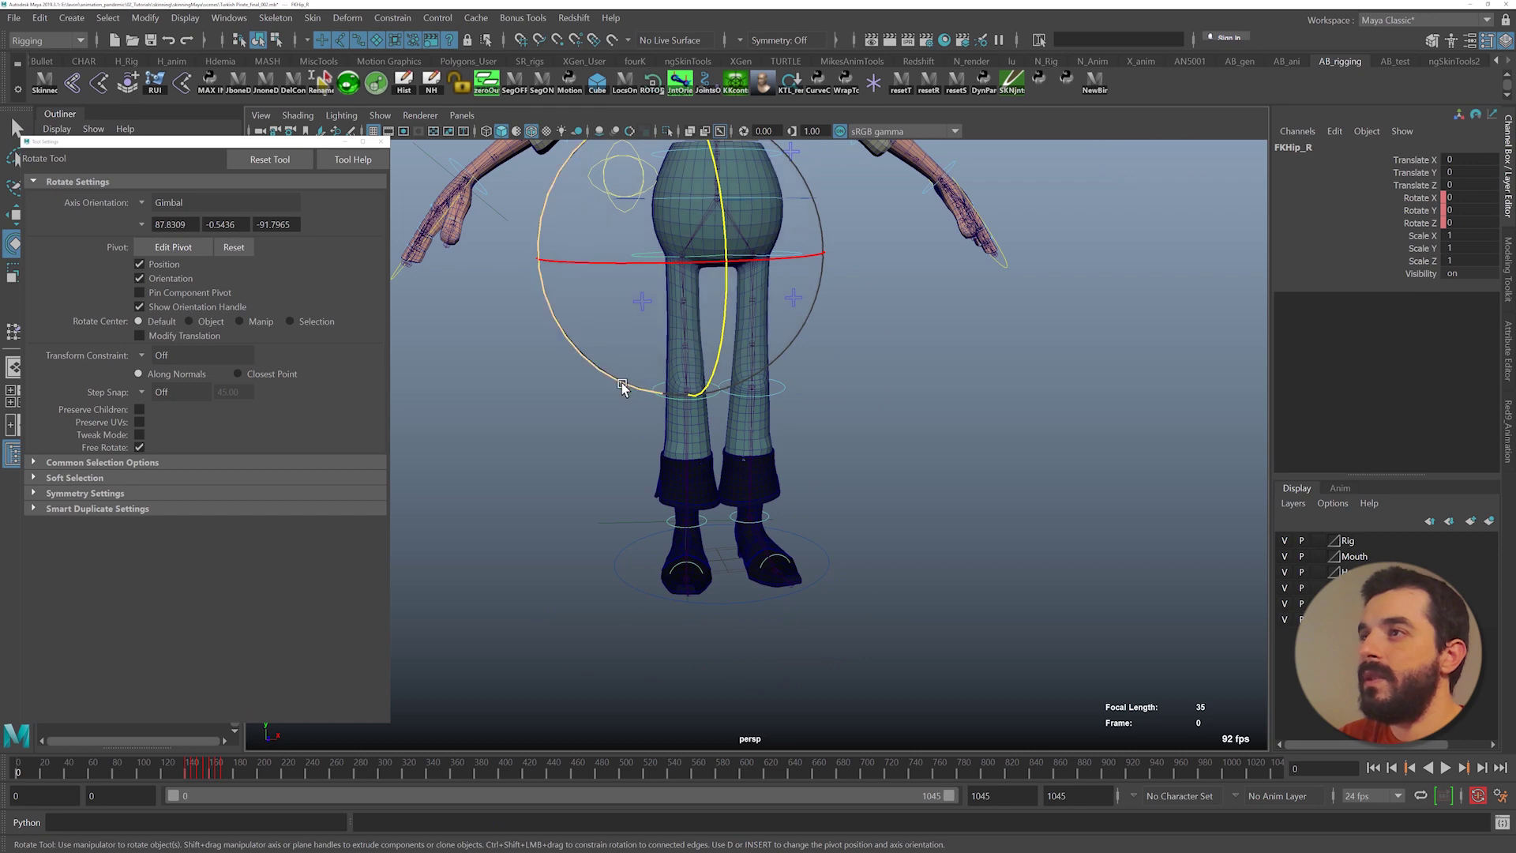
pyautogui.moveTo(626, 382); pyautogui.dragTo(544, 420)
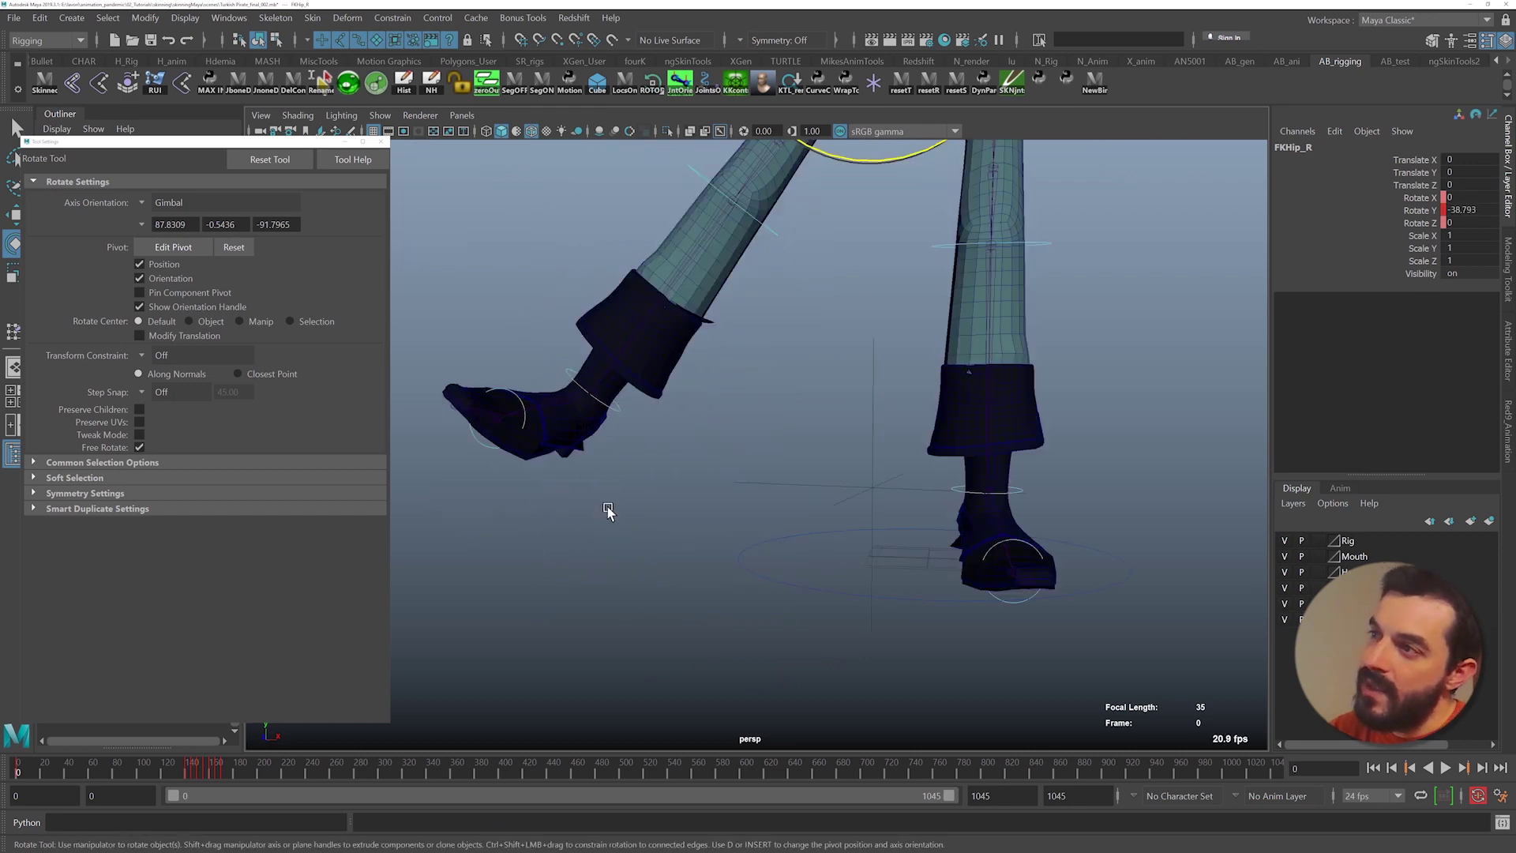
pyautogui.keyDown('alt'); pyautogui.moveTo(607, 512); pyautogui.dragTo(580, 387, button='middle'); pyautogui.keyUp('alt')
pyautogui.hotkey('ctrl', 'z')
# - Select the body mesh and reopen the Paint Skin Weights tool with its settings
pyautogui.keyDown('alt'); pyautogui.moveTo(580, 387); pyautogui.dragTo(741, 458, button='right'); pyautogui.keyUp('alt')
pyautogui.keyDown('alt'); pyautogui.moveTo(742, 457); pyautogui.dragTo(633, 497); pyautogui.keyUp('alt')
pyautogui.keyDown('alt'); pyautogui.moveTo(634, 498); pyautogui.dragTo(636, 357, button='middle'); pyautogui.keyUp('alt')
pyautogui.keyDown('alt'); pyautogui.moveTo(634, 356); pyautogui.dragTo(743, 395, button='right'); pyautogui.keyUp('alt')
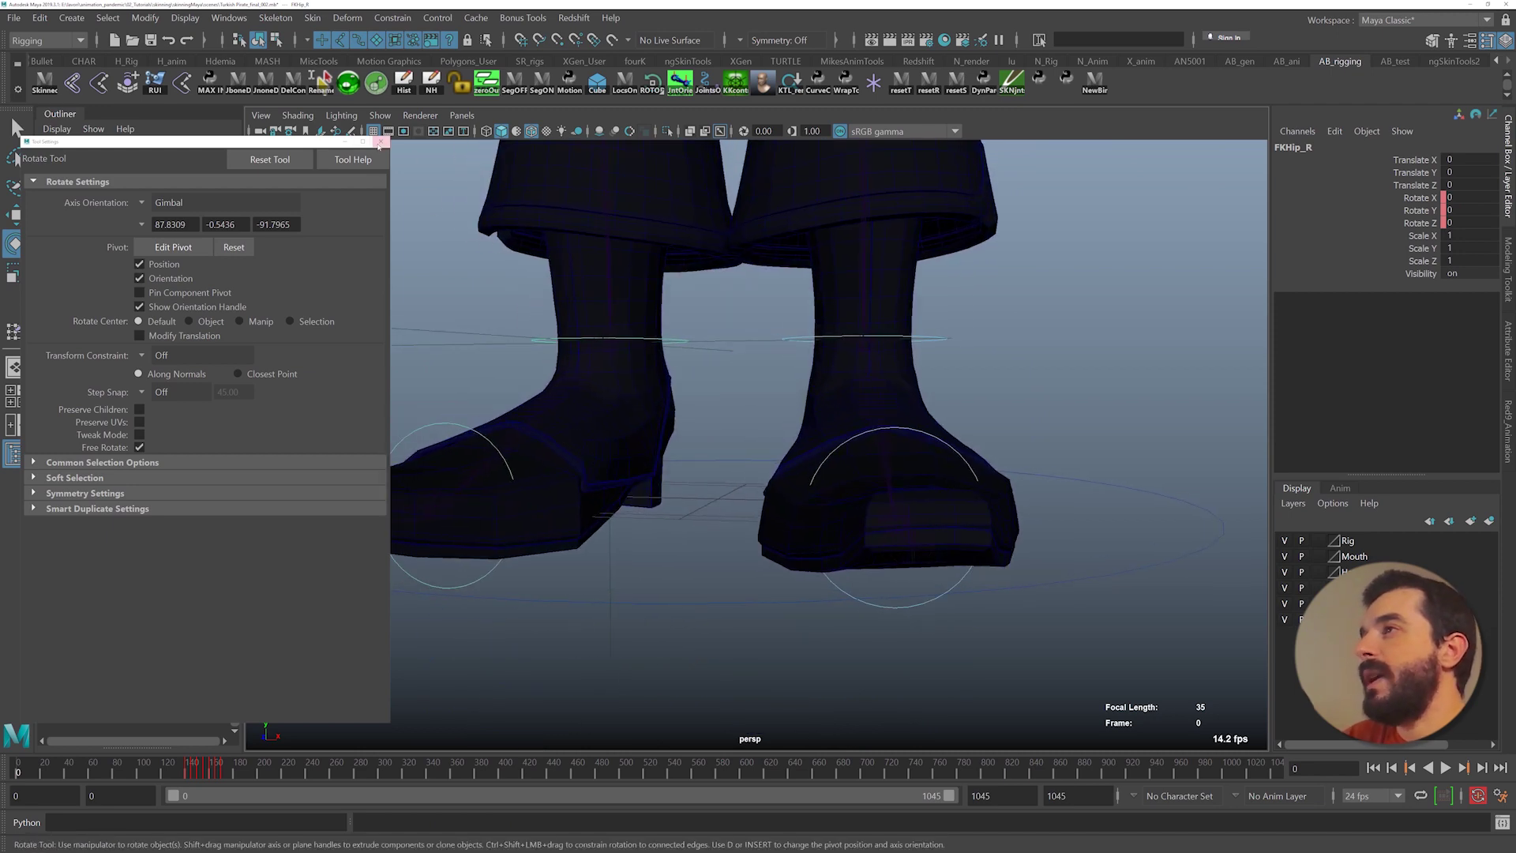
pyautogui.click(380, 143)
pyautogui.doubleClick(17, 331)
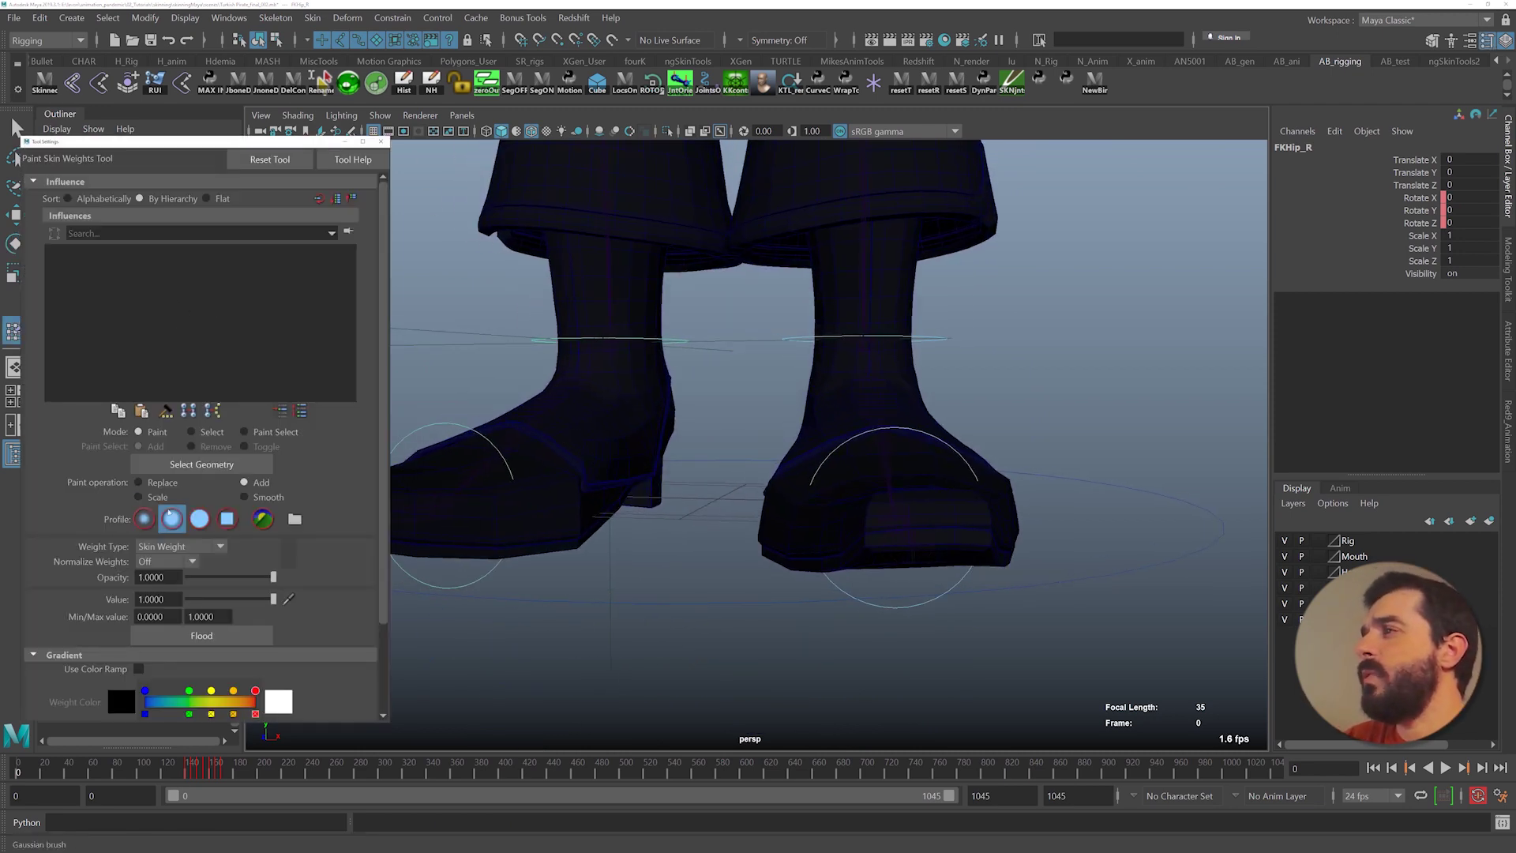
pyautogui.press('q')
pyautogui.click(639, 408)
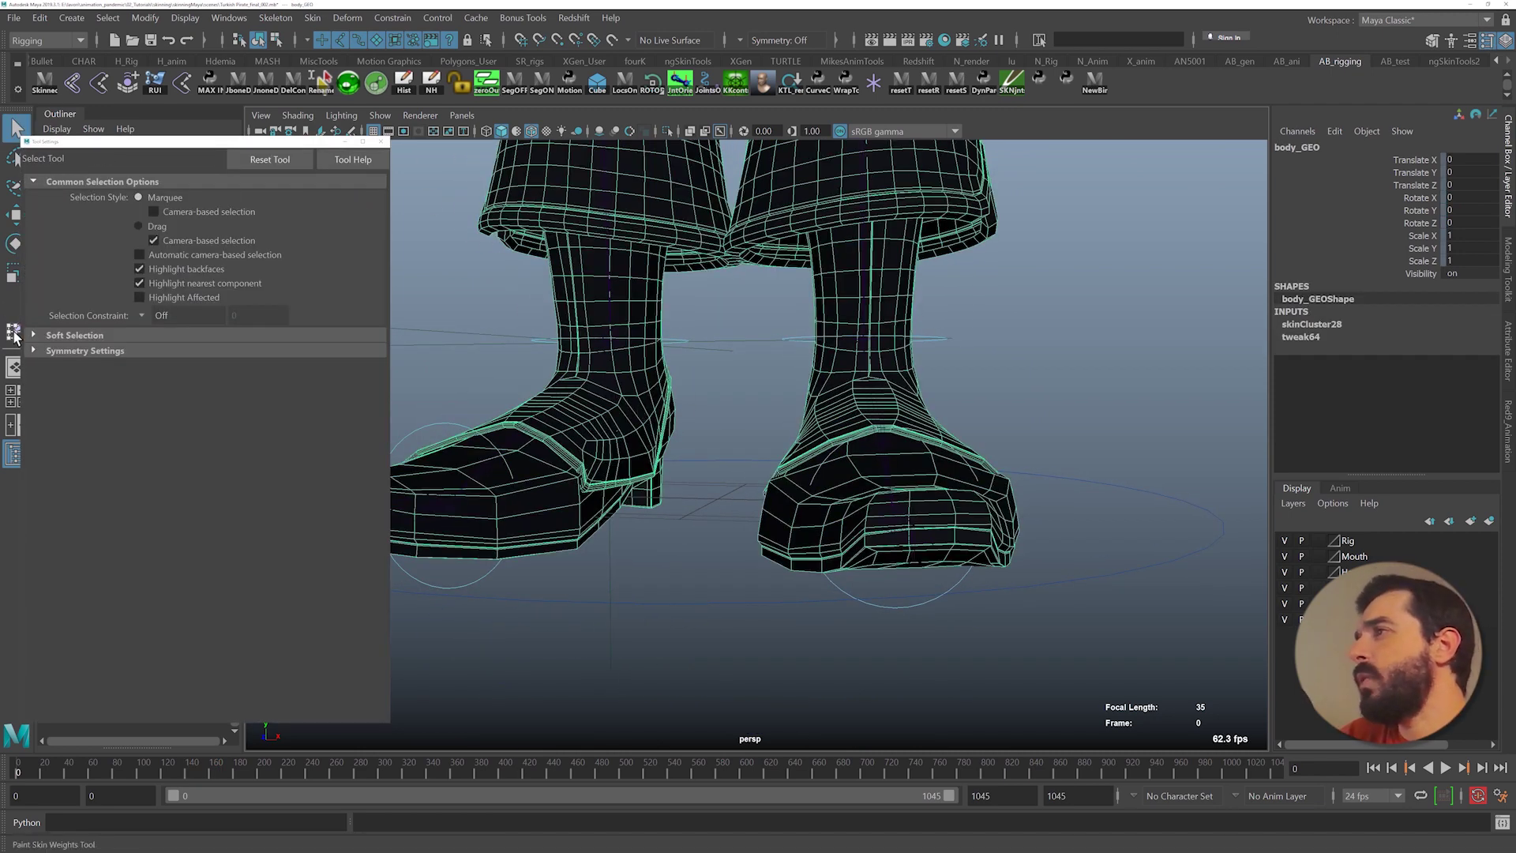
pyautogui.click(14, 332)
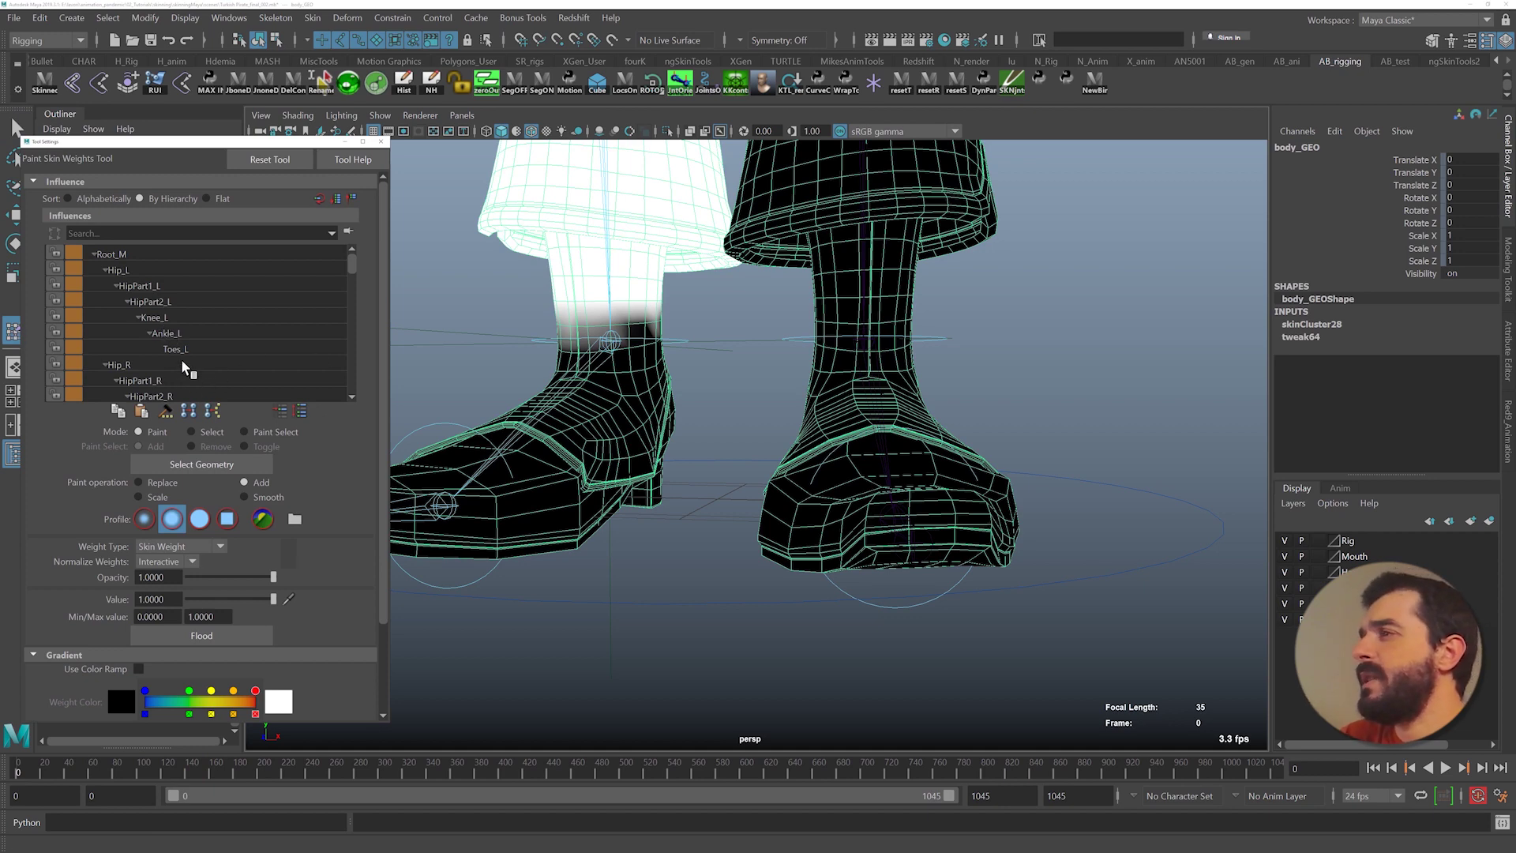
# - Display the Knee_R and Toes_R influences on the body mesh to check the right boot's toe weights
pyautogui.scroll(-1, 188, 369)
pyautogui.click(179, 365)
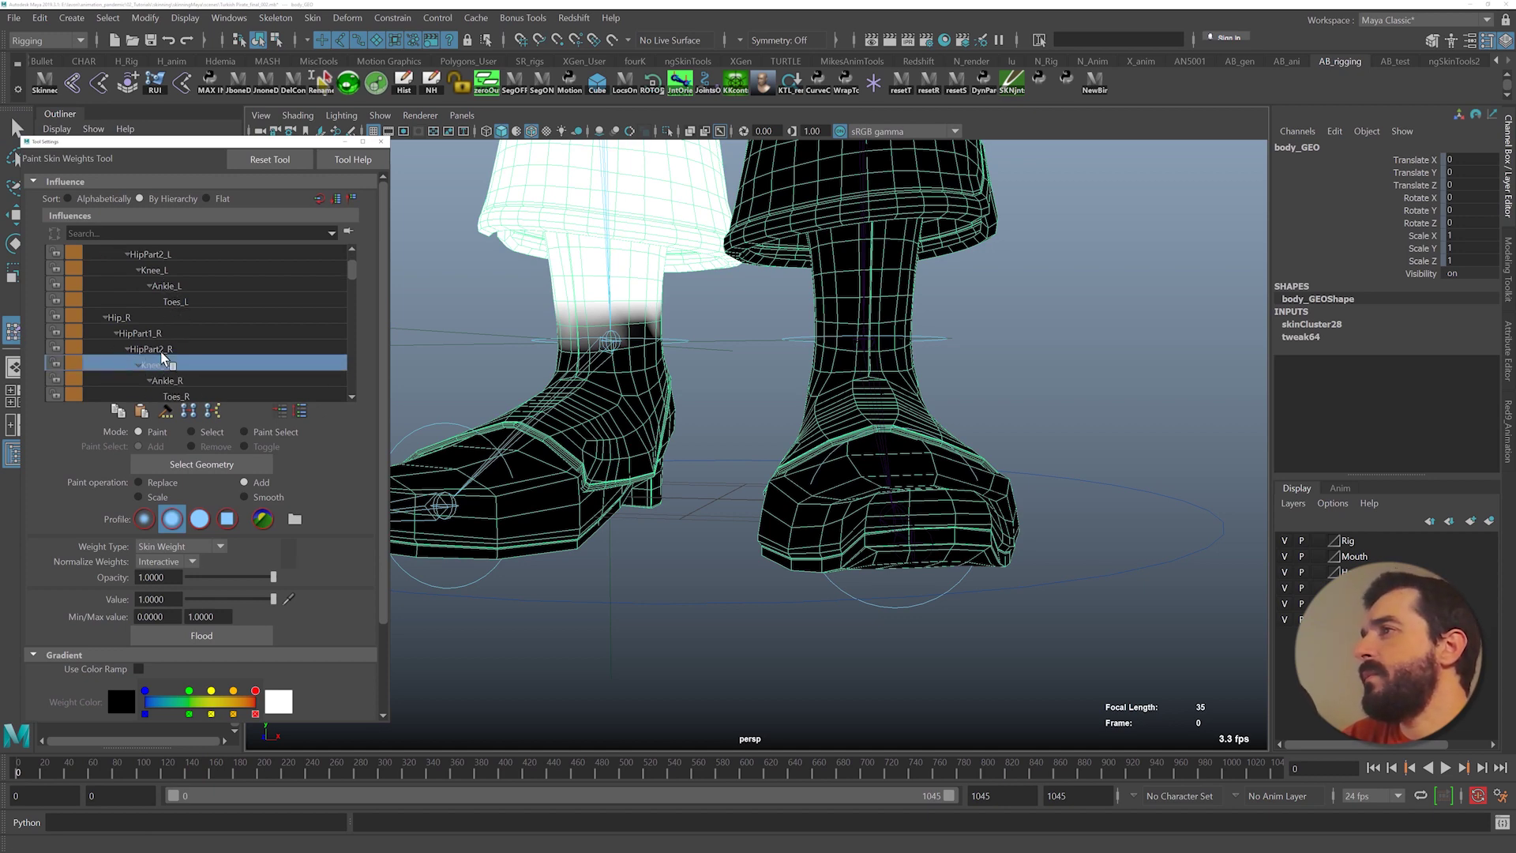
pyautogui.scroll(-1, 167, 371)
pyautogui.click(180, 365)
pyautogui.keyDown('alt'); pyautogui.moveTo(582, 400); pyautogui.dragTo(518, 419); pyautogui.keyUp('alt')
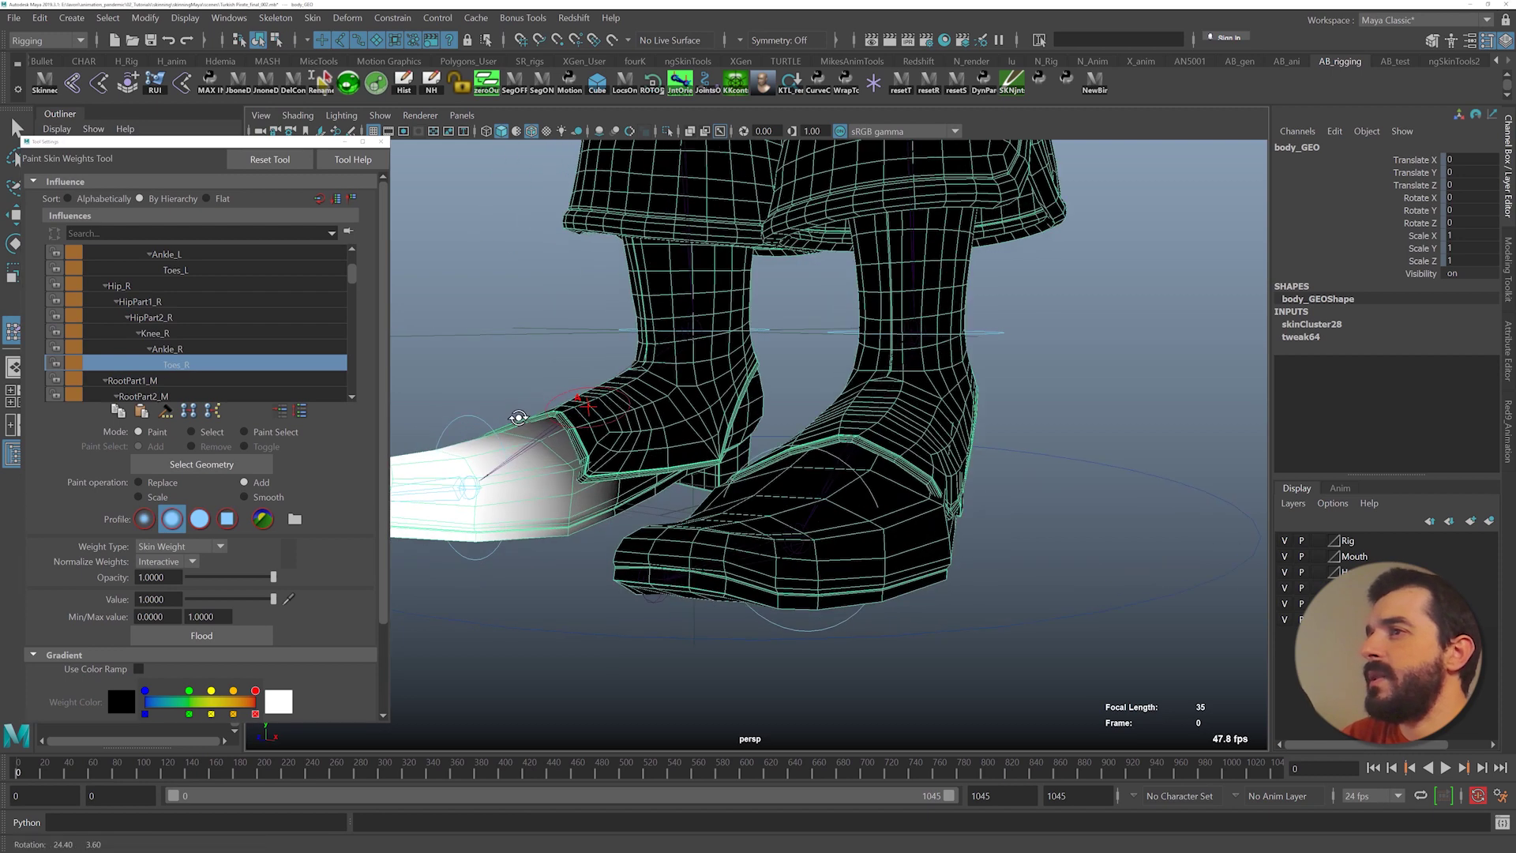
pyautogui.keyDown('alt'); pyautogui.moveTo(518, 419); pyautogui.dragTo(588, 430, button='right'); pyautogui.keyUp('alt')
# - Examine the Ankle_R weights around the right boot from the front, sole, heel and inside the cuff
pyautogui.click(155, 351)
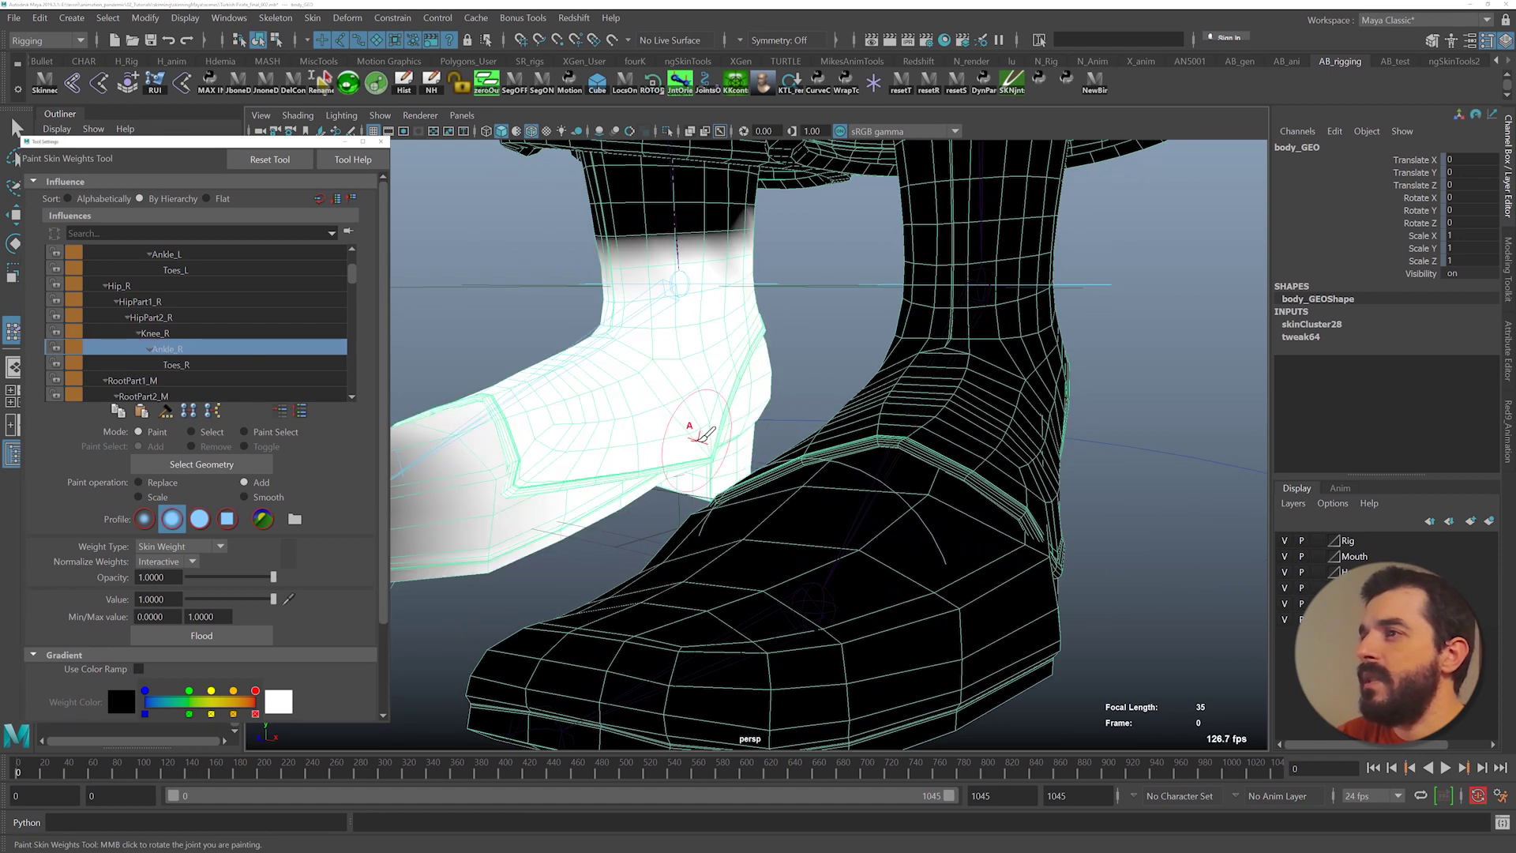
pyautogui.keyDown('alt'); pyautogui.moveTo(676, 416); pyautogui.dragTo(708, 431); pyautogui.keyUp('alt')
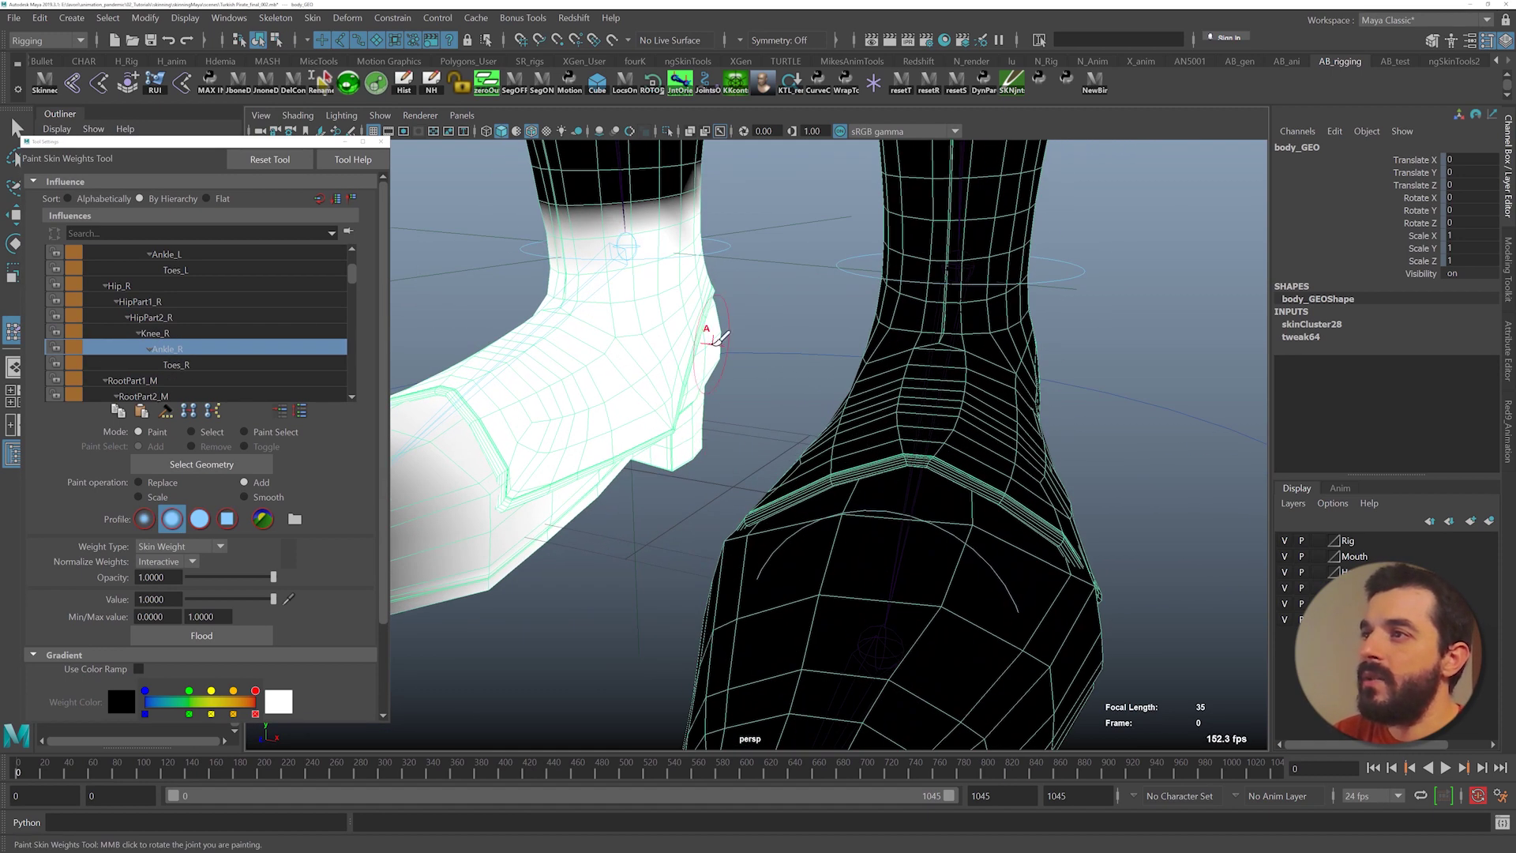
pyautogui.keyDown('alt'); pyautogui.moveTo(634, 478); pyautogui.dragTo(505, 508); pyautogui.keyUp('alt')
pyautogui.keyDown('alt'); pyautogui.moveTo(505, 507); pyautogui.dragTo(521, 458, button='right'); pyautogui.keyUp('alt')
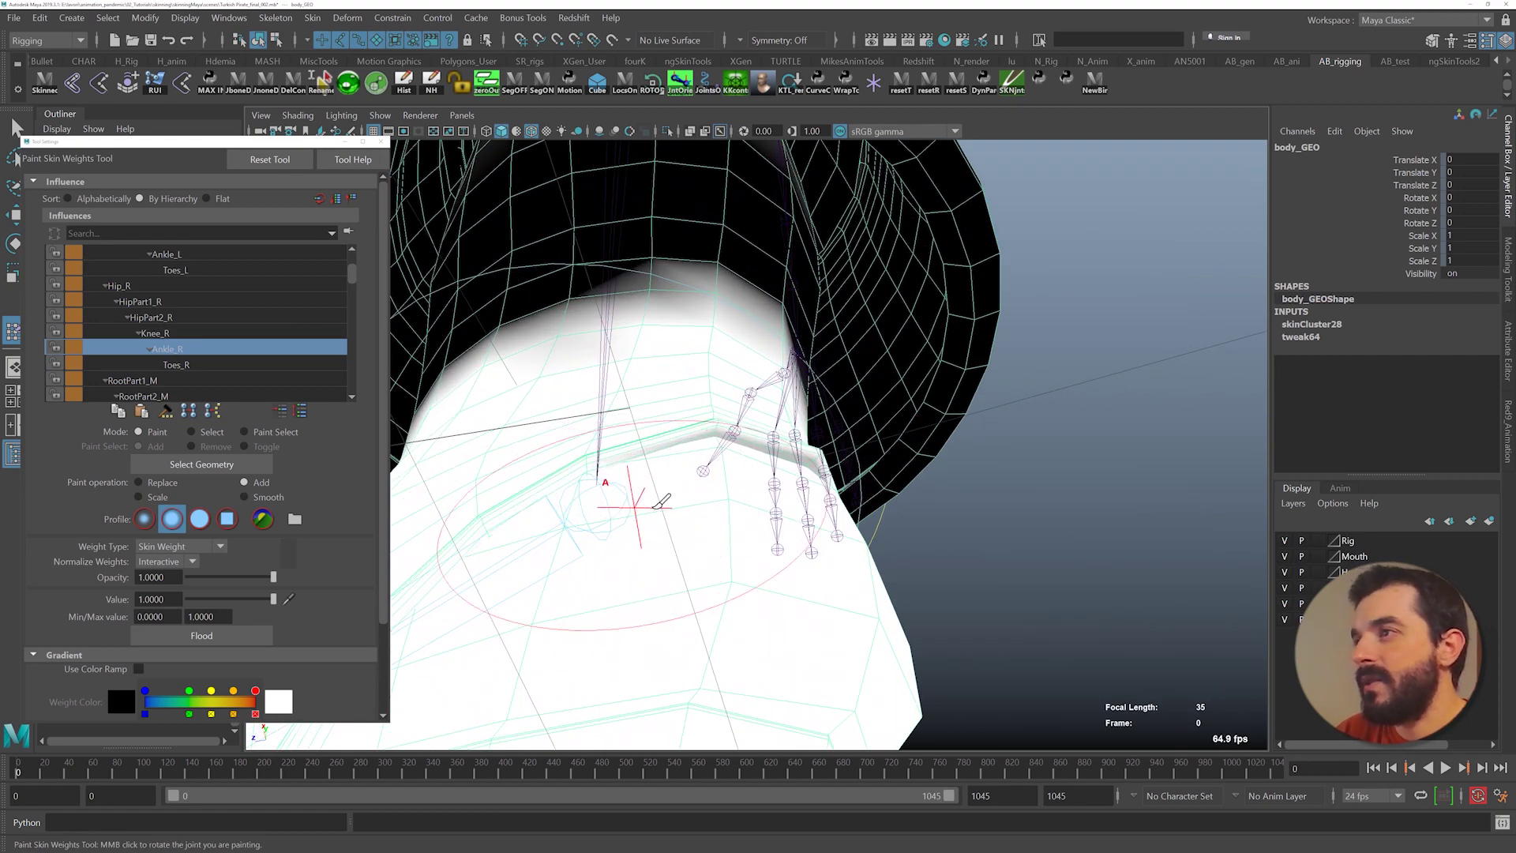
pyautogui.keyDown('alt'); pyautogui.moveTo(660, 503); pyautogui.dragTo(999, 426); pyautogui.keyUp('alt')
pyautogui.keyDown('alt'); pyautogui.moveTo(999, 426); pyautogui.dragTo(950, 450, button='right'); pyautogui.keyUp('alt')
pyautogui.keyDown('alt'); pyautogui.moveTo(951, 450); pyautogui.dragTo(1034, 489); pyautogui.keyUp('alt')
pyautogui.keyDown('alt'); pyautogui.moveTo(1034, 489); pyautogui.dragTo(1065, 491, button='right'); pyautogui.keyUp('alt')
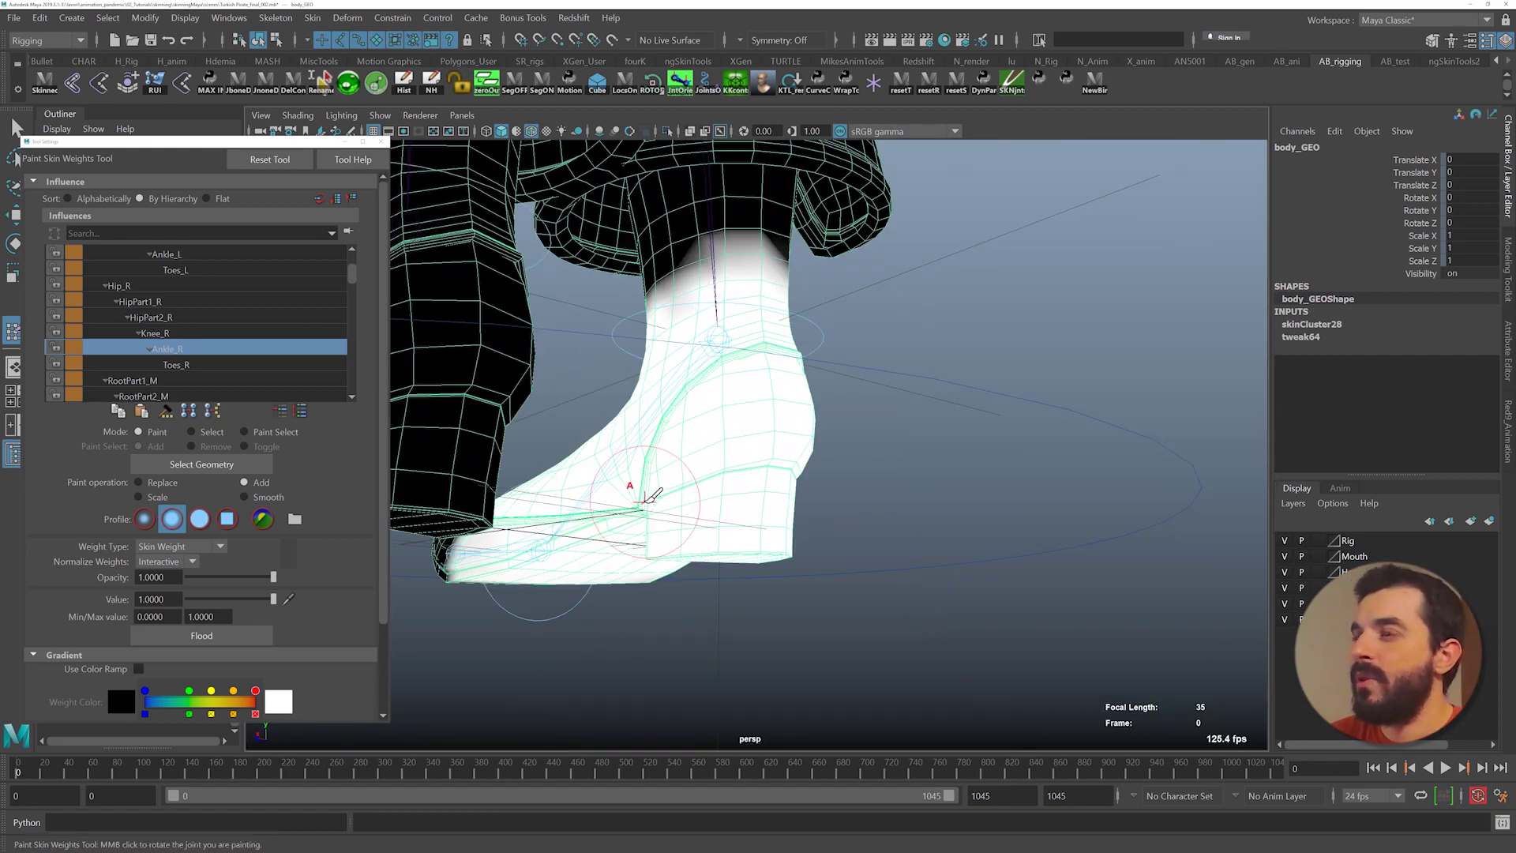
pyautogui.keyDown('alt'); pyautogui.moveTo(626, 562); pyautogui.dragTo(694, 433); pyautogui.keyUp('alt')
pyautogui.keyDown('alt'); pyautogui.moveTo(708, 352); pyautogui.dragTo(718, 464); pyautogui.keyUp('alt')
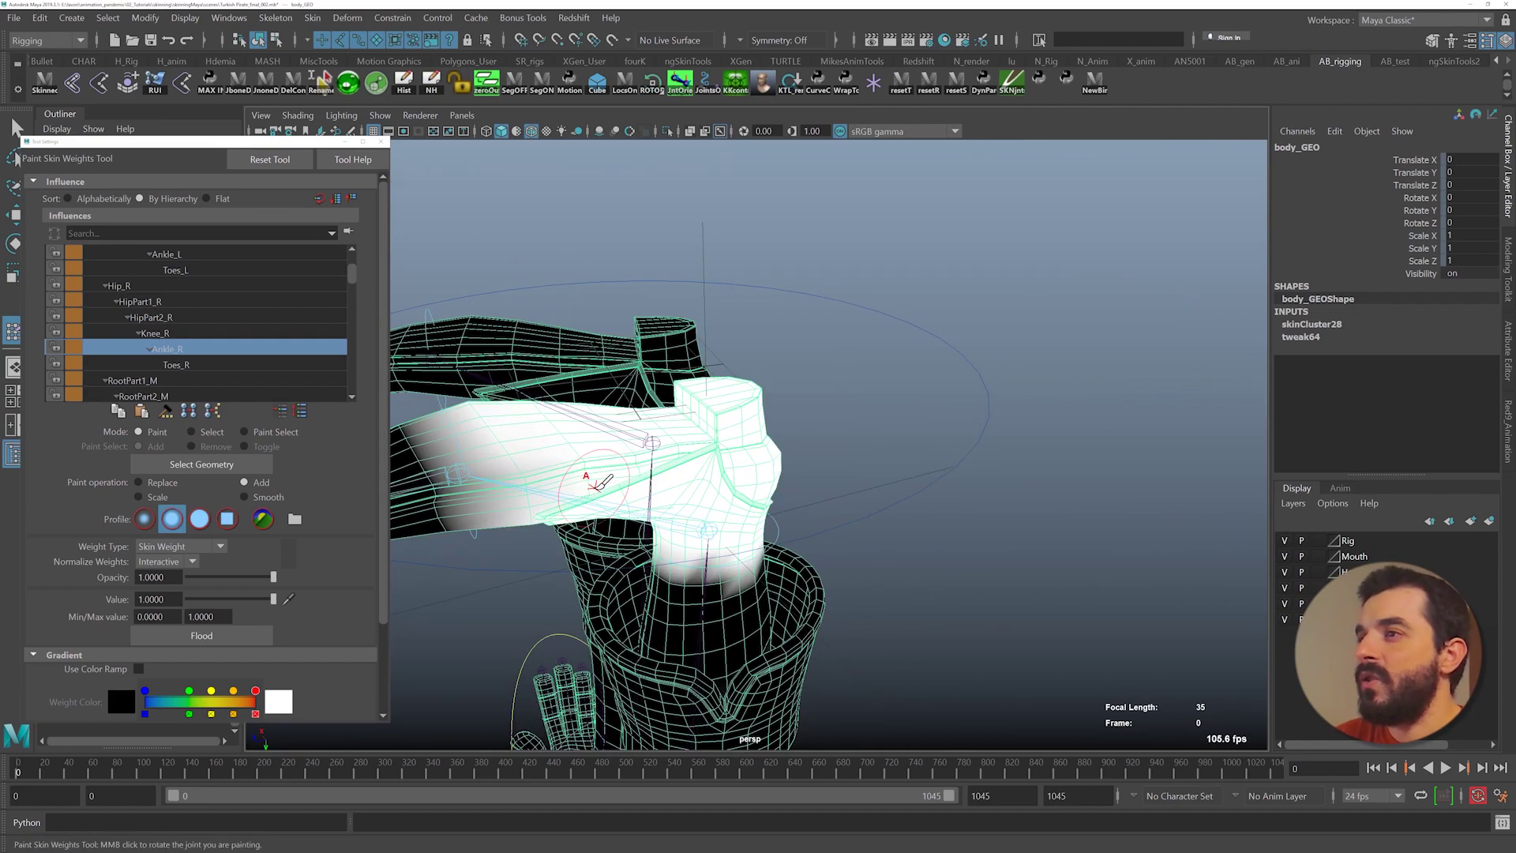
pyautogui.keyDown('alt'); pyautogui.moveTo(592, 474); pyautogui.dragTo(494, 561); pyautogui.keyUp('alt')
pyautogui.moveTo(667, 526)
pyautogui.keyDown('alt'); pyautogui.mouseDown()
pyautogui.moveTo(698, 516)
pyautogui.moveTo(671, 504)
pyautogui.mouseUp(); pyautogui.keyUp('alt')
pyautogui.keyDown('alt'); pyautogui.moveTo(672, 503); pyautogui.dragTo(533, 415, button='right'); pyautogui.keyUp('alt')
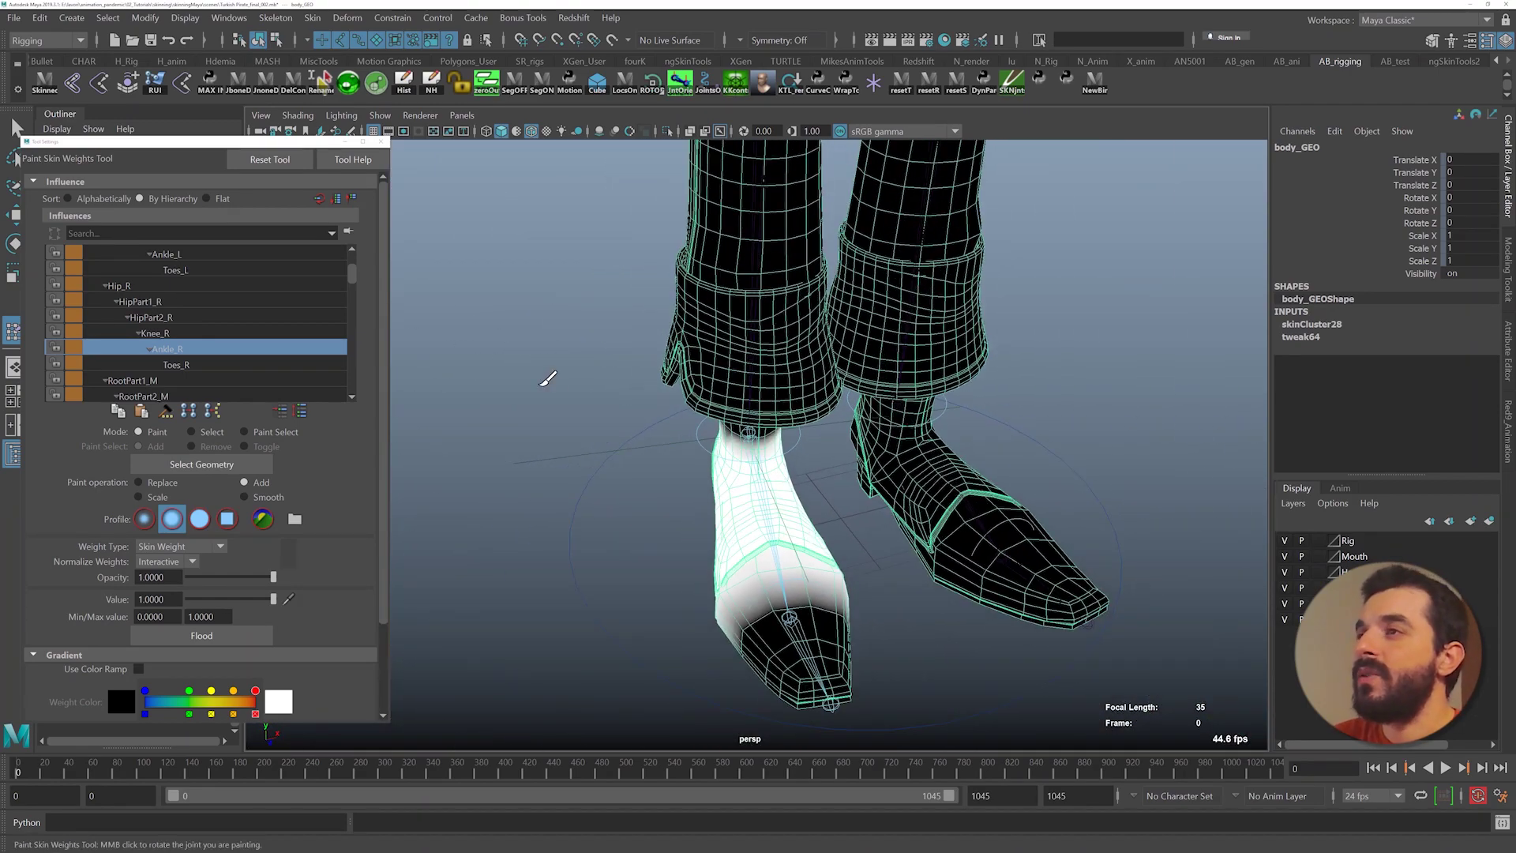
pyautogui.keyDown('alt'); pyautogui.moveTo(602, 363); pyautogui.dragTo(383, 296); pyautogui.keyUp('alt')
pyautogui.keyDown('alt'); pyautogui.moveTo(383, 296); pyautogui.dragTo(427, 318, button='right'); pyautogui.keyUp('alt')
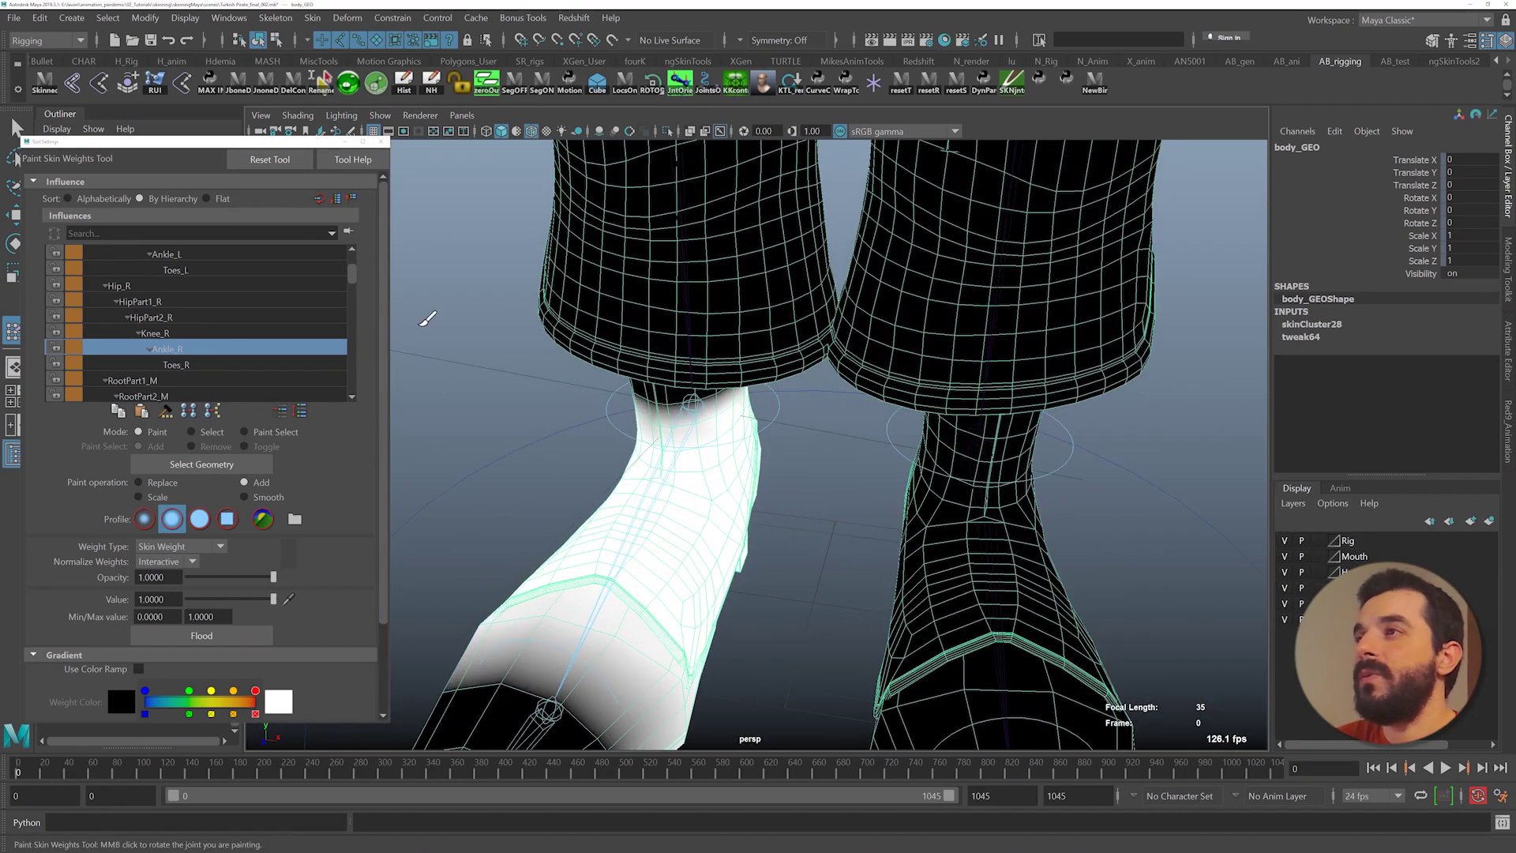
# - Examine the Knee_R weights all around the right lower leg and boot cuff for stray dark patches
pyautogui.click(164, 331)
pyautogui.keyDown('alt'); pyautogui.moveTo(825, 276); pyautogui.dragTo(781, 217); pyautogui.keyUp('alt')
pyautogui.keyDown('alt'); pyautogui.moveTo(781, 217); pyautogui.dragTo(816, 417, button='middle'); pyautogui.keyUp('alt')
pyautogui.keyDown('alt'); pyautogui.moveTo(816, 417); pyautogui.dragTo(816, 427); pyautogui.keyUp('alt')
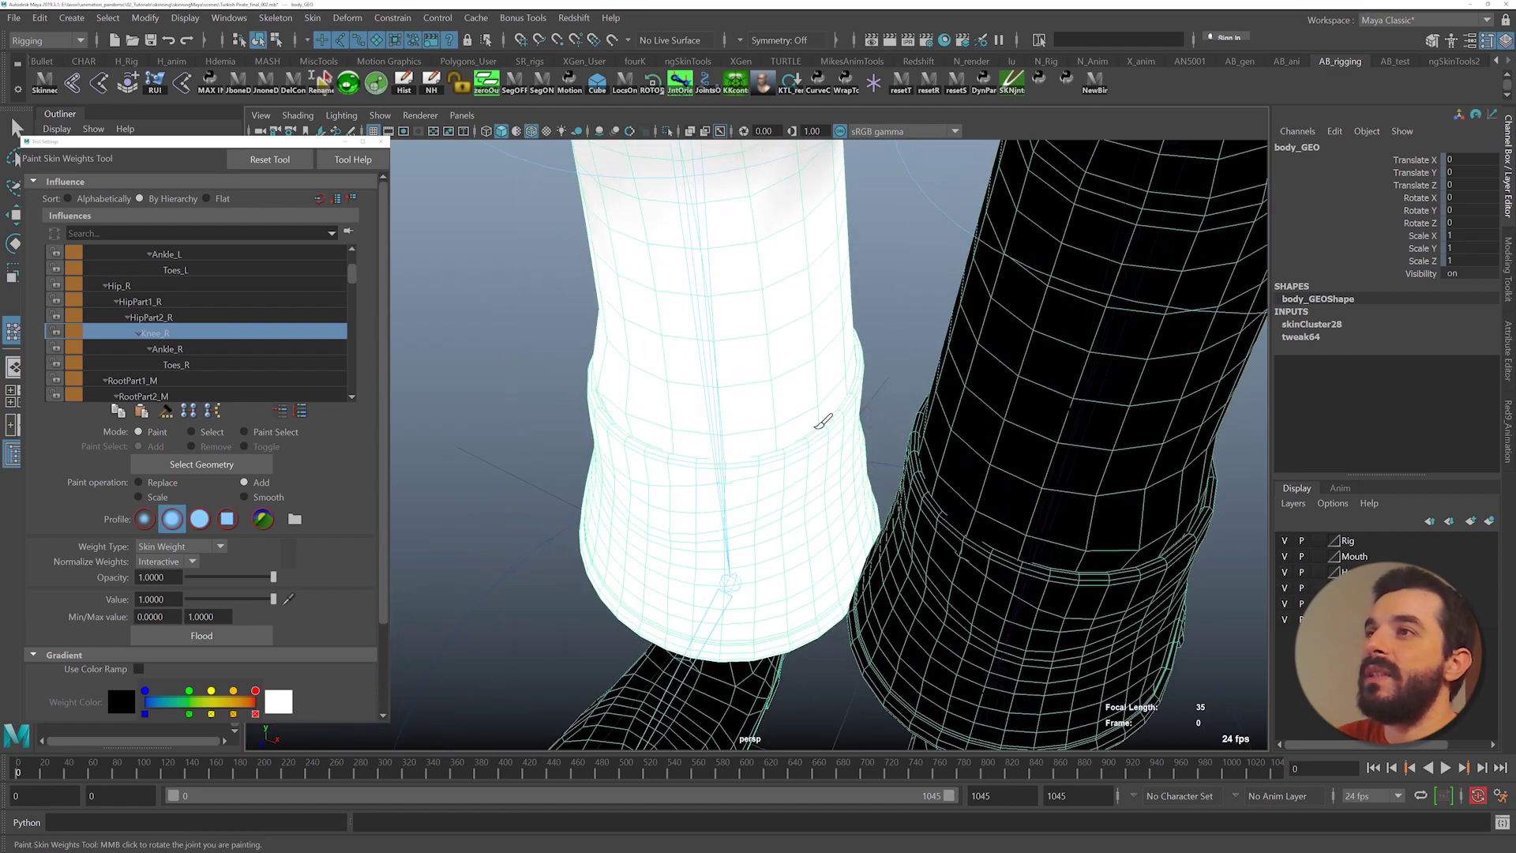
pyautogui.keyDown('alt'); pyautogui.moveTo(868, 474); pyautogui.dragTo(901, 433); pyautogui.keyUp('alt')
pyautogui.keyDown('alt'); pyautogui.moveTo(901, 433); pyautogui.dragTo(842, 589, button='middle'); pyautogui.keyUp('alt')
pyautogui.keyDown('alt'); pyautogui.moveTo(842, 589); pyautogui.dragTo(951, 446); pyautogui.keyUp('alt')
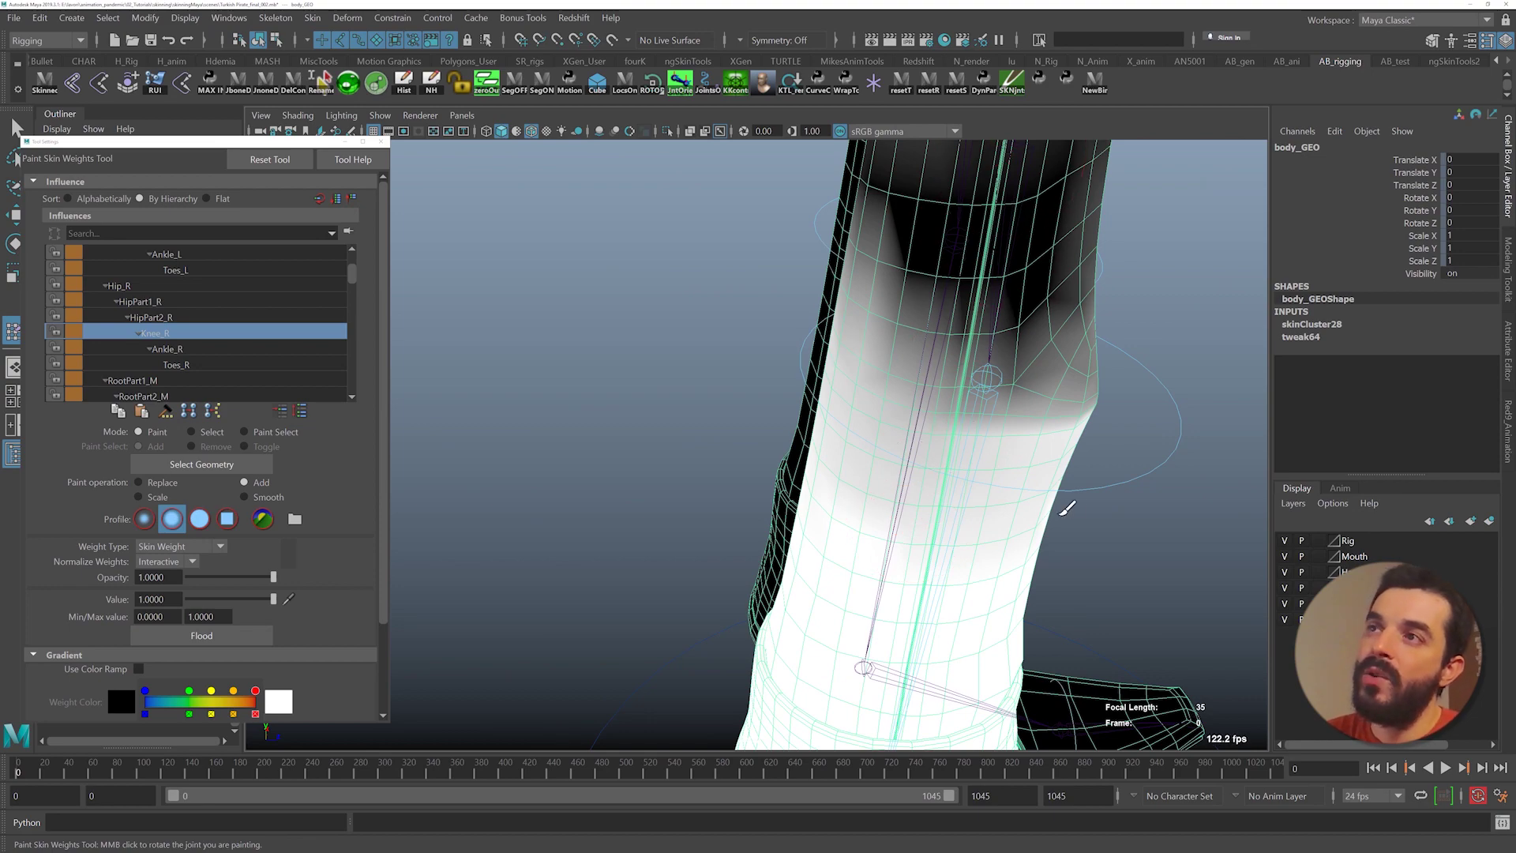
pyautogui.keyDown('alt'); pyautogui.moveTo(1066, 509); pyautogui.dragTo(981, 433); pyautogui.keyUp('alt')
pyautogui.keyDown('alt'); pyautogui.moveTo(981, 434); pyautogui.dragTo(940, 514, button='middle'); pyautogui.keyUp('alt')
pyautogui.keyDown('alt'); pyautogui.moveTo(940, 514); pyautogui.dragTo(1172, 520, button='right'); pyautogui.keyUp('alt')
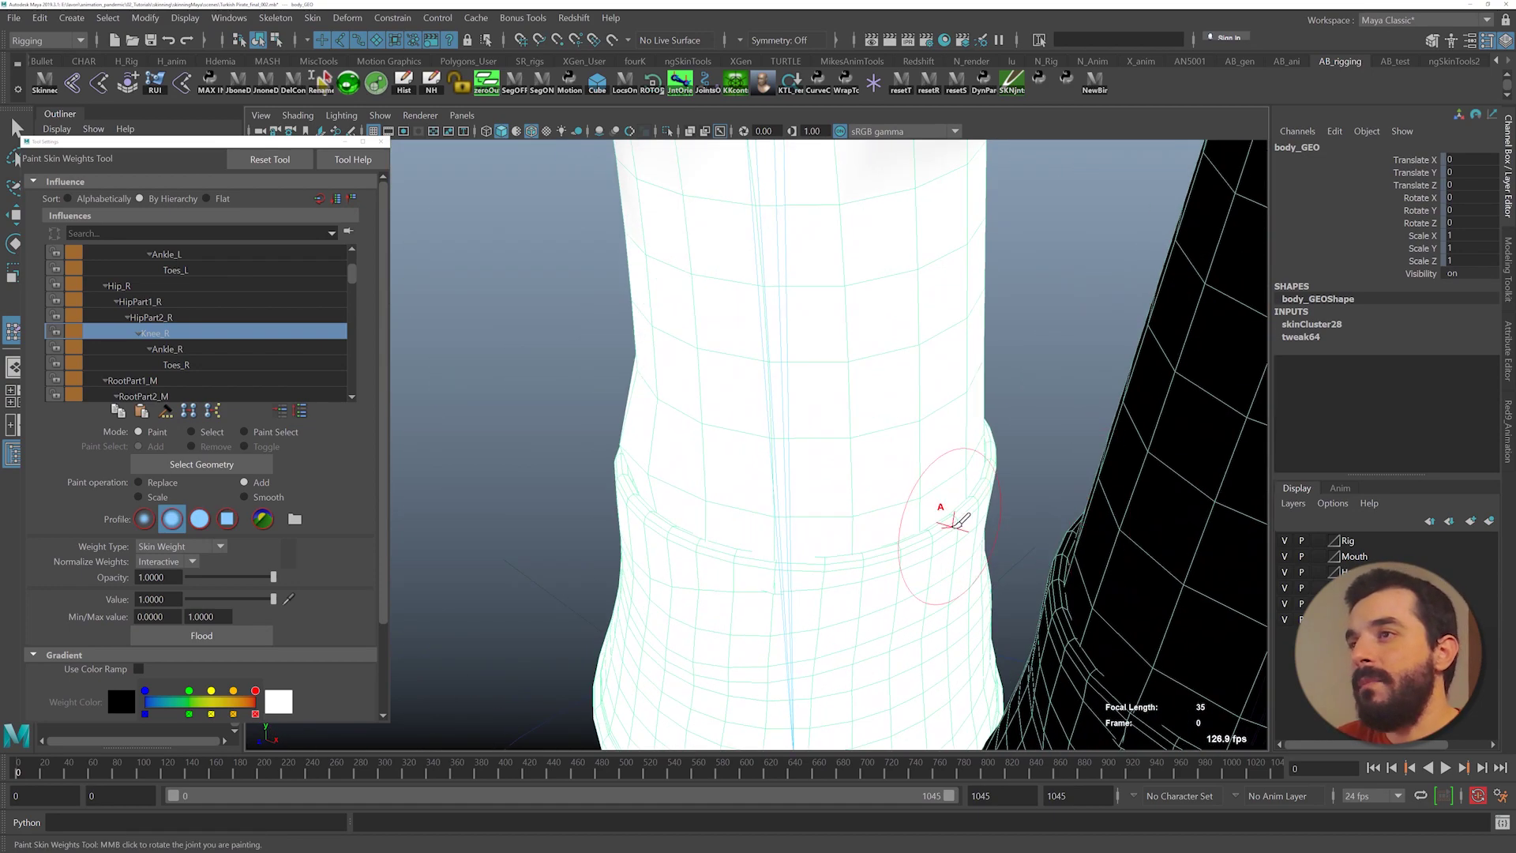
pyautogui.keyDown('alt'); pyautogui.moveTo(926, 499); pyautogui.dragTo(918, 525); pyautogui.keyUp('alt')
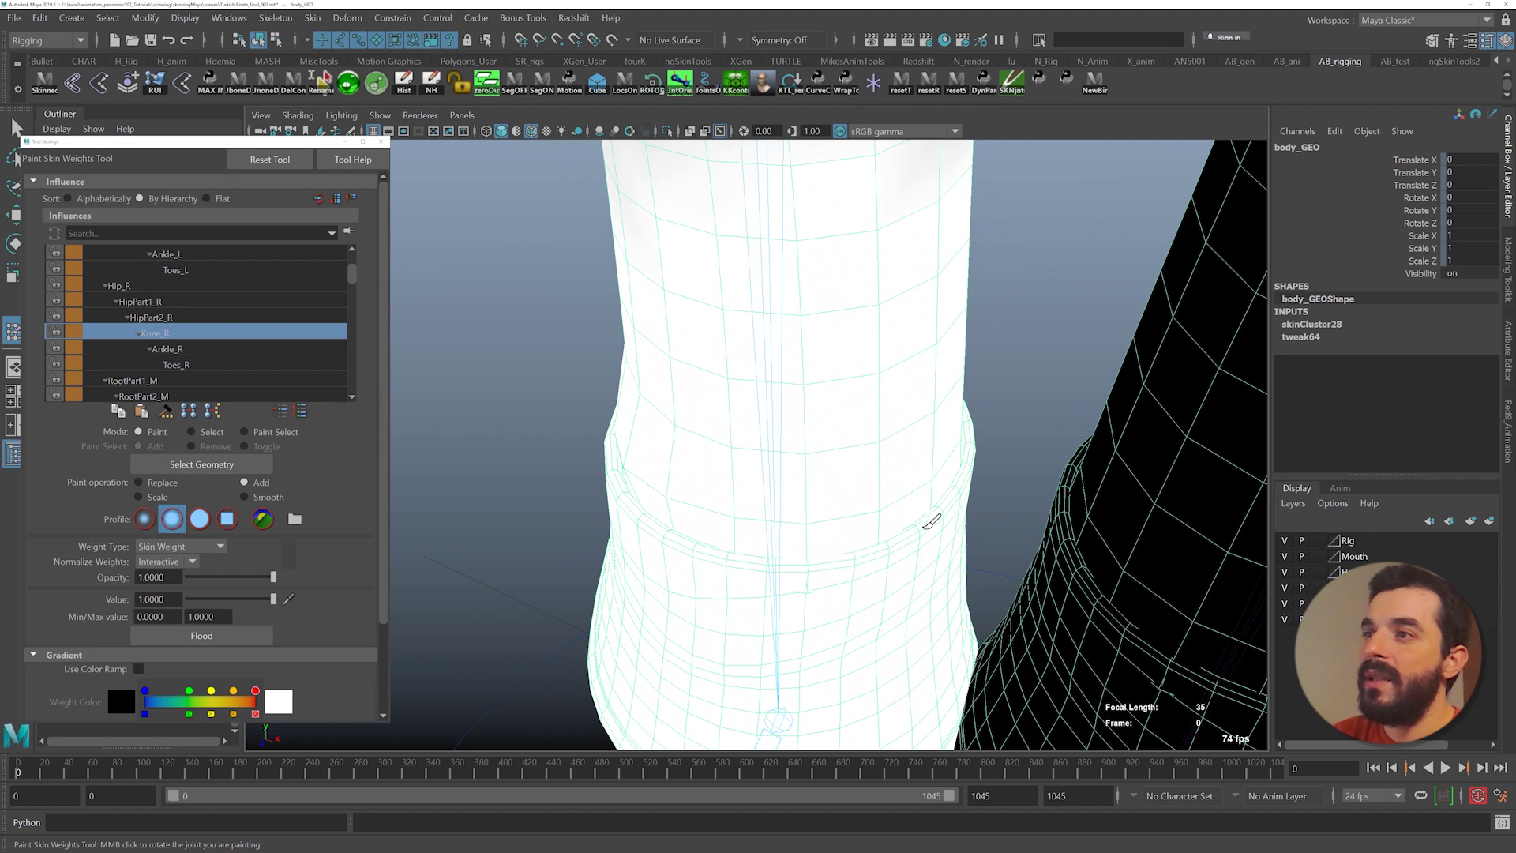
pyautogui.keyDown('alt'); pyautogui.moveTo(1048, 531); pyautogui.dragTo(934, 526); pyautogui.keyUp('alt')
pyautogui.keyDown('alt'); pyautogui.moveTo(883, 524); pyautogui.dragTo(871, 397, button='middle'); pyautogui.keyUp('alt')
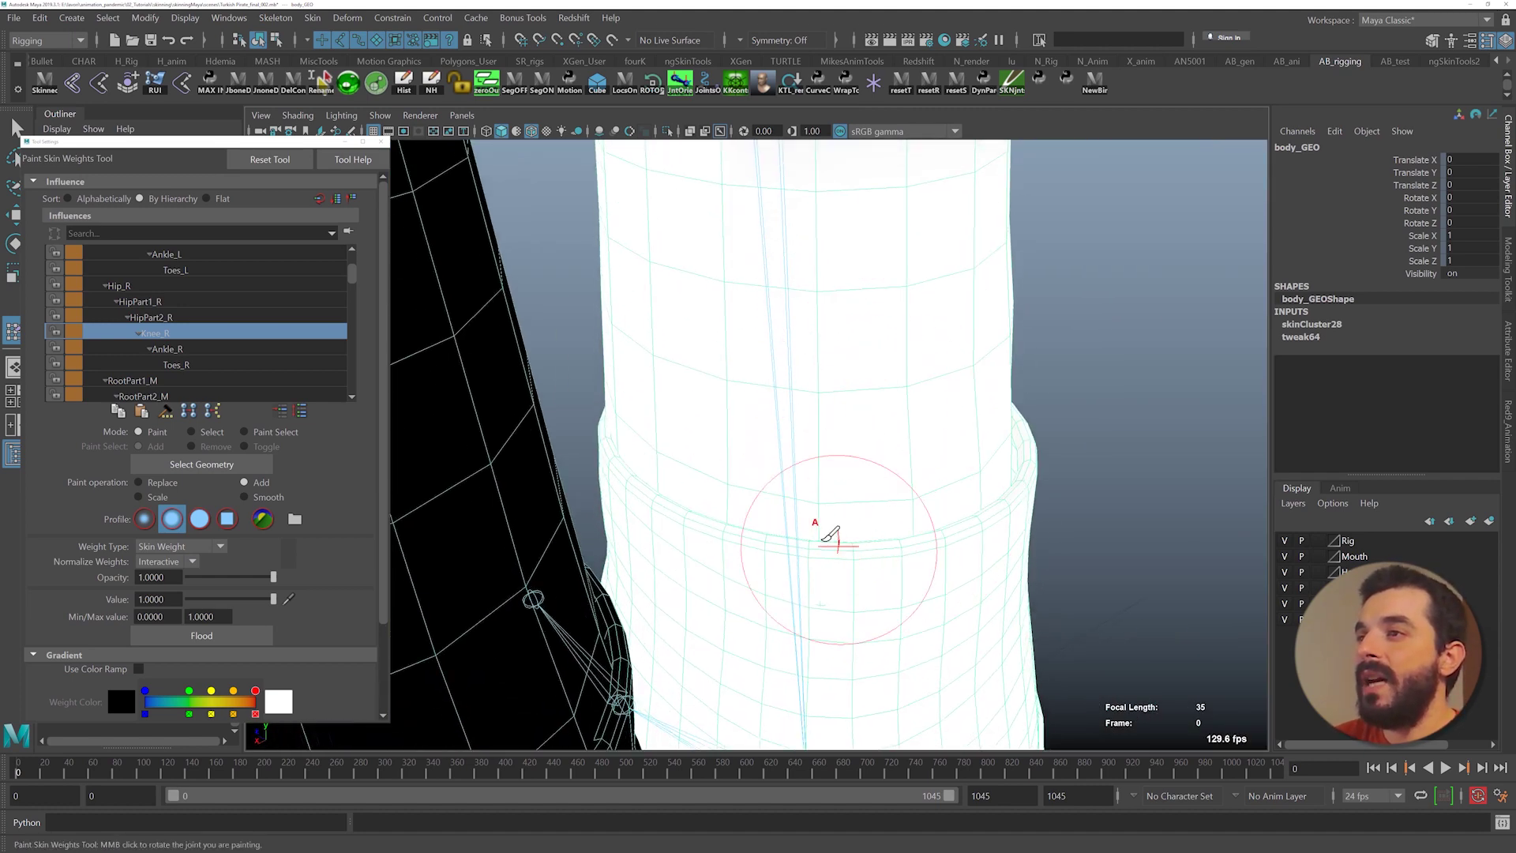
pyautogui.keyDown('alt'); pyautogui.moveTo(1059, 451); pyautogui.dragTo(961, 467); pyautogui.keyUp('alt')
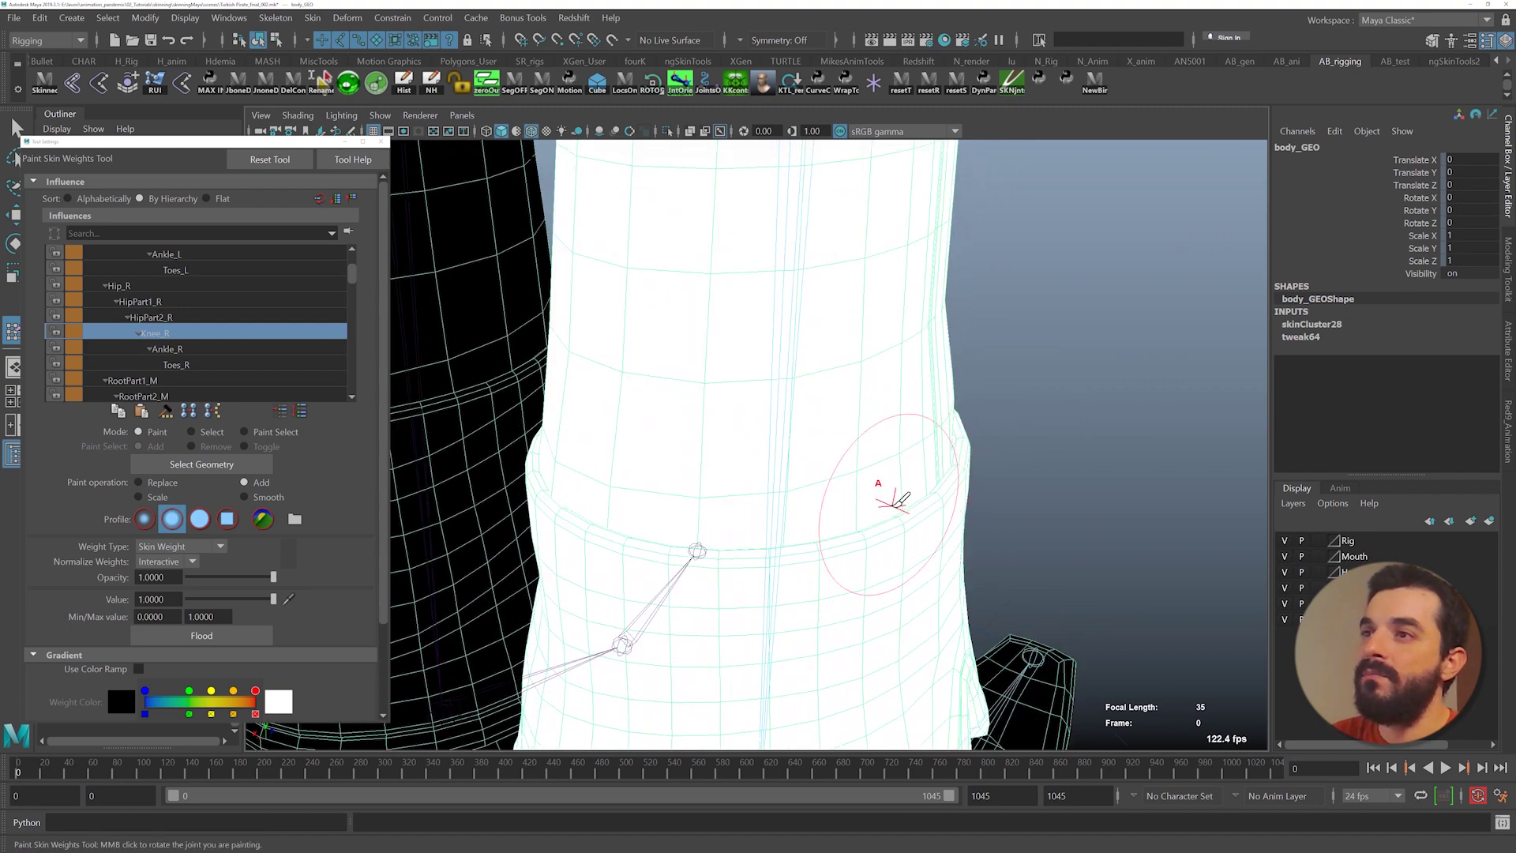
pyautogui.keyDown('alt'); pyautogui.moveTo(954, 475); pyautogui.dragTo(671, 435, button='right'); pyautogui.keyUp('alt')
pyautogui.keyDown('alt'); pyautogui.moveTo(796, 459); pyautogui.dragTo(660, 440); pyautogui.keyUp('alt')
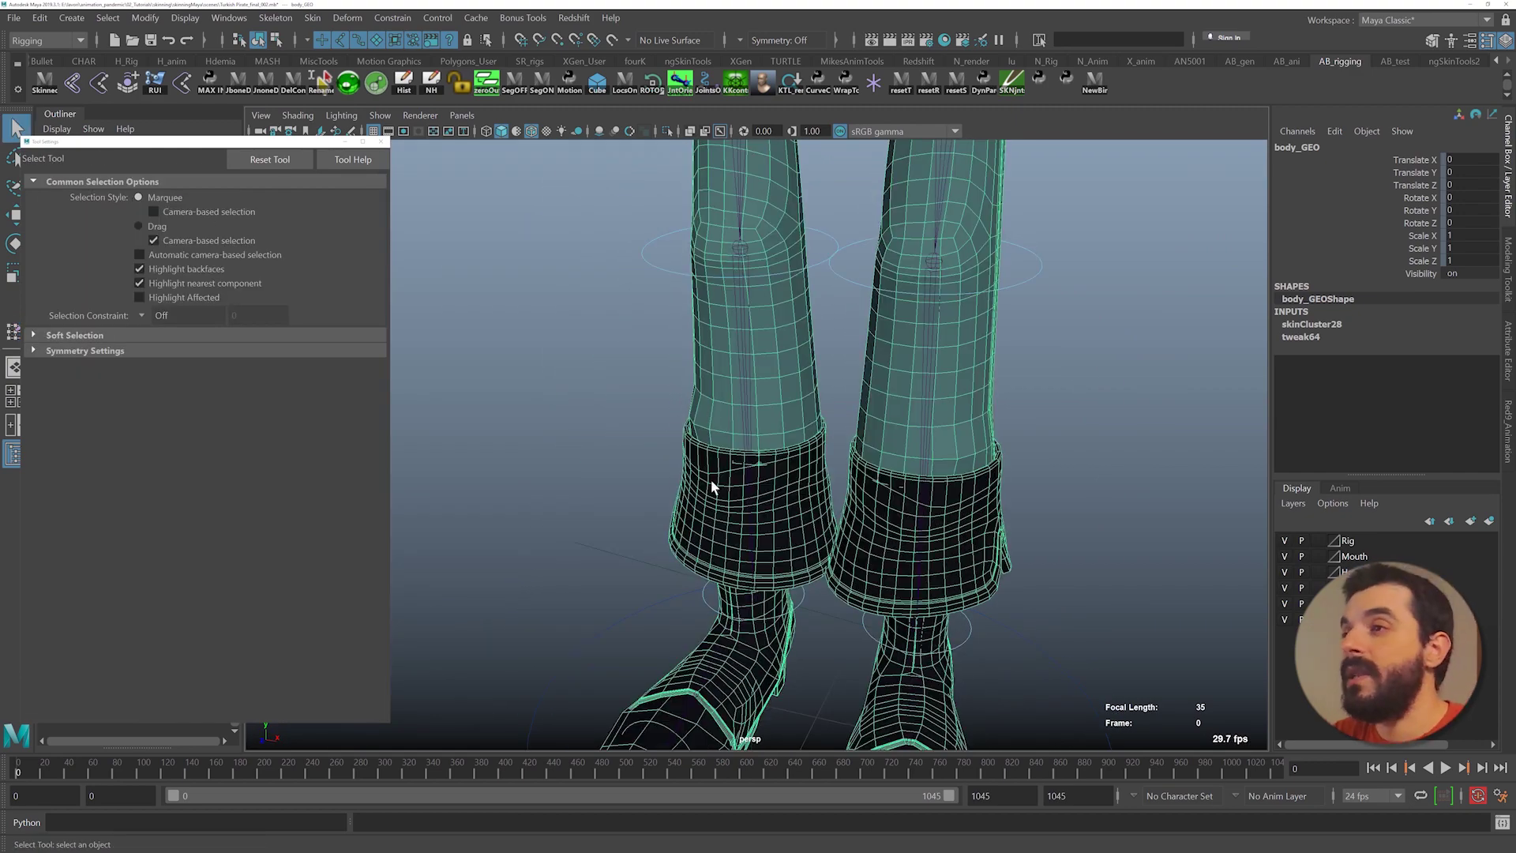
pyautogui.keyDown('alt'); pyautogui.moveTo(712, 486); pyautogui.dragTo(689, 359, button='middle'); pyautogui.keyUp('alt')
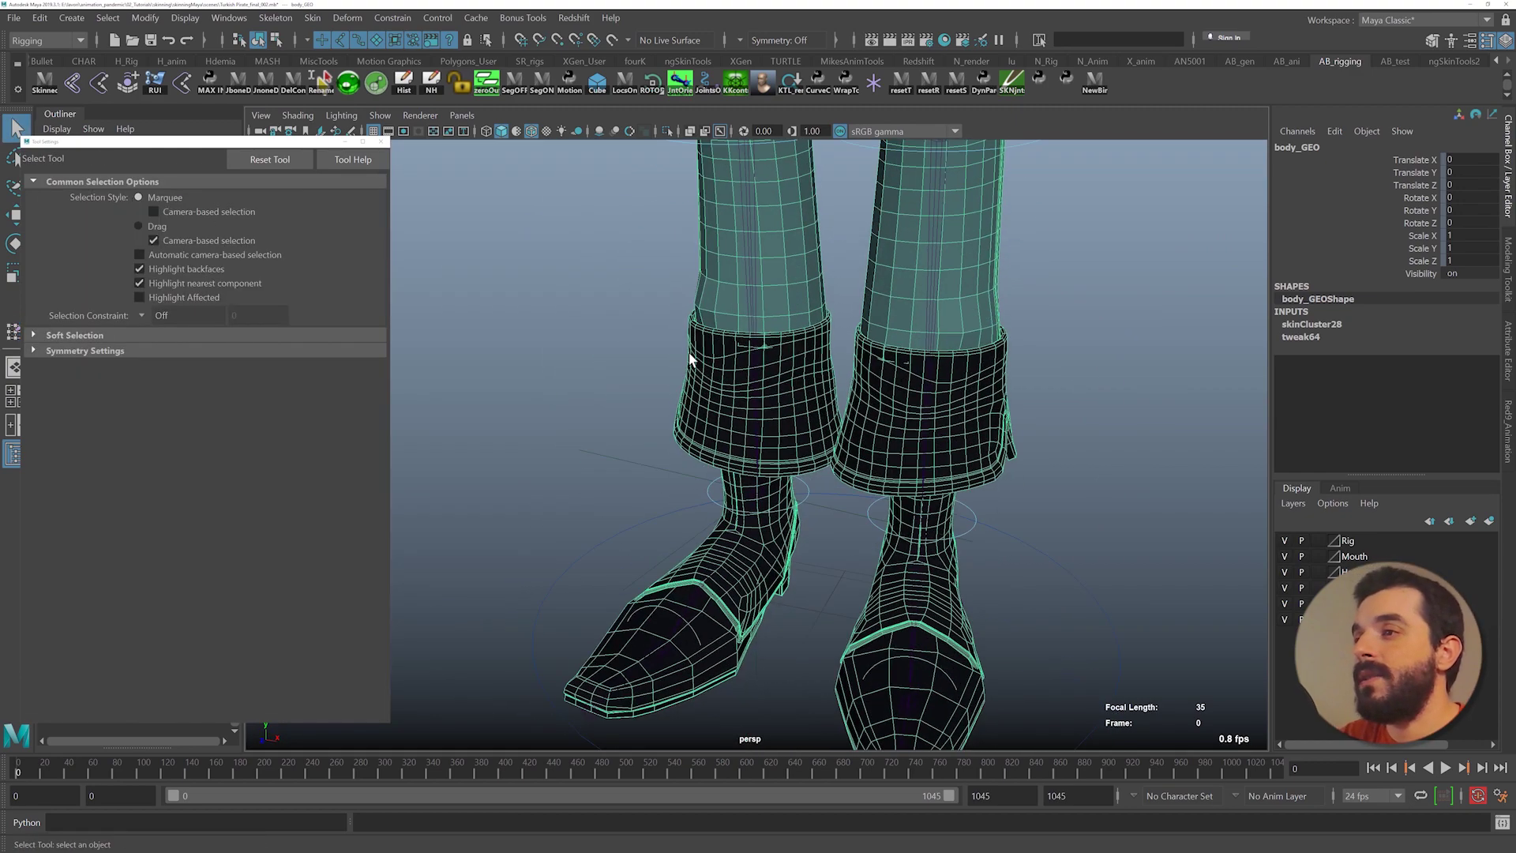
pyautogui.keyDown('alt'); pyautogui.moveTo(766, 371); pyautogui.dragTo(676, 326, button='right'); pyautogui.keyUp('alt')
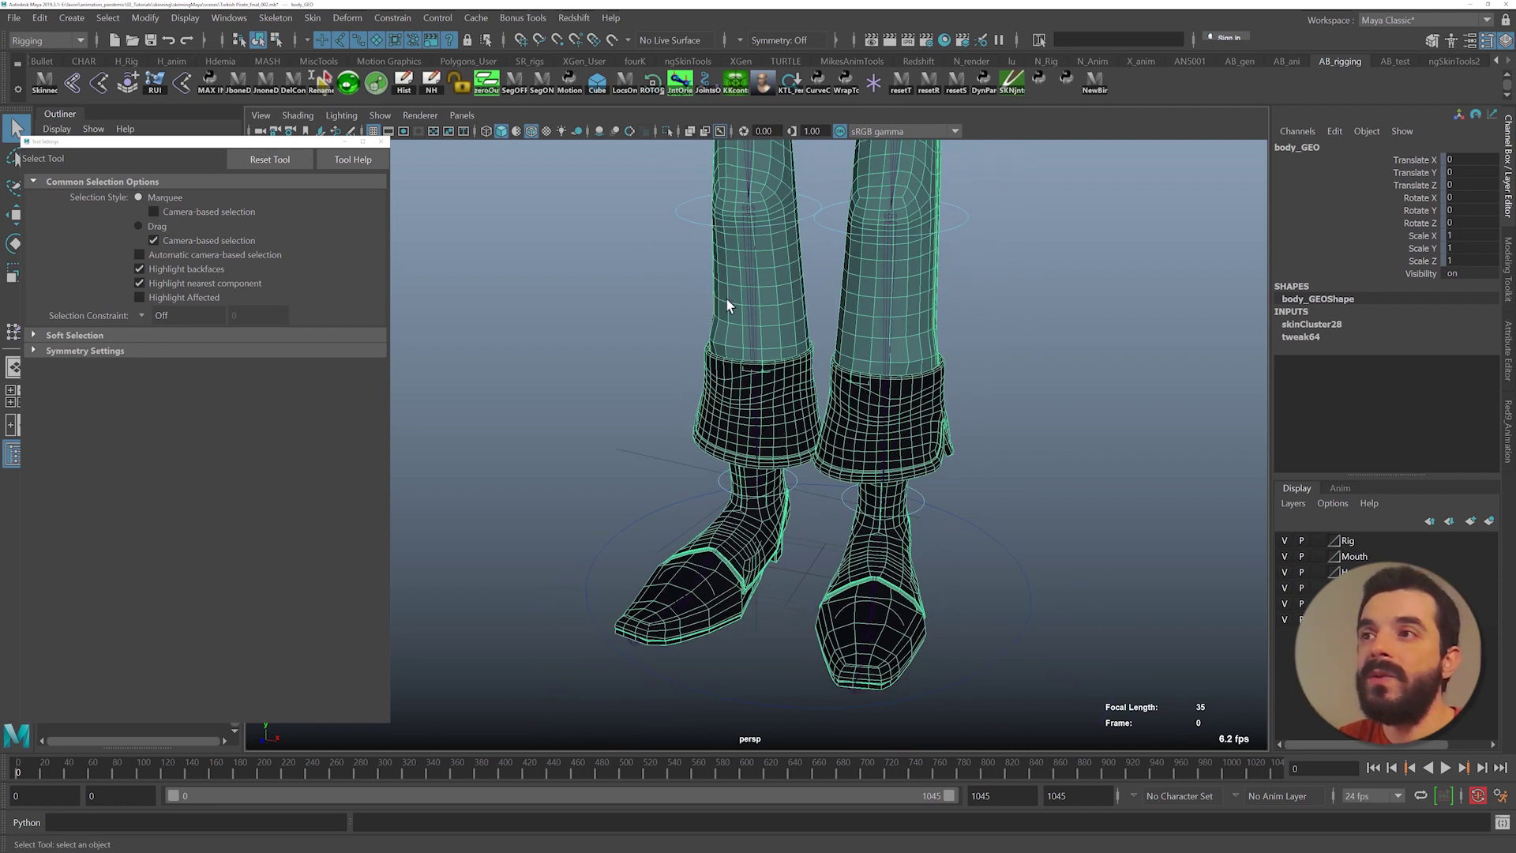
pyautogui.keyDown('alt'); pyautogui.moveTo(742, 273); pyautogui.dragTo(754, 410, button='middle'); pyautogui.keyUp('alt')
pyautogui.keyDown('alt'); pyautogui.moveTo(789, 392); pyautogui.dragTo(618, 311, button='right'); pyautogui.keyUp('alt')
pyautogui.keyDown('alt'); pyautogui.moveTo(671, 269); pyautogui.dragTo(623, 245); pyautogui.keyUp('alt')
pyautogui.keyDown('alt'); pyautogui.moveTo(644, 177); pyautogui.dragTo(624, 352, button='middle'); pyautogui.keyUp('alt')
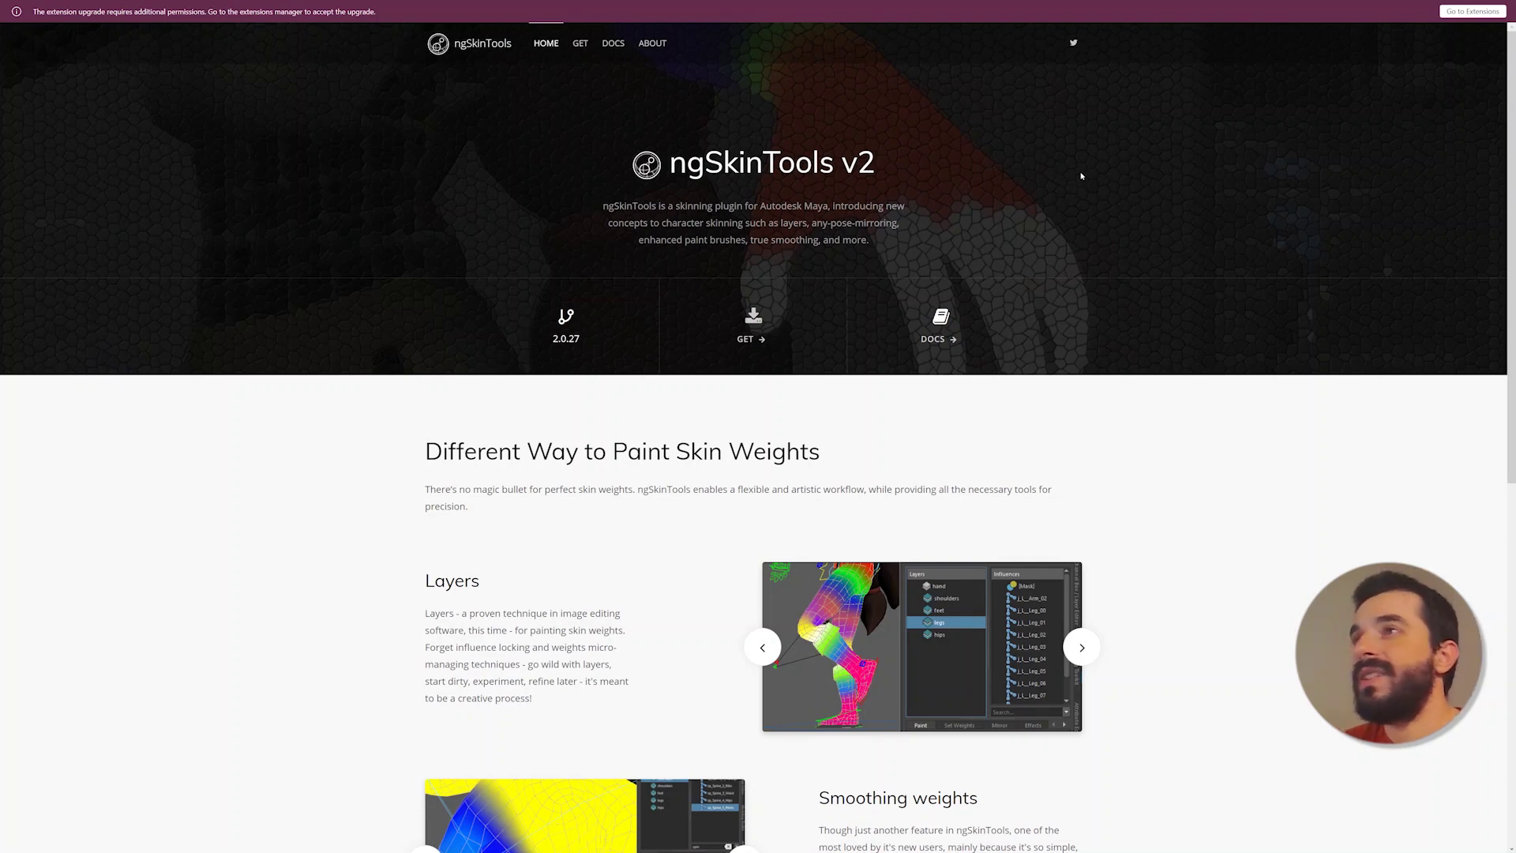
# - Switch to the ngSkinTools v2 web page and look over its layers and smoothing weights features
pyautogui.scroll(-8, 716, 433)
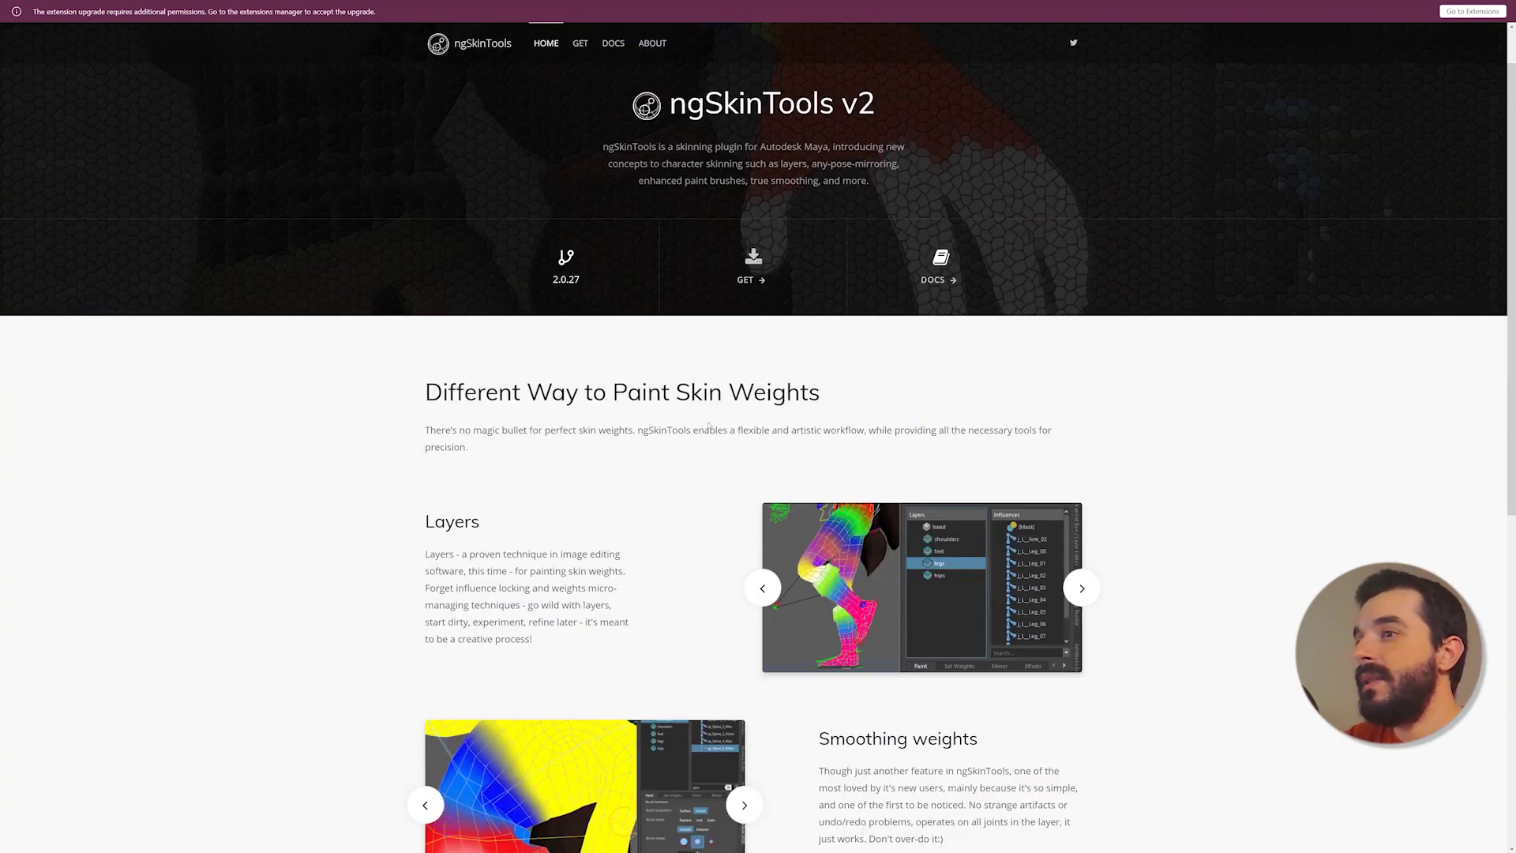
pyautogui.scroll(5, 695, 423)
pyautogui.scroll(3, 695, 423)
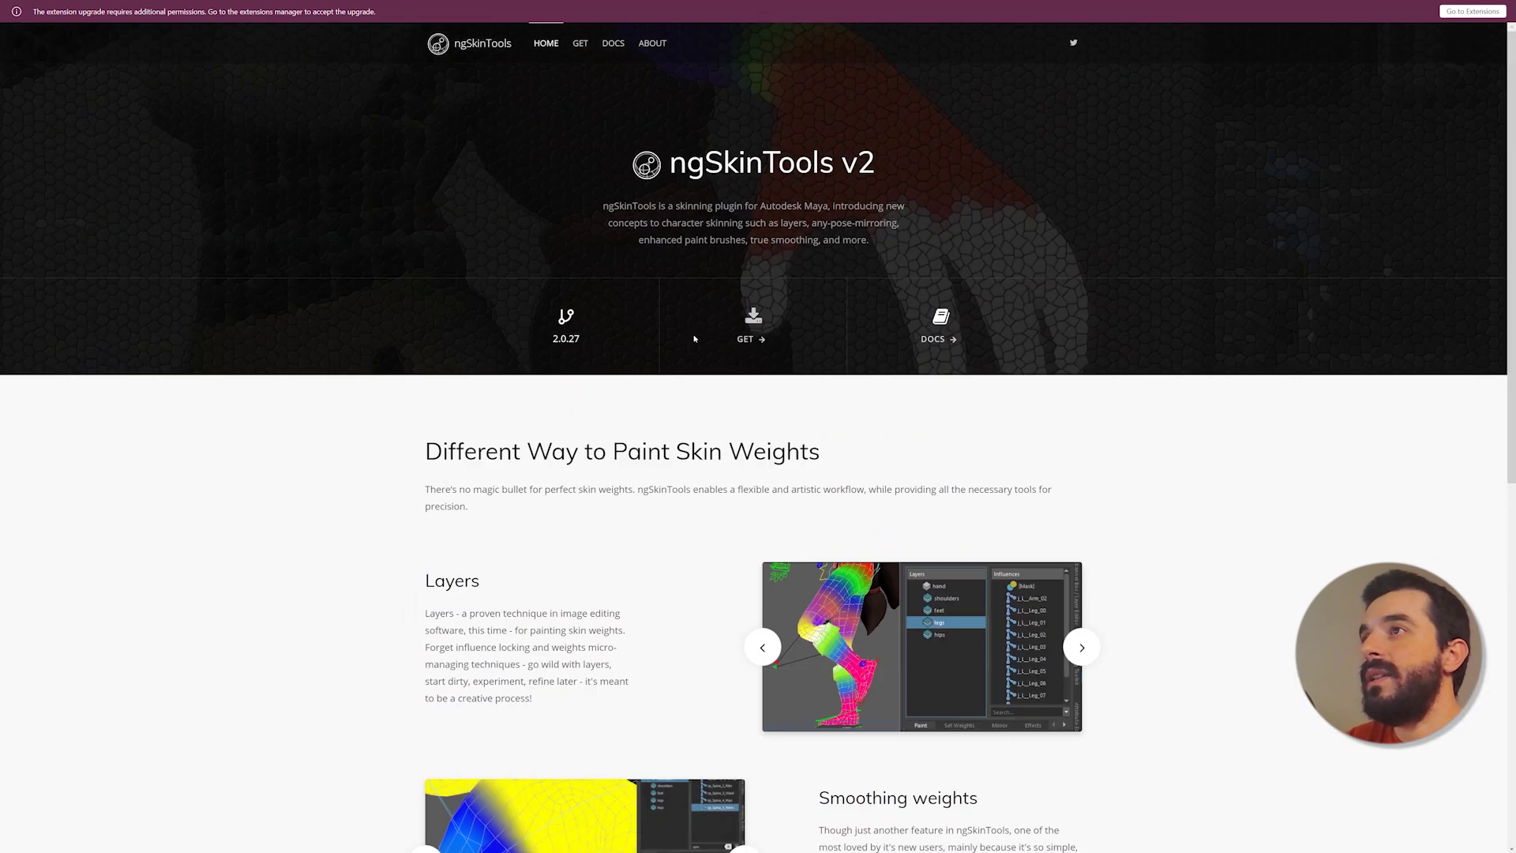
# - Switch back to Maya, select the body mesh and initialize its skinning layers in ngSkinTools
pyautogui.click(751, 320)
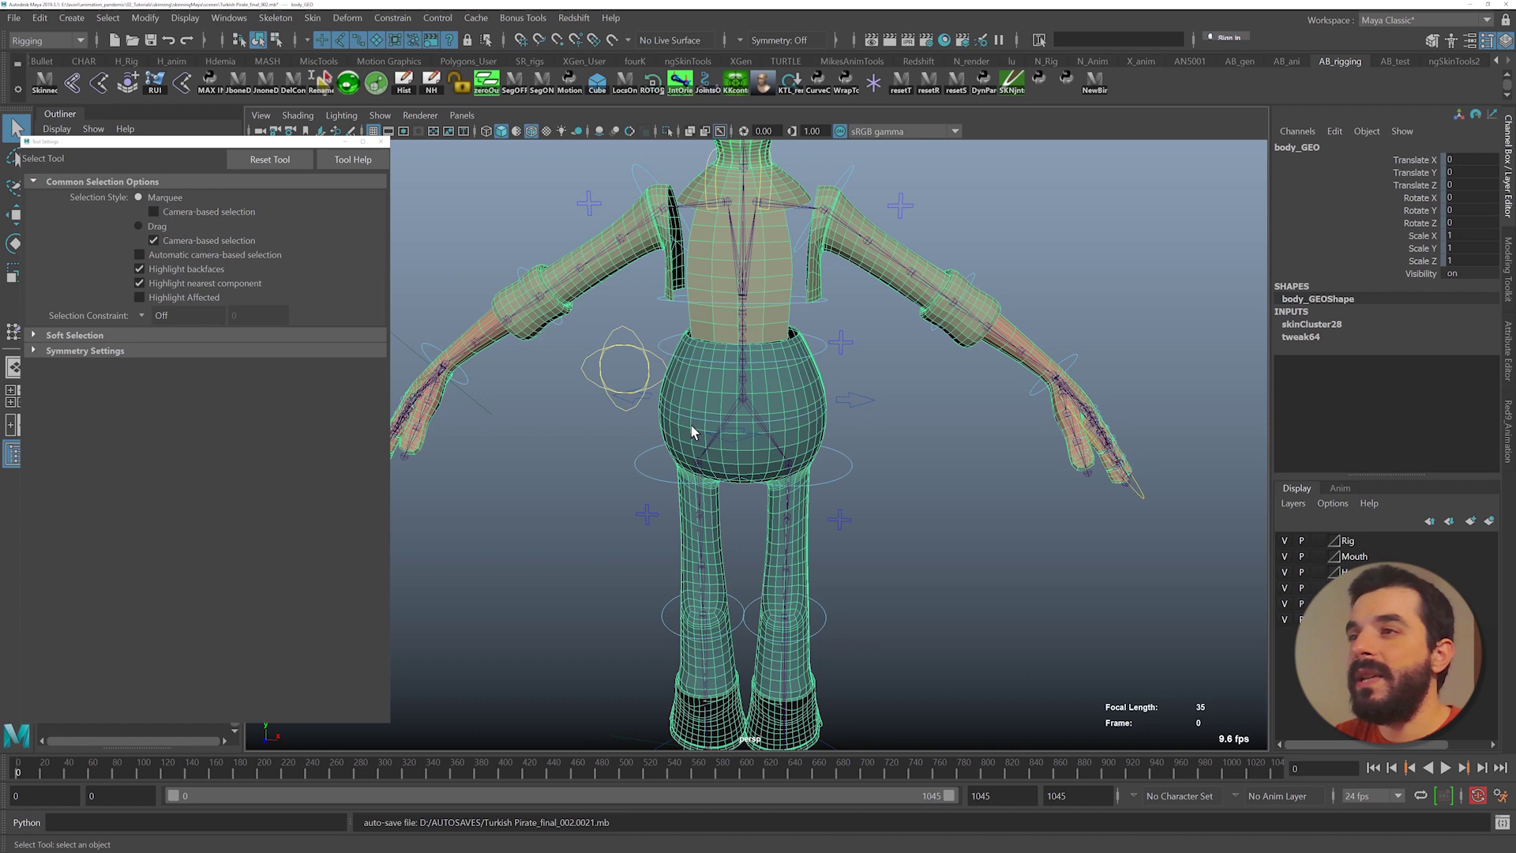
pyautogui.keyDown('alt'); pyautogui.moveTo(691, 426); pyautogui.dragTo(720, 410, button='right'); pyautogui.keyUp('alt')
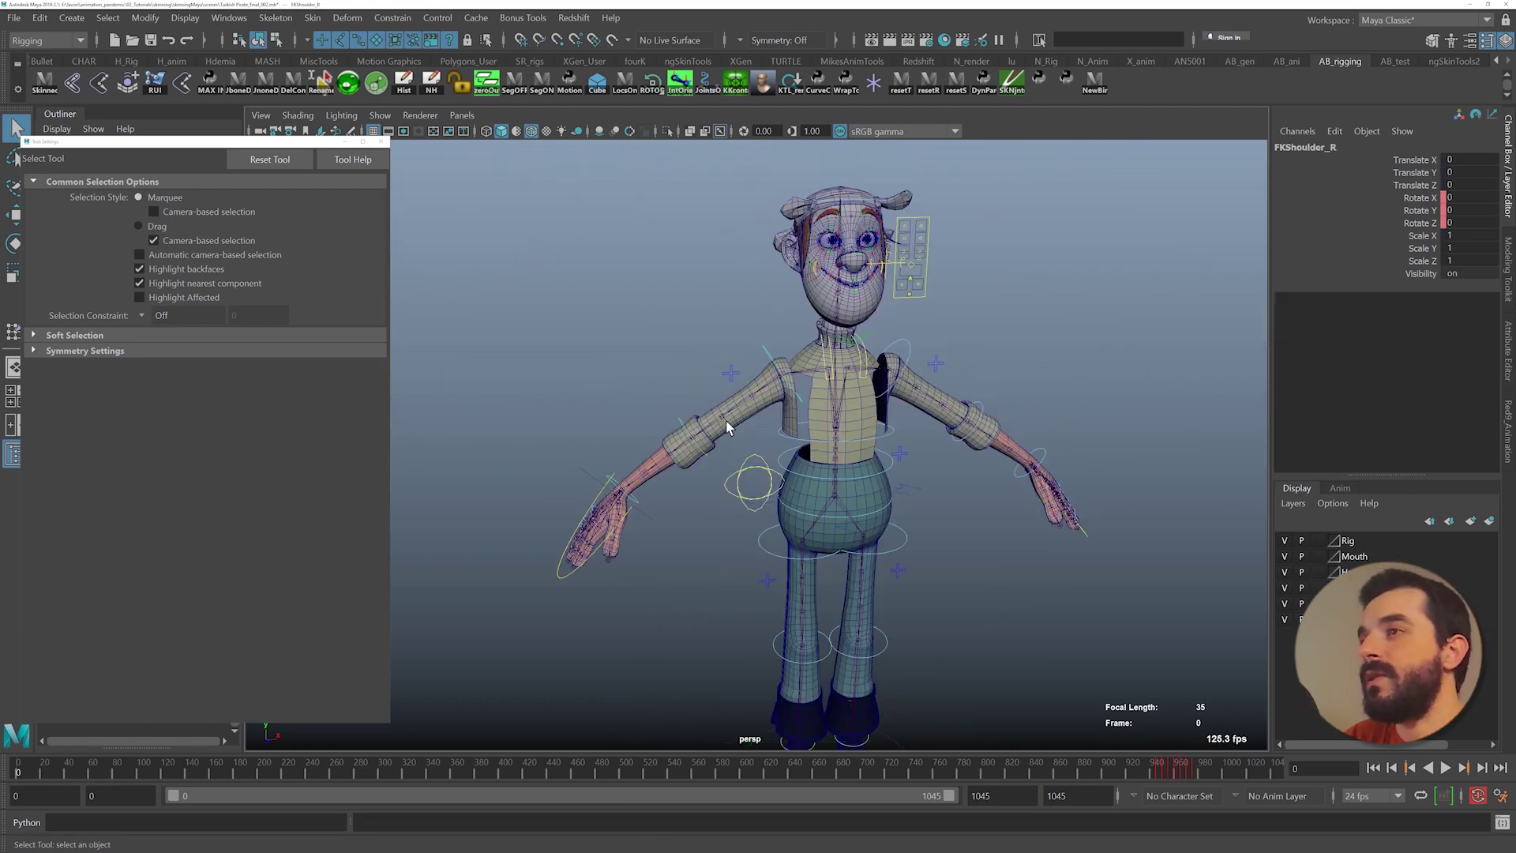
pyautogui.click(773, 500)
pyautogui.keyDown('alt'); pyautogui.moveTo(773, 500); pyautogui.dragTo(865, 518); pyautogui.keyUp('alt')
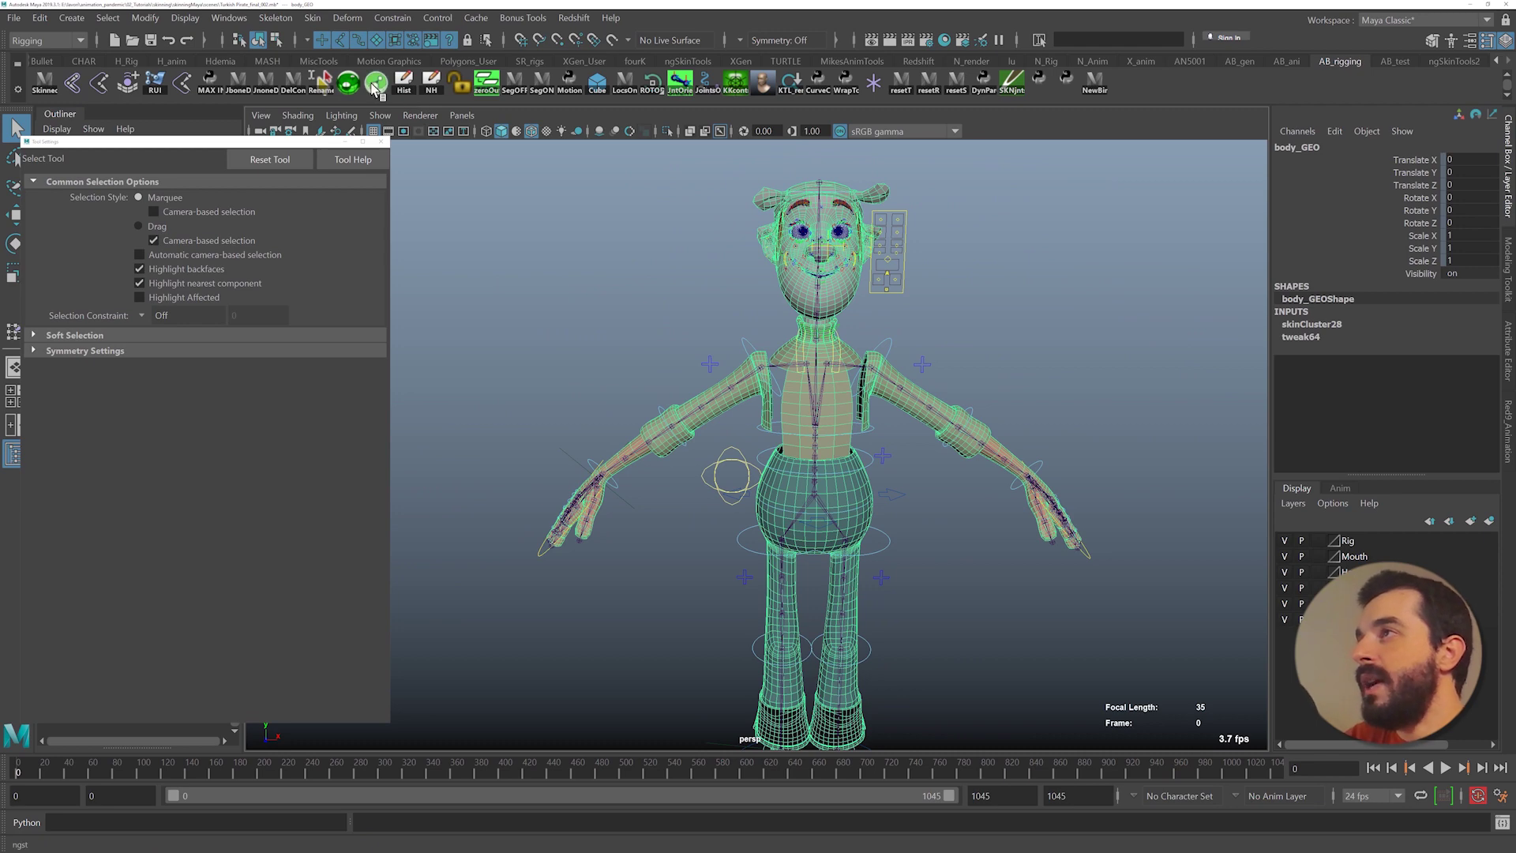
pyautogui.click(375, 82)
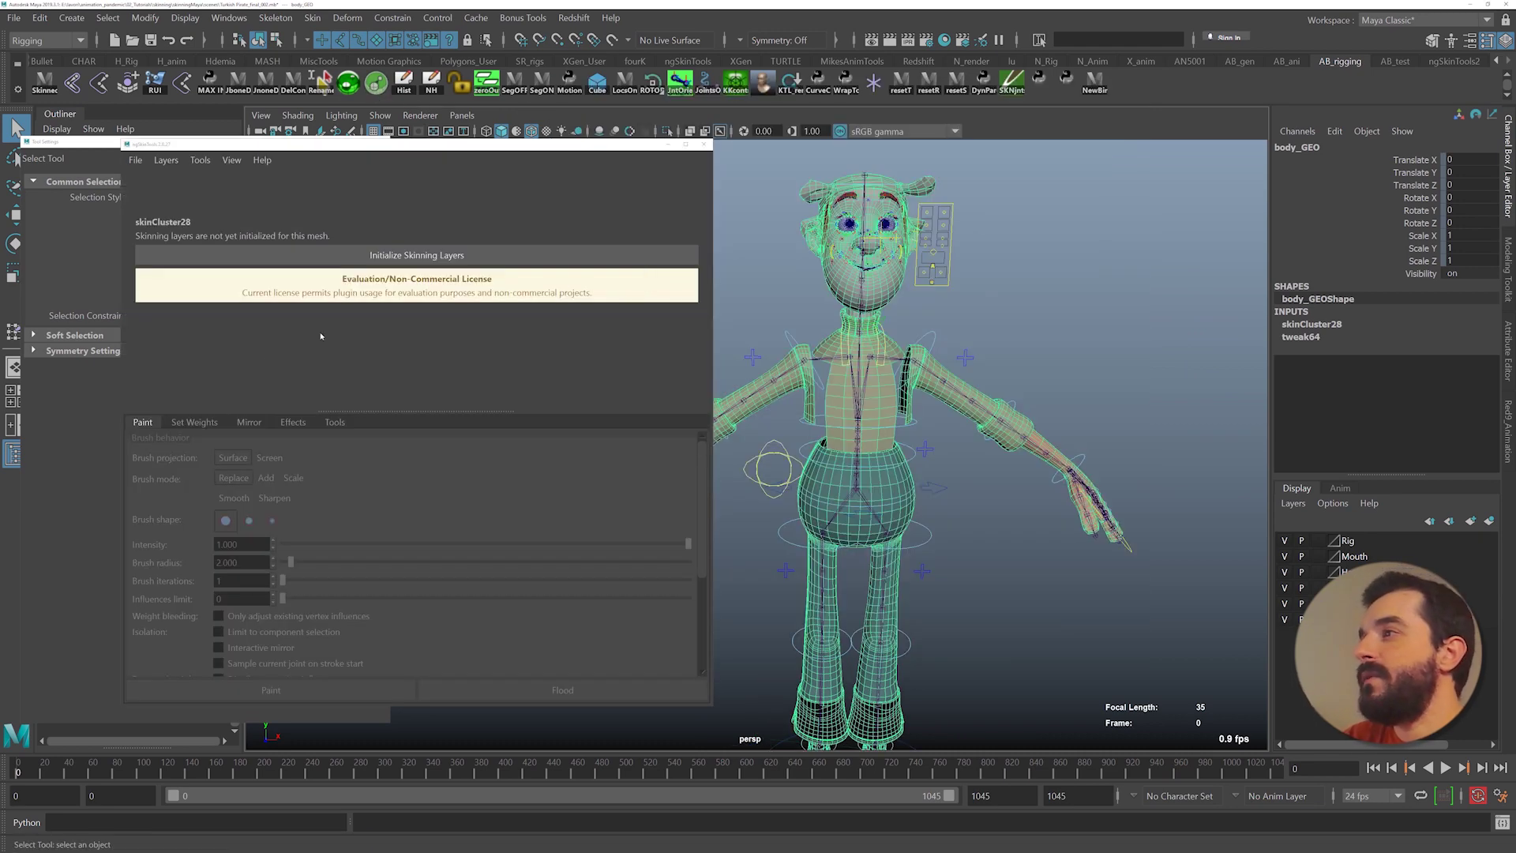
pyautogui.click(235, 426)
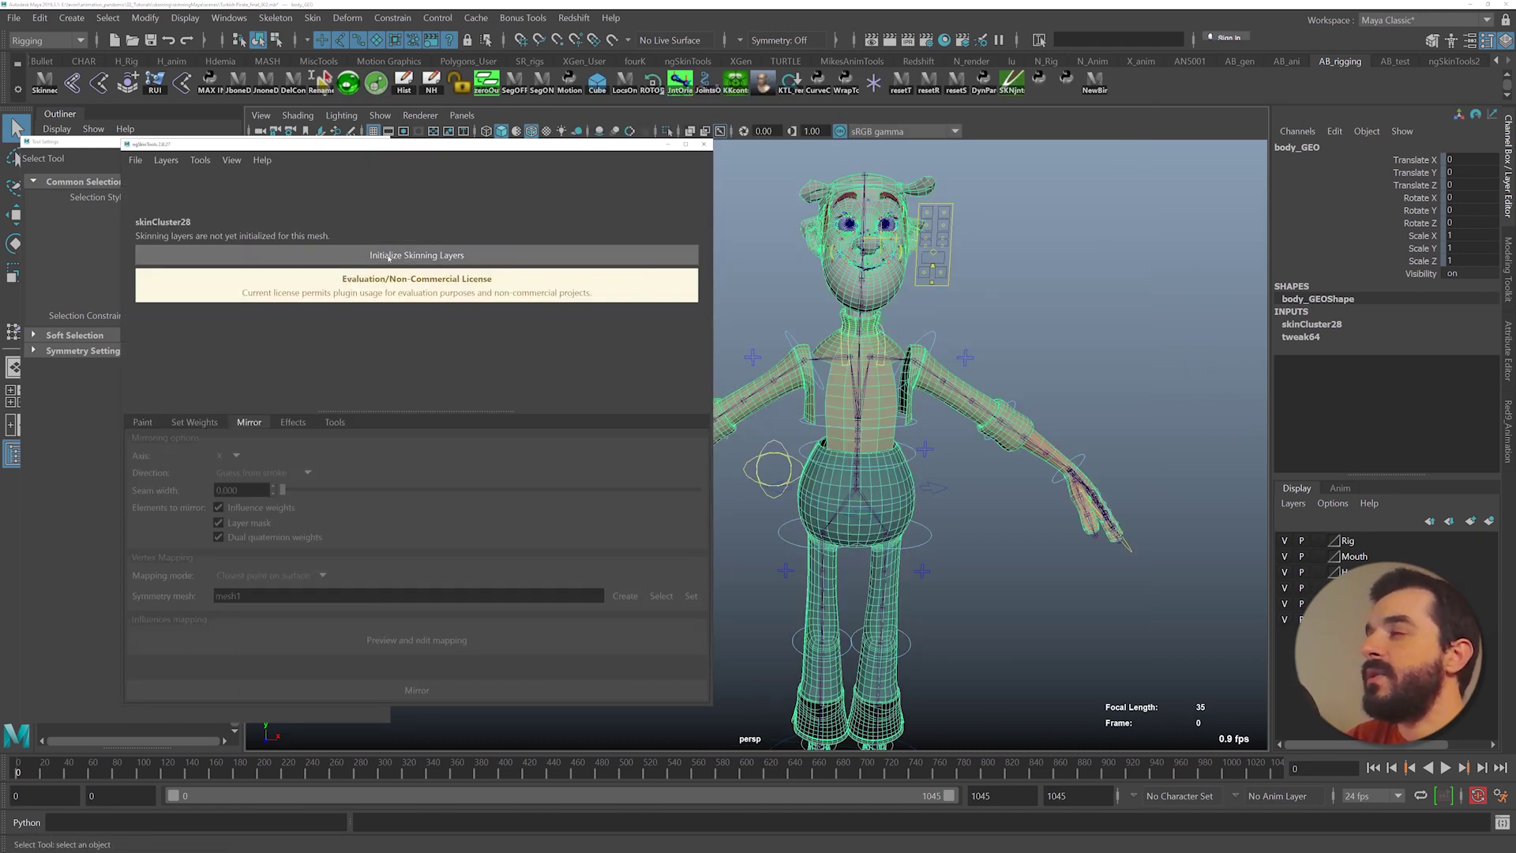
pyautogui.click(388, 256)
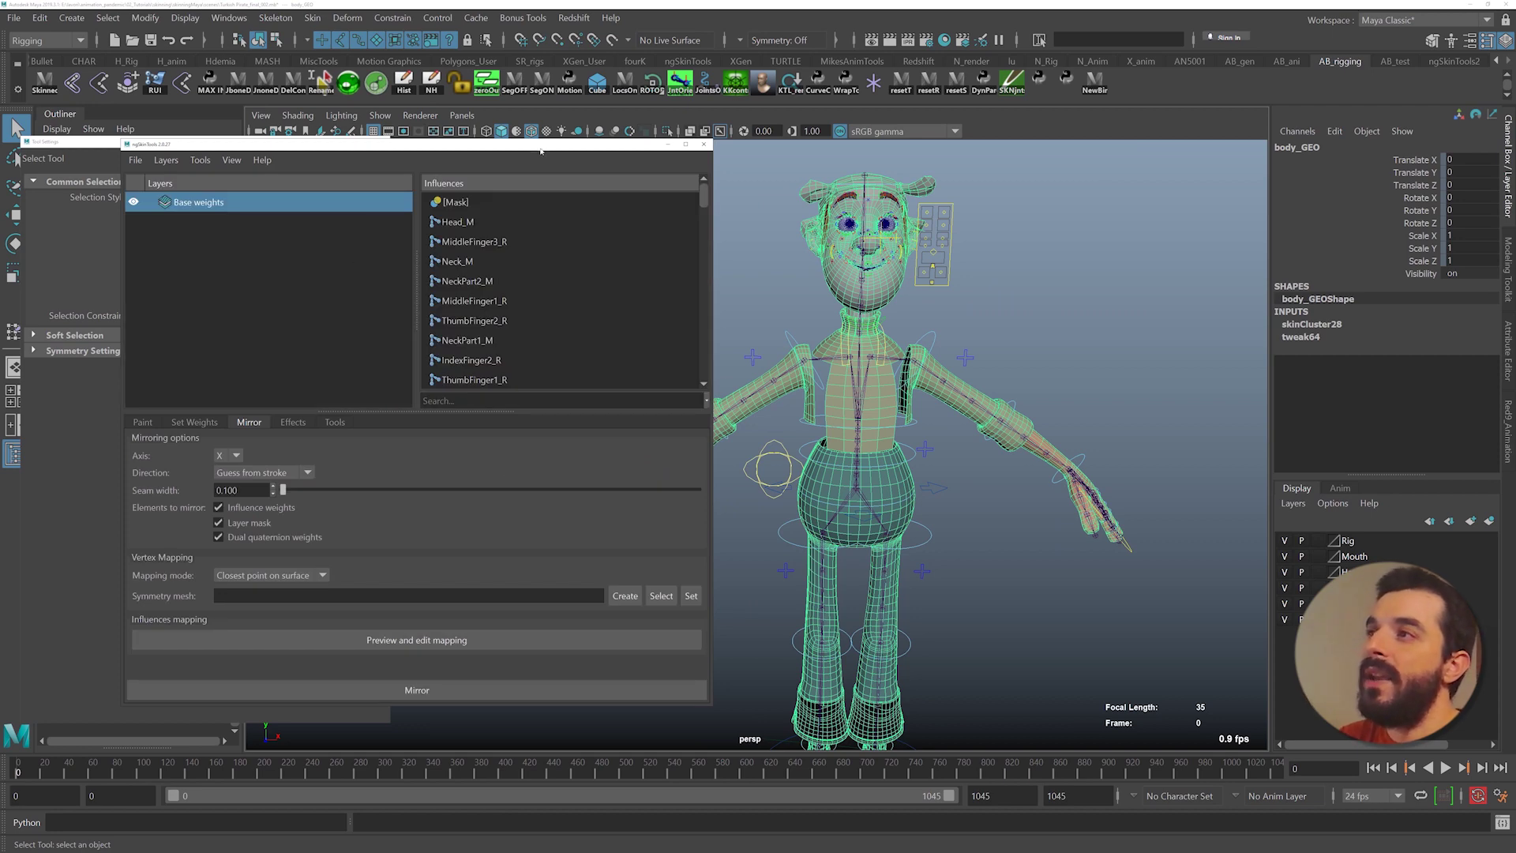
# - Select the NeckPart1_M influence and set the ngSkinTools mirroring direction to Negative to positive
pyautogui.click(527, 323)
pyautogui.click(497, 301)
pyautogui.click(483, 263)
pyautogui.click(491, 339)
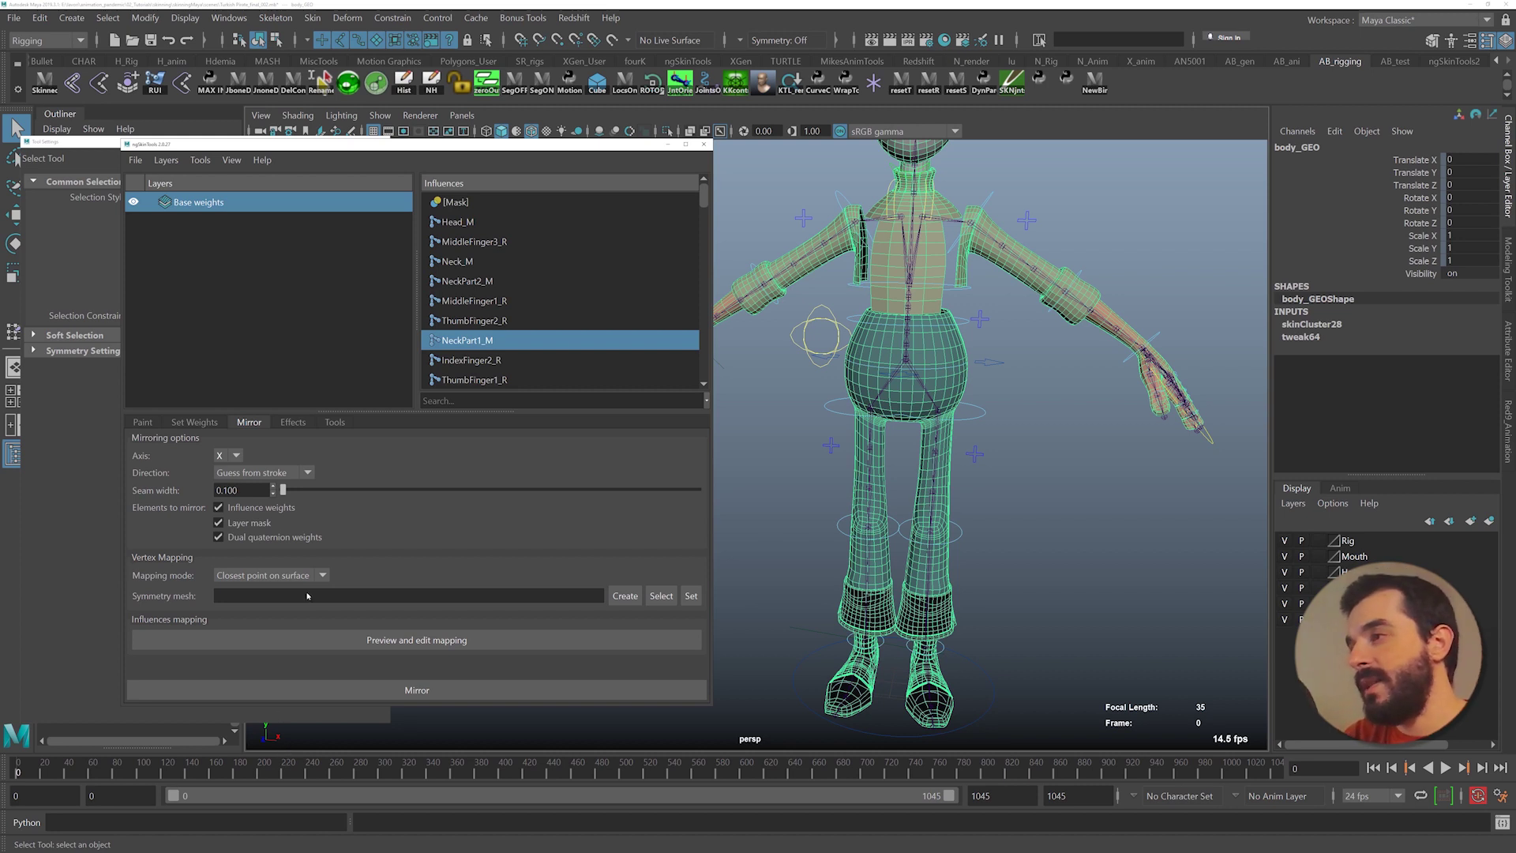
pyautogui.click(246, 475)
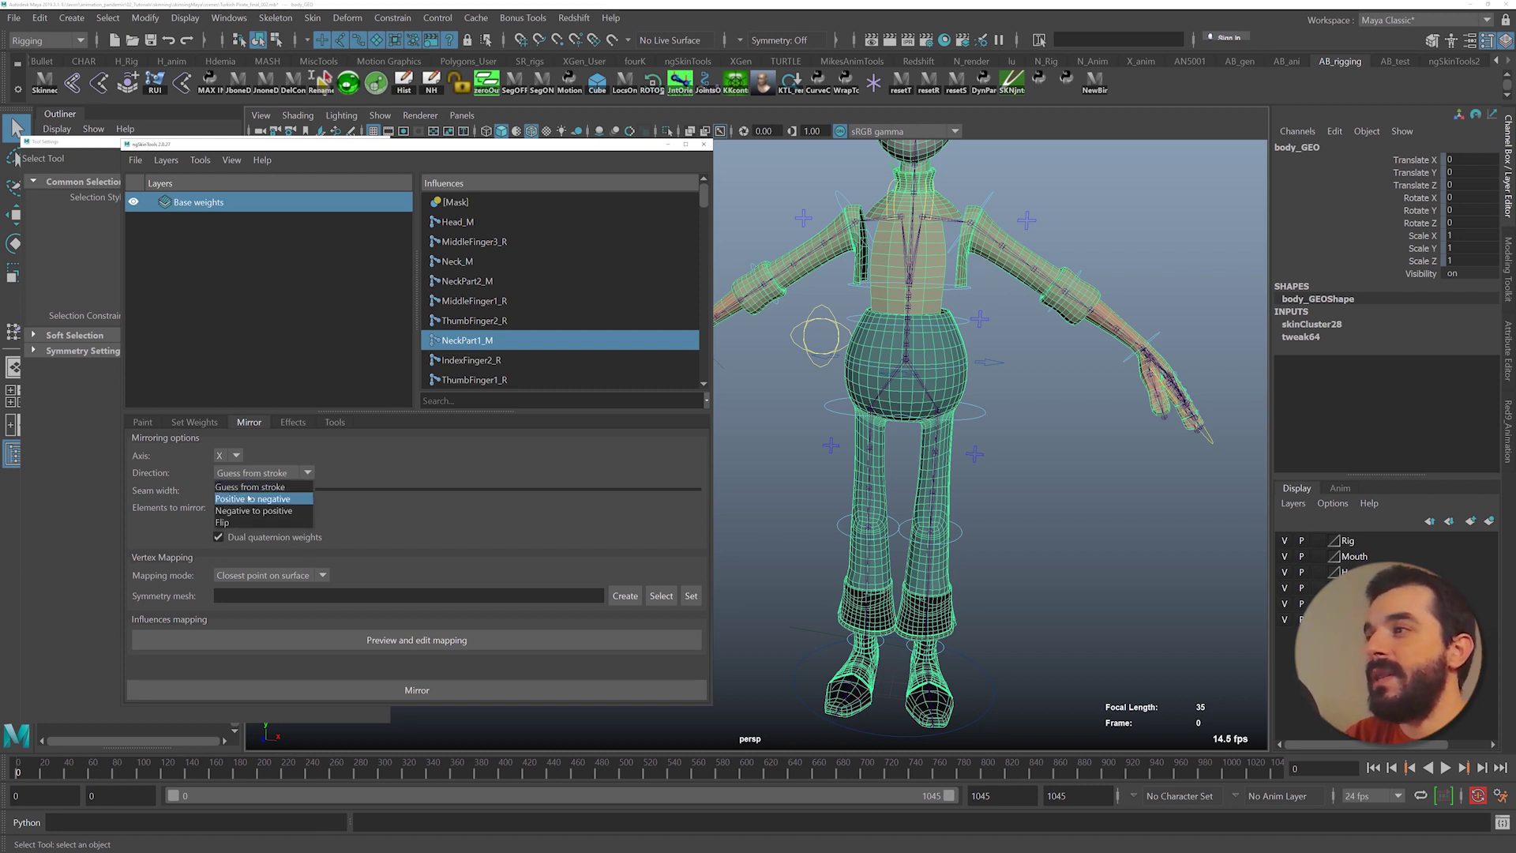
pyautogui.click(243, 512)
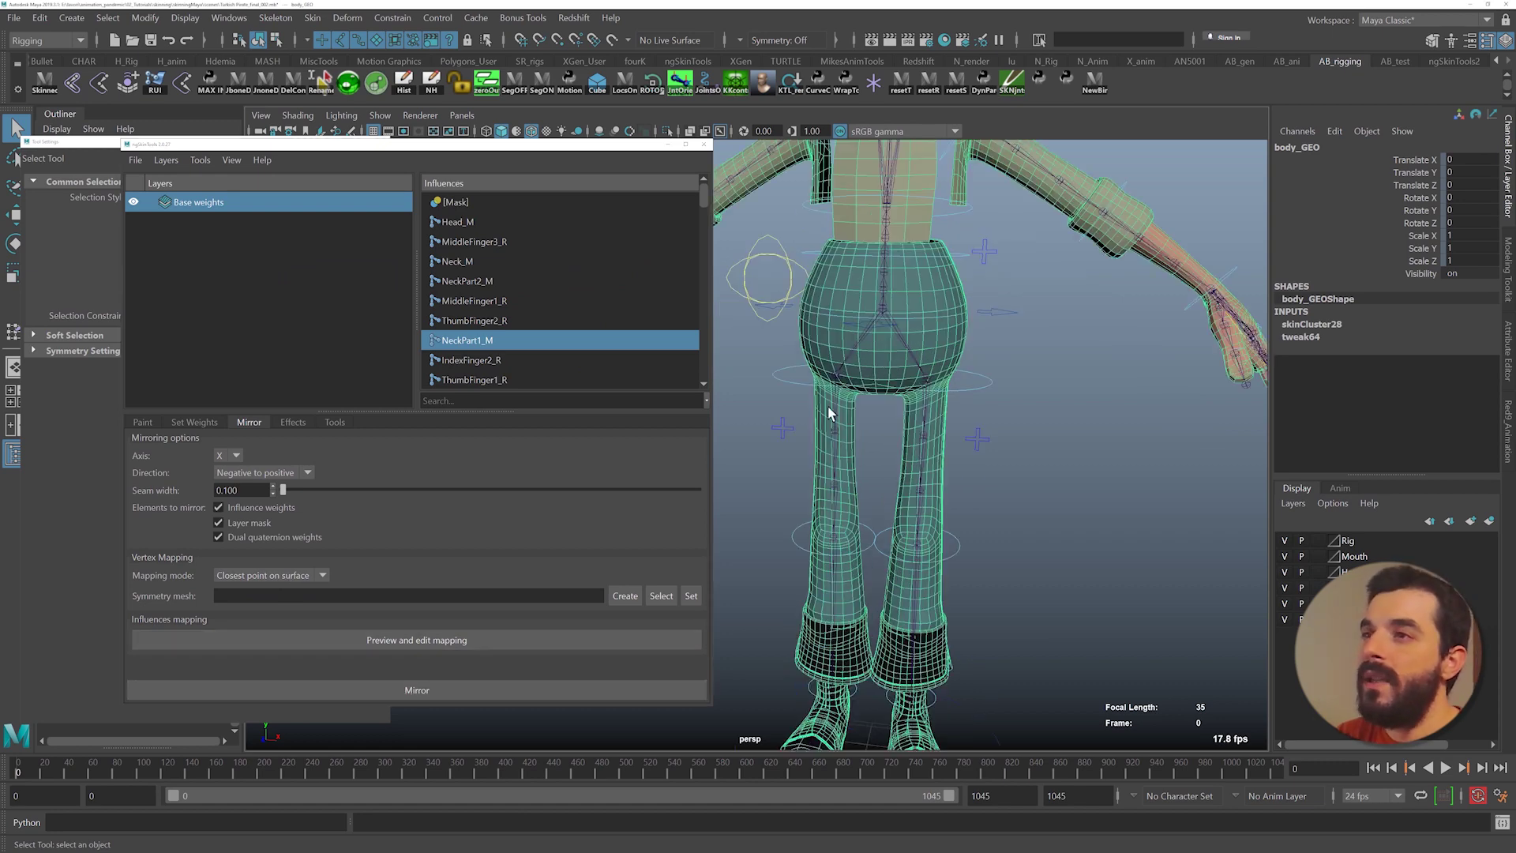
# - Rotate the right hip FK control about -28 degrees on Y to test the right leg's deformation
pyautogui.moveTo(785, 365); pyautogui.dragTo(785, 400)
pyautogui.press('e')
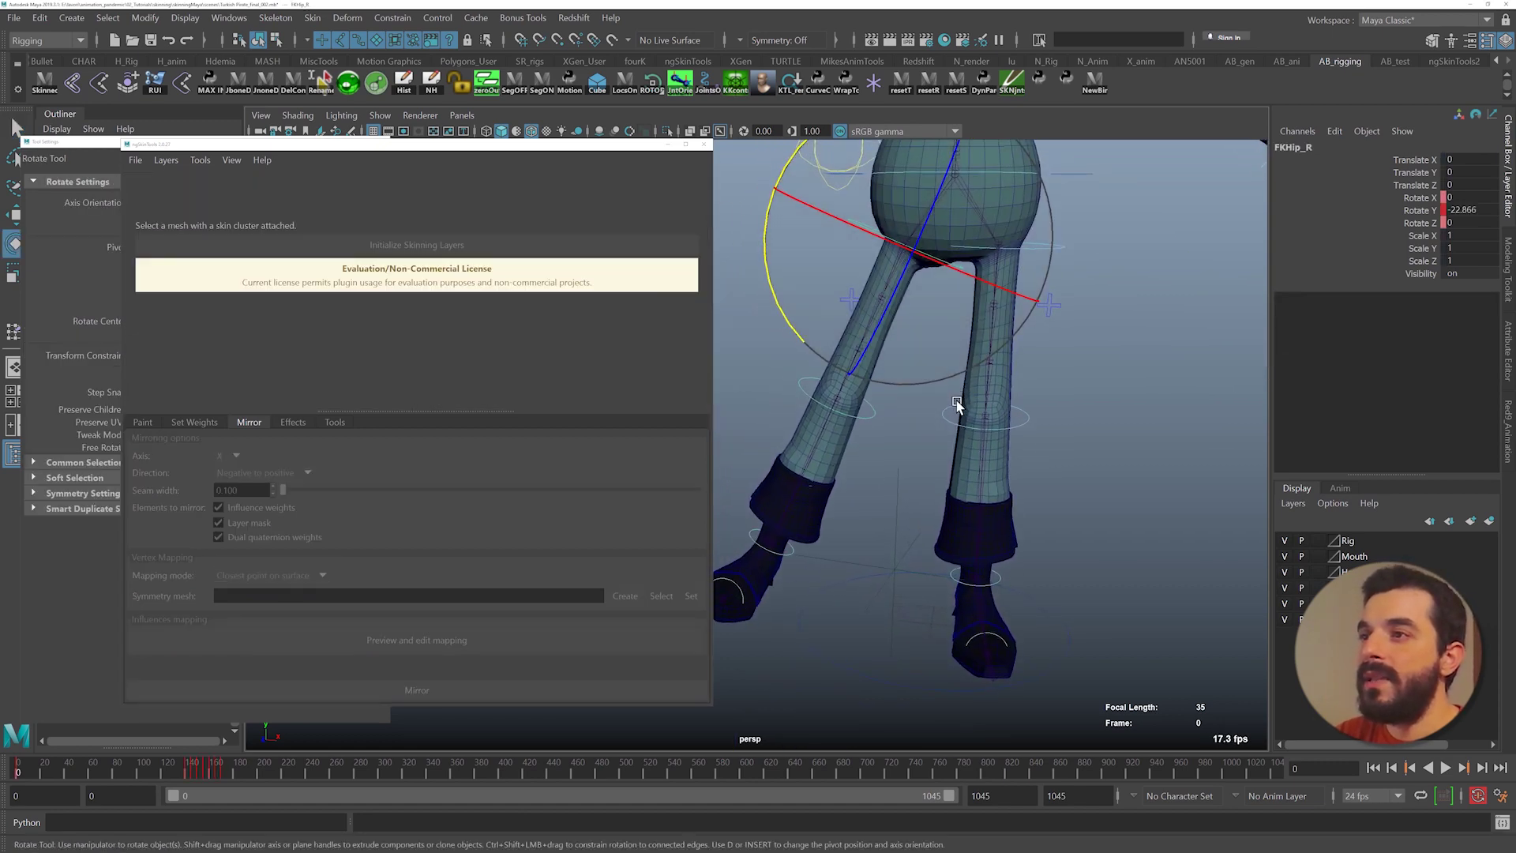
pyautogui.moveTo(766, 256)
pyautogui.mouseDown()
pyautogui.moveTo(771, 287)
pyautogui.moveTo(753, 293)
pyautogui.moveTo(766, 247)
pyautogui.mouseUp()
pyautogui.moveTo(767, 246); pyautogui.dragTo(767, 244)
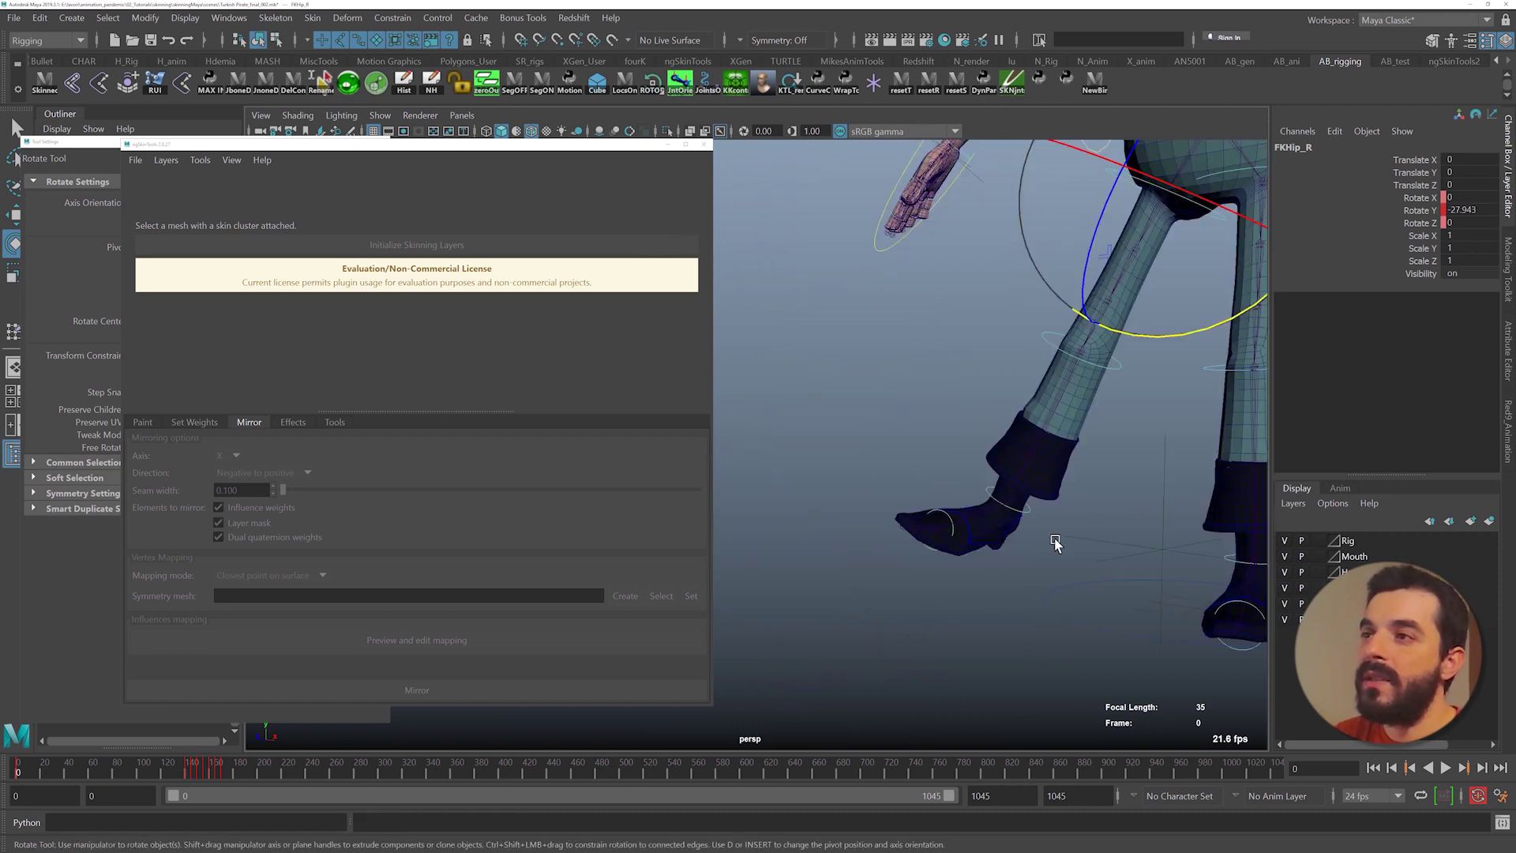
# - Inspect the body mesh's deformation around the right boot's heel up close and undo the right hip rotation
pyautogui.keyDown('alt'); pyautogui.moveTo(1072, 563); pyautogui.dragTo(1015, 558); pyautogui.keyUp('alt')
pyautogui.keyDown('alt'); pyautogui.moveTo(1016, 558); pyautogui.dragTo(1229, 649, button='right'); pyautogui.keyUp('alt')
pyautogui.keyDown('alt'); pyautogui.moveTo(1228, 649); pyautogui.dragTo(842, 488, button='middle'); pyautogui.keyUp('alt')
pyautogui.keyDown('alt'); pyautogui.moveTo(893, 514); pyautogui.dragTo(1057, 564, button='right'); pyautogui.keyUp('alt')
pyautogui.click(1007, 577)
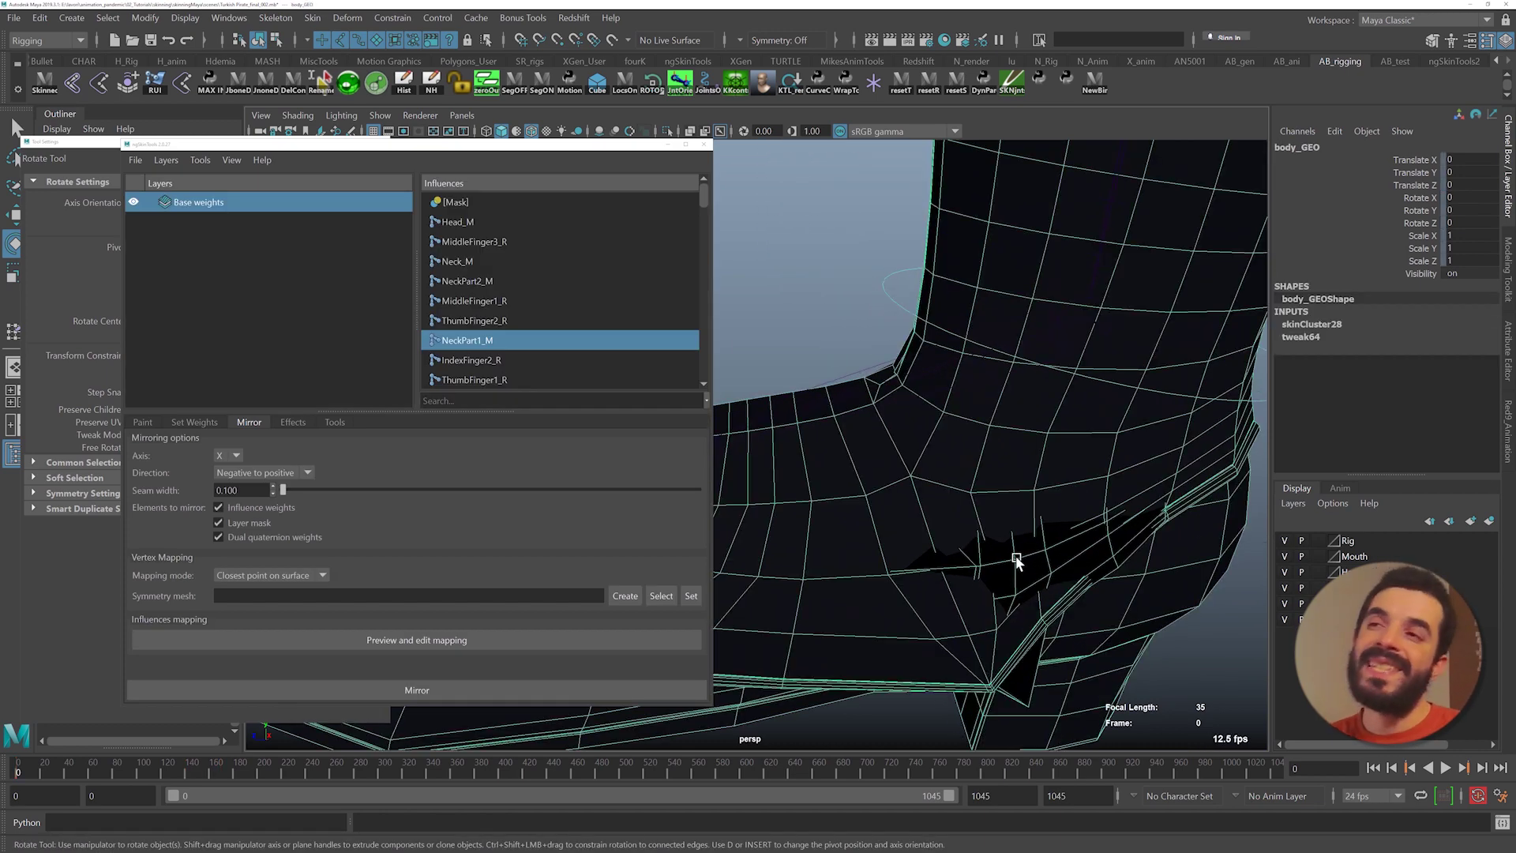
pyautogui.keyDown('alt'); pyautogui.moveTo(1111, 620); pyautogui.dragTo(1030, 580, button='right'); pyautogui.keyUp('alt')
pyautogui.keyDown('alt'); pyautogui.moveTo(1029, 580); pyautogui.dragTo(987, 522); pyautogui.keyUp('alt')
pyautogui.keyDown('alt'); pyautogui.moveTo(987, 523); pyautogui.dragTo(989, 596, button='middle'); pyautogui.keyUp('alt')
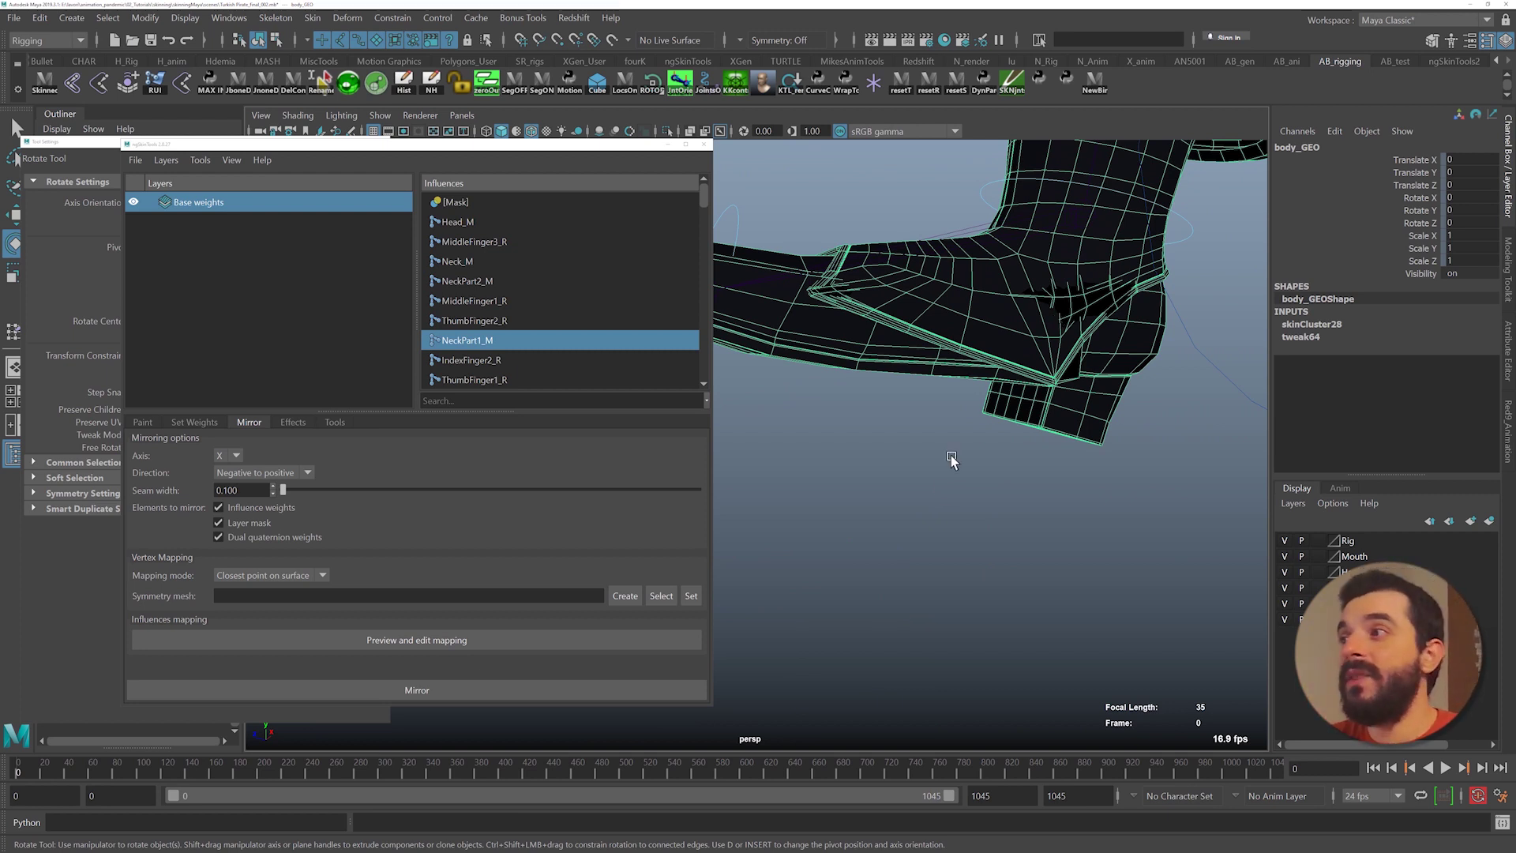
pyautogui.keyDown('alt'); pyautogui.moveTo(951, 460); pyautogui.dragTo(750, 427, button='right'); pyautogui.keyUp('alt')
pyautogui.keyDown('alt'); pyautogui.moveTo(750, 426); pyautogui.dragTo(838, 419); pyautogui.keyUp('alt')
pyautogui.hotkey('ctrl', 'z')
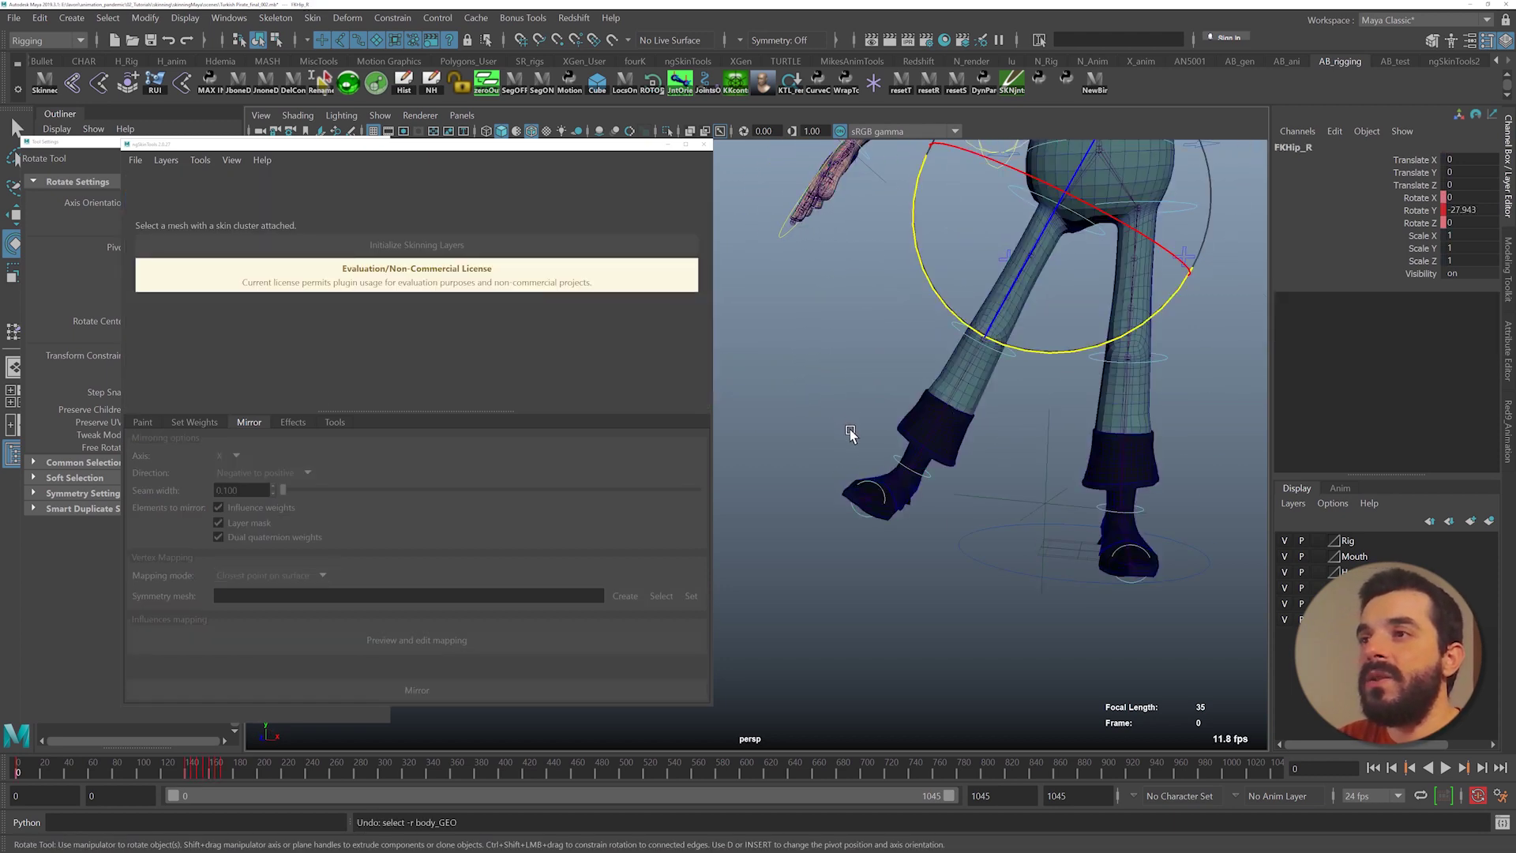
pyautogui.hotkey('ctrl', 'z')
# - Frame the right boot, switch the body mesh to vertex selection and show it in wireframe
pyautogui.keyDown('alt'); pyautogui.moveTo(849, 434); pyautogui.dragTo(1069, 585, button='right'); pyautogui.keyUp('alt')
pyautogui.keyDown('alt'); pyautogui.moveTo(1069, 585); pyautogui.dragTo(869, 513, button='middle'); pyautogui.keyUp('alt')
pyautogui.keyDown('alt'); pyautogui.moveTo(868, 513); pyautogui.dragTo(792, 487); pyautogui.keyUp('alt')
pyautogui.keyDown('alt'); pyautogui.moveTo(792, 487); pyautogui.dragTo(922, 541, button='right'); pyautogui.keyUp('alt')
pyautogui.keyDown('alt'); pyautogui.moveTo(923, 542); pyautogui.dragTo(877, 509); pyautogui.keyUp('alt')
pyautogui.moveTo(876, 509)
pyautogui.keyDown('alt'); pyautogui.mouseDown(button='right')
pyautogui.moveTo(915, 536)
pyautogui.moveTo(852, 517)
pyautogui.mouseUp(button='right'); pyautogui.keyUp('alt')
pyautogui.keyDown('alt'); pyautogui.moveTo(852, 517); pyautogui.dragTo(932, 546); pyautogui.keyUp('alt')
pyautogui.keyDown('alt'); pyautogui.moveTo(933, 546); pyautogui.dragTo(1038, 558, button='right'); pyautogui.keyUp('alt')
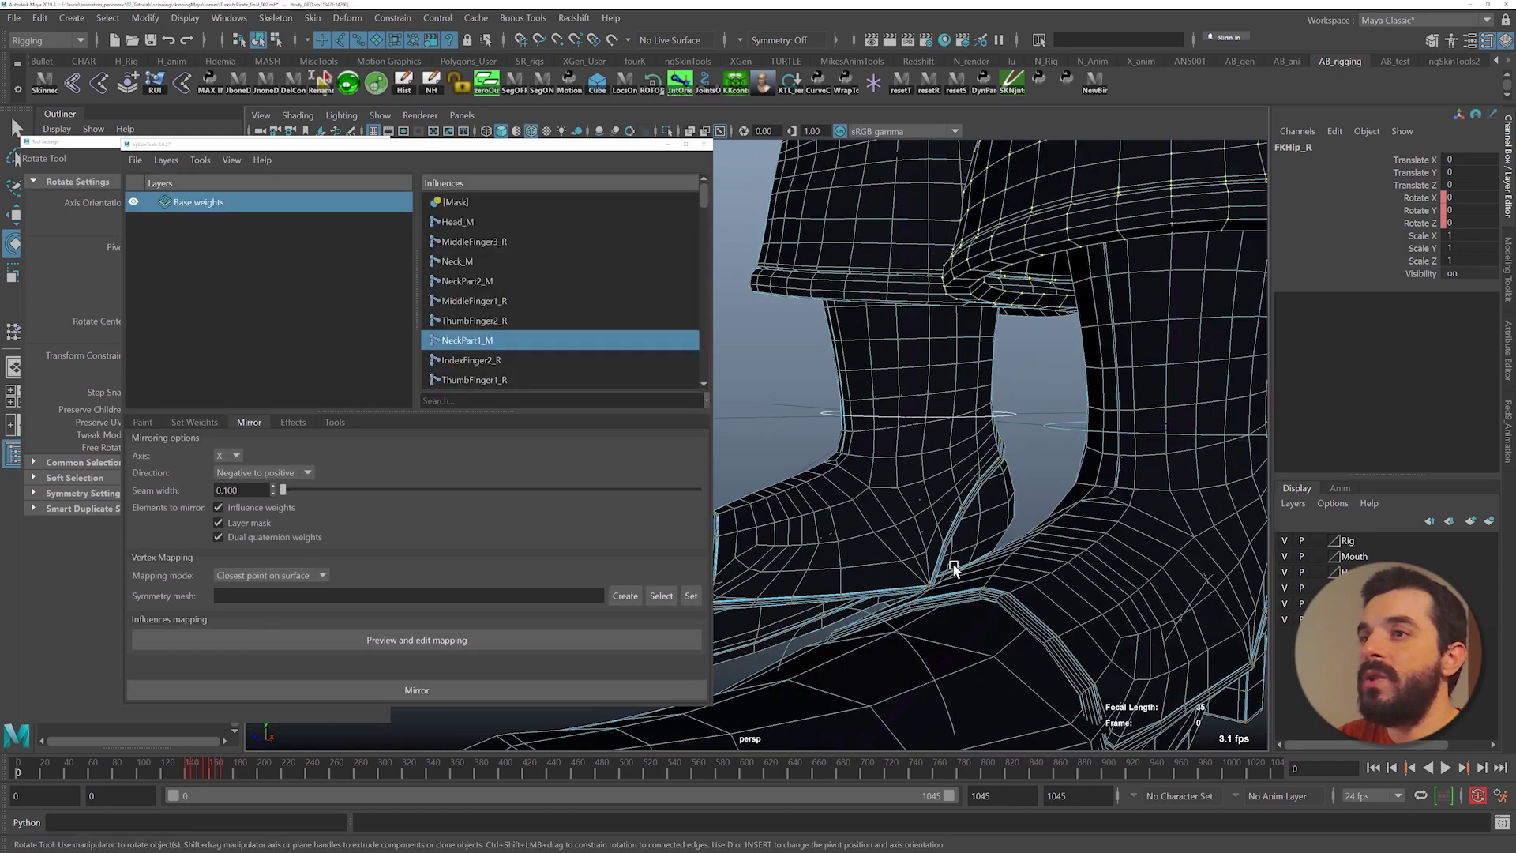
pyautogui.moveTo(933, 413); pyautogui.dragTo(837, 418, button='right')
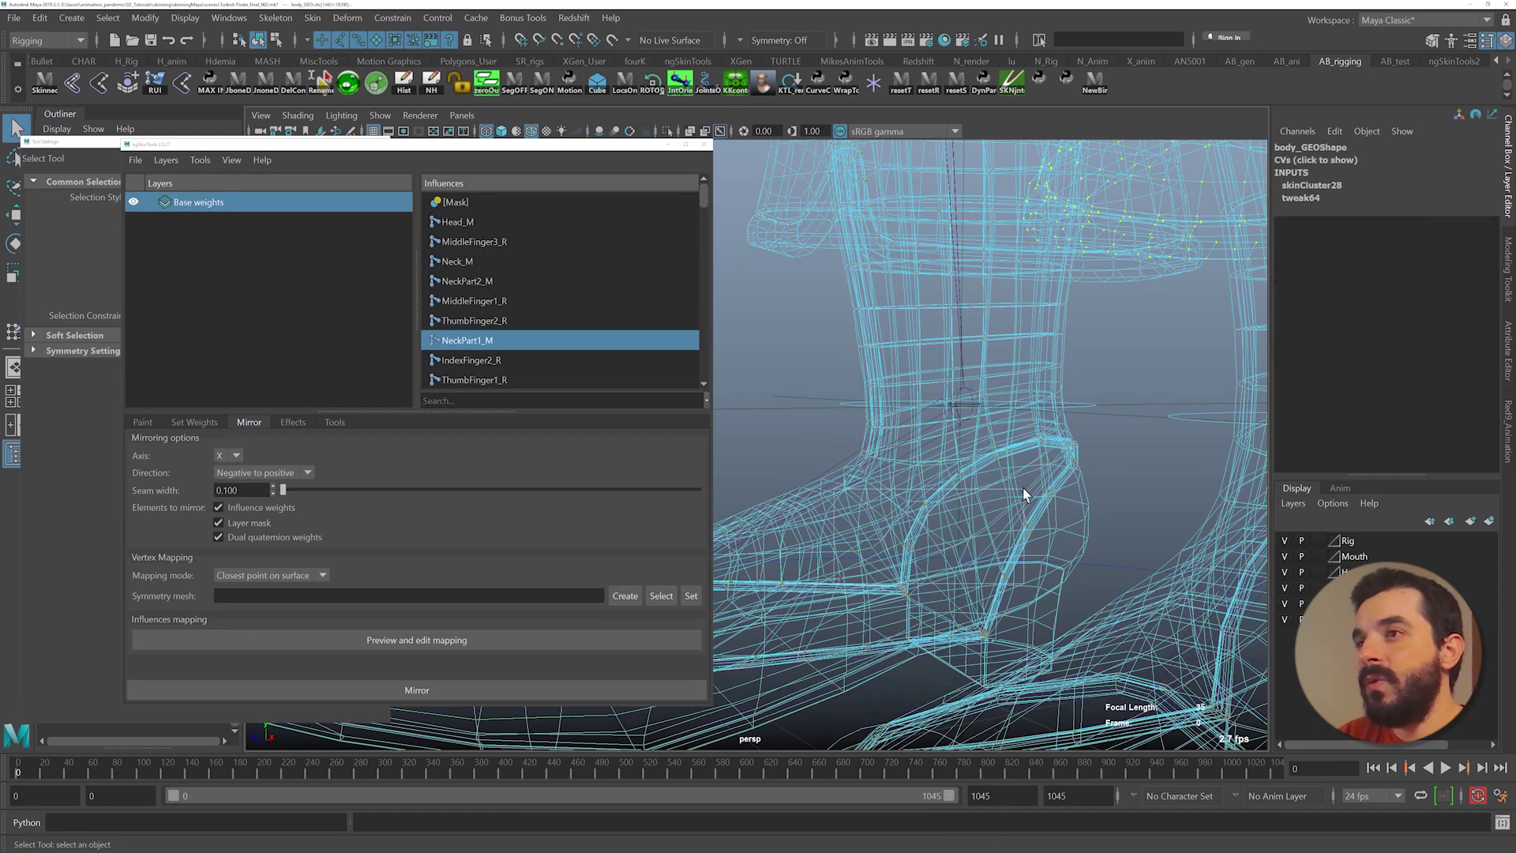
# - Select the body mesh vertices on the lower rear part of the right boot, around the heel
pyautogui.click(1022, 495)
pyautogui.keyDown('alt'); pyautogui.moveTo(1021, 494); pyautogui.dragTo(1066, 534); pyautogui.keyUp('alt')
pyautogui.hotkey('ctrl', 'z')
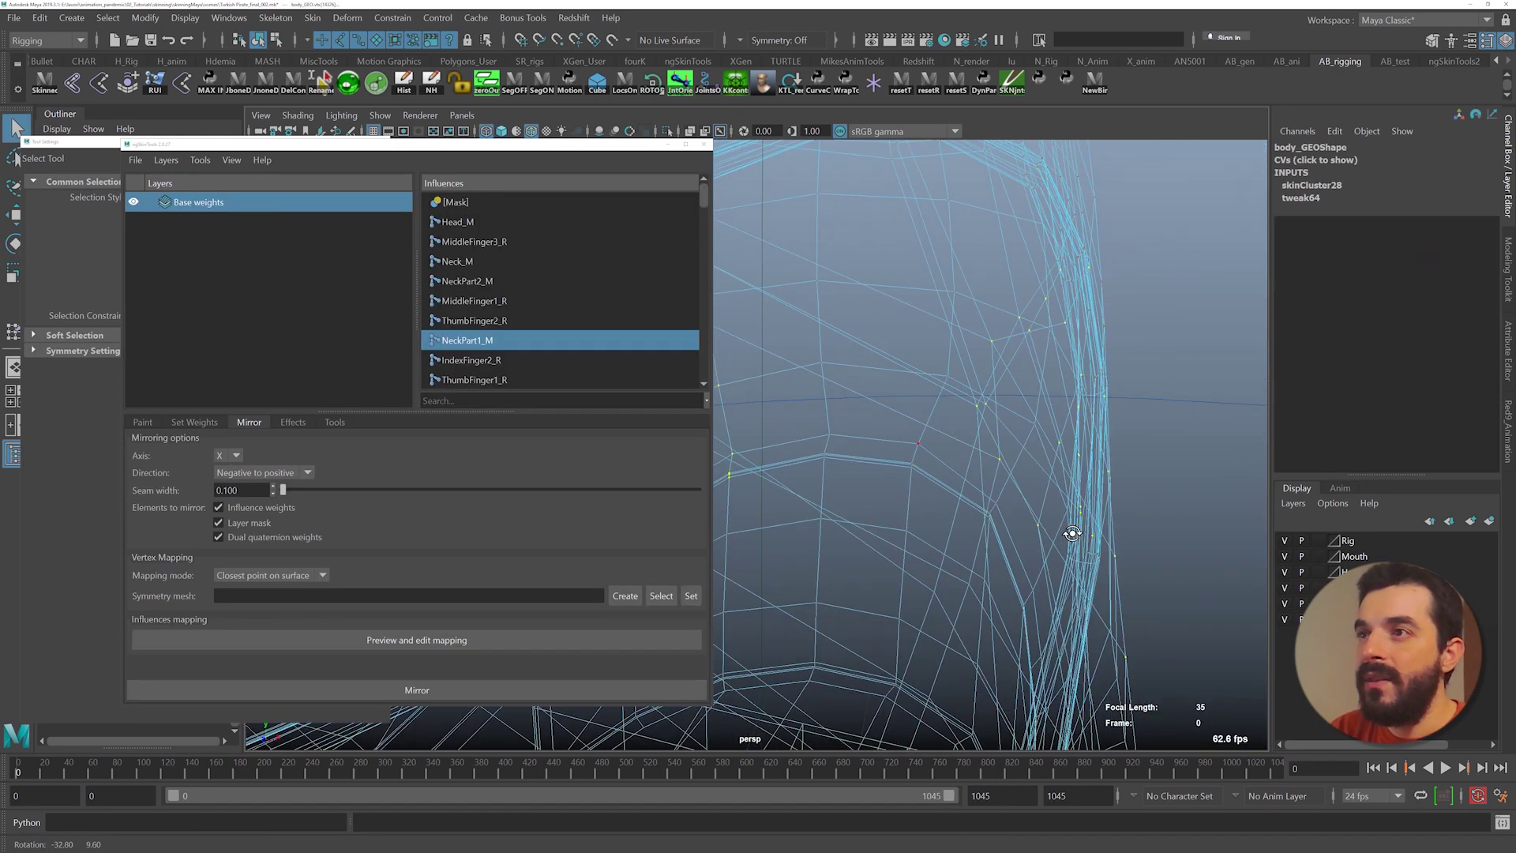
pyautogui.keyDown('alt'); pyautogui.moveTo(1072, 528); pyautogui.dragTo(951, 469); pyautogui.keyUp('alt')
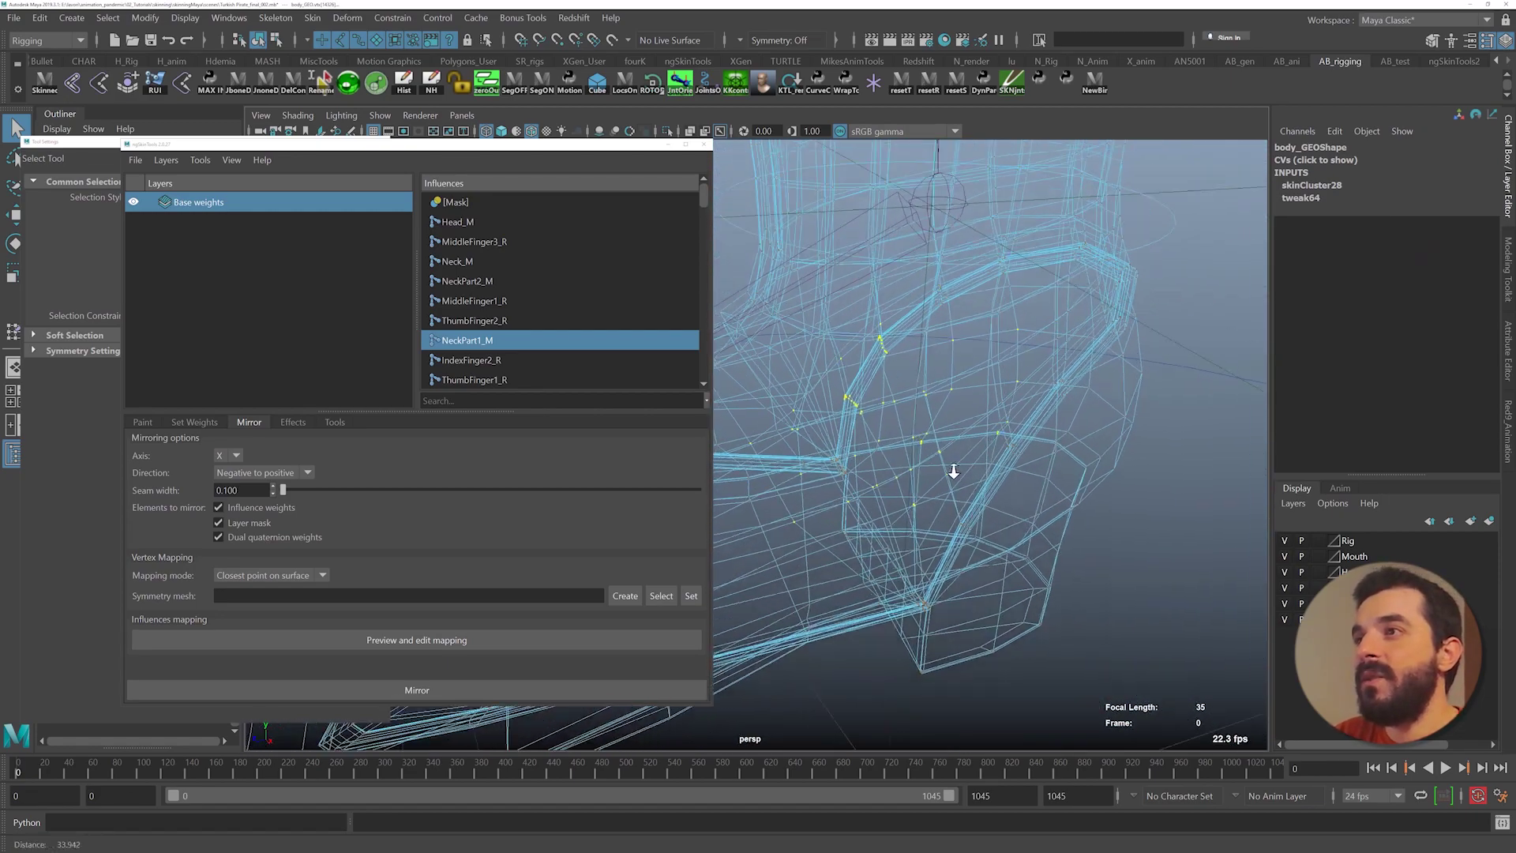
pyautogui.keyDown('alt'); pyautogui.moveTo(950, 469); pyautogui.dragTo(812, 438, button='right'); pyautogui.keyUp('alt')
pyautogui.keyDown('shift'); pyautogui.moveTo(811, 451); pyautogui.dragTo(957, 373); pyautogui.keyUp('shift')
pyautogui.keyDown('alt'); pyautogui.moveTo(815, 458); pyautogui.dragTo(813, 467); pyautogui.keyUp('alt')
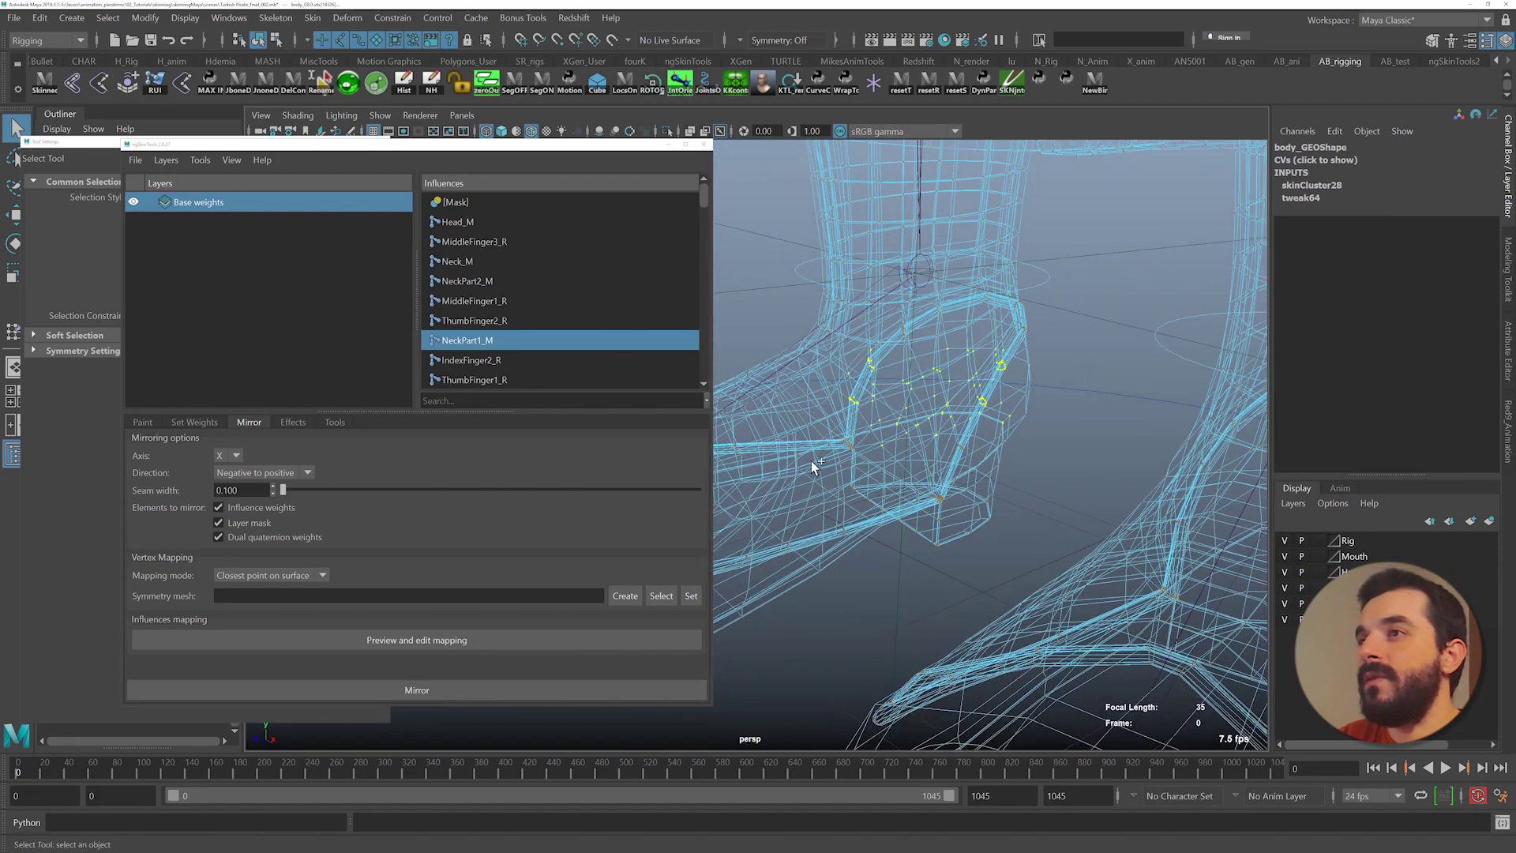
# - Extend the vertex selection over the right boot's heel block, instep and lower ankle, and restore shaded display
pyautogui.keyDown('shift'); pyautogui.moveTo(813, 444); pyautogui.dragTo(956, 303); pyautogui.keyUp('shift')
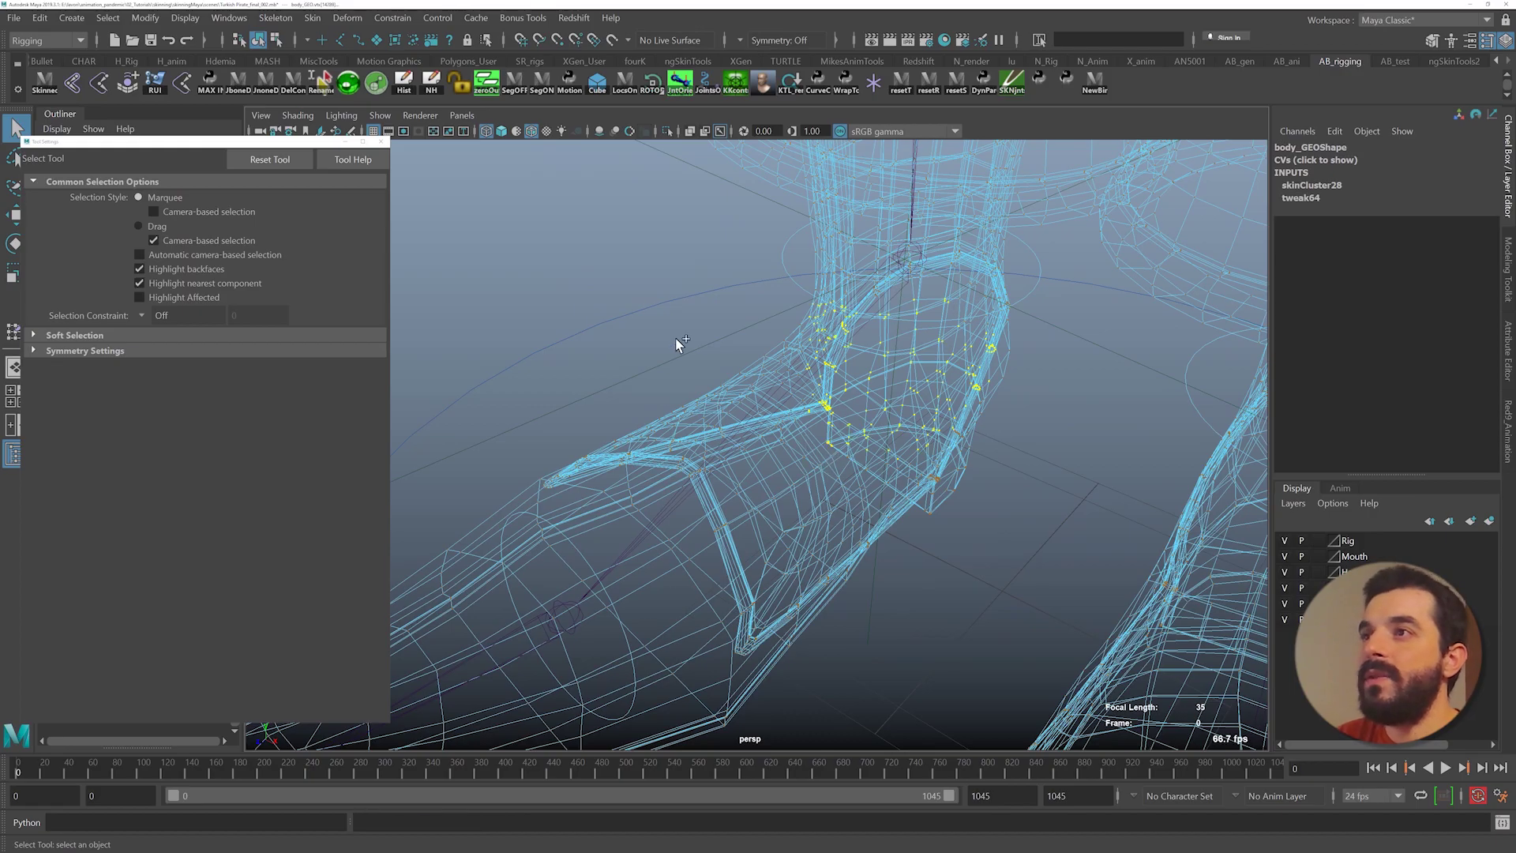
pyautogui.keyDown('alt'); pyautogui.moveTo(817, 401); pyautogui.dragTo(792, 399); pyautogui.keyUp('alt')
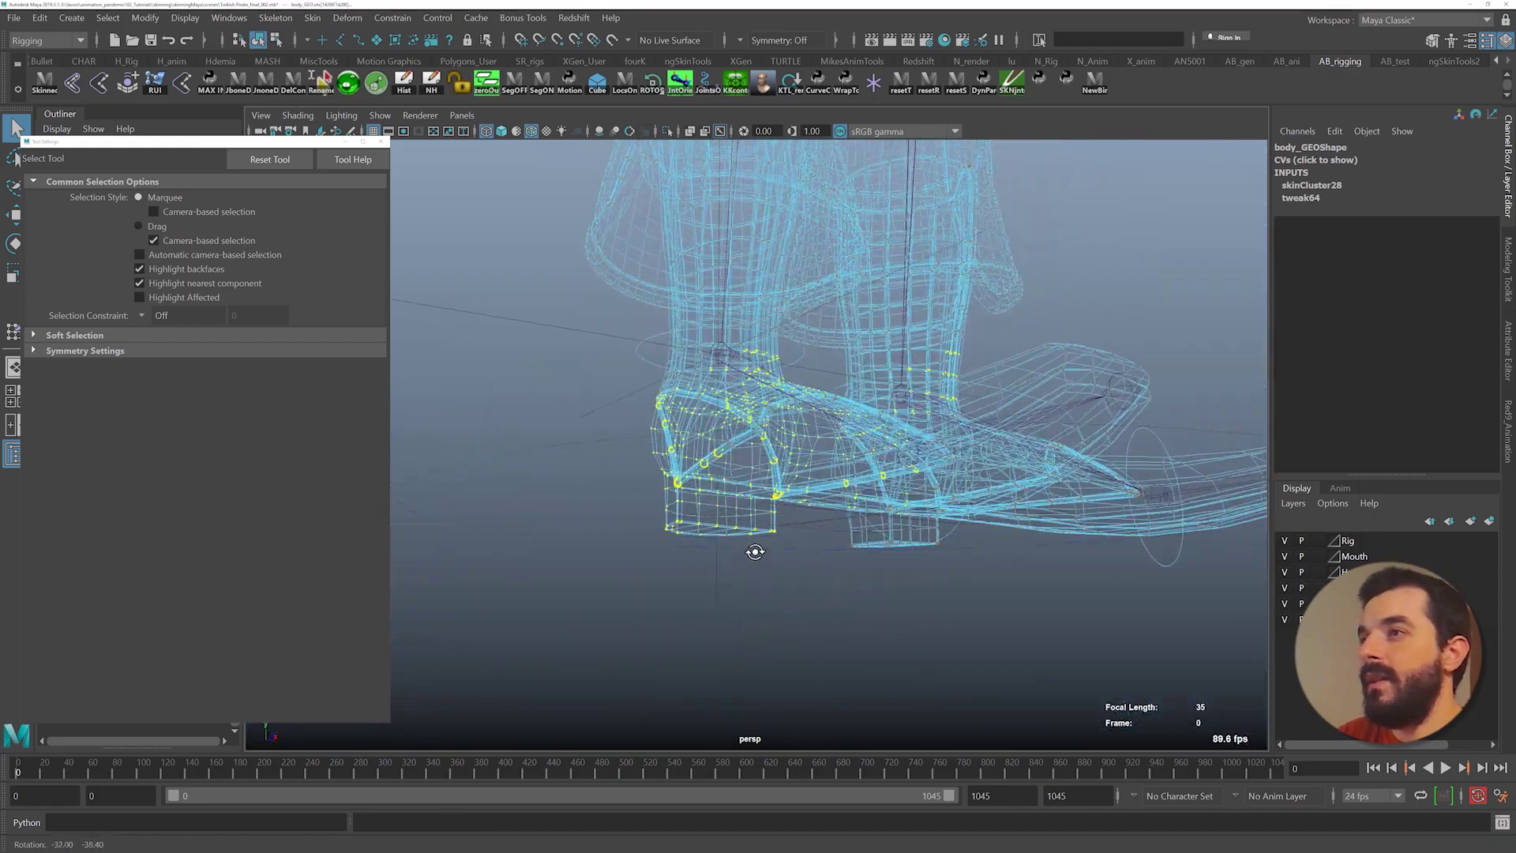
pyautogui.keyDown('alt'); pyautogui.moveTo(751, 548); pyautogui.dragTo(786, 563); pyautogui.keyUp('alt')
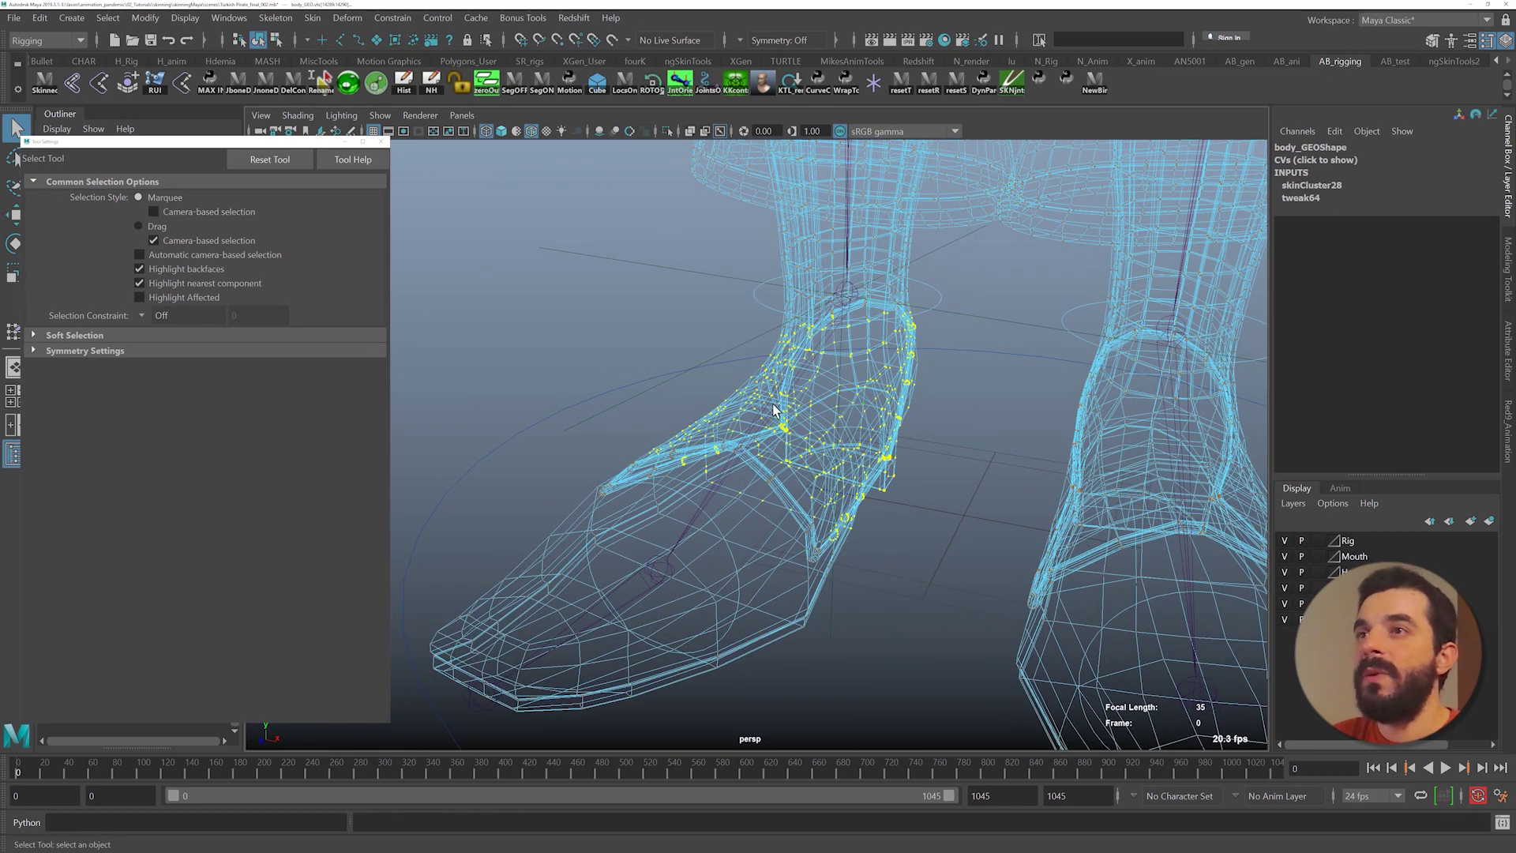
pyautogui.keyDown('alt'); pyautogui.moveTo(773, 410); pyautogui.dragTo(718, 404); pyautogui.keyUp('alt')
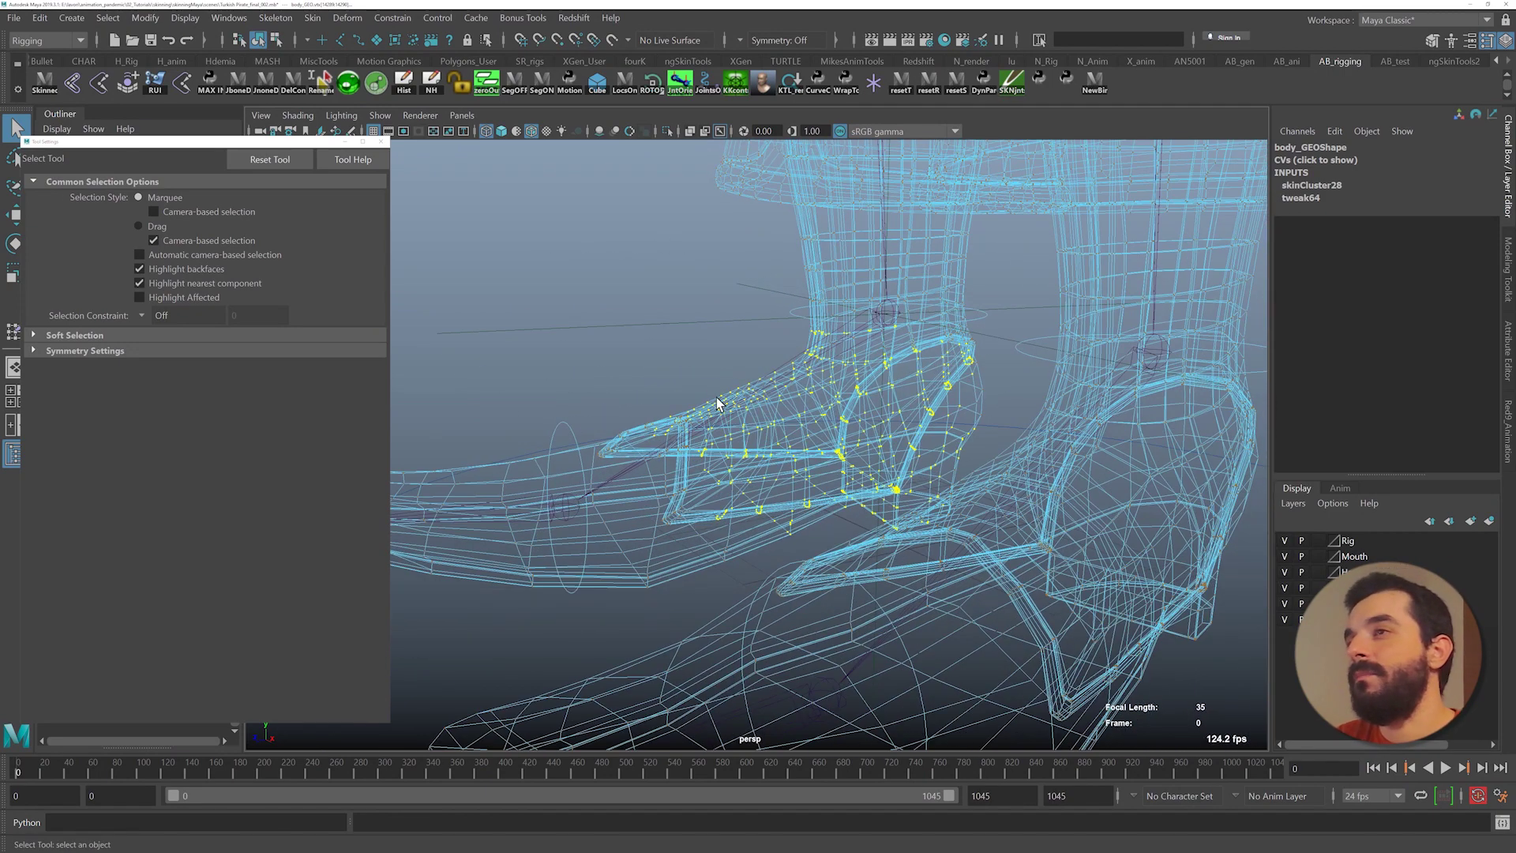
pyautogui.press('5')
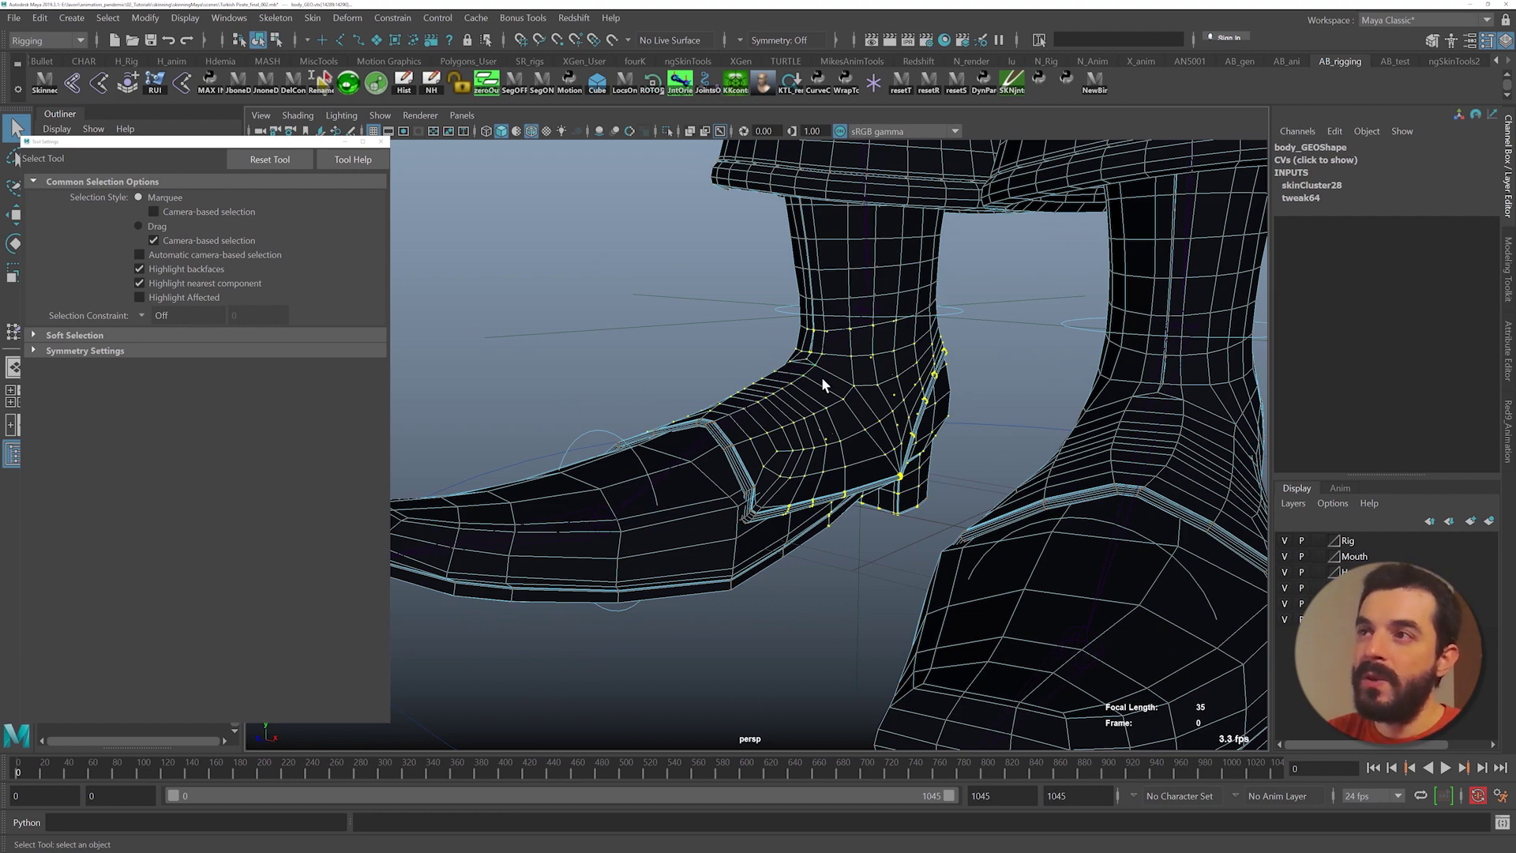
pyautogui.keyDown('alt'); pyautogui.moveTo(811, 341); pyautogui.dragTo(875, 298); pyautogui.keyUp('alt')
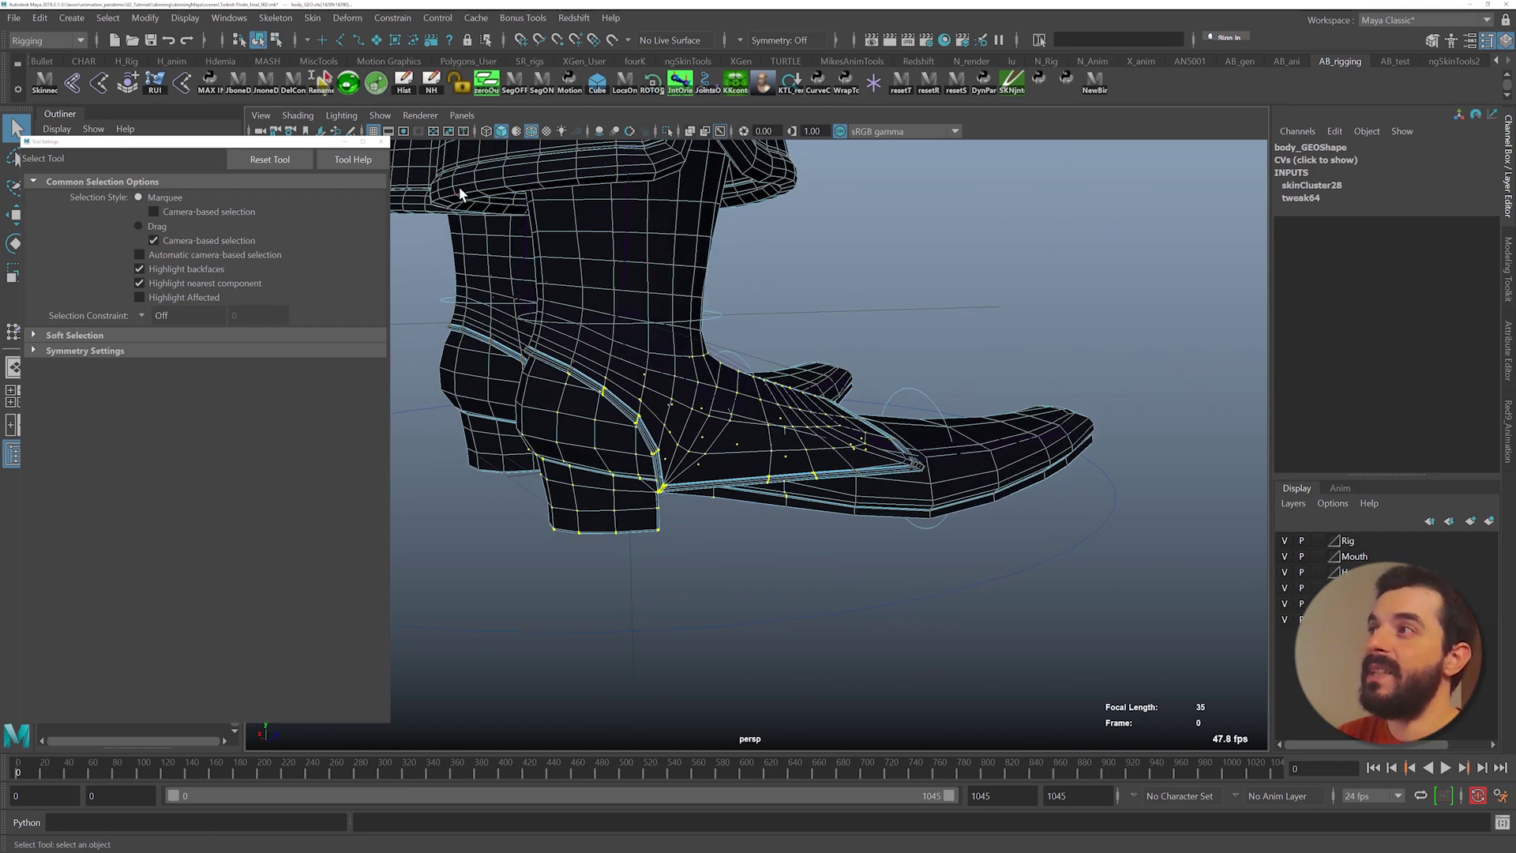
# - Set the selected boot vertices' Ankle_R smooth skin weight to 1 in the Component Editor and close it
pyautogui.click(229, 19)
pyautogui.moveTo(269, 73)
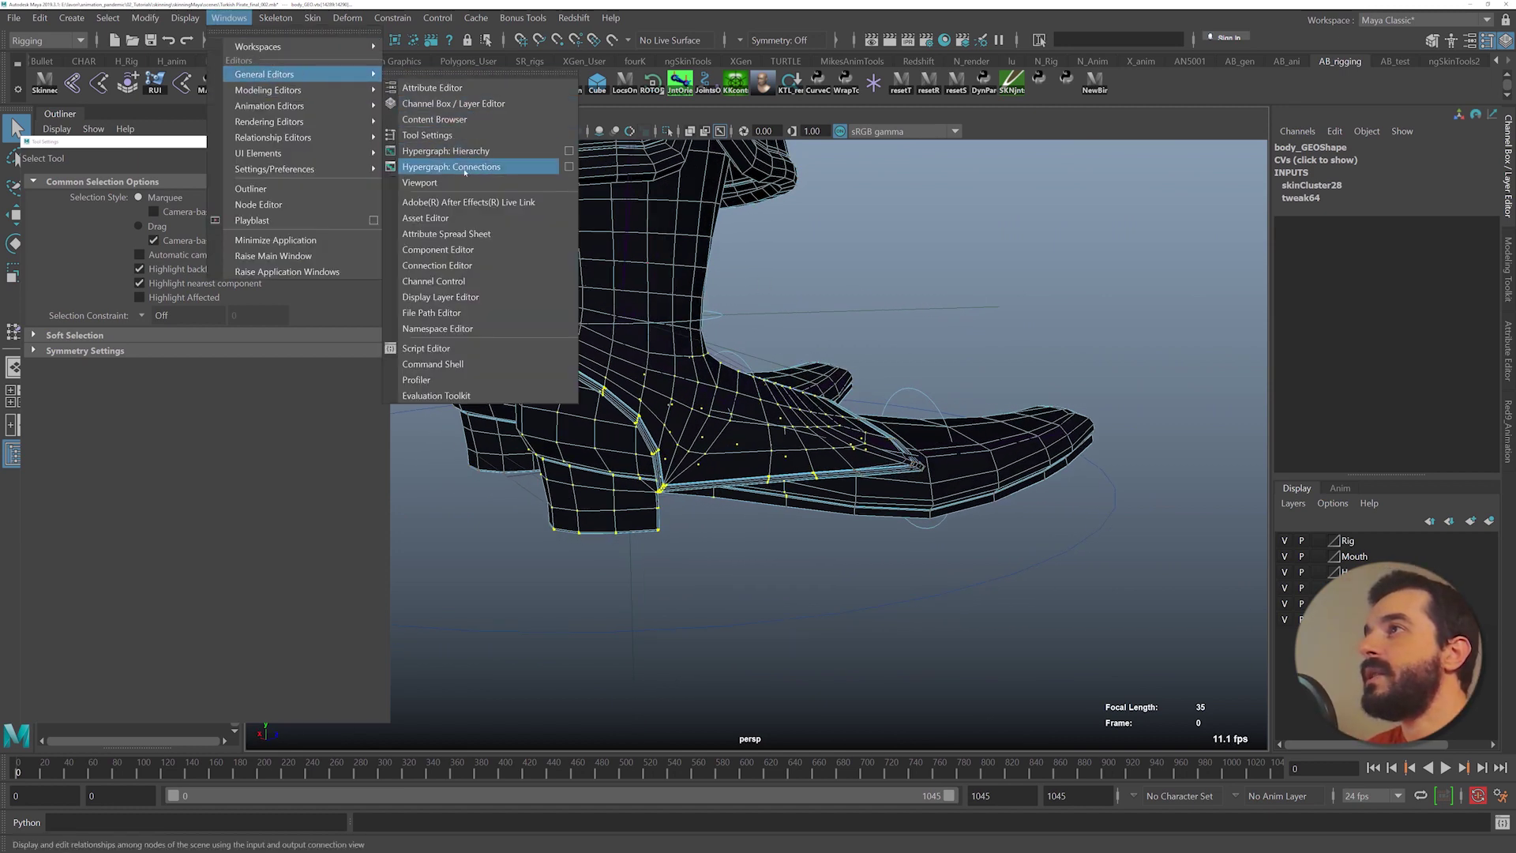
pyautogui.click(442, 249)
pyautogui.click(335, 180)
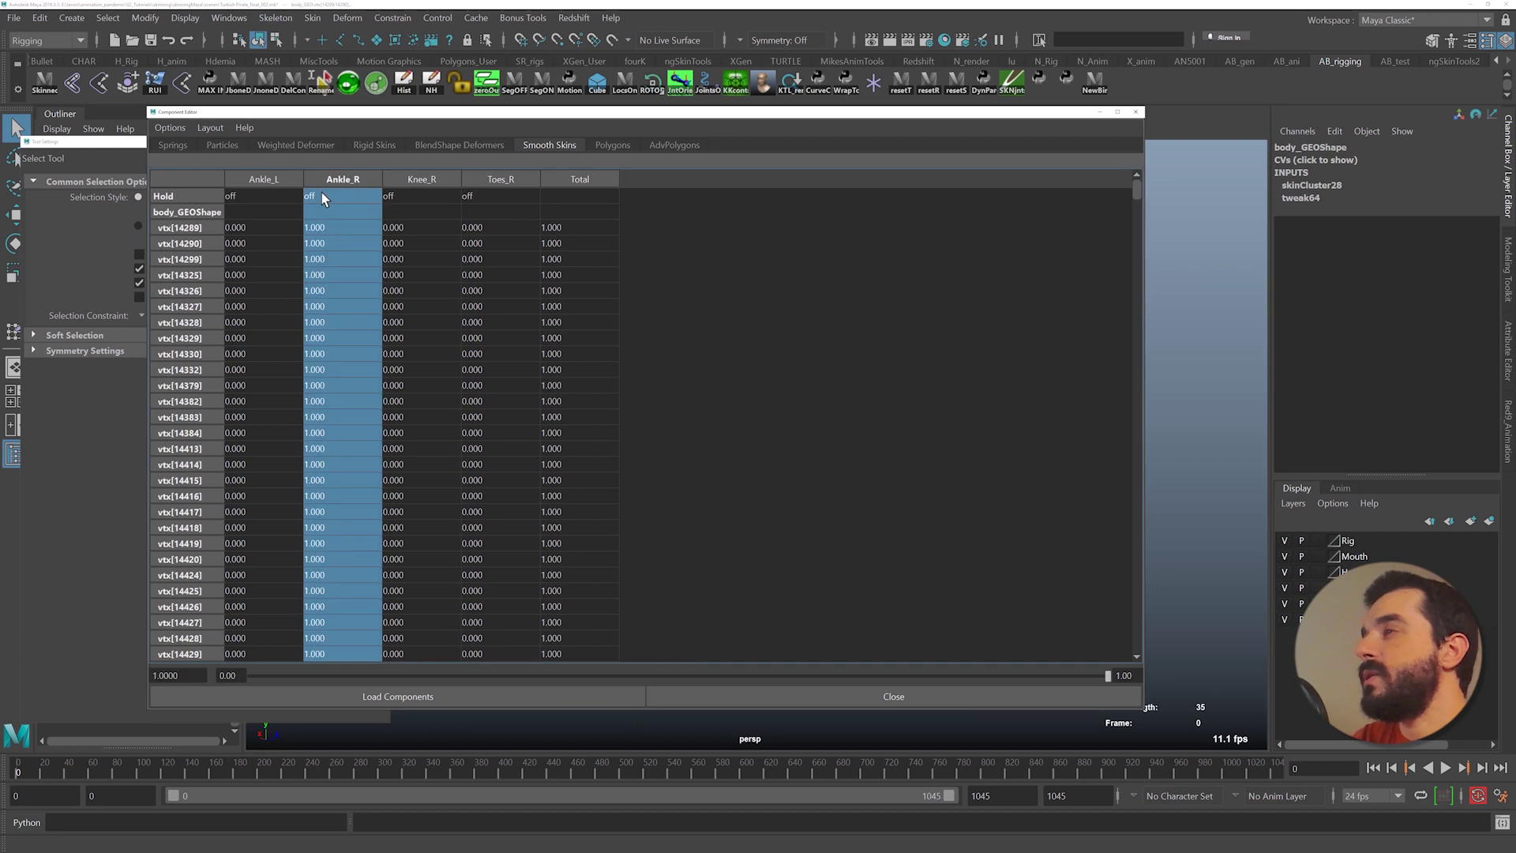
pyautogui.keyDown('ctrl'); pyautogui.click(321, 197); pyautogui.keyUp('ctrl')
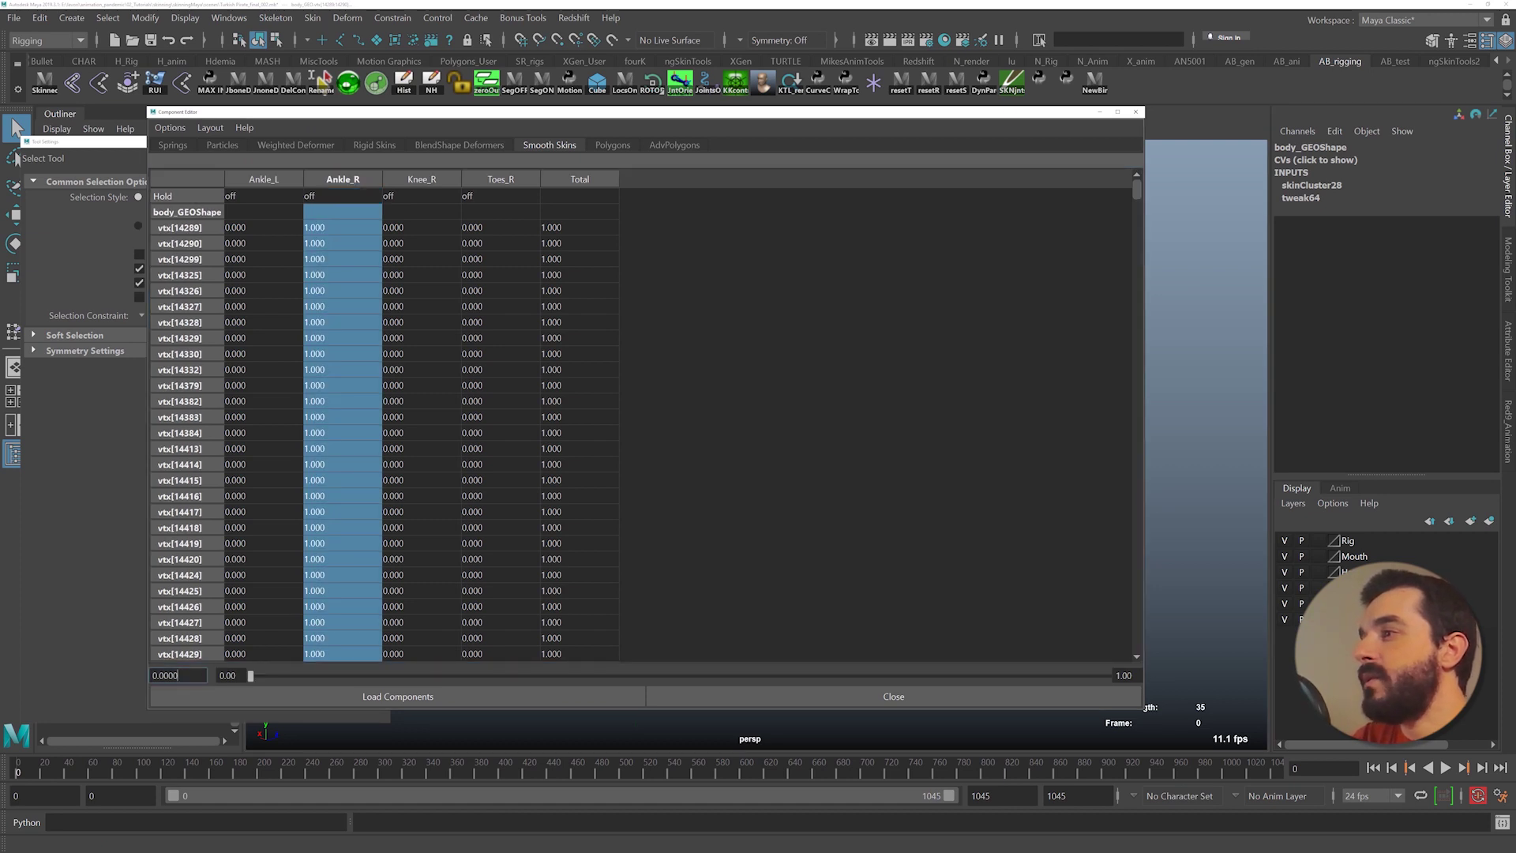
pyautogui.moveTo(181, 675); pyautogui.dragTo(150, 676)
pyautogui.write('1')
pyautogui.press('Return')
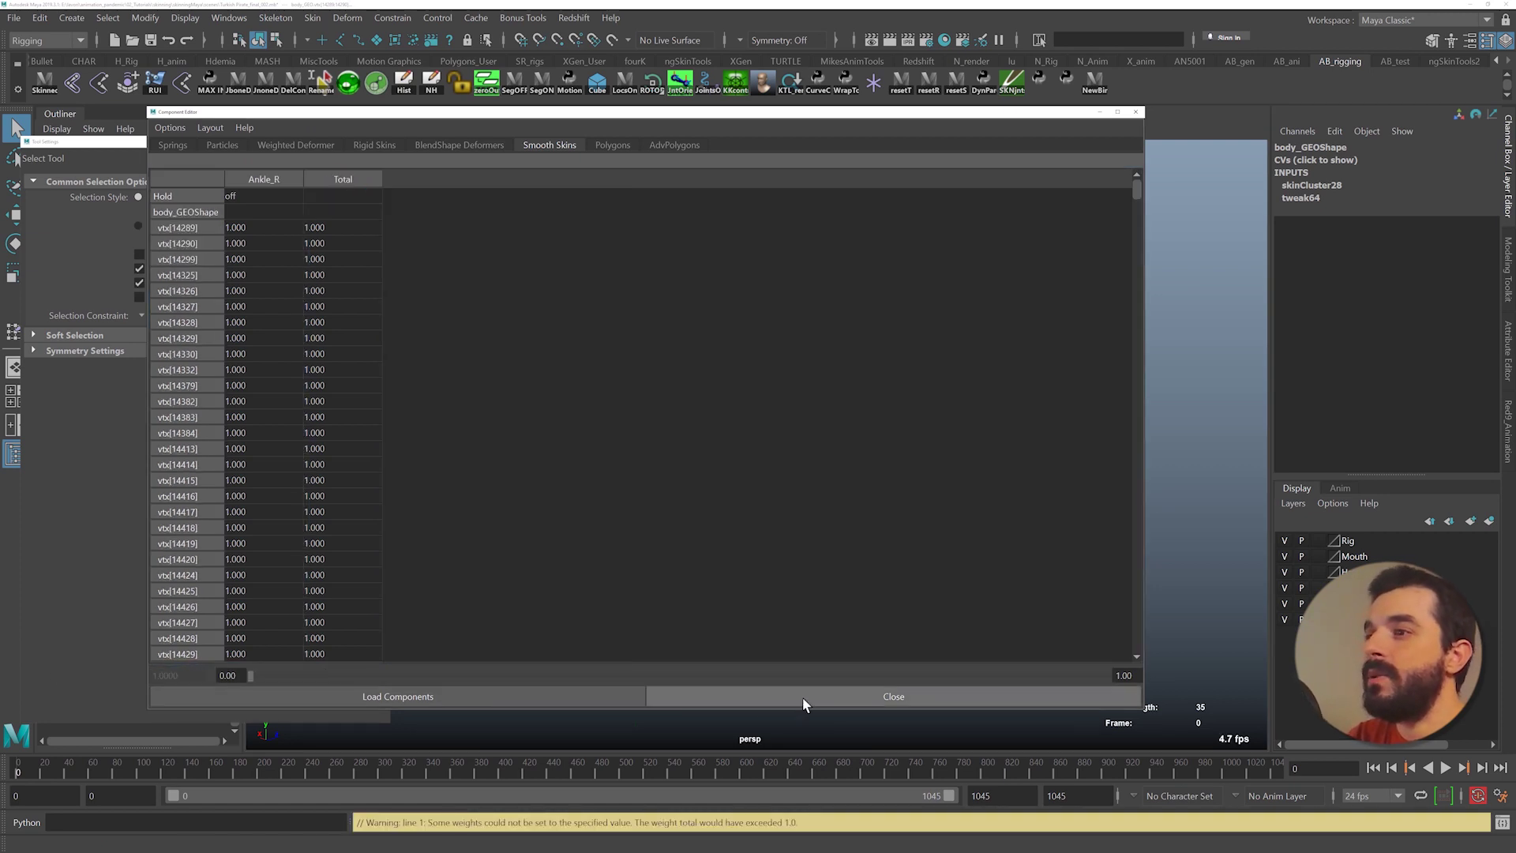
pyautogui.click(1137, 112)
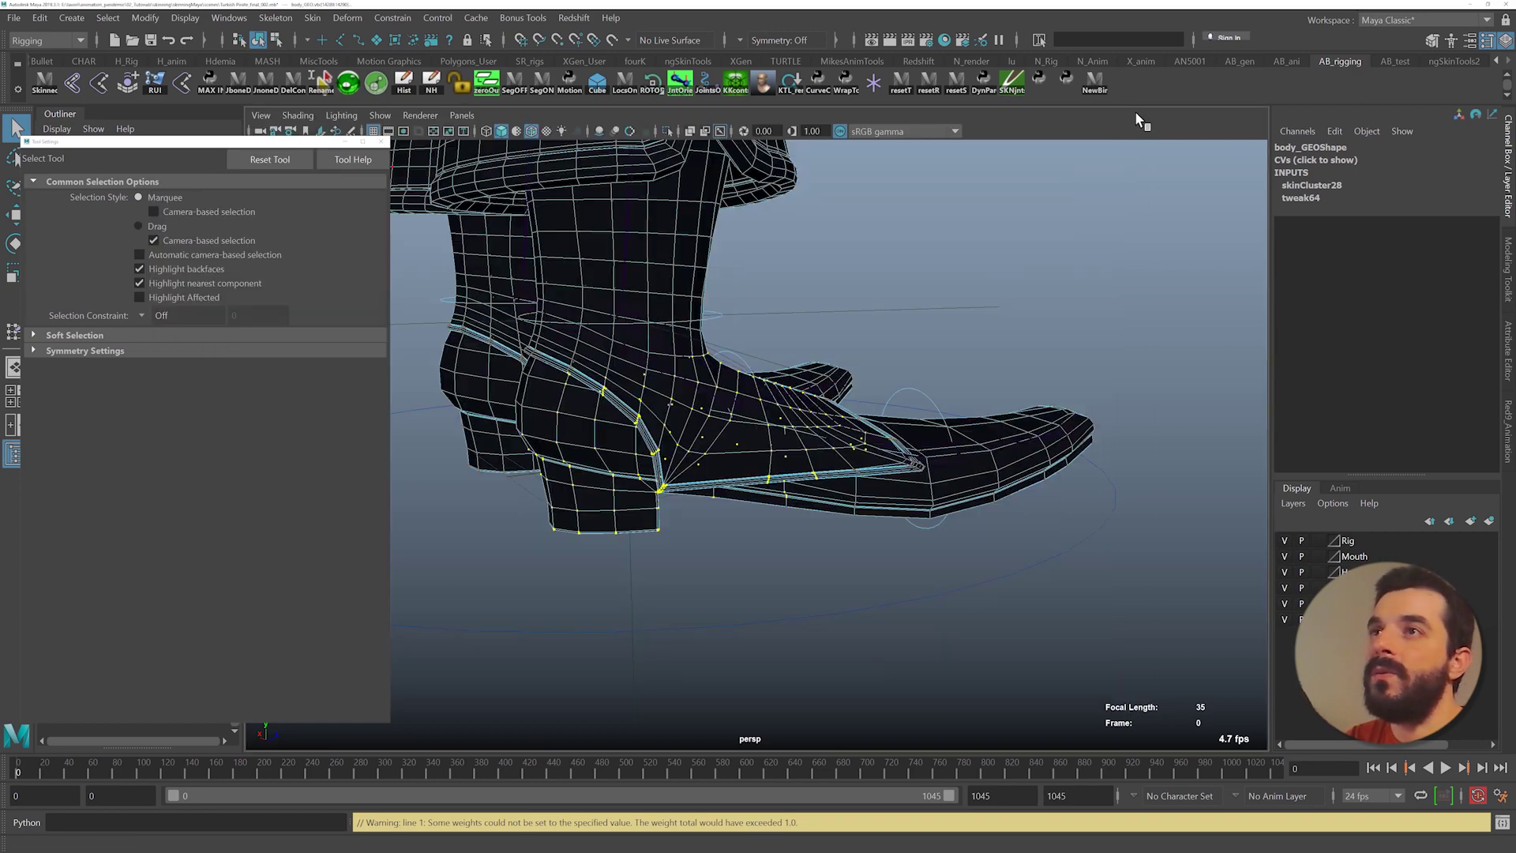
# - Return to object selection and test the right boot by rotating the right hip control, undoing the rotation
pyautogui.keyDown('alt'); pyautogui.moveTo(908, 339); pyautogui.dragTo(790, 377); pyautogui.keyUp('alt')
pyautogui.keyDown('alt'); pyautogui.moveTo(879, 383); pyautogui.dragTo(798, 321, button='right'); pyautogui.keyUp('alt')
pyautogui.keyDown('alt'); pyautogui.moveTo(799, 321); pyautogui.dragTo(750, 320); pyautogui.keyUp('alt')
pyautogui.keyDown('alt'); pyautogui.moveTo(801, 316); pyautogui.dragTo(813, 450, button='middle'); pyautogui.keyUp('alt')
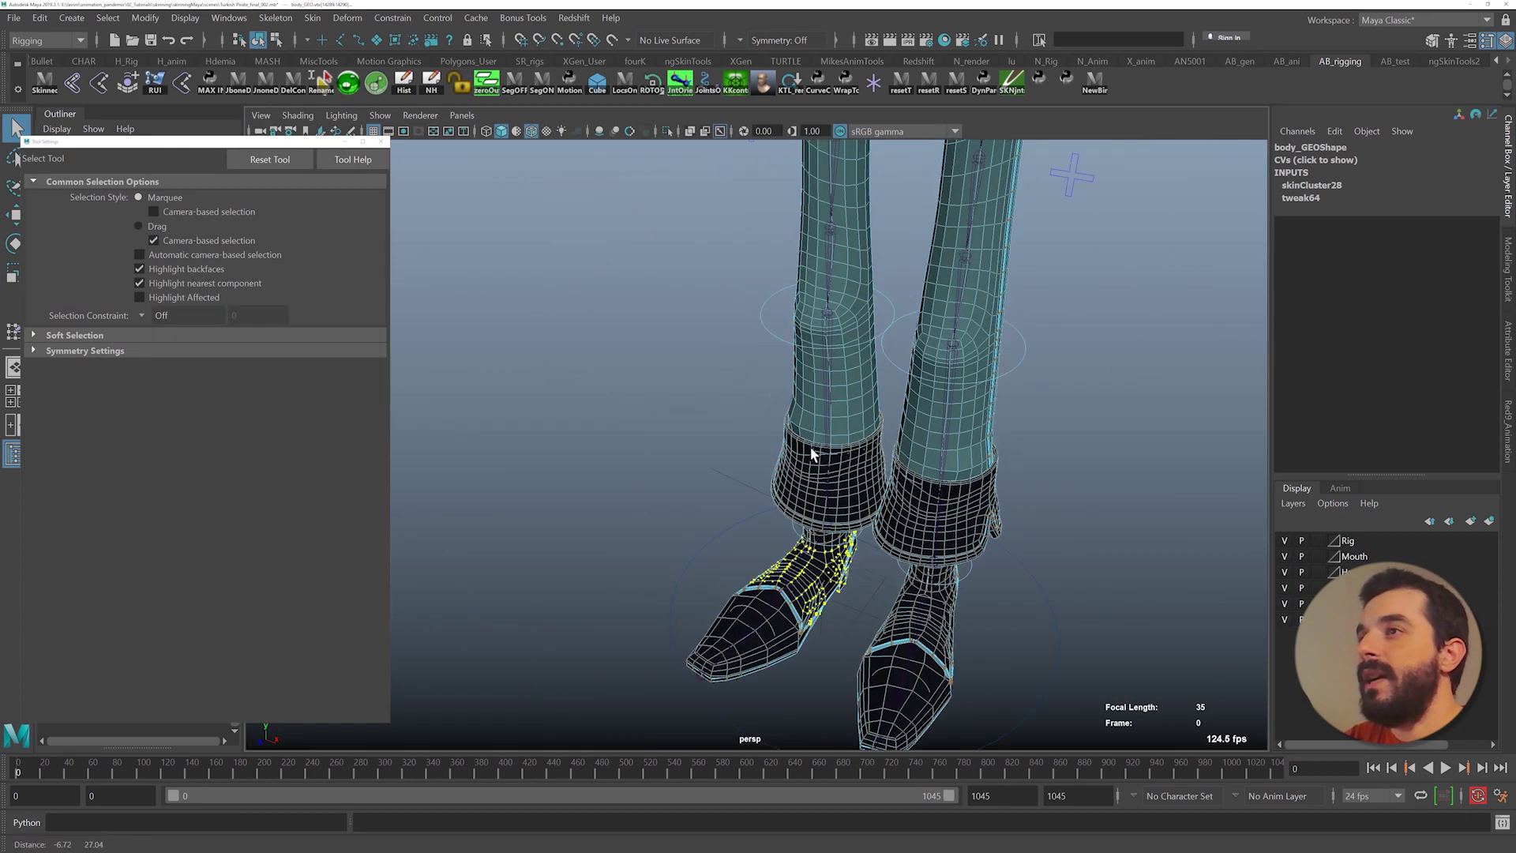
pyautogui.keyDown('alt'); pyautogui.moveTo(829, 221); pyautogui.dragTo(754, 185, button='right'); pyautogui.keyUp('alt')
pyautogui.keyDown('alt'); pyautogui.moveTo(753, 184); pyautogui.dragTo(742, 254, button='middle'); pyautogui.keyUp('alt')
pyautogui.click(736, 262)
pyautogui.press('e')
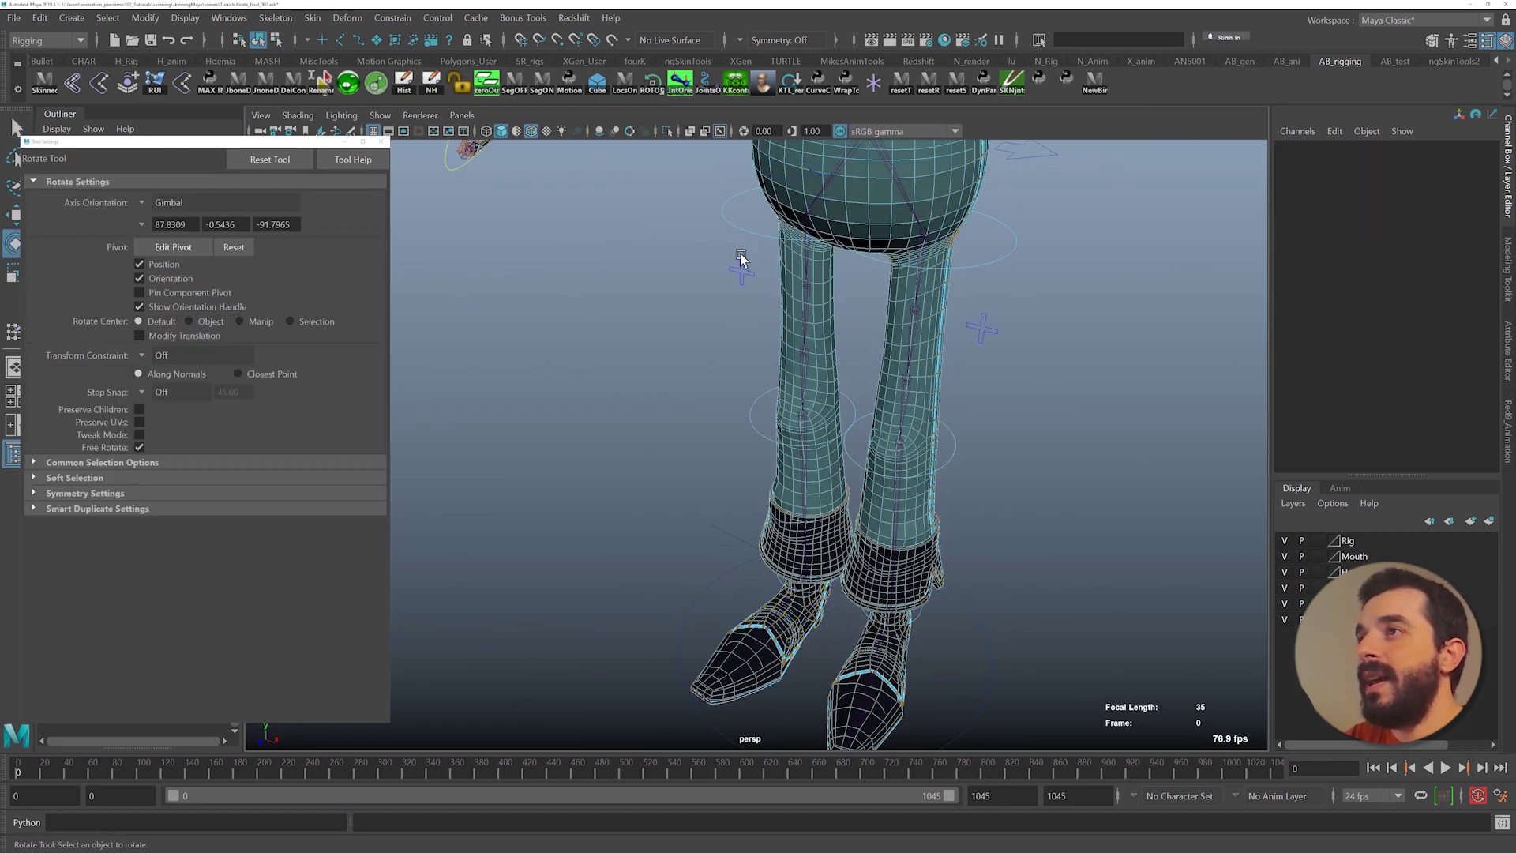
pyautogui.press('F8')
pyautogui.press('F8')
pyautogui.click(738, 228)
pyautogui.moveTo(942, 154); pyautogui.dragTo(931, 277)
pyautogui.hotkey('ctrl', 'z')
# - Reselect the body mesh and mirror its skin weights from negative to positive with ngSkinTools
pyautogui.press('q')
pyautogui.click(861, 439)
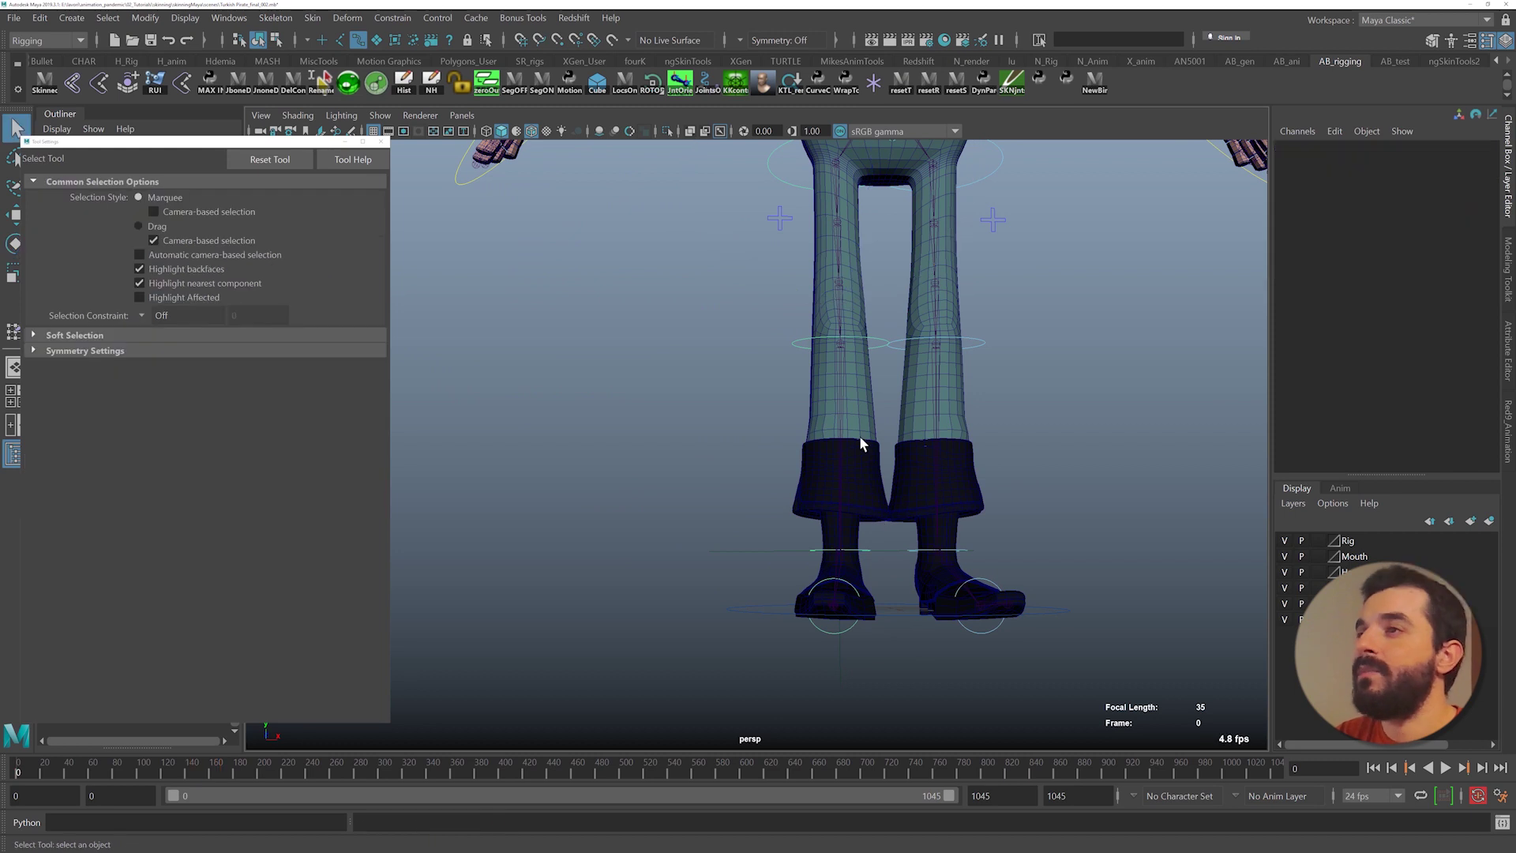
pyautogui.click(815, 414)
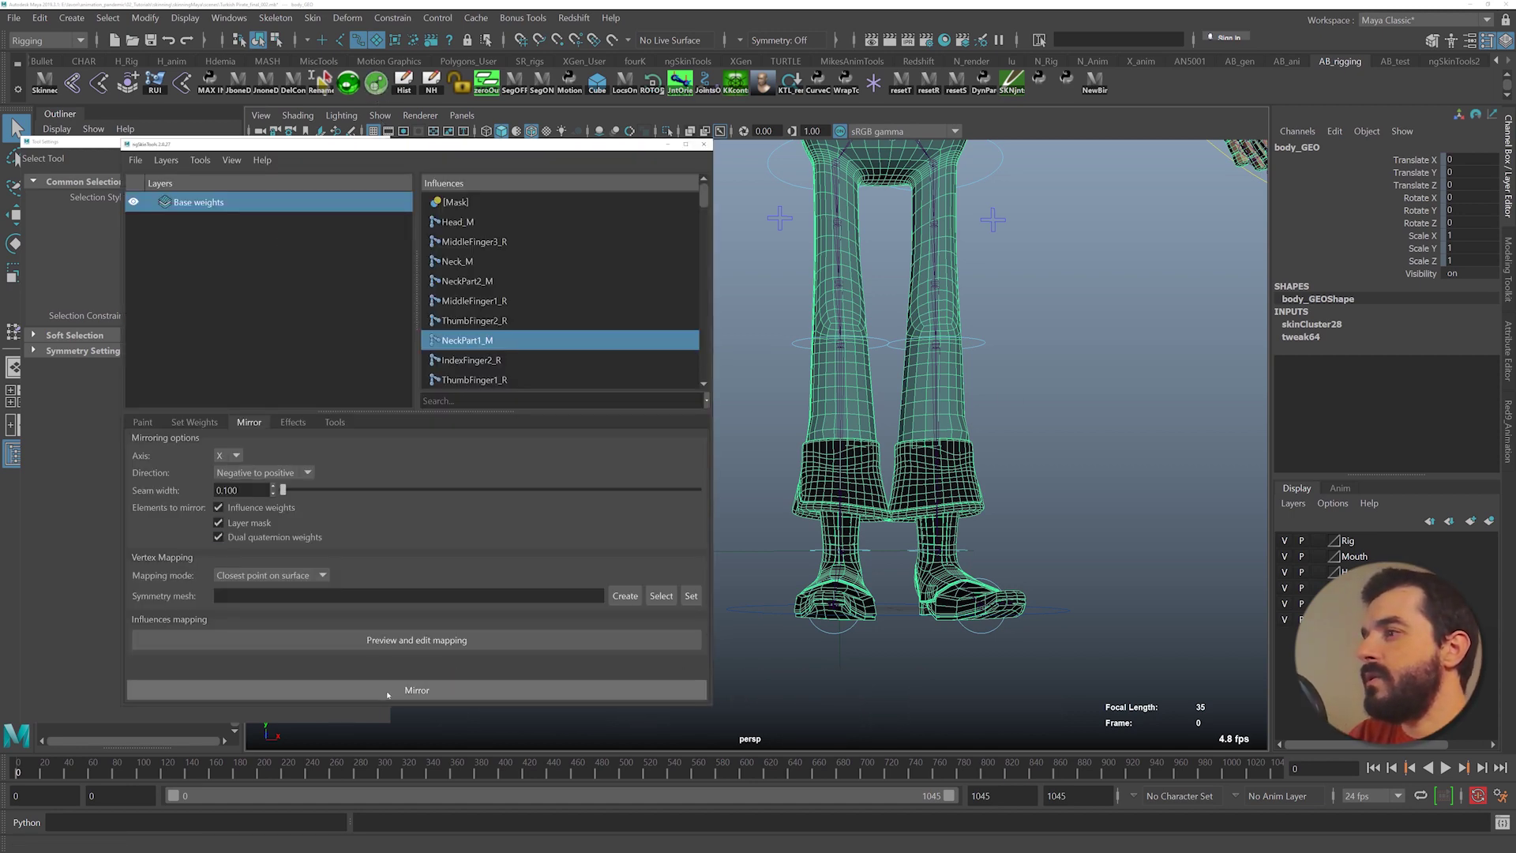
# - Rotate the left hip FK control outward on Y to test the mirrored weights on the left leg
pyautogui.keyDown('alt'); pyautogui.moveTo(1035, 552); pyautogui.dragTo(886, 403, button='right'); pyautogui.keyUp('alt')
pyautogui.keyDown('alt'); pyautogui.moveTo(886, 403); pyautogui.dragTo(906, 508, button='middle'); pyautogui.keyUp('alt')
pyautogui.click(965, 322)
pyautogui.press('e')
pyautogui.moveTo(951, 468); pyautogui.dragTo(1069, 449)
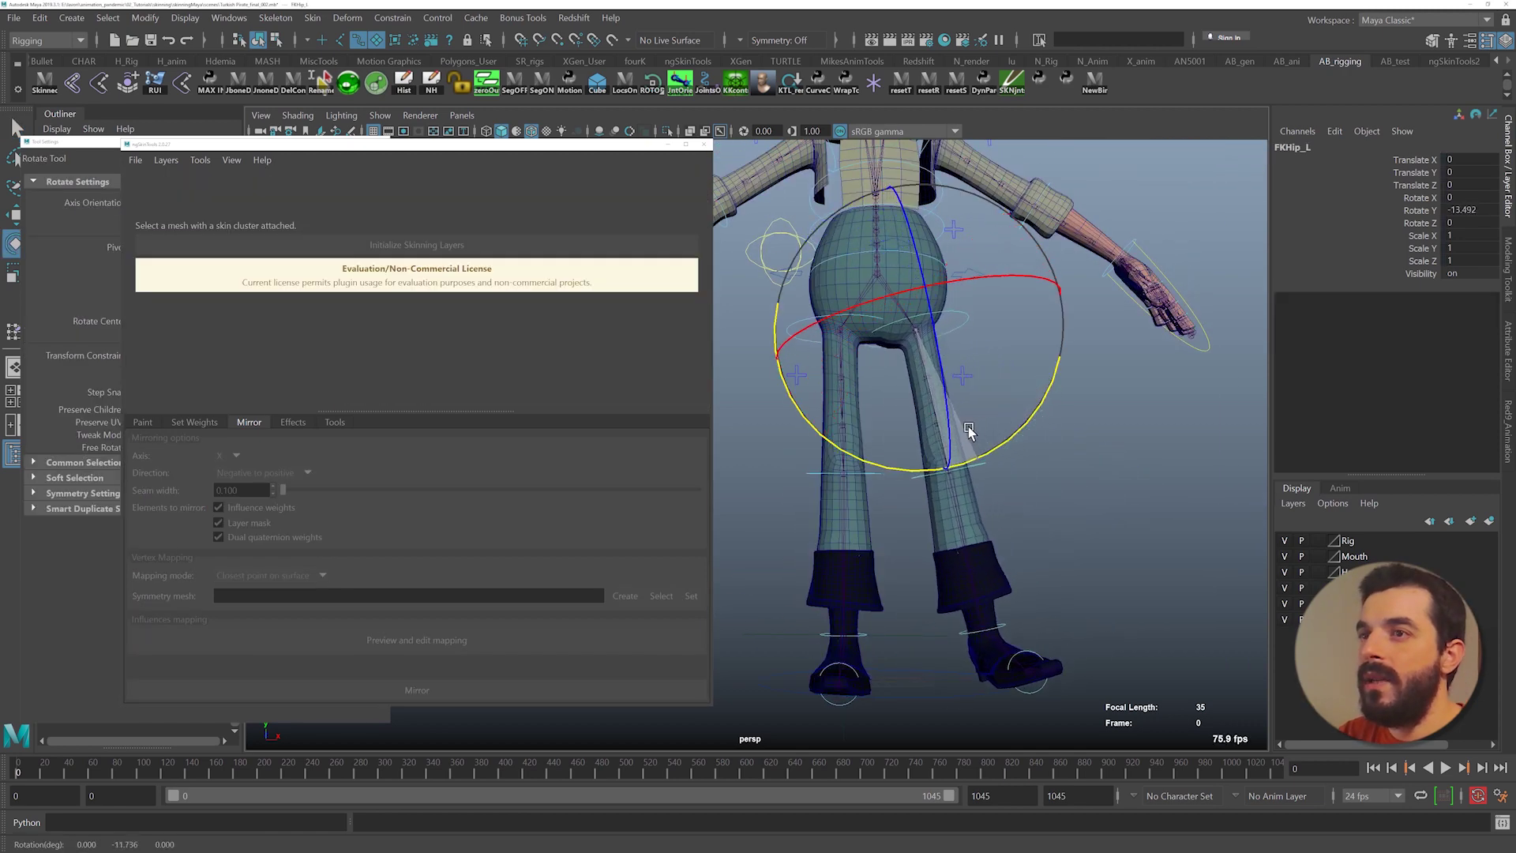
# - Reopen the Component Editor, set the whole Ankle_R smooth skin weight column of the selected boot vertices to 1, and close the editor
pyautogui.keyDown('alt'); pyautogui.moveTo(1051, 559); pyautogui.dragTo(939, 449, button='middle'); pyautogui.keyUp('alt')
pyautogui.keyDown('alt'); pyautogui.moveTo(939, 448); pyautogui.dragTo(859, 484, button='right'); pyautogui.keyUp('alt')
pyautogui.keyDown('alt'); pyautogui.moveTo(860, 484); pyautogui.dragTo(1106, 473, button='middle'); pyautogui.keyUp('alt')
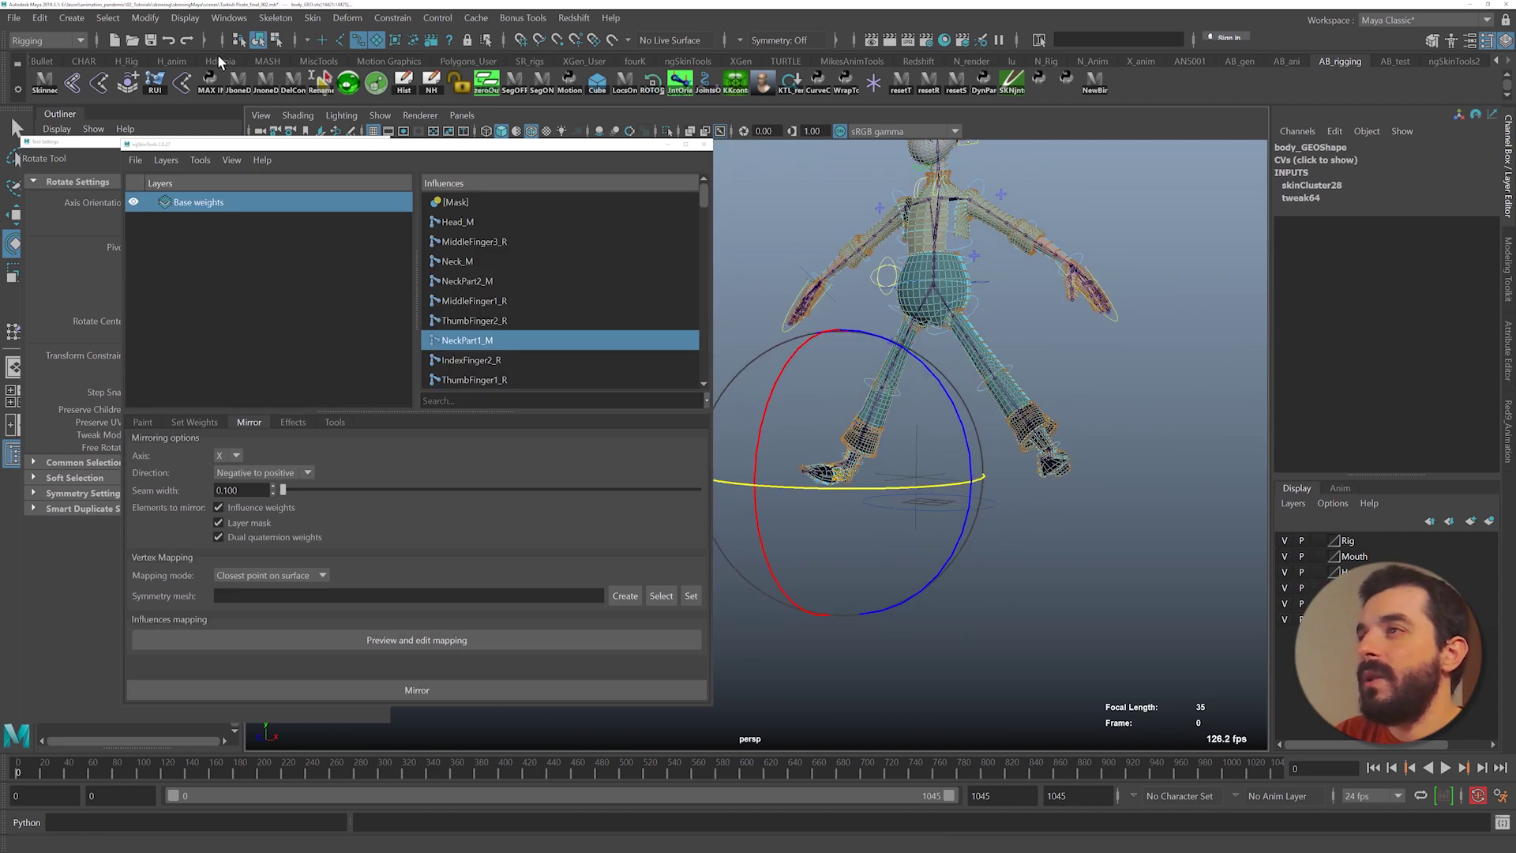
pyautogui.click(220, 24)
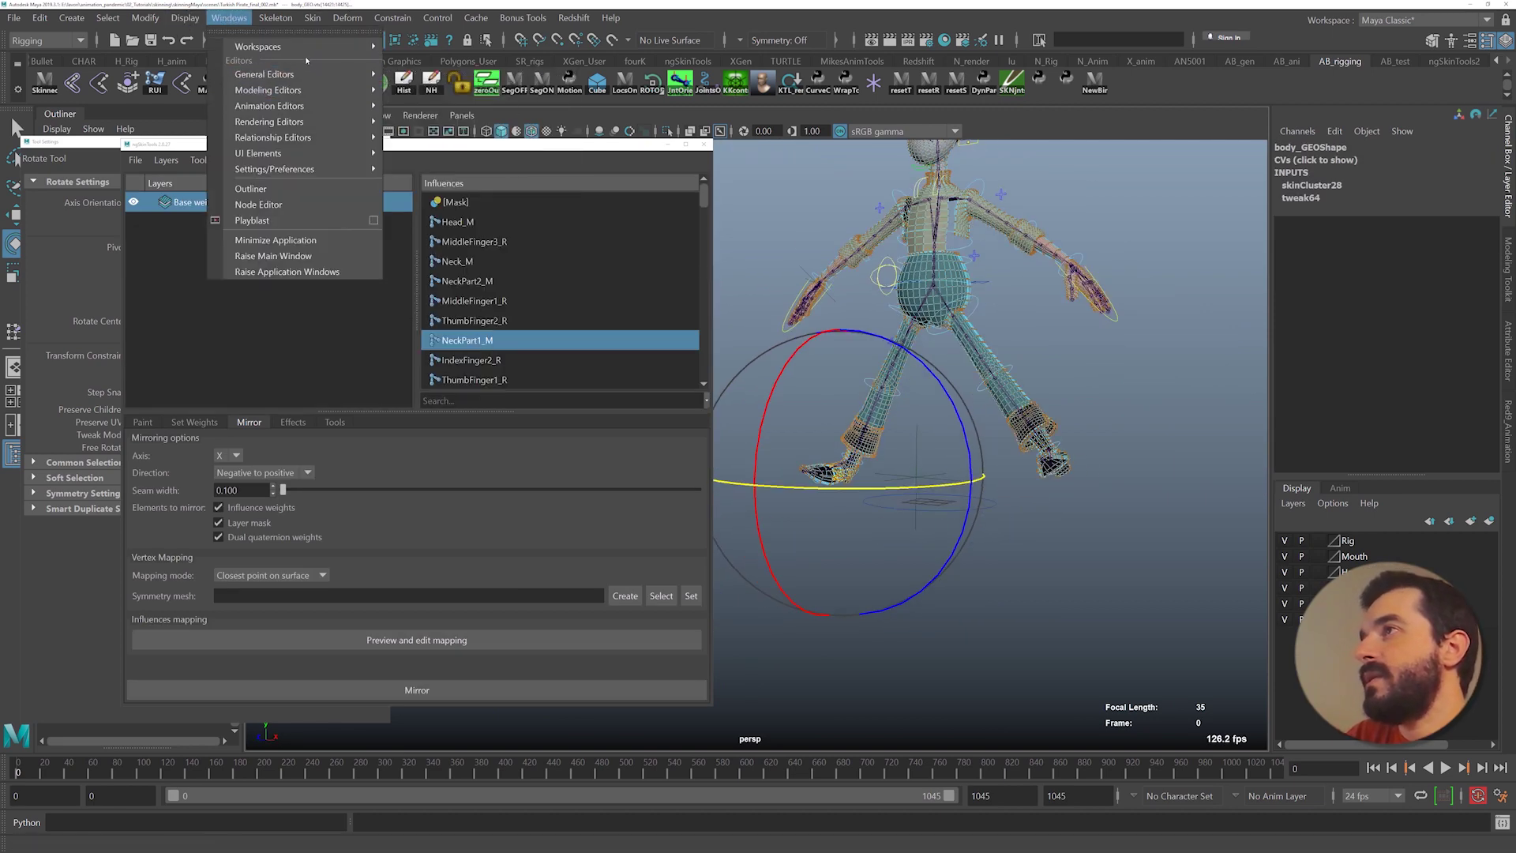
pyautogui.moveTo(308, 81)
pyautogui.click(436, 249)
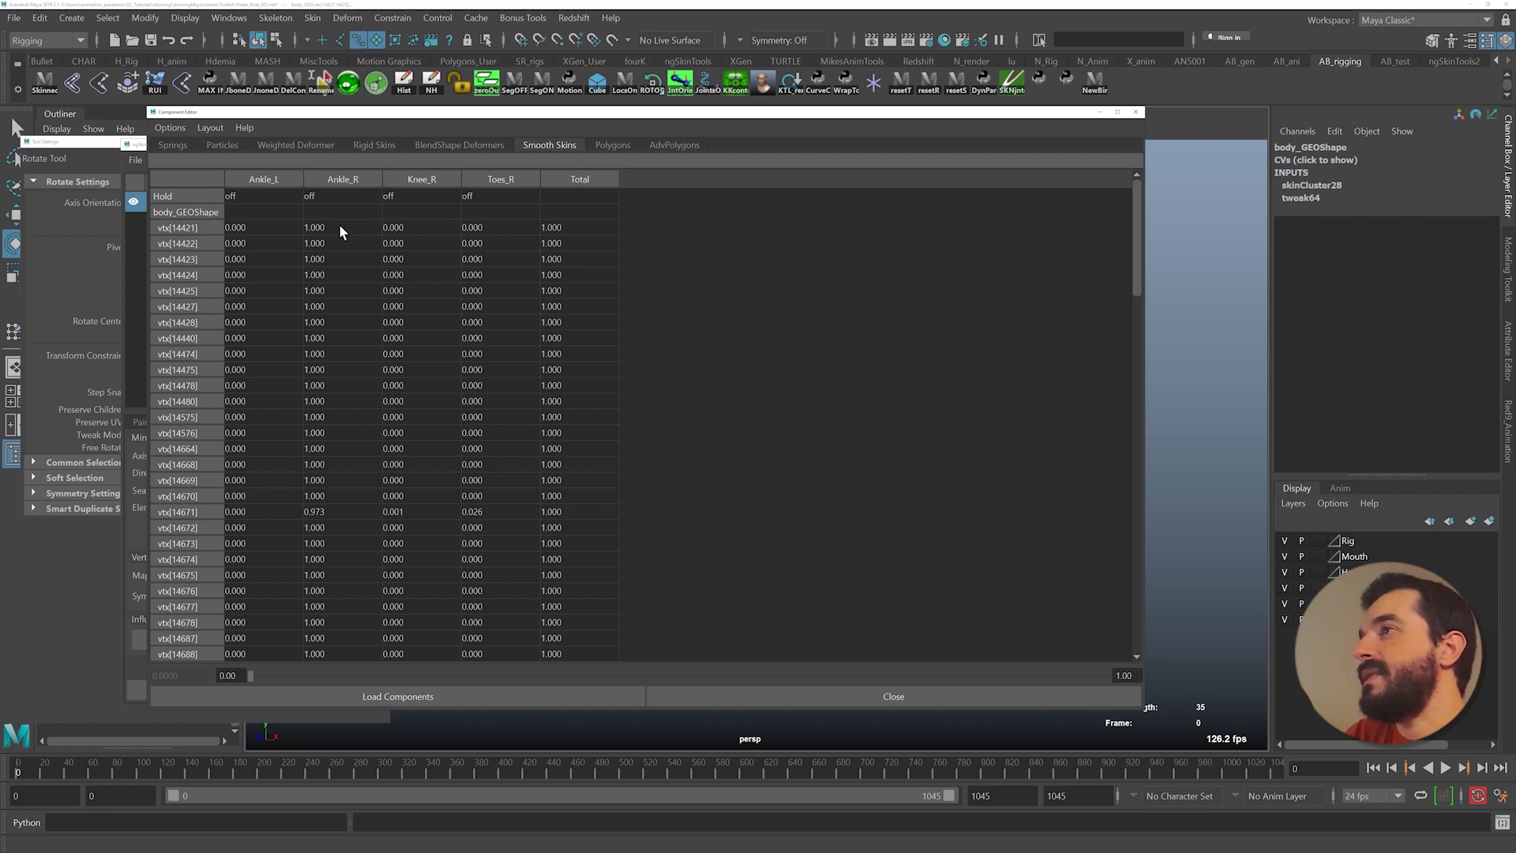
pyautogui.click(341, 181)
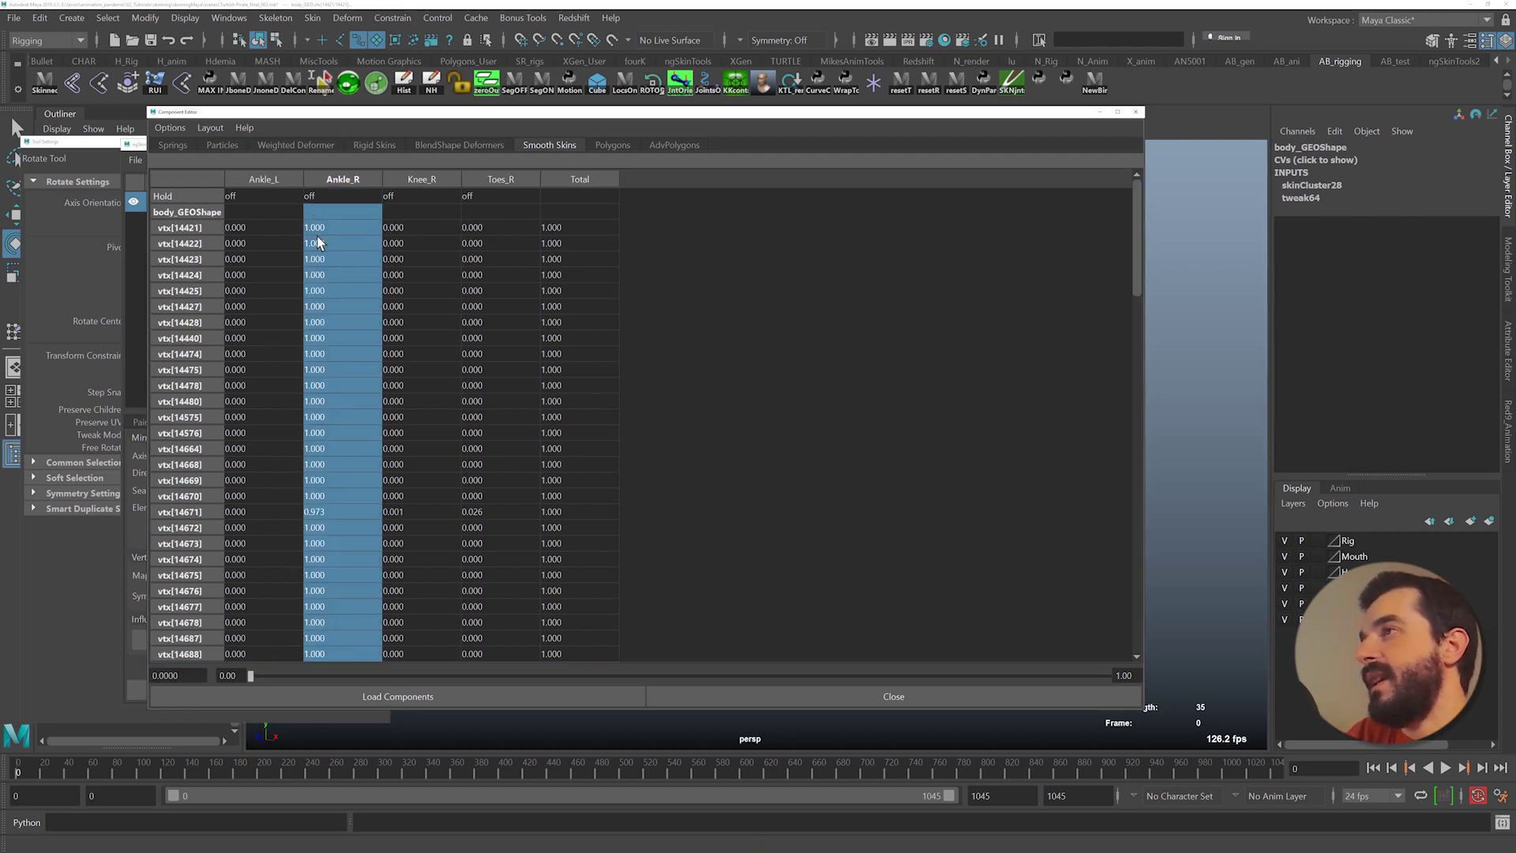
pyautogui.click(180, 676)
pyautogui.write('1')
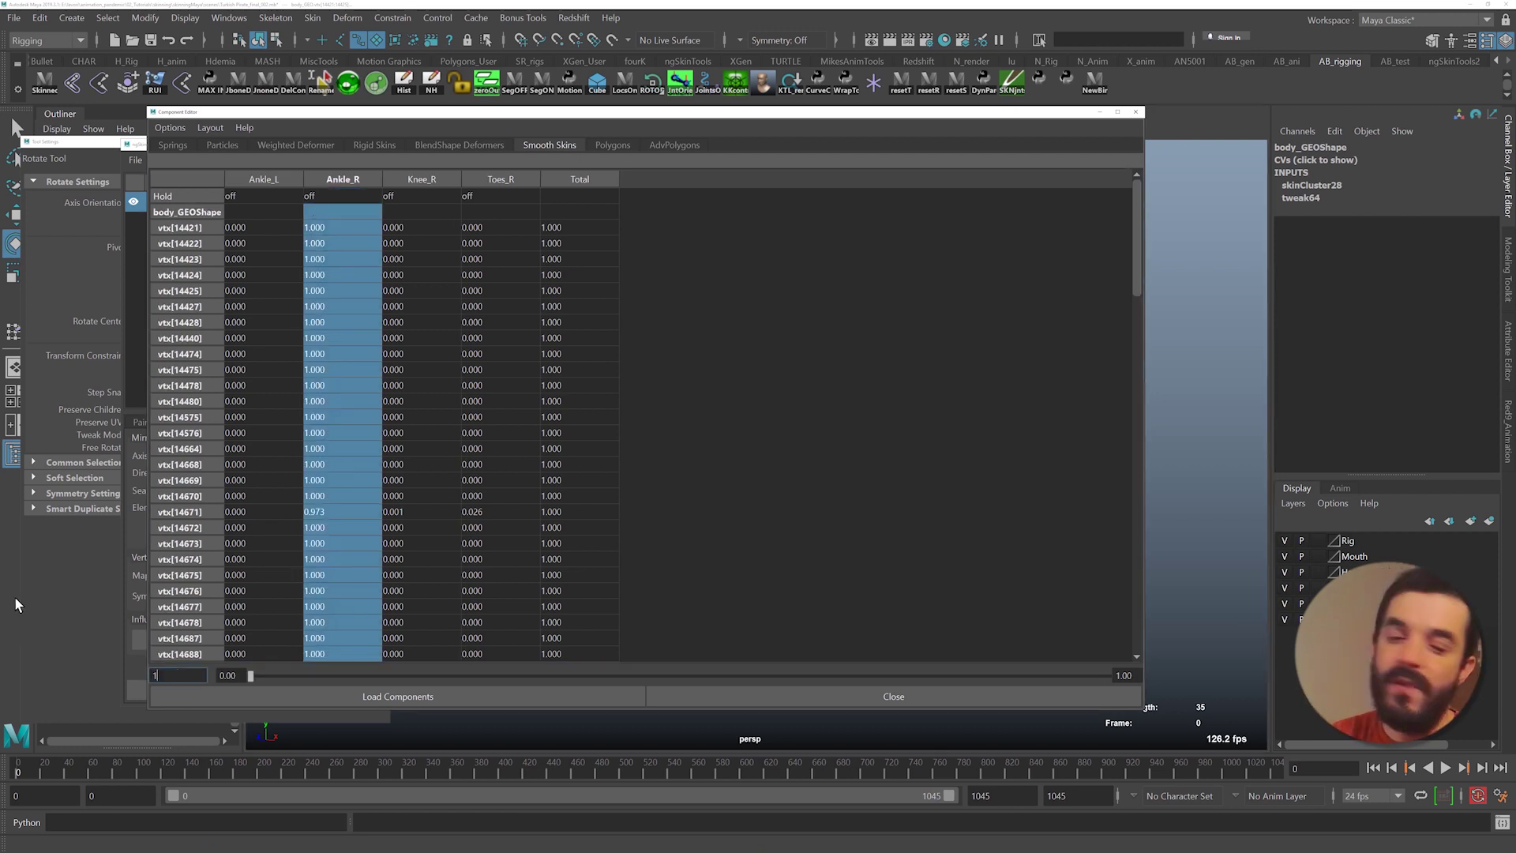
pyautogui.press('Return')
pyautogui.click(888, 695)
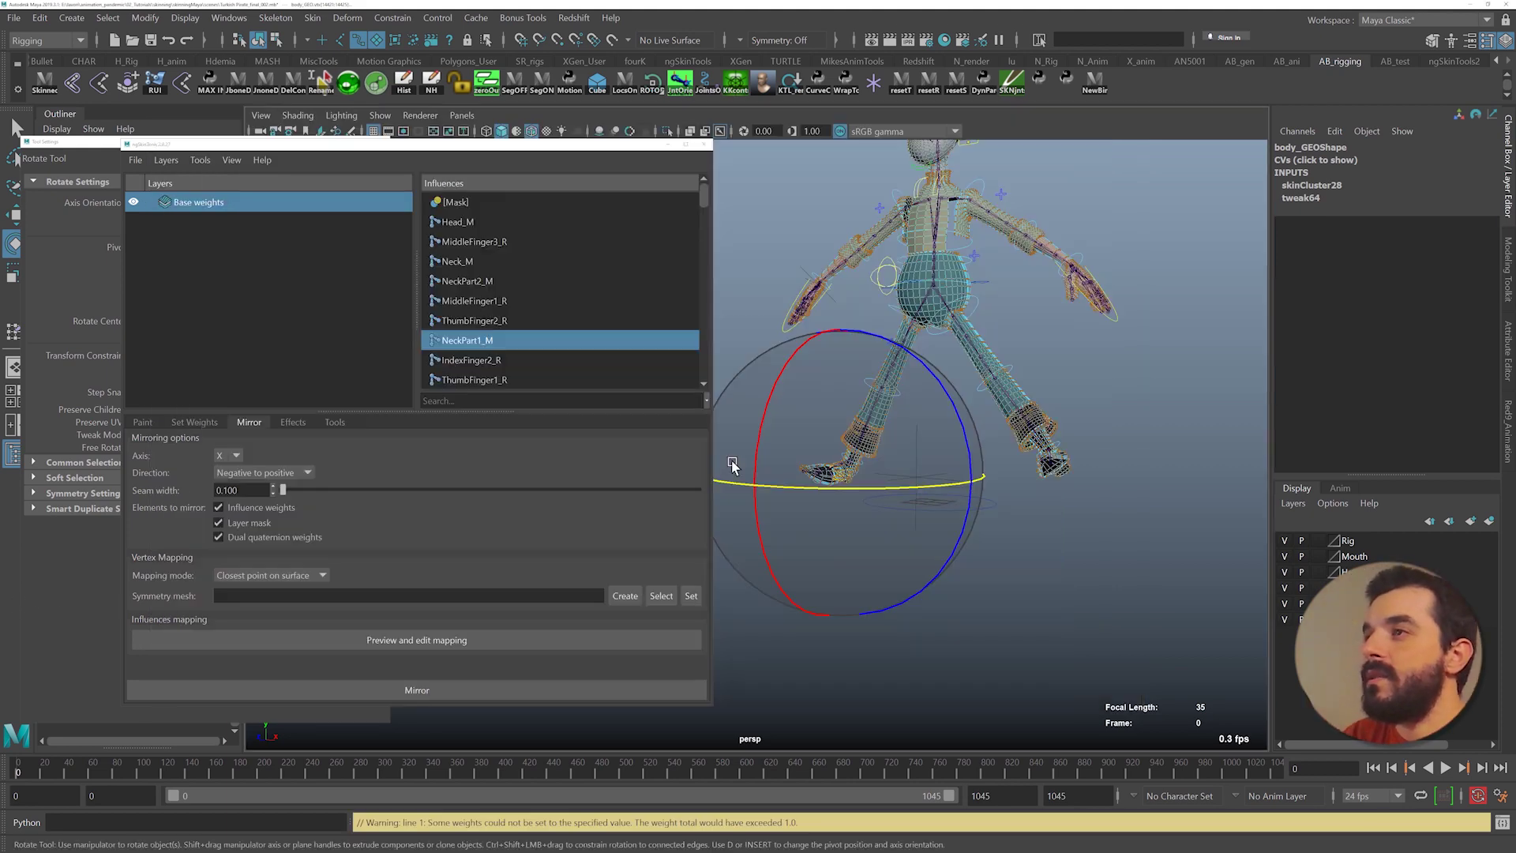
# - Dismiss the ngSkinTools window, check the boot mesh up close, and return to object selection with nothing selected
pyautogui.click(669, 148)
pyautogui.press('f')
pyautogui.keyDown('alt'); pyautogui.moveTo(1018, 620); pyautogui.dragTo(1159, 623, button='right'); pyautogui.keyUp('alt')
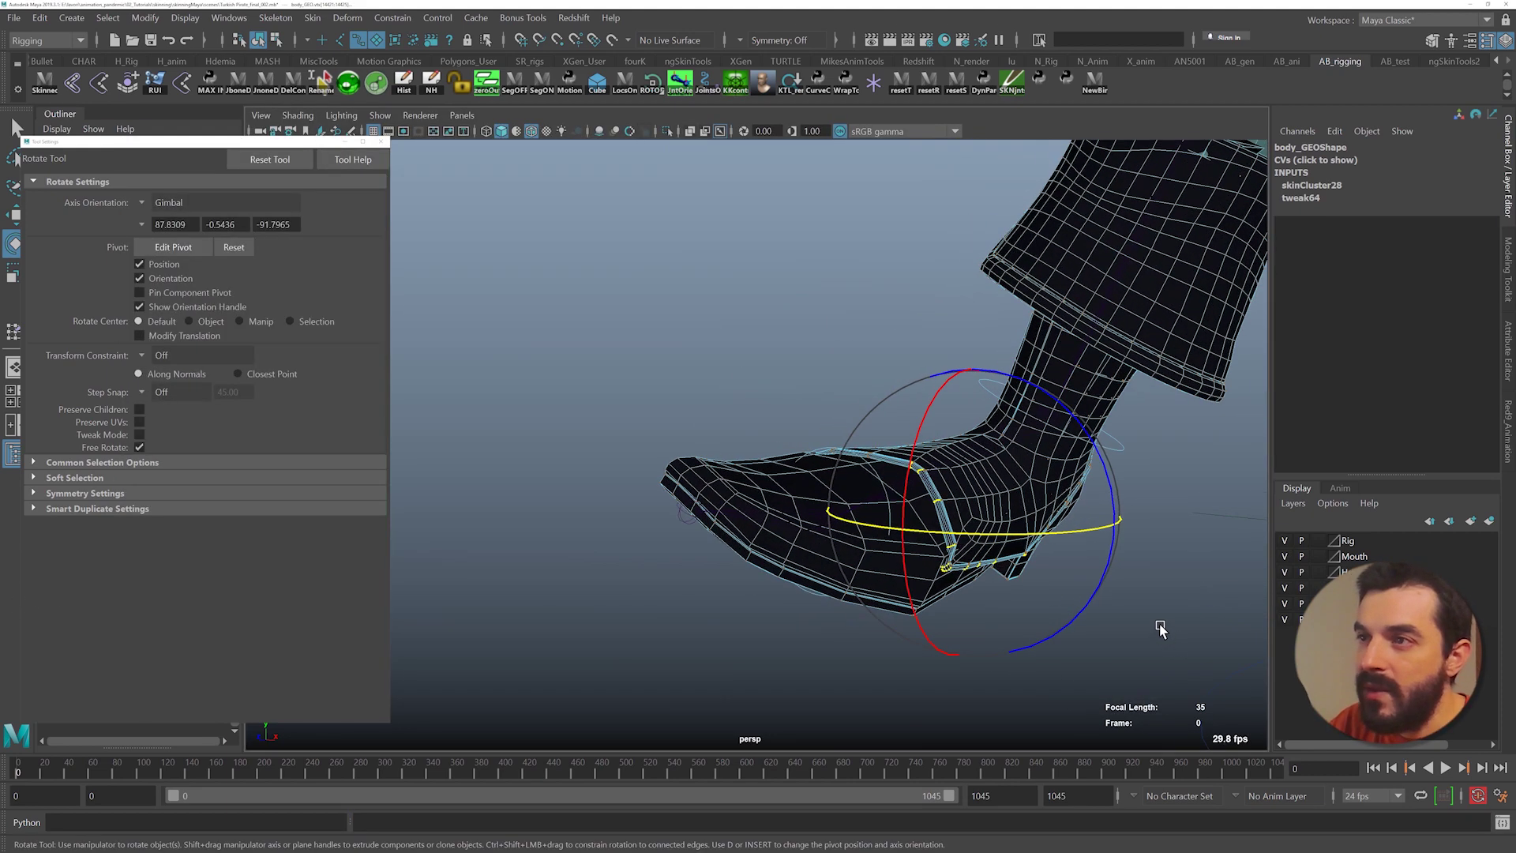
pyautogui.keyDown('alt'); pyautogui.moveTo(1160, 623); pyautogui.dragTo(1052, 612, button='middle'); pyautogui.keyUp('alt')
pyautogui.press('F8')
pyautogui.press('F8')
pyautogui.press('f')
pyautogui.click(819, 395)
pyautogui.keyDown('alt'); pyautogui.moveTo(819, 396); pyautogui.dragTo(810, 487, button='middle'); pyautogui.keyUp('alt')
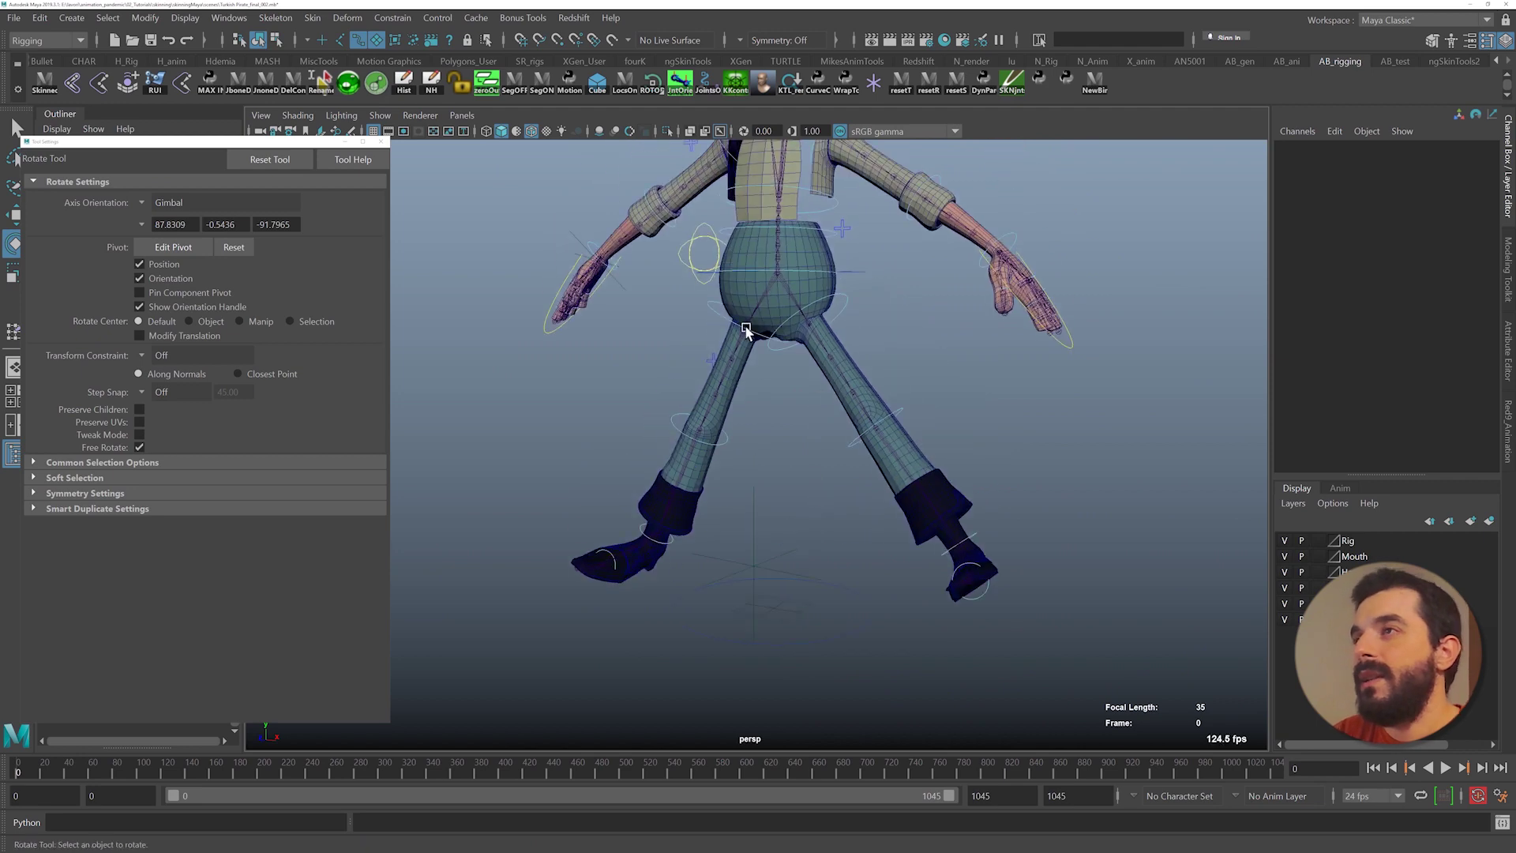
# - Test the boots by rotating the right hip FK control on Y, undo the rotation, and select the body mesh at the boots
pyautogui.click(713, 314)
pyautogui.press('q')
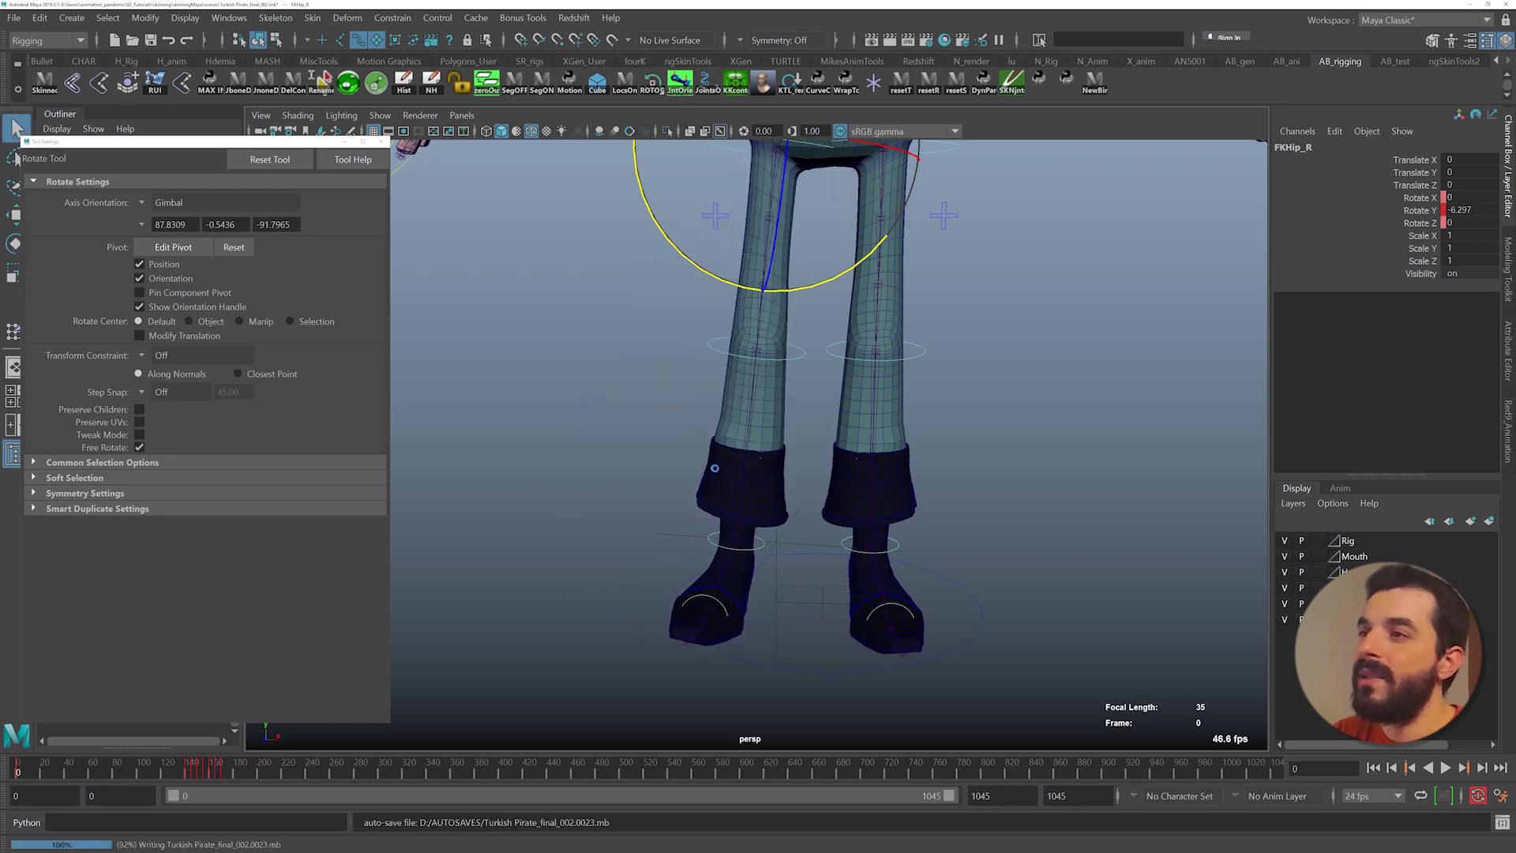
pyautogui.hotkey('ctrl', 'z')
pyautogui.hotkey('ctrl', 'z')
pyautogui.keyDown('alt'); pyautogui.moveTo(660, 466); pyautogui.dragTo(626, 423, button='middle'); pyautogui.keyUp('alt')
pyautogui.keyDown('alt'); pyautogui.moveTo(627, 424); pyautogui.dragTo(694, 458, button='right'); pyautogui.keyUp('alt')
pyautogui.click(736, 564)
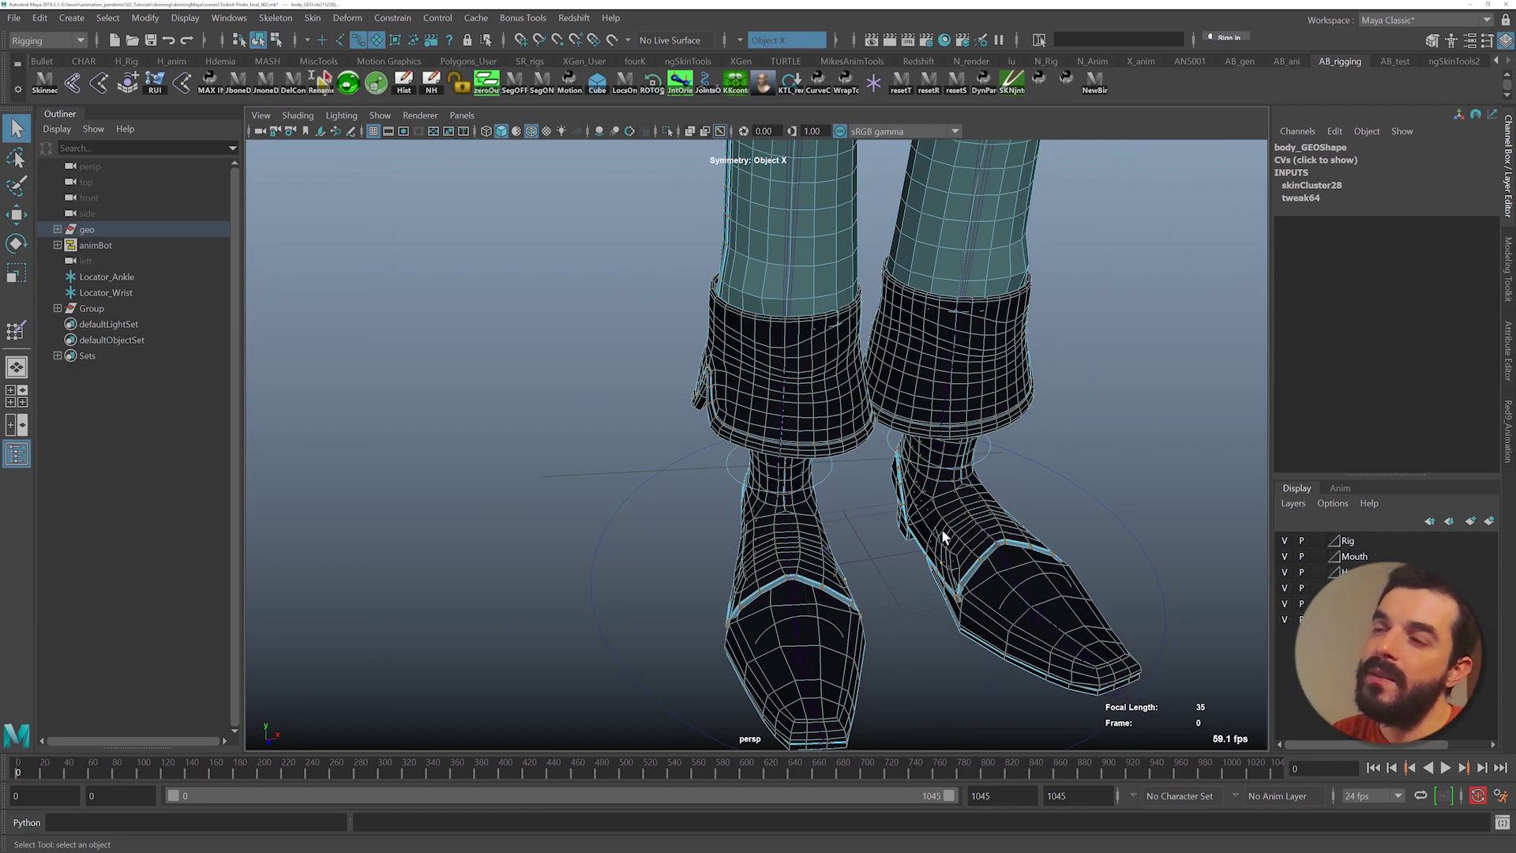
# - Scrub the animation to frame 263 and examine how the boots deform up close where the toes bend
pyautogui.keyDown('alt'); pyautogui.moveTo(945, 537); pyautogui.dragTo(513, 443, button='right'); pyautogui.keyUp('alt')
pyautogui.keyDown('alt'); pyautogui.moveTo(513, 444); pyautogui.dragTo(550, 590, button='middle'); pyautogui.keyUp('alt')
pyautogui.keyDown('alt'); pyautogui.moveTo(550, 589); pyautogui.dragTo(599, 522); pyautogui.keyUp('alt')
pyautogui.keyDown('alt'); pyautogui.moveTo(599, 523); pyautogui.dragTo(478, 515, button='middle'); pyautogui.keyUp('alt')
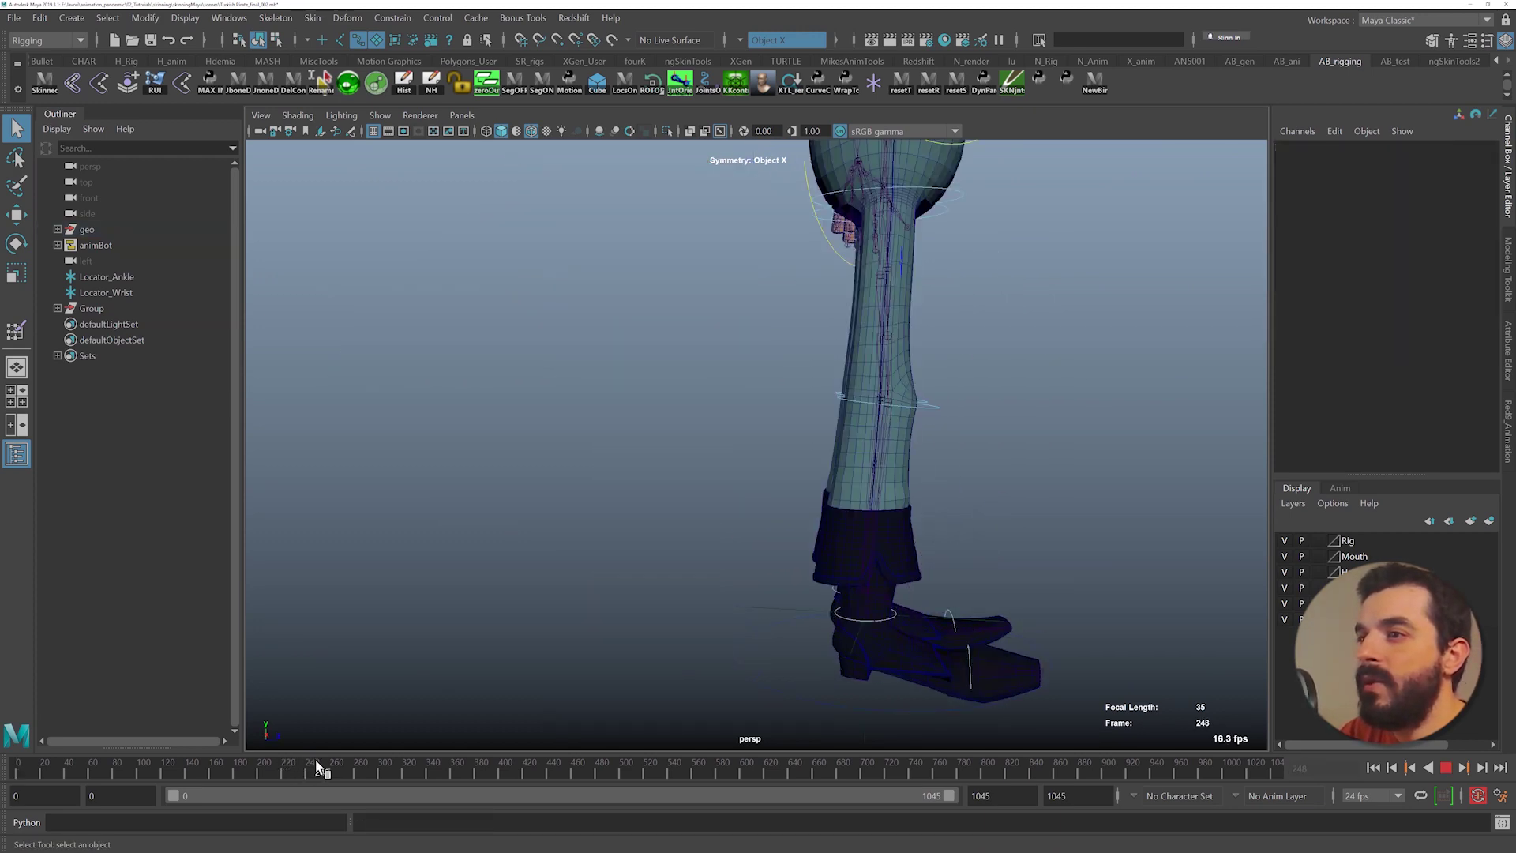
pyautogui.moveTo(317, 765); pyautogui.dragTo(334, 764)
pyautogui.keyDown('alt'); pyautogui.moveTo(860, 643); pyautogui.dragTo(690, 471, button='middle'); pyautogui.keyUp('alt')
pyautogui.keyDown('alt'); pyautogui.moveTo(690, 471); pyautogui.dragTo(1129, 616, button='right'); pyautogui.keyUp('alt')
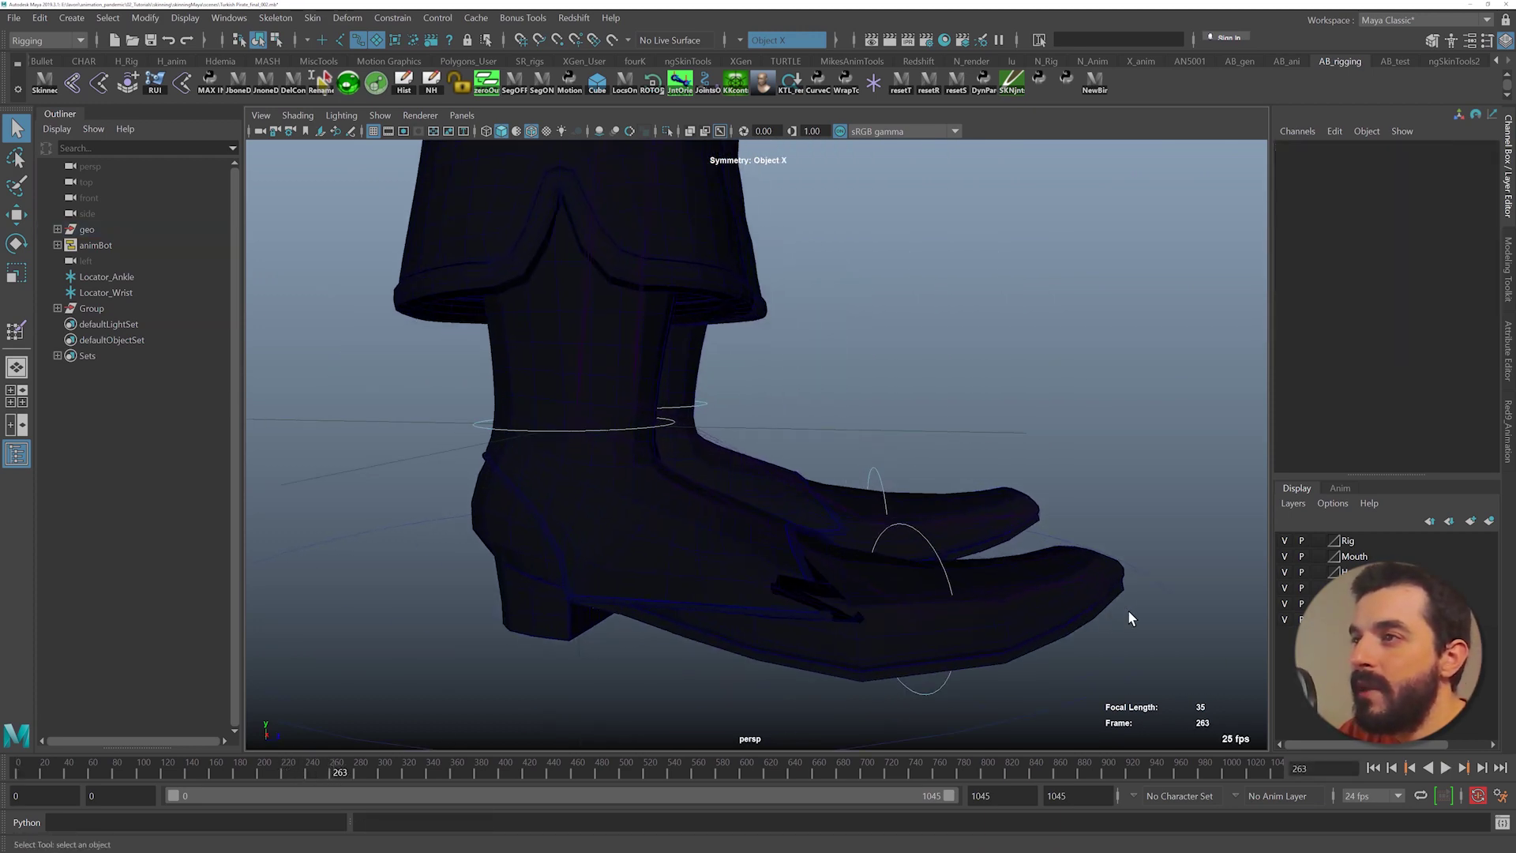
pyautogui.keyDown('alt'); pyautogui.moveTo(766, 632); pyautogui.dragTo(819, 605, button='right'); pyautogui.keyUp('alt')
pyautogui.keyDown('alt'); pyautogui.moveTo(819, 606); pyautogui.dragTo(767, 543); pyautogui.keyUp('alt')
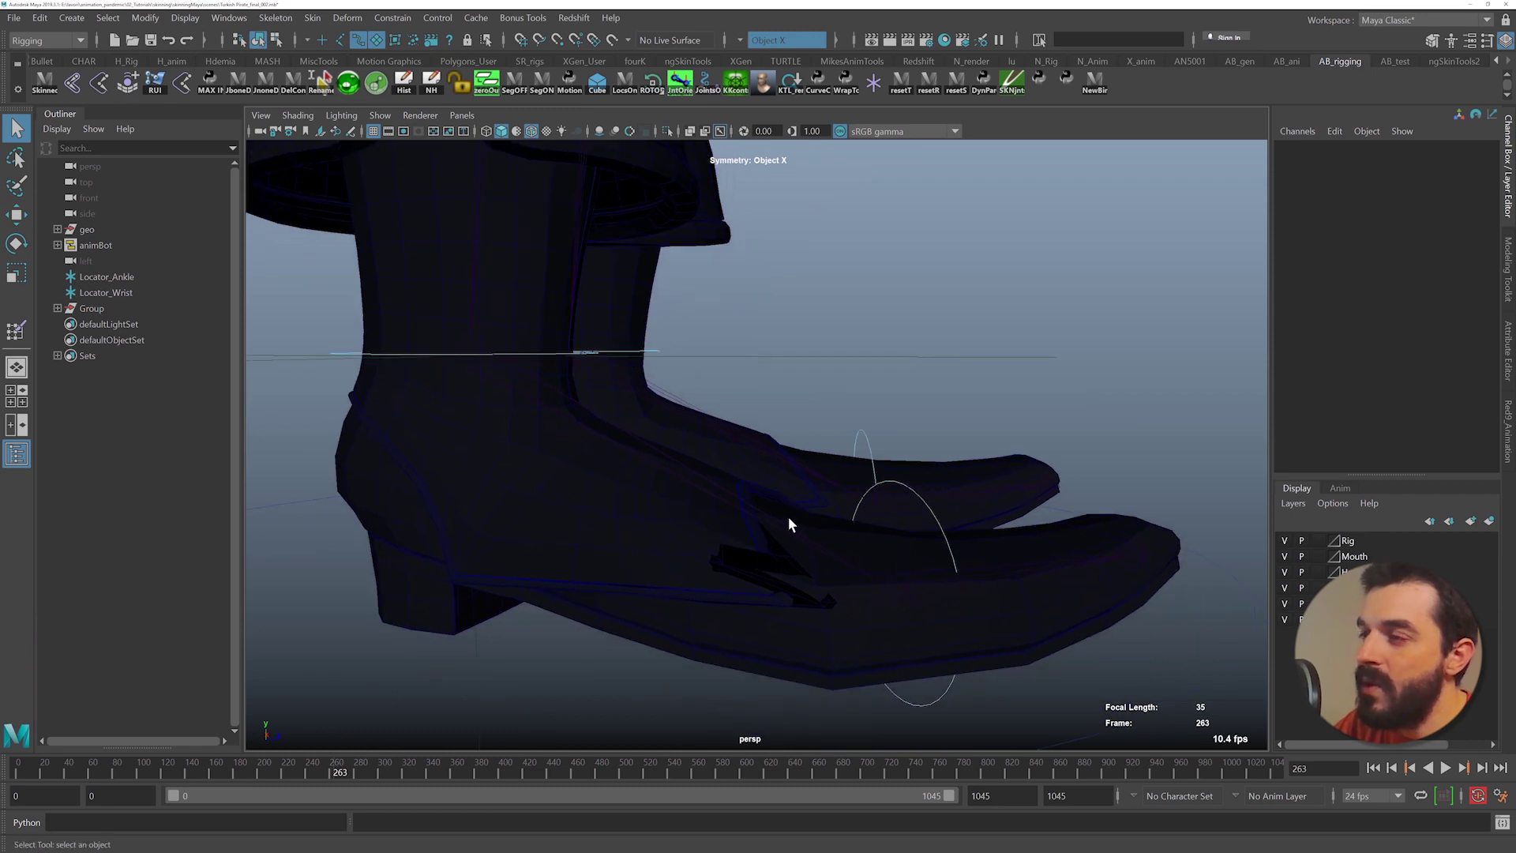
pyautogui.hotkey('alt', 'v')
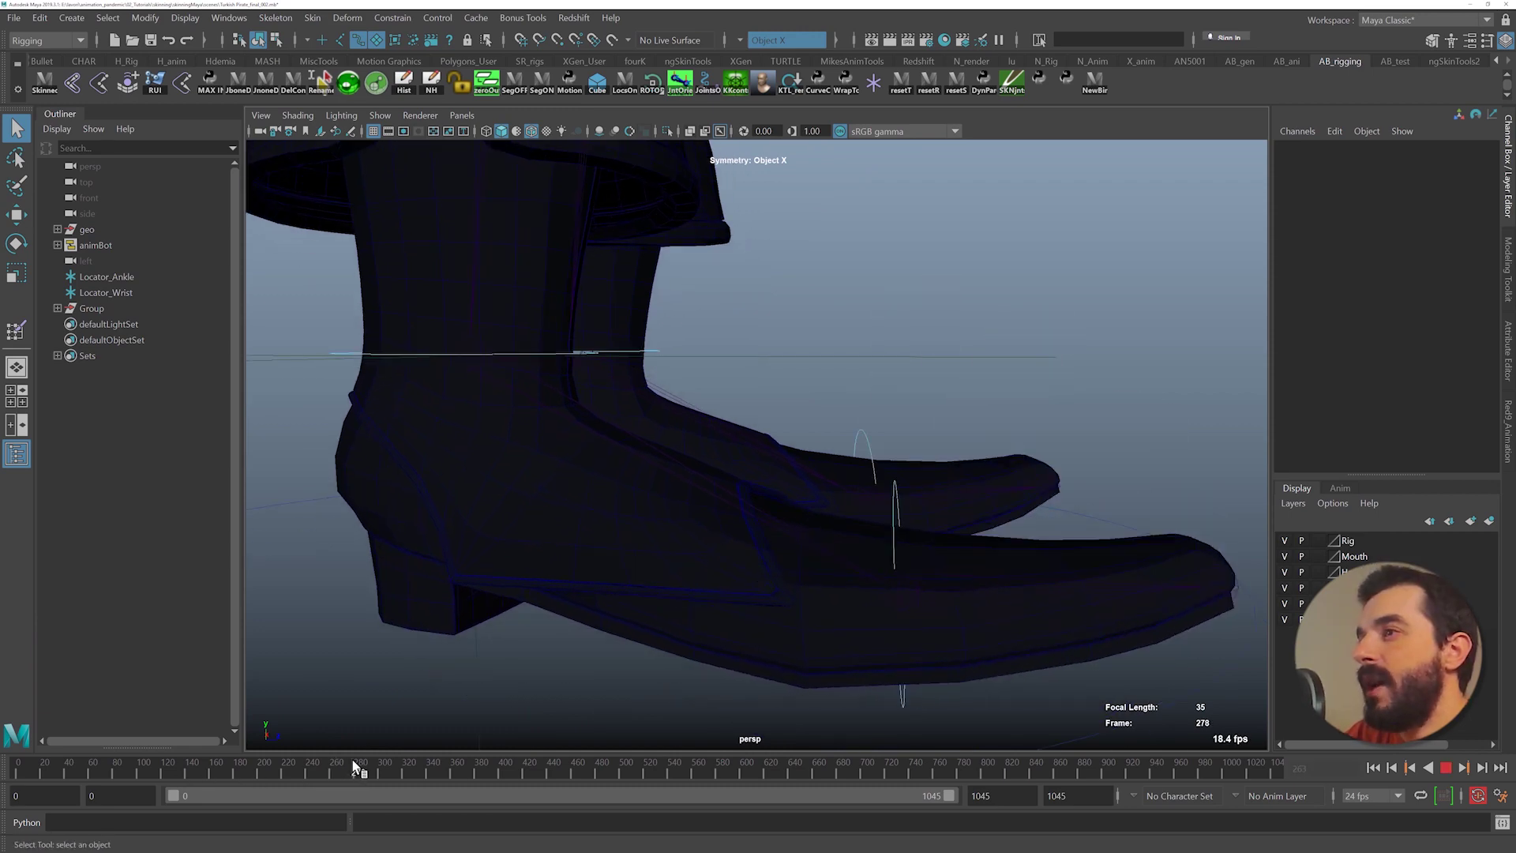
# - Scrub the animation back to frame 145 and examine the boots and the upper leg's twist deformation
pyautogui.moveTo(347, 755); pyautogui.dragTo(189, 733)
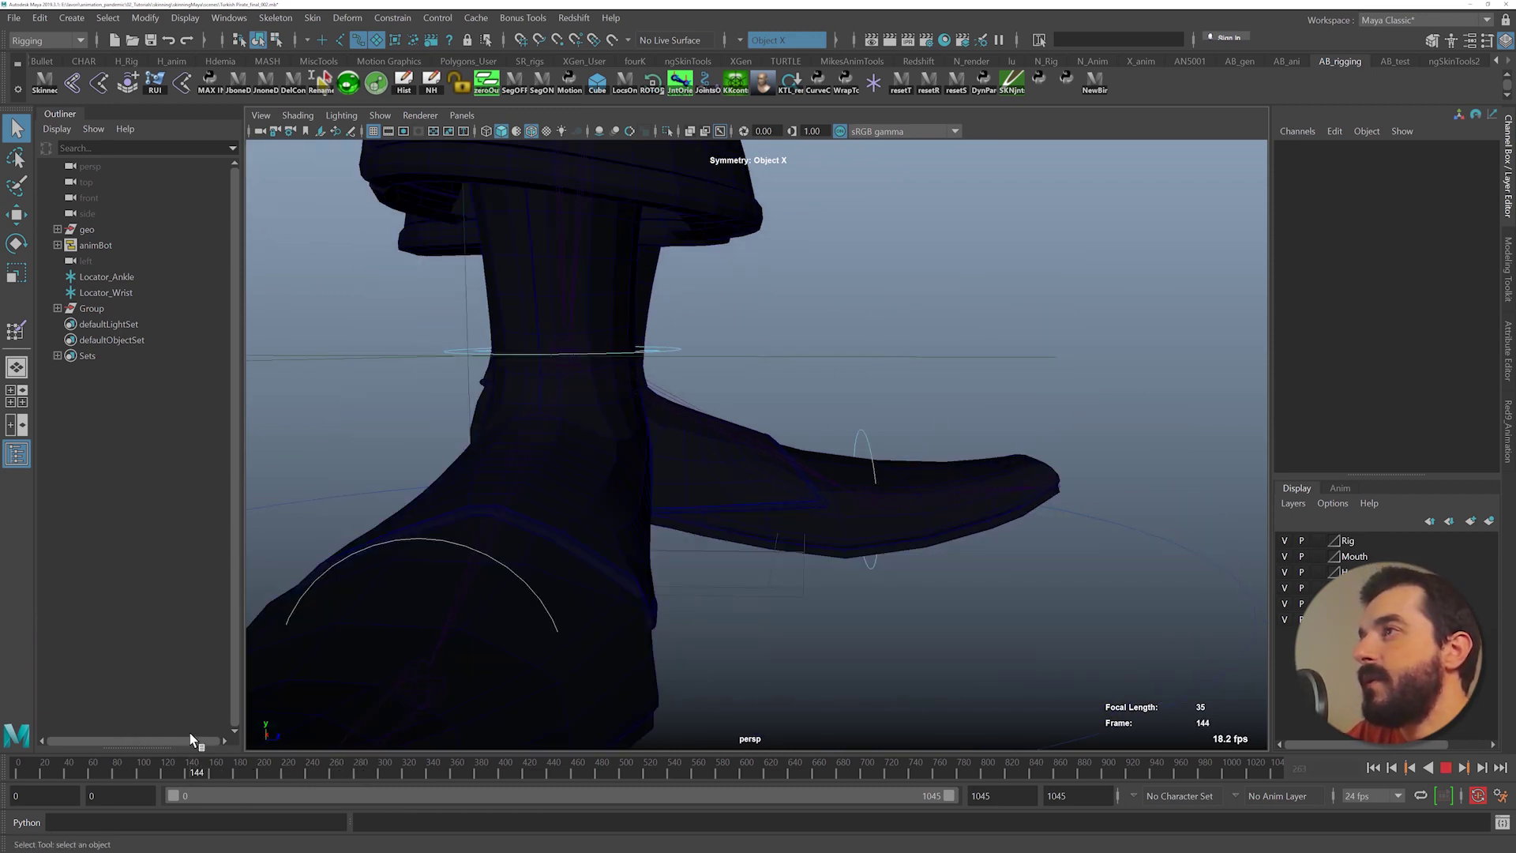
pyautogui.moveTo(681, 613)
pyautogui.keyDown('alt'); pyautogui.mouseDown()
pyautogui.moveTo(571, 617)
pyautogui.moveTo(702, 620)
pyautogui.mouseUp(); pyautogui.keyUp('alt')
pyautogui.keyDown('alt'); pyautogui.moveTo(701, 620); pyautogui.dragTo(440, 429, button='right'); pyautogui.keyUp('alt')
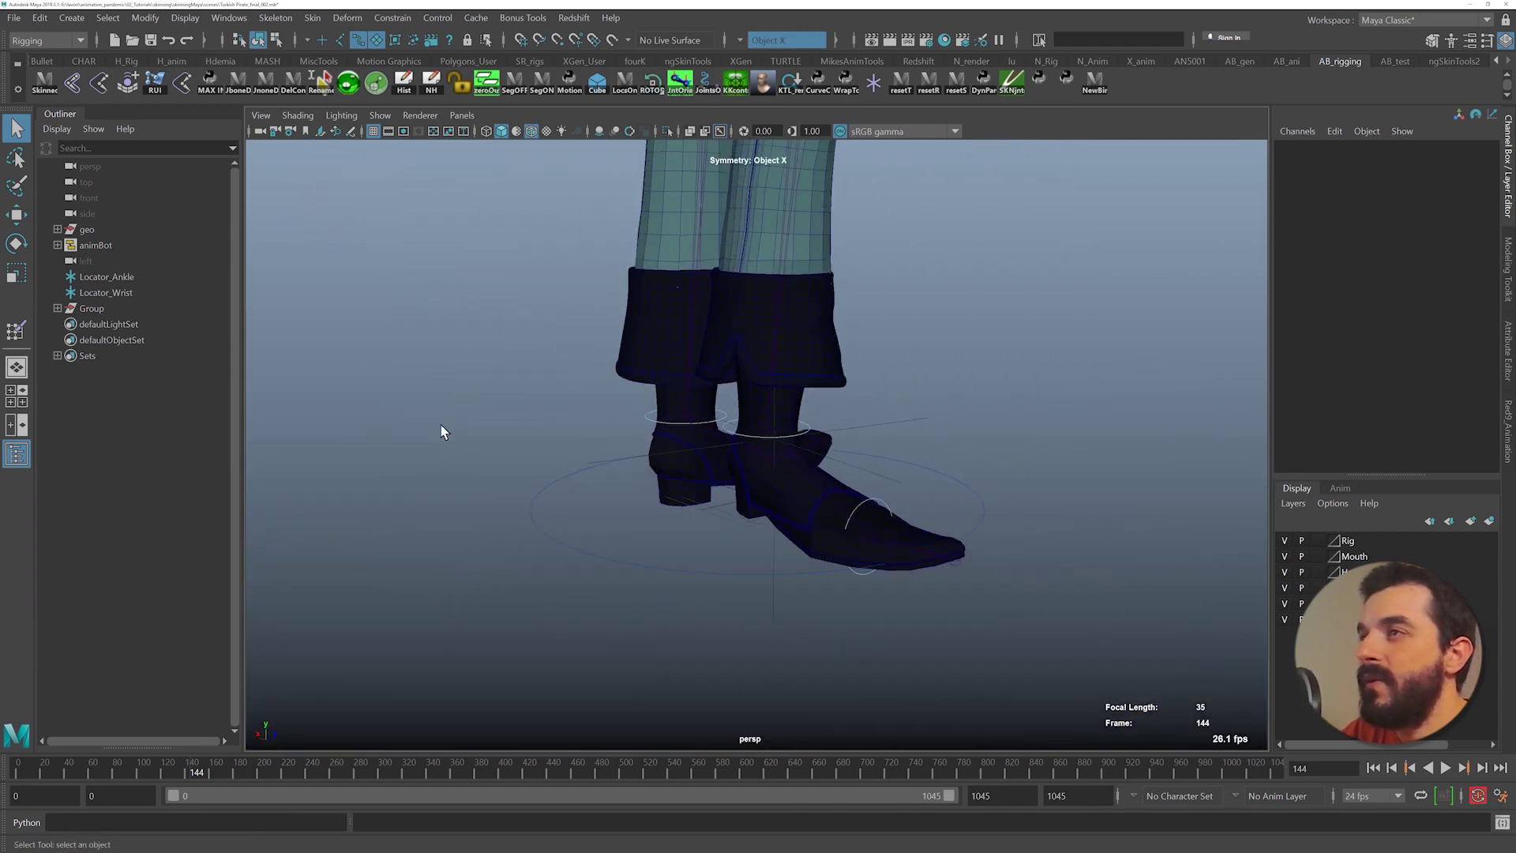
pyautogui.keyDown('alt'); pyautogui.moveTo(440, 430); pyautogui.dragTo(340, 557, button='middle'); pyautogui.keyUp('alt')
pyautogui.moveTo(187, 766); pyautogui.dragTo(191, 763)
pyautogui.keyDown('alt'); pyautogui.moveTo(568, 197); pyautogui.dragTo(553, 537, button='middle'); pyautogui.keyUp('alt')
pyautogui.keyDown('alt'); pyautogui.moveTo(553, 537); pyautogui.dragTo(725, 478, button='right'); pyautogui.keyUp('alt')
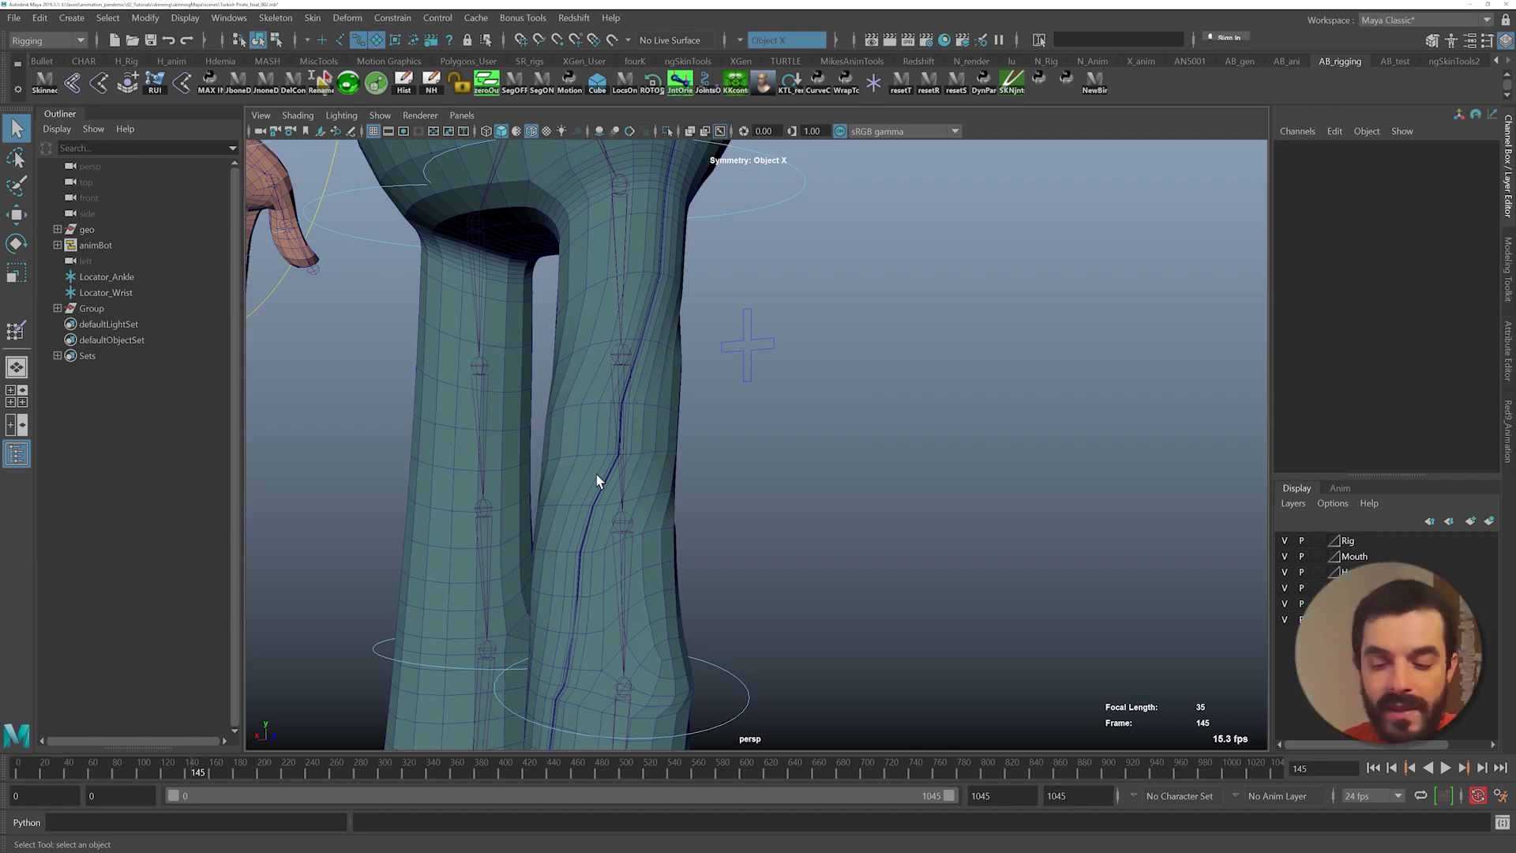
# - At frame 166, with the right leg raised, select the body mesh and show the Hip_R influence in the Paint Skin Weights tool
pyautogui.moveTo(201, 765); pyautogui.dragTo(192, 765)
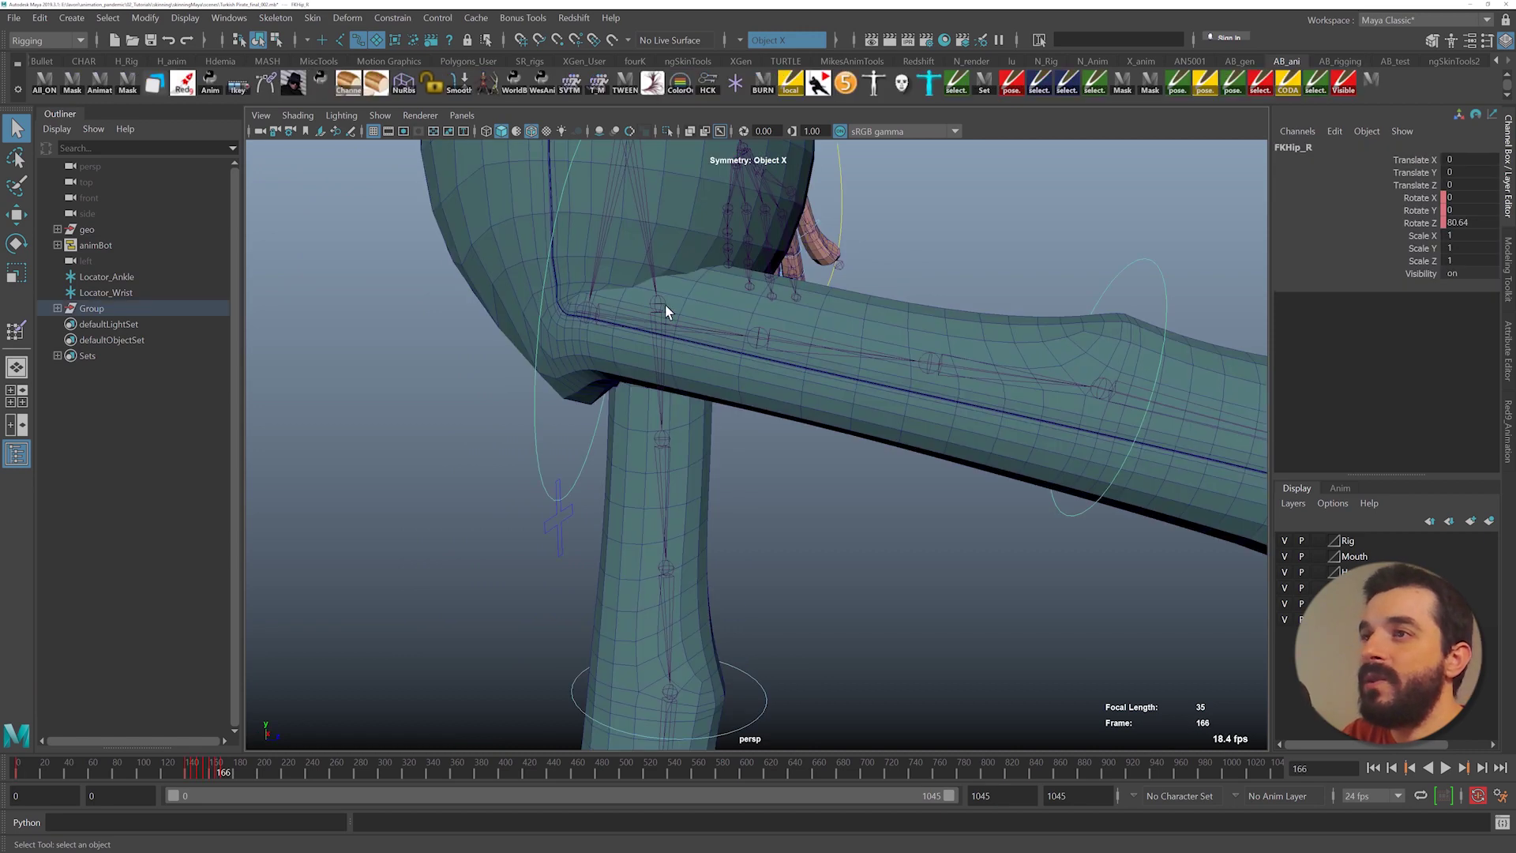
pyautogui.keyDown('alt'); pyautogui.moveTo(665, 310); pyautogui.dragTo(735, 383); pyautogui.keyUp('alt')
pyautogui.click(747, 435)
pyautogui.doubleClick(17, 331)
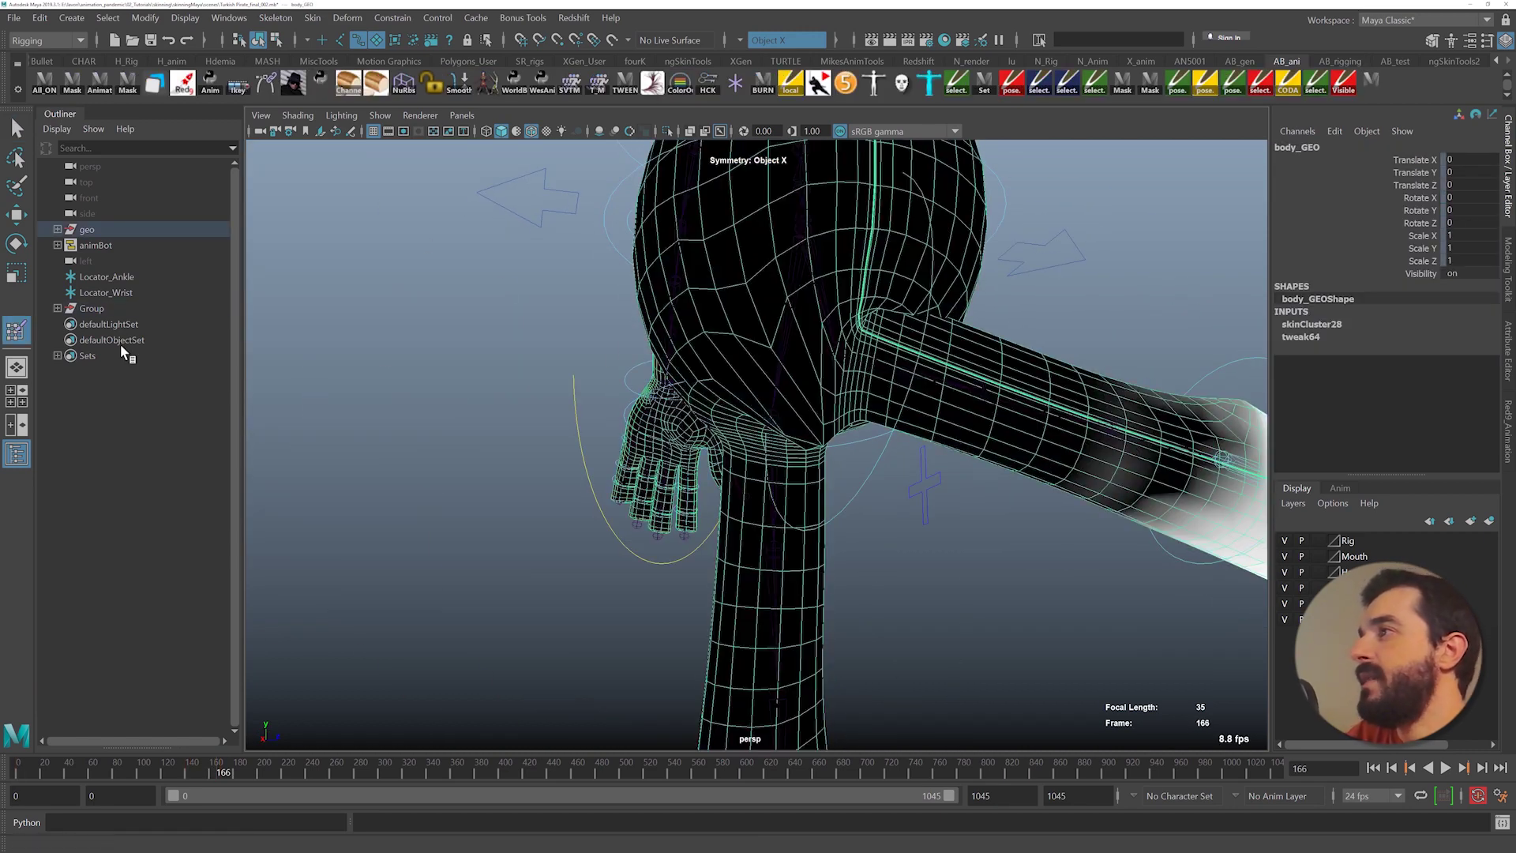
pyautogui.click(158, 307)
pyautogui.click(120, 253)
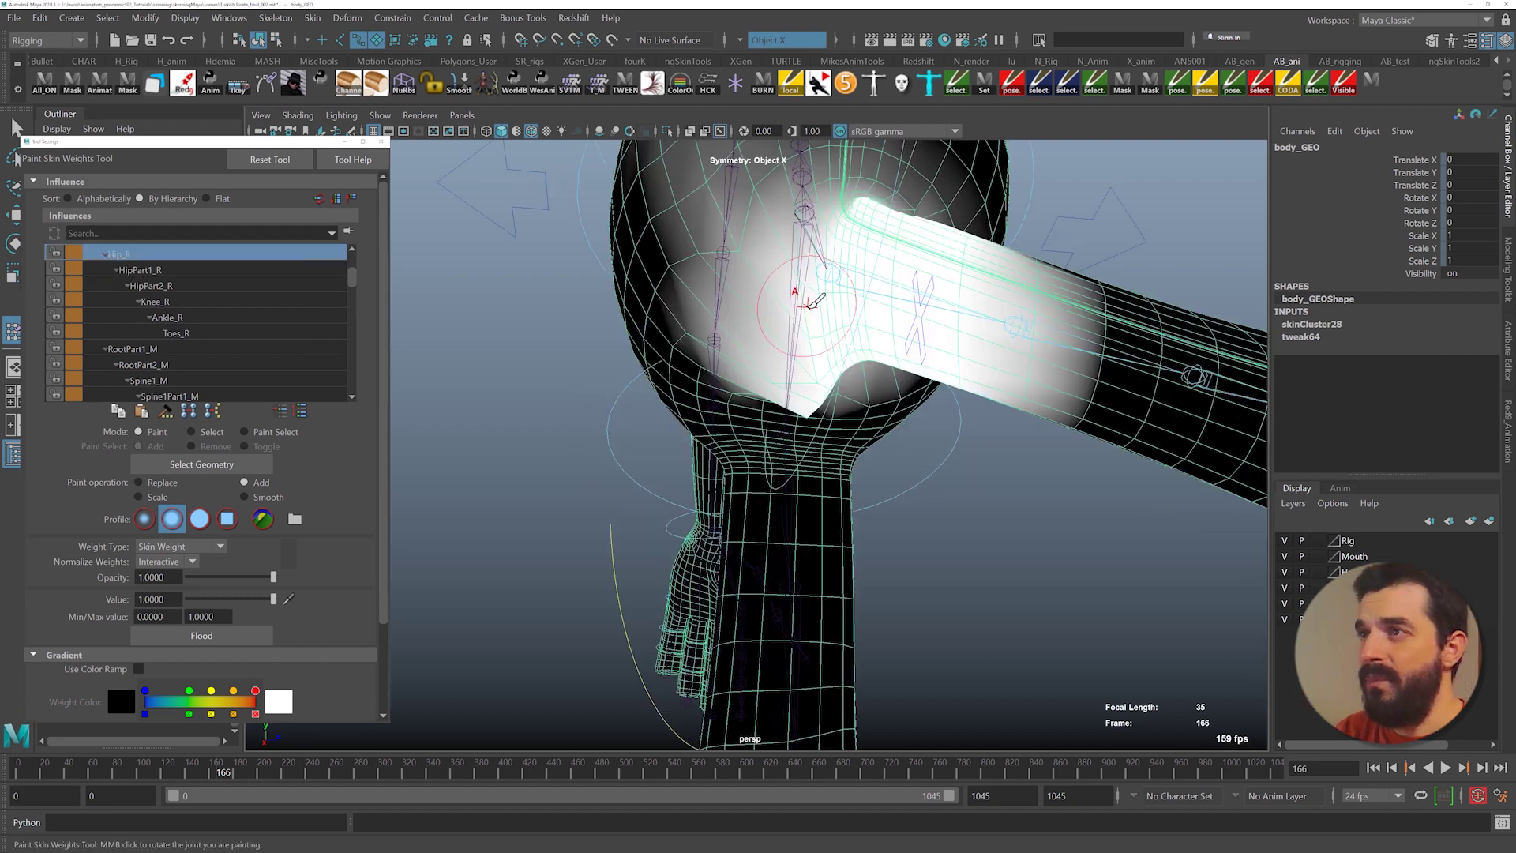
# - Collapse the Hip_L influence branch, choose the Root_M influence, and keep the paint operation on Add
pyautogui.scroll(2, 162, 276)
pyautogui.scroll(3, 158, 277)
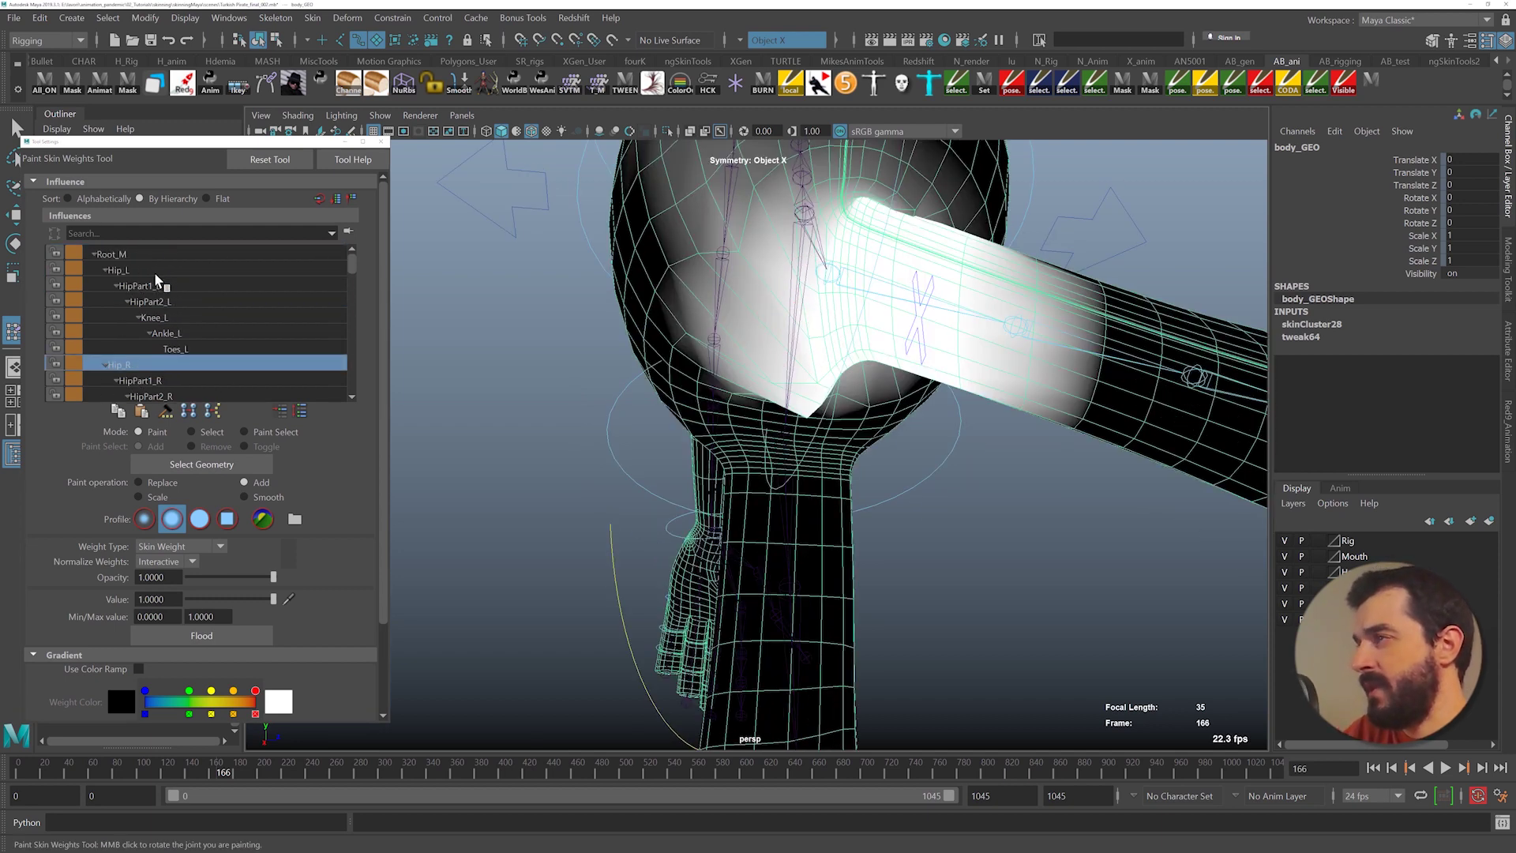
pyautogui.click(104, 271)
pyautogui.click(111, 254)
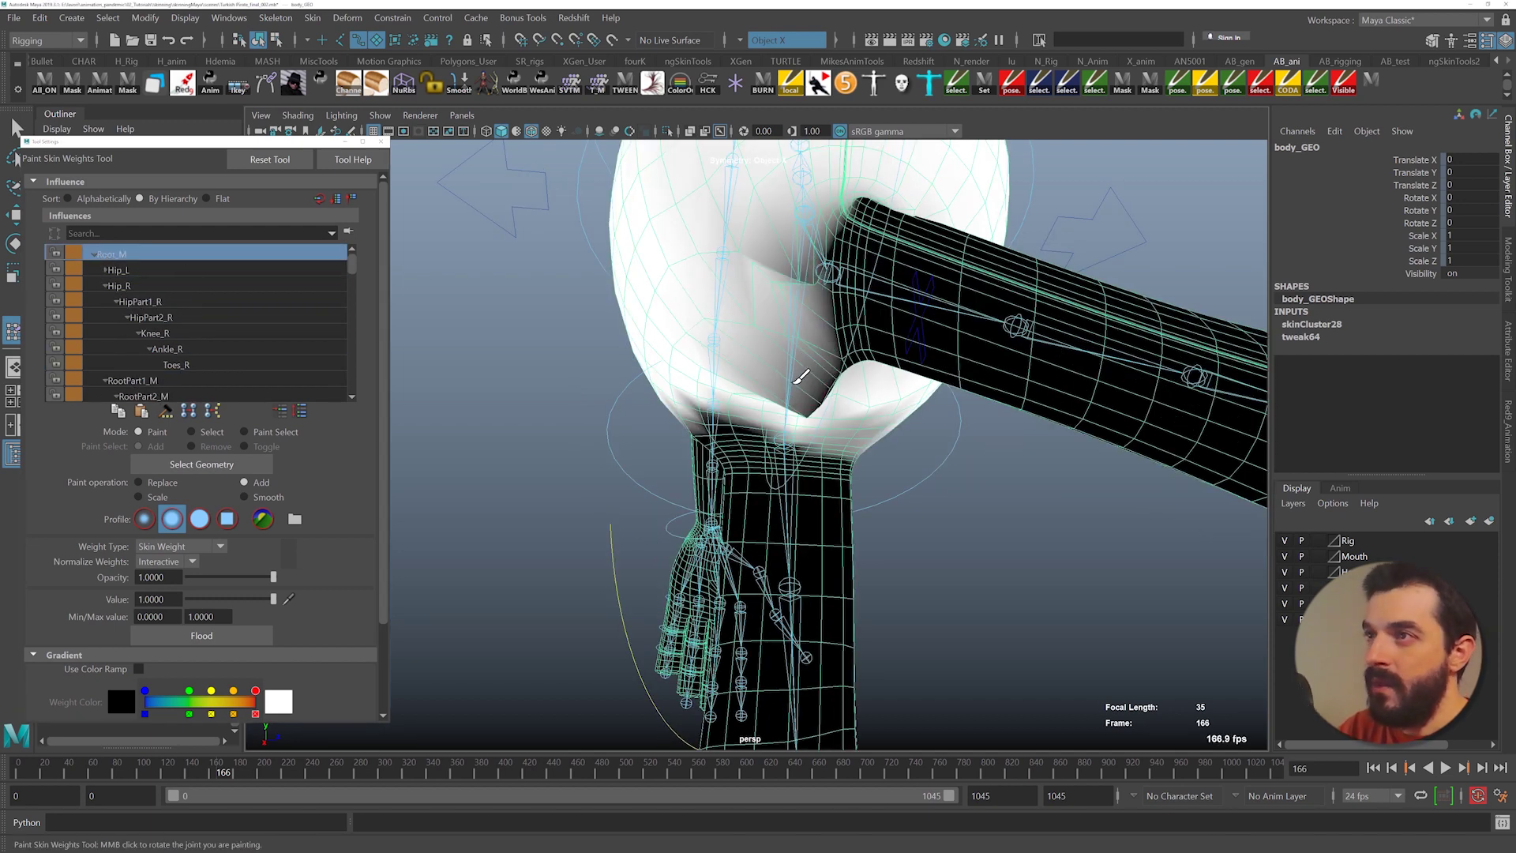
pyautogui.click(244, 497)
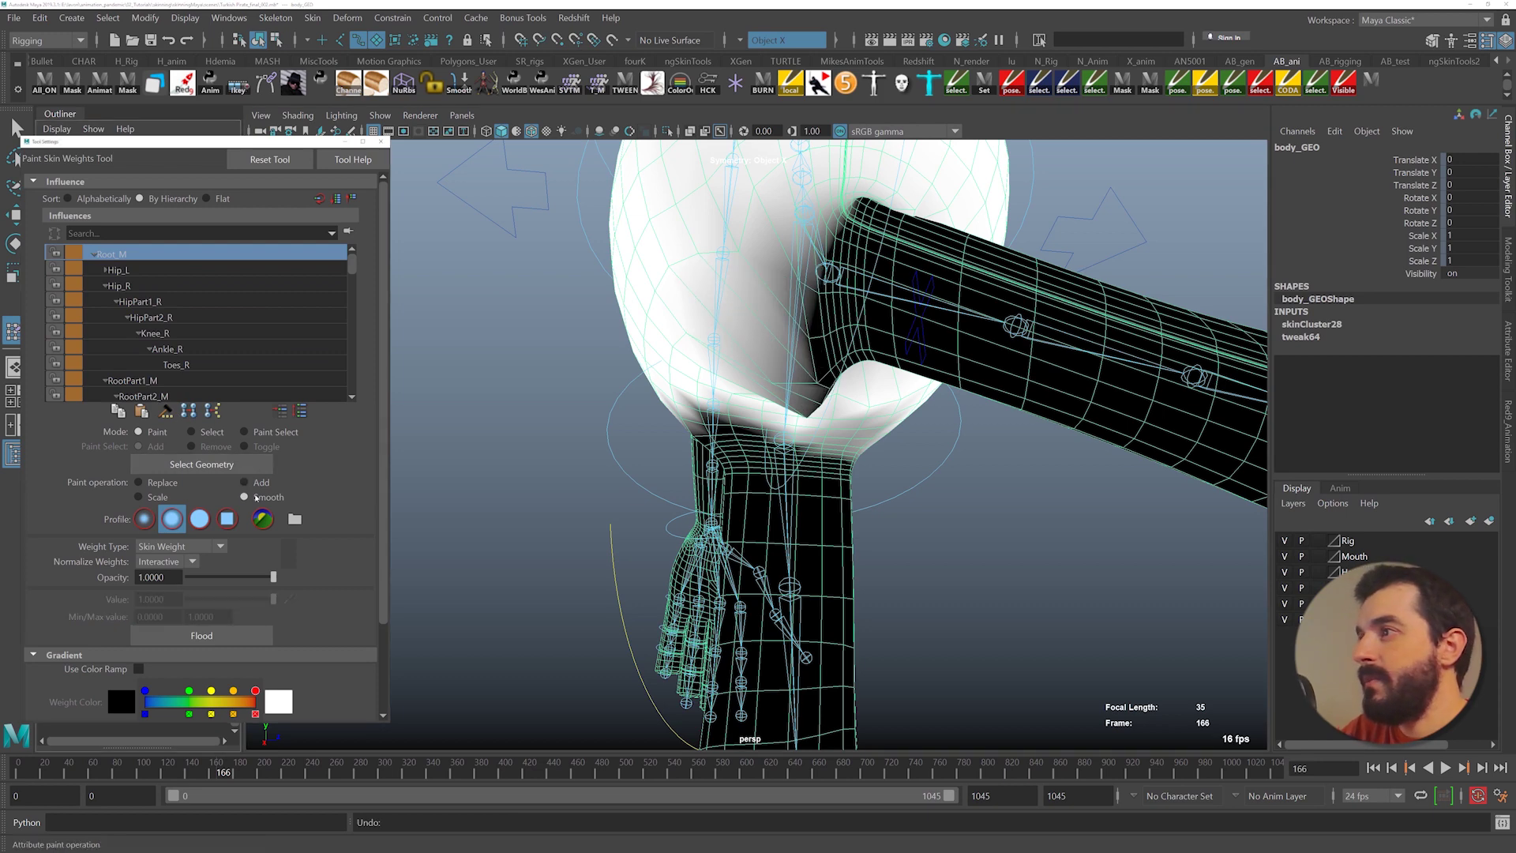
pyautogui.click(243, 482)
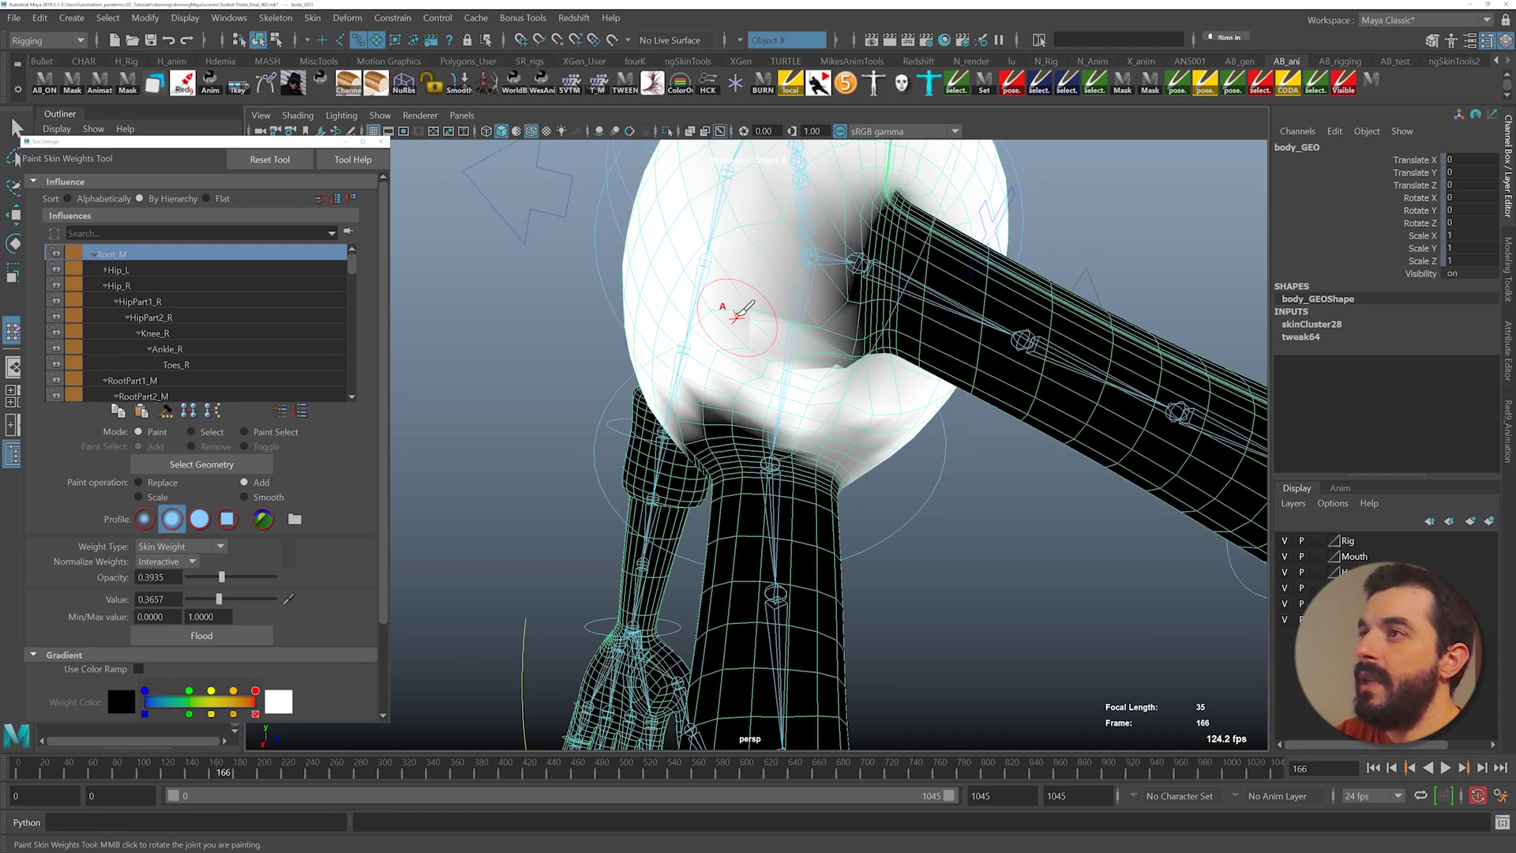
# - Paint Root_M weight onto the pelvis around the raised right hip, reducing the brush to opacity 0.2269 and value 0.2083
pyautogui.moveTo(742, 312); pyautogui.dragTo(746, 332)
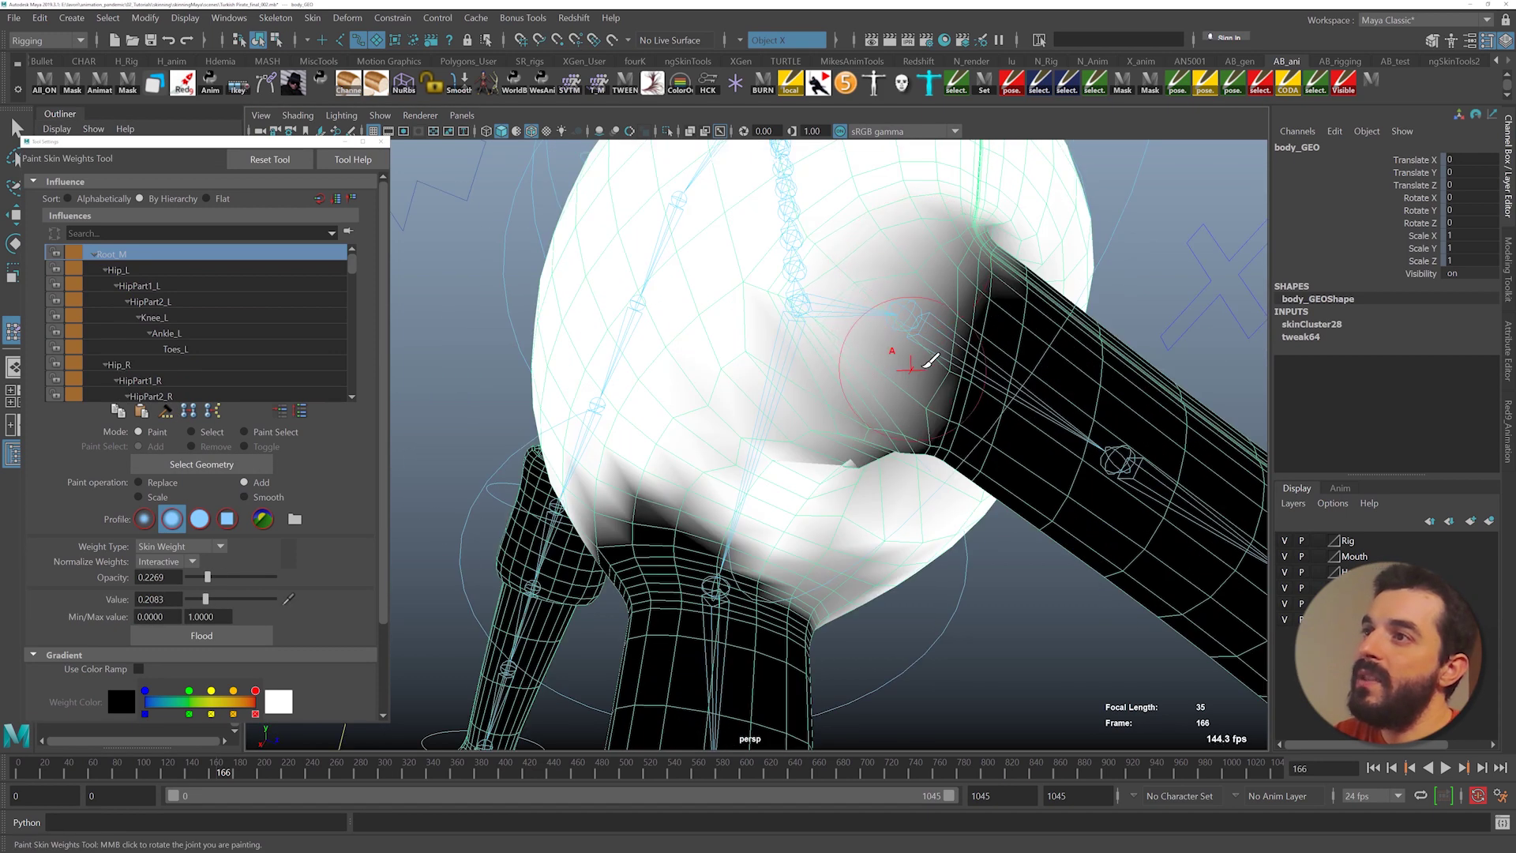
pyautogui.moveTo(924, 367); pyautogui.dragTo(925, 316)
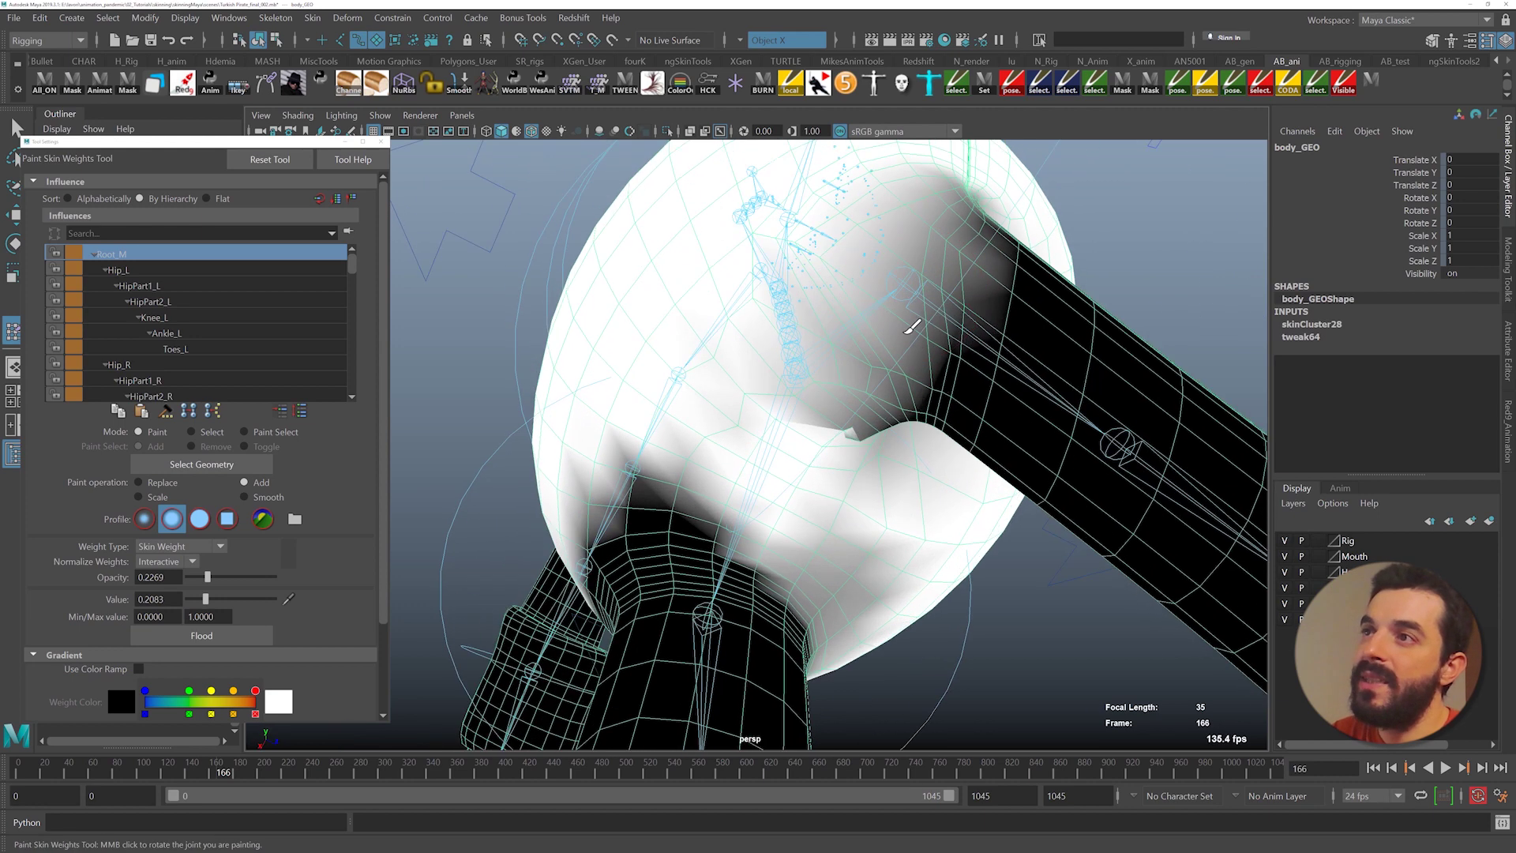
pyautogui.moveTo(923, 371)
pyautogui.mouseDown()
pyautogui.moveTo(913, 343)
pyautogui.moveTo(905, 355)
pyautogui.mouseUp()
pyautogui.keyDown('alt'); pyautogui.moveTo(889, 383); pyautogui.dragTo(888, 343); pyautogui.keyUp('alt')
pyautogui.moveTo(930, 280); pyautogui.dragTo(918, 279)
pyautogui.keyDown('alt'); pyautogui.moveTo(871, 338); pyautogui.dragTo(899, 310); pyautogui.keyUp('alt')
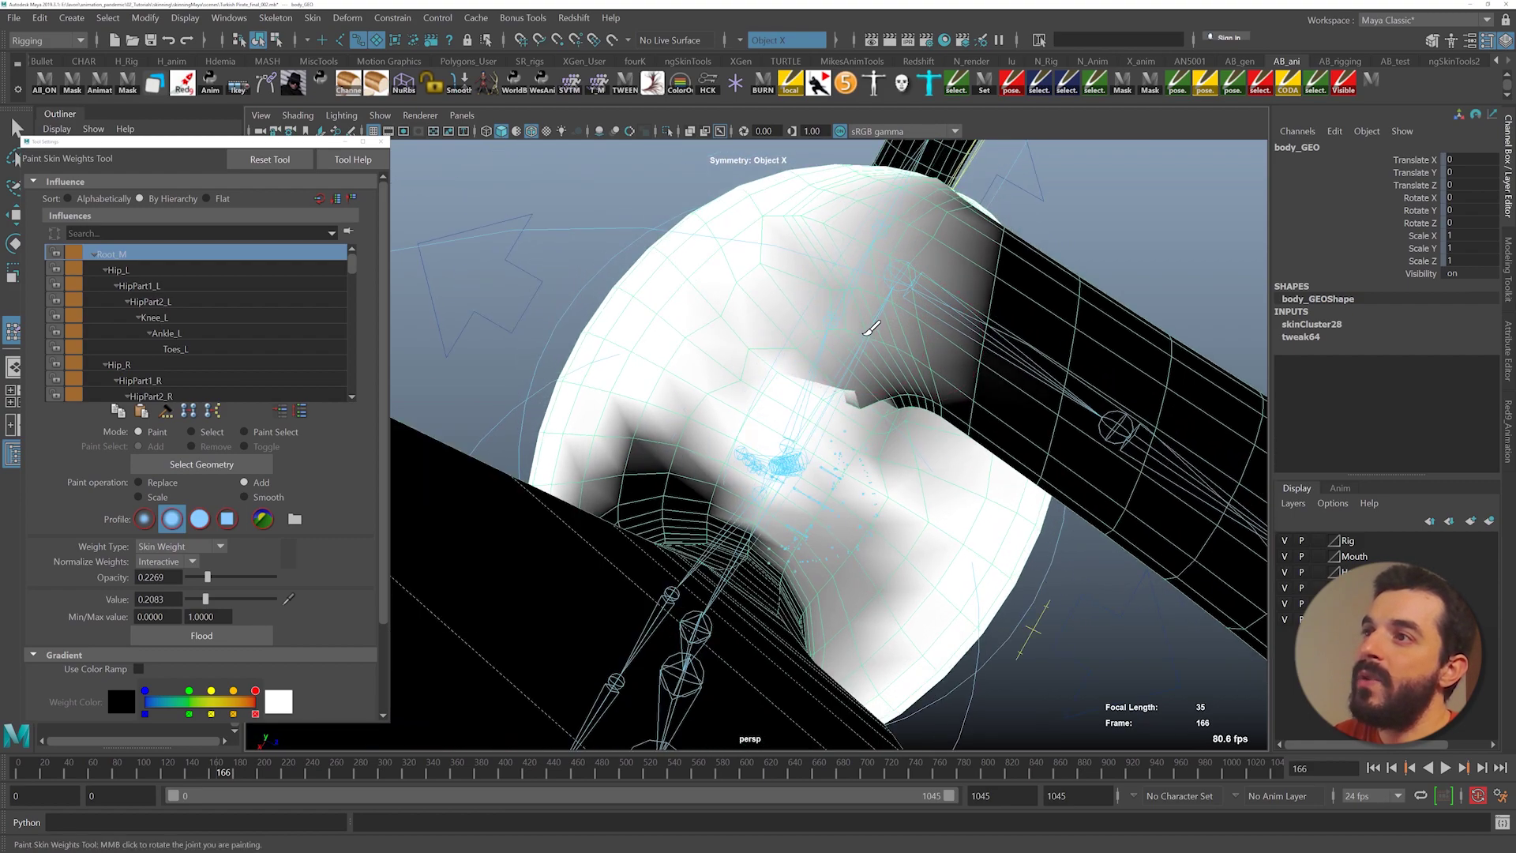
# - Continue adding Root_M weight on the underside of the pelvis between the legs to soften the right hip transition
pyautogui.keyDown('alt'); pyautogui.moveTo(854, 361); pyautogui.dragTo(863, 421); pyautogui.keyUp('alt')
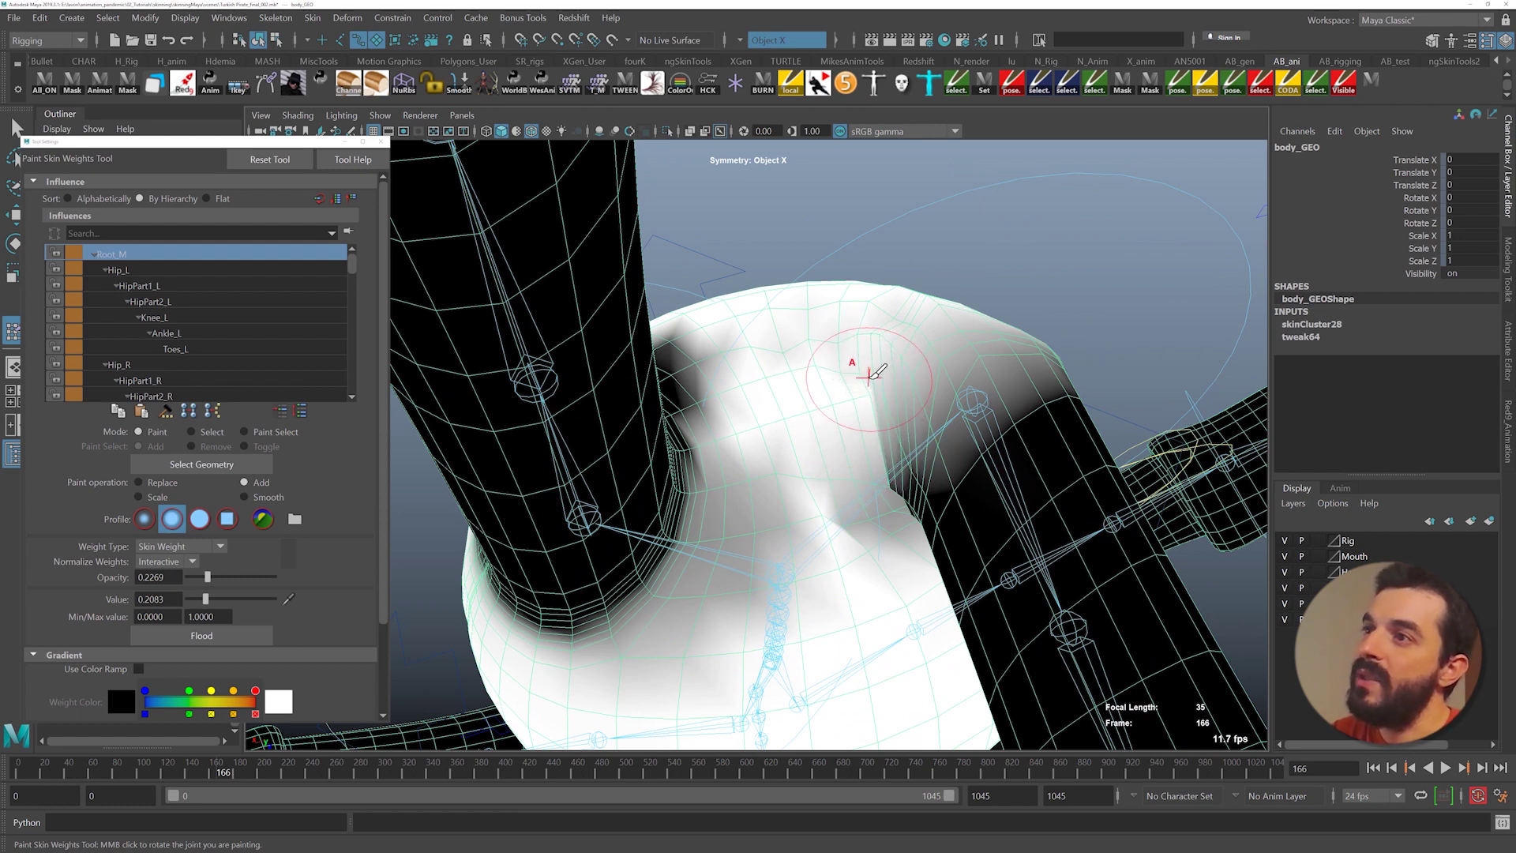
pyautogui.moveTo(870, 375)
pyautogui.keyDown('alt'); pyautogui.mouseDown()
pyautogui.moveTo(878, 433)
pyautogui.moveTo(900, 416)
pyautogui.mouseUp(); pyautogui.keyUp('alt')
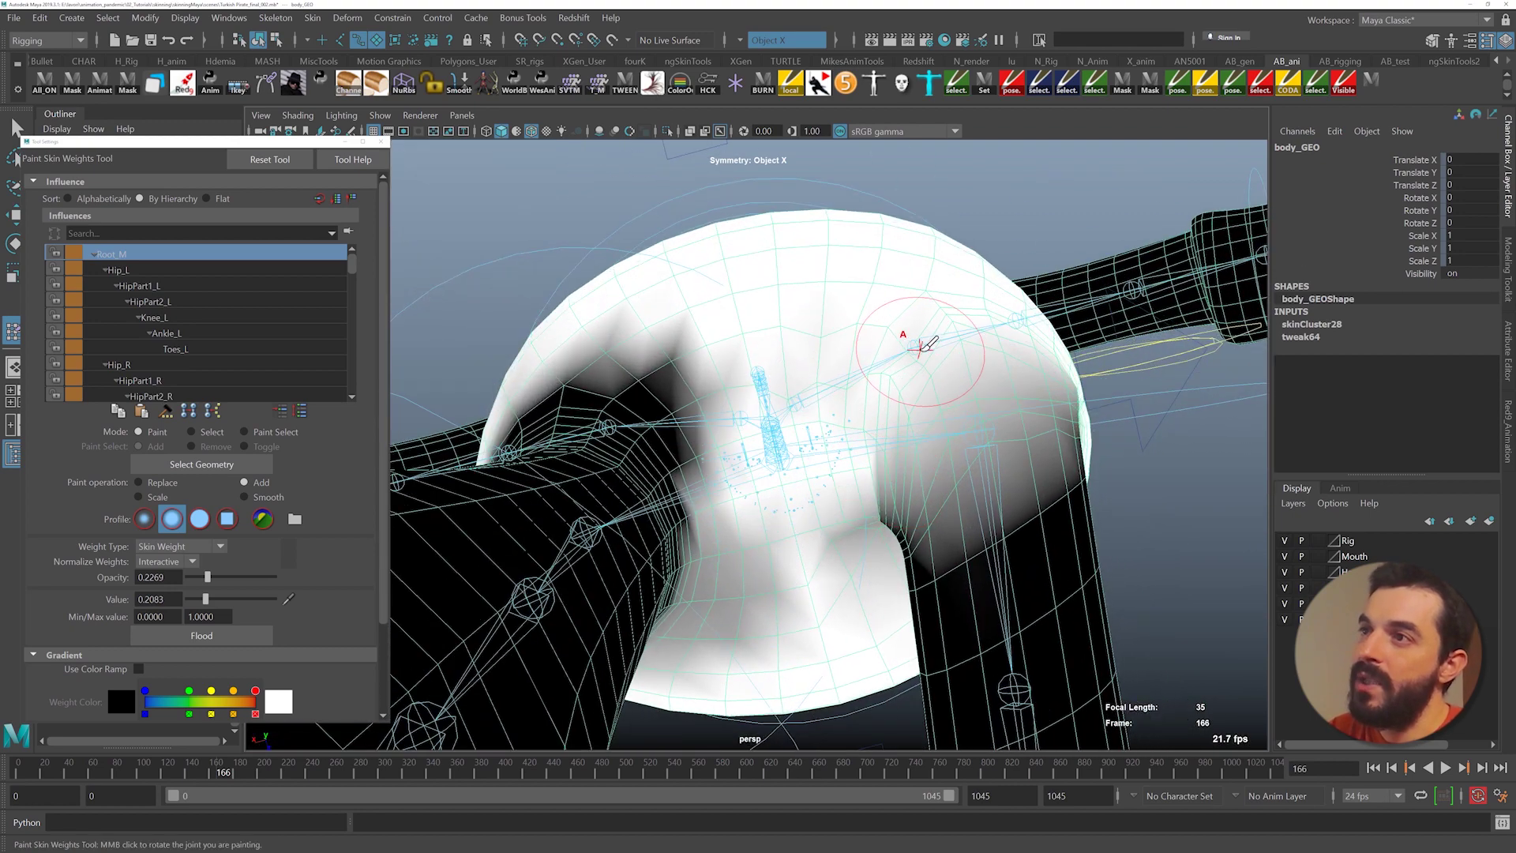
pyautogui.keyDown('alt'); pyautogui.moveTo(1058, 452); pyautogui.dragTo(967, 476); pyautogui.keyUp('alt')
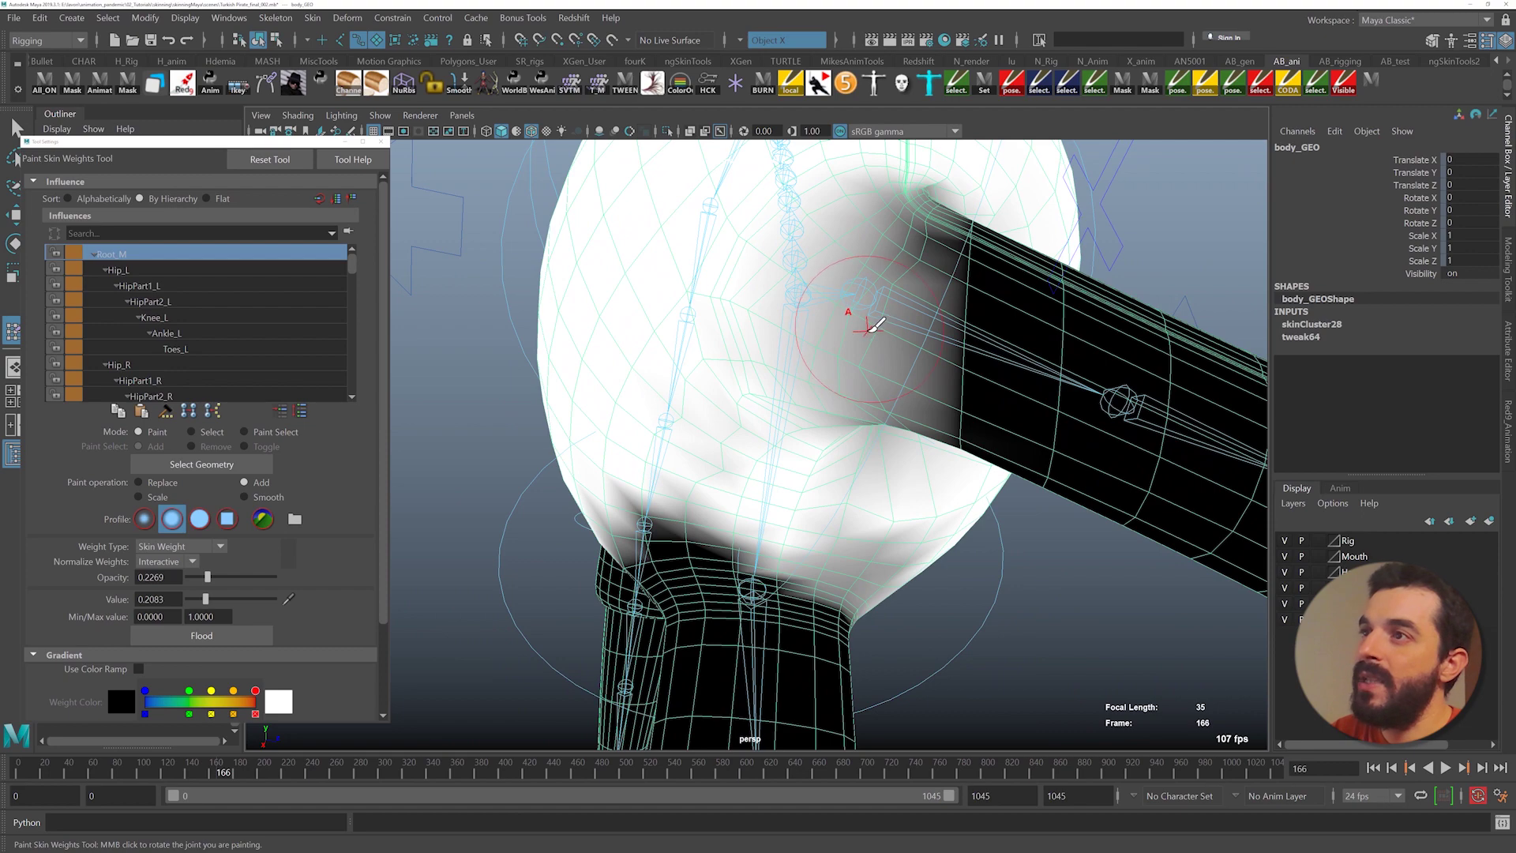
pyautogui.keyDown('alt'); pyautogui.moveTo(876, 322); pyautogui.dragTo(803, 307); pyautogui.keyUp('alt')
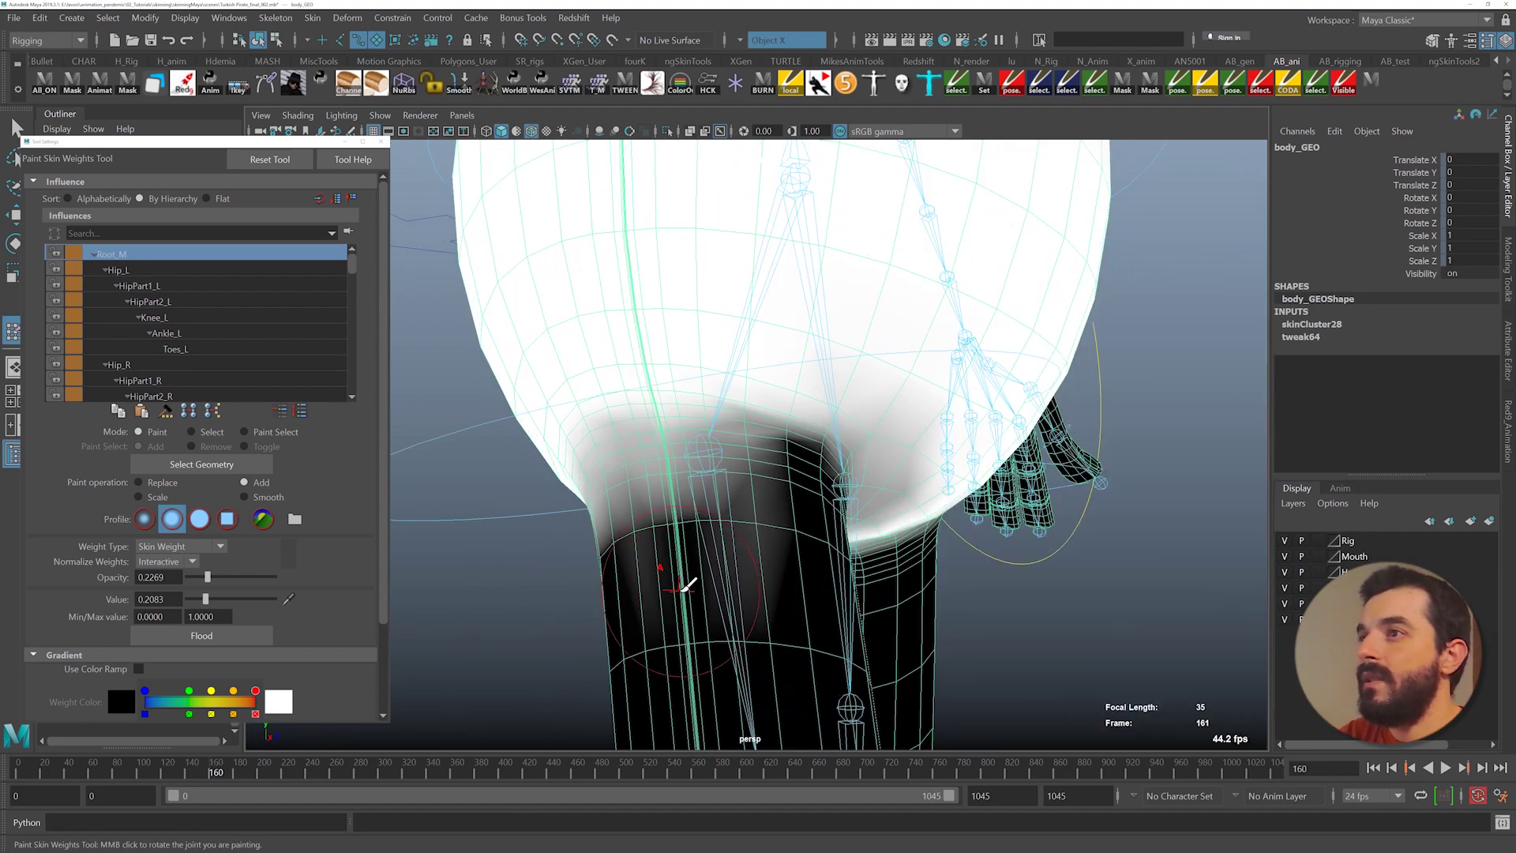
# - Step through the leg-raise frames and add Root_M weight on the outer right hip where it meets the thigh
pyautogui.hotkey('alt', ',')
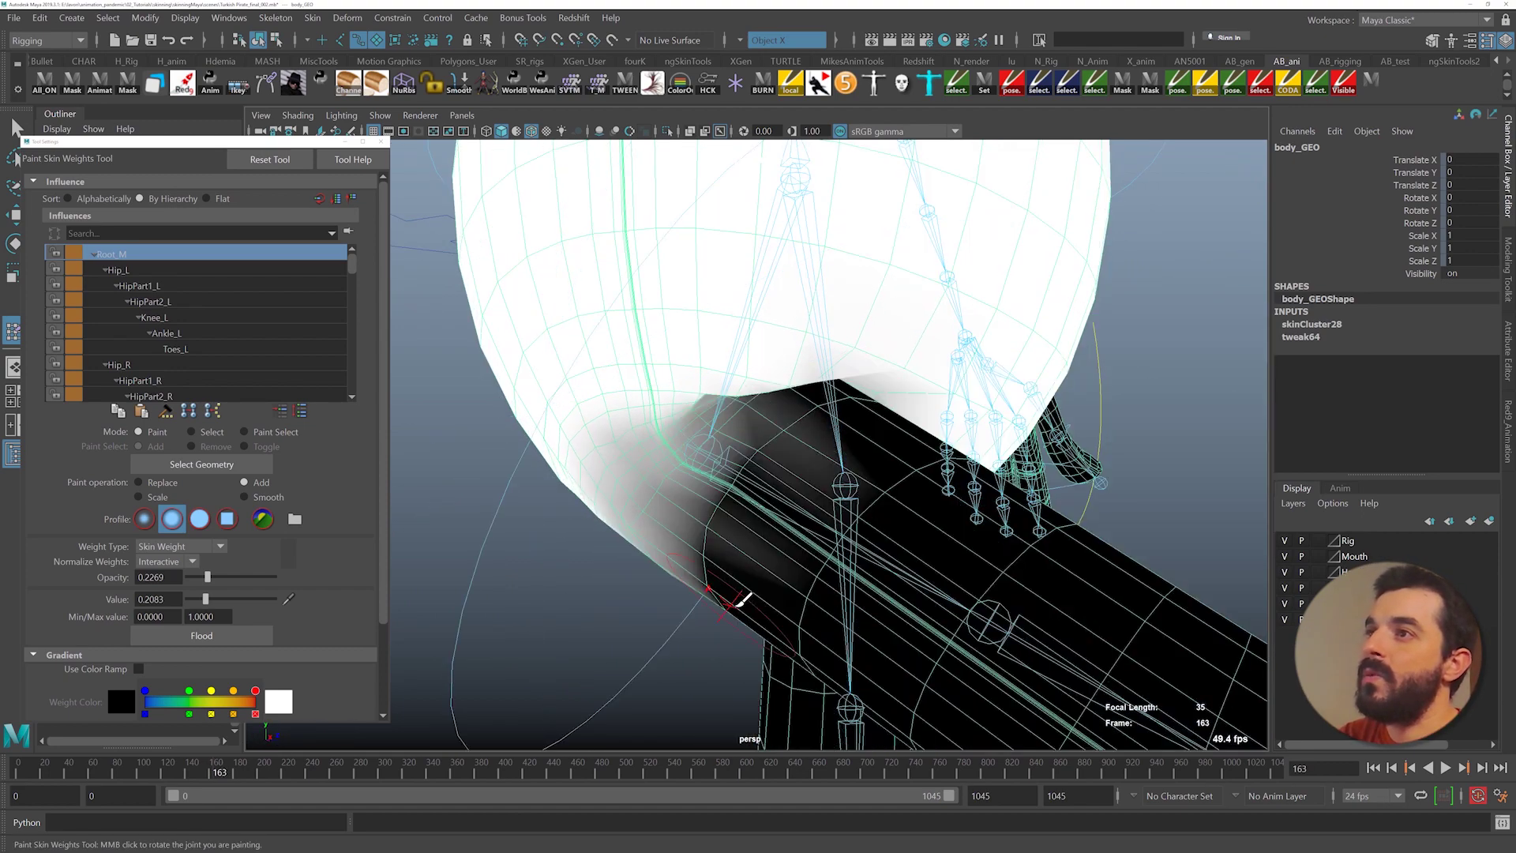
pyautogui.hotkey('alt', '.')
pyautogui.moveTo(781, 428)
pyautogui.mouseDown()
pyautogui.moveTo(789, 462)
pyautogui.moveTo(802, 431)
pyautogui.moveTo(843, 483)
pyautogui.mouseUp()
pyautogui.keyDown('alt'); pyautogui.moveTo(609, 452); pyautogui.dragTo(419, 425); pyautogui.keyUp('alt')
pyautogui.keyDown('alt'); pyautogui.moveTo(412, 430); pyautogui.dragTo(509, 441, button='middle'); pyautogui.keyUp('alt')
# - Paint Root_M weight across the right groin and crotch, stepping through the frames around 161 to check the deformation
pyautogui.moveTo(632, 465); pyautogui.dragTo(750, 461)
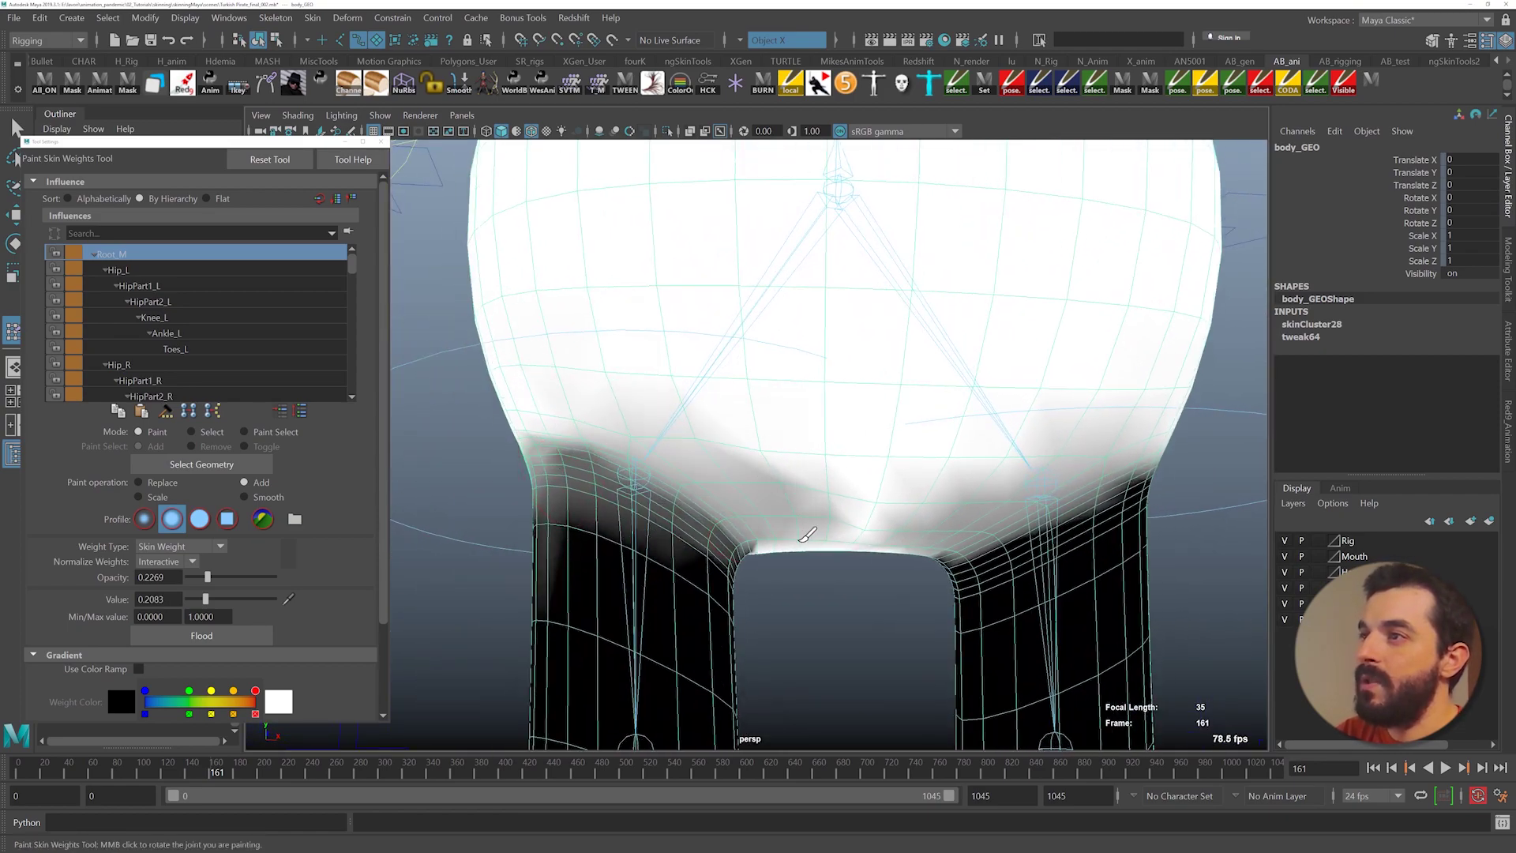
pyautogui.moveTo(799, 537); pyautogui.dragTo(761, 491)
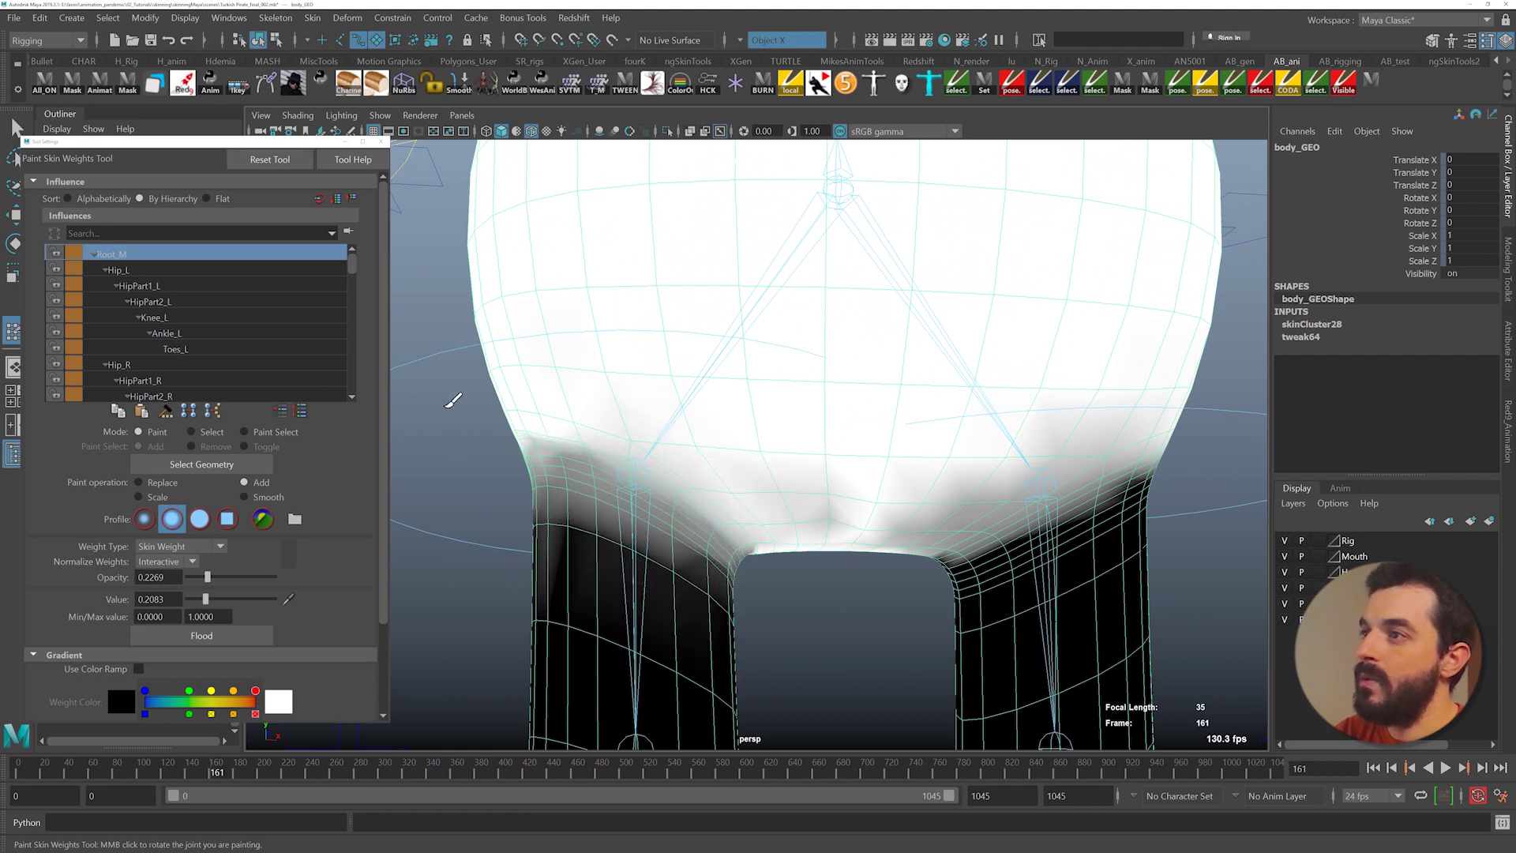
pyautogui.hotkey('alt', '.')
pyautogui.hotkey('alt', '.')
pyautogui.hotkey('alt', ',')
pyautogui.hotkey('alt', ',')
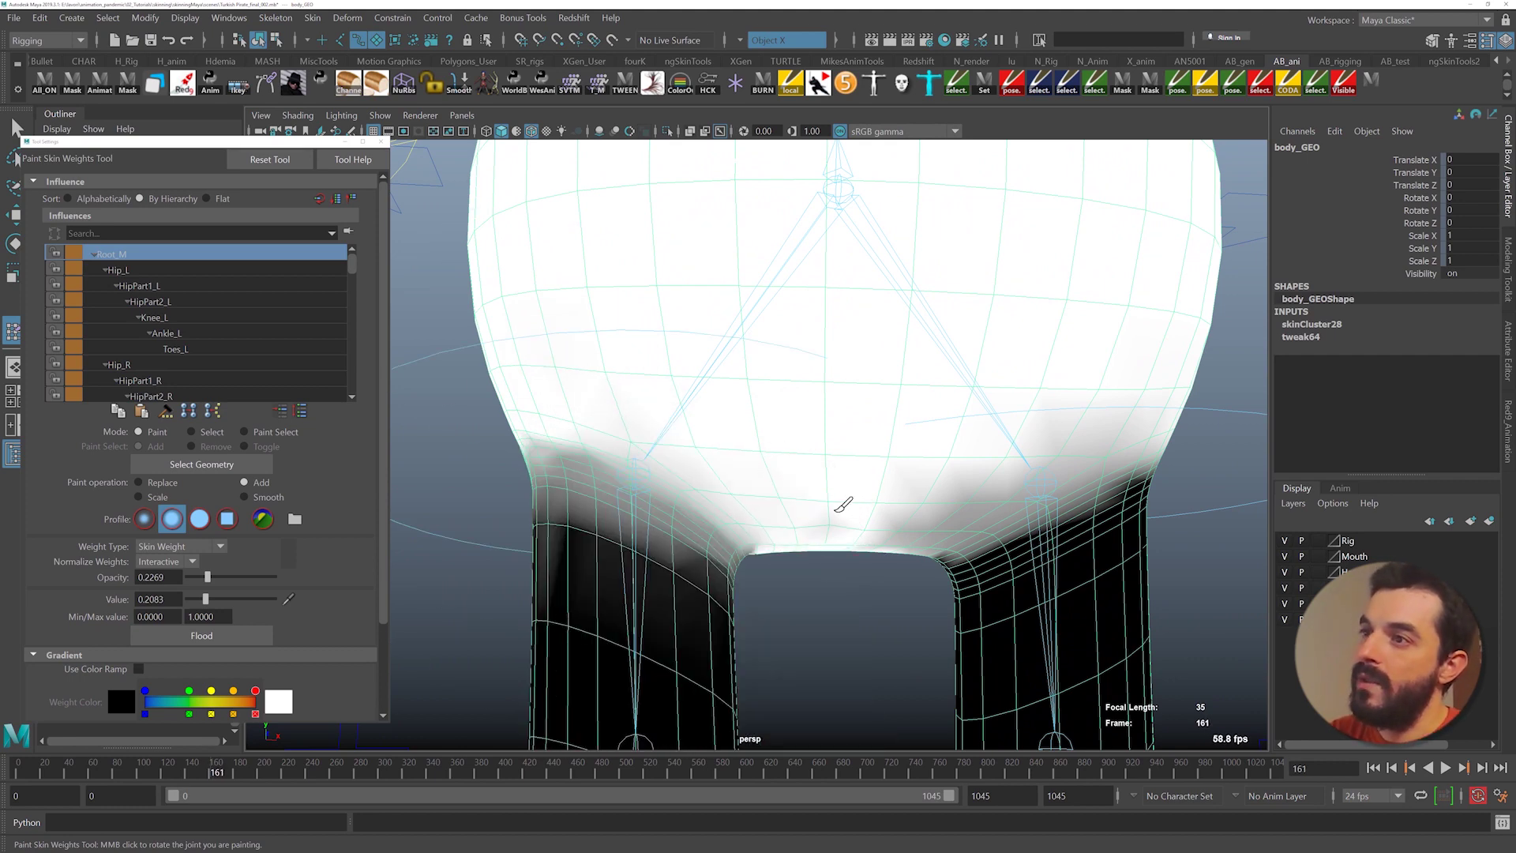
# - Play the leg-raise animation, stop at frame 166 to check the right hip deformation, and save the scene
pyautogui.hotkey('alt', 'v')
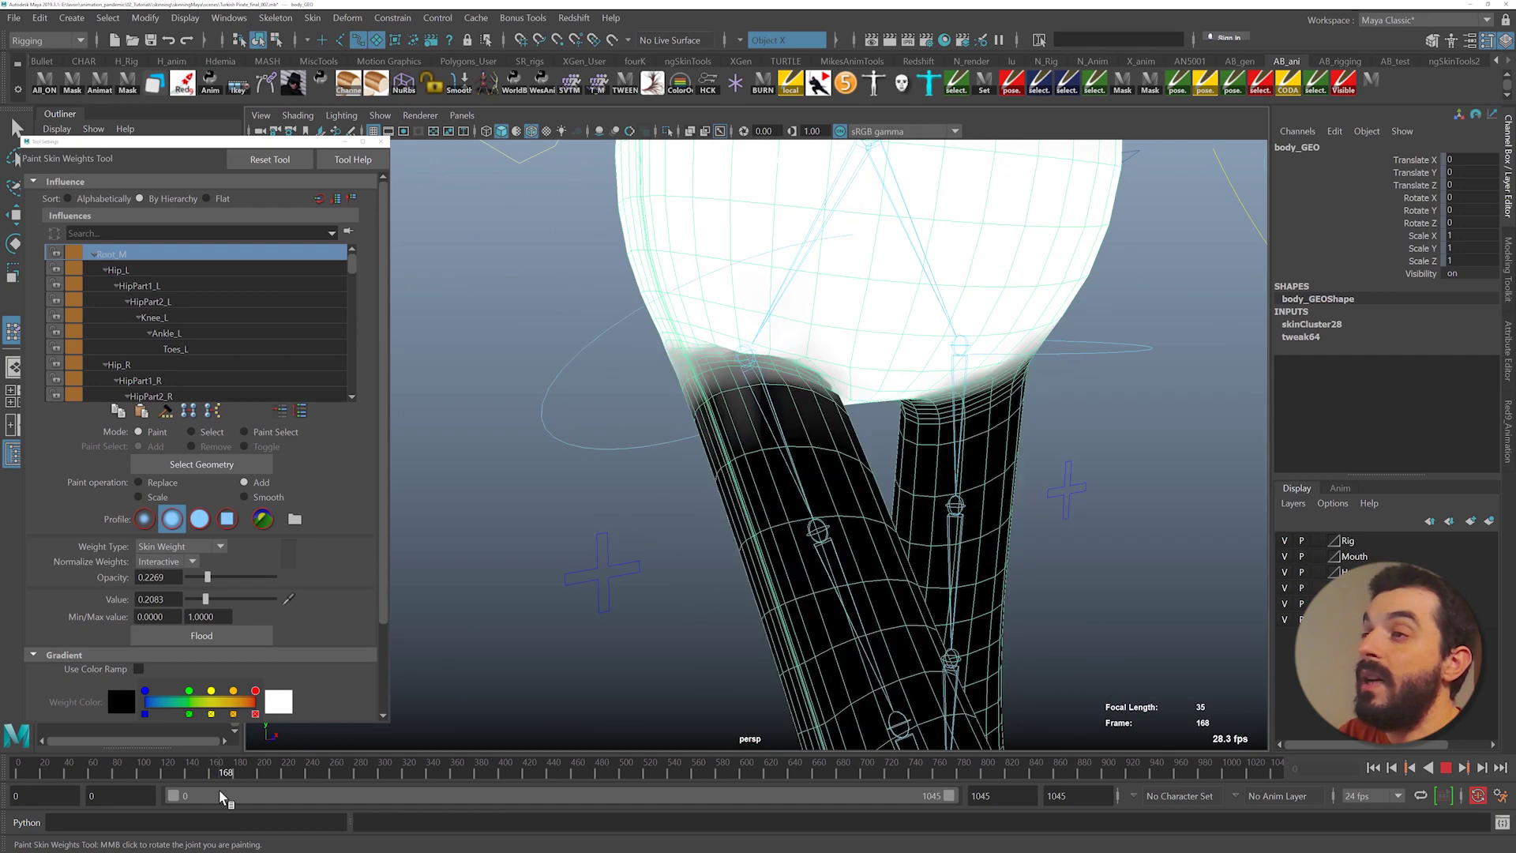
pyautogui.moveTo(218, 790); pyautogui.dragTo(216, 790)
pyautogui.keyDown('alt'); pyautogui.moveTo(746, 469); pyautogui.dragTo(845, 436); pyautogui.keyUp('alt')
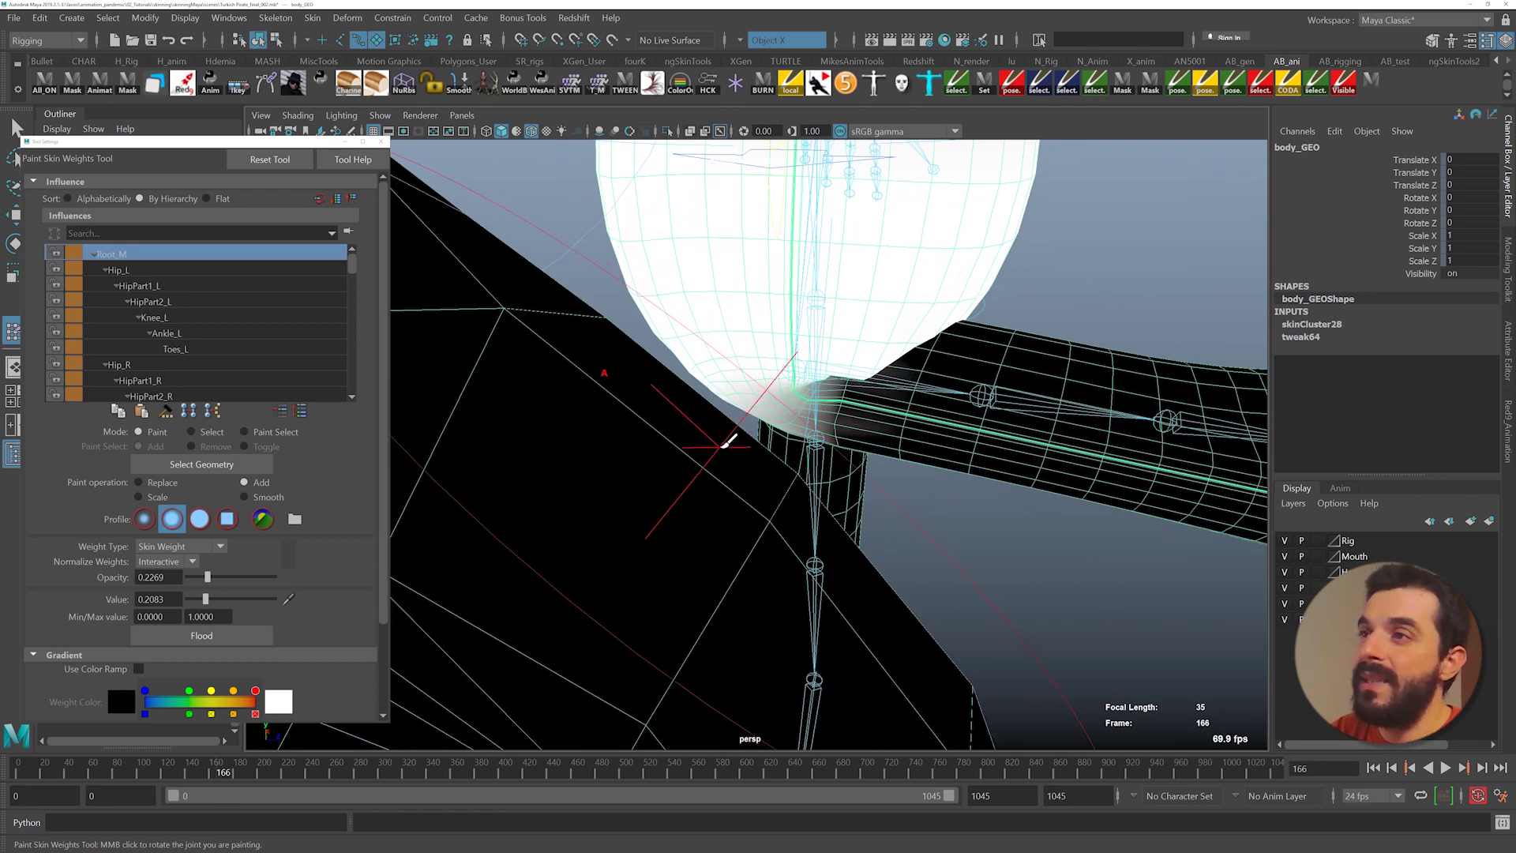
pyautogui.hotkey('ctrl', 's')
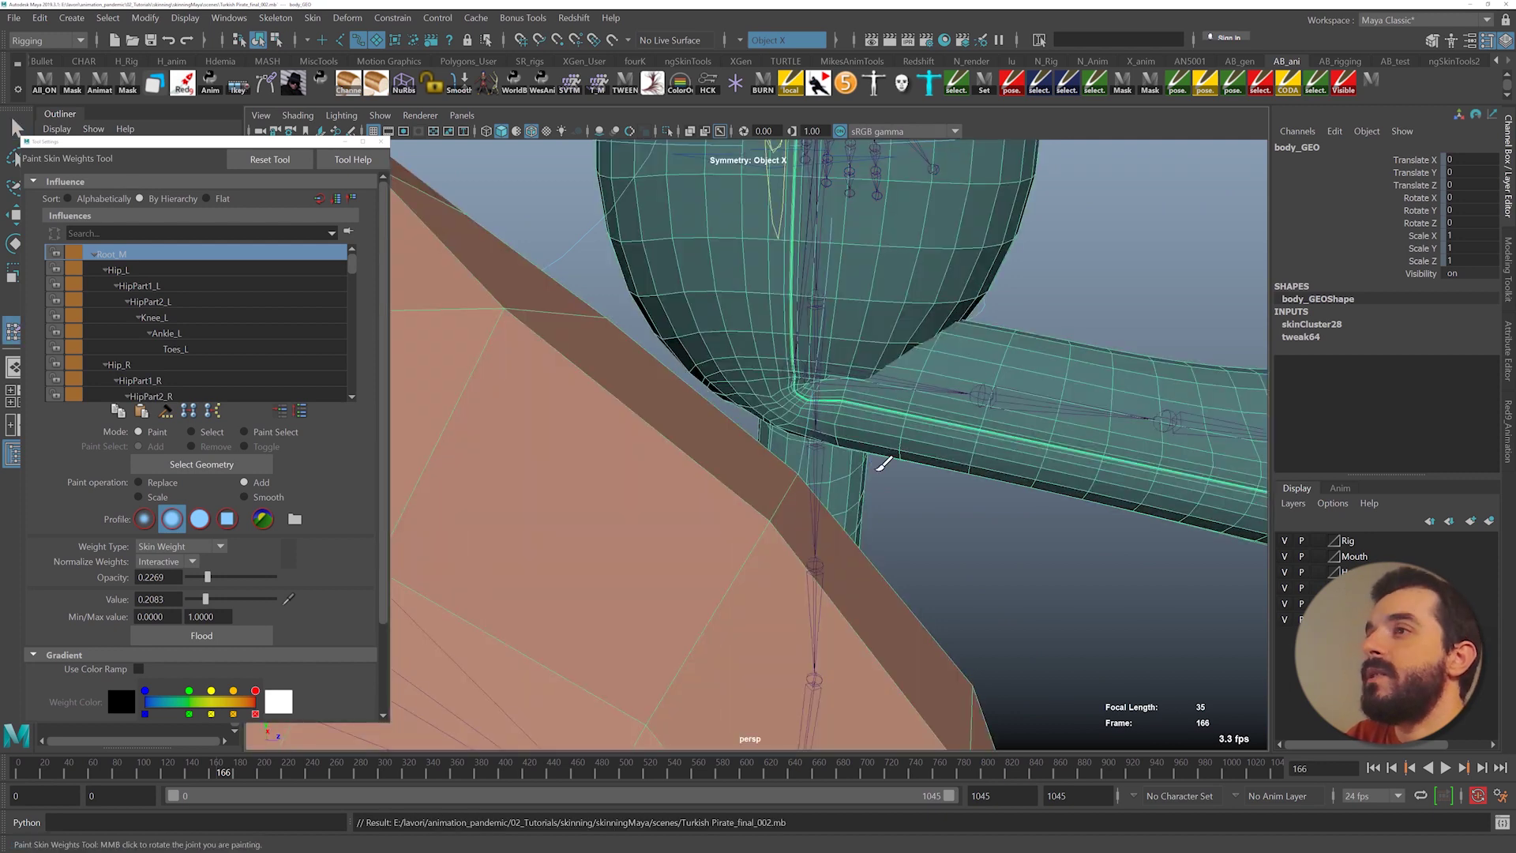
pyautogui.keyDown('alt'); pyautogui.moveTo(858, 470); pyautogui.dragTo(772, 507, button='middle'); pyautogui.keyUp('alt')
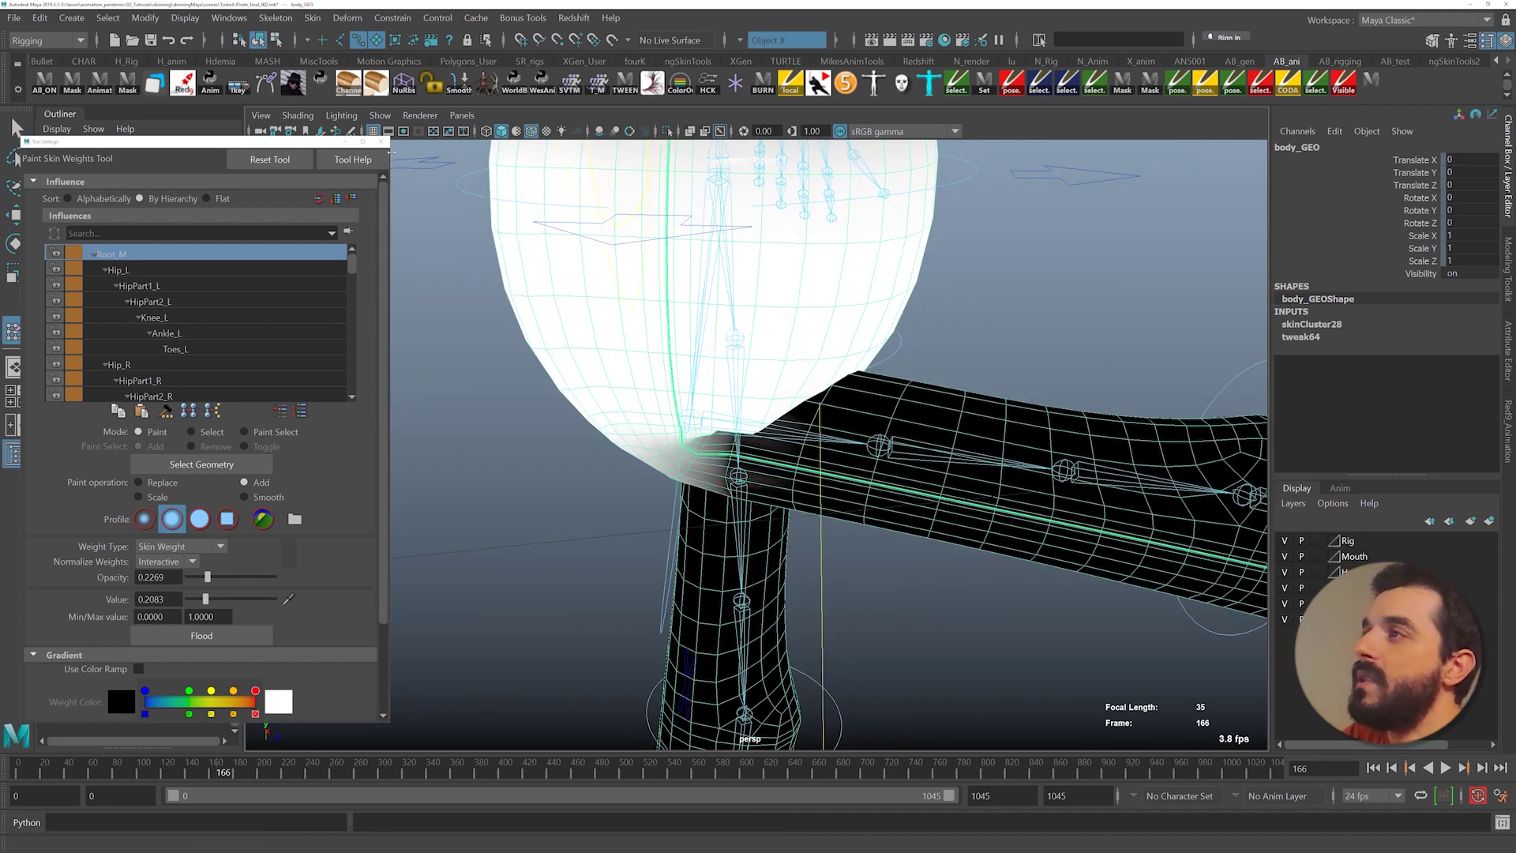
# - Leave the Paint Skin Weights tool and open ngSkinTools2 for body_GEO, closing the older ngSkinTools window after viewing its Relax settings
pyautogui.click(383, 142)
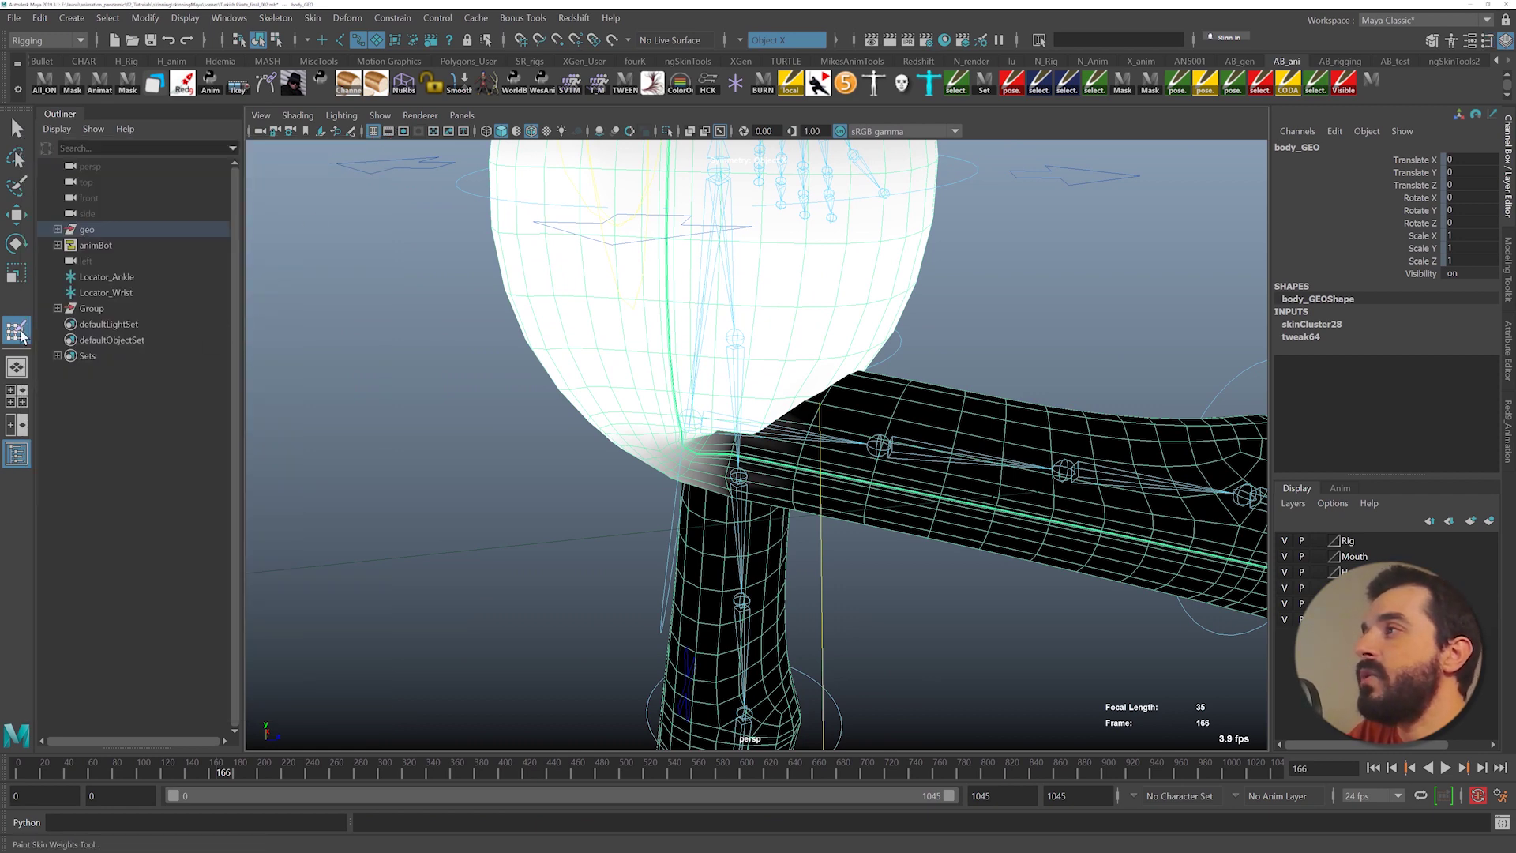
pyautogui.press('q')
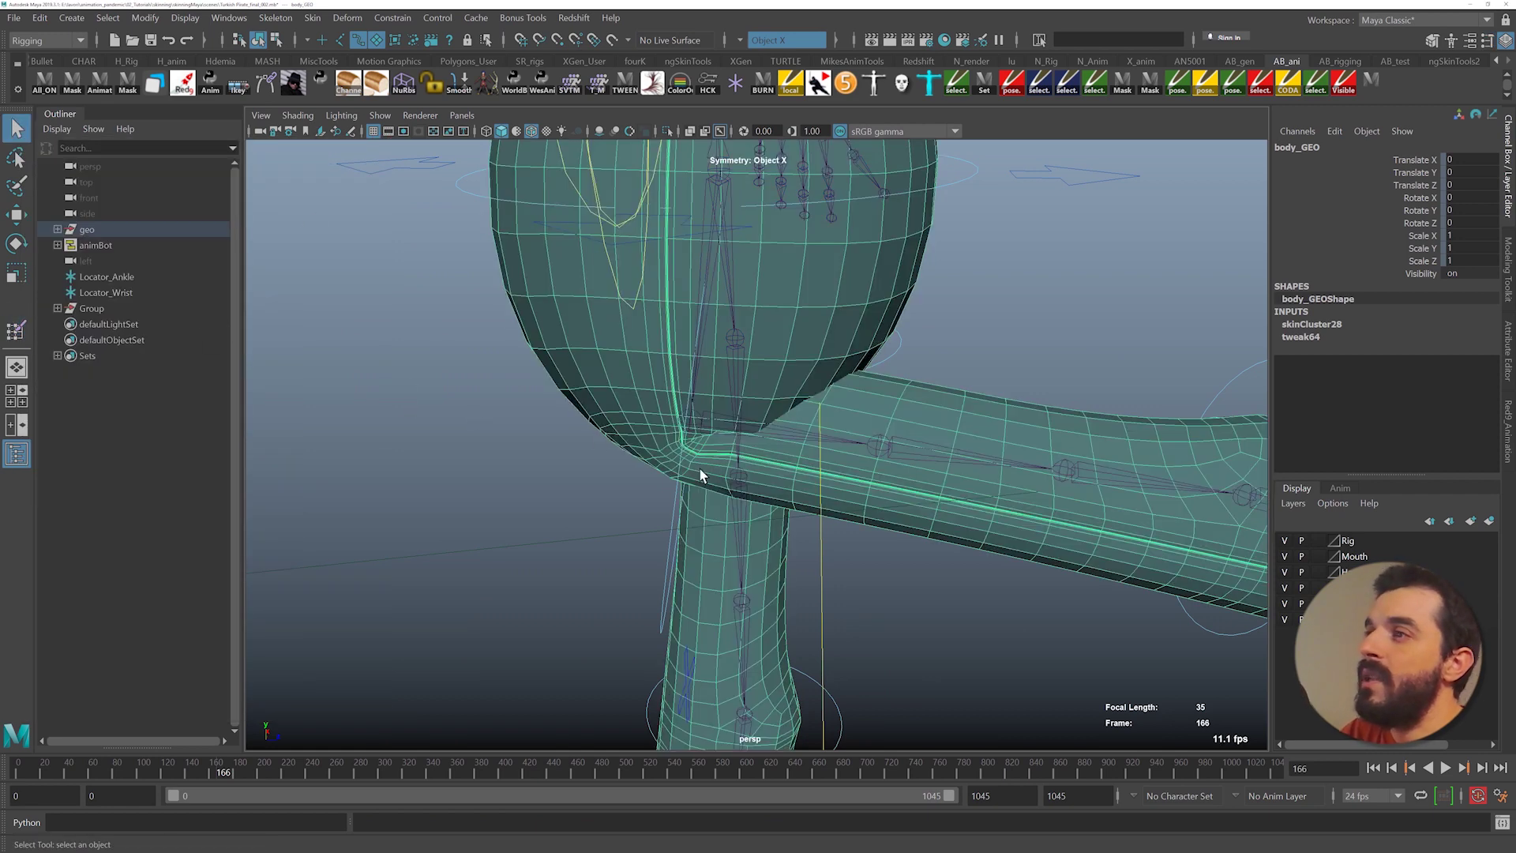
pyautogui.keyDown('alt'); pyautogui.moveTo(731, 468); pyautogui.dragTo(700, 475, button='middle'); pyautogui.keyUp('alt')
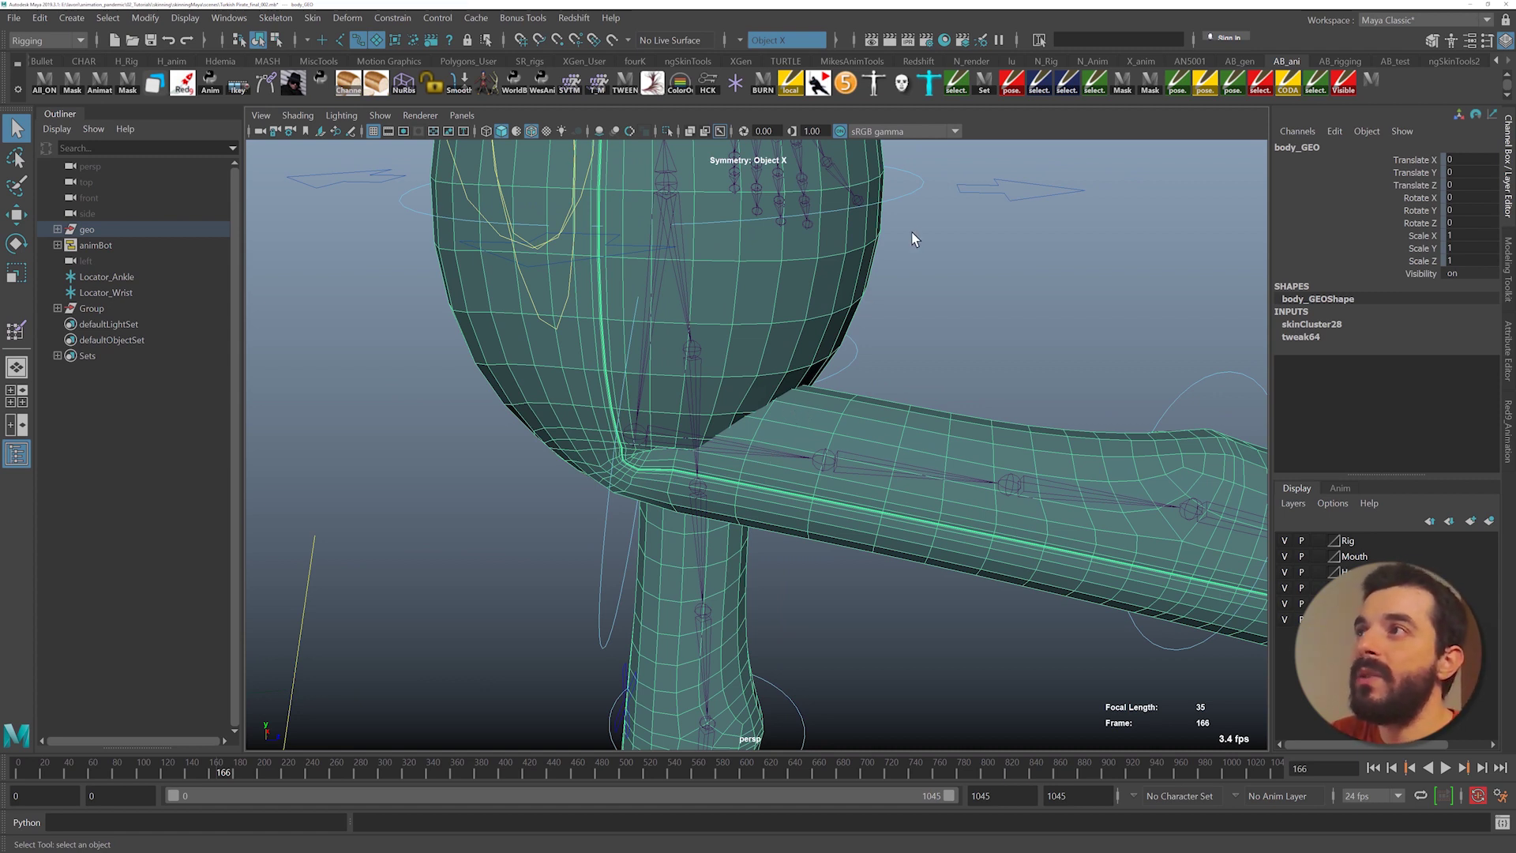
pyautogui.click(1451, 62)
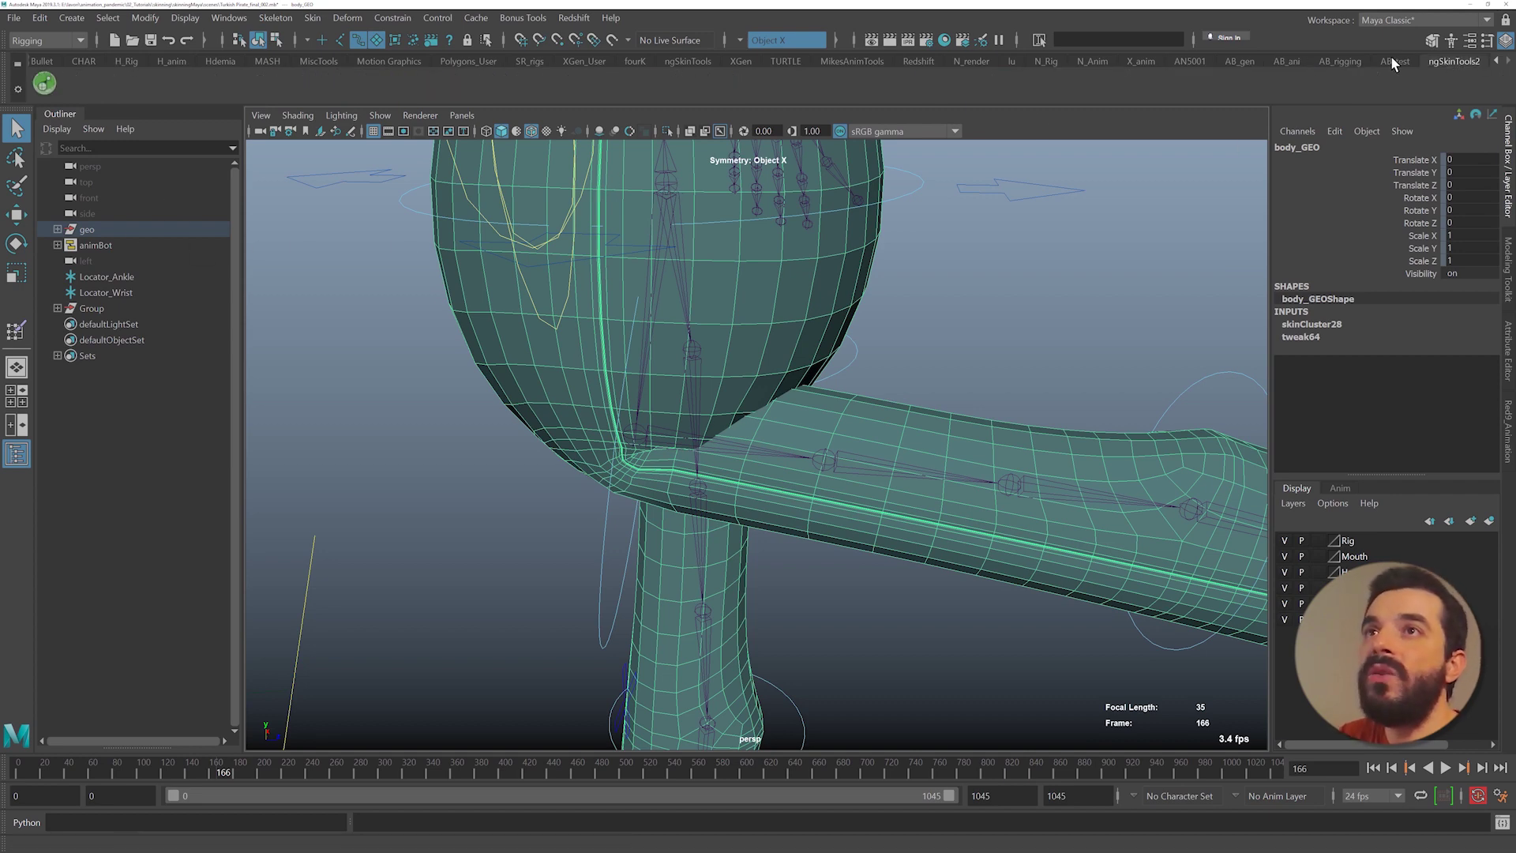
pyautogui.click(1336, 62)
pyautogui.click(376, 84)
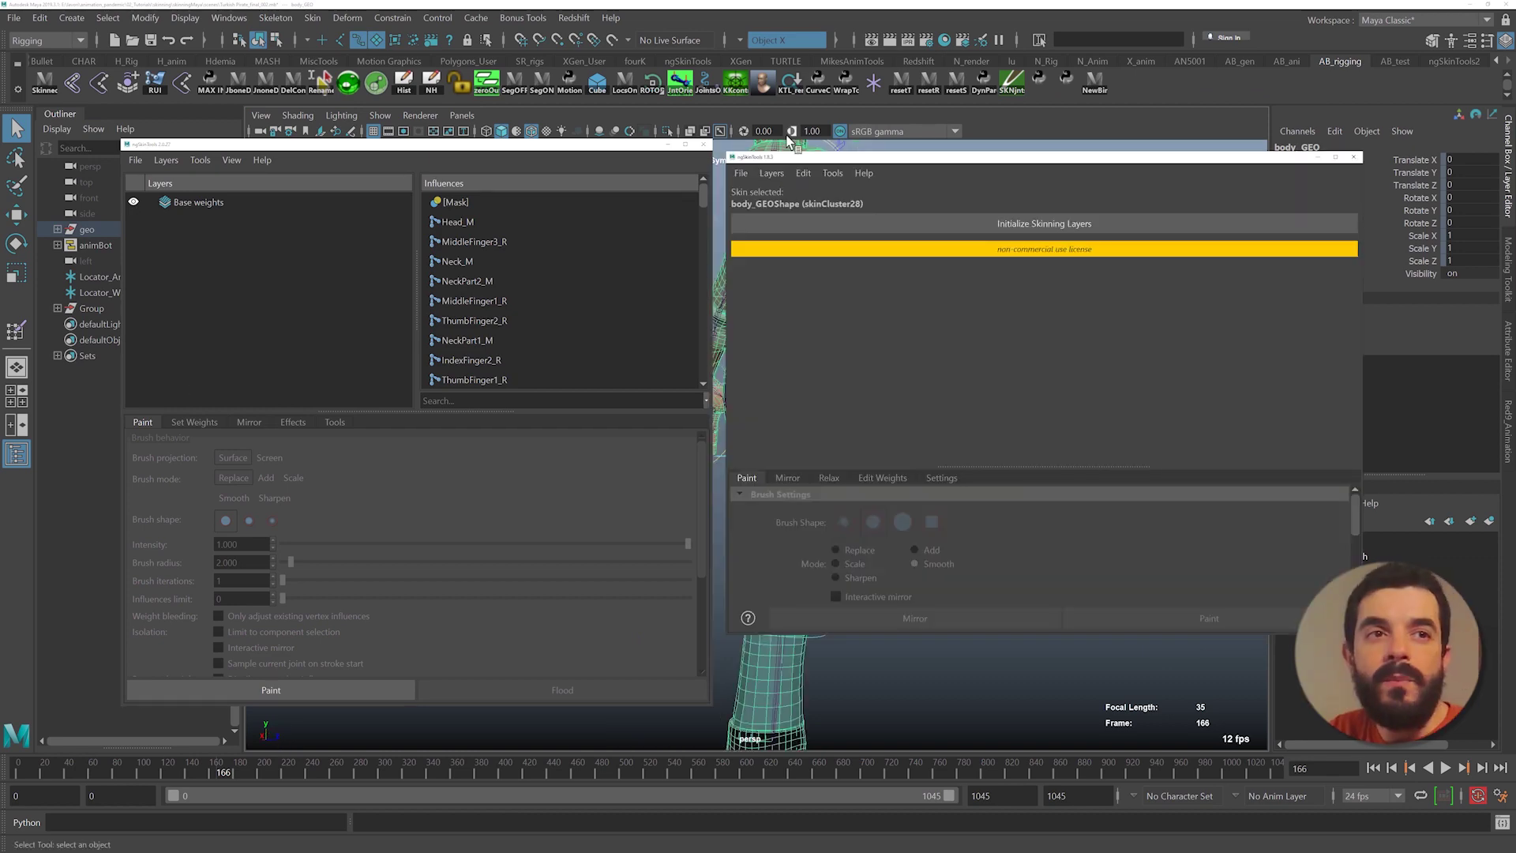
pyautogui.click(829, 477)
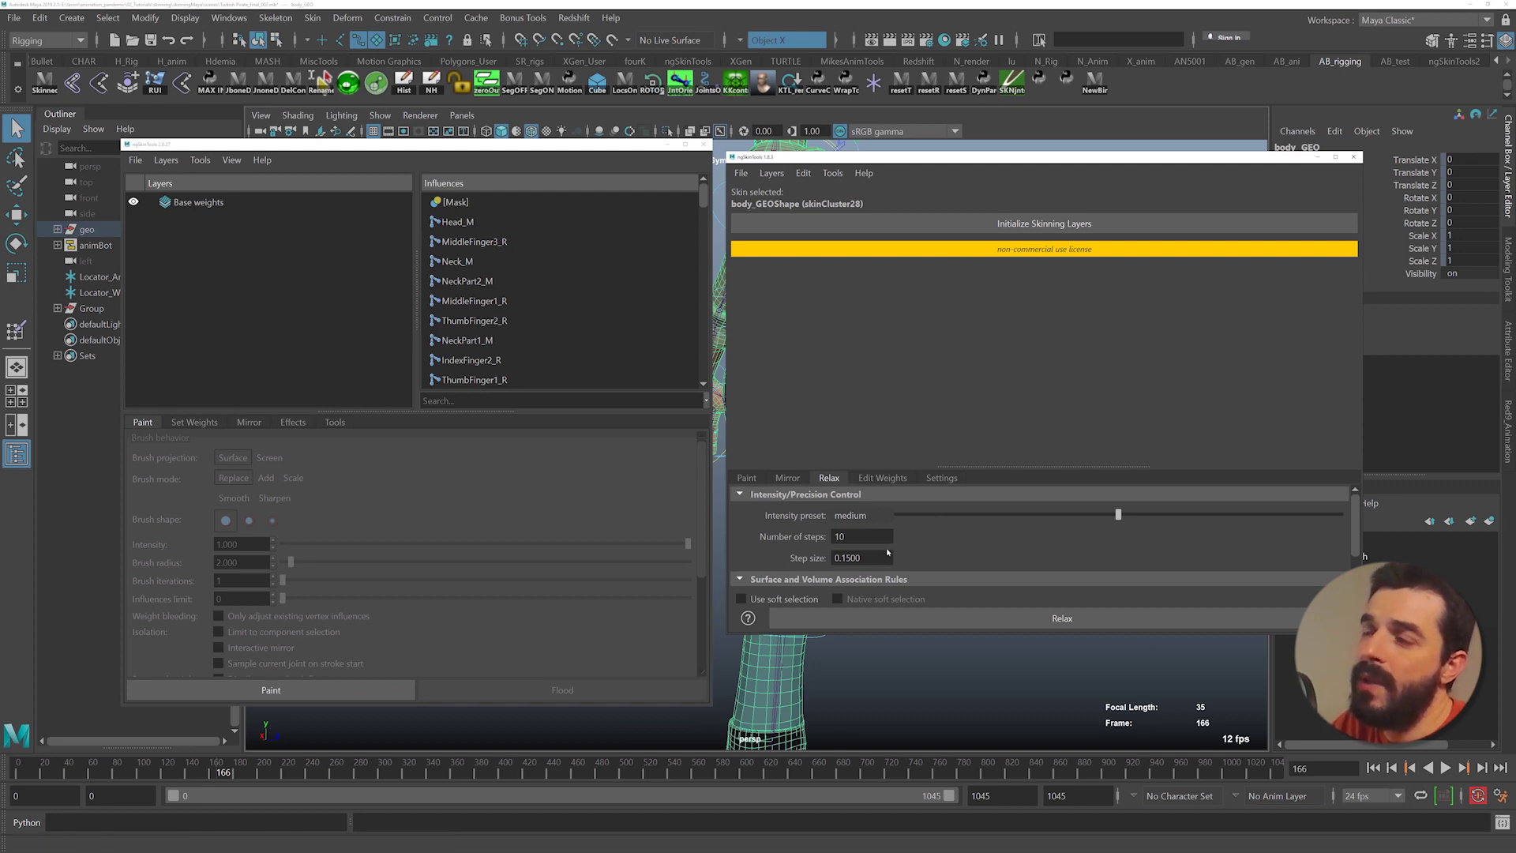
pyautogui.click(1353, 156)
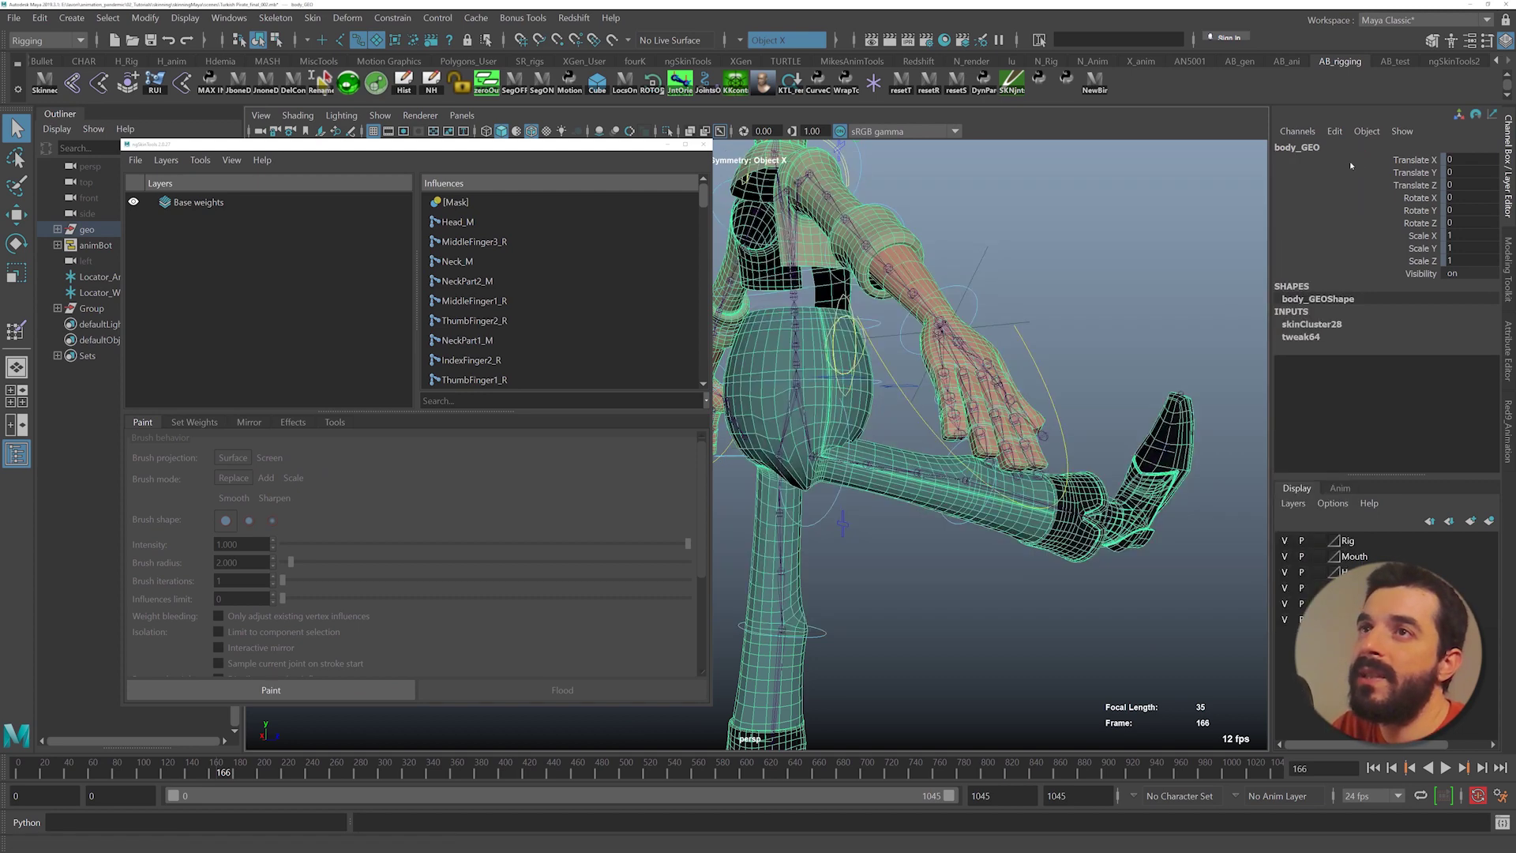
# - Set the ngSkinTools2 weight mode to Smooth at intensity 1.000 and apply it to the body mesh
pyautogui.click(194, 423)
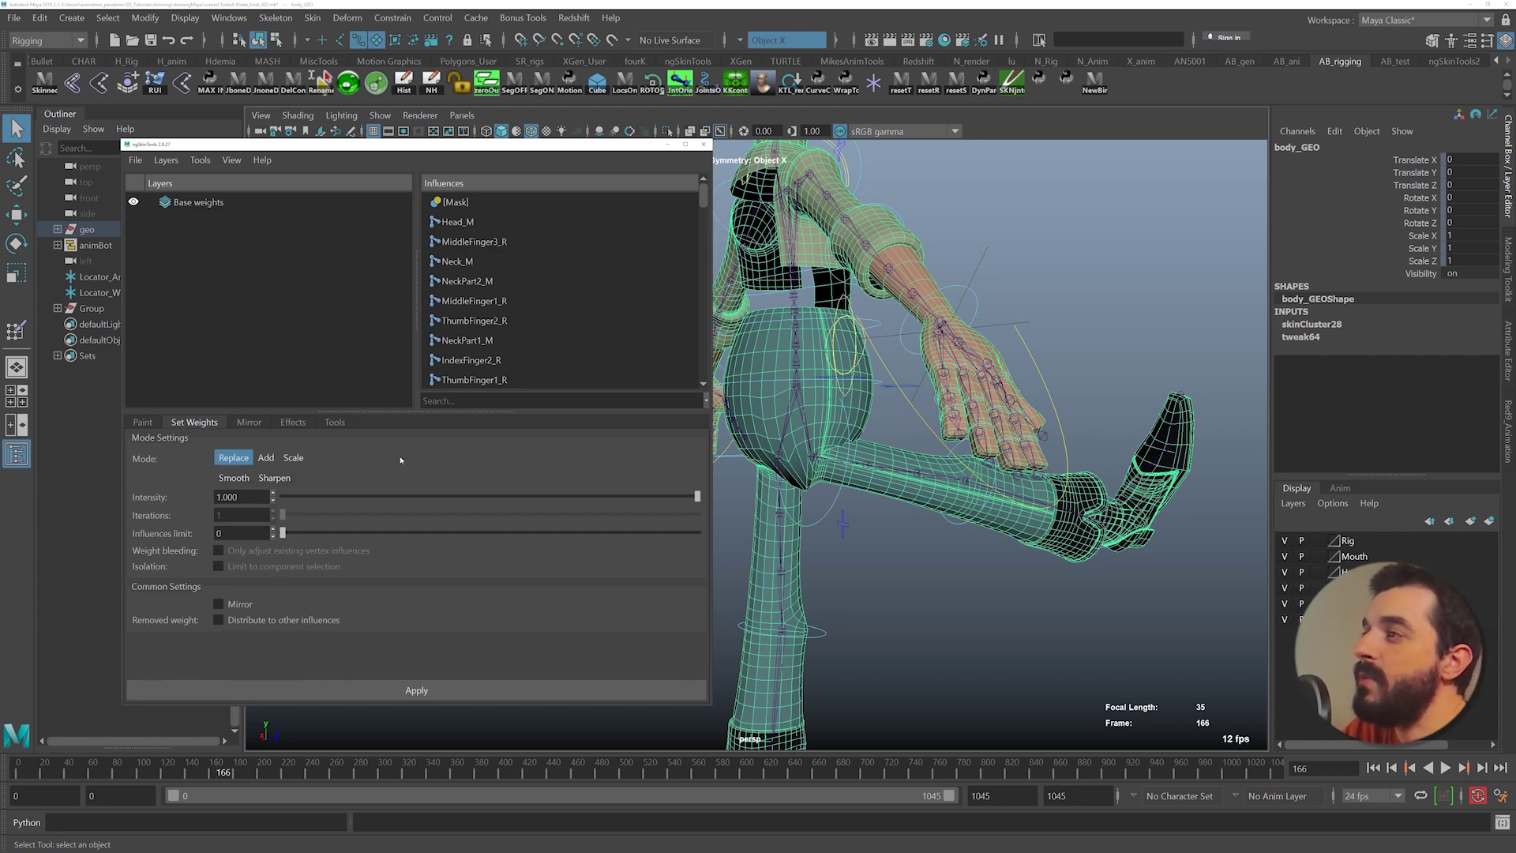
pyautogui.keyDown('alt'); pyautogui.moveTo(941, 403); pyautogui.dragTo(944, 409); pyautogui.keyUp('alt')
pyautogui.keyDown('alt'); pyautogui.moveTo(945, 409); pyautogui.dragTo(1030, 470, button='right'); pyautogui.keyUp('alt')
pyautogui.keyDown('alt'); pyautogui.moveTo(1030, 471); pyautogui.dragTo(926, 461); pyautogui.keyUp('alt')
pyautogui.keyDown('alt'); pyautogui.moveTo(927, 461); pyautogui.dragTo(1134, 511, button='right'); pyautogui.keyUp('alt')
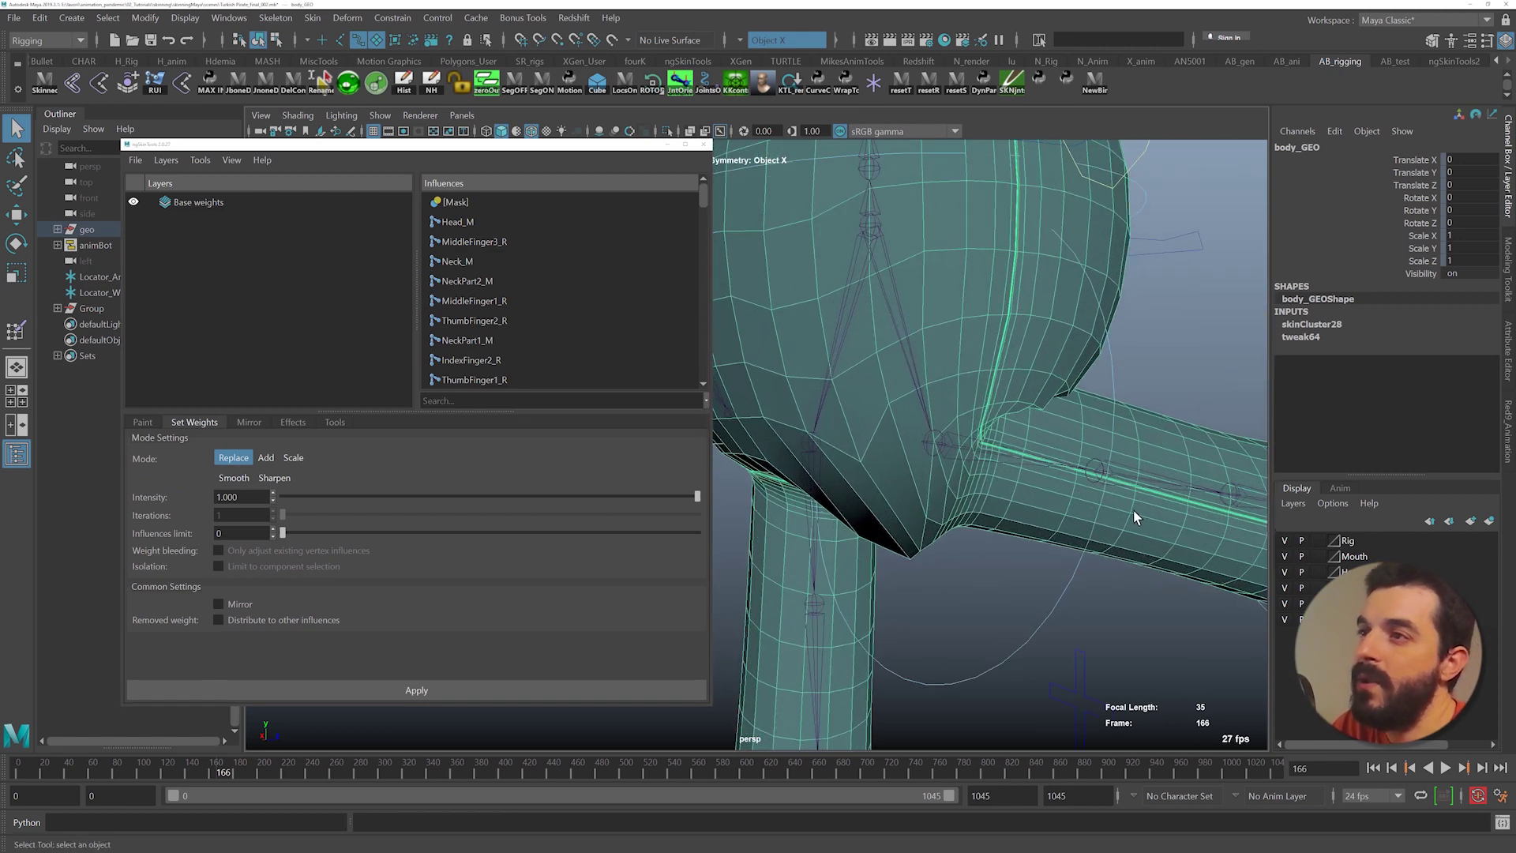
pyautogui.keyDown('alt'); pyautogui.moveTo(1134, 511); pyautogui.dragTo(1107, 504); pyautogui.keyUp('alt')
pyautogui.keyDown('alt'); pyautogui.moveTo(1120, 510); pyautogui.dragTo(926, 405, button='right'); pyautogui.keyUp('alt')
pyautogui.keyDown('alt'); pyautogui.moveTo(925, 405); pyautogui.dragTo(940, 468, button='middle'); pyautogui.keyUp('alt')
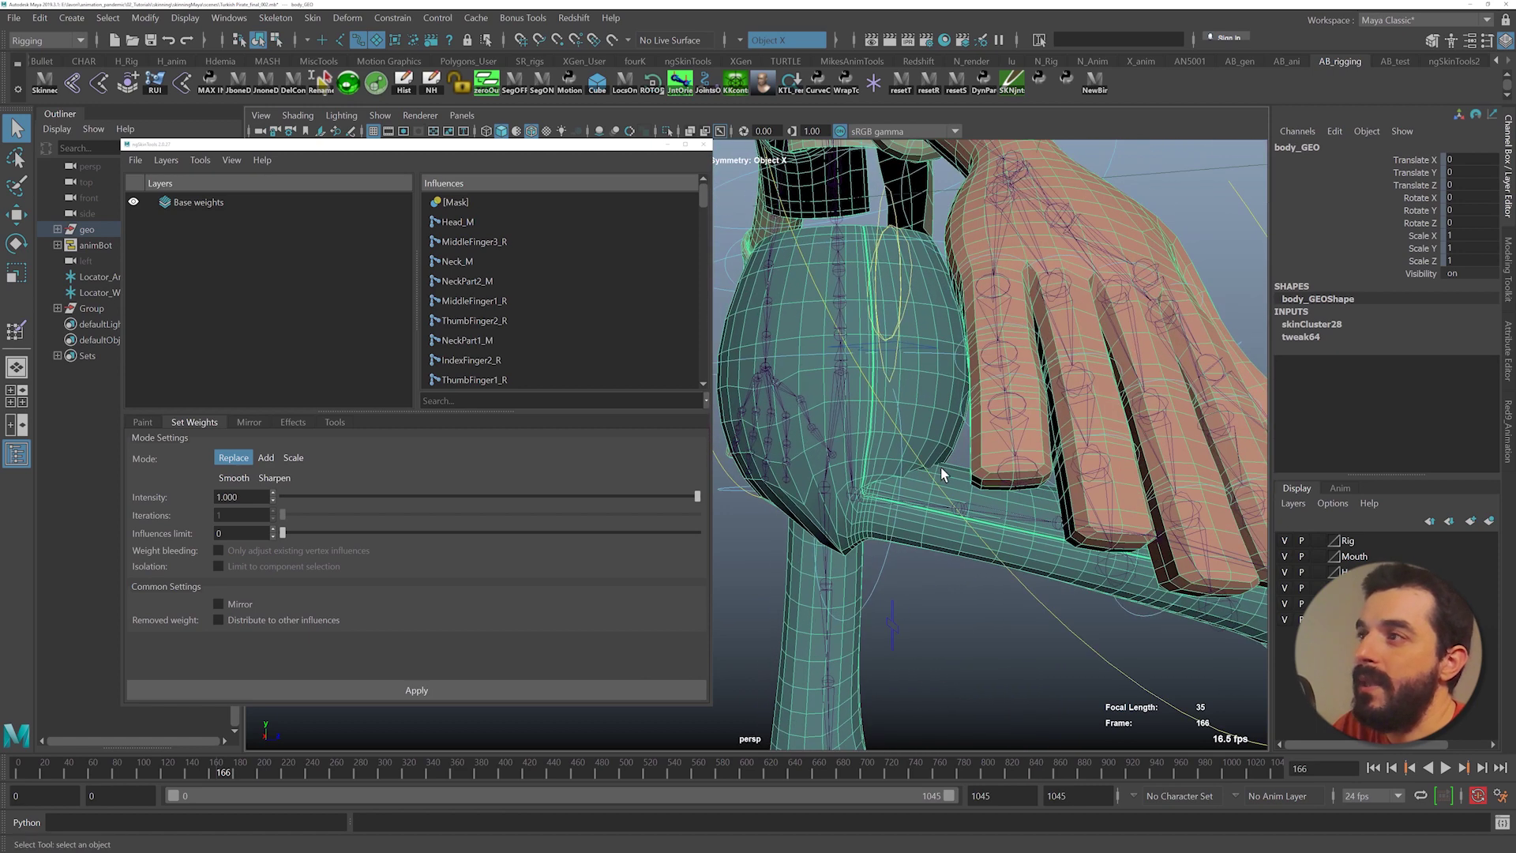
pyautogui.moveTo(942, 473)
pyautogui.keyDown('alt'); pyautogui.mouseDown()
pyautogui.moveTo(912, 490)
pyautogui.moveTo(944, 462)
pyautogui.mouseUp(); pyautogui.keyUp('alt')
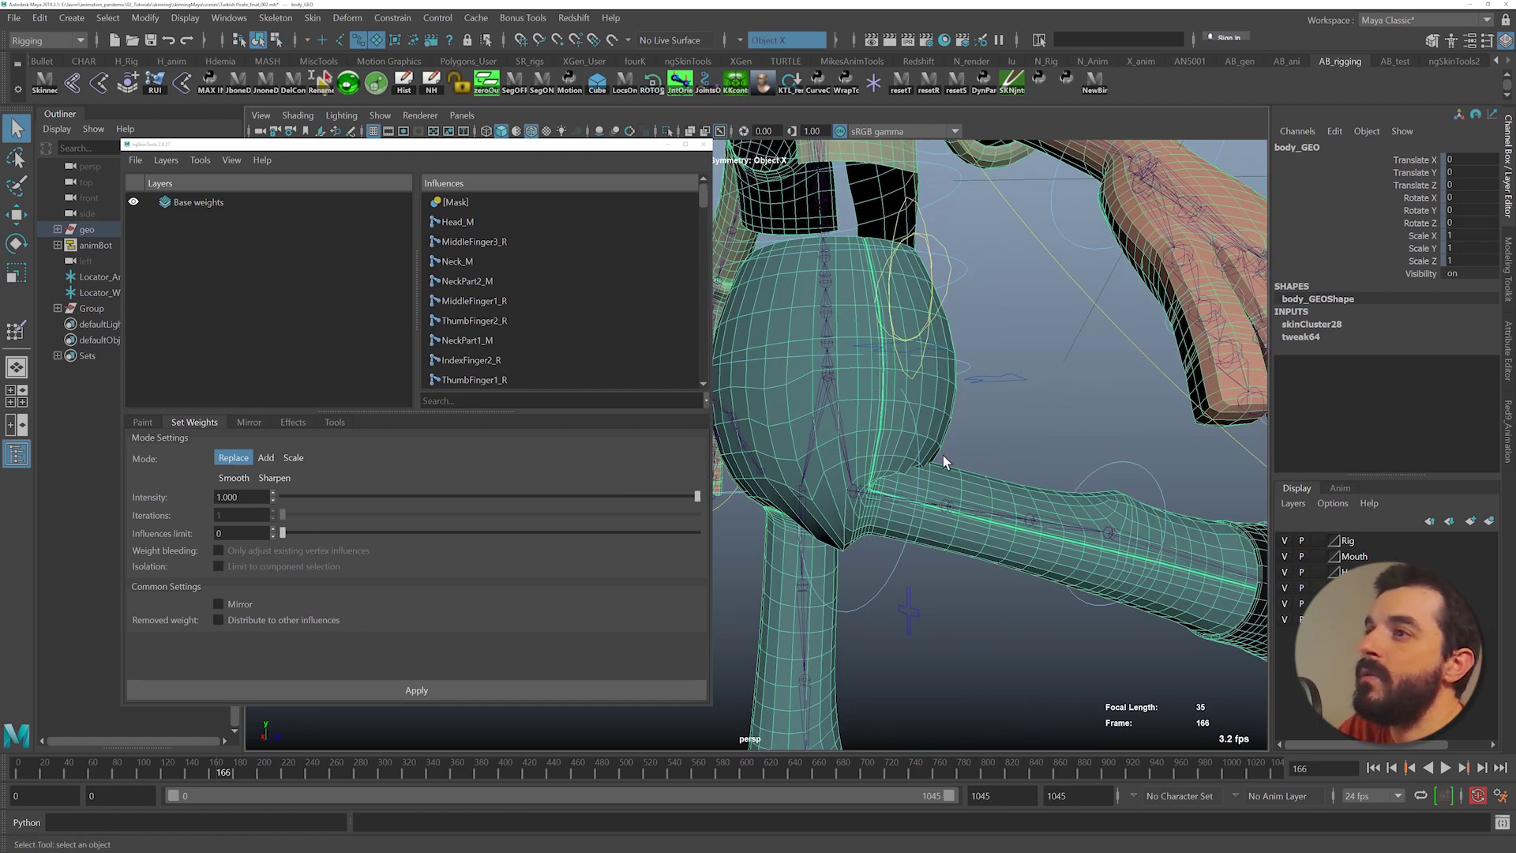
pyautogui.click(232, 479)
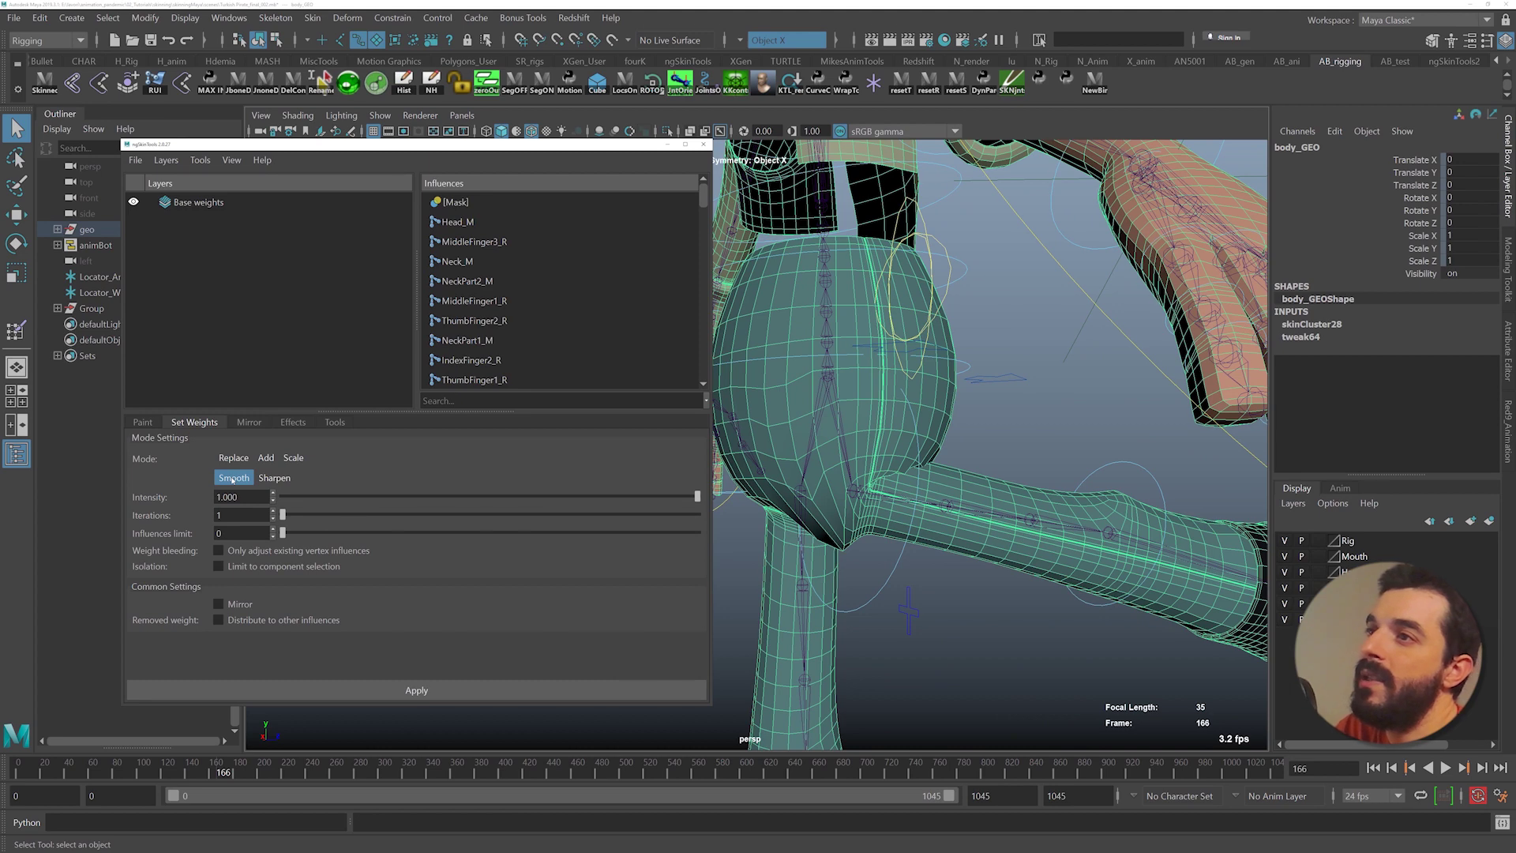
pyautogui.click(419, 692)
pyautogui.scroll(3, 900, 491)
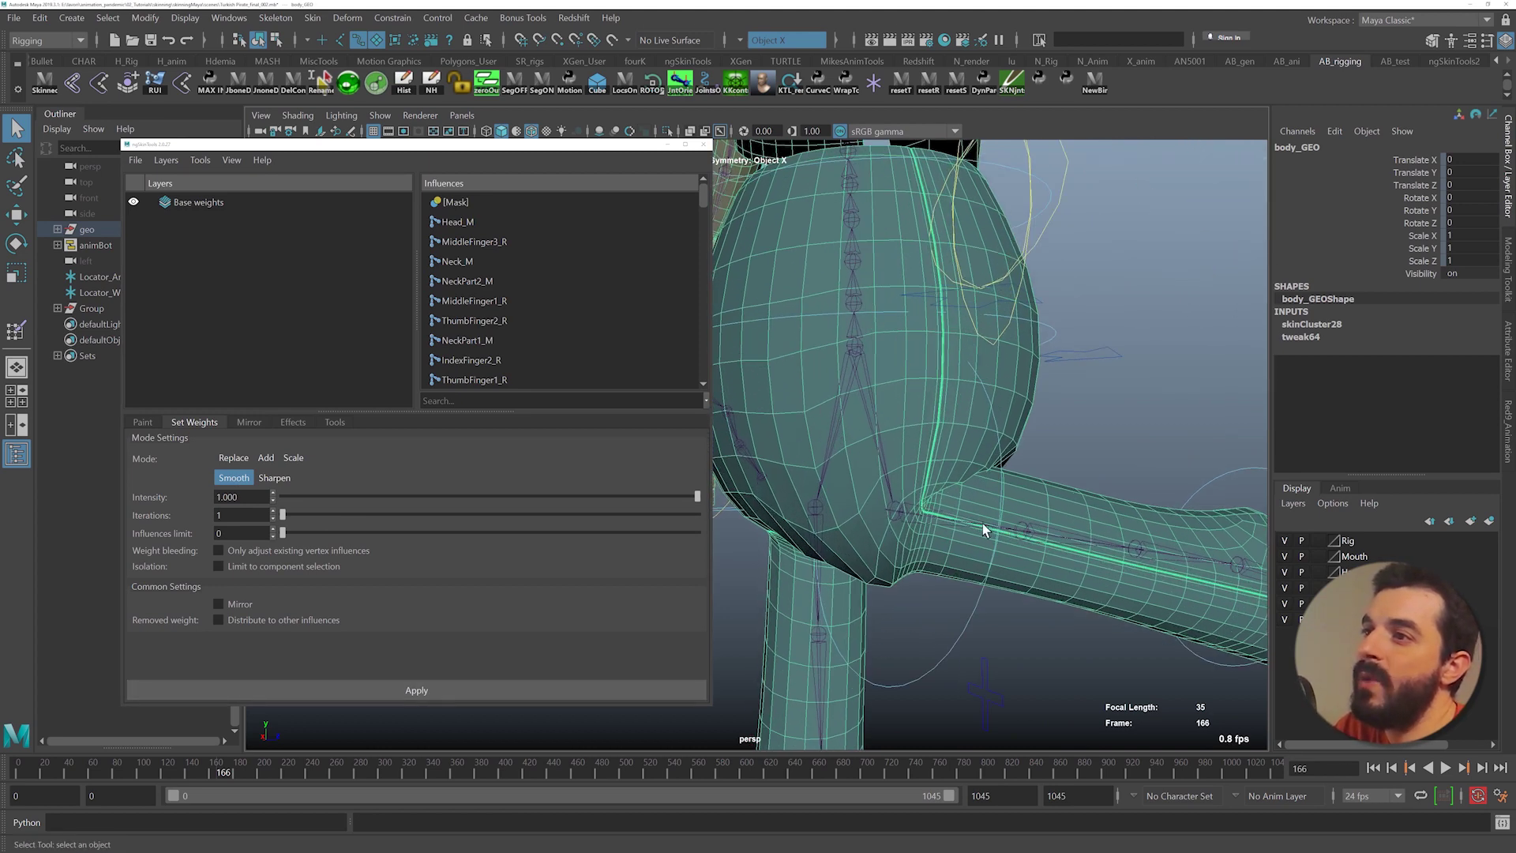
# - Limit the Smooth operation to component selection and apply it again
pyautogui.keyDown('alt'); pyautogui.moveTo(1018, 540); pyautogui.dragTo(887, 422, button='right'); pyautogui.keyUp('alt')
pyautogui.keyDown('alt'); pyautogui.moveTo(887, 421); pyautogui.dragTo(916, 568, button='middle'); pyautogui.keyUp('alt')
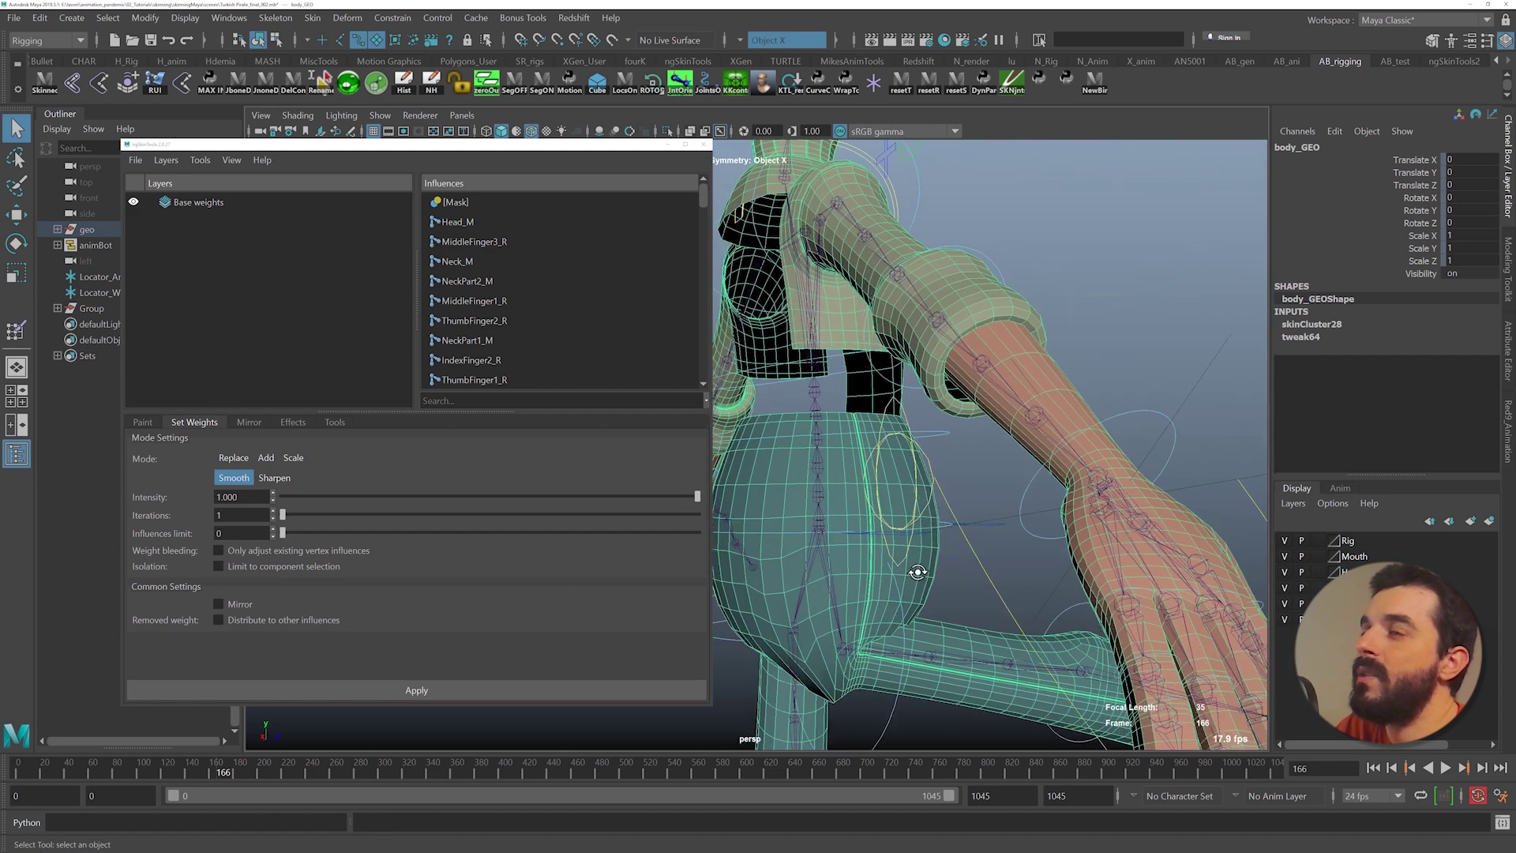
pyautogui.keyDown('alt'); pyautogui.moveTo(917, 567); pyautogui.dragTo(947, 562); pyautogui.keyUp('alt')
pyautogui.click(218, 567)
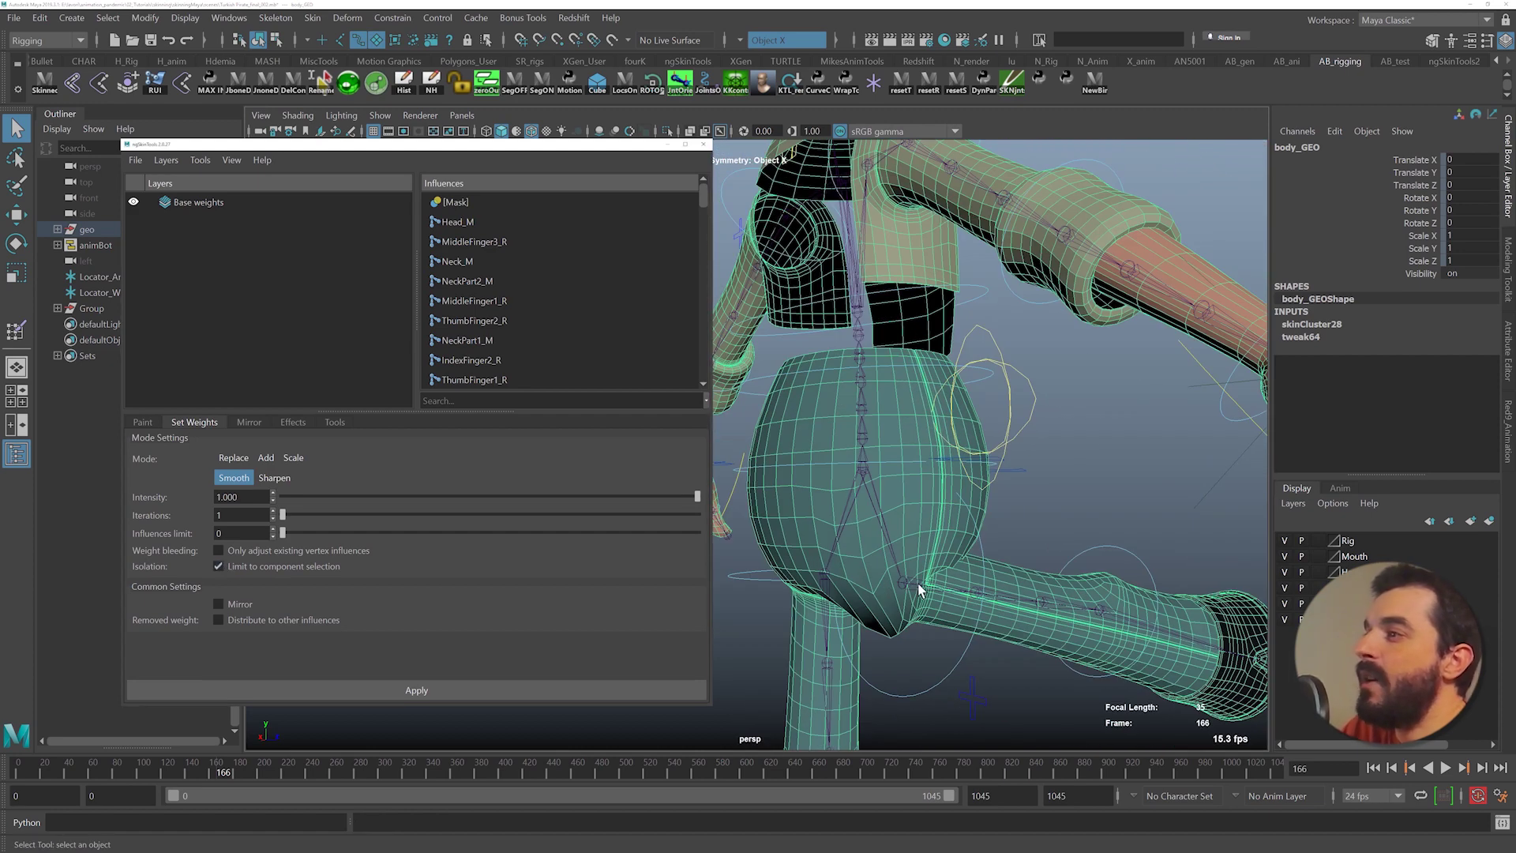
pyautogui.click(320, 693)
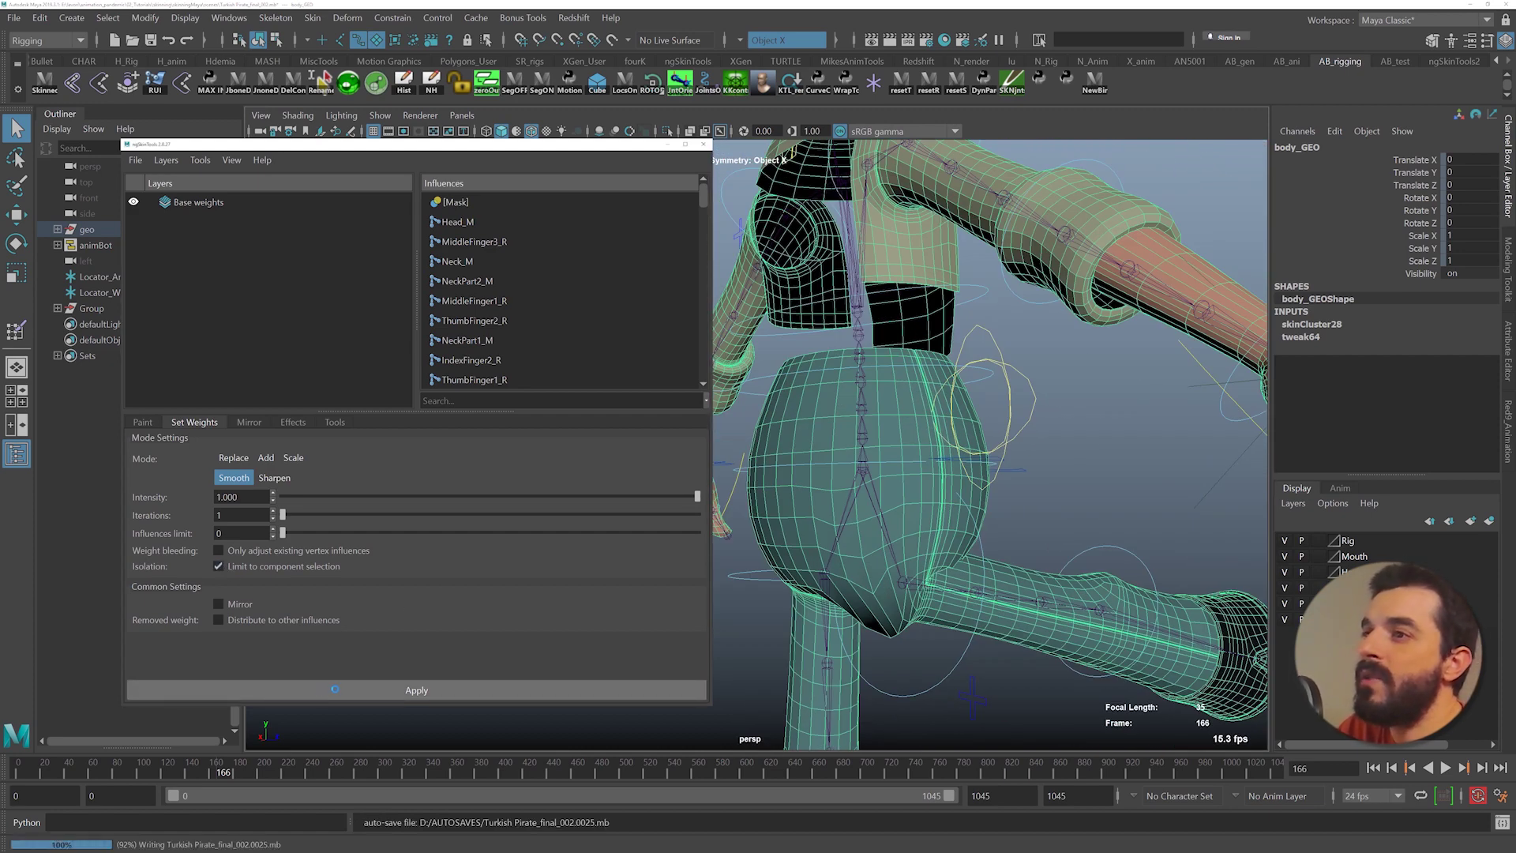
# - Select the body vertices around the right hip and upper thigh and smooth their weights with several passes
pyautogui.moveTo(903, 413); pyautogui.dragTo(821, 413, button='right')
pyautogui.keyDown('alt'); pyautogui.moveTo(900, 517); pyautogui.dragTo(813, 545); pyautogui.keyUp('alt')
pyautogui.moveTo(791, 648); pyautogui.dragTo(1053, 511)
pyautogui.keyDown('alt'); pyautogui.moveTo(961, 490); pyautogui.dragTo(956, 562, button='middle'); pyautogui.keyUp('alt')
pyautogui.keyDown('alt'); pyautogui.moveTo(956, 562); pyautogui.dragTo(993, 567); pyautogui.keyUp('alt')
pyautogui.keyDown('alt'); pyautogui.moveTo(923, 517); pyautogui.dragTo(842, 542); pyautogui.keyUp('alt')
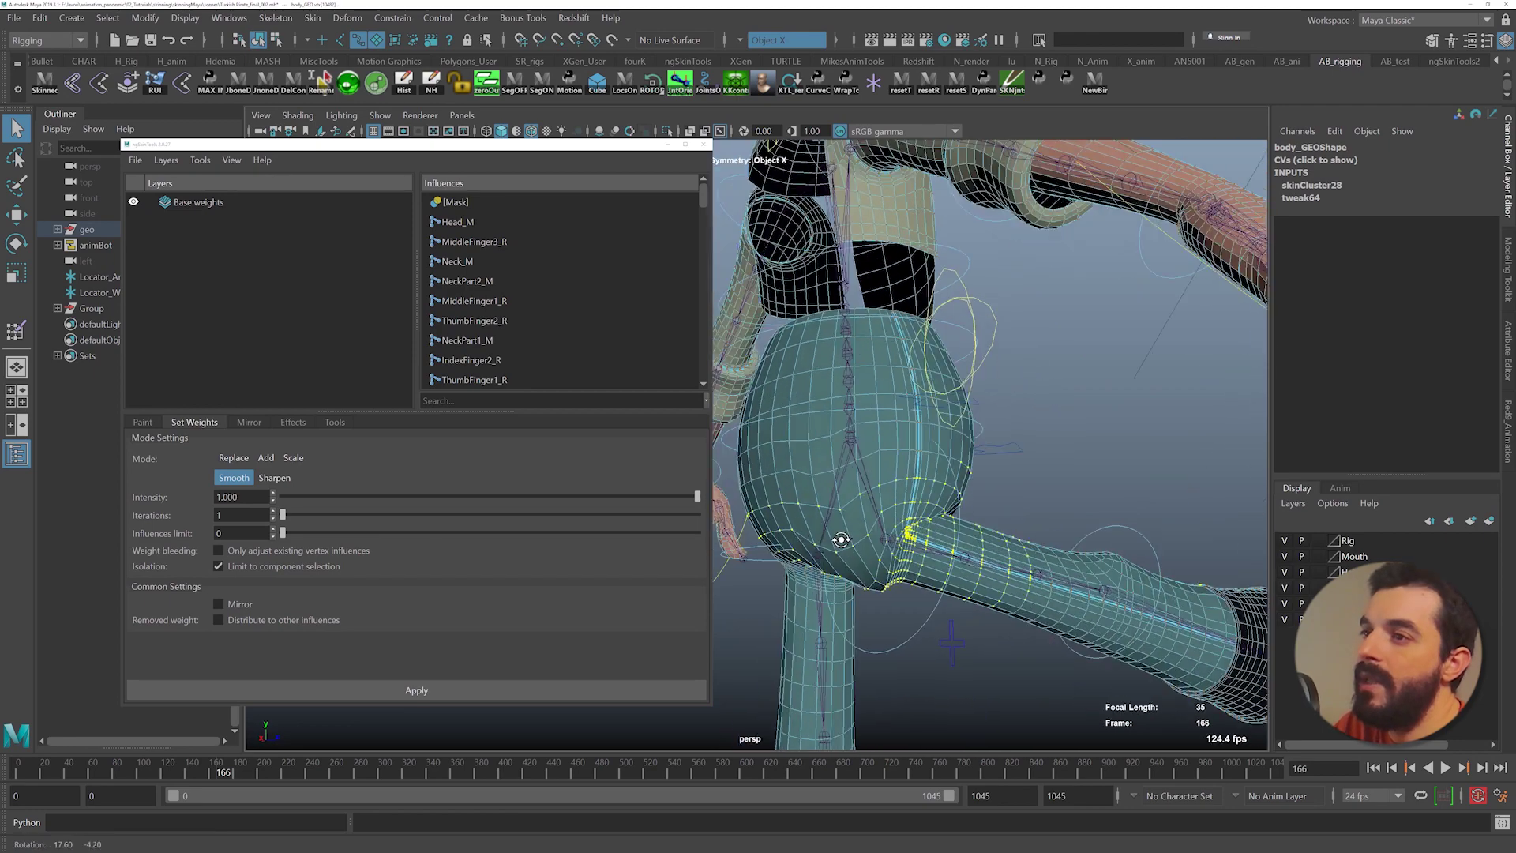
pyautogui.keyDown('alt'); pyautogui.moveTo(842, 542); pyautogui.dragTo(974, 592, button='right'); pyautogui.keyUp('alt')
pyautogui.keyDown('alt'); pyautogui.moveTo(974, 592); pyautogui.dragTo(939, 557, button='middle'); pyautogui.keyUp('alt')
pyautogui.click(587, 692)
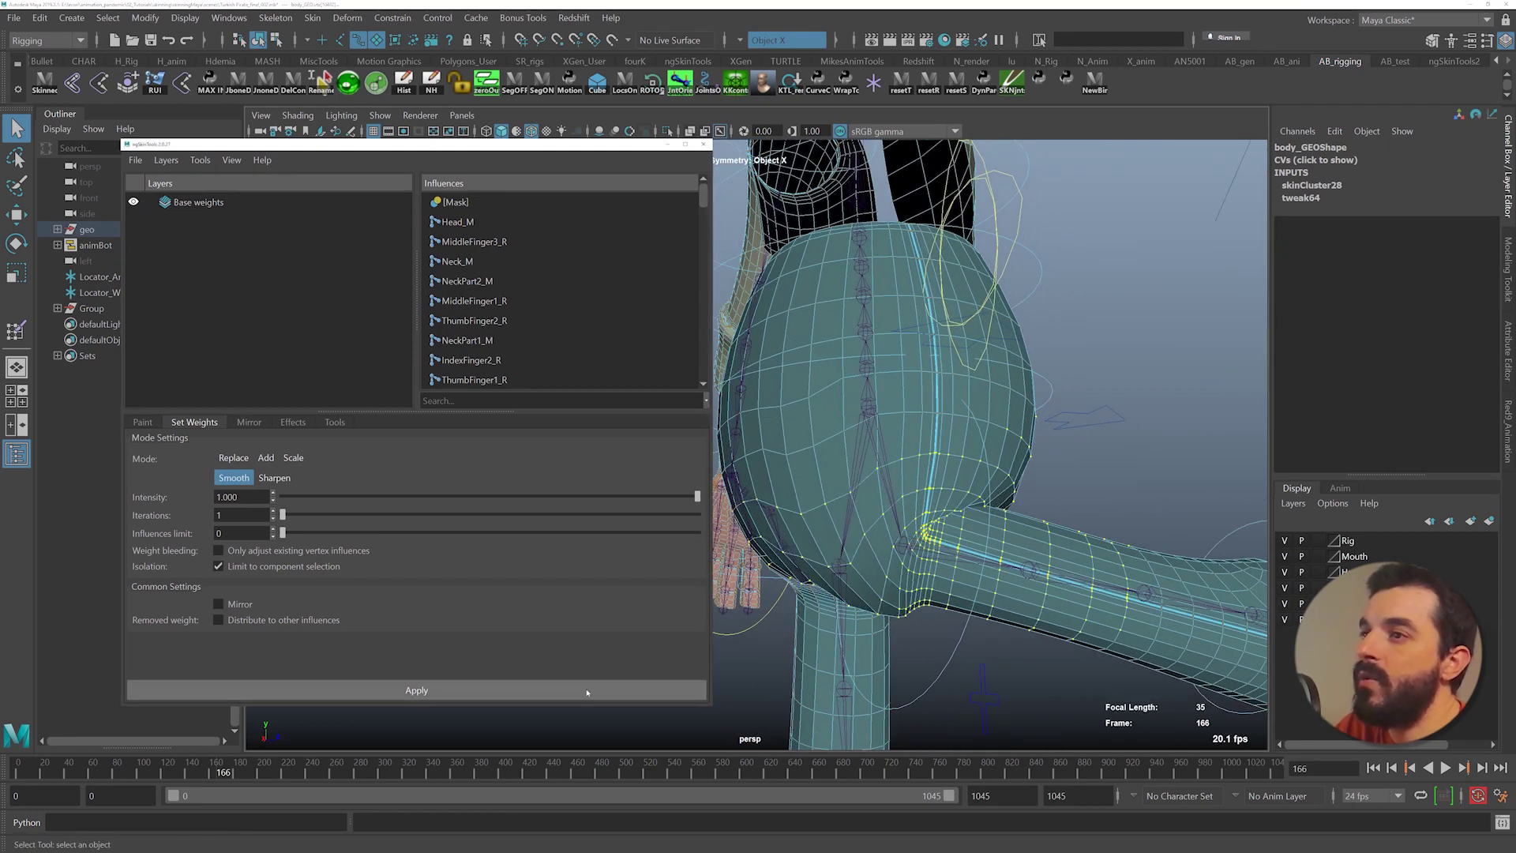
pyautogui.click(587, 692)
pyautogui.click(588, 692)
pyautogui.keyDown('alt'); pyautogui.moveTo(989, 534); pyautogui.dragTo(958, 543); pyautogui.keyUp('alt')
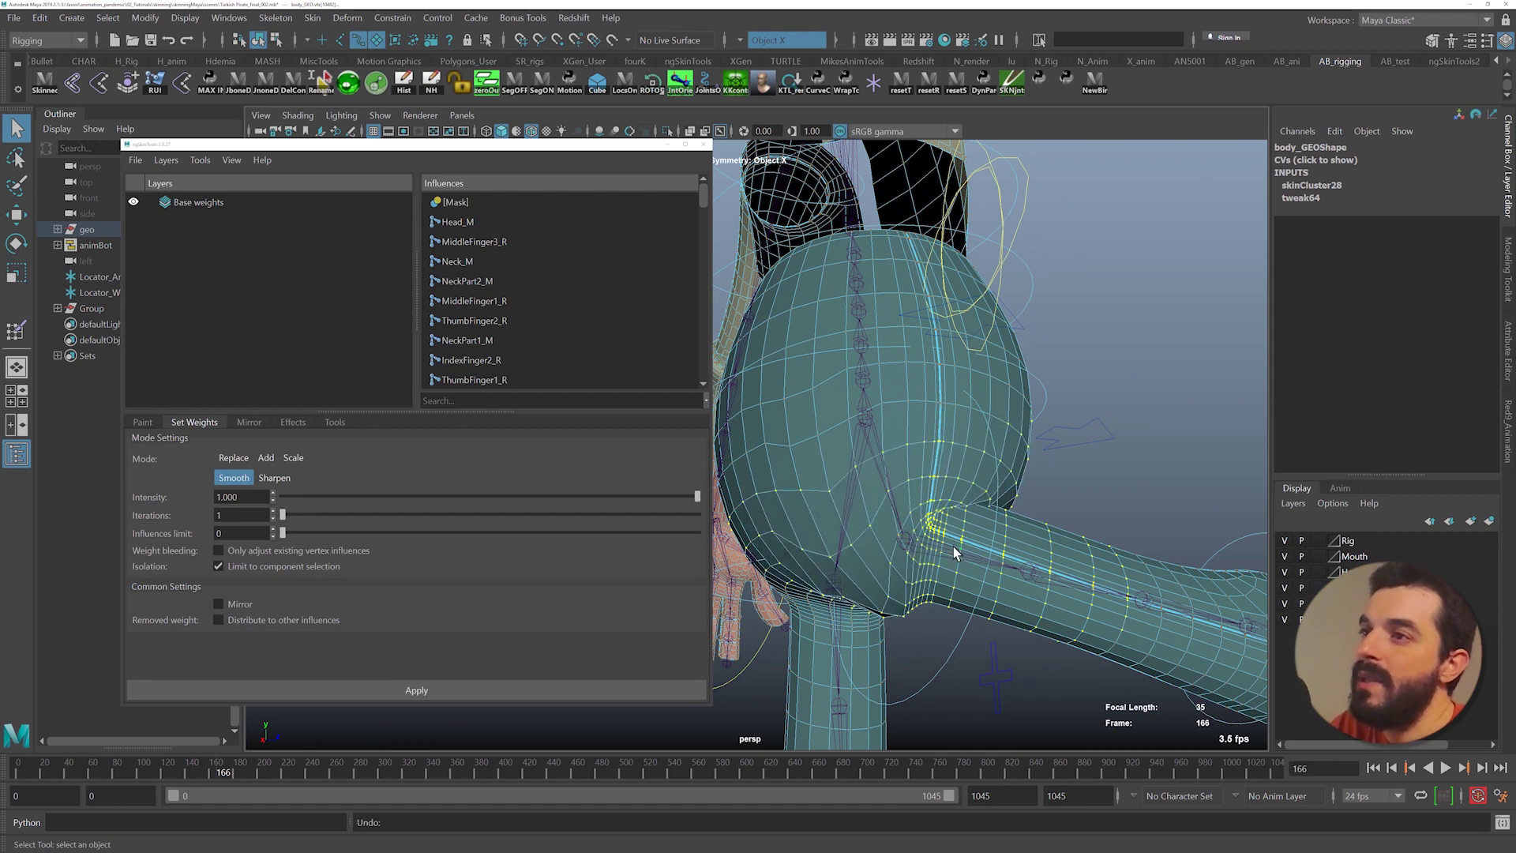
# - Grow the vertex selection farther over the pelvis and thigh and smooth the skin weights of the enlarged area
pyautogui.hotkey('shift', '.')
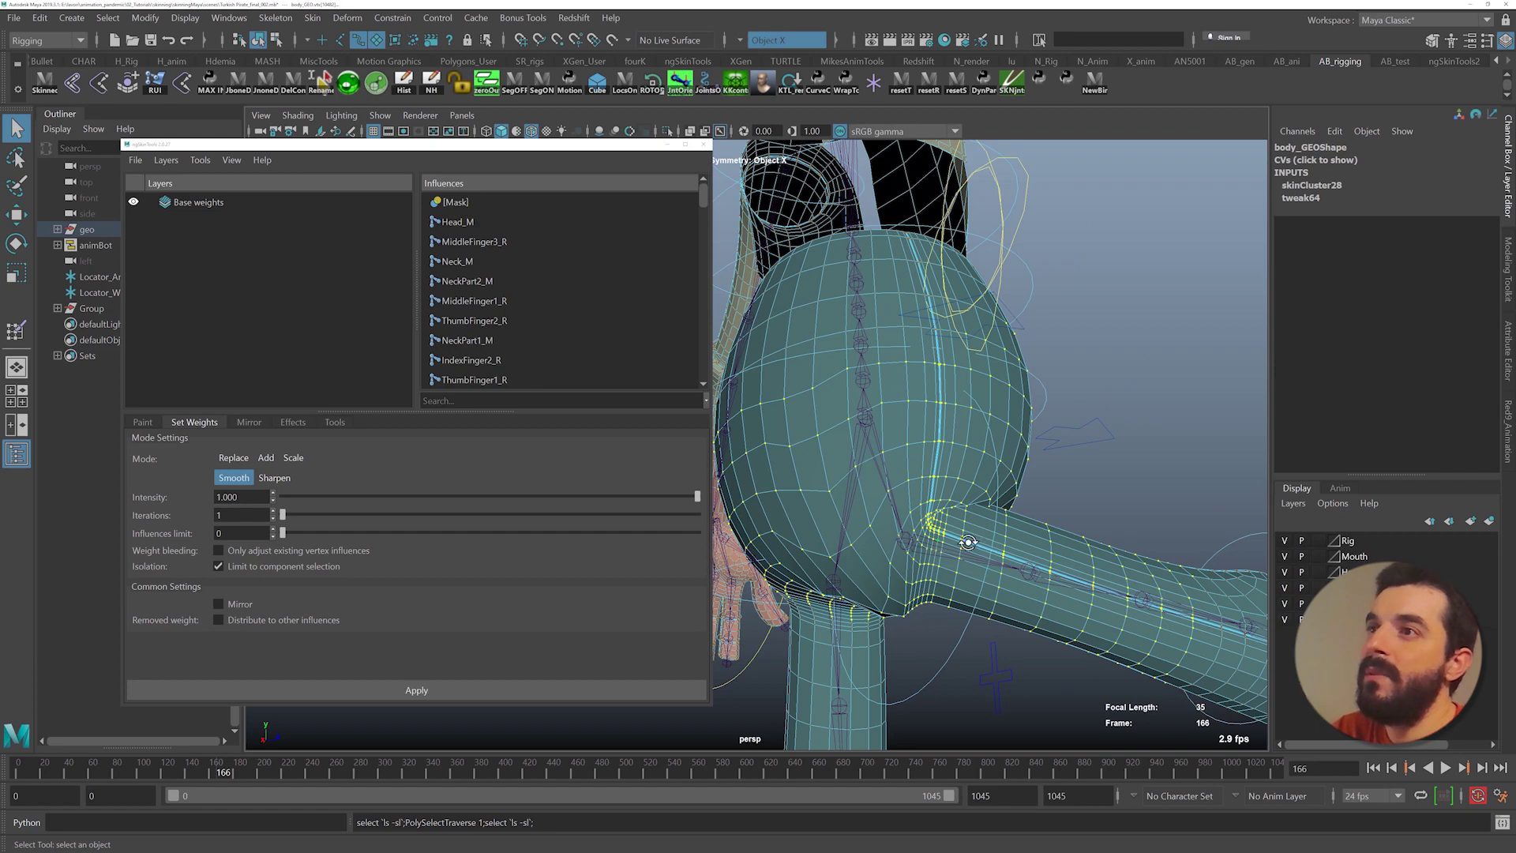
pyautogui.keyDown('alt'); pyautogui.moveTo(964, 541); pyautogui.dragTo(853, 427); pyautogui.keyUp('alt')
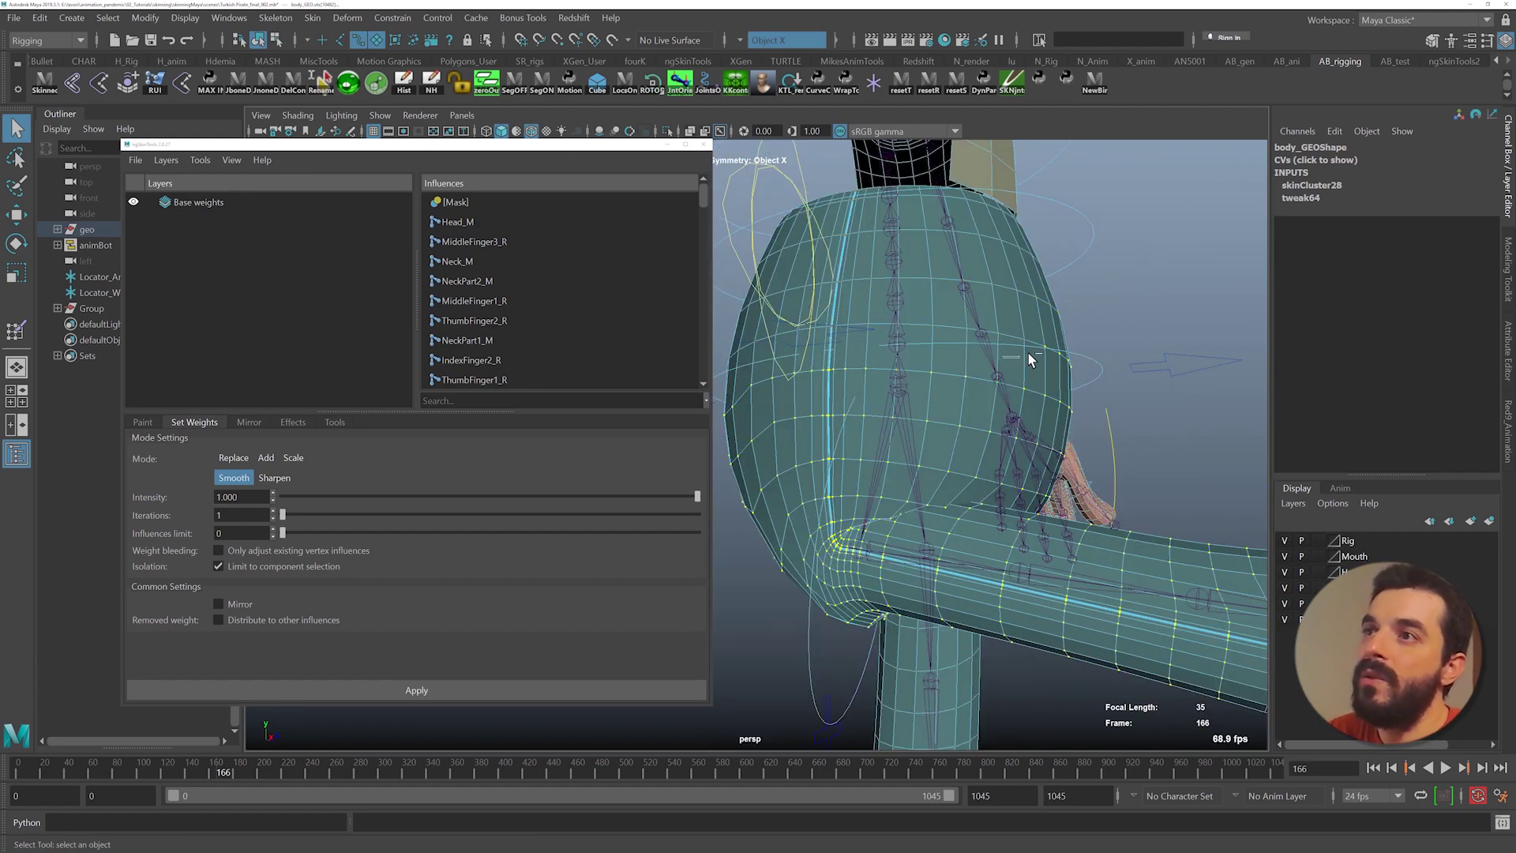
pyautogui.keyDown('alt'); pyautogui.moveTo(1145, 495); pyautogui.dragTo(1157, 576); pyautogui.keyUp('alt')
pyautogui.keyDown('alt'); pyautogui.moveTo(1157, 576); pyautogui.dragTo(893, 525, button='middle'); pyautogui.keyUp('alt')
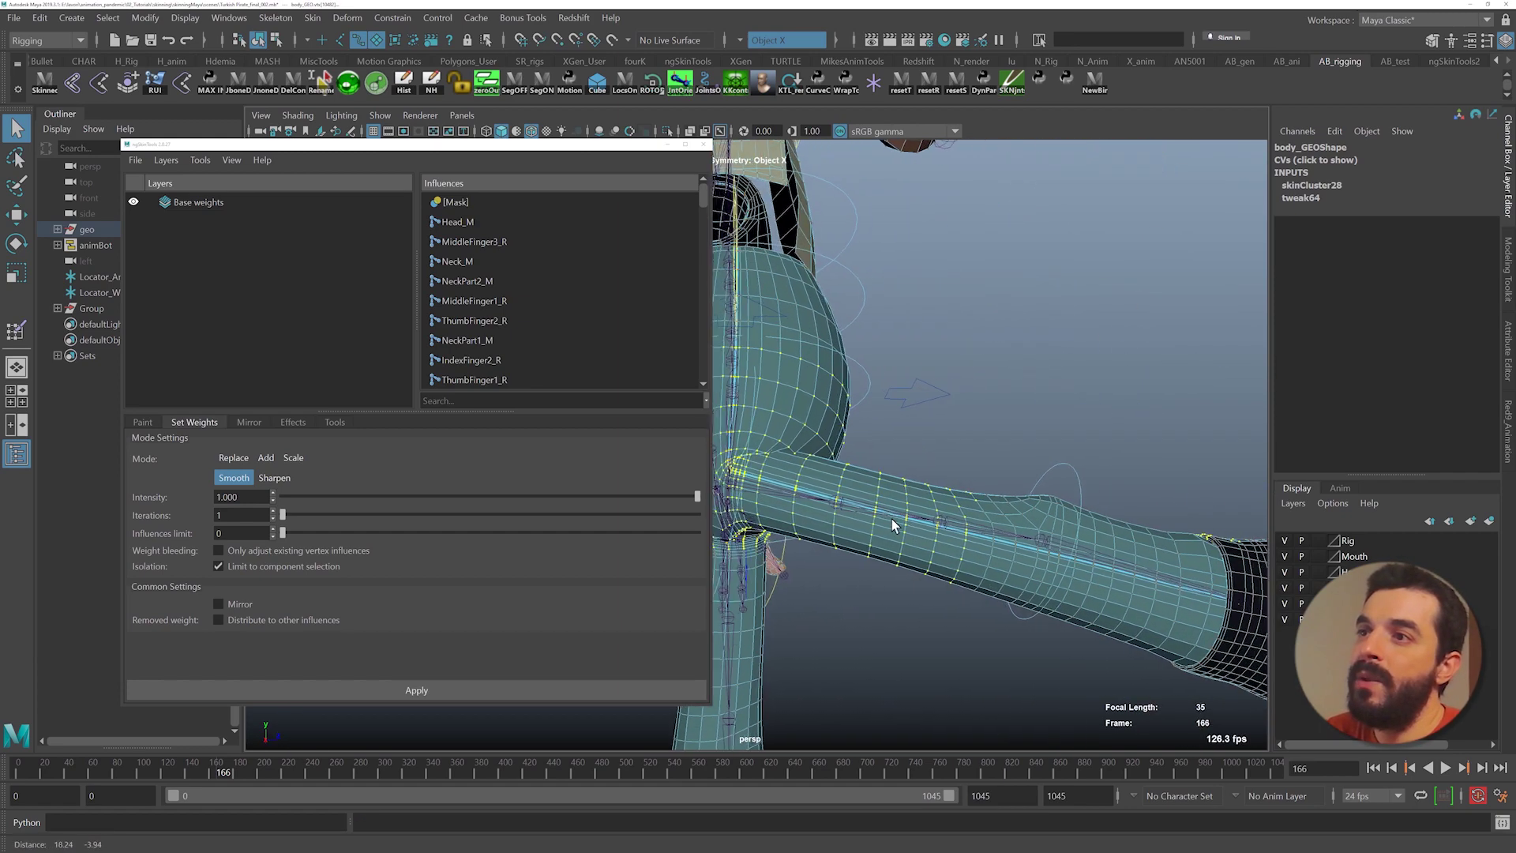
pyautogui.keyDown('alt'); pyautogui.moveTo(1098, 525); pyautogui.dragTo(919, 553, button='middle'); pyautogui.keyUp('alt')
pyautogui.keyDown('alt'); pyautogui.moveTo(900, 582); pyautogui.dragTo(981, 592); pyautogui.keyUp('alt')
pyautogui.keyDown('alt'); pyautogui.moveTo(982, 593); pyautogui.dragTo(1069, 579, button='middle'); pyautogui.keyUp('alt')
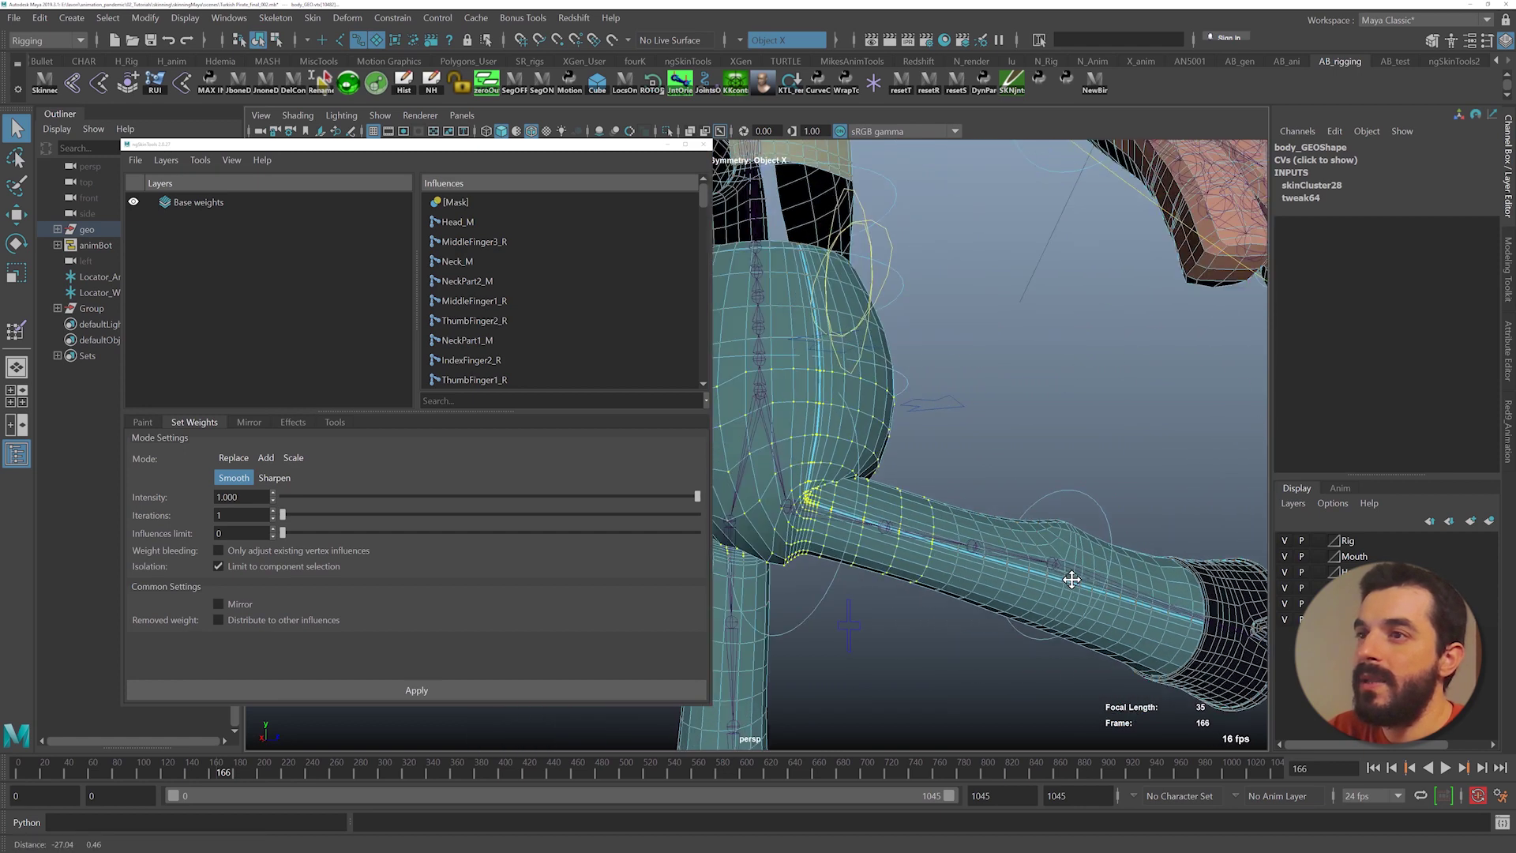
pyautogui.keyDown('alt'); pyautogui.moveTo(939, 576); pyautogui.dragTo(1002, 579); pyautogui.keyUp('alt')
pyautogui.keyDown('alt'); pyautogui.moveTo(1002, 579); pyautogui.dragTo(1074, 583, button='right'); pyautogui.keyUp('alt')
pyautogui.click(356, 691)
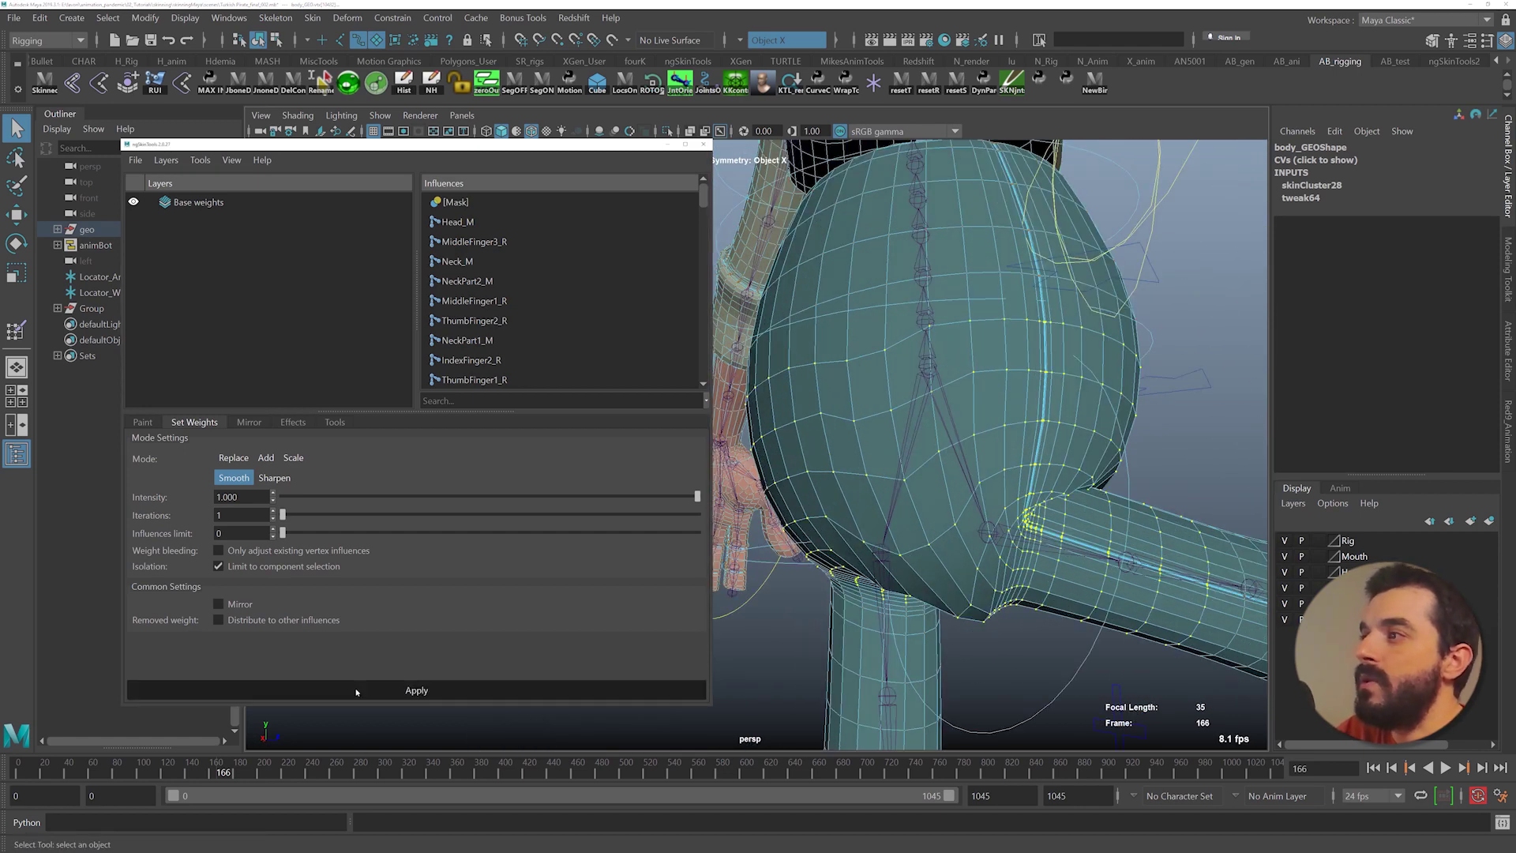
# - Examine the pelvis and raised right thigh from several angles with smooth mesh preview to judge the hip deformation
pyautogui.keyDown('alt'); pyautogui.moveTo(1037, 484); pyautogui.dragTo(932, 491); pyautogui.keyUp('alt')
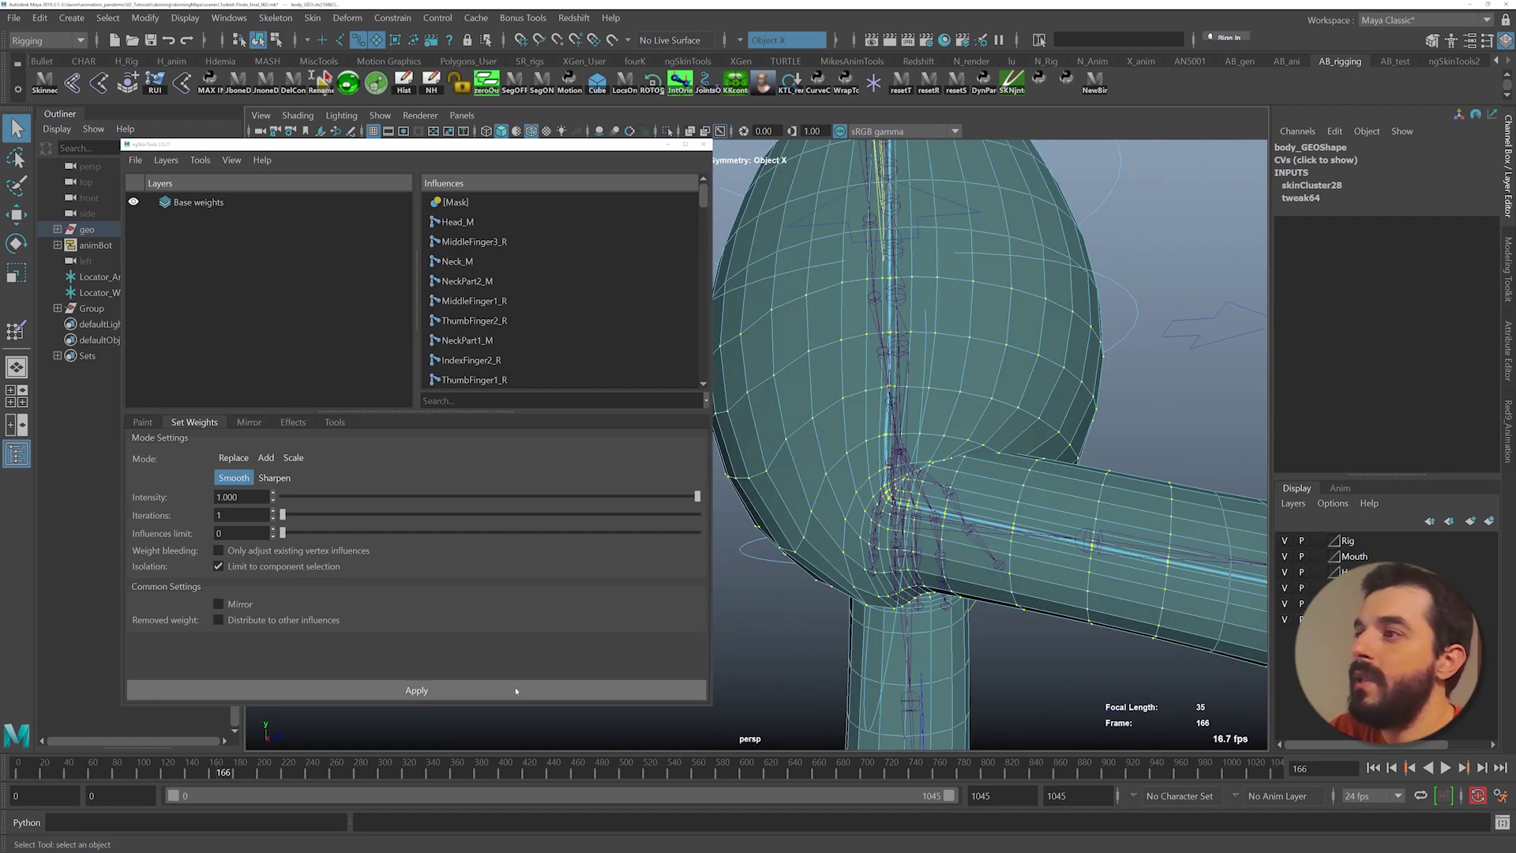
pyautogui.keyDown('alt'); pyautogui.moveTo(1042, 491); pyautogui.dragTo(947, 542); pyautogui.keyUp('alt')
pyautogui.scroll(3, 955, 549)
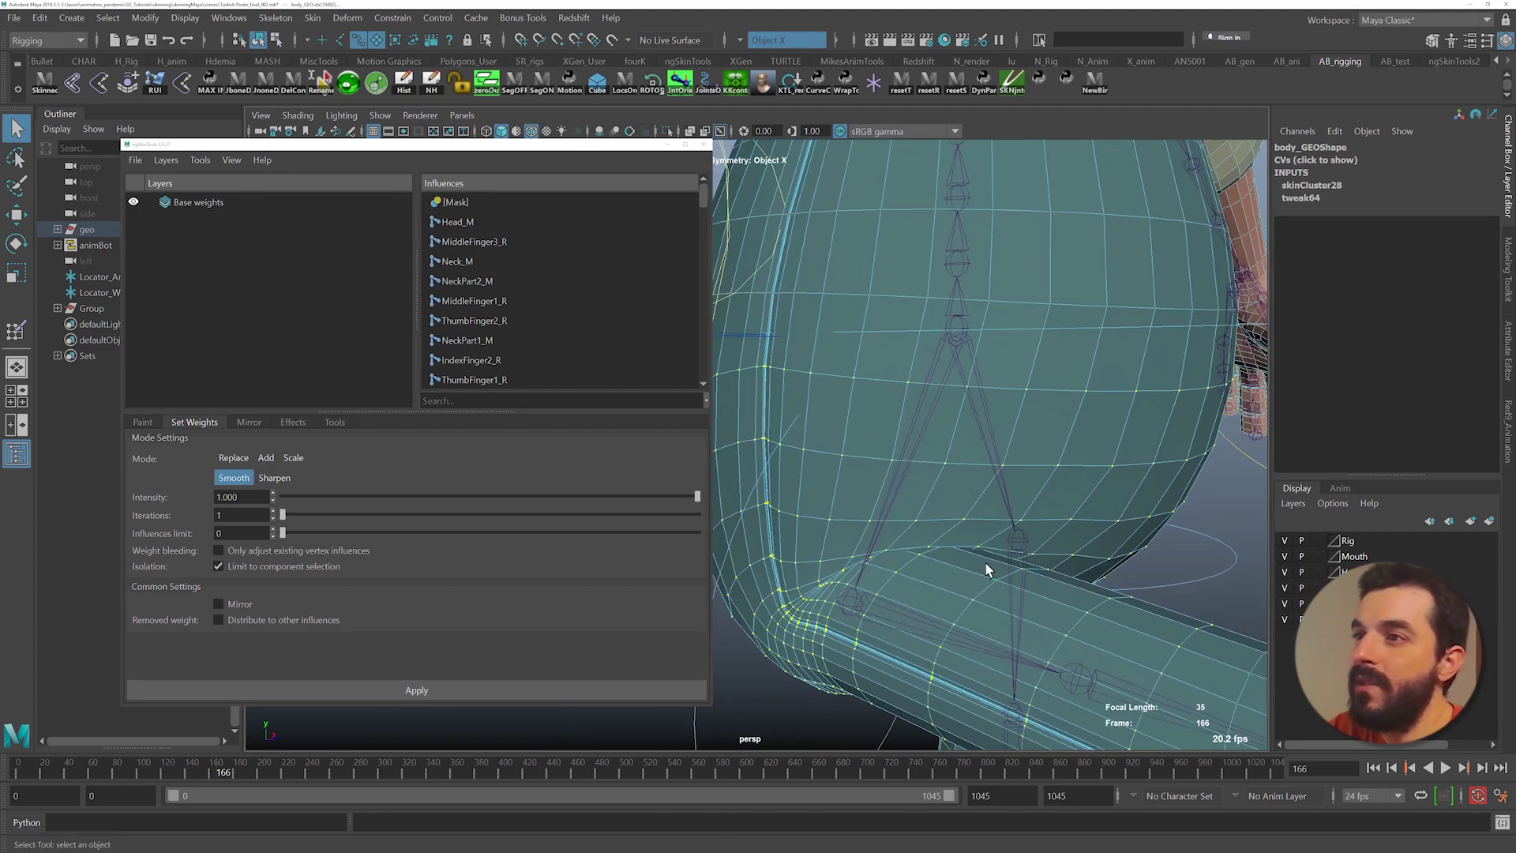
pyautogui.press('3')
pyautogui.press('Return')
pyautogui.keyDown('alt'); pyautogui.moveTo(982, 489); pyautogui.dragTo(933, 535); pyautogui.keyUp('alt')
pyautogui.scroll(-3, 935, 535)
pyautogui.keyDown('alt'); pyautogui.moveTo(935, 534); pyautogui.dragTo(873, 545, button='right'); pyautogui.keyUp('alt')
pyautogui.keyDown('alt'); pyautogui.moveTo(872, 545); pyautogui.dragTo(931, 534); pyautogui.keyUp('alt')
pyautogui.keyDown('alt'); pyautogui.moveTo(932, 534); pyautogui.dragTo(1042, 543, button='right'); pyautogui.keyUp('alt')
pyautogui.keyDown('alt'); pyautogui.moveTo(1042, 543); pyautogui.dragTo(984, 514); pyautogui.keyUp('alt')
pyautogui.keyDown('alt'); pyautogui.moveTo(985, 514); pyautogui.dragTo(850, 464, button='right'); pyautogui.keyUp('alt')
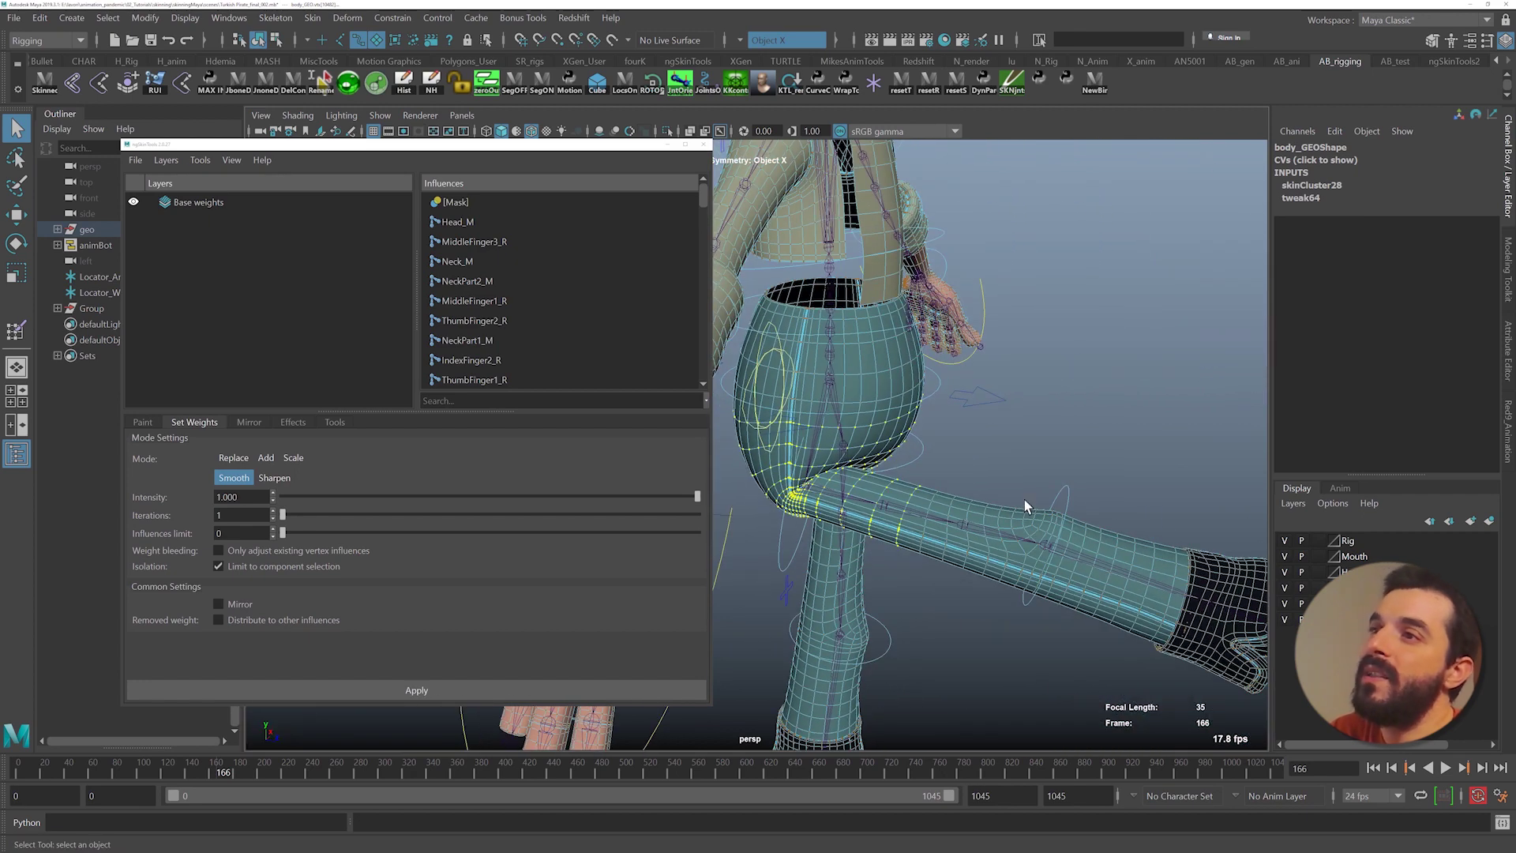
# - Select the FKKnee_R control, try a test rotation, undo it, and check the hip from below
pyautogui.moveTo(1086, 491); pyautogui.dragTo(1090, 495)
pyautogui.press('e')
pyautogui.moveTo(1148, 448); pyautogui.dragTo(964, 490)
pyautogui.keyDown('alt'); pyautogui.moveTo(964, 490); pyautogui.dragTo(904, 441, button='right'); pyautogui.keyUp('alt')
pyautogui.keyDown('alt'); pyautogui.moveTo(904, 441); pyautogui.dragTo(853, 508); pyautogui.keyUp('alt')
pyautogui.hotkey('ctrl', 'z')
pyautogui.keyDown('alt'); pyautogui.moveTo(852, 508); pyautogui.dragTo(955, 461, button='middle'); pyautogui.keyUp('alt')
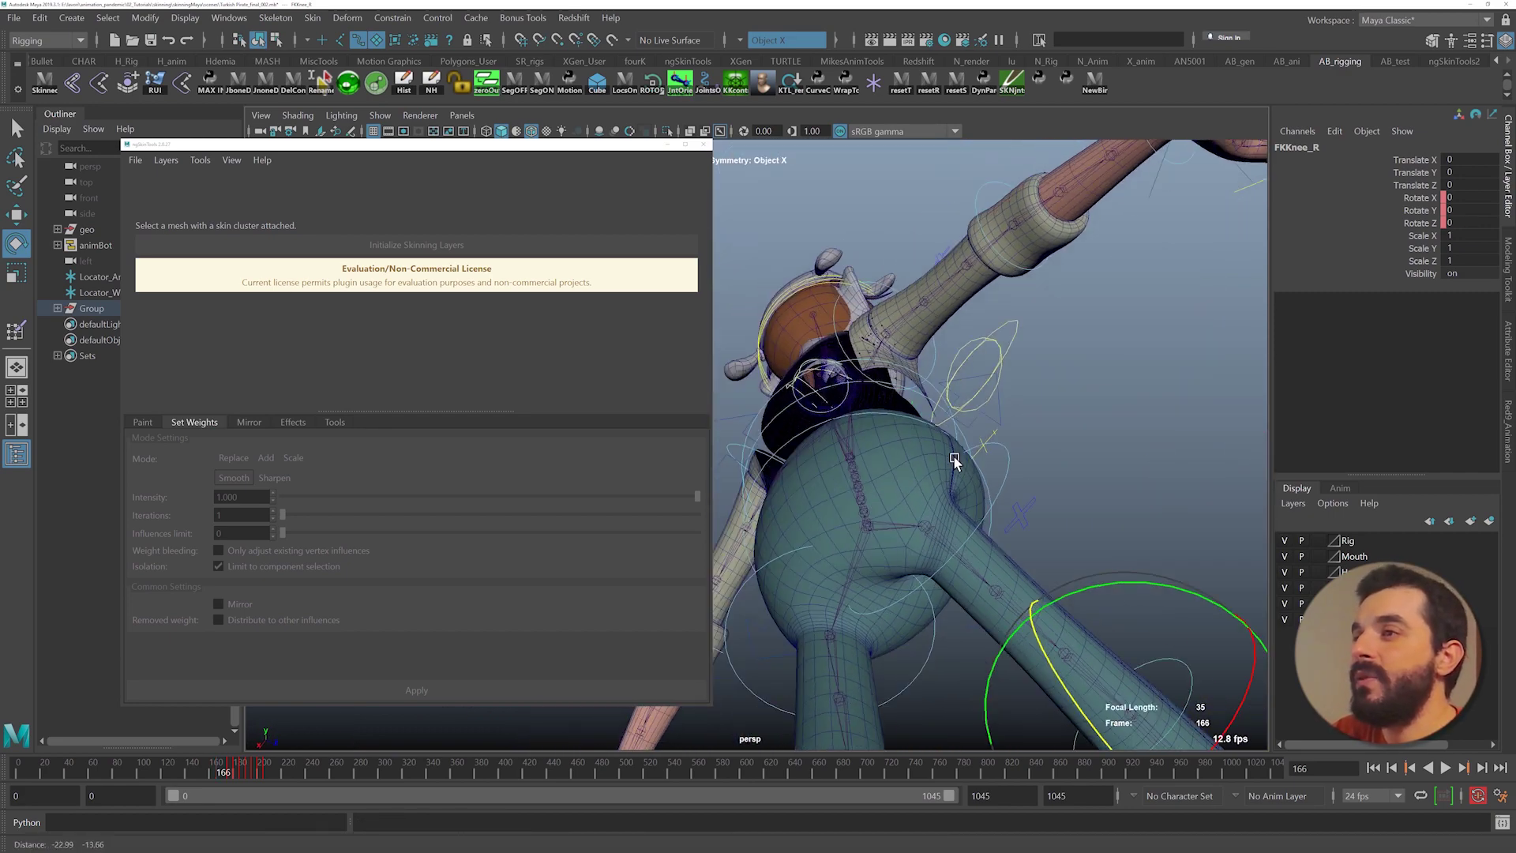
pyautogui.keyDown('alt'); pyautogui.moveTo(955, 461); pyautogui.dragTo(968, 450); pyautogui.keyUp('alt')
pyautogui.keyDown('alt'); pyautogui.moveTo(968, 450); pyautogui.dragTo(1039, 339, button='right'); pyautogui.keyUp('alt')
# - Select the body mesh, start Paint Skin Weights, and touch up the Root_M influence around the right hip in Add mode
pyautogui.click(1045, 381)
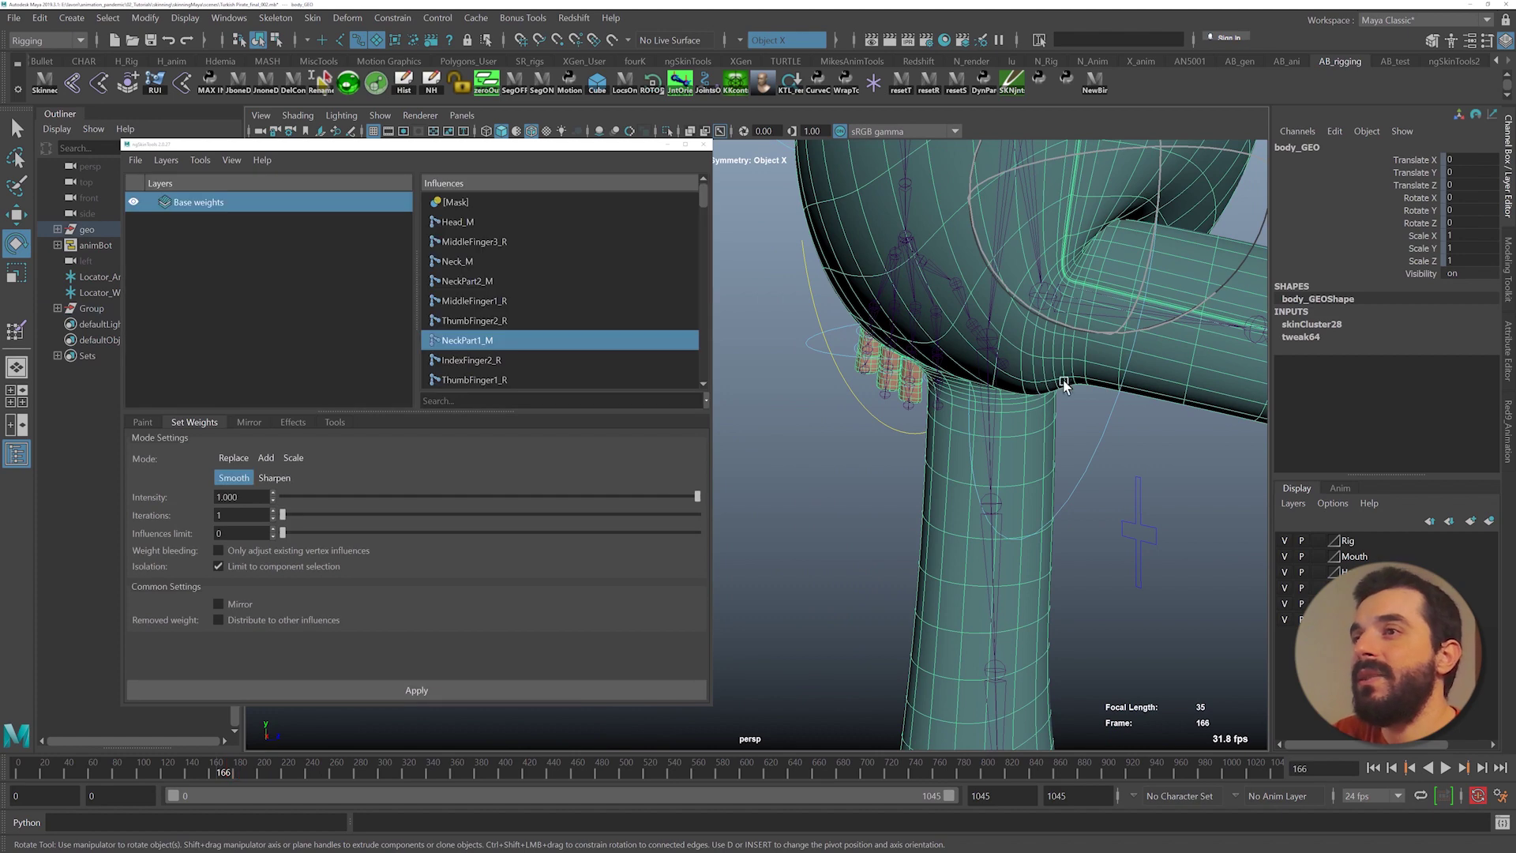
pyautogui.press('y')
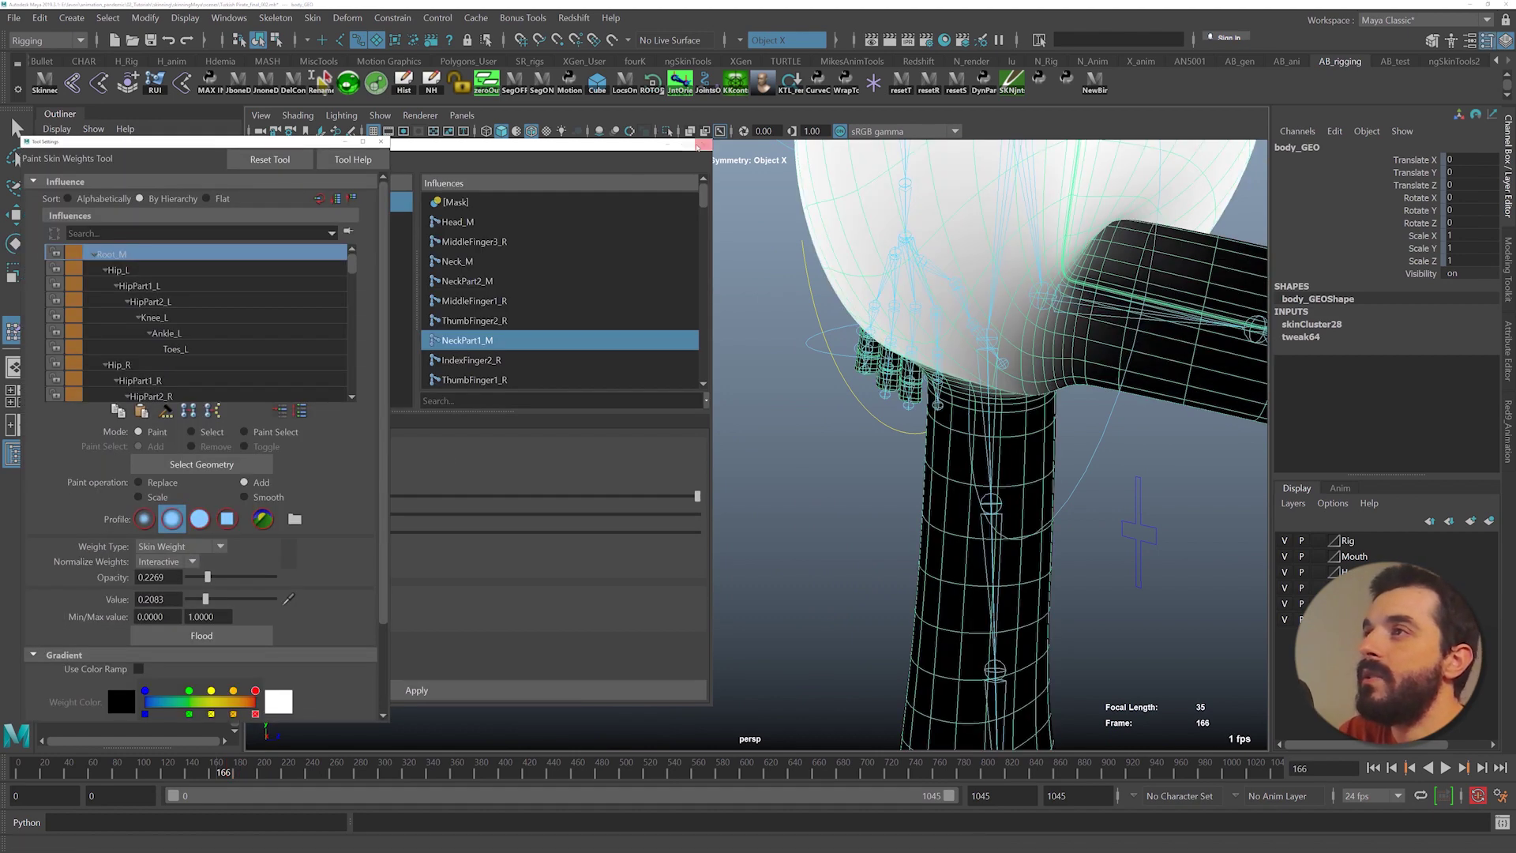
pyautogui.click(704, 145)
pyautogui.moveTo(717, 381)
pyautogui.keyDown('alt'); pyautogui.mouseDown()
pyautogui.moveTo(720, 418)
pyautogui.moveTo(734, 382)
pyautogui.mouseUp(); pyautogui.keyUp('alt')
pyautogui.moveTo(904, 329); pyautogui.dragTo(925, 333)
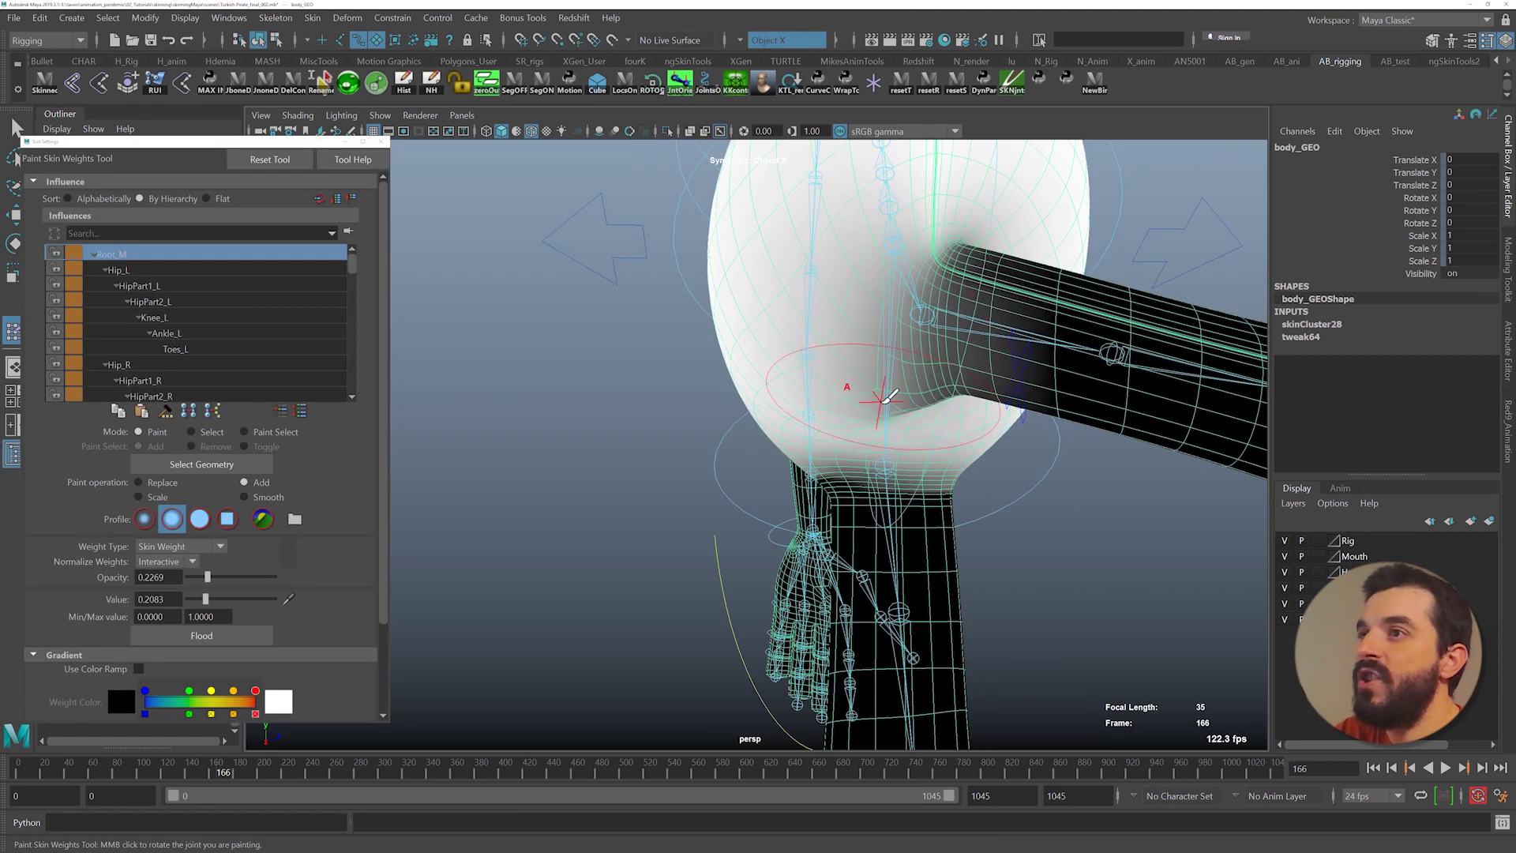
pyautogui.keyDown('alt'); pyautogui.moveTo(874, 408); pyautogui.dragTo(886, 379); pyautogui.keyUp('alt')
pyautogui.moveTo(886, 379)
pyautogui.keyDown('alt'); pyautogui.mouseDown()
pyautogui.moveTo(886, 418)
pyautogui.moveTo(901, 341)
pyautogui.moveTo(900, 365)
pyautogui.mouseUp(); pyautogui.keyUp('alt')
pyautogui.moveTo(896, 432)
pyautogui.keyDown('alt'); pyautogui.mouseDown()
pyautogui.moveTo(901, 450)
pyautogui.moveTo(981, 451)
pyautogui.moveTo(899, 450)
pyautogui.mouseUp(); pyautogui.keyUp('alt')
pyautogui.keyDown('alt'); pyautogui.moveTo(898, 450); pyautogui.dragTo(867, 433, button='right'); pyautogui.keyUp('alt')
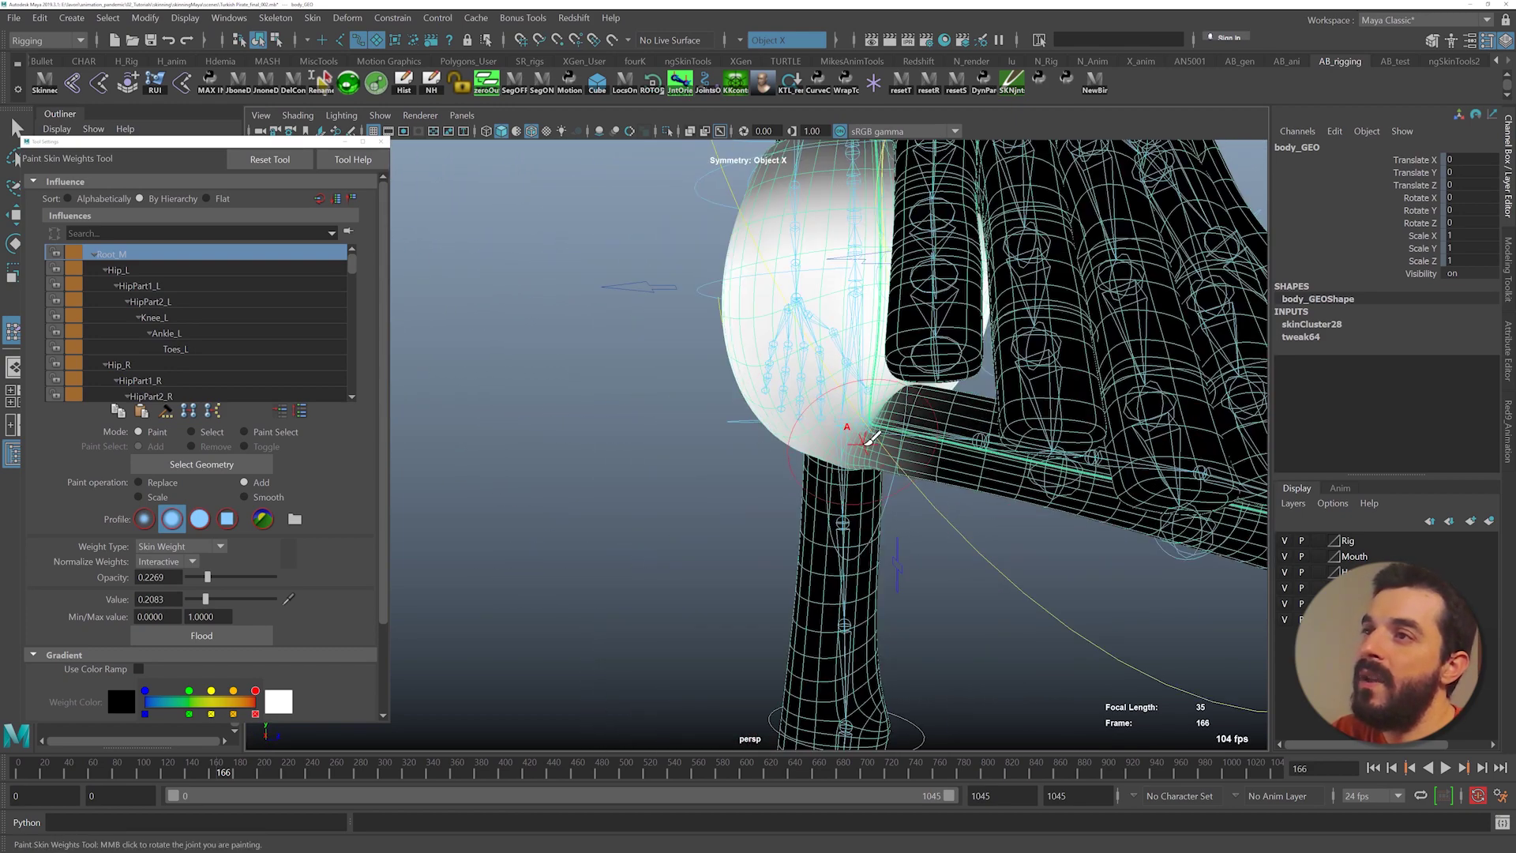
pyautogui.keyDown('alt'); pyautogui.moveTo(866, 434); pyautogui.dragTo(966, 433); pyautogui.keyUp('alt')
pyautogui.keyDown('alt'); pyautogui.moveTo(966, 433); pyautogui.dragTo(847, 405, button='right'); pyautogui.keyUp('alt')
pyautogui.keyDown('alt'); pyautogui.moveTo(845, 405); pyautogui.dragTo(684, 417); pyautogui.keyUp('alt')
pyautogui.press('q')
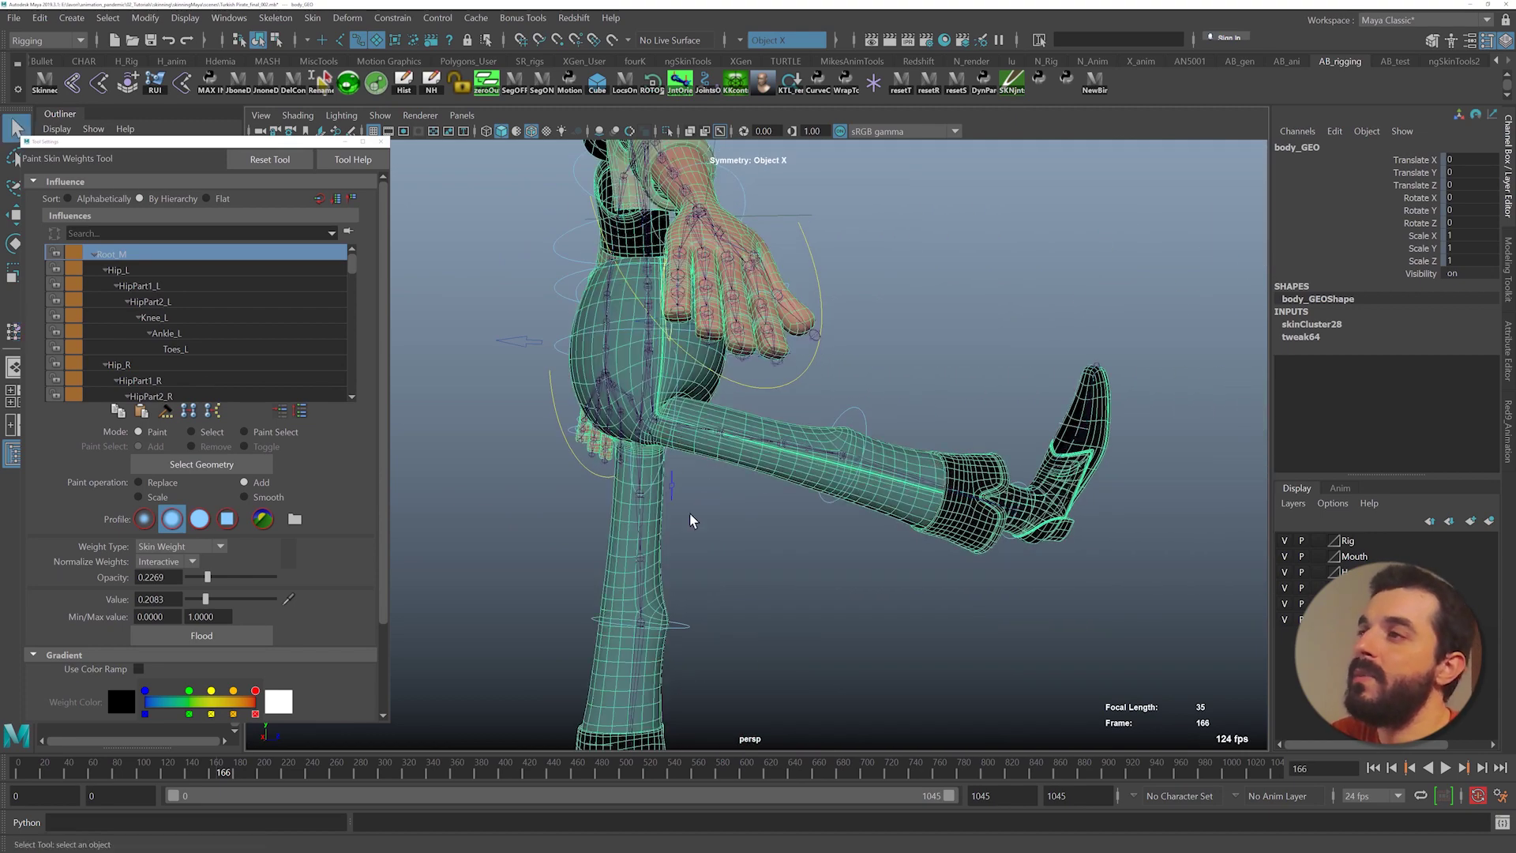
# - Go to frame 179 and examine the twisted right thigh and knee up close
pyautogui.keyDown('alt'); pyautogui.moveTo(690, 517); pyautogui.dragTo(665, 574); pyautogui.keyUp('alt')
pyautogui.moveTo(53, 766); pyautogui.dragTo(236, 776)
pyautogui.keyDown('alt'); pyautogui.moveTo(833, 618); pyautogui.dragTo(761, 458, button='middle'); pyautogui.keyUp('alt')
pyautogui.keyDown('alt'); pyautogui.moveTo(761, 457); pyautogui.dragTo(825, 460); pyautogui.keyUp('alt')
pyautogui.keyDown('alt'); pyautogui.moveTo(797, 472); pyautogui.dragTo(868, 511, button='right'); pyautogui.keyUp('alt')
pyautogui.keyDown('alt'); pyautogui.moveTo(681, 509); pyautogui.dragTo(738, 533, button='middle'); pyautogui.keyUp('alt')
pyautogui.keyDown('alt'); pyautogui.moveTo(742, 530); pyautogui.dragTo(851, 496, button='right'); pyautogui.keyUp('alt')
pyautogui.keyDown('alt'); pyautogui.moveTo(768, 424); pyautogui.dragTo(889, 456, button='middle'); pyautogui.keyUp('alt')
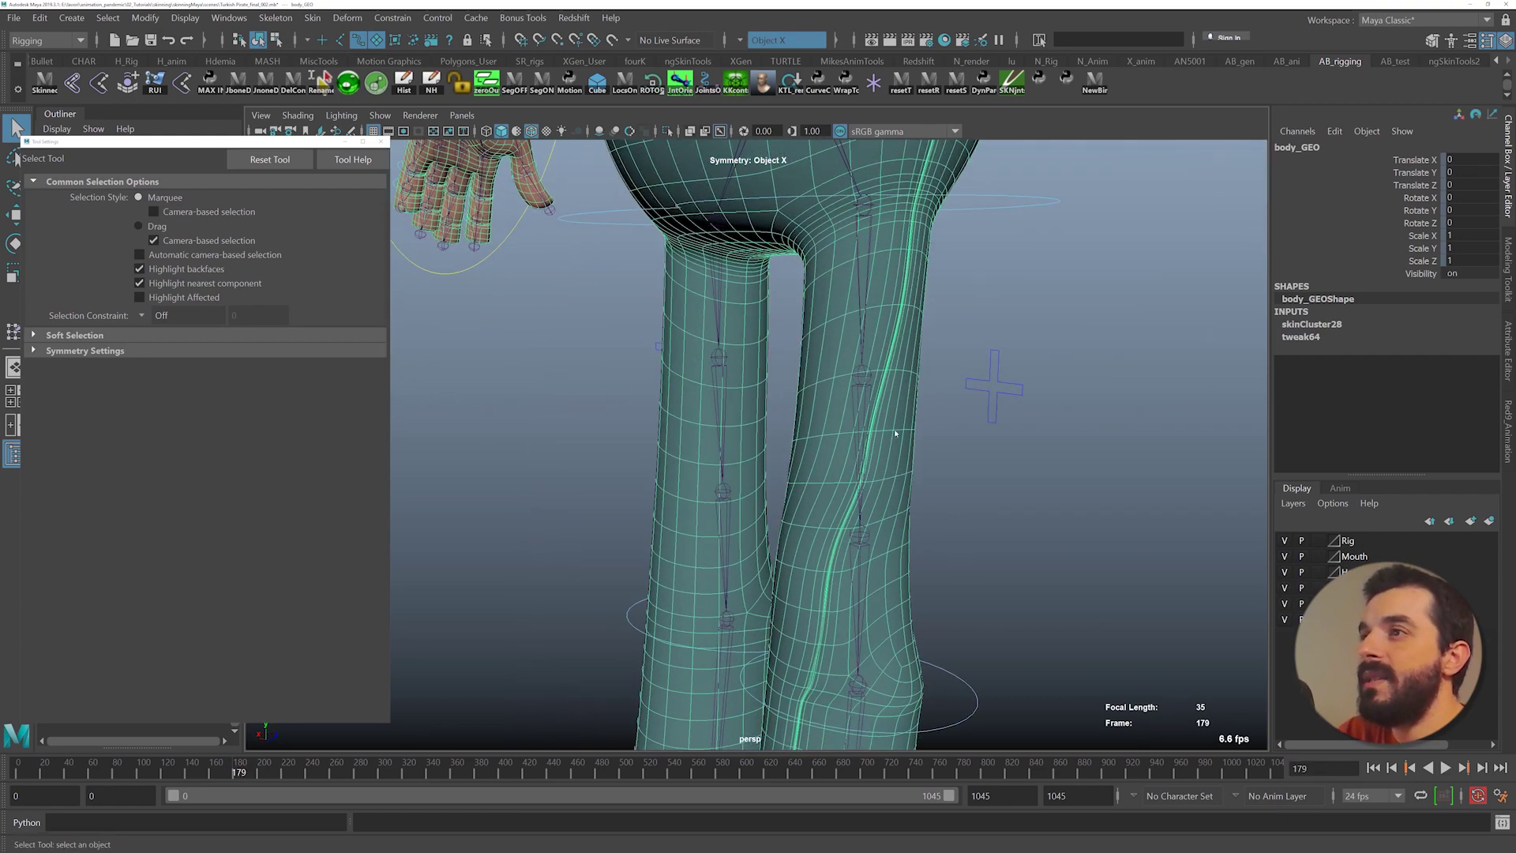
# - Select the right leg's vertices from the mid-thigh to just below the knee
pyautogui.moveTo(822, 416); pyautogui.dragTo(819, 415, button='right')
pyautogui.keyDown('alt'); pyautogui.moveTo(898, 419); pyautogui.dragTo(892, 420); pyautogui.keyUp('alt')
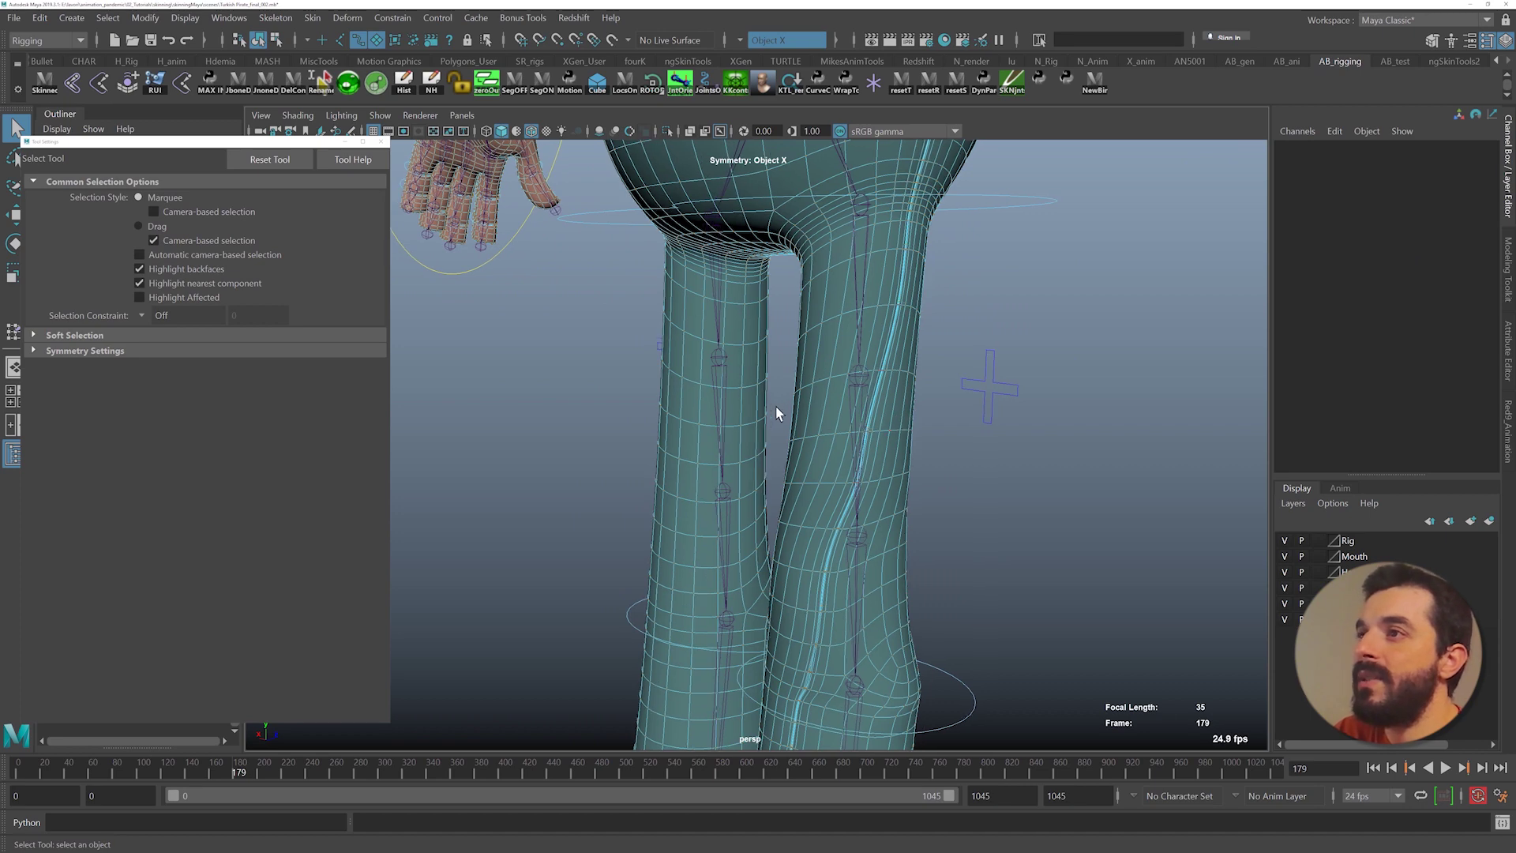
pyautogui.keyDown('alt'); pyautogui.moveTo(775, 406); pyautogui.dragTo(816, 406); pyautogui.keyUp('alt')
pyautogui.keyDown('alt'); pyautogui.moveTo(815, 406); pyautogui.dragTo(834, 373, button='right'); pyautogui.keyUp('alt')
pyautogui.moveTo(826, 345); pyautogui.dragTo(1015, 624)
pyautogui.keyDown('alt'); pyautogui.moveTo(970, 608); pyautogui.dragTo(957, 472, button='middle'); pyautogui.keyUp('alt')
pyautogui.keyDown('ctrl'); pyautogui.keyDown('shift'); pyautogui.moveTo(957, 528); pyautogui.dragTo(1058, 534); pyautogui.keyUp('shift'); pyautogui.keyUp('ctrl')
pyautogui.keyDown('alt'); pyautogui.moveTo(877, 521); pyautogui.dragTo(863, 576, button='middle'); pyautogui.keyUp('alt')
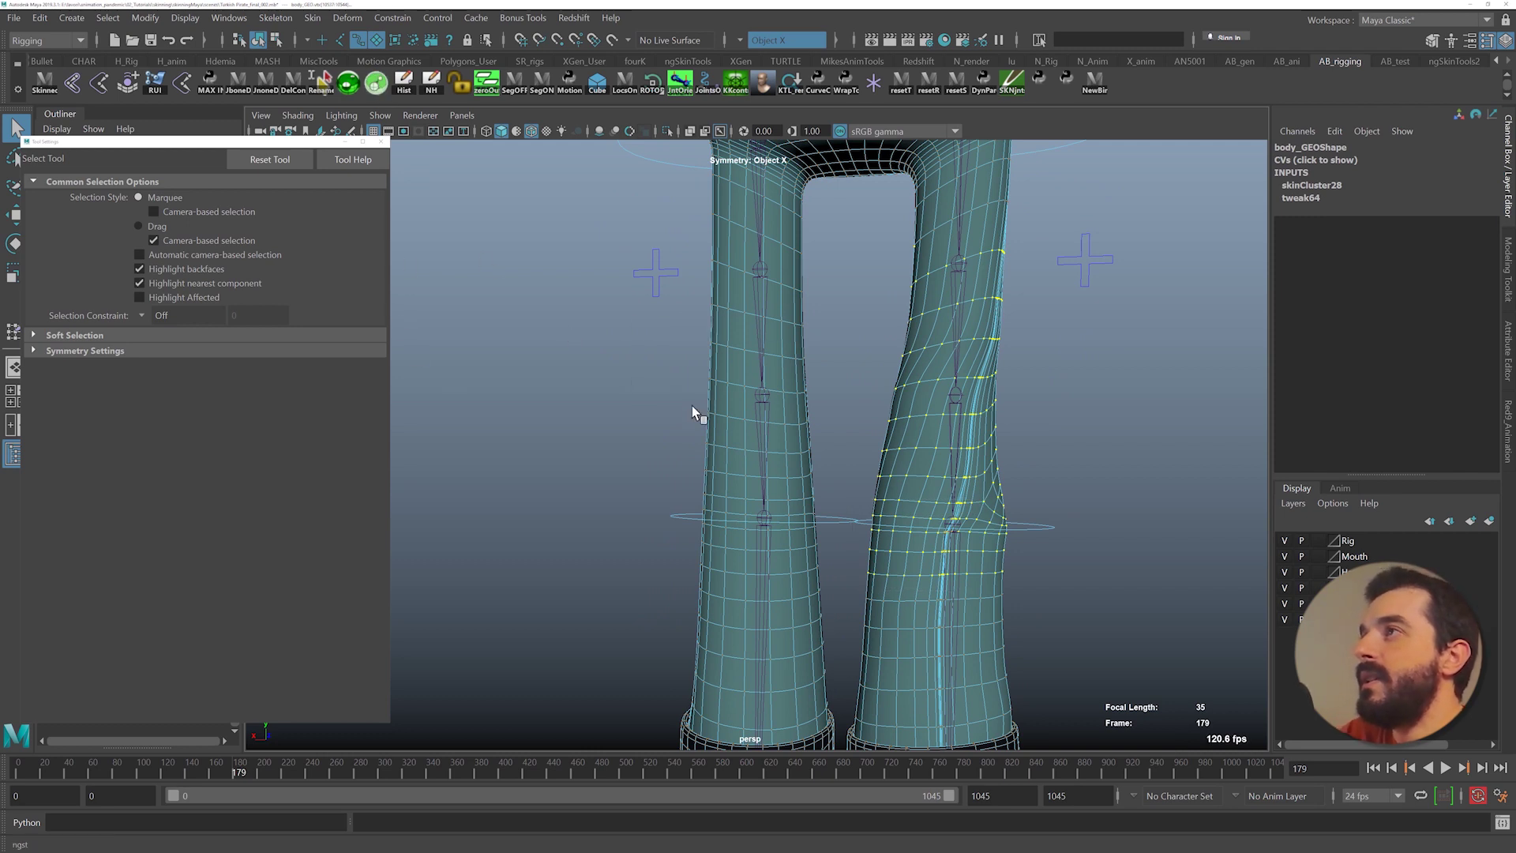
# - Smooth the selected leg vertices' weights in ngSkinTools2 with intensity 1.000 and 17 iterations
pyautogui.click(201, 423)
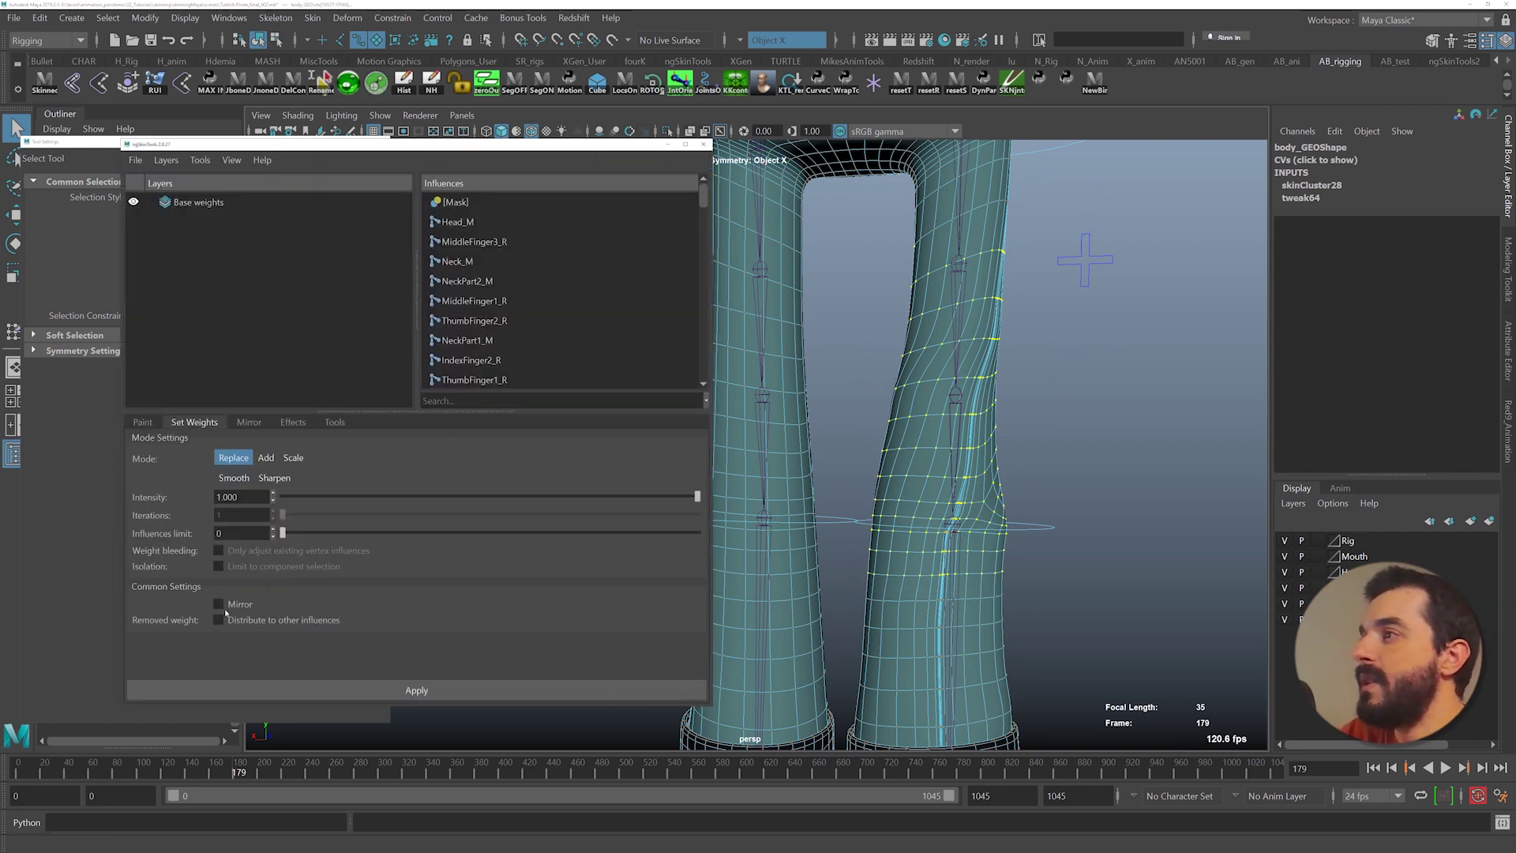
pyautogui.click(233, 479)
pyautogui.keyDown('alt'); pyautogui.moveTo(1021, 342); pyautogui.dragTo(923, 387); pyautogui.keyUp('alt')
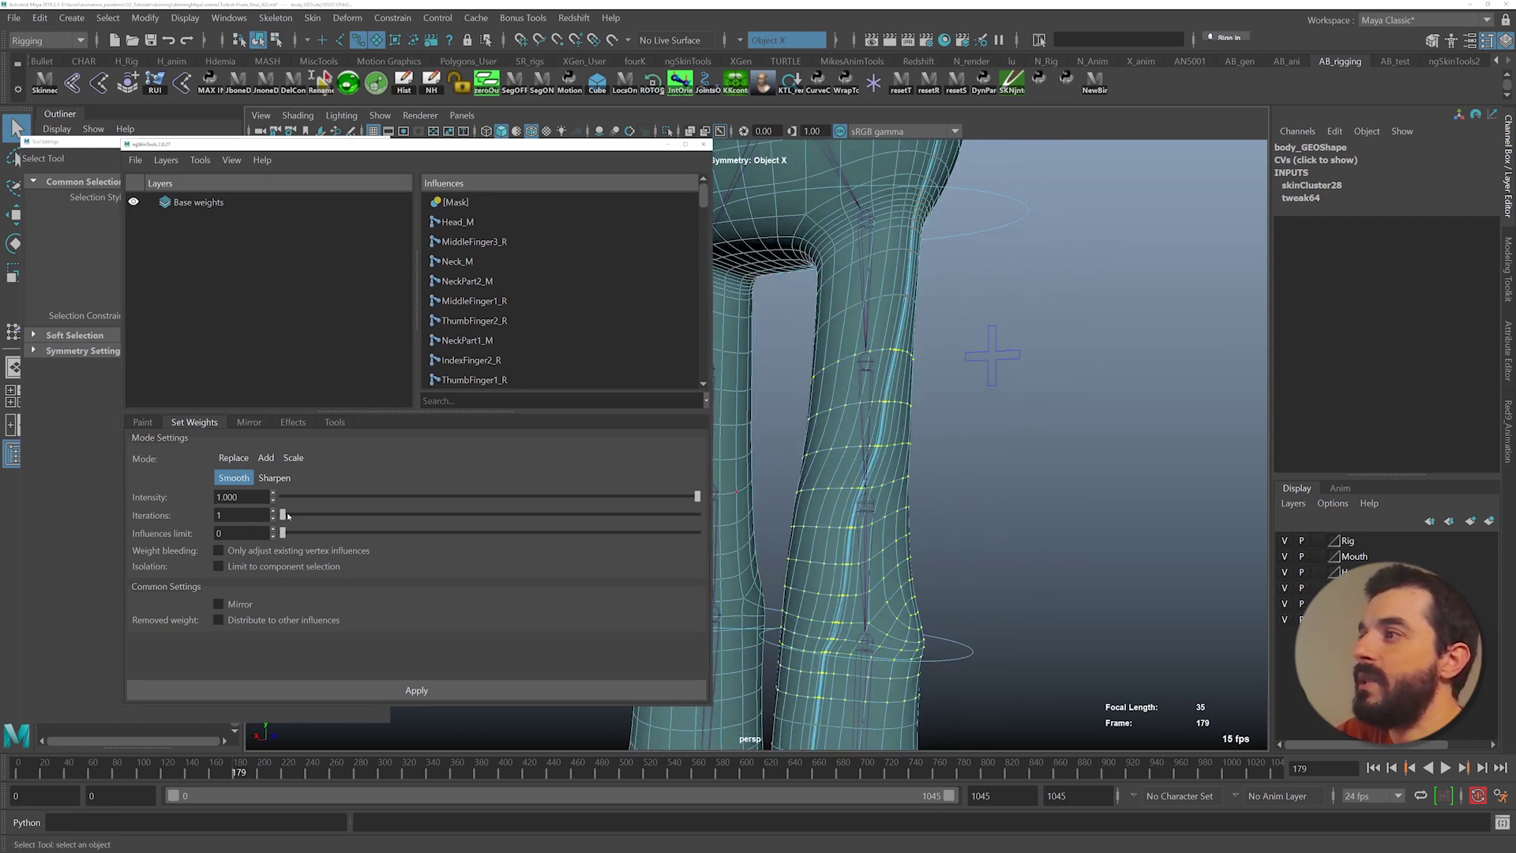
pyautogui.keyDown('alt'); pyautogui.moveTo(892, 538); pyautogui.dragTo(885, 535); pyautogui.keyUp('alt')
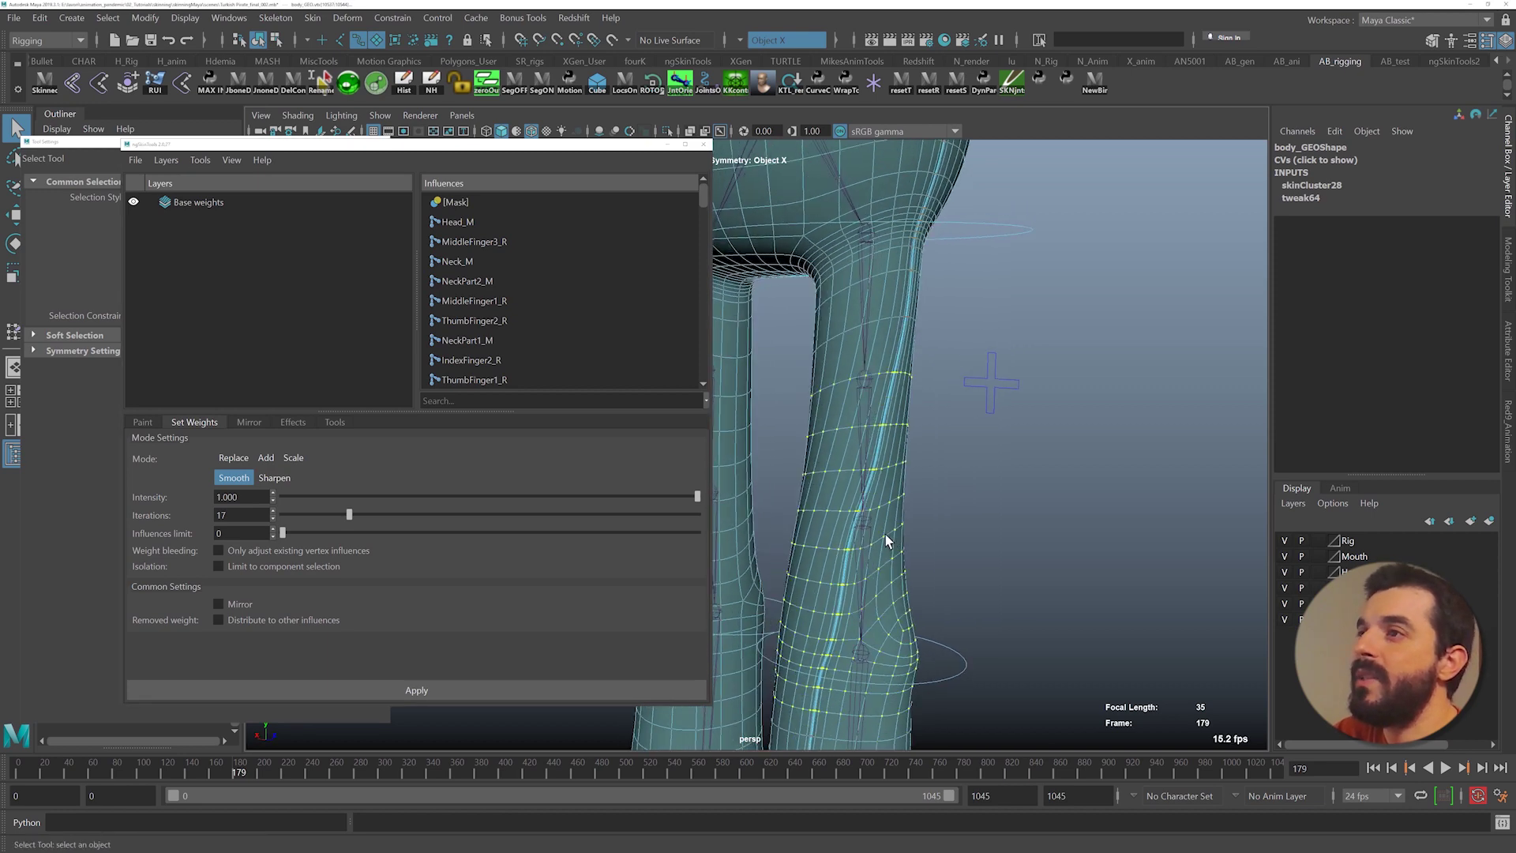
# - Bend the right knee sharply by rotating the FKKnee_R control about -86 degrees in Z
pyautogui.keyDown('alt'); pyautogui.moveTo(886, 536); pyautogui.dragTo(962, 525, button='middle'); pyautogui.keyUp('alt')
pyautogui.press('e')
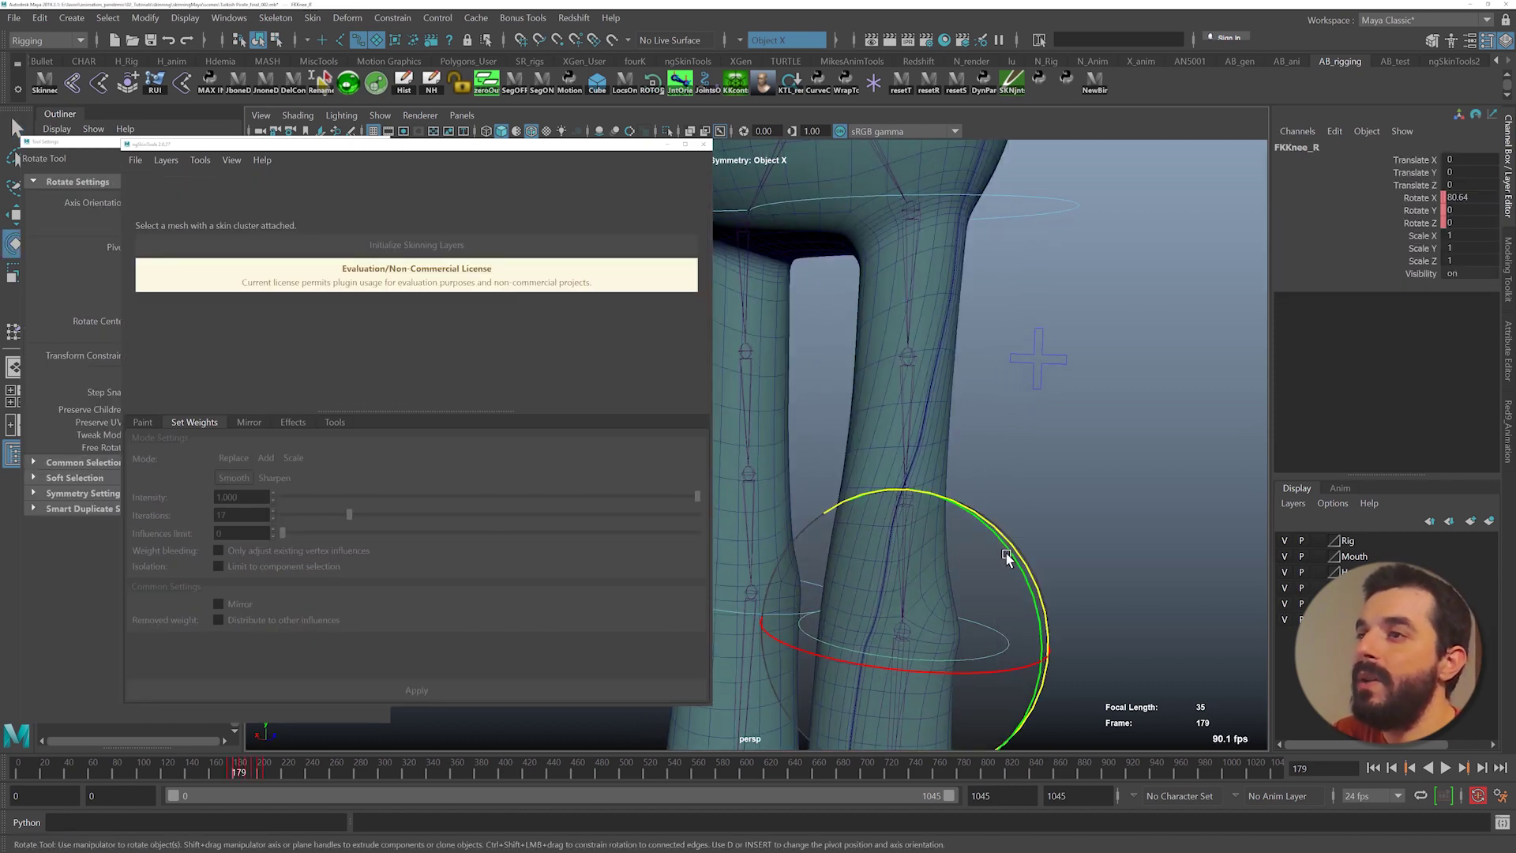
pyautogui.moveTo(1020, 557); pyautogui.dragTo(946, 758)
pyautogui.keyDown('alt'); pyautogui.moveTo(939, 569); pyautogui.dragTo(995, 511, button='middle'); pyautogui.keyUp('alt')
pyautogui.press('q')
pyautogui.keyDown('alt'); pyautogui.moveTo(1137, 505); pyautogui.dragTo(1072, 535); pyautogui.keyUp('alt')
# - Paint the Knee_R influence around the bent right knee of the body mesh in Add mode
pyautogui.click(892, 516)
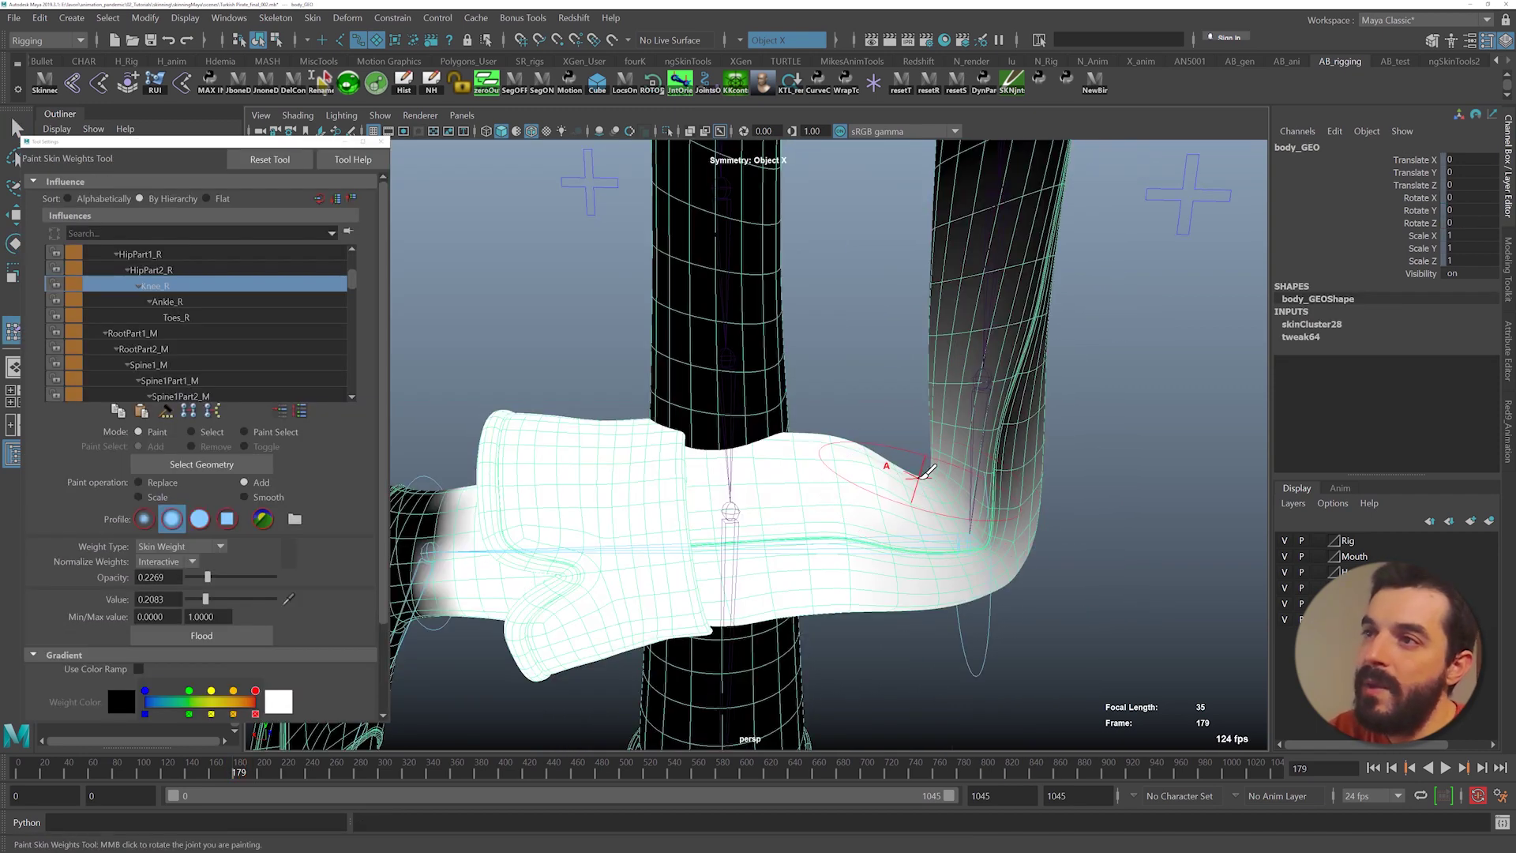
pyautogui.moveTo(924, 472)
pyautogui.mouseDown()
pyautogui.moveTo(951, 521)
pyautogui.moveTo(938, 518)
pyautogui.moveTo(1076, 542)
pyautogui.moveTo(1113, 525)
pyautogui.mouseUp()
pyautogui.moveTo(625, 529)
pyautogui.mouseDown()
pyautogui.moveTo(622, 448)
pyautogui.moveTo(676, 504)
pyautogui.mouseUp()
pyautogui.keyDown('alt'); pyautogui.moveTo(677, 505); pyautogui.dragTo(387, 451, button='right'); pyautogui.keyUp('alt')
pyautogui.moveTo(388, 451)
pyautogui.keyDown('alt'); pyautogui.mouseDown()
pyautogui.moveTo(603, 453)
pyautogui.moveTo(557, 421)
pyautogui.mouseUp(); pyautogui.keyUp('alt')
pyautogui.press('q')
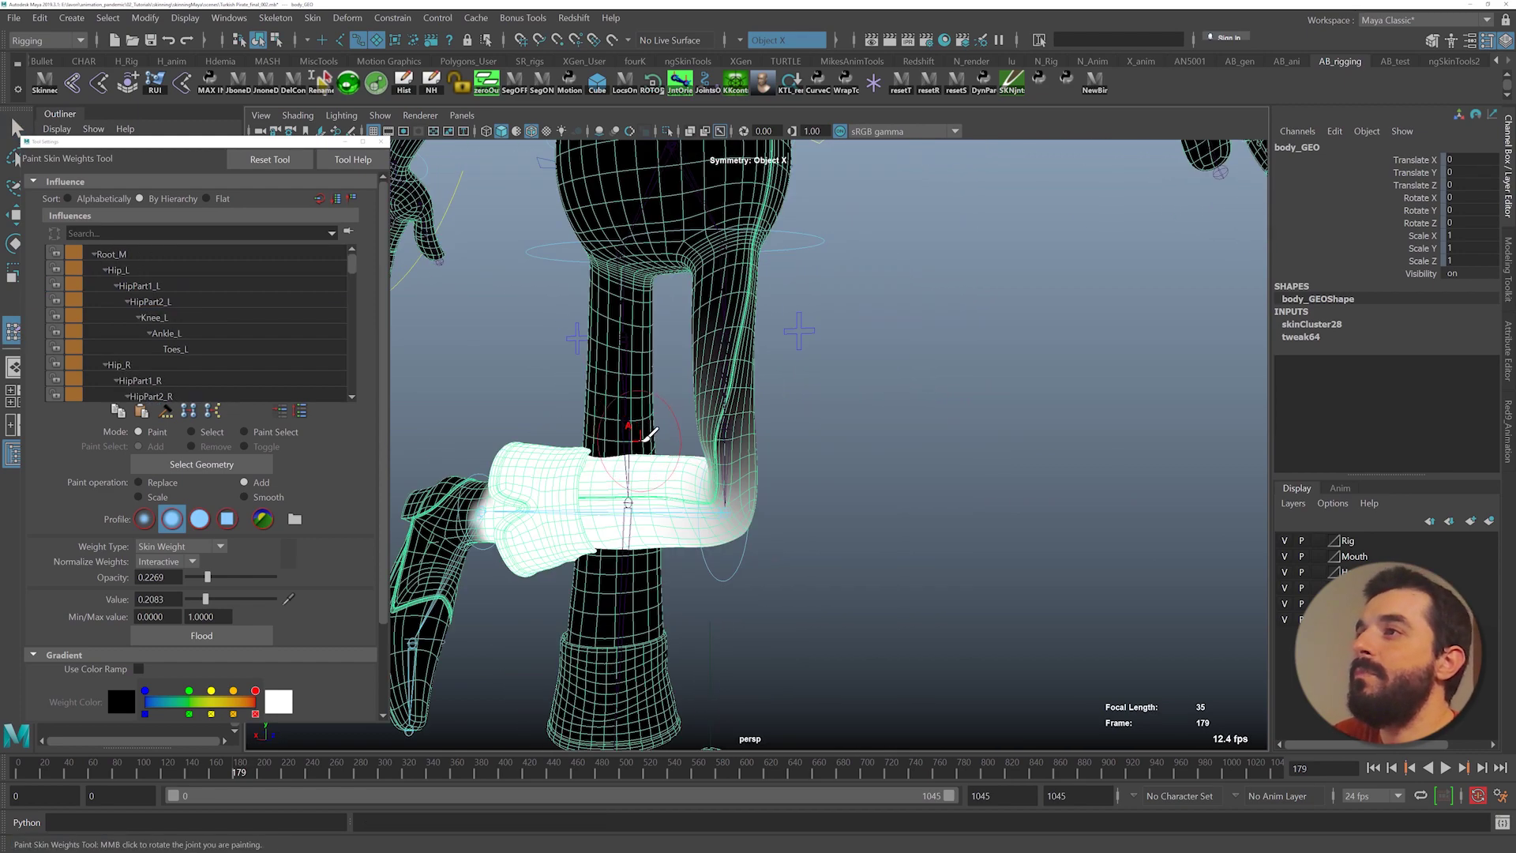
# - Choose the HipPart2_R influence and add weight to it on the lower thigh just above the right knee
pyautogui.scroll(5, 644, 439)
pyautogui.scroll(-1, 170, 365)
pyautogui.click(163, 336)
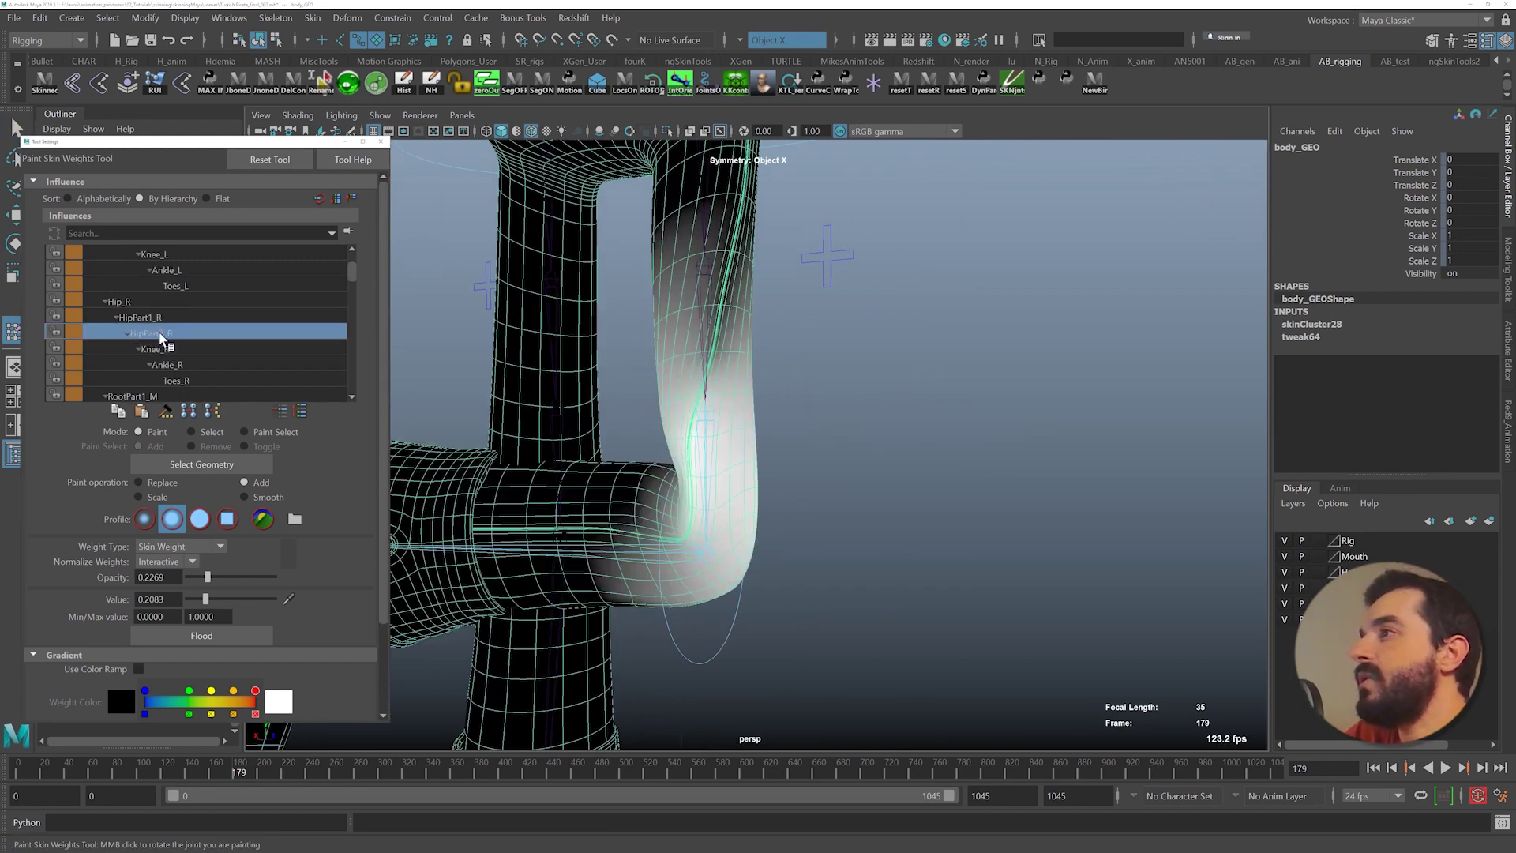
pyautogui.moveTo(649, 447)
pyautogui.keyDown('alt'); pyautogui.mouseDown()
pyautogui.moveTo(747, 468)
pyautogui.moveTo(741, 488)
pyautogui.moveTo(643, 494)
pyautogui.moveTo(656, 459)
pyautogui.mouseUp(); pyautogui.keyUp('alt')
pyautogui.moveTo(793, 441)
pyautogui.keyDown('alt'); pyautogui.mouseDown()
pyautogui.moveTo(801, 422)
pyautogui.moveTo(825, 431)
pyautogui.moveTo(779, 414)
pyautogui.mouseUp(); pyautogui.keyUp('alt')
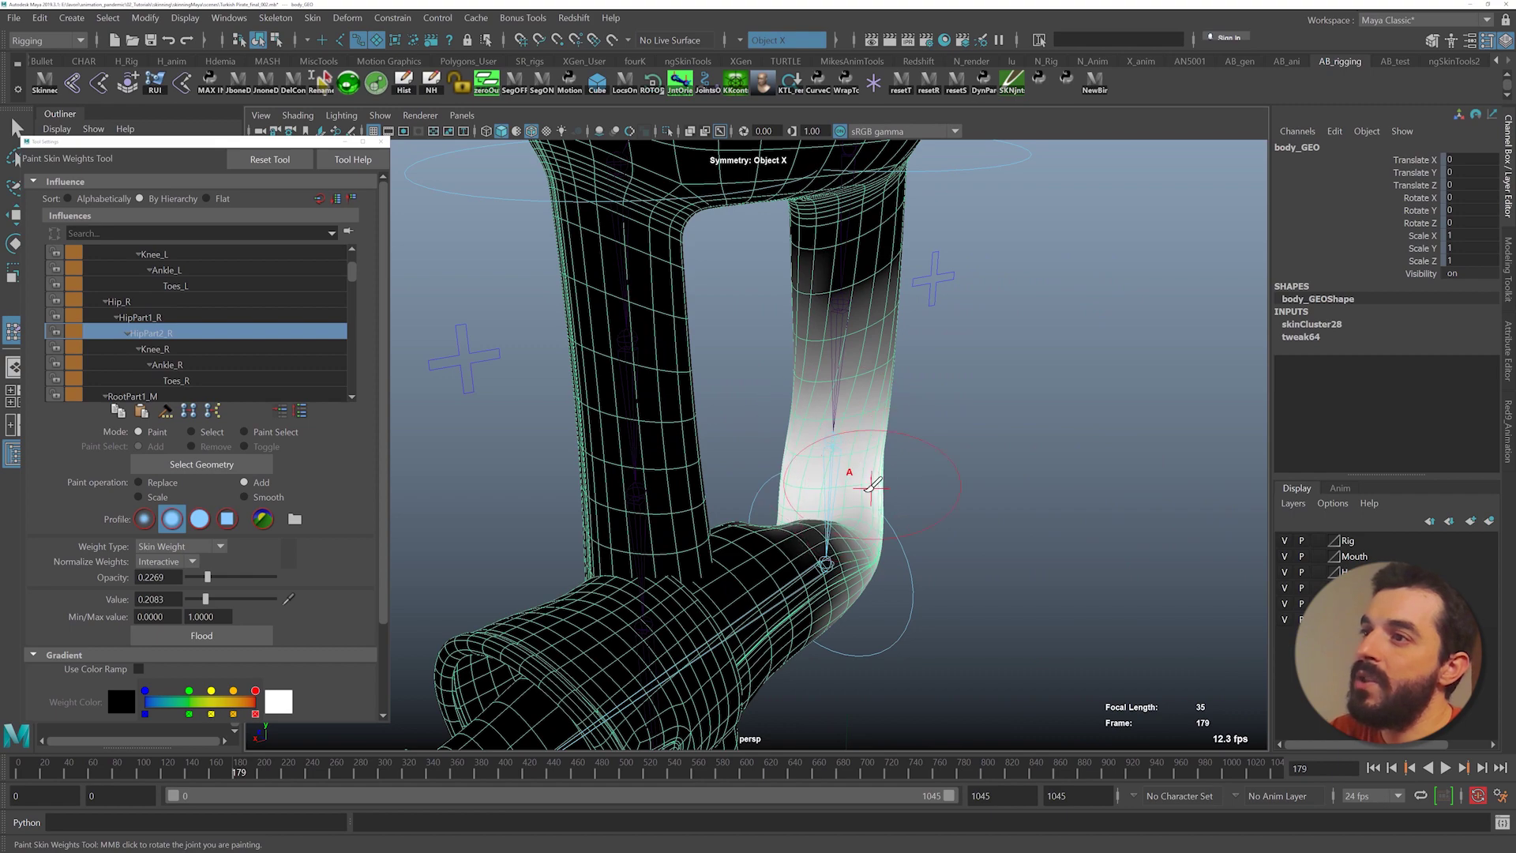
pyautogui.moveTo(871, 488); pyautogui.dragTo(807, 518)
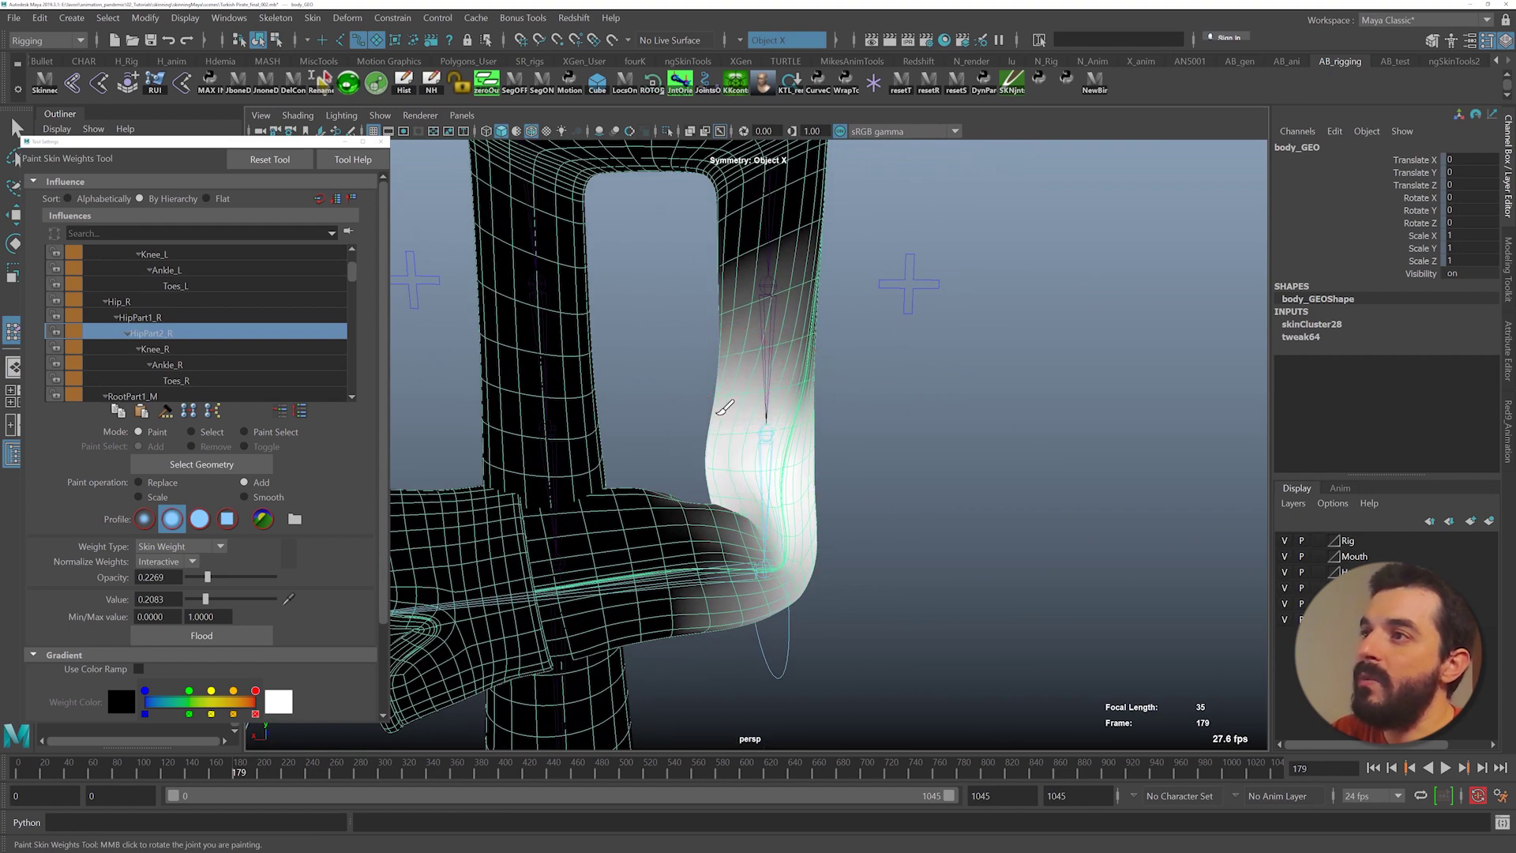
pyautogui.keyDown('alt'); pyautogui.moveTo(794, 410); pyautogui.dragTo(735, 442); pyautogui.keyUp('alt')
# - Choose the HipPart1_R influence, add weight on the right mid-thigh, and leave the paint tool
pyautogui.click(149, 318)
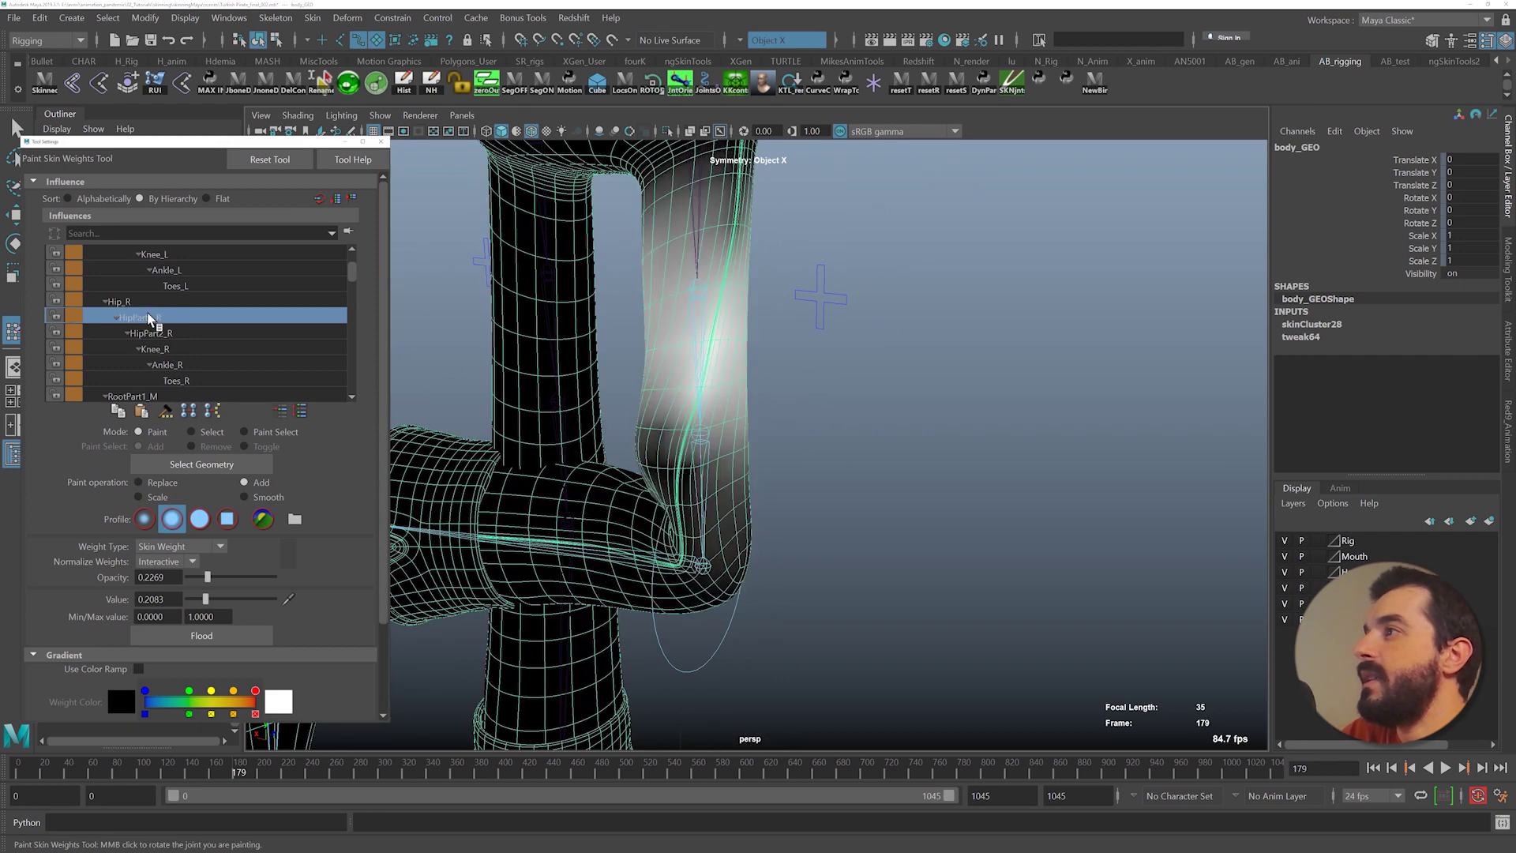
pyautogui.moveTo(681, 345); pyautogui.dragTo(685, 339)
pyautogui.moveTo(686, 339)
pyautogui.keyDown('alt'); pyautogui.mouseDown()
pyautogui.moveTo(697, 353)
pyautogui.moveTo(621, 329)
pyautogui.moveTo(846, 343)
pyautogui.moveTo(867, 362)
pyautogui.moveTo(1049, 355)
pyautogui.moveTo(1040, 370)
pyautogui.mouseUp(); pyautogui.keyUp('alt')
pyautogui.moveTo(762, 476); pyautogui.dragTo(780, 472)
pyautogui.press('q')
# - Examine the bent right leg and the whole lower body from several angles and distances
pyautogui.keyDown('alt'); pyautogui.moveTo(780, 472); pyautogui.dragTo(533, 524, button='right'); pyautogui.keyUp('alt')
pyautogui.moveTo(891, 603)
pyautogui.keyDown('alt'); pyautogui.mouseDown()
pyautogui.moveTo(740, 595)
pyautogui.moveTo(703, 577)
pyautogui.moveTo(785, 568)
pyautogui.moveTo(731, 443)
pyautogui.mouseUp(); pyautogui.keyUp('alt')
pyautogui.keyDown('alt'); pyautogui.moveTo(731, 443); pyautogui.dragTo(745, 380, button='right'); pyautogui.keyUp('alt')
pyautogui.keyDown('alt'); pyautogui.moveTo(739, 272); pyautogui.dragTo(755, 331, button='middle'); pyautogui.keyUp('alt')
pyautogui.keyDown('alt'); pyautogui.moveTo(833, 478); pyautogui.dragTo(728, 460, button='right'); pyautogui.keyUp('alt')
pyautogui.keyDown('alt'); pyautogui.moveTo(727, 461); pyautogui.dragTo(797, 473); pyautogui.keyUp('alt')
pyautogui.keyDown('alt'); pyautogui.moveTo(798, 474); pyautogui.dragTo(898, 491, button='right'); pyautogui.keyUp('alt')
# - Reset the selected FK controls' rotations to 0, delete their animation keys, and close the tool settings
pyautogui.click(702, 379)
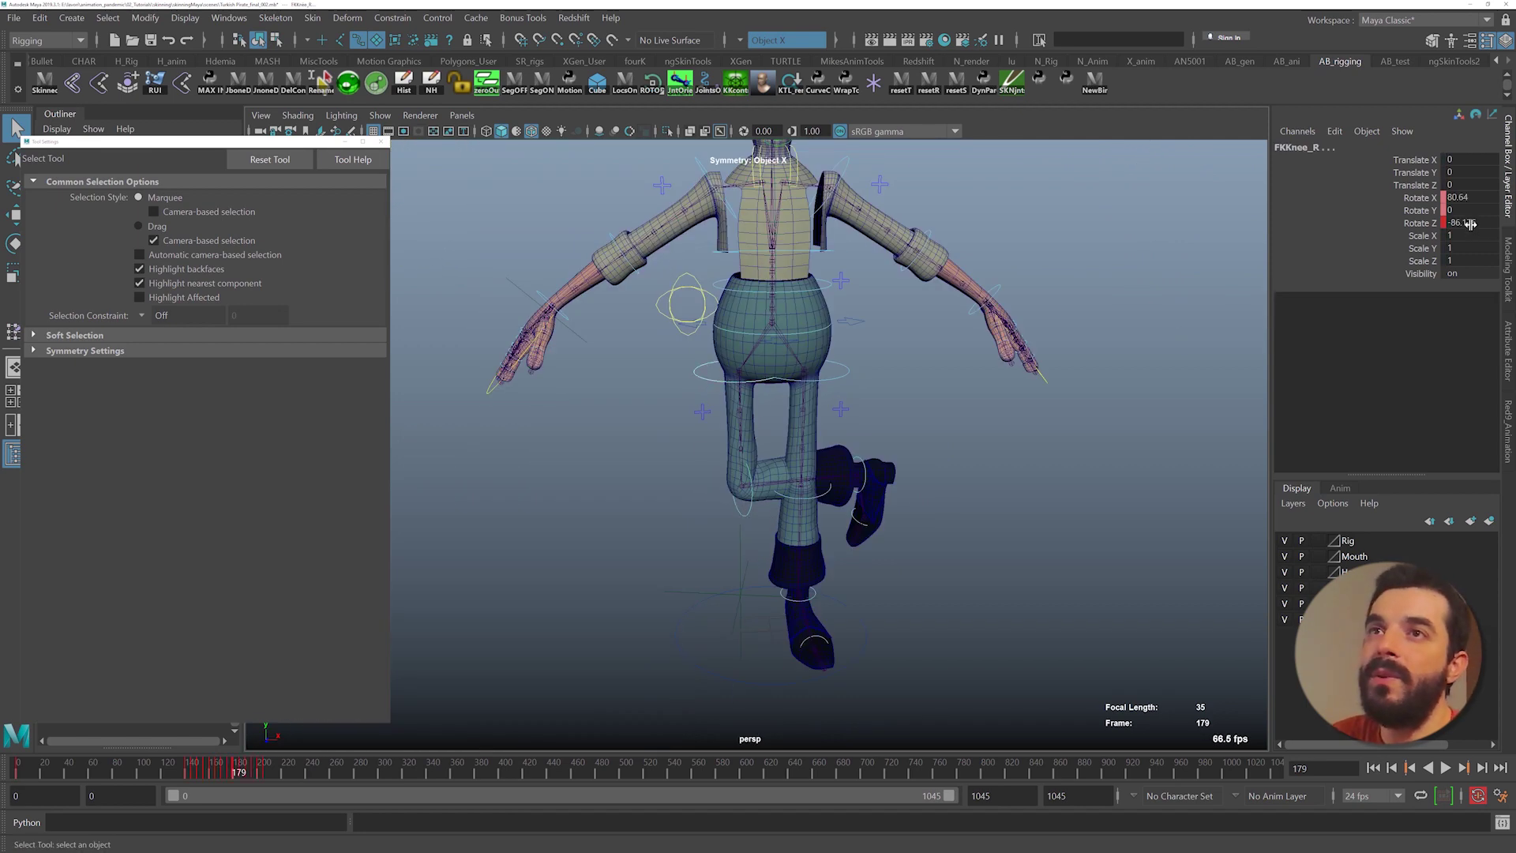
pyautogui.moveTo(1470, 224); pyautogui.dragTo(1463, 198)
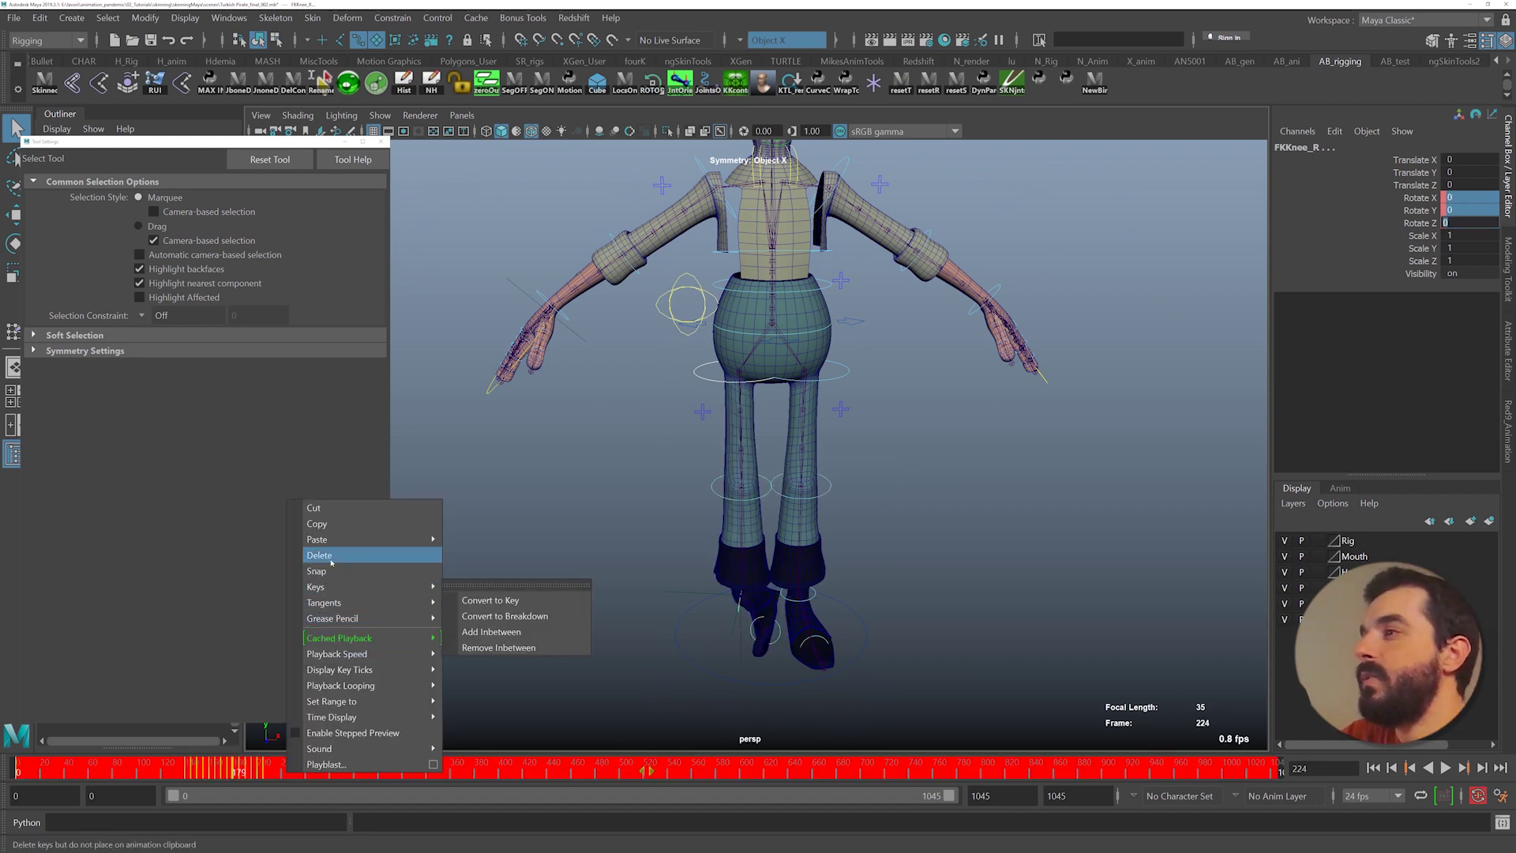
pyautogui.click(329, 555)
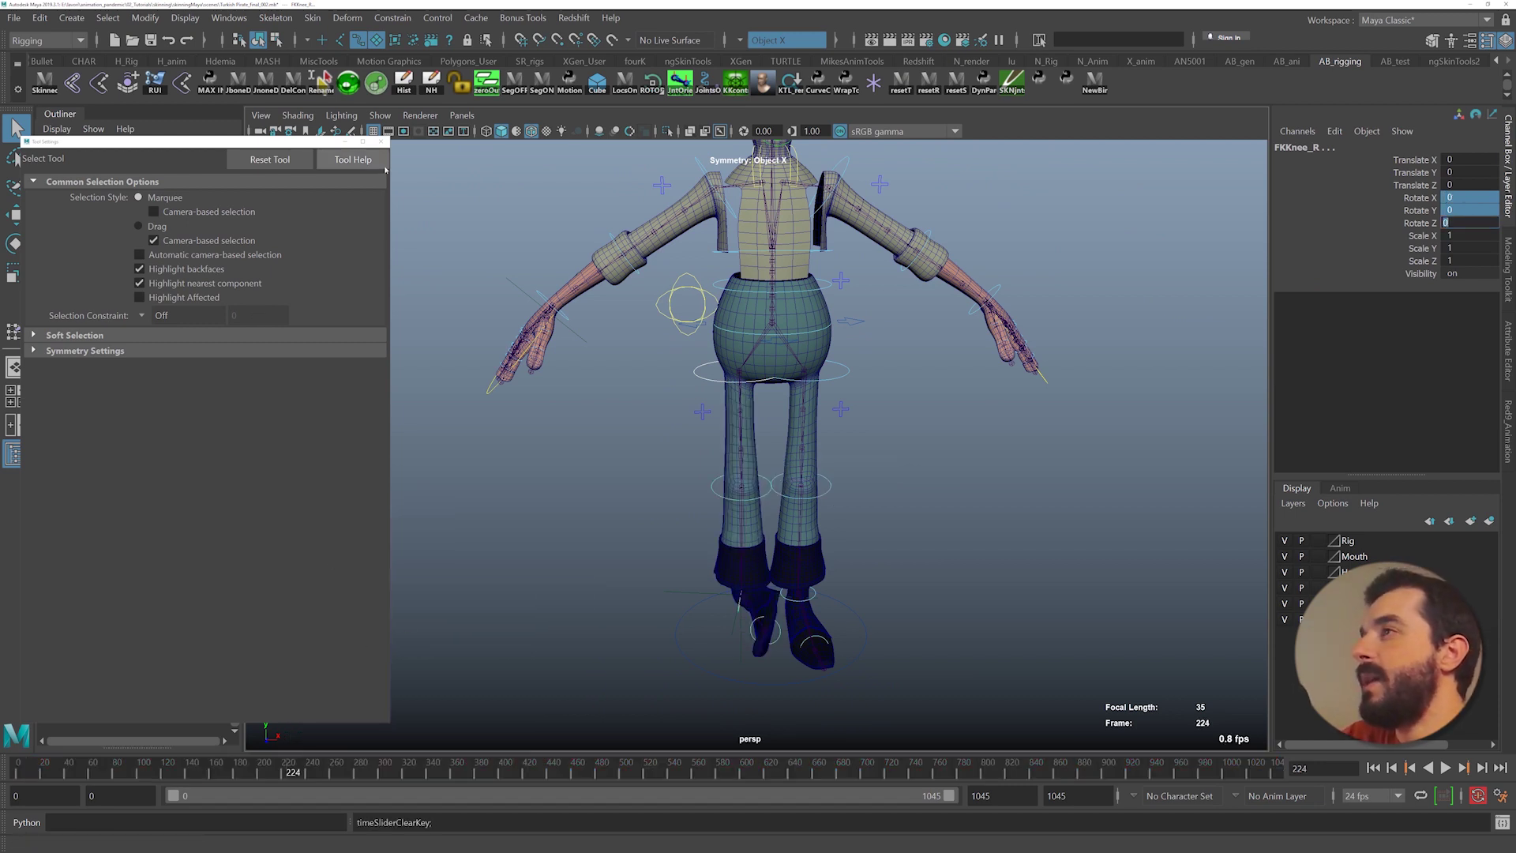
pyautogui.click(381, 142)
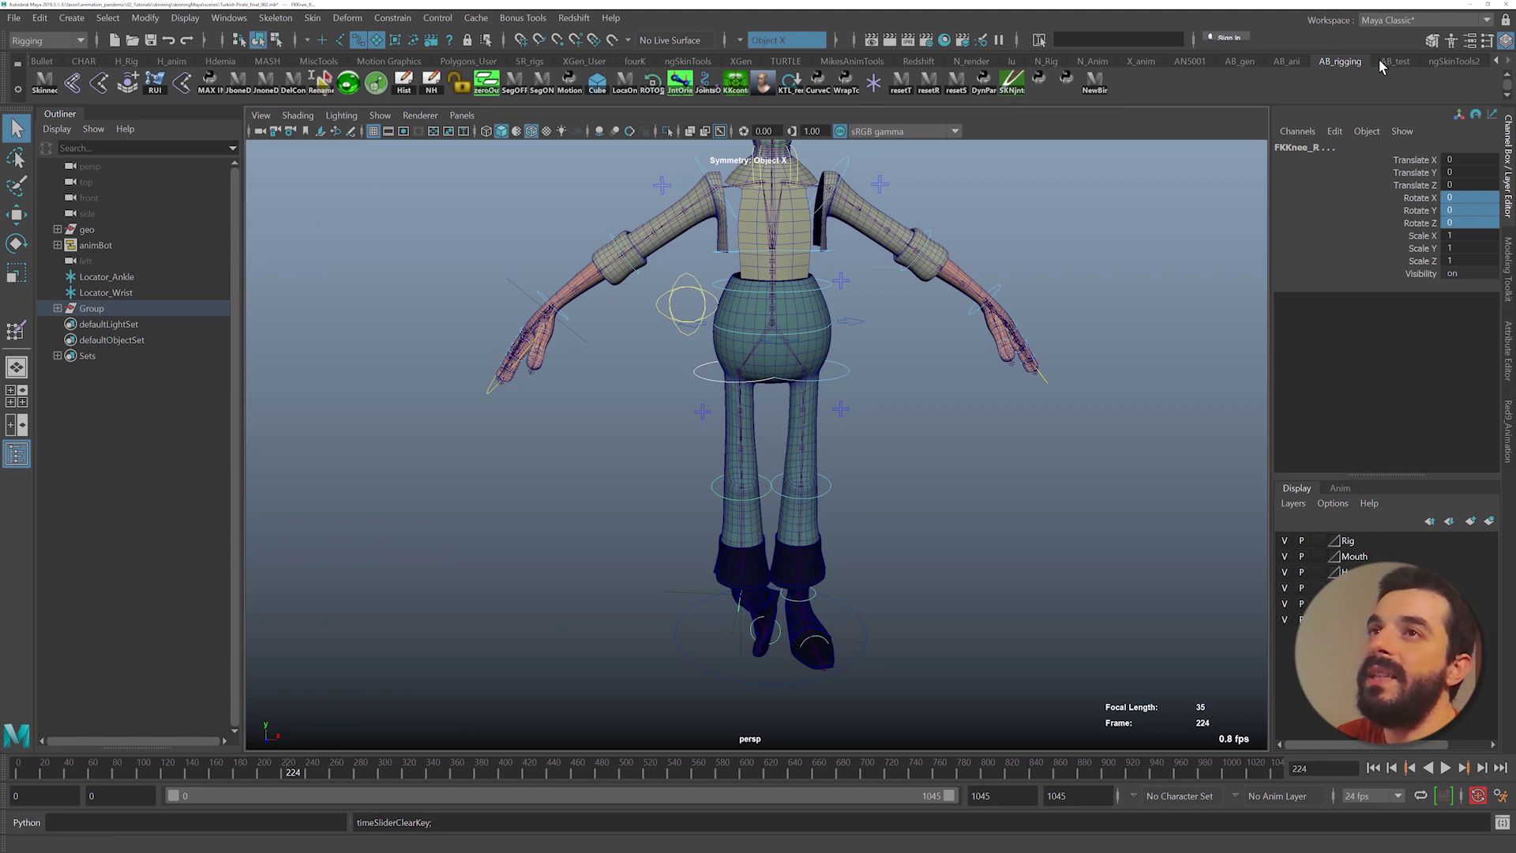
# - Open AdvancedSkeleton's AnimationTester, remove the body test animation, and return to frame 0
pyautogui.click(1286, 61)
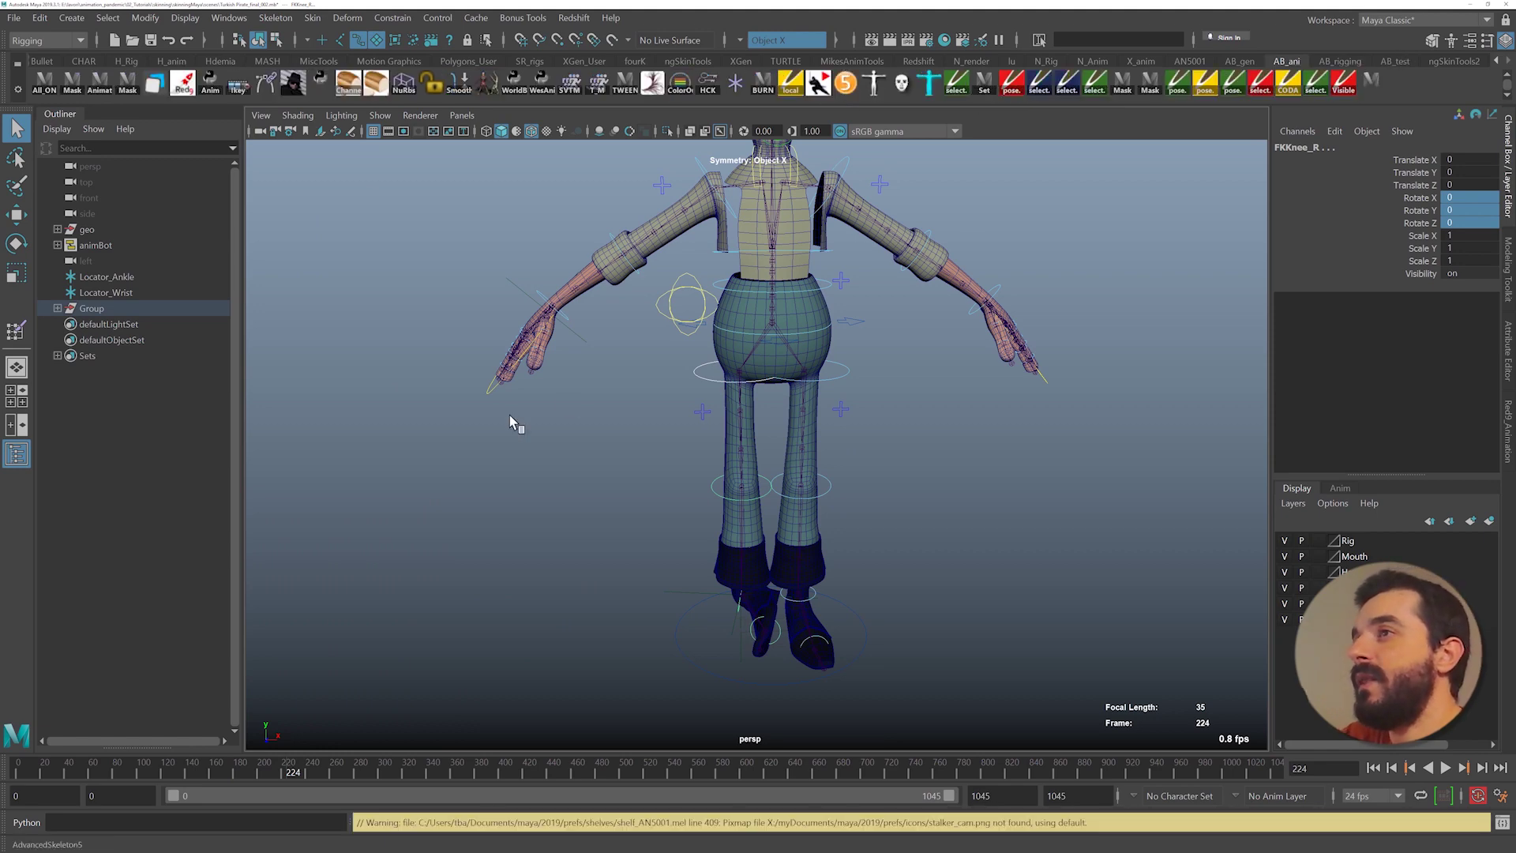
pyautogui.scroll(-3, 47, 437)
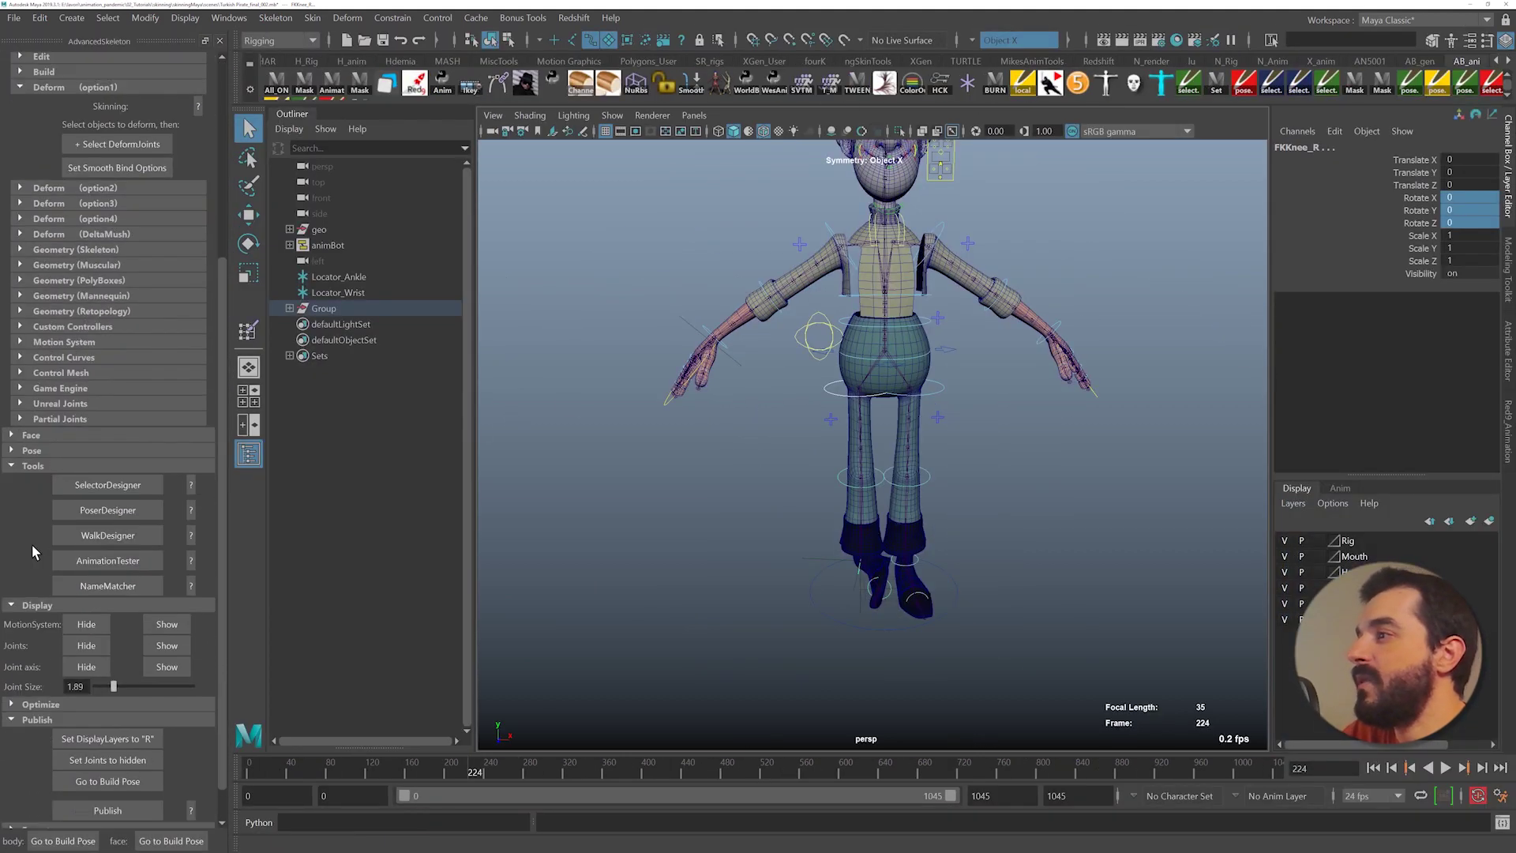
pyautogui.click(116, 561)
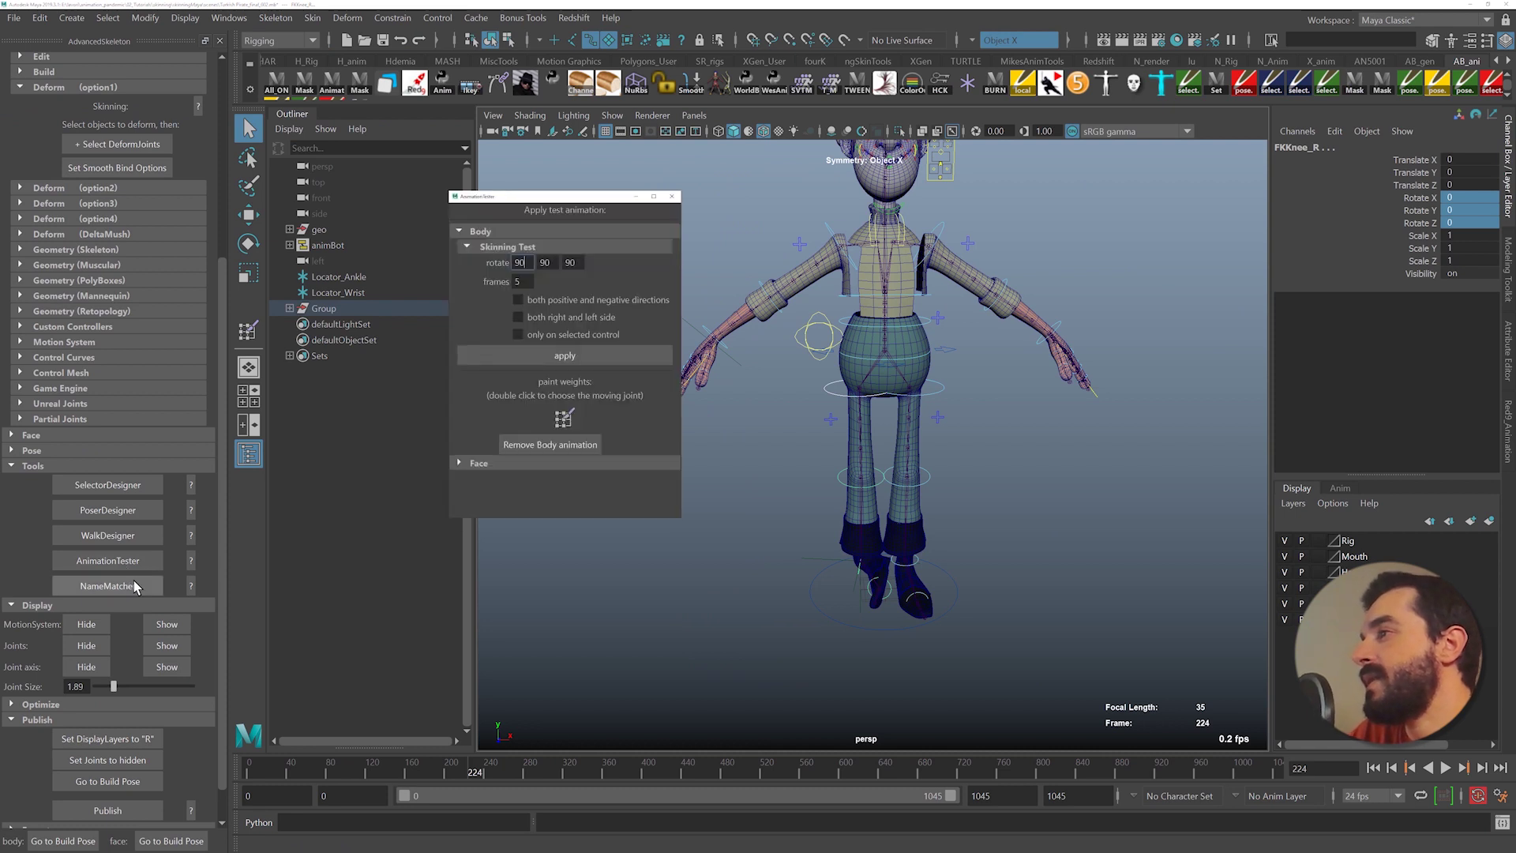
pyautogui.click(524, 455)
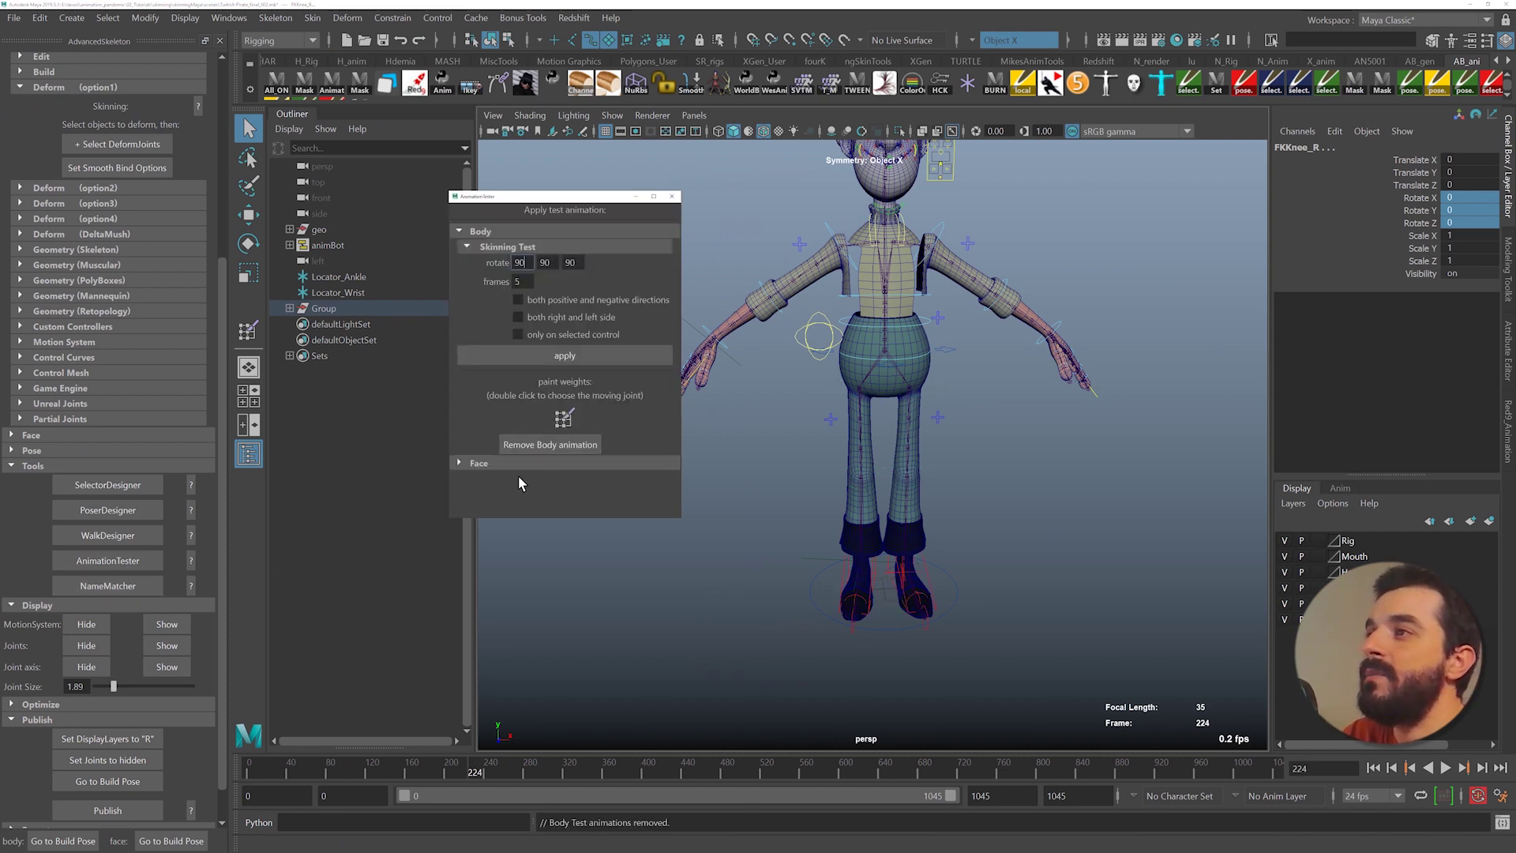
pyautogui.click(249, 768)
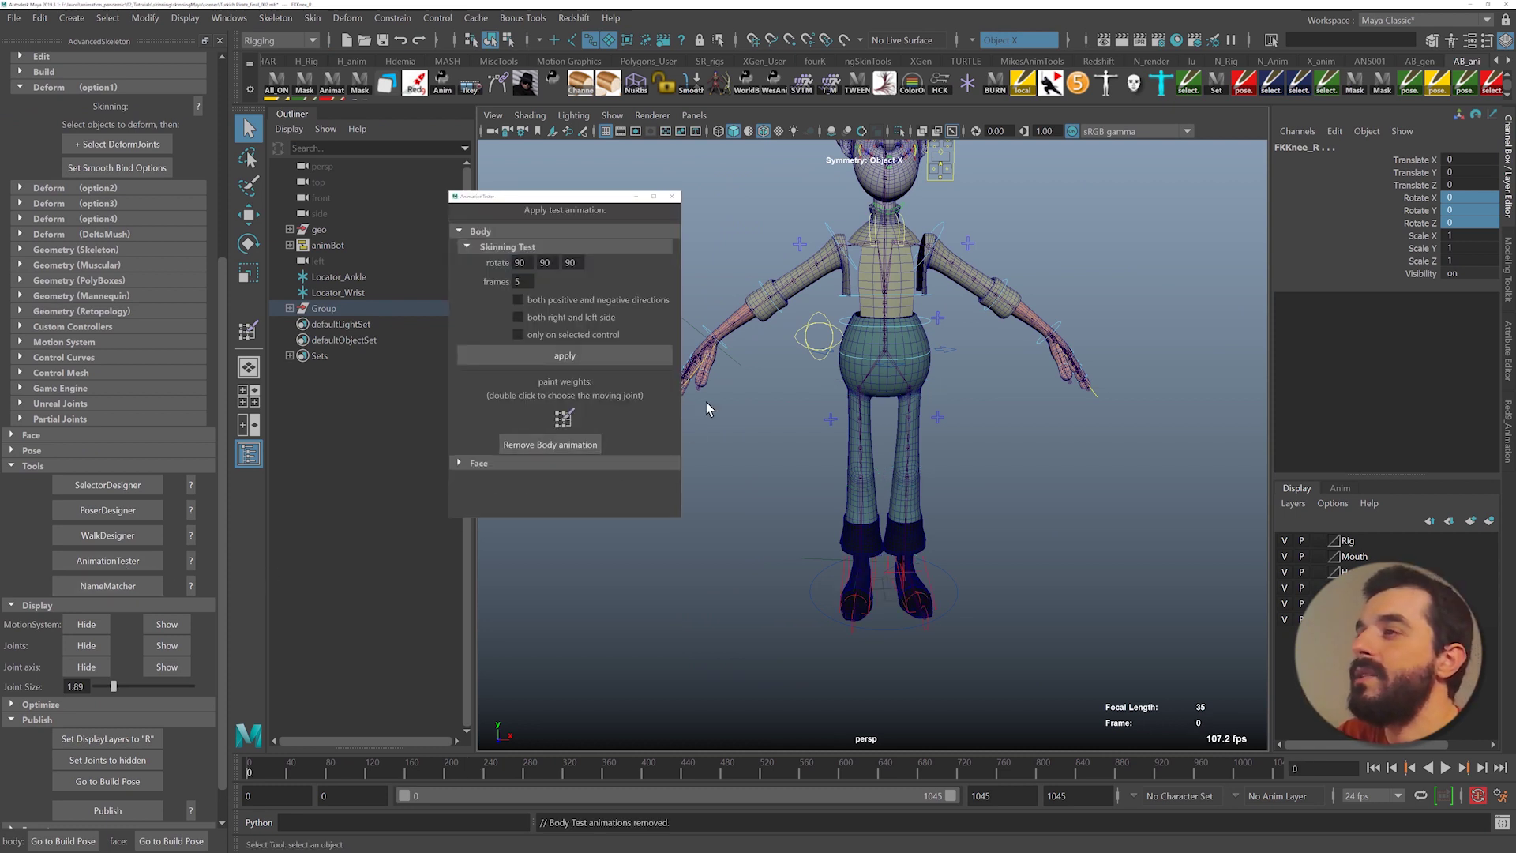
# - Start WalkDesigner, solo the run_male cycle, and play it on the character
pyautogui.click(141, 540)
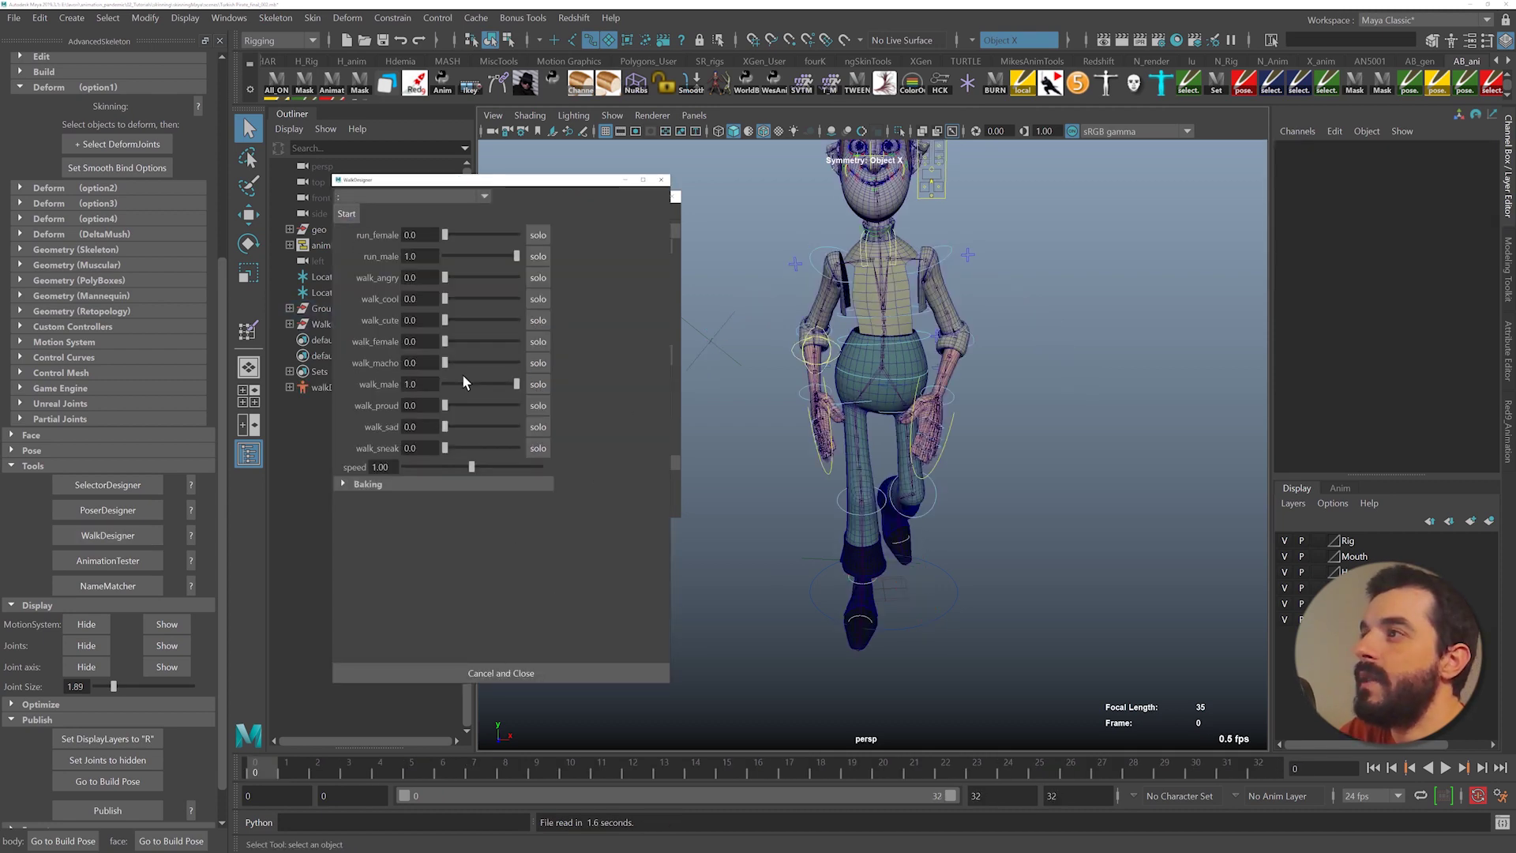
pyautogui.keyDown('alt'); pyautogui.moveTo(945, 503); pyautogui.dragTo(935, 419, button='middle'); pyautogui.keyUp('alt')
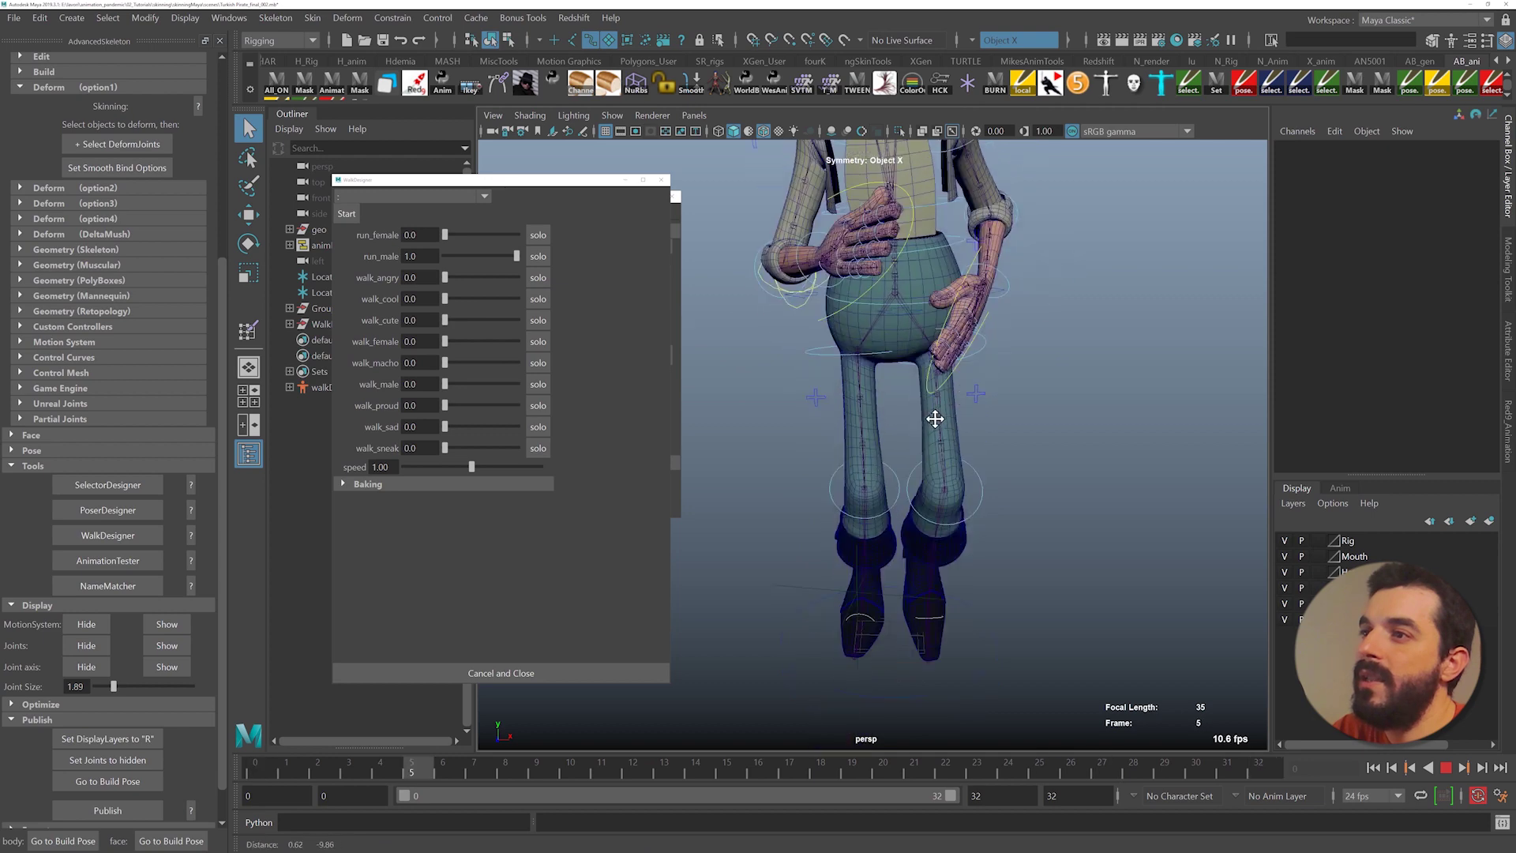
pyautogui.keyDown('alt'); pyautogui.moveTo(942, 420); pyautogui.dragTo(1050, 339); pyautogui.keyUp('alt')
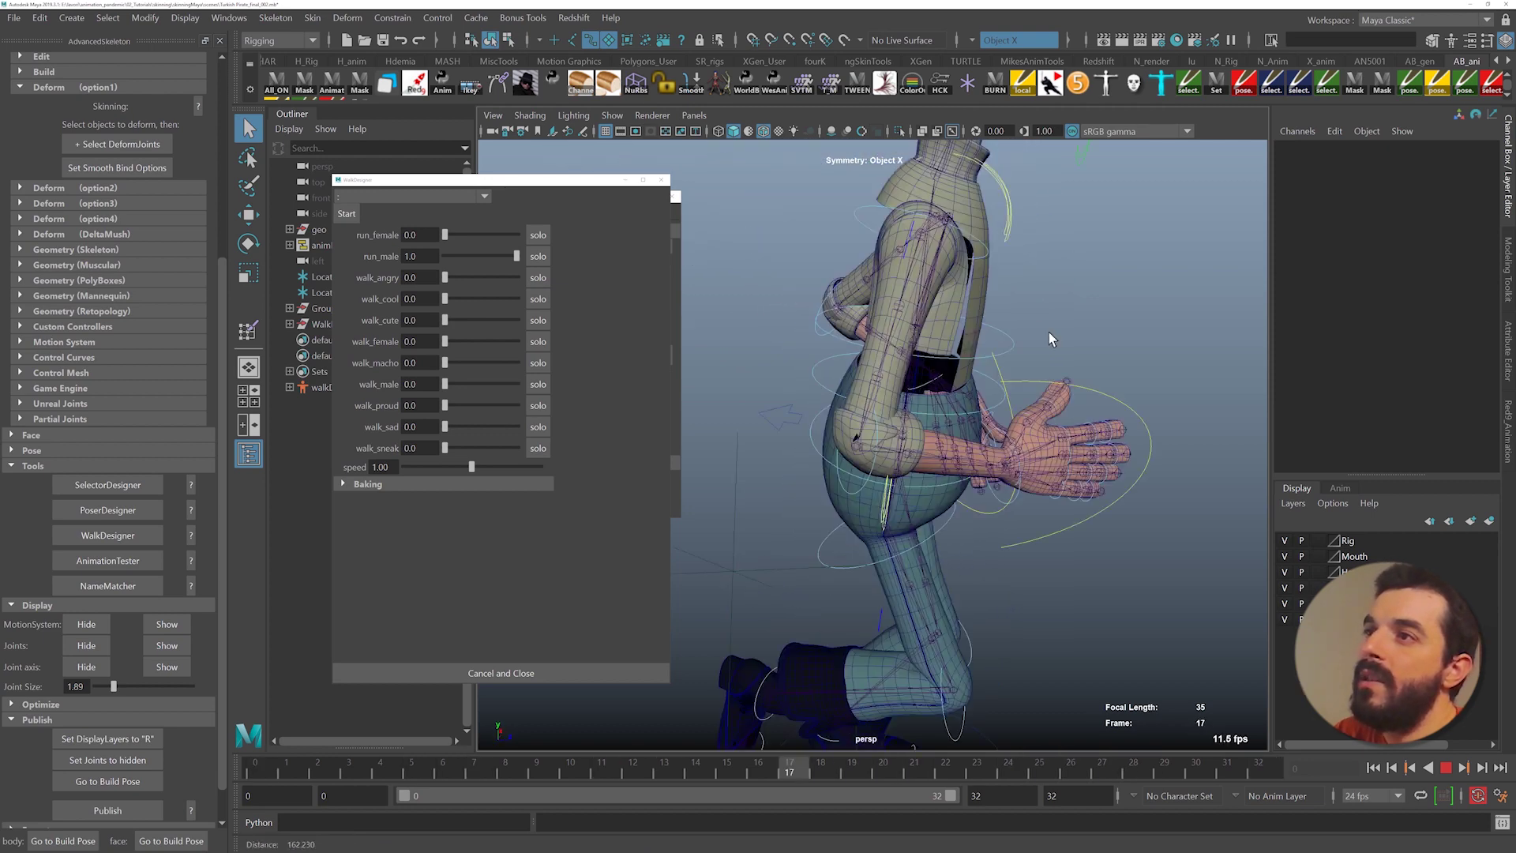
# - Stop the run cycle at frame 19 and inspect the waist, hips and arms up close
pyautogui.press('Escape')
pyautogui.keyDown('alt'); pyautogui.moveTo(825, 411); pyautogui.dragTo(956, 454, button='right'); pyautogui.keyUp('alt')
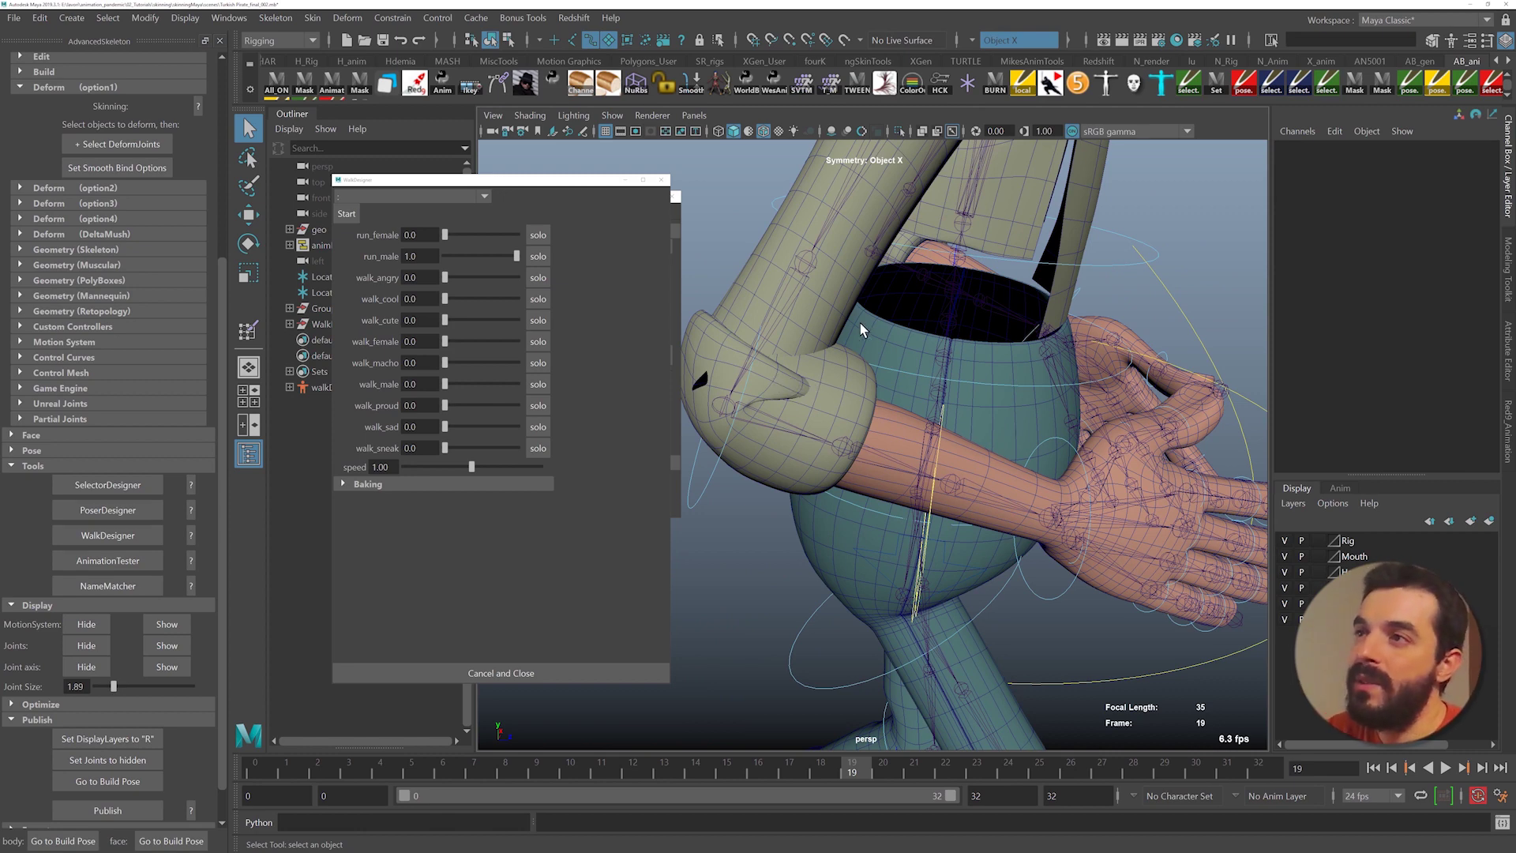
pyautogui.keyDown('alt'); pyautogui.moveTo(936, 392); pyautogui.dragTo(765, 315, button='right'); pyautogui.keyUp('alt')
pyautogui.keyDown('alt'); pyautogui.moveTo(818, 327); pyautogui.dragTo(844, 409, button='middle'); pyautogui.keyUp('alt')
pyautogui.keyDown('alt'); pyautogui.moveTo(844, 409); pyautogui.dragTo(789, 403); pyautogui.keyUp('alt')
# - Play the run cycle again and watch the hip and leg deformation from the front, back and side
pyautogui.hotkey('alt', 'v')
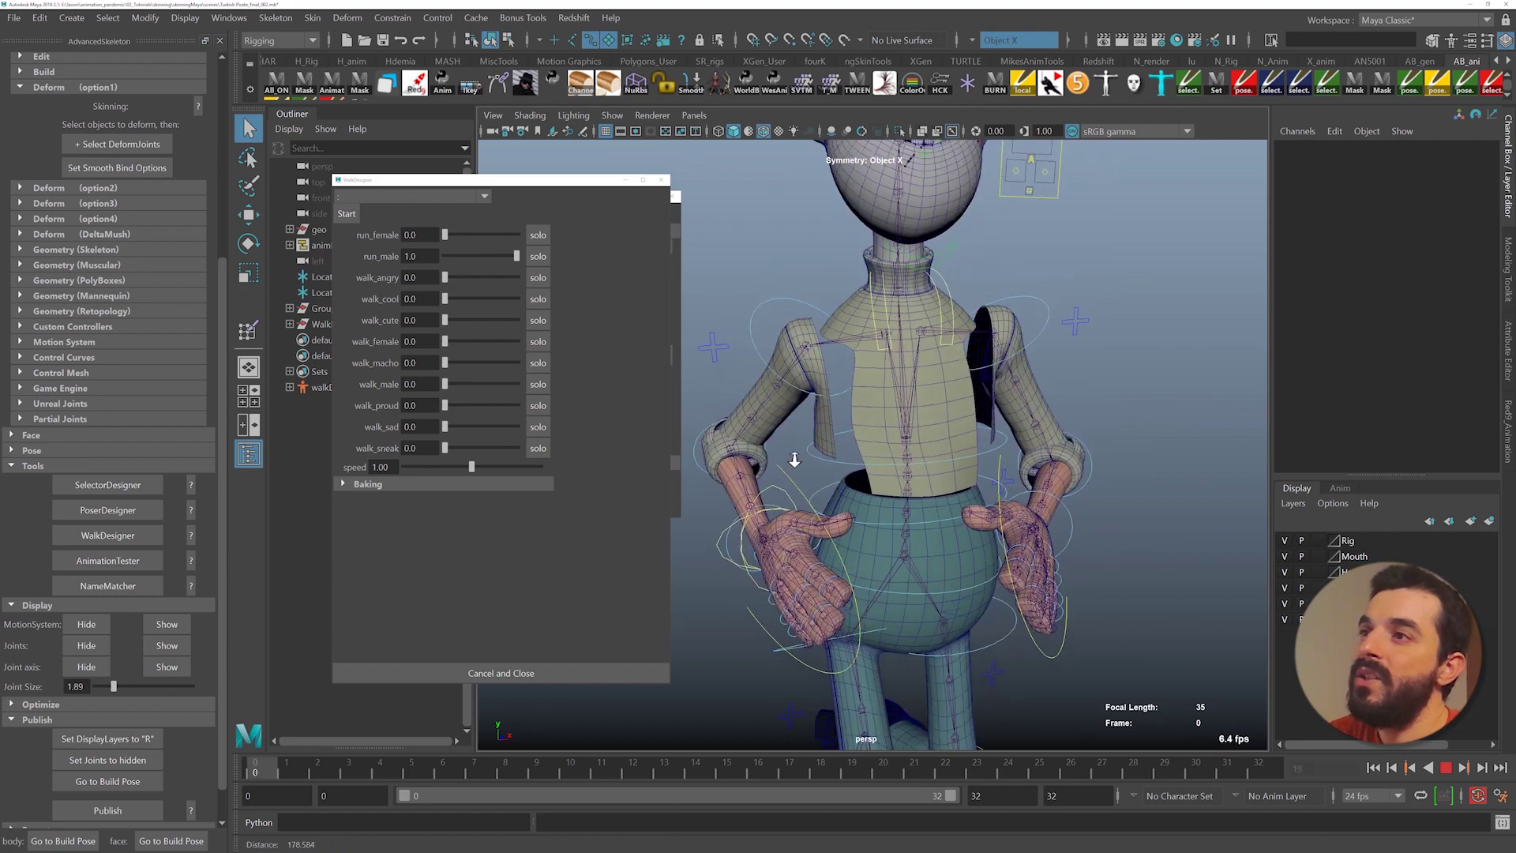
pyautogui.keyDown('alt'); pyautogui.moveTo(795, 457); pyautogui.dragTo(749, 400, button='right'); pyautogui.keyUp('alt')
pyautogui.keyDown('alt'); pyautogui.moveTo(749, 400); pyautogui.dragTo(765, 207, button='middle'); pyautogui.keyUp('alt')
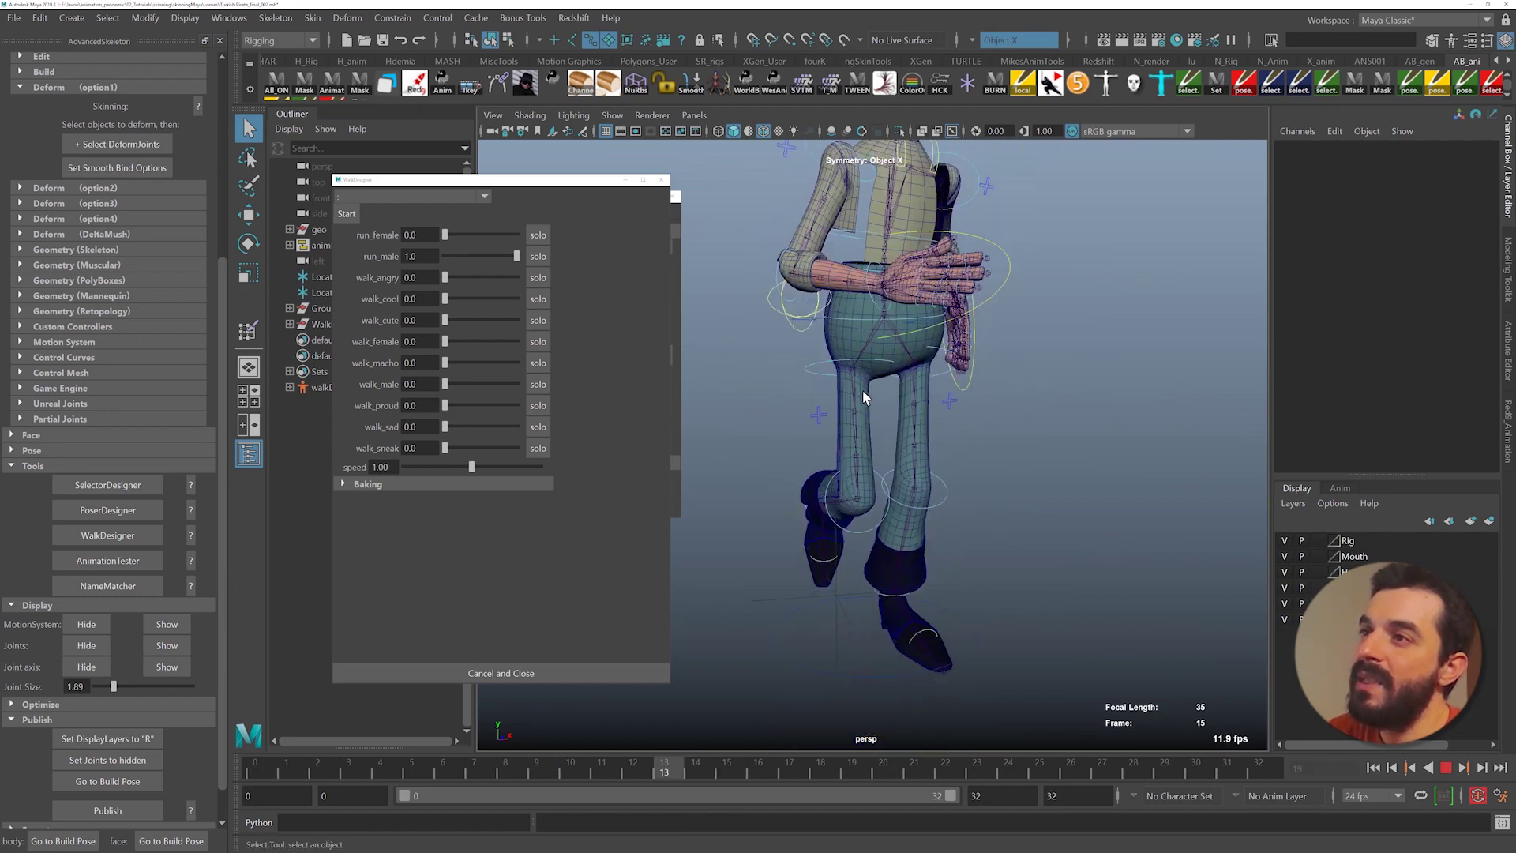
pyautogui.keyDown('alt'); pyautogui.moveTo(938, 415); pyautogui.dragTo(793, 406); pyautogui.keyUp('alt')
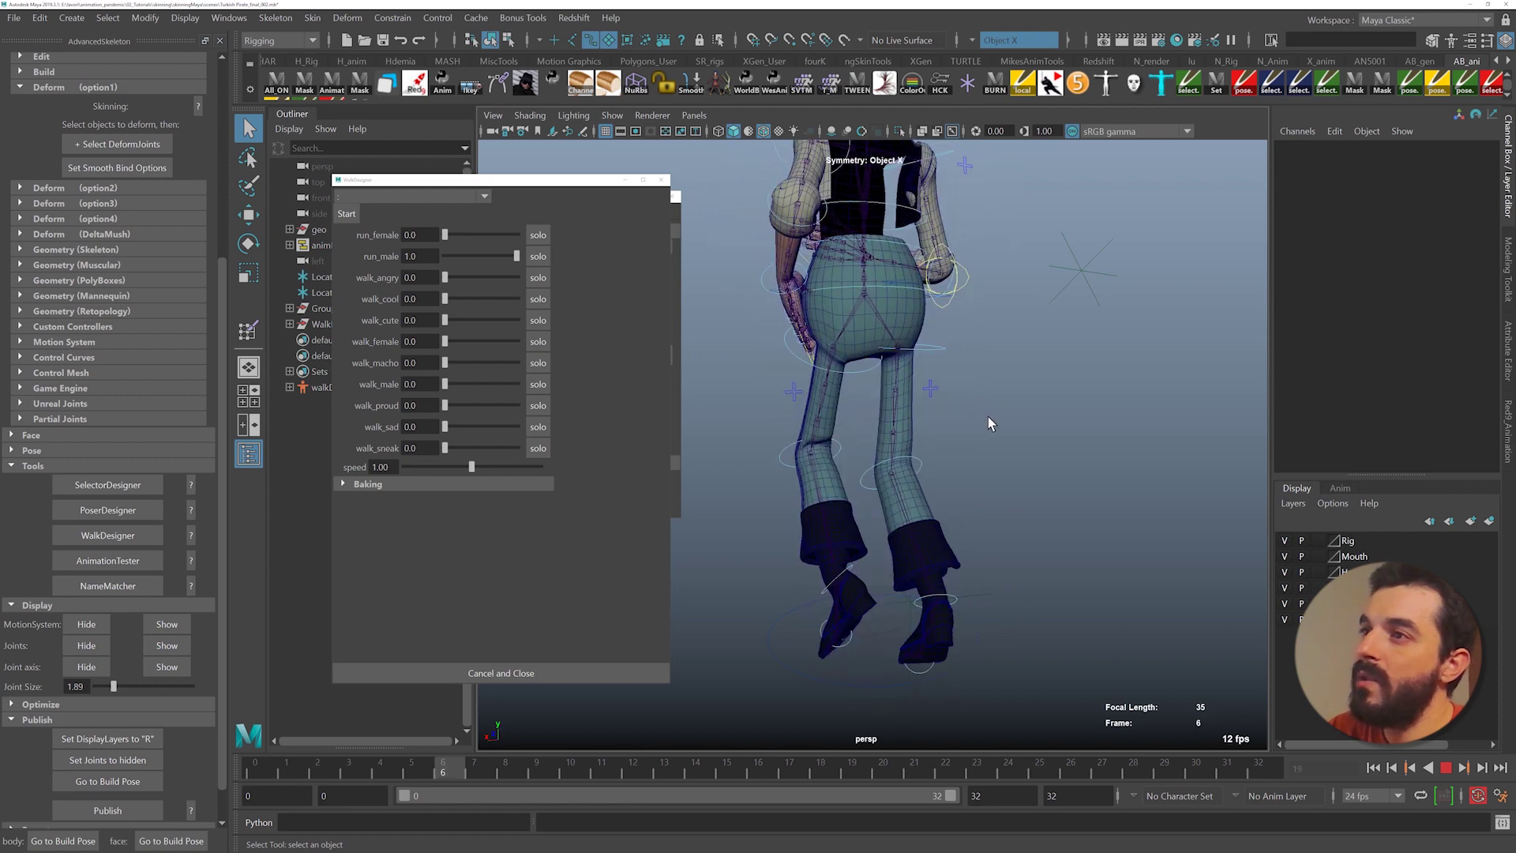
pyautogui.keyDown('alt'); pyautogui.moveTo(1046, 513); pyautogui.dragTo(981, 521); pyautogui.keyUp('alt')
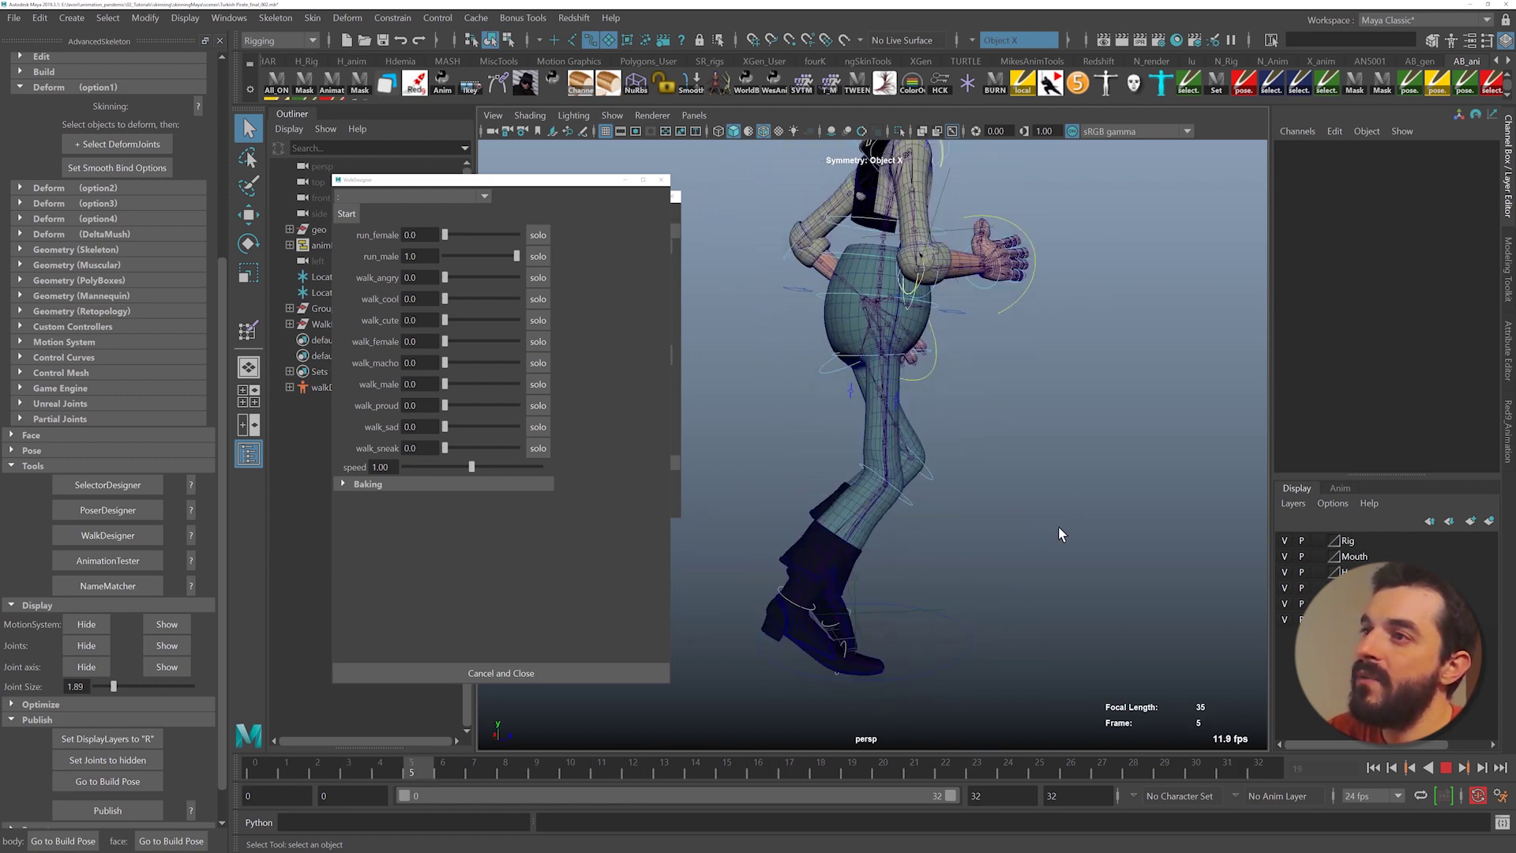
# - Stop the cycle at frame 22 and select the vertices behind the bent knee on the unsmoothed body mesh
pyautogui.moveTo(1102, 773); pyautogui.dragTo(948, 764)
pyautogui.keyDown('alt'); pyautogui.moveTo(1026, 509); pyautogui.dragTo(1216, 501, button='right'); pyautogui.keyUp('alt')
pyautogui.keyDown('alt'); pyautogui.moveTo(1185, 501); pyautogui.dragTo(884, 511, button='middle'); pyautogui.keyUp('alt')
pyautogui.moveTo(884, 513)
pyautogui.keyDown('alt'); pyautogui.mouseDown()
pyautogui.moveTo(964, 524)
pyautogui.moveTo(890, 532)
pyautogui.moveTo(926, 533)
pyautogui.moveTo(890, 511)
pyautogui.mouseUp(); pyautogui.keyUp('alt')
pyautogui.click(916, 535)
pyautogui.press('1')
pyautogui.moveTo(890, 510); pyautogui.dragTo(800, 418, button='right')
pyautogui.moveTo(799, 578); pyautogui.dragTo(948, 454)
pyautogui.keyDown('alt'); pyautogui.moveTo(886, 512); pyautogui.dragTo(916, 498); pyautogui.keyUp('alt')
pyautogui.keyDown('alt'); pyautogui.moveTo(868, 469); pyautogui.dragTo(908, 491, button='right'); pyautogui.keyUp('alt')
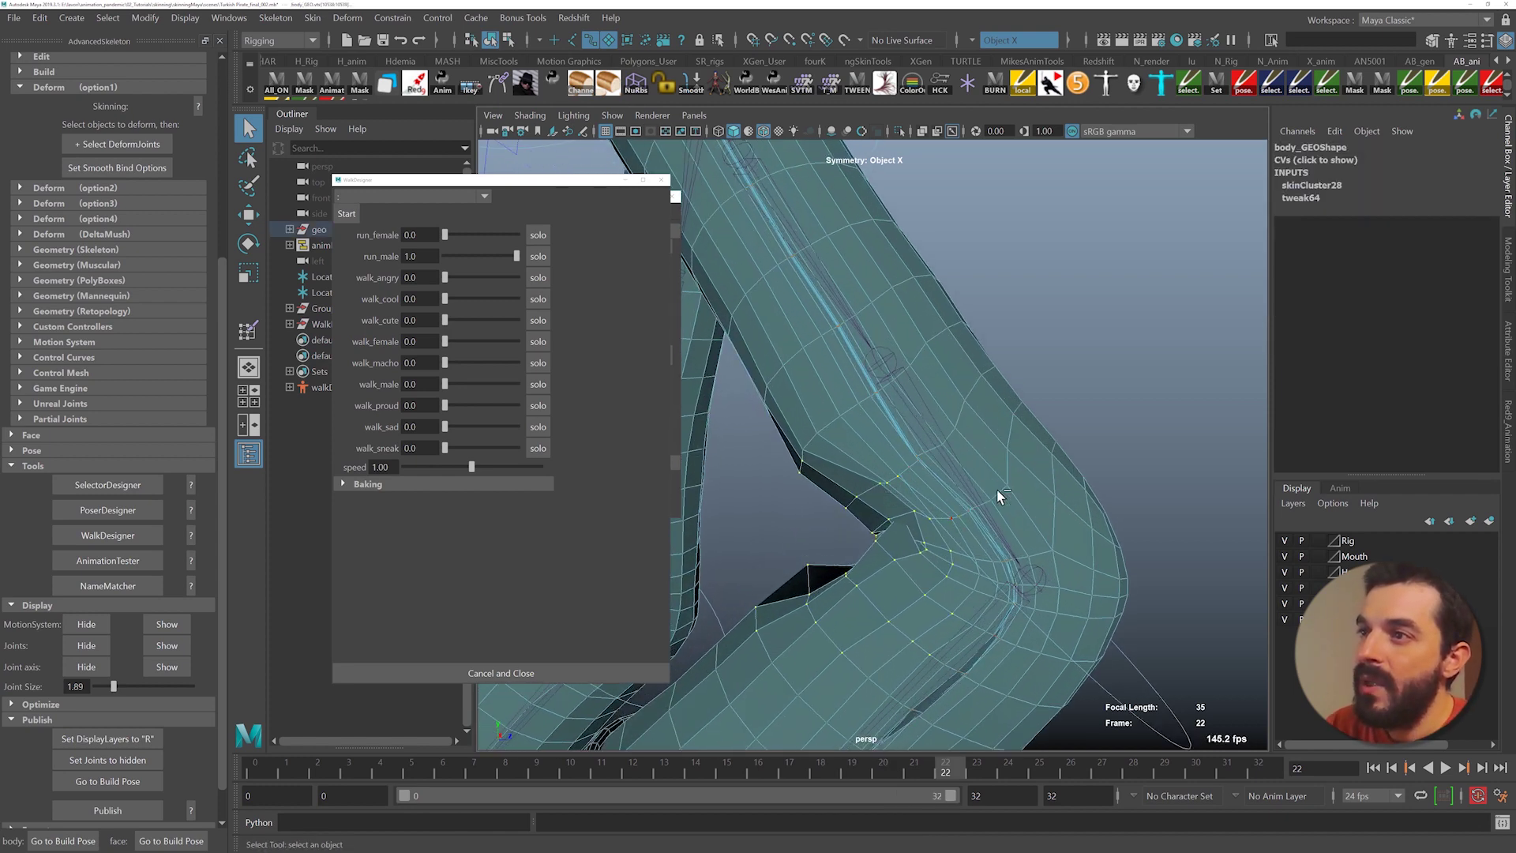
# - Smooth the selected knee-crease weights in ngSkinTools at intensity 1, lowering the iterations to 3
pyautogui.keyDown('alt'); pyautogui.moveTo(947, 633); pyautogui.dragTo(979, 582); pyautogui.keyUp('alt')
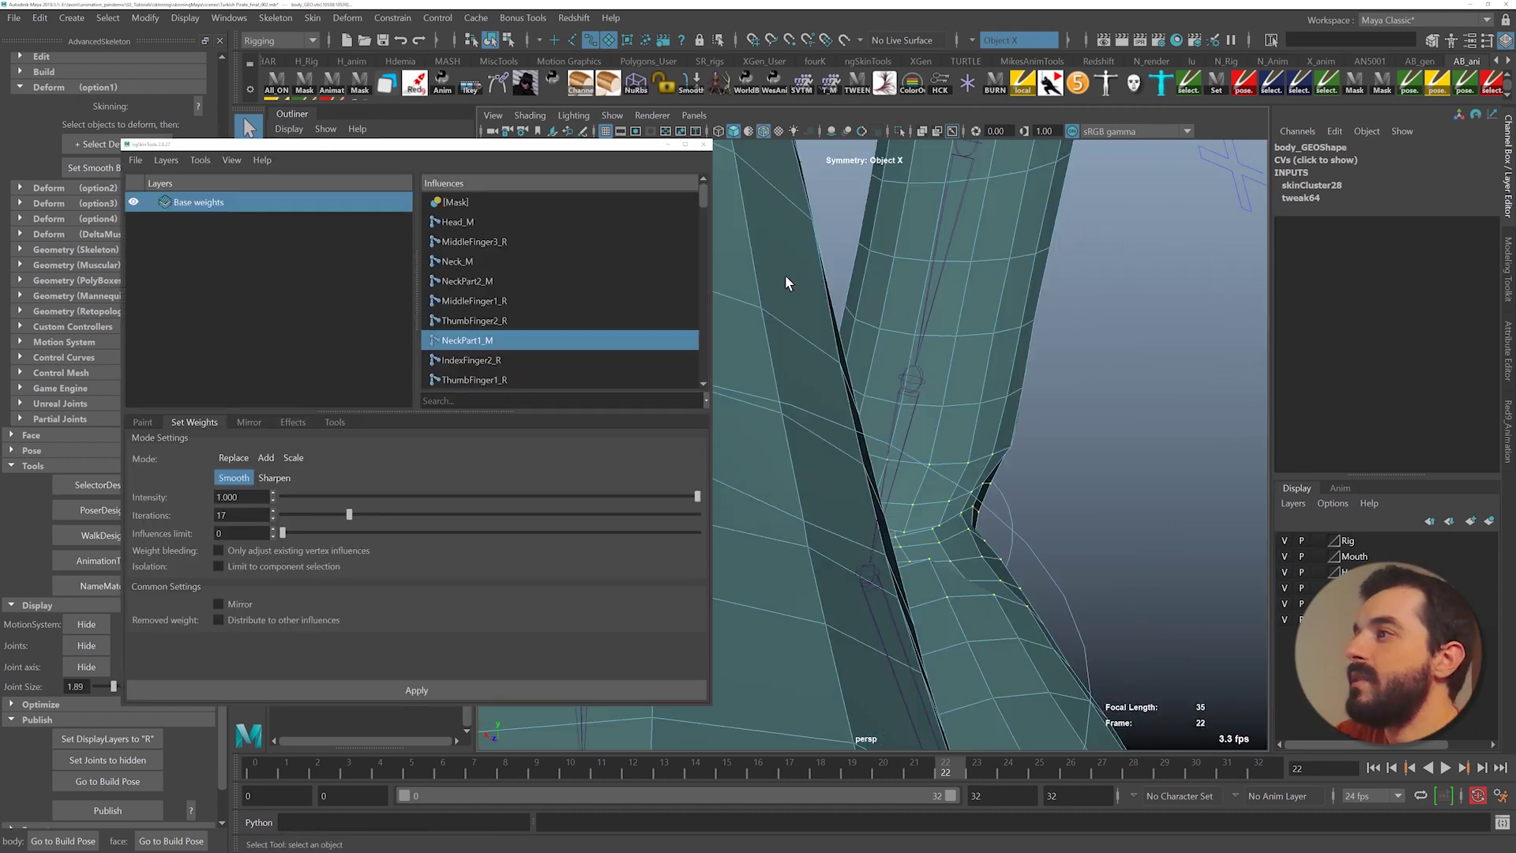
pyautogui.keyDown('alt'); pyautogui.moveTo(787, 281); pyautogui.dragTo(874, 602); pyautogui.keyUp('alt')
pyautogui.keyDown('alt'); pyautogui.moveTo(891, 543); pyautogui.dragTo(968, 440, button='middle'); pyautogui.keyUp('alt')
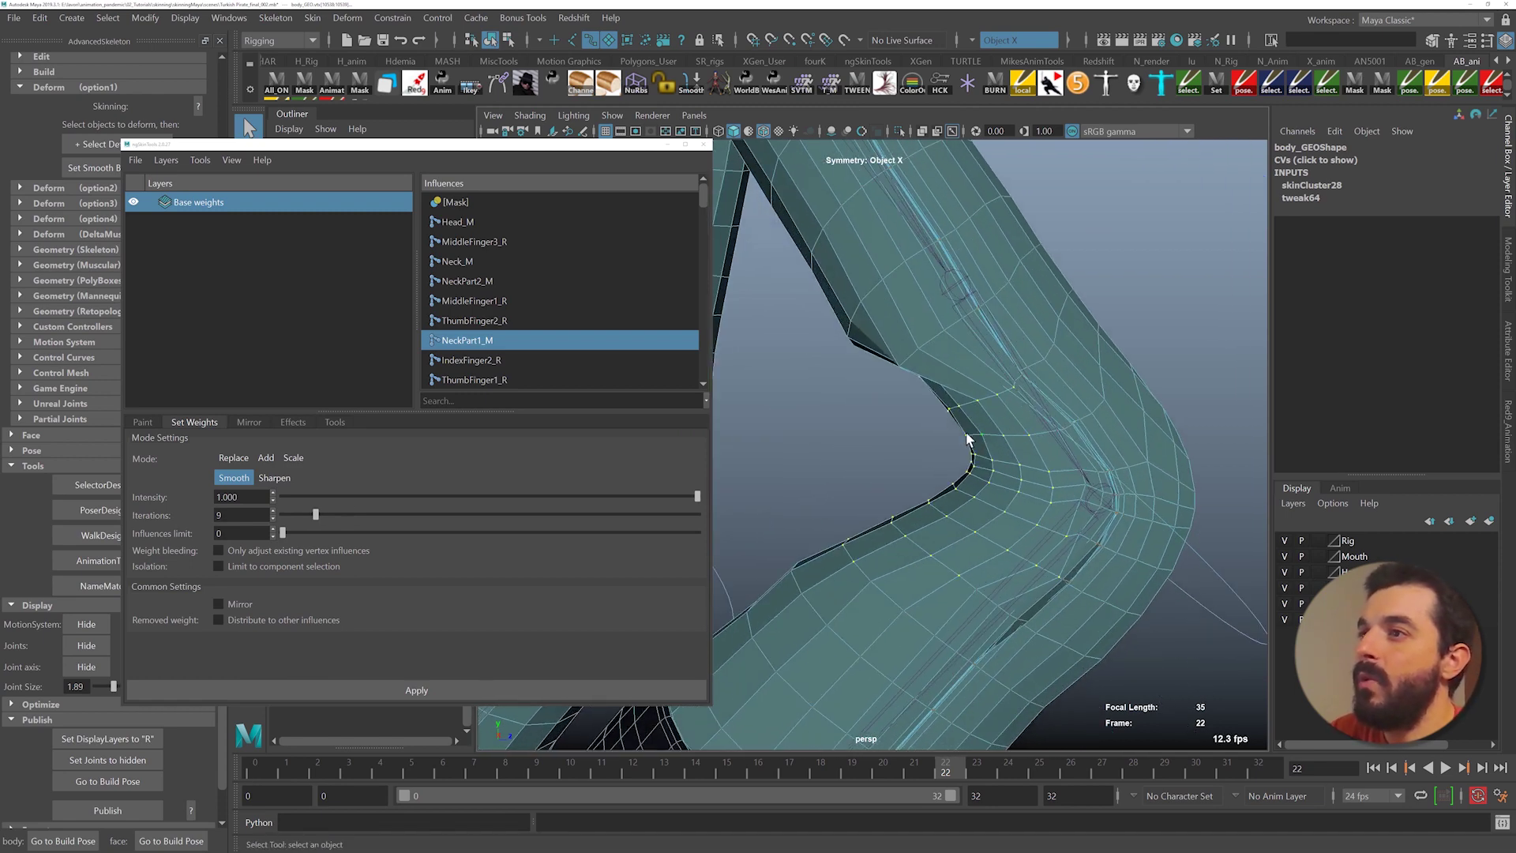
pyautogui.keyDown('alt'); pyautogui.moveTo(968, 440); pyautogui.dragTo(1019, 410); pyautogui.keyUp('alt')
pyautogui.moveTo(315, 514); pyautogui.dragTo(294, 515)
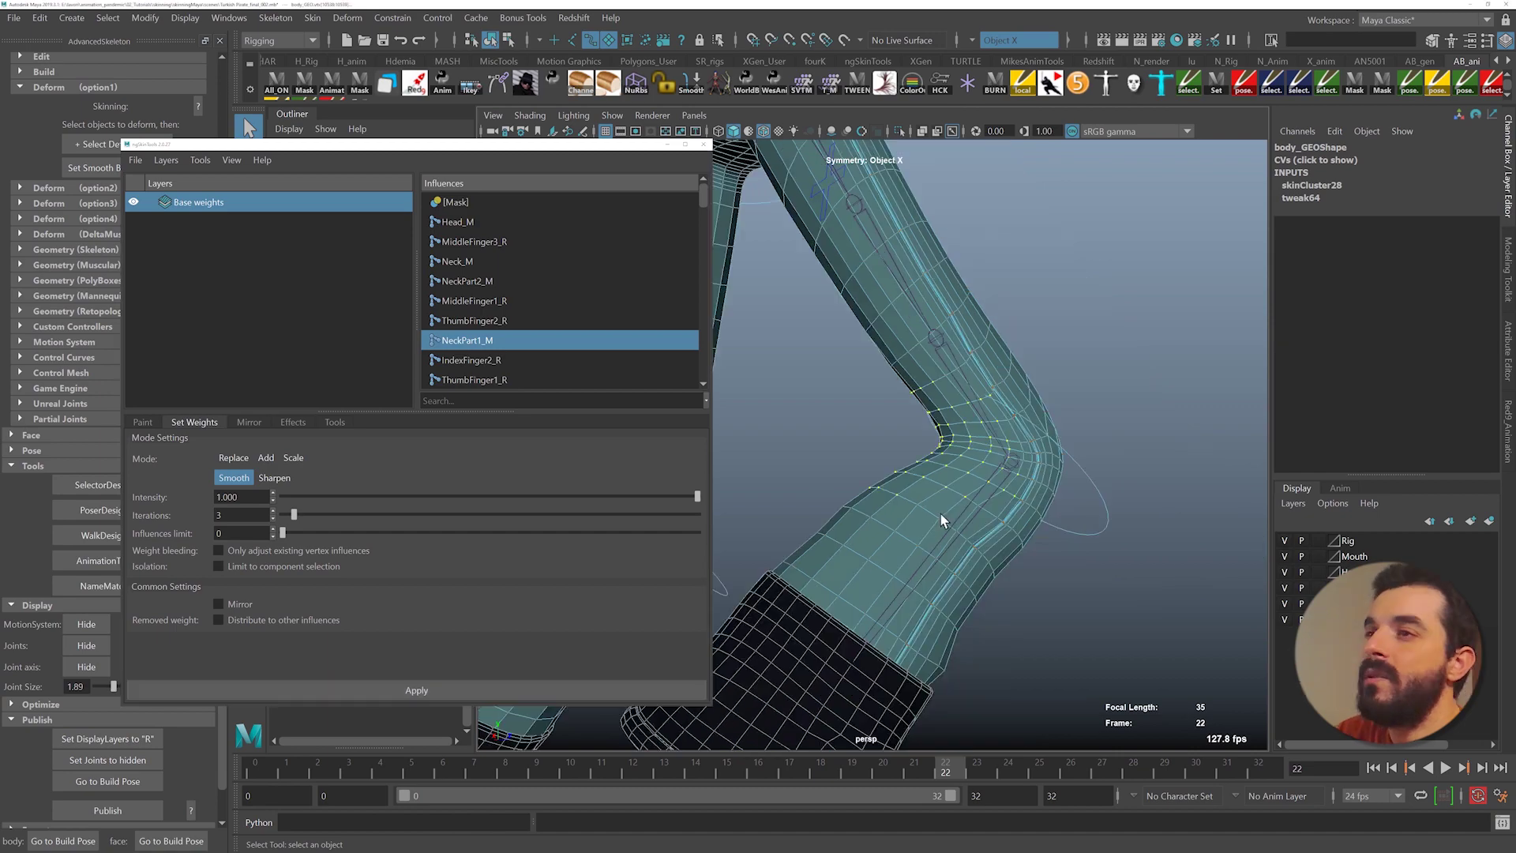
pyautogui.moveTo(940, 518)
pyautogui.keyDown('alt'); pyautogui.mouseDown()
pyautogui.moveTo(1021, 522)
pyautogui.moveTo(934, 514)
pyautogui.mouseUp(); pyautogui.keyUp('alt')
pyautogui.keyDown('alt'); pyautogui.moveTo(934, 514); pyautogui.dragTo(963, 578, button='right'); pyautogui.keyUp('alt')
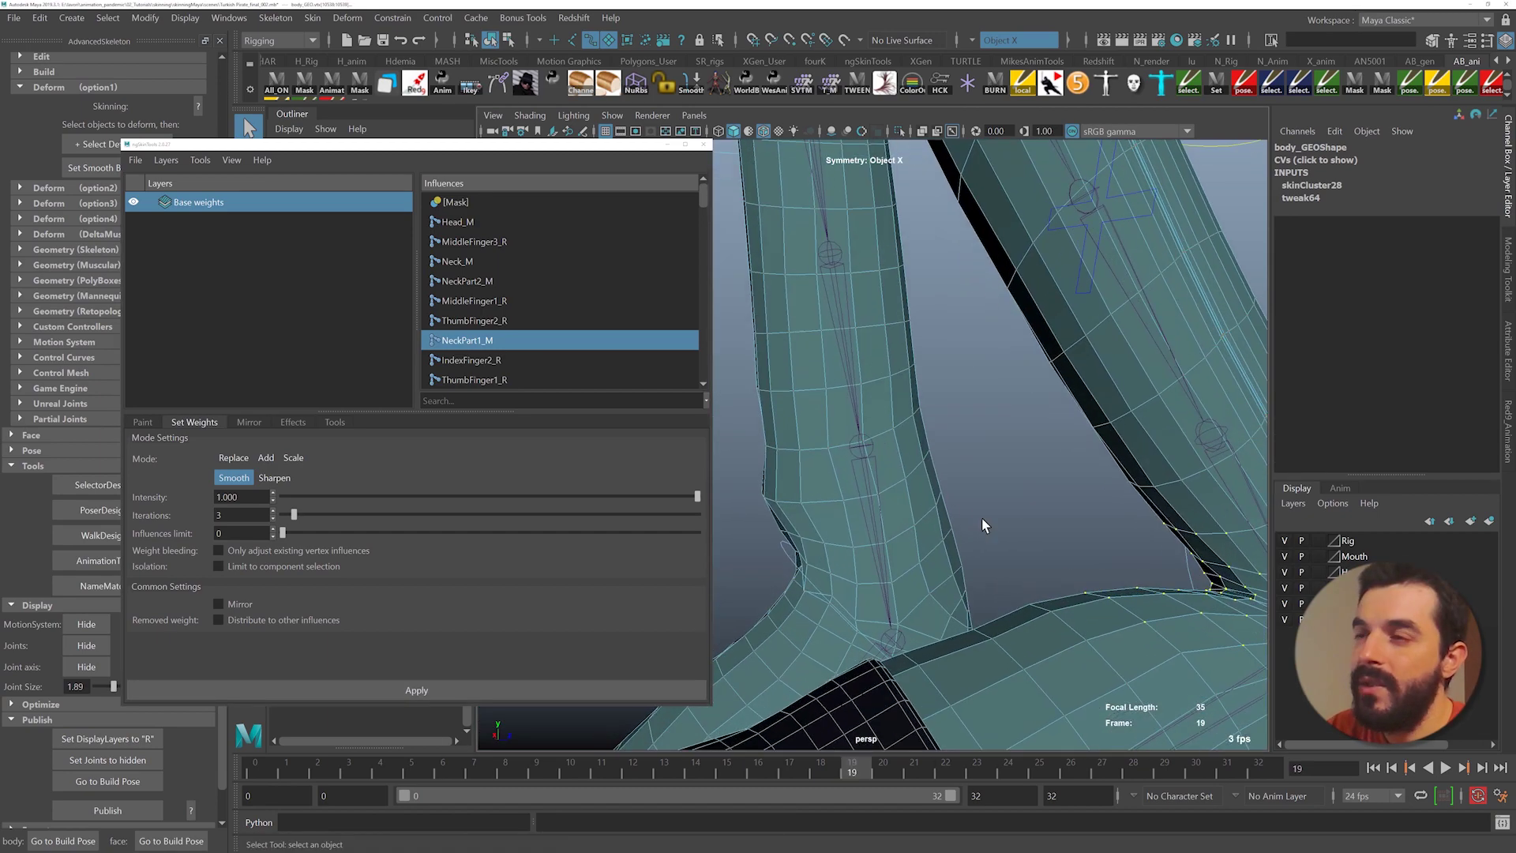
# - Check the bent knees at frame 19, restore the smooth mesh preview, and return to object selection with nothing selected
pyautogui.keyDown('alt'); pyautogui.moveTo(987, 526); pyautogui.dragTo(892, 531); pyautogui.keyUp('alt')
pyautogui.keyDown('alt'); pyautogui.moveTo(892, 530); pyautogui.dragTo(1192, 616, button='right'); pyautogui.keyUp('alt')
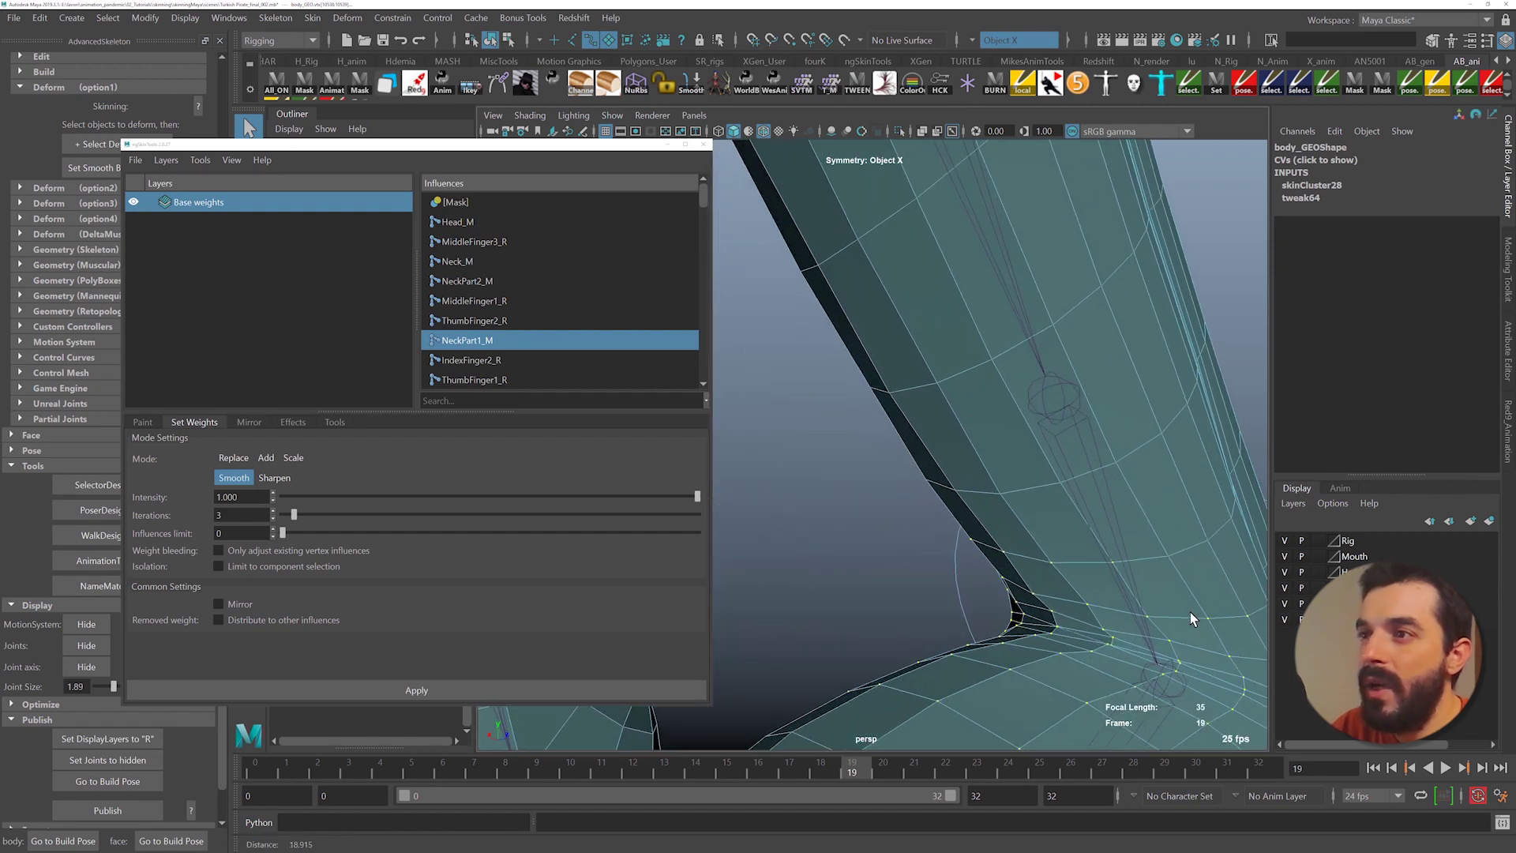
pyautogui.keyDown('alt'); pyautogui.moveTo(987, 522); pyautogui.dragTo(810, 435, button='middle'); pyautogui.keyUp('alt')
pyautogui.keyDown('alt'); pyautogui.moveTo(810, 435); pyautogui.dragTo(1034, 583, button='right'); pyautogui.keyUp('alt')
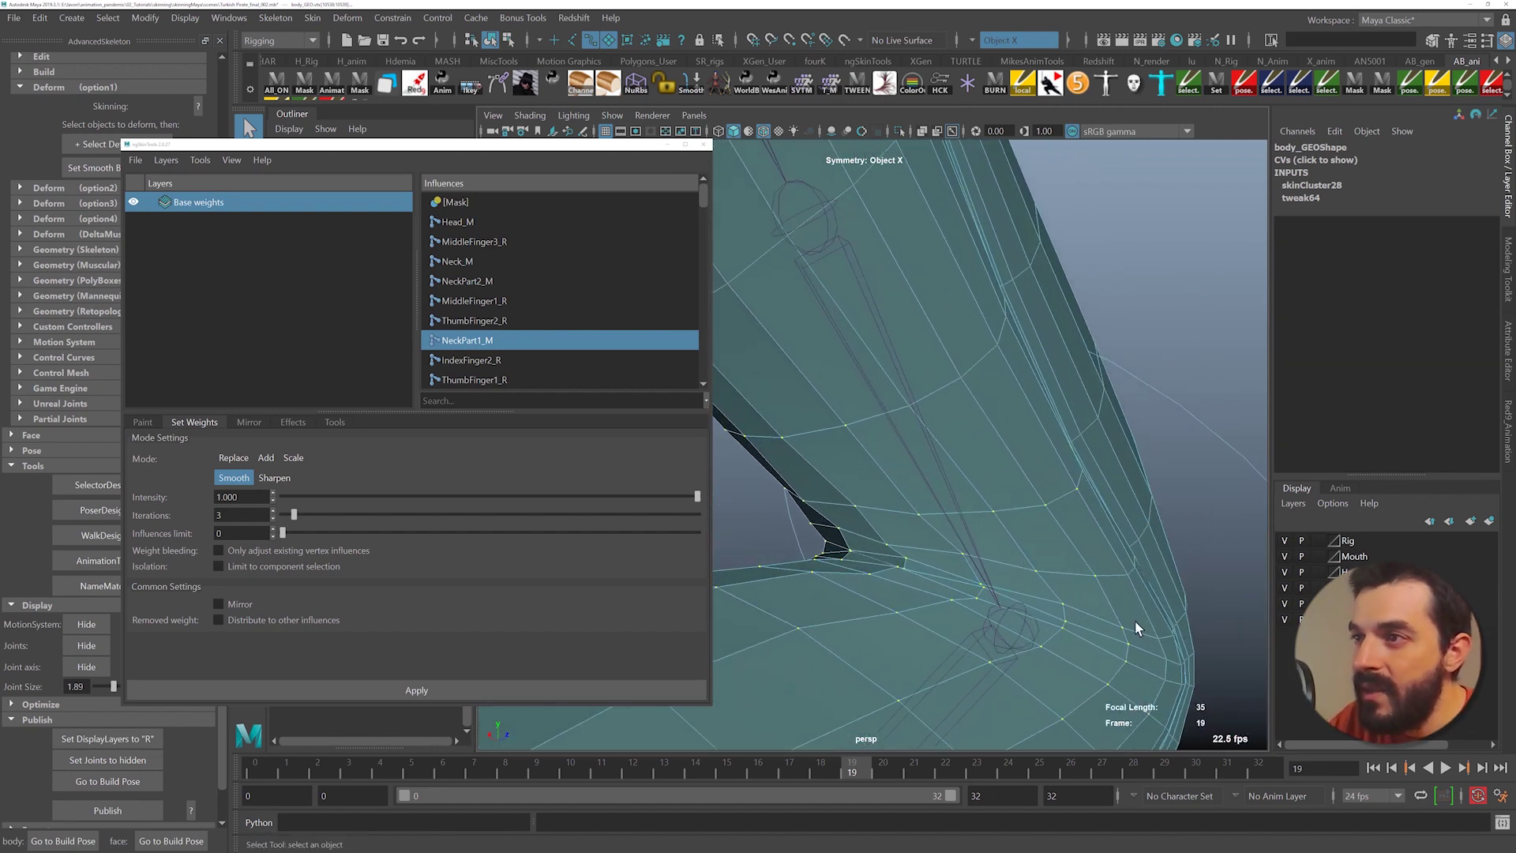
pyautogui.press('3')
pyautogui.click(686, 454)
pyautogui.keyDown('alt'); pyautogui.moveTo(1027, 568); pyautogui.dragTo(891, 548, button='right'); pyautogui.keyUp('alt')
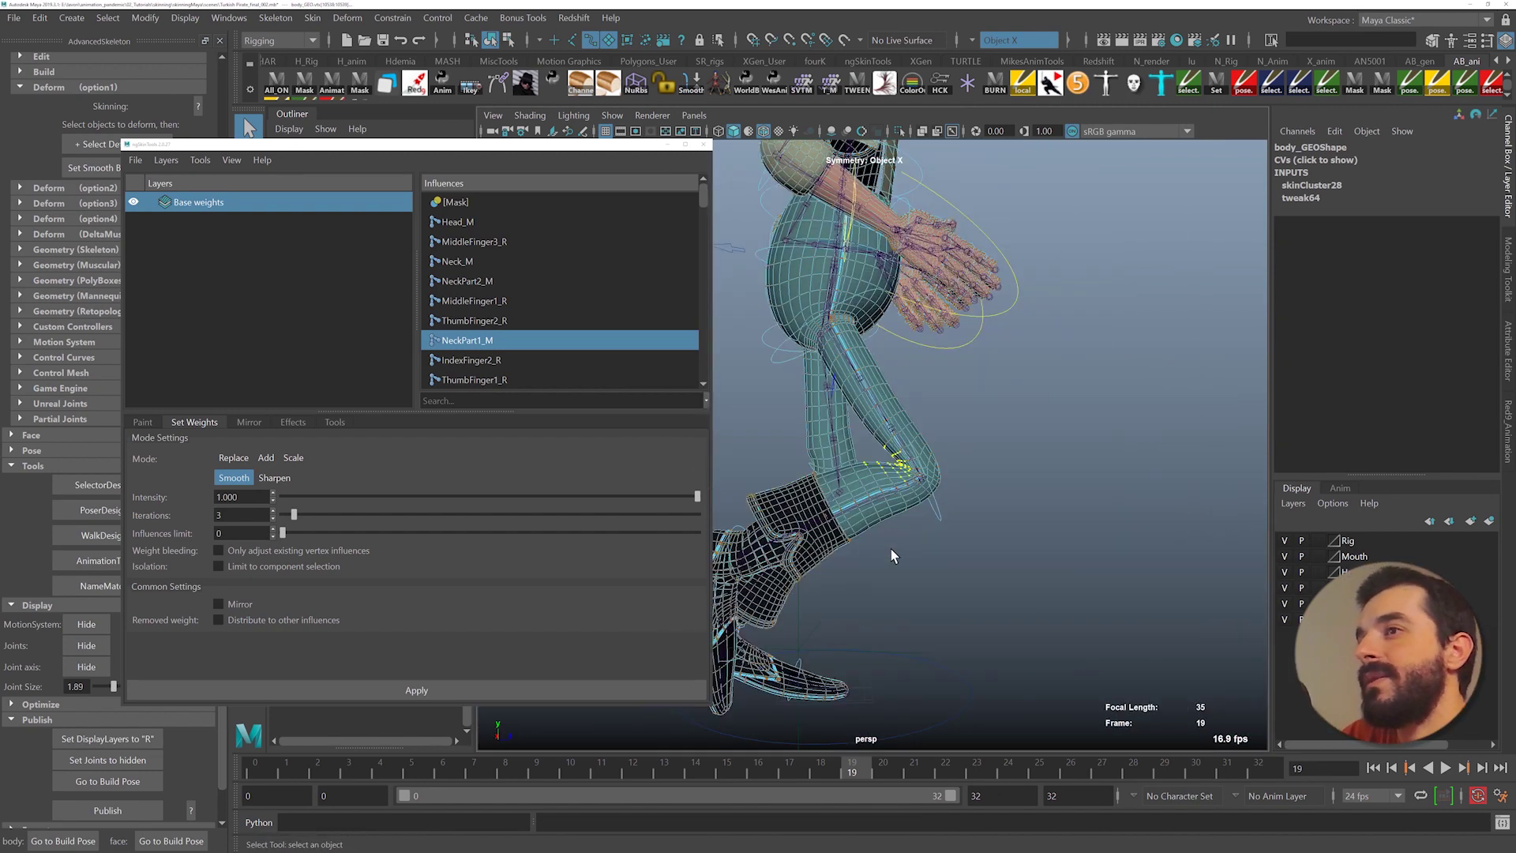
pyautogui.keyDown('alt'); pyautogui.moveTo(890, 548); pyautogui.dragTo(940, 595, button='middle'); pyautogui.keyUp('alt')
pyautogui.press('F8')
pyautogui.click(1053, 545)
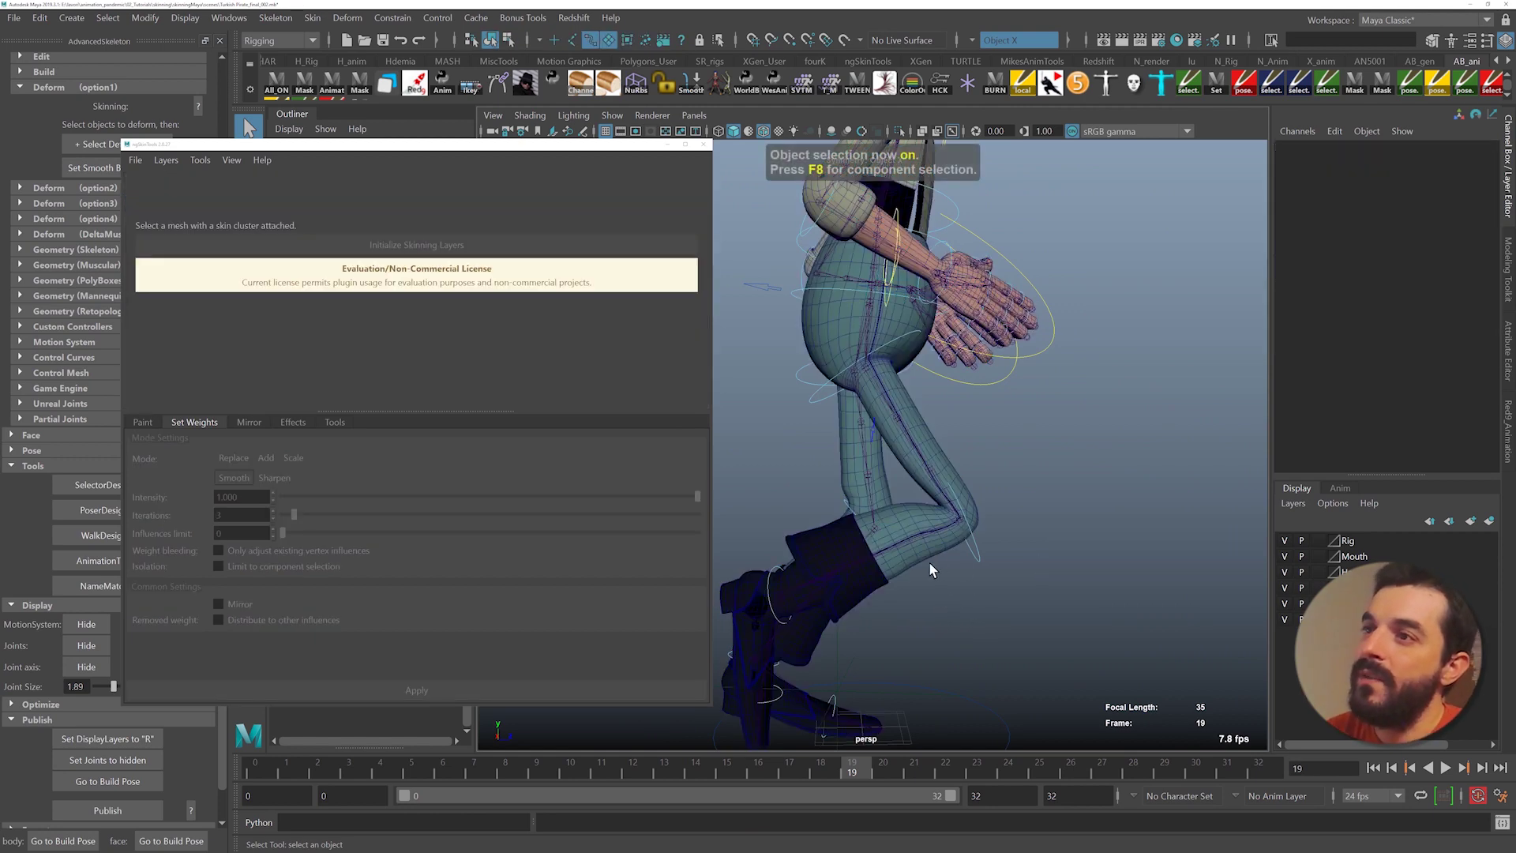
# - Examine the arms, waist and rolled sleeve cuffs up close in the frame 19 run pose
pyautogui.keyDown('alt'); pyautogui.moveTo(930, 564); pyautogui.dragTo(1070, 620, button='right'); pyautogui.keyUp('alt')
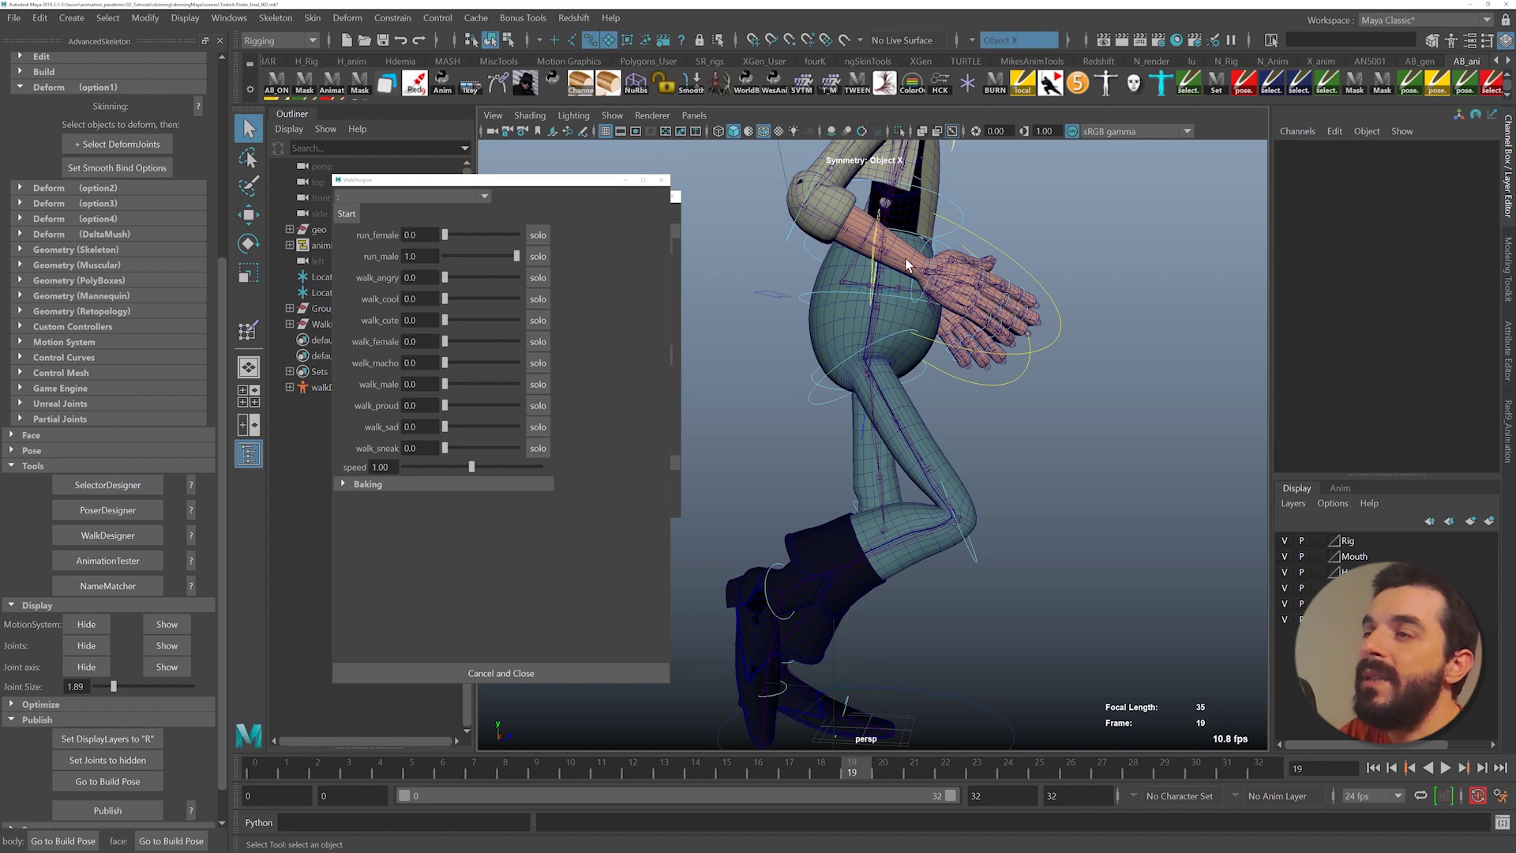
pyautogui.keyDown('alt'); pyautogui.moveTo(908, 285); pyautogui.dragTo(852, 478); pyautogui.keyUp('alt')
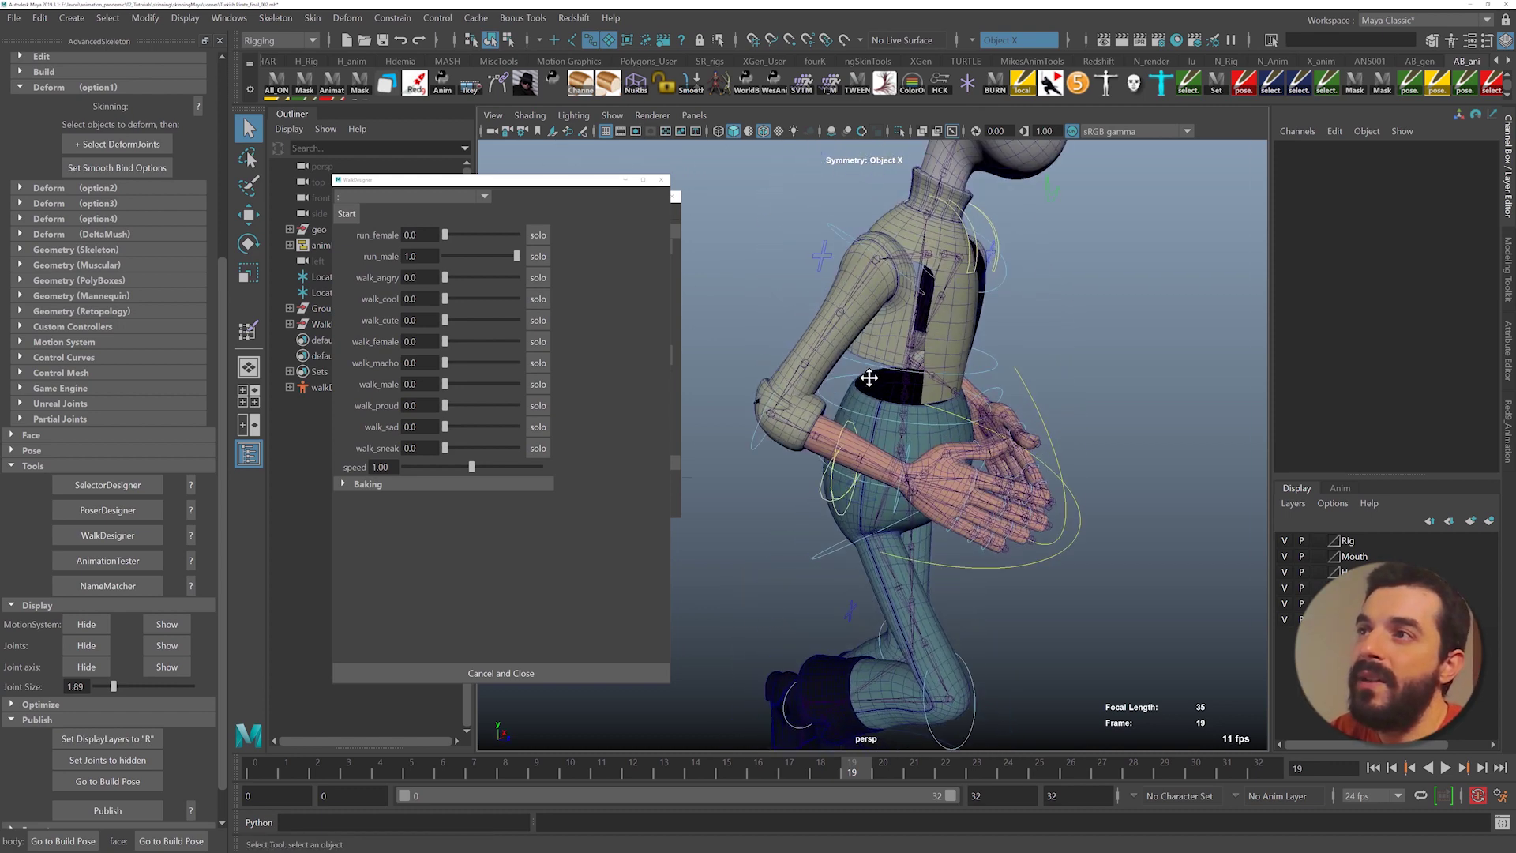
pyautogui.keyDown('alt'); pyautogui.moveTo(869, 379); pyautogui.dragTo(763, 422); pyautogui.keyUp('alt')
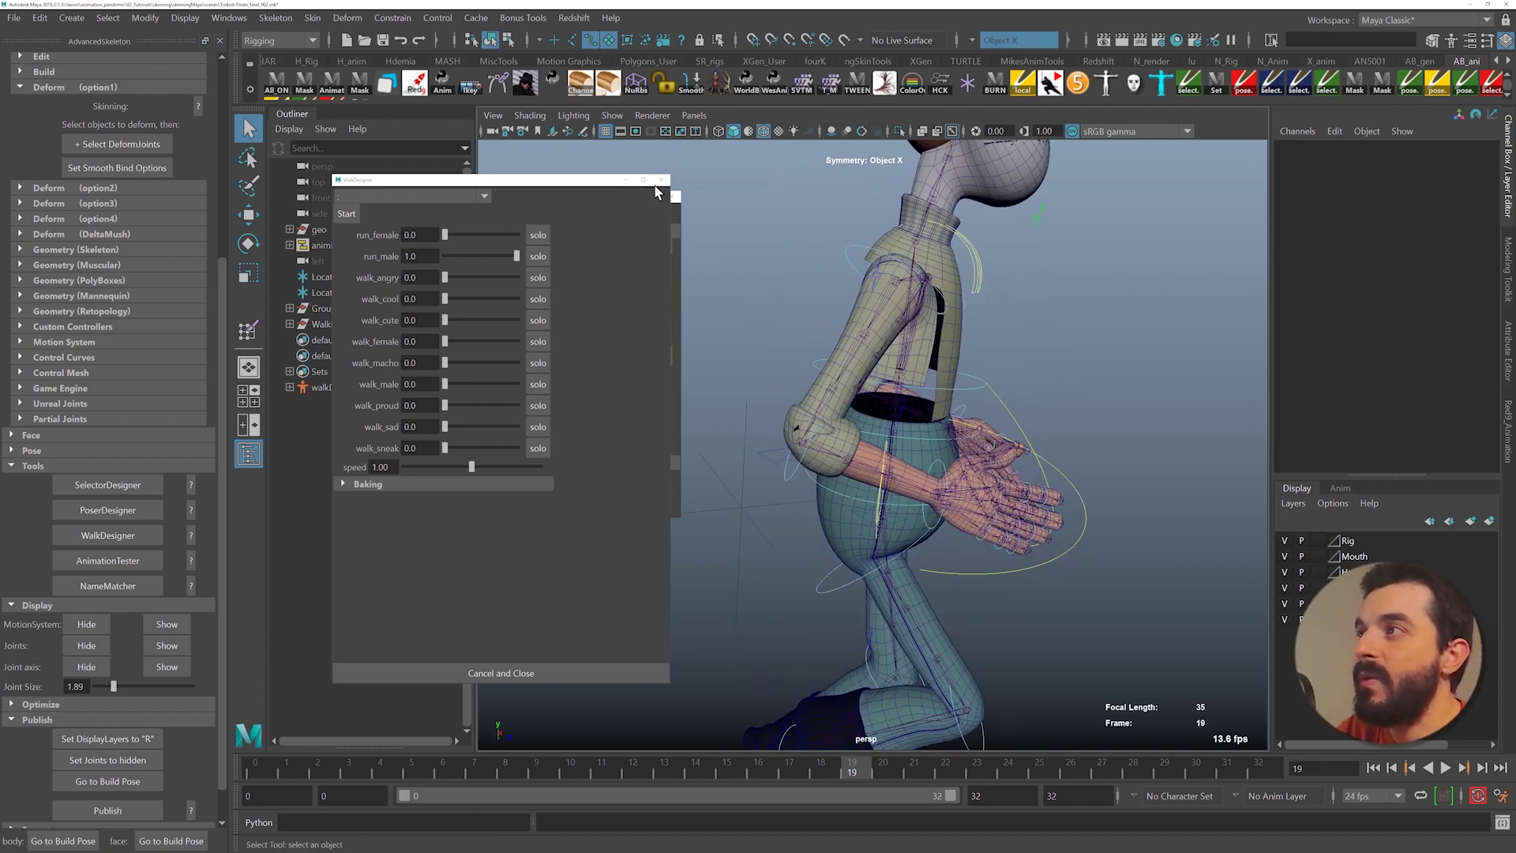
pyautogui.keyDown('alt'); pyautogui.moveTo(918, 408); pyautogui.dragTo(897, 409); pyautogui.keyUp('alt')
pyautogui.scroll(5, 892, 414)
pyautogui.click(793, 422)
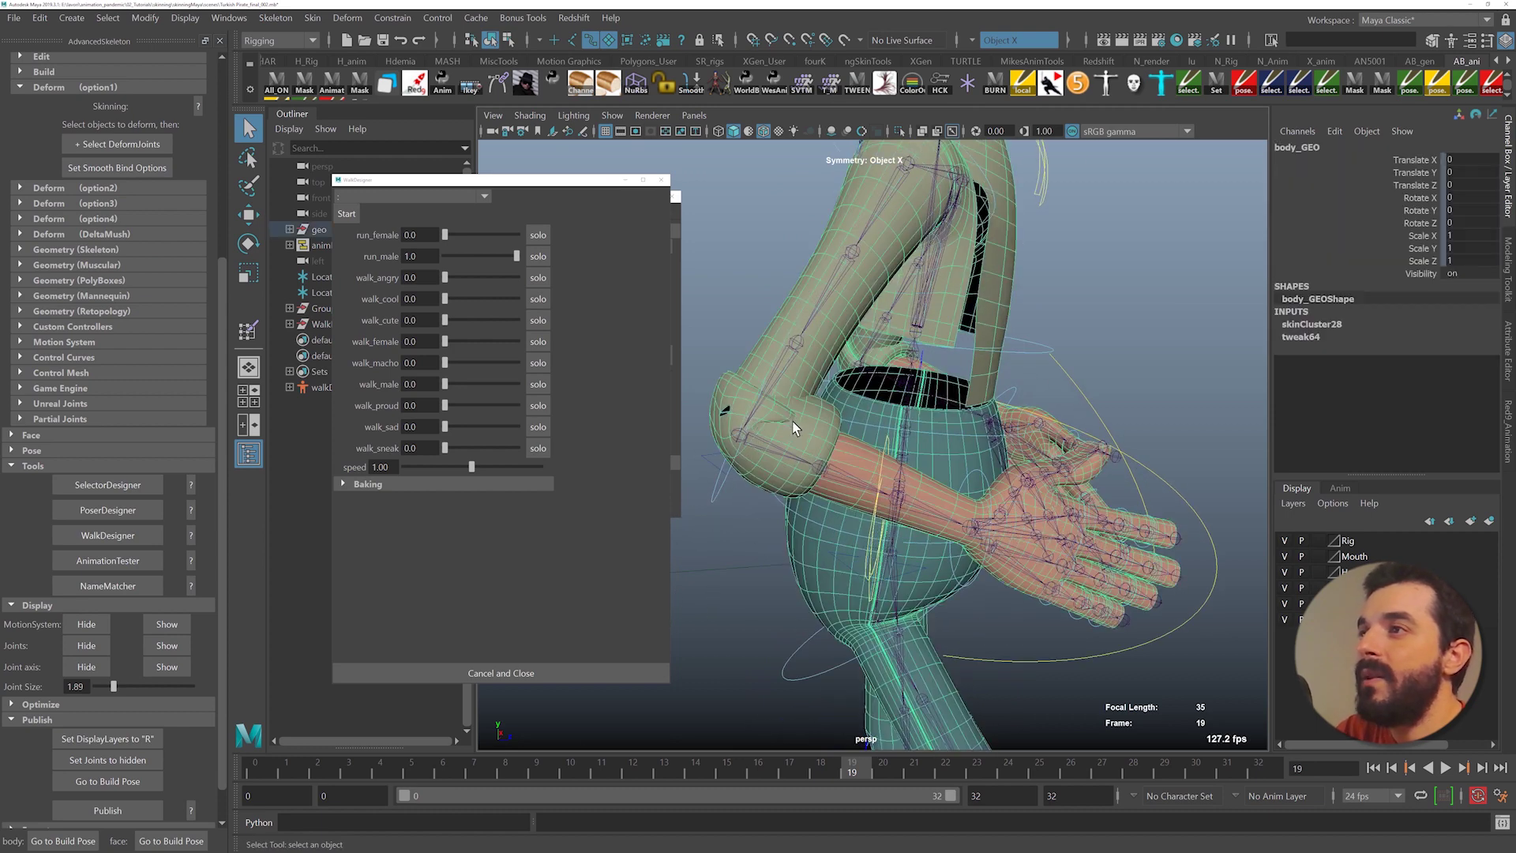
pyautogui.scroll(3, 782, 450)
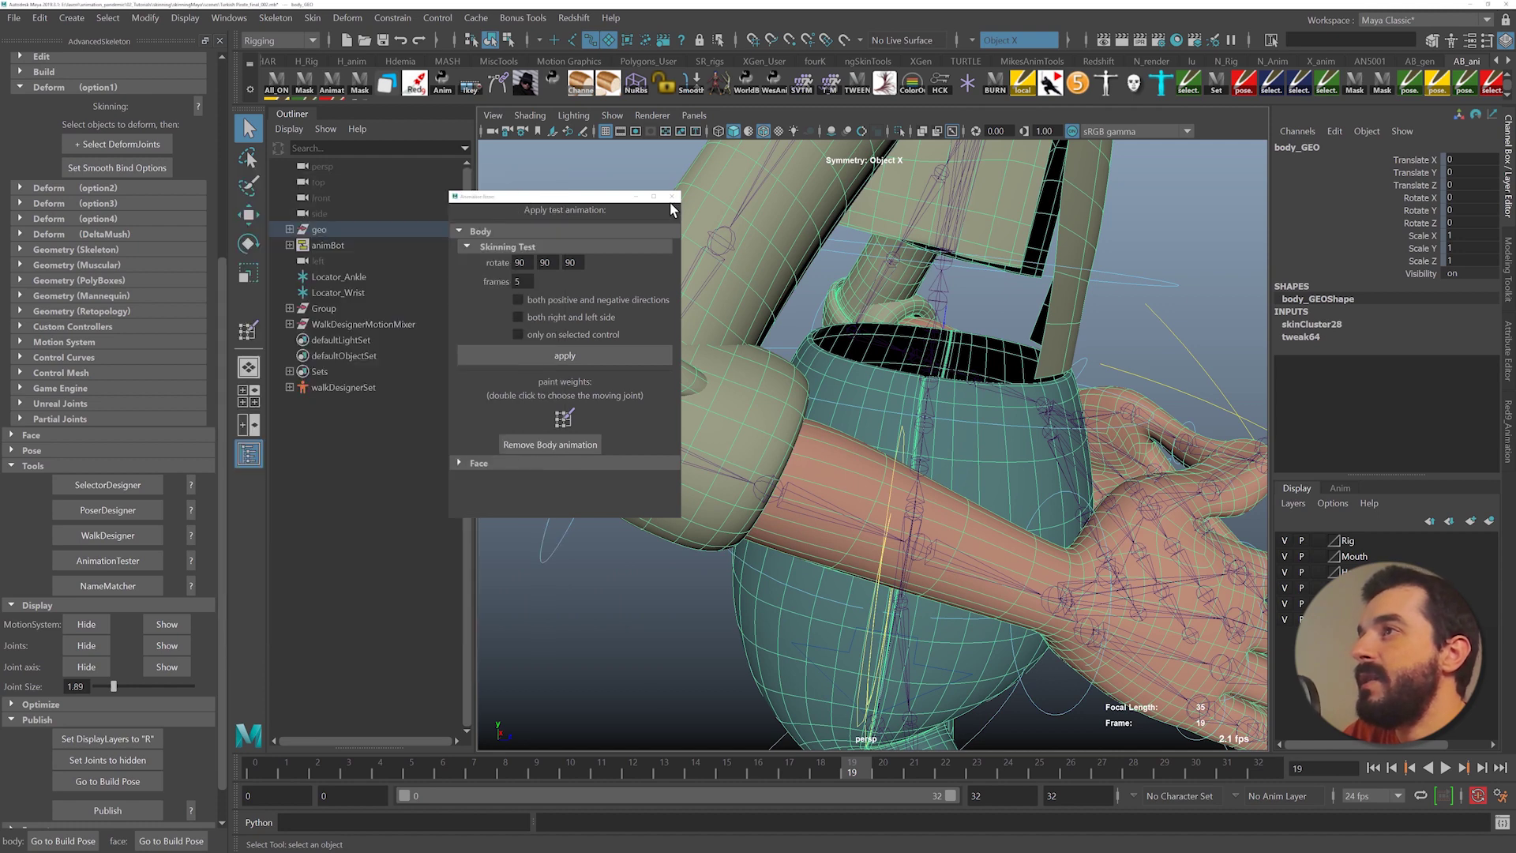
# - Close AnimationTester and select only the vertices of the right sleeve cuff around the elbow at frame 0
pyautogui.click(671, 197)
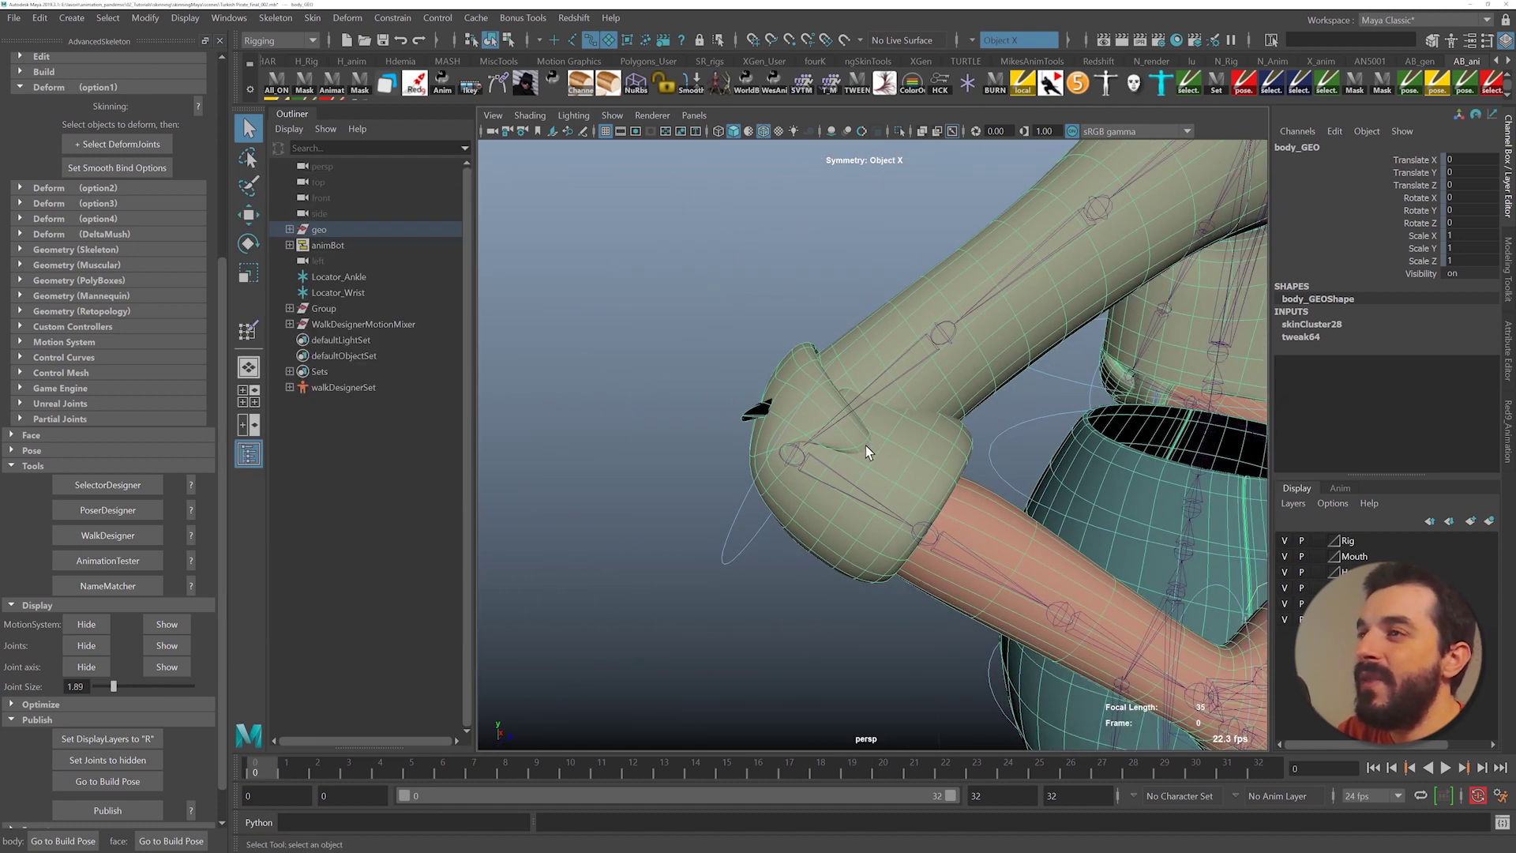
pyautogui.moveTo(865, 444); pyautogui.dragTo(778, 420, button='right')
pyautogui.moveTo(645, 623); pyautogui.dragTo(985, 379)
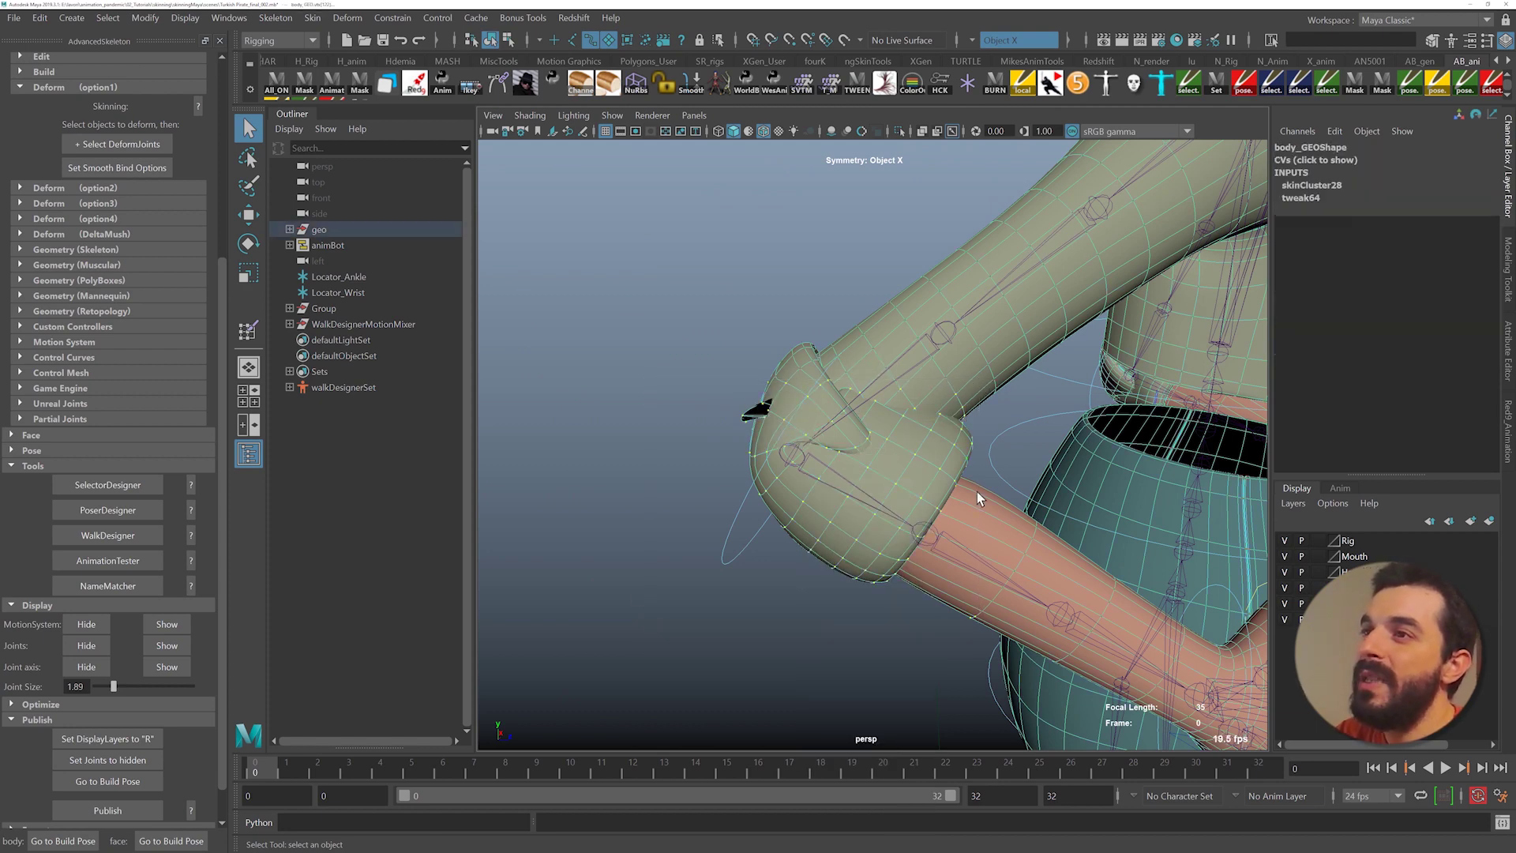
pyautogui.keyDown('ctrl'); pyautogui.moveTo(1052, 541); pyautogui.dragTo(1053, 541); pyautogui.keyUp('ctrl')
pyautogui.keyDown('ctrl'); pyautogui.moveTo(750, 265); pyautogui.dragTo(758, 245); pyautogui.keyUp('ctrl')
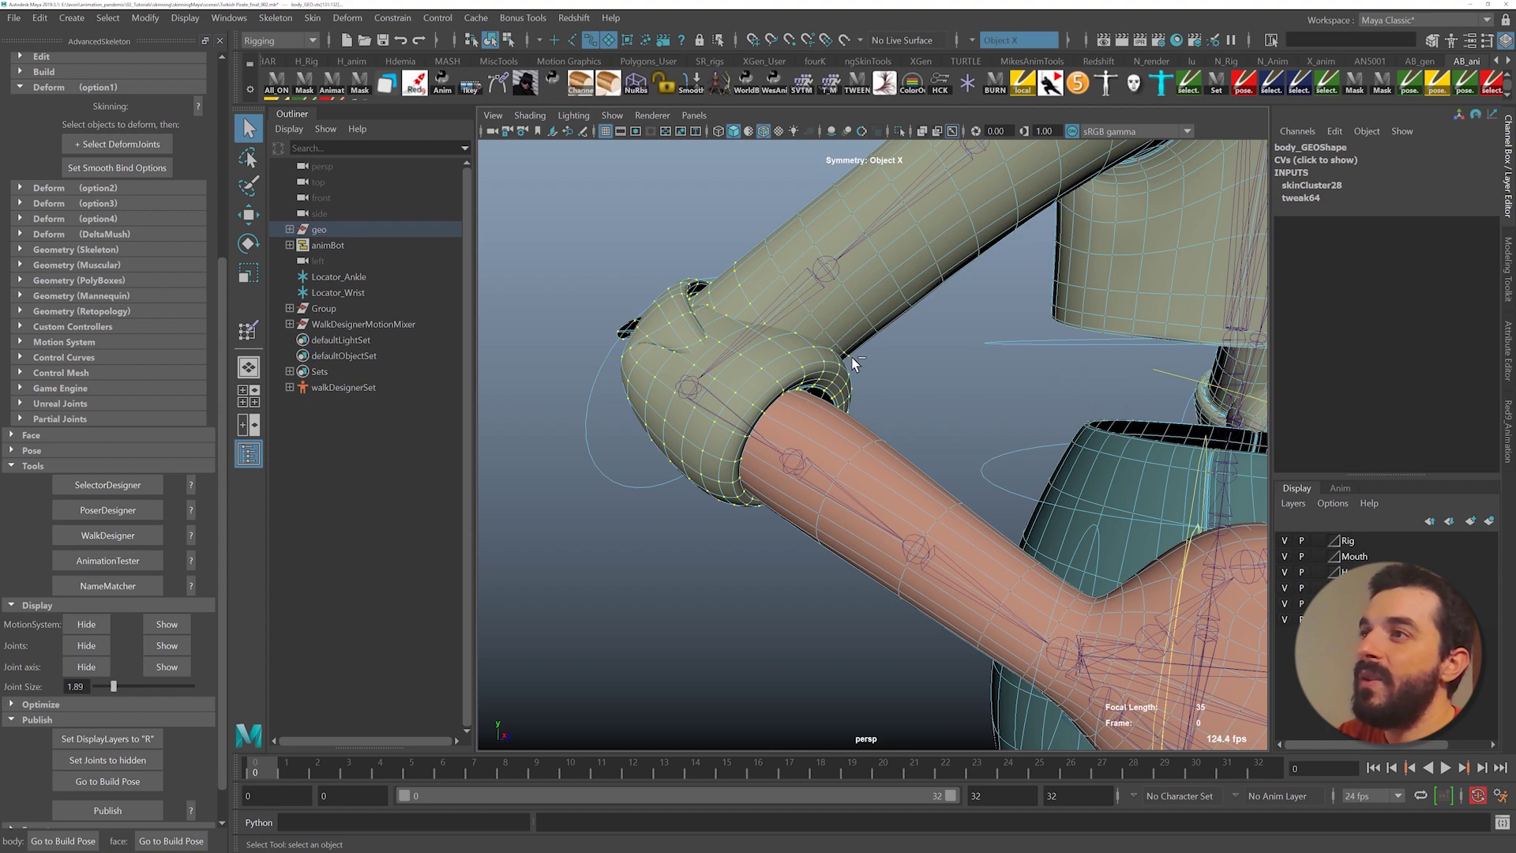
pyautogui.keyDown('alt'); pyautogui.moveTo(912, 346); pyautogui.dragTo(777, 351); pyautogui.keyUp('alt')
pyautogui.scroll(4, 778, 351)
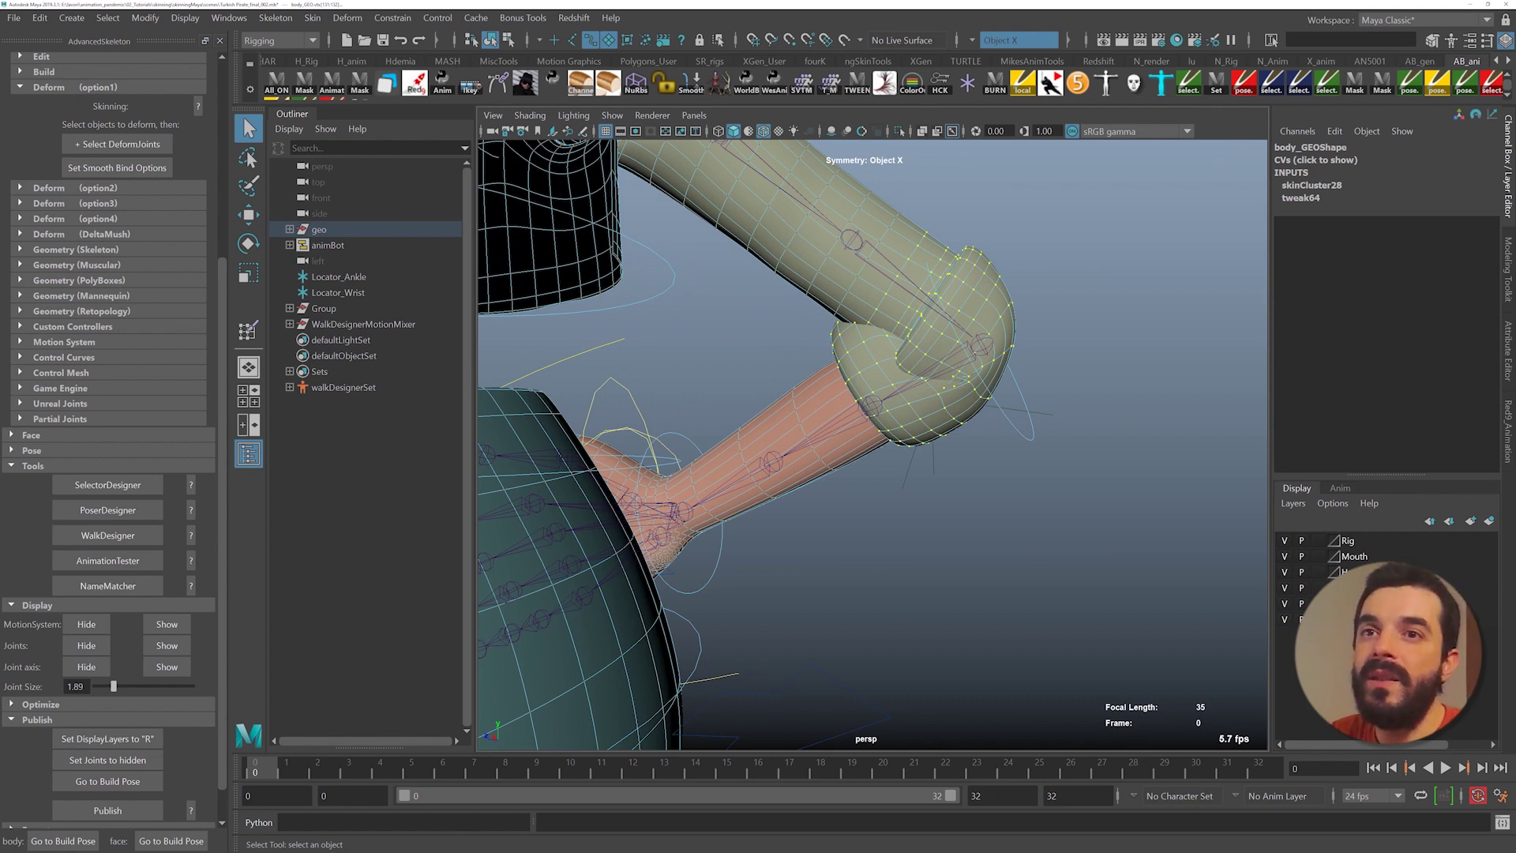
# - Try smoothing the selected cuff weights repeatedly in ngSkinTools with intensity 1 and 3 iterations
pyautogui.hotkey('alt', 'Tab')
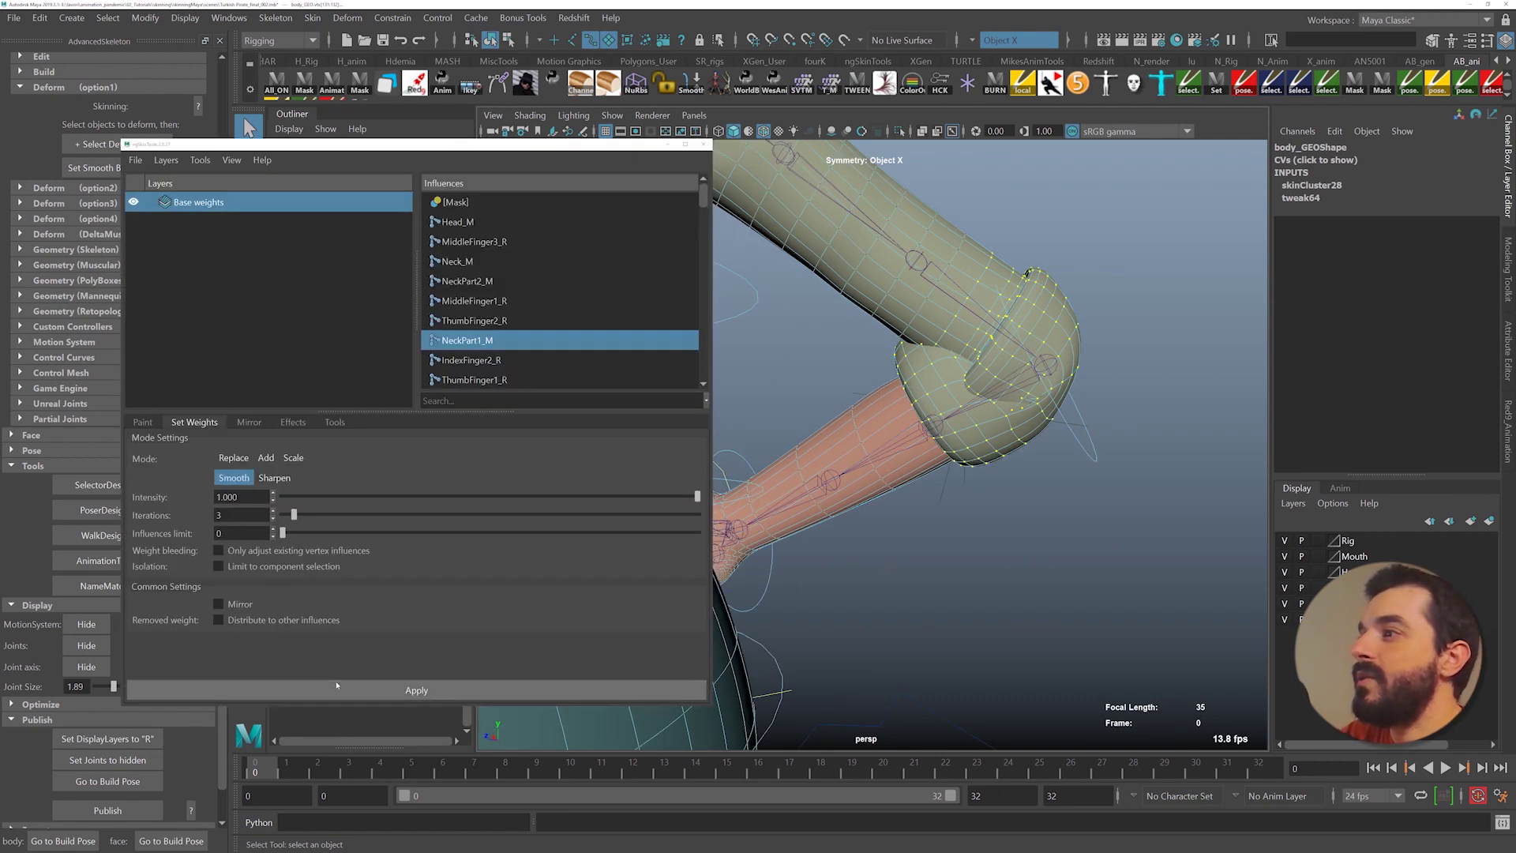
pyautogui.click(338, 686)
pyautogui.click(343, 687)
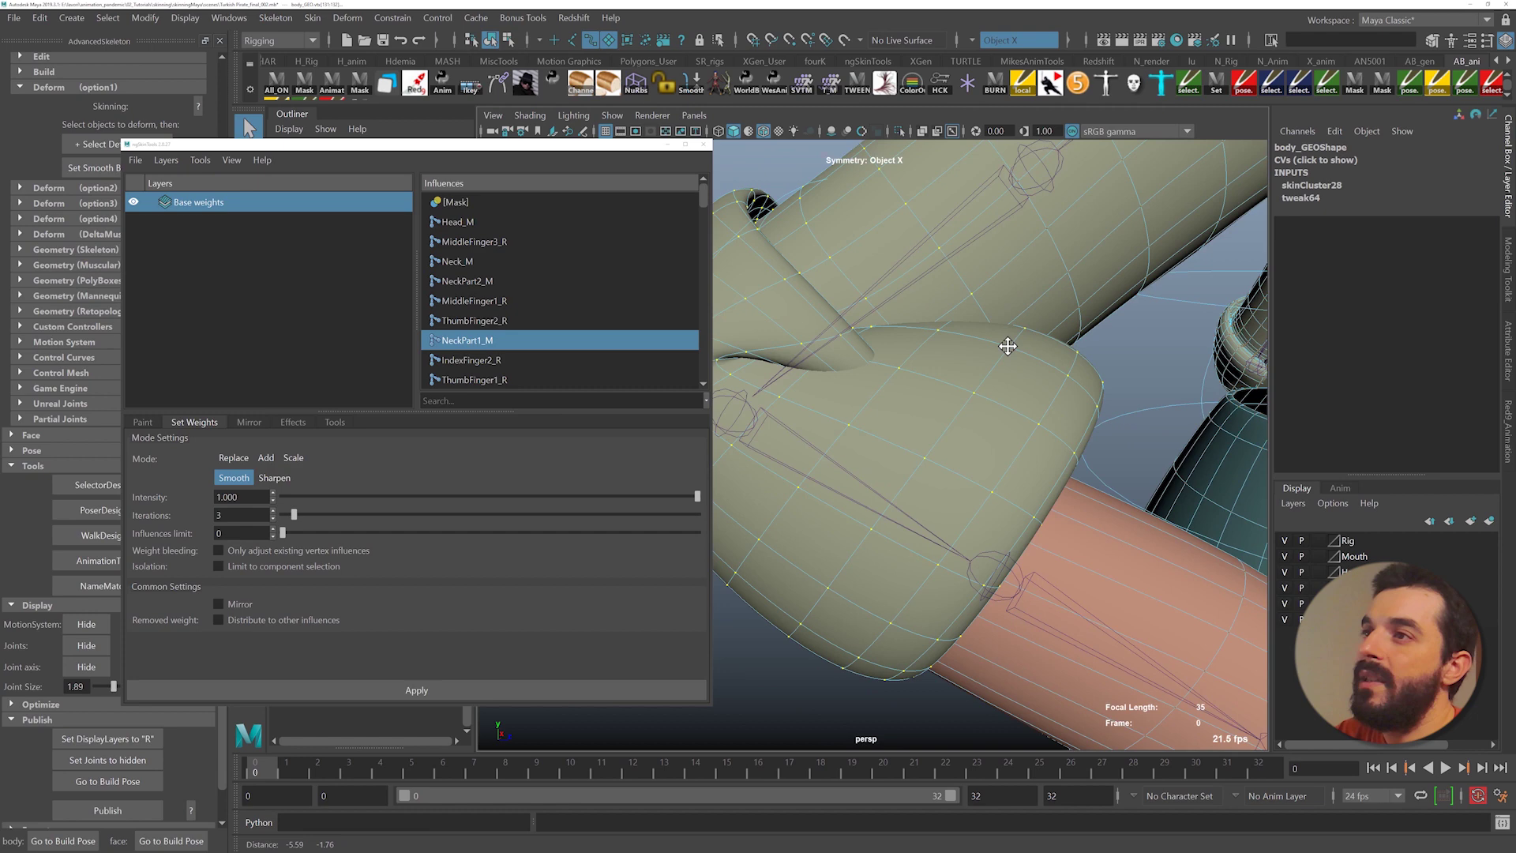
pyautogui.scroll(-4, 1008, 345)
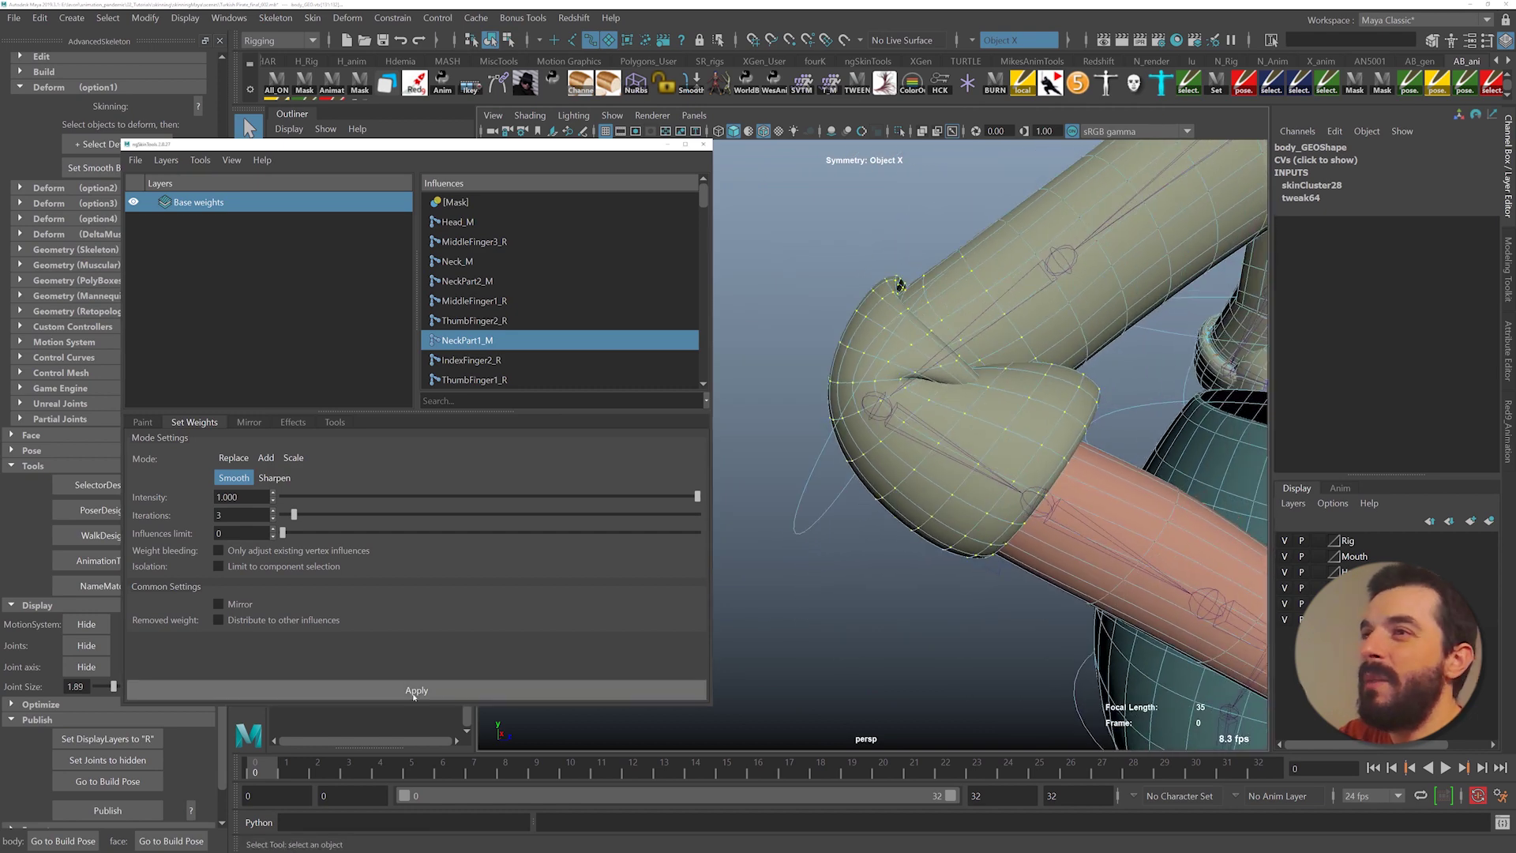
pyautogui.click(415, 694)
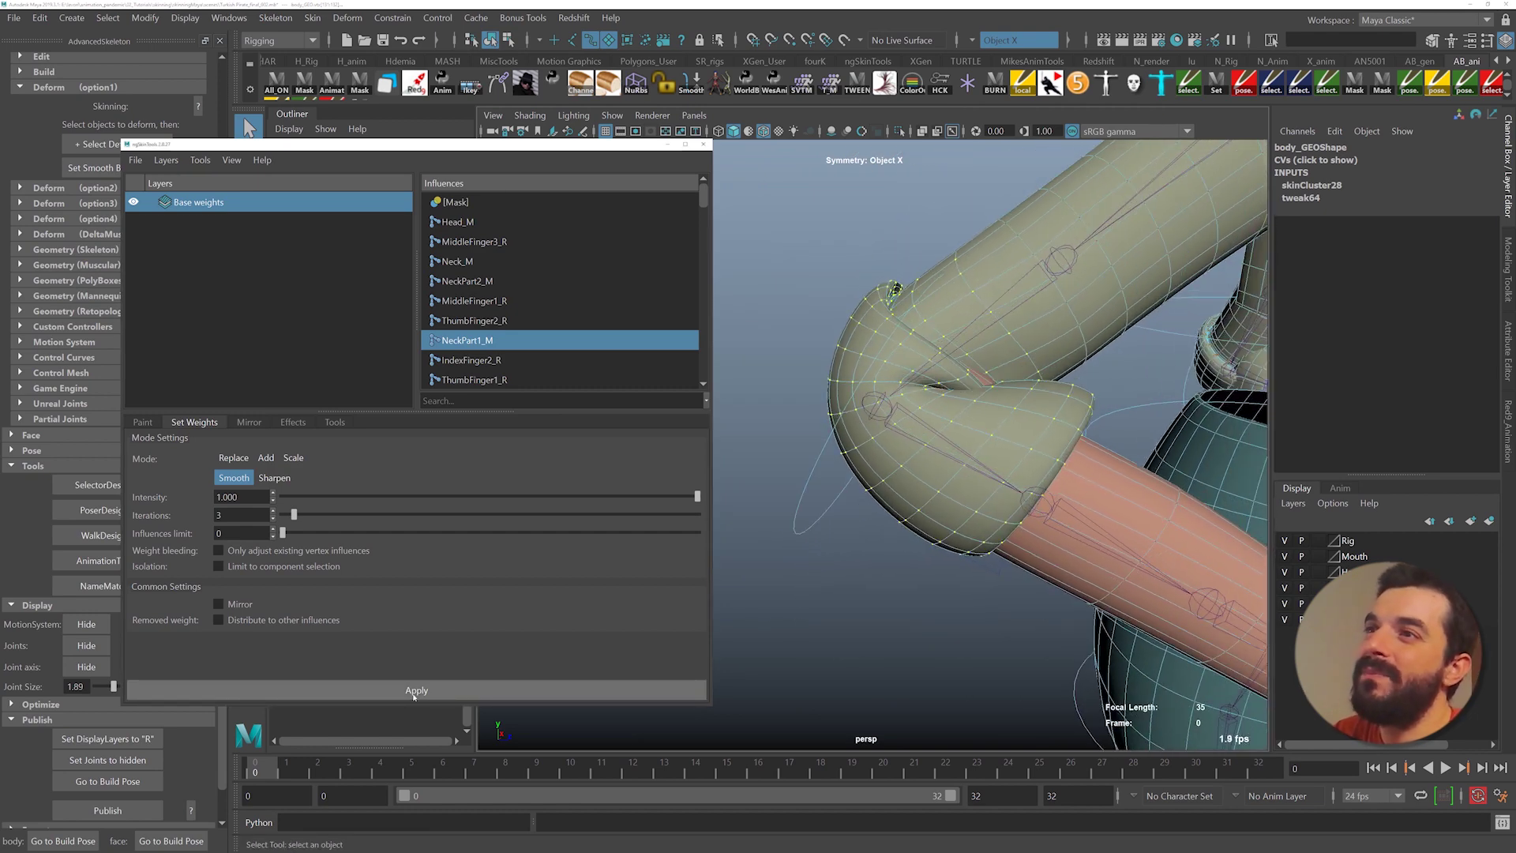
pyautogui.click(413, 691)
pyautogui.keyDown('alt'); pyautogui.moveTo(1018, 550); pyautogui.dragTo(999, 580, button='middle'); pyautogui.keyUp('alt')
# - Undo the last smoothing passes on the sleeve cuff
pyautogui.hotkey('ctrl', 'z')
pyautogui.hotkey('ctrl', 'z')
pyautogui.hotkey('ctrl', 'z')
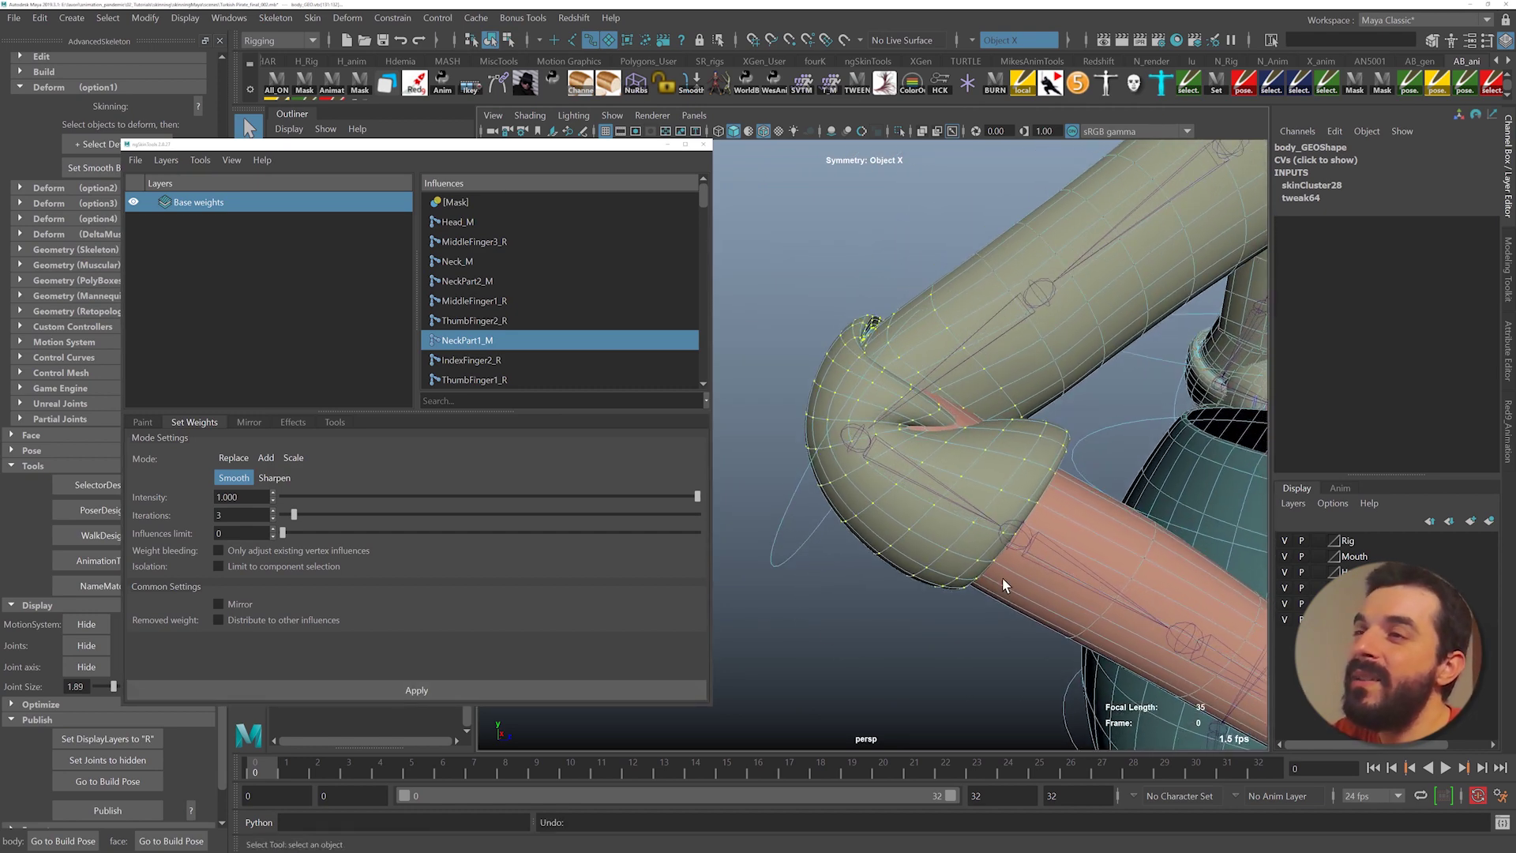
pyautogui.hotkey('ctrl', 'z')
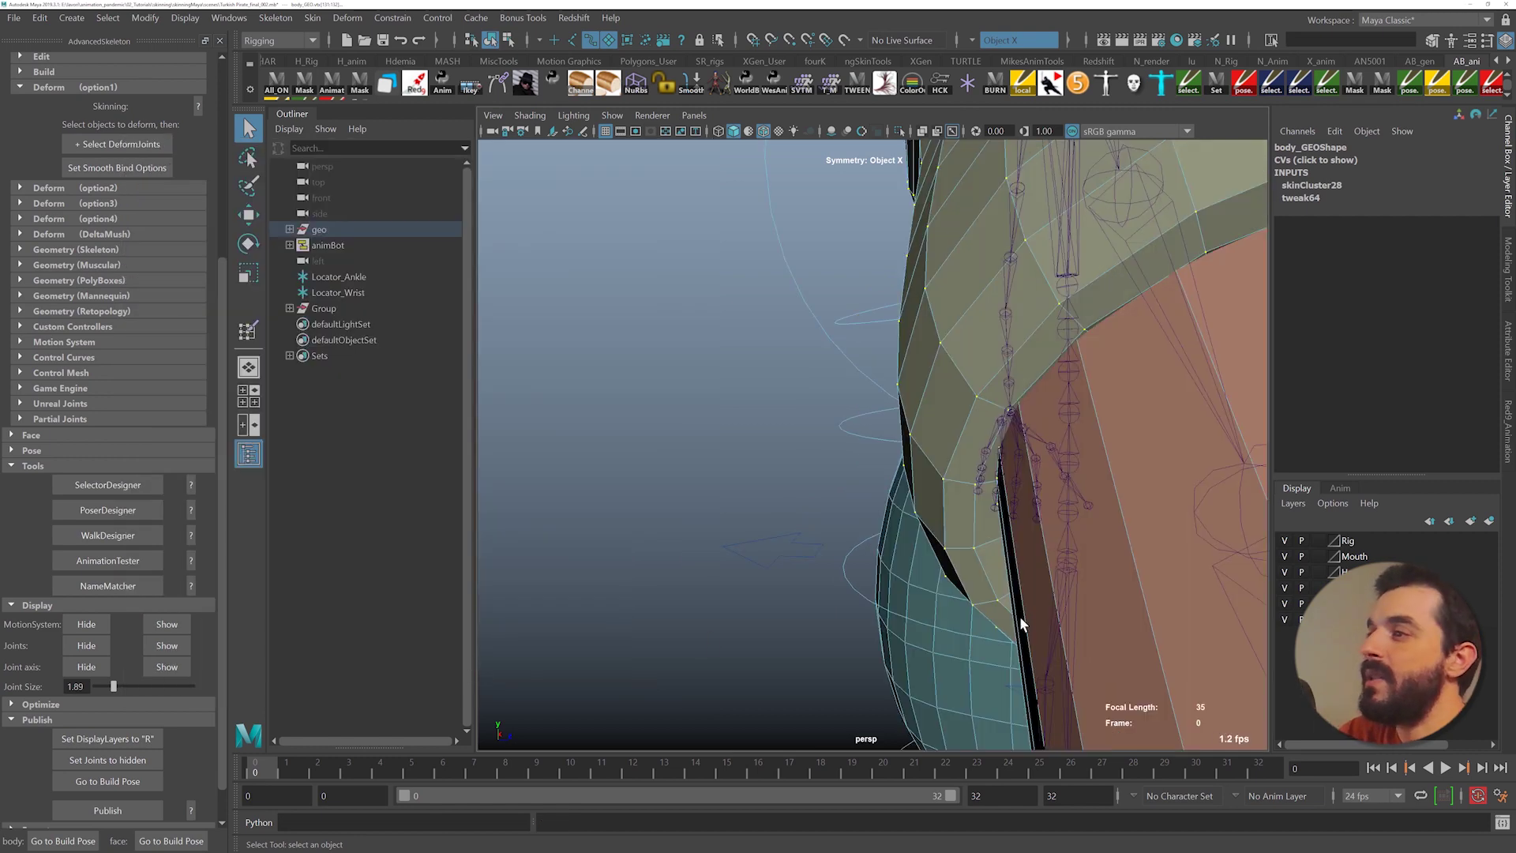
# - Key the right FK elbow control at frame 0, then bend it about 101 degrees in Z at frame 14
pyautogui.scroll(-10, 1021, 622)
pyautogui.keyDown('alt'); pyautogui.moveTo(1022, 622); pyautogui.dragTo(834, 562); pyautogui.keyUp('alt')
pyautogui.scroll(8, 789, 506)
pyautogui.moveTo(634, 348); pyautogui.dragTo(657, 386)
pyautogui.press('s')
pyautogui.moveTo(266, 768); pyautogui.dragTo(699, 774)
pyautogui.press('e')
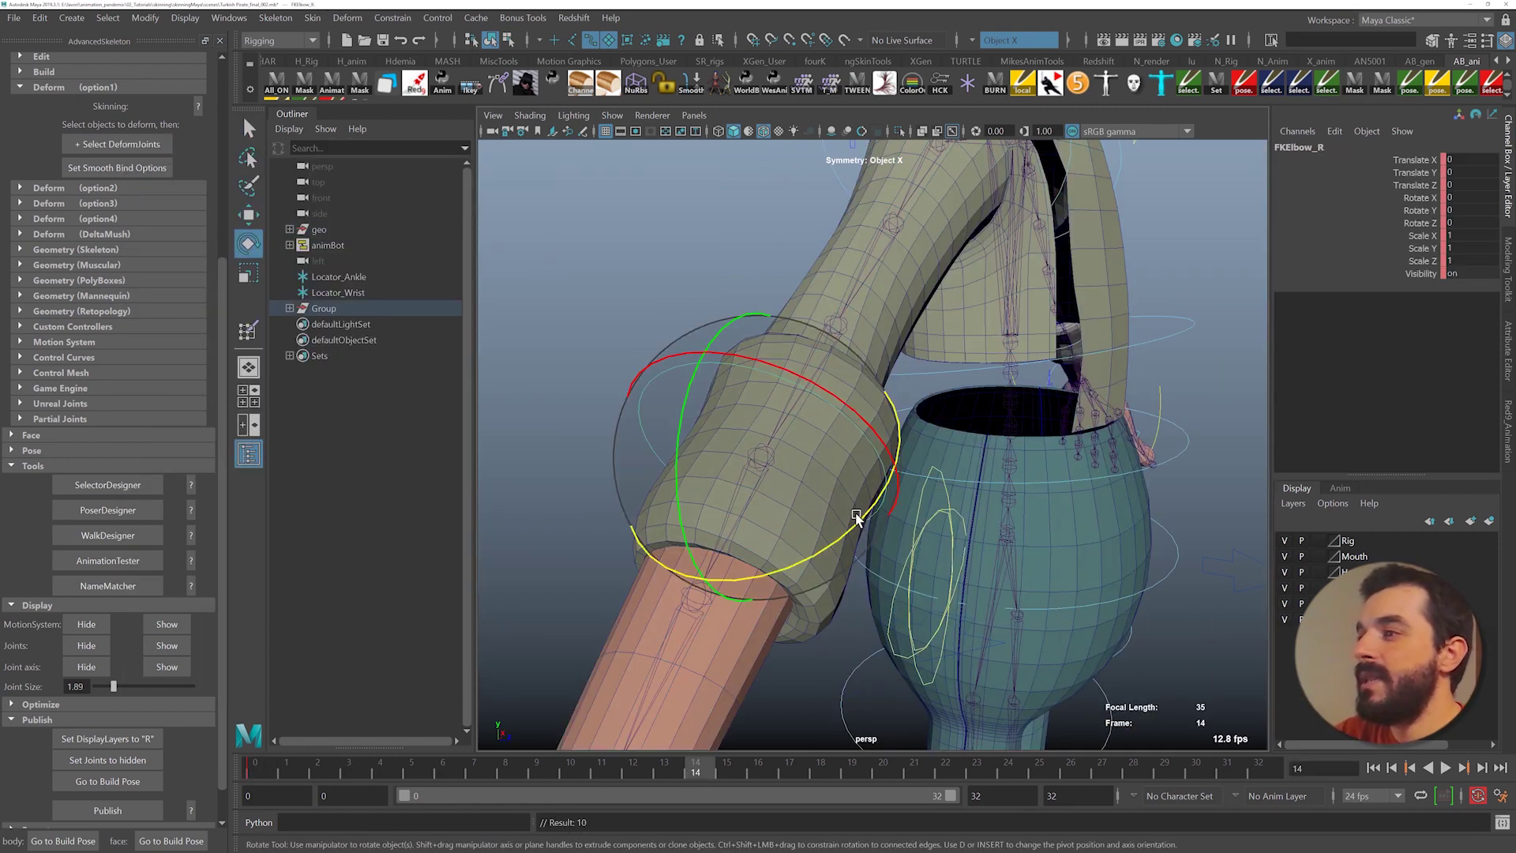
pyautogui.moveTo(835, 544); pyautogui.dragTo(851, 287)
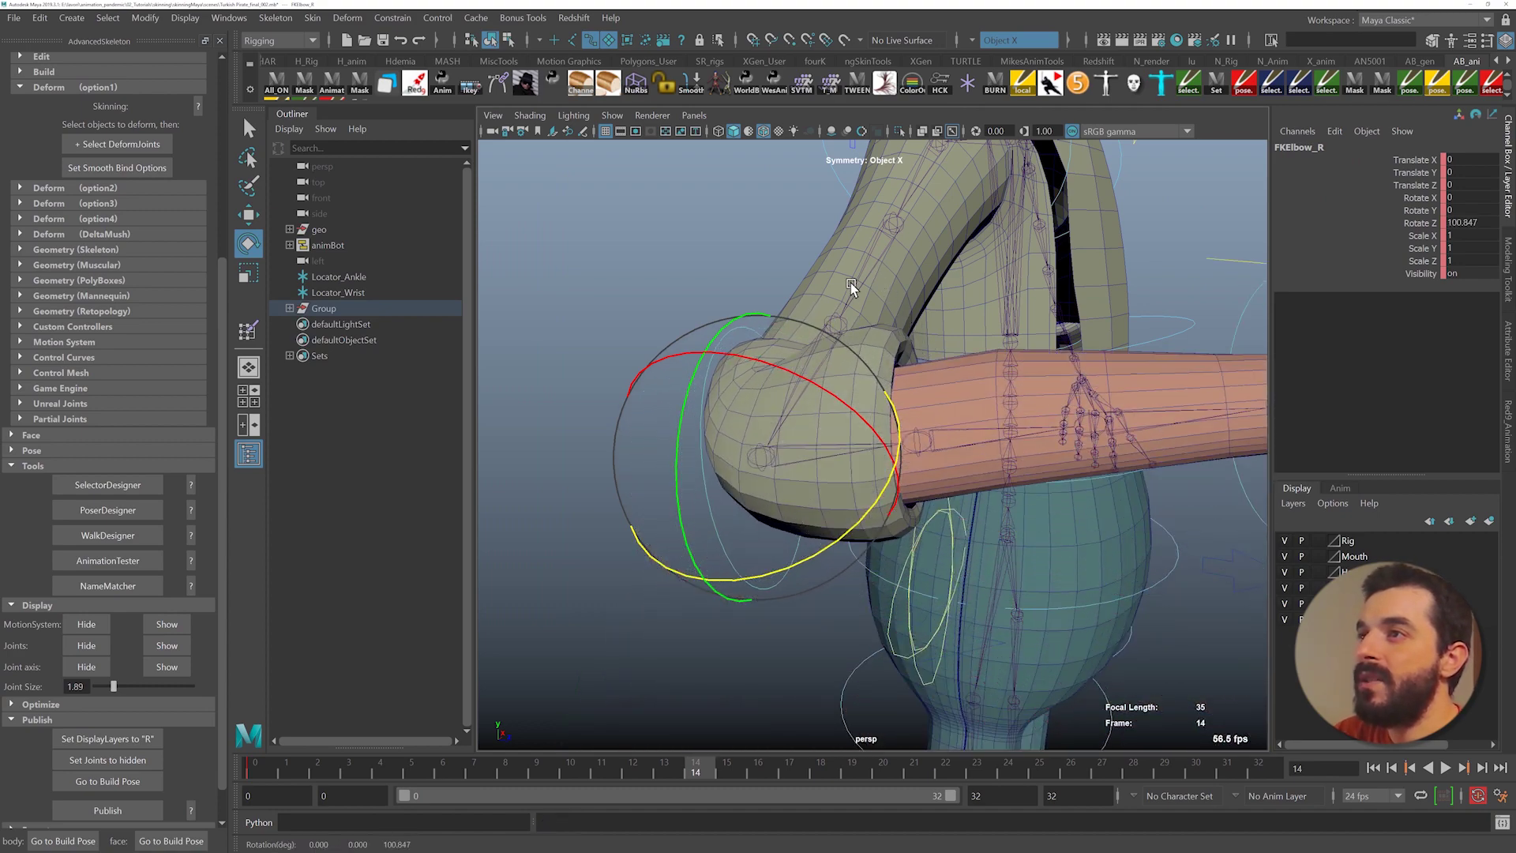
# - Scrub through the elbow bend and examine how the sleeve cuff deforms up close
pyautogui.moveTo(342, 758); pyautogui.dragTo(428, 744)
pyautogui.keyDown('alt'); pyautogui.moveTo(619, 486); pyautogui.dragTo(647, 564); pyautogui.keyUp('alt')
pyautogui.keyDown('alt'); pyautogui.moveTo(649, 568); pyautogui.dragTo(671, 450, button='middle'); pyautogui.keyUp('alt')
pyautogui.keyDown('alt'); pyautogui.moveTo(670, 450); pyautogui.dragTo(739, 435, button='right'); pyautogui.keyUp('alt')
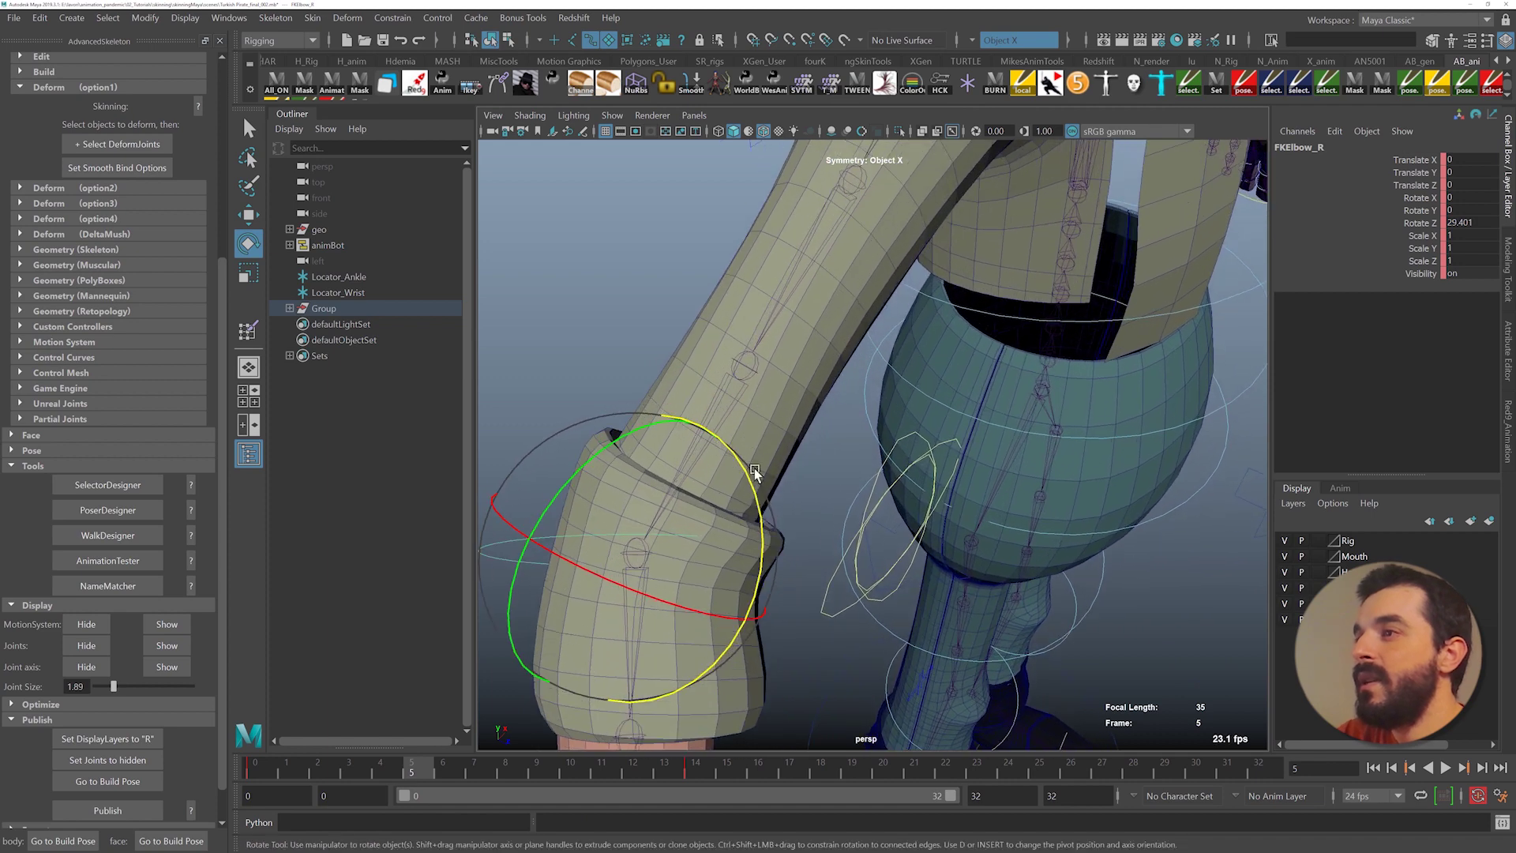
pyautogui.moveTo(304, 765); pyautogui.dragTo(514, 728)
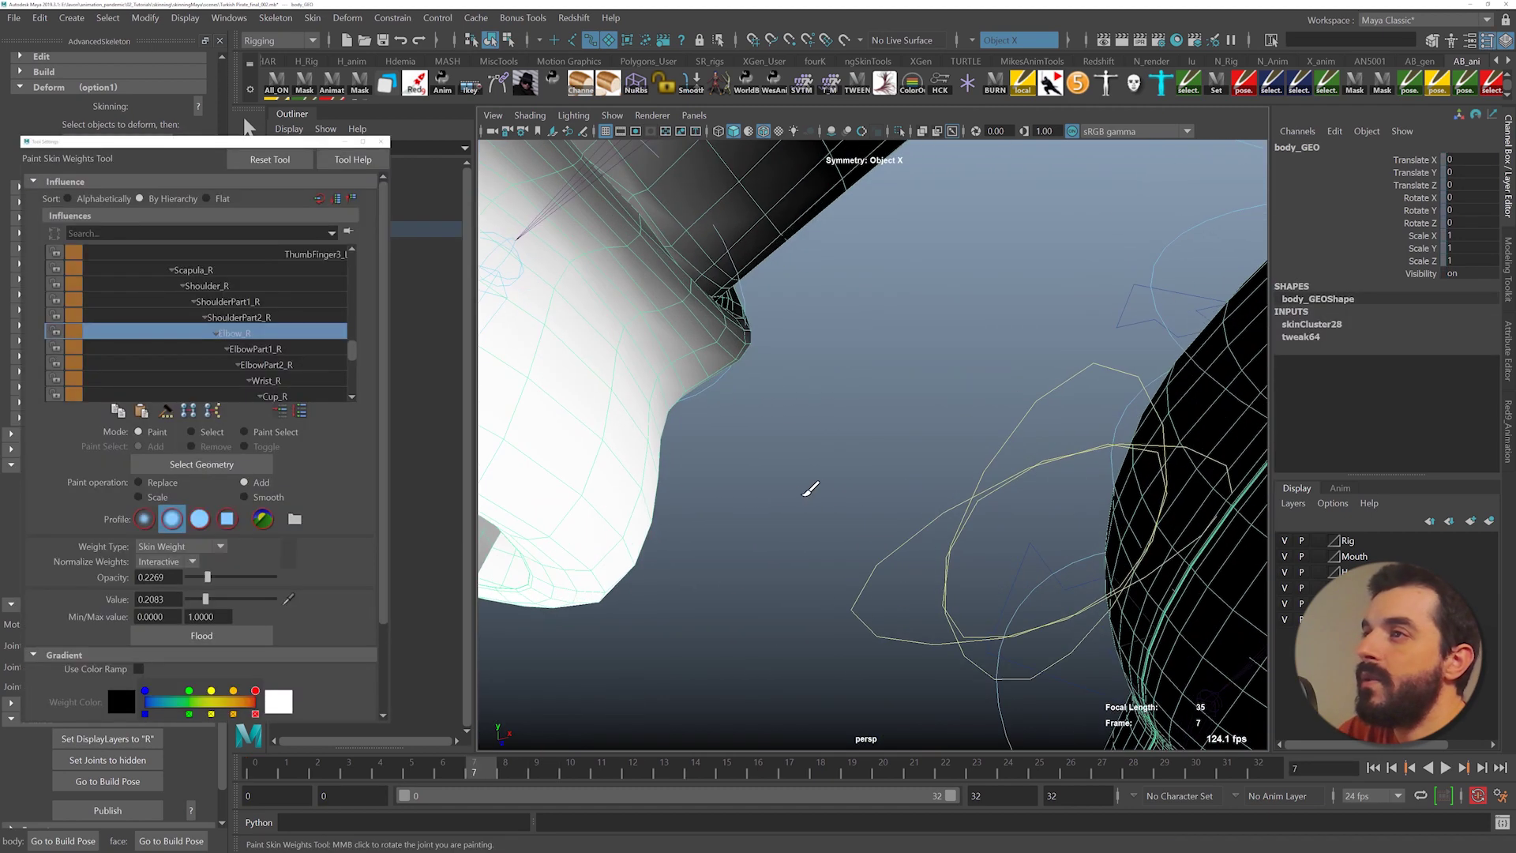
# - Inspect the Elbow_R influence on the cuff and switch the Paint Skin Weights Tool to ShoulderPart2_R
pyautogui.keyDown('alt'); pyautogui.moveTo(812, 490); pyautogui.dragTo(802, 524); pyautogui.keyUp('alt')
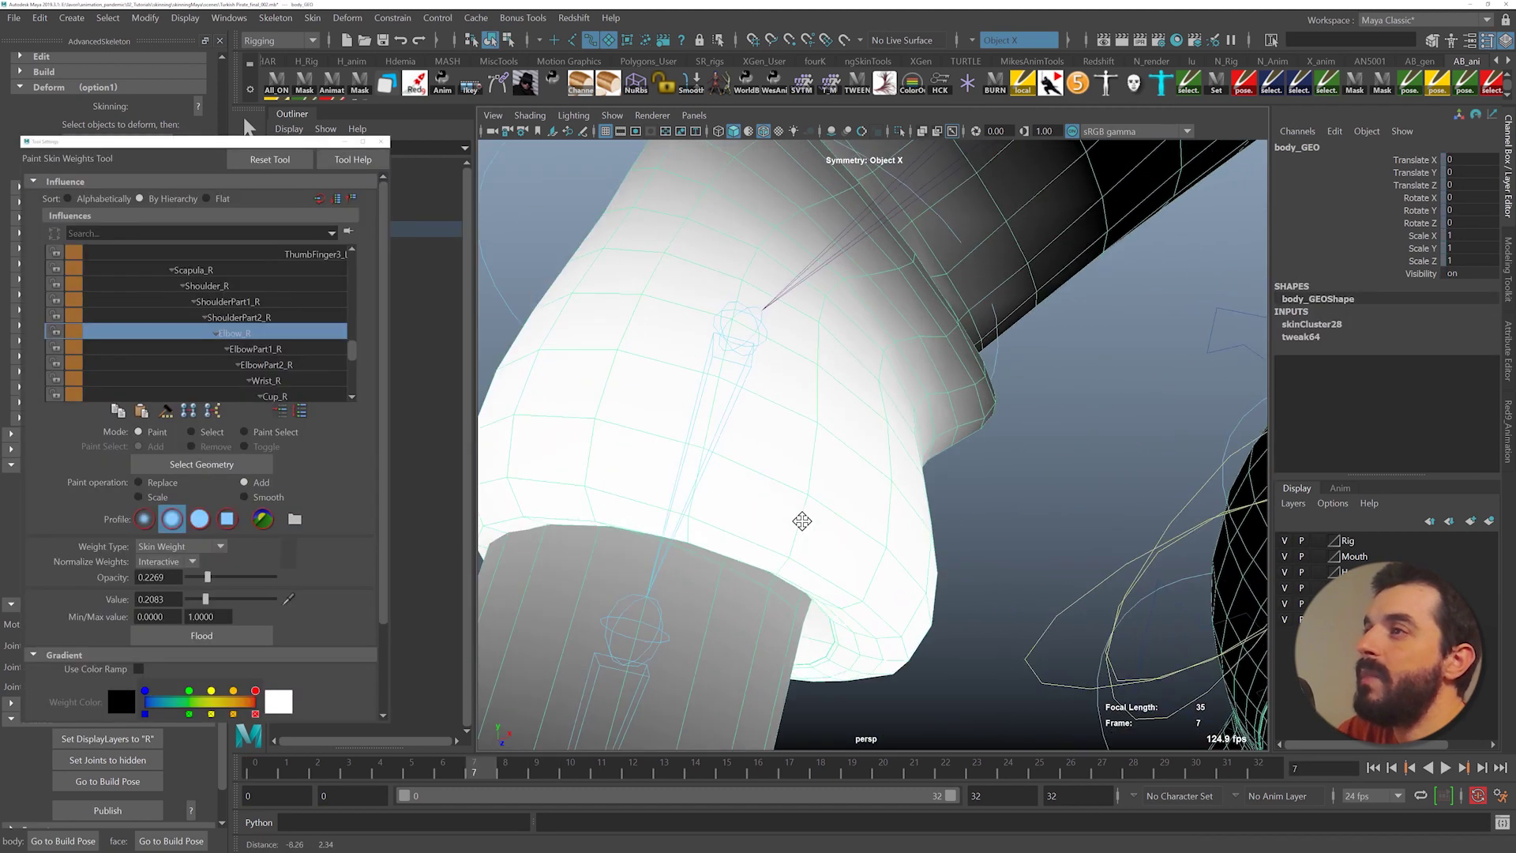
pyautogui.scroll(2, 790, 497)
pyautogui.moveTo(821, 472); pyautogui.dragTo(805, 445)
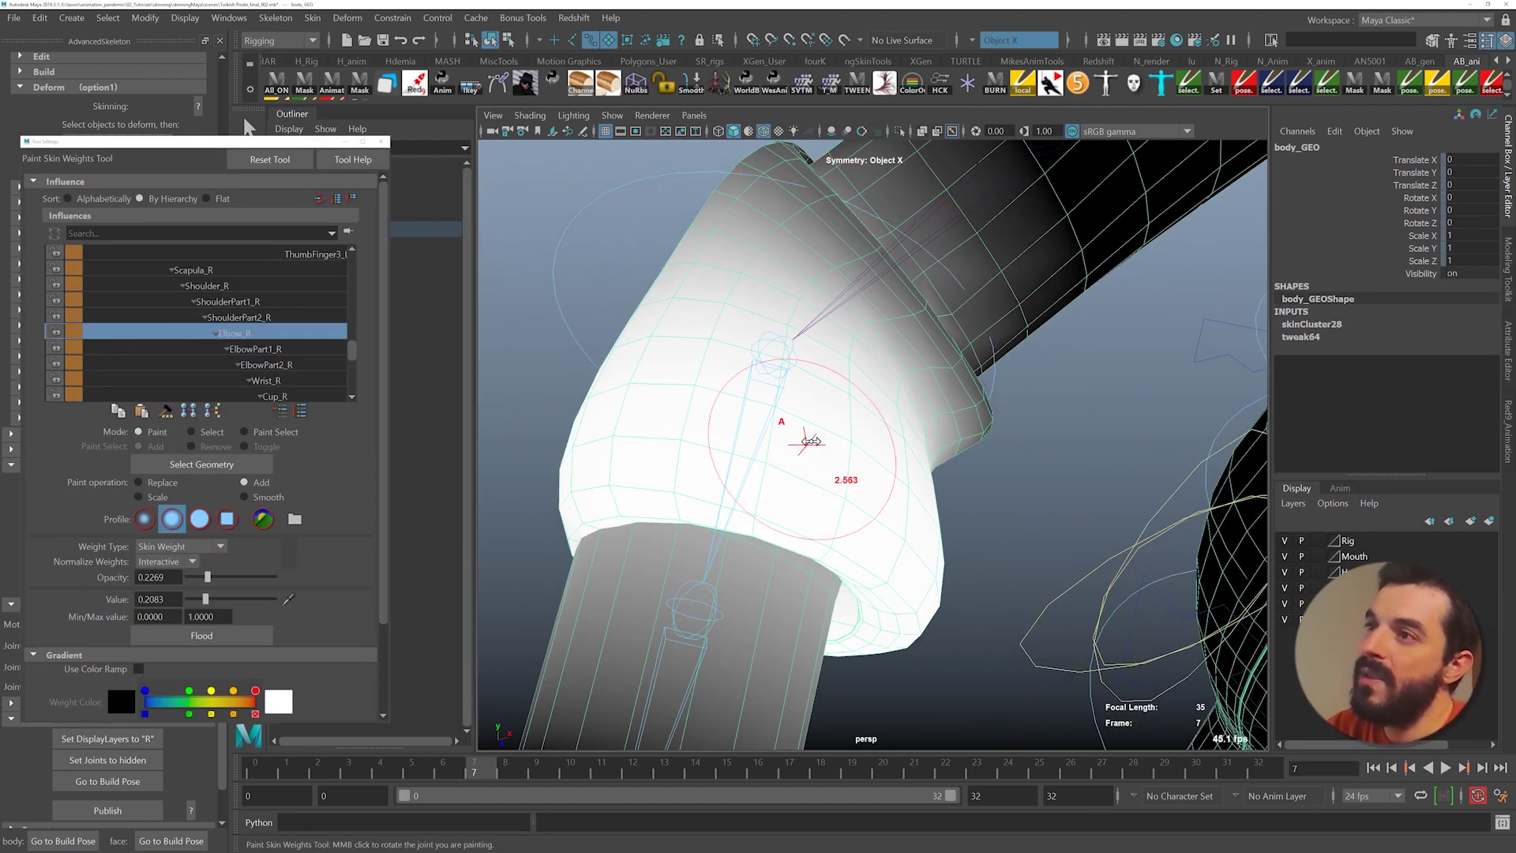
pyautogui.scroll(-4, 828, 461)
pyautogui.click(239, 317)
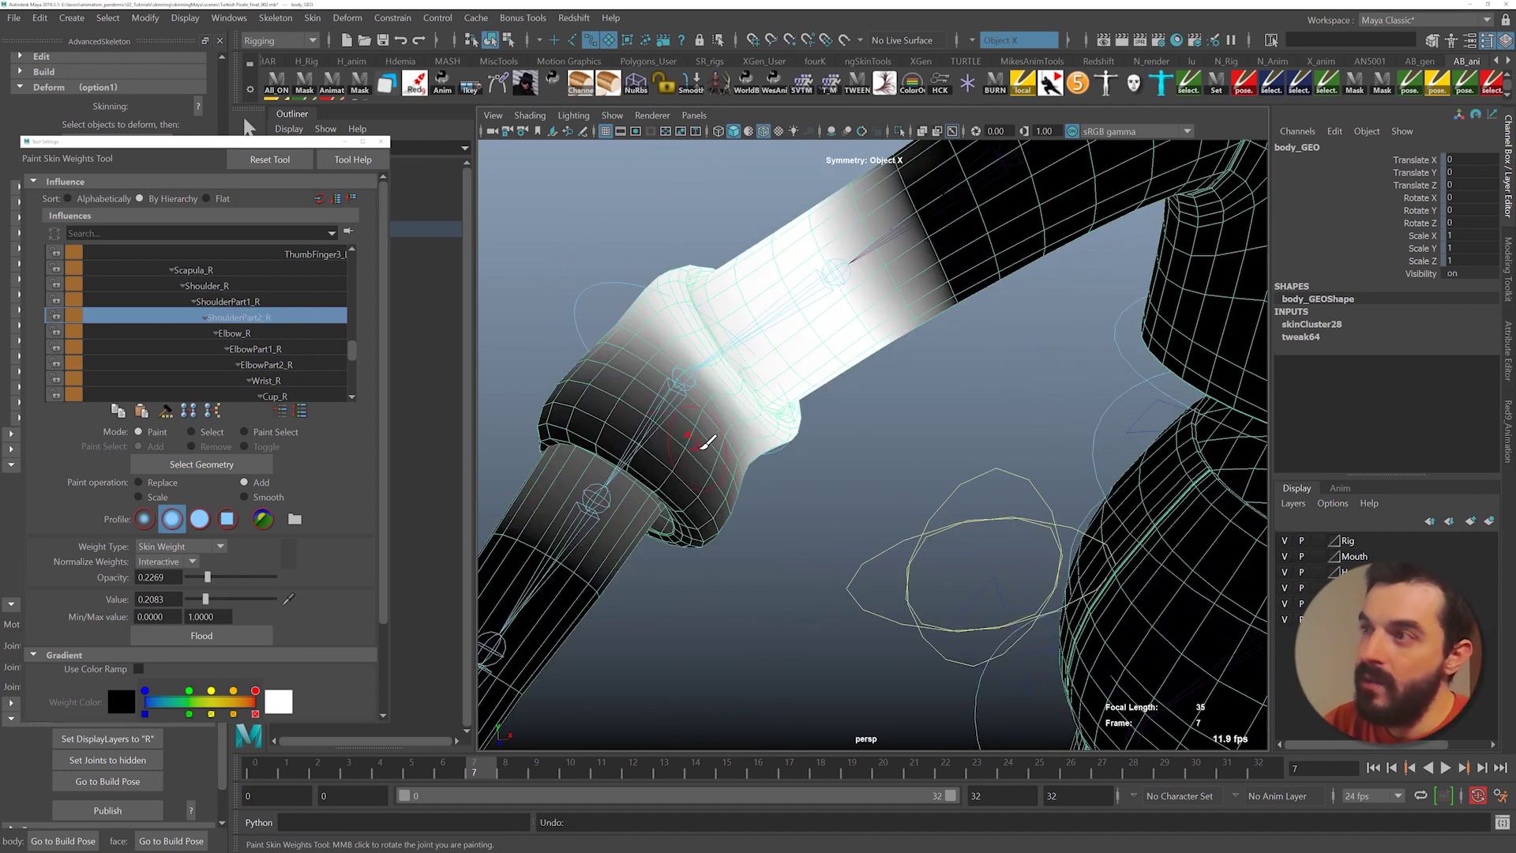
pyautogui.press('q')
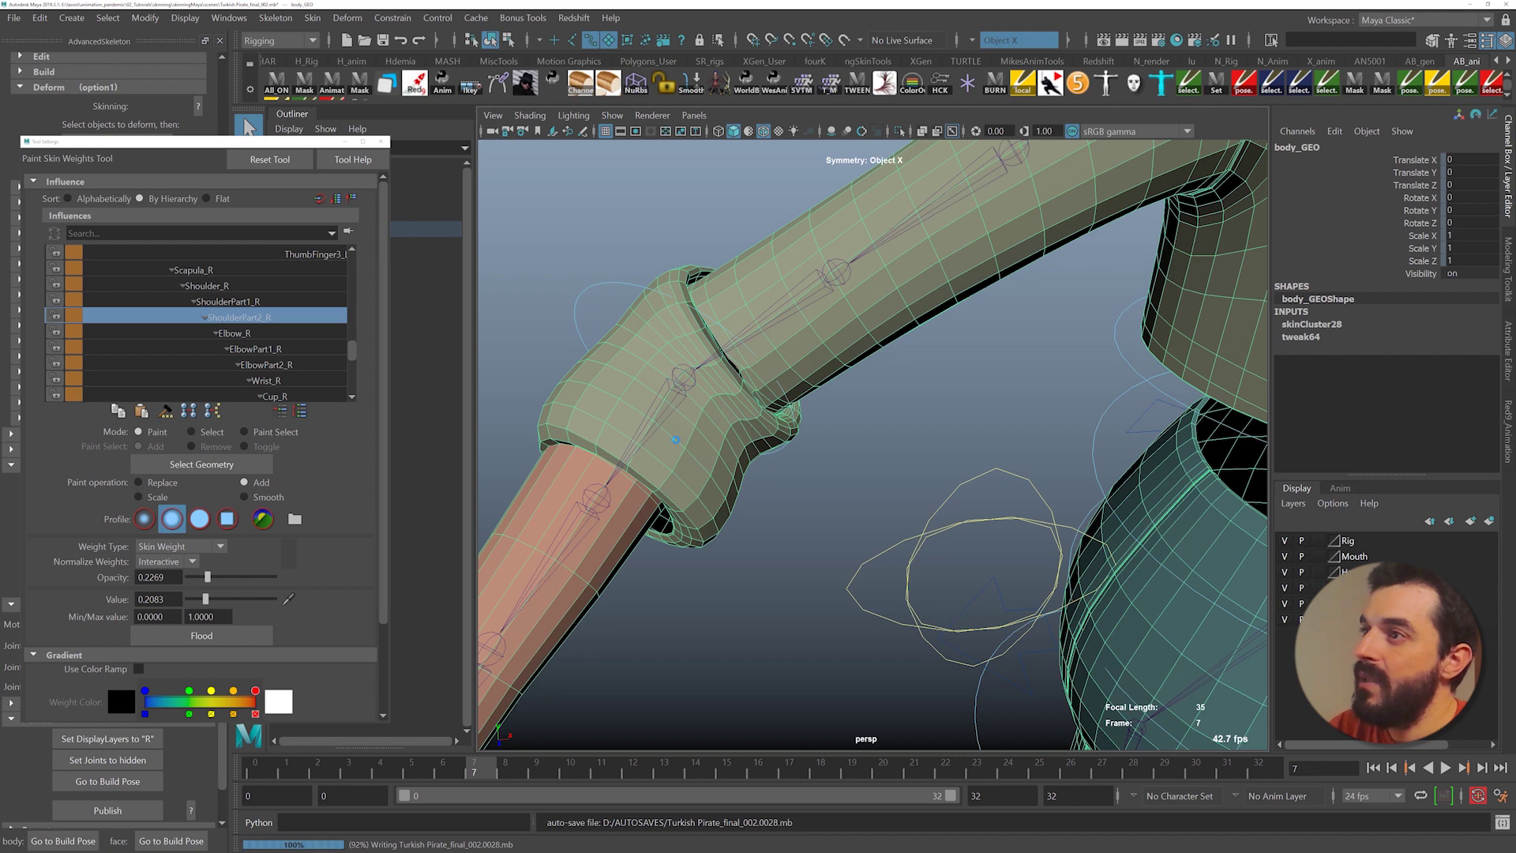
pyautogui.keyDown('alt'); pyautogui.moveTo(715, 533); pyautogui.dragTo(727, 413); pyautogui.keyUp('alt')
pyautogui.keyDown('alt'); pyautogui.moveTo(795, 369); pyautogui.dragTo(687, 347); pyautogui.keyUp('alt')
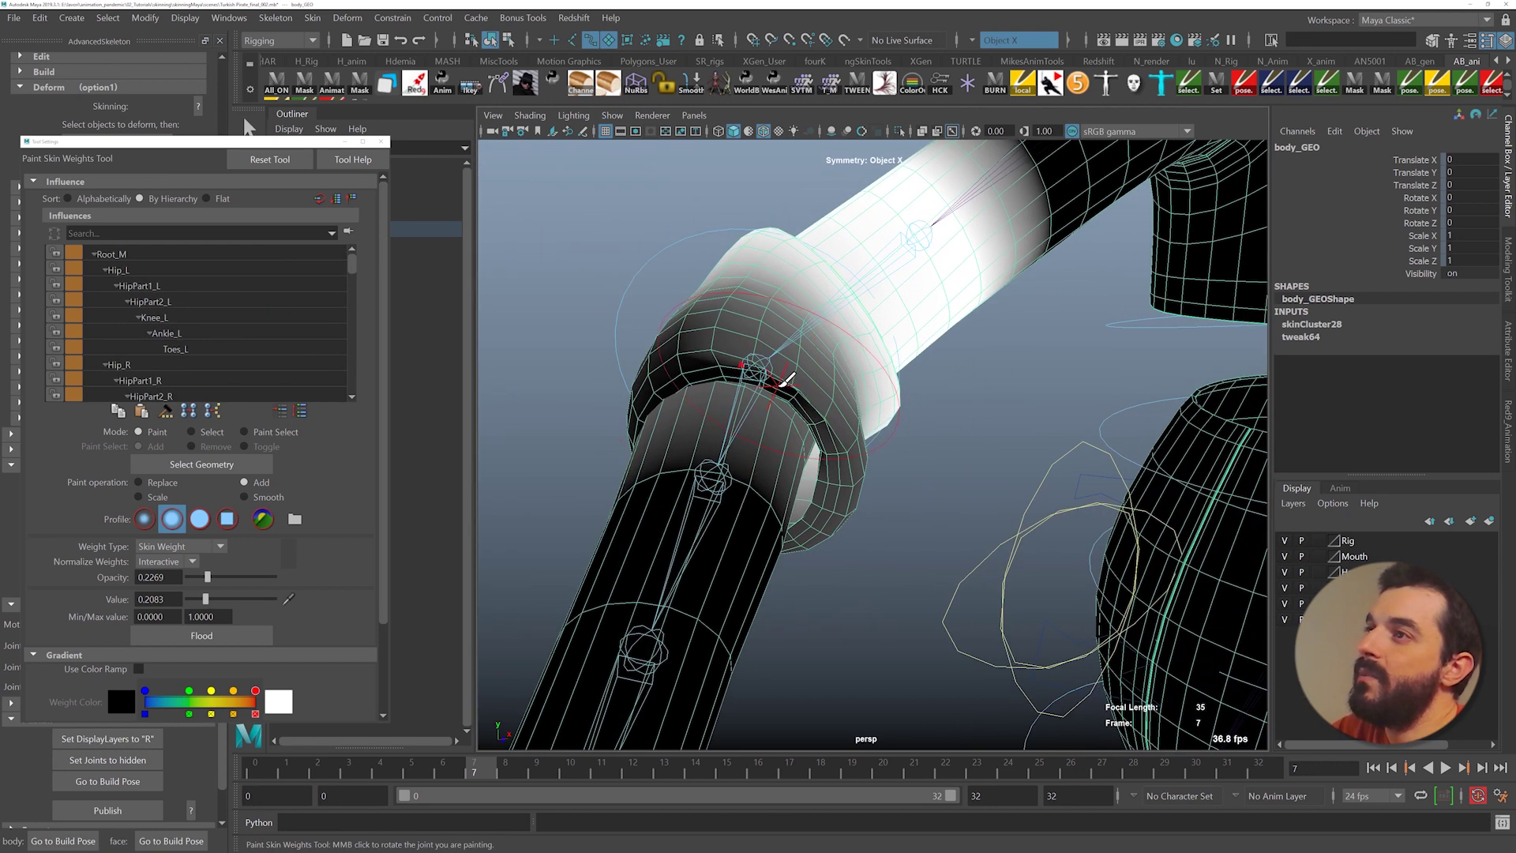
# - Paint more ShoulderPart2_R weight onto the right sleeve cuff around the elbow, undoing the first stroke
pyautogui.moveTo(786, 382)
pyautogui.mouseDown()
pyautogui.moveTo(809, 421)
pyautogui.moveTo(782, 448)
pyautogui.moveTo(612, 442)
pyautogui.mouseUp()
pyautogui.hotkey('ctrl', 'z')
pyautogui.moveTo(612, 442)
pyautogui.keyDown('alt'); pyautogui.mouseDown()
pyautogui.moveTo(711, 457)
pyautogui.moveTo(668, 444)
pyautogui.moveTo(724, 609)
pyautogui.moveTo(743, 624)
pyautogui.mouseUp(); pyautogui.keyUp('alt')
pyautogui.keyDown('alt'); pyautogui.moveTo(812, 502); pyautogui.dragTo(846, 509); pyautogui.keyUp('alt')
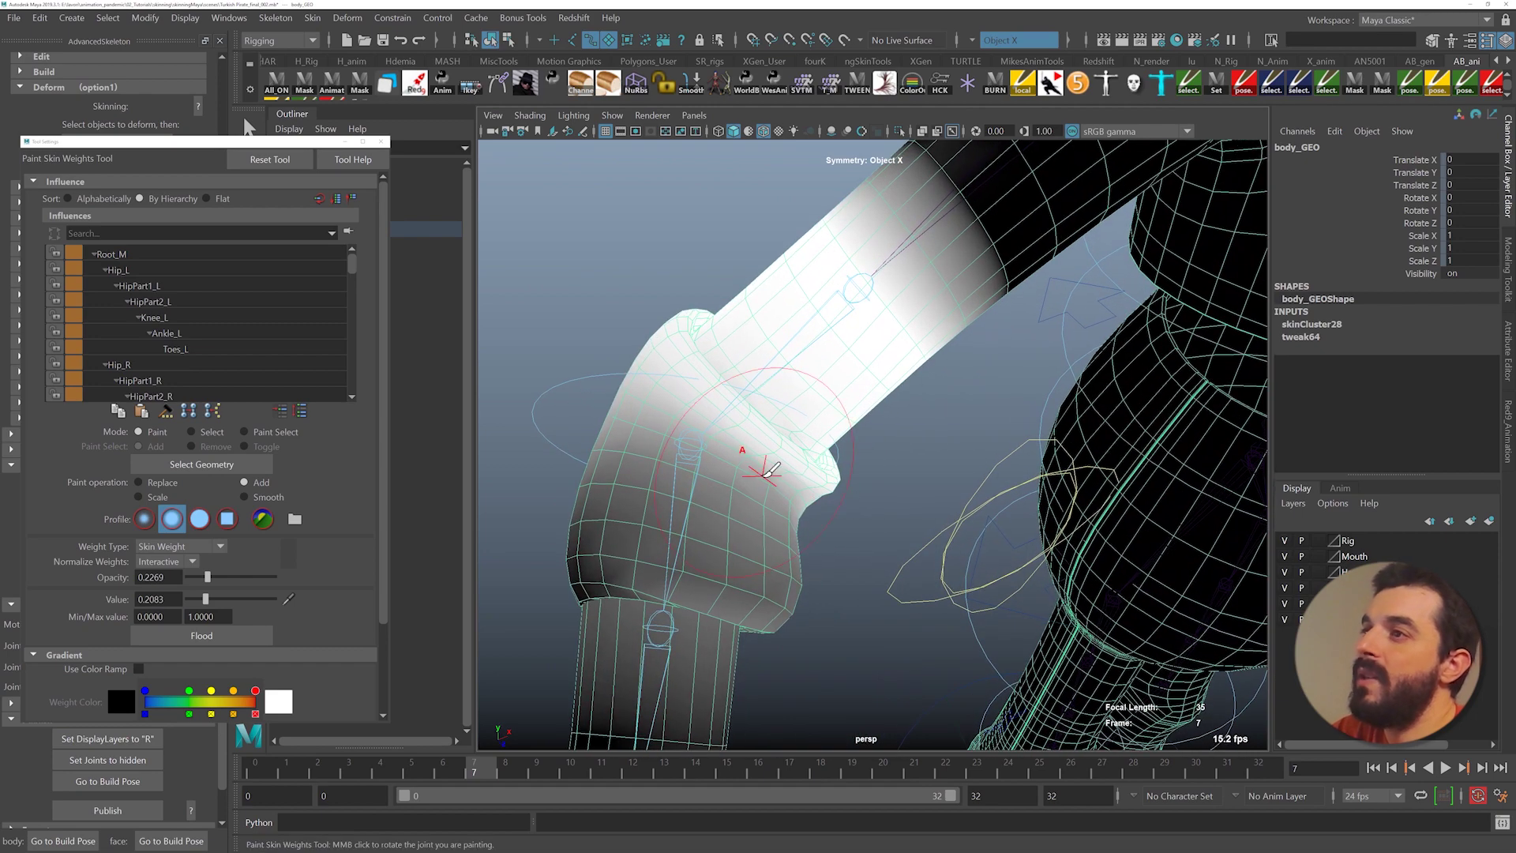
pyautogui.keyDown('alt'); pyautogui.moveTo(683, 558); pyautogui.dragTo(645, 486); pyautogui.keyUp('alt')
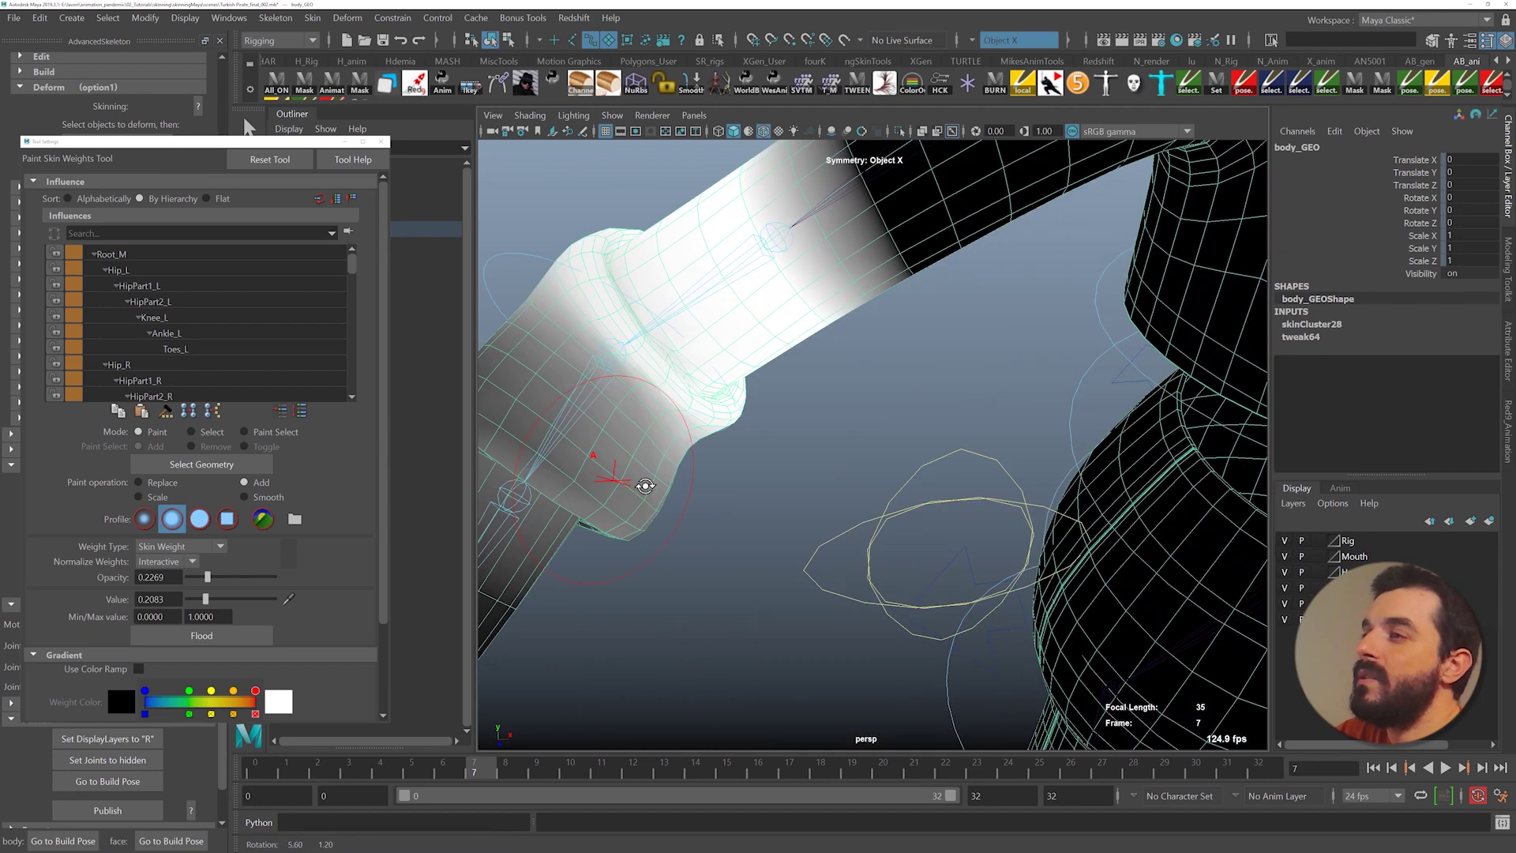
pyautogui.click(590, 444)
pyautogui.keyDown('alt'); pyautogui.moveTo(566, 426); pyautogui.dragTo(780, 444); pyautogui.keyUp('alt')
pyautogui.click(580, 422)
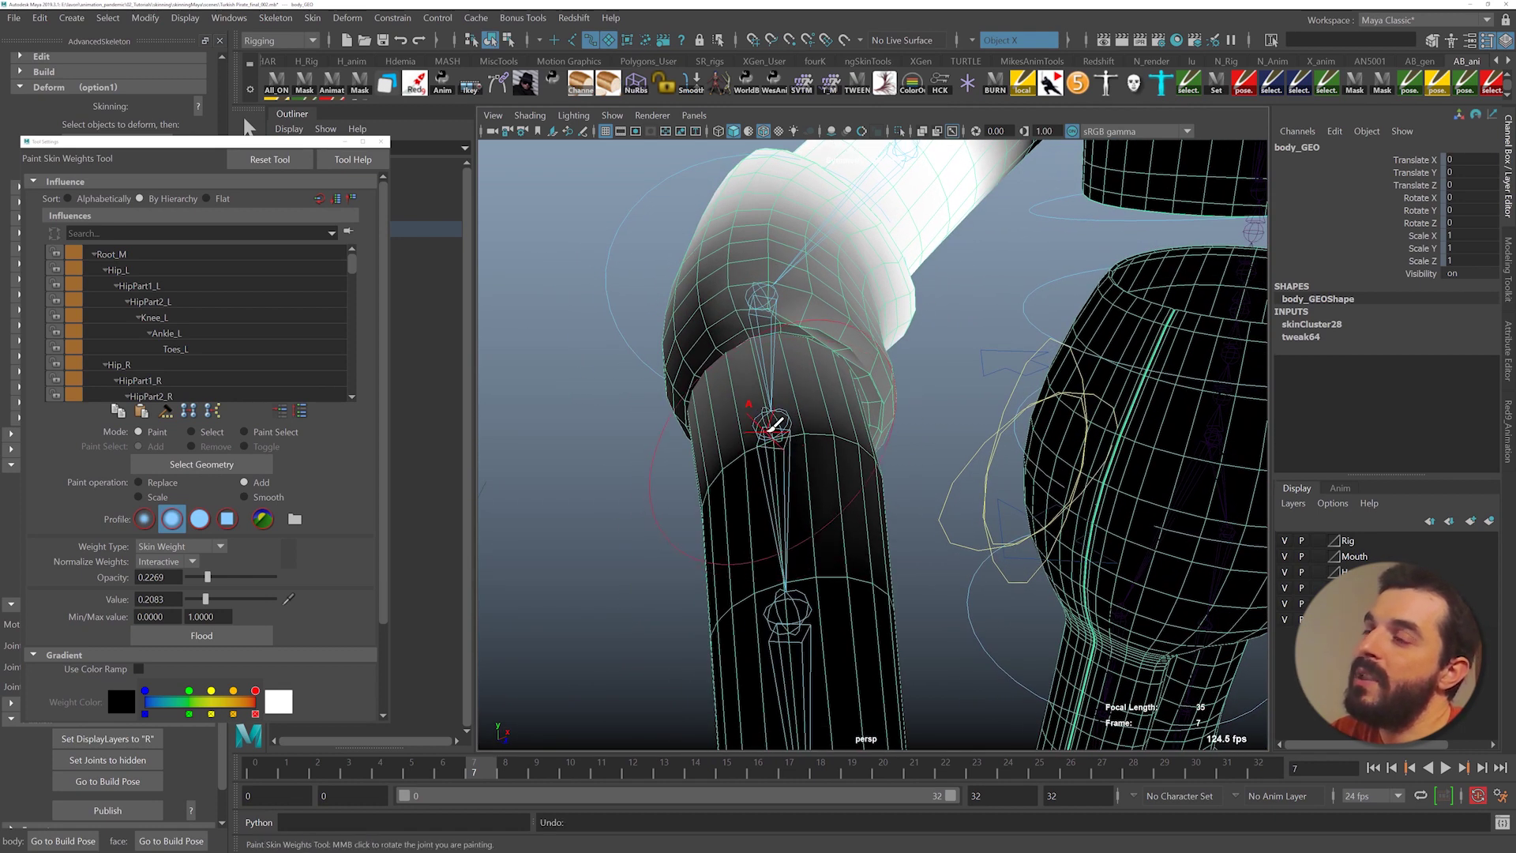
# - Add ShoulderPart2_R weight along the cuff's opening where it overlaps the forearm
pyautogui.click(773, 420)
pyautogui.keyDown('alt'); pyautogui.moveTo(774, 410); pyautogui.dragTo(830, 390, button='right'); pyautogui.keyUp('alt')
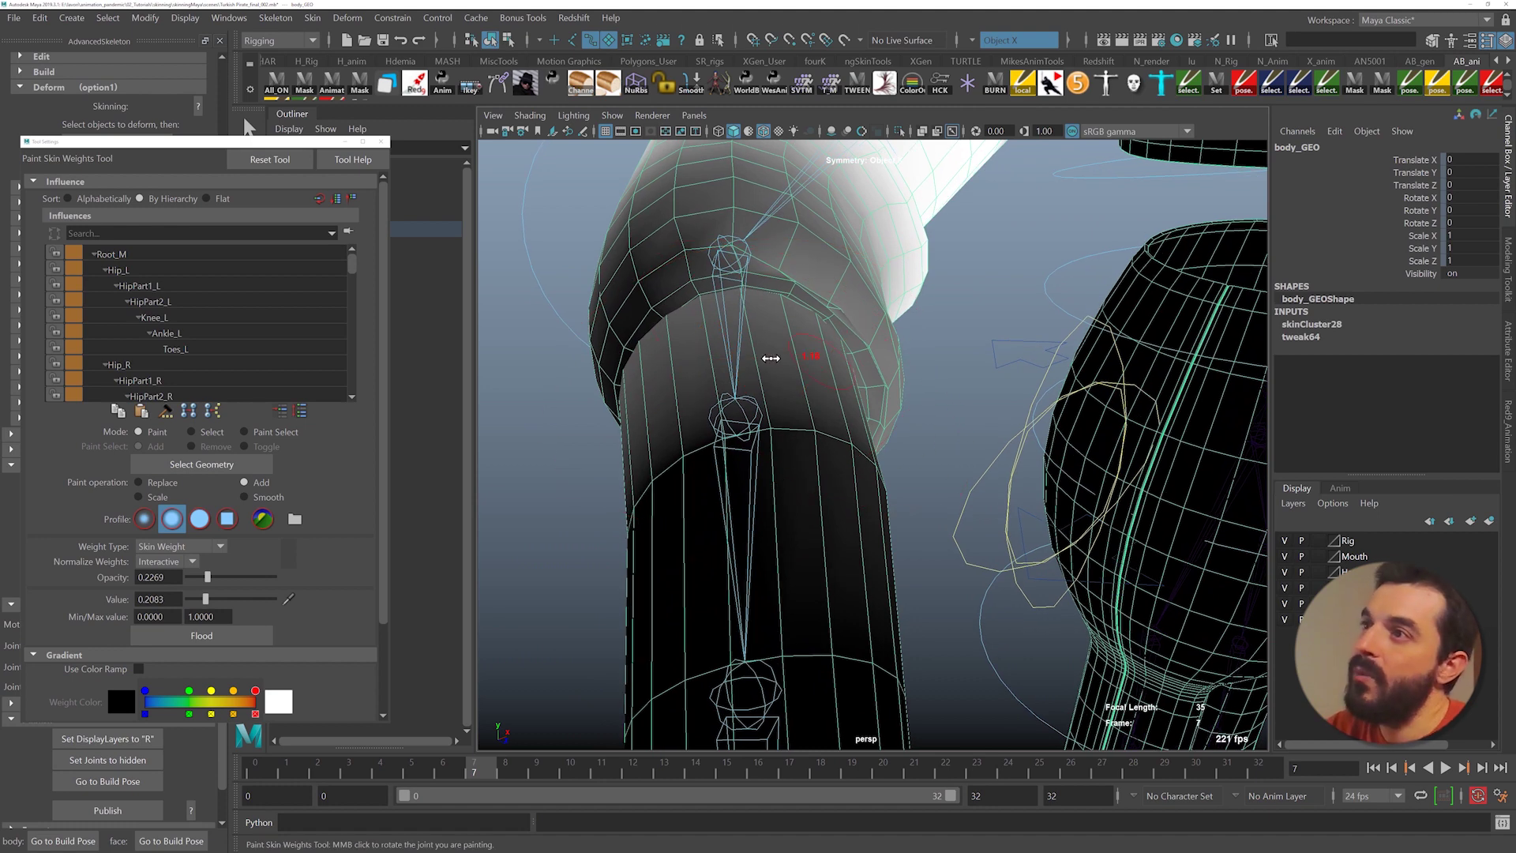
pyautogui.keyDown('alt'); pyautogui.moveTo(839, 321); pyautogui.dragTo(867, 355, button='right'); pyautogui.keyUp('alt')
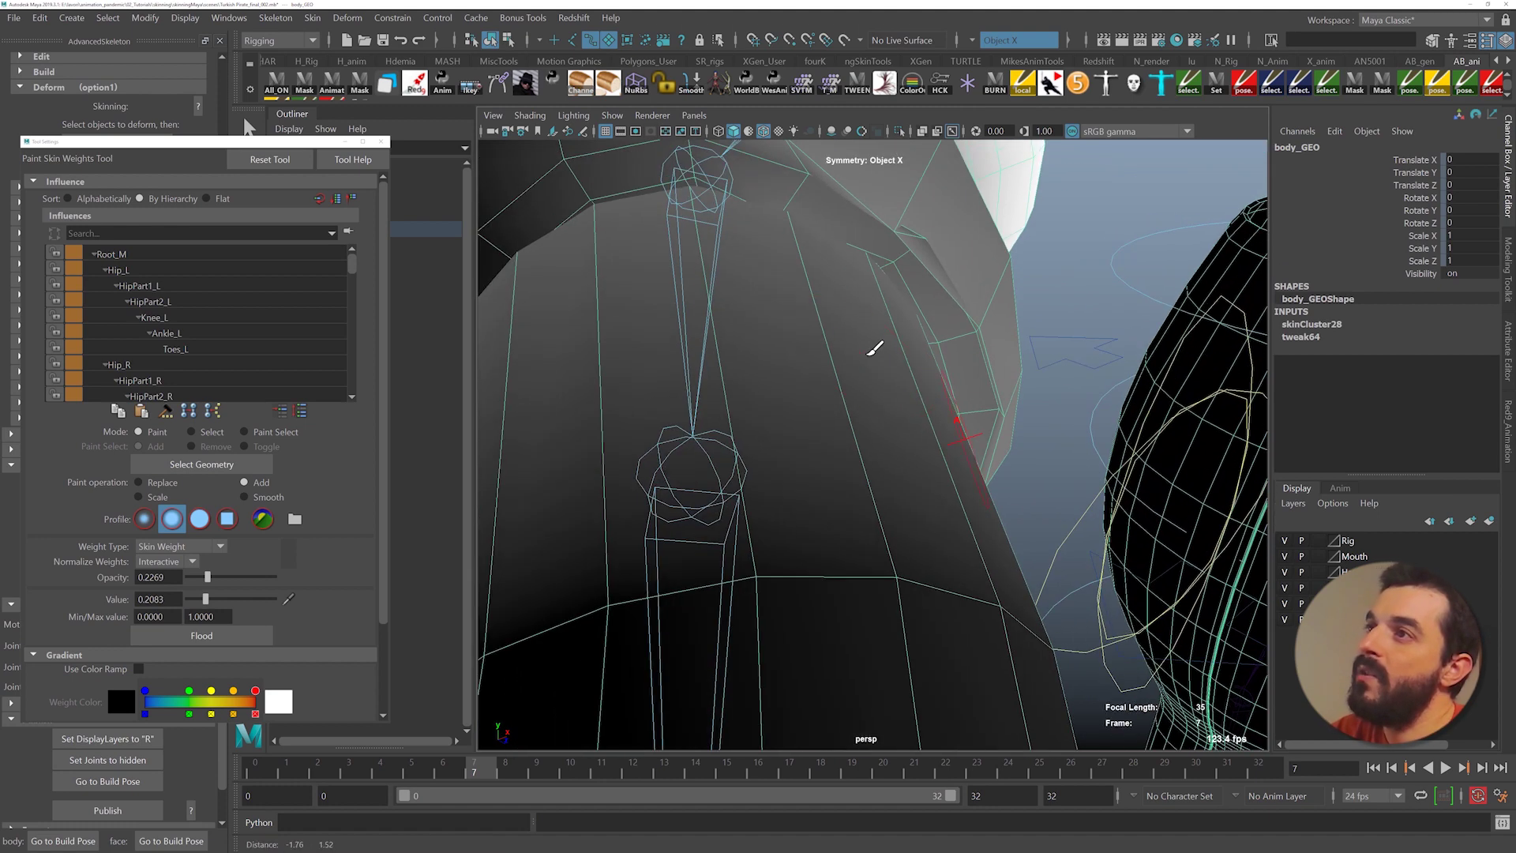
pyautogui.click(891, 263)
pyautogui.click(907, 251)
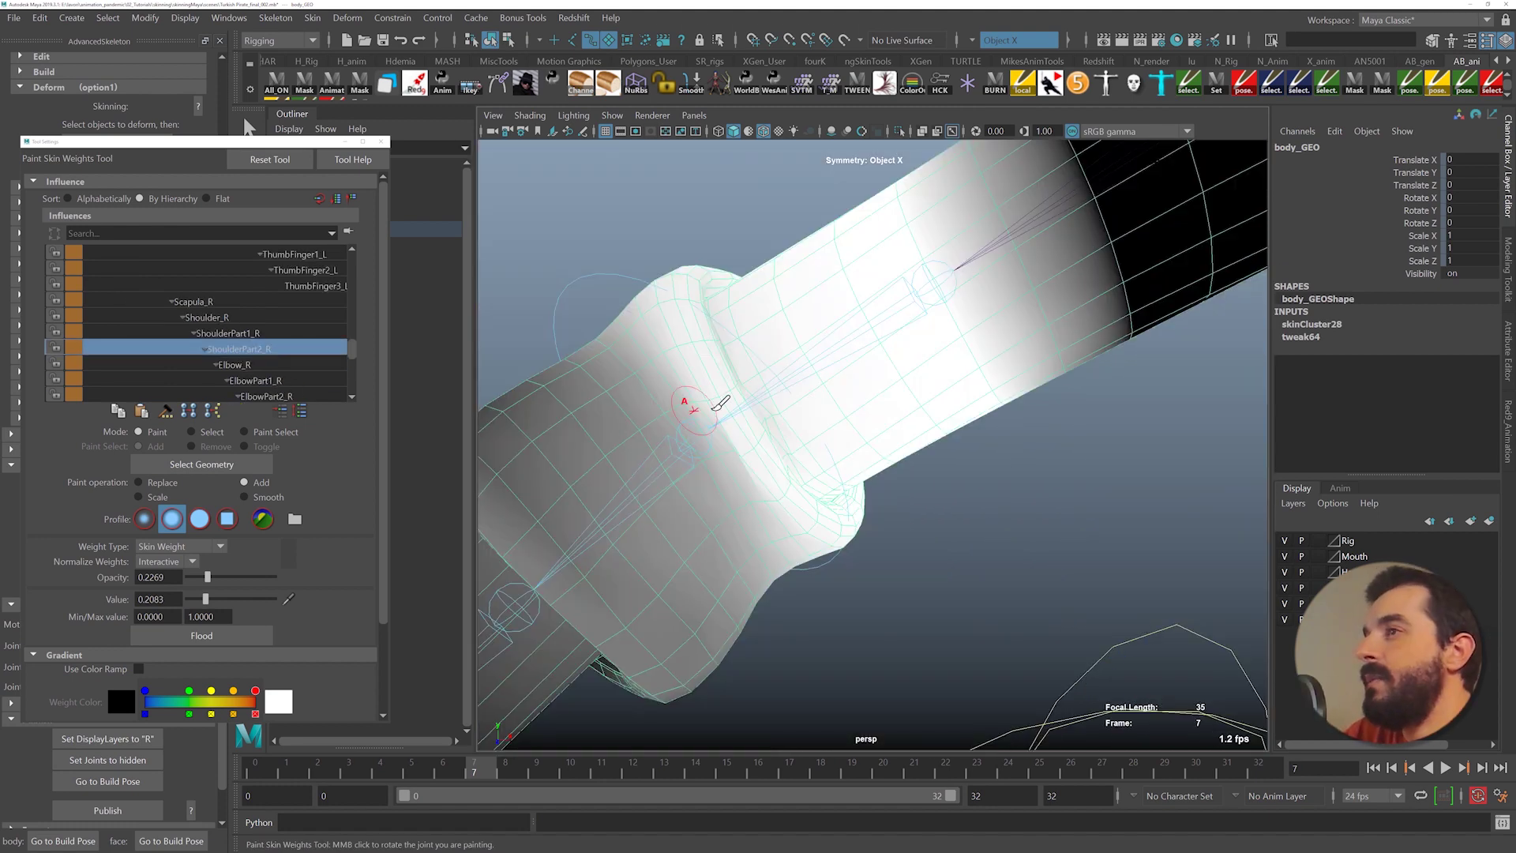
# - Switch the painted influence to Elbow_R and add its weight along the cuff's raised rim at the upper-arm end
pyautogui.click(237, 365)
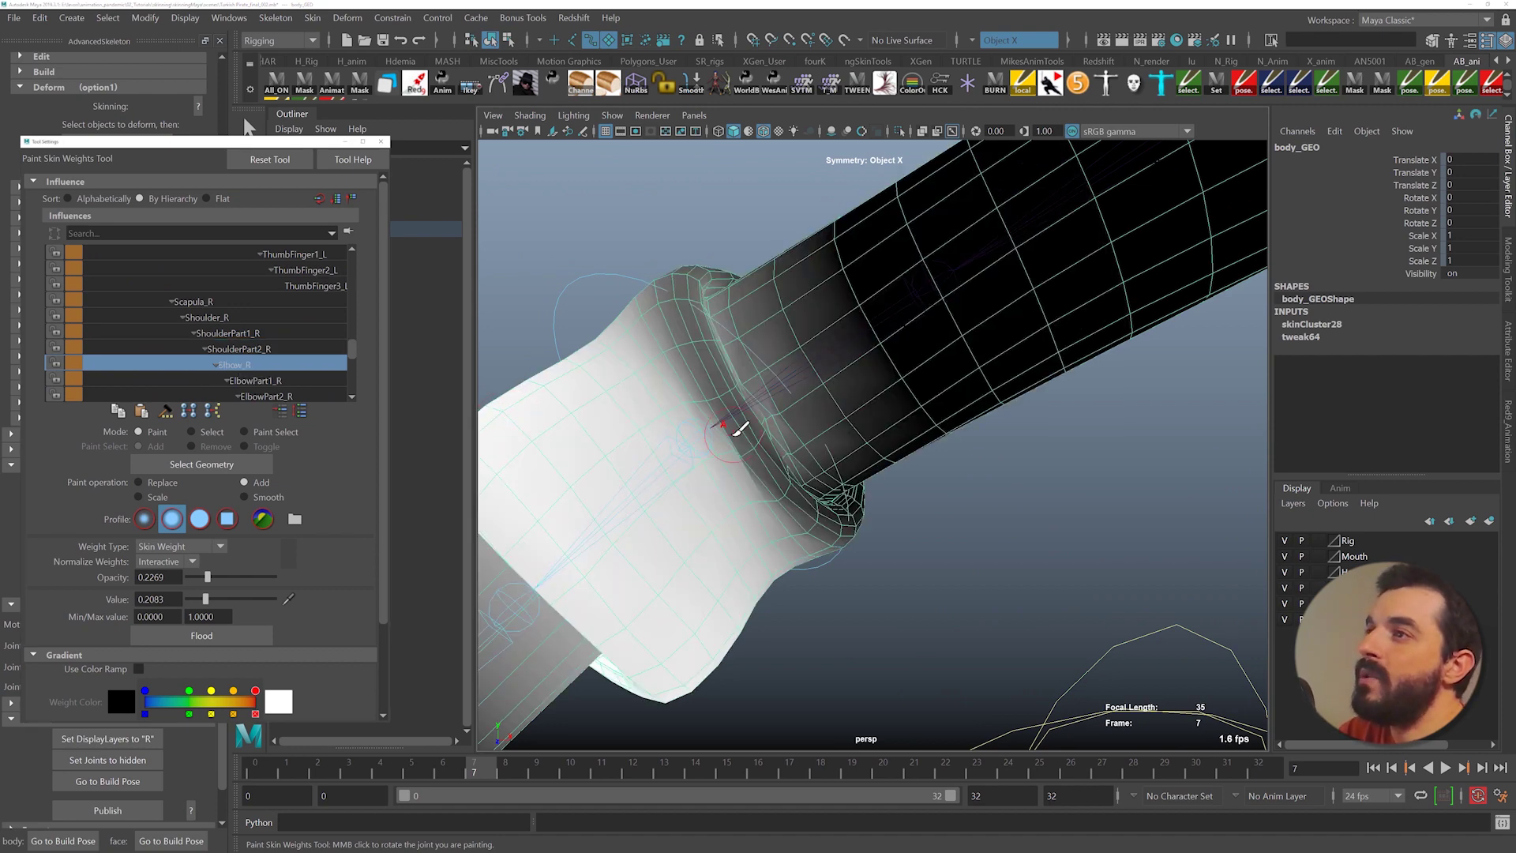
pyautogui.click(705, 372)
pyautogui.click(729, 425)
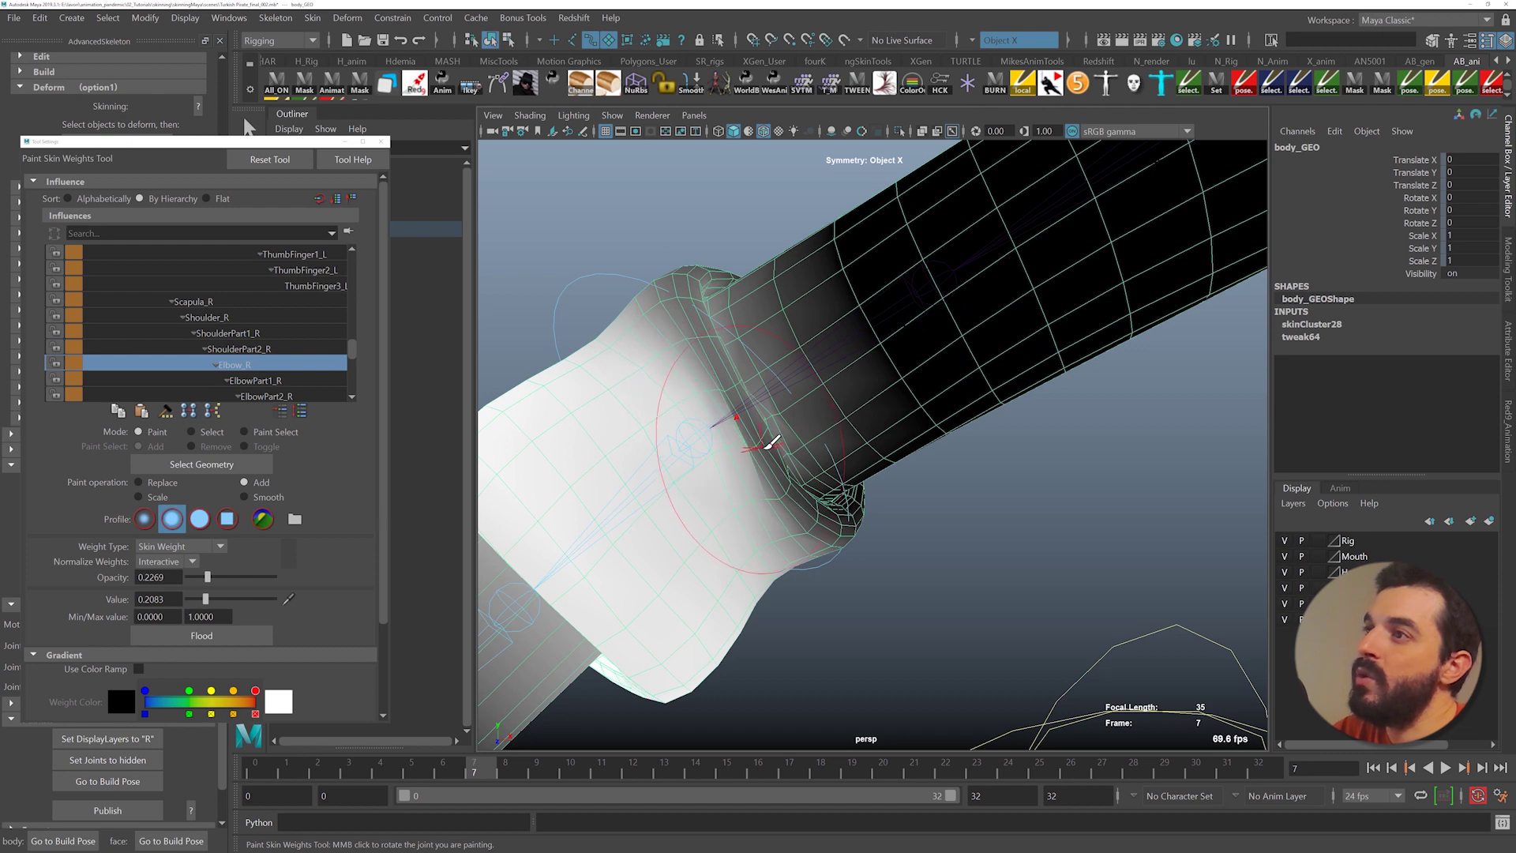
pyautogui.moveTo(811, 459)
pyautogui.keyDown('alt'); pyautogui.mouseDown()
pyautogui.moveTo(792, 468)
pyautogui.moveTo(775, 423)
pyautogui.mouseUp(); pyautogui.keyUp('alt')
pyautogui.keyDown('alt'); pyautogui.moveTo(774, 423); pyautogui.dragTo(854, 433, button='middle'); pyautogui.keyUp('alt')
pyautogui.keyDown('alt'); pyautogui.moveTo(854, 433); pyautogui.dragTo(930, 444, button='right'); pyautogui.keyUp('alt')
pyautogui.keyDown('alt'); pyautogui.moveTo(930, 444); pyautogui.dragTo(798, 405); pyautogui.keyUp('alt')
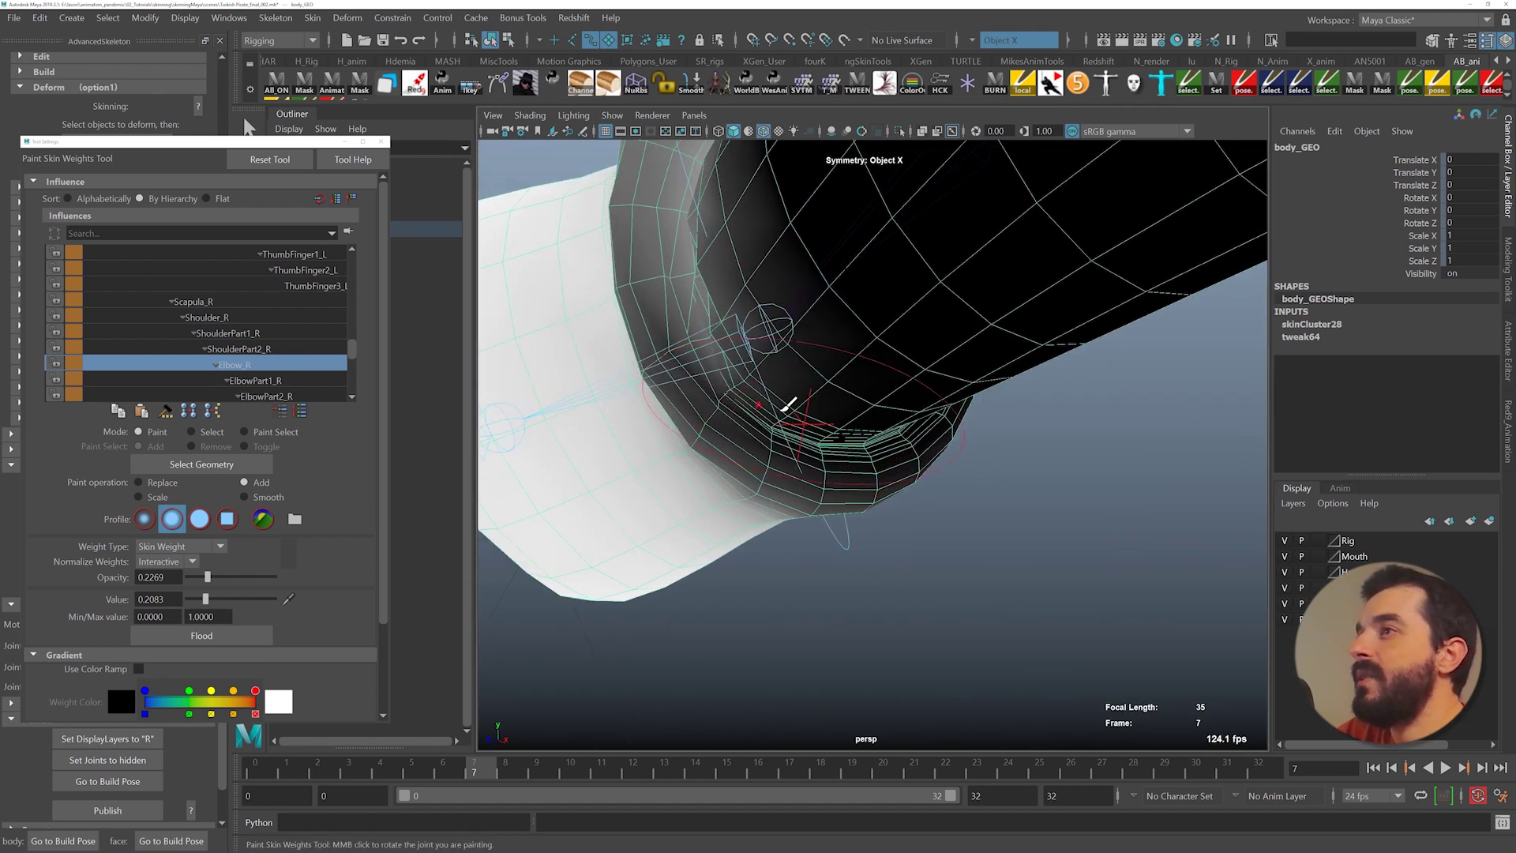
pyautogui.click(671, 312)
pyautogui.click(687, 340)
pyautogui.click(665, 292)
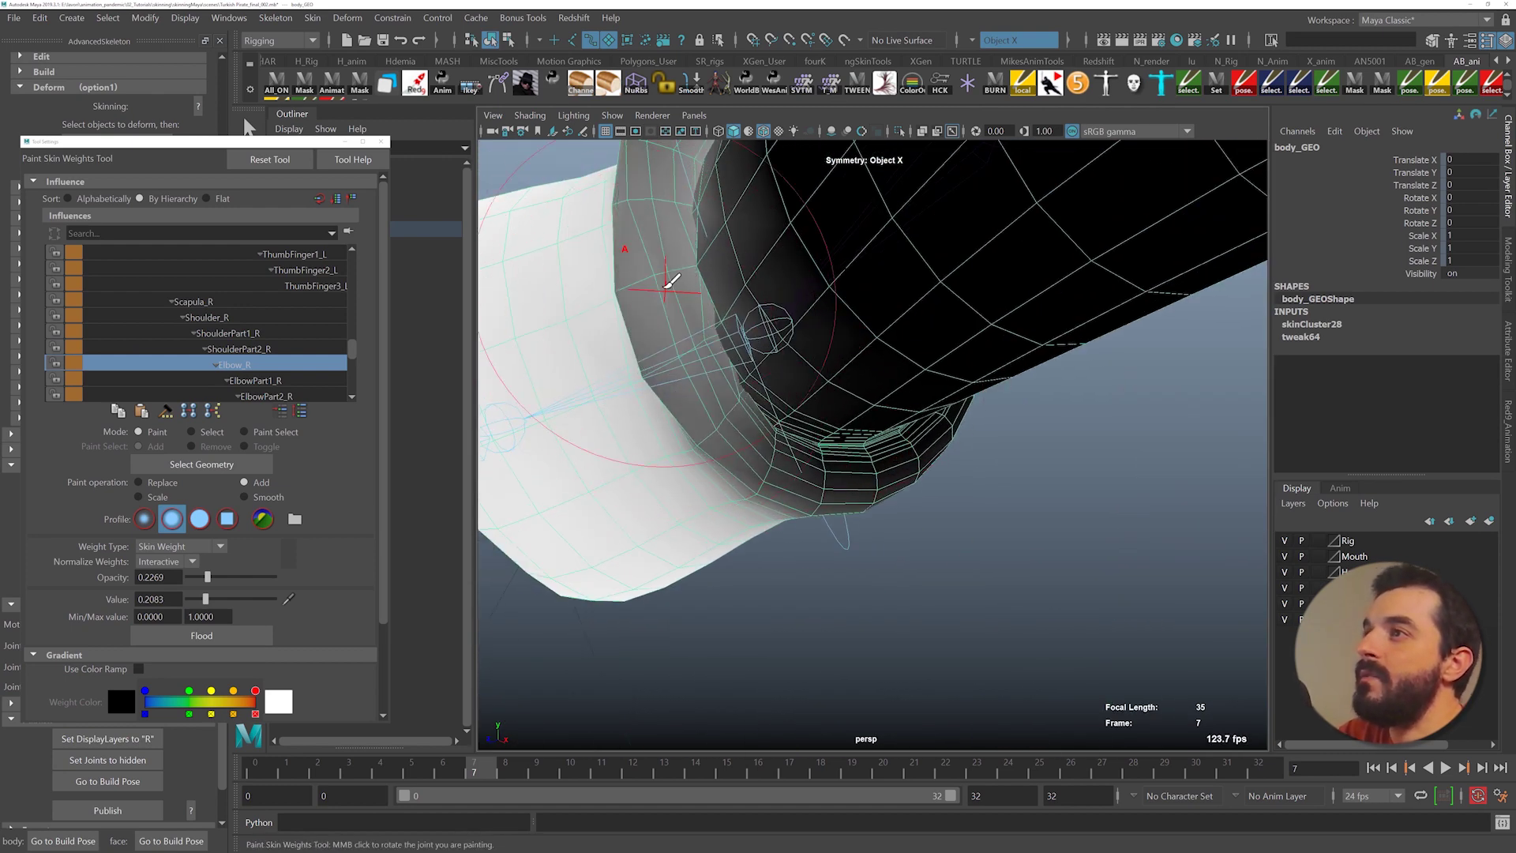
pyautogui.click(636, 214)
# - Add Elbow_R weight in the recess between the cuff's rim and the upper sleeve
pyautogui.click(767, 401)
pyautogui.click(798, 385)
pyautogui.click(813, 344)
pyautogui.click(787, 327)
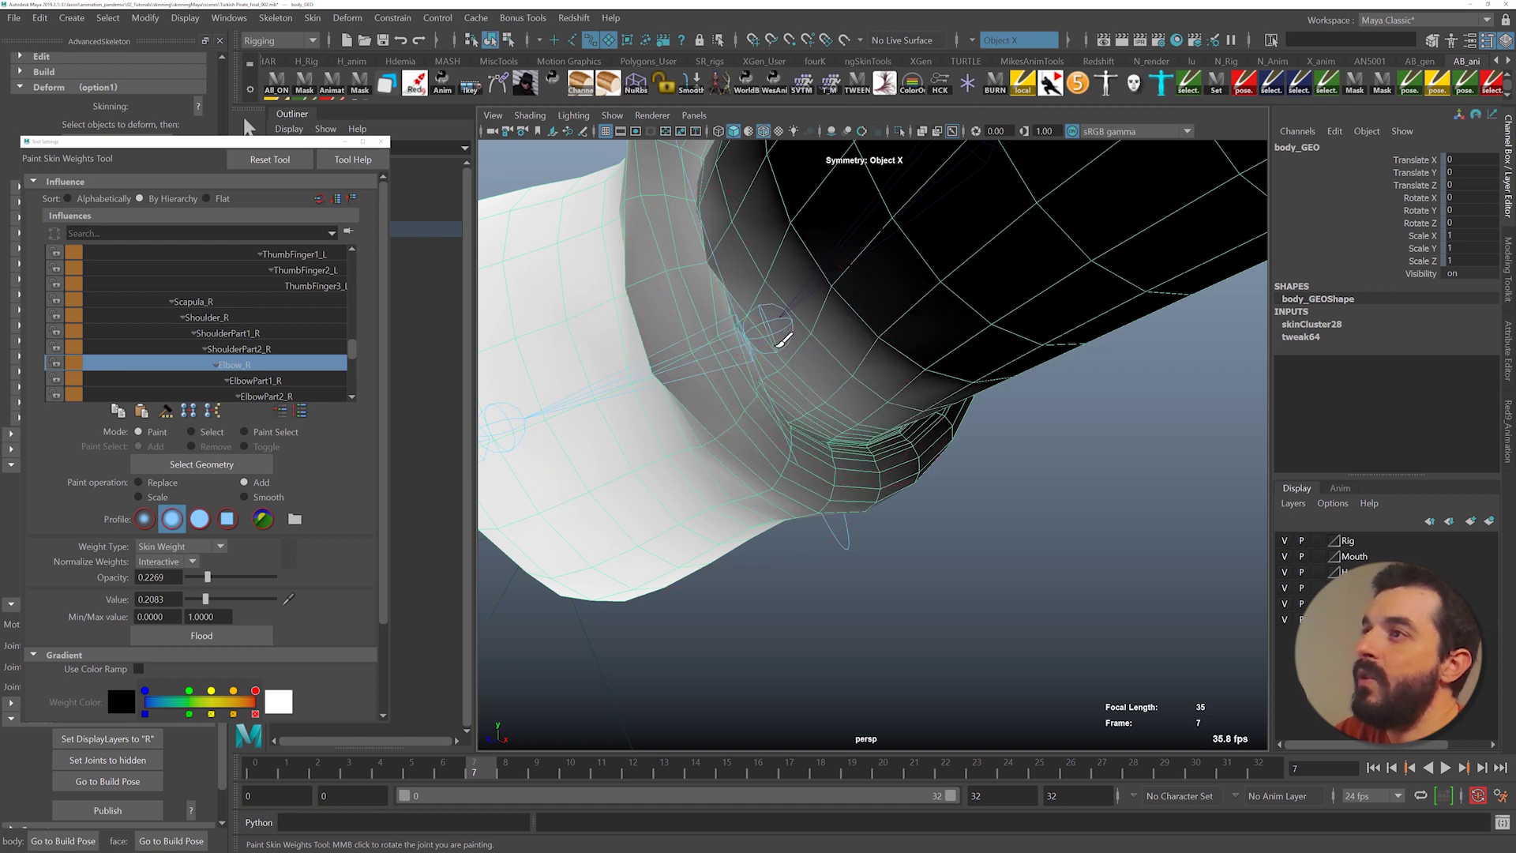
pyautogui.keyDown('alt'); pyautogui.moveTo(758, 335); pyautogui.dragTo(783, 386, button='middle'); pyautogui.keyUp('alt')
pyautogui.keyDown('alt'); pyautogui.moveTo(784, 386); pyautogui.dragTo(769, 327); pyautogui.keyUp('alt')
pyautogui.click(768, 317)
pyautogui.click(769, 318)
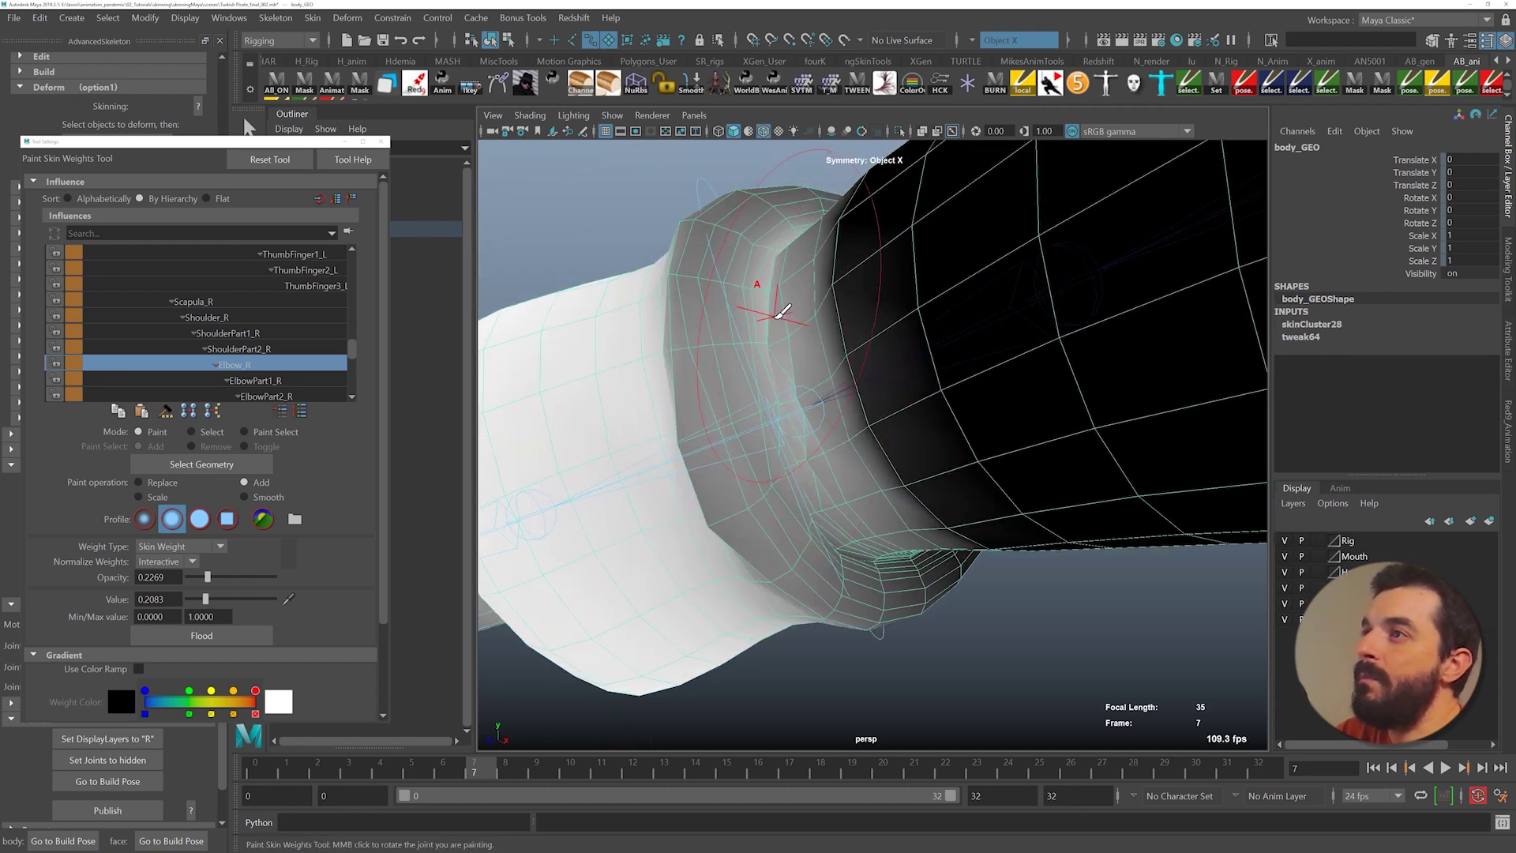
pyautogui.click(808, 409)
pyautogui.click(822, 476)
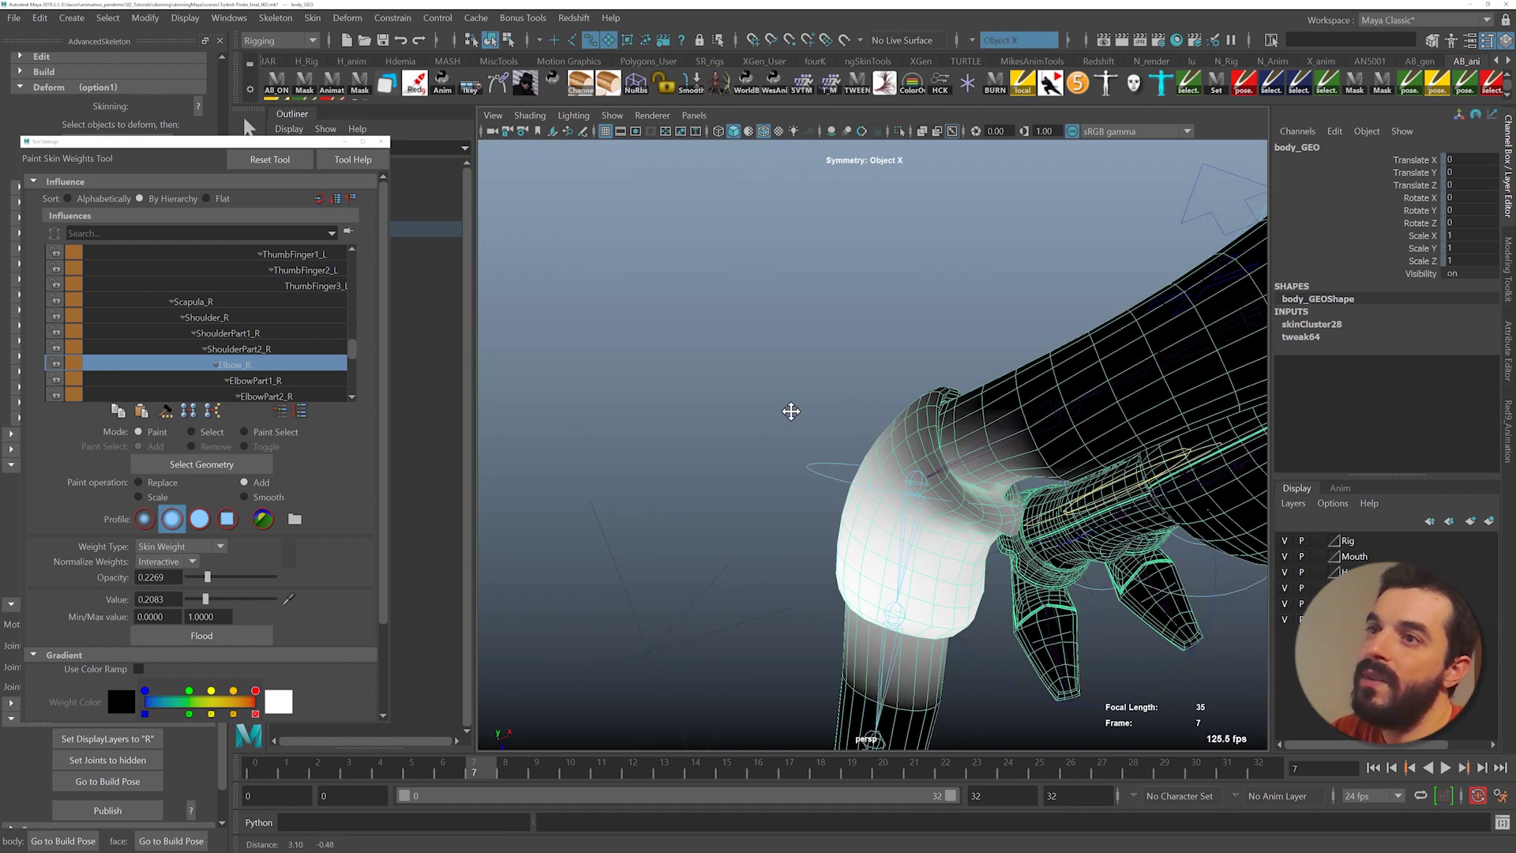
# - Switch back to ShoulderPart2_R and add its weight on the upper sleeve and the adjoining inner side of the cuff
pyautogui.moveTo(792, 409)
pyautogui.keyDown('alt'); pyautogui.mouseDown()
pyautogui.moveTo(812, 416)
pyautogui.moveTo(813, 401)
pyautogui.mouseUp(); pyautogui.keyUp('alt')
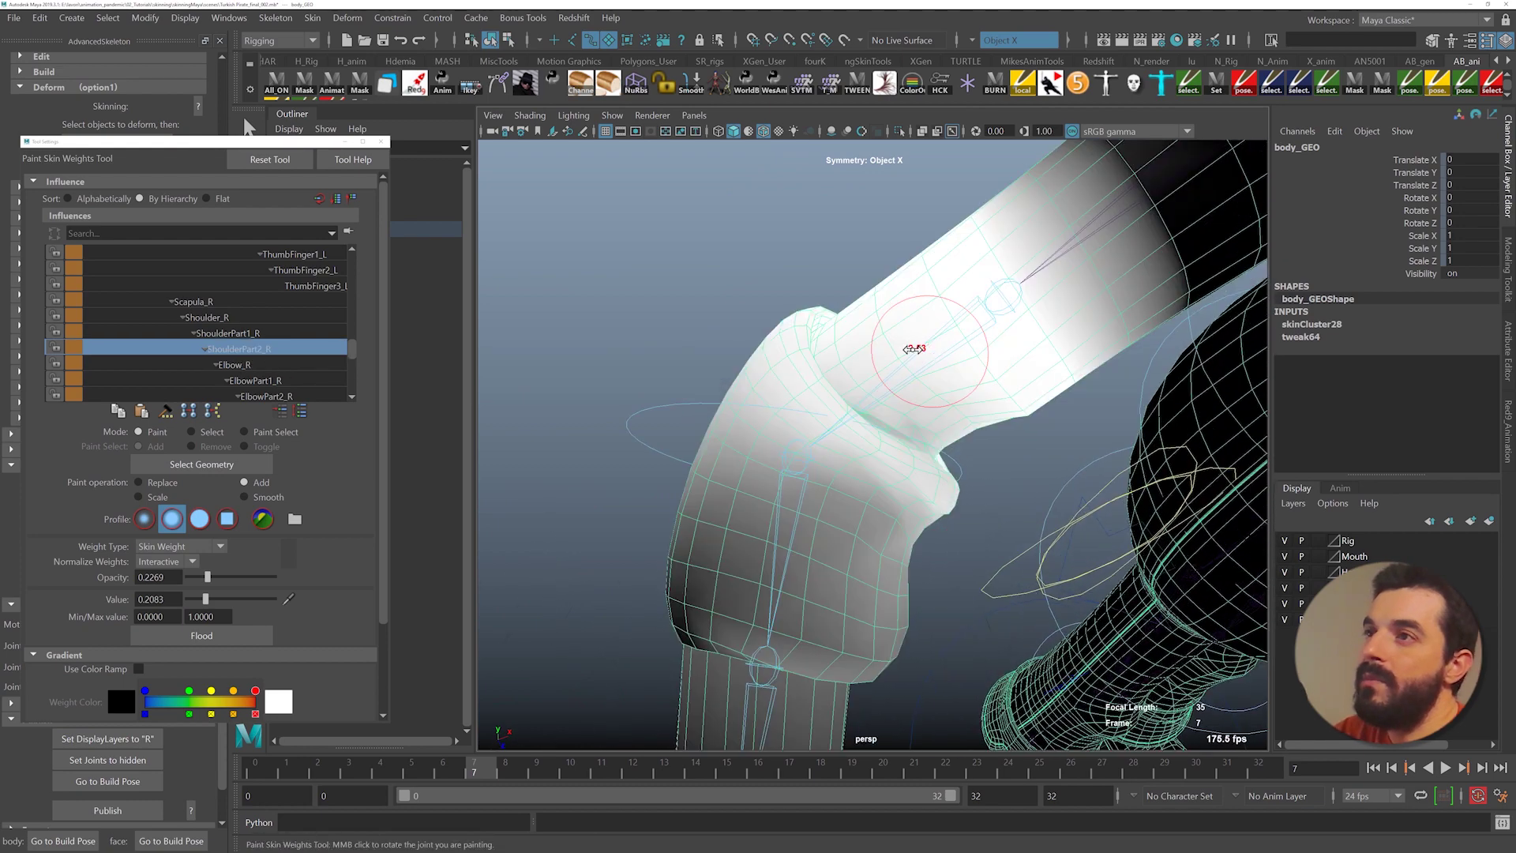
pyautogui.click(922, 361)
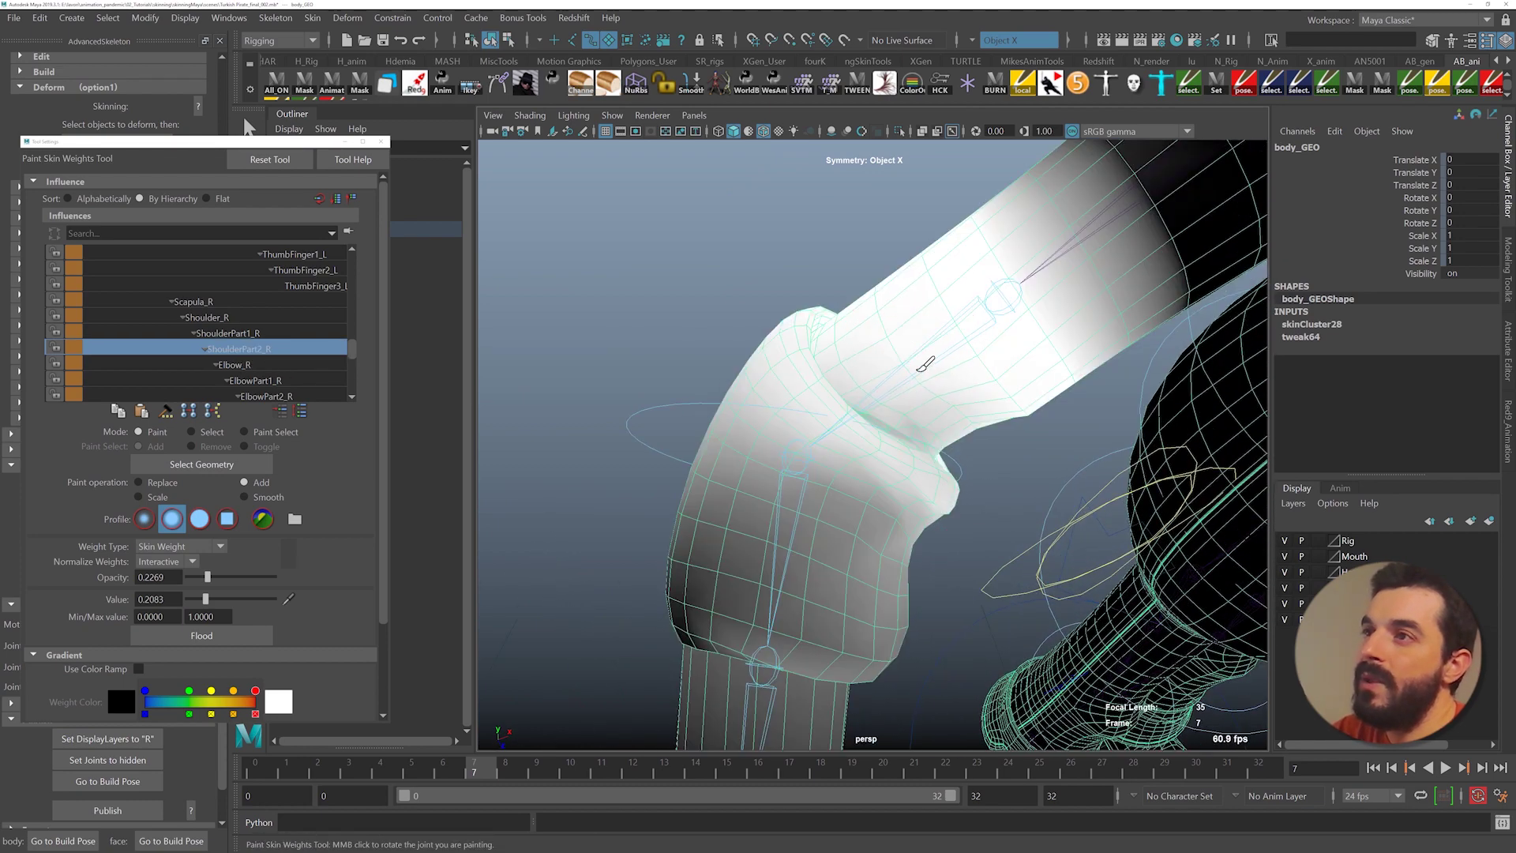
pyautogui.click(940, 384)
pyautogui.click(959, 406)
pyautogui.click(964, 417)
pyautogui.click(978, 422)
pyautogui.moveTo(979, 428)
pyautogui.keyDown('alt'); pyautogui.mouseDown()
pyautogui.moveTo(950, 433)
pyautogui.moveTo(915, 363)
pyautogui.mouseUp(); pyautogui.keyUp('alt')
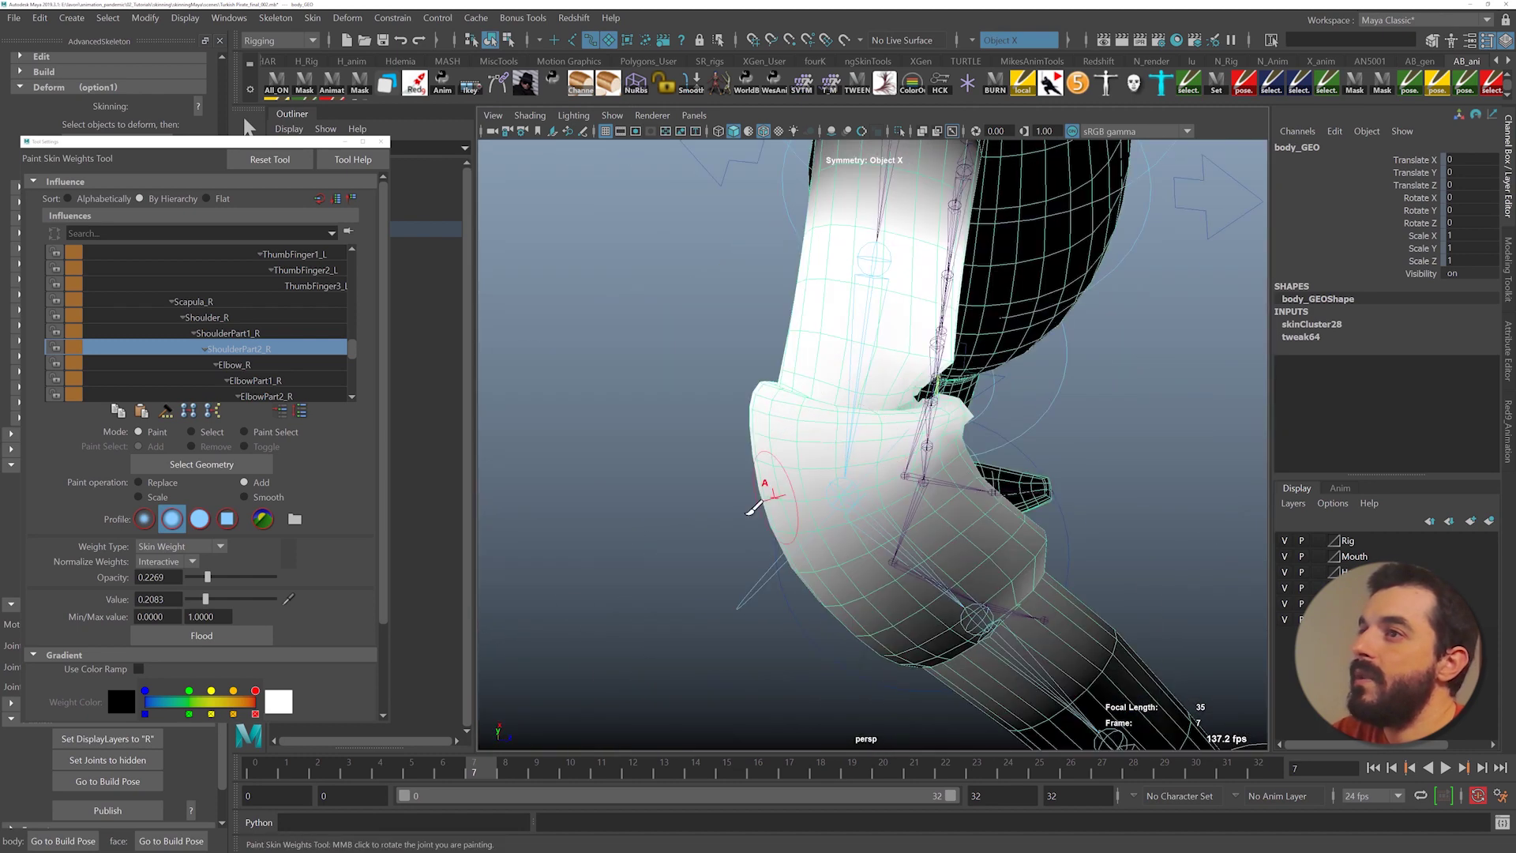
# - Scrub the elbow bend back to frame 0 and check the cuff in the straight-arm pose
pyautogui.moveTo(491, 767); pyautogui.dragTo(343, 706)
pyautogui.moveTo(342, 707); pyautogui.dragTo(286, 703)
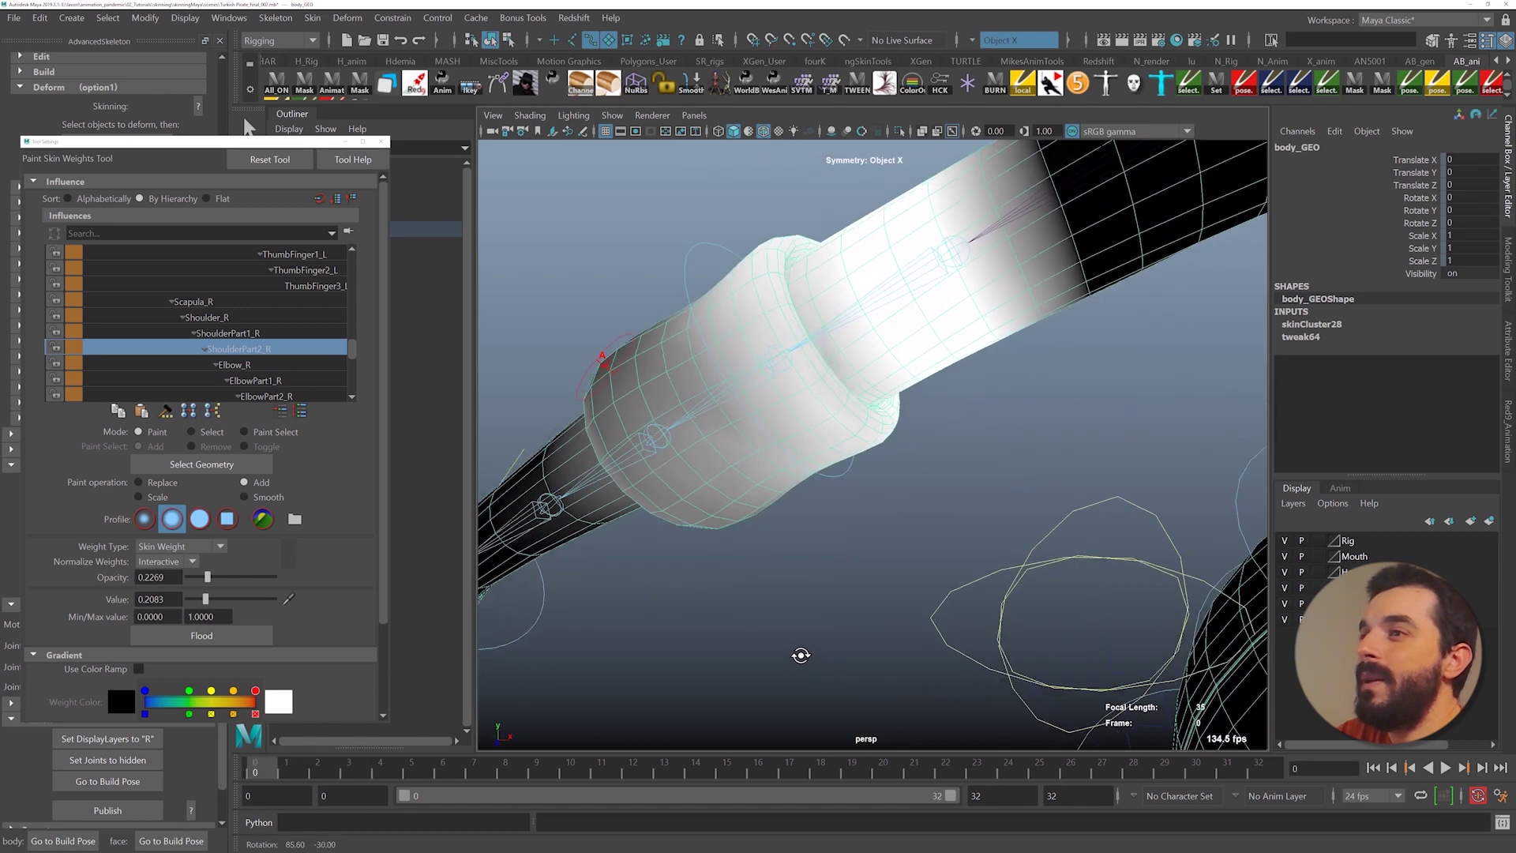
pyautogui.keyDown('alt'); pyautogui.moveTo(800, 655); pyautogui.dragTo(796, 647); pyautogui.keyUp('alt')
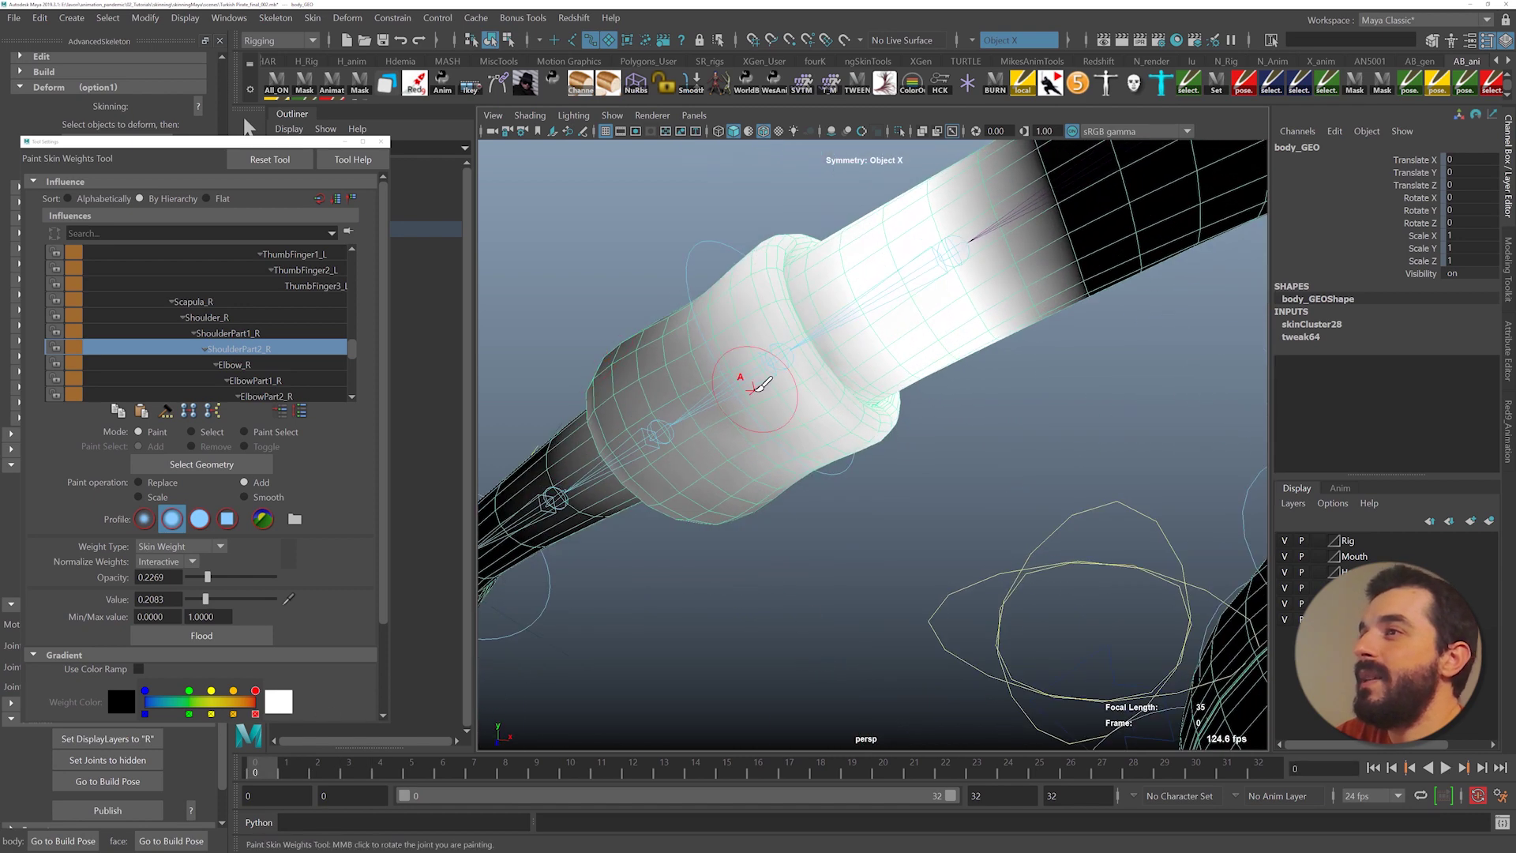
# - Leave weight painting and select all vertices of the right sleeve cuff on the body mesh
pyautogui.moveTo(751, 385); pyautogui.dragTo(719, 426, button='right')
pyautogui.keyDown('alt'); pyautogui.moveTo(718, 426); pyautogui.dragTo(730, 401); pyautogui.keyUp('alt')
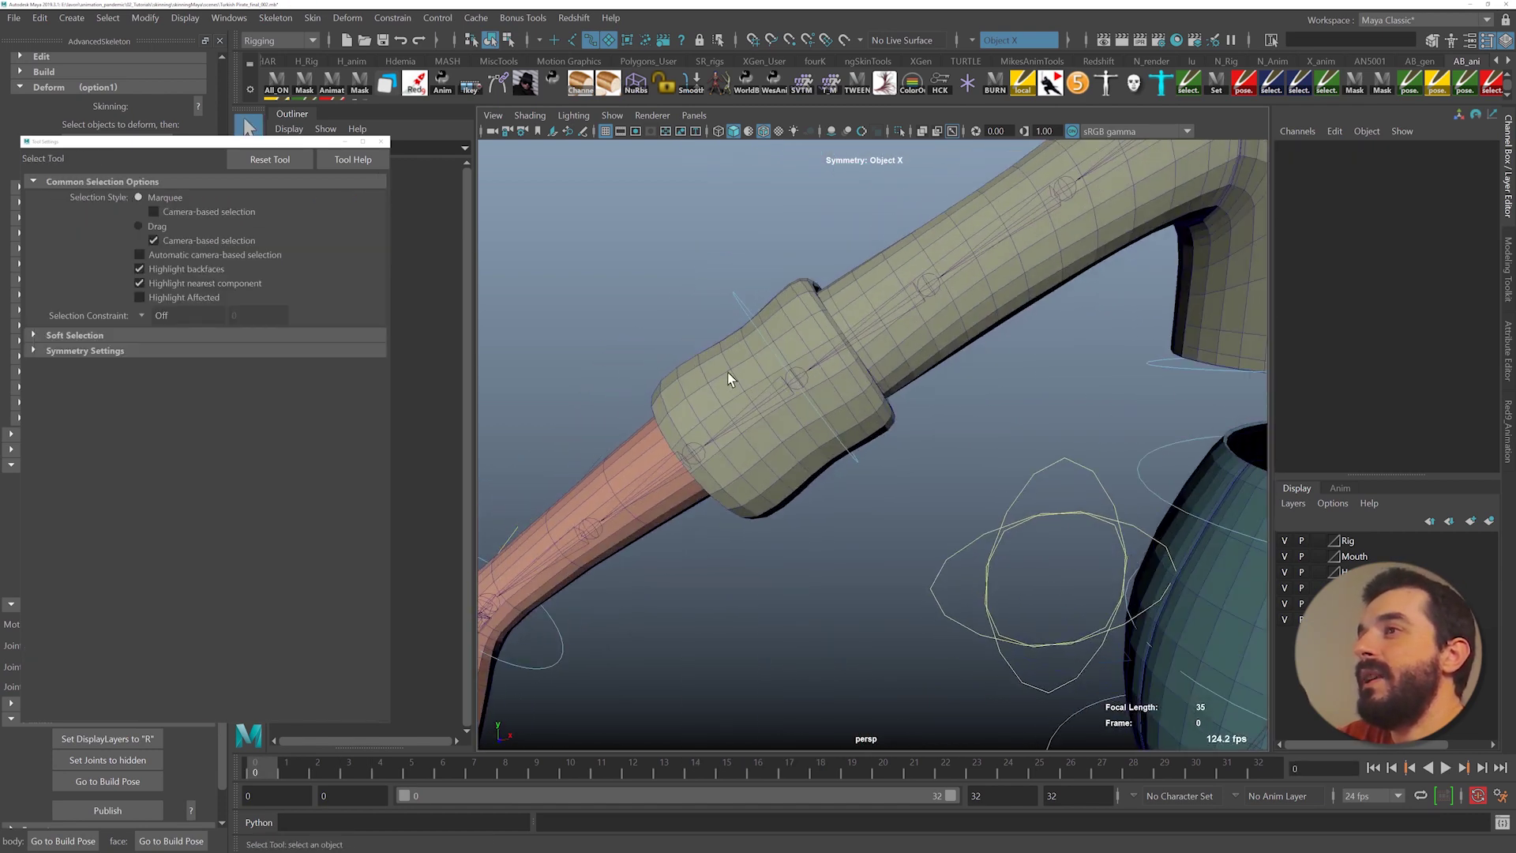
pyautogui.click(728, 379)
pyautogui.moveTo(727, 375); pyautogui.dragTo(663, 377, button='right')
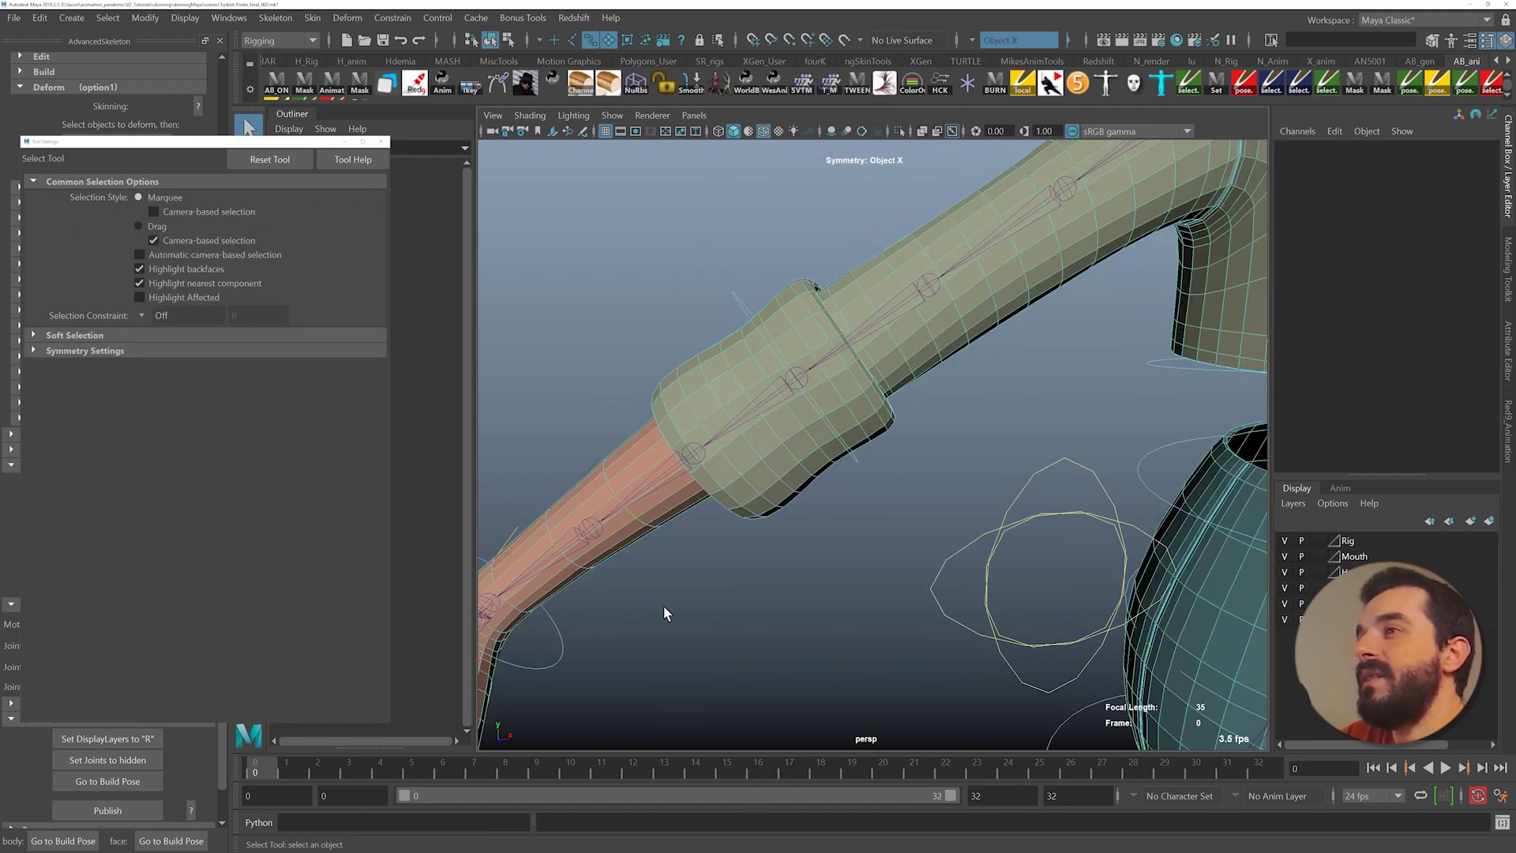
pyautogui.moveTo(684, 603); pyautogui.dragTo(960, 224)
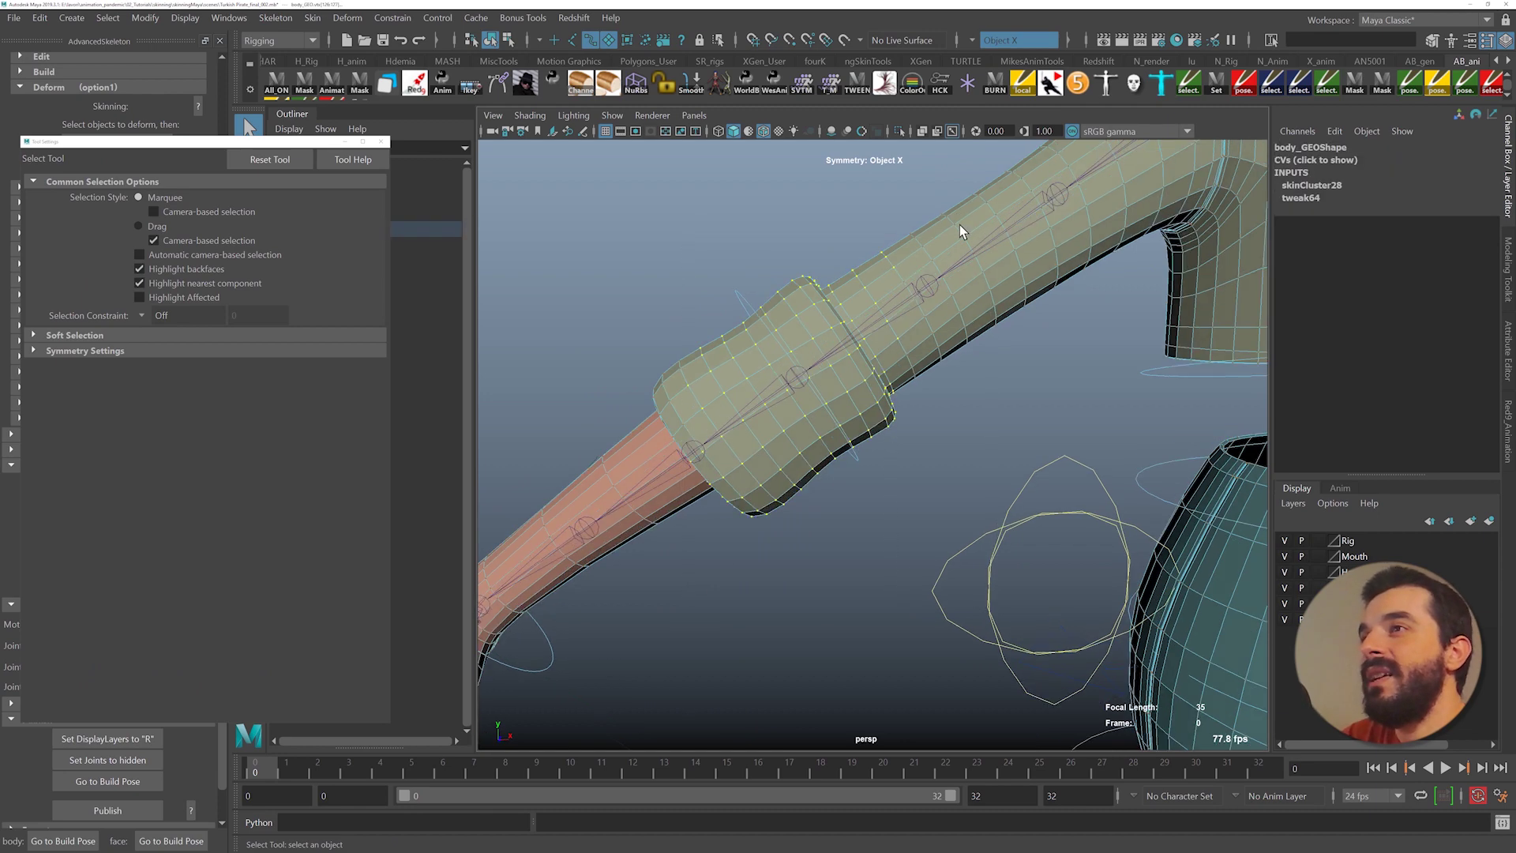
# - Refine the cuff's vertex selection in wireframe, including the adjoining vertices of the upper sleeve and forearm
pyautogui.press('4')
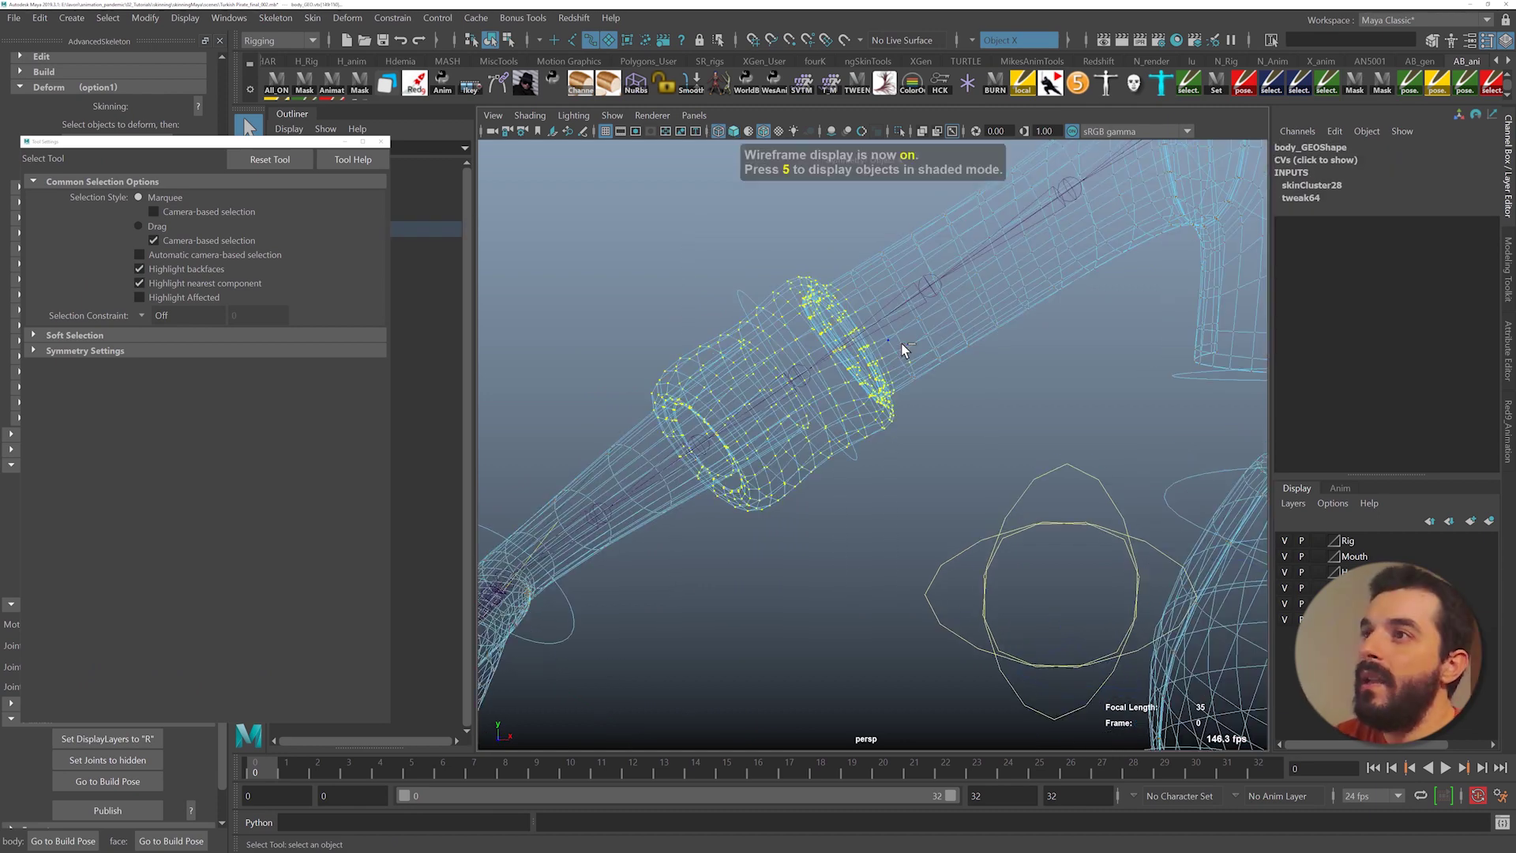
pyautogui.keyDown('ctrl'); pyautogui.moveTo(983, 287); pyautogui.dragTo(878, 338); pyautogui.keyUp('ctrl')
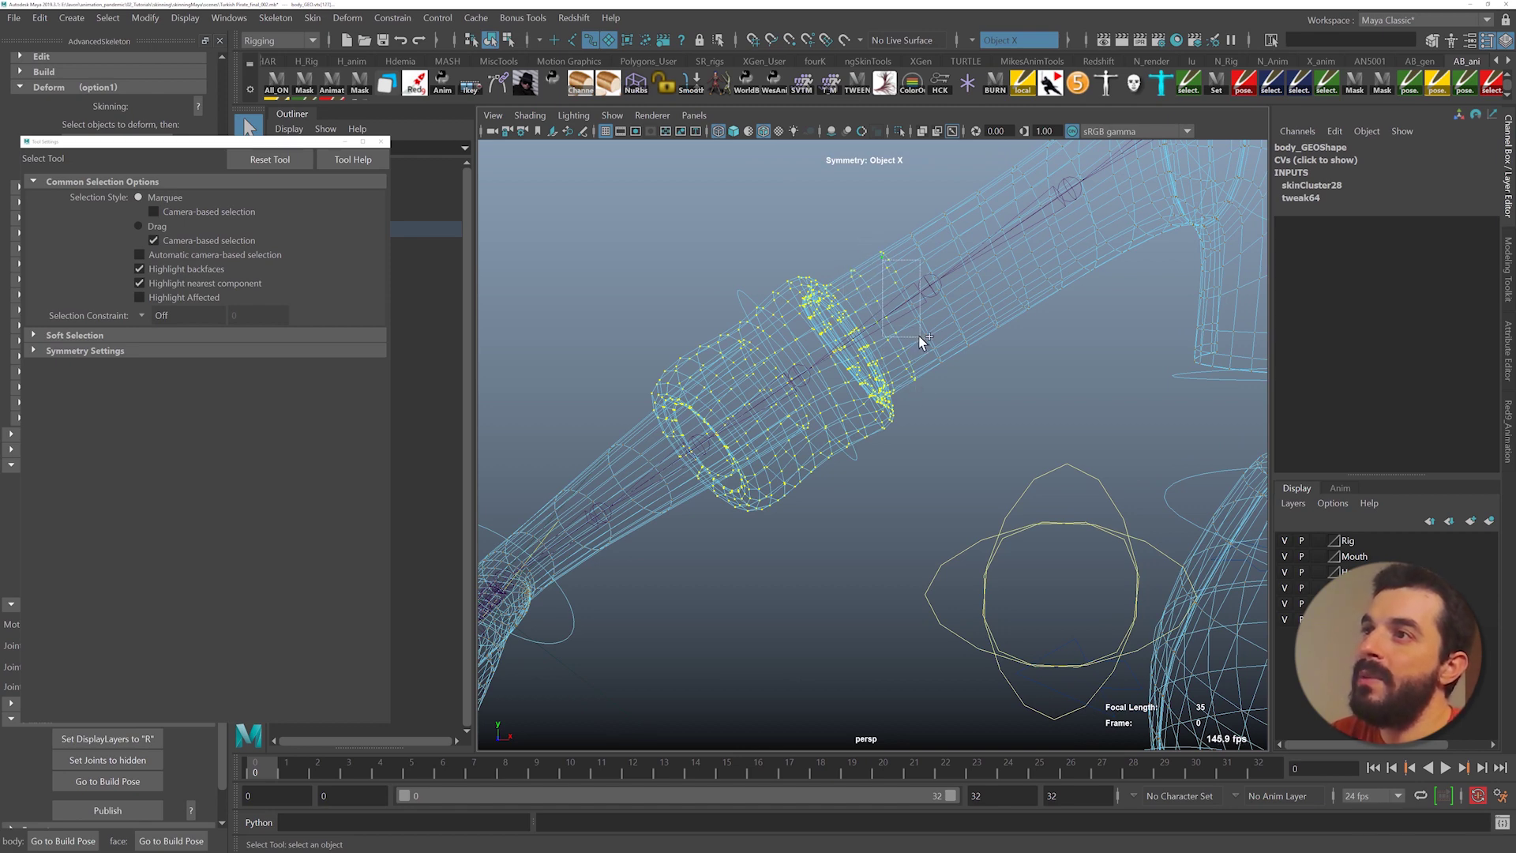
pyautogui.keyDown('ctrl'); pyautogui.keyDown('shift'); pyautogui.moveTo(947, 375); pyautogui.dragTo(948, 375); pyautogui.keyUp('shift'); pyautogui.keyUp('ctrl')
pyautogui.keyDown('alt'); pyautogui.moveTo(947, 375); pyautogui.dragTo(915, 390); pyautogui.keyUp('alt')
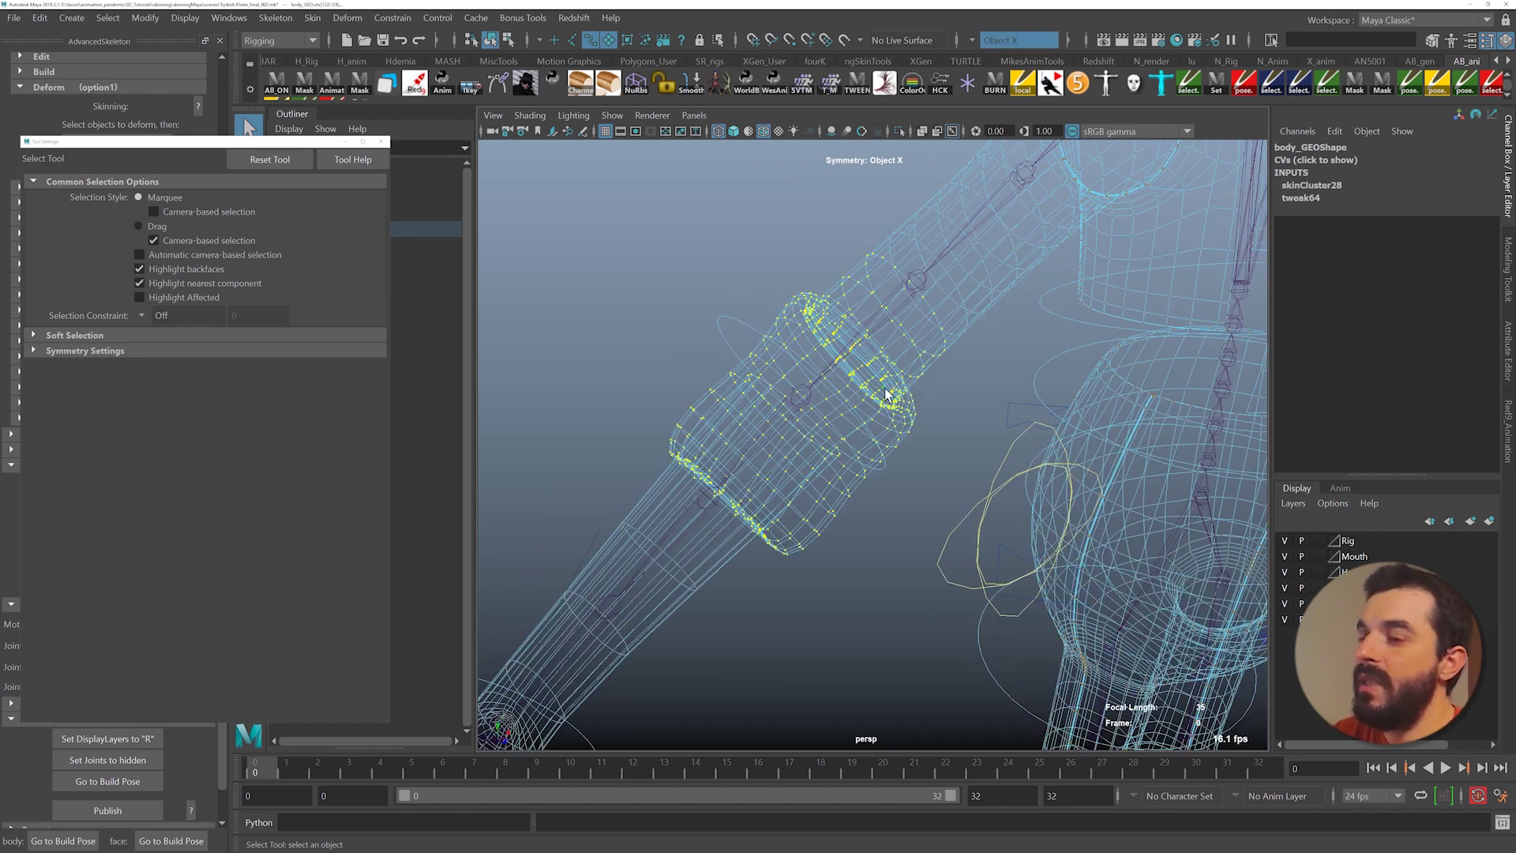
pyautogui.press('5')
pyautogui.moveTo(591, 486)
pyautogui.keyDown('ctrl'); pyautogui.keyDown('shift'); pyautogui.mouseDown()
pyautogui.moveTo(730, 612)
pyautogui.moveTo(769, 604)
pyautogui.mouseUp(); pyautogui.keyUp('shift'); pyautogui.keyUp('ctrl')
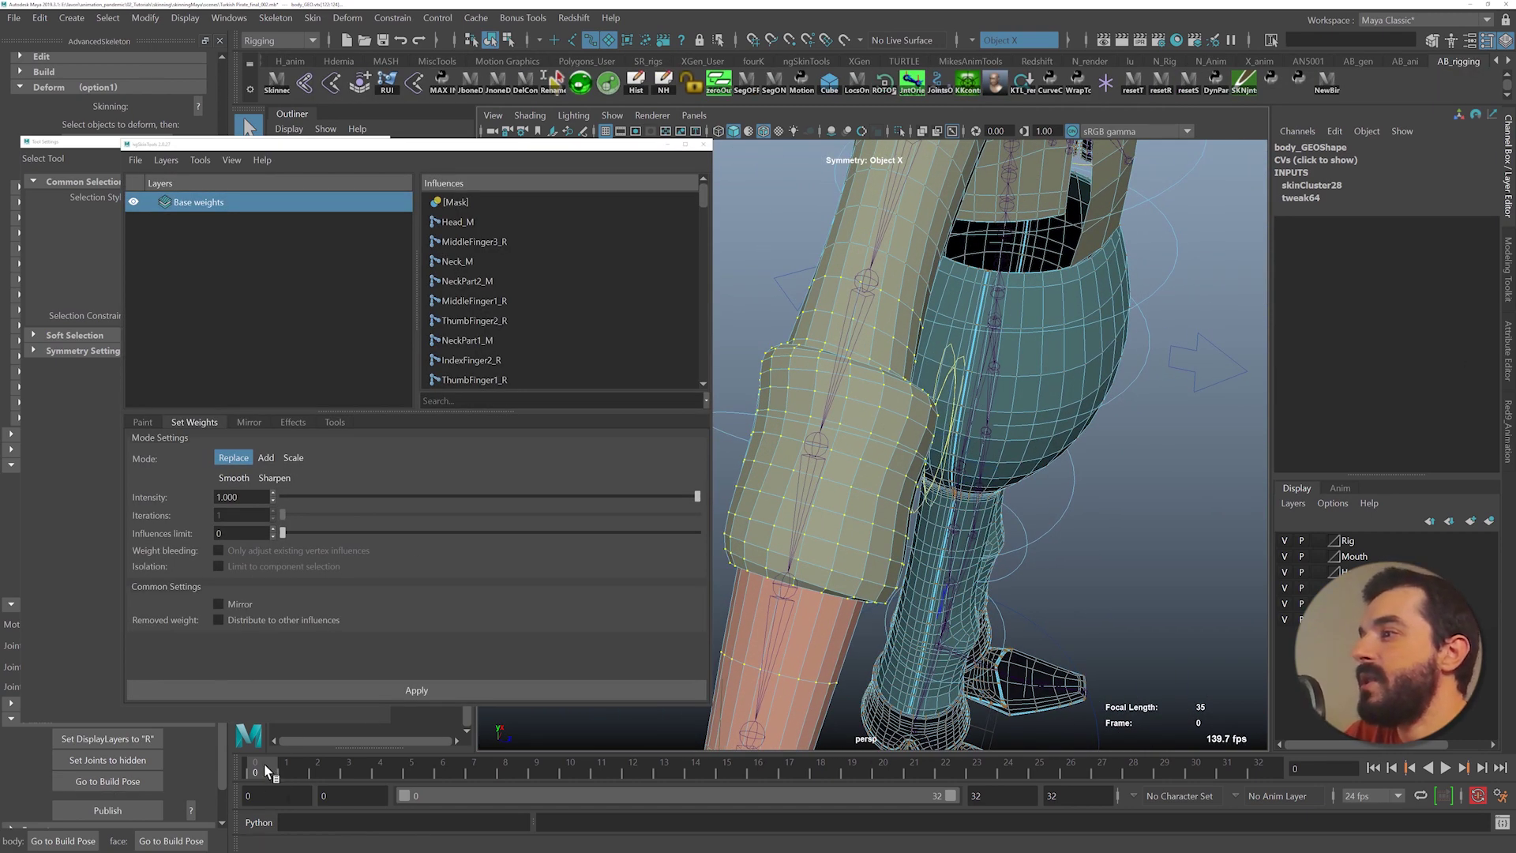
# - Set the ngSkinTools weight operation to Smooth, limited to the component selection, while testing the bend at frame 11
pyautogui.moveTo(265, 764); pyautogui.dragTo(602, 766)
pyautogui.keyDown('alt'); pyautogui.moveTo(797, 572); pyautogui.dragTo(853, 545); pyautogui.keyUp('alt')
pyautogui.click(237, 478)
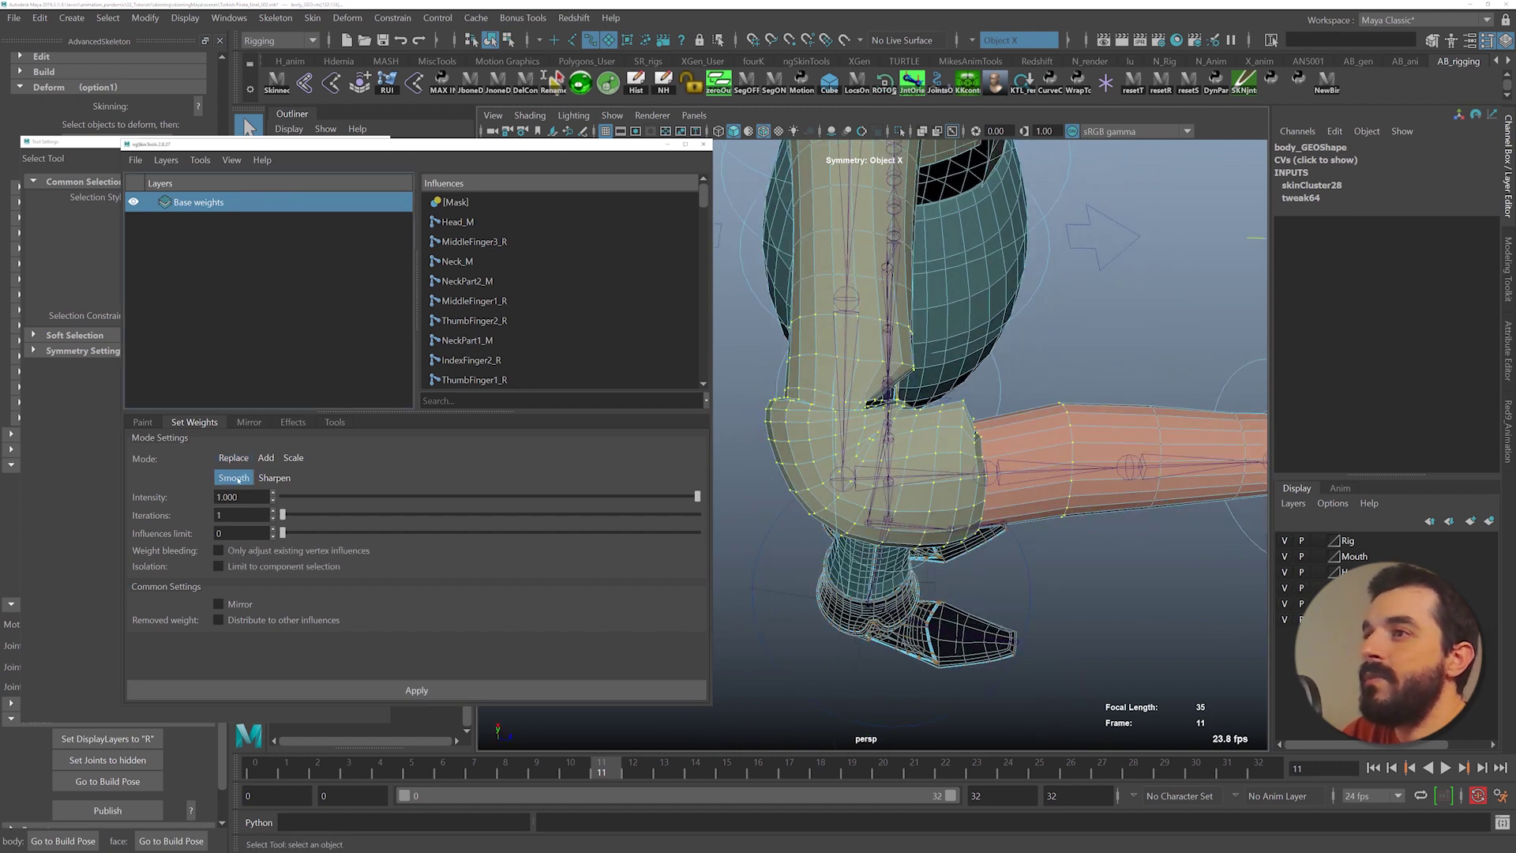
pyautogui.keyDown('alt'); pyautogui.moveTo(846, 473); pyautogui.dragTo(900, 490); pyautogui.keyUp('alt')
pyautogui.hotkey('ctrl', 'z')
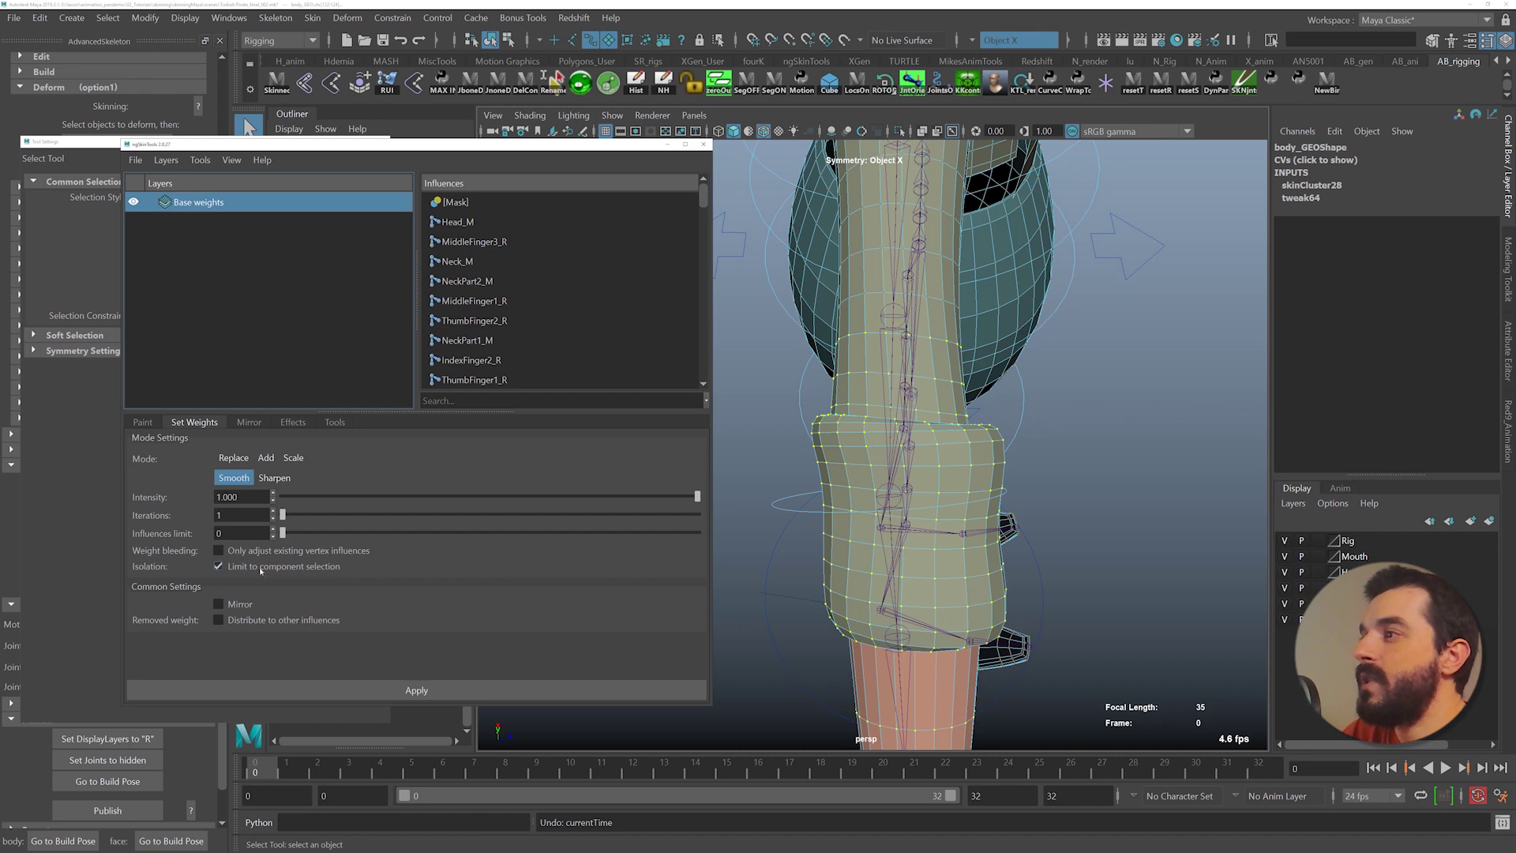
# - Set the smoothing iterations to 7 and smooth the selected cuff weights with the elbow bent at frame 9
pyautogui.moveTo(300, 770); pyautogui.dragTo(541, 769)
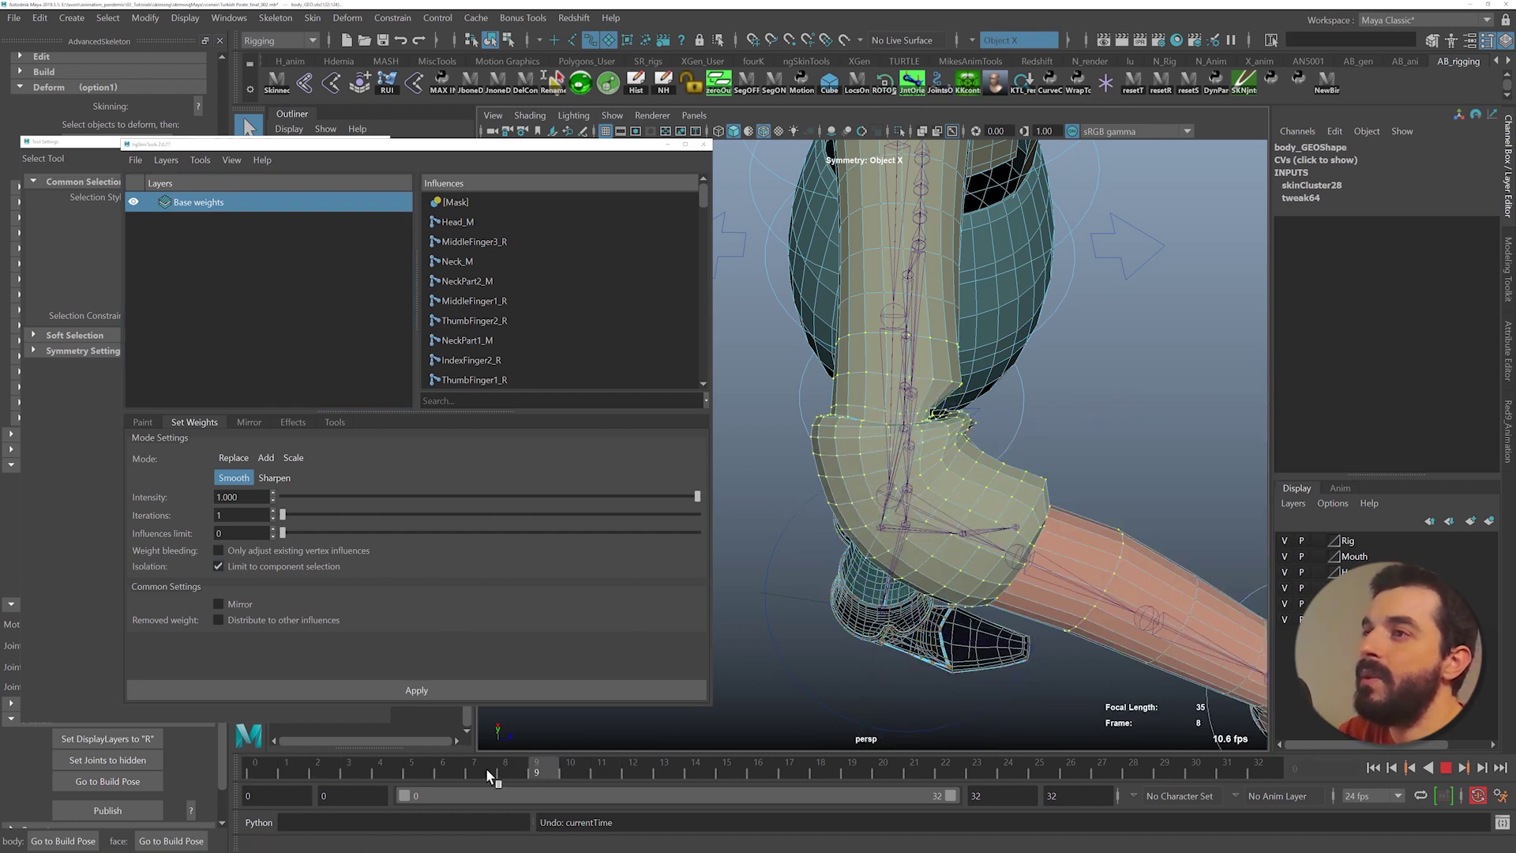
pyautogui.hotkey('ctrl', 'z')
pyautogui.moveTo(282, 515); pyautogui.dragTo(325, 518)
pyautogui.moveTo(236, 516); pyautogui.dragTo(134, 518)
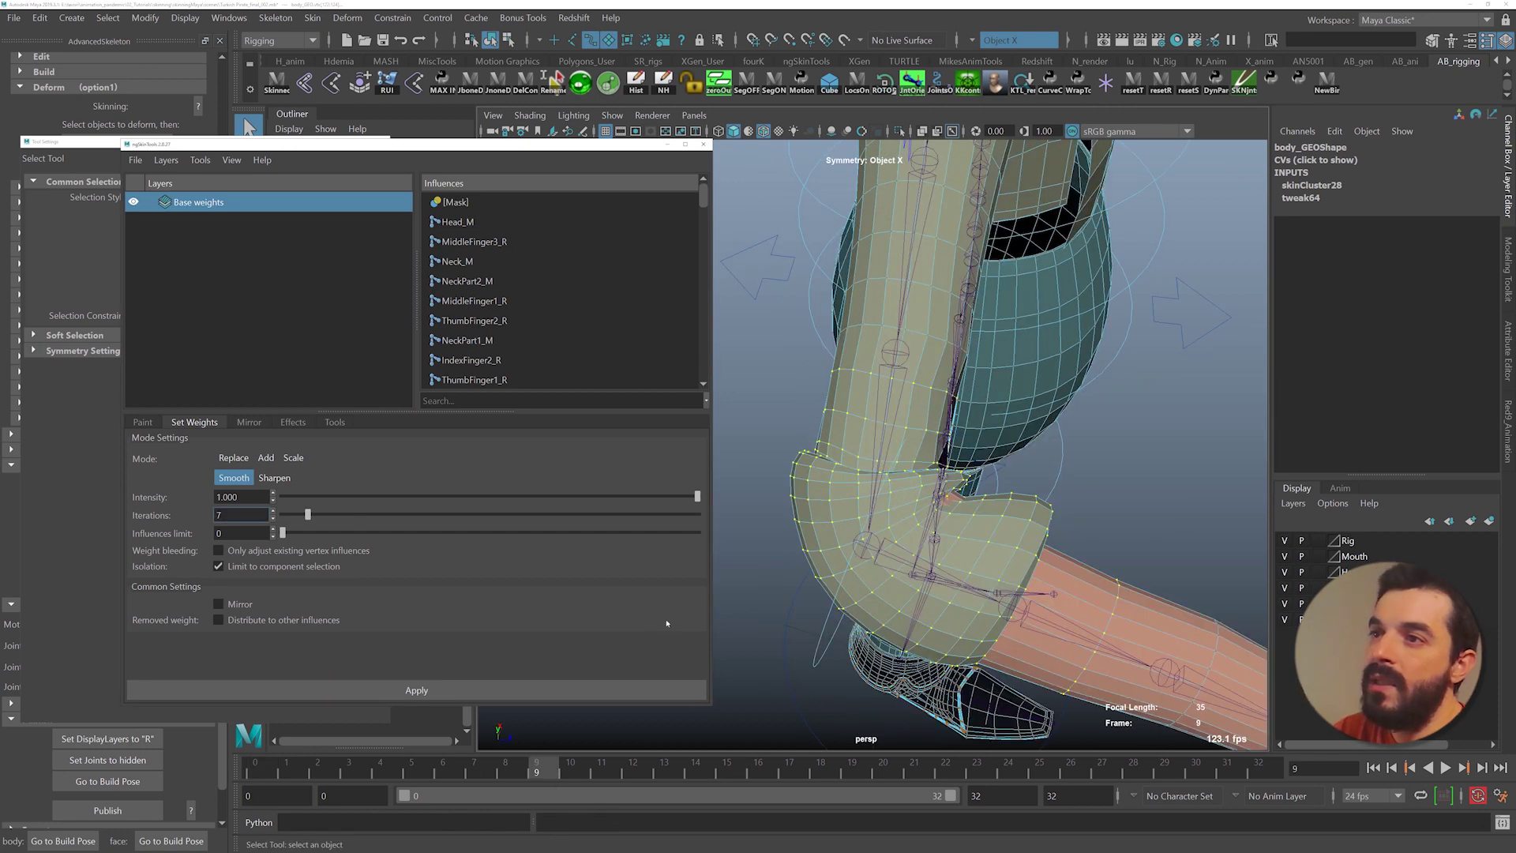
pyautogui.keyDown('alt'); pyautogui.moveTo(778, 474); pyautogui.dragTo(800, 486, button='middle'); pyautogui.keyUp('alt')
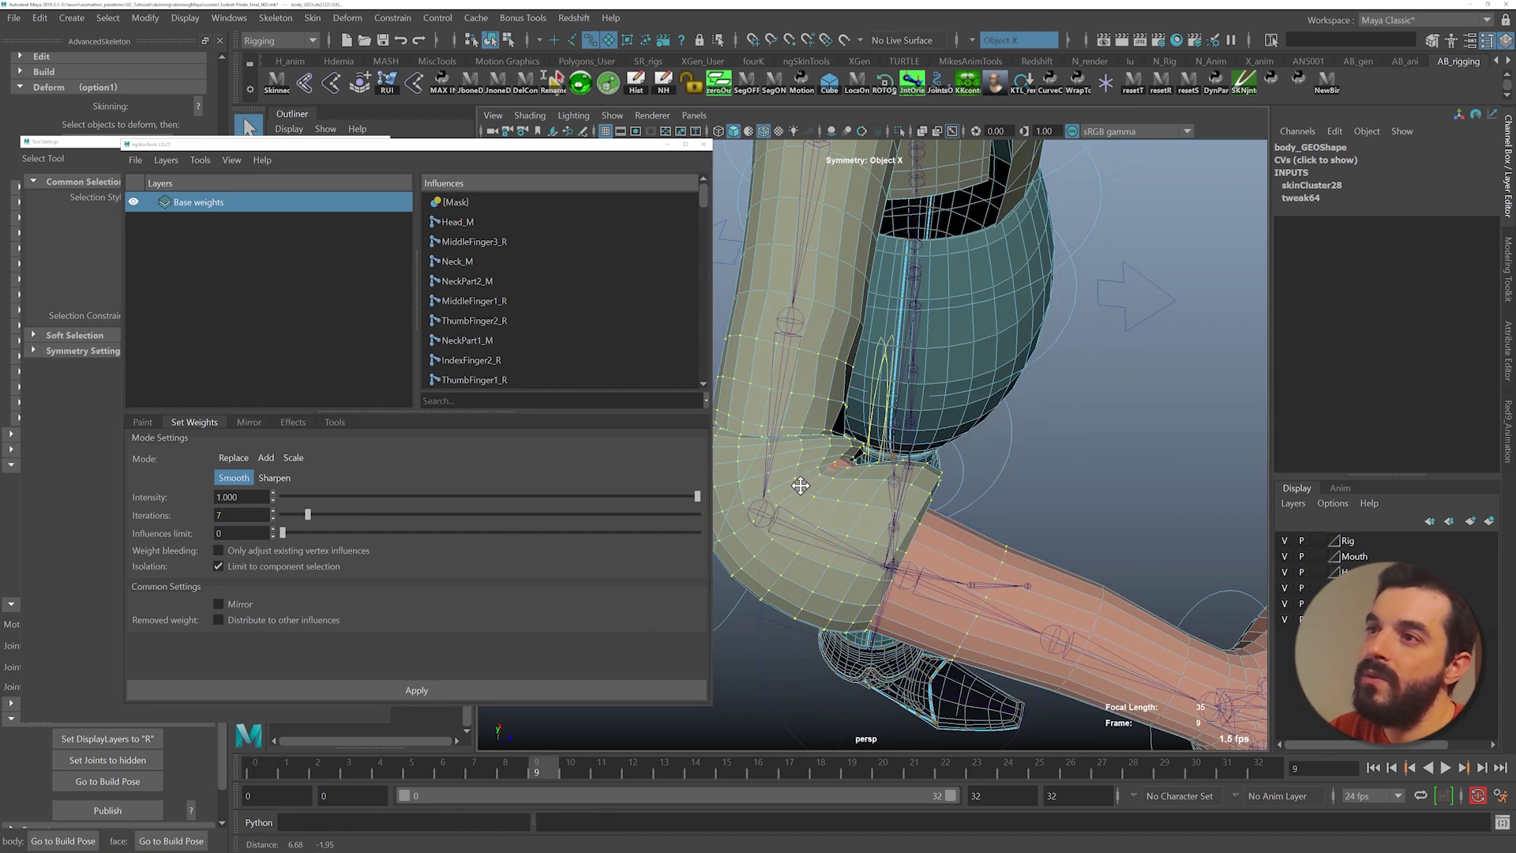
pyautogui.keyDown('alt'); pyautogui.moveTo(1055, 509); pyautogui.dragTo(1017, 522, button='right'); pyautogui.keyUp('alt')
pyautogui.keyDown('alt'); pyautogui.moveTo(1054, 536); pyautogui.dragTo(1027, 540, button='middle'); pyautogui.keyUp('alt')
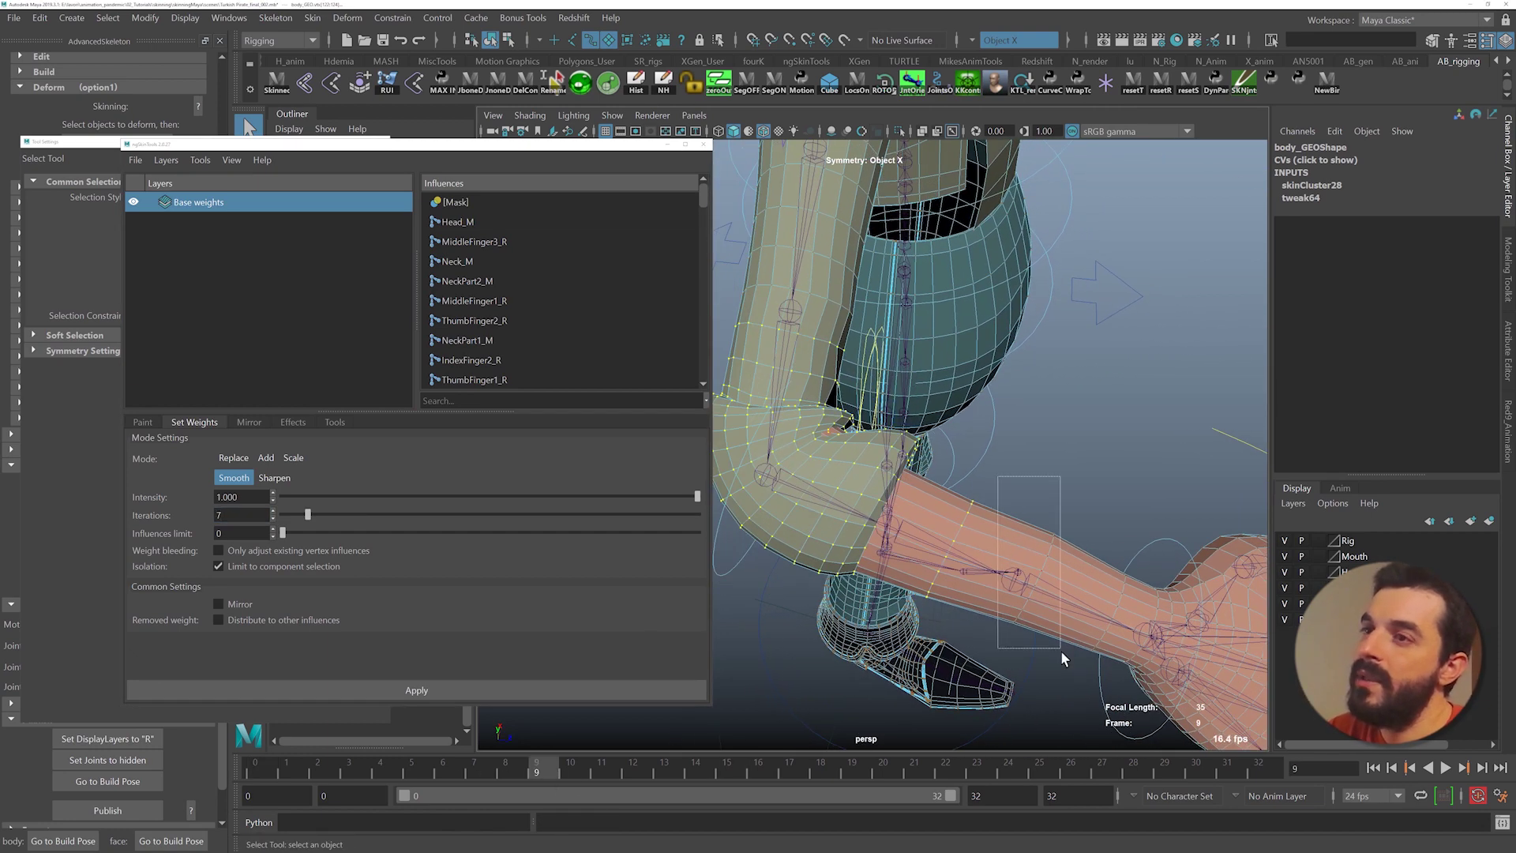
# - Select the vertex ring midway along the right forearm and smooth its weights with 7 iterations
pyautogui.moveTo(1059, 651); pyautogui.dragTo(1059, 664)
pyautogui.keyDown('shift'); pyautogui.moveTo(954, 651); pyautogui.dragTo(1059, 744); pyautogui.keyUp('shift')
pyautogui.click(389, 693)
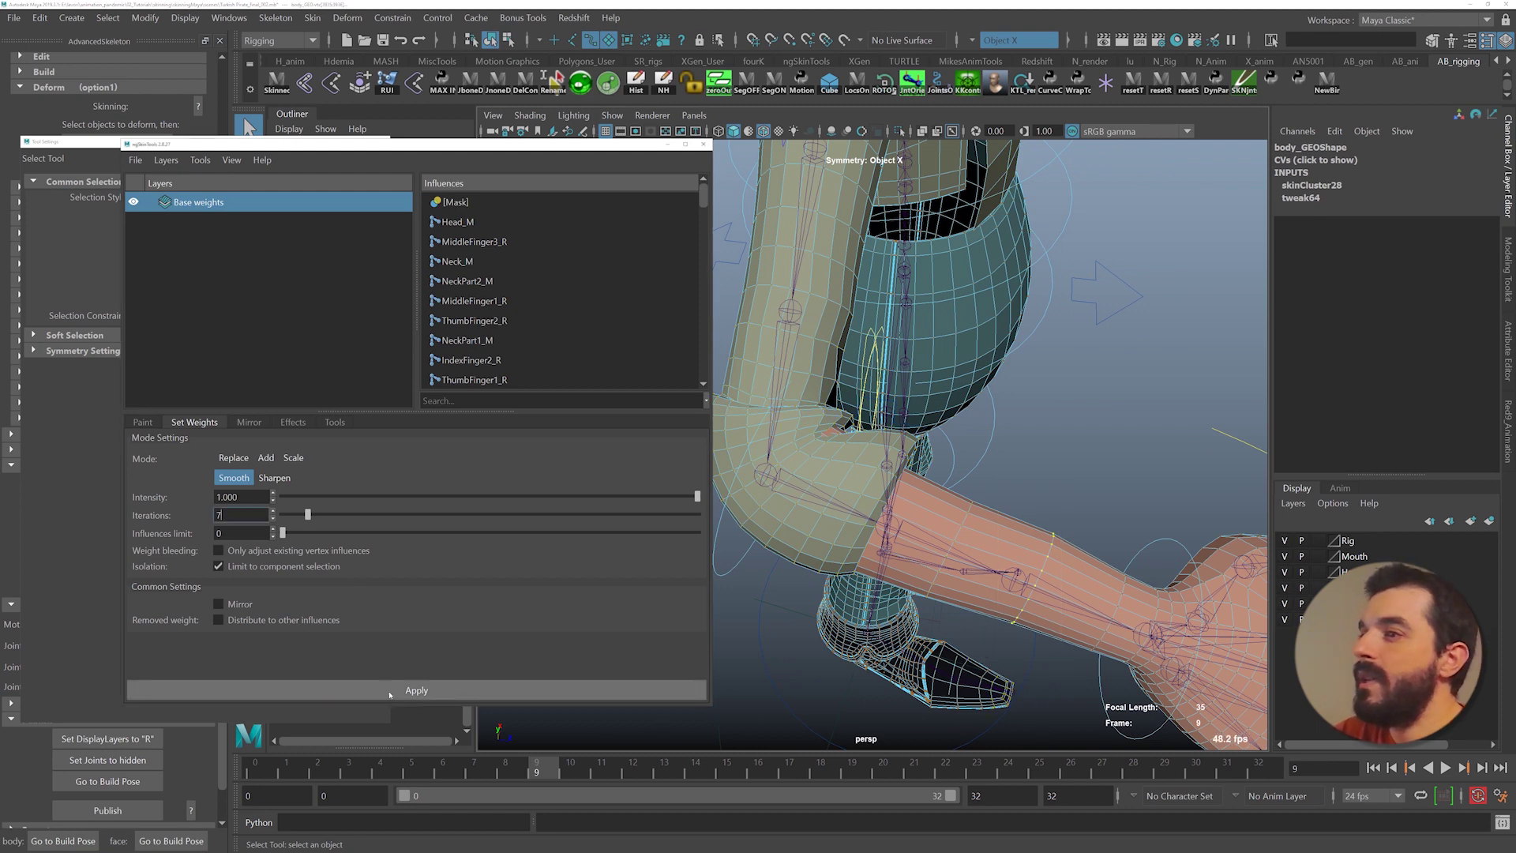
pyautogui.click(433, 701)
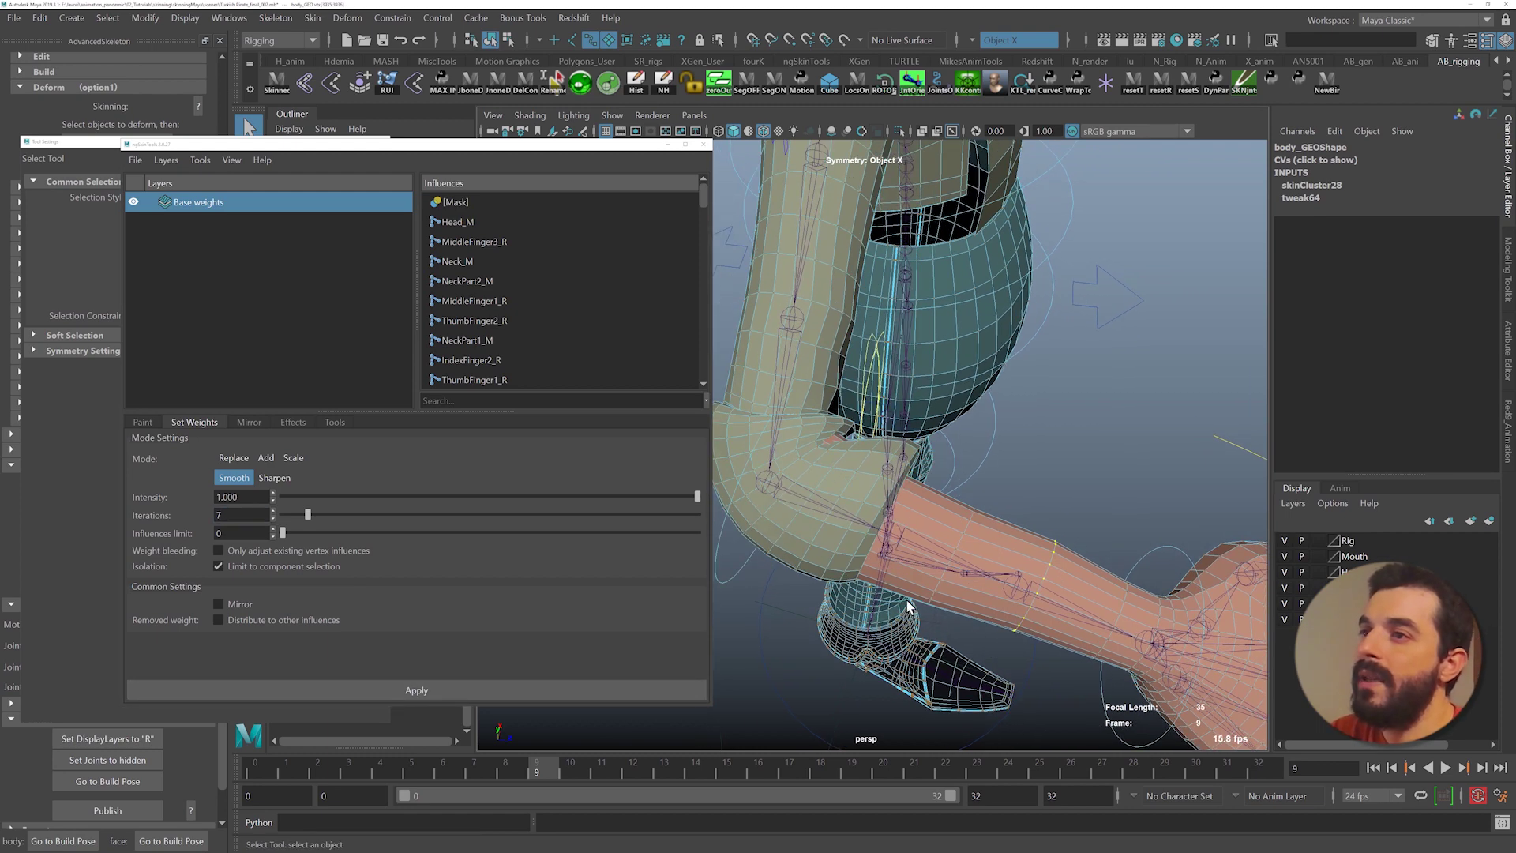
# - Select the edge loops where the cuff meets the upper sleeve, convert them to vertices and smooth their weights with 7 iterations
pyautogui.keyDown('alt'); pyautogui.moveTo(932, 598); pyautogui.dragTo(863, 540); pyautogui.keyUp('alt')
pyautogui.scroll(3, 862, 521)
pyautogui.moveTo(852, 395); pyautogui.dragTo(853, 324, button='right')
pyautogui.click(842, 401)
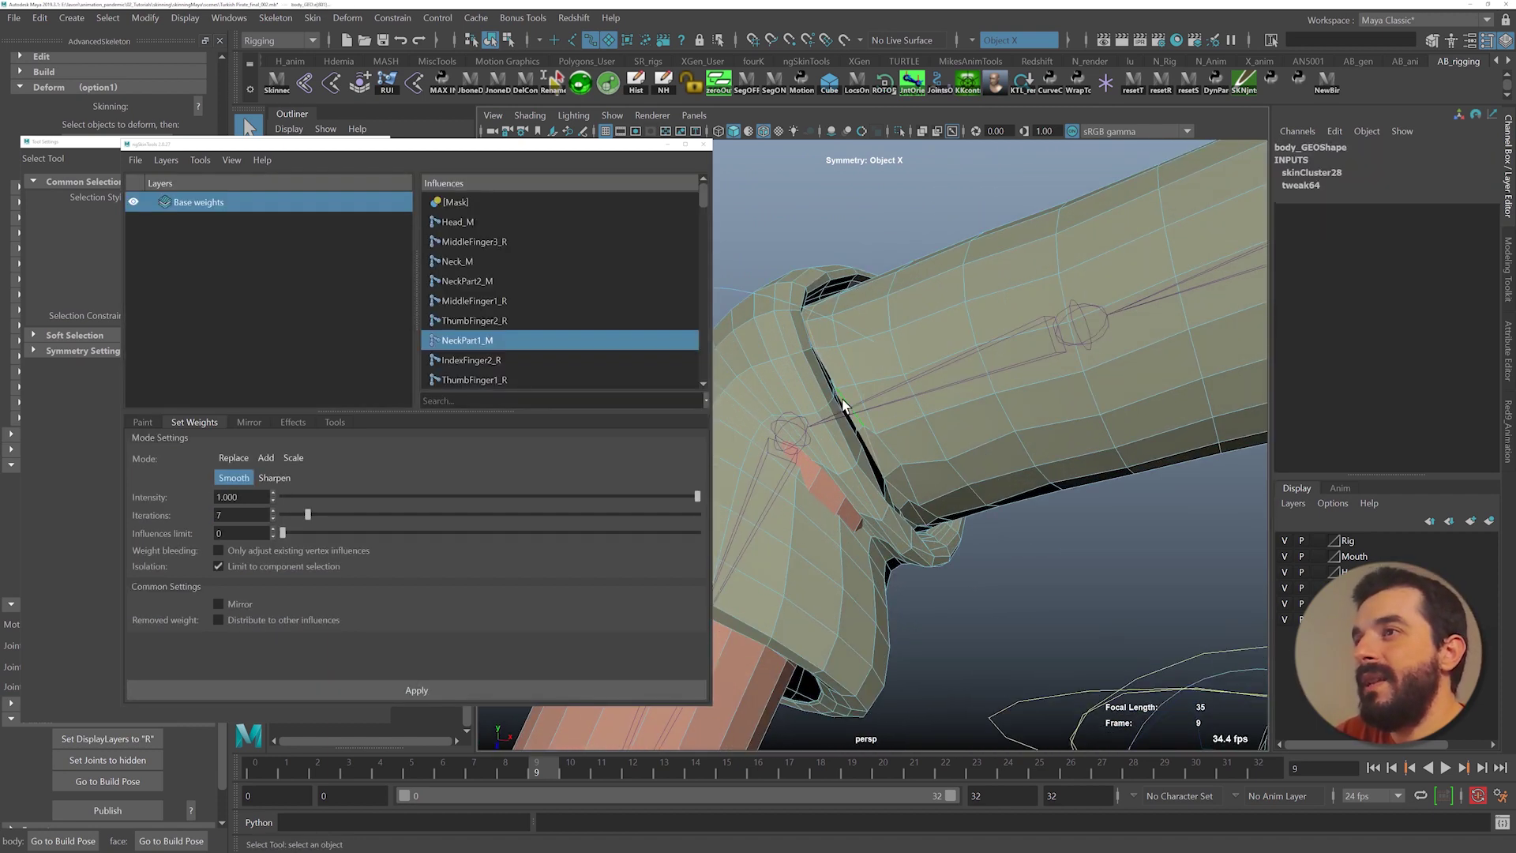
pyautogui.keyDown('shift'); pyautogui.doubleClick(861, 401); pyautogui.keyUp('shift')
pyautogui.keyDown('alt'); pyautogui.moveTo(903, 515); pyautogui.dragTo(815, 488); pyautogui.keyUp('alt')
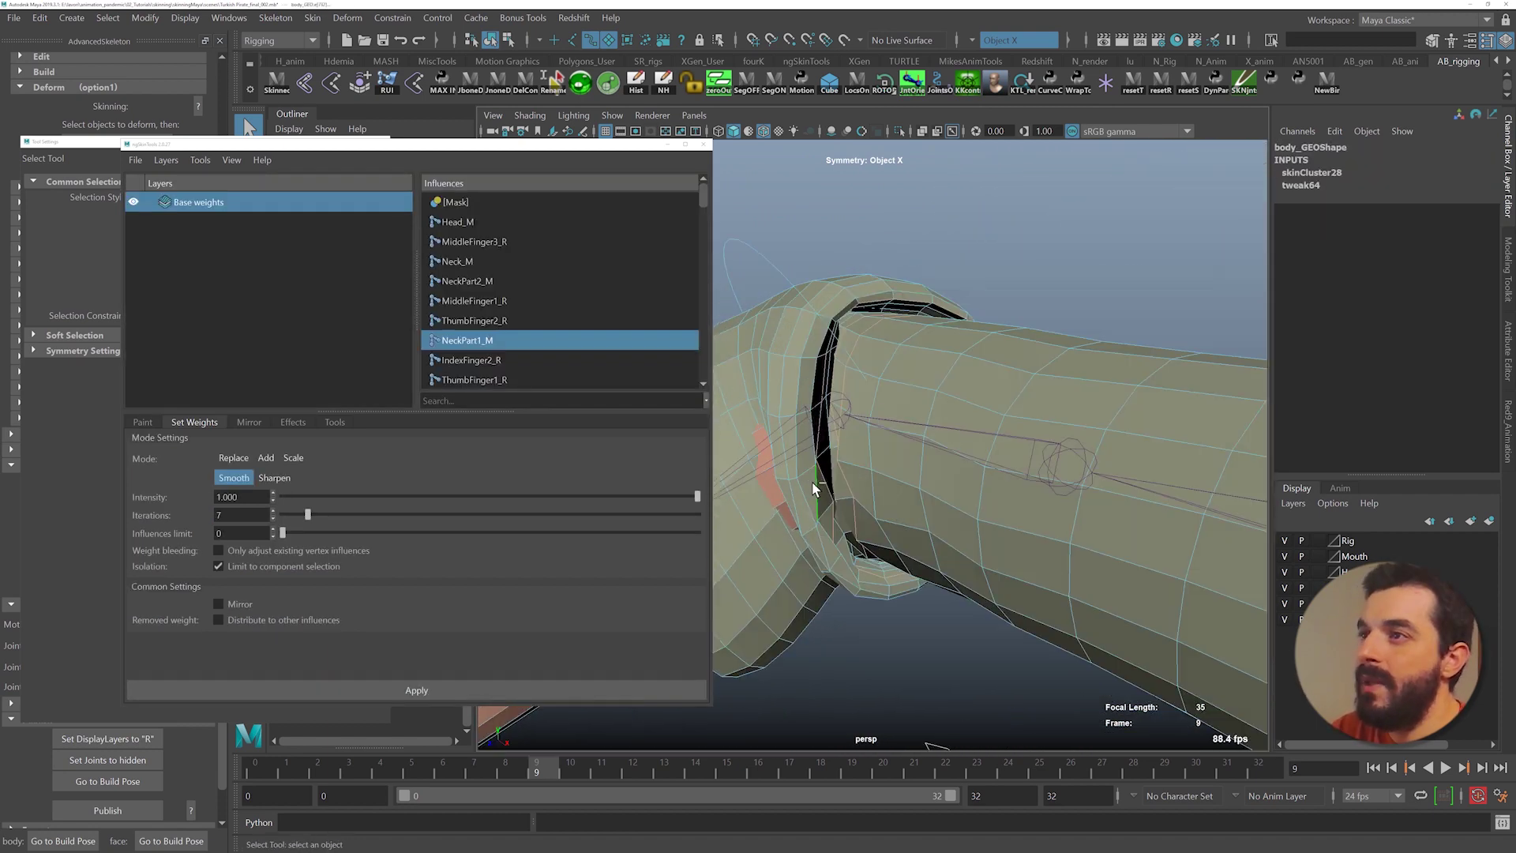
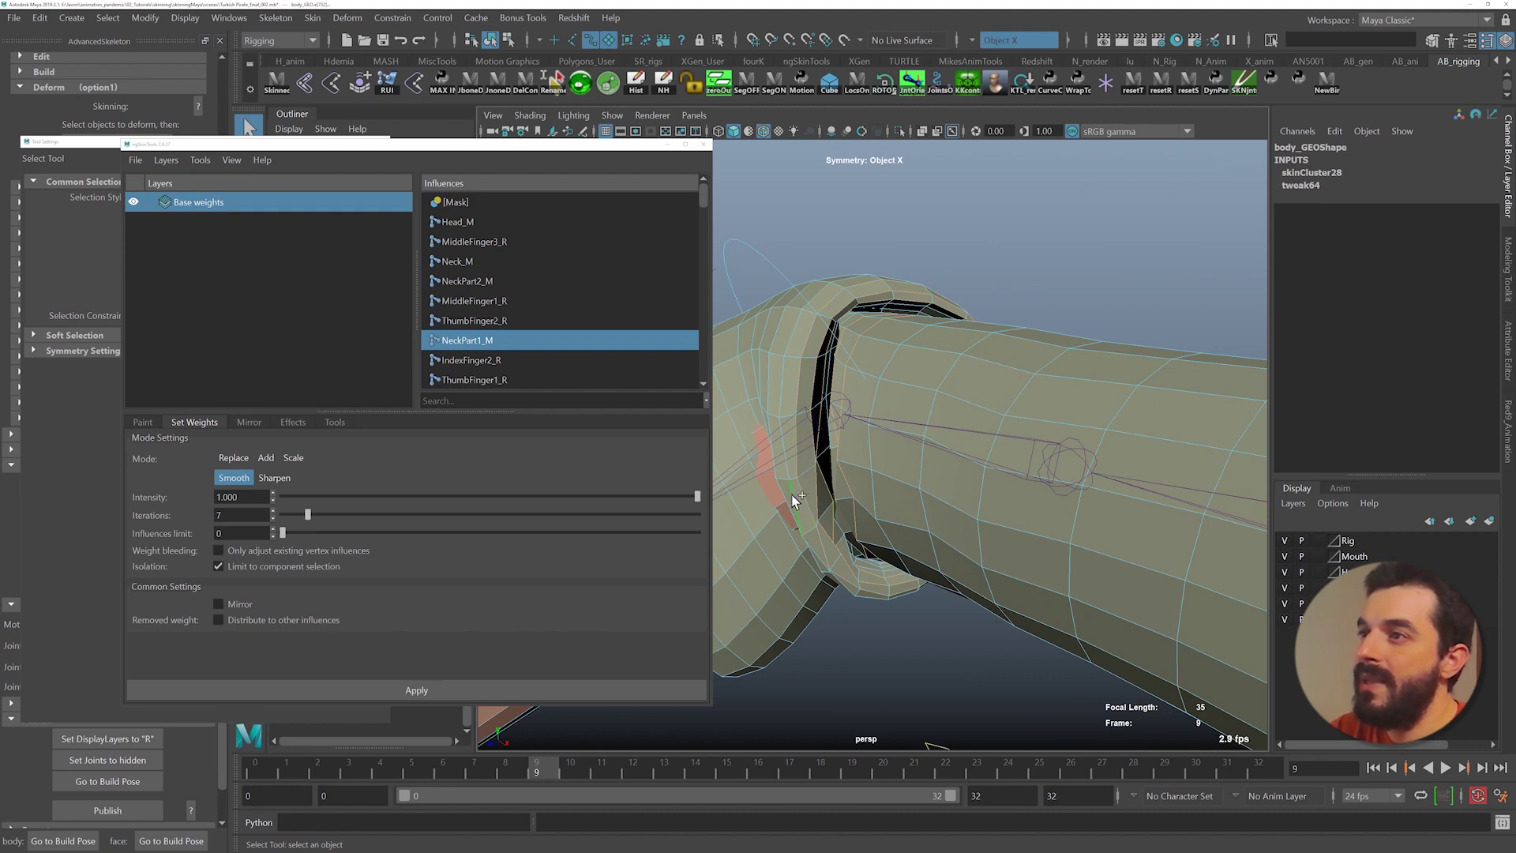
pyautogui.keyDown('alt'); pyautogui.moveTo(836, 489); pyautogui.dragTo(879, 421); pyautogui.keyUp('alt')
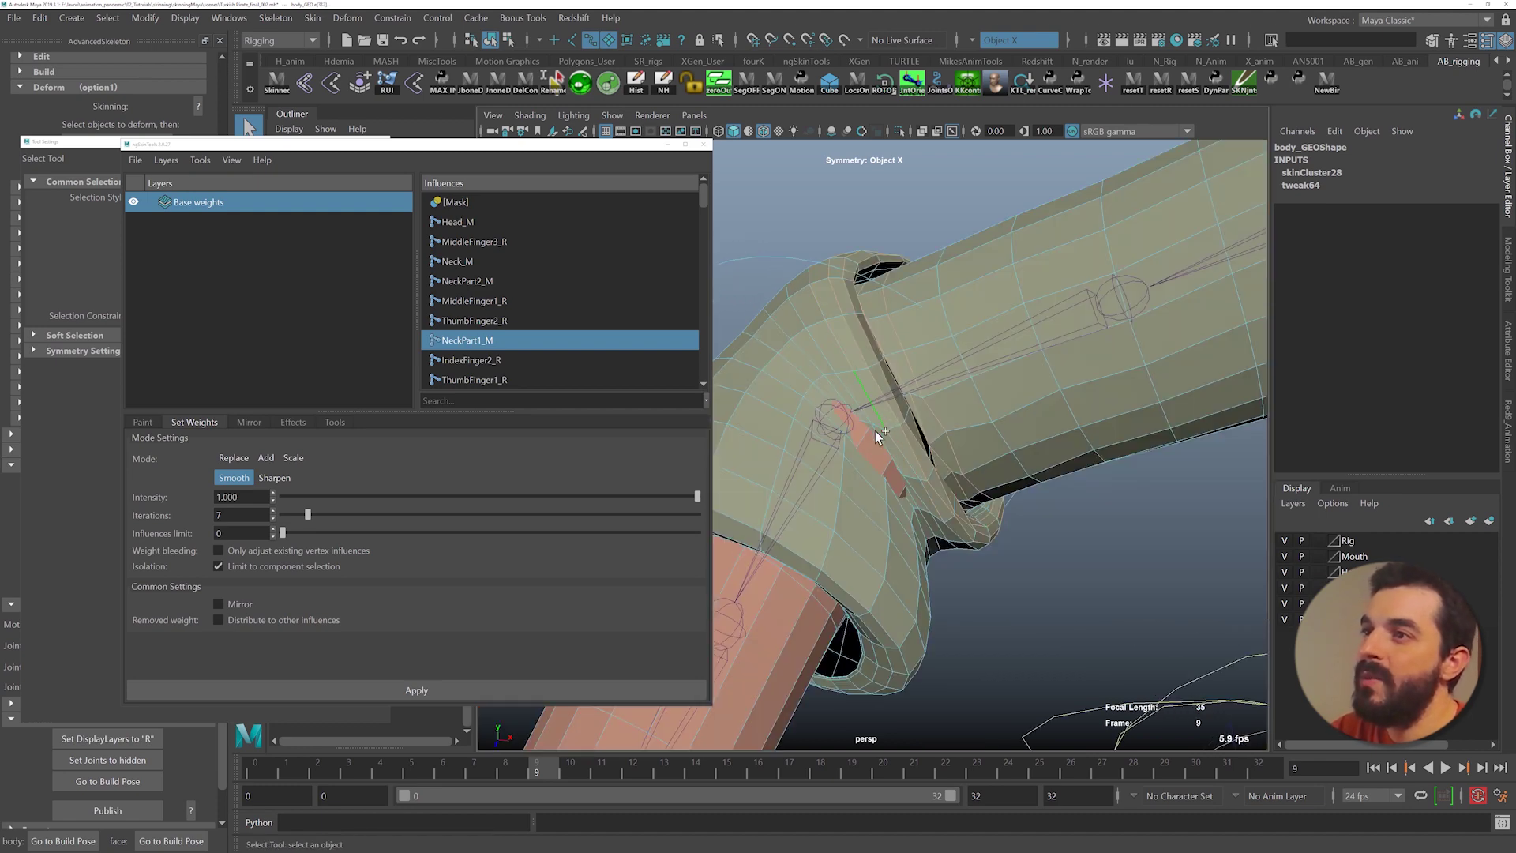
pyautogui.keyDown('ctrl'); pyautogui.moveTo(932, 479); pyautogui.dragTo(696, 471, button='right'); pyautogui.keyUp('ctrl')
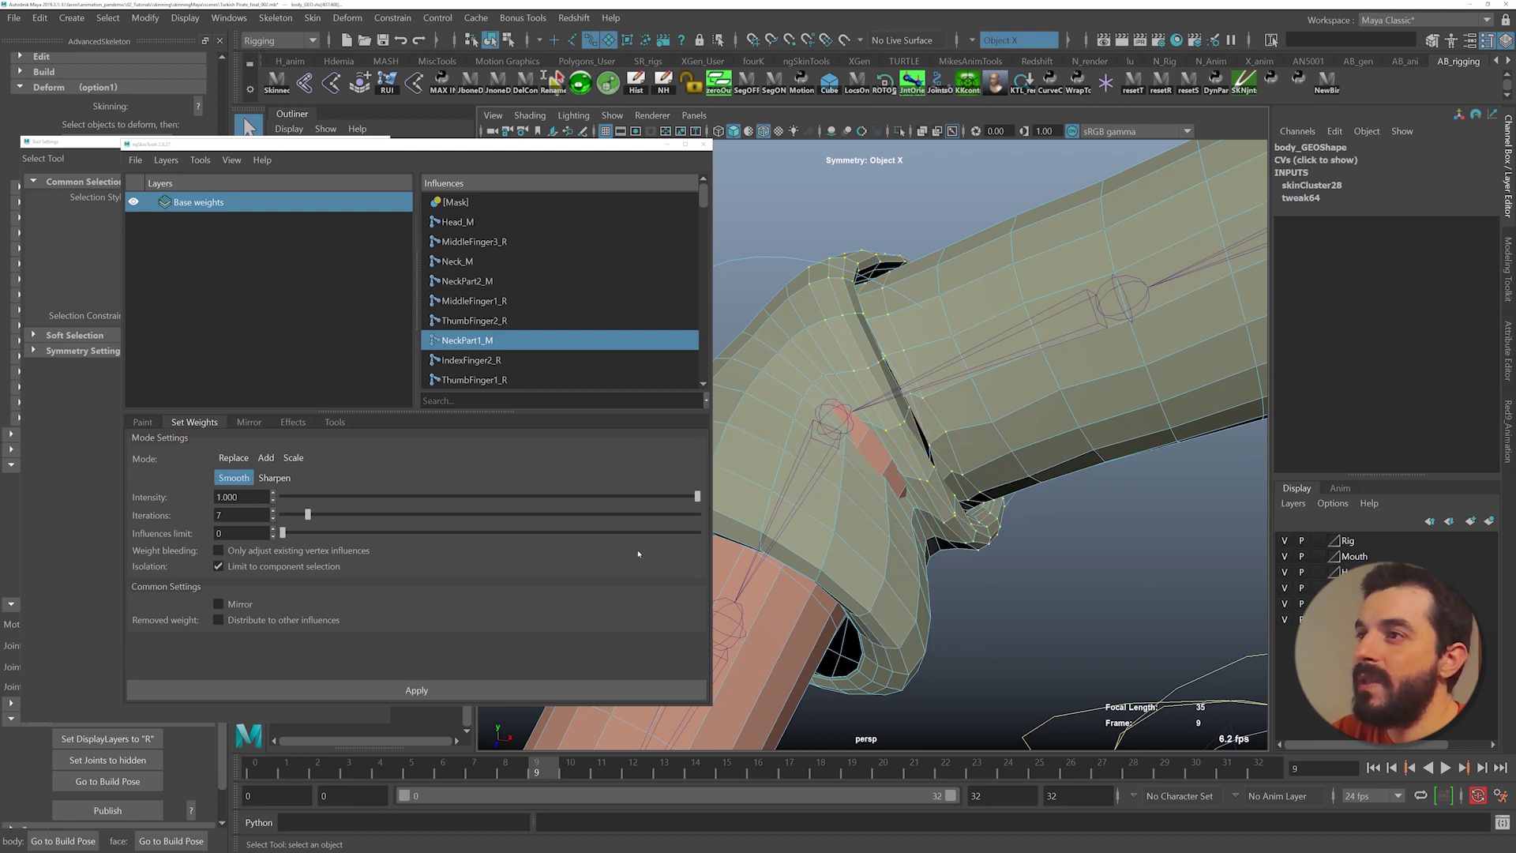
pyautogui.click(311, 694)
# - Select the forearm skin's upper end edge loop inside the cuff and smooth its weights with 7 iterations
pyautogui.keyDown('alt'); pyautogui.moveTo(800, 620); pyautogui.dragTo(900, 567); pyautogui.keyUp('alt')
pyautogui.doubleClick(899, 433)
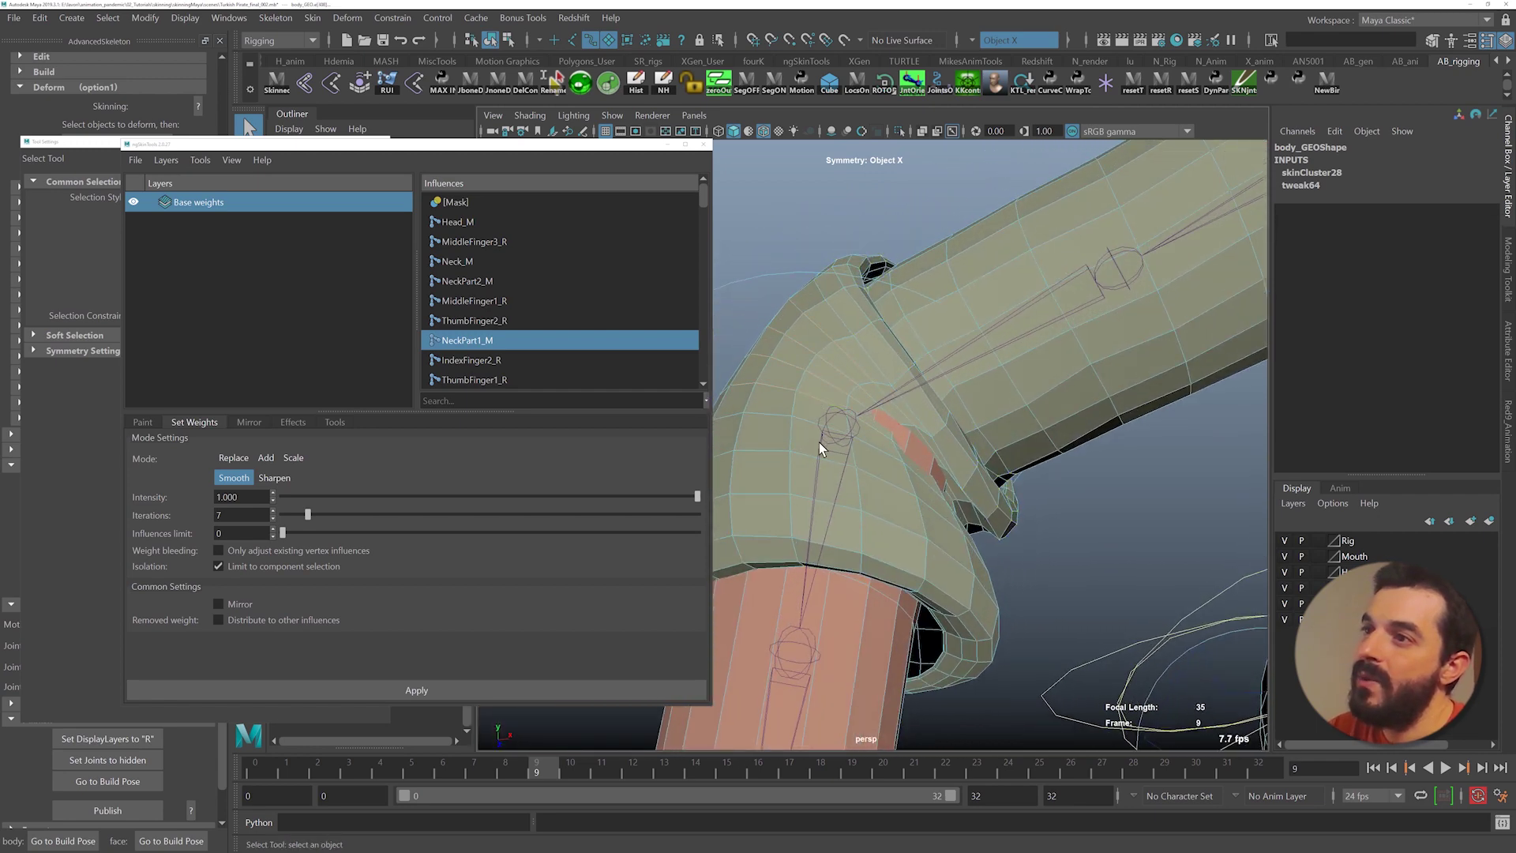
pyautogui.keyDown('alt'); pyautogui.moveTo(819, 443); pyautogui.dragTo(813, 450); pyautogui.keyUp('alt')
pyautogui.click(417, 691)
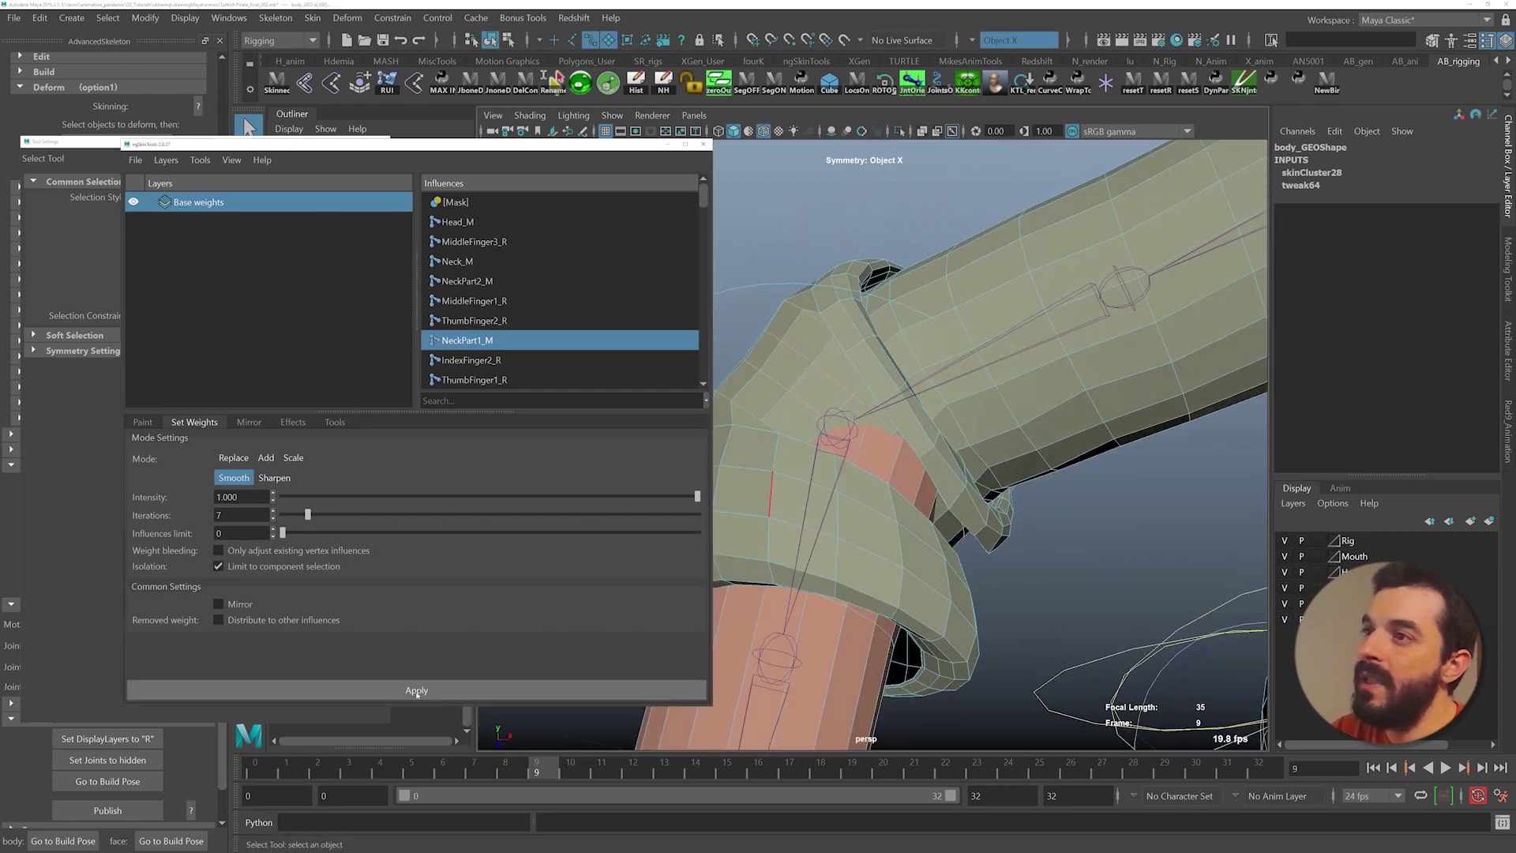
# - Set the smoothing iterations to 1 and try single smoothing passes on the forearm's end loop, undoing each pass
pyautogui.keyDown('alt'); pyautogui.moveTo(851, 556); pyautogui.dragTo(907, 560); pyautogui.keyUp('alt')
pyautogui.moveTo(308, 515); pyautogui.dragTo(287, 516)
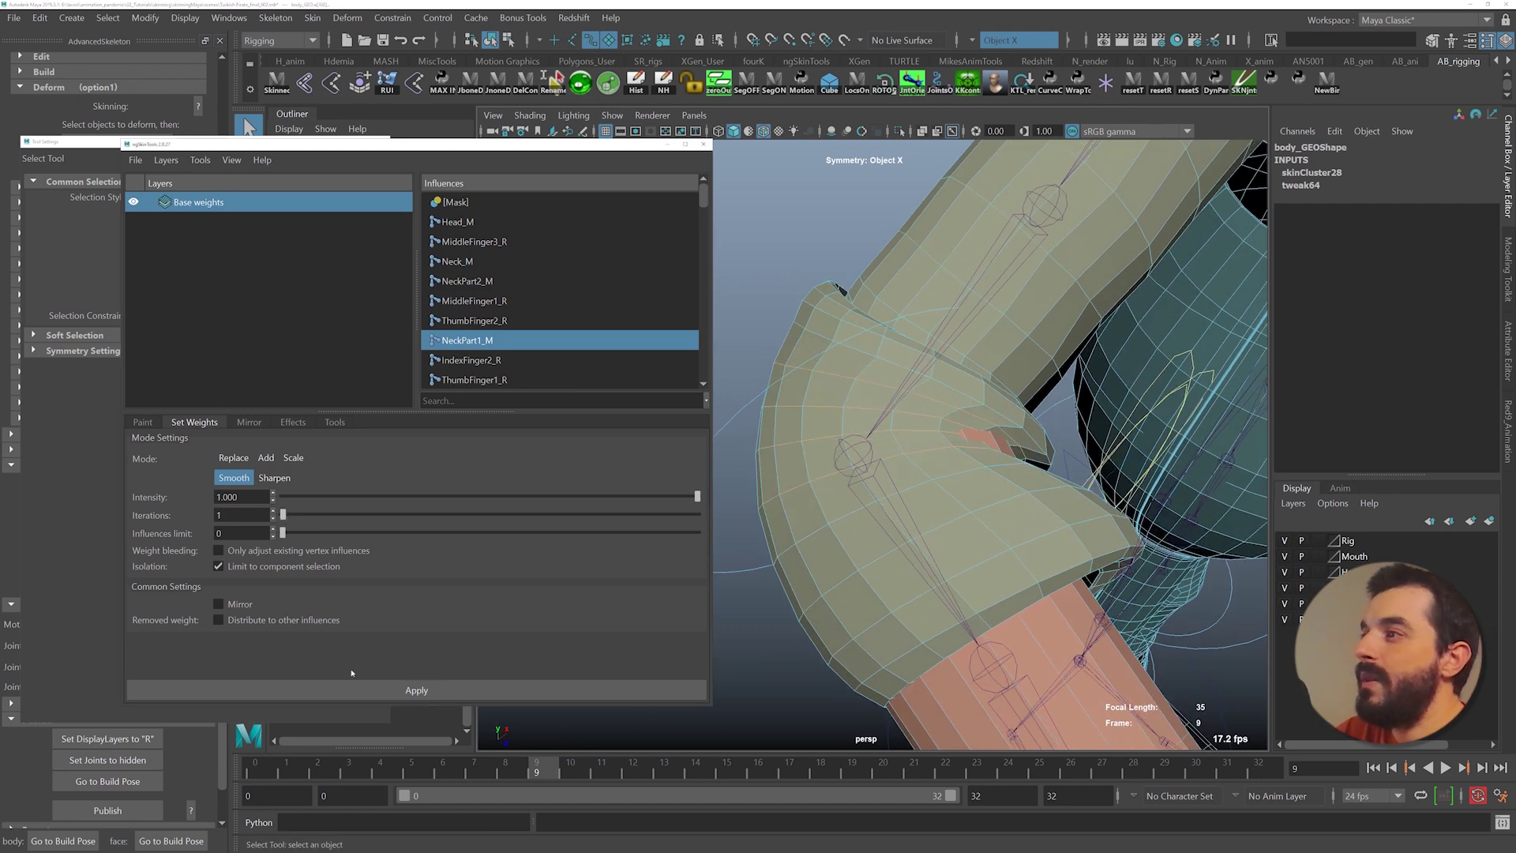
pyautogui.click(364, 691)
pyautogui.keyDown('alt'); pyautogui.moveTo(740, 537); pyautogui.dragTo(788, 550); pyautogui.keyUp('alt')
pyautogui.hotkey('ctrl', 'z')
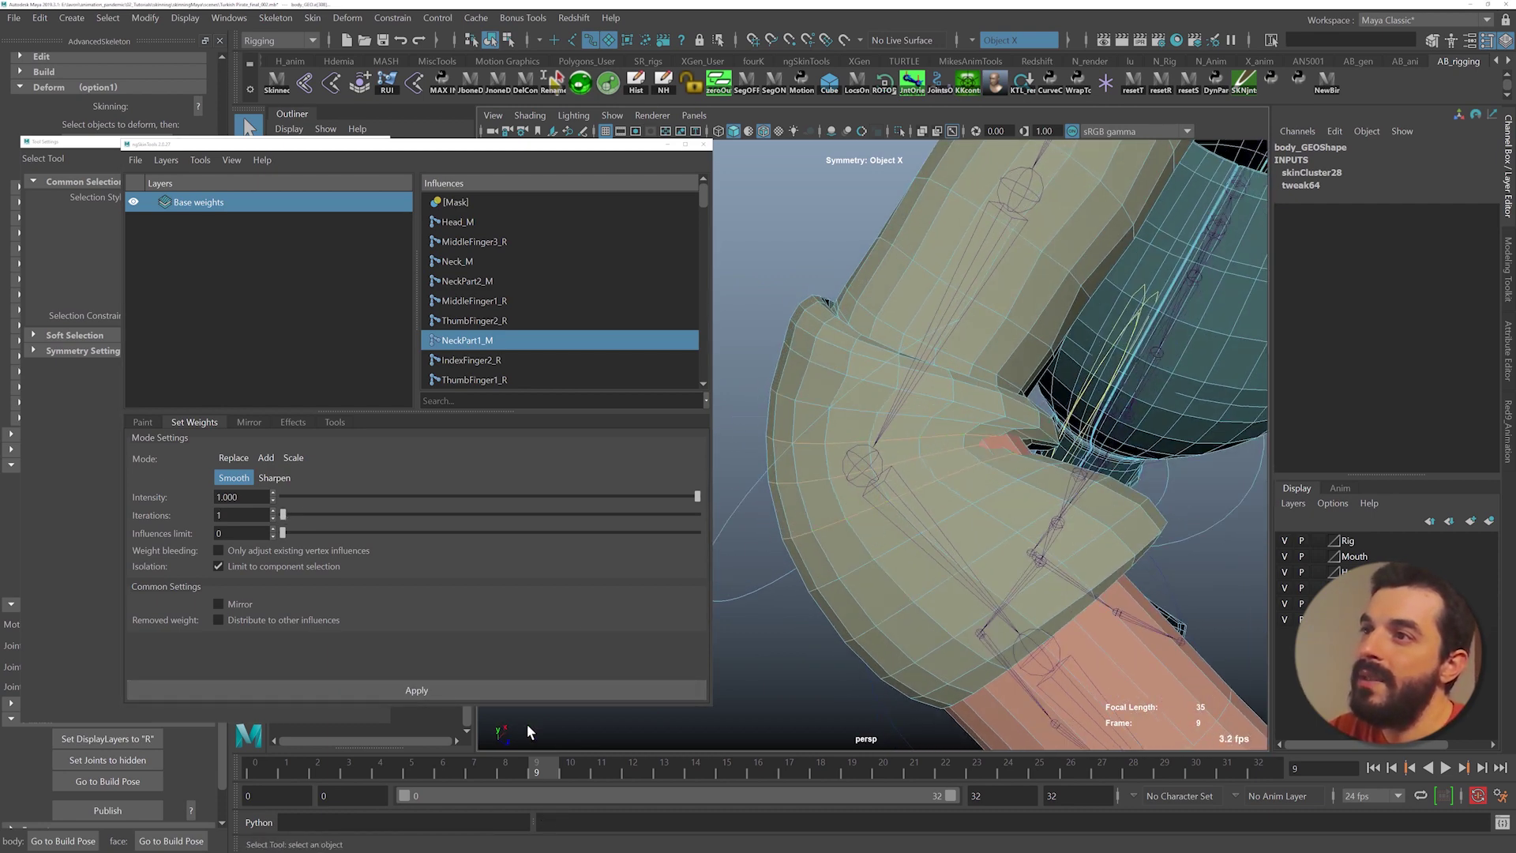
pyautogui.click(483, 692)
pyautogui.moveTo(989, 472)
pyautogui.keyDown('alt'); pyautogui.mouseDown()
pyautogui.moveTo(973, 500)
pyautogui.moveTo(934, 476)
pyautogui.moveTo(950, 511)
pyautogui.moveTo(936, 509)
pyautogui.mouseUp(); pyautogui.keyUp('alt')
pyautogui.hotkey('ctrl', 'z')
pyautogui.press('4')
pyautogui.press('5')
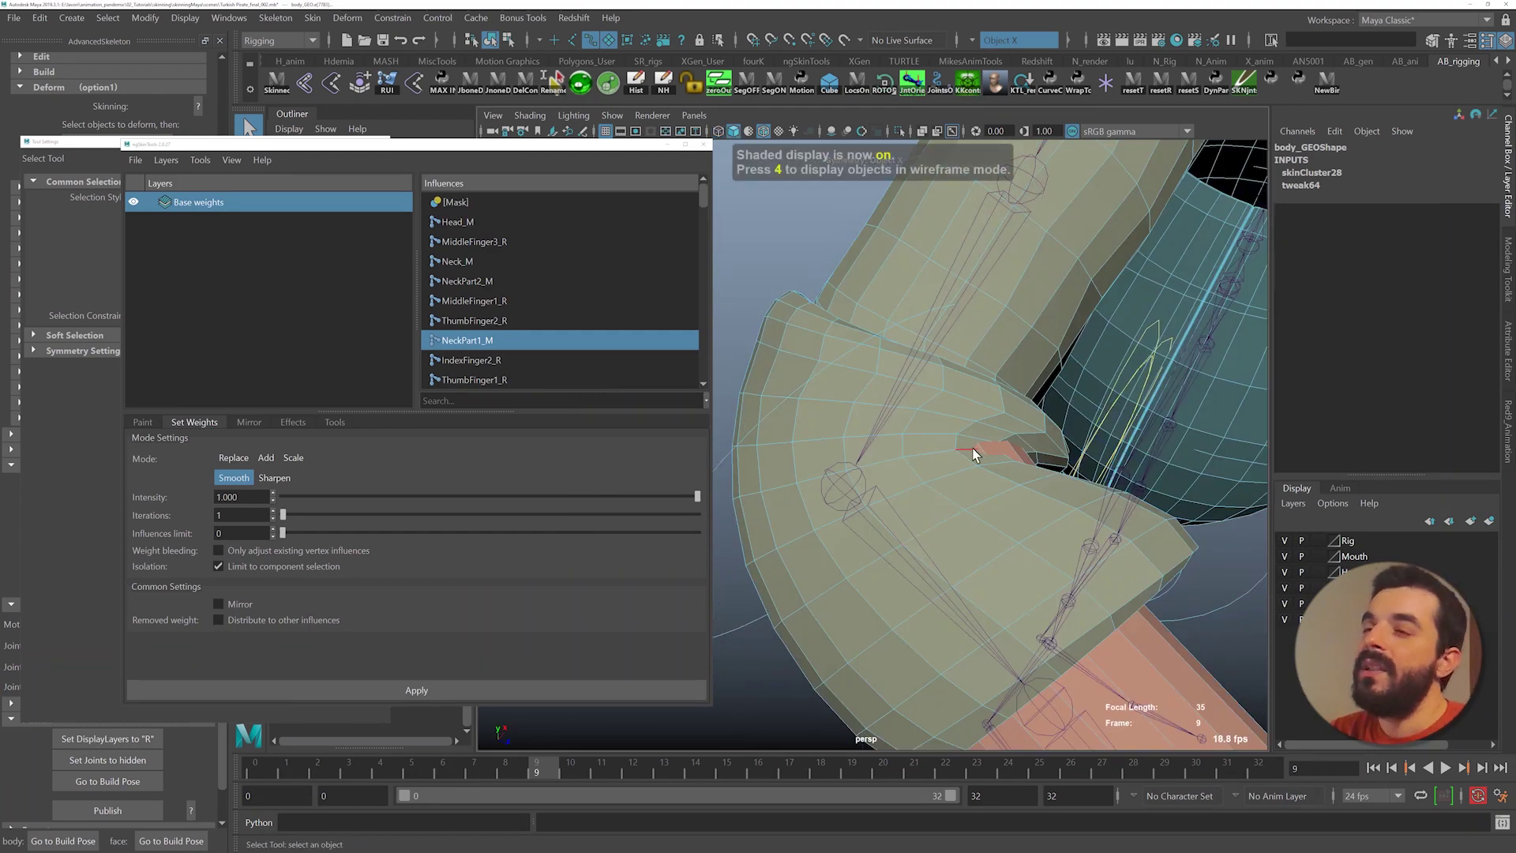
# - Try scaling the forearm's end edge loop inside the cuff
pyautogui.press('r')
pyautogui.moveTo(892, 496); pyautogui.dragTo(784, 509)
pyautogui.moveTo(959, 557)
pyautogui.keyDown('alt'); pyautogui.mouseDown()
pyautogui.moveTo(897, 558)
pyautogui.moveTo(901, 542)
pyautogui.moveTo(932, 560)
pyautogui.moveTo(906, 562)
pyautogui.moveTo(983, 521)
pyautogui.mouseUp(); pyautogui.keyUp('alt')
pyautogui.hotkey('ctrl', 'z')
pyautogui.press('4')
pyautogui.press('5')
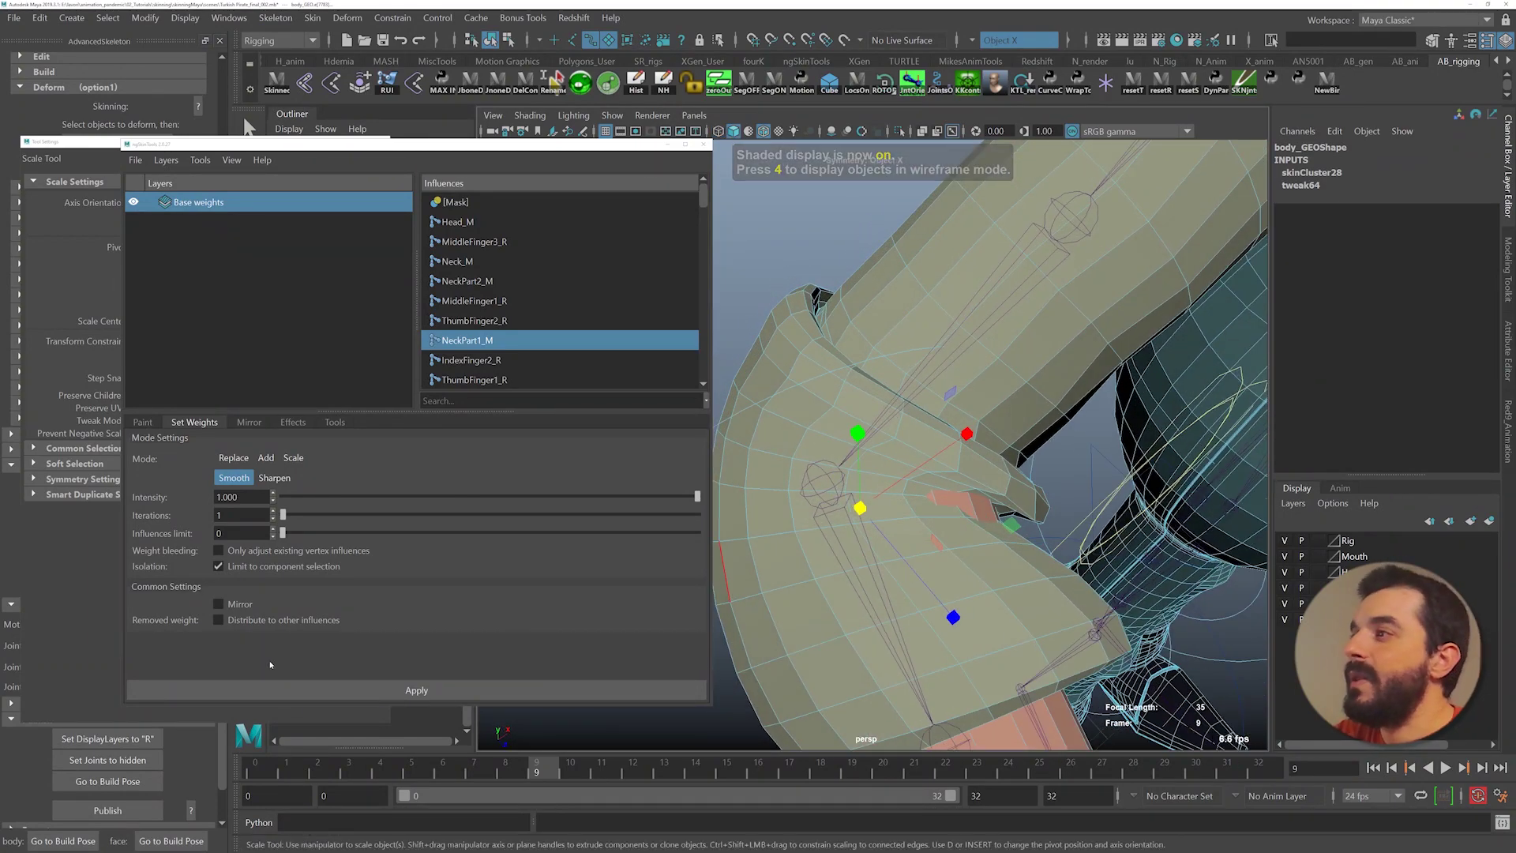
# - Smooth the forearm's end loop once with 1 iteration and convert the edge selection to vertices
pyautogui.click(359, 689)
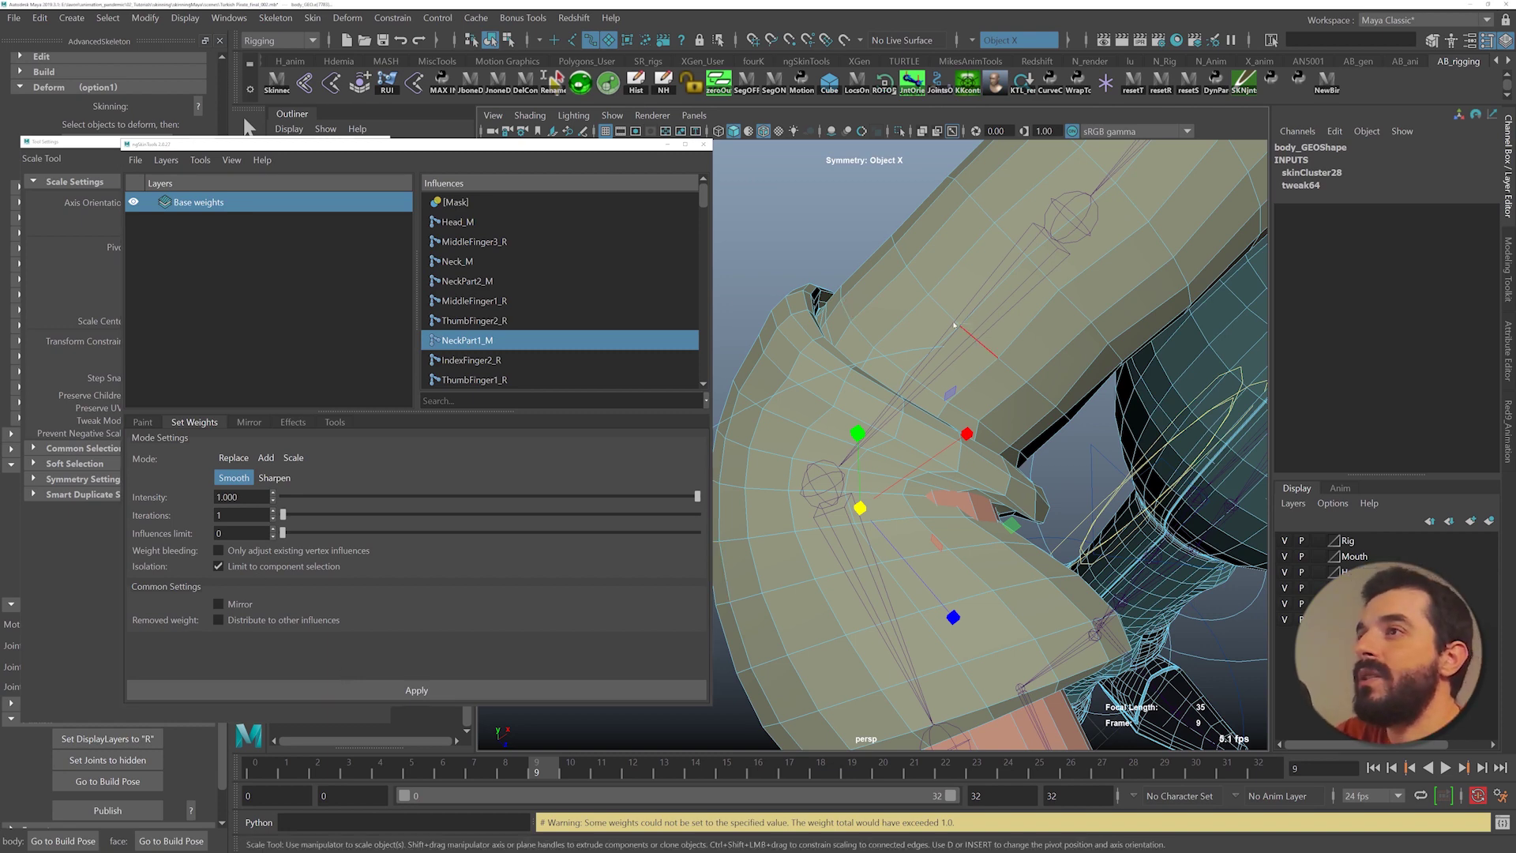
pyautogui.keyDown('ctrl'); pyautogui.moveTo(953, 325); pyautogui.dragTo(869, 324, button='right'); pyautogui.keyUp('ctrl')
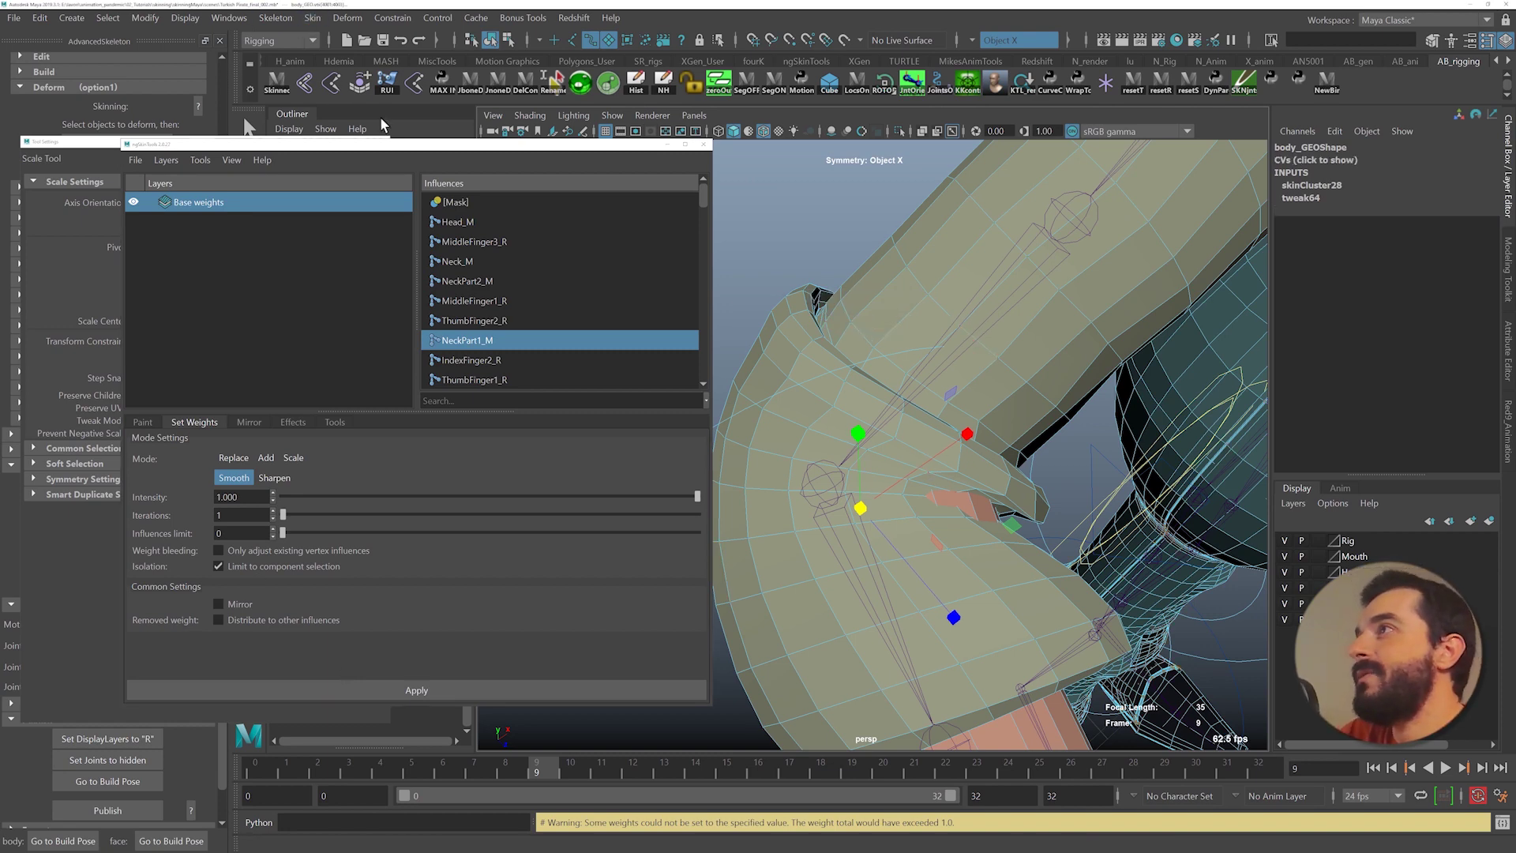
pyautogui.press('4')
pyautogui.press('5')
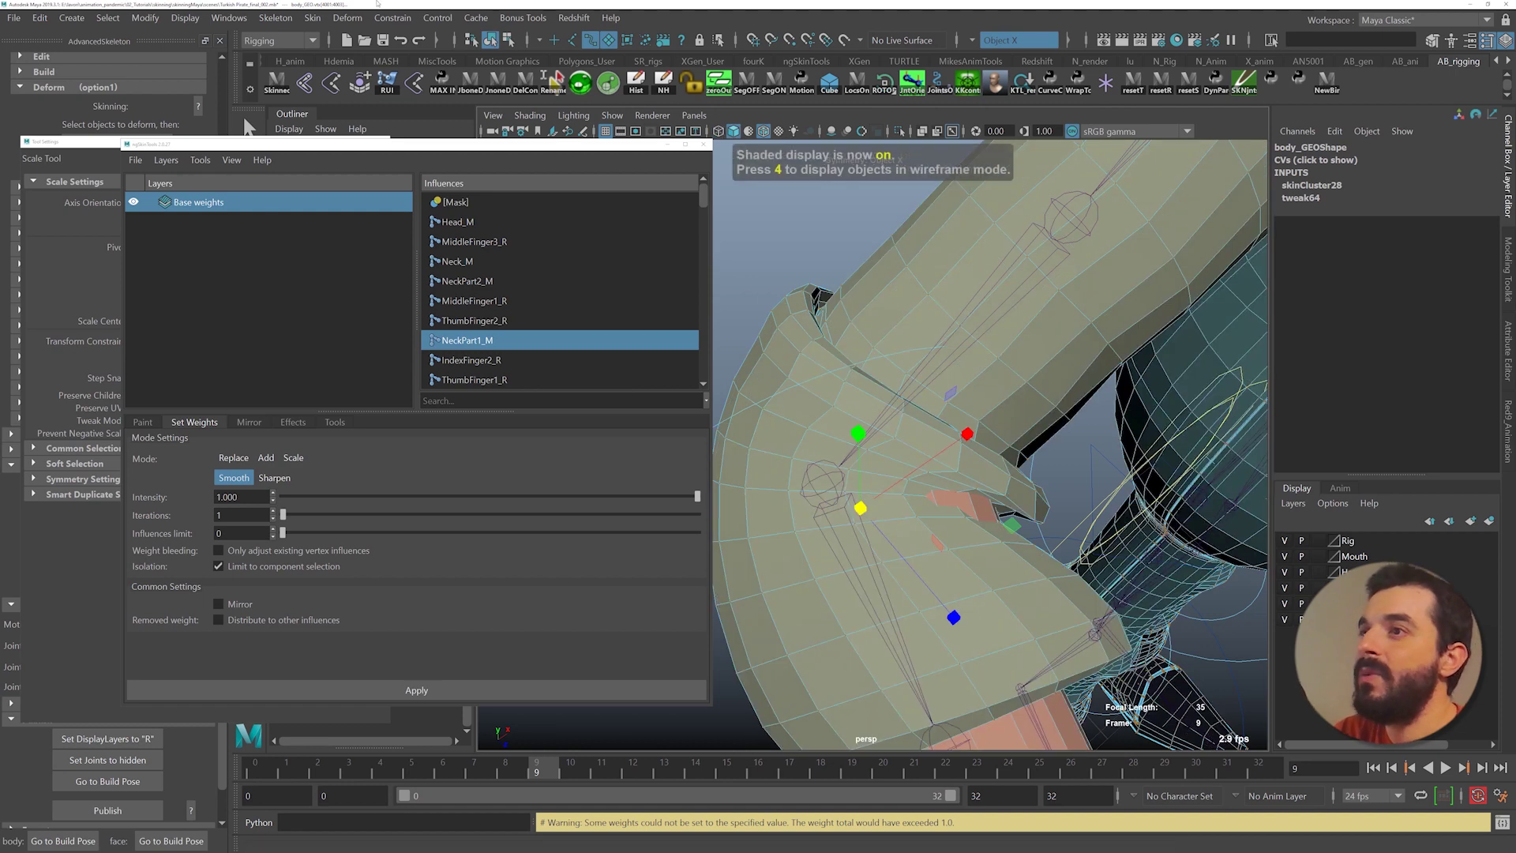
# - Open the Component Editor and set the Elbow_R skin weight of all the selected forearm end-loop vertices to 1
pyautogui.click(241, 17)
pyautogui.moveTo(259, 75)
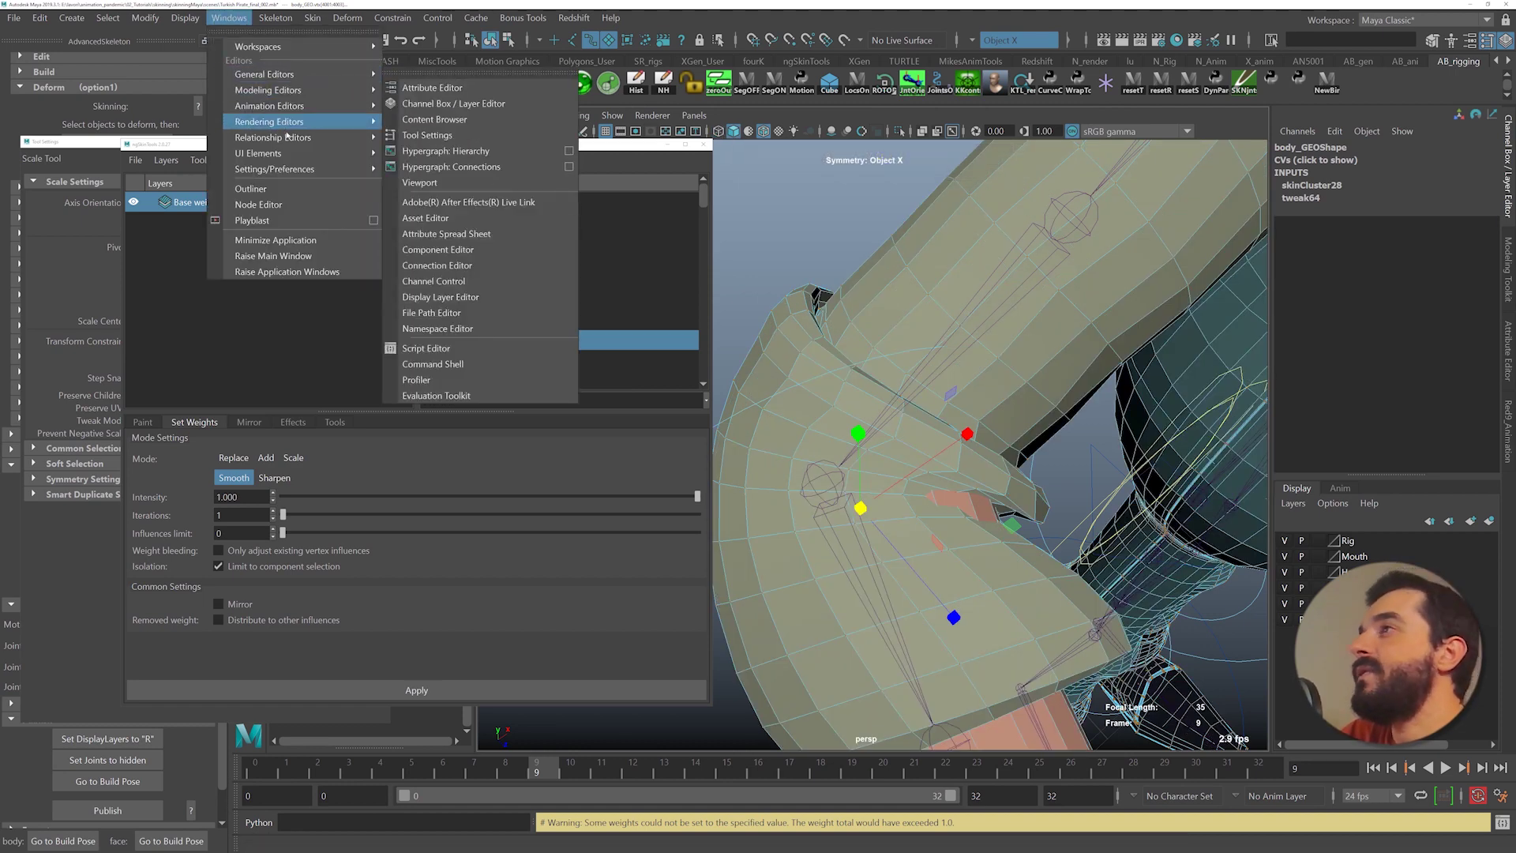
pyautogui.moveTo(325, 76)
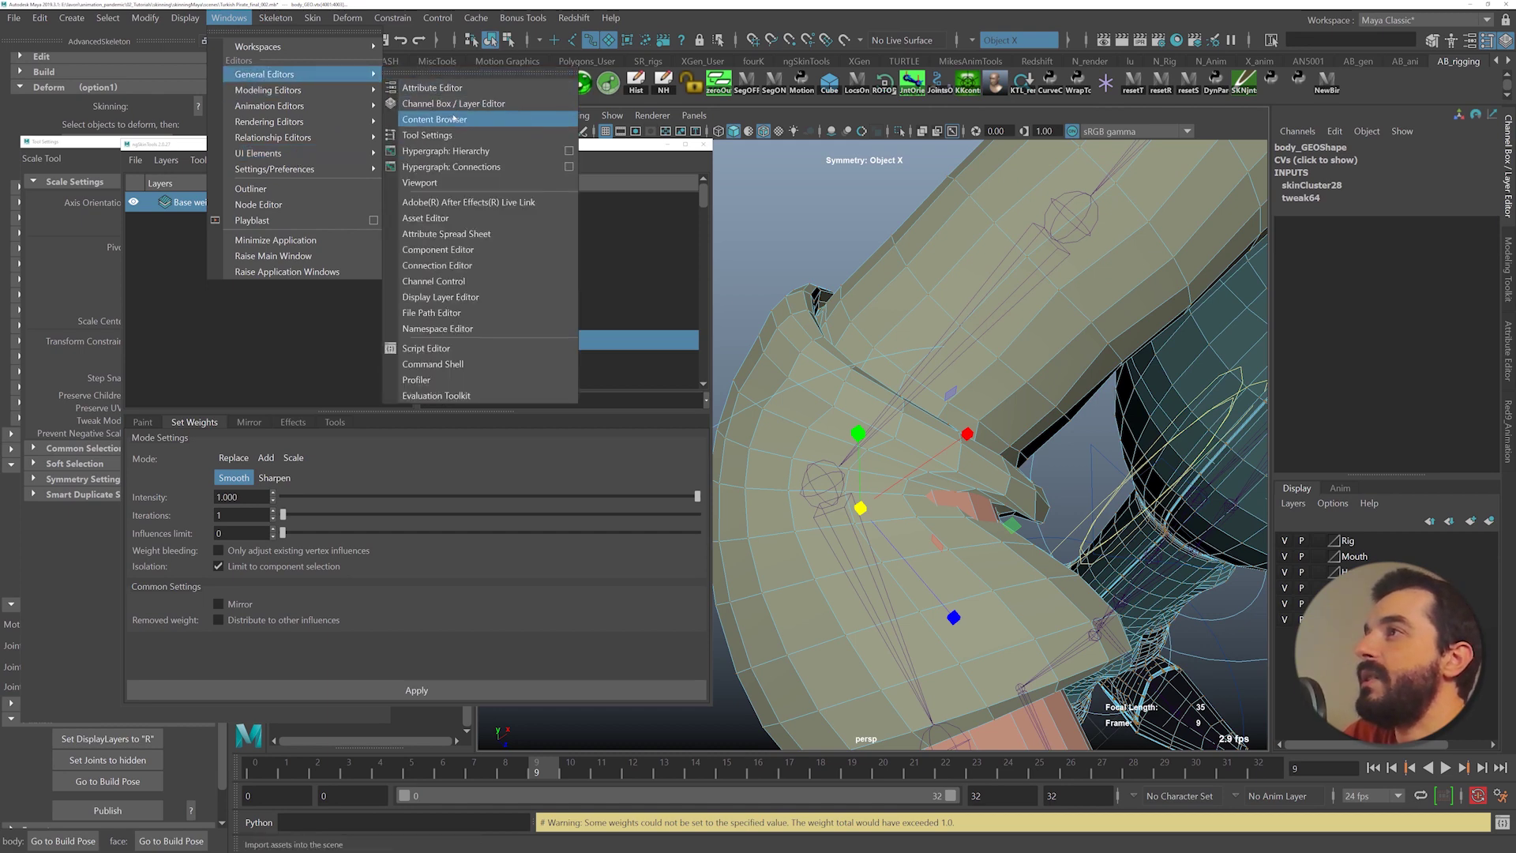
pyautogui.click(442, 251)
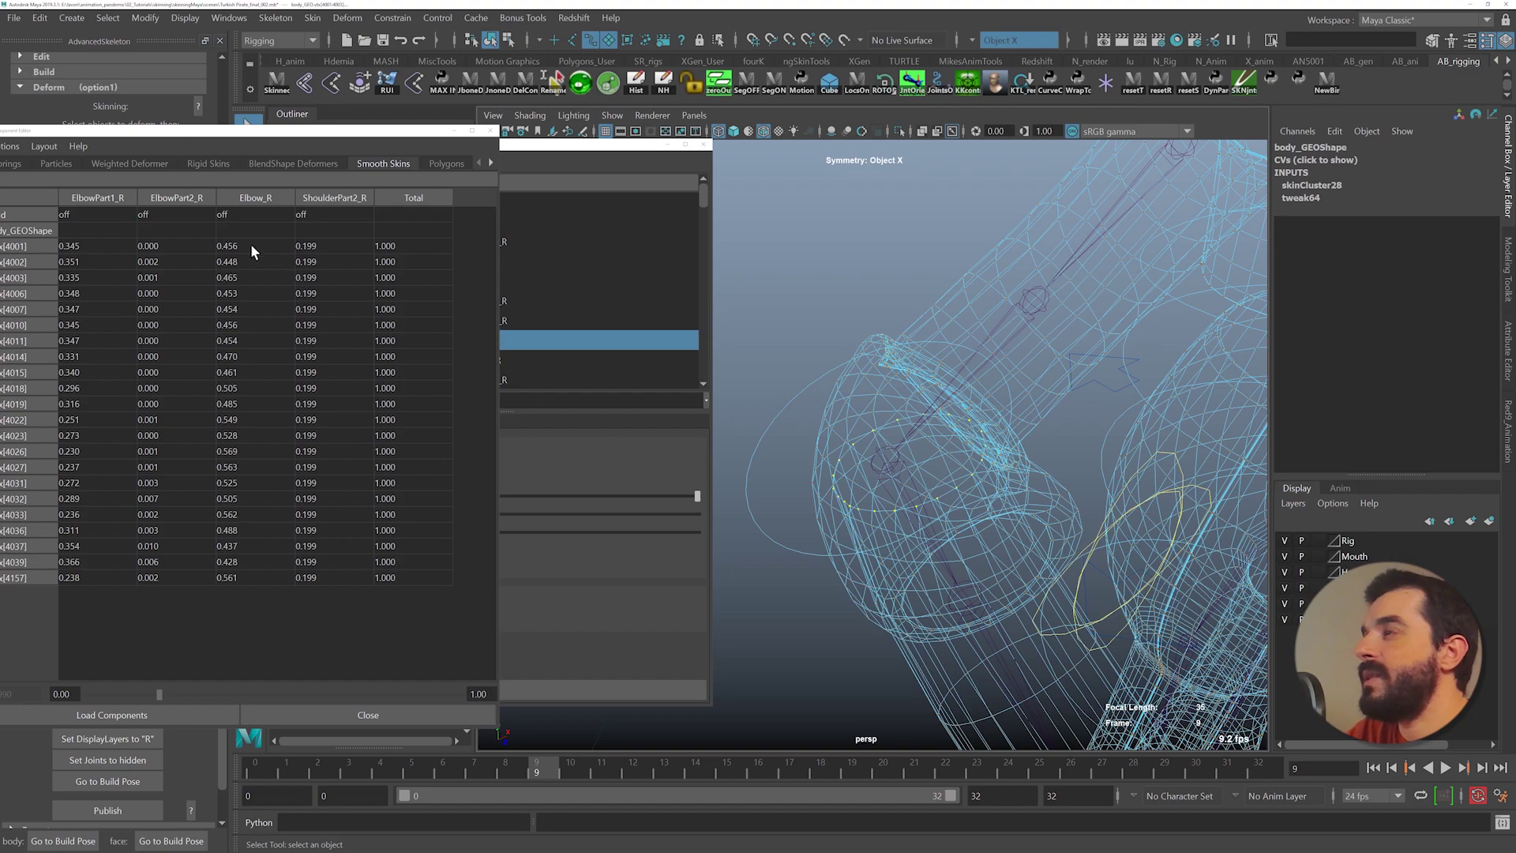
pyautogui.moveTo(243, 245); pyautogui.dragTo(260, 578)
pyautogui.write('1')
pyautogui.press('Return')
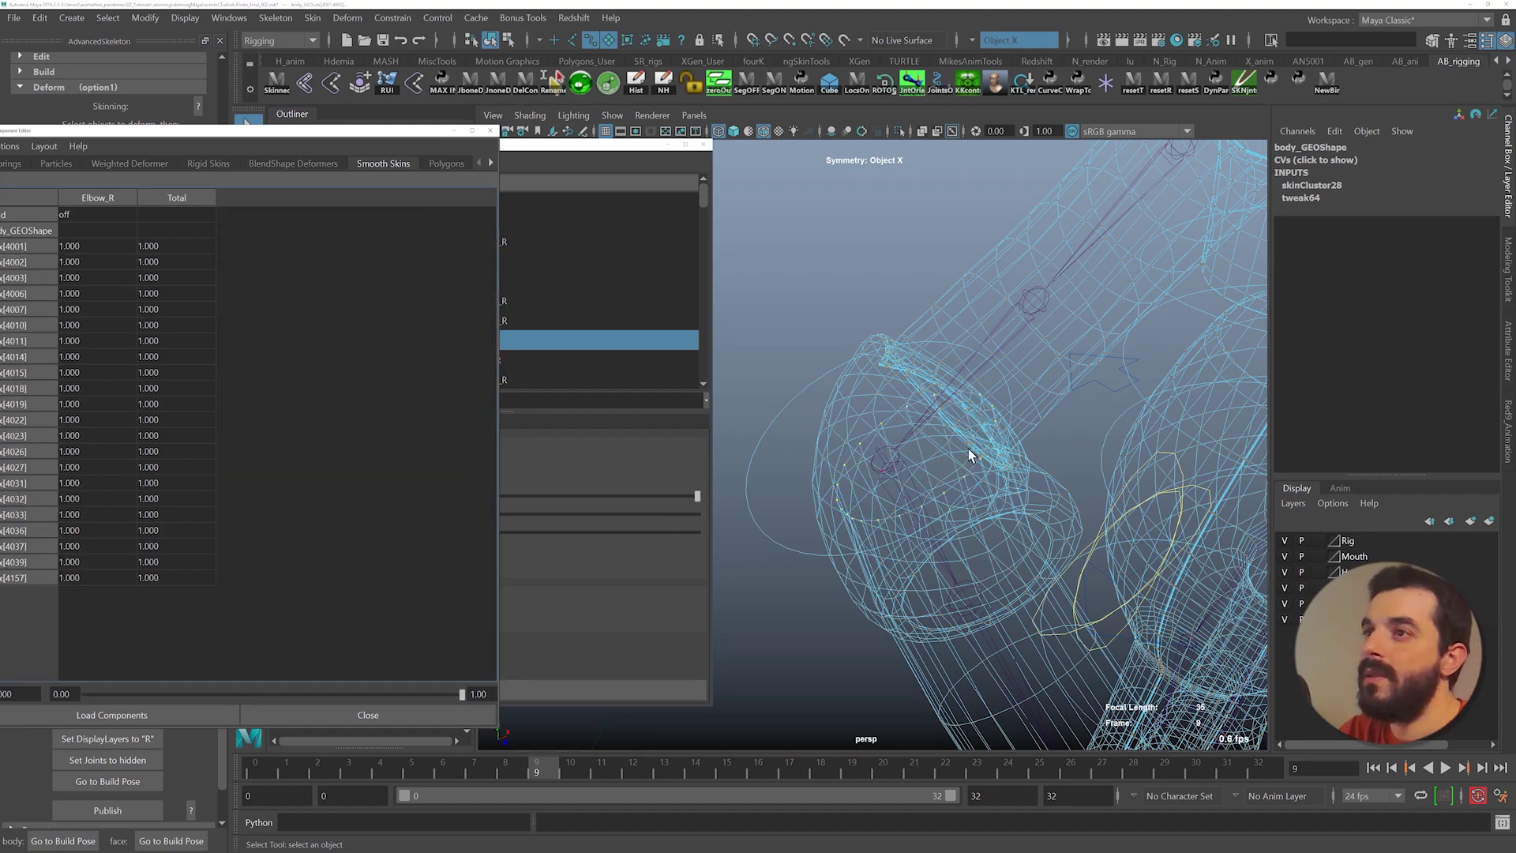
pyautogui.keyDown('alt'); pyautogui.moveTo(968, 449); pyautogui.dragTo(1042, 512); pyautogui.keyUp('alt')
pyautogui.scroll(4, 1059, 434)
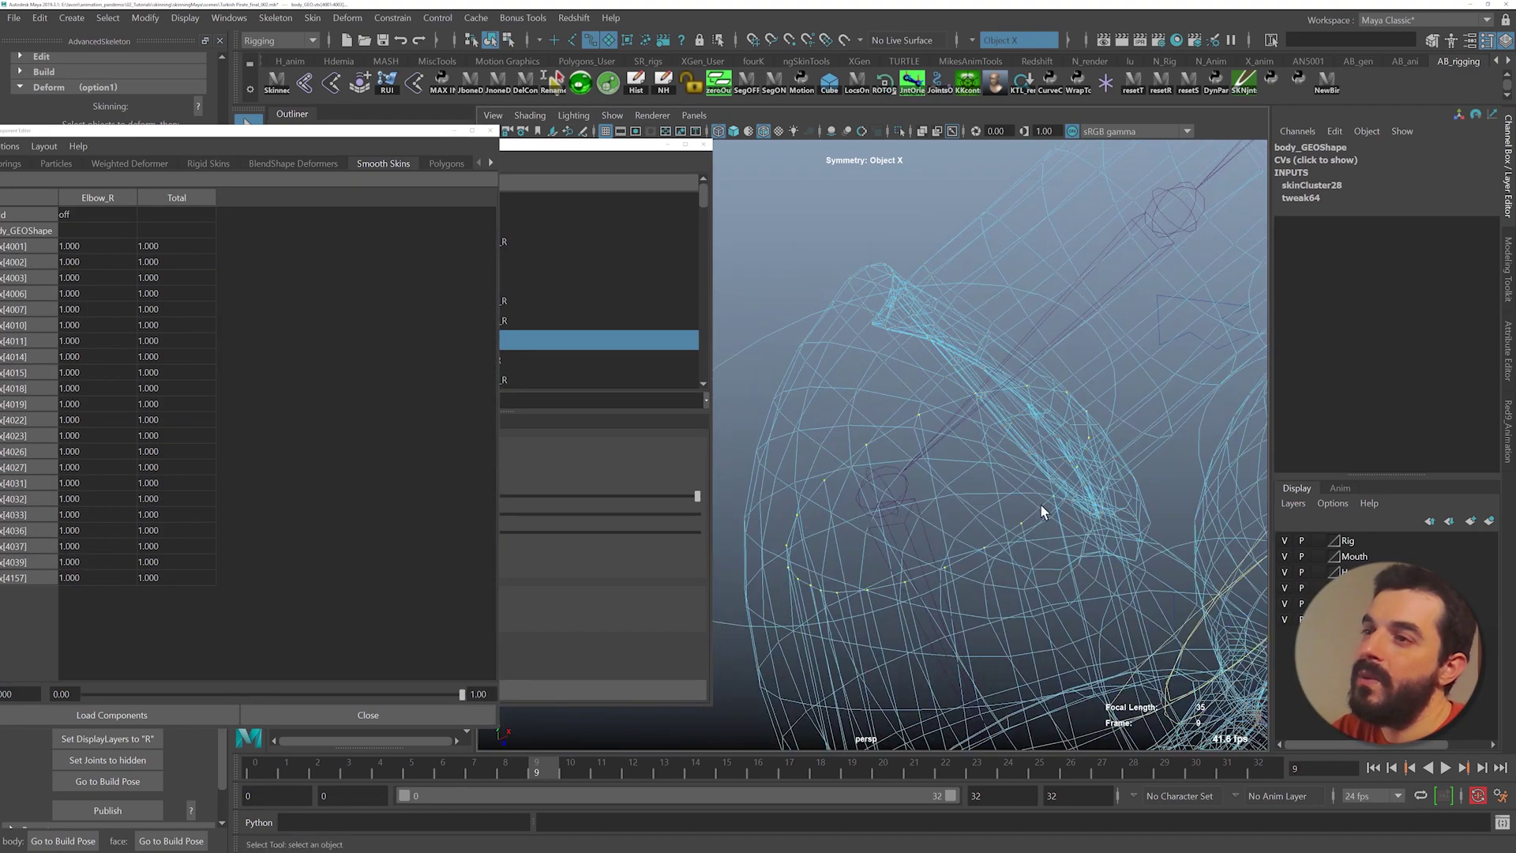
pyautogui.scroll(-4, 839, 510)
# - Select all faces of the right forearm skin shell, close the Component Editor and isolate the shell in the viewport
pyautogui.press('5')
pyautogui.rightClick(974, 413)
pyautogui.moveTo(983, 413)
pyautogui.mouseDown(button='right')
pyautogui.moveTo(971, 401)
pyautogui.moveTo(987, 462)
pyautogui.mouseUp(button='right')
pyautogui.click(998, 596)
pyautogui.hotkey('shift', 'm')
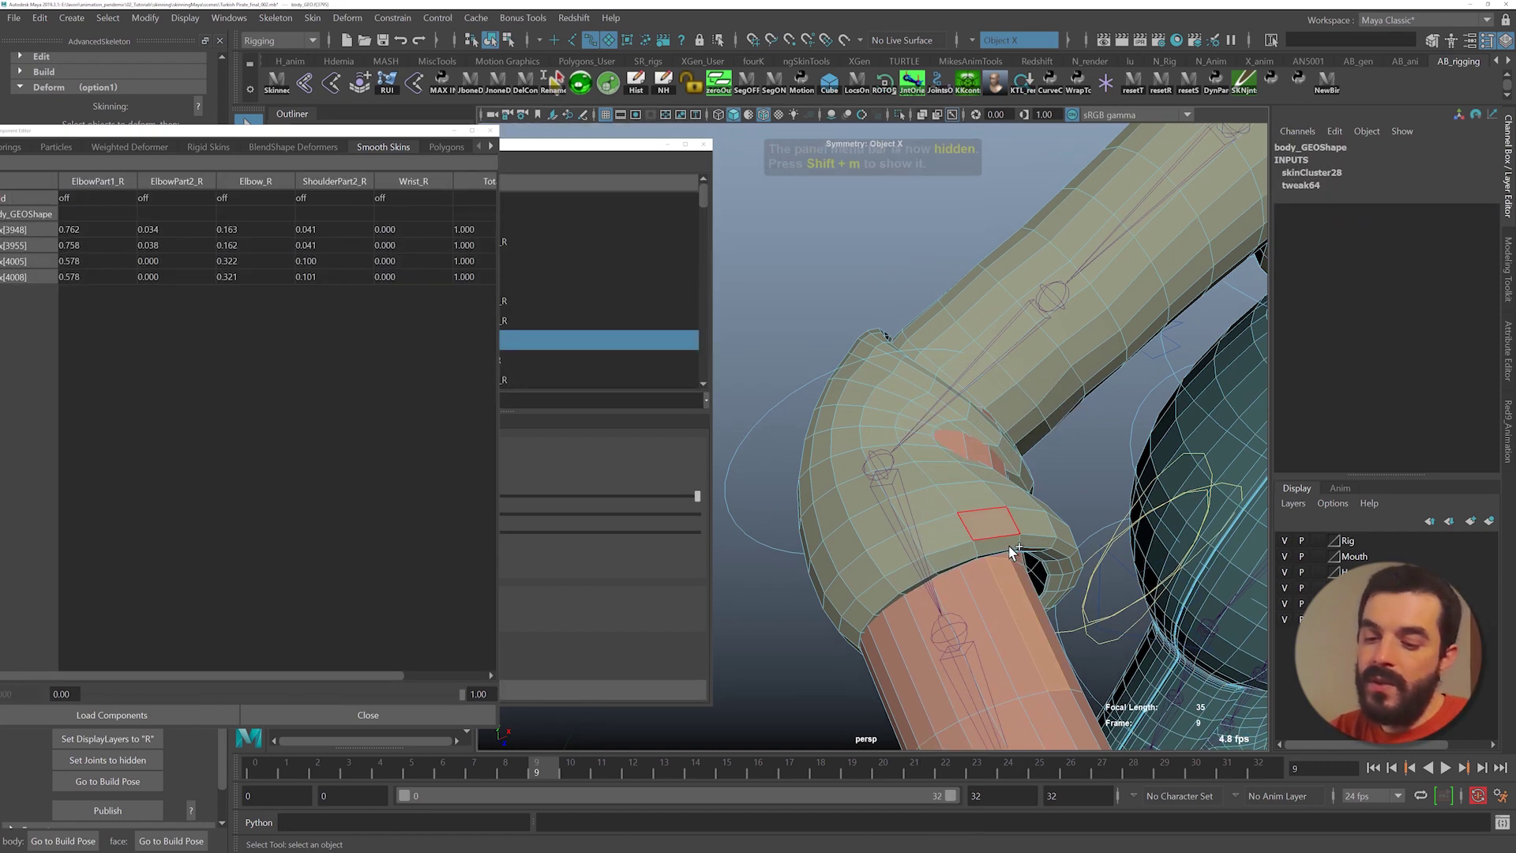
pyautogui.doubleClick(990, 591)
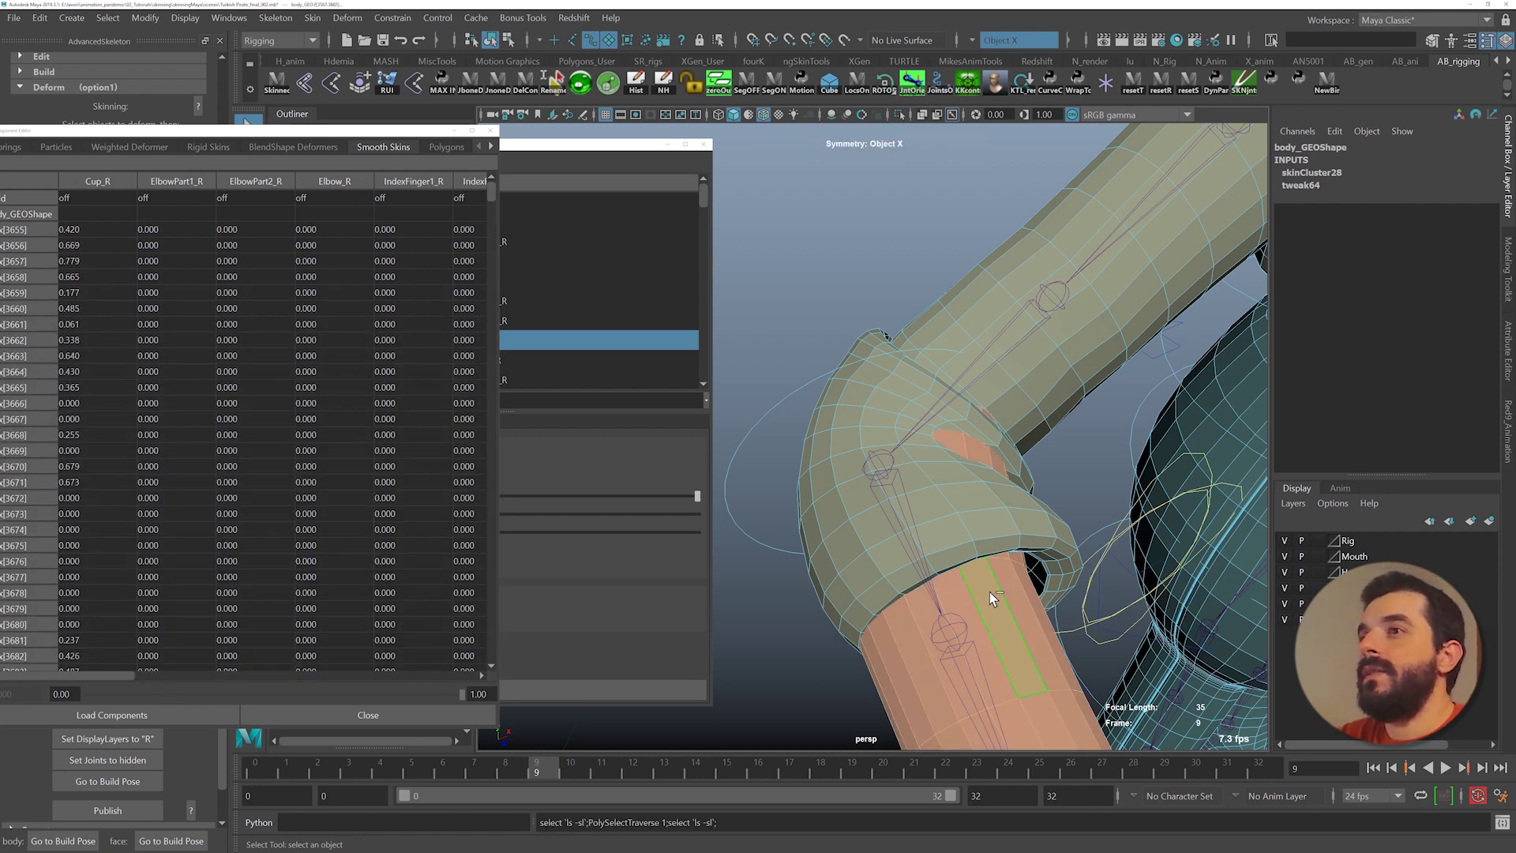
pyautogui.click(490, 131)
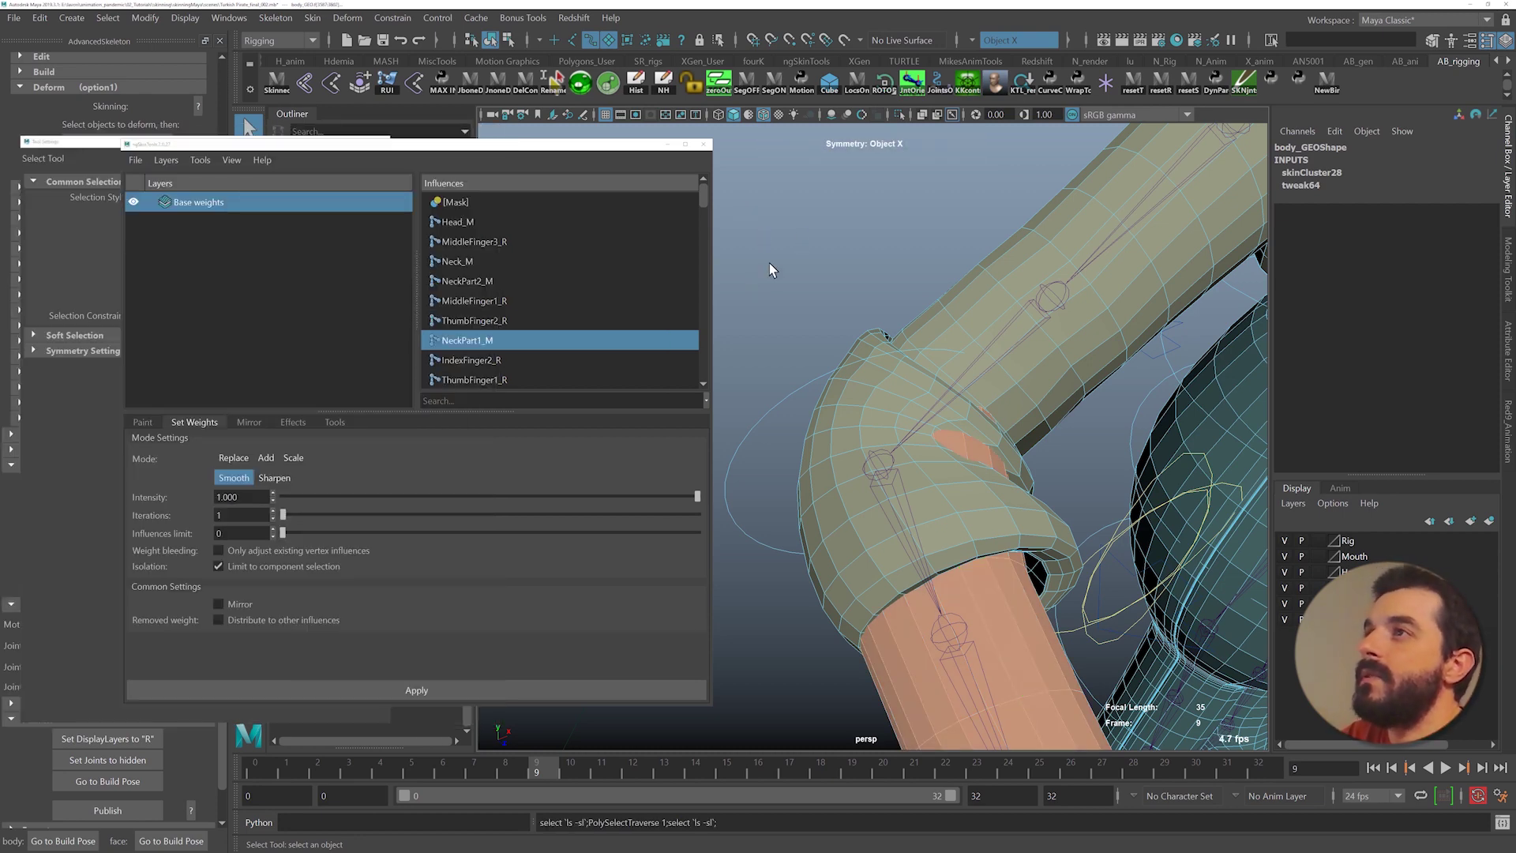
pyautogui.click(900, 117)
pyautogui.keyDown('alt'); pyautogui.moveTo(941, 306); pyautogui.dragTo(998, 334); pyautogui.keyUp('alt')
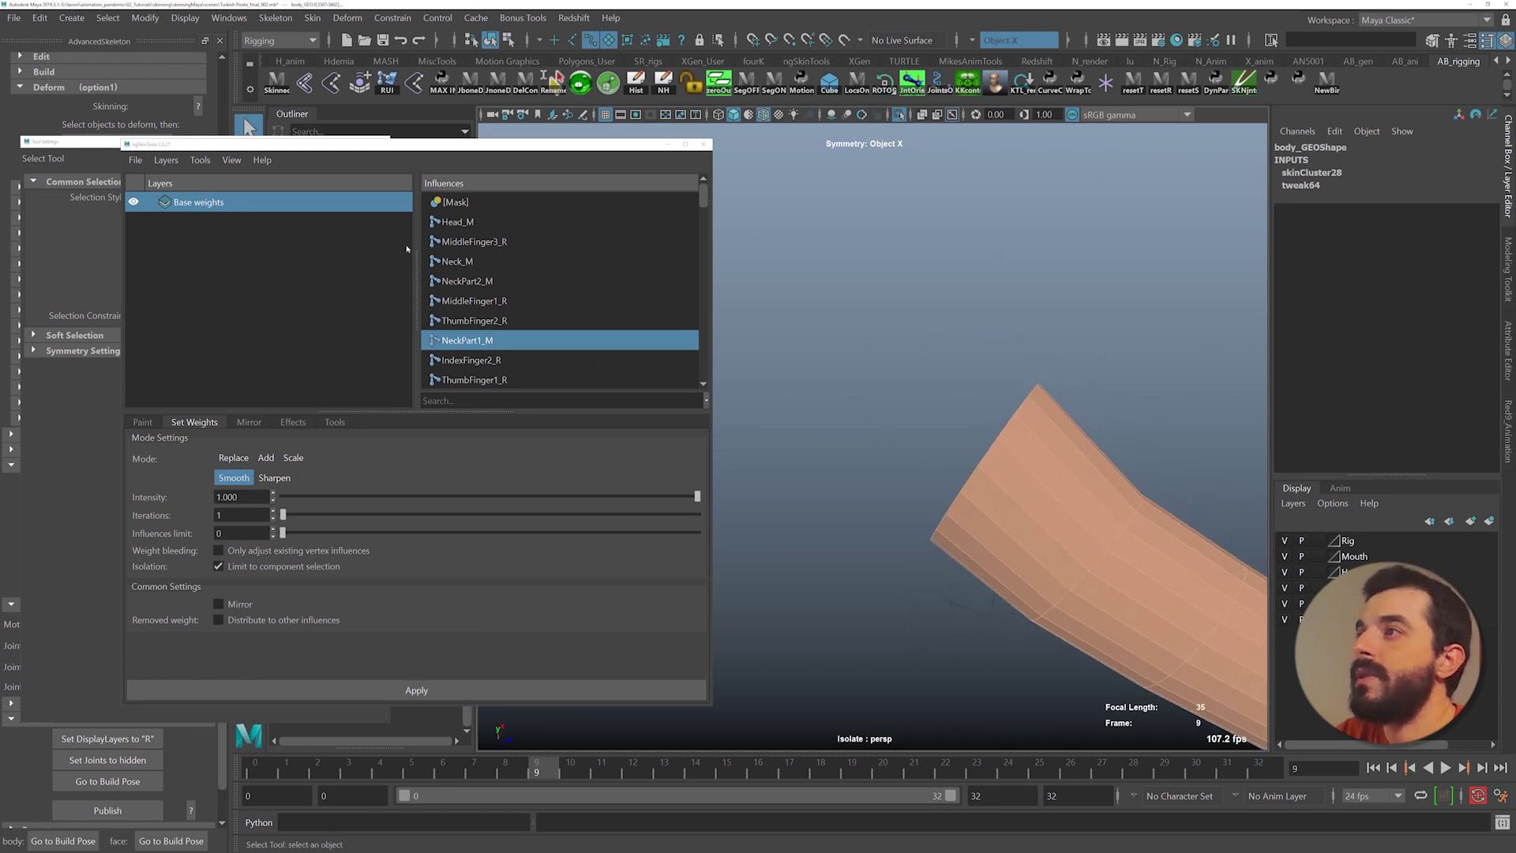
# - Return body_GEO to object selection, minimize the ngSkinTools window and open the Paint Skin Weights tool with its settings
pyautogui.moveTo(341, 145); pyautogui.dragTo(573, 168)
pyautogui.click(382, 142)
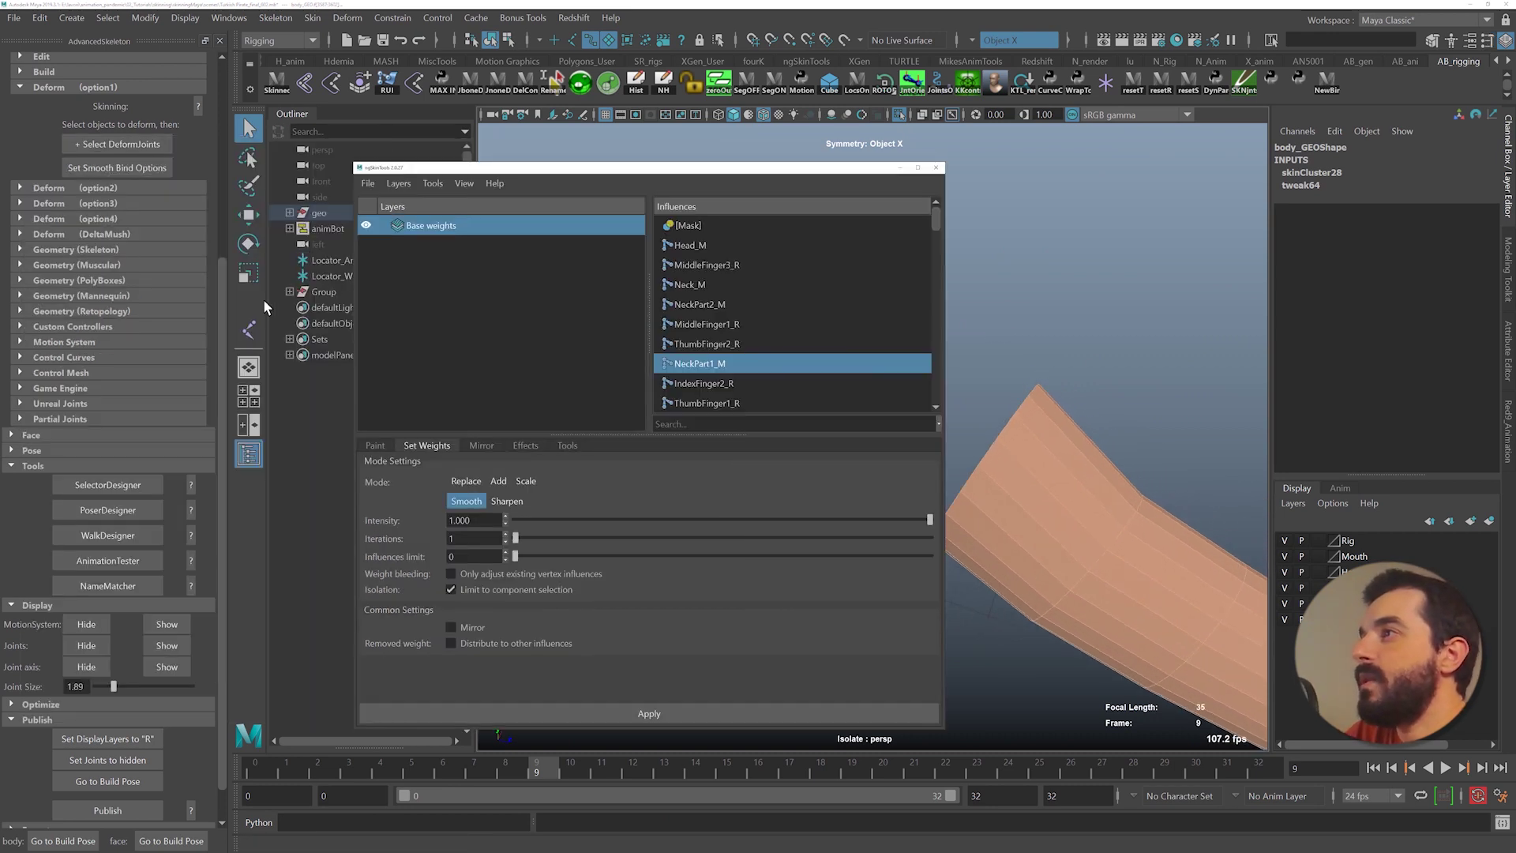
pyautogui.press('F8')
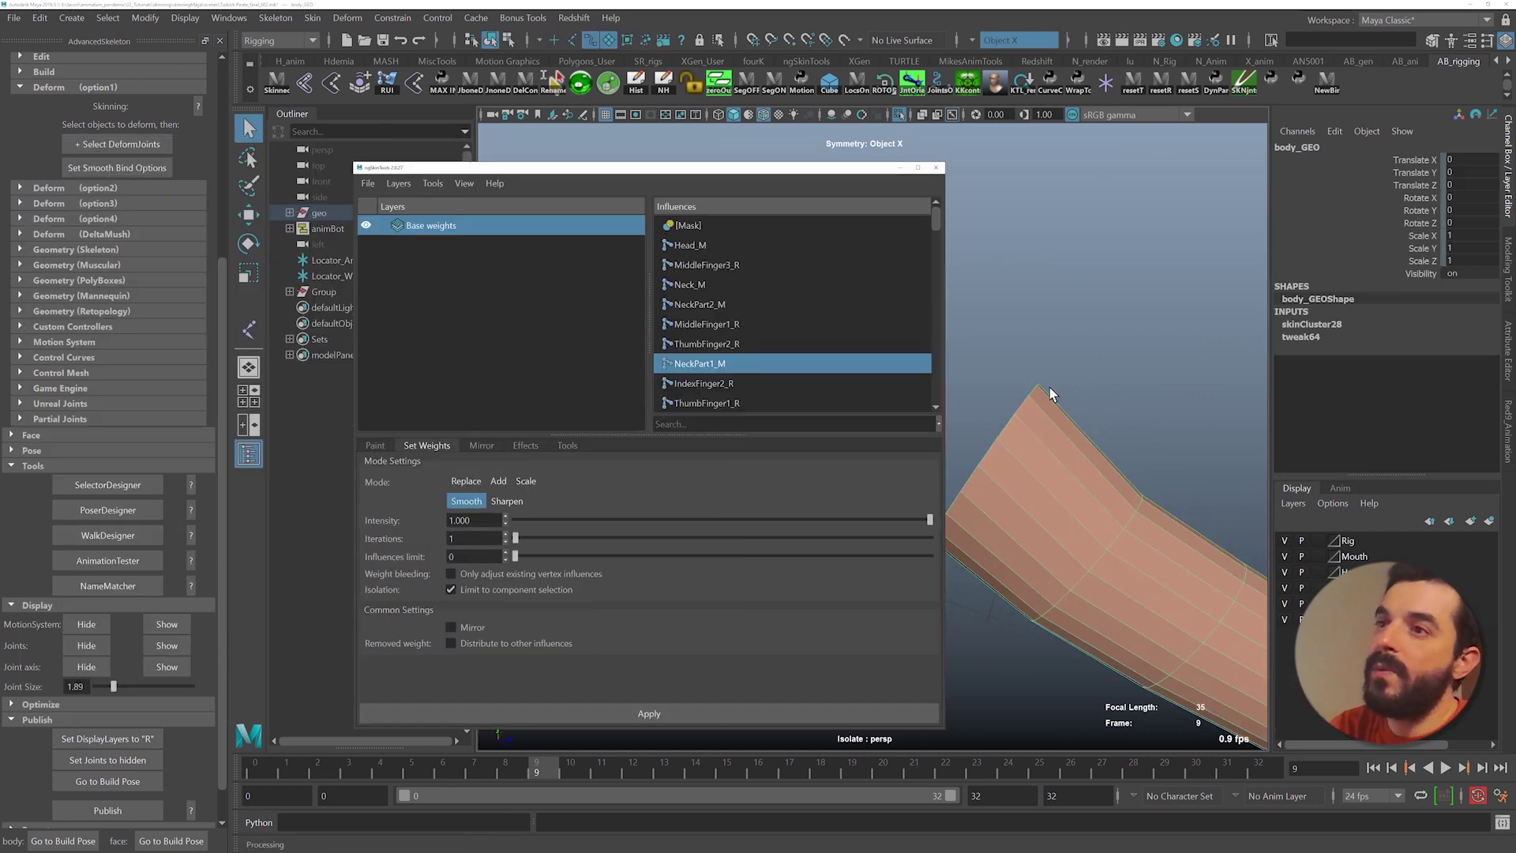
pyautogui.click(900, 168)
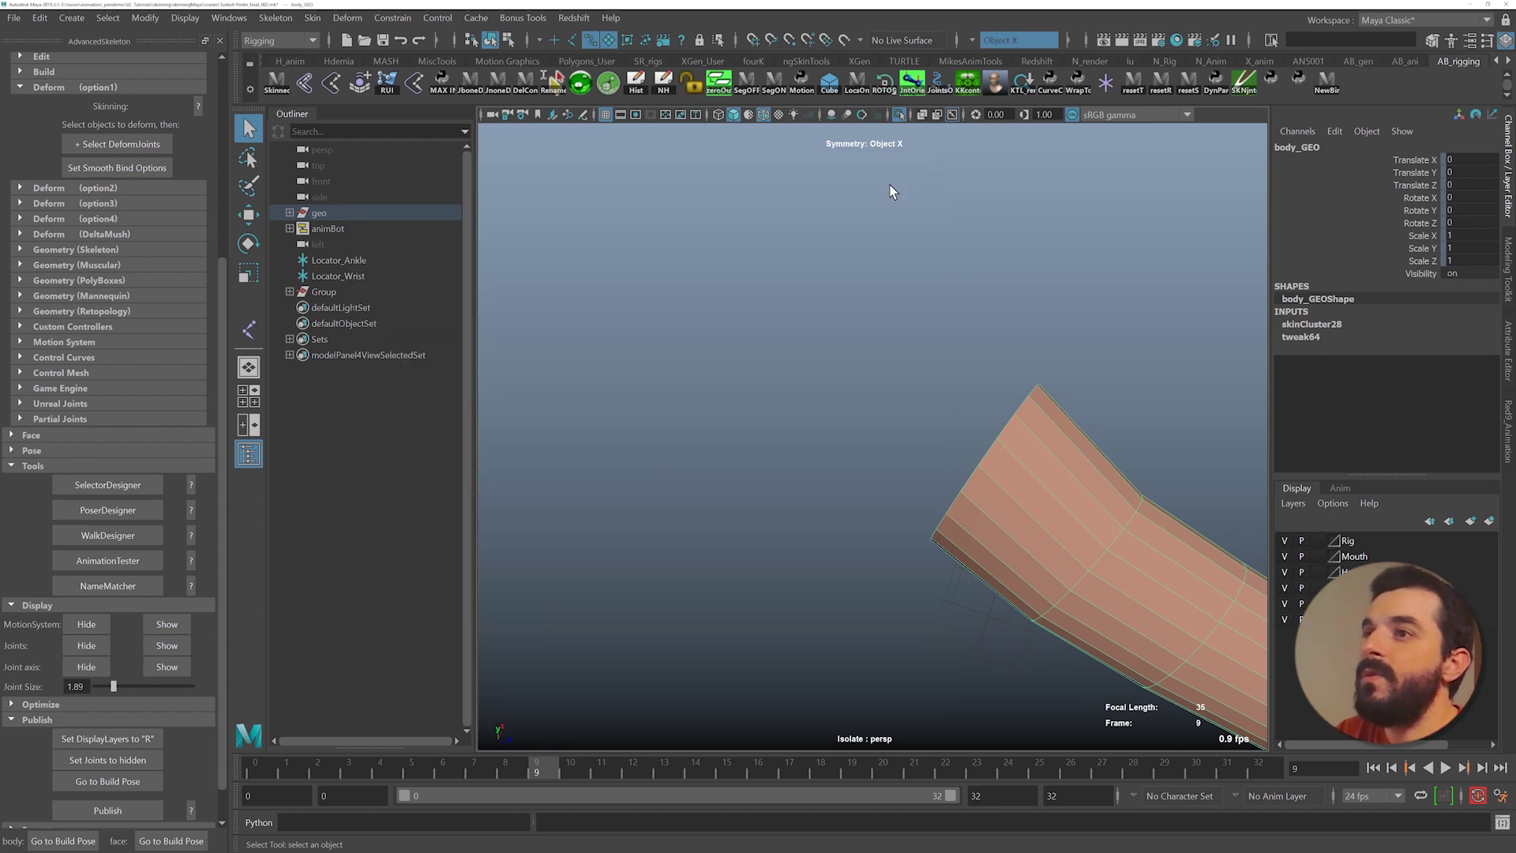
pyautogui.click(322, 19)
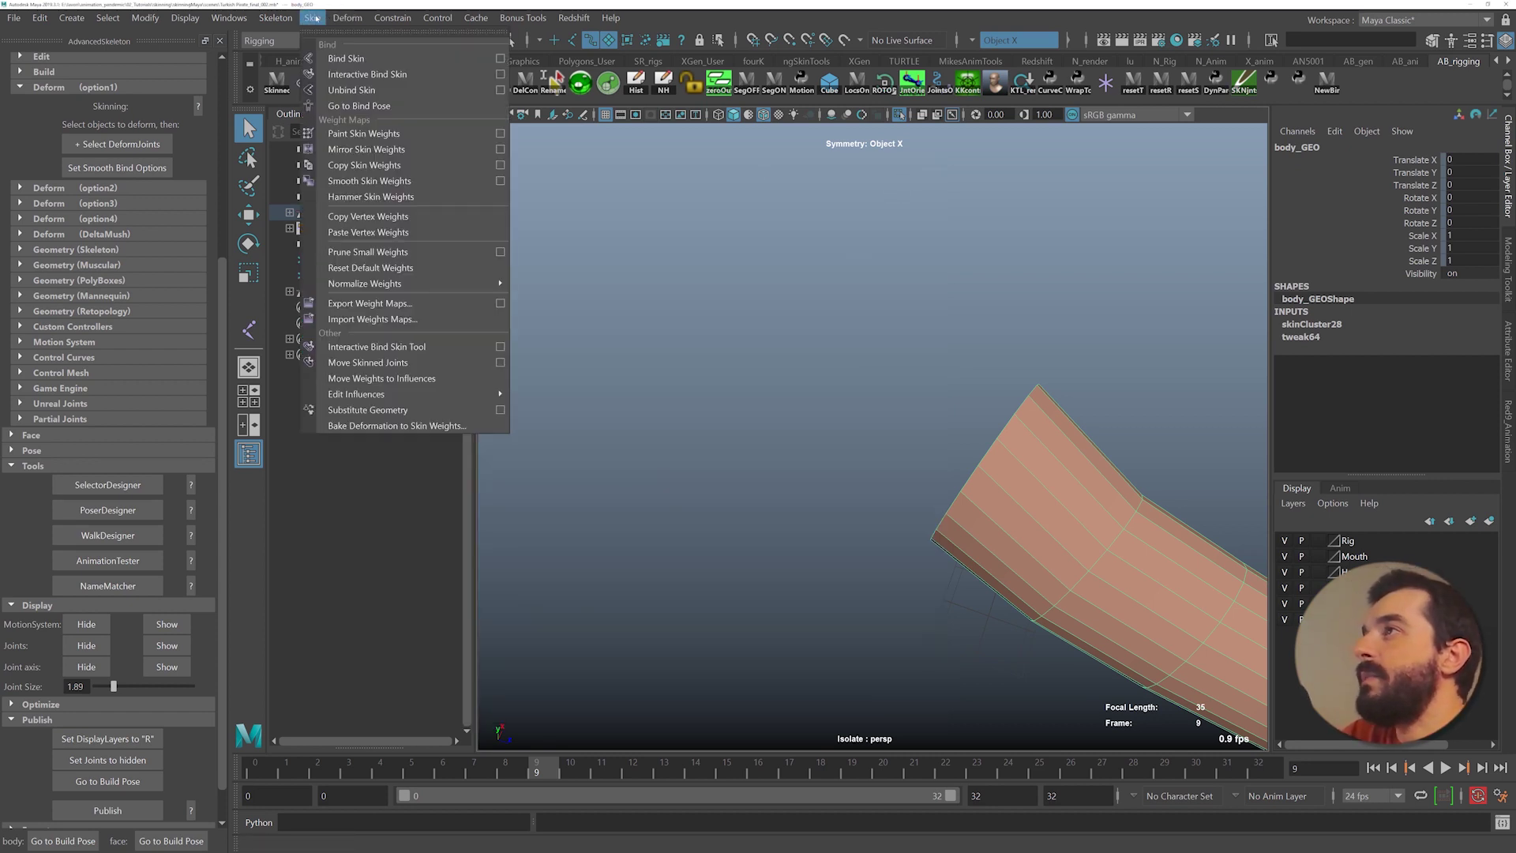
pyautogui.click(502, 133)
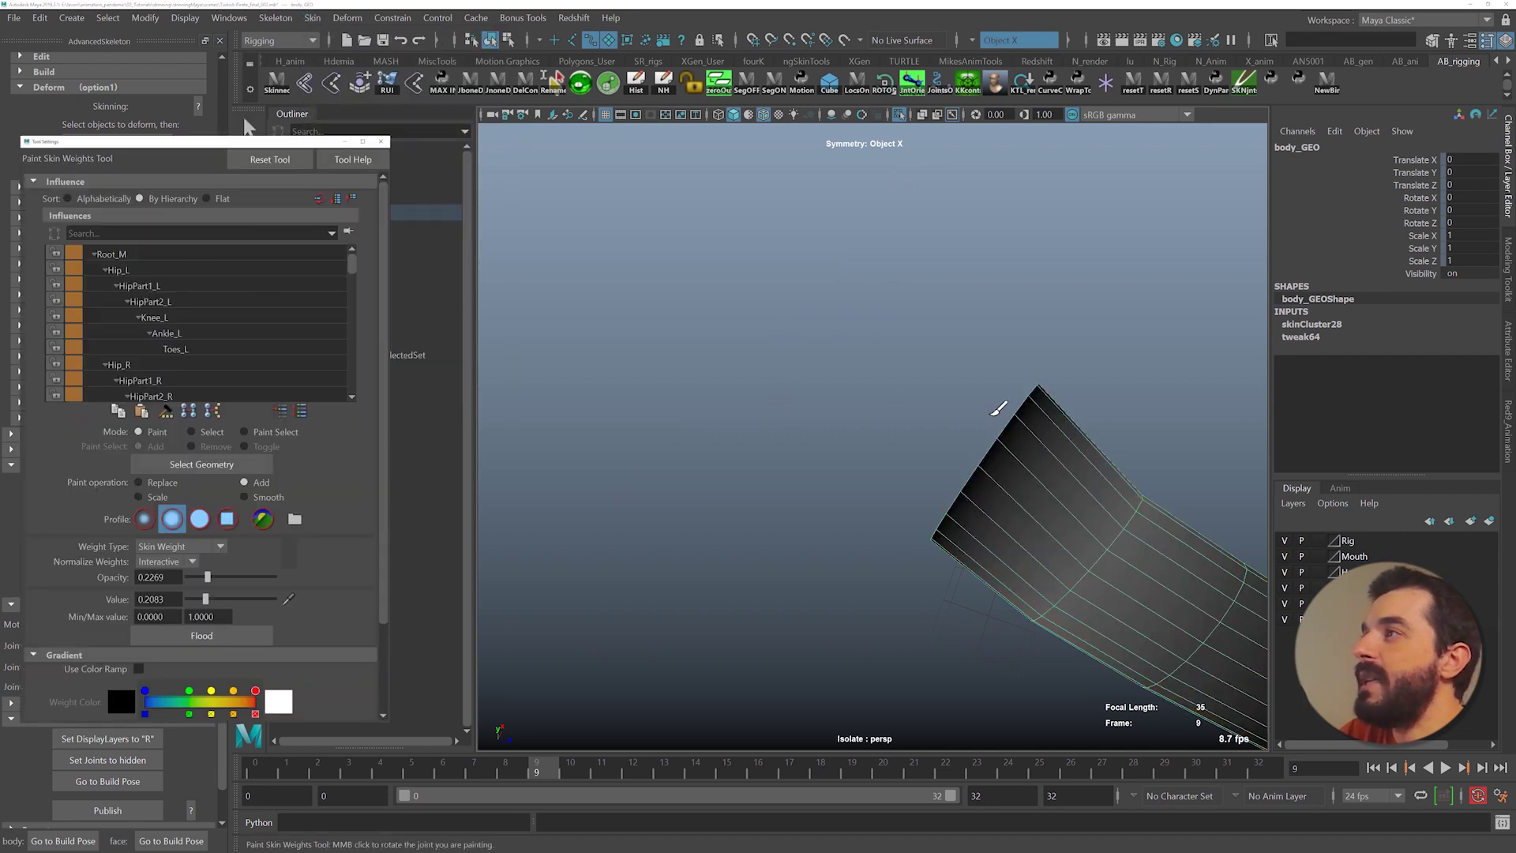
# - Choose the ShoulderPart2_R influence and paint in its weight with the Add operation around the forearm's open upper end
pyautogui.keyDown('alt'); pyautogui.moveTo(979, 415); pyautogui.dragTo(869, 406, button='middle'); pyautogui.keyUp('alt')
pyautogui.scroll(-2, 213, 340)
pyautogui.scroll(-5, 211, 335)
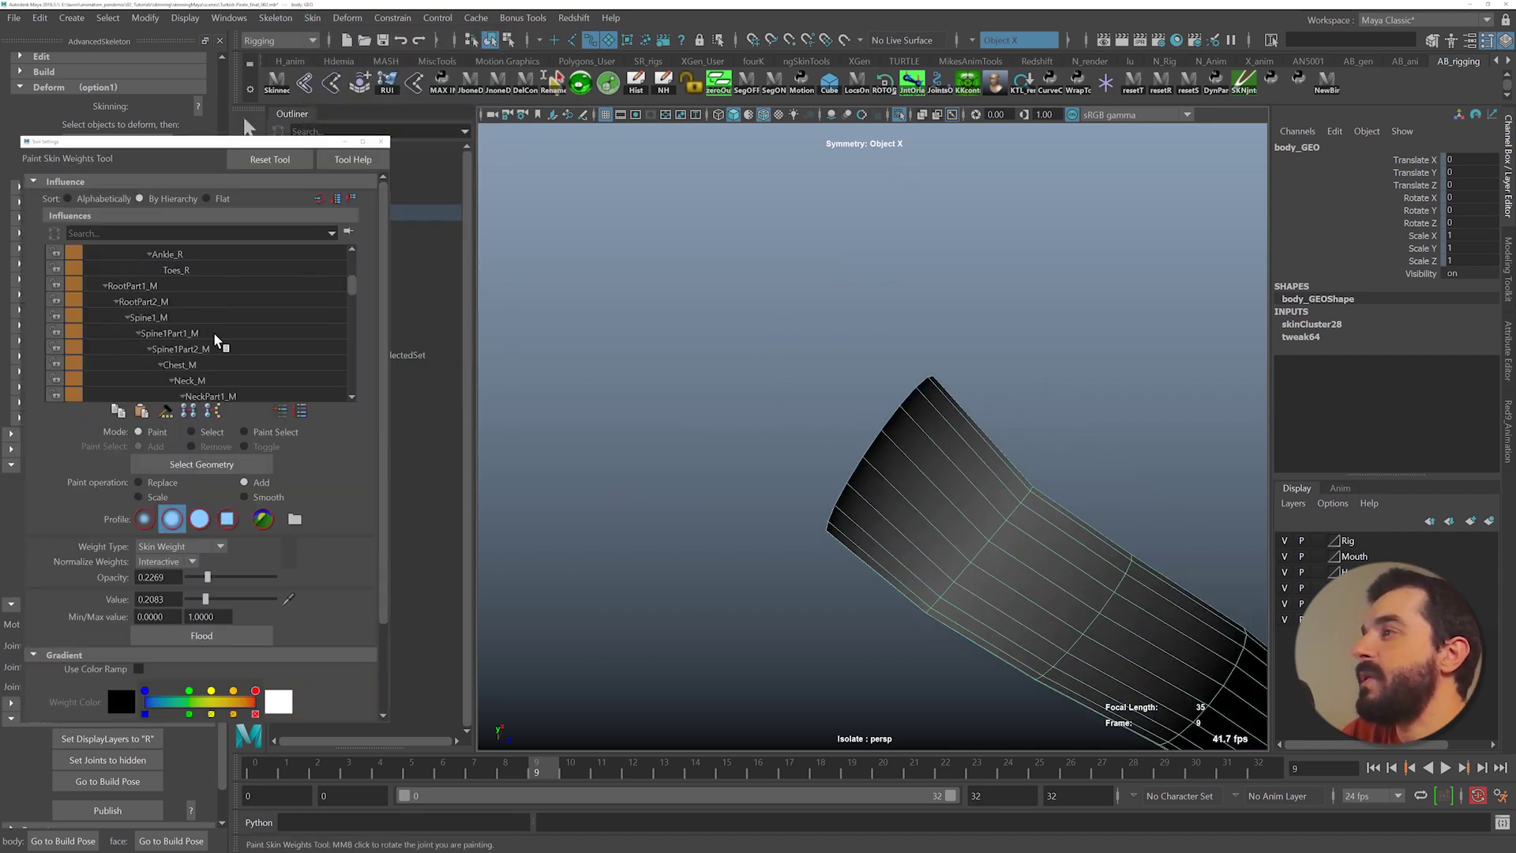
pyautogui.scroll(-6, 225, 327)
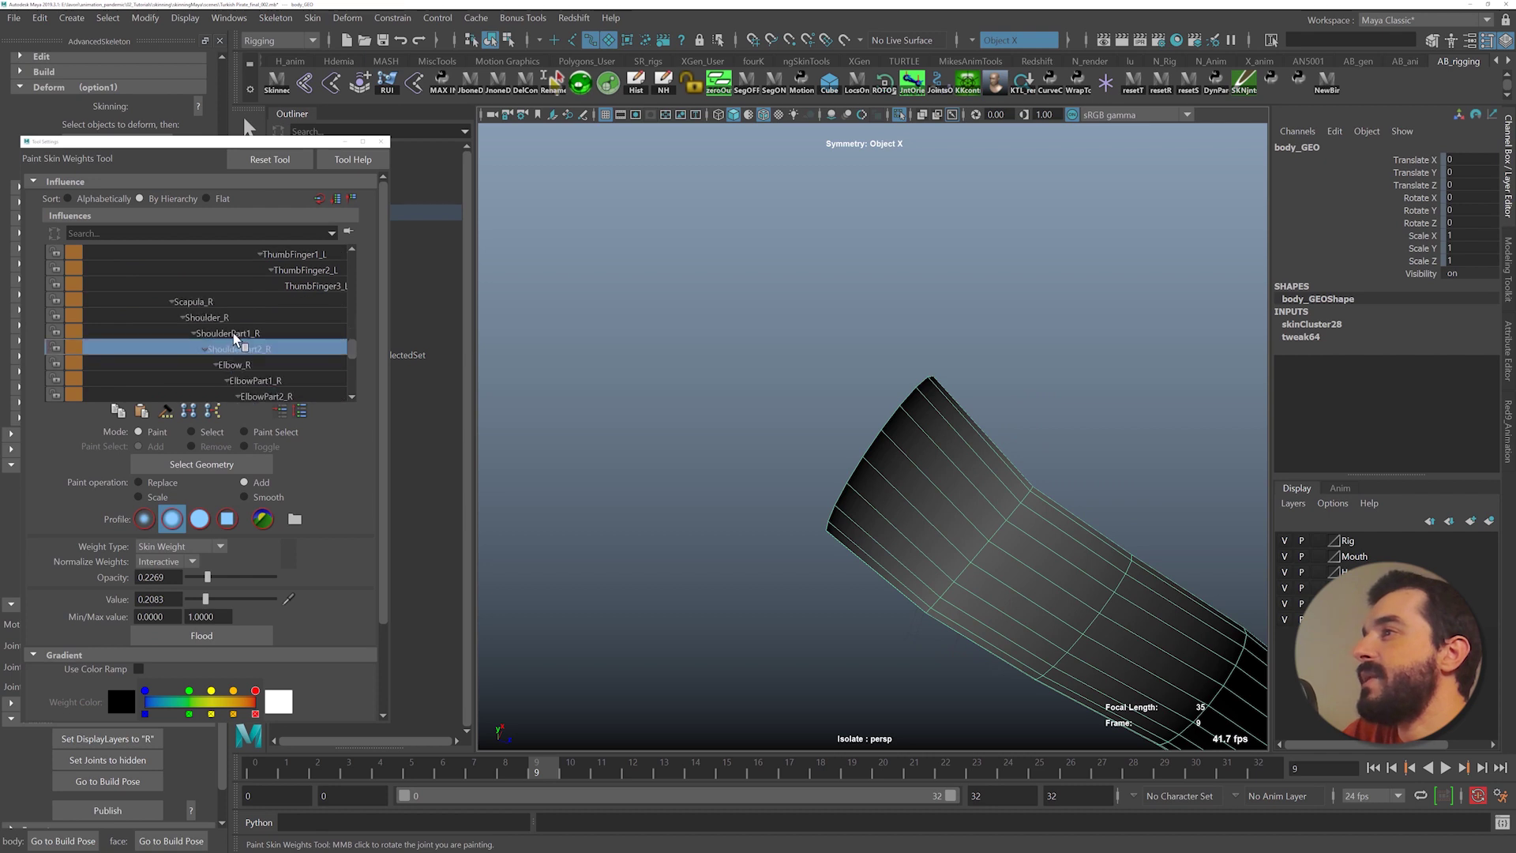
pyautogui.scroll(-1, 261, 359)
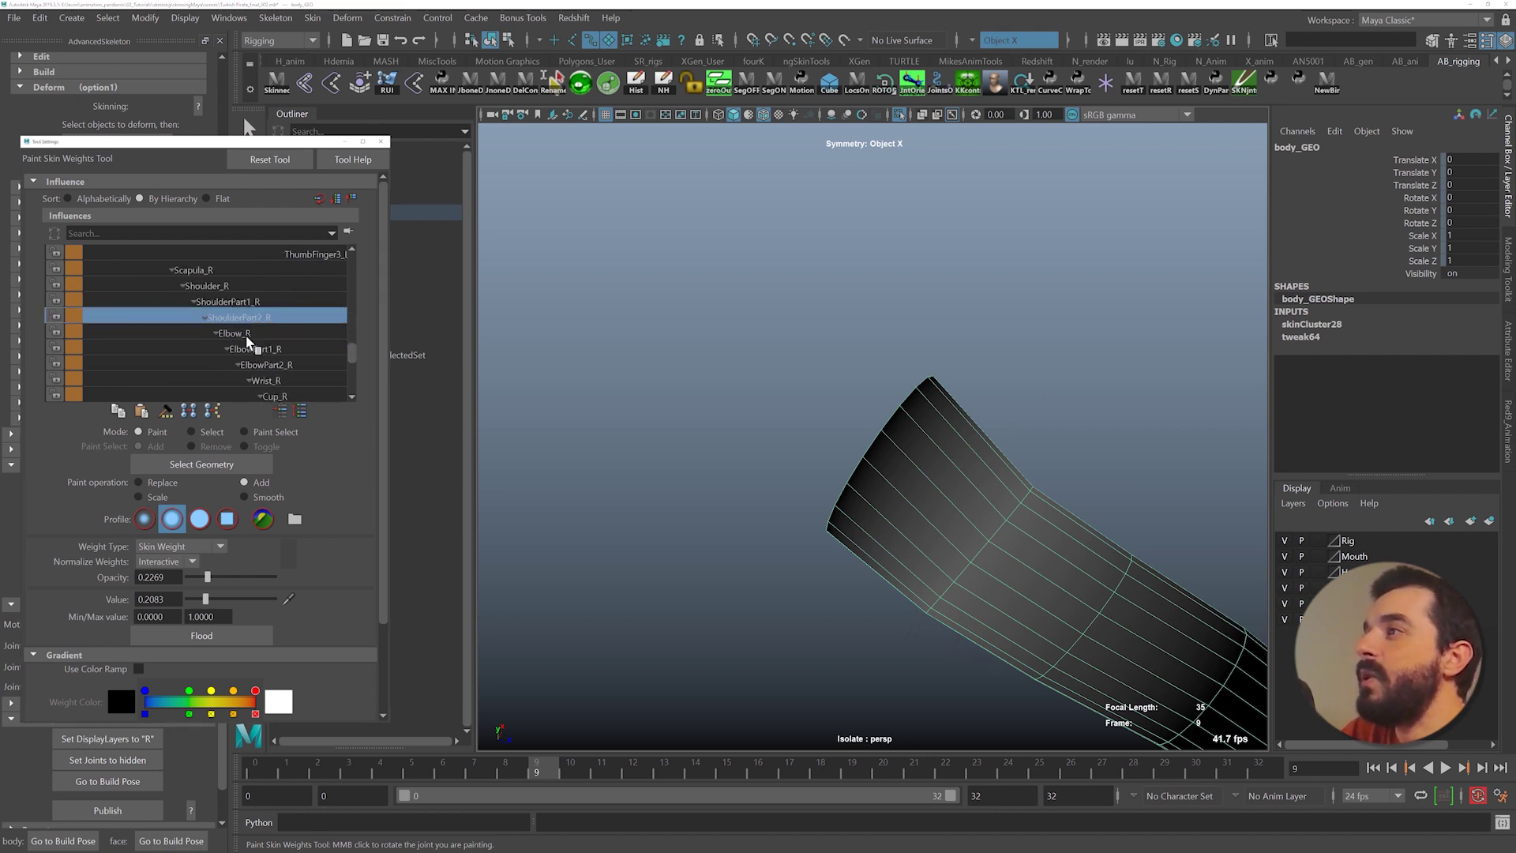
pyautogui.click(248, 338)
pyautogui.click(248, 317)
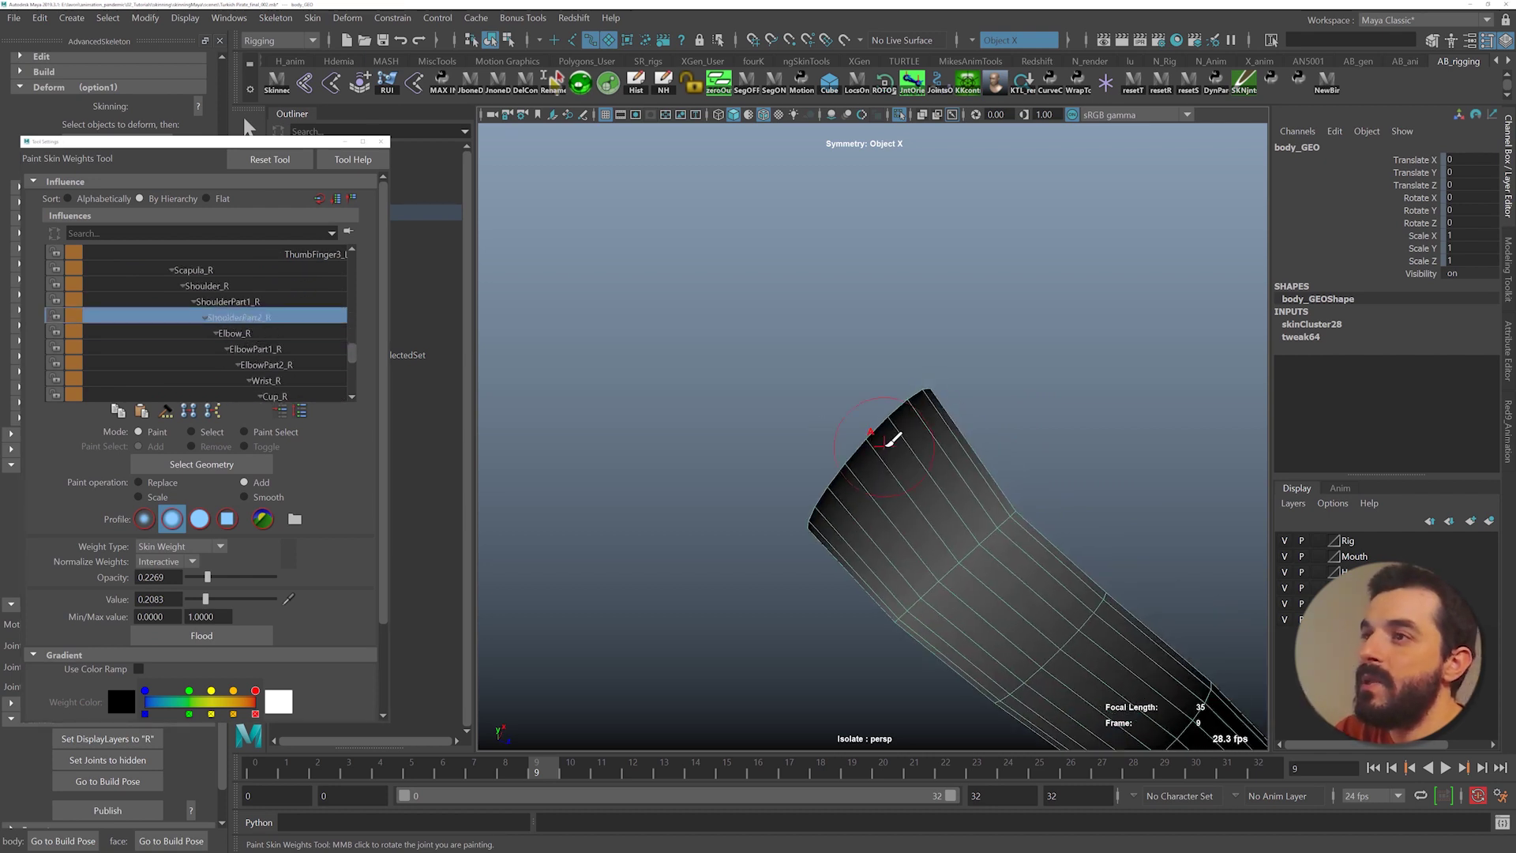
pyautogui.moveTo(892, 438)
pyautogui.mouseDown()
pyautogui.moveTo(878, 424)
pyautogui.moveTo(816, 494)
pyautogui.moveTo(924, 359)
pyautogui.moveTo(971, 364)
pyautogui.mouseUp()
pyautogui.click(932, 356)
# - Leave weight painting and select the border vertices around the forearm's open upper end
pyautogui.moveTo(972, 385)
pyautogui.keyDown('alt'); pyautogui.mouseDown()
pyautogui.moveTo(957, 399)
pyautogui.moveTo(955, 474)
pyautogui.mouseUp(); pyautogui.keyUp('alt')
pyautogui.keyDown('alt'); pyautogui.moveTo(955, 503); pyautogui.dragTo(958, 427); pyautogui.keyUp('alt')
pyautogui.moveTo(936, 351)
pyautogui.keyDown('alt'); pyautogui.mouseDown()
pyautogui.moveTo(971, 484)
pyautogui.moveTo(914, 450)
pyautogui.mouseUp(); pyautogui.keyUp('alt')
pyautogui.press('q')
pyautogui.moveTo(893, 413); pyautogui.dragTo(893, 454, button='right')
pyautogui.moveTo(893, 454); pyautogui.dragTo(818, 419, button='right')
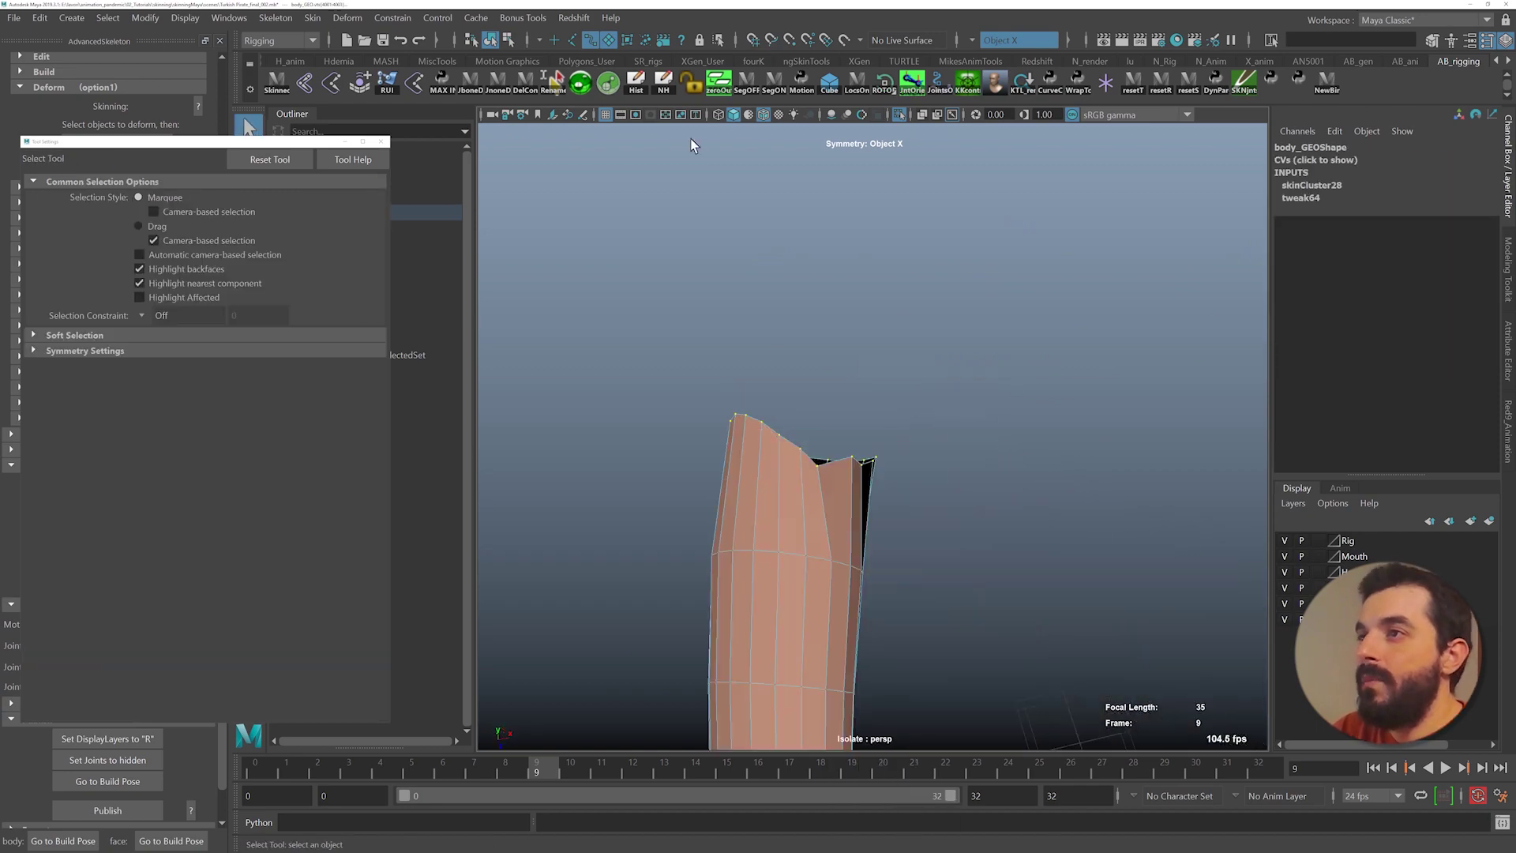
# - Exit the forearm isolation and display the body mesh in smooth preview
pyautogui.click(900, 115)
pyautogui.keyDown('alt'); pyautogui.moveTo(866, 203); pyautogui.dragTo(894, 366); pyautogui.keyUp('alt')
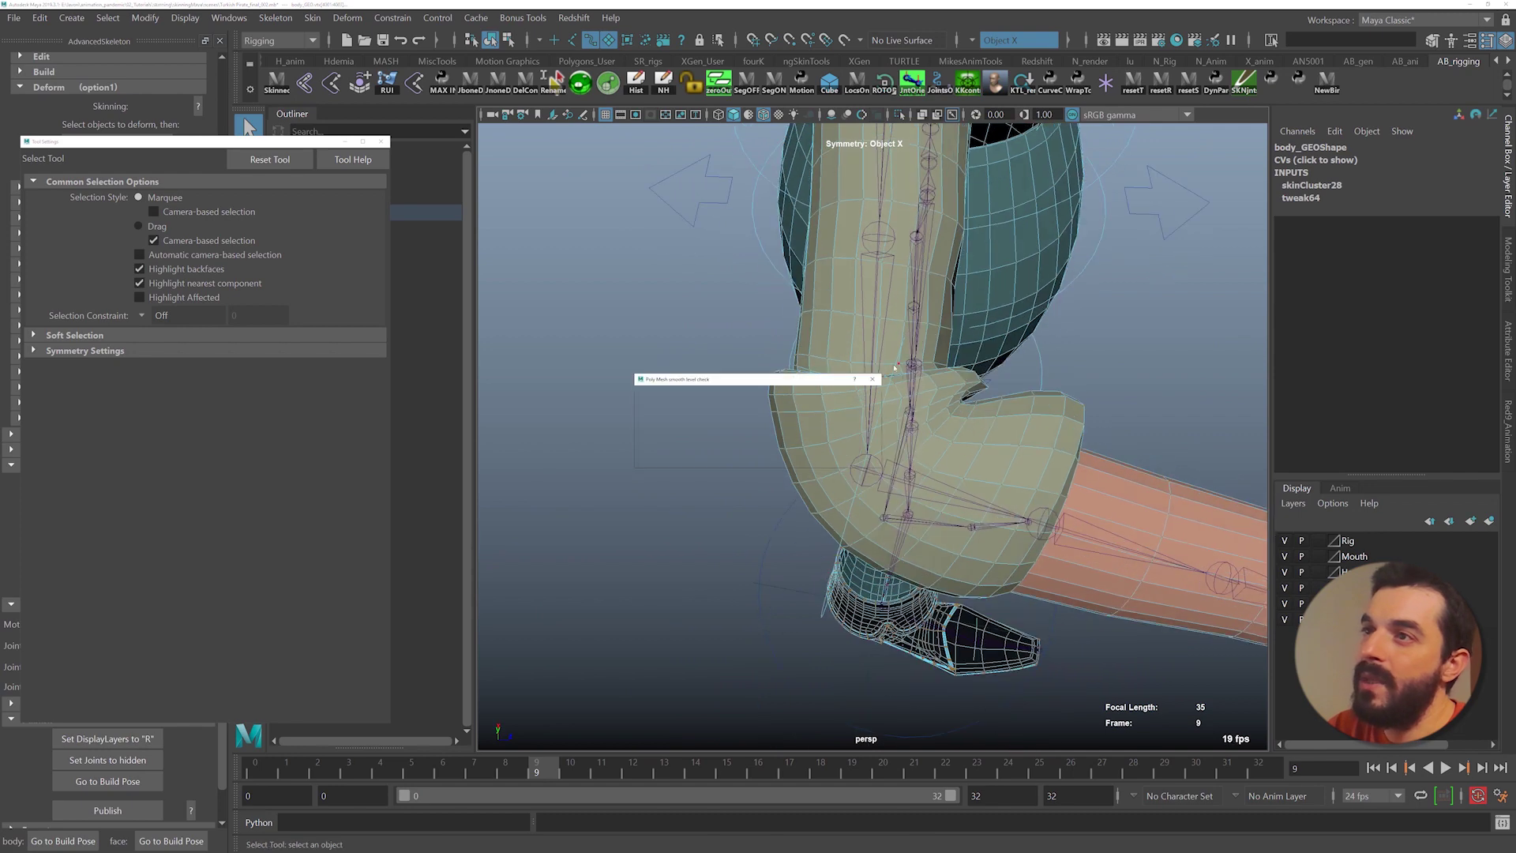
pyautogui.click(661, 452)
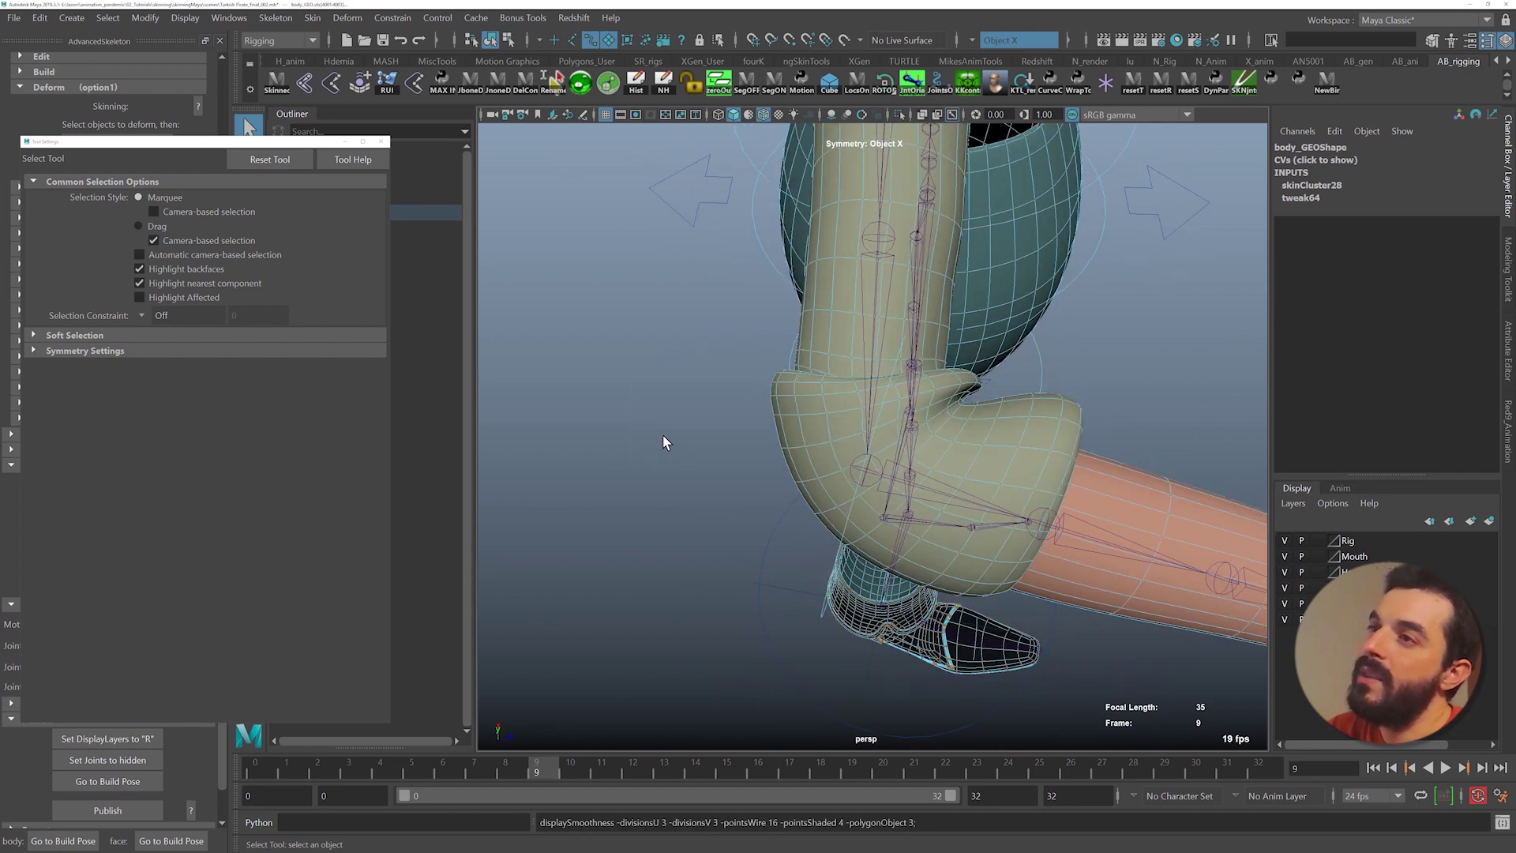
# - Examine the right sleeve's elbow bend from several sides while playing and scrubbing the run animation
pyautogui.keyDown('alt'); pyautogui.moveTo(663, 436); pyautogui.dragTo(913, 489, button='right'); pyautogui.keyUp('alt')
pyautogui.keyDown('alt'); pyautogui.moveTo(913, 488); pyautogui.dragTo(894, 431); pyautogui.keyUp('alt')
pyautogui.keyDown('alt'); pyautogui.moveTo(895, 431); pyautogui.dragTo(822, 430, button='right'); pyautogui.keyUp('alt')
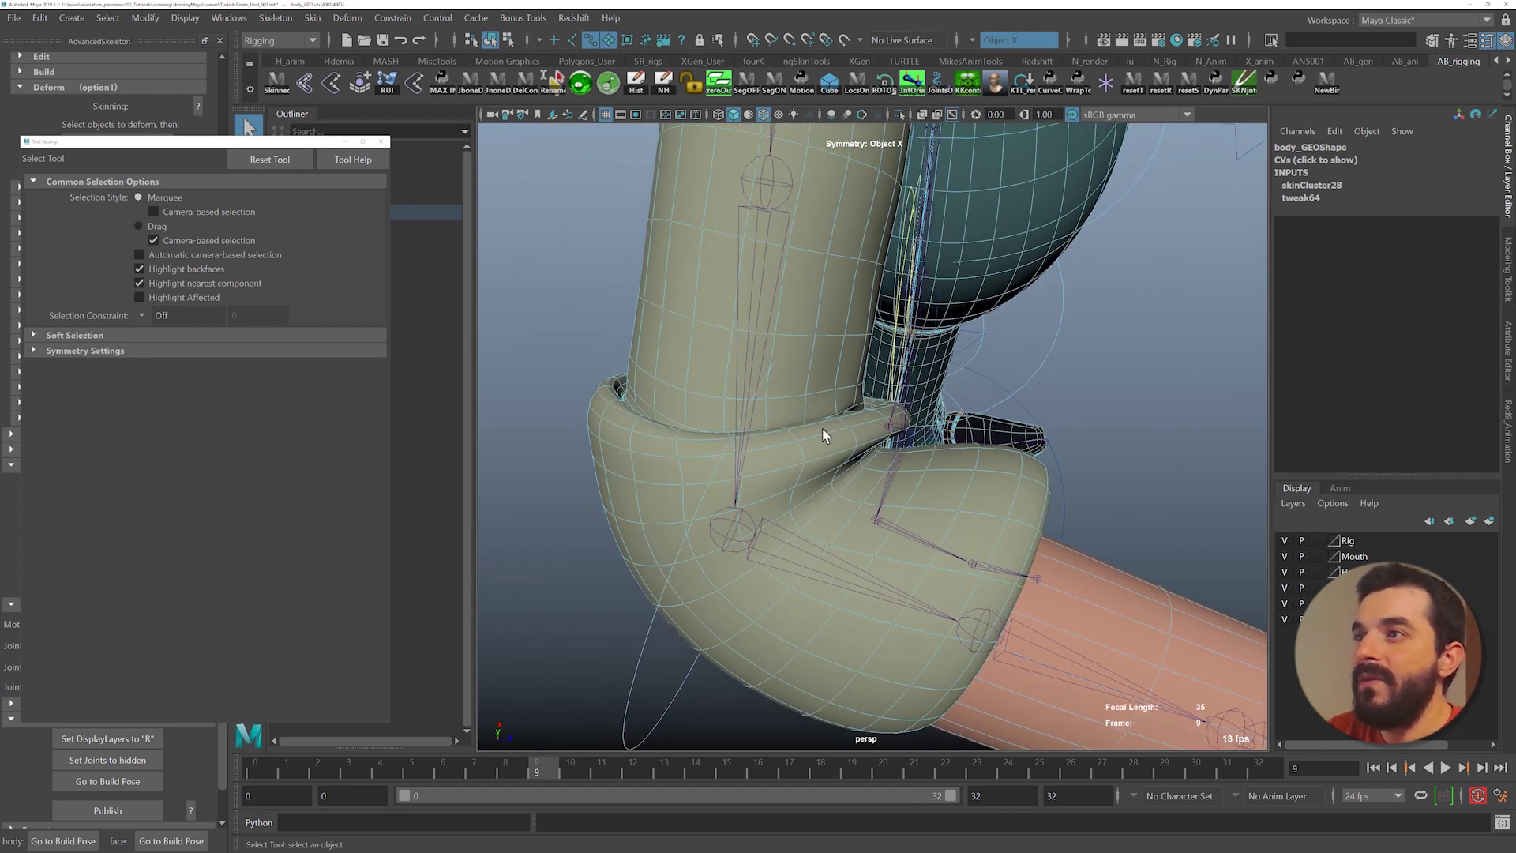
pyautogui.keyDown('alt'); pyautogui.moveTo(822, 431); pyautogui.dragTo(696, 524); pyautogui.keyUp('alt')
pyautogui.hotkey('alt', 'v')
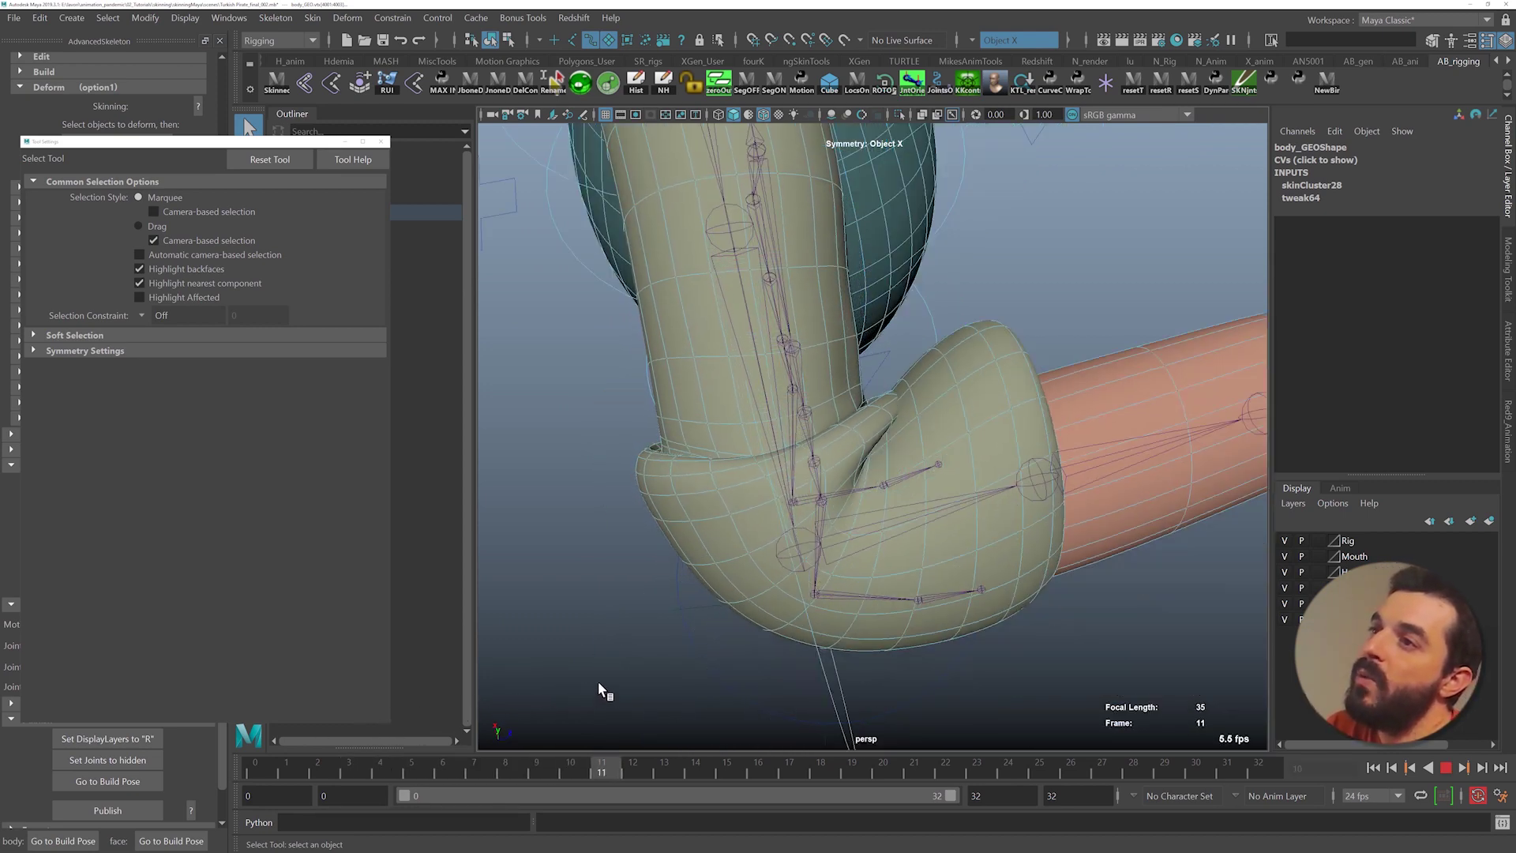
pyautogui.keyDown('alt'); pyautogui.moveTo(962, 411); pyautogui.dragTo(873, 410); pyautogui.keyUp('alt')
pyautogui.scroll(4, 873, 410)
pyautogui.hotkey('alt', 'v')
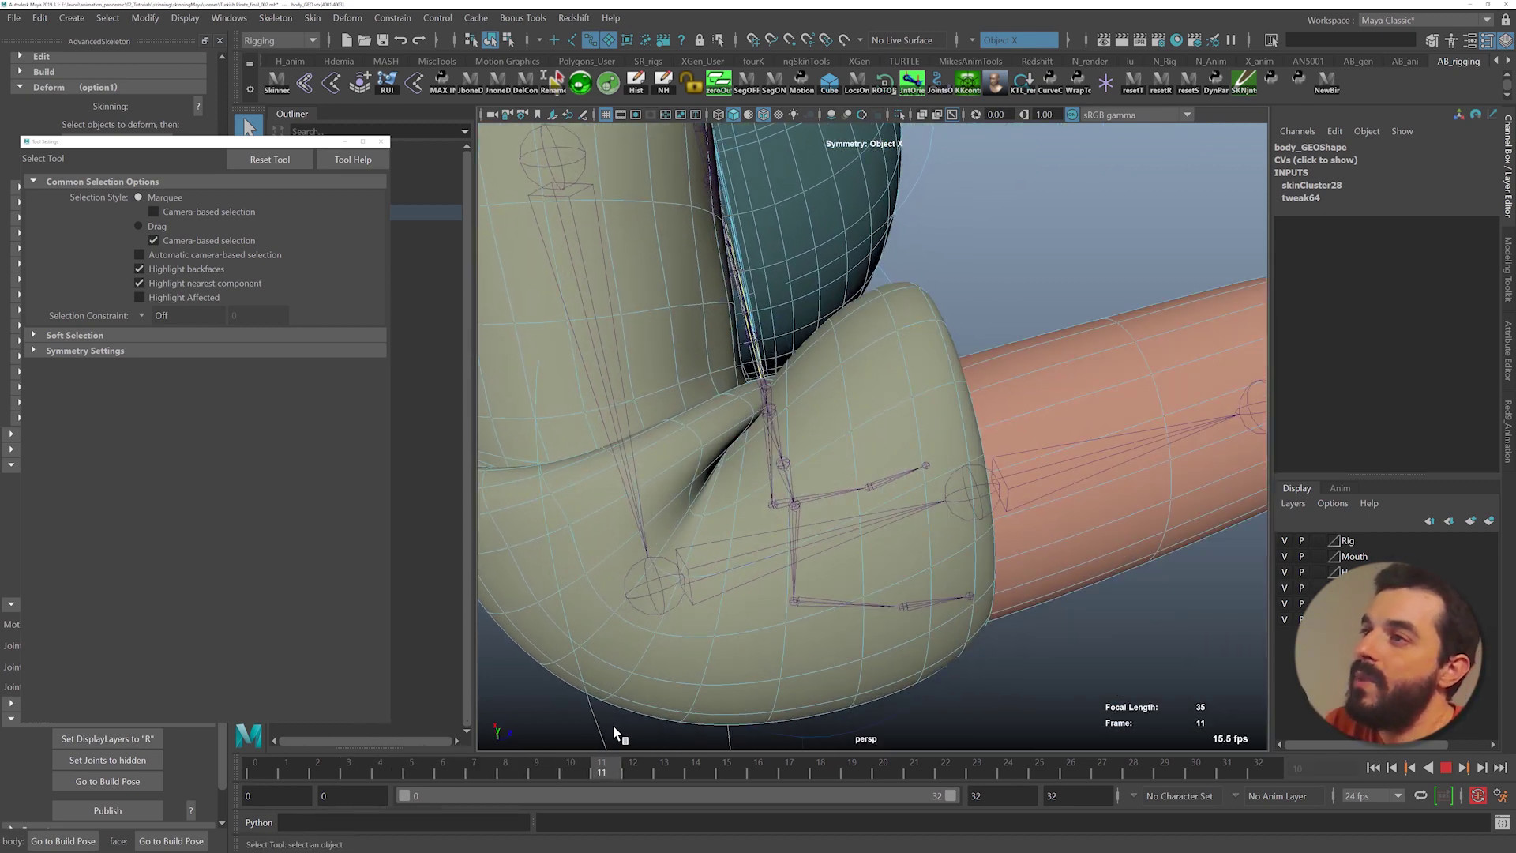
pyautogui.moveTo(556, 722); pyautogui.dragTo(448, 722)
pyautogui.keyDown('alt'); pyautogui.moveTo(821, 523); pyautogui.dragTo(452, 353); pyautogui.keyUp('alt')
# - Open the Paint Skin Weights tool on body_GEO and add Elbow_R weight along the right cuff's upper rim, checking it in the bent pose
pyautogui.press('F8')
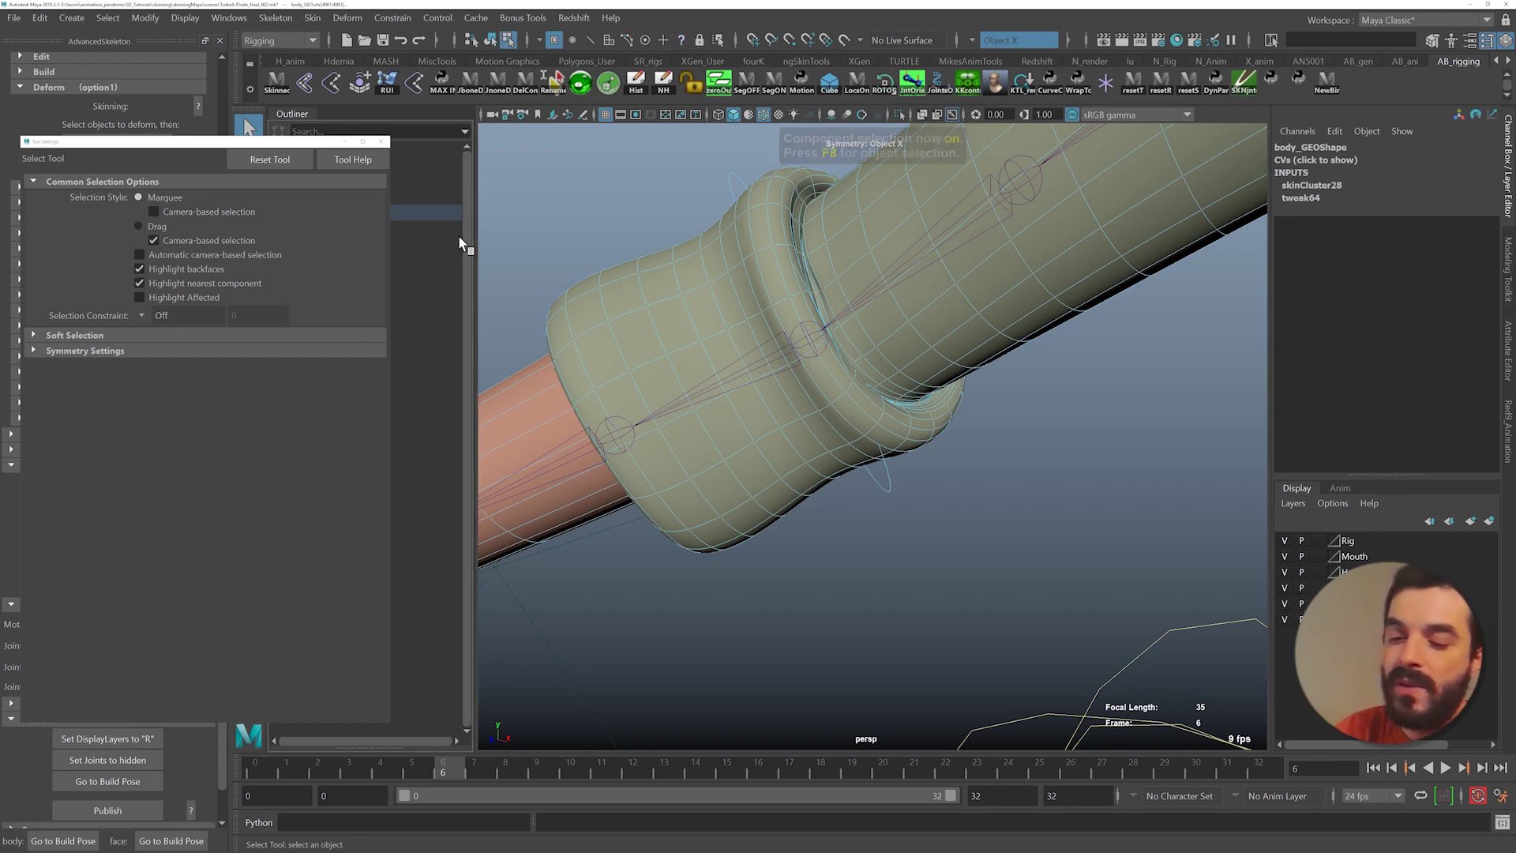
pyautogui.click(380, 141)
pyautogui.keyDown('alt'); pyautogui.moveTo(721, 376); pyautogui.dragTo(746, 381); pyautogui.keyUp('alt')
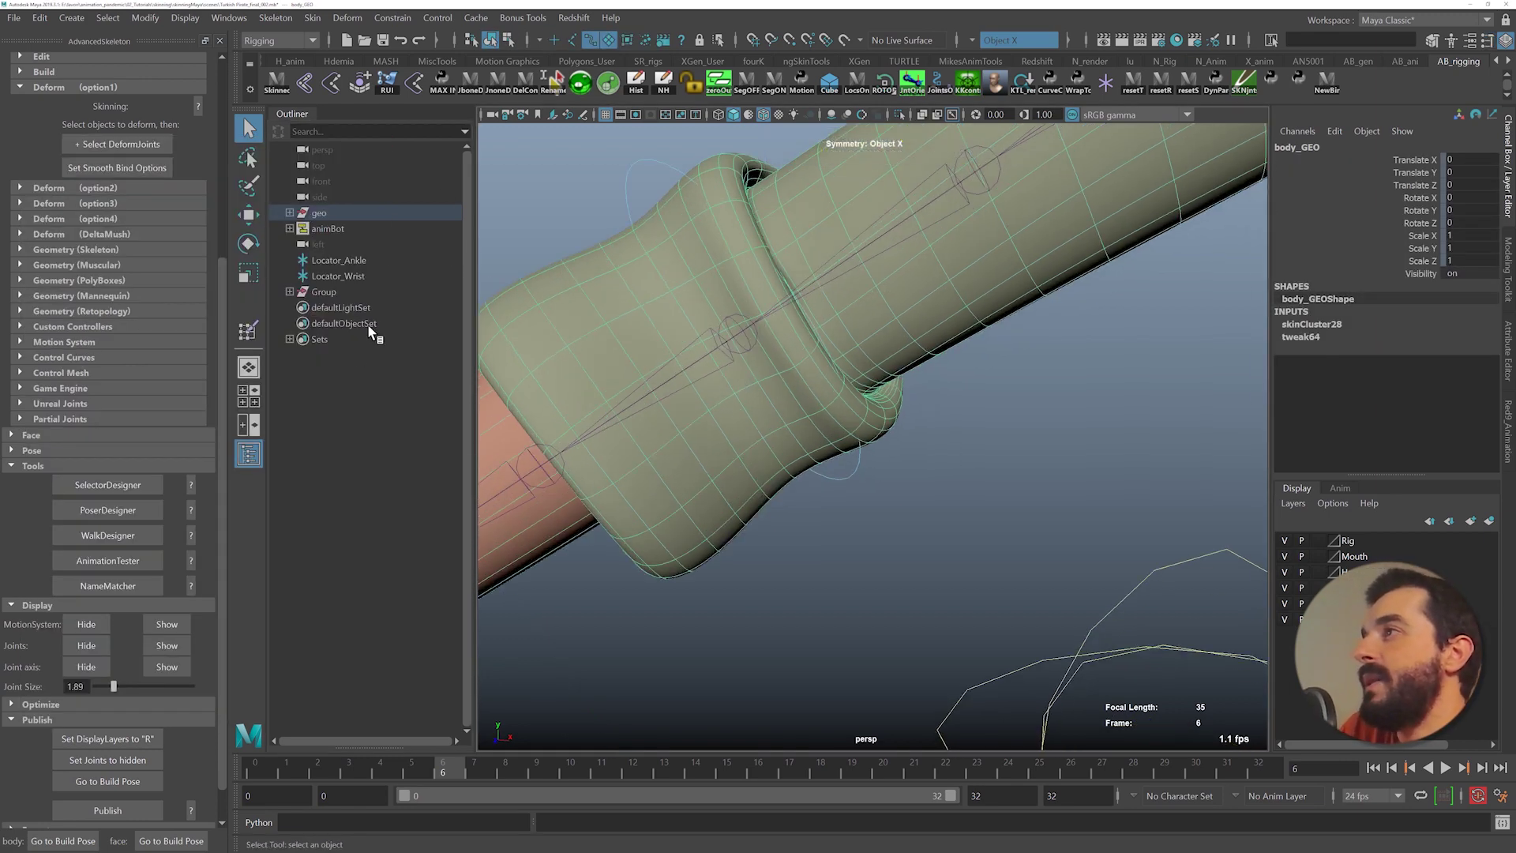
pyautogui.keyDown('alt'); pyautogui.moveTo(540, 336); pyautogui.dragTo(601, 338); pyautogui.keyUp('alt')
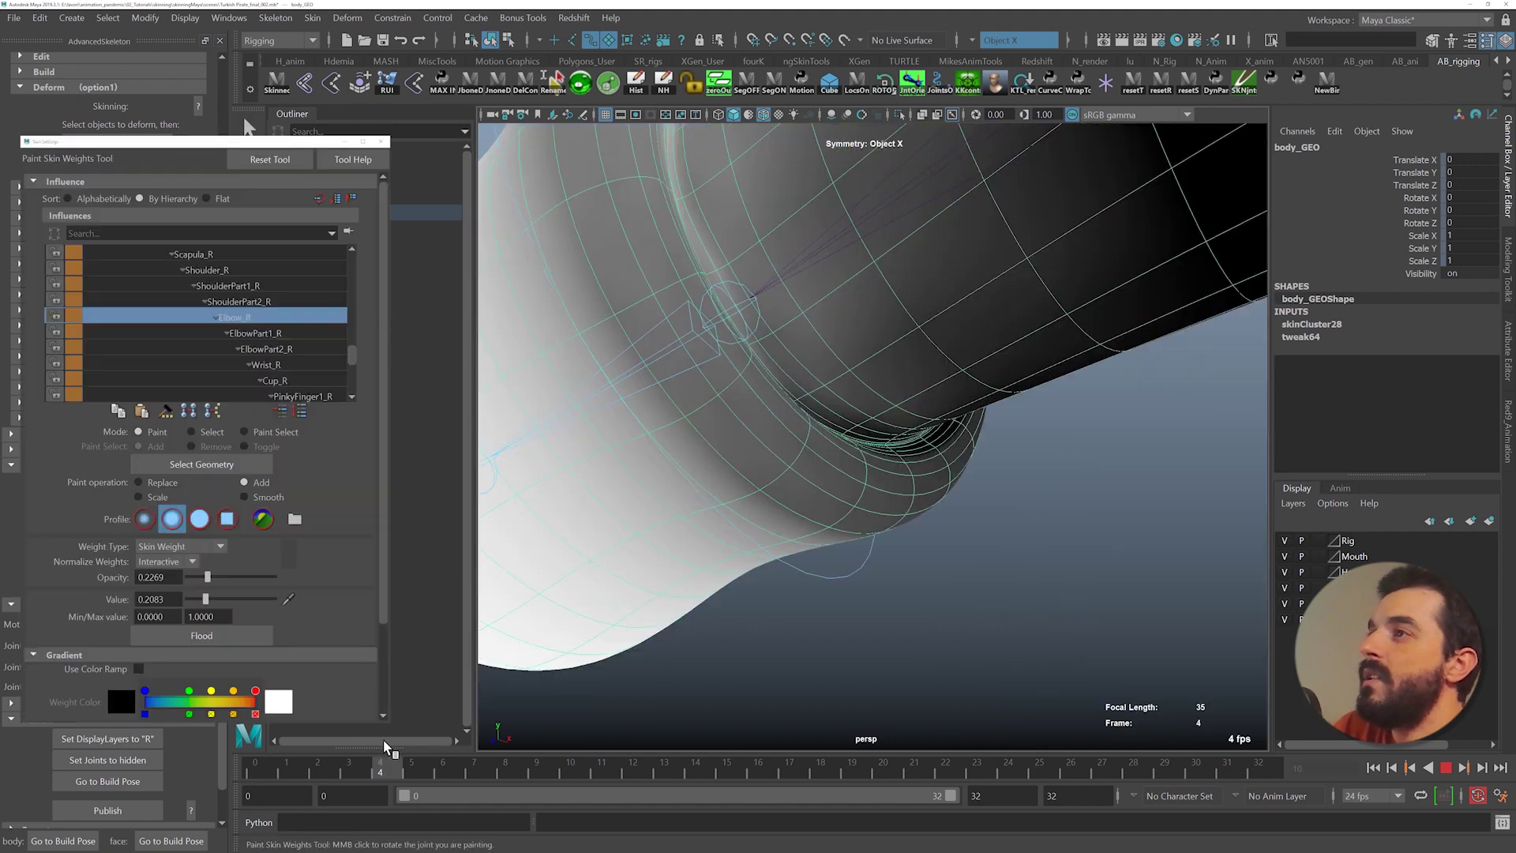
pyautogui.keyDown('alt'); pyautogui.moveTo(630, 456); pyautogui.dragTo(662, 436); pyautogui.keyUp('alt')
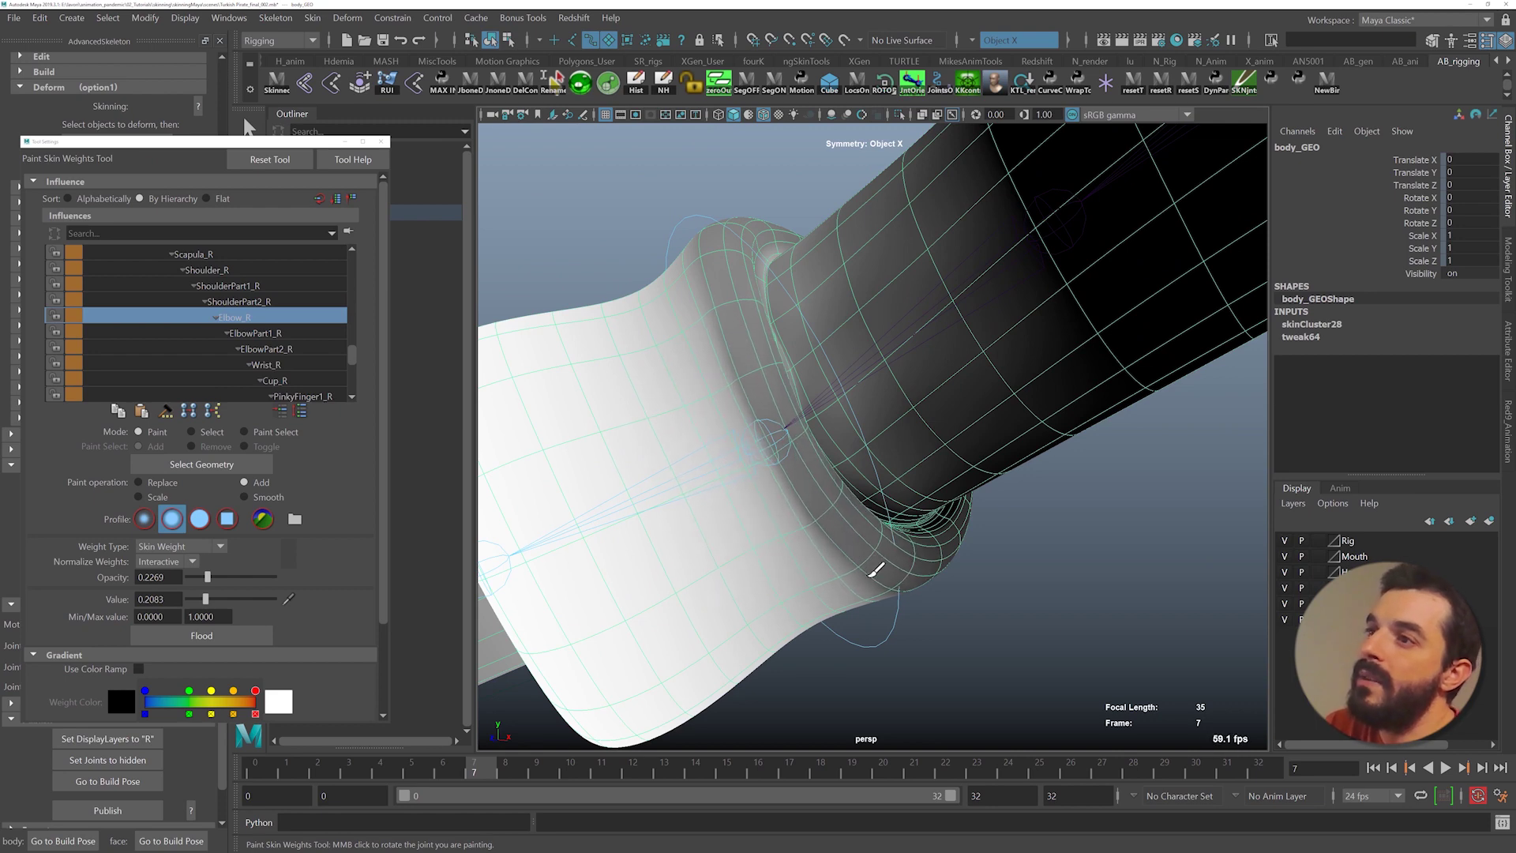
pyautogui.moveTo(733, 275); pyautogui.dragTo(789, 438)
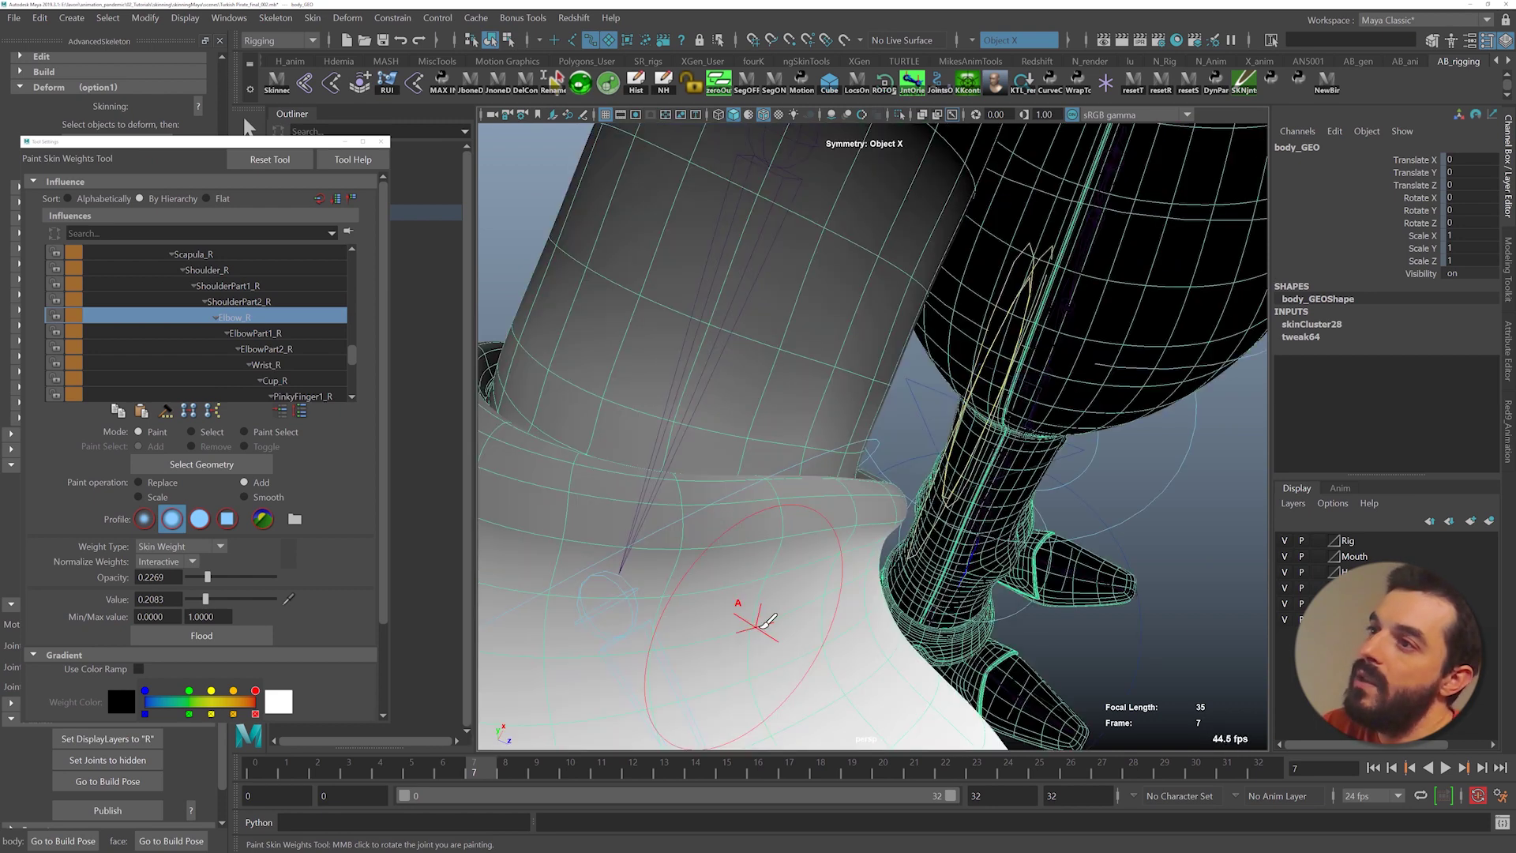
pyautogui.moveTo(958, 473)
pyautogui.keyDown('alt'); pyautogui.mouseDown()
pyautogui.moveTo(689, 473)
pyautogui.moveTo(742, 482)
pyautogui.moveTo(752, 440)
pyautogui.moveTo(735, 431)
pyautogui.moveTo(661, 494)
pyautogui.mouseUp(); pyautogui.keyUp('alt')
pyautogui.keyDown('alt'); pyautogui.moveTo(632, 617); pyautogui.dragTo(605, 695); pyautogui.keyUp('alt')
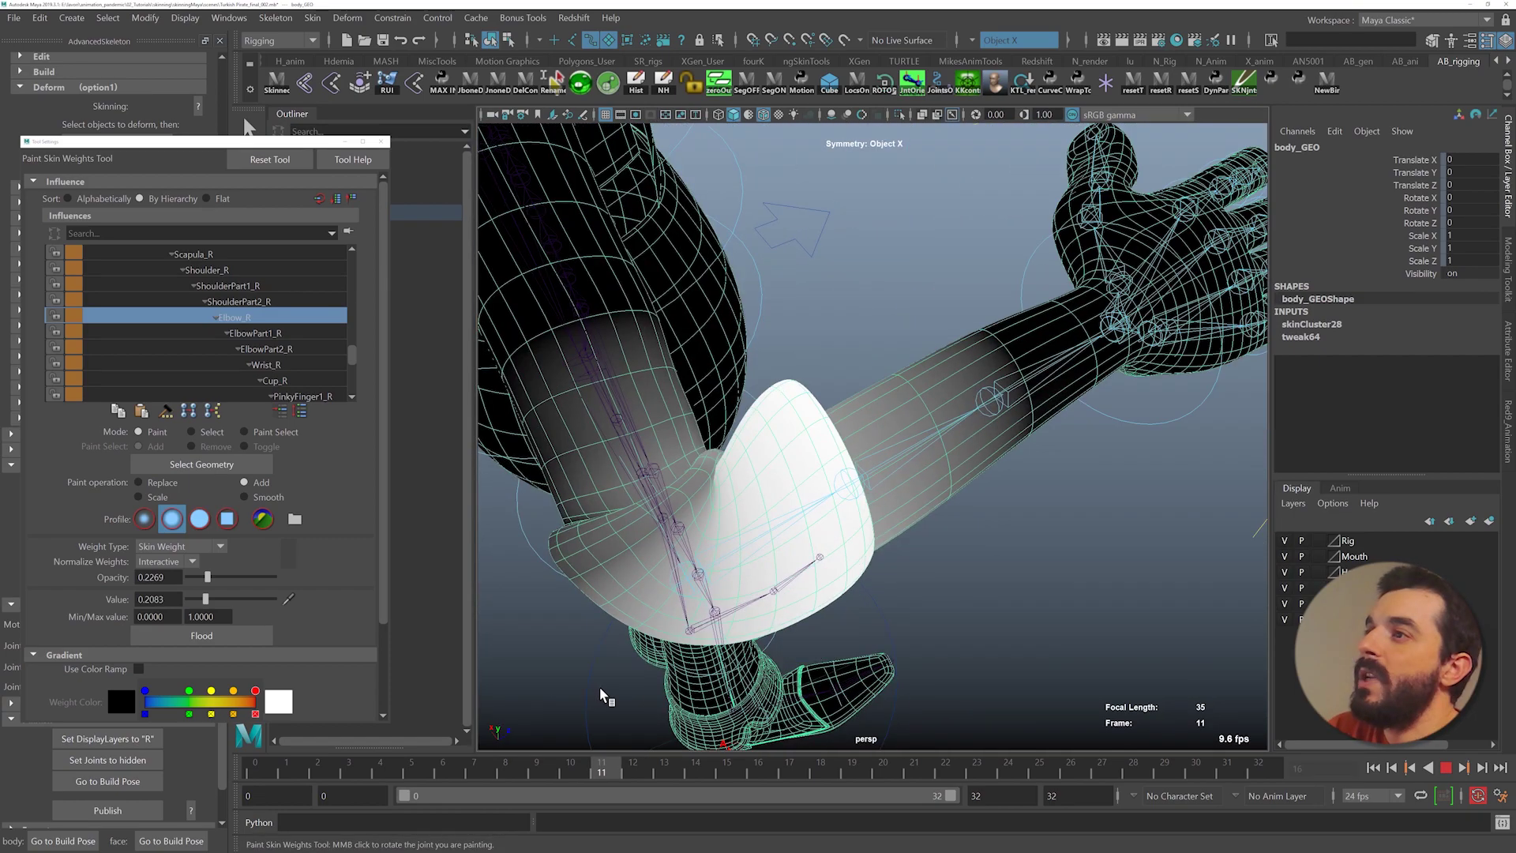
# - Compare the Elbow_R and ShoulderPart2_R influences around the bent right elbow while scrubbing the frames around 11
pyautogui.press('q')
pyautogui.moveTo(632, 348)
pyautogui.keyDown('alt'); pyautogui.mouseDown()
pyautogui.moveTo(660, 263)
pyautogui.moveTo(679, 379)
pyautogui.moveTo(670, 429)
pyautogui.moveTo(675, 335)
pyautogui.moveTo(727, 518)
pyautogui.mouseUp(); pyautogui.keyUp('alt')
pyautogui.keyDown('alt'); pyautogui.moveTo(677, 447); pyautogui.dragTo(904, 473, button='right'); pyautogui.keyUp('alt')
pyautogui.moveTo(782, 407)
pyautogui.keyDown('alt'); pyautogui.mouseDown()
pyautogui.moveTo(792, 440)
pyautogui.moveTo(804, 427)
pyautogui.mouseUp(); pyautogui.keyUp('alt')
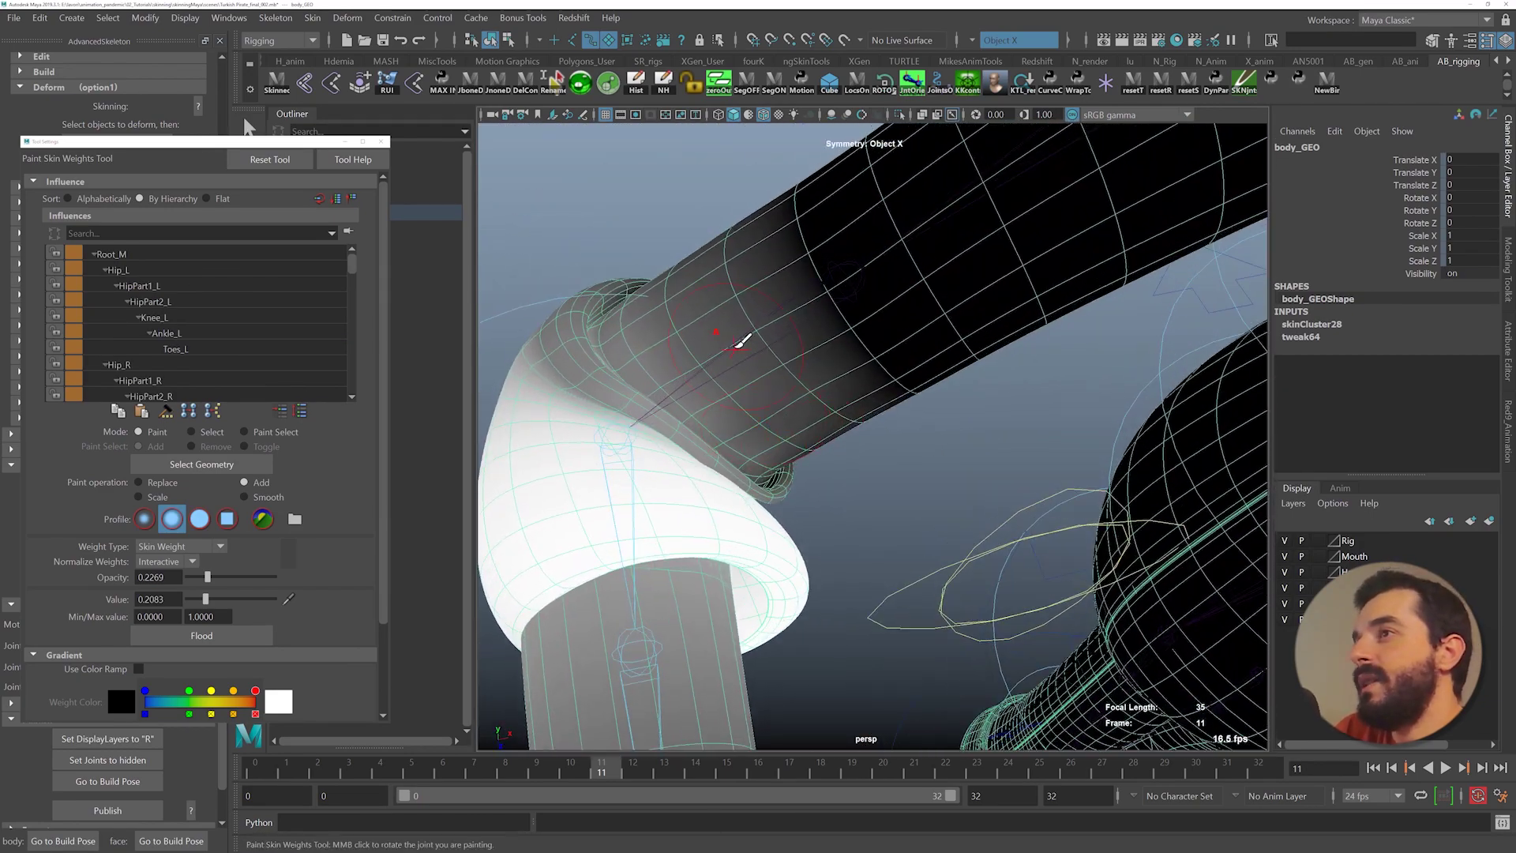
pyautogui.scroll(-10, 231, 358)
pyautogui.click(236, 364)
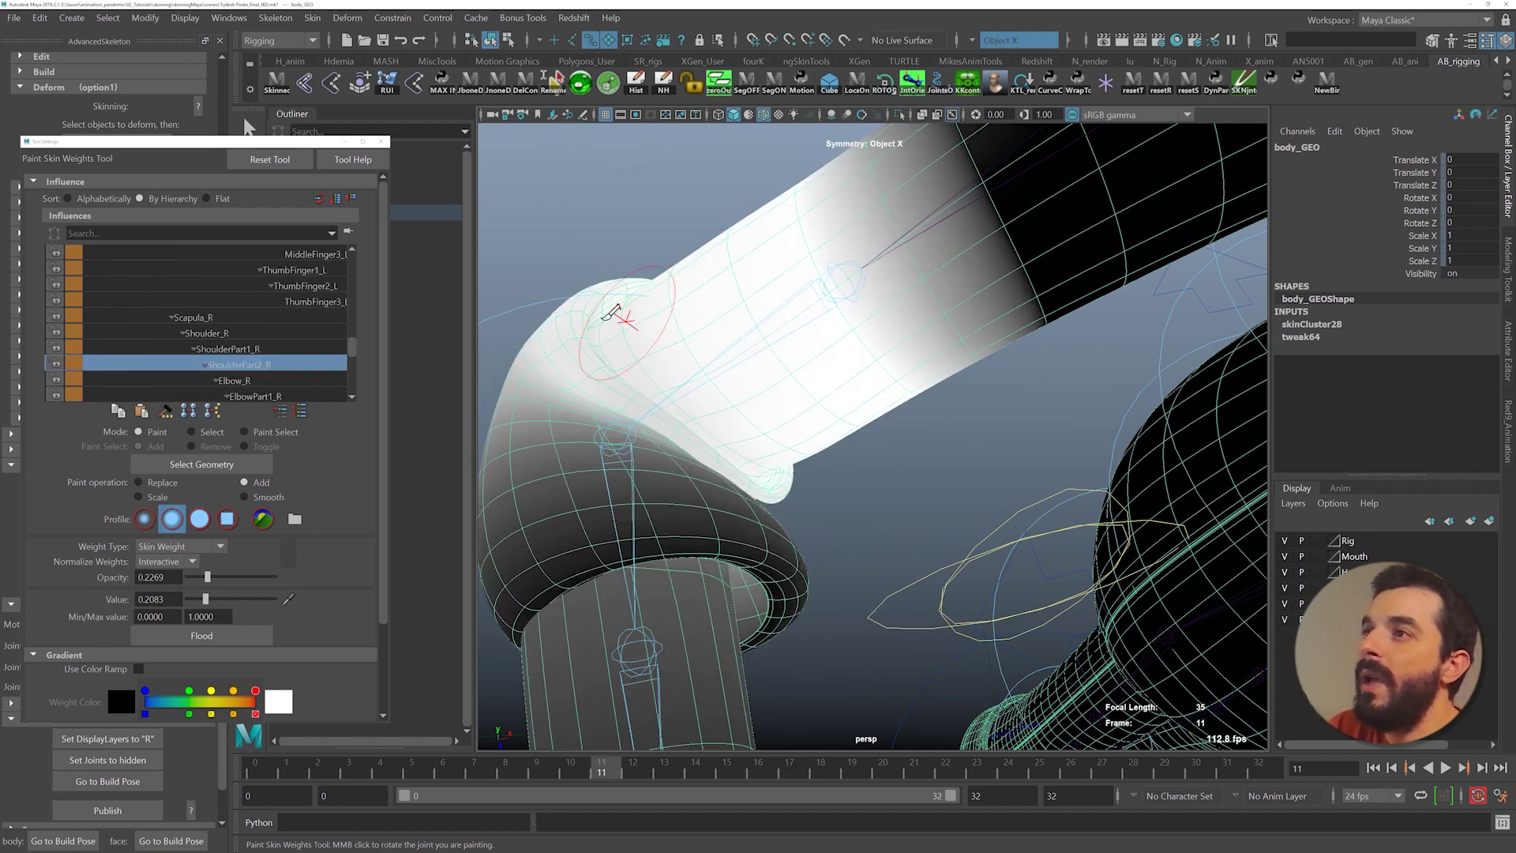
pyautogui.moveTo(545, 763); pyautogui.dragTo(633, 761)
pyautogui.keyDown('alt'); pyautogui.moveTo(685, 616); pyautogui.dragTo(754, 593); pyautogui.keyUp('alt')
pyautogui.moveTo(630, 774); pyautogui.dragTo(668, 748)
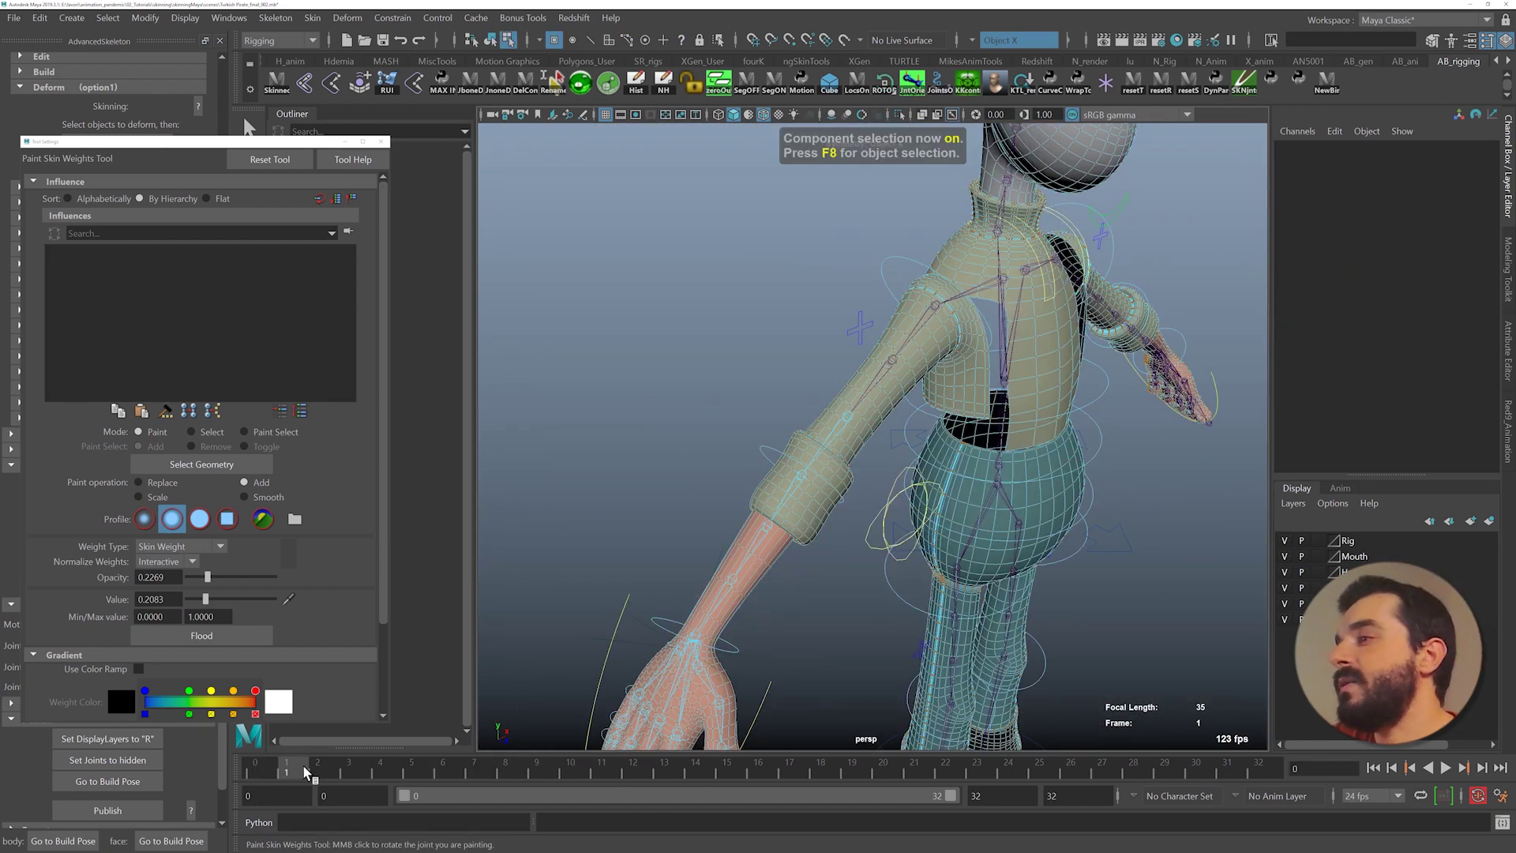
# - Scrub the first frames of the run animation to review how the right sleeve and cuff deform
pyautogui.moveTo(304, 762); pyautogui.dragTo(572, 749)
pyautogui.keyDown('alt'); pyautogui.moveTo(608, 569); pyautogui.dragTo(840, 520); pyautogui.keyUp('alt')
pyautogui.keyDown('alt'); pyautogui.moveTo(841, 519); pyautogui.dragTo(1036, 564, button='right'); pyautogui.keyUp('alt')
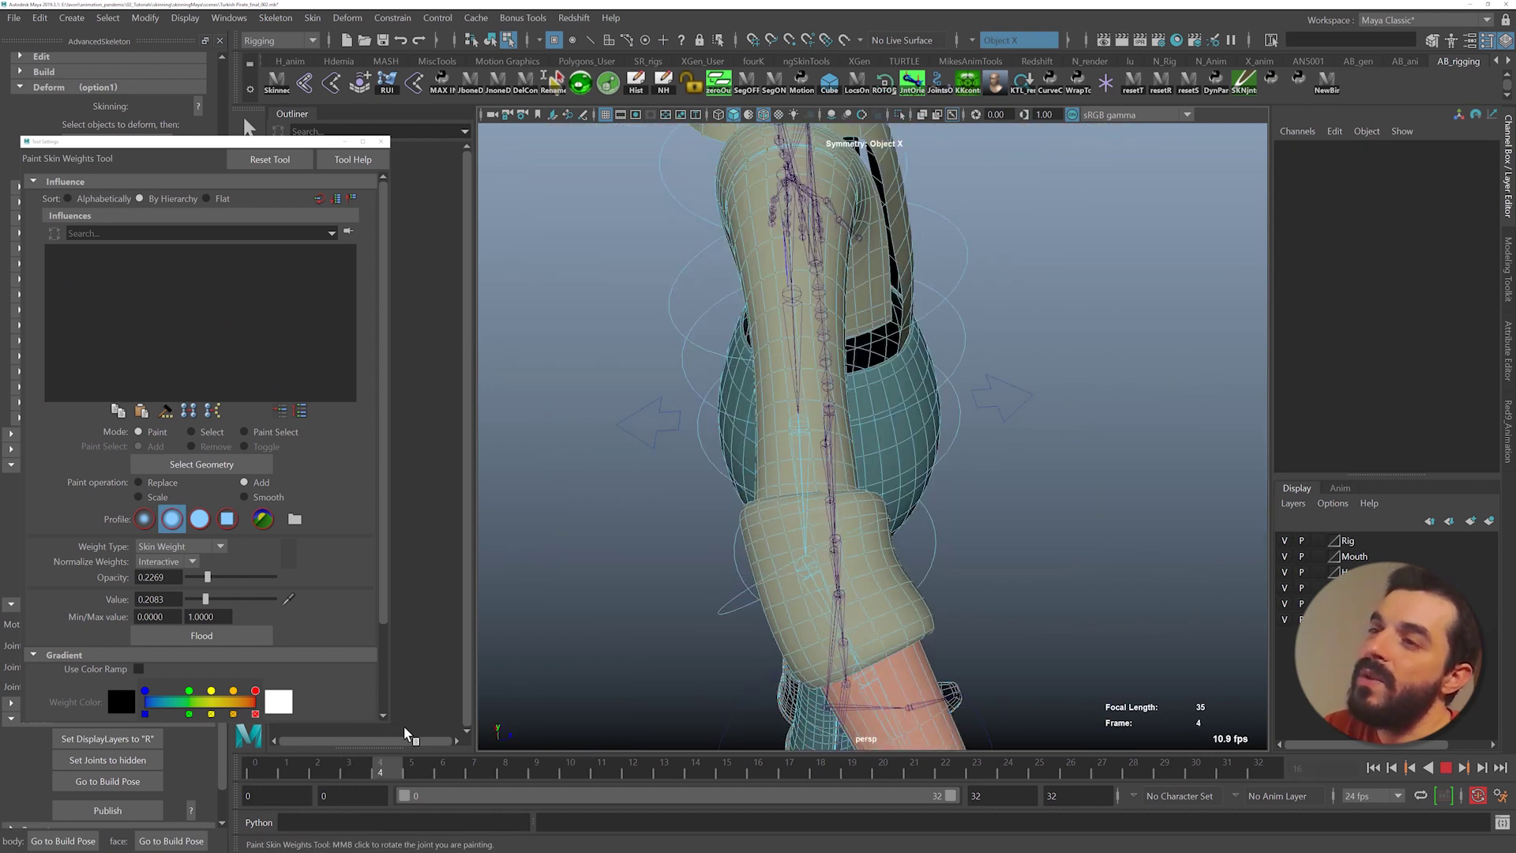
pyautogui.moveTo(403, 729); pyautogui.dragTo(634, 723)
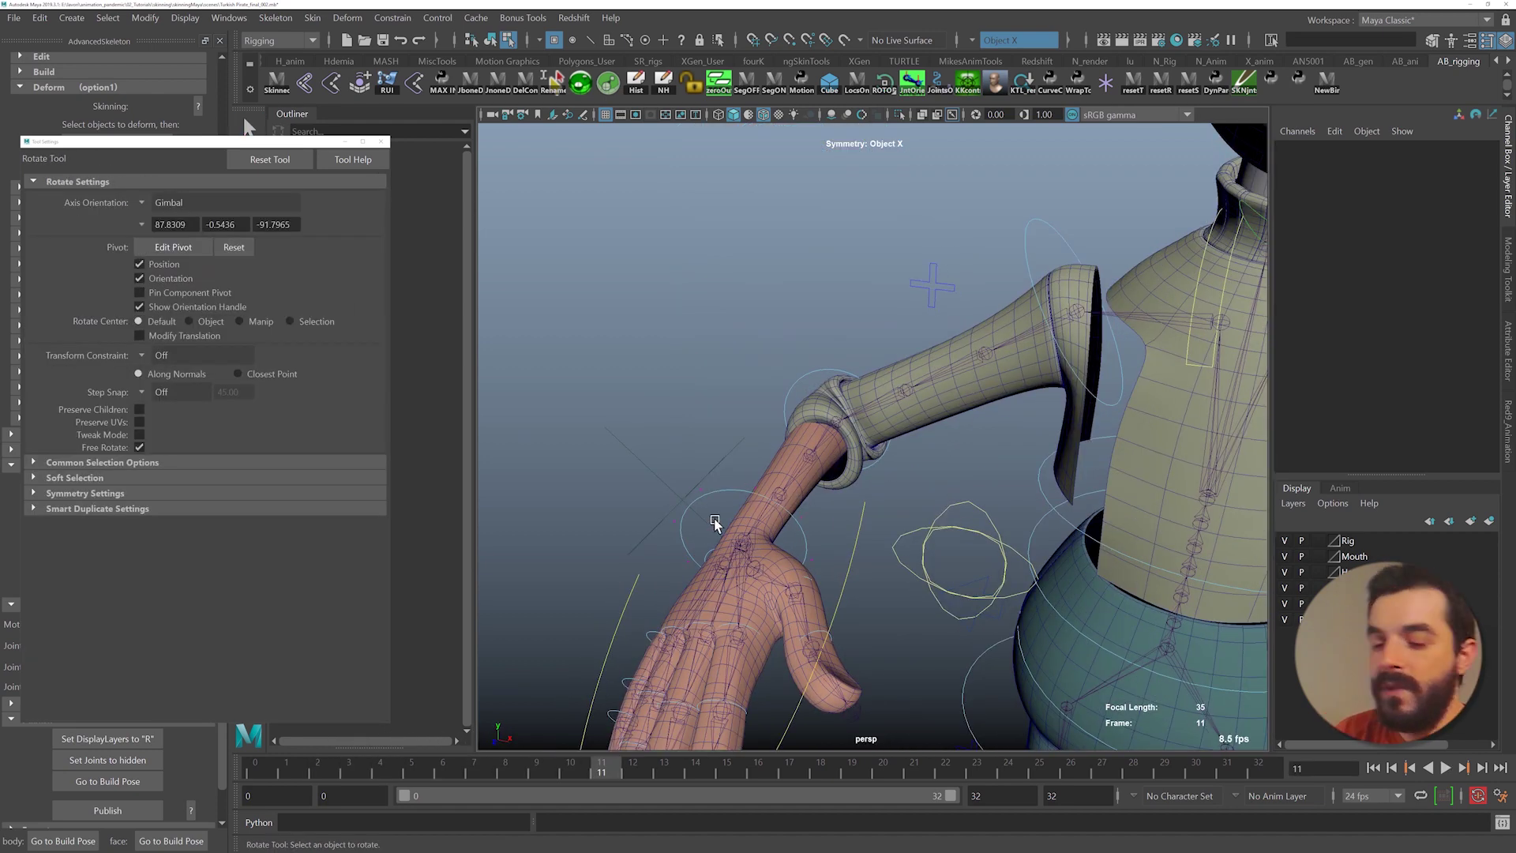
# - Twist the FKWrist_R control about its X axis in both directions to test the forearm, and undo the rotations
pyautogui.press('F8')
pyautogui.moveTo(769, 453); pyautogui.dragTo(838, 542)
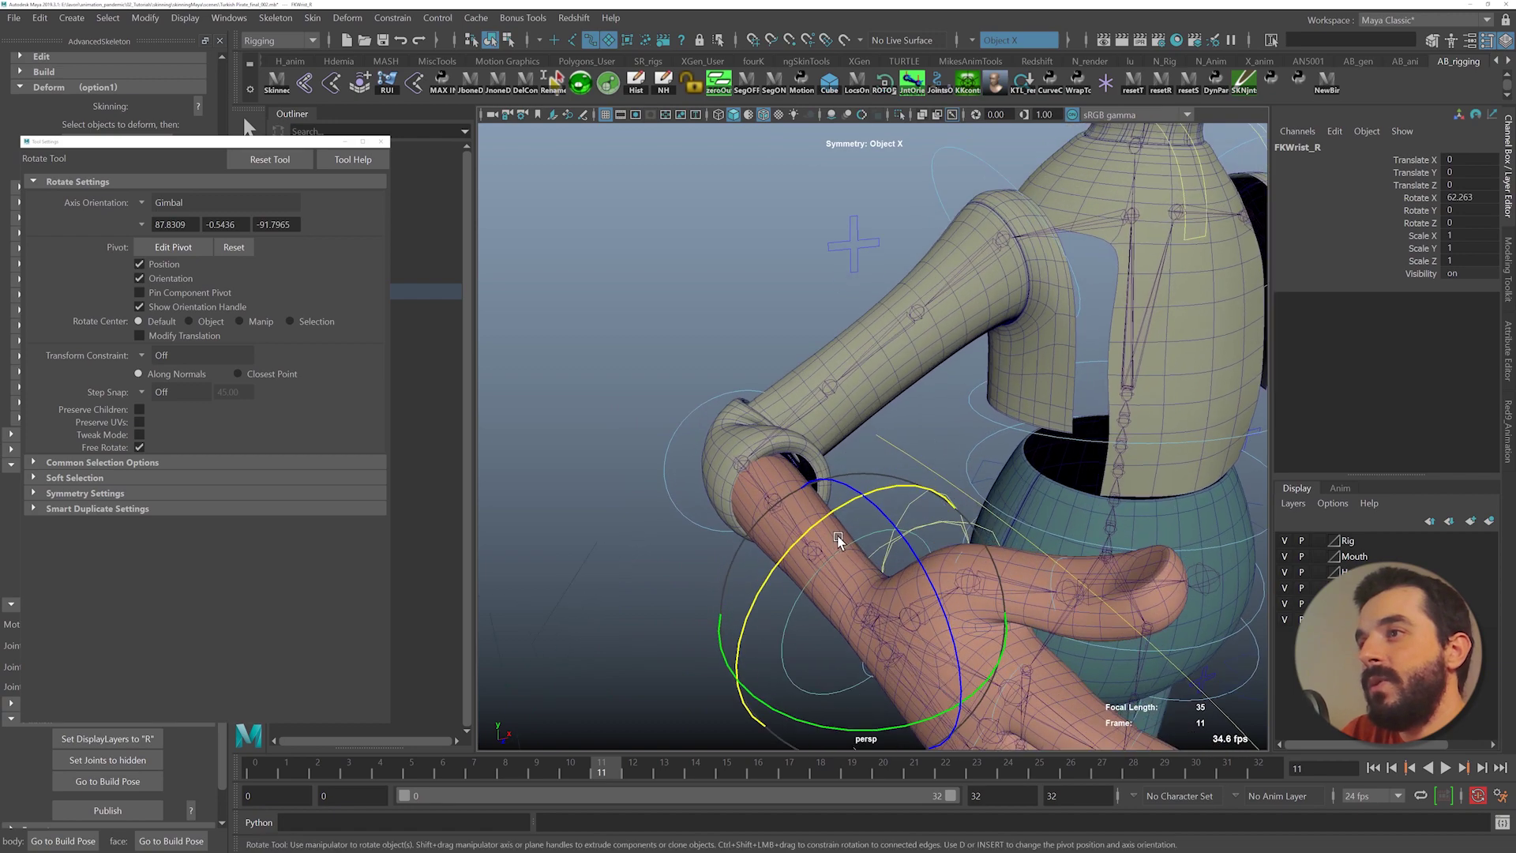
pyautogui.keyDown('alt'); pyautogui.moveTo(839, 542); pyautogui.dragTo(854, 517, button='middle'); pyautogui.keyUp('alt')
pyautogui.moveTo(851, 477); pyautogui.dragTo(1076, 452)
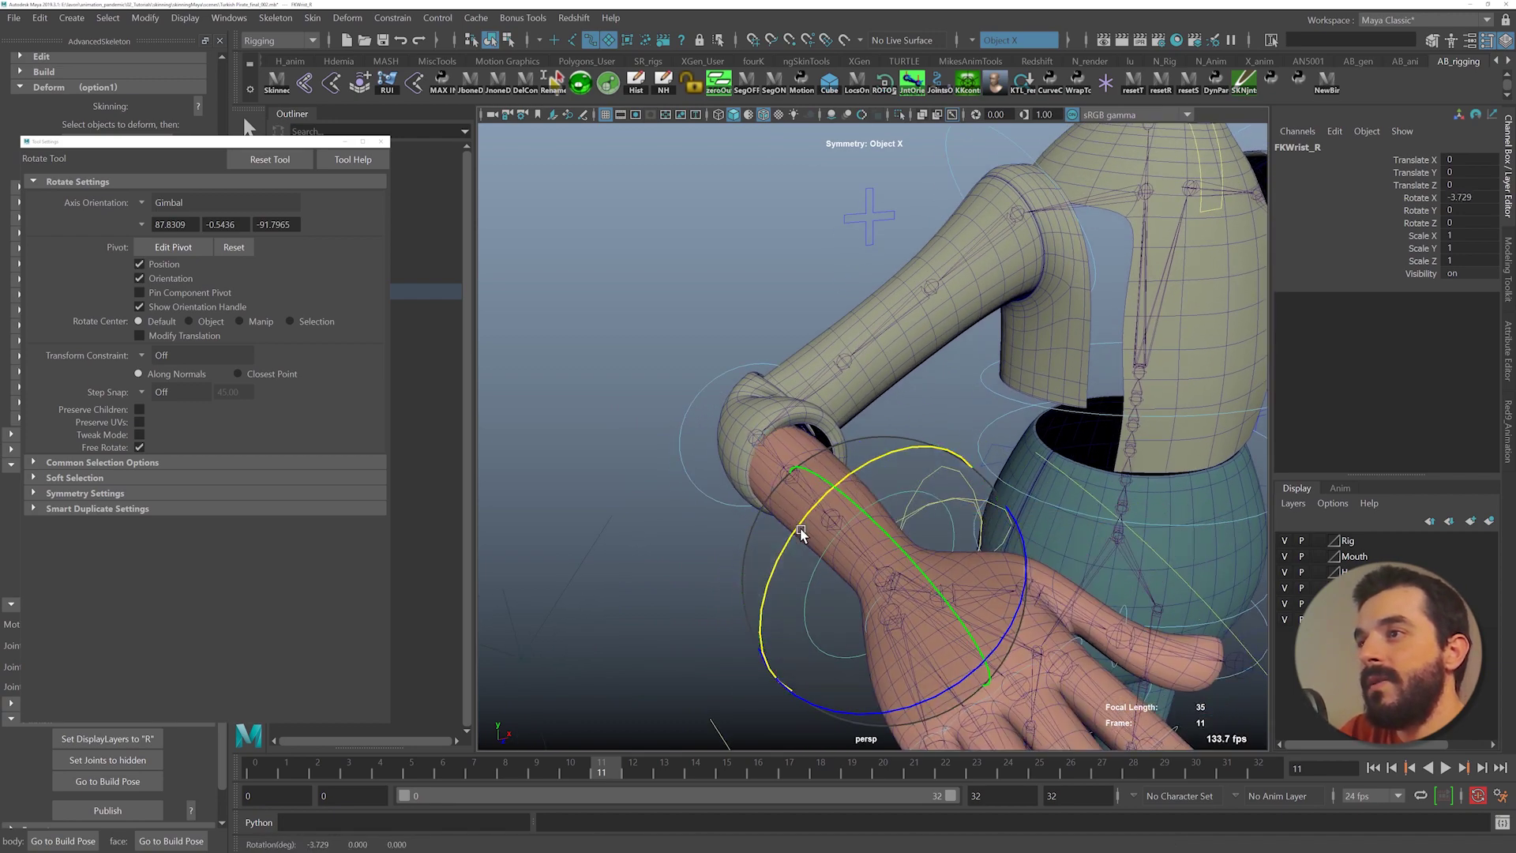
pyautogui.moveTo(799, 530); pyautogui.dragTo(1108, 543)
pyautogui.hotkey('ctrl', 'z')
pyautogui.hotkey('ctrl', 'z')
pyautogui.hotkey('ctrl', 'z')
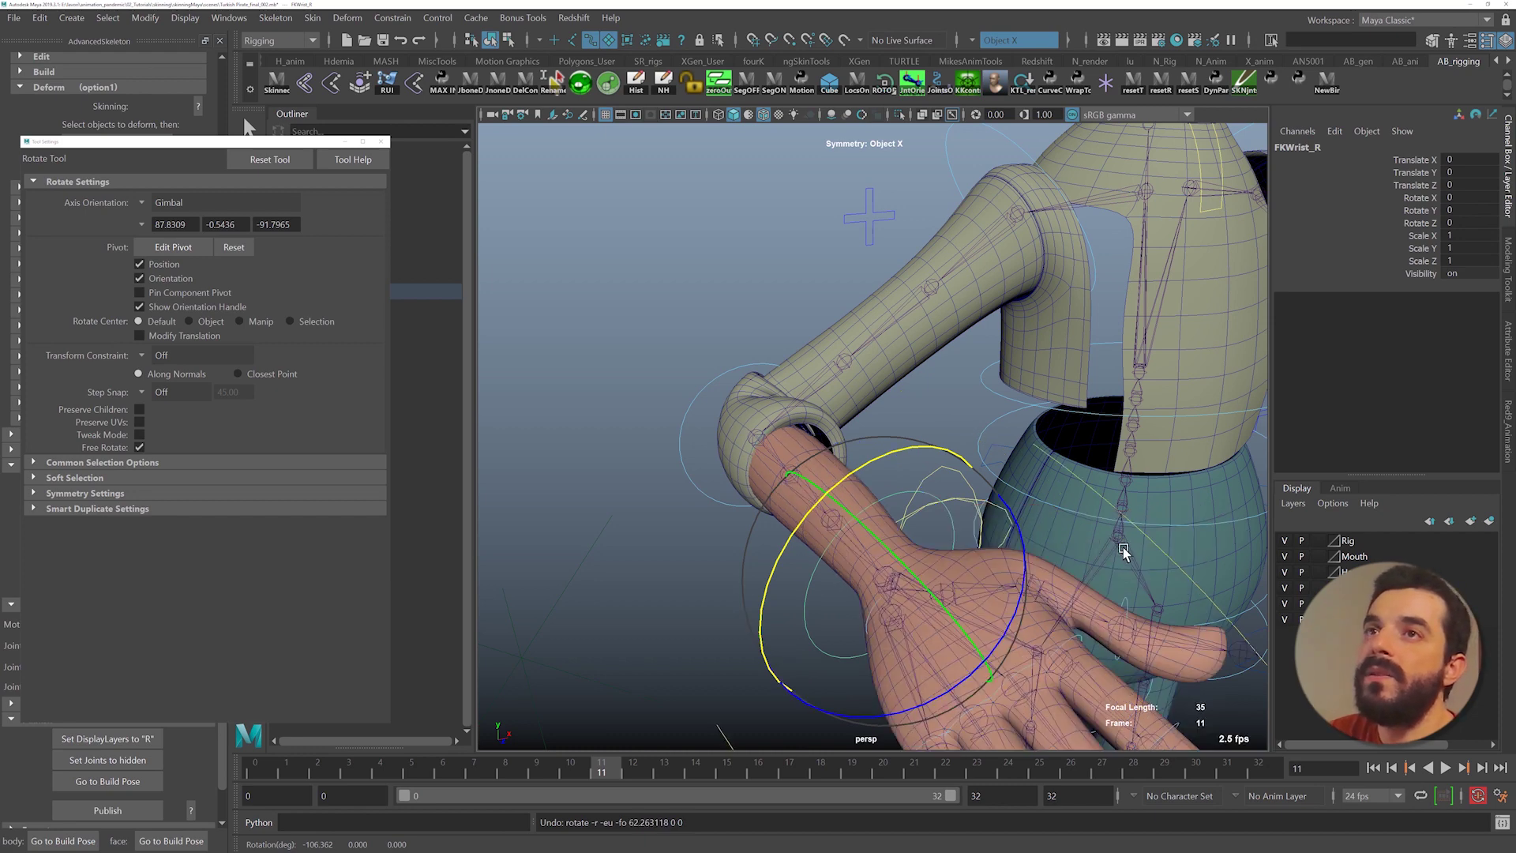
# - Rotate the FKScapula_R control to about -20.9 degrees in Y to test the right shoulder's deformation
pyautogui.keyDown('alt'); pyautogui.moveTo(1125, 551); pyautogui.dragTo(787, 429, button='right'); pyautogui.keyUp('alt')
pyautogui.keyDown('alt'); pyautogui.moveTo(788, 429); pyautogui.dragTo(687, 422); pyautogui.keyUp('alt')
pyautogui.keyDown('alt'); pyautogui.moveTo(687, 423); pyautogui.dragTo(1194, 505, button='right'); pyautogui.keyUp('alt')
pyautogui.press('q')
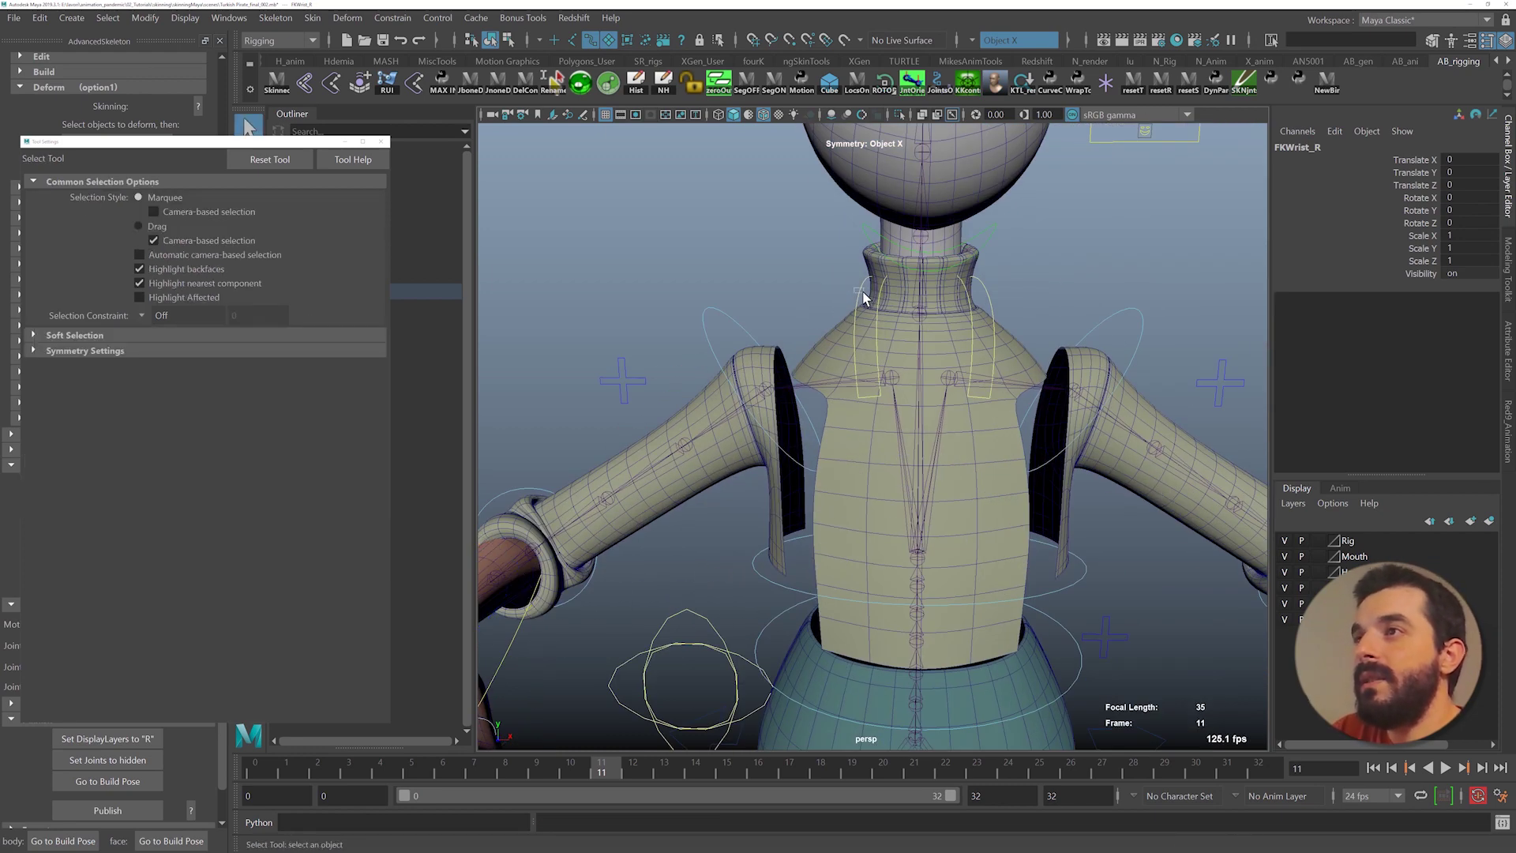
pyautogui.click(863, 298)
pyautogui.press('e')
pyautogui.moveTo(998, 297); pyautogui.dragTo(998, 345)
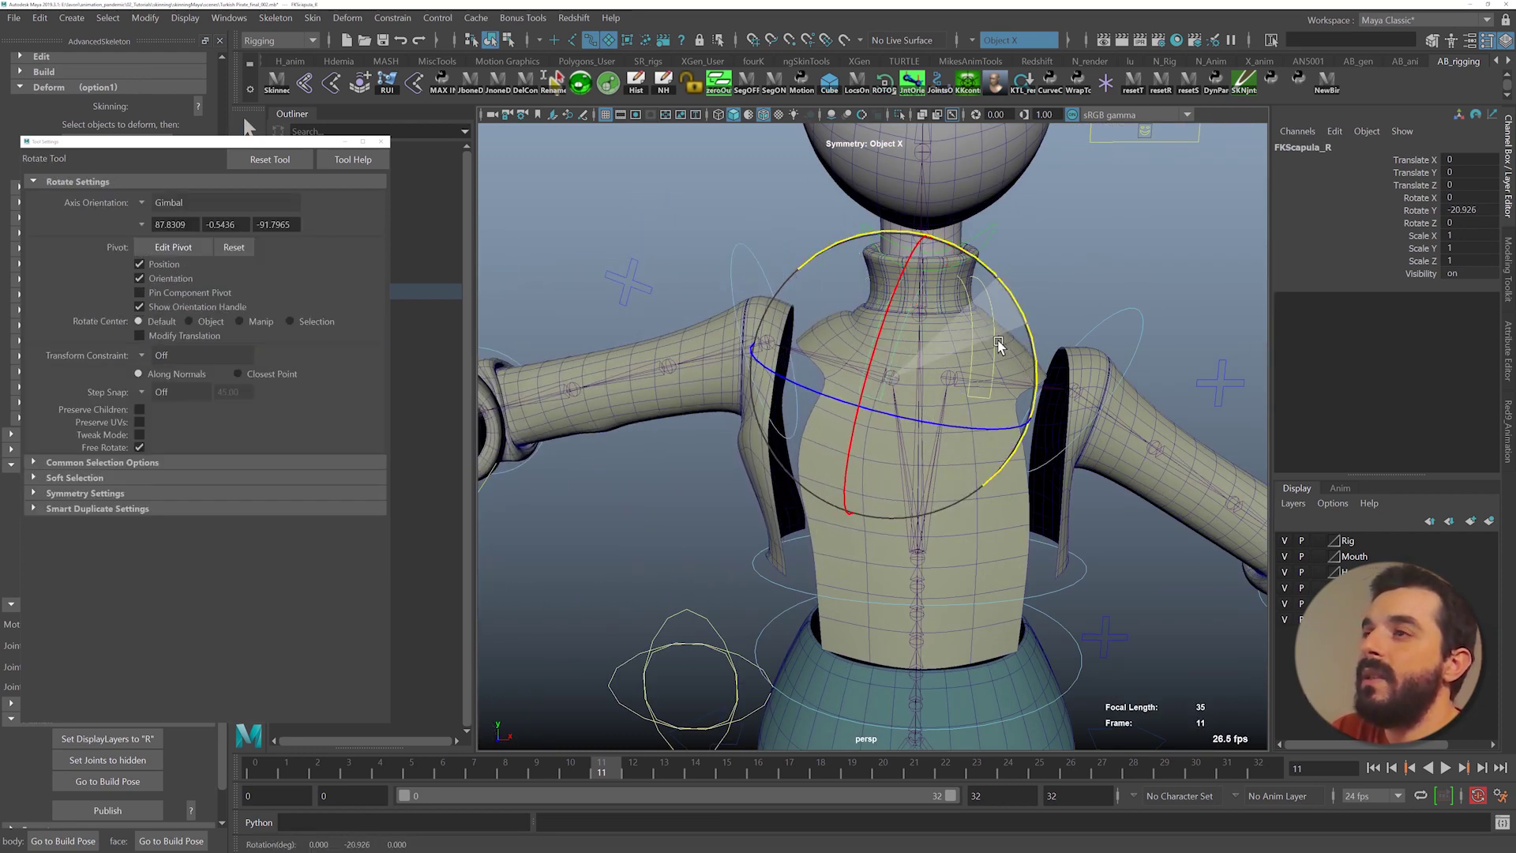
# - Undo the last scapula rotation, and key FKScapula_R rotated to about -40.4 in Y at frame 18
pyautogui.hotkey('ctrl', 'z')
pyautogui.moveTo(601, 780); pyautogui.dragTo(823, 772)
pyautogui.press('s')
pyautogui.moveTo(951, 246); pyautogui.dragTo(998, 344)
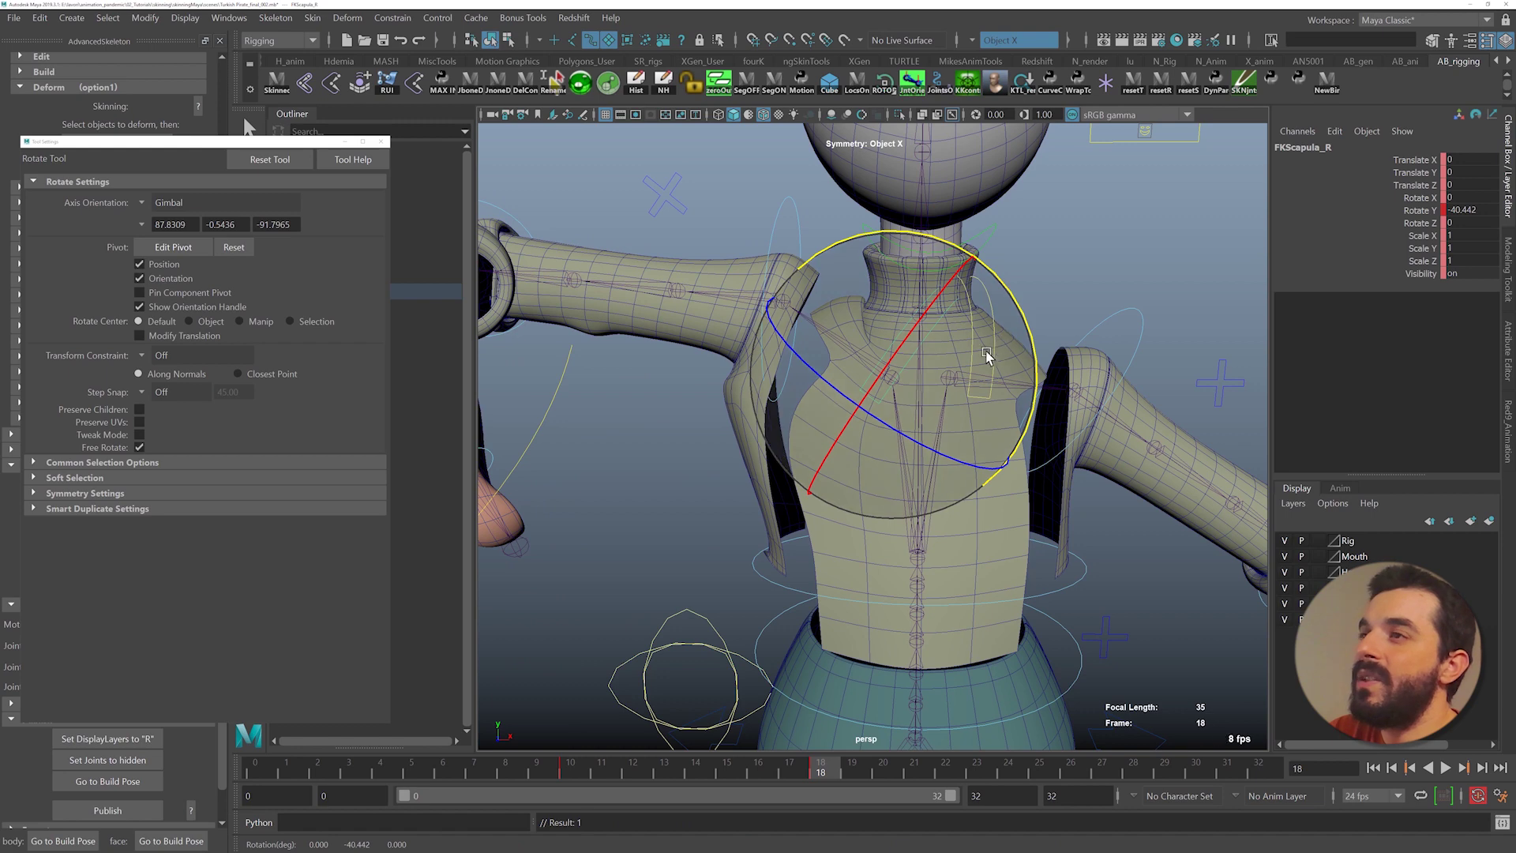
# - Switch the body mesh to vertex selection and select the vertices below the raised right sleeve, around the armpit
pyautogui.keyDown('alt'); pyautogui.moveTo(512, 452); pyautogui.dragTo(666, 417, button='right'); pyautogui.keyUp('alt')
pyautogui.keyDown('alt'); pyautogui.moveTo(666, 417); pyautogui.dragTo(705, 480, button='middle'); pyautogui.keyUp('alt')
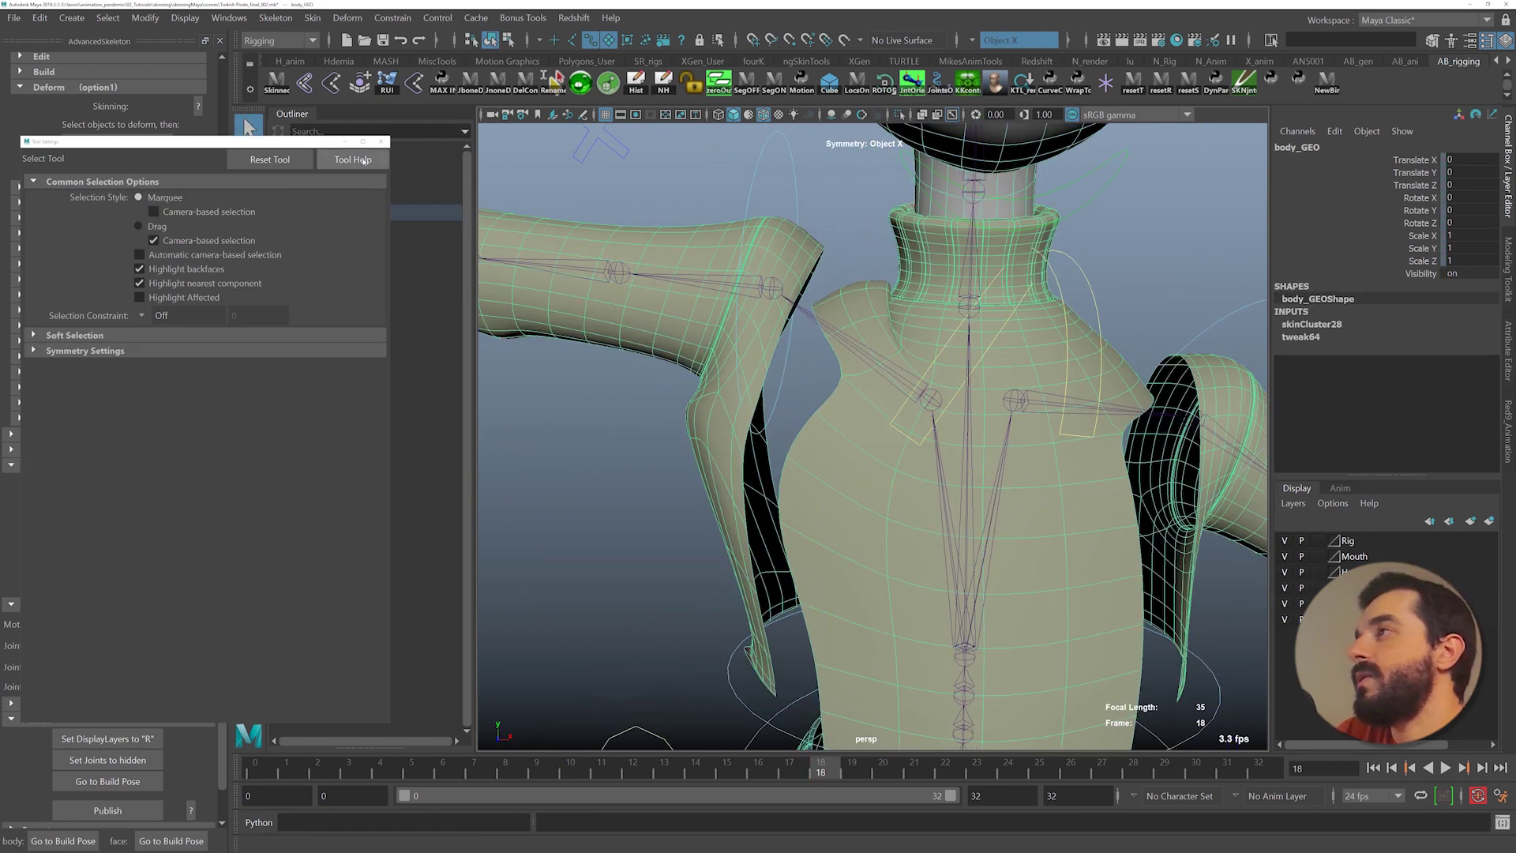
pyautogui.click(380, 141)
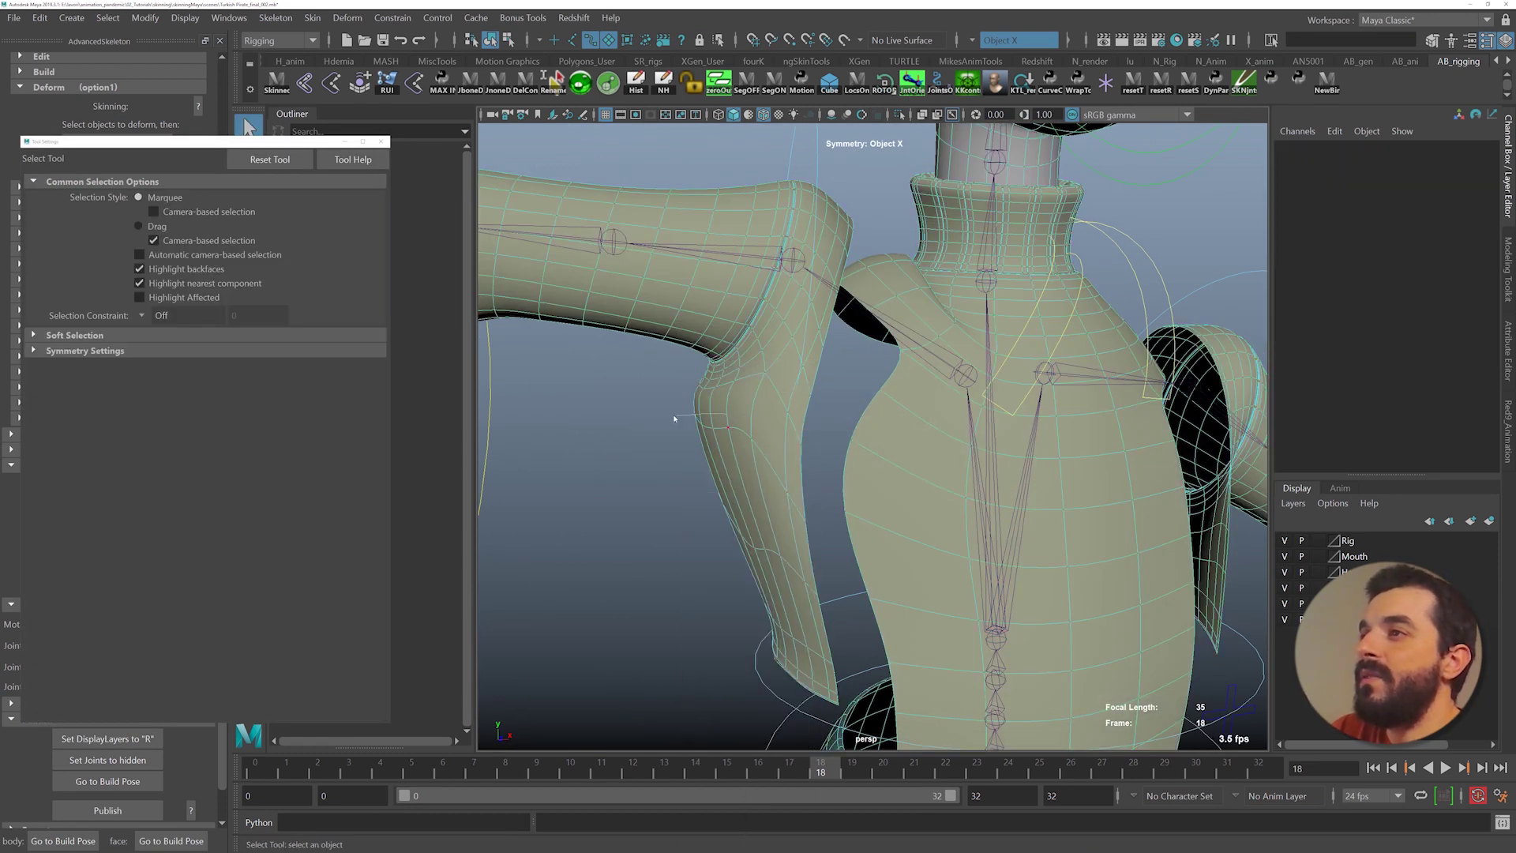
pyautogui.moveTo(726, 414); pyautogui.dragTo(618, 414, button='right')
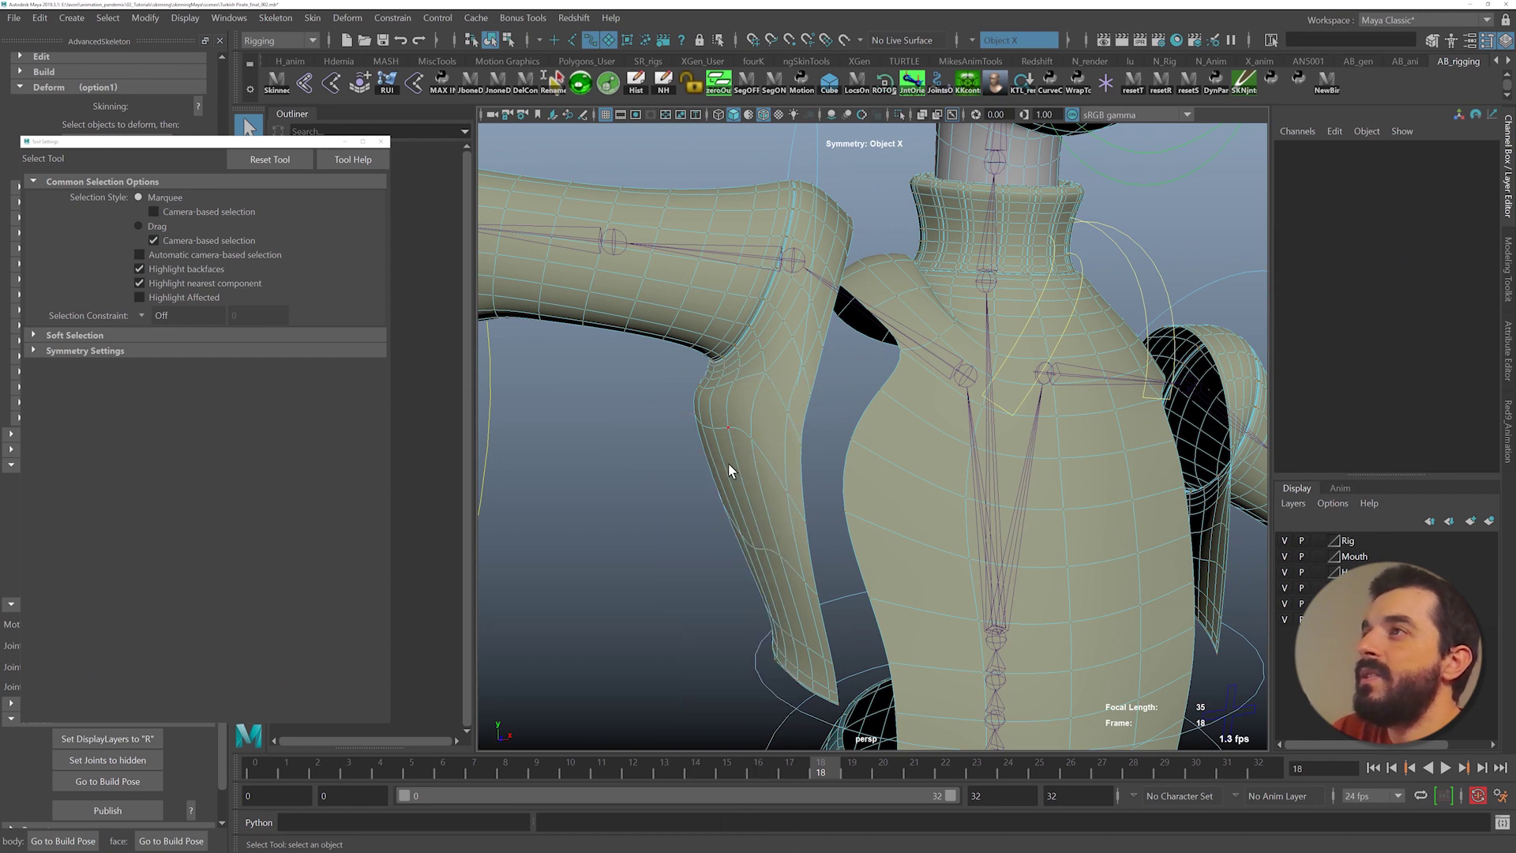
pyautogui.keyDown('alt'); pyautogui.moveTo(728, 462); pyautogui.dragTo(695, 414); pyautogui.keyUp('alt')
pyautogui.moveTo(676, 378); pyautogui.dragTo(789, 472)
pyautogui.moveTo(847, 533); pyautogui.dragTo(766, 420)
pyautogui.keyDown('alt'); pyautogui.moveTo(741, 555); pyautogui.dragTo(728, 437); pyautogui.keyUp('alt')
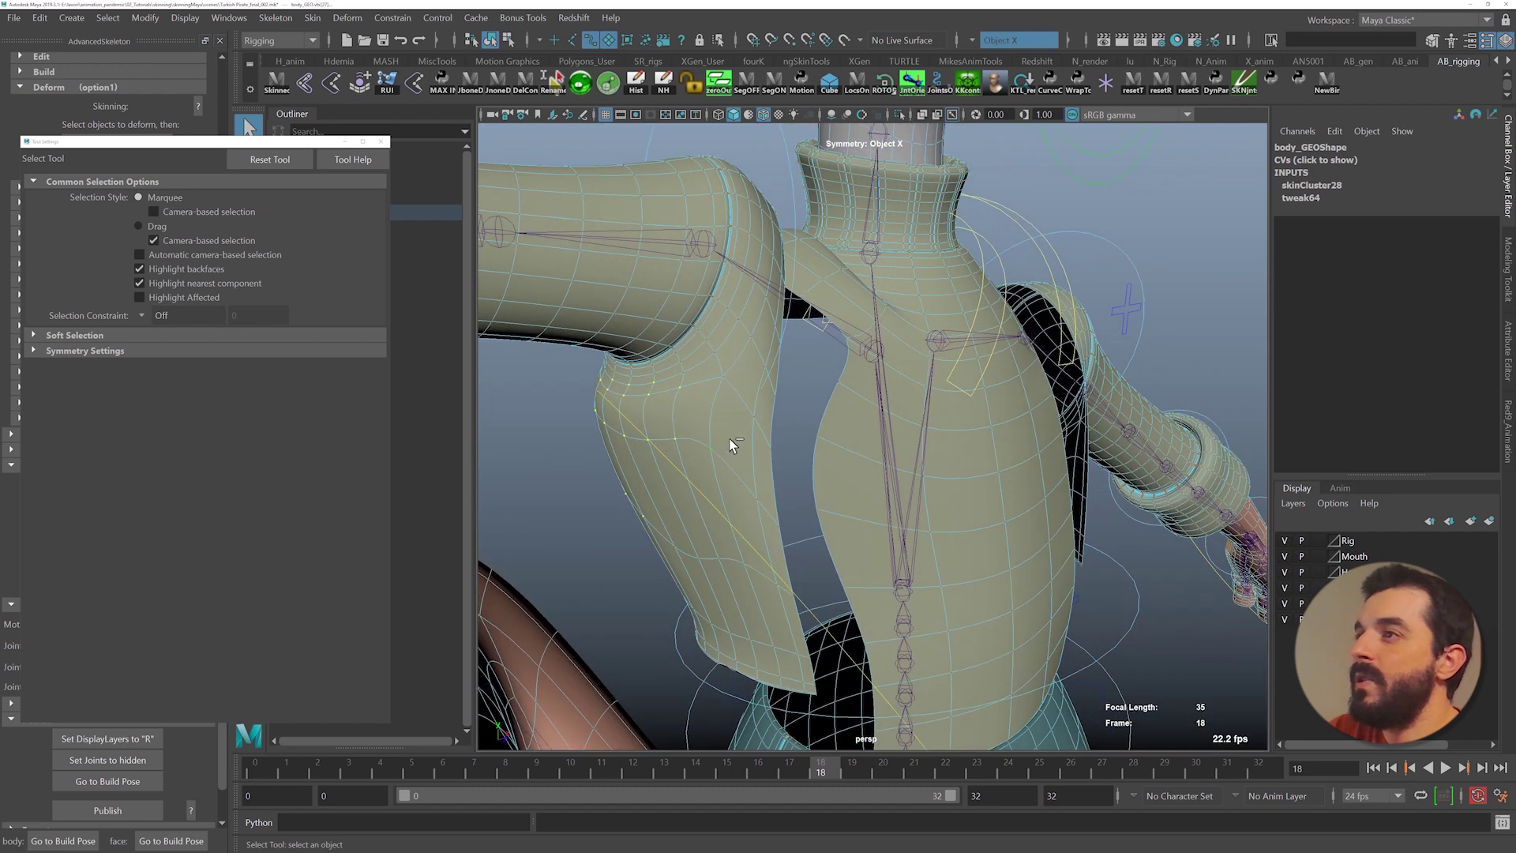
# - Smooth the skin weights of the selected armpit vertices repeatedly at intensity 1.000, narrowing the selection to a lower row
pyautogui.keyDown('alt'); pyautogui.moveTo(721, 385); pyautogui.dragTo(644, 423); pyautogui.keyUp('alt')
pyautogui.keyDown('alt'); pyautogui.moveTo(685, 373); pyautogui.dragTo(628, 644); pyautogui.keyUp('alt')
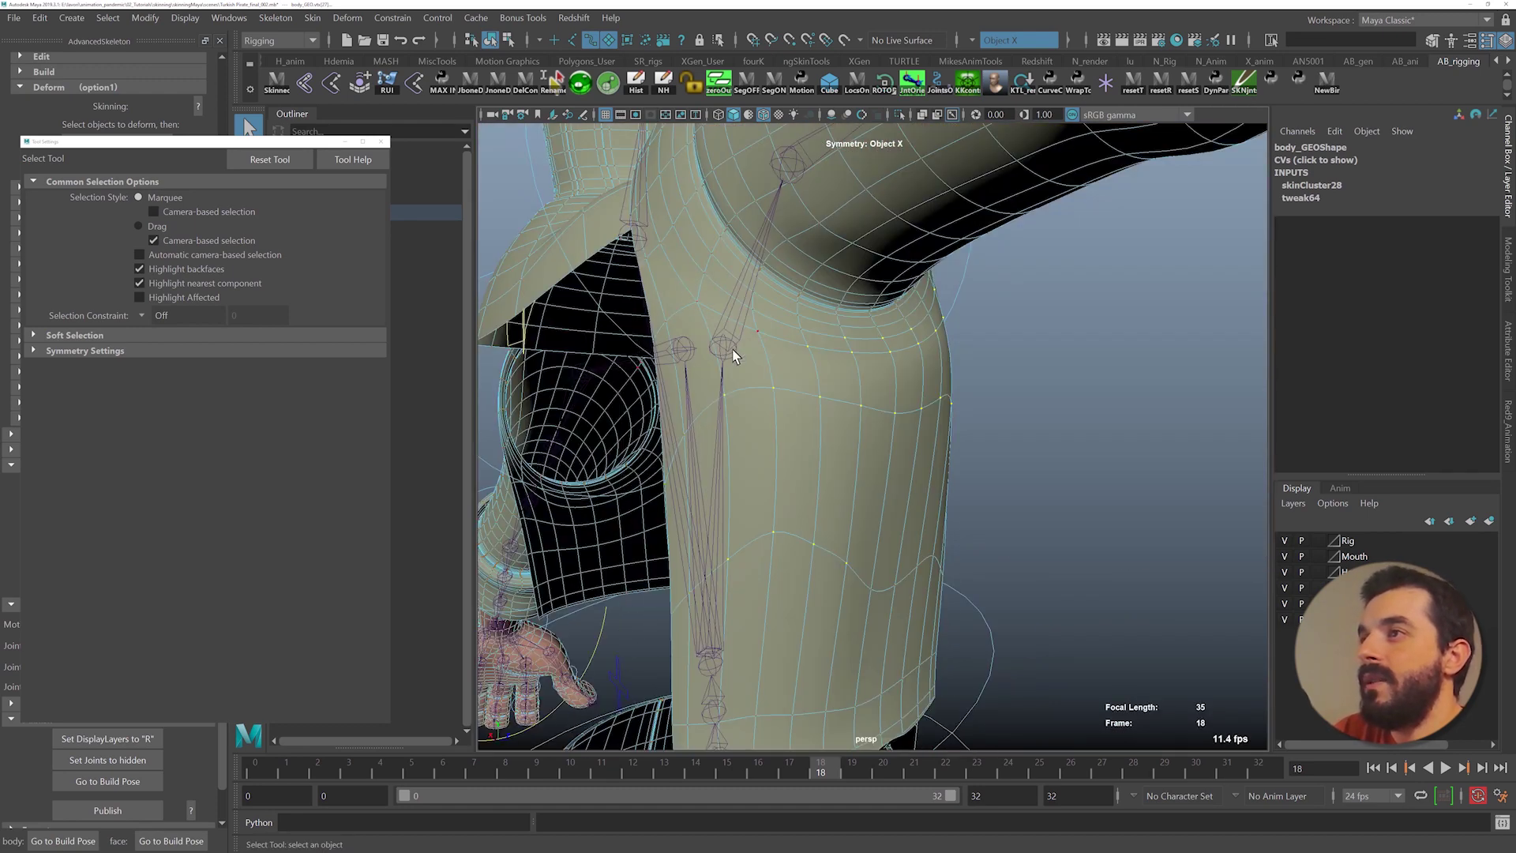
pyautogui.keyDown('alt'); pyautogui.moveTo(733, 355); pyautogui.dragTo(1469, 435); pyautogui.keyUp('alt')
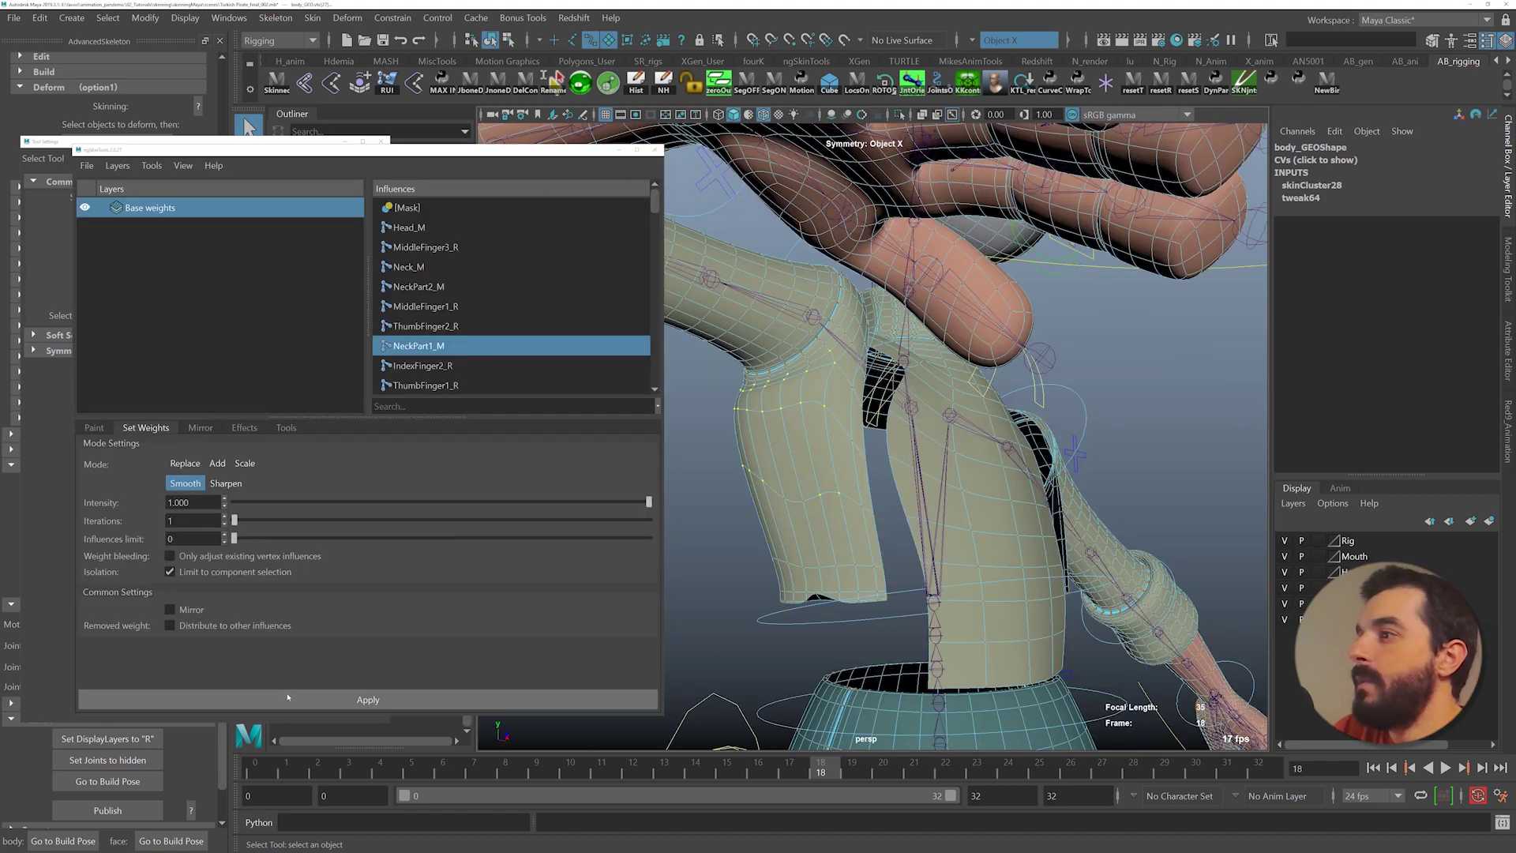
pyautogui.click(288, 699)
pyautogui.keyDown('alt'); pyautogui.moveTo(784, 592); pyautogui.dragTo(912, 477); pyautogui.keyUp('alt')
pyautogui.keyDown('alt'); pyautogui.moveTo(912, 477); pyautogui.dragTo(949, 488, button='middle'); pyautogui.keyUp('alt')
pyautogui.click(467, 701)
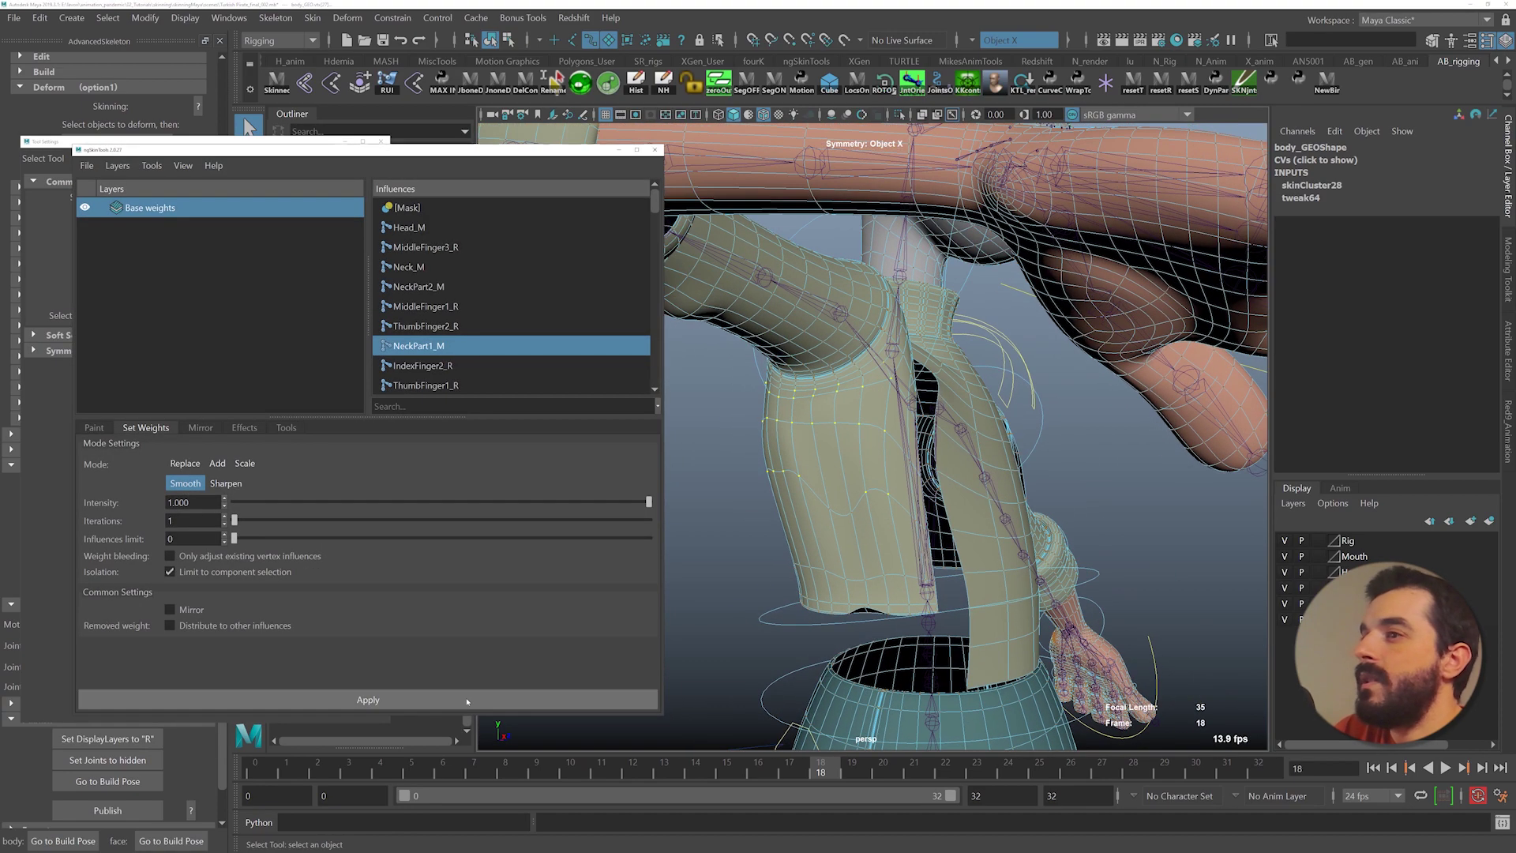
pyautogui.keyDown('alt'); pyautogui.moveTo(1058, 507); pyautogui.dragTo(884, 537); pyautogui.keyUp('alt')
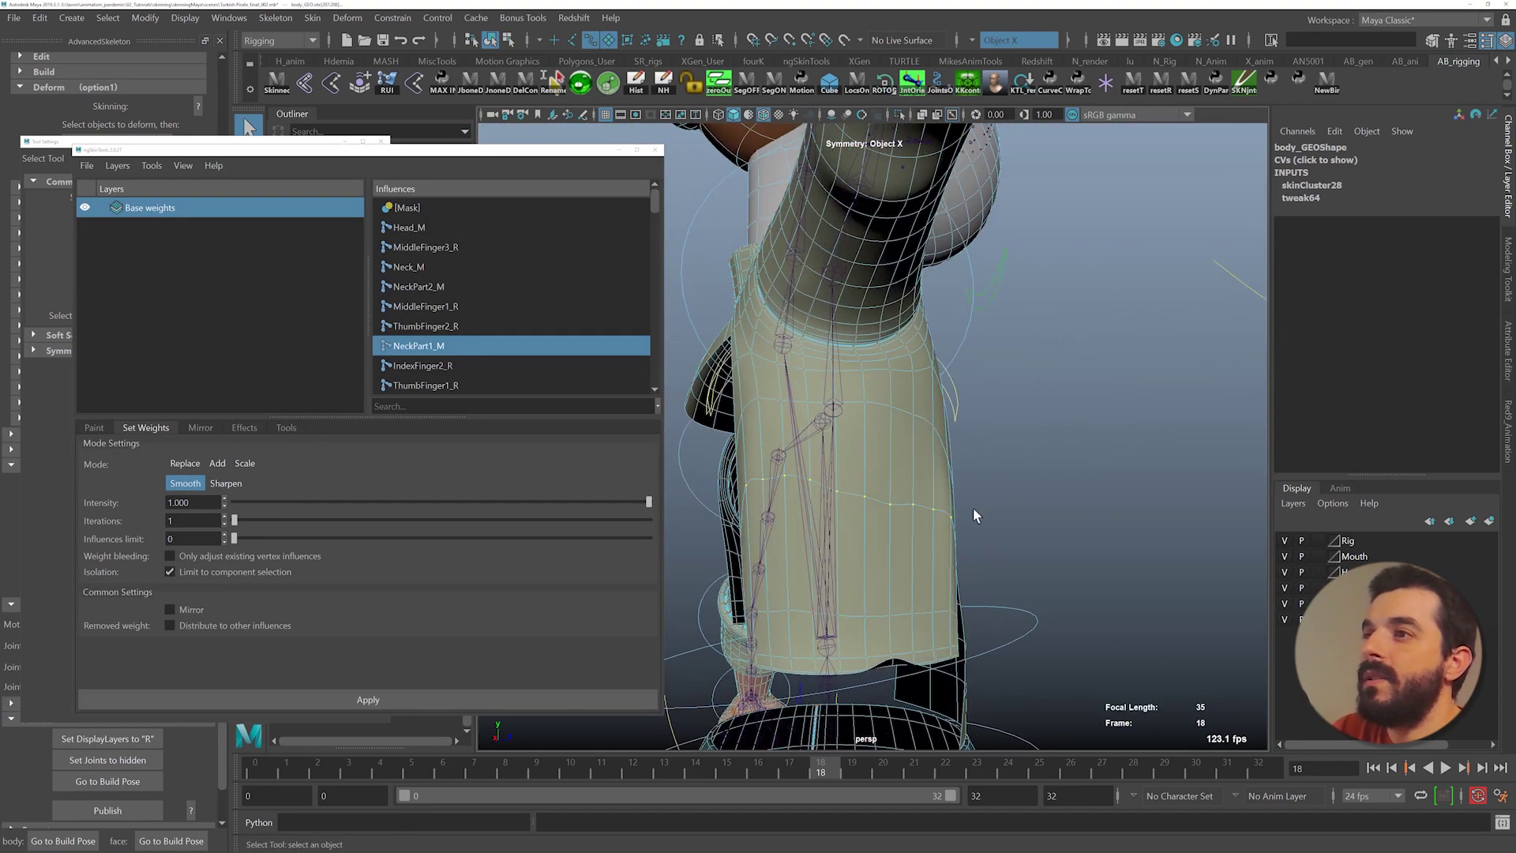
pyautogui.click(500, 703)
pyautogui.click(517, 700)
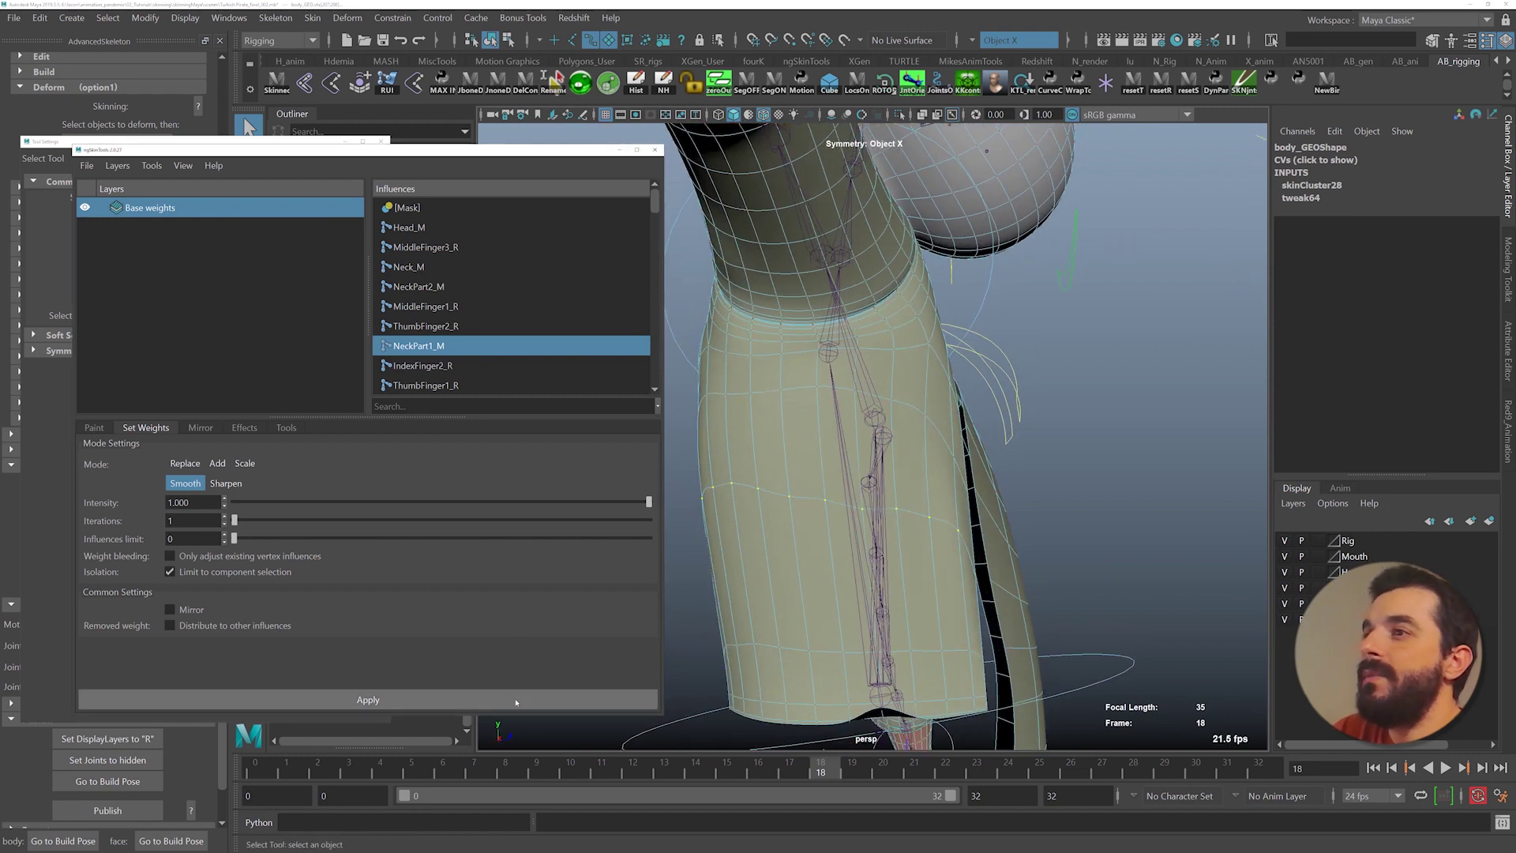
# - Scrub the scapula animation around frame 17 and examine how the smoothed armpit area deforms
pyautogui.keyDown('alt'); pyautogui.moveTo(846, 551); pyautogui.dragTo(808, 559); pyautogui.keyUp('alt')
pyautogui.moveTo(810, 763); pyautogui.dragTo(630, 753)
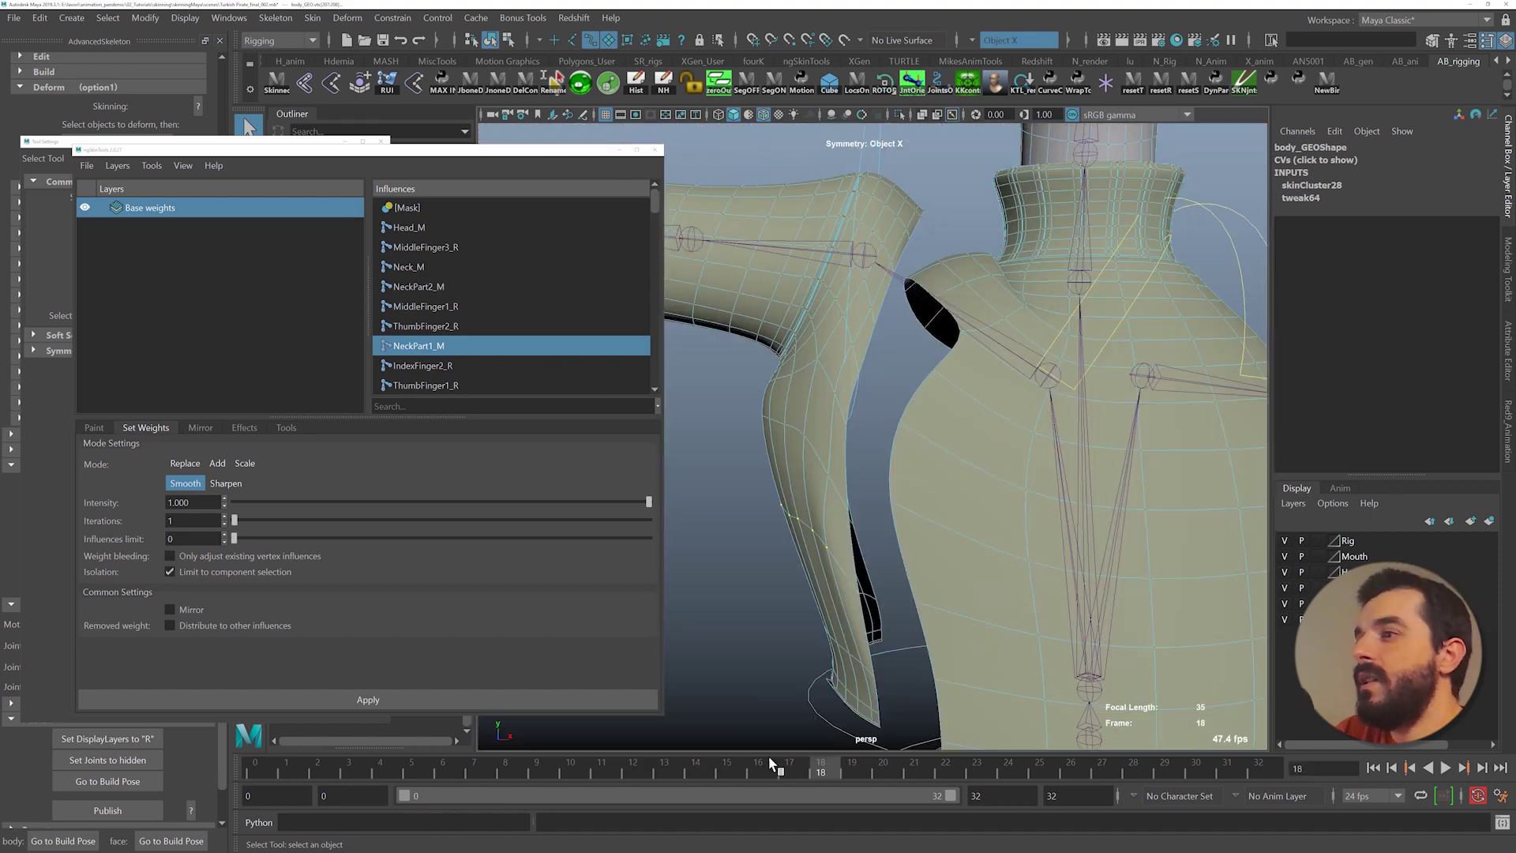
pyautogui.moveTo(769, 759)
pyautogui.mouseDown()
pyautogui.moveTo(651, 754)
pyautogui.moveTo(784, 743)
pyautogui.mouseUp()
pyautogui.keyDown('alt'); pyautogui.moveTo(799, 509); pyautogui.dragTo(833, 527); pyautogui.keyUp('alt')
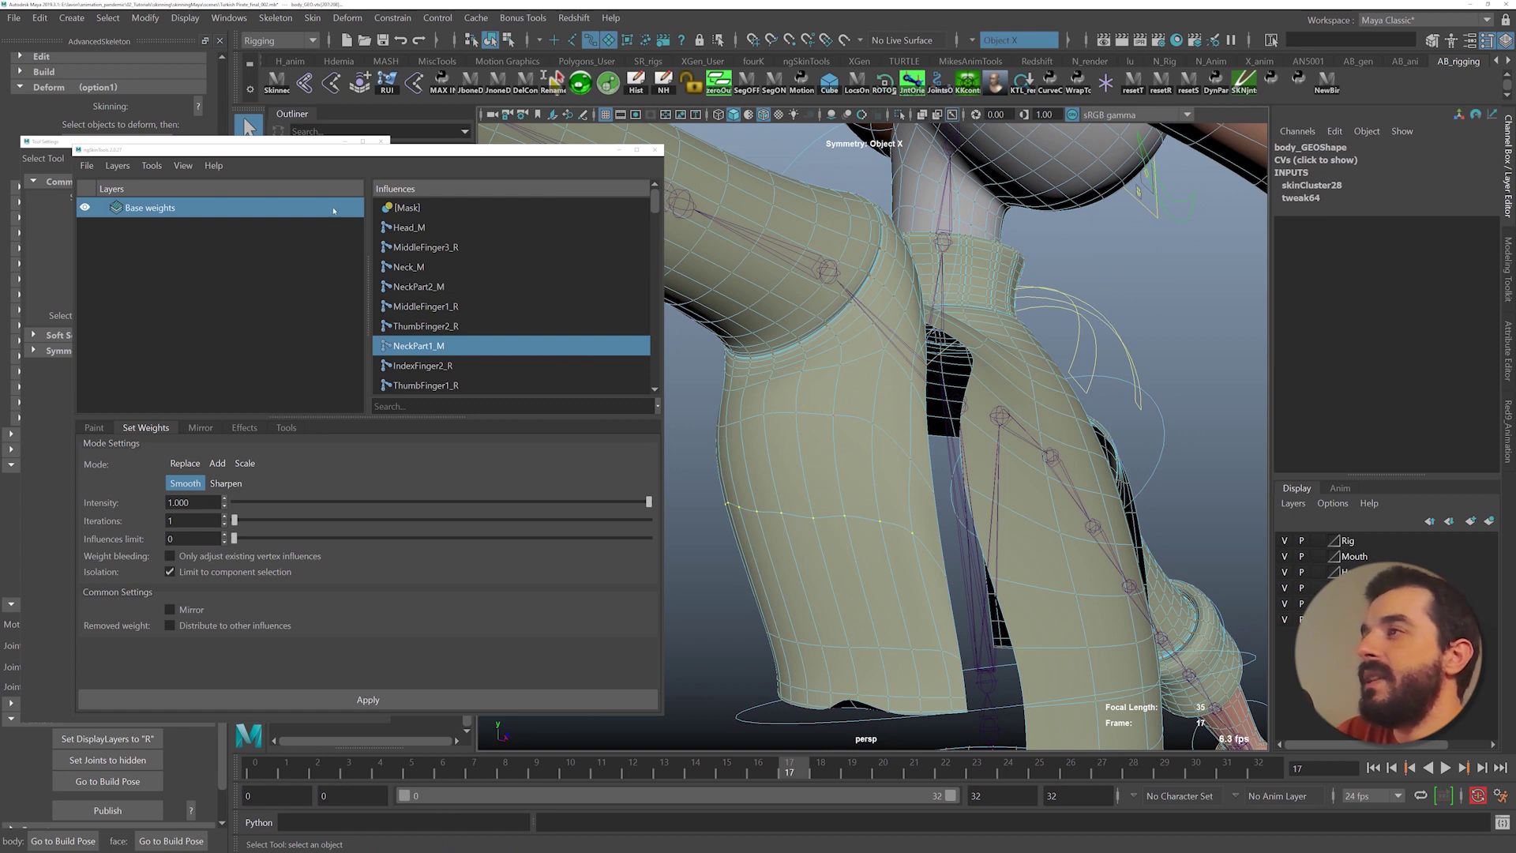
# - Return the body mesh to object selection and start the Paint Skin Weights tool on the Chest_M influence
pyautogui.click(211, 142)
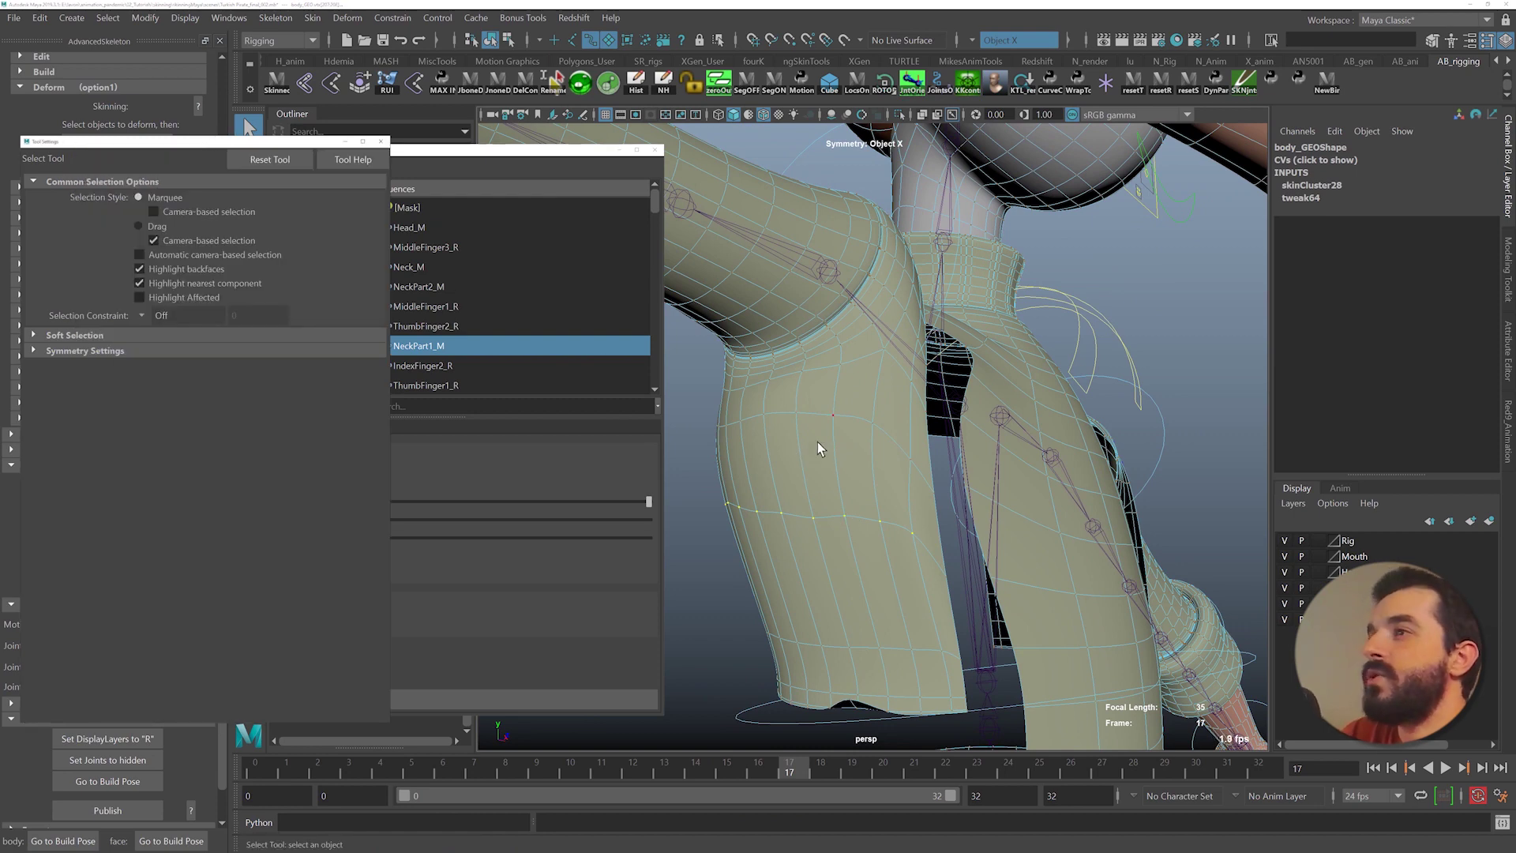
pyautogui.press('F8')
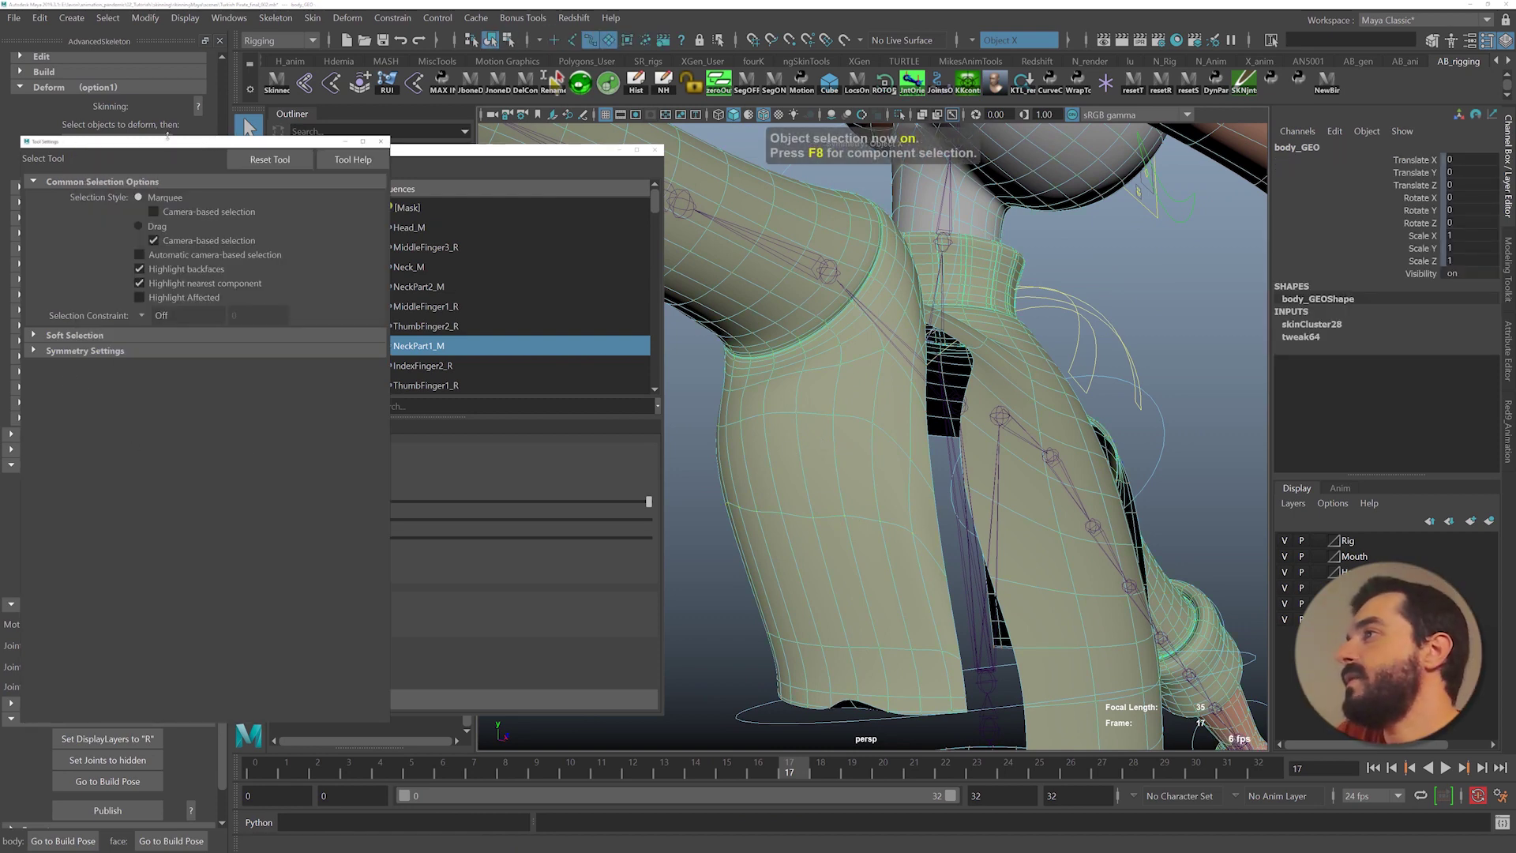
pyautogui.moveTo(168, 137); pyautogui.dragTo(295, 136)
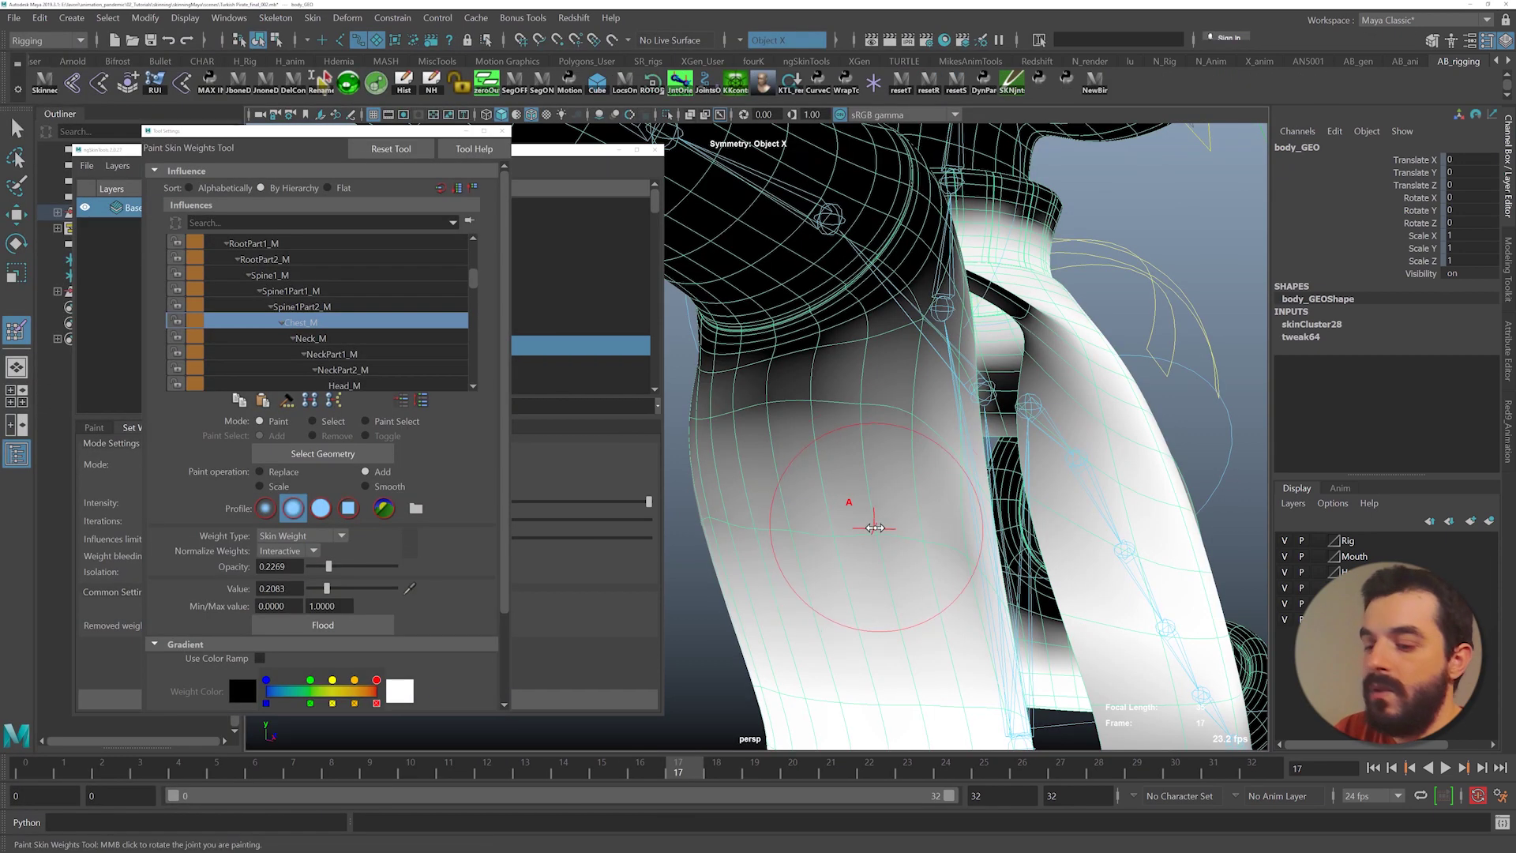
pyautogui.moveTo(884, 533)
pyautogui.keyDown('alt'); pyautogui.mouseDown()
pyautogui.moveTo(830, 503)
pyautogui.moveTo(893, 474)
pyautogui.moveTo(868, 475)
pyautogui.moveTo(882, 543)
pyautogui.mouseUp(); pyautogui.keyUp('alt')
pyautogui.moveTo(881, 544)
pyautogui.keyDown('alt'); pyautogui.mouseDown()
pyautogui.moveTo(762, 454)
pyautogui.moveTo(802, 468)
pyautogui.moveTo(706, 472)
pyautogui.mouseUp(); pyautogui.keyUp('alt')
# - Paint additional Chest_M weight onto the area below the right armpit at frame 17
pyautogui.moveTo(667, 765)
pyautogui.mouseDown()
pyautogui.moveTo(524, 750)
pyautogui.moveTo(676, 740)
pyautogui.mouseUp()
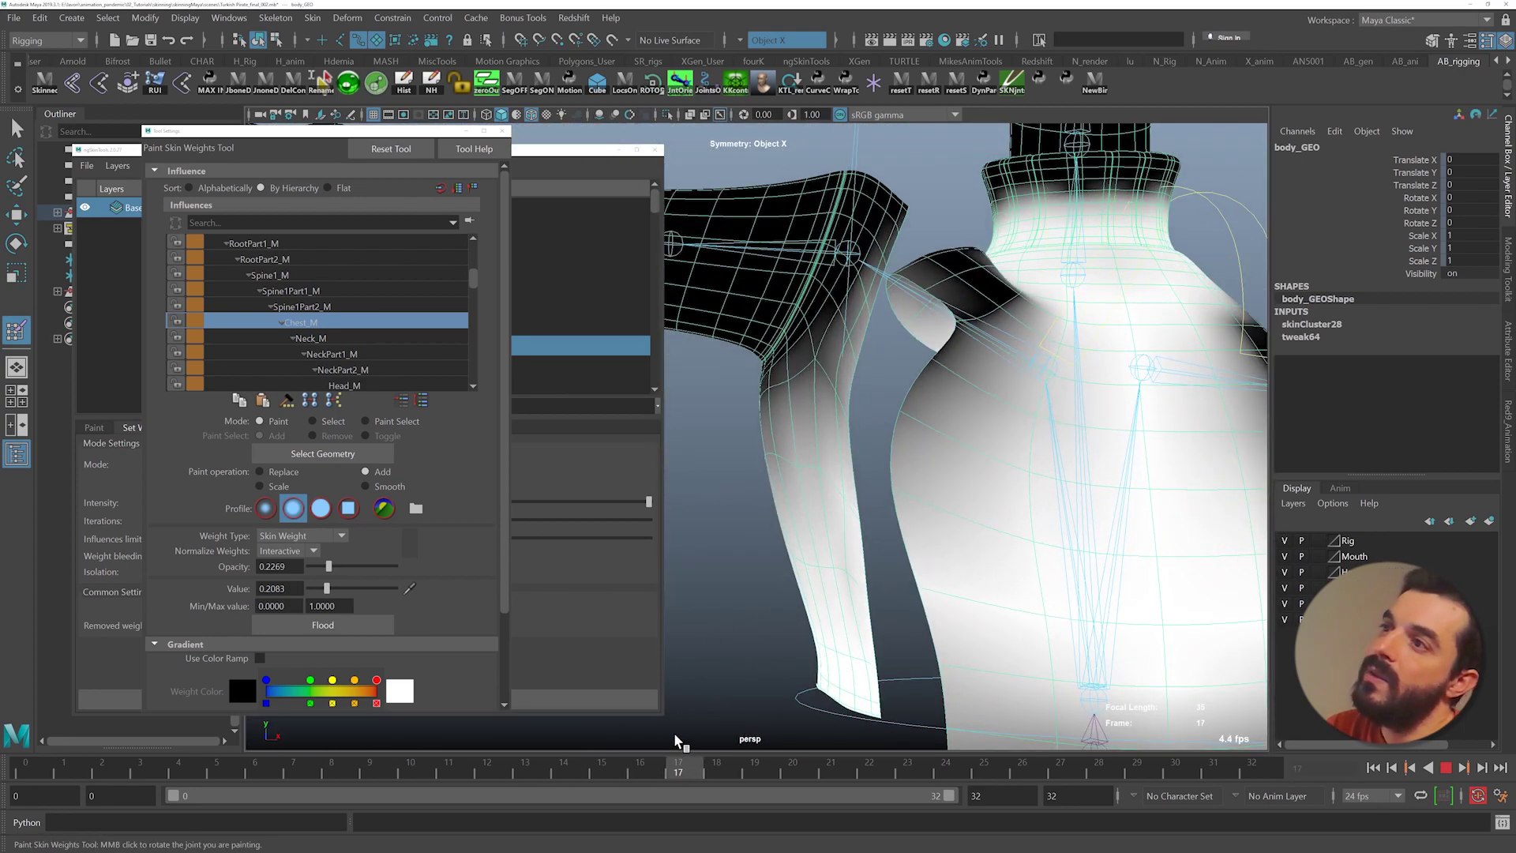
pyautogui.moveTo(851, 498)
pyautogui.keyDown('alt'); pyautogui.mouseDown()
pyautogui.moveTo(844, 459)
pyautogui.moveTo(904, 450)
pyautogui.mouseUp(); pyautogui.keyUp('alt')
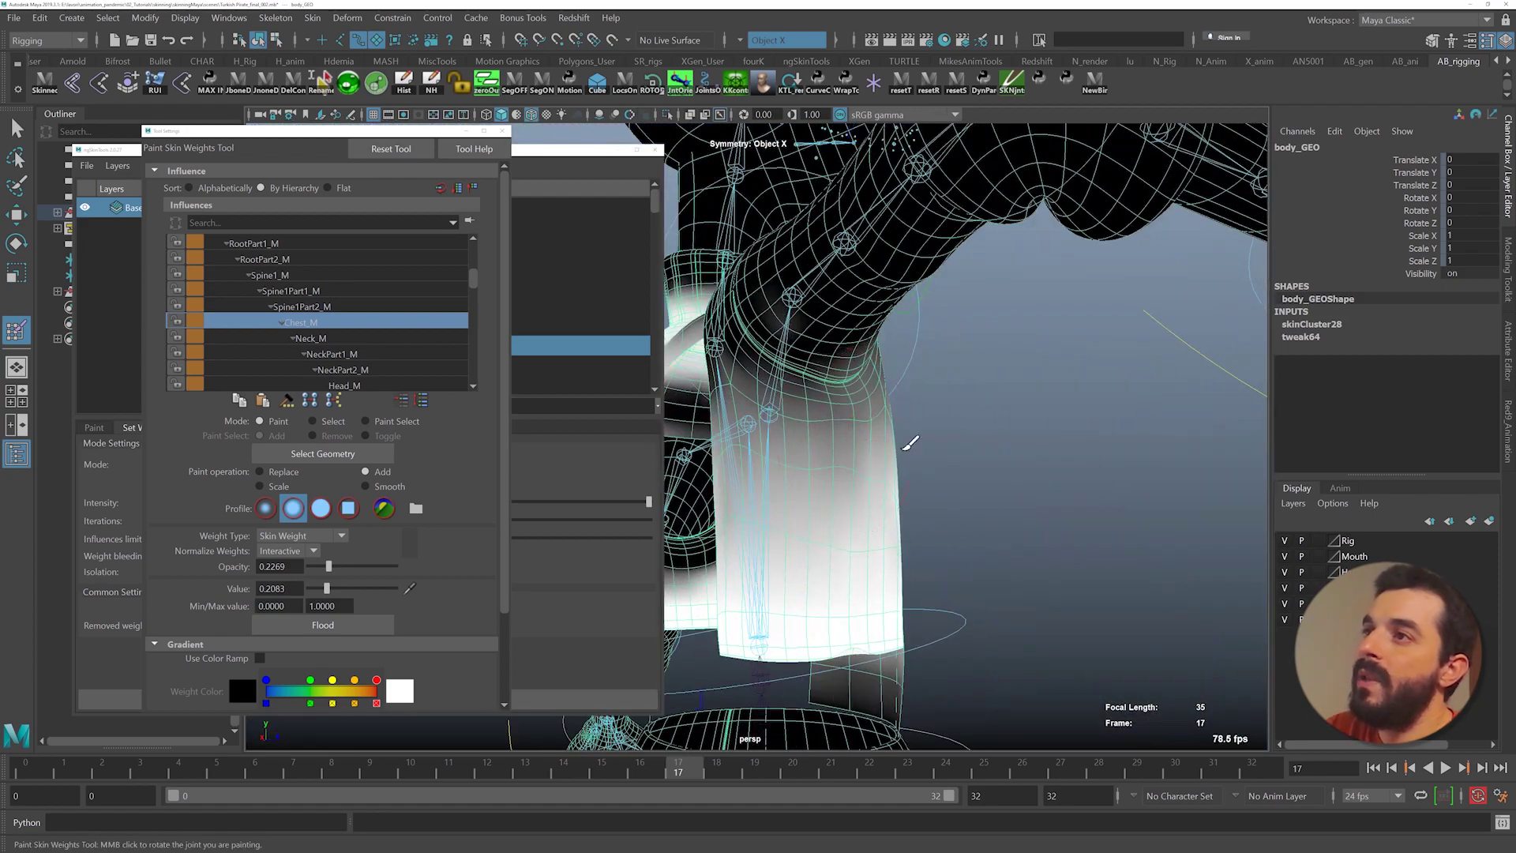
pyautogui.moveTo(766, 396); pyautogui.dragTo(790, 386)
pyautogui.moveTo(685, 375)
pyautogui.keyDown('alt'); pyautogui.mouseDown()
pyautogui.moveTo(670, 400)
pyautogui.moveTo(755, 464)
pyautogui.moveTo(690, 461)
pyautogui.mouseUp(); pyautogui.keyUp('alt')
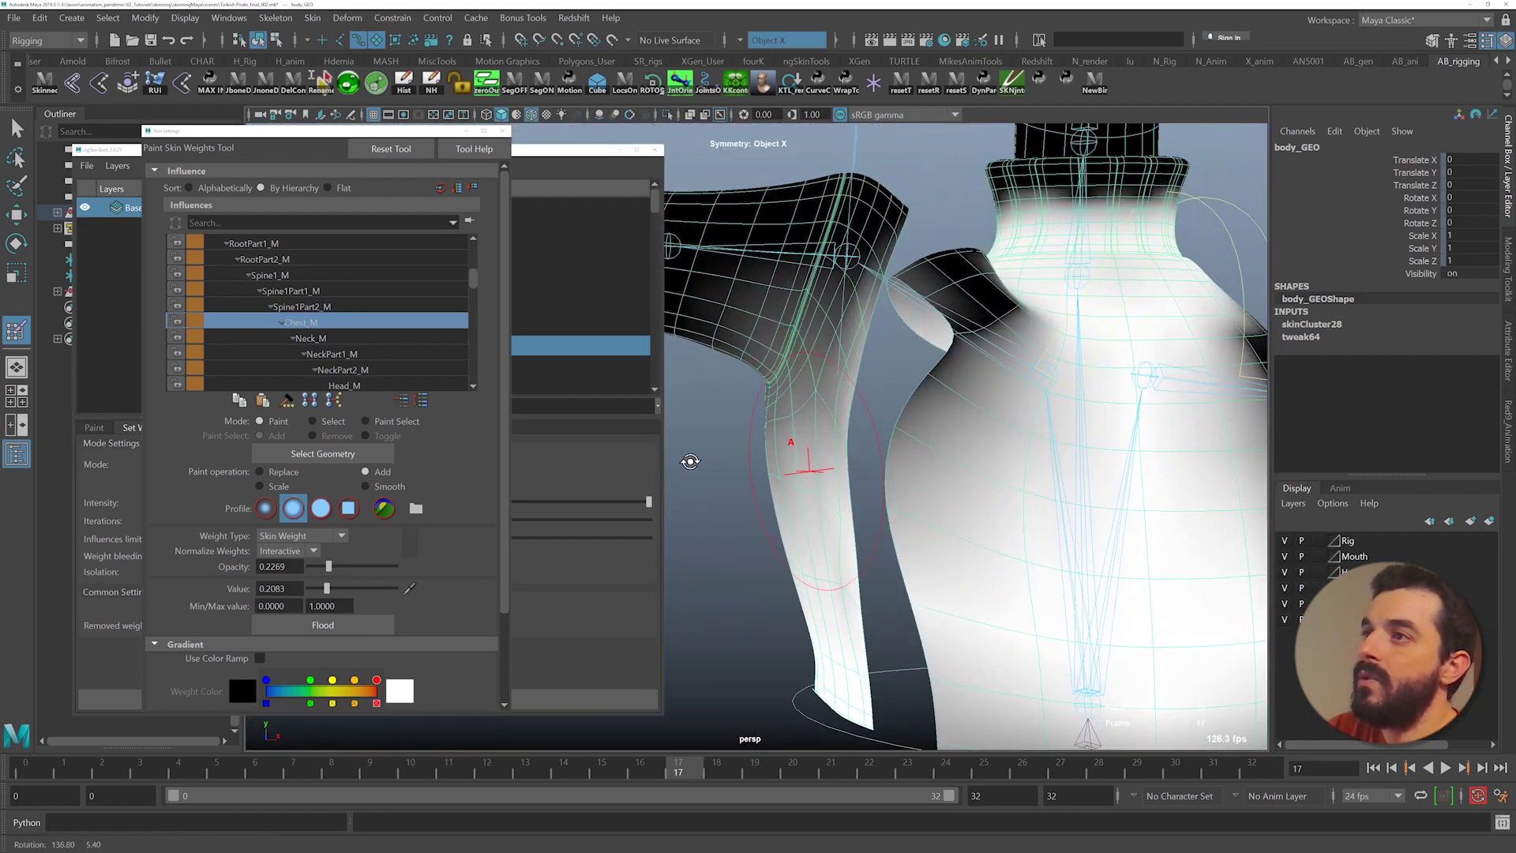
# - Select the FKScapula_R control and key it rotated downward at frame 25
pyautogui.moveTo(685, 764); pyautogui.dragTo(377, 742)
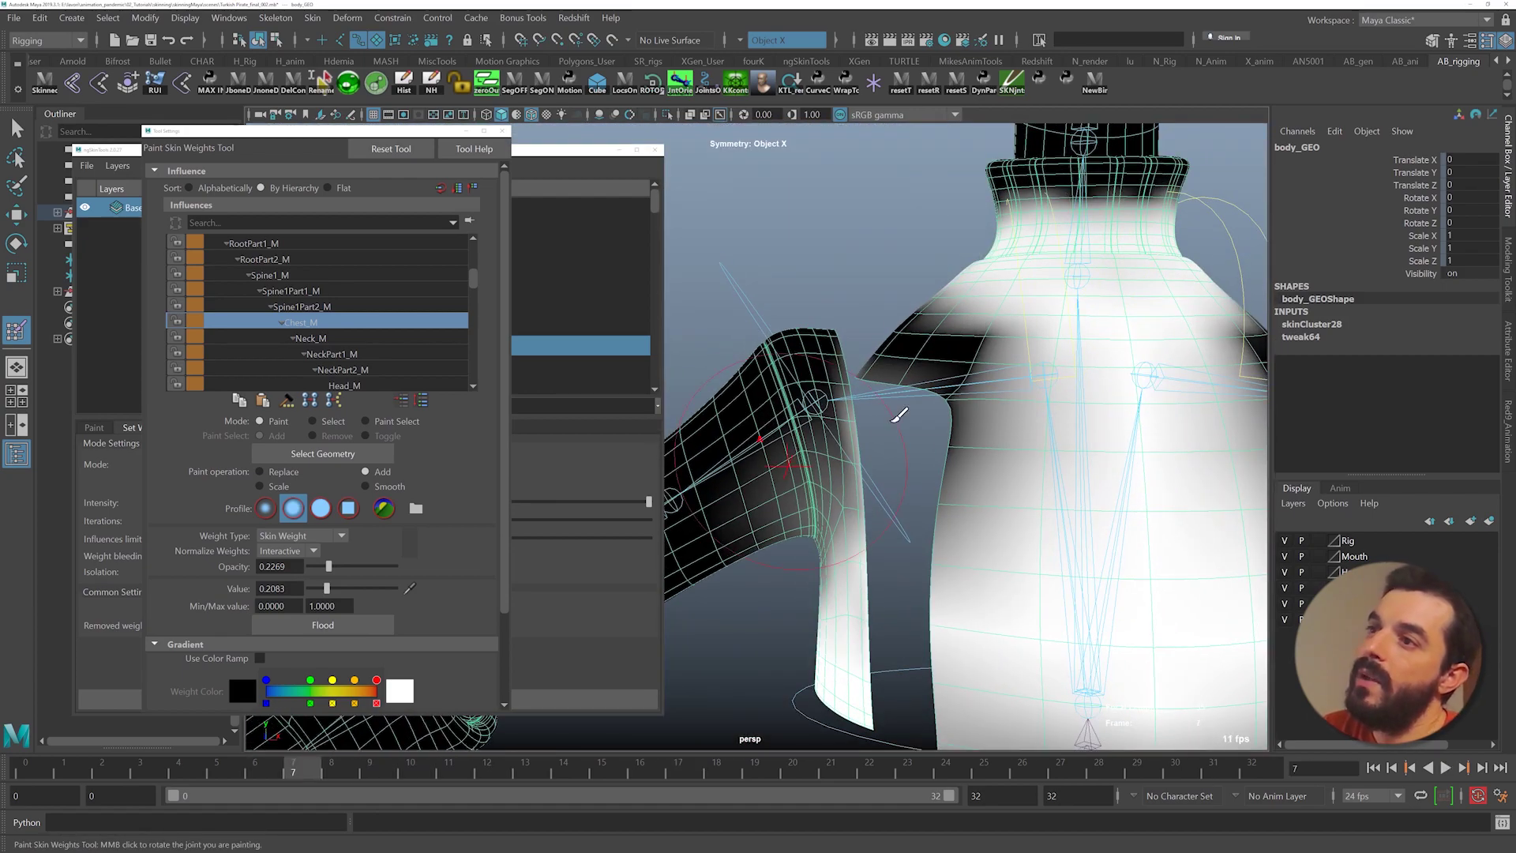
pyautogui.press('q')
pyautogui.click(1020, 296)
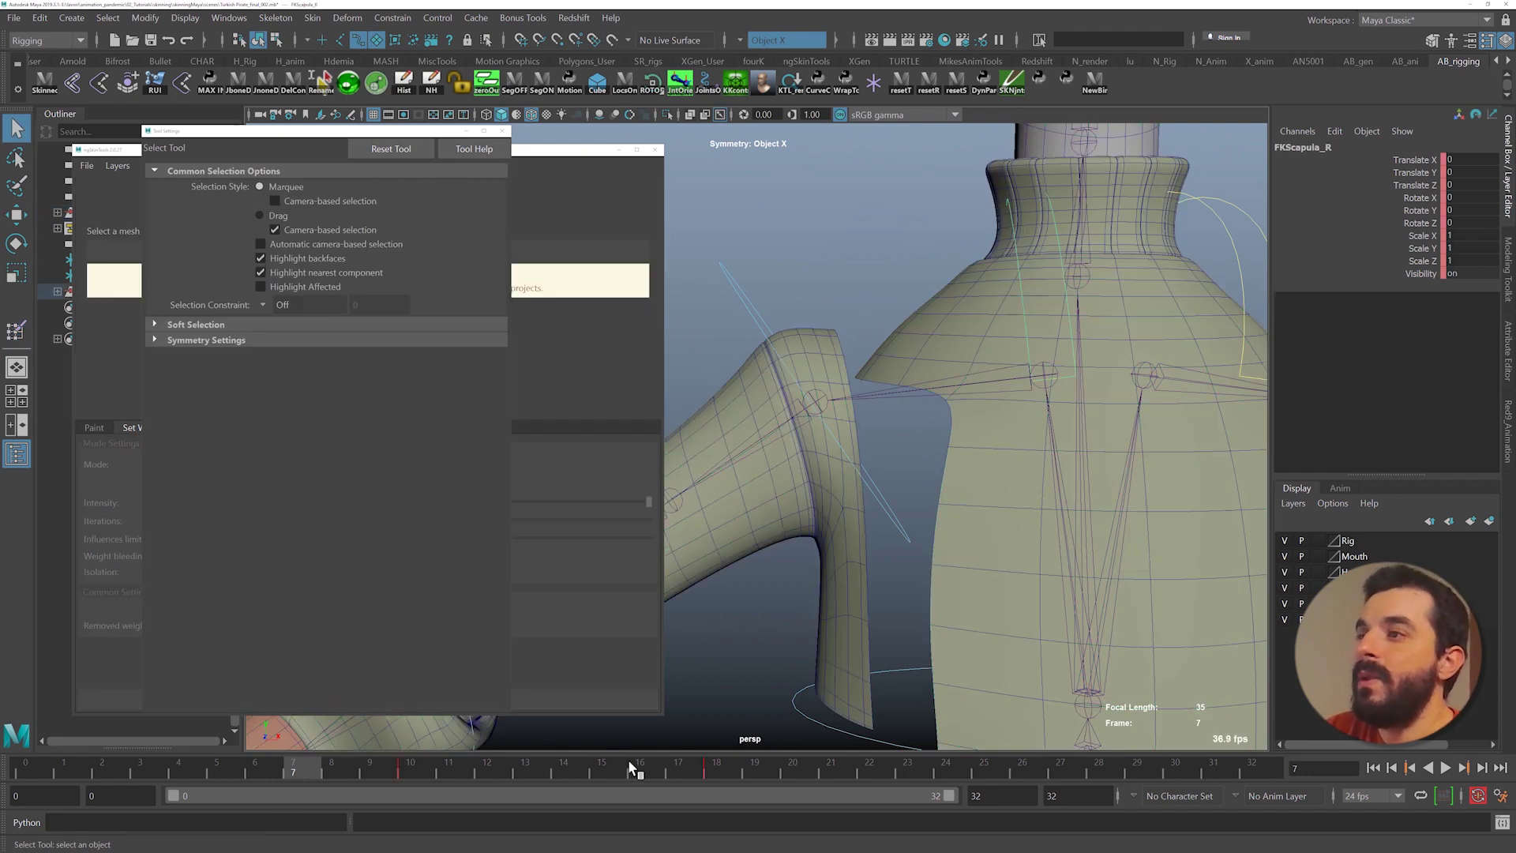
pyautogui.moveTo(627, 759); pyautogui.dragTo(714, 769)
pyautogui.press('e')
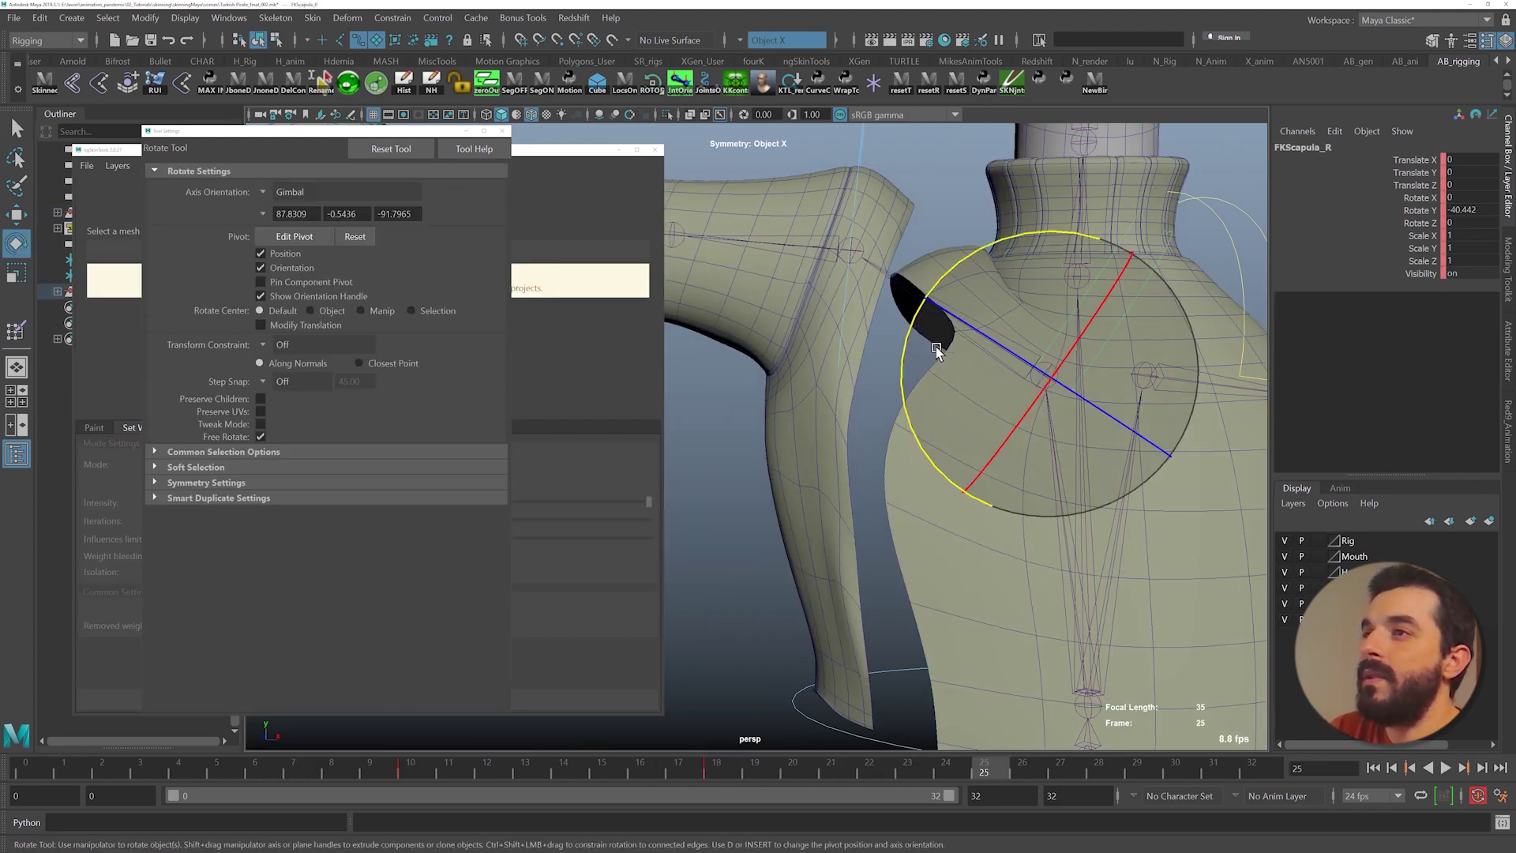
pyautogui.moveTo(906, 374); pyautogui.dragTo(1001, 529)
pyautogui.press('q')
# - Select the body mesh and scrub between frames 23 and 25 to examine the lowered right shoulder's armpit deformation
pyautogui.moveTo(853, 769); pyautogui.dragTo(927, 753)
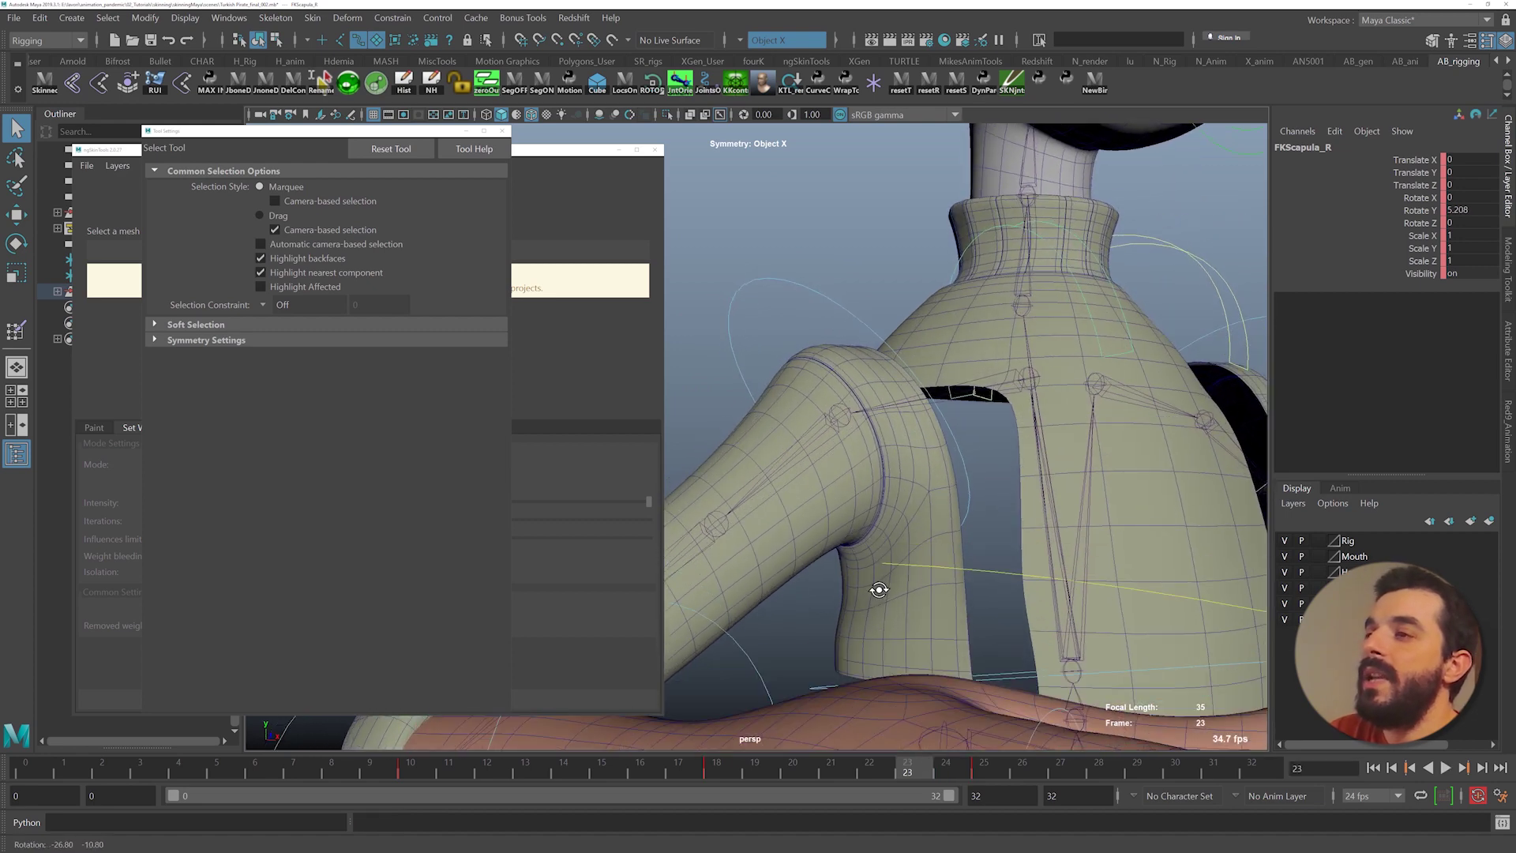
pyautogui.click(897, 598)
pyautogui.keyDown('alt'); pyautogui.moveTo(951, 586); pyautogui.dragTo(870, 576); pyautogui.keyUp('alt')
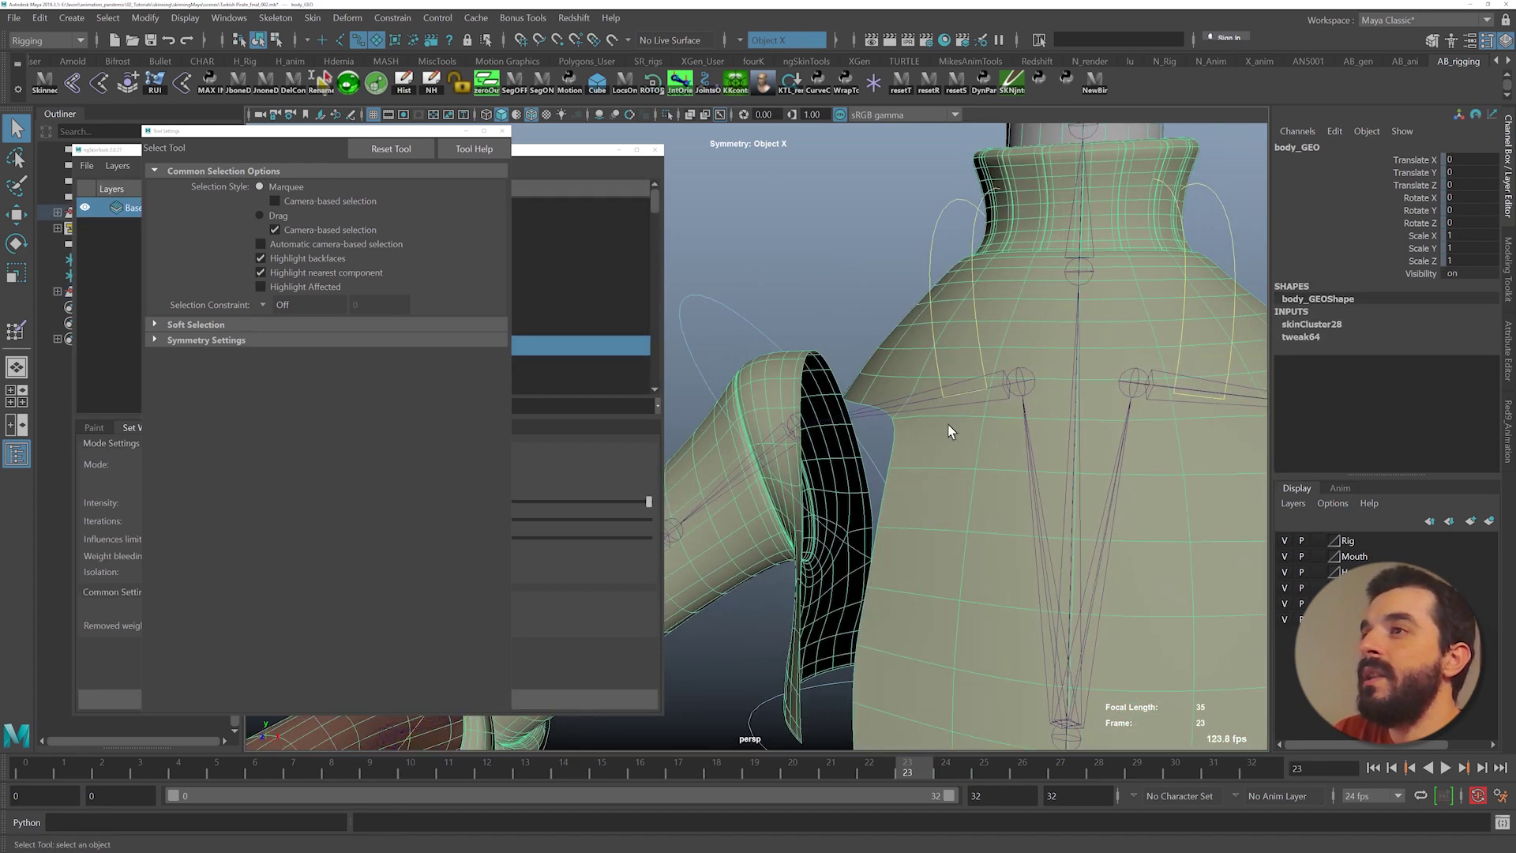
pyautogui.moveTo(919, 766); pyautogui.dragTo(983, 767)
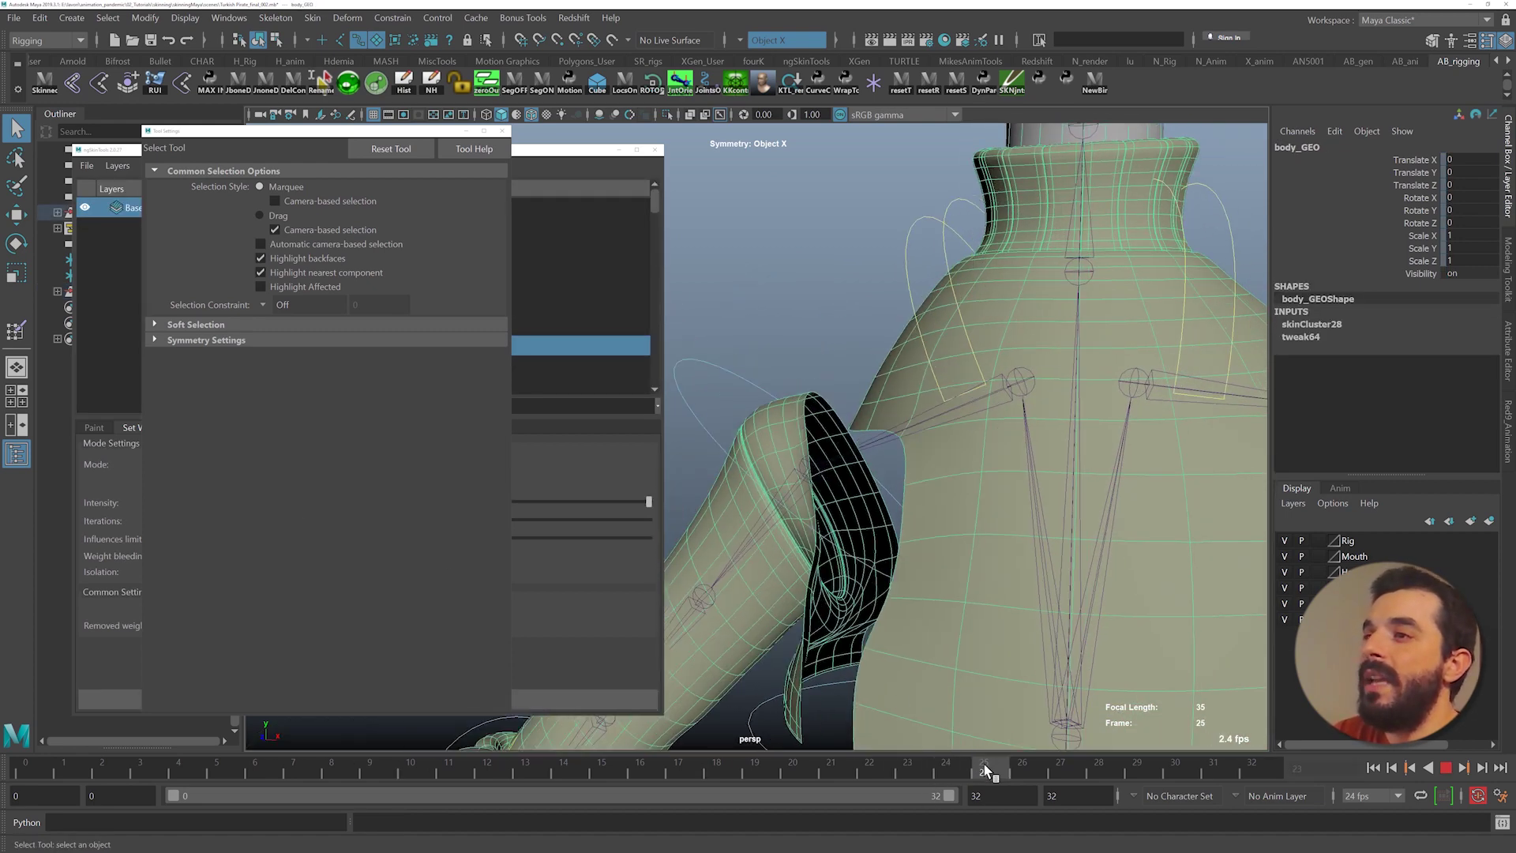
pyautogui.keyDown('alt'); pyautogui.moveTo(949, 683); pyautogui.dragTo(1007, 680); pyautogui.keyUp('alt')
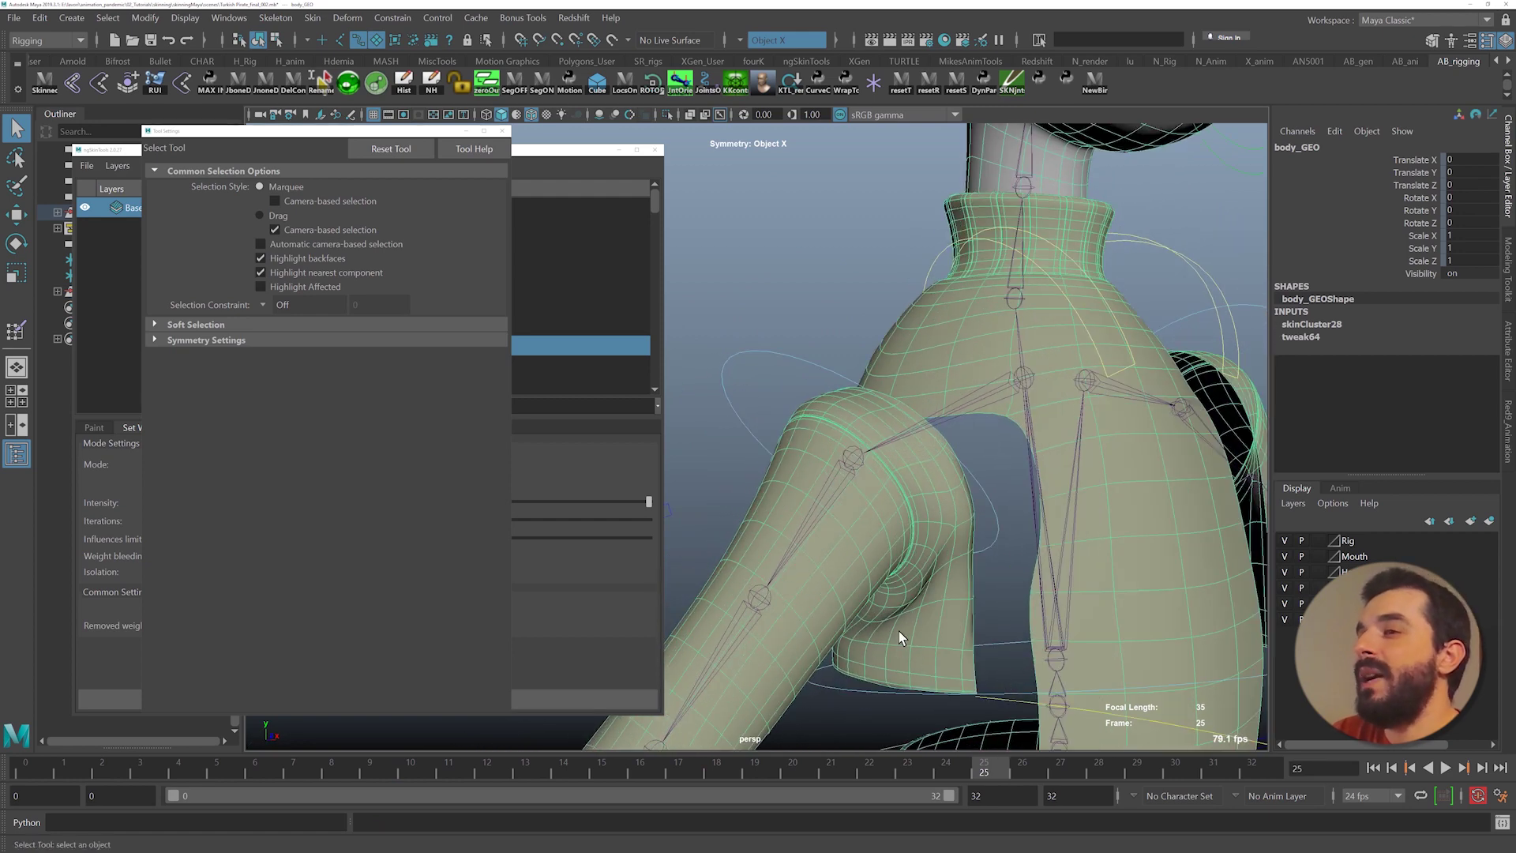
pyautogui.moveTo(986, 773); pyautogui.dragTo(909, 765)
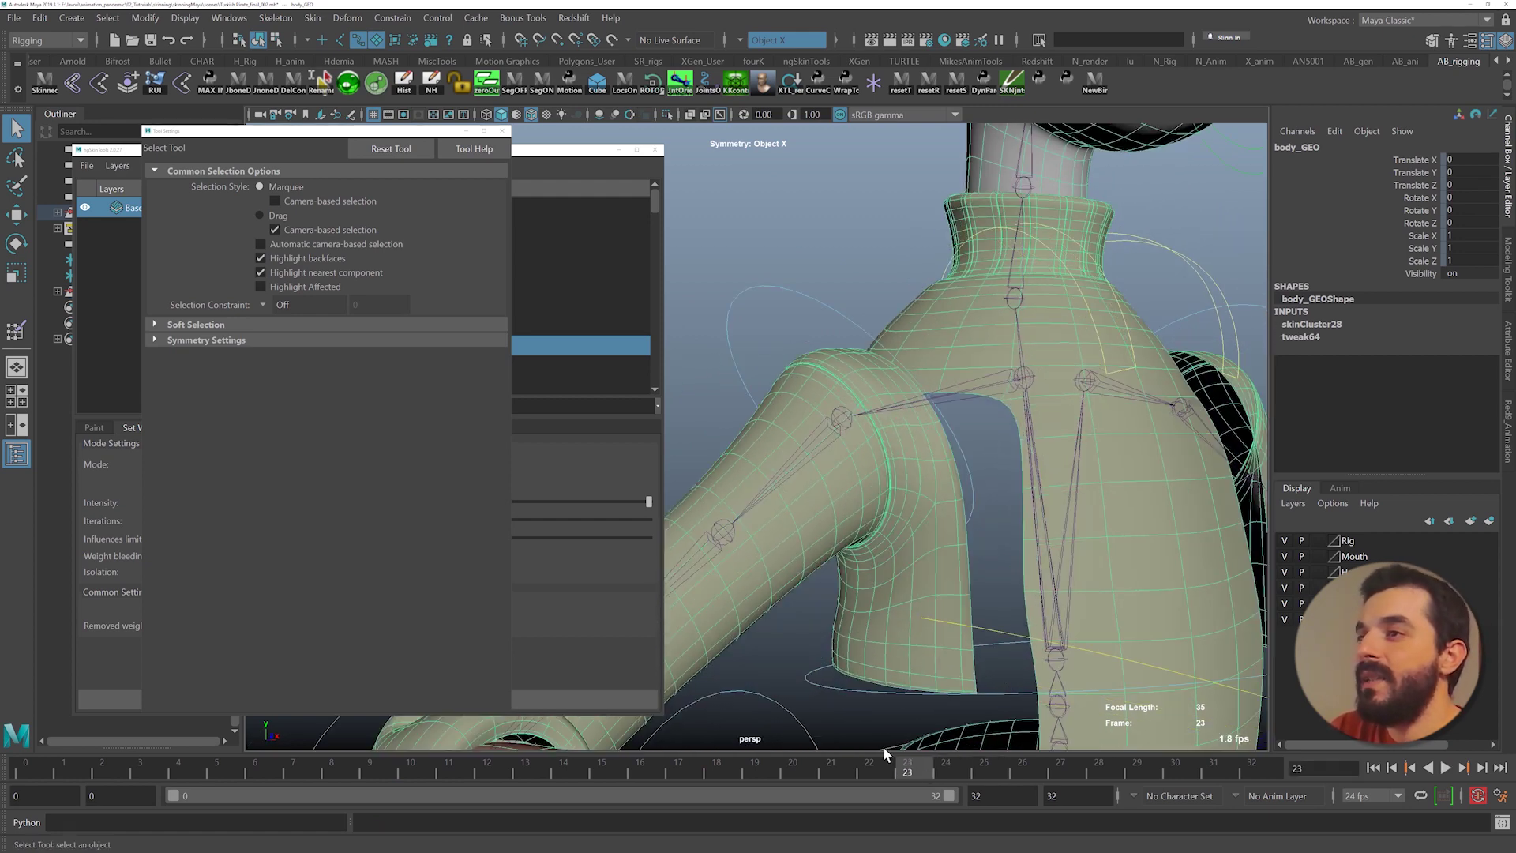
# - Resume the Paint Skin Weights tool on the body and add Chest_M weight below the right armpit at frame 23
pyautogui.click(18, 335)
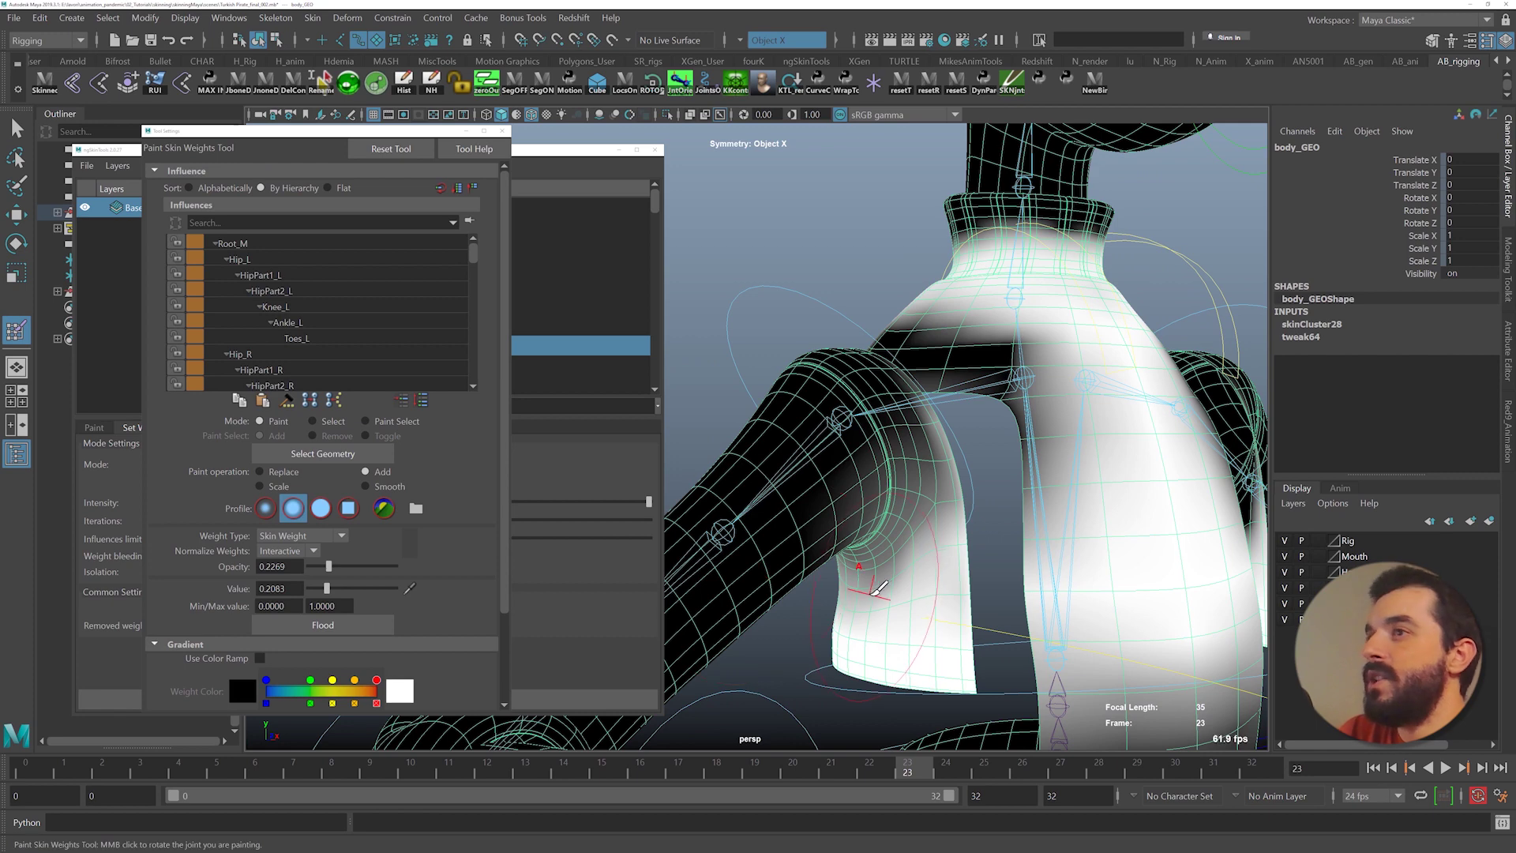
pyautogui.moveTo(873, 594)
pyautogui.keyDown('alt'); pyautogui.mouseDown(button='right')
pyautogui.moveTo(927, 591)
pyautogui.moveTo(957, 566)
pyautogui.moveTo(941, 576)
pyautogui.mouseUp(button='right'); pyautogui.keyUp('alt')
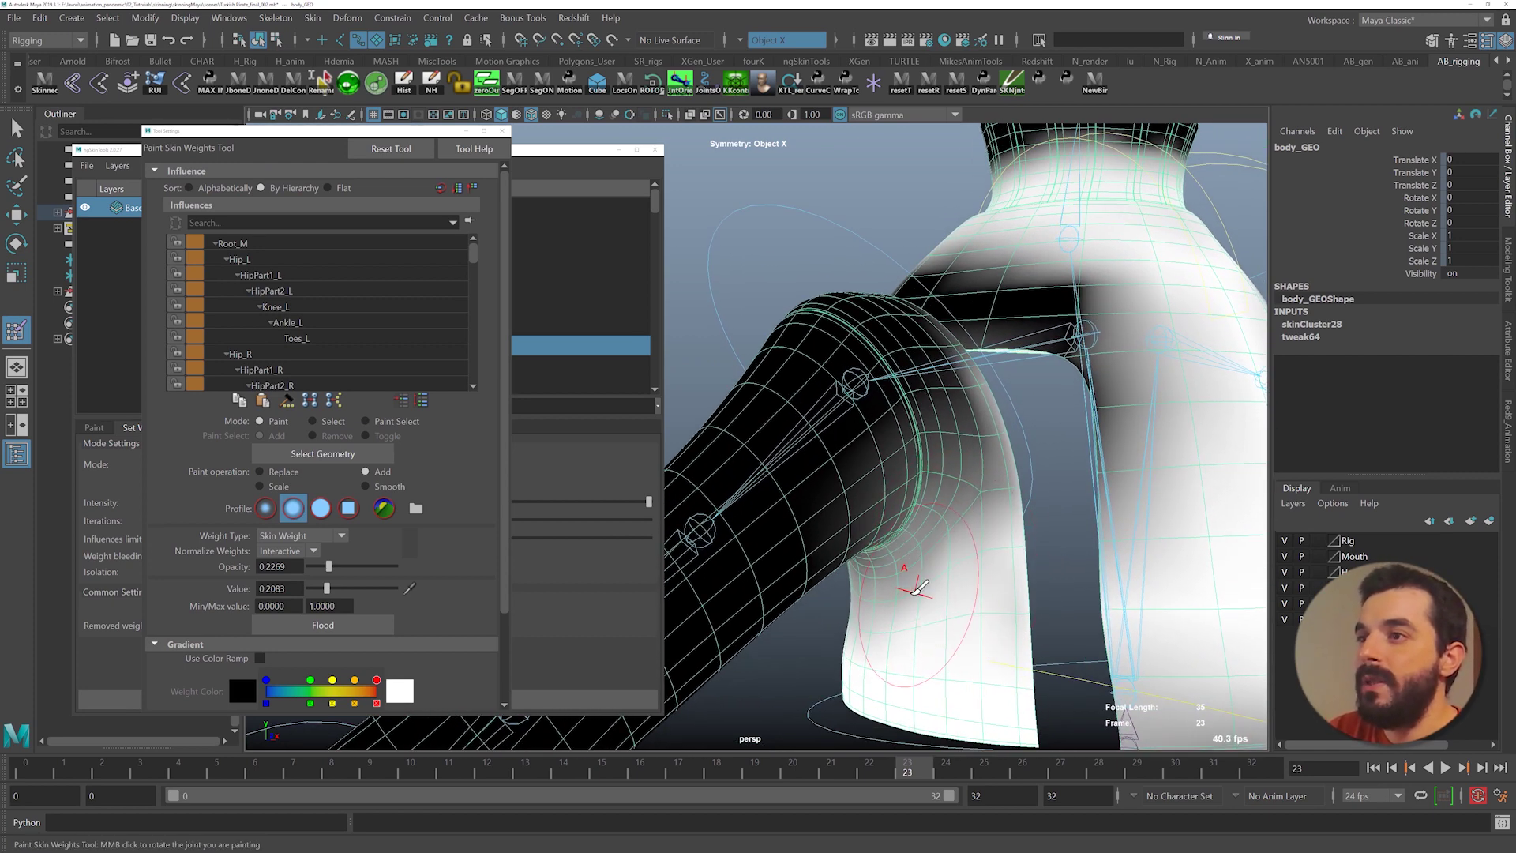
pyautogui.keyDown('alt'); pyautogui.moveTo(924, 608); pyautogui.dragTo(911, 575); pyautogui.keyUp('alt')
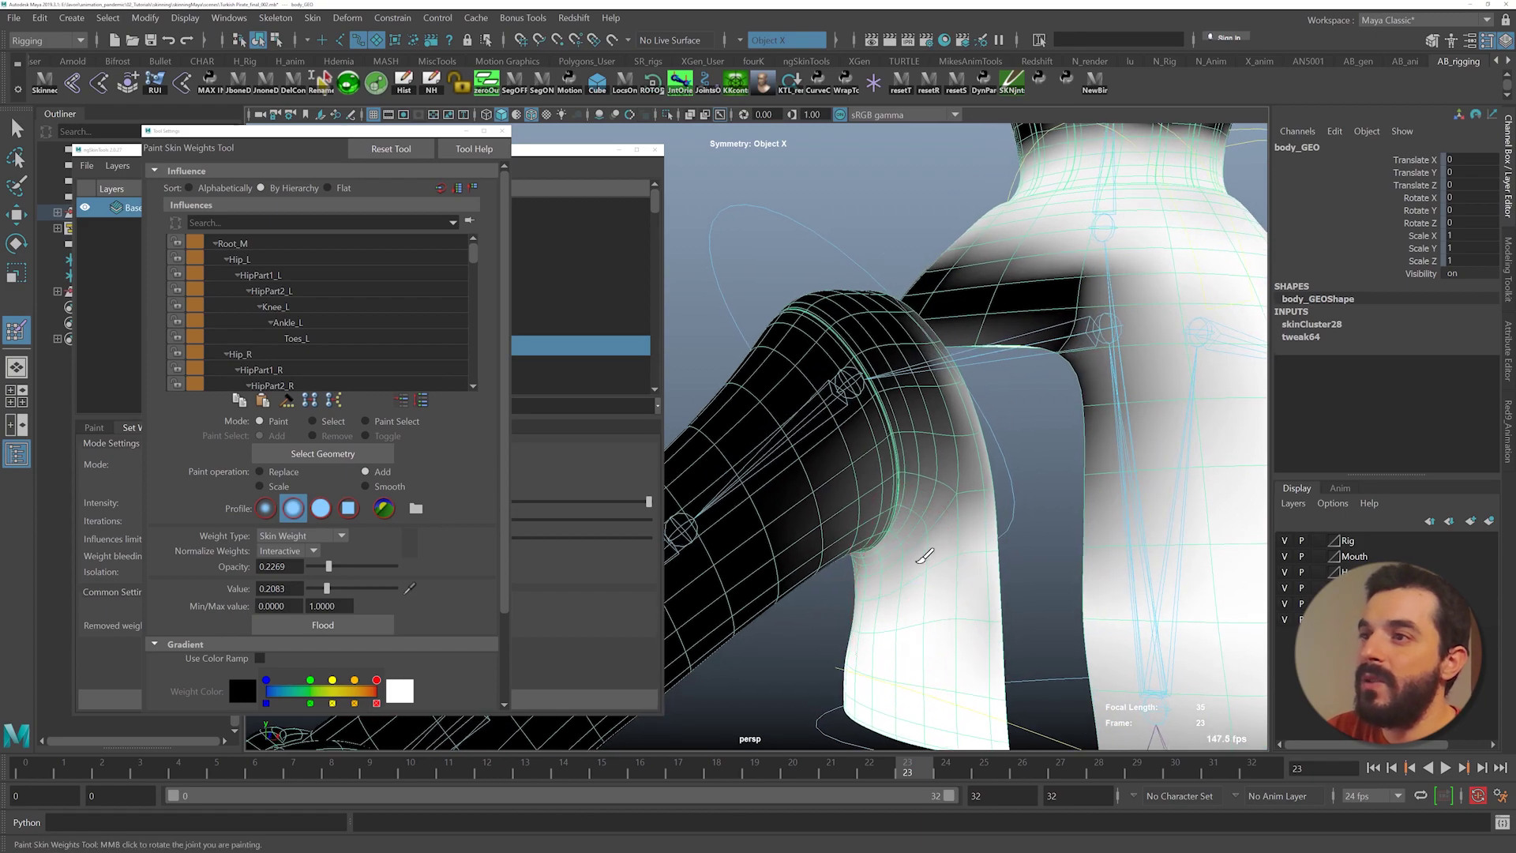
pyautogui.moveTo(979, 520); pyautogui.dragTo(986, 480)
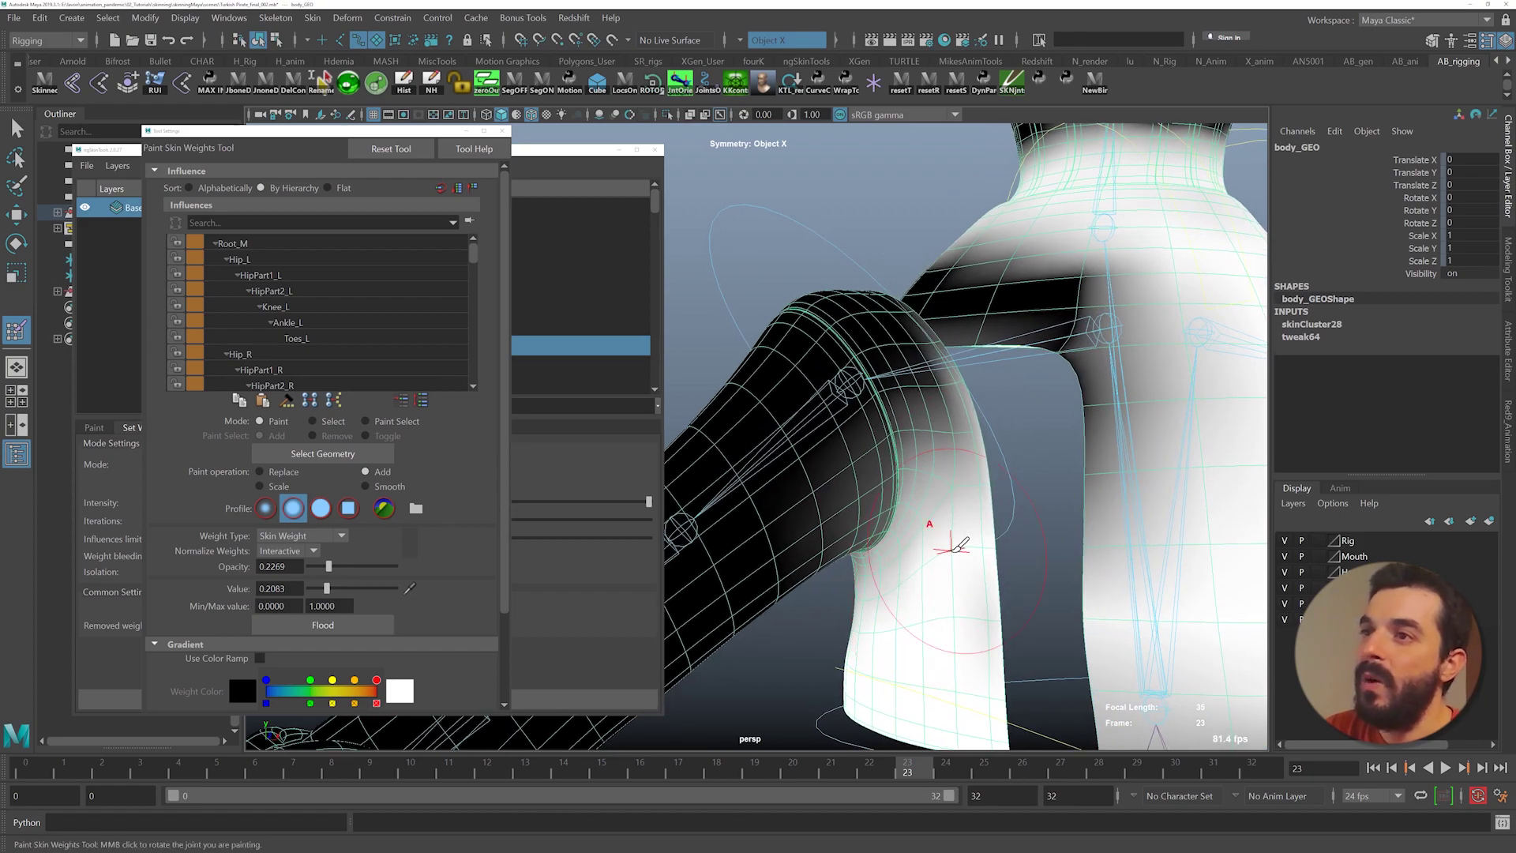
# - Scrub between frames 24 and 18 and examine the painted armpit with the shoulder lowered and raised
pyautogui.moveTo(953, 550)
pyautogui.keyDown('alt'); pyautogui.mouseDown()
pyautogui.moveTo(1001, 535)
pyautogui.moveTo(921, 625)
pyautogui.moveTo(818, 632)
pyautogui.moveTo(931, 580)
pyautogui.moveTo(844, 636)
pyautogui.mouseUp(); pyautogui.keyUp('alt')
pyautogui.moveTo(905, 764)
pyautogui.mouseDown()
pyautogui.moveTo(777, 739)
pyautogui.moveTo(478, 742)
pyautogui.moveTo(463, 717)
pyautogui.moveTo(717, 733)
pyautogui.moveTo(700, 735)
pyautogui.moveTo(944, 785)
pyautogui.mouseUp()
pyautogui.moveTo(908, 662)
pyautogui.keyDown('alt'); pyautogui.mouseDown()
pyautogui.moveTo(846, 642)
pyautogui.moveTo(892, 661)
pyautogui.mouseUp(); pyautogui.keyUp('alt')
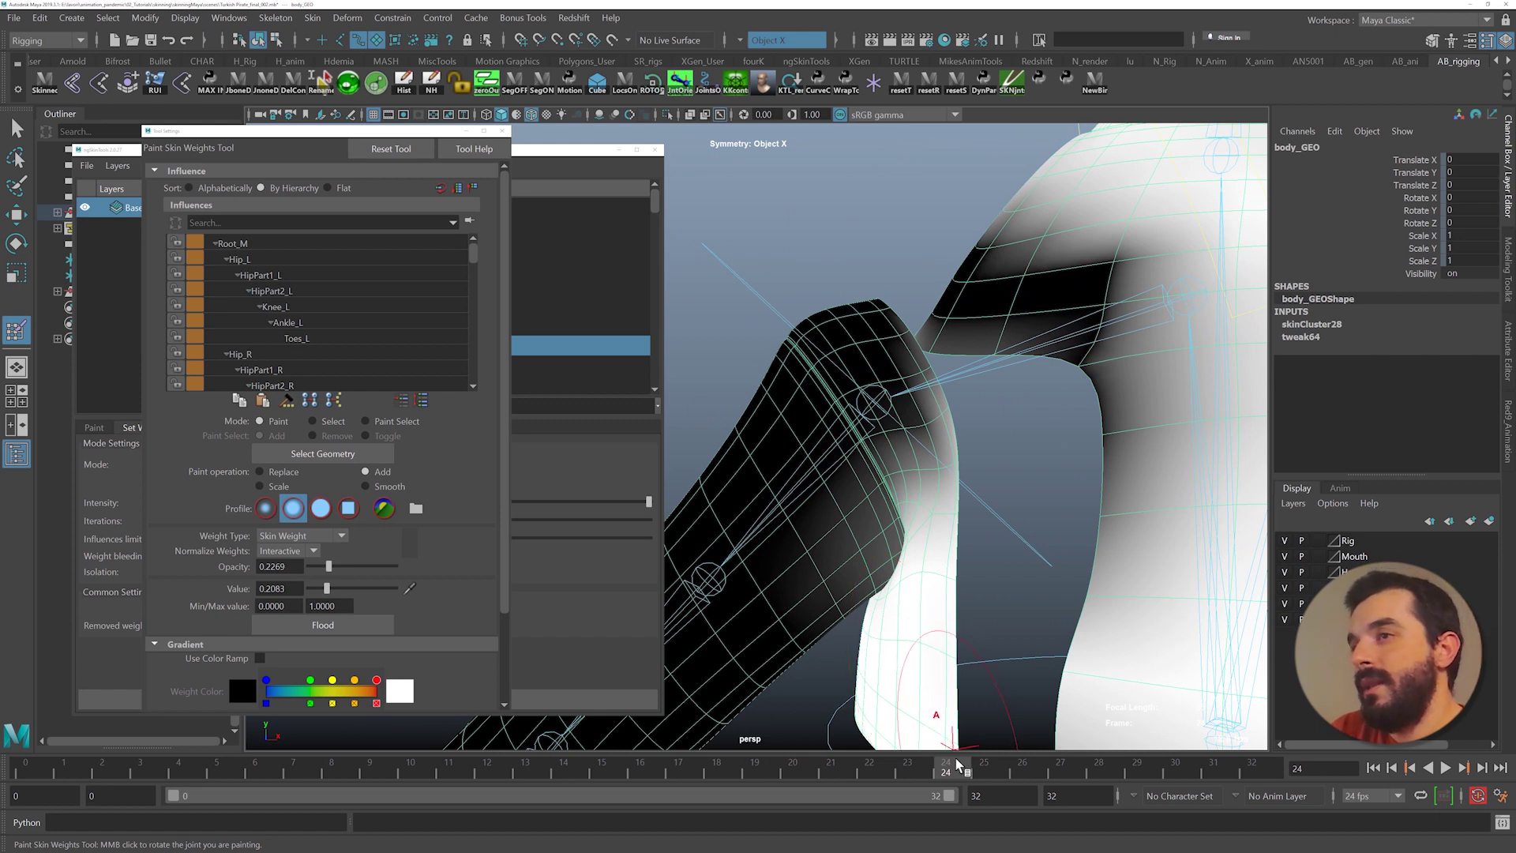
pyautogui.moveTo(945, 766); pyautogui.dragTo(720, 726)
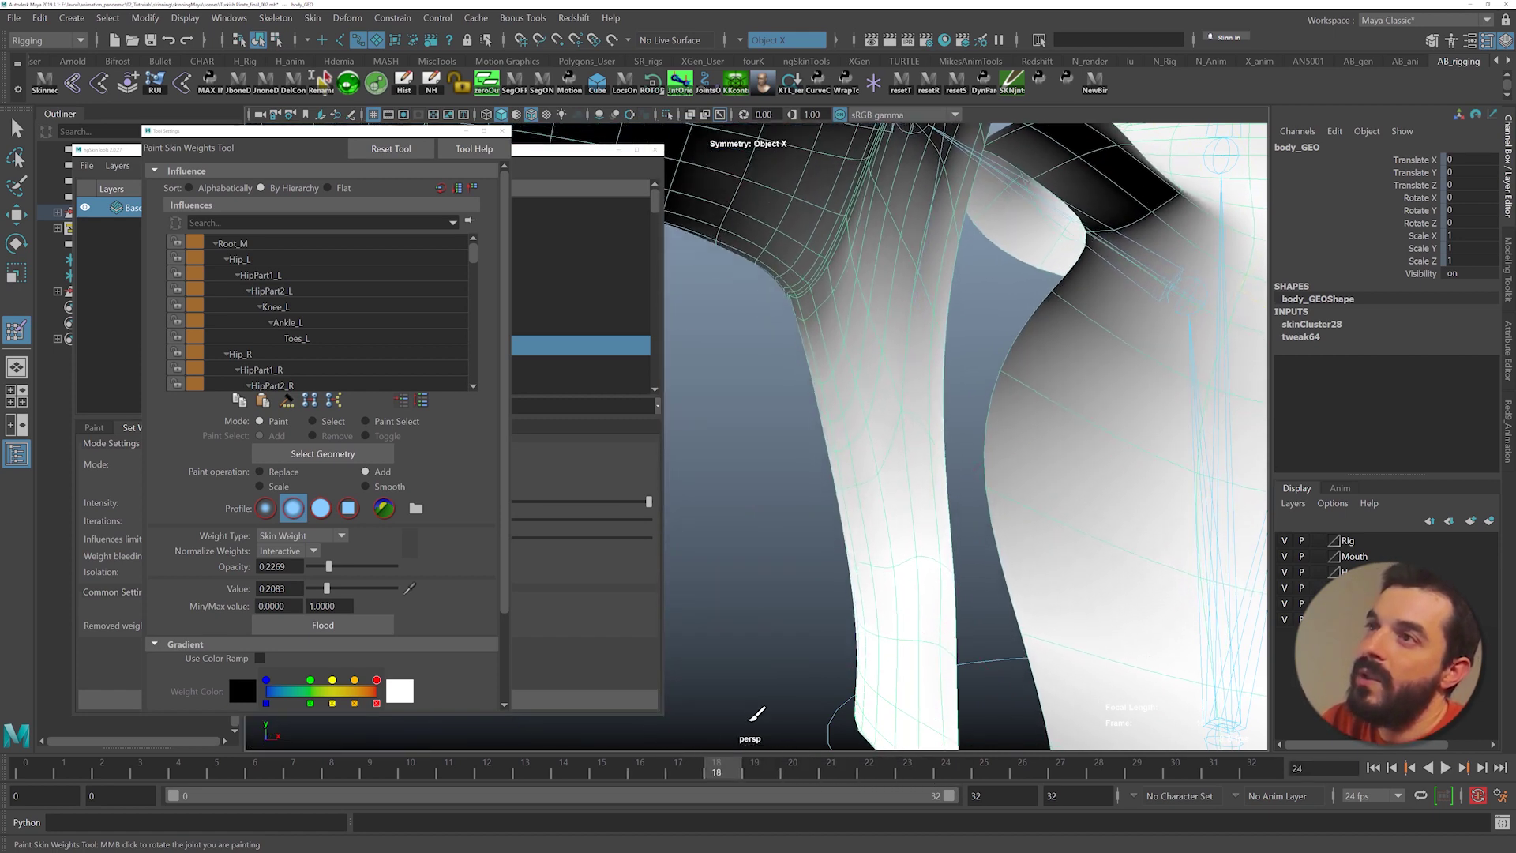
pyautogui.scroll(-4, 967, 456)
pyautogui.keyDown('alt'); pyautogui.moveTo(965, 457); pyautogui.dragTo(935, 371); pyautogui.keyUp('alt')
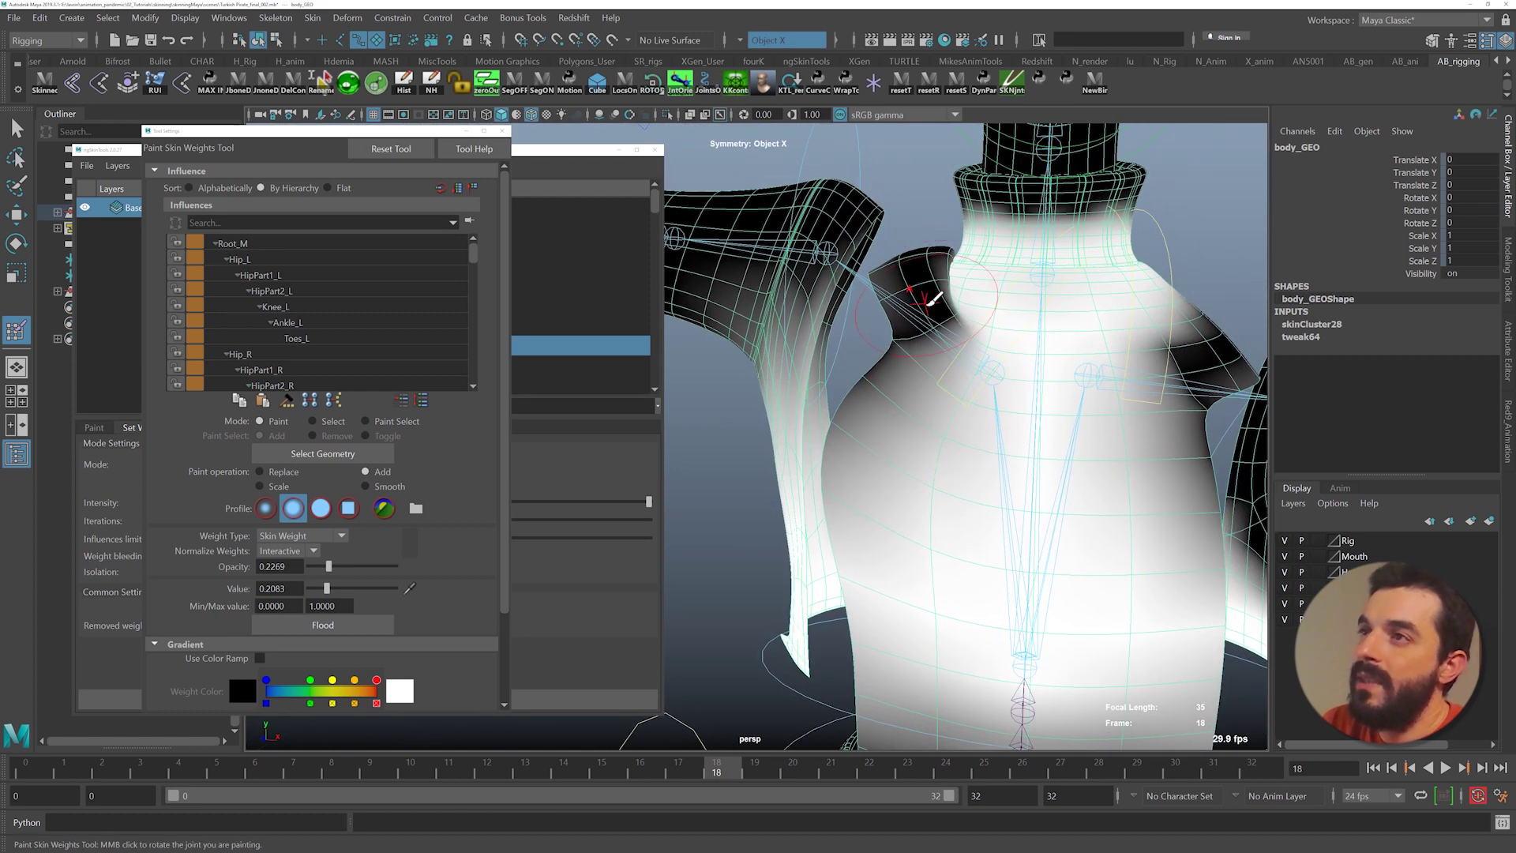
# - Go to frame 13 and choose the Scapula_R influence for painting around the right shoulder
pyautogui.moveTo(715, 774); pyautogui.dragTo(529, 744)
pyautogui.moveTo(863, 283)
pyautogui.keyDown('alt'); pyautogui.mouseDown()
pyautogui.moveTo(924, 324)
pyautogui.moveTo(1006, 334)
pyautogui.moveTo(982, 337)
pyautogui.moveTo(1001, 402)
pyautogui.mouseUp(); pyautogui.keyUp('alt')
pyautogui.keyDown('alt'); pyautogui.moveTo(1015, 491); pyautogui.dragTo(996, 454); pyautogui.keyUp('alt')
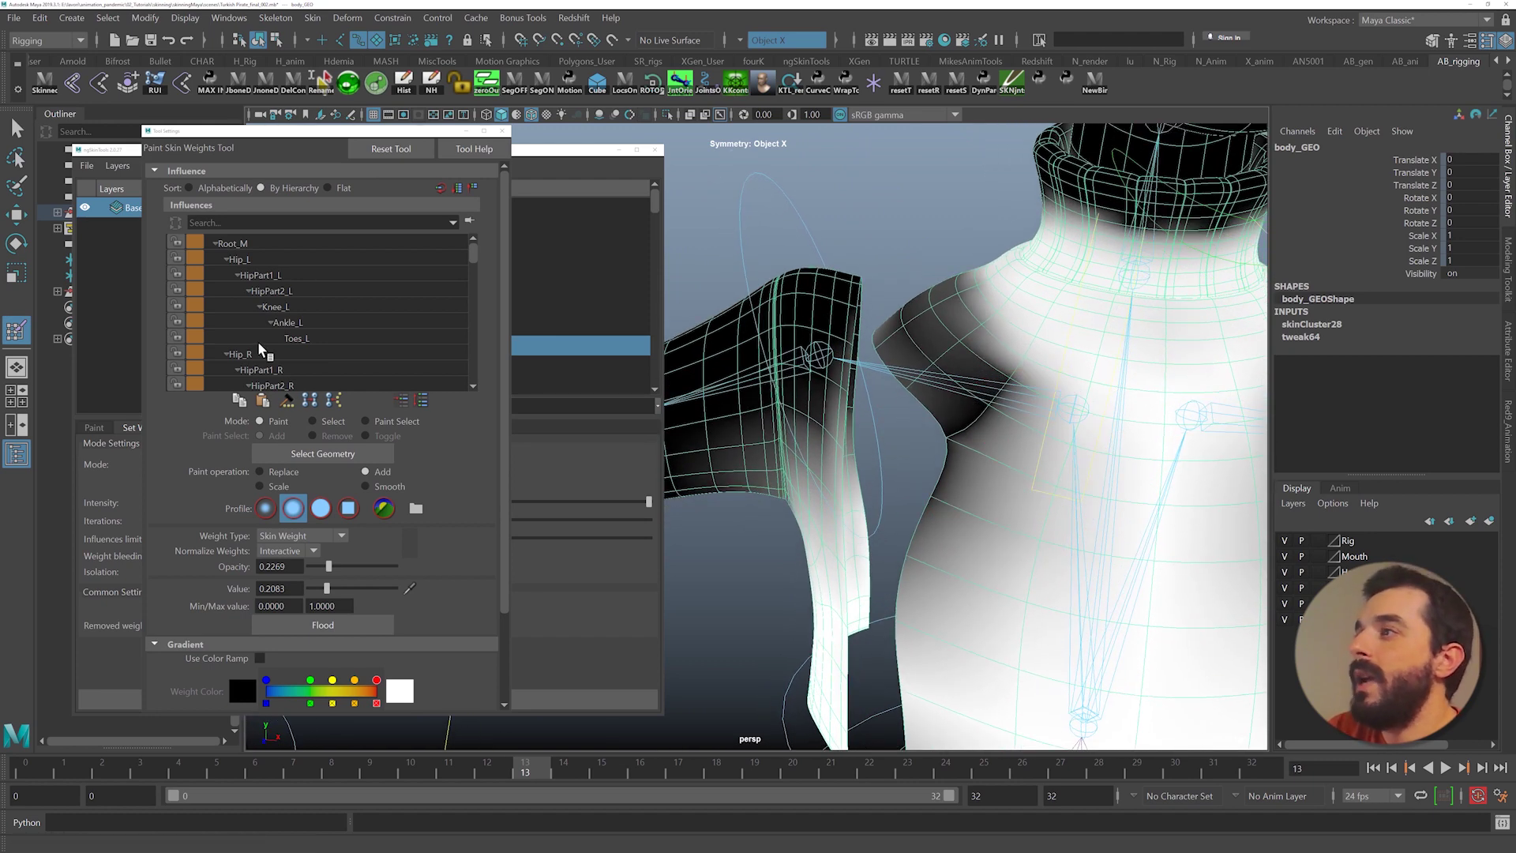
pyautogui.scroll(-2, 312, 341)
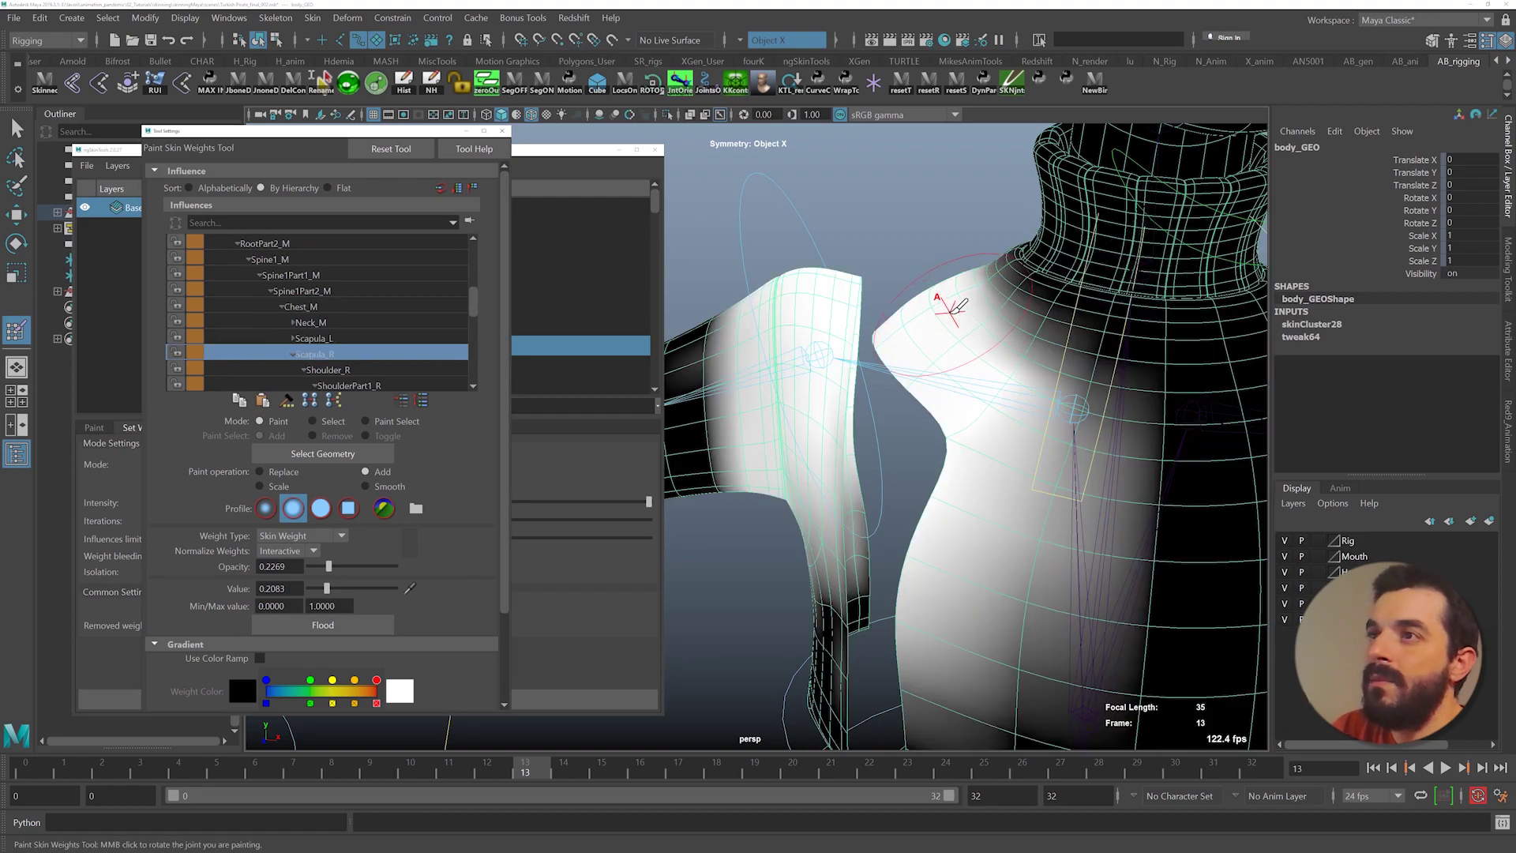
# - Add Scapula_R weight from the right shoulder toward the chest at frame 13 and check the body at frame 17
pyautogui.moveTo(959, 306)
pyautogui.mouseDown()
pyautogui.moveTo(1006, 382)
pyautogui.moveTo(1176, 387)
pyautogui.mouseUp()
pyautogui.click(1126, 371)
pyautogui.keyDown('alt'); pyautogui.moveTo(825, 227); pyautogui.dragTo(774, 356); pyautogui.keyUp('alt')
pyautogui.moveTo(530, 765); pyautogui.dragTo(597, 765)
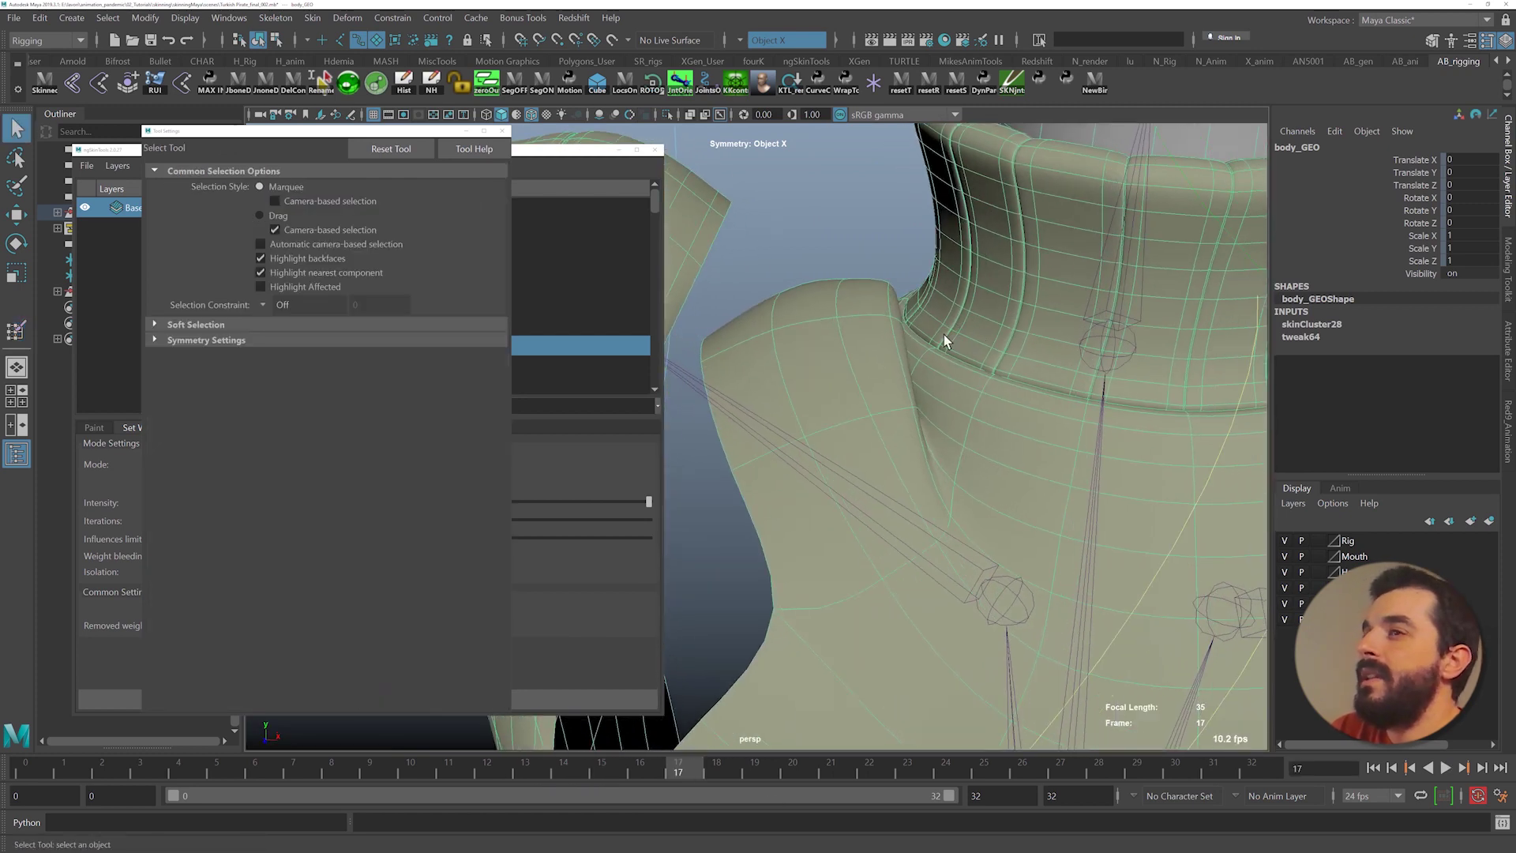
# - Compare the collar crease at frames 17 and 13 and select the vertices around the collar's right base
pyautogui.keyDown('alt'); pyautogui.moveTo(944, 334); pyautogui.dragTo(905, 344); pyautogui.keyUp('alt')
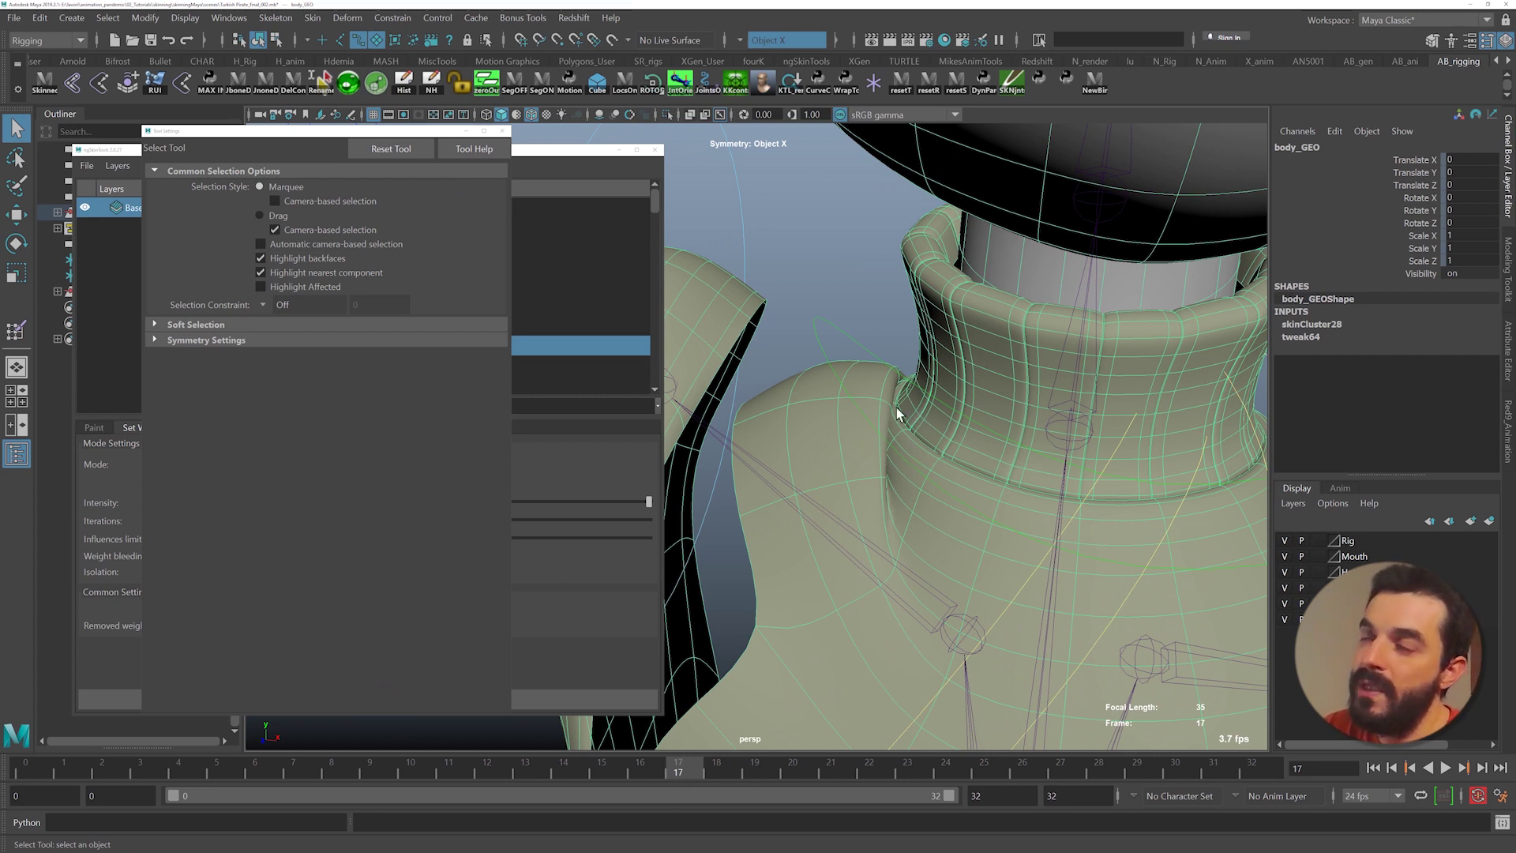
pyautogui.moveTo(679, 770); pyautogui.dragTo(541, 766)
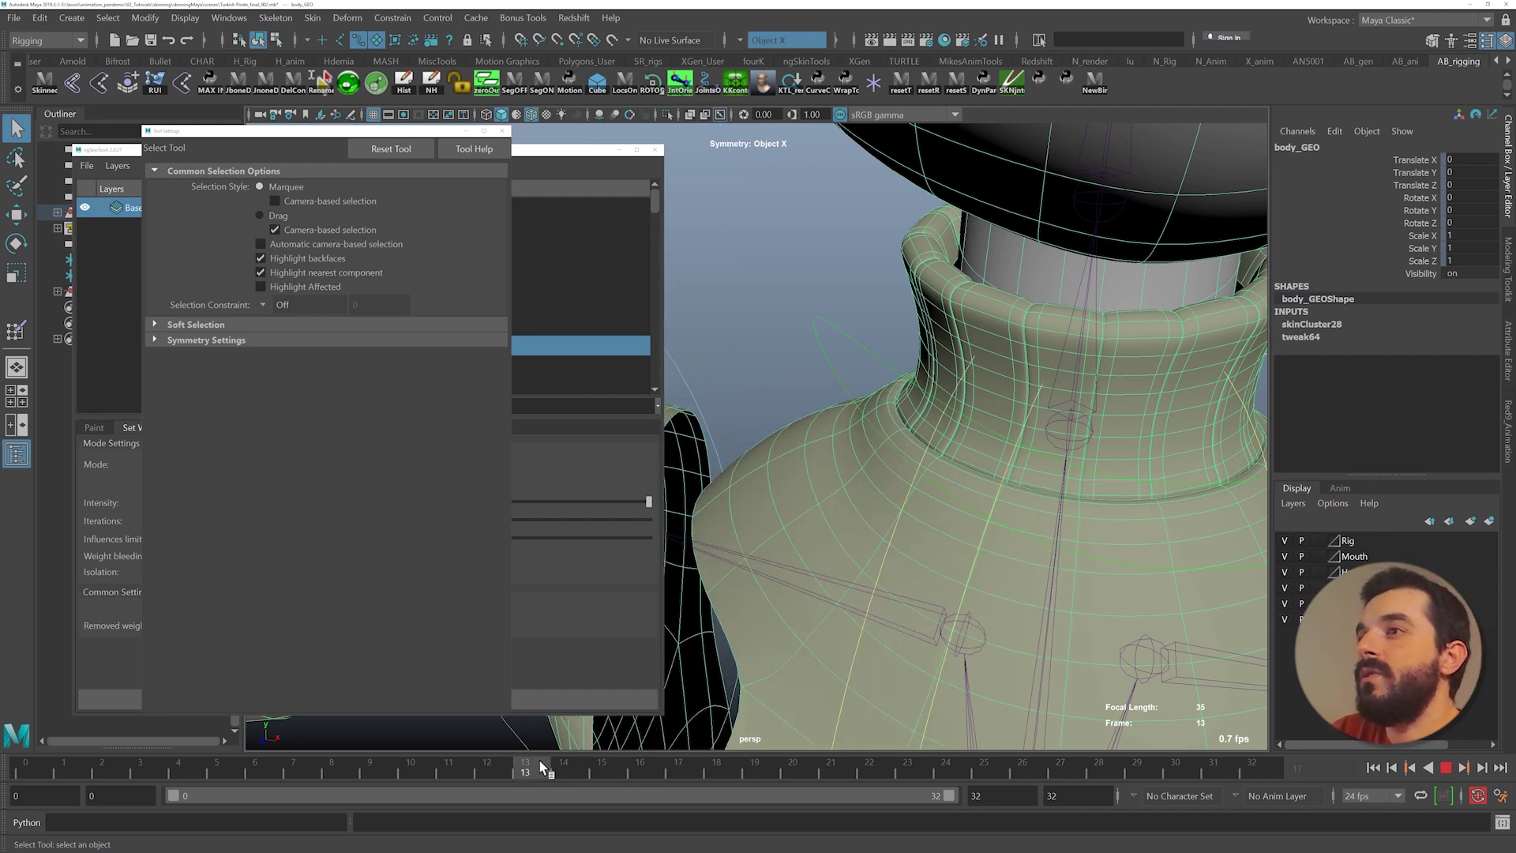
pyautogui.keyDown('alt'); pyautogui.moveTo(835, 489); pyautogui.dragTo(841, 477); pyautogui.keyUp('alt')
pyautogui.moveTo(891, 392)
pyautogui.mouseDown(button='right')
pyautogui.moveTo(830, 367)
pyautogui.moveTo(809, 391)
pyautogui.mouseUp(button='right')
pyautogui.keyDown('alt'); pyautogui.moveTo(821, 397); pyautogui.dragTo(863, 425); pyautogui.keyUp('alt')
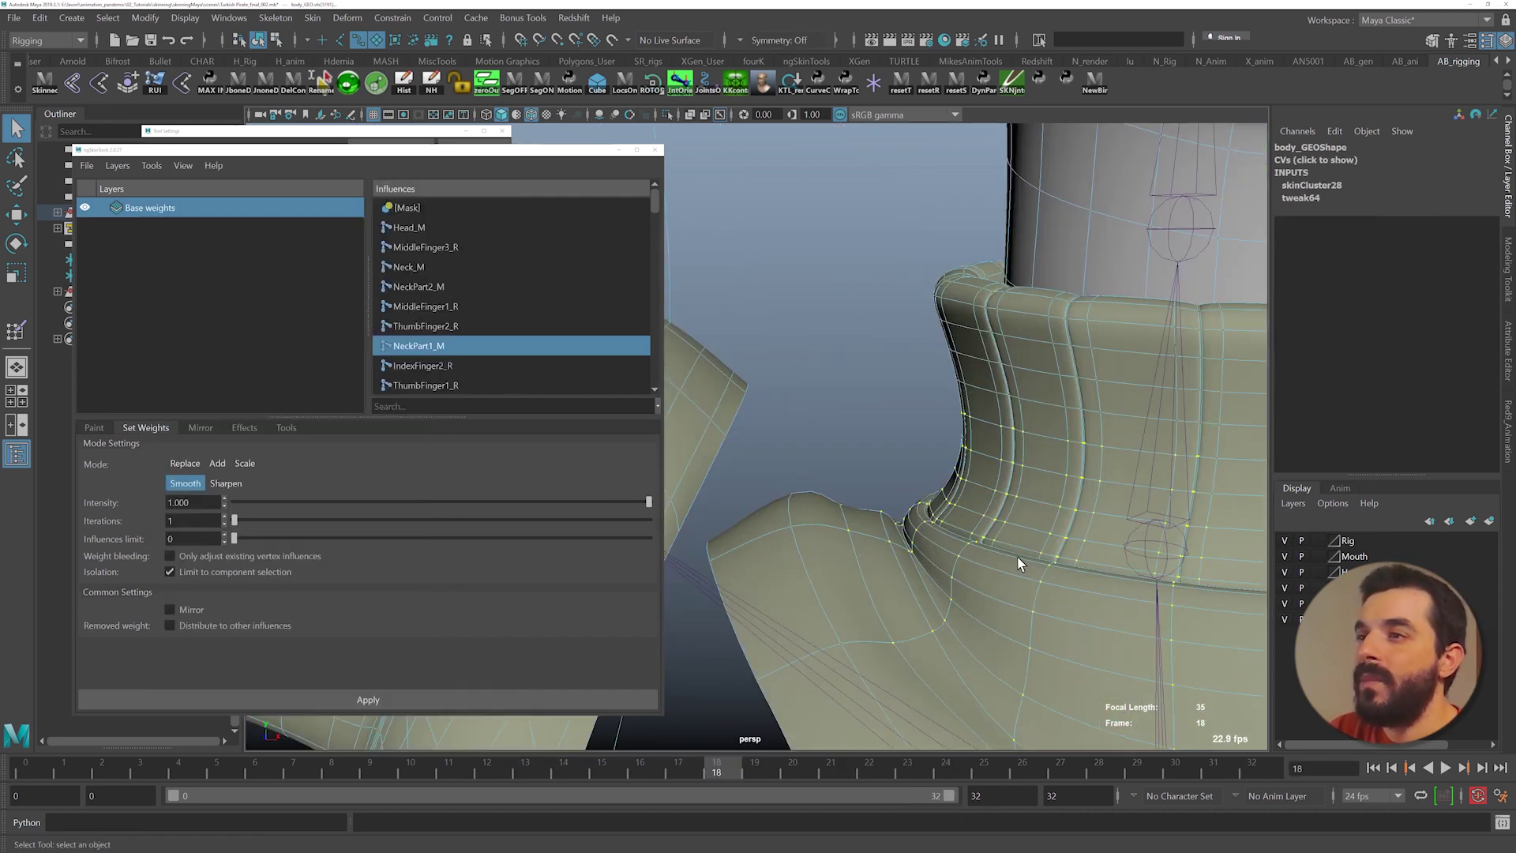
pyautogui.keyDown('alt'); pyautogui.moveTo(1016, 555); pyautogui.dragTo(929, 478); pyautogui.keyUp('alt')
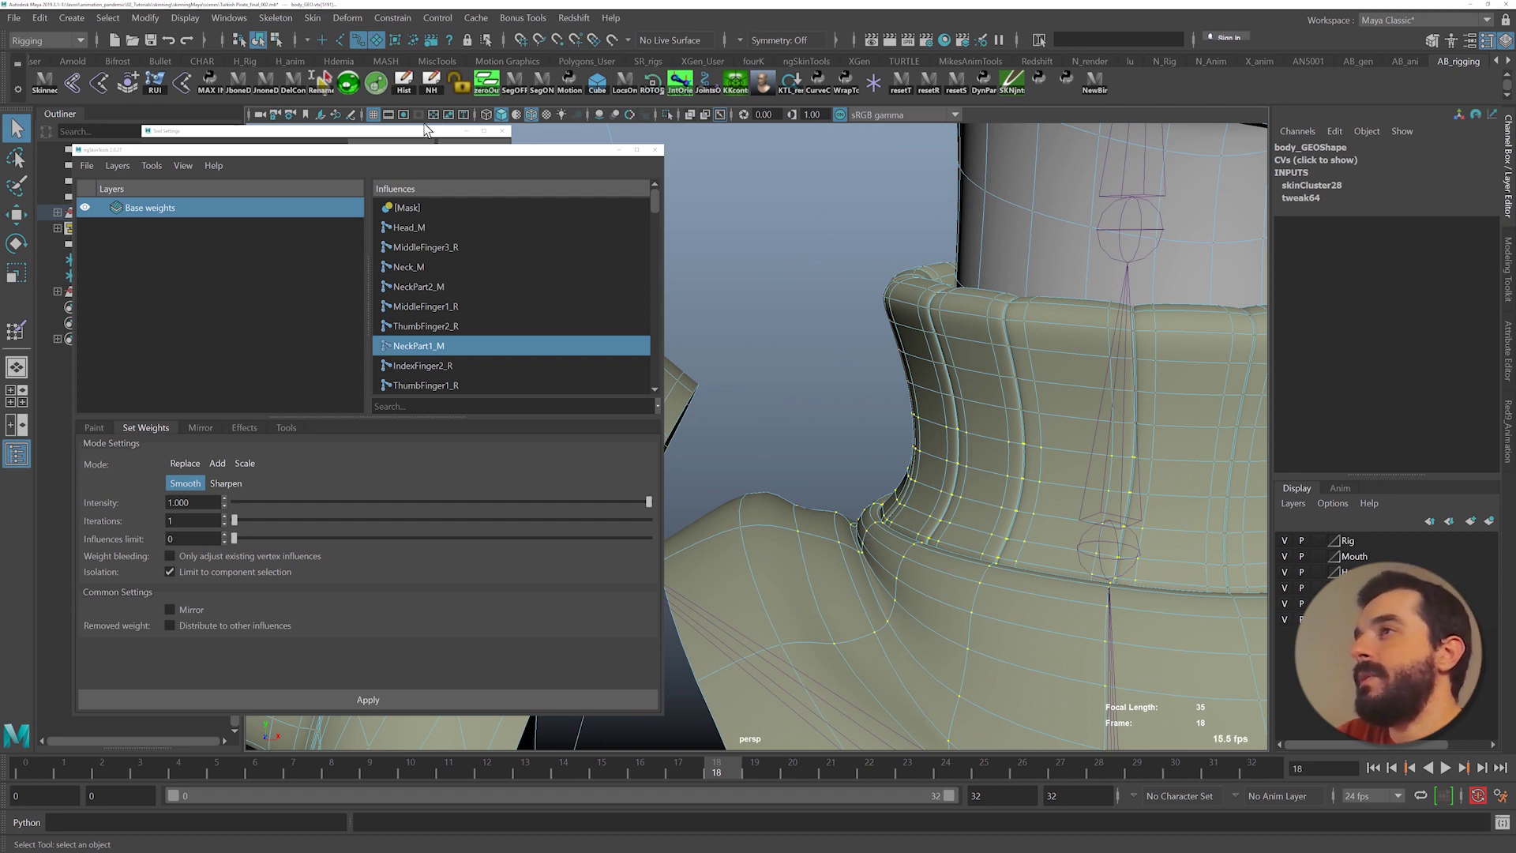
# - Try to add scapula weight along the selected right base of the collar with the Paint Skin Weights tool
pyautogui.click(354, 138)
pyautogui.click(16, 333)
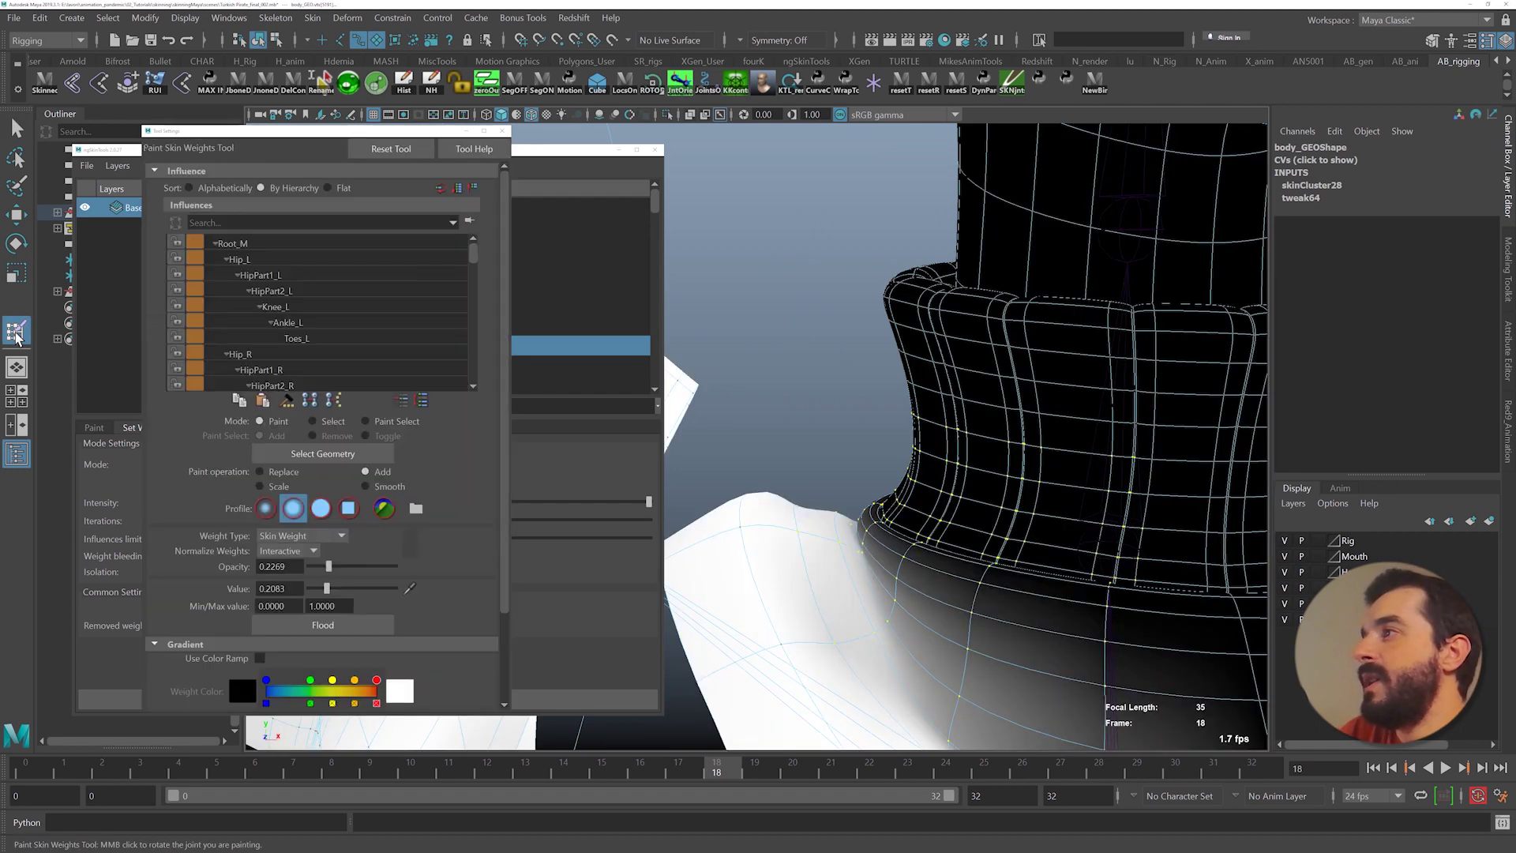
pyautogui.keyDown('alt'); pyautogui.moveTo(946, 567); pyautogui.dragTo(908, 545); pyautogui.keyUp('alt')
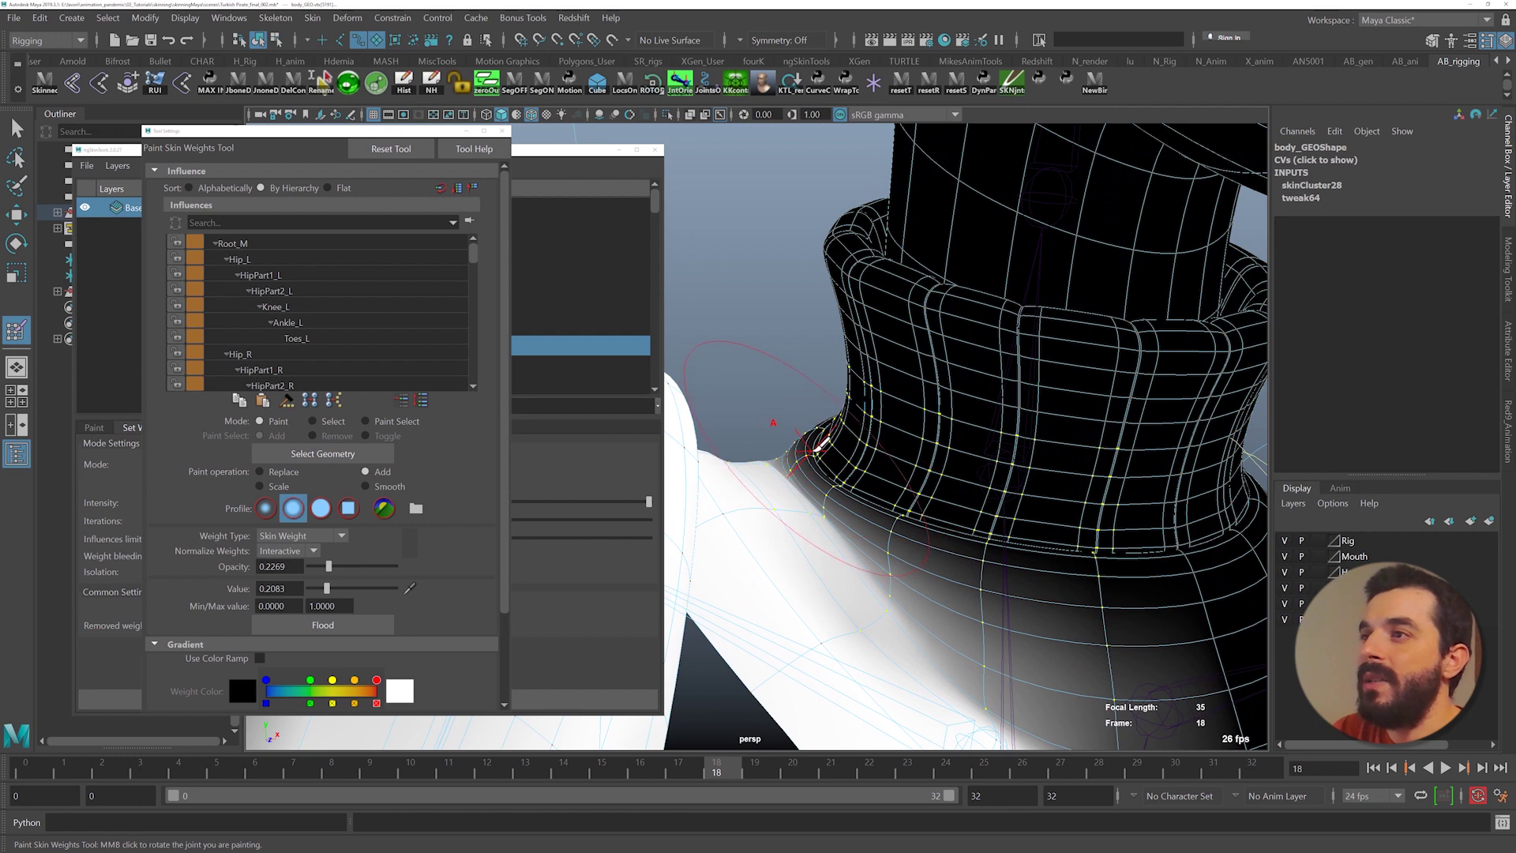
pyautogui.moveTo(814, 451)
pyautogui.mouseDown()
pyautogui.moveTo(979, 577)
pyautogui.moveTo(1043, 589)
pyautogui.mouseUp()
pyautogui.moveTo(982, 531); pyautogui.dragTo(907, 497)
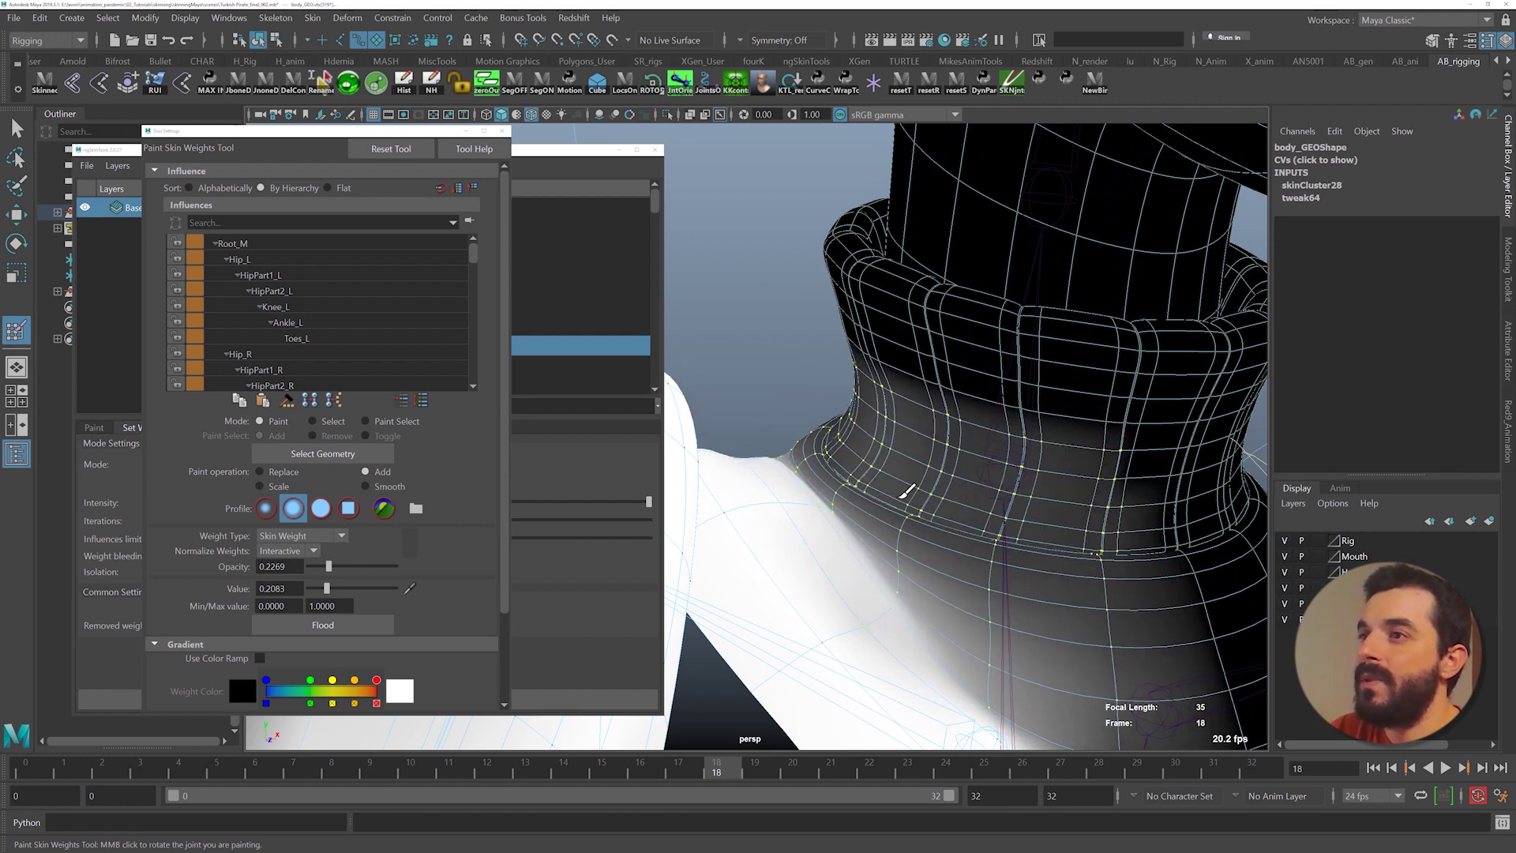
# - Examine the fold under the collar up close and undo the weight painting on the collar
pyautogui.moveTo(906, 497)
pyautogui.keyDown('alt'); pyautogui.mouseDown(button='right')
pyautogui.moveTo(1032, 440)
pyautogui.moveTo(1224, 552)
pyautogui.mouseUp(button='right'); pyautogui.keyUp('alt')
pyautogui.moveTo(1224, 556)
pyautogui.keyDown('alt'); pyautogui.mouseDown()
pyautogui.moveTo(1129, 552)
pyautogui.moveTo(1177, 545)
pyautogui.mouseUp(); pyautogui.keyUp('alt')
pyautogui.keyDown('alt'); pyautogui.moveTo(1177, 545); pyautogui.dragTo(1015, 462, button='middle'); pyautogui.keyUp('alt')
pyautogui.moveTo(1014, 462)
pyautogui.keyDown('alt'); pyautogui.mouseDown()
pyautogui.moveTo(886, 400)
pyautogui.moveTo(1134, 524)
pyautogui.moveTo(1033, 379)
pyautogui.mouseUp(); pyautogui.keyUp('alt')
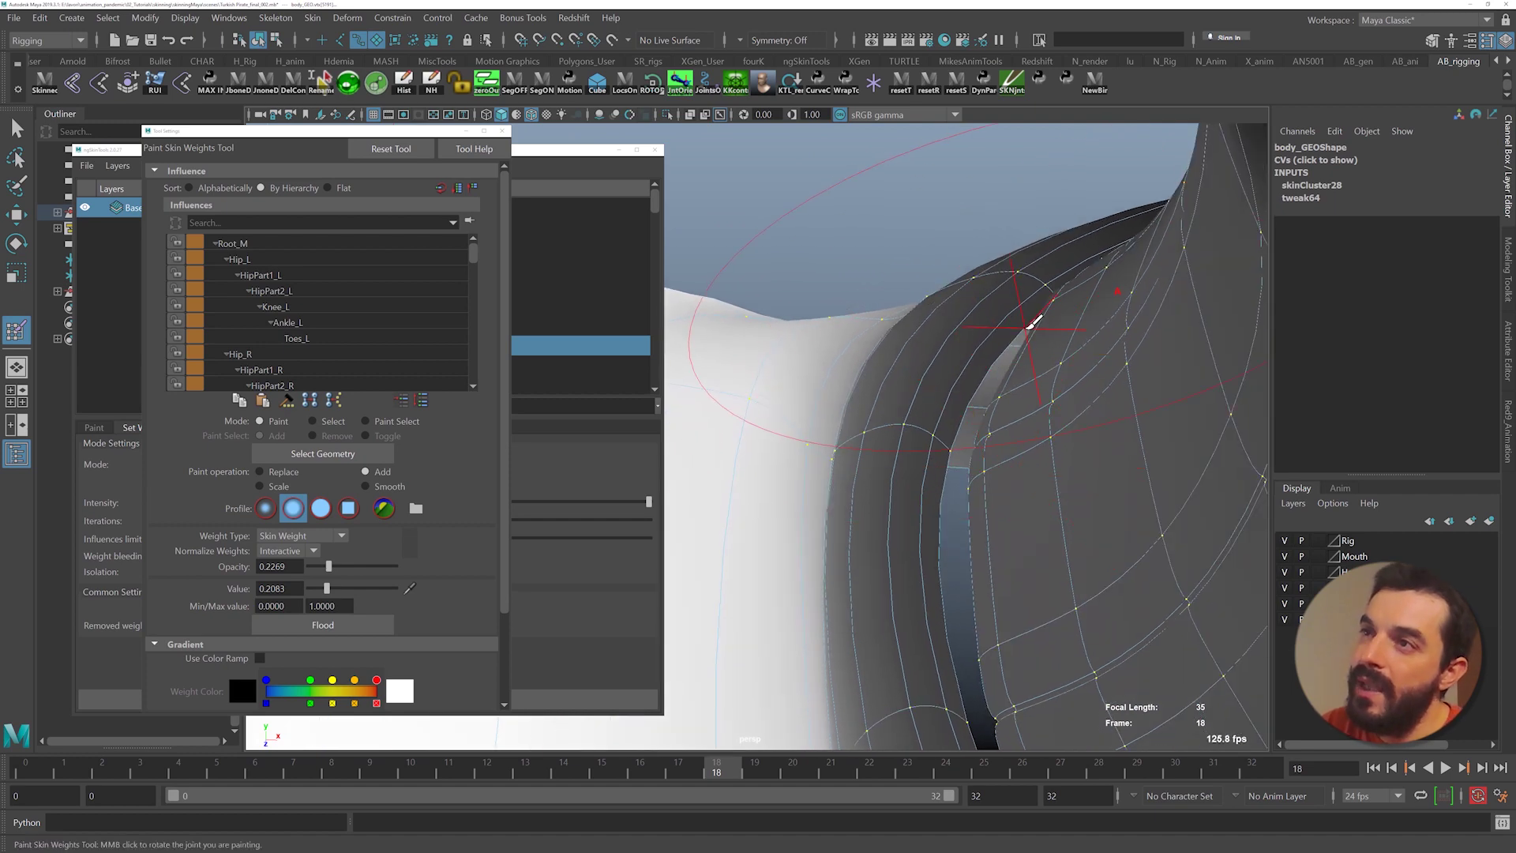
pyautogui.keyDown('alt'); pyautogui.moveTo(968, 609); pyautogui.dragTo(916, 527); pyautogui.keyUp('alt')
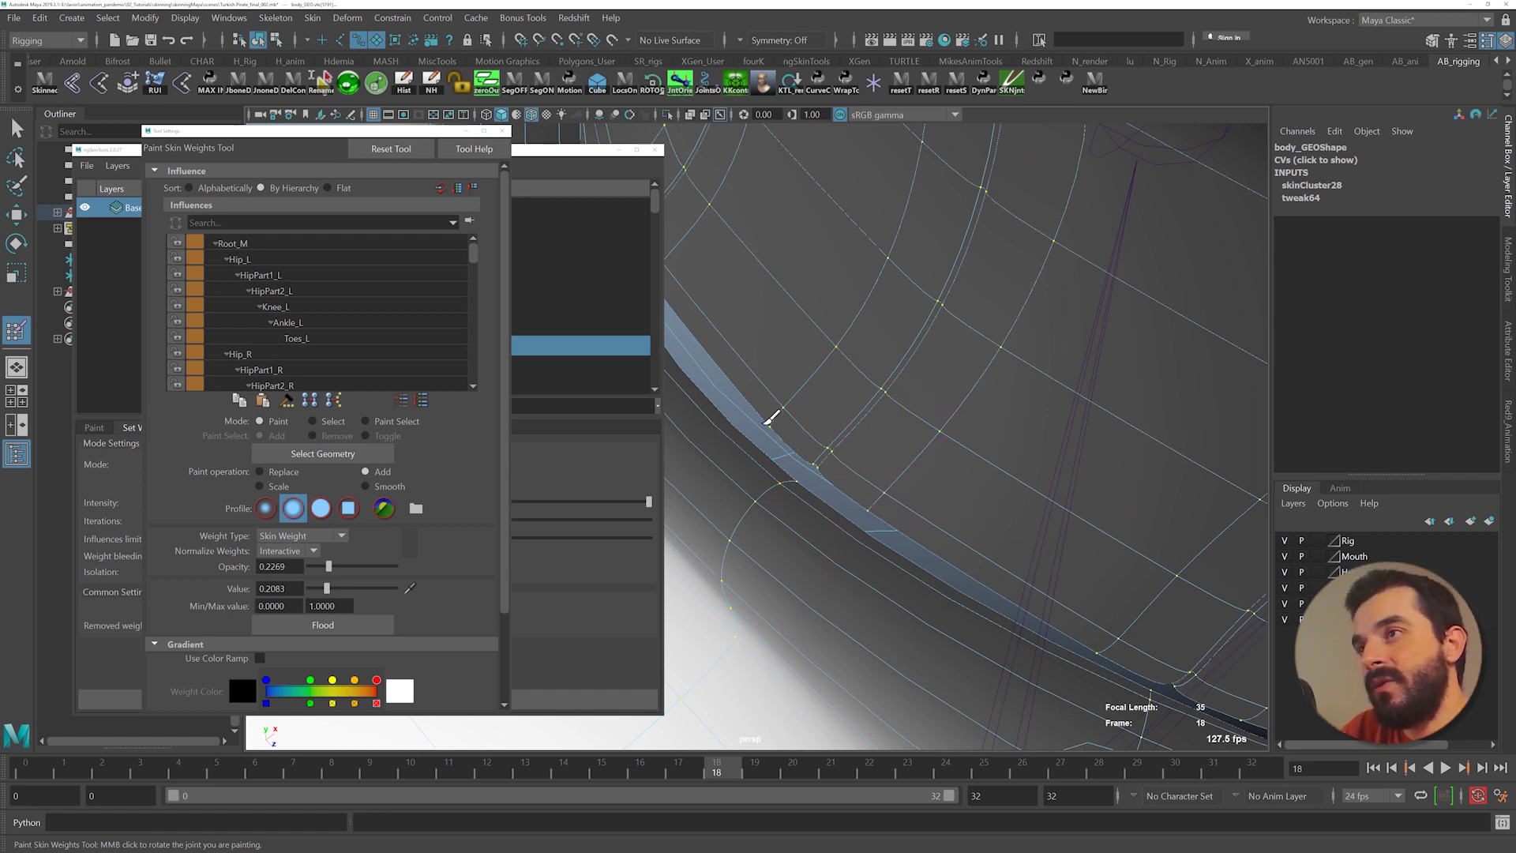
pyautogui.keyDown('alt'); pyautogui.moveTo(1030, 574); pyautogui.dragTo(812, 490, button='right'); pyautogui.keyUp('alt')
pyautogui.moveTo(812, 490)
pyautogui.keyDown('alt'); pyautogui.mouseDown()
pyautogui.moveTo(775, 484)
pyautogui.moveTo(889, 473)
pyautogui.mouseUp(); pyautogui.keyUp('alt')
pyautogui.hotkey('ctrl', 'z')
pyautogui.hotkey('ctrl', 'z')
pyautogui.hotkey('ctrl', 'z')
# - Examine how the right shoulder meets the collar at frames 17 and 18
pyautogui.moveTo(932, 555)
pyautogui.keyDown('alt'); pyautogui.mouseDown()
pyautogui.moveTo(904, 552)
pyautogui.moveTo(918, 554)
pyautogui.mouseUp(); pyautogui.keyUp('alt')
pyautogui.keyDown('alt'); pyautogui.moveTo(918, 555); pyautogui.dragTo(566, 460, button='right'); pyautogui.keyUp('alt')
pyautogui.keyDown('alt'); pyautogui.moveTo(900, 545); pyautogui.dragTo(817, 578); pyautogui.keyUp('alt')
pyautogui.moveTo(668, 765)
pyautogui.mouseDown()
pyautogui.moveTo(547, 765)
pyautogui.moveTo(684, 765)
pyautogui.mouseUp()
pyautogui.moveTo(831, 602)
pyautogui.keyDown('alt'); pyautogui.mouseDown()
pyautogui.moveTo(870, 592)
pyautogui.moveTo(843, 601)
pyautogui.mouseUp(); pyautogui.keyUp('alt')
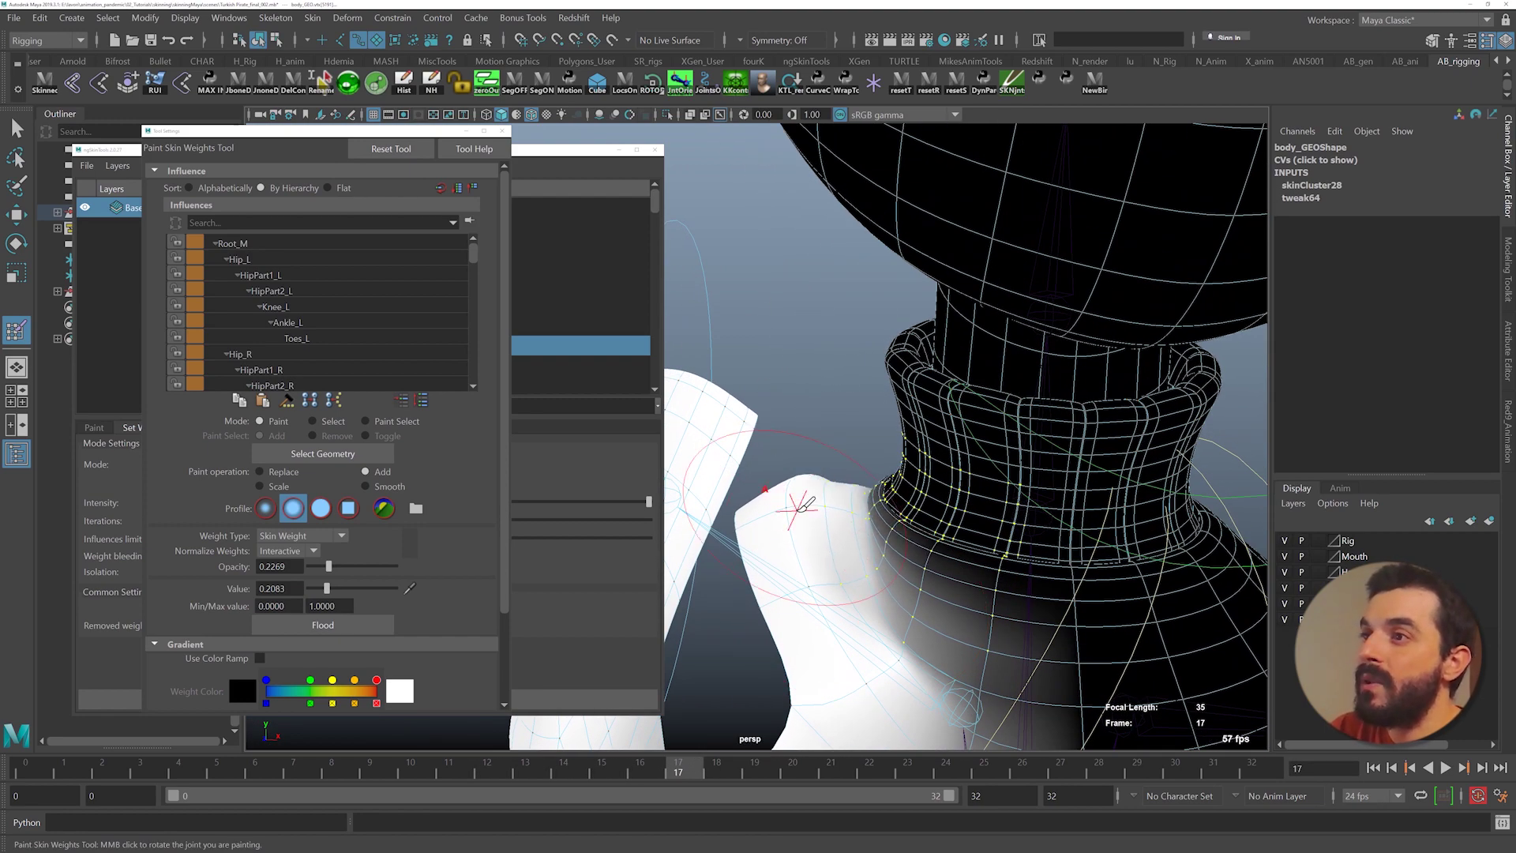
pyautogui.moveTo(804, 496)
pyautogui.keyDown('alt'); pyautogui.mouseDown()
pyautogui.moveTo(934, 568)
pyautogui.moveTo(890, 535)
pyautogui.moveTo(886, 548)
pyautogui.moveTo(893, 519)
pyautogui.moveTo(873, 498)
pyautogui.moveTo(773, 629)
pyautogui.moveTo(795, 558)
pyautogui.mouseUp(); pyautogui.keyUp('alt')
pyautogui.keyDown('alt'); pyautogui.moveTo(795, 558); pyautogui.dragTo(1129, 583, button='middle'); pyautogui.keyUp('alt')
pyautogui.hotkey('ctrl', 'z')
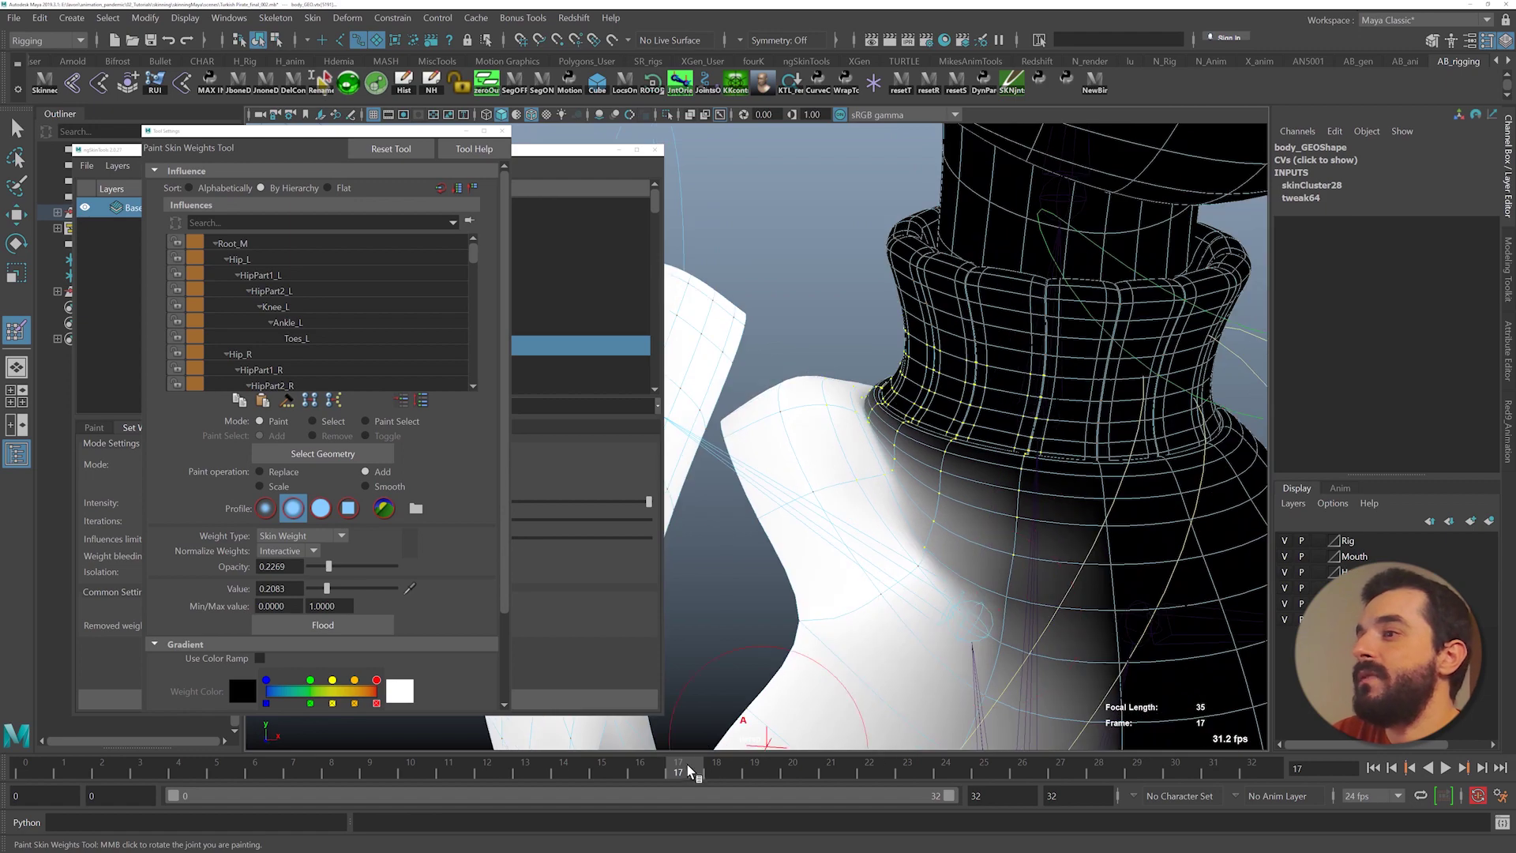
pyautogui.moveTo(673, 765); pyautogui.dragTo(717, 747)
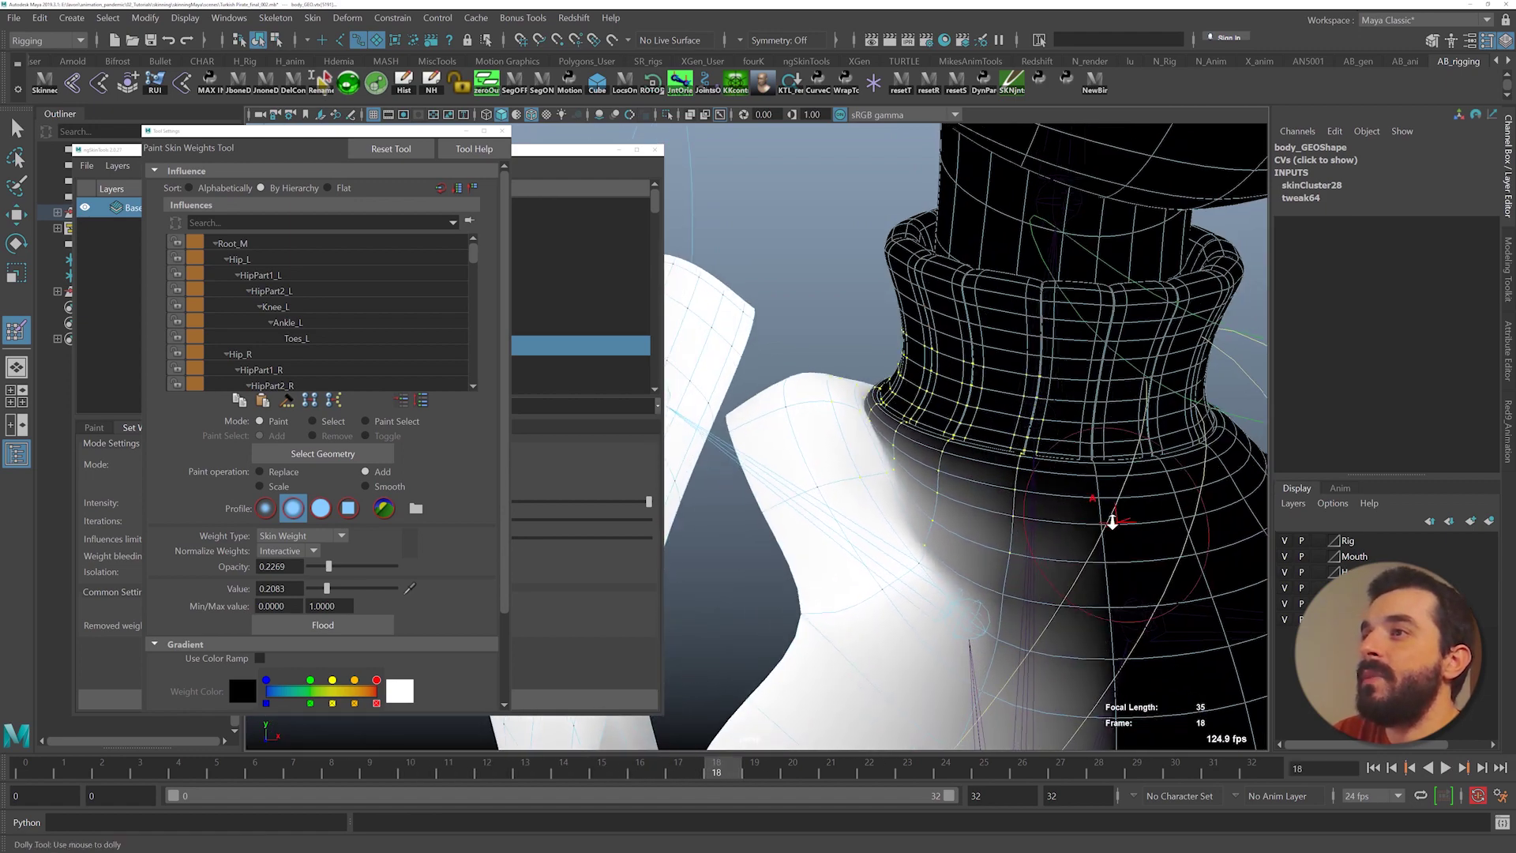
# - Return to frame 0 and rotate the FKScapula_R control to about -40.65 degrees in Z
pyautogui.moveTo(1114, 518)
pyautogui.keyDown('alt'); pyautogui.mouseDown(button='right')
pyautogui.moveTo(873, 465)
pyautogui.moveTo(835, 558)
pyautogui.moveTo(798, 505)
pyautogui.mouseUp(button='right'); pyautogui.keyUp('alt')
pyautogui.press('q')
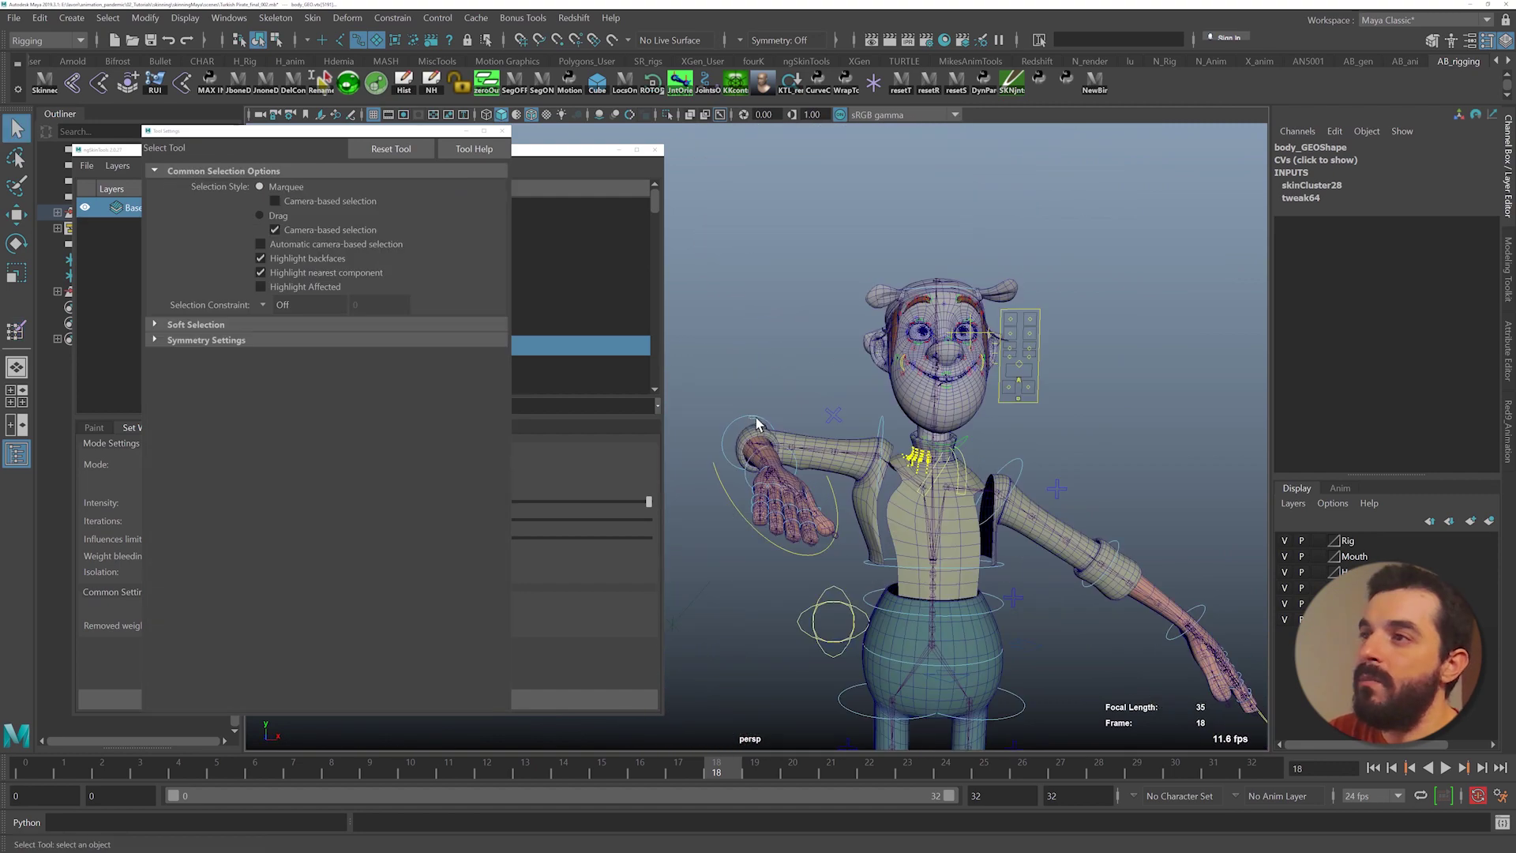
pyautogui.click(758, 423)
pyautogui.press('e')
pyautogui.moveTo(841, 478); pyautogui.dragTo(727, 491)
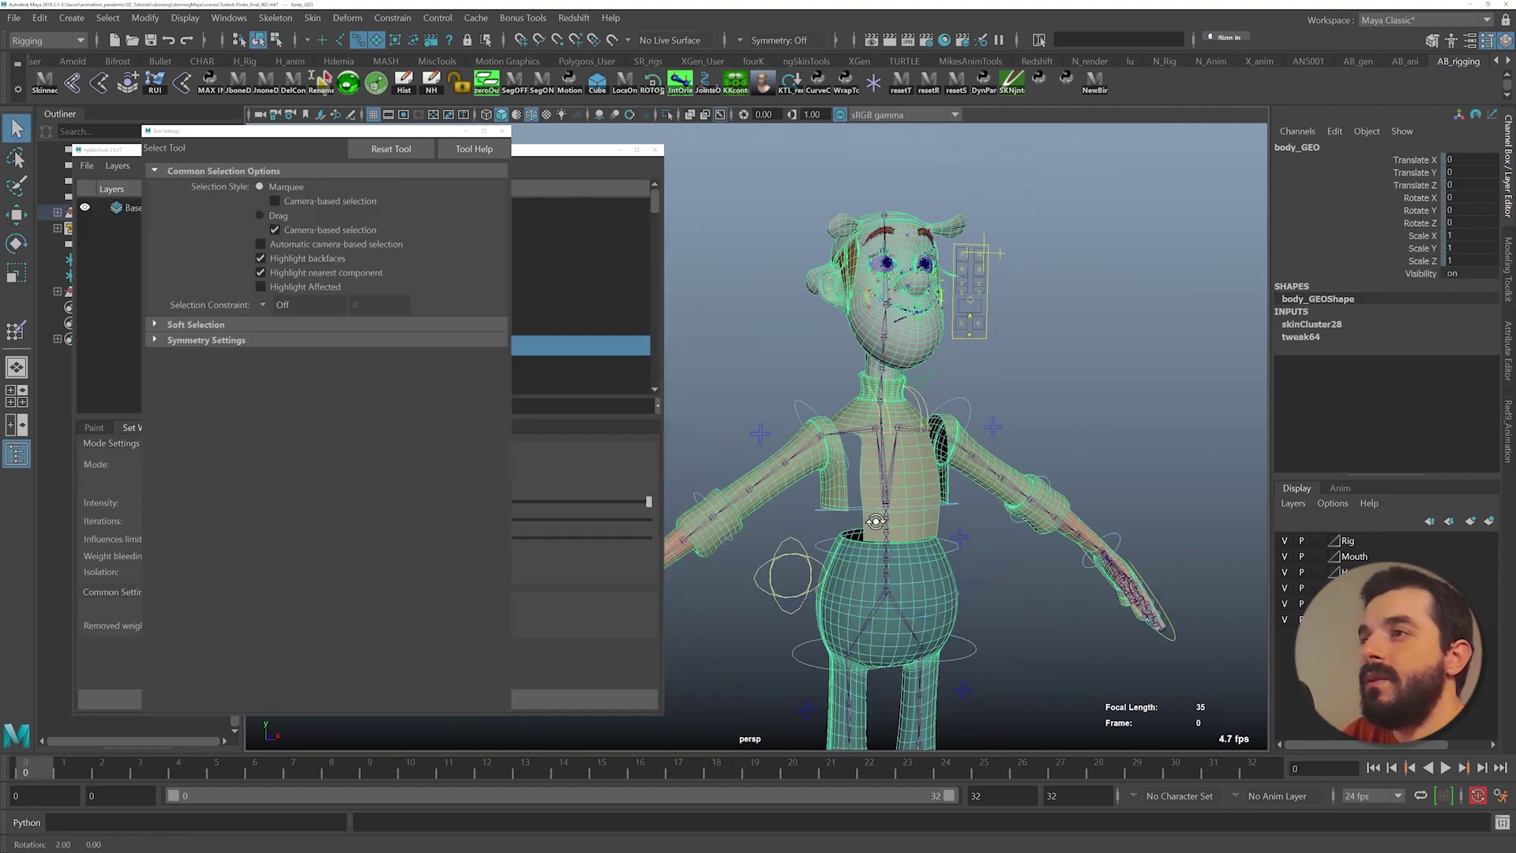
pyautogui.keyDown('alt'); pyautogui.moveTo(838, 507); pyautogui.dragTo(875, 531); pyautogui.keyUp('alt')
pyautogui.keyDown('alt'); pyautogui.moveTo(875, 531); pyautogui.dragTo(1001, 440, button='right'); pyautogui.keyUp('alt')
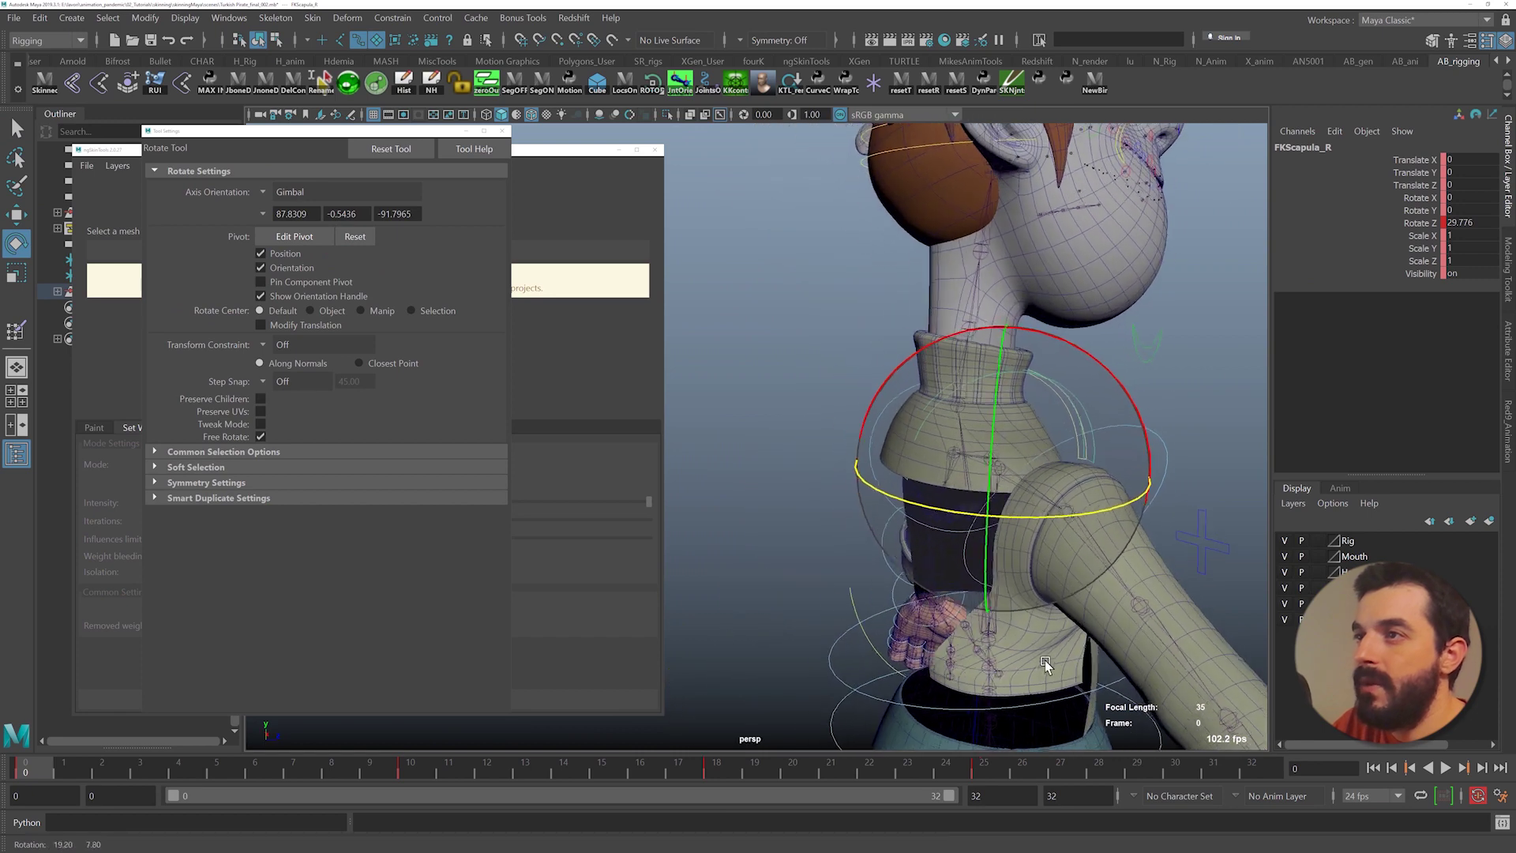
pyautogui.moveTo(1045, 660); pyautogui.dragTo(880, 545)
# - Examine the shoulder and upper back deformation from behind with the right scapula control rotated
pyautogui.keyDown('alt'); pyautogui.moveTo(876, 569); pyautogui.dragTo(1094, 582); pyautogui.keyUp('alt')
pyautogui.keyDown('alt'); pyautogui.moveTo(1094, 583); pyautogui.dragTo(1410, 624, button='middle'); pyautogui.keyUp('alt')
pyautogui.keyDown('alt'); pyautogui.moveTo(1152, 582); pyautogui.dragTo(1058, 508, button='right'); pyautogui.keyUp('alt')
pyautogui.keyDown('alt'); pyautogui.moveTo(1058, 507); pyautogui.dragTo(987, 517); pyautogui.keyUp('alt')
pyautogui.keyDown('alt'); pyautogui.moveTo(987, 517); pyautogui.dragTo(1076, 542, button='right'); pyautogui.keyUp('alt')
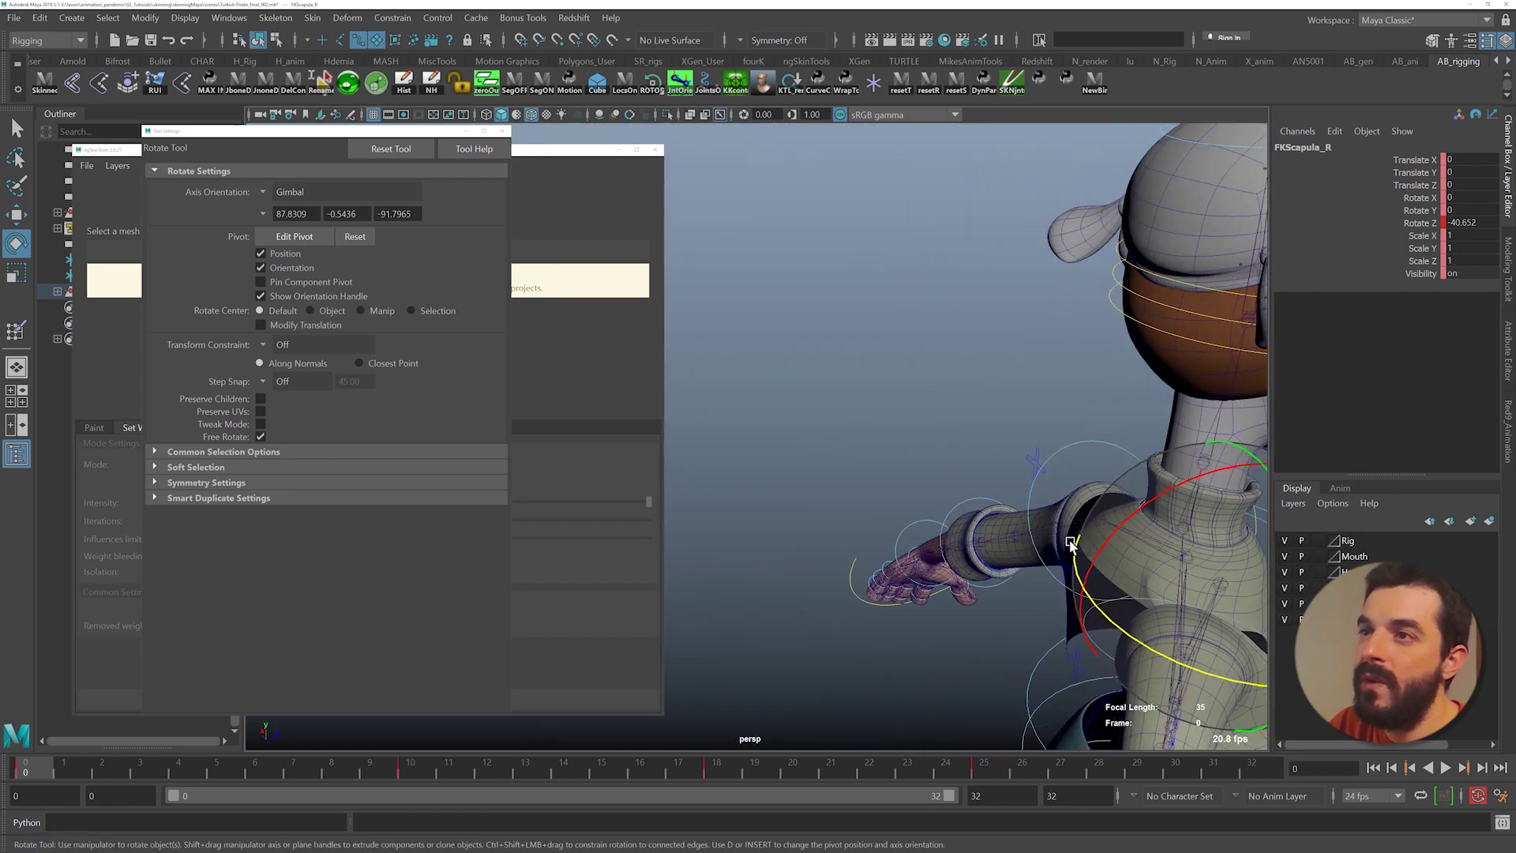
pyautogui.keyDown('alt'); pyautogui.moveTo(1076, 542); pyautogui.dragTo(1121, 565); pyautogui.keyUp('alt')
pyautogui.keyDown('alt'); pyautogui.moveTo(1122, 564); pyautogui.dragTo(1278, 596, button='right'); pyautogui.keyUp('alt')
pyautogui.keyDown('alt'); pyautogui.moveTo(1278, 597); pyautogui.dragTo(998, 527, button='middle'); pyautogui.keyUp('alt')
pyautogui.press('q')
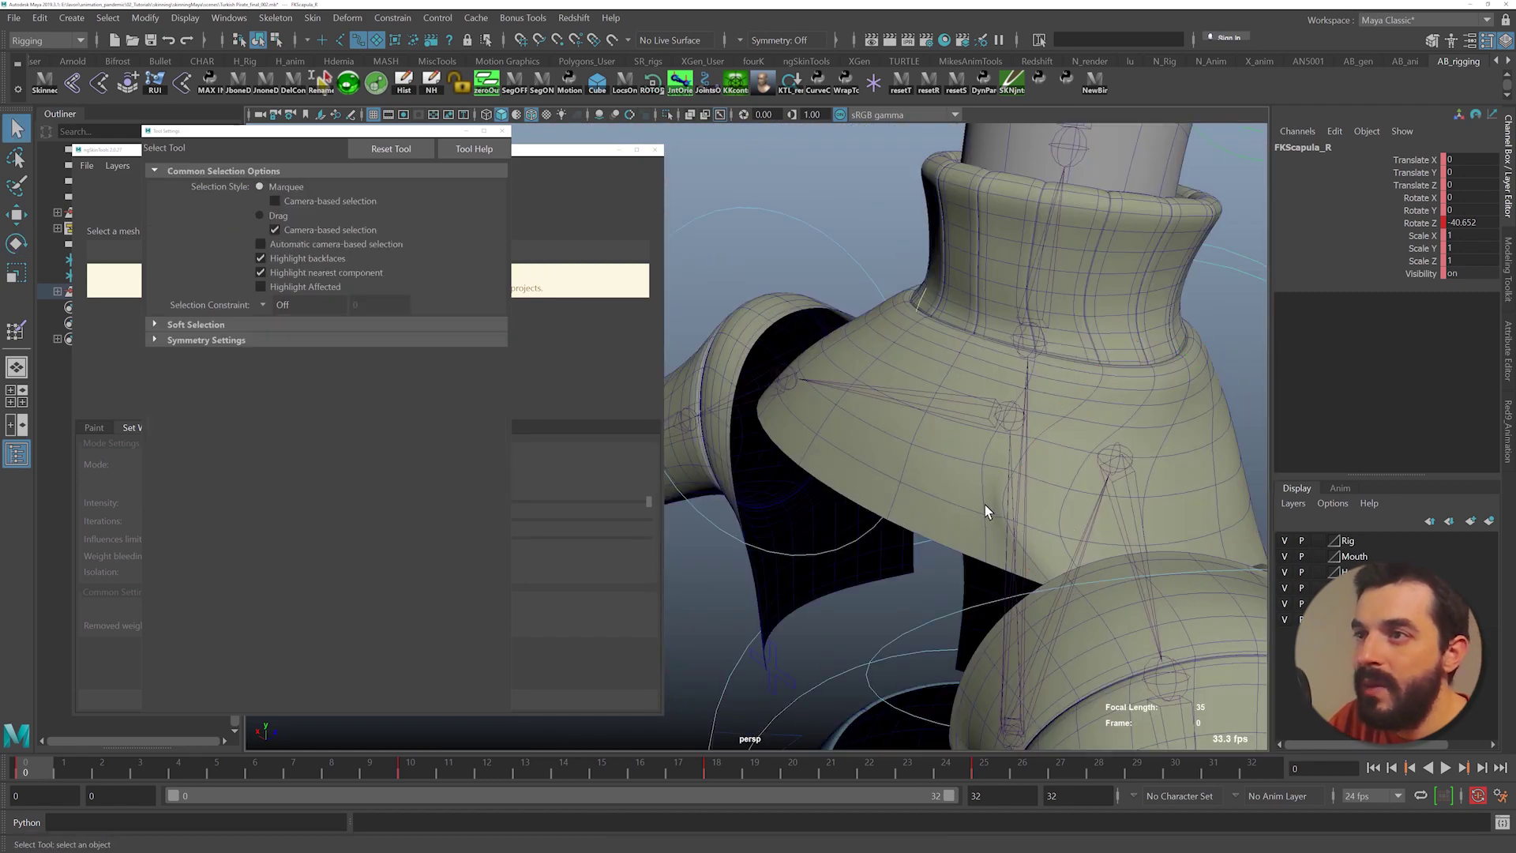
# - Show the body mesh unsmoothed and add Scapula_R weight on the upper back beside the right shoulder
pyautogui.click(985, 505)
pyautogui.keyDown('alt'); pyautogui.moveTo(984, 505); pyautogui.dragTo(1082, 596); pyautogui.keyUp('alt')
pyautogui.press('1')
pyautogui.keyDown('alt'); pyautogui.moveTo(1005, 505); pyautogui.dragTo(893, 566); pyautogui.keyUp('alt')
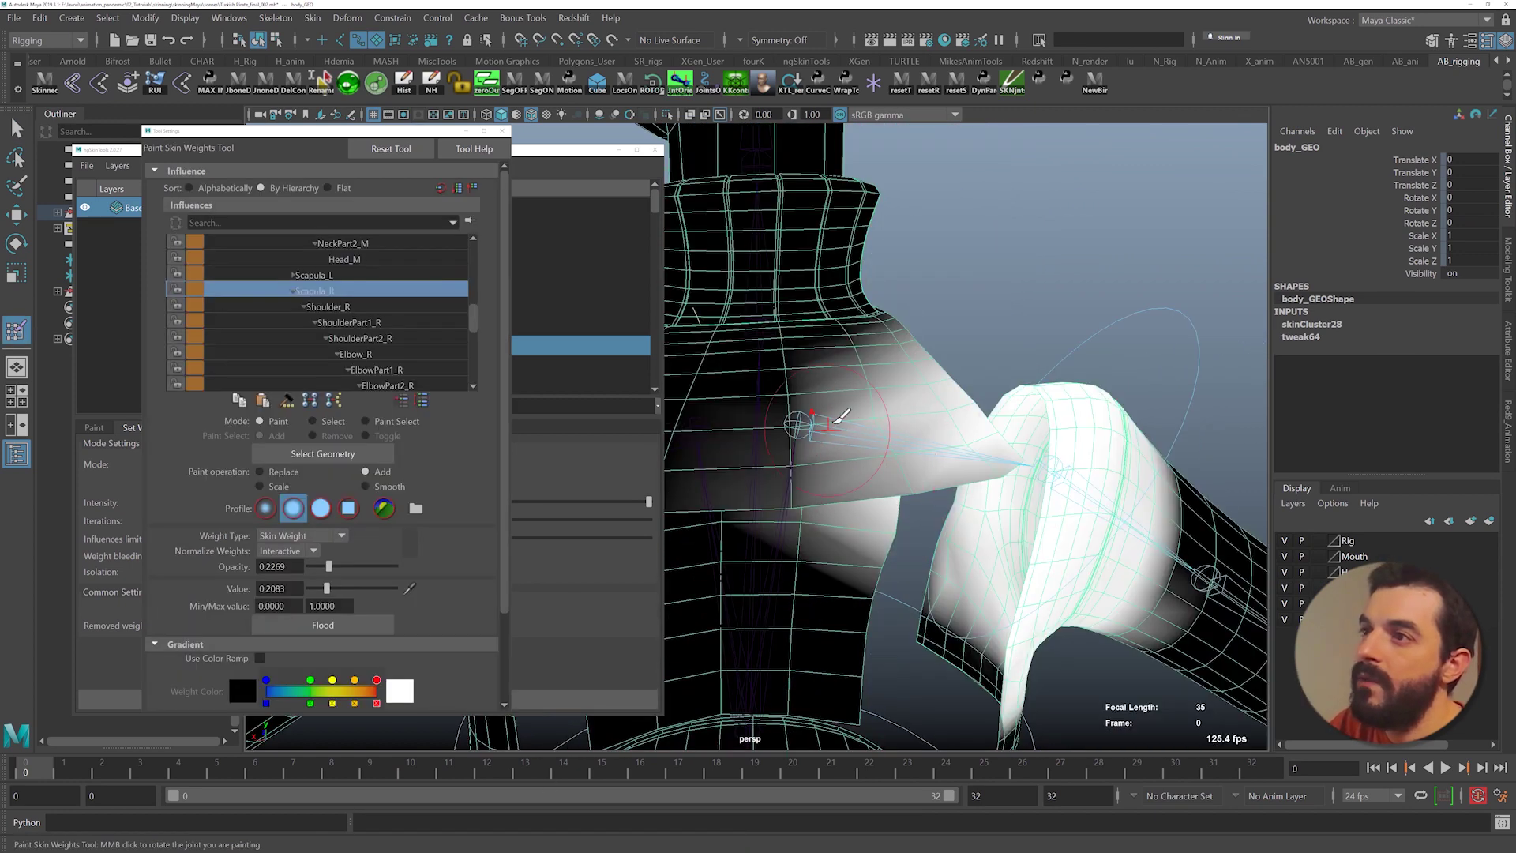
pyautogui.moveTo(841, 416); pyautogui.dragTo(802, 423)
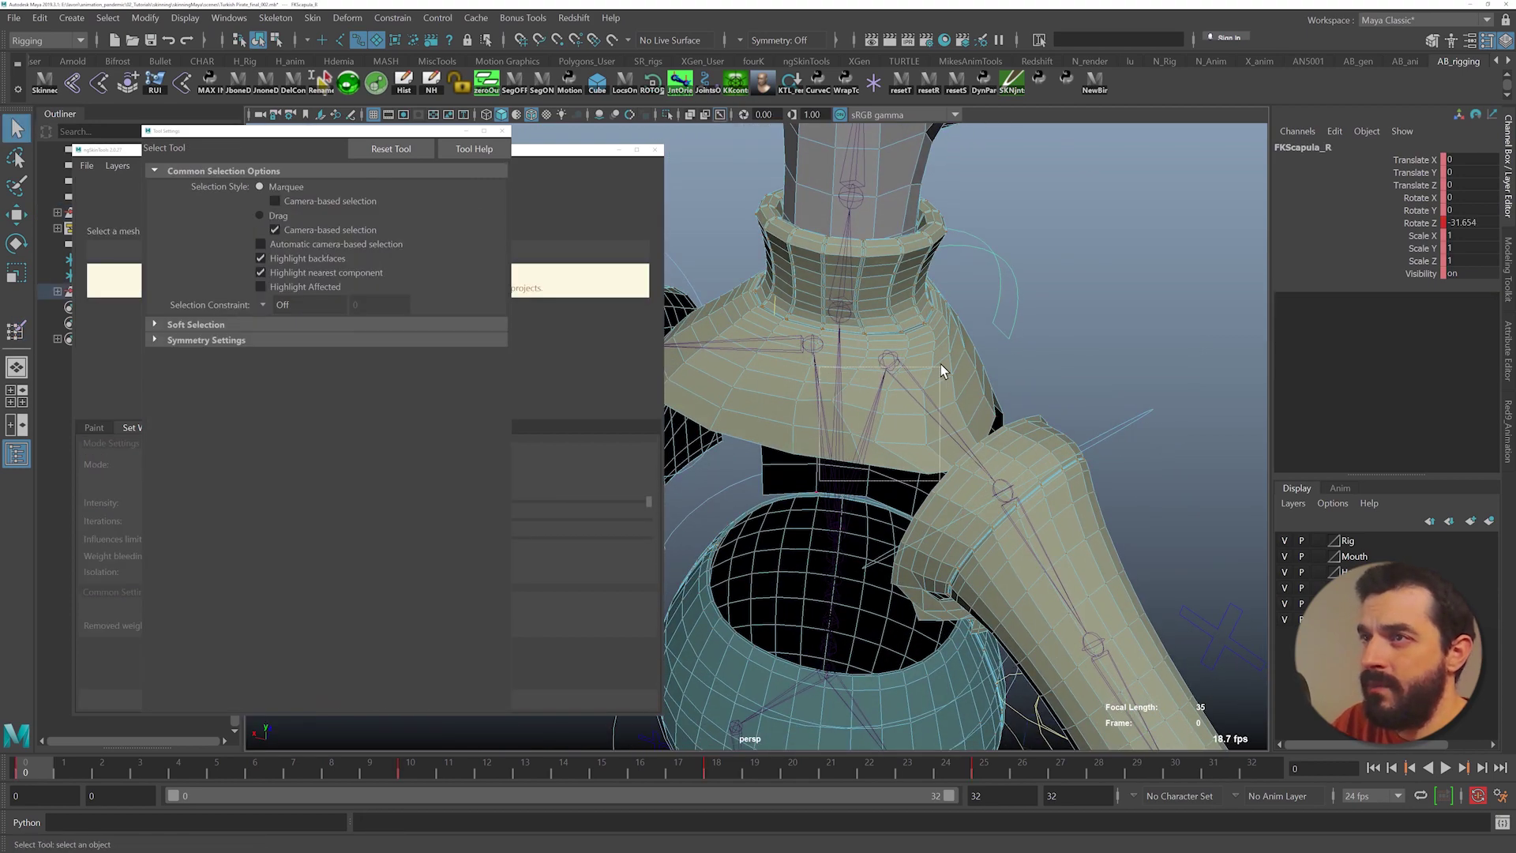
# - Select the upper back vertices near the right scapula joint and smooth their weights repeatedly at intensity 0.211
pyautogui.moveTo(941, 364); pyautogui.dragTo(938, 367)
pyautogui.keyDown('alt'); pyautogui.moveTo(1107, 470); pyautogui.dragTo(878, 484); pyautogui.keyUp('alt')
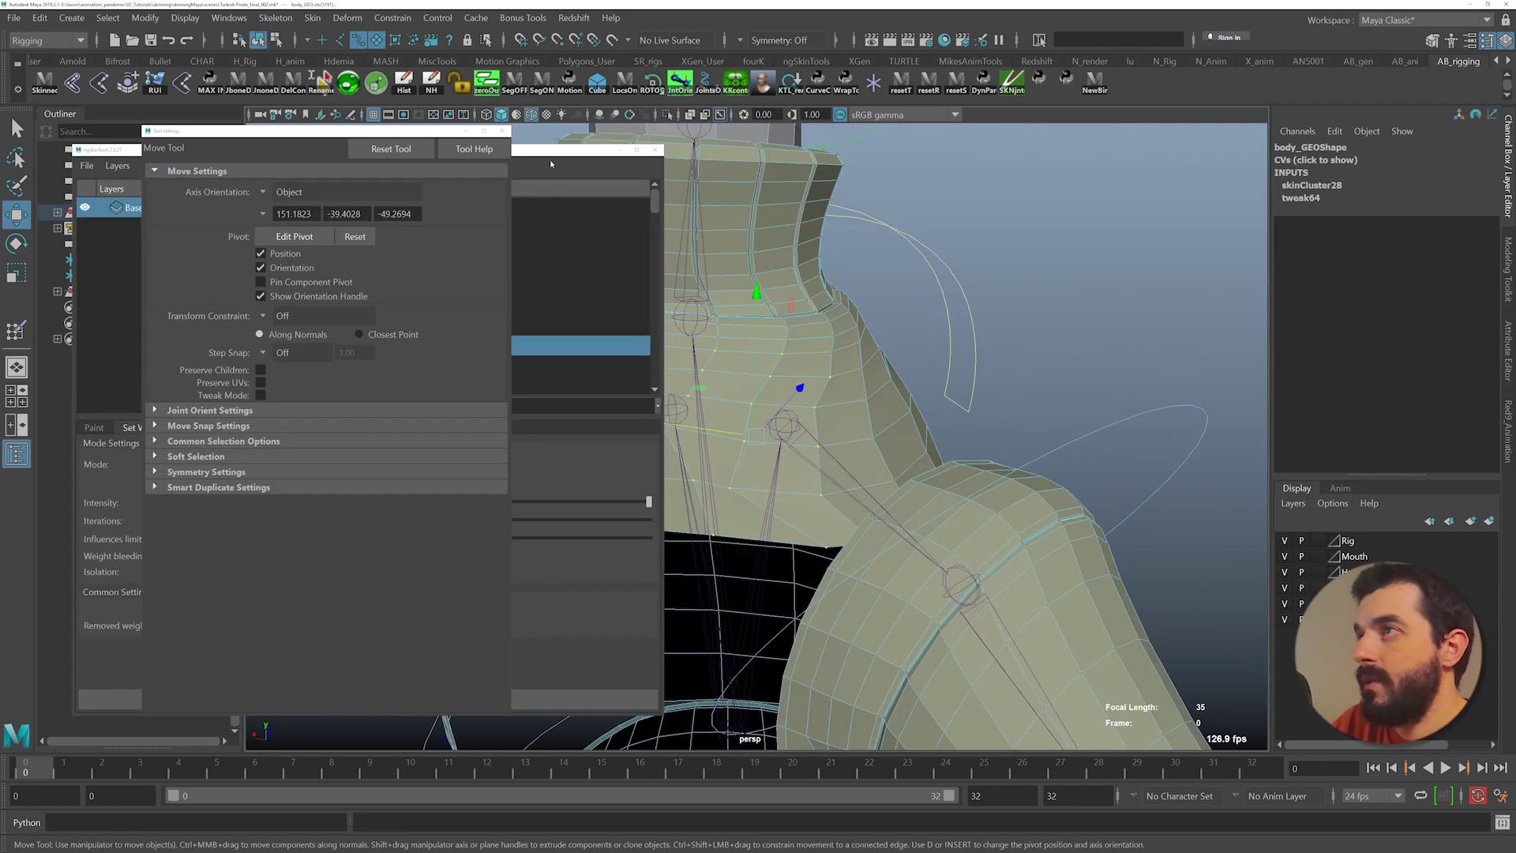
pyautogui.click(551, 155)
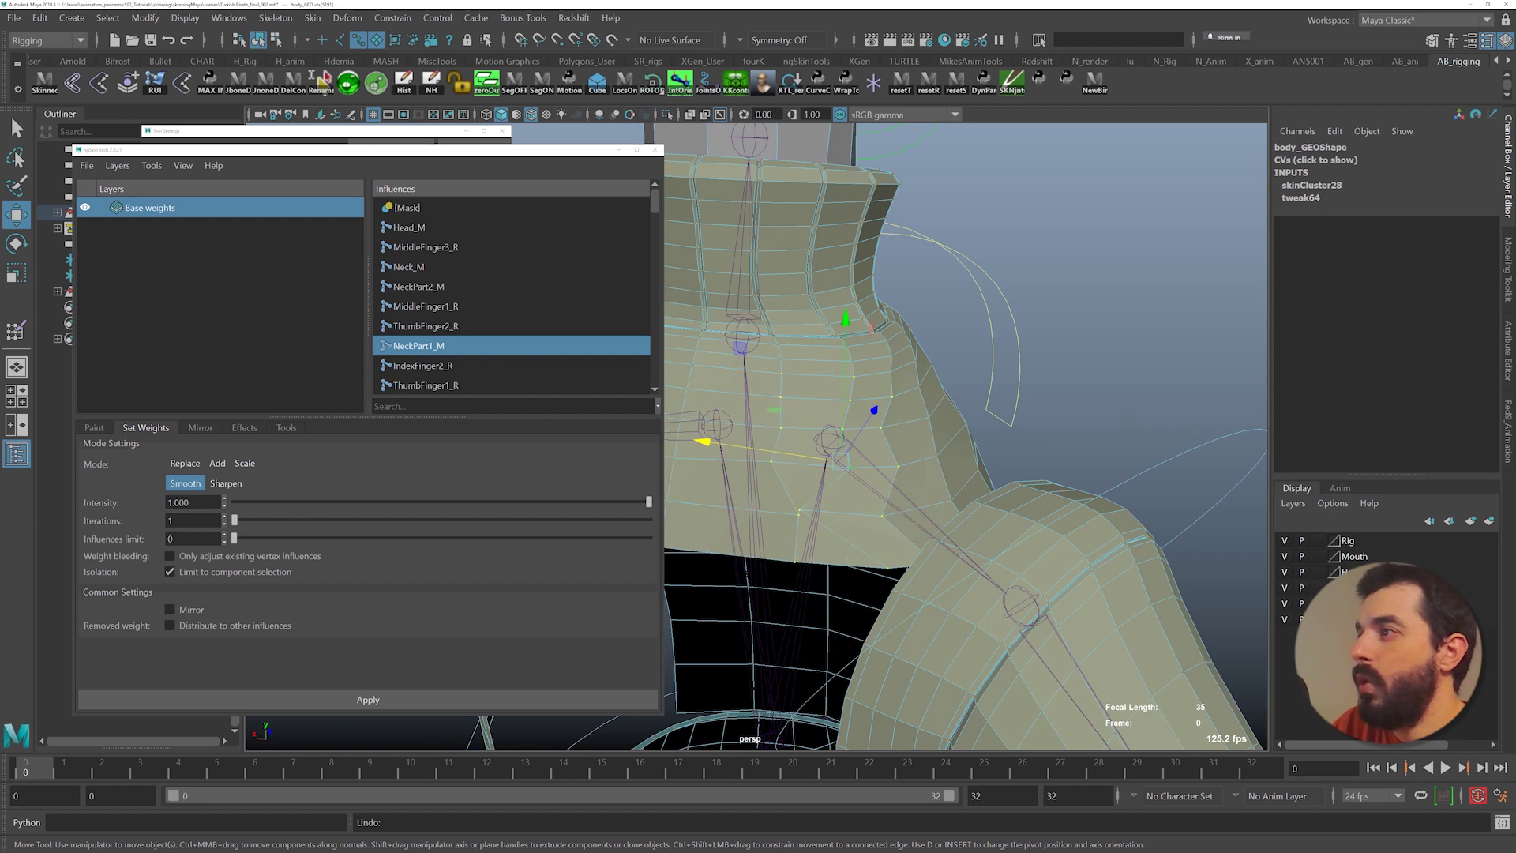
pyautogui.click(371, 699)
pyautogui.click(371, 699)
pyautogui.click(371, 698)
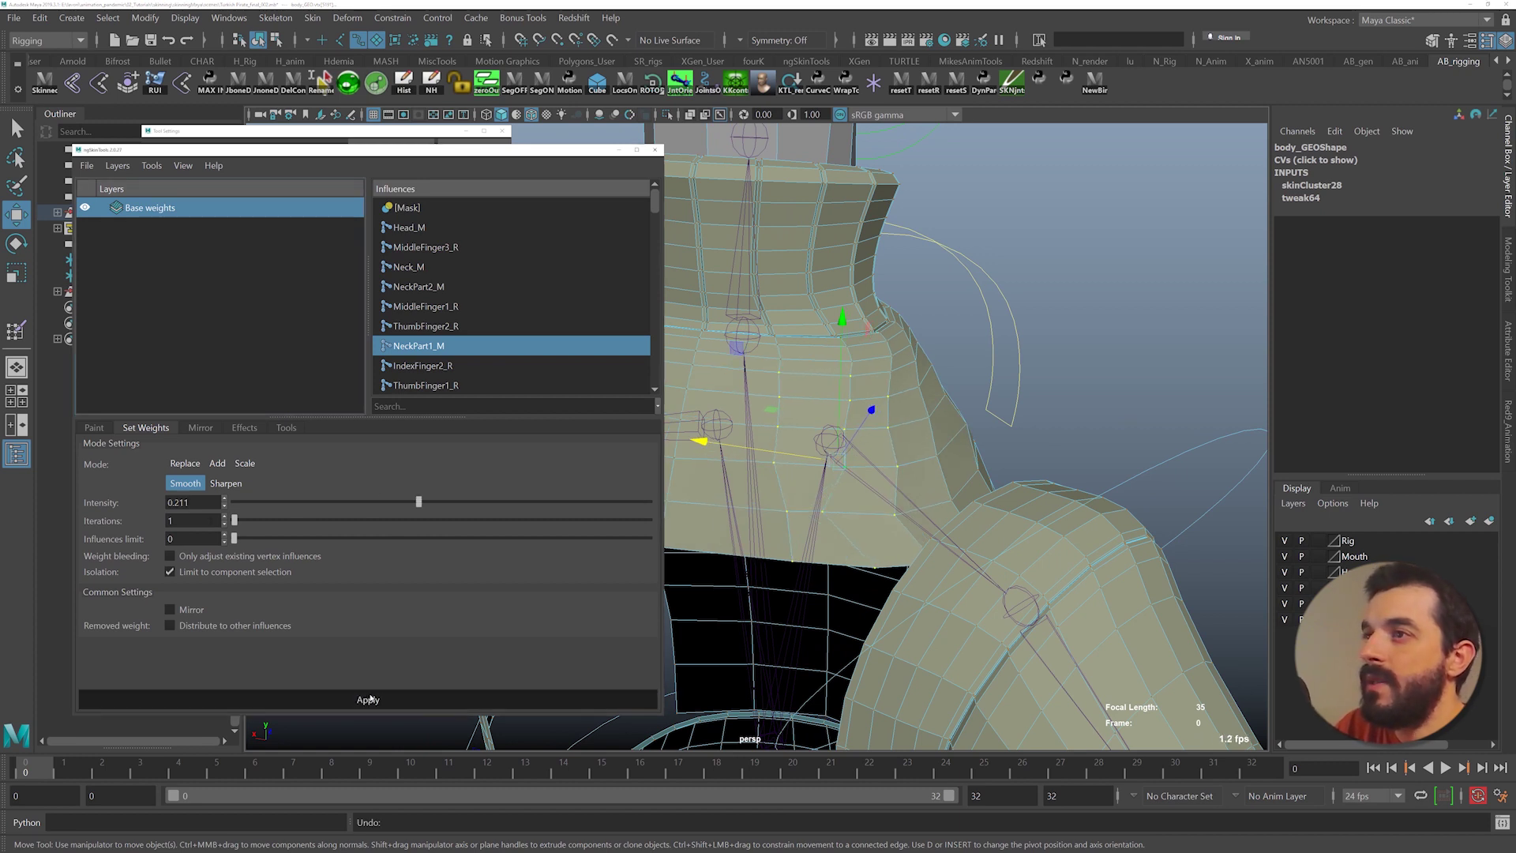
pyautogui.click(372, 699)
pyautogui.moveTo(848, 553); pyautogui.dragTo(932, 608)
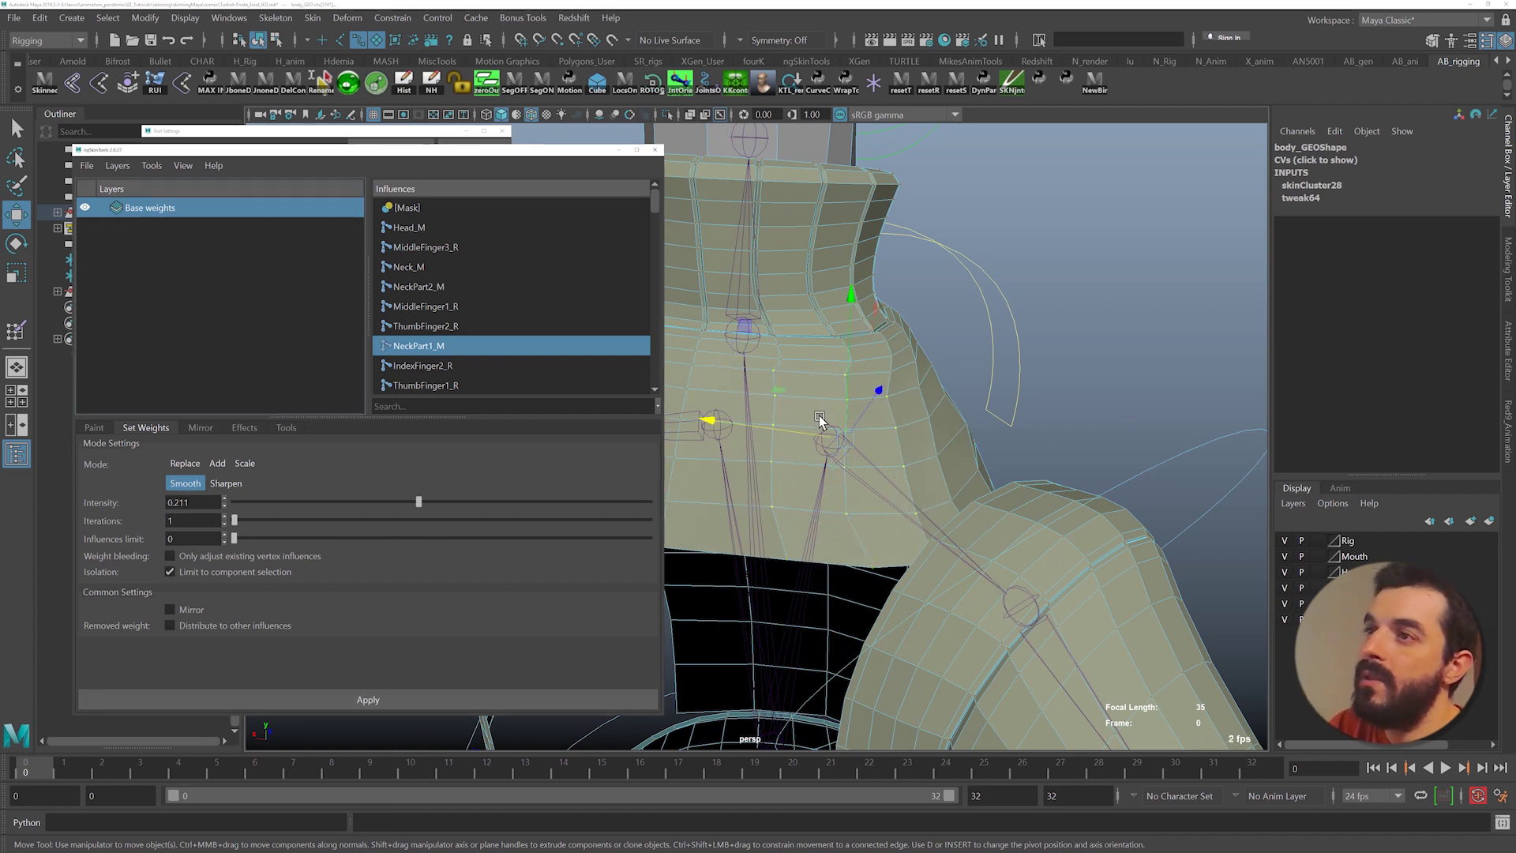
# - Select the right arm's FK controls, delete all their keys and reset their translation and rotation to 0
pyautogui.keyDown('alt'); pyautogui.moveTo(1023, 495); pyautogui.dragTo(958, 560); pyautogui.keyUp('alt')
pyautogui.keyDown('alt'); pyautogui.moveTo(958, 559); pyautogui.dragTo(887, 538, button='right'); pyautogui.keyUp('alt')
pyautogui.keyDown('alt'); pyautogui.moveTo(887, 537); pyautogui.dragTo(1005, 568, button='middle'); pyautogui.keyUp('alt')
pyautogui.press('q')
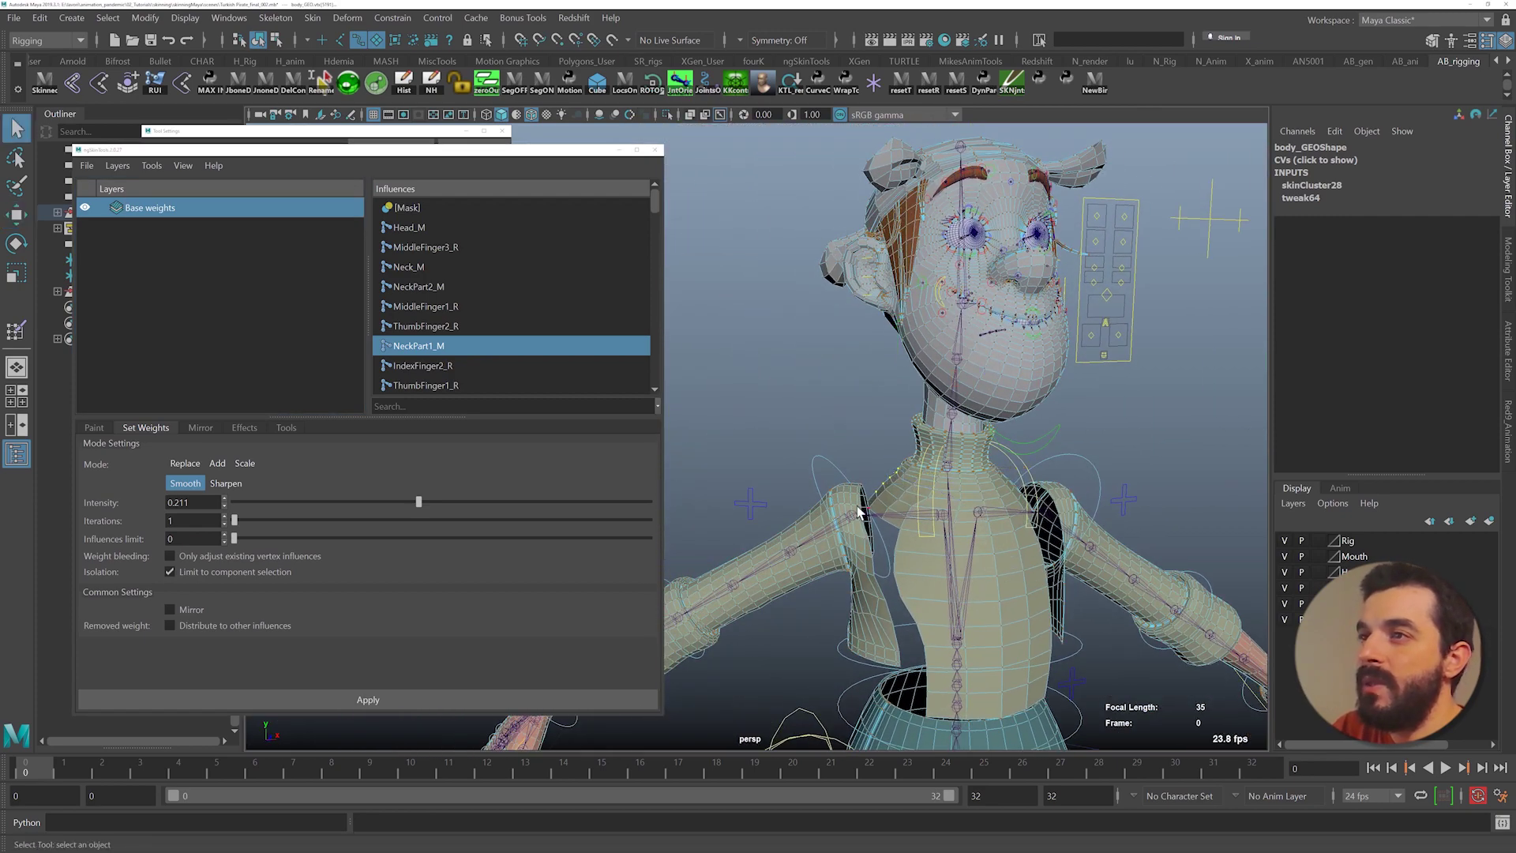
pyautogui.scroll(3, 813, 476)
pyautogui.click(813, 477)
pyautogui.keyDown('alt'); pyautogui.moveTo(935, 505); pyautogui.dragTo(751, 457, button='right'); pyautogui.keyUp('alt')
pyautogui.keyDown('alt'); pyautogui.moveTo(755, 463); pyautogui.dragTo(1053, 278, button='middle'); pyautogui.keyUp('alt')
pyautogui.moveTo(975, 300); pyautogui.dragTo(1018, 324)
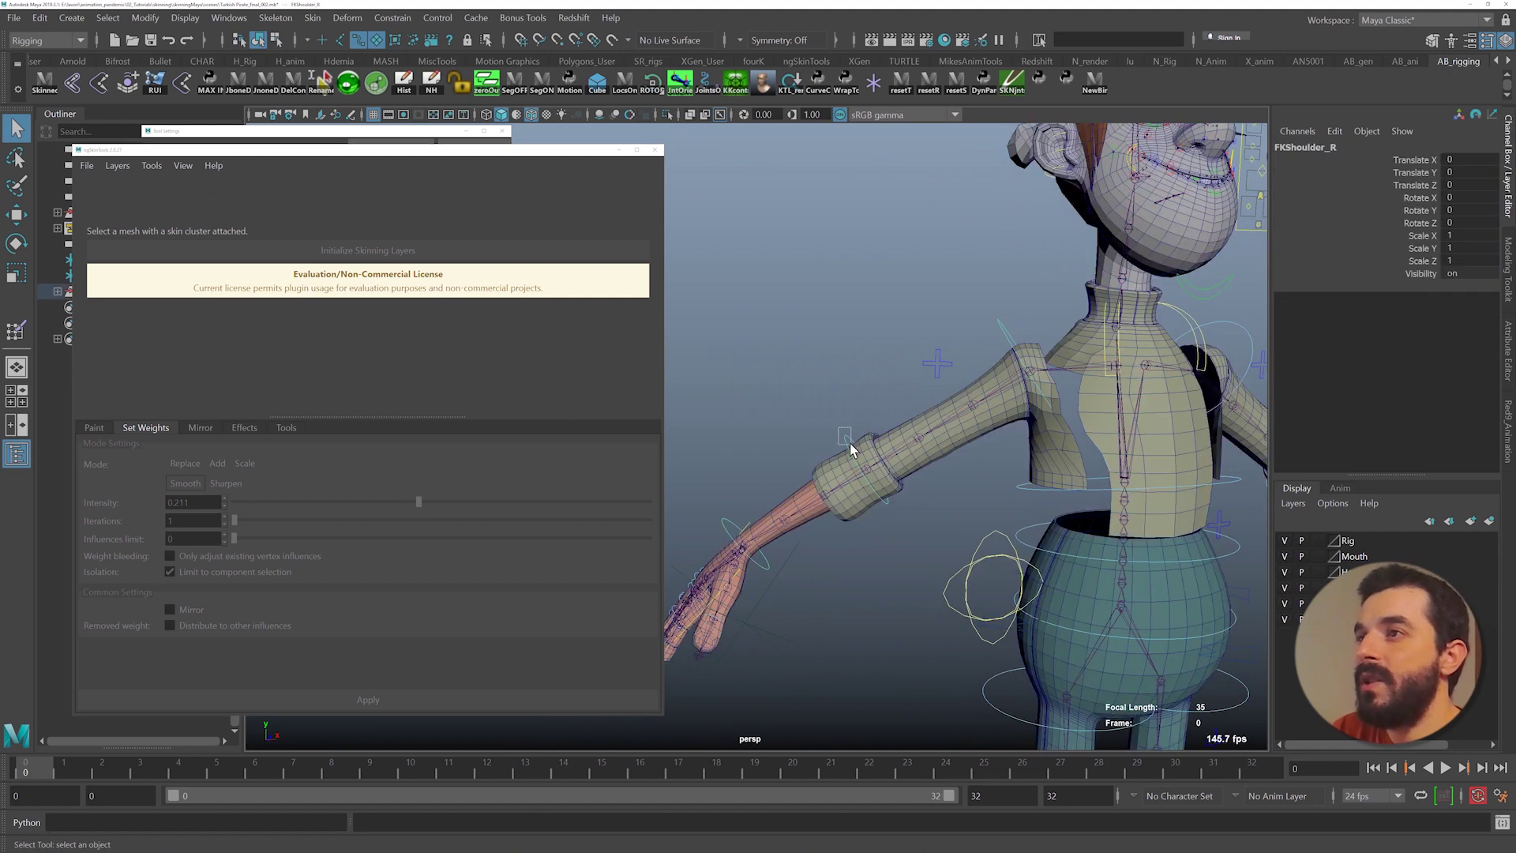
pyautogui.rightClick(52, 764)
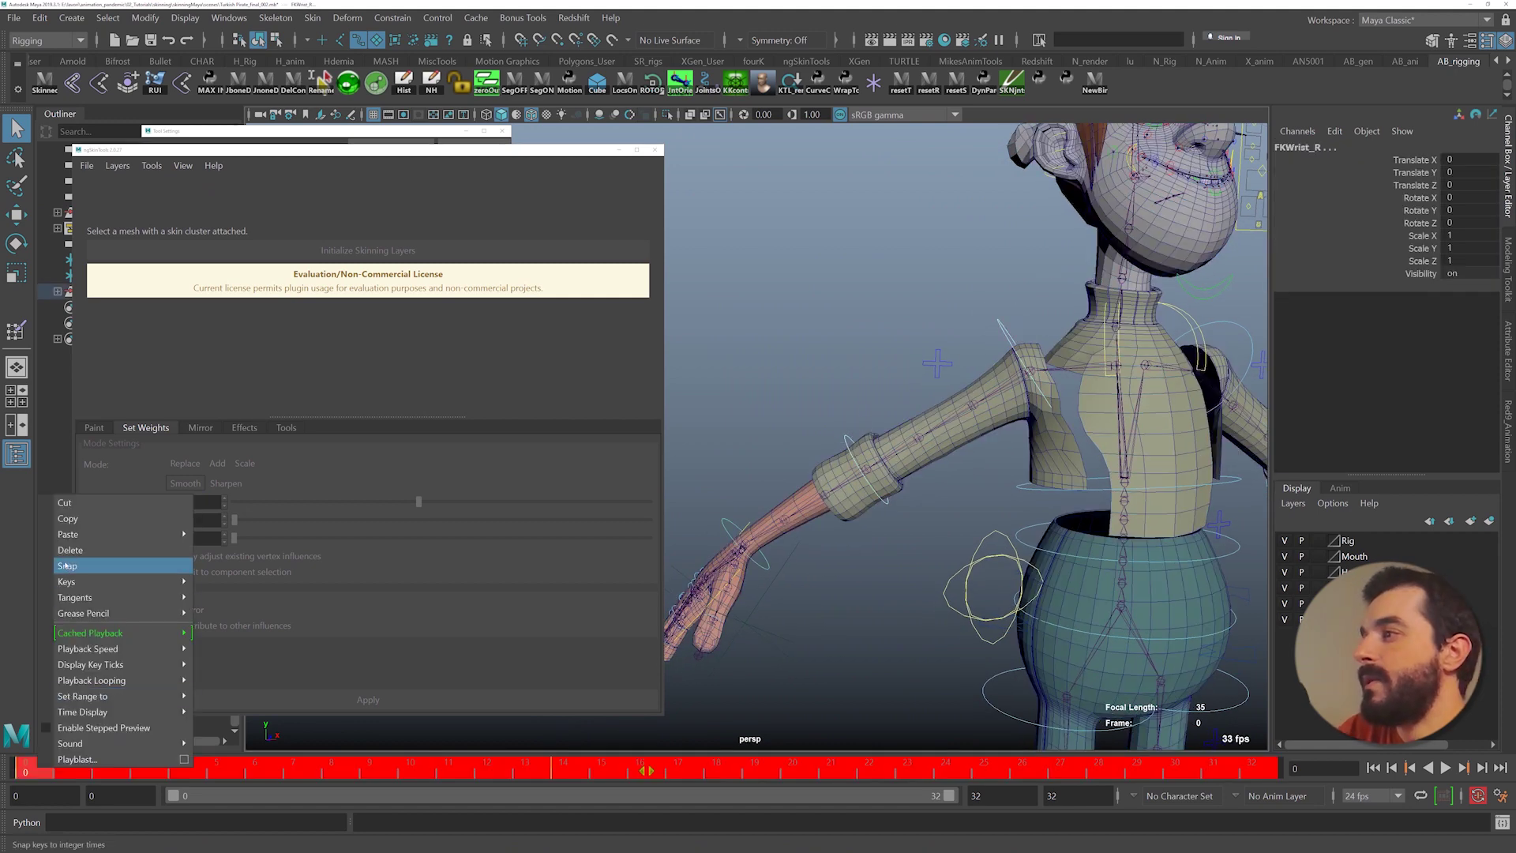
pyautogui.click(68, 552)
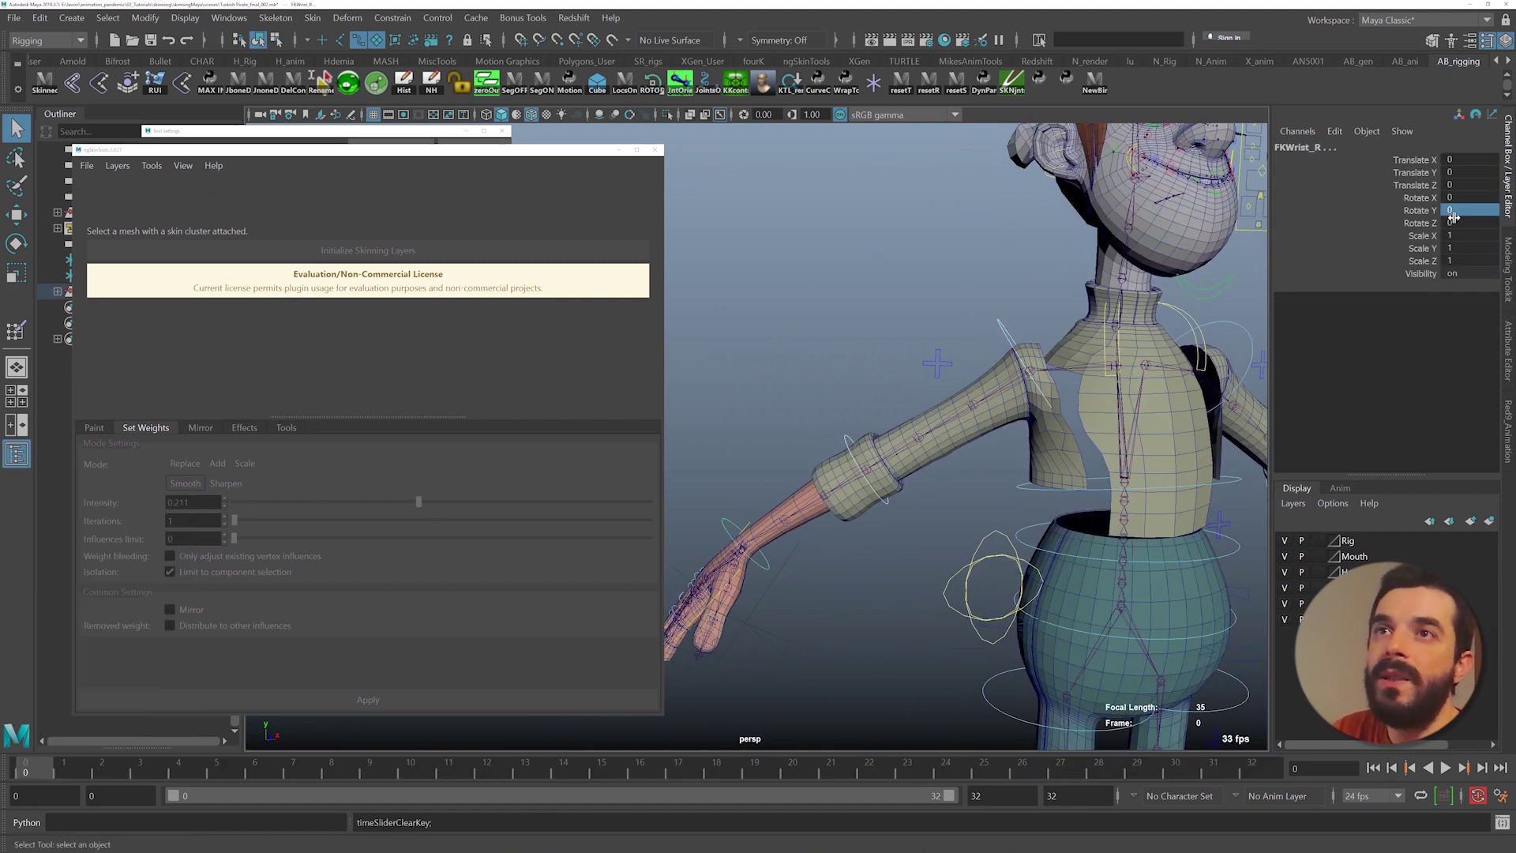
pyautogui.moveTo(1462, 196); pyautogui.dragTo(1462, 150)
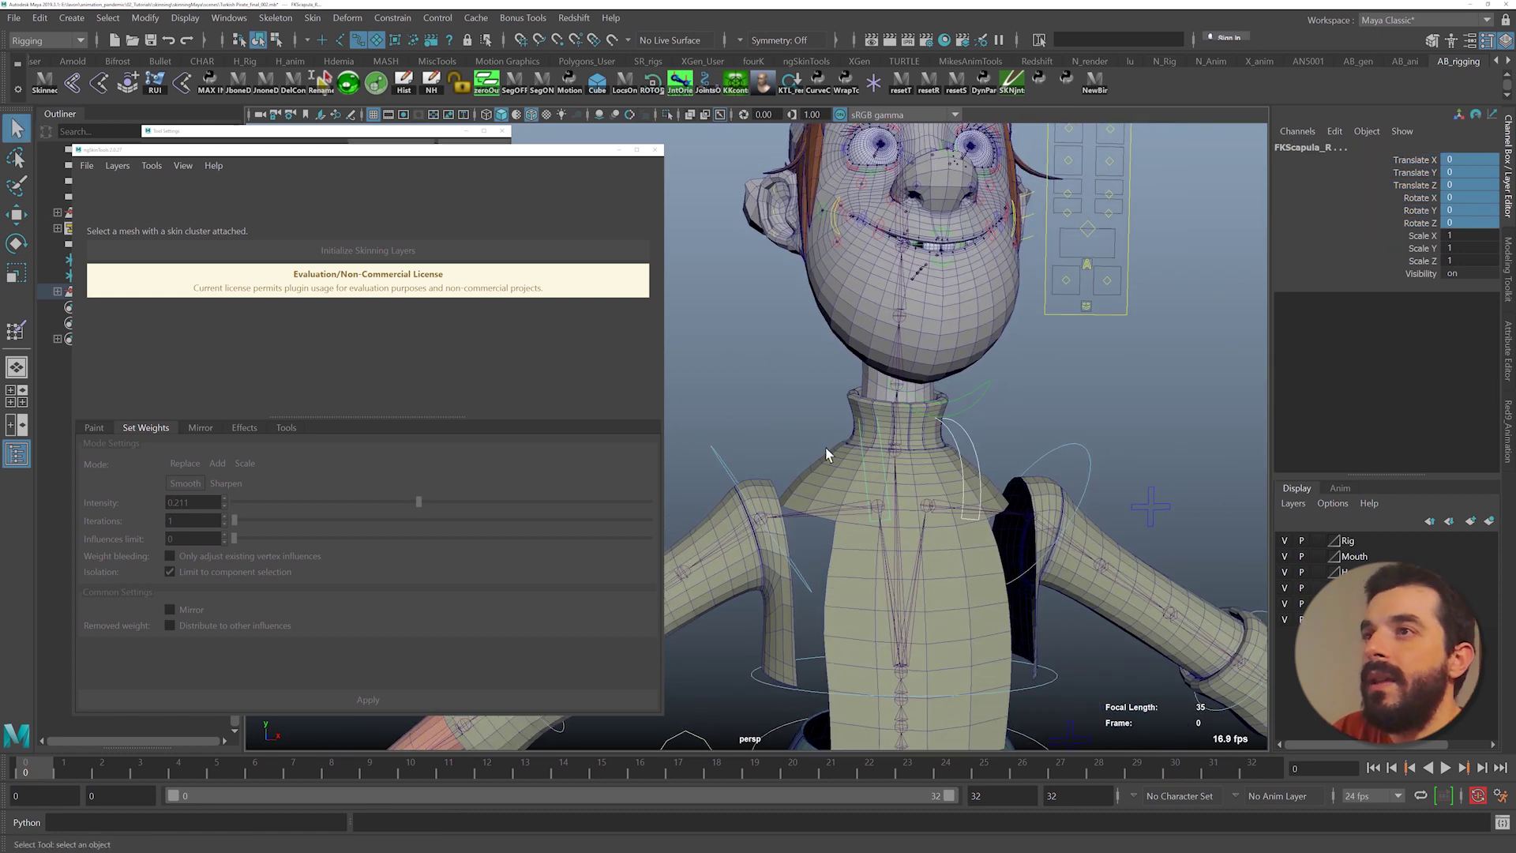
# - Key the FKNeck_M control in neutral at frame 0 and at about -106.7 degrees Rotate Z at frame 11
pyautogui.keyDown('alt'); pyautogui.moveTo(826, 447); pyautogui.dragTo(921, 464); pyautogui.keyUp('alt')
pyautogui.keyDown('alt'); pyautogui.moveTo(923, 463); pyautogui.dragTo(1085, 462, button='right'); pyautogui.keyUp('alt')
pyautogui.keyDown('alt'); pyautogui.moveTo(908, 430); pyautogui.dragTo(874, 443); pyautogui.keyUp('alt')
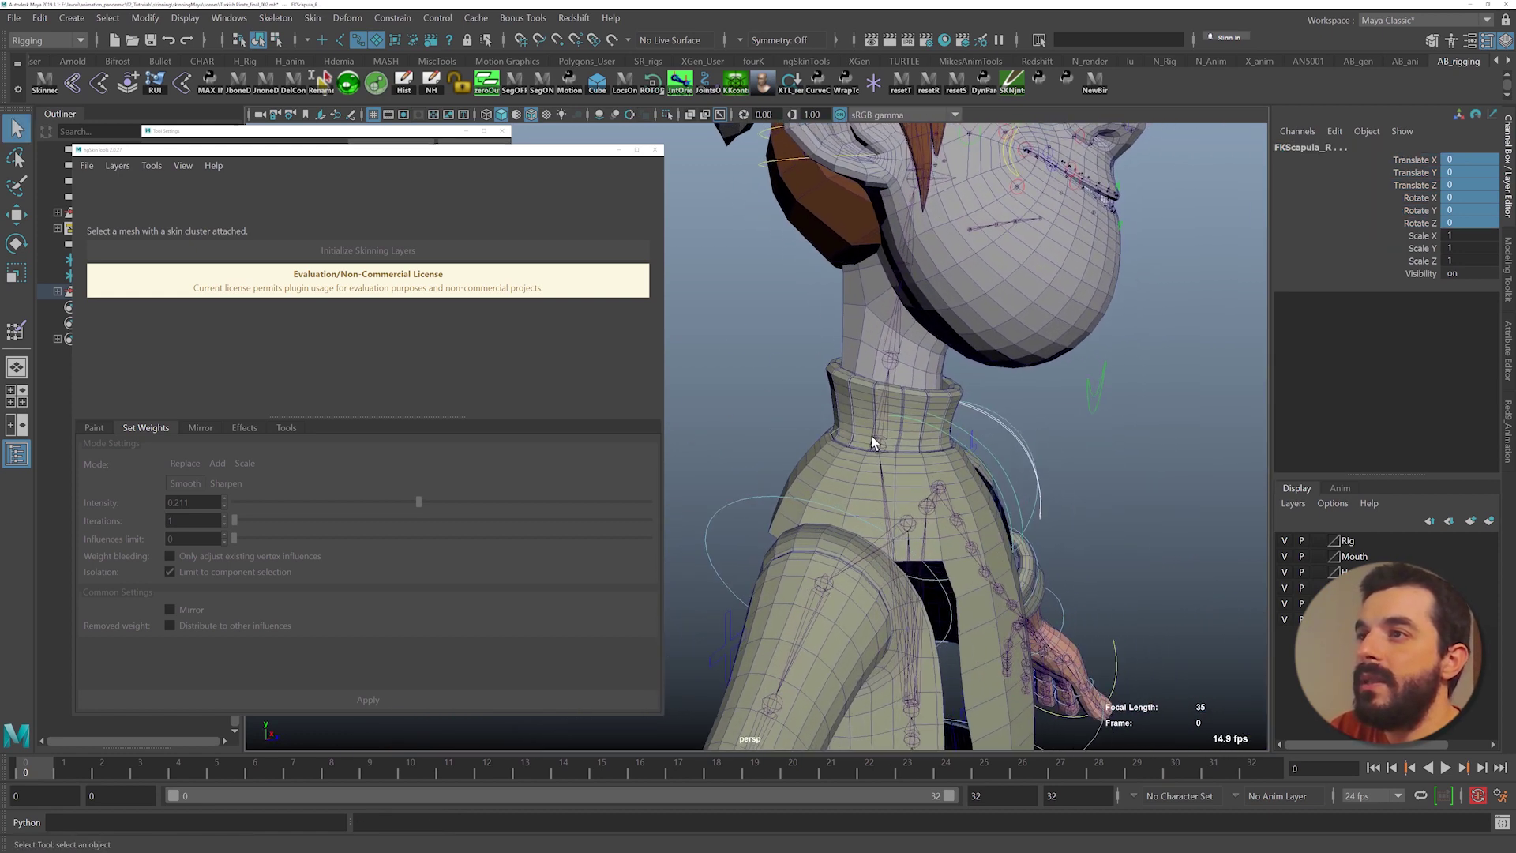
pyautogui.press('4')
pyautogui.click(848, 441)
pyautogui.press('5')
pyautogui.press('e')
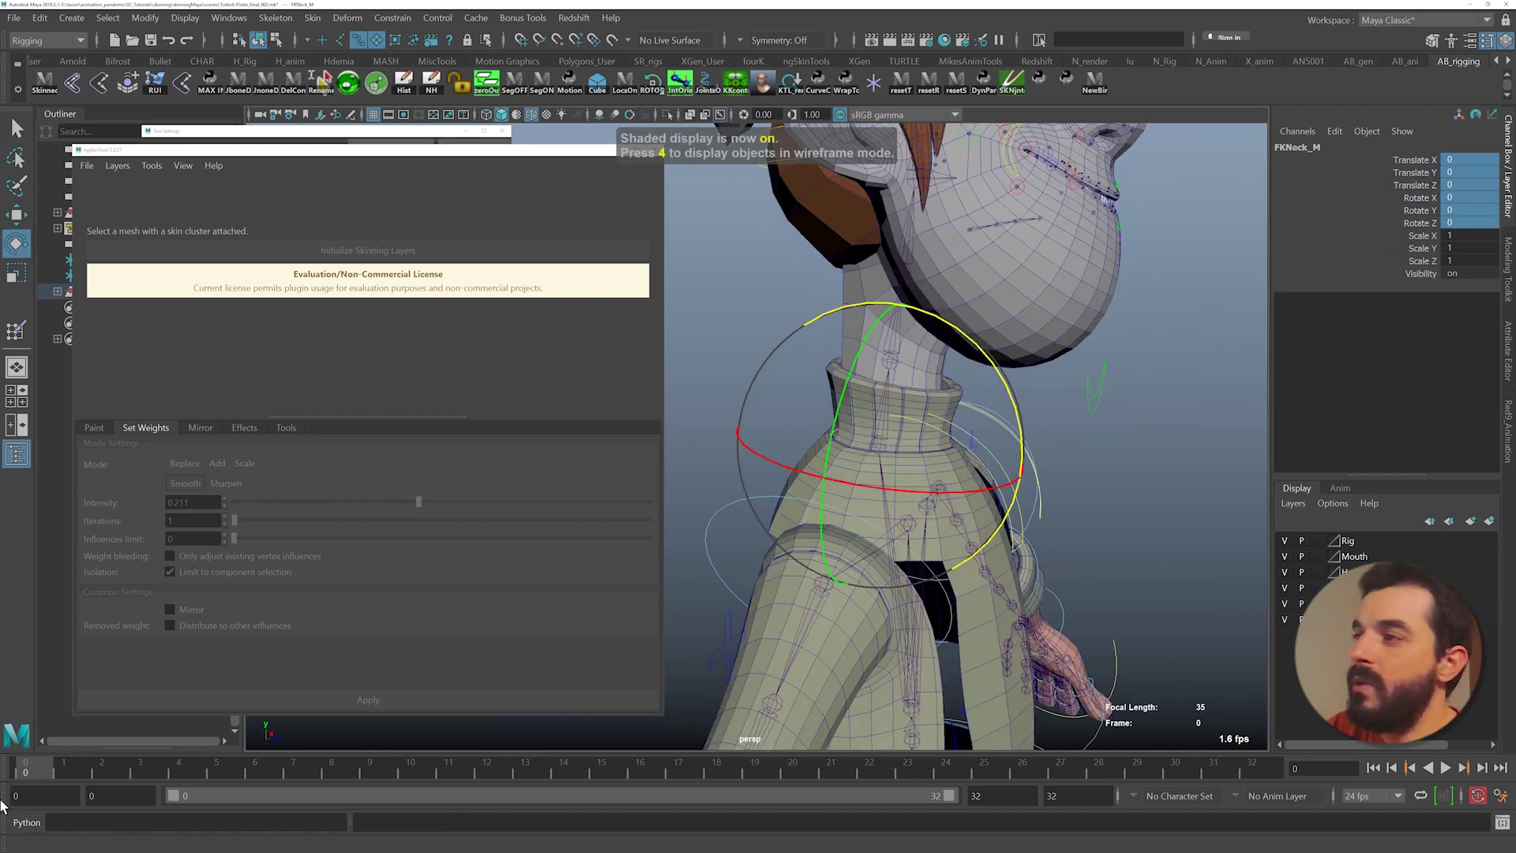
pyautogui.moveTo(36, 767); pyautogui.dragTo(471, 773)
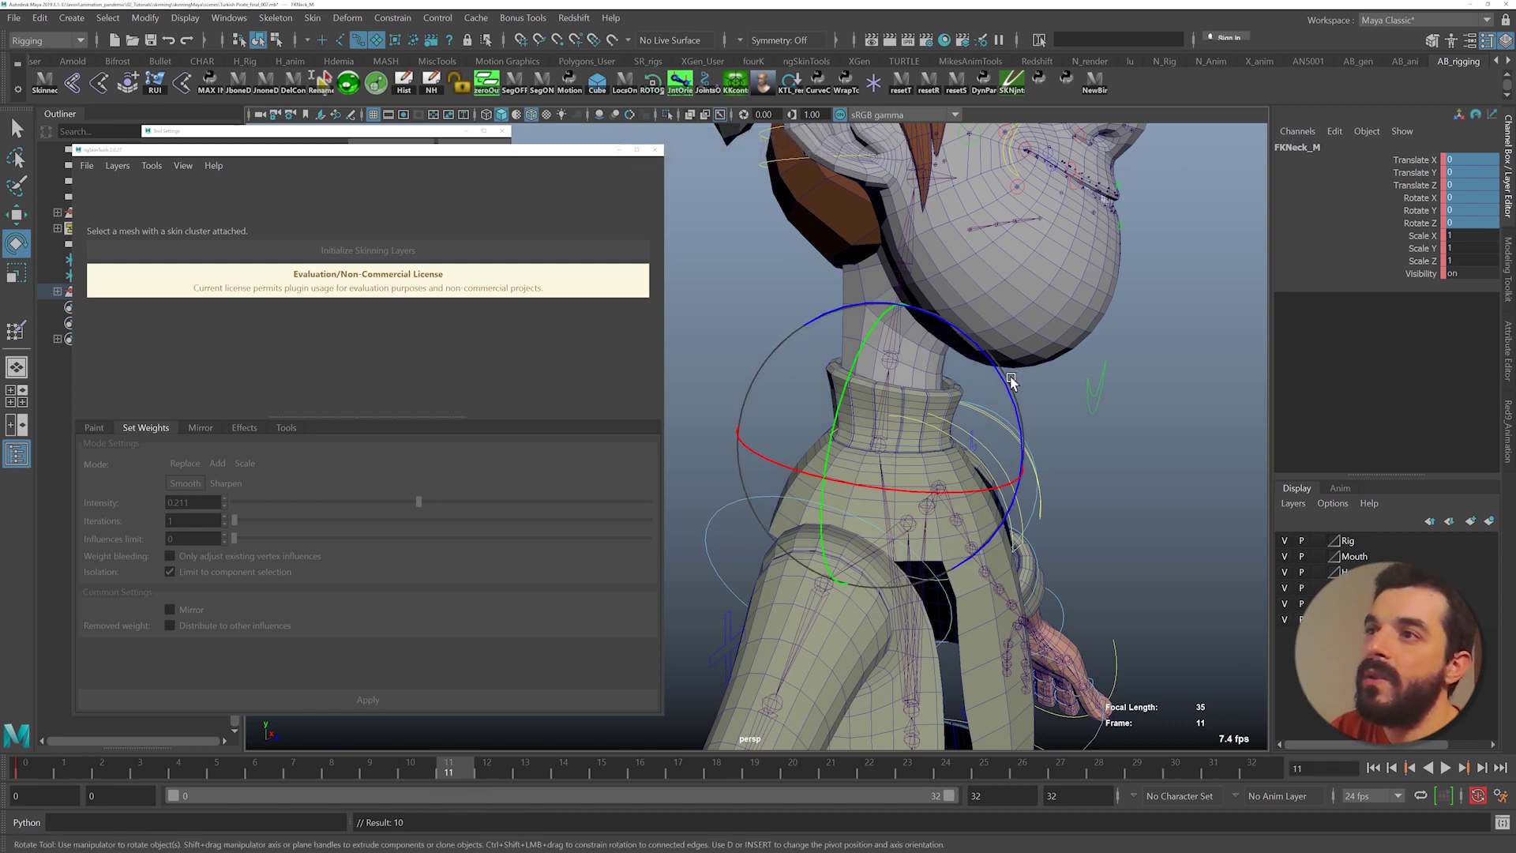
pyautogui.moveTo(1004, 377); pyautogui.dragTo(860, 324)
pyautogui.press('s')
pyautogui.keyDown('alt'); pyautogui.moveTo(950, 387); pyautogui.dragTo(616, 726); pyautogui.keyUp('alt')
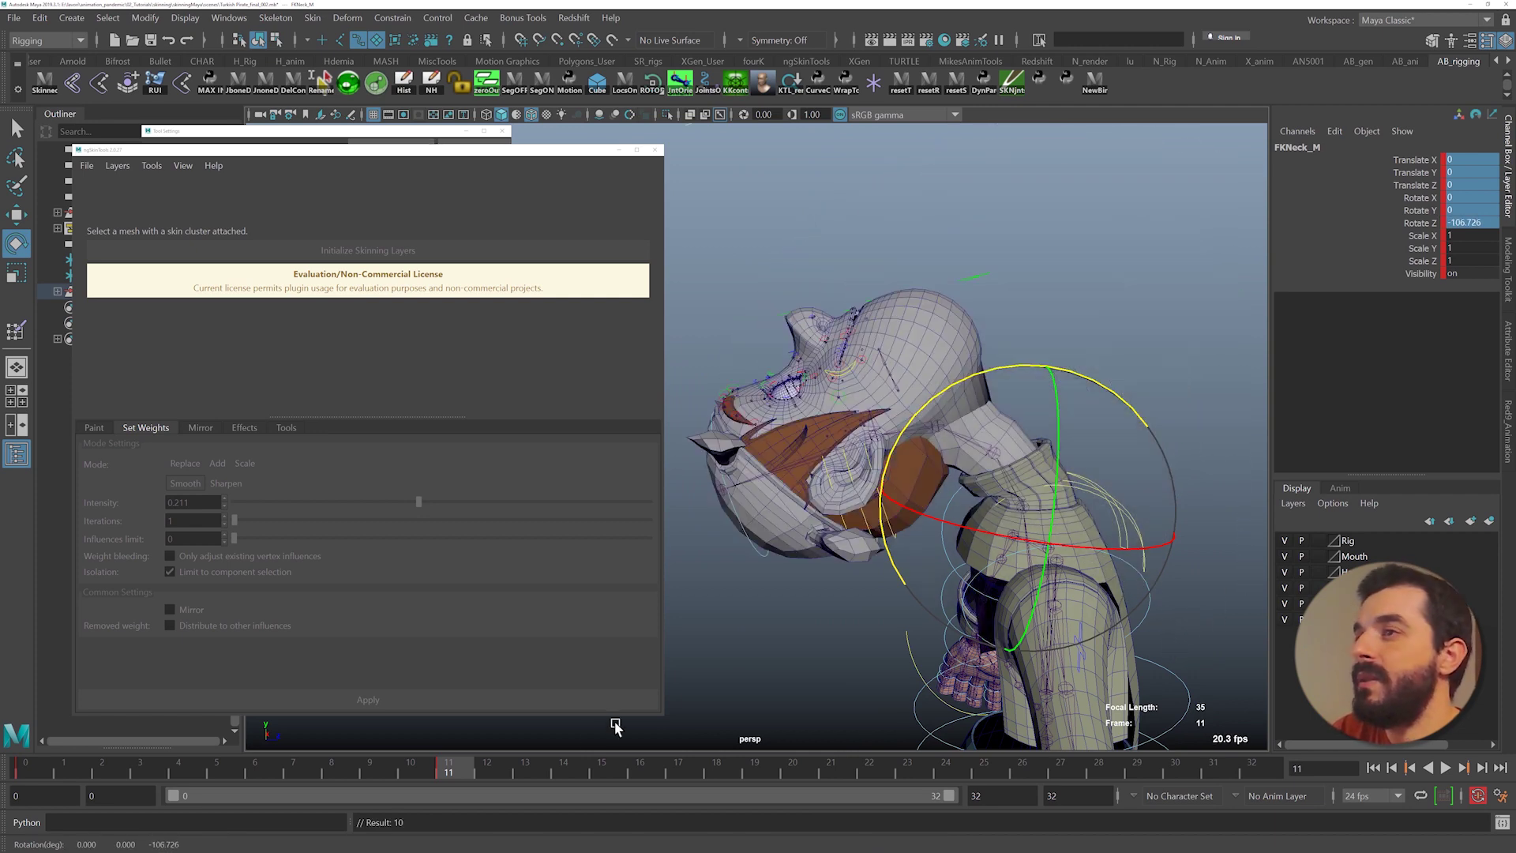
# - Key another bend of the neck control at frame 21 and go to frame 26 in neutral pose
pyautogui.moveTo(489, 763); pyautogui.dragTo(853, 769)
pyautogui.moveTo(1121, 395); pyautogui.dragTo(979, 687)
pyautogui.keyDown('alt'); pyautogui.moveTo(1065, 618); pyautogui.dragTo(765, 591, button='middle'); pyautogui.keyUp('alt')
pyautogui.press('s')
pyautogui.moveTo(906, 766); pyautogui.dragTo(1023, 766)
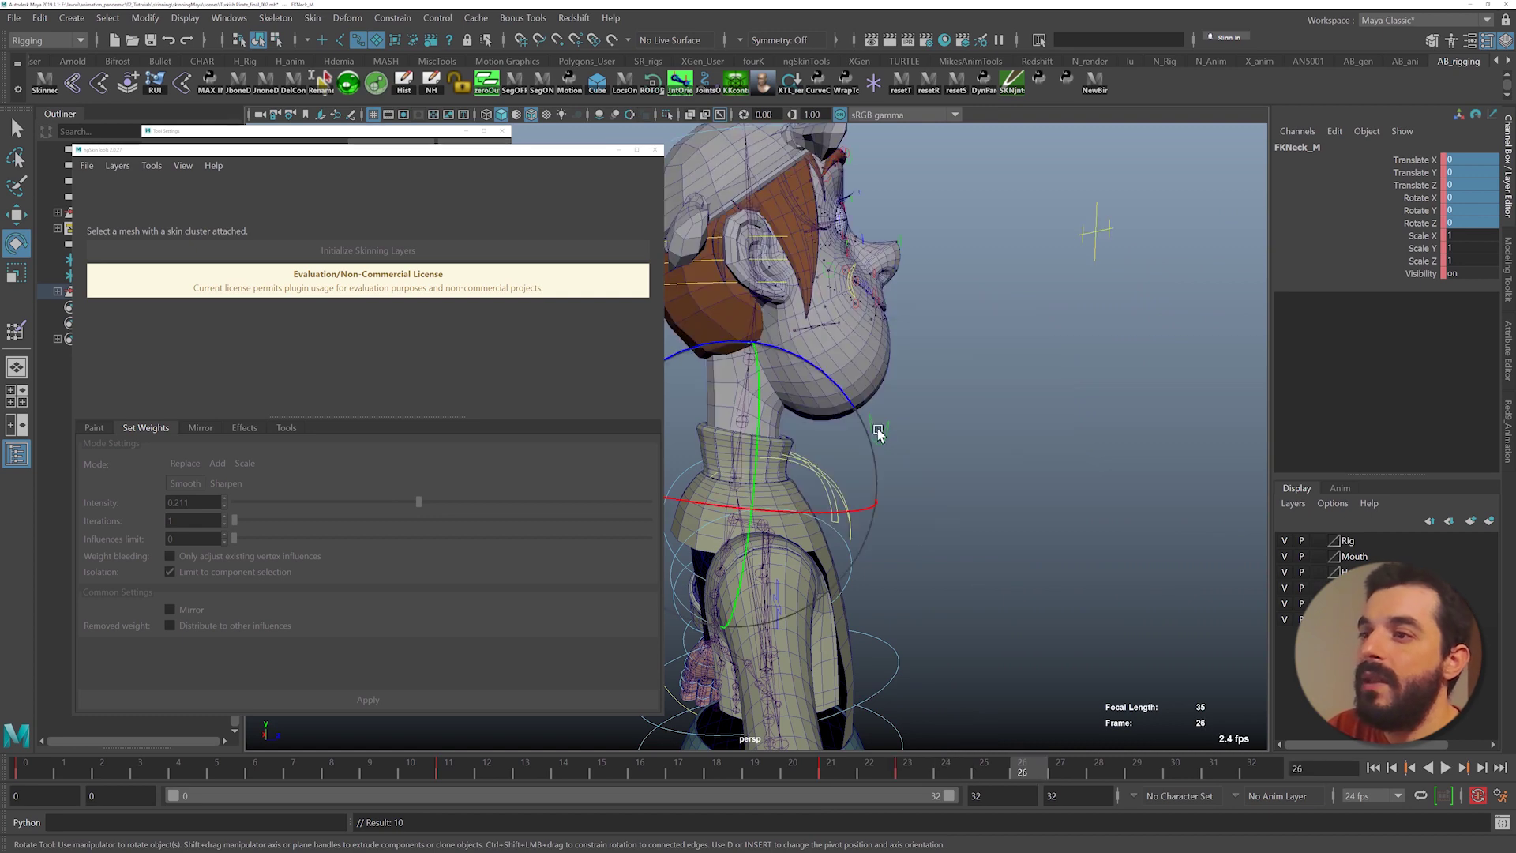
# - Twist the neck control to one side at frame 26 with a key and to the other side at frame 30
pyautogui.moveTo(847, 516); pyautogui.dragTo(746, 511)
pyautogui.press('s')
pyautogui.moveTo(1024, 766); pyautogui.dragTo(1176, 765)
pyautogui.moveTo(702, 506); pyautogui.dragTo(856, 504)
pyautogui.click(1237, 770)
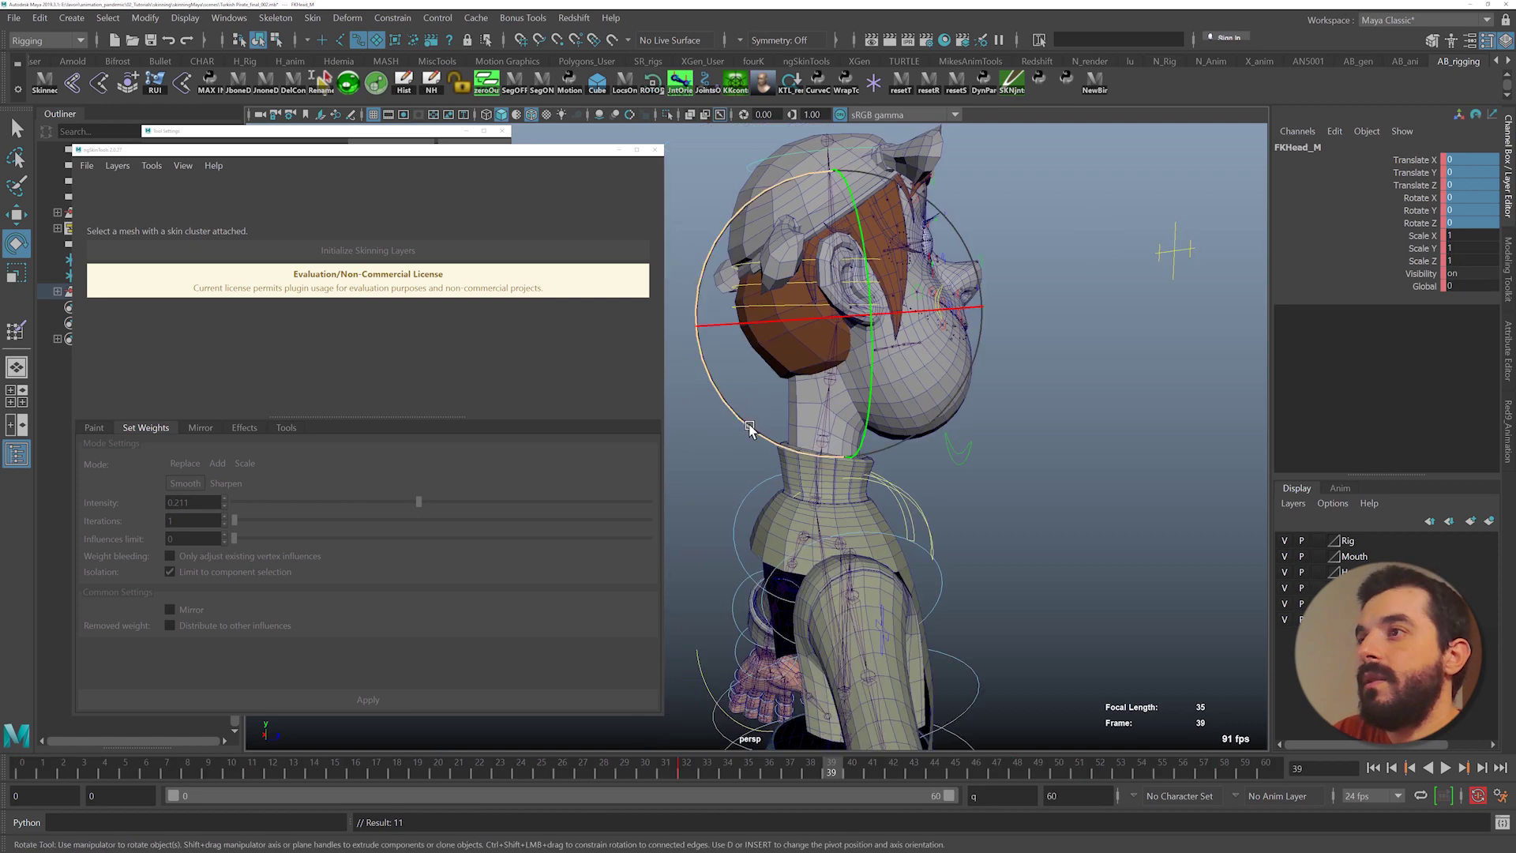
# - Rotate the FKHead_M control to about -50.4 degrees Rotate Z at frame 39 and key it at about 25.1 degrees at frame 49
pyautogui.moveTo(750, 402); pyautogui.dragTo(861, 453)
pyautogui.moveTo(860, 775); pyautogui.dragTo(982, 784)
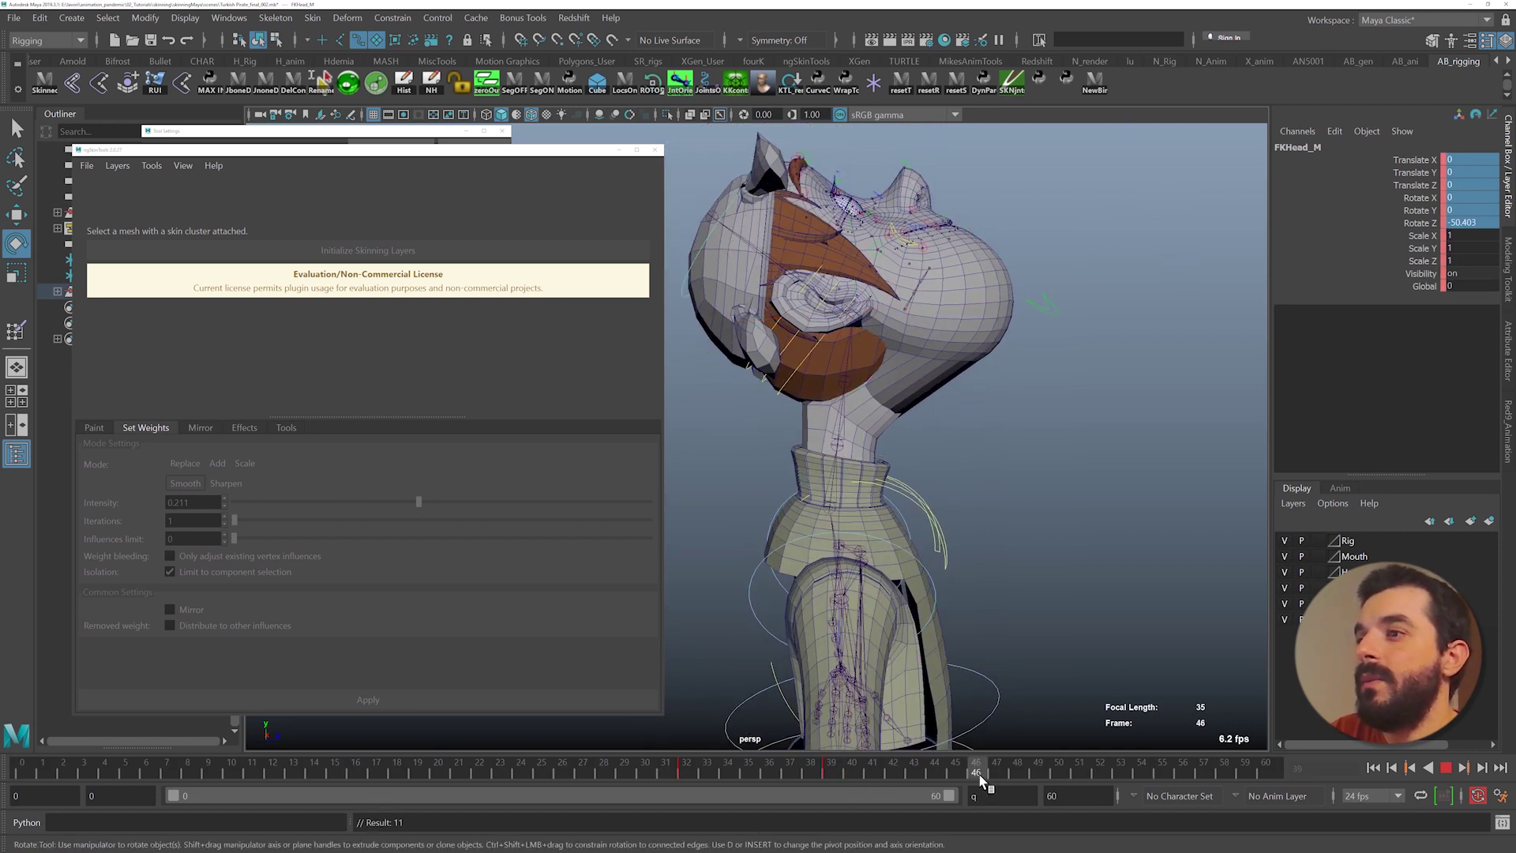
pyautogui.moveTo(973, 394); pyautogui.dragTo(910, 460)
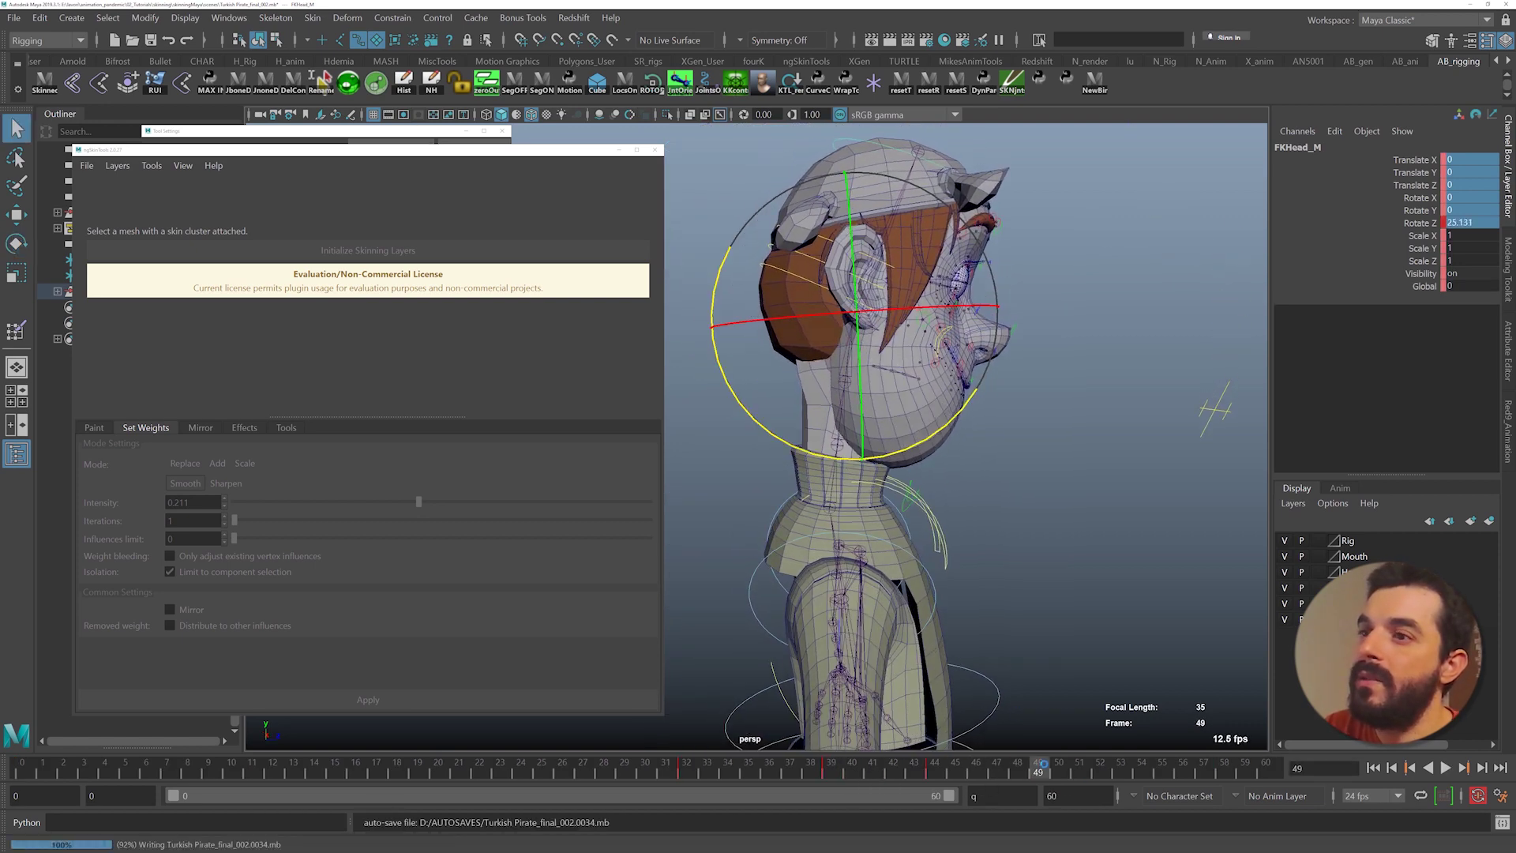
pyautogui.press('s')
# - Scrub through the head animation to frame 58 and twist the neutral head control to one side there
pyautogui.keyDown('alt'); pyautogui.moveTo(1017, 664); pyautogui.dragTo(1045, 613, button='middle'); pyautogui.keyUp('alt')
pyautogui.moveTo(1044, 770); pyautogui.dragTo(1162, 775)
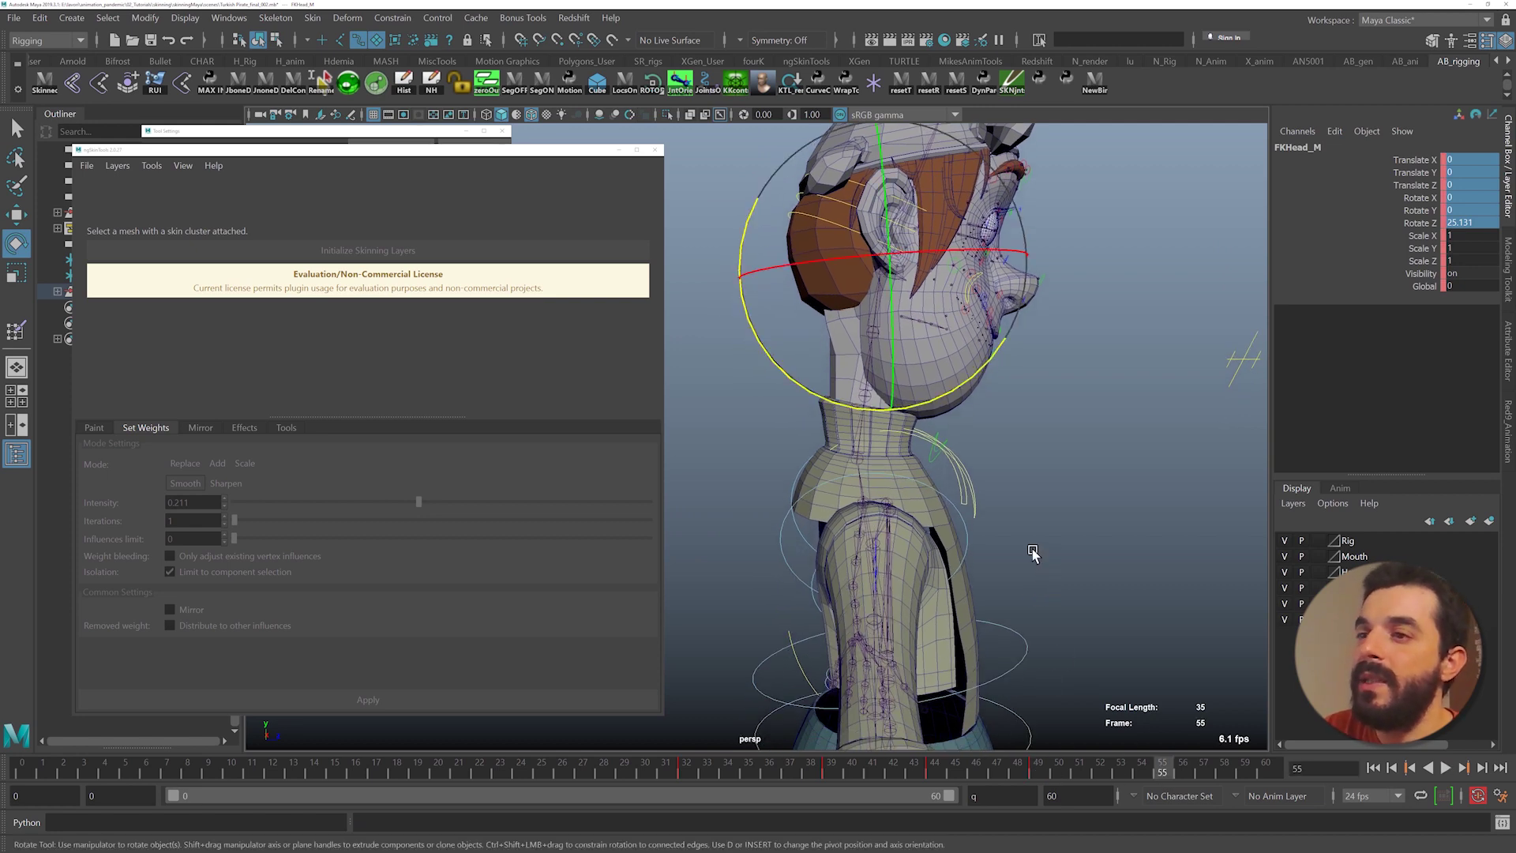
pyautogui.moveTo(933, 769); pyautogui.dragTo(1122, 770)
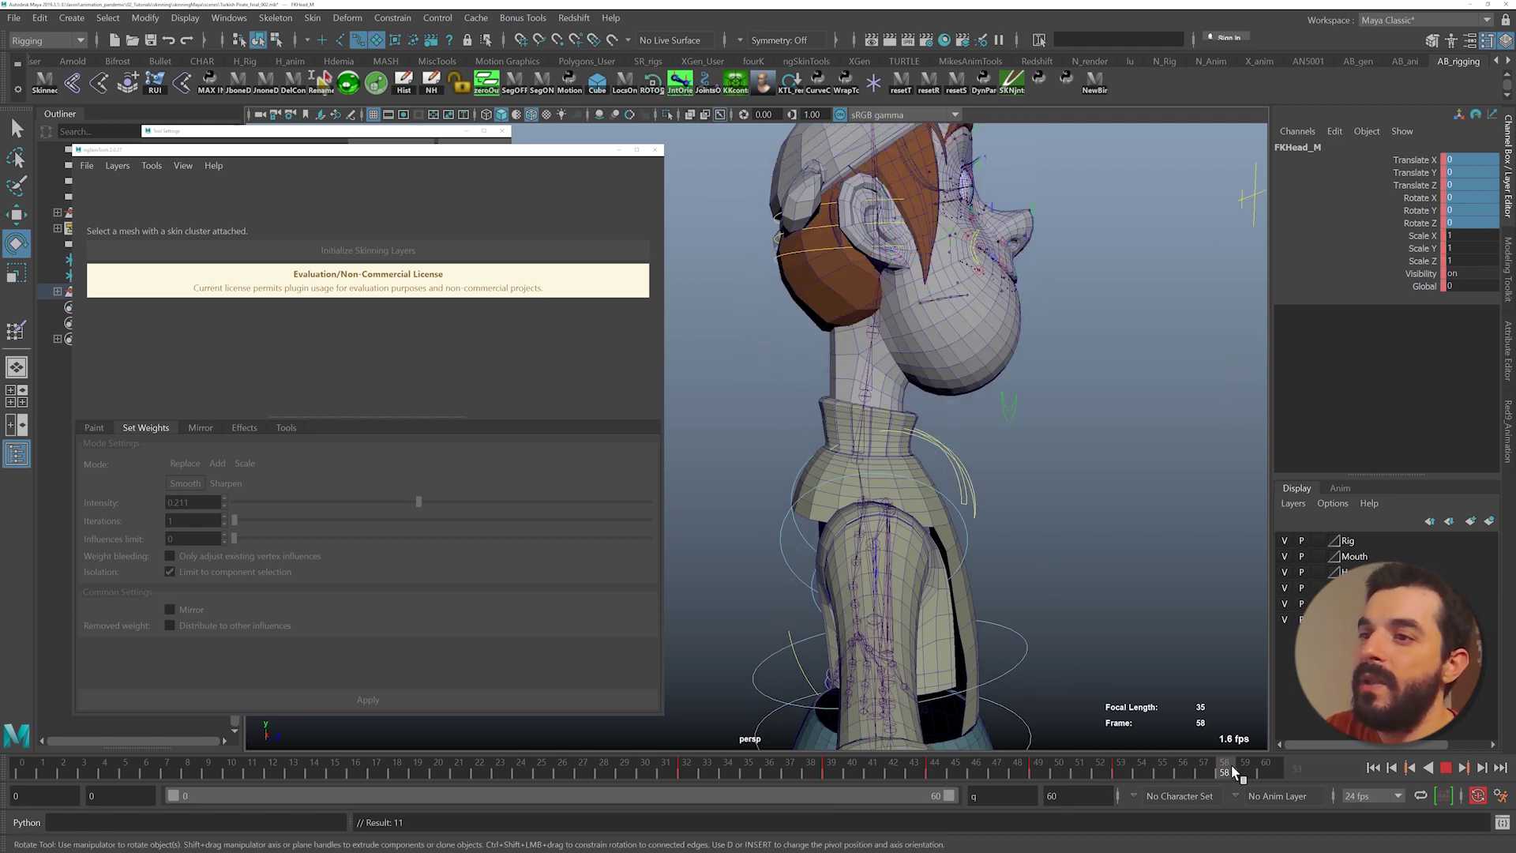
pyautogui.keyDown('alt'); pyautogui.moveTo(1161, 531); pyautogui.dragTo(1083, 513); pyautogui.keyUp('alt')
pyautogui.keyDown('alt'); pyautogui.moveTo(1009, 466); pyautogui.dragTo(969, 532, button='middle'); pyautogui.keyUp('alt')
pyautogui.moveTo(950, 333); pyautogui.dragTo(821, 344)
pyautogui.keyDown('alt'); pyautogui.moveTo(859, 374); pyautogui.dragTo(1034, 403); pyautogui.keyUp('alt')
# - Select the body mesh, go to frame 8 and pick edges on its collar in edge selection mode
pyautogui.hotkey('alt', 'shift', 'v')
pyautogui.keyDown('alt'); pyautogui.moveTo(889, 538); pyautogui.dragTo(999, 557); pyautogui.keyUp('alt')
pyautogui.press('q')
pyautogui.keyDown('alt'); pyautogui.moveTo(999, 556); pyautogui.dragTo(1062, 572, button='right'); pyautogui.keyUp('alt')
pyautogui.keyDown('alt'); pyautogui.moveTo(1062, 572); pyautogui.dragTo(959, 545, button='middle'); pyautogui.keyUp('alt')
pyautogui.click(847, 523)
pyautogui.moveTo(61, 763); pyautogui.dragTo(188, 762)
pyautogui.moveTo(710, 572)
pyautogui.keyDown('alt'); pyautogui.mouseDown()
pyautogui.moveTo(626, 568)
pyautogui.moveTo(713, 565)
pyautogui.mouseUp(); pyautogui.keyUp('alt')
pyautogui.keyDown('alt'); pyautogui.moveTo(714, 563); pyautogui.dragTo(797, 552, button='right'); pyautogui.keyUp('alt')
pyautogui.keyDown('alt'); pyautogui.moveTo(884, 537); pyautogui.dragTo(908, 533, button='right'); pyautogui.keyUp('alt')
pyautogui.keyDown('alt'); pyautogui.moveTo(895, 531); pyautogui.dragTo(825, 498, button='middle'); pyautogui.keyUp('alt')
pyautogui.moveTo(871, 506); pyautogui.dragTo(871, 465, button='right')
pyautogui.click(878, 458)
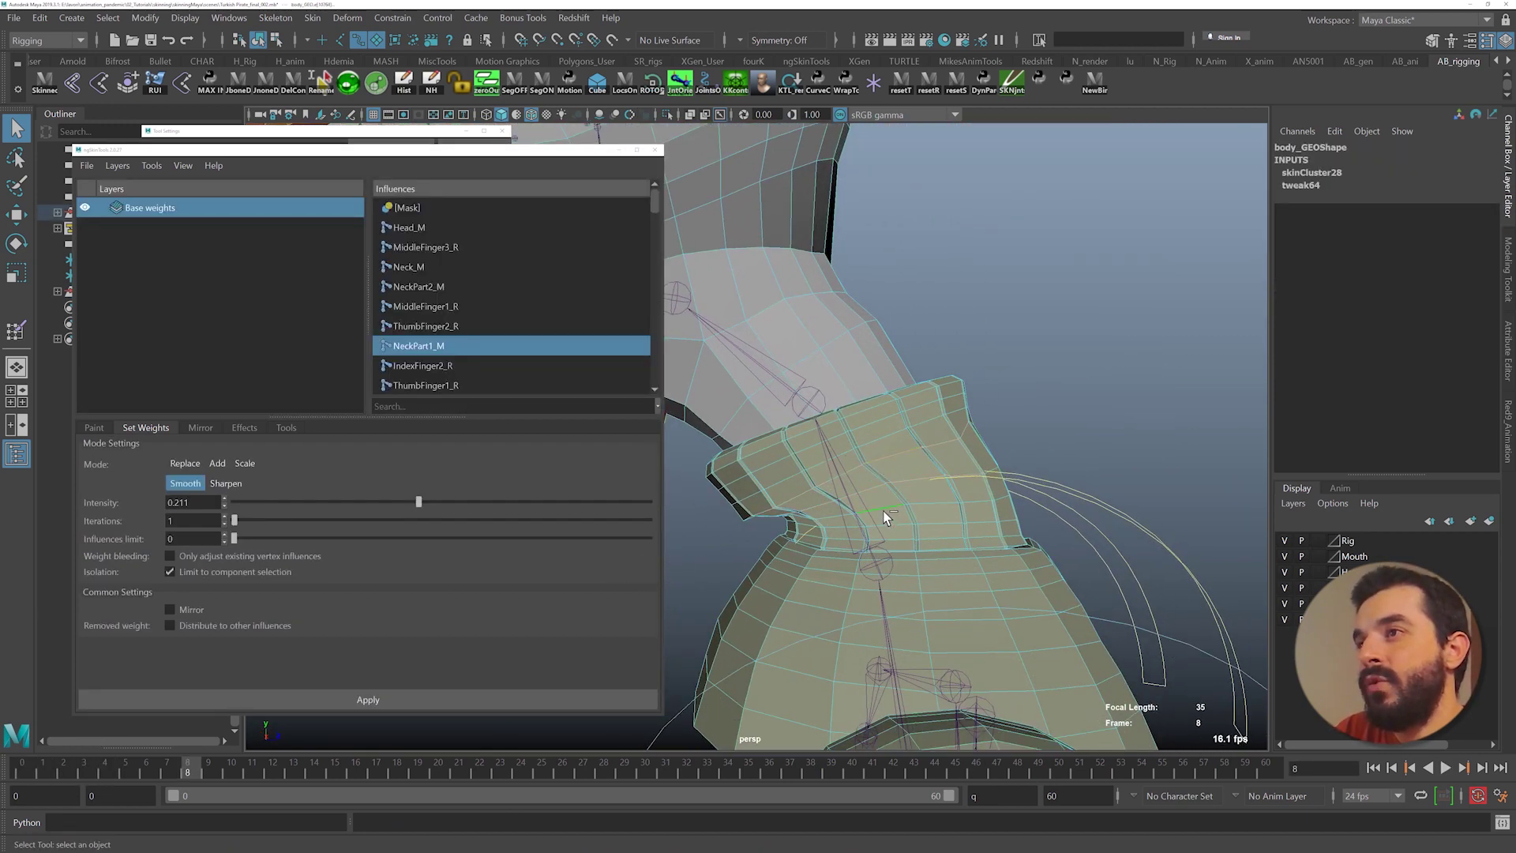
# - Smooth the collar's NeckPart1_M weights with four passes at intensity 0.211 in the frame 8 pose
pyautogui.keyDown('alt'); pyautogui.moveTo(881, 548); pyautogui.dragTo(890, 518); pyautogui.keyUp('alt')
pyautogui.keyDown('alt'); pyautogui.moveTo(889, 518); pyautogui.dragTo(1070, 632, button='right'); pyautogui.keyUp('alt')
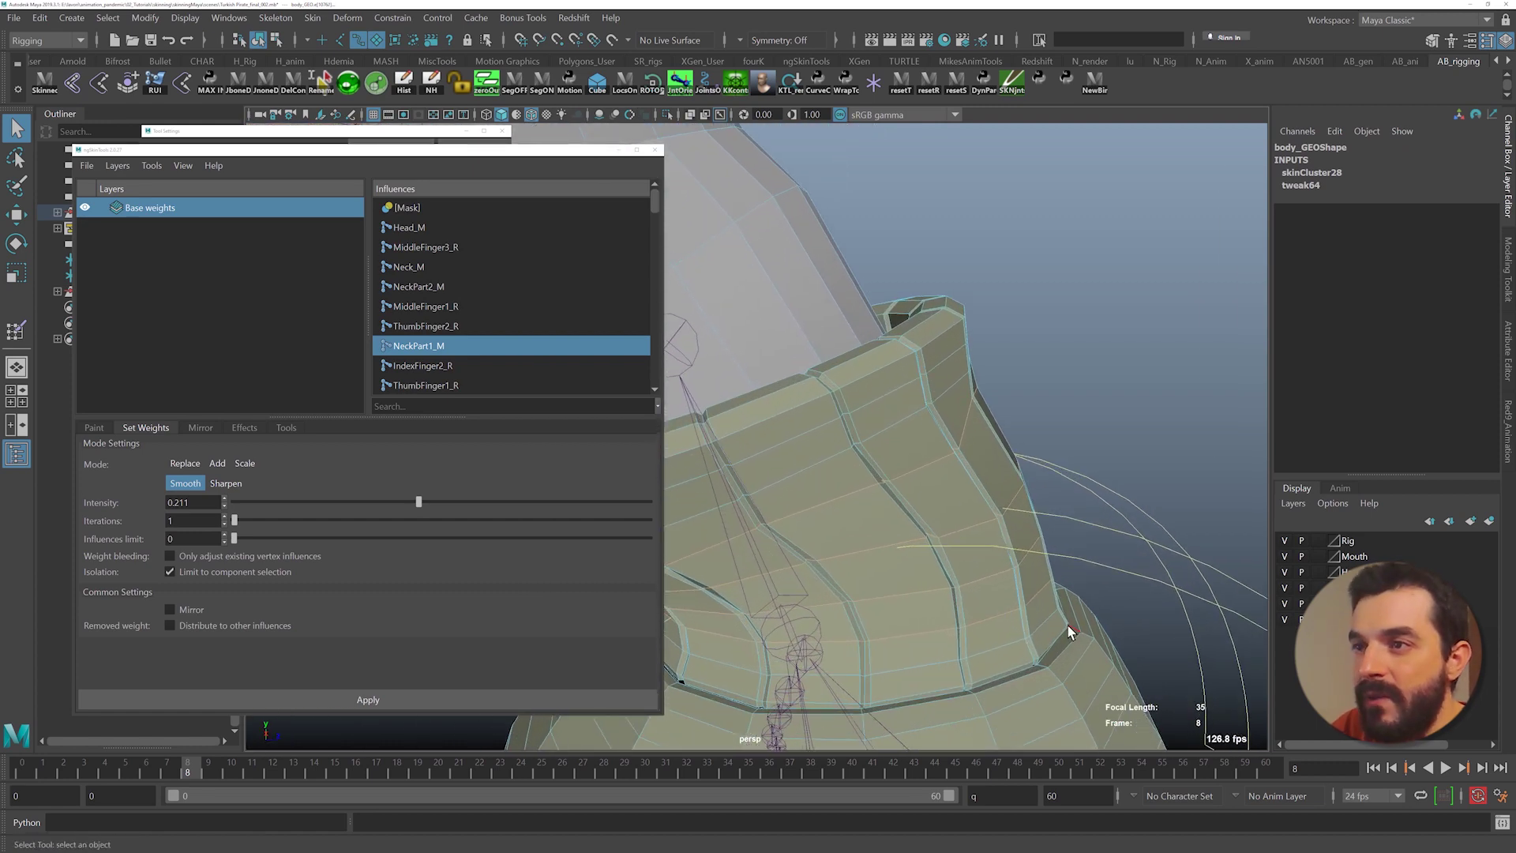
pyautogui.keyDown('alt'); pyautogui.moveTo(1020, 675); pyautogui.dragTo(990, 581); pyautogui.keyUp('alt')
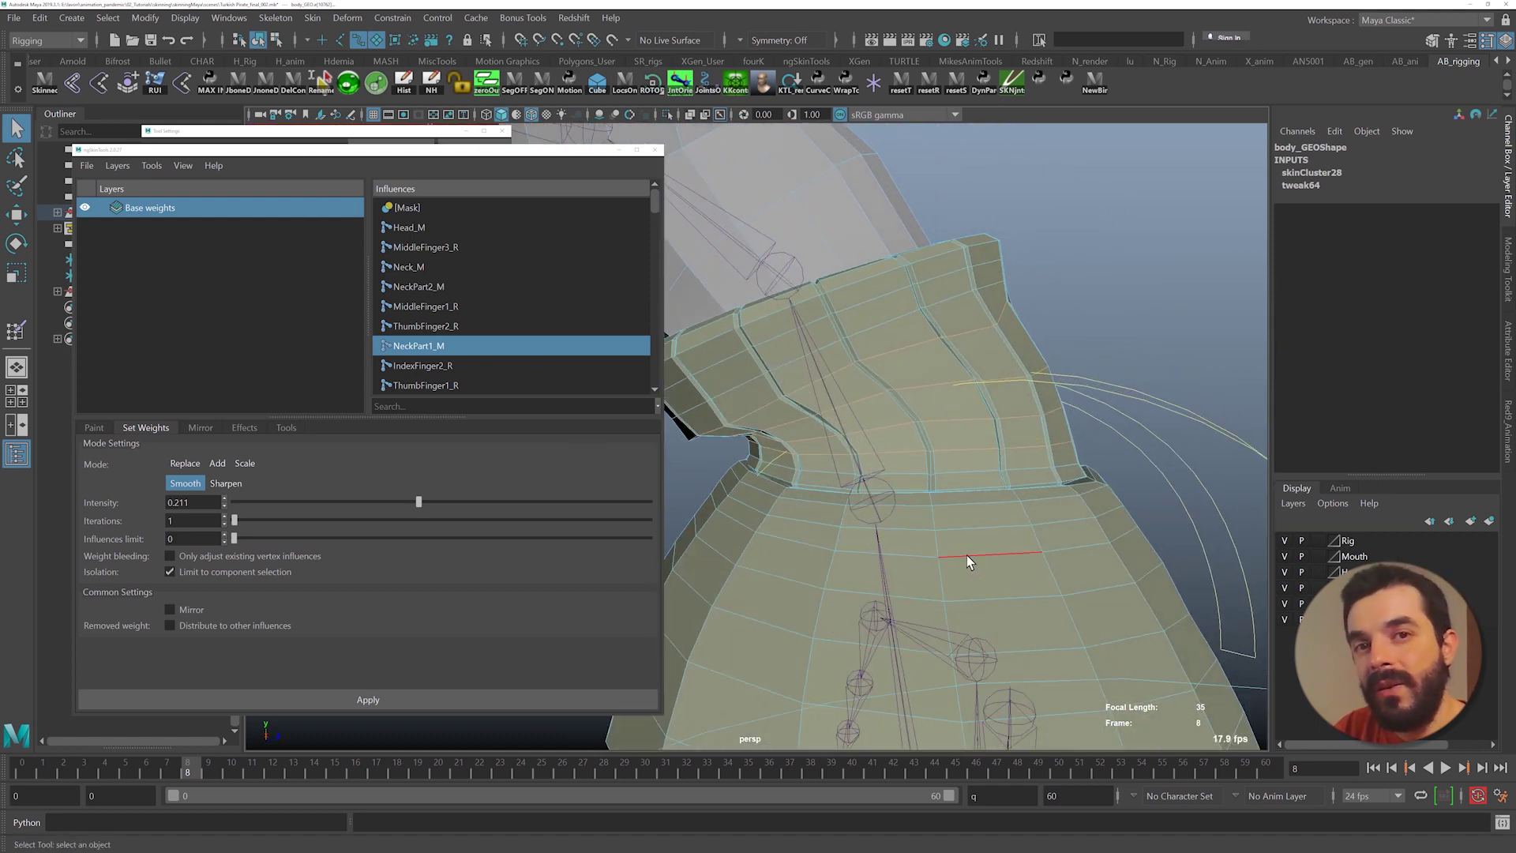
pyautogui.click(350, 703)
pyautogui.click(351, 703)
pyautogui.click(351, 703)
pyautogui.click(351, 703)
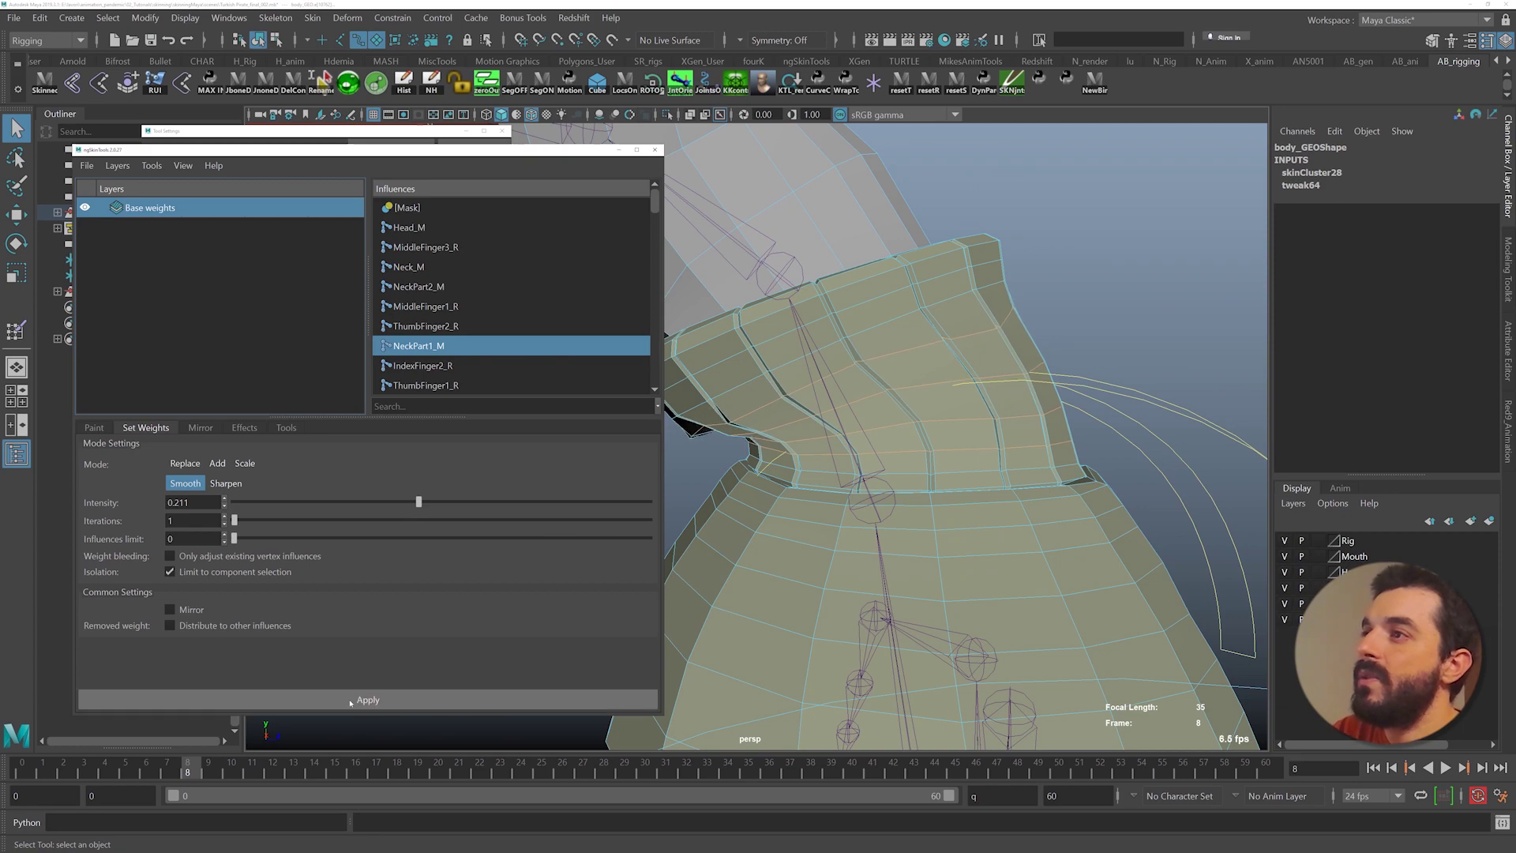
# - Inspect the collar in wireframe at frame 21 and smooth its NeckPart1_M weights three more times at intensity 0.211
pyautogui.keyDown('alt'); pyautogui.moveTo(864, 387); pyautogui.dragTo(965, 381); pyautogui.keyUp('alt')
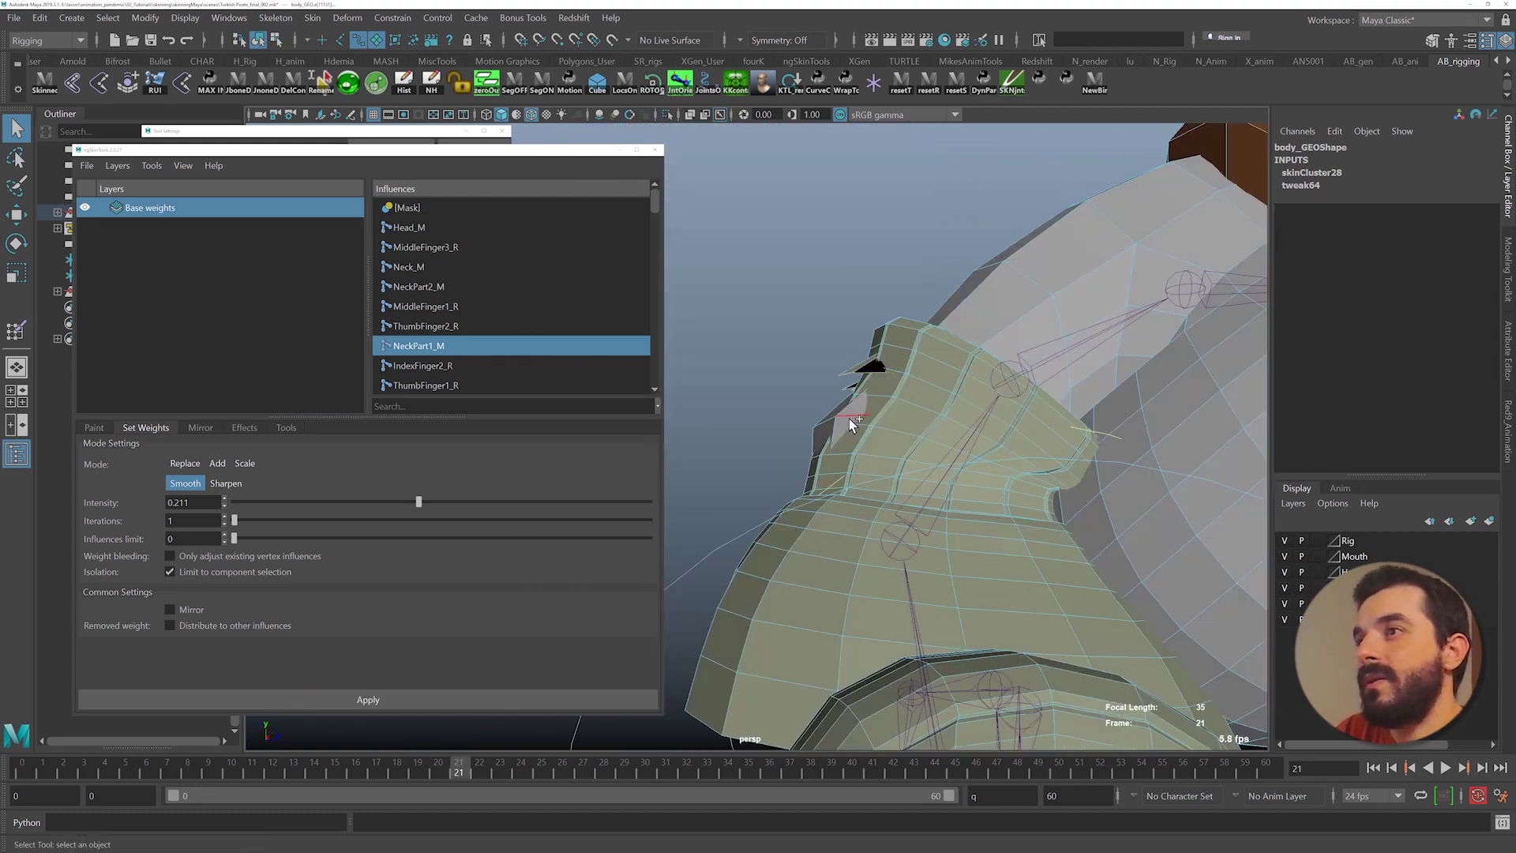
pyautogui.press('4')
pyautogui.keyDown('alt'); pyautogui.moveTo(849, 419); pyautogui.dragTo(950, 464); pyautogui.keyUp('alt')
pyautogui.keyDown('alt'); pyautogui.moveTo(951, 464); pyautogui.dragTo(934, 528, button='right'); pyautogui.keyUp('alt')
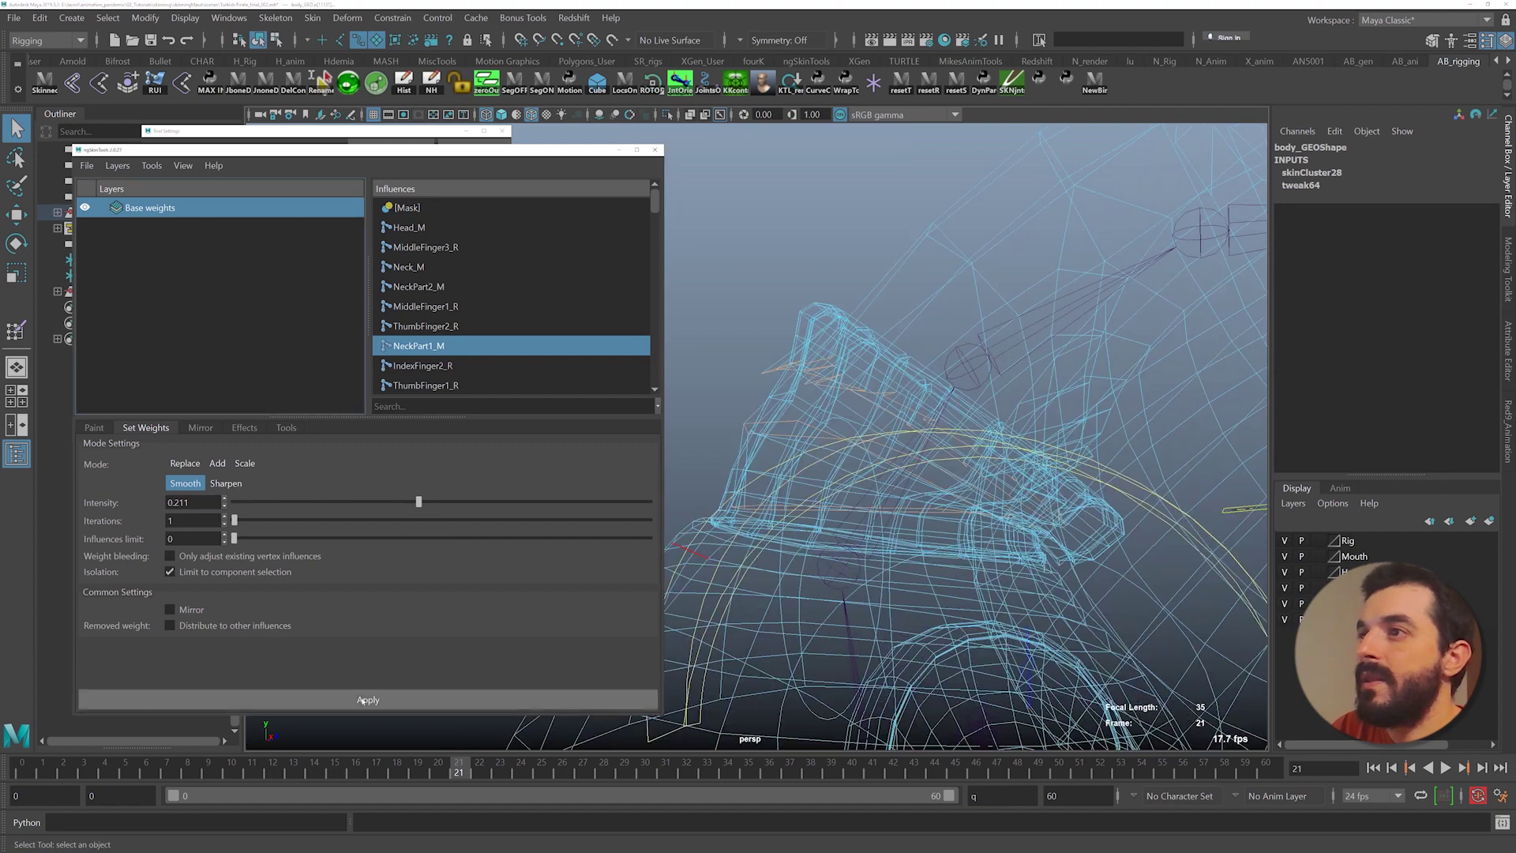
pyautogui.click(364, 701)
pyautogui.click(363, 701)
pyautogui.click(363, 701)
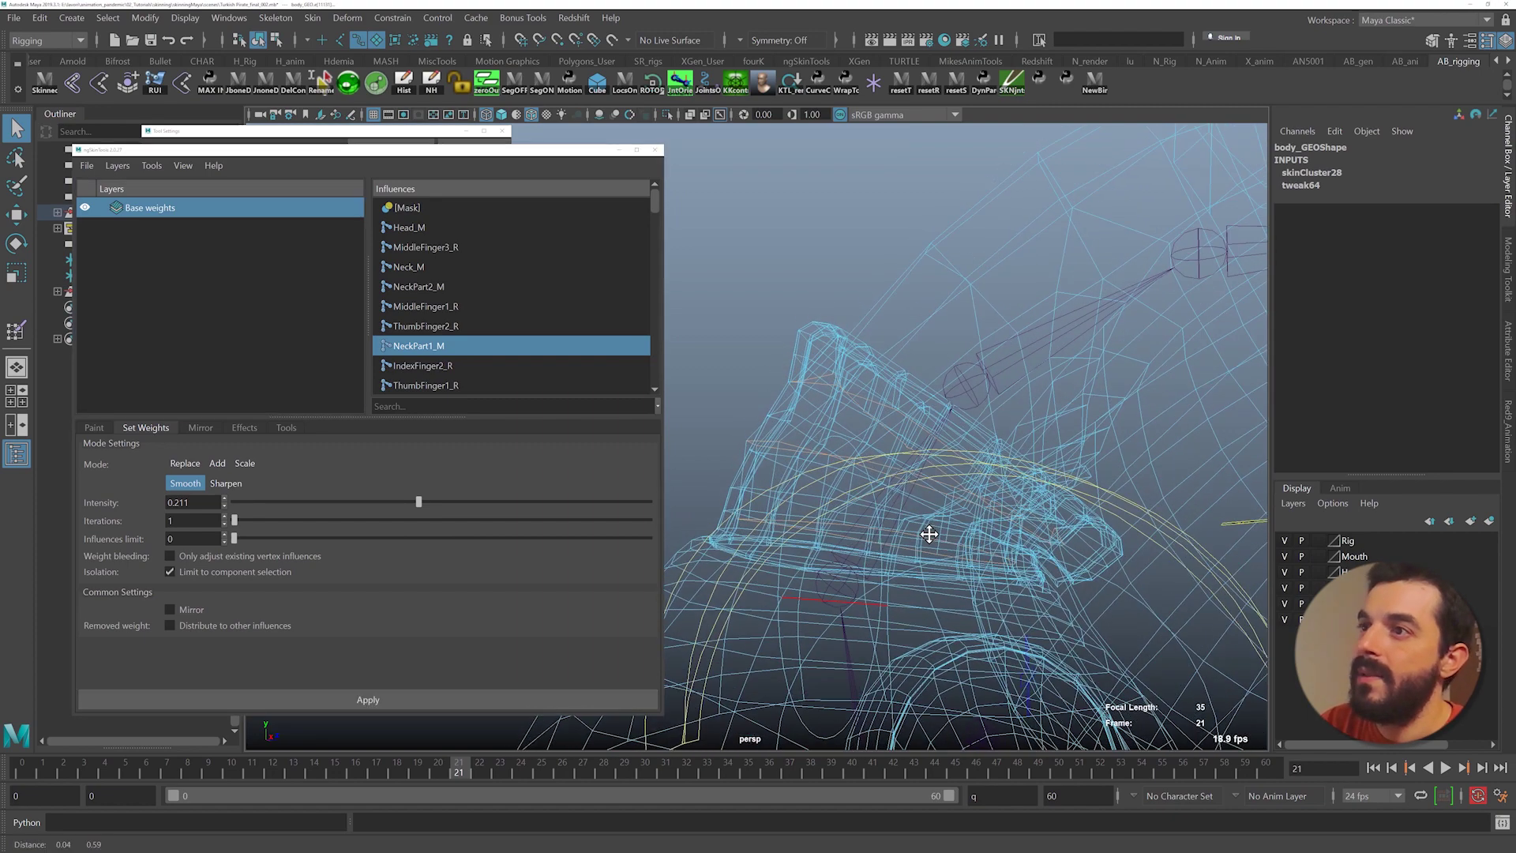
# - Return to shaded display and compare the collar and neck deformation in the bends at frames 10 and 21
pyautogui.press('5')
pyautogui.moveTo(928, 552)
pyautogui.keyDown('alt'); pyautogui.mouseDown()
pyautogui.moveTo(916, 547)
pyautogui.moveTo(957, 568)
pyautogui.moveTo(1018, 566)
pyautogui.moveTo(914, 553)
pyautogui.mouseUp(); pyautogui.keyUp('alt')
pyautogui.moveTo(458, 778); pyautogui.dragTo(231, 760)
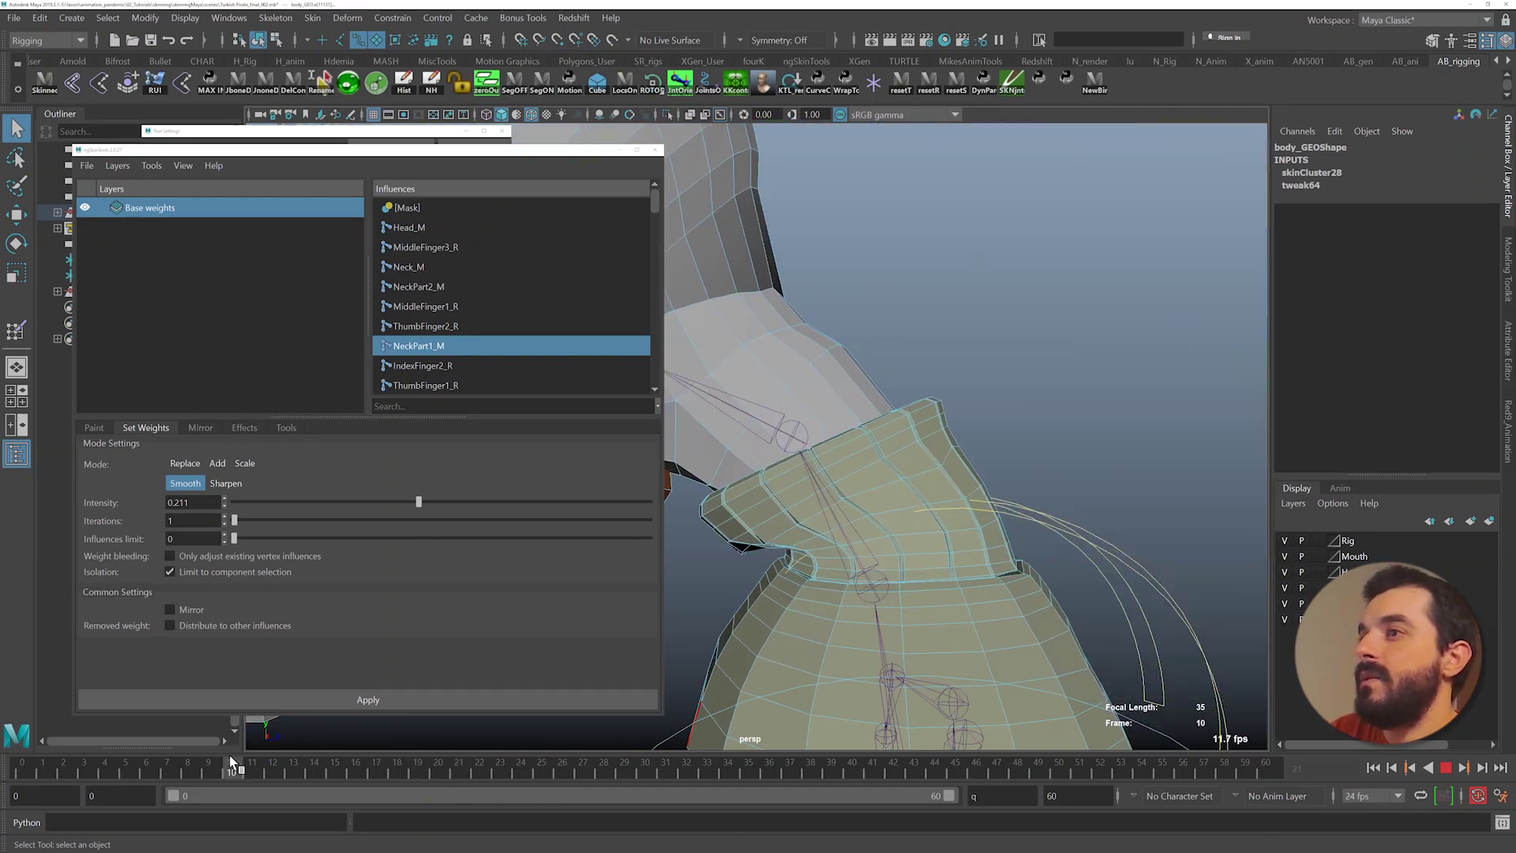
pyautogui.keyDown('alt'); pyautogui.moveTo(1137, 544); pyautogui.dragTo(1002, 508, button='right'); pyautogui.keyUp('alt')
pyautogui.keyDown('alt'); pyautogui.moveTo(1001, 508); pyautogui.dragTo(1062, 508, button='middle'); pyautogui.keyUp('alt')
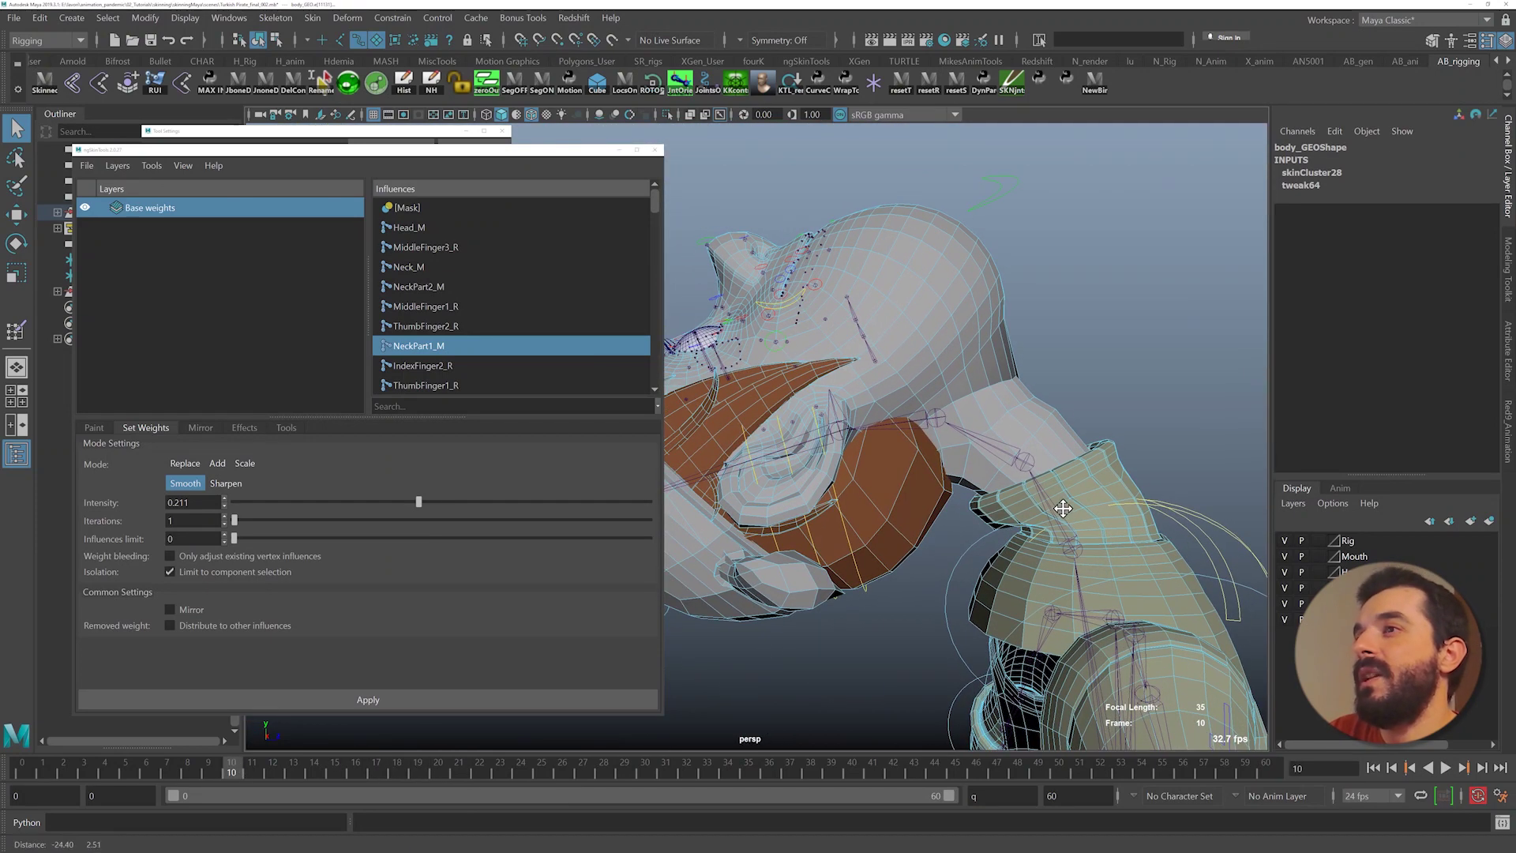
pyautogui.keyDown('alt'); pyautogui.moveTo(1063, 509); pyautogui.dragTo(1151, 558, button='right'); pyautogui.keyUp('alt')
pyautogui.keyDown('alt'); pyautogui.moveTo(1151, 558); pyautogui.dragTo(923, 504, button='middle'); pyautogui.keyUp('alt')
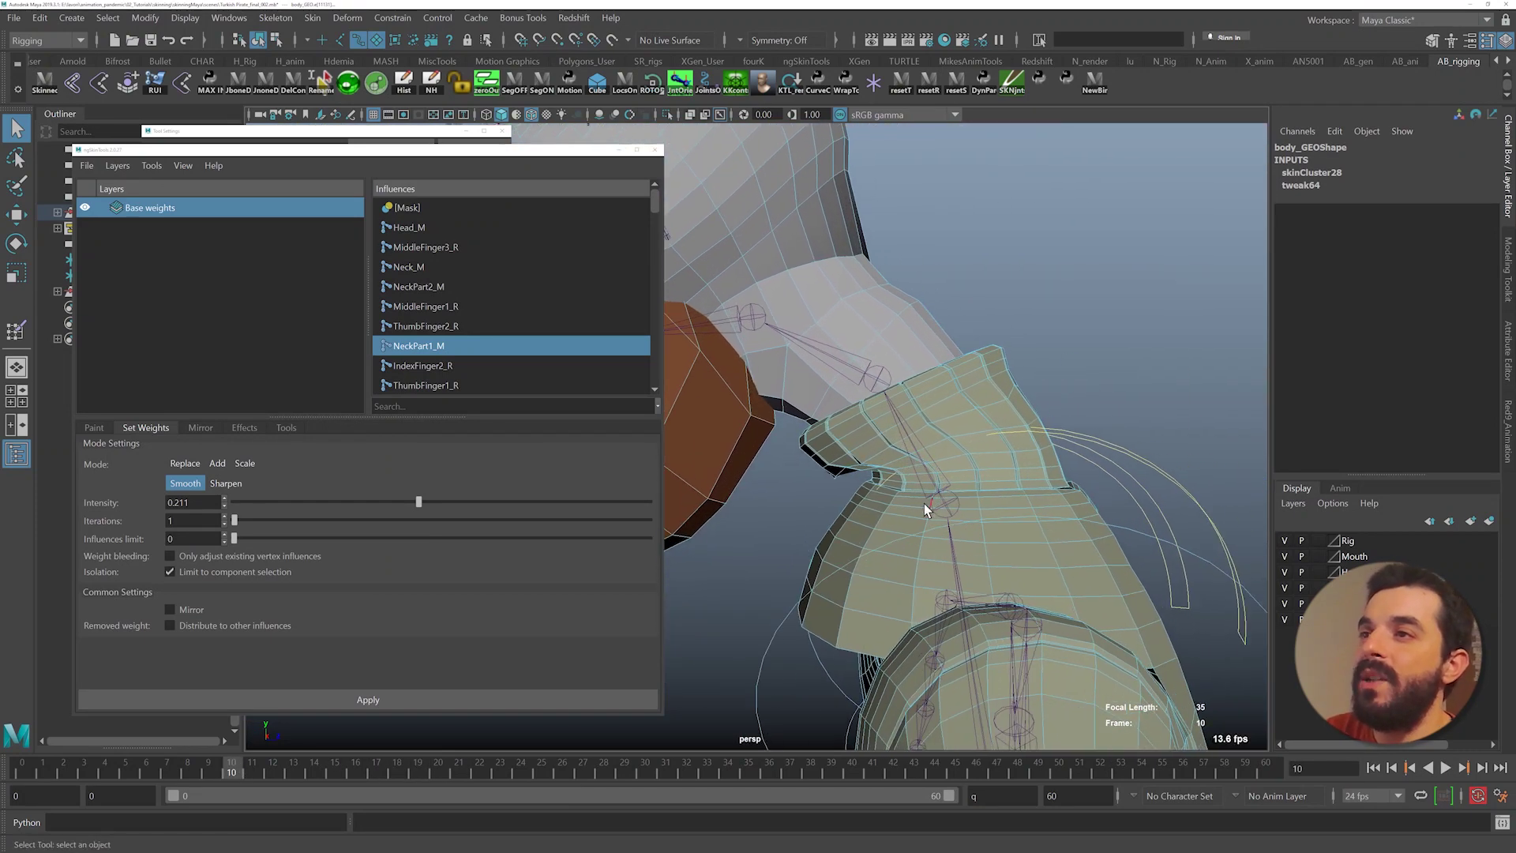
pyautogui.moveTo(327, 774); pyautogui.dragTo(463, 729)
pyautogui.keyDown('alt'); pyautogui.moveTo(1099, 532); pyautogui.dragTo(1028, 447, button='right'); pyautogui.keyUp('alt')
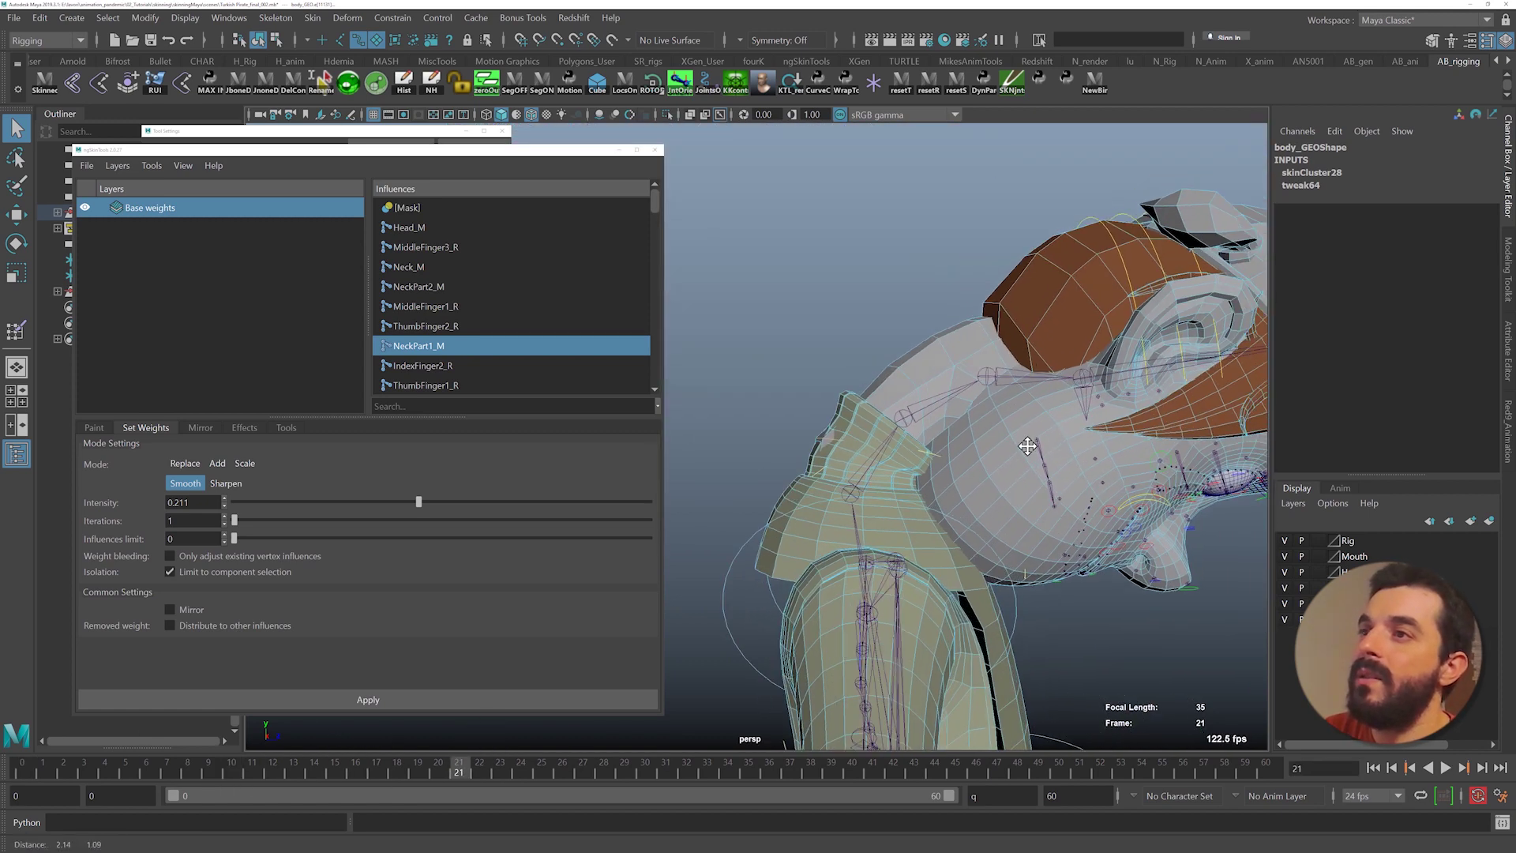
pyautogui.keyDown('alt'); pyautogui.moveTo(1029, 447); pyautogui.dragTo(916, 527, button='middle'); pyautogui.keyUp('alt')
# - Key the FKHead_M control in neutral, and key it at about -29.3 degrees Rotate Z at frame 19
pyautogui.click(1216, 279)
pyautogui.press('e')
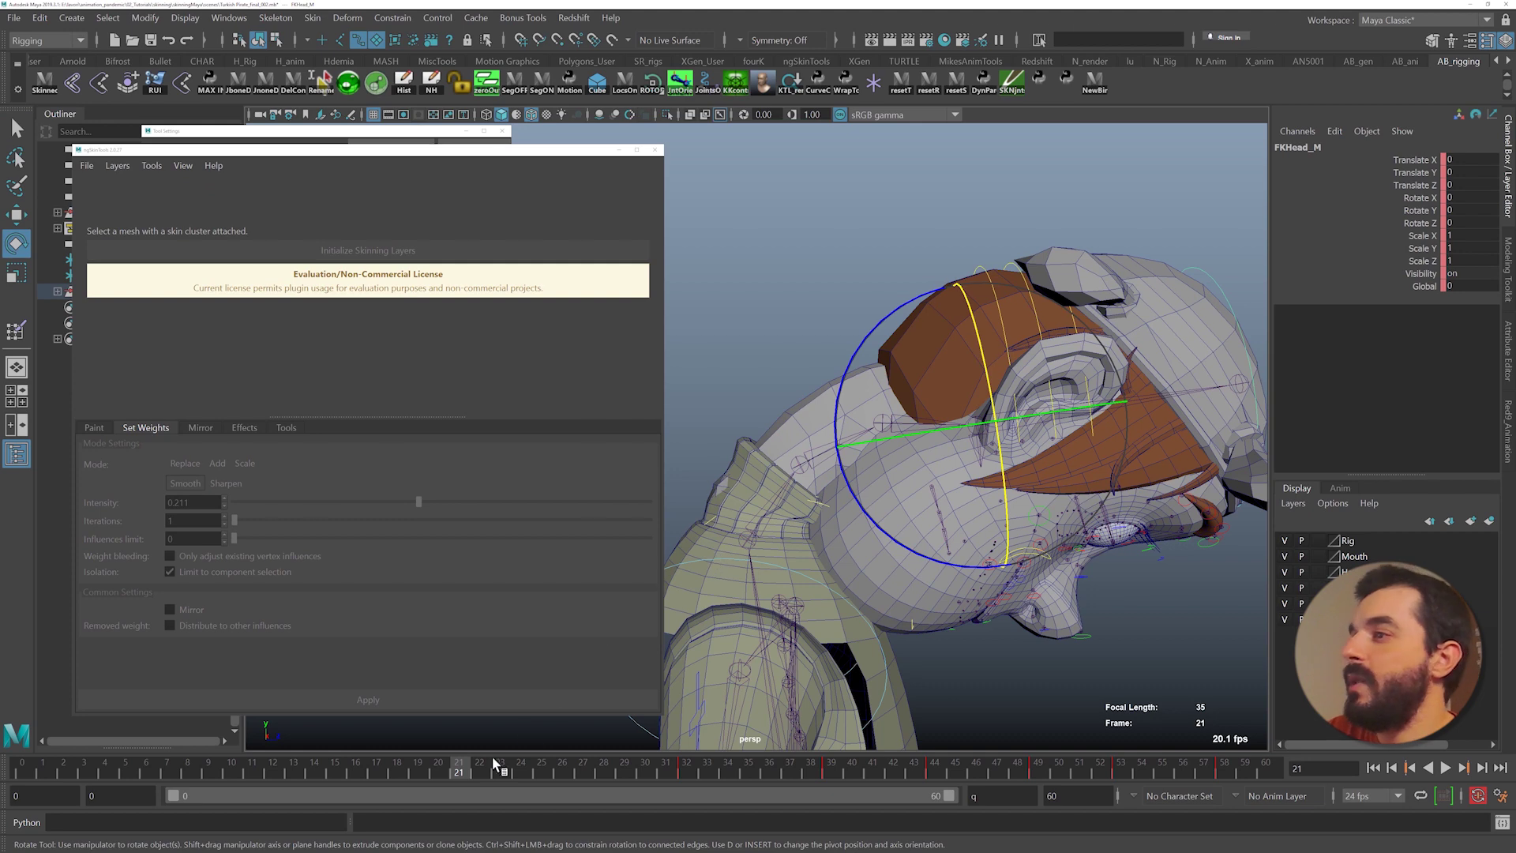
pyautogui.press('s')
pyautogui.moveTo(439, 768)
pyautogui.mouseDown()
pyautogui.moveTo(361, 769)
pyautogui.moveTo(501, 765)
pyautogui.moveTo(418, 766)
pyautogui.mouseUp()
pyautogui.moveTo(957, 512); pyautogui.dragTo(1028, 495)
pyautogui.keyDown('alt'); pyautogui.moveTo(951, 505); pyautogui.dragTo(1003, 533, button='right'); pyautogui.keyUp('alt')
pyautogui.press('q')
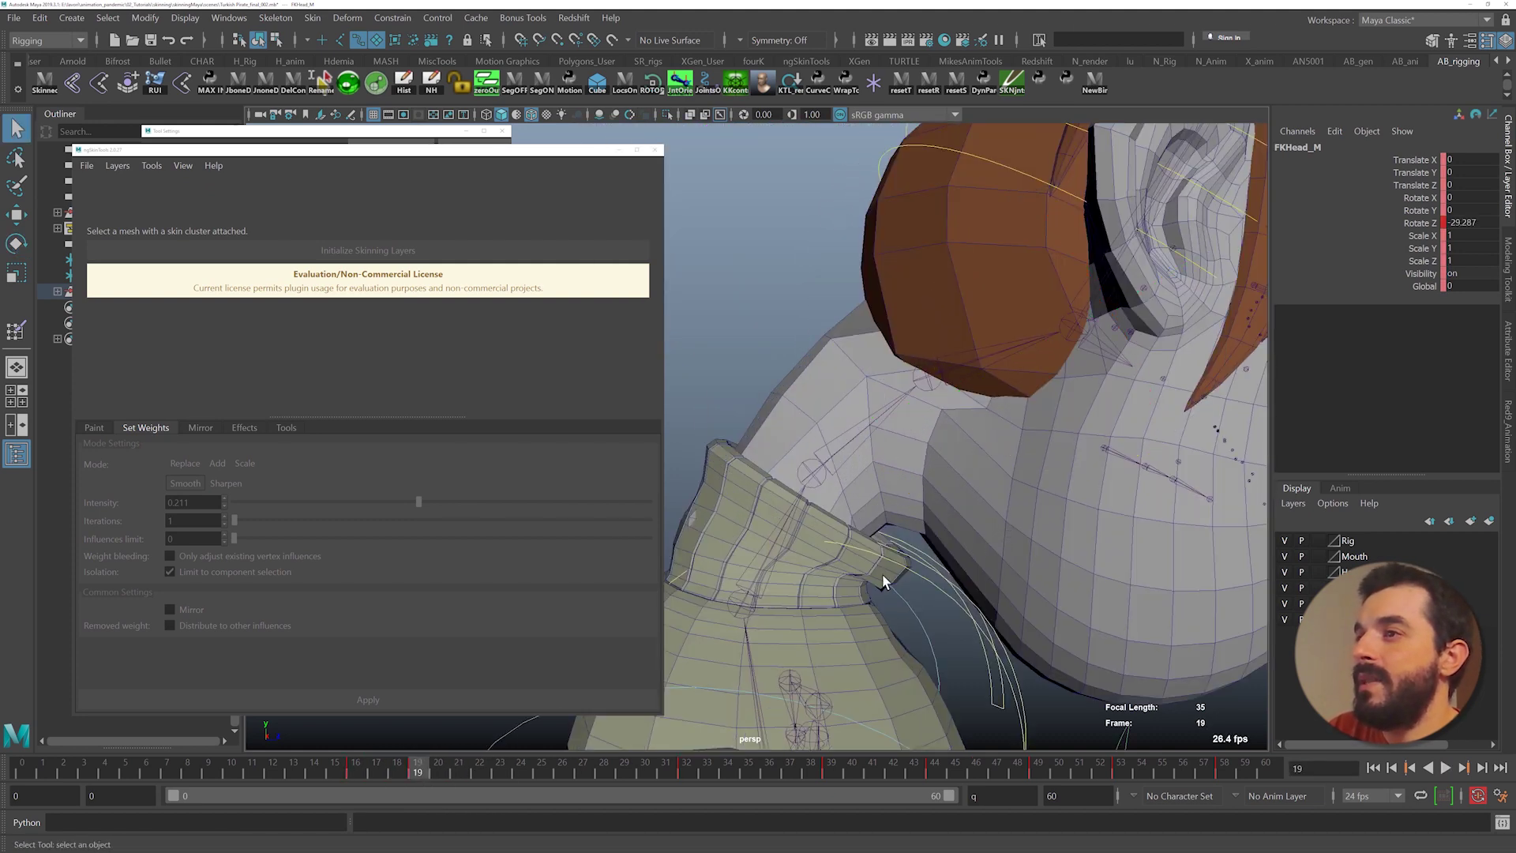
pyautogui.press('s')
# - Select body_GEO for skin weight painting at frame 54 and lock the weights of all joint influences
pyautogui.keyDown('alt'); pyautogui.moveTo(805, 625); pyautogui.dragTo(850, 556, button='middle'); pyautogui.keyUp('alt')
pyautogui.keyDown('alt'); pyautogui.moveTo(850, 557); pyautogui.dragTo(1007, 541, button='right'); pyautogui.keyUp('alt')
pyautogui.click(1007, 541)
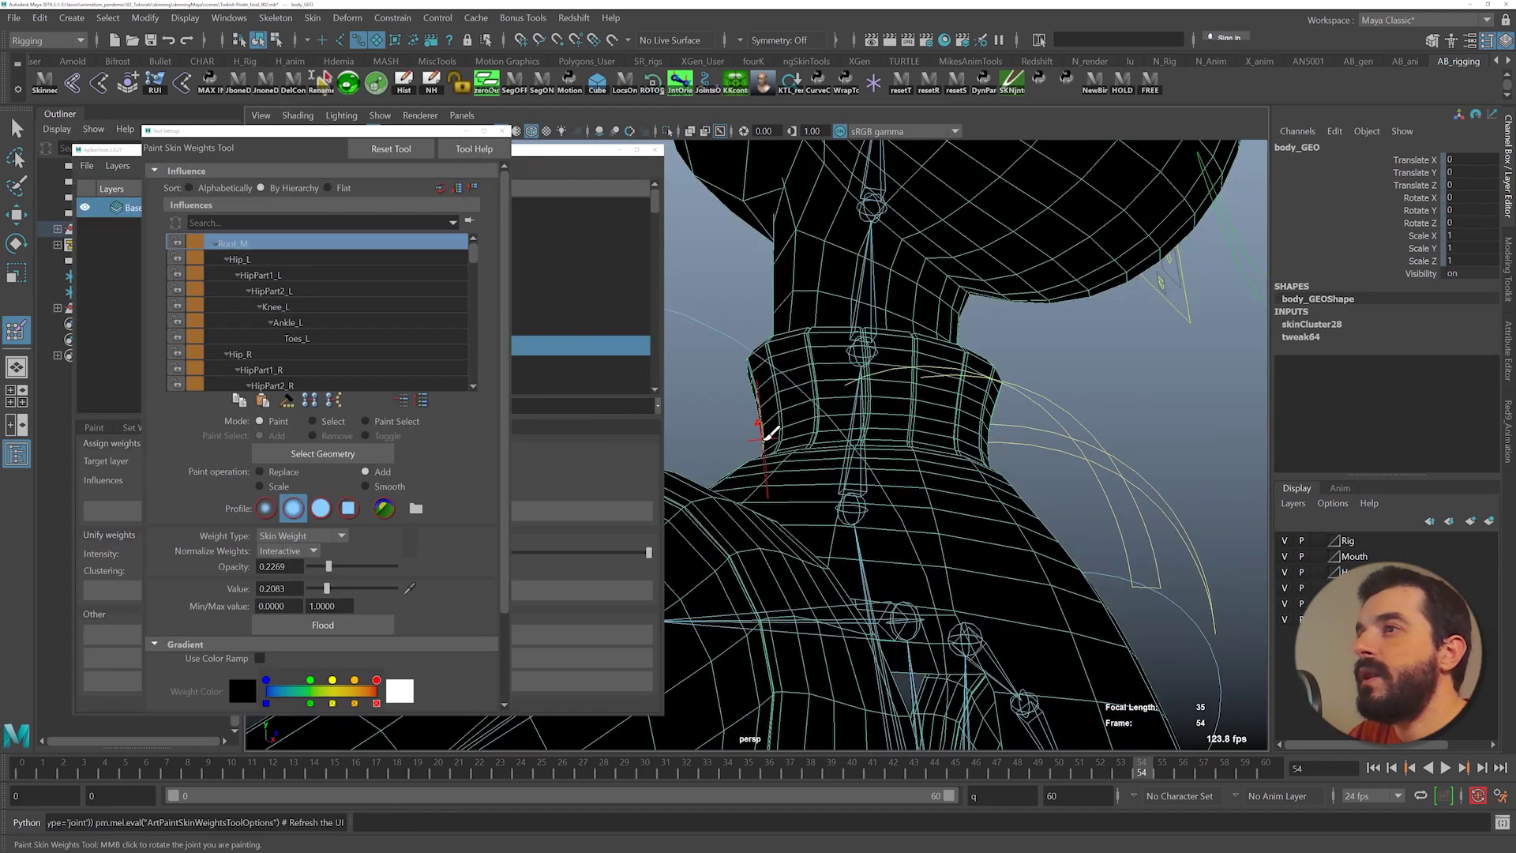
pyautogui.keyDown('alt'); pyautogui.moveTo(764, 439); pyautogui.dragTo(772, 446); pyautogui.keyUp('alt')
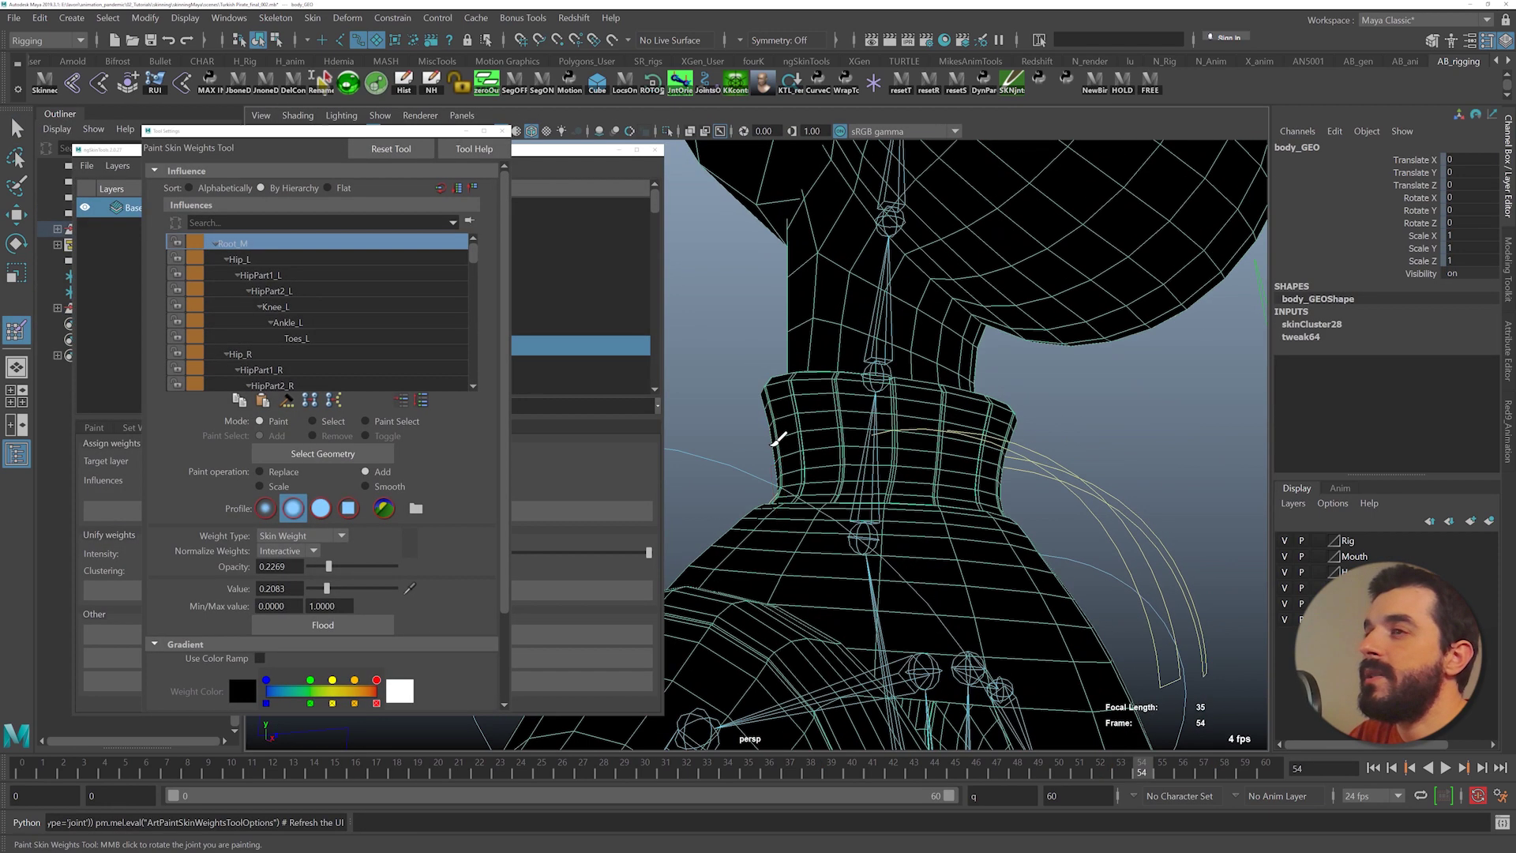
pyautogui.moveTo(881, 468)
pyautogui.keyDown('alt'); pyautogui.mouseDown()
pyautogui.moveTo(914, 431)
pyautogui.moveTo(717, 421)
pyautogui.mouseUp(); pyautogui.keyUp('alt')
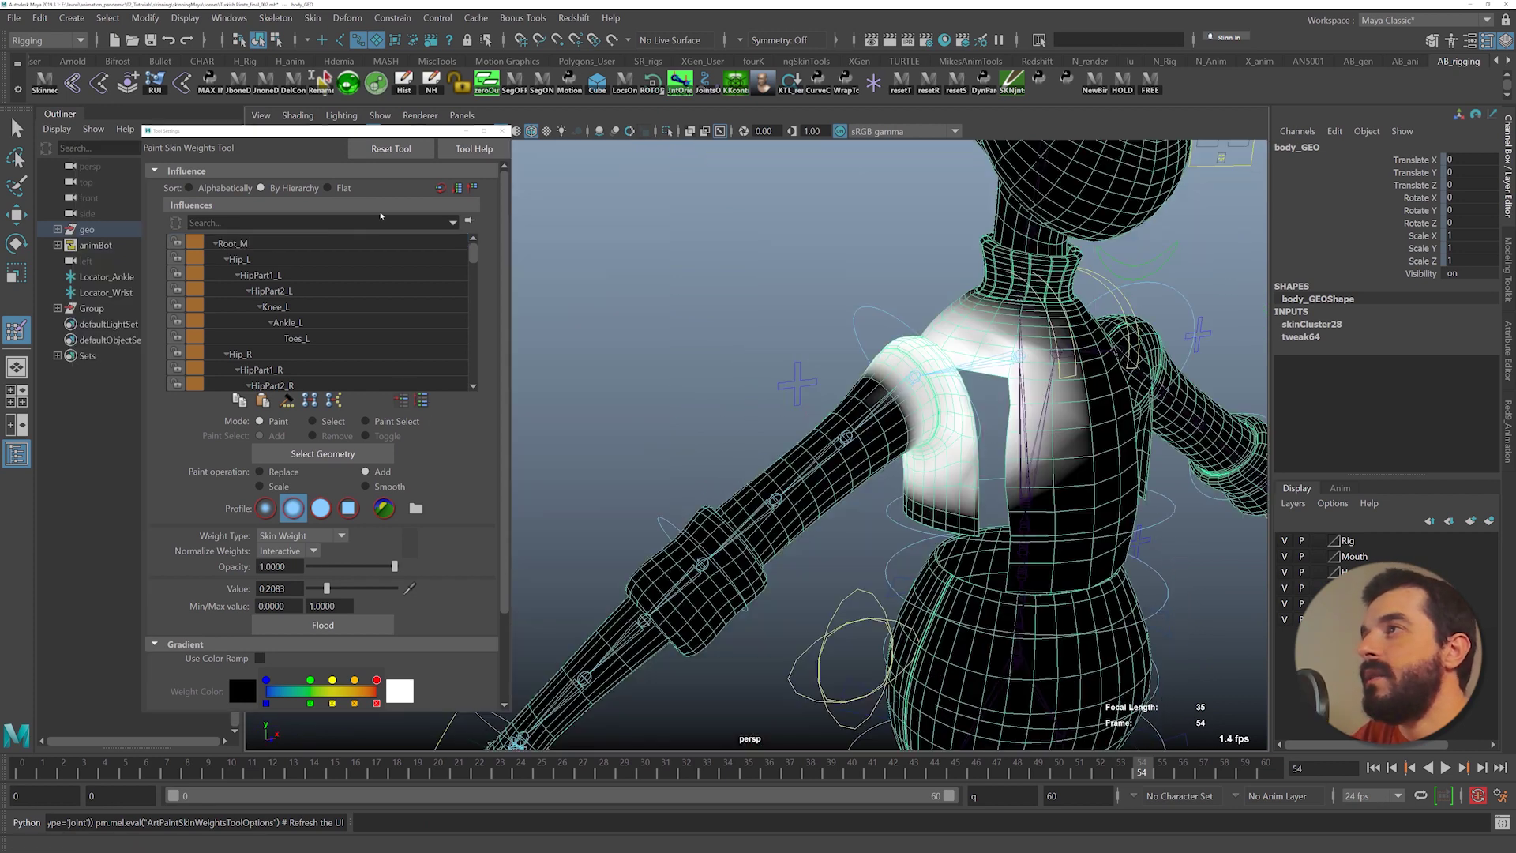
pyautogui.moveTo(784, 348)
pyautogui.keyDown('alt'); pyautogui.mouseDown()
pyautogui.moveTo(788, 288)
pyautogui.moveTo(586, 305)
pyautogui.mouseUp(); pyautogui.keyUp('alt')
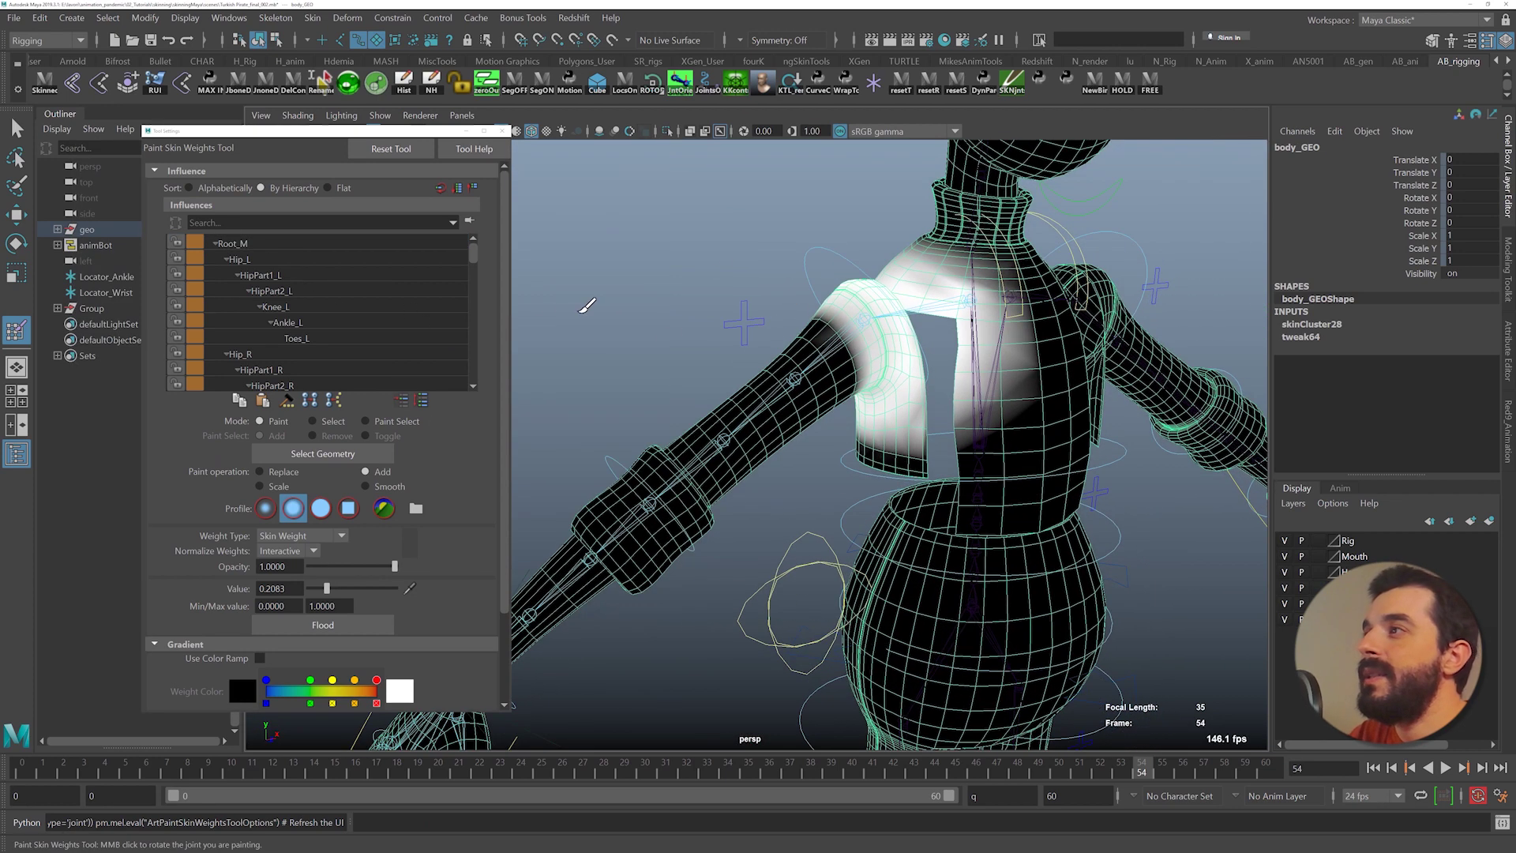
pyautogui.click(176, 306)
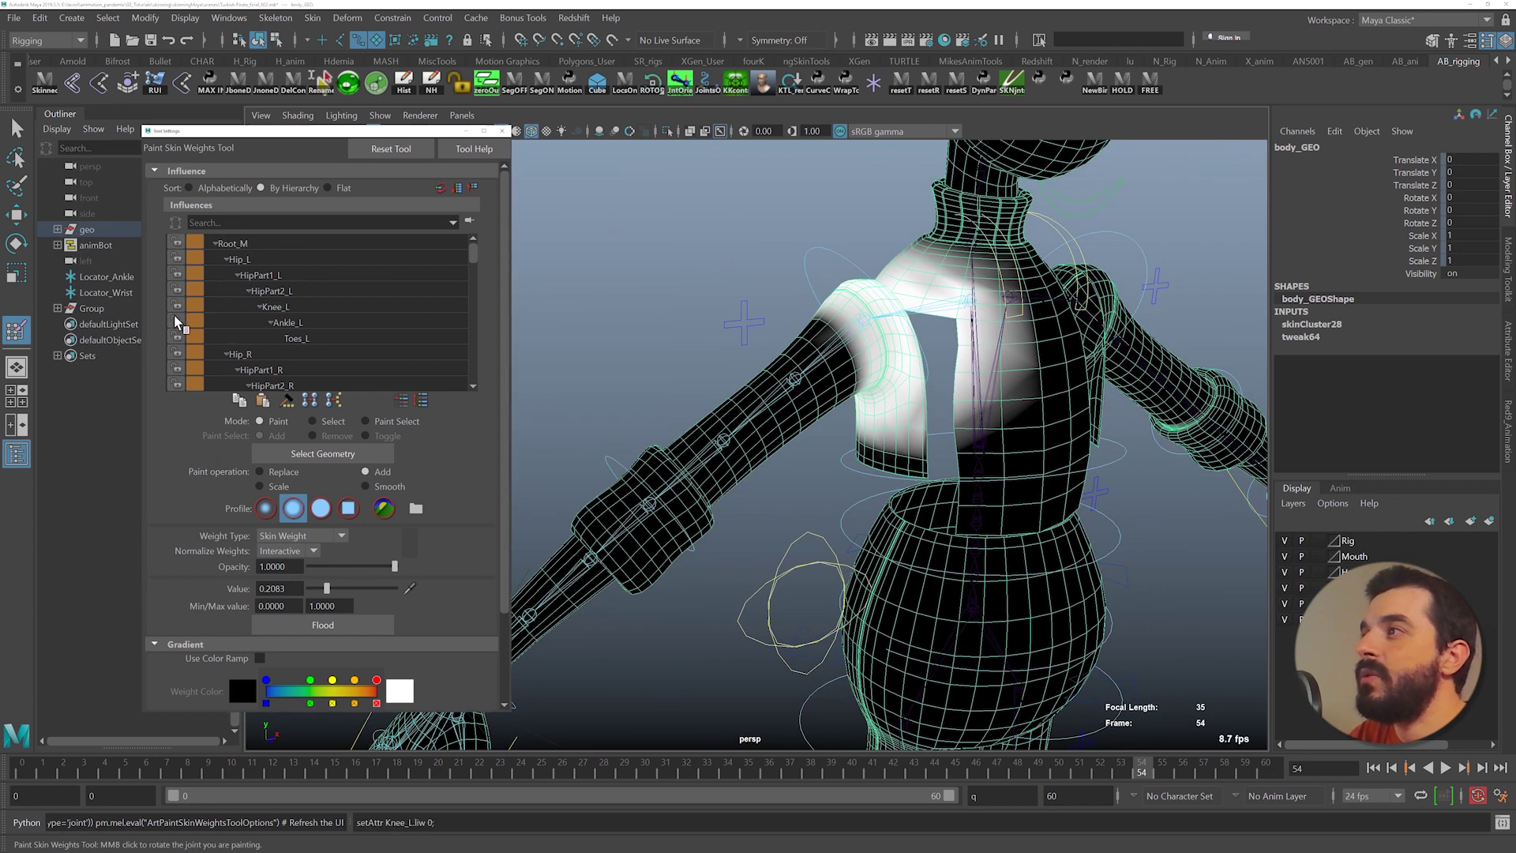
pyautogui.click(177, 246)
pyautogui.click(1131, 88)
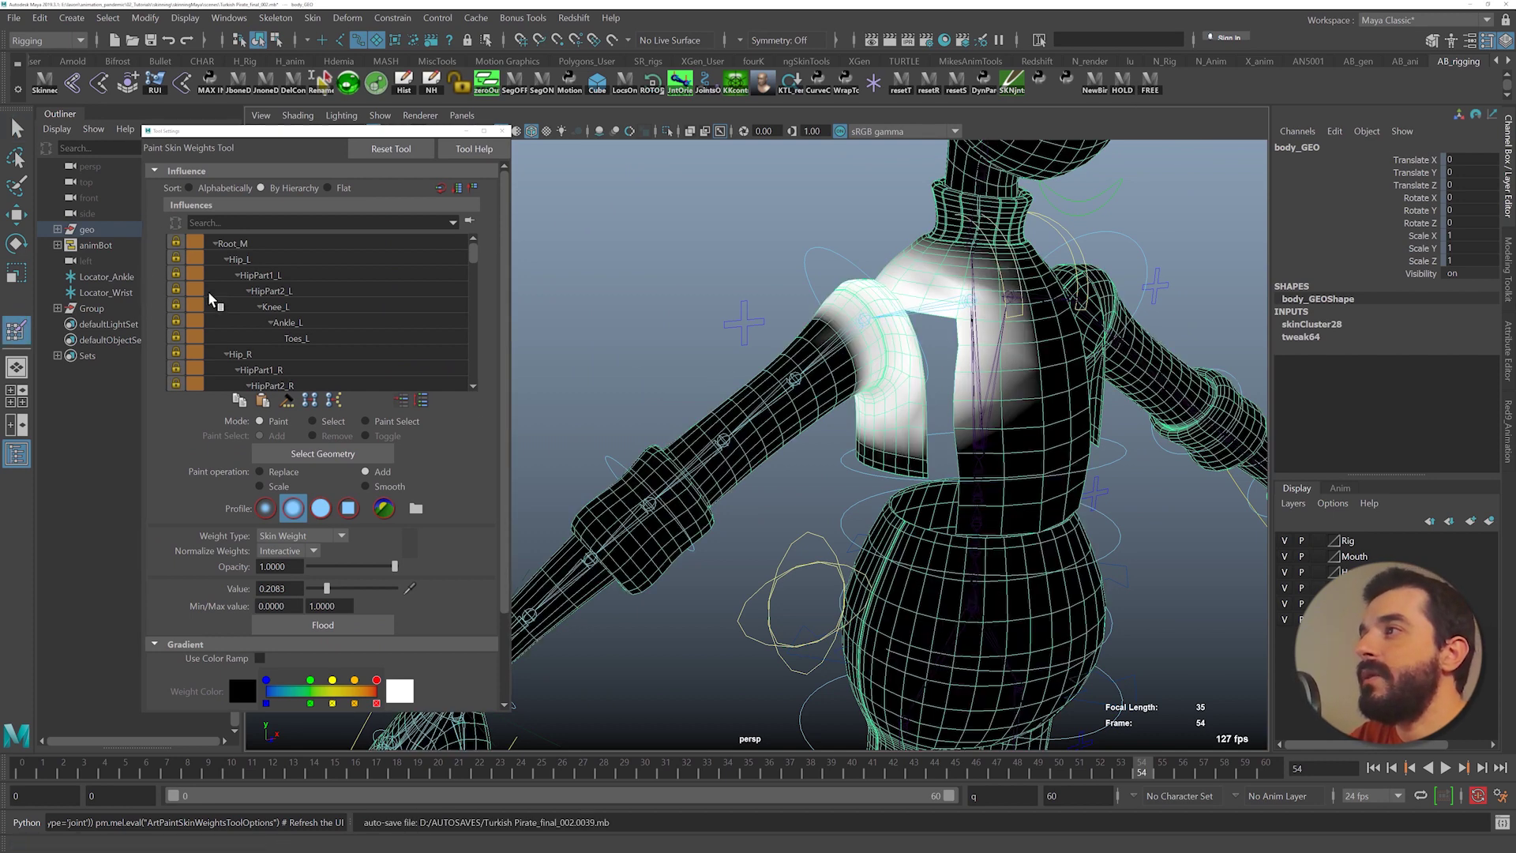
# - Display the weights of the Shoulder_R and Scapula_R influences on the body
pyautogui.scroll(-15, 277, 331)
pyautogui.moveTo(871, 316); pyautogui.dragTo(637, 522)
pyautogui.moveTo(835, 335)
pyautogui.mouseDown()
pyautogui.moveTo(525, 629)
pyautogui.moveTo(537, 598)
pyautogui.mouseUp()
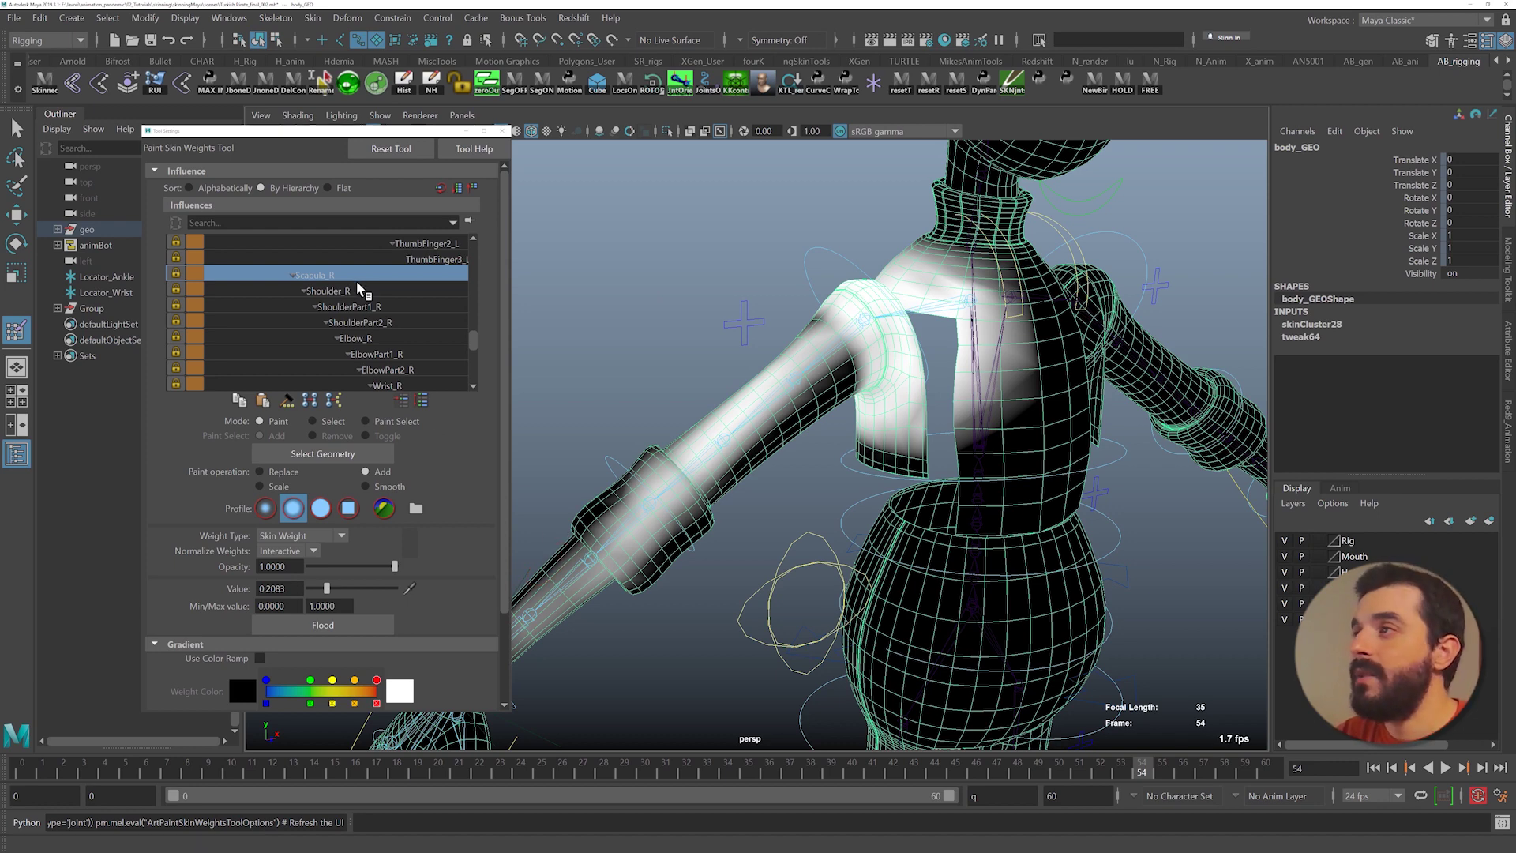
pyautogui.click(336, 291)
pyautogui.click(329, 274)
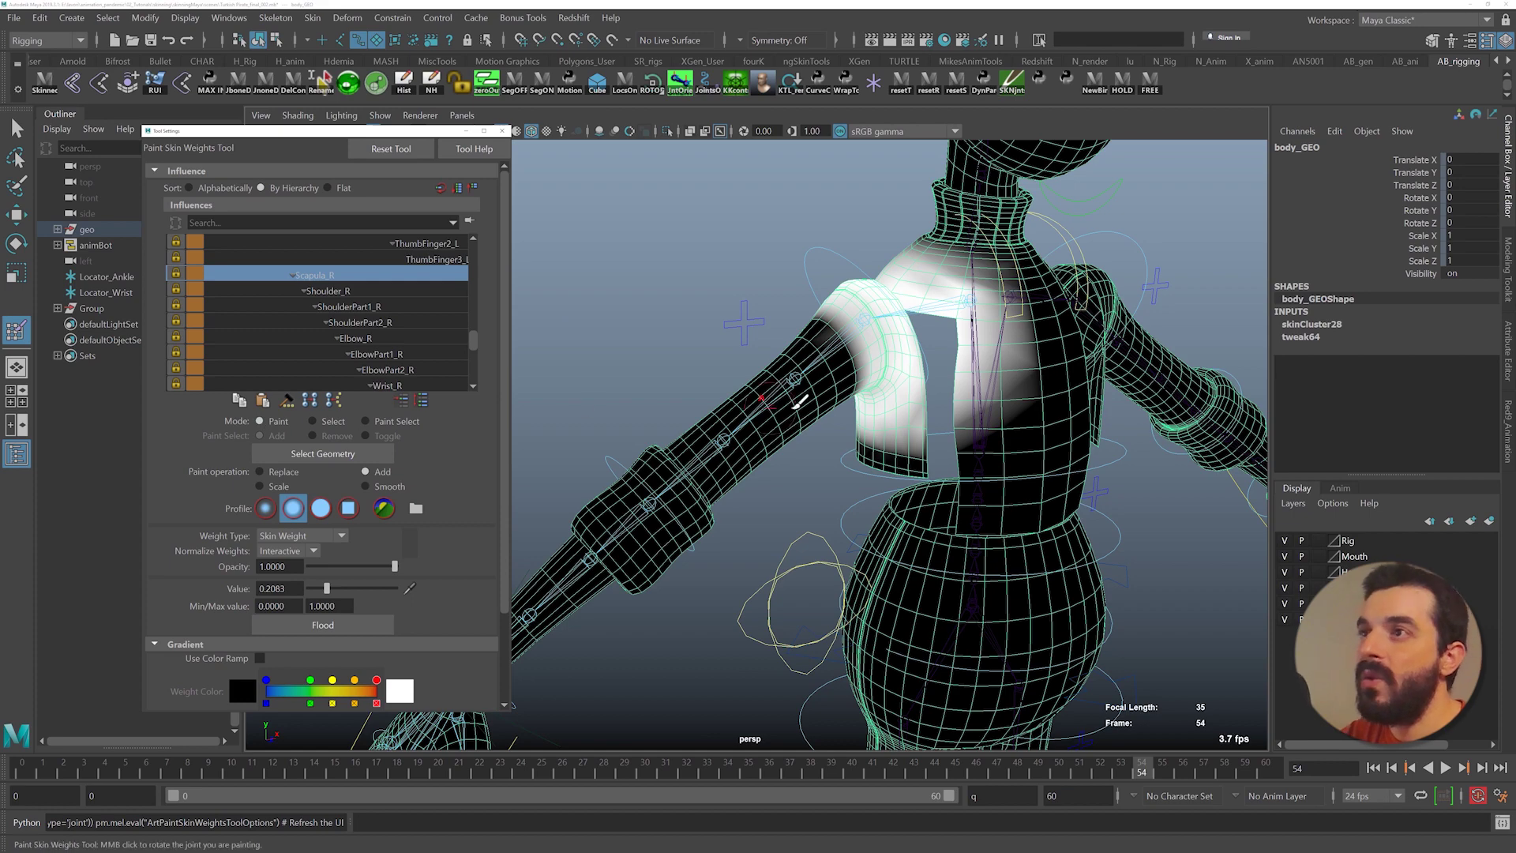
# - Examine the Neck_M, NeckPart1_M, NeckPart2_M and Chest_M weights around the collar
pyautogui.keyDown('alt'); pyautogui.moveTo(904, 316); pyautogui.dragTo(822, 514, button='middle'); pyautogui.keyUp('alt')
pyautogui.keyDown('alt'); pyautogui.moveTo(762, 509); pyautogui.dragTo(822, 502); pyautogui.keyUp('alt')
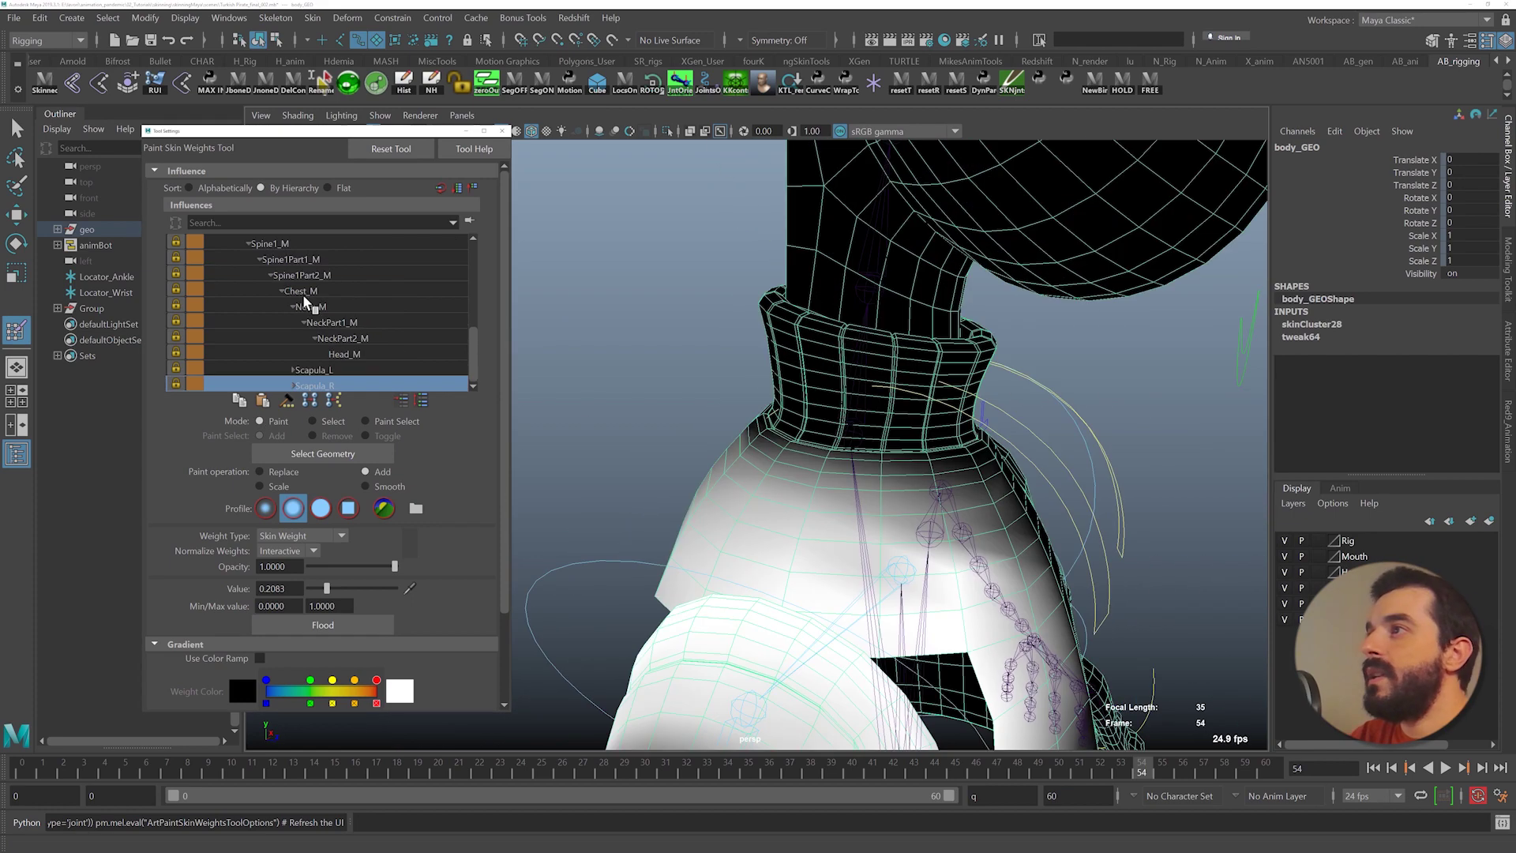
pyautogui.click(312, 308)
pyautogui.click(337, 321)
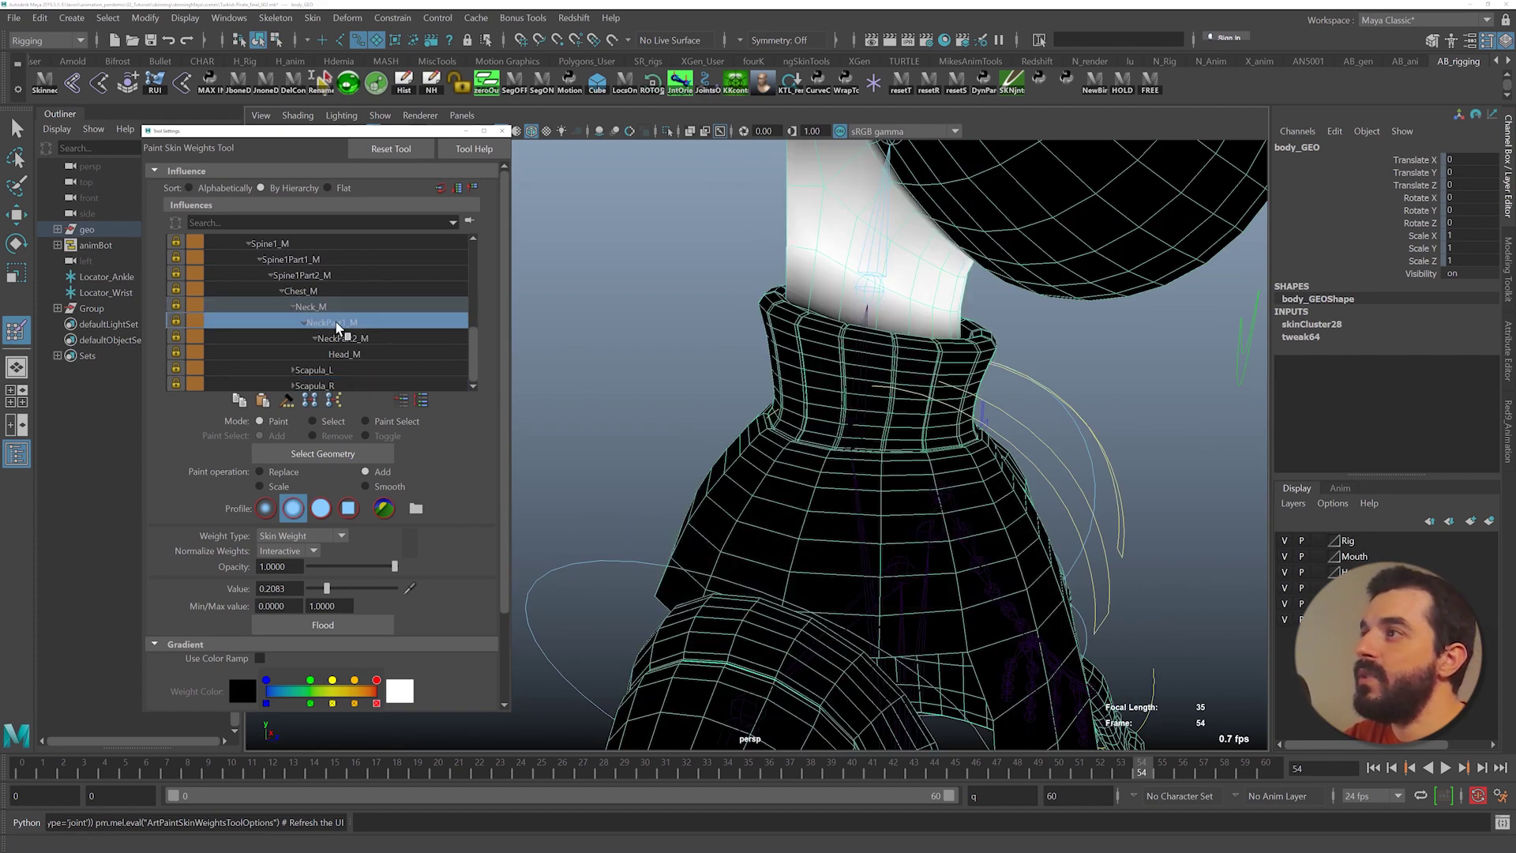
pyautogui.click(347, 333)
pyautogui.click(333, 318)
pyautogui.click(318, 293)
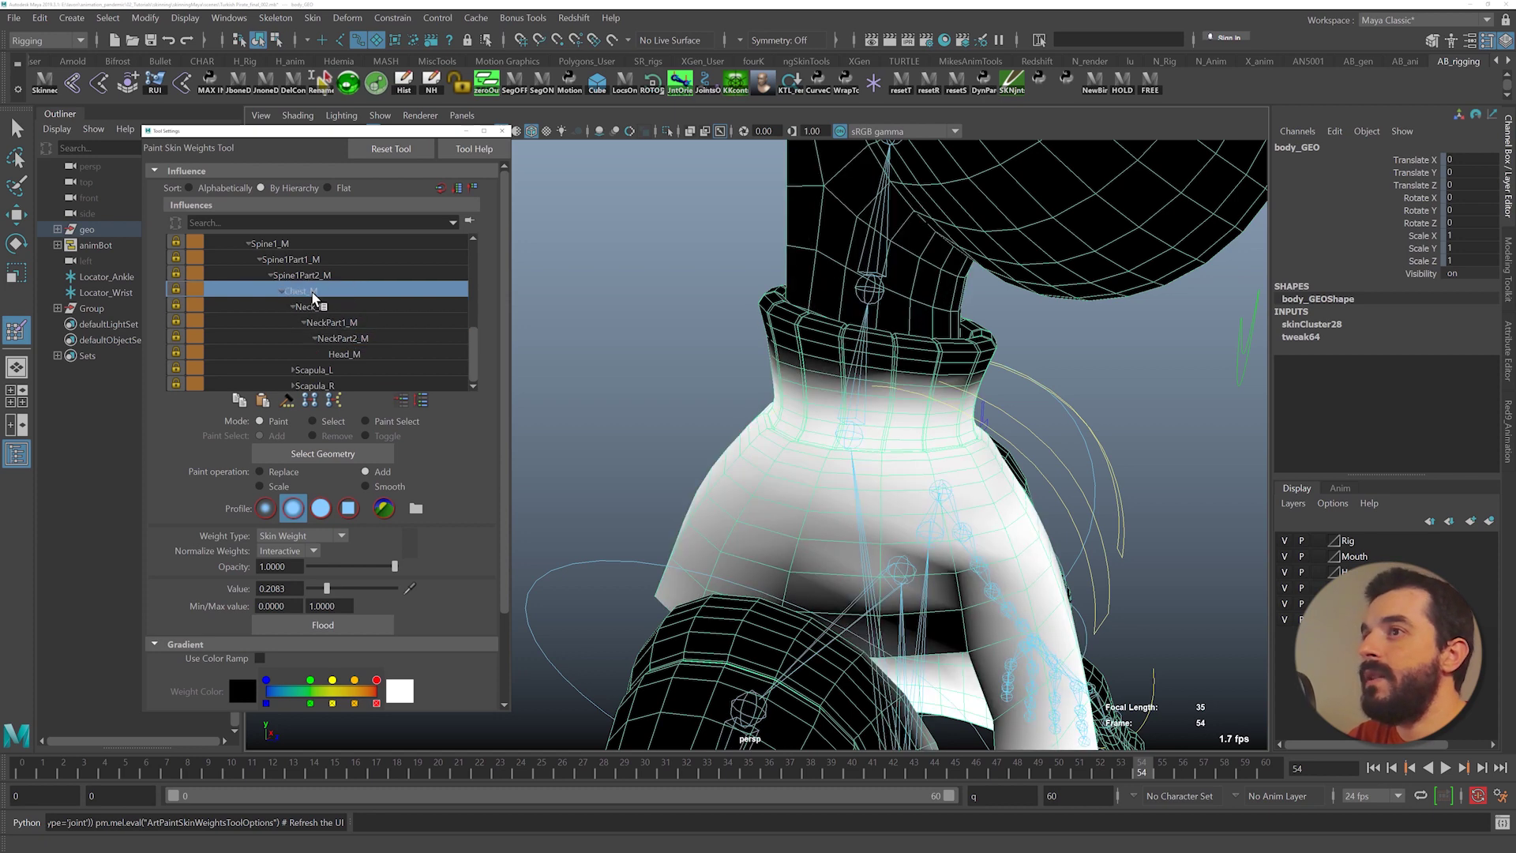
pyautogui.click(313, 303)
# - Unlock the Neck_M and NeckPart1_M influences and choose NeckPart1_M for painting
pyautogui.click(175, 320)
pyautogui.click(330, 324)
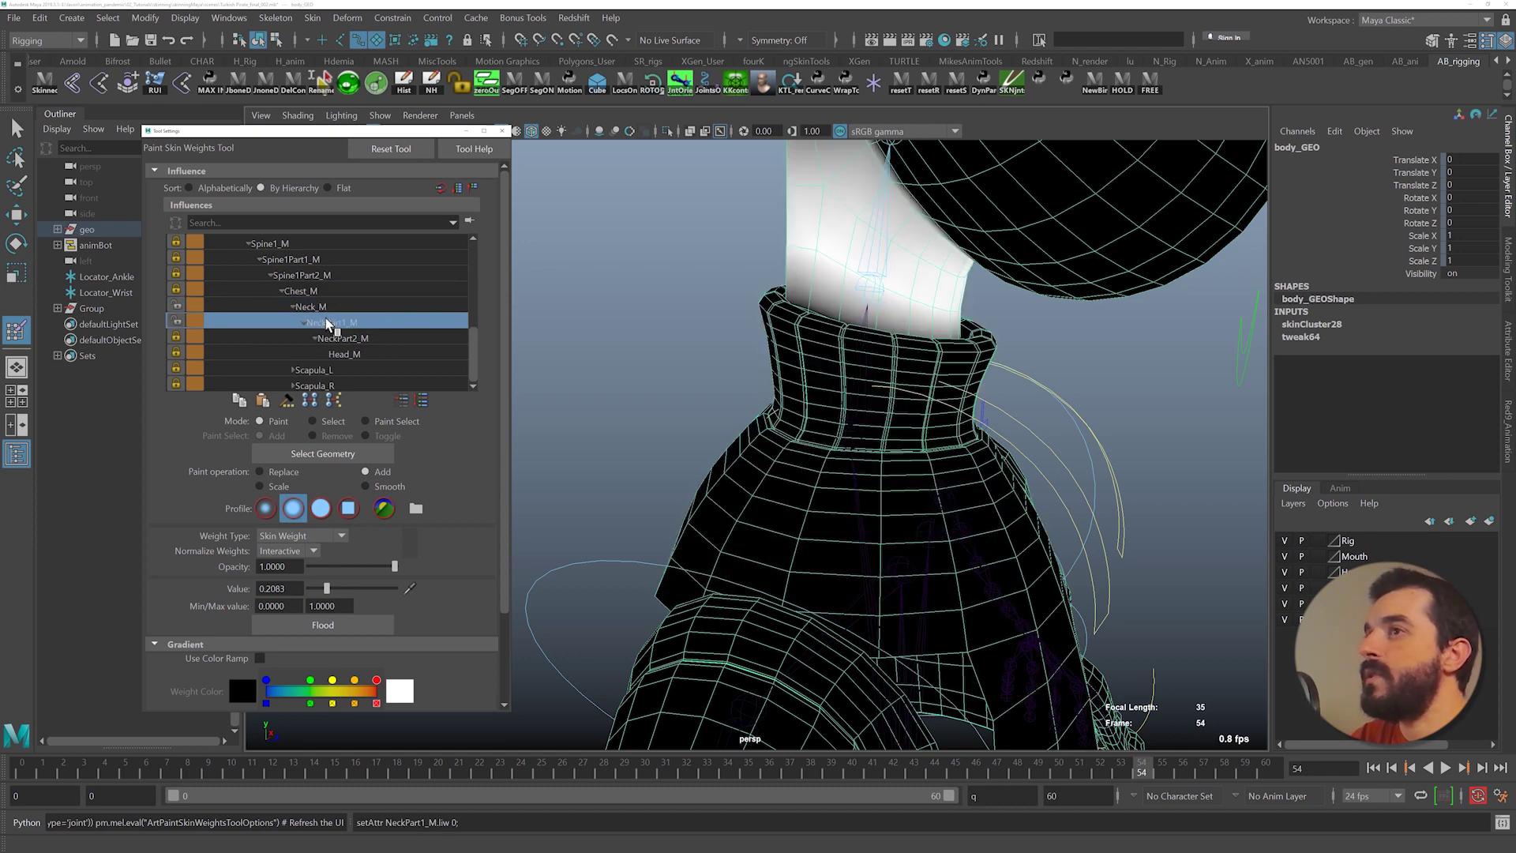
pyautogui.click(325, 307)
pyautogui.click(322, 320)
pyautogui.keyDown('alt'); pyautogui.moveTo(631, 355); pyautogui.dragTo(711, 379); pyautogui.keyUp('alt')
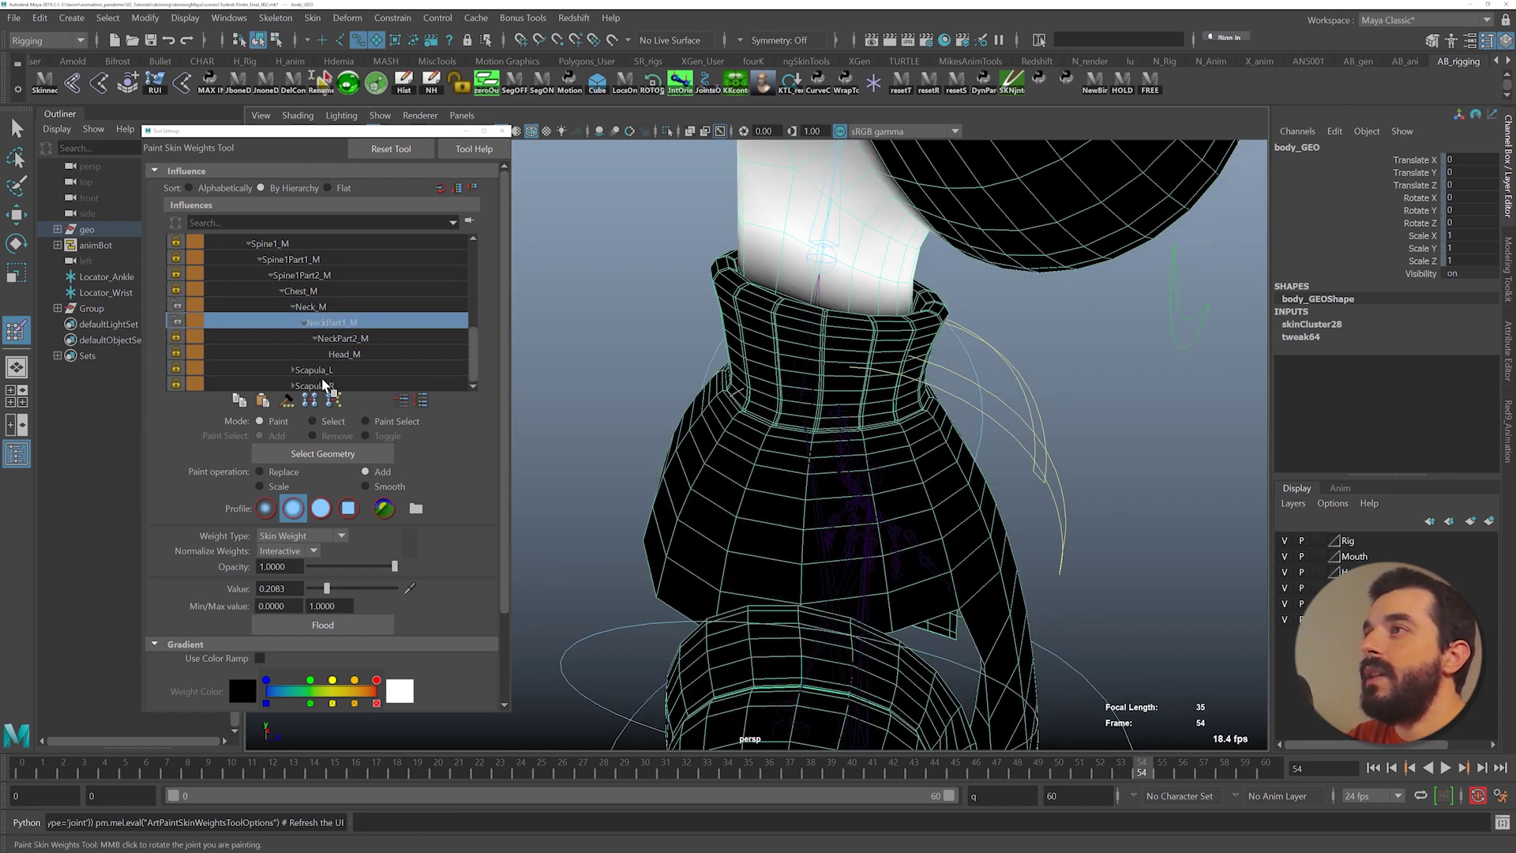
# - Set the paint operation to Smooth, brush the NeckPart1_M weights at the collar's upper edge and go to frame 15
pyautogui.click(363, 487)
pyautogui.moveTo(773, 281)
pyautogui.mouseDown()
pyautogui.moveTo(864, 332)
pyautogui.moveTo(768, 286)
pyautogui.mouseUp()
pyautogui.moveTo(91, 767); pyautogui.dragTo(335, 768)
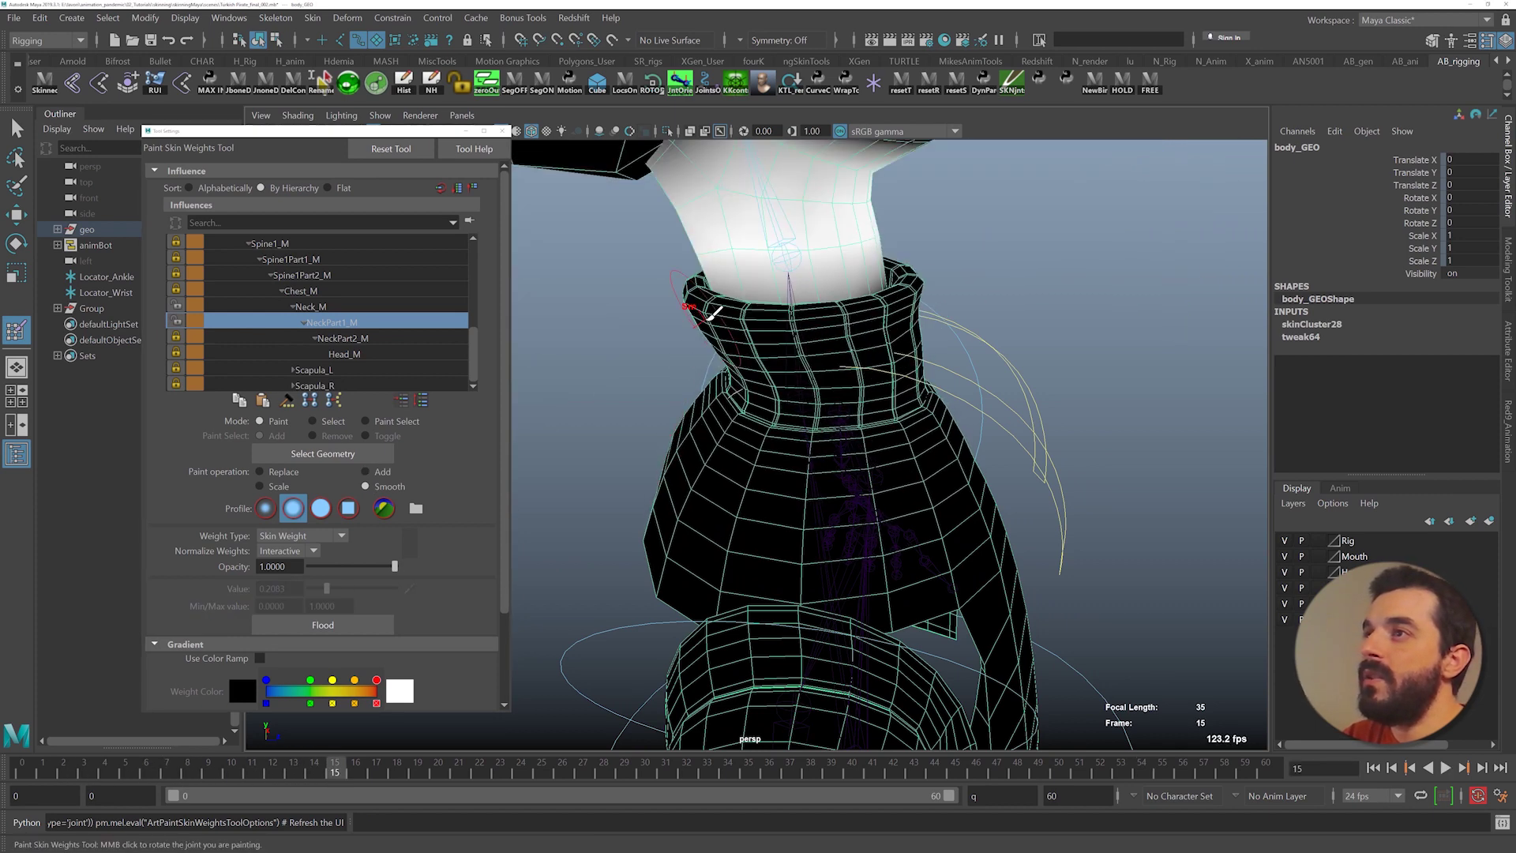
pyautogui.keyDown('alt'); pyautogui.moveTo(683, 333); pyautogui.dragTo(608, 336); pyautogui.keyUp('alt')
# - Choose the Neck_M influence and smooth its weights around the collar and lower neck
pyautogui.click(318, 307)
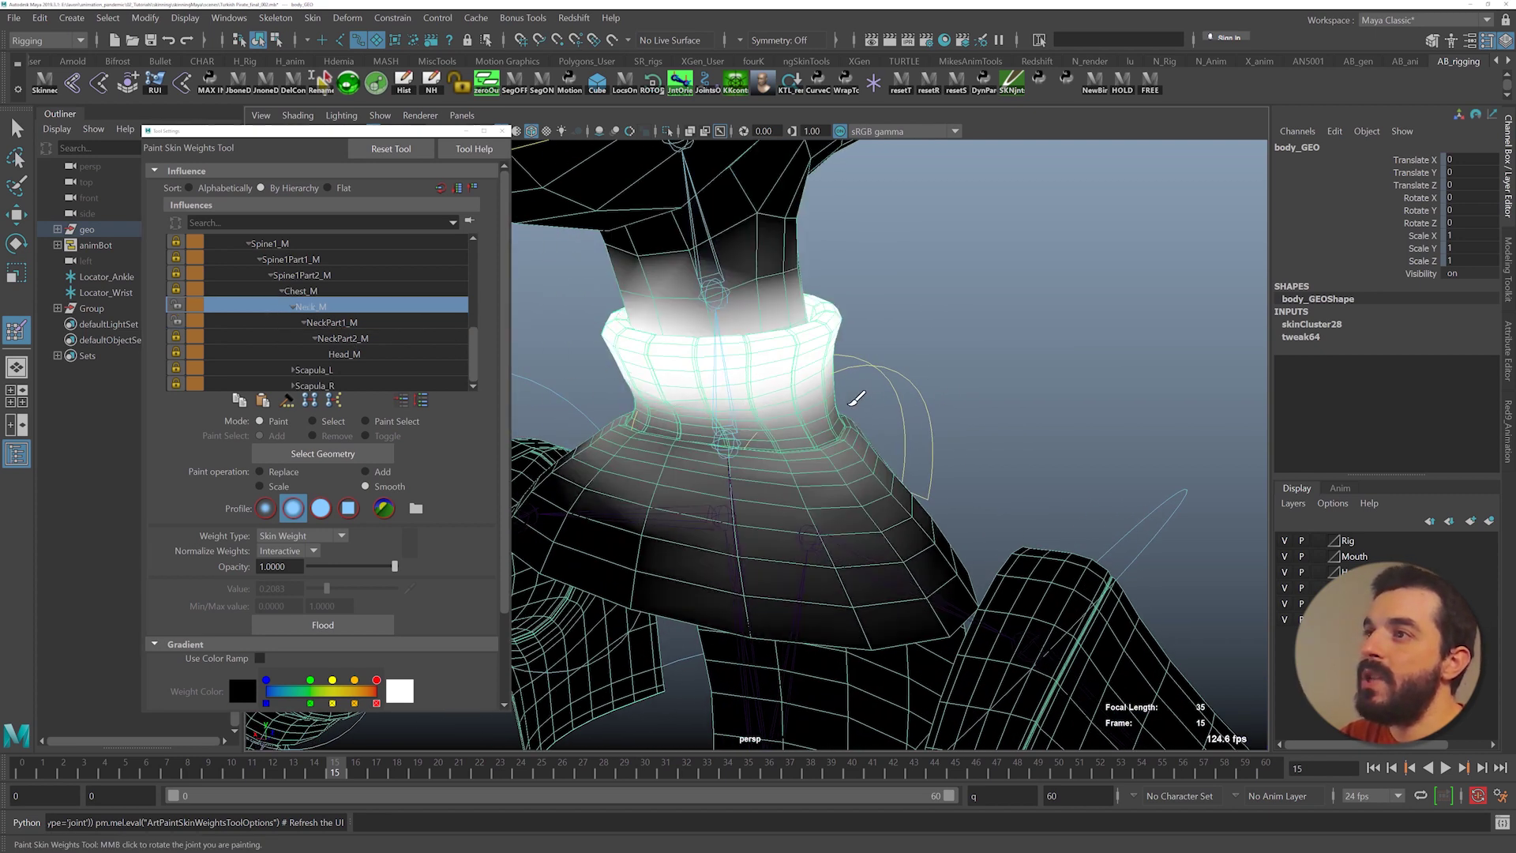
pyautogui.keyDown('alt'); pyautogui.moveTo(853, 403); pyautogui.dragTo(751, 403); pyautogui.keyUp('alt')
pyautogui.keyDown('alt'); pyautogui.moveTo(1046, 398); pyautogui.dragTo(777, 422); pyautogui.keyUp('alt')
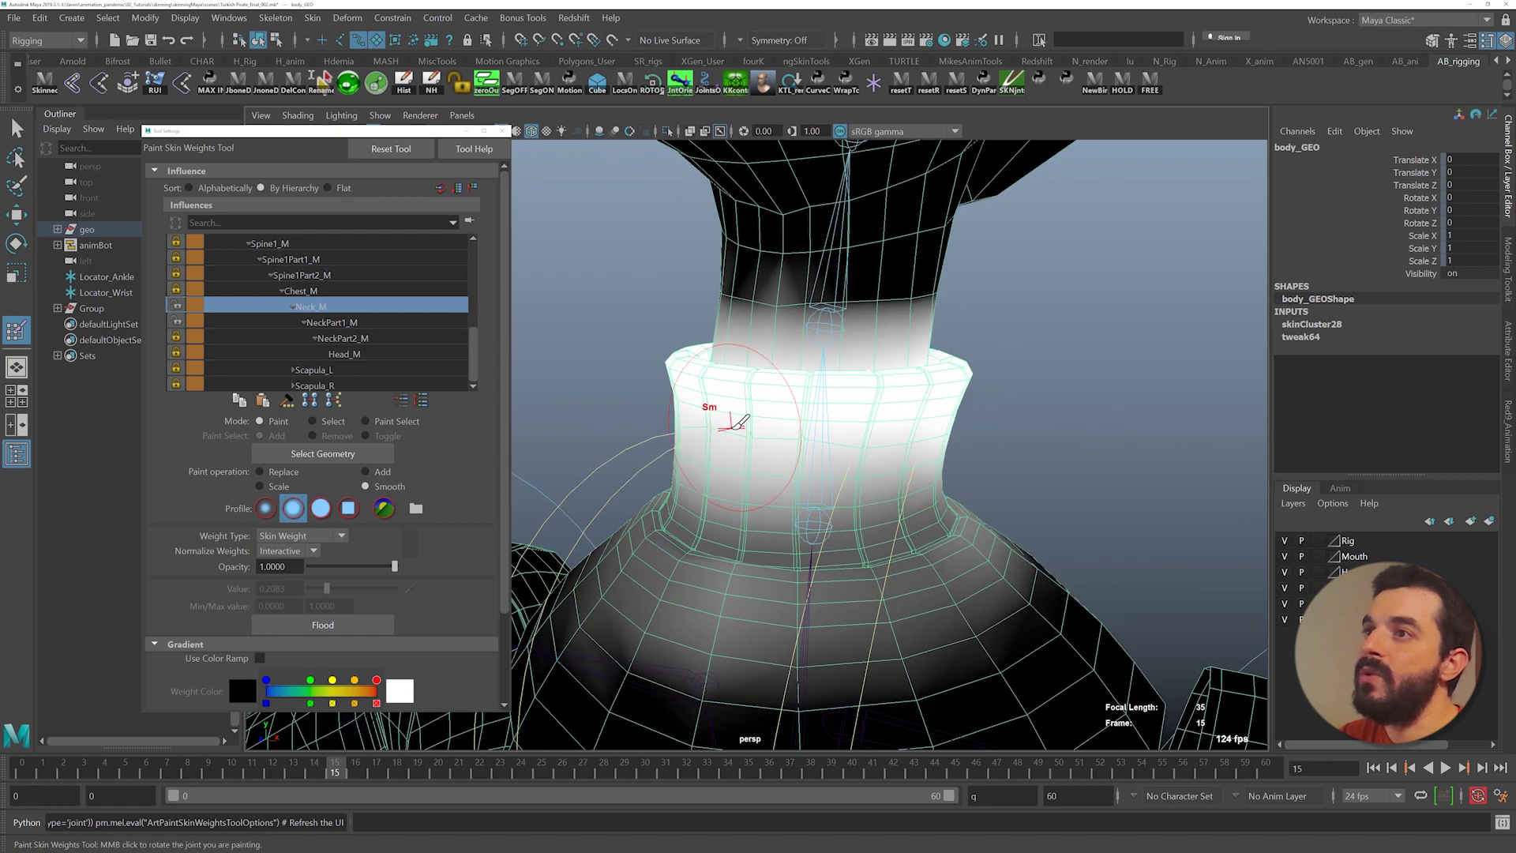
pyautogui.moveTo(857, 349); pyautogui.dragTo(954, 314)
pyautogui.moveTo(749, 356)
pyautogui.keyDown('alt'); pyautogui.mouseDown()
pyautogui.moveTo(872, 310)
pyautogui.moveTo(961, 298)
pyautogui.mouseUp(); pyautogui.keyUp('alt')
pyautogui.moveTo(766, 331)
pyautogui.keyDown('alt'); pyautogui.mouseDown()
pyautogui.moveTo(880, 322)
pyautogui.moveTo(640, 305)
pyautogui.moveTo(774, 338)
pyautogui.moveTo(722, 397)
pyautogui.moveTo(751, 408)
pyautogui.mouseUp(); pyautogui.keyUp('alt')
# - Compare the NeckPart1_M and Neck_M weights on the collar, ending with NeckPart1_M as the active influence
pyautogui.click(328, 323)
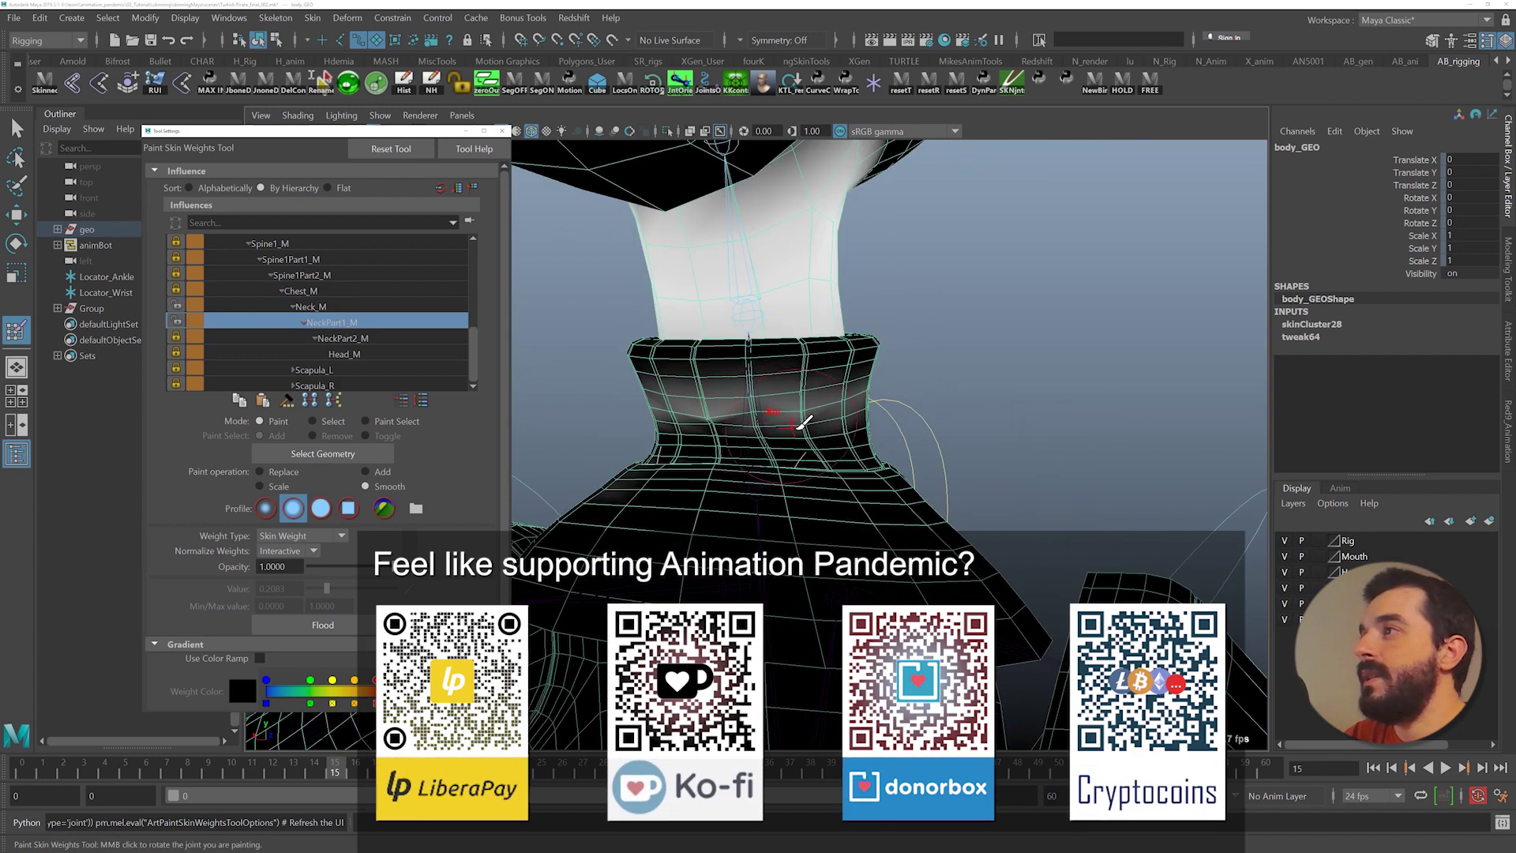
pyautogui.click(319, 304)
pyautogui.click(321, 319)
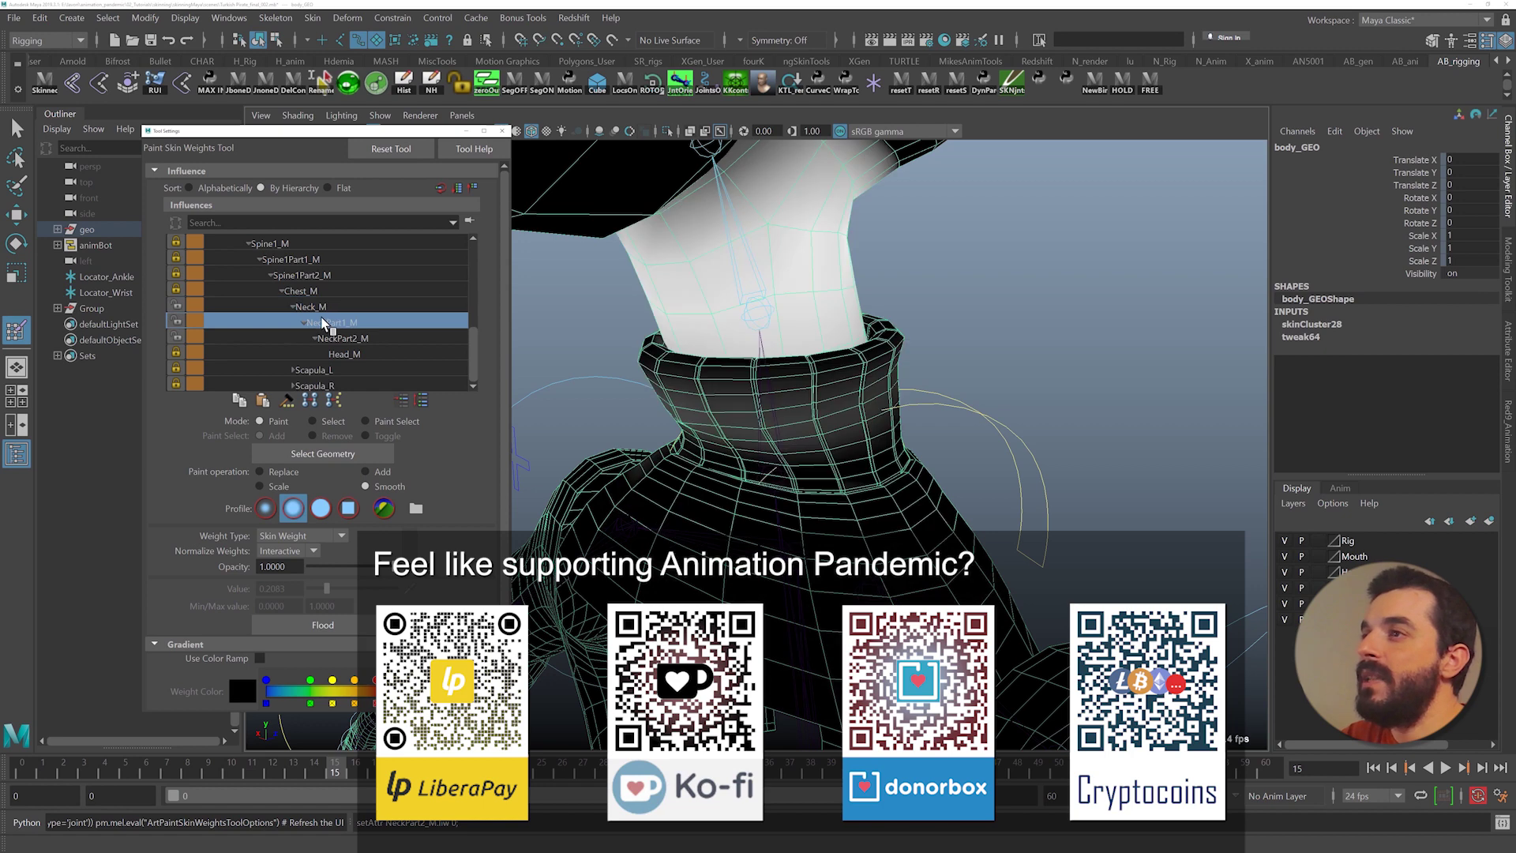
# - Set the paint operation to Add, brush NeckPart1_M weight onto the collar's upper edge and lower the opacity to 0.1481
pyautogui.click(387, 473)
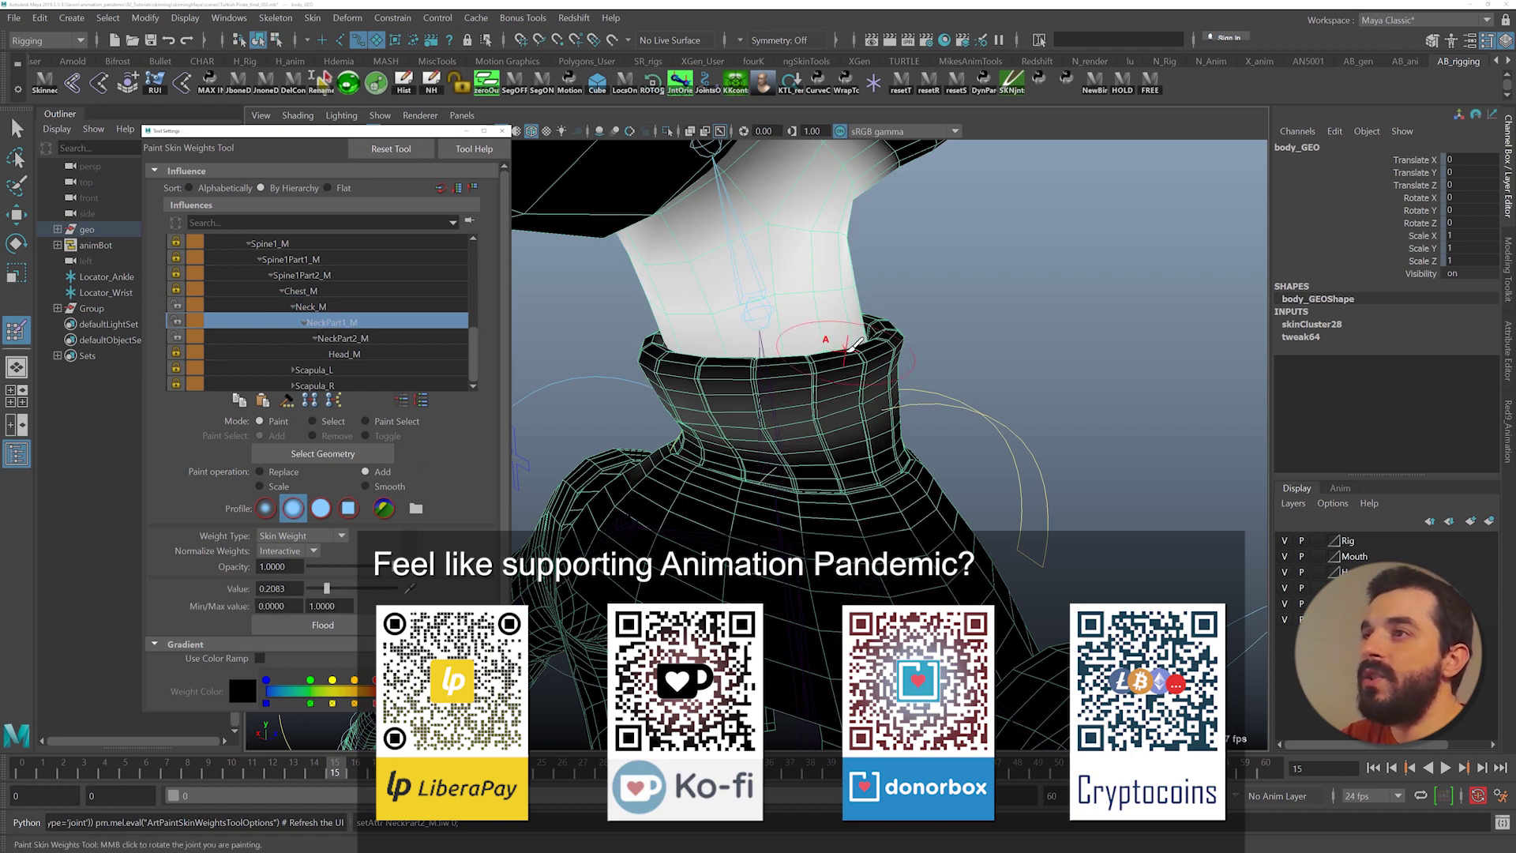
pyautogui.moveTo(848, 349); pyautogui.dragTo(773, 360)
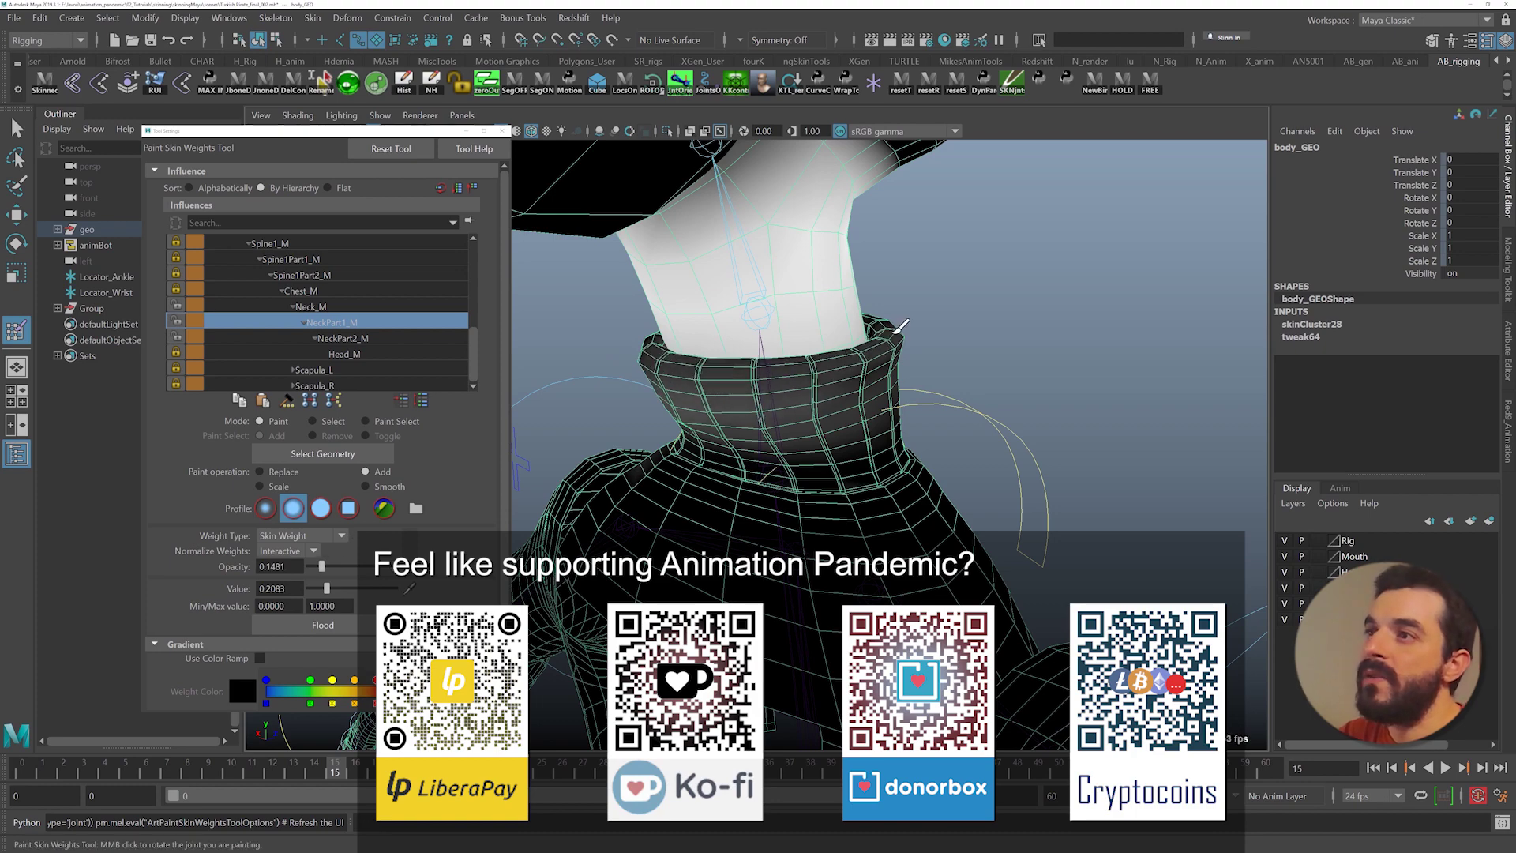
pyautogui.keyDown('alt'); pyautogui.moveTo(894, 333); pyautogui.dragTo(852, 341); pyautogui.keyUp('alt')
# - Play through the neck animation, stop at frame 21 and examine how the collar deforms around the neck
pyautogui.moveTo(335, 766); pyautogui.dragTo(56, 735)
pyautogui.hotkey('alt', 'v')
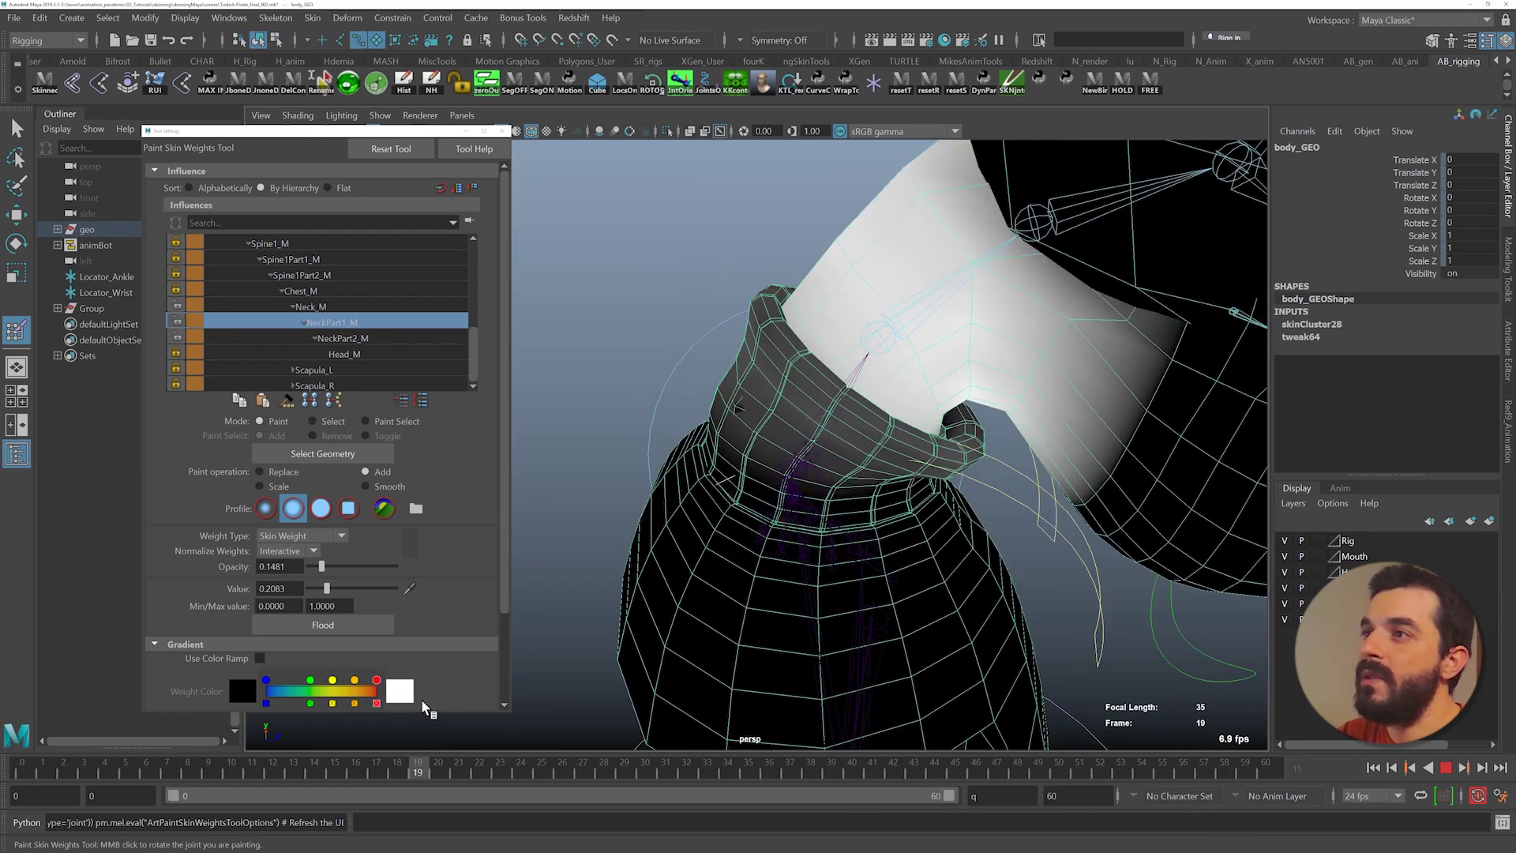
pyautogui.hotkey('alt', 'v')
pyautogui.click(460, 766)
pyautogui.keyDown('alt'); pyautogui.moveTo(857, 479); pyautogui.dragTo(779, 349); pyautogui.keyUp('alt')
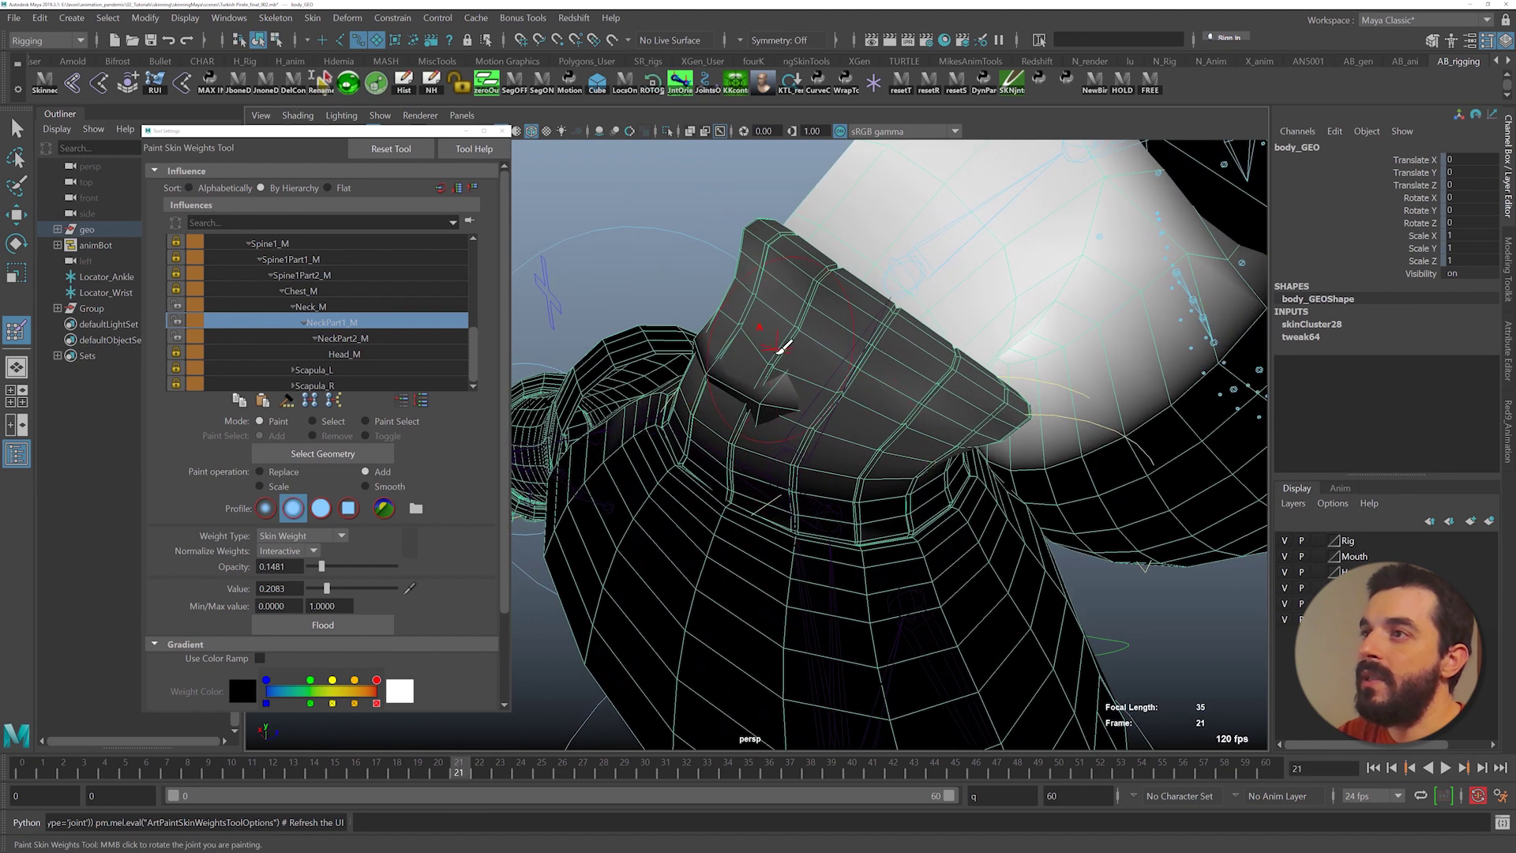
# - Unlock Chest_M, choose Neck_M and add its weight over the uneven patch on the lower collar at opacity 0.9028
pyautogui.click(302, 290)
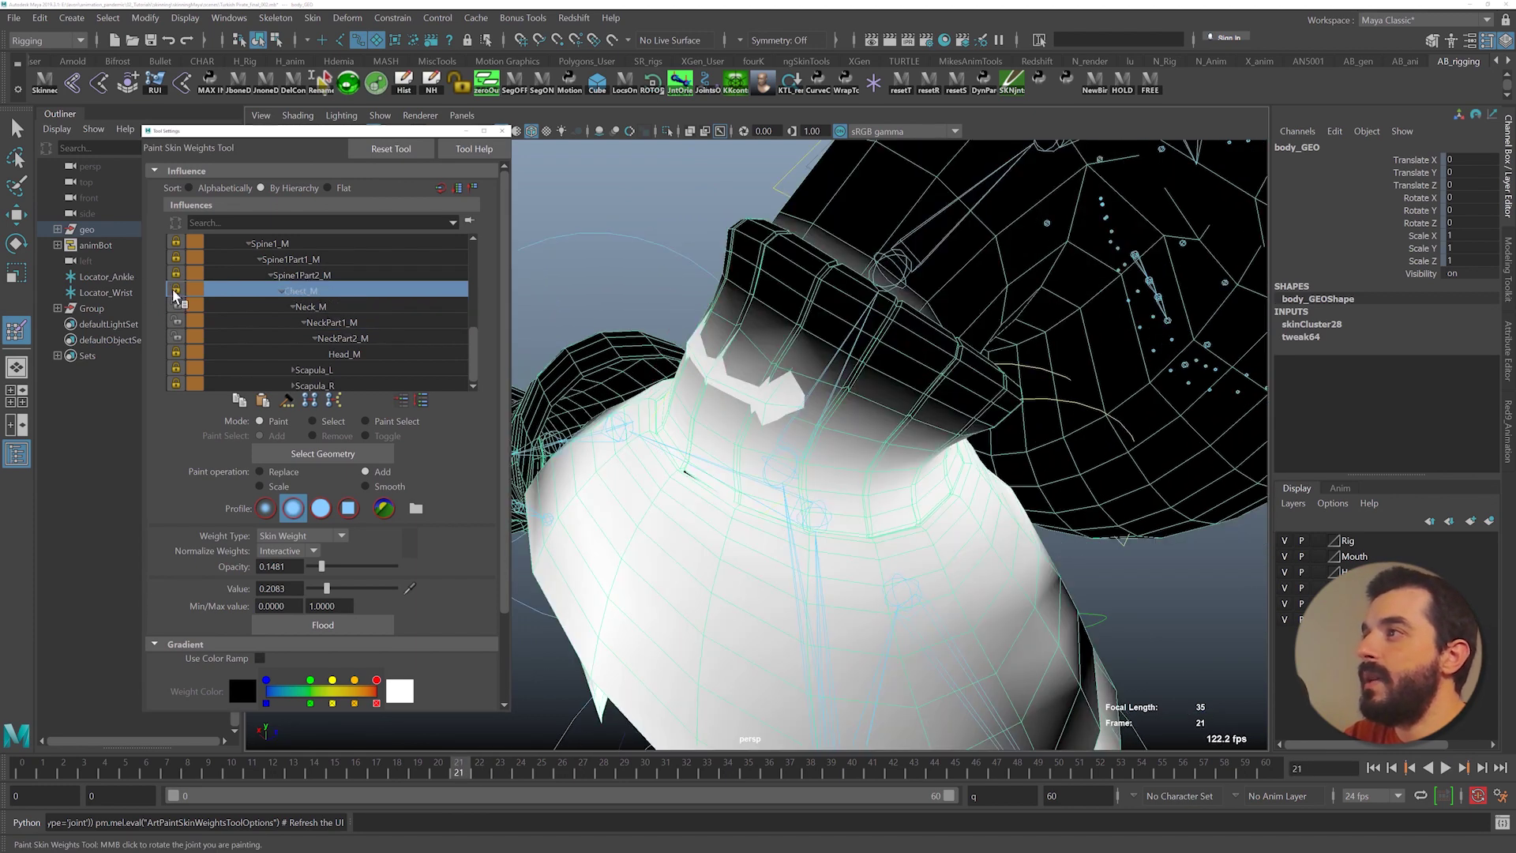
pyautogui.click(310, 306)
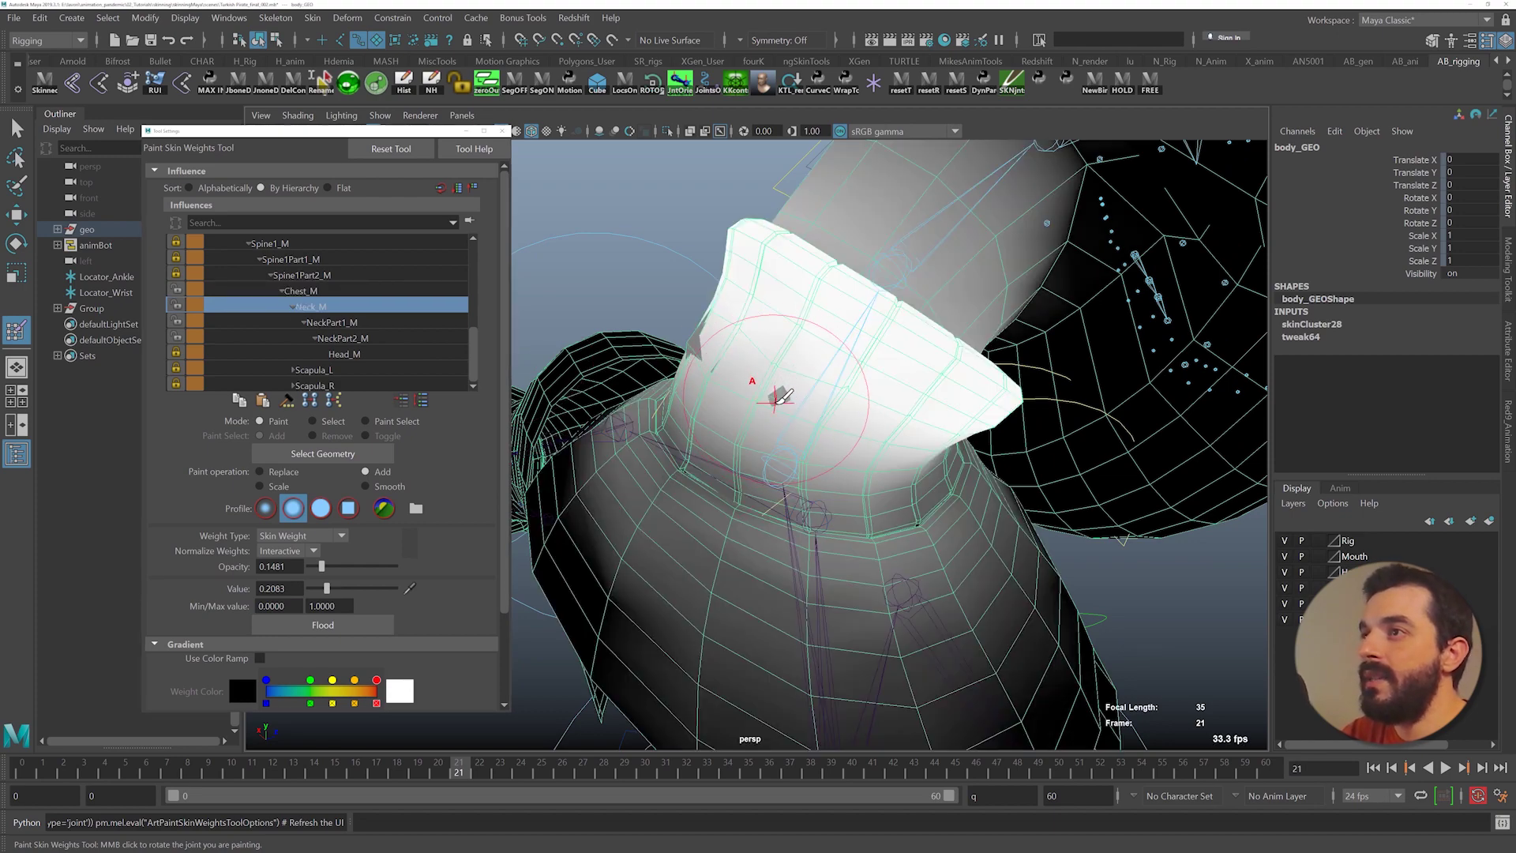
pyautogui.moveTo(687, 393)
pyautogui.keyDown('alt'); pyautogui.mouseDown()
pyautogui.moveTo(755, 358)
pyautogui.moveTo(666, 410)
pyautogui.mouseUp(); pyautogui.keyUp('alt')
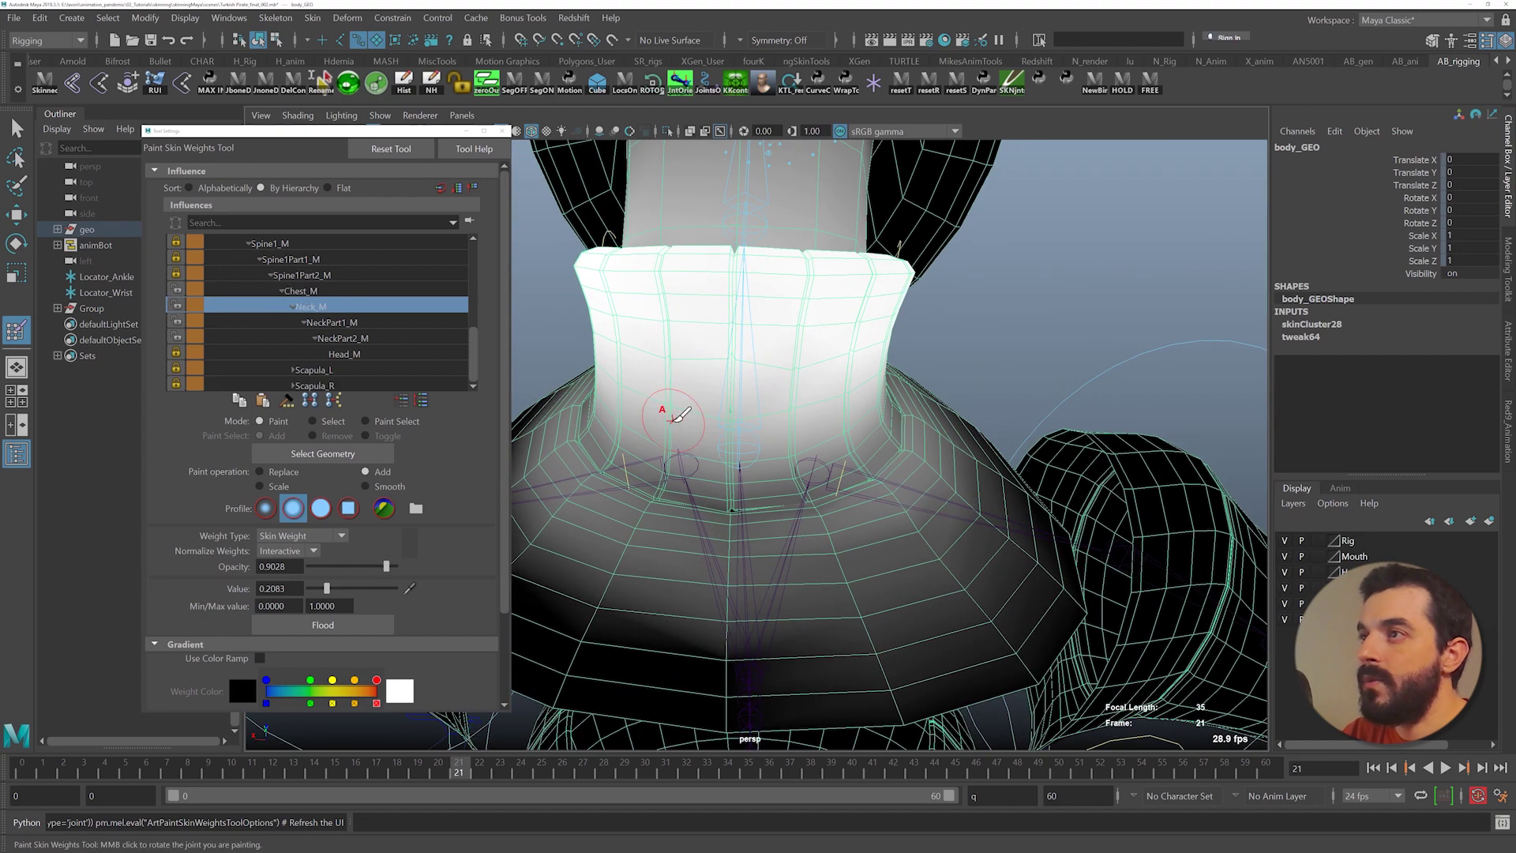
pyautogui.moveTo(839, 457)
pyautogui.keyDown('alt'); pyautogui.mouseDown()
pyautogui.moveTo(816, 413)
pyautogui.moveTo(845, 427)
pyautogui.mouseUp(); pyautogui.keyUp('alt')
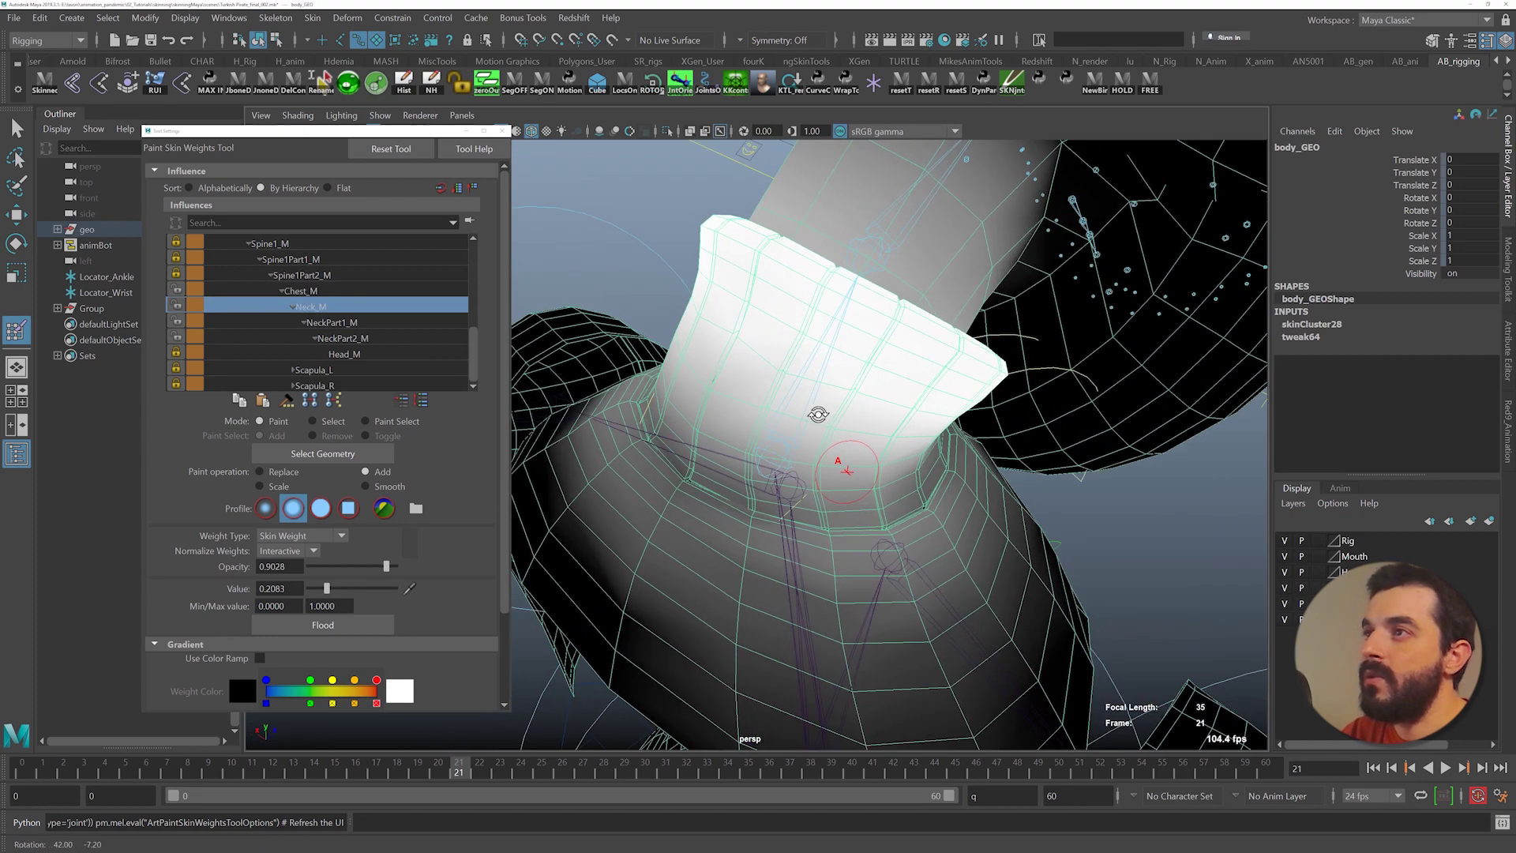
# - At frame 19, choose the Chest_M influence and smooth its weights where the front underside of the collar meets the chest
pyautogui.keyDown('alt'); pyautogui.moveTo(845, 427); pyautogui.dragTo(694, 378, button='right'); pyautogui.keyUp('alt')
pyautogui.keyDown('alt'); pyautogui.moveTo(695, 378); pyautogui.dragTo(772, 368); pyautogui.keyUp('alt')
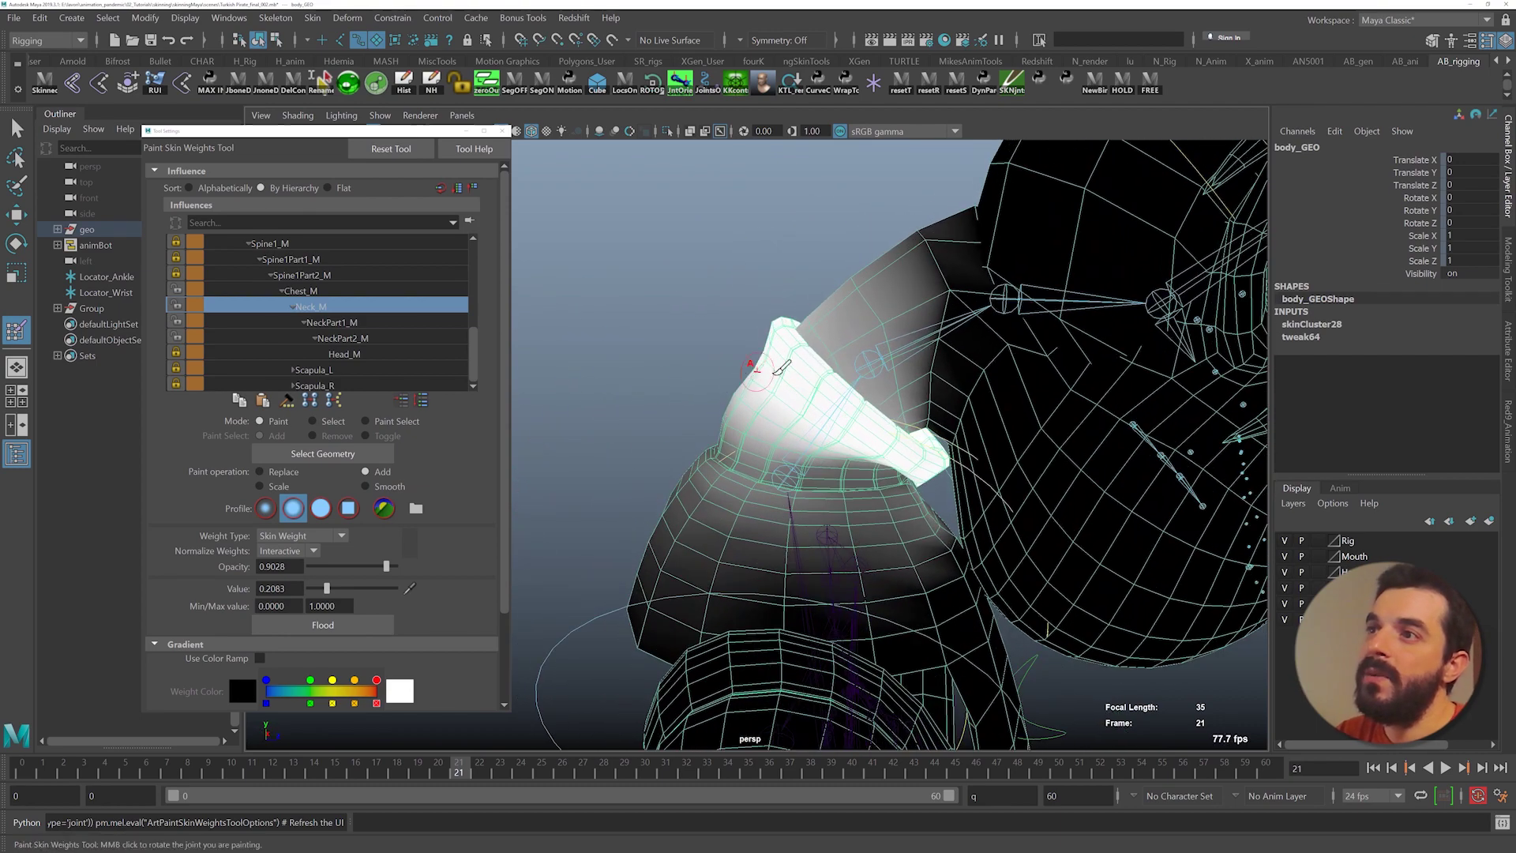
pyautogui.keyDown('alt'); pyautogui.moveTo(772, 368); pyautogui.dragTo(971, 548, button='right'); pyautogui.keyUp('alt')
pyautogui.keyDown('alt'); pyautogui.moveTo(972, 548); pyautogui.dragTo(783, 415); pyautogui.keyUp('alt')
pyautogui.keyDown('alt'); pyautogui.moveTo(790, 494); pyautogui.dragTo(744, 514); pyautogui.keyUp('alt')
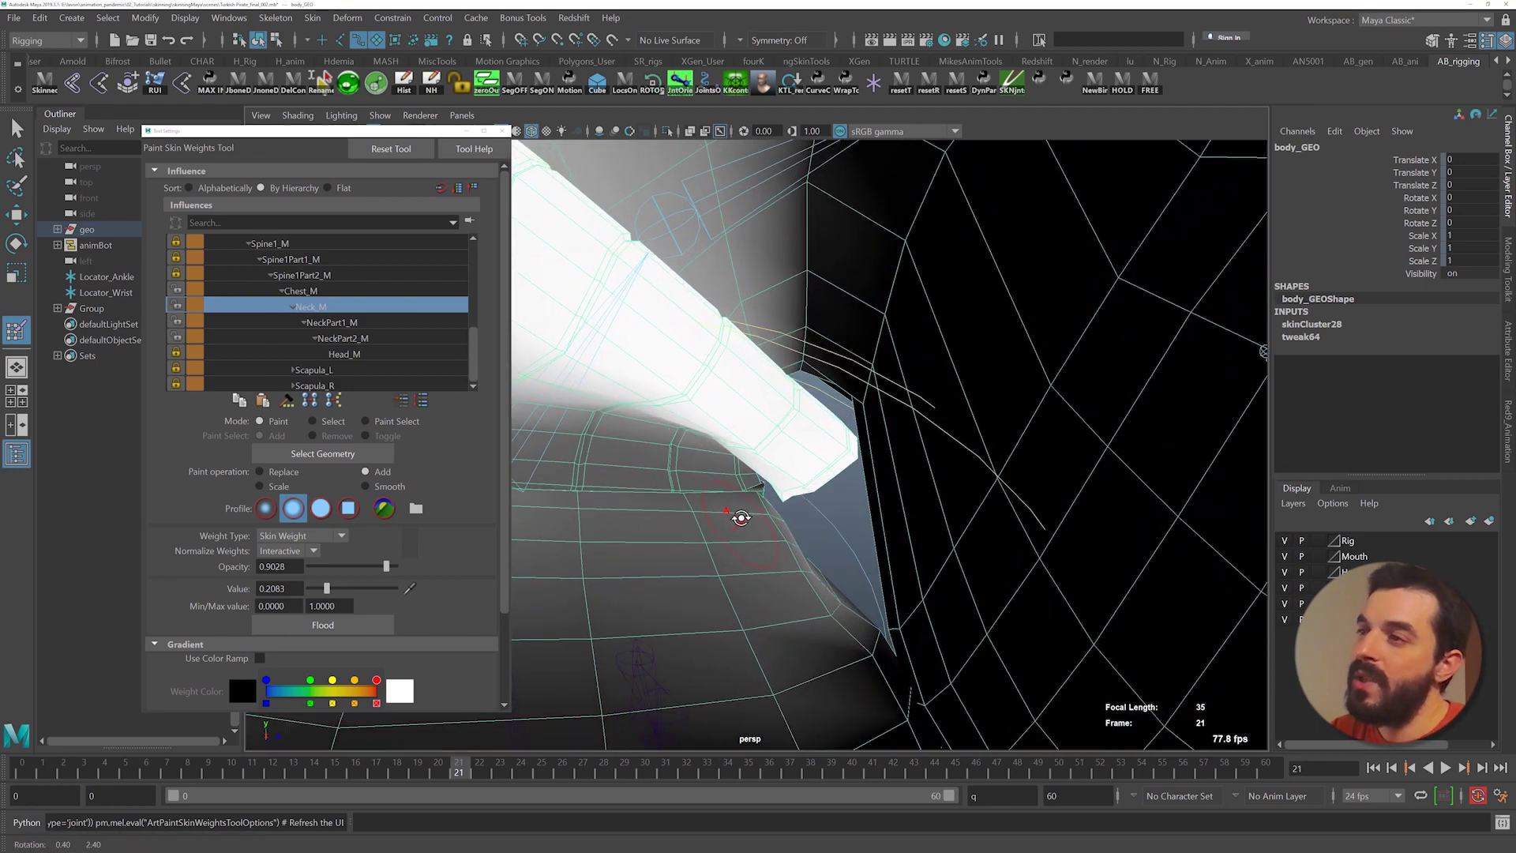
pyautogui.keyDown('alt'); pyautogui.moveTo(745, 514); pyautogui.dragTo(826, 558, button='right'); pyautogui.keyUp('alt')
pyautogui.keyDown('alt'); pyautogui.moveTo(826, 558); pyautogui.dragTo(813, 537); pyautogui.keyUp('alt')
pyautogui.moveTo(456, 770); pyautogui.dragTo(420, 767)
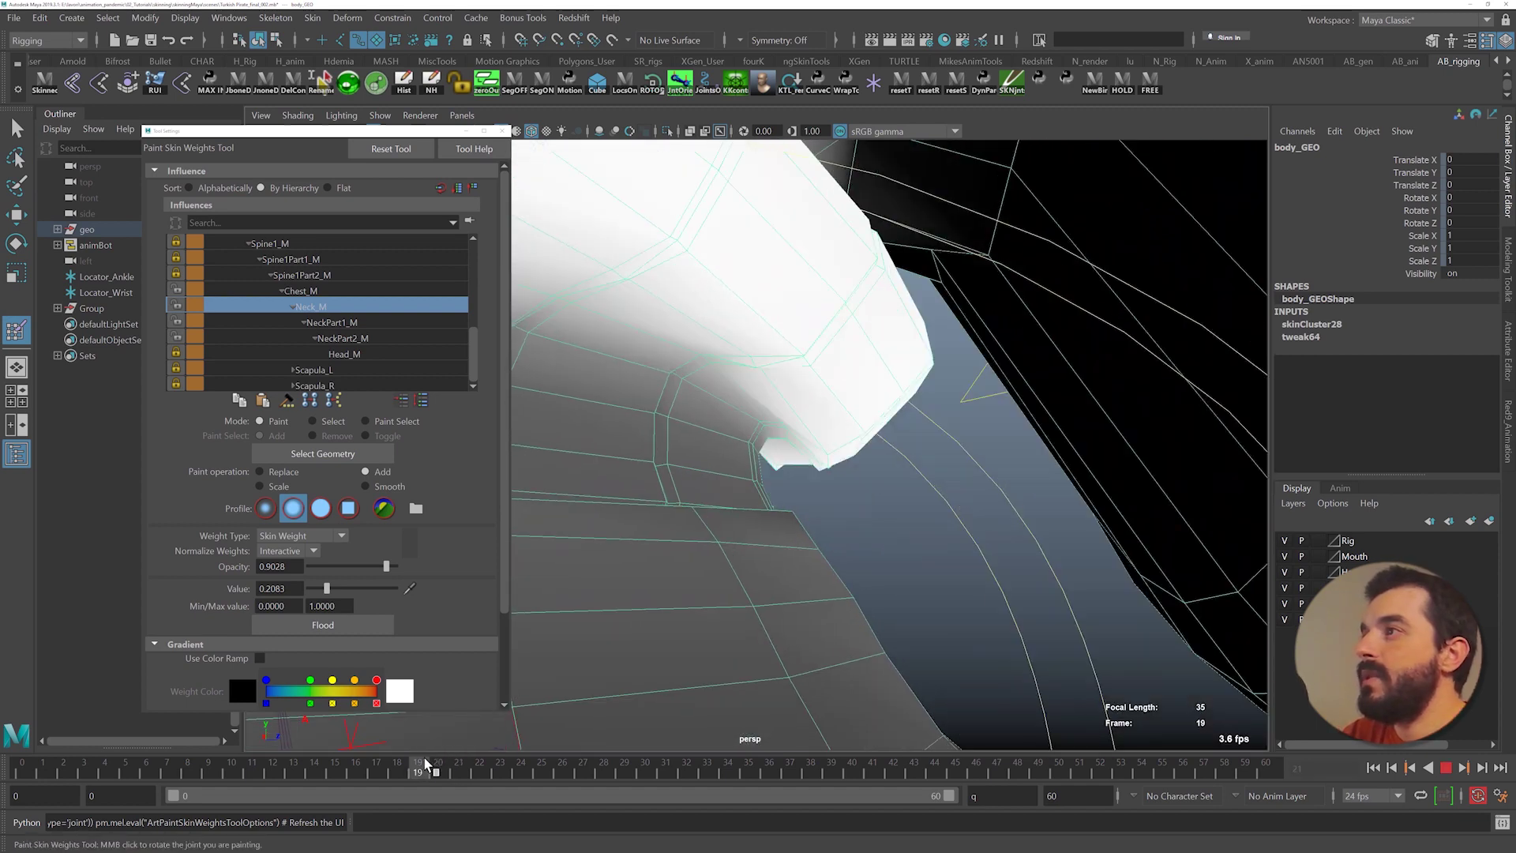
pyautogui.click(302, 291)
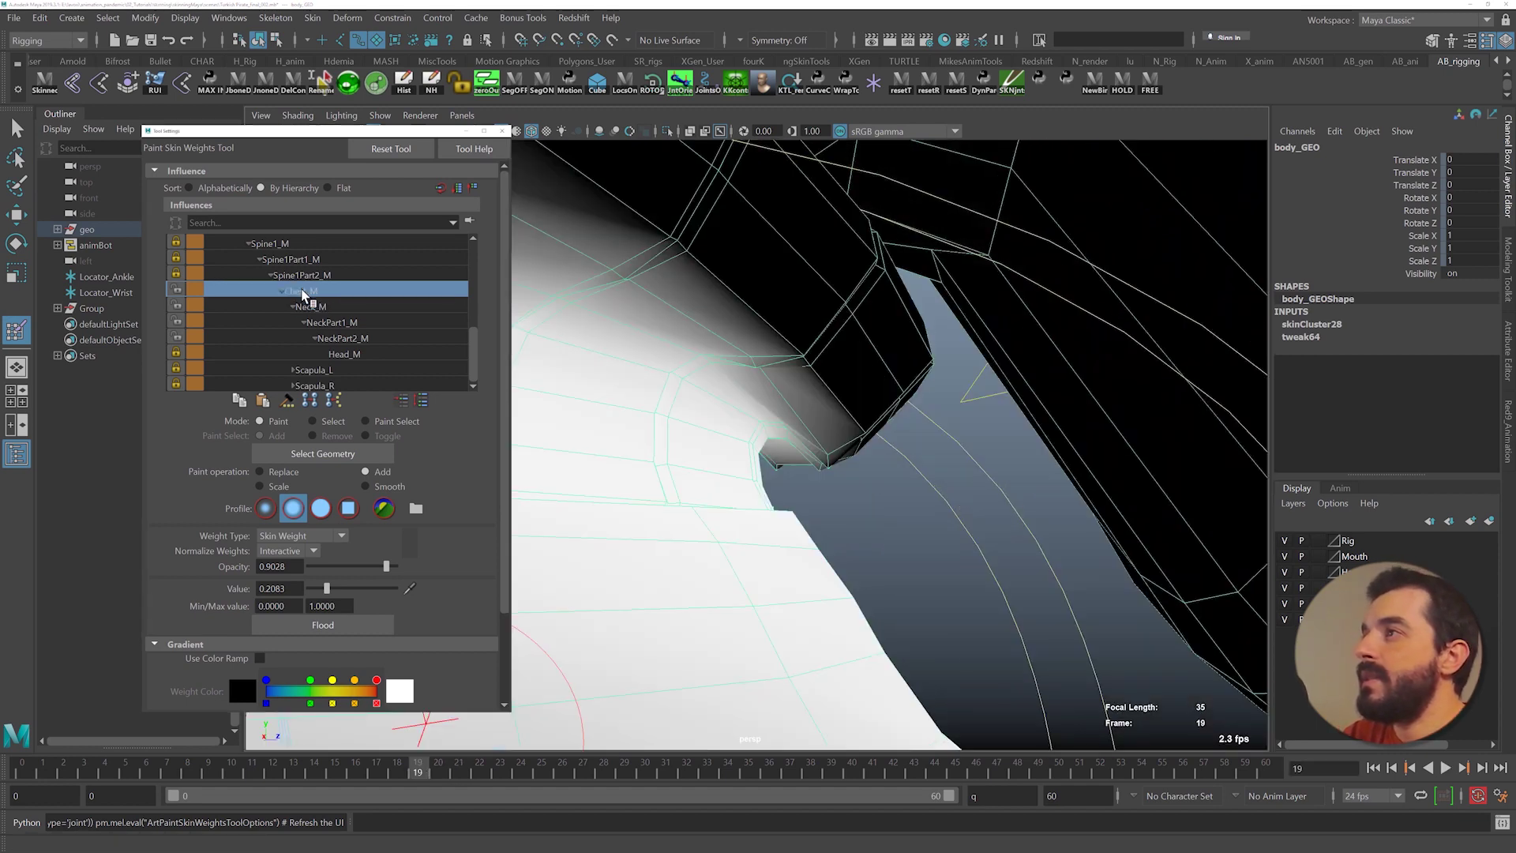
pyautogui.click(366, 486)
pyautogui.moveTo(709, 365); pyautogui.dragTo(744, 391)
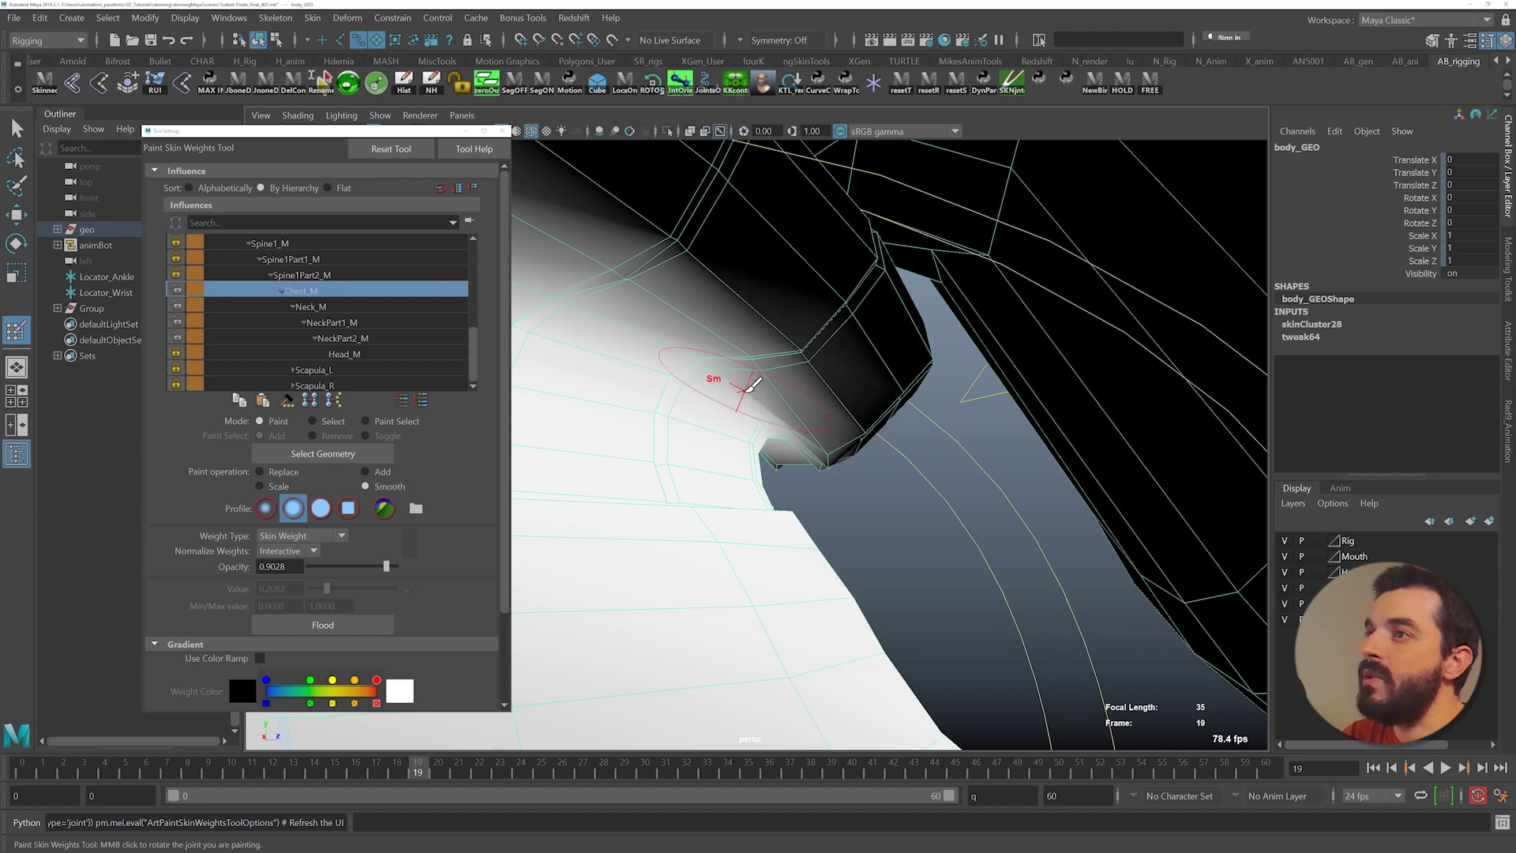
# - Go to frame 20 and examine the Chest_M weights and the collar's deformation from several sides
pyautogui.moveTo(398, 763)
pyautogui.mouseDown()
pyautogui.moveTo(354, 759)
pyautogui.moveTo(442, 759)
pyautogui.mouseUp()
pyautogui.moveTo(731, 640)
pyautogui.keyDown('alt'); pyautogui.mouseDown()
pyautogui.moveTo(711, 630)
pyautogui.moveTo(735, 636)
pyautogui.moveTo(708, 575)
pyautogui.moveTo(752, 510)
pyautogui.moveTo(778, 511)
pyautogui.mouseUp(); pyautogui.keyUp('alt')
pyautogui.press('q')
pyautogui.keyDown('alt'); pyautogui.moveTo(778, 511); pyautogui.dragTo(612, 486, button='right'); pyautogui.keyUp('alt')
pyautogui.keyDown('alt'); pyautogui.moveTo(612, 485); pyautogui.dragTo(643, 517, button='middle'); pyautogui.keyUp('alt')
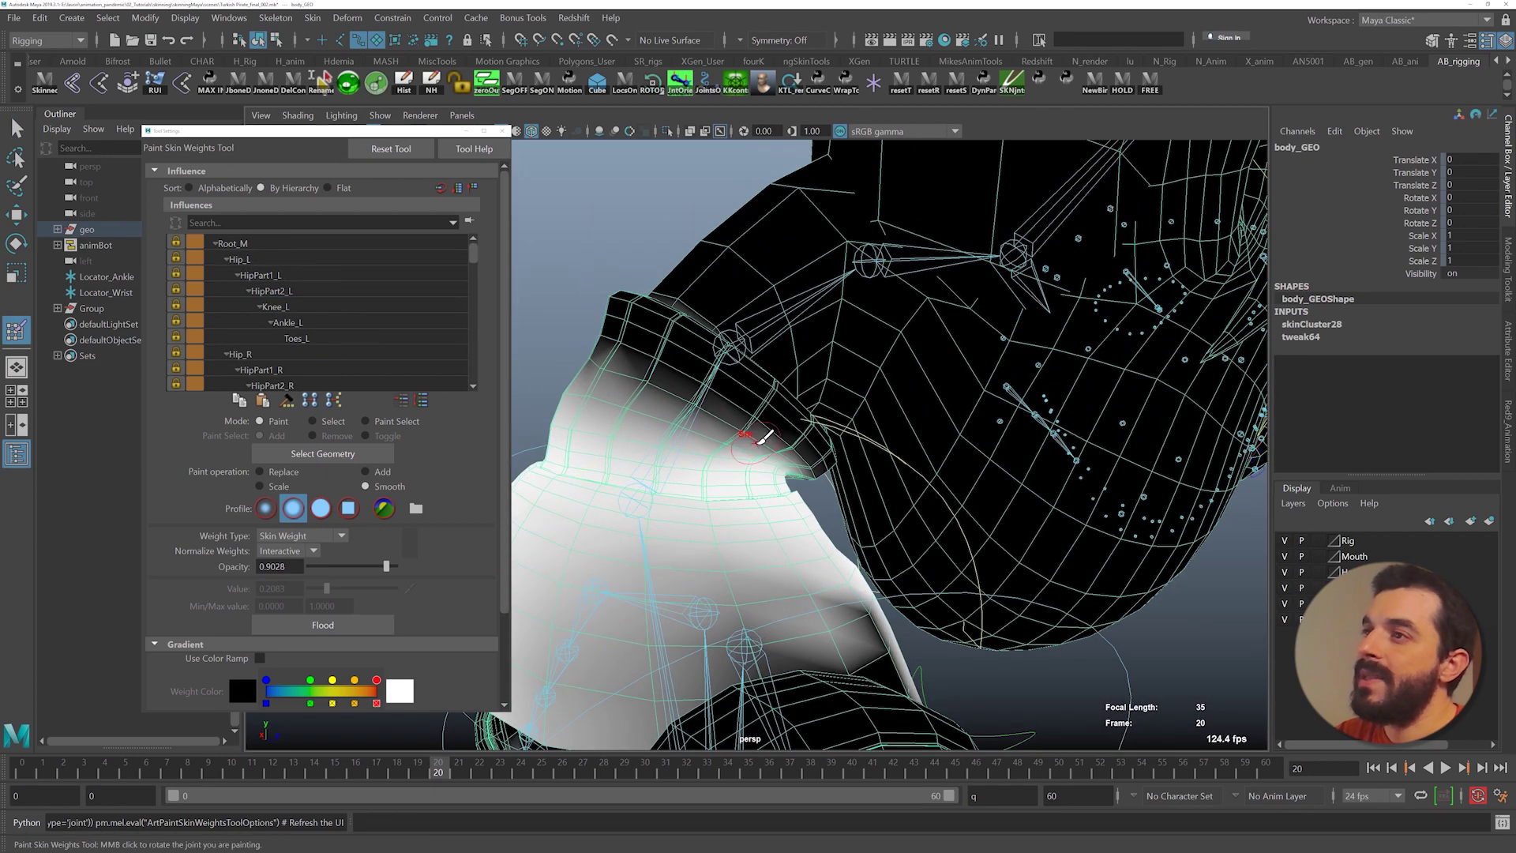
pyautogui.keyDown('alt'); pyautogui.moveTo(632, 388); pyautogui.dragTo(779, 411); pyautogui.keyUp('alt')
pyautogui.keyDown('alt'); pyautogui.moveTo(722, 452); pyautogui.dragTo(684, 452); pyautogui.keyUp('alt')
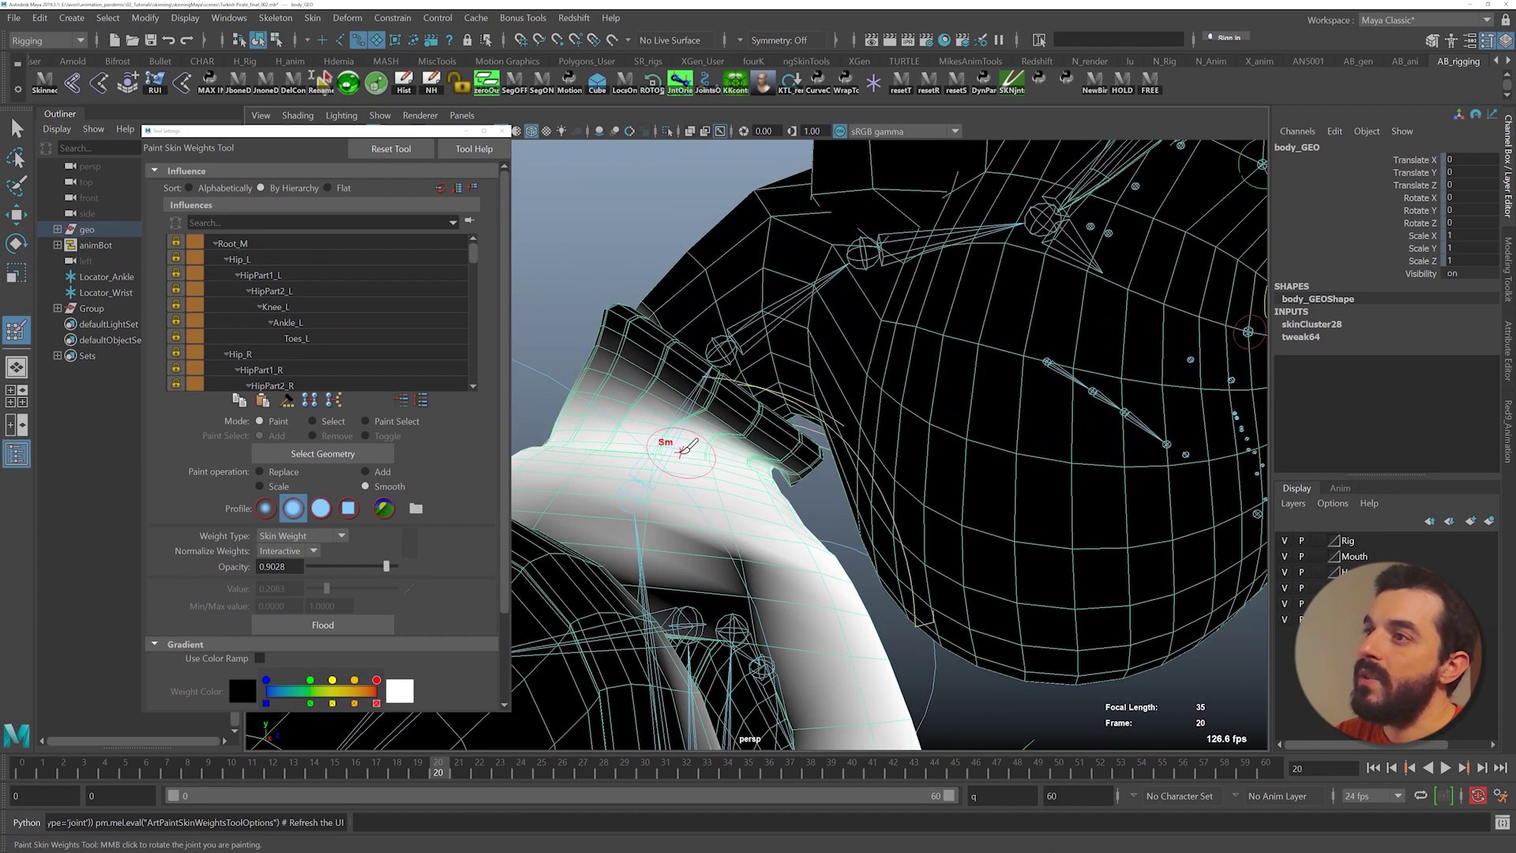
pyautogui.keyDown('alt'); pyautogui.moveTo(683, 451); pyautogui.dragTo(689, 434, button='right'); pyautogui.keyUp('alt')
pyautogui.keyDown('alt'); pyautogui.moveTo(741, 448); pyautogui.dragTo(695, 438); pyautogui.keyUp('alt')
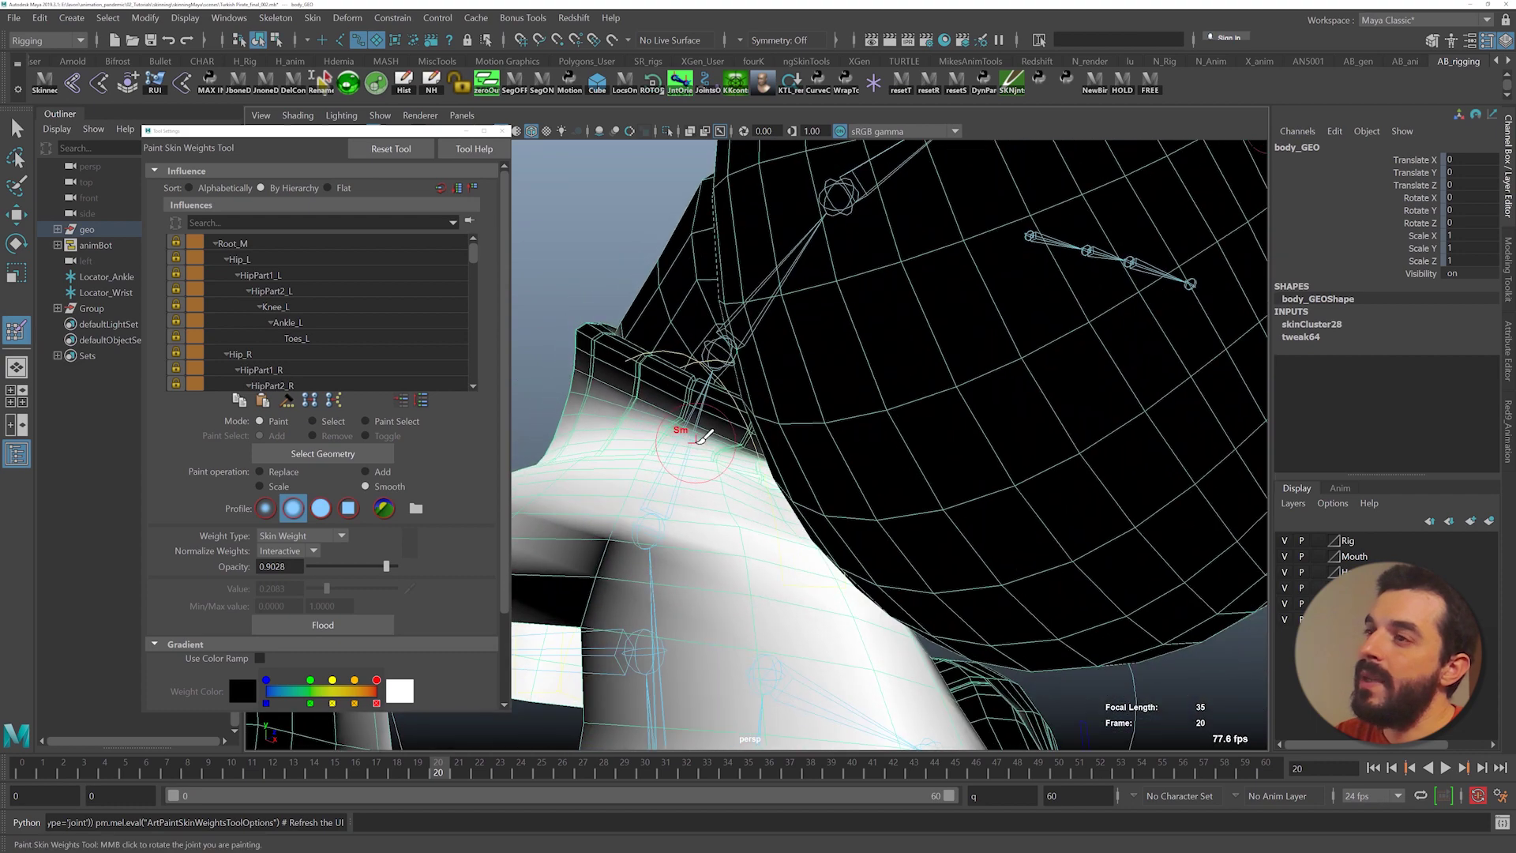
# - Find Chest_M in the influence hierarchy and examine the fold at the collar's front up to frame 21
pyautogui.keyDown('alt'); pyautogui.moveTo(695, 438); pyautogui.dragTo(766, 442, button='right'); pyautogui.keyUp('alt')
pyautogui.scroll(-5, 234, 331)
pyautogui.scroll(-4, 324, 332)
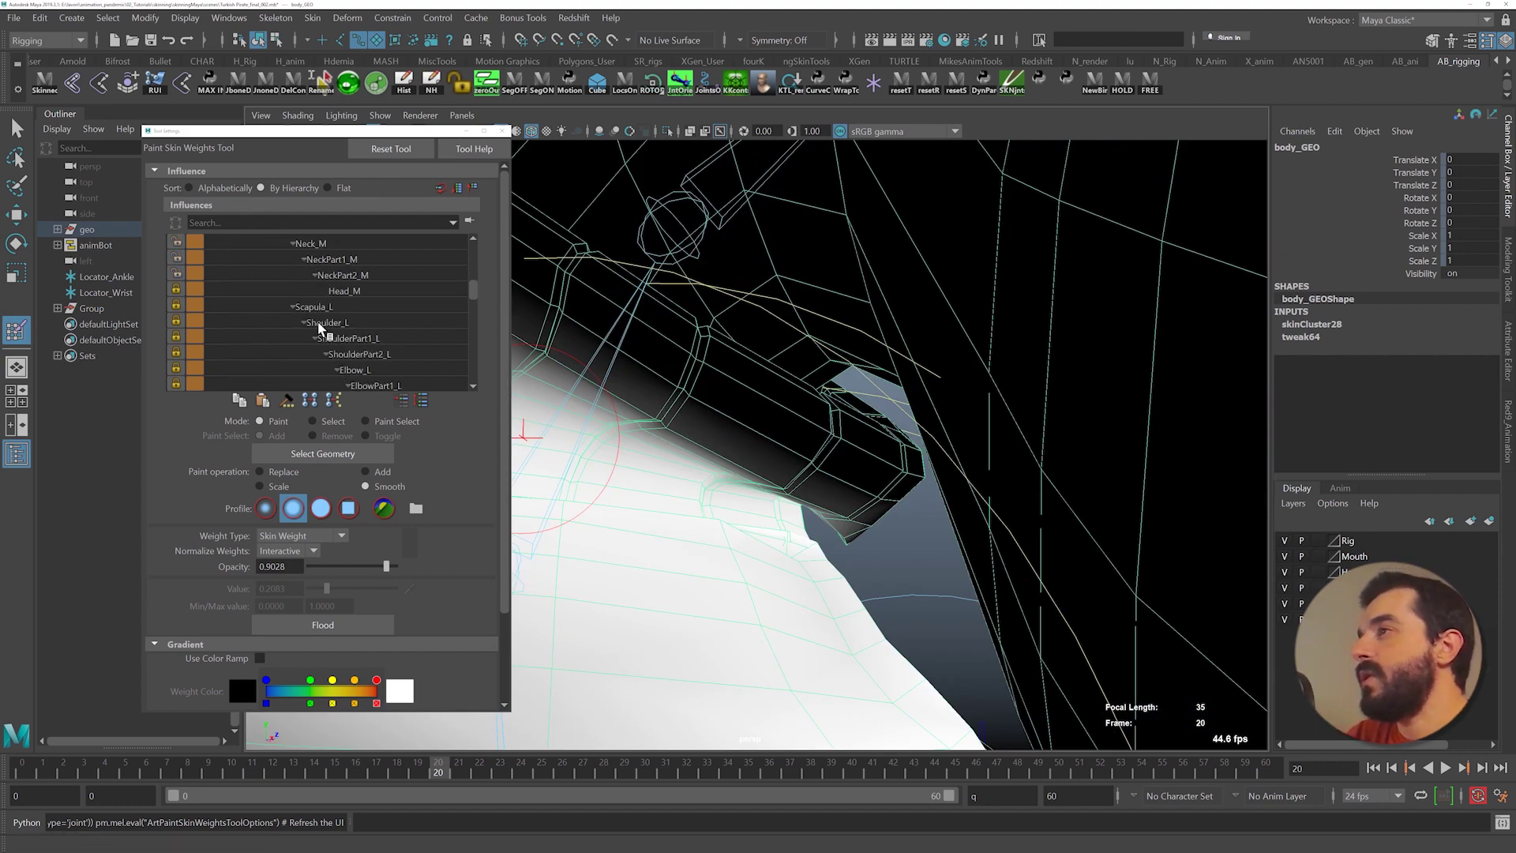
pyautogui.keyDown('alt'); pyautogui.moveTo(821, 371); pyautogui.dragTo(537, 305); pyautogui.keyUp('alt')
pyautogui.keyDown('alt'); pyautogui.moveTo(754, 404); pyautogui.dragTo(687, 378, button='right'); pyautogui.keyUp('alt')
pyautogui.keyDown('alt'); pyautogui.moveTo(686, 378); pyautogui.dragTo(683, 399); pyautogui.keyUp('alt')
pyautogui.moveTo(451, 763)
pyautogui.mouseDown()
pyautogui.moveTo(79, 724)
pyautogui.moveTo(460, 756)
pyautogui.mouseUp()
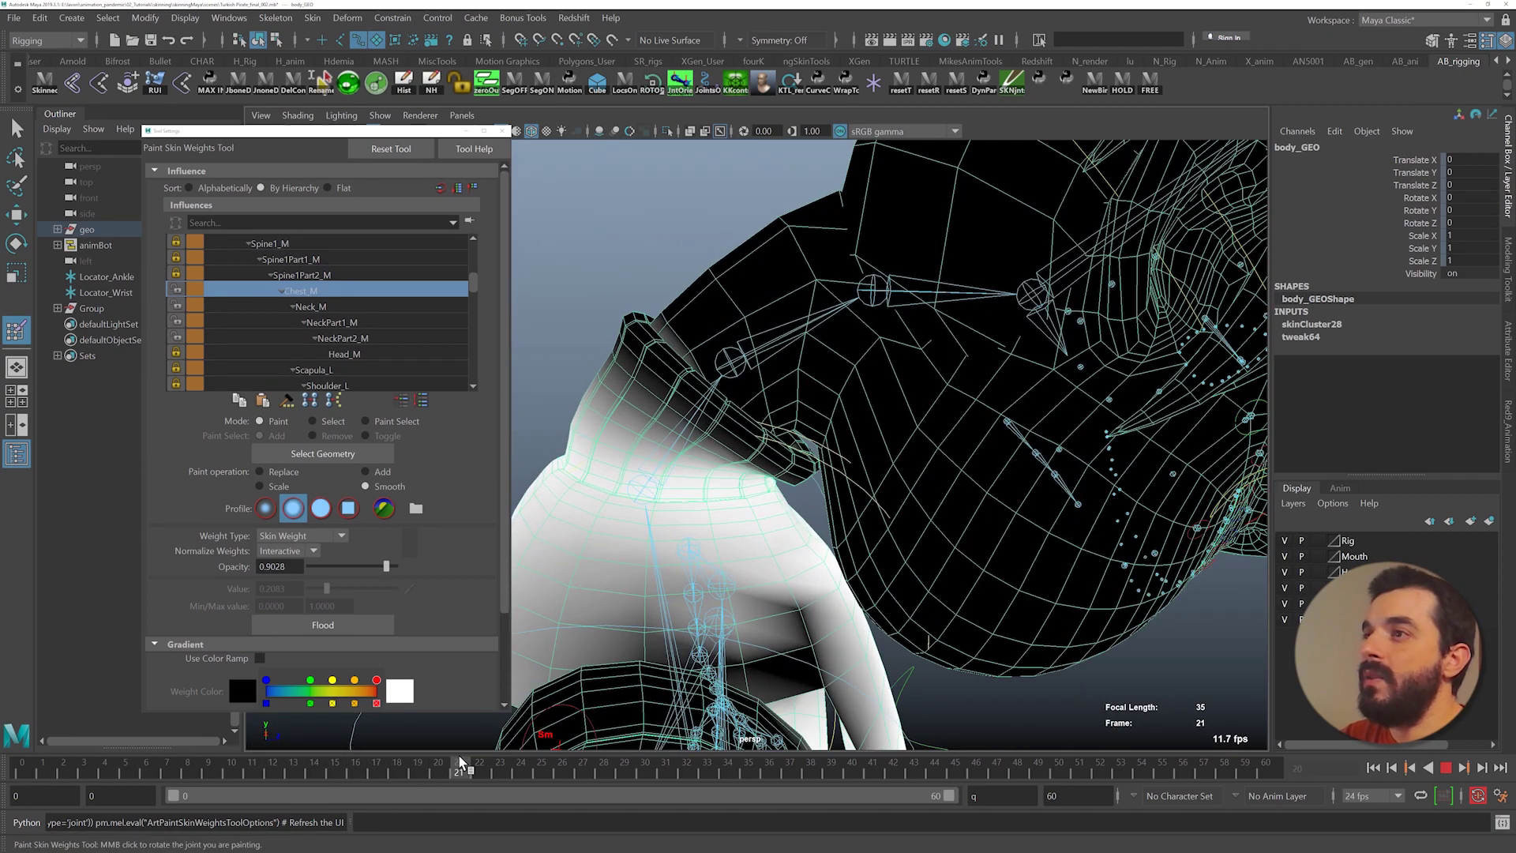
pyautogui.keyDown('alt'); pyautogui.moveTo(654, 391); pyautogui.dragTo(626, 513, button='middle'); pyautogui.keyUp('alt')
pyautogui.moveTo(626, 514)
pyautogui.keyDown('alt'); pyautogui.mouseDown()
pyautogui.moveTo(684, 516)
pyautogui.moveTo(660, 495)
pyautogui.mouseUp(); pyautogui.keyUp('alt')
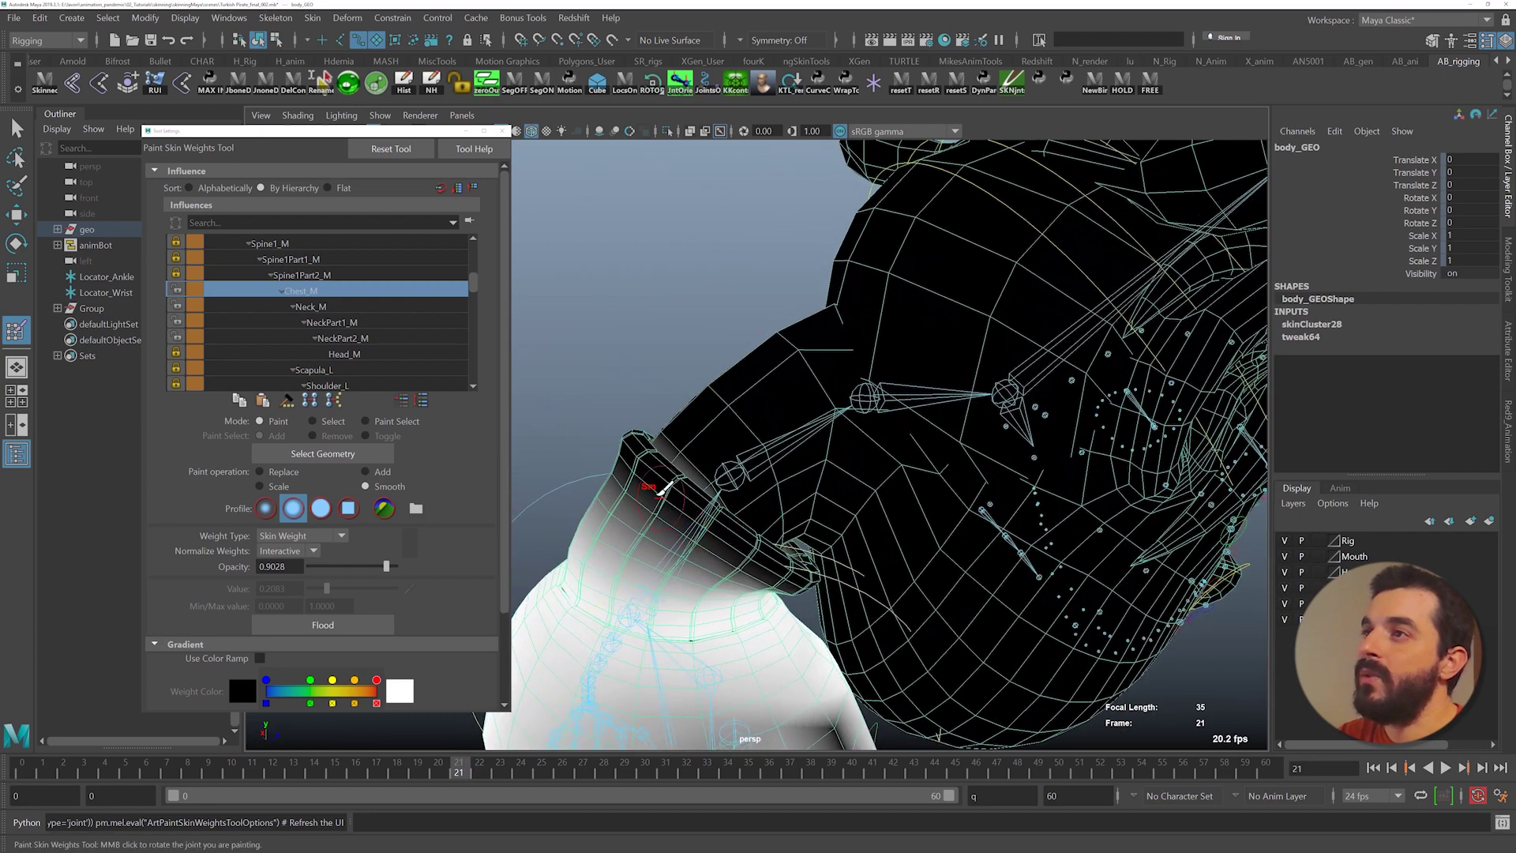
# - Compare the Chest_M, Neck_M, NeckPart1_M, NeckPart2_M and Head_M weights, moving from frame 21 to frame 17
pyautogui.click(335, 324)
pyautogui.moveTo(822, 346)
pyautogui.keyDown('alt'); pyautogui.mouseDown()
pyautogui.moveTo(863, 353)
pyautogui.moveTo(852, 310)
pyautogui.mouseUp(); pyautogui.keyUp('alt')
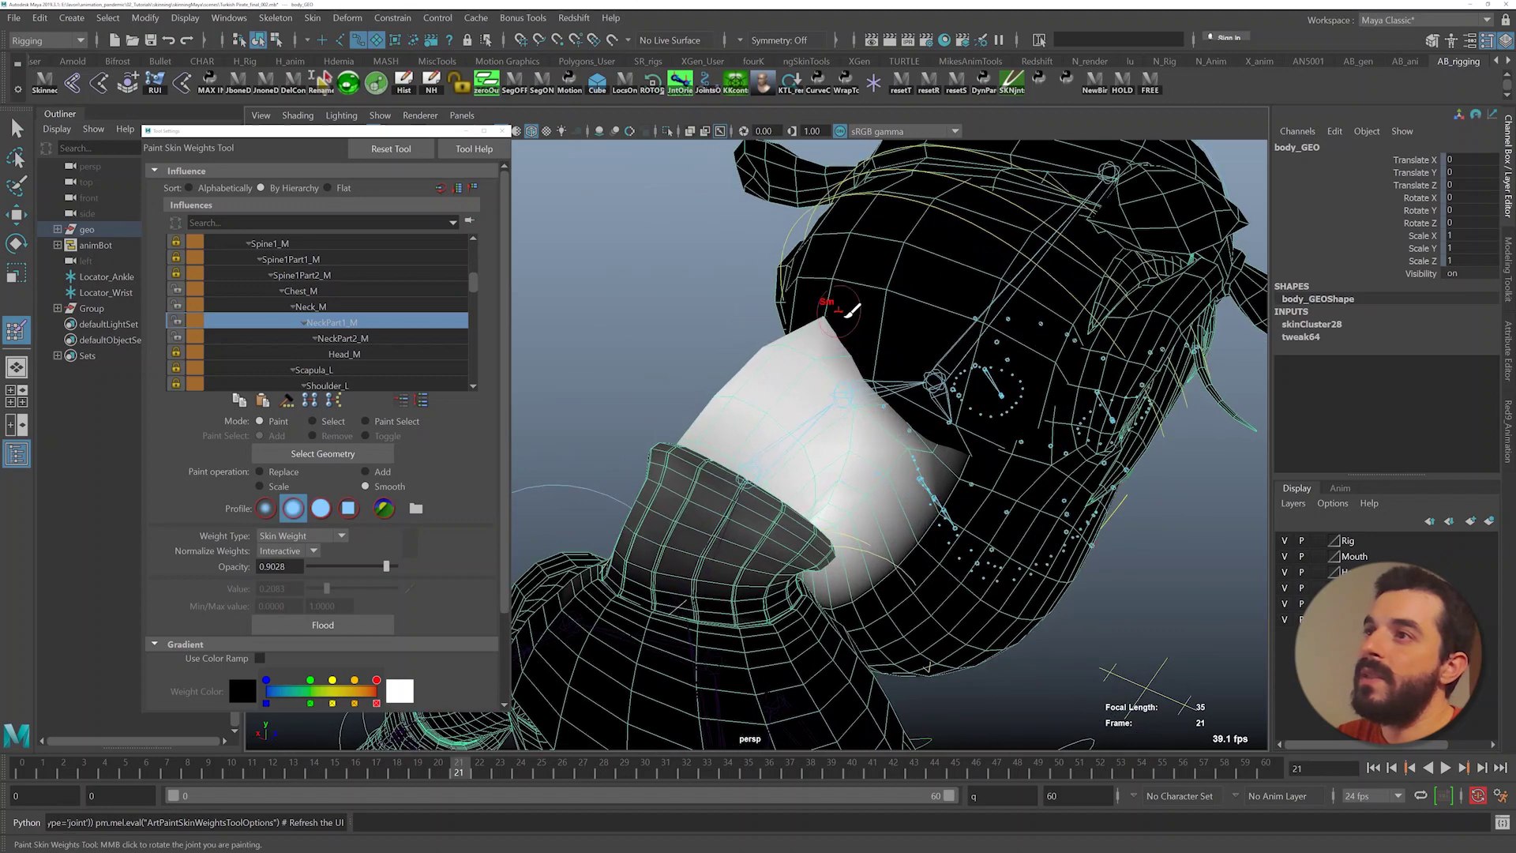
pyautogui.moveTo(452, 772); pyautogui.dragTo(372, 759)
pyautogui.keyDown('alt'); pyautogui.moveTo(699, 339); pyautogui.dragTo(749, 318); pyautogui.keyUp('alt')
pyautogui.click(310, 292)
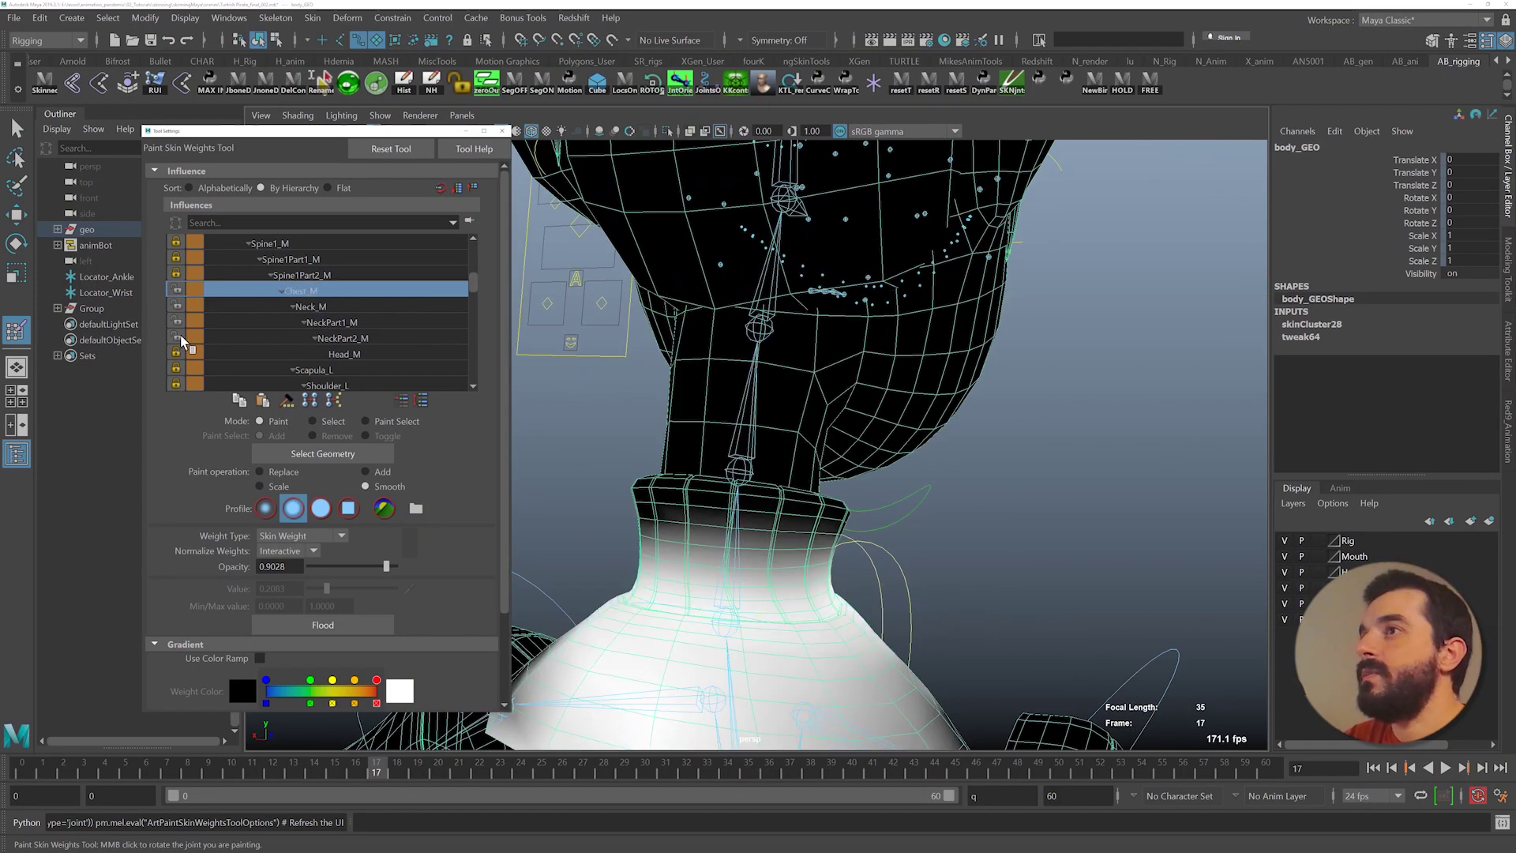
pyautogui.click(364, 307)
pyautogui.click(346, 322)
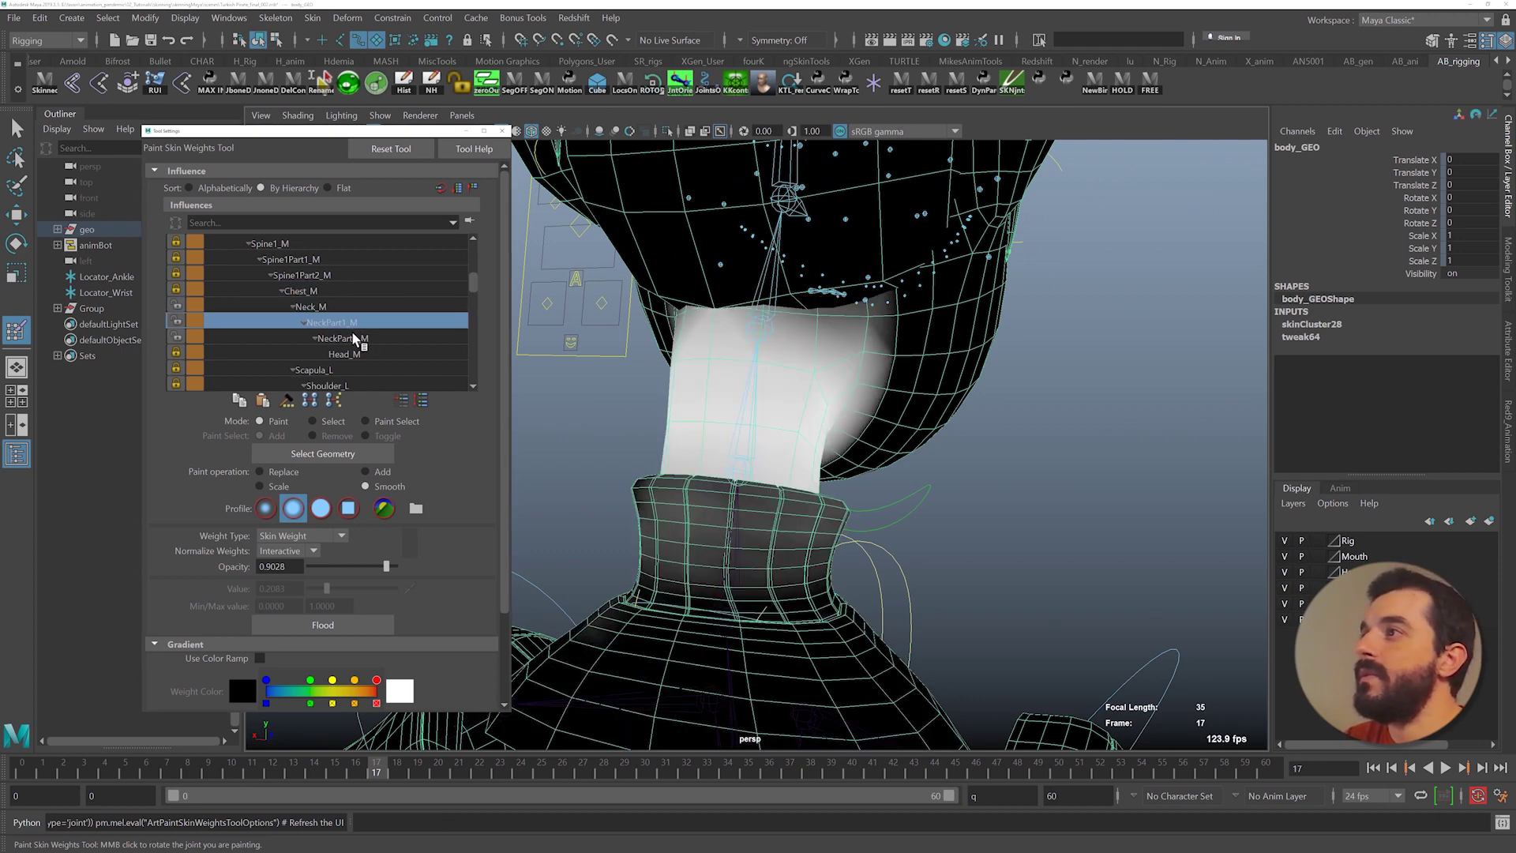
pyautogui.click(351, 337)
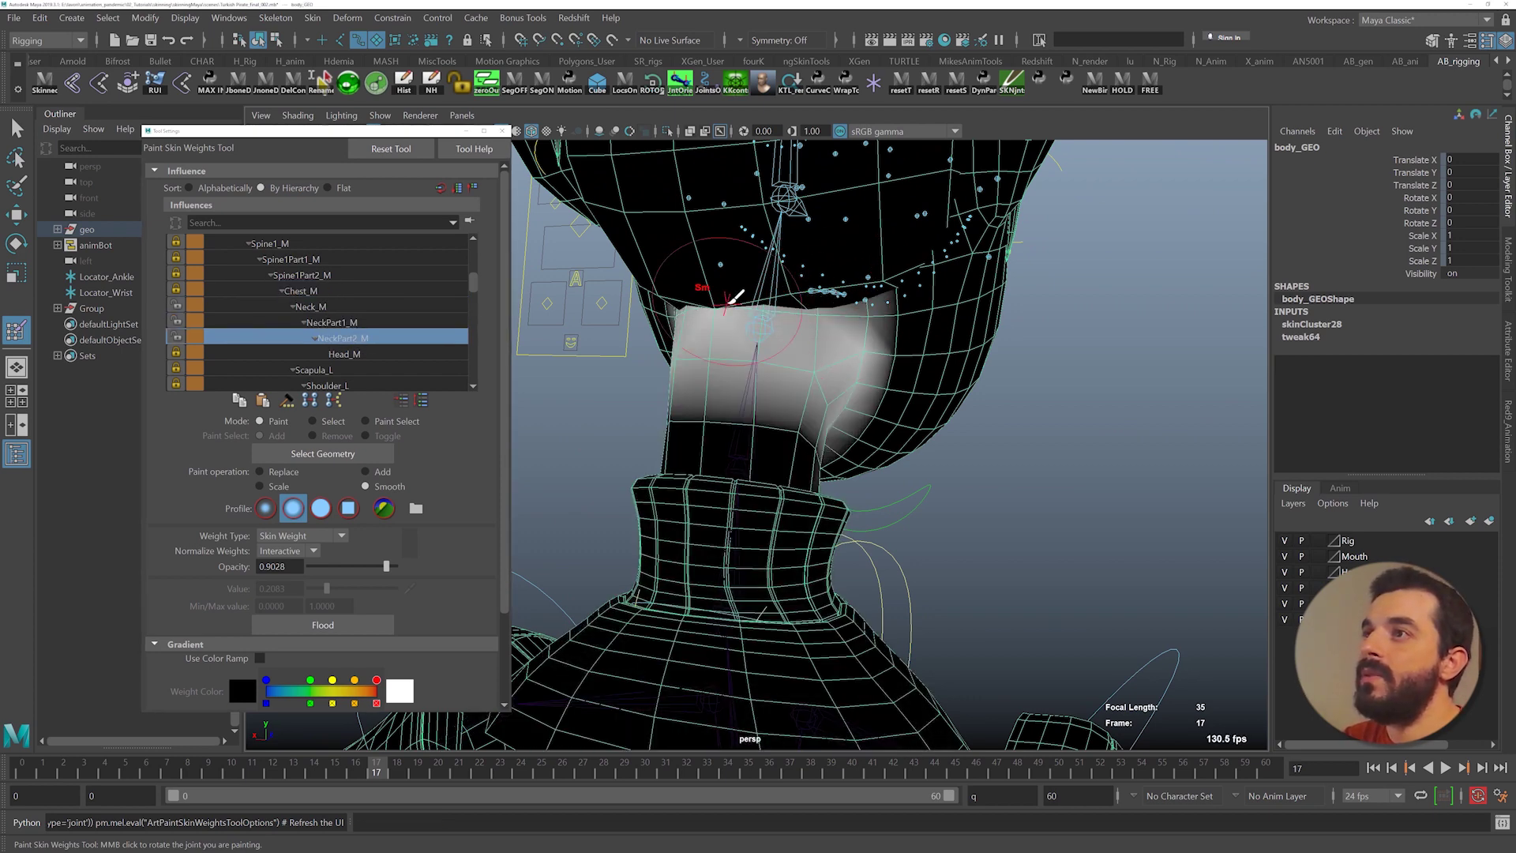
pyautogui.click(285, 354)
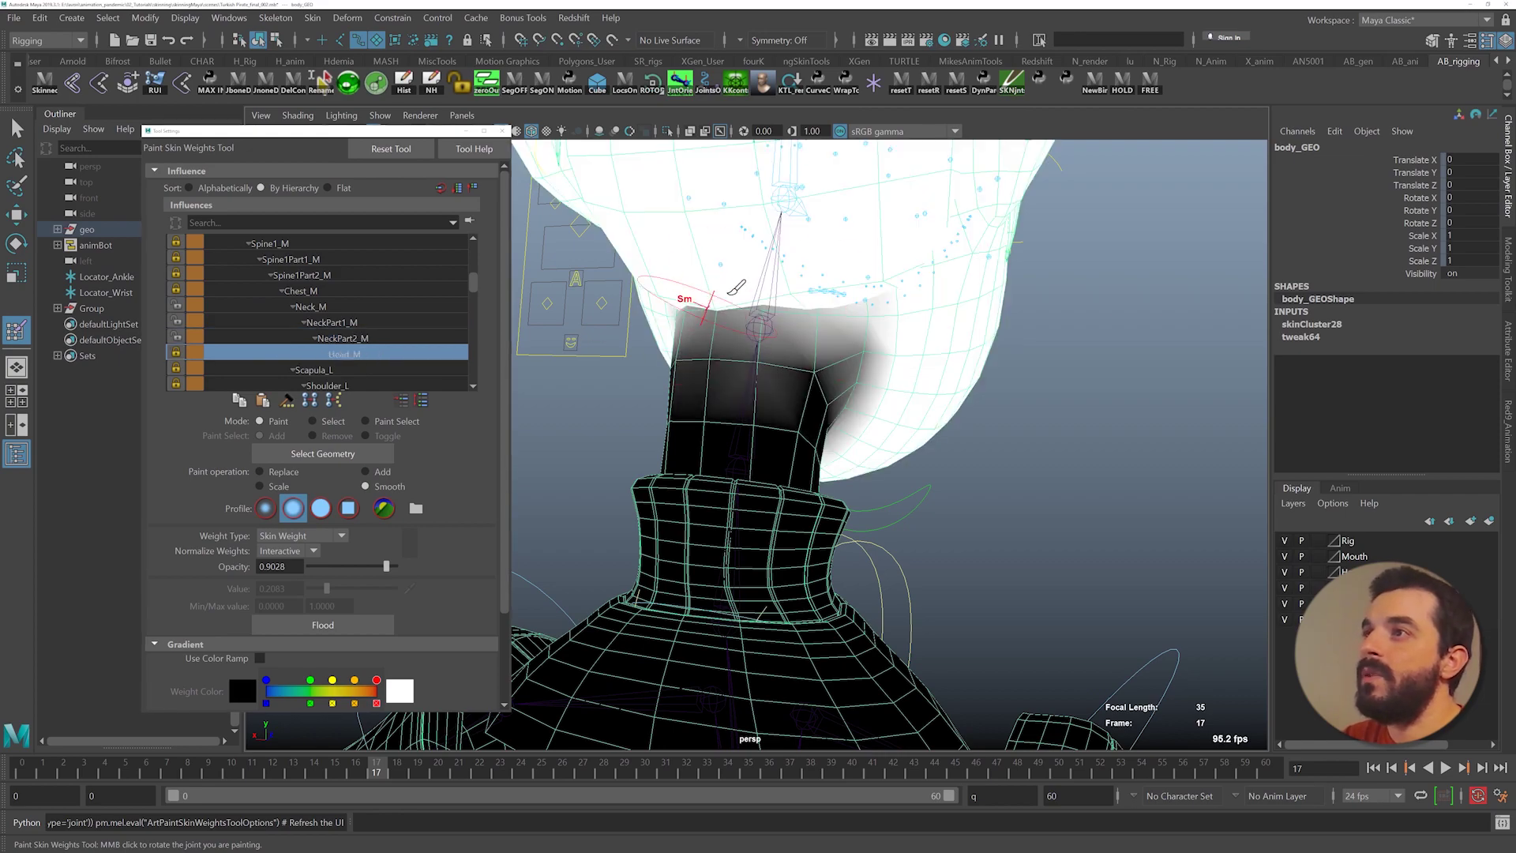
# - At frame 0, choose NeckPart2_M and add its weight onto the lower back of the head at opacity 0.2870
pyautogui.moveTo(388, 763); pyautogui.dragTo(669, 764)
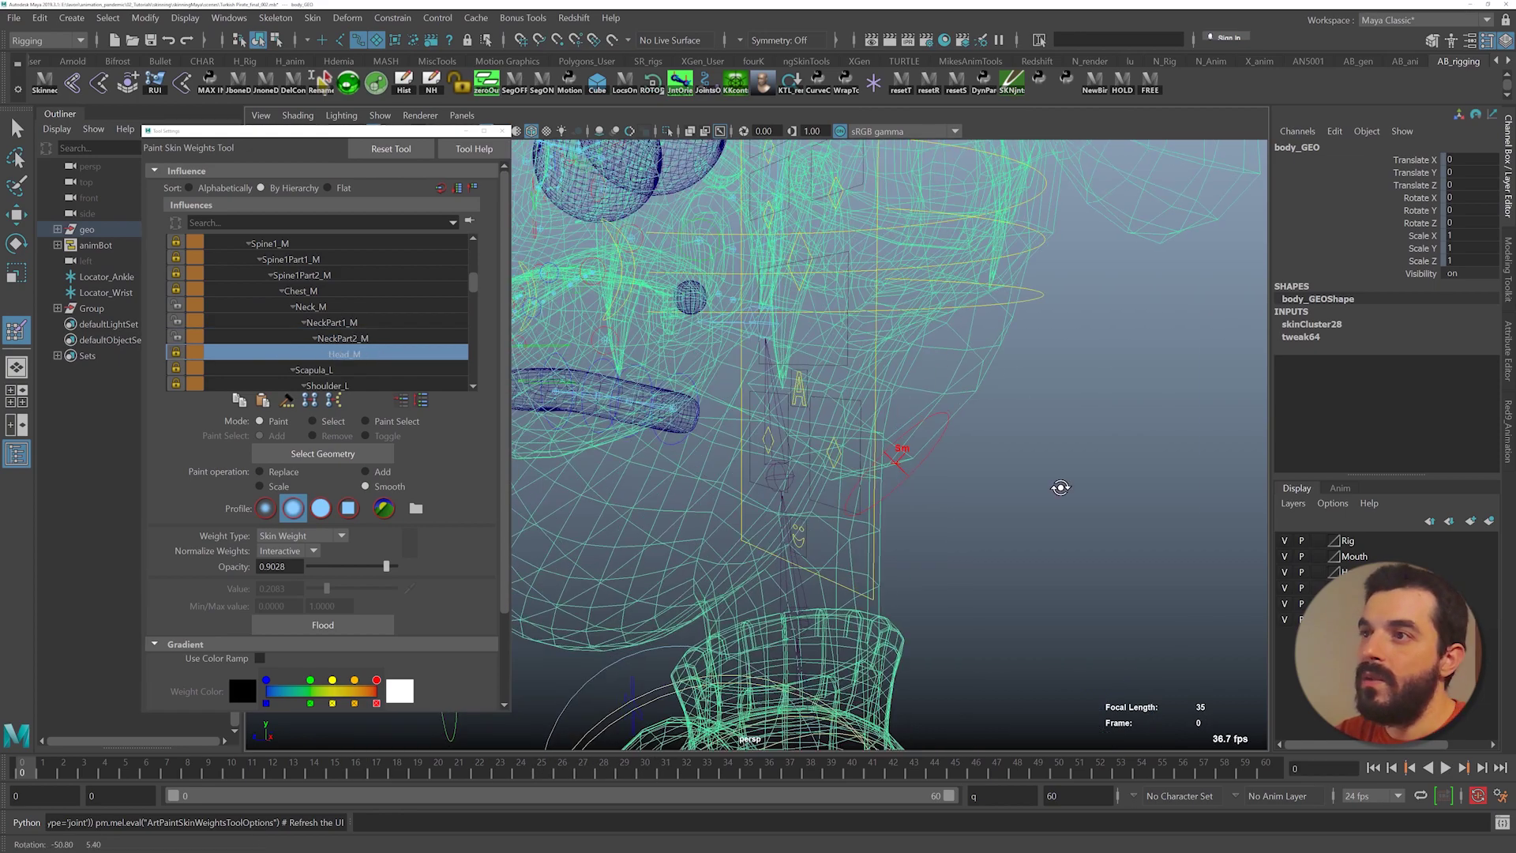
pyautogui.moveTo(1058, 487)
pyautogui.keyDown('alt'); pyautogui.mouseDown()
pyautogui.moveTo(957, 461)
pyautogui.moveTo(979, 463)
pyautogui.moveTo(890, 494)
pyautogui.mouseUp(); pyautogui.keyUp('alt')
pyautogui.press('5')
pyautogui.keyDown('alt'); pyautogui.moveTo(889, 494); pyautogui.dragTo(908, 500, button='right'); pyautogui.keyUp('alt')
pyautogui.keyDown('alt'); pyautogui.moveTo(907, 501); pyautogui.dragTo(844, 522, button='middle'); pyautogui.keyUp('alt')
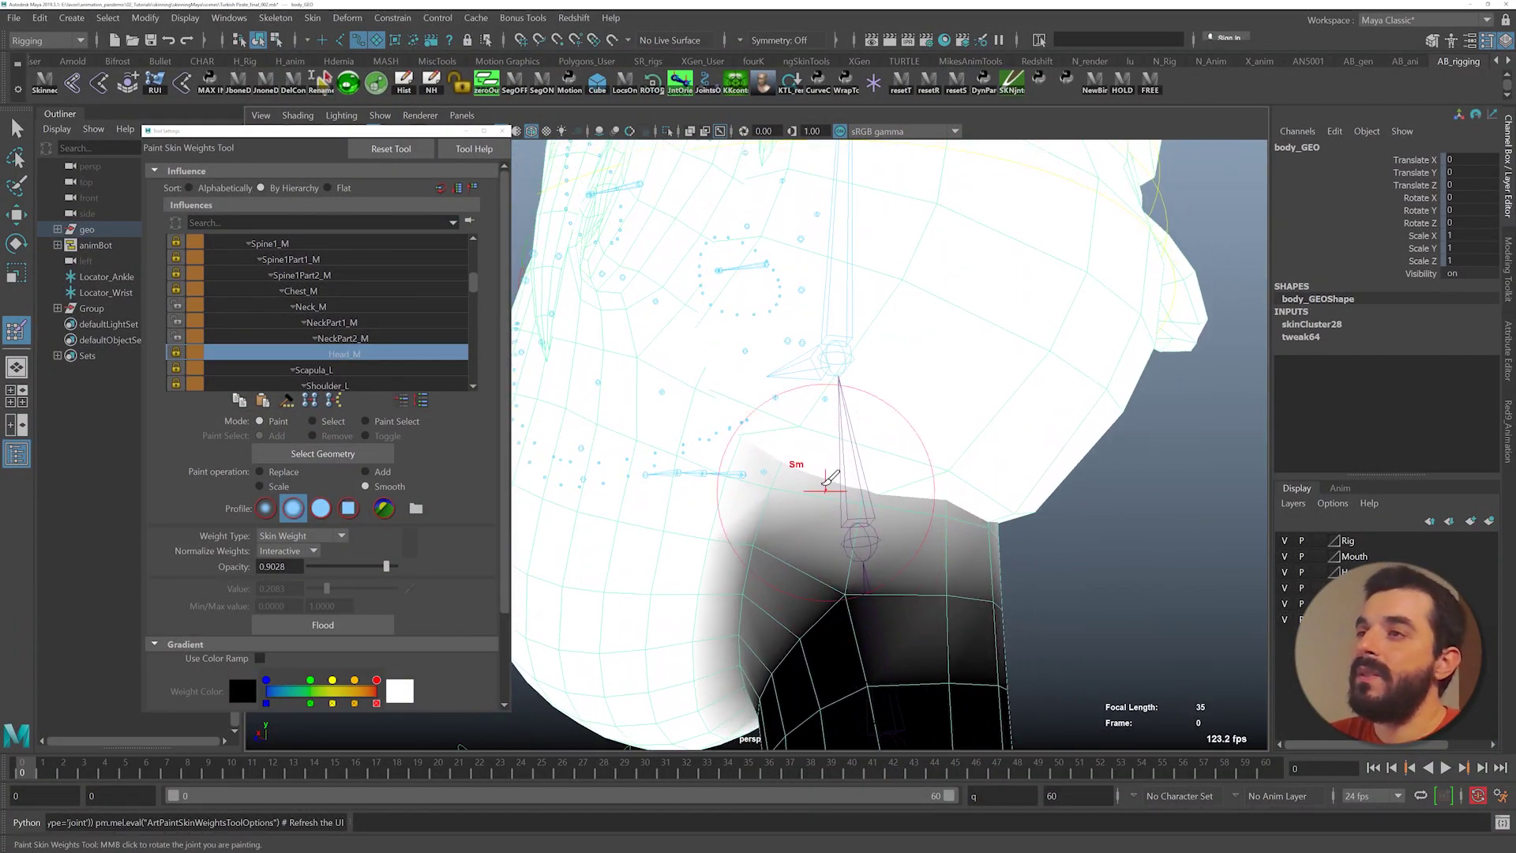
pyautogui.click(345, 338)
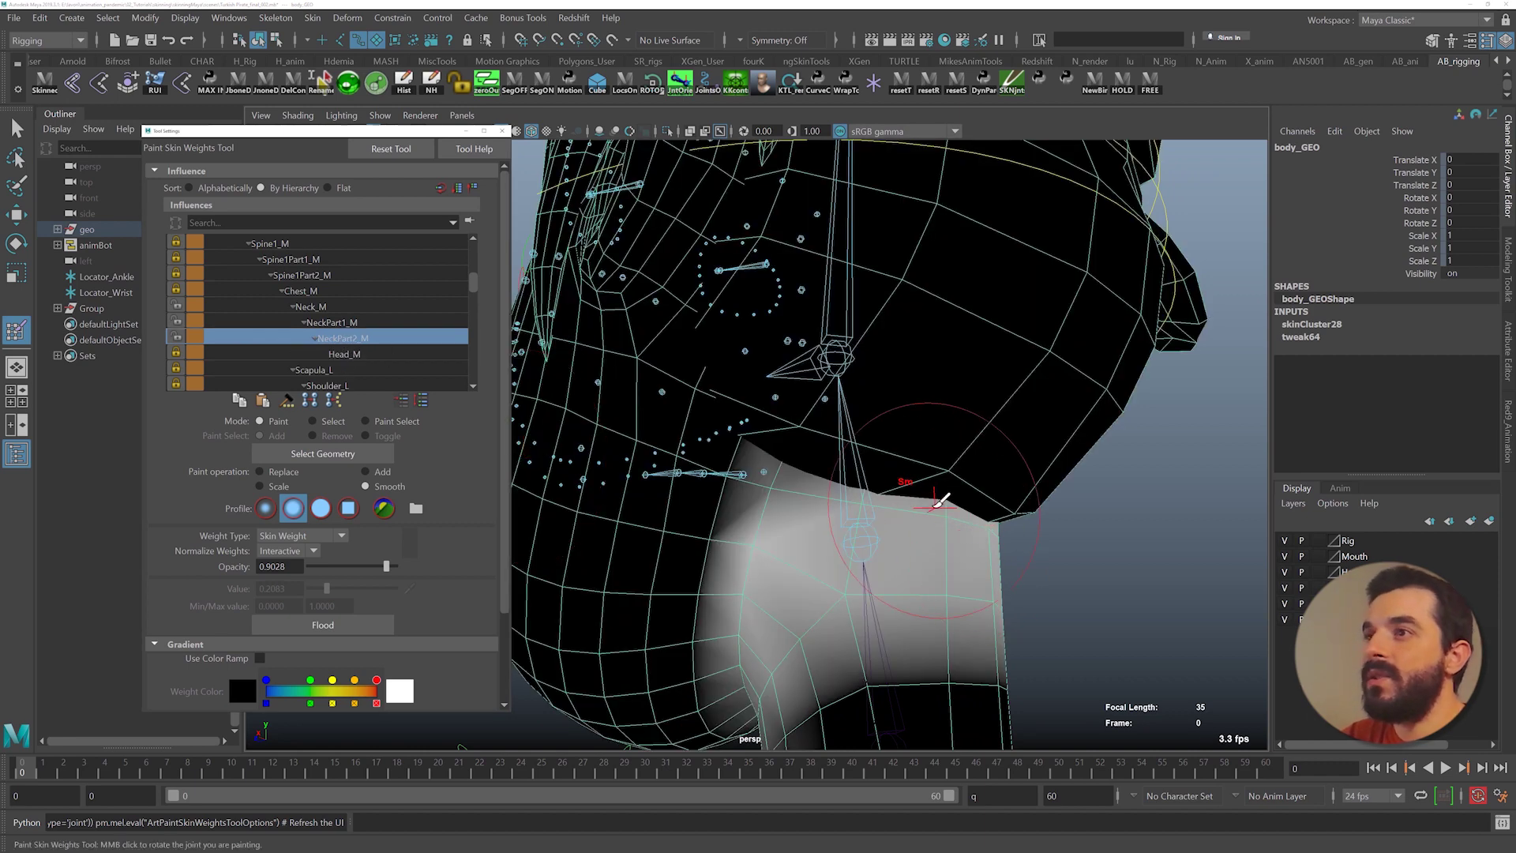
pyautogui.click(366, 471)
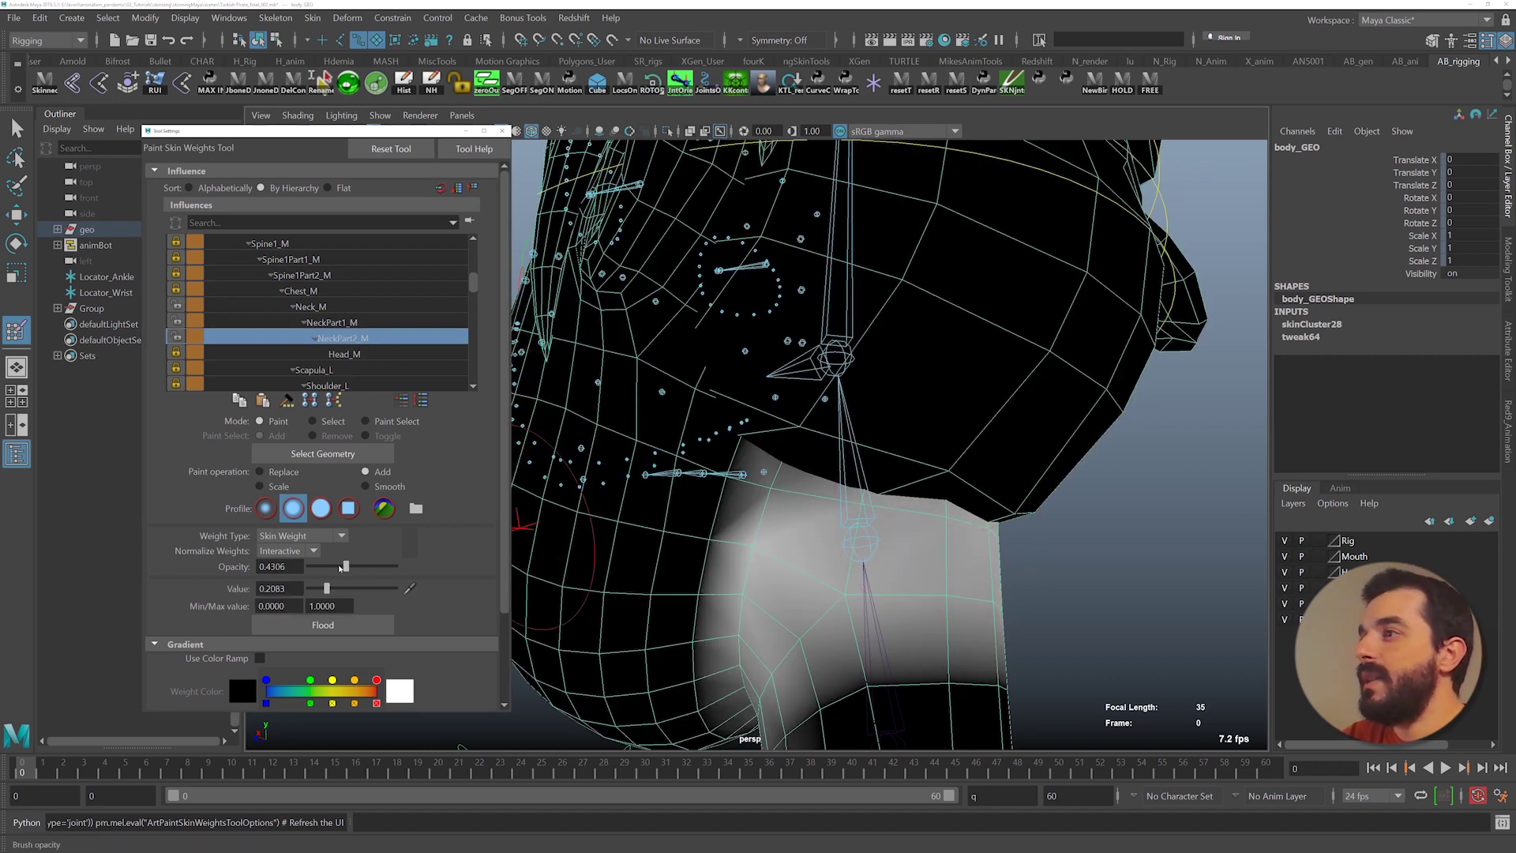
pyautogui.moveTo(340, 569); pyautogui.dragTo(328, 568)
pyautogui.moveTo(935, 467)
pyautogui.mouseDown()
pyautogui.moveTo(897, 474)
pyautogui.moveTo(1008, 515)
pyautogui.moveTo(858, 495)
pyautogui.mouseUp()
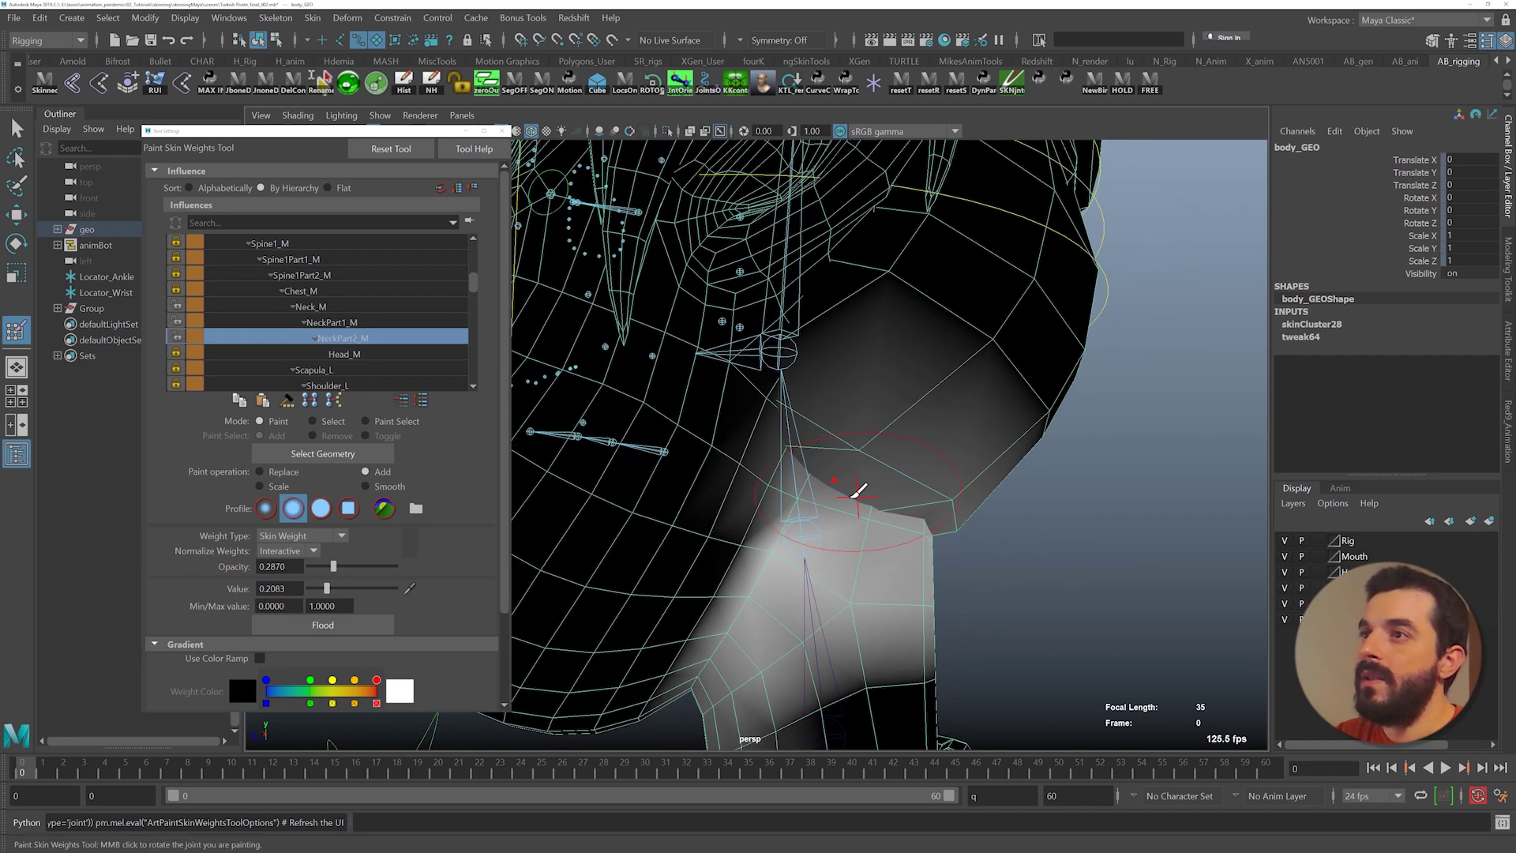
# - Go to frame 22, make NeckPart1_M the active influence and examine the transition between neck and head
pyautogui.moveTo(799, 547)
pyautogui.keyDown('alt'); pyautogui.mouseDown()
pyautogui.moveTo(805, 531)
pyautogui.moveTo(737, 548)
pyautogui.moveTo(772, 548)
pyautogui.moveTo(1109, 341)
pyautogui.mouseUp(); pyautogui.keyUp('alt')
pyautogui.scroll(-4, 771, 548)
pyautogui.moveTo(52, 772); pyautogui.dragTo(482, 782)
pyautogui.scroll(5, 683, 533)
pyautogui.keyDown('alt'); pyautogui.moveTo(683, 533); pyautogui.dragTo(705, 515); pyautogui.keyUp('alt')
pyautogui.keyDown('alt'); pyautogui.moveTo(734, 519); pyautogui.dragTo(675, 432, button='middle'); pyautogui.keyUp('alt')
pyautogui.moveTo(742, 507); pyautogui.dragTo(771, 508, button='right')
pyautogui.moveTo(771, 508)
pyautogui.keyDown('alt'); pyautogui.mouseDown()
pyautogui.moveTo(701, 505)
pyautogui.moveTo(724, 493)
pyautogui.moveTo(728, 524)
pyautogui.moveTo(866, 473)
pyautogui.moveTo(797, 499)
pyautogui.mouseUp(); pyautogui.keyUp('alt')
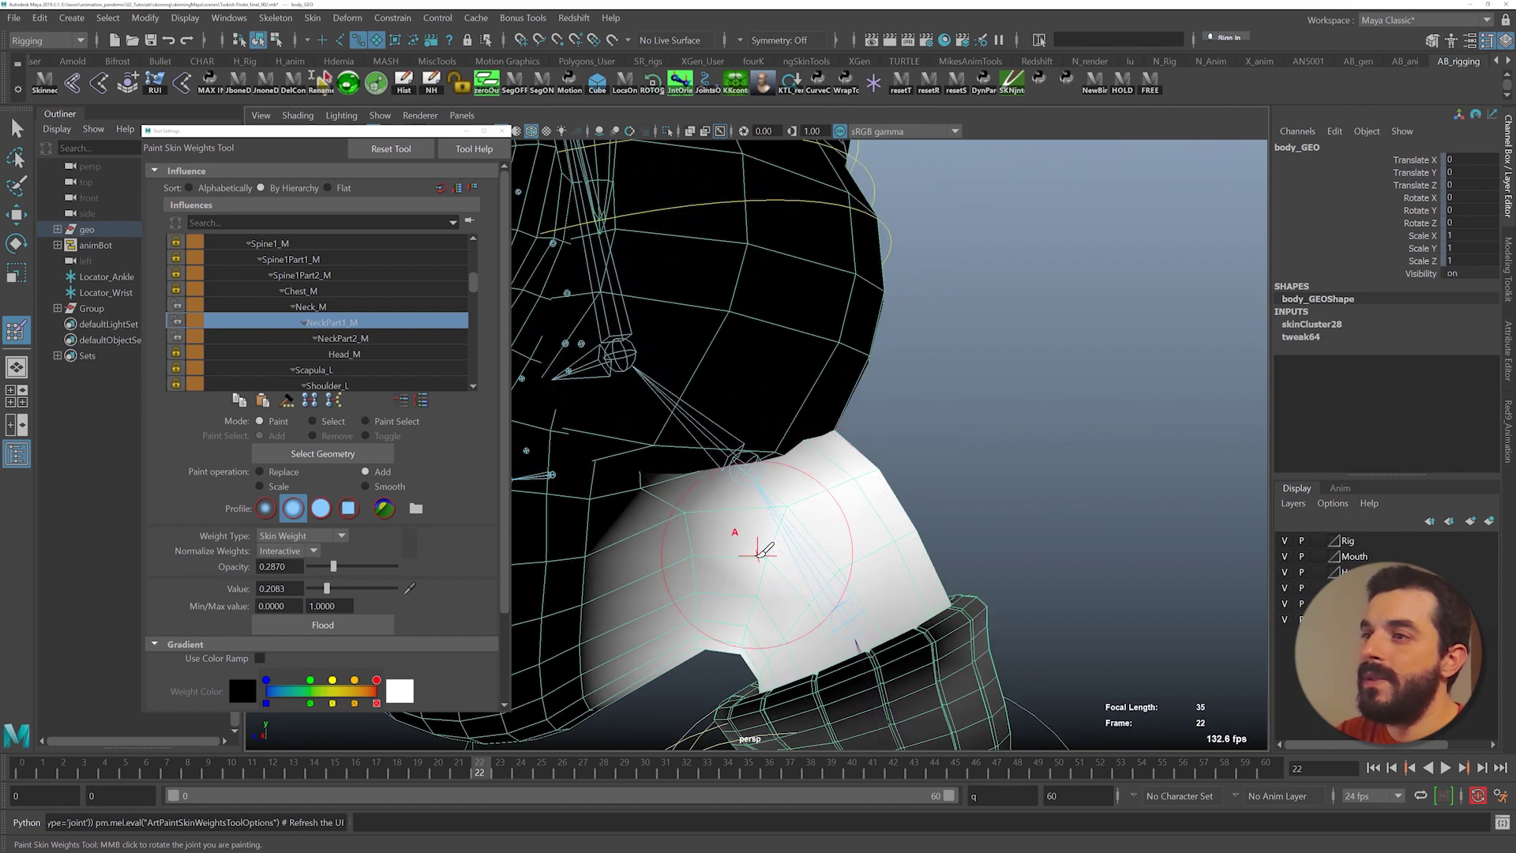
pyautogui.keyDown('alt'); pyautogui.moveTo(758, 555); pyautogui.dragTo(651, 499); pyautogui.keyUp('alt')
pyautogui.keyDown('alt'); pyautogui.moveTo(651, 499); pyautogui.dragTo(655, 431, button='right'); pyautogui.keyUp('alt')
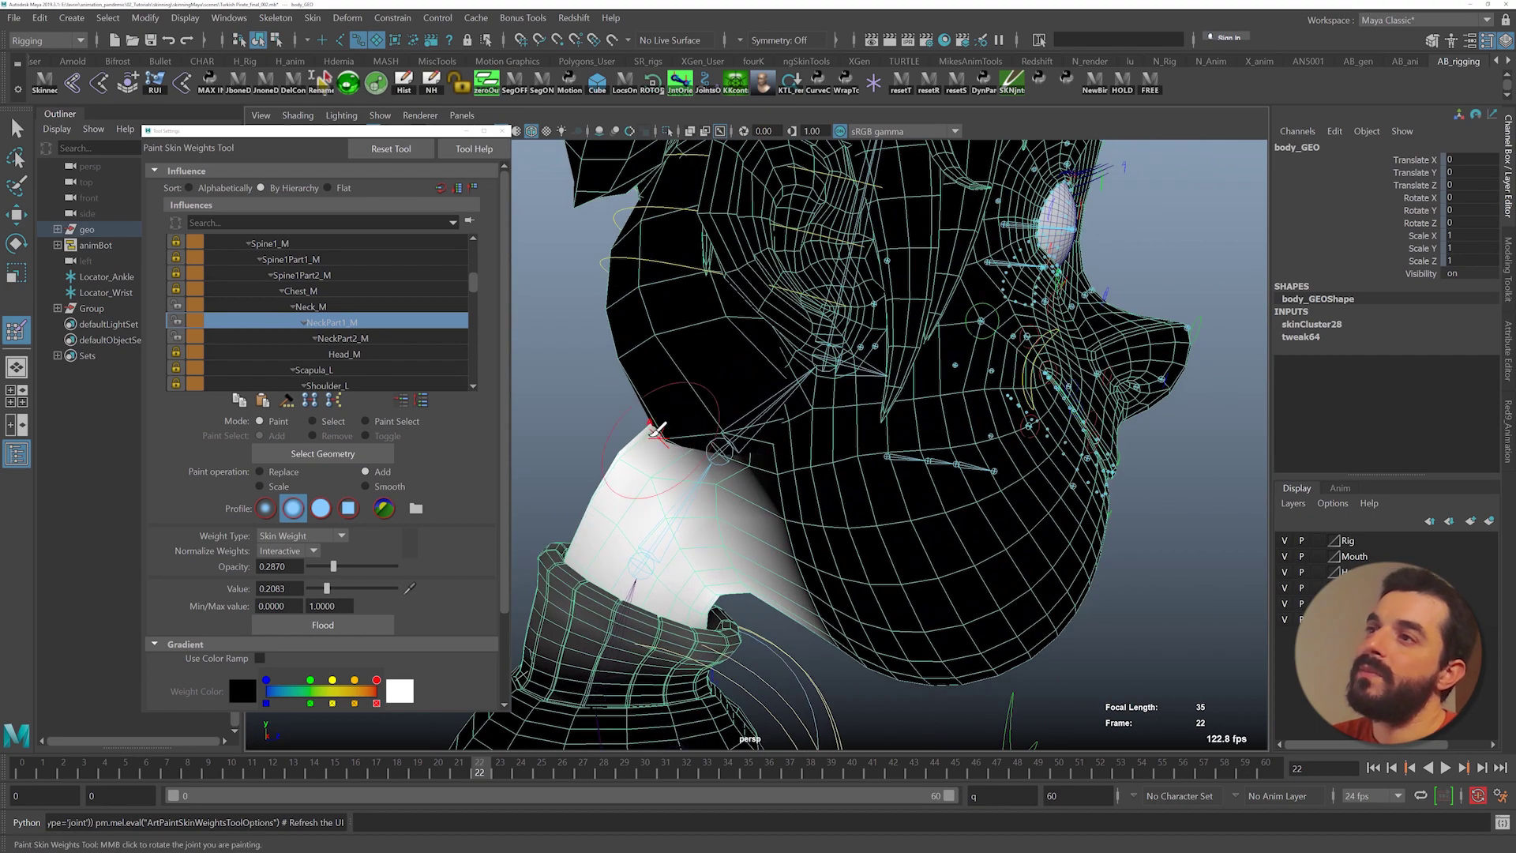
# - Choose the Head_M influence and smooth its weights along the jaw and upper neck
pyautogui.click(343, 354)
pyautogui.moveTo(735, 403)
pyautogui.keyDown('alt'); pyautogui.mouseDown()
pyautogui.moveTo(770, 399)
pyautogui.moveTo(745, 393)
pyautogui.mouseUp(); pyautogui.keyUp('alt')
pyautogui.click(383, 487)
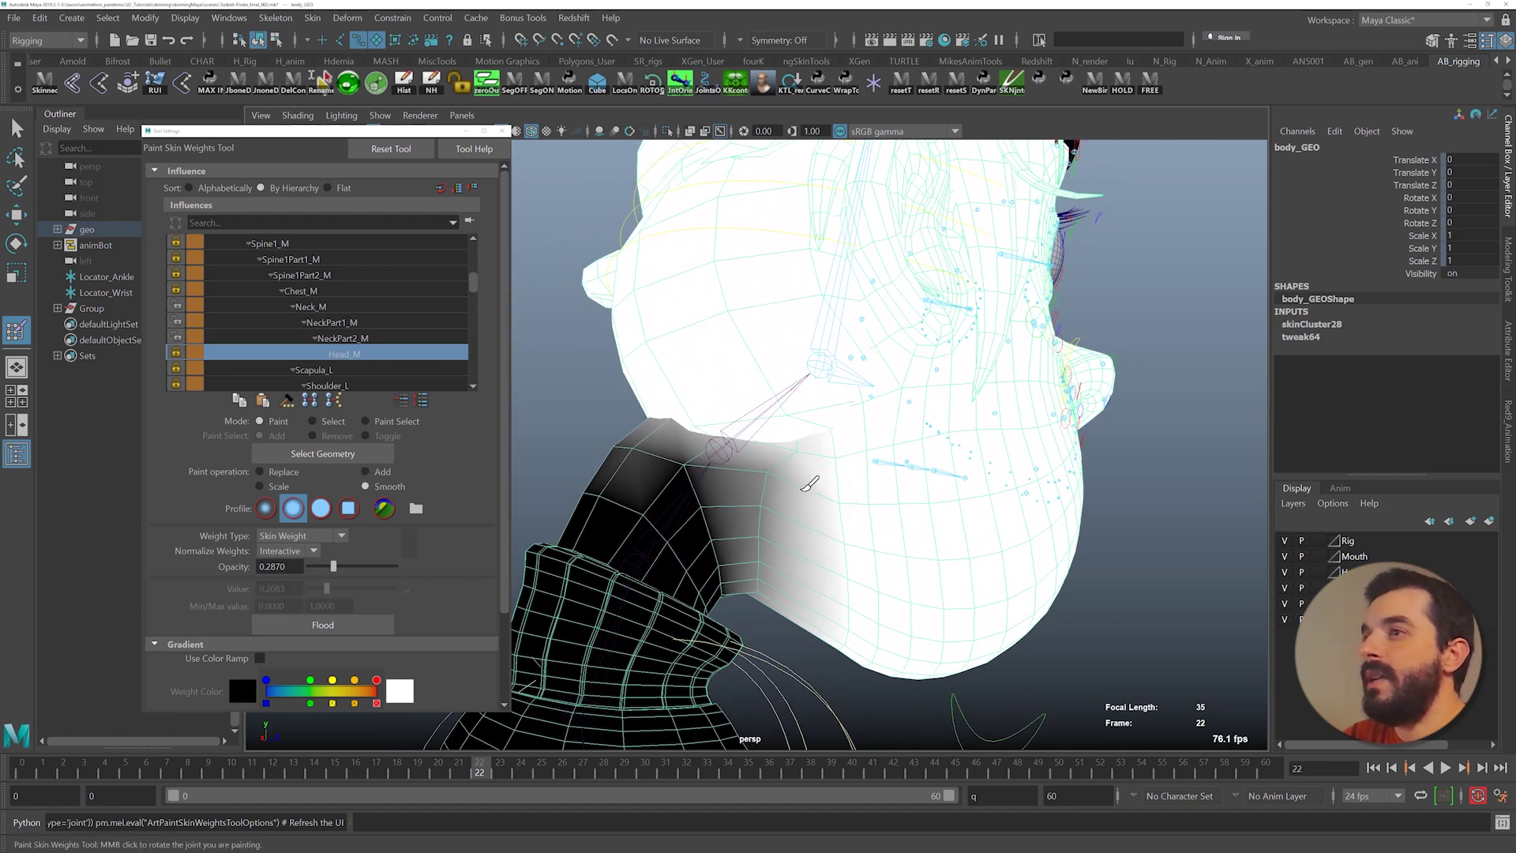
pyautogui.moveTo(769, 499)
pyautogui.mouseDown()
pyautogui.moveTo(757, 534)
pyautogui.moveTo(747, 526)
pyautogui.moveTo(777, 577)
pyautogui.mouseUp()
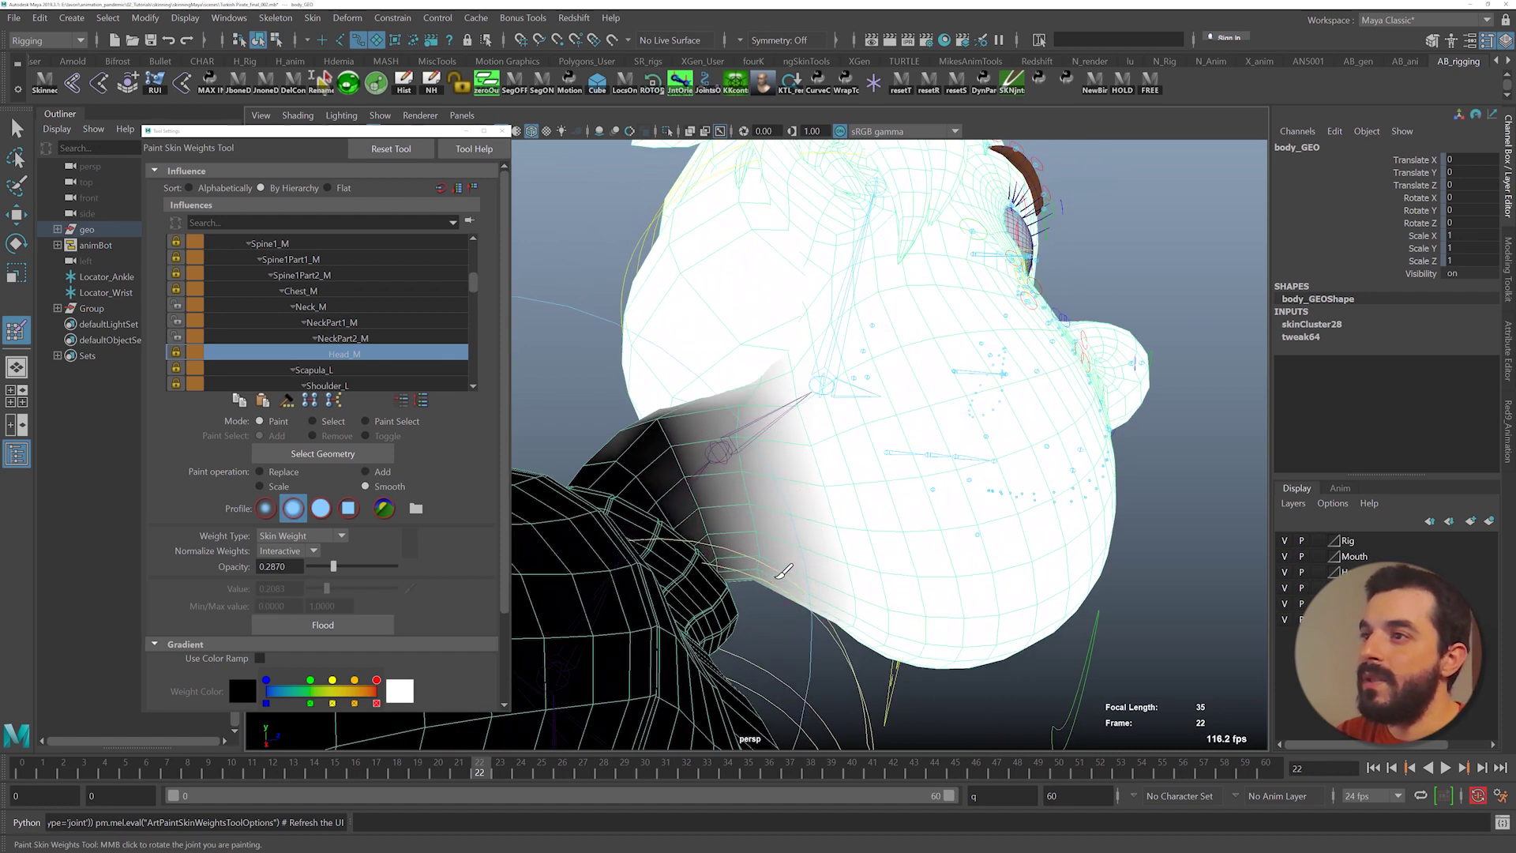
# - Examine the head and neck deformation from several sides, advancing the animation to frame 39
pyautogui.moveTo(773, 495)
pyautogui.keyDown('alt'); pyautogui.mouseDown()
pyautogui.moveTo(777, 518)
pyautogui.moveTo(720, 517)
pyautogui.moveTo(840, 453)
pyautogui.moveTo(786, 526)
pyautogui.mouseUp(); pyautogui.keyUp('alt')
pyautogui.keyDown('alt'); pyautogui.moveTo(1004, 462); pyautogui.dragTo(872, 451, button='right'); pyautogui.keyUp('alt')
pyautogui.keyDown('alt'); pyautogui.moveTo(872, 452); pyautogui.dragTo(707, 465); pyautogui.keyUp('alt')
pyautogui.moveTo(473, 764); pyautogui.dragTo(831, 768)
pyautogui.keyDown('alt'); pyautogui.moveTo(632, 513); pyautogui.dragTo(687, 508, button='right'); pyautogui.keyUp('alt')
pyautogui.keyDown('alt'); pyautogui.moveTo(687, 508); pyautogui.dragTo(737, 548); pyautogui.keyUp('alt')
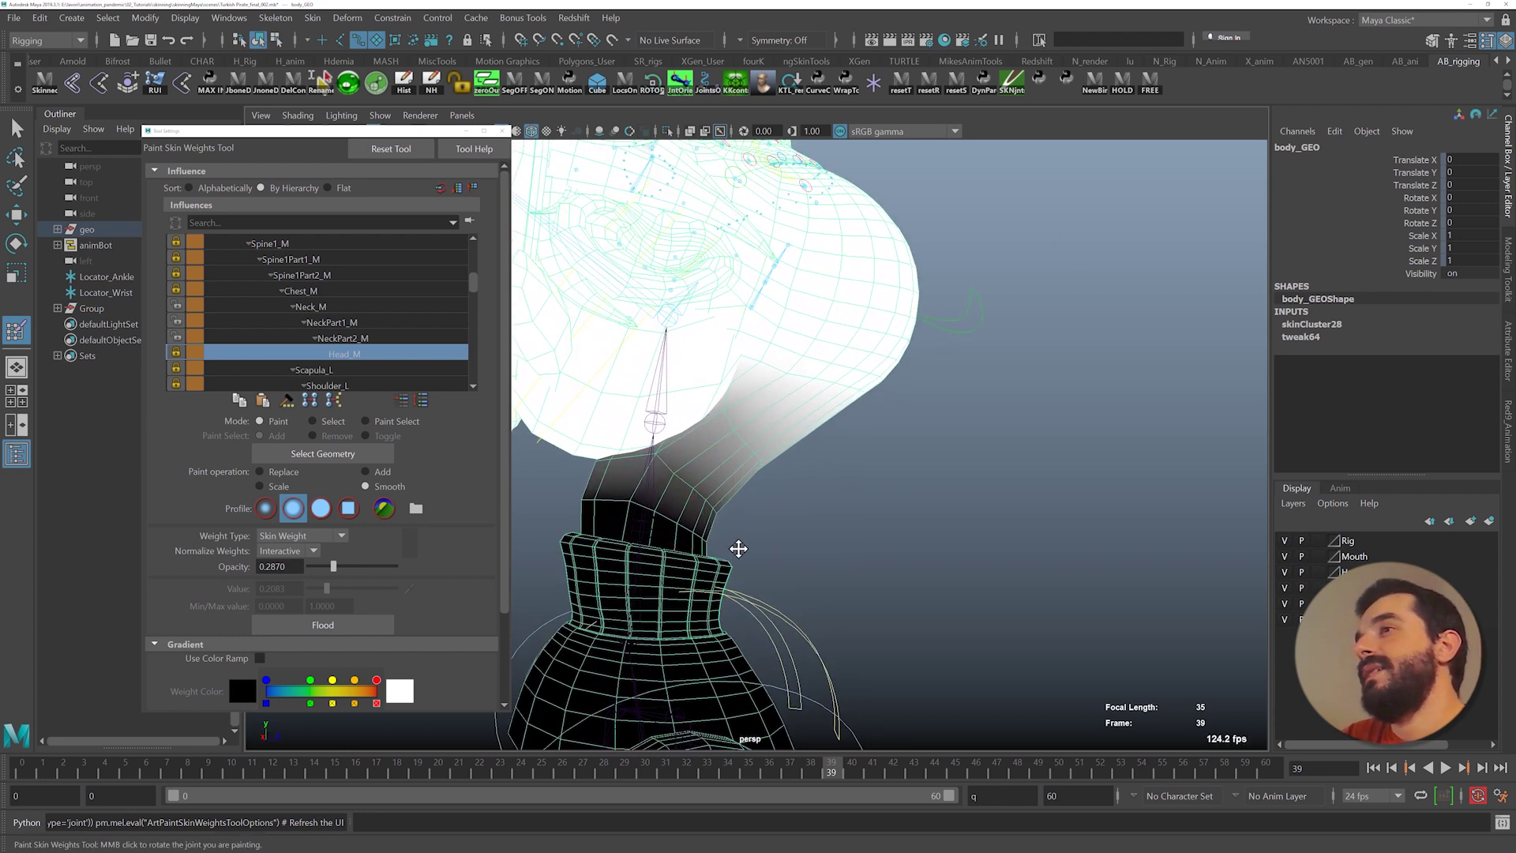
# - Go to frame 37, leave weight painting for the Select tool and display the model in wireframe
pyautogui.keyDown('alt'); pyautogui.moveTo(737, 548); pyautogui.dragTo(807, 551, button='middle'); pyautogui.keyUp('alt')
pyautogui.moveTo(827, 764)
pyautogui.mouseDown()
pyautogui.moveTo(703, 742)
pyautogui.moveTo(792, 747)
pyautogui.mouseUp()
pyautogui.press('q')
pyautogui.press('4')
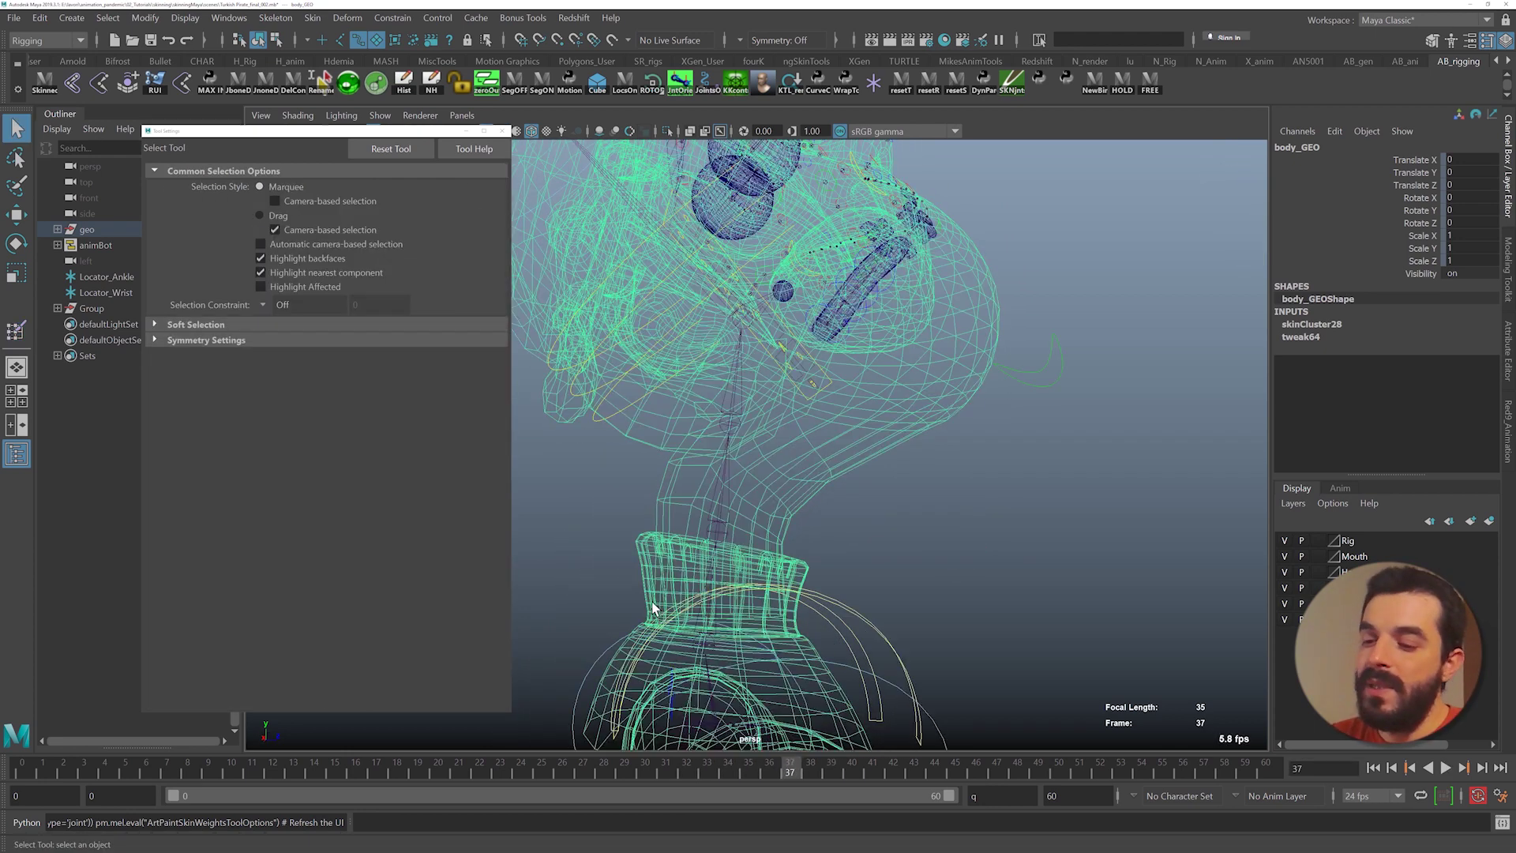
# - Try rotating the neck control at frame 37 to test the neck deformation, and undo the rotation
pyautogui.moveTo(778, 503); pyautogui.dragTo(695, 514)
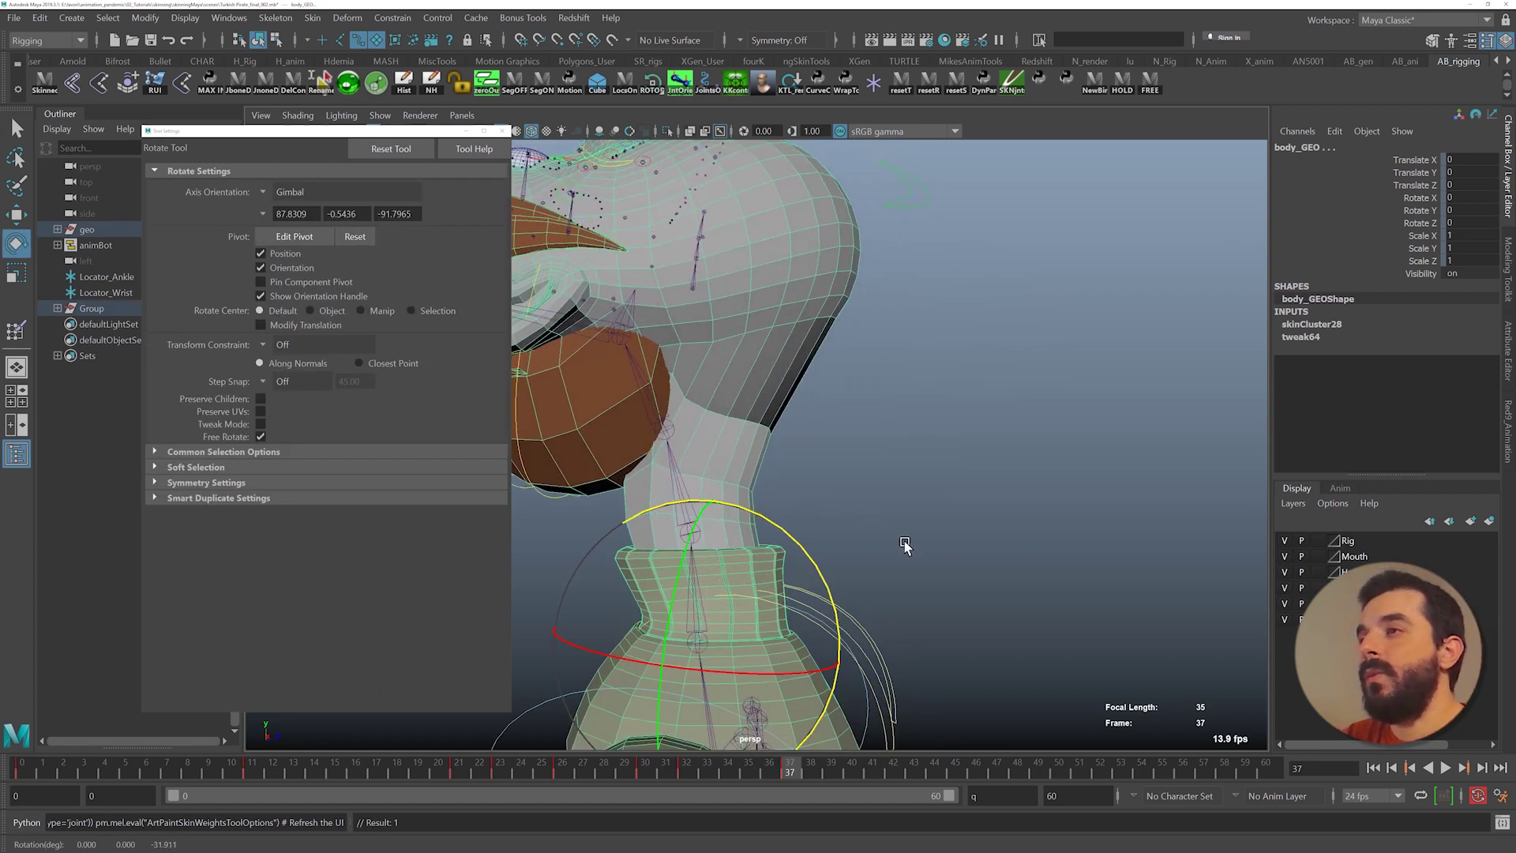
pyautogui.keyDown('alt'); pyautogui.moveTo(903, 541); pyautogui.dragTo(671, 540, button='right'); pyautogui.keyUp('alt')
pyautogui.keyDown('alt'); pyautogui.moveTo(671, 540); pyautogui.dragTo(712, 593, button='middle'); pyautogui.keyUp('alt')
pyautogui.hotkey('ctrl', 'z')
pyautogui.hotkey('ctrl', 'z')
pyautogui.hotkey('ctrl', 'z')
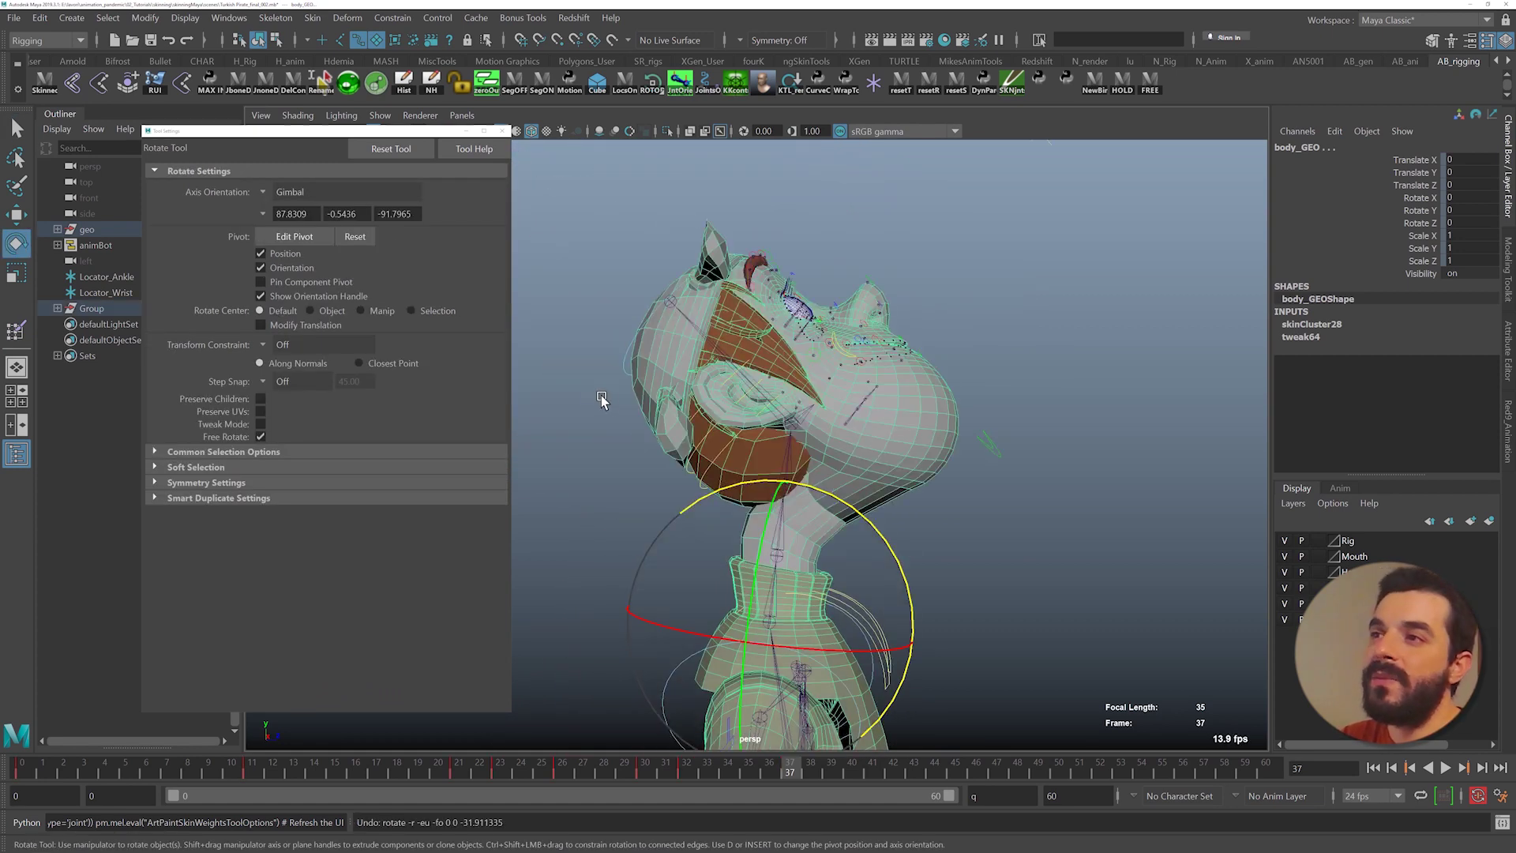
# - Scrub the animation to frame 60 and examine the head and neck deformation from the side and back
pyautogui.moveTo(758, 769); pyautogui.dragTo(867, 648)
pyautogui.scroll(5, 868, 648)
pyautogui.moveTo(983, 766); pyautogui.dragTo(1275, 763)
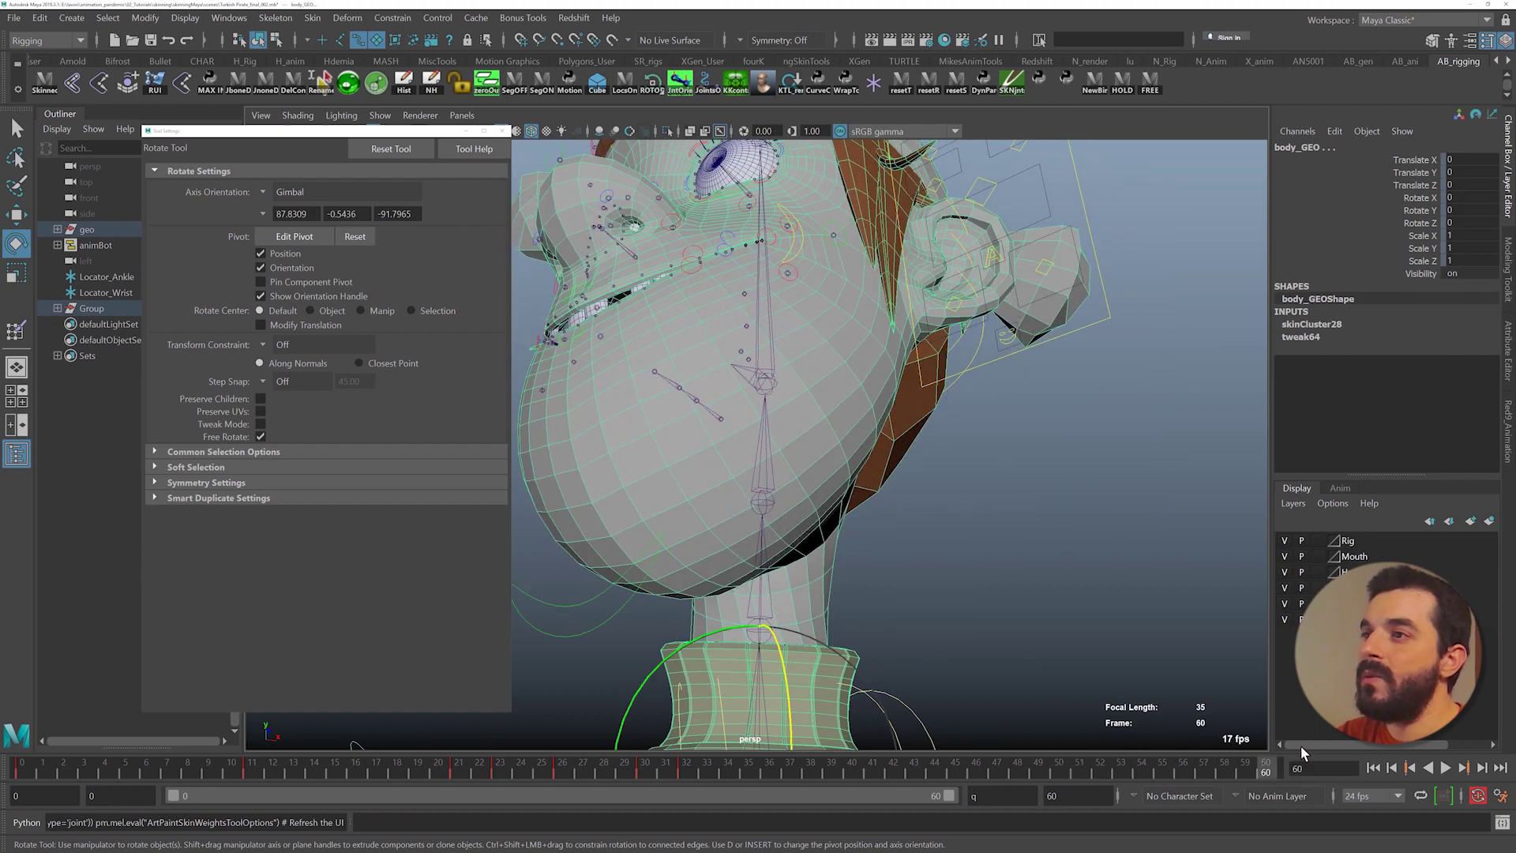
pyautogui.keyDown('alt'); pyautogui.moveTo(1235, 684); pyautogui.dragTo(793, 616); pyautogui.keyUp('alt')
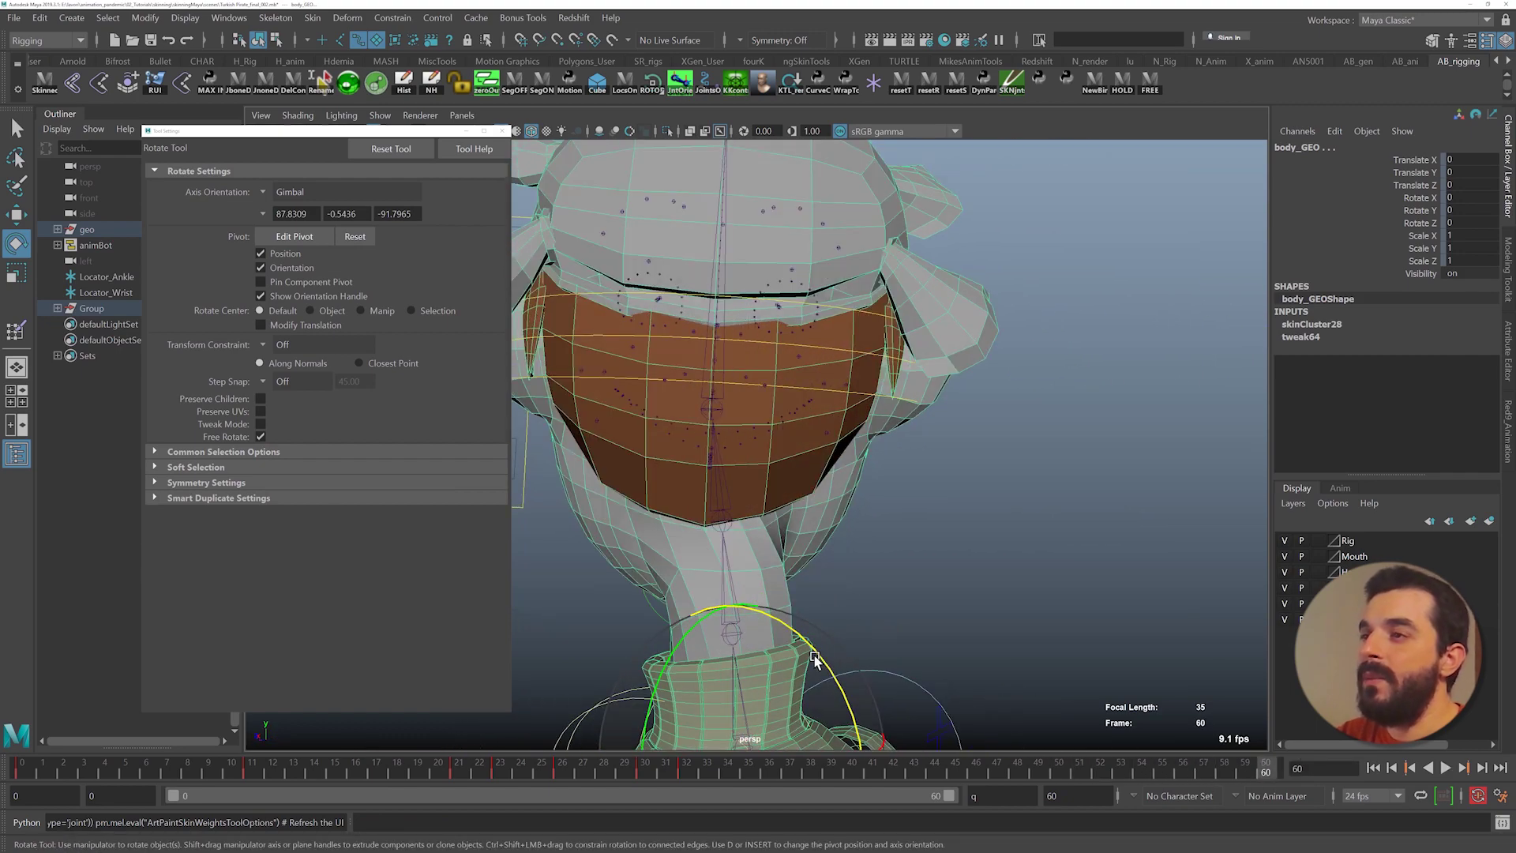
pyautogui.scroll(-5, 812, 660)
pyautogui.keyDown('alt'); pyautogui.moveTo(562, 575); pyautogui.dragTo(710, 612); pyautogui.keyUp('alt')
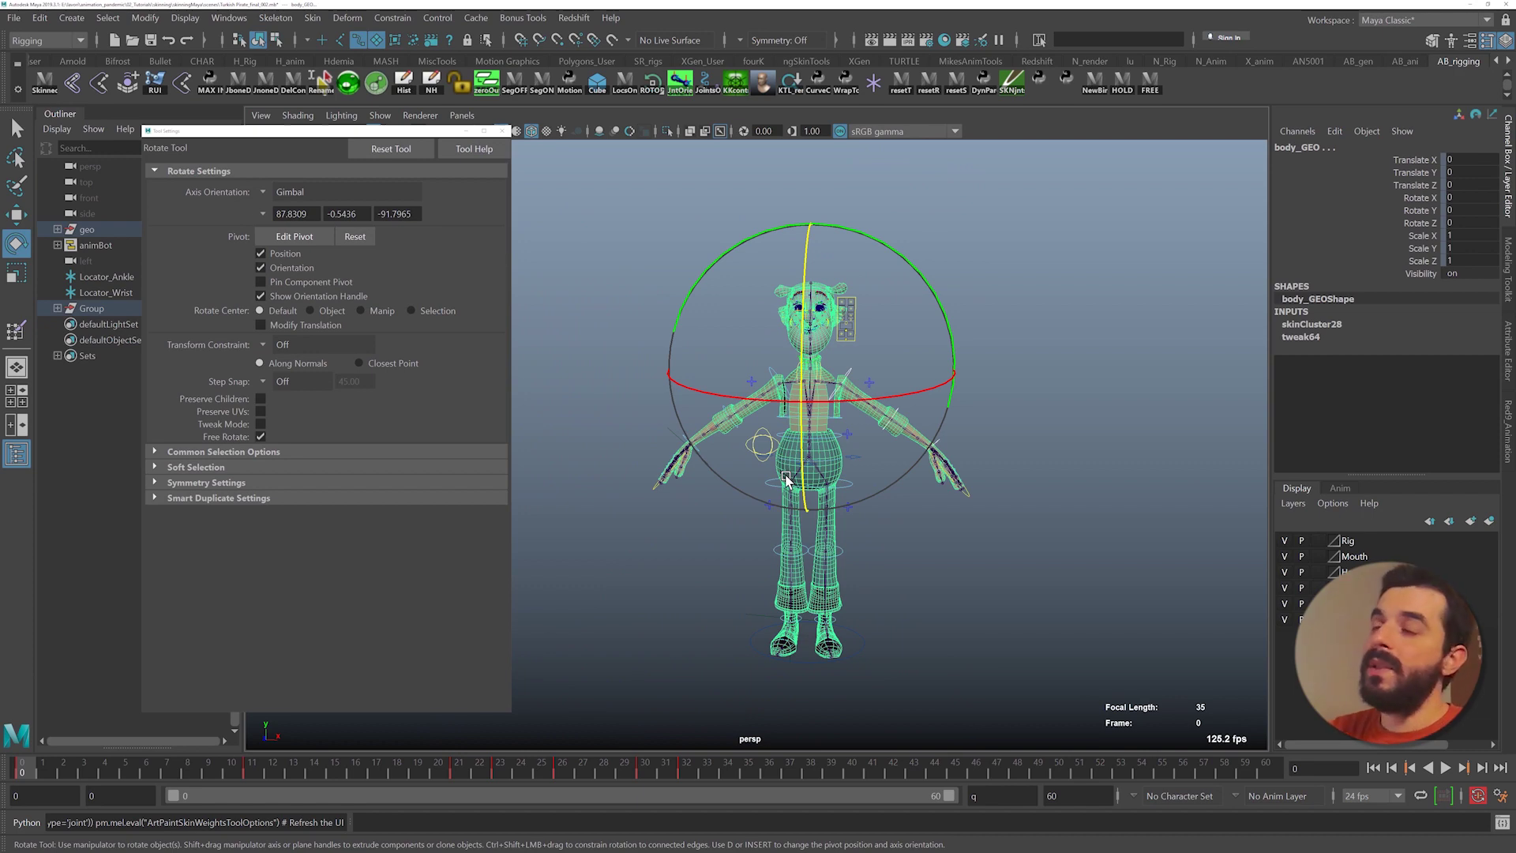
# - Examine the torso, arms and hands at frame 0 from several angles
pyautogui.keyDown('alt'); pyautogui.moveTo(792, 480); pyautogui.dragTo(781, 525); pyautogui.keyUp('alt')
pyautogui.scroll(6, 781, 524)
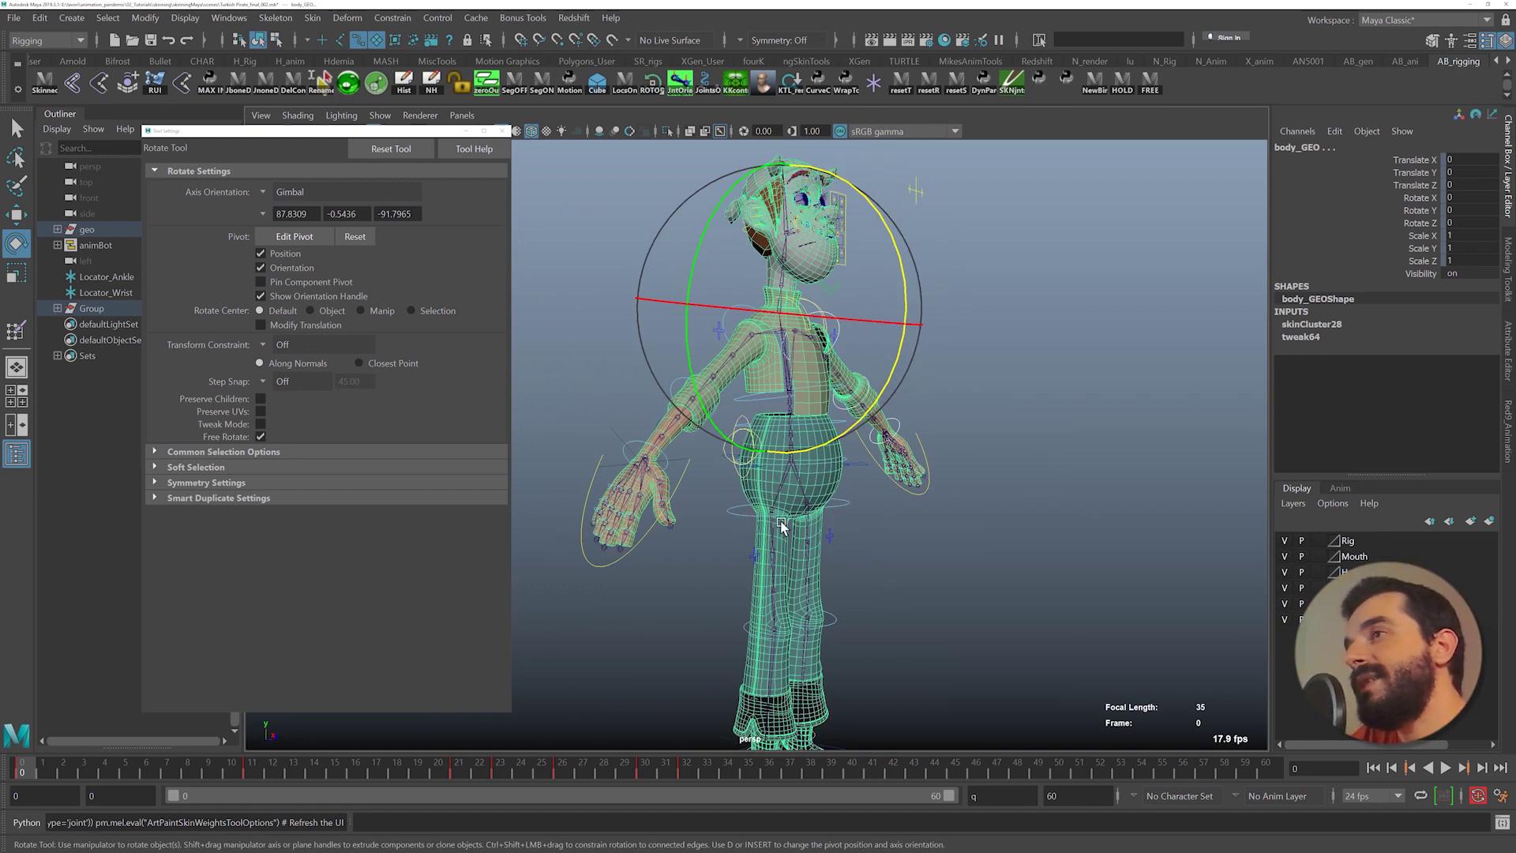
pyautogui.keyDown('alt'); pyautogui.moveTo(781, 524); pyautogui.dragTo(984, 521, button='middle'); pyautogui.keyUp('alt')
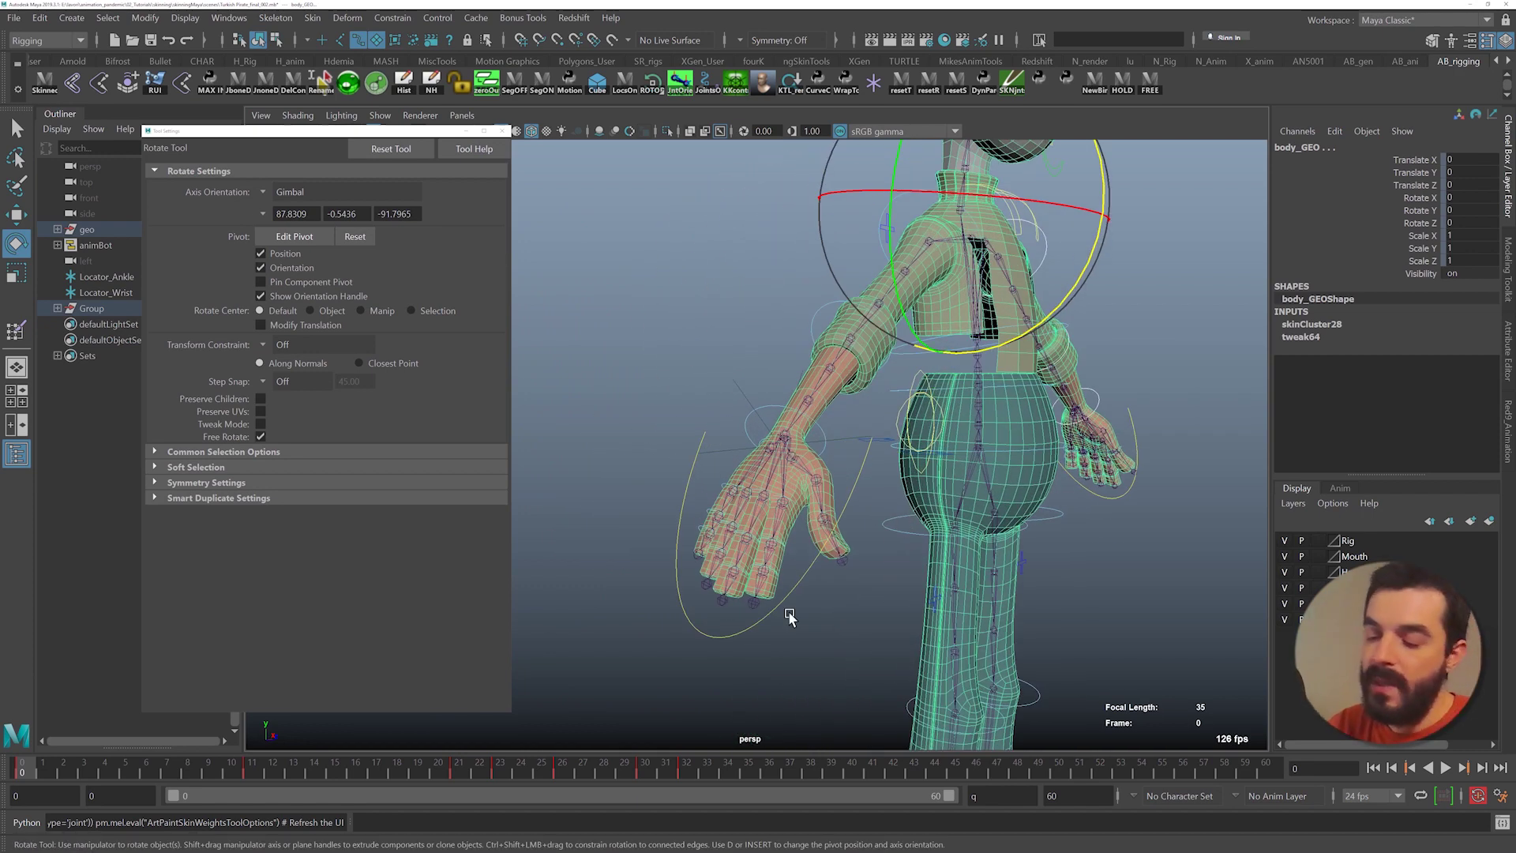
pyautogui.scroll(-2, 887, 547)
pyautogui.keyDown('alt'); pyautogui.moveTo(983, 484); pyautogui.dragTo(931, 460); pyautogui.keyUp('alt')
pyautogui.keyDown('alt'); pyautogui.moveTo(1008, 485); pyautogui.dragTo(879, 501, button='middle'); pyautogui.keyUp('alt')
# - Close the tool settings, expand the geo group and unhide its Body group of clothing pieces
pyautogui.click(502, 131)
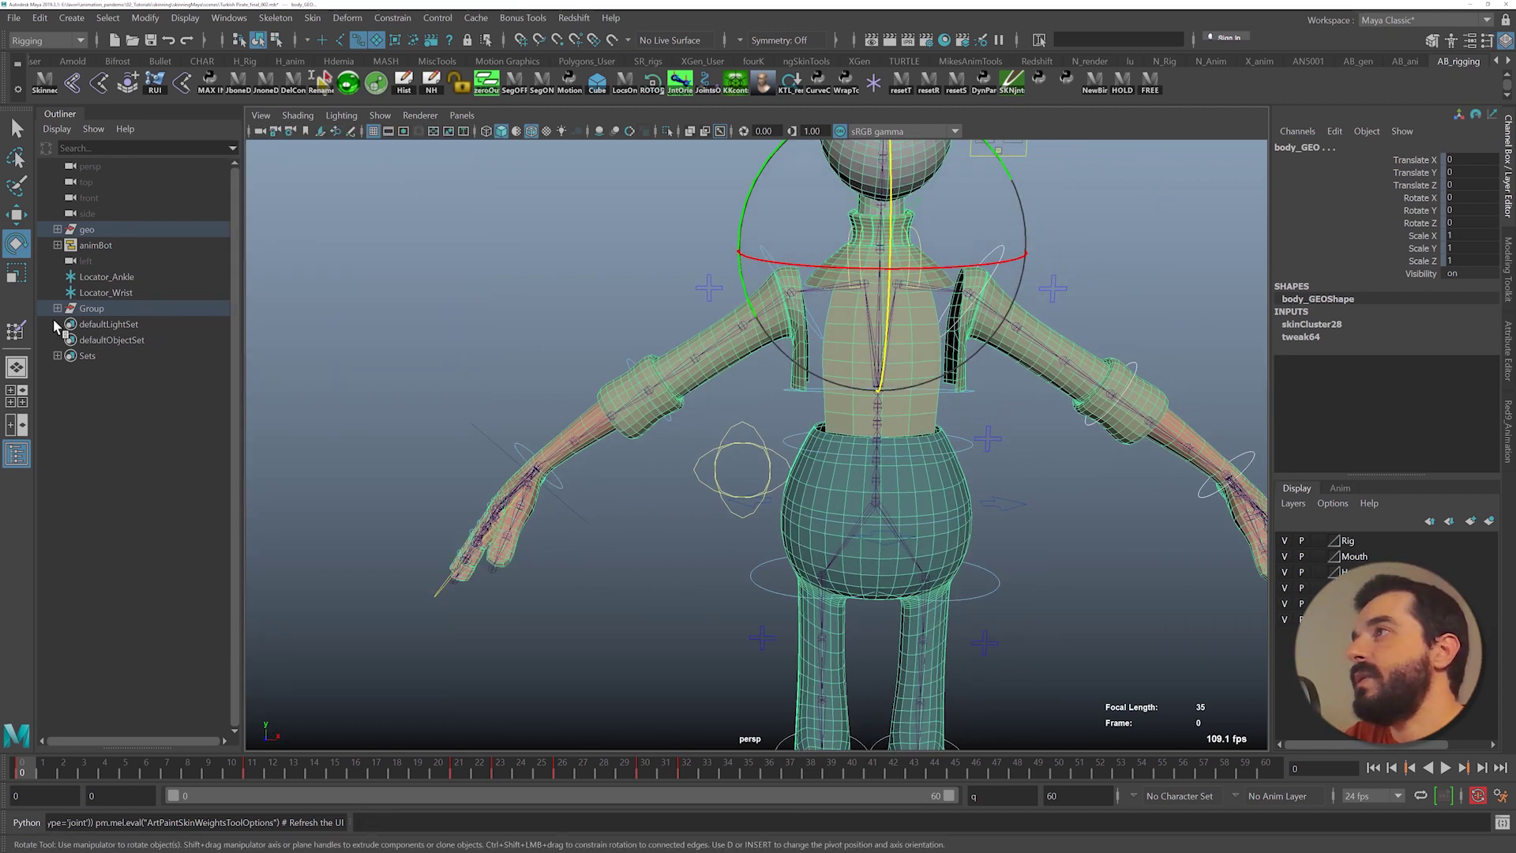
pyautogui.click(58, 309)
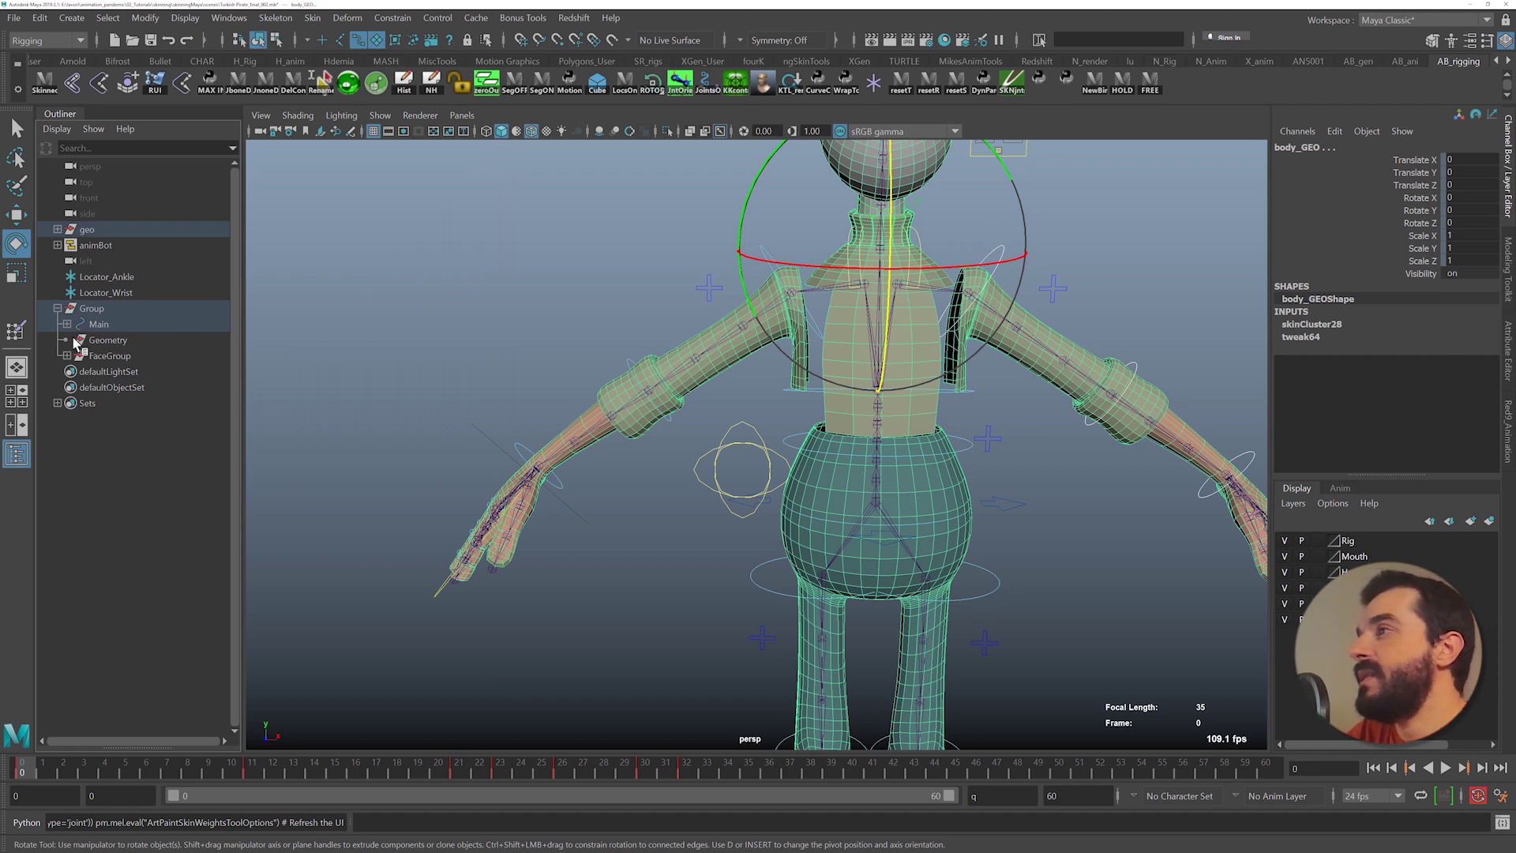
pyautogui.click(57, 229)
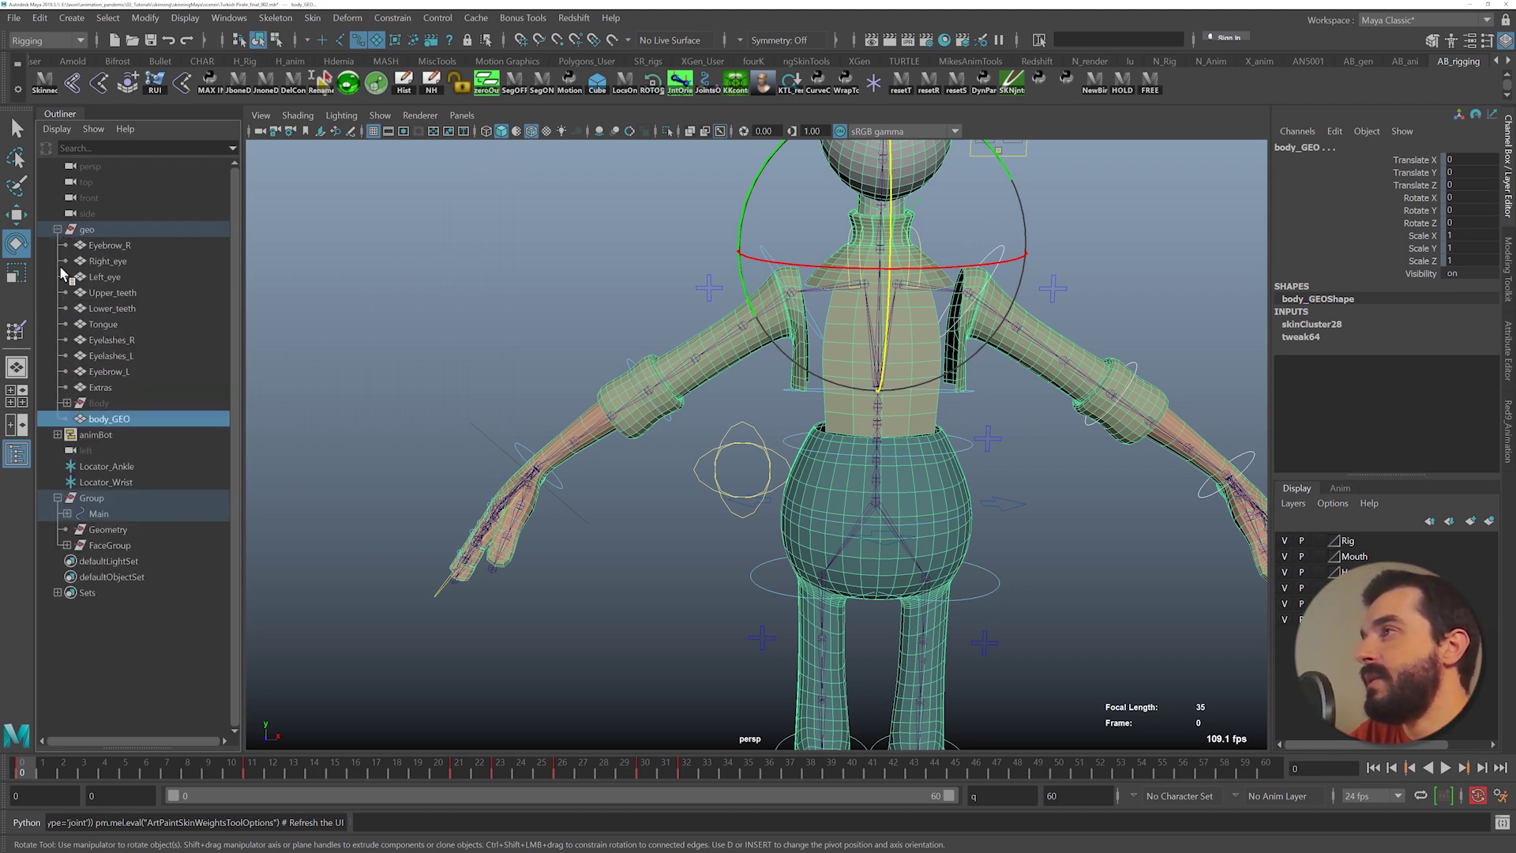
pyautogui.click(90, 404)
pyautogui.click(68, 402)
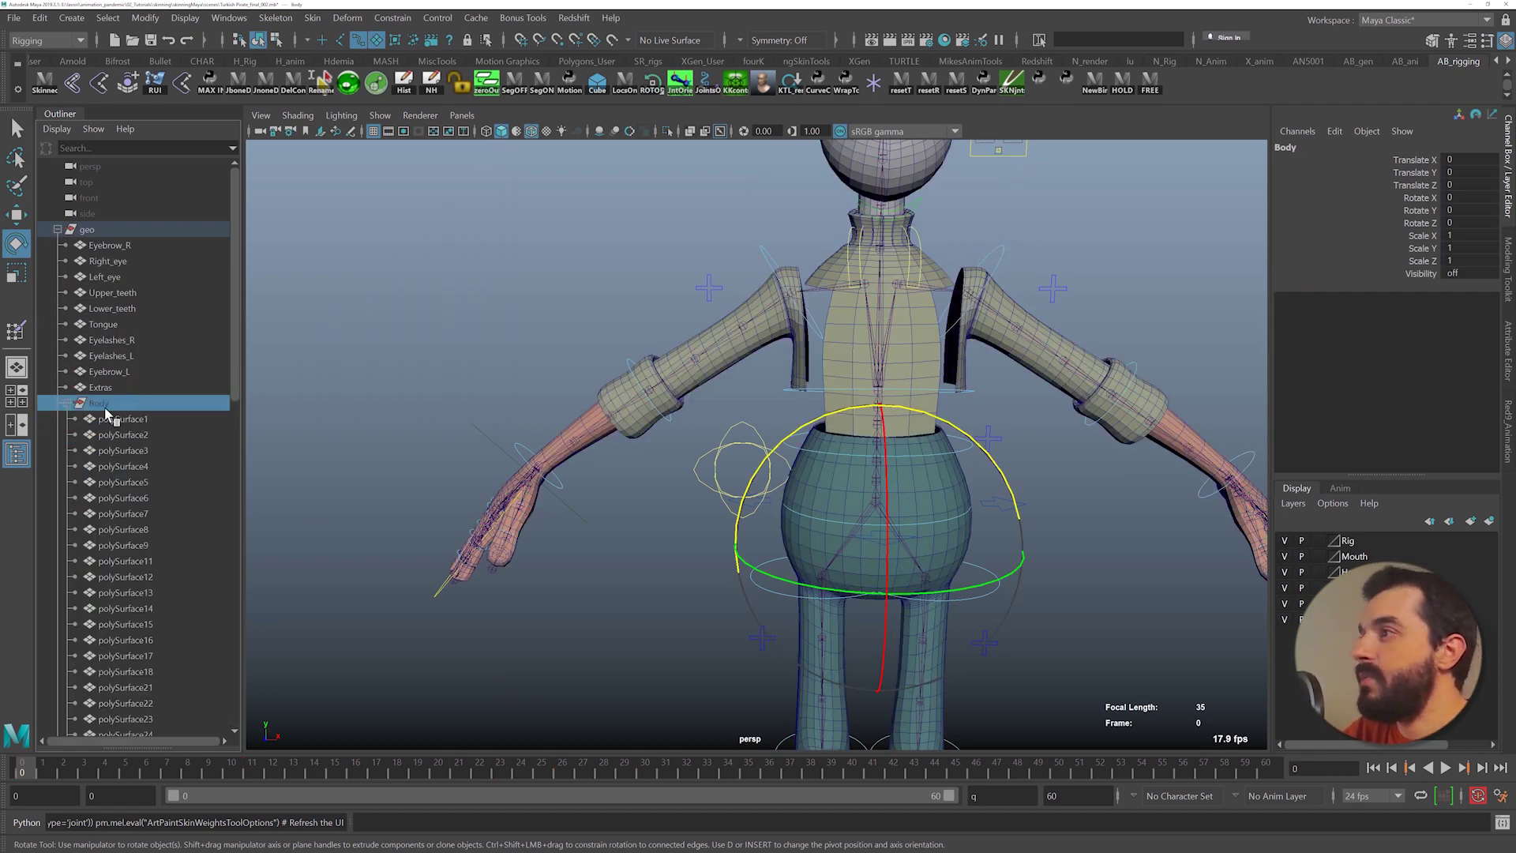
pyautogui.press('h')
# - Select the green vest mesh in the Body group and rename it gilet_GEO
pyautogui.keyDown('alt'); pyautogui.moveTo(809, 291); pyautogui.dragTo(902, 258, button='right'); pyautogui.keyUp('alt')
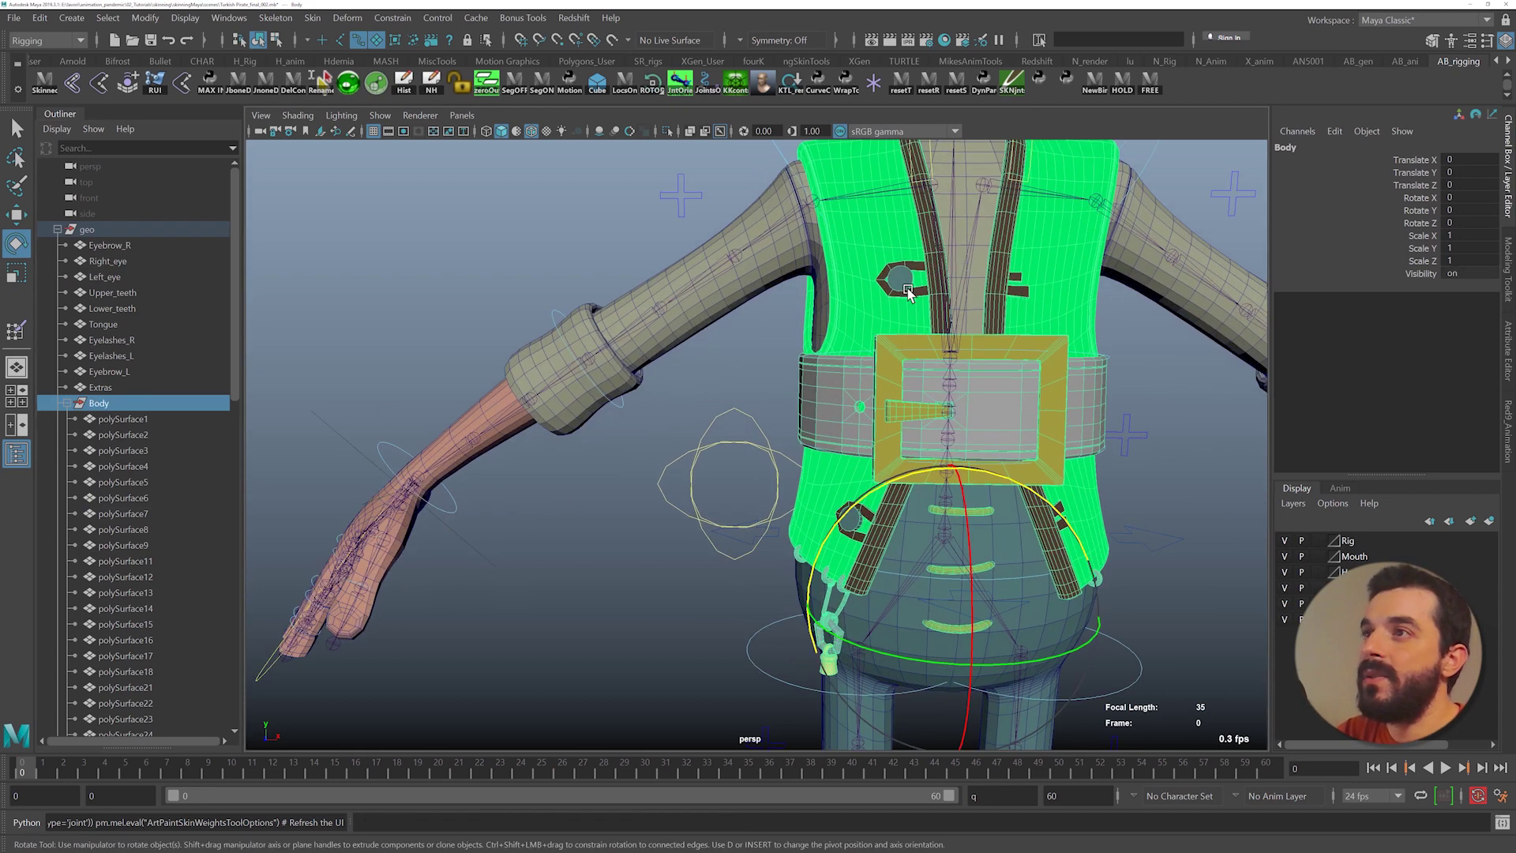
pyautogui.keyDown('alt'); pyautogui.moveTo(903, 258); pyautogui.dragTo(786, 413, button='middle'); pyautogui.keyUp('alt')
pyautogui.click(732, 270)
pyautogui.keyDown('alt'); pyautogui.moveTo(733, 270); pyautogui.dragTo(768, 326); pyautogui.keyUp('alt')
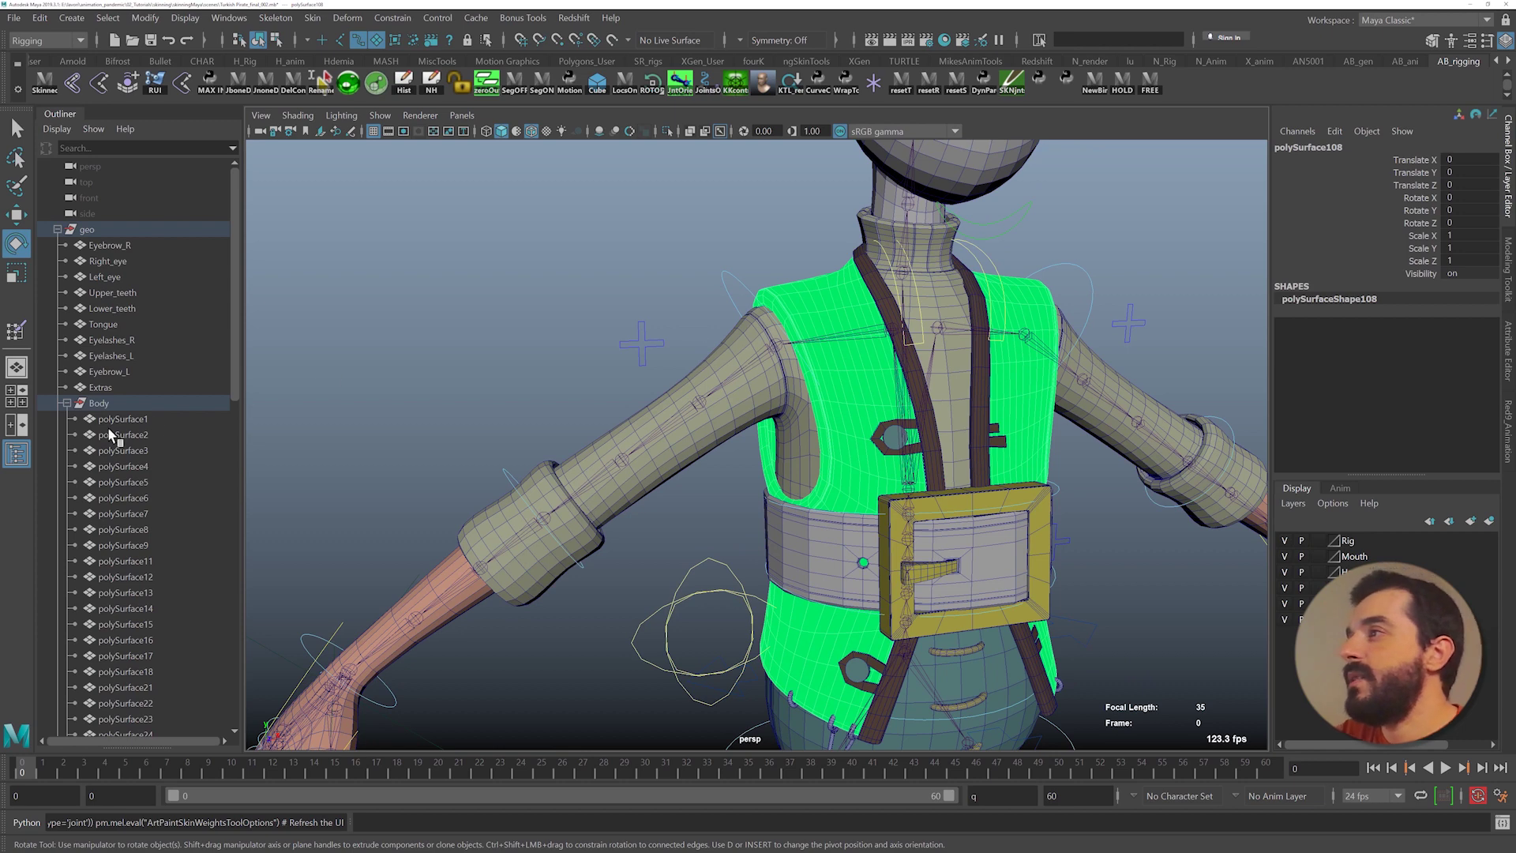
pyautogui.press('f')
pyautogui.doubleClick(129, 529)
pyautogui.write('g')
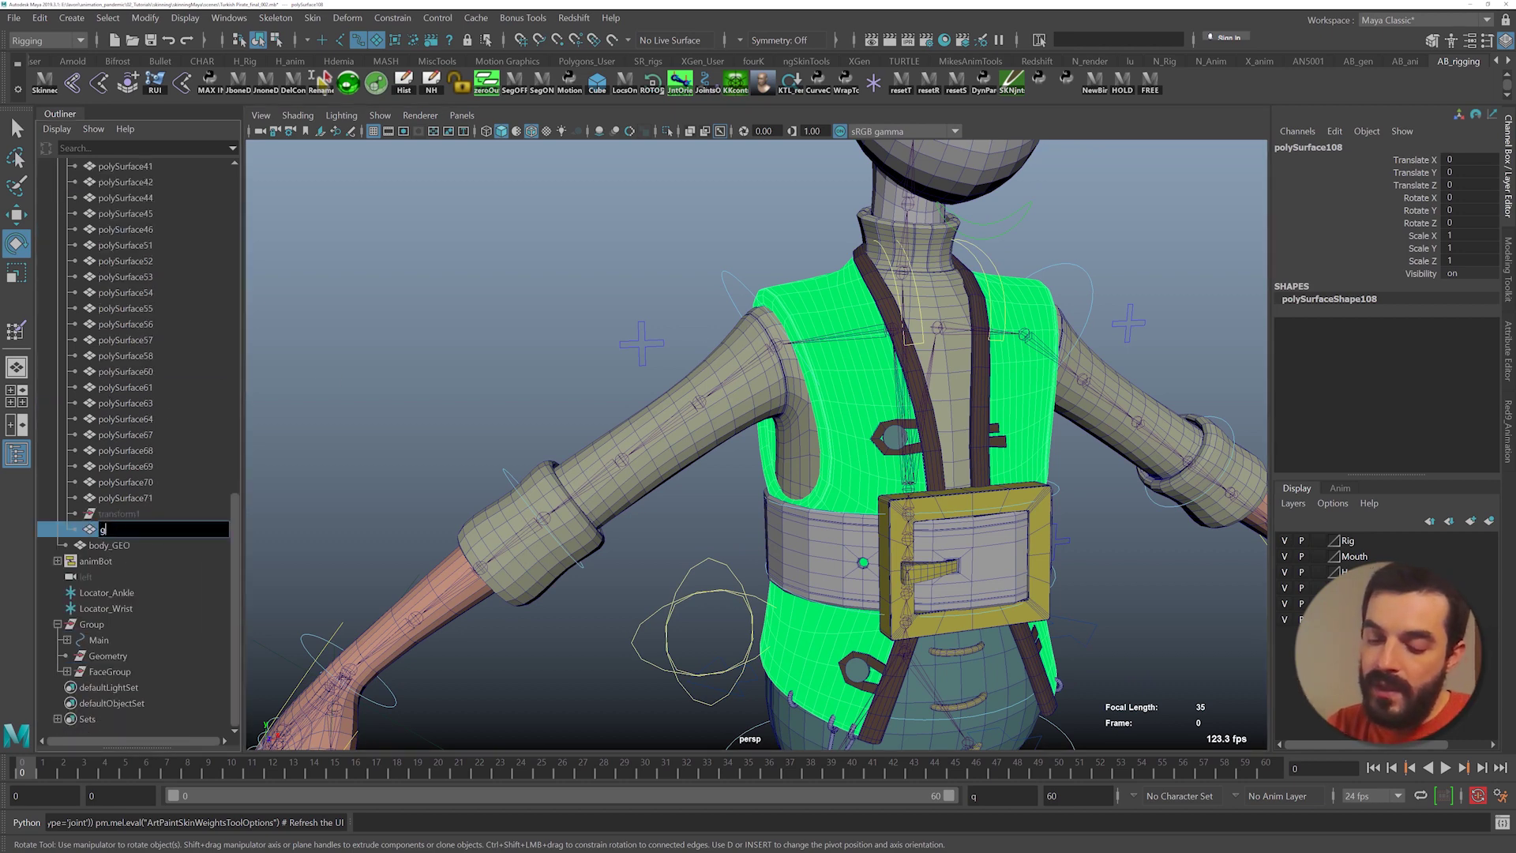
pyautogui.write('ilet_GEO')
pyautogui.press('Return')
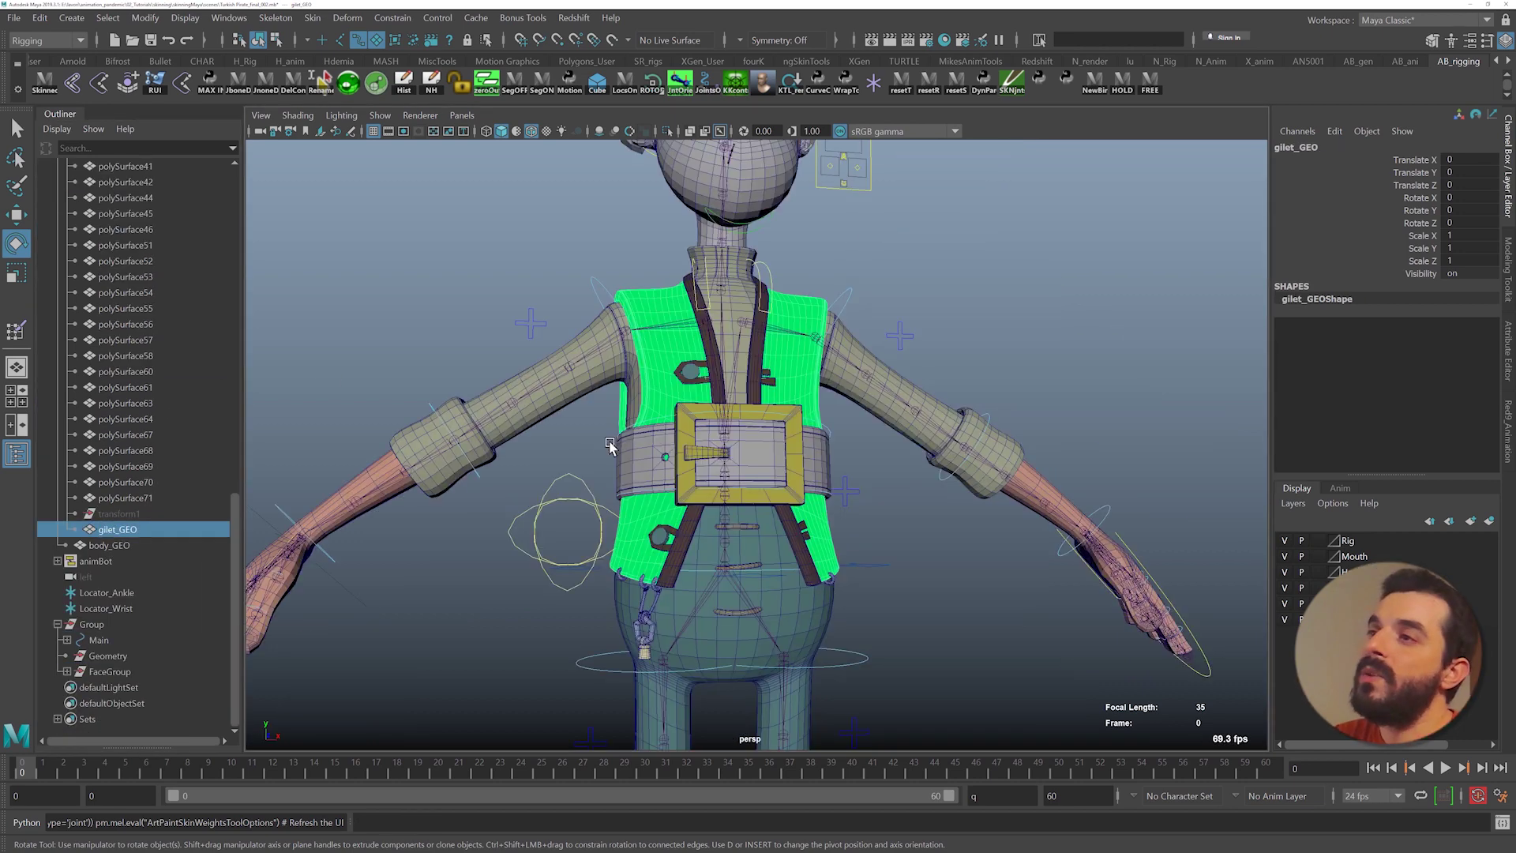
# - Select the Main hierarchy and save its animation for frames 0 to 58 in a new Studio Library folder
pyautogui.keyDown('alt'); pyautogui.moveTo(613, 443); pyautogui.dragTo(443, 460, button='right'); pyautogui.keyUp('alt')
pyautogui.keyDown('alt'); pyautogui.moveTo(442, 460); pyautogui.dragTo(414, 467); pyautogui.keyUp('alt')
pyautogui.moveTo(112, 771); pyautogui.dragTo(829, 774)
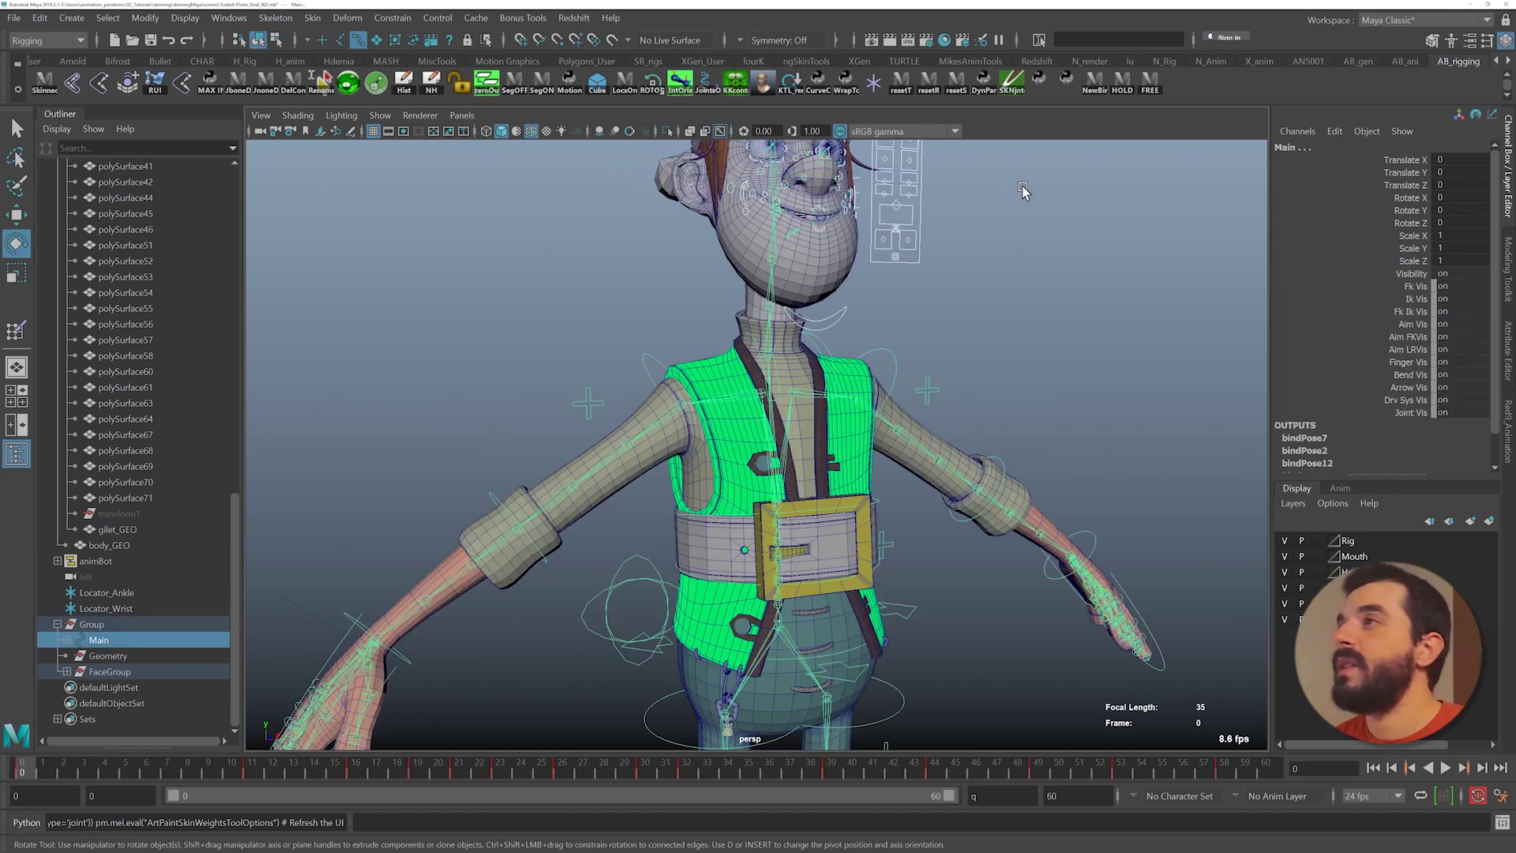
pyautogui.click(1401, 63)
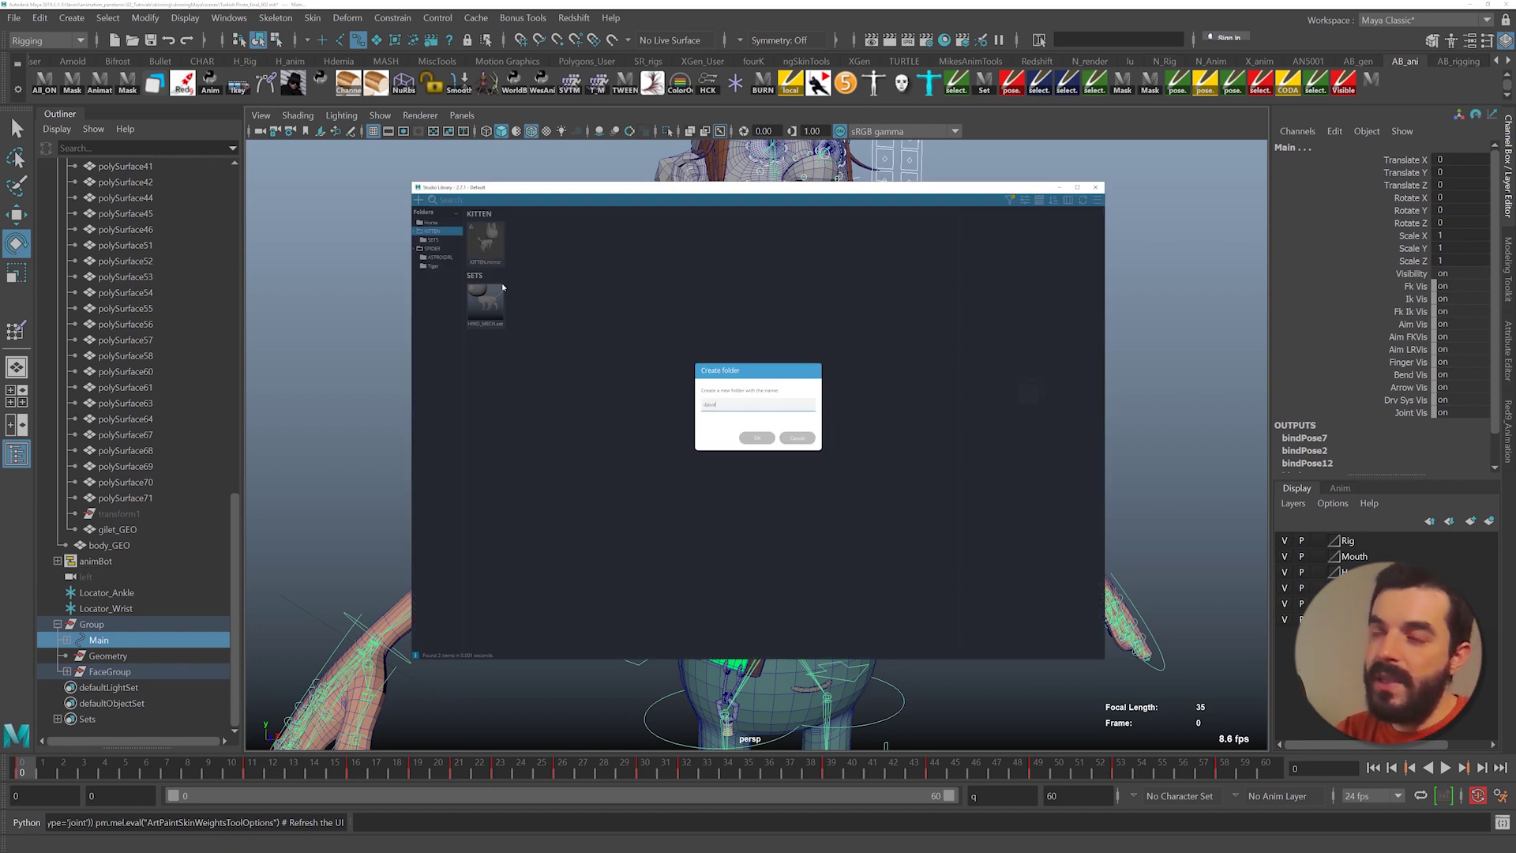
pyautogui.press('Return')
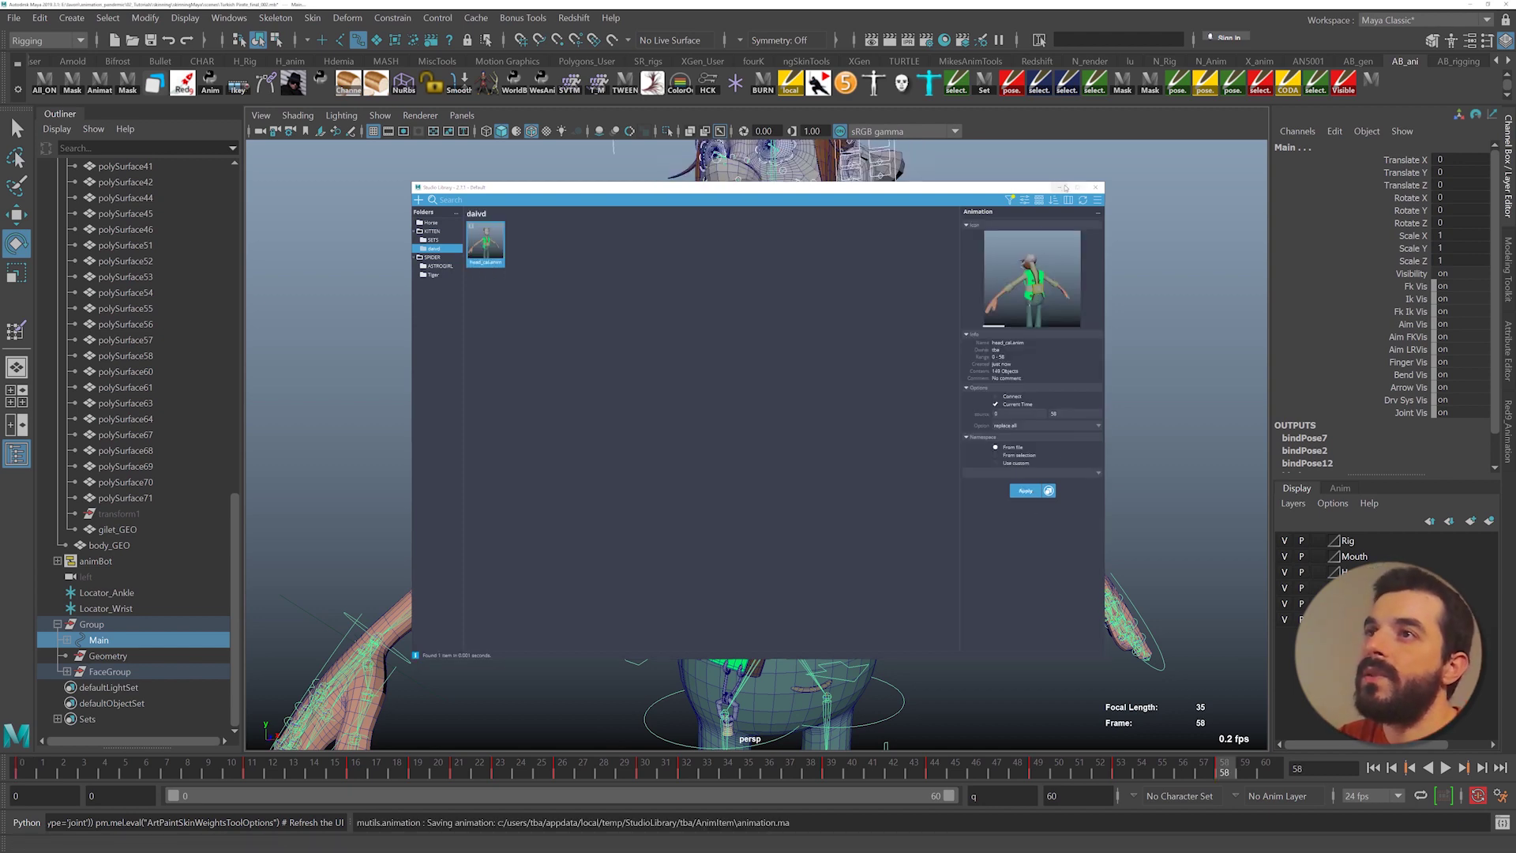
pyautogui.click(1059, 188)
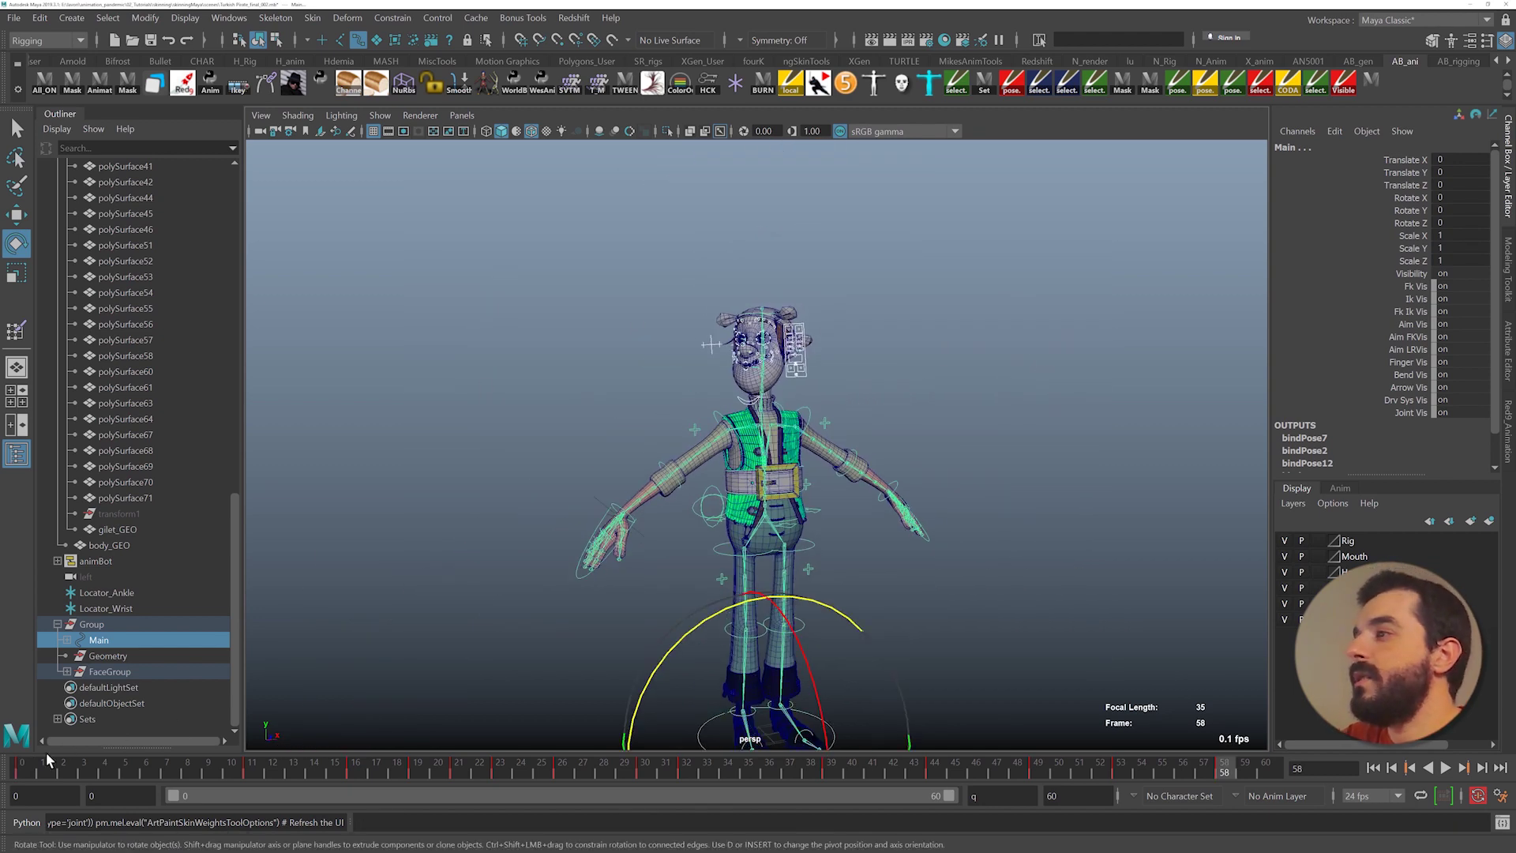
# - Go to frame 0 and delete the selected controls' keyframes across the whole timeline
pyautogui.click(34, 770)
pyautogui.doubleClick(32, 766)
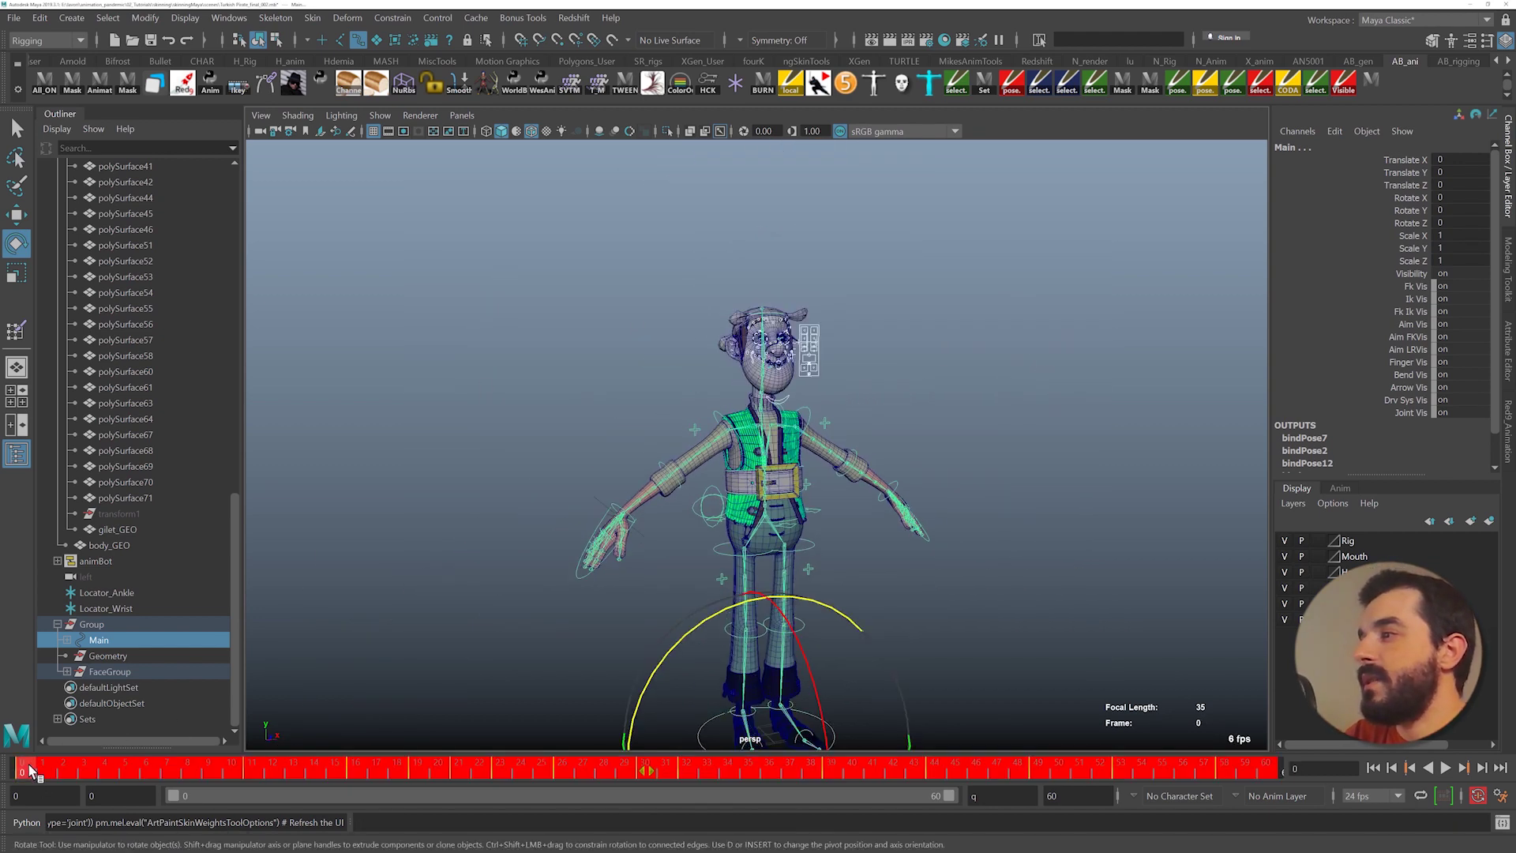
pyautogui.rightClick(30, 765)
pyautogui.click(65, 546)
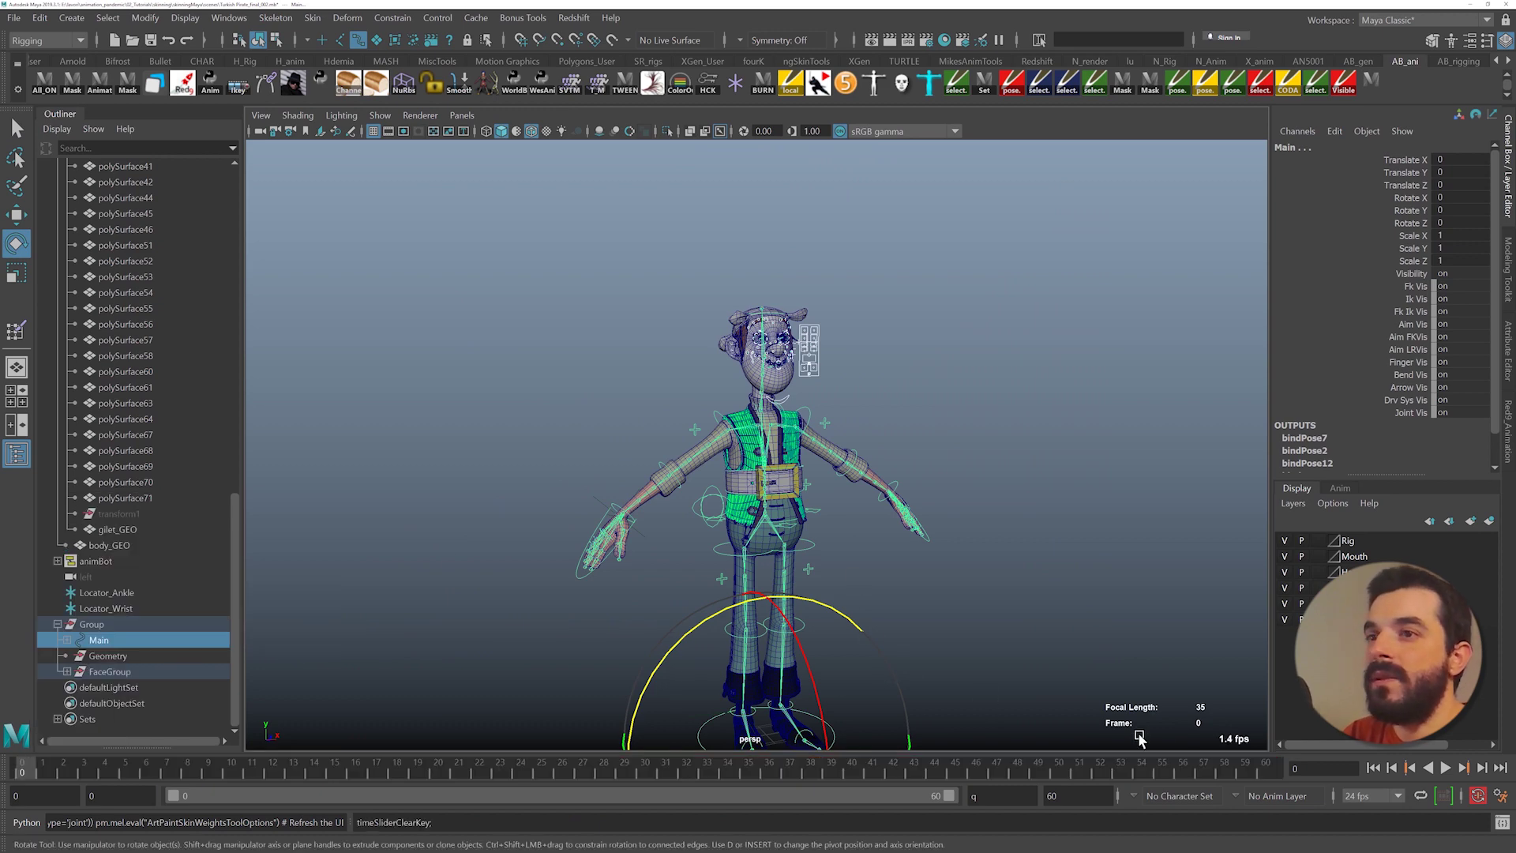
pyautogui.click(1213, 766)
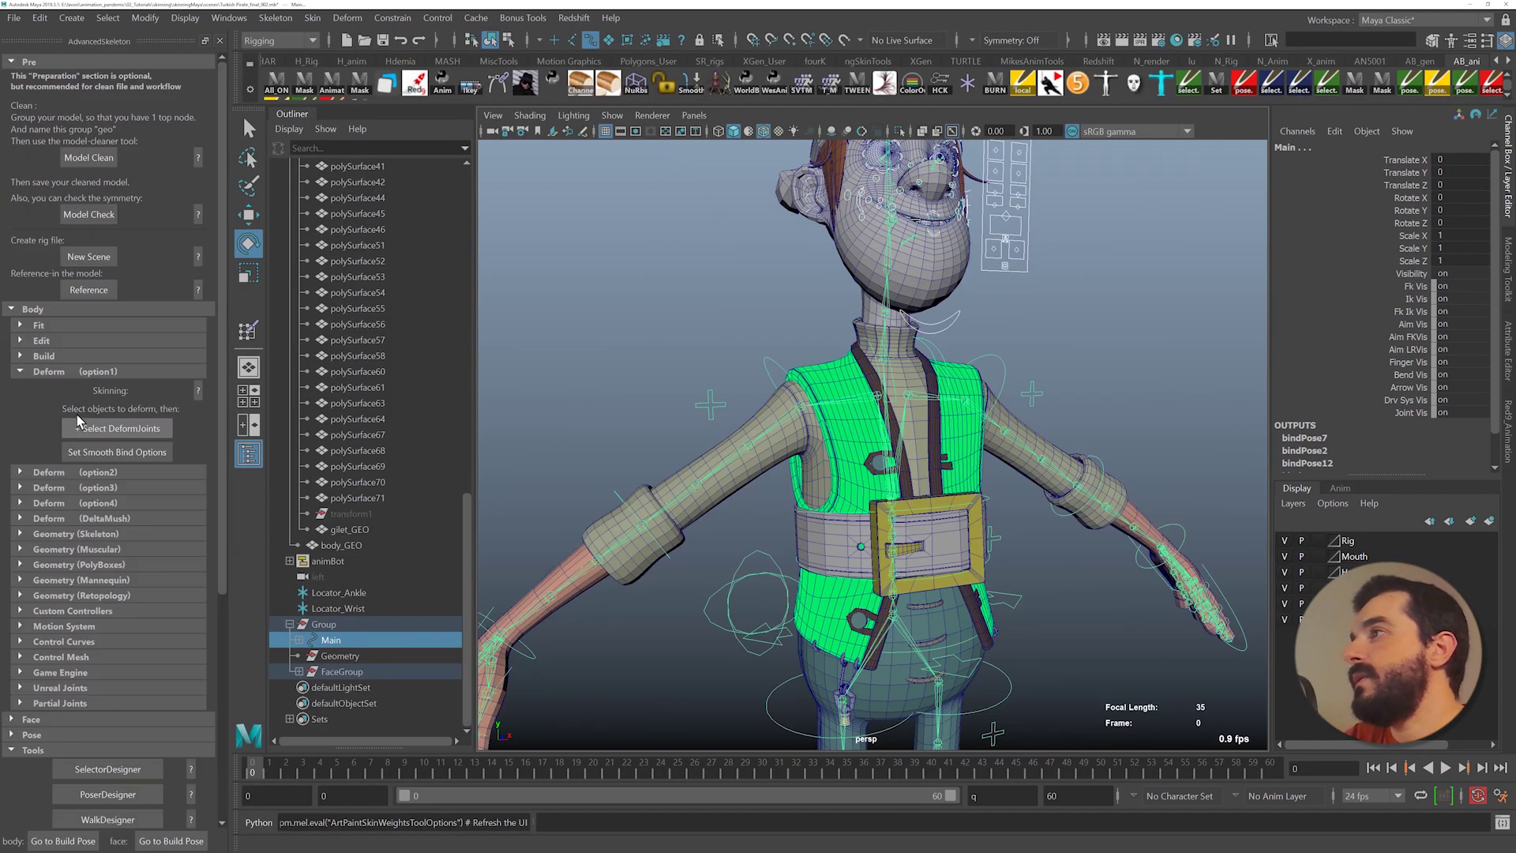
# - Preview the run_male cycle on the character with WalkDesigner, and cancel and close it
pyautogui.click(83, 496)
pyautogui.scroll(-2, 83, 496)
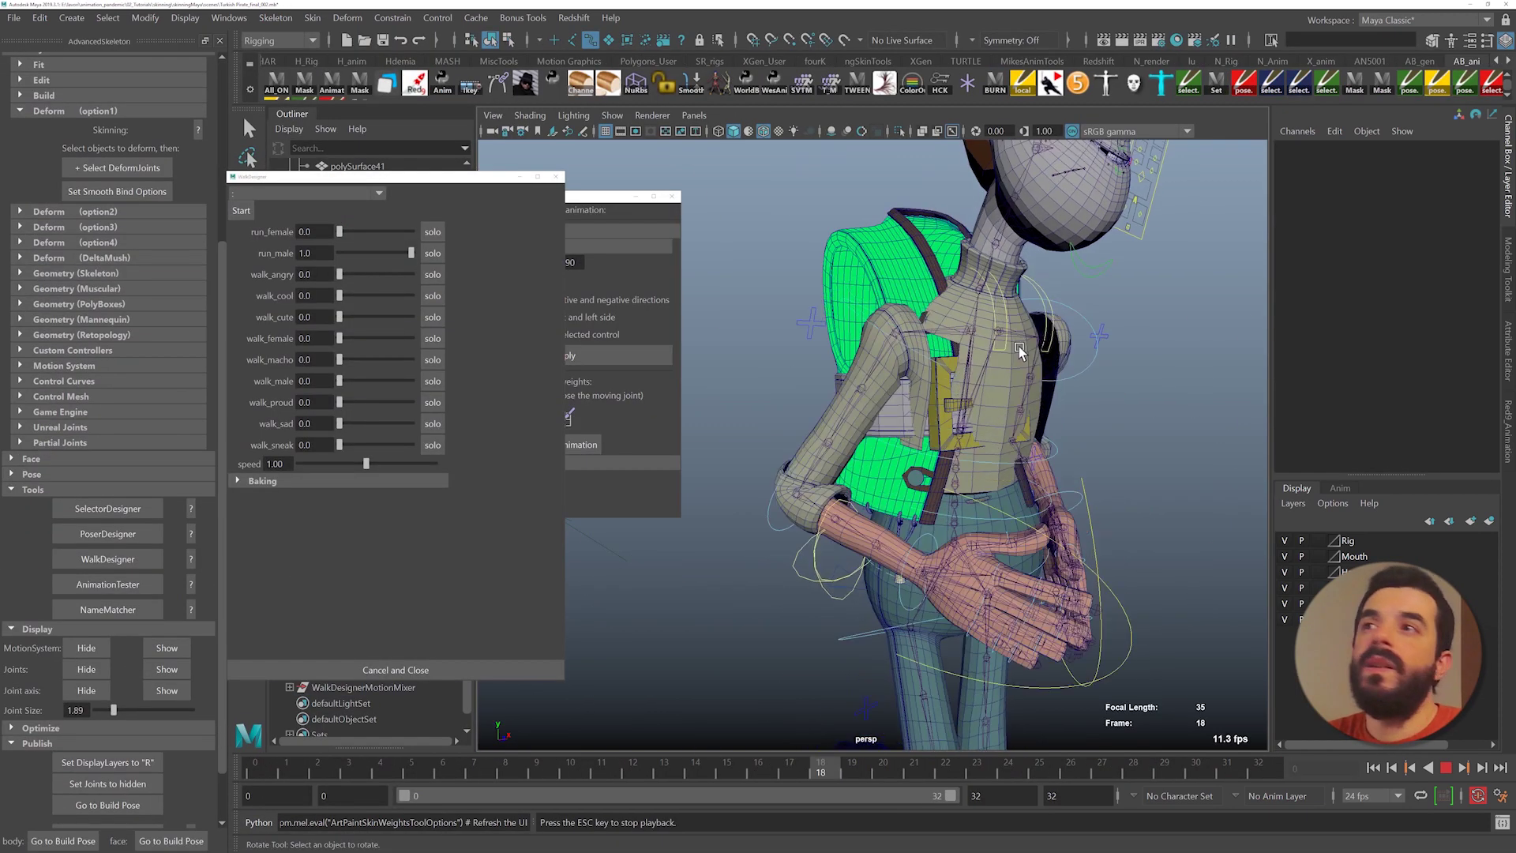
pyautogui.moveTo(319, 766)
pyautogui.mouseDown()
pyautogui.moveTo(230, 766)
pyautogui.moveTo(18, 713)
pyautogui.mouseUp()
pyautogui.click(389, 669)
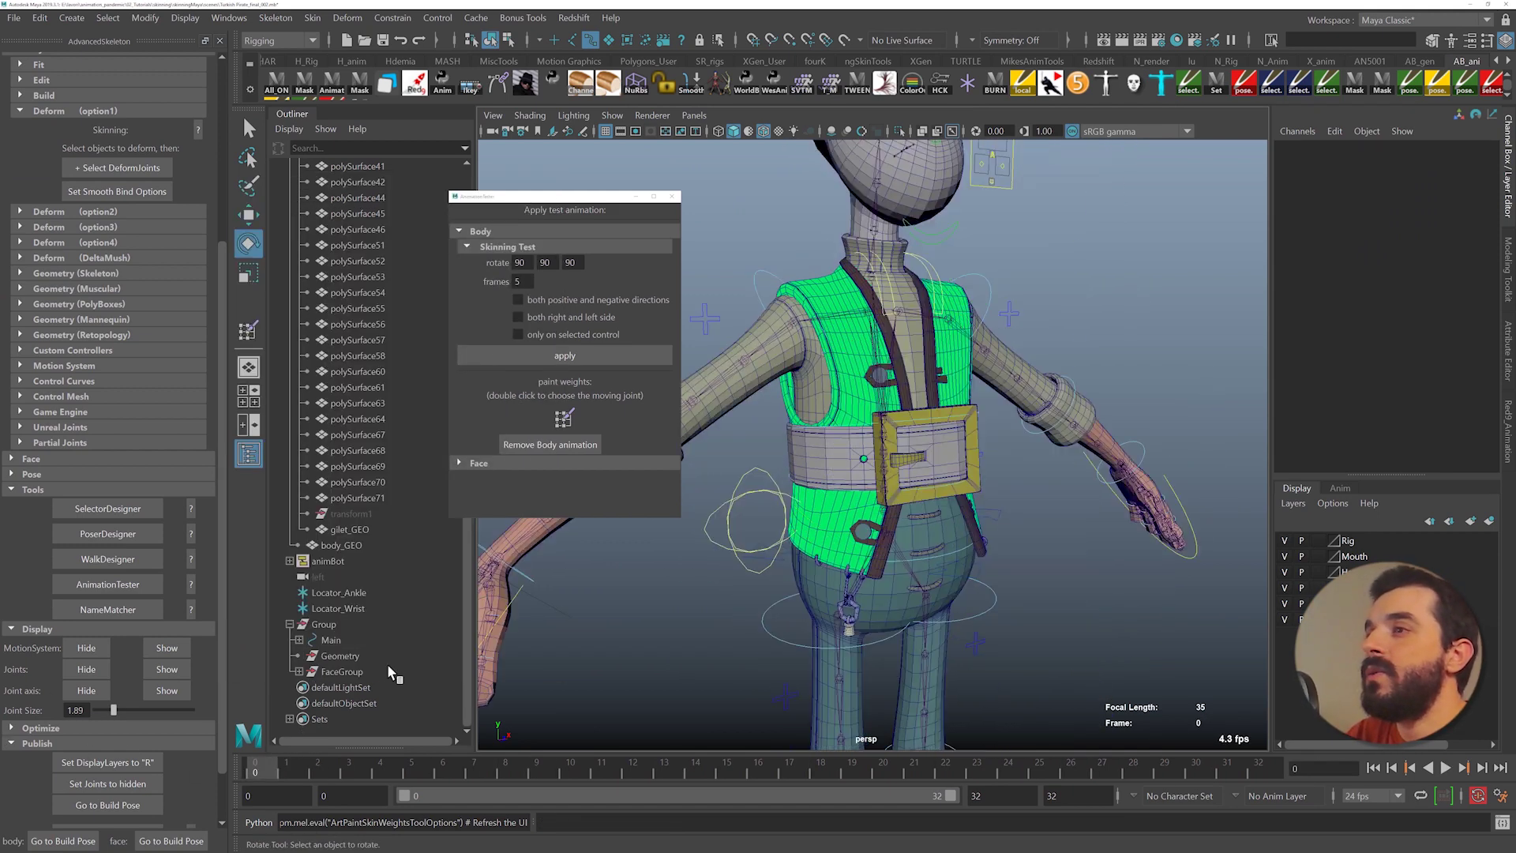
# - Select body_GEO and use the skinned-joints script to select every joint bound to its skin
pyautogui.keyDown('alt'); pyautogui.moveTo(782, 530); pyautogui.dragTo(770, 517); pyautogui.keyUp('alt')
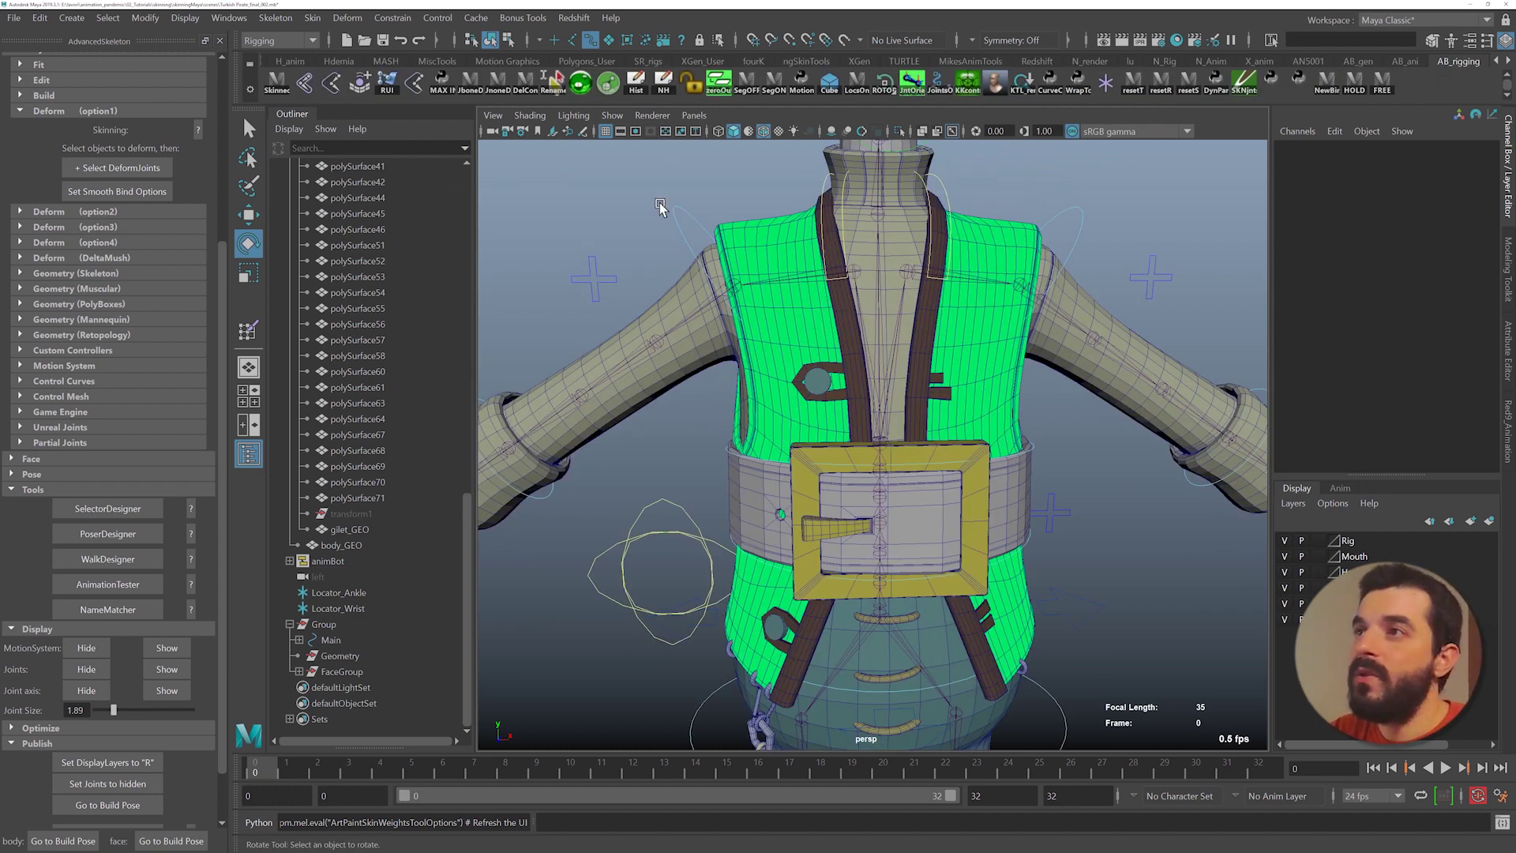
pyautogui.click(705, 345)
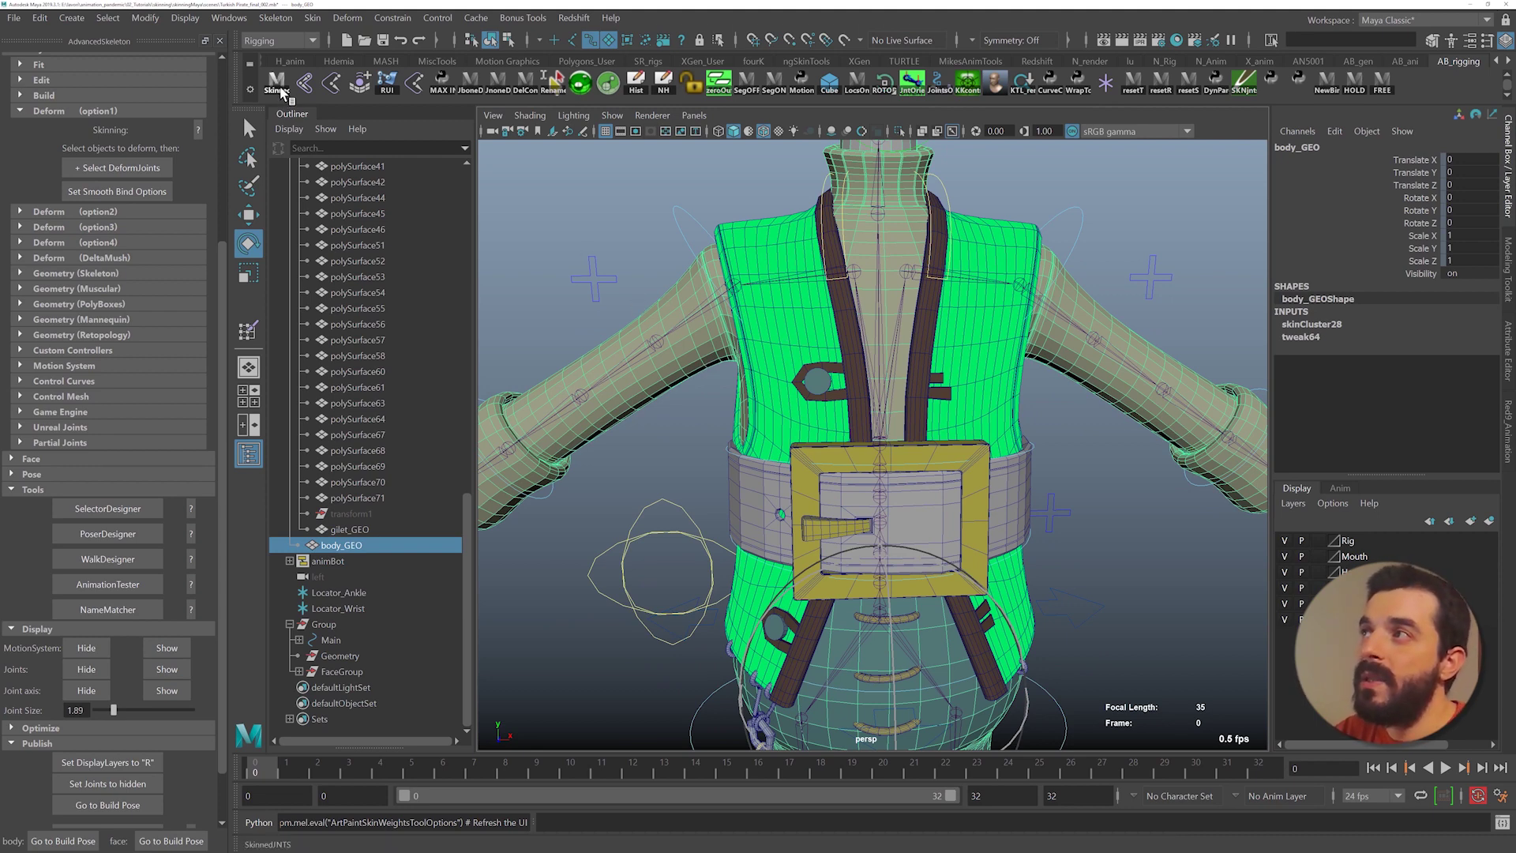
pyautogui.click(281, 91)
pyautogui.keyDown('alt'); pyautogui.moveTo(1007, 472); pyautogui.dragTo(802, 422, button='right'); pyautogui.keyUp('alt')
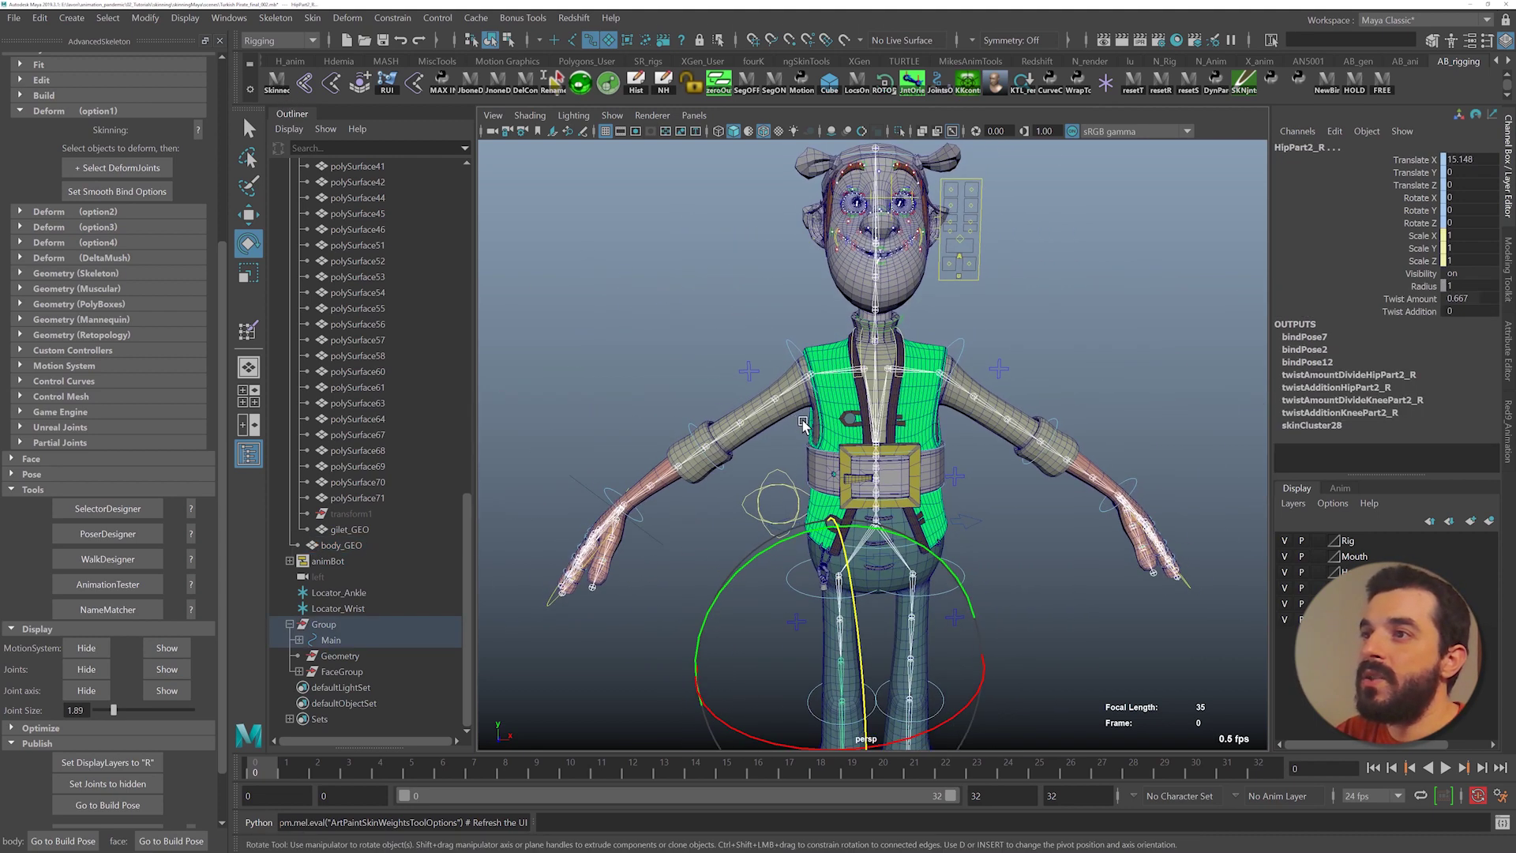
pyautogui.keyDown('alt'); pyautogui.moveTo(802, 423); pyautogui.dragTo(817, 414); pyautogui.keyUp('alt')
pyautogui.keyDown('alt'); pyautogui.moveTo(679, 387); pyautogui.dragTo(970, 463, button='right'); pyautogui.keyUp('alt')
pyautogui.keyDown('alt'); pyautogui.moveTo(969, 463); pyautogui.dragTo(1001, 460); pyautogui.keyUp('alt')
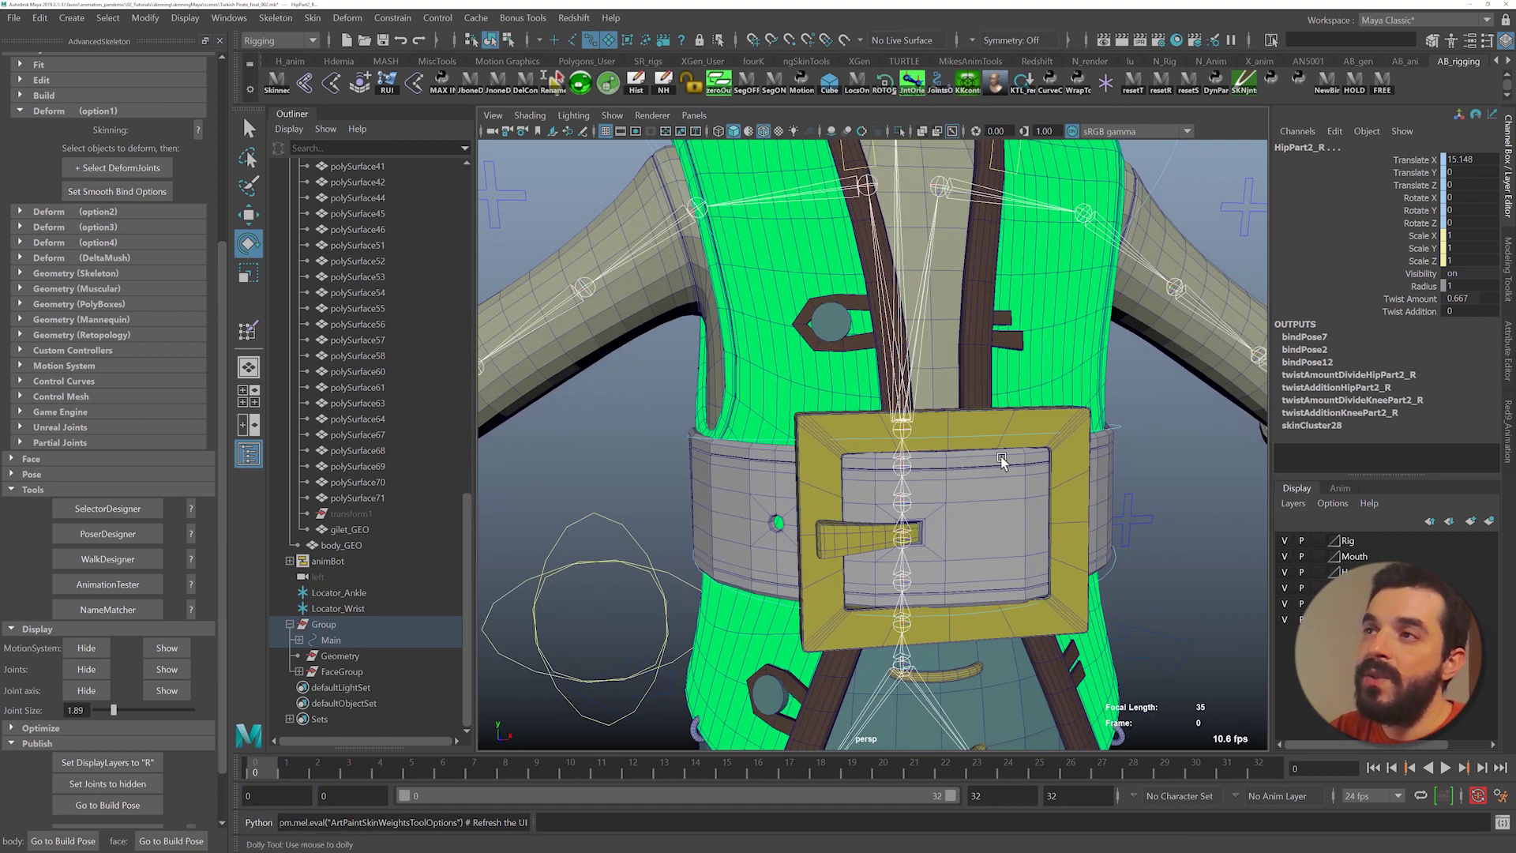
pyautogui.keyDown('alt'); pyautogui.moveTo(1001, 461); pyautogui.dragTo(813, 369, button='right'); pyautogui.keyUp('alt')
# - Select gilet_GEO together with its dark front straps and fastening tabs
pyautogui.keyDown('shift'); pyautogui.click(843, 340); pyautogui.keyUp('shift')
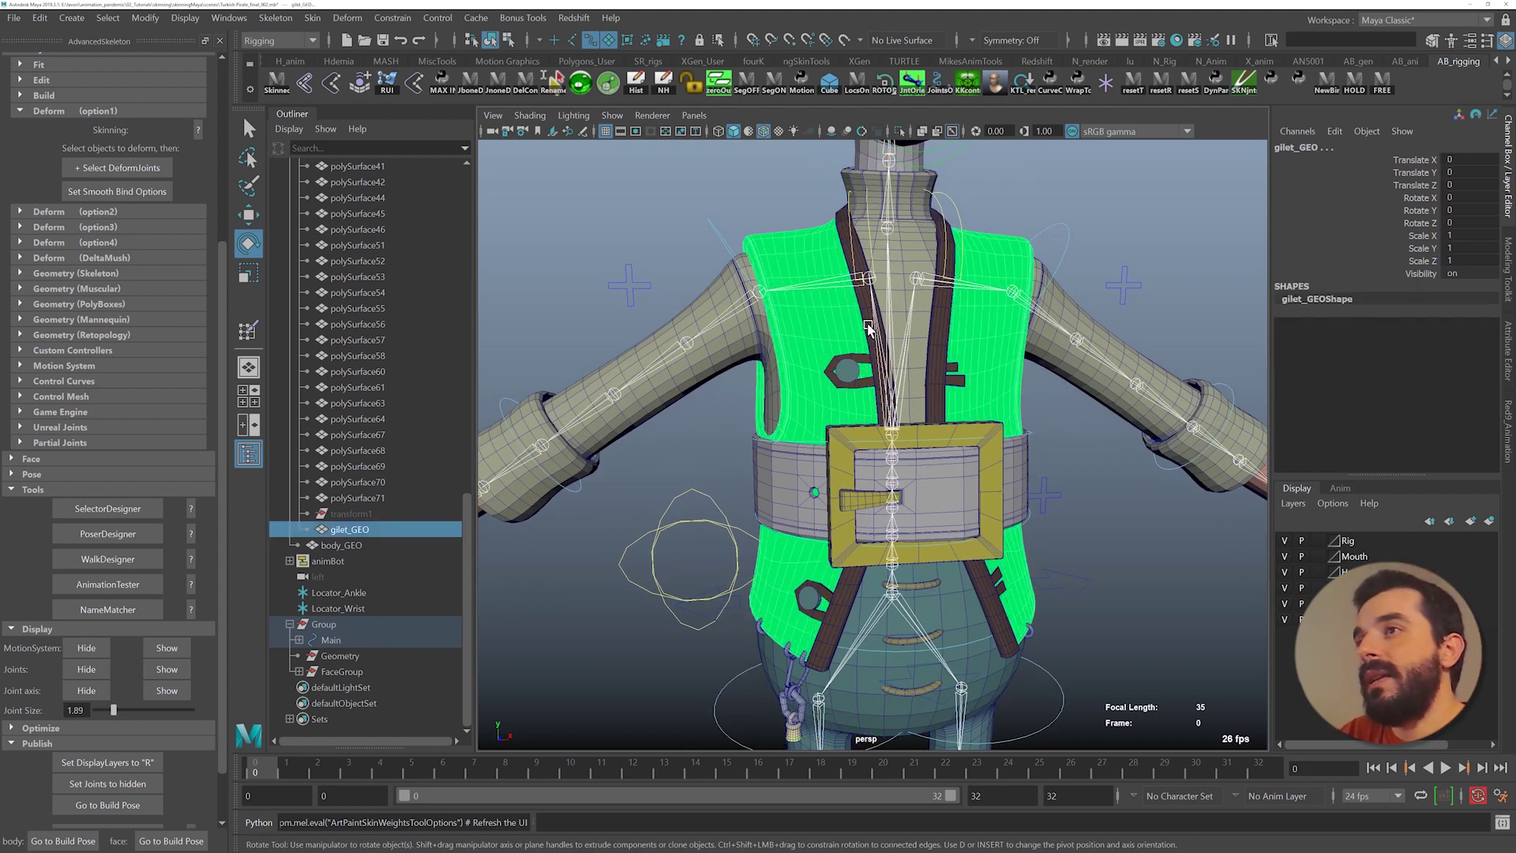
pyautogui.keyDown('shift'); pyautogui.click(867, 319); pyautogui.keyUp('shift')
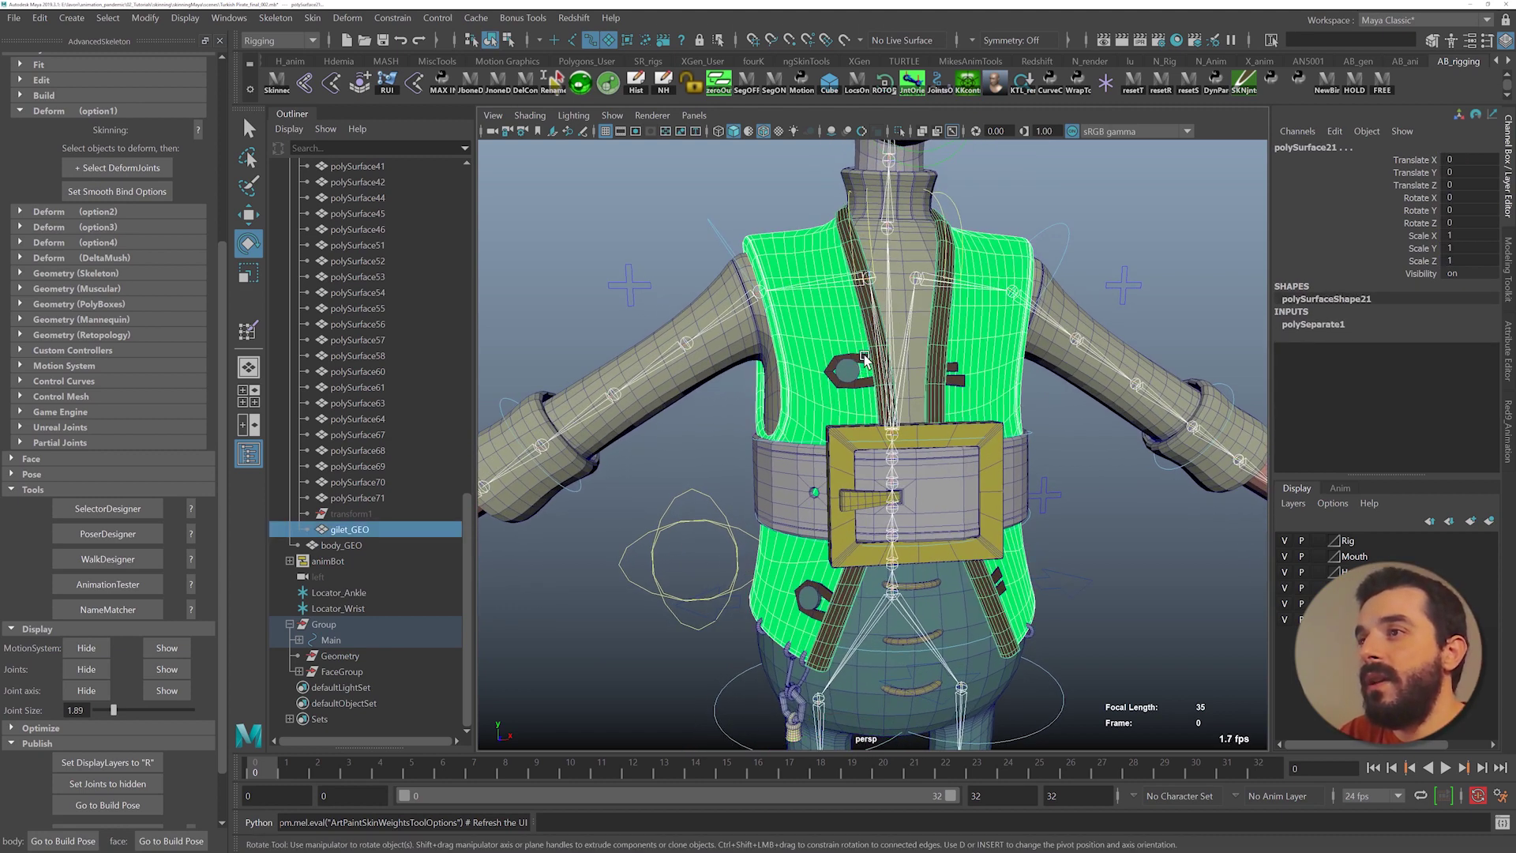
pyautogui.keyDown('shift'); pyautogui.click(865, 359); pyautogui.keyUp('shift')
pyautogui.keyDown('shift'); pyautogui.click(954, 379); pyautogui.keyUp('shift')
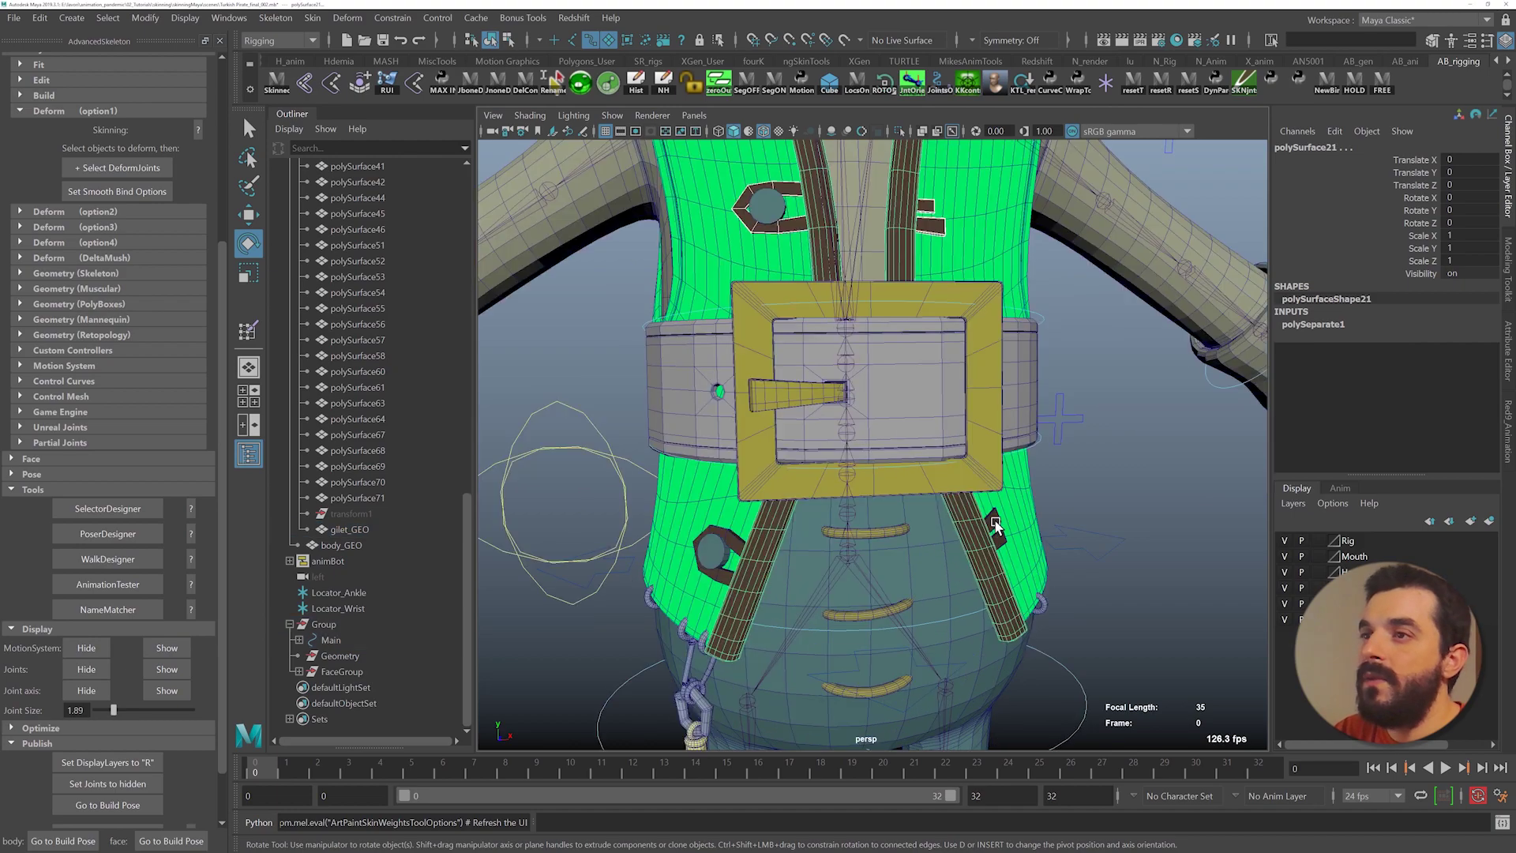
pyautogui.keyDown('shift'); pyautogui.click(1004, 539); pyautogui.keyUp('shift')
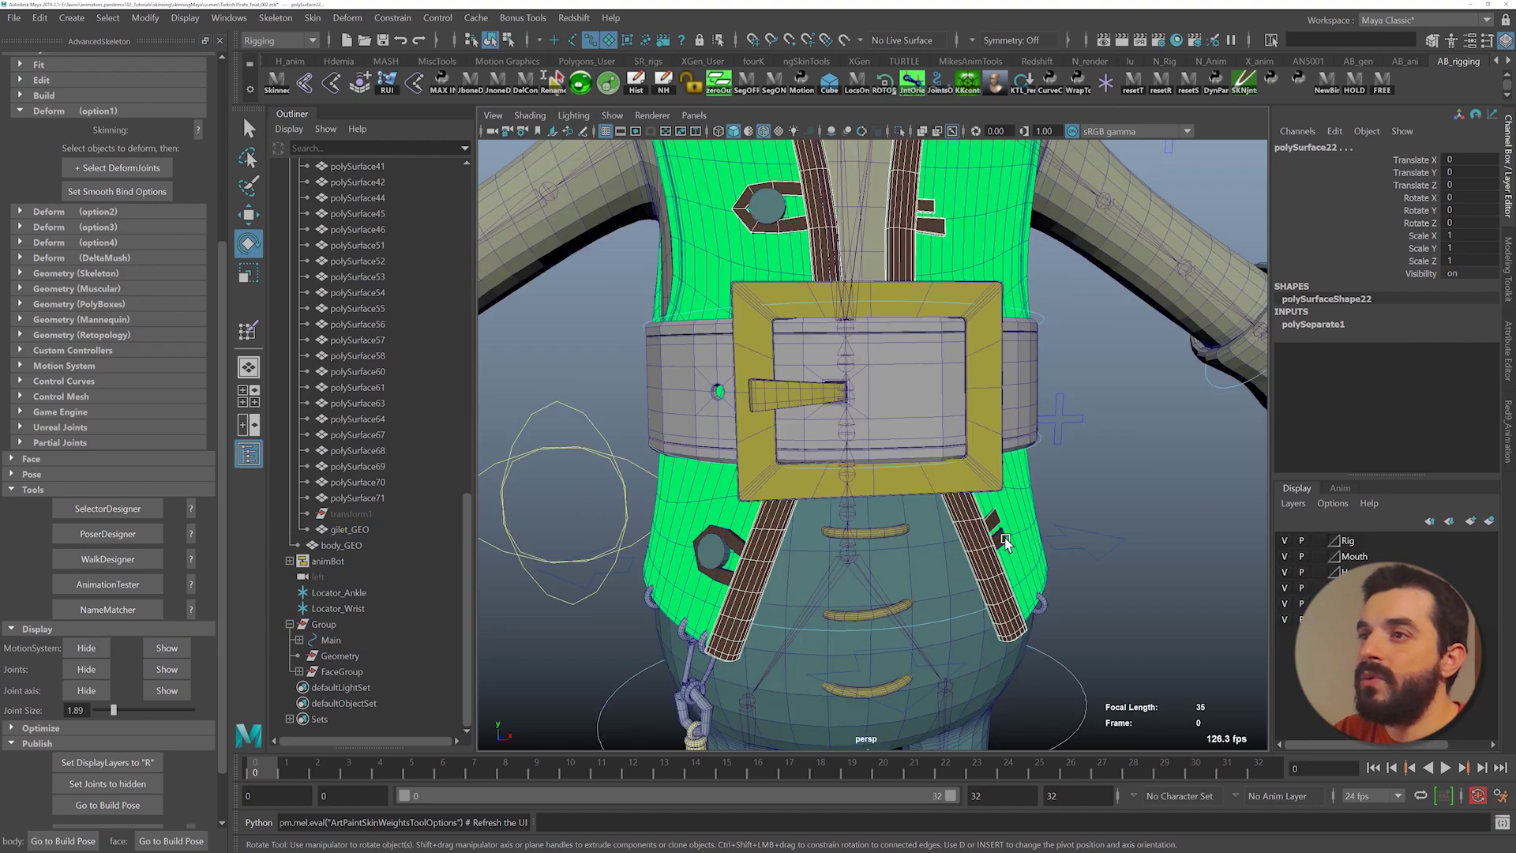
pyautogui.keyDown('shift'); pyautogui.click(724, 538); pyautogui.keyUp('shift')
# - Add the small rings on the gilet's lower hem and the hanging chain to the selection
pyautogui.keyDown('alt'); pyautogui.moveTo(952, 442); pyautogui.dragTo(953, 602, button='middle'); pyautogui.keyUp('alt')
pyautogui.keyDown('alt'); pyautogui.moveTo(880, 505); pyautogui.dragTo(955, 535); pyautogui.keyUp('alt')
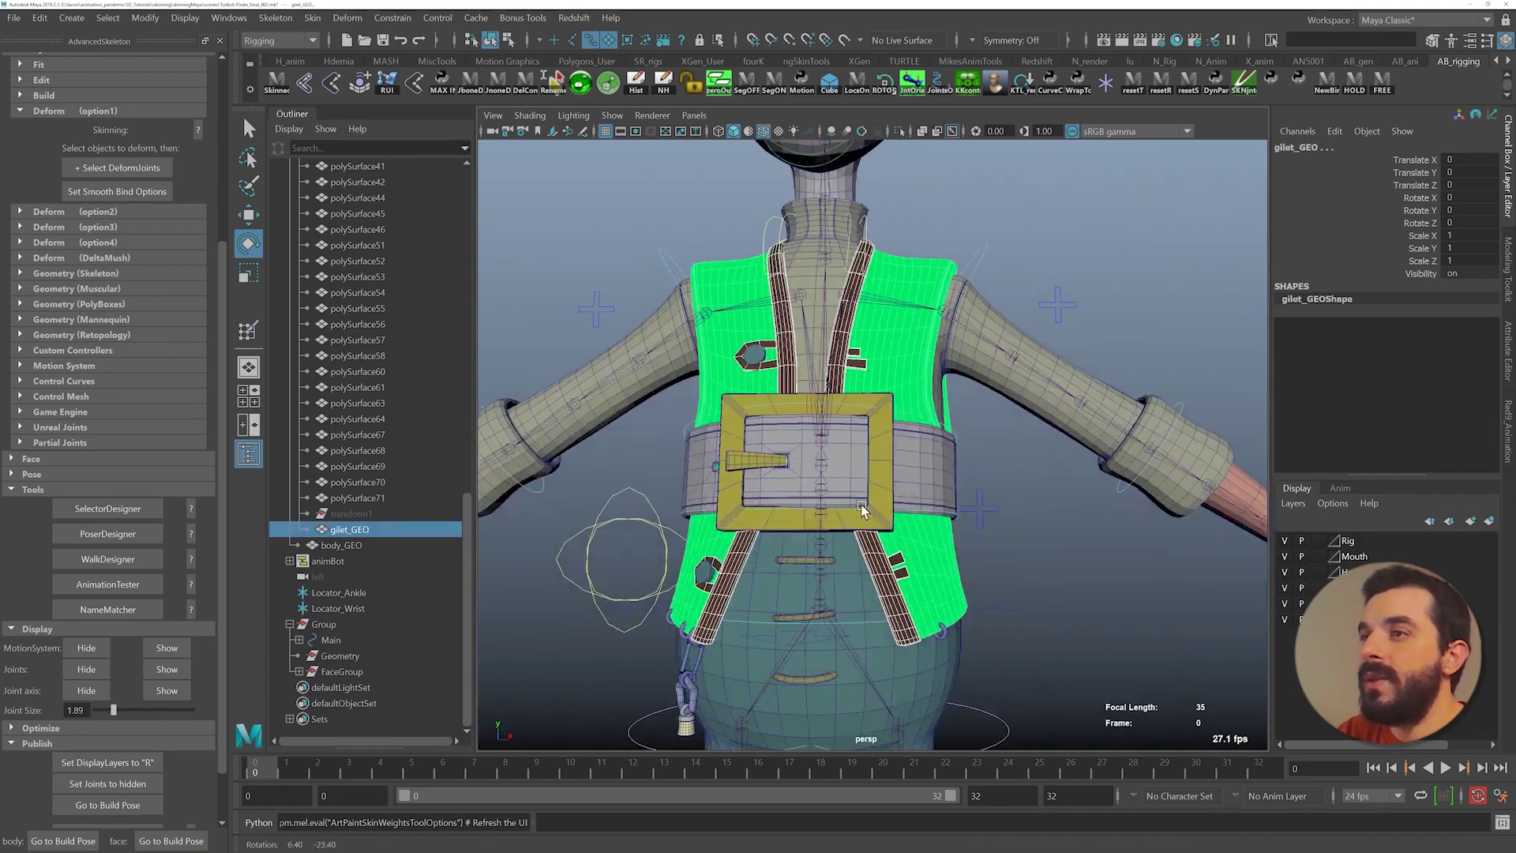
pyautogui.keyDown('alt'); pyautogui.moveTo(863, 508); pyautogui.dragTo(879, 513); pyautogui.keyUp('alt')
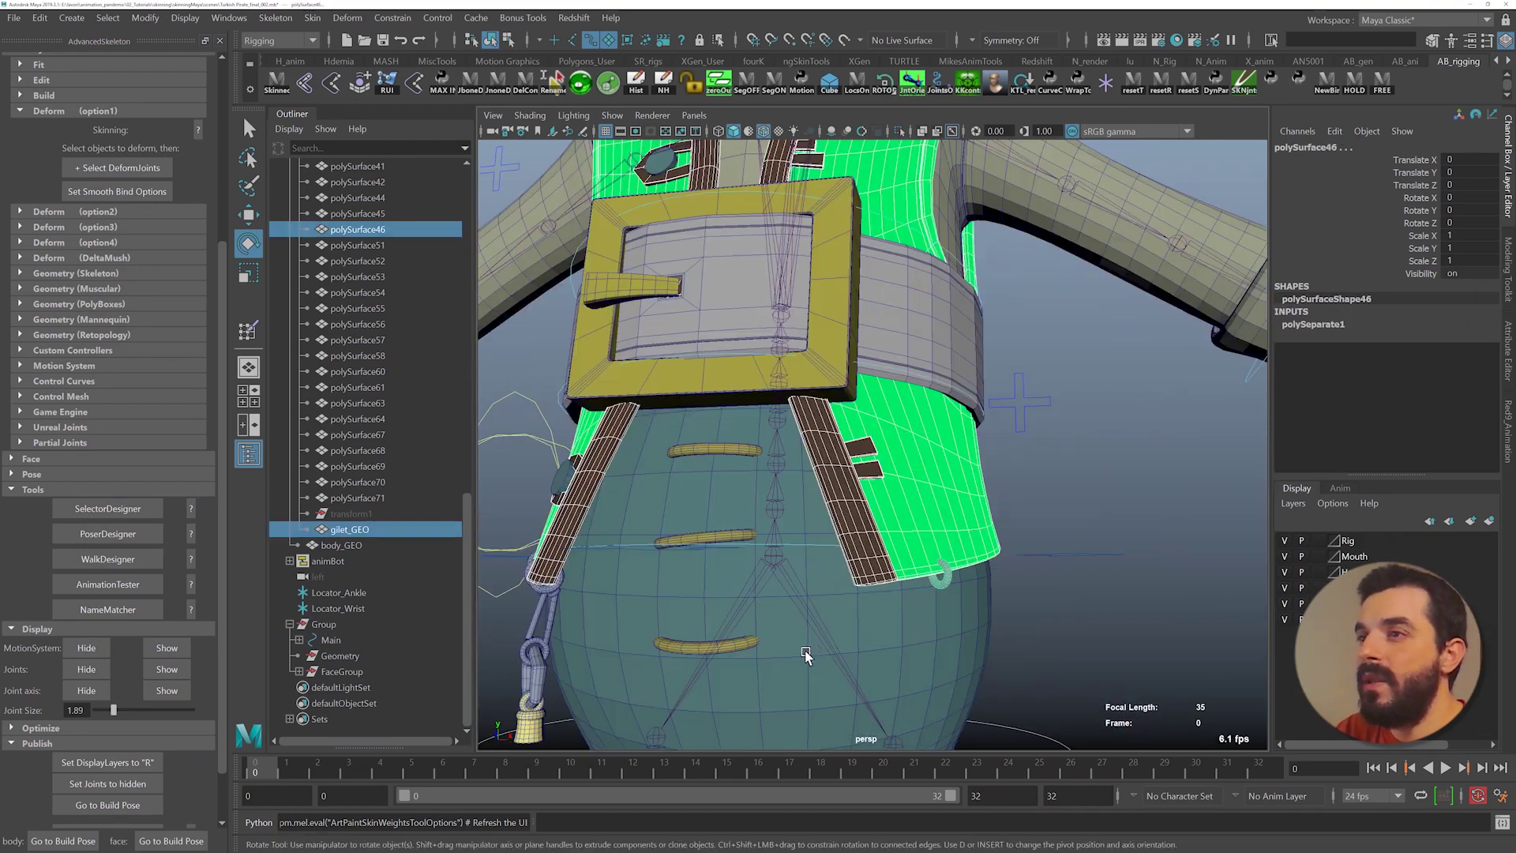
pyautogui.keyDown('alt'); pyautogui.moveTo(806, 656); pyautogui.dragTo(852, 602); pyautogui.keyUp('alt')
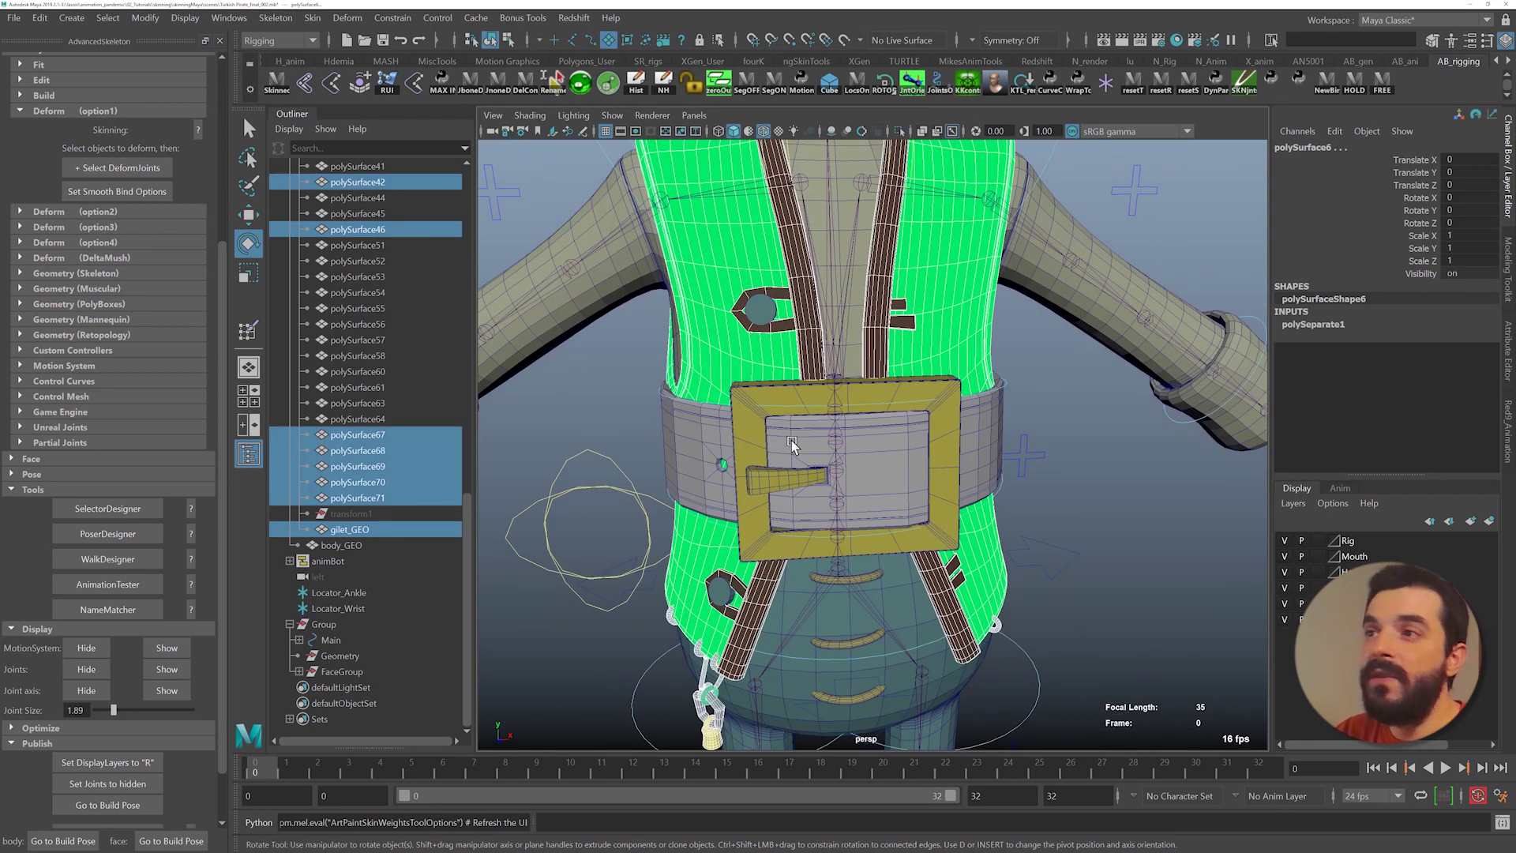
# - Combine the selected gilet pieces into one mesh, name it gilet_GEO, and delete its construction history
pyautogui.press('F2')
pyautogui.click(270, 17)
pyautogui.click(299, 75)
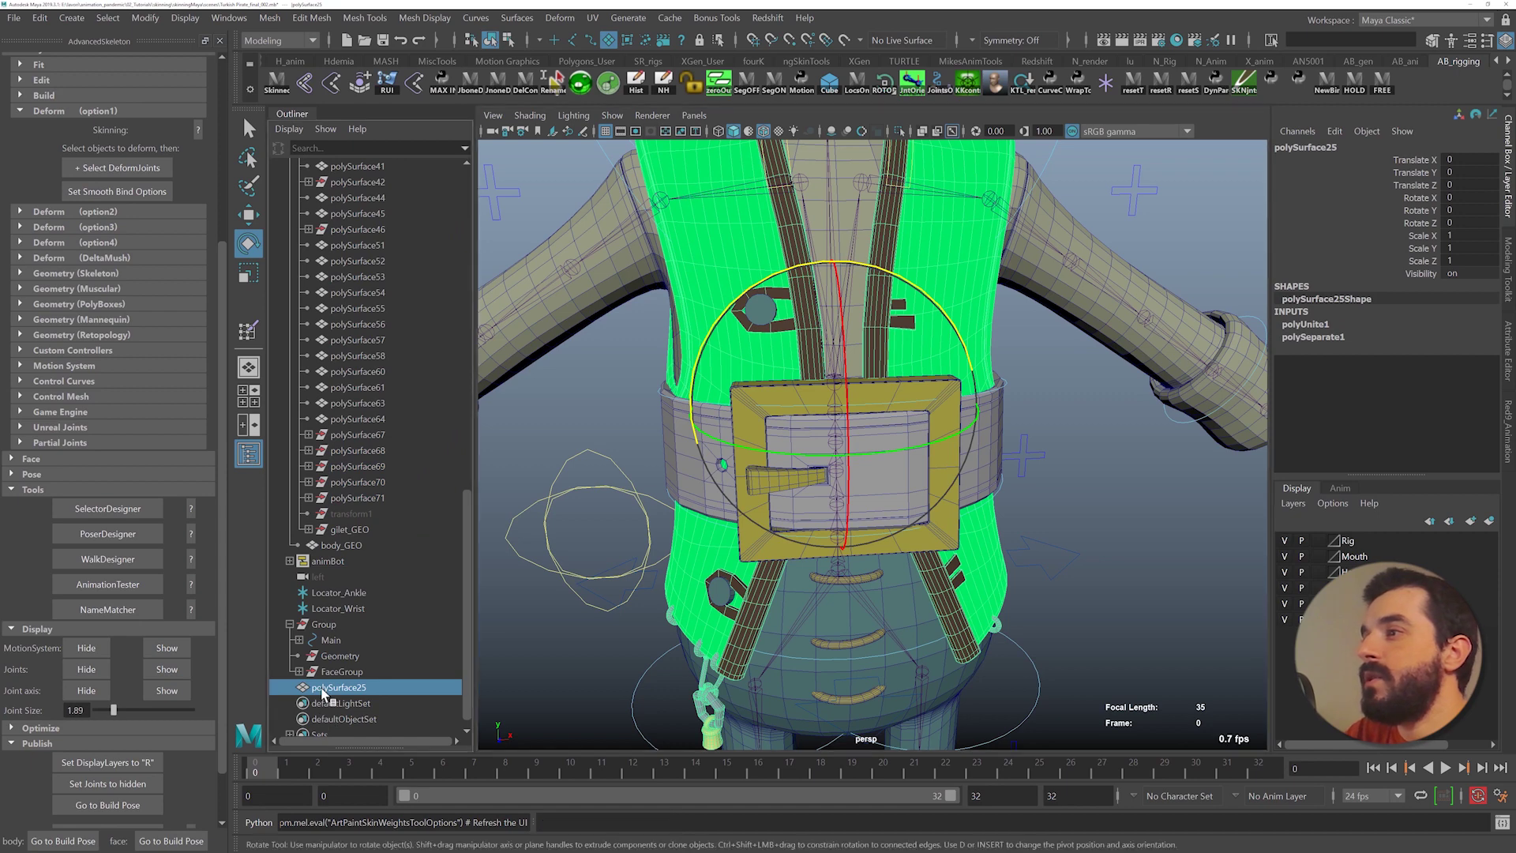
pyautogui.doubleClick(336, 687)
pyautogui.write('gilet_GEO')
pyautogui.press('Return')
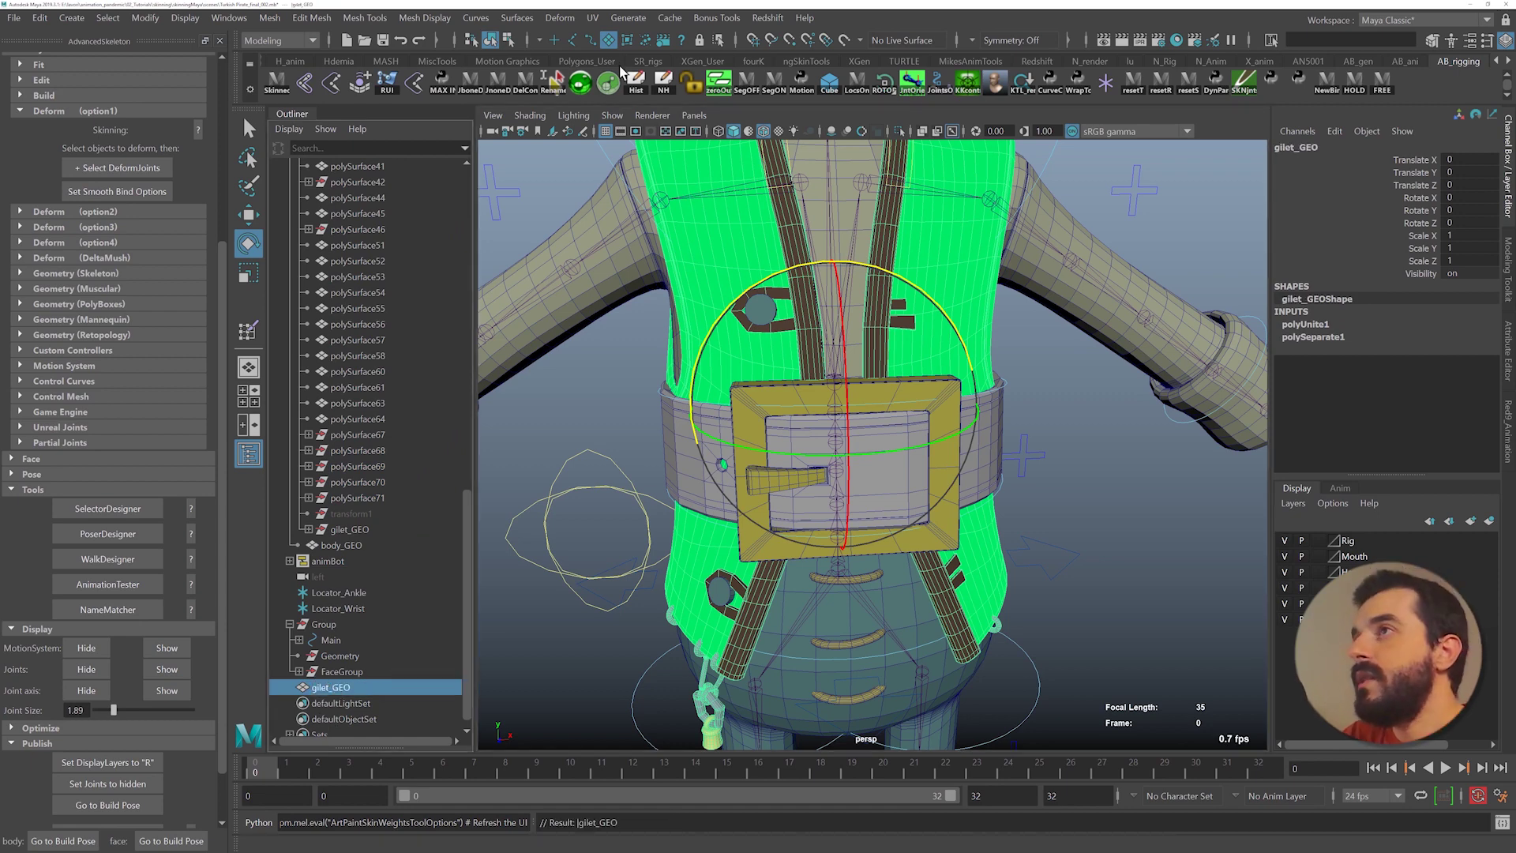
pyautogui.click(636, 79)
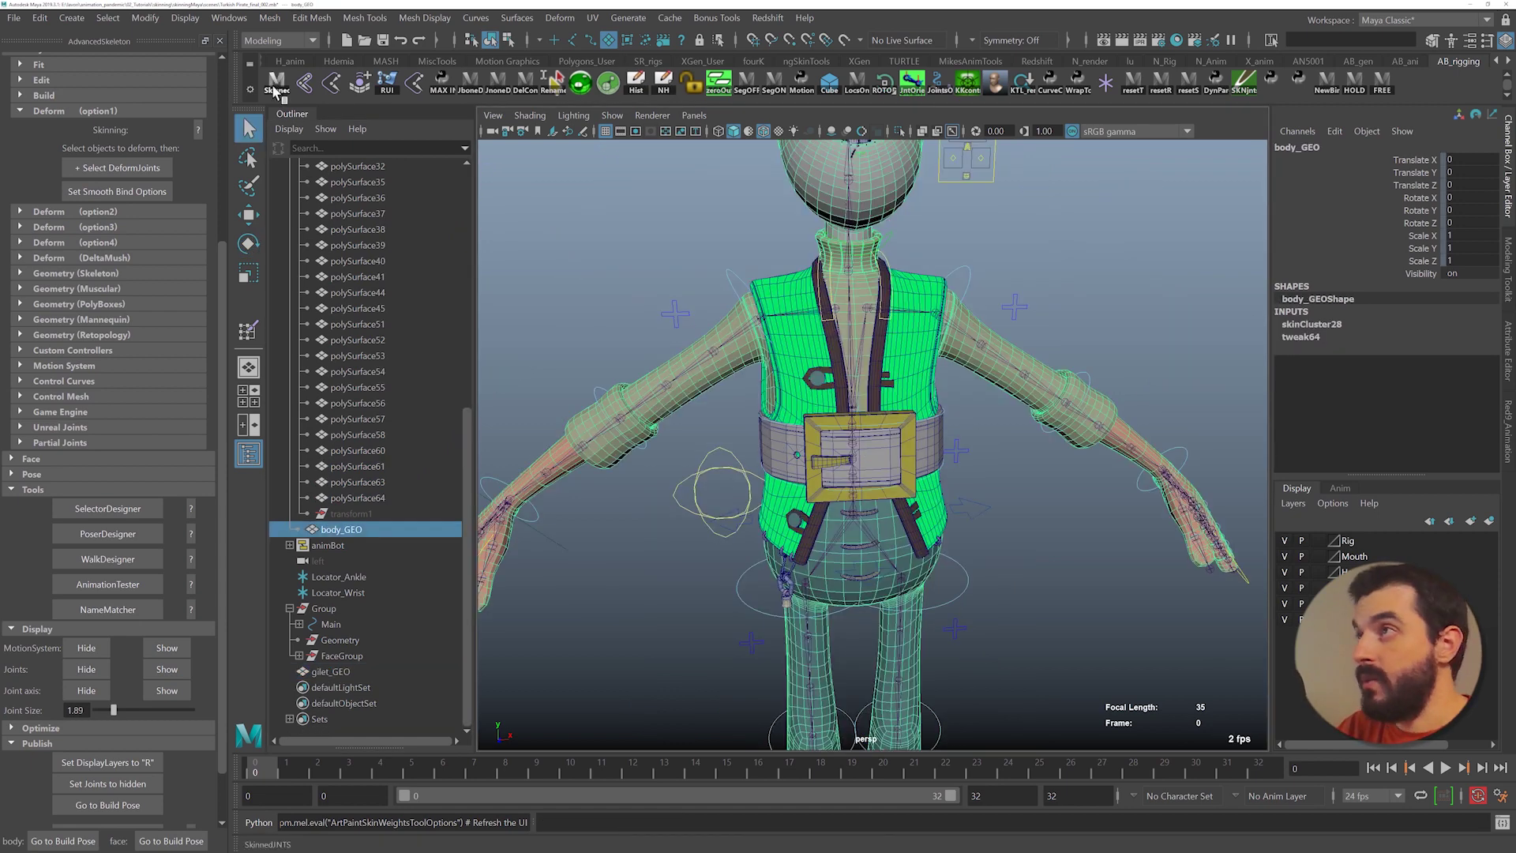
# - Select every joint skinned to body_GEO, add gilet_GEO to the selection, and bind the gilet's skin to those joints
pyautogui.click(720, 352)
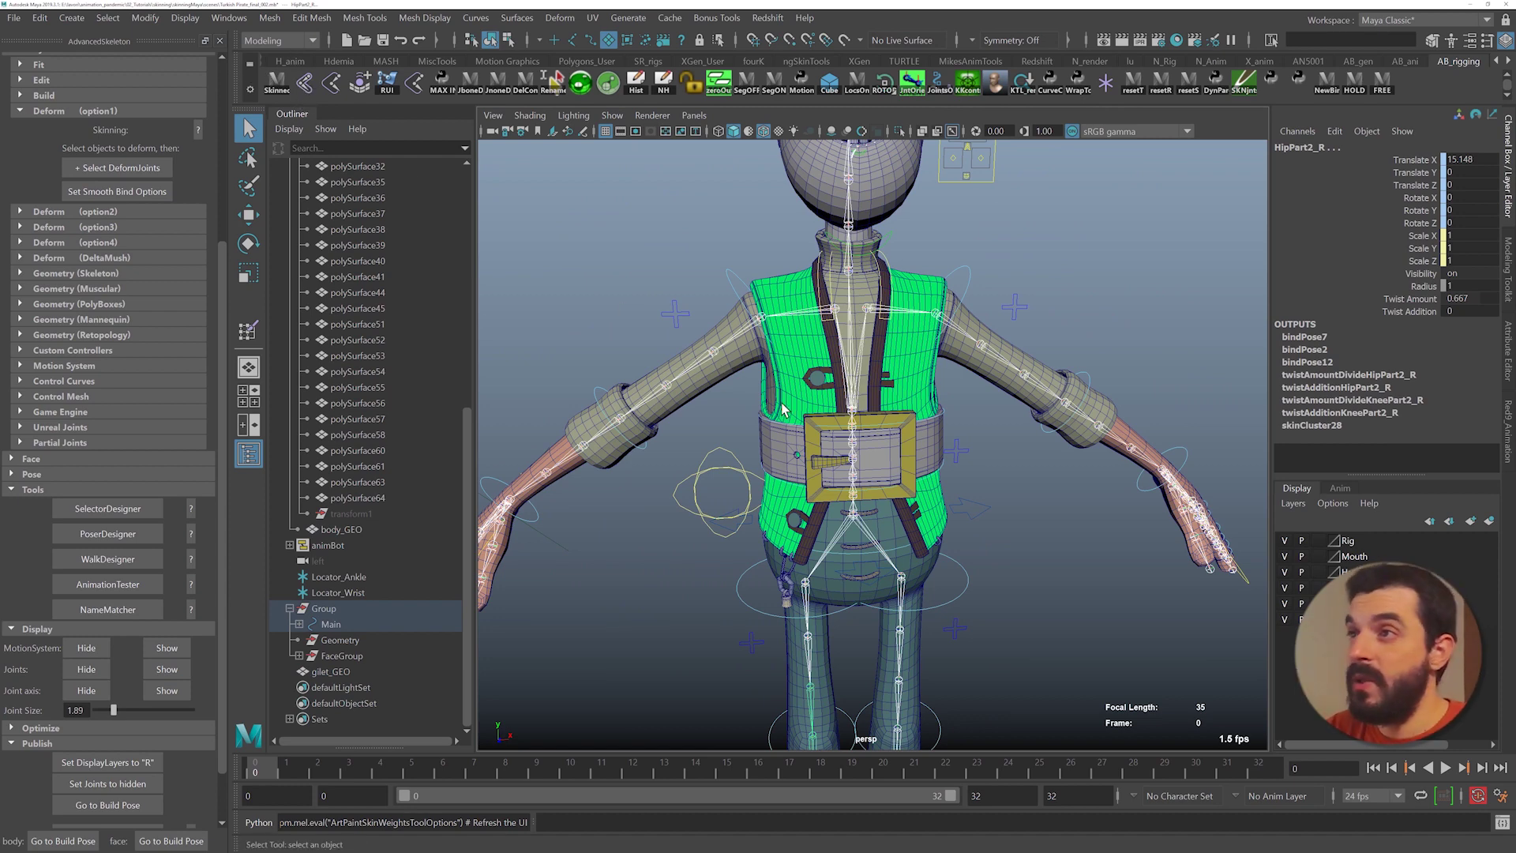
pyautogui.click(786, 344)
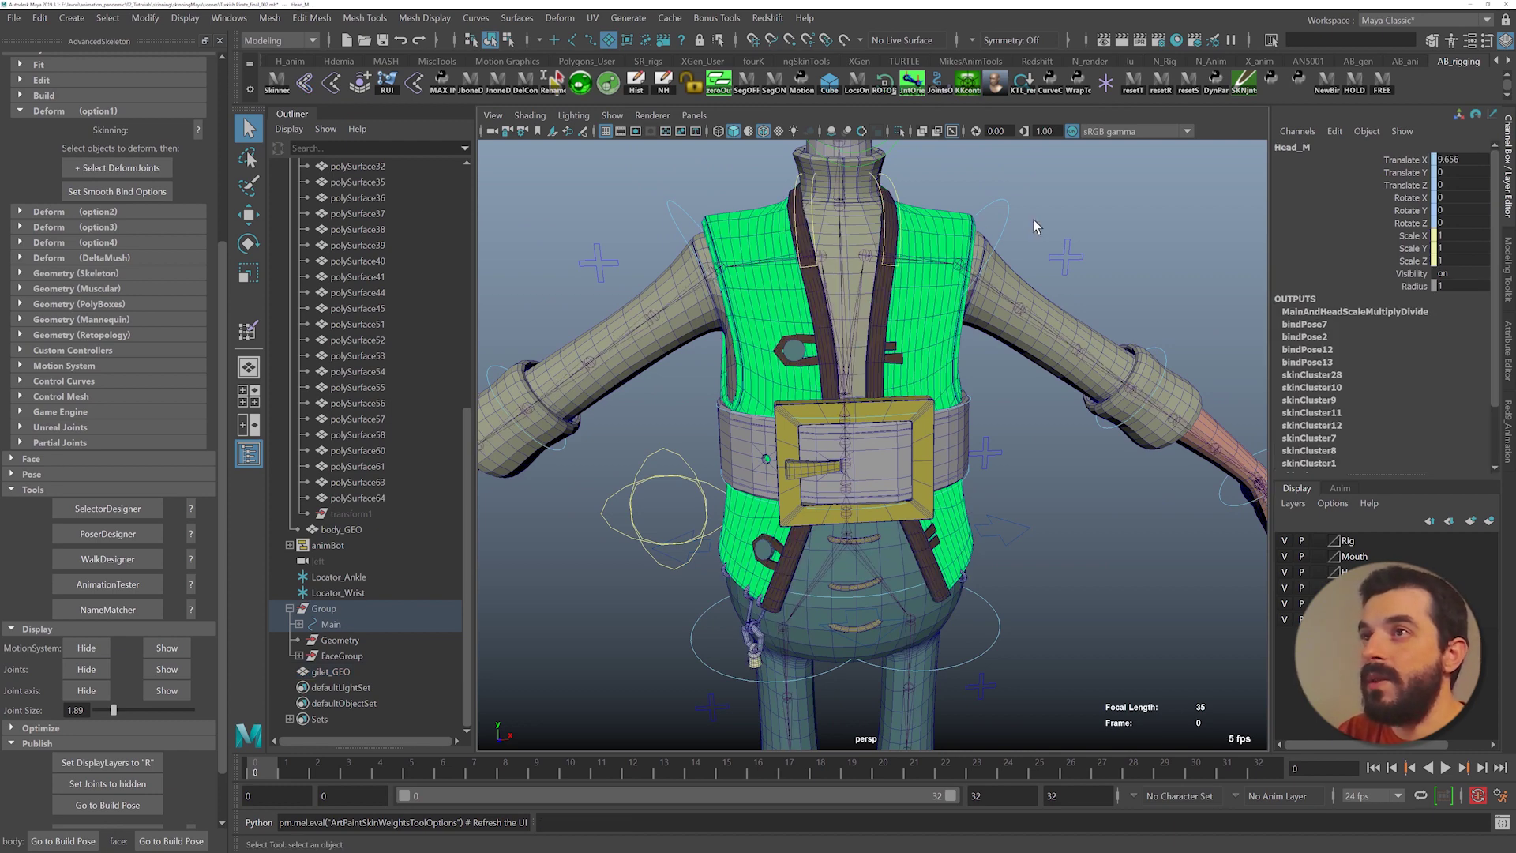
# - Clear the selection and allow curve objects to be picked in the viewport
pyautogui.click(1037, 227)
pyautogui.press('e')
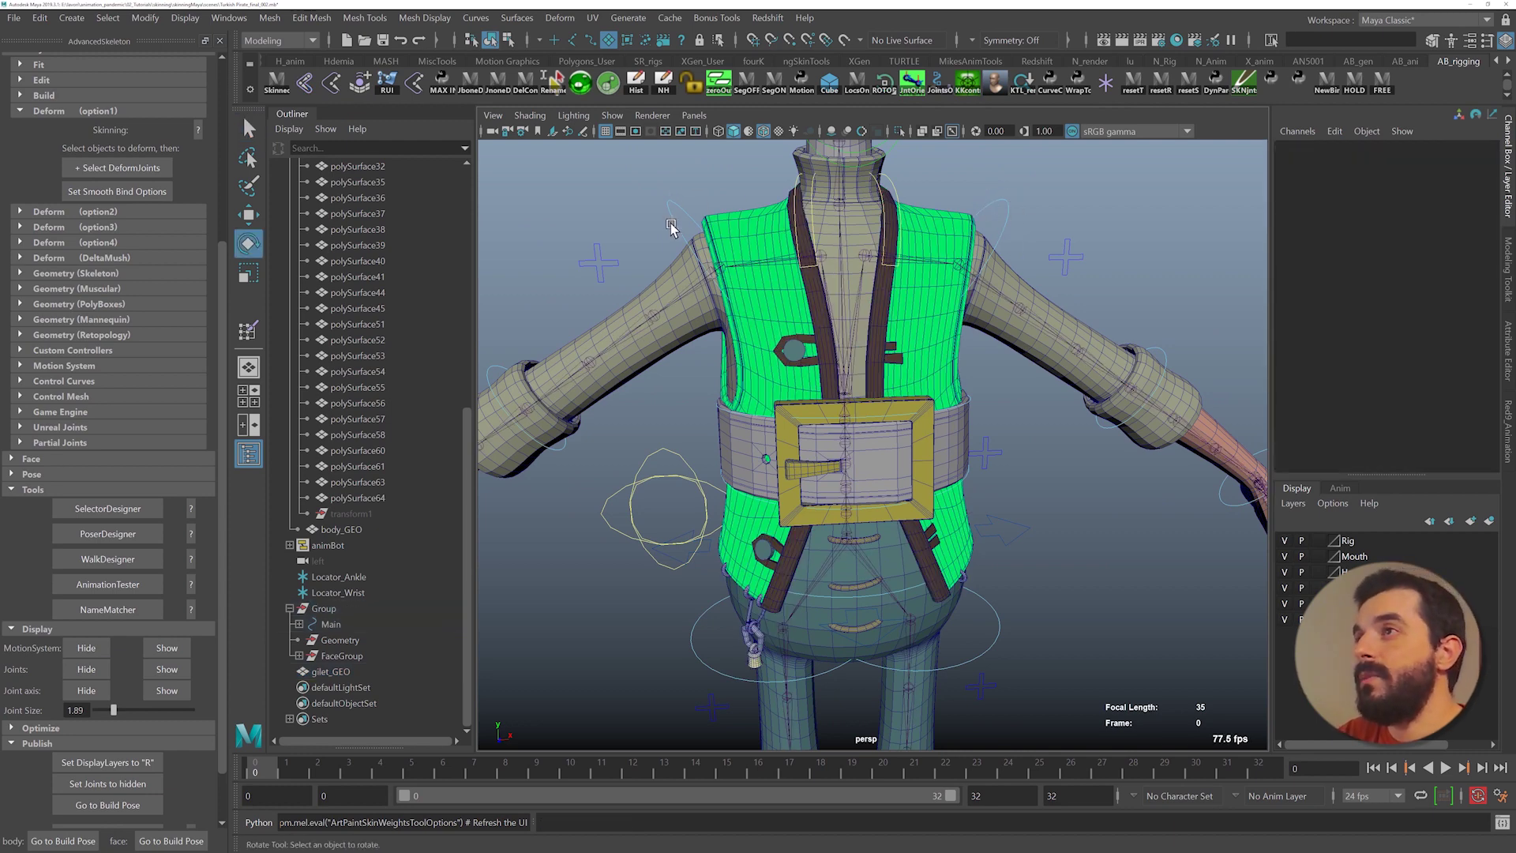
pyautogui.press('w')
pyautogui.click(590, 41)
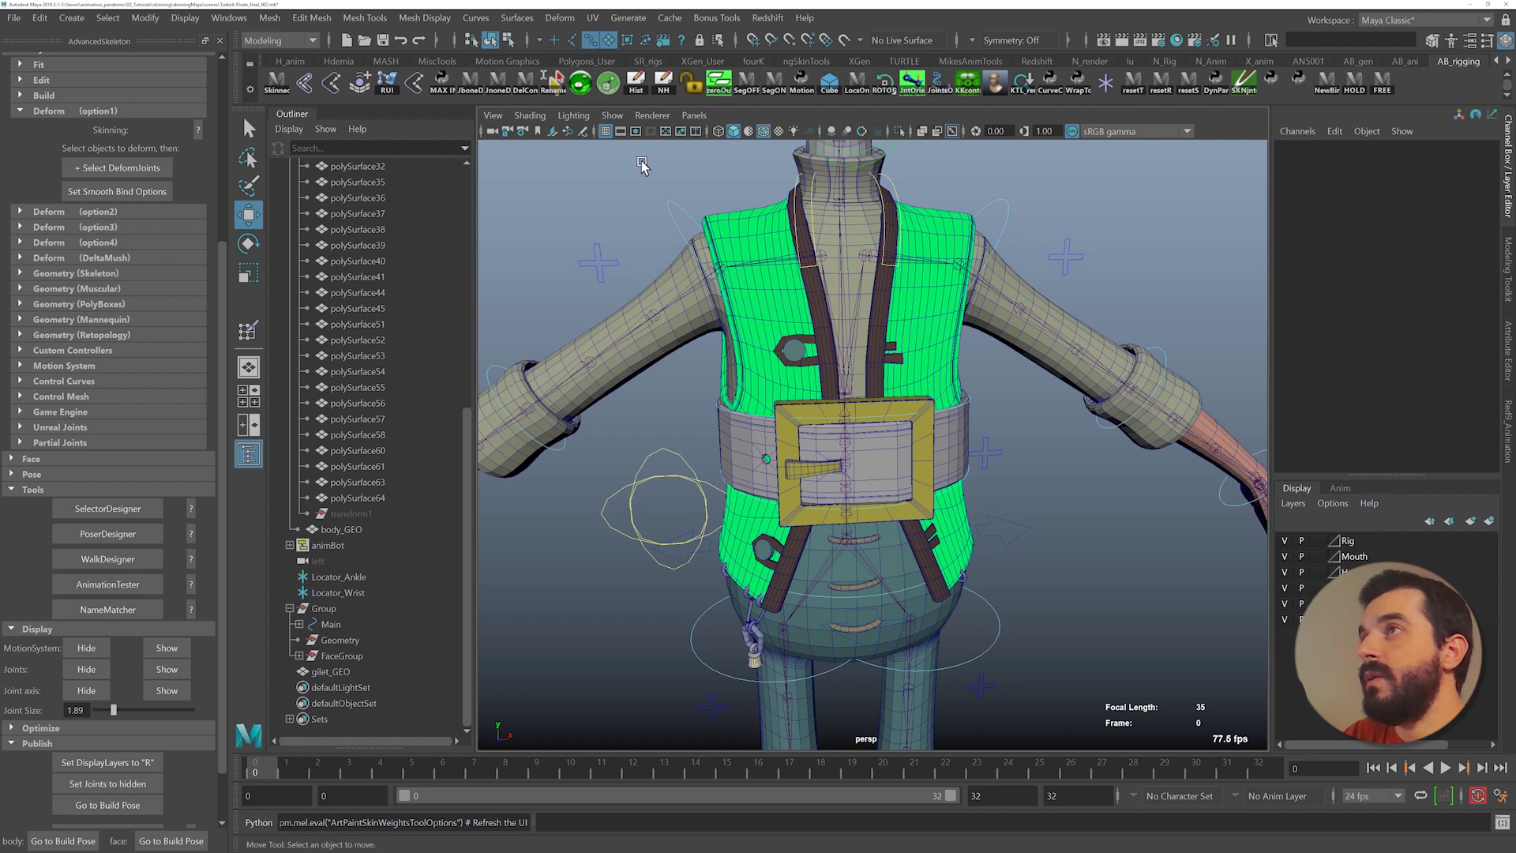
# - Rotate the FKShoulder_R control about -56 degrees in Y to test the gilet's binding, and undo the rotation
pyautogui.moveTo(641, 163); pyautogui.dragTo(683, 209)
pyautogui.press('e')
pyautogui.moveTo(817, 170); pyautogui.dragTo(852, 296)
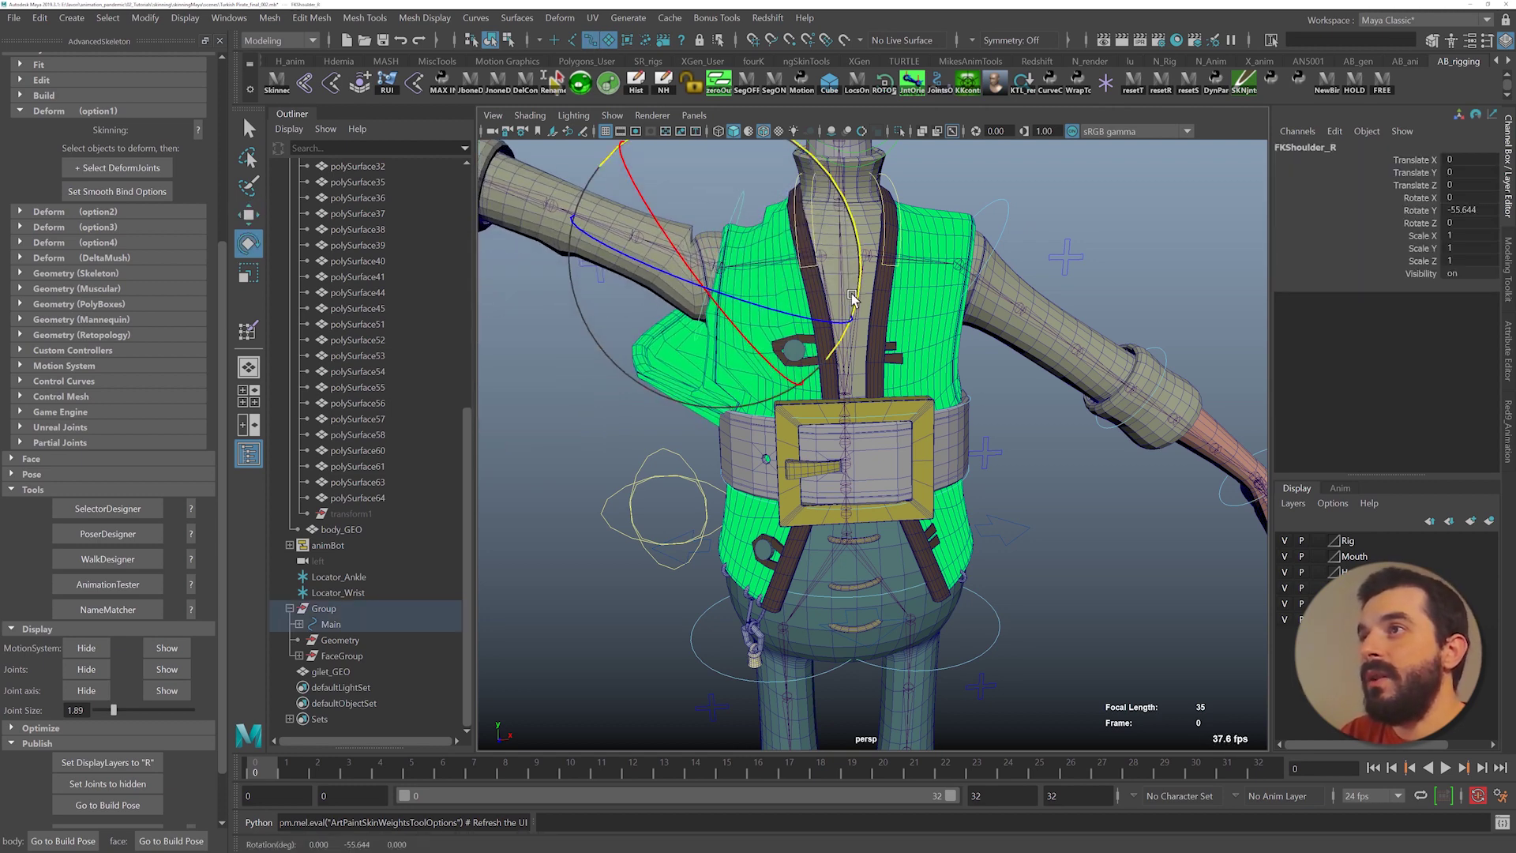
pyautogui.hotkey('ctrl', 'z')
pyautogui.press('q')
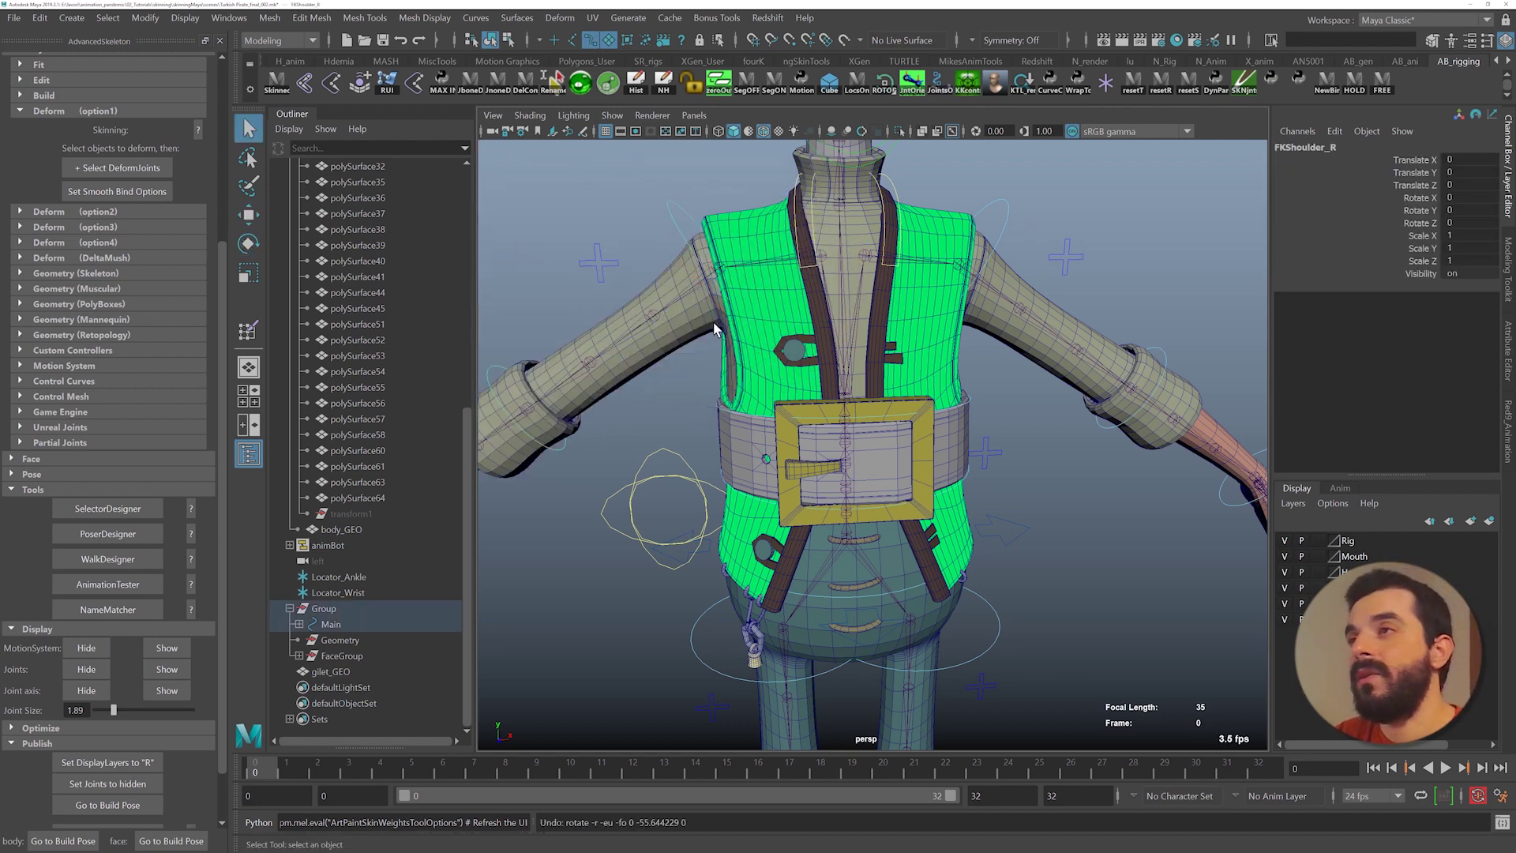
# - Initialize ngSkinTools skinning layers on gilet_GEO
pyautogui.click(610, 84)
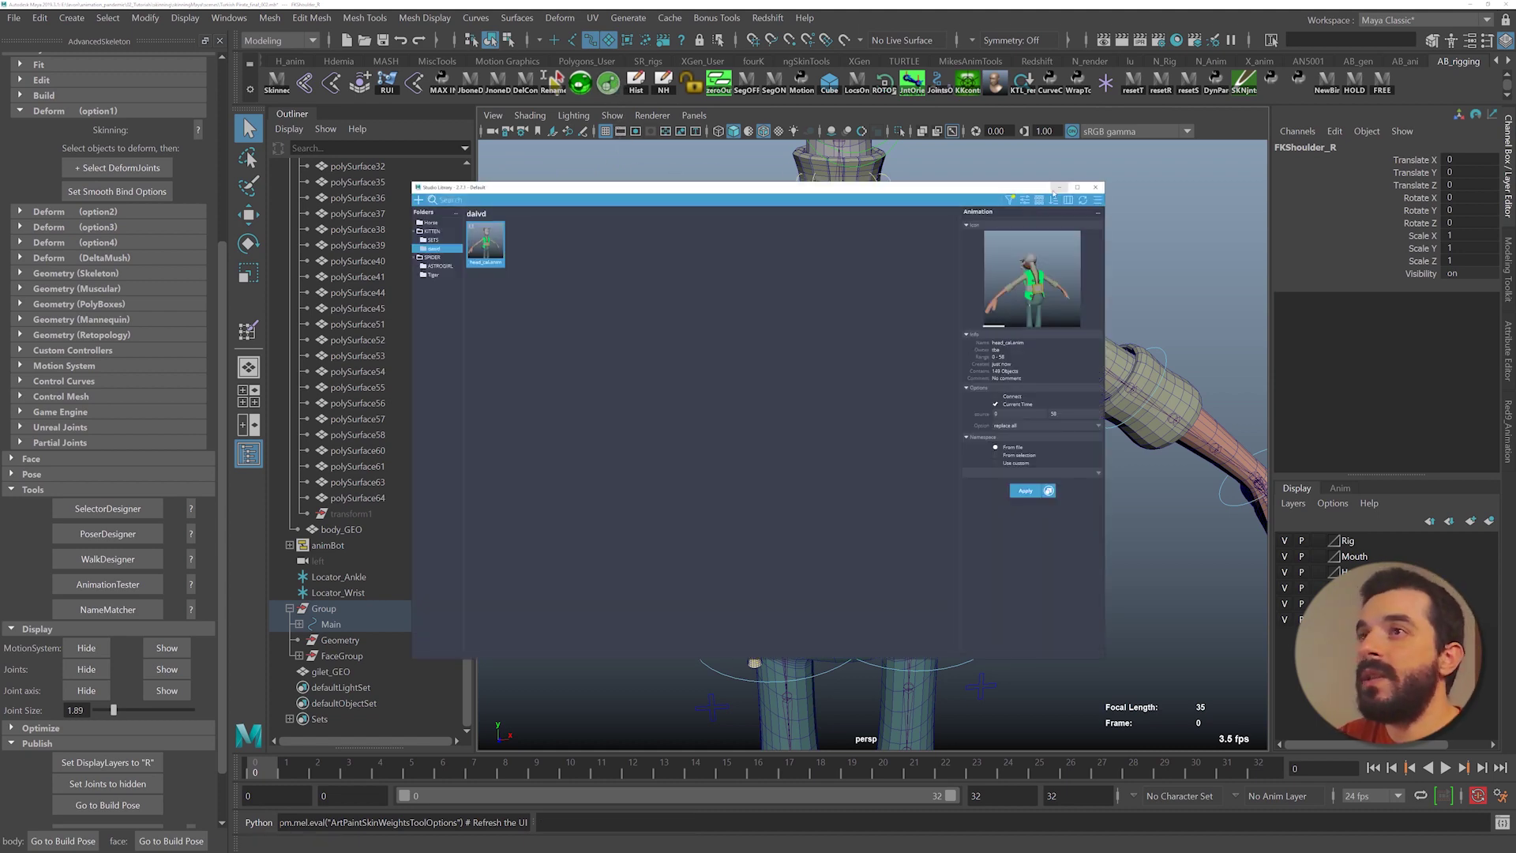
pyautogui.click(1059, 189)
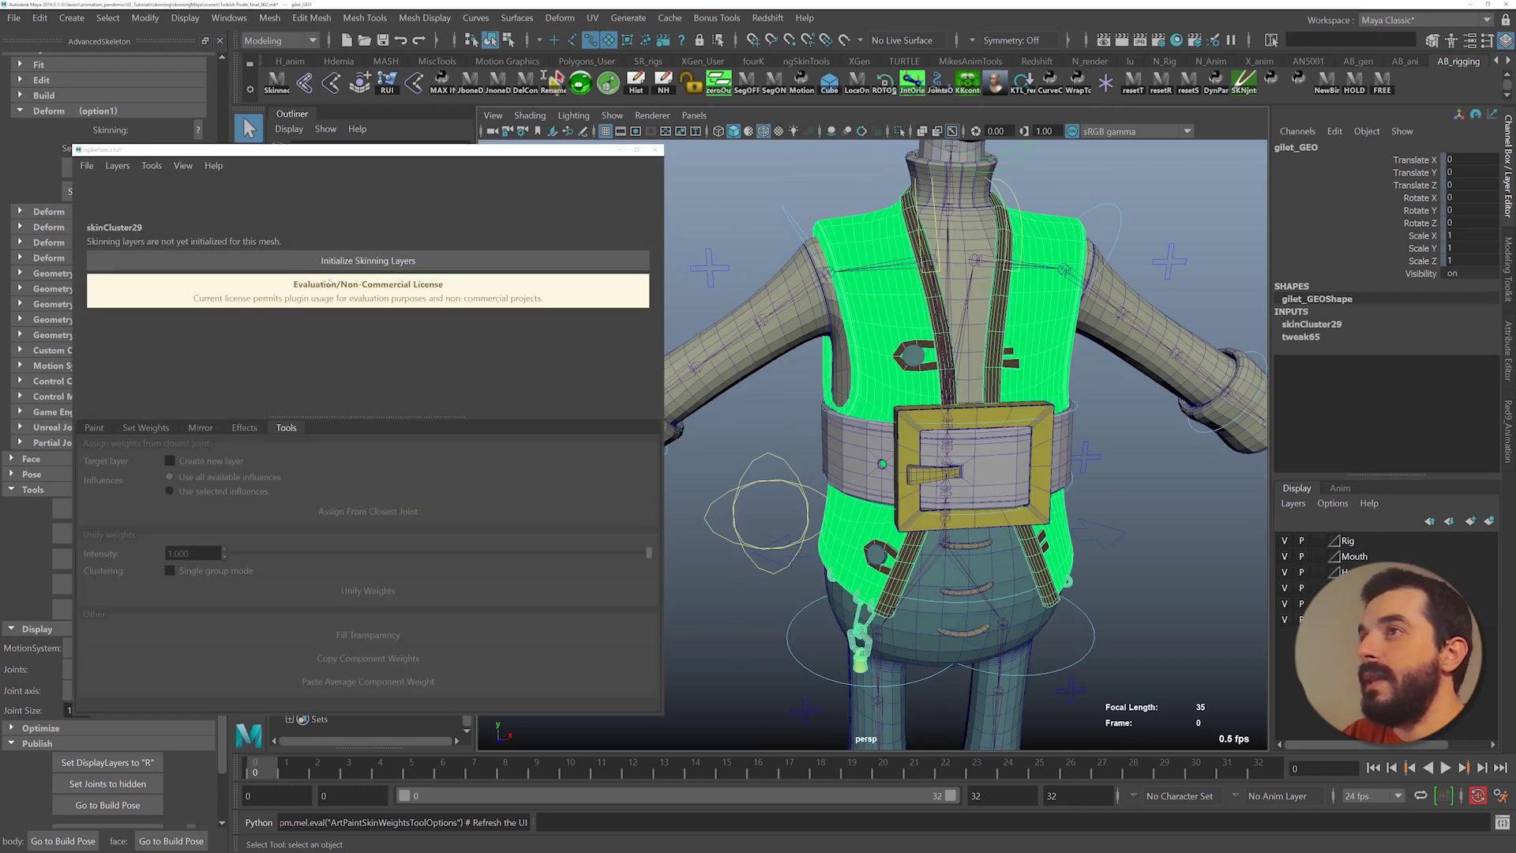
pyautogui.click(327, 262)
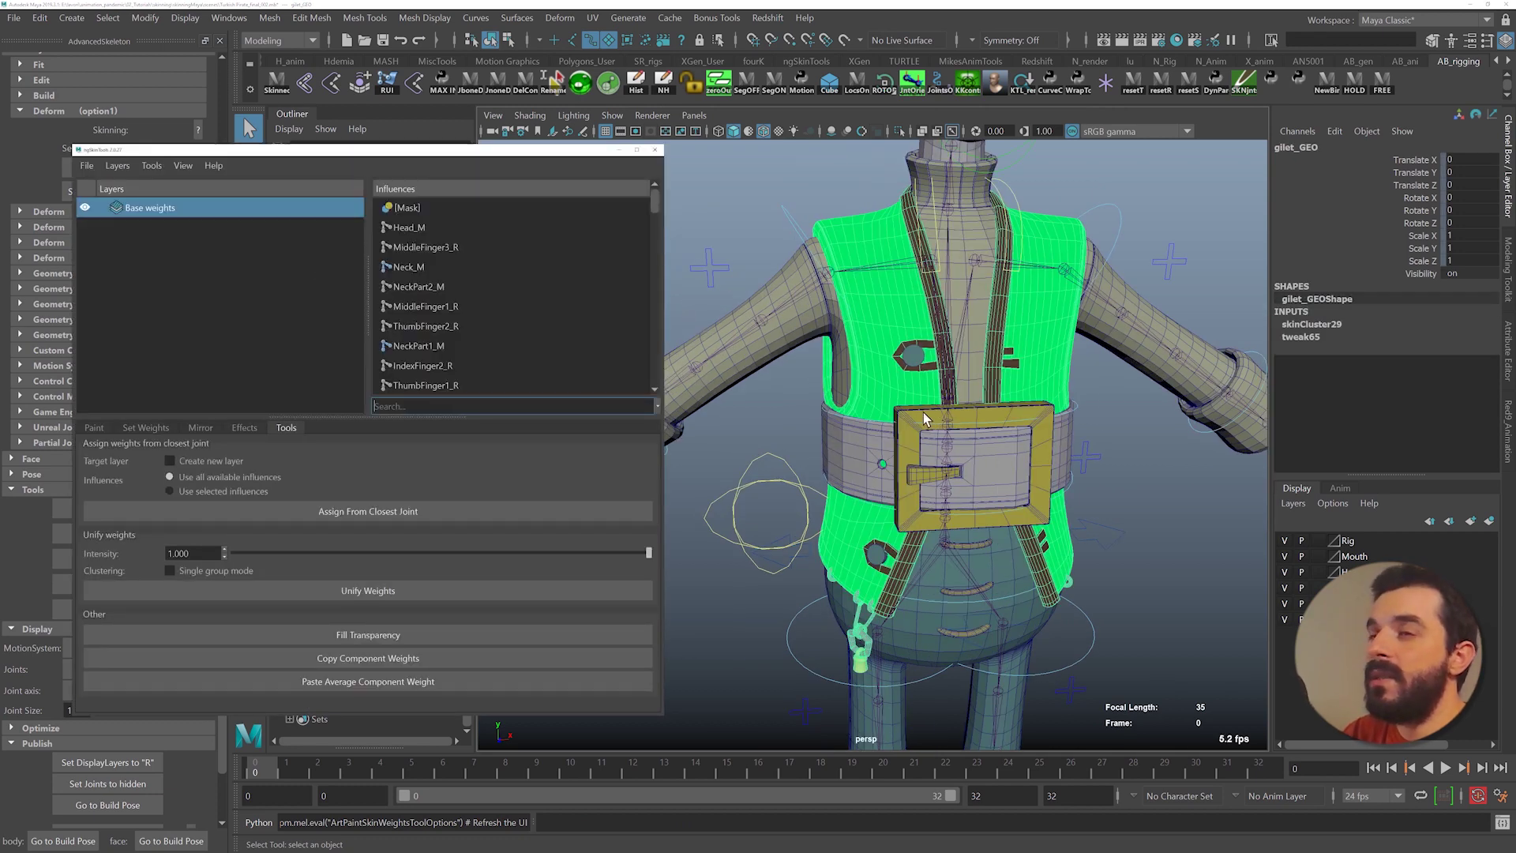
# - Transfer the skinning layers from body_GEO to gilet_GEO using the Closest point on surface mapping mode
pyautogui.click(795, 347)
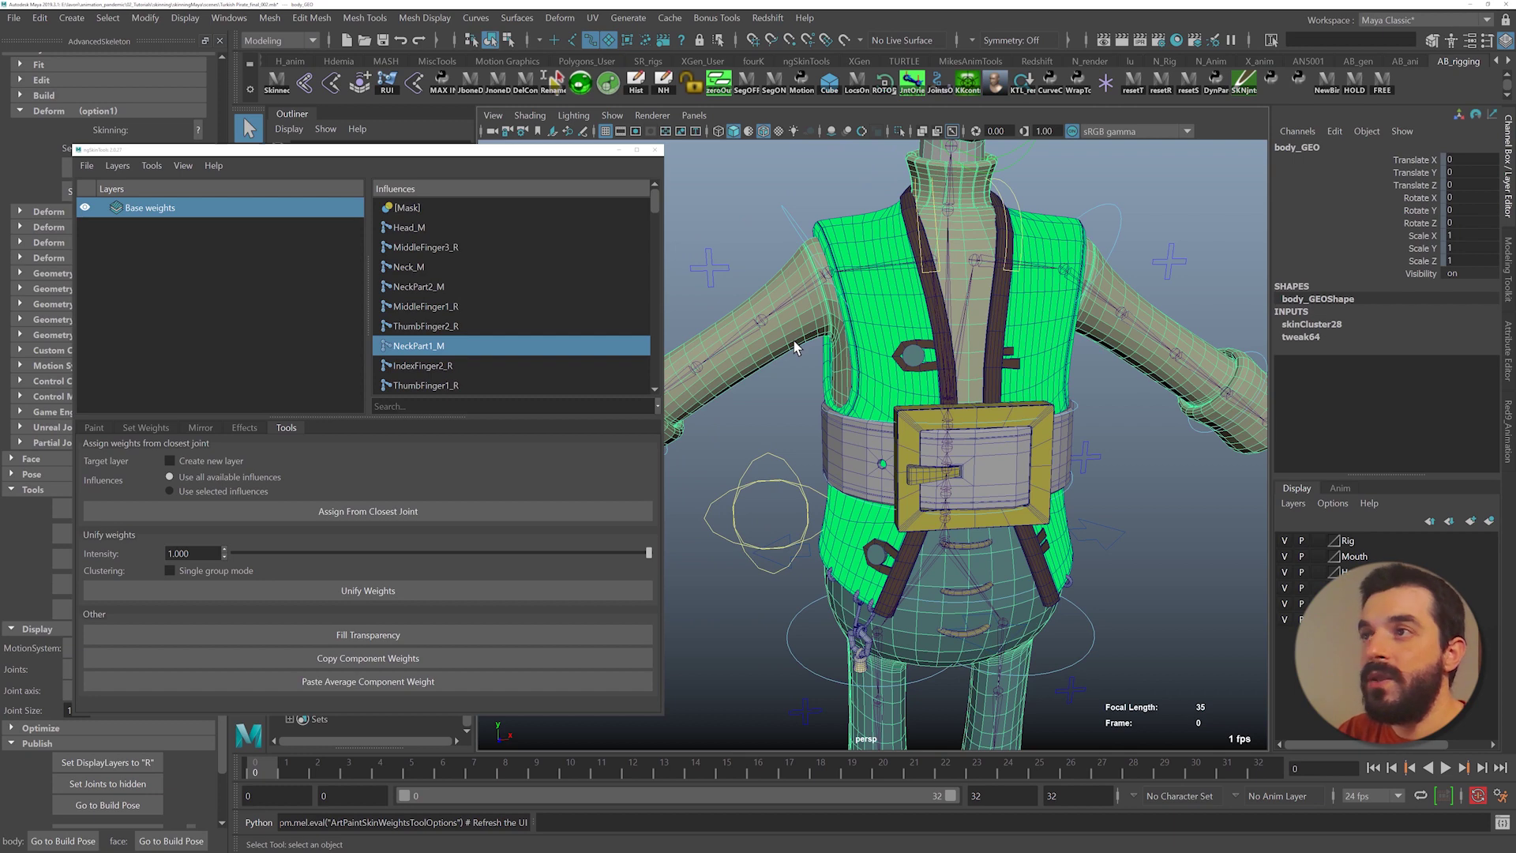
pyautogui.click(865, 318)
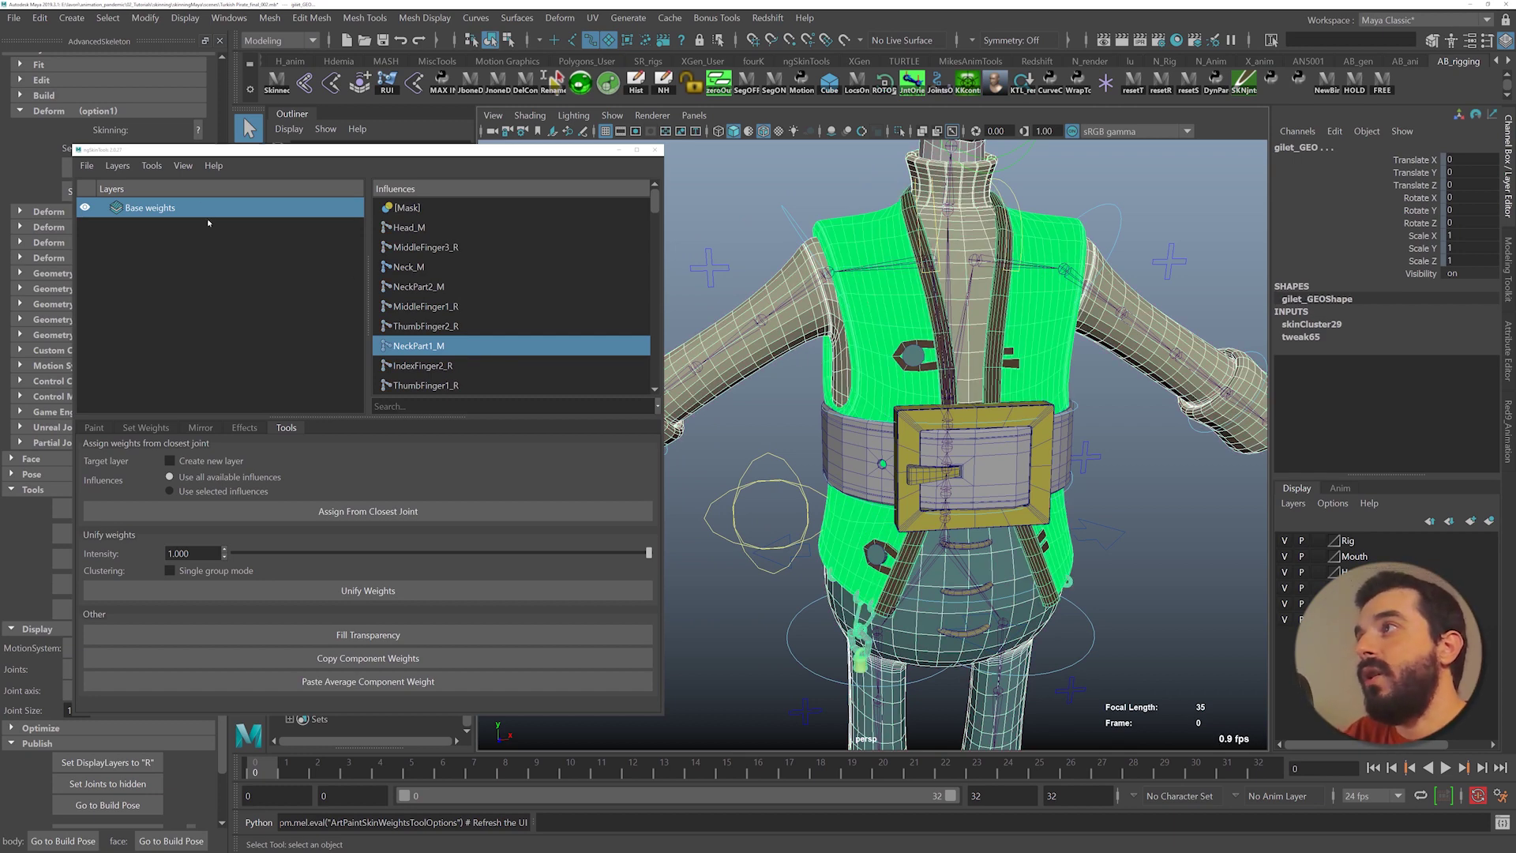
pyautogui.click(153, 166)
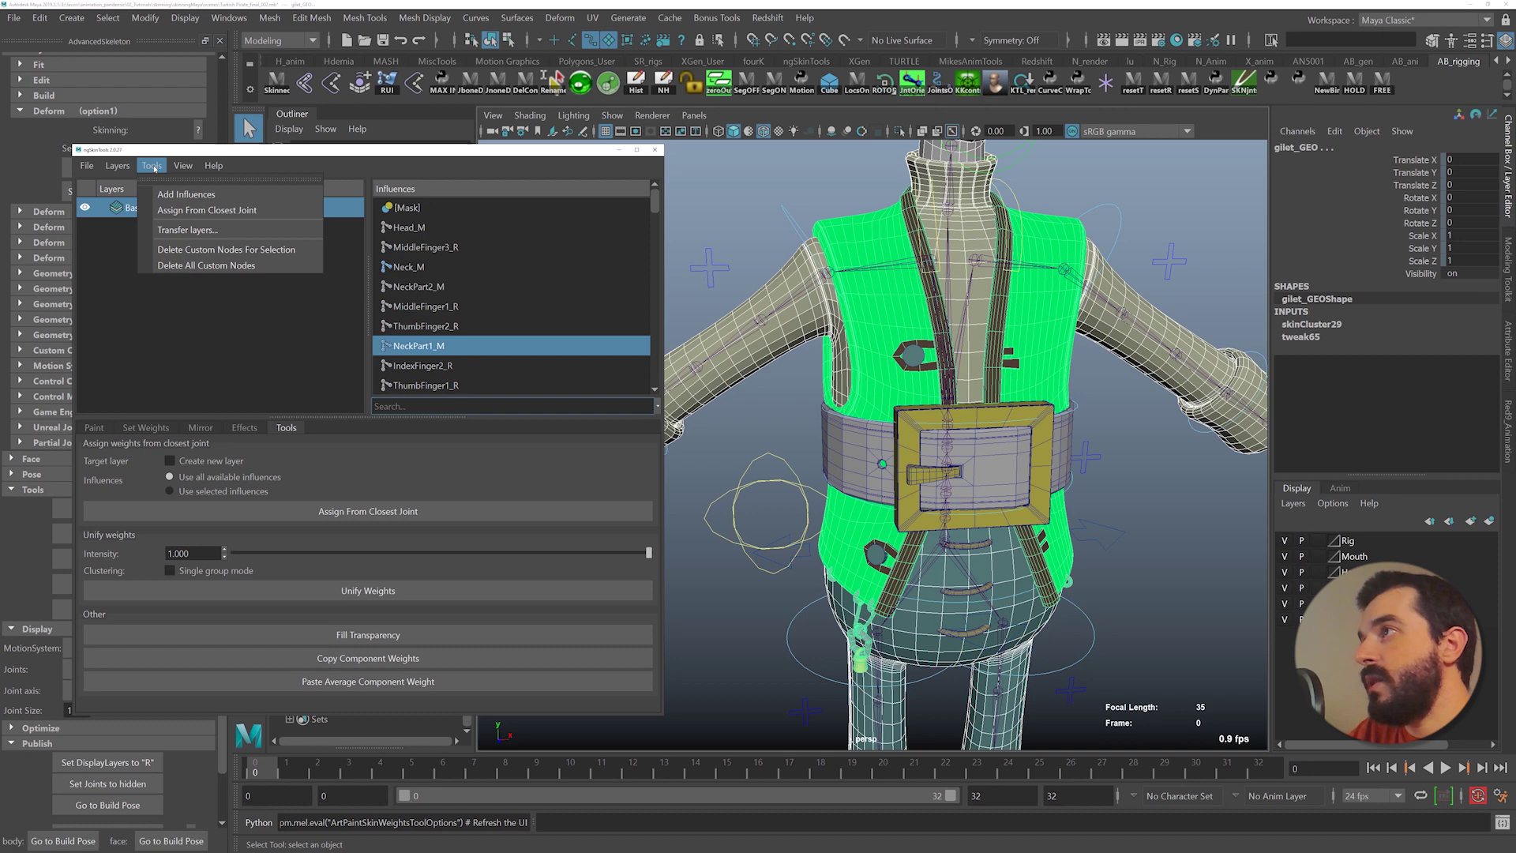
pyautogui.click(182, 230)
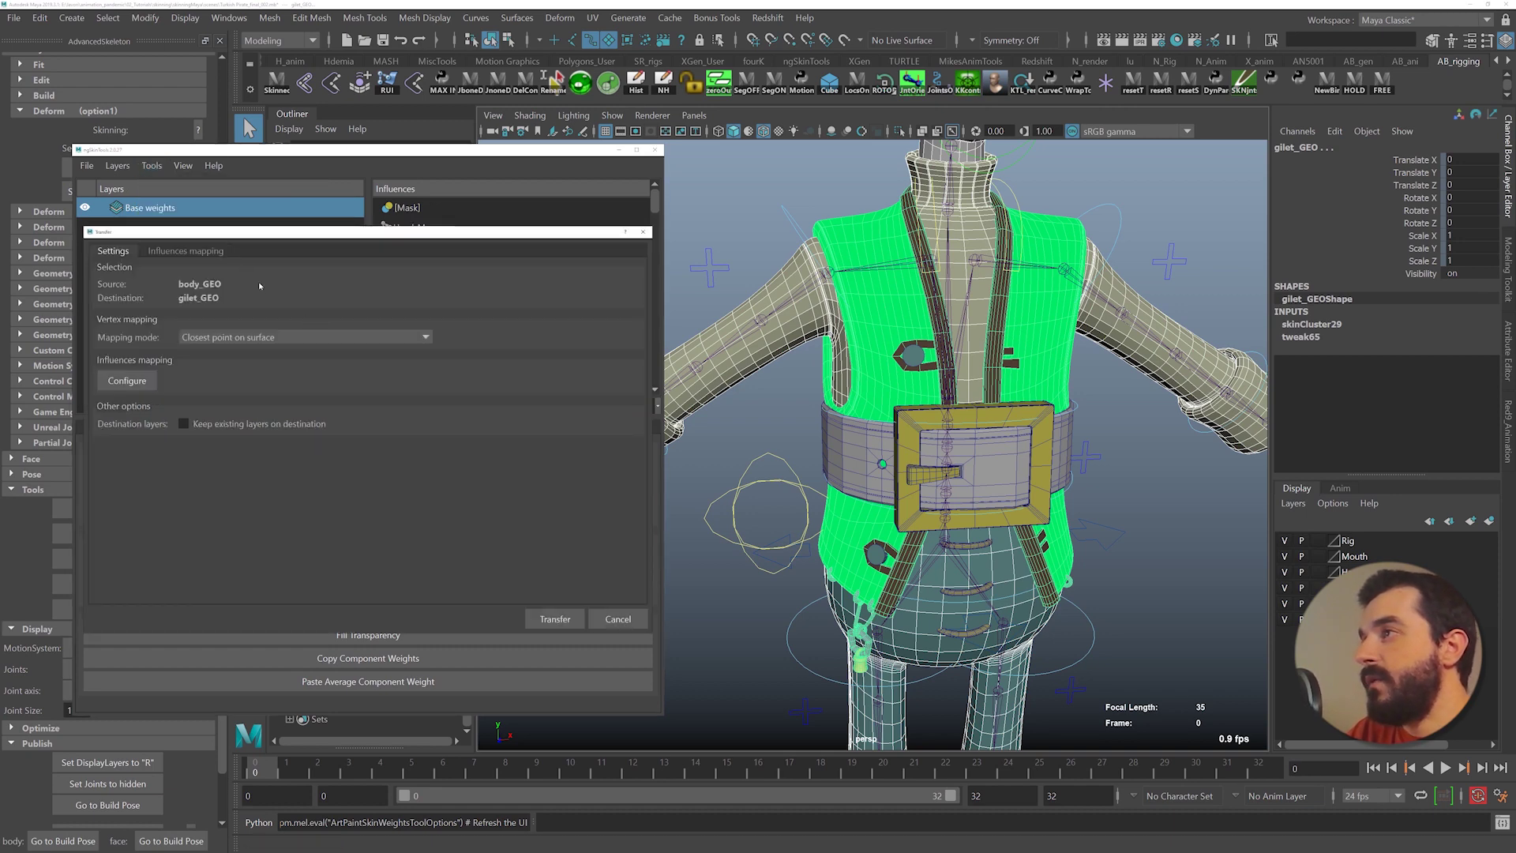
pyautogui.click(201, 340)
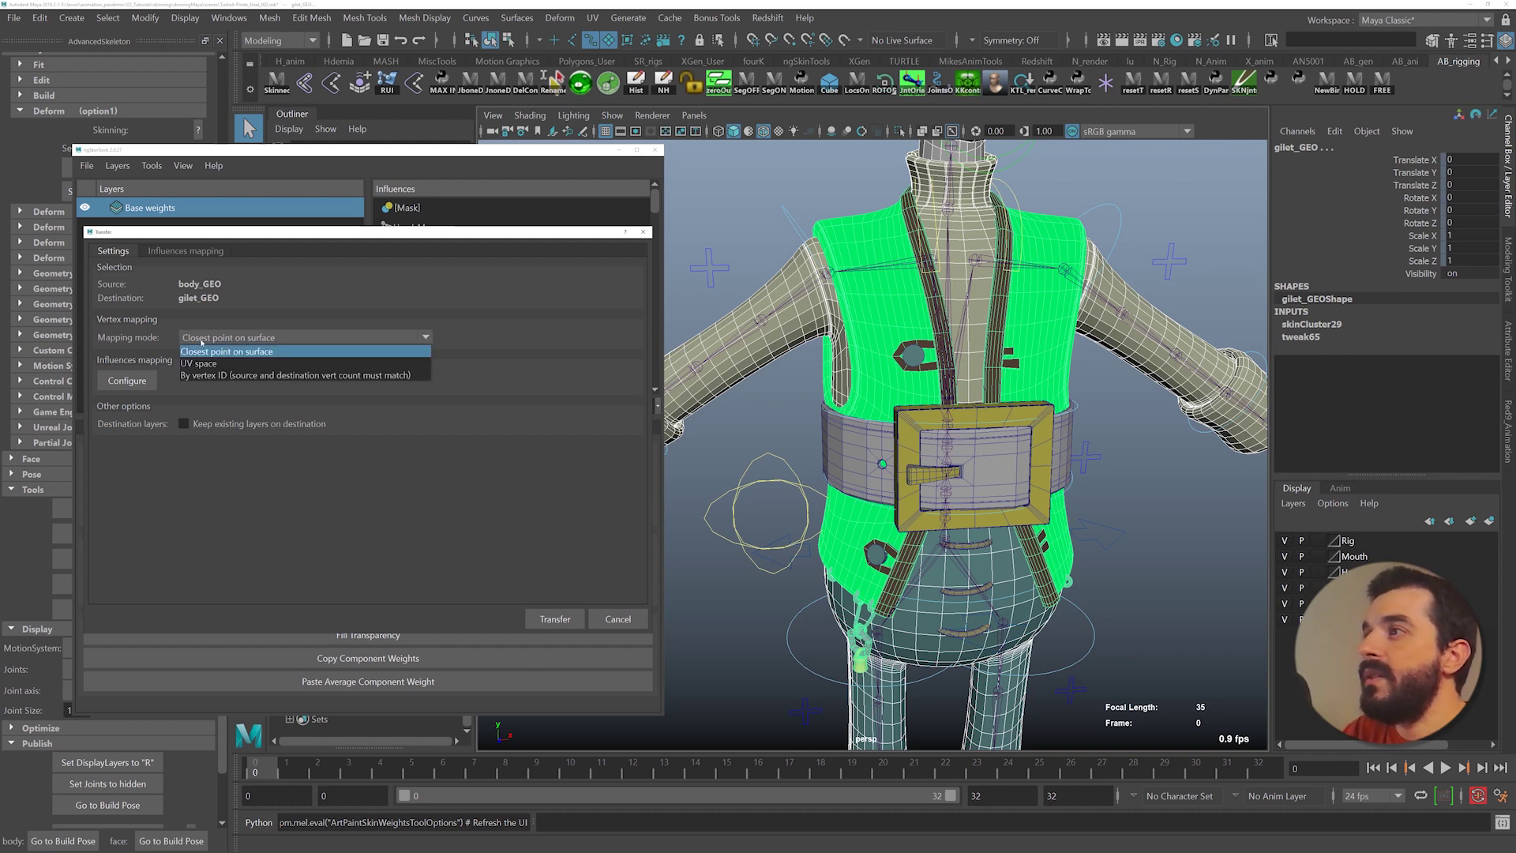
pyautogui.click(201, 340)
pyautogui.click(203, 339)
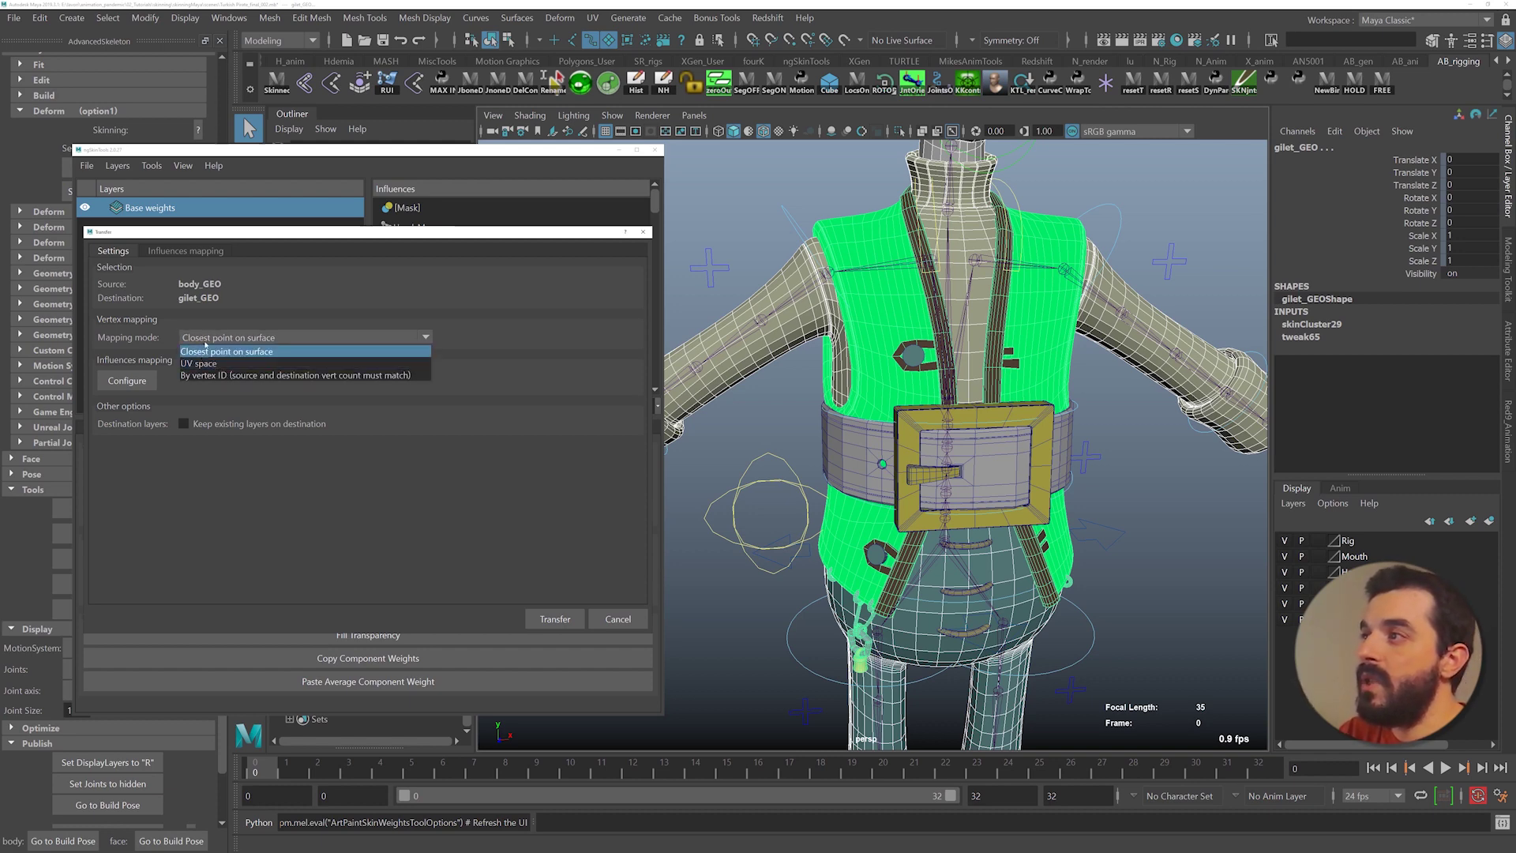
pyautogui.click(209, 352)
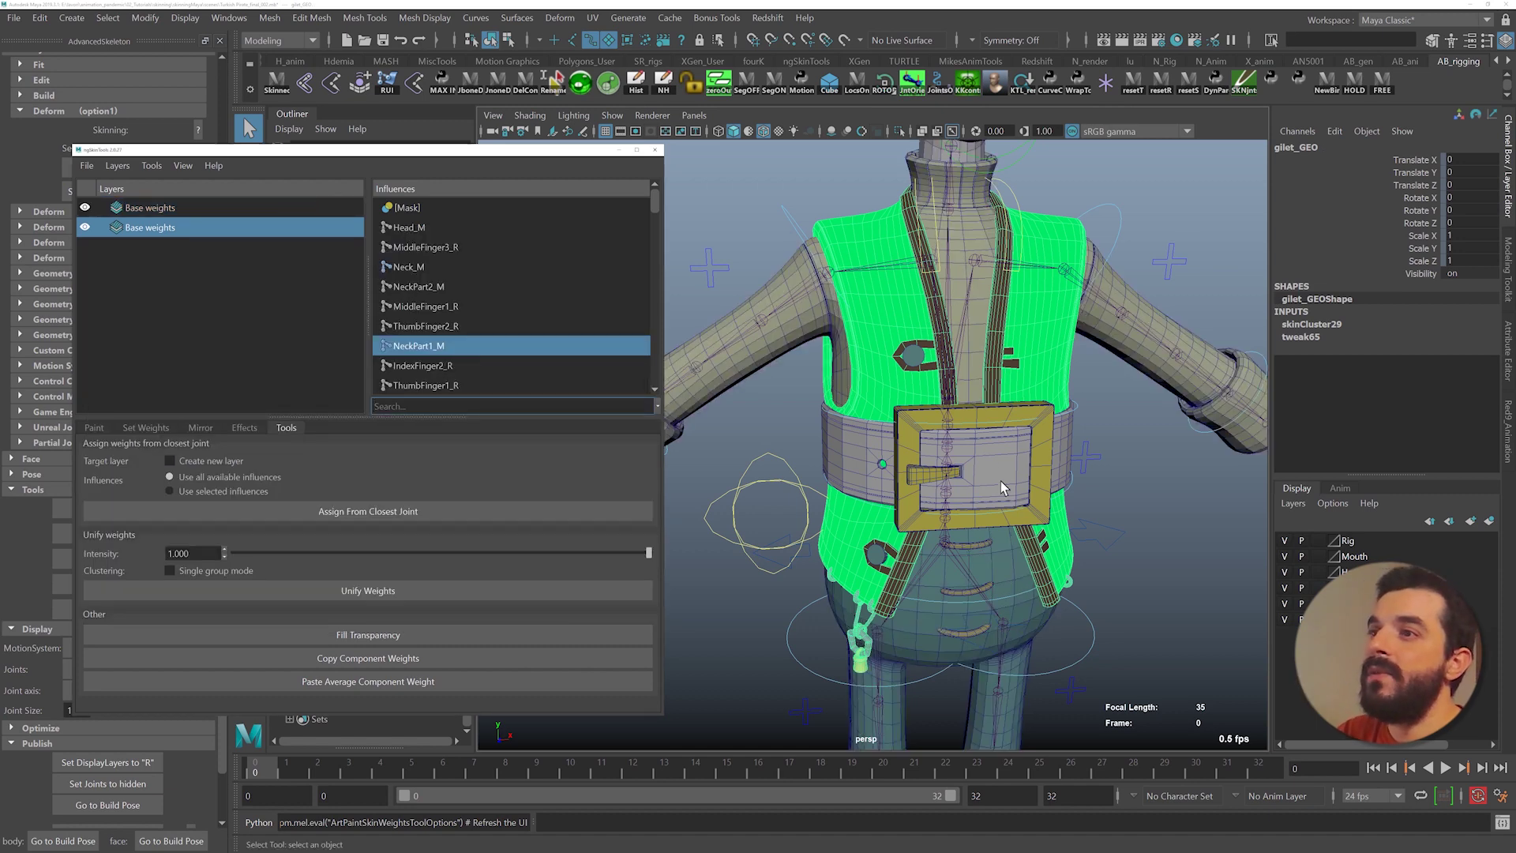
# - Rotate the FKScapula_R control about -17 degrees in Y to test the gilet at the shoulder, and undo the rotation
pyautogui.keyDown('alt'); pyautogui.moveTo(909, 401); pyautogui.dragTo(872, 491, button='middle'); pyautogui.keyUp('alt')
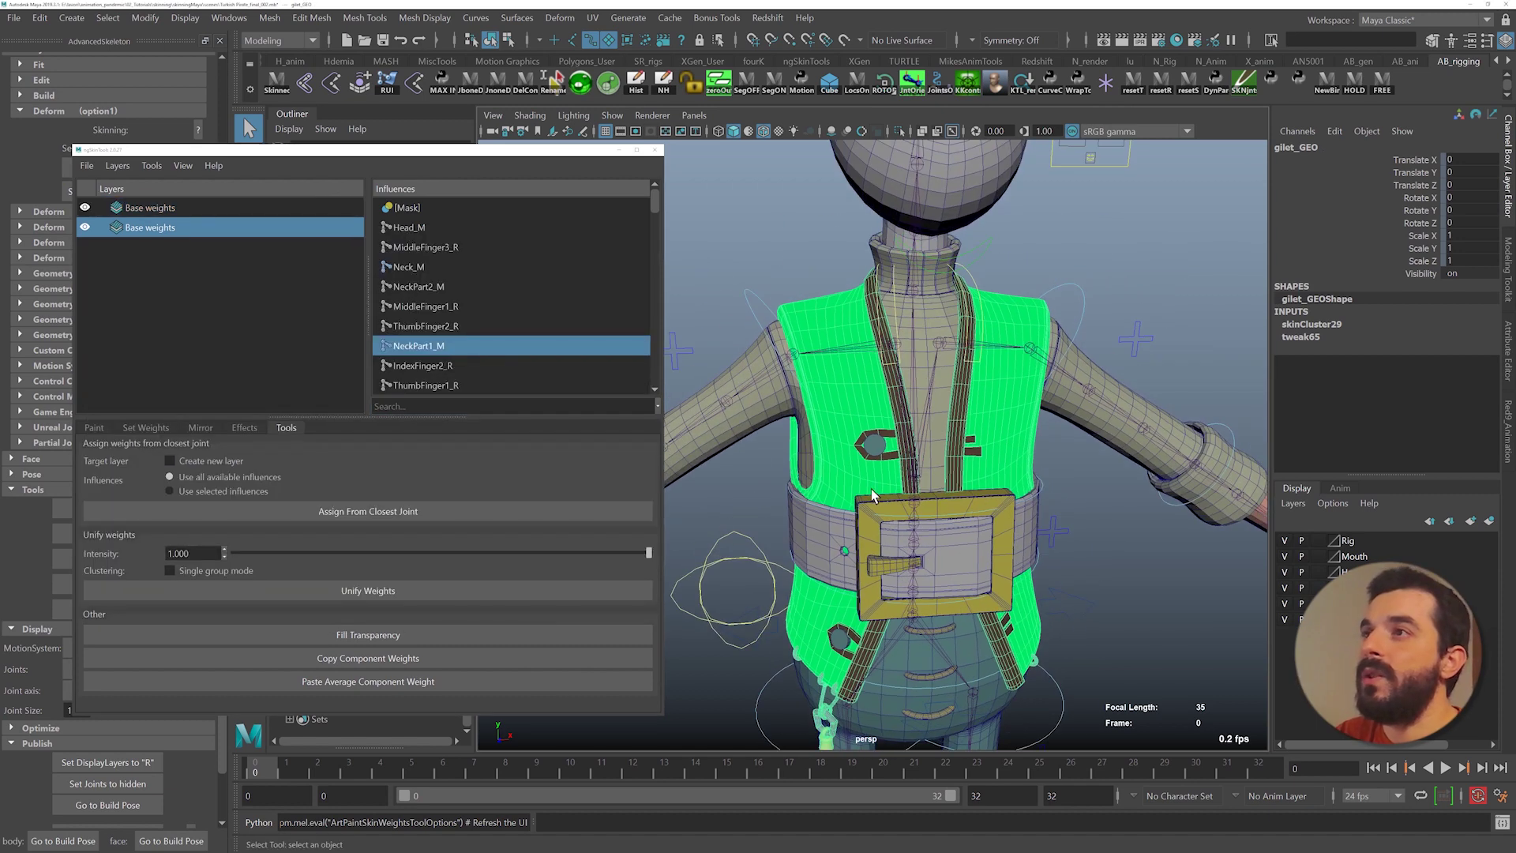
pyautogui.scroll(-3, 872, 491)
pyautogui.click(780, 333)
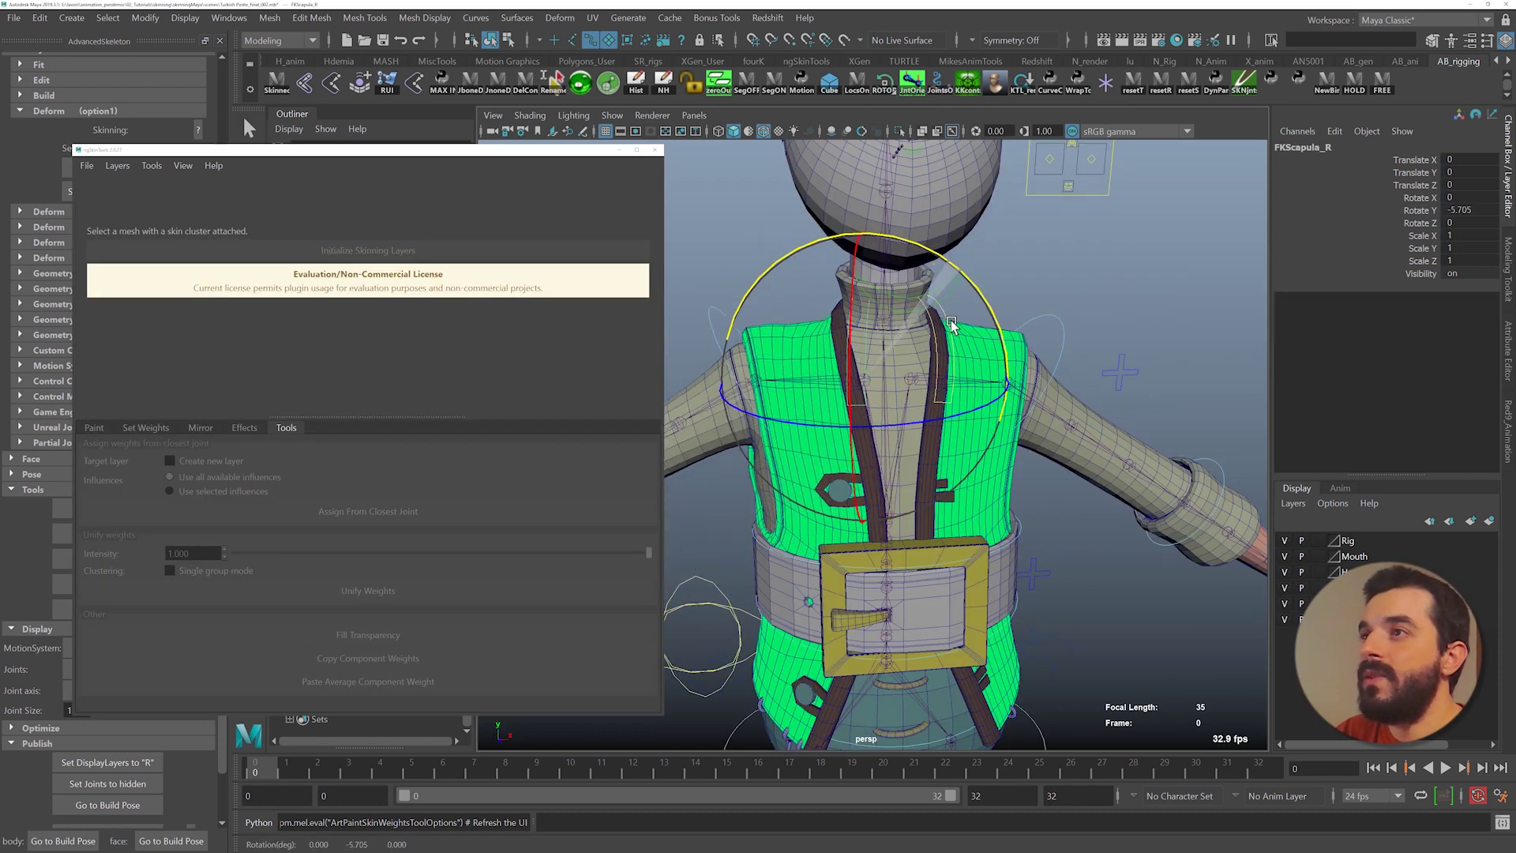
pyautogui.moveTo(924, 322); pyautogui.dragTo(890, 365)
pyautogui.hotkey('ctrl', 'z')
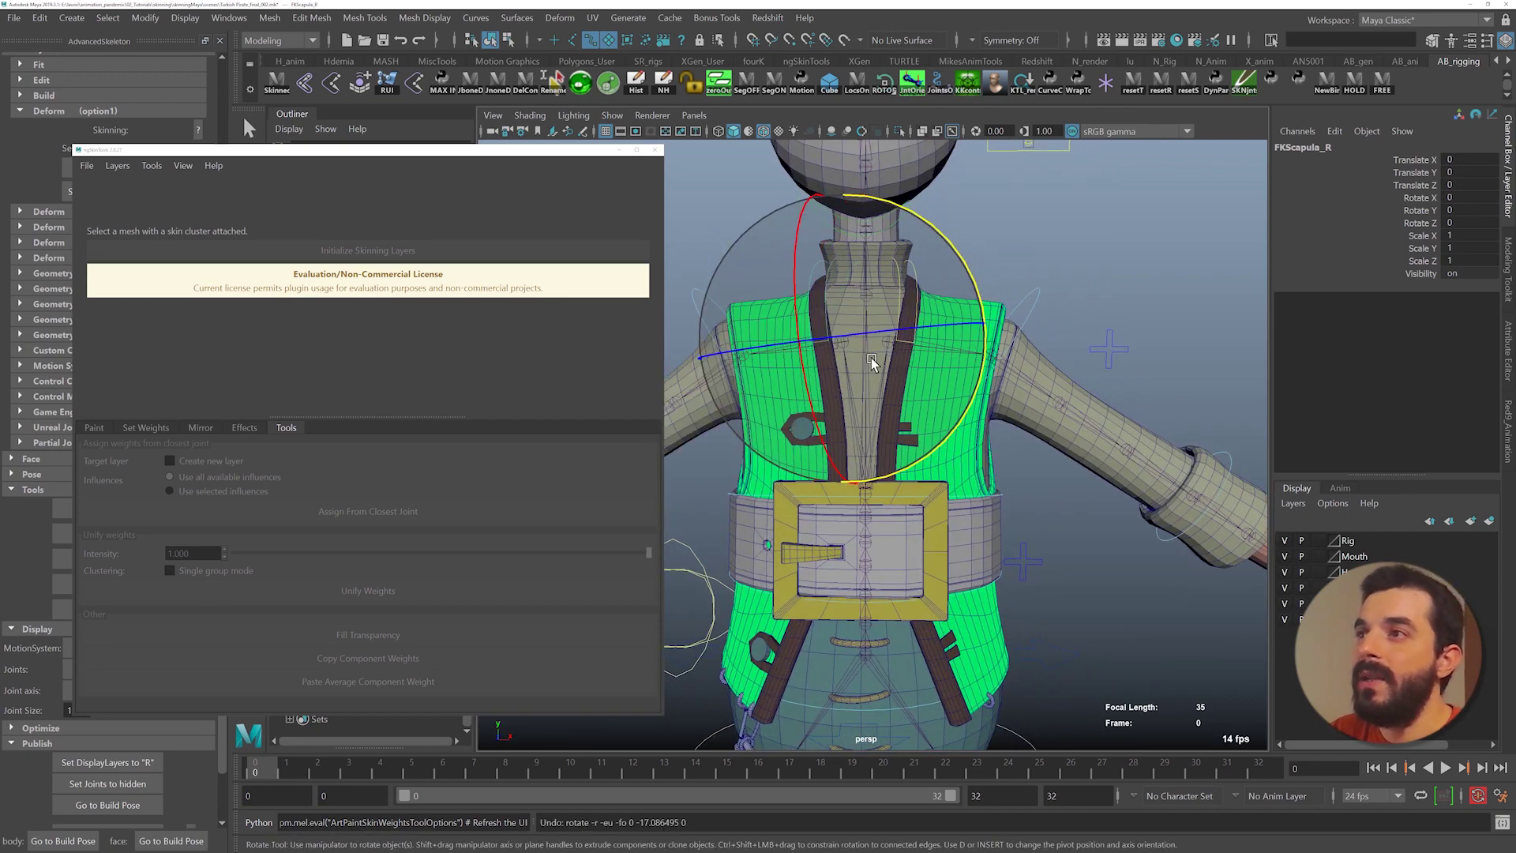
# - Rotate the FKChest_M control about 15 degrees in X and 59 degrees in Z to test the gilet, undoing each rotation
pyautogui.press('w')
pyautogui.click(823, 192)
pyautogui.scroll(-3, 867, 445)
pyautogui.keyDown('alt'); pyautogui.moveTo(867, 447); pyautogui.dragTo(979, 505); pyautogui.keyUp('alt')
pyautogui.click(852, 490)
pyautogui.press('e')
pyautogui.hotkey('ctrl', 'z')
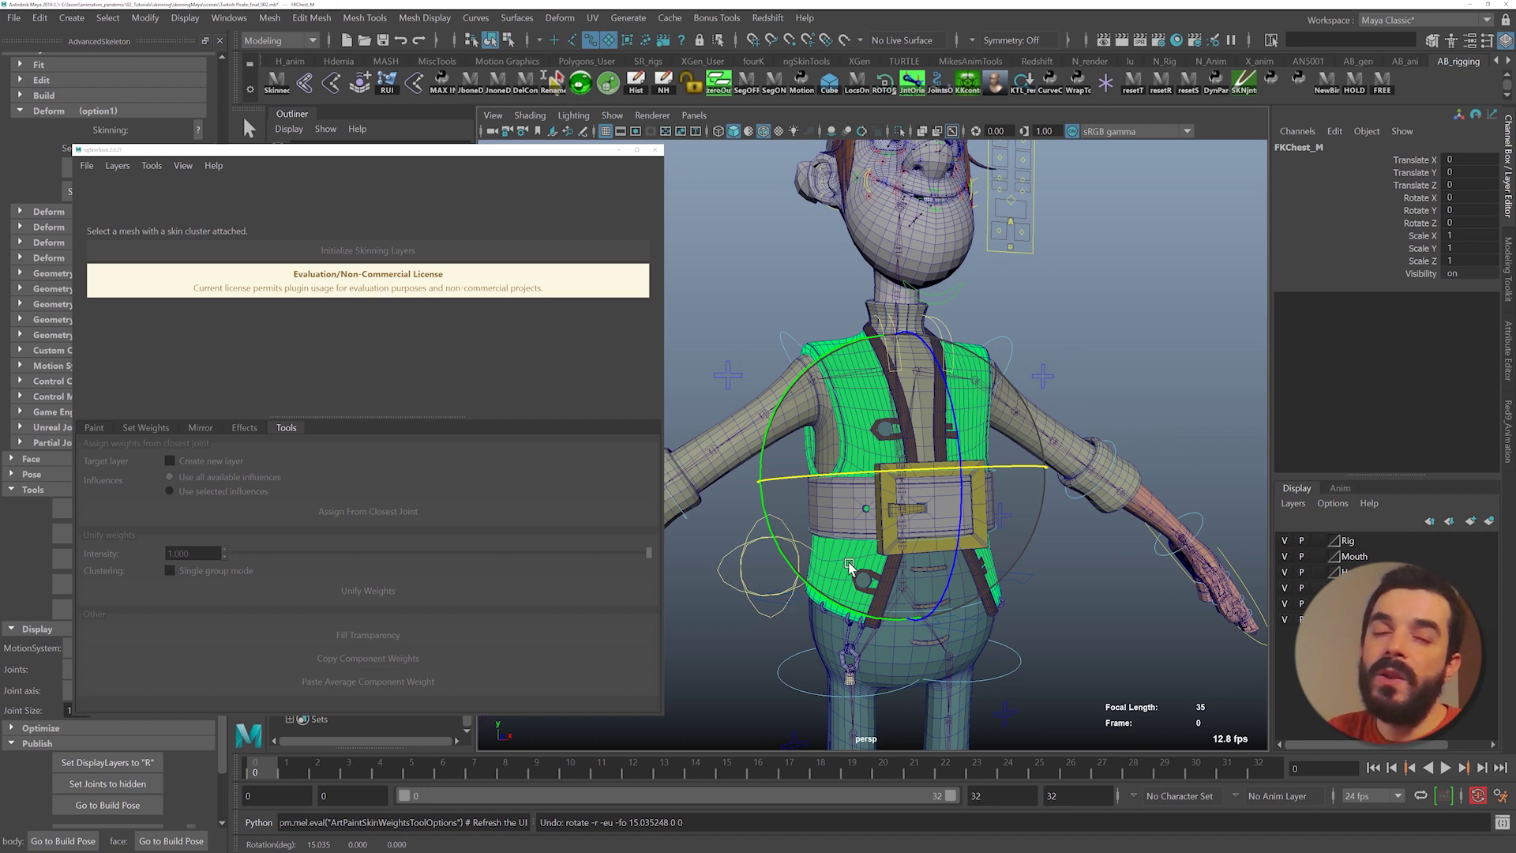
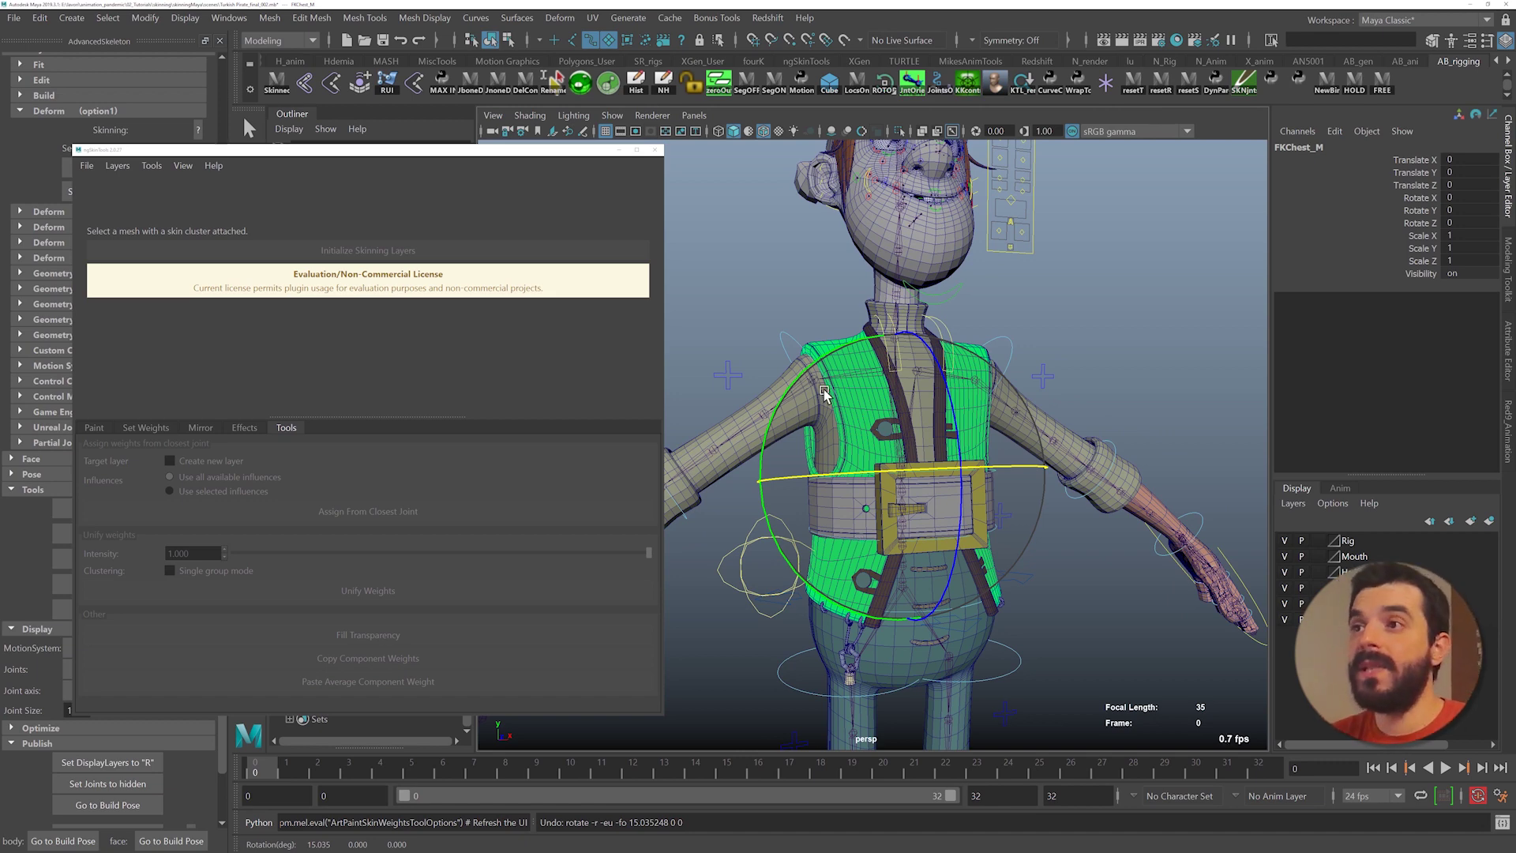
pyautogui.keyDown('alt'); pyautogui.moveTo(821, 387); pyautogui.dragTo(944, 454, button='right'); pyautogui.keyUp('alt')
pyautogui.moveTo(965, 404); pyautogui.dragTo(999, 556)
pyautogui.hotkey('ctrl', 'z')
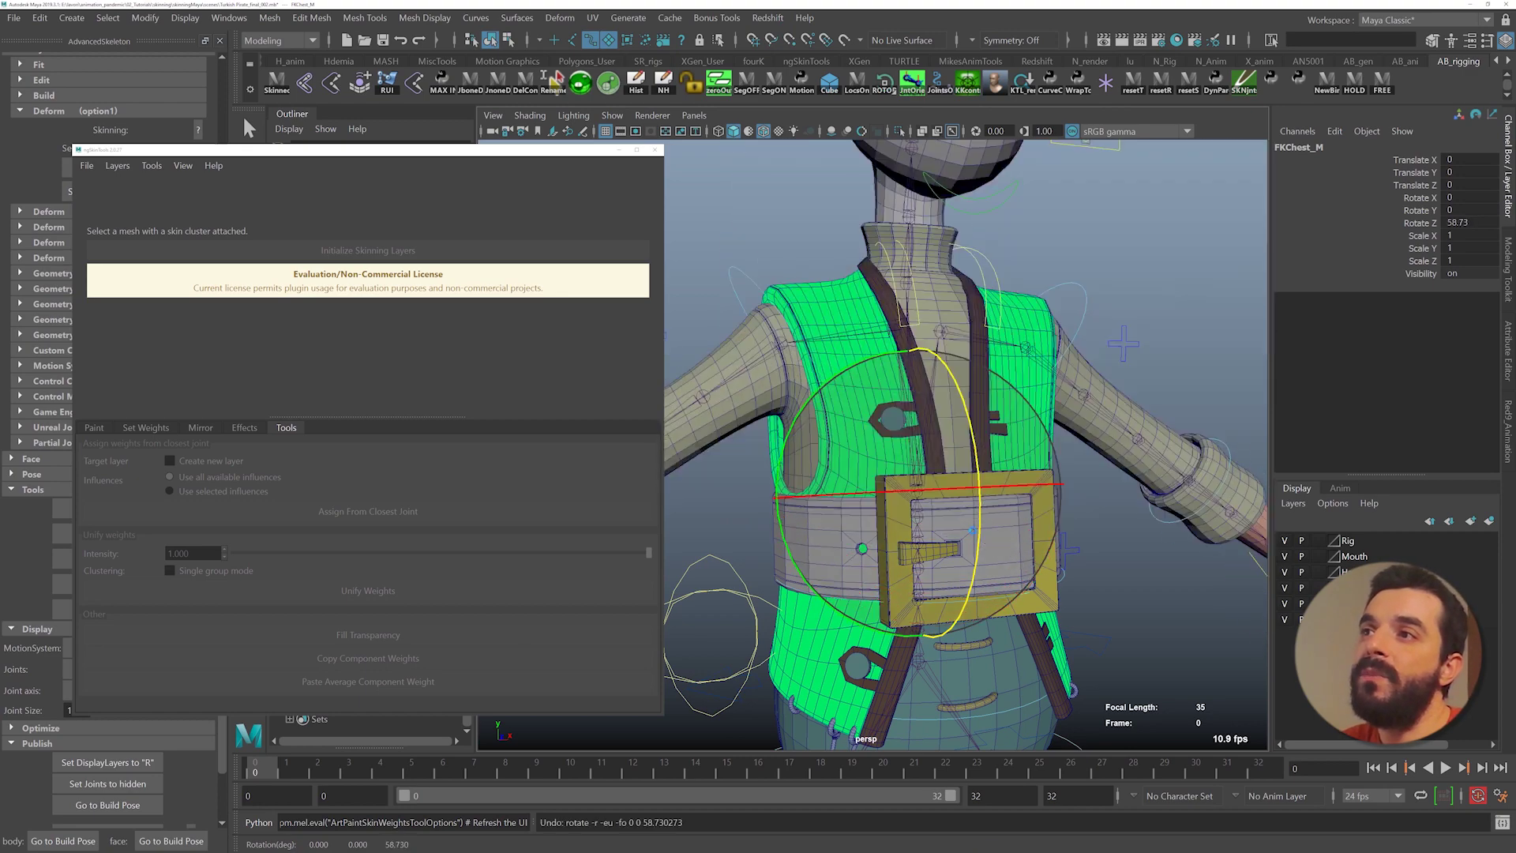
# - Examine the round button on the gilet's upper fastening tab and the parts around the belt
pyautogui.press('q')
pyautogui.scroll(5, 926, 425)
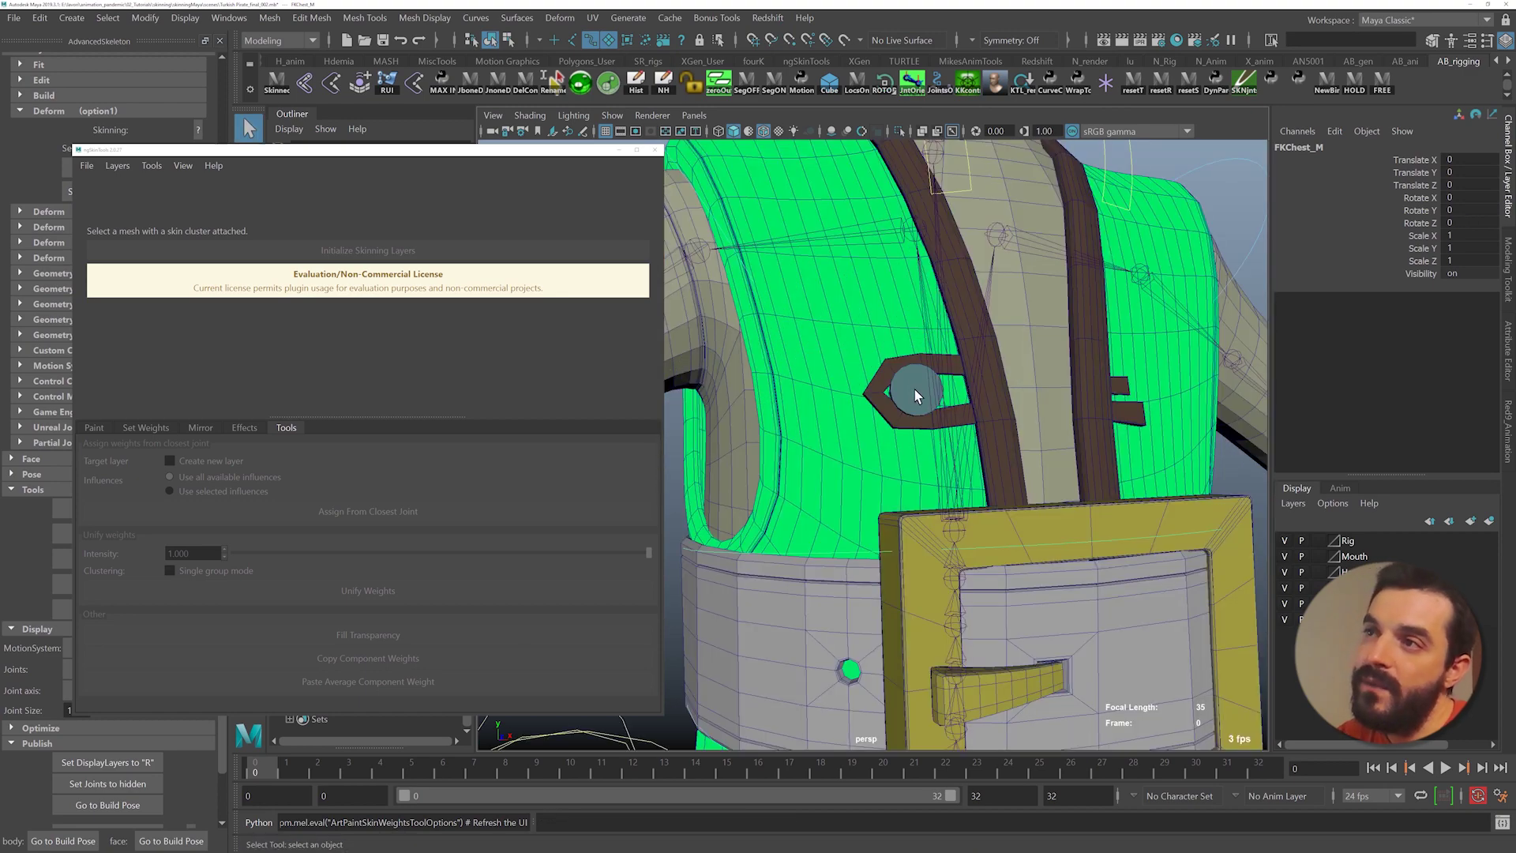
pyautogui.click(915, 390)
pyautogui.keyDown('alt'); pyautogui.moveTo(931, 488); pyautogui.dragTo(816, 449, button='right'); pyautogui.keyUp('alt')
pyautogui.keyDown('alt'); pyautogui.moveTo(815, 448); pyautogui.dragTo(834, 339, button='middle'); pyautogui.keyUp('alt')
pyautogui.keyDown('alt'); pyautogui.moveTo(834, 339); pyautogui.dragTo(938, 464, button='right'); pyautogui.keyUp('alt')
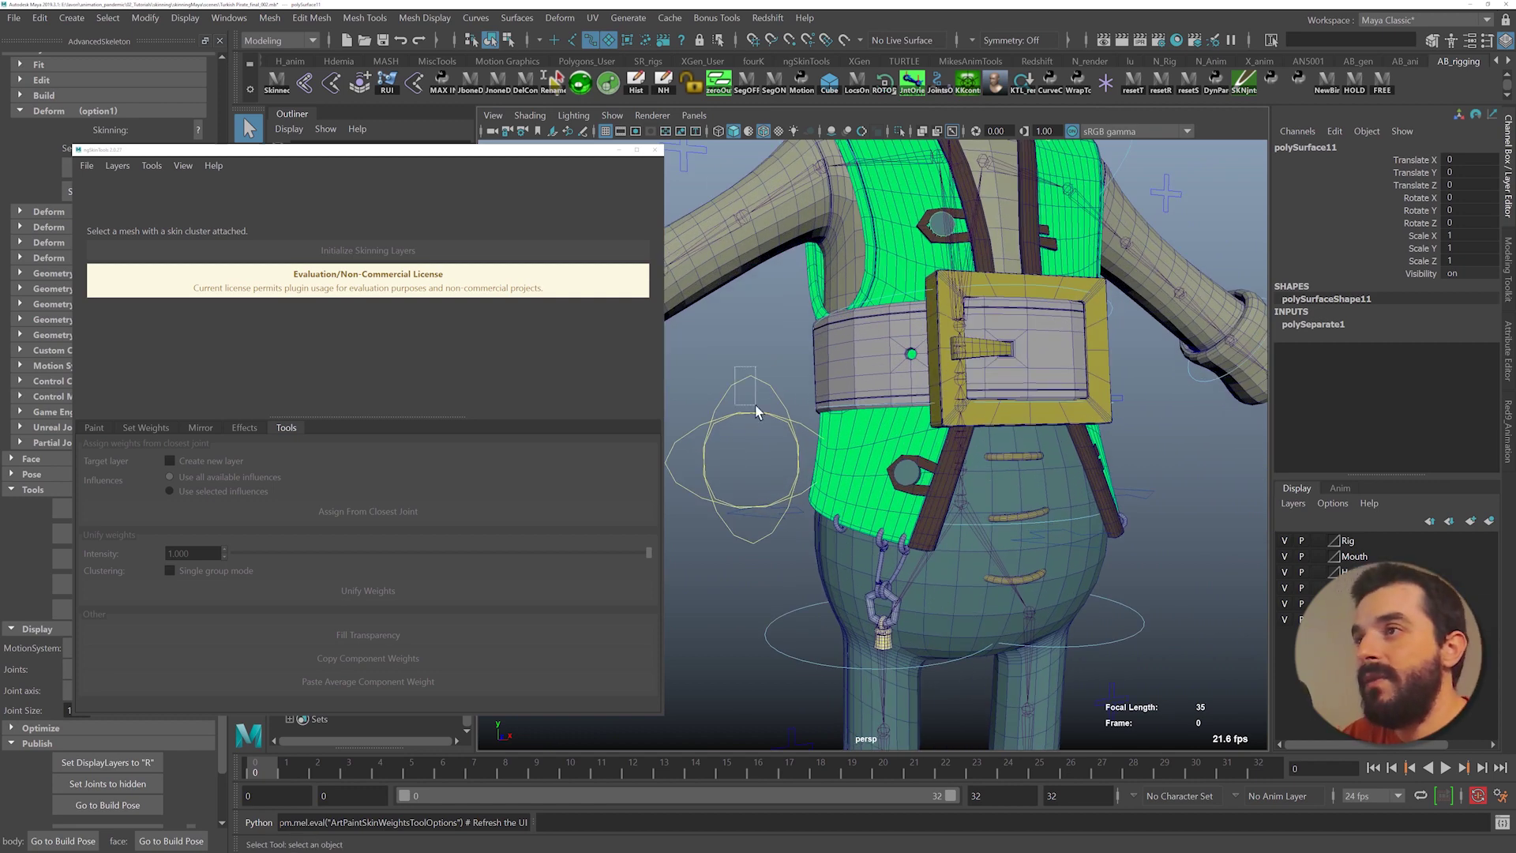
# - Rotate HipSwinger_M about 22 and -34 degrees in Z to test the gilet around the hips, undoing the rotations
pyautogui.moveTo(756, 406); pyautogui.dragTo(758, 411)
pyautogui.press('e')
pyautogui.scroll(-1, 794, 417)
pyautogui.moveTo(733, 320); pyautogui.dragTo(758, 421)
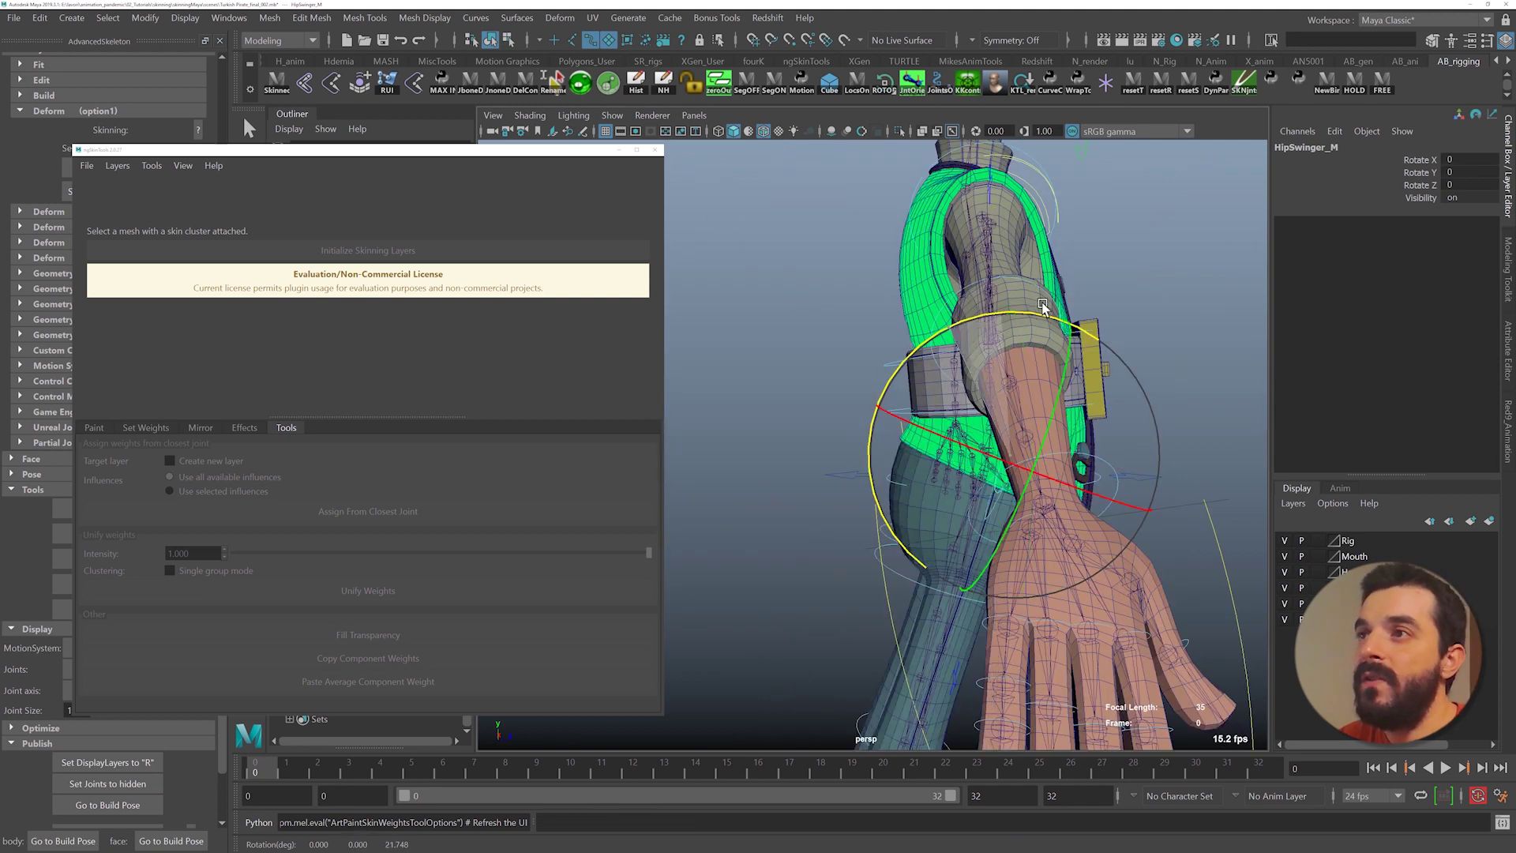
pyautogui.moveTo(1042, 308)
pyautogui.mouseDown()
pyautogui.moveTo(805, 399)
pyautogui.moveTo(1007, 303)
pyautogui.moveTo(1047, 308)
pyautogui.mouseUp()
pyautogui.hotkey('ctrl', 'z')
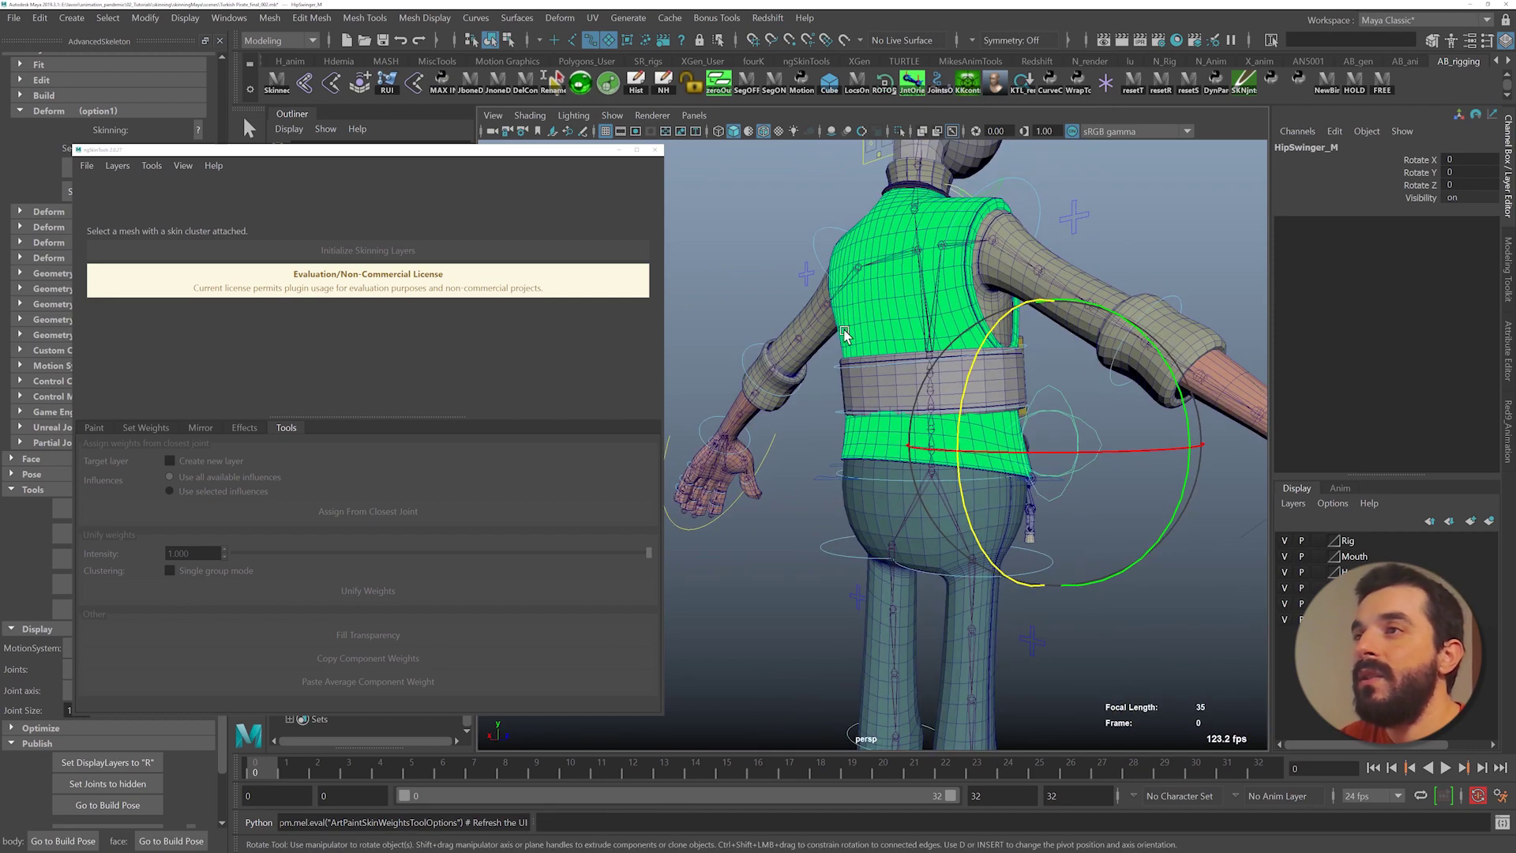
pyautogui.scroll(3, 1050, 410)
pyautogui.moveTo(1053, 347); pyautogui.dragTo(1047, 423)
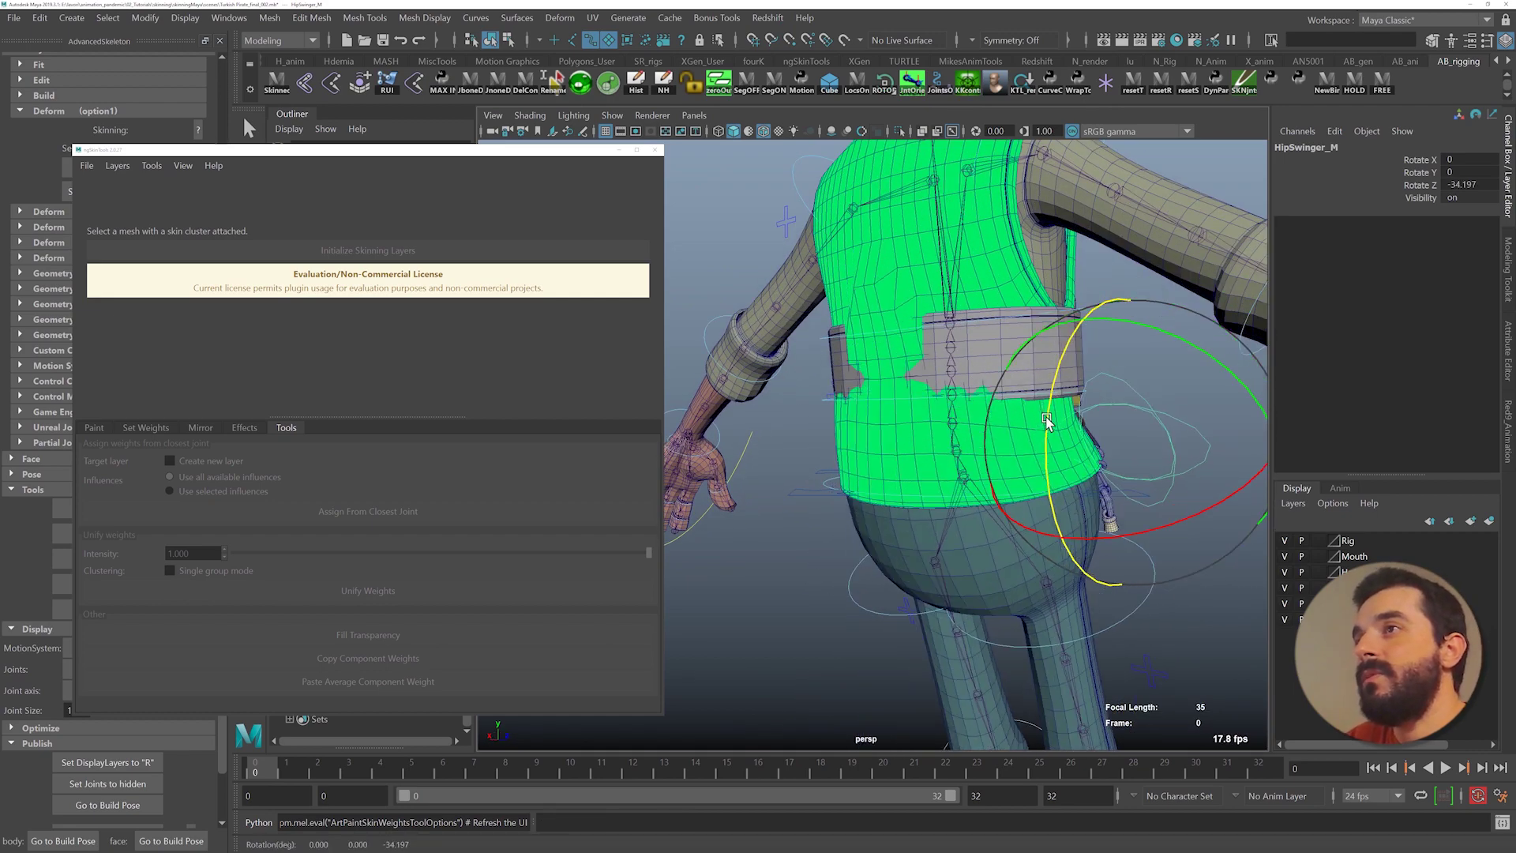
pyautogui.keyDown('alt'); pyautogui.moveTo(869, 286); pyautogui.dragTo(954, 297); pyautogui.keyUp('alt')
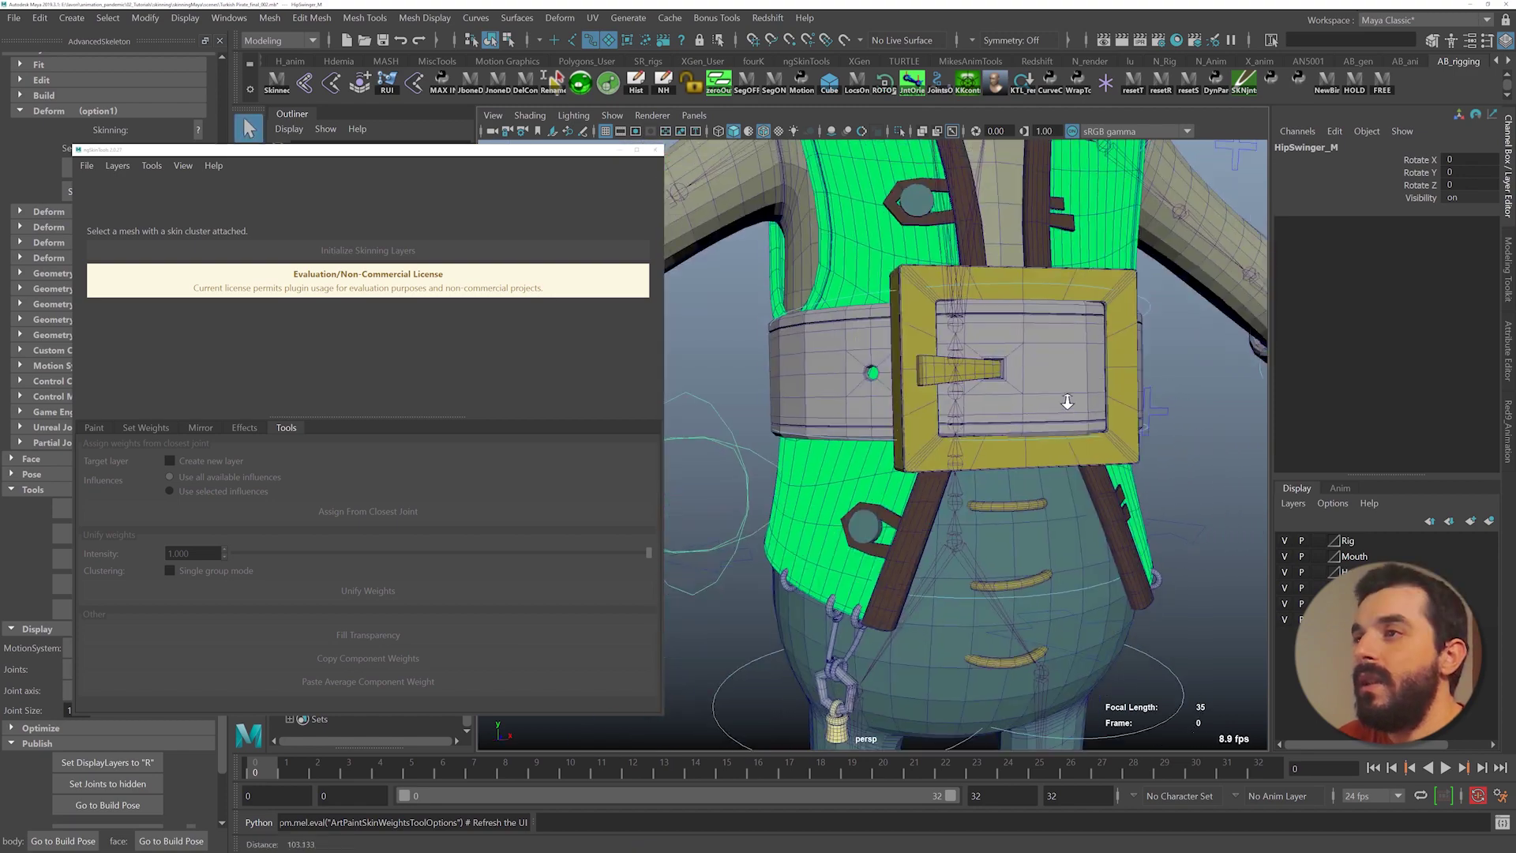
# - Examine the belt band, its front section and the buckle frame to identify the separate belt meshes
pyautogui.scroll(-4, 1066, 399)
pyautogui.keyDown('alt'); pyautogui.moveTo(1066, 394); pyautogui.dragTo(980, 381); pyautogui.keyUp('alt')
pyautogui.click(938, 439)
pyautogui.keyDown('alt'); pyautogui.moveTo(936, 439); pyautogui.dragTo(996, 434); pyautogui.keyUp('alt')
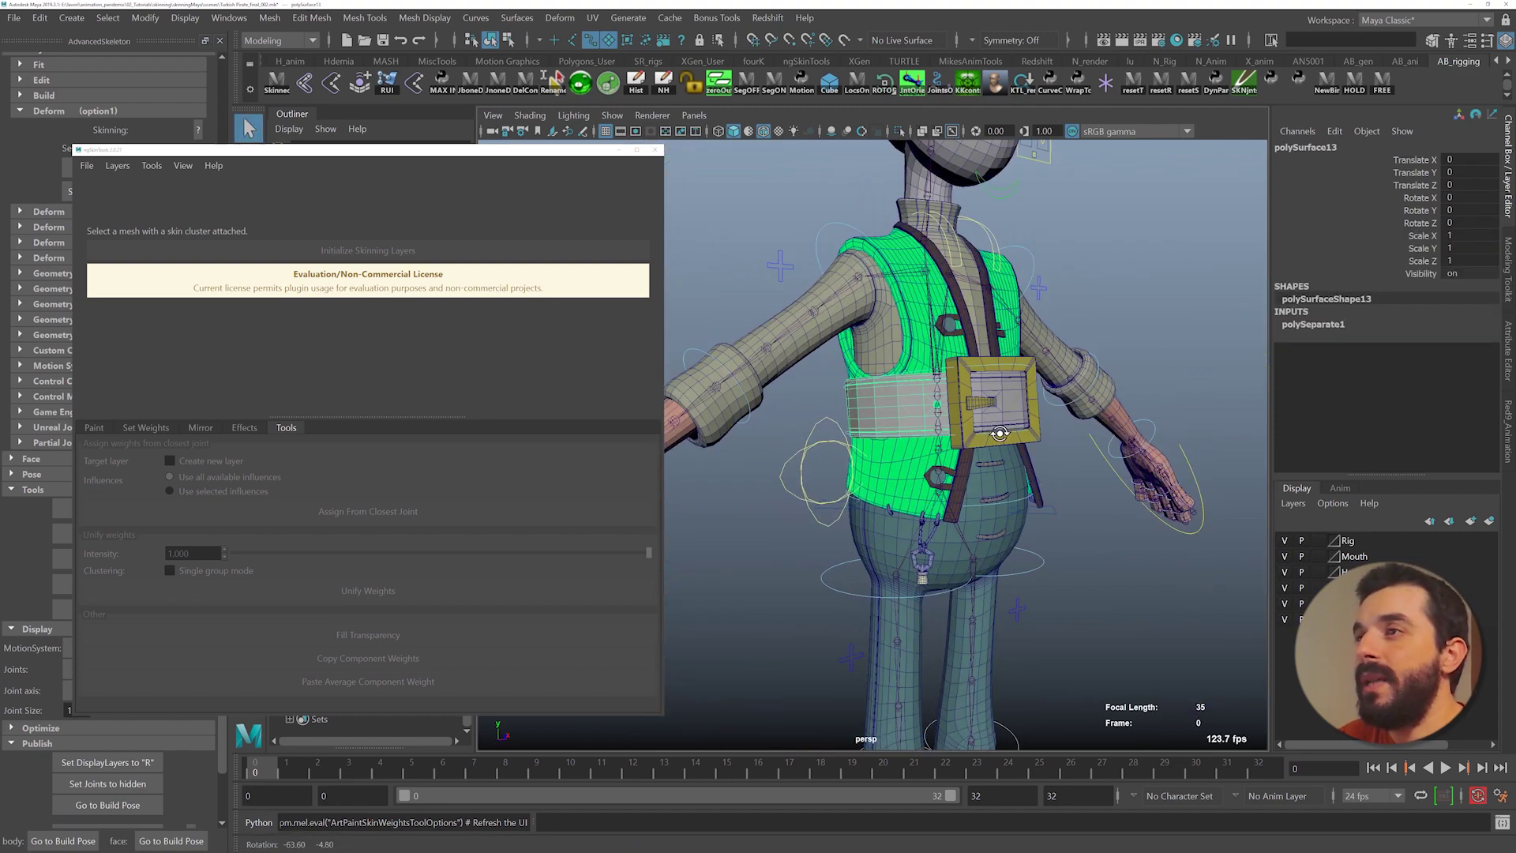
pyautogui.scroll(4, 1087, 382)
pyautogui.keyDown('shift'); pyautogui.click(1107, 402); pyautogui.keyUp('shift')
pyautogui.keyDown('alt'); pyautogui.moveTo(1080, 385); pyautogui.dragTo(984, 414); pyautogui.keyUp('alt')
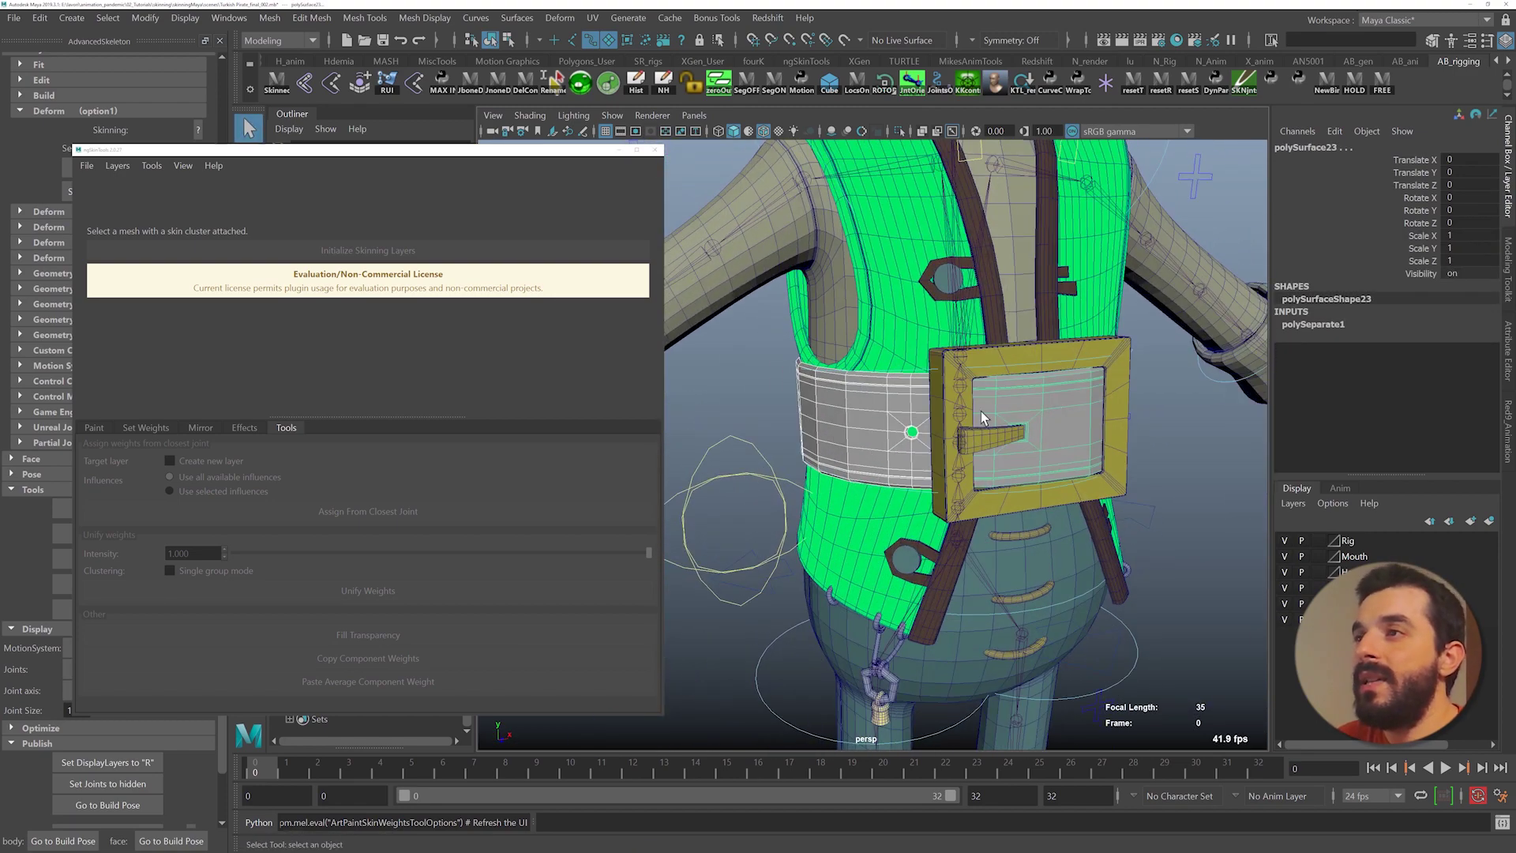
pyautogui.moveTo(985, 414)
pyautogui.keyDown('alt'); pyautogui.mouseDown(button='right')
pyautogui.moveTo(1138, 443)
pyautogui.moveTo(964, 401)
pyautogui.mouseUp(button='right'); pyautogui.keyUp('alt')
pyautogui.moveTo(1036, 404)
pyautogui.keyDown('alt'); pyautogui.mouseDown()
pyautogui.moveTo(1087, 385)
pyautogui.moveTo(1022, 396)
pyautogui.moveTo(1047, 398)
pyautogui.mouseUp(); pyautogui.keyUp('alt')
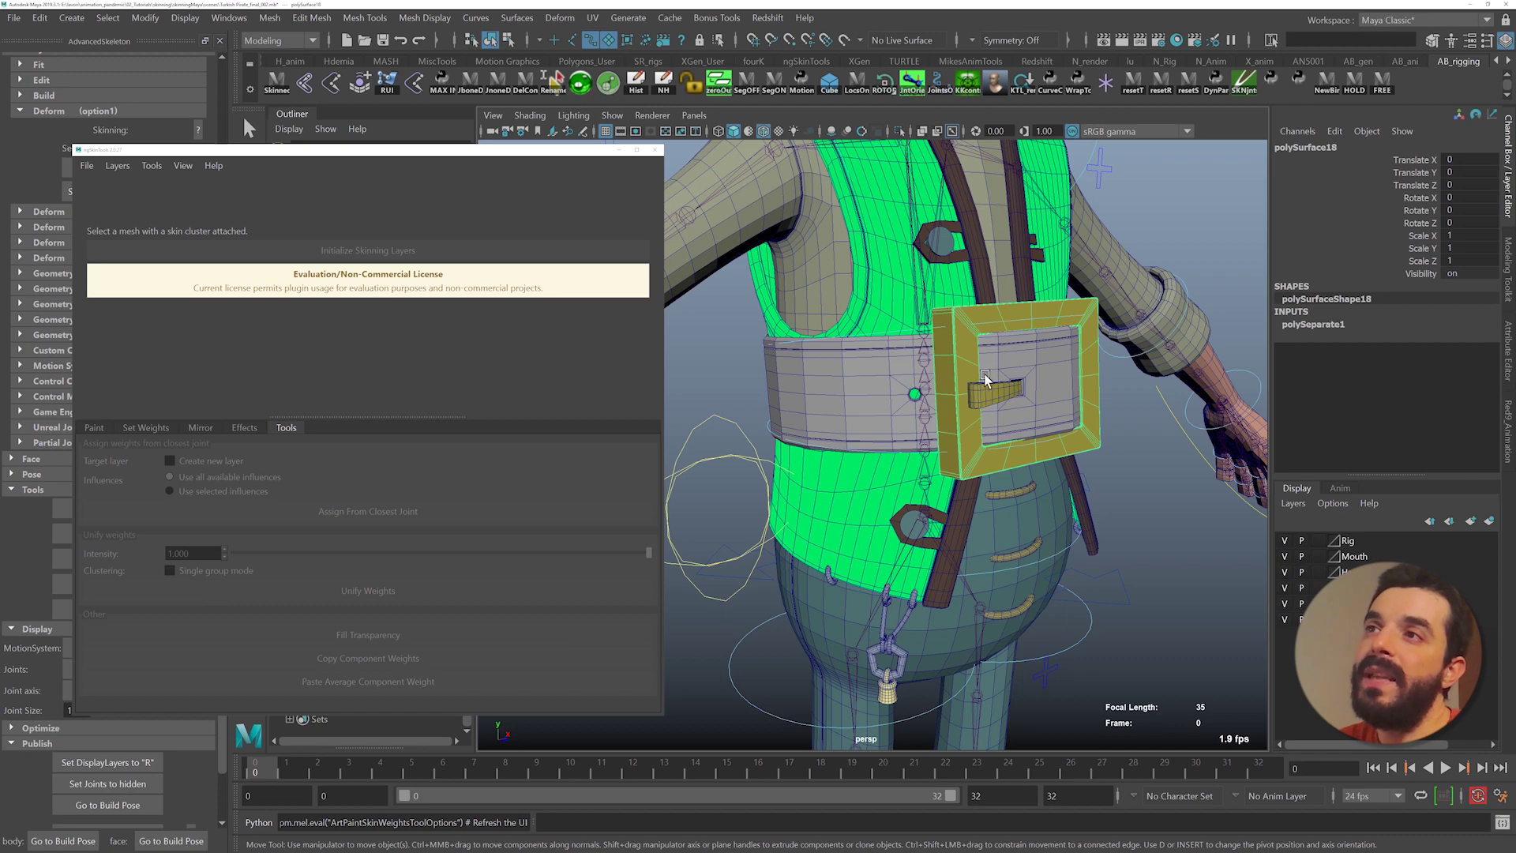
# - Combine the belt's front section, buckle prong, buckle frame and main band into a single mesh
pyautogui.click(1041, 370)
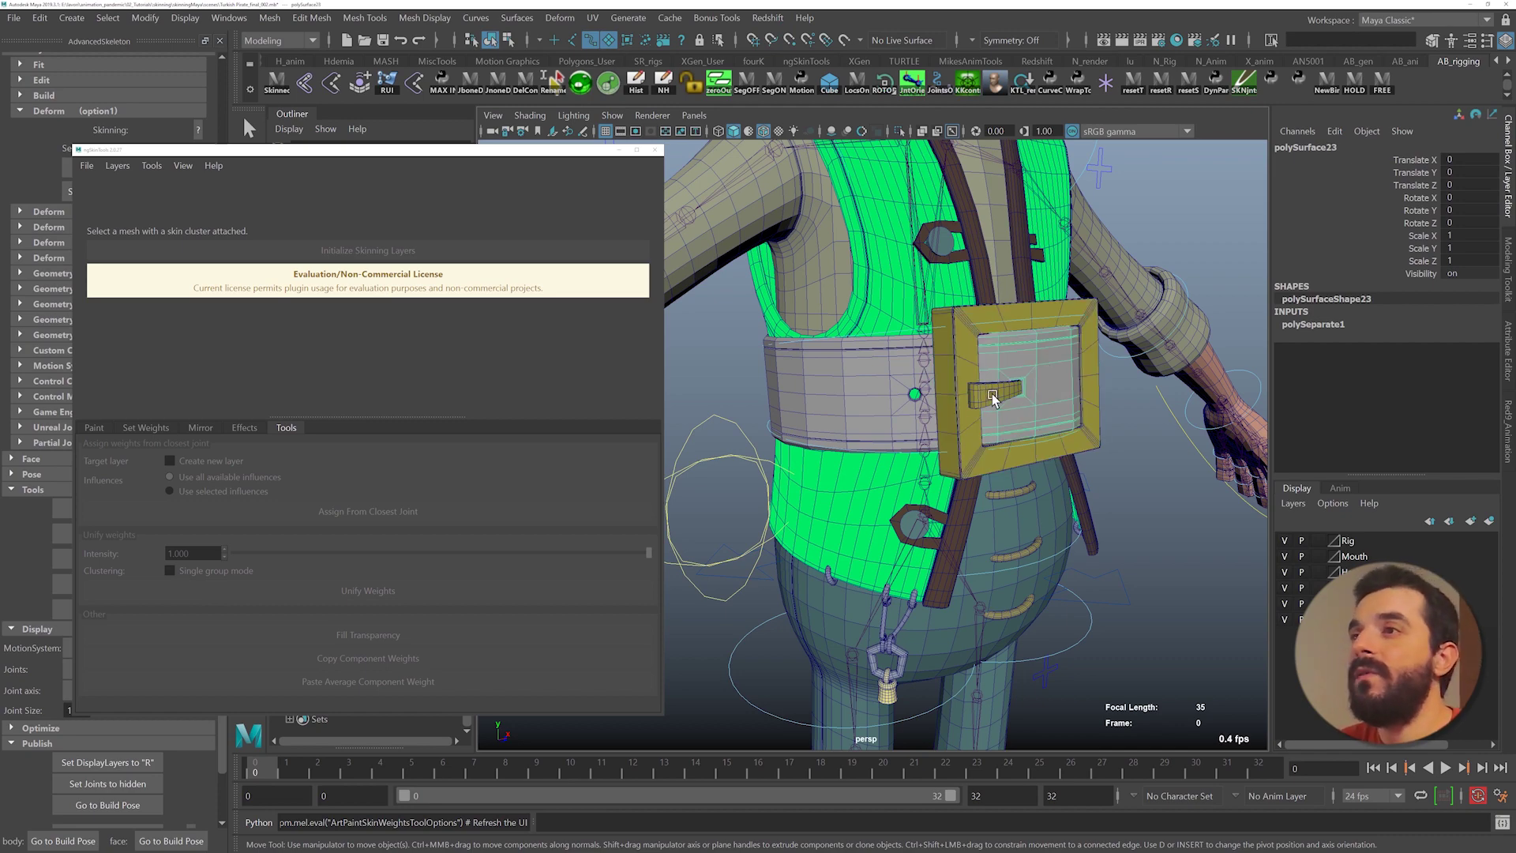
pyautogui.keyDown('shift'); pyautogui.click(989, 394); pyautogui.keyUp('shift')
pyautogui.keyDown('shift'); pyautogui.click(957, 378); pyautogui.keyUp('shift')
pyautogui.keyDown('shift'); pyautogui.click(859, 399); pyautogui.keyUp('shift')
pyautogui.moveTo(982, 437)
pyautogui.keyDown('alt'); pyautogui.mouseDown()
pyautogui.moveTo(890, 435)
pyautogui.moveTo(966, 439)
pyautogui.mouseUp(); pyautogui.keyUp('alt')
pyautogui.click(274, 18)
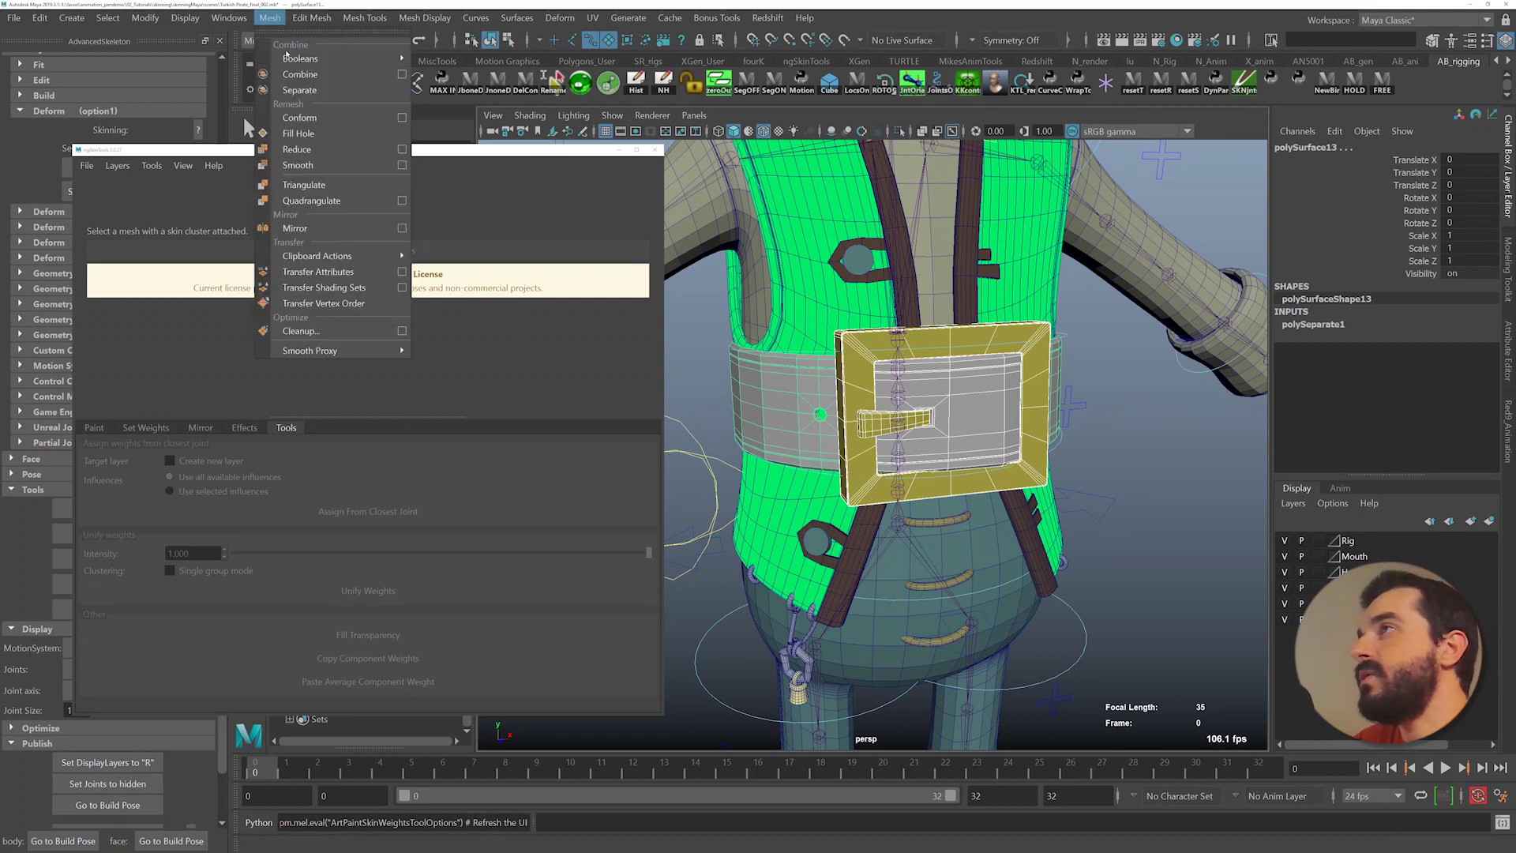
pyautogui.click(303, 73)
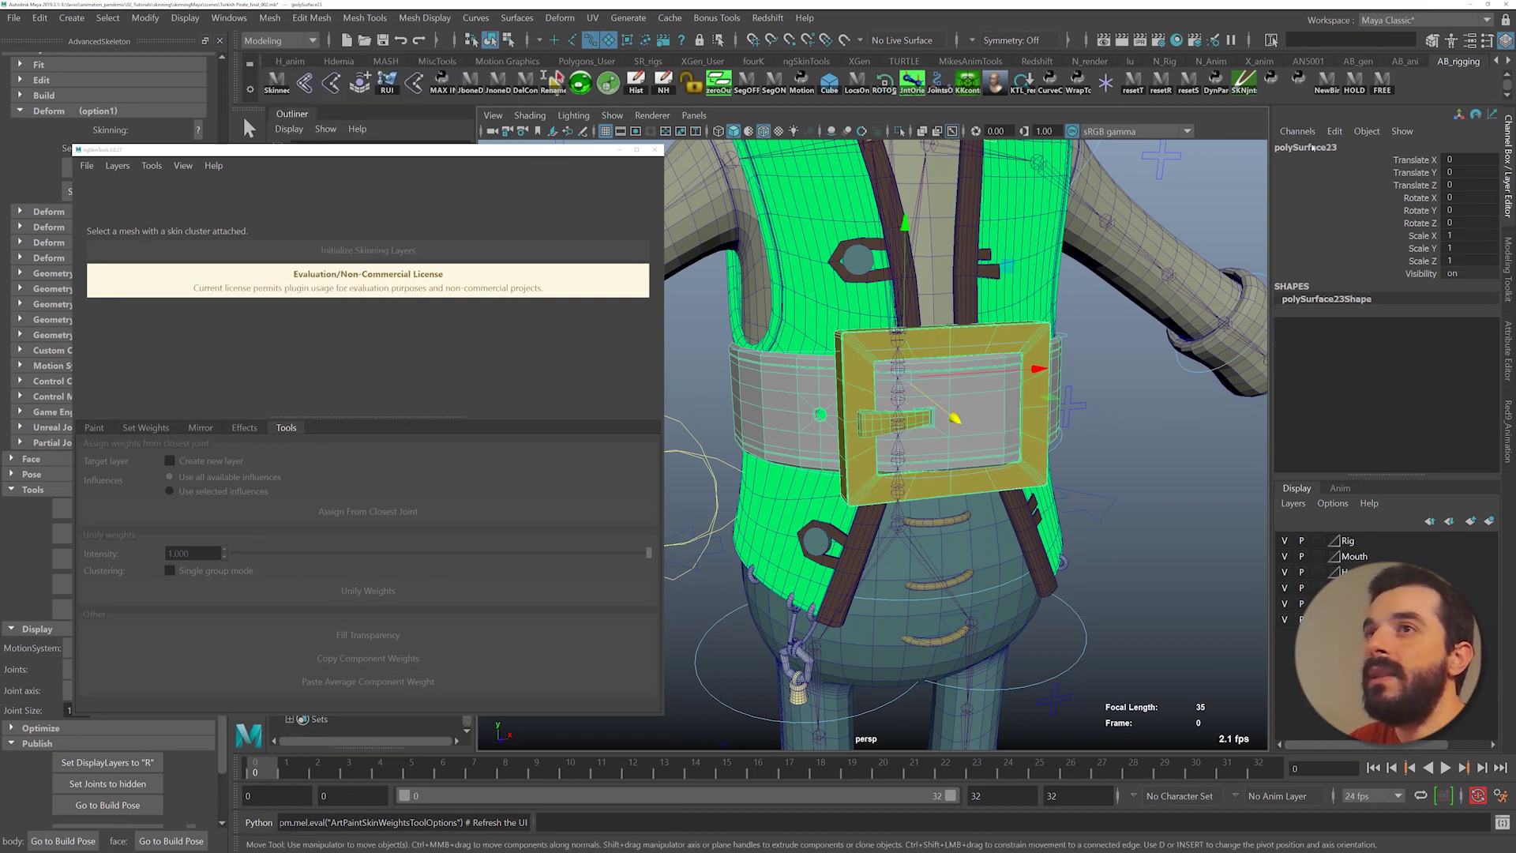
# - Rename the combined belt mesh as belt_GEO
pyautogui.click(1313, 148)
pyautogui.write('v')
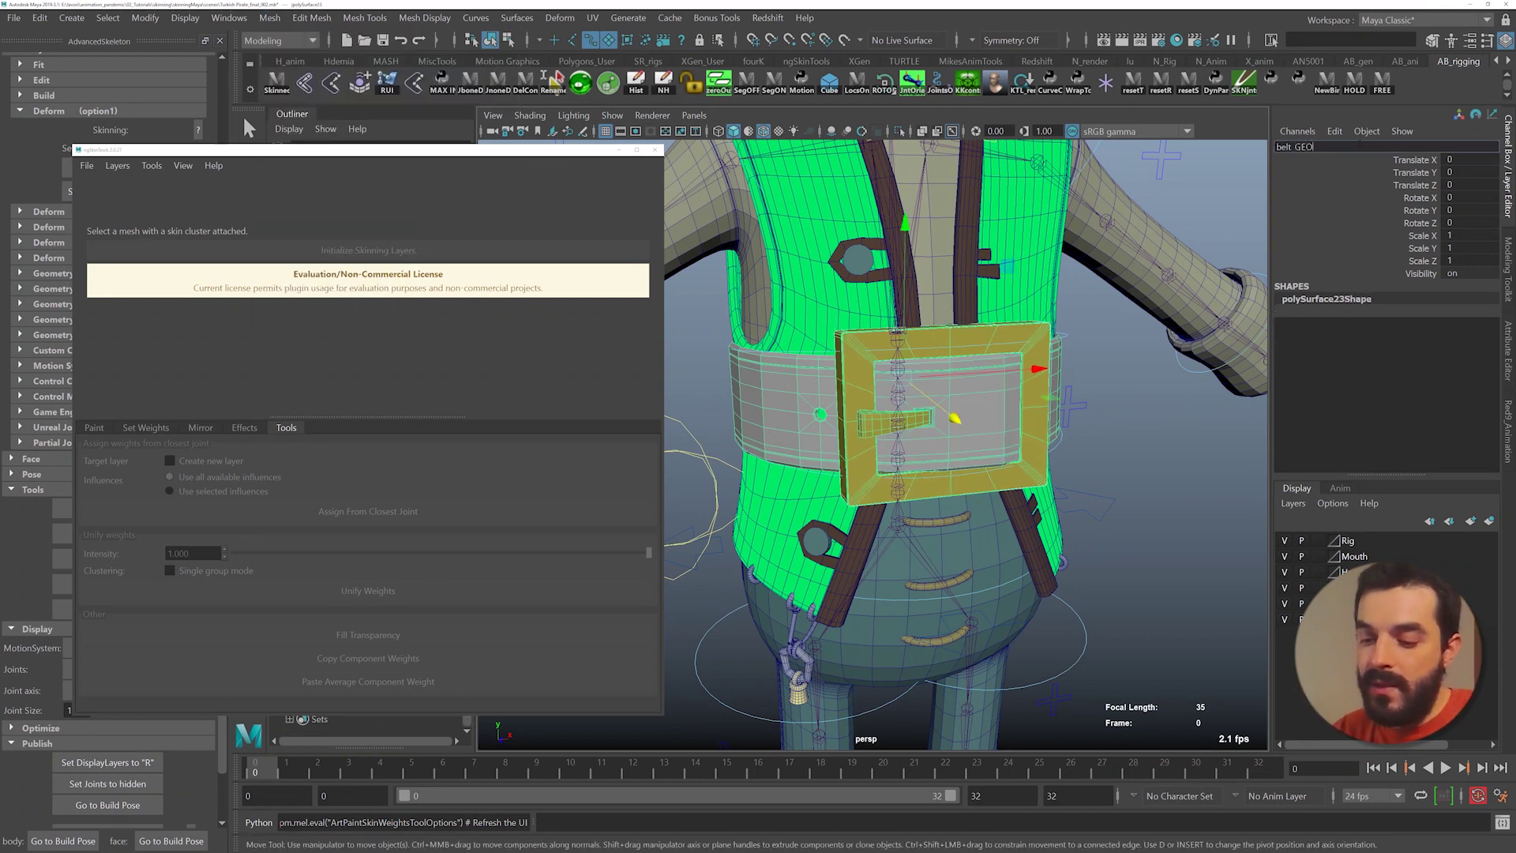
pyautogui.press('Return')
# - Bind belt_GEO to the joints that skin gilet_GEO, and initialize skinning layers on the belt
pyautogui.click(813, 337)
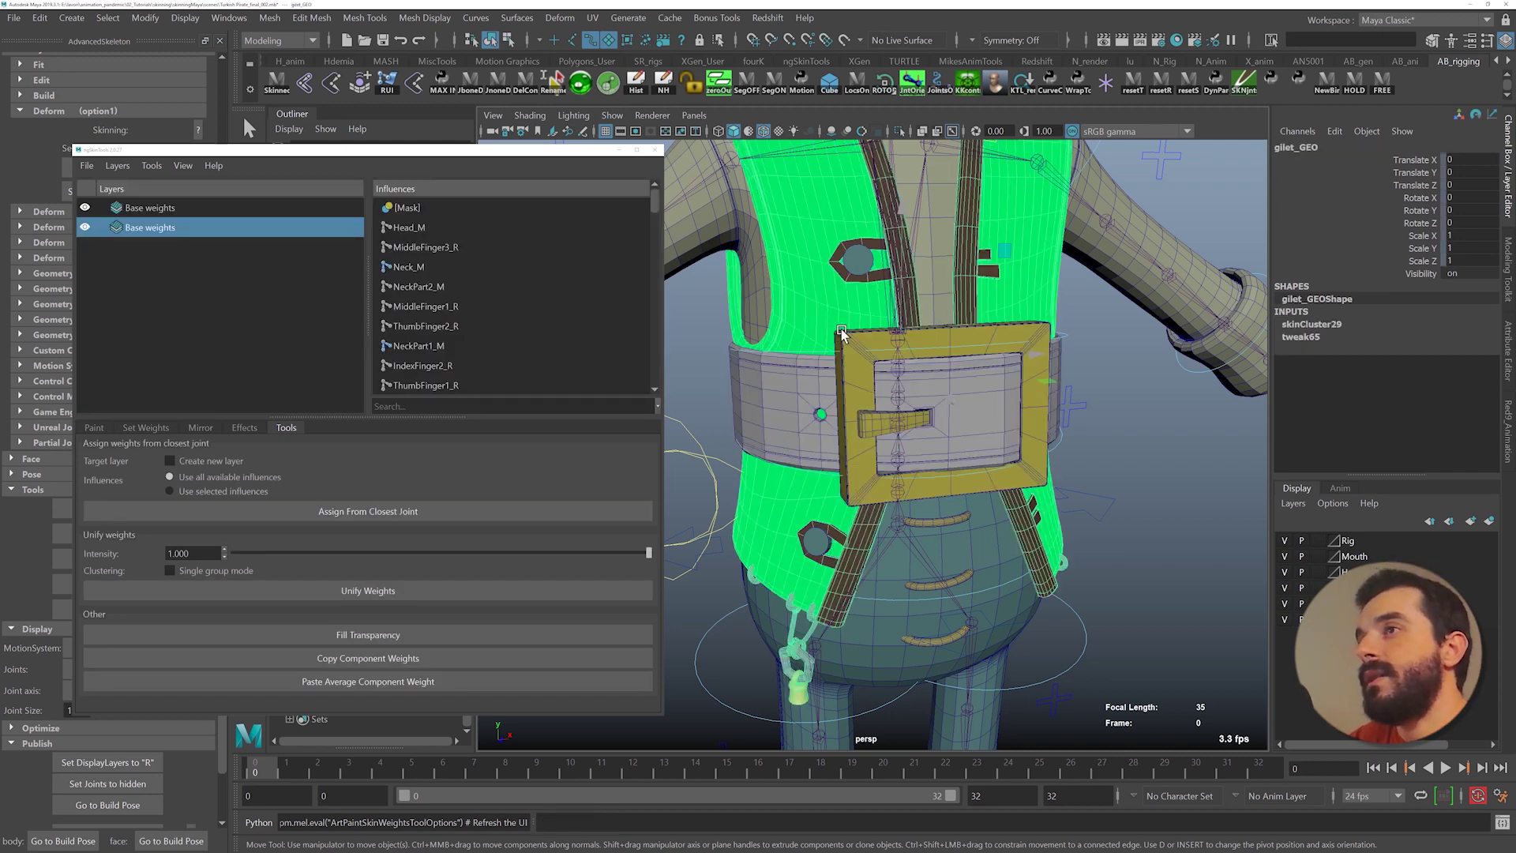
pyautogui.keyDown('alt'); pyautogui.moveTo(841, 332); pyautogui.dragTo(892, 326, button='middle'); pyautogui.keyUp('alt')
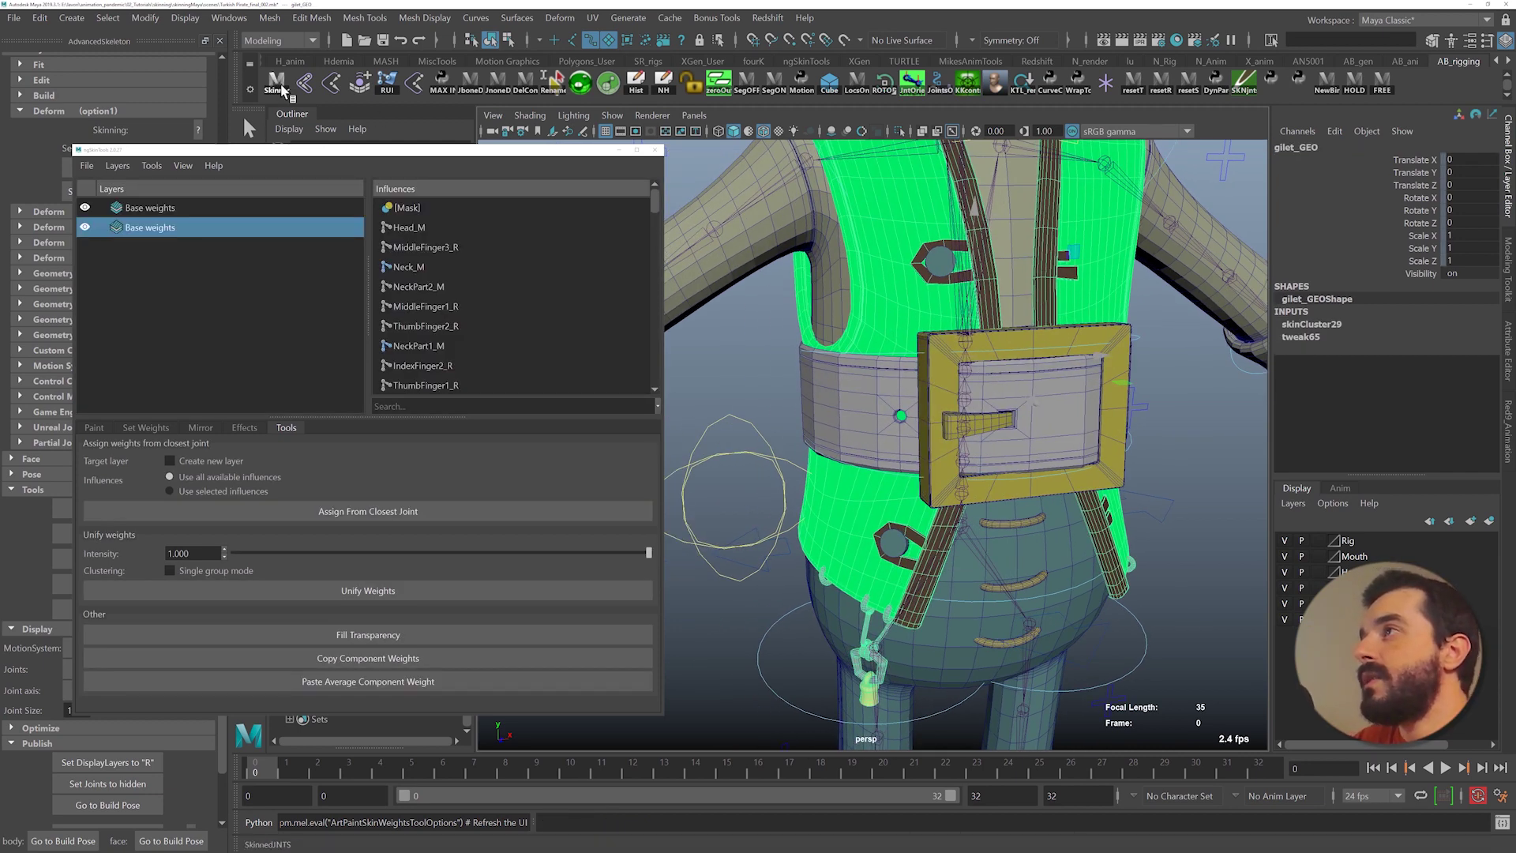
pyautogui.click(900, 411)
pyautogui.click(883, 385)
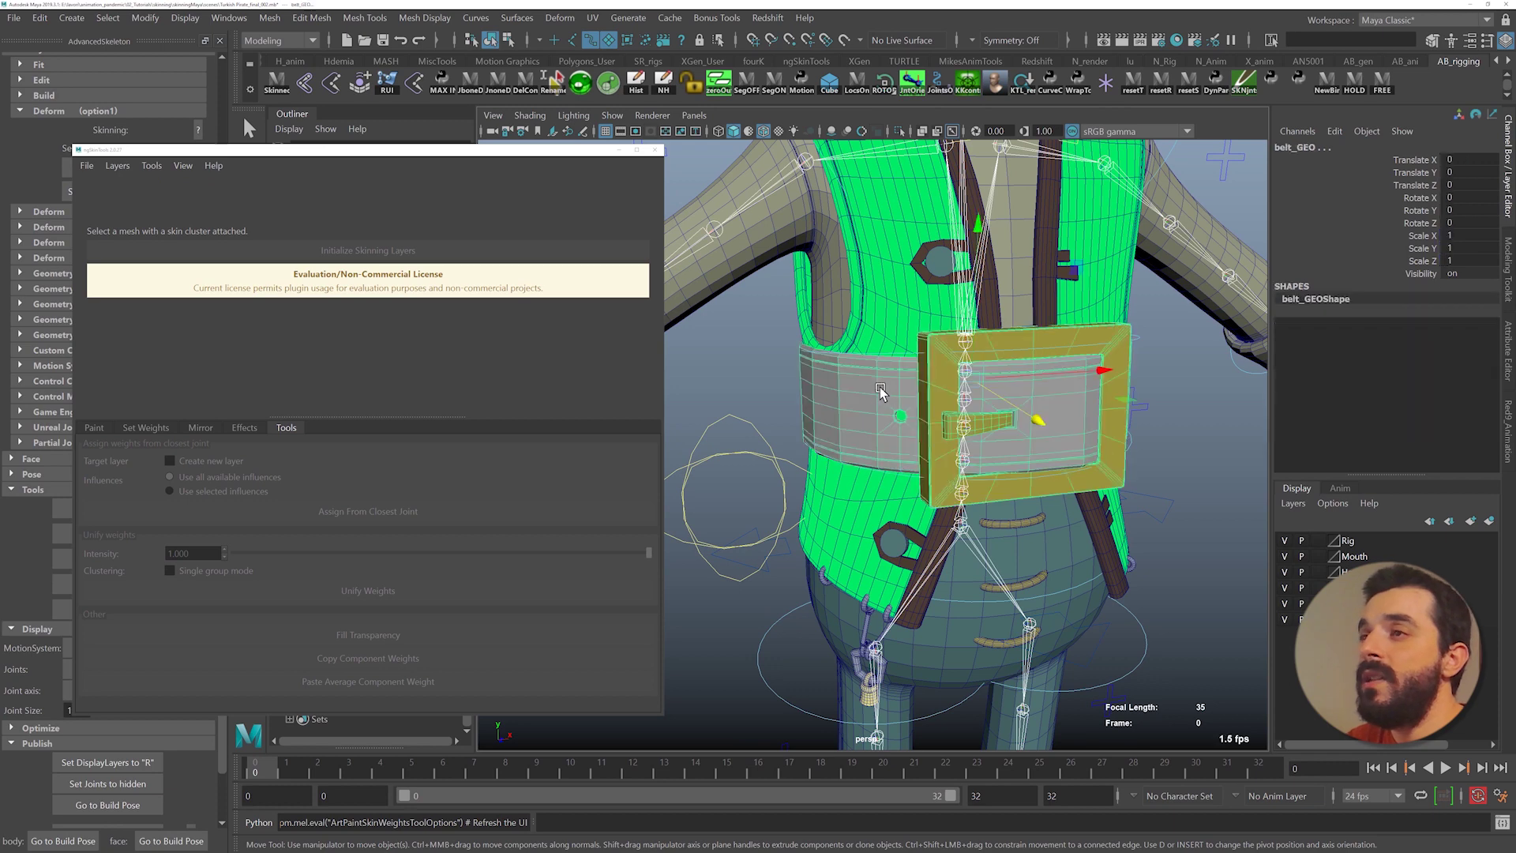
pyautogui.click(305, 83)
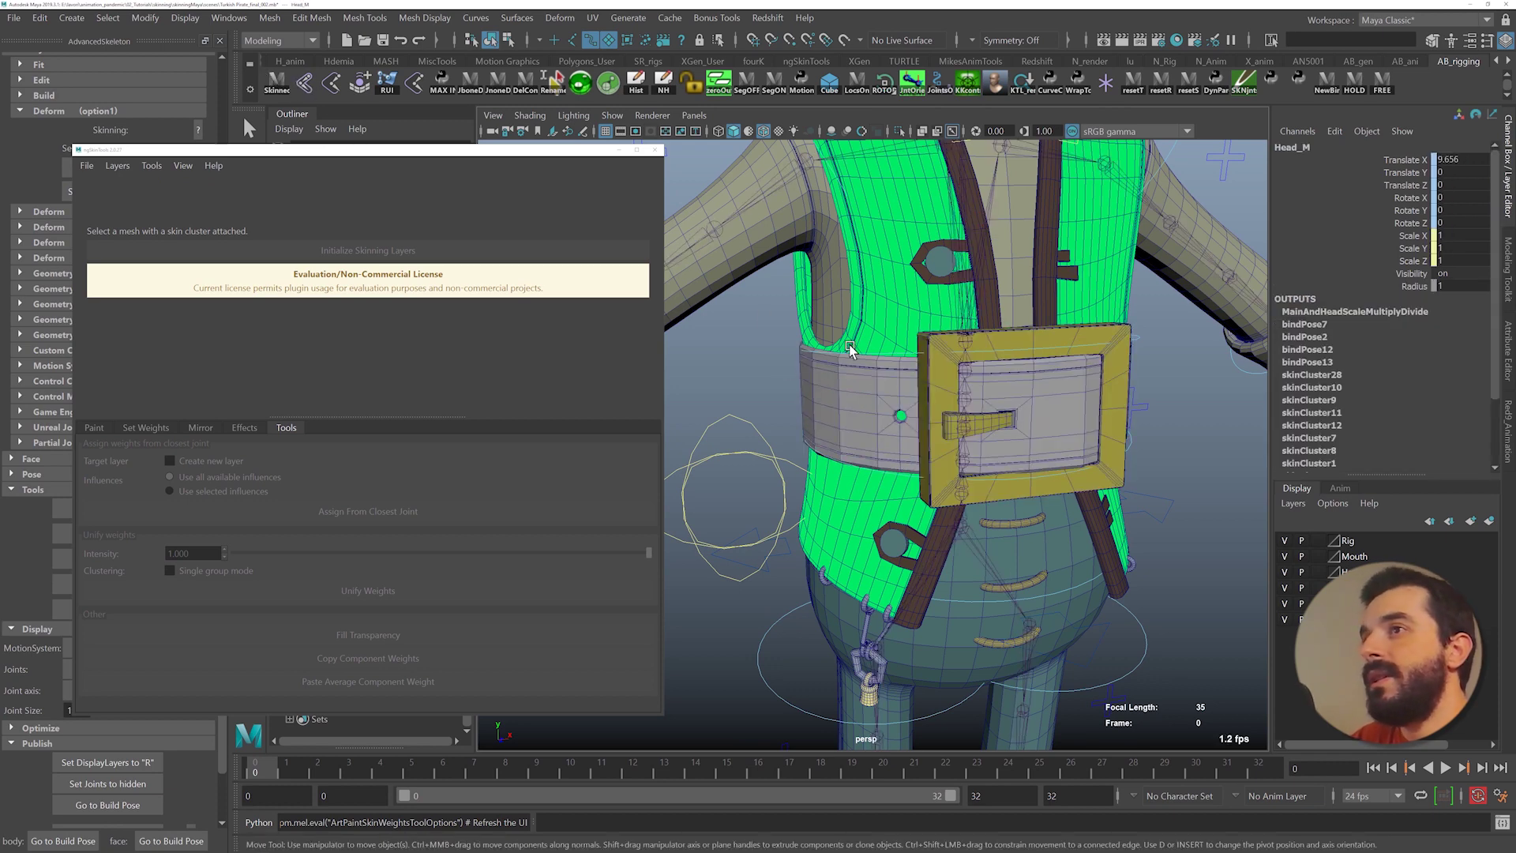
pyautogui.click(885, 373)
pyautogui.click(294, 252)
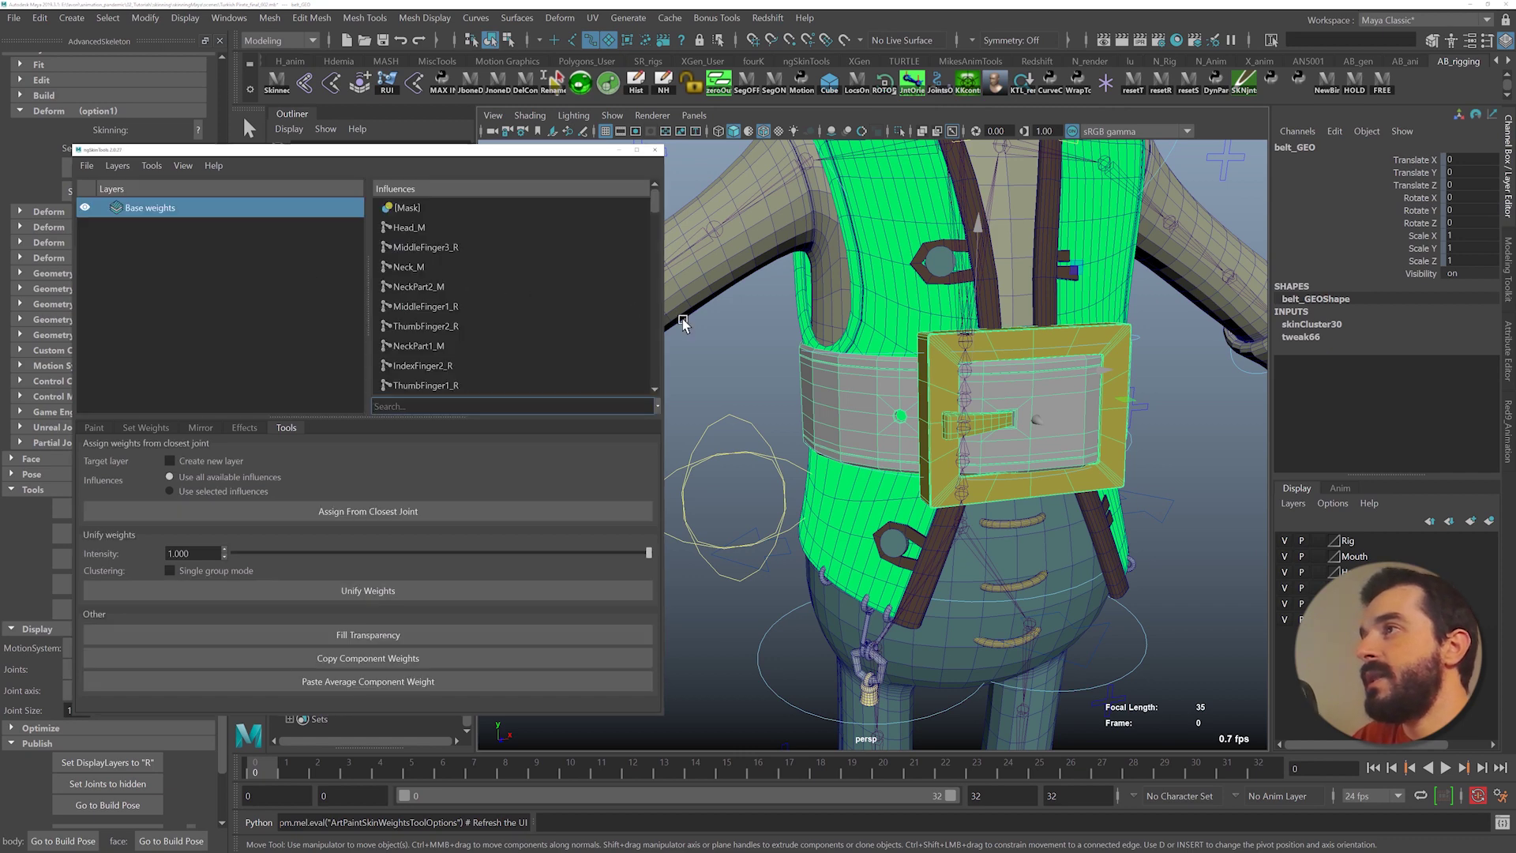
# - Transfer the skinning layers from gilet_GEO to belt_GEO using the Closest point on surface mapping
pyautogui.click(893, 324)
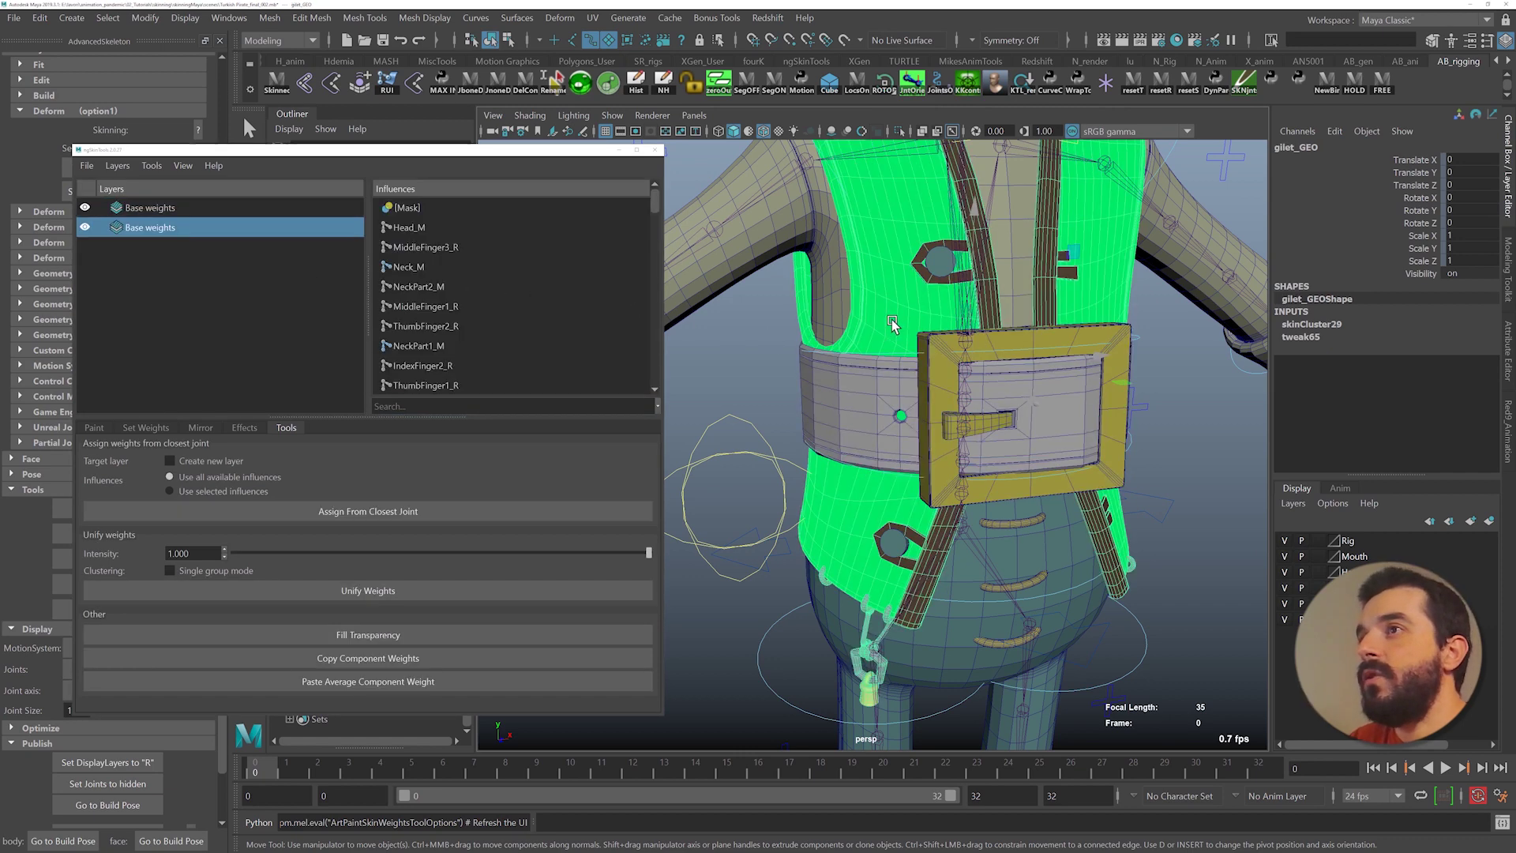
pyautogui.click(857, 397)
pyautogui.click(152, 165)
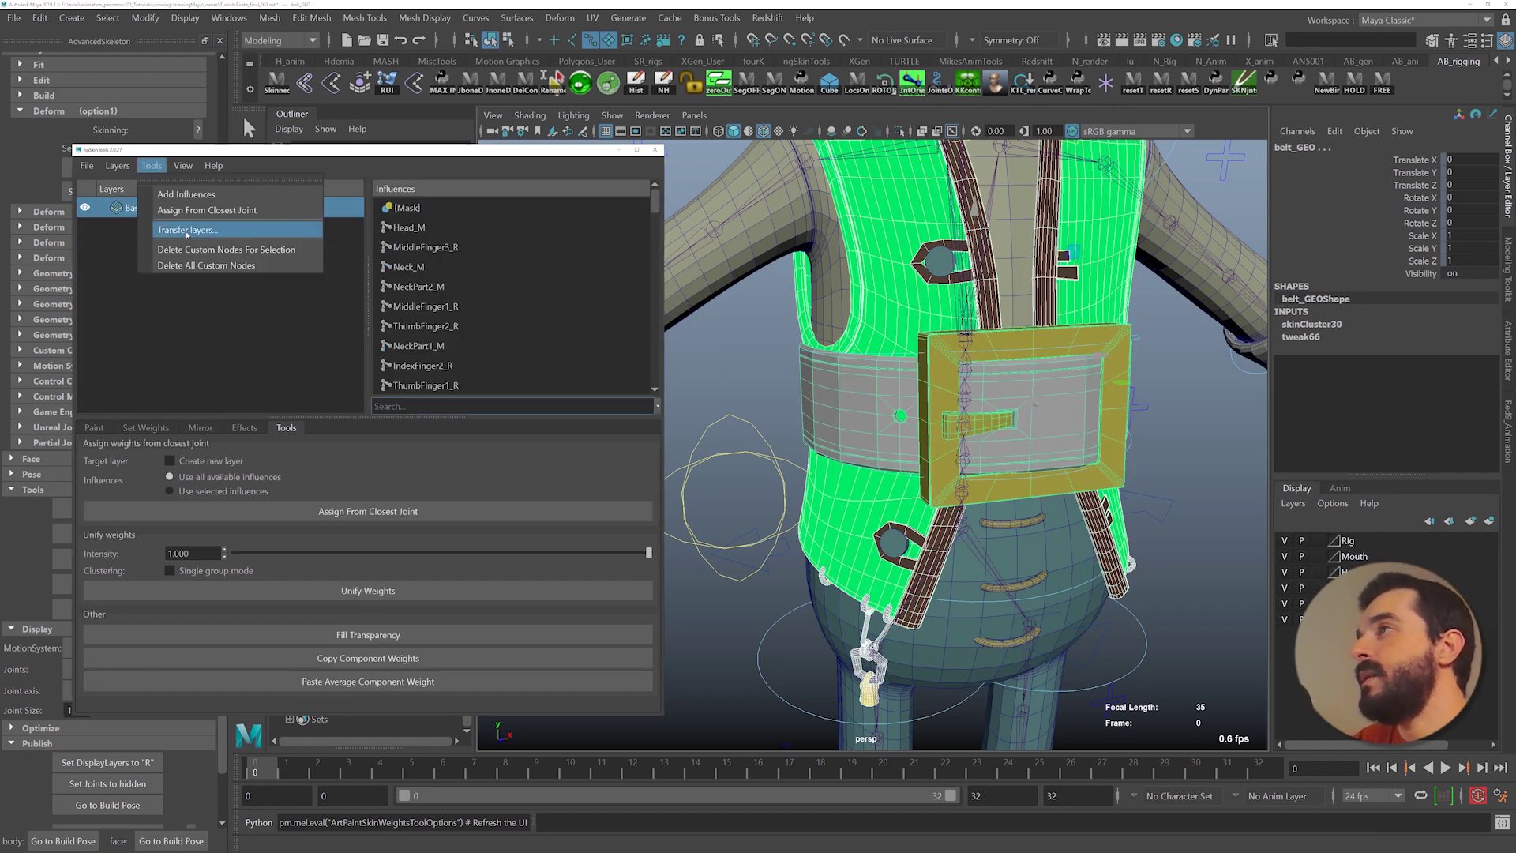
pyautogui.click(197, 229)
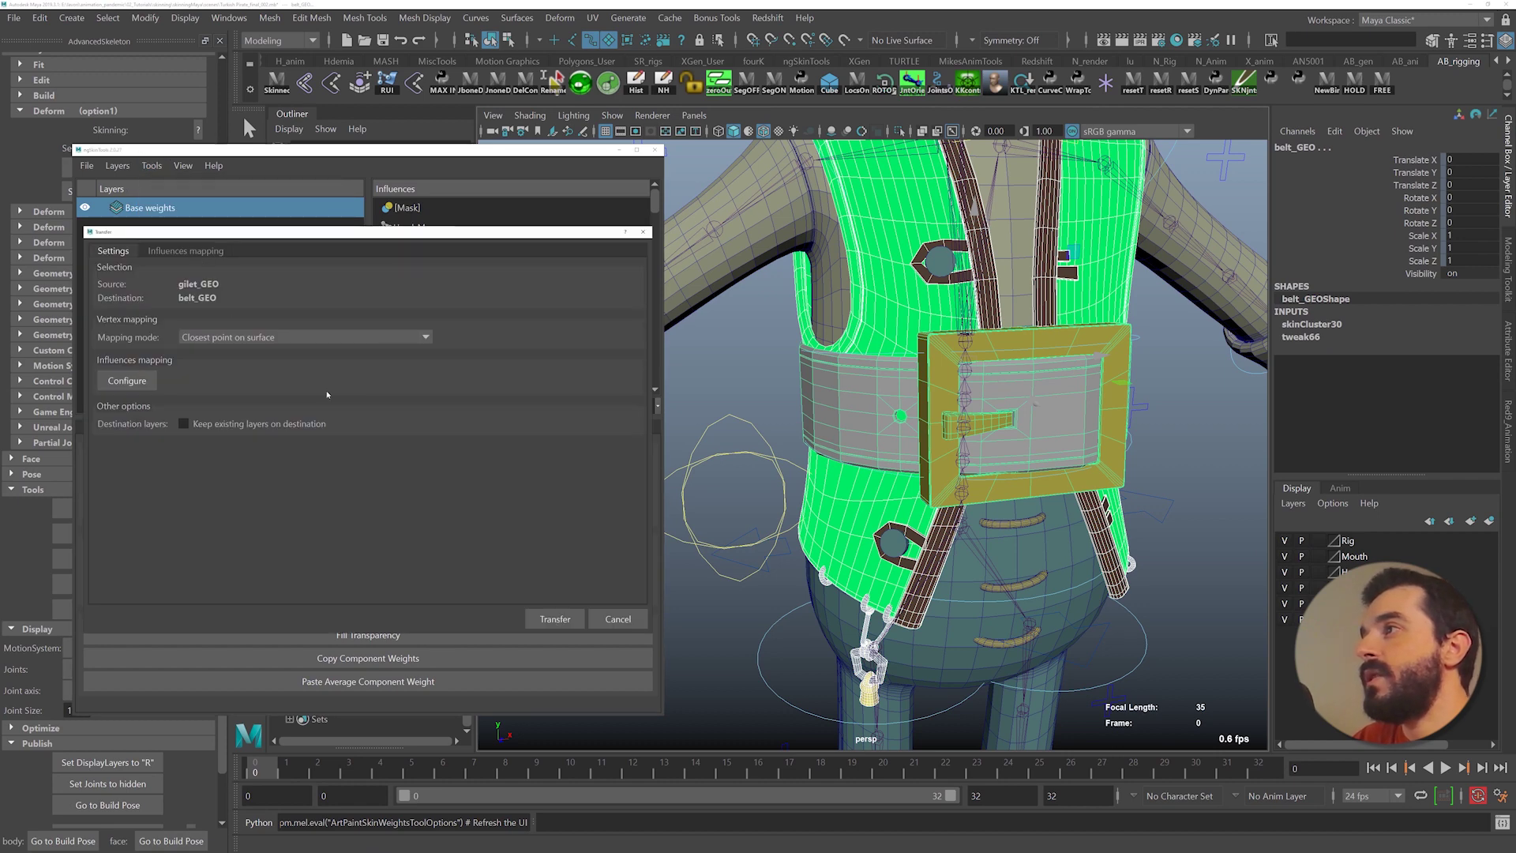
pyautogui.click(555, 619)
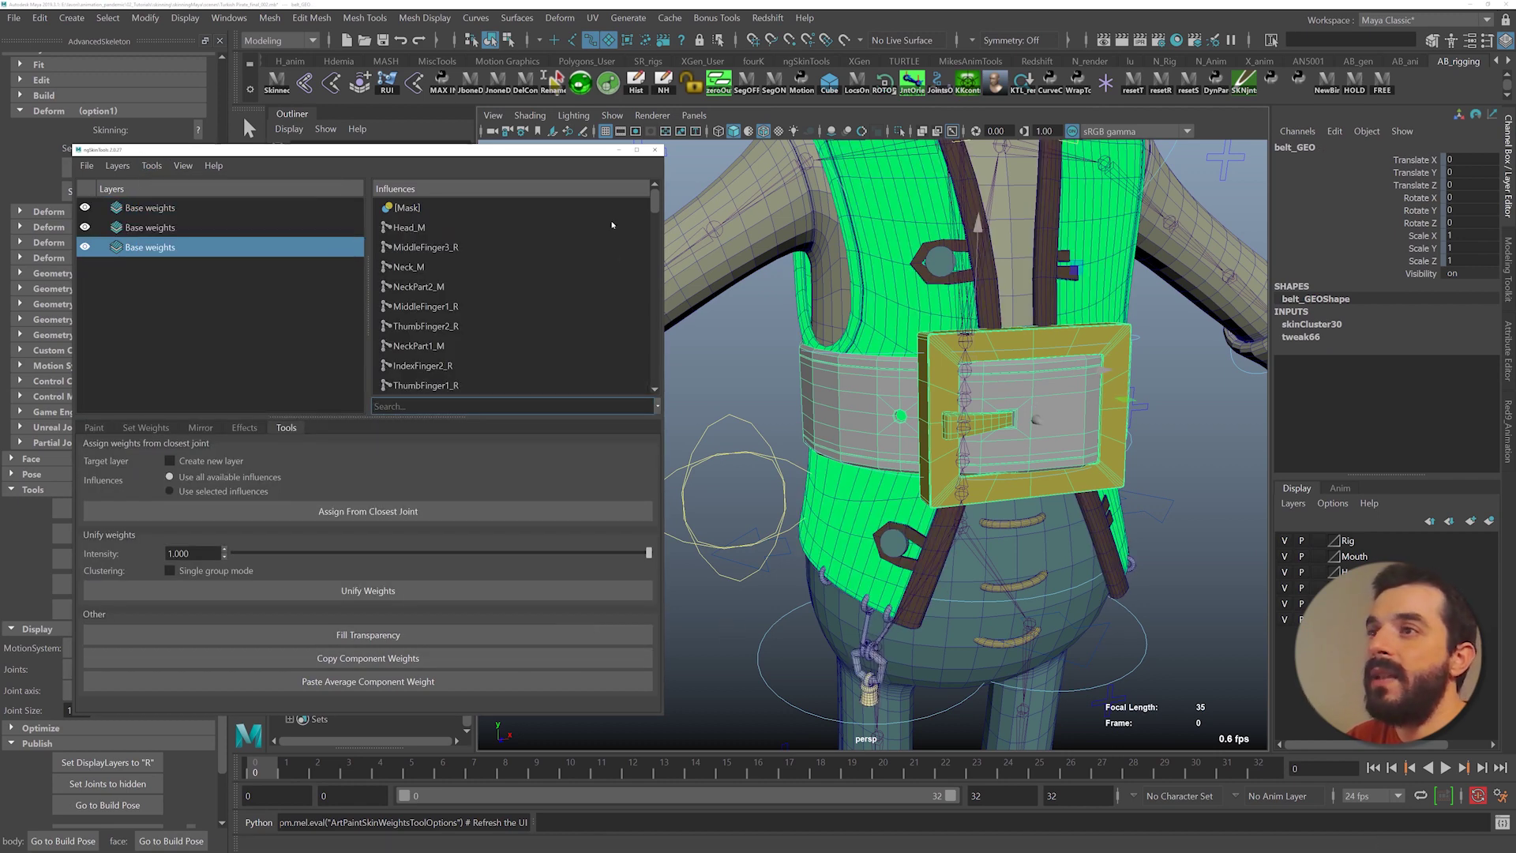
pyautogui.click(619, 150)
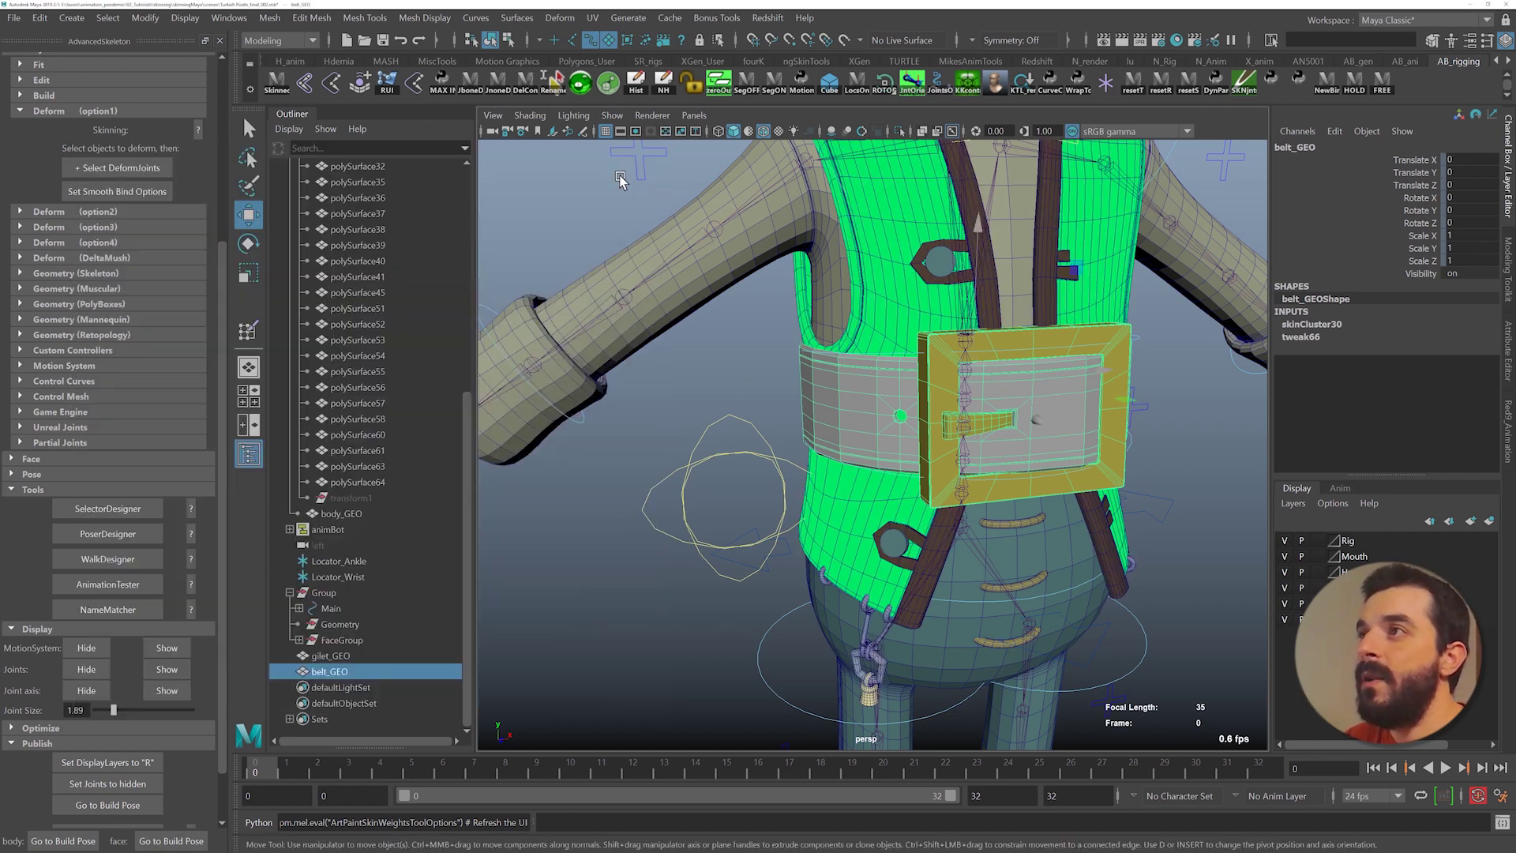
# - Rotate FKChest_M about -40 degrees in Z and 21 degrees in Y to test the belt, undoing each rotation
pyautogui.click(821, 351)
pyautogui.press('e')
pyautogui.moveTo(1027, 308); pyautogui.dragTo(978, 224)
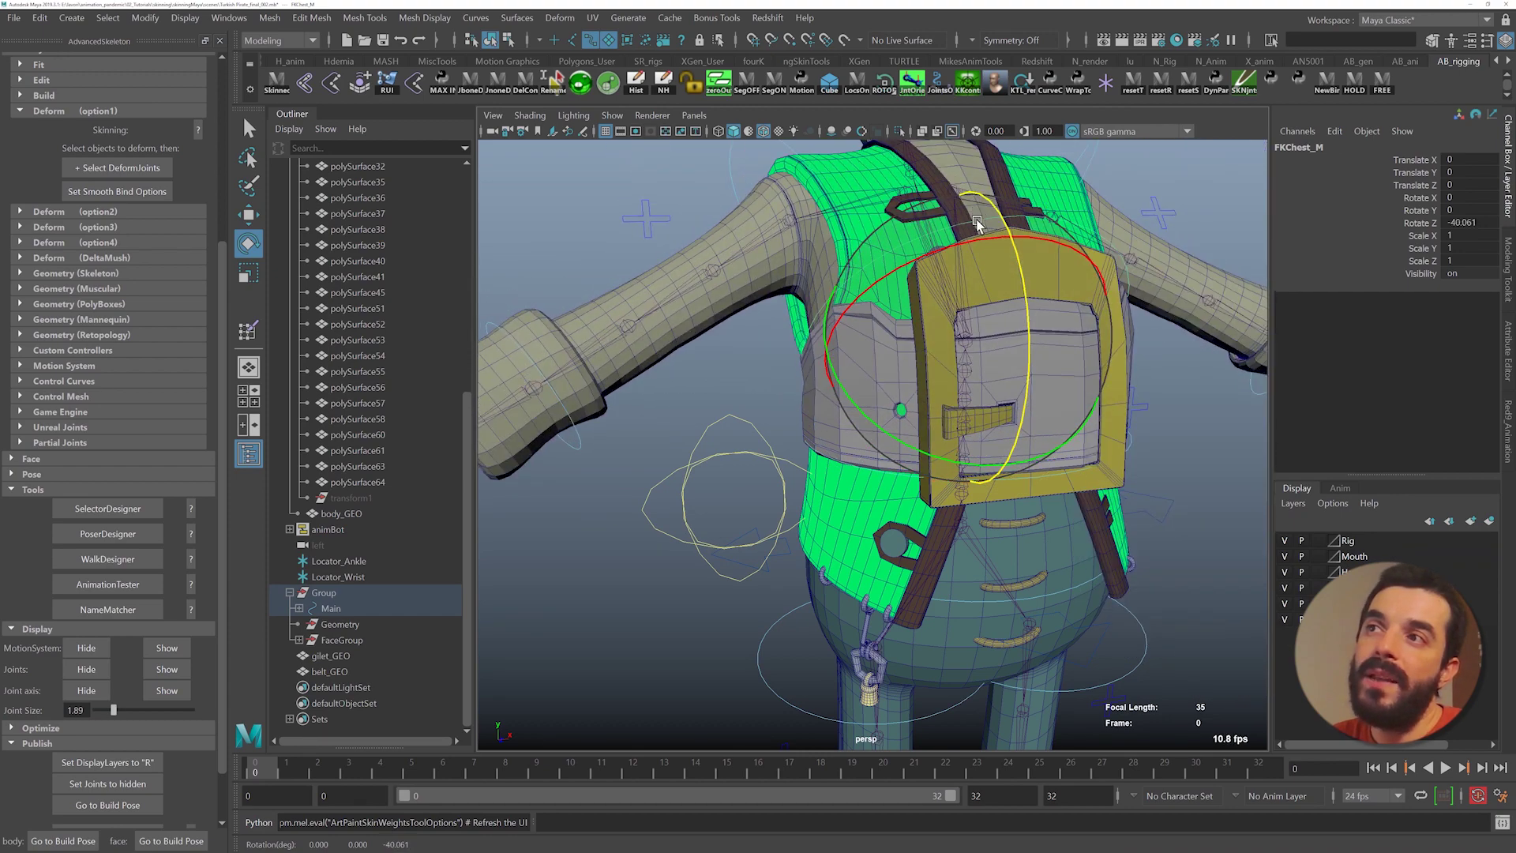
pyautogui.hotkey('ctrl', 'z')
pyautogui.moveTo(859, 249); pyautogui.dragTo(848, 296)
pyautogui.hotkey('ctrl', 'z')
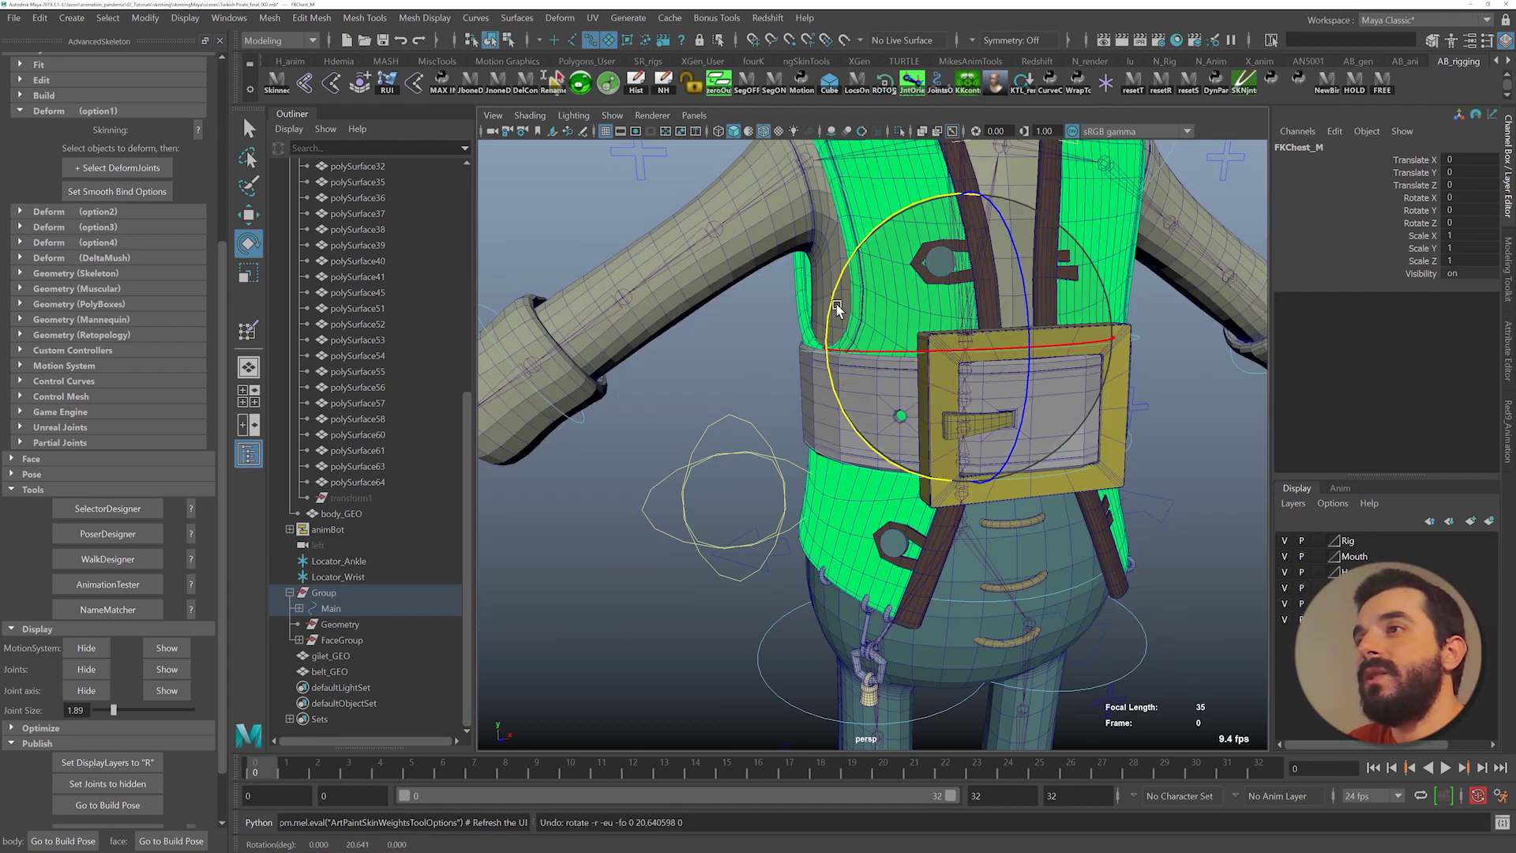
# - Rotate the FK spine controls, including FKSpine1_M, to test how the belt and buckle deform
pyautogui.keyDown('alt'); pyautogui.moveTo(770, 338); pyautogui.dragTo(828, 359); pyautogui.keyUp('alt')
pyautogui.press('q')
pyautogui.moveTo(952, 374)
pyautogui.keyDown('alt'); pyautogui.mouseDown()
pyautogui.moveTo(908, 382)
pyautogui.moveTo(969, 388)
pyautogui.mouseUp(); pyautogui.keyUp('alt')
pyautogui.click(765, 451)
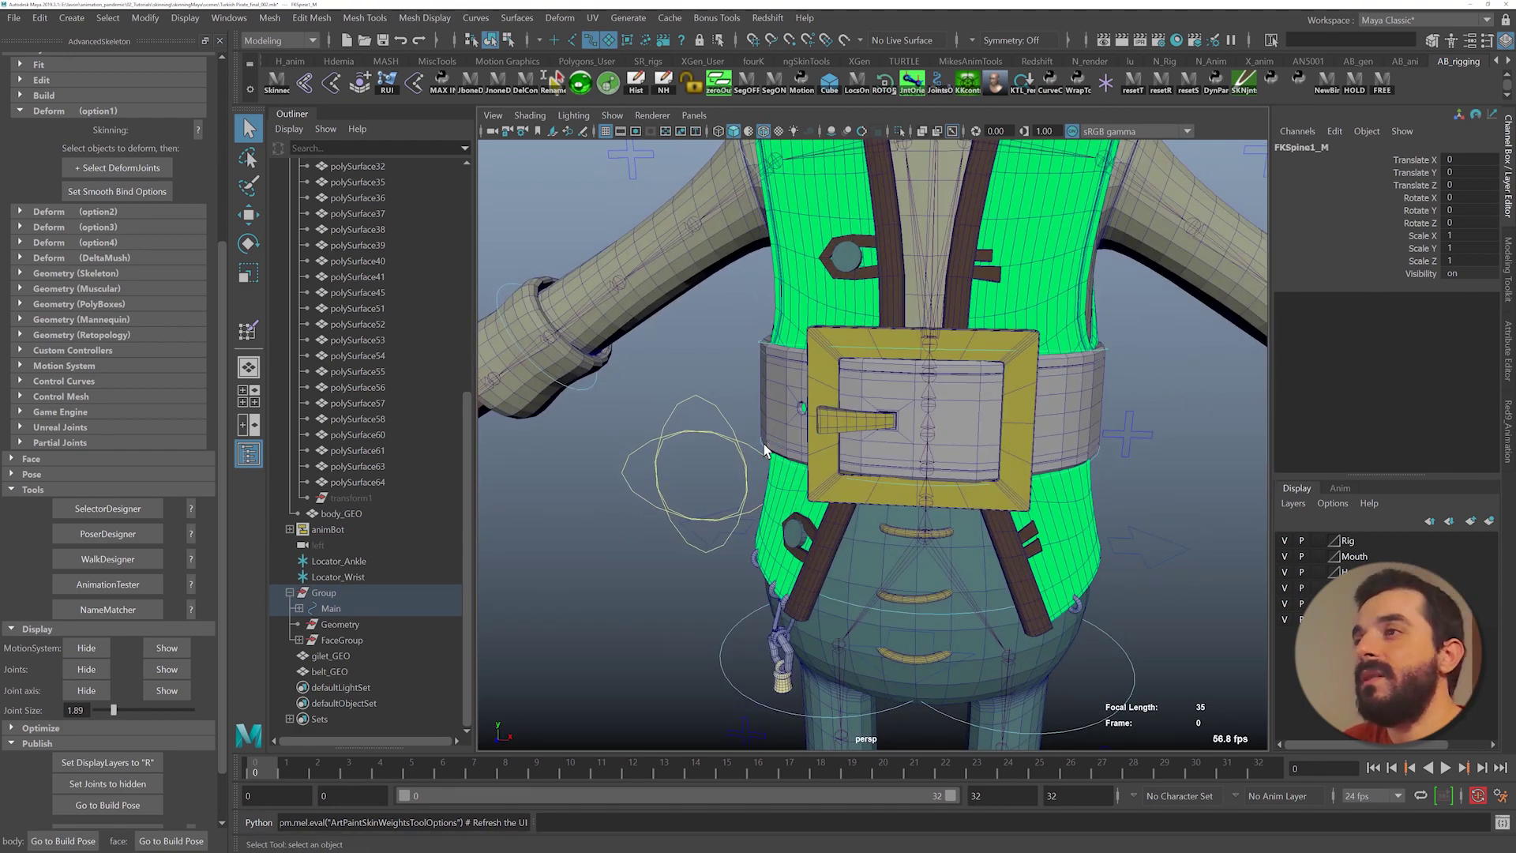
pyautogui.keyDown('shift'); pyautogui.click(761, 345); pyautogui.keyUp('shift')
pyautogui.press('e')
pyautogui.moveTo(882, 209); pyautogui.dragTo(855, 239)
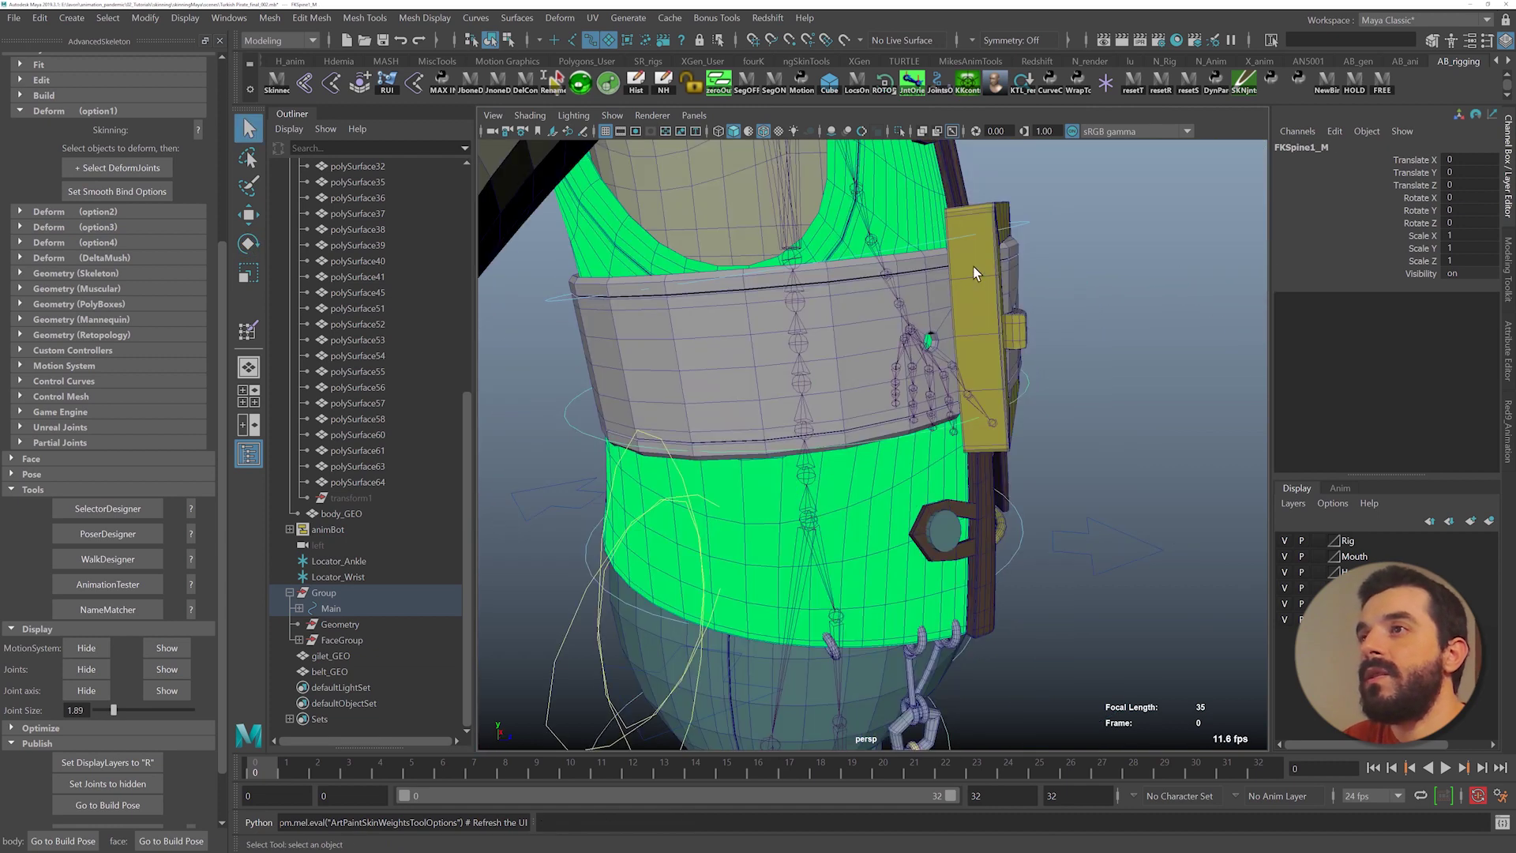
# - Identify the spine joint behind the buckle by going from Spine1_M down to its child Spine1Part1_M
pyautogui.click(981, 273)
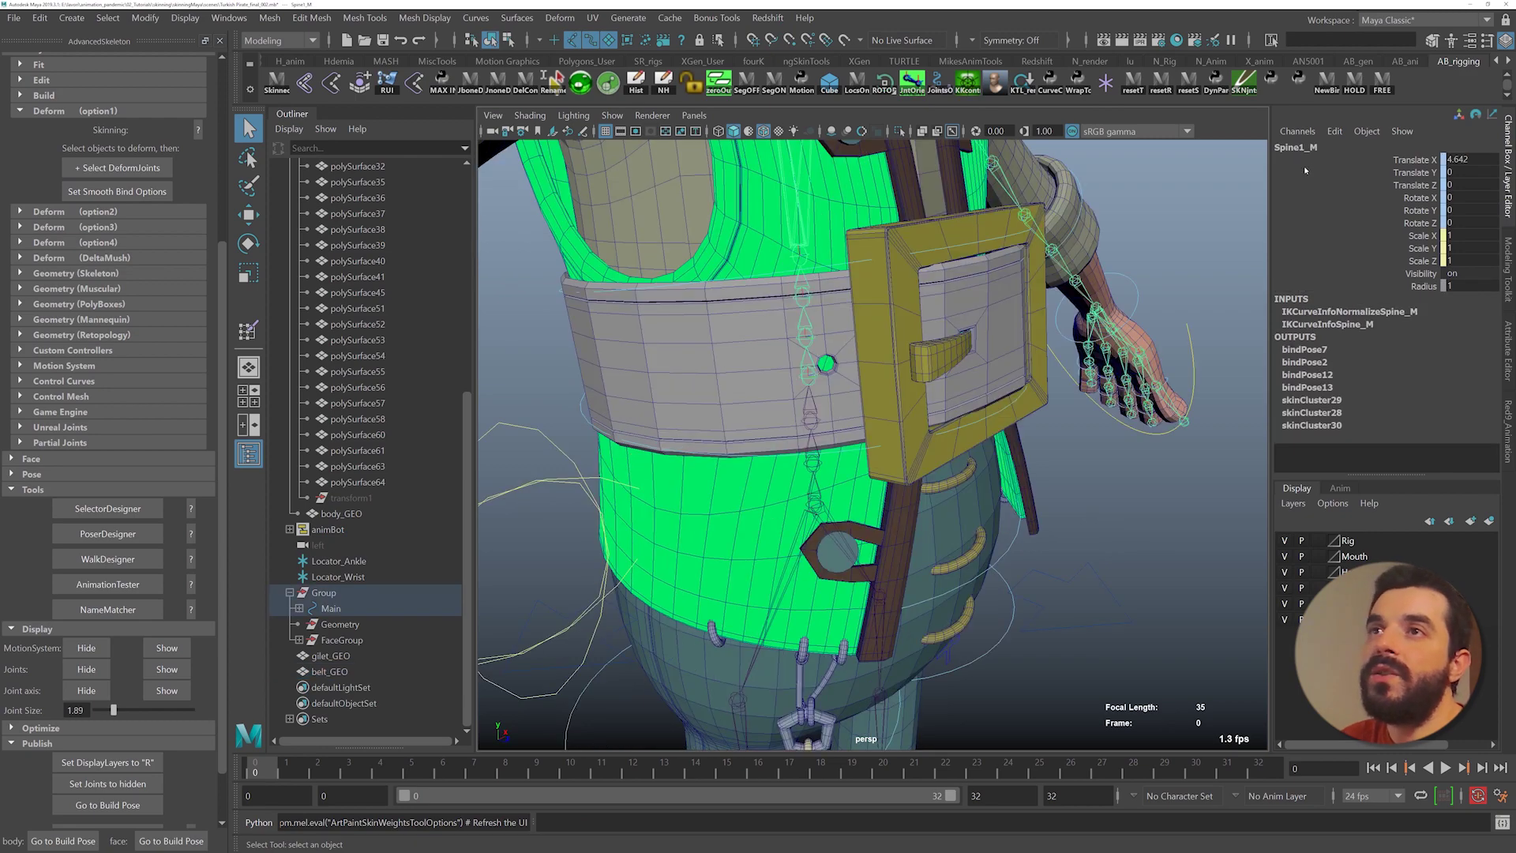
pyautogui.press('Down')
pyautogui.keyDown('alt'); pyautogui.moveTo(772, 337); pyautogui.dragTo(749, 345); pyautogui.keyUp('alt')
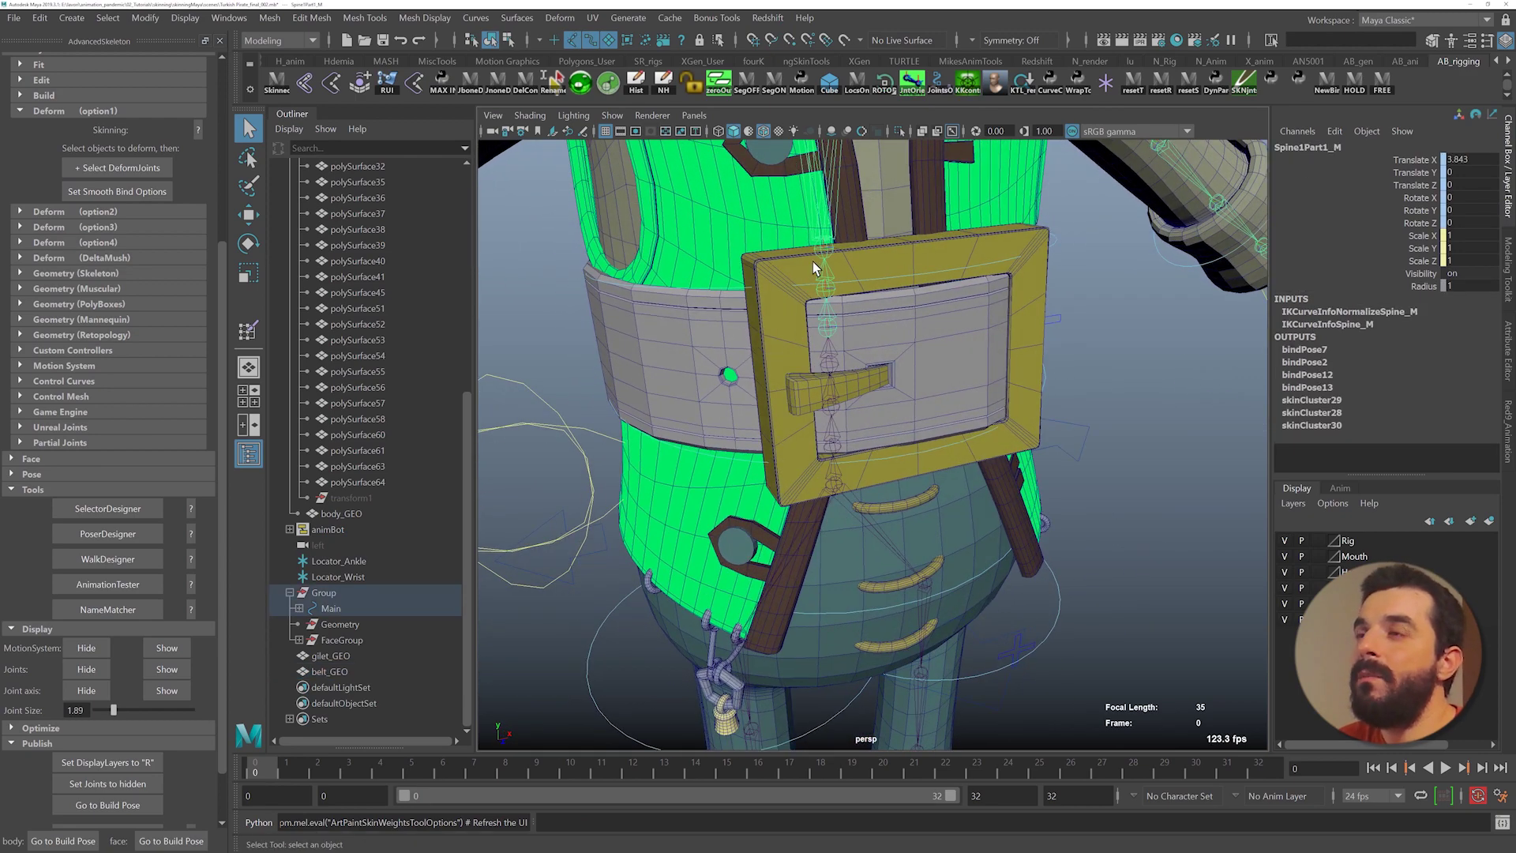
# - Select all vertices of the buckle frame, the prong and the belt section inside the frame on belt_GEO
pyautogui.click(784, 265)
pyautogui.moveTo(784, 264); pyautogui.dragTo(699, 238, button='right')
pyautogui.press('q')
pyautogui.click(757, 265)
pyautogui.hotkey('shift', '.')
pyautogui.hotkey('shift', '.')
pyautogui.hotkey('shift', '.')
pyautogui.hotkey('shift', '.')
pyautogui.hotkey('shift', '.')
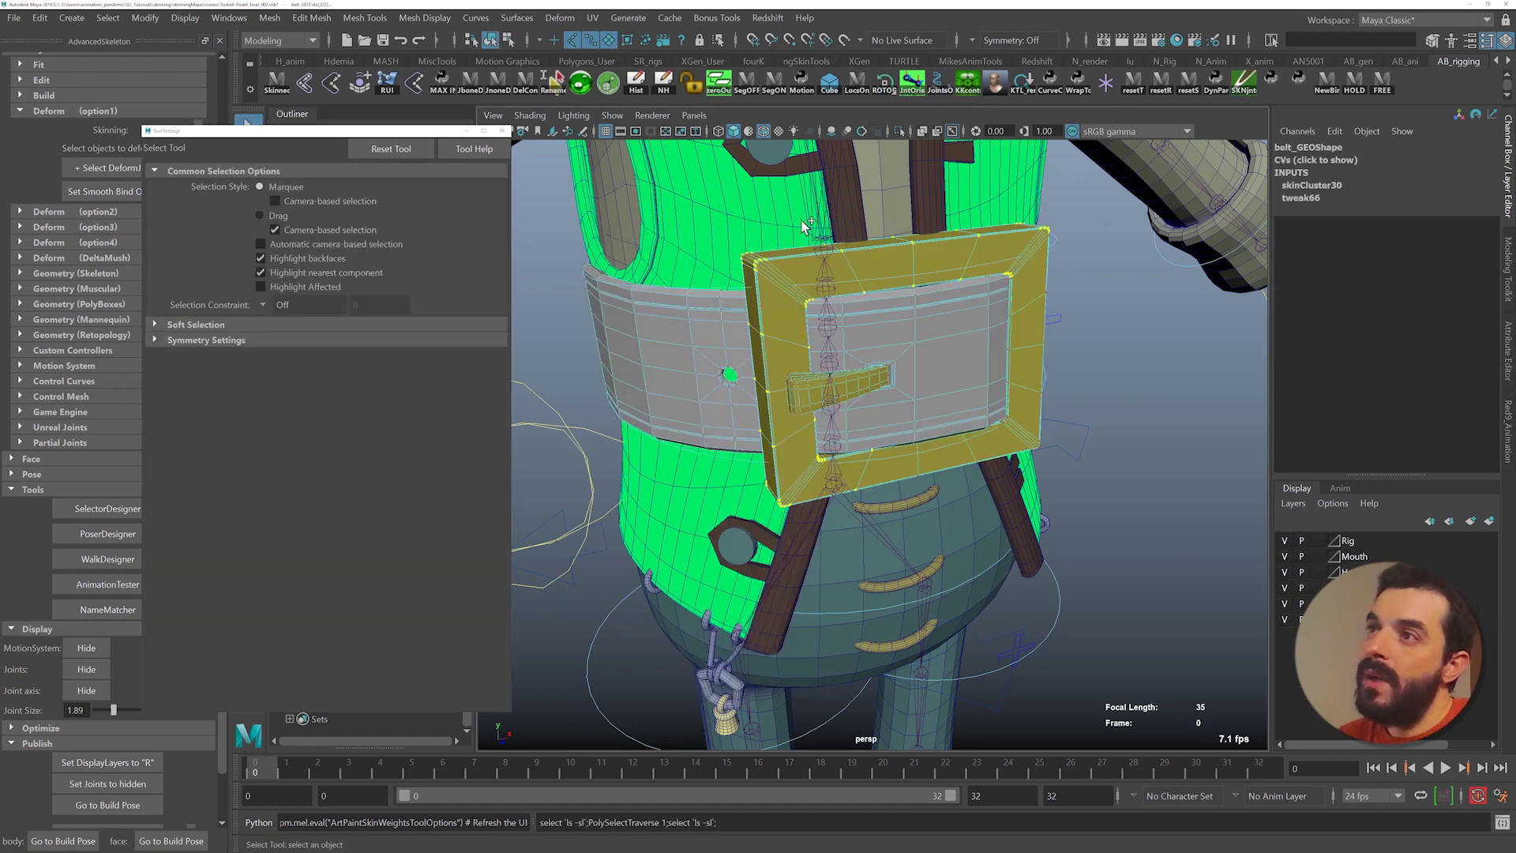
pyautogui.hotkey('shift', '.')
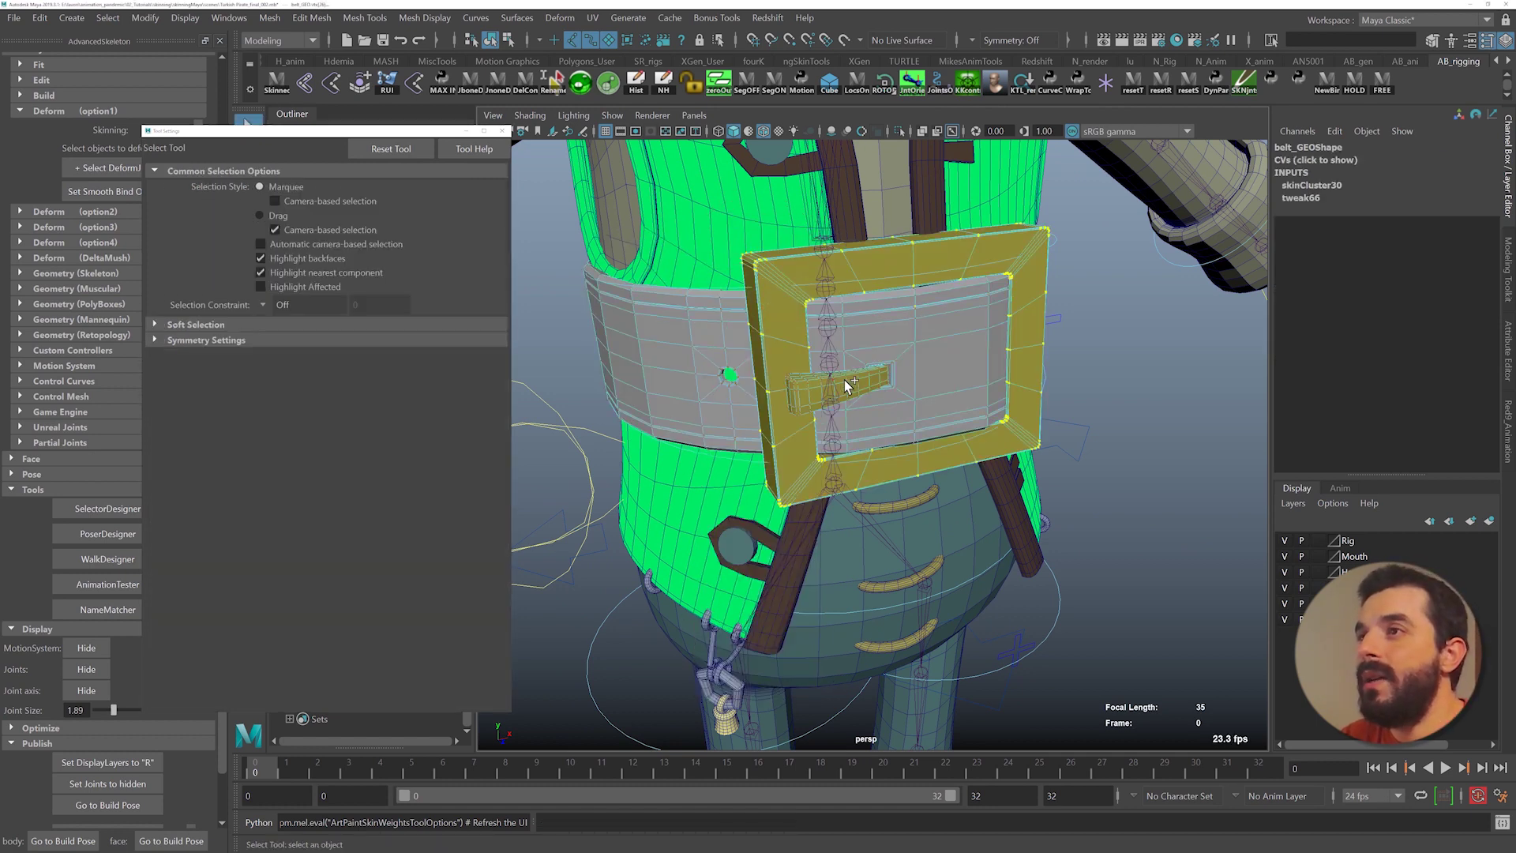
pyautogui.hotkey('shift', '.')
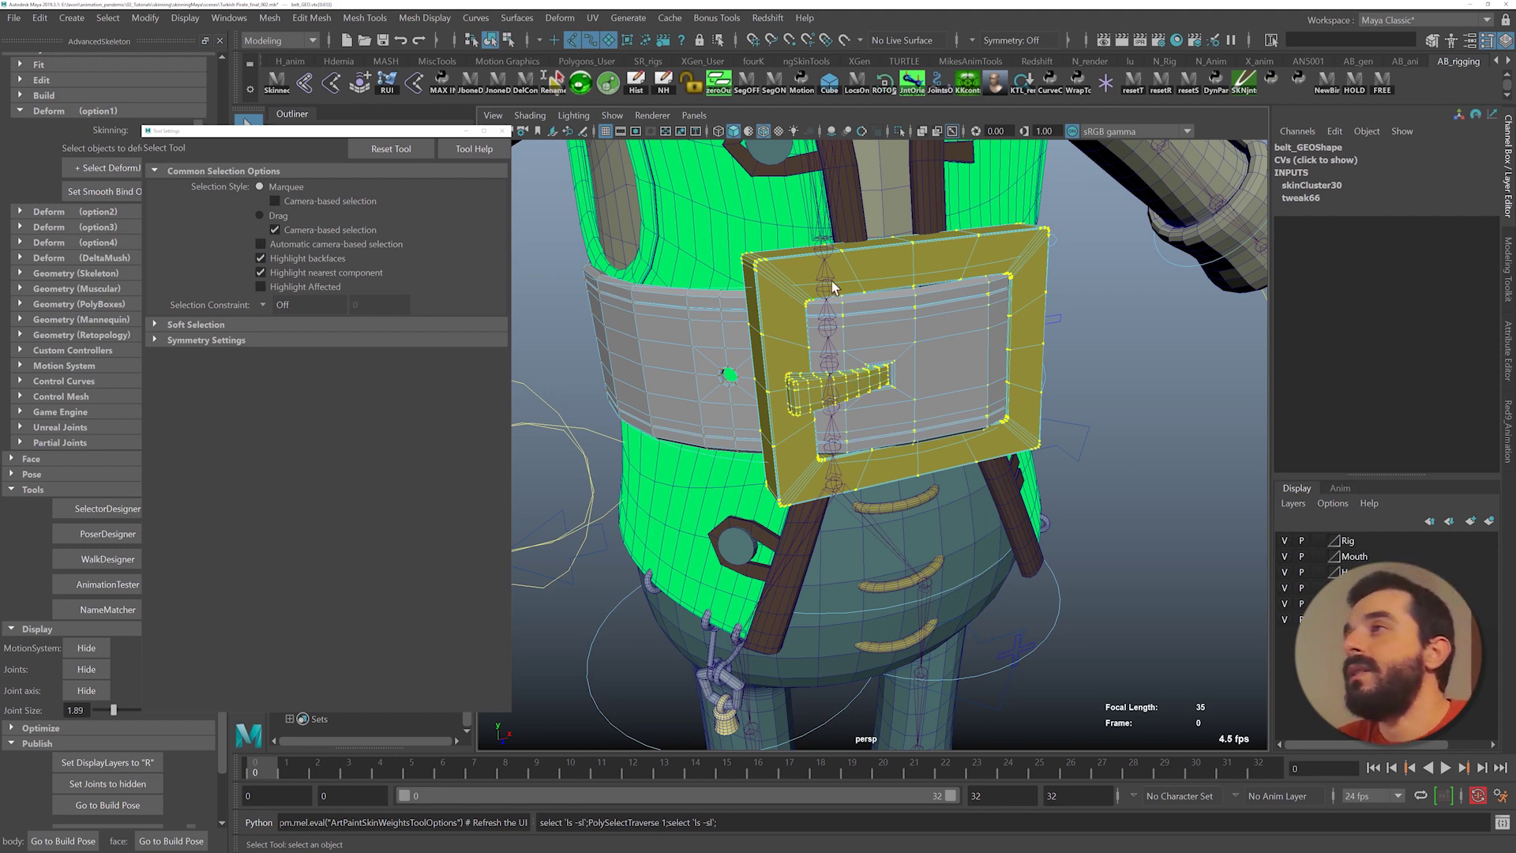
# - Assign the selected buckle vertices' smooth skin weights to the Spine1Part1_M joint in the Component Editor
pyautogui.click(229, 17)
pyautogui.moveTo(318, 76)
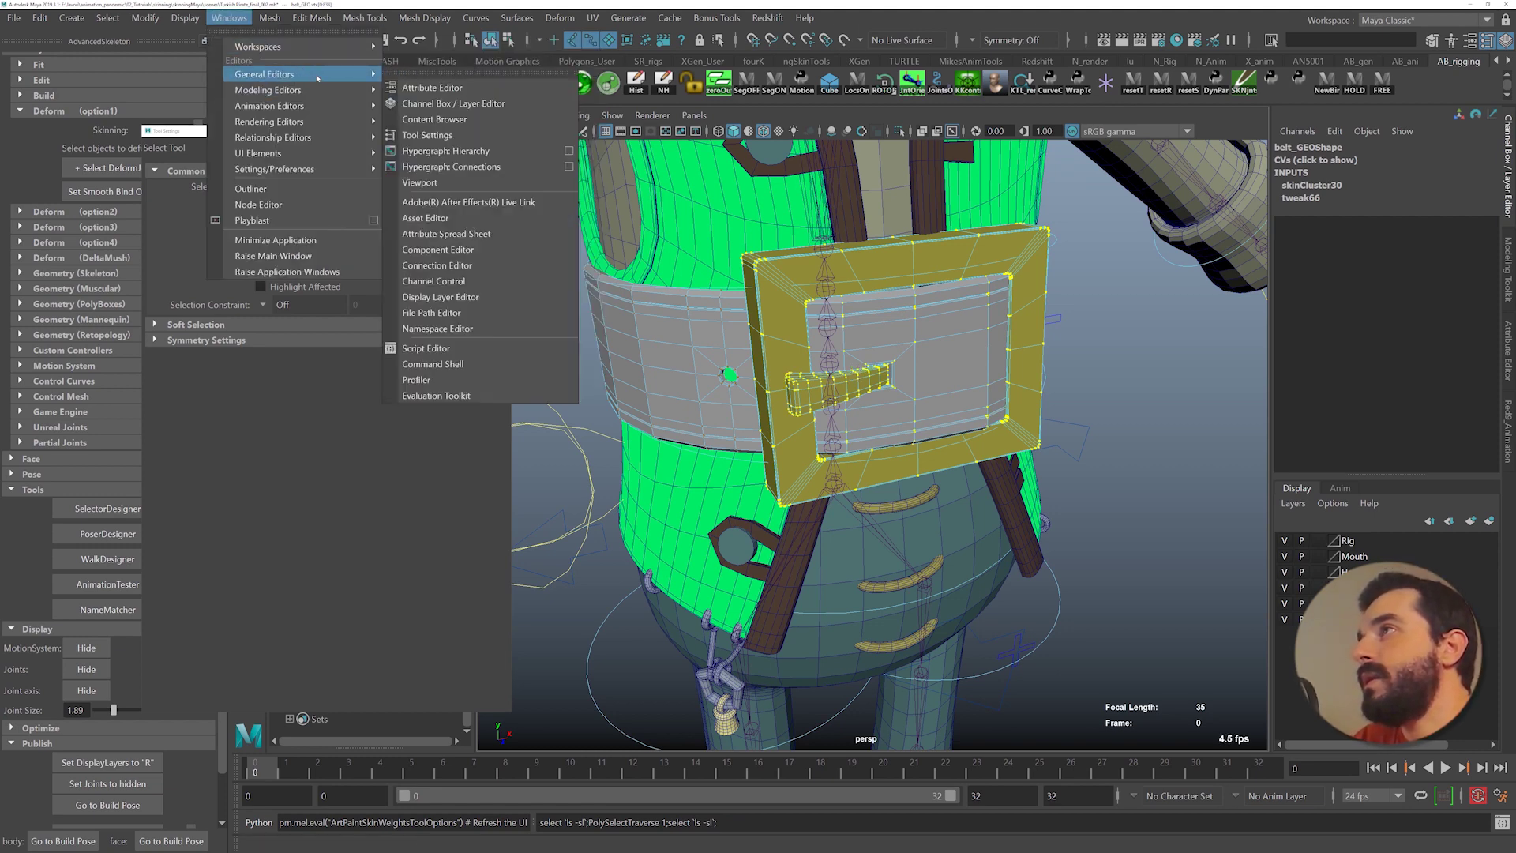
pyautogui.click(438, 249)
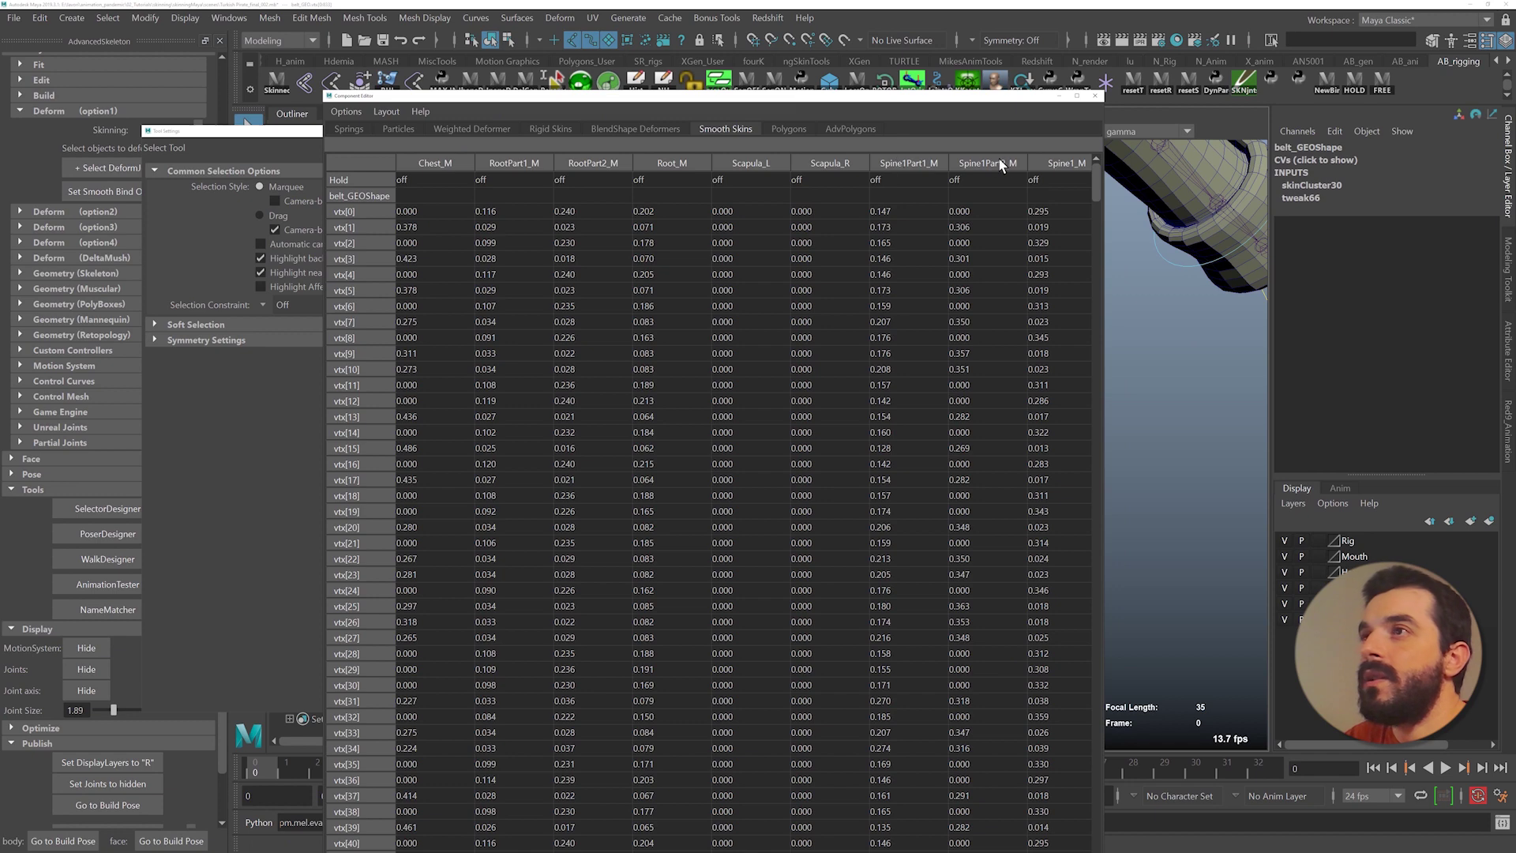
pyautogui.click(917, 166)
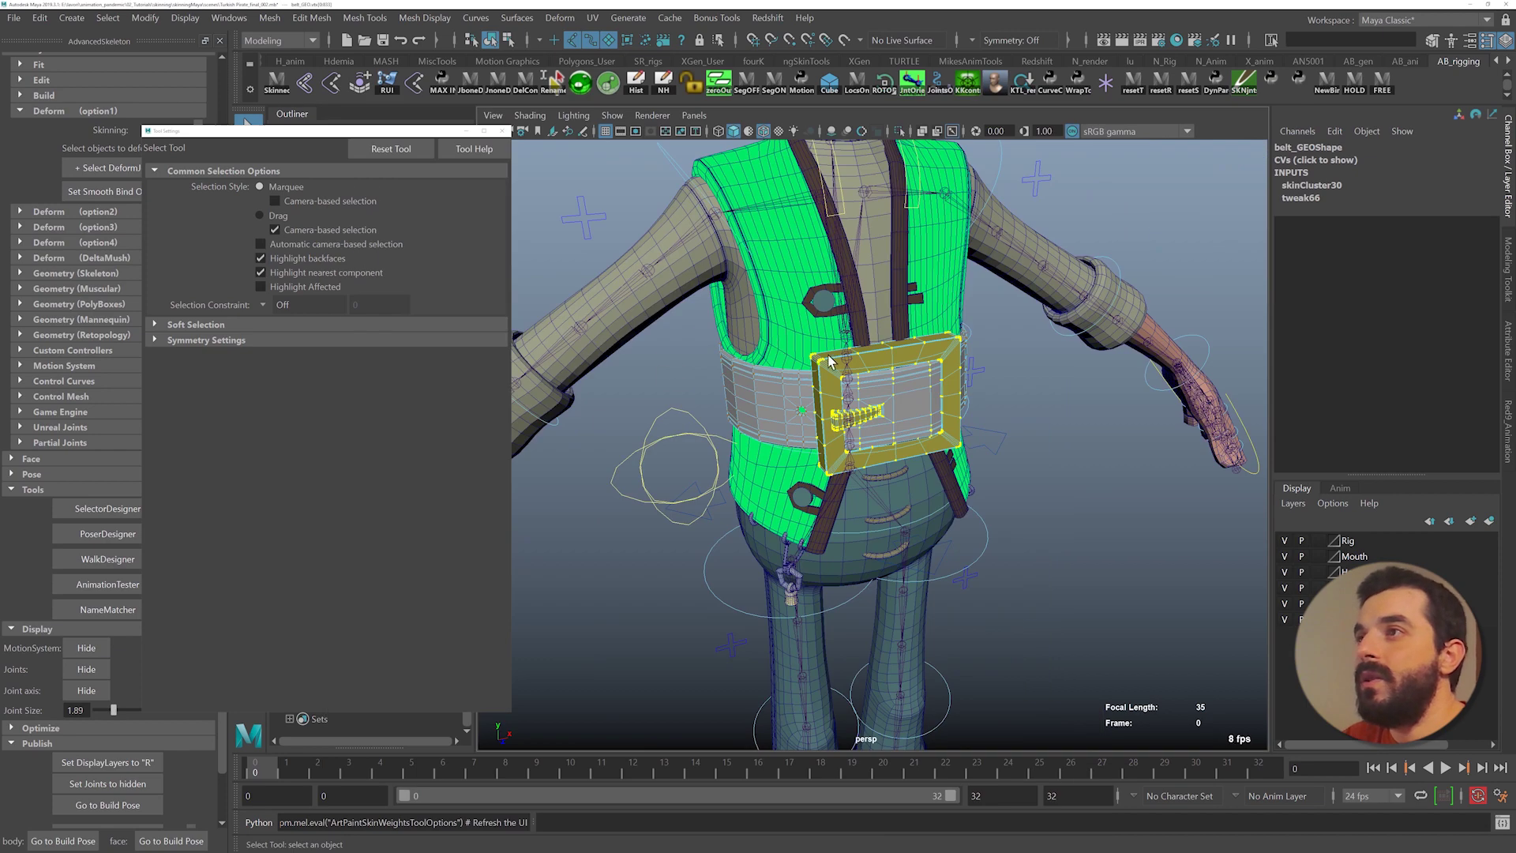
# - Rotate FKChest_M about 20 degrees in Z and examine the buckle and belt from the side
pyautogui.keyDown('alt'); pyautogui.moveTo(829, 358); pyautogui.dragTo(888, 351); pyautogui.keyUp('alt')
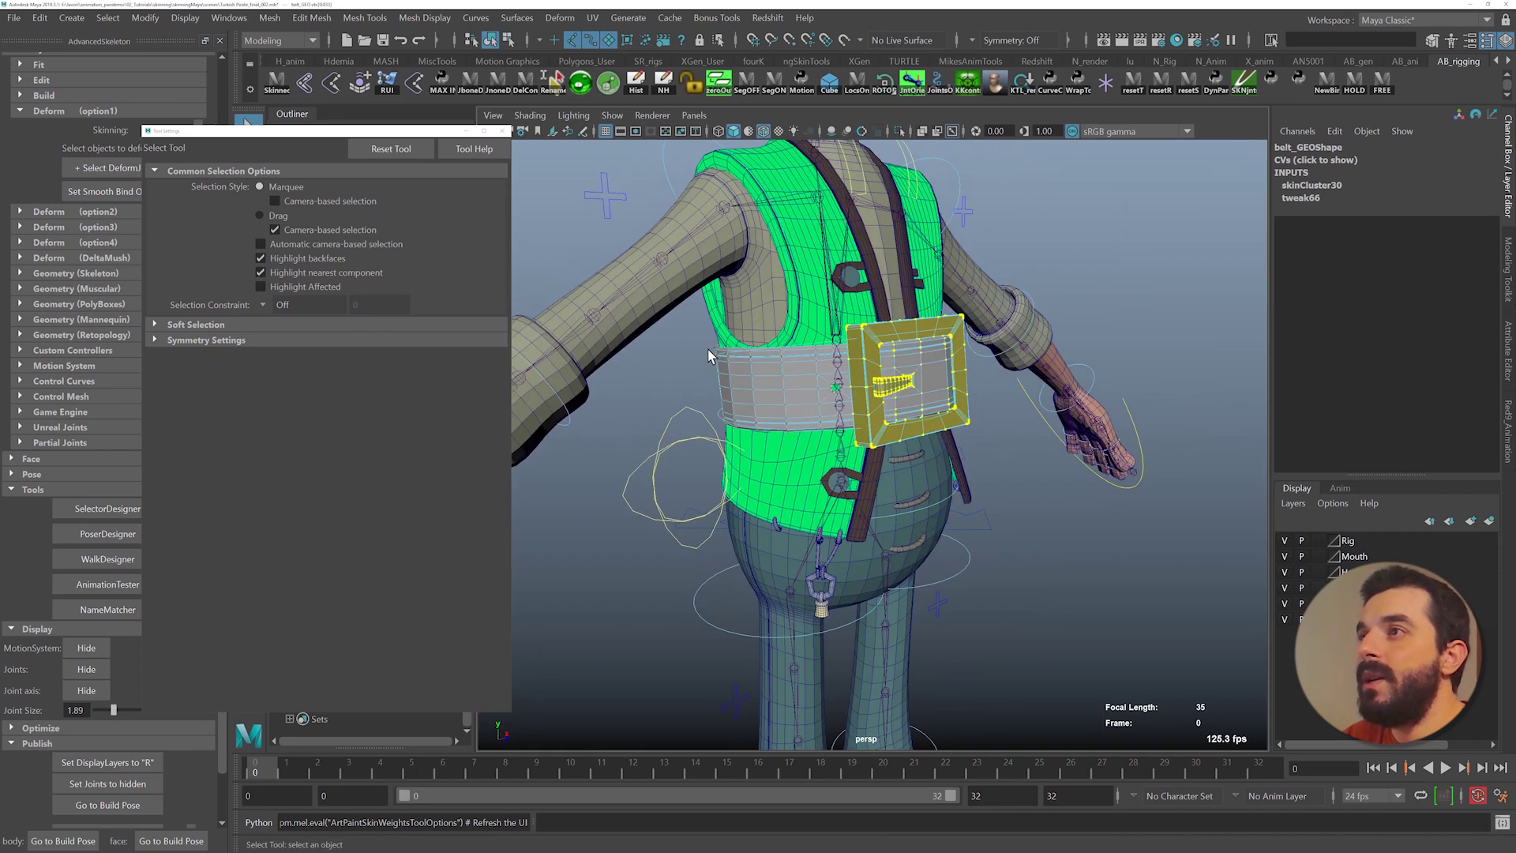
pyautogui.click(713, 355)
pyautogui.keyDown('alt'); pyautogui.moveTo(714, 358); pyautogui.dragTo(732, 363); pyautogui.keyUp('alt')
pyautogui.press('e')
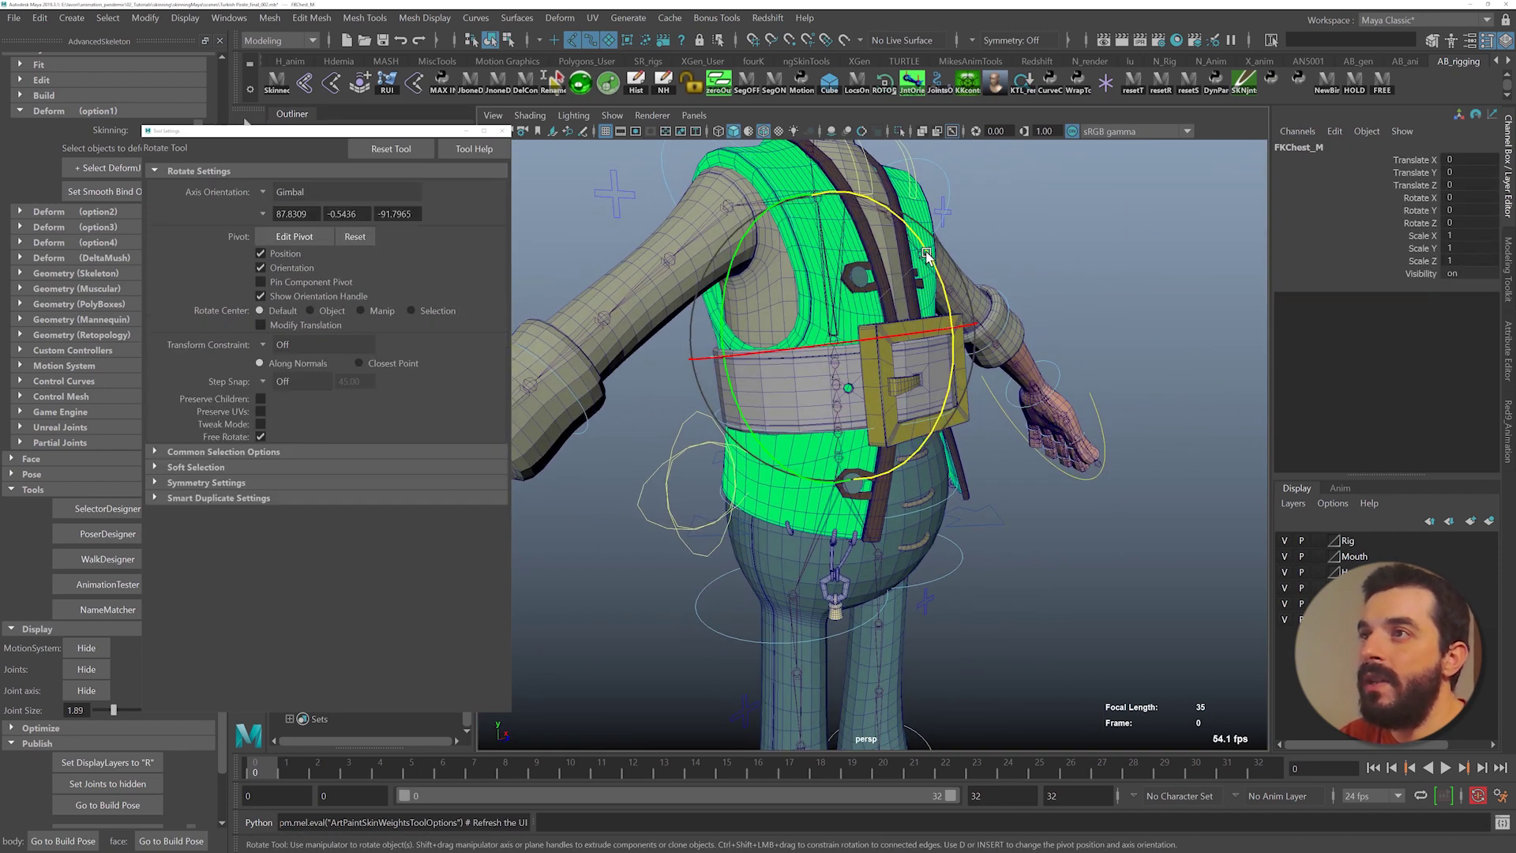
pyautogui.moveTo(928, 254); pyautogui.dragTo(934, 309)
pyautogui.keyDown('alt'); pyautogui.moveTo(884, 325); pyautogui.dragTo(971, 340); pyautogui.keyUp('alt')
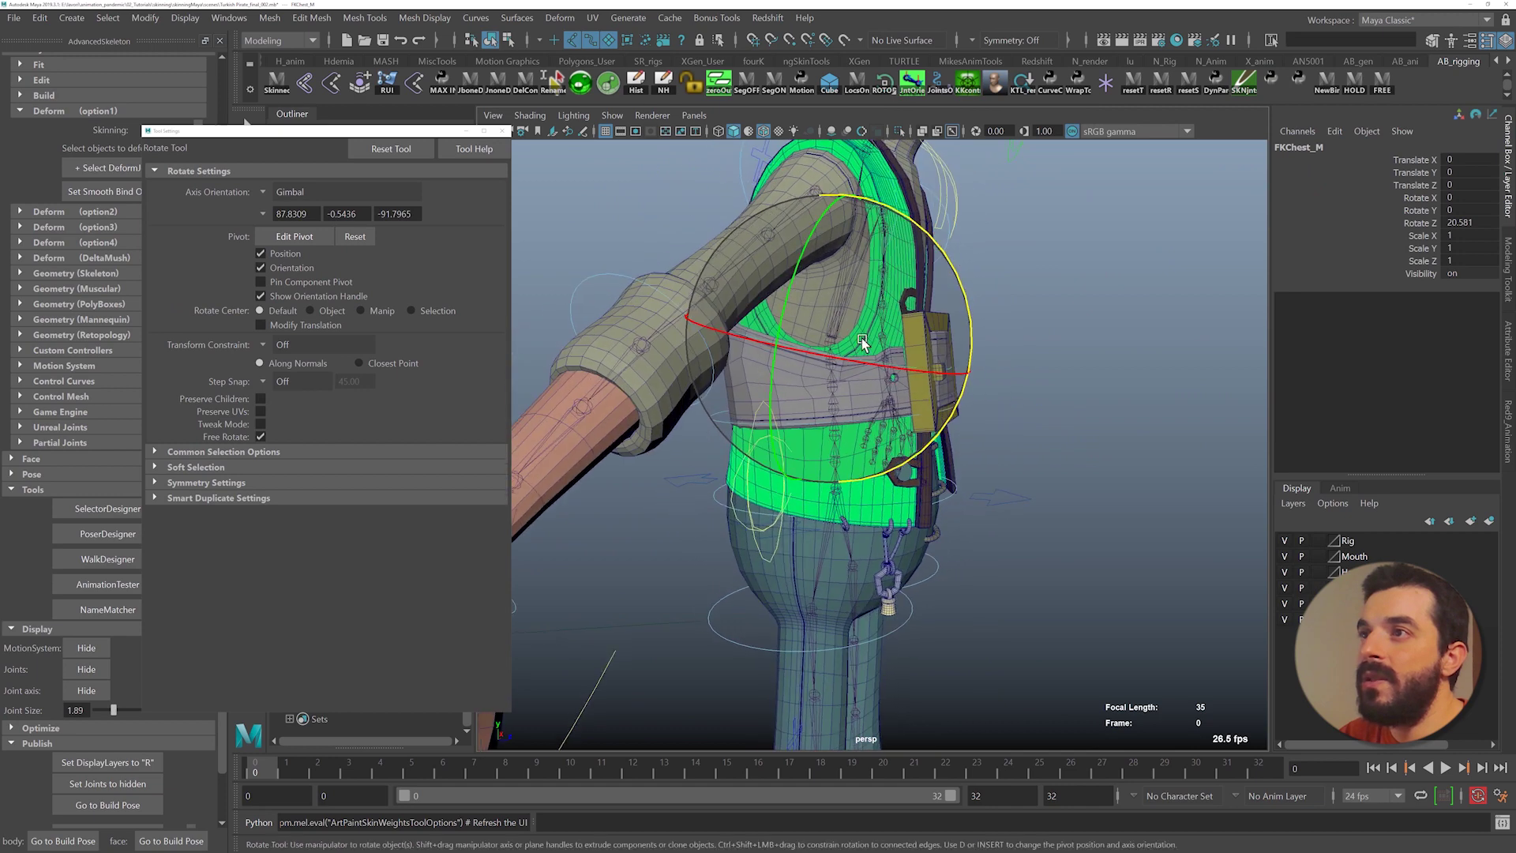
pyautogui.keyDown('alt'); pyautogui.moveTo(863, 342); pyautogui.dragTo(930, 345, button='right'); pyautogui.keyUp('alt')
pyautogui.keyDown('alt'); pyautogui.moveTo(932, 332); pyautogui.dragTo(933, 407, button='middle'); pyautogui.keyUp('alt')
pyautogui.moveTo(933, 359); pyautogui.dragTo(922, 332)
pyautogui.keyDown('alt'); pyautogui.moveTo(896, 351); pyautogui.dragTo(977, 413); pyautogui.keyUp('alt')
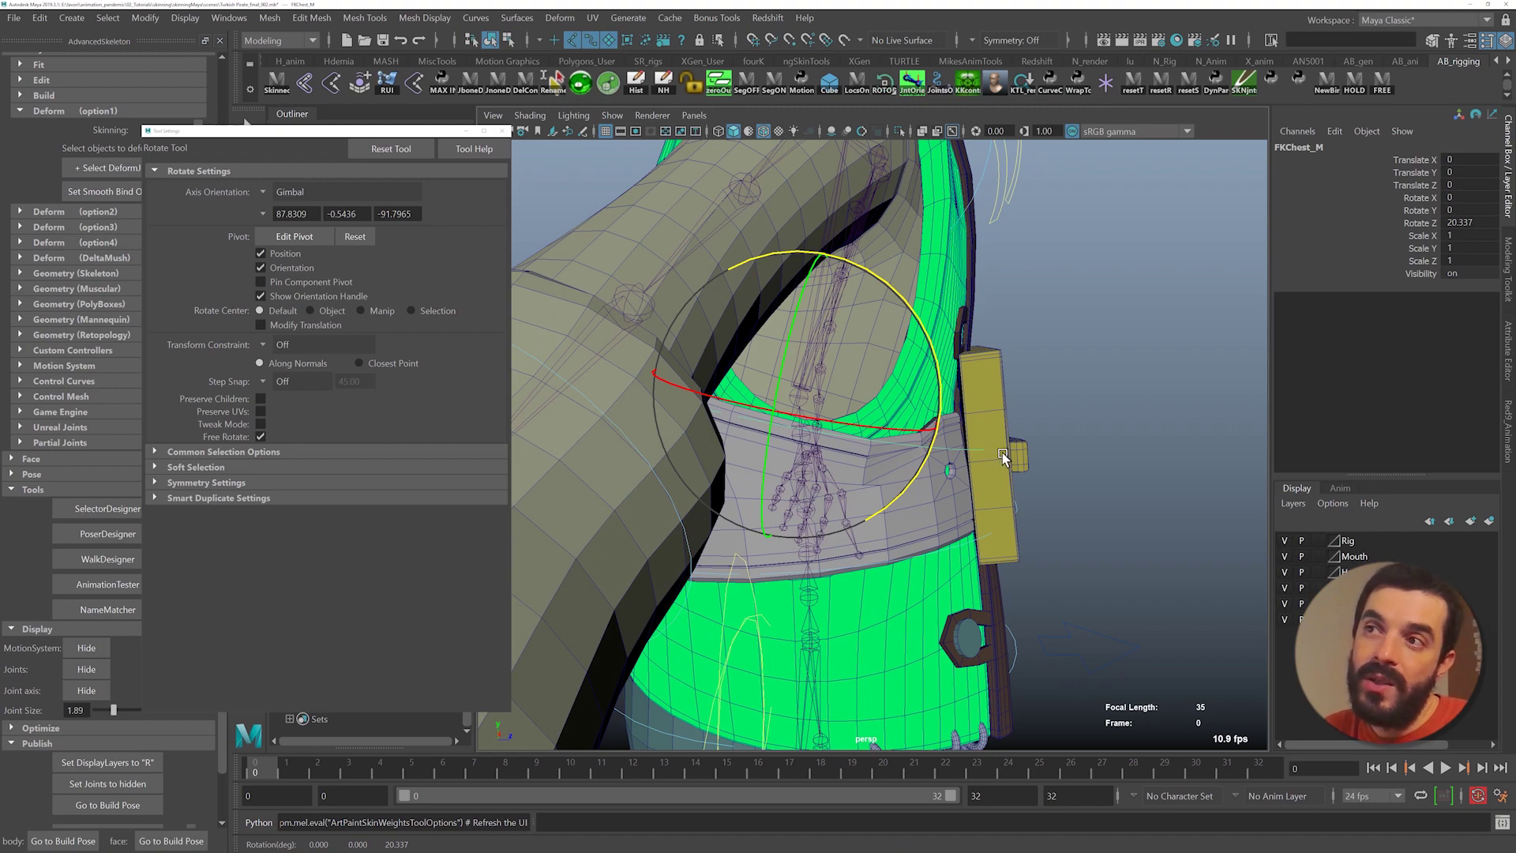
pyautogui.hotkey('ctrl', 'z')
pyautogui.click(1111, 422)
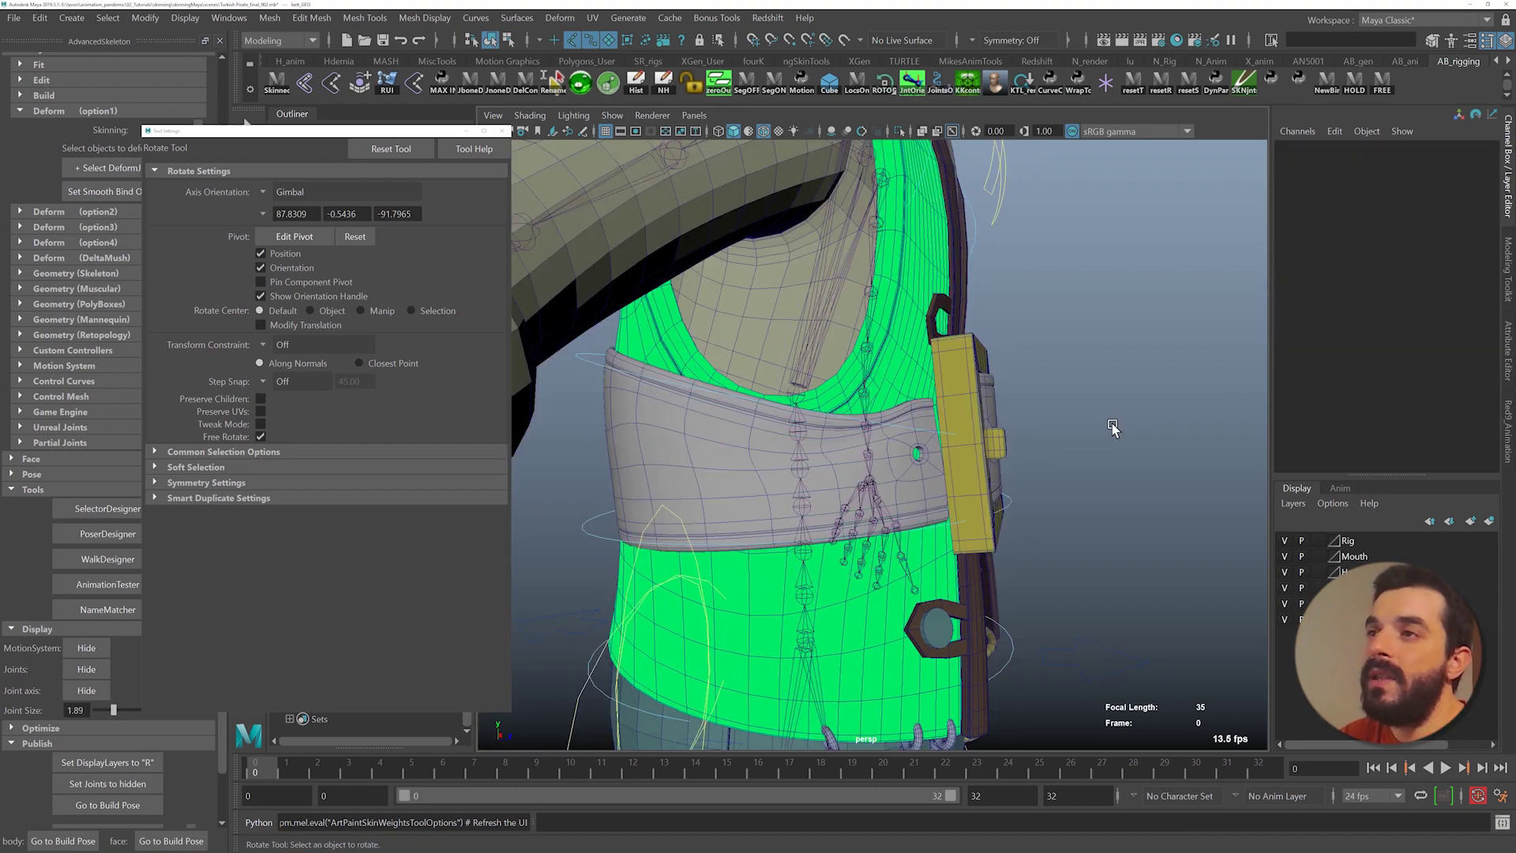
pyautogui.keyDown('alt'); pyautogui.moveTo(1087, 453); pyautogui.dragTo(1042, 458); pyautogui.keyUp('alt')
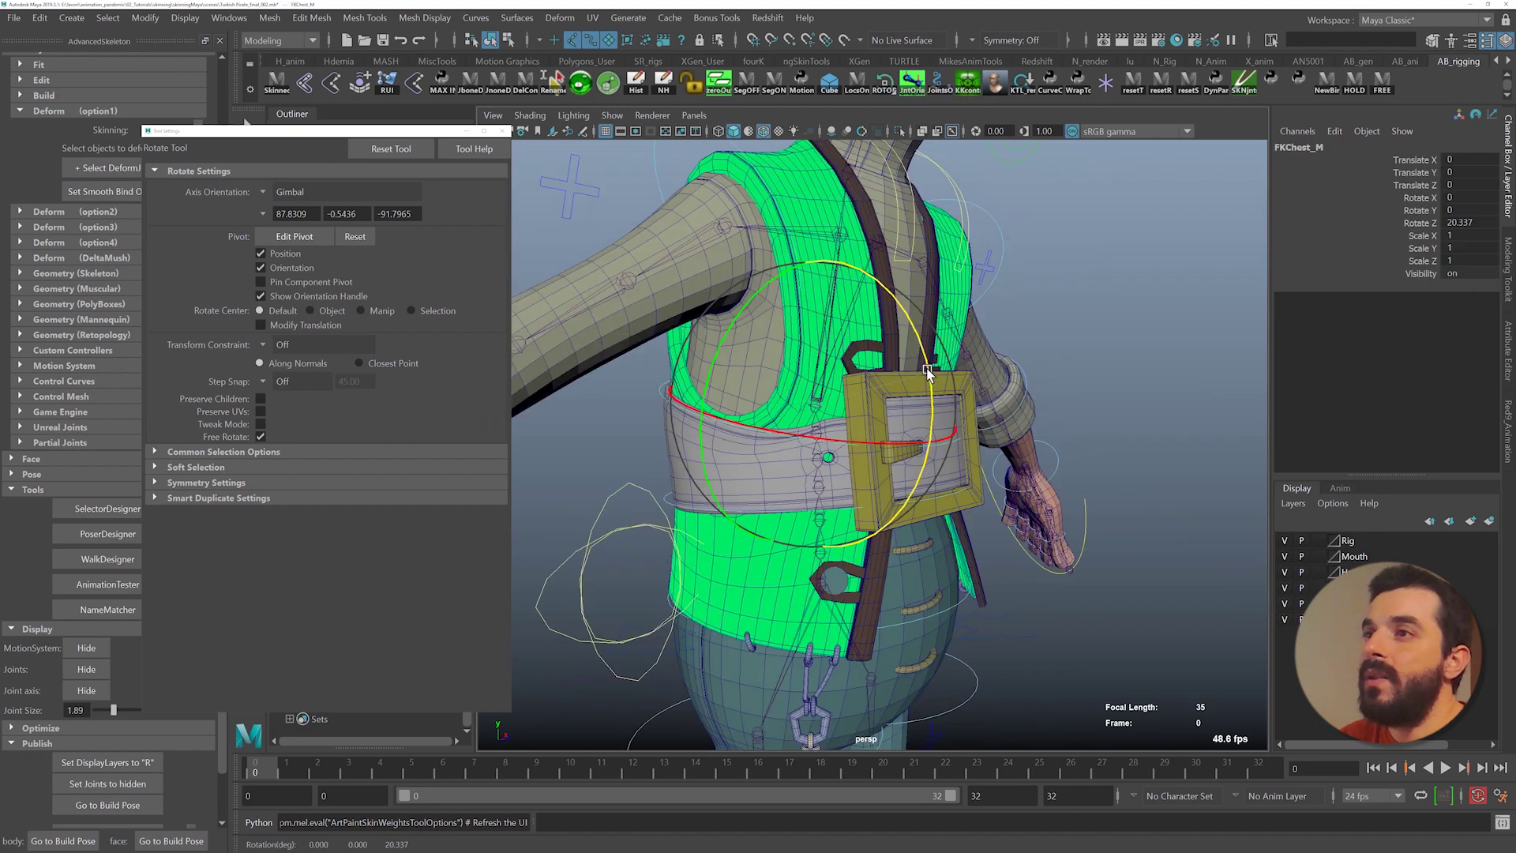
# - Try further rotations of FKChest_M and examine the buckle and belt from the front and side
pyautogui.moveTo(928, 374); pyautogui.dragTo(892, 434)
pyautogui.hotkey('ctrl', 'z')
pyautogui.moveTo(929, 375); pyautogui.dragTo(934, 399)
pyautogui.keyDown('alt'); pyautogui.moveTo(968, 413); pyautogui.dragTo(889, 444); pyautogui.keyUp('alt')
pyautogui.hotkey('ctrl', 'z')
pyautogui.press('q')
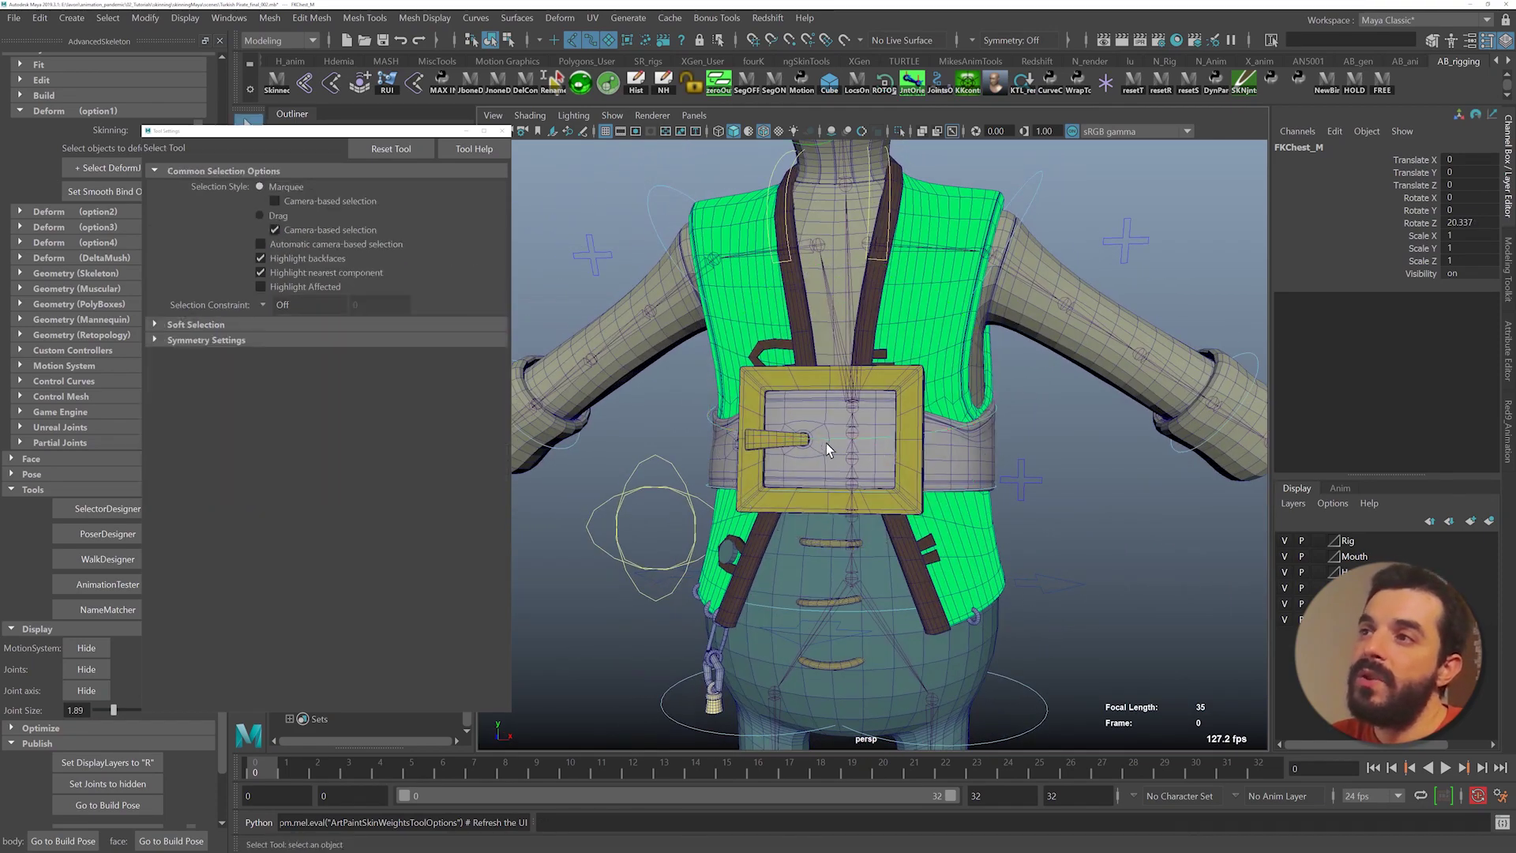
pyautogui.scroll(3, 829, 453)
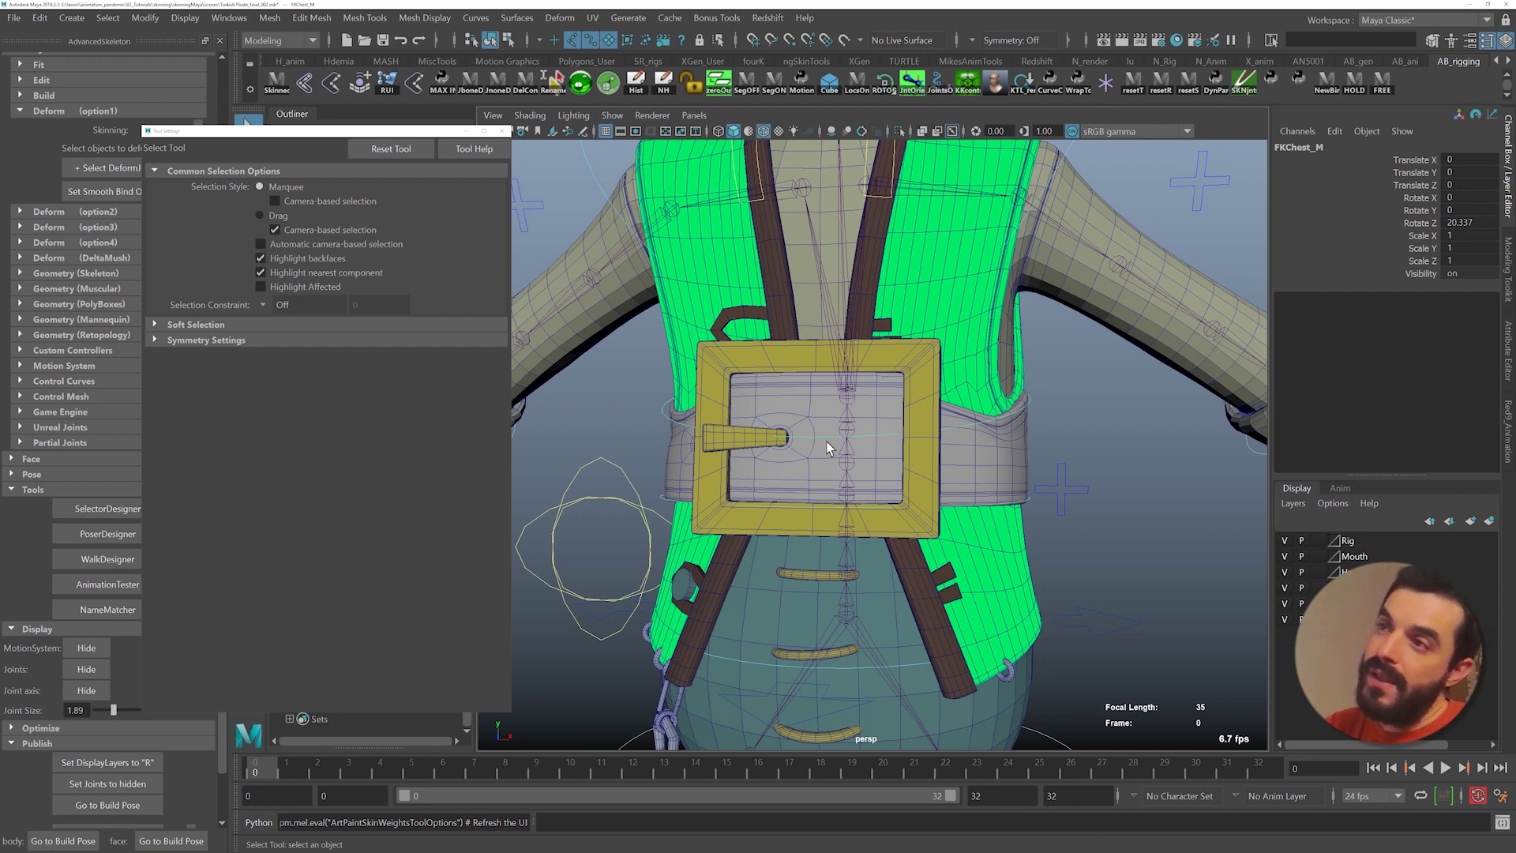
pyautogui.keyDown('alt'); pyautogui.moveTo(822, 451); pyautogui.dragTo(894, 475); pyautogui.keyUp('alt')
pyautogui.hotkey('ctrl', 'z')
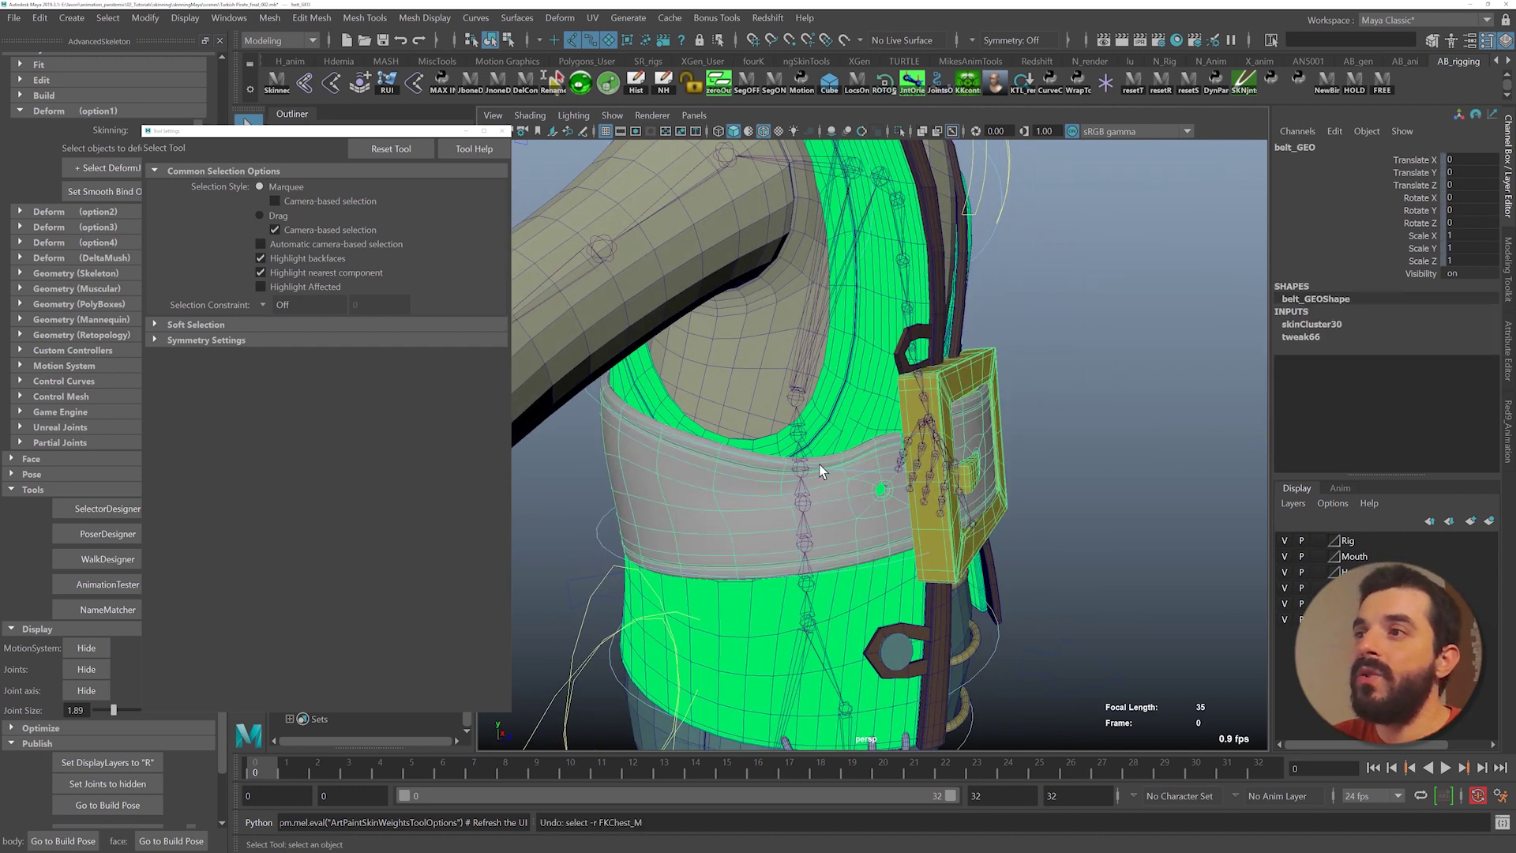
# - Rotate FKChest_M back by about 20.8 degrees in Z, bringing the torso upright
pyautogui.click(589, 394)
pyautogui.press('e')
pyautogui.moveTo(908, 478); pyautogui.dragTo(925, 430)
pyautogui.hotkey('ctrl', 'z')
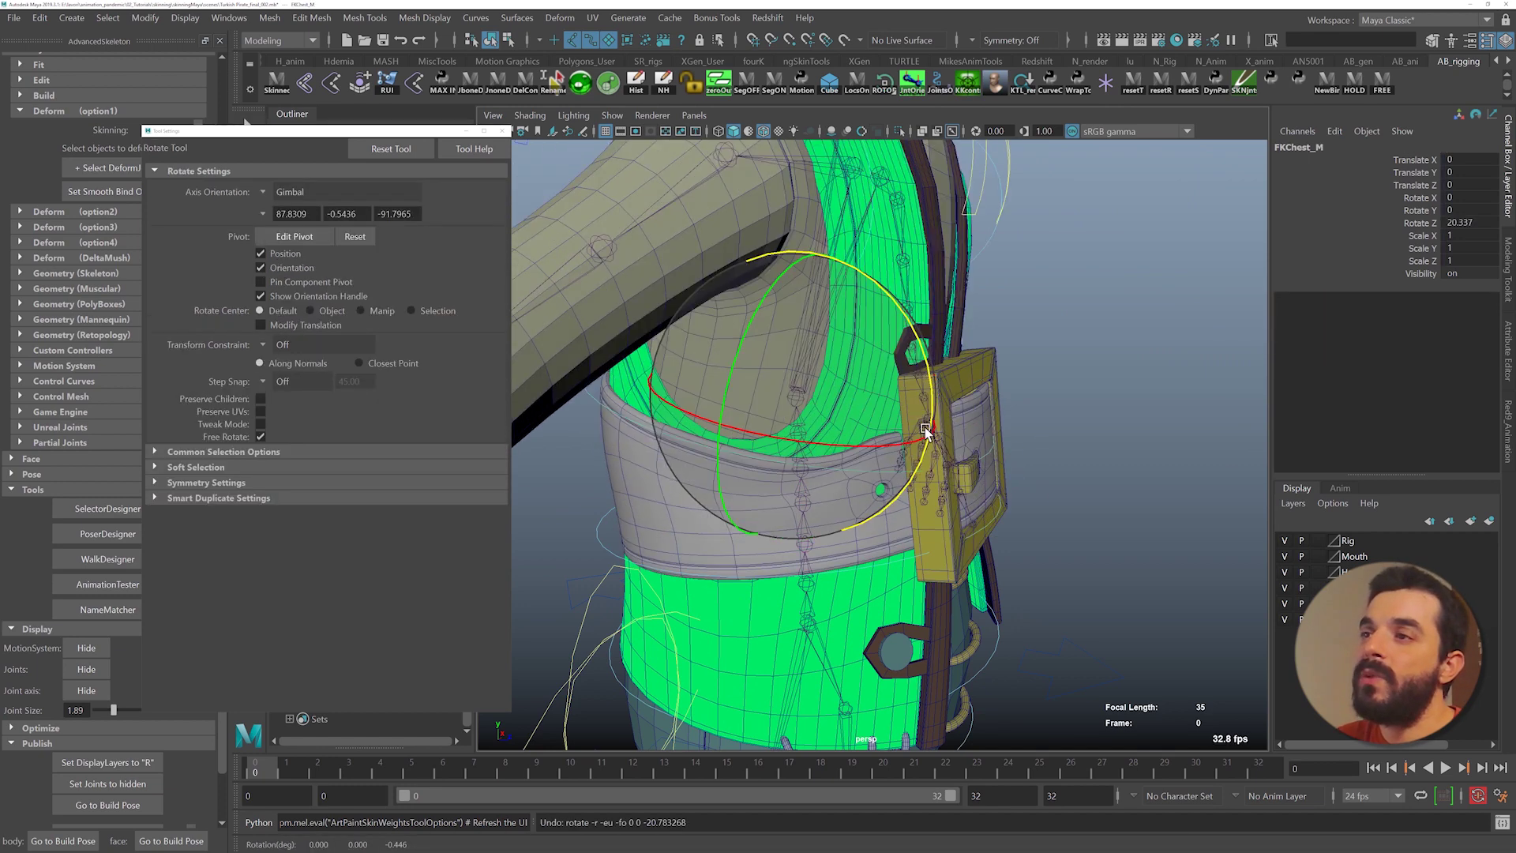
pyautogui.hotkey('shift', 'z')
pyautogui.keyDown('alt'); pyautogui.moveTo(1016, 503); pyautogui.dragTo(940, 513); pyautogui.keyUp('alt')
pyautogui.keyDown('alt'); pyautogui.moveTo(940, 513); pyautogui.dragTo(919, 480, button='right'); pyautogui.keyUp('alt')
pyautogui.press('q')
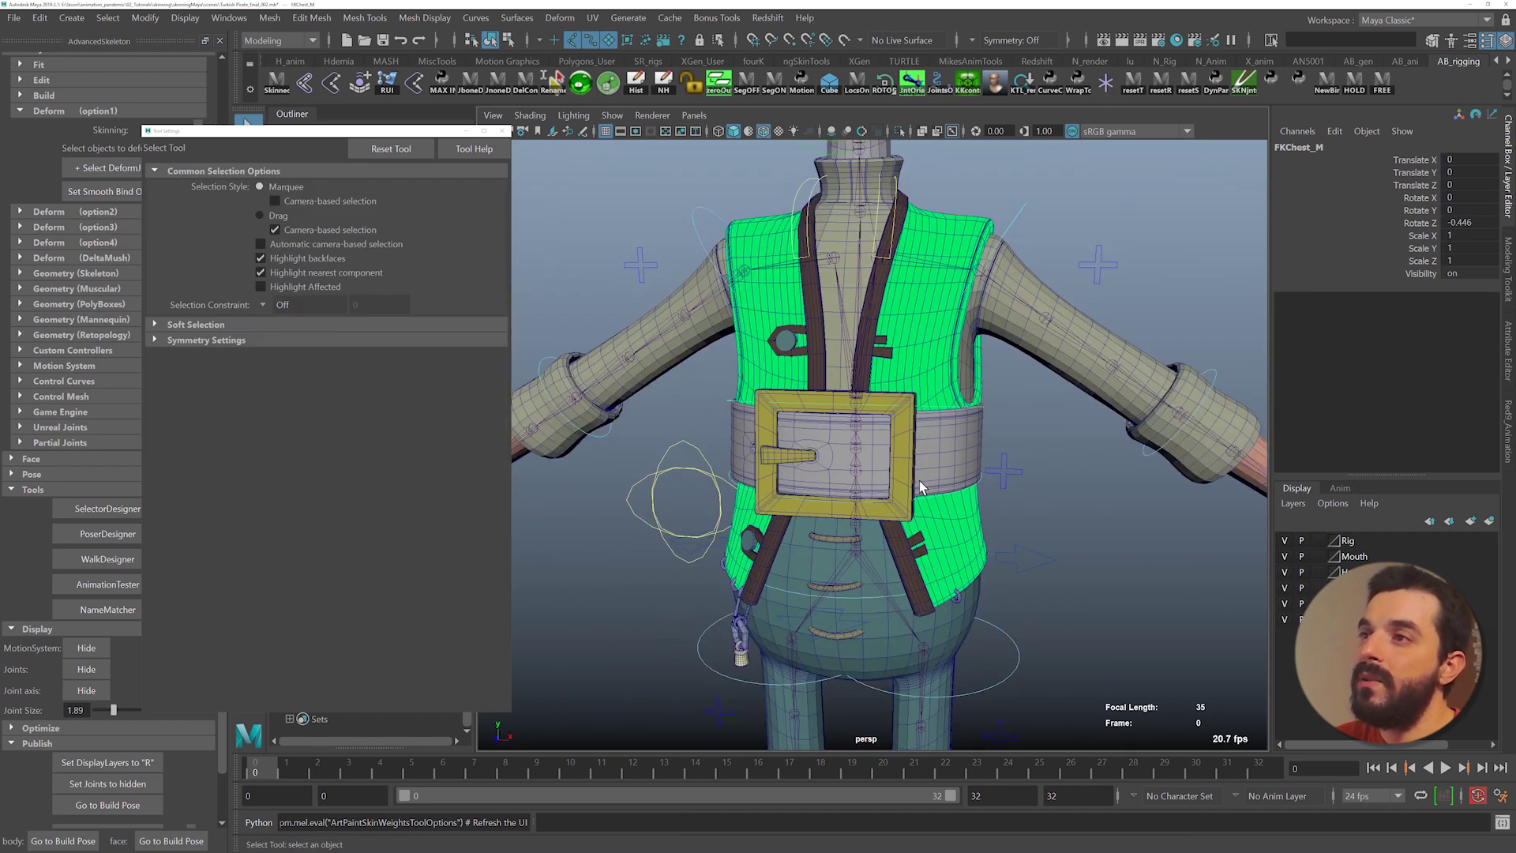
# - Rotate FKChest_M about 26 degrees in X, examine how the buckle and belt twist, and undo the test rotation
pyautogui.press('e')
pyautogui.moveTo(896, 405); pyautogui.dragTo(873, 453)
pyautogui.keyDown('alt'); pyautogui.moveTo(874, 453); pyautogui.dragTo(1066, 466, button='right'); pyautogui.keyUp('alt')
pyautogui.keyDown('alt'); pyautogui.moveTo(1066, 465); pyautogui.dragTo(971, 454); pyautogui.keyUp('alt')
pyautogui.press('q')
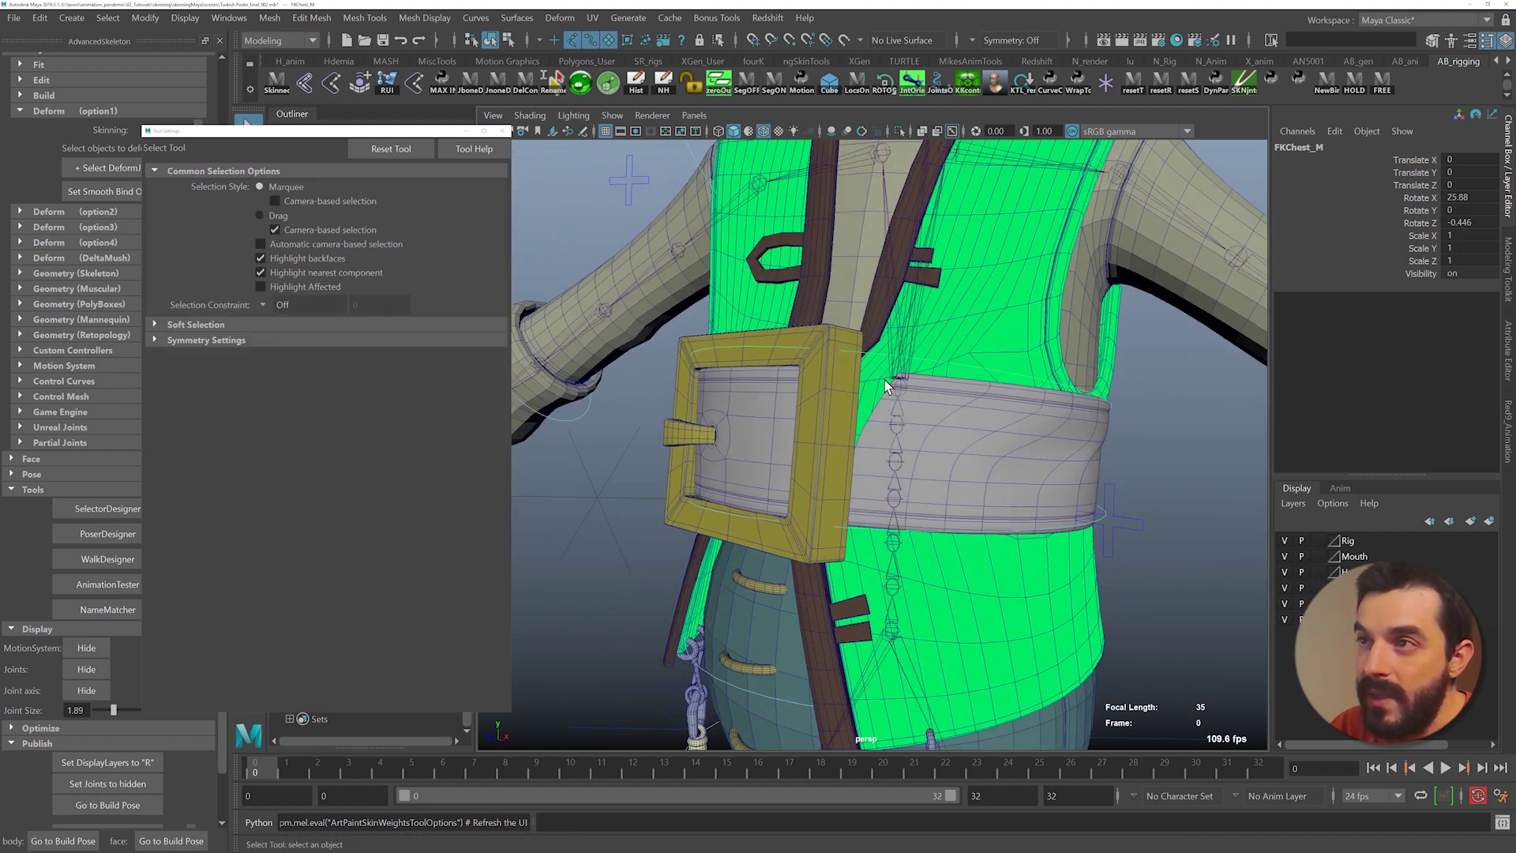
pyautogui.hotkey('ctrl', 'z')
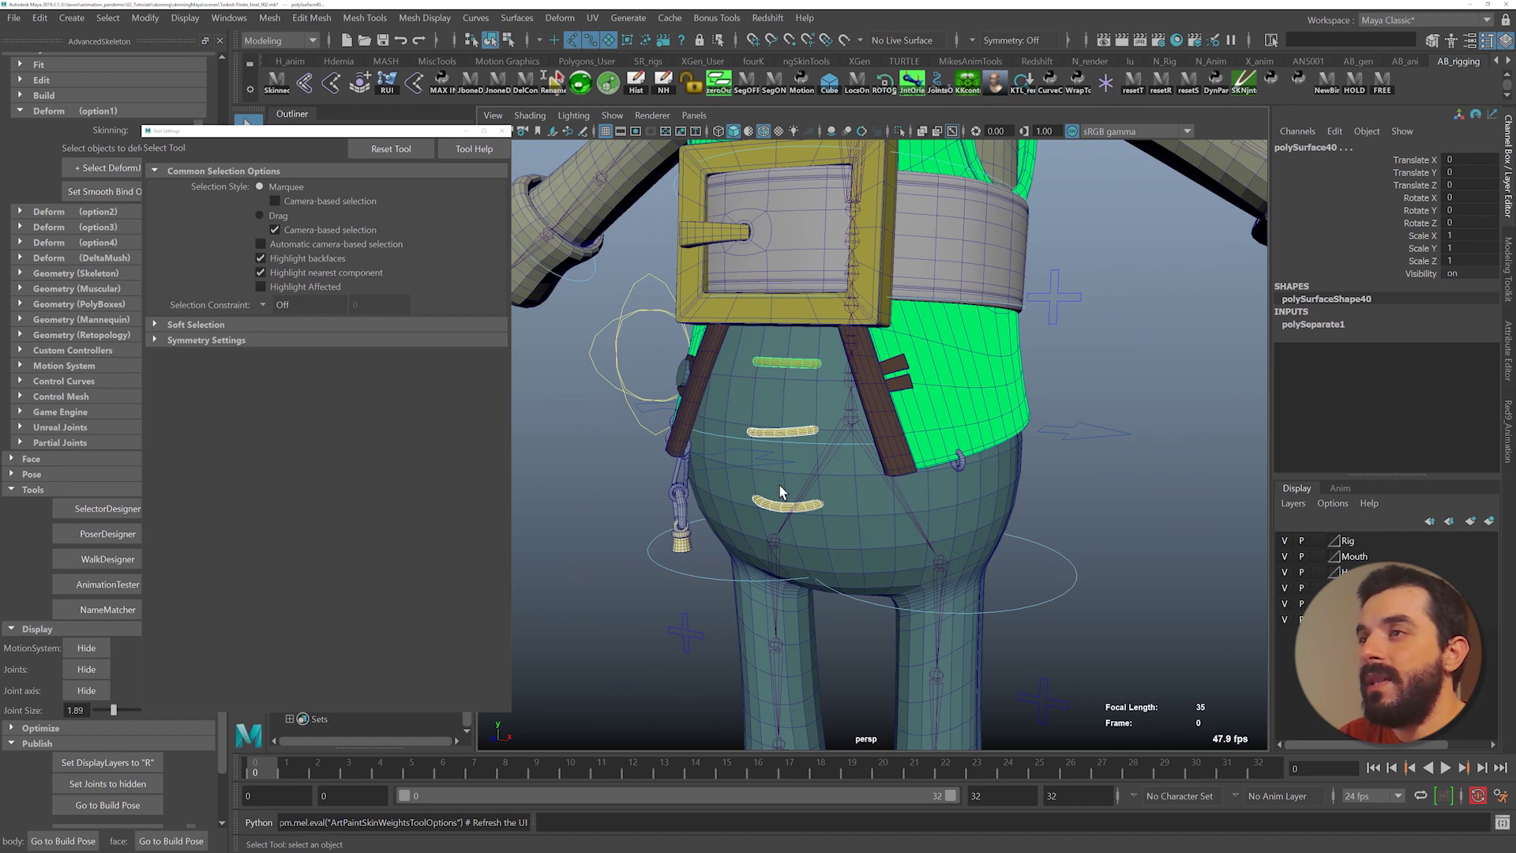
# - Combine the three thread stitches on the front of the trousers, delete the mesh's history and rename it thread_GEO
pyautogui.keyDown('alt'); pyautogui.moveTo(779, 485); pyautogui.dragTo(837, 505); pyautogui.keyUp('alt')
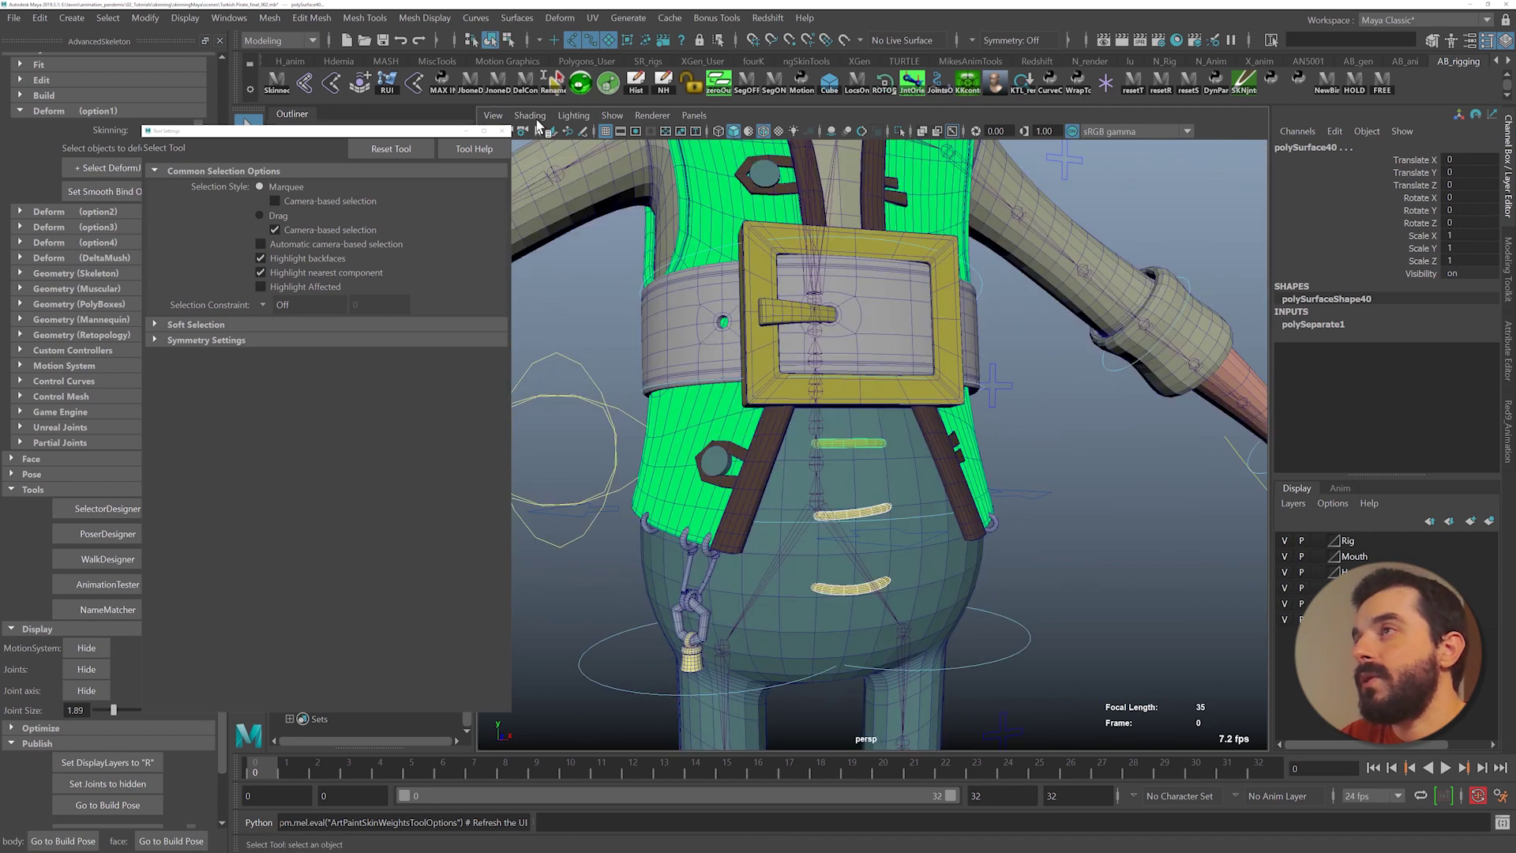
pyautogui.click(269, 18)
pyautogui.click(306, 73)
pyautogui.click(662, 82)
pyautogui.click(640, 82)
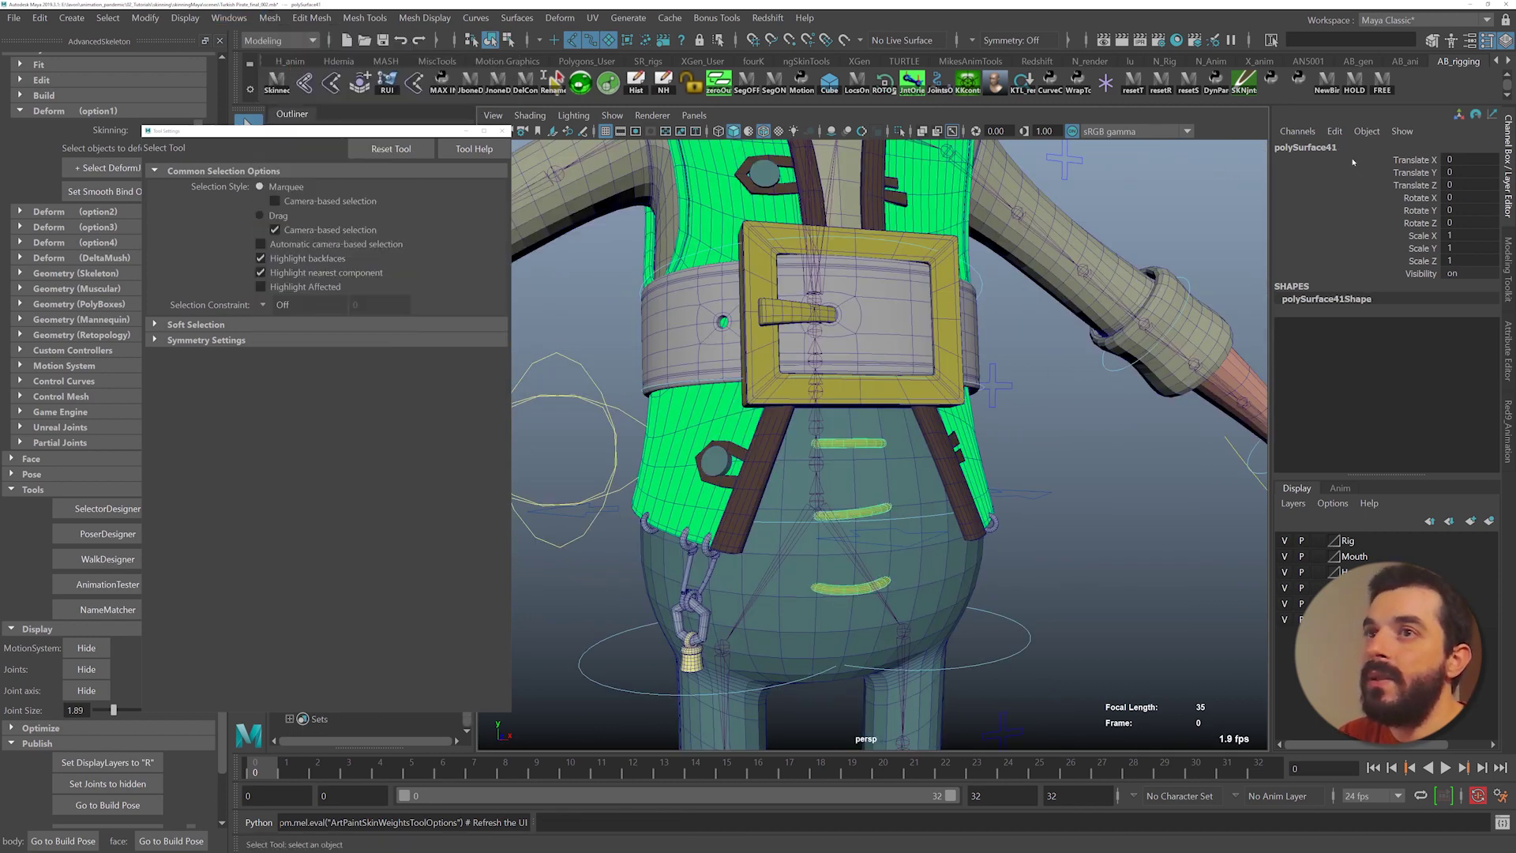
pyautogui.click(1341, 148)
pyautogui.write('thread')
pyautogui.press('Return')
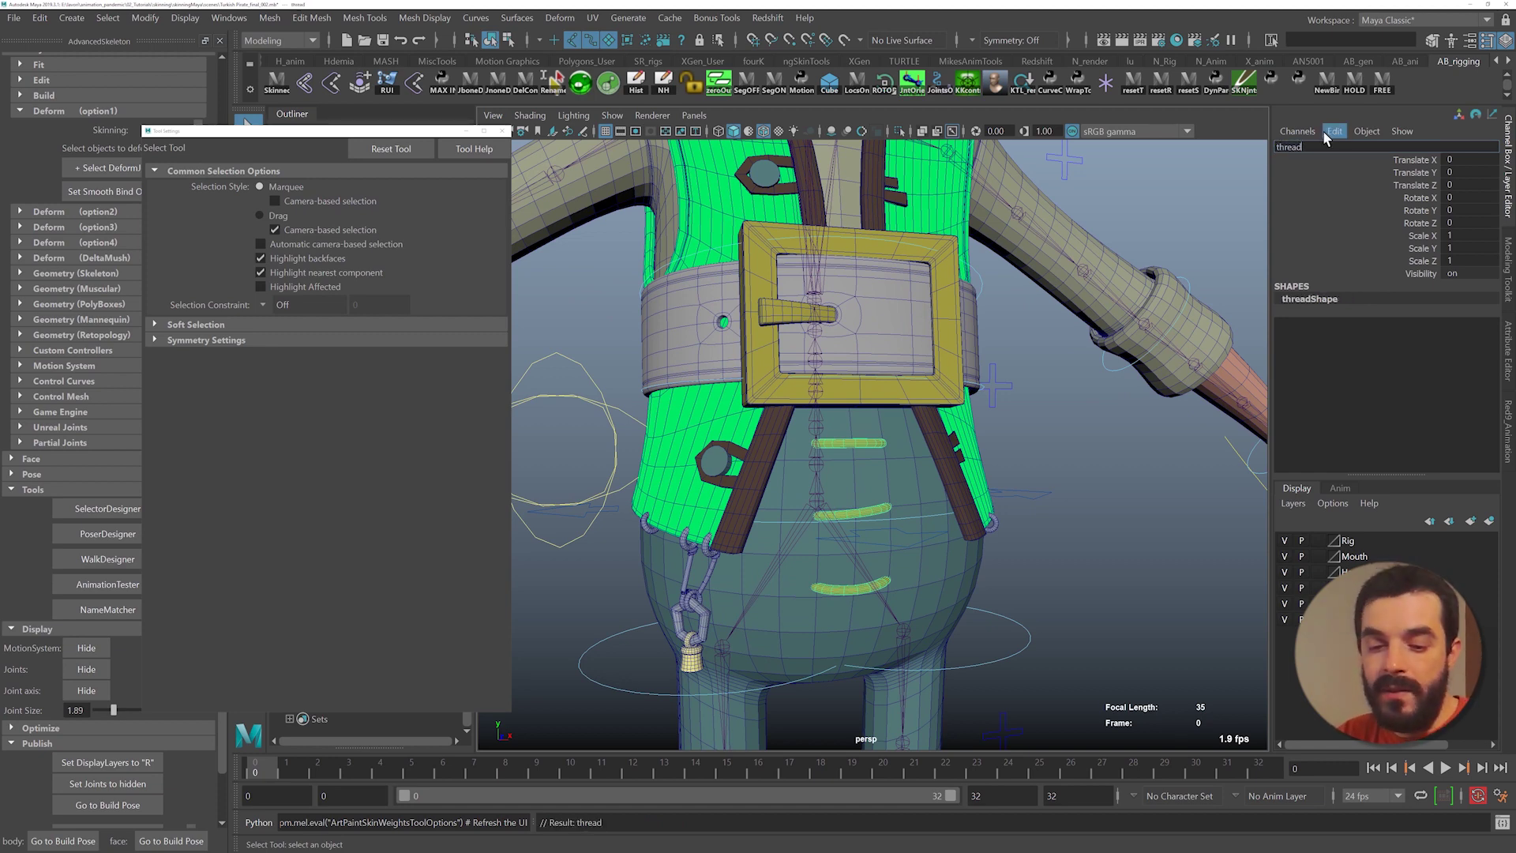
# - Bind thread_GEO to the character's skinning joints
pyautogui.click(780, 477)
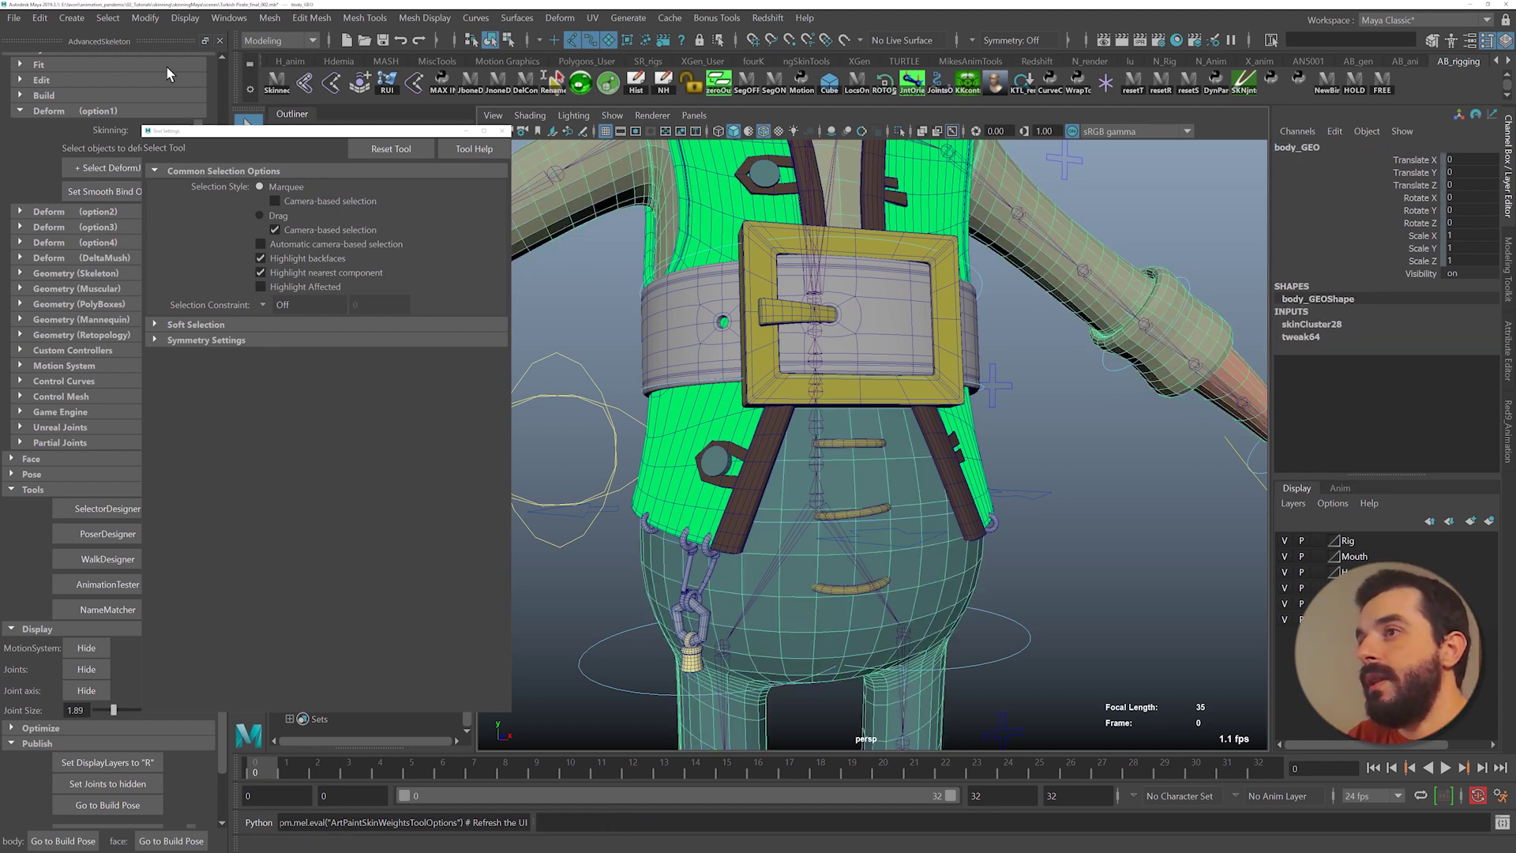
pyautogui.click(289, 95)
pyautogui.keyDown('shift'); pyautogui.click(864, 443); pyautogui.keyUp('shift')
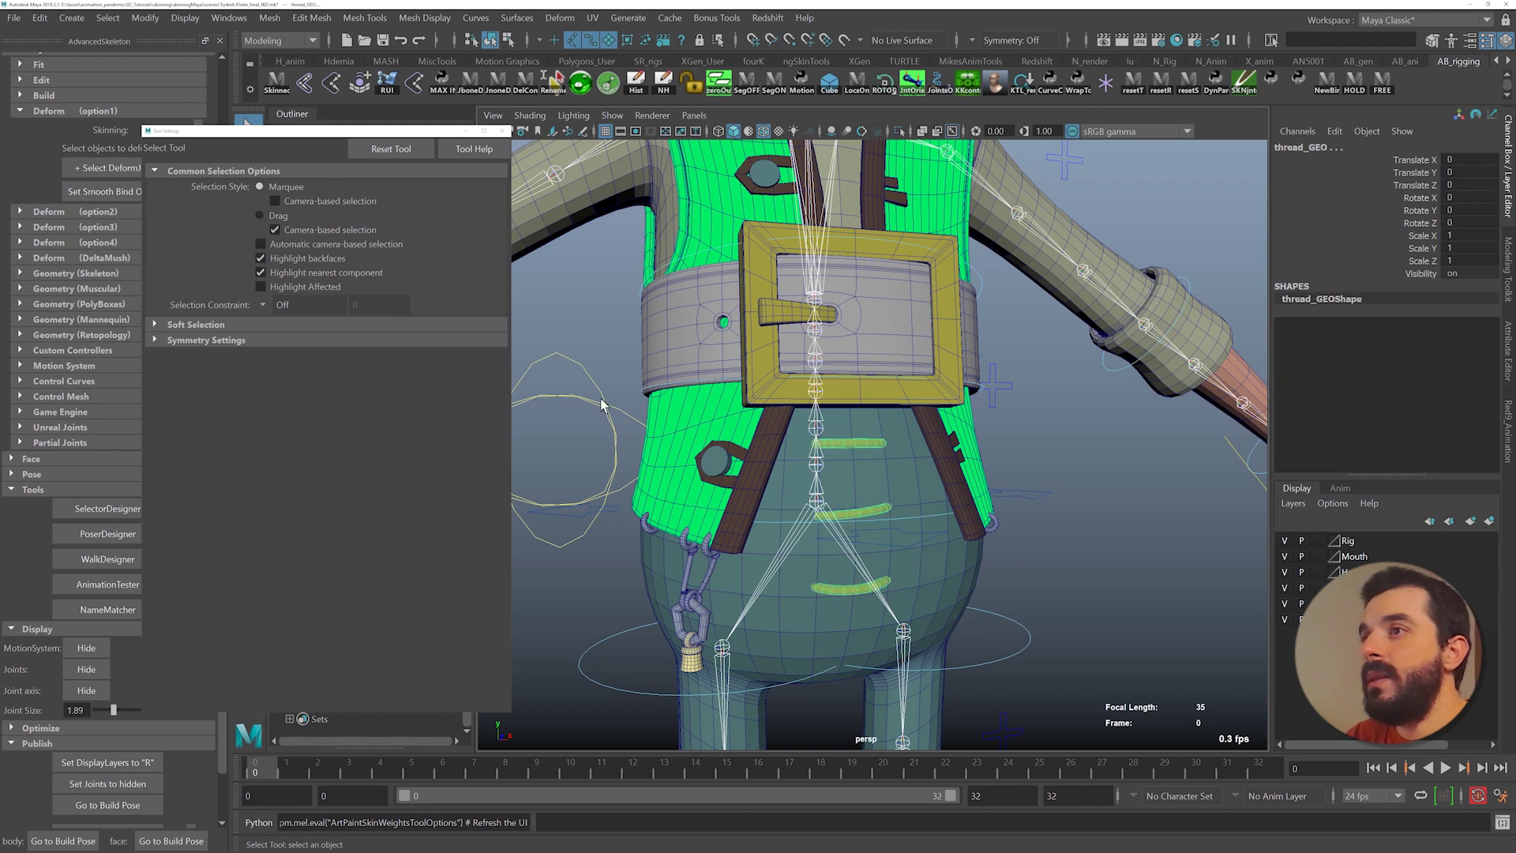
pyautogui.click(306, 87)
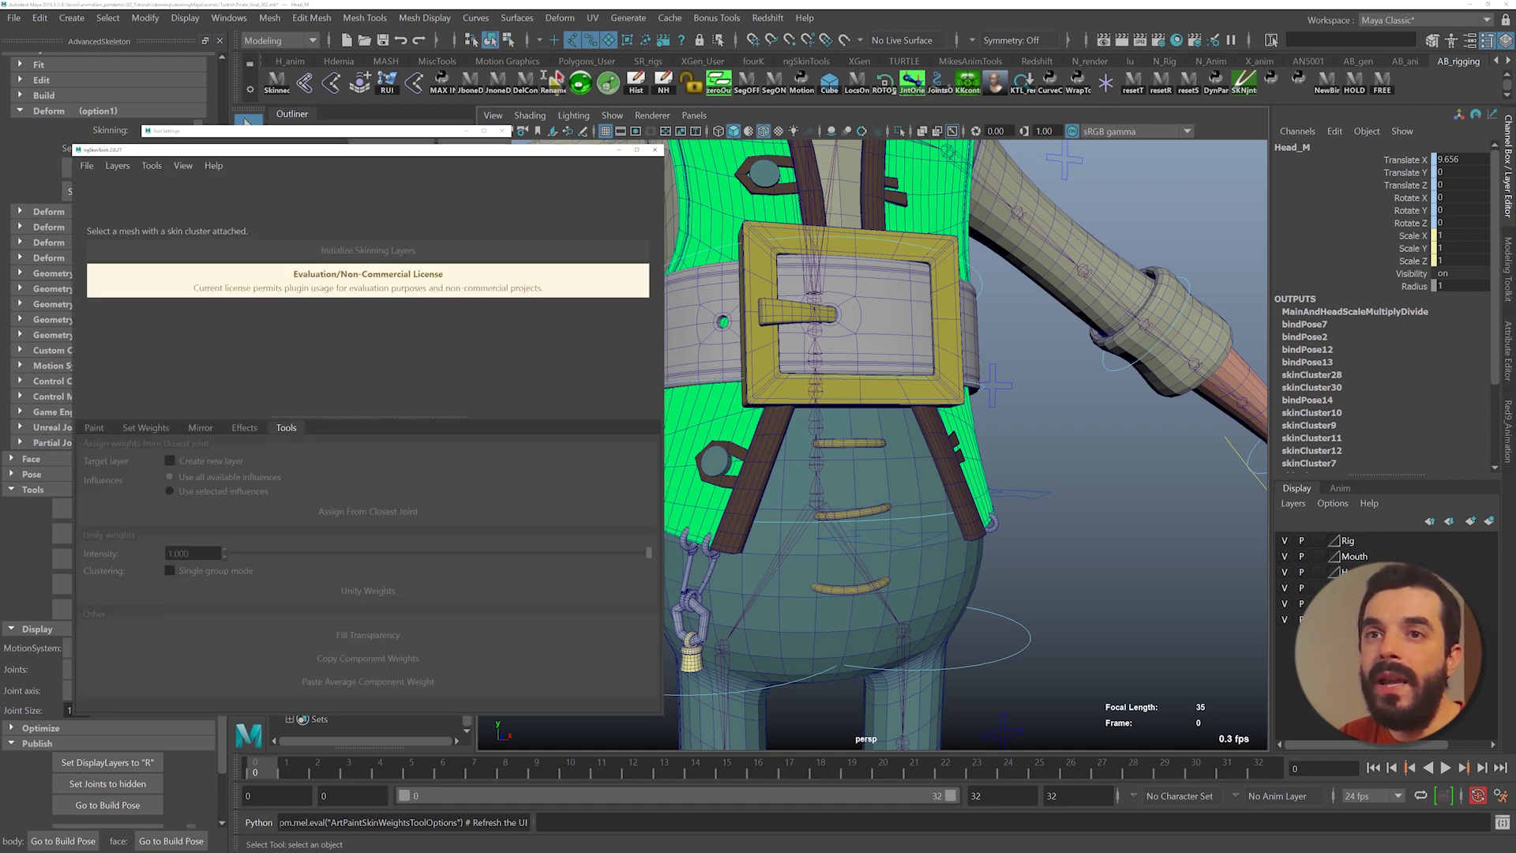
# - Initialize skinning layers on thread_GEO and transfer the skin weights from body_GEO to it
pyautogui.click(885, 446)
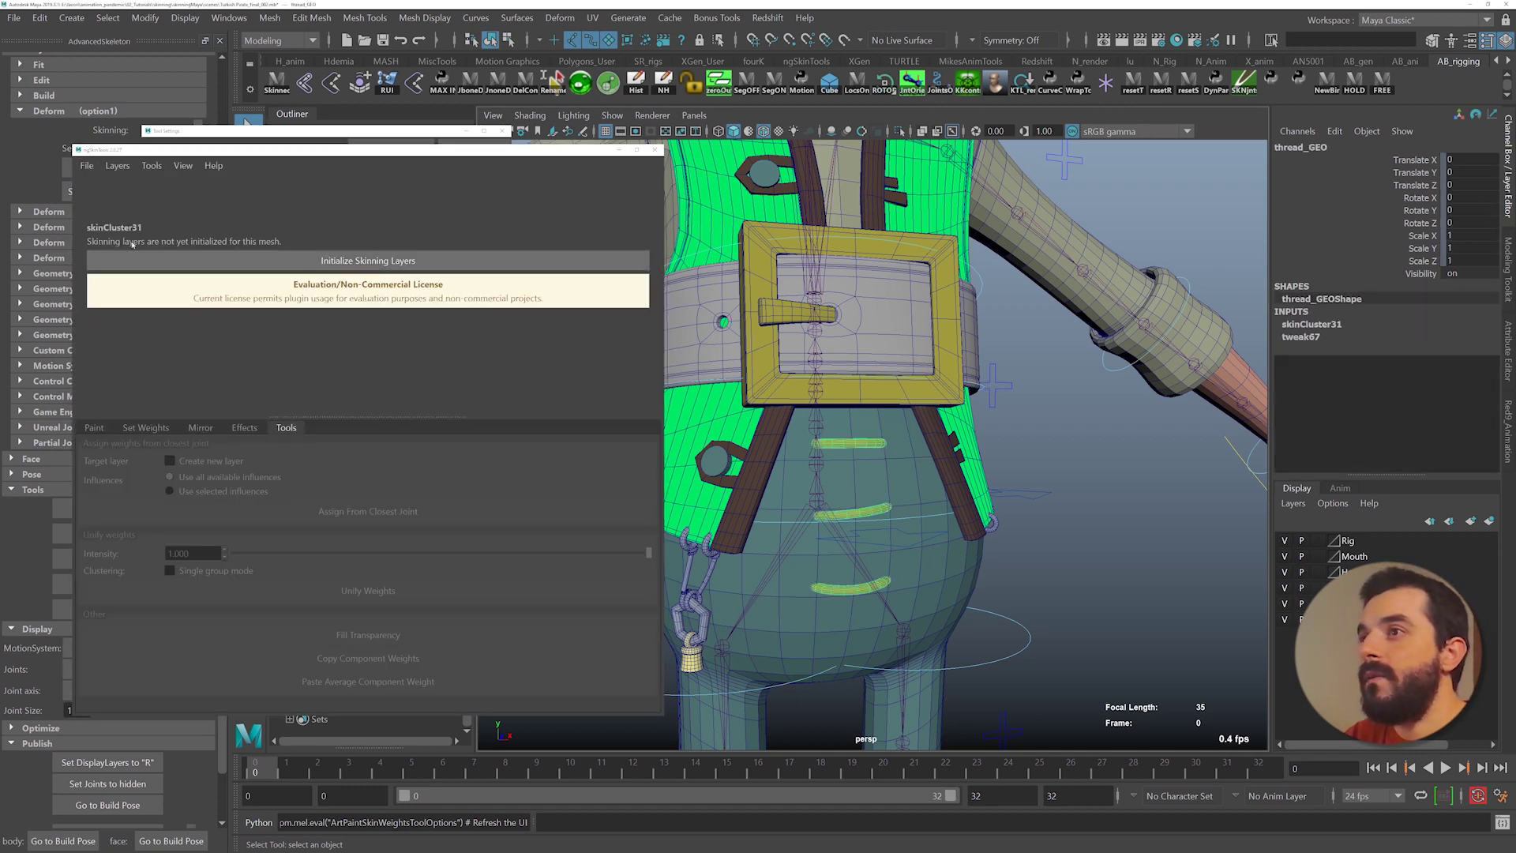
pyautogui.click(355, 251)
pyautogui.click(814, 481)
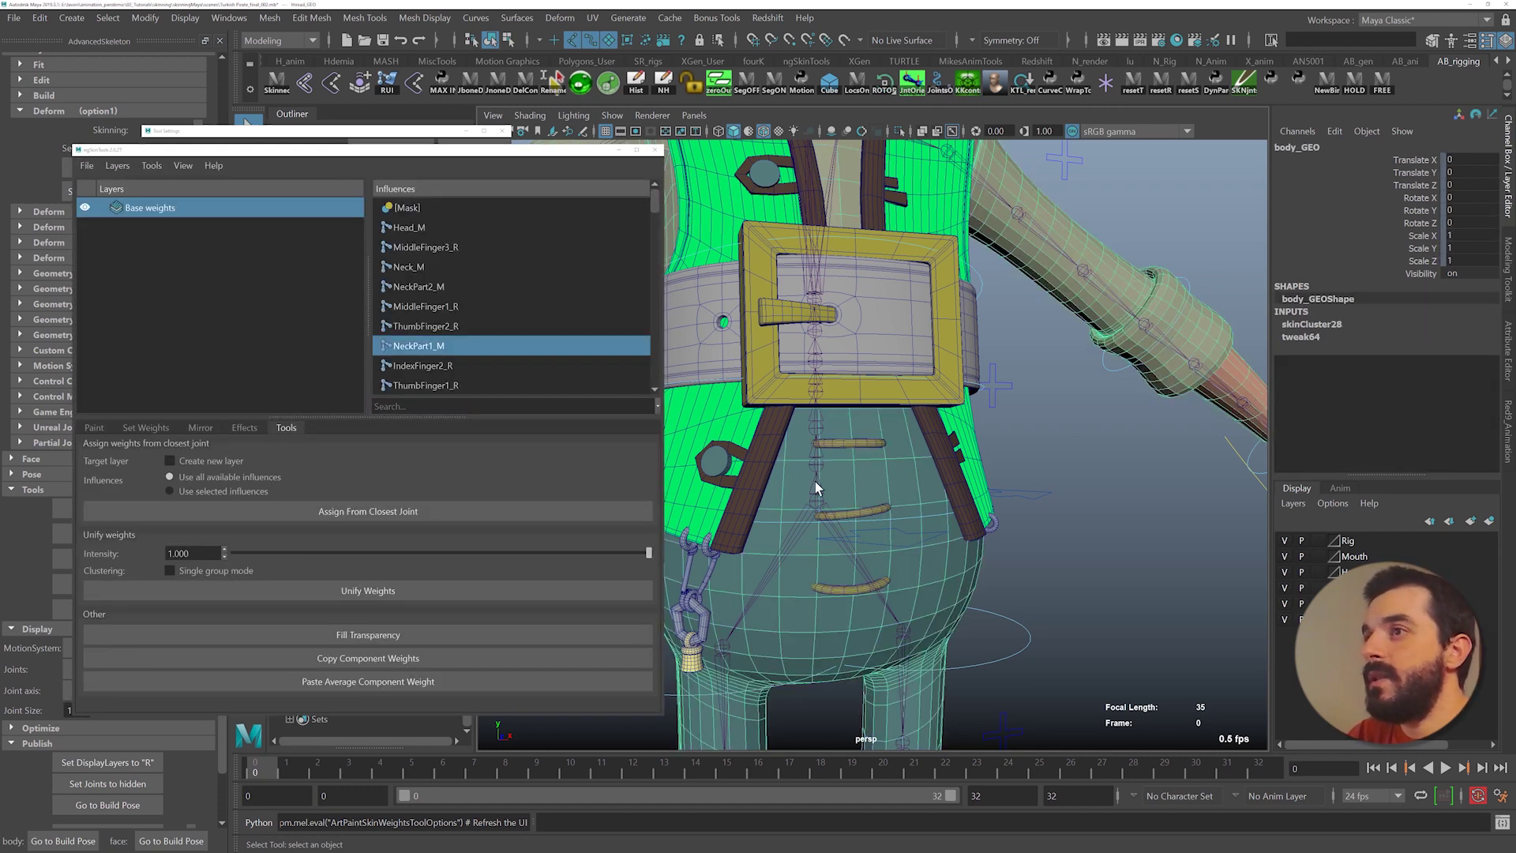
pyautogui.keyDown('shift'); pyautogui.click(872, 446); pyautogui.keyUp('shift')
pyautogui.click(155, 167)
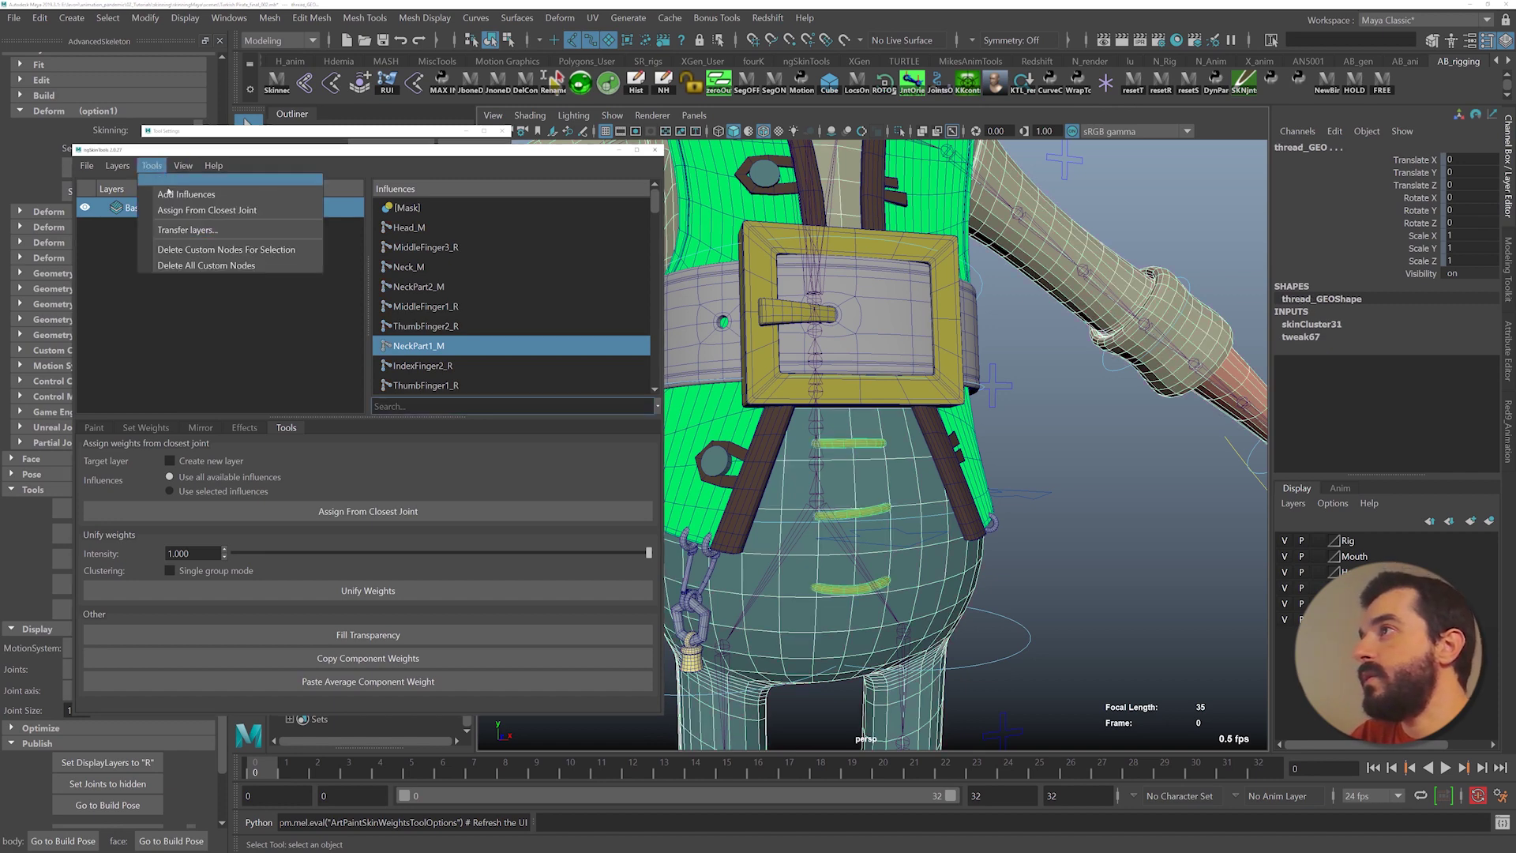
pyautogui.click(181, 216)
pyautogui.click(557, 619)
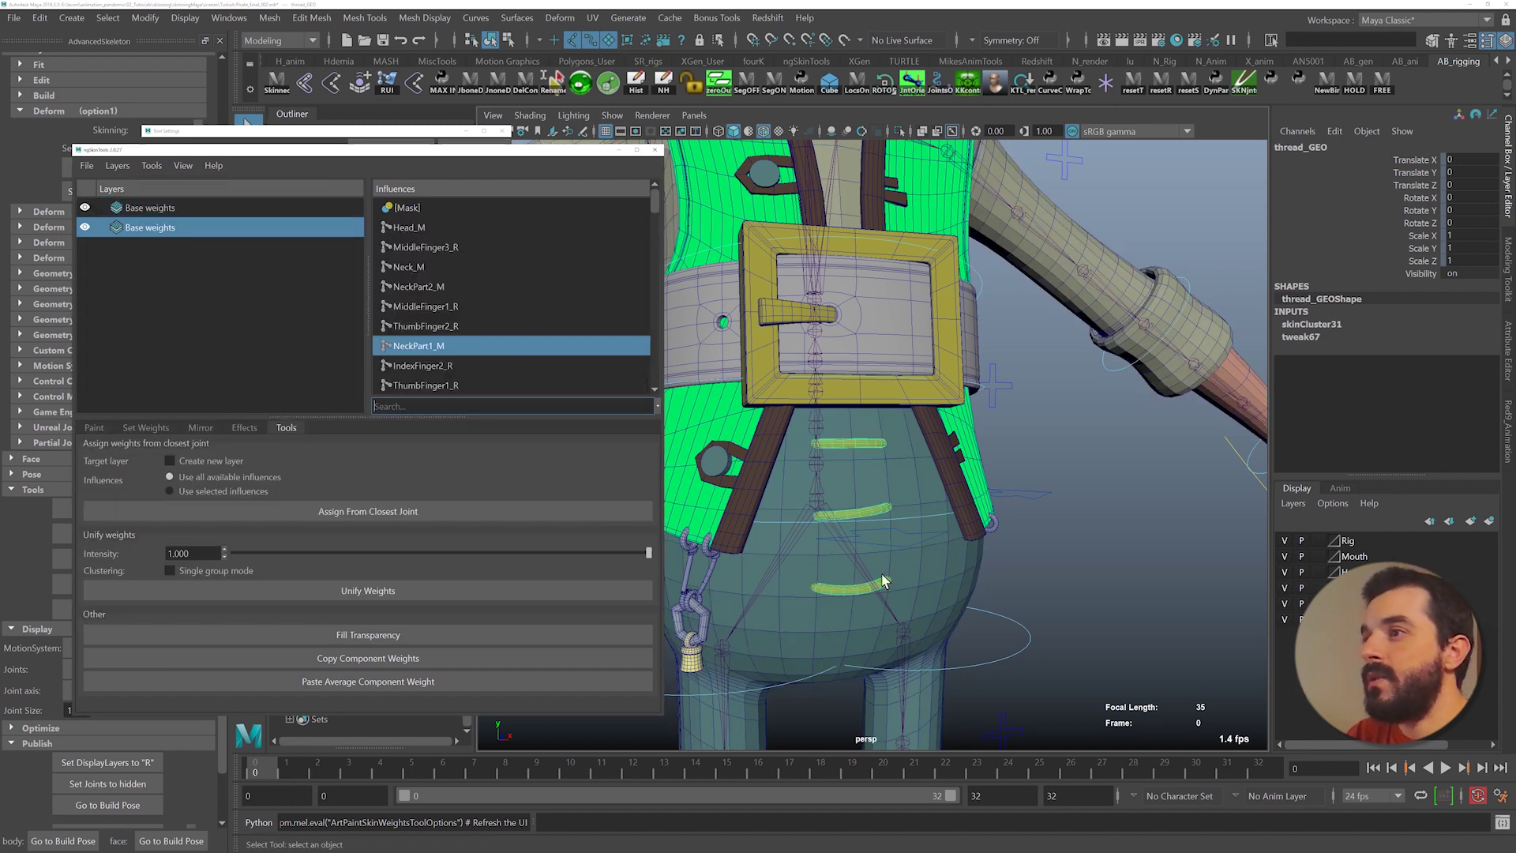
# - Rotate HipSwinger_M to check how the threads follow the body, and undo the test rotation
pyautogui.keyDown('alt'); pyautogui.moveTo(898, 510); pyautogui.dragTo(1019, 534, button='middle'); pyautogui.keyUp('alt')
pyautogui.click(740, 450)
pyautogui.press('e')
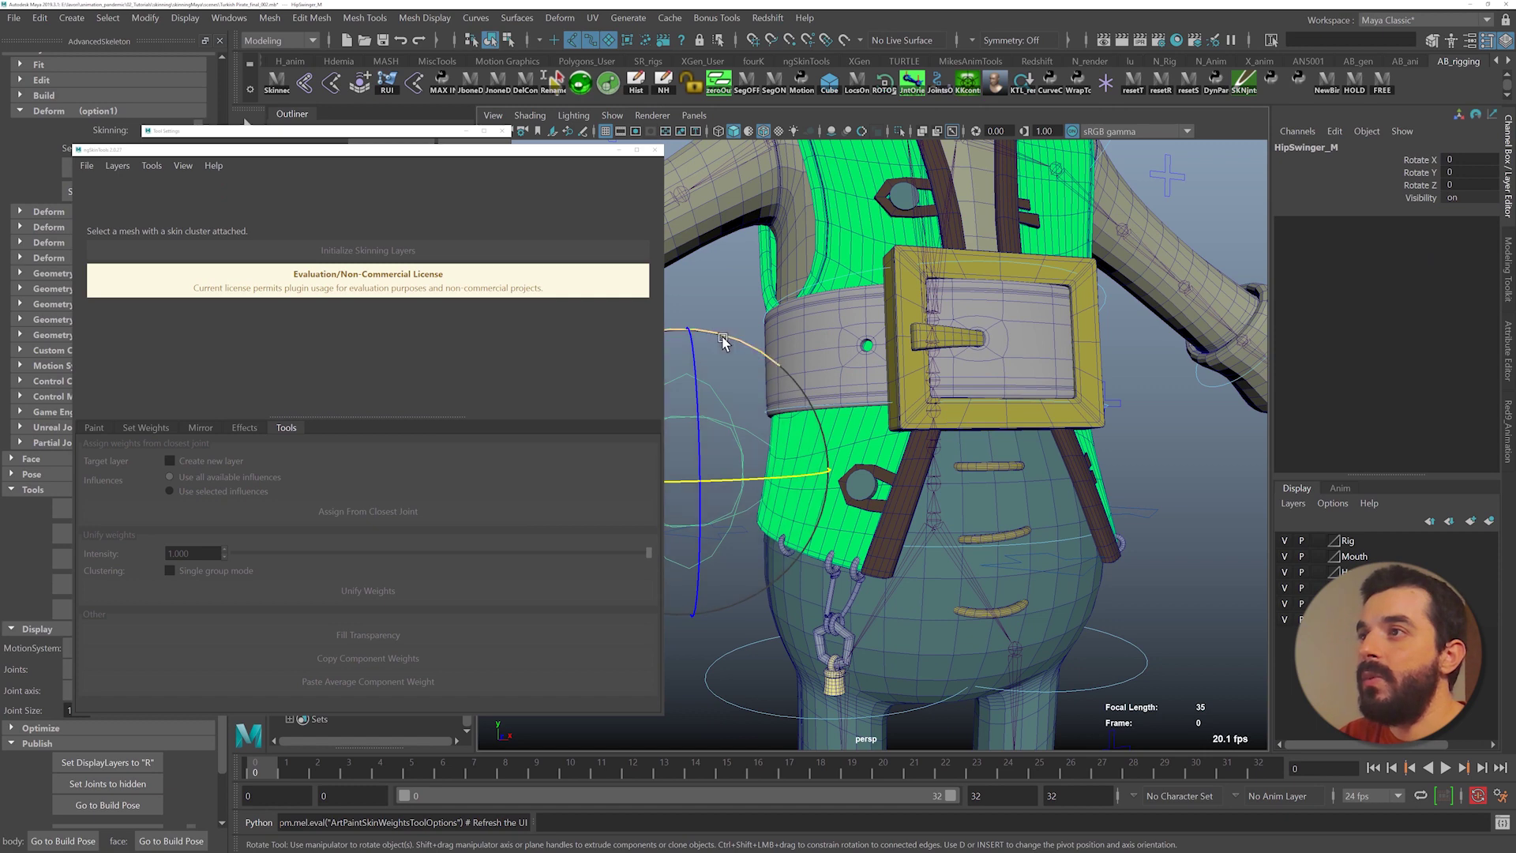
pyautogui.moveTo(723, 339); pyautogui.dragTo(701, 428)
pyautogui.hotkey('ctrl', 'z')
pyautogui.hotkey('ctrl', 'z')
pyautogui.press('q')
pyautogui.scroll(1, 884, 464)
pyautogui.keyDown('alt'); pyautogui.moveTo(860, 478); pyautogui.dragTo(907, 466, button='middle'); pyautogui.keyUp('alt')
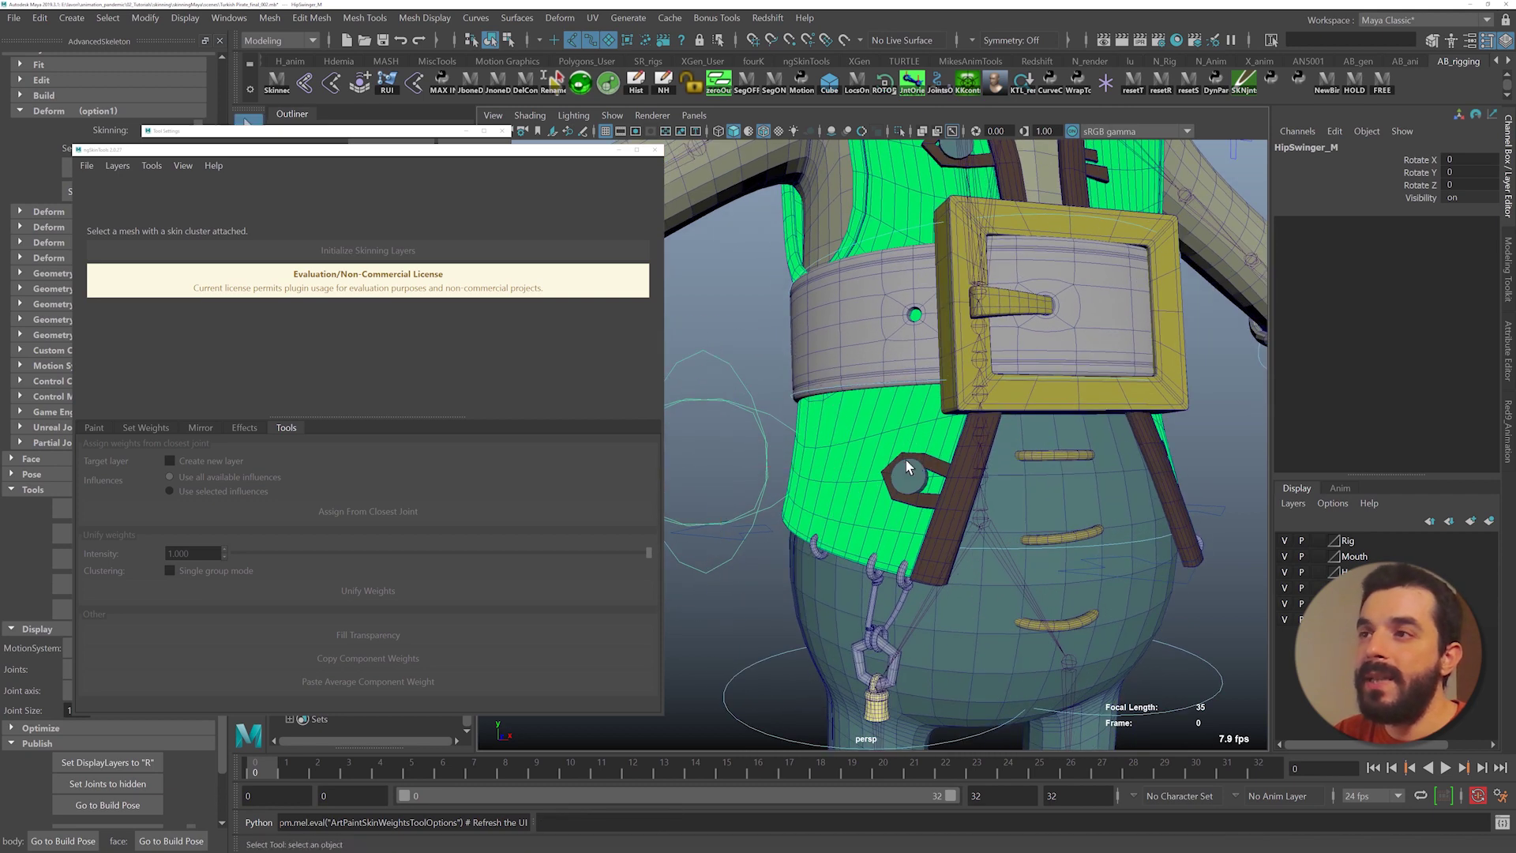
# - Bind the upper and lower gilet buttons to the character's skinning joints
pyautogui.click(904, 479)
pyautogui.scroll(-3, 890, 482)
pyautogui.click(881, 489)
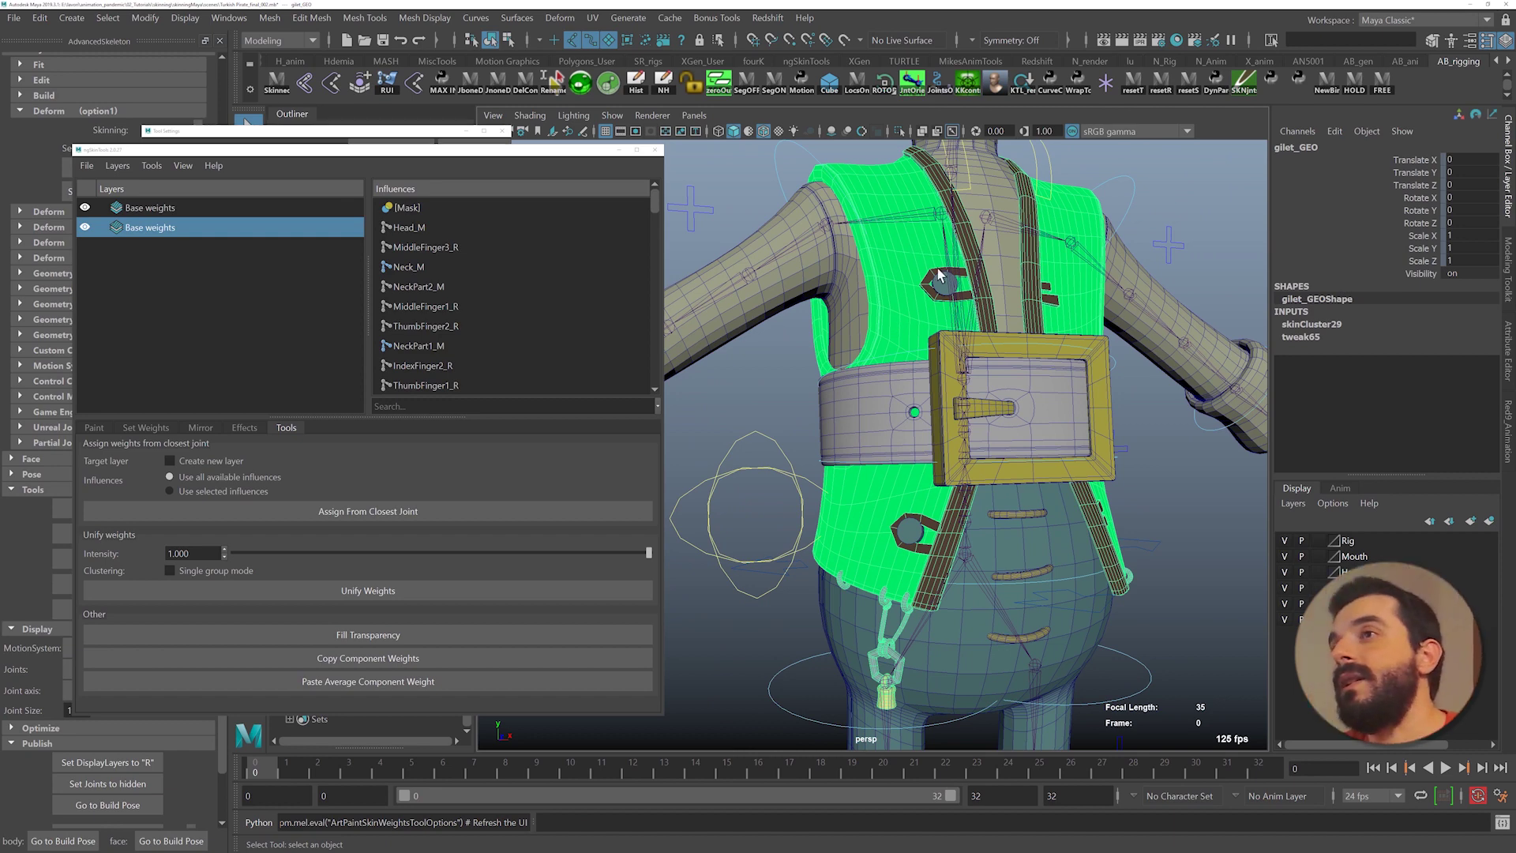
pyautogui.click(281, 82)
pyautogui.keyDown('shift'); pyautogui.click(944, 285); pyautogui.keyUp('shift')
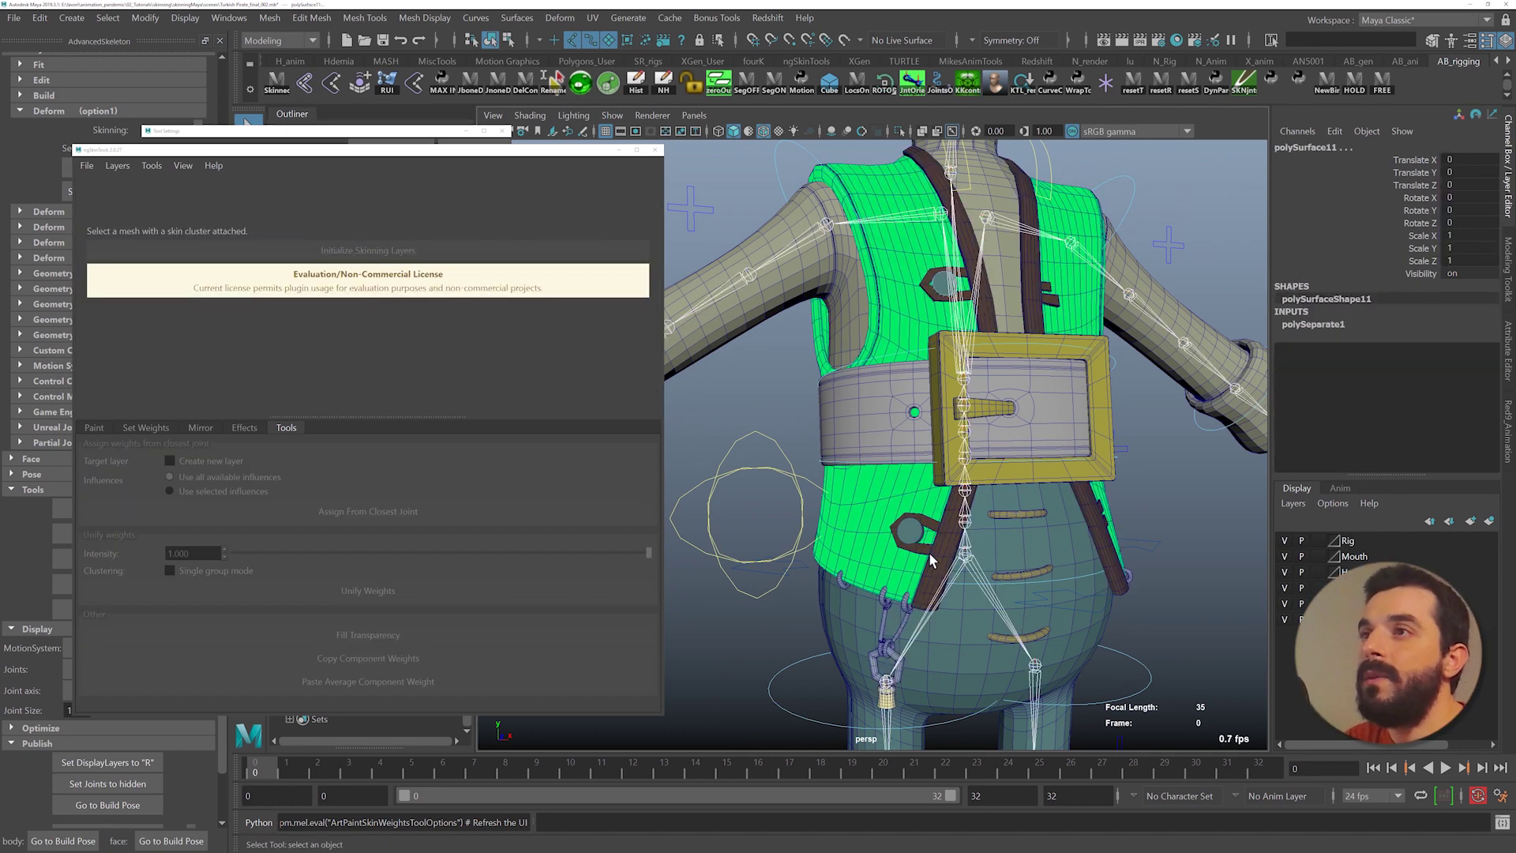
pyautogui.click(770, 497)
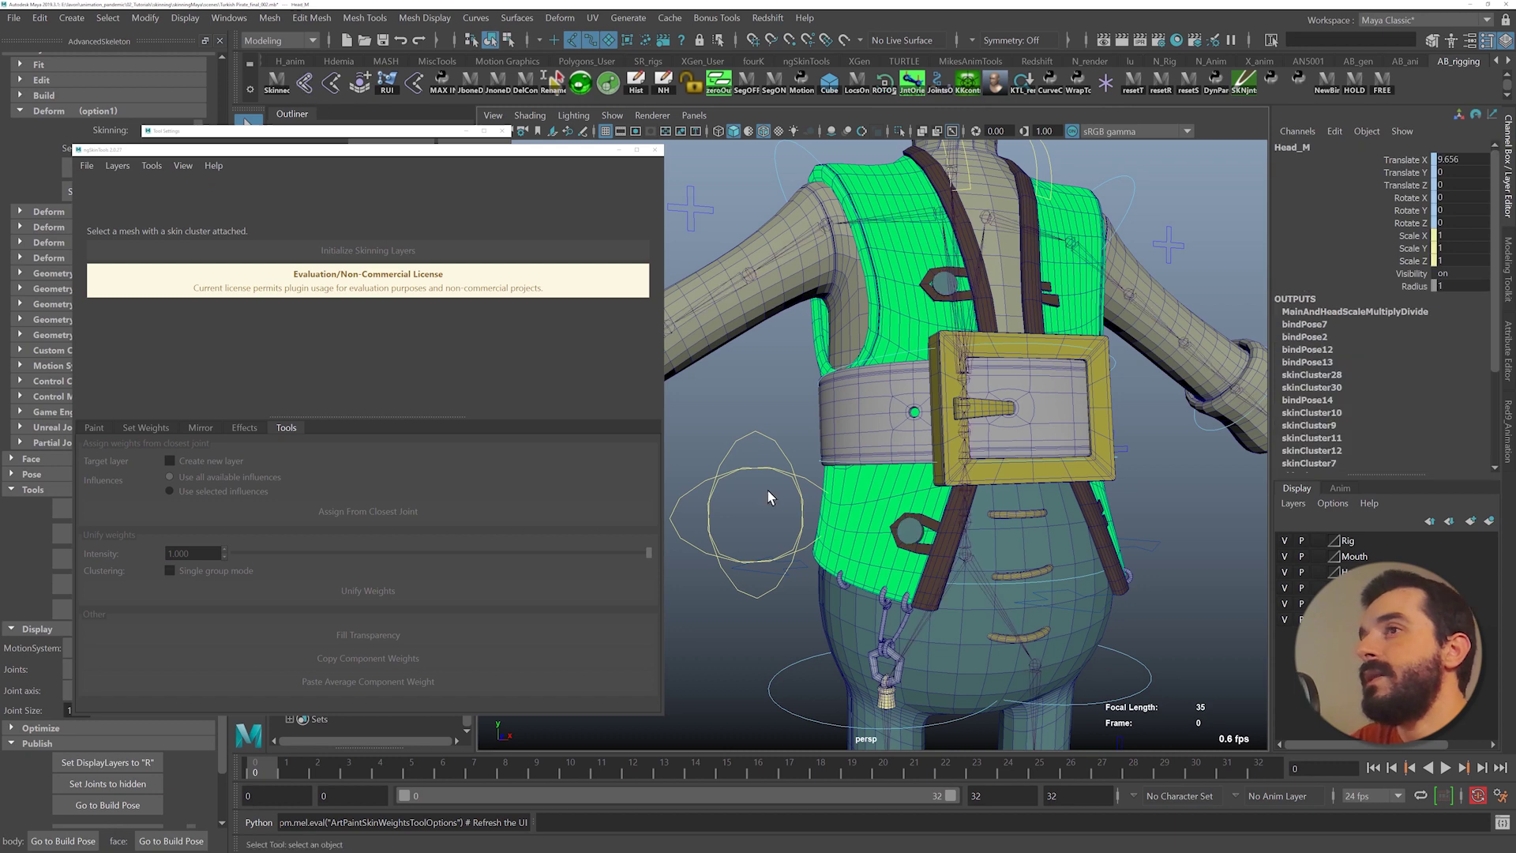
# - Reselect the two gilet buttons and delete their non-deformer history
pyautogui.click(912, 531)
pyautogui.hotkey('ctrl', 'z')
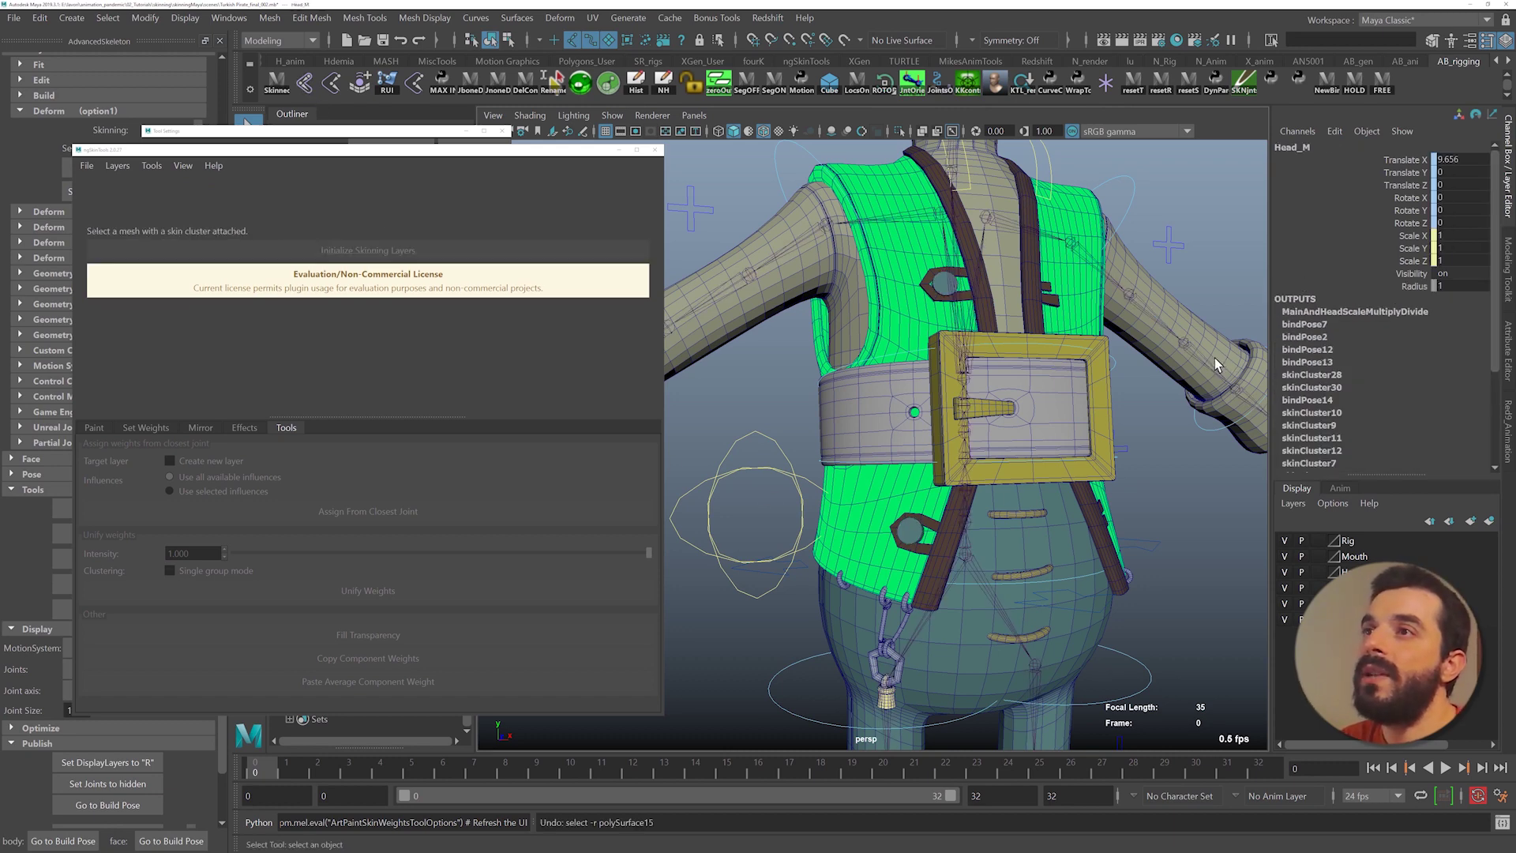
pyautogui.hotkey('ctrl', 'z')
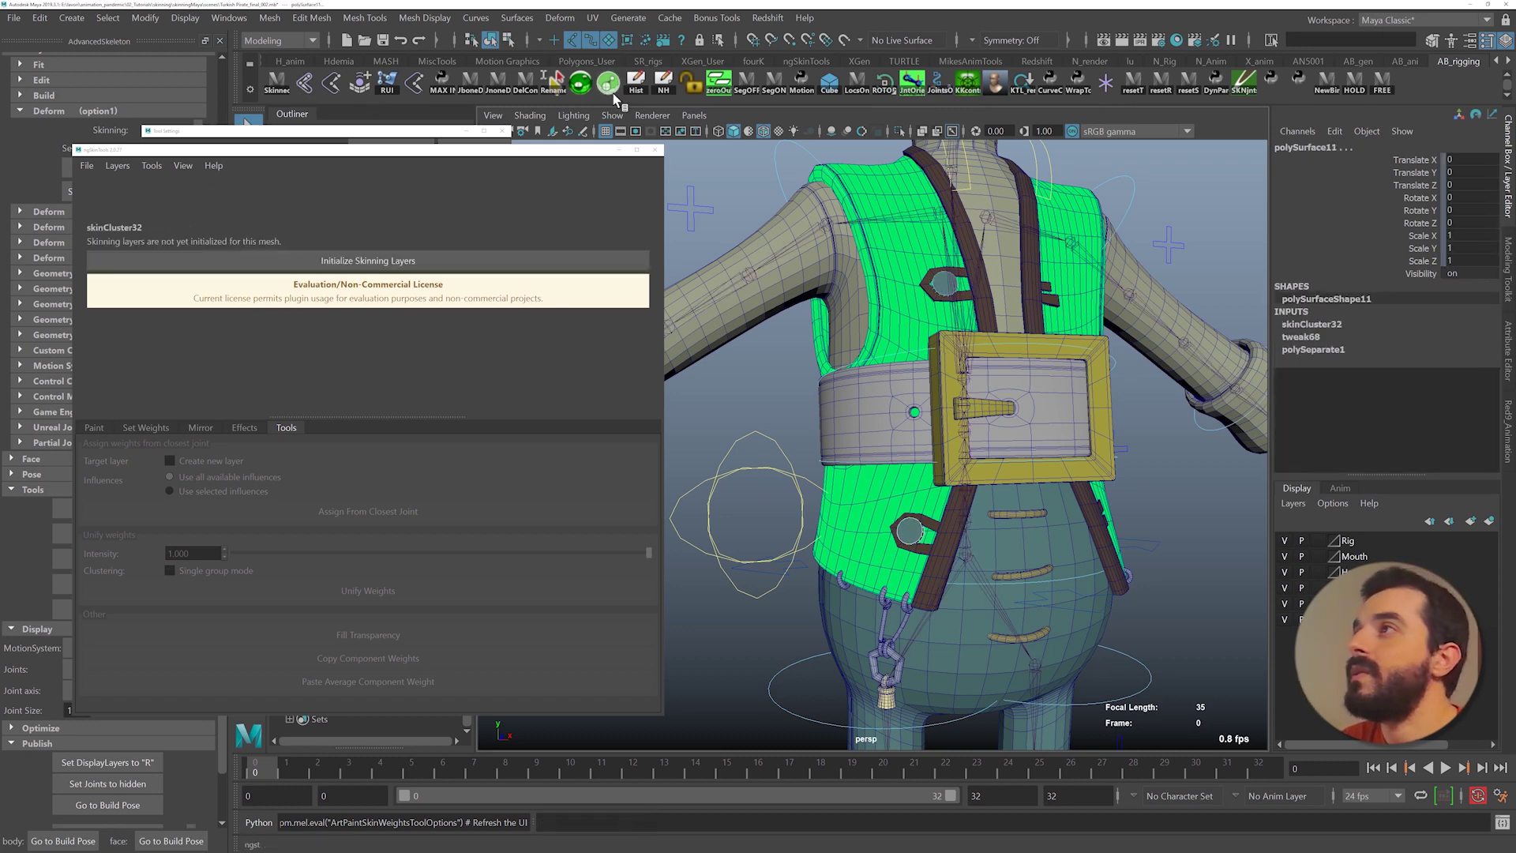
pyautogui.click(663, 83)
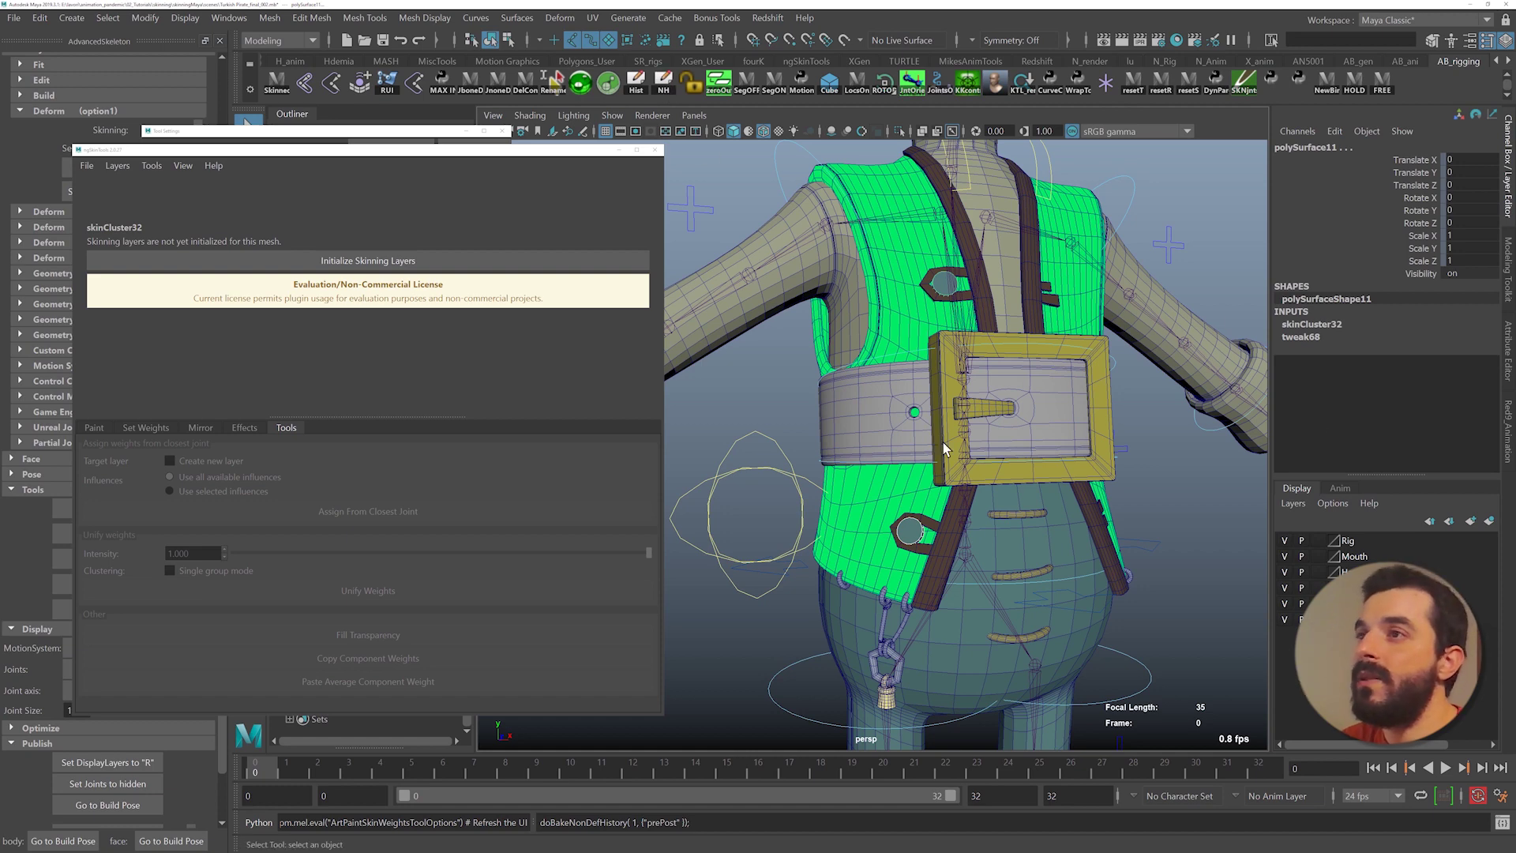
# - Initialize skinning layers on the upper button and transfer gilet_GEO's weights to it by closest point on surface
pyautogui.click(452, 261)
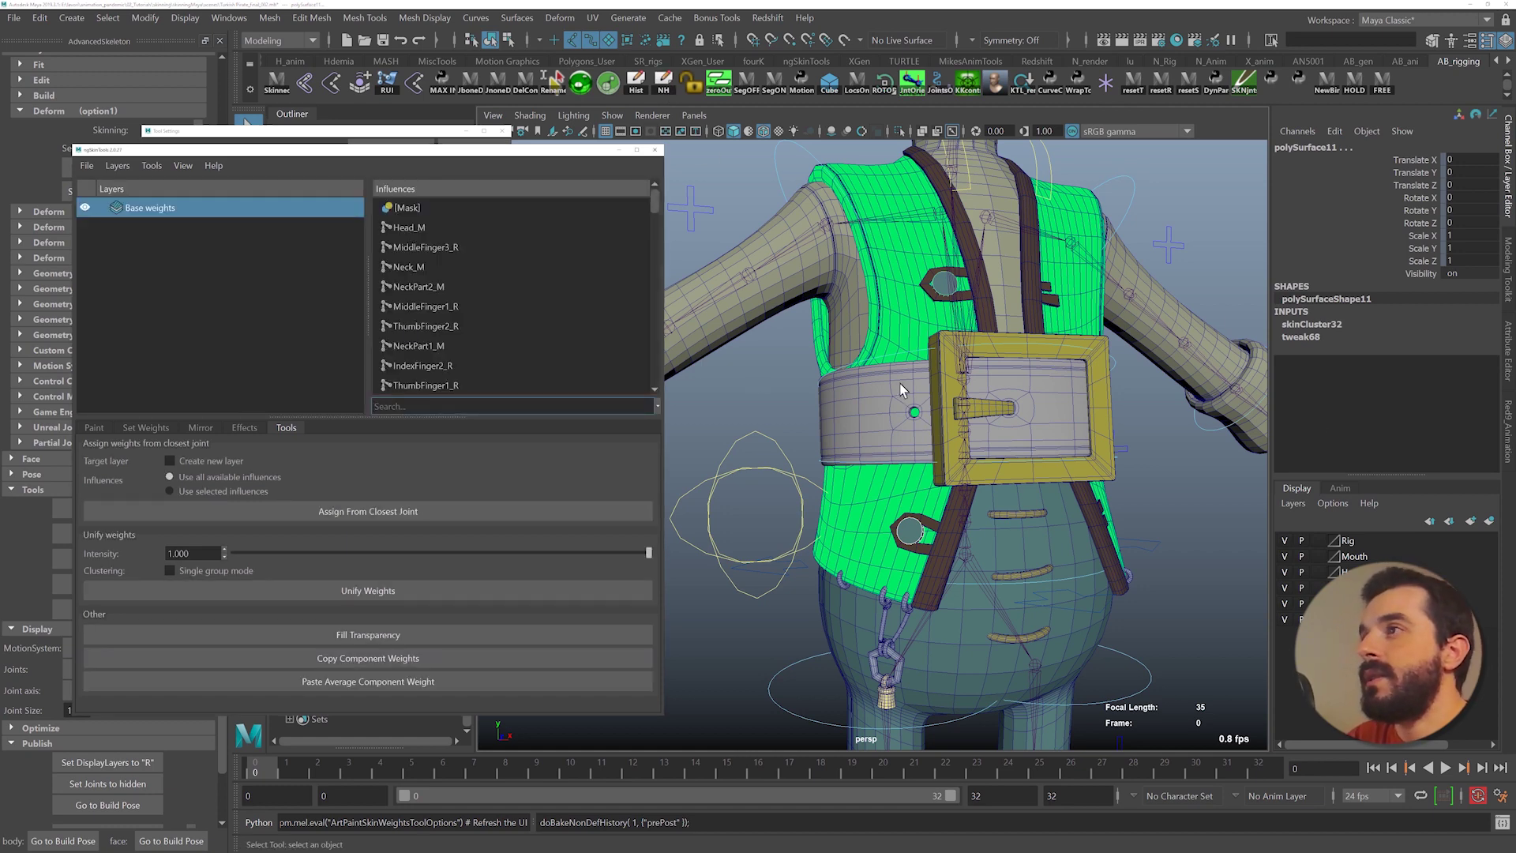
pyautogui.click(897, 300)
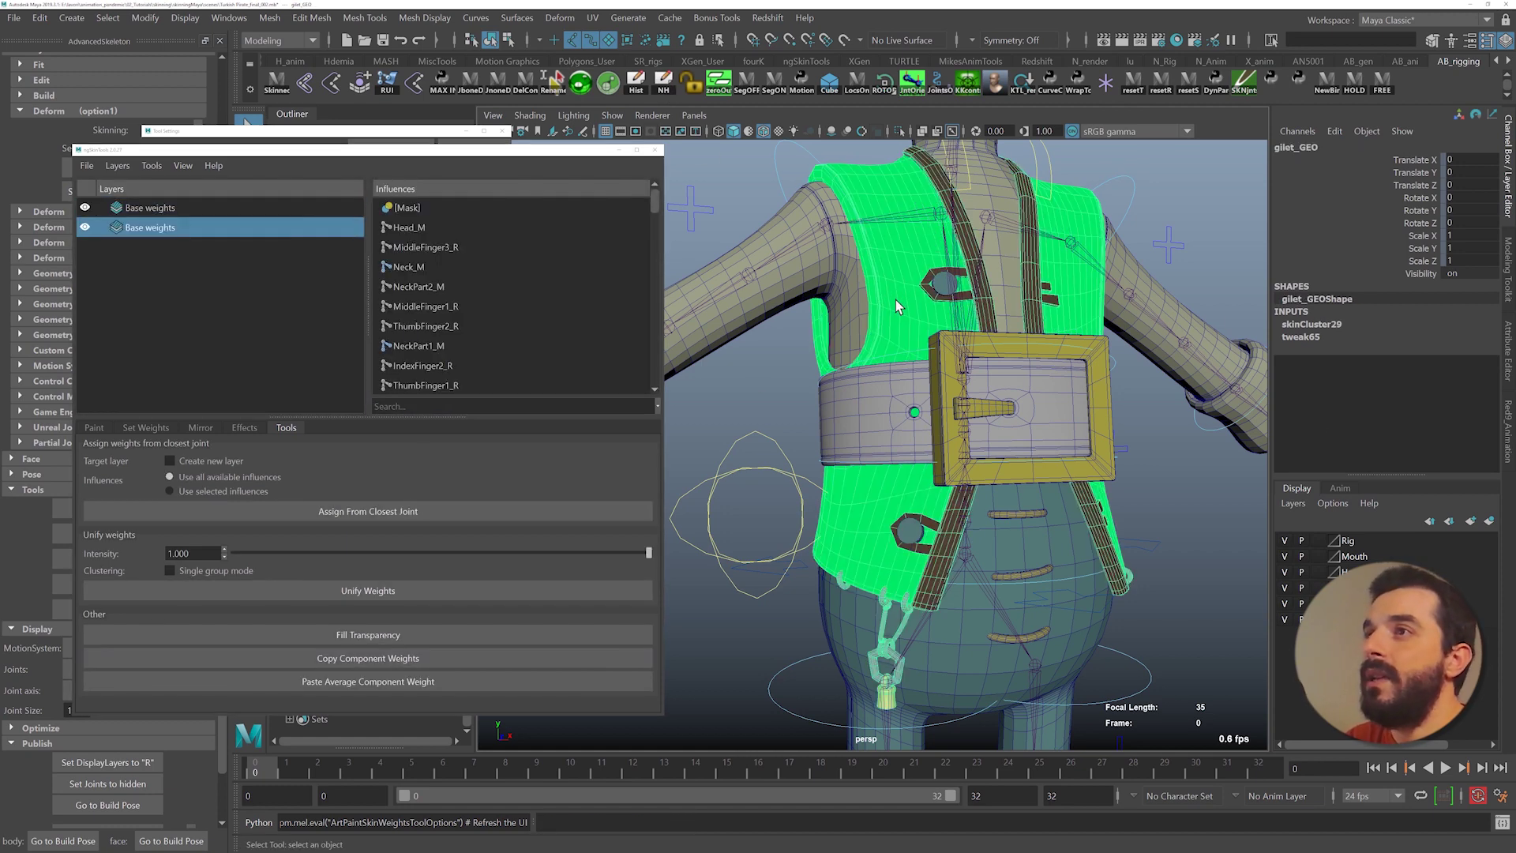
pyautogui.keyDown('shift'); pyautogui.click(939, 288); pyautogui.keyUp('shift')
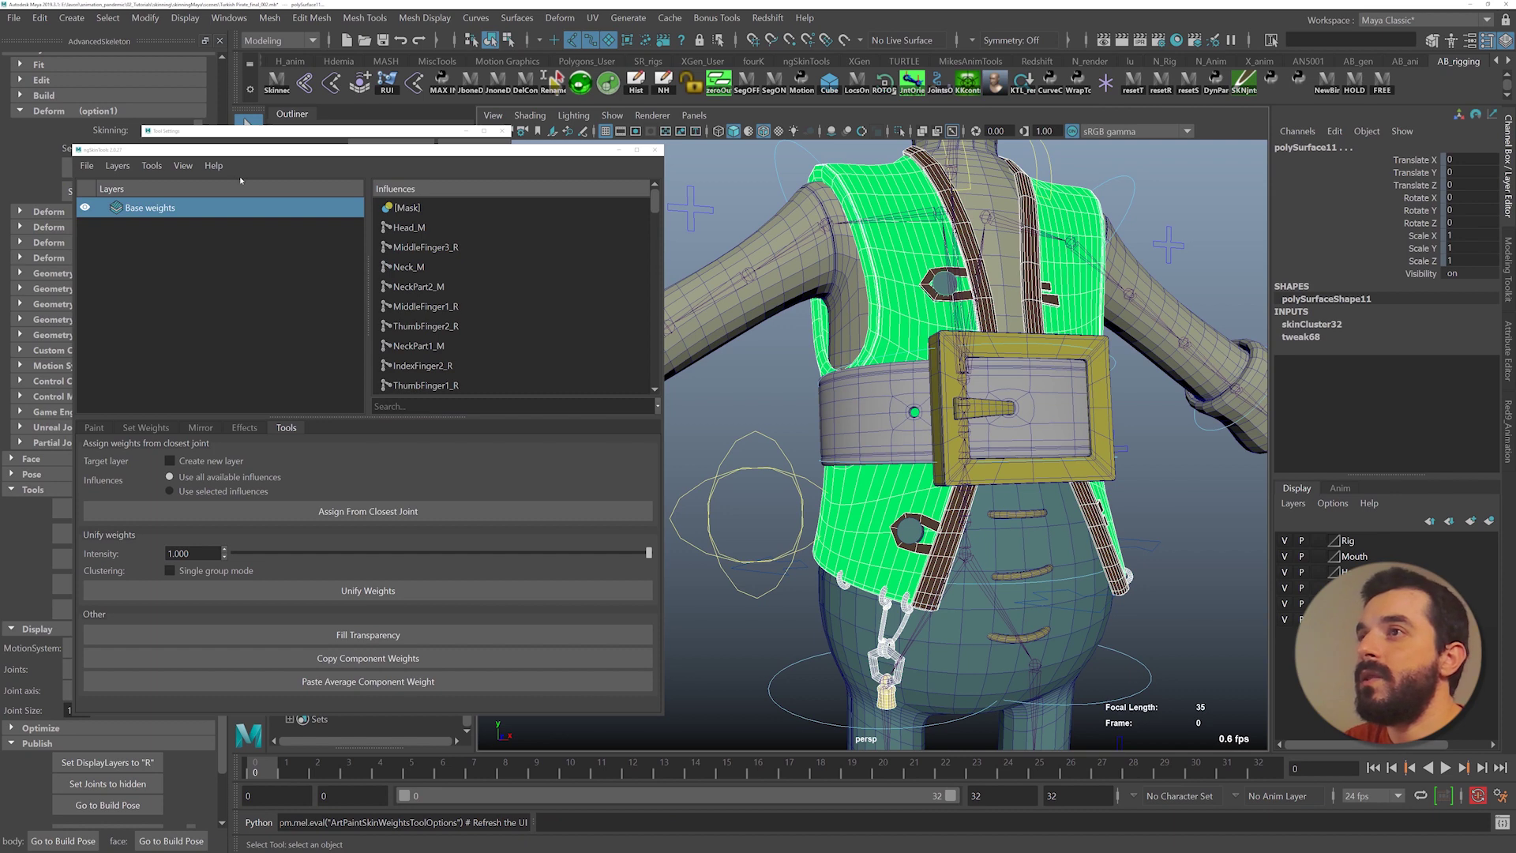
pyautogui.click(152, 165)
pyautogui.click(177, 229)
pyautogui.click(545, 619)
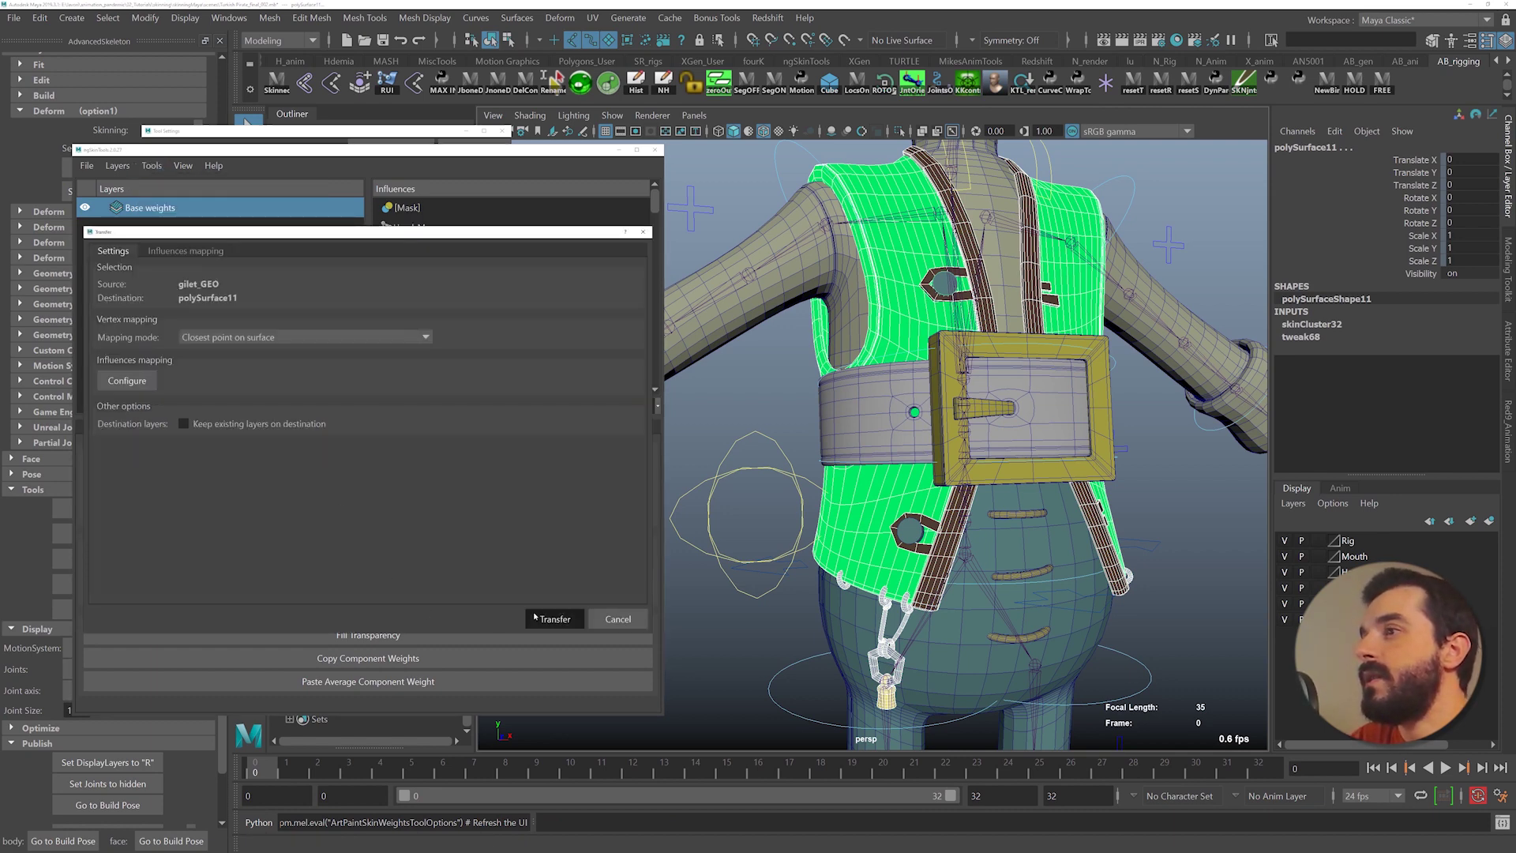
# - Transfer the skin weights from gilet_GEO to the lower gilet button
pyautogui.click(887, 521)
pyautogui.keyDown('shift'); pyautogui.click(910, 533); pyautogui.keyUp('shift')
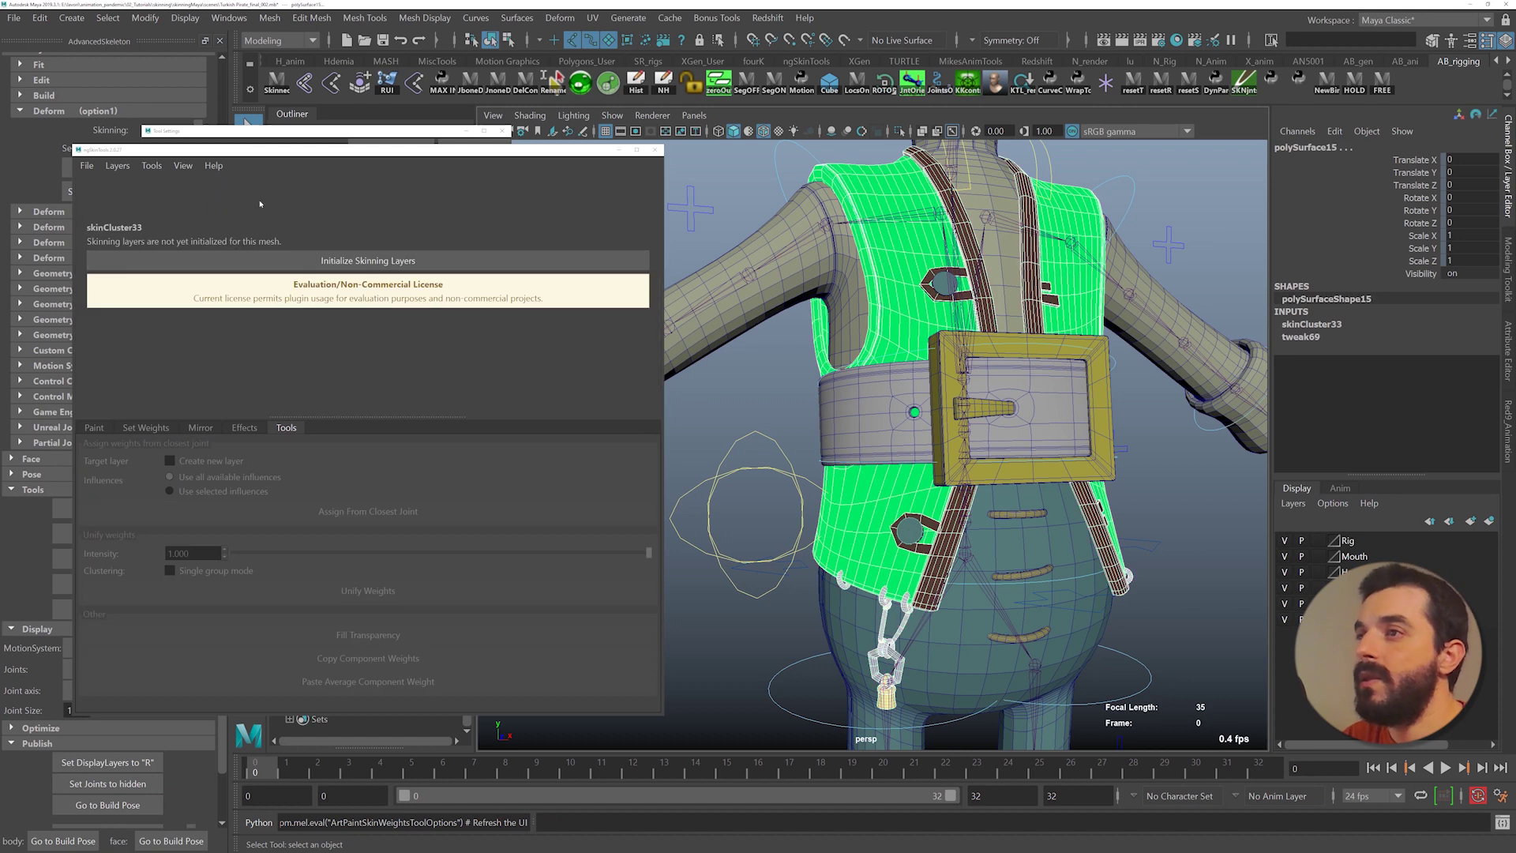
pyautogui.click(152, 165)
pyautogui.click(195, 235)
pyautogui.click(548, 620)
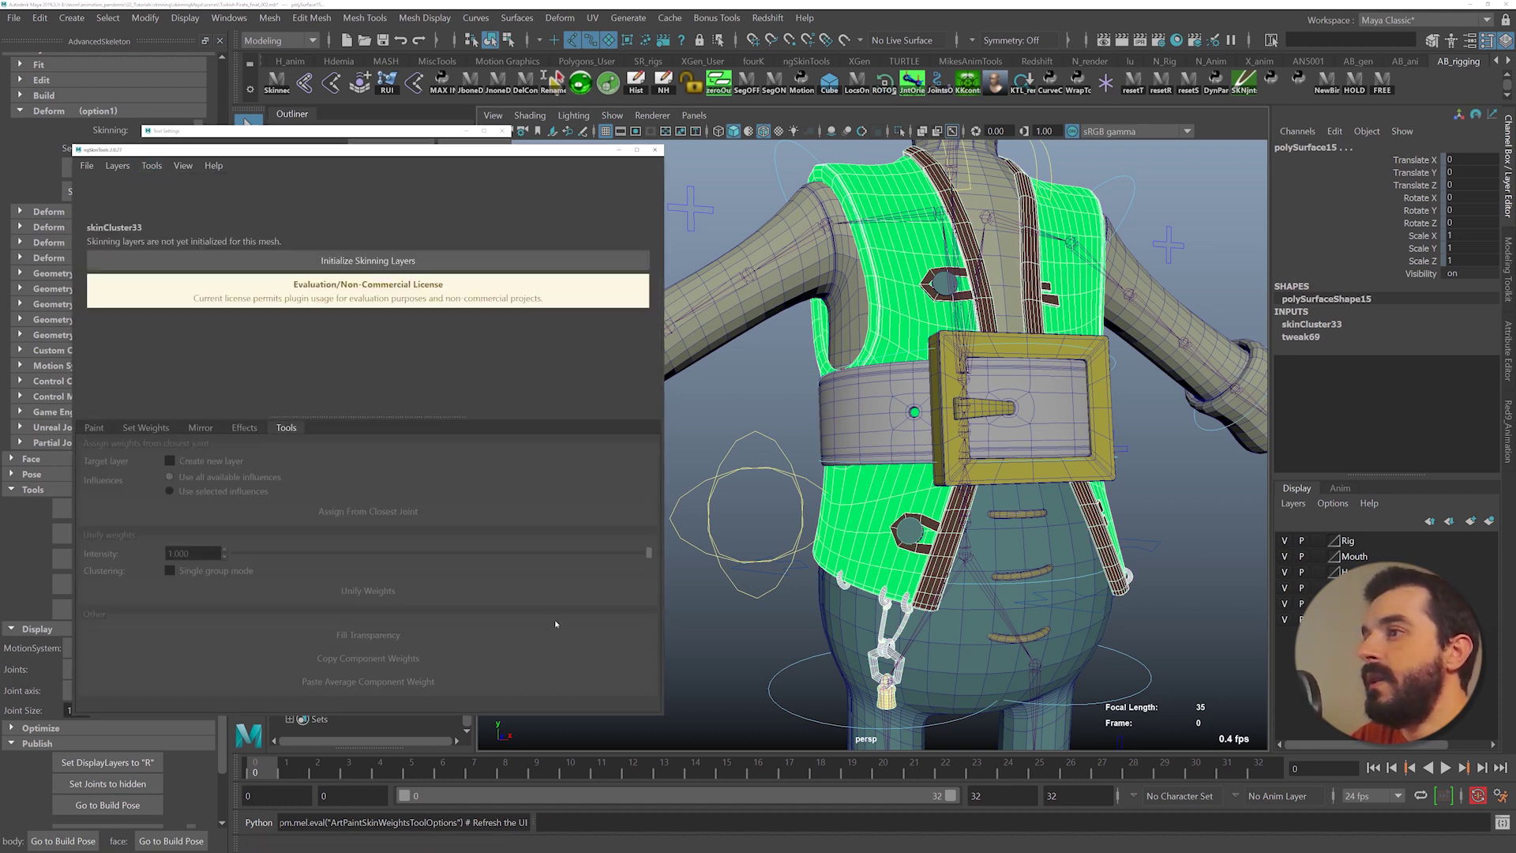
# - Try a test rotation on the torso to check how the gilet buttons deform
pyautogui.click(882, 357)
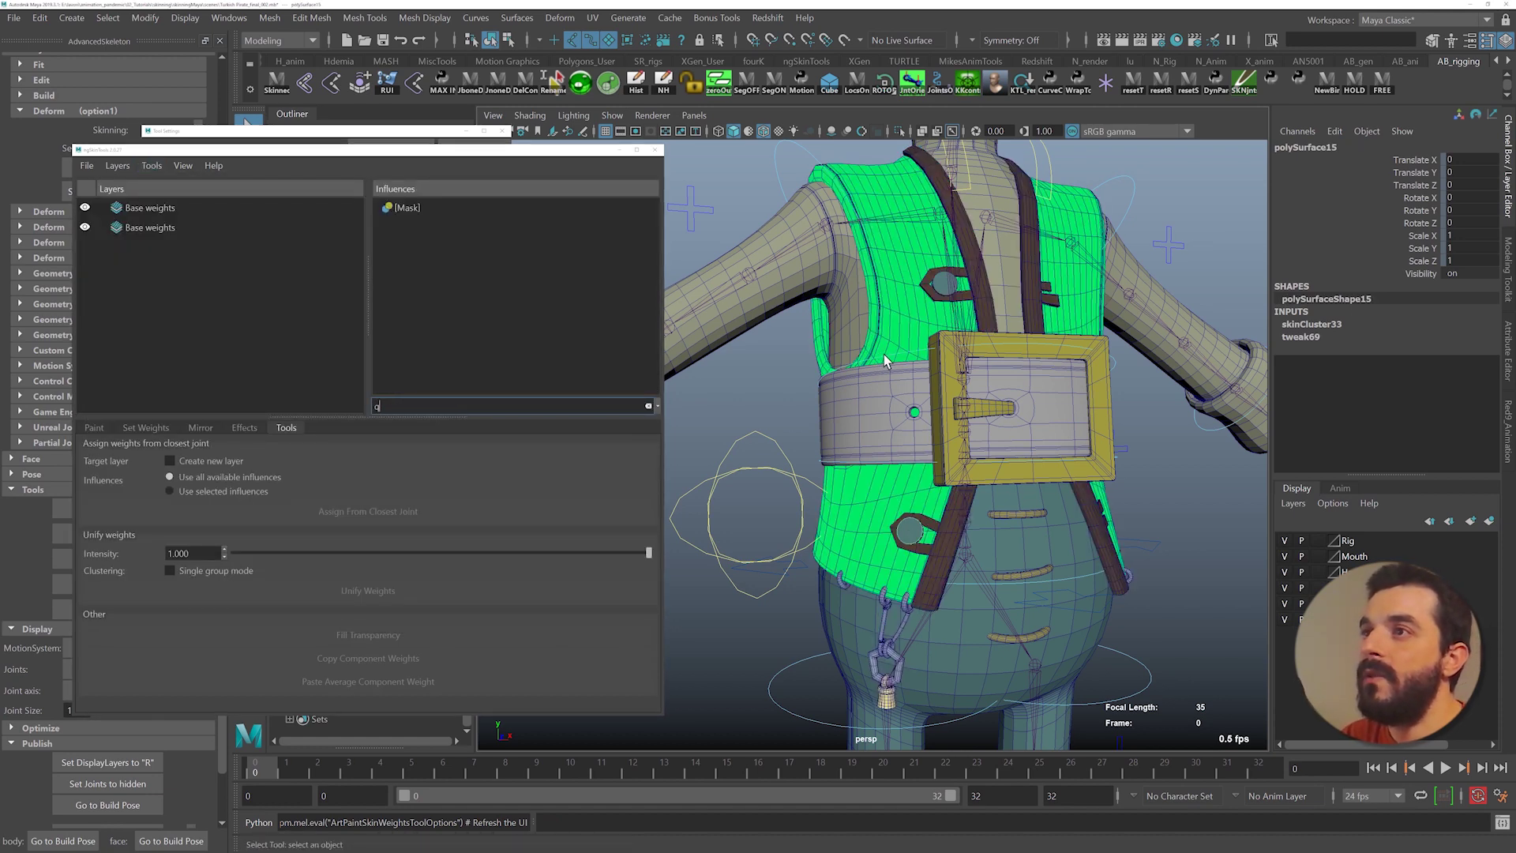
pyautogui.press('e')
pyautogui.moveTo(1022, 282); pyautogui.dragTo(1016, 320)
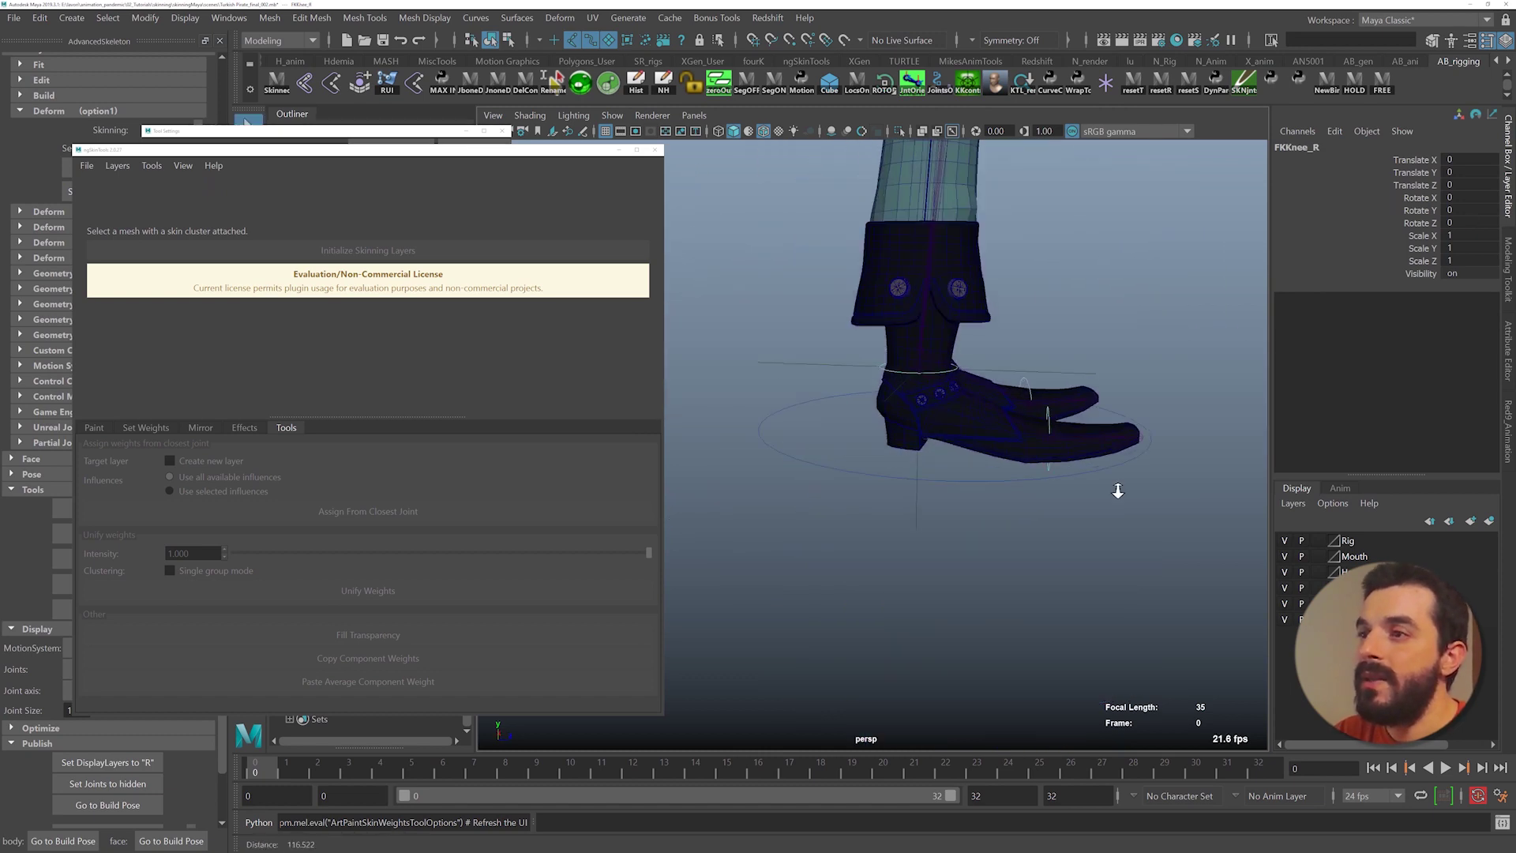
# - Select the FK/IK controls of both legs and set their FKIKBlend to 10
pyautogui.keyDown('alt'); pyautogui.moveTo(1118, 491); pyautogui.dragTo(1018, 489, button='right'); pyautogui.keyUp('alt')
pyautogui.keyDown('alt'); pyautogui.moveTo(1019, 490); pyautogui.dragTo(1018, 535, button='middle'); pyautogui.keyUp('alt')
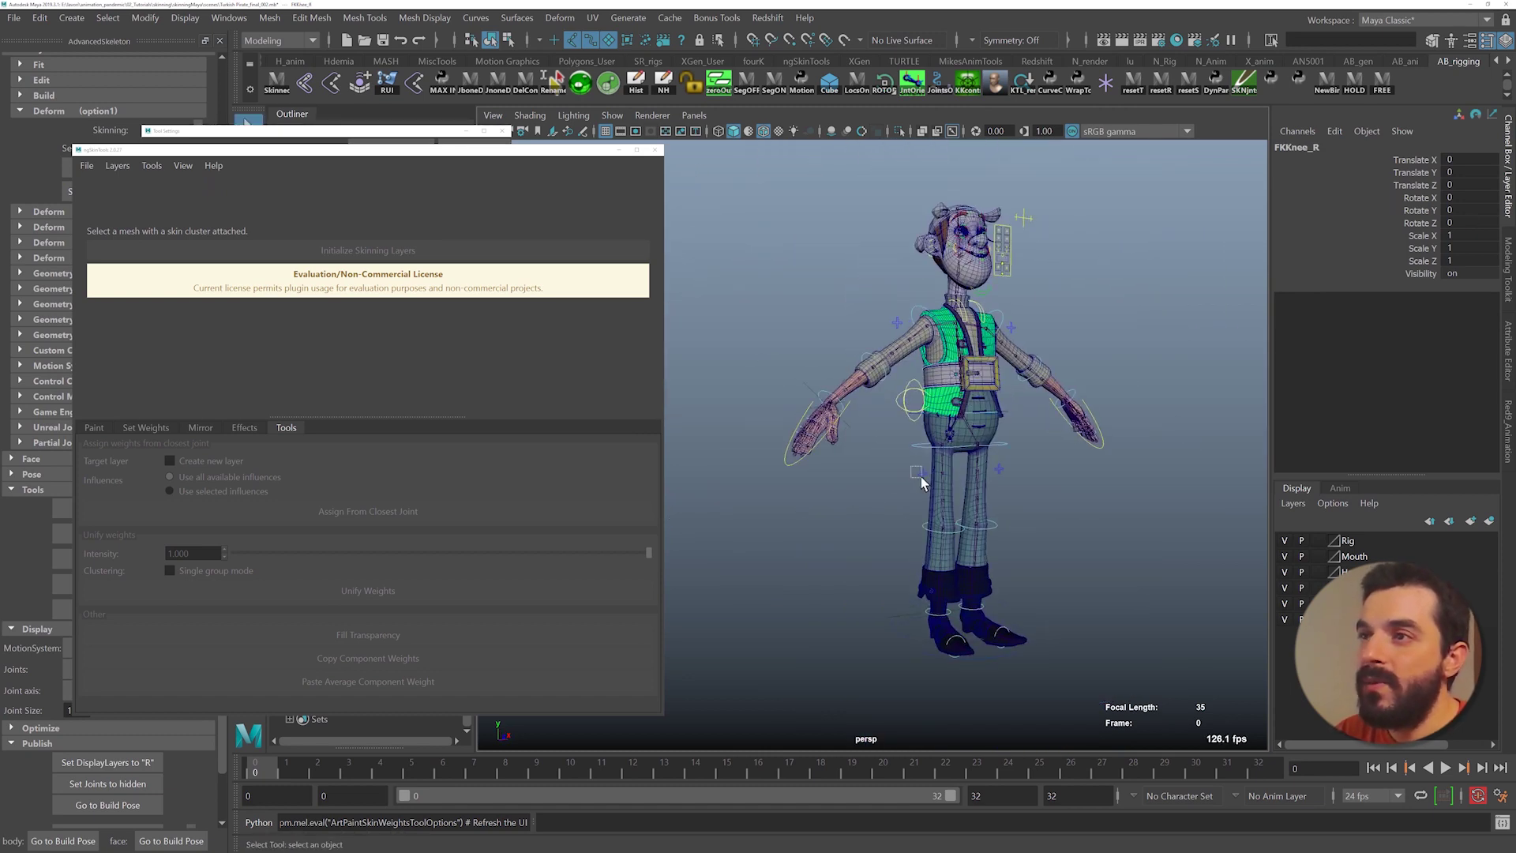
pyautogui.moveTo(921, 476); pyautogui.dragTo(928, 479)
pyautogui.keyDown('shift'); pyautogui.moveTo(988, 459); pyautogui.dragTo(1019, 483); pyautogui.keyUp('shift')
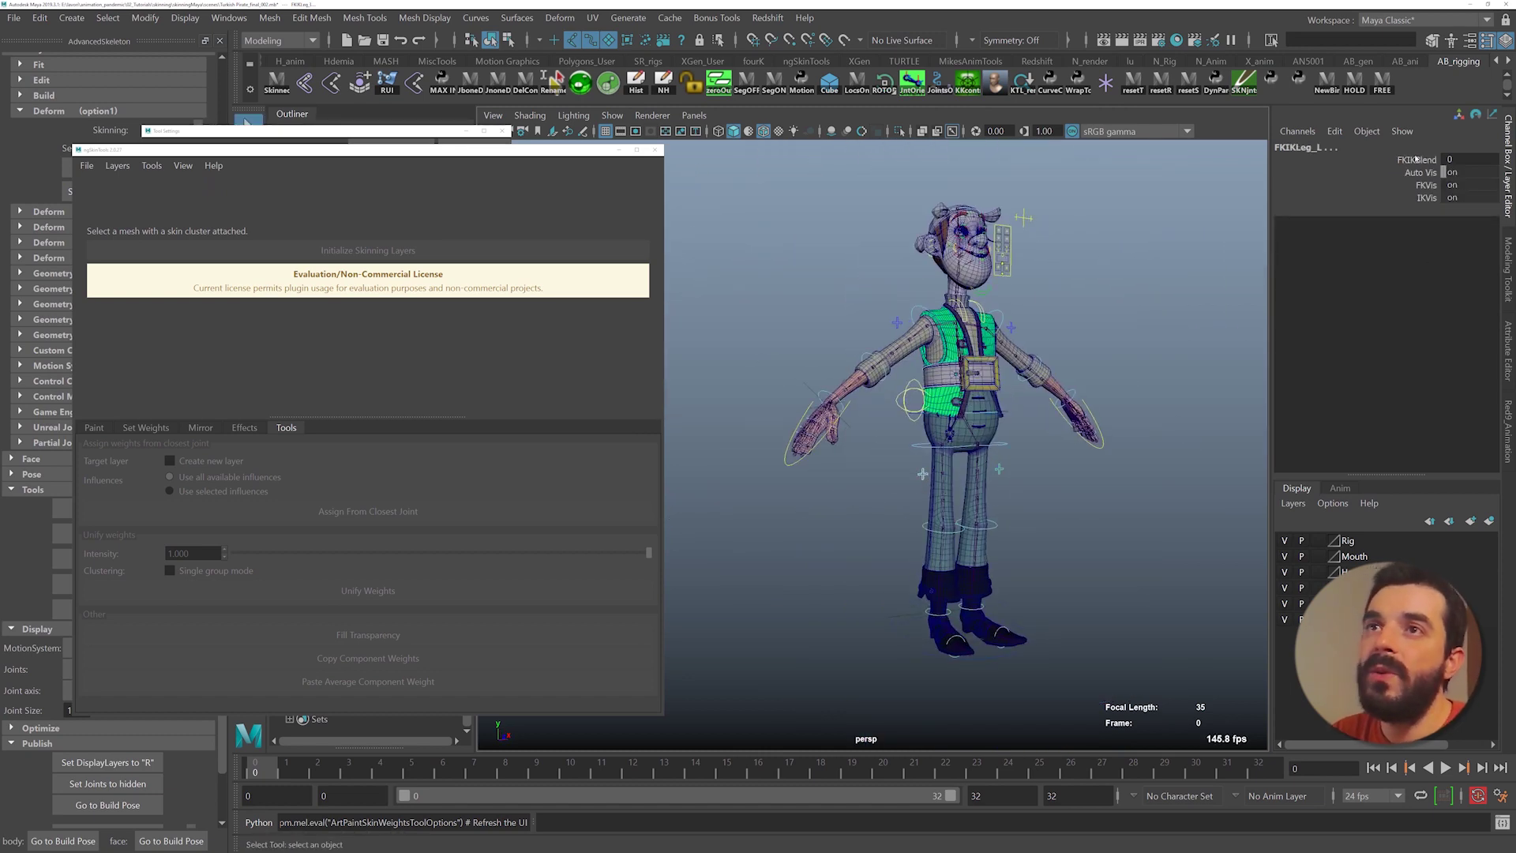
pyautogui.click(1417, 159)
pyautogui.moveTo(886, 440); pyautogui.dragTo(1023, 494, button='middle')
# - Select both IK leg controls and test the foot roll with a Roll value of -5
pyautogui.keyDown('alt'); pyautogui.moveTo(1023, 495); pyautogui.dragTo(1129, 509); pyautogui.keyUp('alt')
pyautogui.keyDown('alt'); pyautogui.moveTo(911, 565); pyautogui.dragTo(920, 403, button='middle'); pyautogui.keyUp('alt')
pyautogui.keyDown('alt'); pyautogui.moveTo(920, 403); pyautogui.dragTo(1163, 442, button='right'); pyautogui.keyUp('alt')
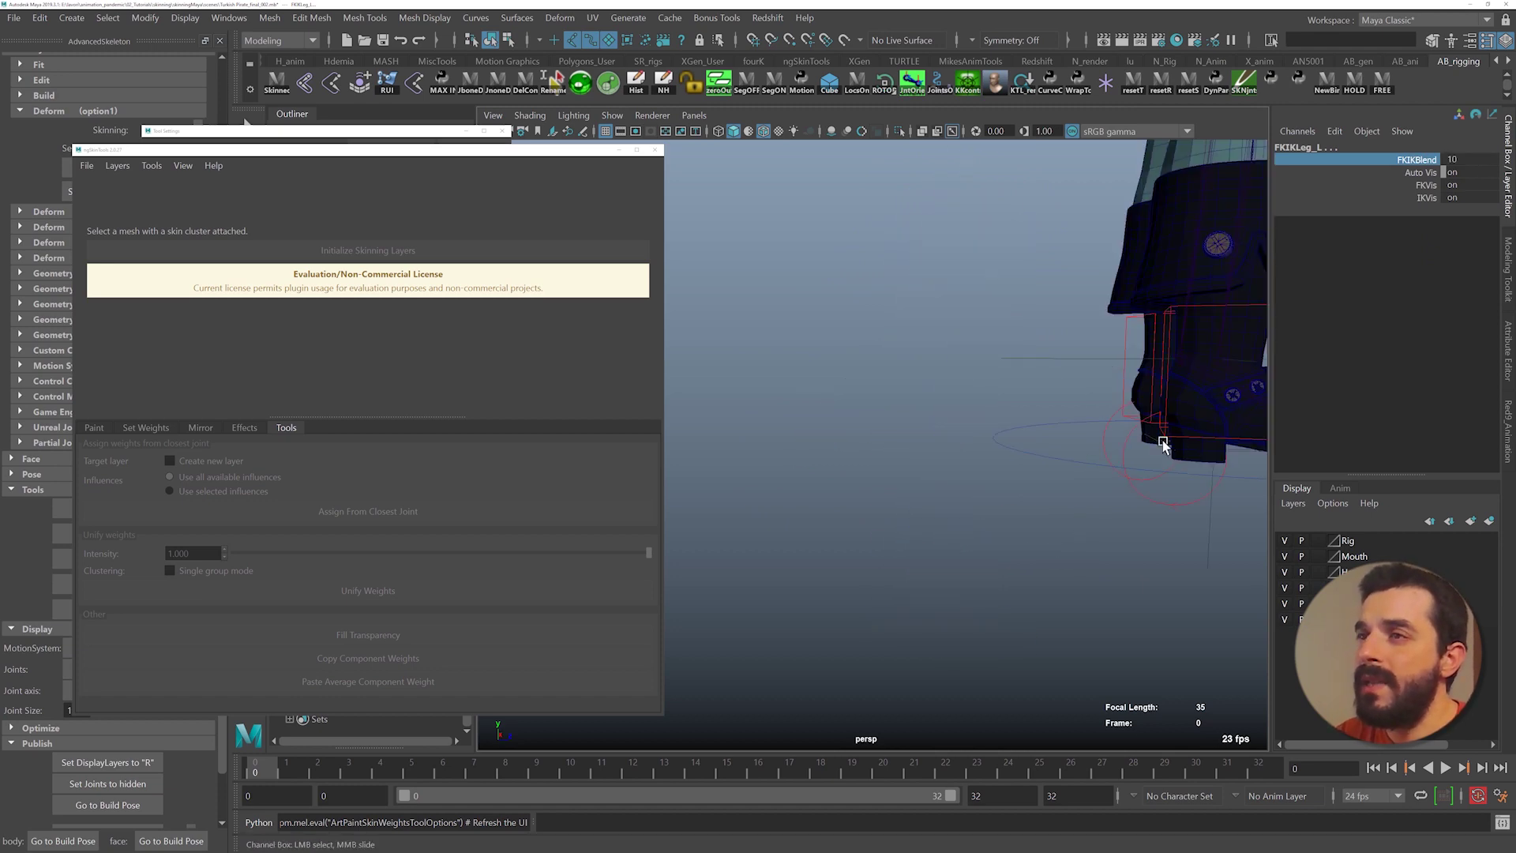
pyautogui.keyDown('alt'); pyautogui.moveTo(1163, 442); pyautogui.dragTo(984, 433, button='middle'); pyautogui.keyUp('alt')
pyautogui.moveTo(1056, 367); pyautogui.dragTo(1086, 389)
pyautogui.keyDown('alt'); pyautogui.moveTo(1086, 390); pyautogui.dragTo(932, 398, button='right'); pyautogui.keyUp('alt')
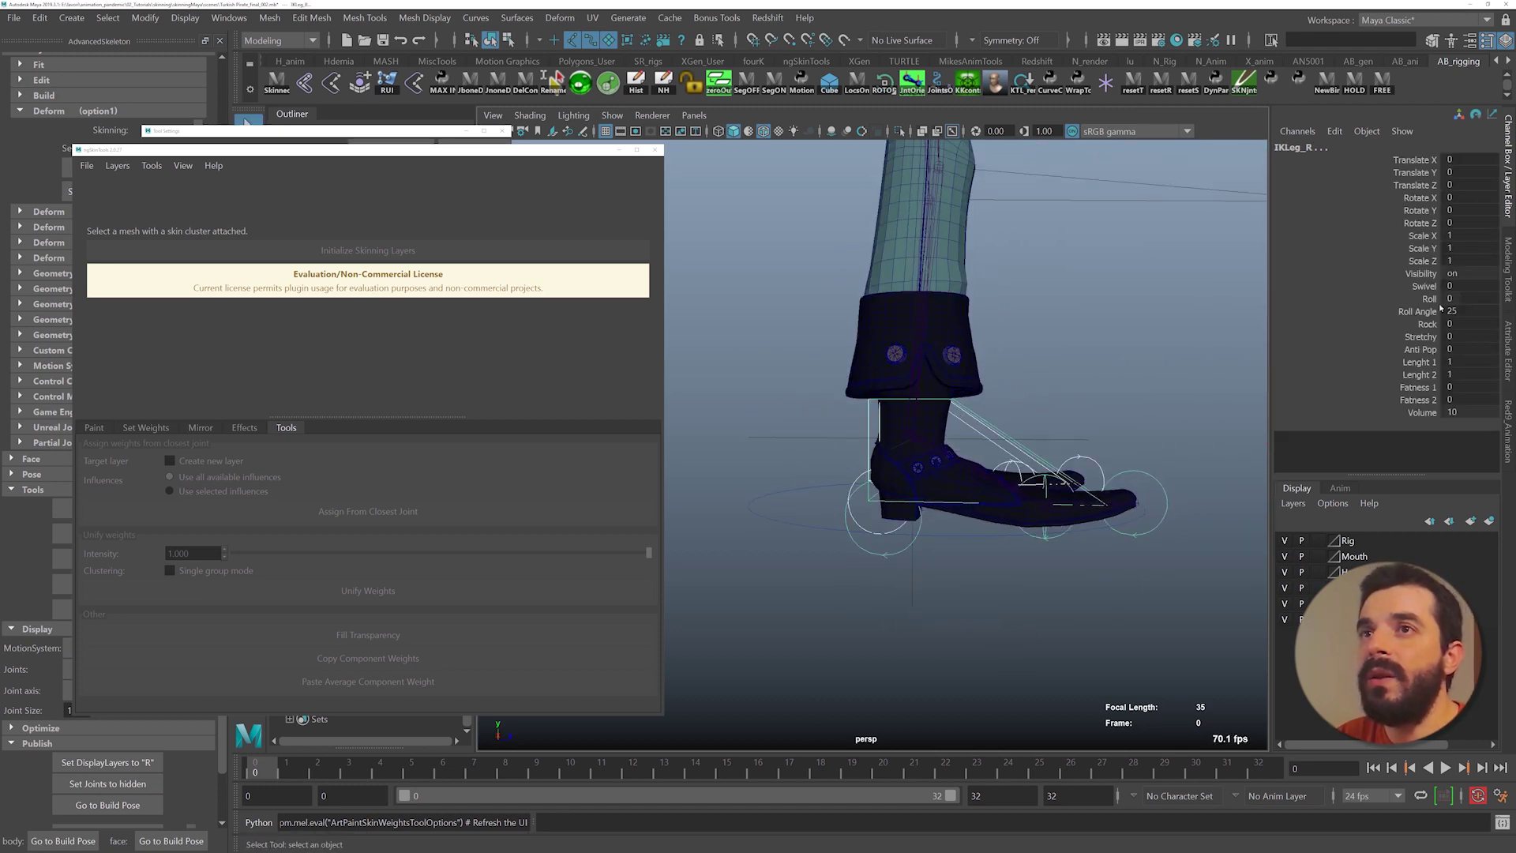
pyautogui.click(1430, 299)
pyautogui.moveTo(1197, 300); pyautogui.dragTo(1153, 318, button='middle')
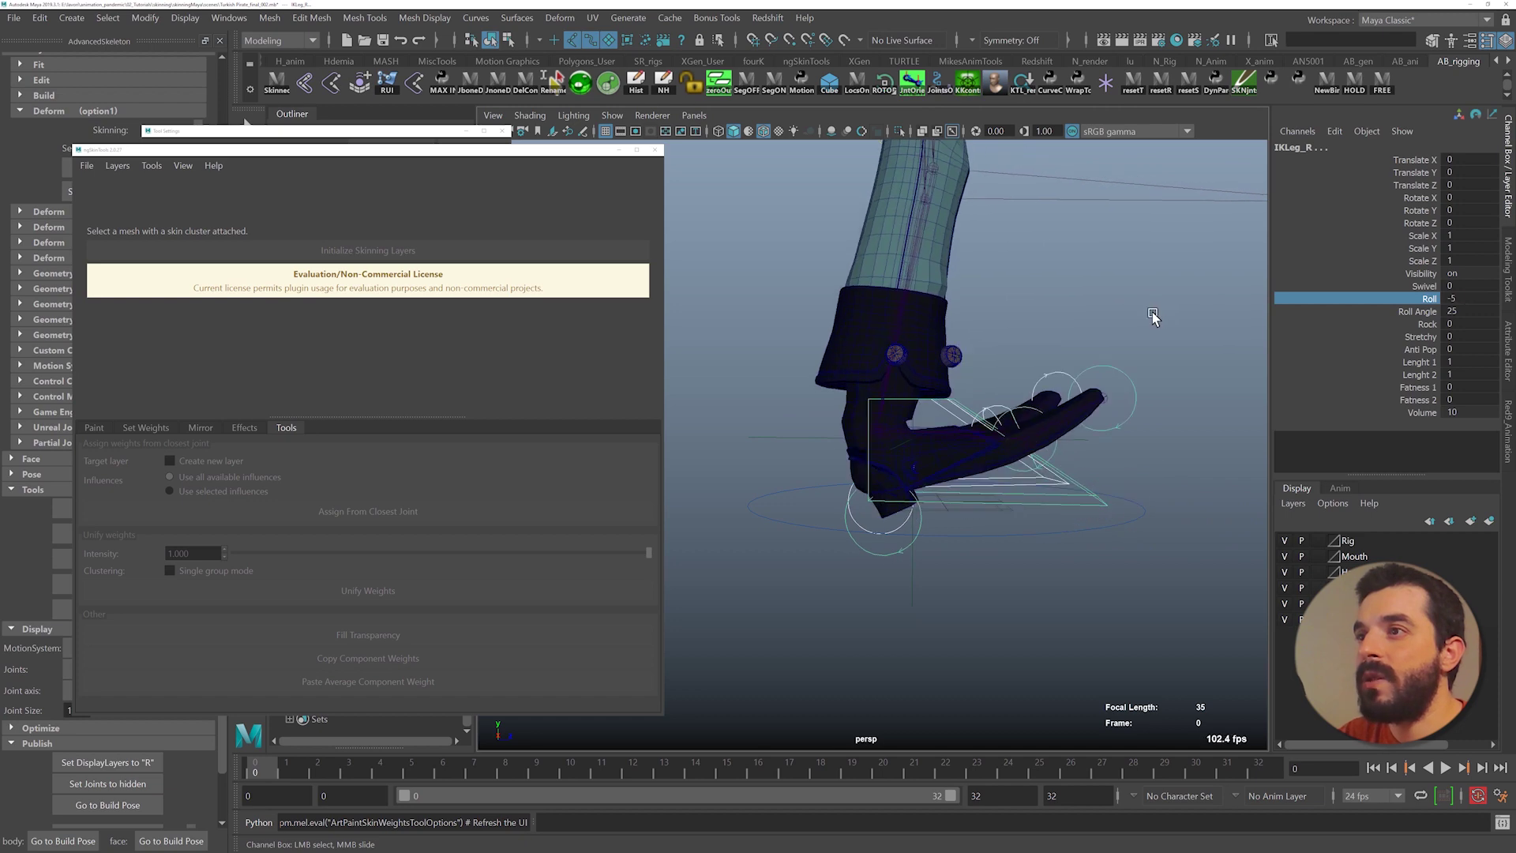
# - Test the foot roll again with Roll at -5 and Roll Angle at 49.1, checking the shoe and cuff buttons
pyautogui.keyDown('alt'); pyautogui.moveTo(818, 461); pyautogui.dragTo(1164, 565, button='right'); pyautogui.keyUp('alt')
pyautogui.keyDown('alt'); pyautogui.moveTo(1163, 566); pyautogui.dragTo(1117, 565); pyautogui.keyUp('alt')
pyautogui.keyDown('alt'); pyautogui.moveTo(971, 565); pyautogui.dragTo(1106, 583, button='right'); pyautogui.keyUp('alt')
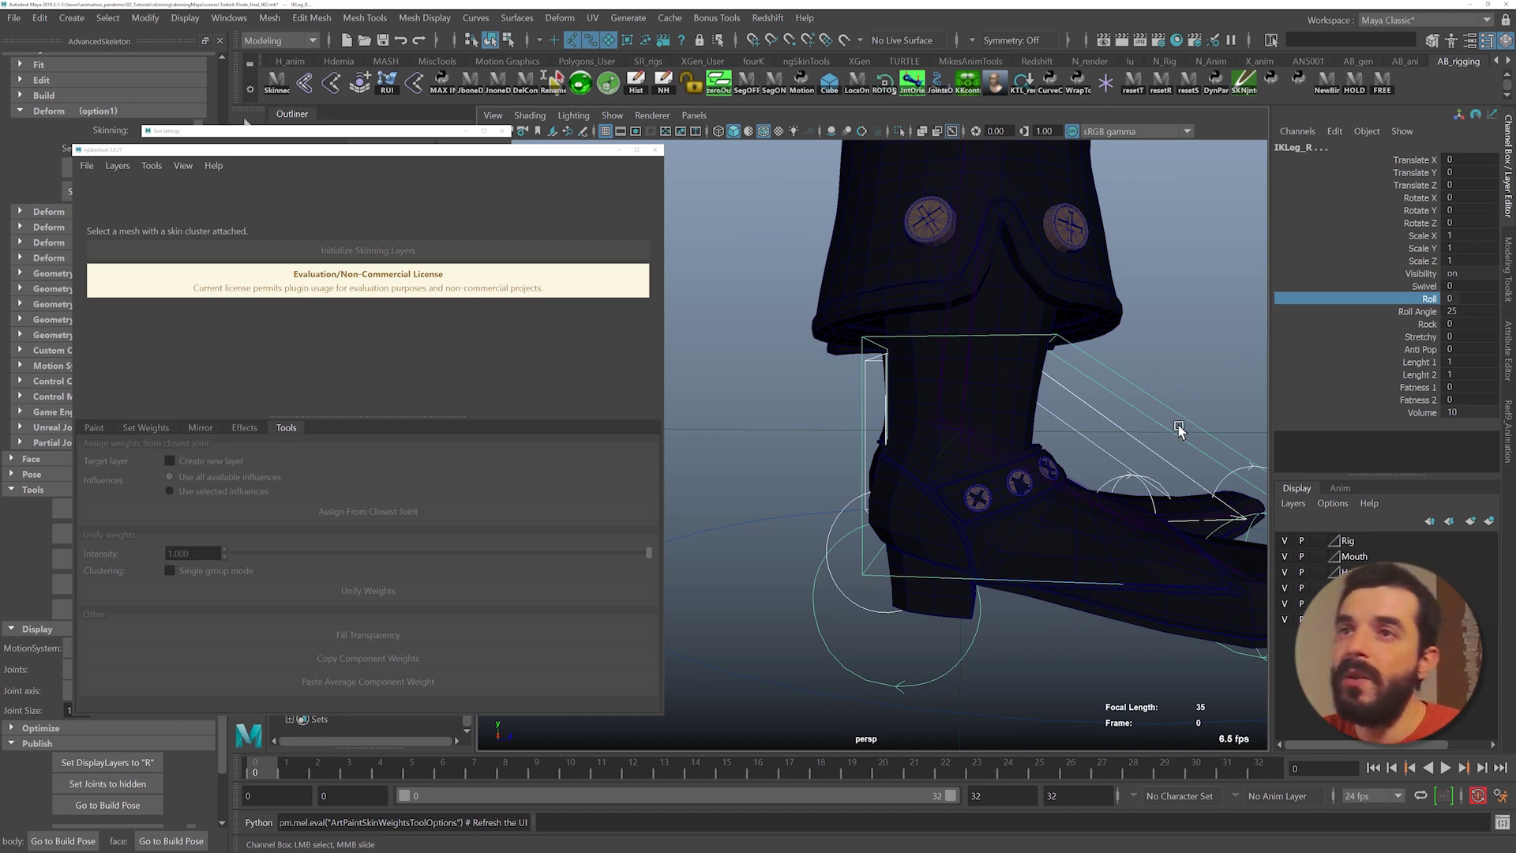
pyautogui.keyDown('alt'); pyautogui.moveTo(1179, 429); pyautogui.dragTo(1097, 426, button='right'); pyautogui.keyUp('alt')
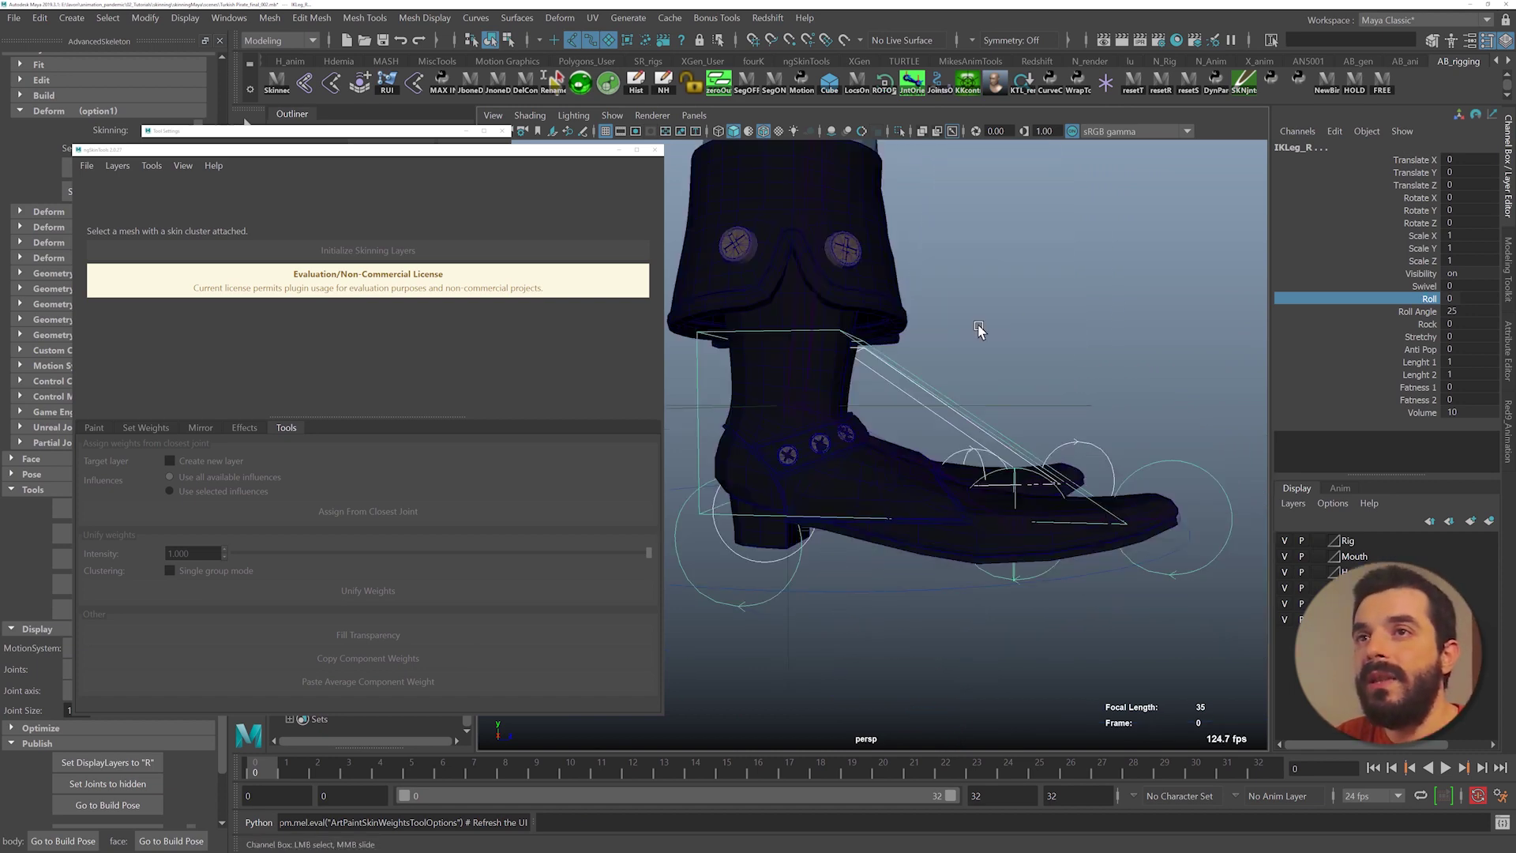
pyautogui.moveTo(979, 330); pyautogui.dragTo(1287, 349, button='middle')
pyautogui.click(1375, 315)
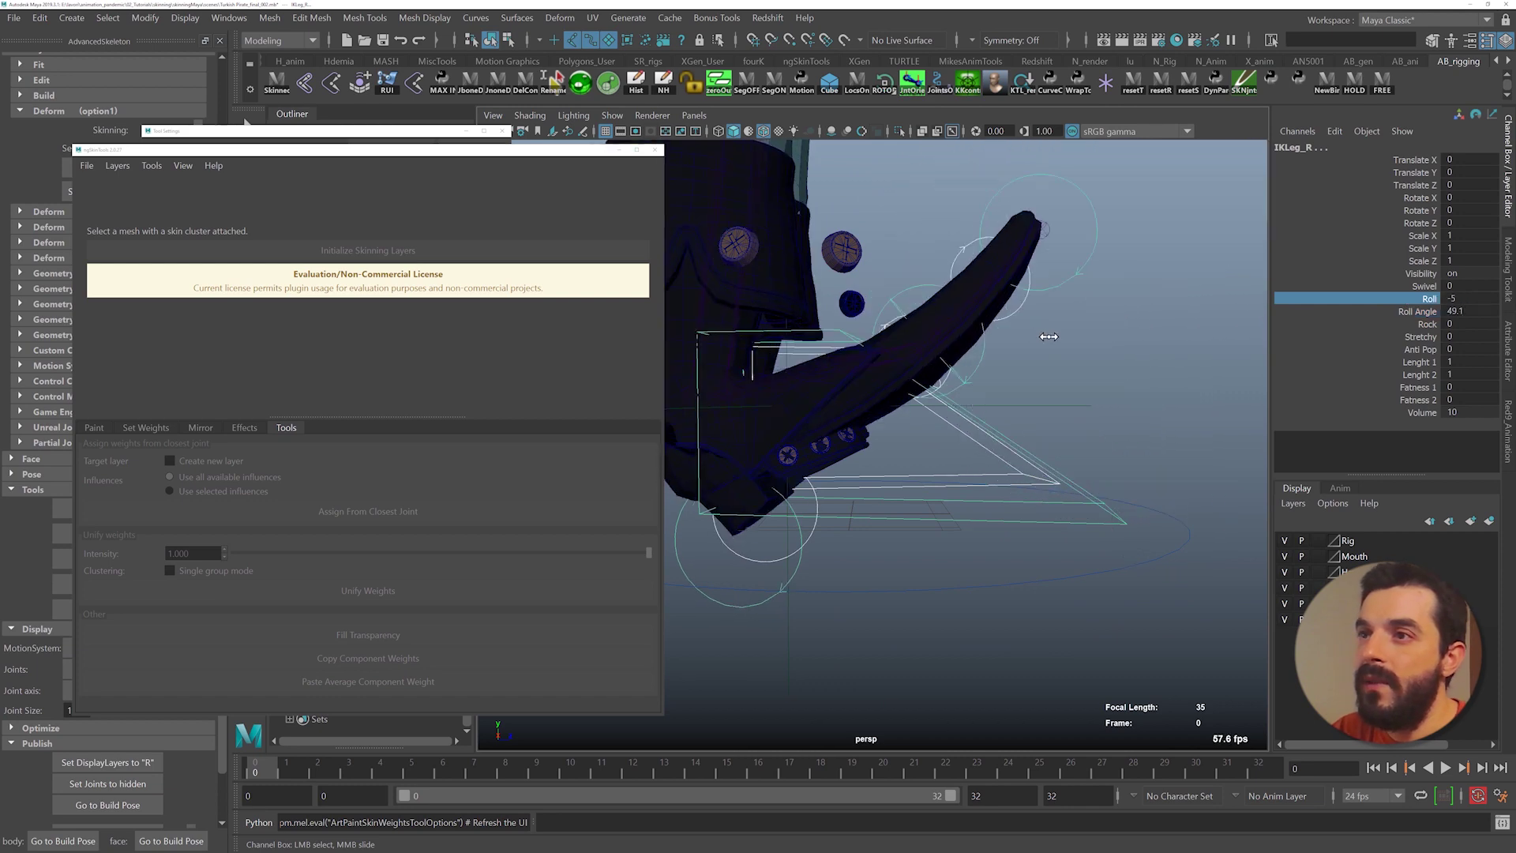
pyautogui.moveTo(1048, 336); pyautogui.dragTo(1092, 347, button='middle')
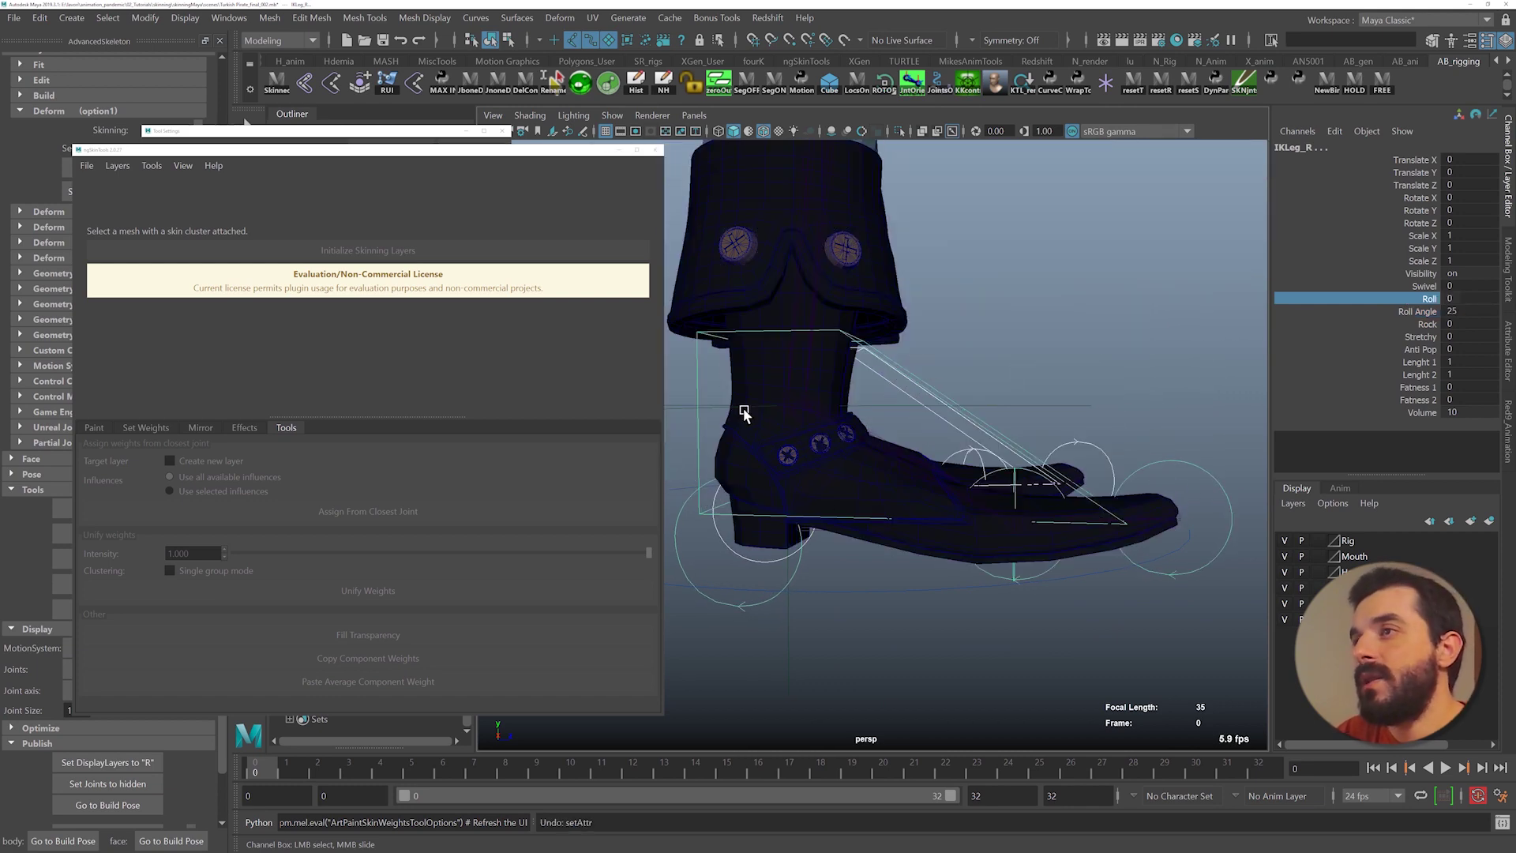
# - Try a test rotation on the base control of the right pinky finger and undo it
pyautogui.keyDown('alt'); pyautogui.moveTo(743, 412); pyautogui.dragTo(805, 311, button='right'); pyautogui.keyUp('alt')
pyautogui.keyDown('alt'); pyautogui.moveTo(805, 311); pyautogui.dragTo(904, 539, button='middle'); pyautogui.keyUp('alt')
pyautogui.keyDown('alt'); pyautogui.moveTo(903, 360); pyautogui.dragTo(869, 367); pyautogui.keyUp('alt')
pyautogui.keyDown('alt'); pyautogui.moveTo(868, 367); pyautogui.dragTo(934, 524, button='middle'); pyautogui.keyUp('alt')
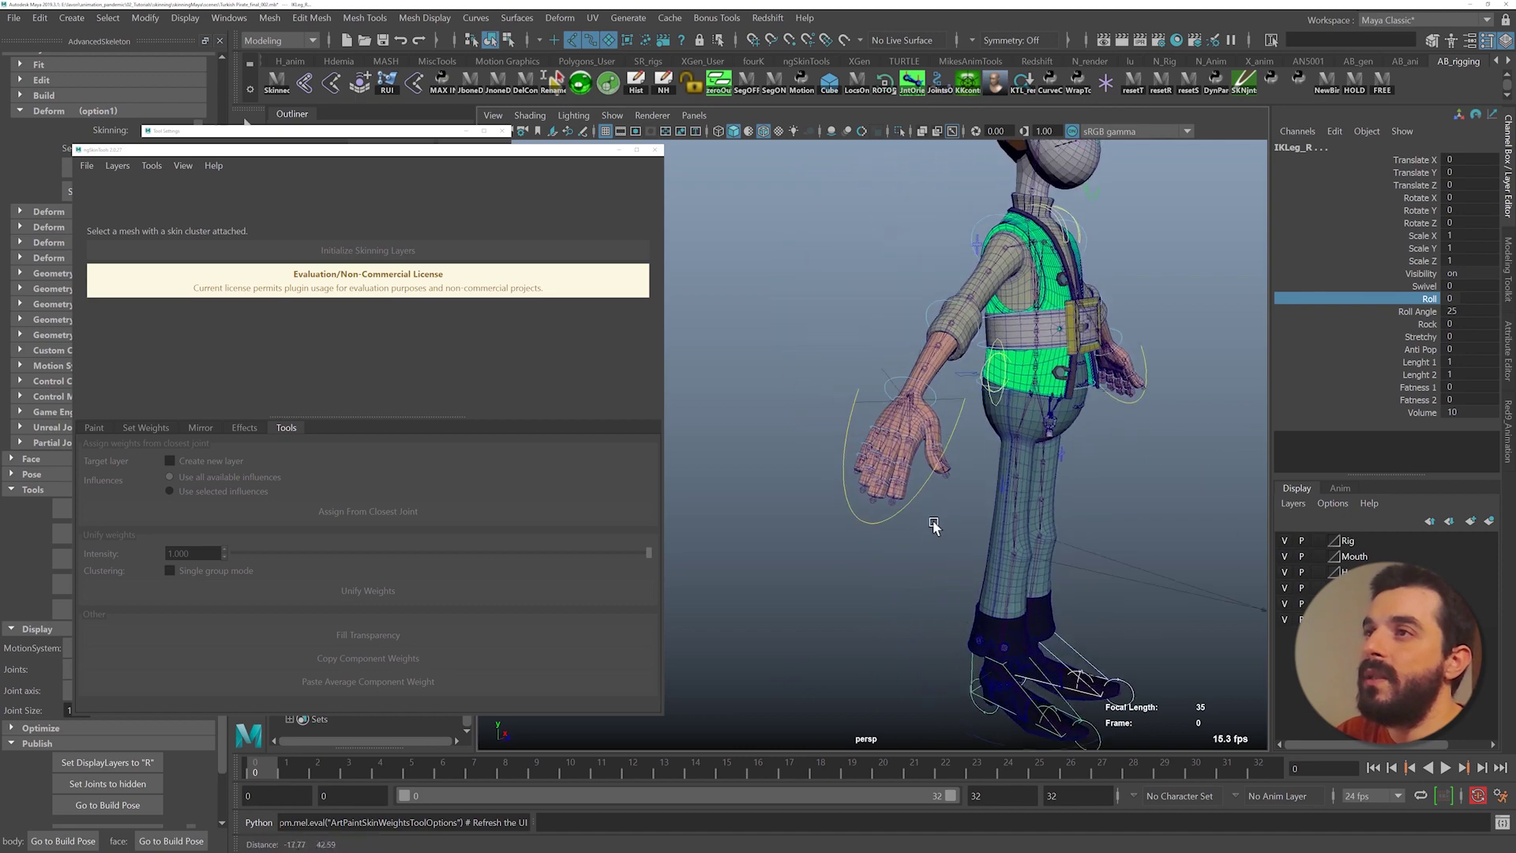
pyautogui.scroll(3, 934, 524)
pyautogui.click(875, 423)
pyautogui.press('e')
pyautogui.moveTo(775, 371); pyautogui.dragTo(931, 507)
pyautogui.hotkey('ctrl', 'z')
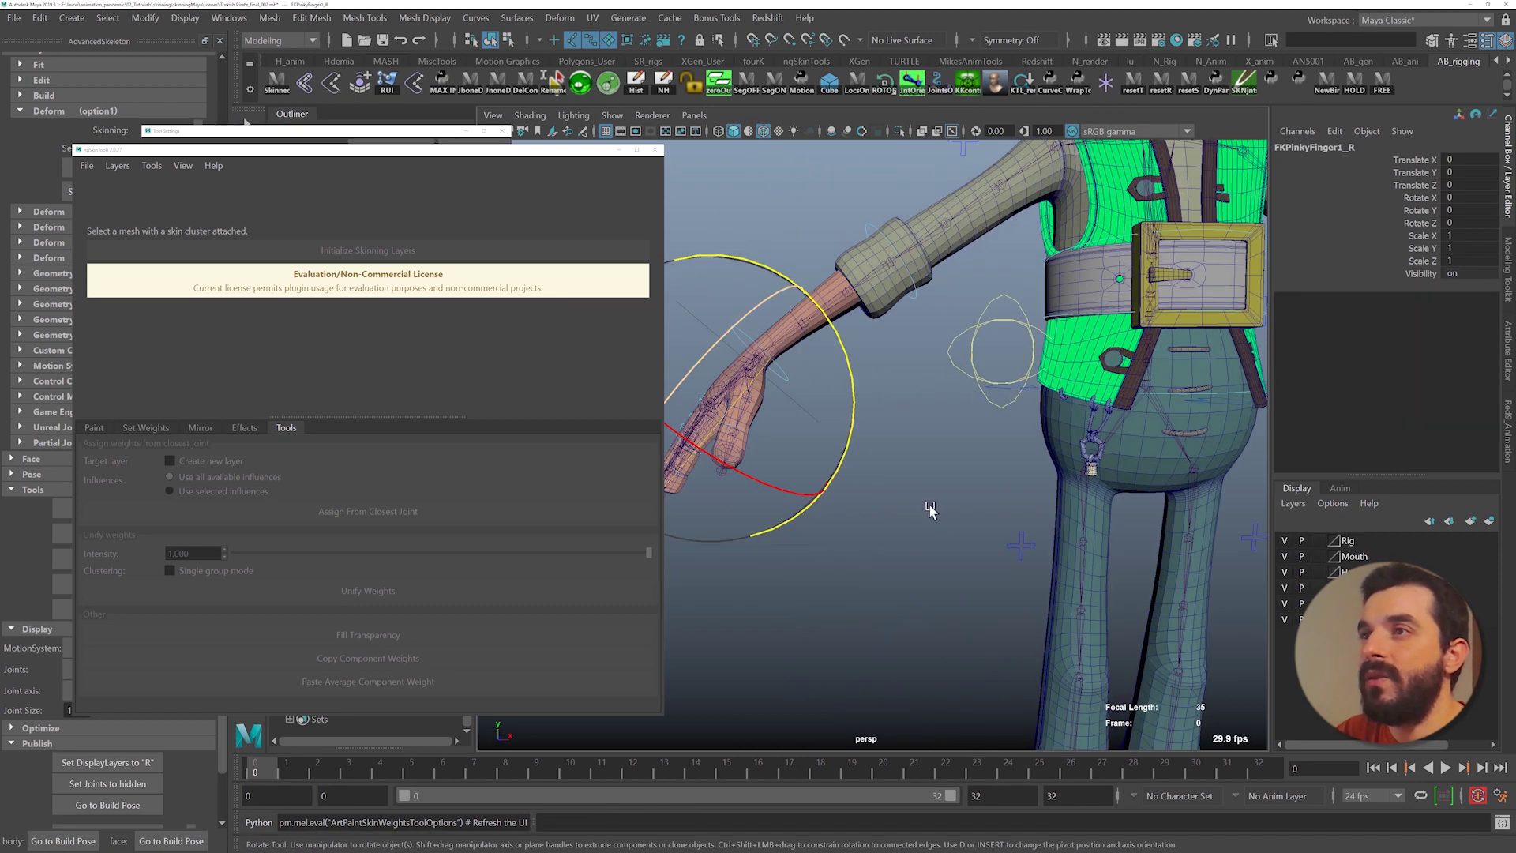
# - Select the right scapula control and rotate it to about -24.8 in Y to test the gilet's shoulder
pyautogui.keyDown('alt'); pyautogui.moveTo(1184, 240); pyautogui.dragTo(1153, 518, button='middle'); pyautogui.keyUp('alt')
pyautogui.keyDown('alt'); pyautogui.moveTo(1153, 518); pyautogui.dragTo(1046, 411, button='right'); pyautogui.keyUp('alt')
pyautogui.keyDown('alt'); pyautogui.moveTo(1046, 411); pyautogui.dragTo(998, 459, button='middle'); pyautogui.keyUp('alt')
pyautogui.scroll(5, 837, 471)
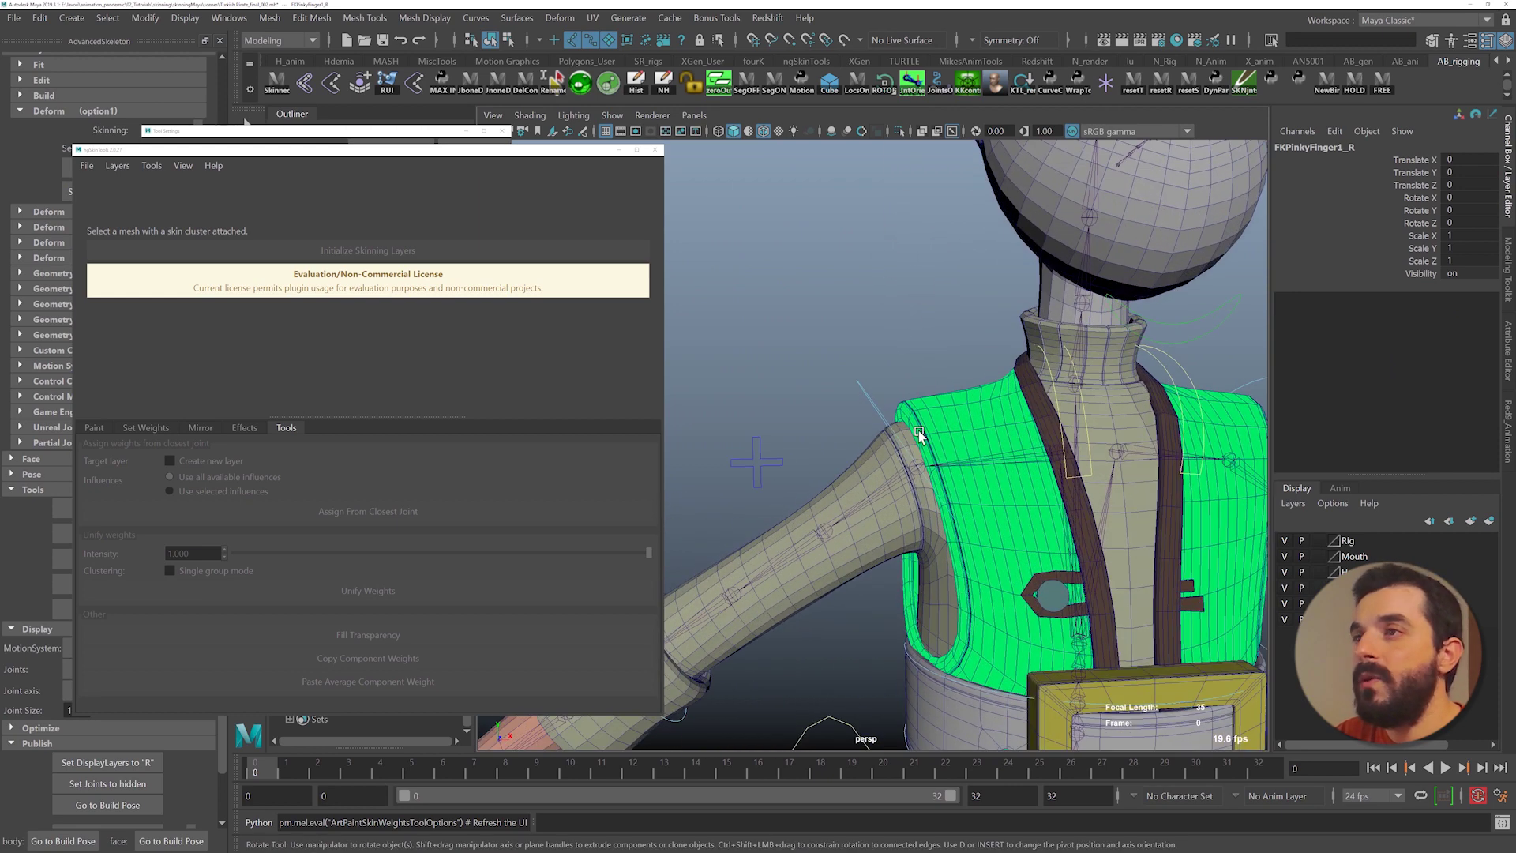
pyautogui.click(1053, 372)
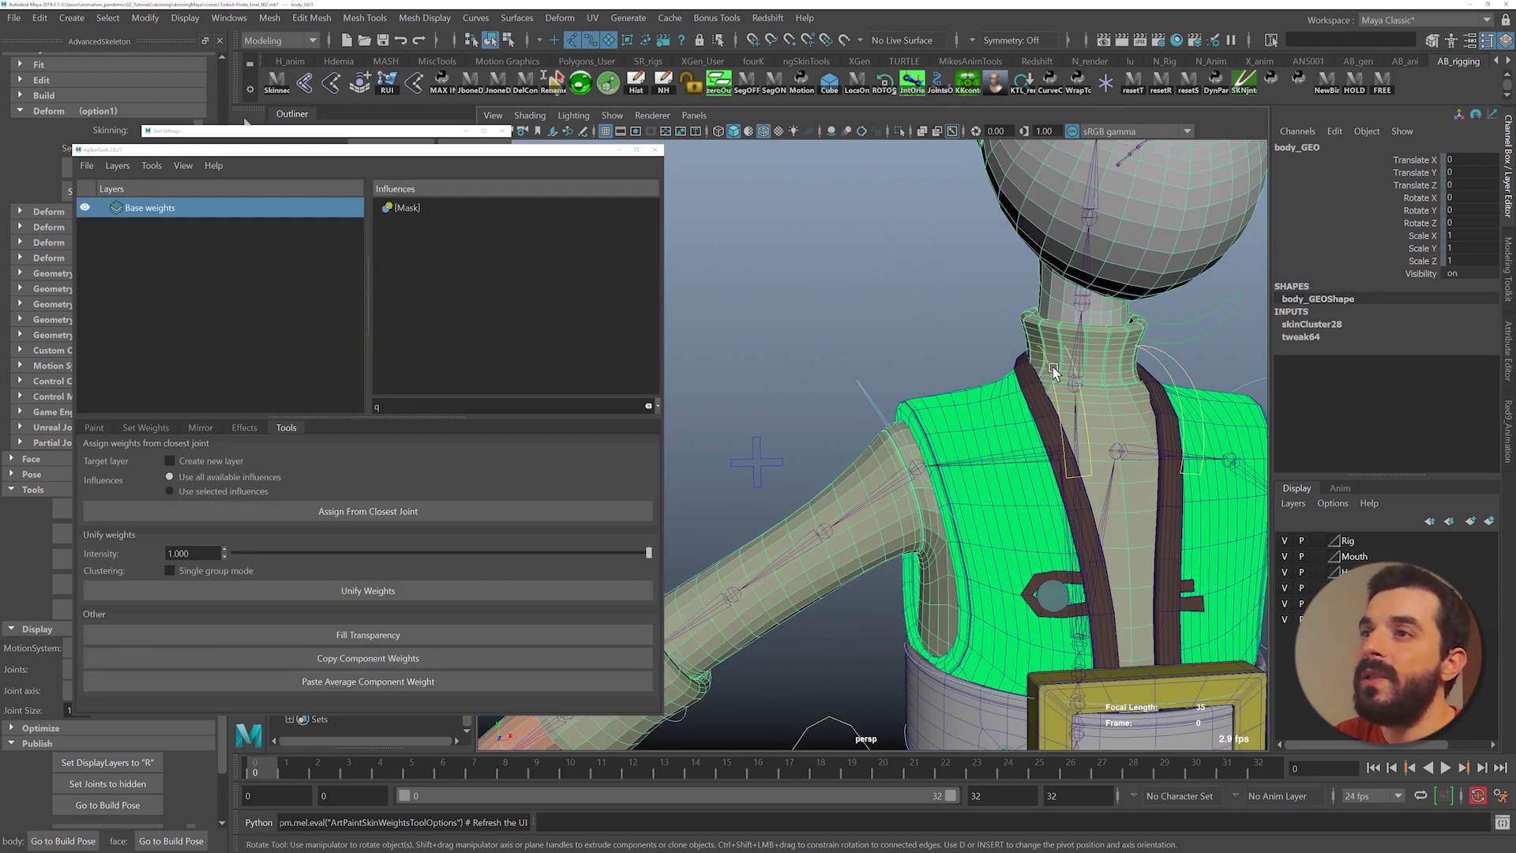
pyautogui.click(1052, 371)
pyautogui.moveTo(1019, 317); pyautogui.dragTo(1061, 328)
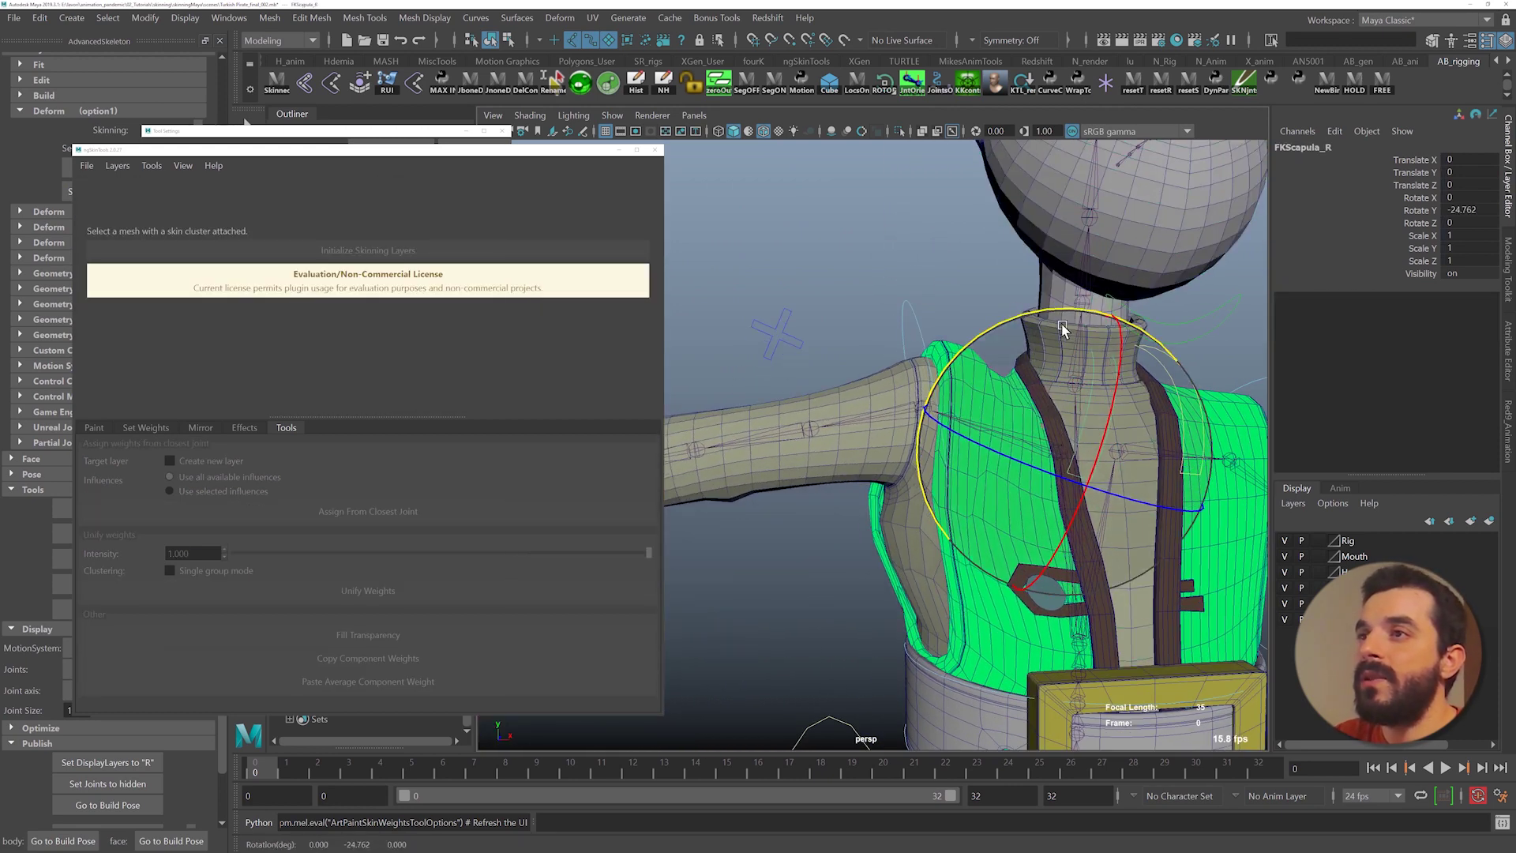
# - Examine the raised shoulder from several angles, try a further scapula rotation, and undo the test rotations
pyautogui.keyDown('alt'); pyautogui.moveTo(1062, 328); pyautogui.dragTo(1066, 316, button='right'); pyautogui.keyUp('alt')
pyautogui.keyDown('alt'); pyautogui.moveTo(1066, 316); pyautogui.dragTo(978, 368, button='middle'); pyautogui.keyUp('alt')
pyautogui.keyDown('alt'); pyautogui.moveTo(1046, 506); pyautogui.dragTo(1058, 365, button='middle'); pyautogui.keyUp('alt')
pyautogui.keyDown('alt'); pyautogui.moveTo(1058, 365); pyautogui.dragTo(823, 375); pyautogui.keyUp('alt')
pyautogui.moveTo(1099, 238); pyautogui.dragTo(1095, 235)
pyautogui.keyDown('alt'); pyautogui.moveTo(1110, 272); pyautogui.dragTo(822, 362, button='right'); pyautogui.keyUp('alt')
pyautogui.hotkey('ctrl', 'z')
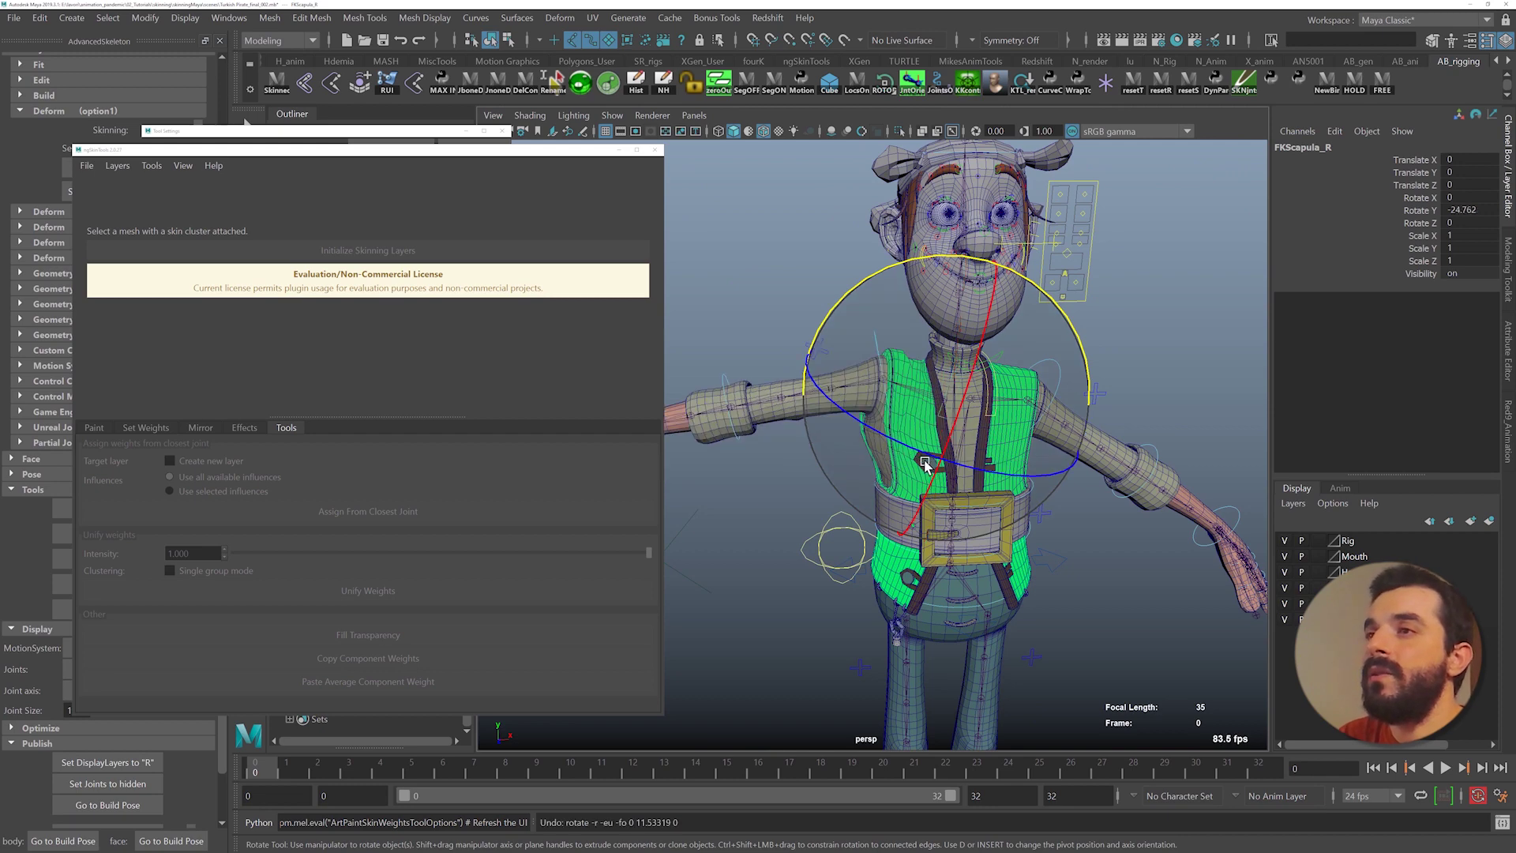
pyautogui.hotkey('ctrl', 'z')
# - Raise the right arm by rotating the FKShoulder_R control to about -42.3 in Y
pyautogui.keyDown('alt'); pyautogui.moveTo(891, 486); pyautogui.dragTo(985, 481, button='right'); pyautogui.keyUp('alt')
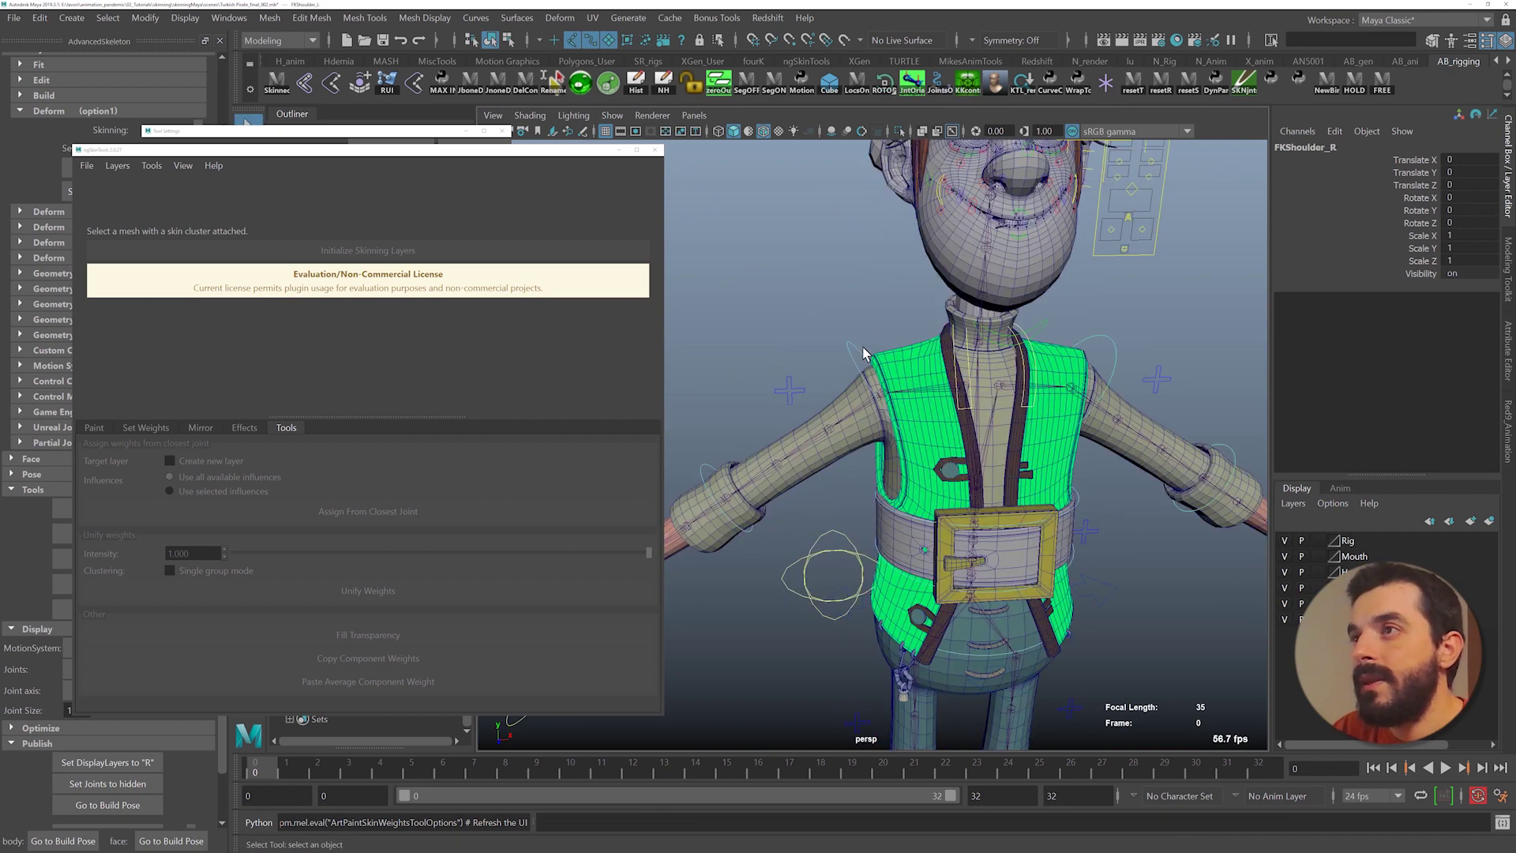
pyautogui.press('e')
pyautogui.moveTo(902, 251); pyautogui.dragTo(1012, 311)
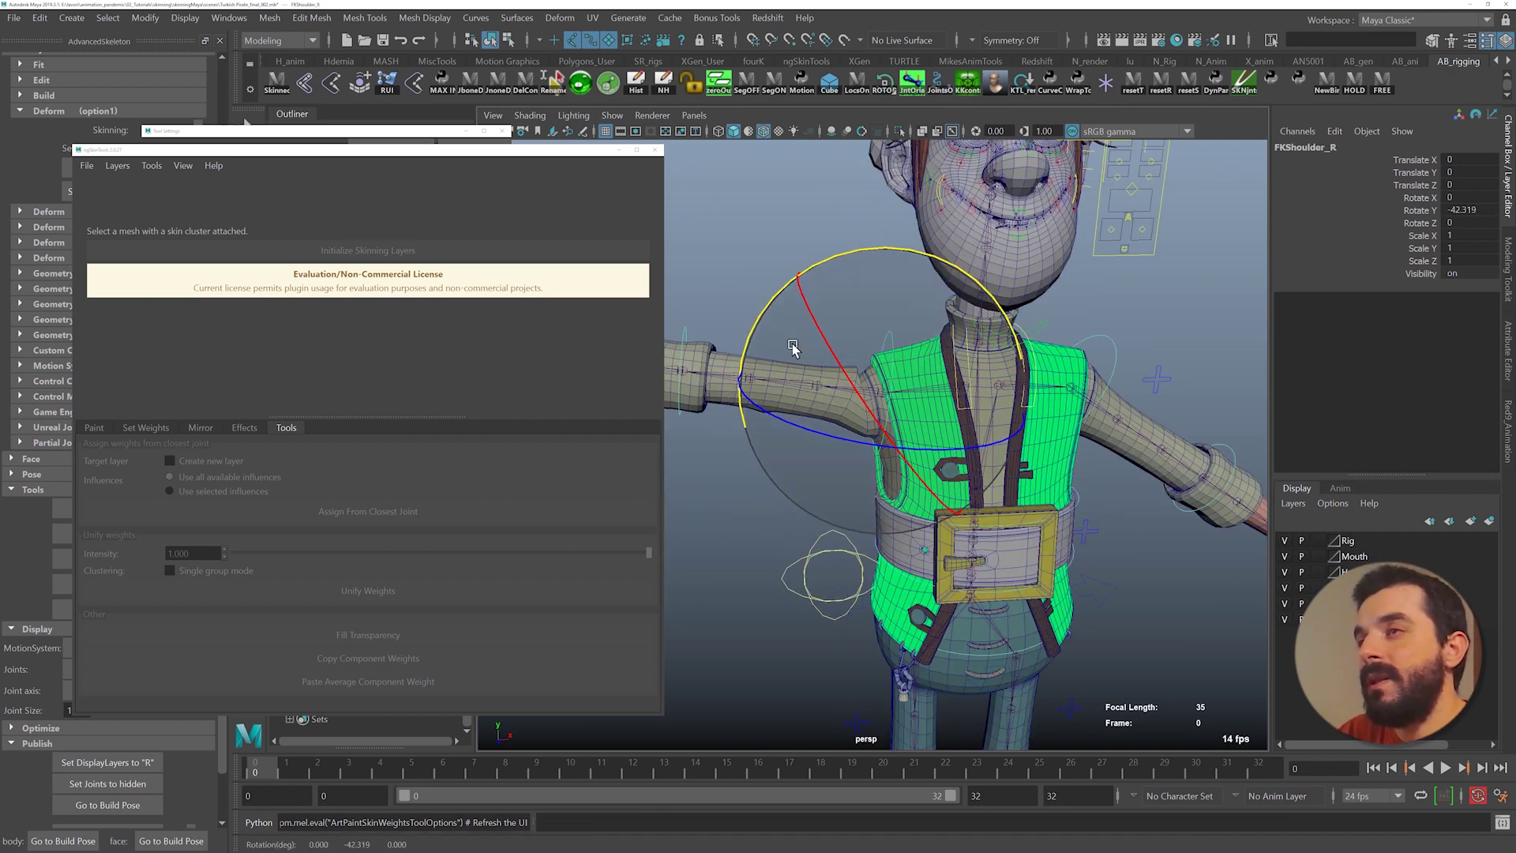
# - Select body_GEO and show its Scapula_R influence at the shoulder with the Paint Skin Weights Tool
pyautogui.keyDown('alt'); pyautogui.moveTo(794, 348); pyautogui.dragTo(856, 305, button='right'); pyautogui.keyUp('alt')
pyautogui.press('q')
pyautogui.keyDown('alt'); pyautogui.moveTo(965, 451); pyautogui.dragTo(832, 419, button='right'); pyautogui.keyUp('alt')
pyautogui.click(843, 393)
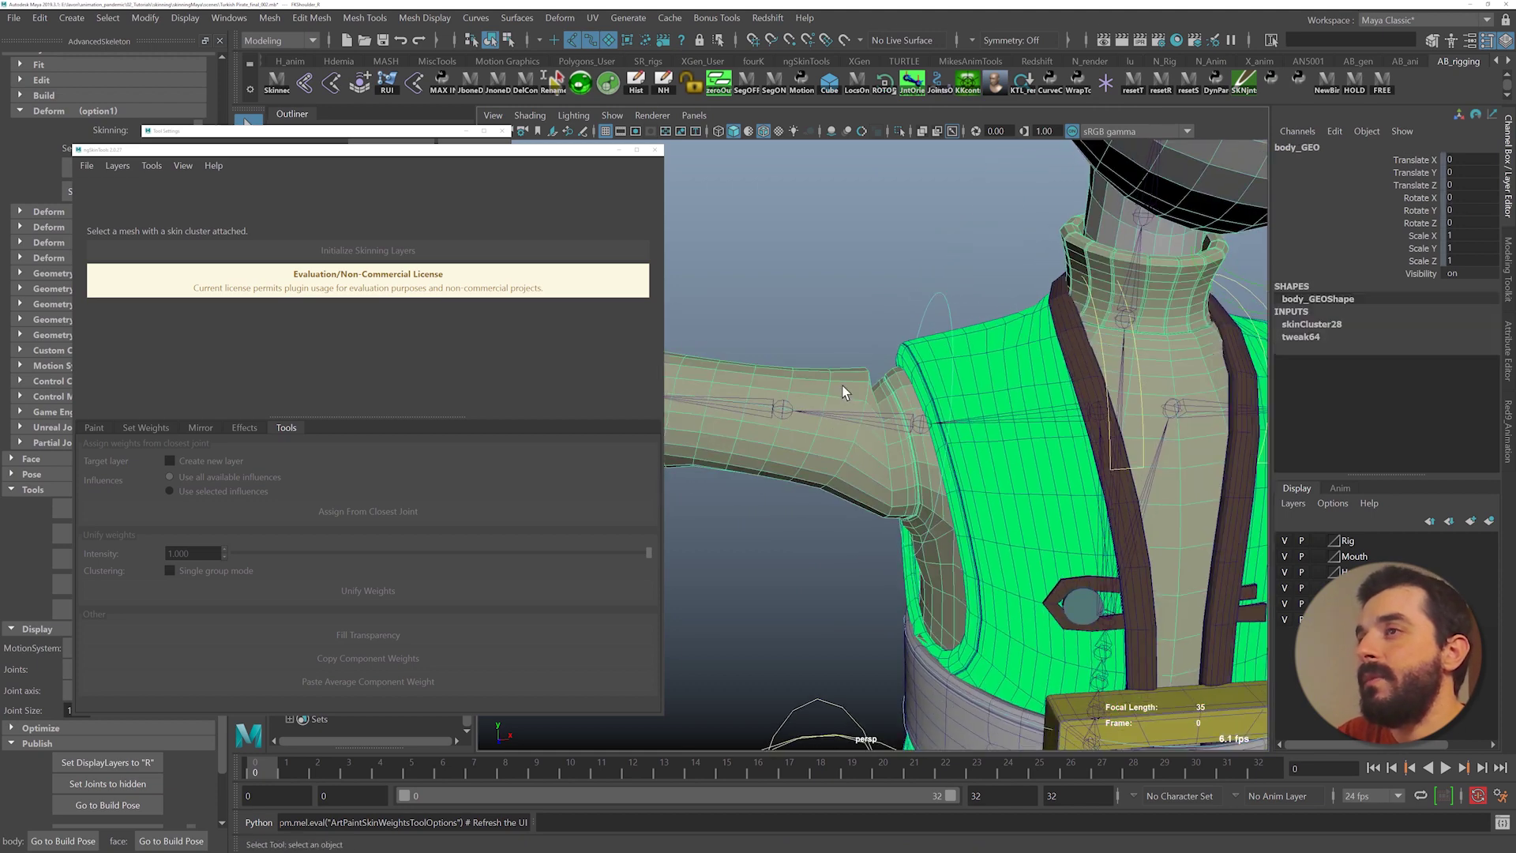
pyautogui.click(619, 150)
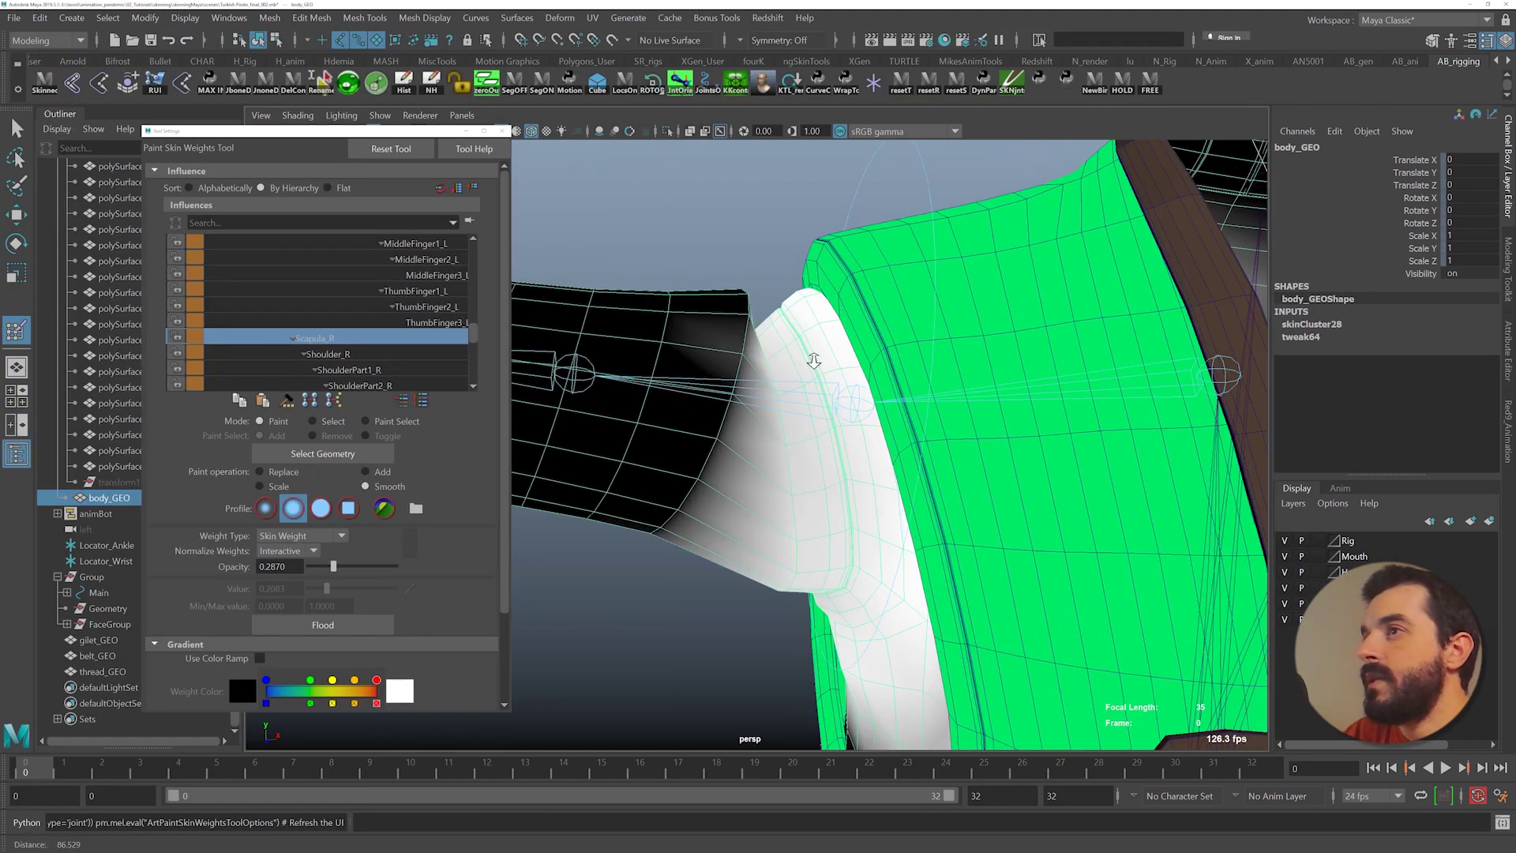
pyautogui.moveTo(805, 366)
pyautogui.keyDown('alt'); pyautogui.mouseDown(button='right')
pyautogui.moveTo(863, 348)
pyautogui.moveTo(831, 377)
pyautogui.mouseUp(button='right'); pyautogui.keyUp('alt')
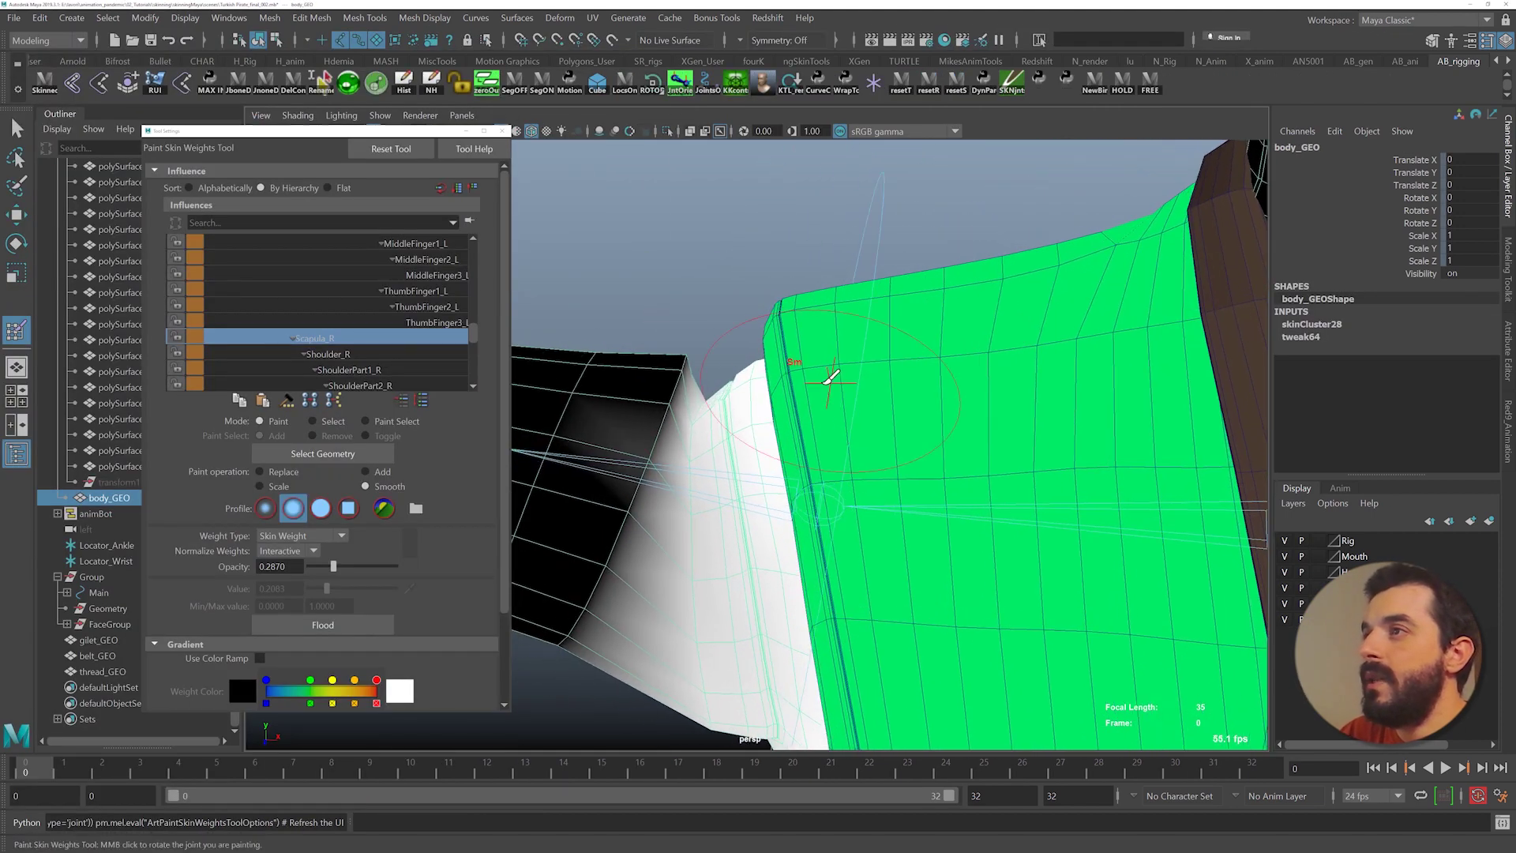
# - Try painting extra Scapula_R weight around the right shoulder seam with the Add operation
pyautogui.click(376, 473)
pyautogui.moveTo(707, 400)
pyautogui.mouseDown()
pyautogui.moveTo(700, 417)
pyautogui.moveTo(770, 438)
pyautogui.mouseUp()
pyautogui.hotkey('ctrl', 'z')
pyautogui.moveTo(820, 380); pyautogui.dragTo(778, 505)
# - Try painting Shoulder_R weight with Add on the shoulder crease, undo the strokes and leave the paint tool
pyautogui.keyDown('alt'); pyautogui.moveTo(802, 430); pyautogui.dragTo(740, 448); pyautogui.keyUp('alt')
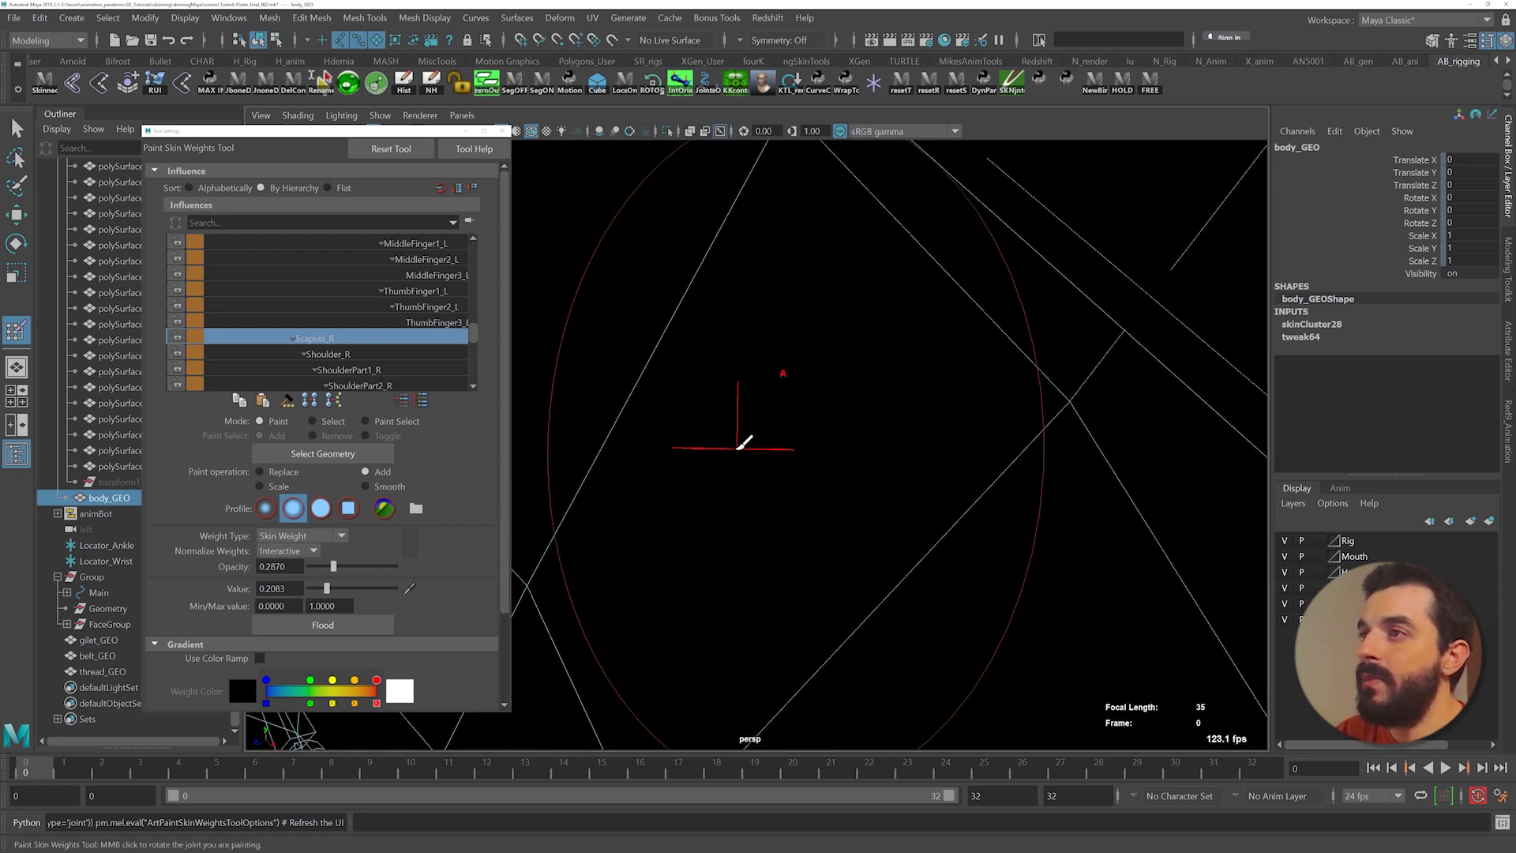
pyautogui.press('f')
pyautogui.keyDown('alt'); pyautogui.moveTo(893, 457); pyautogui.dragTo(797, 513); pyautogui.keyUp('alt')
pyautogui.keyDown('alt'); pyautogui.moveTo(797, 513); pyautogui.dragTo(954, 515, button='right'); pyautogui.keyUp('alt')
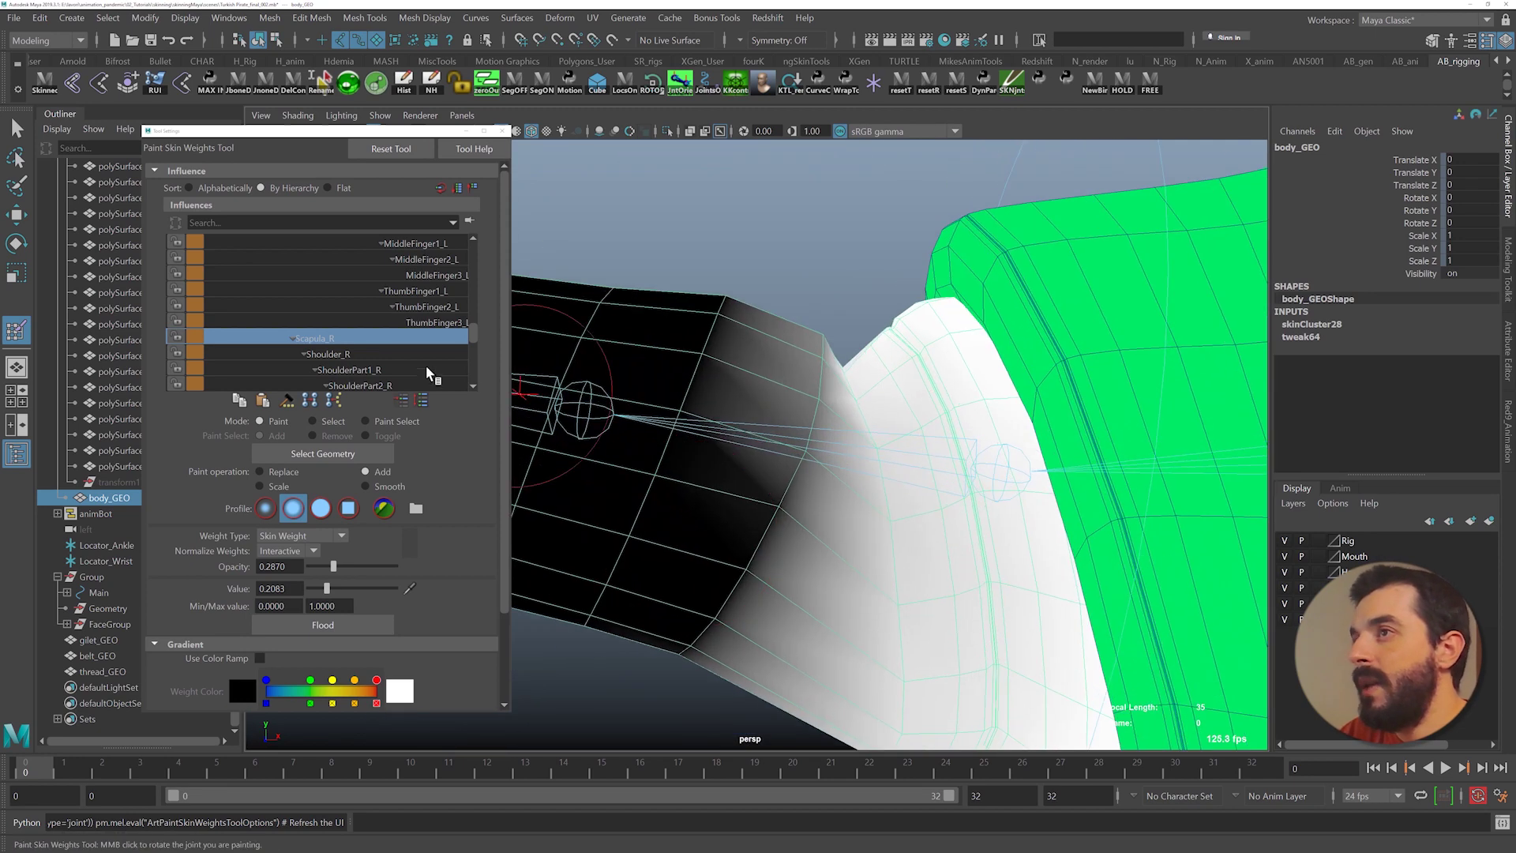
pyautogui.click(332, 355)
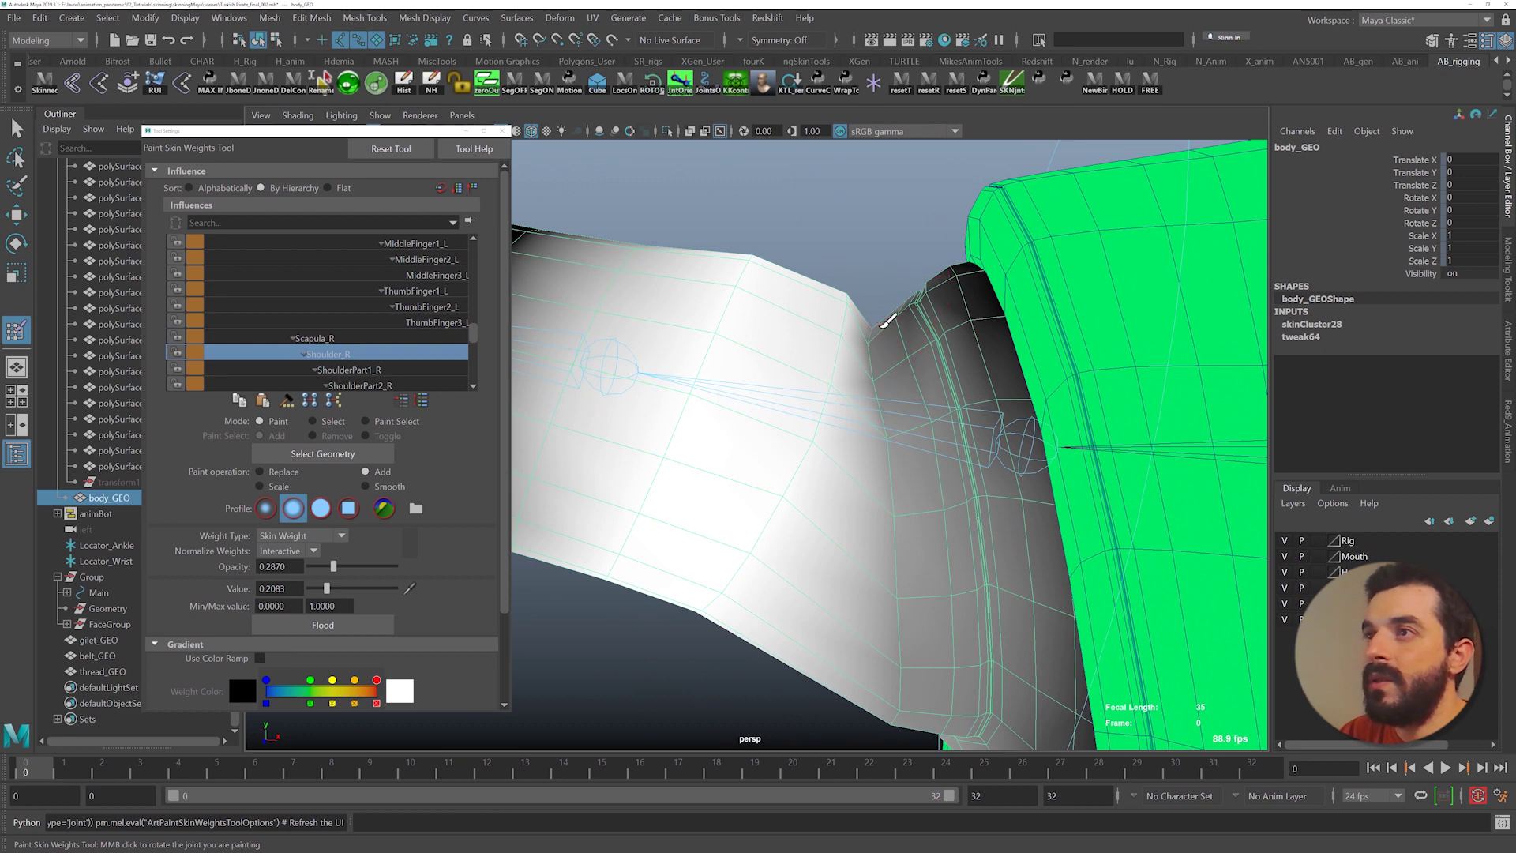
pyautogui.moveTo(886, 325)
pyautogui.mouseDown()
pyautogui.moveTo(894, 396)
pyautogui.moveTo(907, 355)
pyautogui.mouseUp()
pyautogui.hotkey('ctrl', 'z')
pyautogui.hotkey('ctrl', 'z')
pyautogui.hotkey('ctrl', 'z')
pyautogui.hotkey('ctrl', 'z')
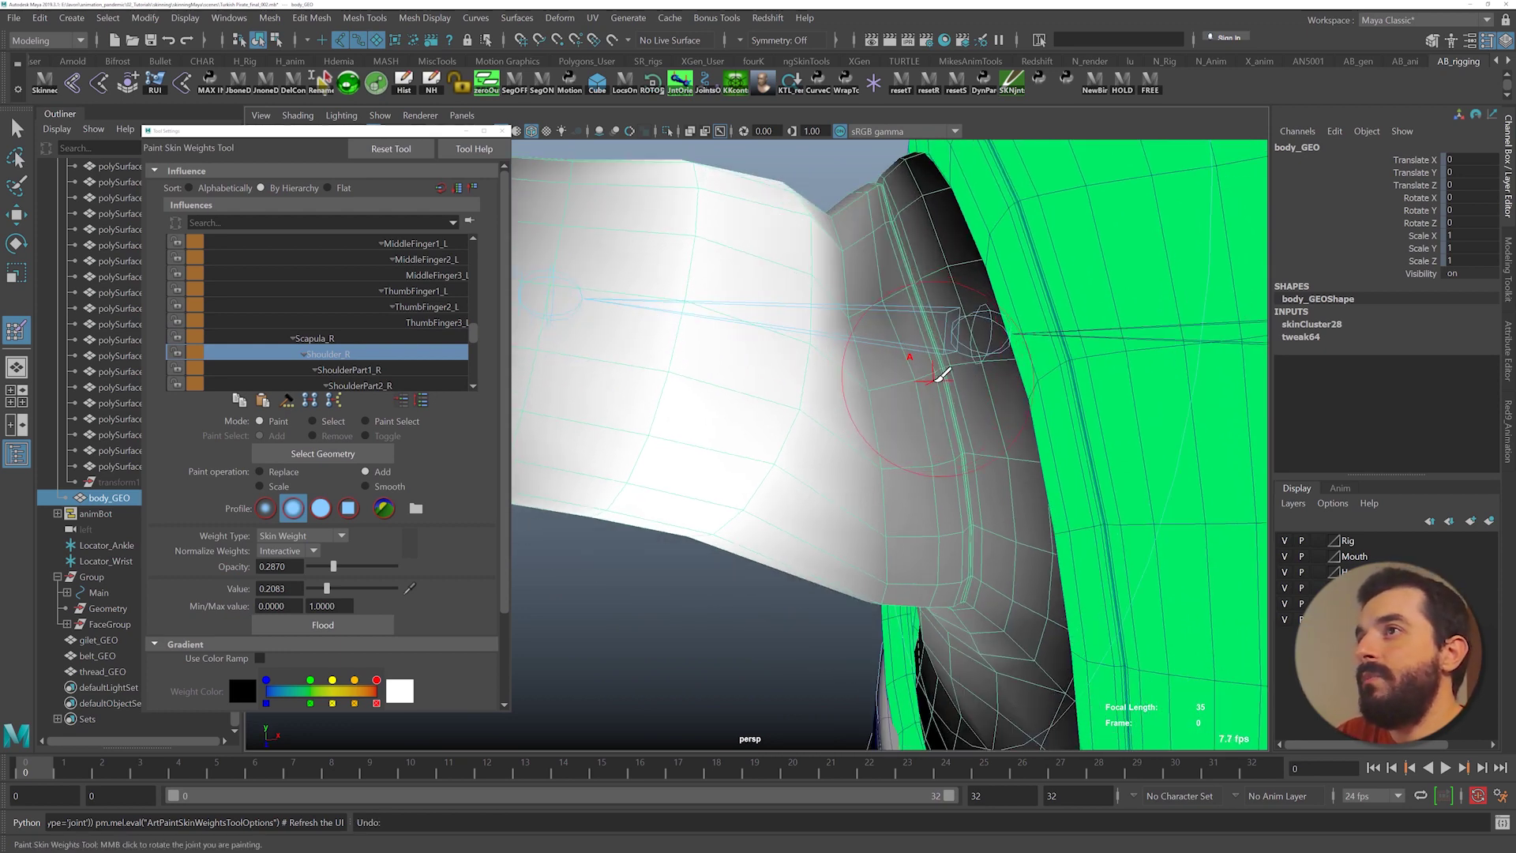
pyautogui.hotkey('ctrl', 'z')
pyautogui.hotkey('ctrl', 'z')
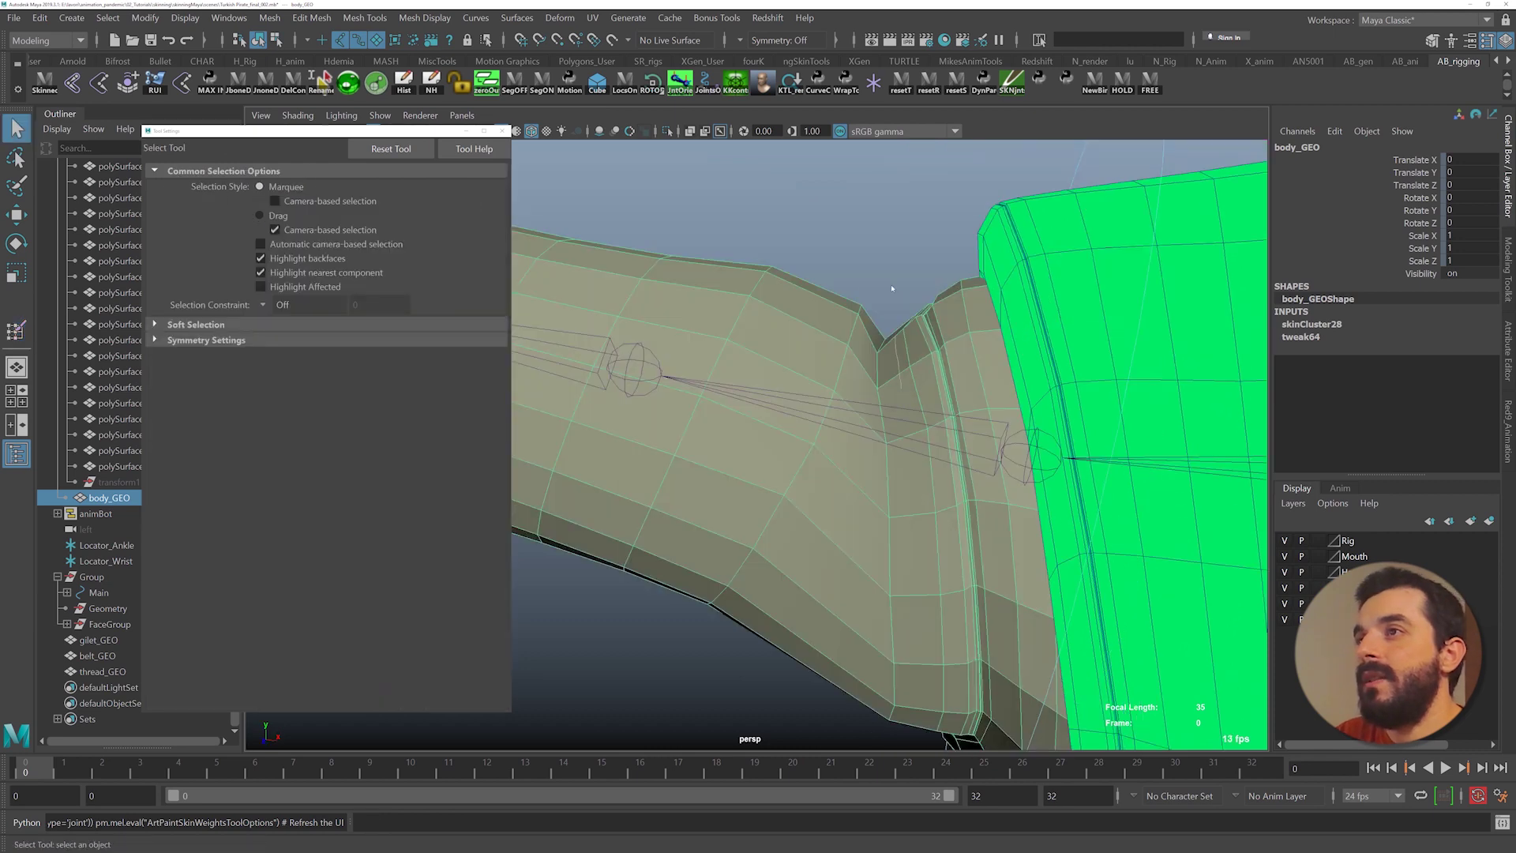
# - Select the edge loops around the right shoulder crease of body_GEO and convert them to vertices
pyautogui.click(891, 411)
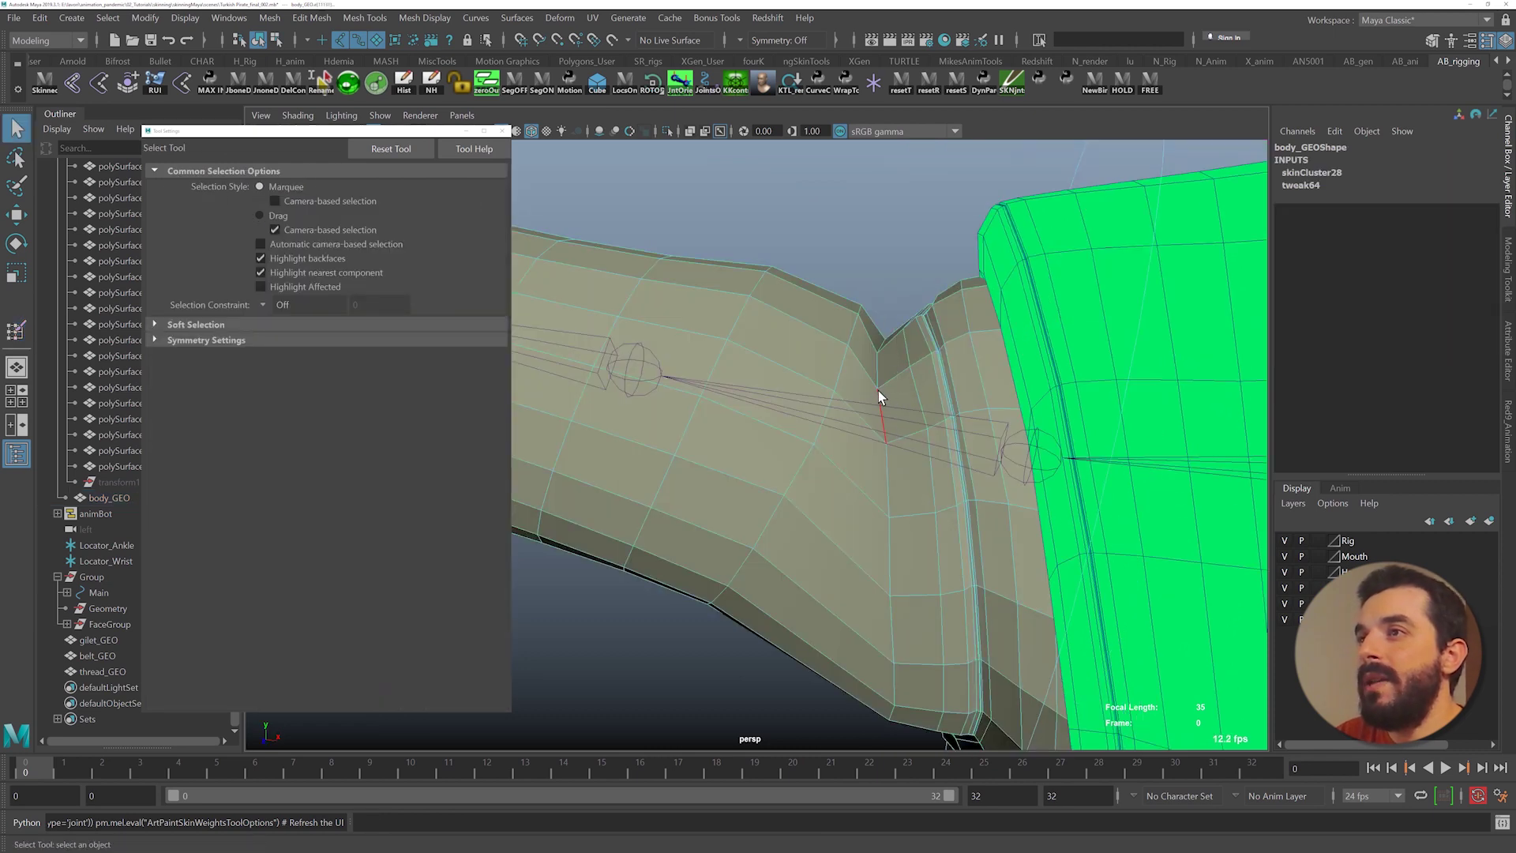
pyautogui.doubleClick(879, 393)
pyautogui.keyDown('shift'); pyautogui.doubleClick(845, 367); pyautogui.keyUp('shift')
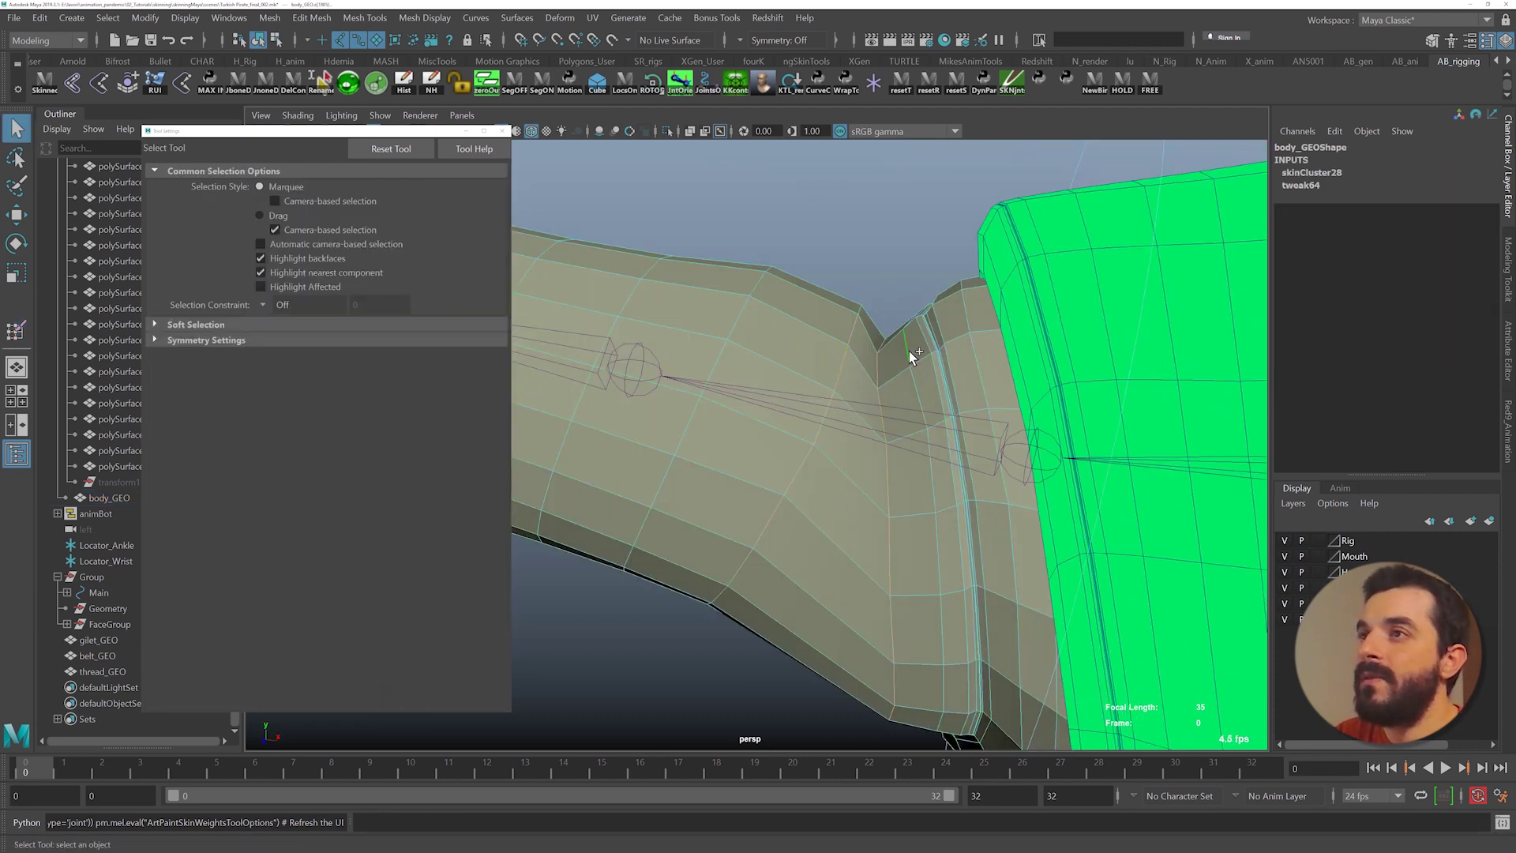
pyautogui.keyDown('shift'); pyautogui.doubleClick(939, 444); pyautogui.keyUp('shift')
pyautogui.keyDown('alt'); pyautogui.moveTo(939, 444); pyautogui.dragTo(877, 426, button='right'); pyautogui.keyUp('alt')
pyautogui.keyDown('ctrl'); pyautogui.moveTo(852, 379); pyautogui.dragTo(711, 348, button='right'); pyautogui.keyUp('ctrl')
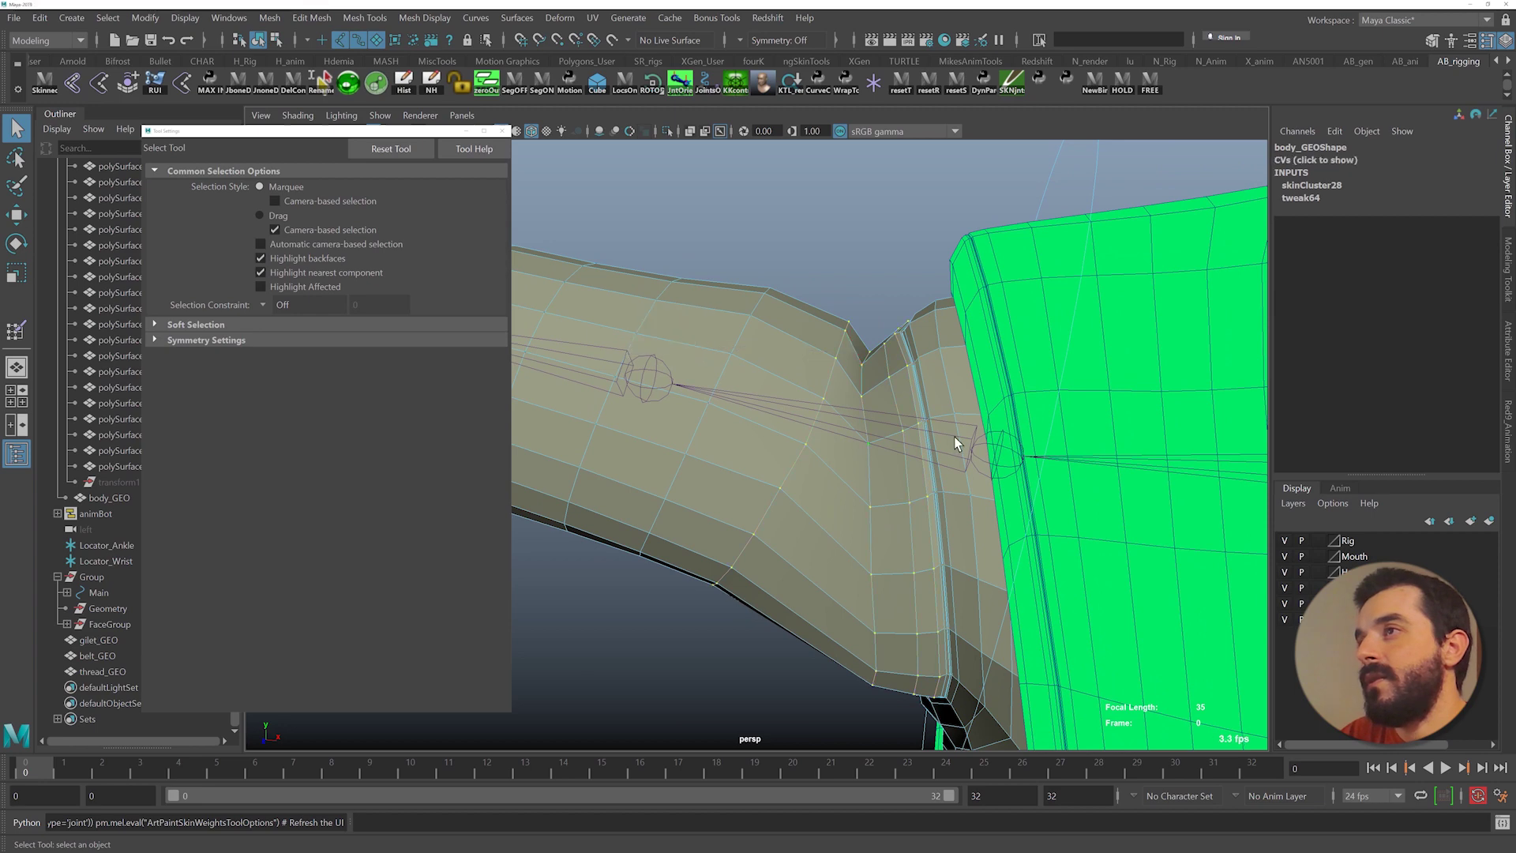
# - Return to the edge selection, add another loop on the upper arm, and convert the selection to vertices
pyautogui.keyDown('alt'); pyautogui.moveTo(955, 440); pyautogui.dragTo(817, 439, button='right'); pyautogui.keyUp('alt')
pyautogui.keyDown('alt'); pyautogui.moveTo(814, 439); pyautogui.dragTo(807, 414); pyautogui.keyUp('alt')
pyautogui.hotkey('ctrl', 'z')
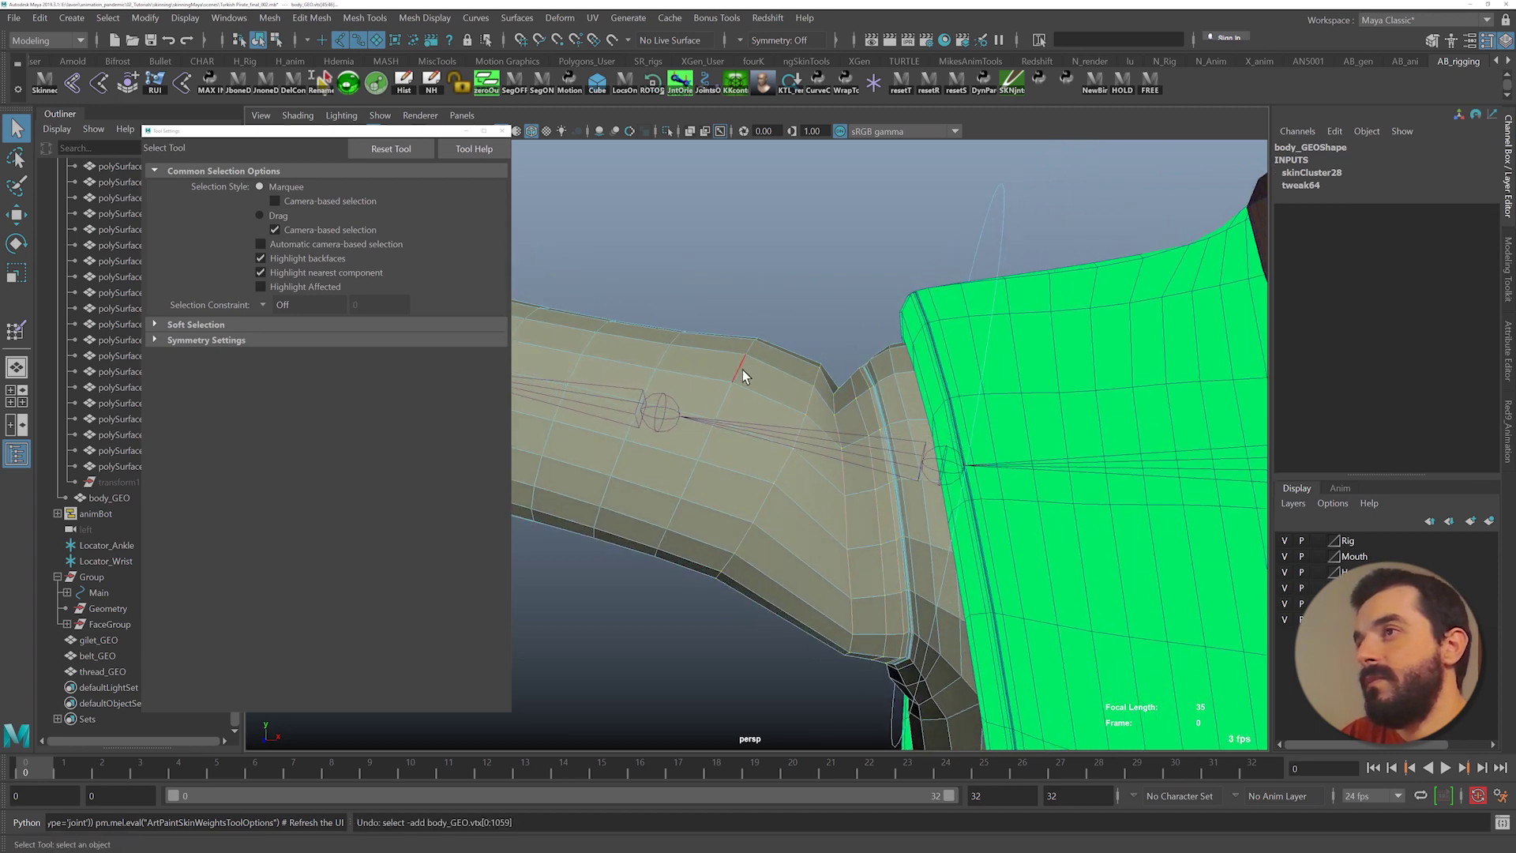
pyautogui.keyDown('shift'); pyautogui.doubleClick(741, 366); pyautogui.keyUp('shift')
pyautogui.keyDown('ctrl'); pyautogui.moveTo(750, 363); pyautogui.dragTo(627, 365, button='right'); pyautogui.keyUp('ctrl')
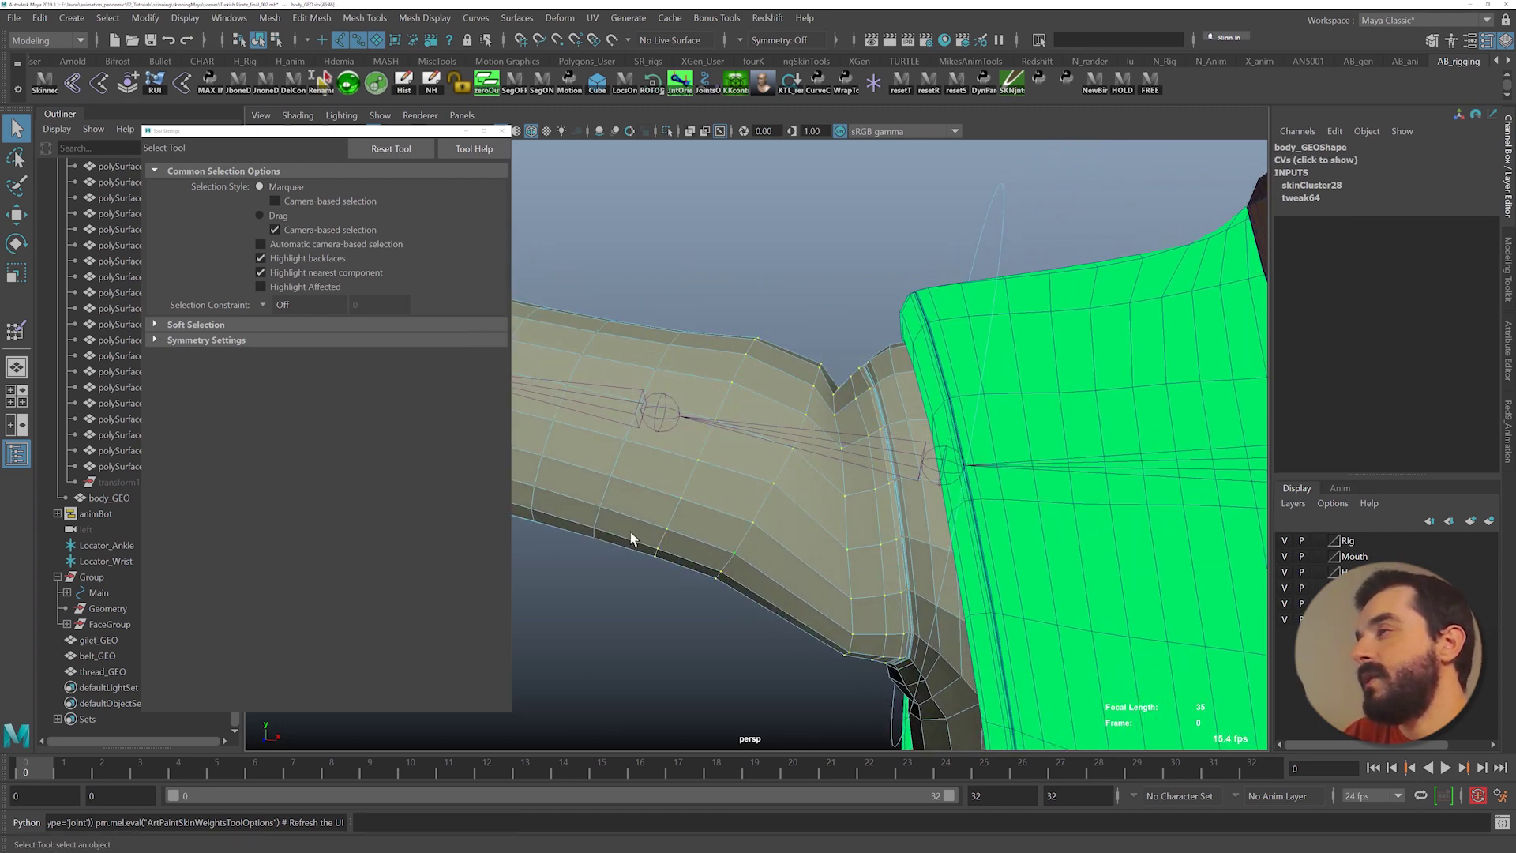
# - Smooth the skin weights of the selected shoulder vertices in ngSkinTools at intensity 0.211, applying it four times
pyautogui.hotkey('alt', 'Tab')
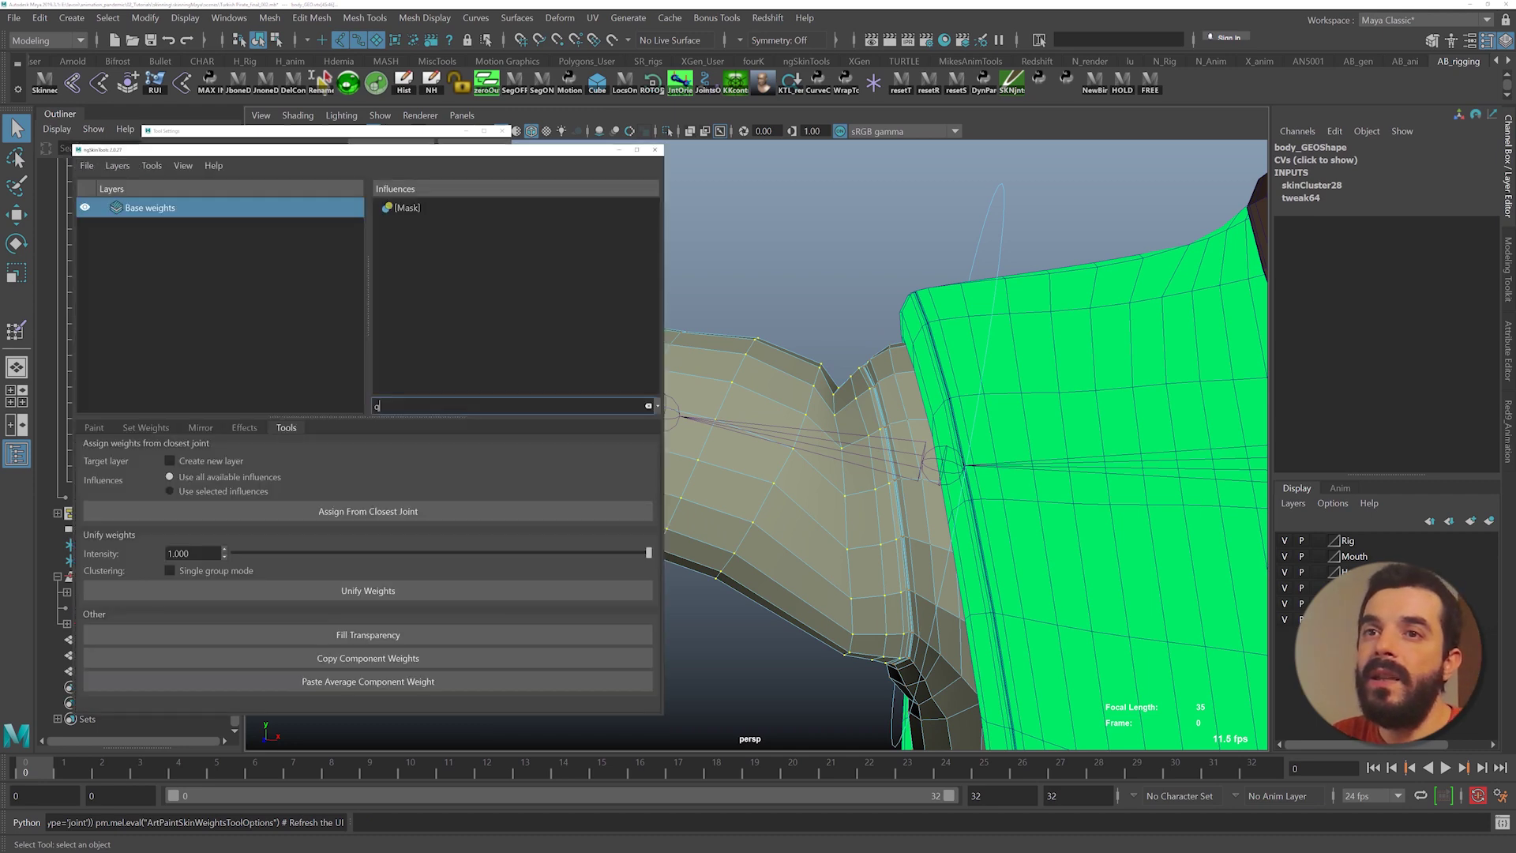
pyautogui.keyDown('alt'); pyautogui.moveTo(863, 467); pyautogui.dragTo(925, 435, button='middle'); pyautogui.keyUp('alt')
pyautogui.click(153, 426)
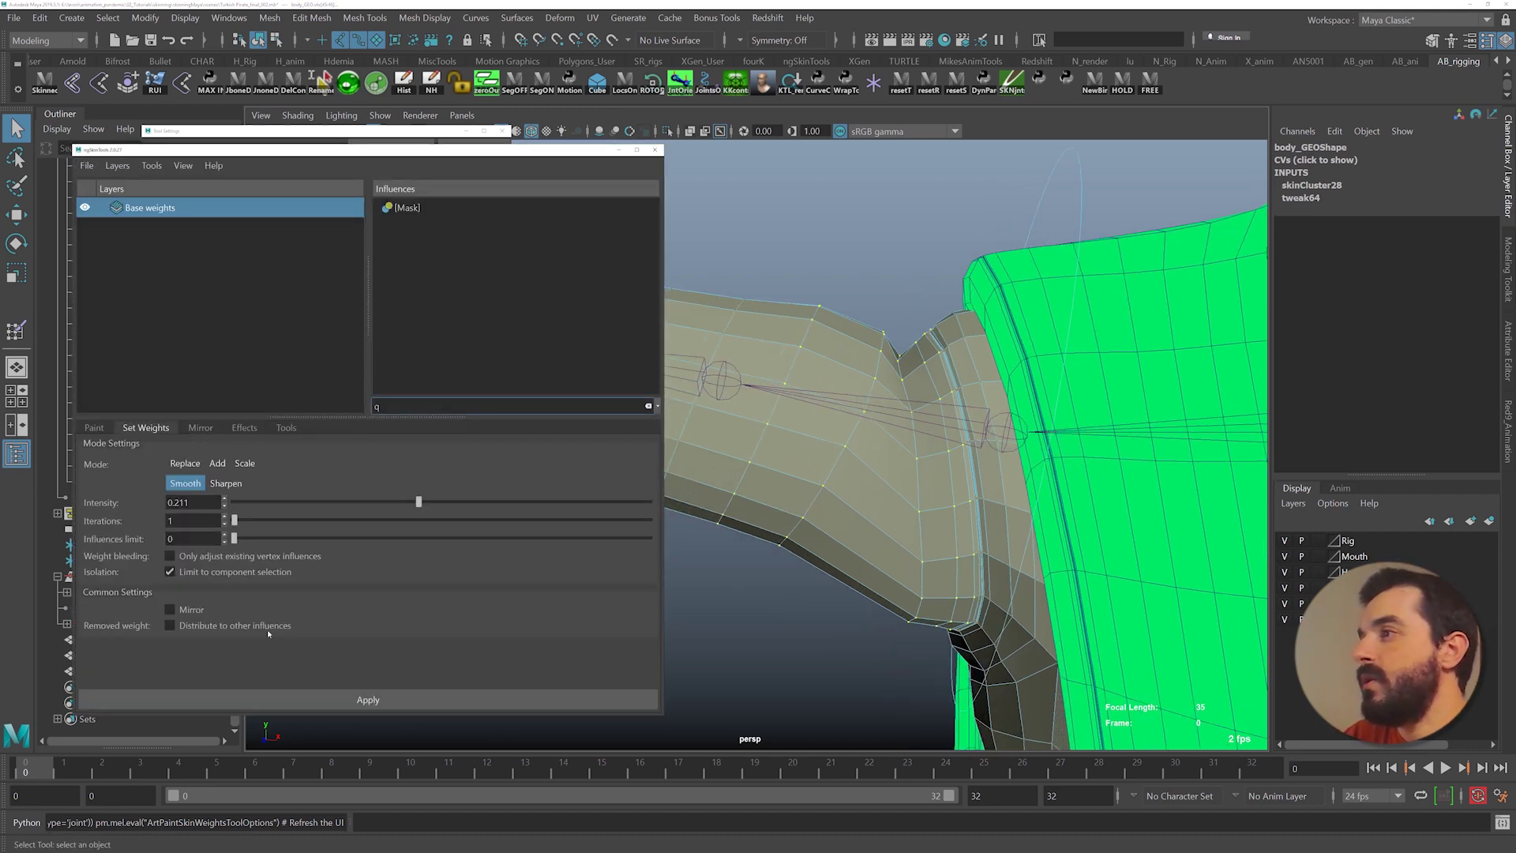
pyautogui.click(254, 703)
pyautogui.click(254, 702)
pyautogui.click(254, 703)
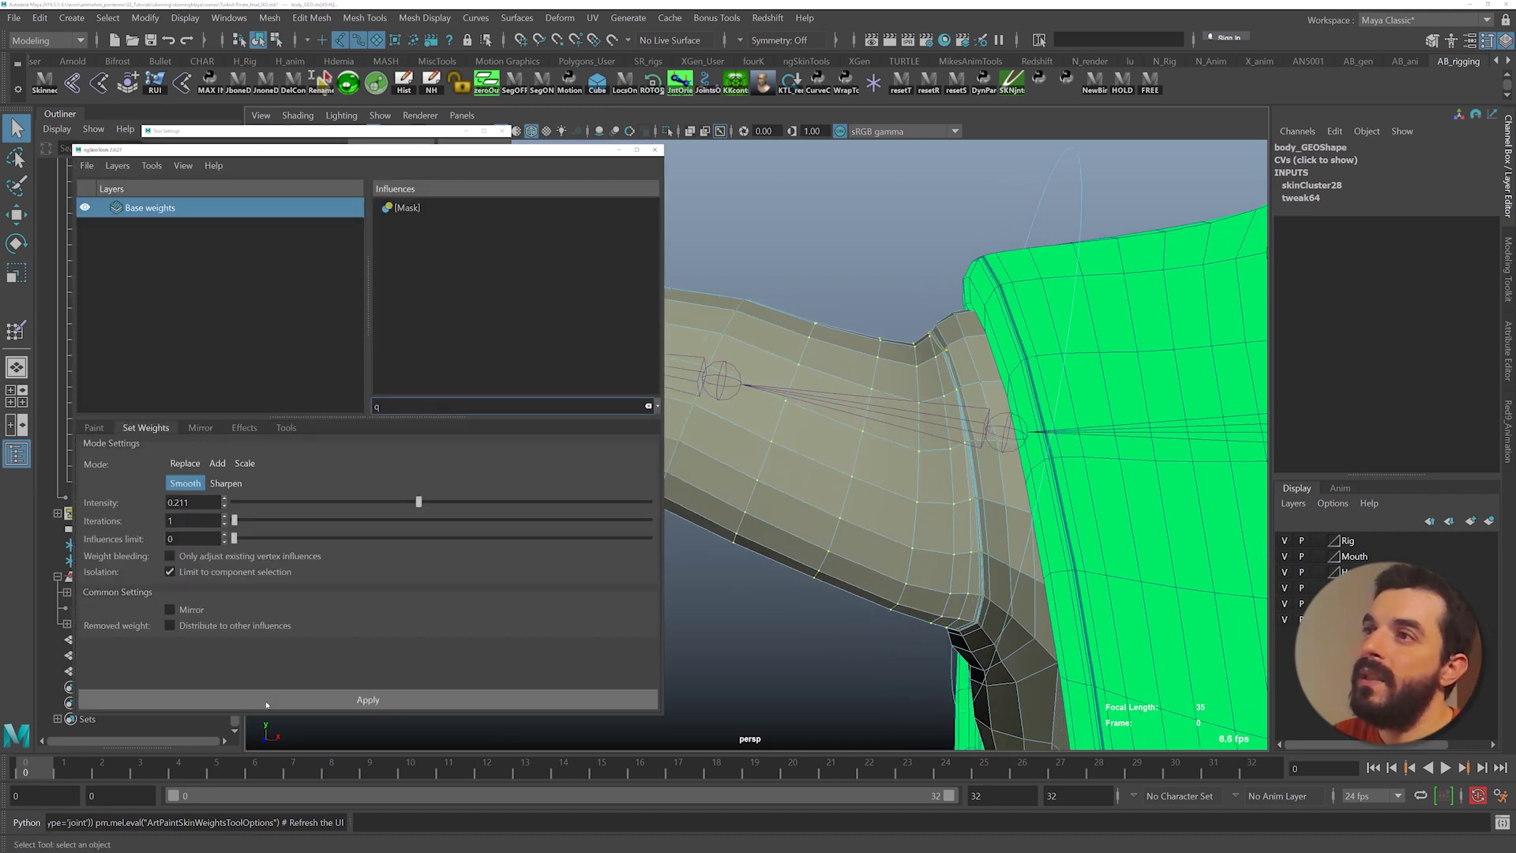
pyautogui.click(254, 703)
# - Inspect the smoothed shoulder up close and undo the weight smoothing on its vertices
pyautogui.keyDown('alt'); pyautogui.moveTo(961, 399); pyautogui.dragTo(1026, 423, button='middle'); pyautogui.keyUp('alt')
pyautogui.keyDown('alt'); pyautogui.moveTo(1025, 423); pyautogui.dragTo(870, 418, button='right'); pyautogui.keyUp('alt')
pyautogui.keyDown('alt'); pyautogui.moveTo(870, 417); pyautogui.dragTo(962, 446); pyautogui.keyUp('alt')
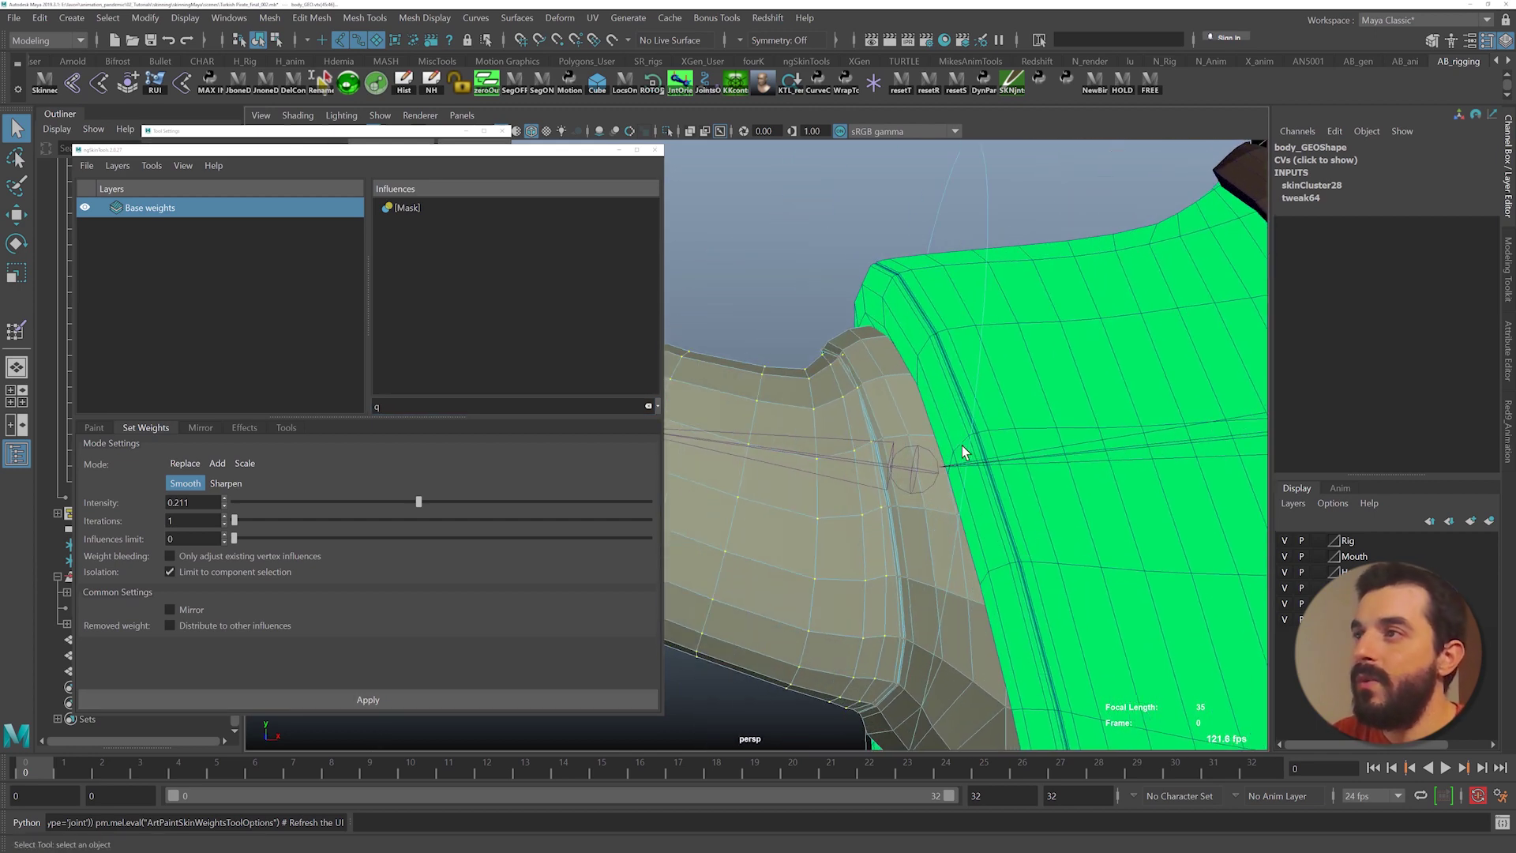
pyautogui.hotkey('ctrl', 'z')
pyautogui.hotkey('ctrl', 'z')
pyautogui.hotkey('ctrl', 'z')
pyautogui.hotkey('ctrl', 'z')
pyautogui.hotkey('ctrl', 'z')
pyautogui.hotkey('ctrl', 'z')
pyautogui.hotkey('ctrl', 'z')
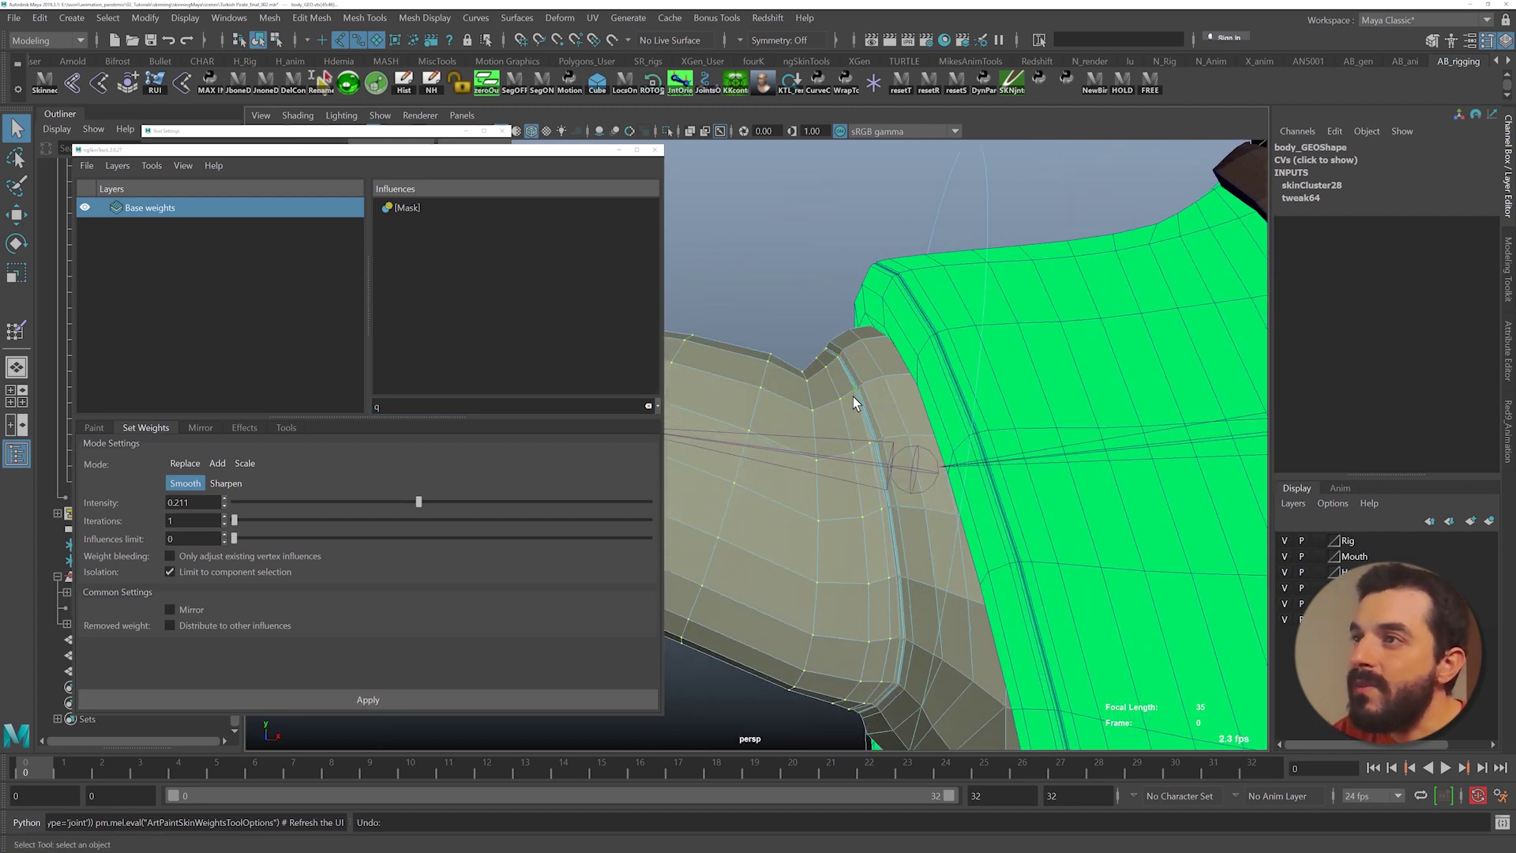
# - Reselect the right shoulder crease vertices of body_GEO from the edge loops and smooth their skin weights repeatedly at intensity 0.211
pyautogui.hotkey('ctrl', 'z')
pyautogui.keyDown('alt'); pyautogui.moveTo(853, 397); pyautogui.dragTo(842, 434); pyautogui.keyUp('alt')
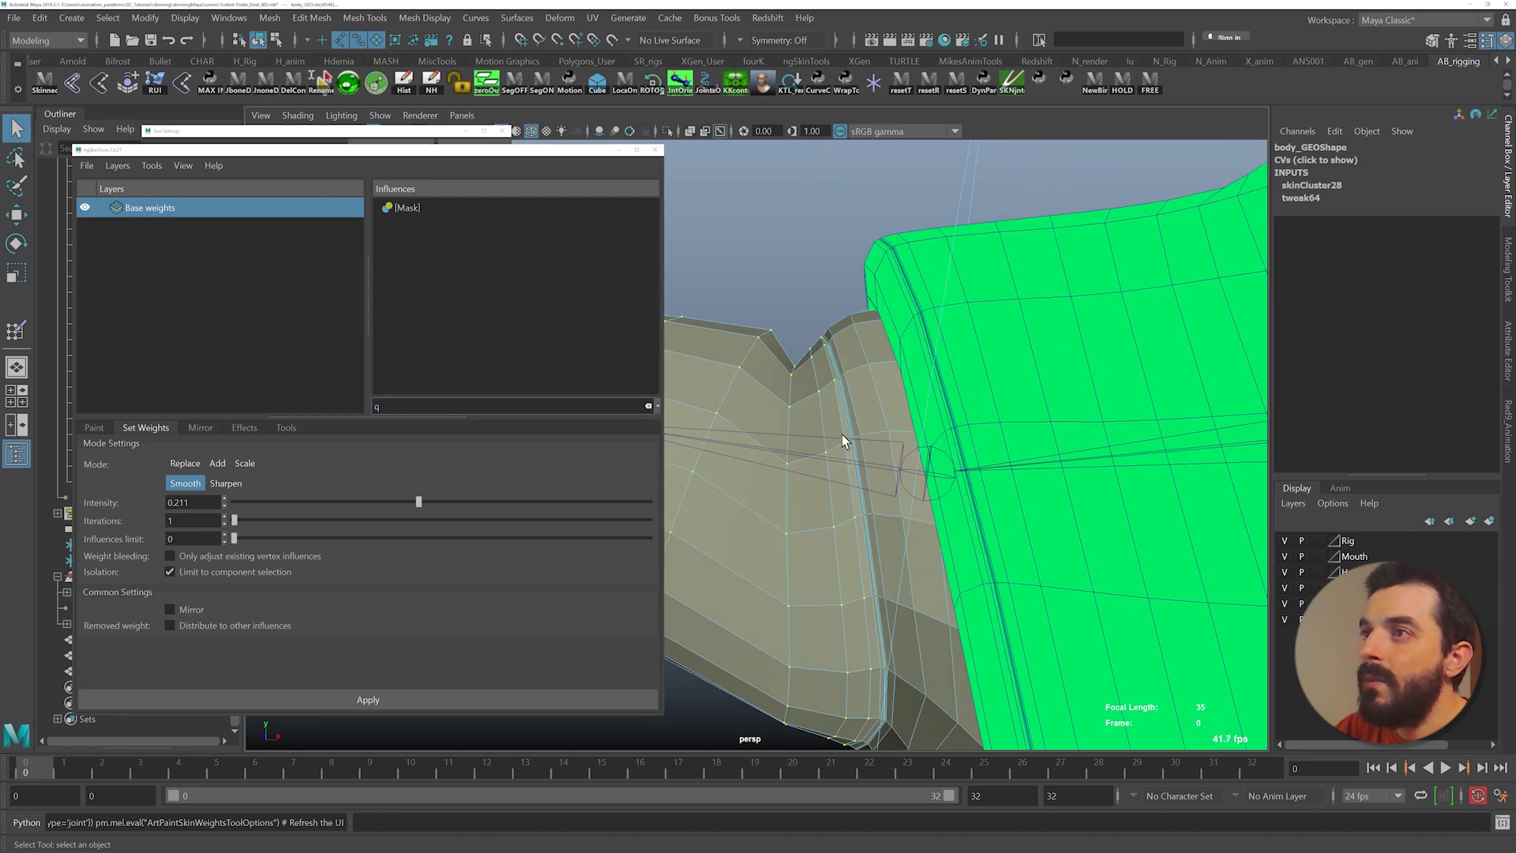
pyautogui.moveTo(823, 431); pyautogui.dragTo(822, 387, button='right')
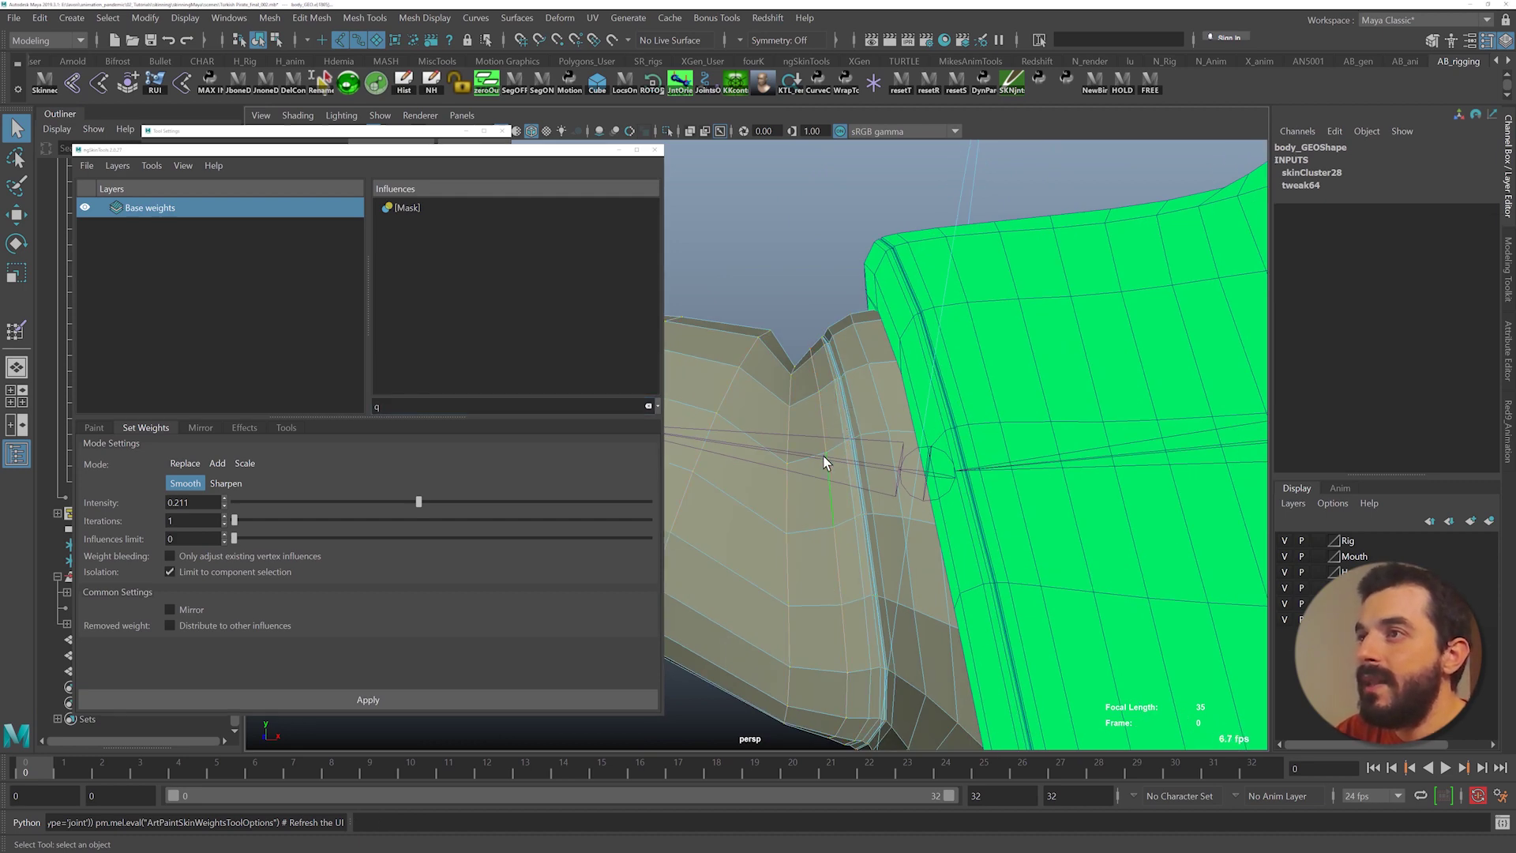
pyautogui.click(381, 699)
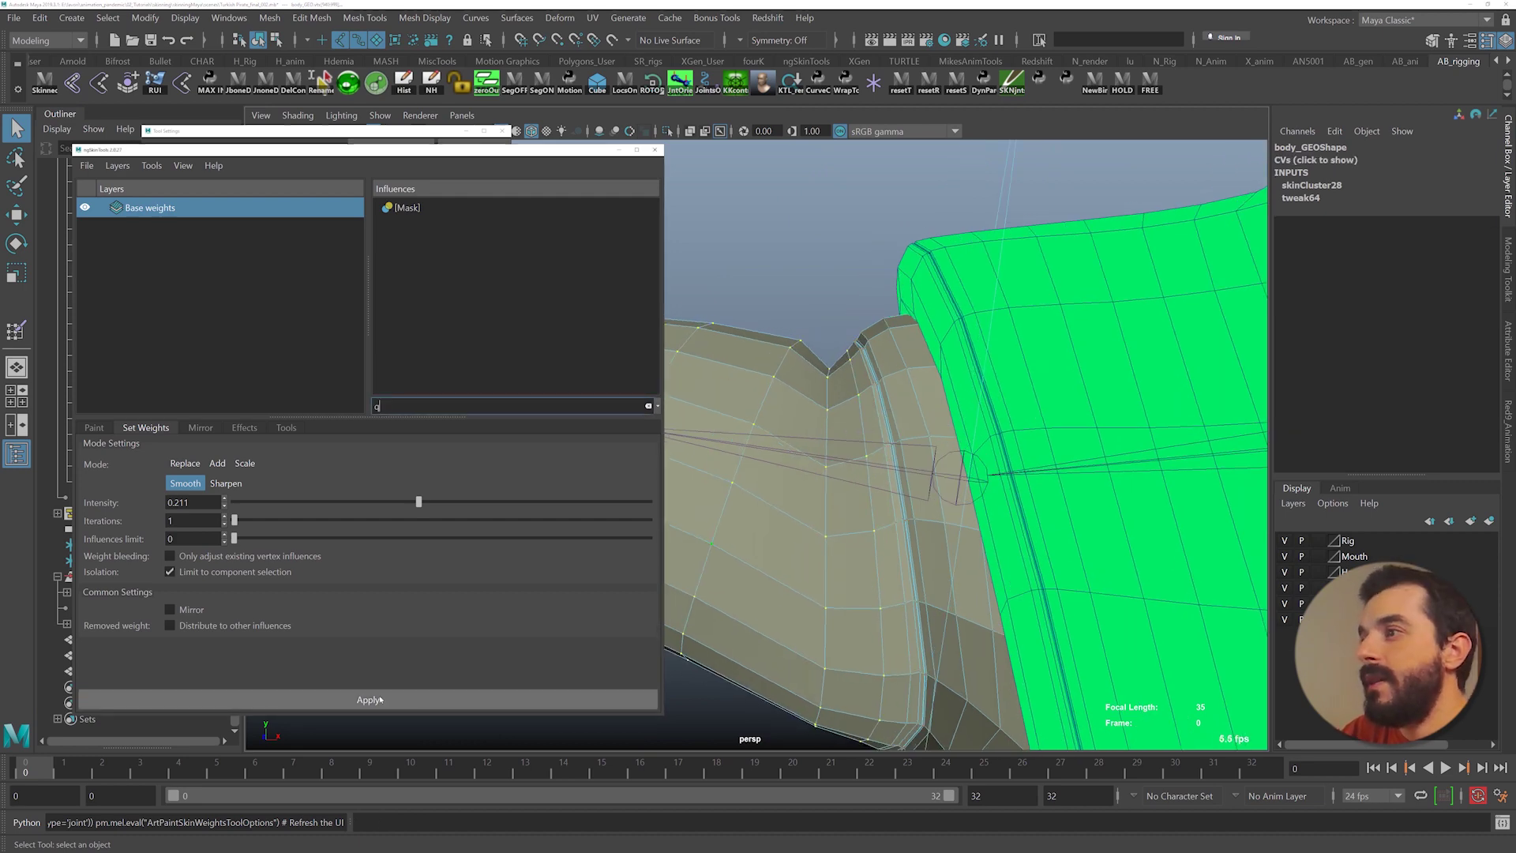
pyautogui.click(381, 700)
pyautogui.click(380, 700)
pyautogui.click(381, 700)
pyautogui.write('q')
pyautogui.moveTo(857, 402); pyautogui.dragTo(856, 360, button='right')
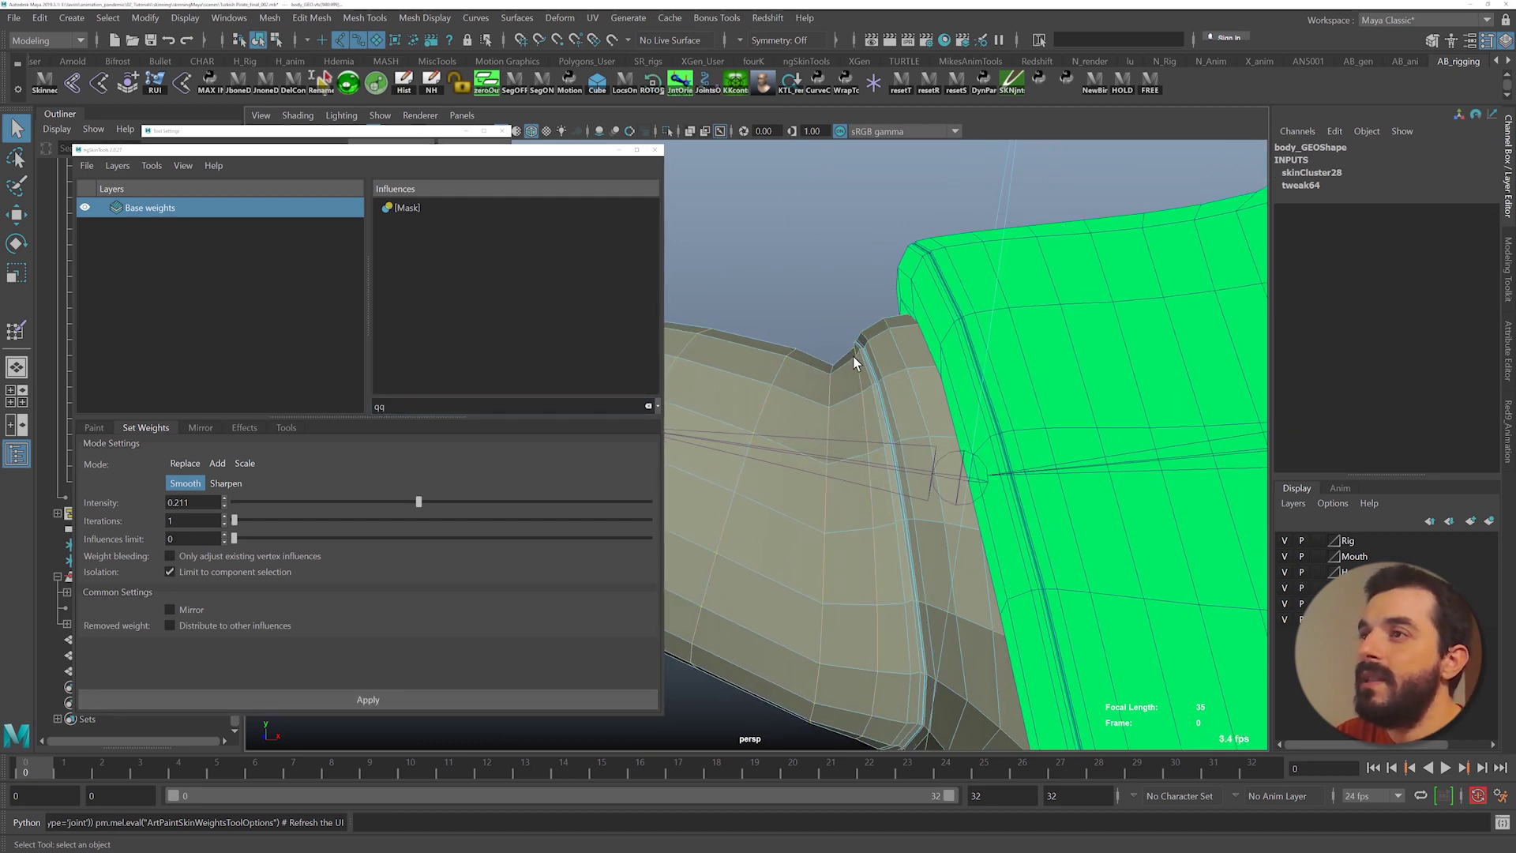
pyautogui.click(365, 700)
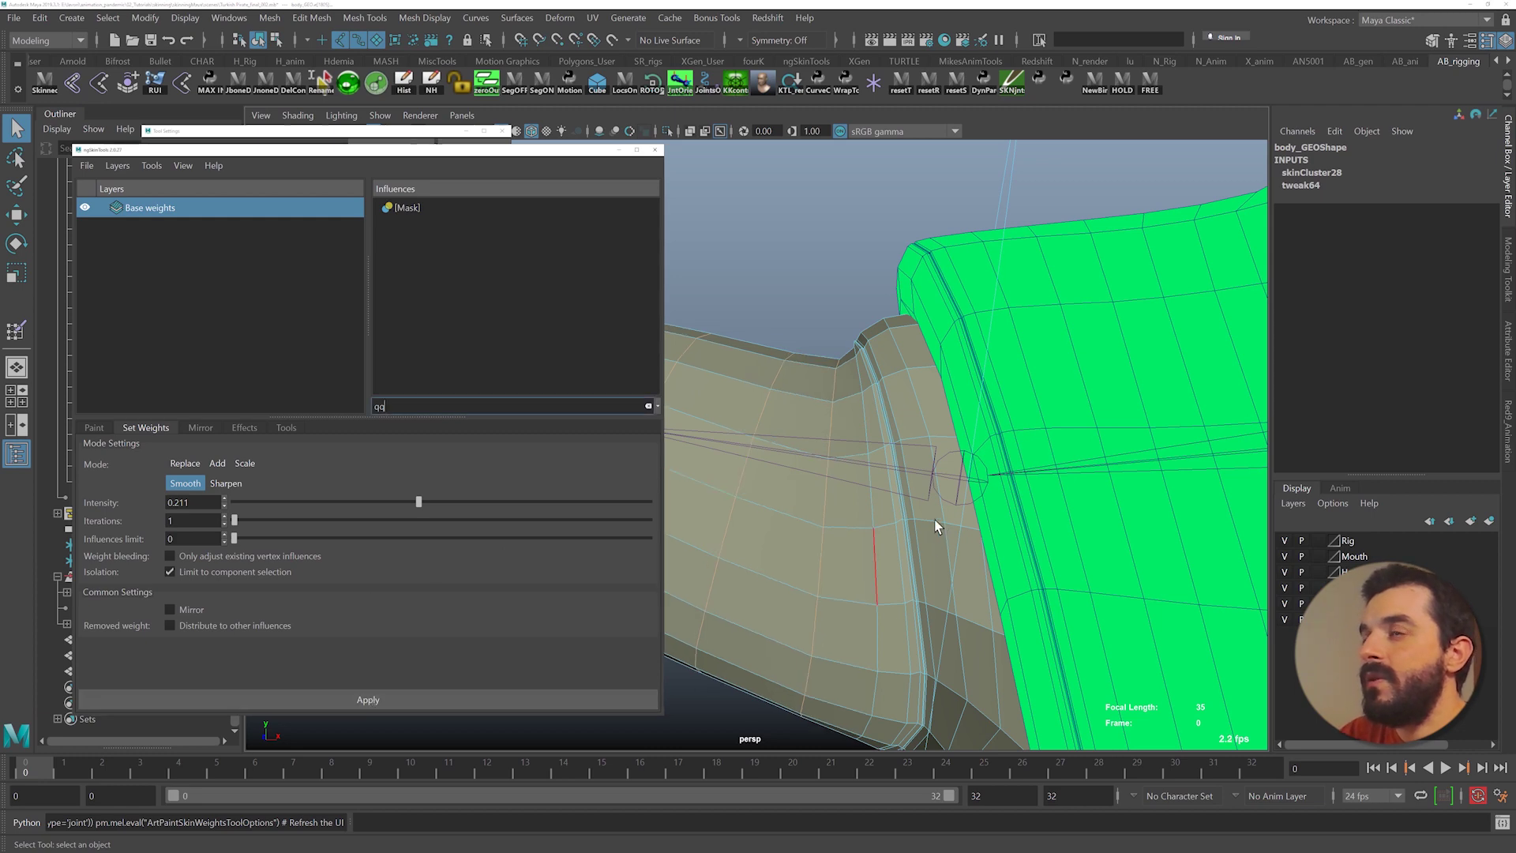
# - Raise the right scapula control FKScapula_R by rotating it to about -18.7 in Y to test the shoulder deformation
pyautogui.keyDown('alt'); pyautogui.moveTo(937, 524); pyautogui.dragTo(805, 406, button='right'); pyautogui.keyUp('alt')
pyautogui.keyDown('alt'); pyautogui.moveTo(896, 455); pyautogui.dragTo(971, 463, button='right'); pyautogui.keyUp('alt')
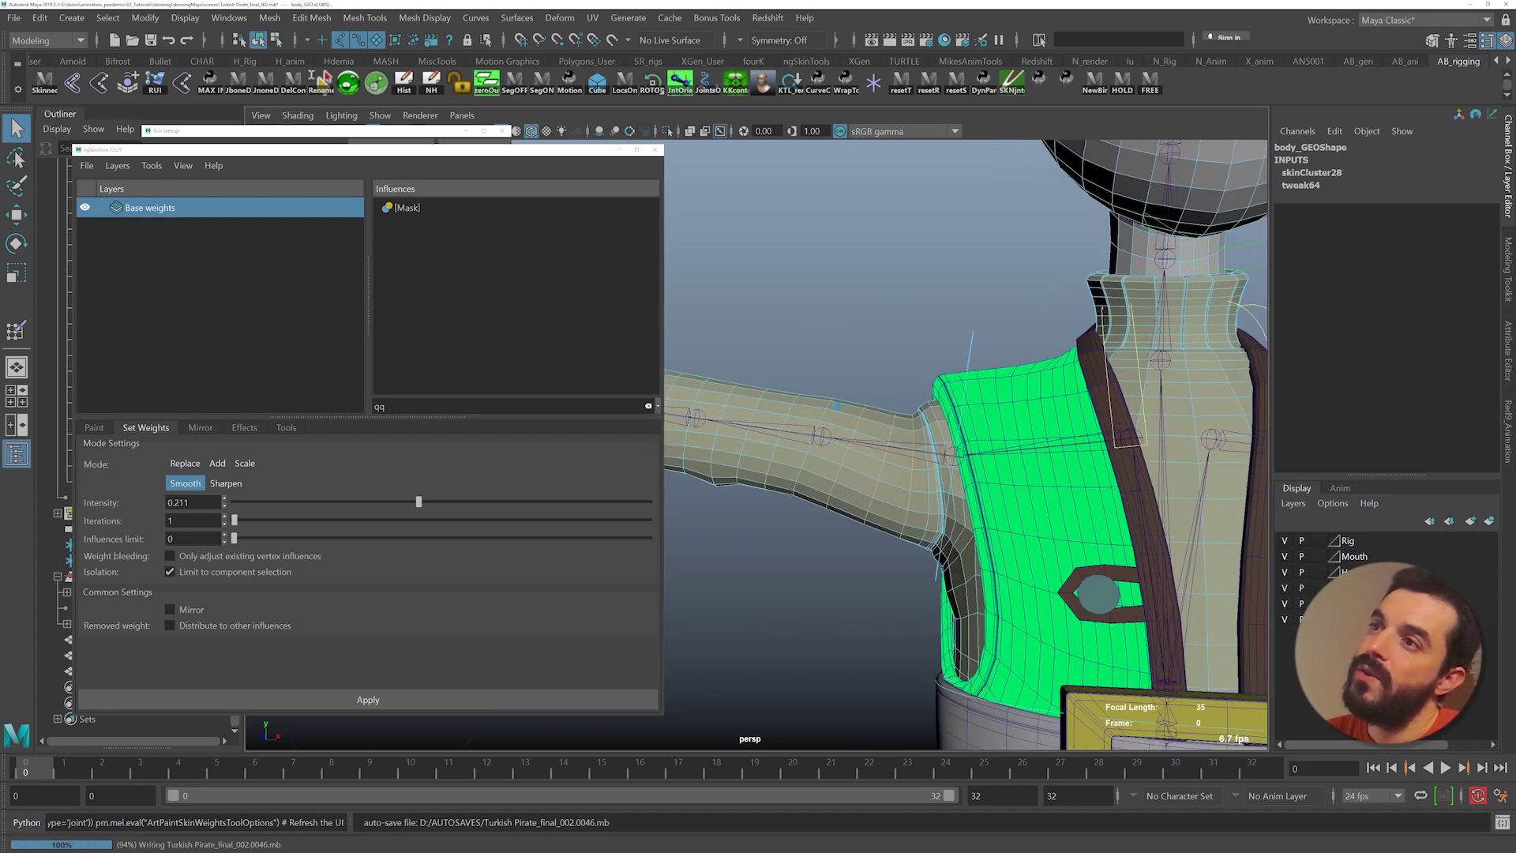
pyautogui.keyDown('alt'); pyautogui.moveTo(836, 406); pyautogui.dragTo(777, 398, button='right'); pyautogui.keyUp('alt')
pyautogui.keyDown('alt'); pyautogui.moveTo(886, 430); pyautogui.dragTo(974, 426, button='middle'); pyautogui.keyUp('alt')
pyautogui.keyDown('alt'); pyautogui.moveTo(880, 453); pyautogui.dragTo(1070, 478, button='right'); pyautogui.keyUp('alt')
pyautogui.keyDown('alt'); pyautogui.moveTo(1040, 464); pyautogui.dragTo(996, 459, button='middle'); pyautogui.keyUp('alt')
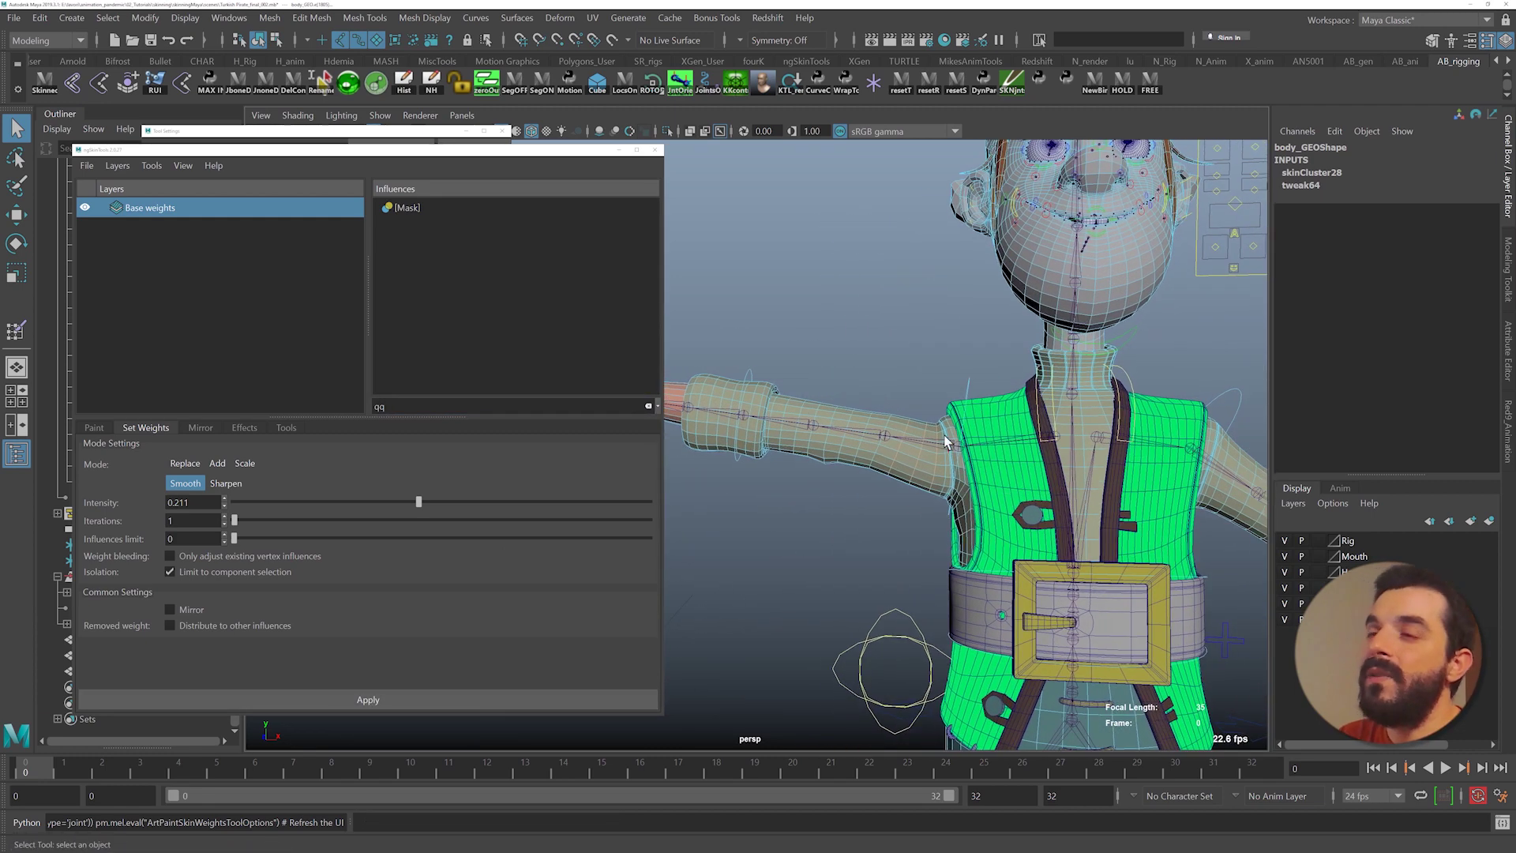
pyautogui.click(973, 395)
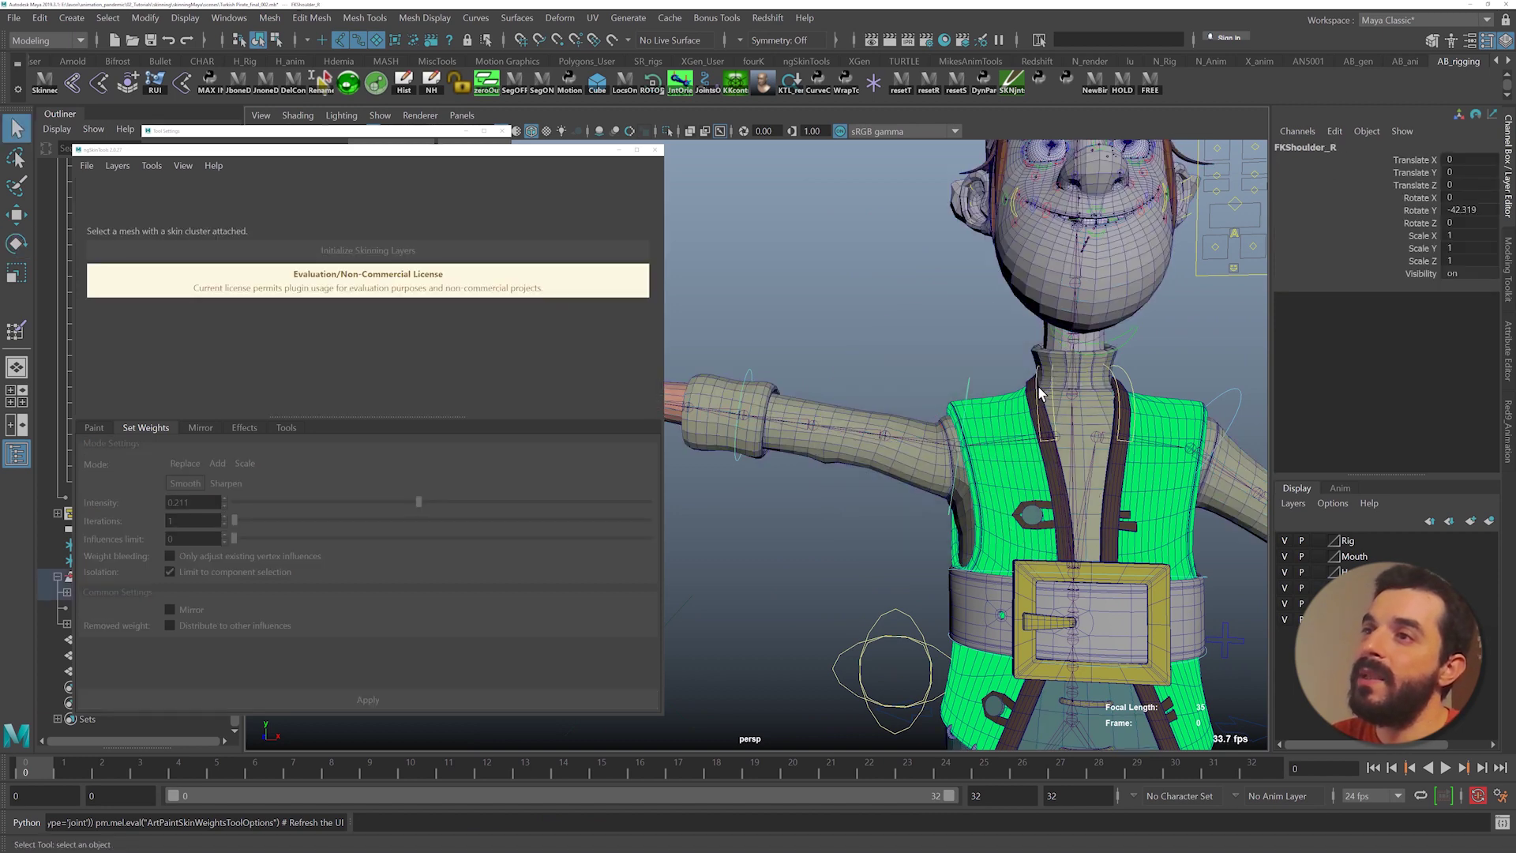
pyautogui.click(1033, 384)
pyautogui.click(1037, 376)
pyautogui.press('e')
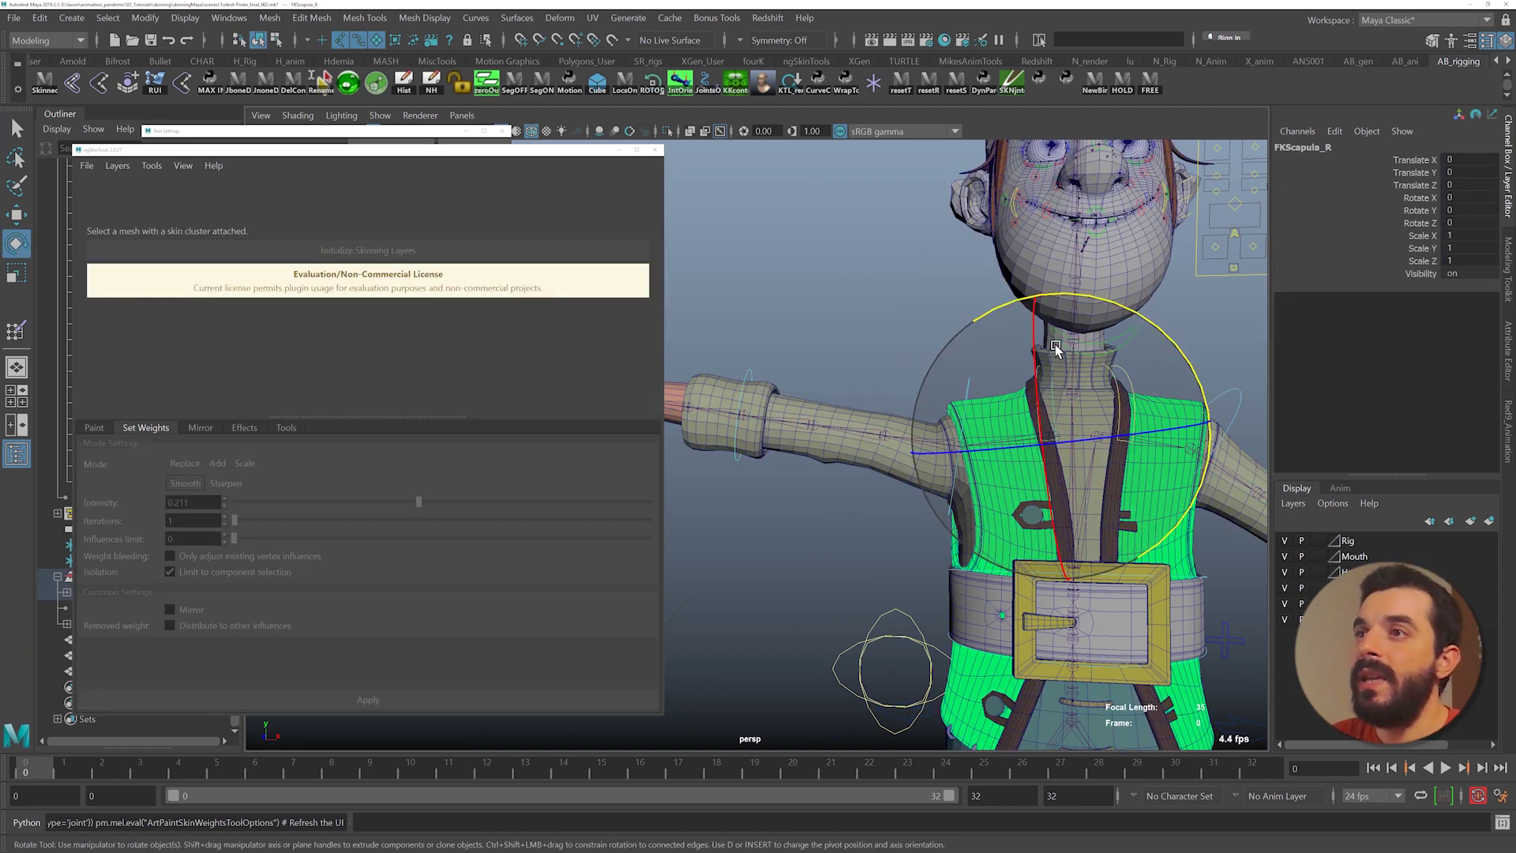
pyautogui.moveTo(1098, 300); pyautogui.dragTo(994, 281)
# - Rotate FKShoulder_R to about -11.6 in Y and inspect the sleeve and armpit deformation up close
pyautogui.press('q')
pyautogui.click(991, 358)
pyautogui.press('e')
pyautogui.keyDown('alt'); pyautogui.moveTo(1082, 440); pyautogui.dragTo(1148, 567, button='right'); pyautogui.keyUp('alt')
pyautogui.press('q')
pyautogui.keyDown('alt'); pyautogui.moveTo(1149, 567); pyautogui.dragTo(1045, 542); pyautogui.keyUp('alt')
pyautogui.keyDown('alt'); pyautogui.moveTo(1045, 541); pyautogui.dragTo(1211, 619, button='right'); pyautogui.keyUp('alt')
pyautogui.keyDown('alt'); pyautogui.moveTo(1211, 618); pyautogui.dragTo(936, 512, button='middle'); pyautogui.keyUp('alt')
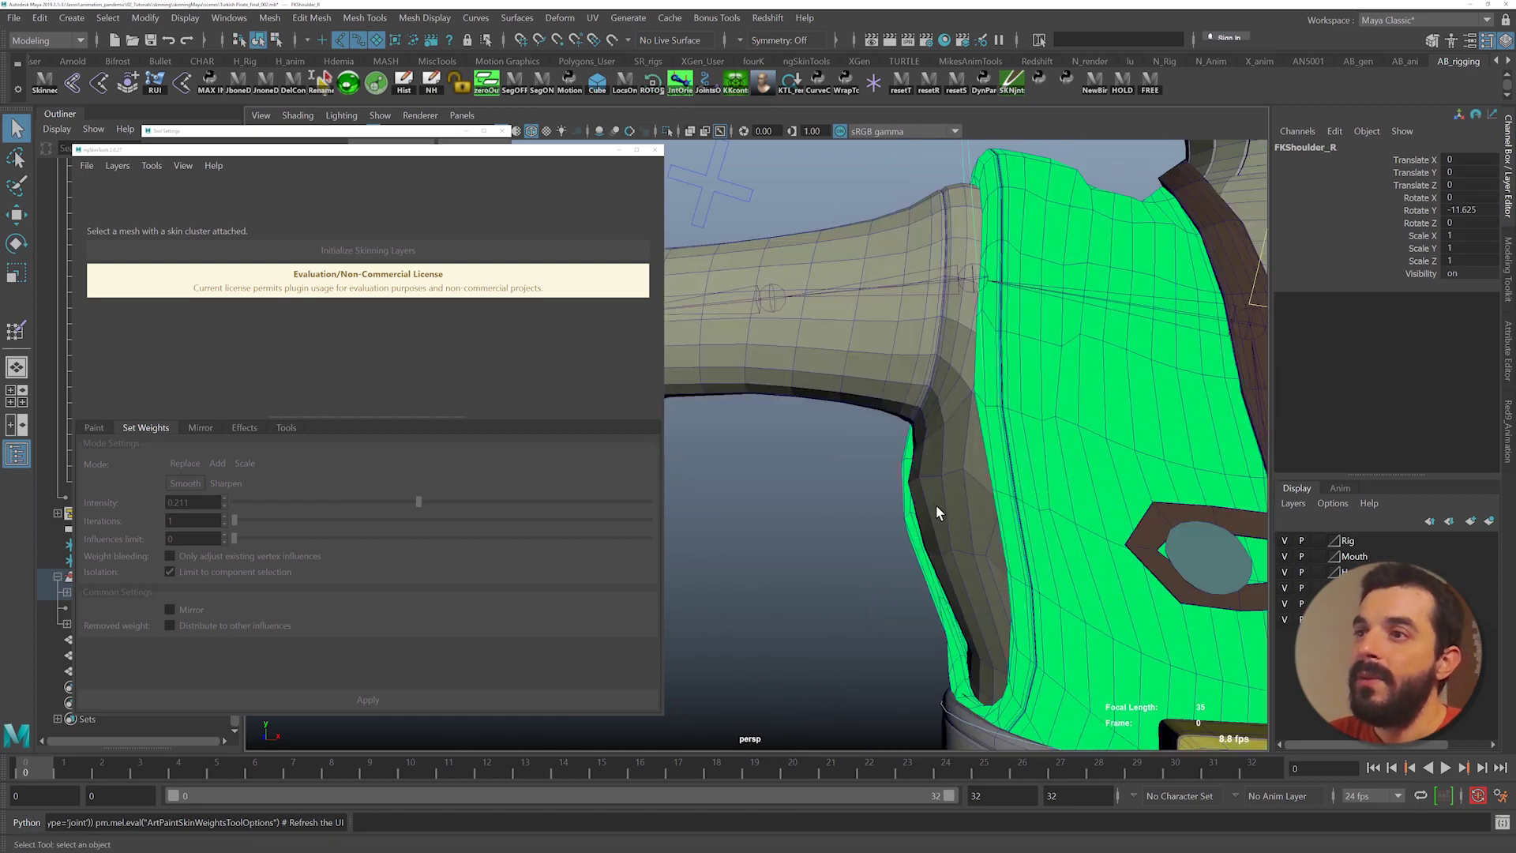
# - Check the armpit topology on body_GEO, undo the test rotations of the right scapula and shoulder, and set FKShoulder_R's Rotate Y to 0
pyautogui.click(939, 506)
pyautogui.keyDown('alt'); pyautogui.moveTo(1092, 503); pyautogui.dragTo(1074, 496); pyautogui.keyUp('alt')
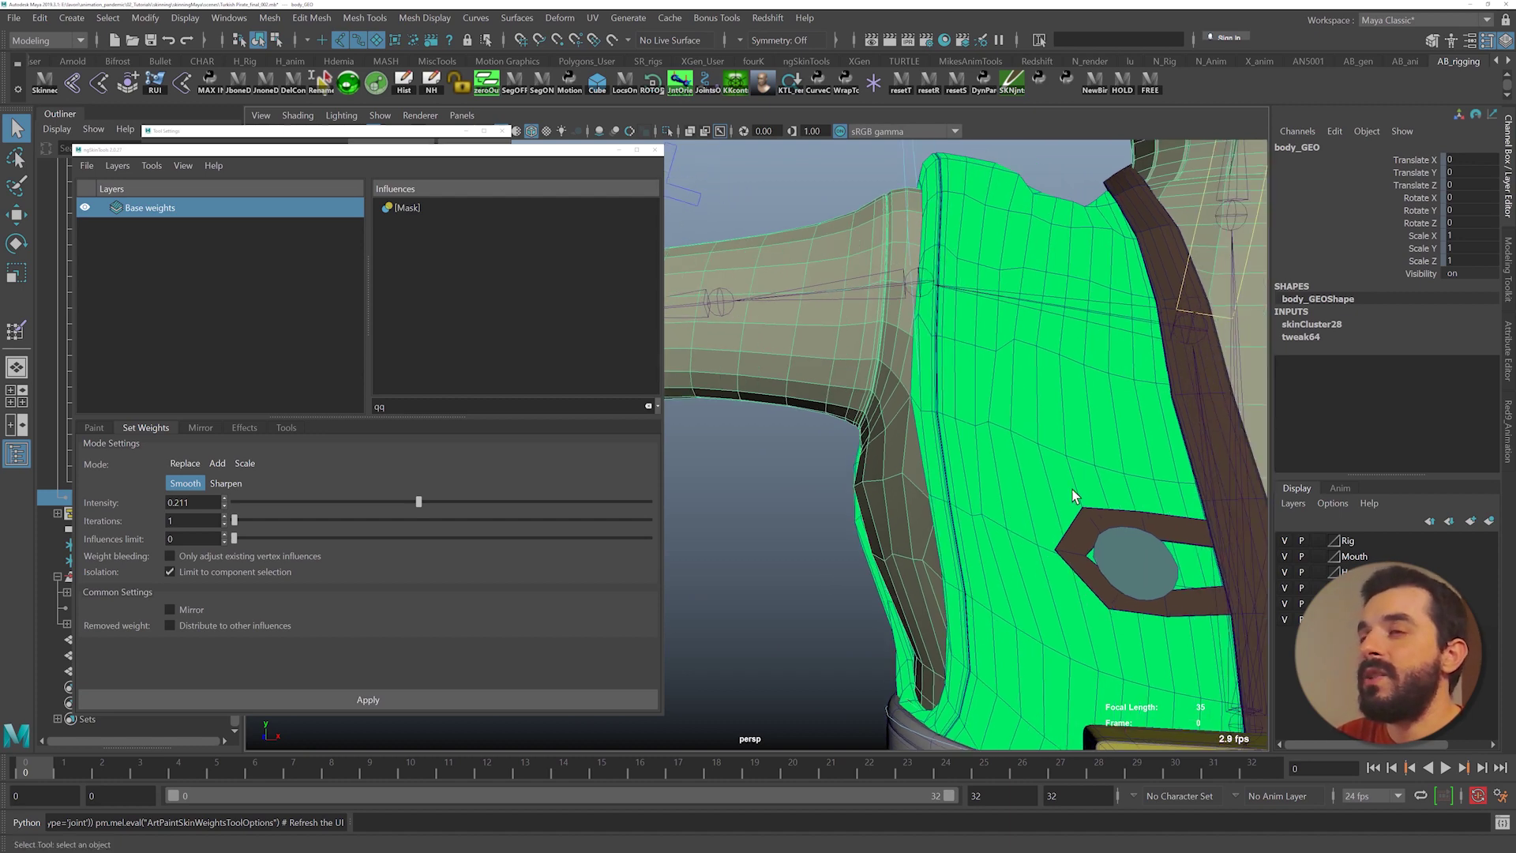
pyautogui.keyDown('alt'); pyautogui.moveTo(1073, 496); pyautogui.dragTo(897, 455, button='right'); pyautogui.keyUp('alt')
pyautogui.keyDown('alt'); pyautogui.moveTo(897, 455); pyautogui.dragTo(943, 559, button='middle'); pyautogui.keyUp('alt')
pyautogui.keyDown('alt'); pyautogui.moveTo(943, 559); pyautogui.dragTo(946, 548); pyautogui.keyUp('alt')
pyautogui.hotkey('ctrl', 'z')
pyautogui.hotkey('ctrl', 'z')
pyautogui.hotkey('ctrl', 'z')
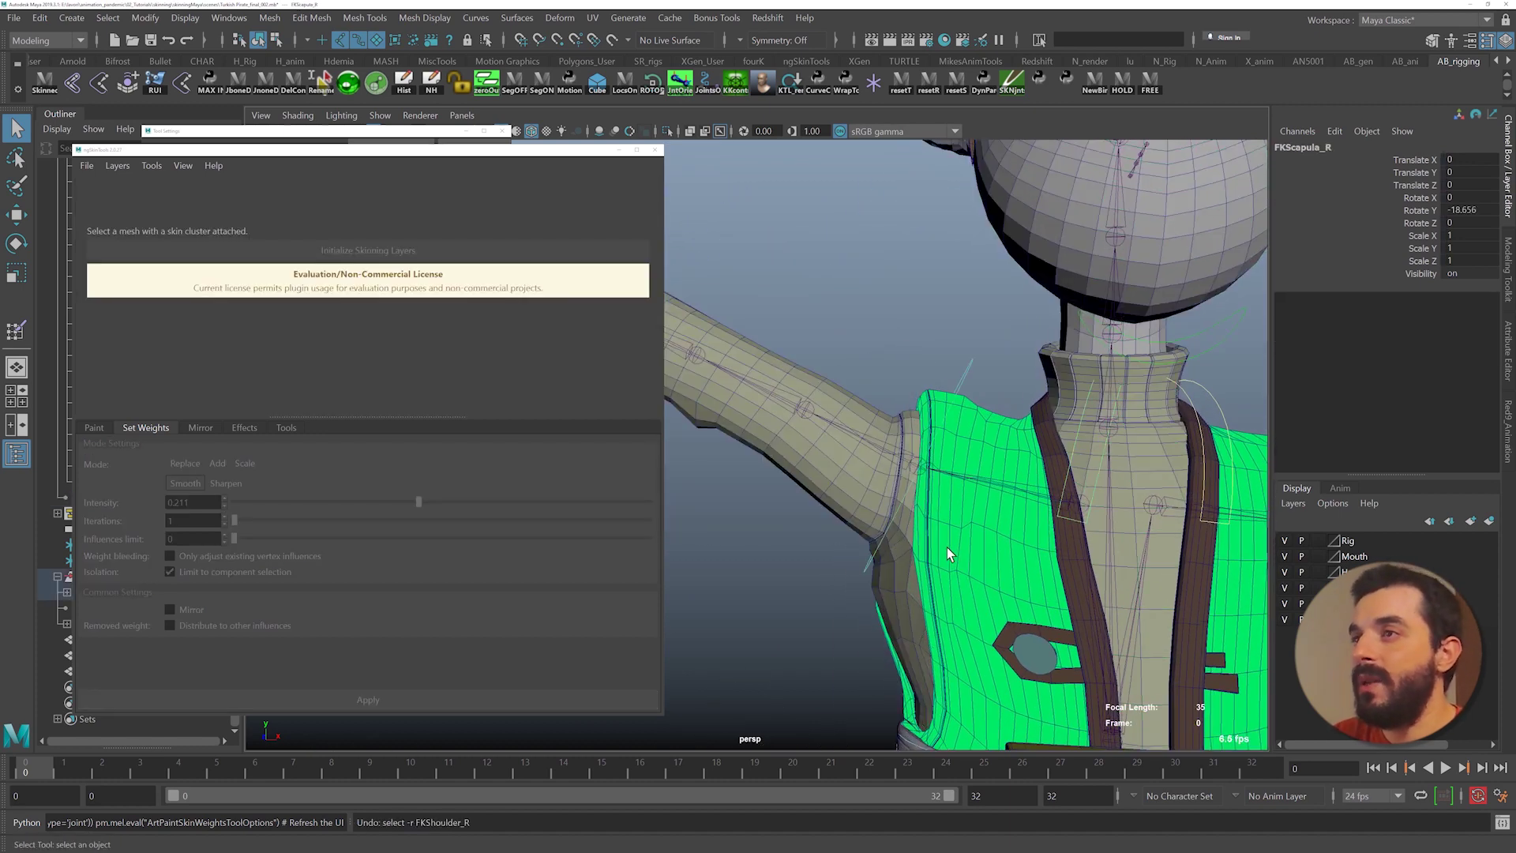
pyautogui.hotkey('ctrl', 'z')
pyautogui.hotkey('ctrl', 'z')
pyautogui.hotkey('ctrl', 'z')
pyautogui.hotkey('ctrl', 'z')
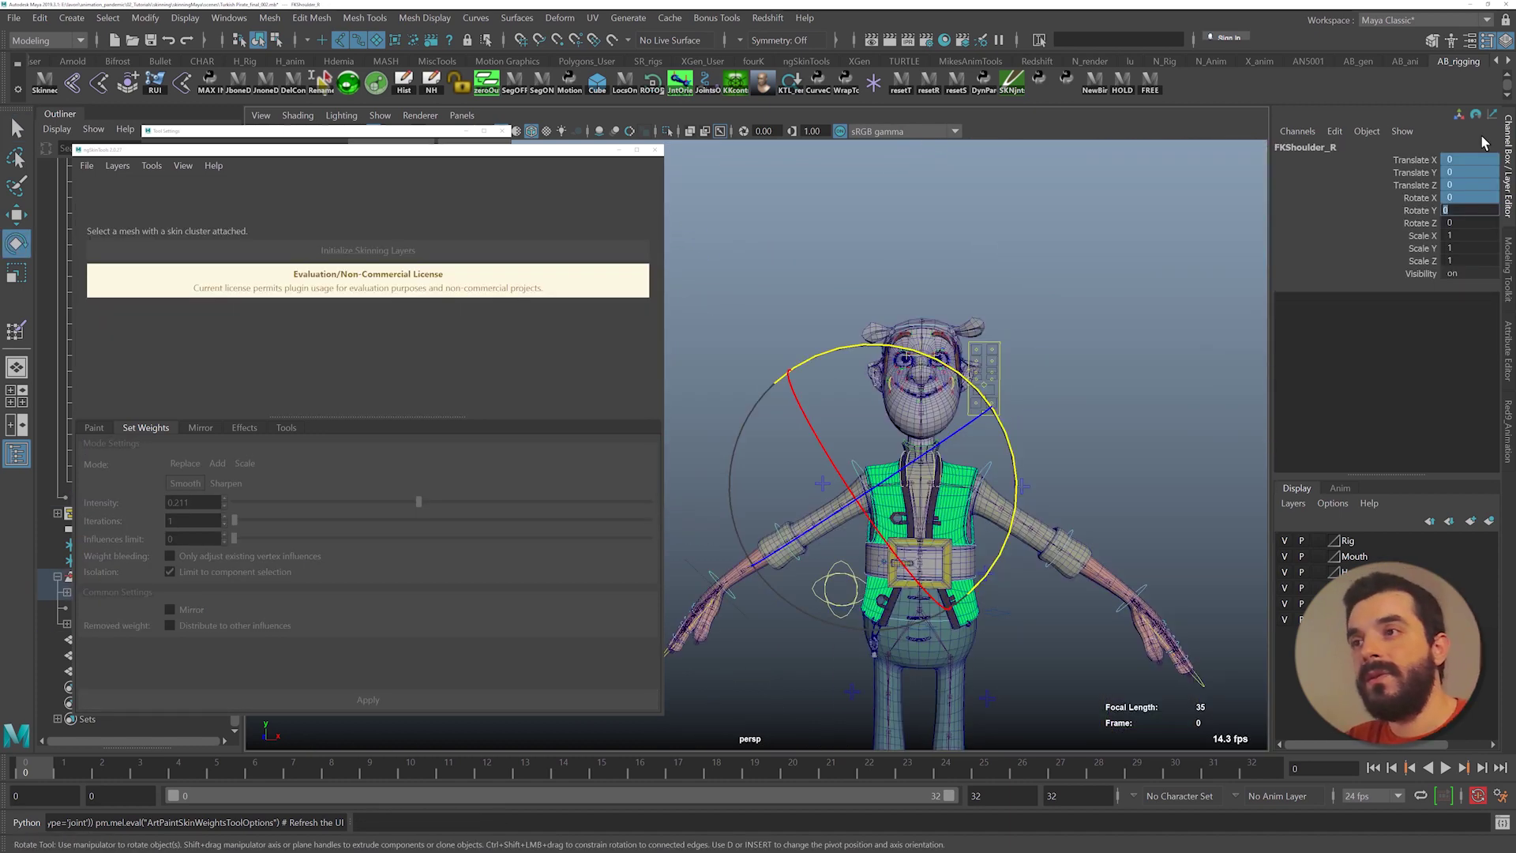
# - Select body_GEO and examine the character's head, face and torso from the side and the front
pyautogui.keyDown('alt'); pyautogui.moveTo(944, 553); pyautogui.dragTo(963, 560); pyautogui.keyUp('alt')
pyautogui.press('q')
pyautogui.keyDown('alt'); pyautogui.moveTo(868, 569); pyautogui.dragTo(935, 574); pyautogui.keyUp('alt')
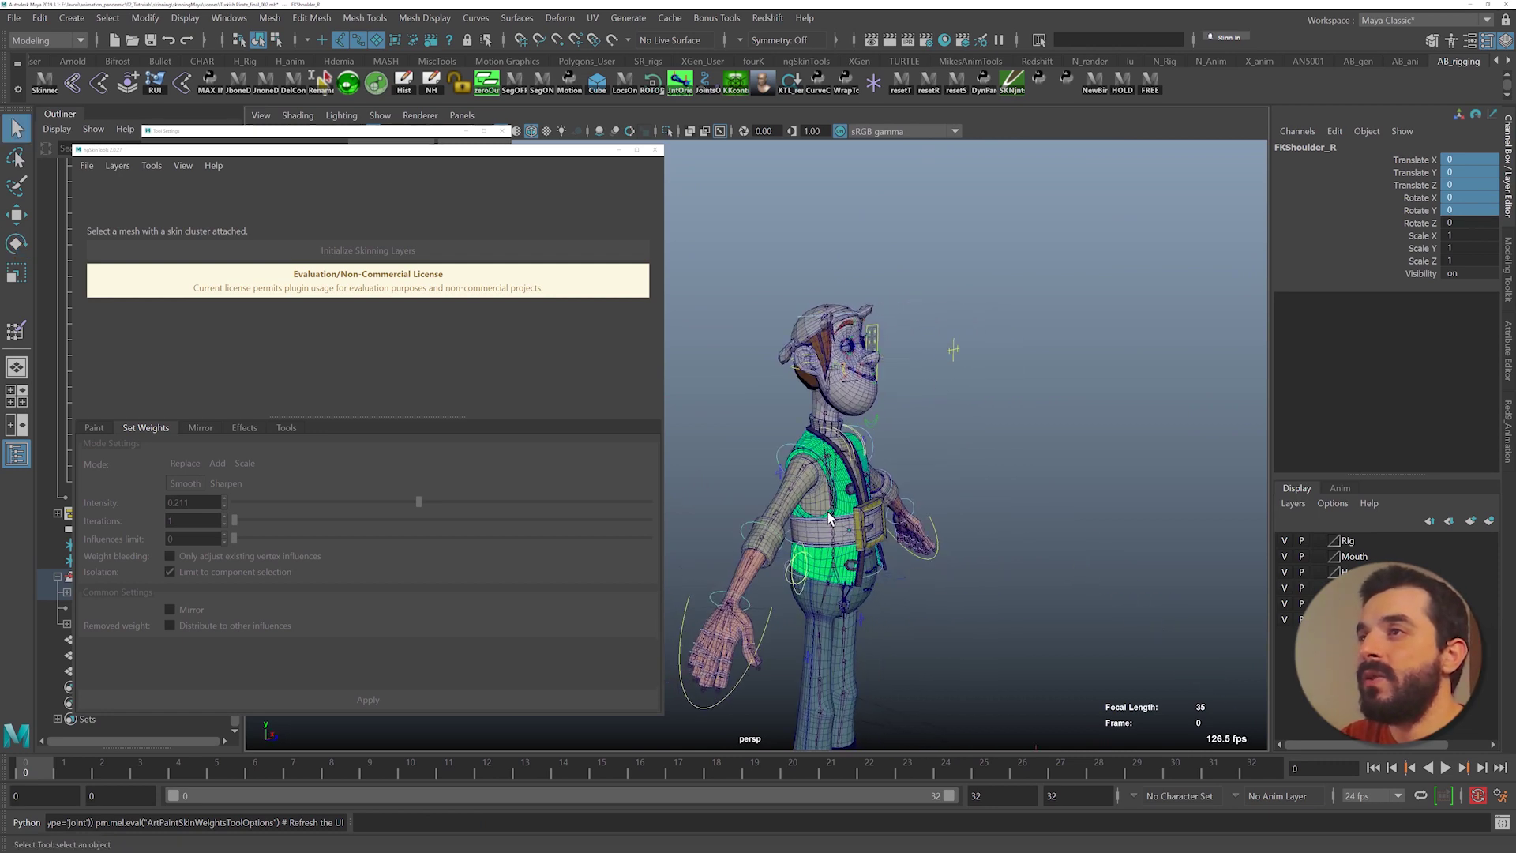
pyautogui.keyDown('alt'); pyautogui.moveTo(829, 519); pyautogui.dragTo(908, 572, button='middle'); pyautogui.keyUp('alt')
pyautogui.keyDown('alt'); pyautogui.moveTo(908, 573); pyautogui.dragTo(975, 489, button='right'); pyautogui.keyUp('alt')
pyautogui.keyDown('alt'); pyautogui.moveTo(900, 448); pyautogui.dragTo(1184, 462, button='right'); pyautogui.keyUp('alt')
pyautogui.keyDown('alt'); pyautogui.moveTo(1026, 430); pyautogui.dragTo(891, 460, button='middle'); pyautogui.keyUp('alt')
pyautogui.keyDown('alt'); pyautogui.moveTo(891, 460); pyautogui.dragTo(981, 450, button='right'); pyautogui.keyUp('alt')
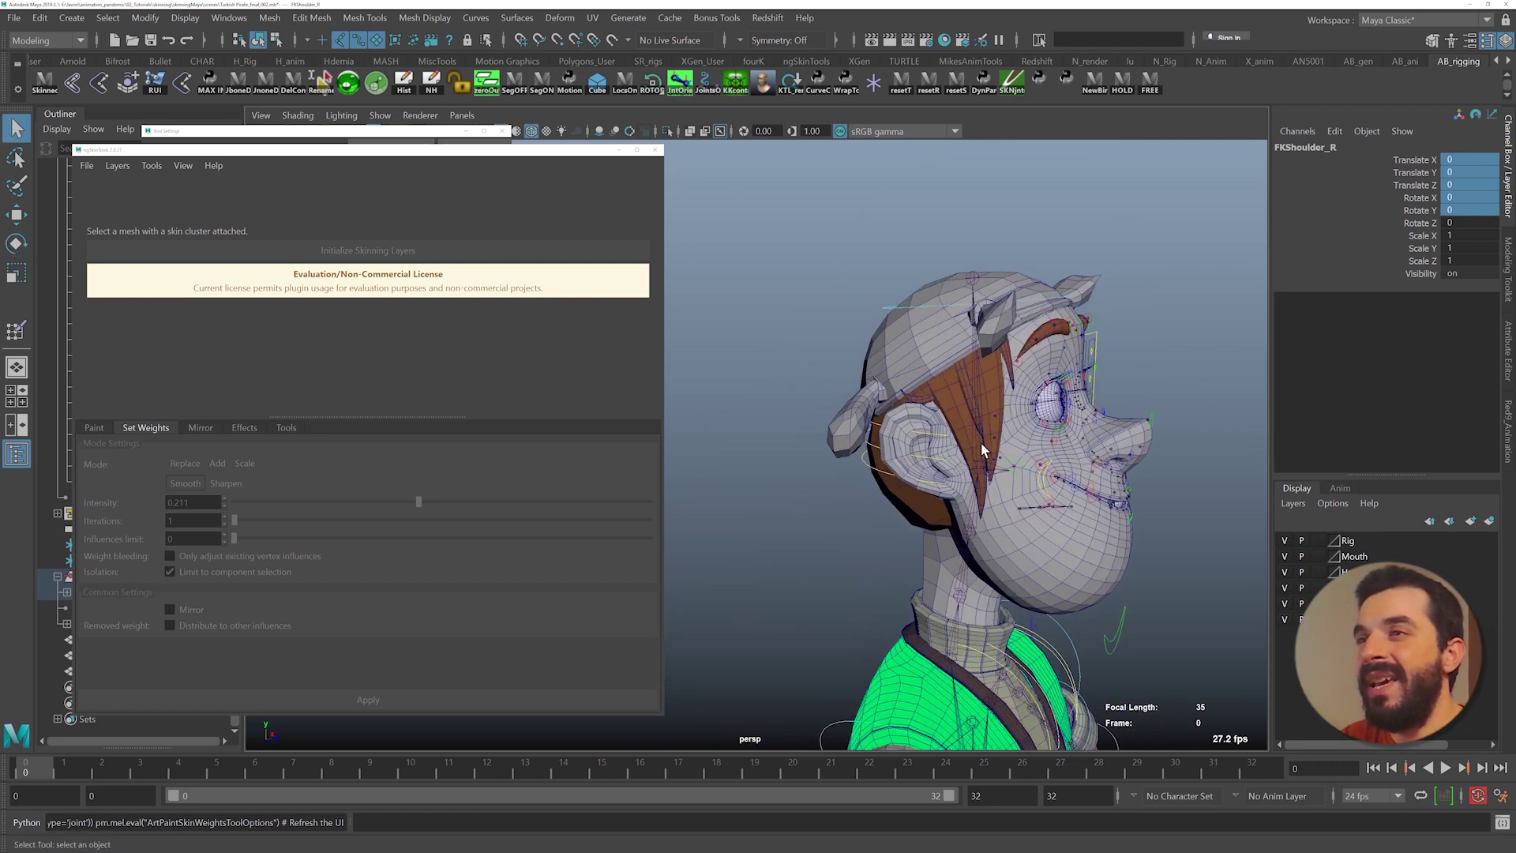
pyautogui.click(981, 450)
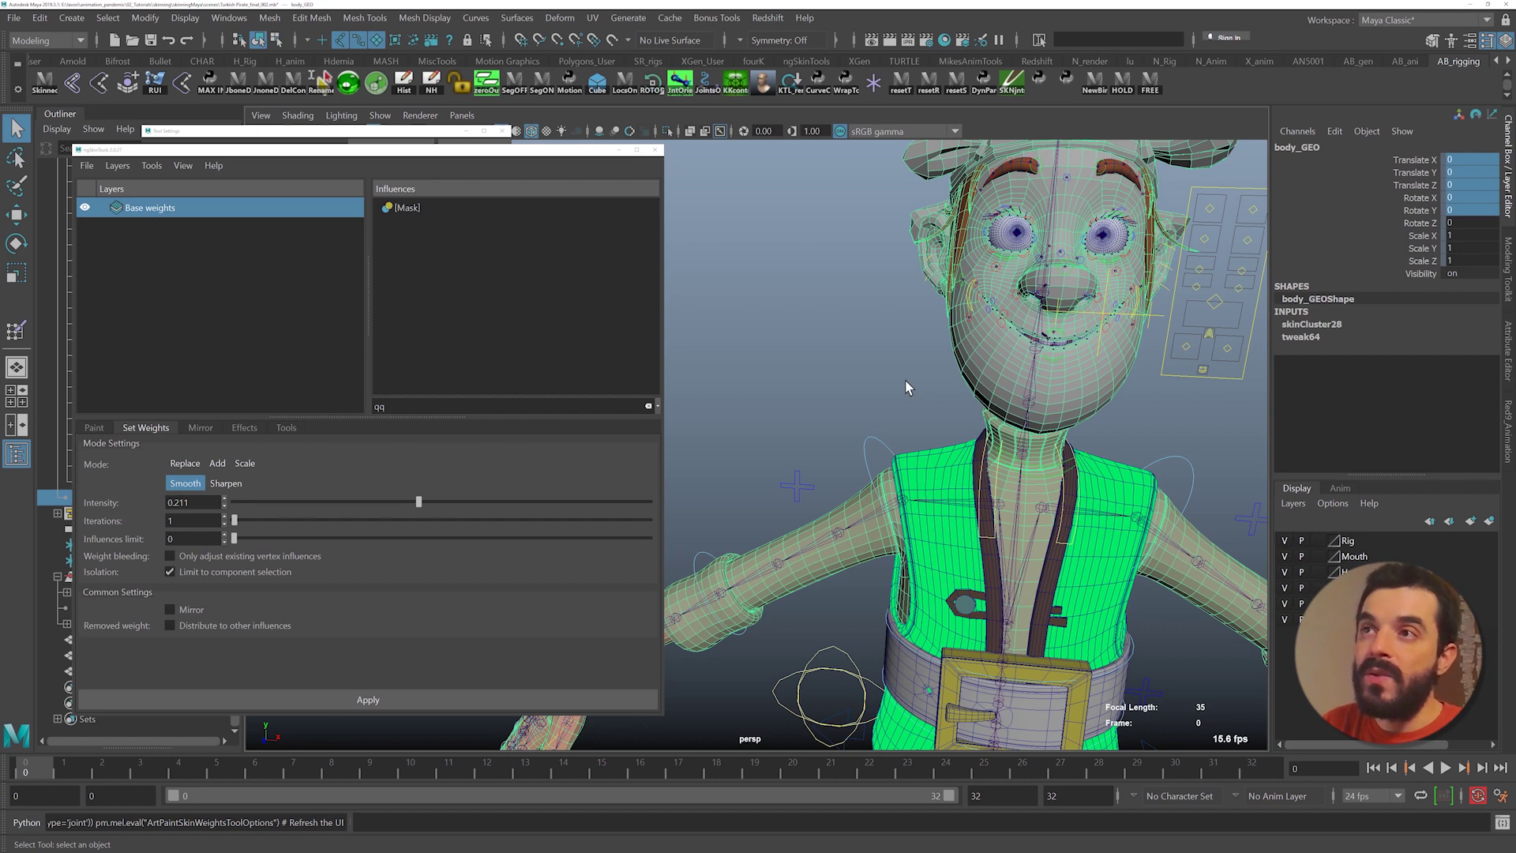
pyautogui.keyDown('alt'); pyautogui.moveTo(1231, 340); pyautogui.dragTo(1034, 480); pyautogui.keyUp('alt')
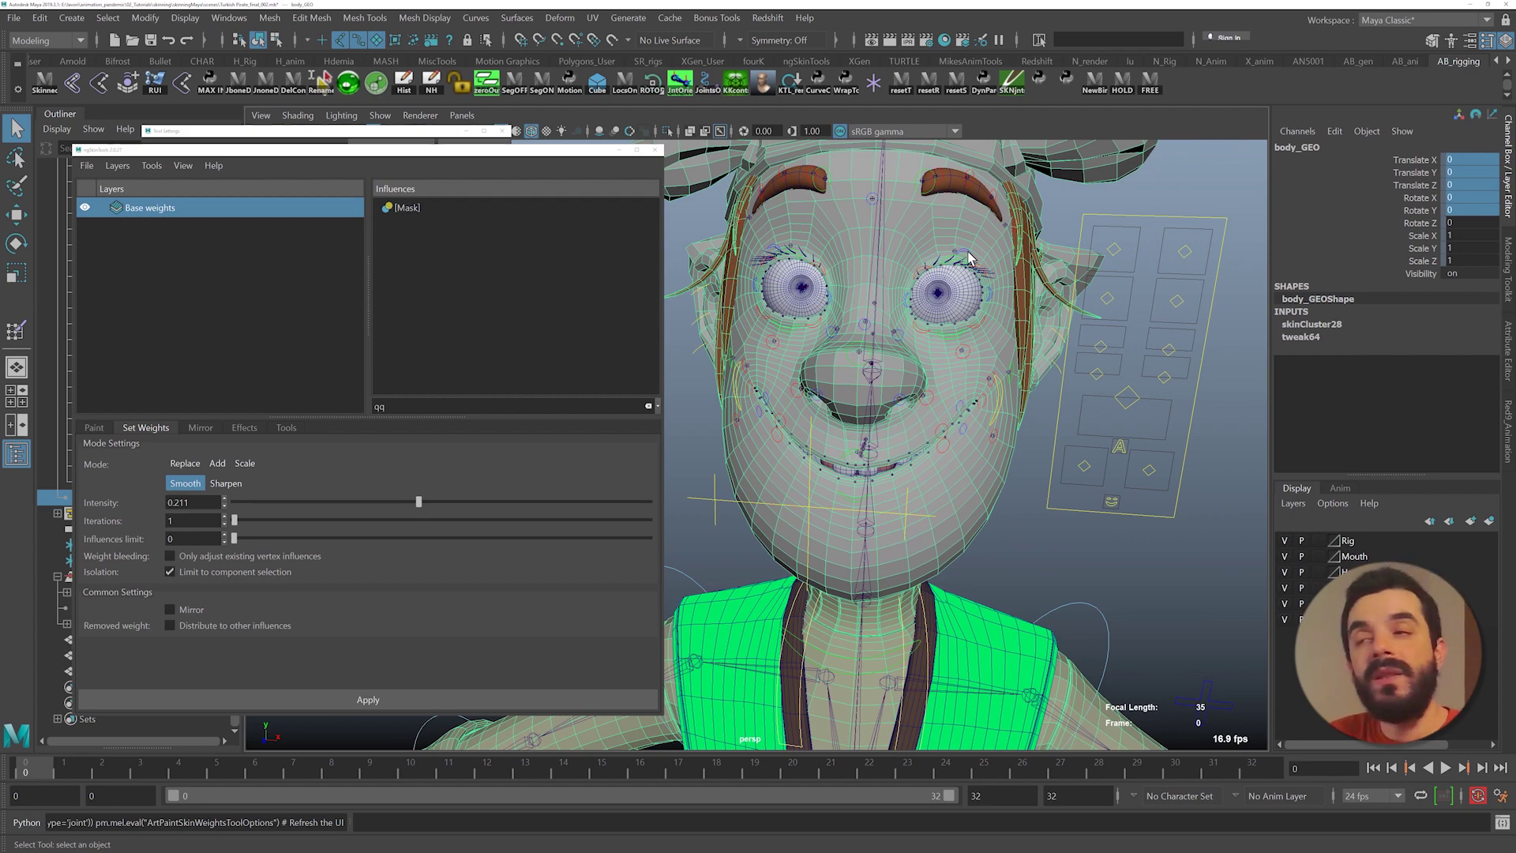
pyautogui.keyDown('alt'); pyautogui.moveTo(1025, 606); pyautogui.dragTo(908, 728, button='right'); pyautogui.keyUp('alt')
pyautogui.keyDown('alt'); pyautogui.moveTo(908, 728); pyautogui.dragTo(873, 497, button='middle'); pyautogui.keyUp('alt')
pyautogui.keyDown('alt'); pyautogui.moveTo(873, 497); pyautogui.dragTo(790, 513, button='right'); pyautogui.keyUp('alt')
pyautogui.keyDown('alt'); pyautogui.moveTo(714, 450); pyautogui.dragTo(803, 438); pyautogui.keyUp('alt')
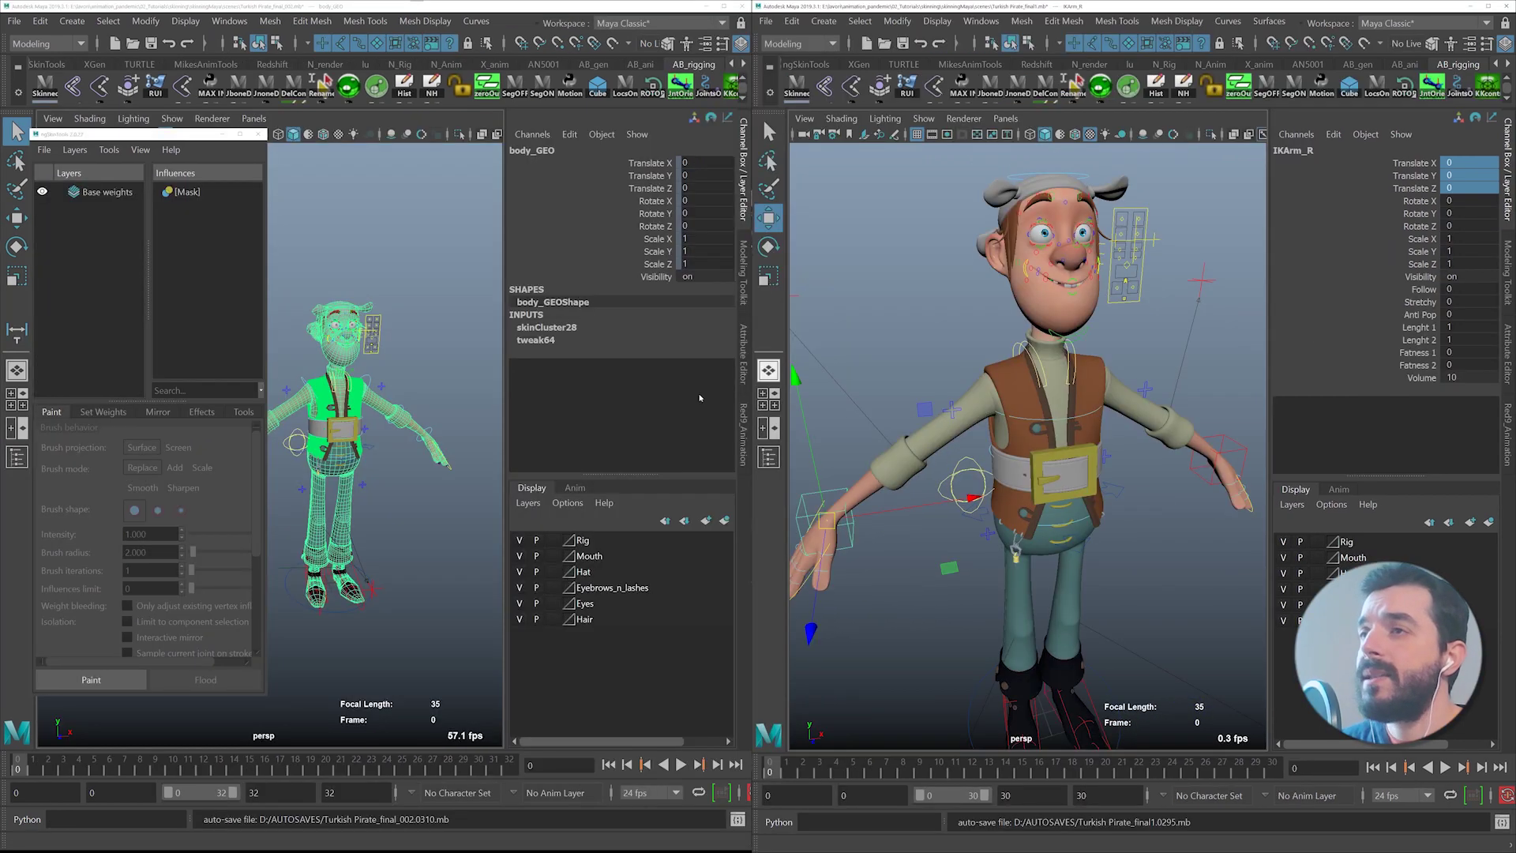
# - Switch to the finished pirate scene, test its mouth control ctrlMouth_M, and undo the test move
pyautogui.click(1023, 422)
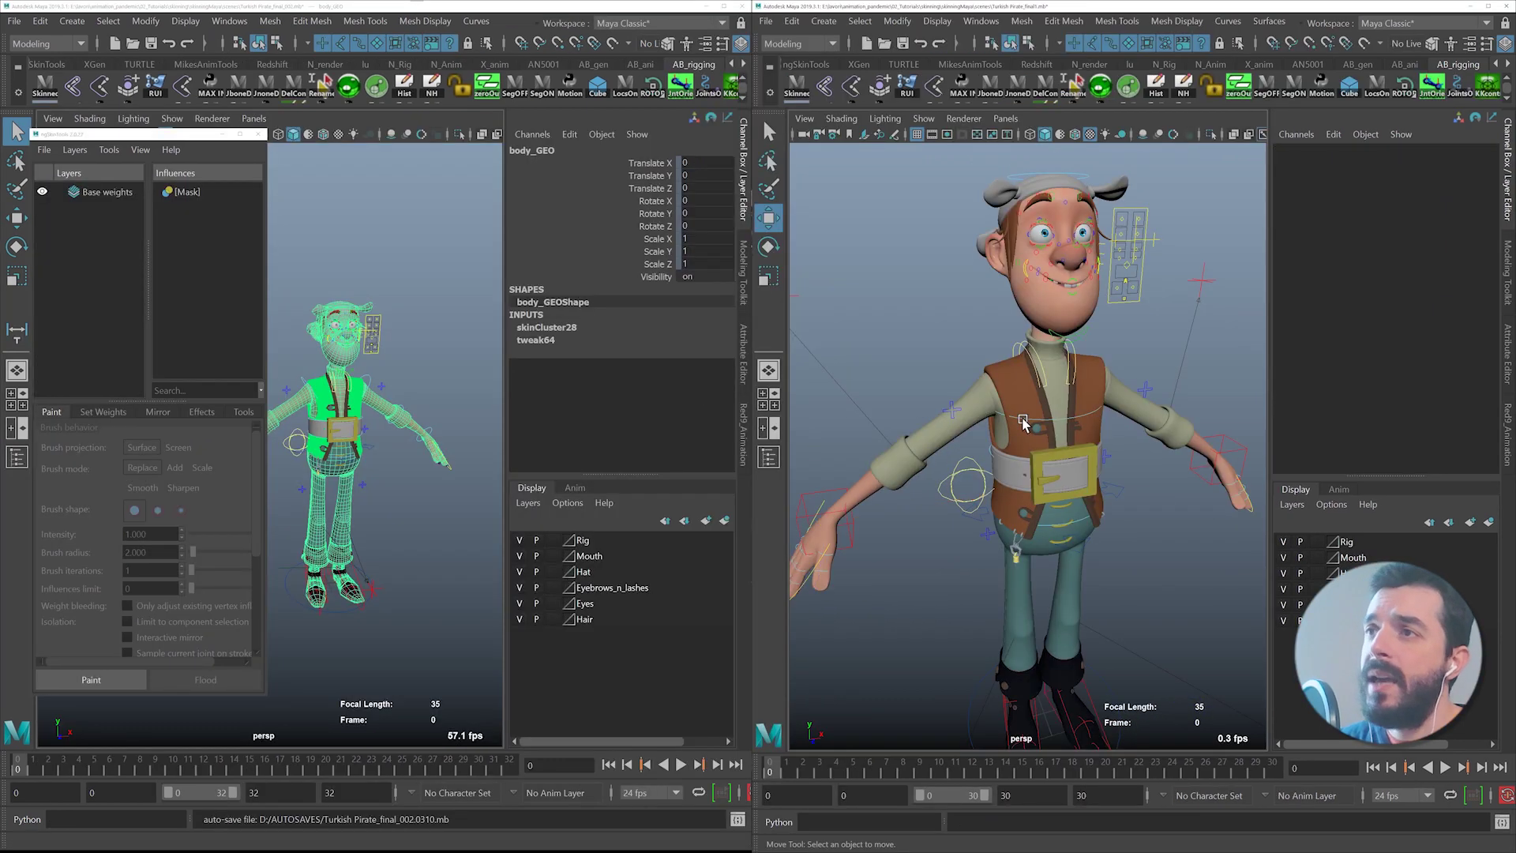
pyautogui.keyDown('alt'); pyautogui.moveTo(1022, 423); pyautogui.dragTo(1086, 413, button='right'); pyautogui.keyUp('alt')
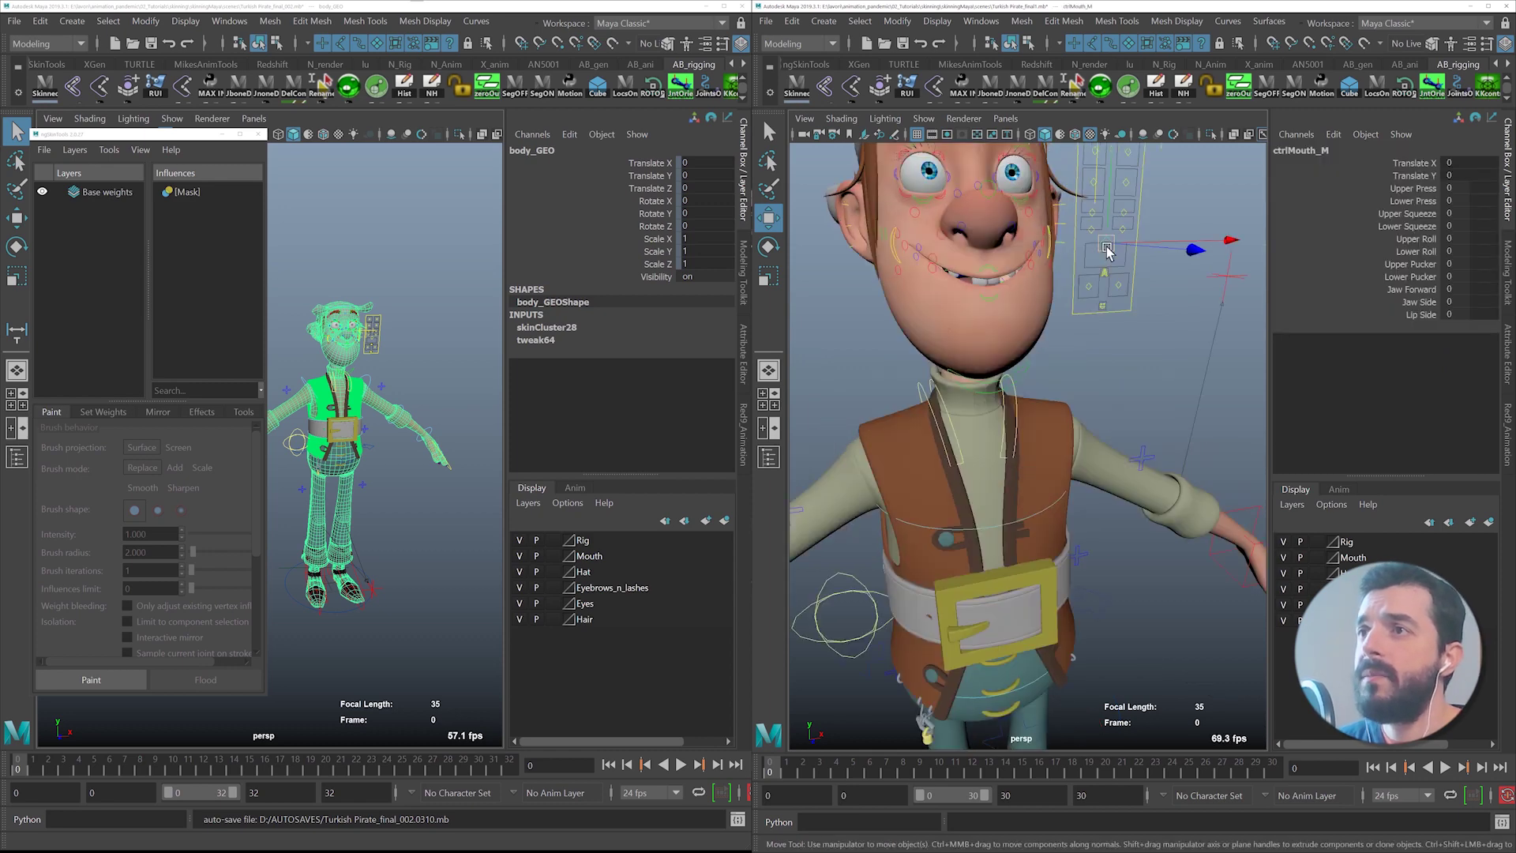
pyautogui.keyDown('alt'); pyautogui.moveTo(1073, 264); pyautogui.dragTo(1015, 371, button='middle'); pyautogui.keyUp('alt')
pyautogui.hotkey('ctrl', 'z')
pyautogui.keyDown('alt'); pyautogui.moveTo(1014, 369); pyautogui.dragTo(888, 464, button='right'); pyautogui.keyUp('alt')
pyautogui.keyDown('alt'); pyautogui.moveTo(1005, 352); pyautogui.dragTo(1063, 299, button='middle'); pyautogui.keyUp('alt')
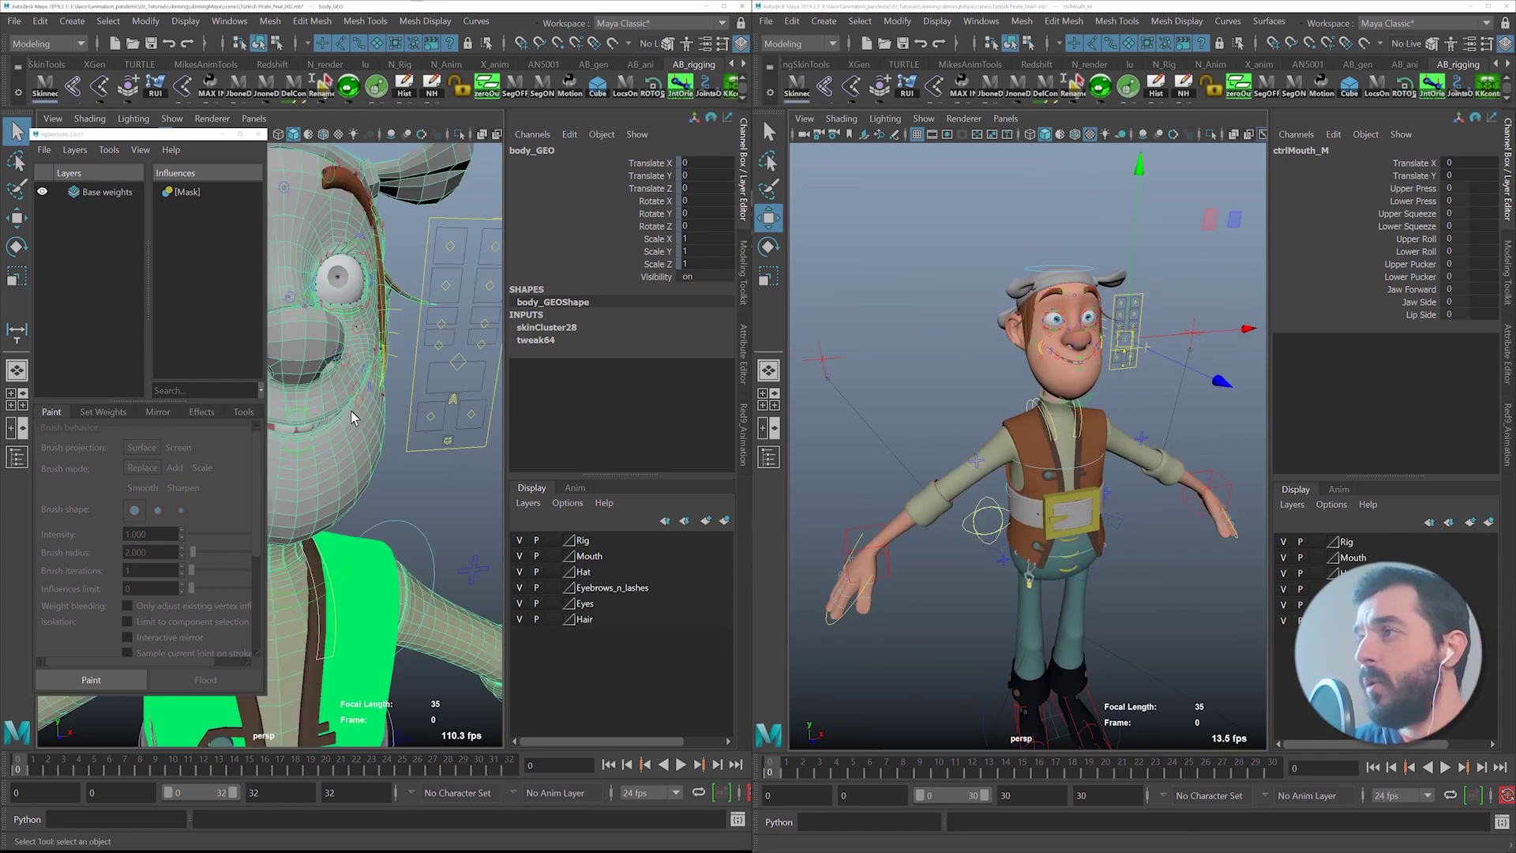
# - Test the ctrlMouth_M control in the scene being skinned and undo its move
pyautogui.keyDown('alt'); pyautogui.moveTo(352, 416); pyautogui.dragTo(427, 384); pyautogui.keyUp('alt')
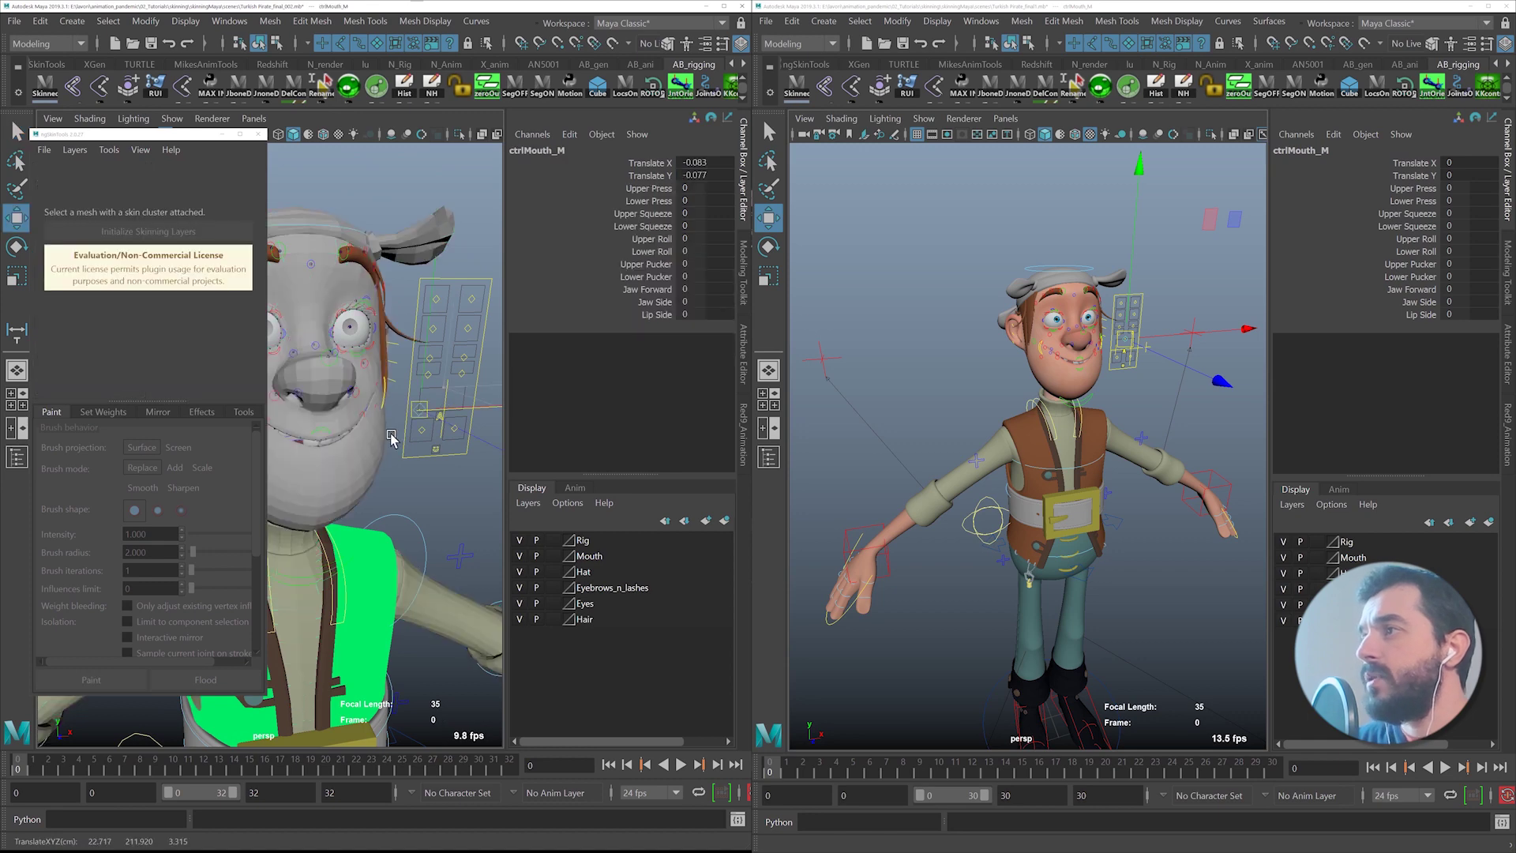
pyautogui.hotkey('ctrl', 'z')
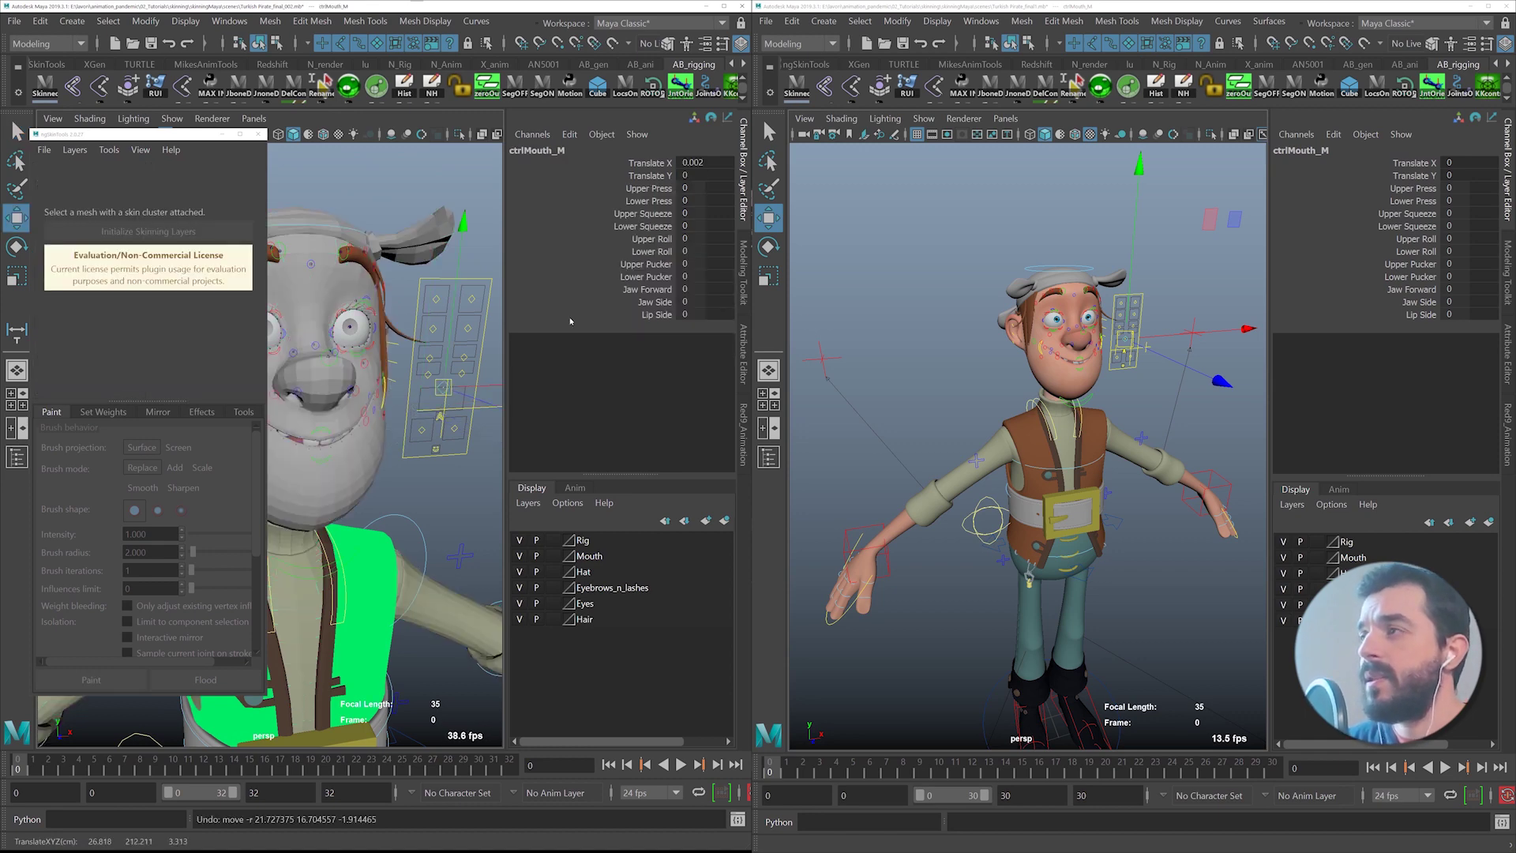
pyautogui.scroll(-3, 413, 333)
pyautogui.keyDown('alt'); pyautogui.moveTo(413, 333); pyautogui.dragTo(490, 317, button='middle'); pyautogui.keyUp('alt')
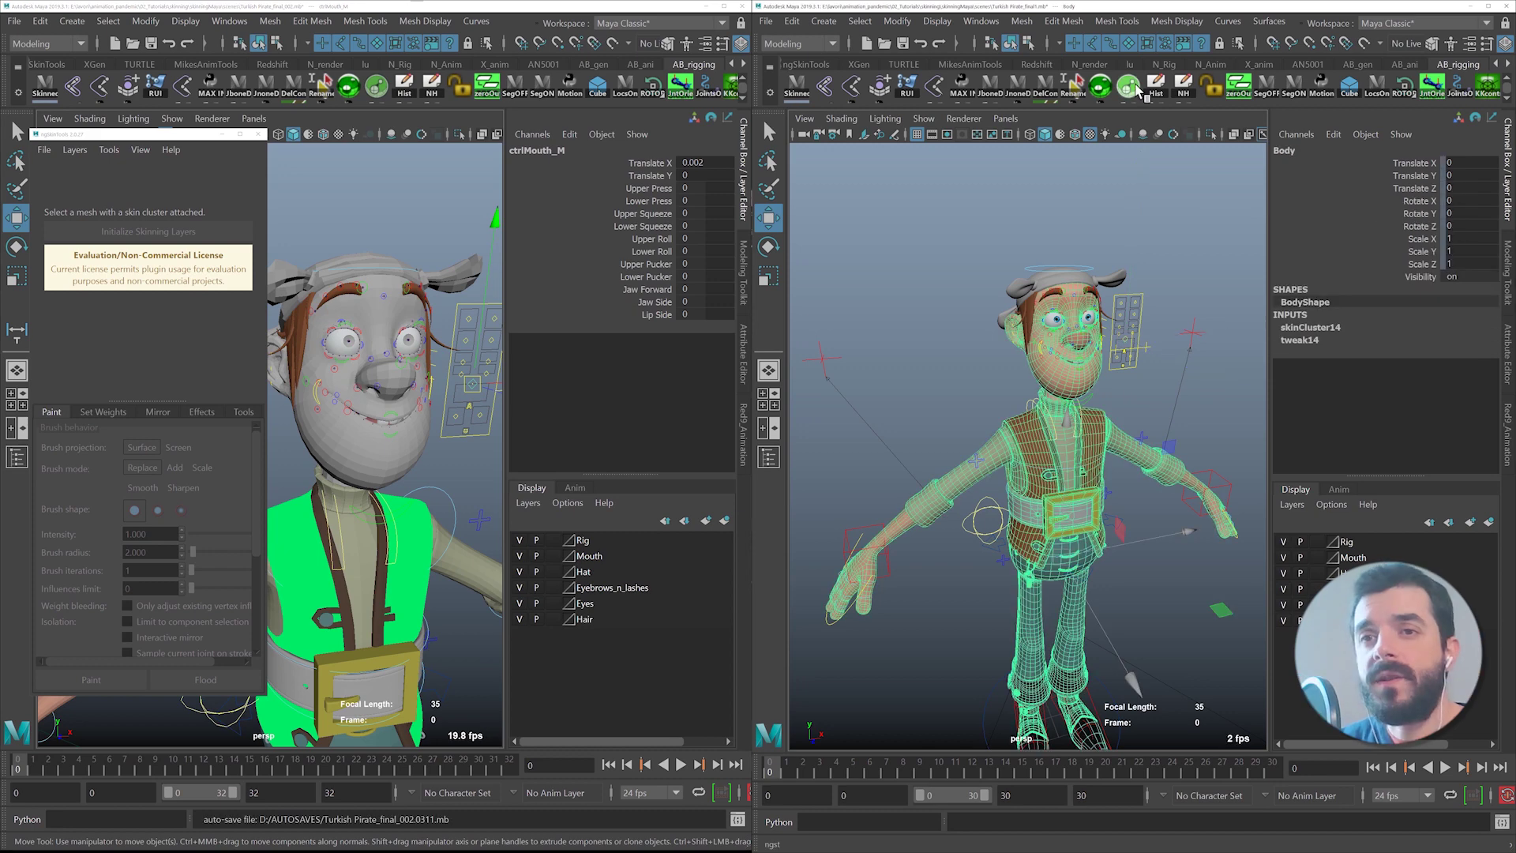
# - Open ngSkinTools for the finished scene's Body mesh and export its skin layers to originalPirateSKIN.json
pyautogui.click(1135, 89)
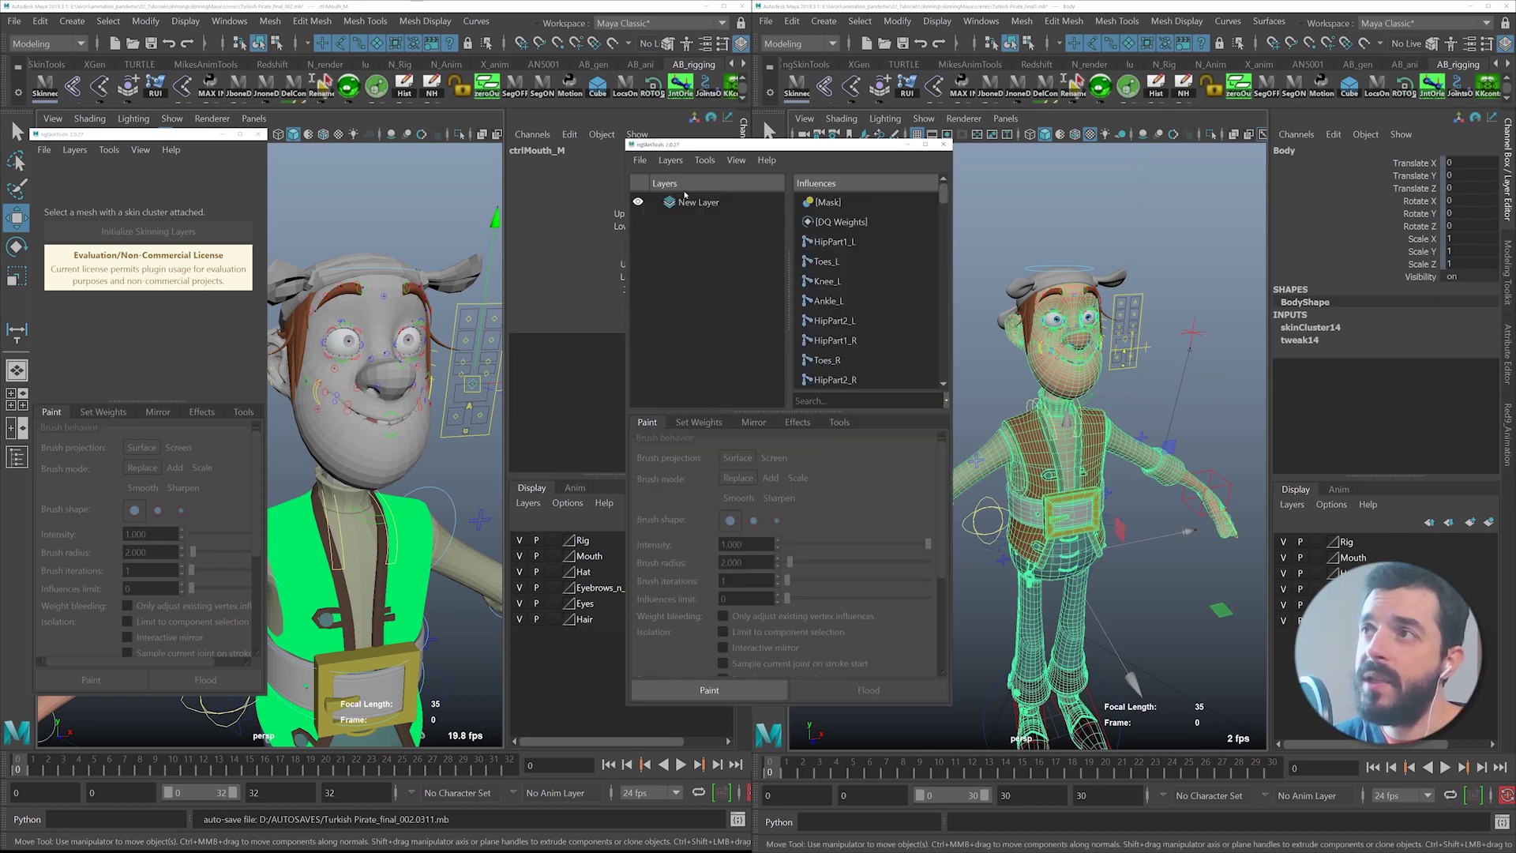
pyautogui.click(685, 198)
pyautogui.moveTo(793, 145); pyautogui.dragTo(1296, 133)
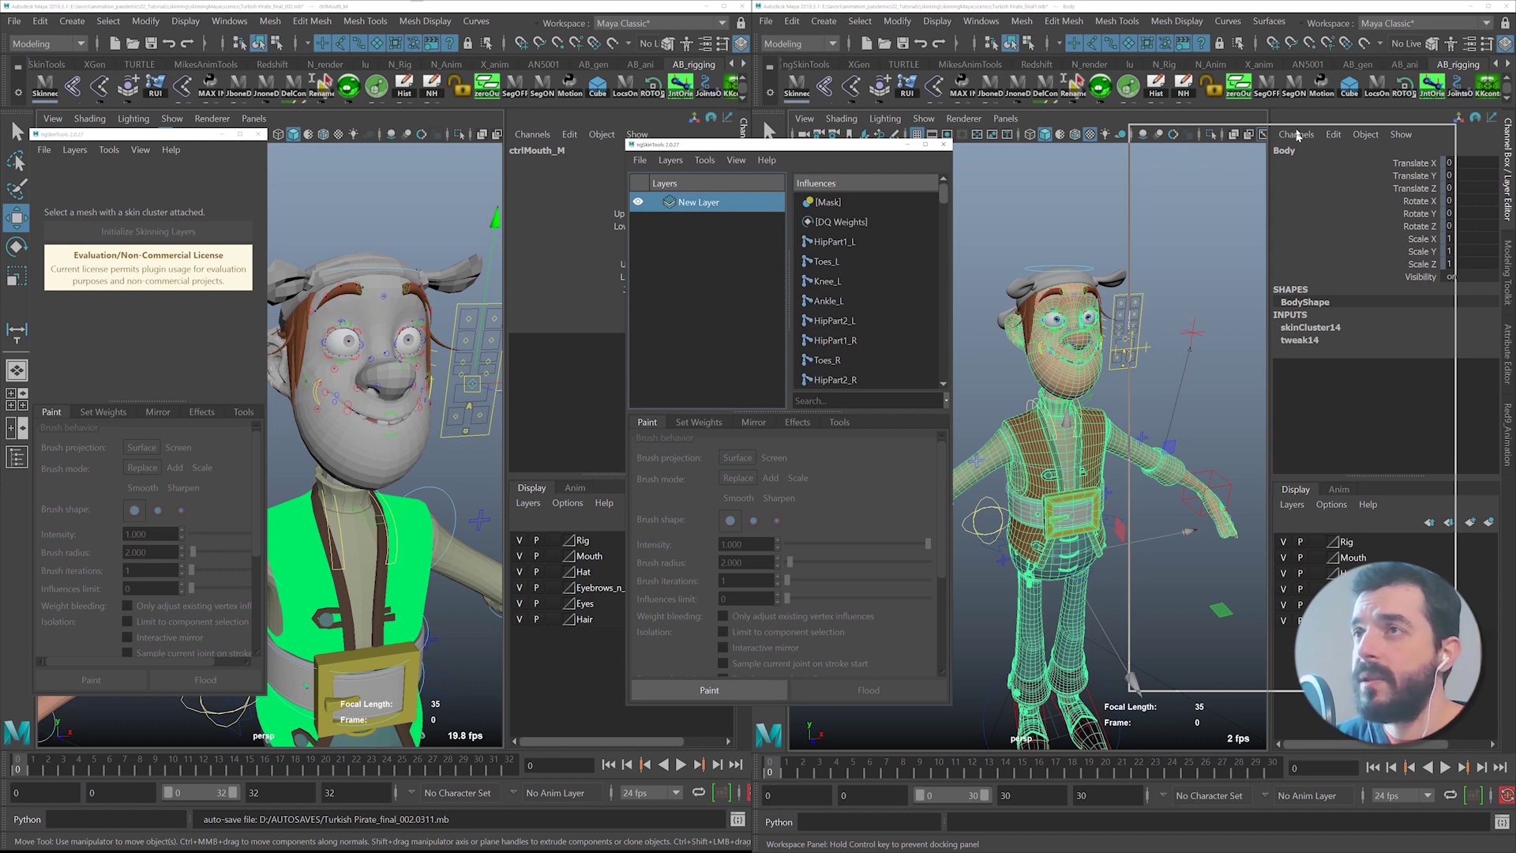
pyautogui.moveTo(1296, 136); pyautogui.dragTo(1298, 118)
pyautogui.click(1142, 130)
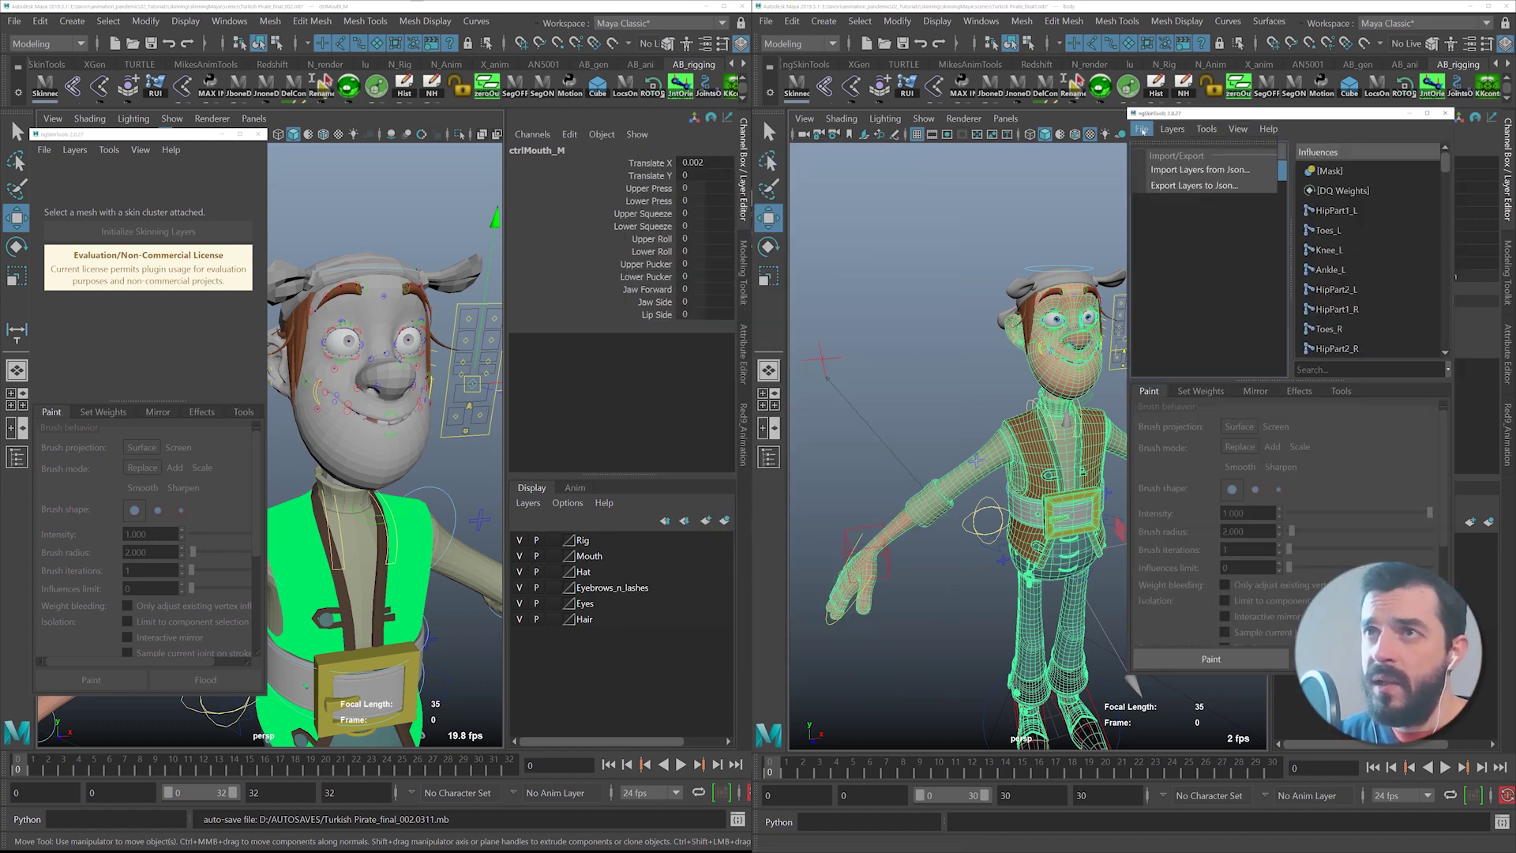
pyautogui.click(1193, 186)
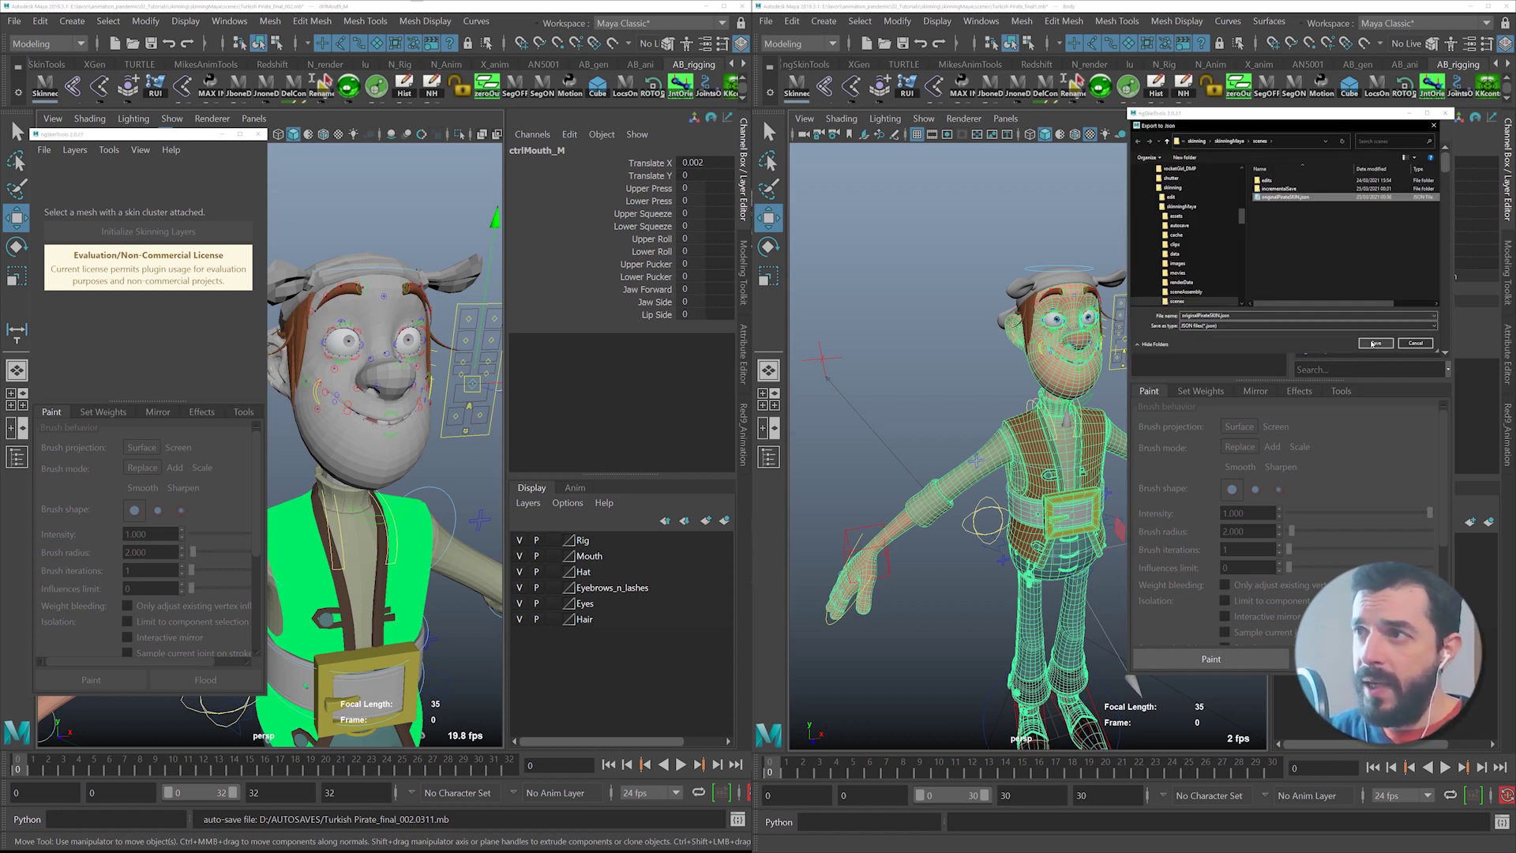
pyautogui.click(1374, 343)
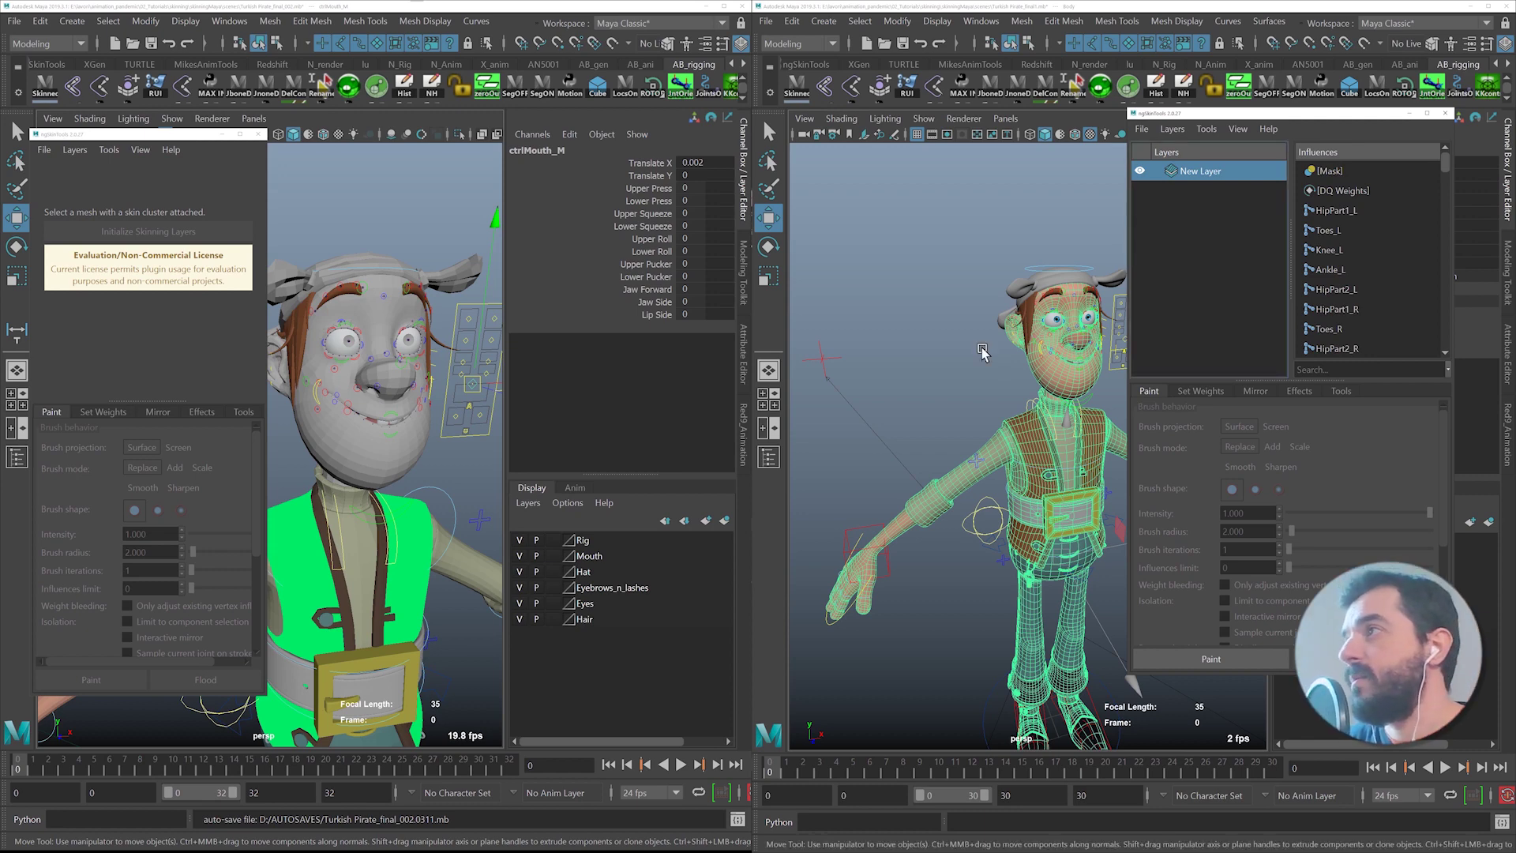
# - Import originalPirateSKIN.json onto body_GEO in ngSkinTools, transferring the layers by closest point on surface and keeping existing layers
pyautogui.click(450, 229)
pyautogui.keyDown('alt'); pyautogui.moveTo(347, 266); pyautogui.dragTo(362, 236, button='middle'); pyautogui.keyUp('alt')
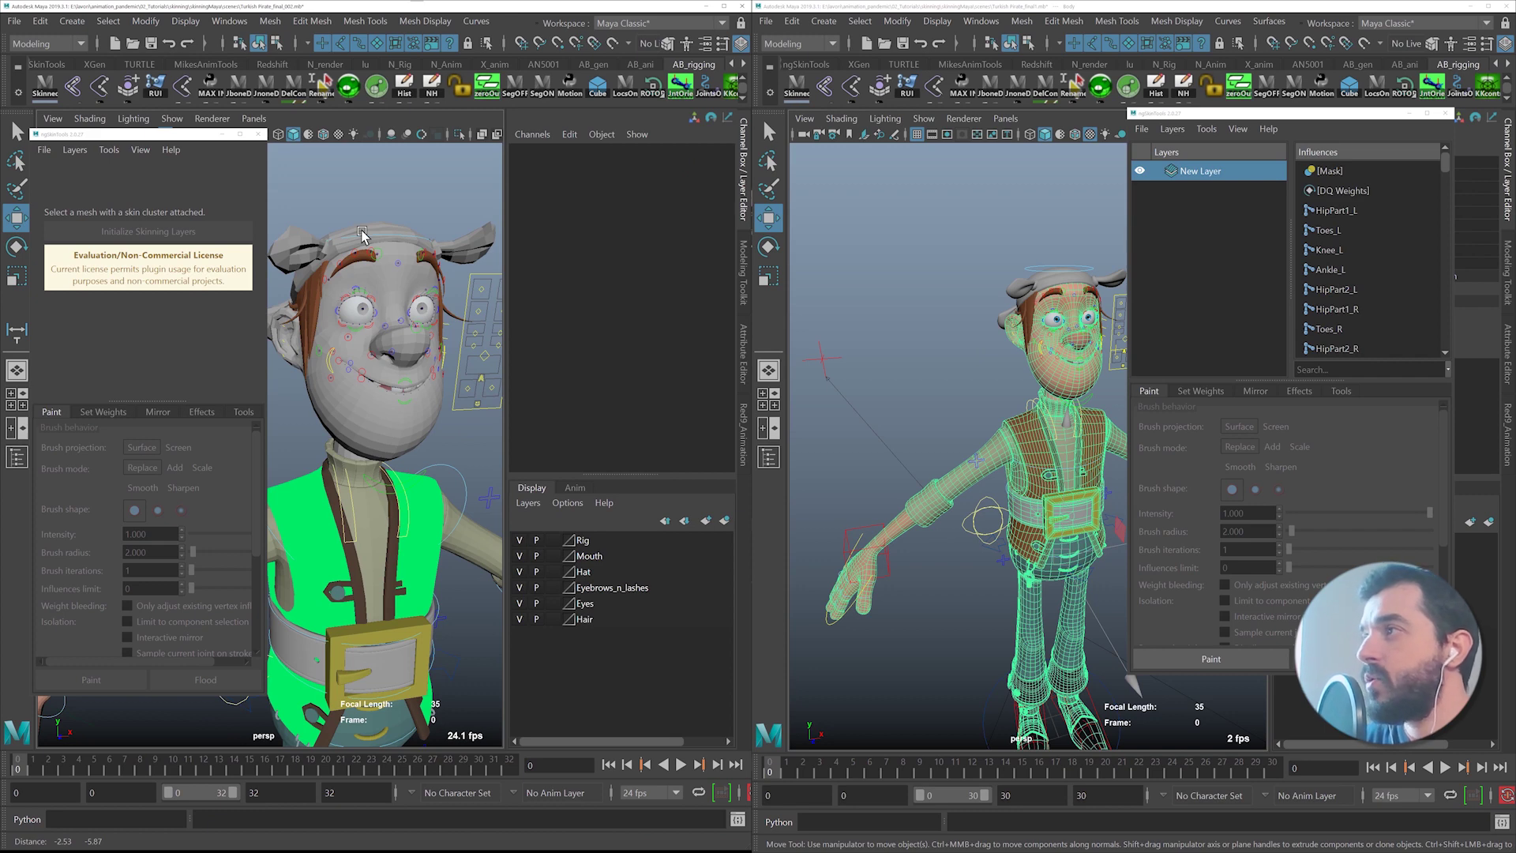
pyautogui.click(362, 236)
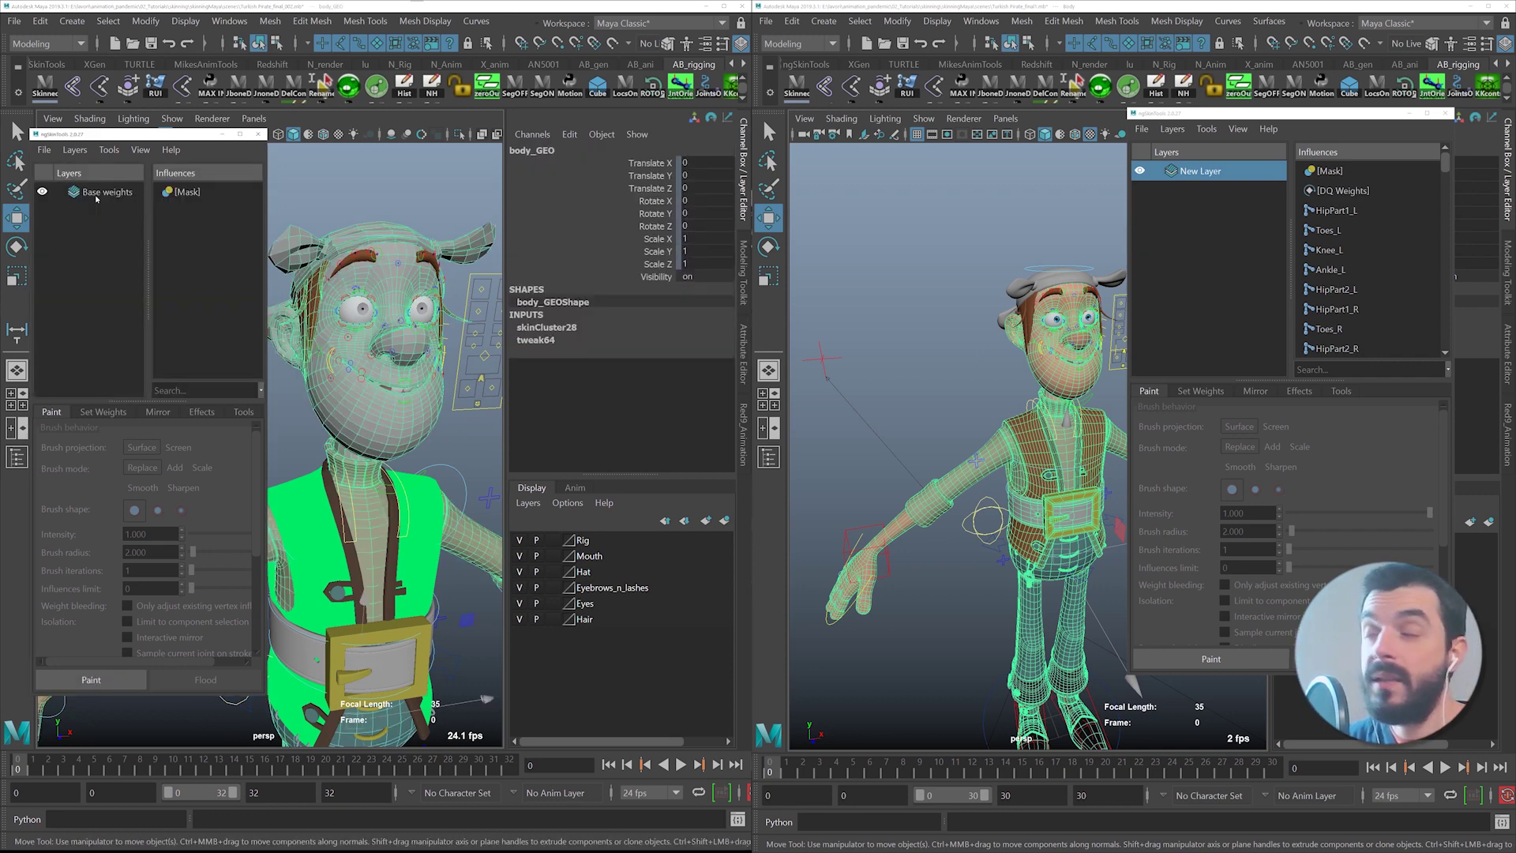
pyautogui.click(44, 150)
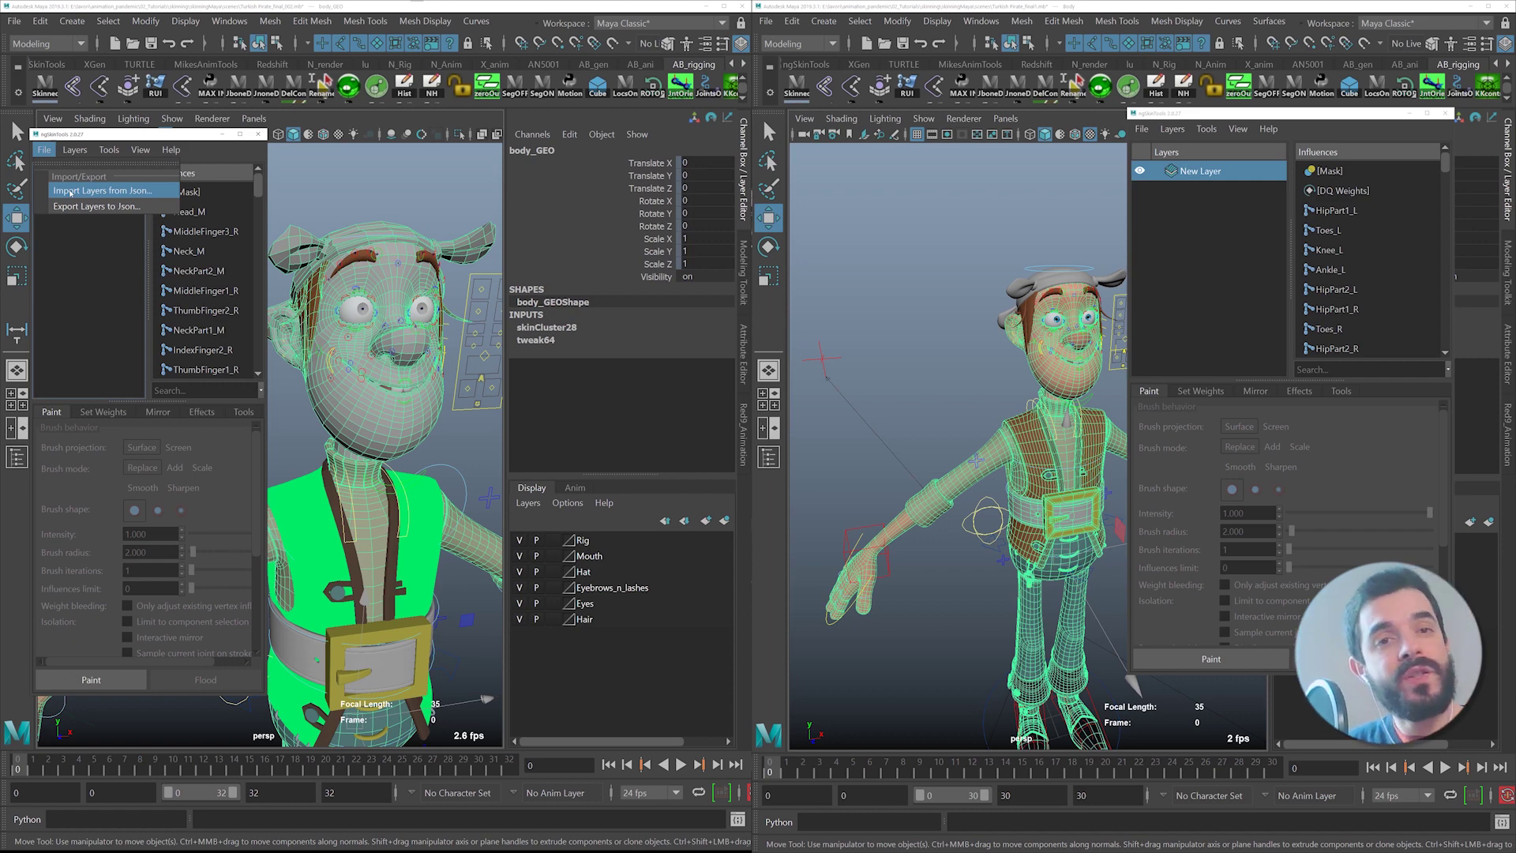
pyautogui.click(71, 191)
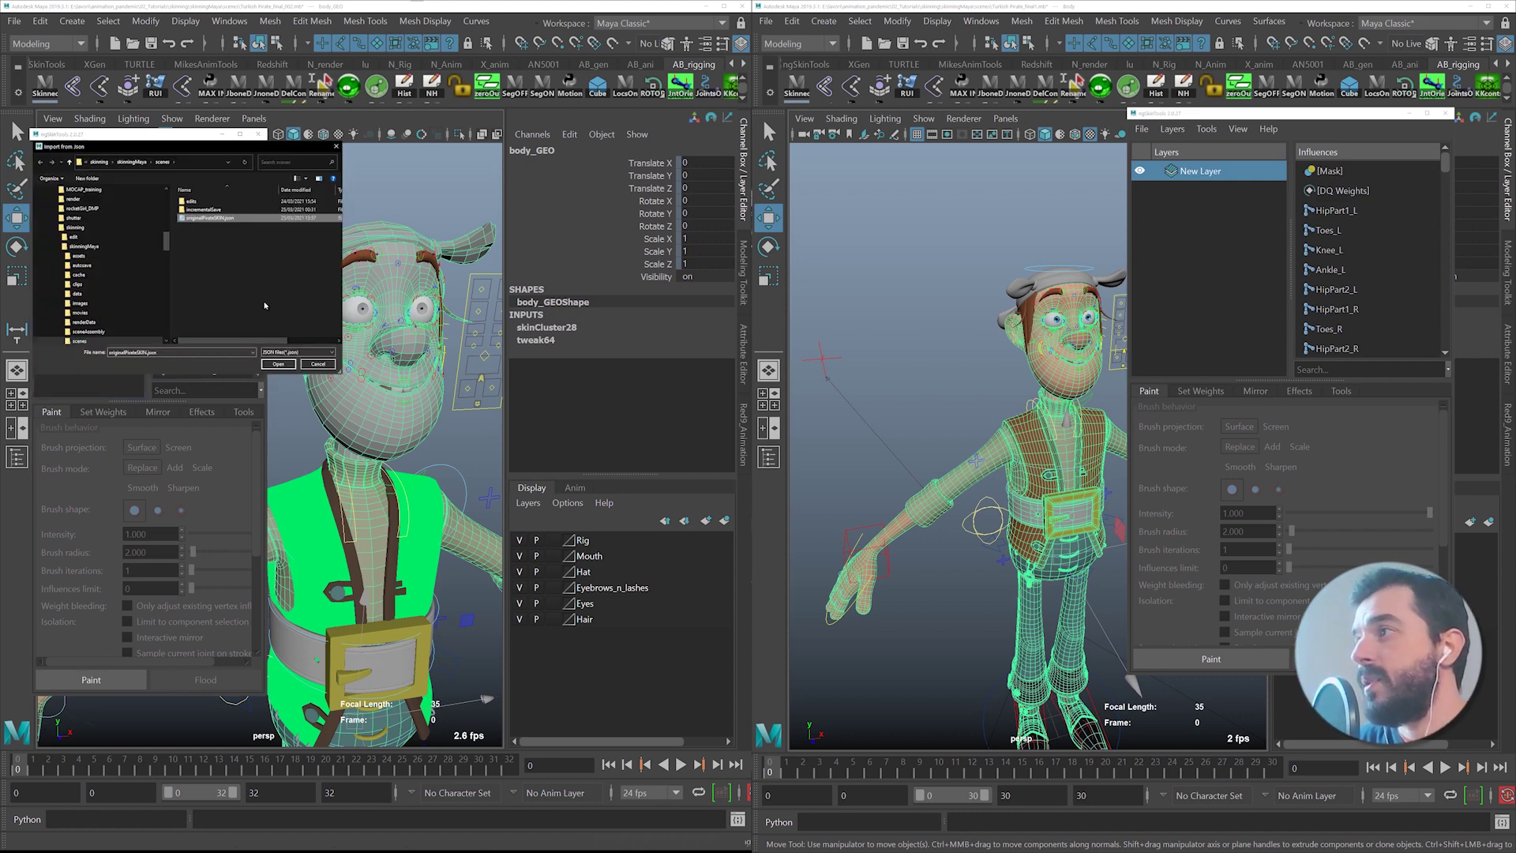
pyautogui.click(278, 364)
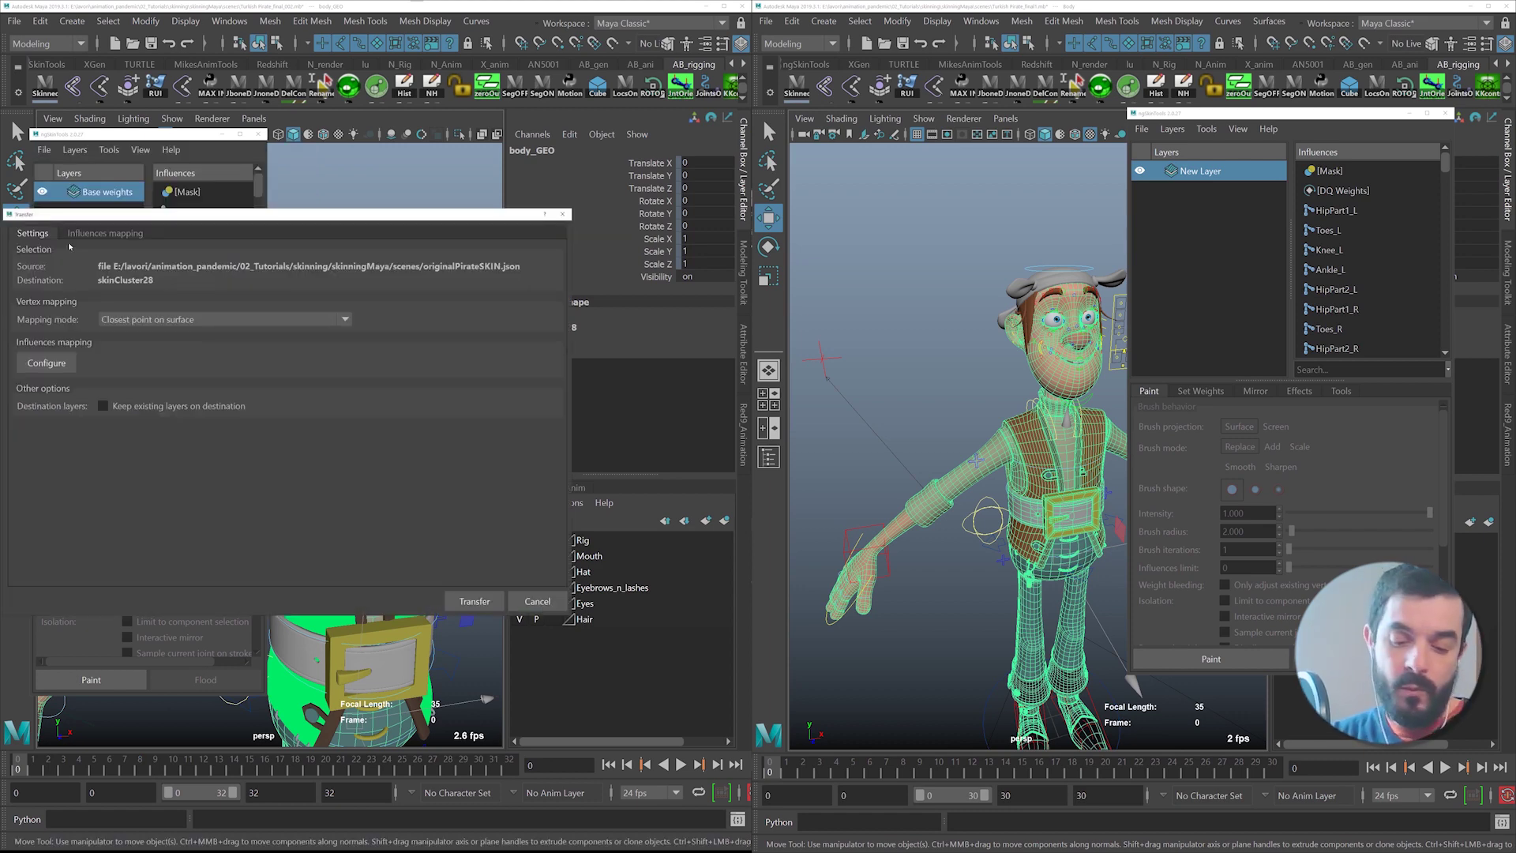
pyautogui.moveTo(75, 214); pyautogui.dragTo(235, 182)
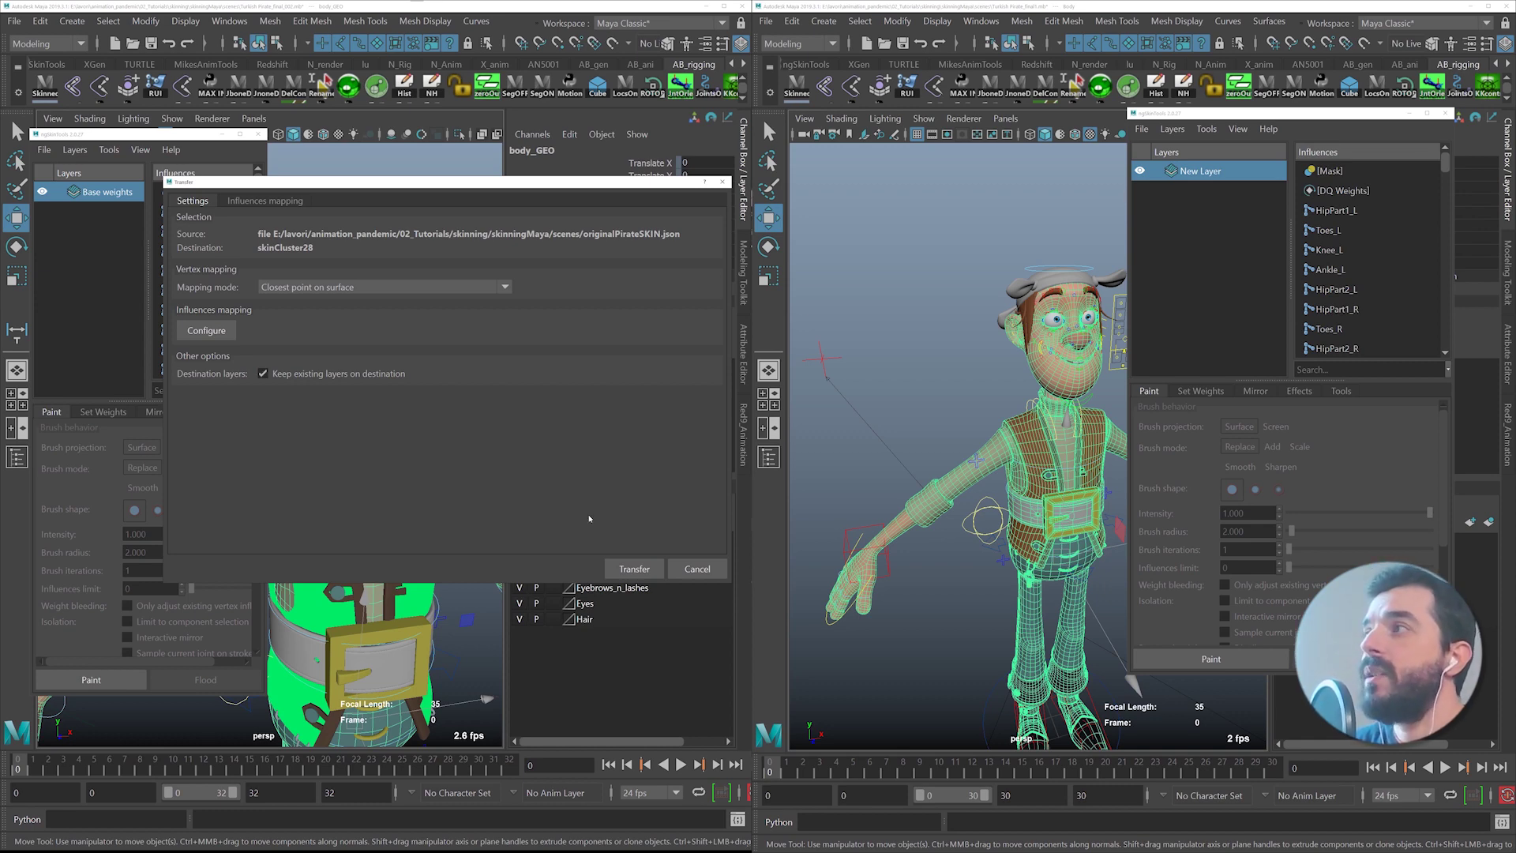
pyautogui.click(634, 569)
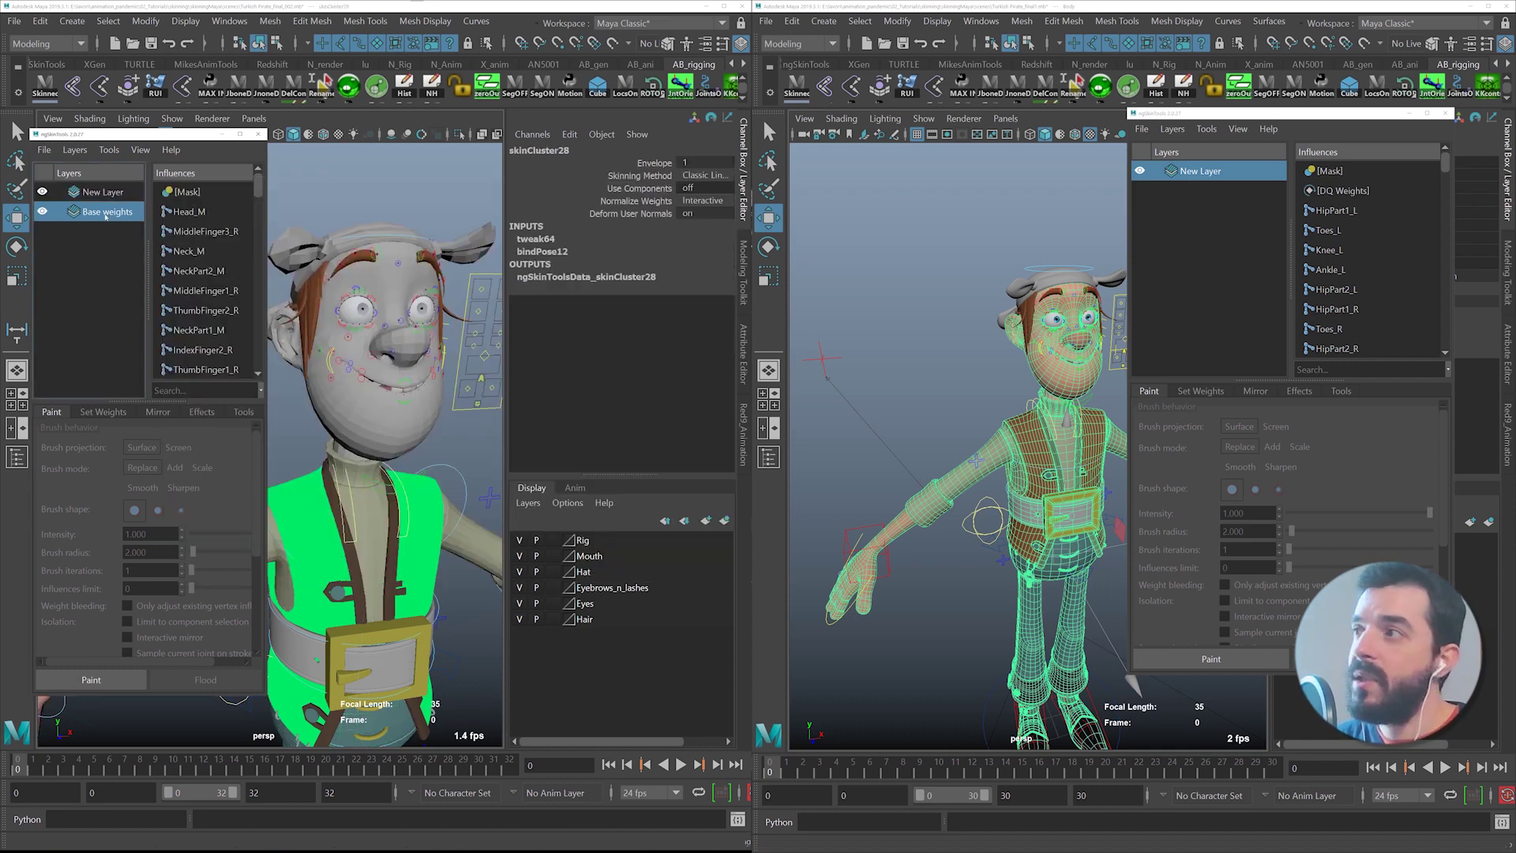
# - Test the transferred skinning by rotating the FKShoulder_R control and undo the rotation
pyautogui.click(104, 194)
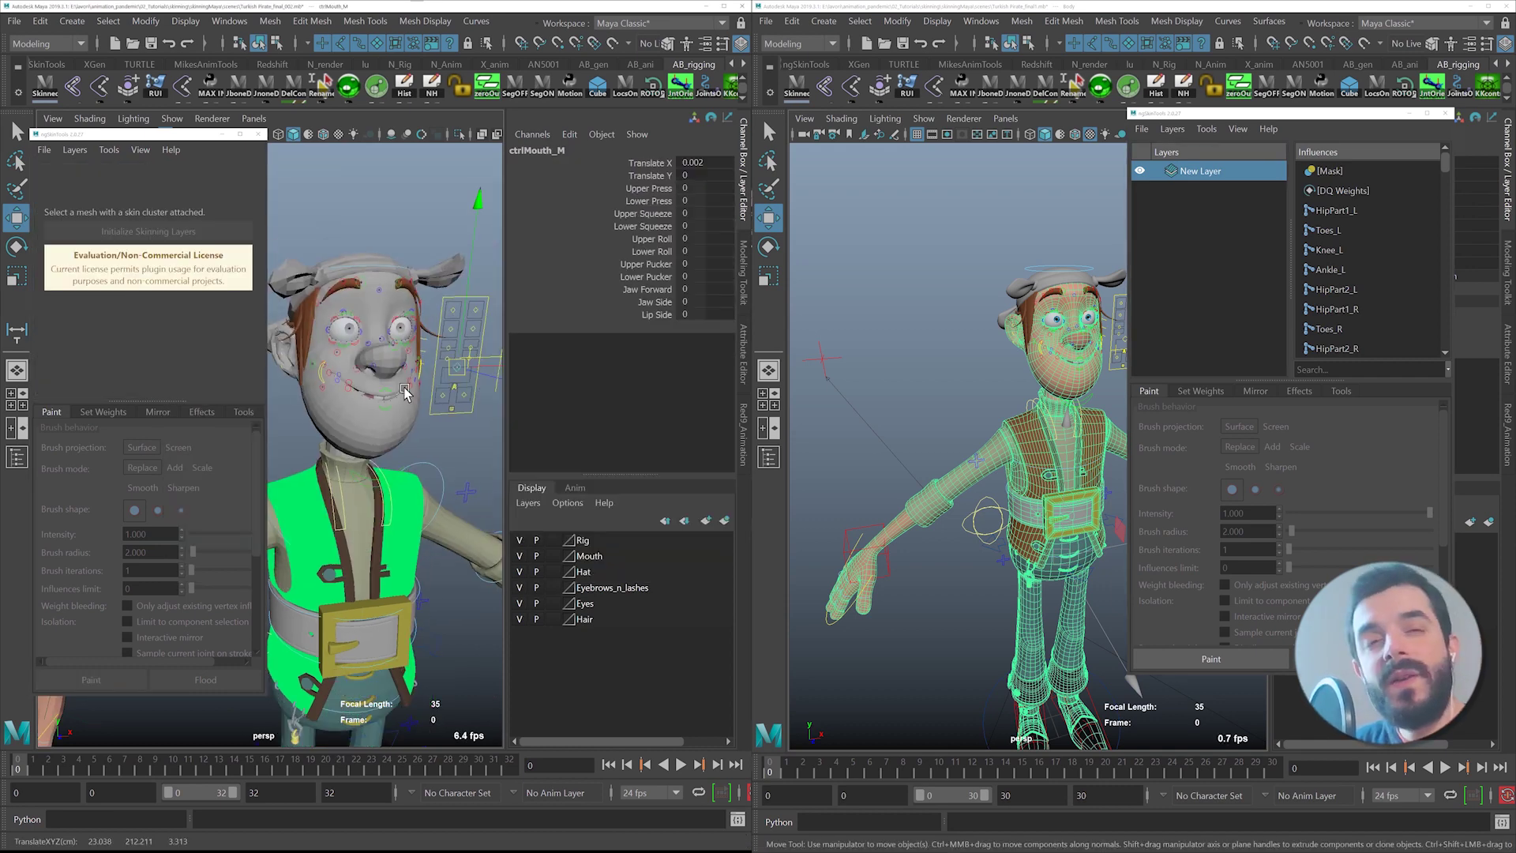
pyautogui.click(297, 357)
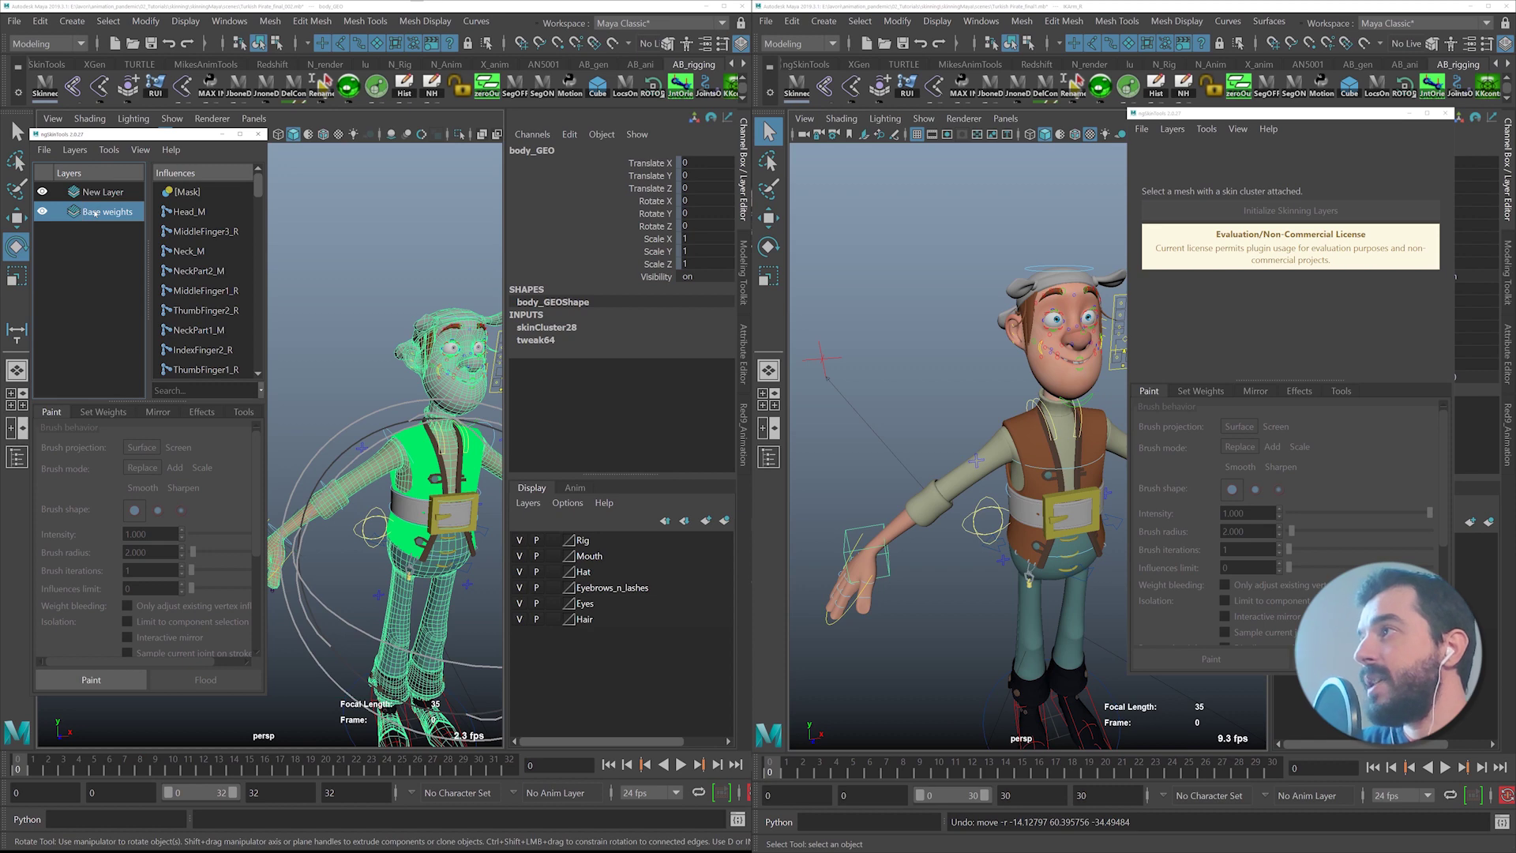
pyautogui.click(386, 430)
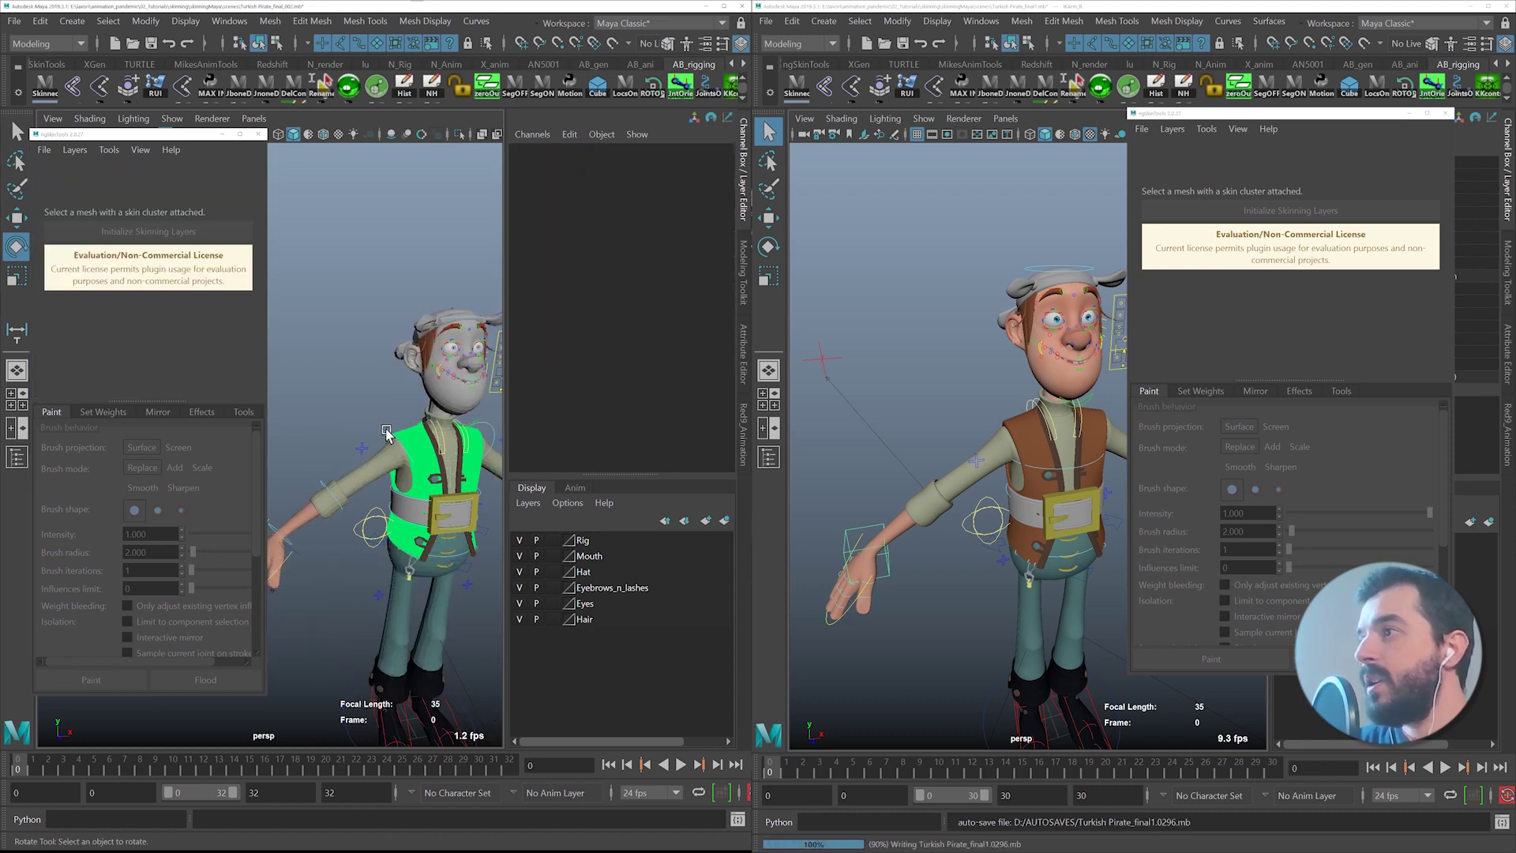
pyautogui.click(458, 304)
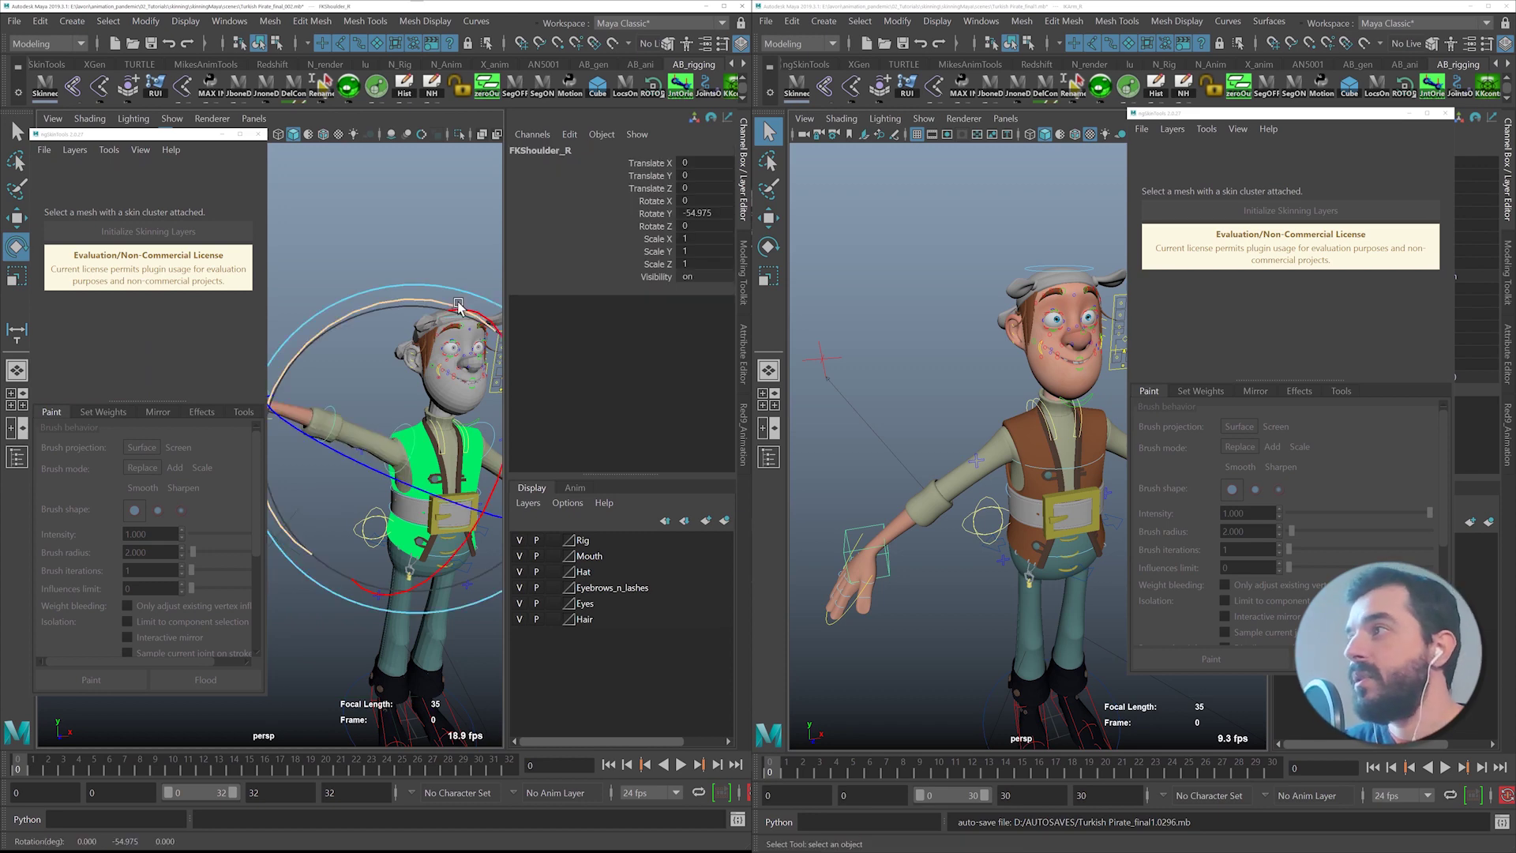
pyautogui.hotkey('ctrl', 'z')
pyautogui.hotkey('ctrl', 'z')
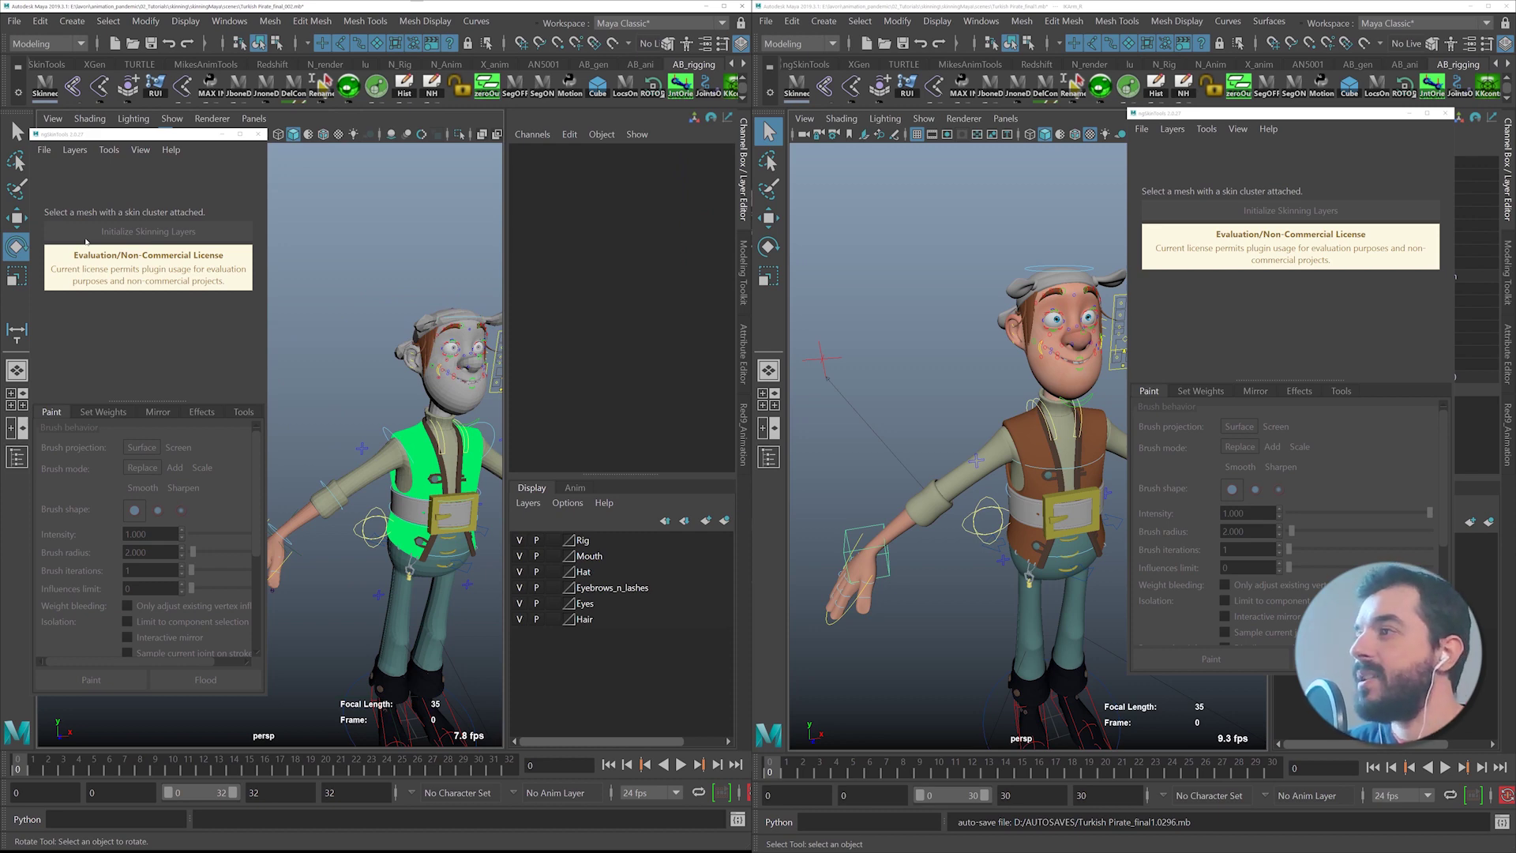
pyautogui.hotkey('ctrl', 'z')
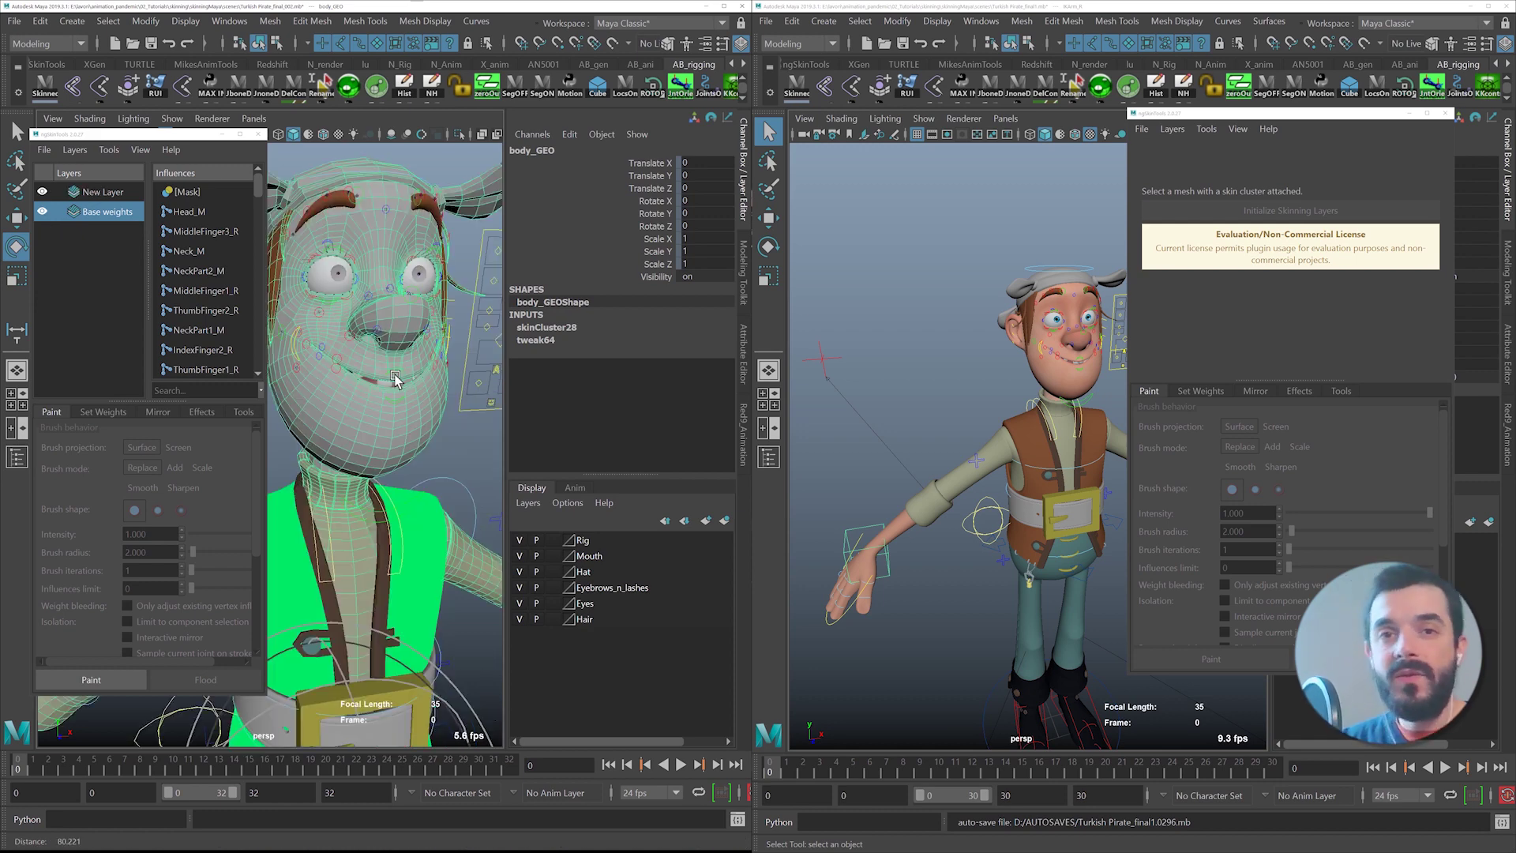
# - Move the ctrlMouth_M control in both scenes to compare the mouth deformation and undo the test moves
pyautogui.keyDown('alt'); pyautogui.moveTo(395, 377); pyautogui.dragTo(382, 350, button='right'); pyautogui.keyUp('alt')
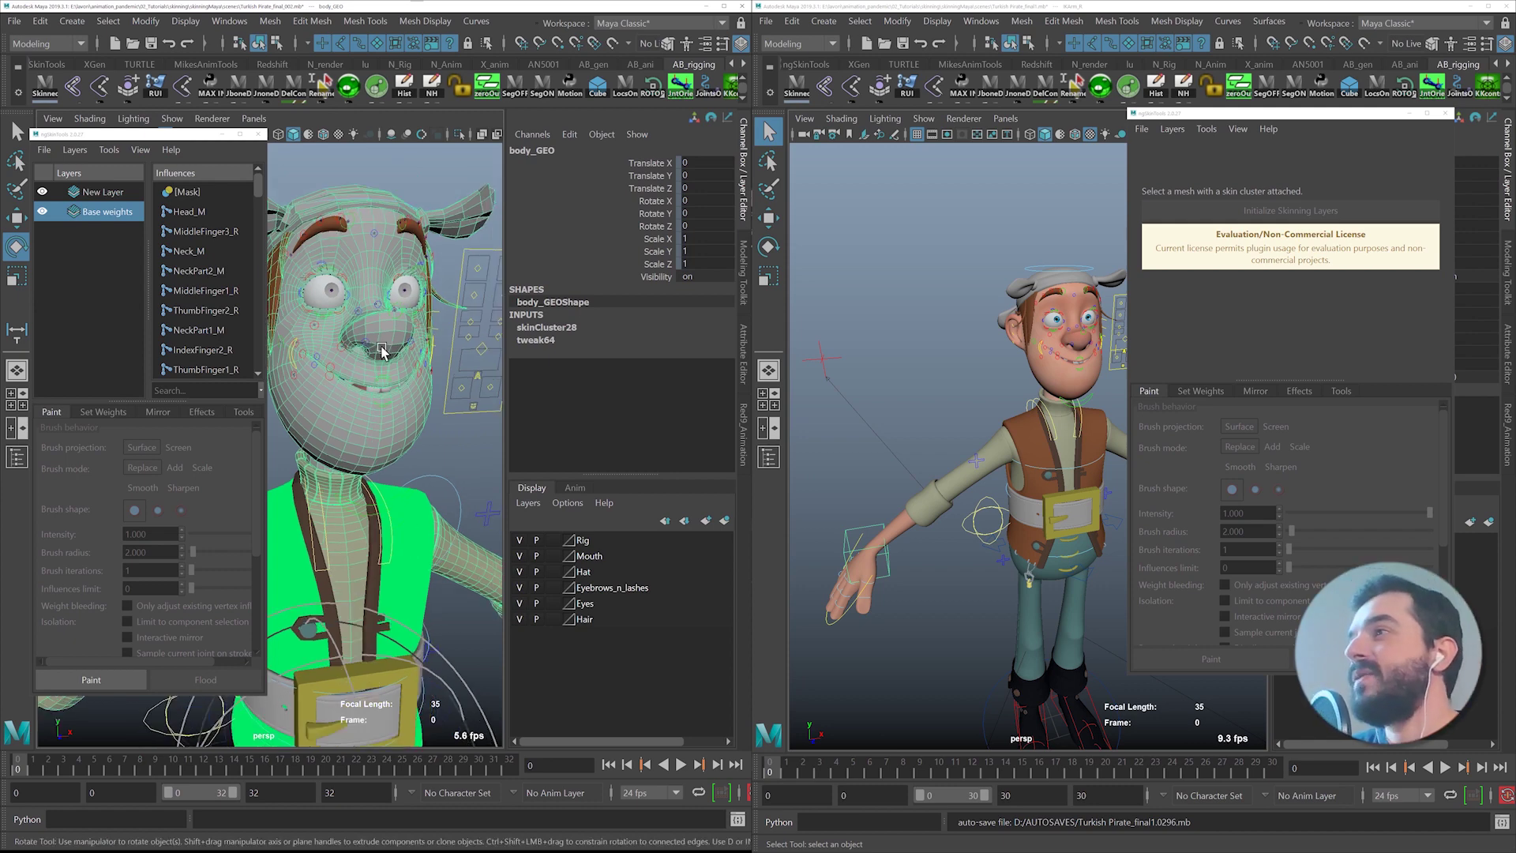
pyautogui.click(481, 355)
pyautogui.press('w')
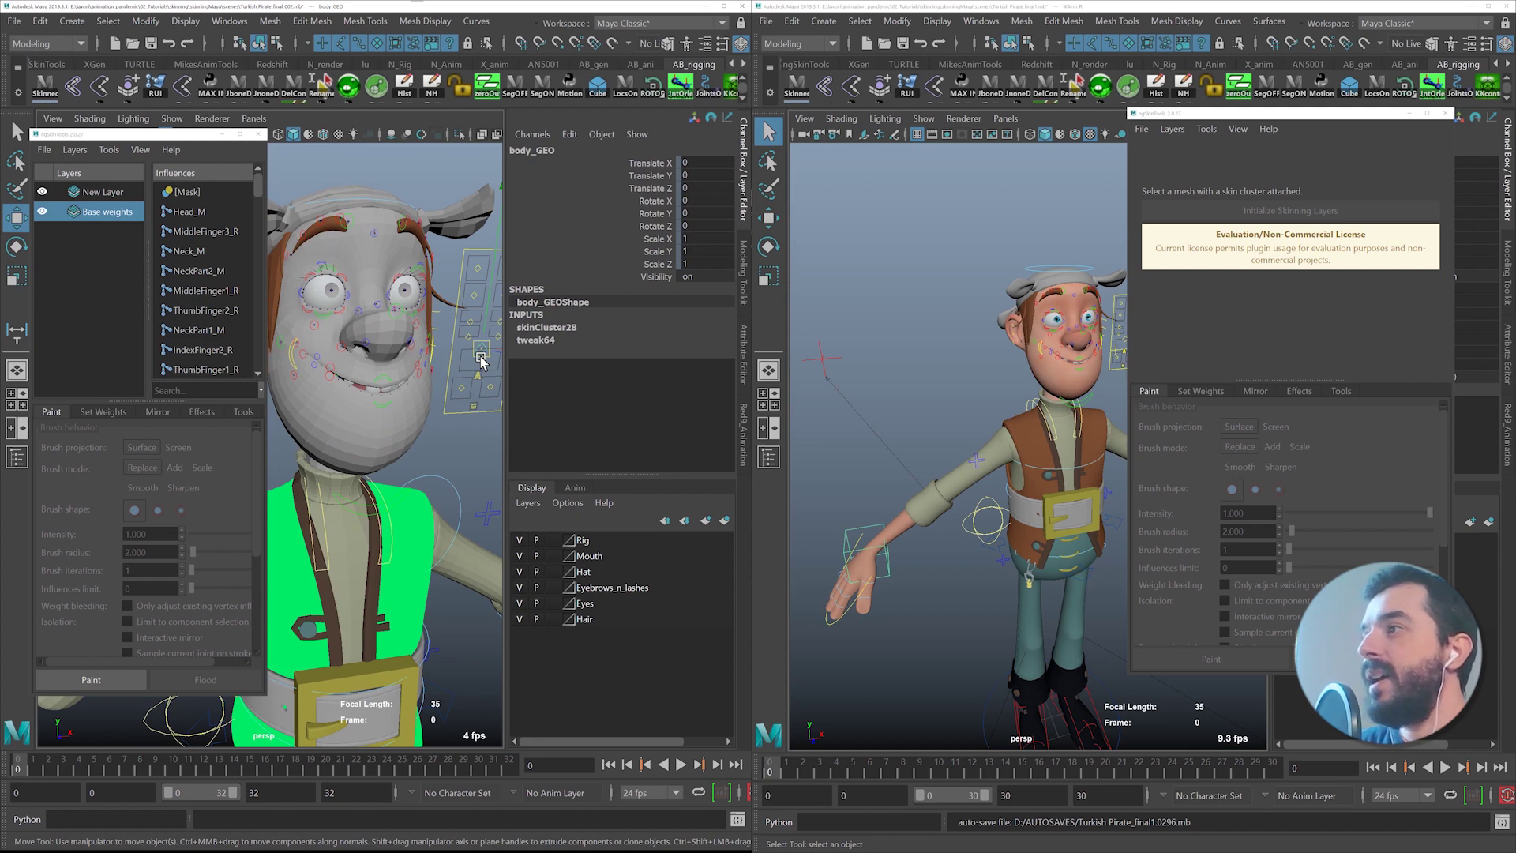
pyautogui.moveTo(481, 358); pyautogui.dragTo(408, 429)
pyautogui.hotkey('ctrl', 'z')
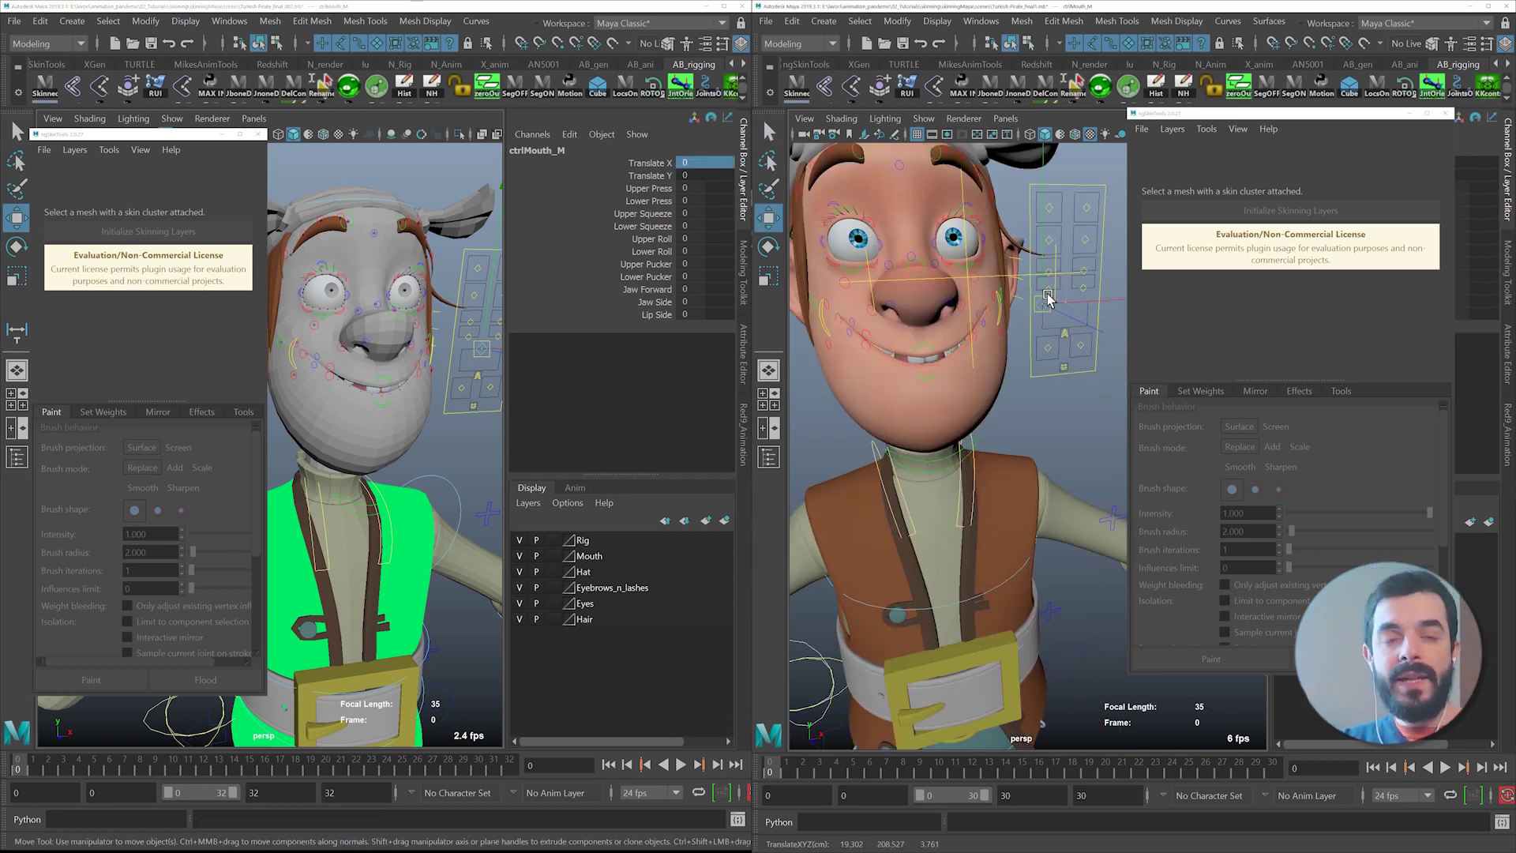
pyautogui.hotkey('ctrl', 'z')
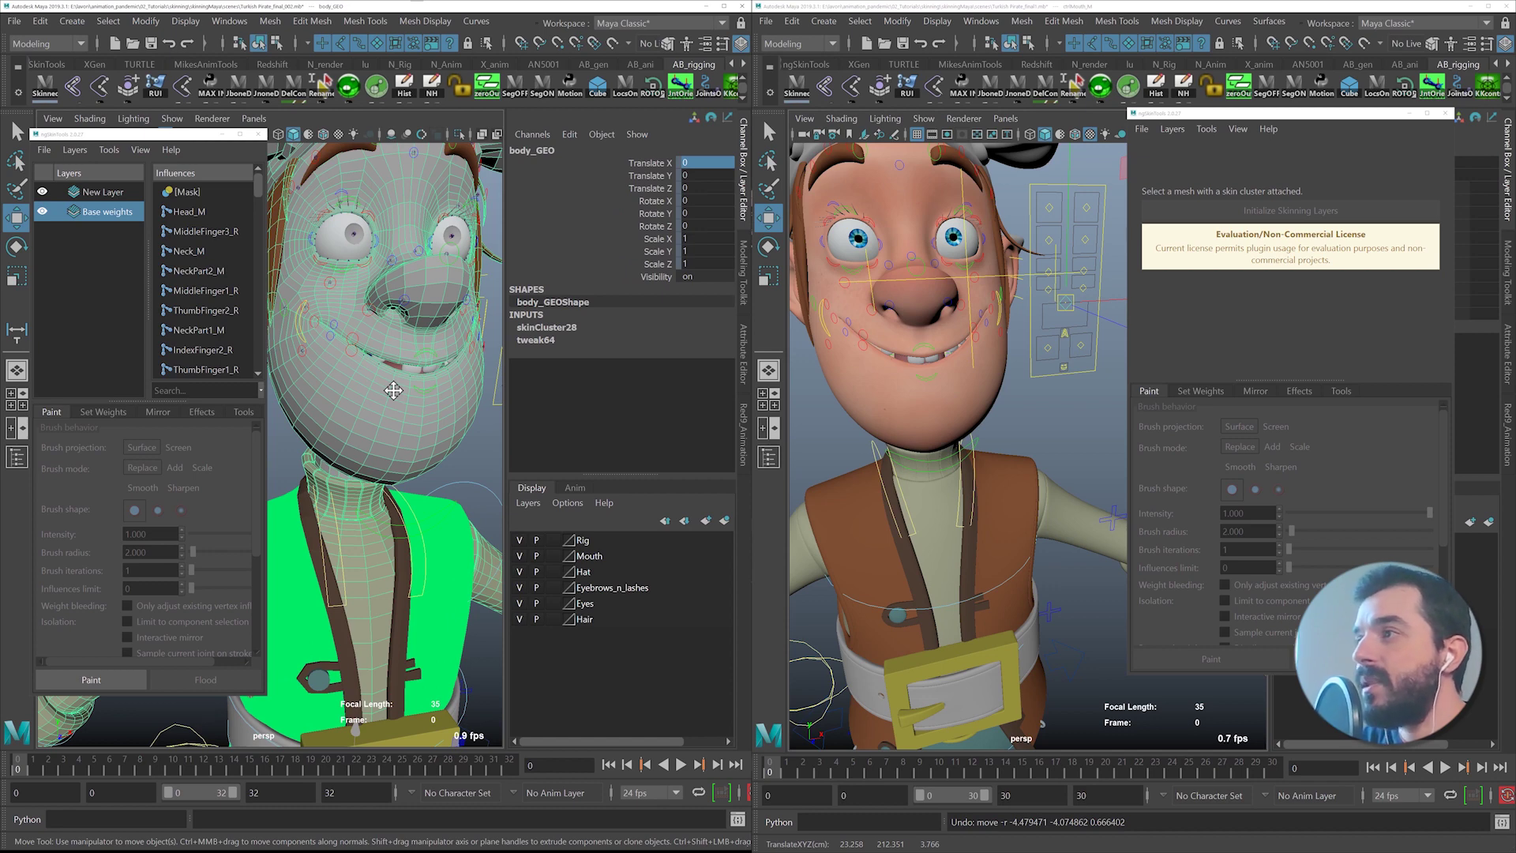
# - Examine the character's face and look through body_GEO's influences in the Paint Skin Weights Tool
pyautogui.keyDown('alt'); pyautogui.moveTo(394, 390); pyautogui.dragTo(417, 419, button='middle'); pyautogui.keyUp('alt')
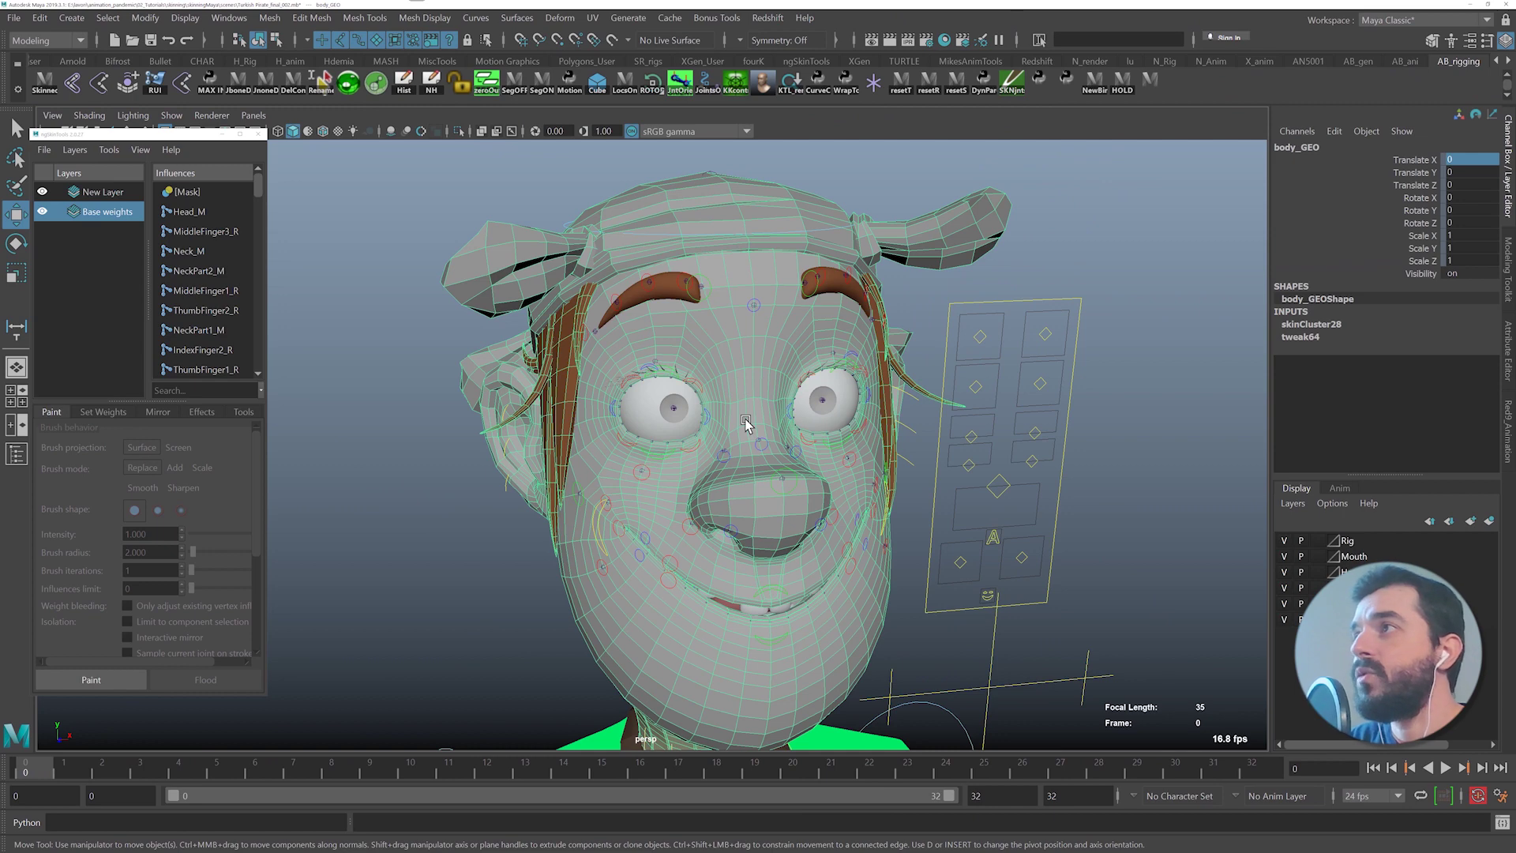
pyautogui.keyDown('alt'); pyautogui.moveTo(746, 424); pyautogui.dragTo(932, 425); pyautogui.keyUp('alt')
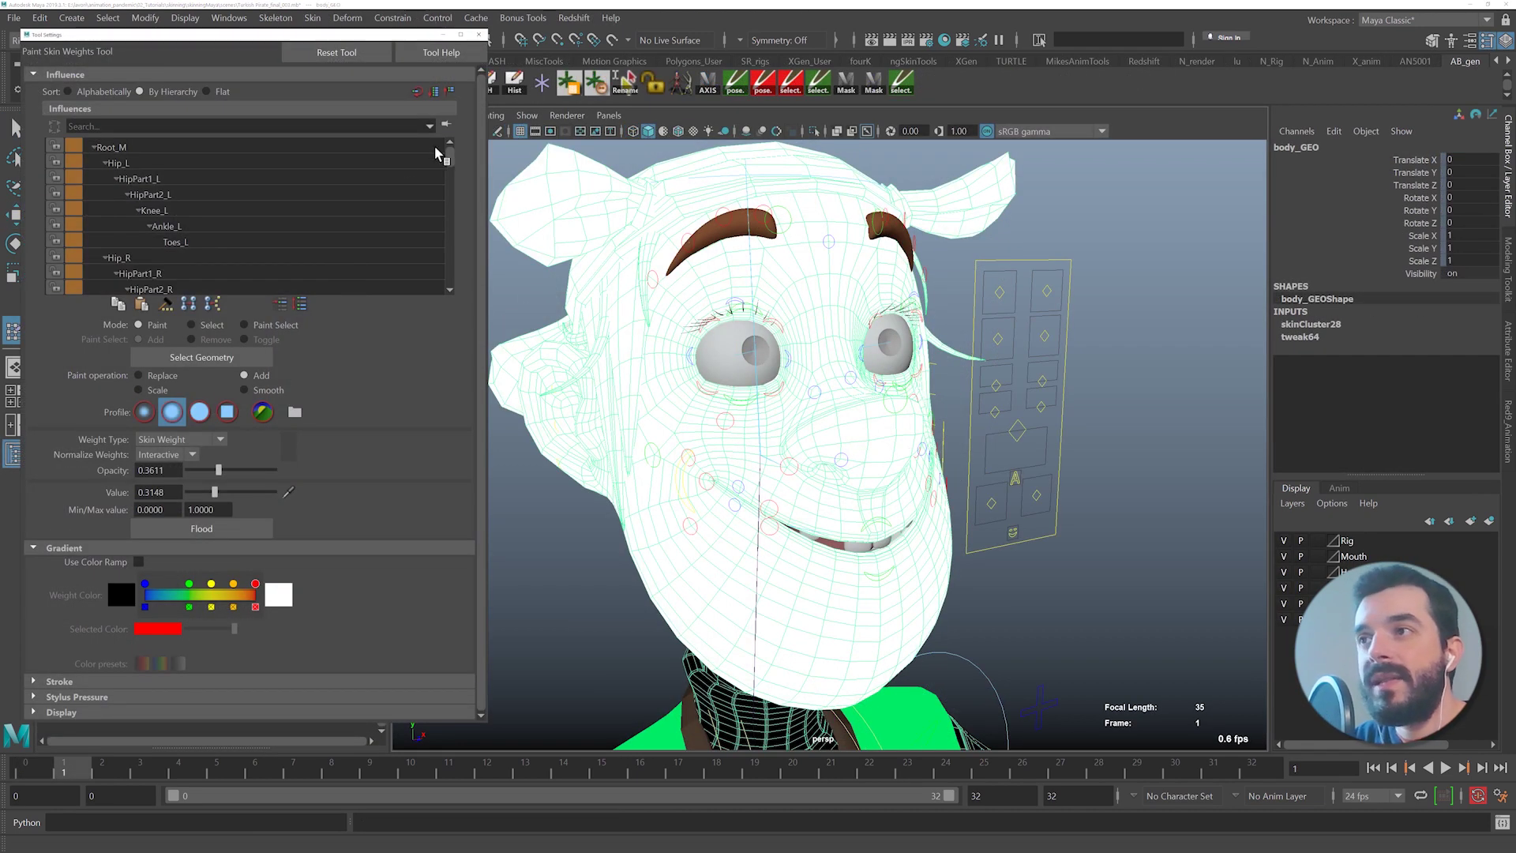
pyautogui.moveTo(447, 151); pyautogui.dragTo(427, 270)
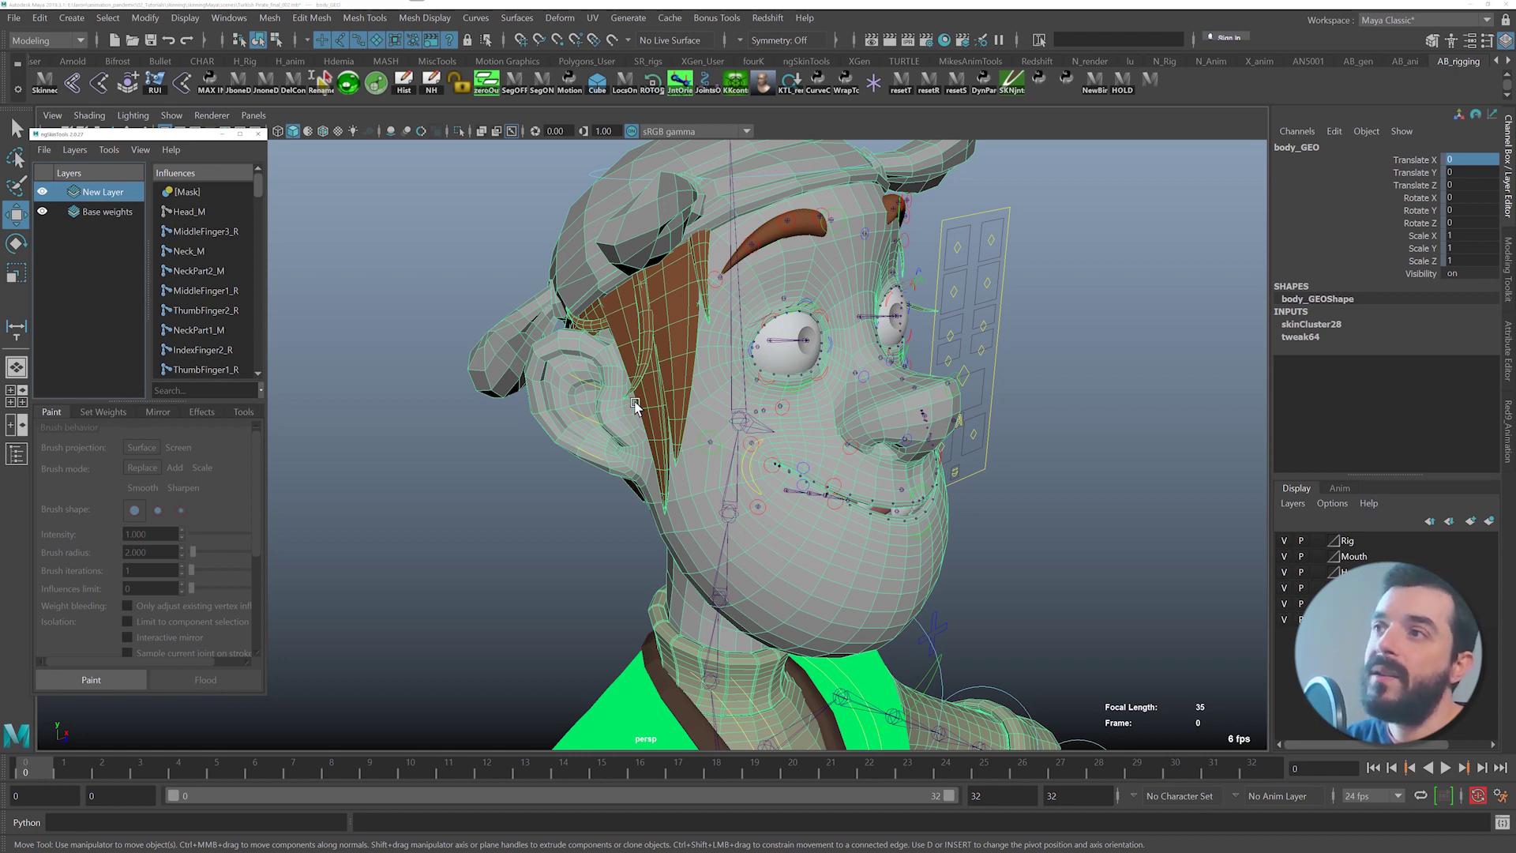
# - Select a body_GEO vertex on the cheek below the eye and inspect its smooth skin weights in the Component Editor
pyautogui.click(801, 376)
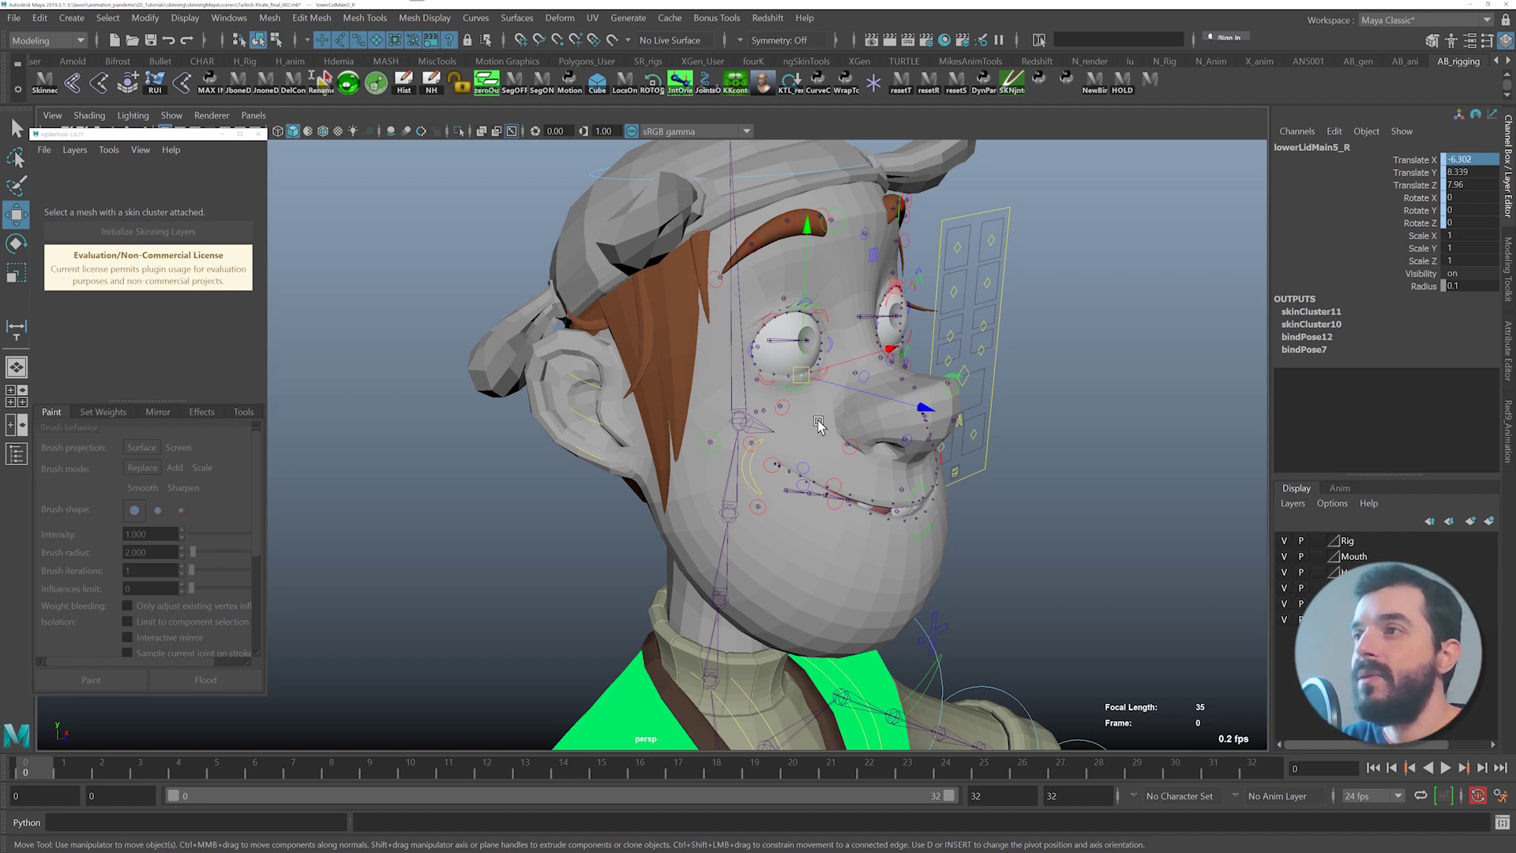
pyautogui.moveTo(818, 421); pyautogui.dragTo(829, 387, button='right')
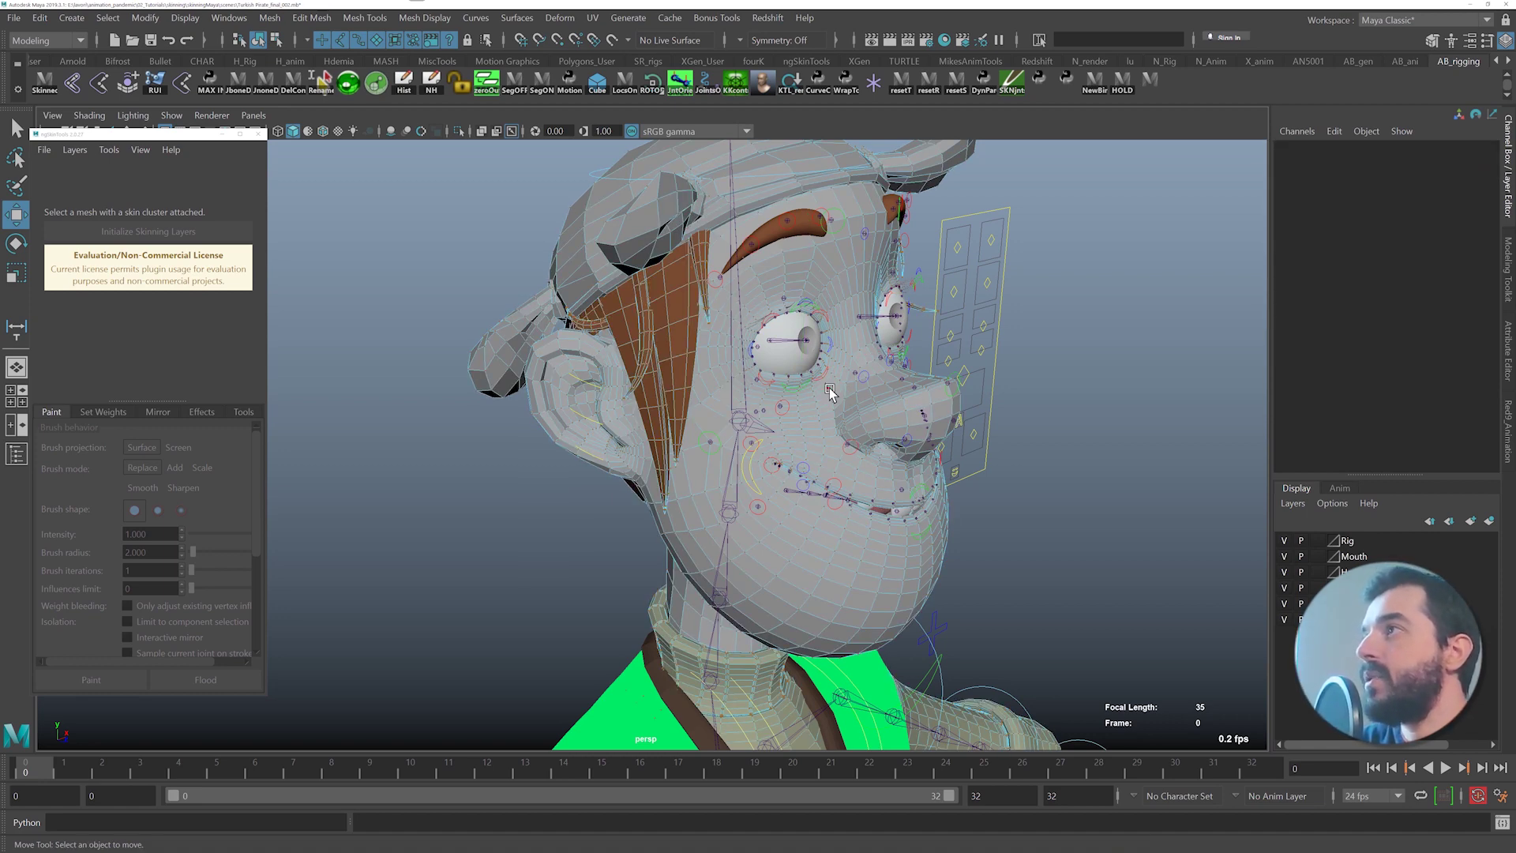
pyautogui.click(829, 388)
pyautogui.click(229, 17)
pyautogui.moveTo(265, 75)
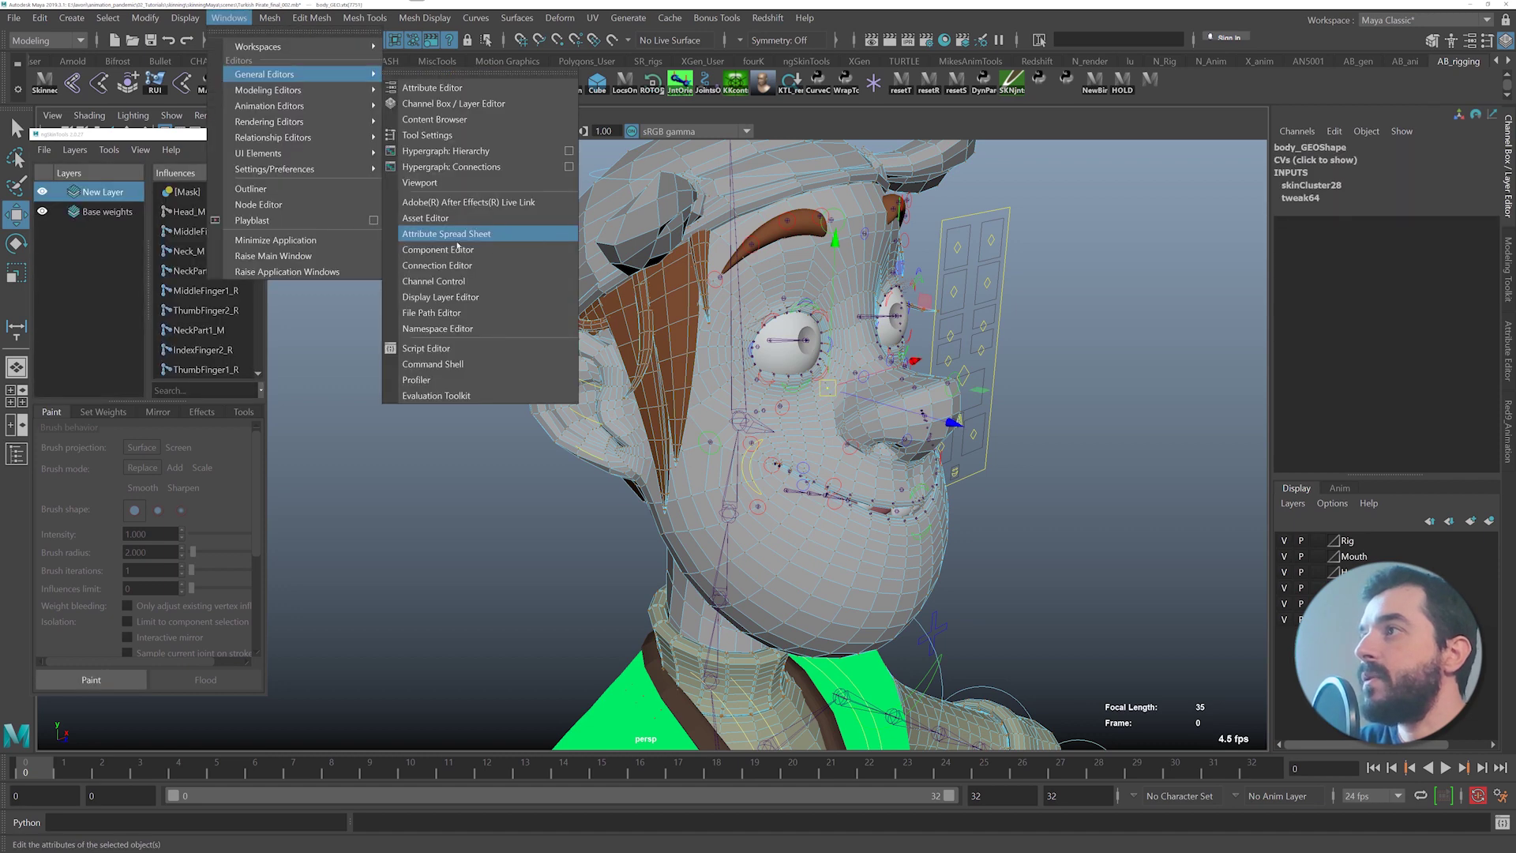
pyautogui.click(458, 250)
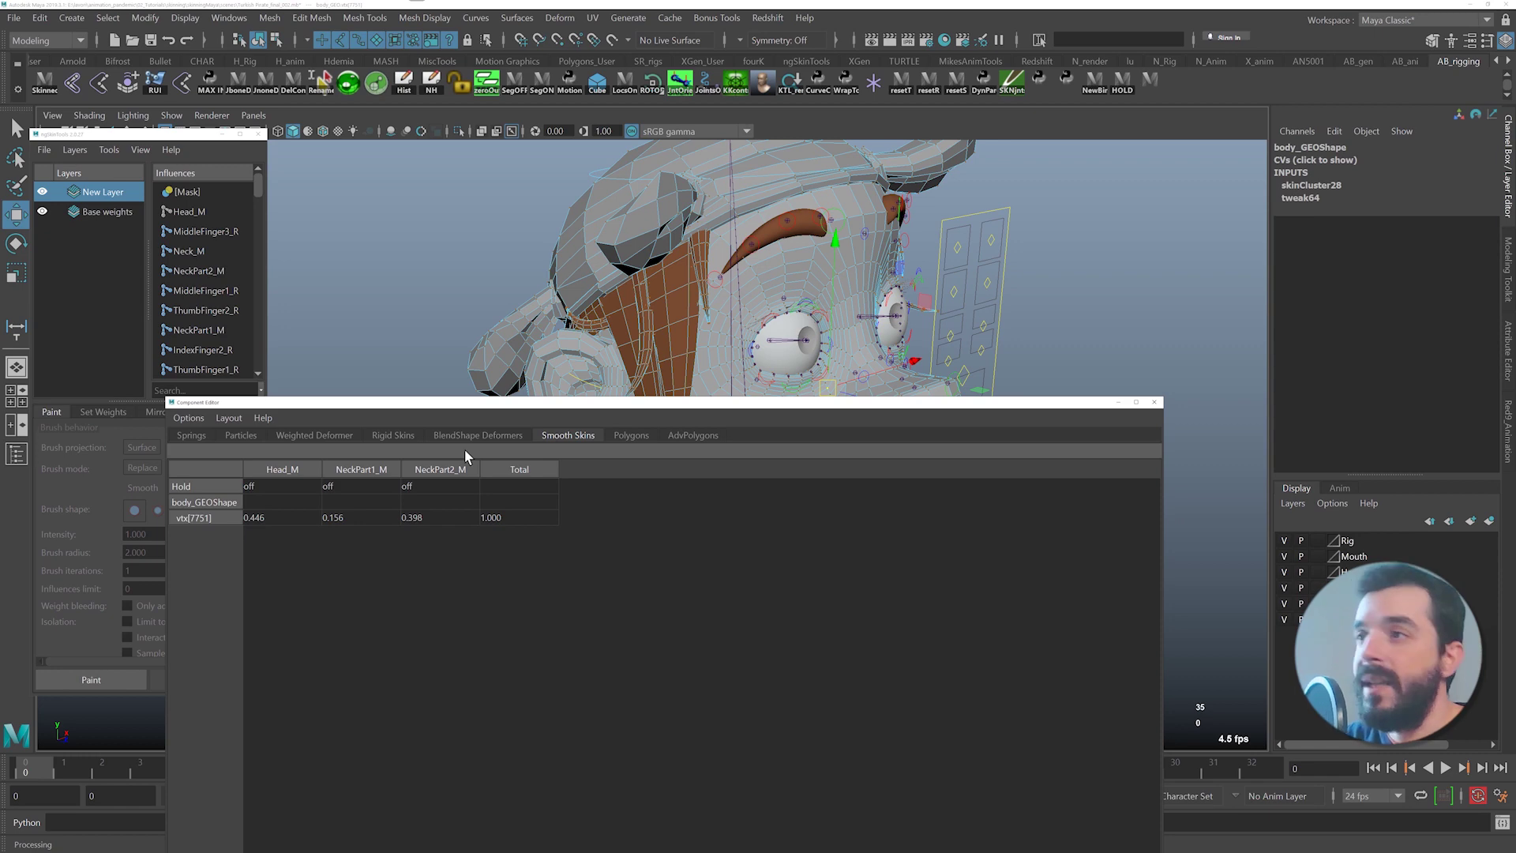
# - Close the Component Editor, clear the selection, and switch to the Maya scene with the textured character
pyautogui.click(1154, 402)
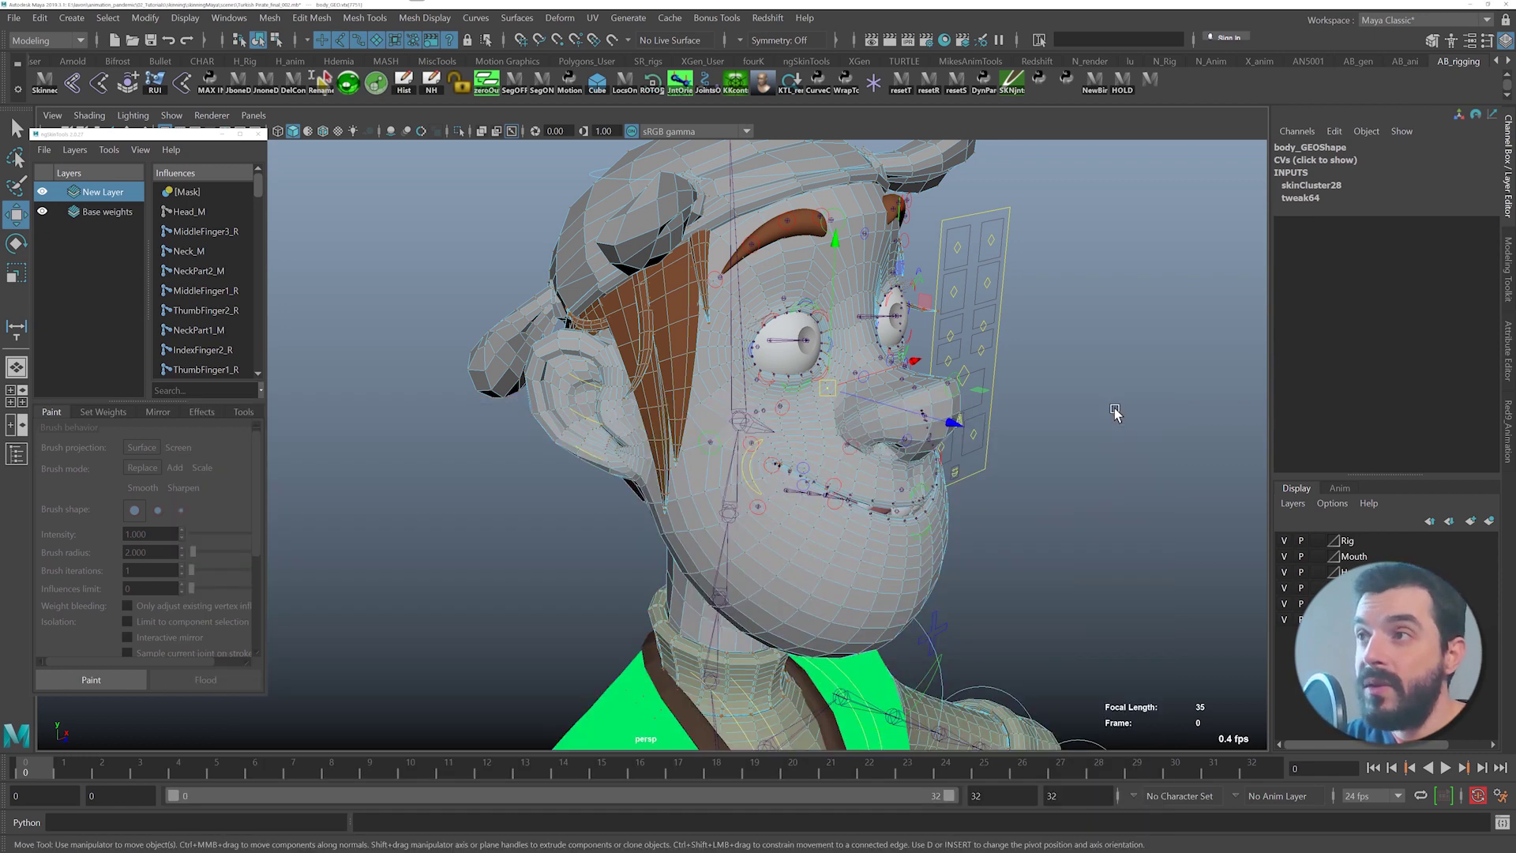
pyautogui.click(864, 385)
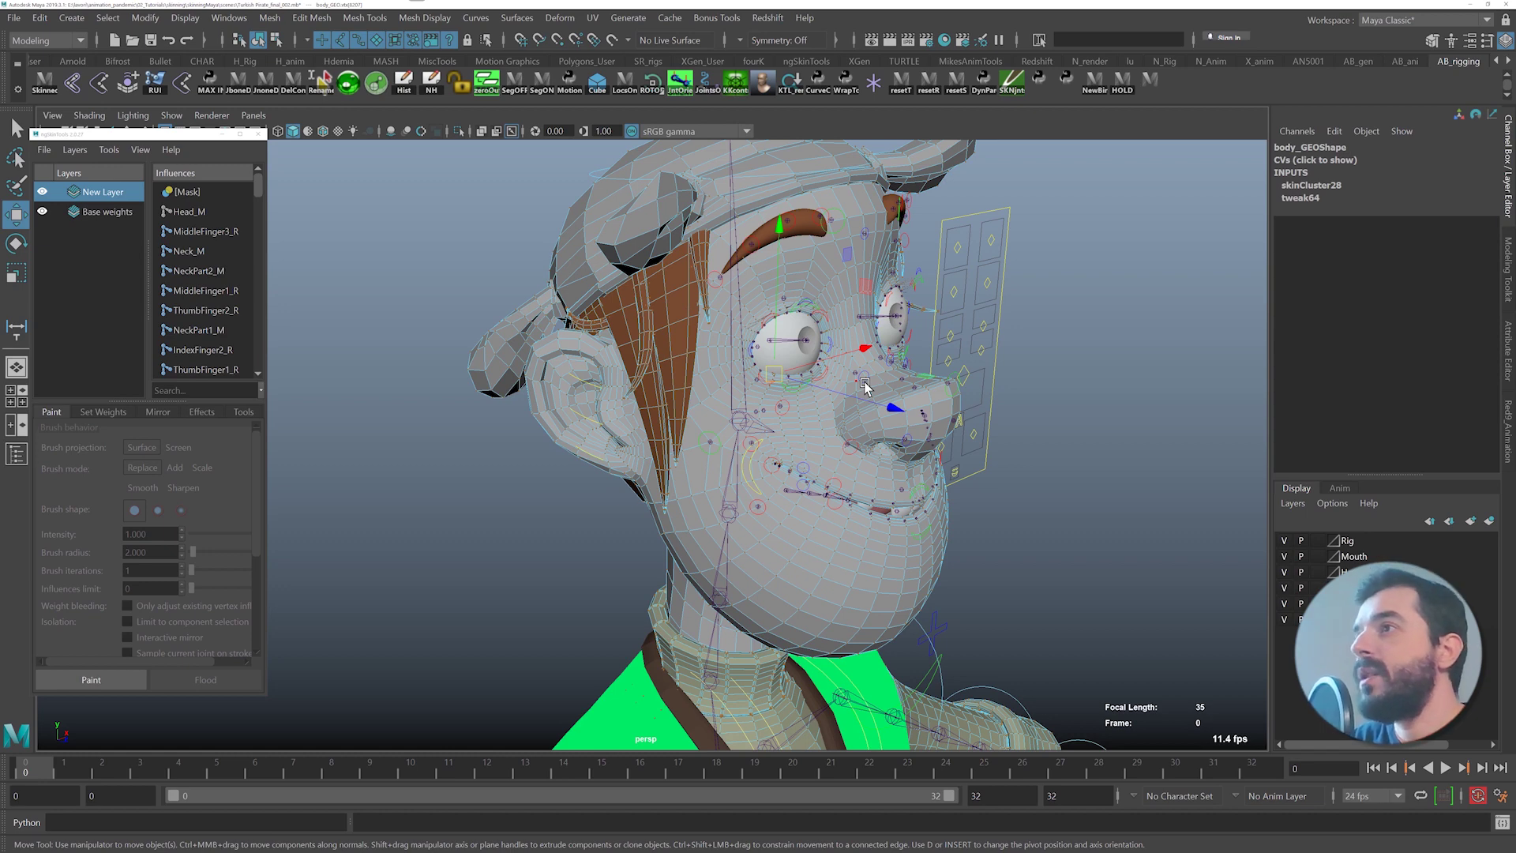
pyautogui.press('q')
pyautogui.click(1037, 425)
pyautogui.hotkey('alt', 'Tab')
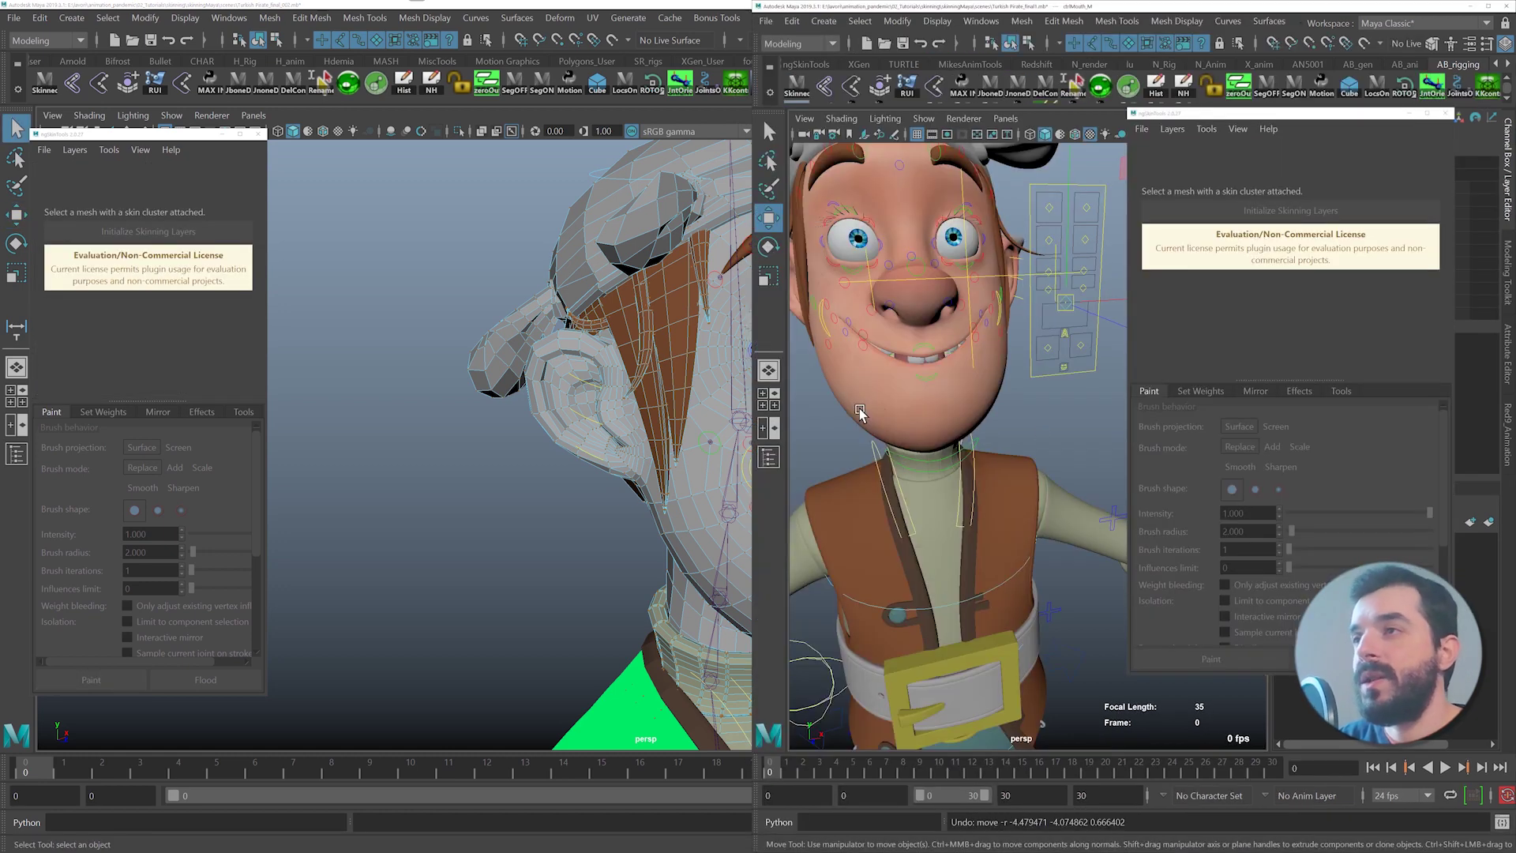
# - Show the Outliner and save the selected influence joints as a shelf selection command with Selection2shelf
pyautogui.click(857, 392)
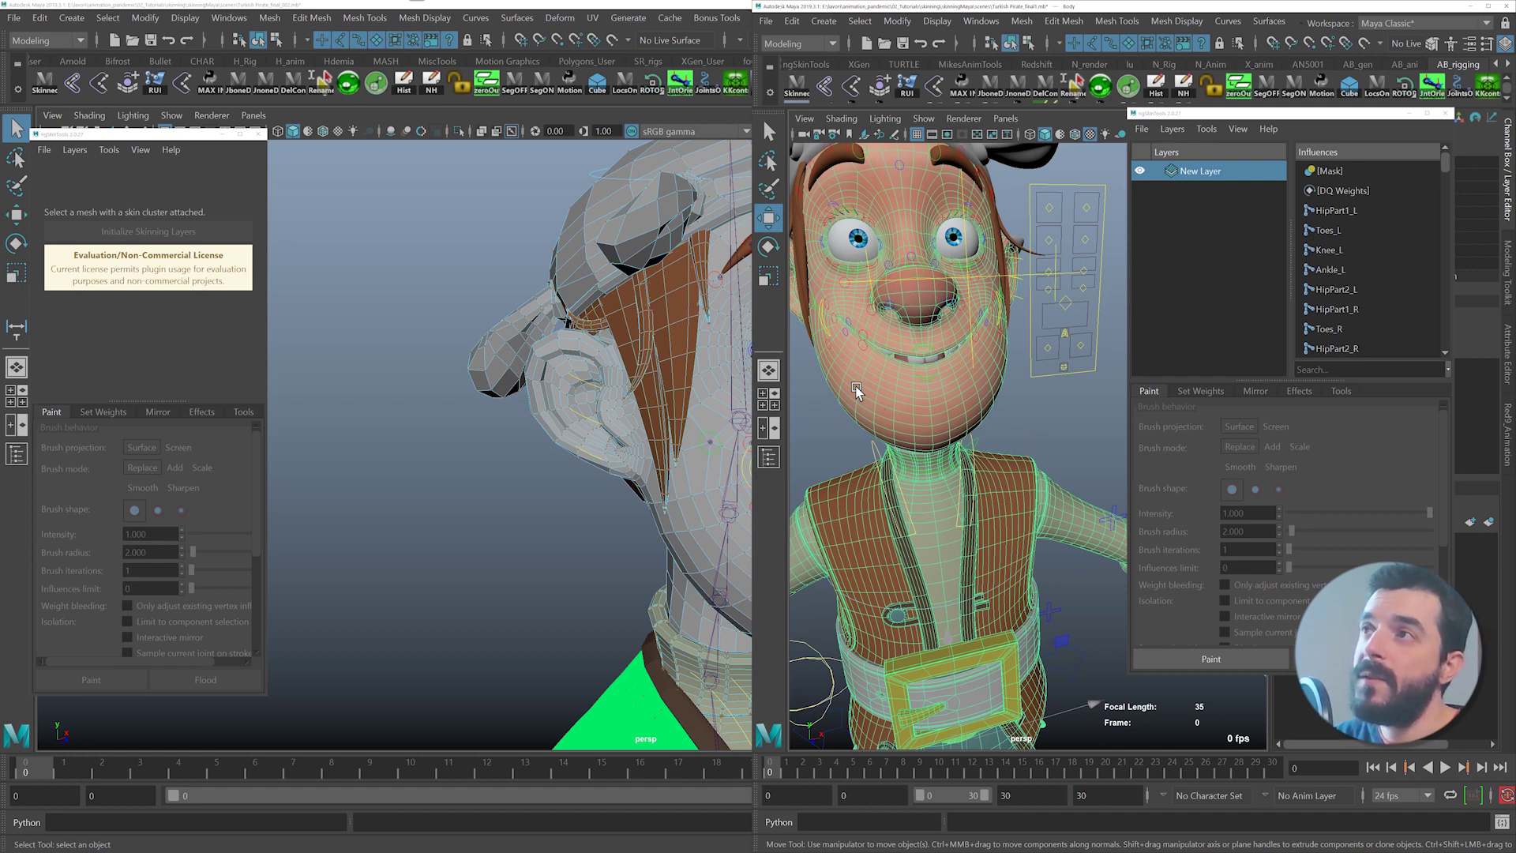
pyautogui.hotkey('ctrl', 'z')
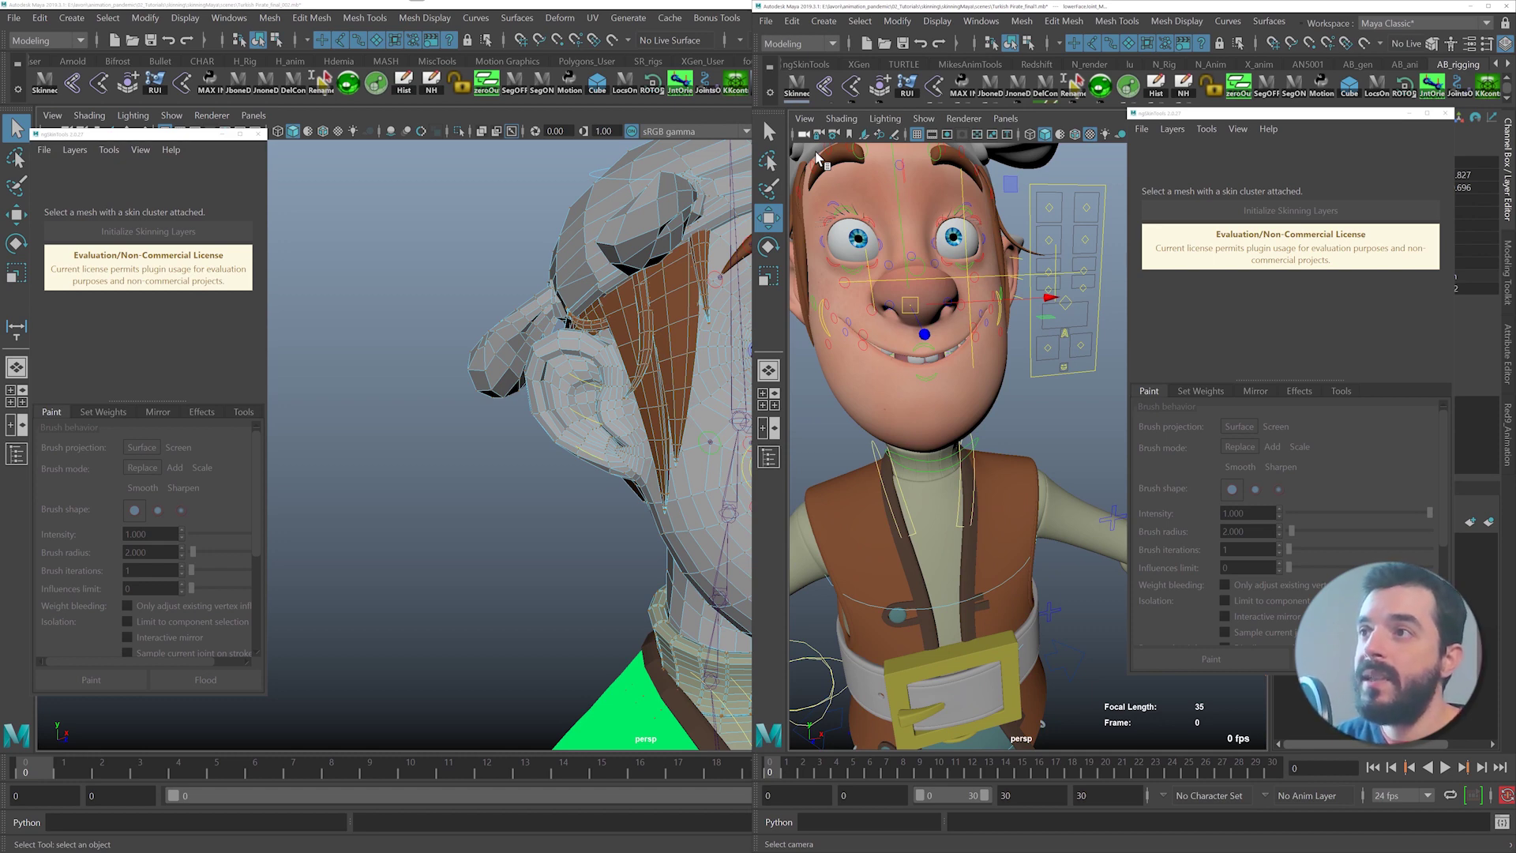
pyautogui.click(768, 457)
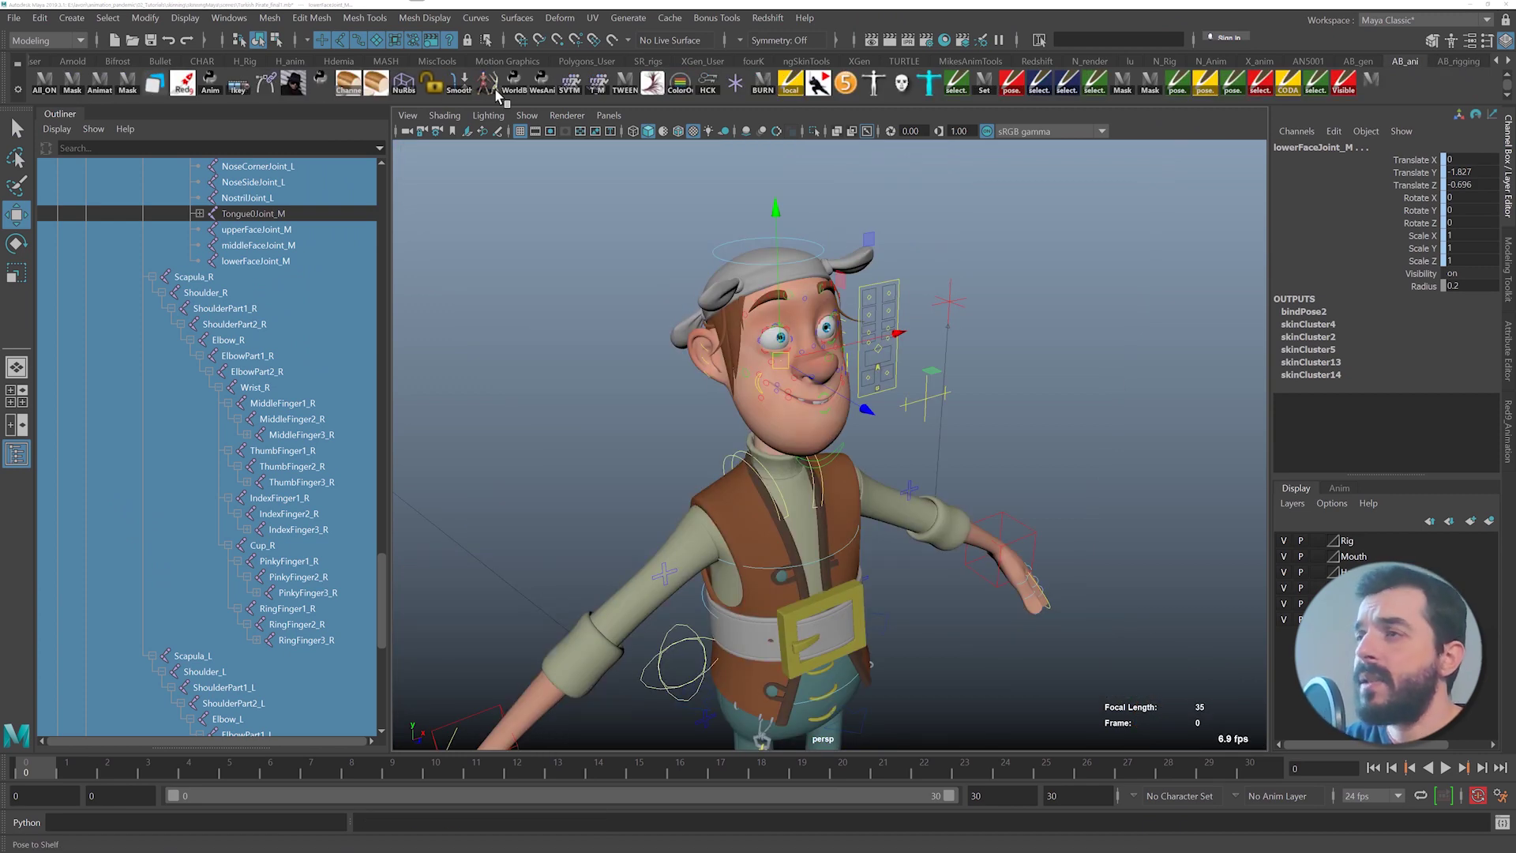
pyautogui.click(496, 88)
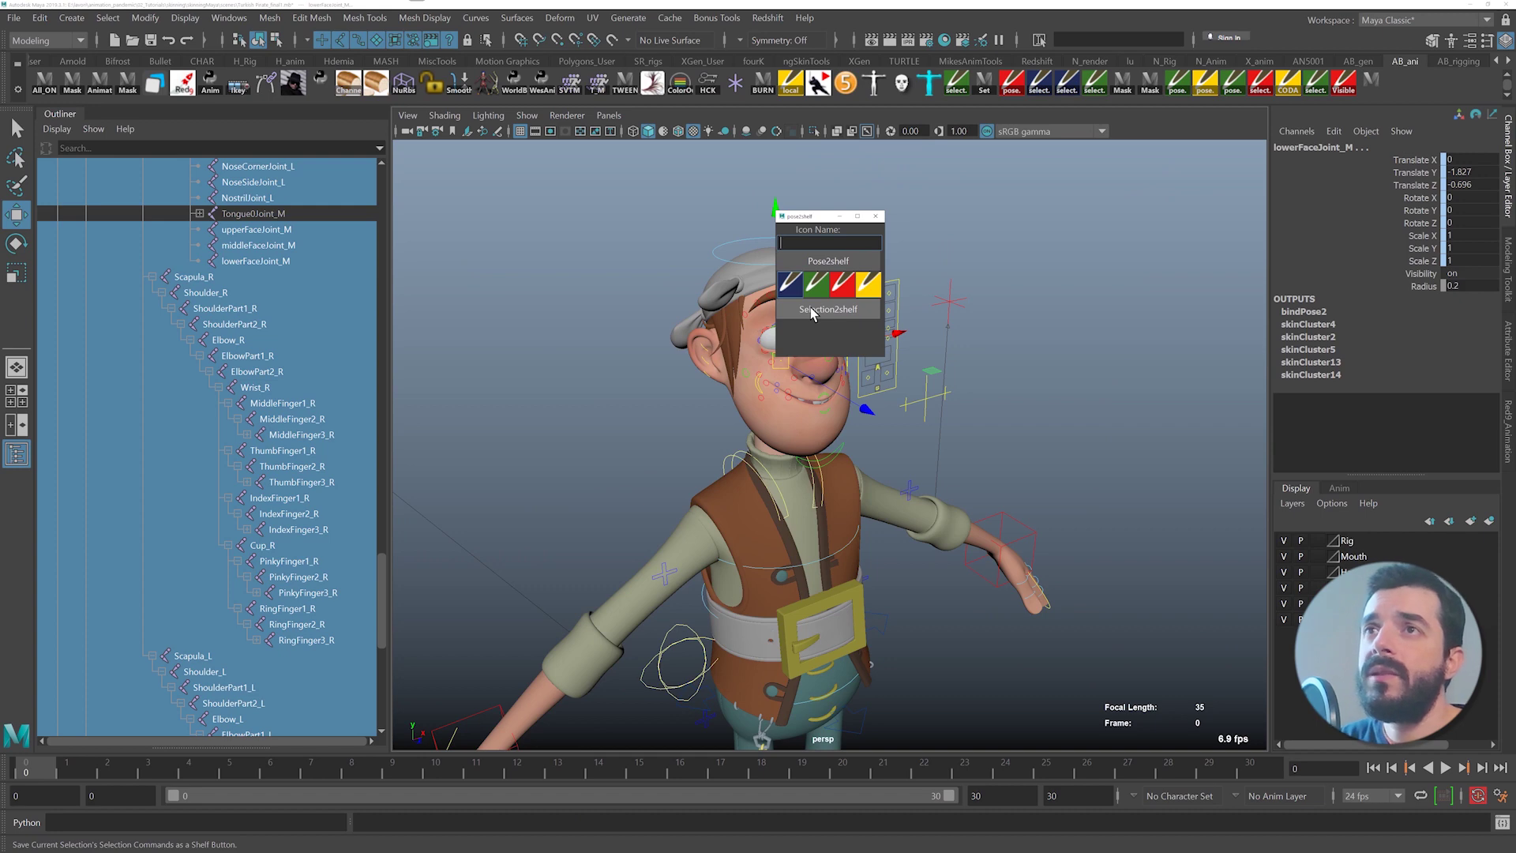
pyautogui.click(812, 310)
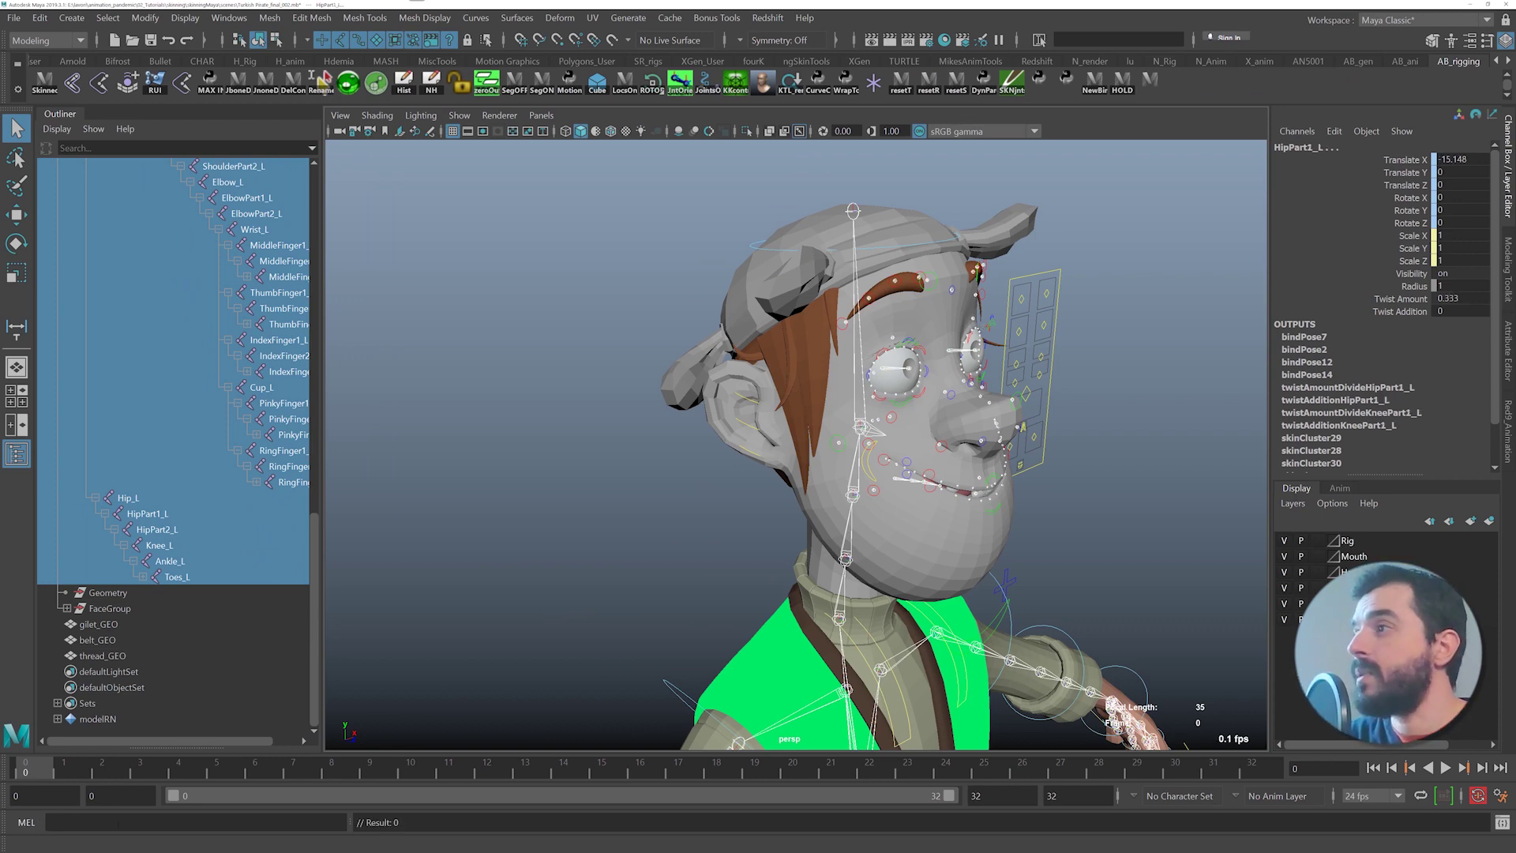
# - Review the selected influence joints in the Outliner and switch to the Rigging command set for skinning
pyautogui.scroll(18, 219, 472)
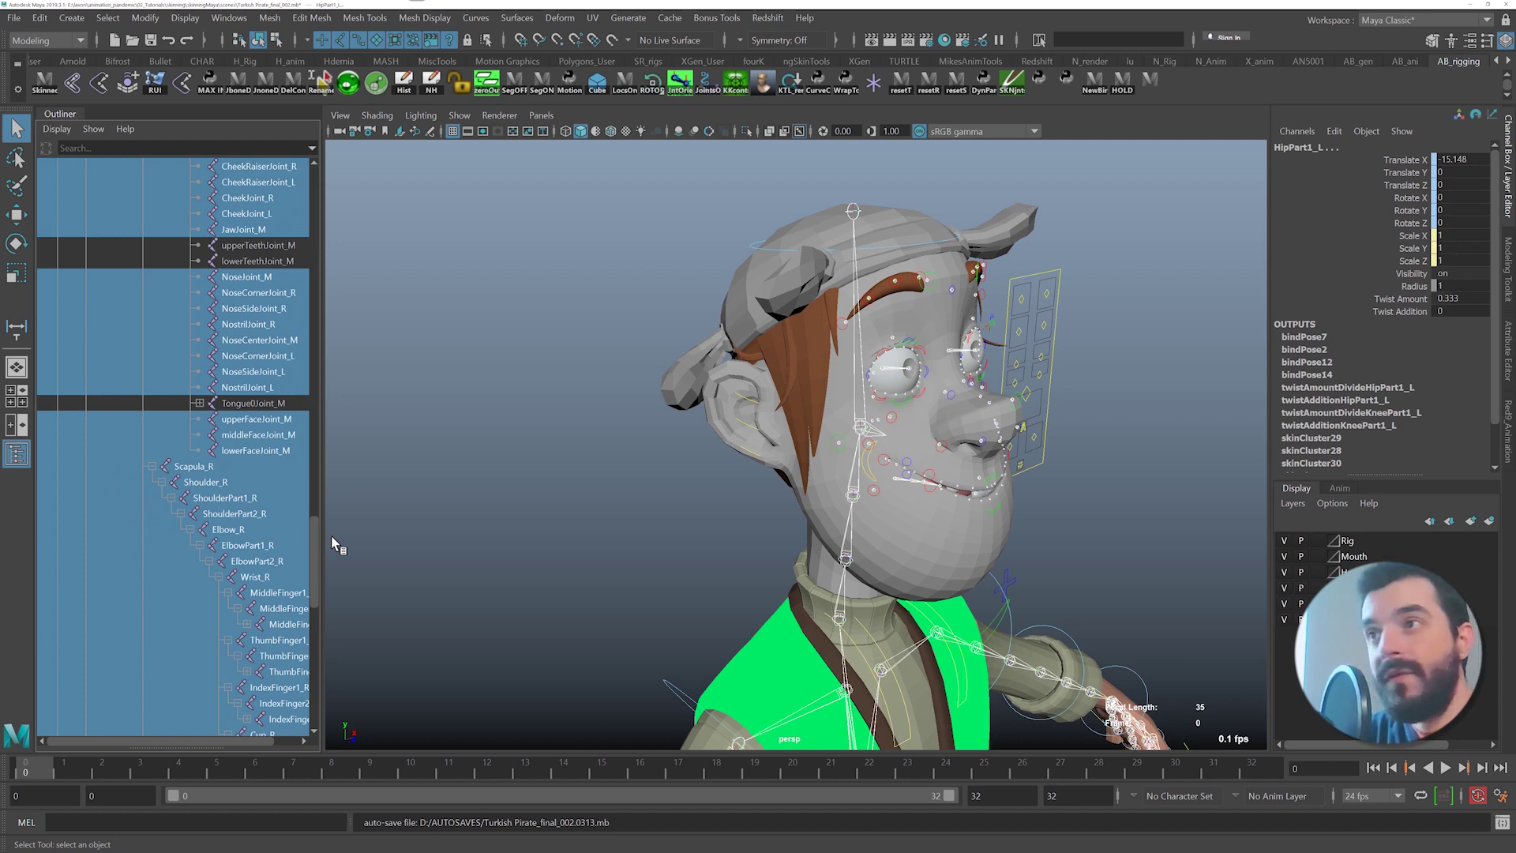
pyautogui.scroll(6, 300, 476)
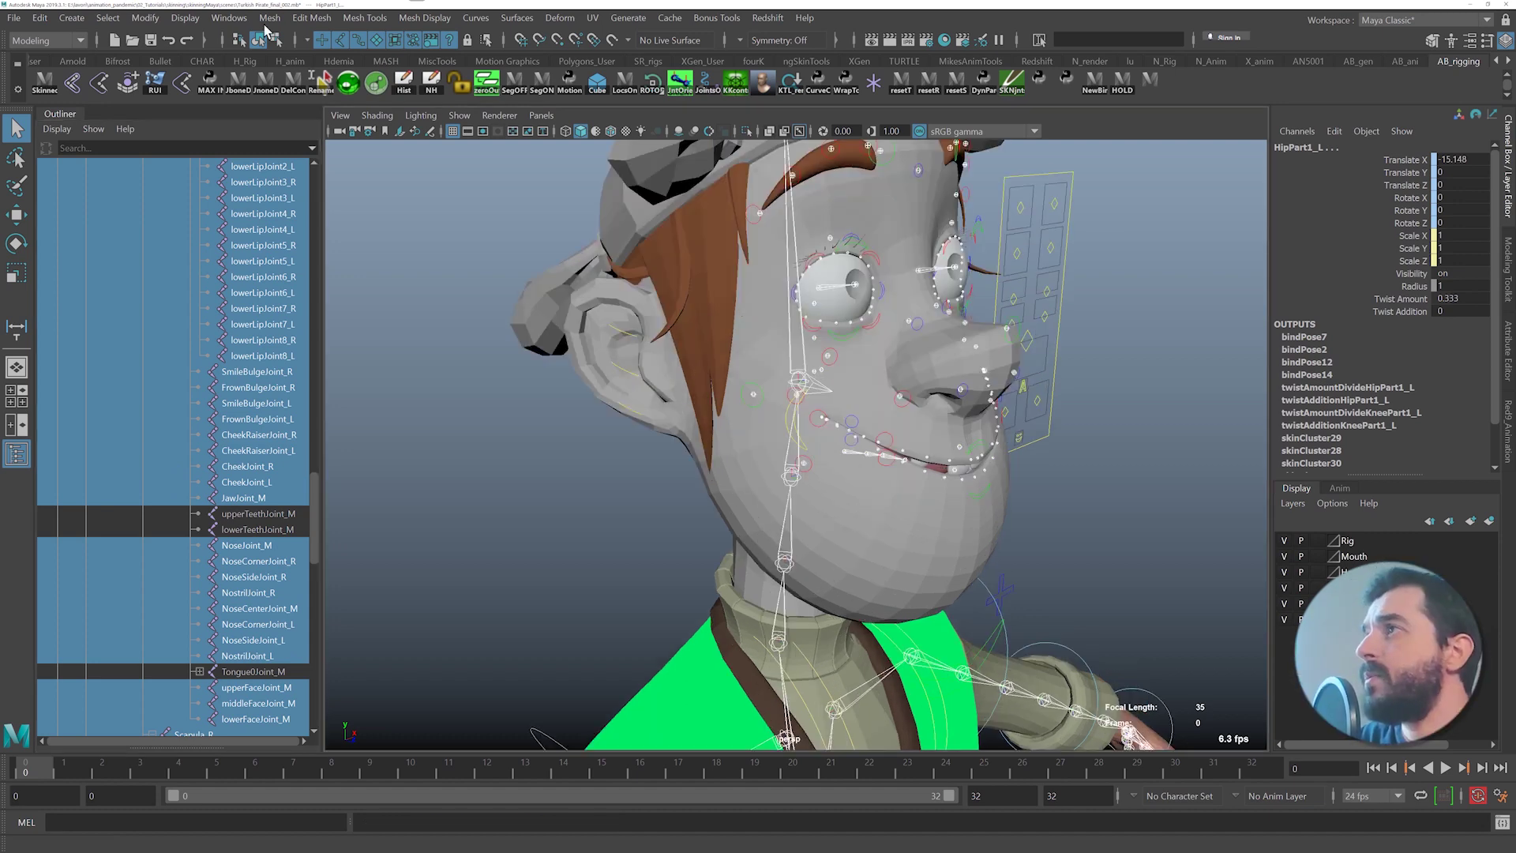
pyautogui.press('F3')
pyautogui.click(313, 18)
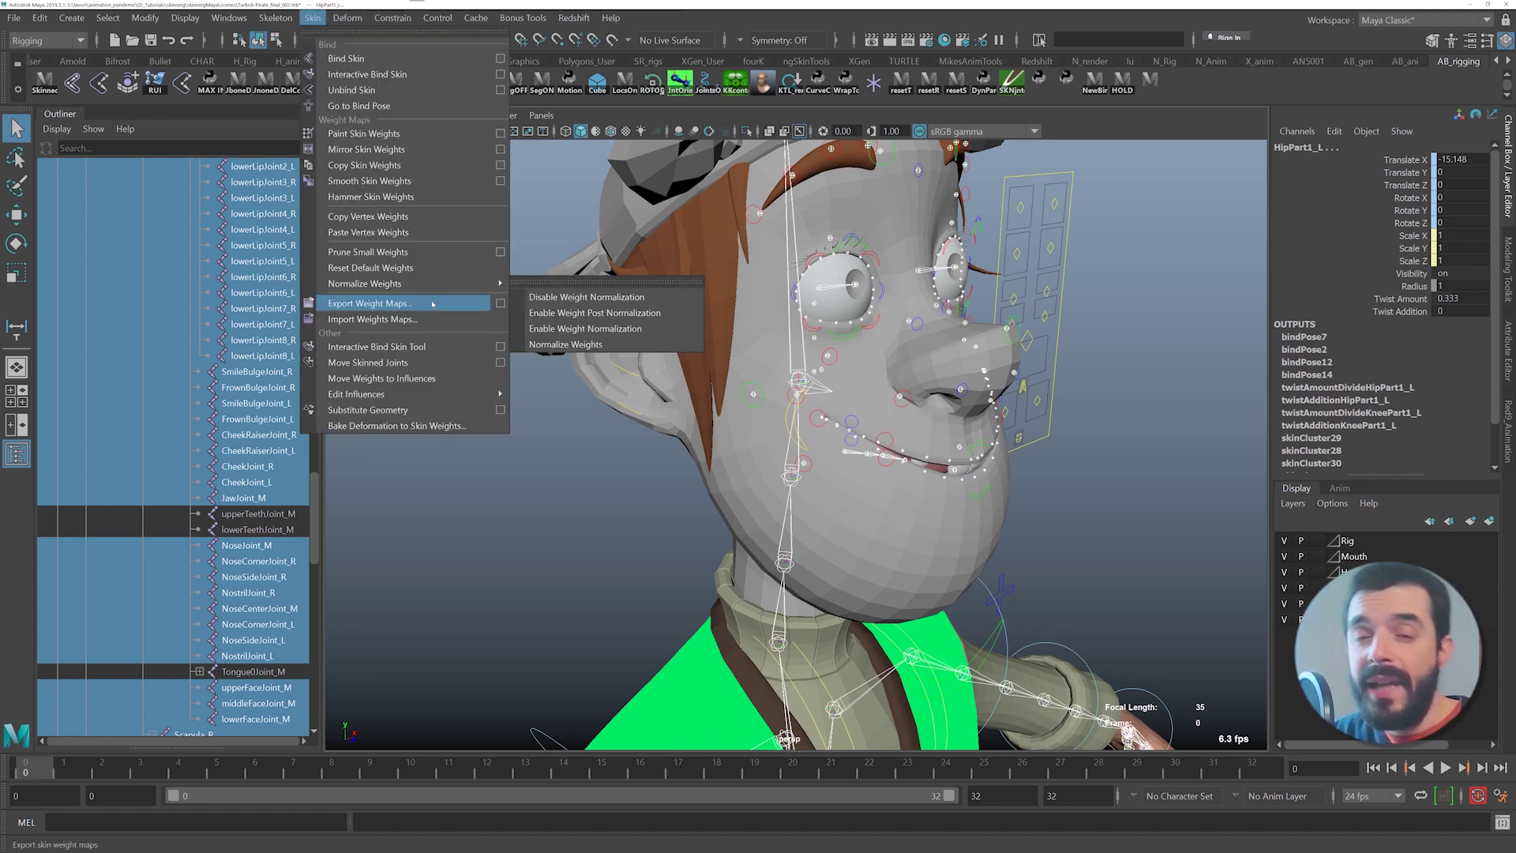
pyautogui.moveTo(481, 394)
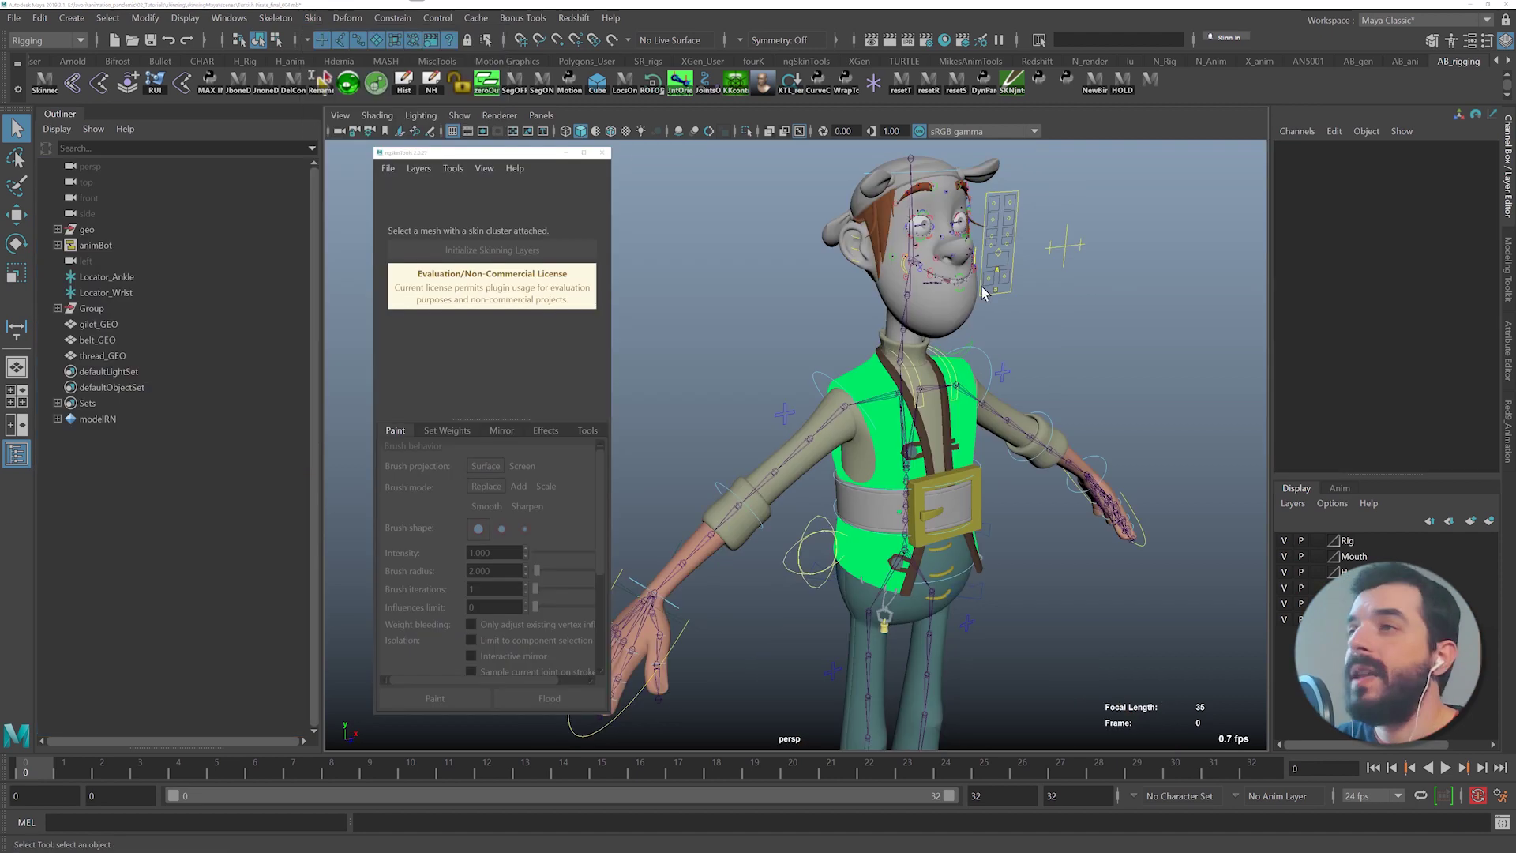
# - Select the body_GEO mesh and delete its New Layer in ngSkinTools, keeping the Base weights layer
pyautogui.keyDown('alt'); pyautogui.moveTo(699, 301); pyautogui.dragTo(821, 415); pyautogui.keyUp('alt')
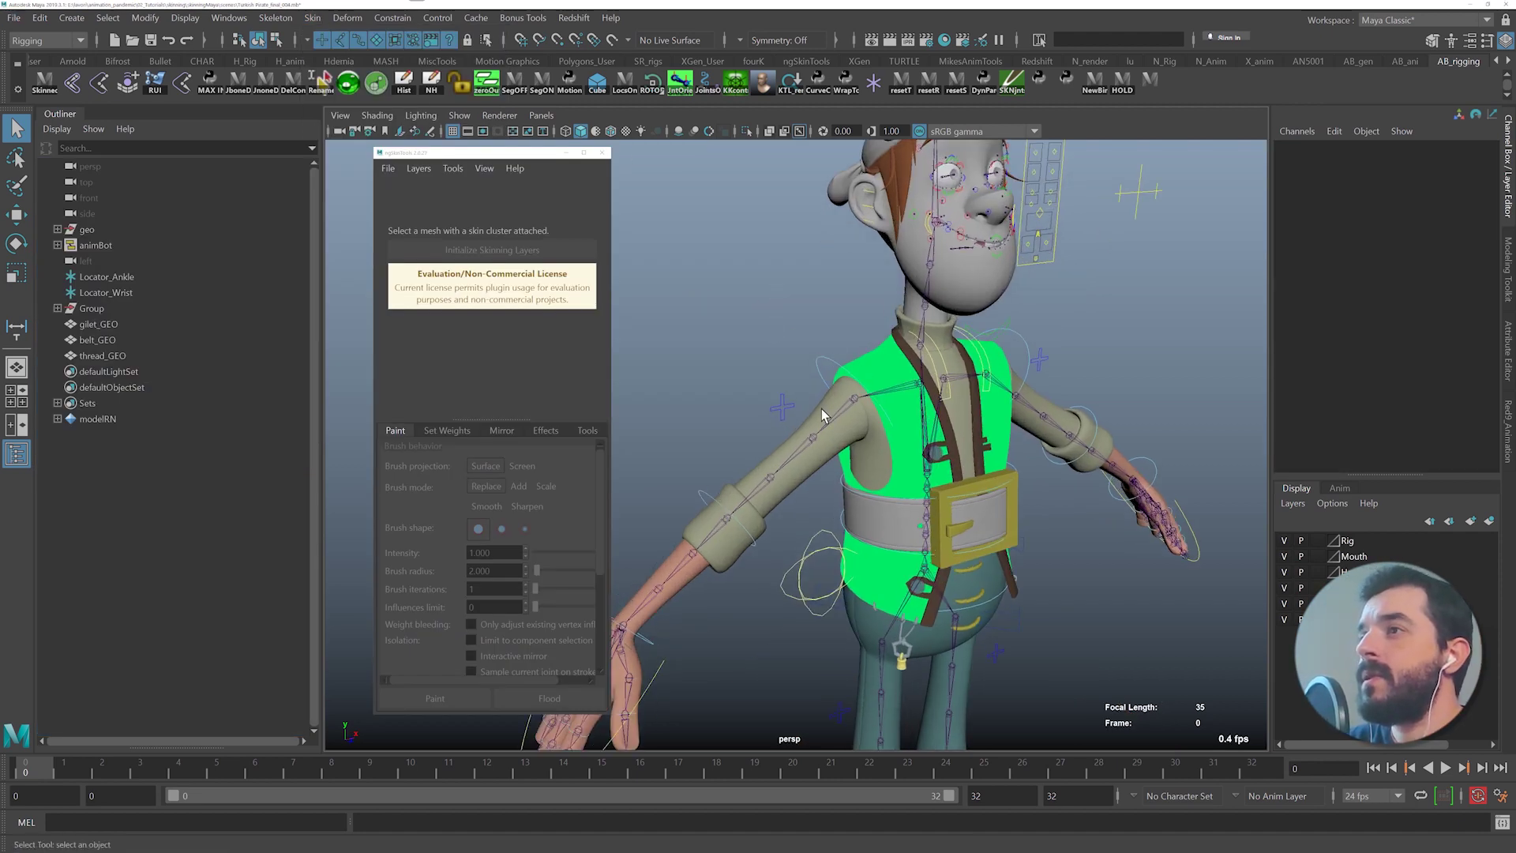
pyautogui.click(821, 410)
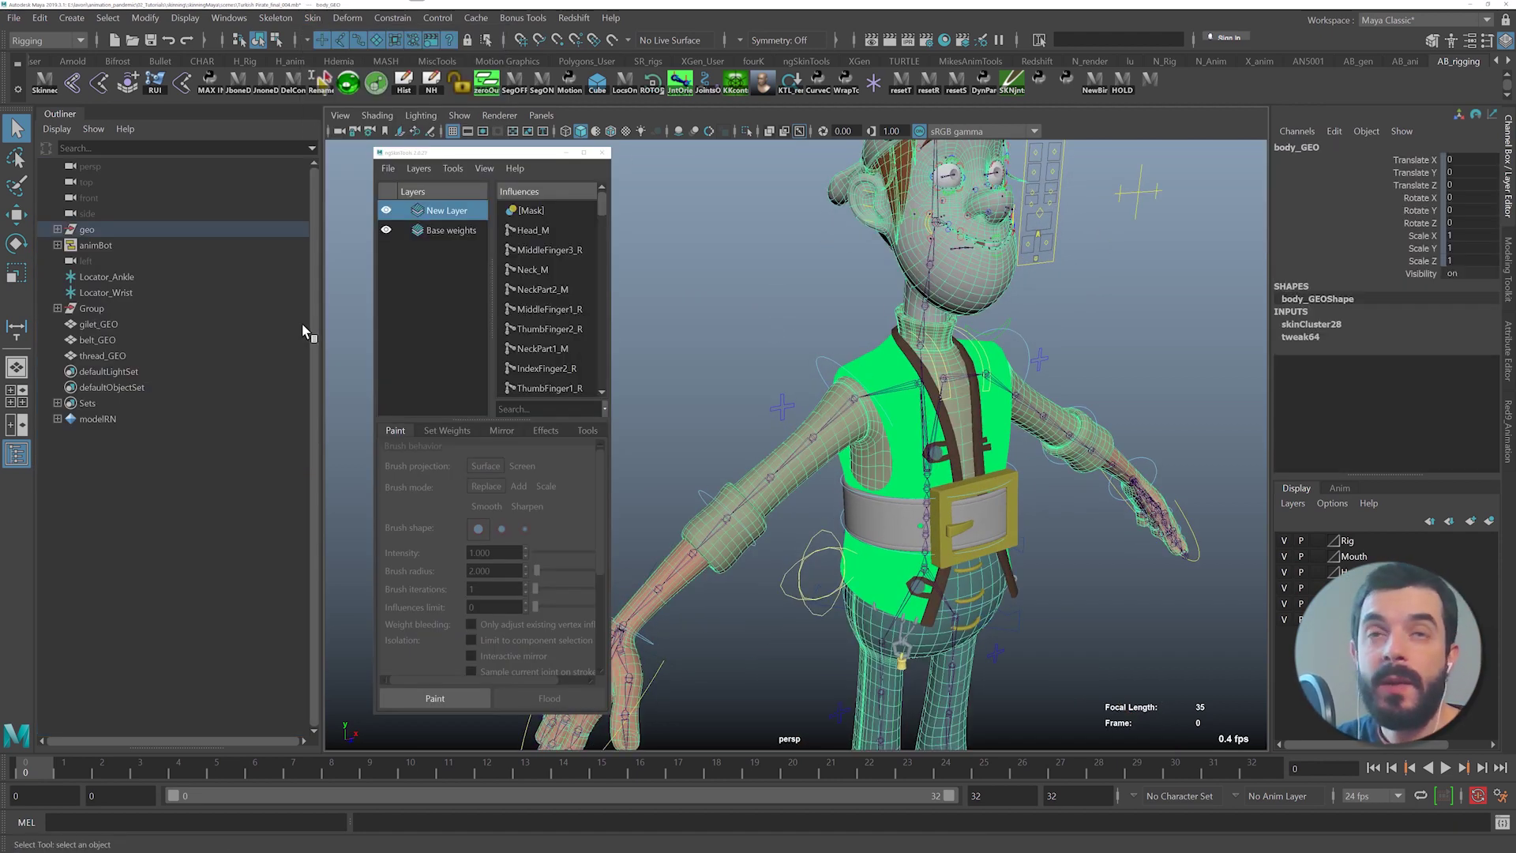
pyautogui.rightClick(443, 212)
pyautogui.click(461, 236)
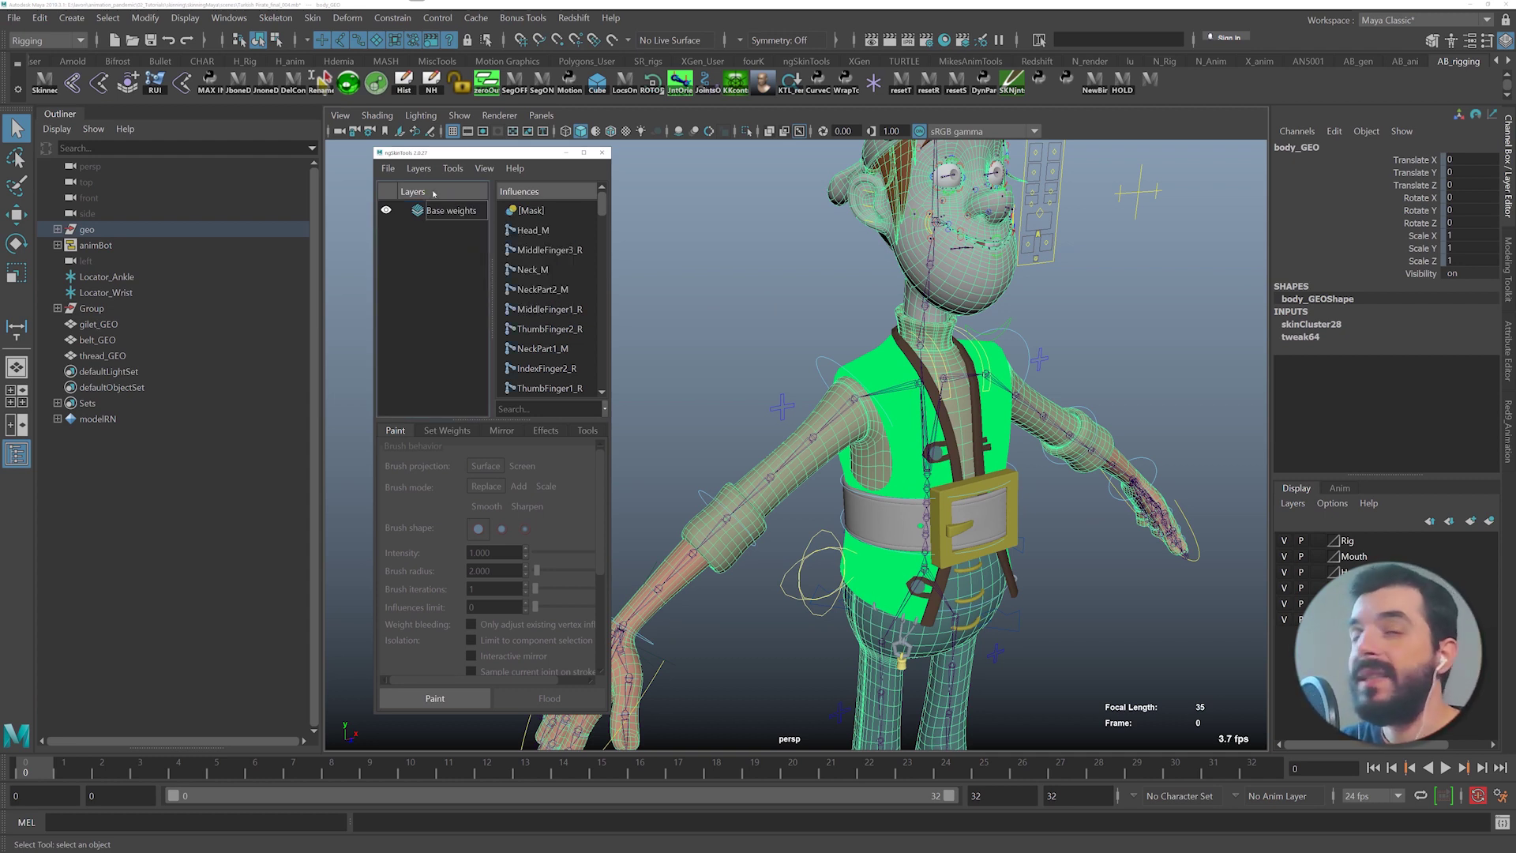
# - Delete all custom ngSkinTools nodes from the scene and close ngSkinTools
pyautogui.click(448, 169)
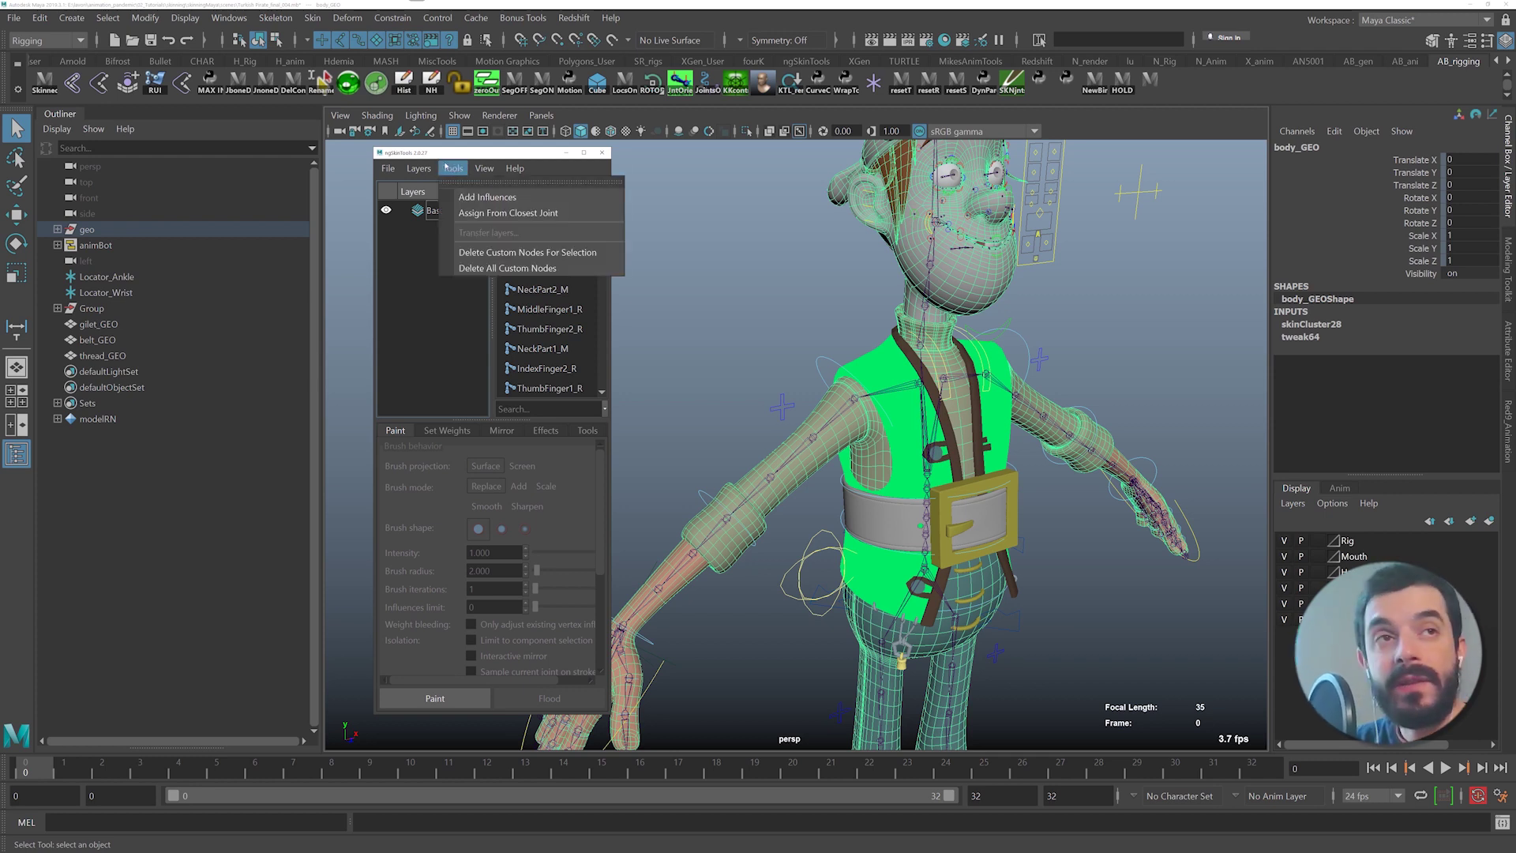
pyautogui.click(481, 269)
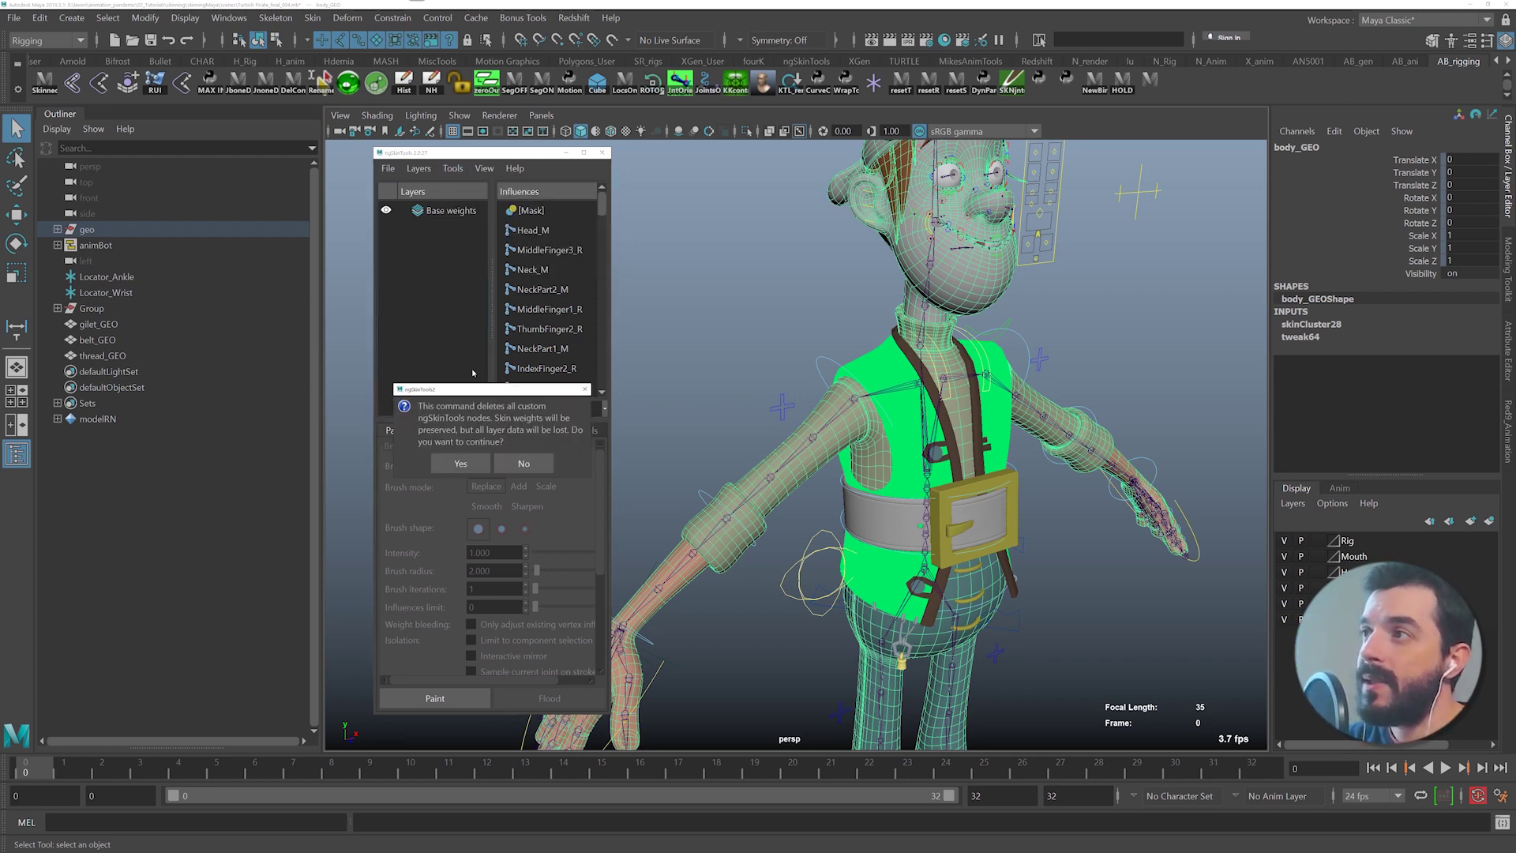
pyautogui.click(461, 463)
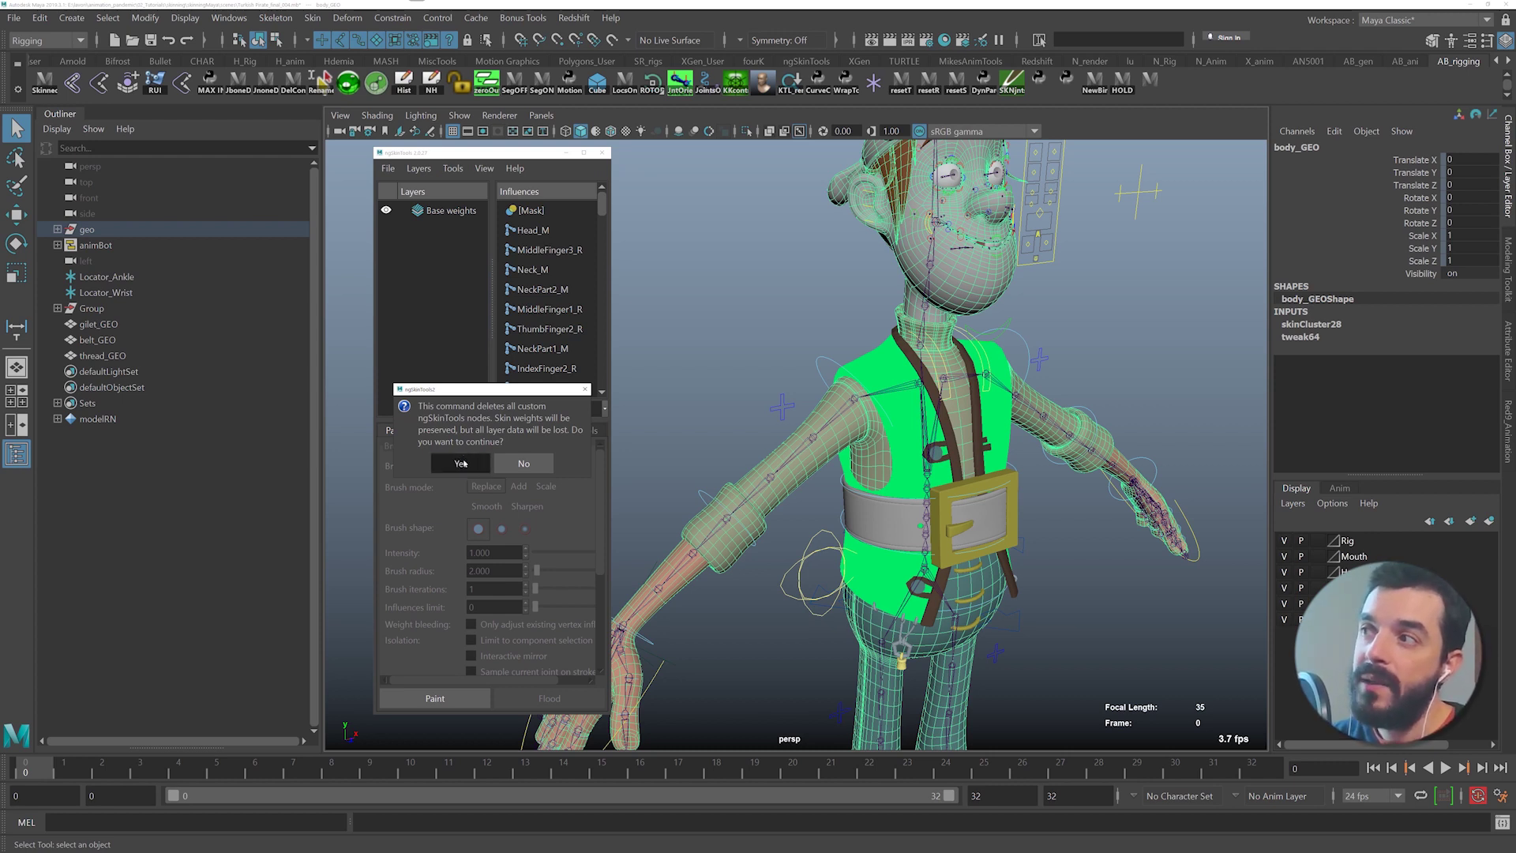
pyautogui.click(600, 152)
# - Rotate the FKShoulder_R control to test the arm's deformation and undo the rotation
pyautogui.click(824, 363)
pyautogui.press('e')
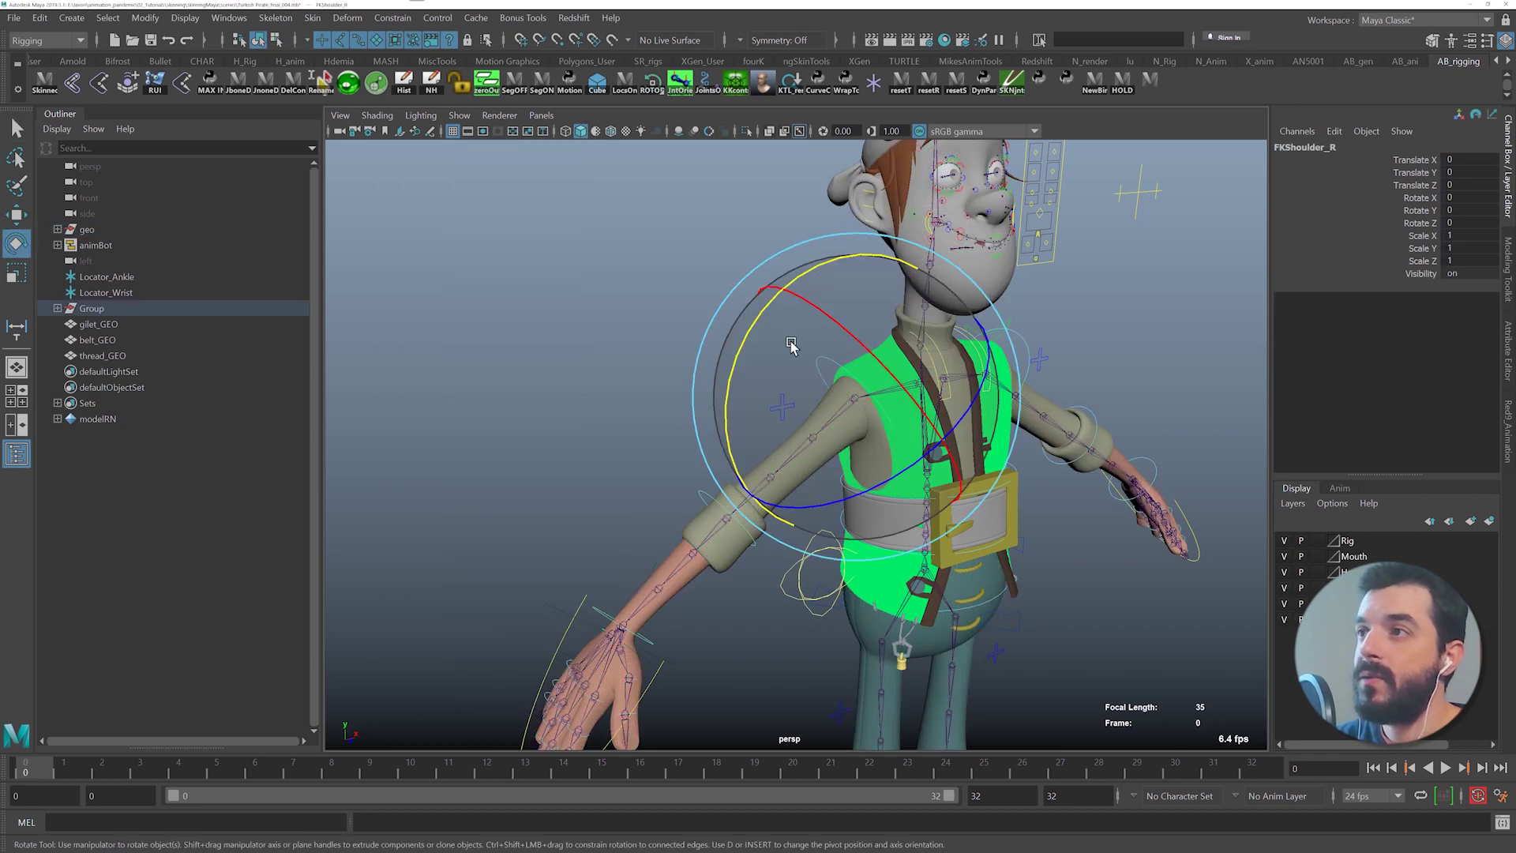
pyautogui.moveTo(763, 315); pyautogui.dragTo(721, 353)
pyautogui.hotkey('ctrl', 'z')
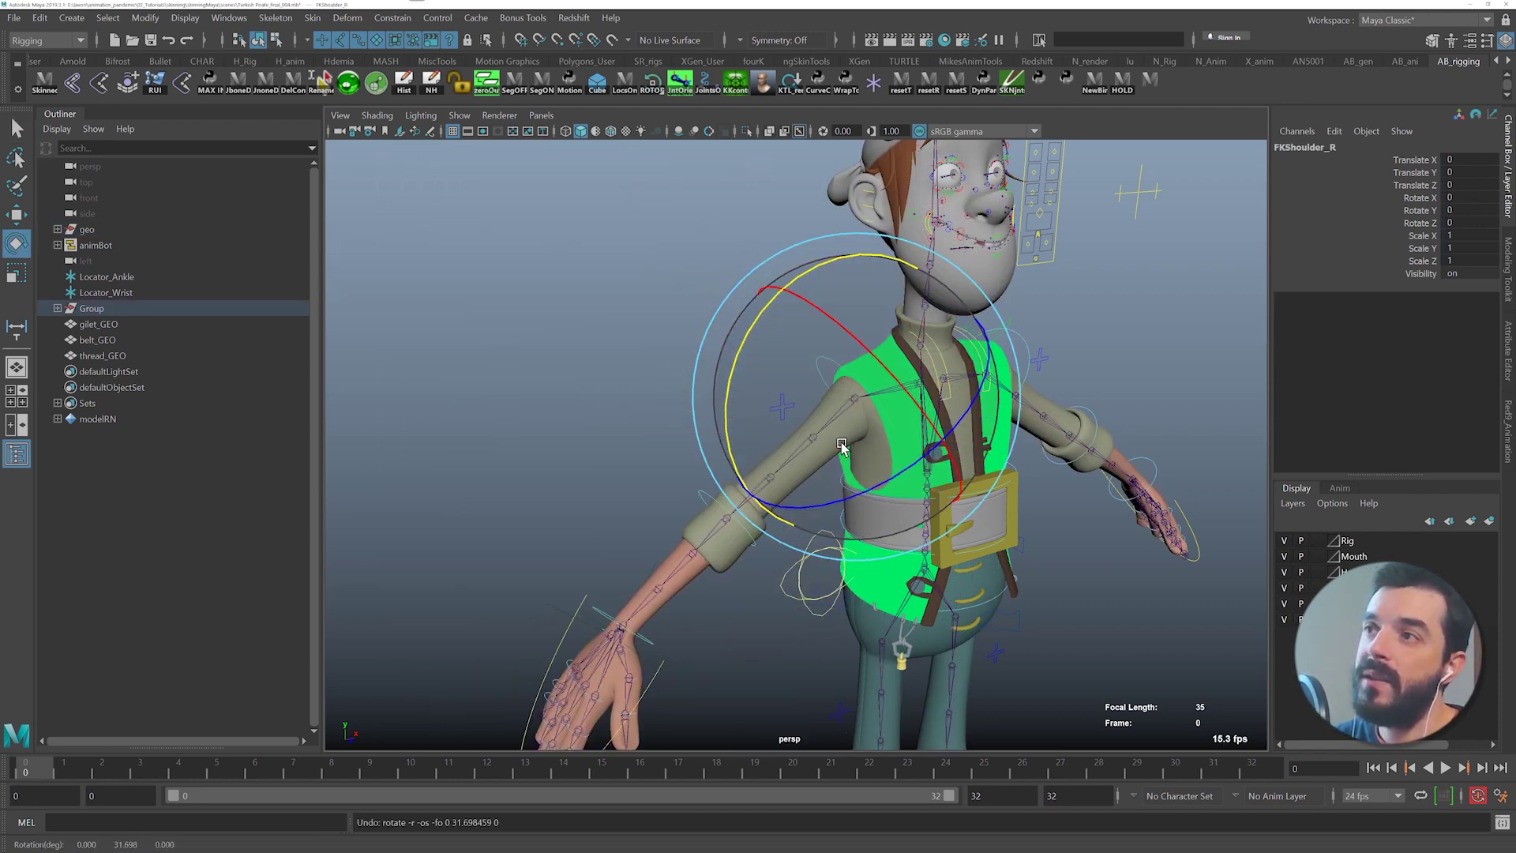
# - Select the body_GEO mesh, open ngSkinTools and initialize skinning layers on it
pyautogui.keyDown('alt'); pyautogui.moveTo(845, 450); pyautogui.dragTo(638, 480); pyautogui.keyUp('alt')
pyautogui.press('q')
pyautogui.keyDown('alt'); pyautogui.moveTo(747, 368); pyautogui.dragTo(694, 493); pyautogui.keyUp('alt')
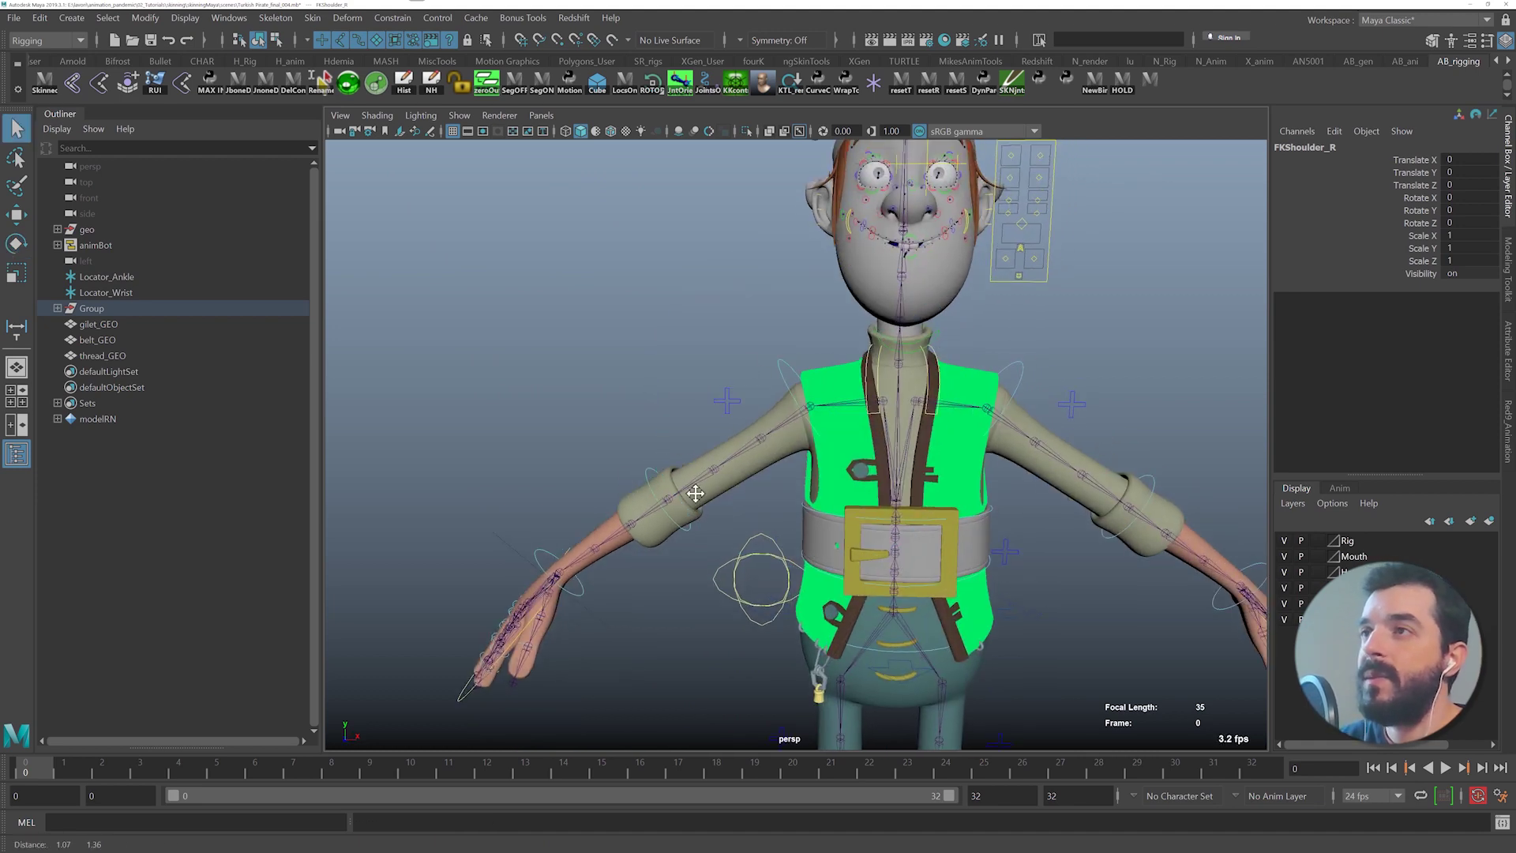
pyautogui.keyDown('alt'); pyautogui.moveTo(694, 493); pyautogui.dragTo(778, 410, button='right'); pyautogui.keyUp('alt')
pyautogui.keyDown('alt'); pyautogui.moveTo(778, 316); pyautogui.dragTo(844, 446, button='middle'); pyautogui.keyUp('alt')
pyautogui.keyDown('alt'); pyautogui.moveTo(845, 446); pyautogui.dragTo(954, 501); pyautogui.keyUp('alt')
pyautogui.keyDown('alt'); pyautogui.moveTo(889, 464); pyautogui.dragTo(853, 464); pyautogui.keyUp('alt')
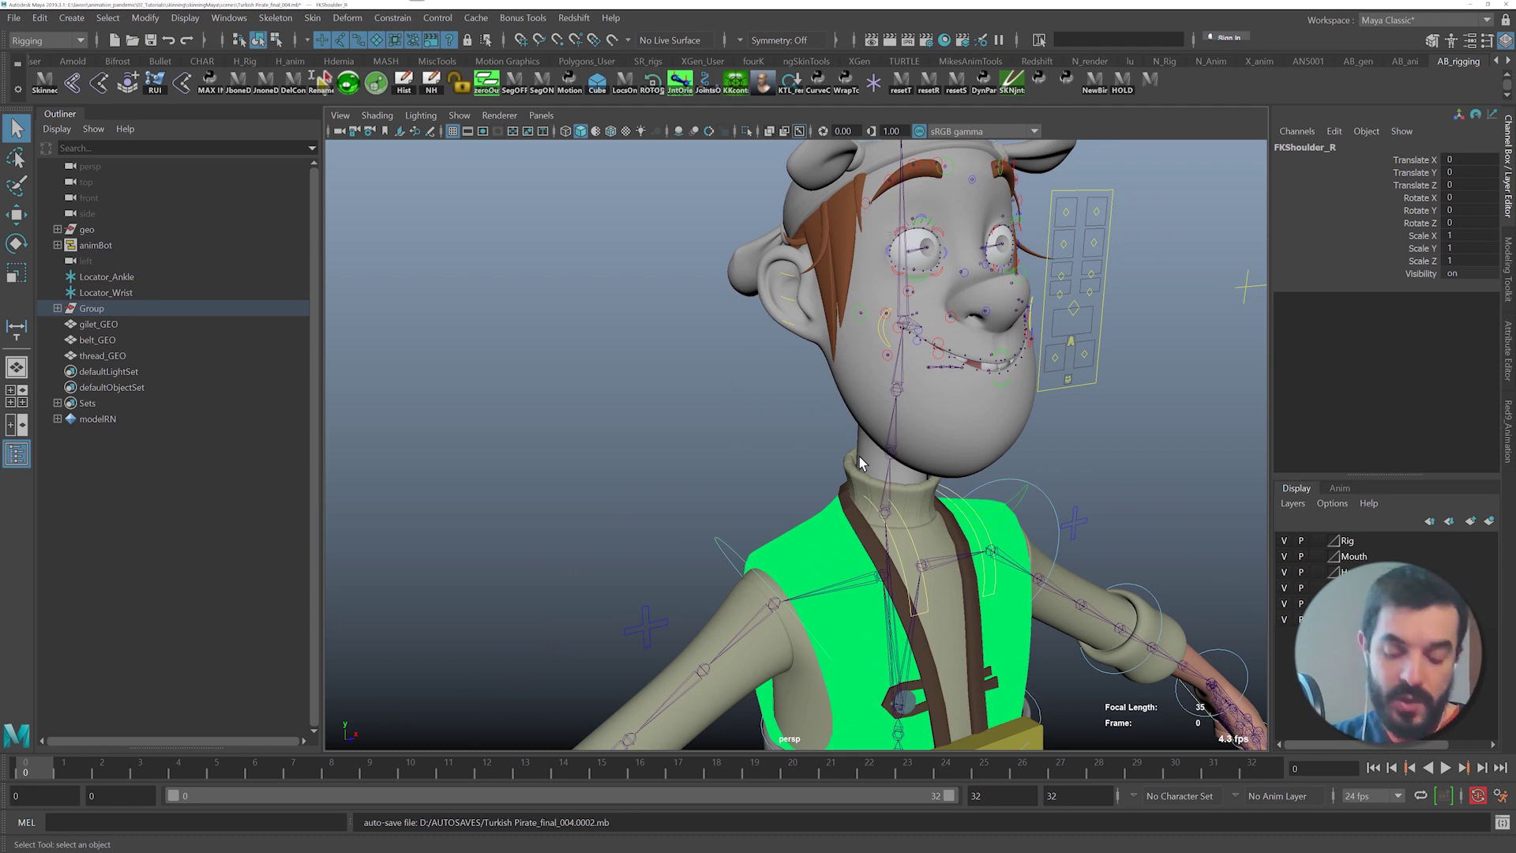
pyautogui.click(865, 413)
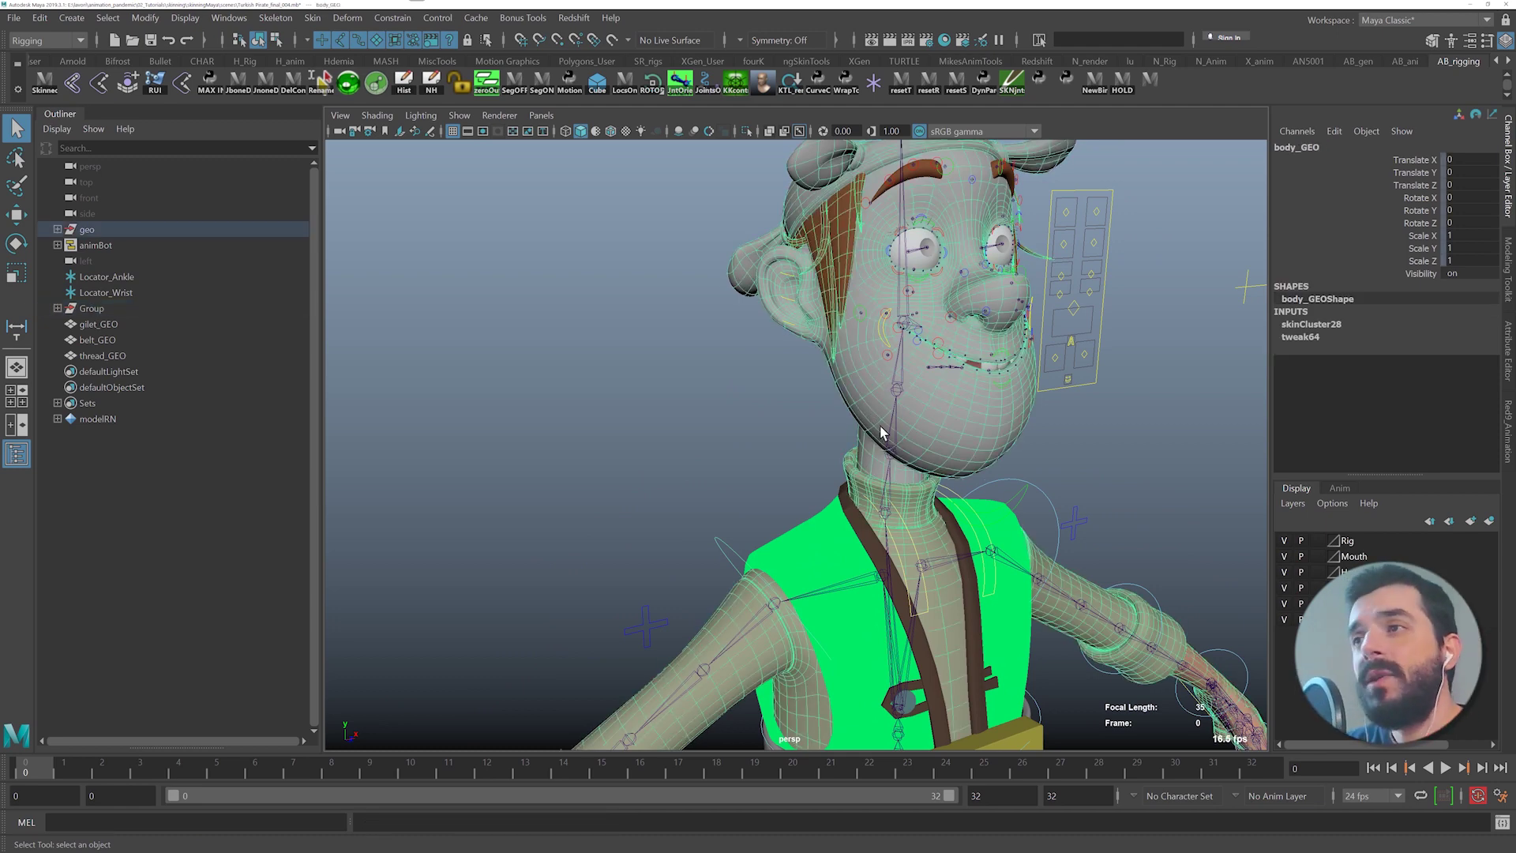
pyautogui.keyDown('alt'); pyautogui.moveTo(897, 424); pyautogui.dragTo(799, 371, button='right'); pyautogui.keyUp('alt')
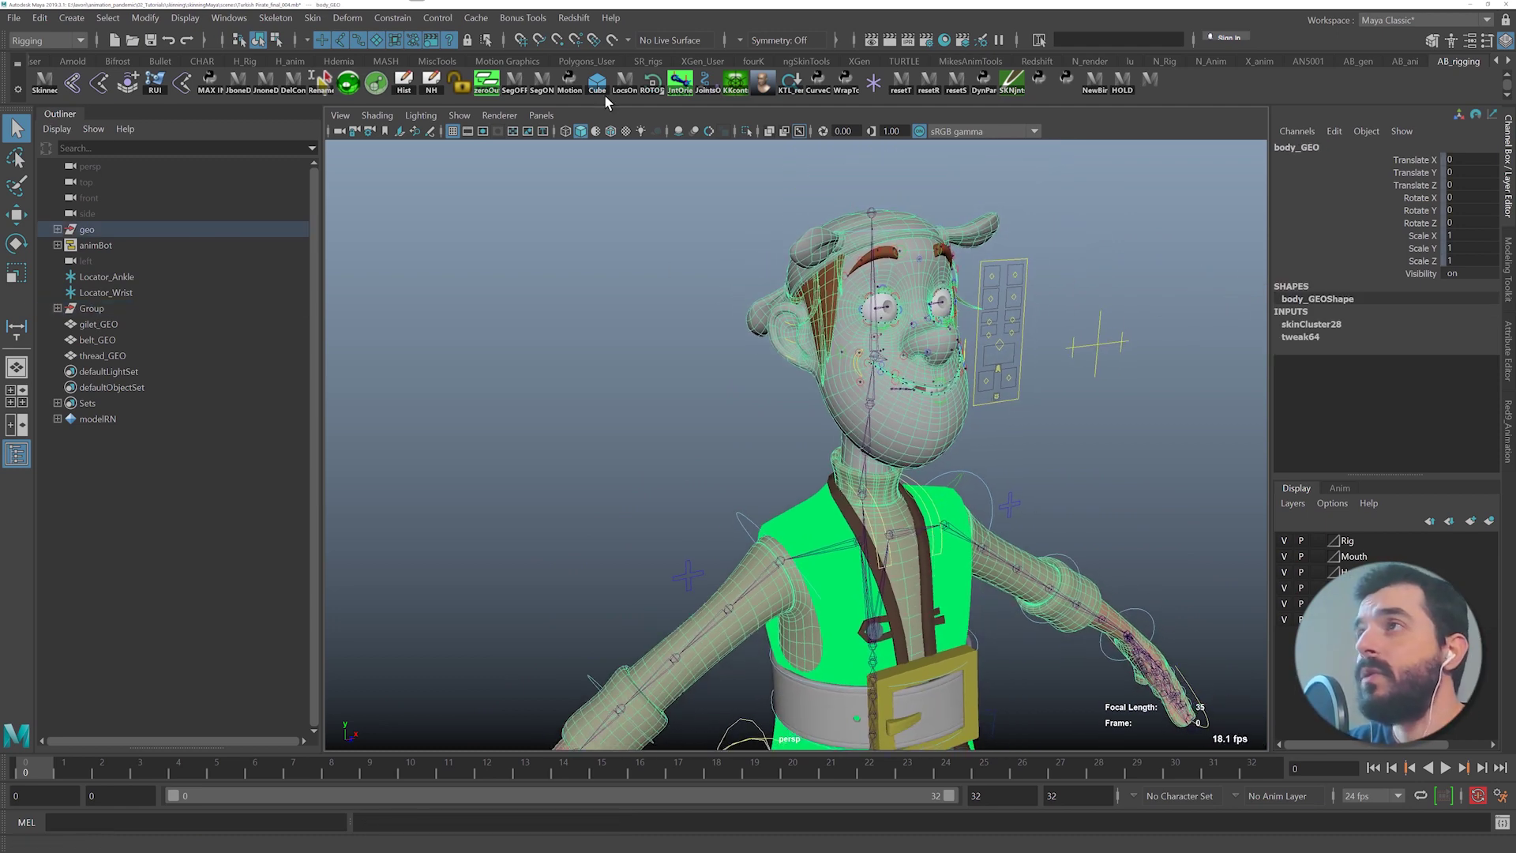
pyautogui.click(385, 87)
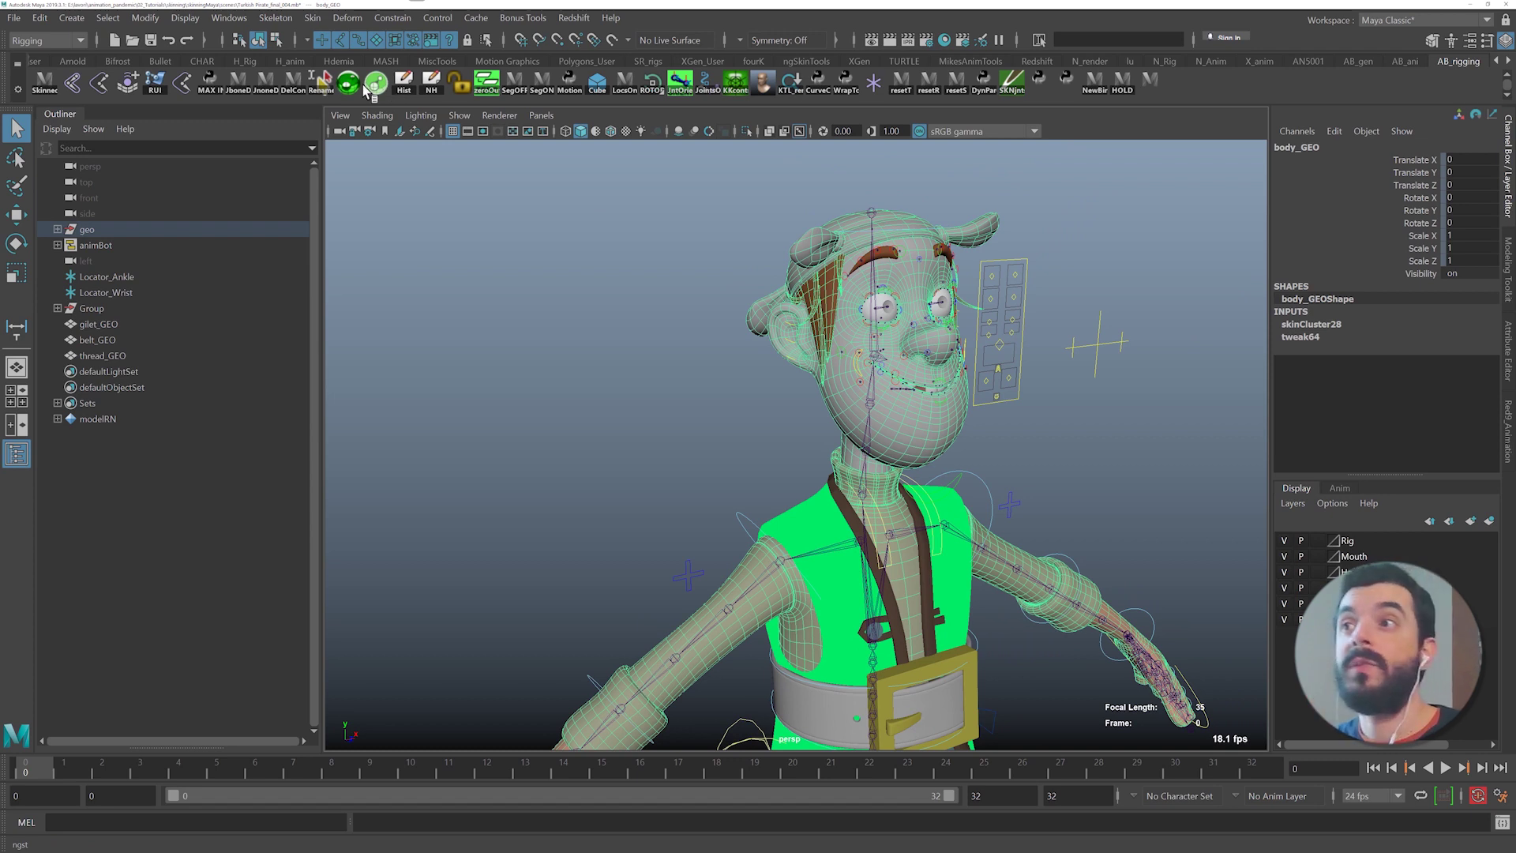
pyautogui.click(487, 263)
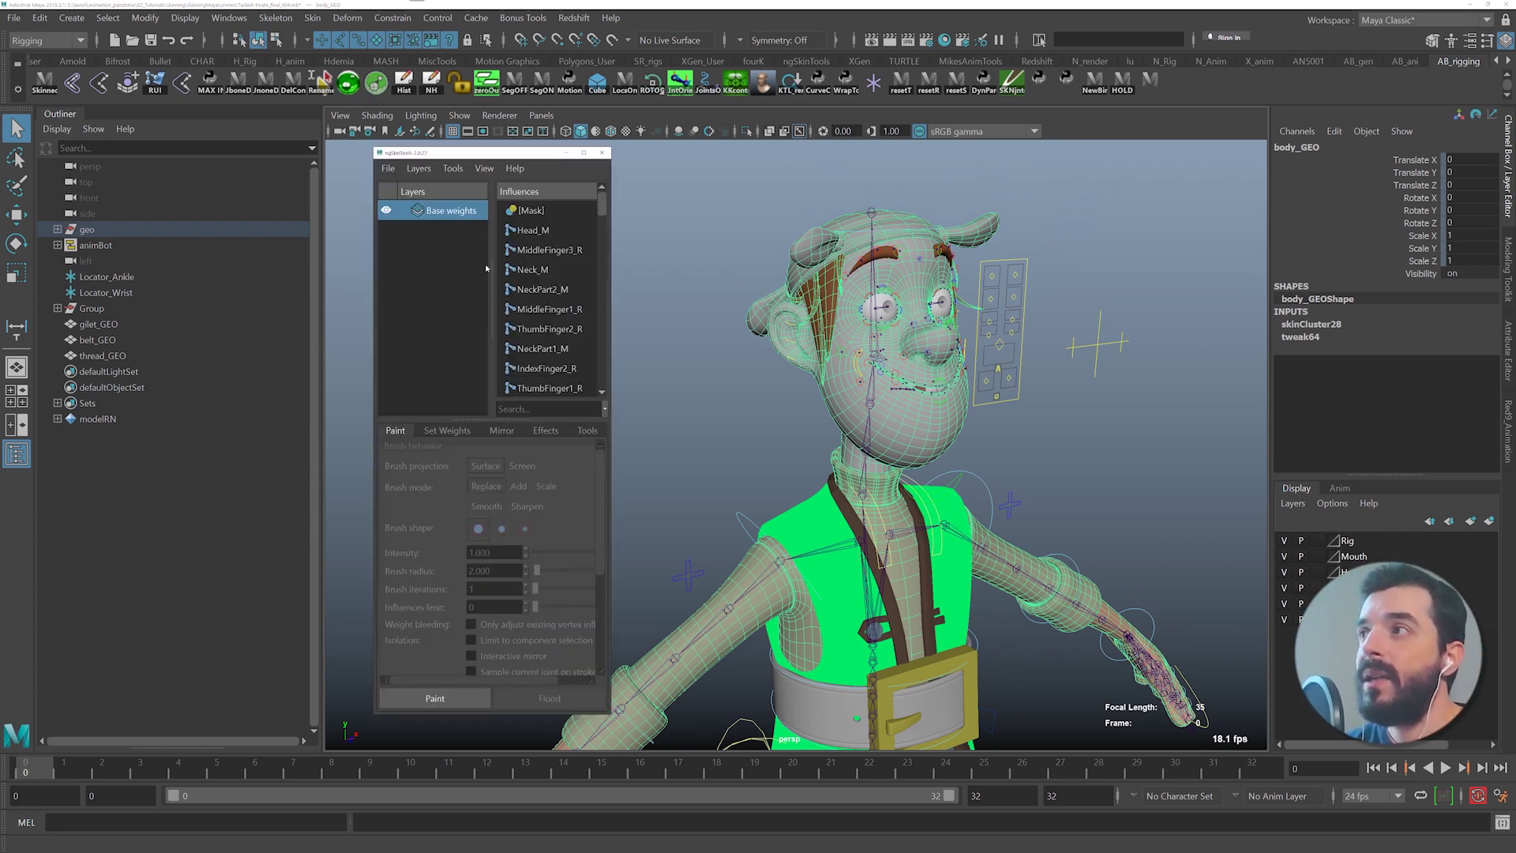
# - Export the body mesh's skinning layers to a JSON file named MY_weights_001 in the scenes folder
pyautogui.click(388, 169)
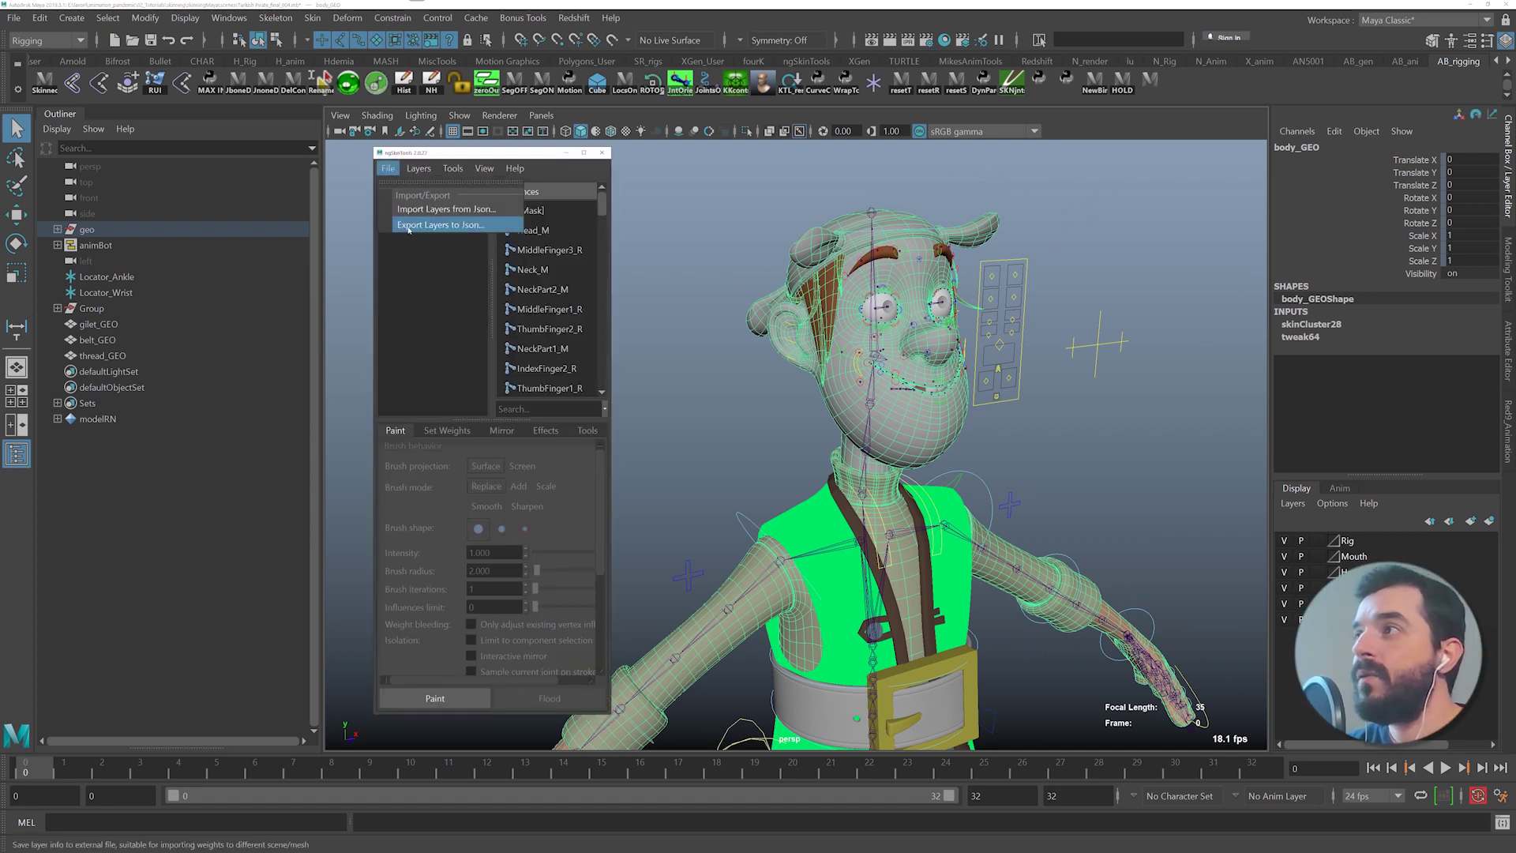
pyautogui.click(406, 226)
pyautogui.write('MY')
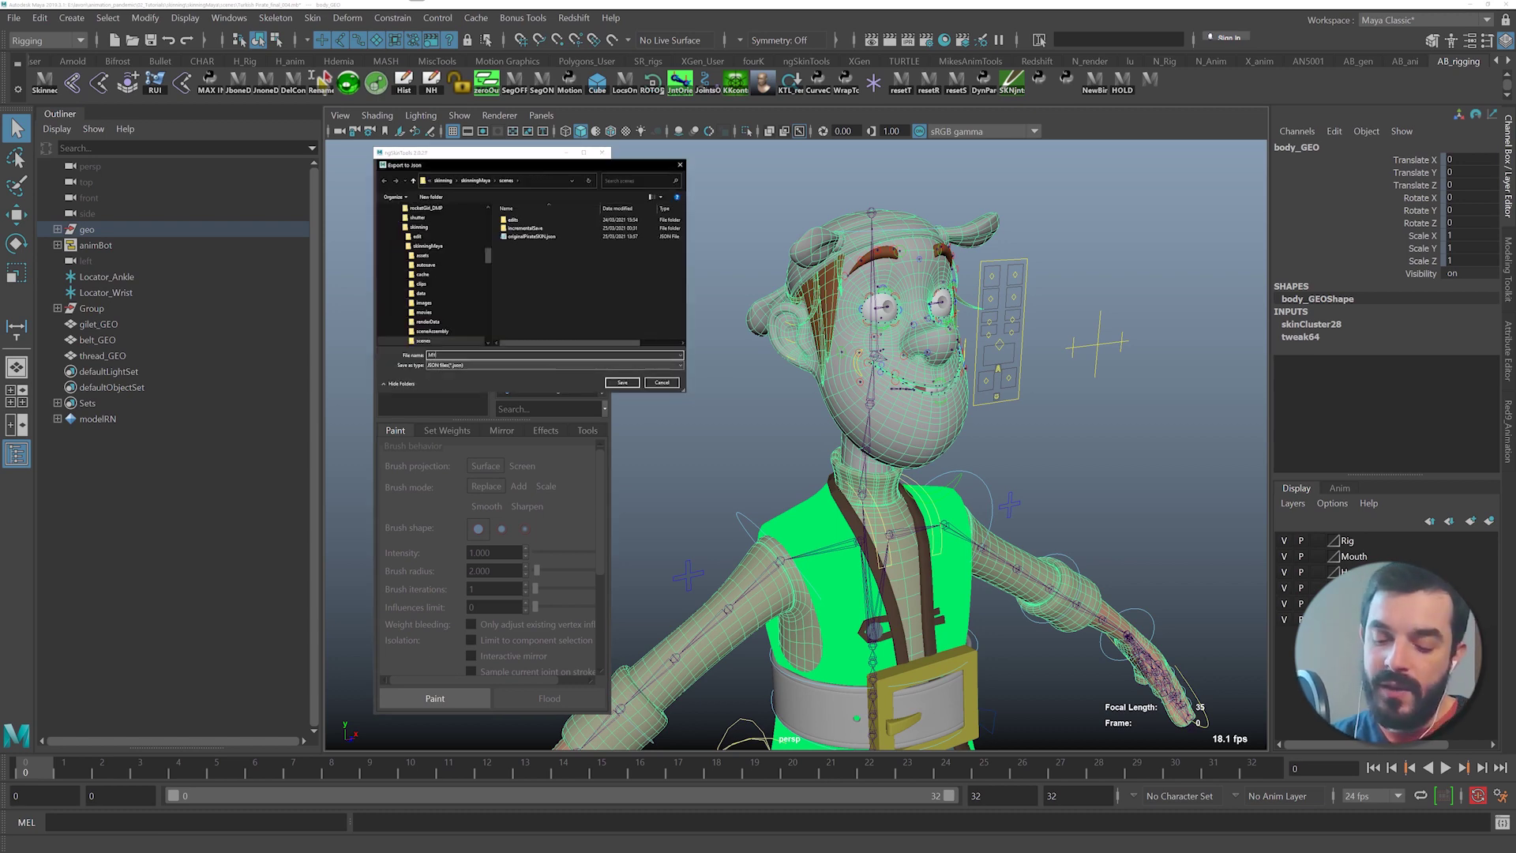
pyautogui.write('_w')
pyautogui.write('eights_001')
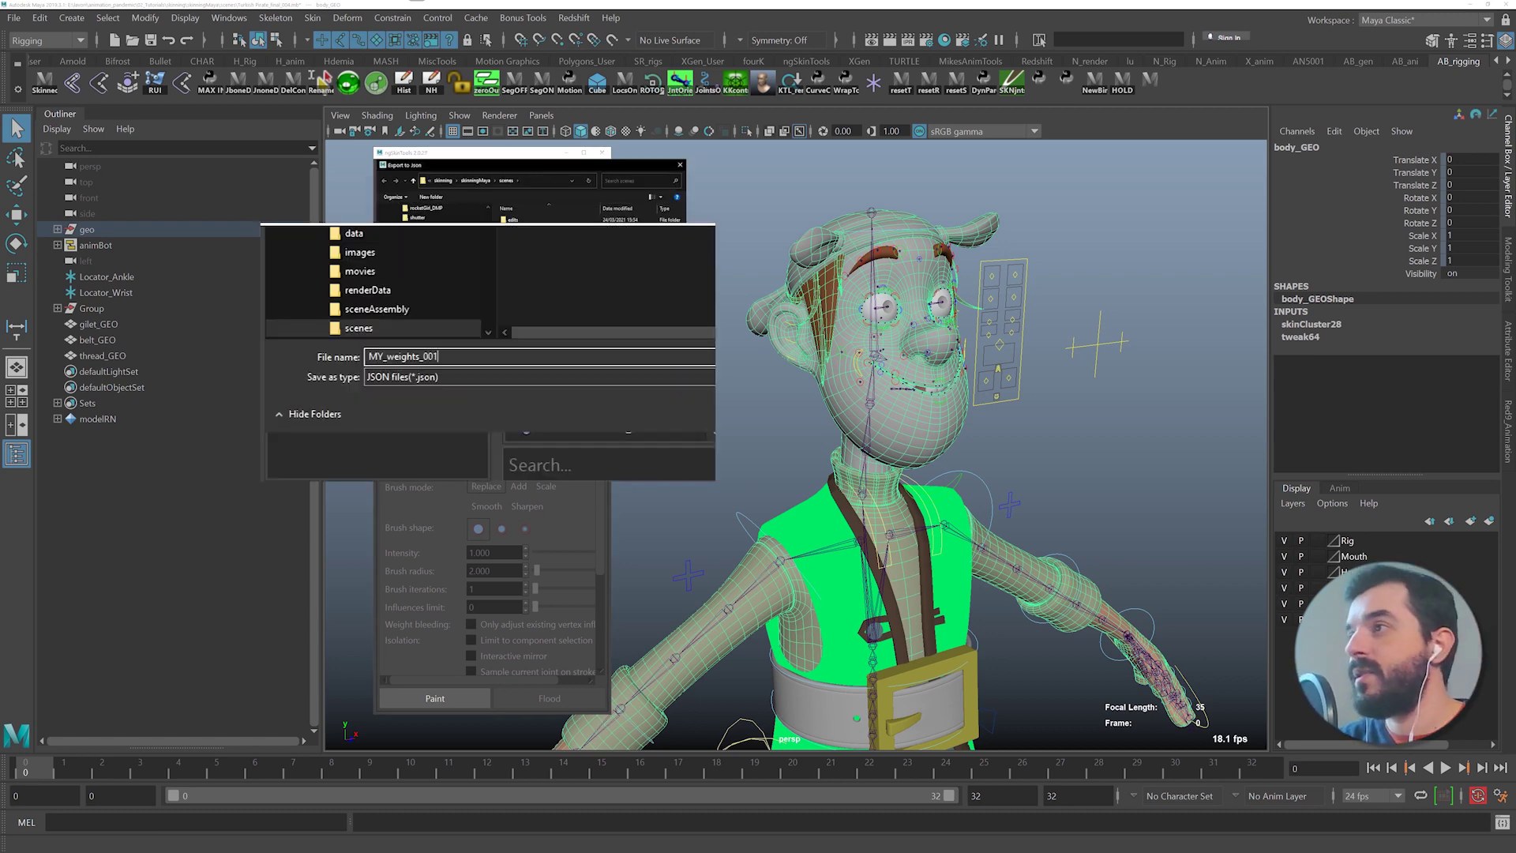
pyautogui.press('Return')
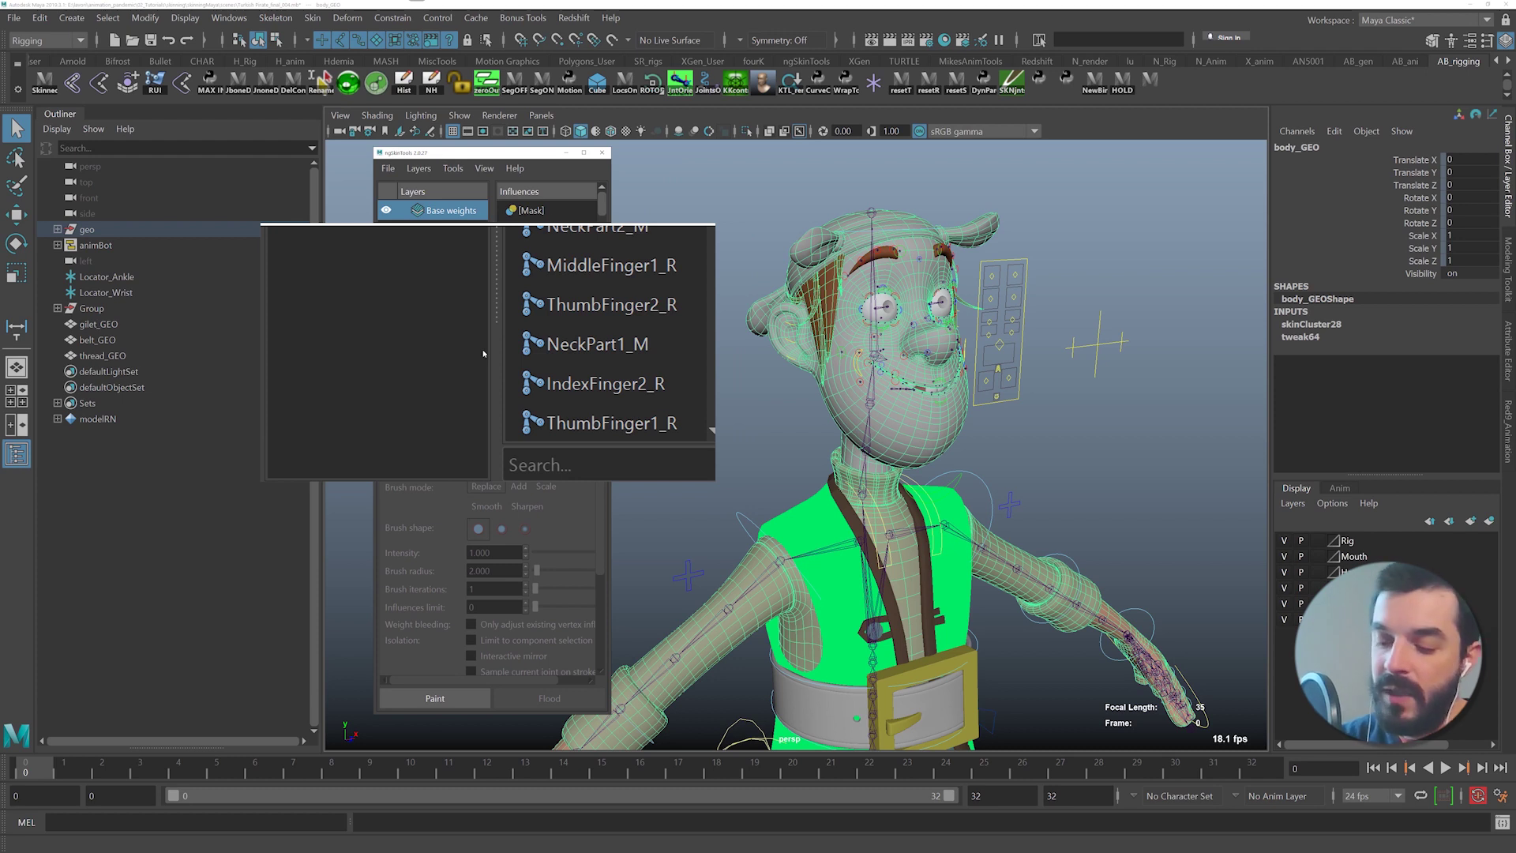
# - Remove all custom ngSkinTools nodes again after exporting the body mesh's weights
pyautogui.click(452, 168)
pyautogui.click(460, 267)
pyautogui.click(459, 464)
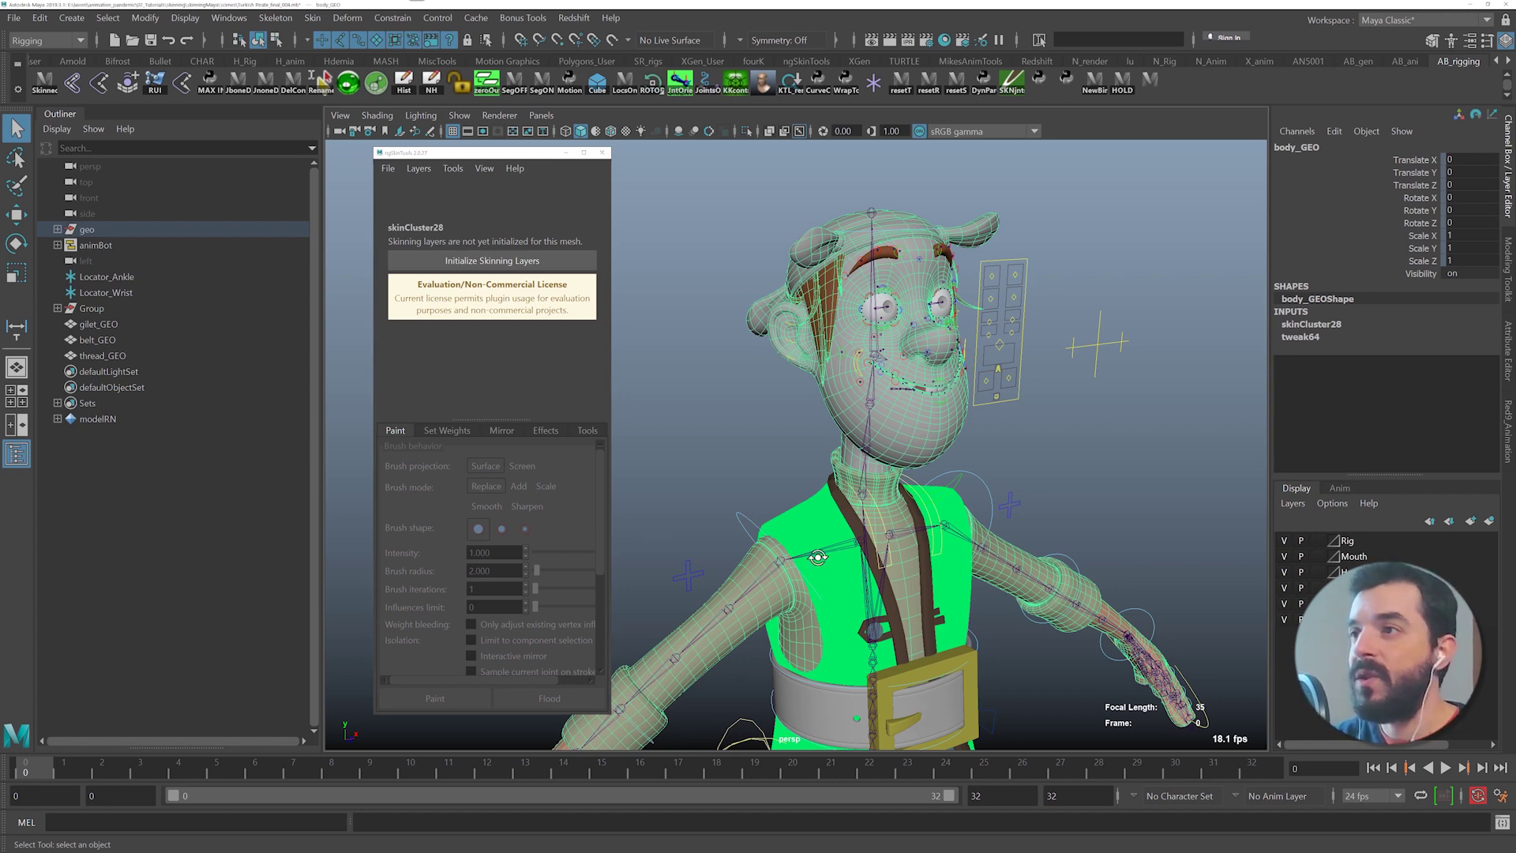
# - Run the copied MEL selection script to add the influence joints to the body mesh selection
pyautogui.keyDown('alt'); pyautogui.moveTo(931, 557); pyautogui.dragTo(852, 561); pyautogui.keyUp('alt')
pyautogui.keyDown('alt'); pyautogui.moveTo(853, 560); pyautogui.dragTo(888, 562, button='right'); pyautogui.keyUp('alt')
pyautogui.keyDown('alt'); pyautogui.moveTo(774, 553); pyautogui.dragTo(852, 546); pyautogui.keyUp('alt')
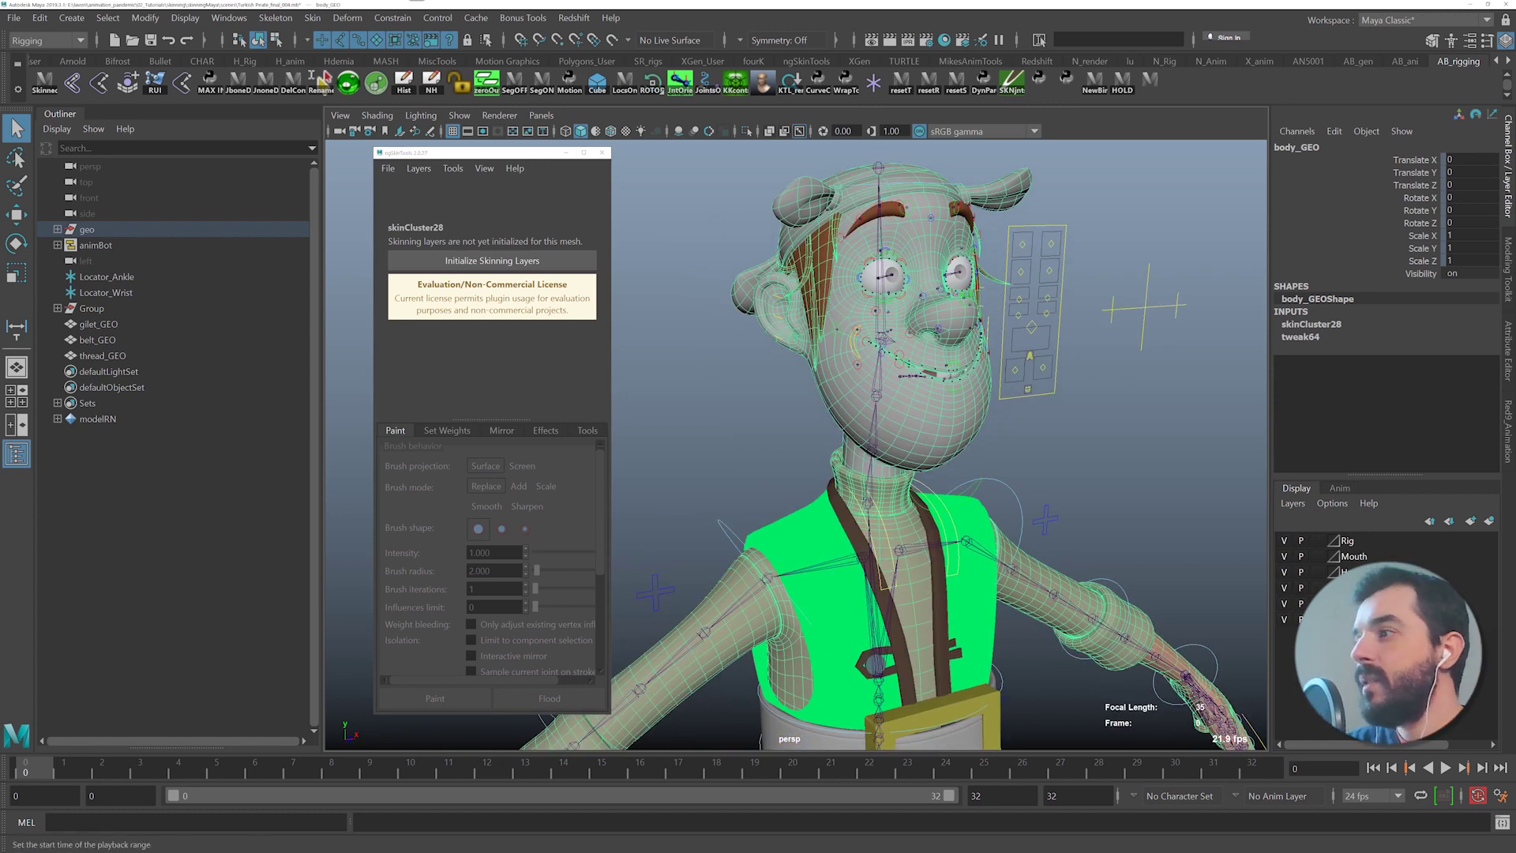
pyautogui.click(120, 817)
pyautogui.hotkey('ctrl', 'v')
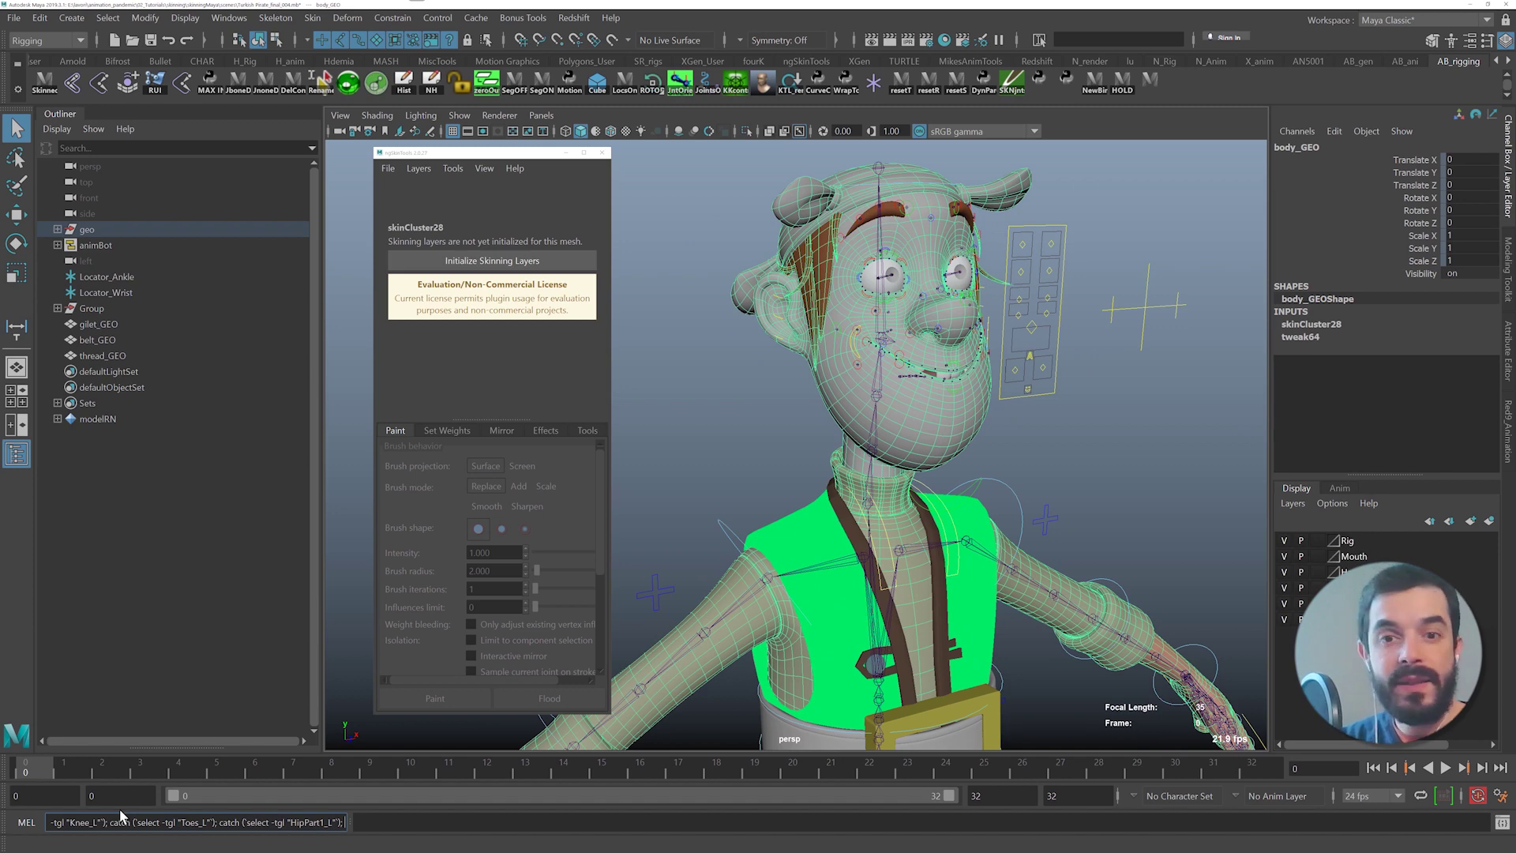
pyautogui.press('Return')
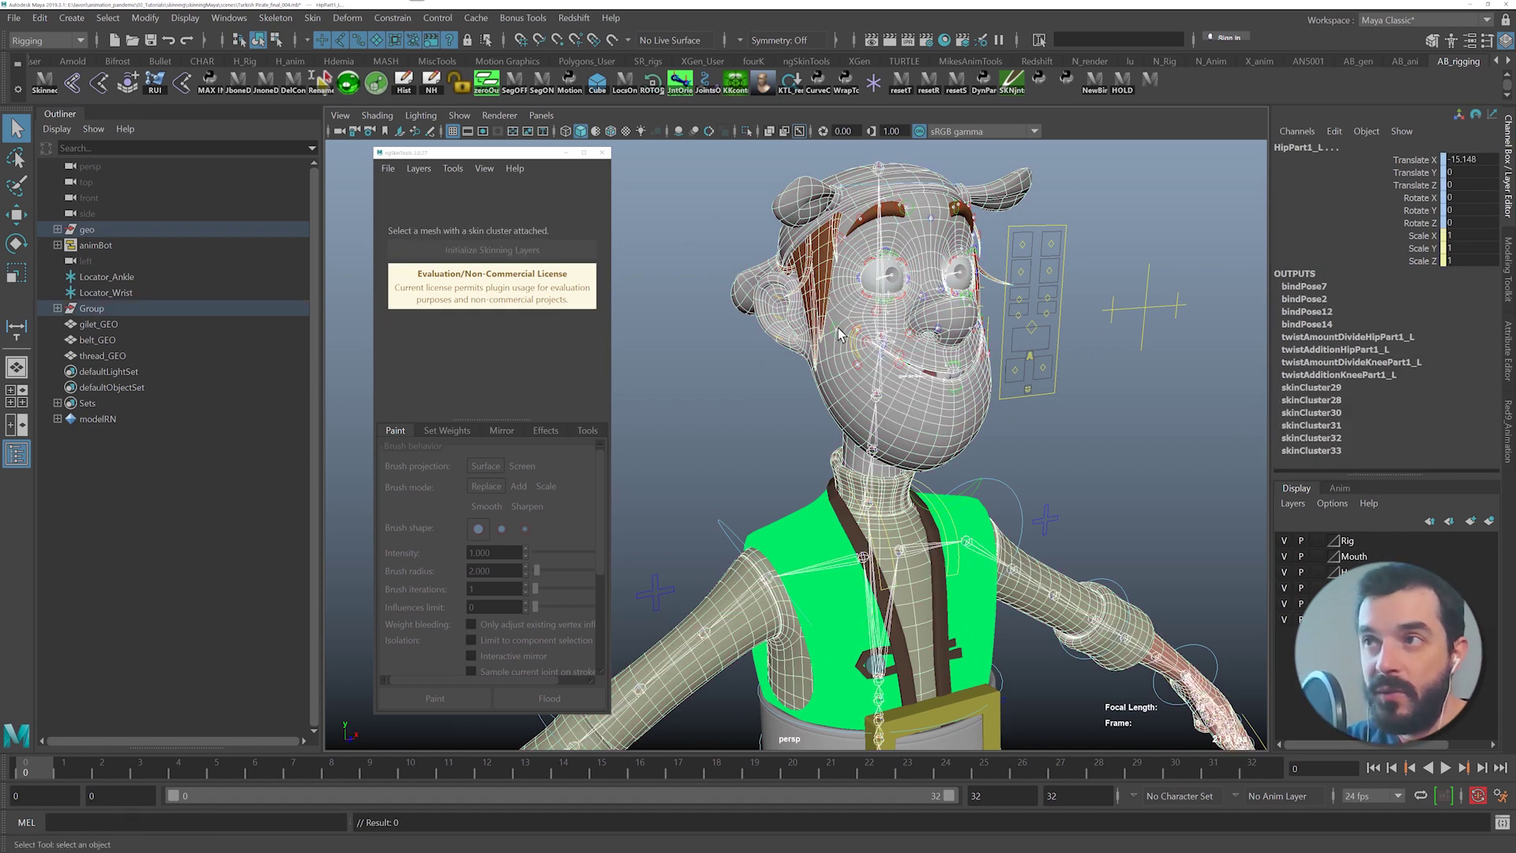
# - Add the selected joints as influences to the body mesh's skin cluster, with default dropoff 4.0 and geometry use and weight locking off
pyautogui.click(312, 17)
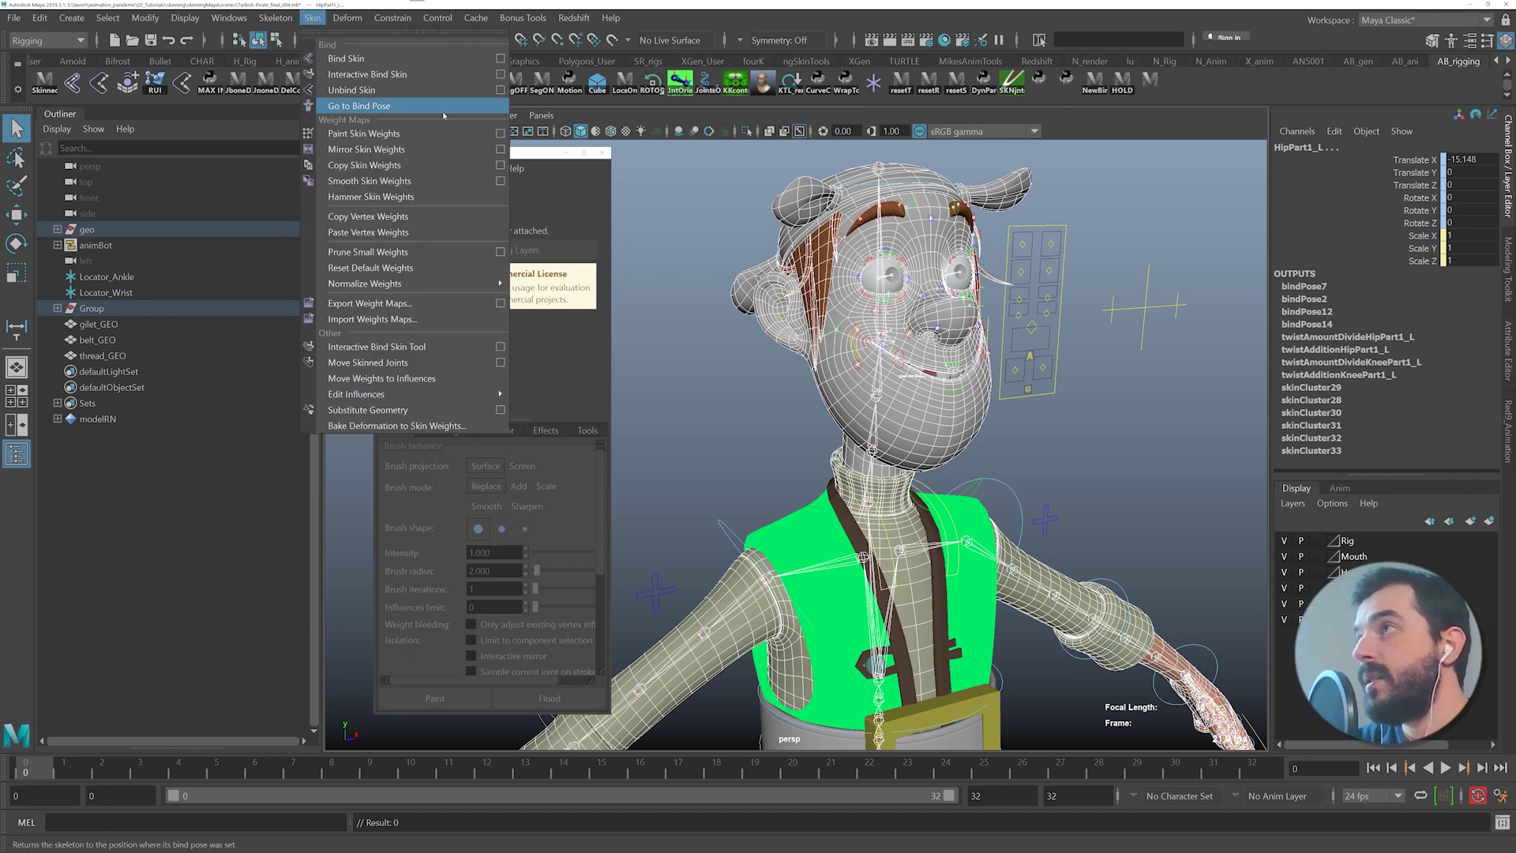
pyautogui.moveTo(410, 394)
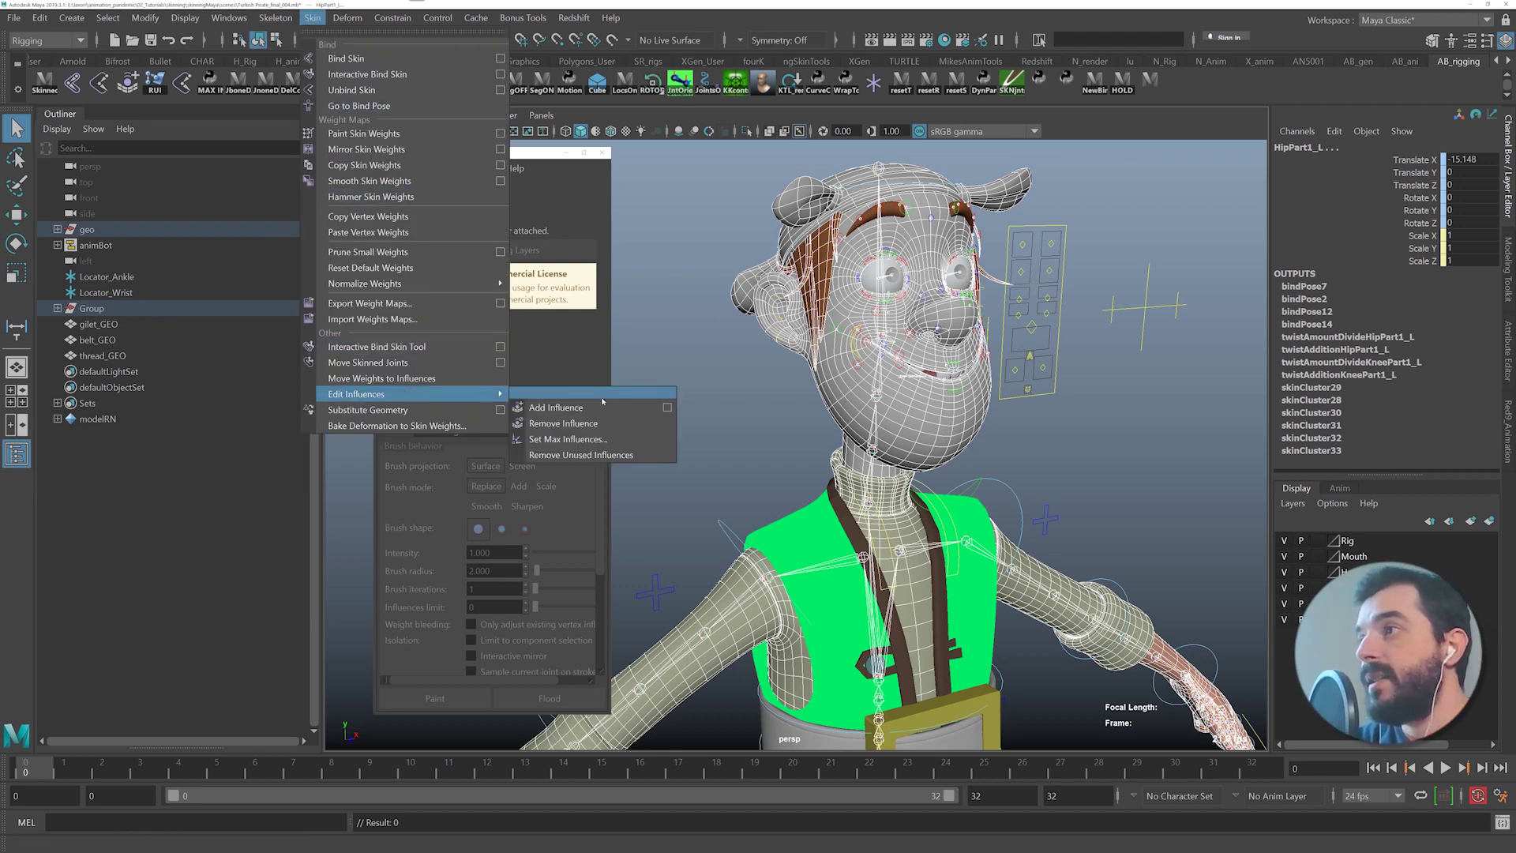
pyautogui.click(669, 409)
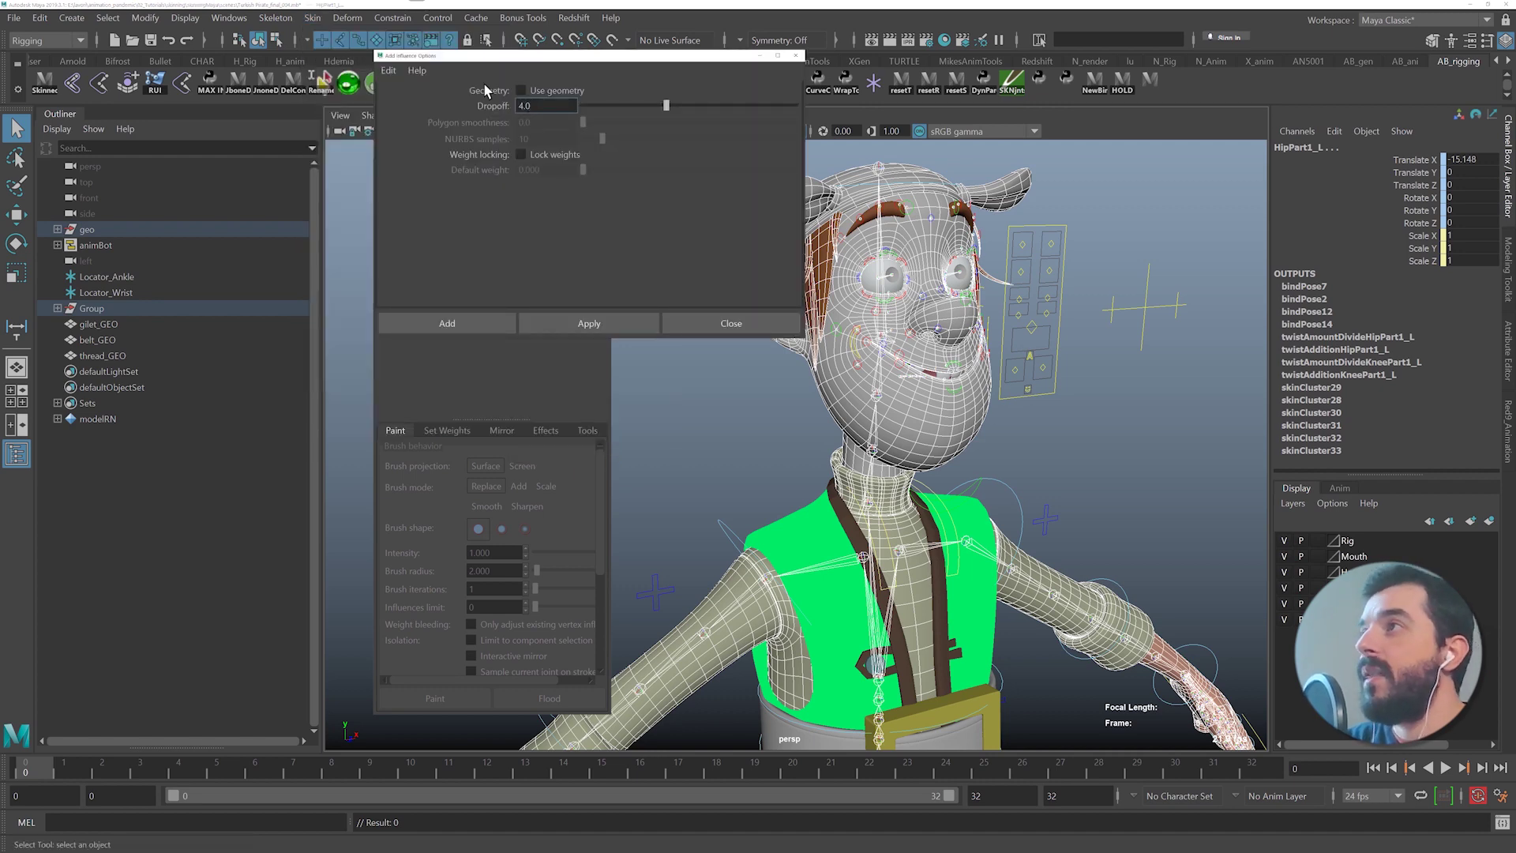
pyautogui.click(389, 70)
pyautogui.click(398, 103)
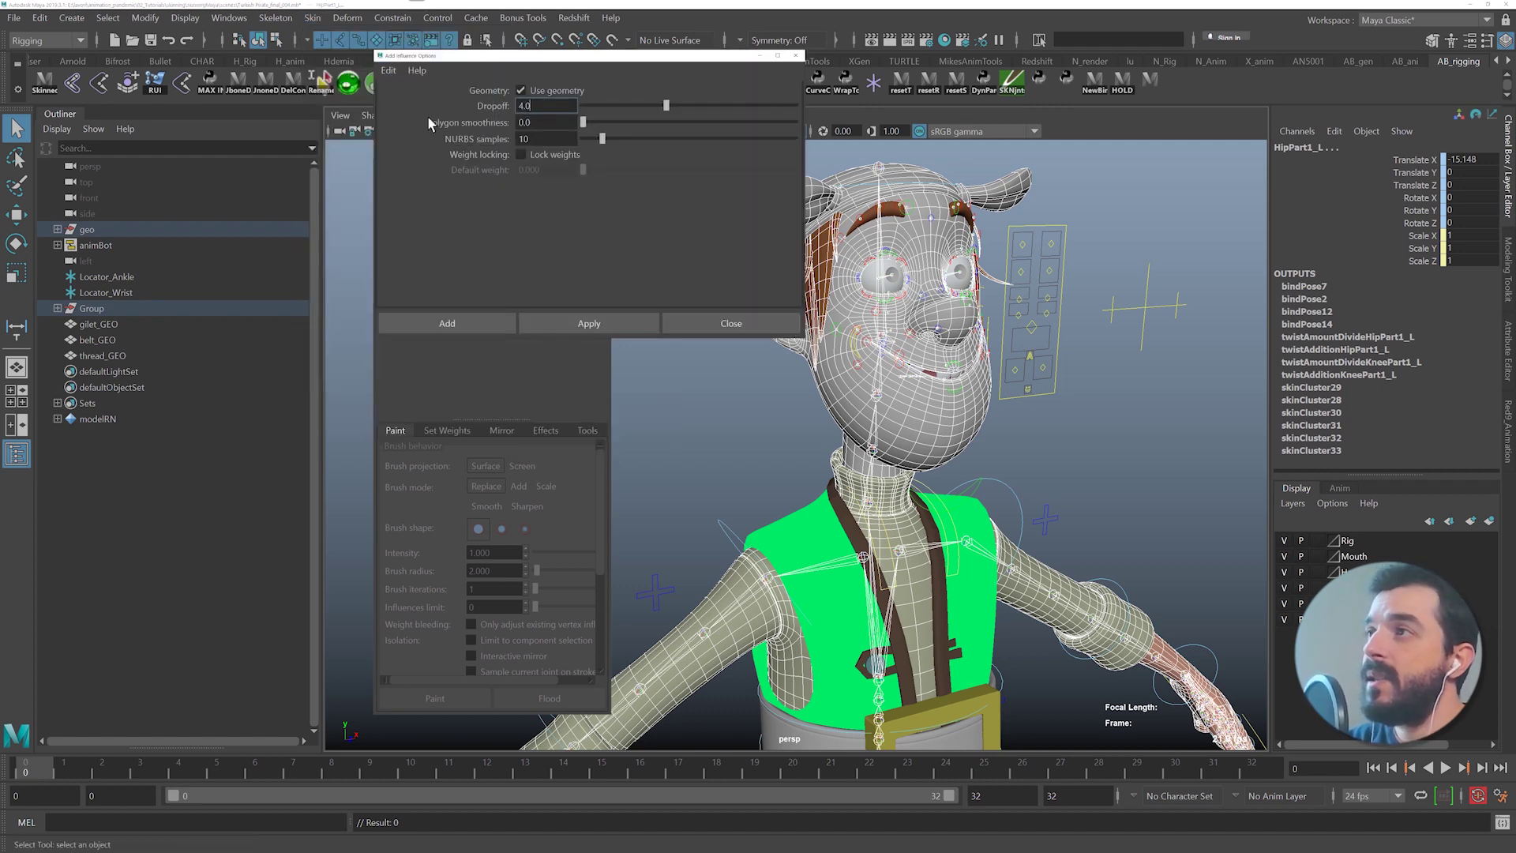
pyautogui.click(520, 91)
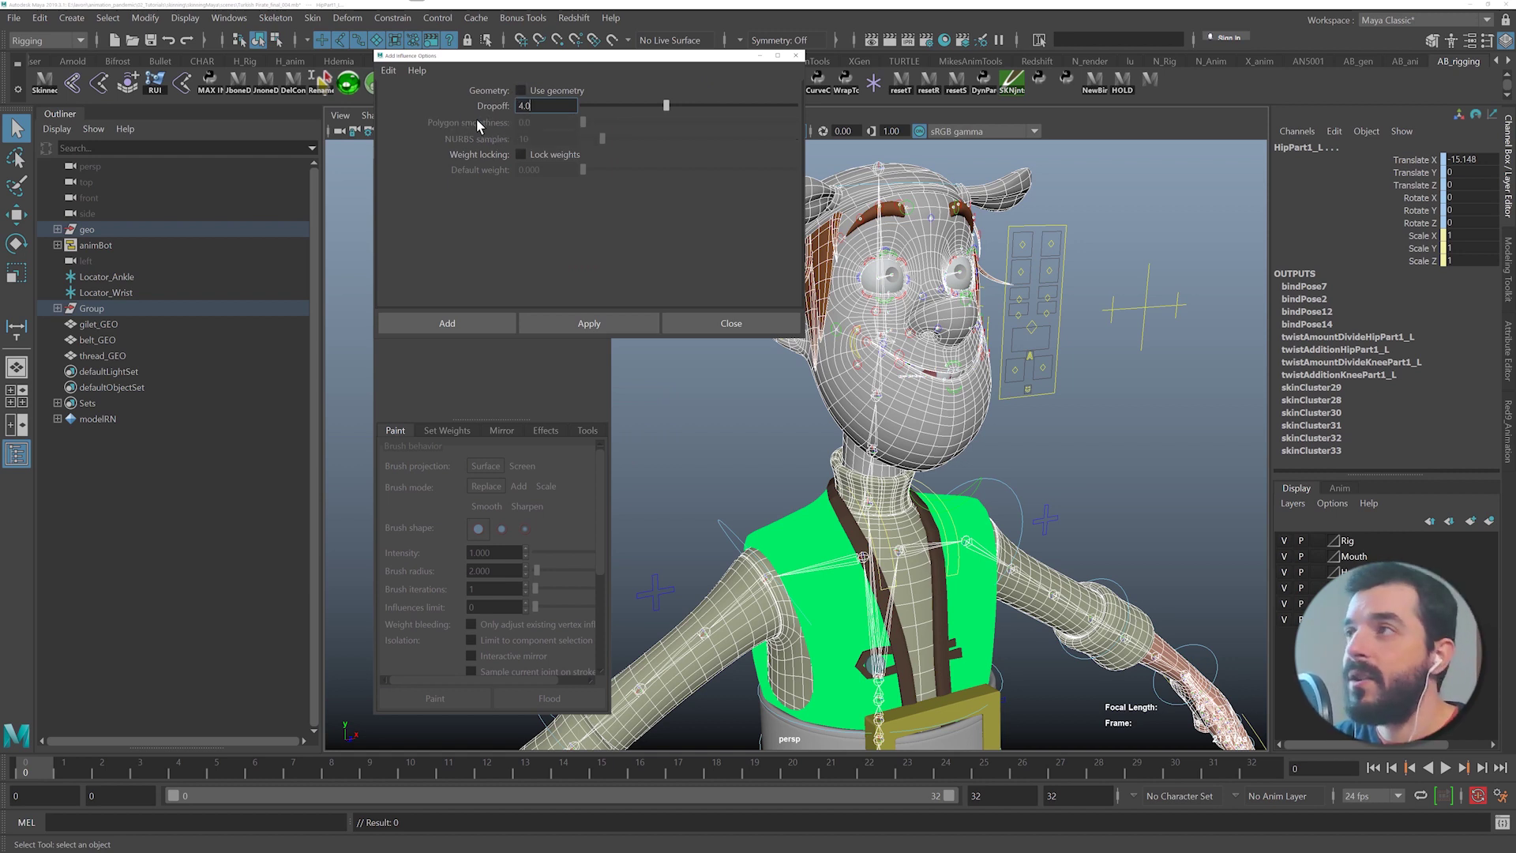
pyautogui.click(594, 328)
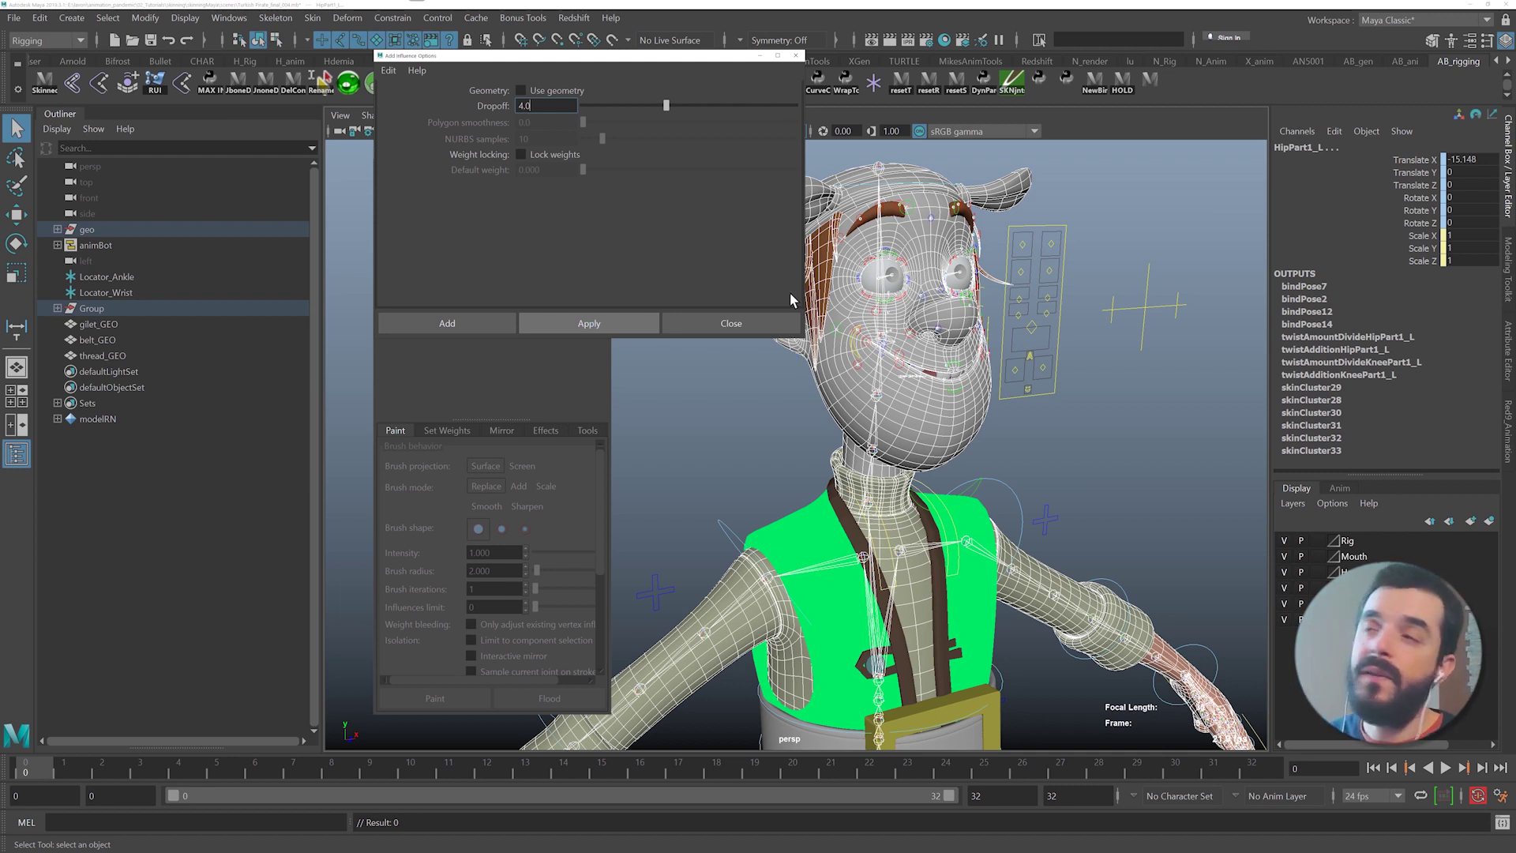
# - Test the body's deformation by rotating the right shoulder and right scapula controls, undoing each rotation
pyautogui.click(711, 446)
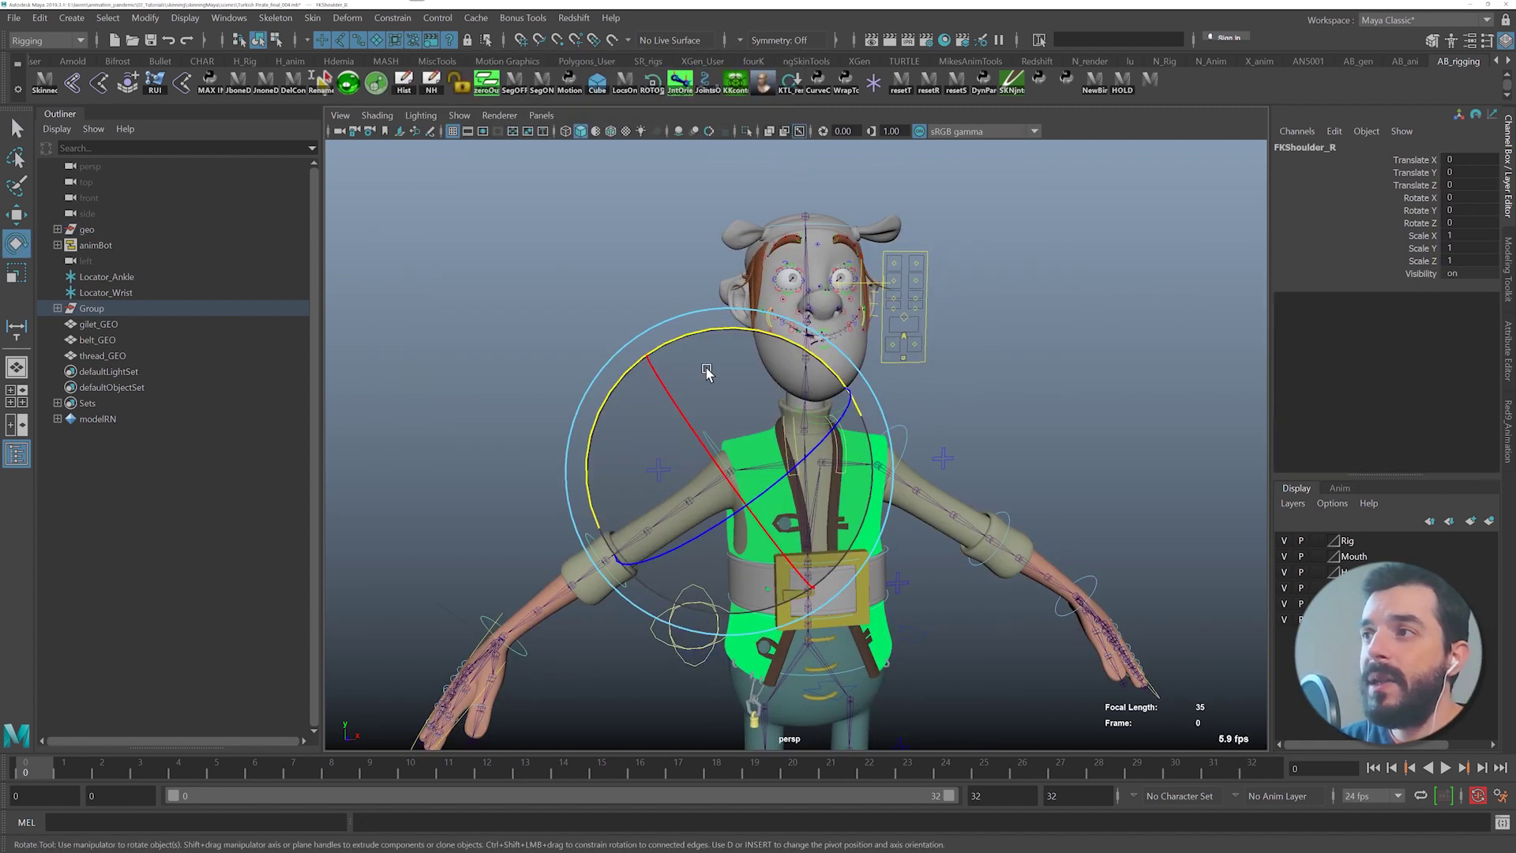
pyautogui.moveTo(723, 329); pyautogui.dragTo(936, 390)
pyautogui.hotkey('ctrl', 'z')
pyautogui.press('q')
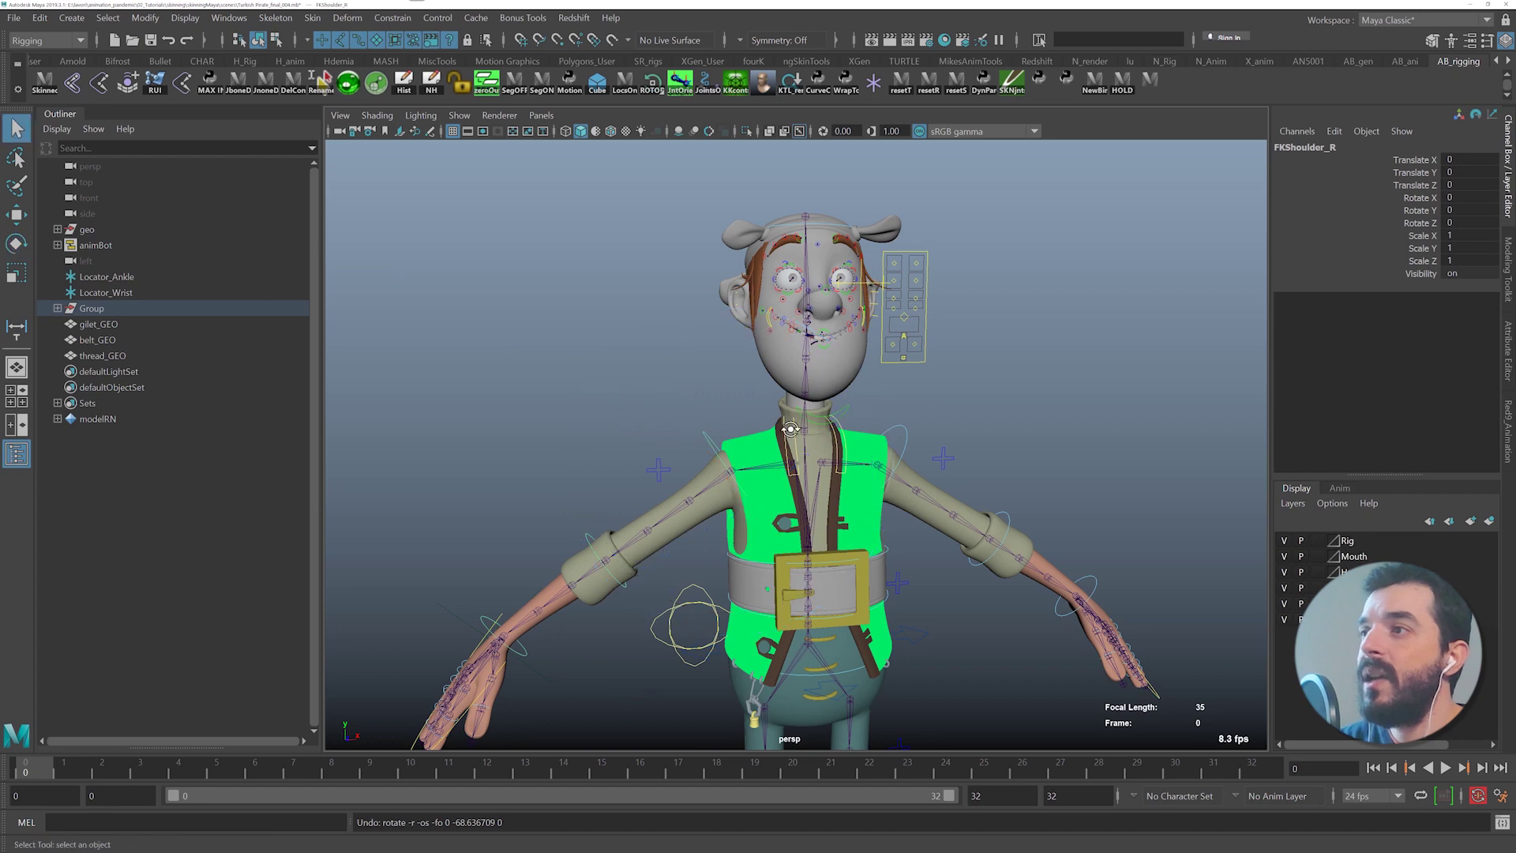
pyautogui.keyDown('alt'); pyautogui.moveTo(834, 416); pyautogui.dragTo(780, 427); pyautogui.keyUp('alt')
pyautogui.click(766, 421)
pyautogui.press('e')
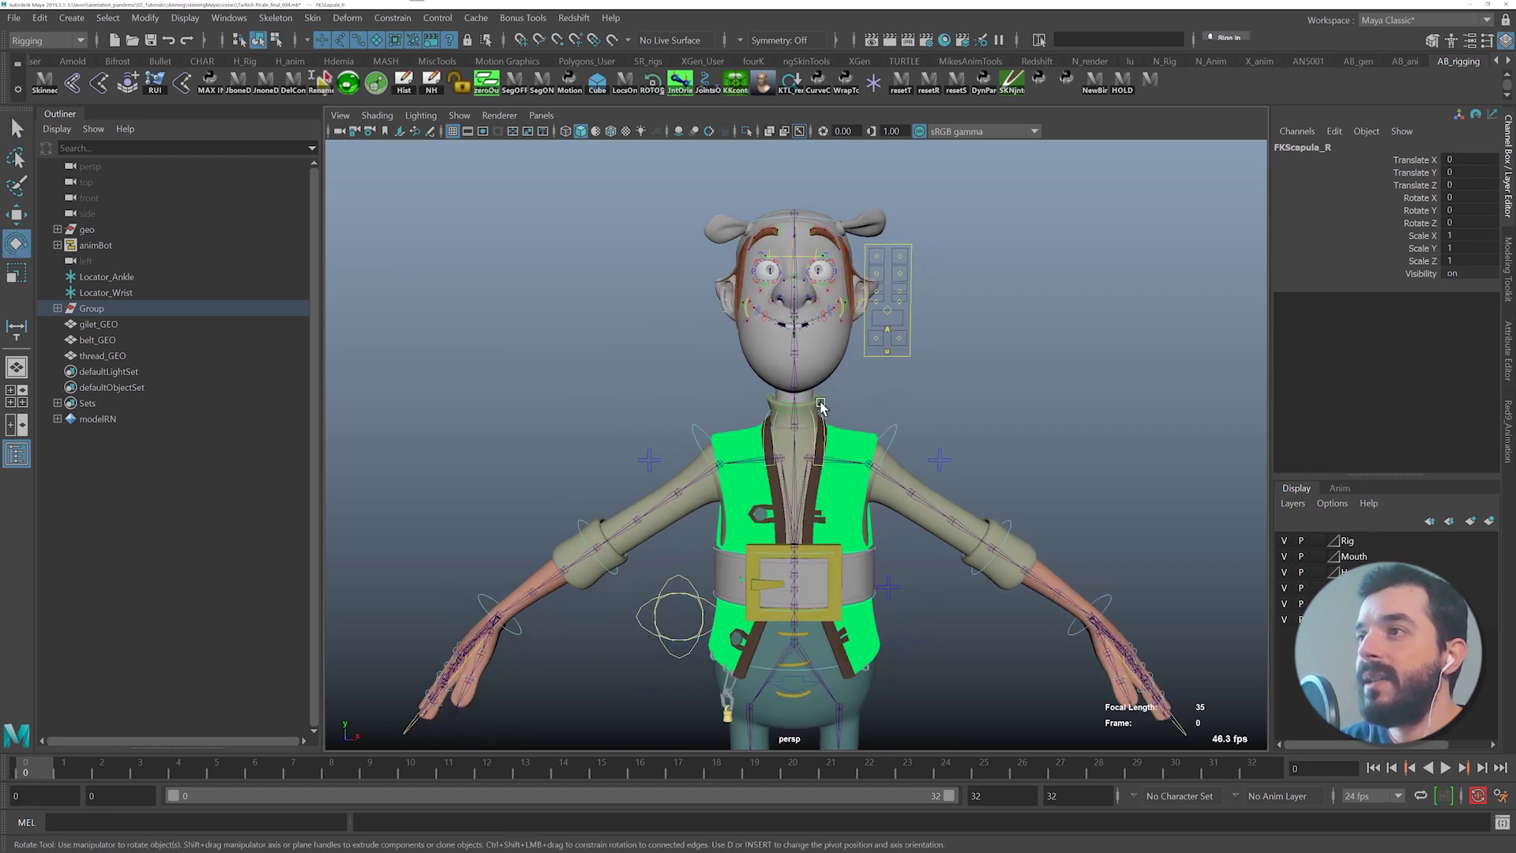
pyautogui.moveTo(863, 349); pyautogui.dragTo(908, 466)
pyautogui.hotkey('ctrl', 'z')
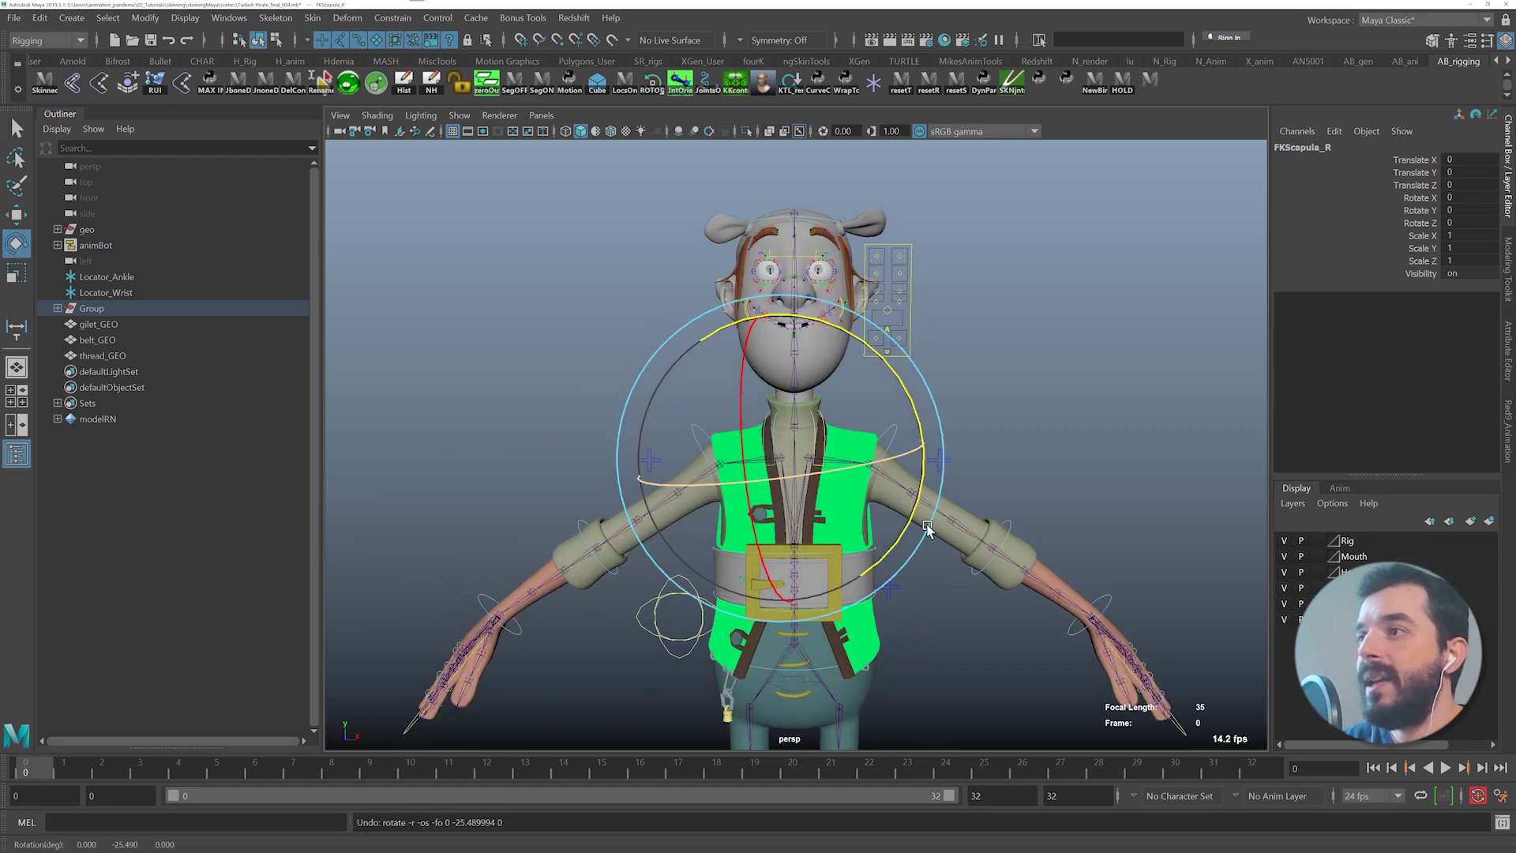
# - Raise the right leg's IK control to test the leg's deformation, and undo the move
pyautogui.keyDown('alt'); pyautogui.moveTo(935, 399); pyautogui.dragTo(959, 95, button='middle'); pyautogui.keyUp('alt')
pyautogui.keyDown('alt'); pyautogui.moveTo(813, 603); pyautogui.dragTo(863, 723); pyautogui.keyUp('alt')
pyautogui.keyDown('alt'); pyautogui.moveTo(862, 723); pyautogui.dragTo(851, 660, button='middle'); pyautogui.keyUp('alt')
pyautogui.click(851, 657)
pyautogui.press('w')
pyautogui.keyDown('alt'); pyautogui.moveTo(1050, 501); pyautogui.dragTo(908, 478); pyautogui.keyUp('alt')
pyautogui.moveTo(791, 554); pyautogui.dragTo(763, 399)
pyautogui.hotkey('ctrl', 'z')
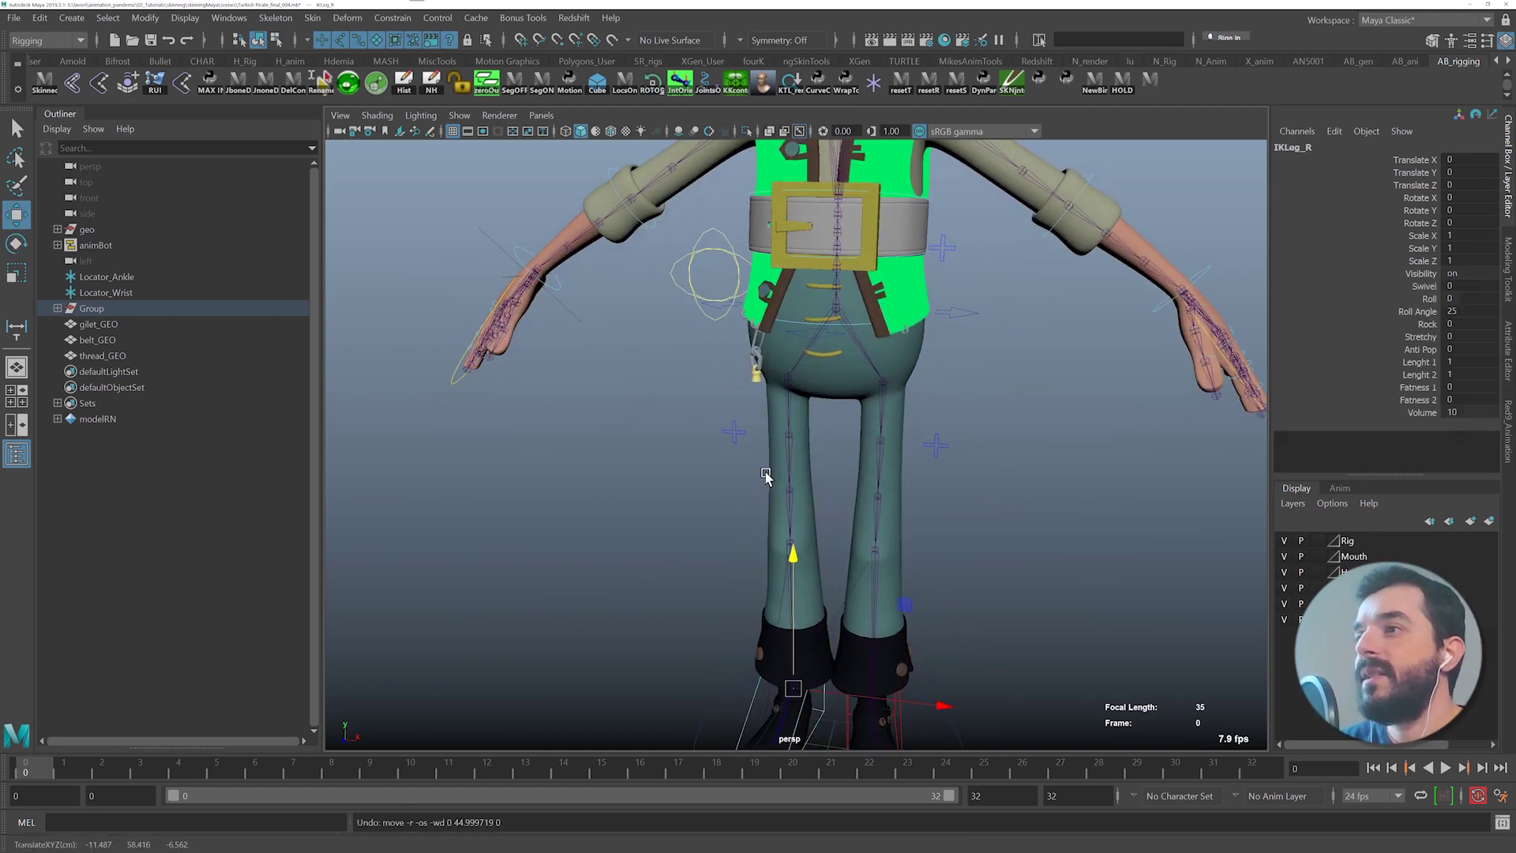
pyautogui.keyDown('alt'); pyautogui.moveTo(686, 458); pyautogui.dragTo(750, 440); pyautogui.keyUp('alt')
pyautogui.keyDown('alt'); pyautogui.moveTo(751, 439); pyautogui.dragTo(721, 532, button='middle'); pyautogui.keyUp('alt')
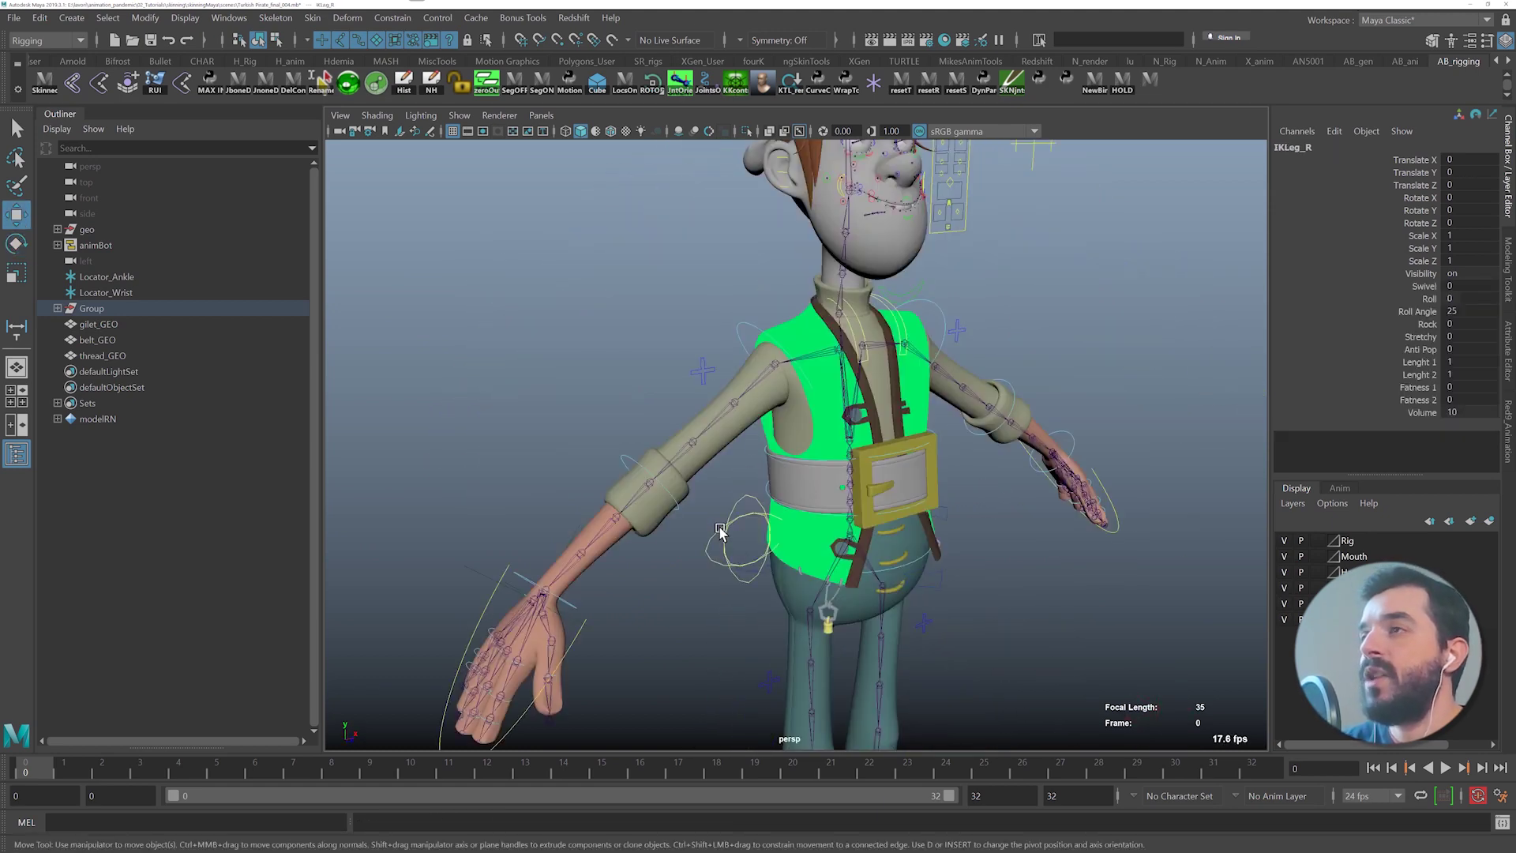
# - Select the body_GEO mesh, reopen ngSkinTools and initialize skinning layers on it
pyautogui.click(750, 385)
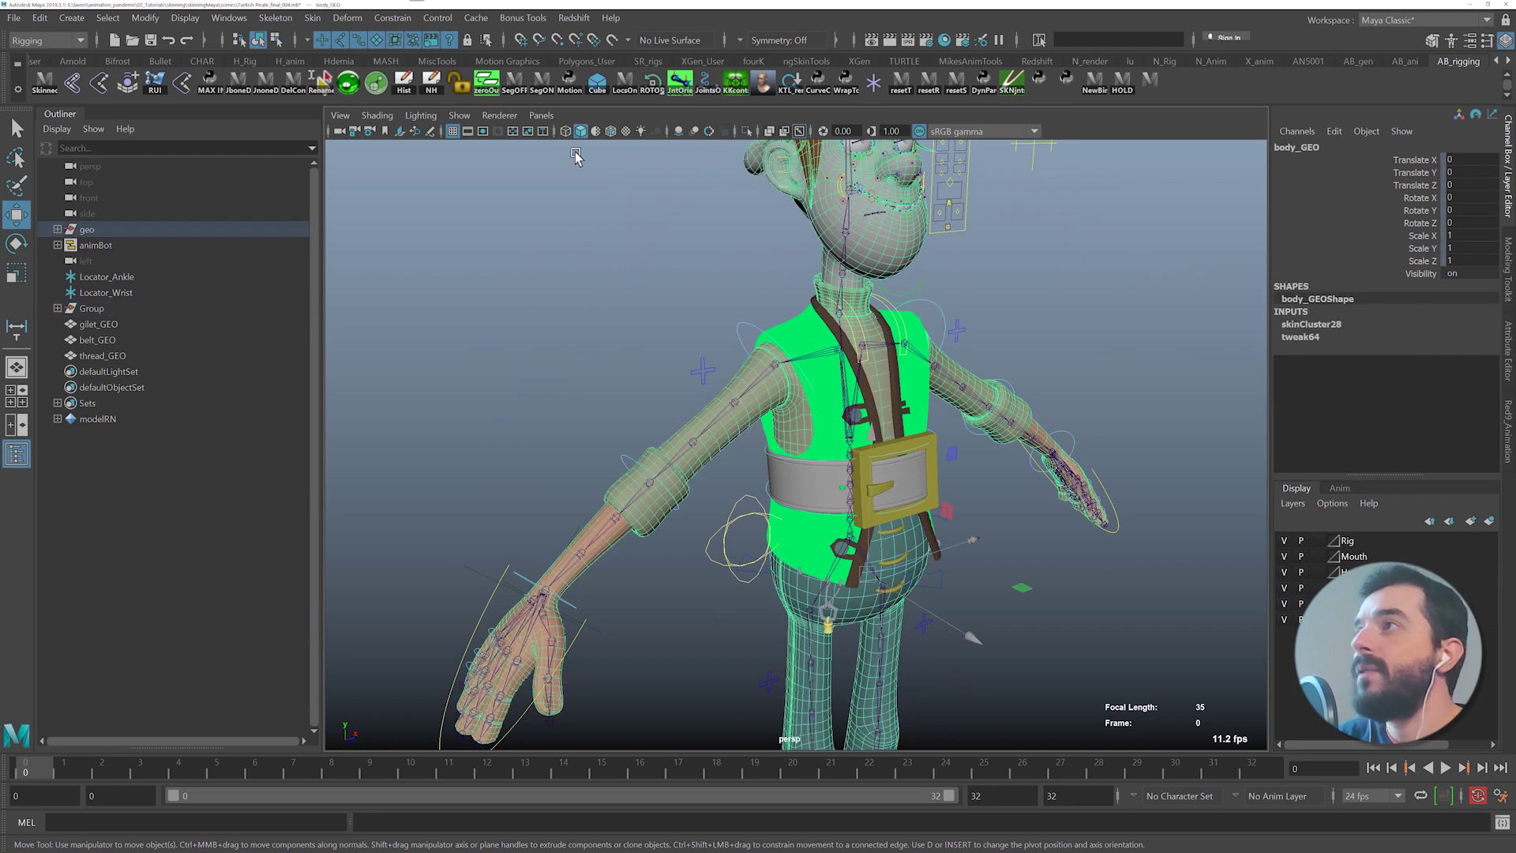
pyautogui.click(376, 82)
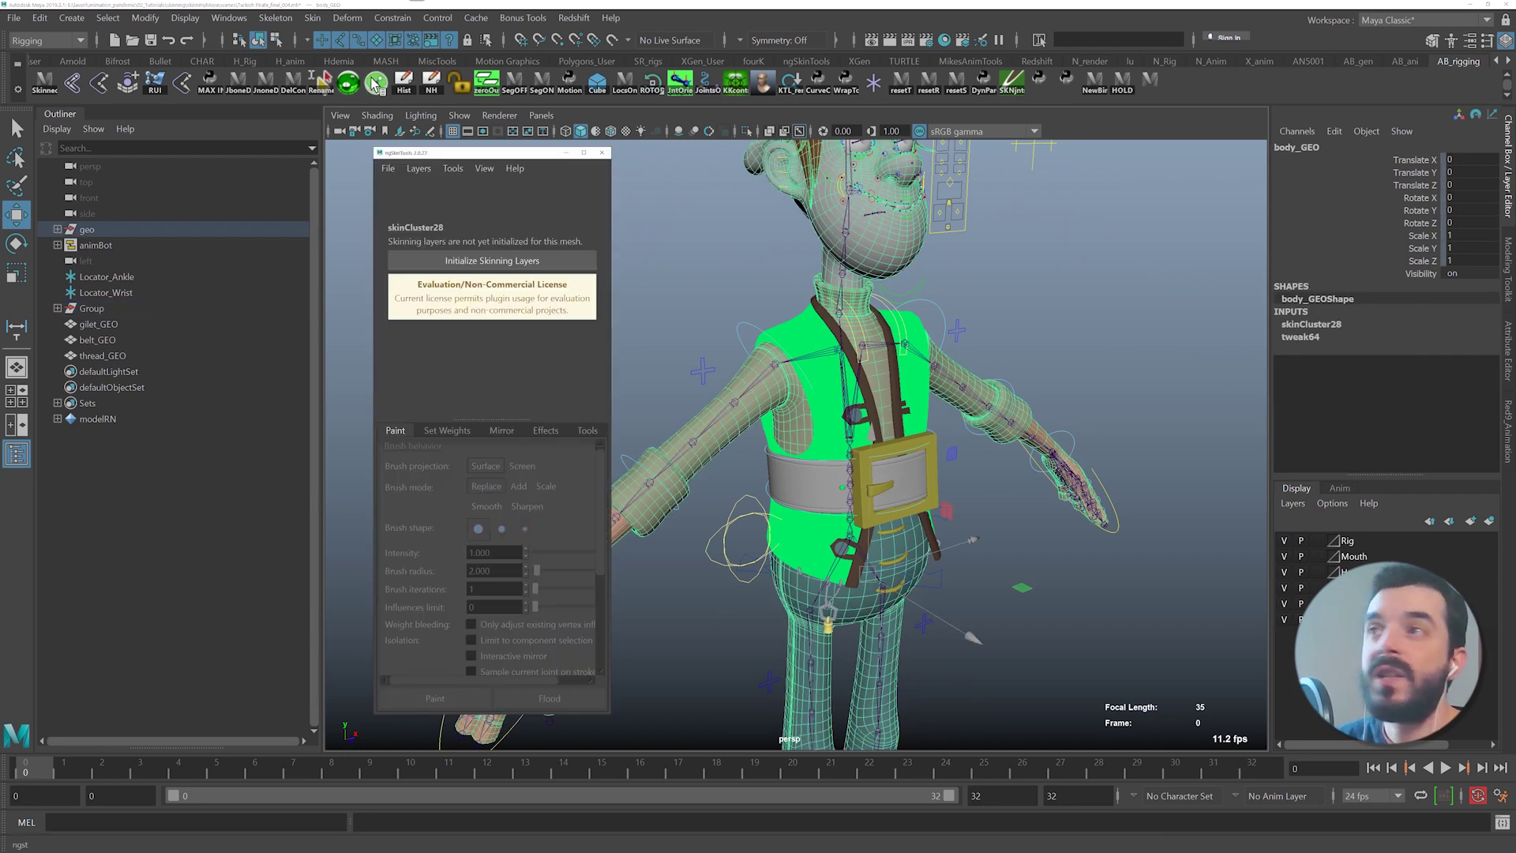
pyautogui.click(477, 261)
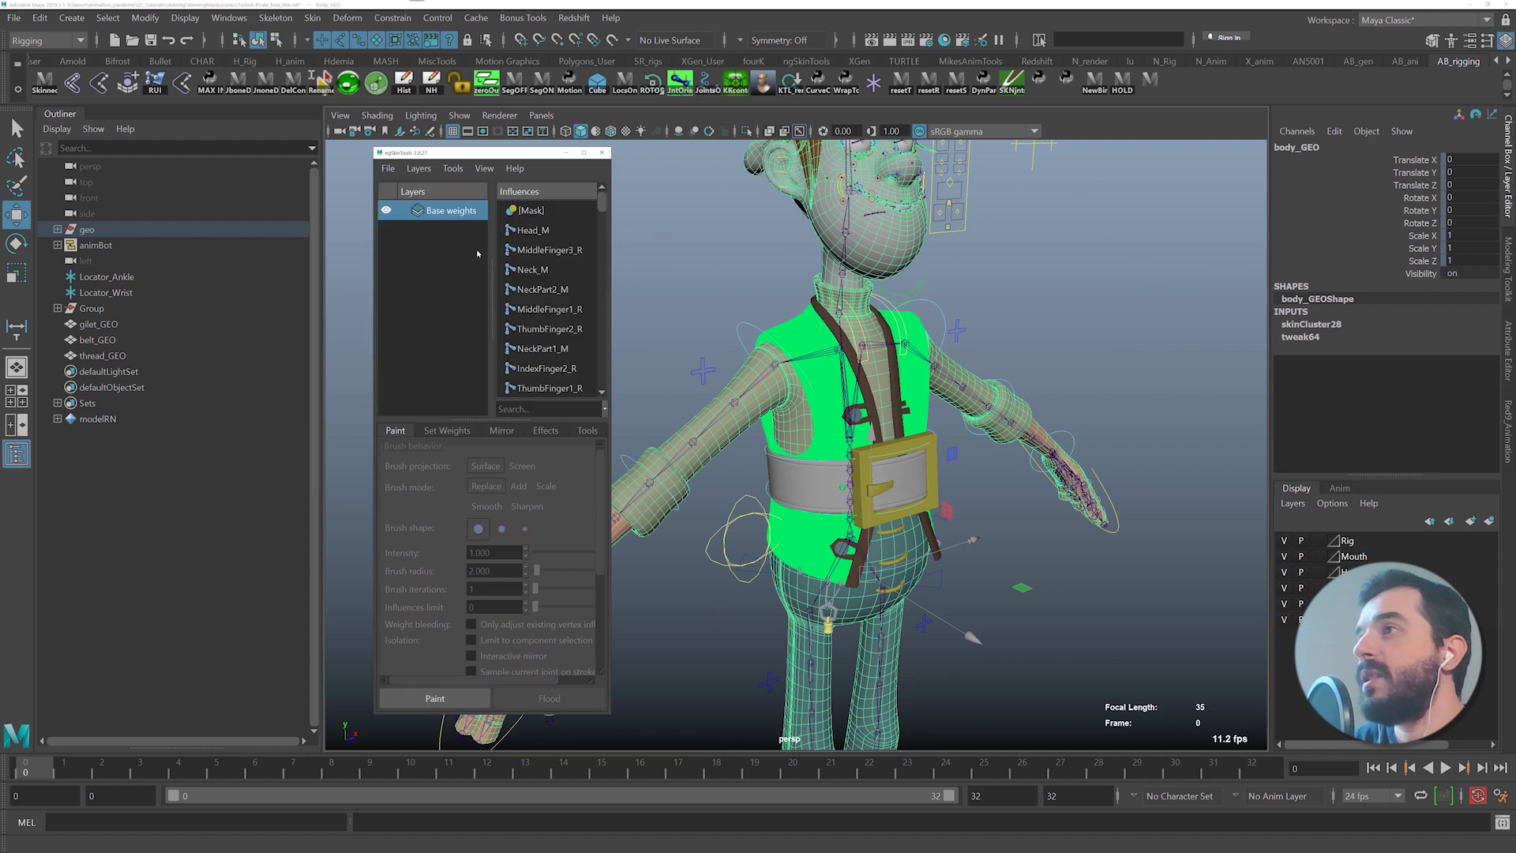
# - Import the layers from MY_weights_001.json onto the body mesh, mapped by vertex ID, and select the upper Base weights layer
pyautogui.click(388, 169)
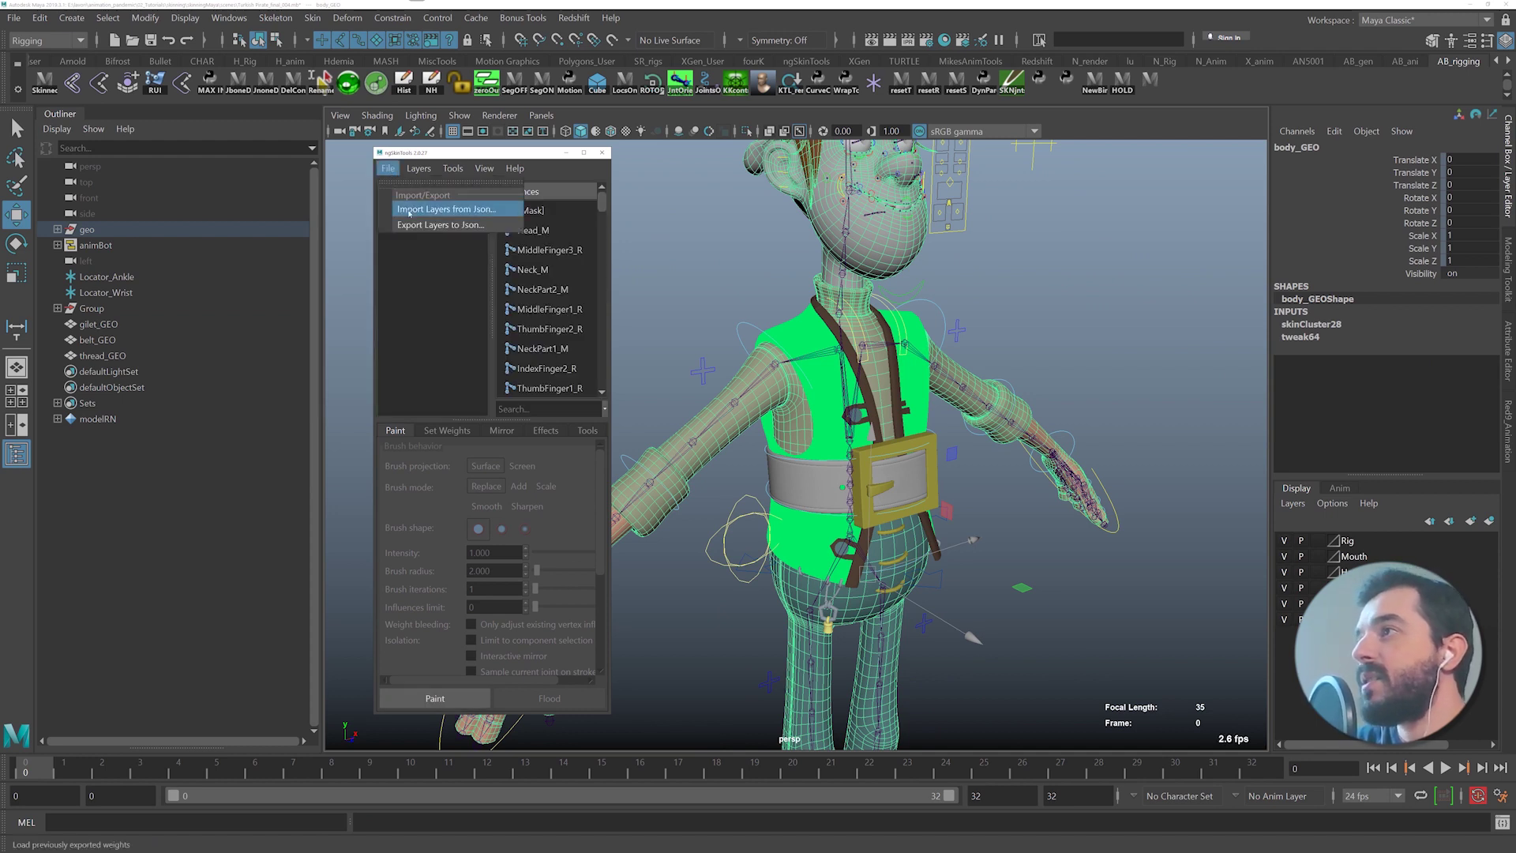
pyautogui.click(446, 210)
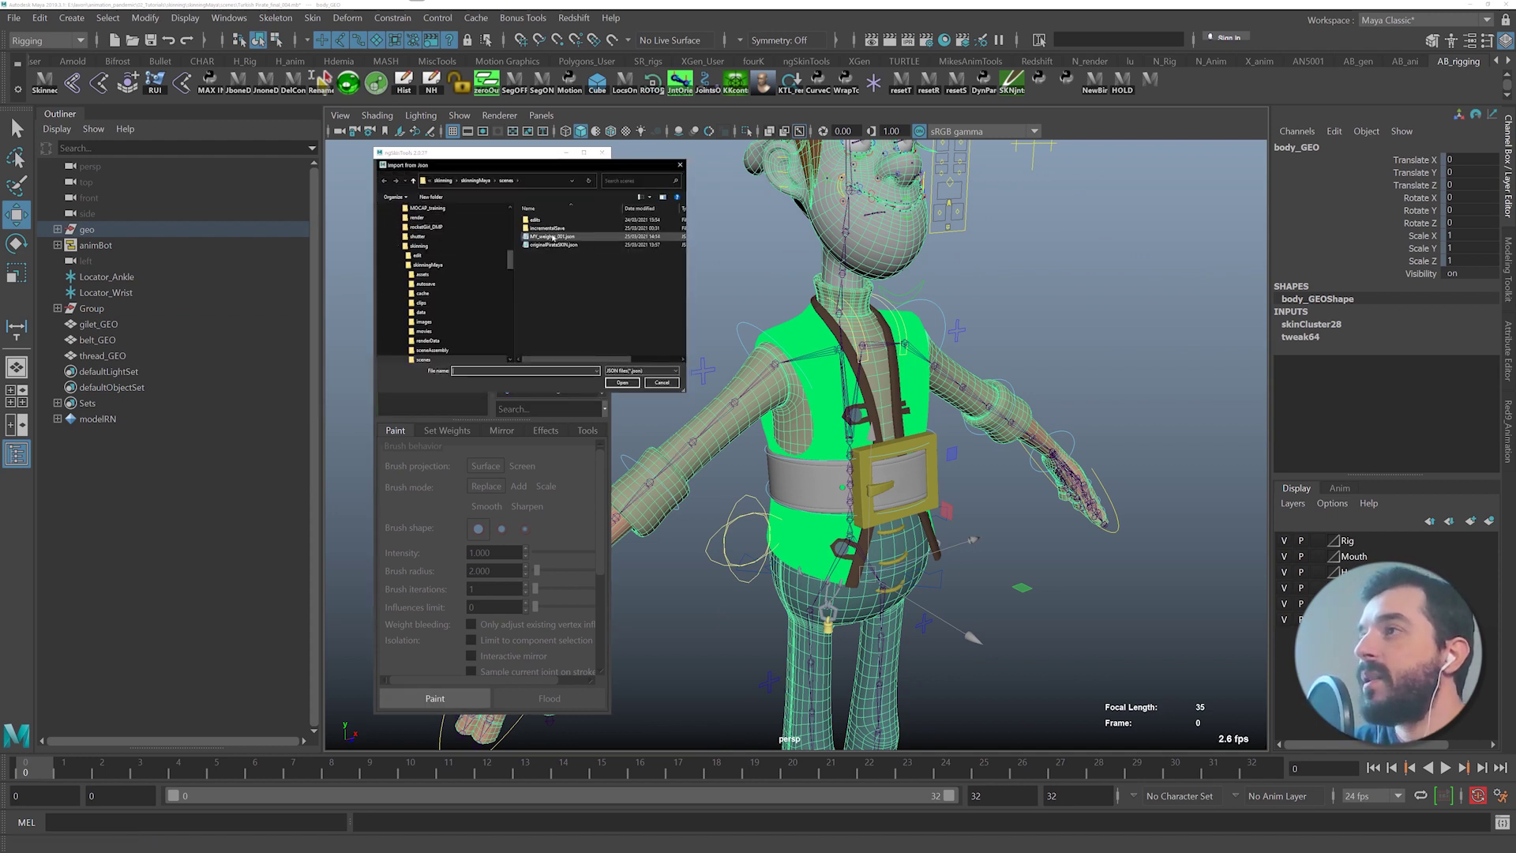
pyautogui.click(579, 237)
pyautogui.click(622, 383)
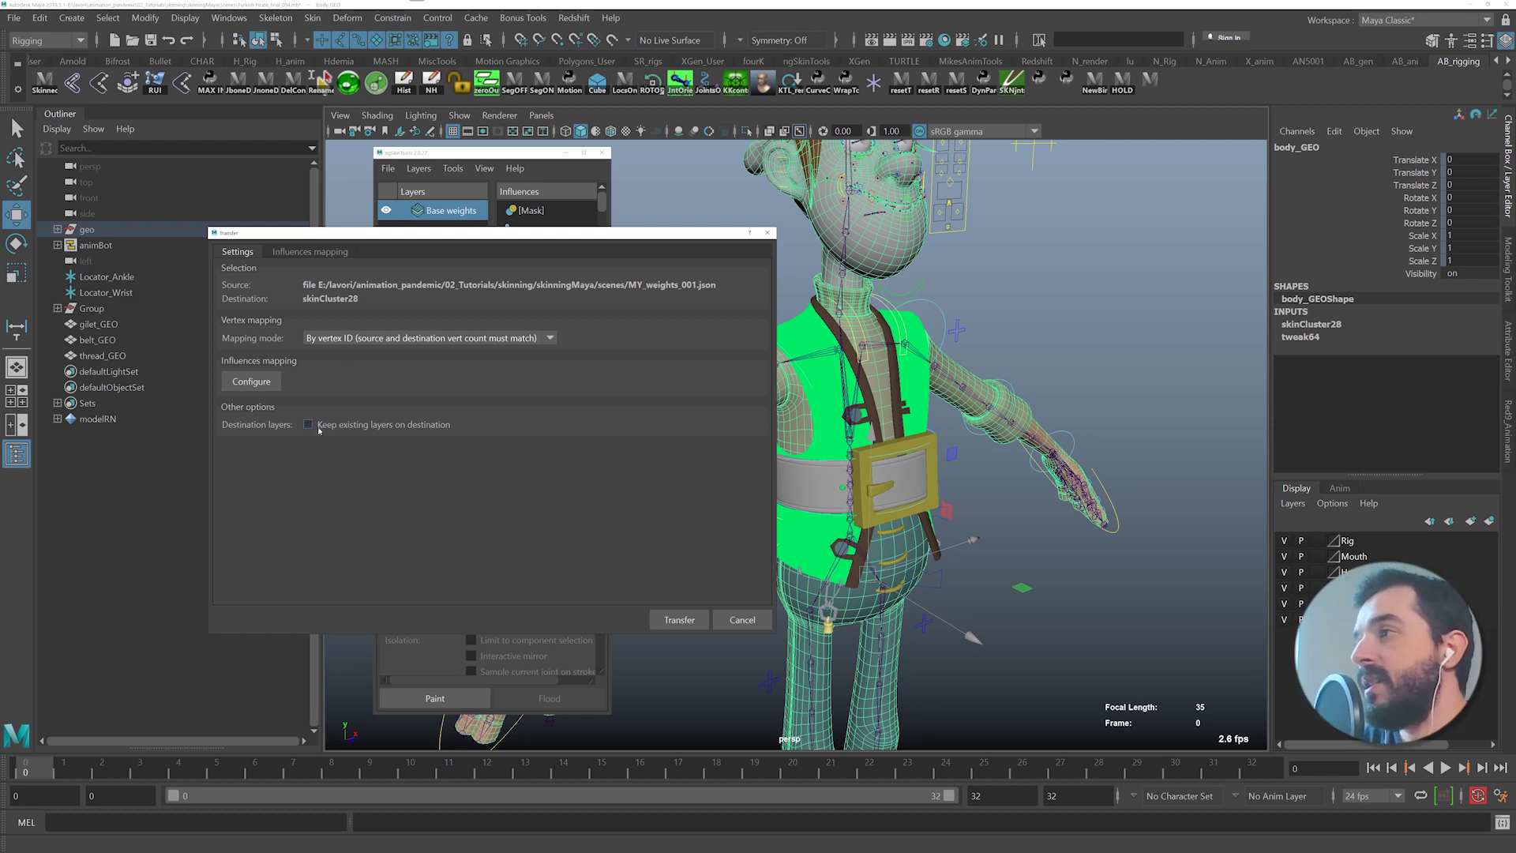
pyautogui.click(686, 623)
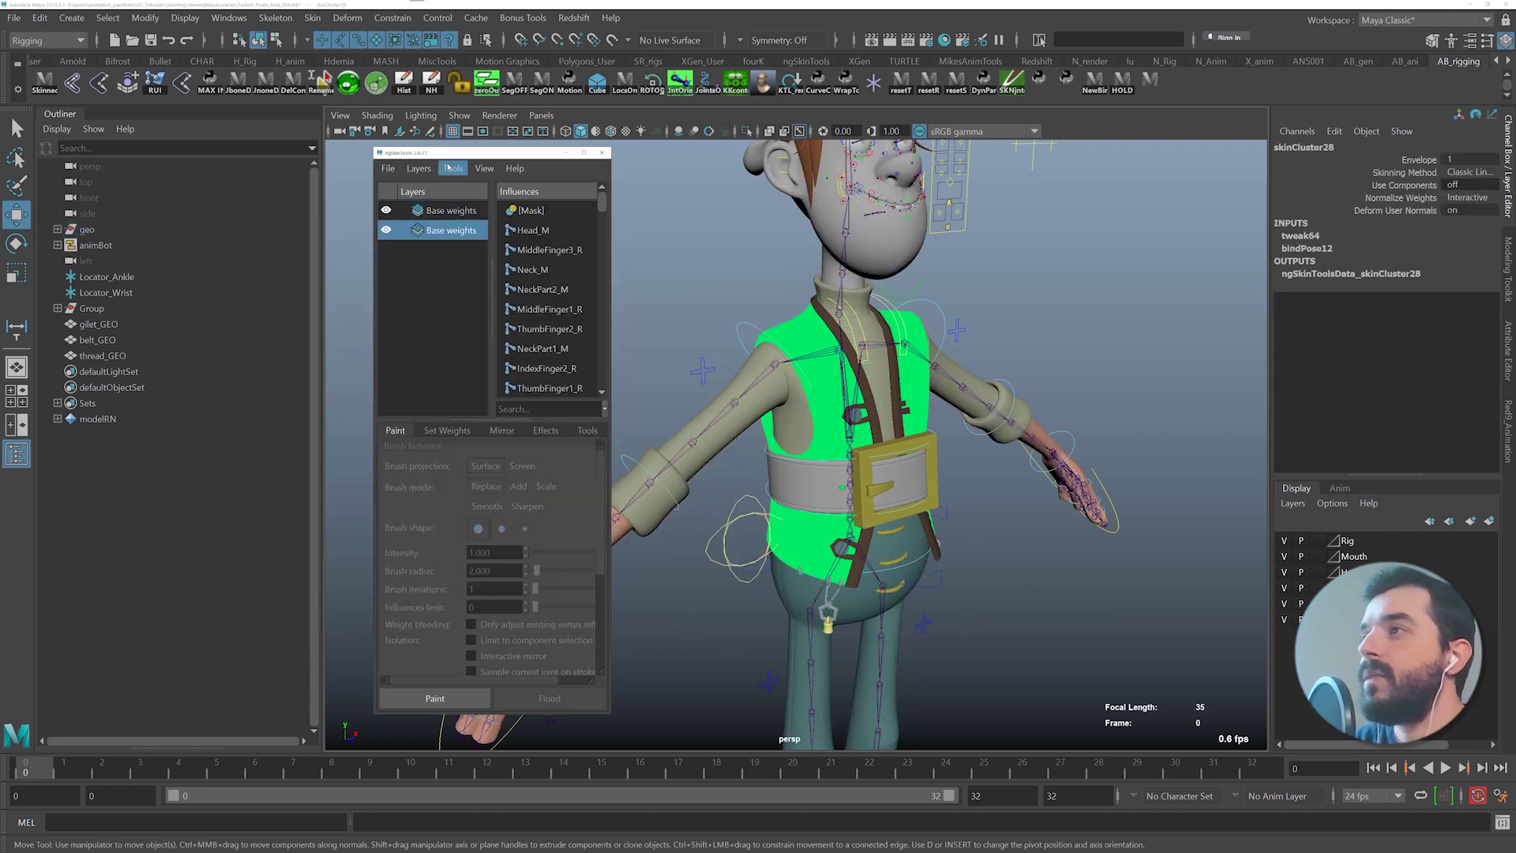
pyautogui.click(455, 211)
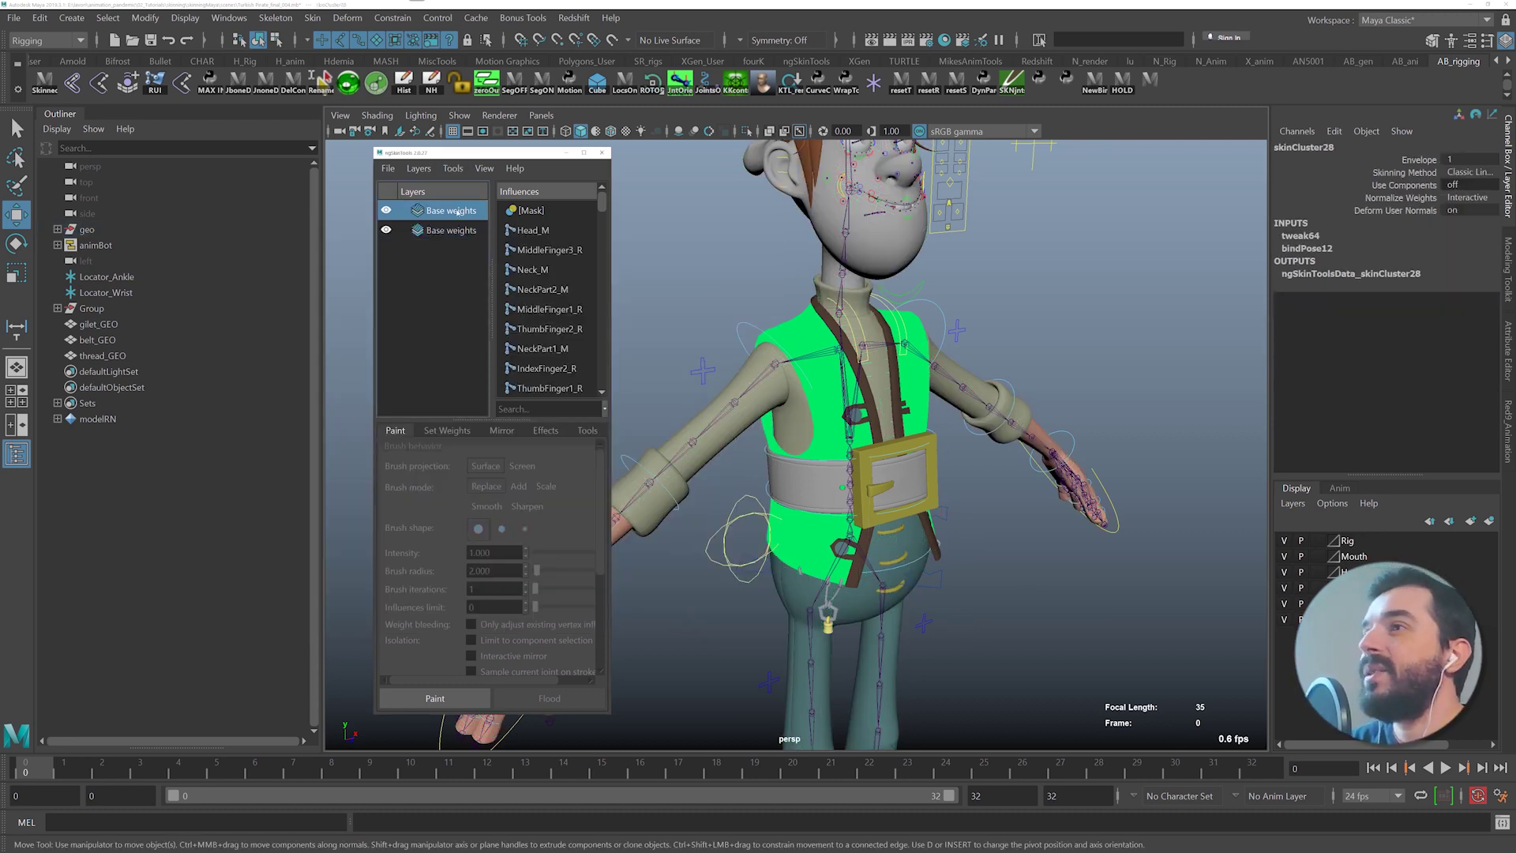
# - Test the imported weights by rotating the right shoulder control, undo the rotation, and inspect the body from legs to head
pyautogui.click(740, 325)
pyautogui.press('e')
pyautogui.moveTo(683, 272); pyautogui.dragTo(754, 227)
pyautogui.hotkey('ctrl', 'z')
pyautogui.keyDown('alt'); pyautogui.moveTo(857, 304); pyautogui.dragTo(879, 332); pyautogui.keyUp('alt')
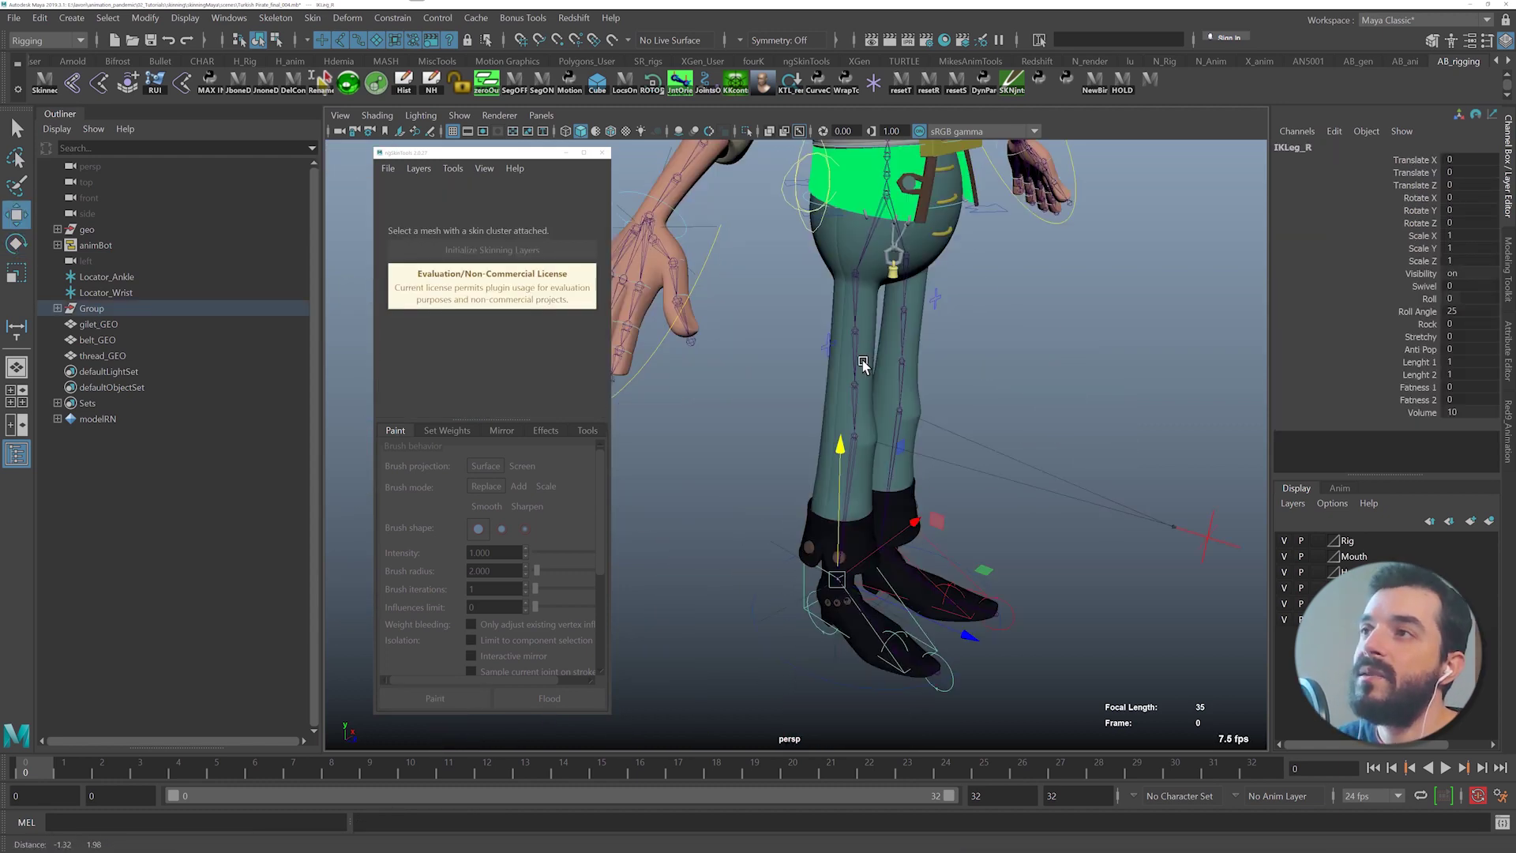
pyautogui.keyDown('alt'); pyautogui.moveTo(863, 364); pyautogui.dragTo(883, 359, button='middle'); pyautogui.keyUp('alt')
pyautogui.keyDown('alt'); pyautogui.moveTo(883, 360); pyautogui.dragTo(852, 357); pyautogui.keyUp('alt')
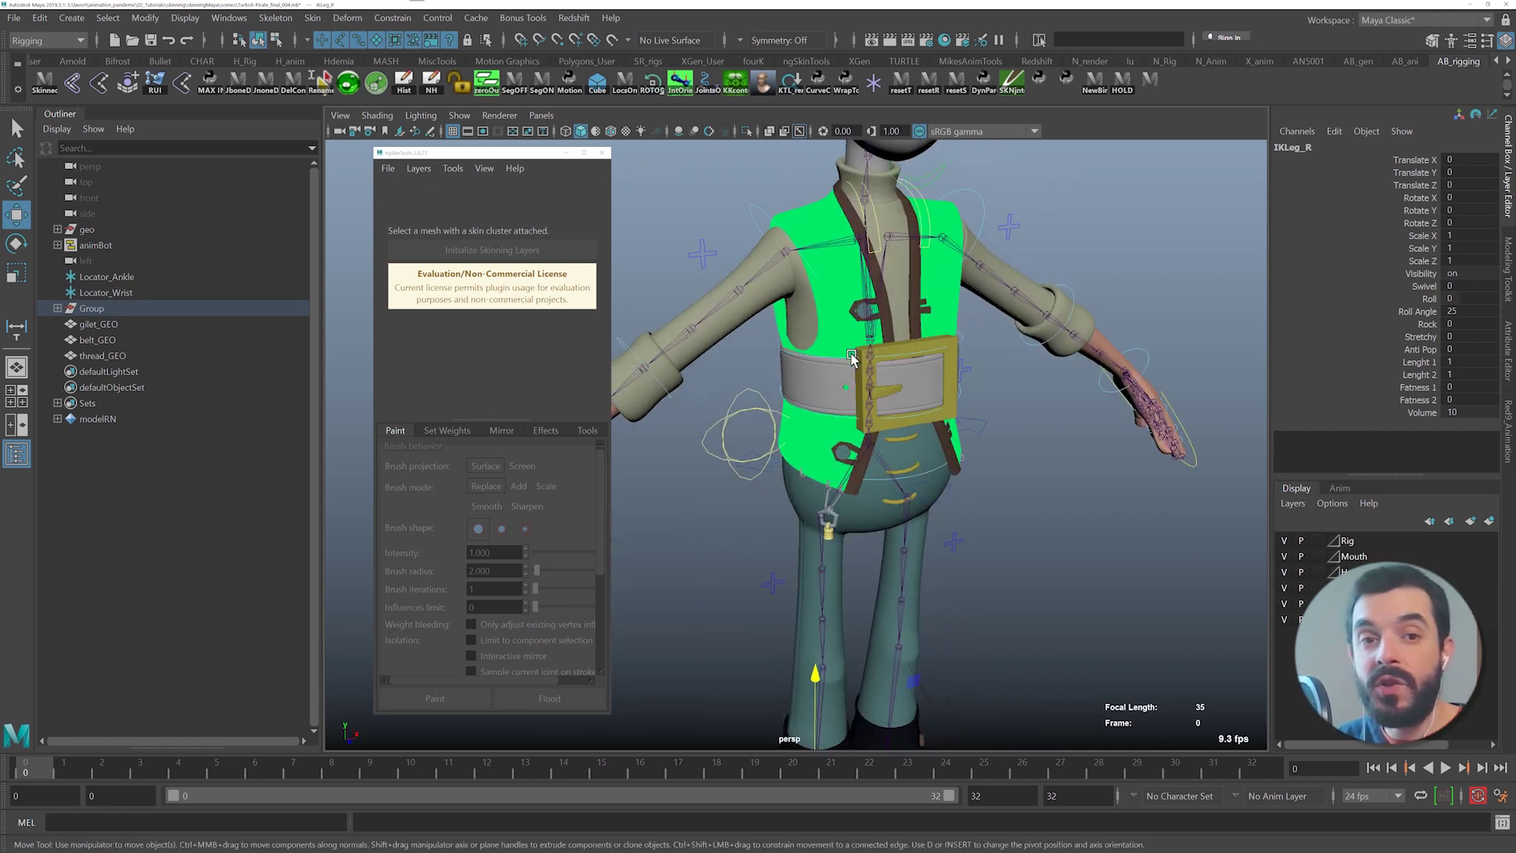
pyautogui.keyDown('alt'); pyautogui.moveTo(960, 370); pyautogui.dragTo(957, 426, button='middle'); pyautogui.keyUp('alt')
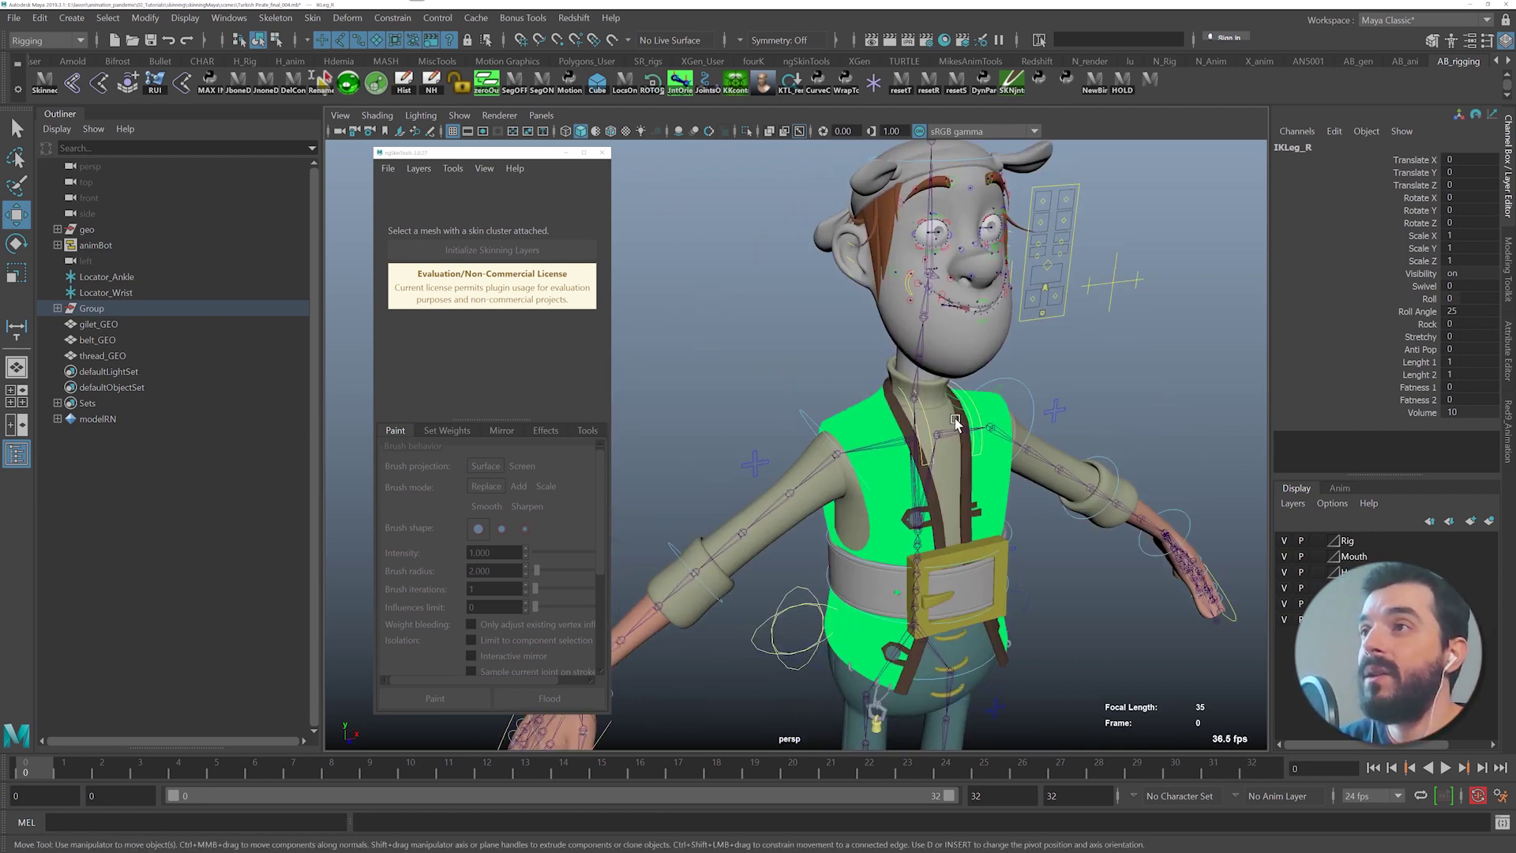
pyautogui.keyDown('alt'); pyautogui.moveTo(957, 426); pyautogui.dragTo(895, 406); pyautogui.keyUp('alt')
pyautogui.press('q')
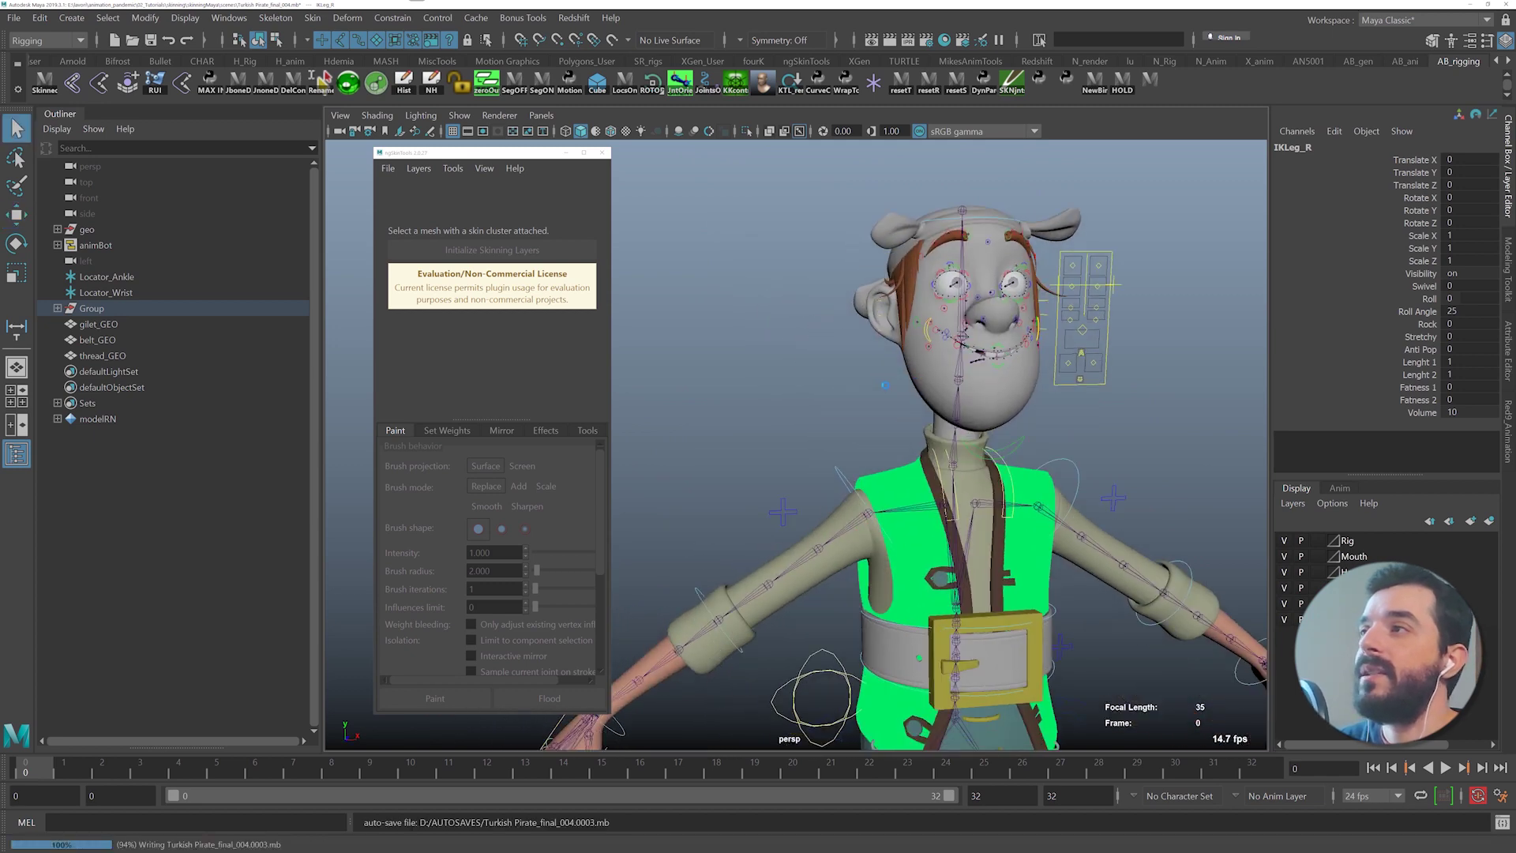
# - Select the body mesh and merge its two Base weights layers into one
pyautogui.click(912, 352)
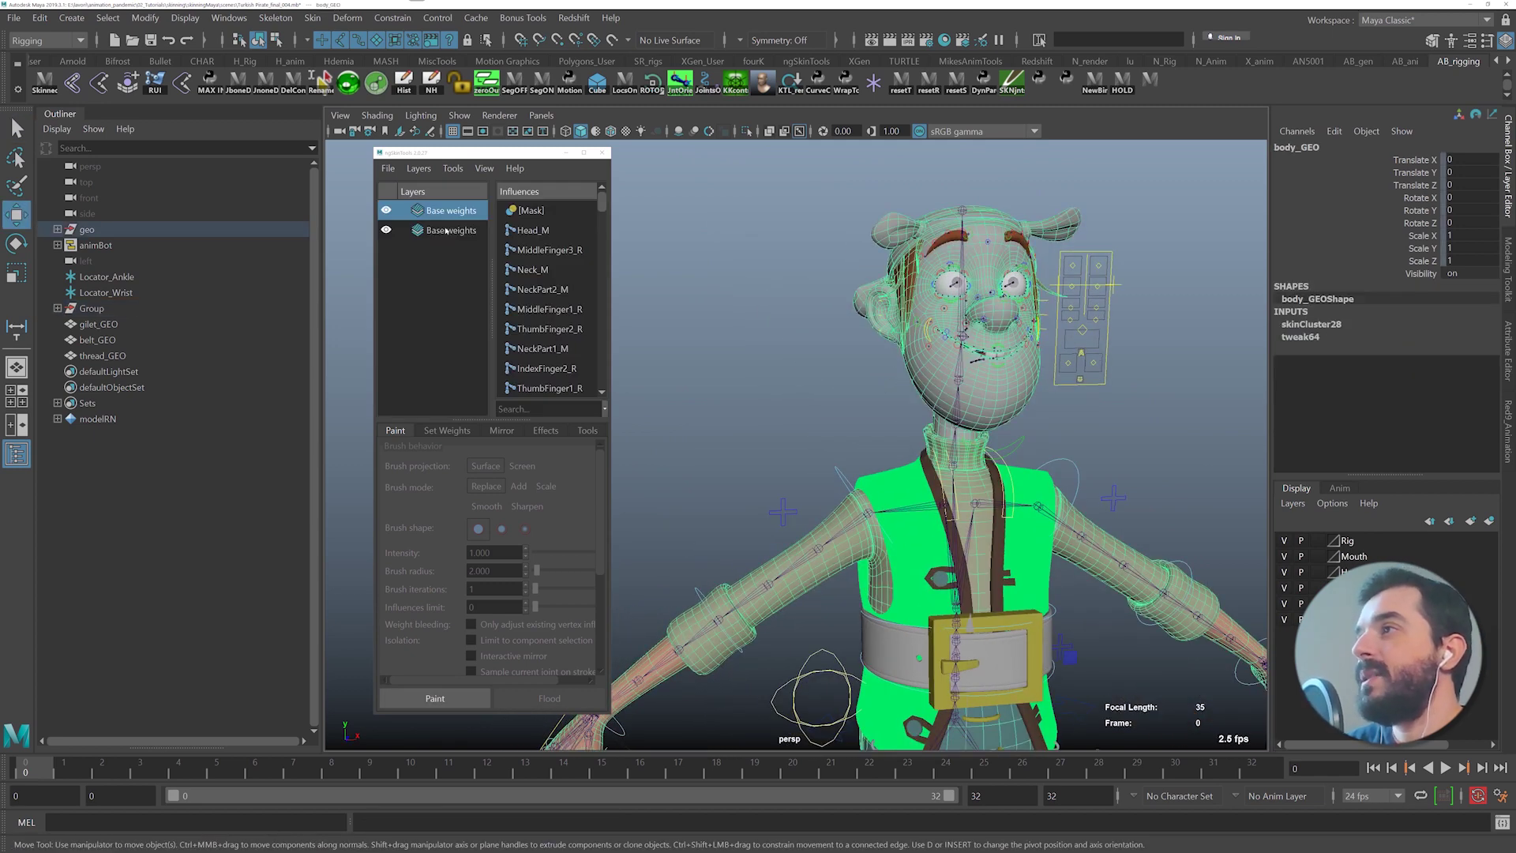
pyautogui.keyDown('shift'); pyautogui.click(445, 230); pyautogui.keyUp('shift')
pyautogui.click(420, 169)
pyautogui.click(451, 265)
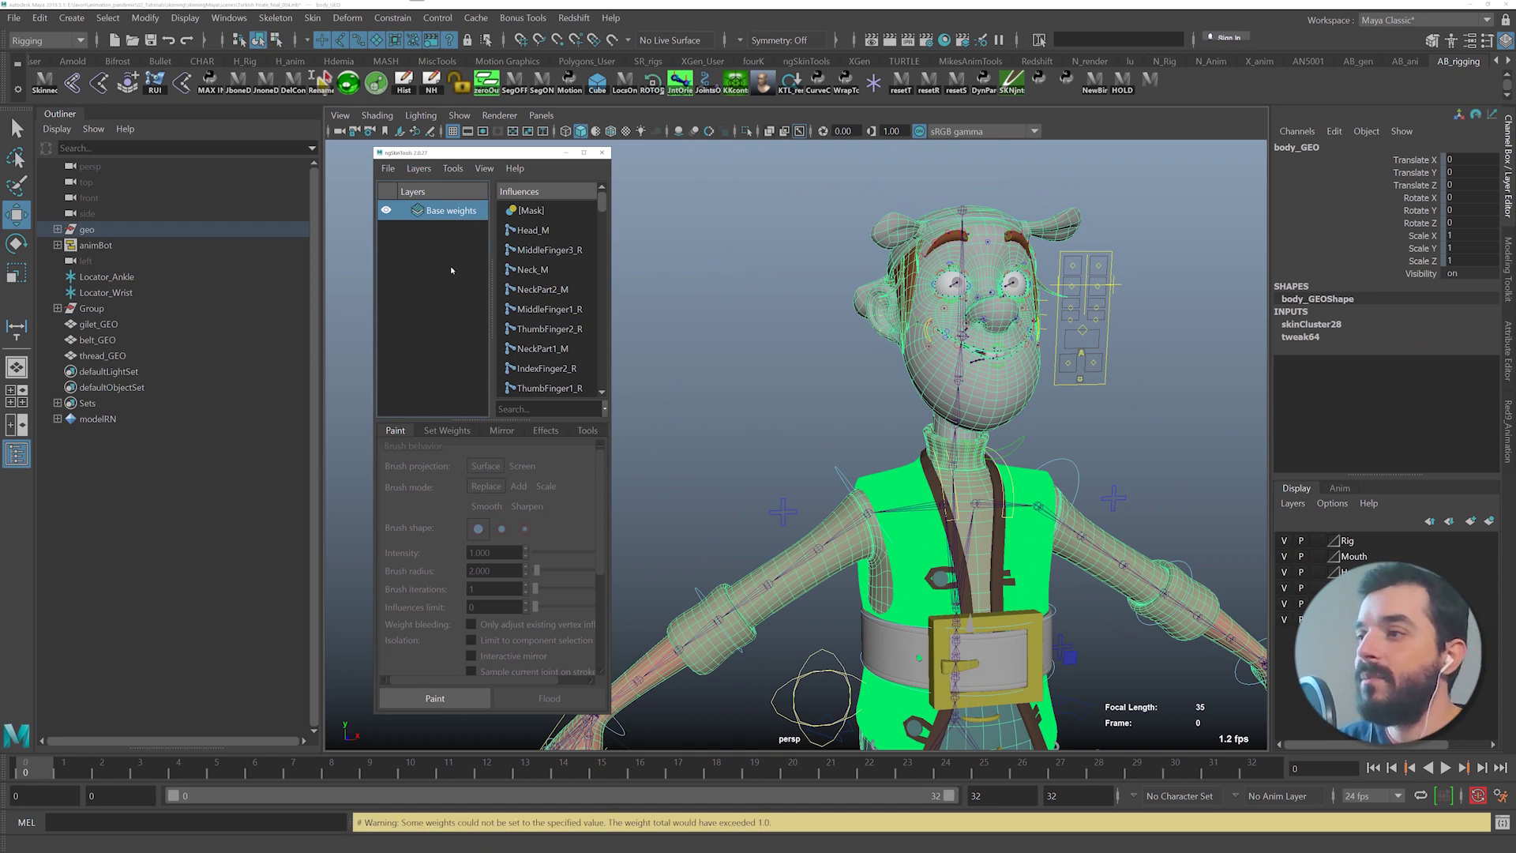
# - Rotate the right shoulder control to test the merged layer's weights, and undo the rotation
pyautogui.click(843, 479)
pyautogui.press('e')
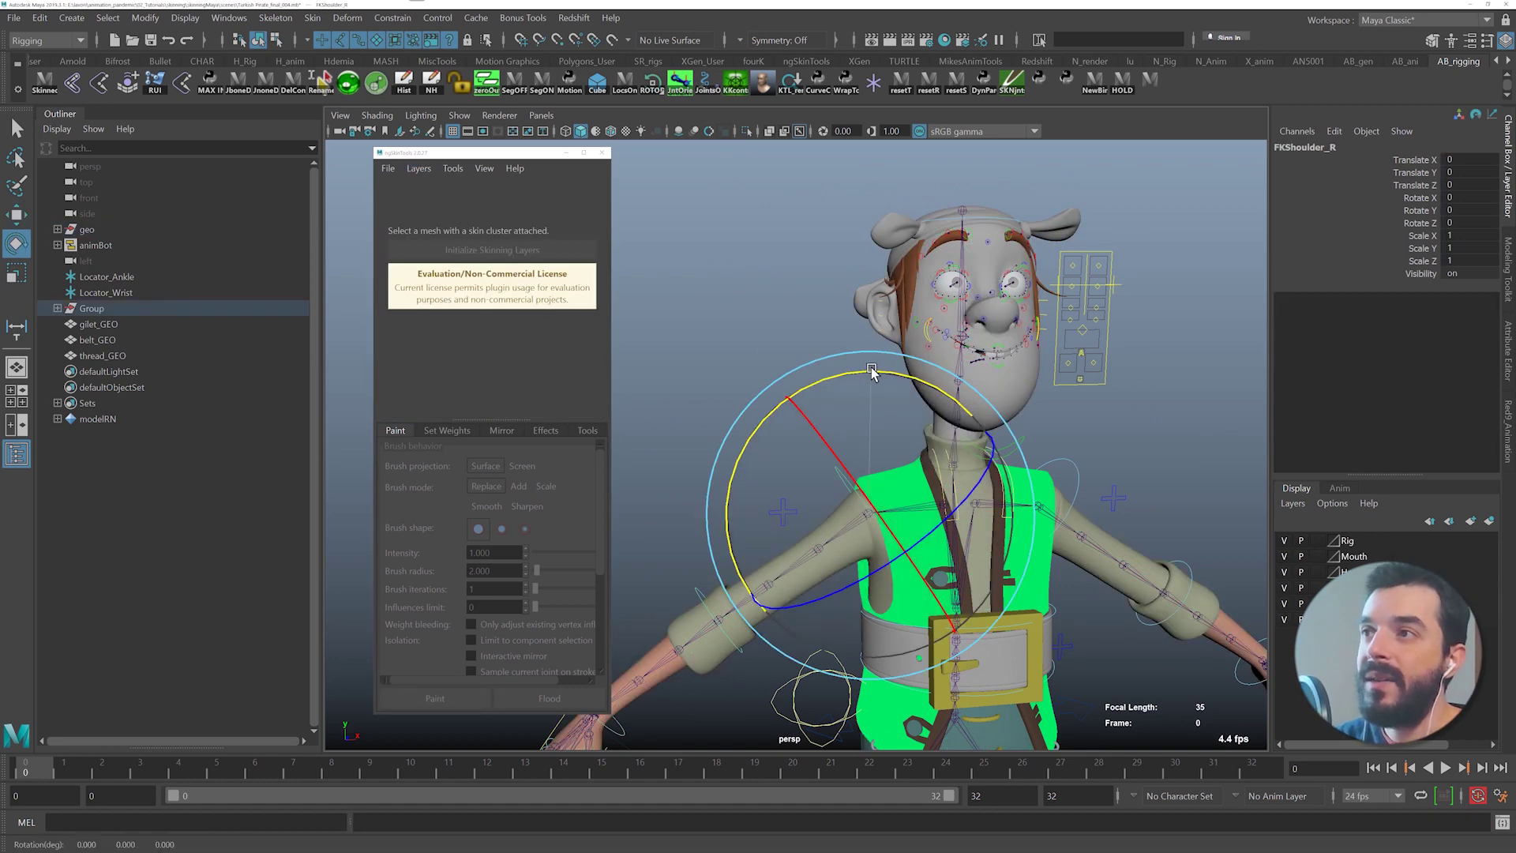
pyautogui.moveTo(871, 372); pyautogui.dragTo(1025, 416)
pyautogui.hotkey('ctrl', 'z')
pyautogui.keyDown('alt'); pyautogui.moveTo(775, 358); pyautogui.dragTo(971, 378, button='right'); pyautogui.keyUp('alt')
pyautogui.keyDown('alt'); pyautogui.moveTo(807, 368); pyautogui.dragTo(595, 388, button='middle'); pyautogui.keyUp('alt')
pyautogui.press('q')
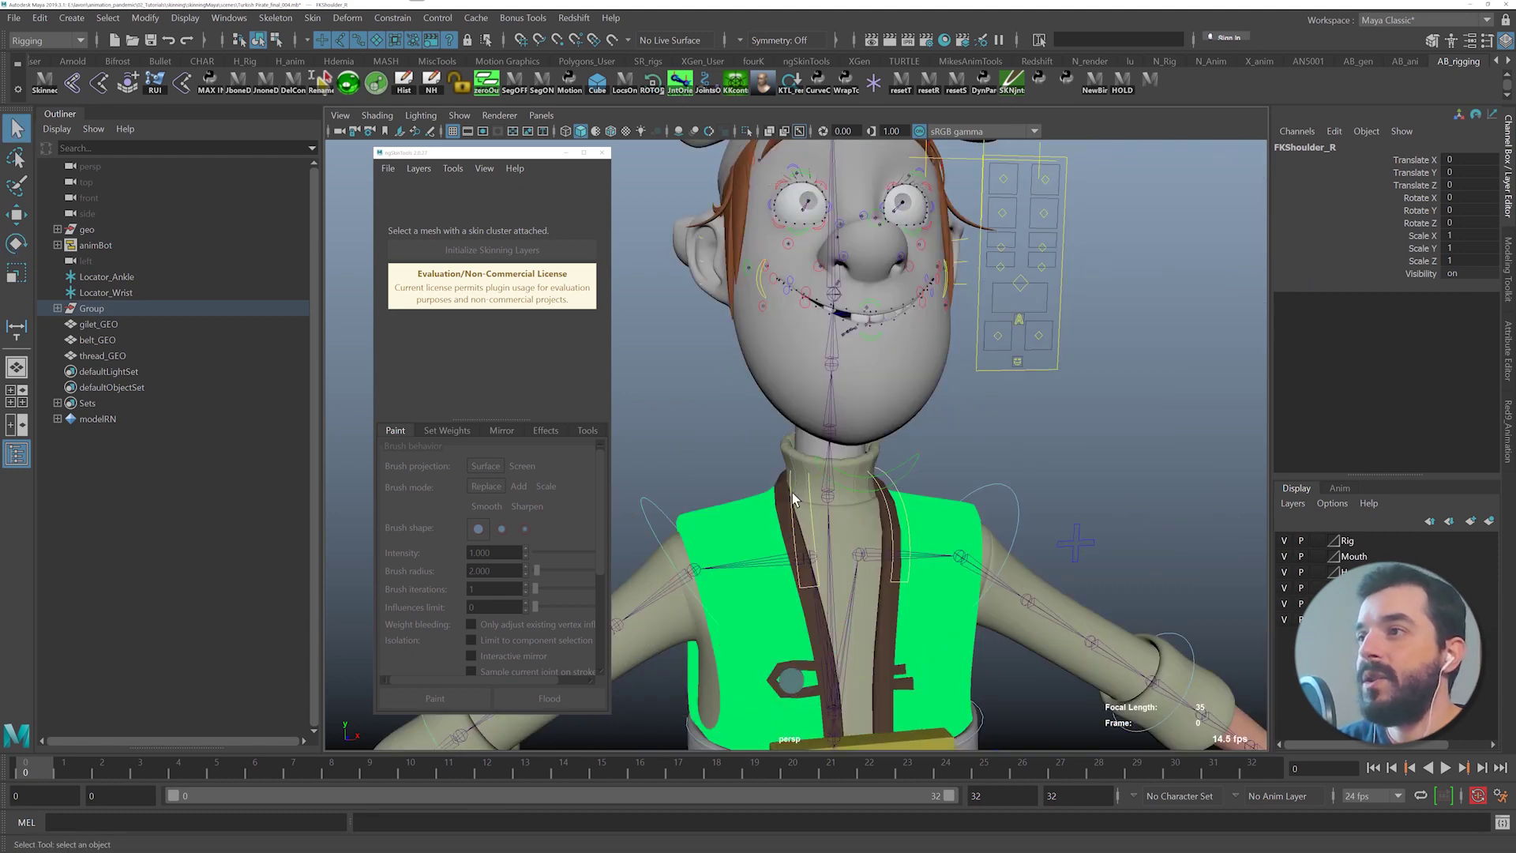
# - Rotate the HipSwinger_M control about 33 degrees in Y to test the hip deformation, and undo the rotation
pyautogui.click(792, 492)
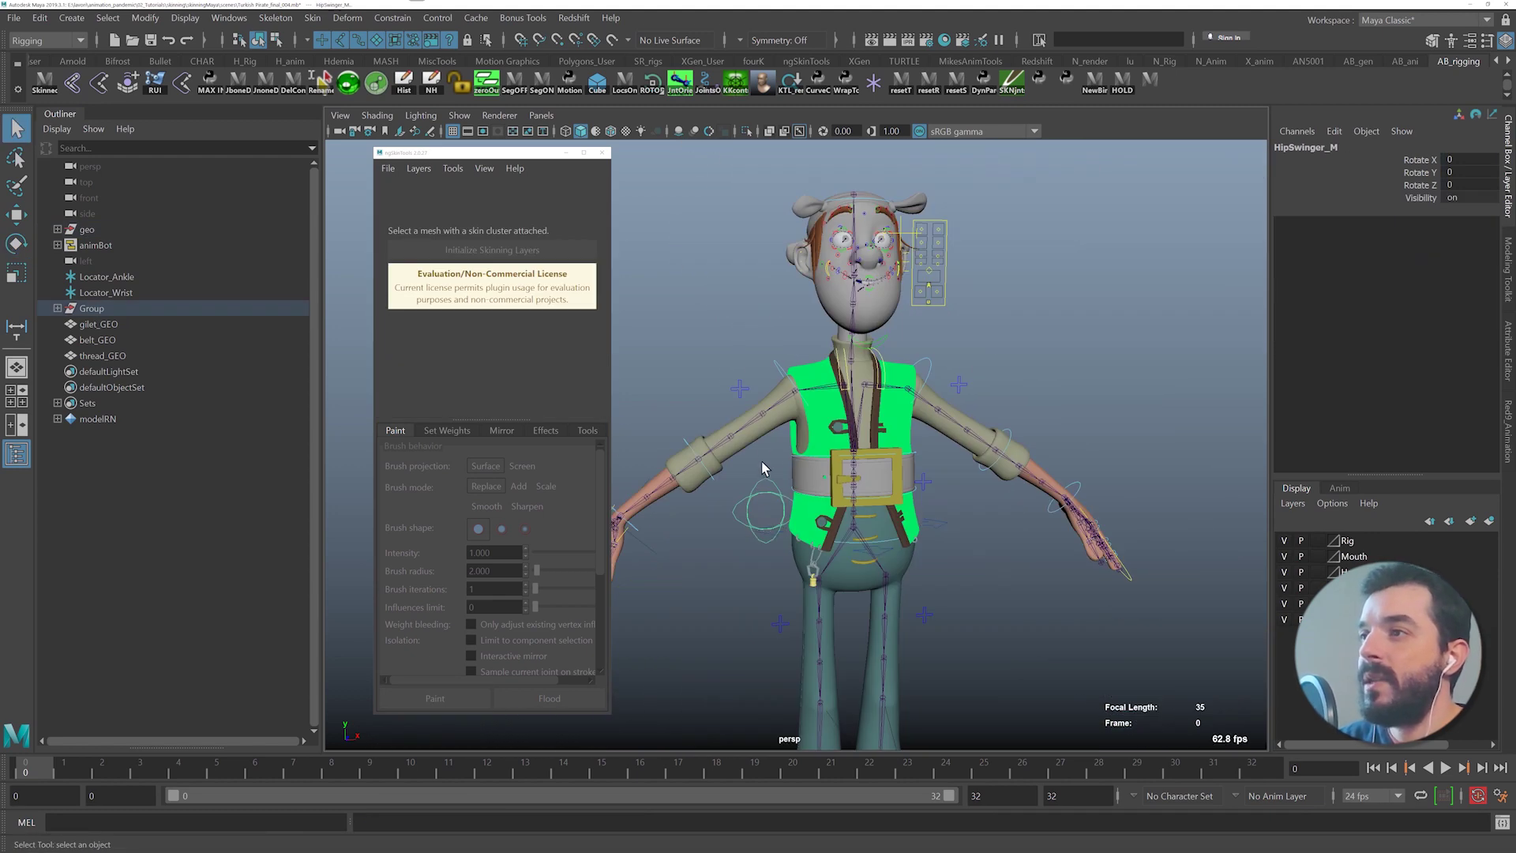
pyautogui.press('e')
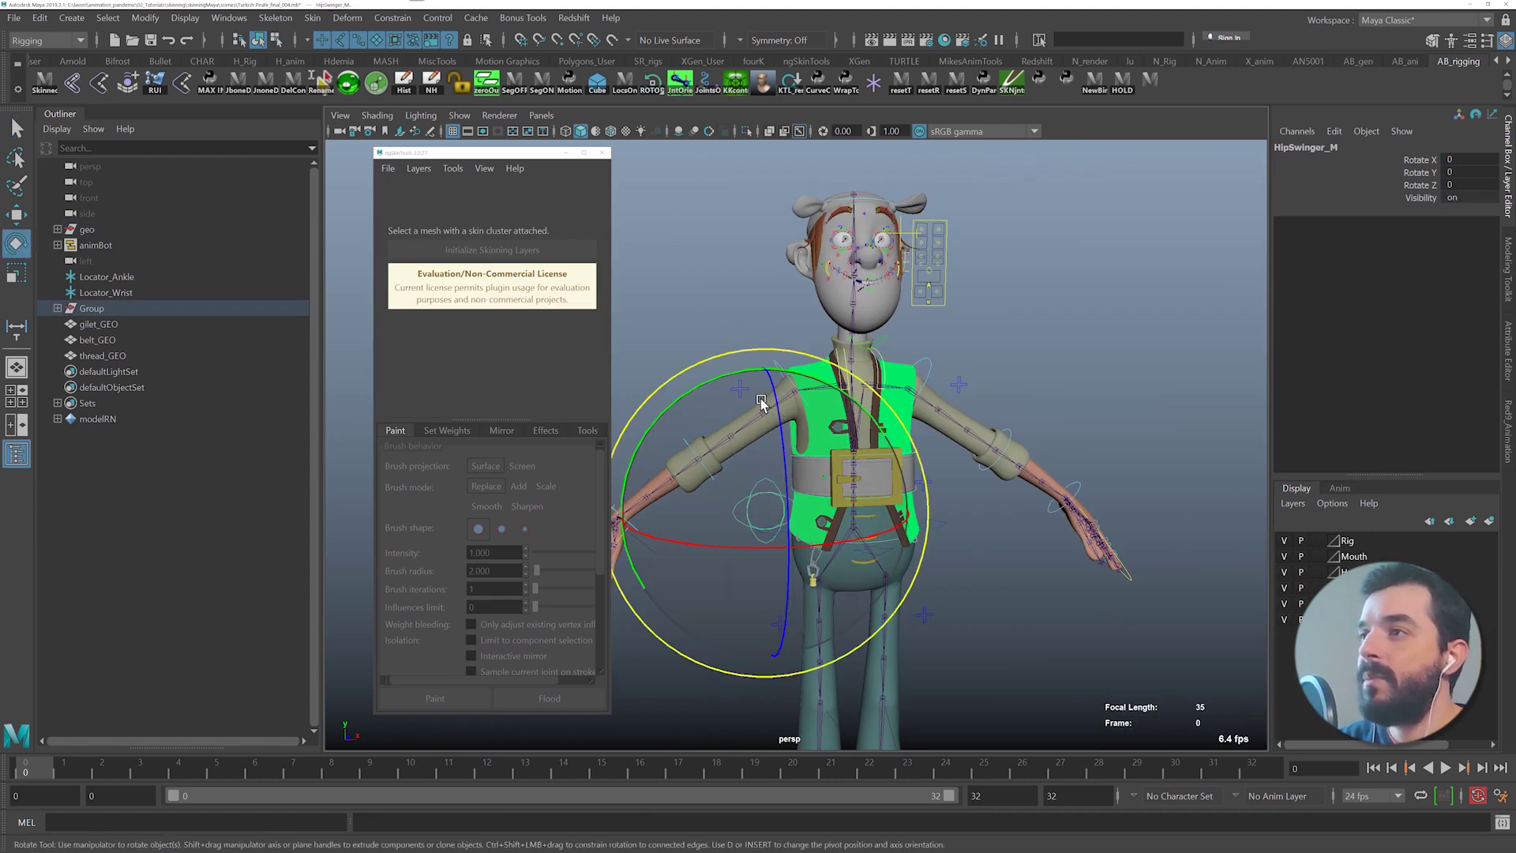
pyautogui.moveTo(736, 375); pyautogui.dragTo(666, 414)
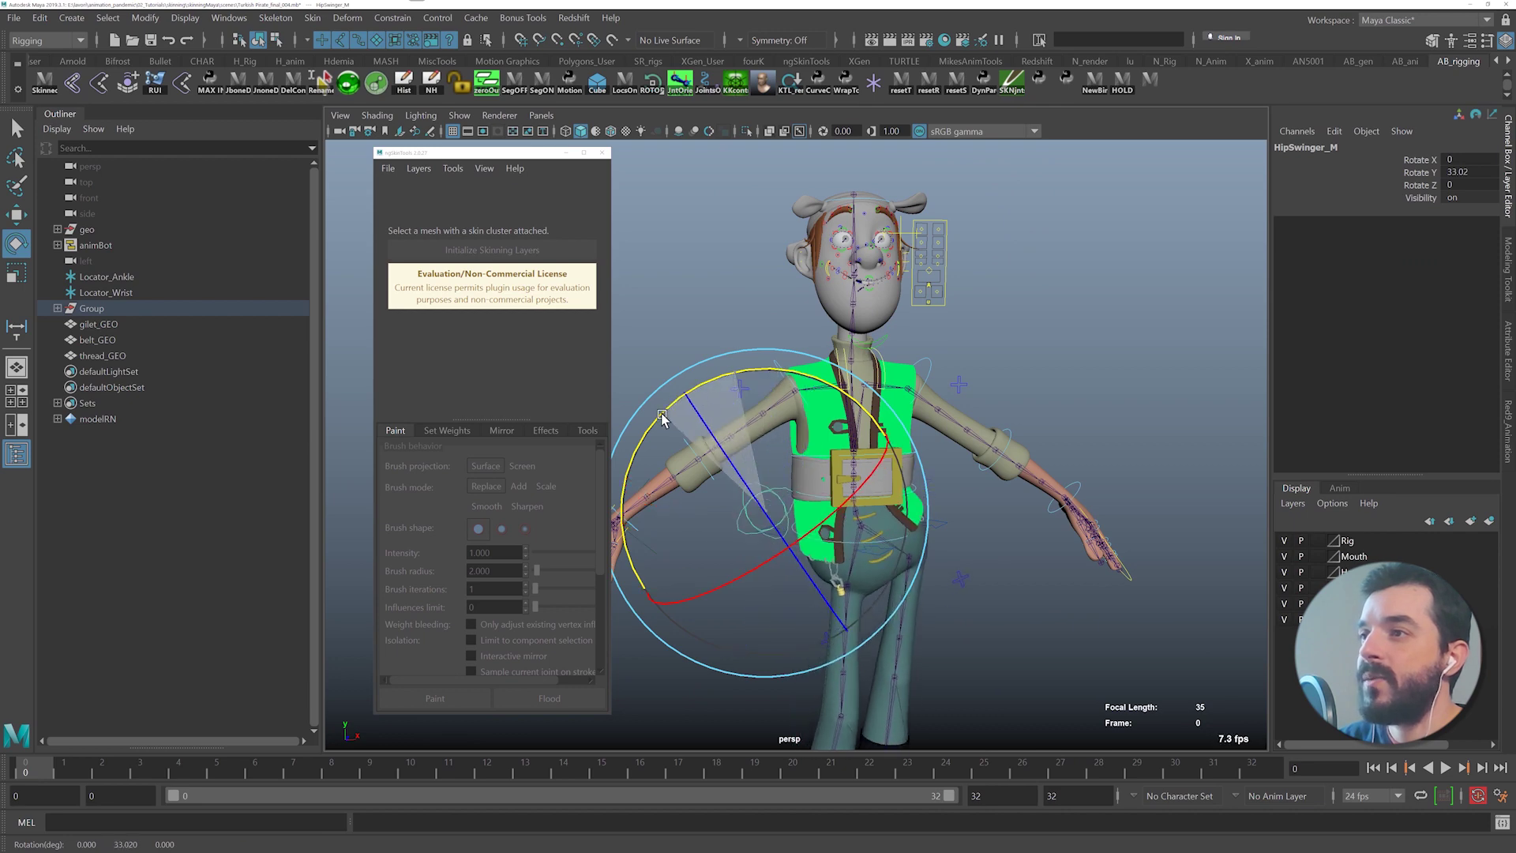
pyautogui.hotkey('ctrl', 'z')
pyautogui.keyDown('alt'); pyautogui.moveTo(814, 285); pyautogui.dragTo(835, 580, button='right'); pyautogui.keyUp('alt')
pyautogui.keyDown('alt'); pyautogui.moveTo(876, 237); pyautogui.dragTo(849, 432, button='middle'); pyautogui.keyUp('alt')
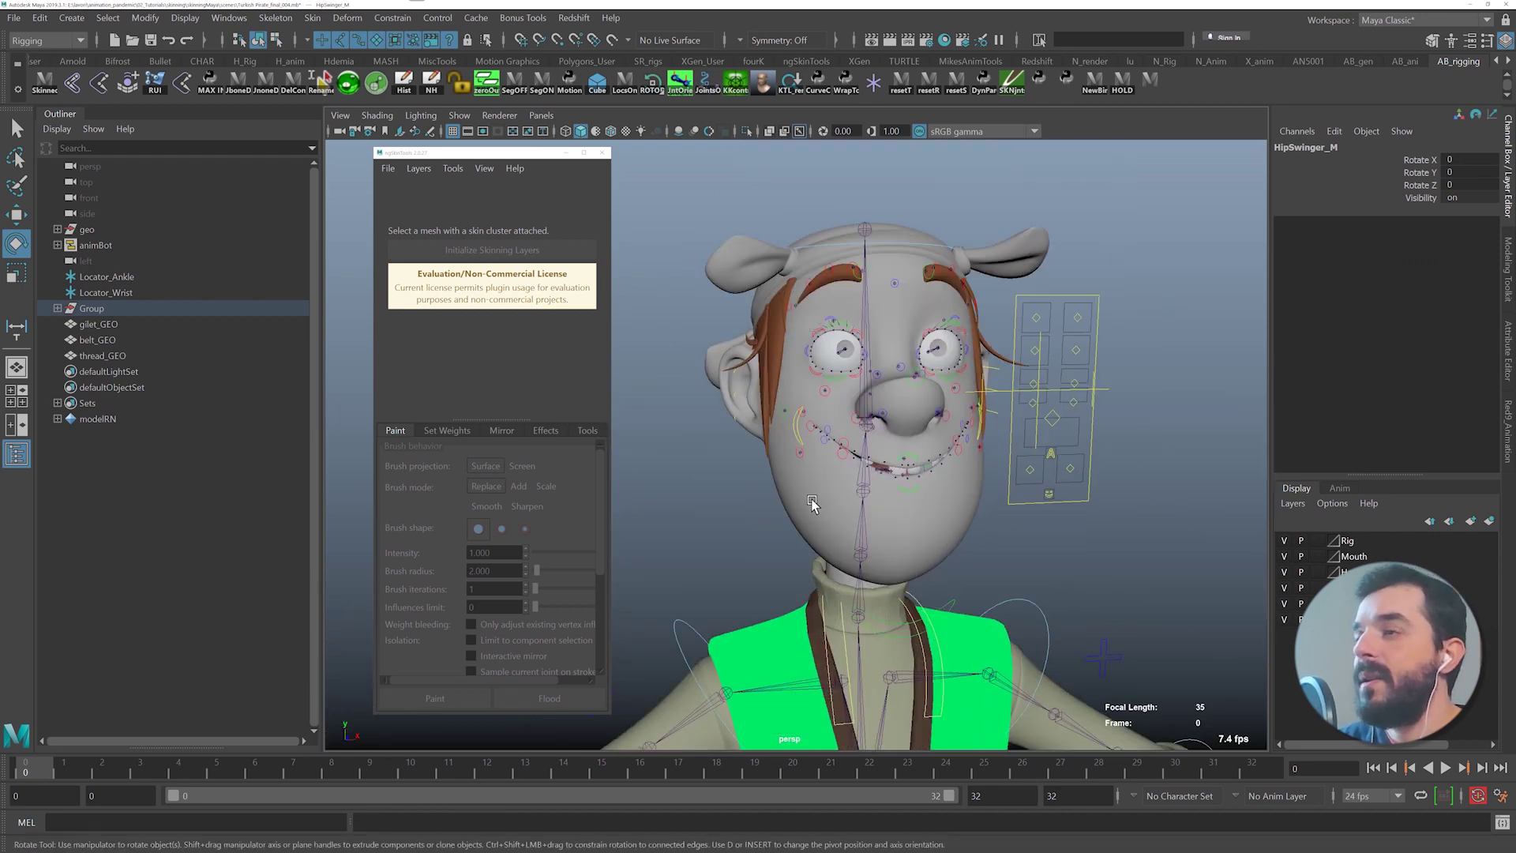
# - Import the weights from originalPirateSKIN.json onto the body mesh, mapping by closest point on surface and keeping the existing layers
pyautogui.click(807, 505)
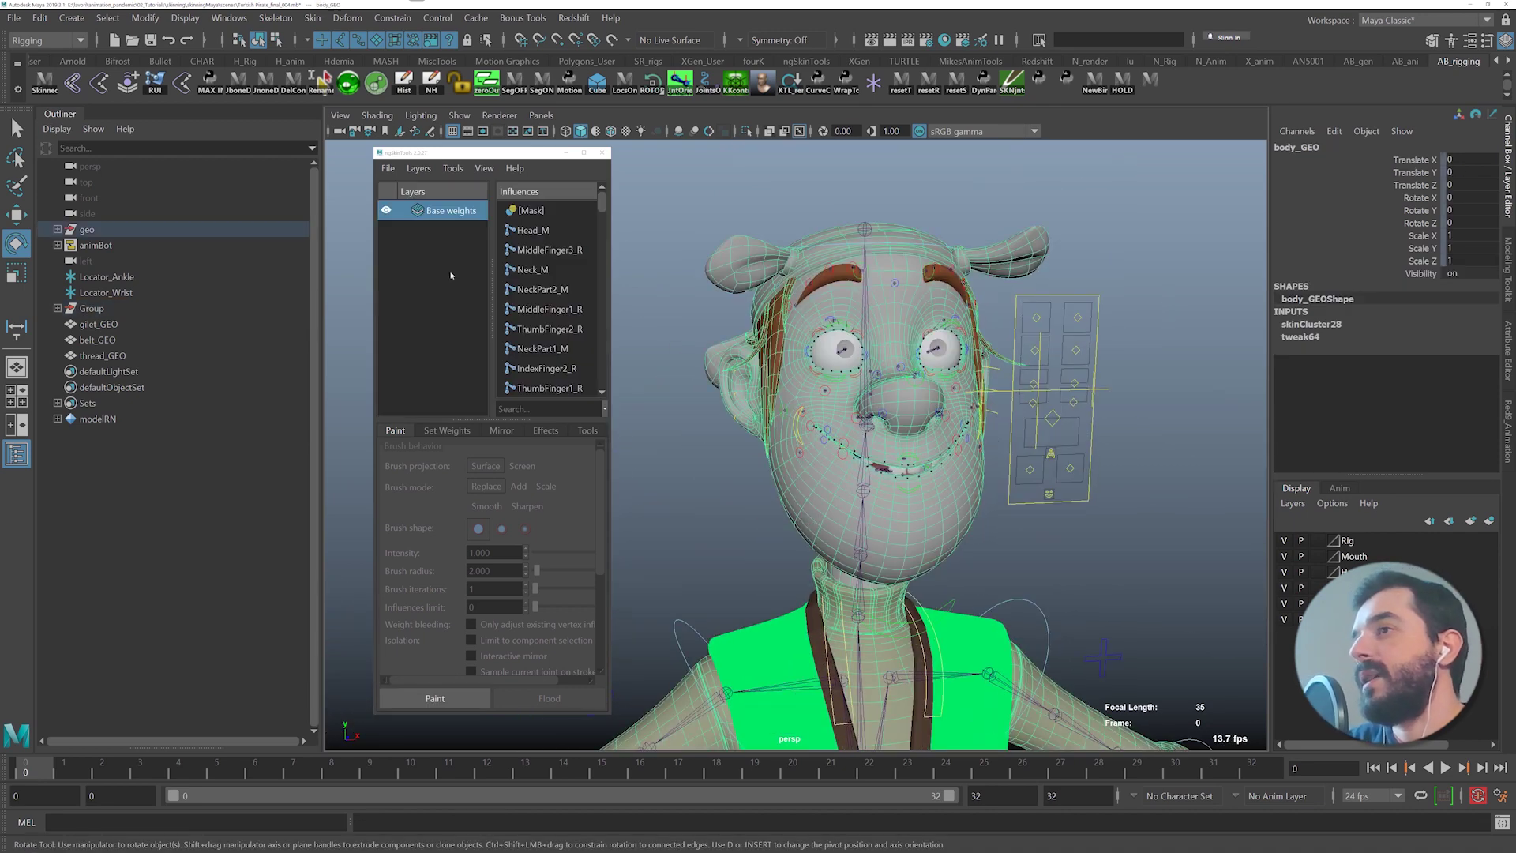
pyautogui.click(388, 168)
pyautogui.click(409, 210)
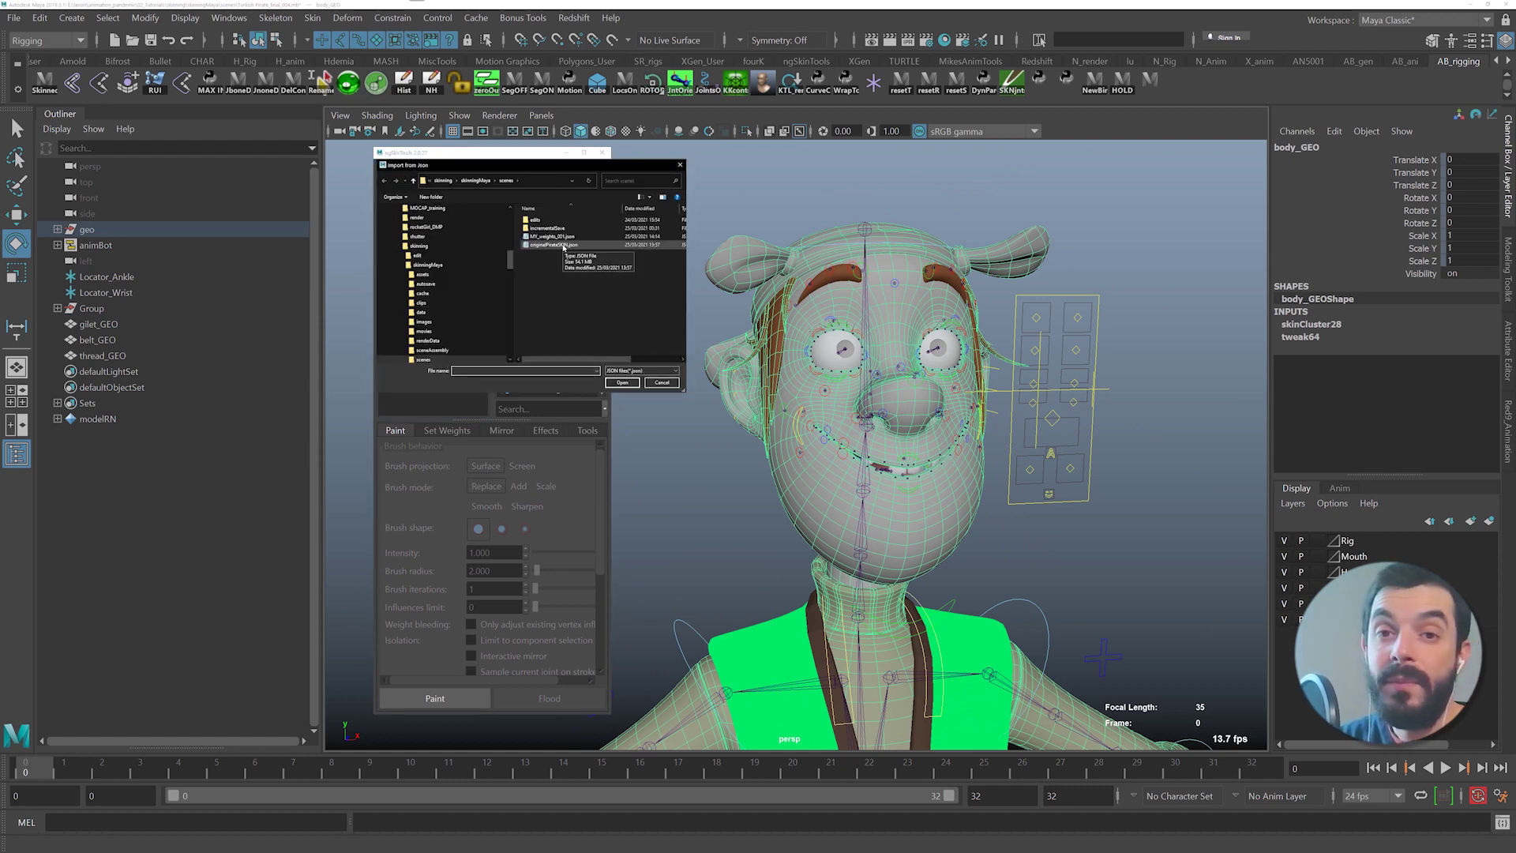
pyautogui.click(563, 247)
pyautogui.click(623, 383)
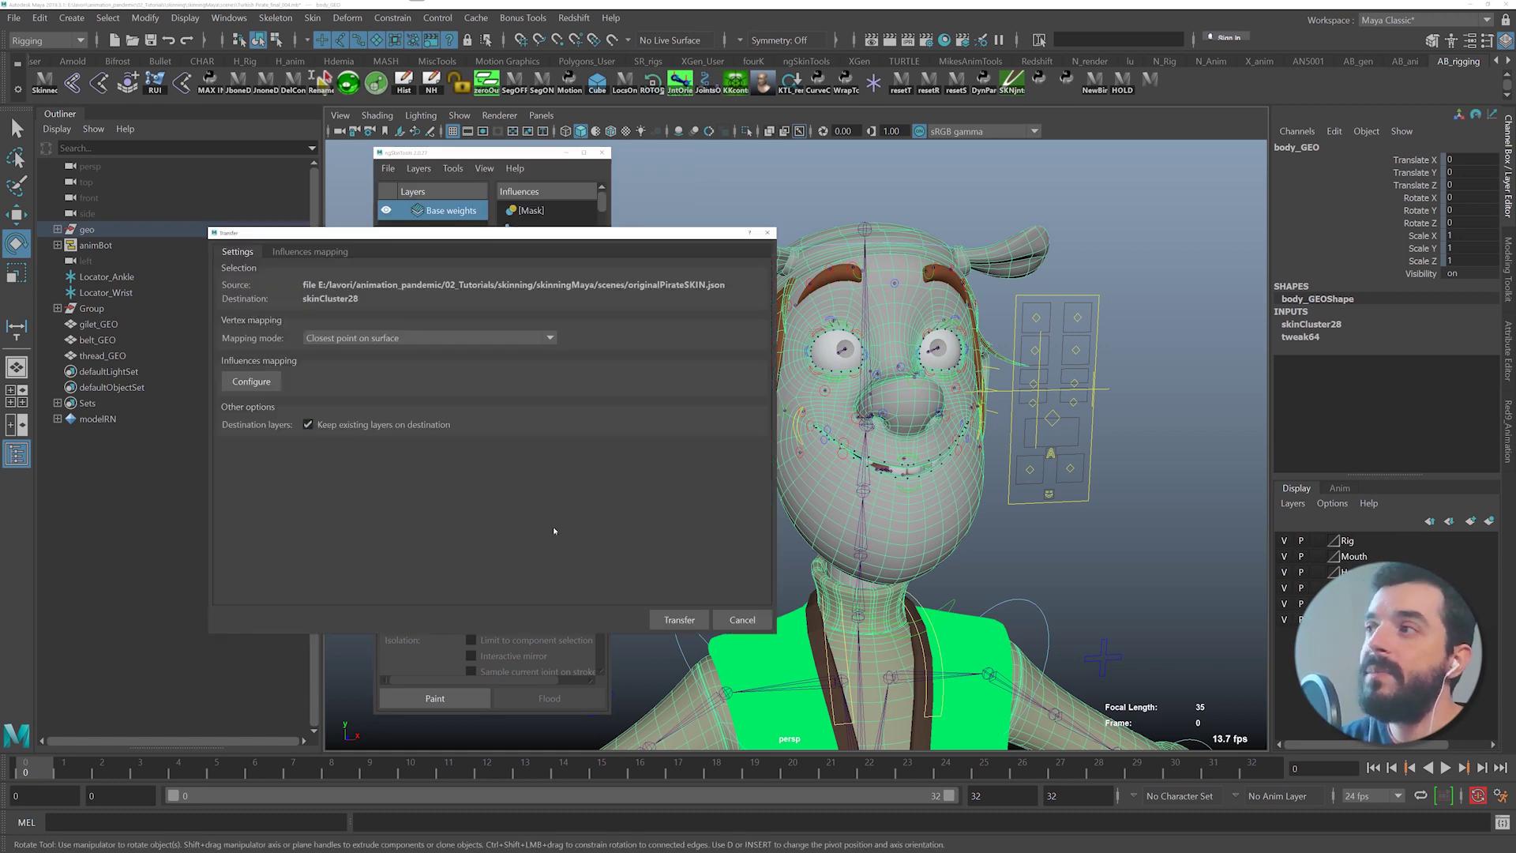
pyautogui.click(683, 619)
# - Test the facial weights by moving the mouth control and the right brow control, undoing each move
pyautogui.click(1052, 426)
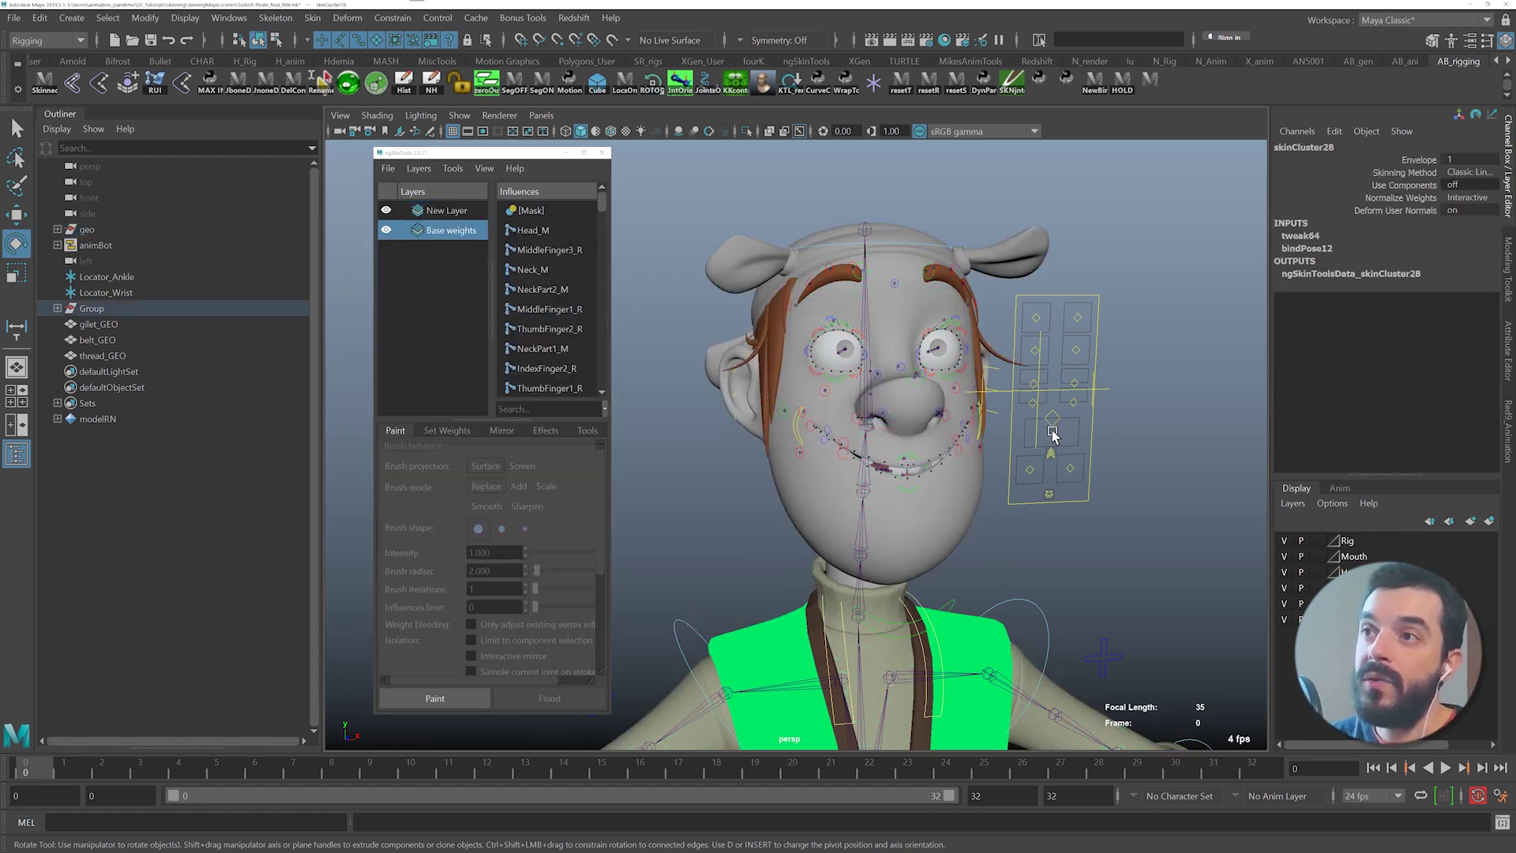
pyautogui.press('w')
pyautogui.moveTo(1053, 419); pyautogui.dragTo(932, 489)
pyautogui.hotkey('ctrl', 'z')
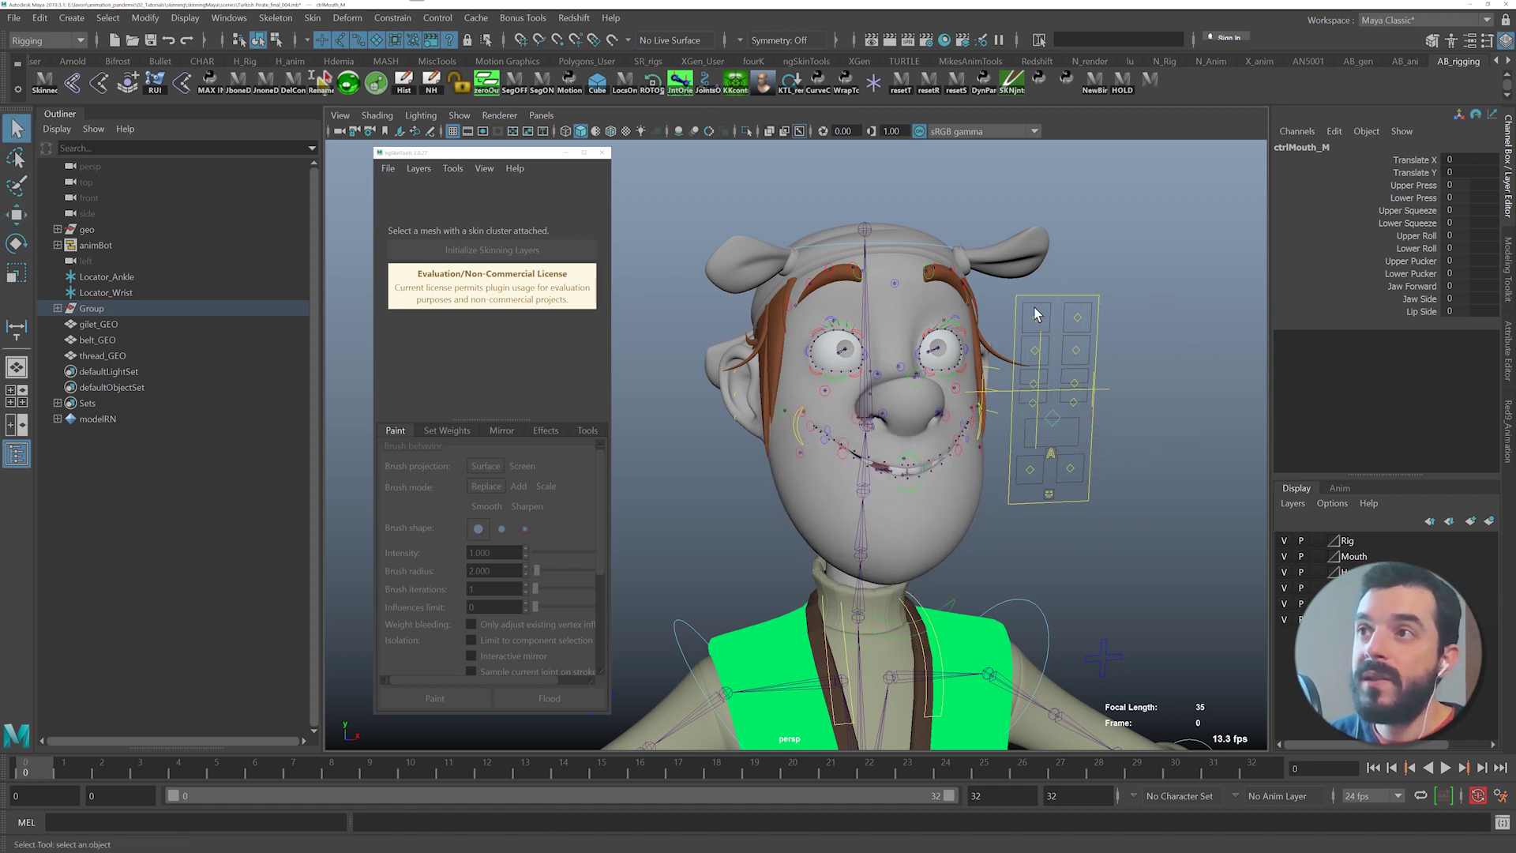
pyautogui.click(1033, 317)
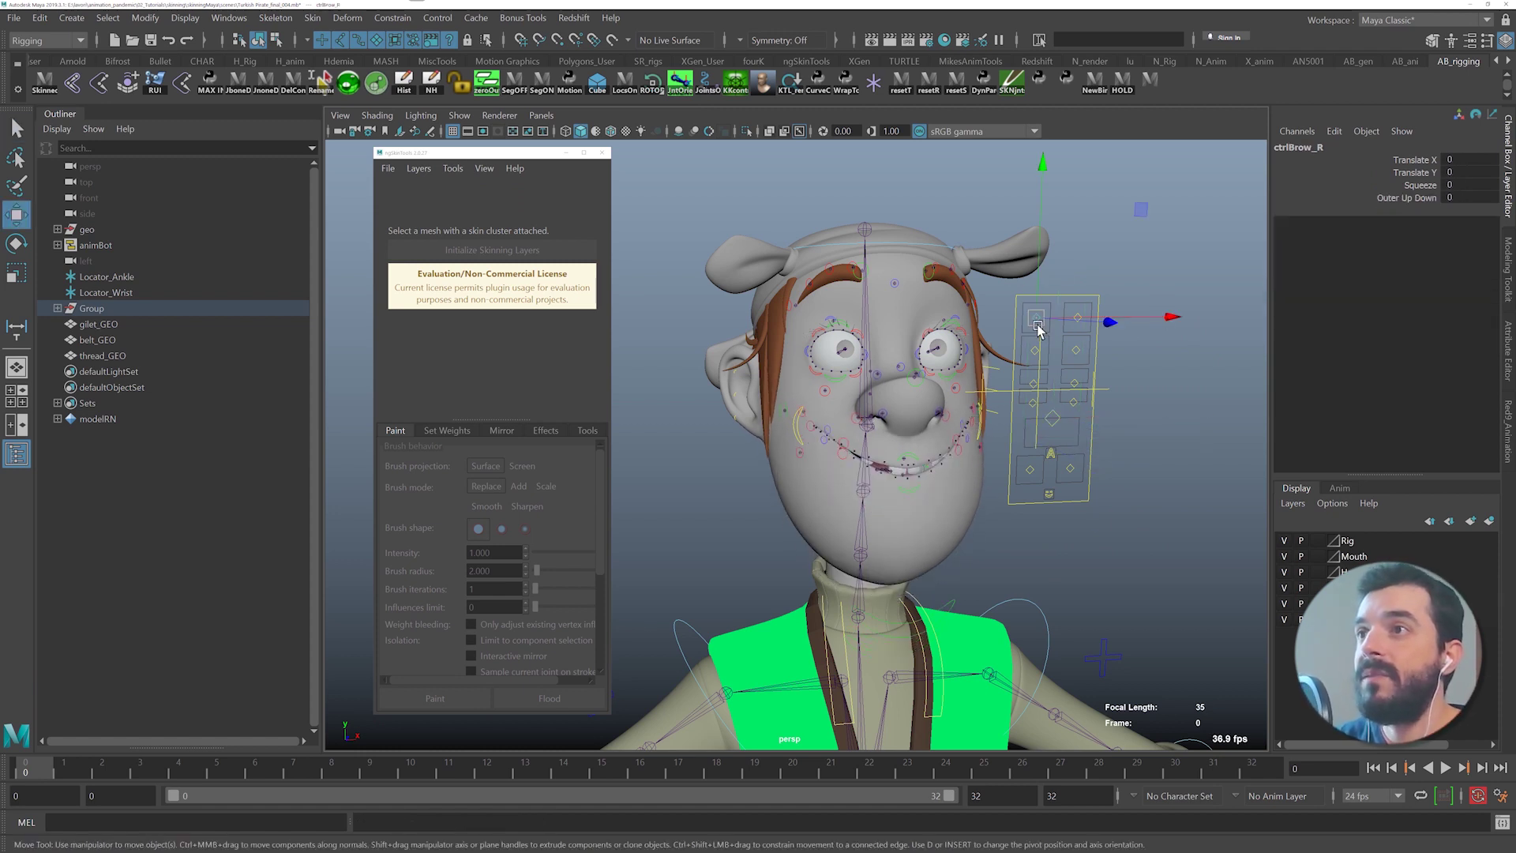
pyautogui.moveTo(1036, 321)
pyautogui.mouseDown()
pyautogui.moveTo(1001, 377)
pyautogui.moveTo(1089, 394)
pyautogui.moveTo(1145, 374)
pyautogui.moveTo(989, 254)
pyautogui.moveTo(1014, 301)
pyautogui.mouseUp()
pyautogui.hotkey('ctrl', 'z')
# - Move the right eye control to about 0.074 in X and -0.186 in Y to test the eye deformation
pyautogui.click(1016, 246)
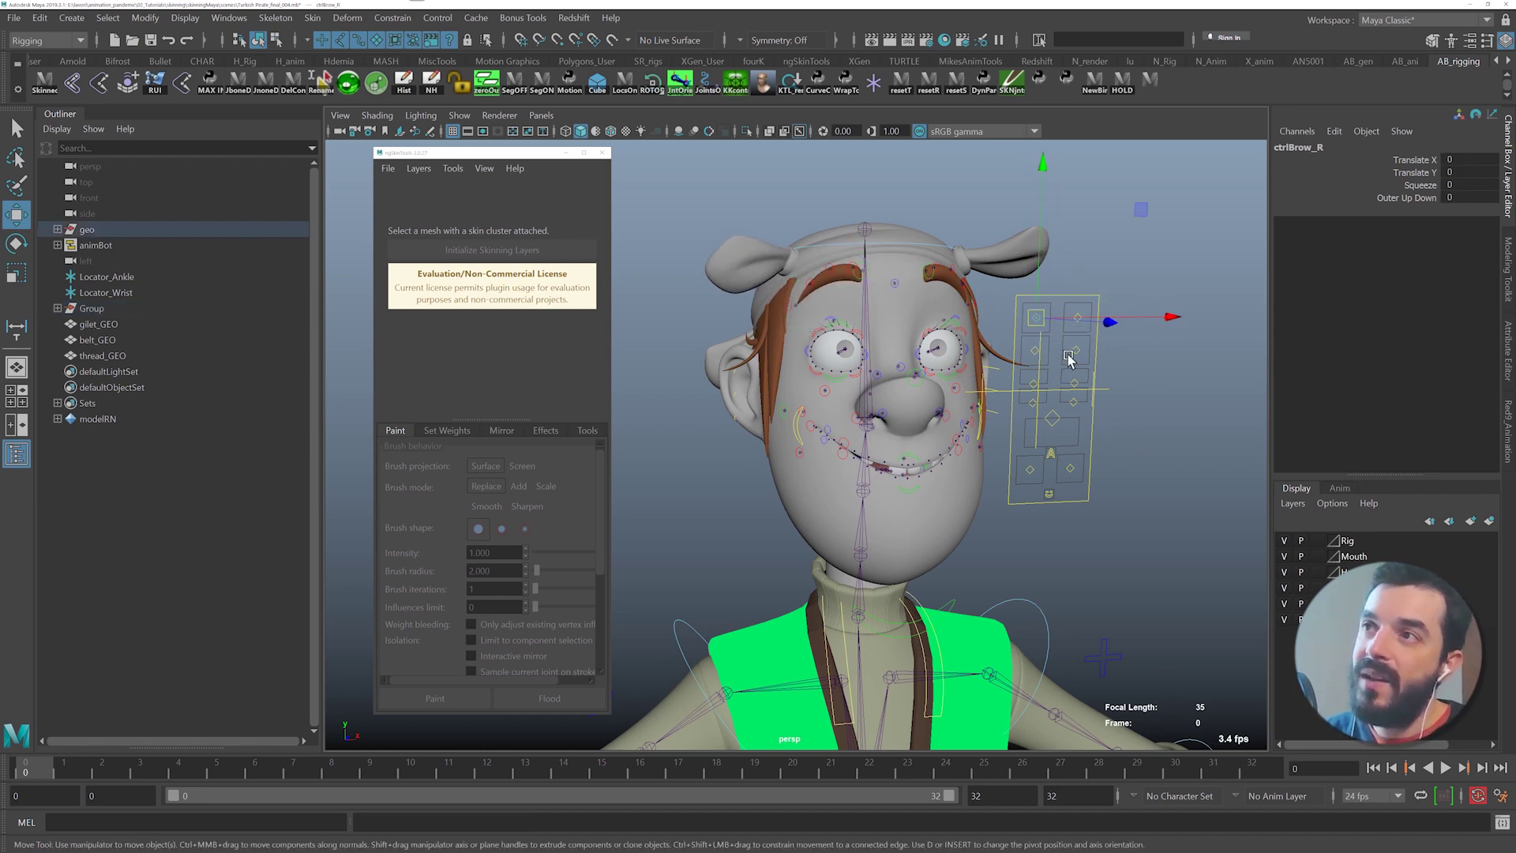
pyautogui.press('q')
pyautogui.press('w')
pyautogui.click(1033, 352)
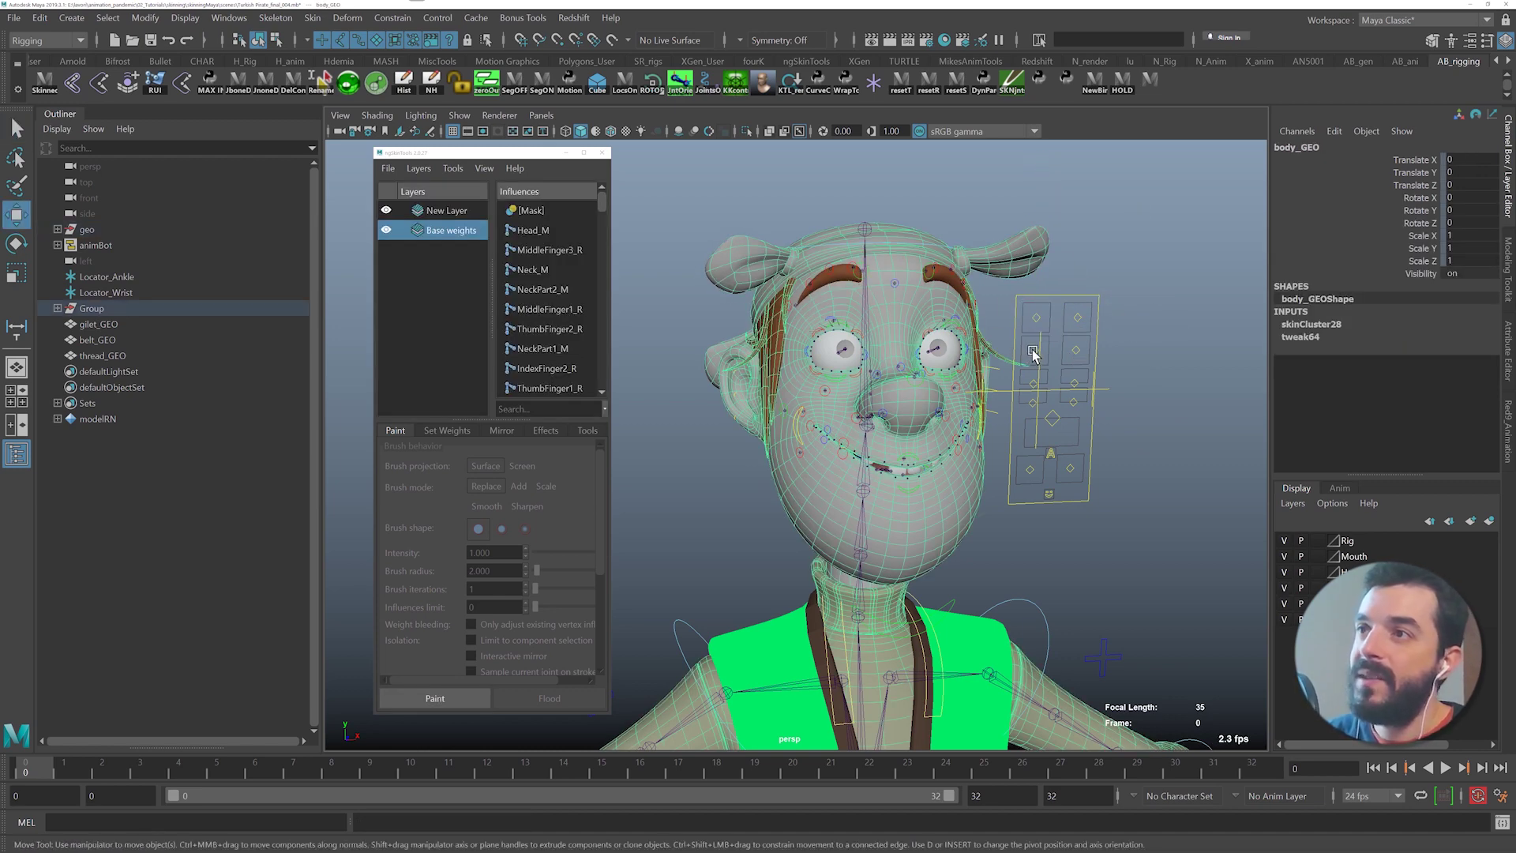
pyautogui.moveTo(1035, 352)
pyautogui.mouseDown()
pyautogui.moveTo(1000, 353)
pyautogui.moveTo(1077, 363)
pyautogui.moveTo(1037, 356)
pyautogui.mouseUp()
pyautogui.press('q')
# - Rotate the right shoulder FK control about -69 degrees in Y to test the arm weights, and undo the rotation
pyautogui.keyDown('alt'); pyautogui.moveTo(1062, 434); pyautogui.dragTo(1028, 433, button='right'); pyautogui.keyUp('alt')
pyautogui.keyDown('alt'); pyautogui.moveTo(1028, 433); pyautogui.dragTo(1078, 417); pyautogui.keyUp('alt')
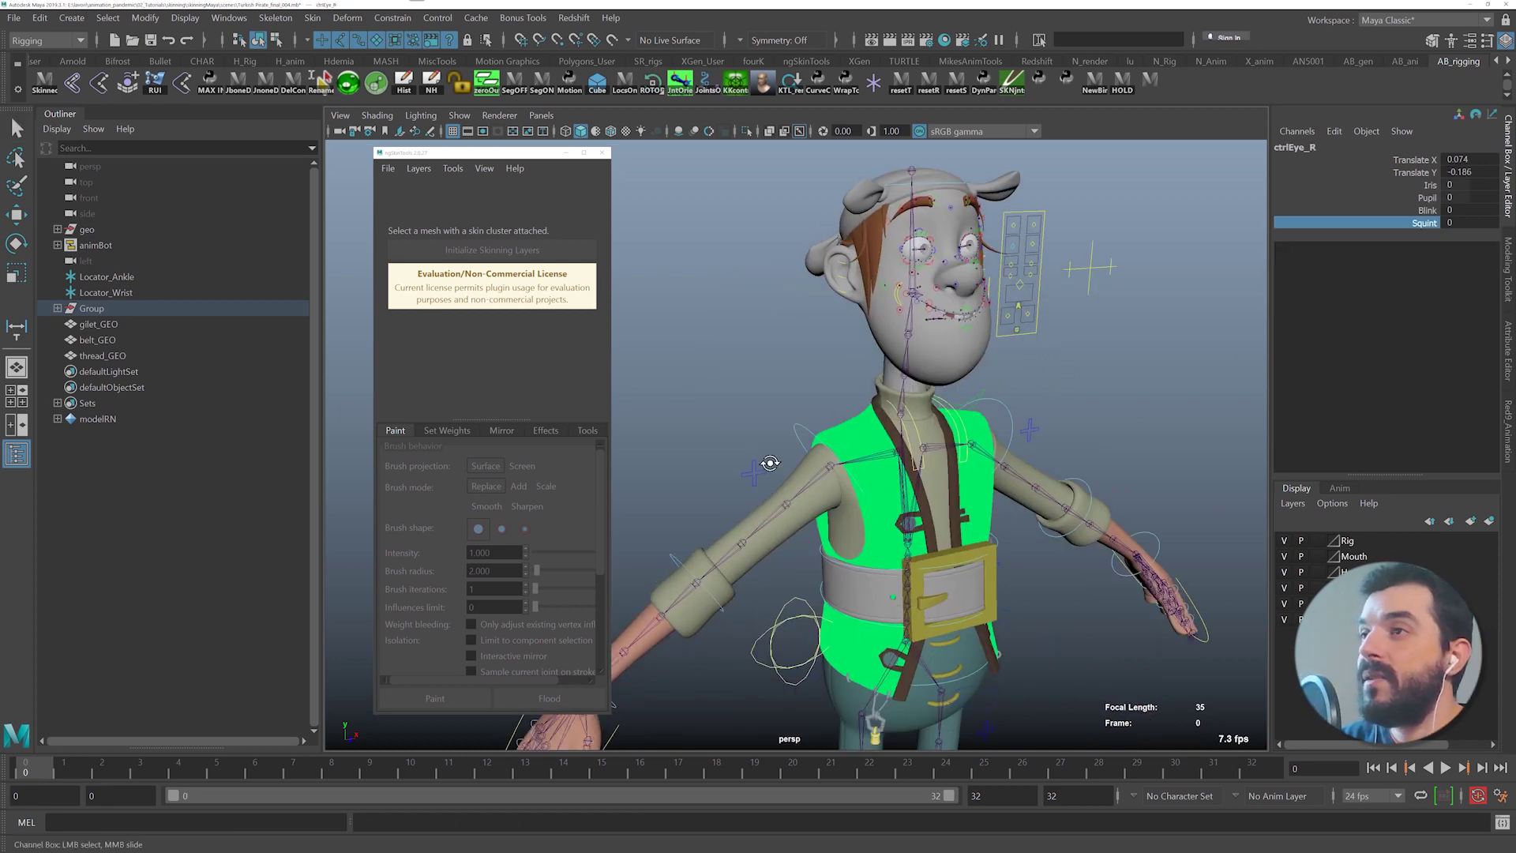
pyautogui.keyDown('alt'); pyautogui.moveTo(770, 463); pyautogui.dragTo(762, 430); pyautogui.keyUp('alt')
pyautogui.press('e')
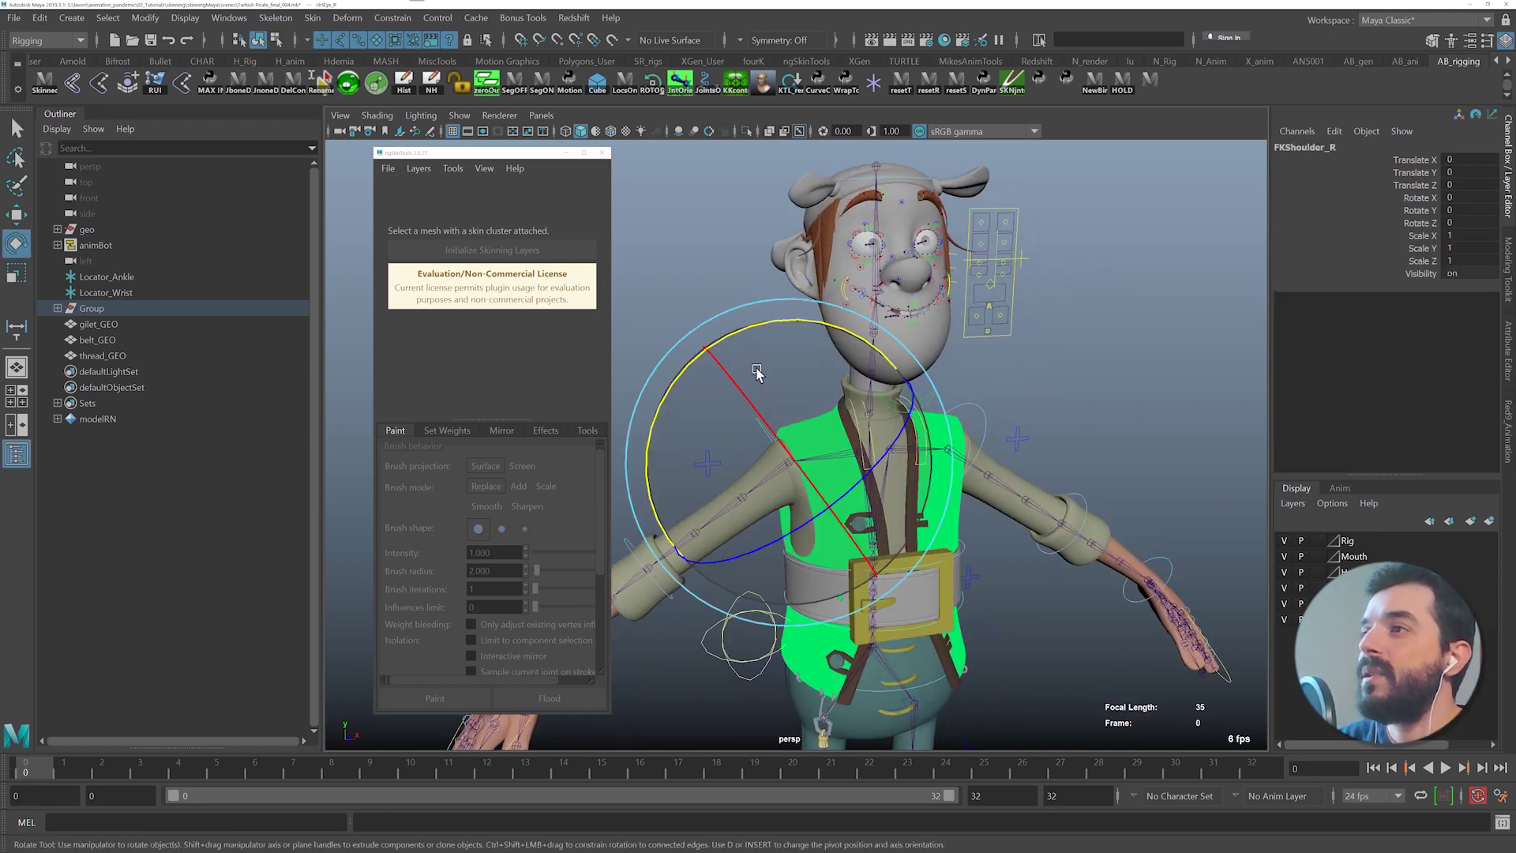
pyautogui.moveTo(756, 327); pyautogui.dragTo(926, 372)
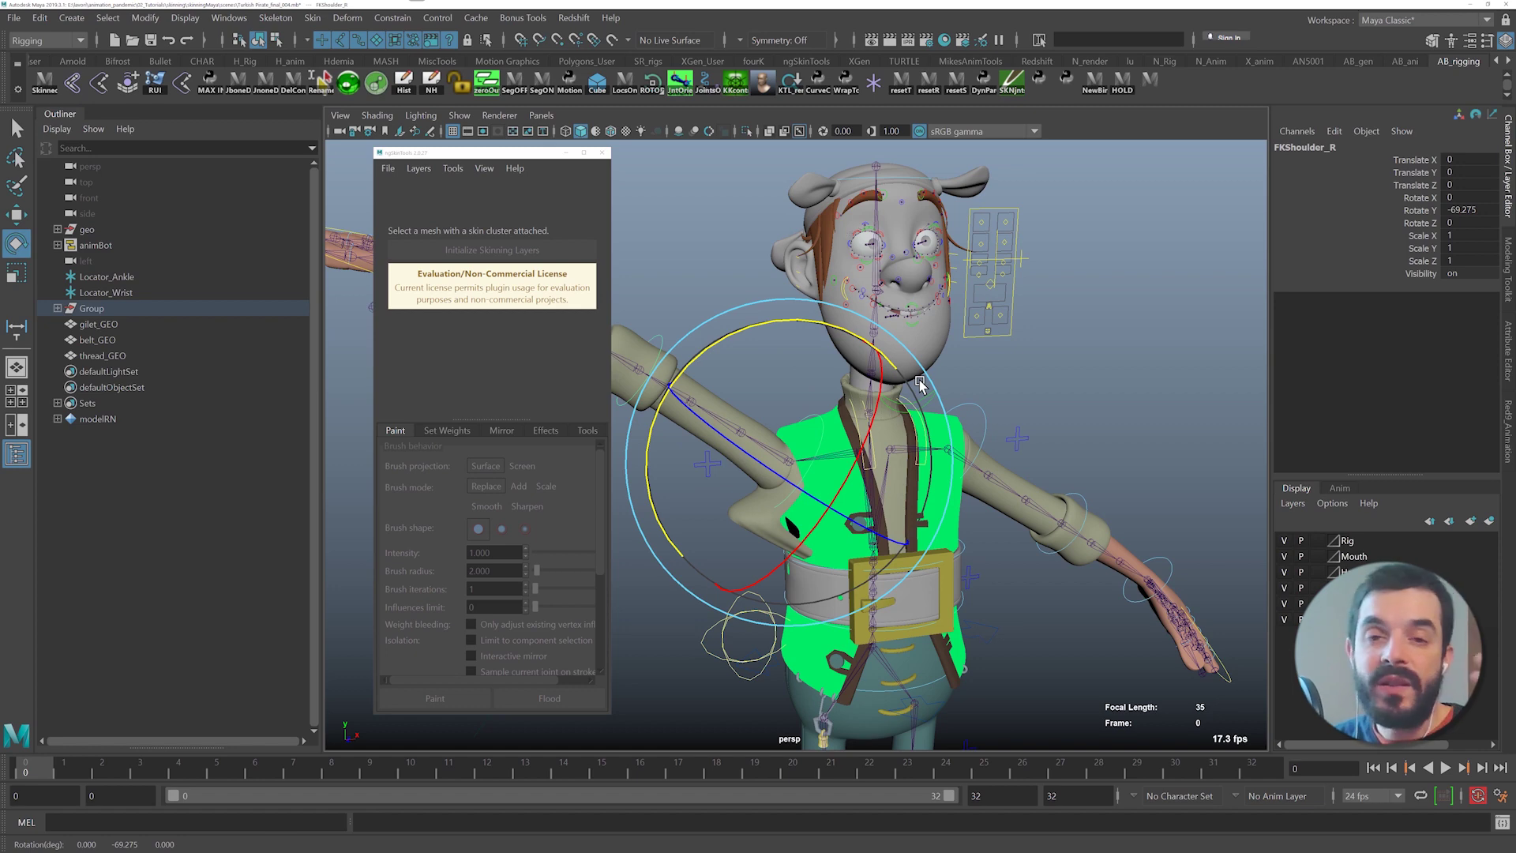
pyautogui.hotkey('ctrl', 'z')
# - Select the body's New Layer mask, enlarge the skinning window, start weight painting and flood the mask with intensity 0
pyautogui.scroll(3, 921, 384)
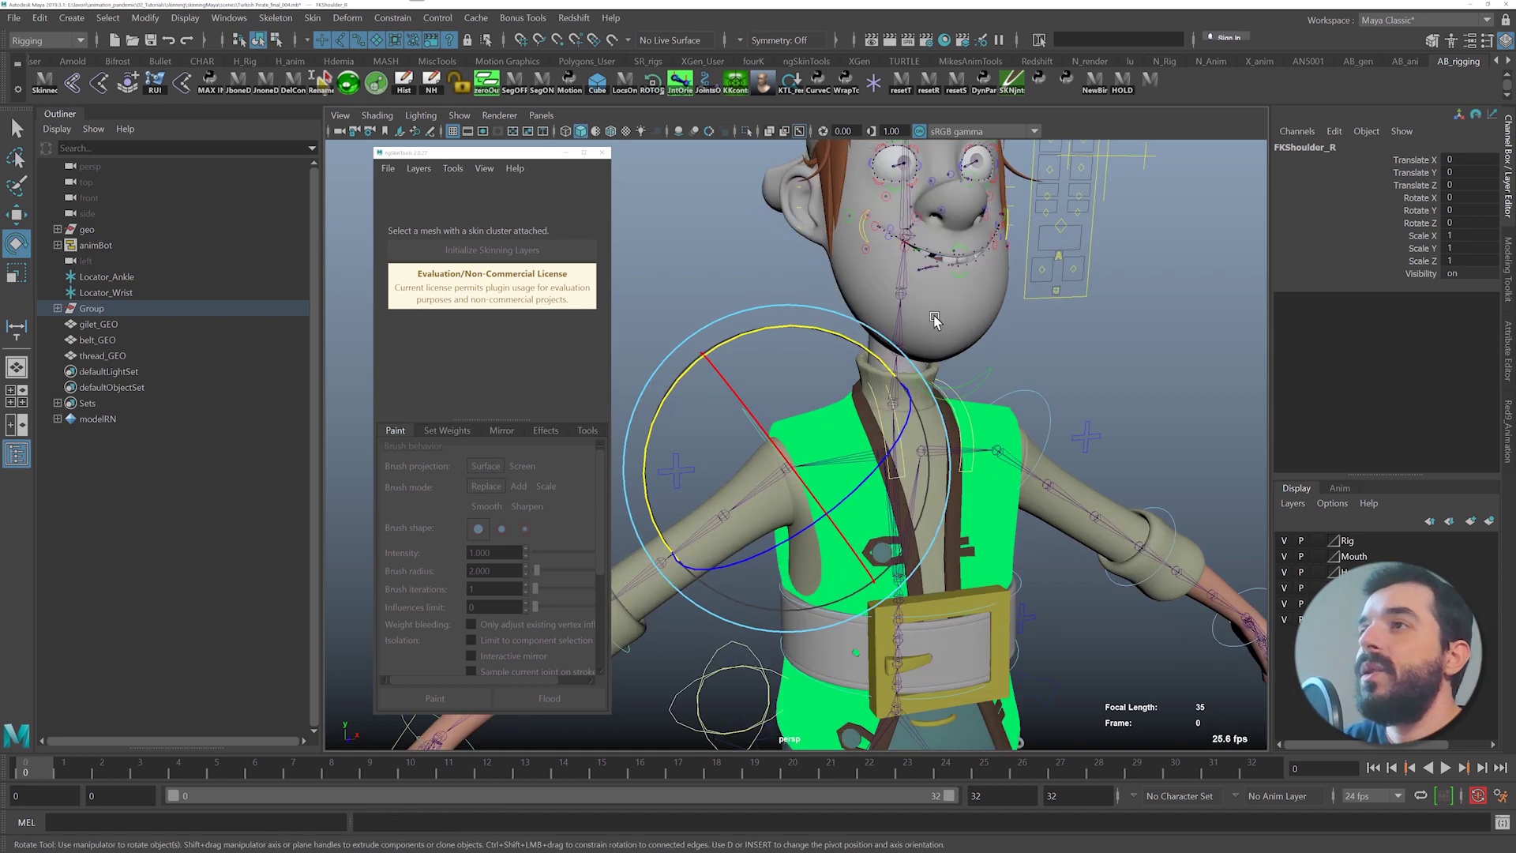
pyautogui.click(937, 317)
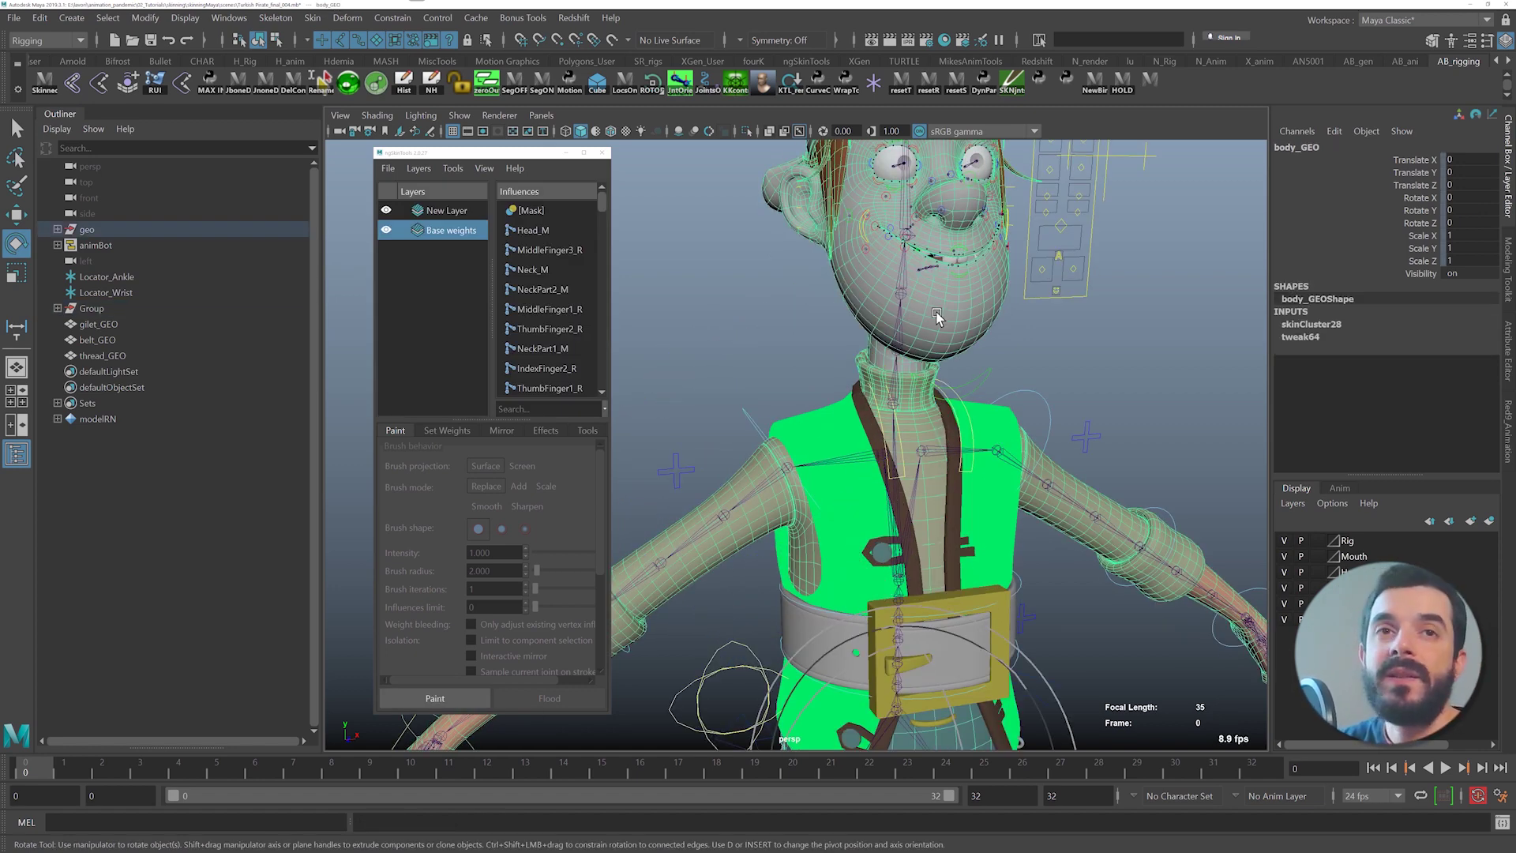
pyautogui.click(447, 210)
pyautogui.click(531, 211)
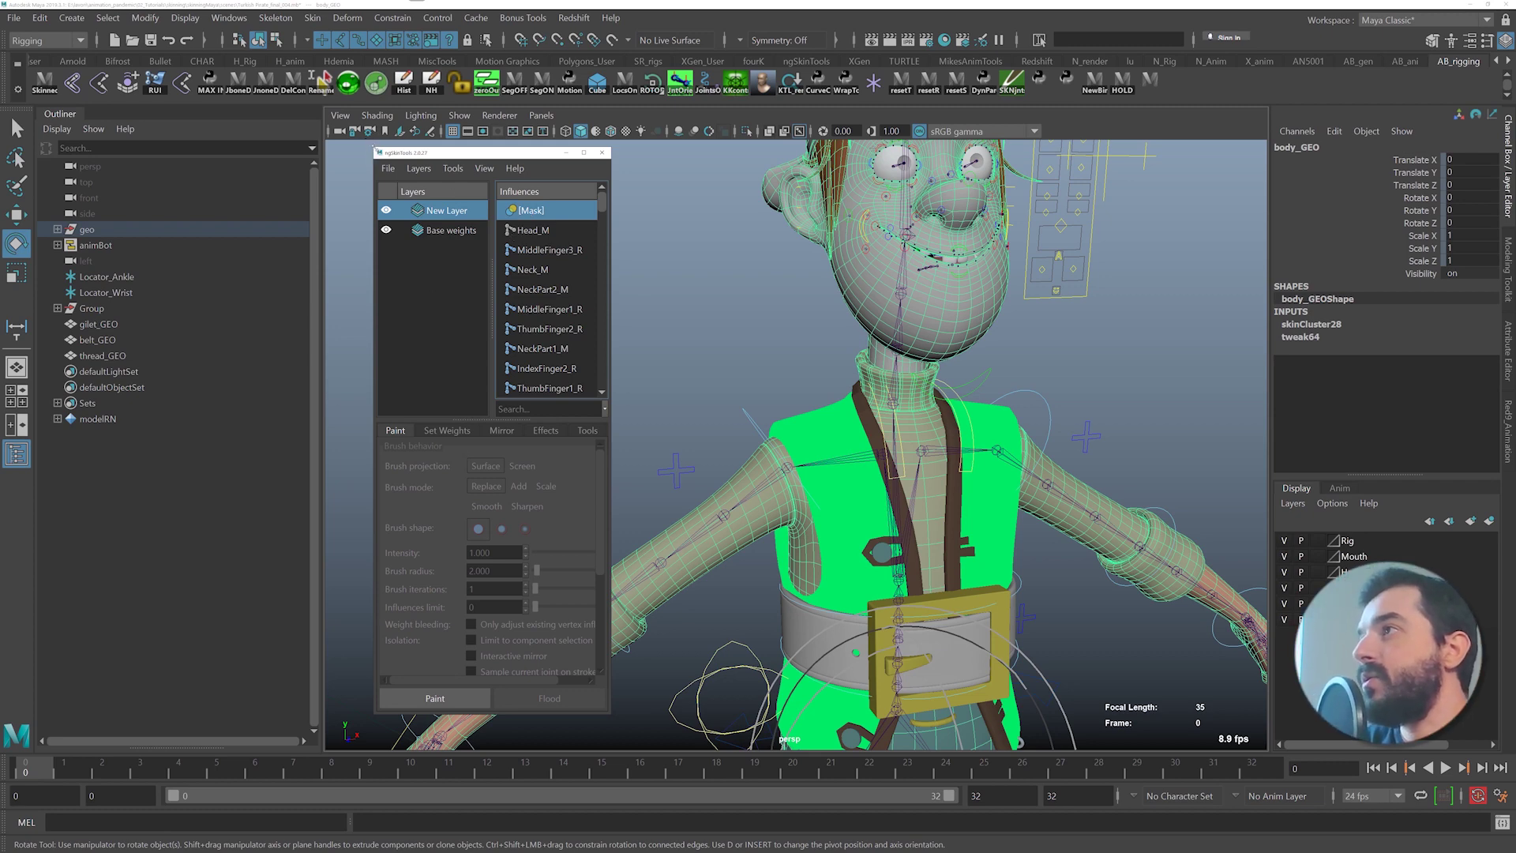
pyautogui.moveTo(375, 149); pyautogui.dragTo(52, 25)
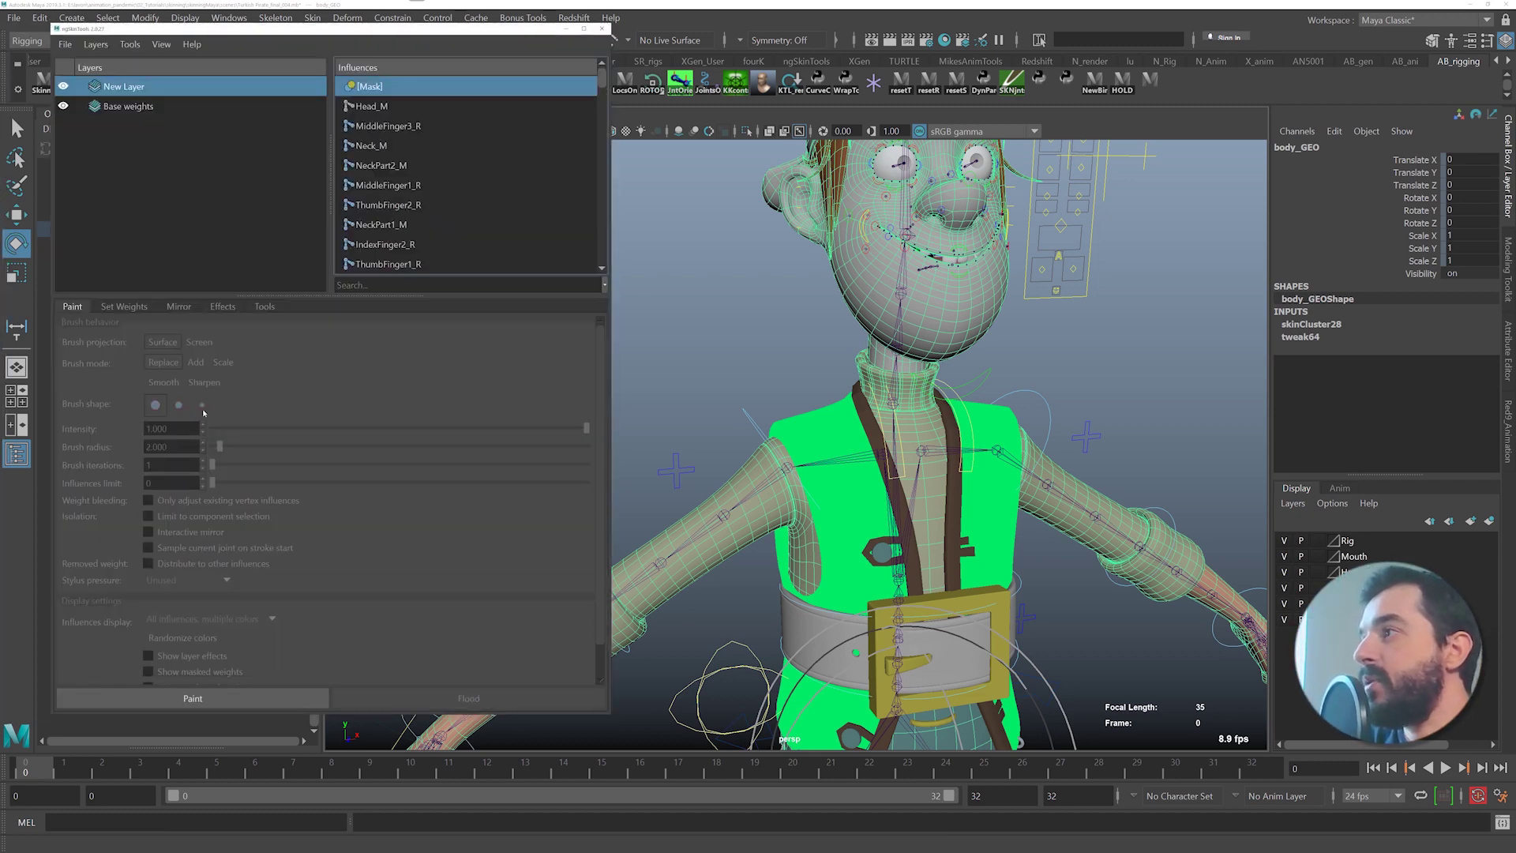
pyautogui.click(211, 701)
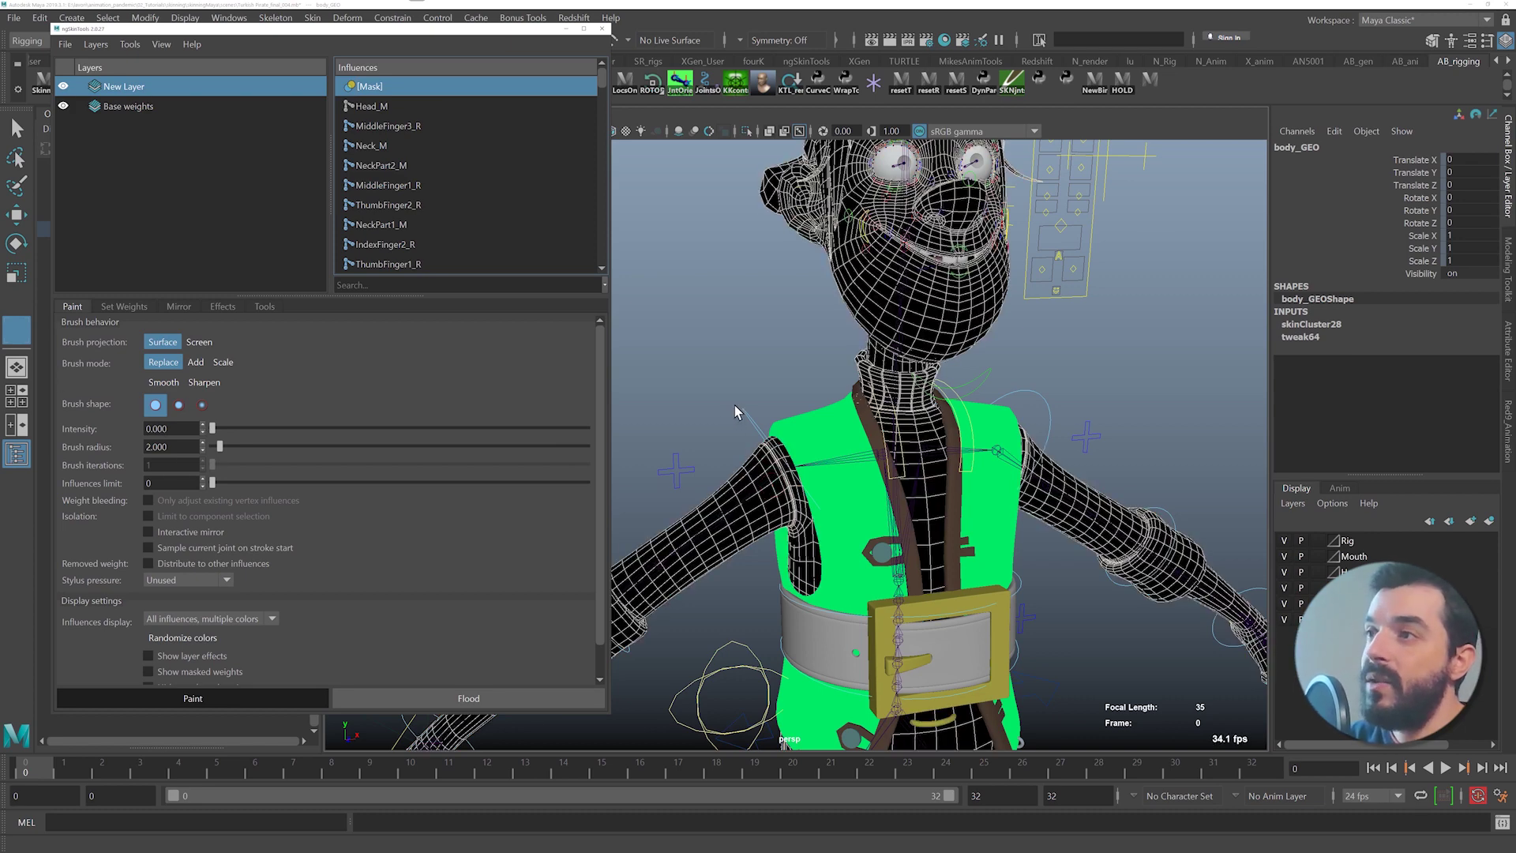
# - Rotate the right shoulder FK control about -58 degrees in Y to check the masked layer, and undo the rotation
pyautogui.press('e')
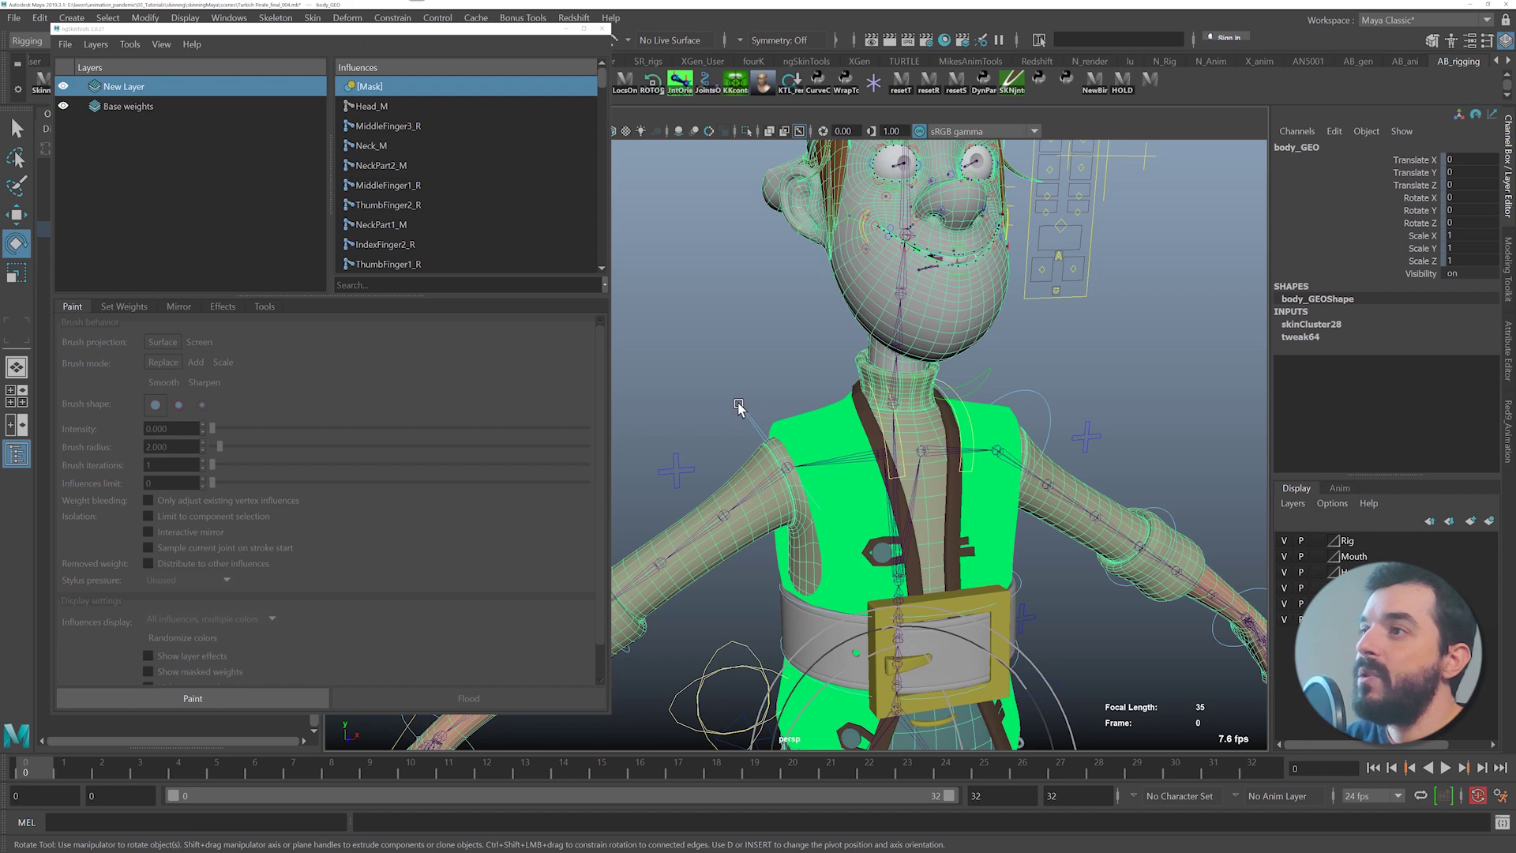
pyautogui.click(744, 409)
pyautogui.moveTo(751, 333); pyautogui.dragTo(769, 379)
pyautogui.hotkey('ctrl', 'z')
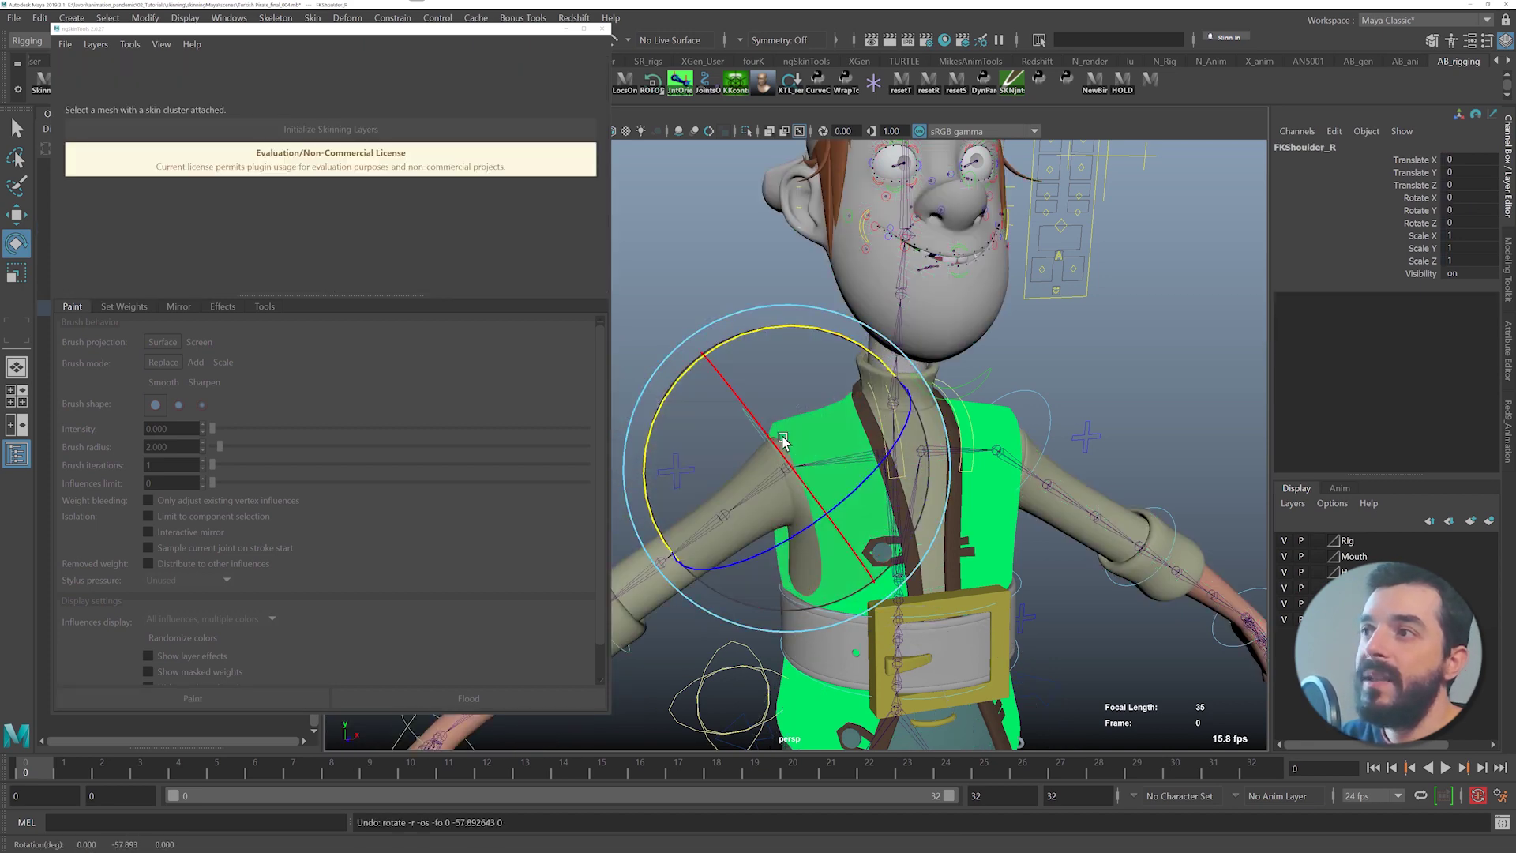
# - Resume painting the body's New Layer mask and set the brush to Add mode with an intensity of about 0.303
pyautogui.press('q')
pyautogui.click(748, 468)
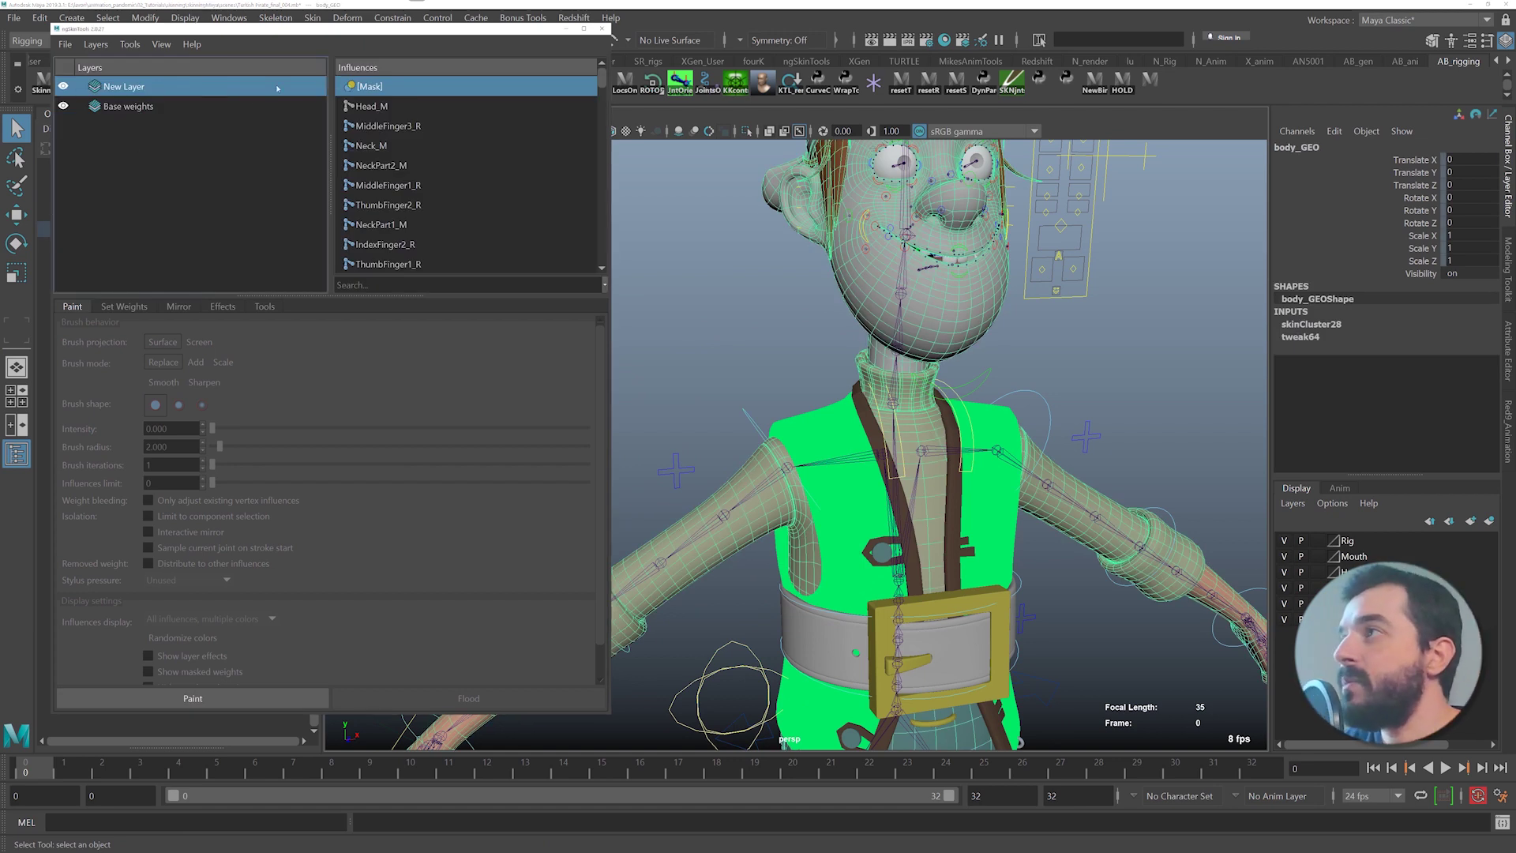
pyautogui.click(176, 695)
pyautogui.keyDown('alt'); pyautogui.moveTo(825, 299); pyautogui.dragTo(773, 570, button='middle'); pyautogui.keyUp('alt')
pyautogui.keyDown('alt'); pyautogui.moveTo(778, 553); pyautogui.dragTo(937, 460, button='right'); pyautogui.keyUp('alt')
pyautogui.click(164, 363)
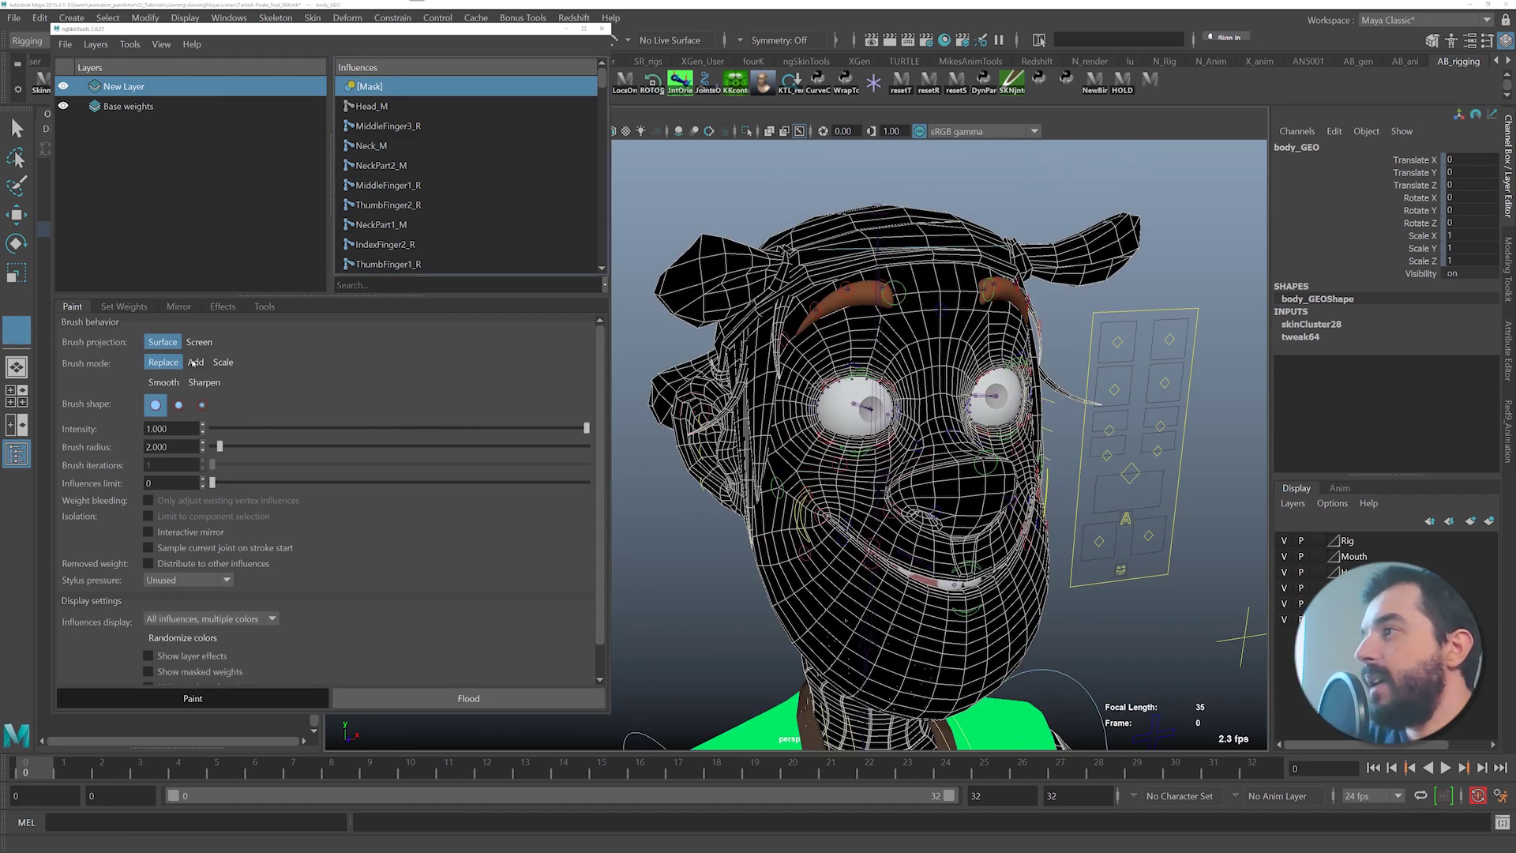
pyautogui.click(194, 362)
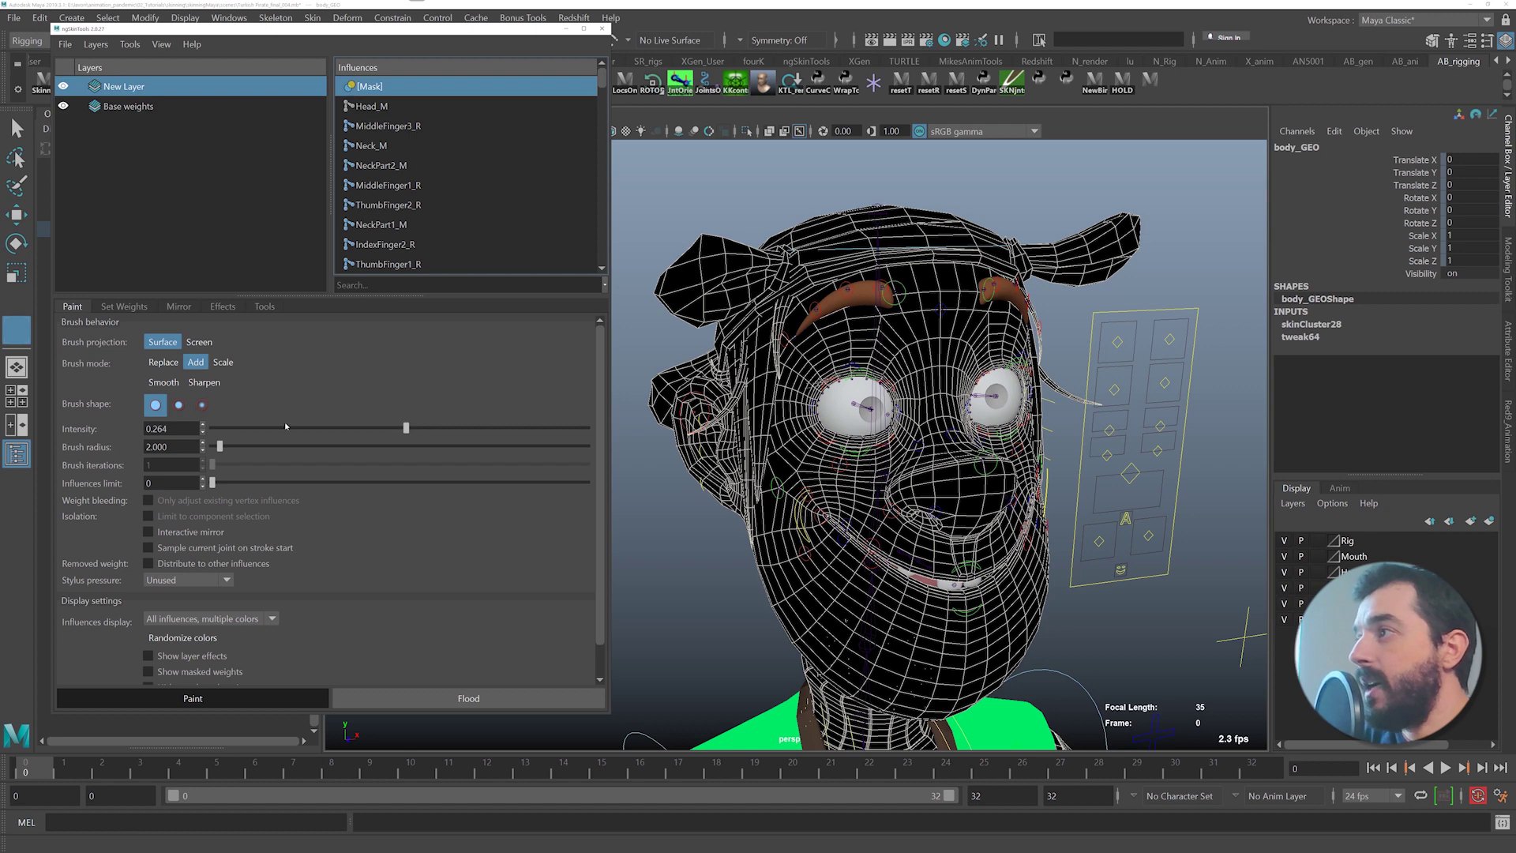
pyautogui.moveTo(424, 429); pyautogui.dragTo(421, 429)
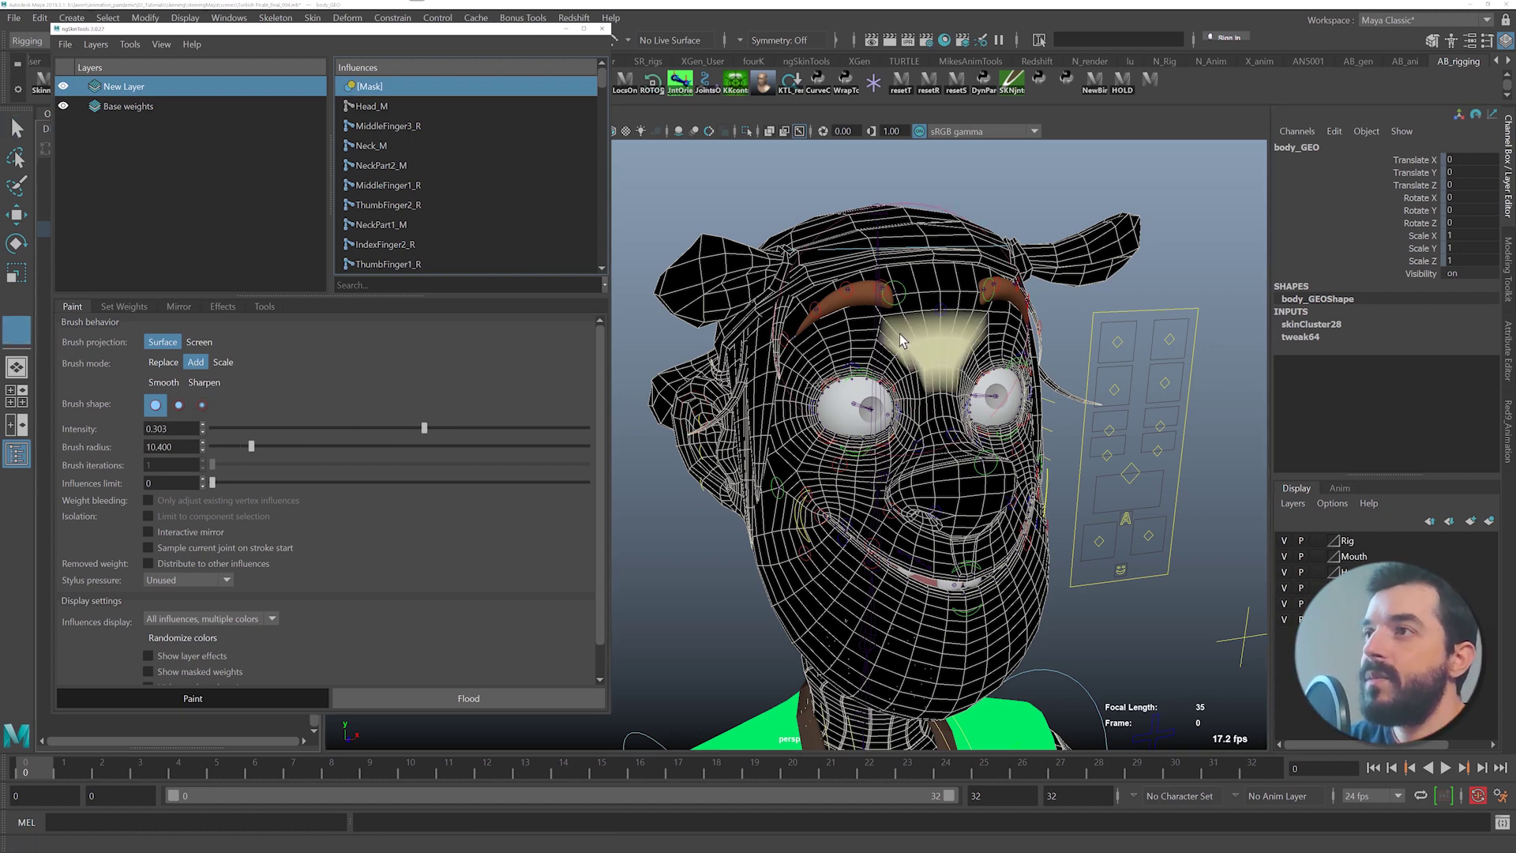
# - Paint the mask over the face with a 10.4 radius brush, and reduce it around the head in Scale mode
pyautogui.keyDown('alt'); pyautogui.moveTo(1026, 430); pyautogui.dragTo(983, 382); pyautogui.keyUp('alt')
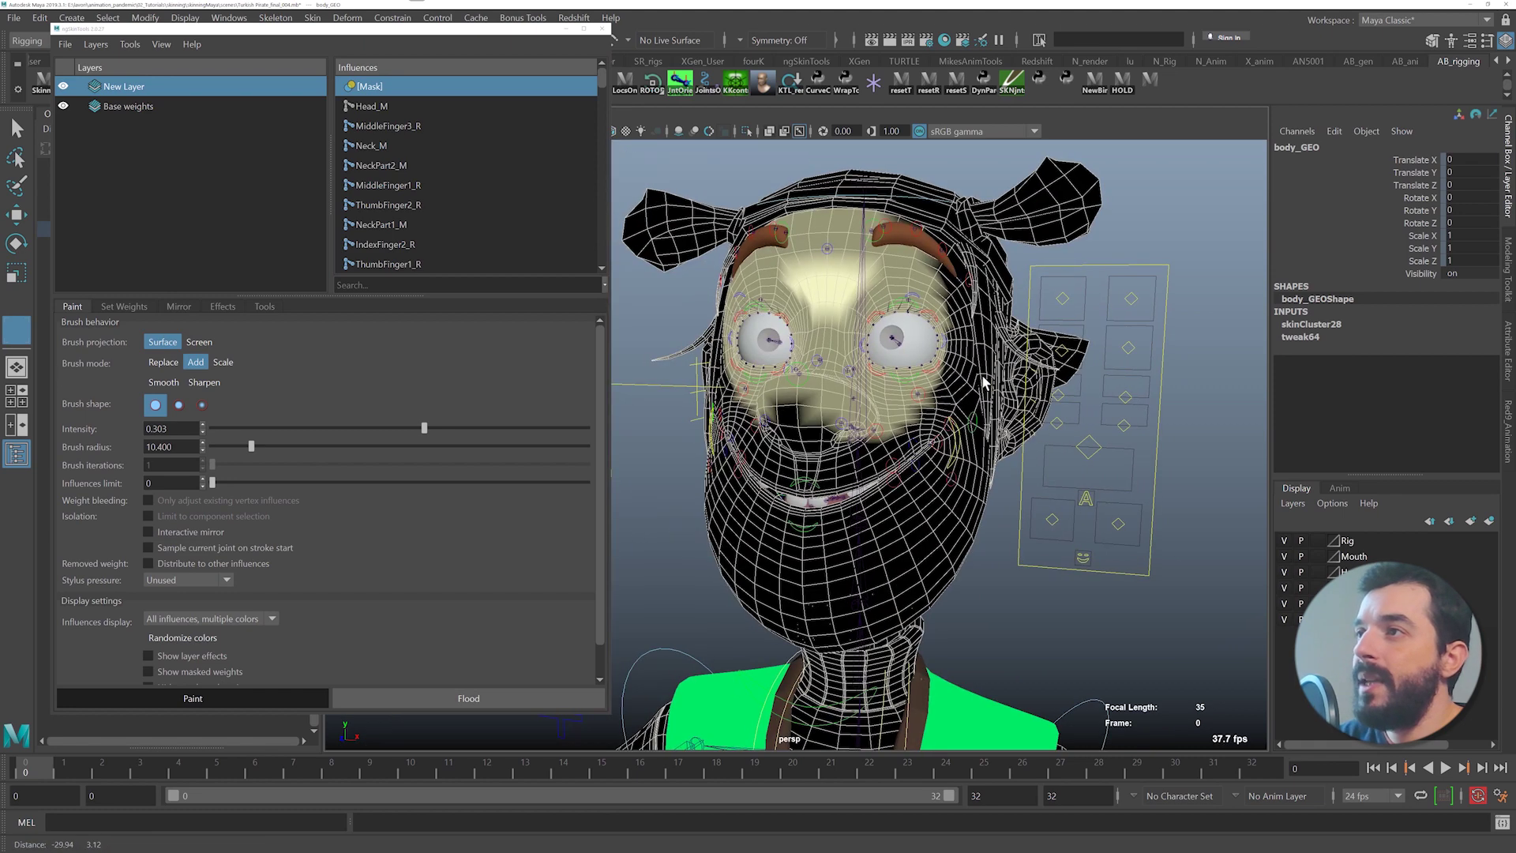
pyautogui.keyDown('alt'); pyautogui.moveTo(984, 382); pyautogui.dragTo(1002, 384, button='middle'); pyautogui.keyUp('alt')
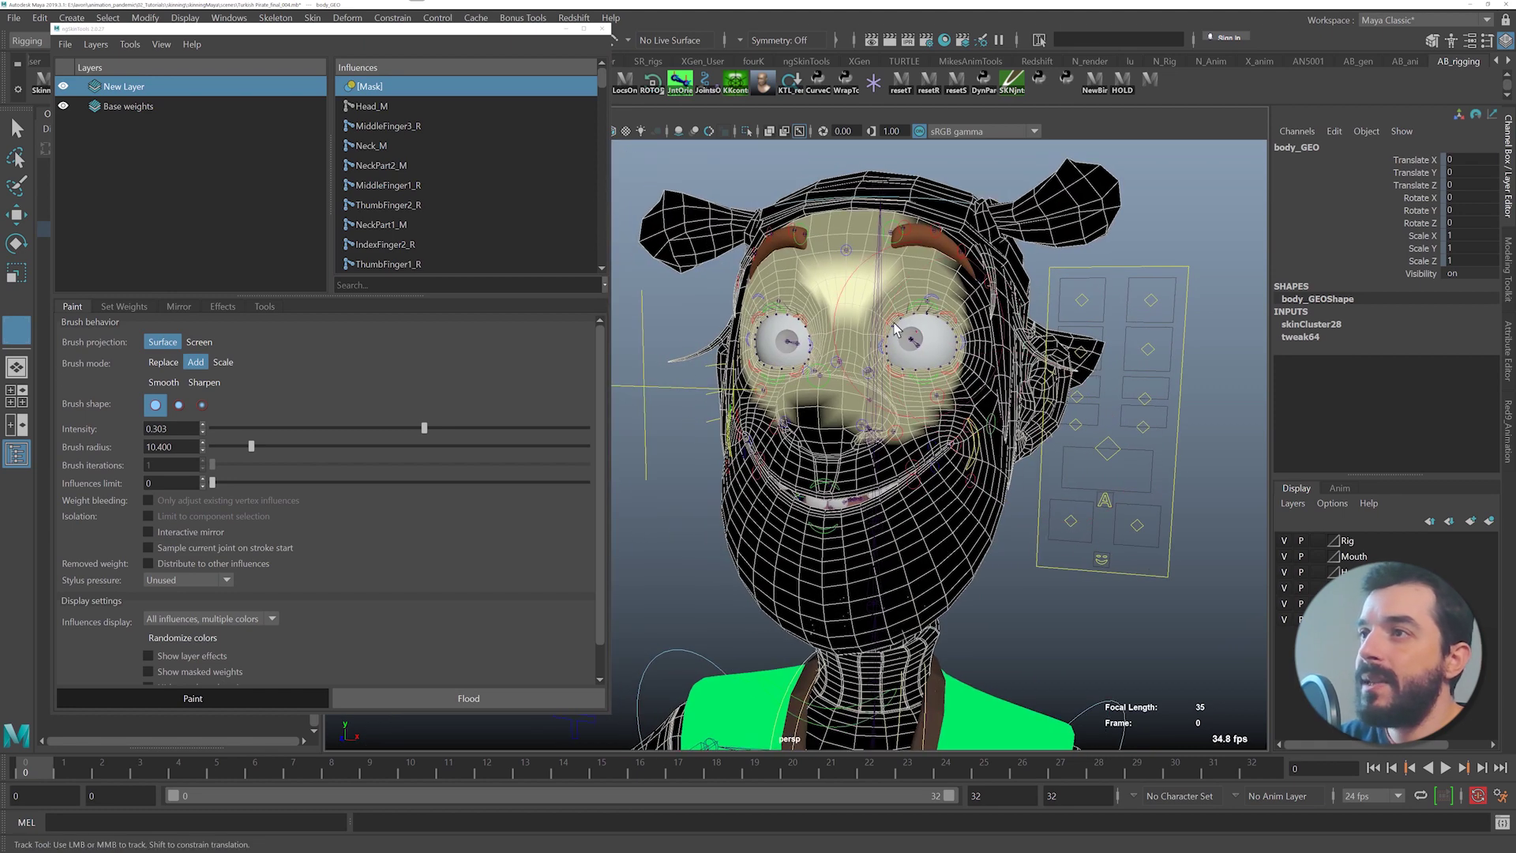
pyautogui.click(885, 327)
pyautogui.moveTo(885, 466)
pyautogui.mouseDown()
pyautogui.moveTo(834, 475)
pyautogui.moveTo(904, 419)
pyautogui.moveTo(847, 428)
pyautogui.moveTo(1045, 402)
pyautogui.moveTo(1028, 445)
pyautogui.moveTo(1059, 480)
pyautogui.moveTo(1091, 410)
pyautogui.mouseUp()
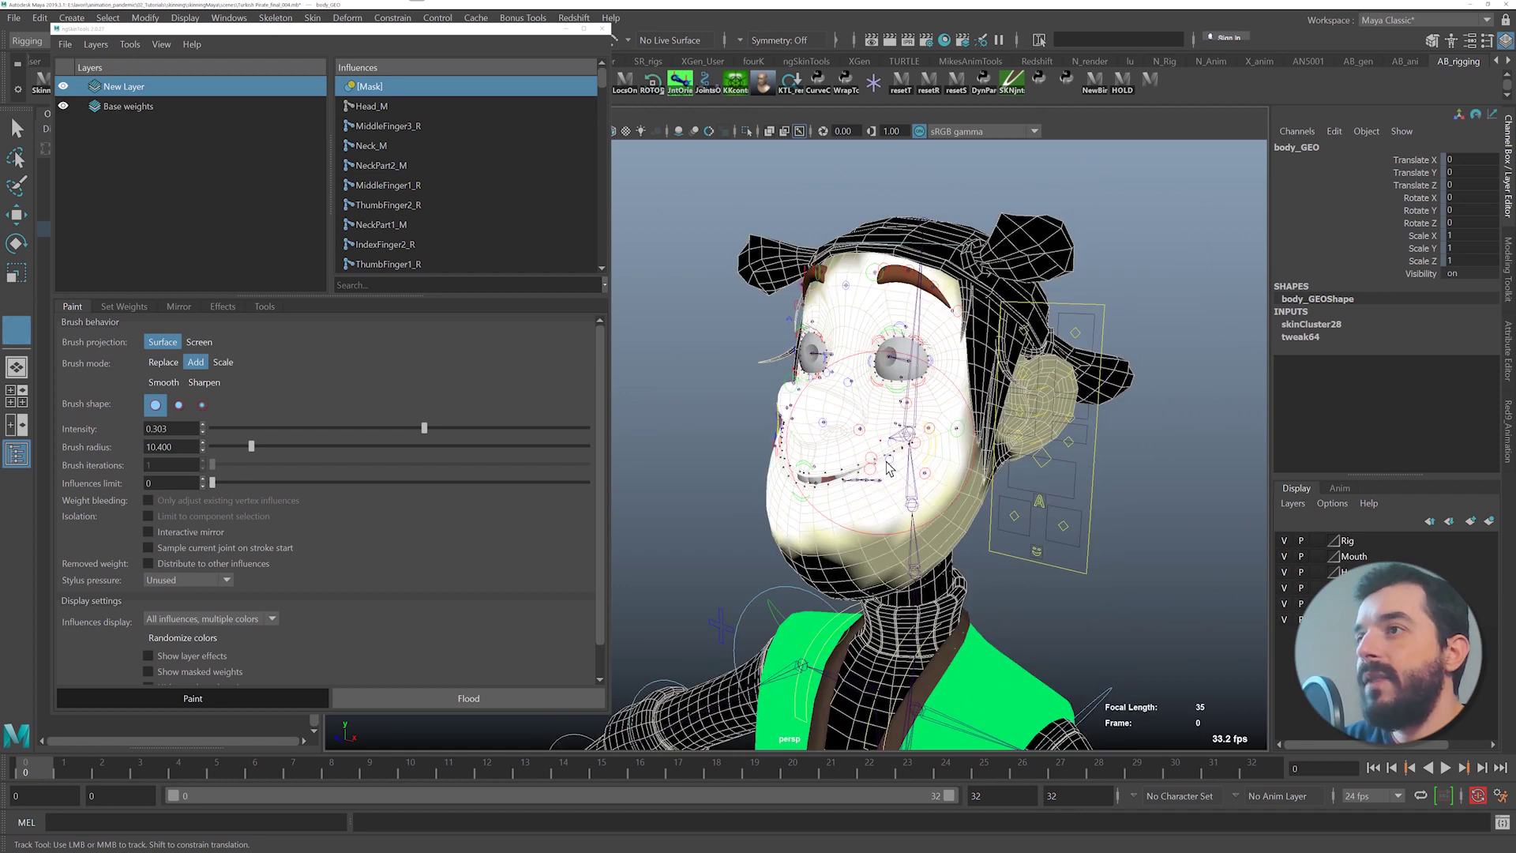
pyautogui.moveTo(886, 462)
pyautogui.mouseDown()
pyautogui.moveTo(859, 464)
pyautogui.moveTo(948, 413)
pyautogui.mouseUp()
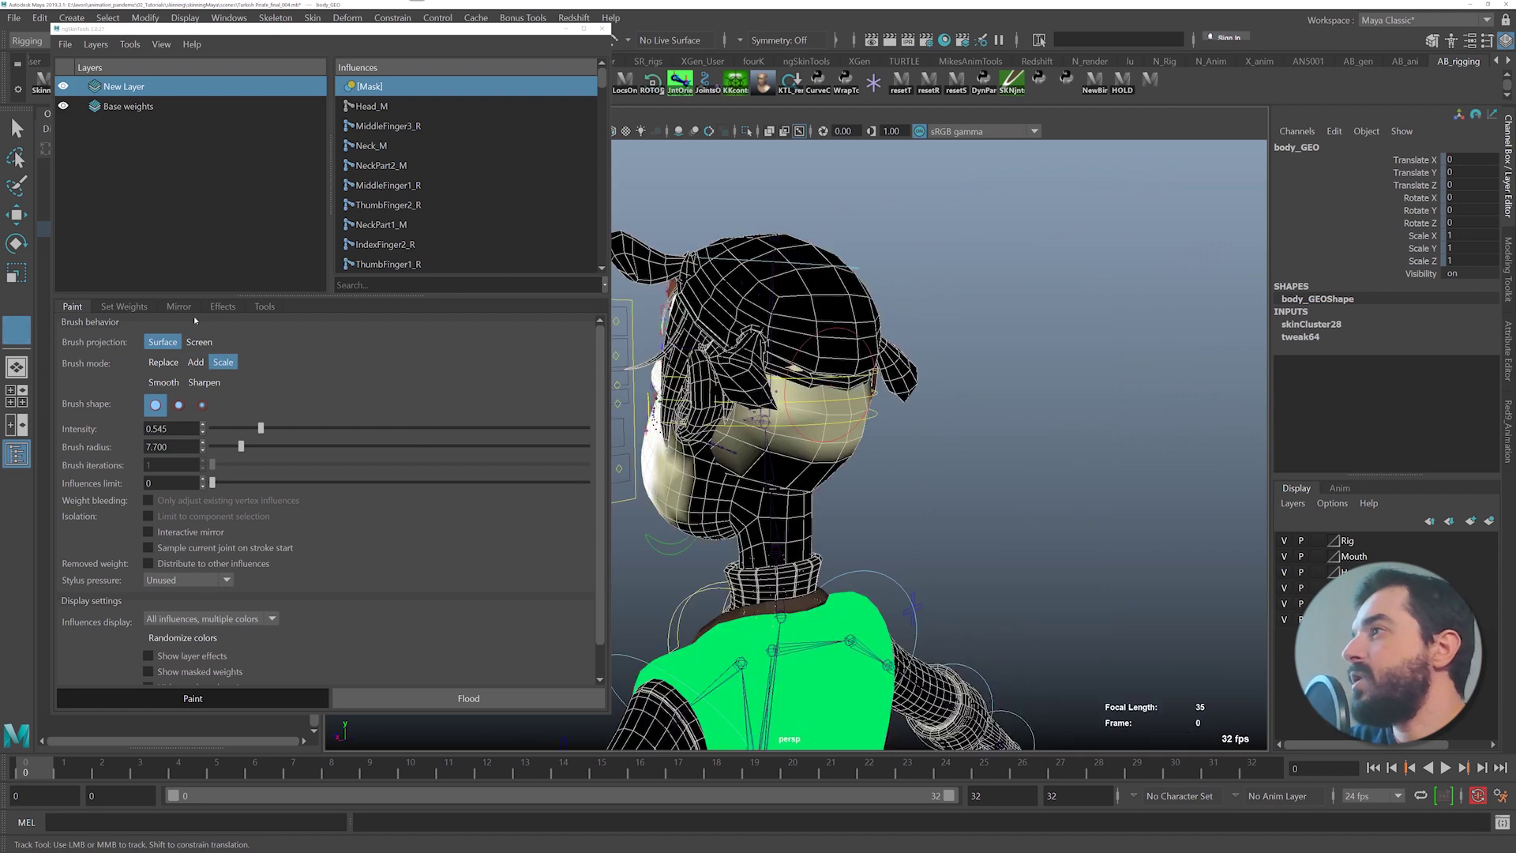
# - Mirror the layer mask across the X axis with the direction set to Negative to positive
pyautogui.click(179, 306)
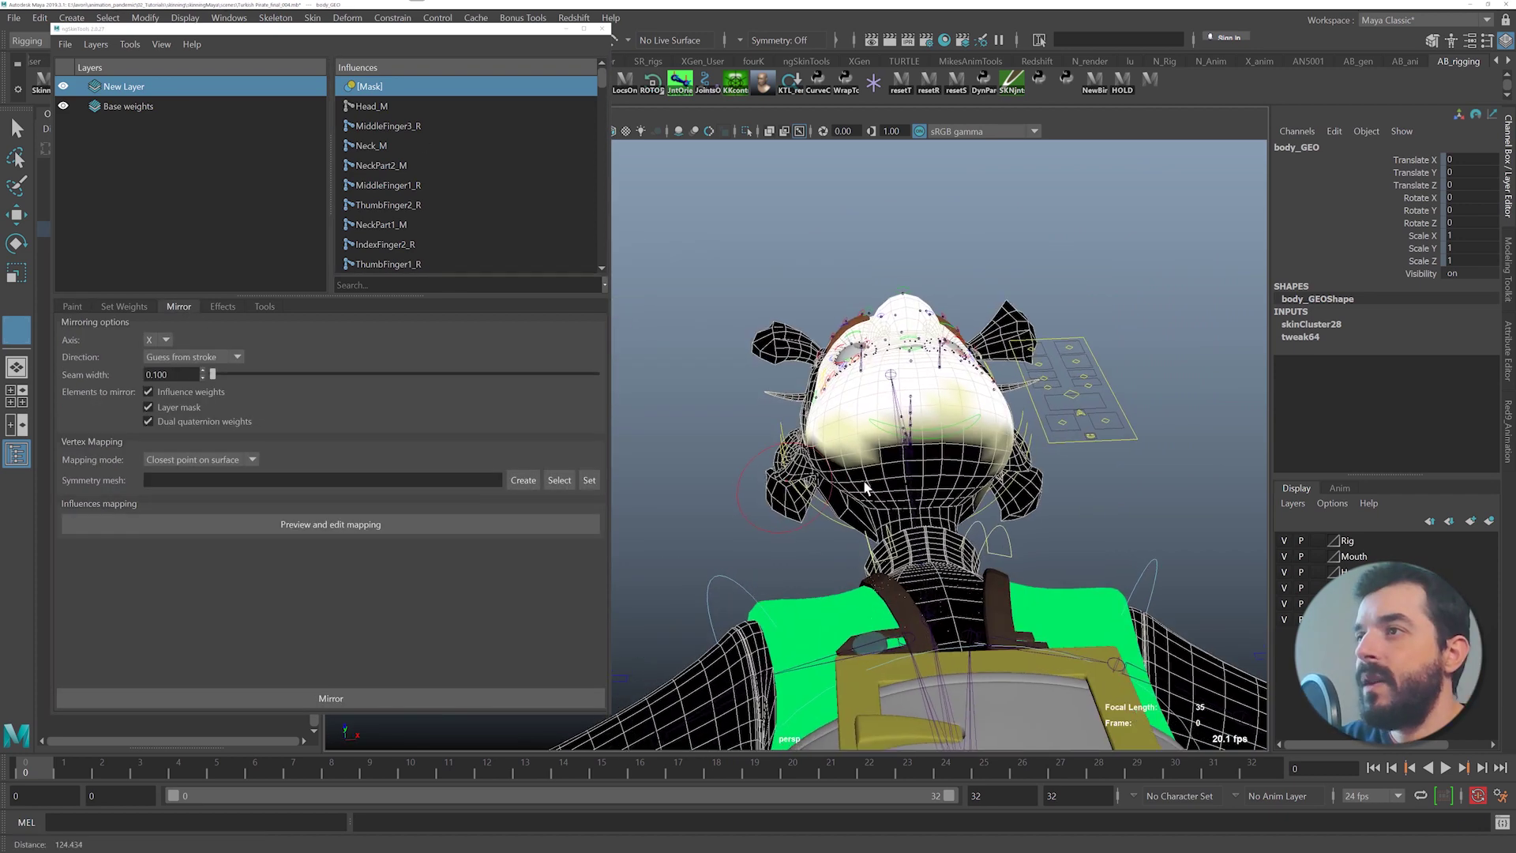
pyautogui.keyDown('alt'); pyautogui.moveTo(866, 488); pyautogui.dragTo(883, 514); pyautogui.keyUp('alt')
pyautogui.keyDown('alt'); pyautogui.moveTo(882, 514); pyautogui.dragTo(819, 497, button='right'); pyautogui.keyUp('alt')
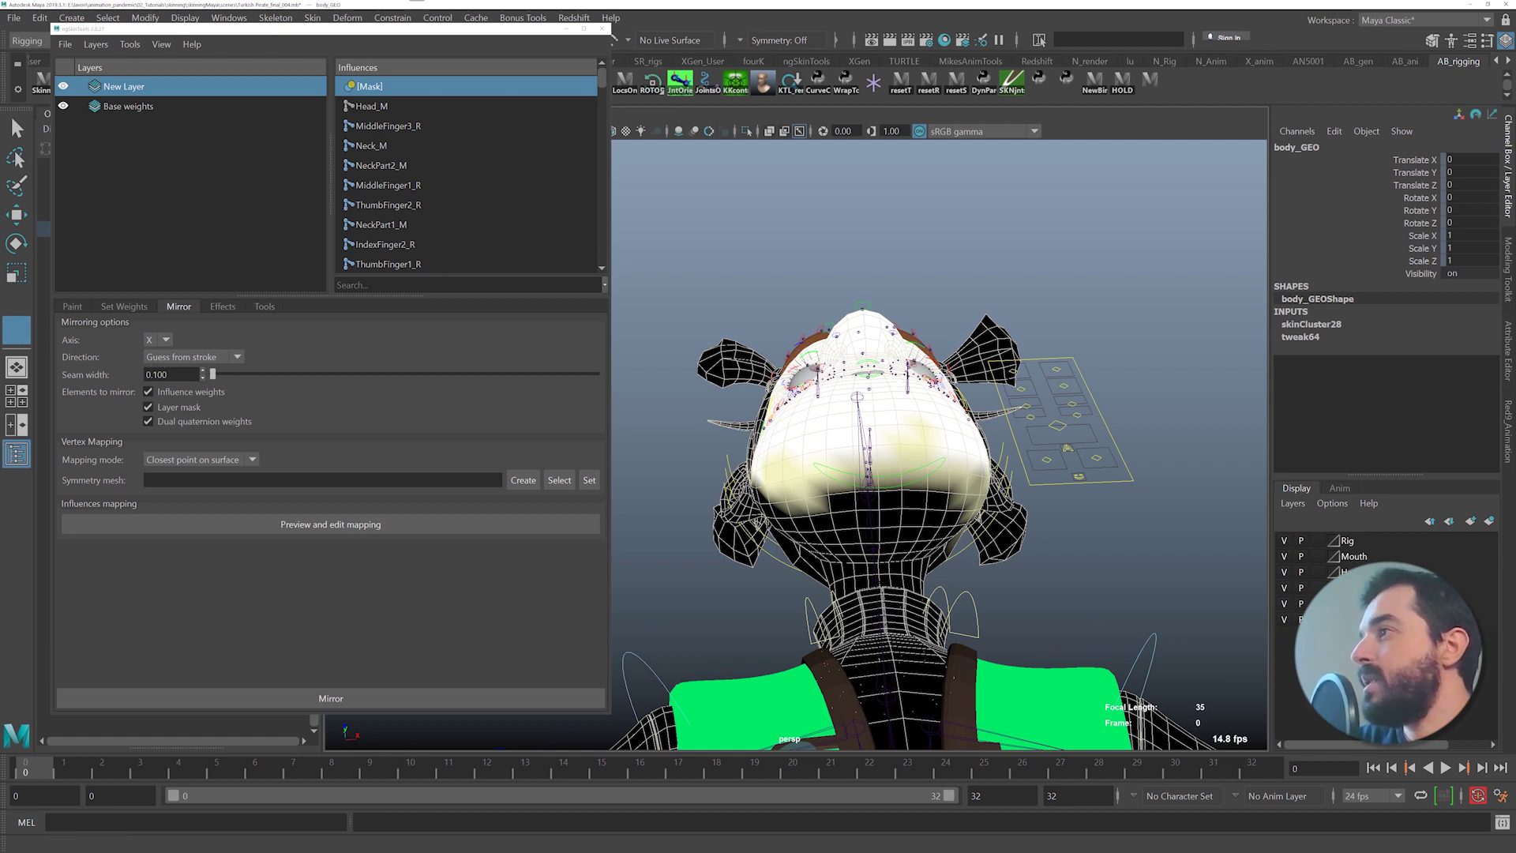
pyautogui.click(184, 358)
pyautogui.click(181, 395)
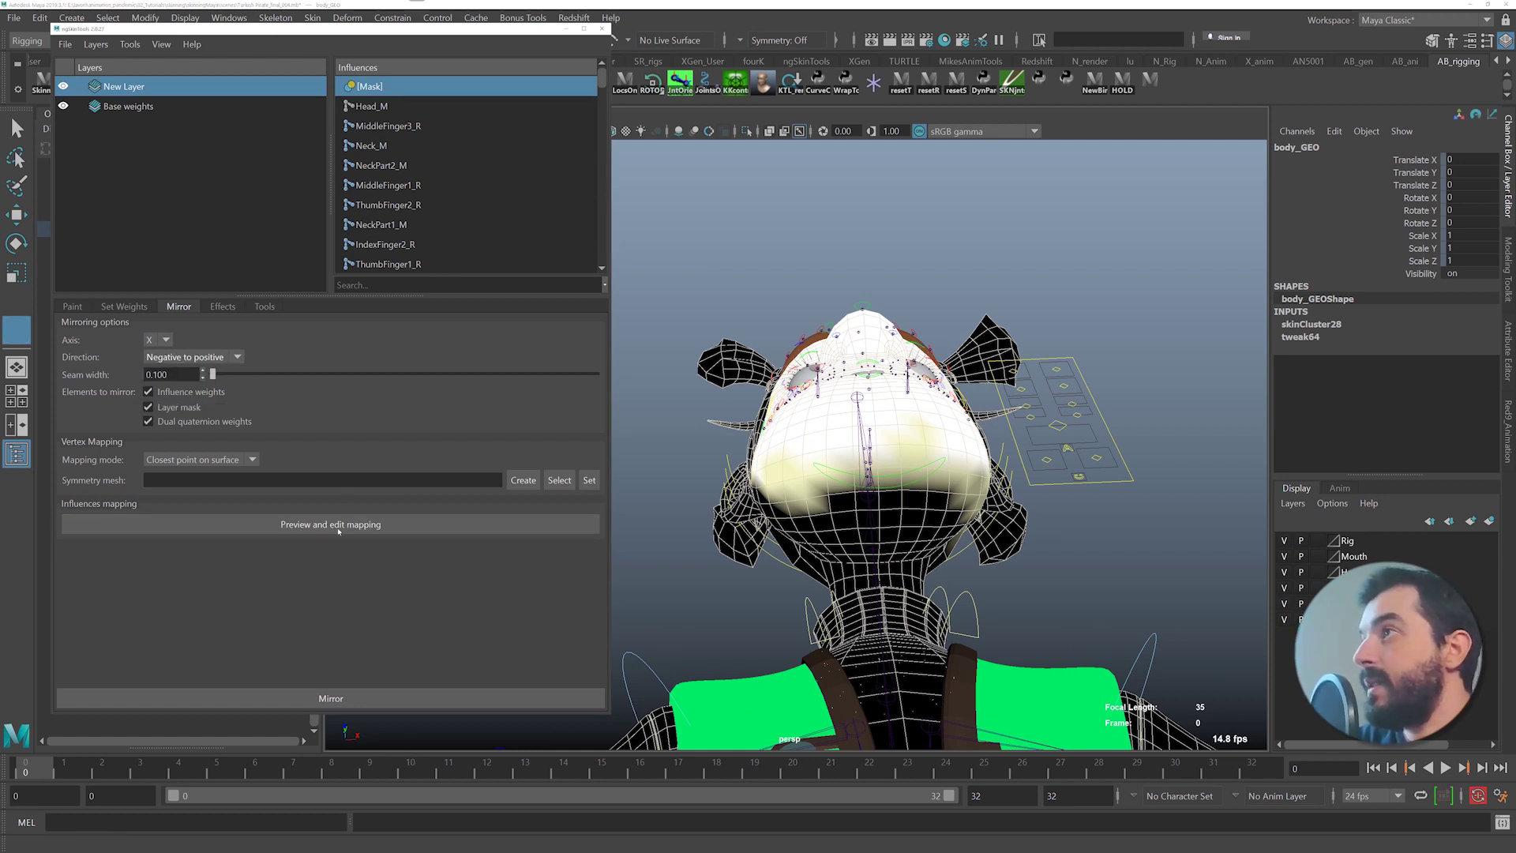
pyautogui.click(317, 699)
pyautogui.moveTo(967, 521)
pyautogui.keyDown('alt'); pyautogui.mouseDown()
pyautogui.moveTo(910, 558)
pyautogui.moveTo(1116, 576)
pyautogui.moveTo(952, 547)
pyautogui.moveTo(1097, 559)
pyautogui.moveTo(861, 467)
pyautogui.moveTo(884, 417)
pyautogui.moveTo(826, 410)
pyautogui.moveTo(806, 363)
pyautogui.mouseUp(); pyautogui.keyUp('alt')
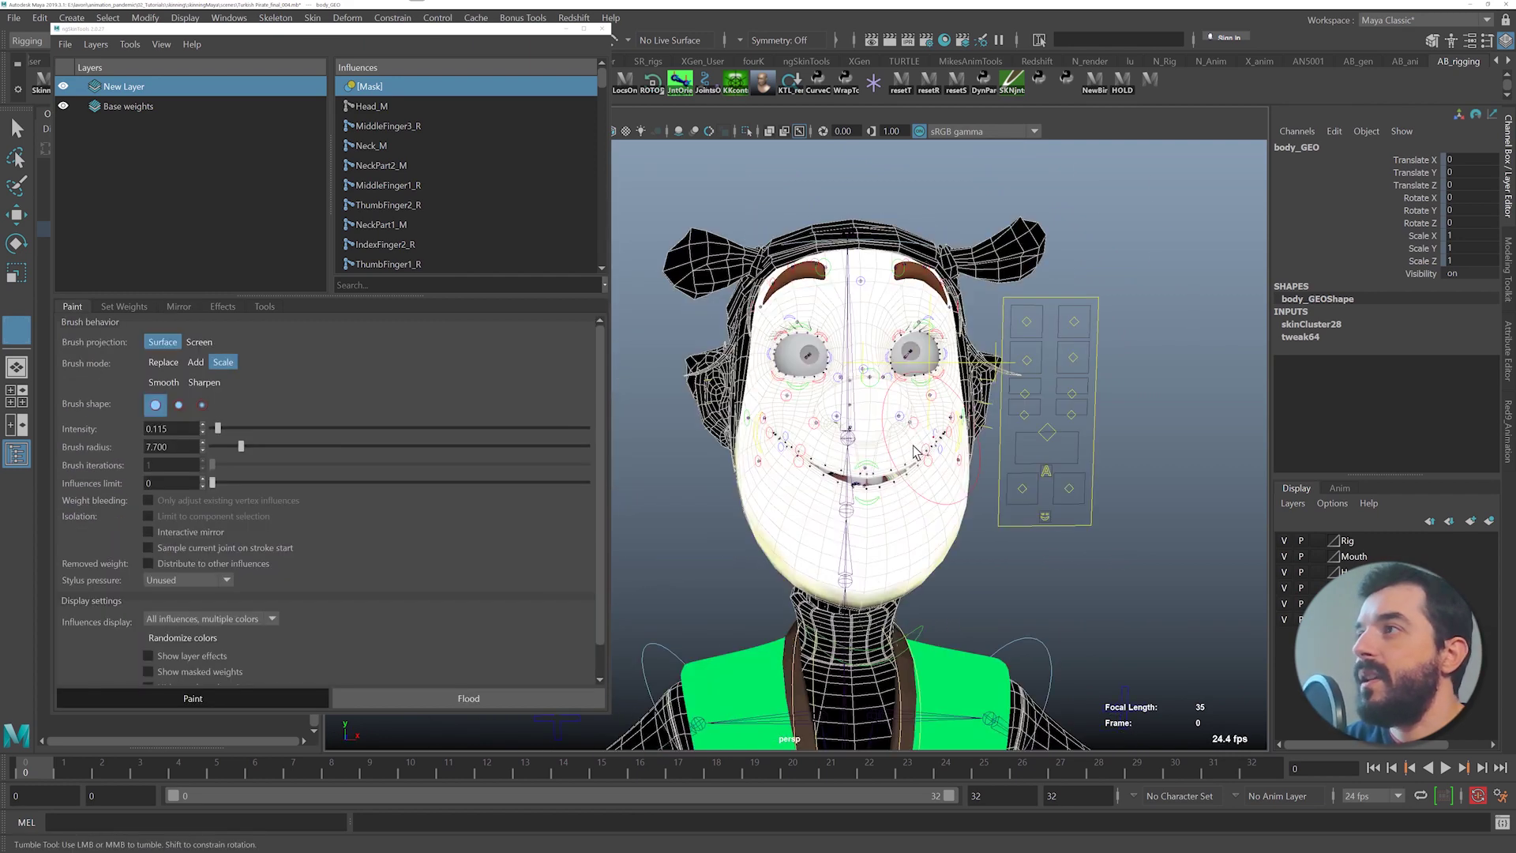
# - Move the mouth control to test the facial deformation with the painted mask, and undo the move
pyautogui.press('q')
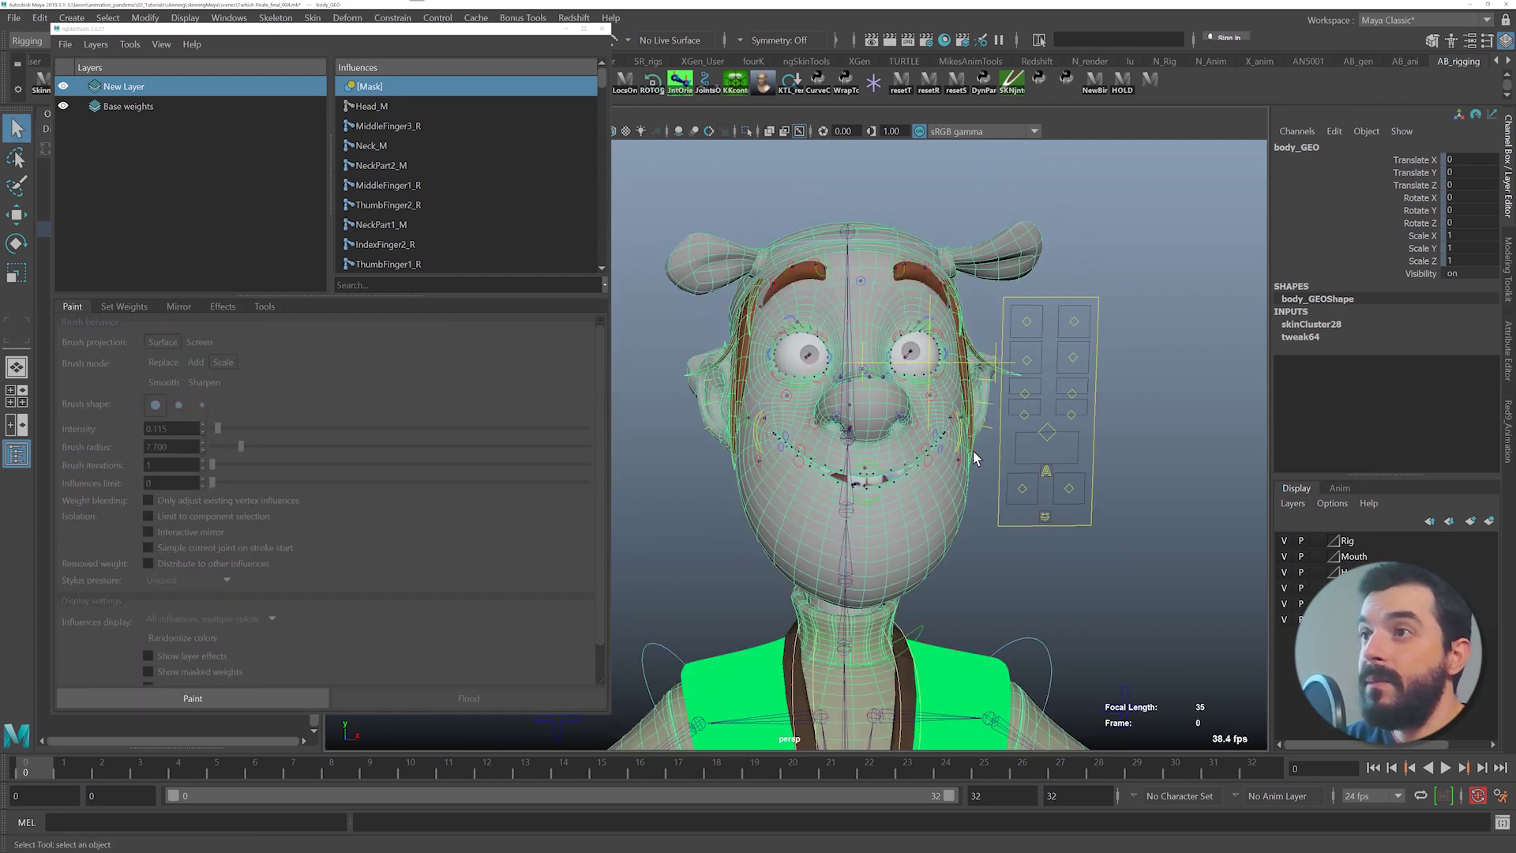
pyautogui.press('w')
pyautogui.click(1046, 438)
pyautogui.moveTo(1048, 432); pyautogui.dragTo(1106, 548)
pyautogui.hotkey('ctrl', 'z')
pyautogui.keyDown('alt'); pyautogui.moveTo(1079, 568); pyautogui.dragTo(971, 521, button='right'); pyautogui.keyUp('alt')
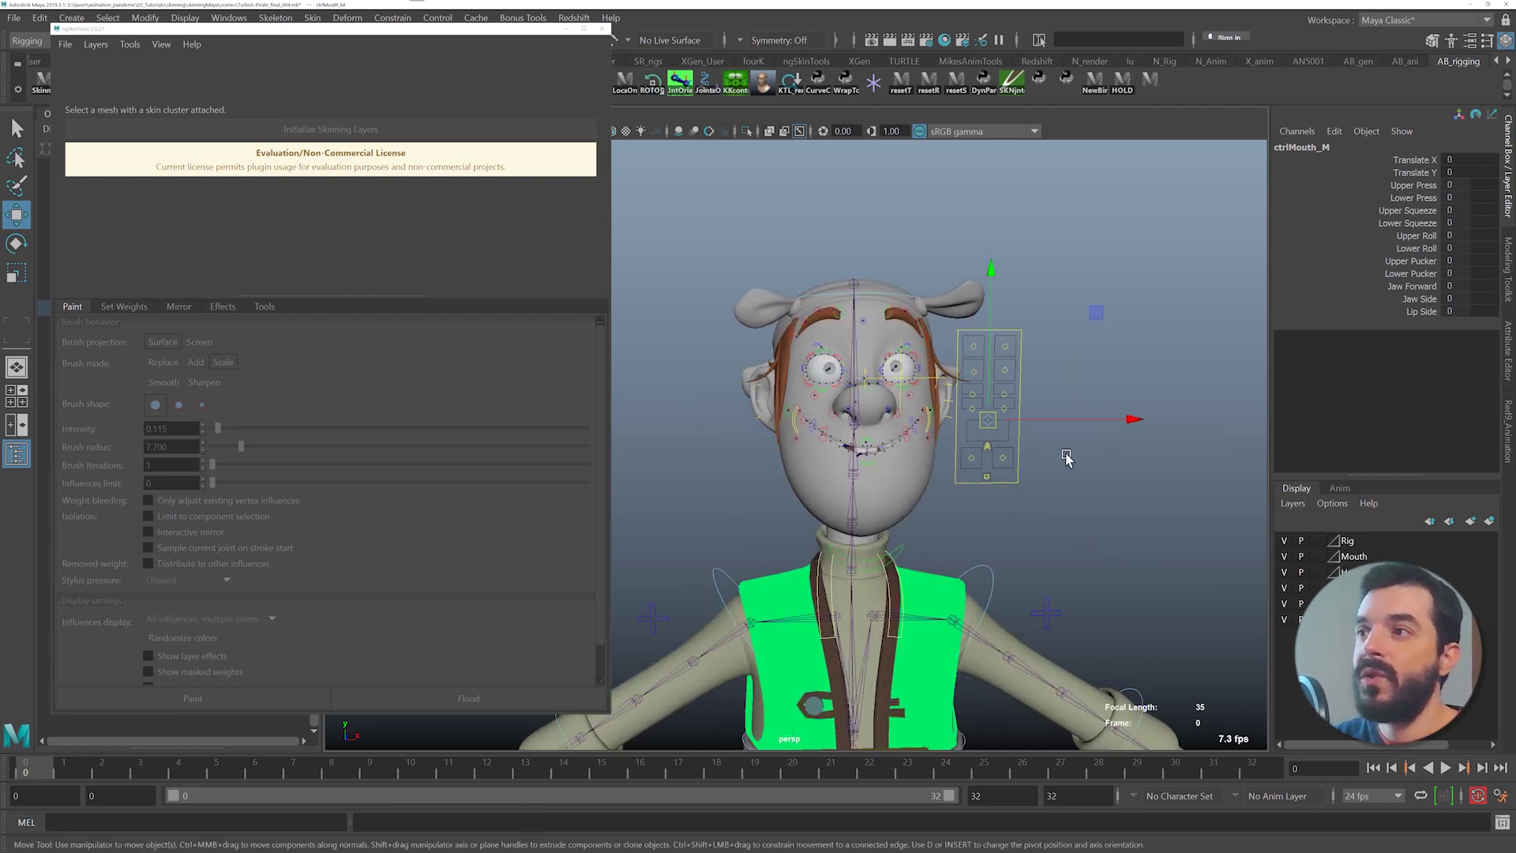
# - Rotate the right shoulder FK control about -36 degrees in Y to test the body weights under the mask, and undo the rotation
pyautogui.keyDown('alt'); pyautogui.moveTo(1067, 458); pyautogui.dragTo(1129, 417, button='middle'); pyautogui.keyUp('alt')
pyautogui.press('q')
pyautogui.click(779, 530)
pyautogui.press('e')
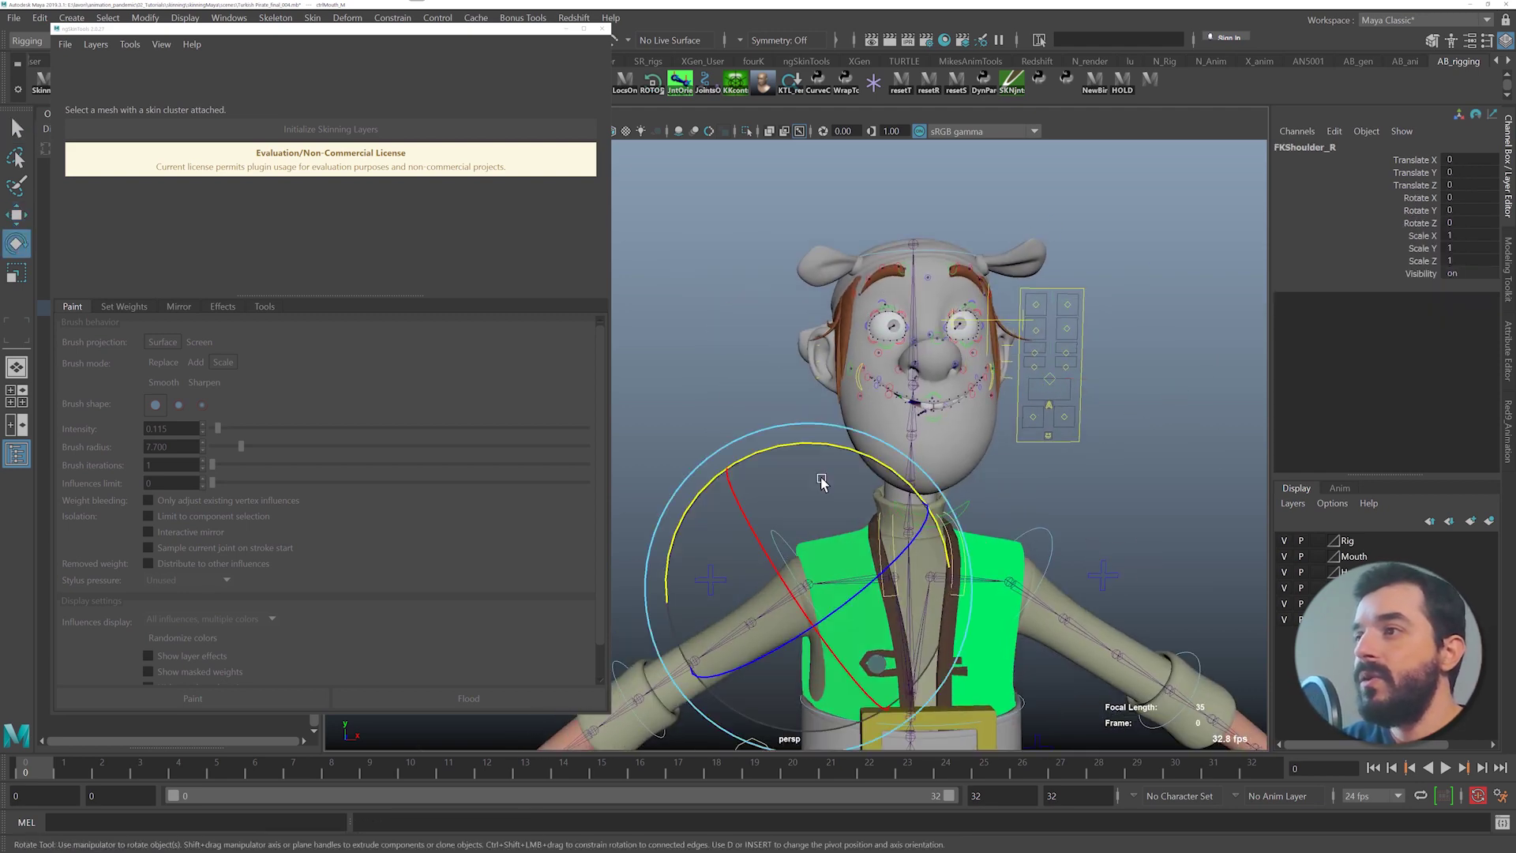
pyautogui.moveTo(845, 451); pyautogui.dragTo(939, 506)
pyautogui.hotkey('ctrl', 'z')
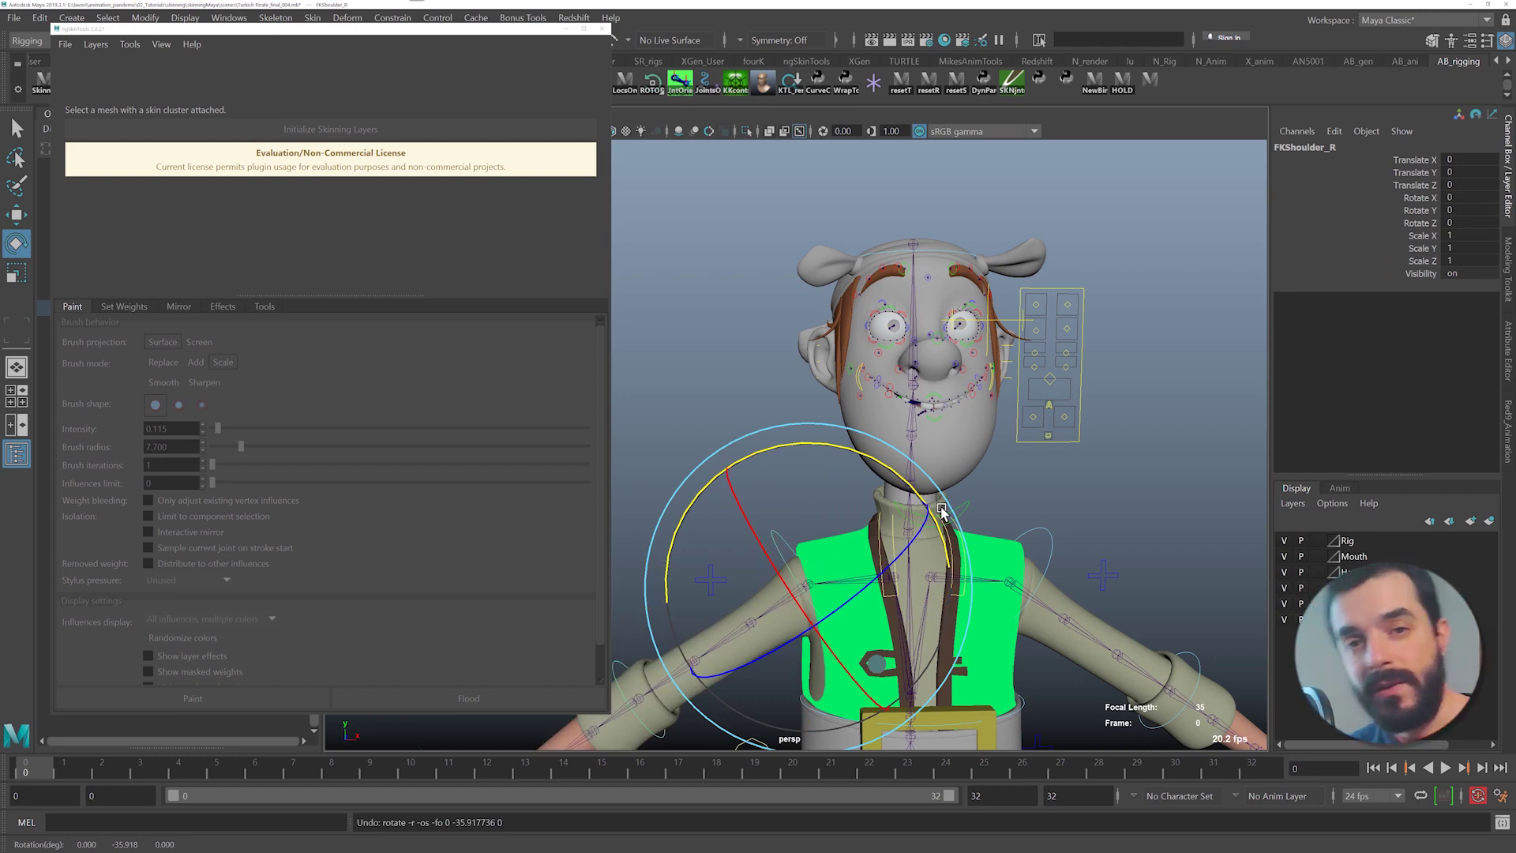
pyautogui.keyDown('alt'); pyautogui.moveTo(942, 512); pyautogui.dragTo(964, 565); pyautogui.keyUp('alt')
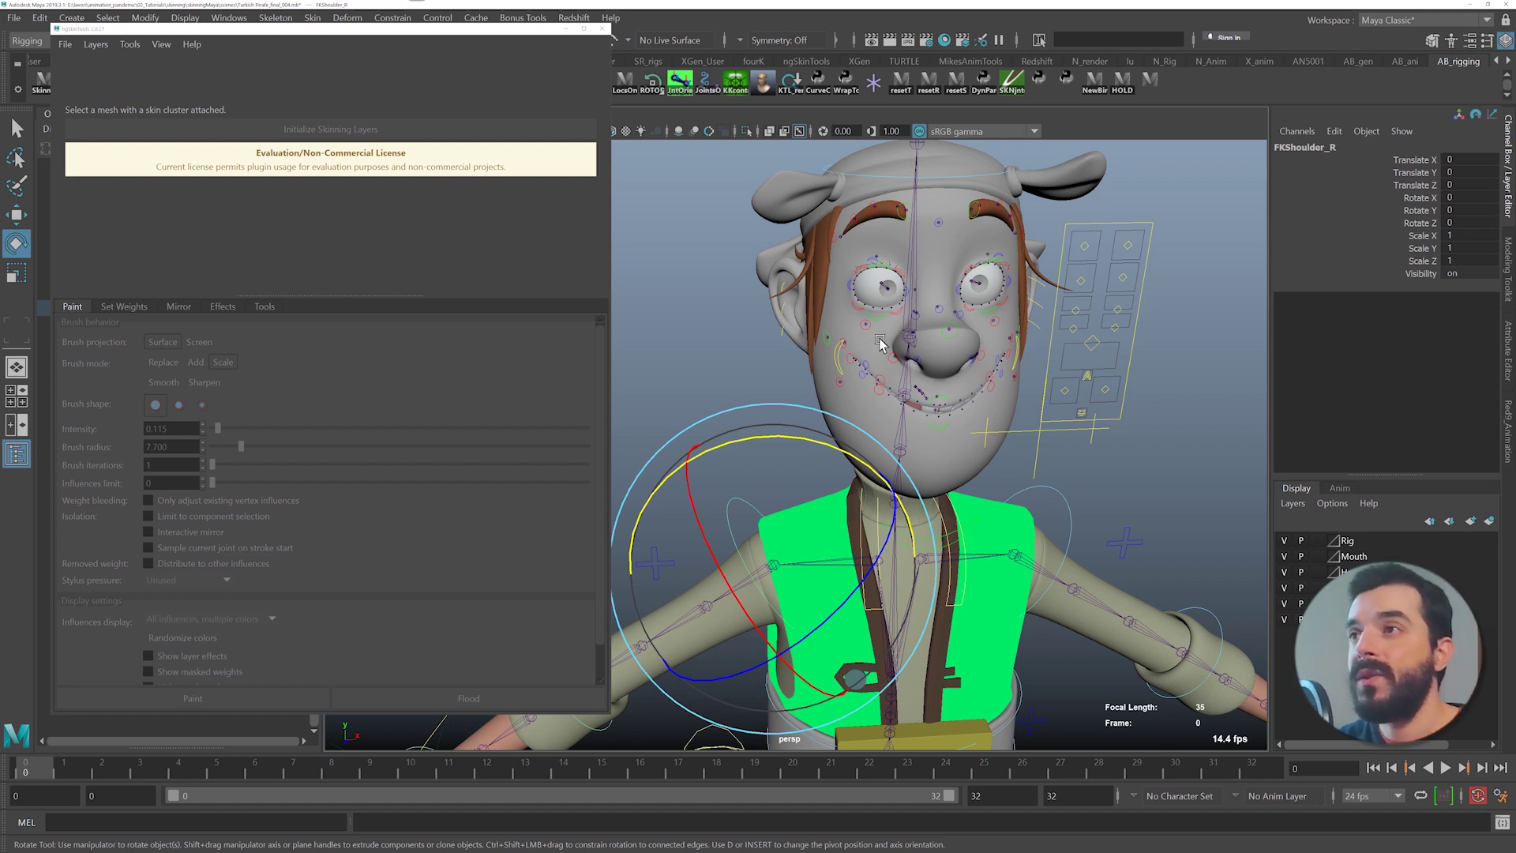
# - Rotate the jaw control to test how the mouth opens, and undo the rotation
pyautogui.keyDown('alt'); pyautogui.moveTo(880, 341); pyautogui.dragTo(940, 335, button='right'); pyautogui.keyUp('alt')
pyautogui.keyDown('alt'); pyautogui.moveTo(924, 336); pyautogui.dragTo(1050, 369); pyautogui.keyUp('alt')
pyautogui.press('q')
pyautogui.moveTo(897, 484); pyautogui.dragTo(926, 521)
pyautogui.press('e')
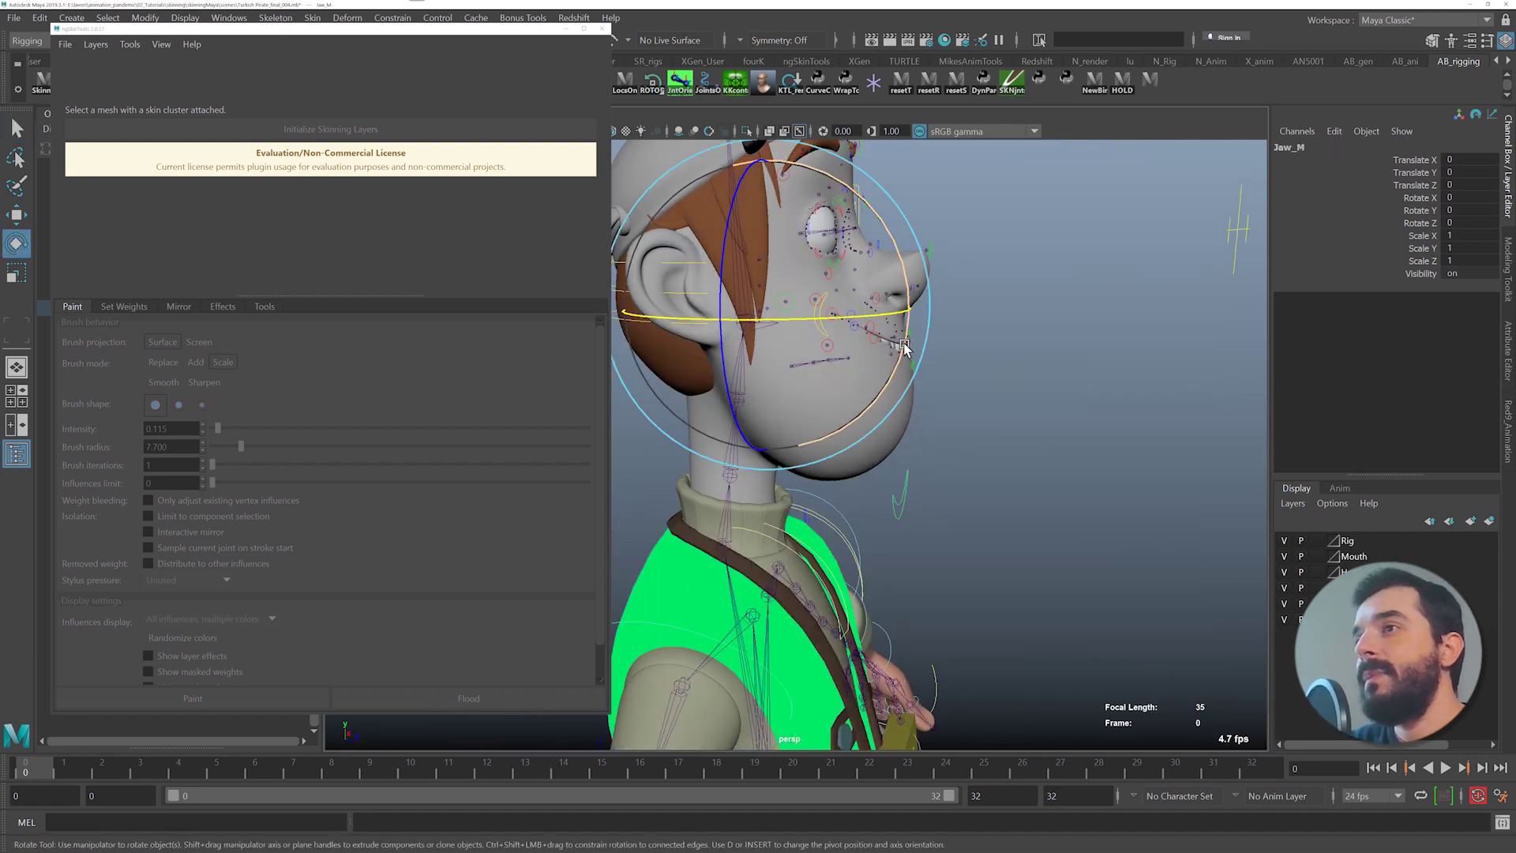
pyautogui.moveTo(904, 347); pyautogui.dragTo(878, 417)
pyautogui.hotkey('ctrl', 'z')
# - Key the jaw control at frame 0, and pose it open at frame 8 by rotating it about 38 degrees in X and moving it
pyautogui.press('s')
pyautogui.keyDown('alt'); pyautogui.moveTo(996, 409); pyautogui.dragTo(1063, 397, button='middle'); pyautogui.keyUp('alt')
pyautogui.click(325, 770)
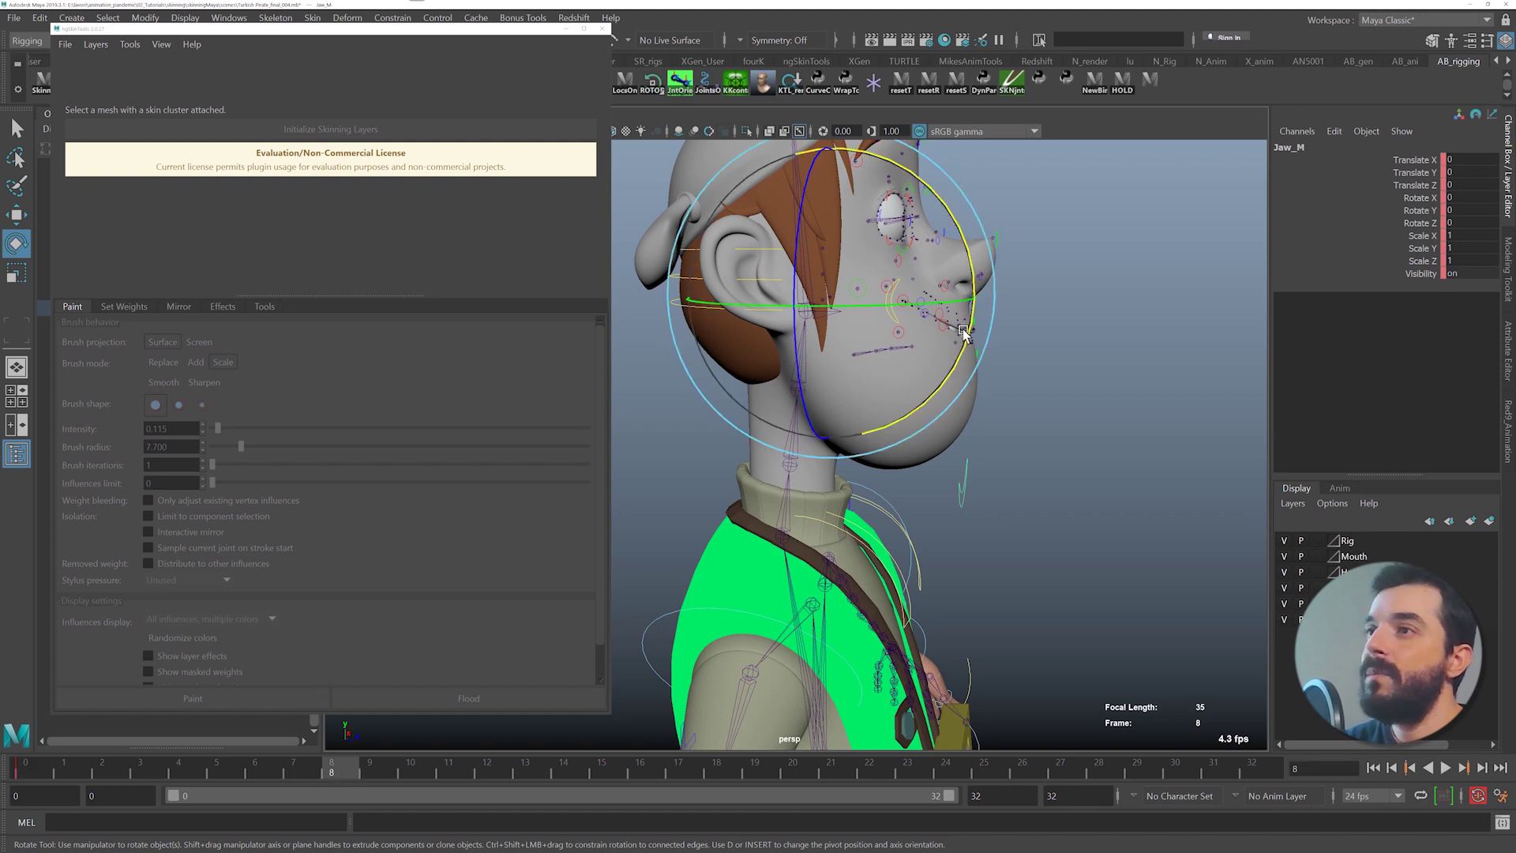
pyautogui.moveTo(964, 335); pyautogui.dragTo(933, 401)
pyautogui.press('w')
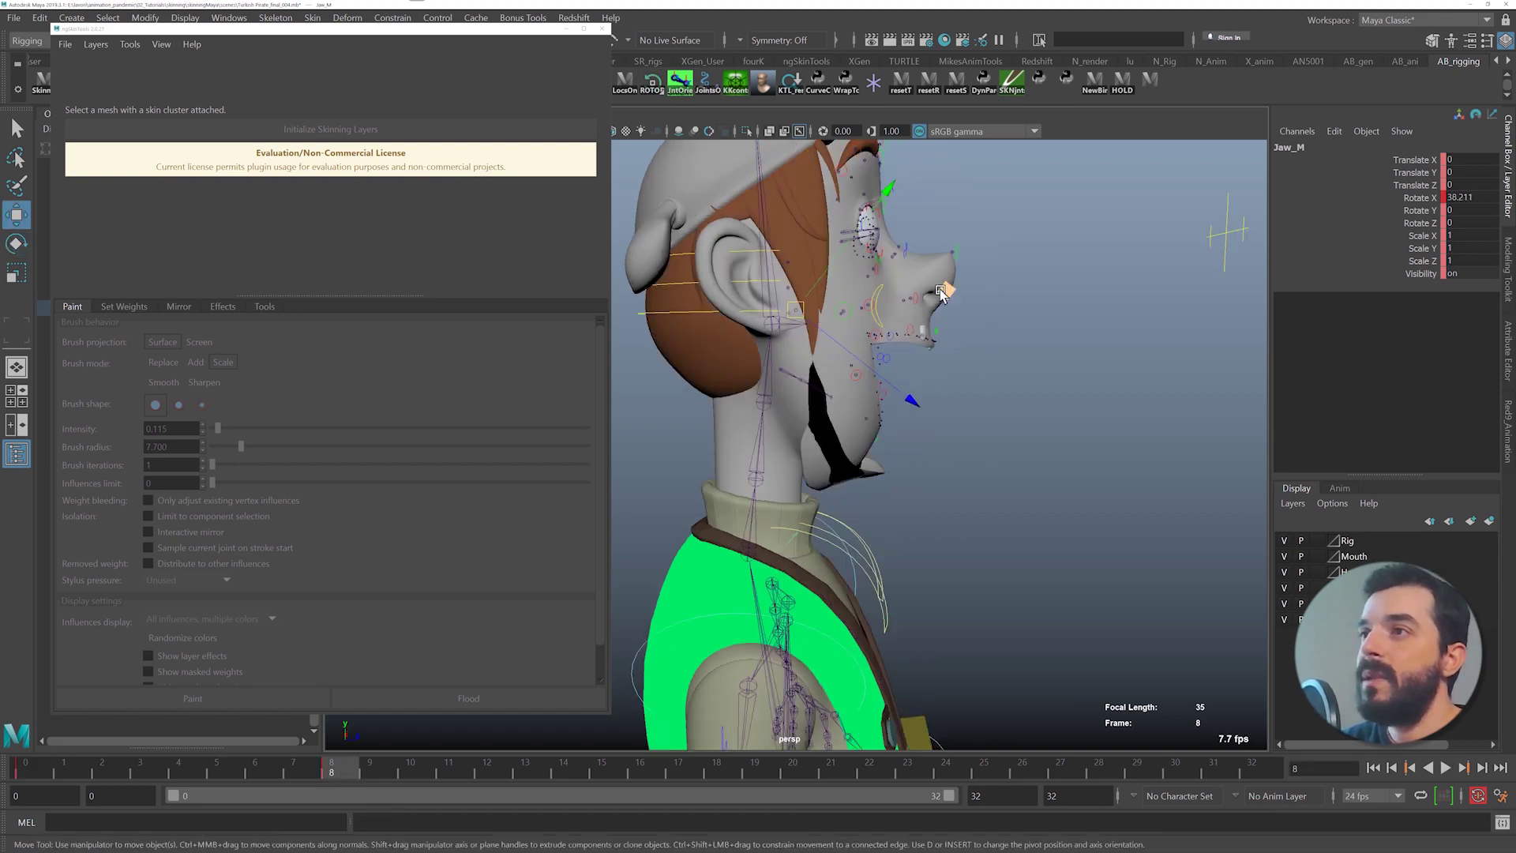
pyautogui.moveTo(939, 289); pyautogui.dragTo(892, 397)
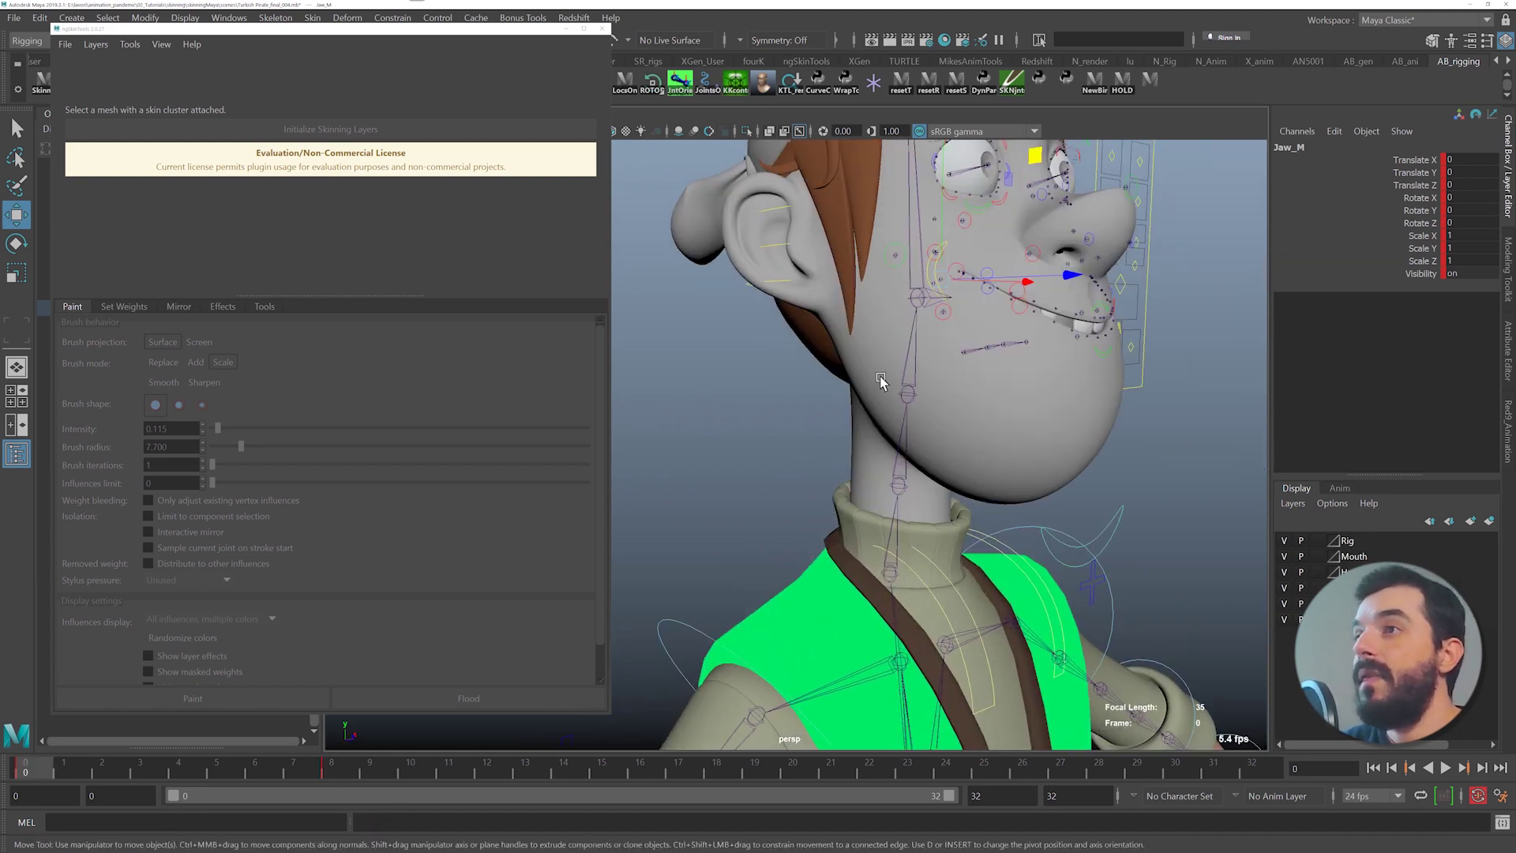
# - Merge the body mesh's New Layer and Base weights skinning layers into one, and close ngSkinTools
pyautogui.click(882, 378)
pyautogui.press('1')
pyautogui.click(131, 104)
pyautogui.keyDown('shift'); pyautogui.click(138, 84); pyautogui.keyUp('shift')
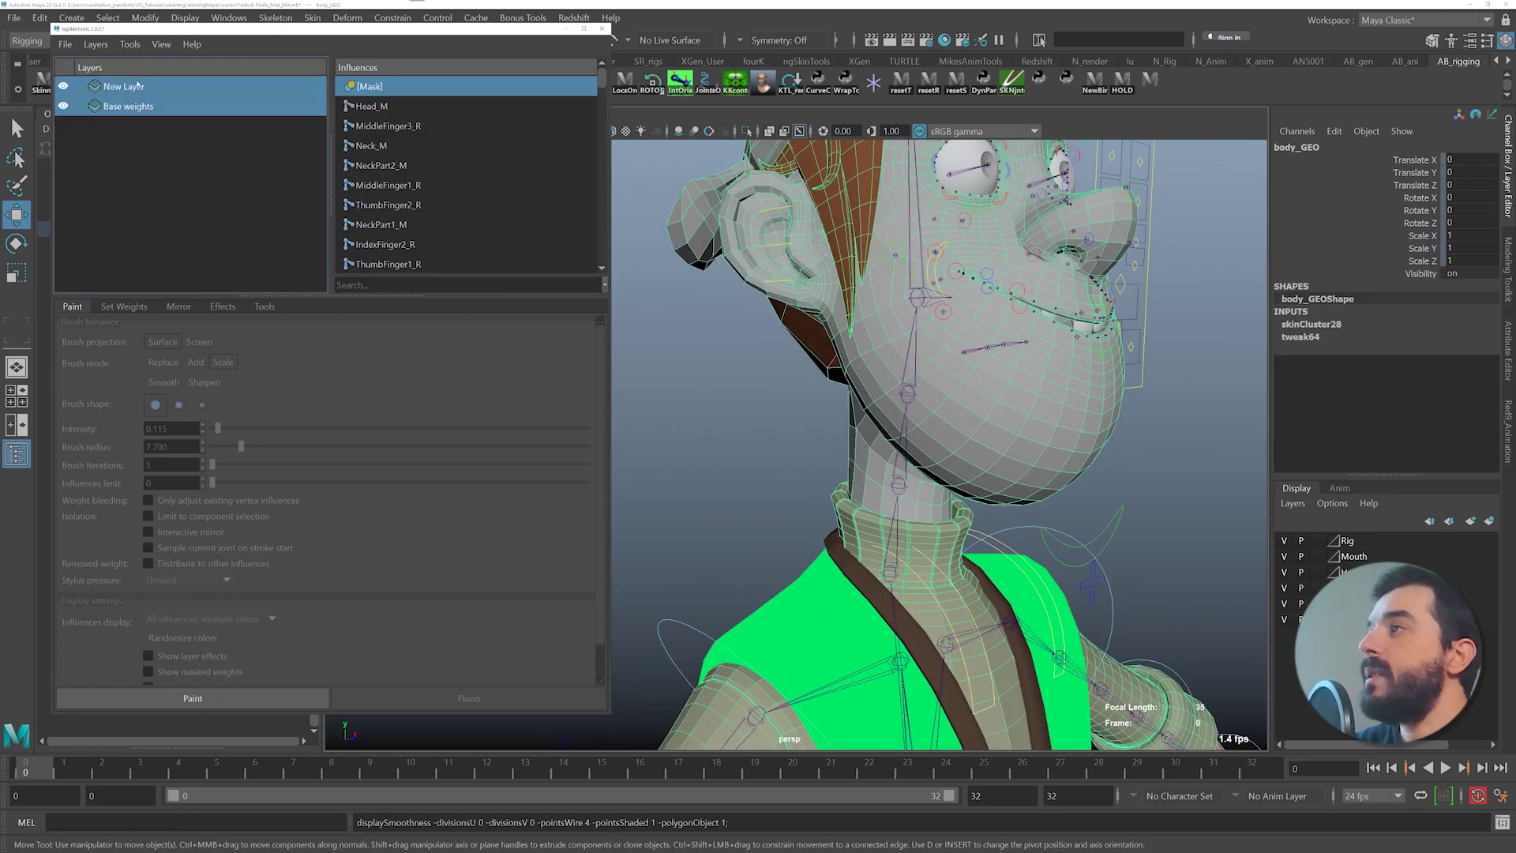
pyautogui.click(96, 44)
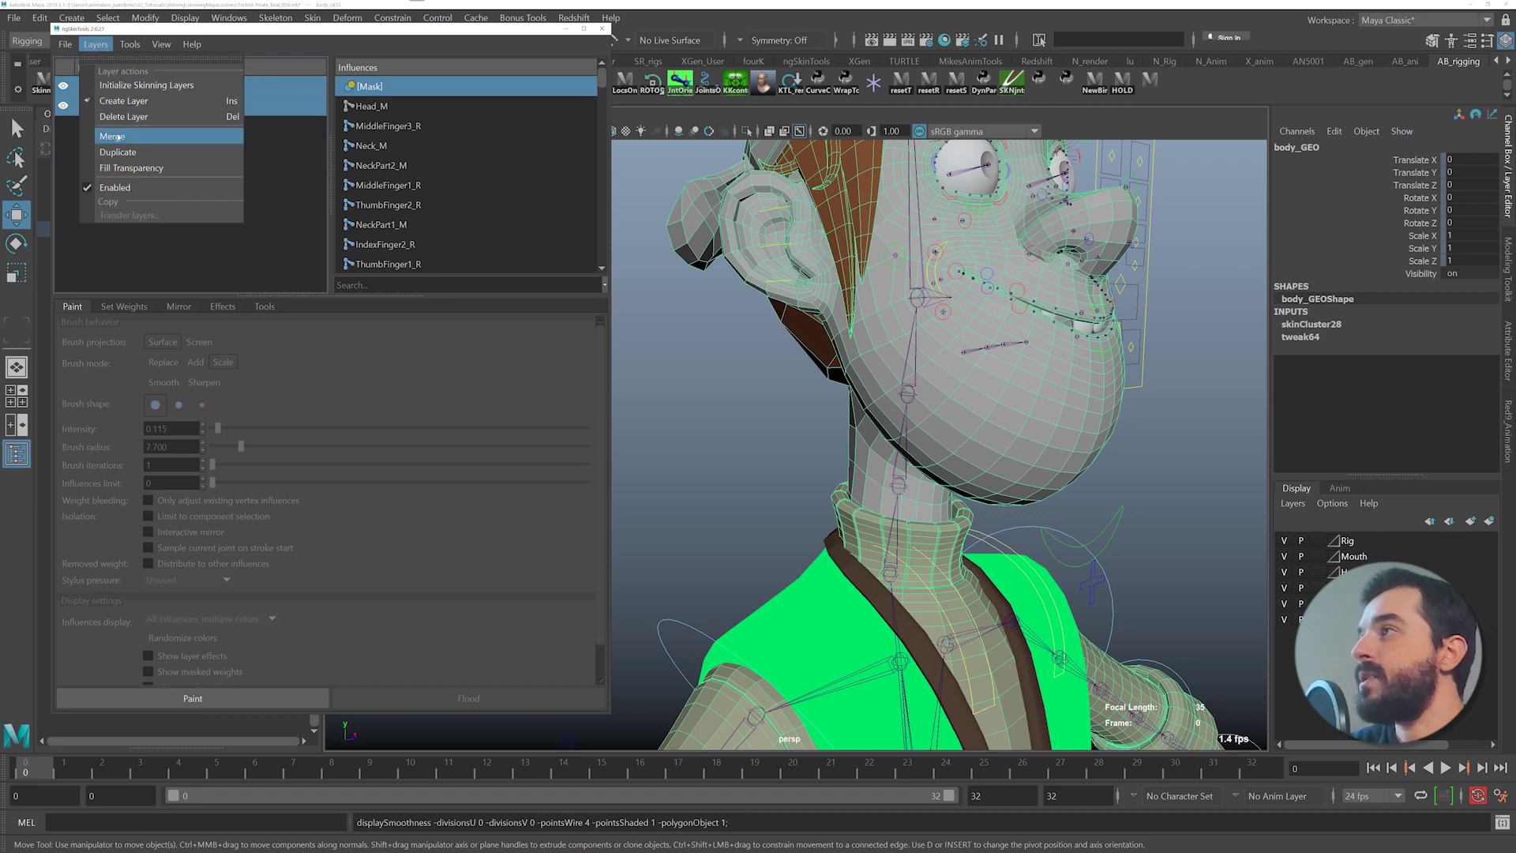
pyautogui.click(118, 137)
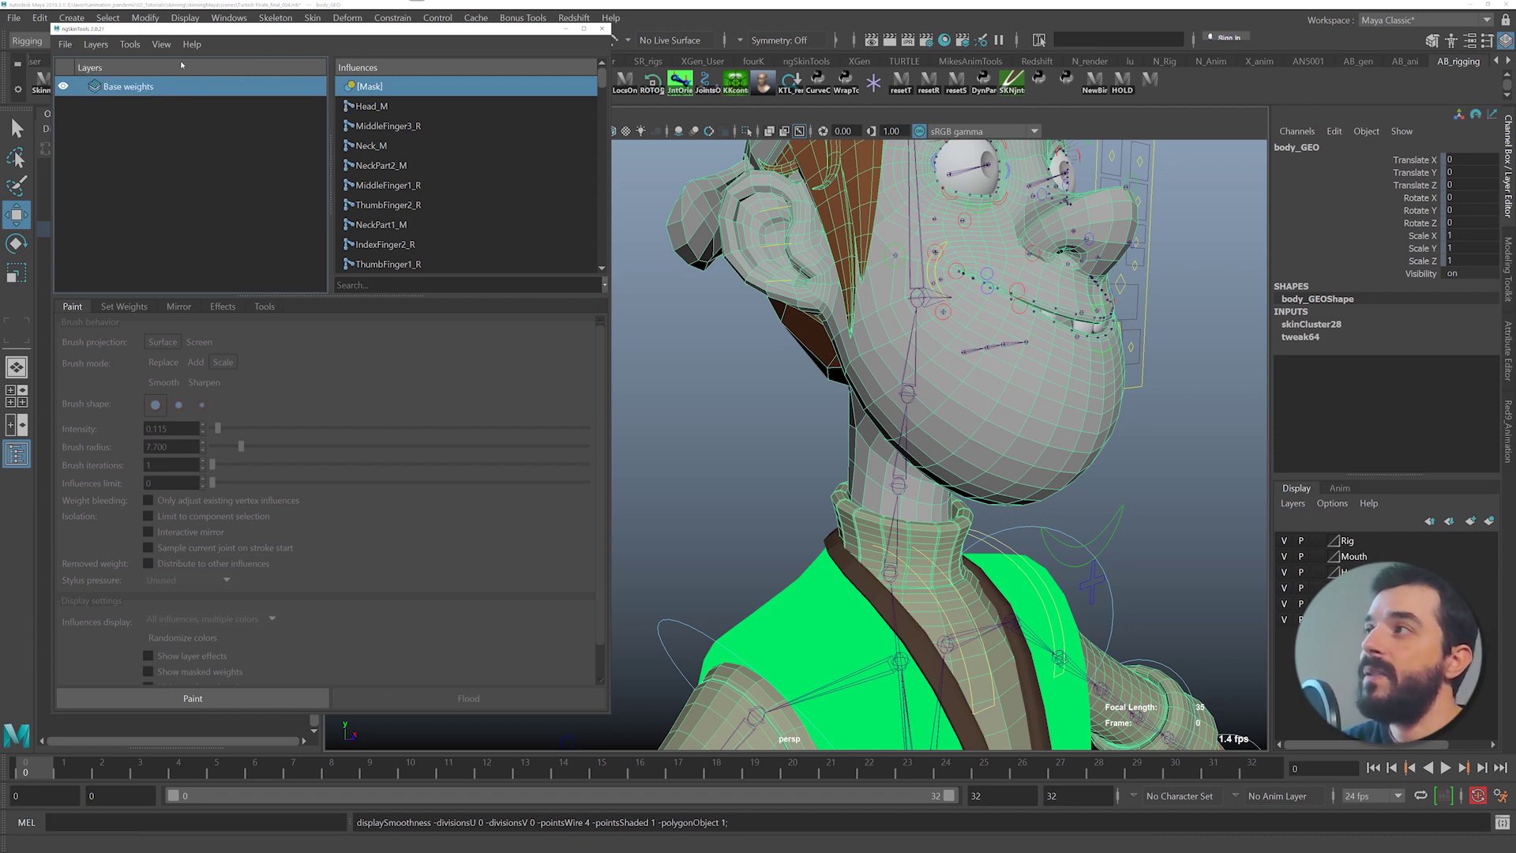
pyautogui.click(602, 29)
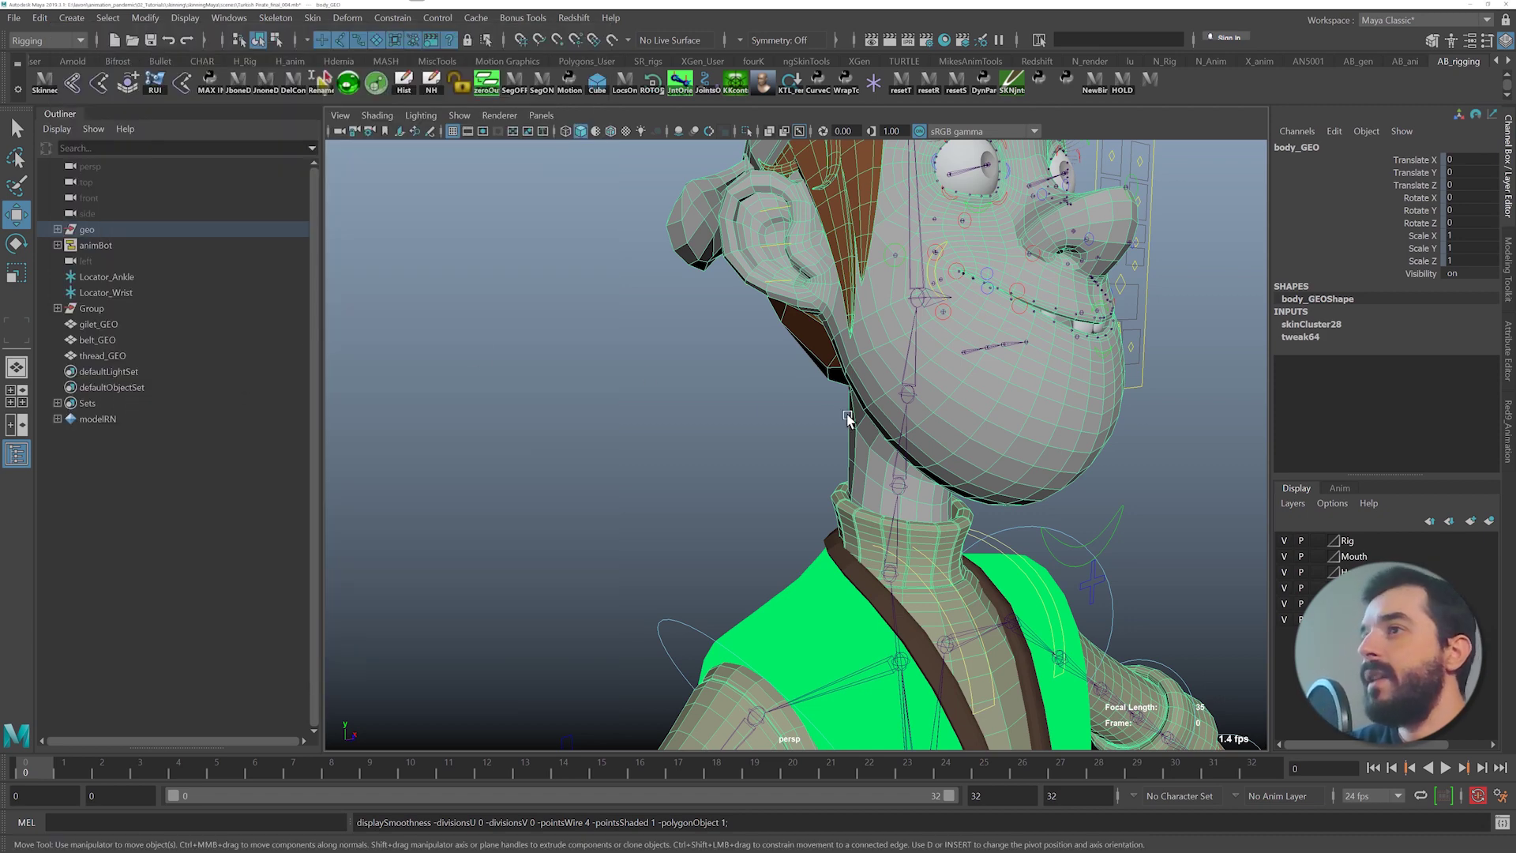
# - Paint JawJoint_M weights along the side of the jaw with Paint Skin Weights in Add mode, opacity 0.3611 and value 0.3148
pyautogui.click(278, 18)
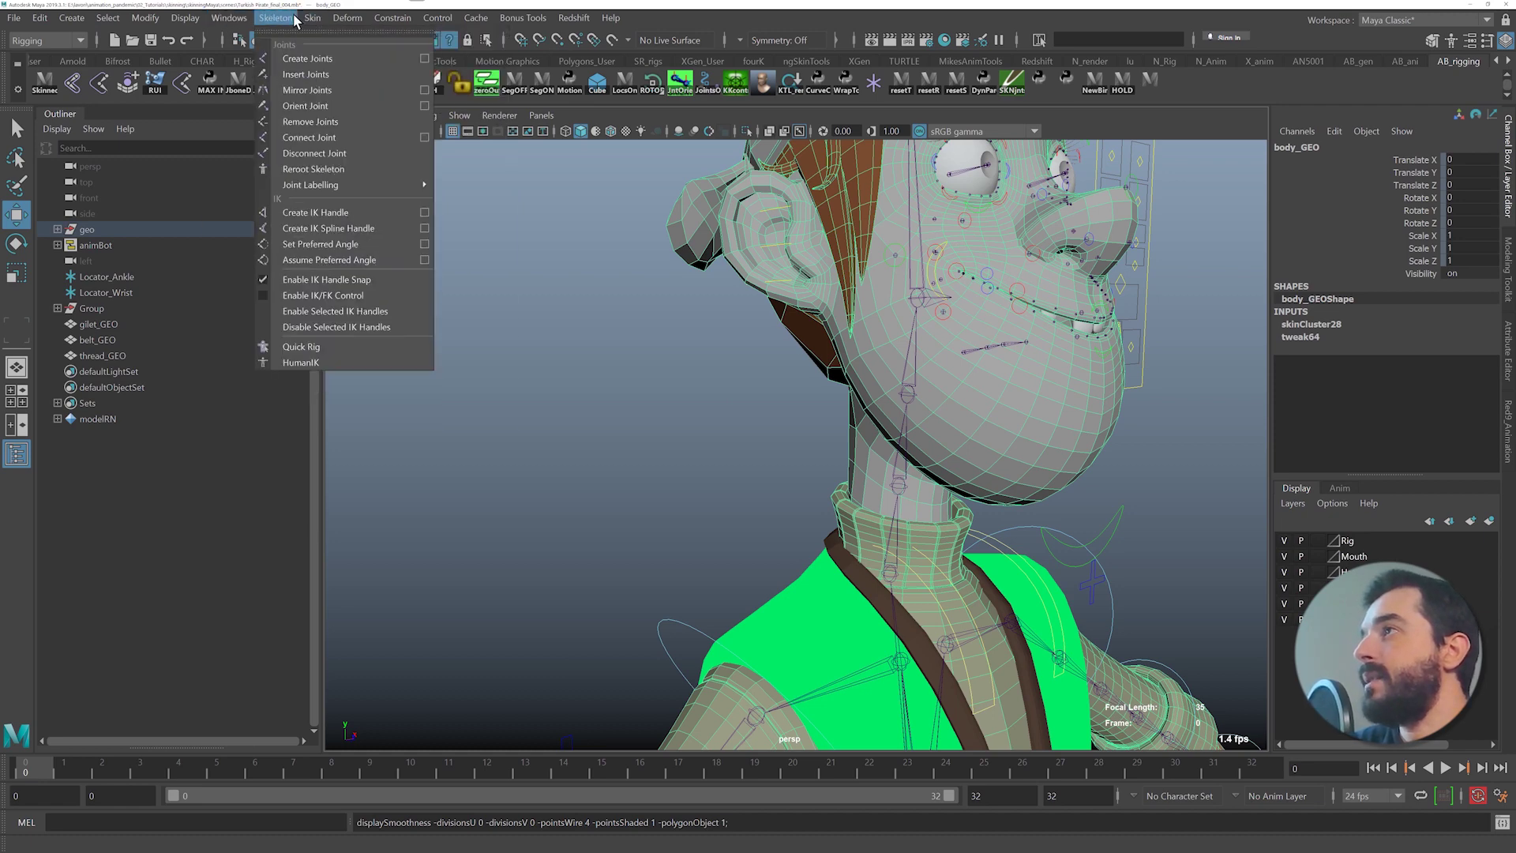
pyautogui.click(460, 319)
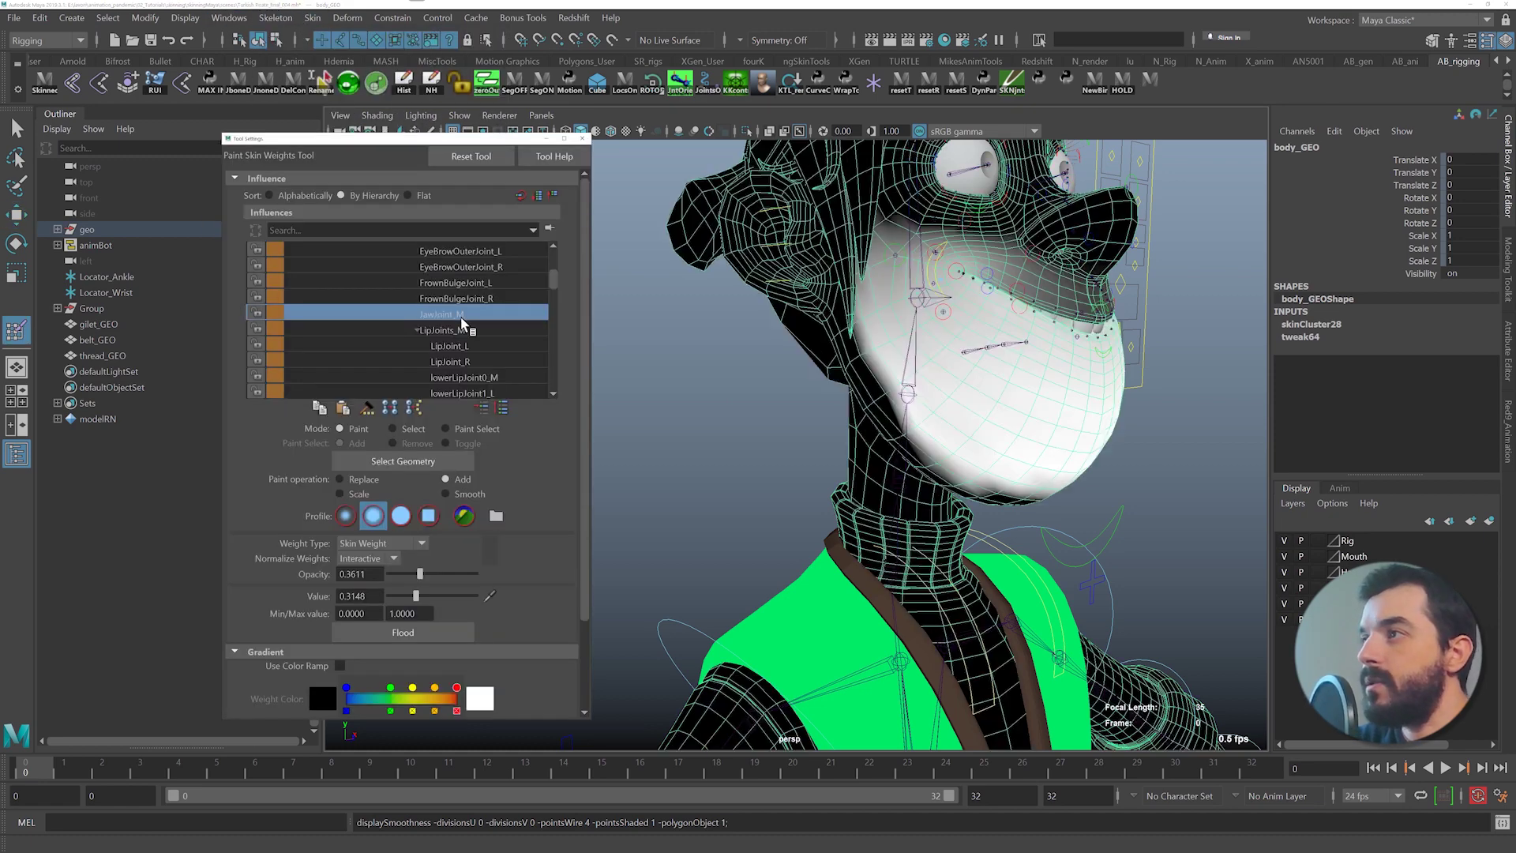
pyautogui.keyDown('alt'); pyautogui.moveTo(790, 339); pyautogui.dragTo(931, 348); pyautogui.keyUp('alt')
pyautogui.keyDown('alt'); pyautogui.moveTo(829, 315); pyautogui.dragTo(882, 293, button='right'); pyautogui.keyUp('alt')
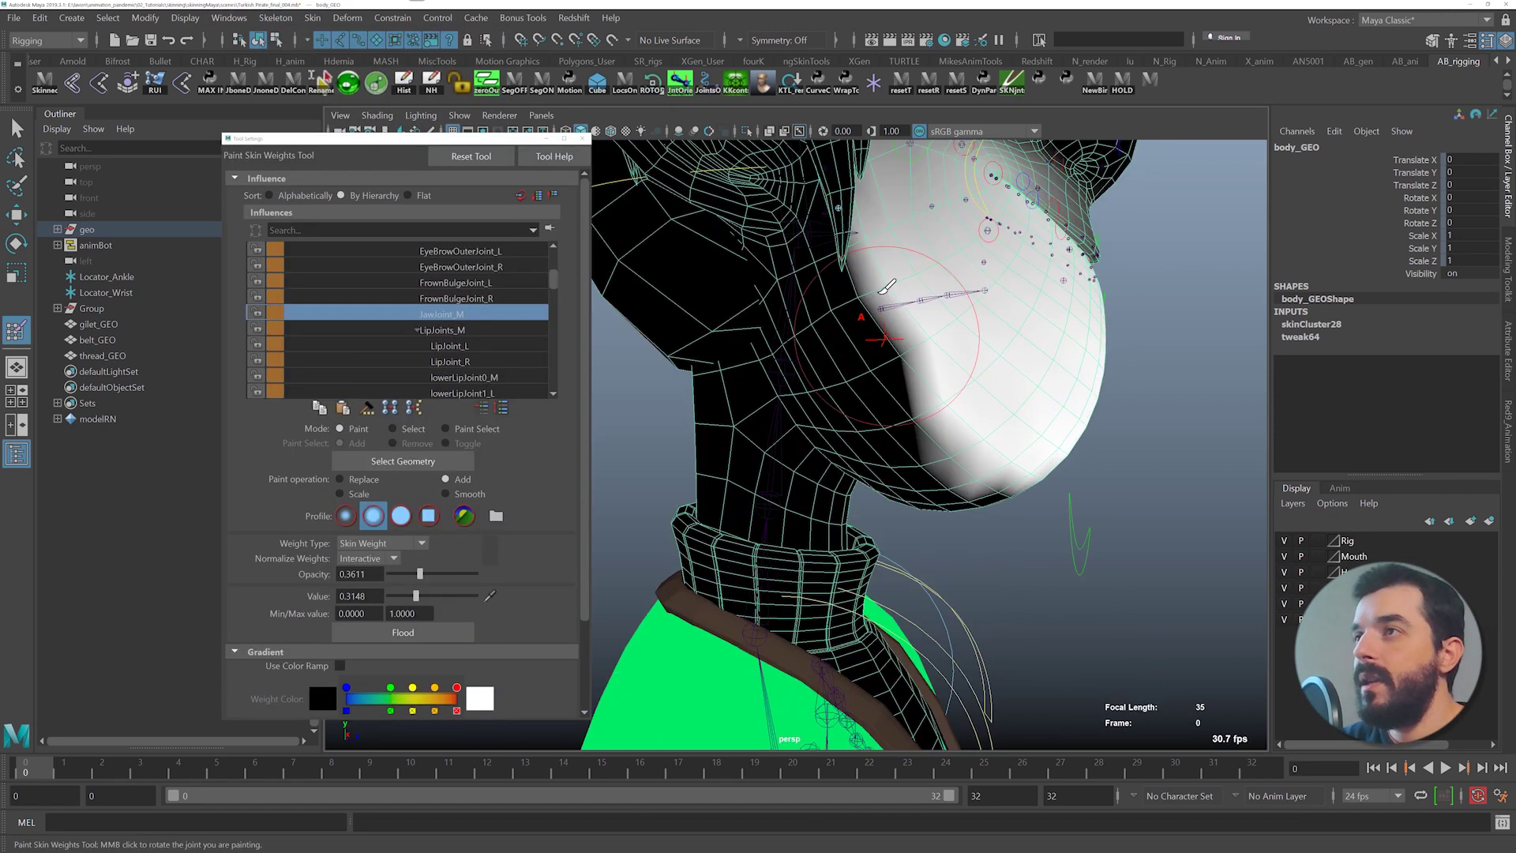
pyautogui.moveTo(866, 286)
pyautogui.mouseDown()
pyautogui.moveTo(885, 367)
pyautogui.moveTo(940, 430)
pyautogui.mouseUp()
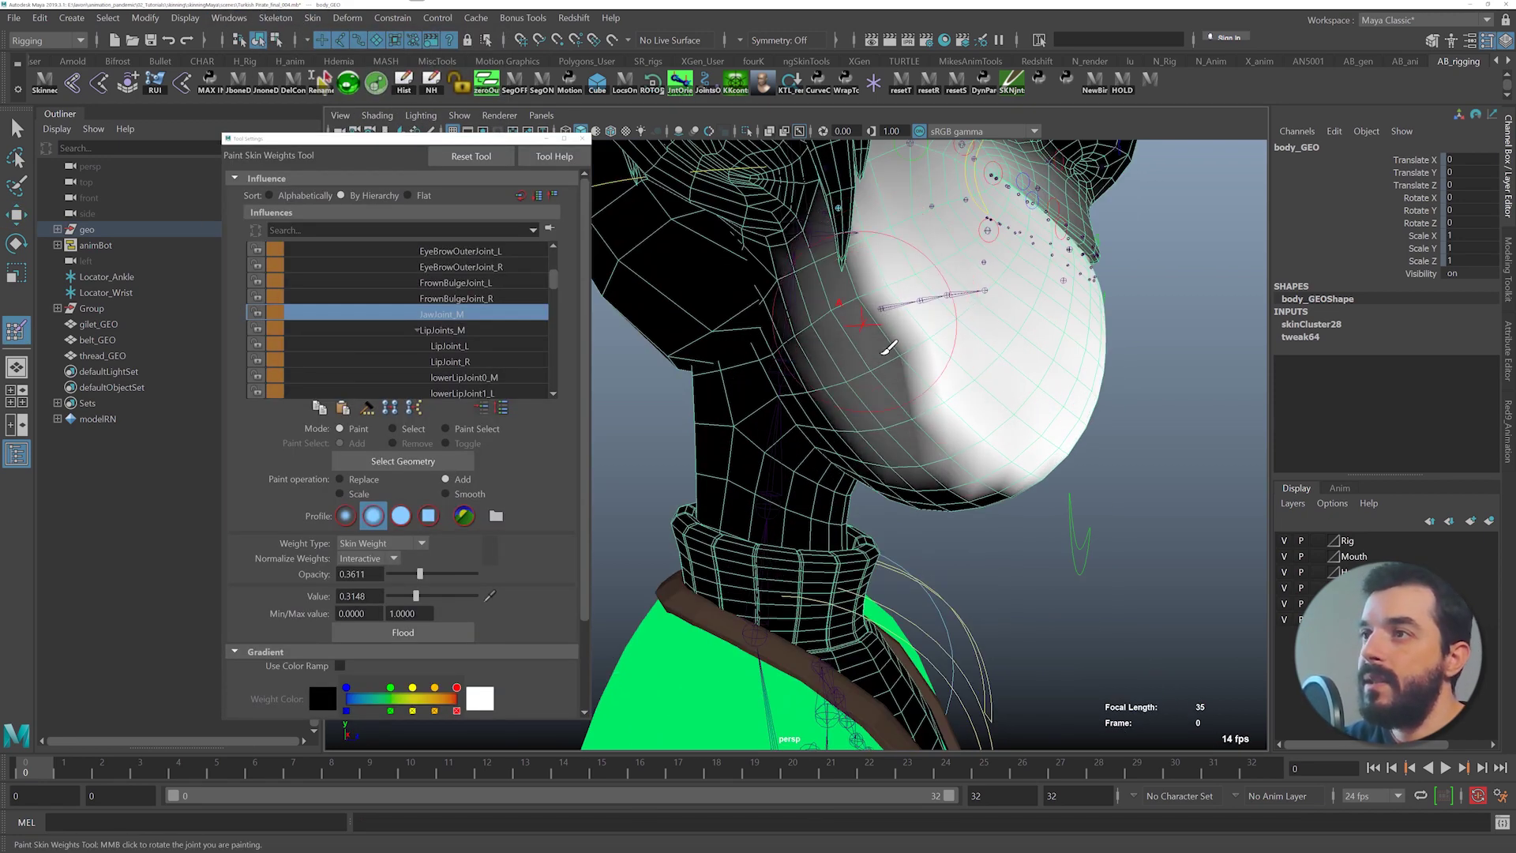
pyautogui.moveTo(881, 353); pyautogui.dragTo(951, 436)
pyautogui.moveTo(859, 314); pyautogui.dragTo(950, 434)
pyautogui.moveTo(900, 343); pyautogui.dragTo(944, 418)
pyautogui.moveTo(861, 324)
pyautogui.mouseDown()
pyautogui.moveTo(920, 450)
pyautogui.moveTo(817, 402)
pyautogui.mouseUp()
# - Add jaw joint weight underneath the chin toward the neck
pyautogui.keyDown('alt'); pyautogui.moveTo(817, 403); pyautogui.dragTo(1037, 447, button='middle'); pyautogui.keyUp('alt')
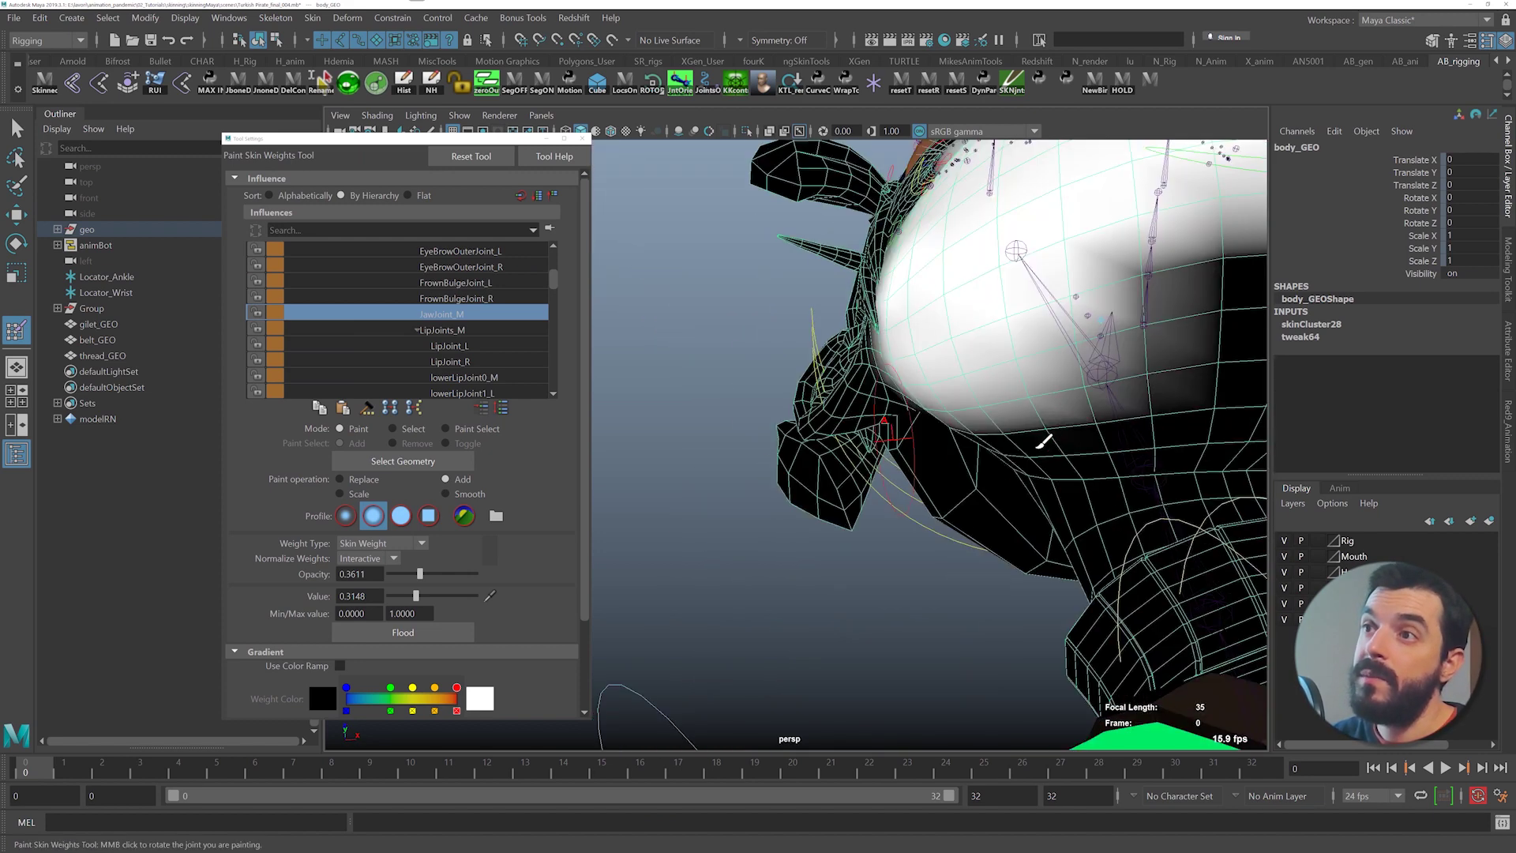
pyautogui.keyDown('alt'); pyautogui.moveTo(1038, 447); pyautogui.dragTo(941, 401, button='right'); pyautogui.keyUp('alt')
pyautogui.keyDown('alt'); pyautogui.moveTo(941, 401); pyautogui.dragTo(920, 395); pyautogui.keyUp('alt')
pyautogui.moveTo(1035, 387)
pyautogui.mouseDown()
pyautogui.moveTo(1050, 405)
pyautogui.moveTo(1069, 388)
pyautogui.moveTo(1007, 394)
pyautogui.moveTo(1105, 381)
pyautogui.moveTo(1044, 389)
pyautogui.mouseUp()
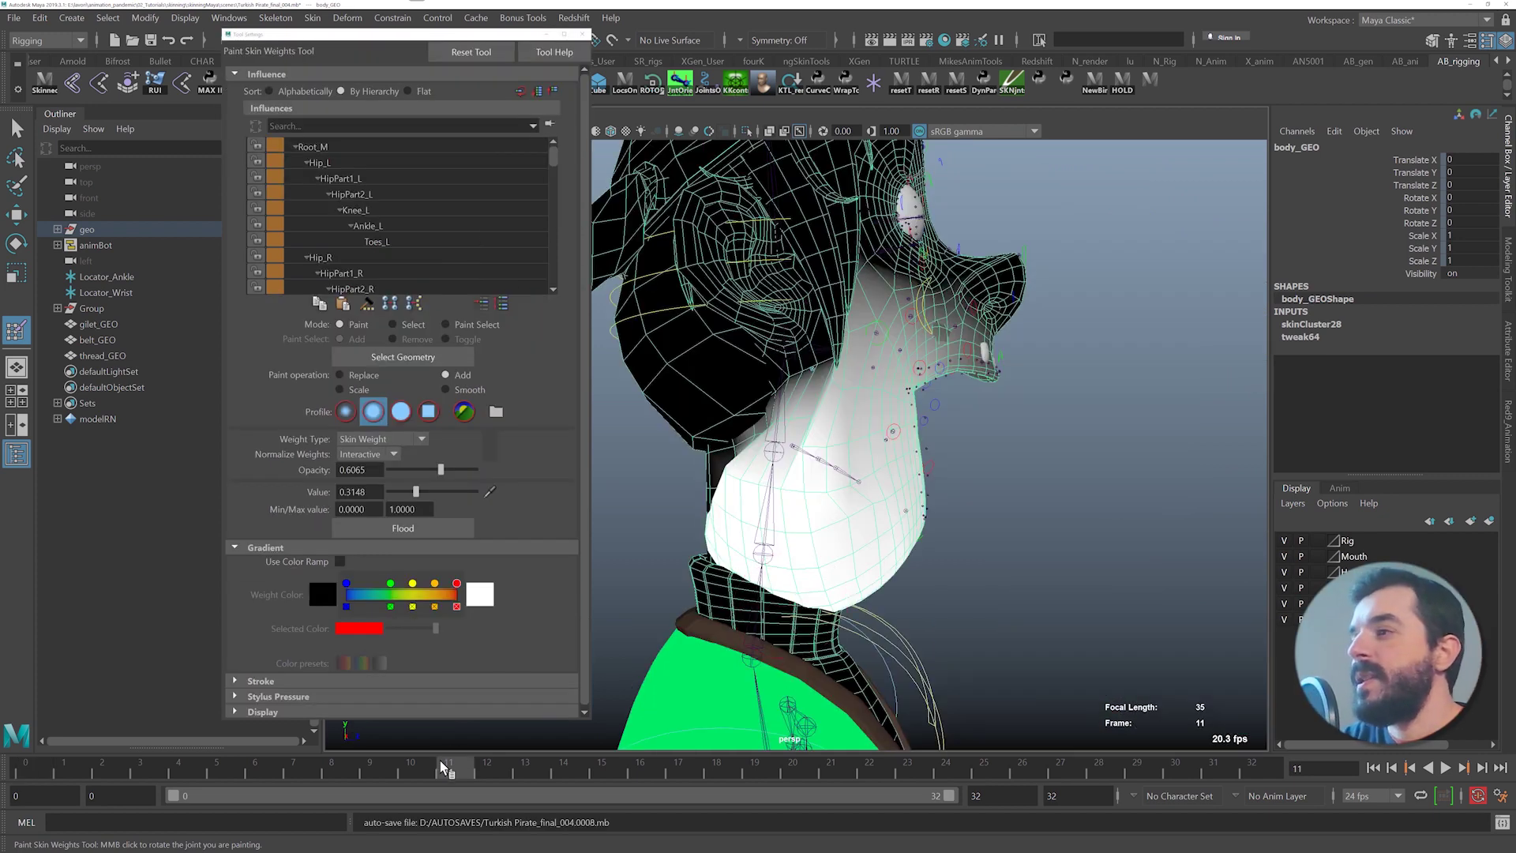
# - Play the jaw animation and examine the deformation where the jaw meets the neck from several angles
pyautogui.hotkey('alt', 'v')
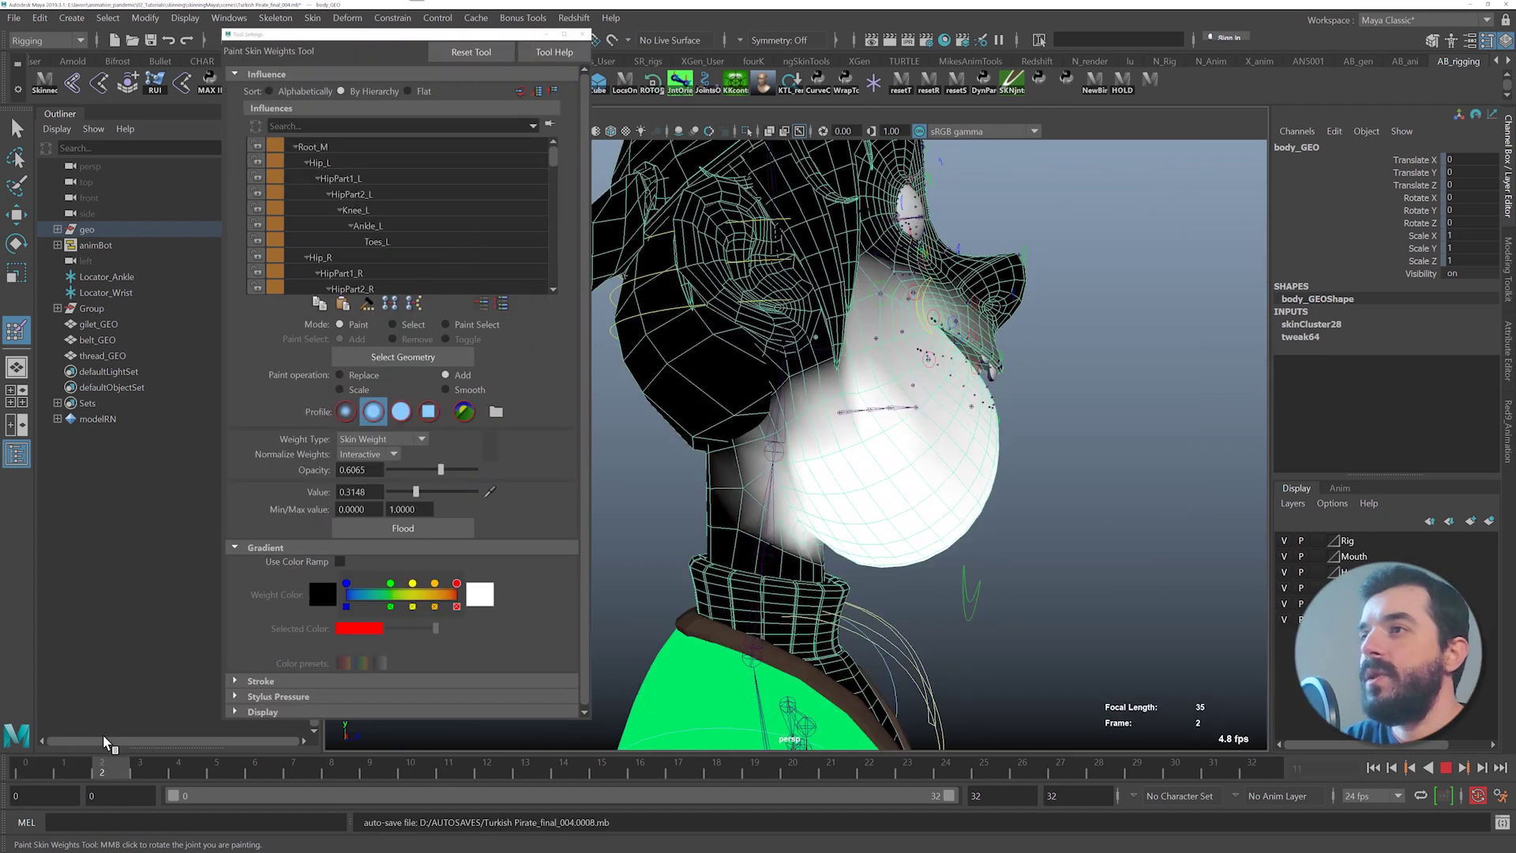
pyautogui.moveTo(104, 737)
pyautogui.mouseDown()
pyautogui.moveTo(250, 748)
pyautogui.moveTo(37, 722)
pyautogui.moveTo(127, 725)
pyautogui.moveTo(105, 724)
pyautogui.mouseUp()
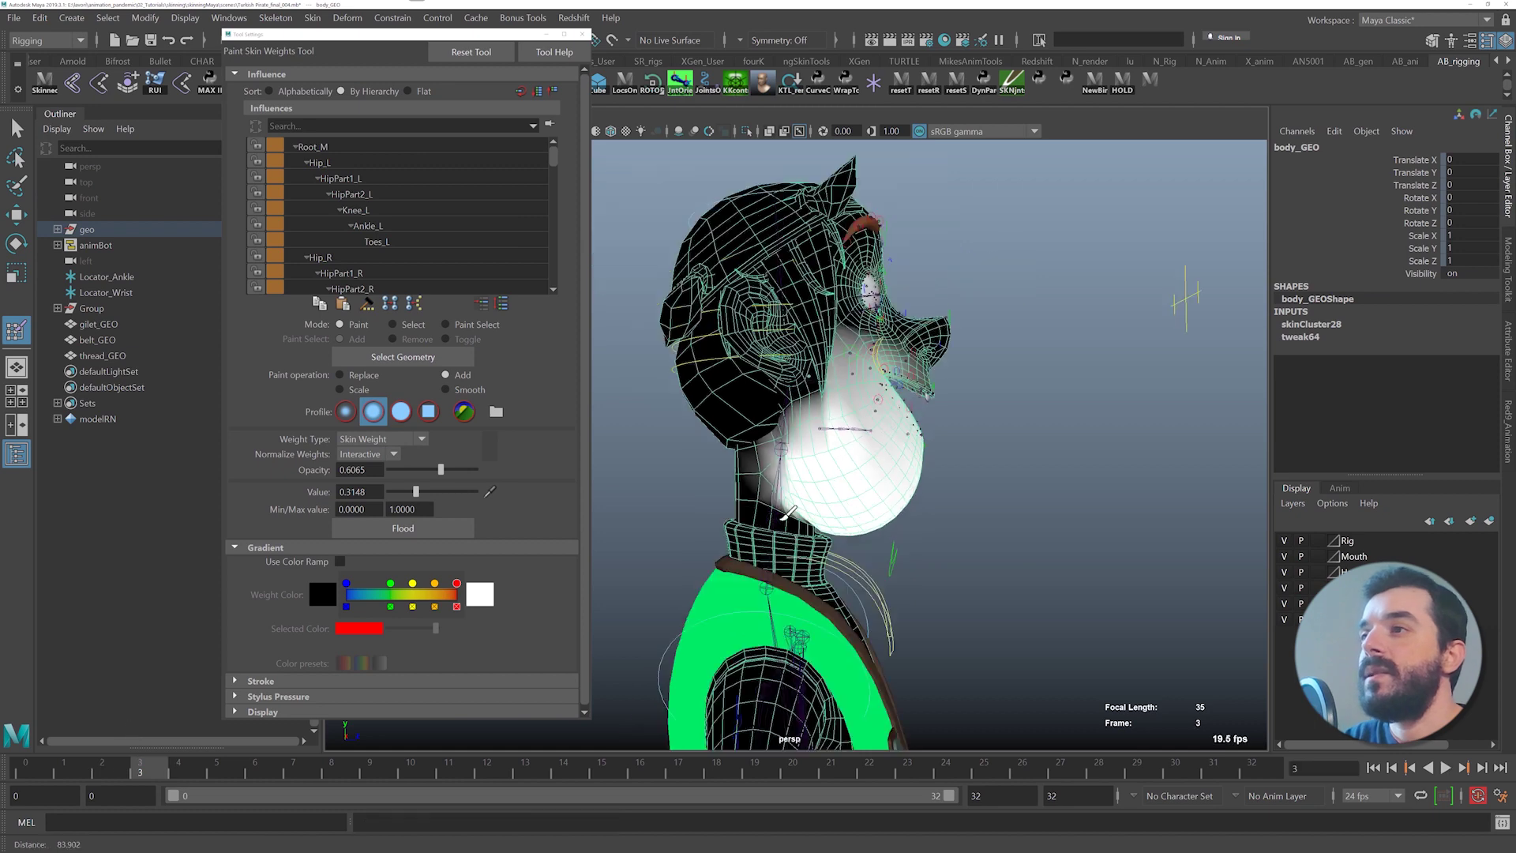
pyautogui.keyDown('alt'); pyautogui.moveTo(788, 513); pyautogui.dragTo(730, 532, button='right'); pyautogui.keyUp('alt')
pyautogui.moveTo(730, 532)
pyautogui.keyDown('alt'); pyautogui.mouseDown()
pyautogui.moveTo(680, 534)
pyautogui.moveTo(1011, 558)
pyautogui.moveTo(934, 538)
pyautogui.mouseUp(); pyautogui.keyUp('alt')
pyautogui.scroll(5, 1010, 558)
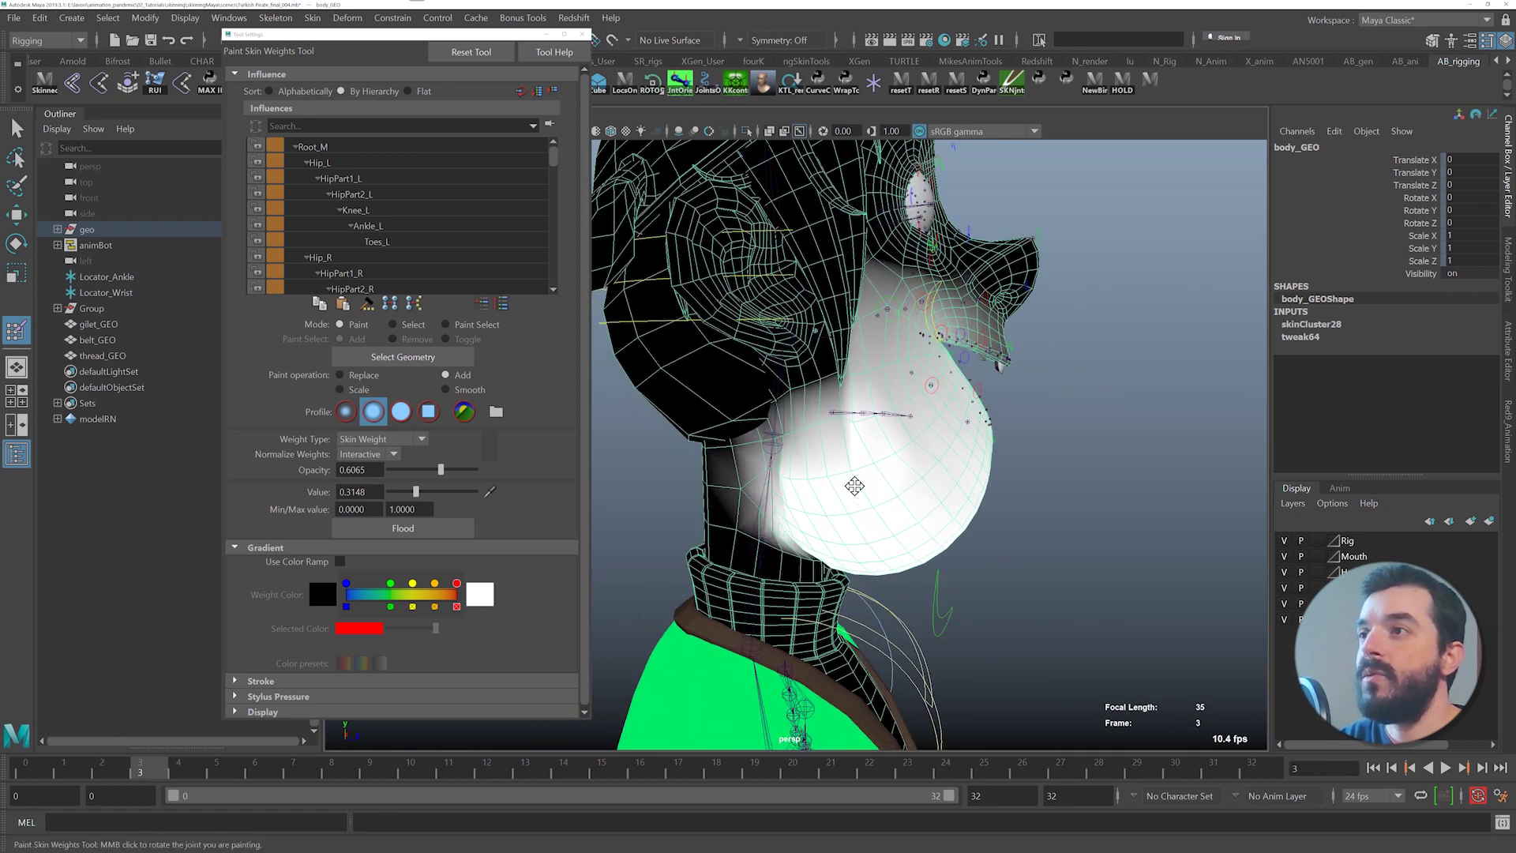
pyautogui.keyDown('alt'); pyautogui.moveTo(852, 487); pyautogui.dragTo(867, 498, button='middle'); pyautogui.keyUp('alt')
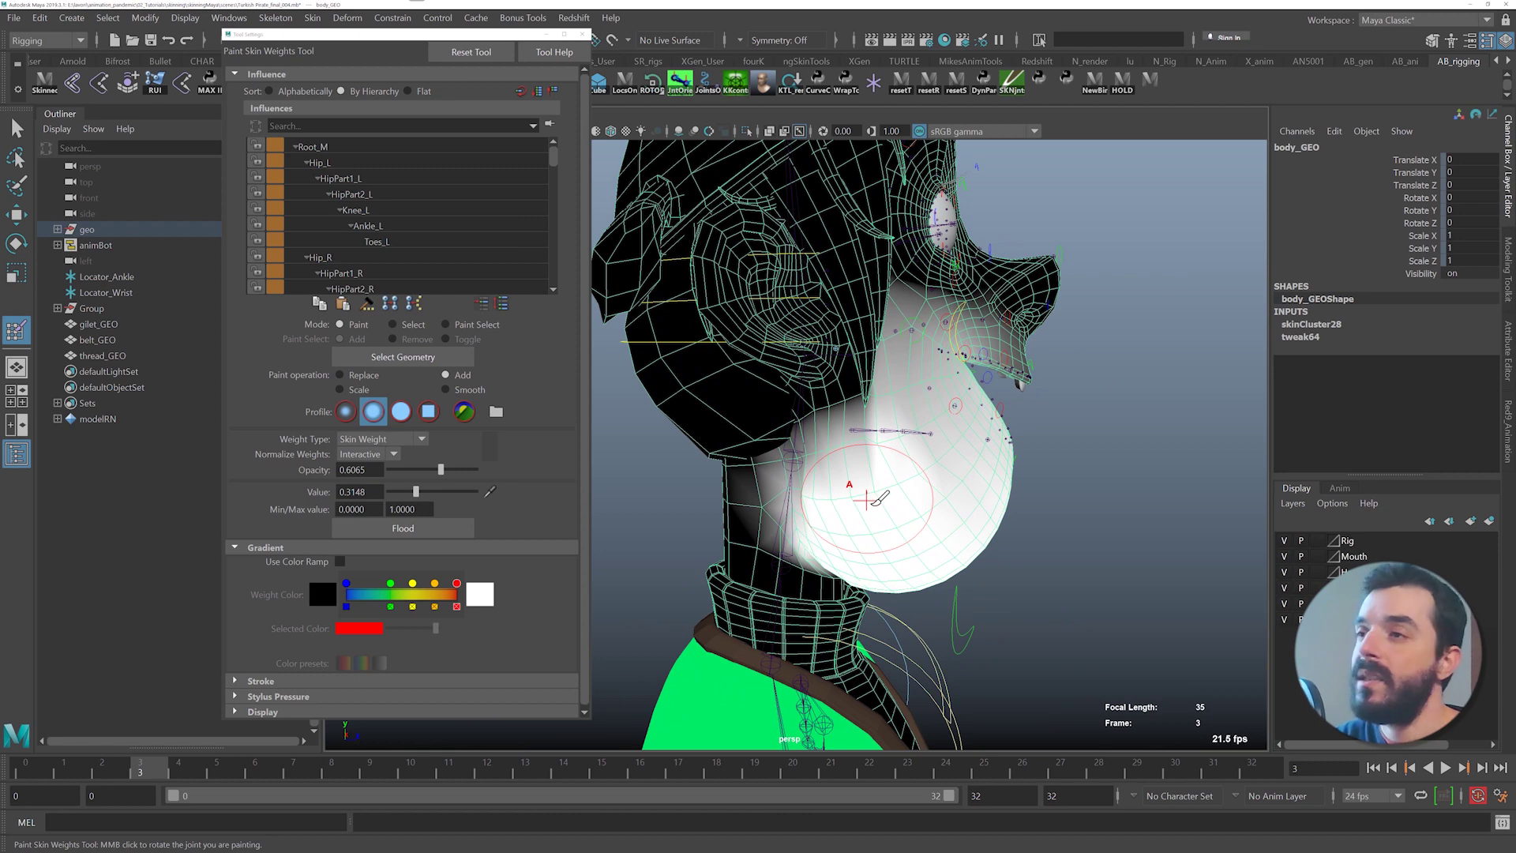
pyautogui.keyDown('alt'); pyautogui.moveTo(866, 499); pyautogui.dragTo(873, 494); pyautogui.keyUp('alt')
pyautogui.scroll(2, 873, 494)
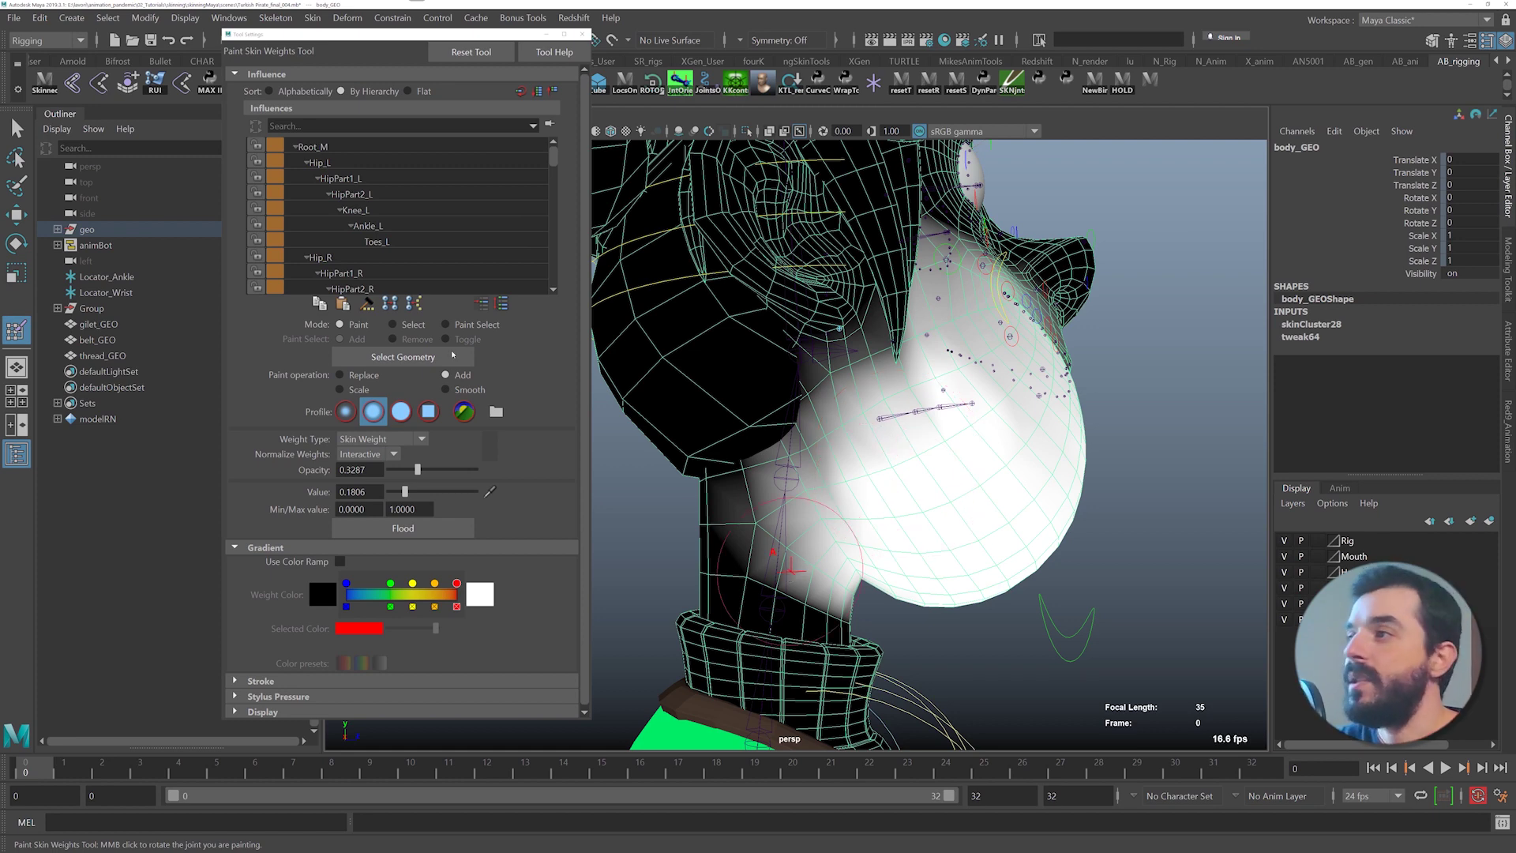
# - Select the NeckPart1_M influence for weight painting, and check its weights around the jaw while scrubbing the timeline
pyautogui.scroll(-4, 498, 210)
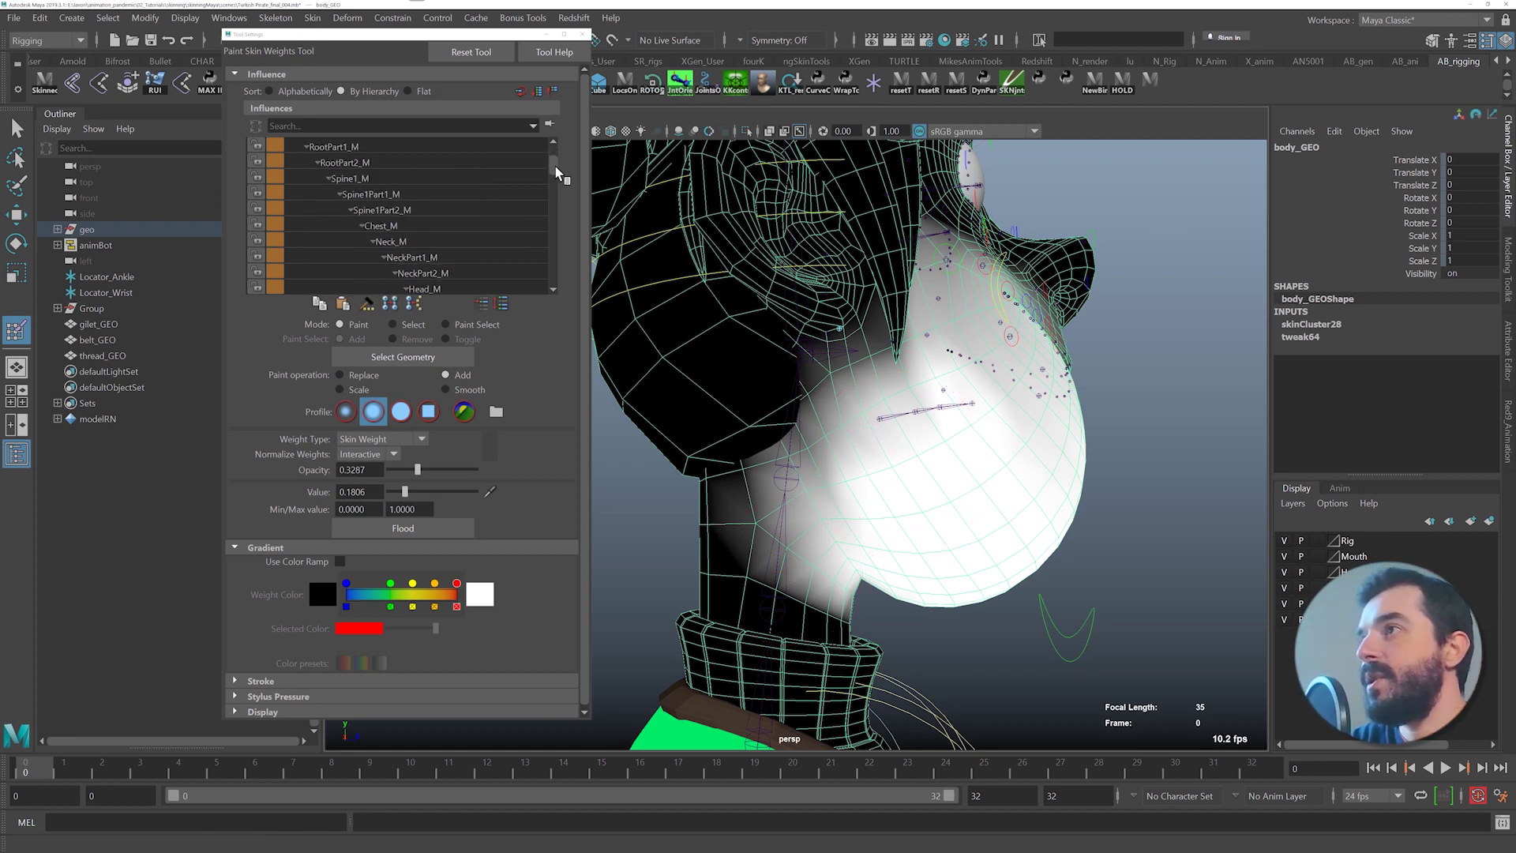
pyautogui.moveTo(555, 167)
pyautogui.mouseDown()
pyautogui.moveTo(557, 205)
pyautogui.moveTo(559, 181)
pyautogui.mouseUp()
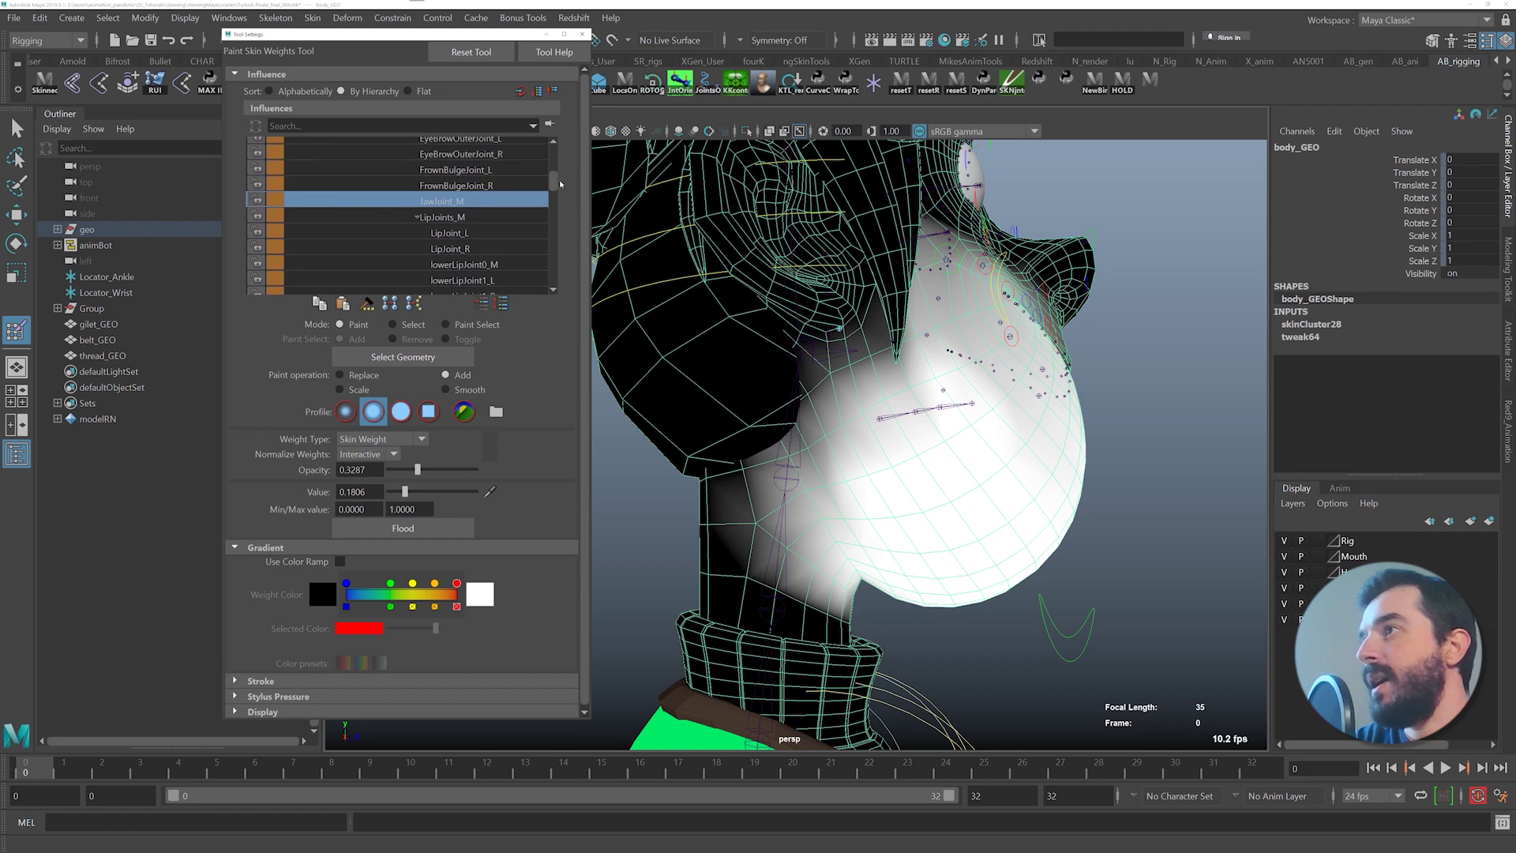
pyautogui.scroll(10, 454, 222)
pyautogui.click(452, 186)
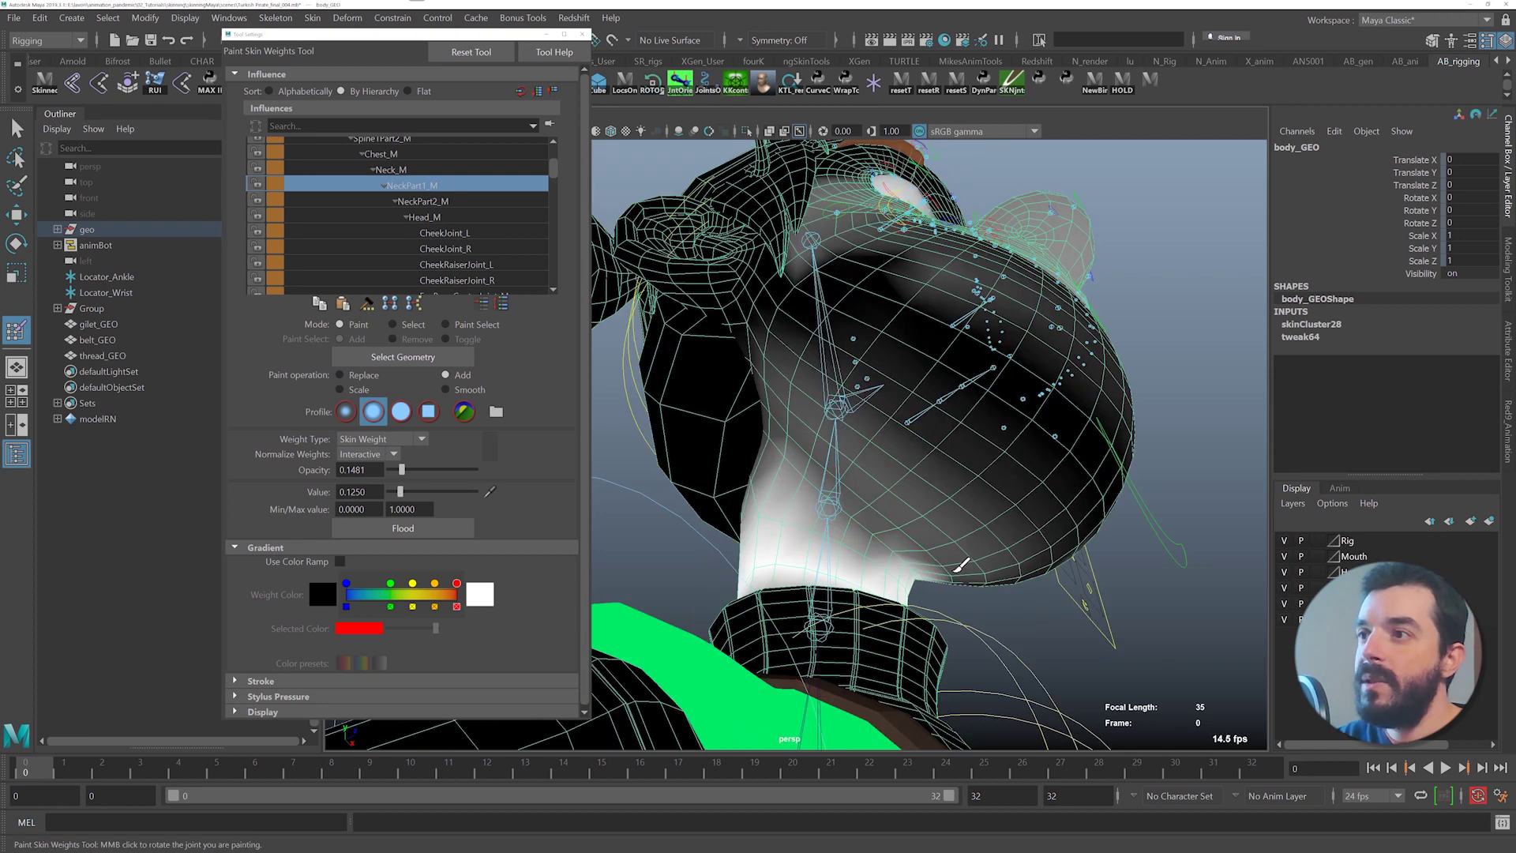
pyautogui.keyDown('alt'); pyautogui.moveTo(941, 563); pyautogui.dragTo(972, 588); pyautogui.keyUp('alt')
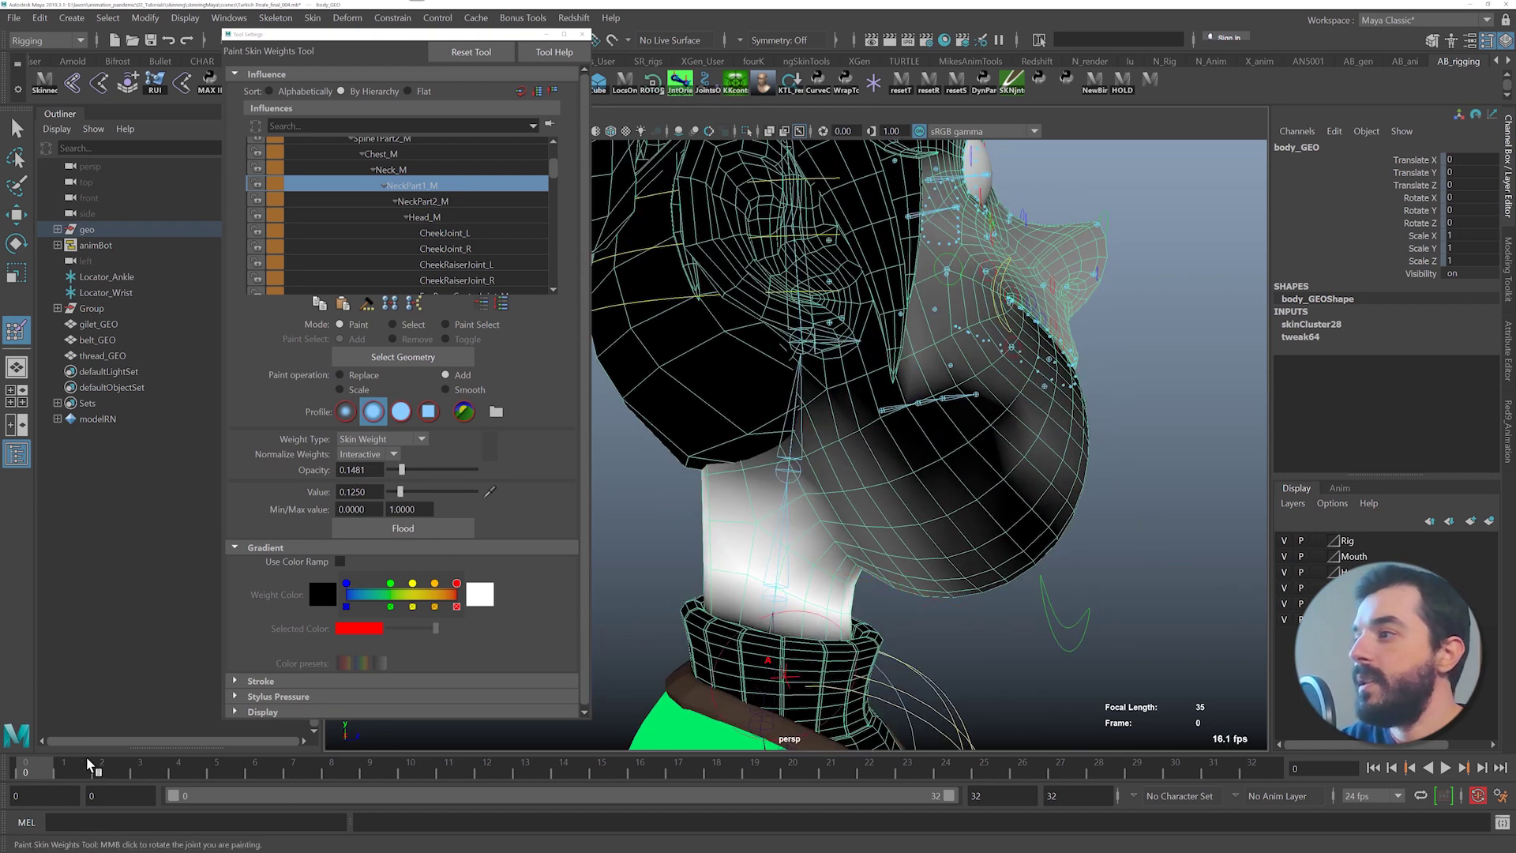
pyautogui.moveTo(82, 759); pyautogui.dragTo(11, 725)
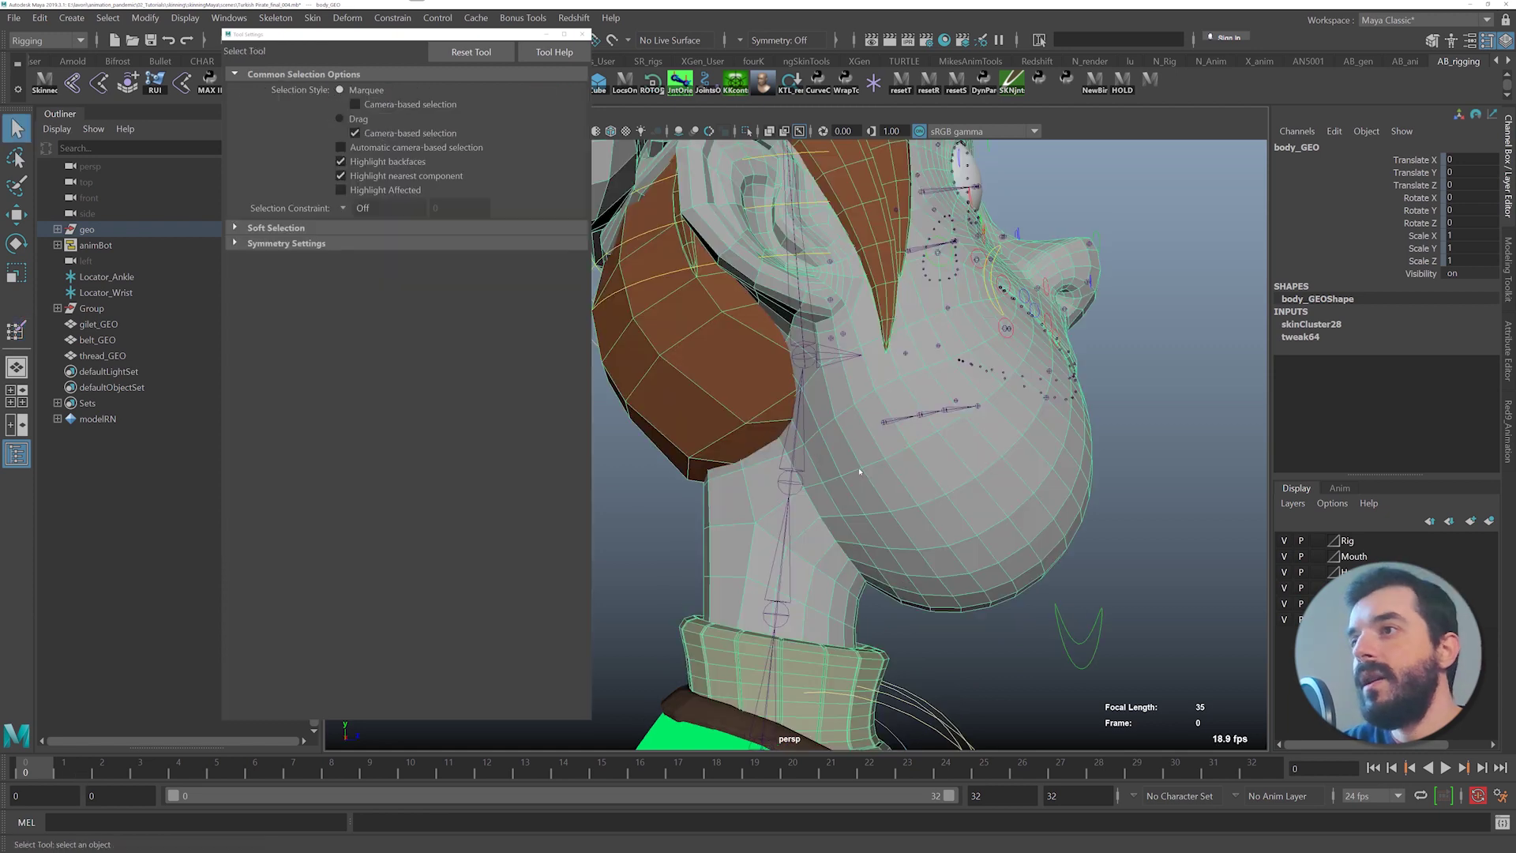
# - Select the vertices of the lower jaw and chin in the left side view
pyautogui.moveTo(932, 412)
pyautogui.mouseDown(button='right')
pyautogui.moveTo(821, 443)
pyautogui.moveTo(813, 405)
pyautogui.moveTo(828, 434)
pyautogui.mouseUp(button='right')
pyautogui.keyDown('alt'); pyautogui.moveTo(827, 440); pyautogui.dragTo(786, 445); pyautogui.keyUp('alt')
pyautogui.press('space')
pyautogui.keyDown('alt'); pyautogui.moveTo(778, 521); pyautogui.dragTo(870, 519, button='middle'); pyautogui.keyUp('alt')
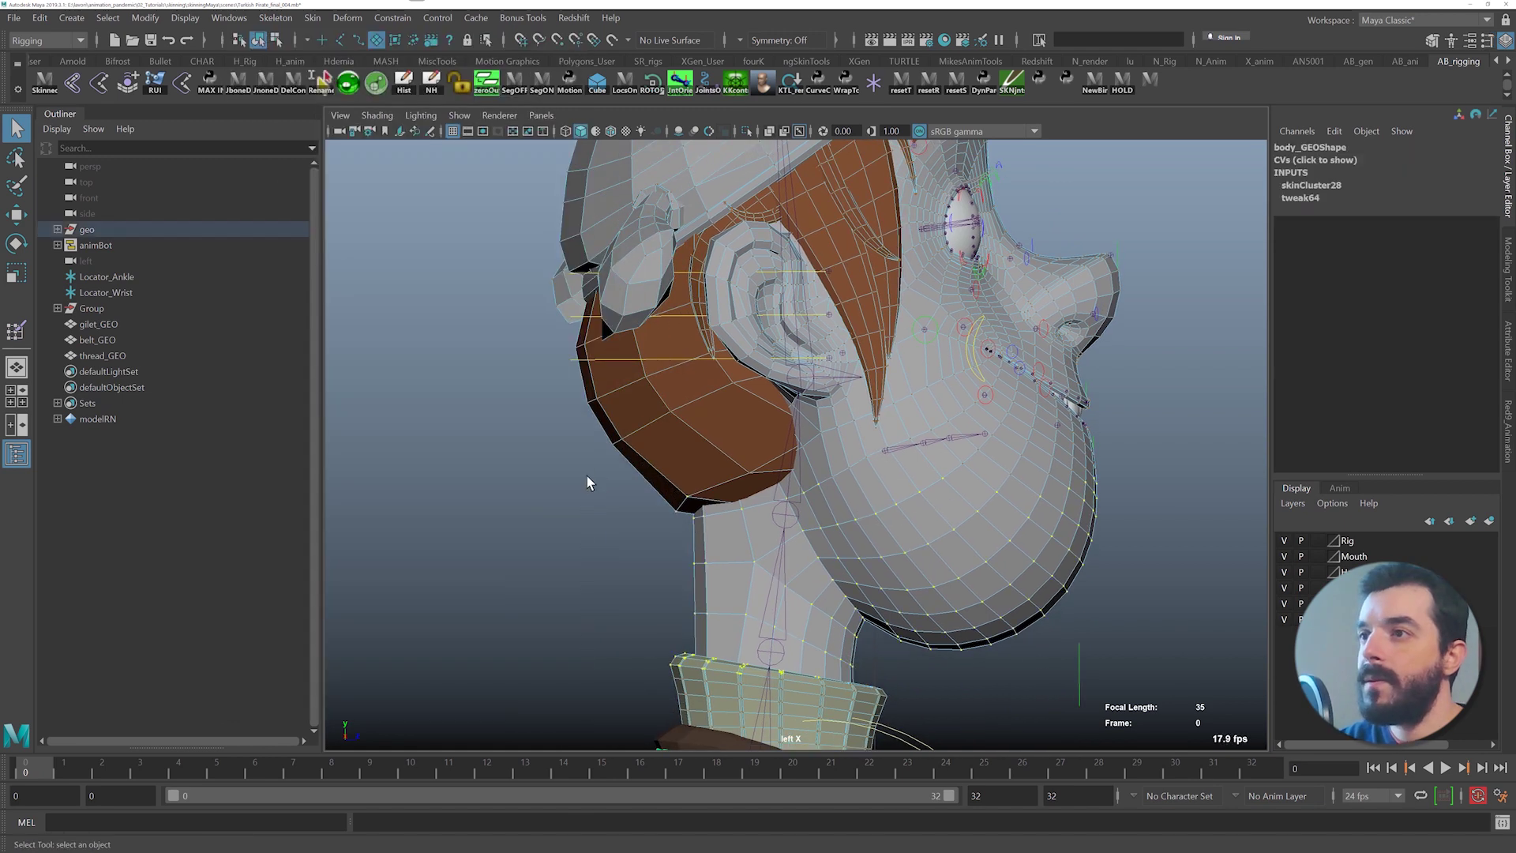
pyautogui.moveTo(1220, 556); pyautogui.dragTo(1069, 423)
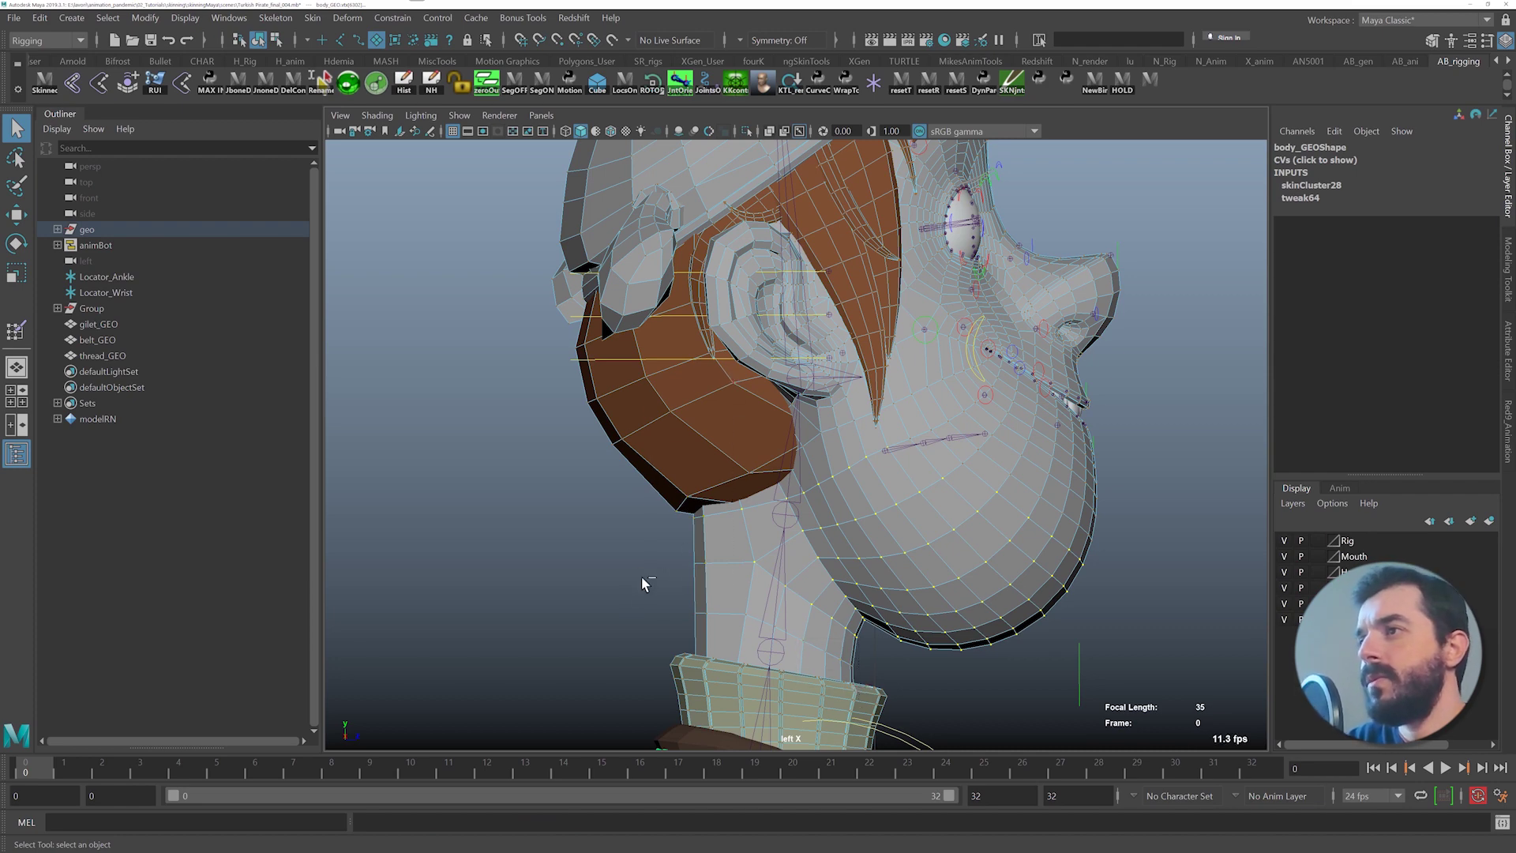
# - Try smoothing the selected jaw vertices' weights in ngSkinTools with intensity 1.000 and 1 iteration, and check the result in playback
pyautogui.hotkey('alt', 'v')
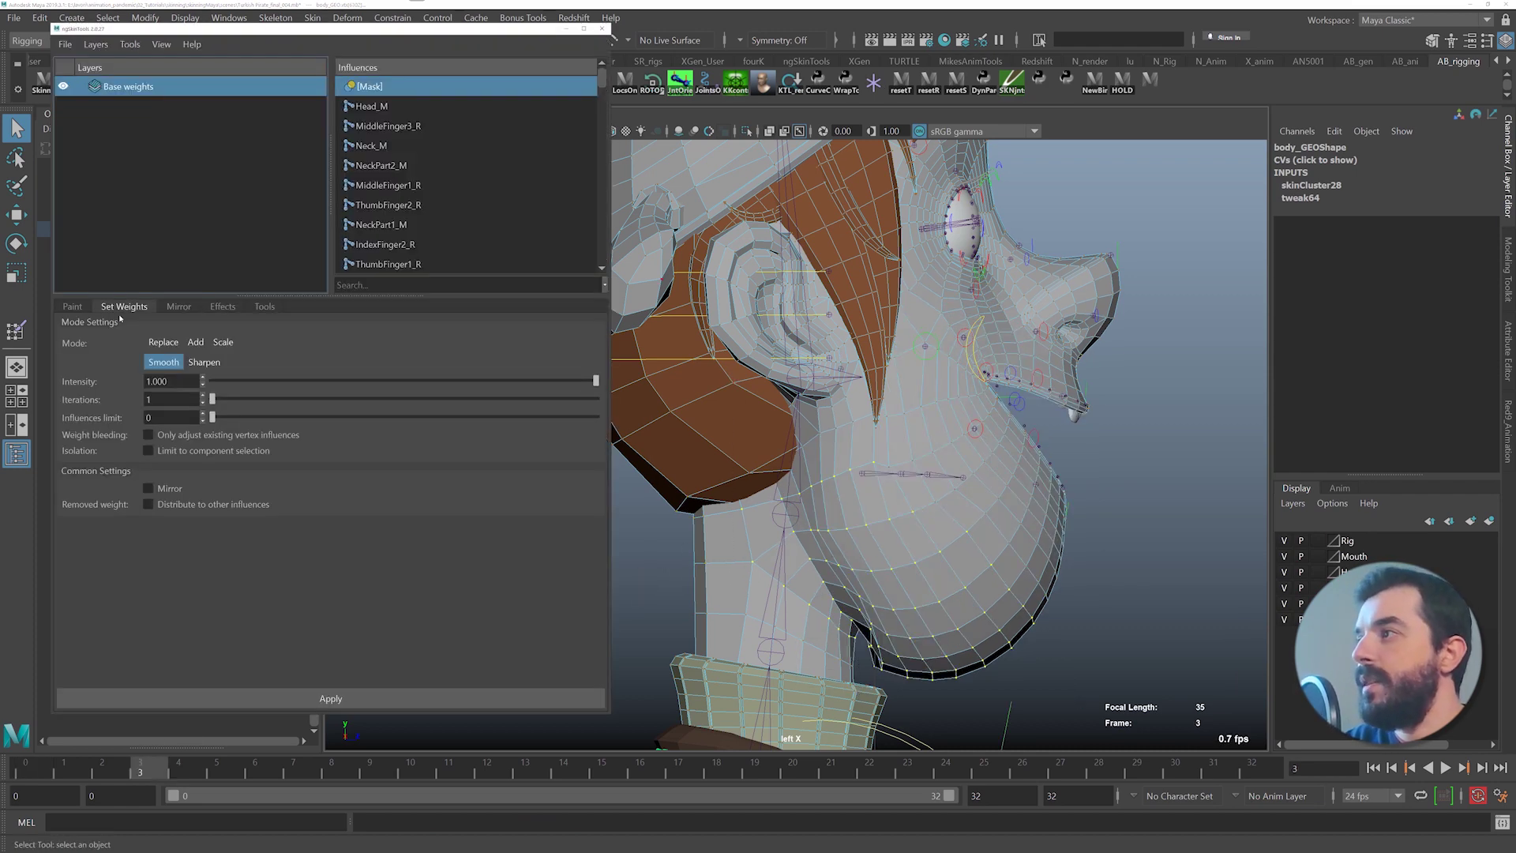
pyautogui.click(281, 698)
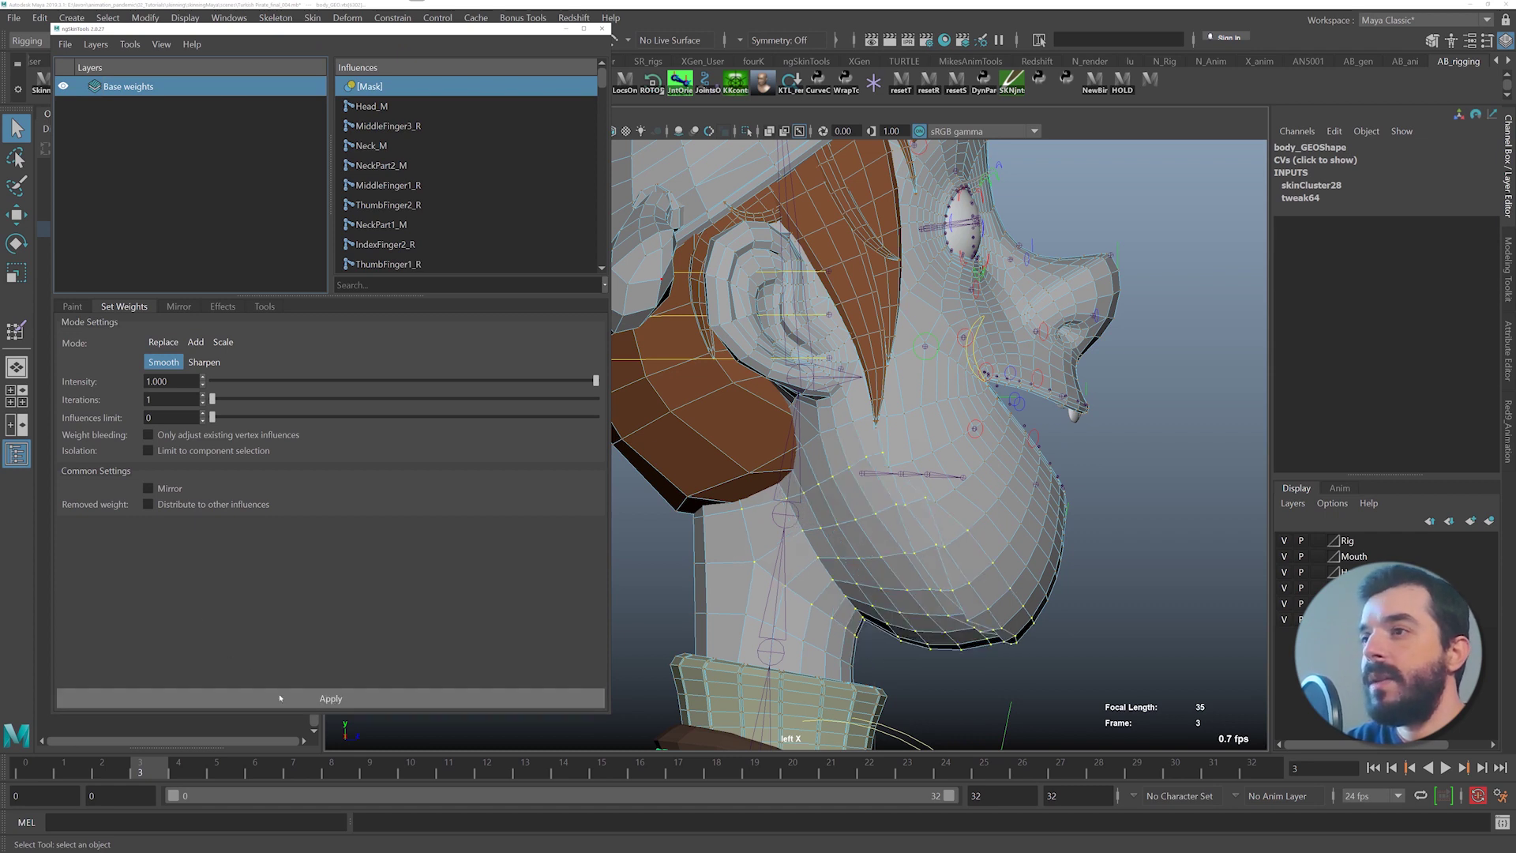
pyautogui.keyDown('alt'); pyautogui.moveTo(922, 482); pyautogui.dragTo(979, 460, button='middle'); pyautogui.keyUp('alt')
pyautogui.hotkey('ctrl', 'z')
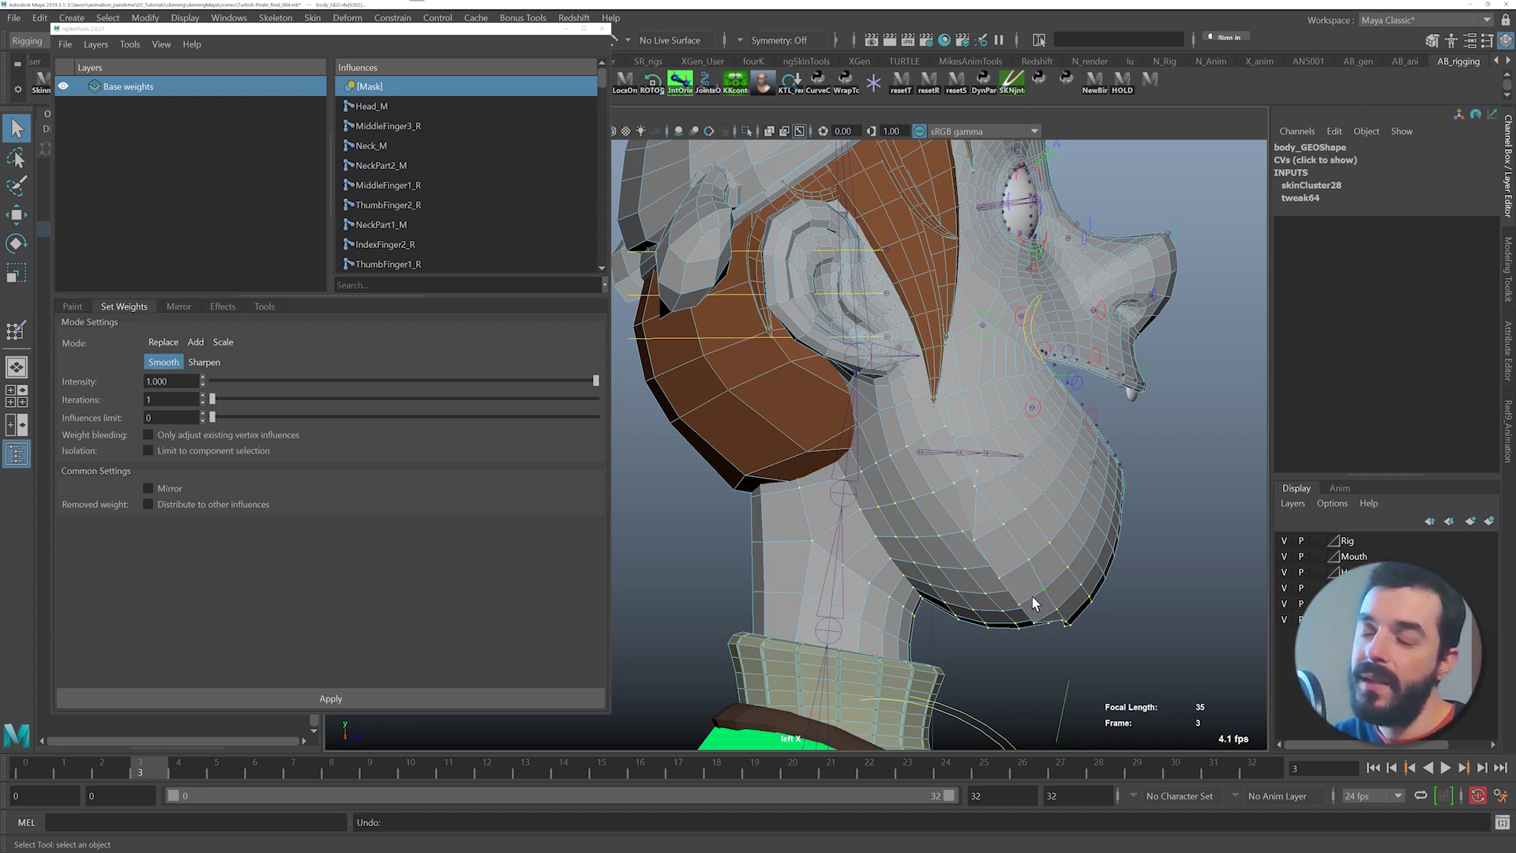
pyautogui.hotkey('alt', 'v')
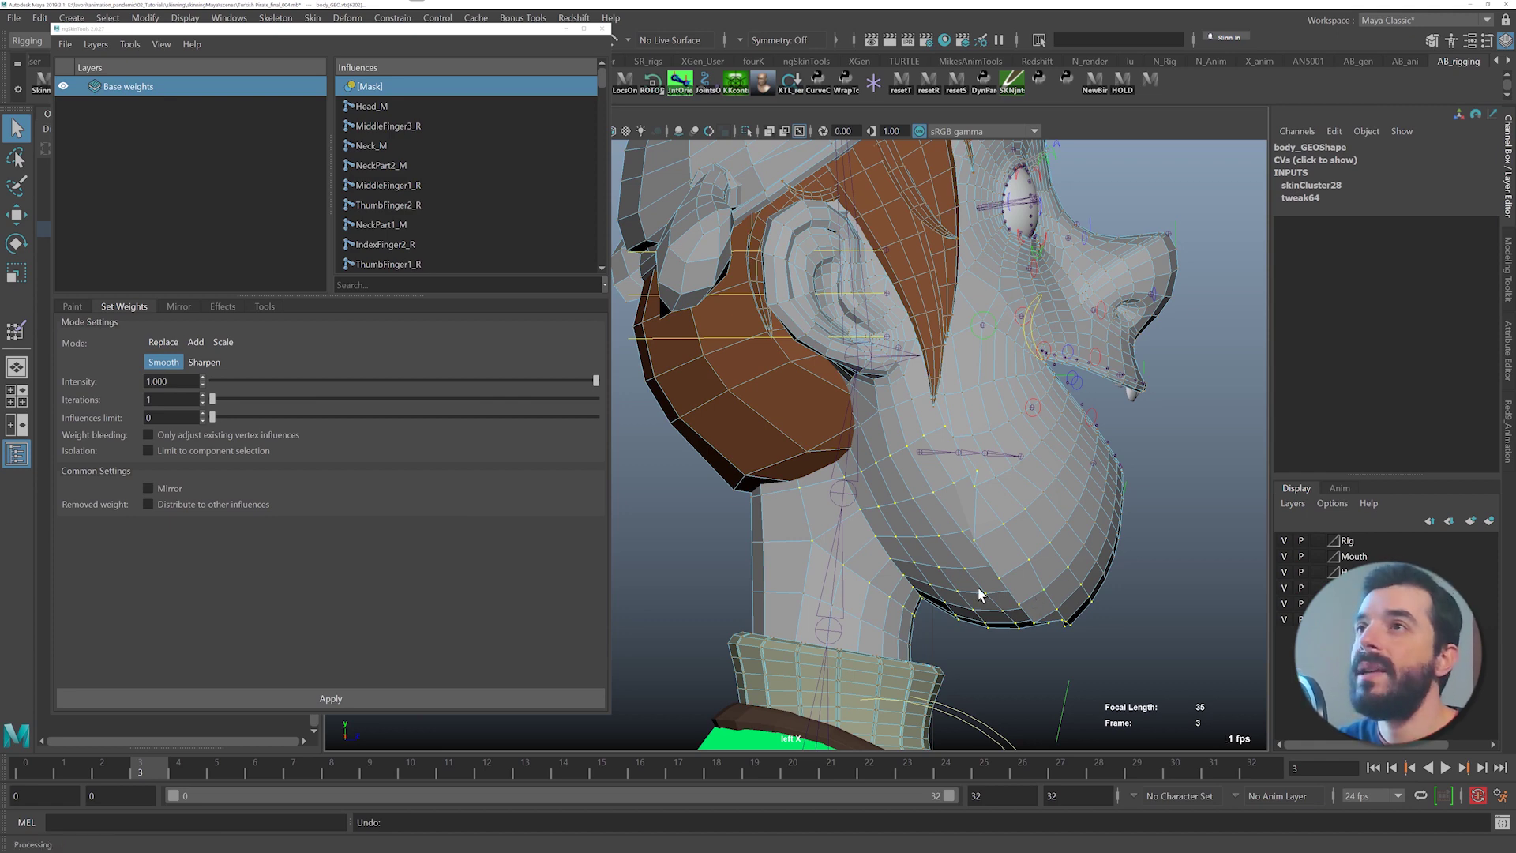
pyautogui.click(24, 767)
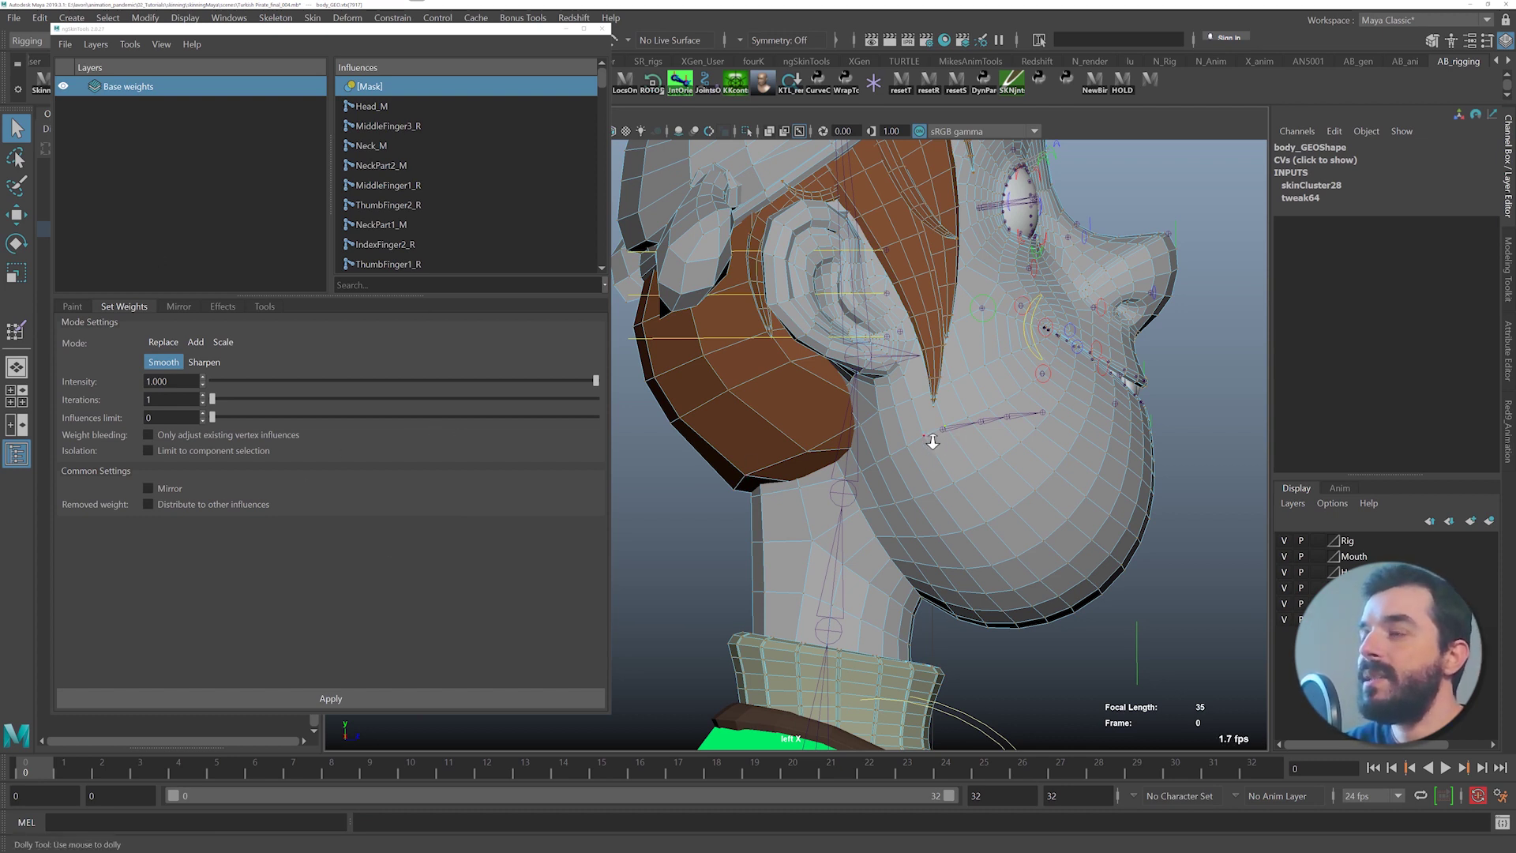
# - Undo the weight smoothing, return to object selection and close ngSkinTools
pyautogui.hotkey('ctrl', 'z')
pyautogui.hotkey('ctrl', 'z')
pyautogui.press('F8')
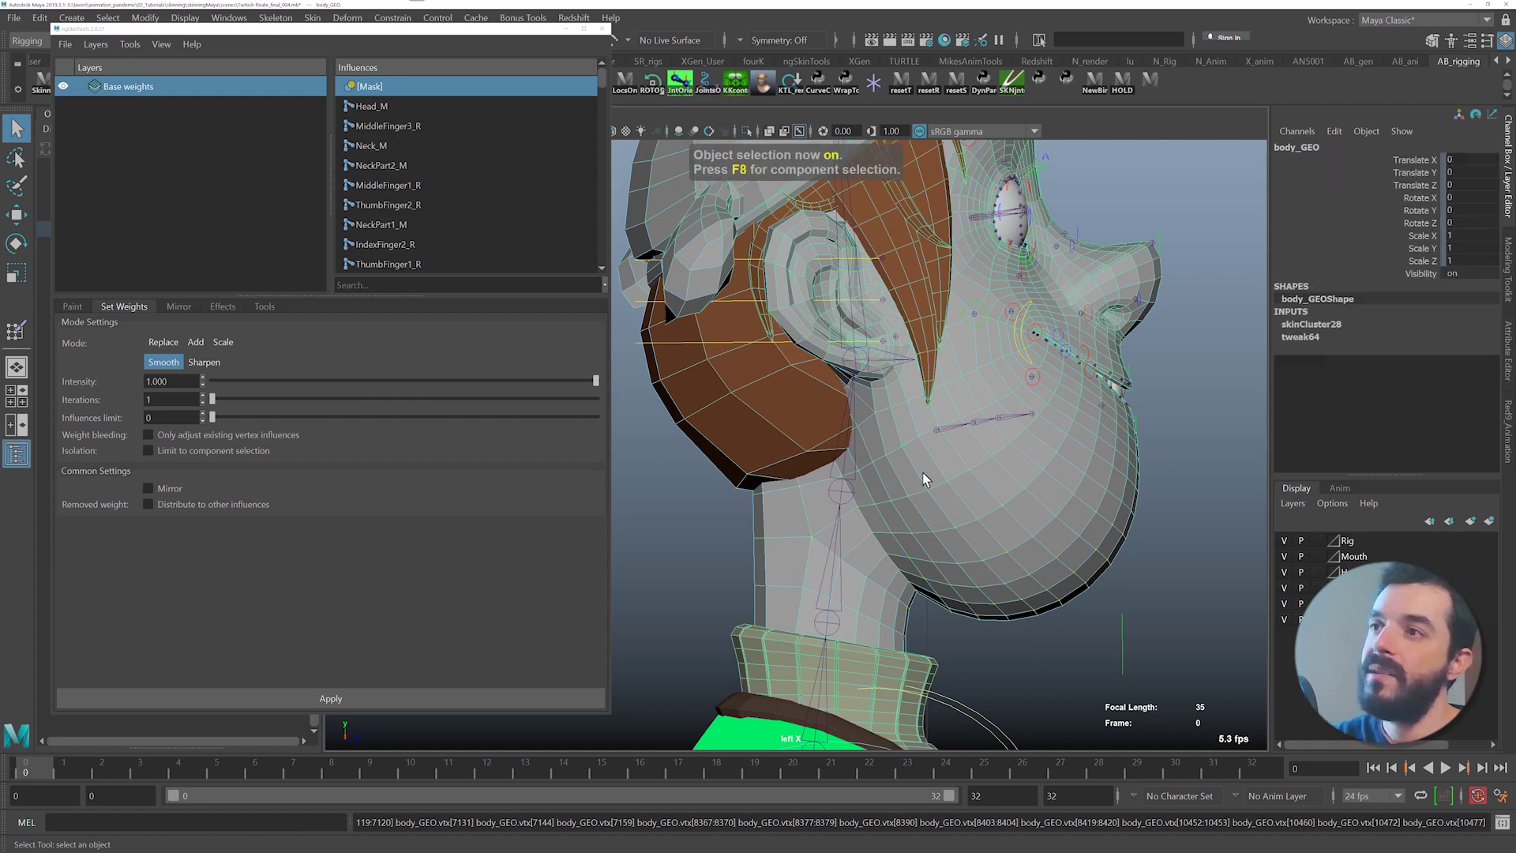
pyautogui.click(566, 29)
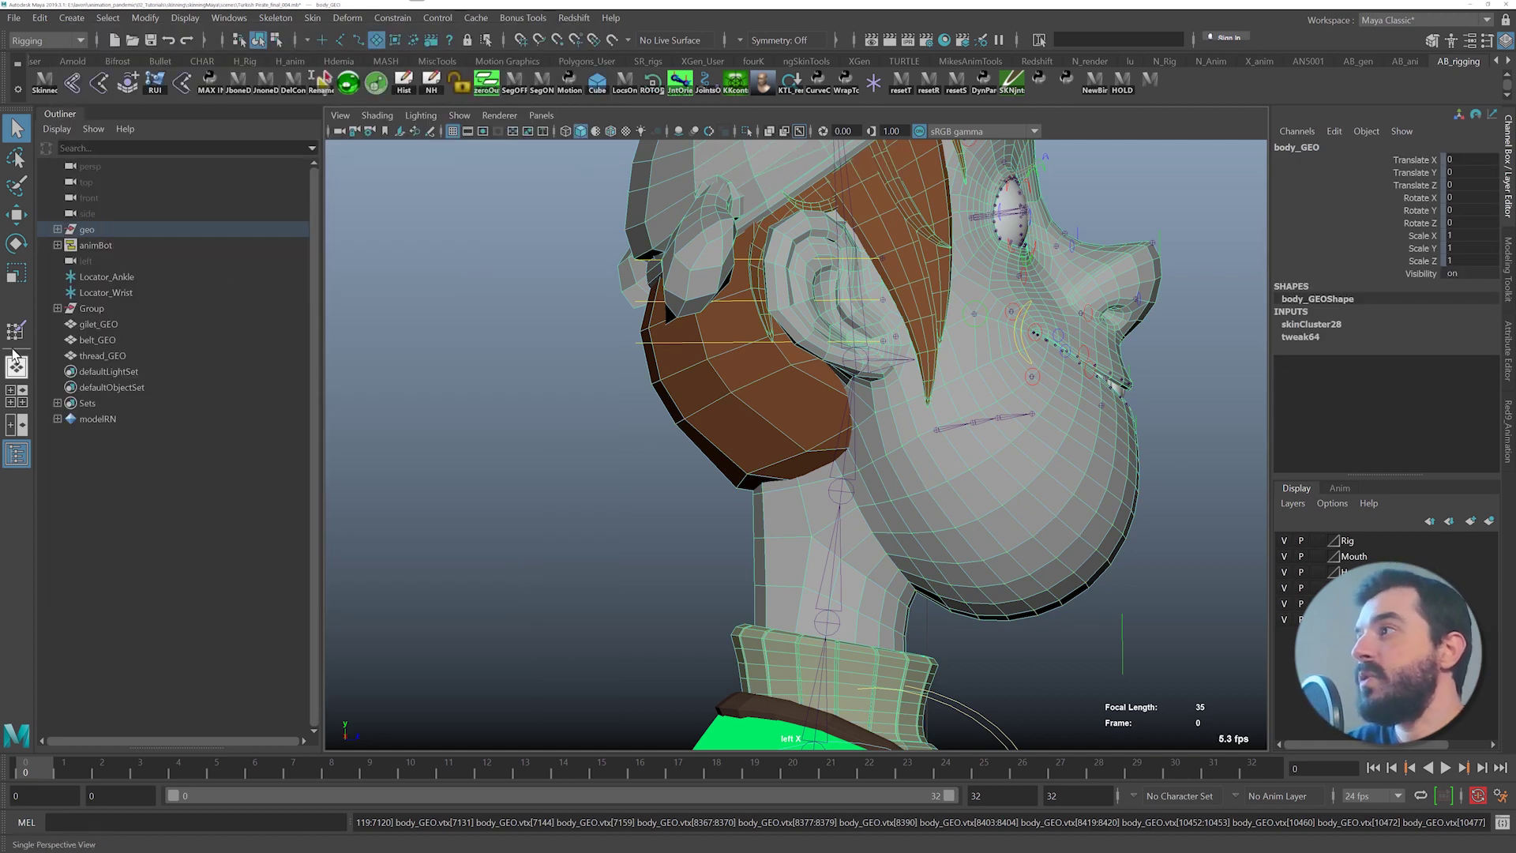
# - Paint NeckPart1_M weights onto the rear and underside of the jaw on body_GEO from the side
pyautogui.press('y')
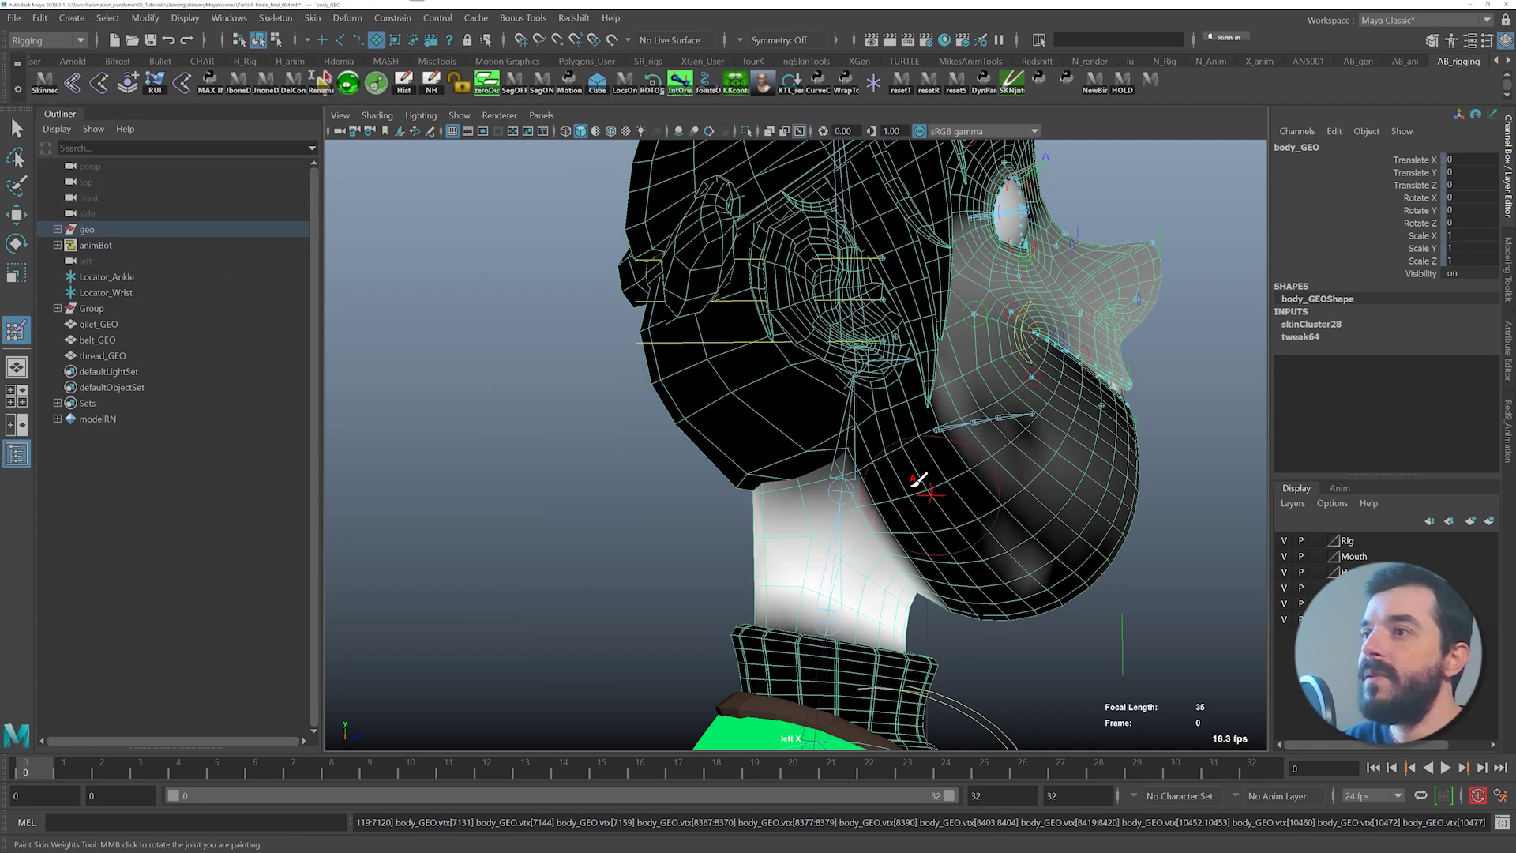
pyautogui.moveTo(939, 532); pyautogui.dragTo(987, 609)
pyautogui.moveTo(899, 484); pyautogui.dragTo(1013, 675)
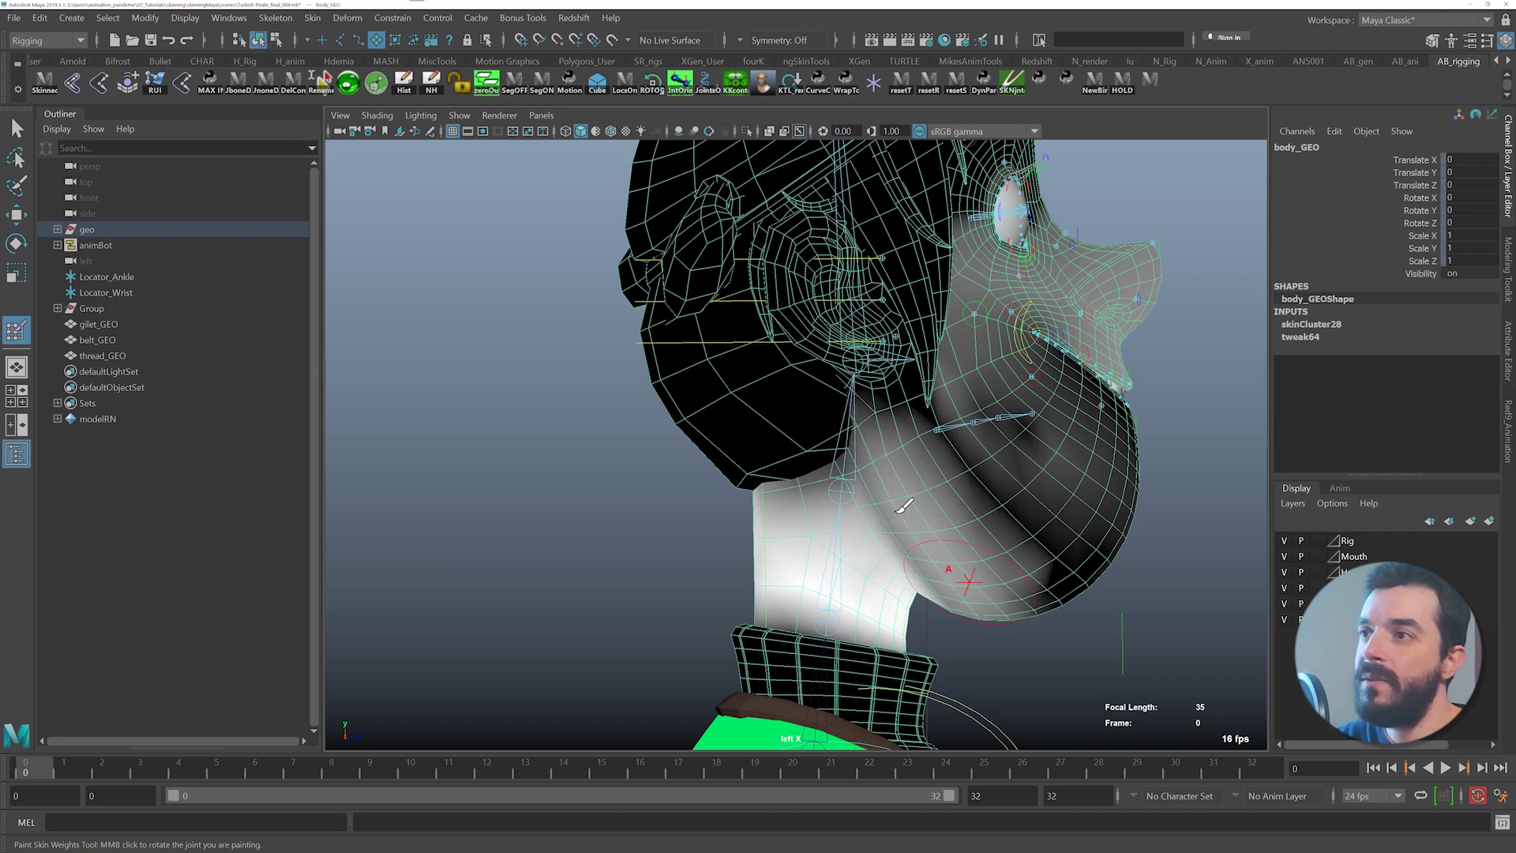
pyautogui.moveTo(900, 517)
pyautogui.mouseDown()
pyautogui.moveTo(969, 646)
pyautogui.moveTo(891, 513)
pyautogui.mouseUp()
pyautogui.moveTo(889, 514); pyautogui.dragTo(975, 604)
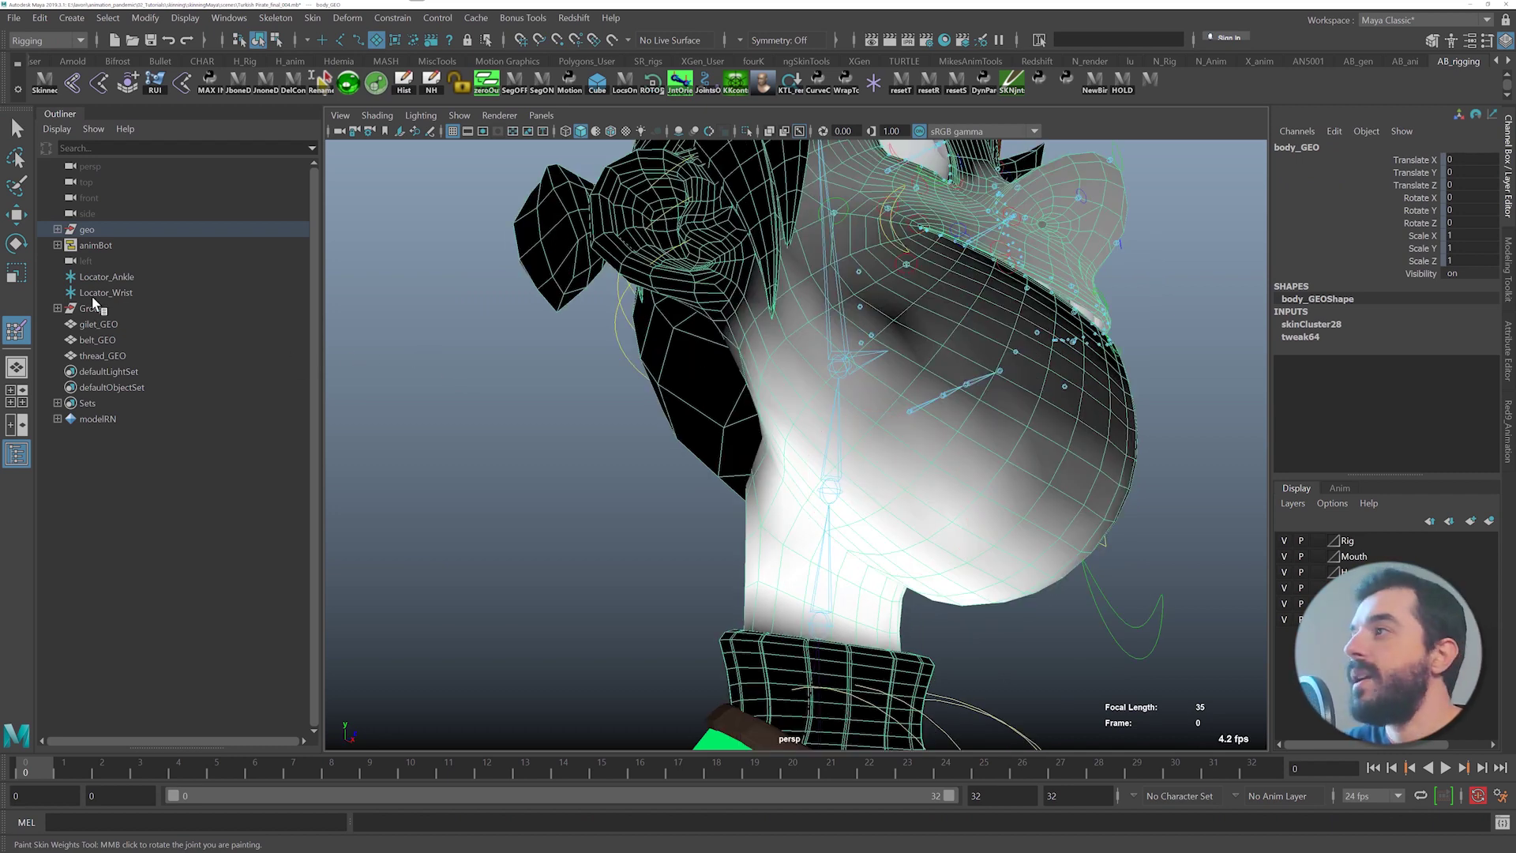
pyautogui.keyDown('alt'); pyautogui.moveTo(862, 378); pyautogui.dragTo(868, 401); pyautogui.keyUp('alt')
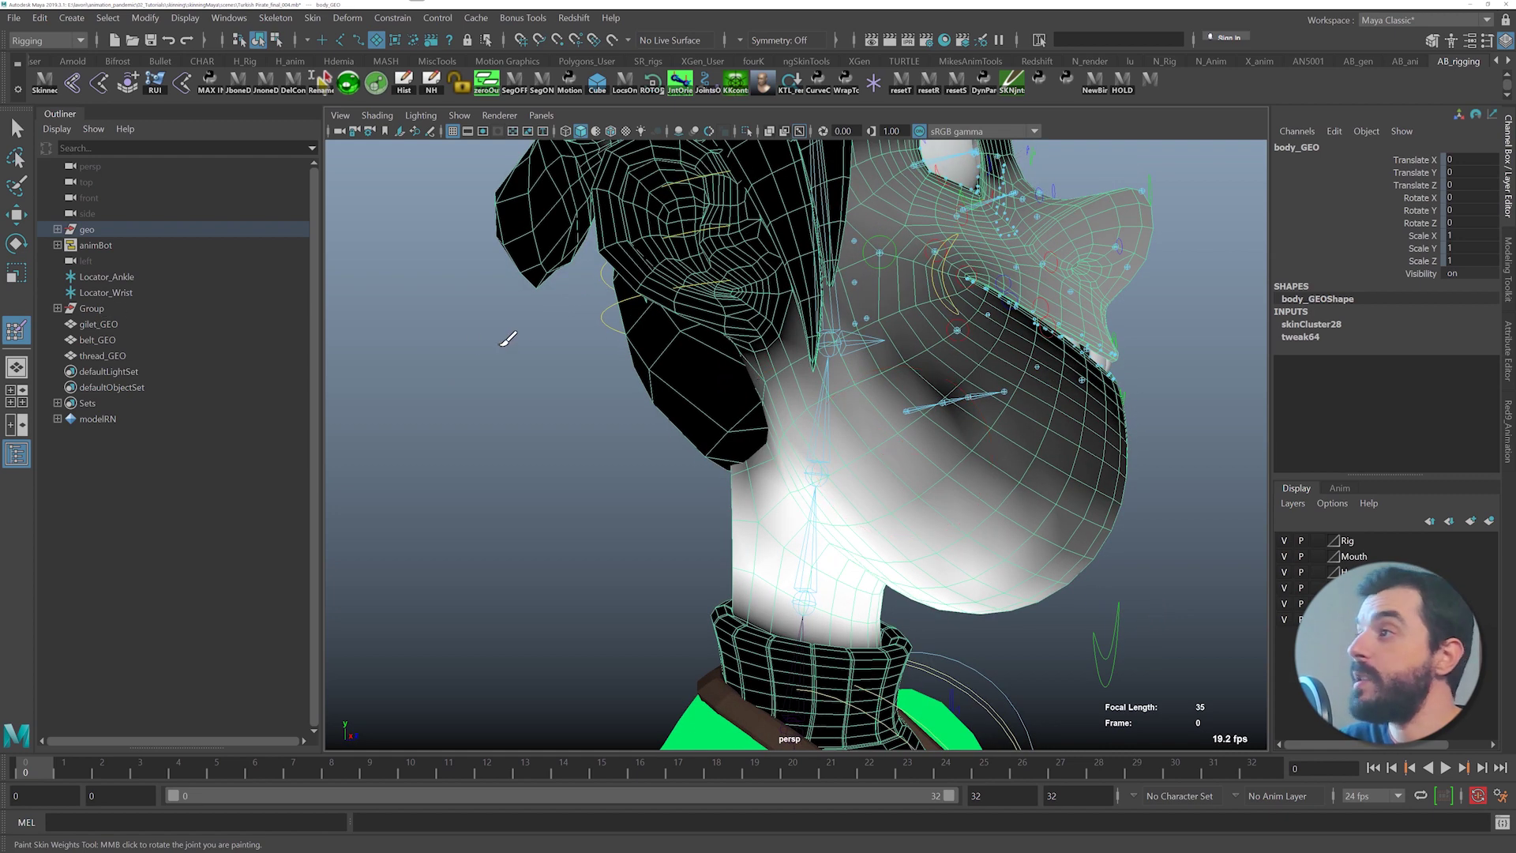
# - Show the weight painting settings and select the NeckPart2_M influence to examine its weights around the jaw
pyautogui.doubleClick(16, 330)
pyautogui.scroll(-6, 363, 229)
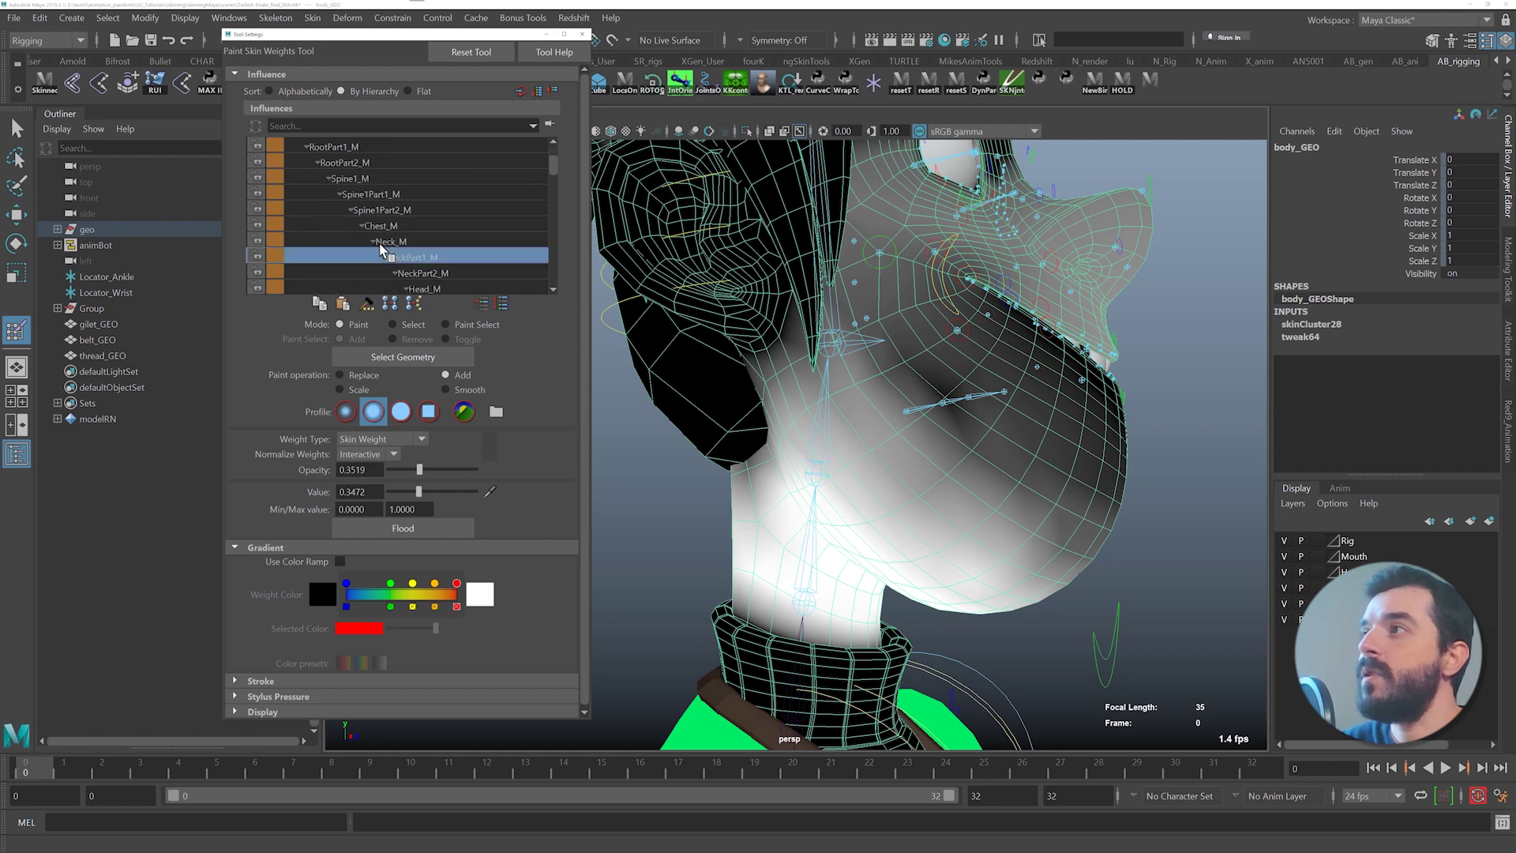
pyautogui.click(397, 163)
pyautogui.click(406, 179)
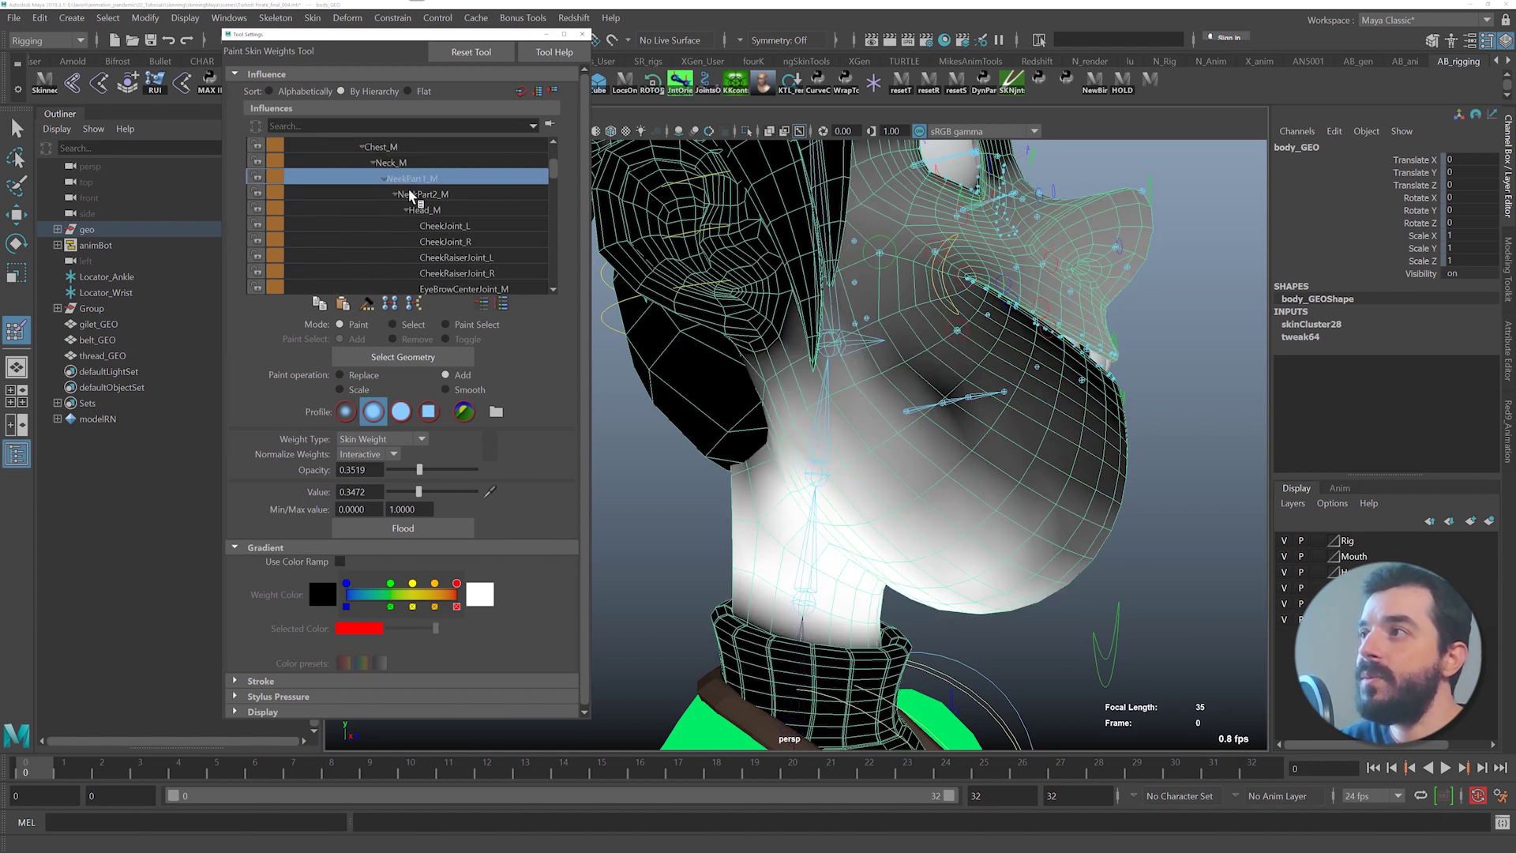
pyautogui.click(414, 193)
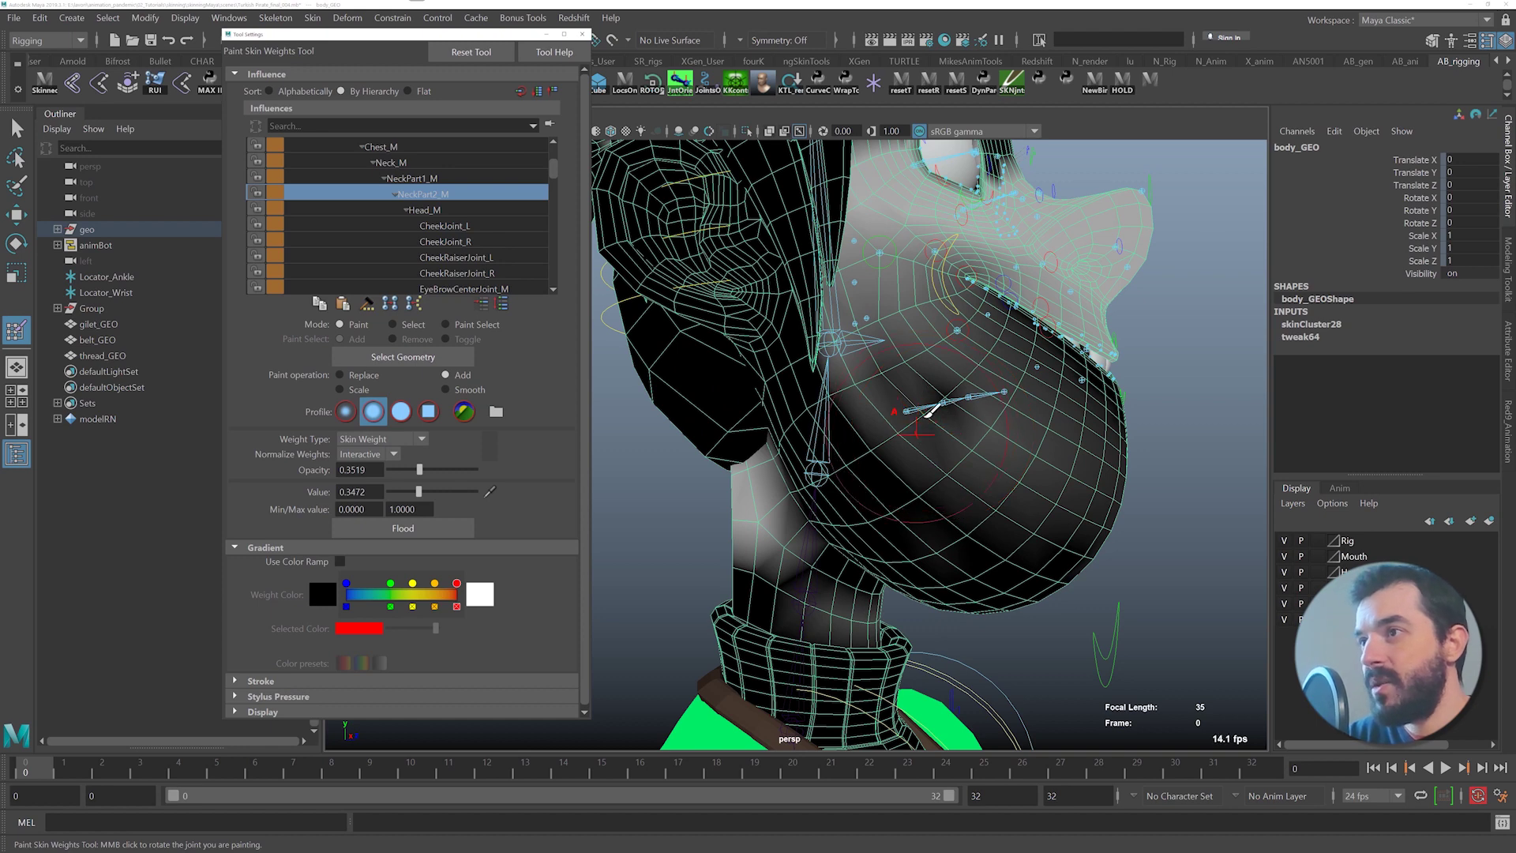
# - Add JawJoint_M weights over the side and back of the jaw with opacity 0.3519 and value 0.3472
pyautogui.scroll(-5, 438, 237)
pyautogui.click(437, 241)
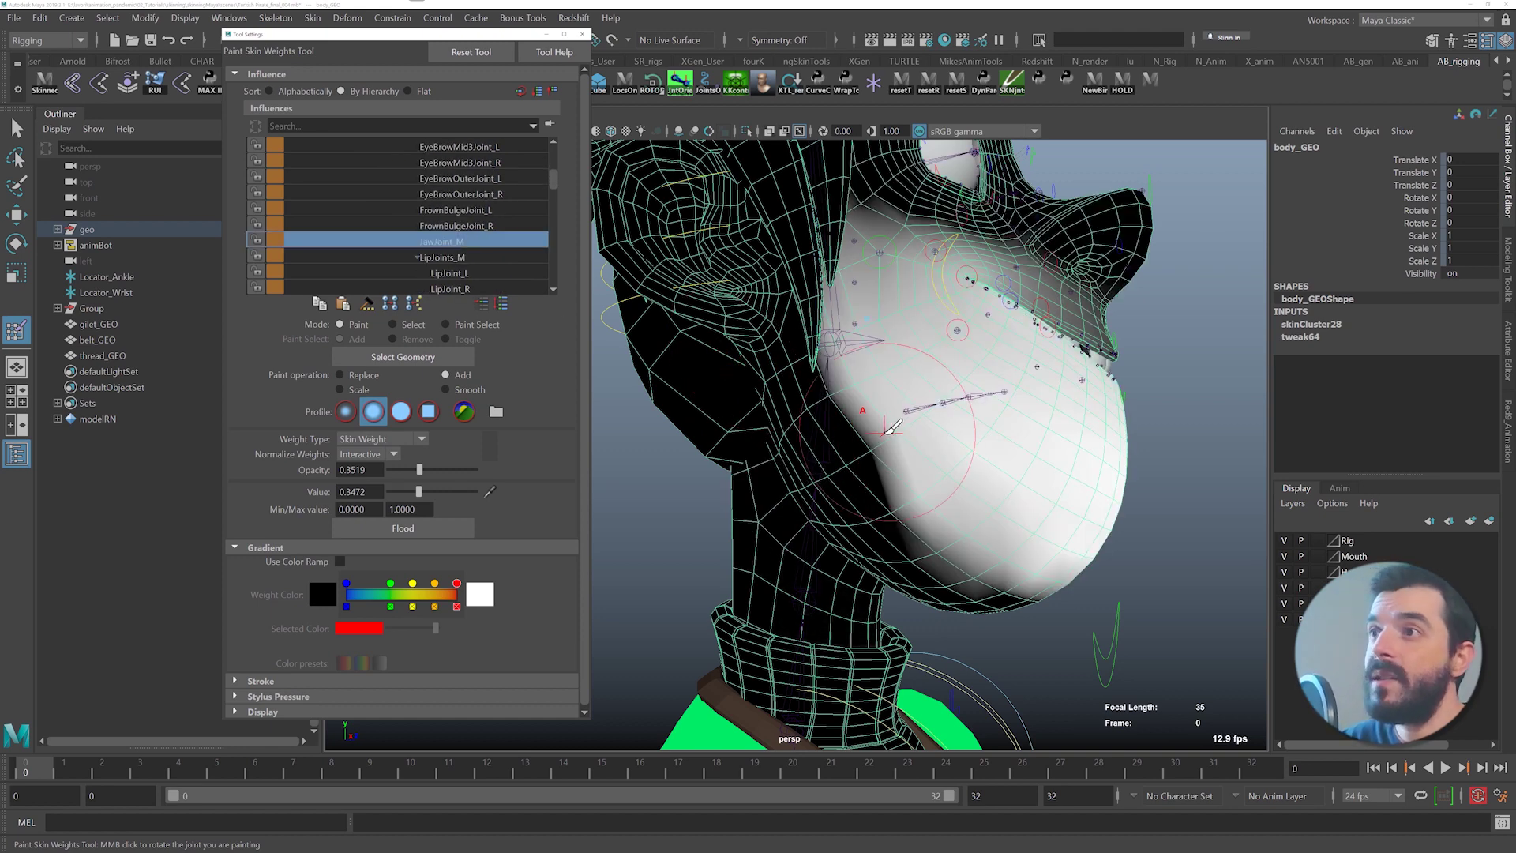
pyautogui.moveTo(855, 367)
pyautogui.mouseDown()
pyautogui.moveTo(1123, 640)
pyautogui.moveTo(823, 375)
pyautogui.moveTo(916, 465)
pyautogui.mouseUp()
pyautogui.moveTo(863, 374); pyautogui.dragTo(1150, 653)
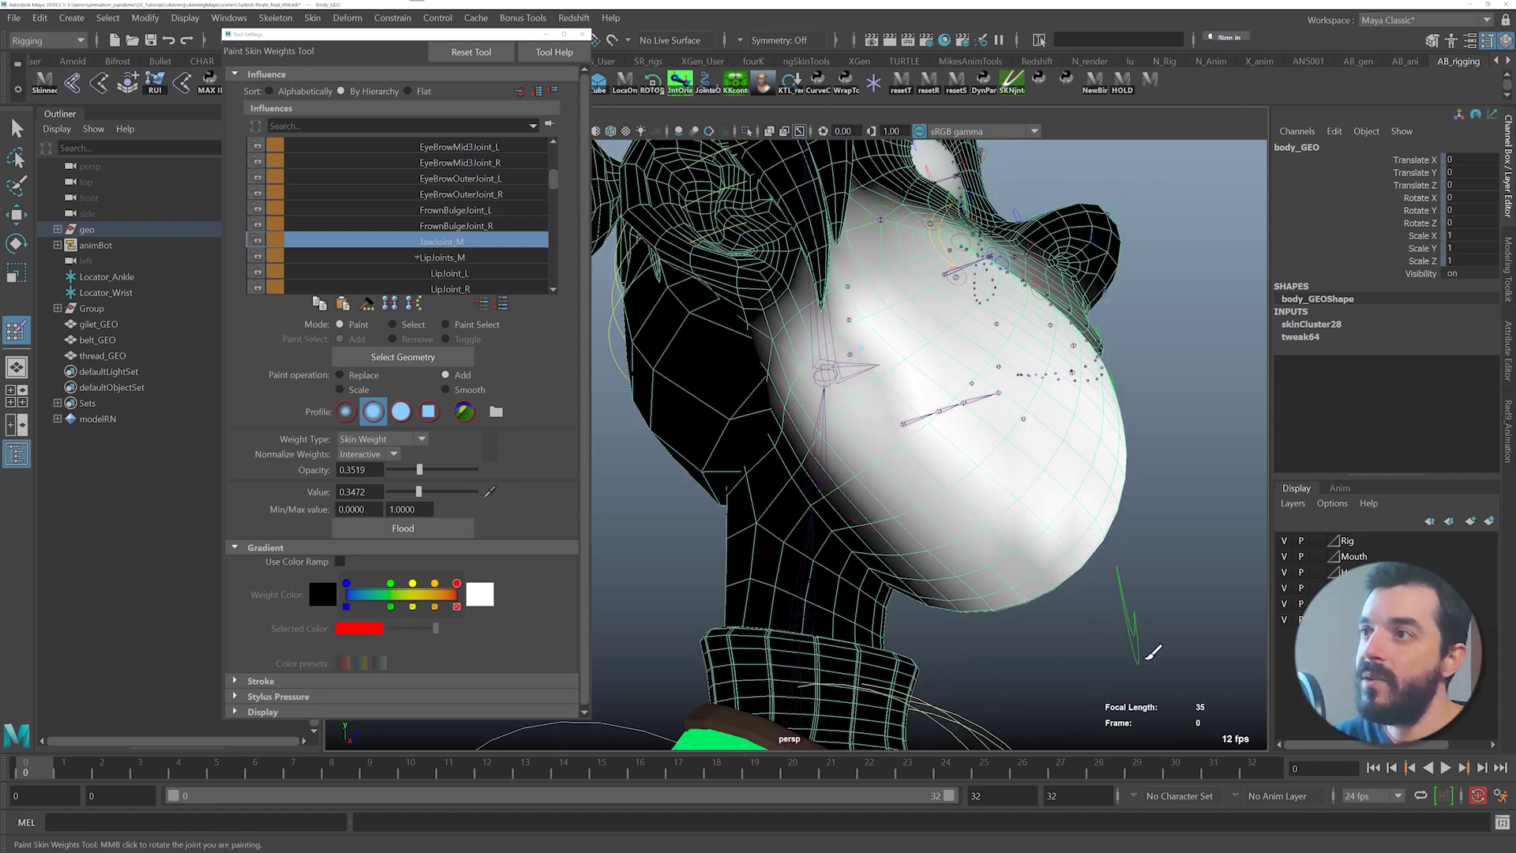
pyautogui.moveTo(850, 362); pyautogui.dragTo(1193, 672)
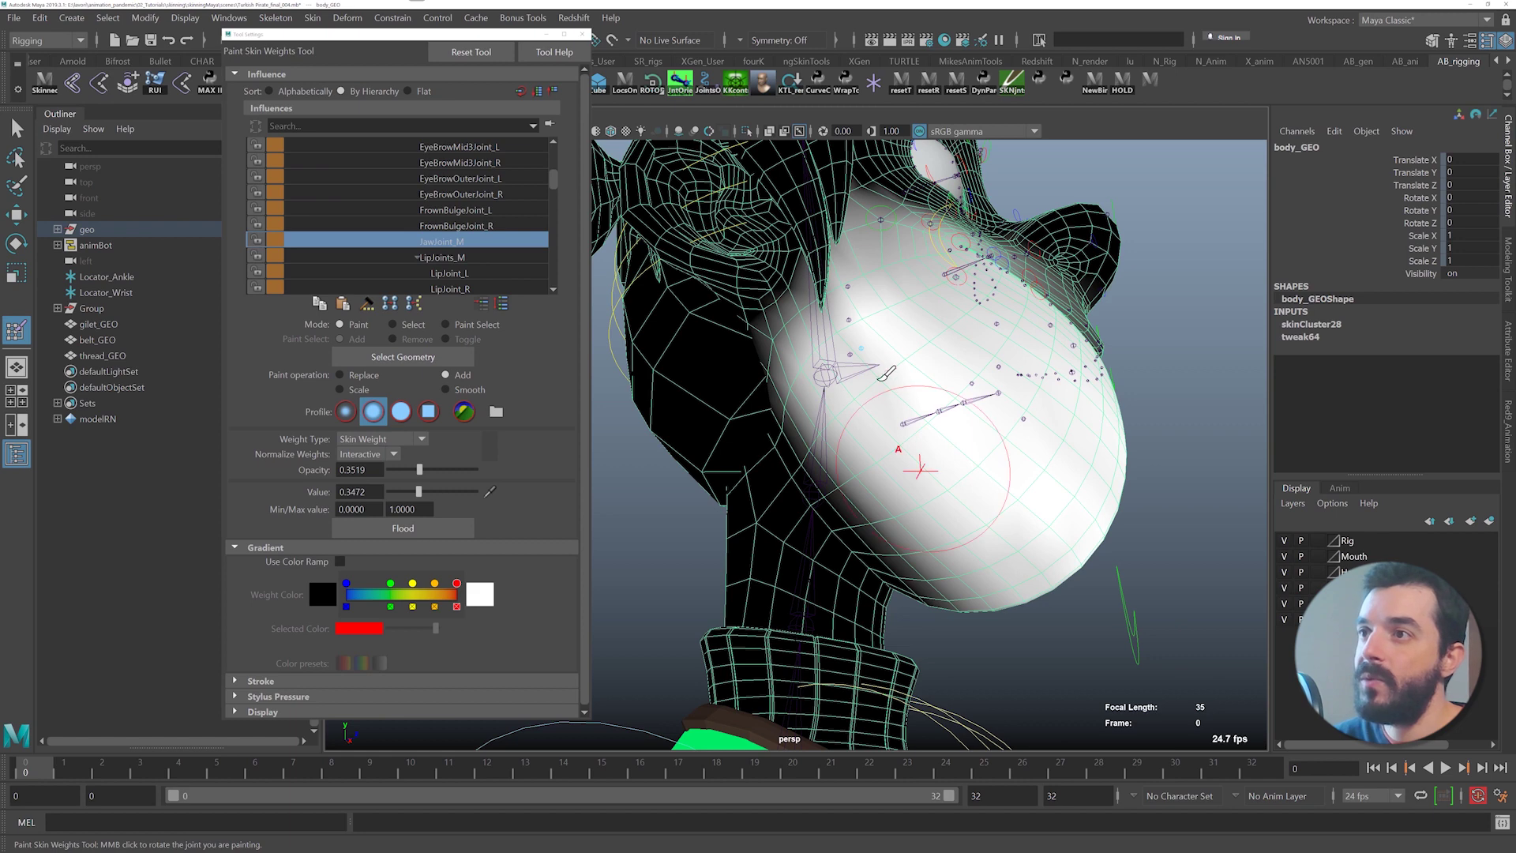
# - Scrub through the jaw test to examine how the jaw deforms against the neck
pyautogui.moveTo(187, 761); pyautogui.dragTo(188, 755)
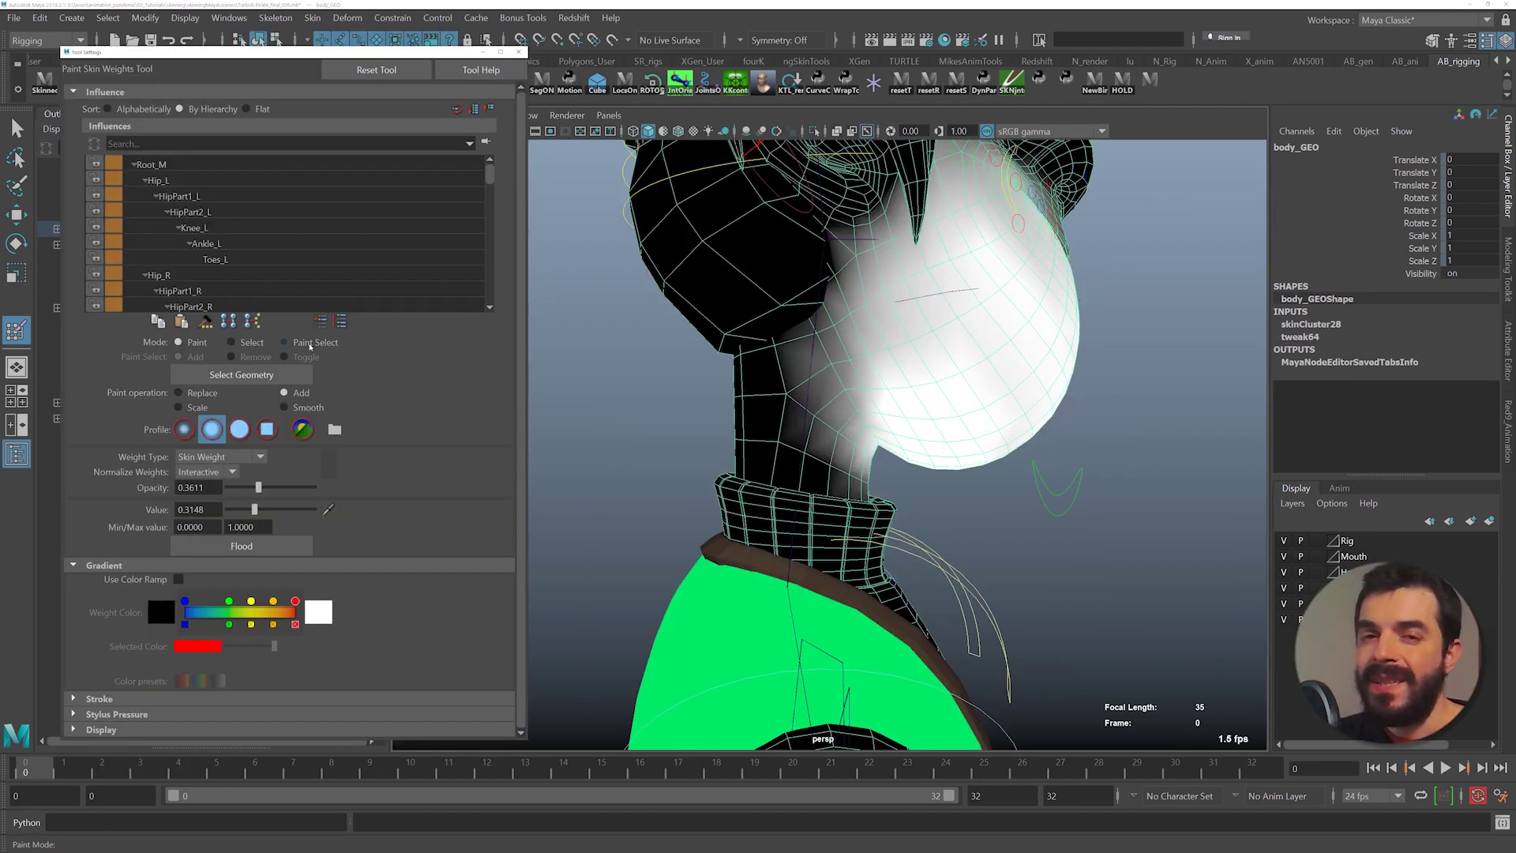
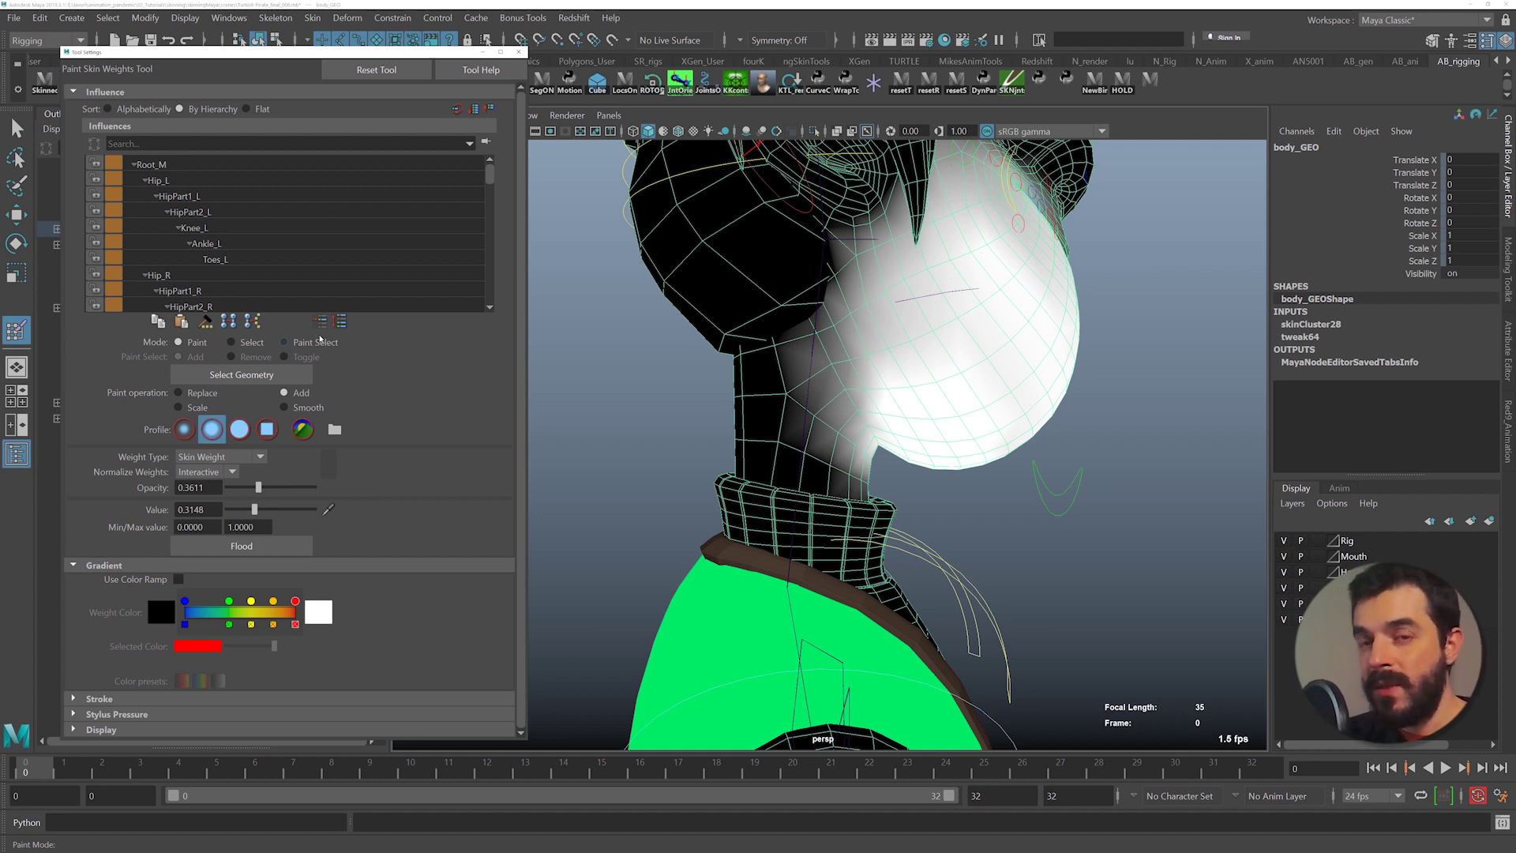
pyautogui.moveTo(81, 763); pyautogui.dragTo(127, 755)
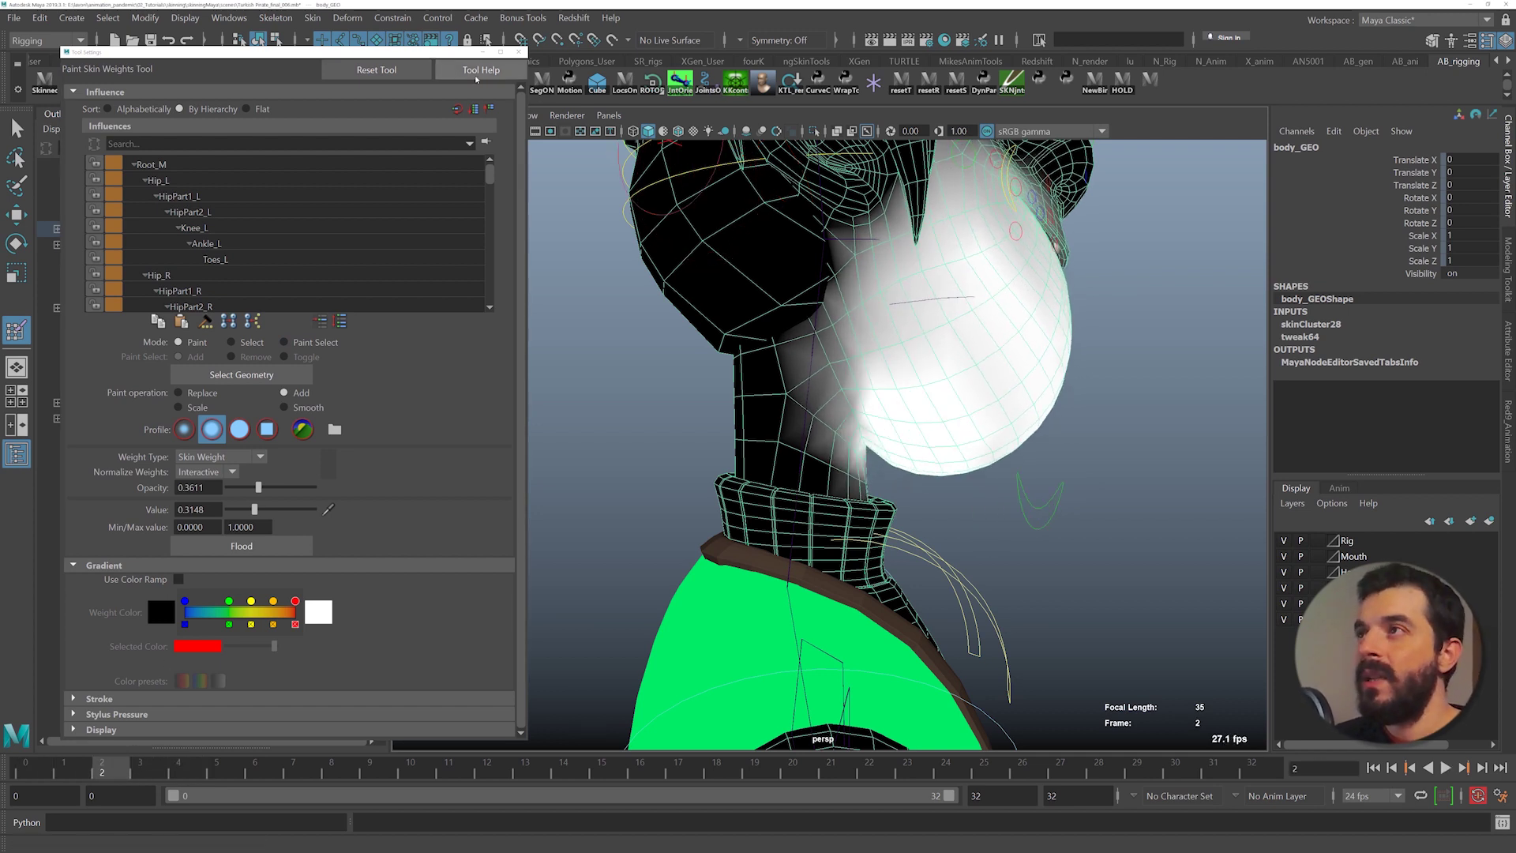
pyautogui.moveTo(456, 52); pyautogui.dragTo(448, 127)
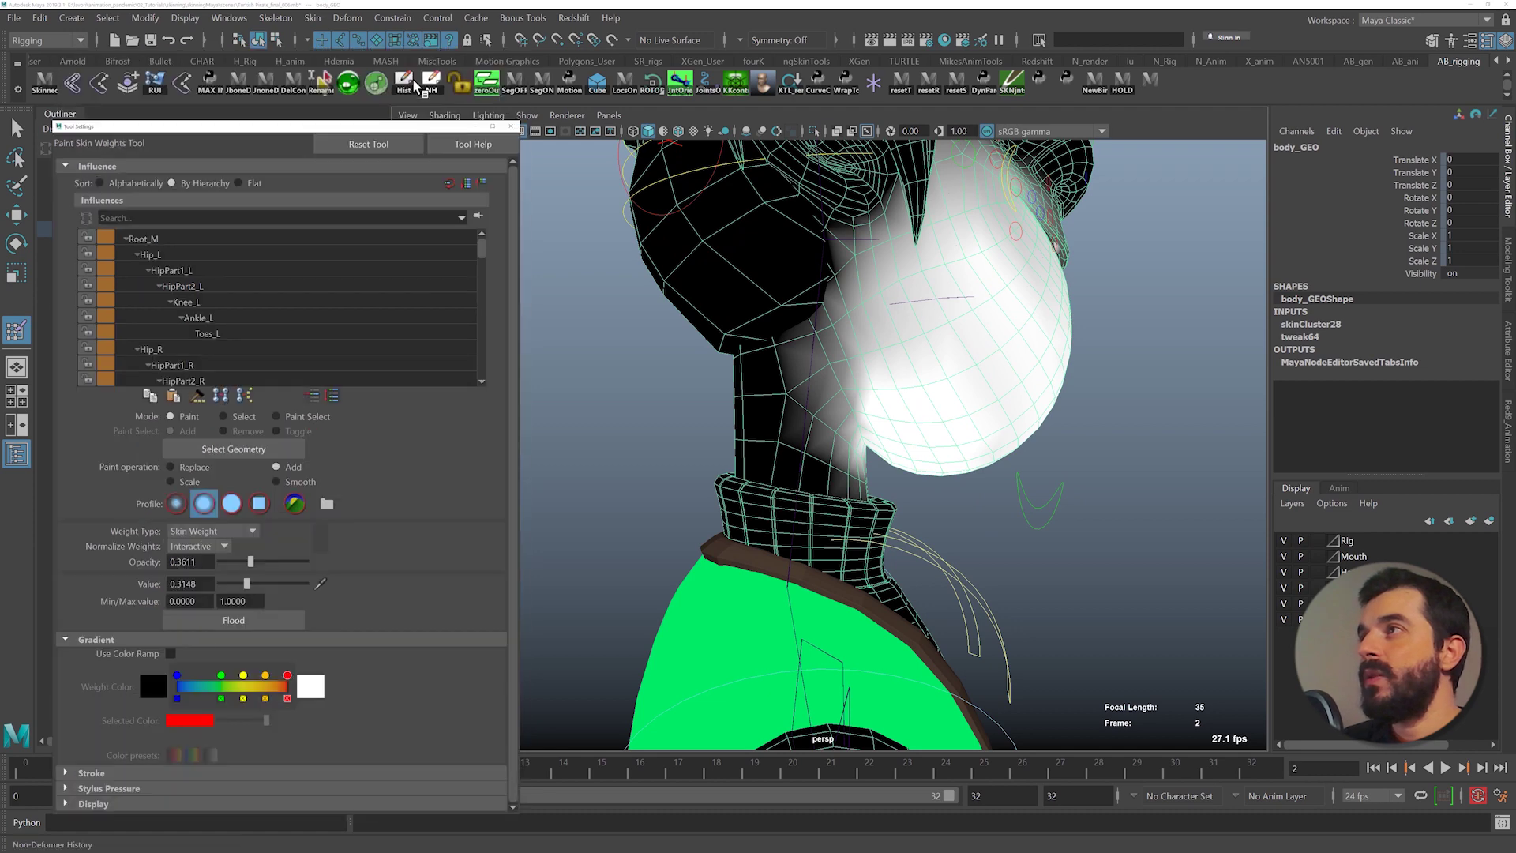
# - Relax the weights of the rear and lower jaw vertices in ngSkinTools with the medium preset, 10 steps and step size 0.1500, and play the result
pyautogui.click(358, 88)
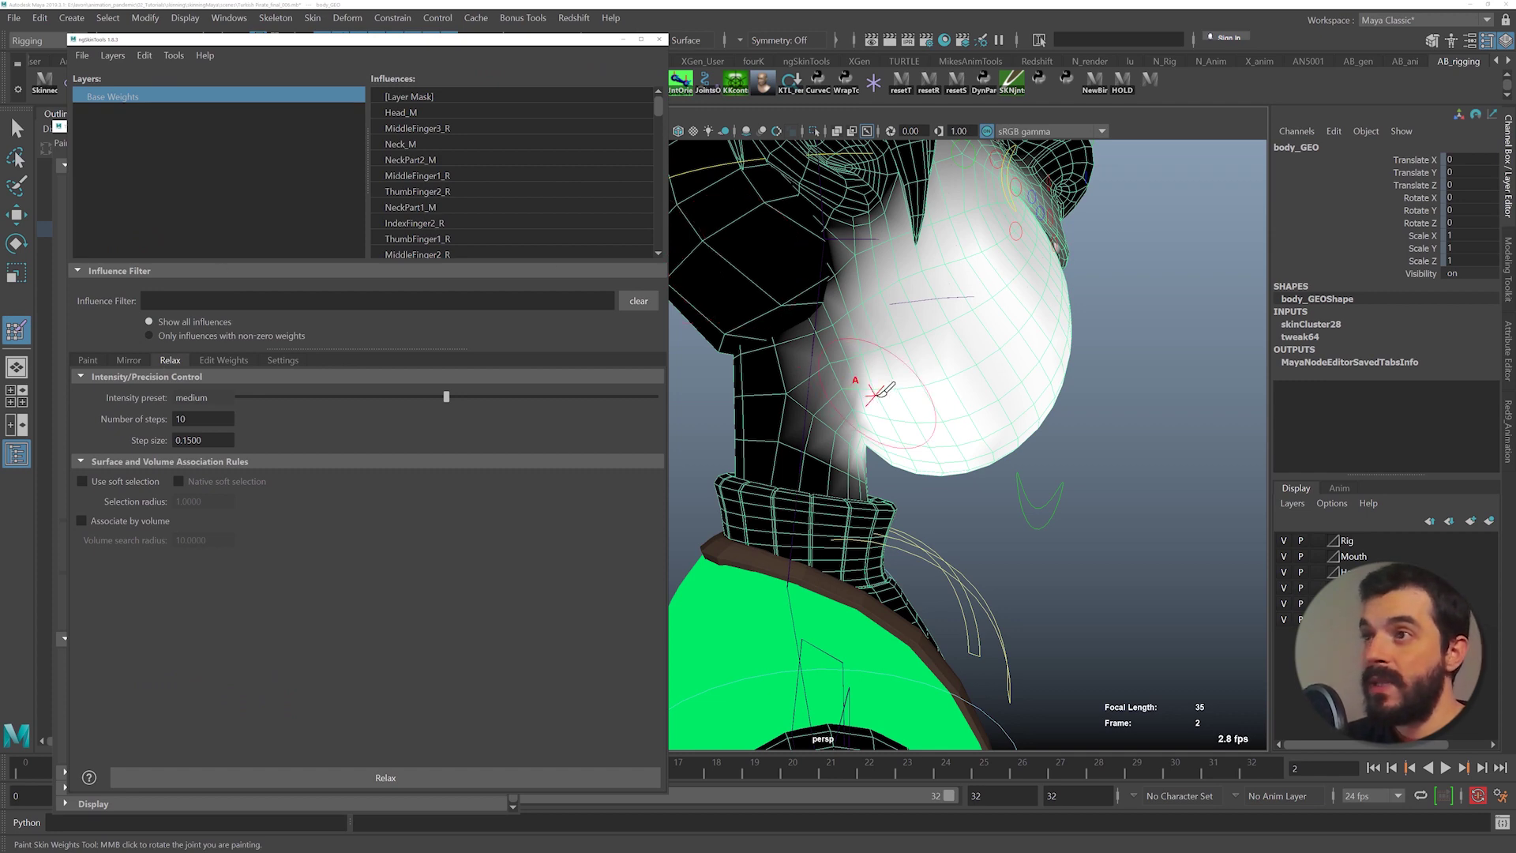
pyautogui.press('q')
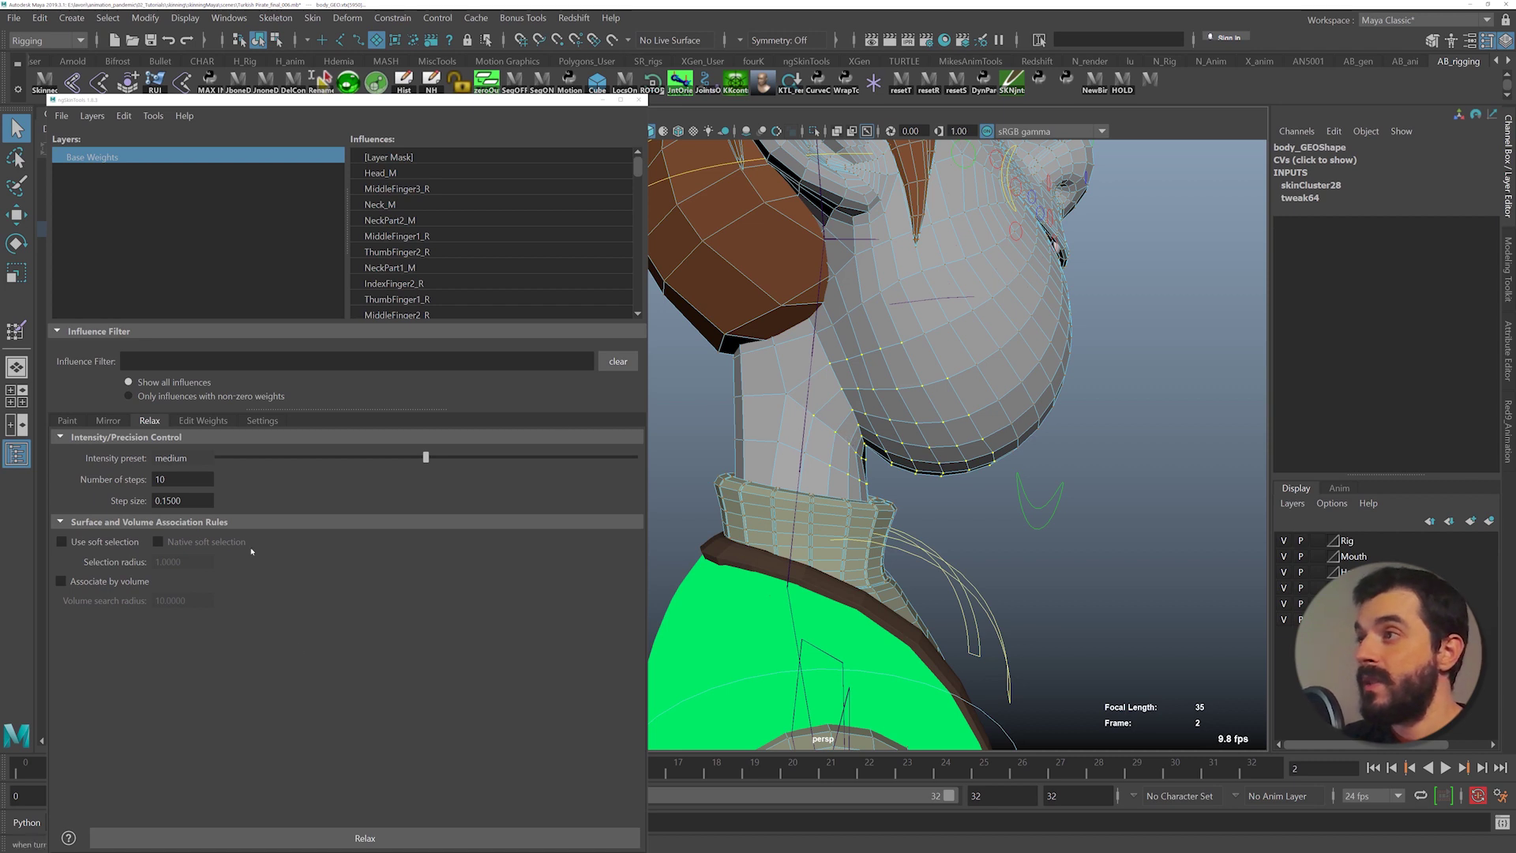
pyautogui.click(371, 836)
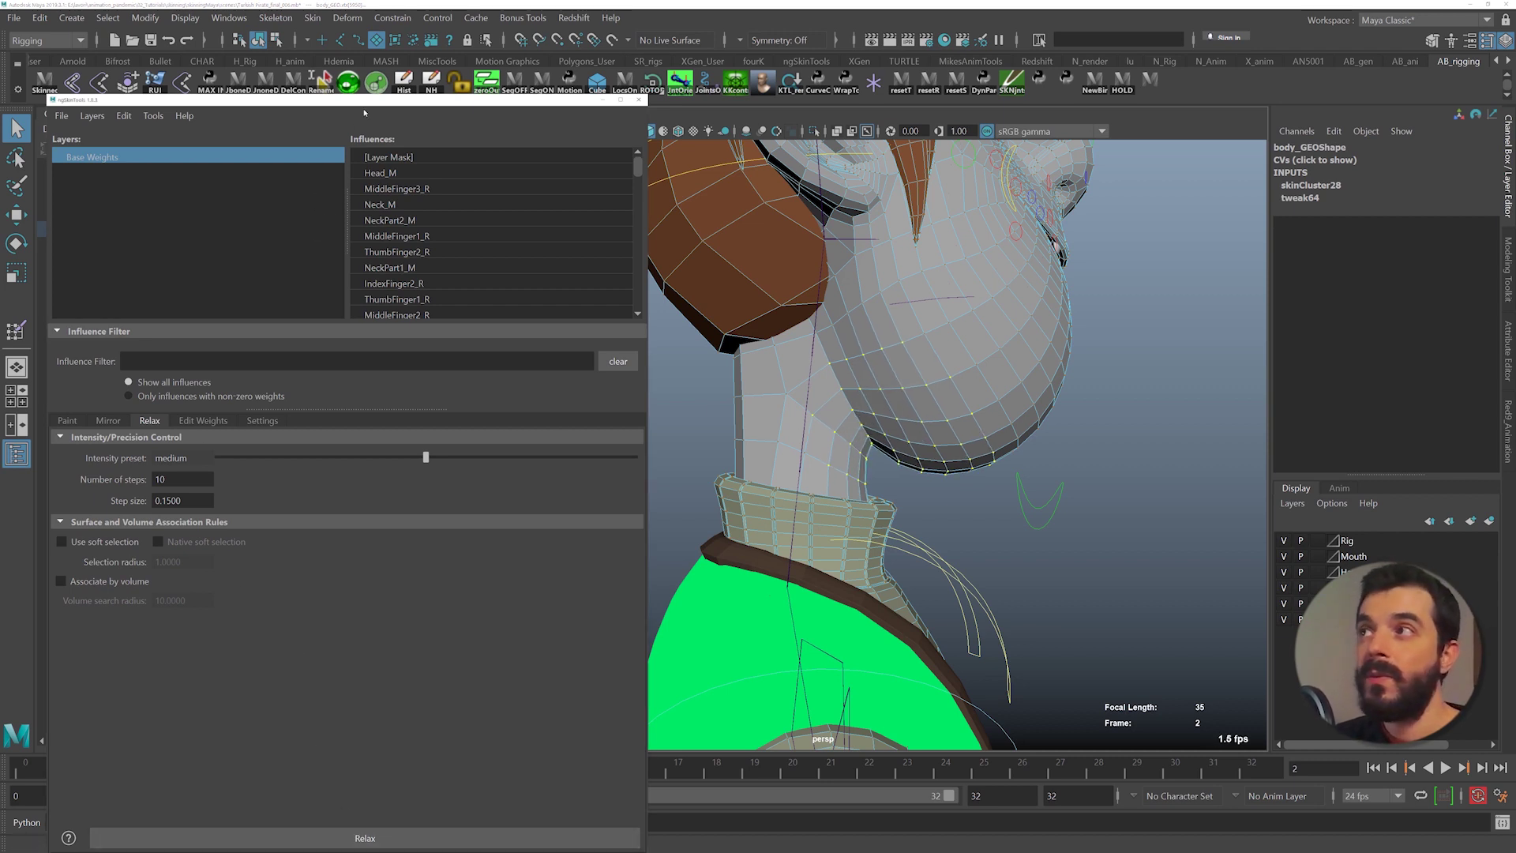
pyautogui.moveTo(365, 101); pyautogui.dragTo(366, 68)
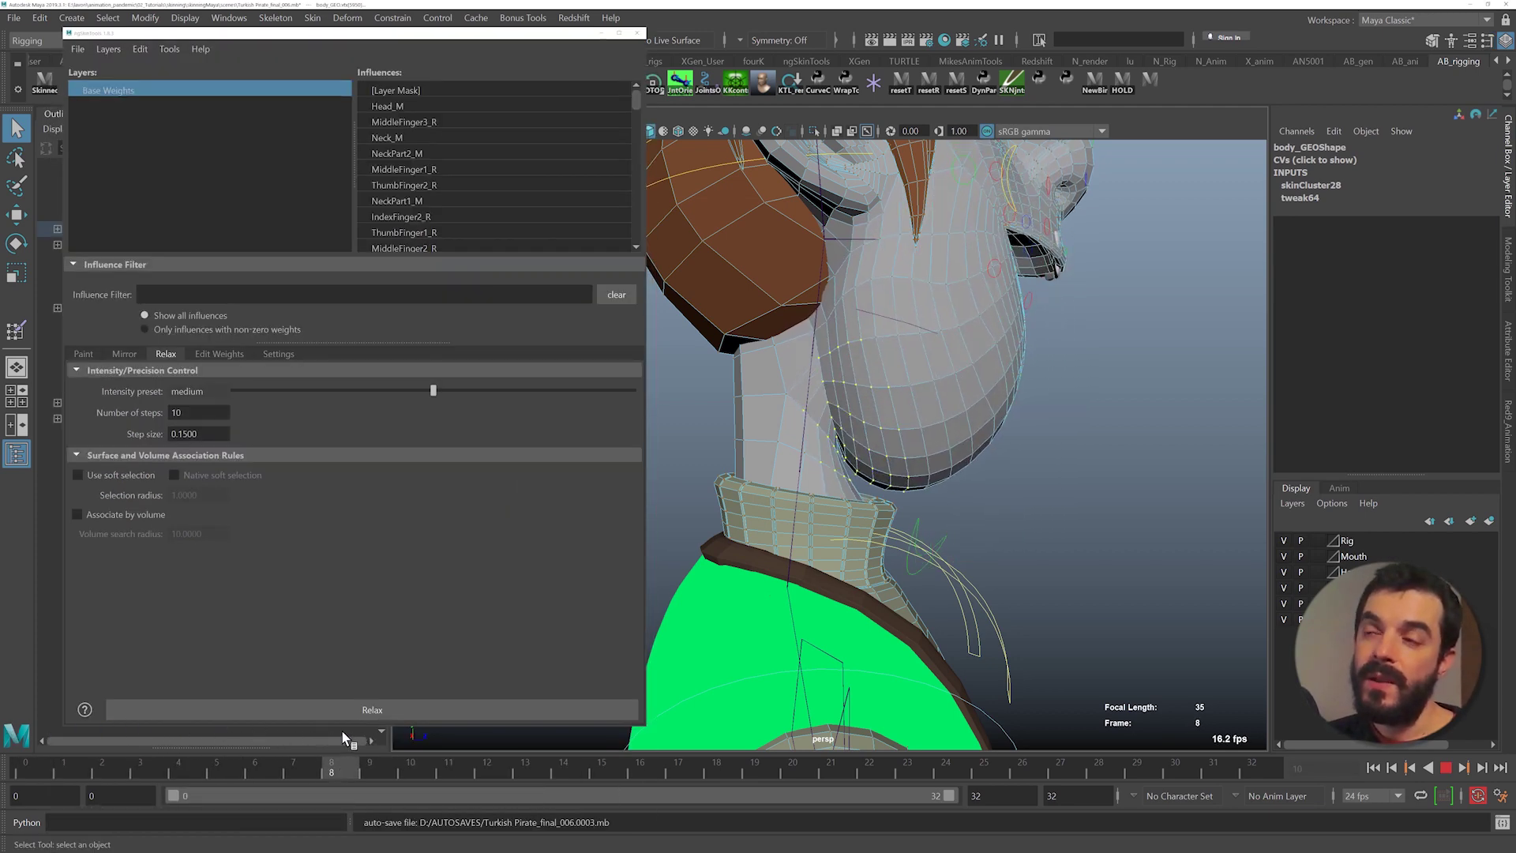
pyautogui.hotkey('alt', 'v')
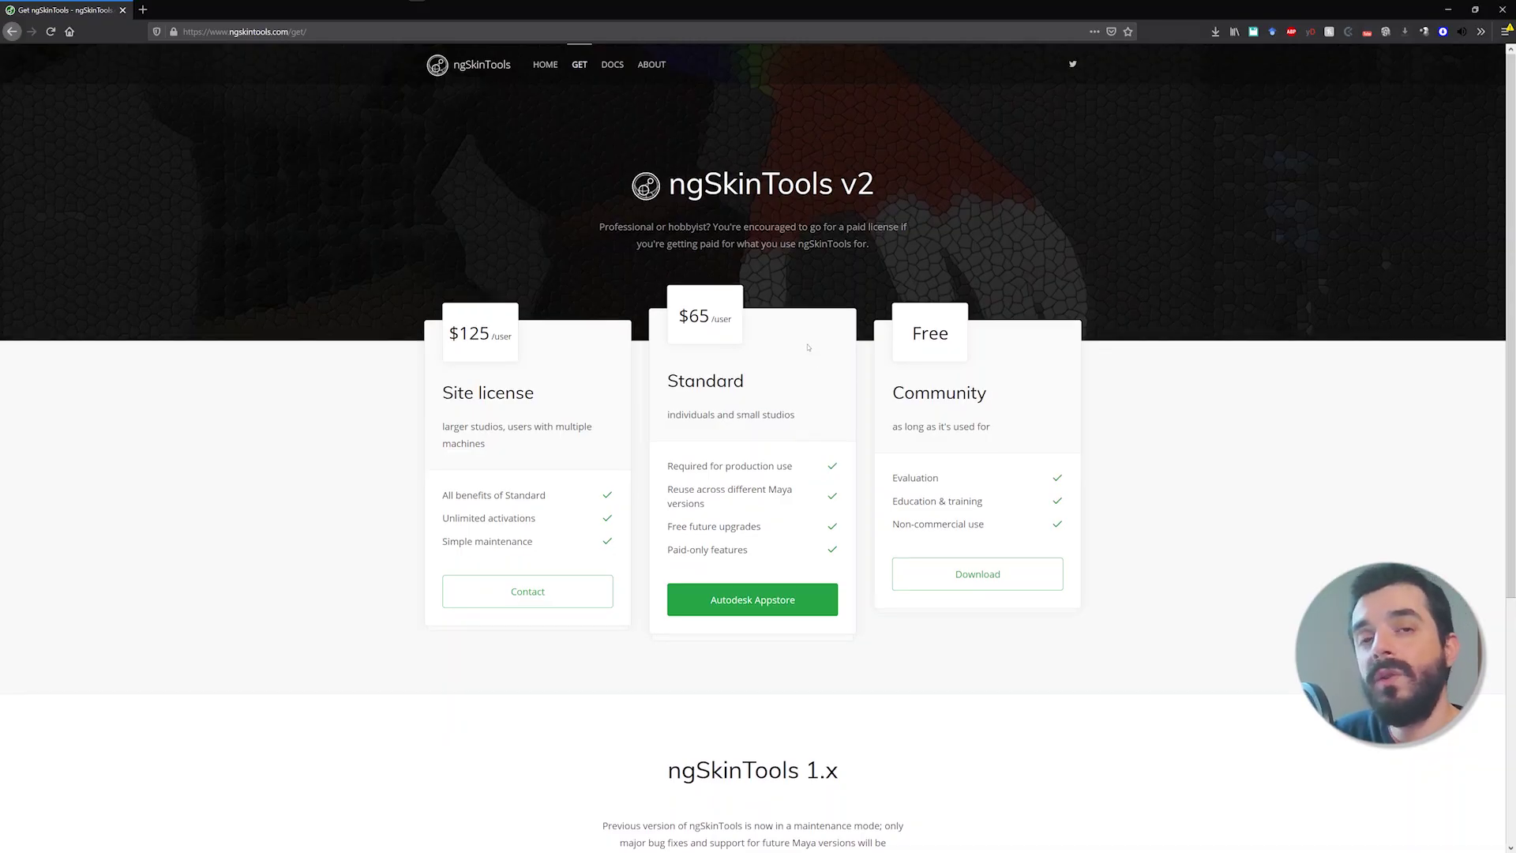
# - Switch to the browser and look through the license options on the ngSkinTools download page
pyautogui.scroll(-4, 805, 352)
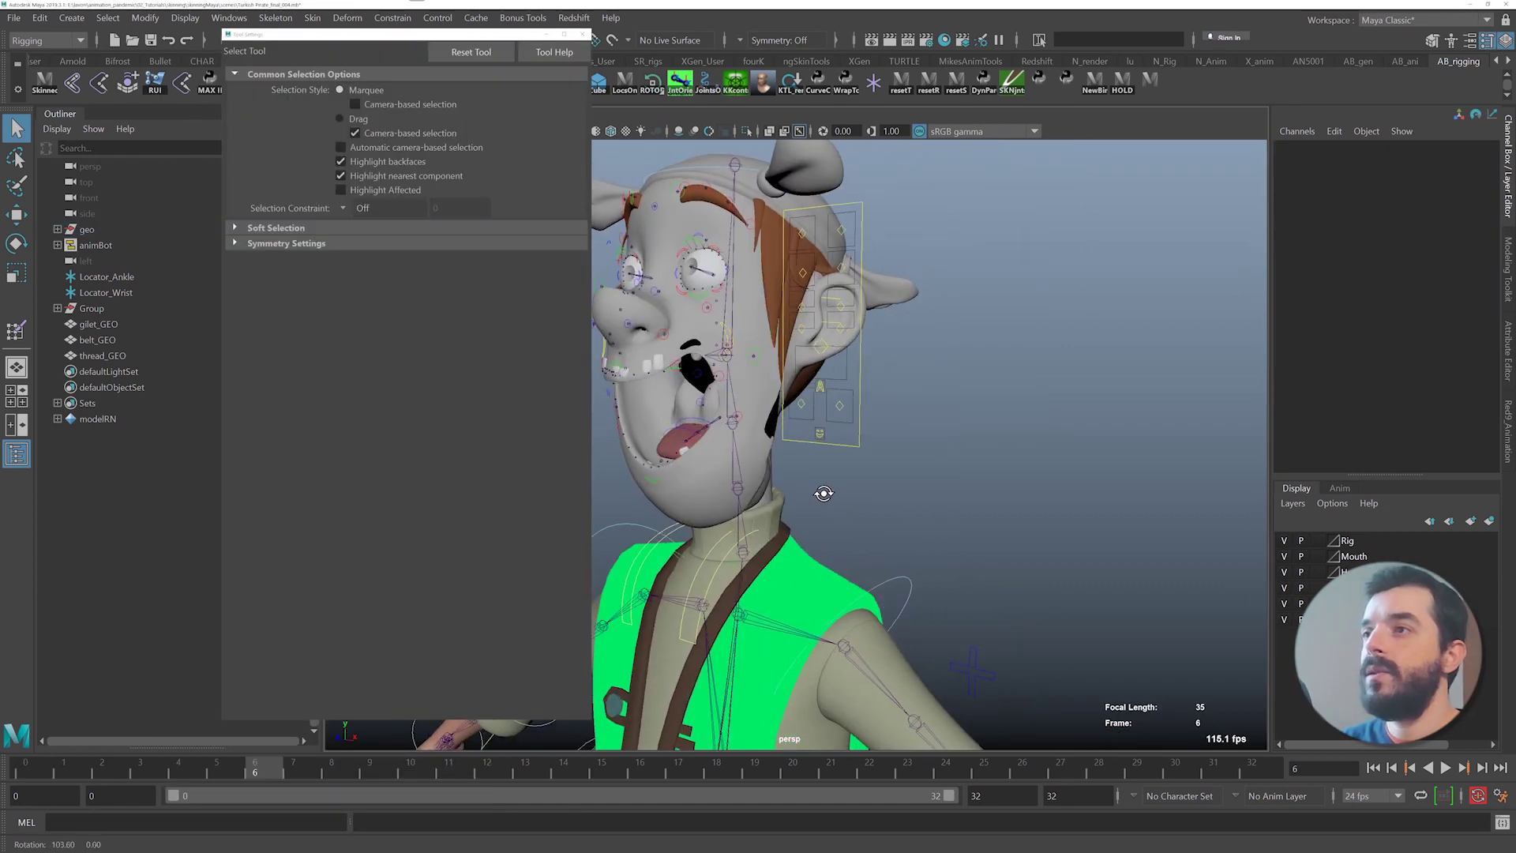
# - Switch to Maya, play the jaw test in side view, and select body_GEO for skin weight painting
pyautogui.keyDown('alt'); pyautogui.moveTo(824, 494); pyautogui.dragTo(951, 498); pyautogui.keyUp('alt')
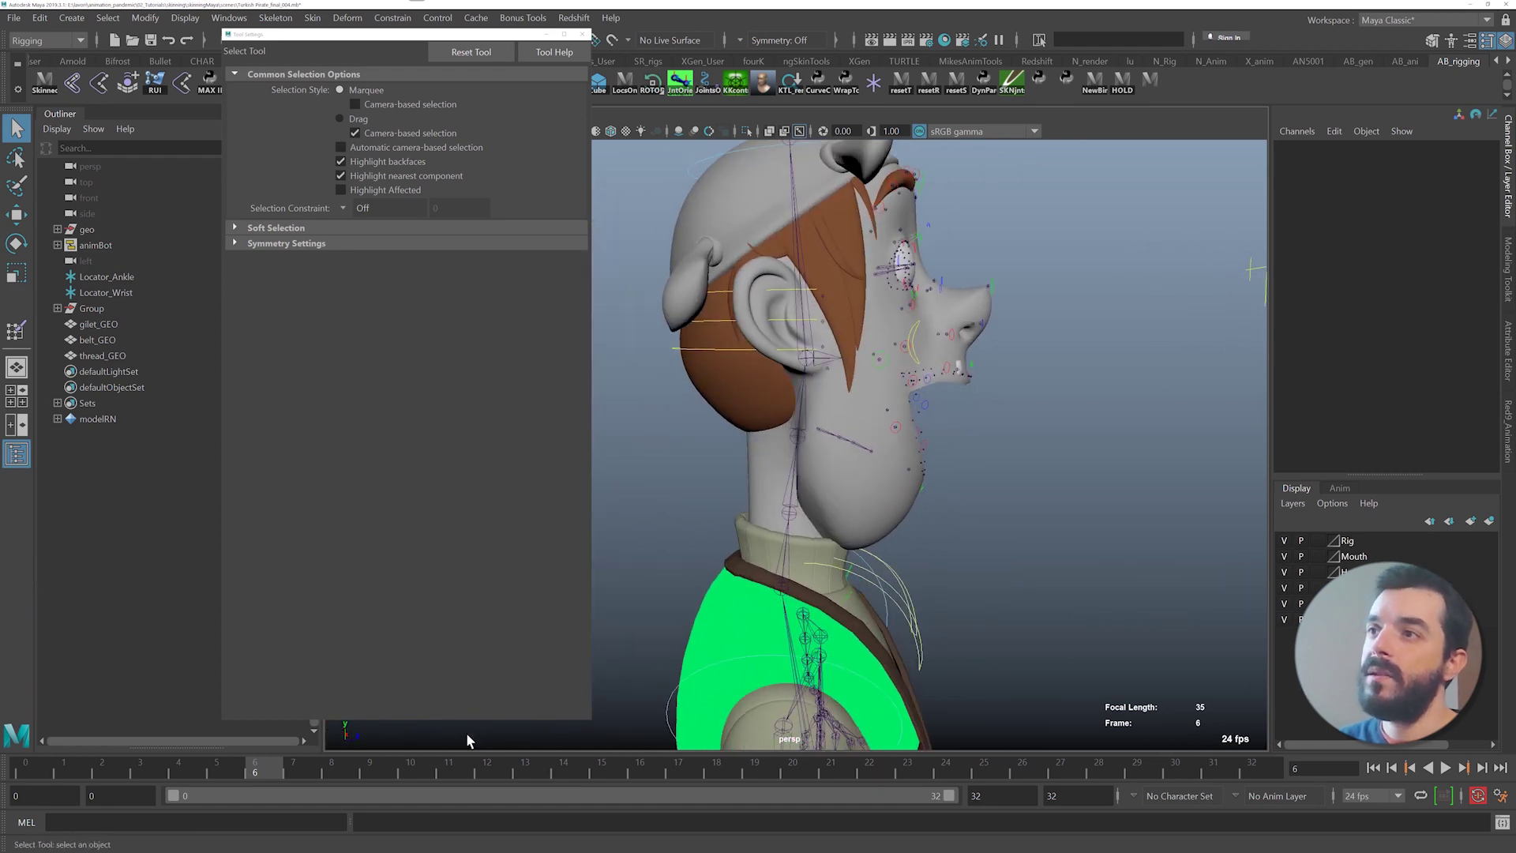
pyautogui.hotkey('alt', 'v')
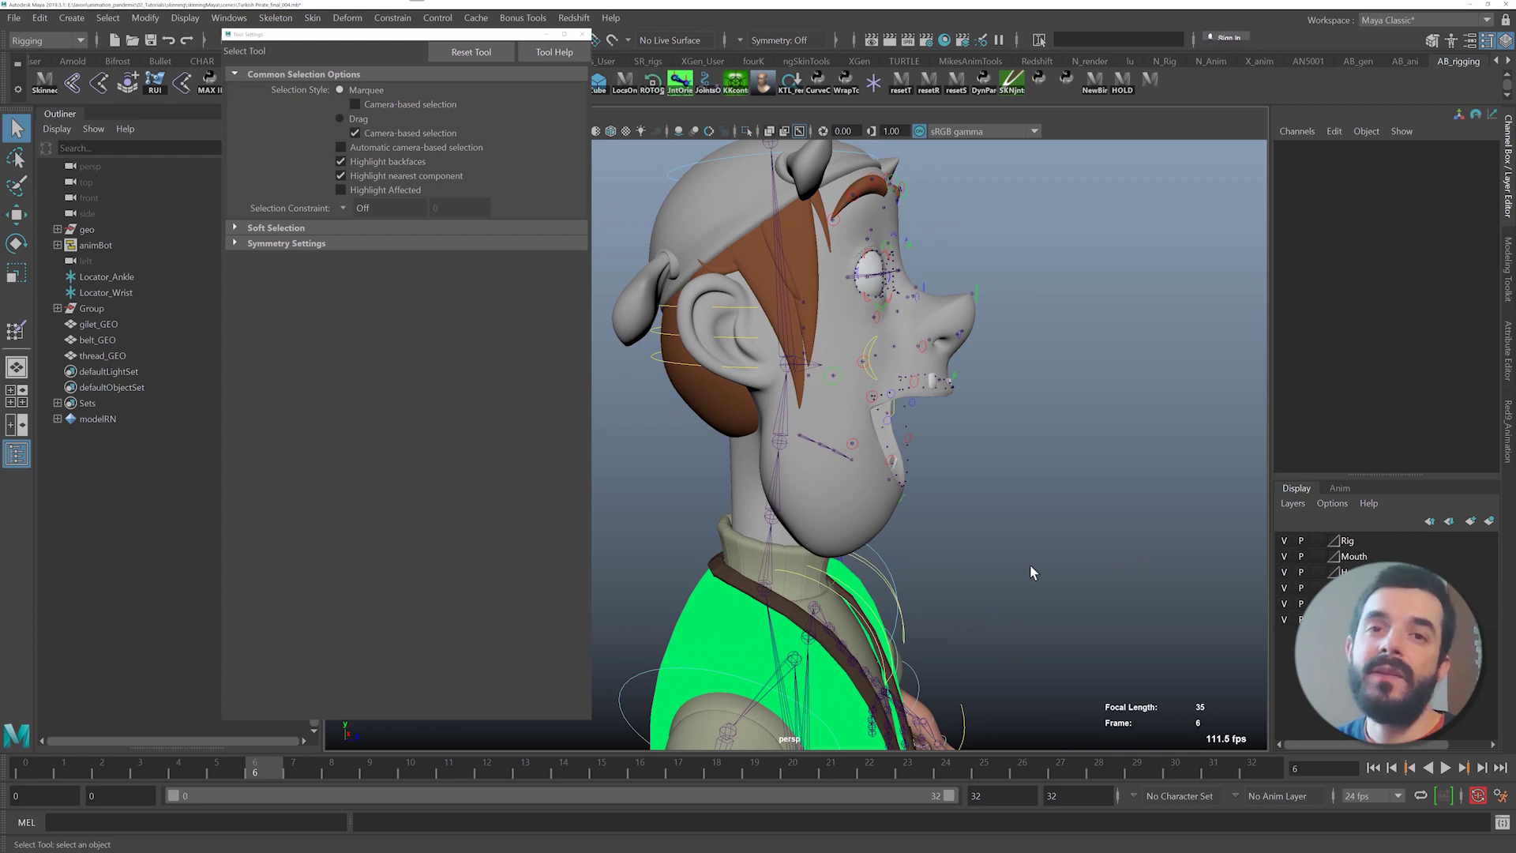
pyautogui.scroll(4, 976, 553)
pyautogui.keyDown('alt'); pyautogui.moveTo(976, 552); pyautogui.dragTo(992, 535); pyautogui.keyUp('alt')
pyautogui.click(942, 530)
pyautogui.scroll(2, 942, 531)
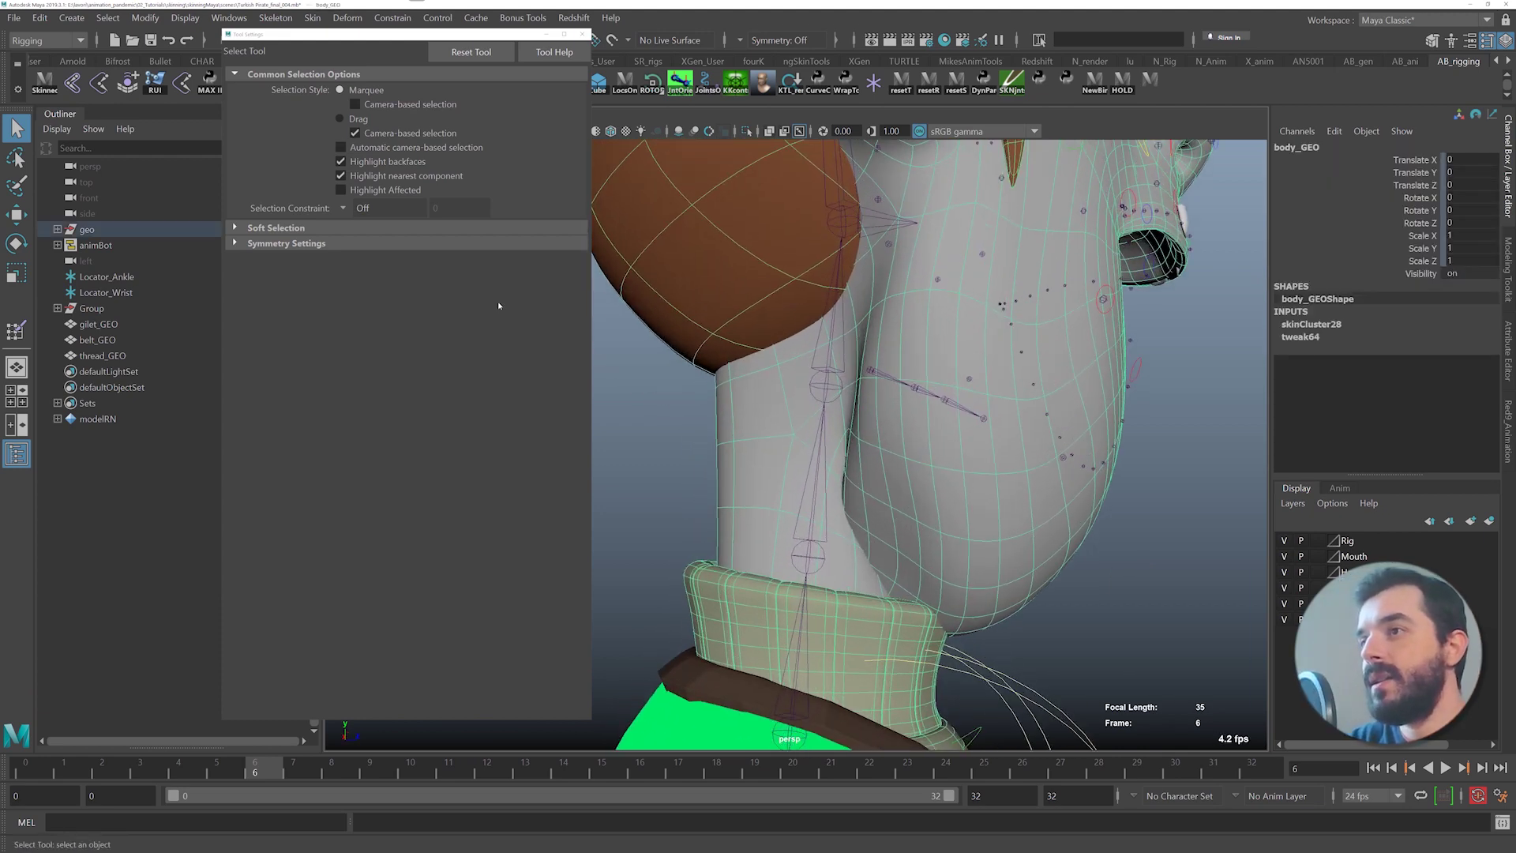
pyautogui.click(15, 330)
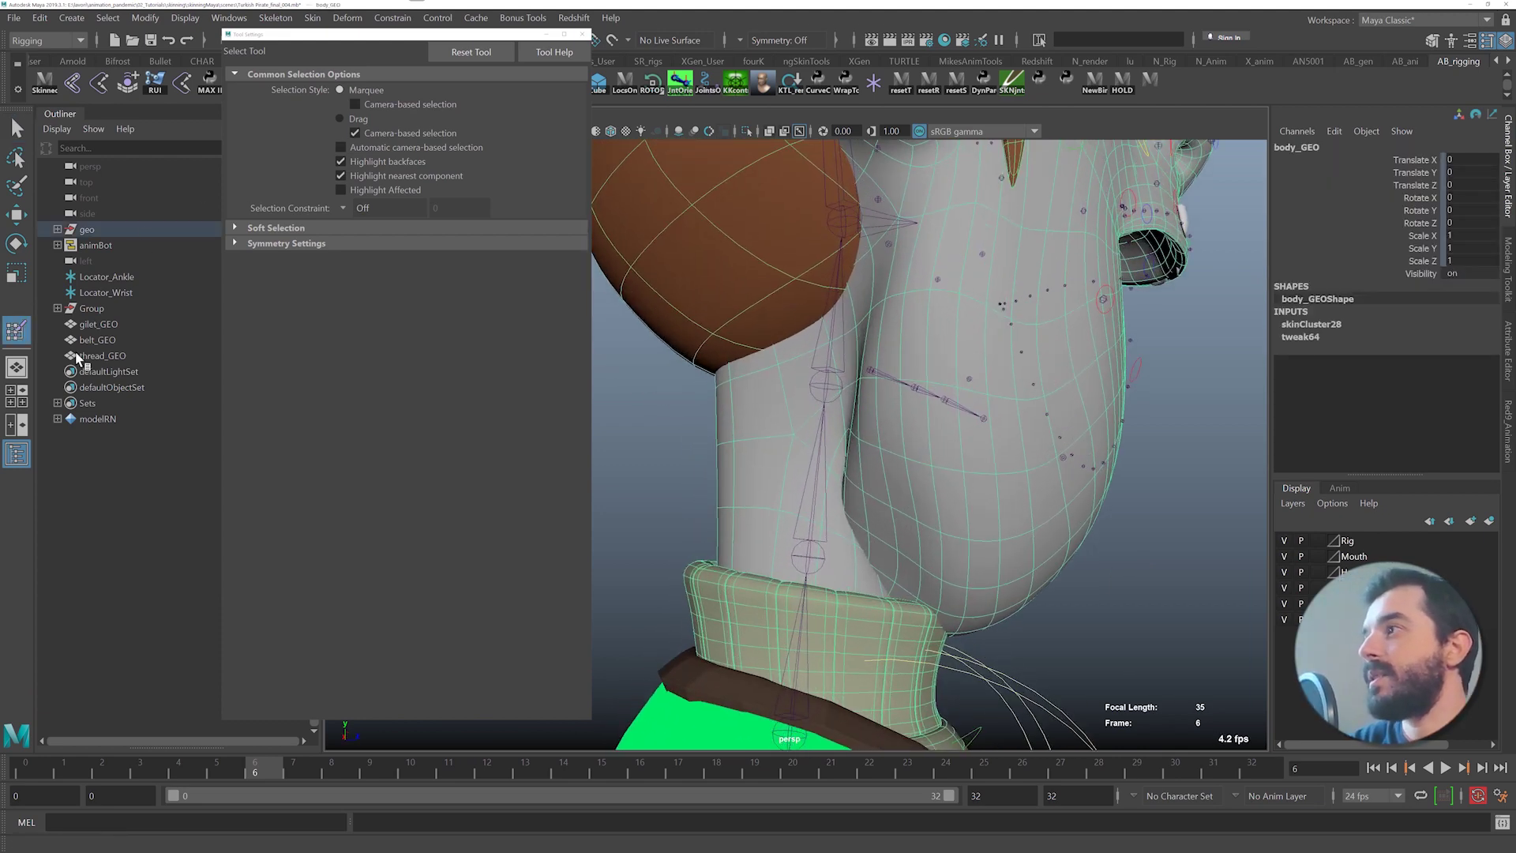
# - Examine the NeckPart2_M weights around the jaw and neck from several angles while scrubbing the jaw test
pyautogui.moveTo(422, 764); pyautogui.dragTo(22, 714)
pyautogui.moveTo(782, 528)
pyautogui.keyDown('alt'); pyautogui.mouseDown()
pyautogui.moveTo(836, 518)
pyautogui.moveTo(789, 522)
pyautogui.mouseUp(); pyautogui.keyUp('alt')
pyautogui.moveTo(68, 770); pyautogui.dragTo(441, 787)
pyautogui.moveTo(1059, 524)
pyautogui.keyDown('alt'); pyautogui.mouseDown()
pyautogui.moveTo(1089, 504)
pyautogui.moveTo(1072, 489)
pyautogui.mouseUp(); pyautogui.keyUp('alt')
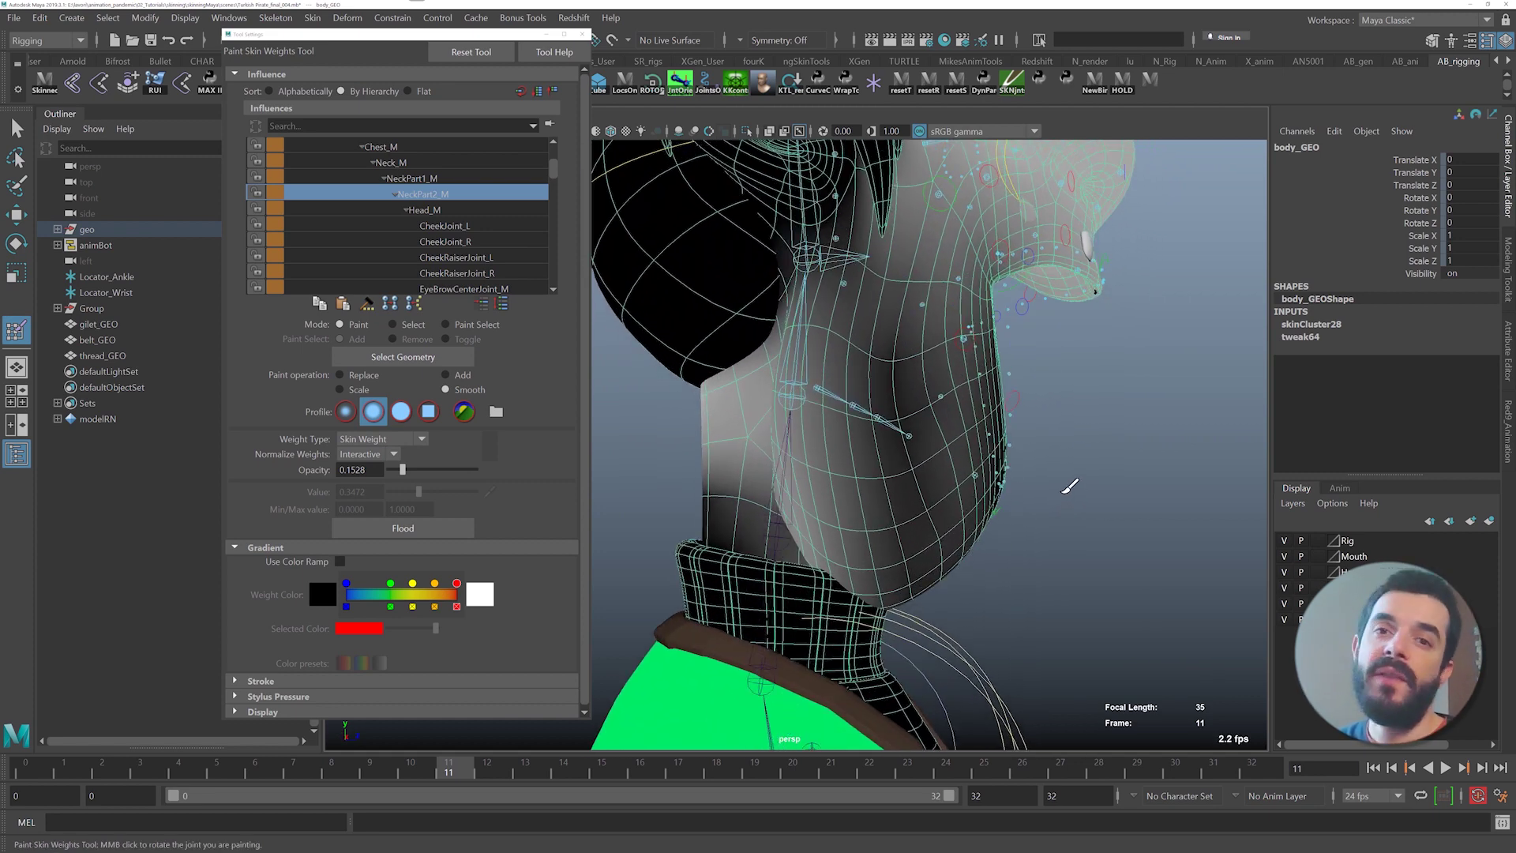
pyautogui.keyDown('alt'); pyautogui.moveTo(1016, 422); pyautogui.dragTo(947, 450); pyautogui.keyUp('alt')
pyautogui.moveTo(373, 764); pyautogui.dragTo(565, 679)
pyautogui.keyDown('alt'); pyautogui.moveTo(887, 644); pyautogui.dragTo(1089, 596); pyautogui.keyUp('alt')
pyautogui.keyDown('alt'); pyautogui.moveTo(1090, 595); pyautogui.dragTo(882, 527, button='right'); pyautogui.keyUp('alt')
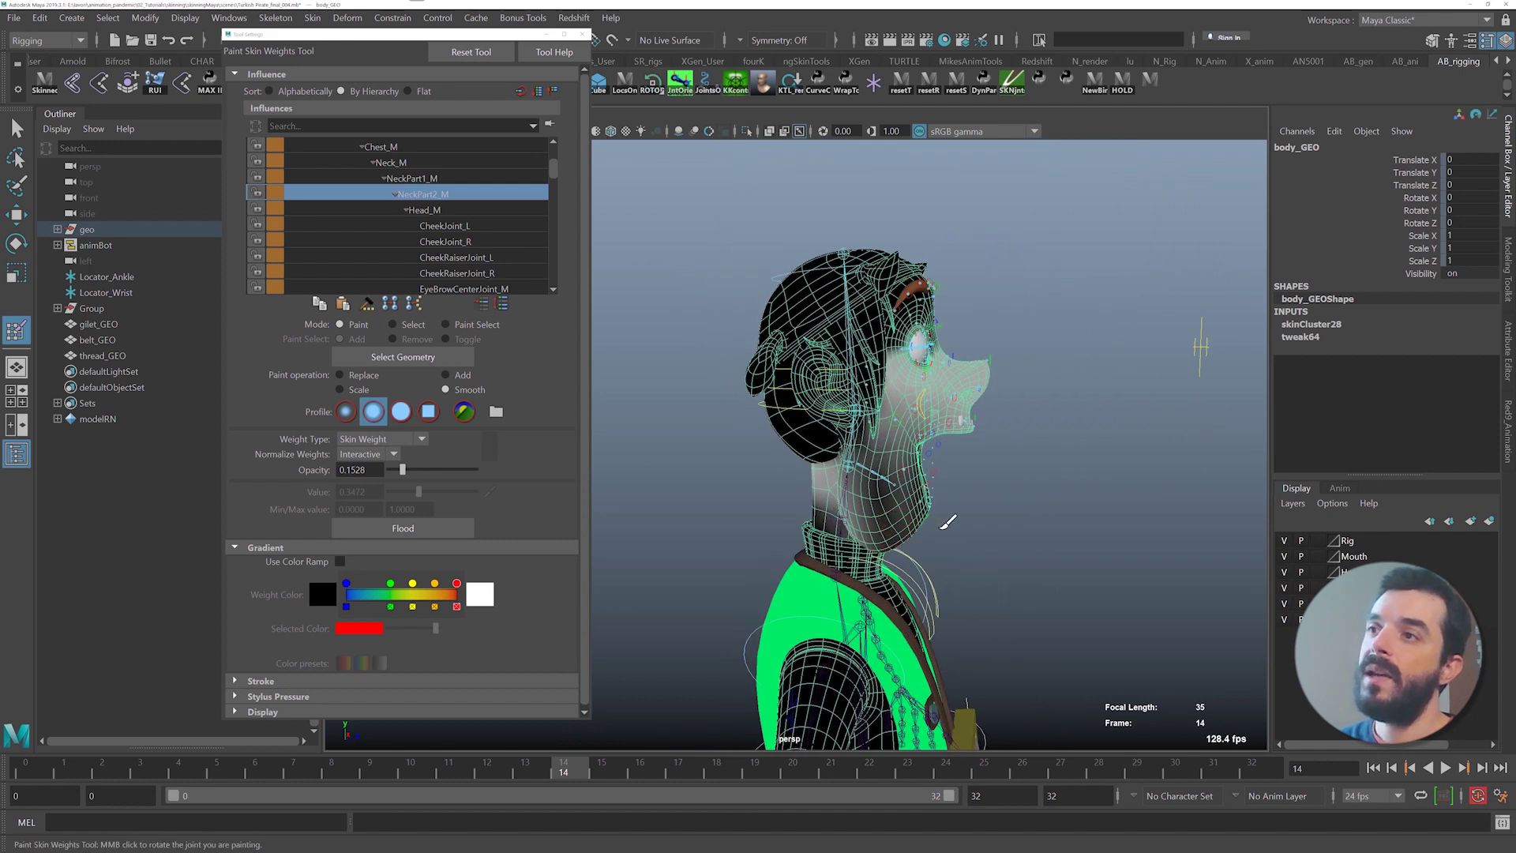
# - Leave weight painting, return to frame 0 and select the Jaw_M control for moving
pyautogui.press('q')
pyautogui.moveTo(326, 775); pyautogui.dragTo(1, 611)
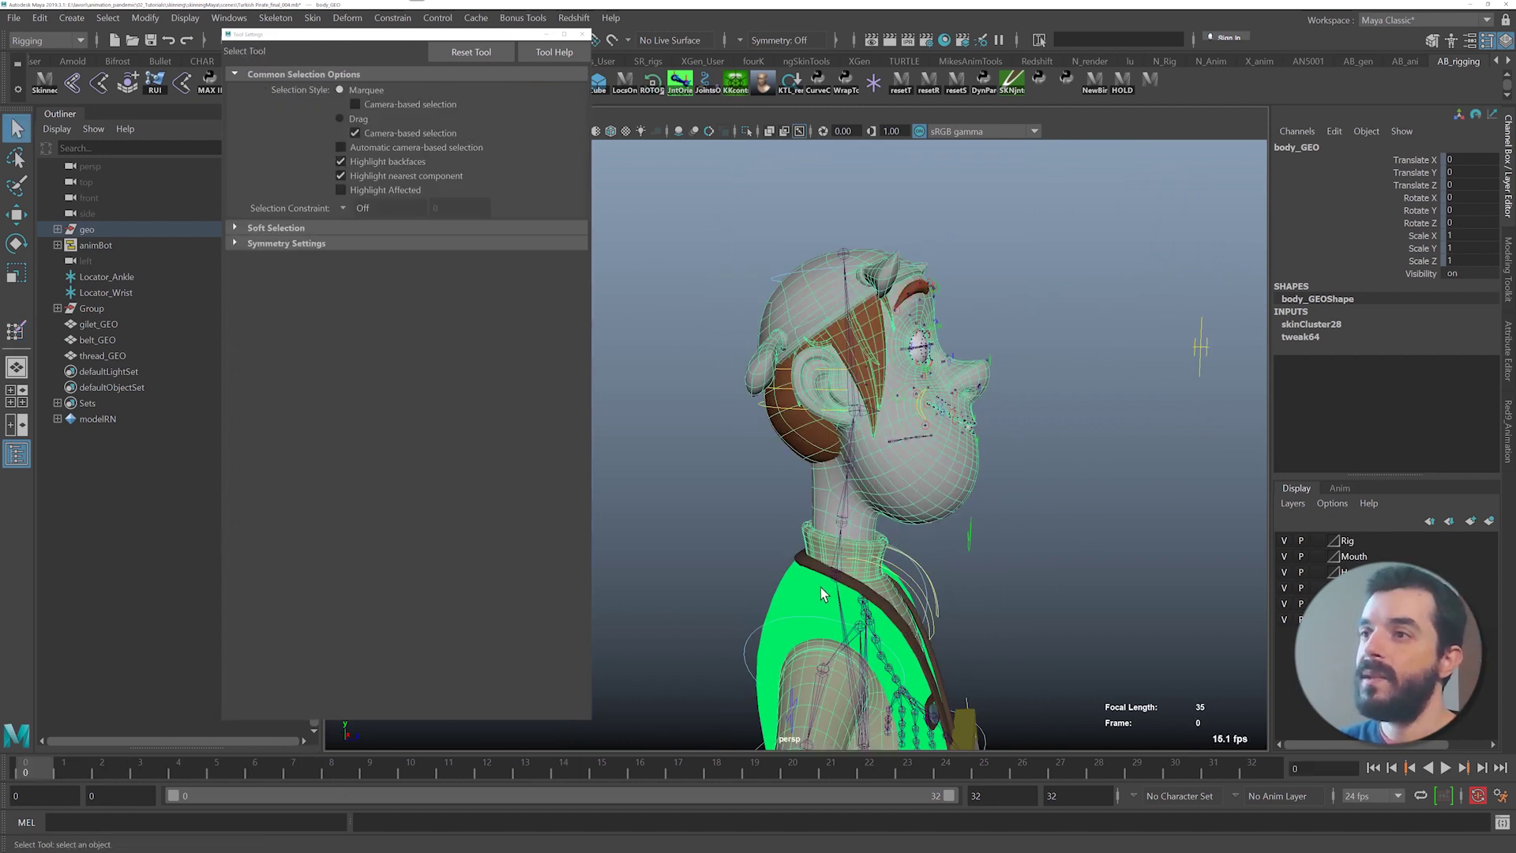
pyautogui.click(966, 543)
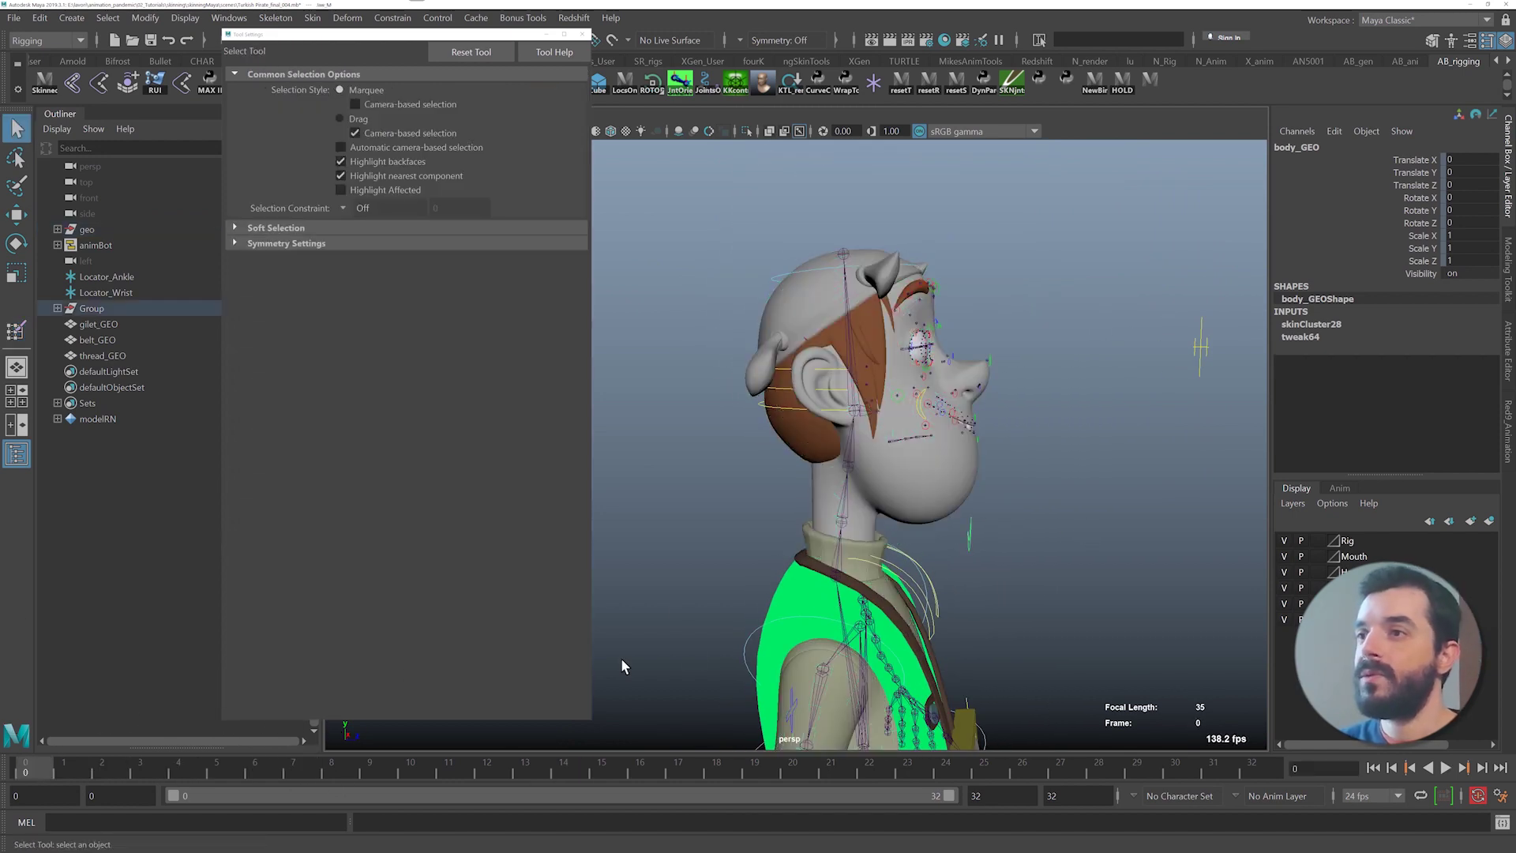
pyautogui.press('w')
# - Try moving the Jaw_M control at frame 8, check the jaw pose, and undo the move
pyautogui.click(336, 764)
pyautogui.moveTo(1032, 417); pyautogui.dragTo(1044, 421)
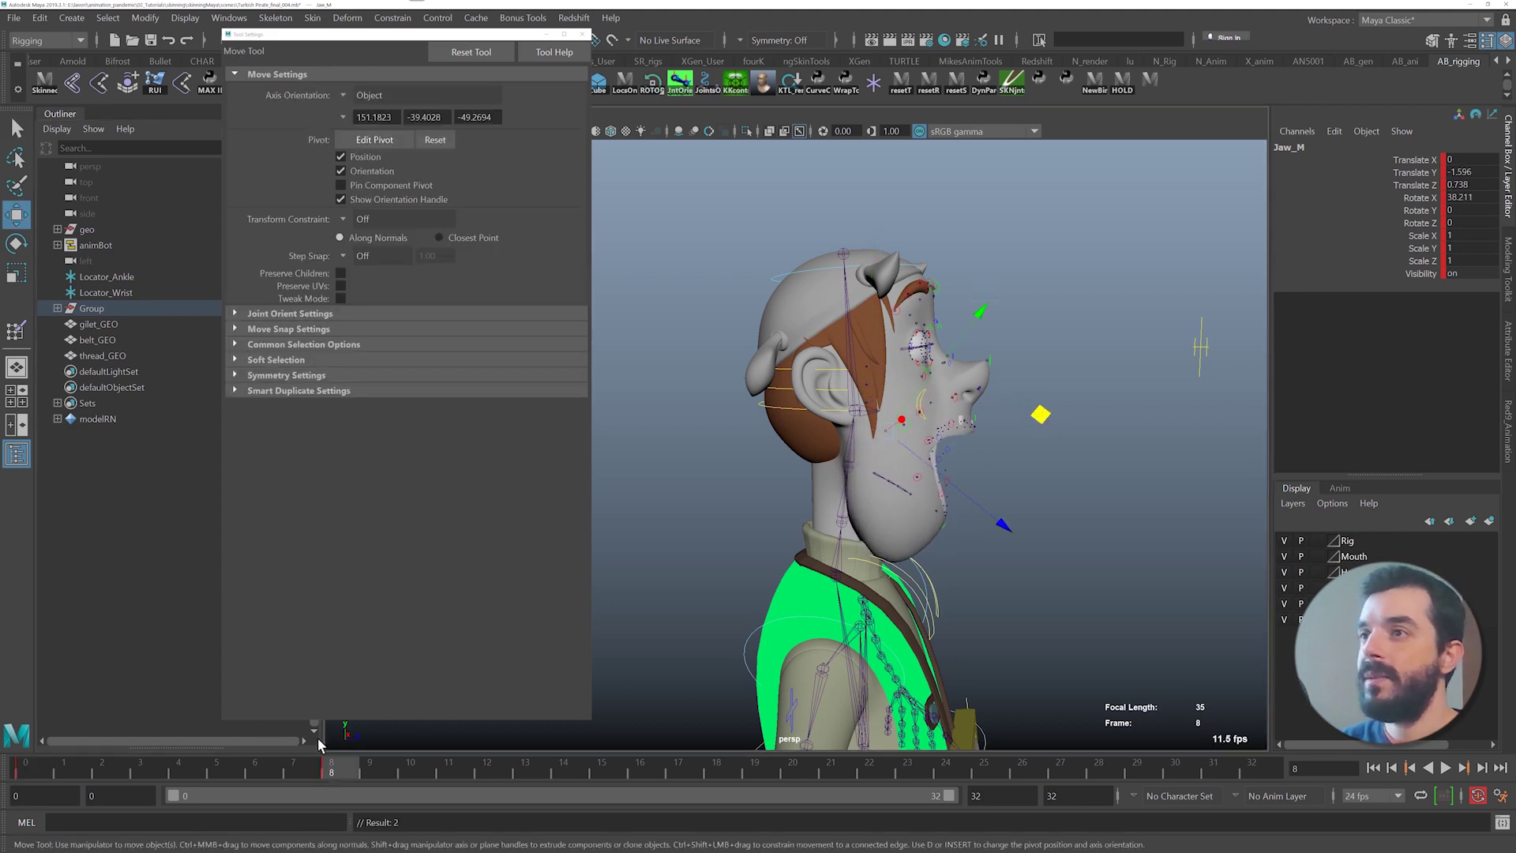
pyautogui.moveTo(300, 769); pyautogui.dragTo(414, 671)
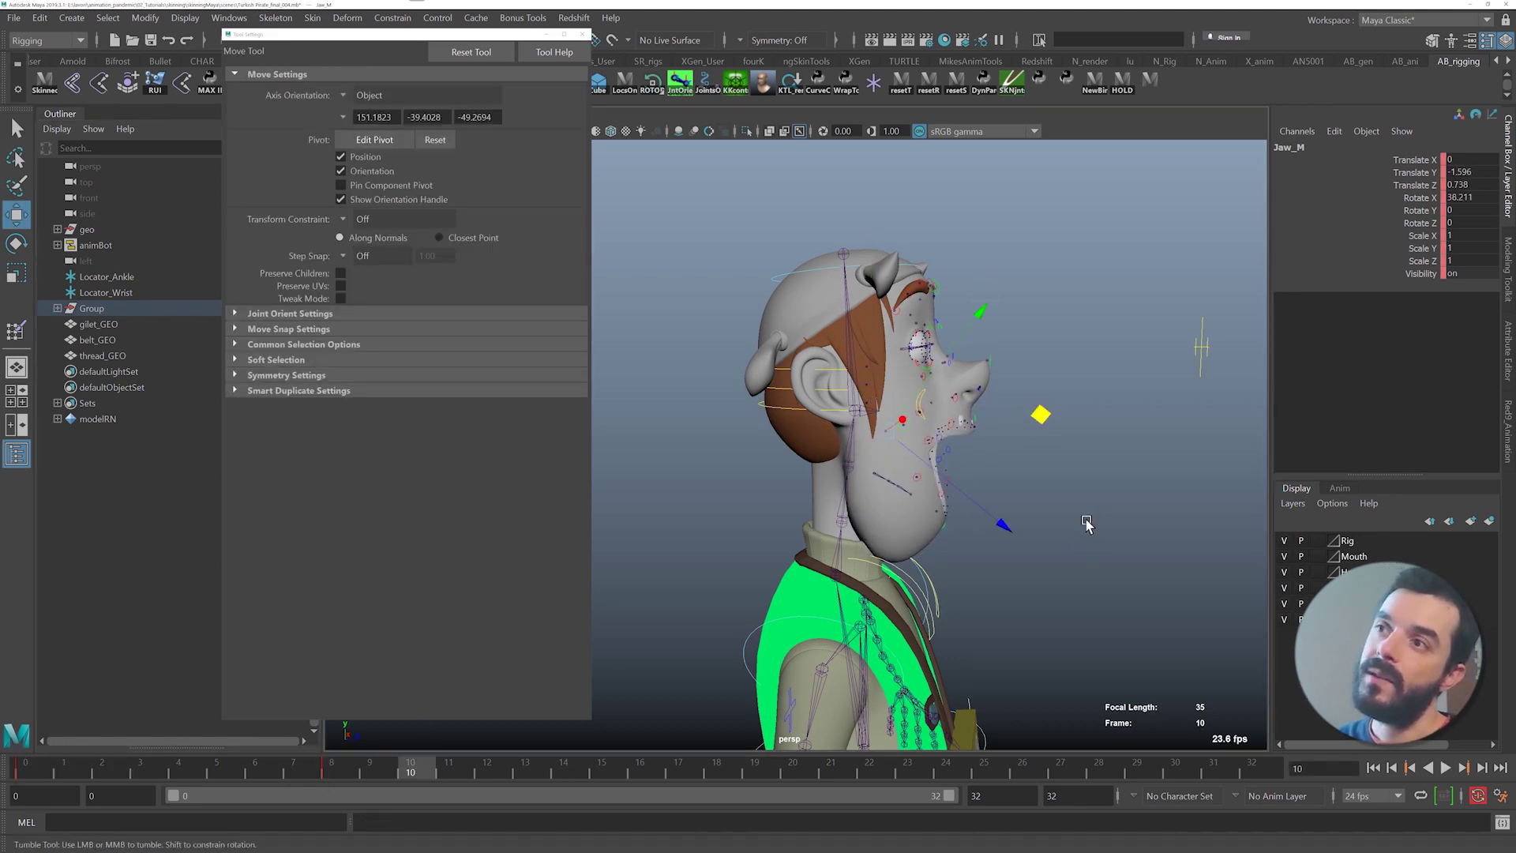
pyautogui.keyDown('alt'); pyautogui.moveTo(1087, 524); pyautogui.dragTo(1023, 517); pyautogui.keyUp('alt')
pyautogui.hotkey('ctrl', 'z')
pyautogui.hotkey('ctrl', 'z')
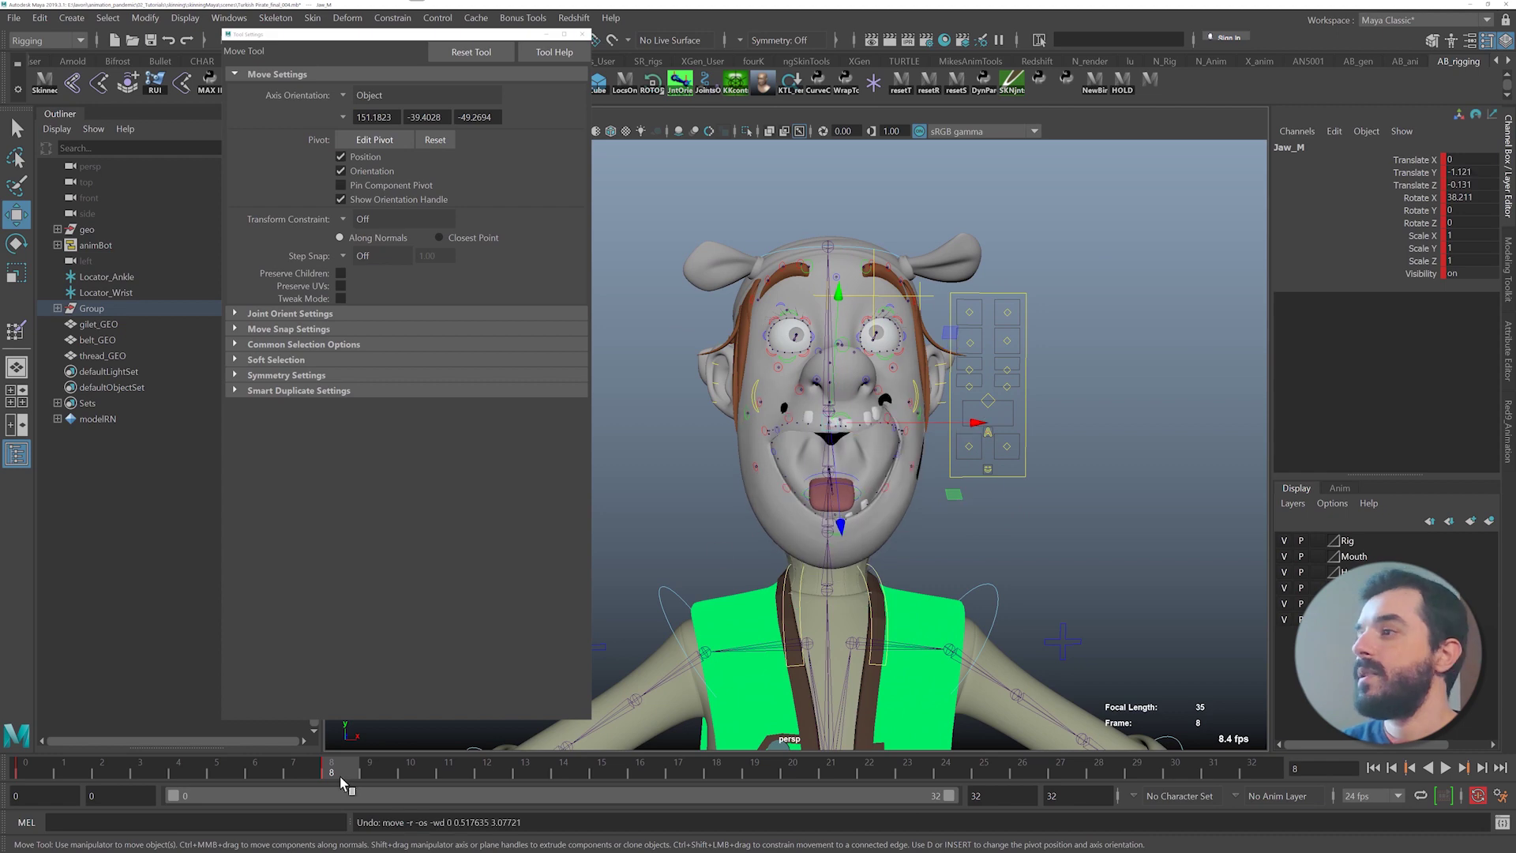
# - Delete the test keys of the Jaw_M control from frame 0 to frame 8
pyautogui.keyDown('shift'); pyautogui.moveTo(339, 776); pyautogui.dragTo(16, 752); pyautogui.keyUp('shift')
pyautogui.rightClick(84, 760)
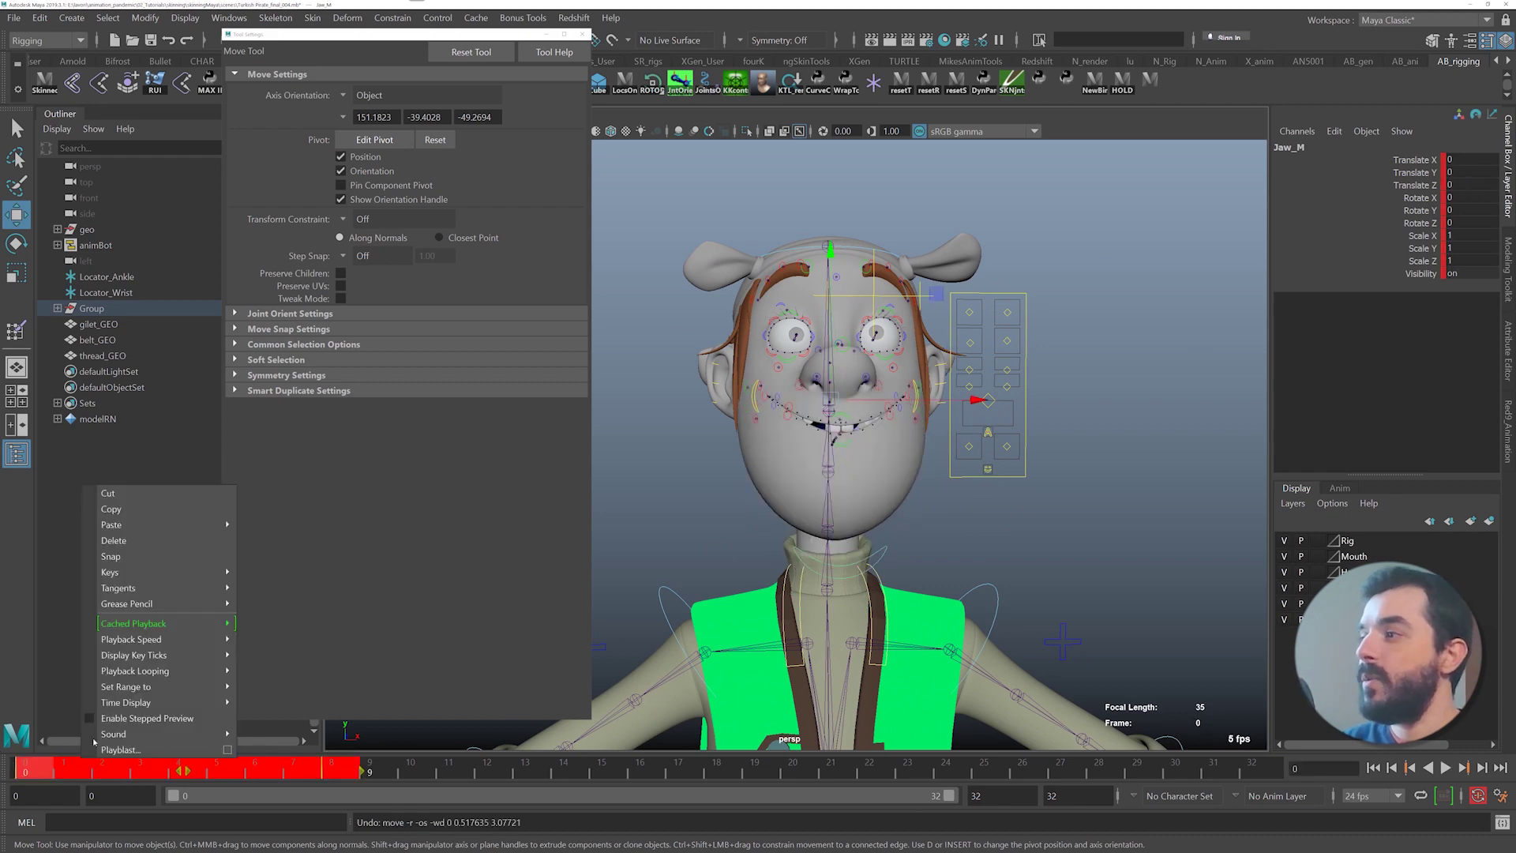
pyautogui.click(168, 542)
pyautogui.keyDown('alt'); pyautogui.moveTo(873, 534); pyautogui.dragTo(914, 534); pyautogui.keyUp('alt')
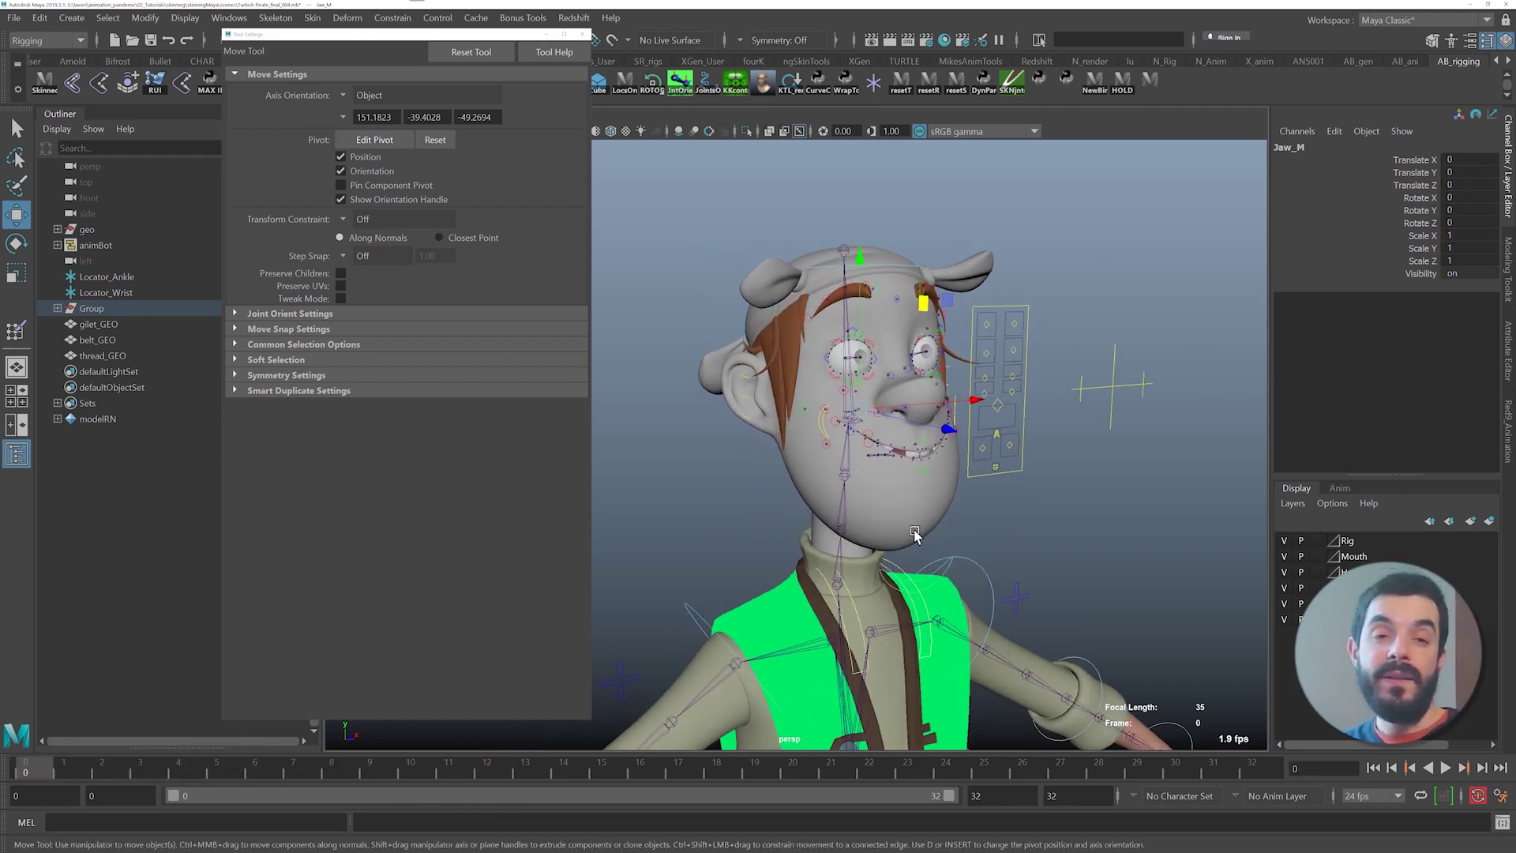
# - Save the scene, then select body_GEO and frame the whole character
pyautogui.hotkey('ctrl', 's')
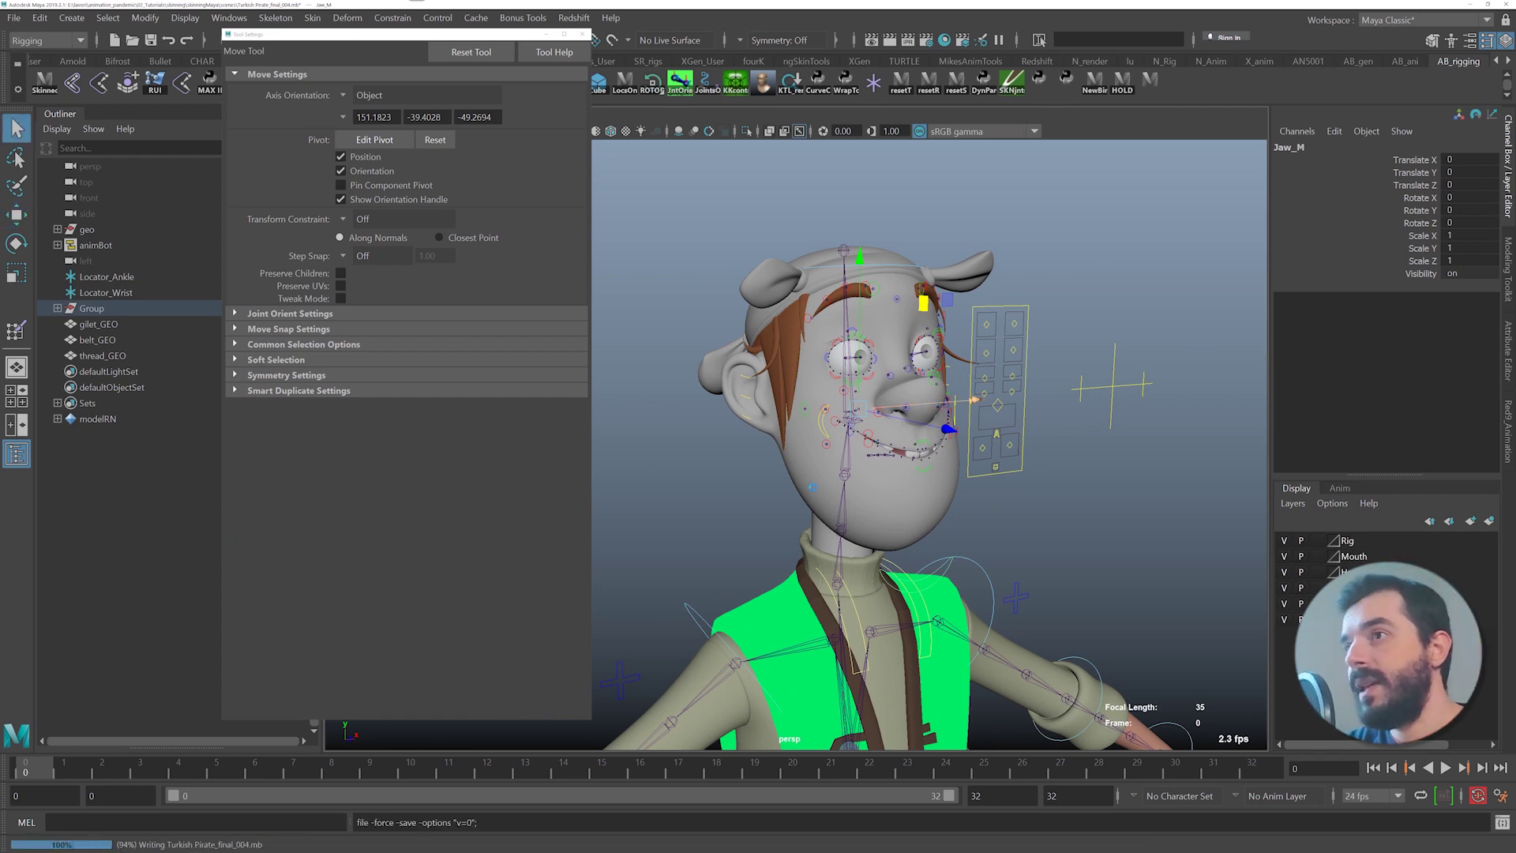
pyautogui.click(816, 501)
pyautogui.press('f')
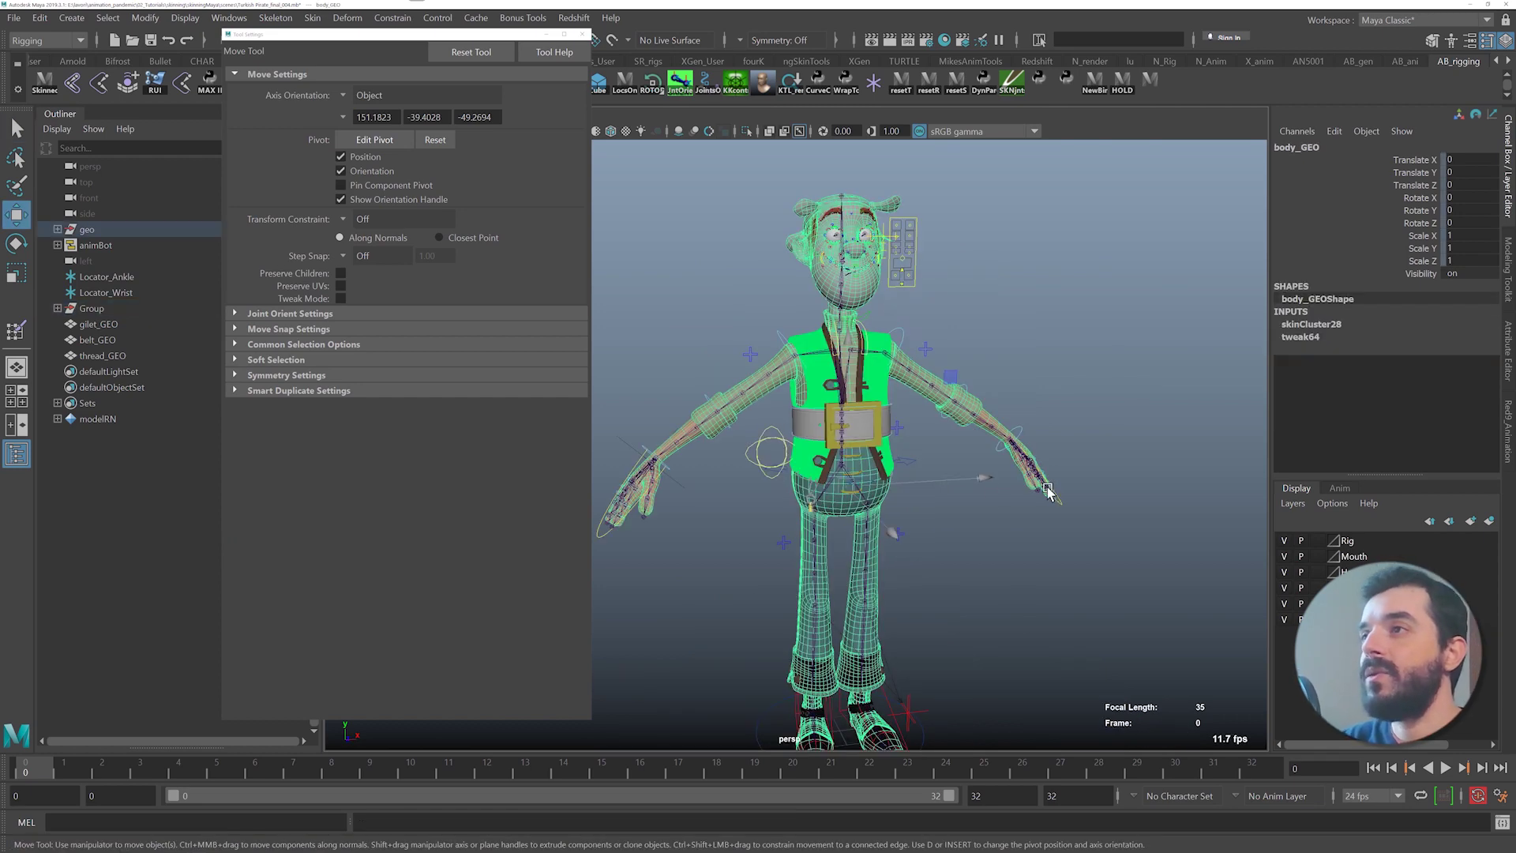
# - Try moving the IKLeg_R control to check the right leg's deformation, and undo the move
pyautogui.keyDown('alt'); pyautogui.moveTo(920, 599); pyautogui.dragTo(934, 501, button='middle'); pyautogui.keyUp('alt')
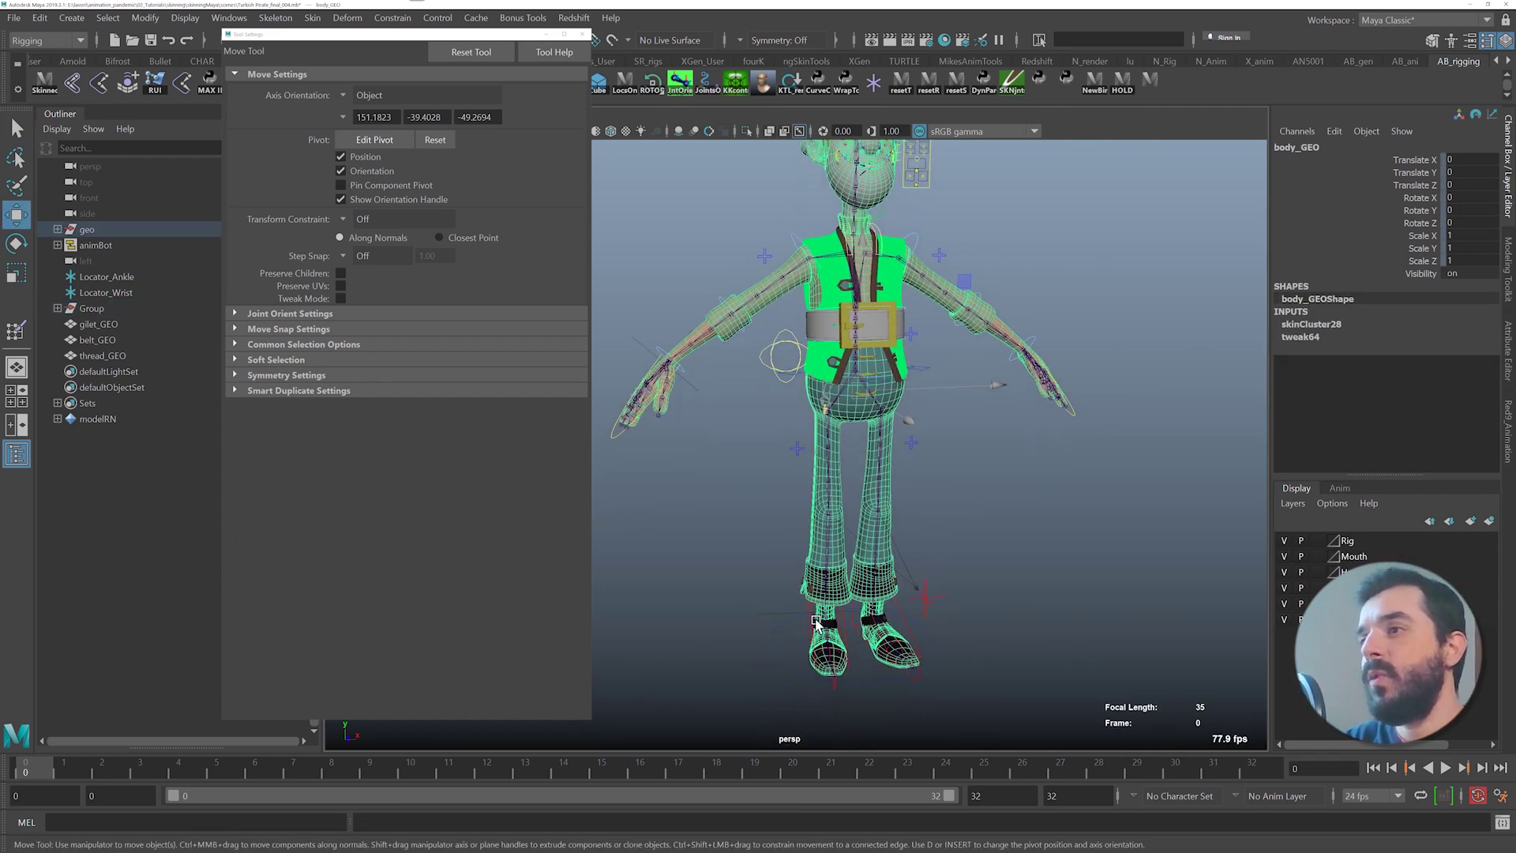
pyautogui.click(818, 619)
pyautogui.moveTo(821, 615); pyautogui.dragTo(805, 556)
pyautogui.hotkey('ctrl', 'z')
pyautogui.keyDown('alt'); pyautogui.moveTo(752, 475); pyautogui.dragTo(880, 504, button='right'); pyautogui.keyUp('alt')
pyautogui.keyDown('alt'); pyautogui.moveTo(880, 505); pyautogui.dragTo(836, 626, button='middle'); pyautogui.keyUp('alt')
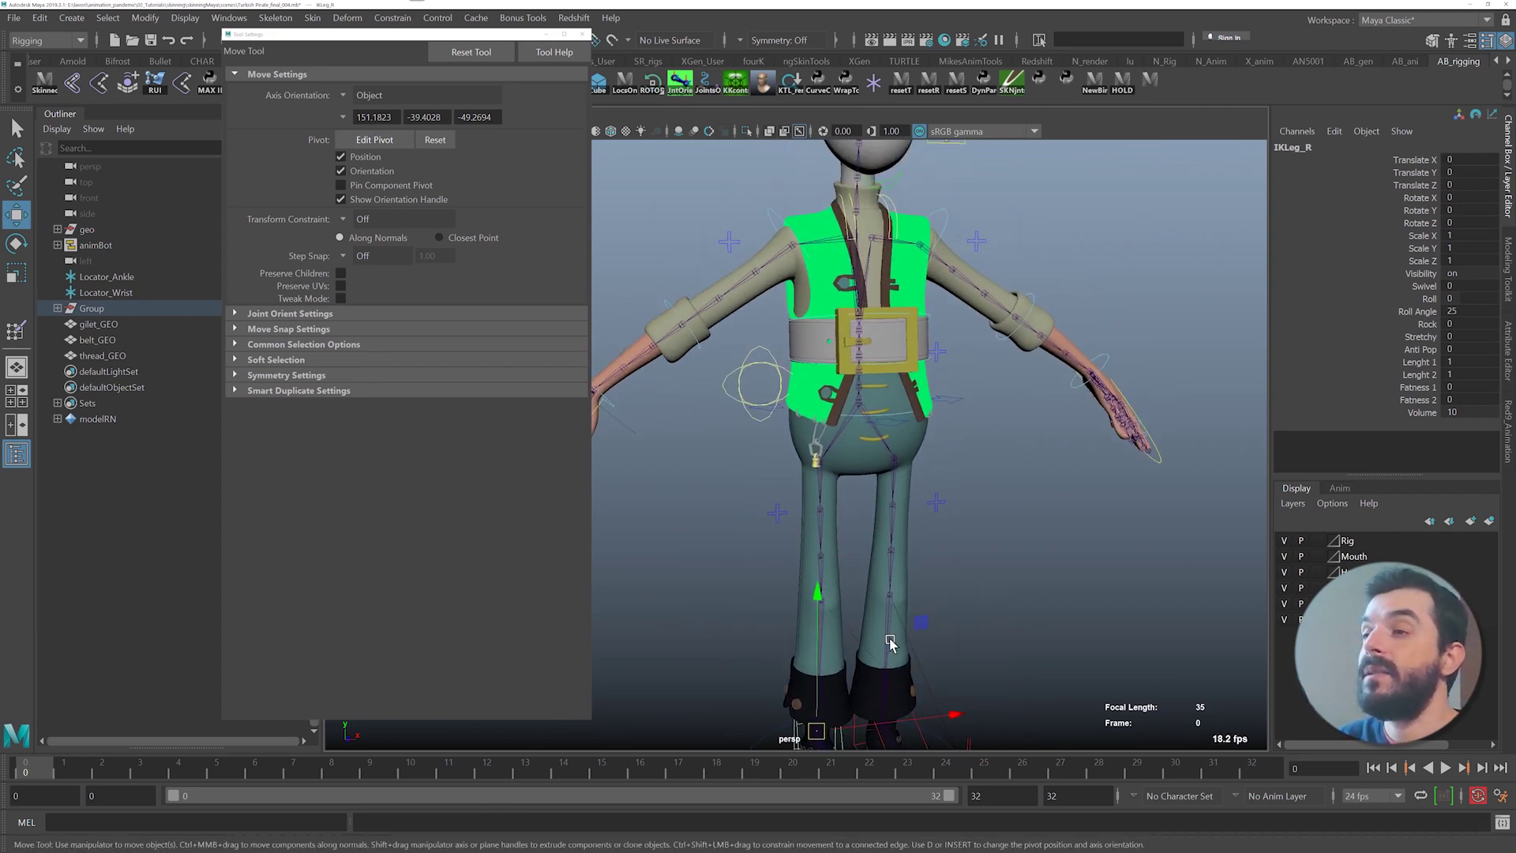
# - Save the scene, then initialize ngSkinTools skinning layers on body_GEO and dismiss the update notice
pyautogui.hotkey('ctrl', 's')
pyautogui.click(826, 288)
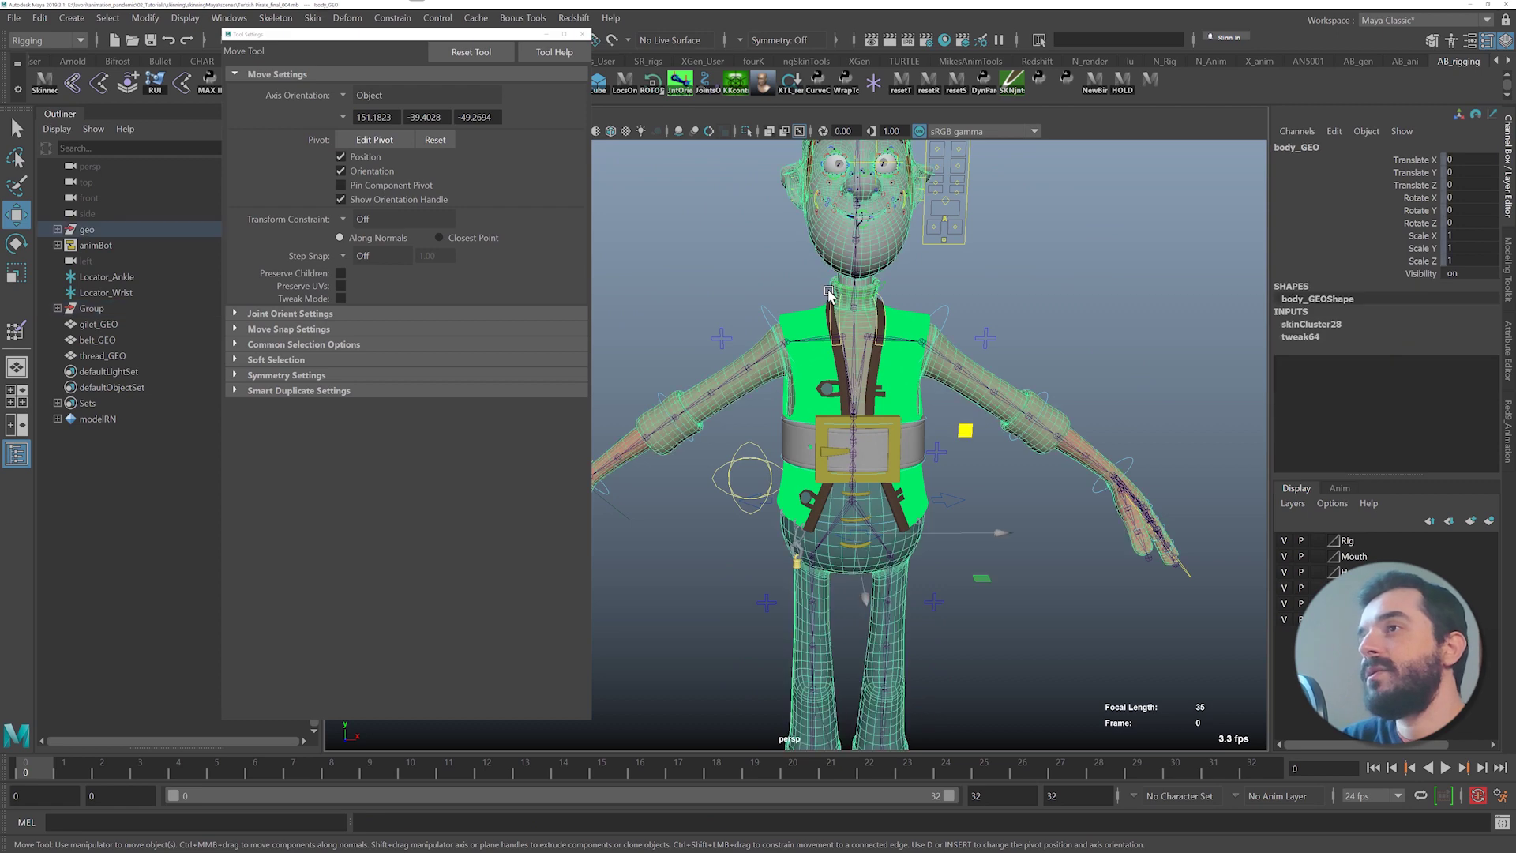
pyautogui.click(583, 34)
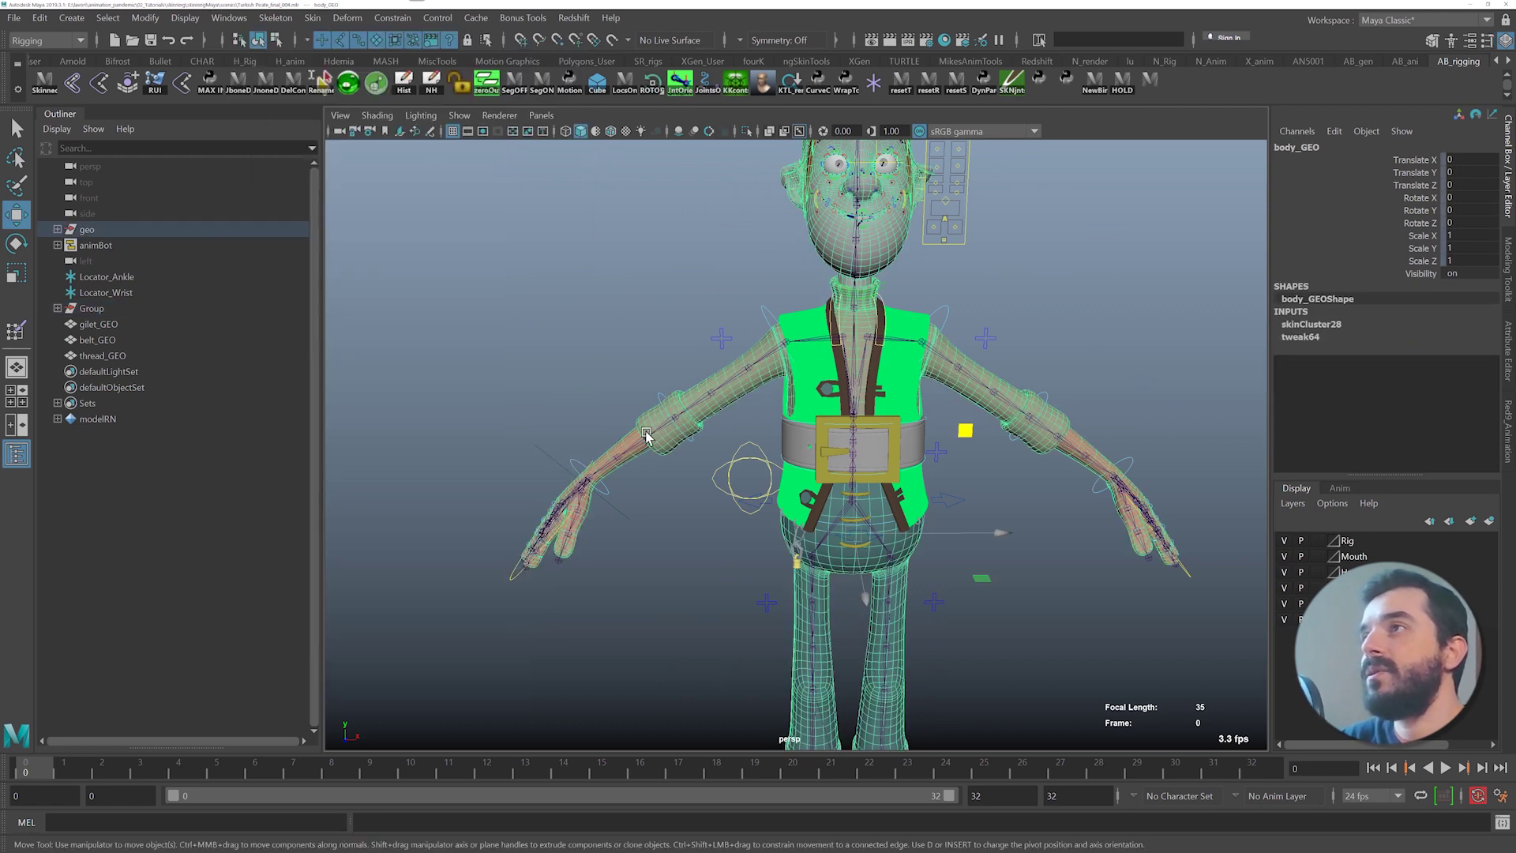
pyautogui.click(348, 83)
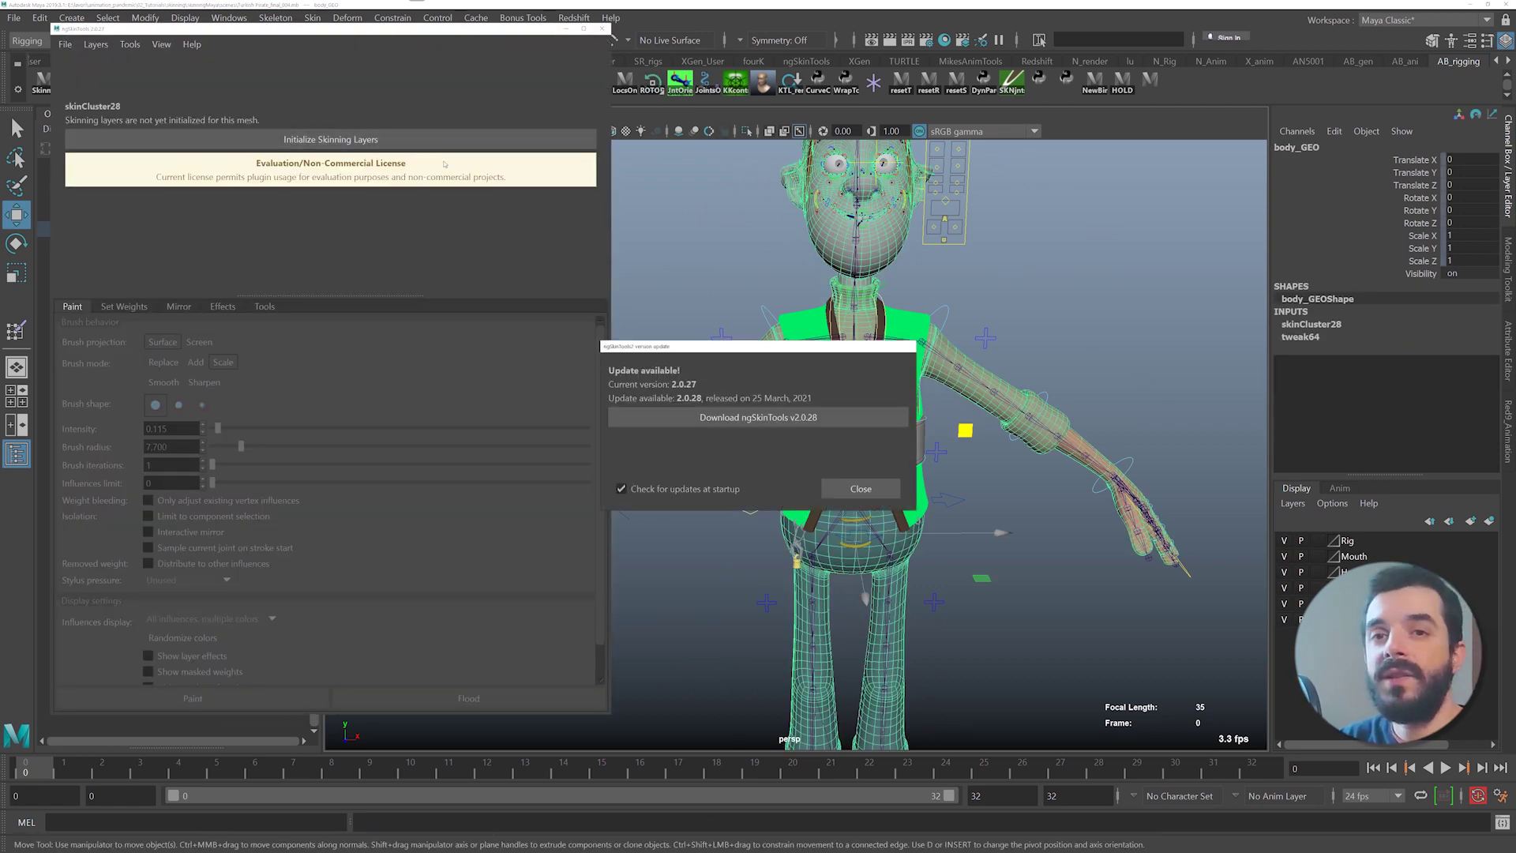
pyautogui.click(346, 140)
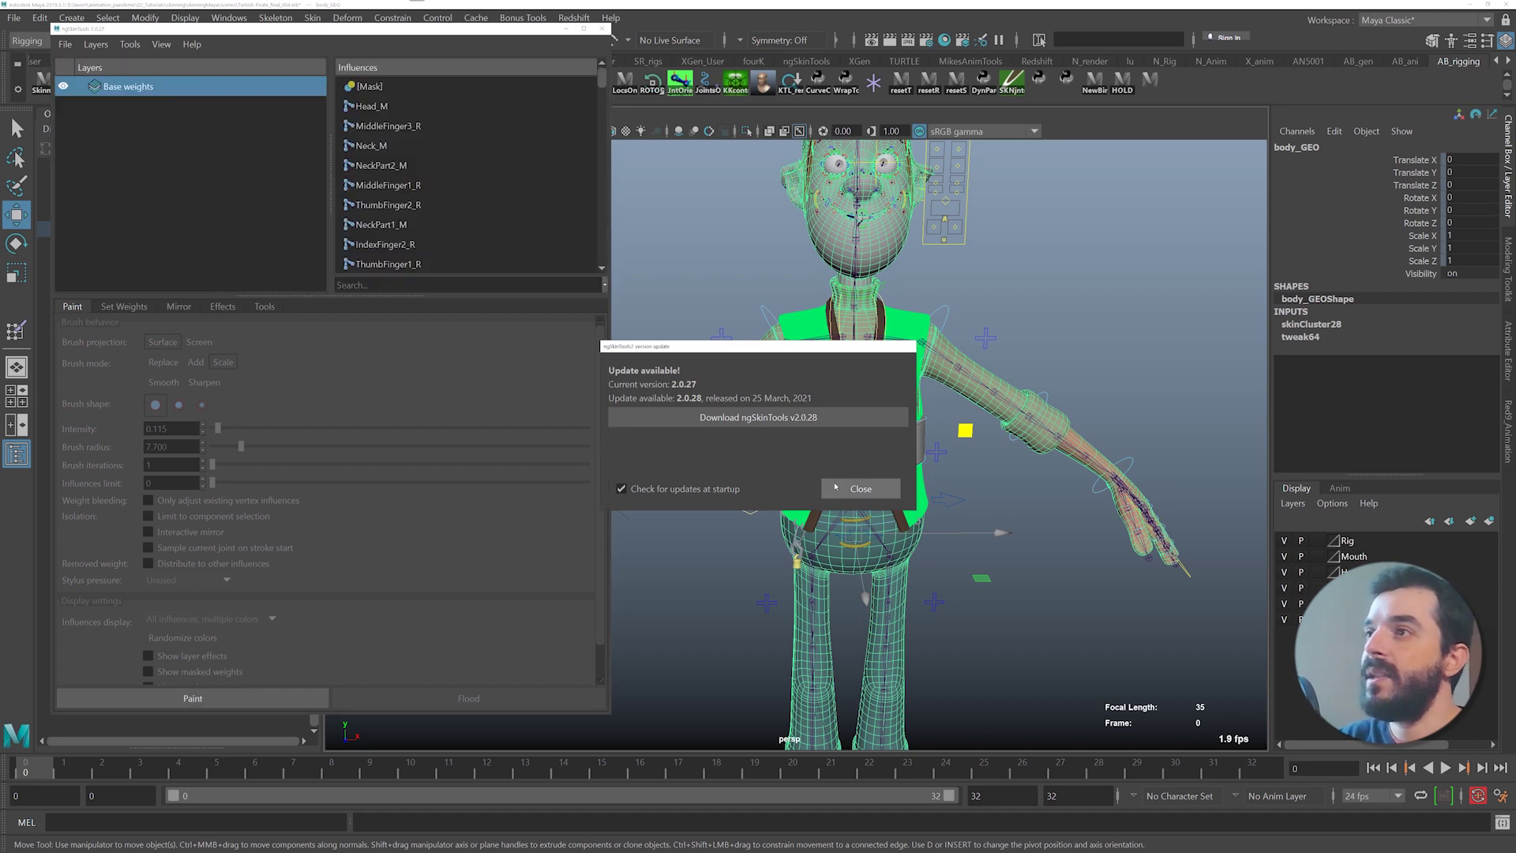
pyautogui.click(860, 488)
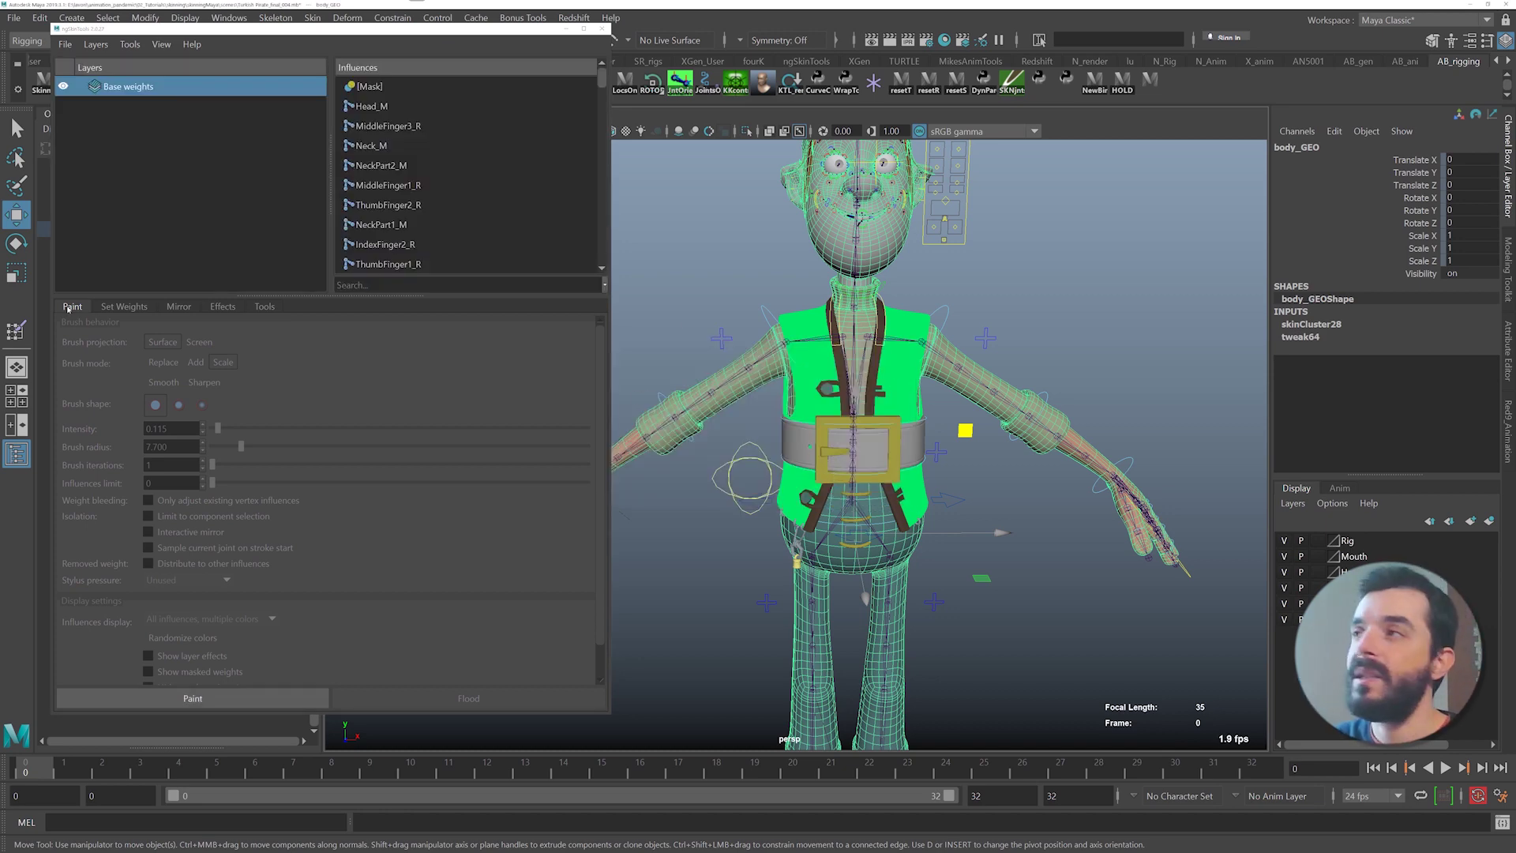
# - Mirror body_GEO's base weights across the X axis with the direction set to Negative to positive
pyautogui.keyDown('alt'); pyautogui.moveTo(869, 326); pyautogui.dragTo(909, 310, button='middle'); pyautogui.keyUp('alt')
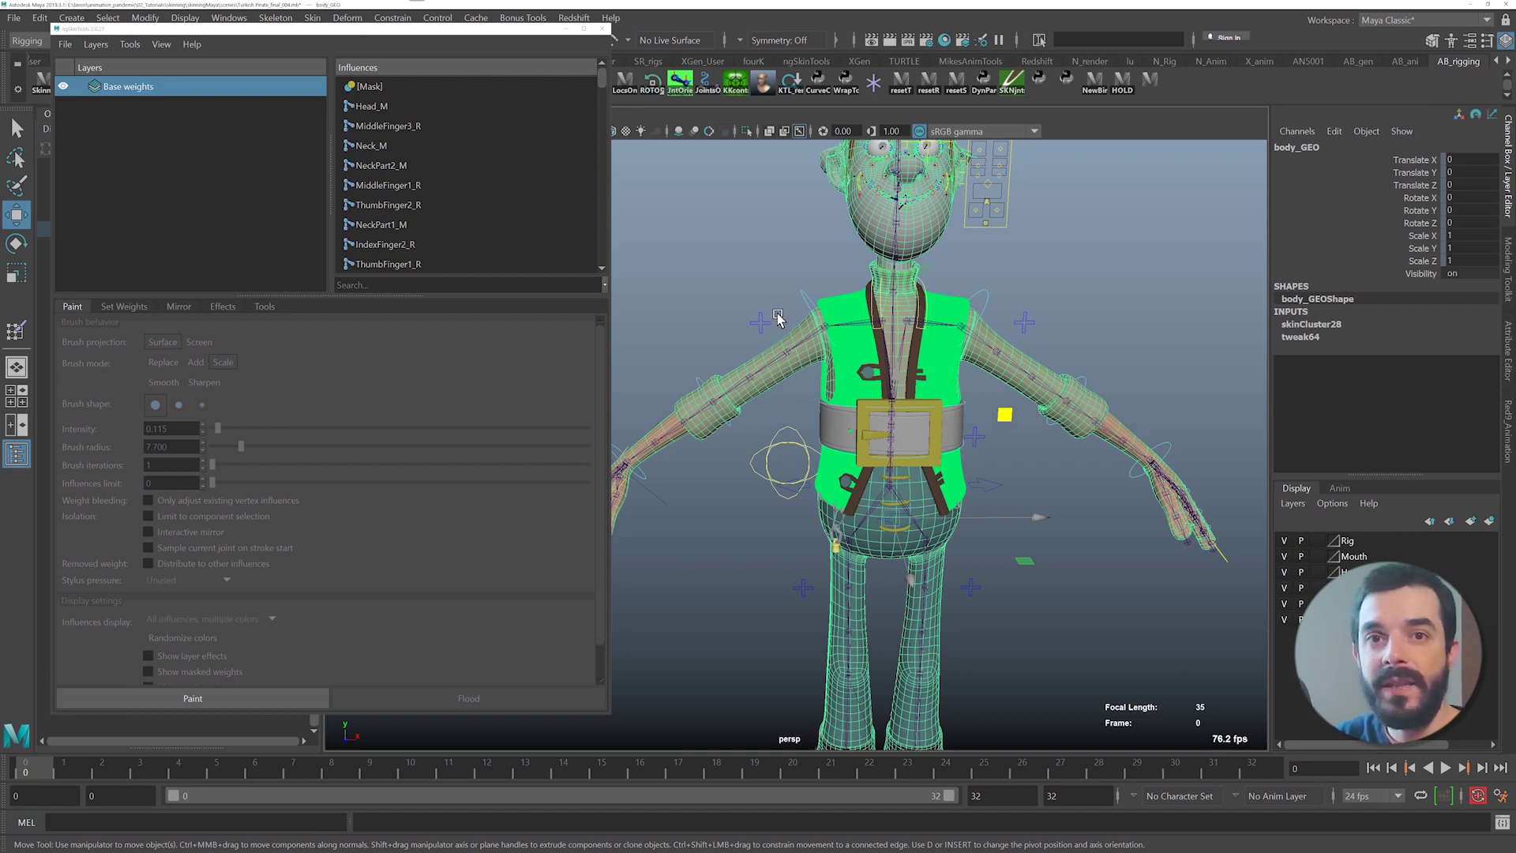
pyautogui.keyDown('alt'); pyautogui.moveTo(777, 318); pyautogui.dragTo(801, 326, button='right'); pyautogui.keyUp('alt')
pyautogui.keyDown('alt'); pyautogui.moveTo(799, 322); pyautogui.dragTo(779, 378, button='middle'); pyautogui.keyUp('alt')
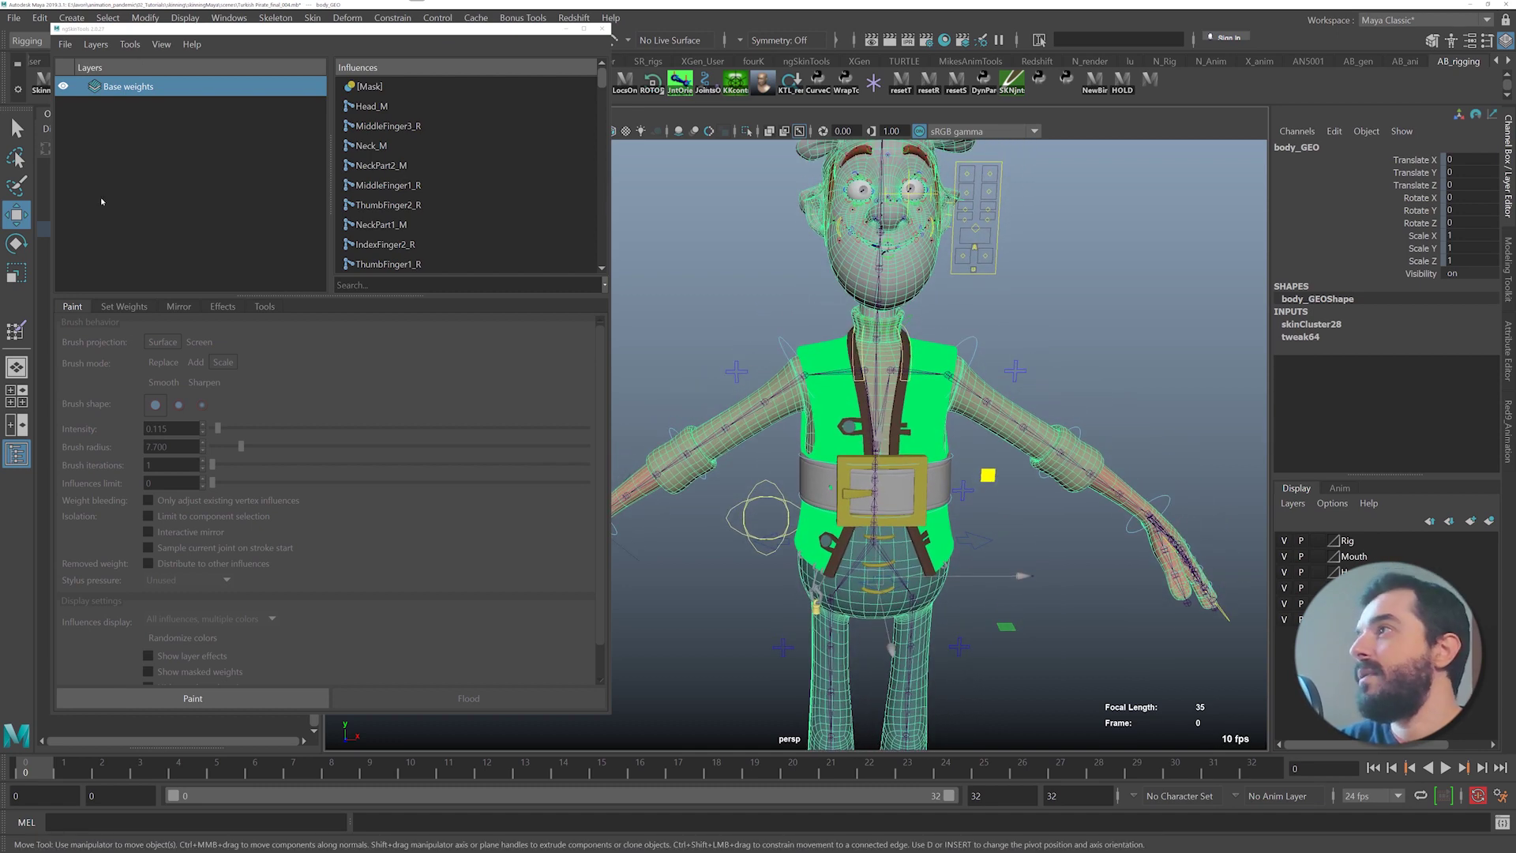
pyautogui.click(181, 308)
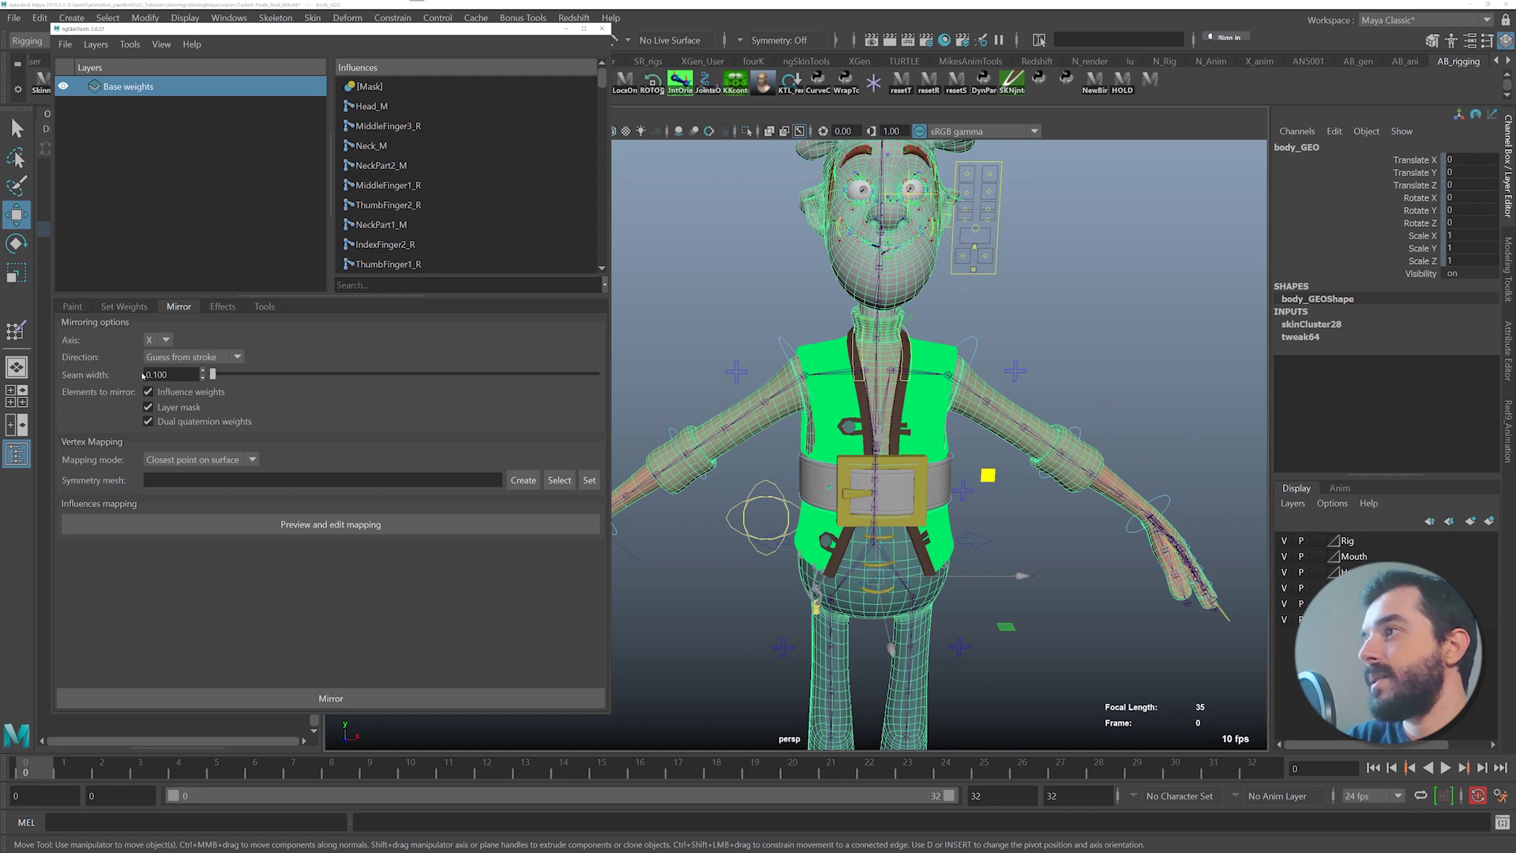
pyautogui.click(189, 357)
pyautogui.click(176, 403)
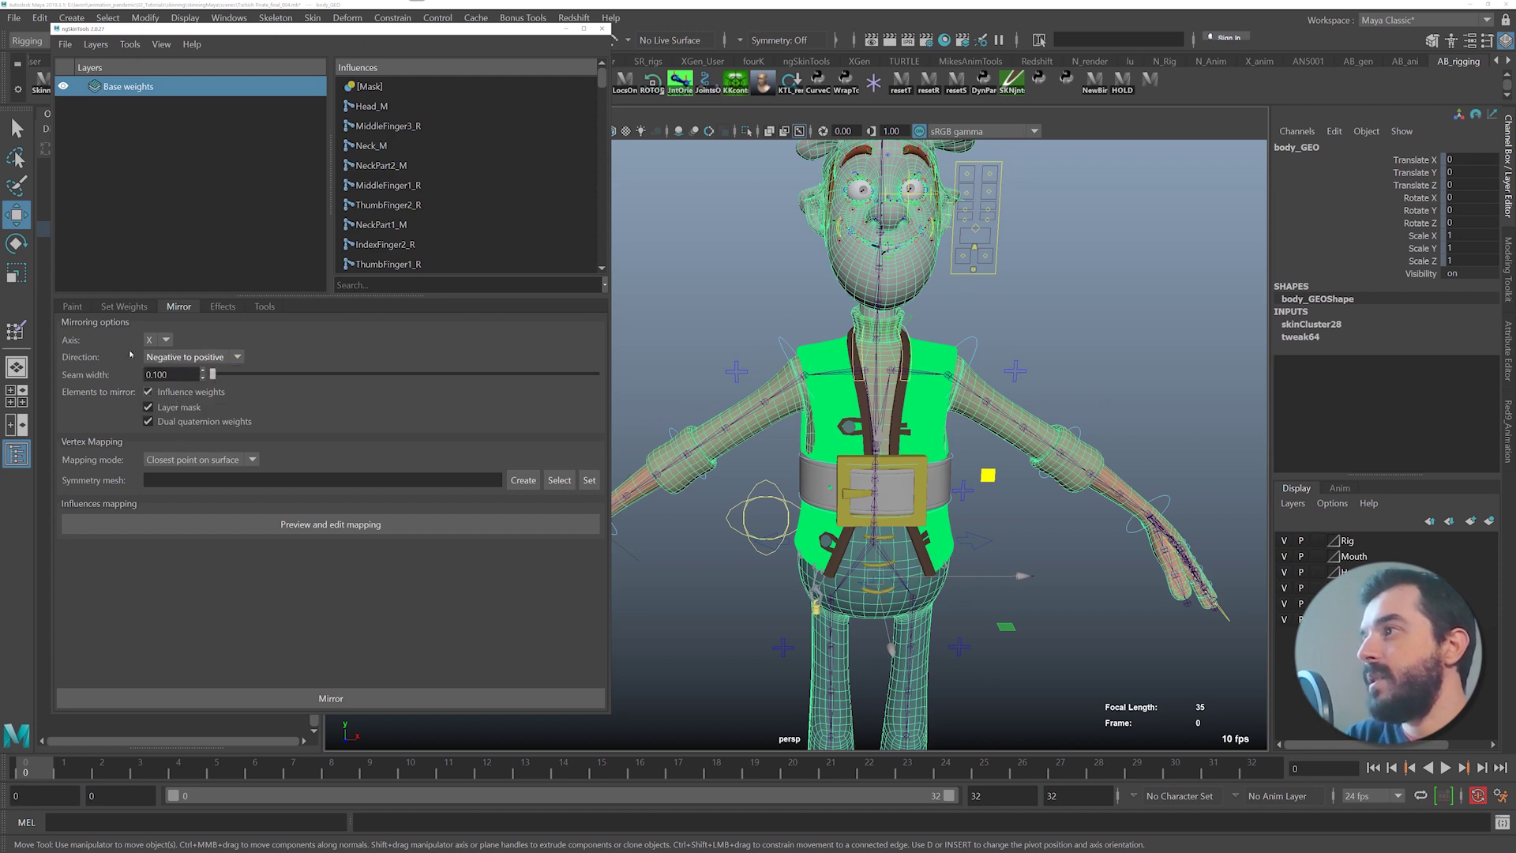
pyautogui.click(307, 699)
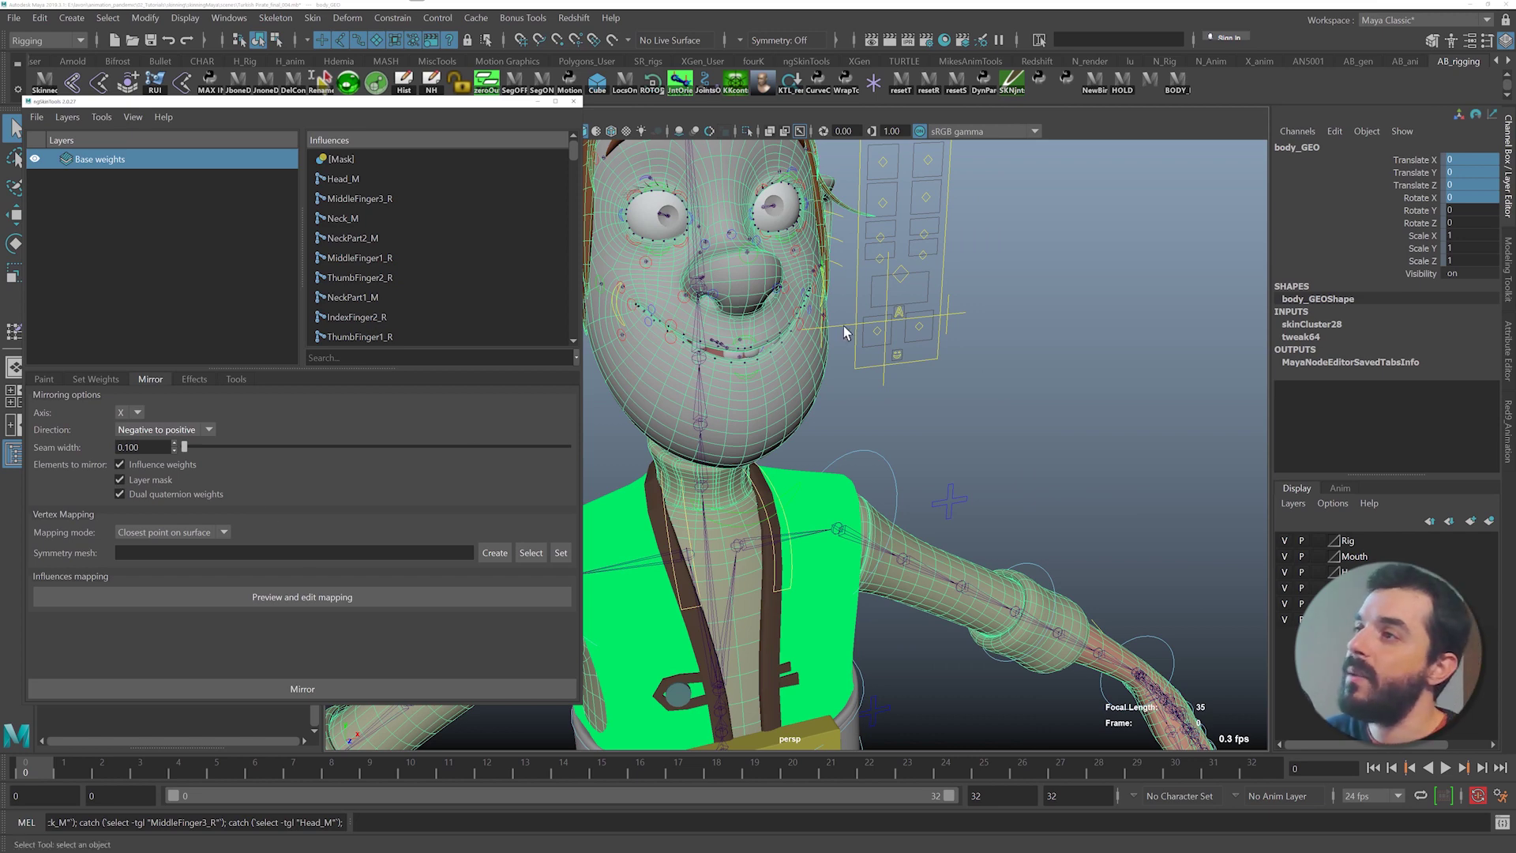
# - Try rotating the FK shoulder controls to check the mirrored arm weights, and undo the rotation
pyautogui.keyDown('alt'); pyautogui.moveTo(844, 326); pyautogui.dragTo(916, 335, button='middle'); pyautogui.keyUp('alt')
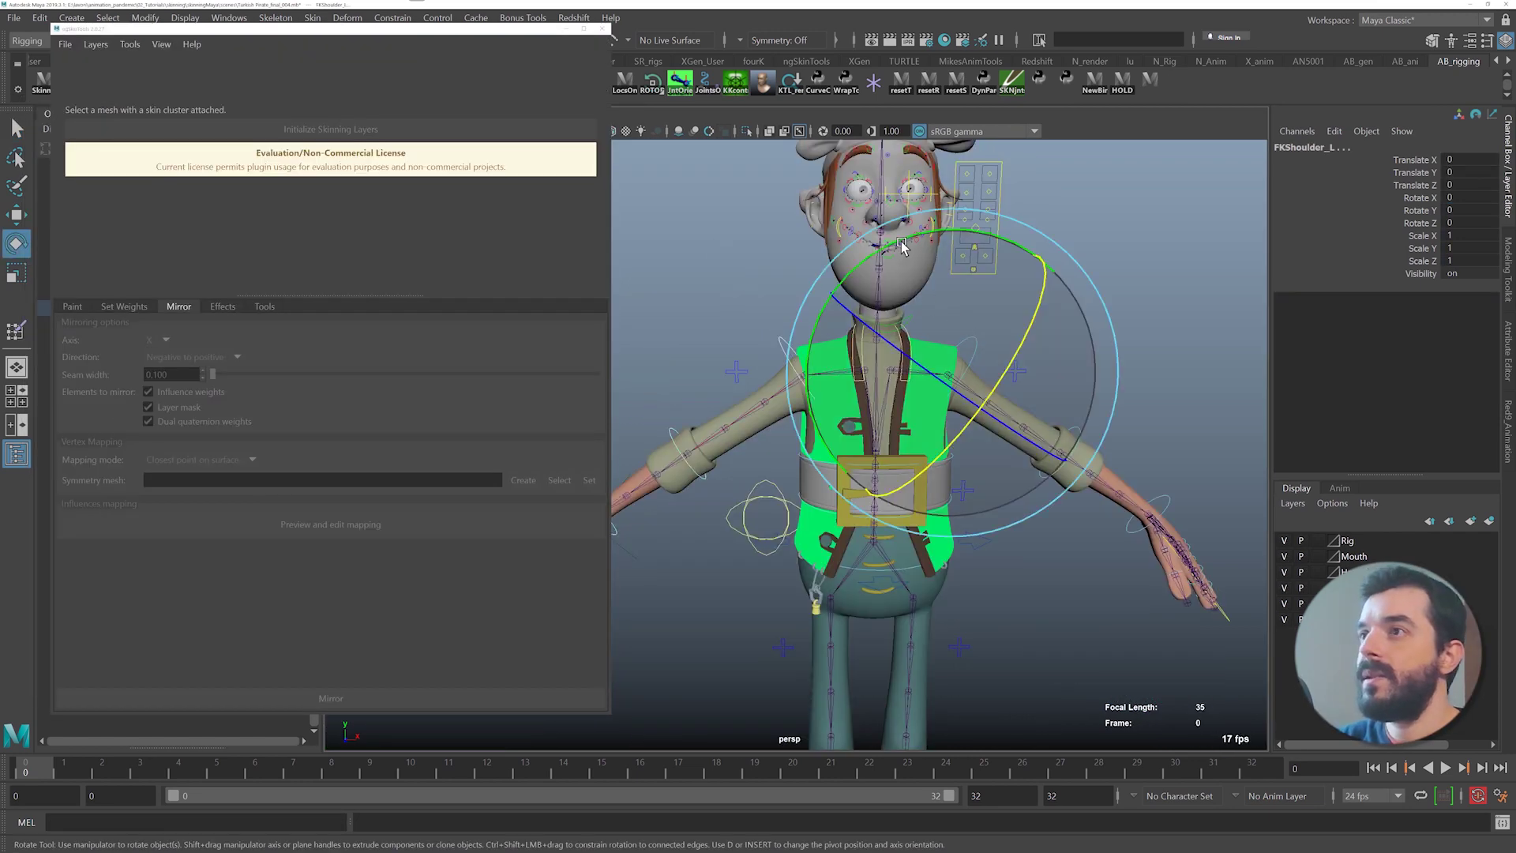
pyautogui.moveTo(941, 235); pyautogui.dragTo(752, 324)
pyautogui.hotkey('ctrl', 'z')
# - Test the leg weights after mirroring by moving IKLeg_R, and undo the move
pyautogui.keyDown('alt'); pyautogui.moveTo(803, 550); pyautogui.dragTo(824, 148, button='middle'); pyautogui.keyUp('alt')
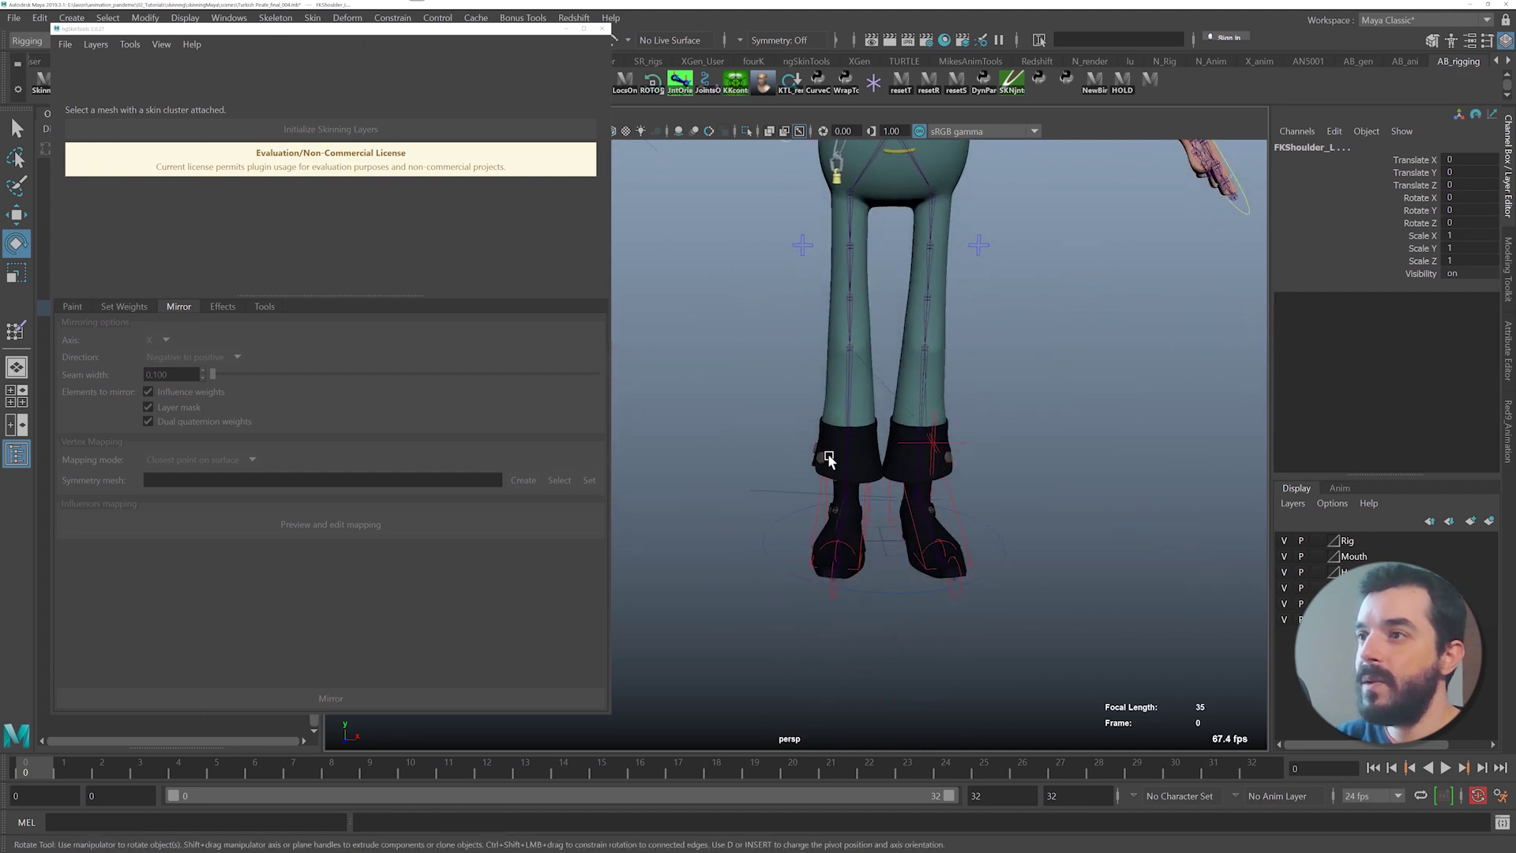
pyautogui.click(820, 504)
pyautogui.press('w')
pyautogui.moveTo(819, 504); pyautogui.dragTo(806, 537, button='middle')
pyautogui.hotkey('ctrl', 'z')
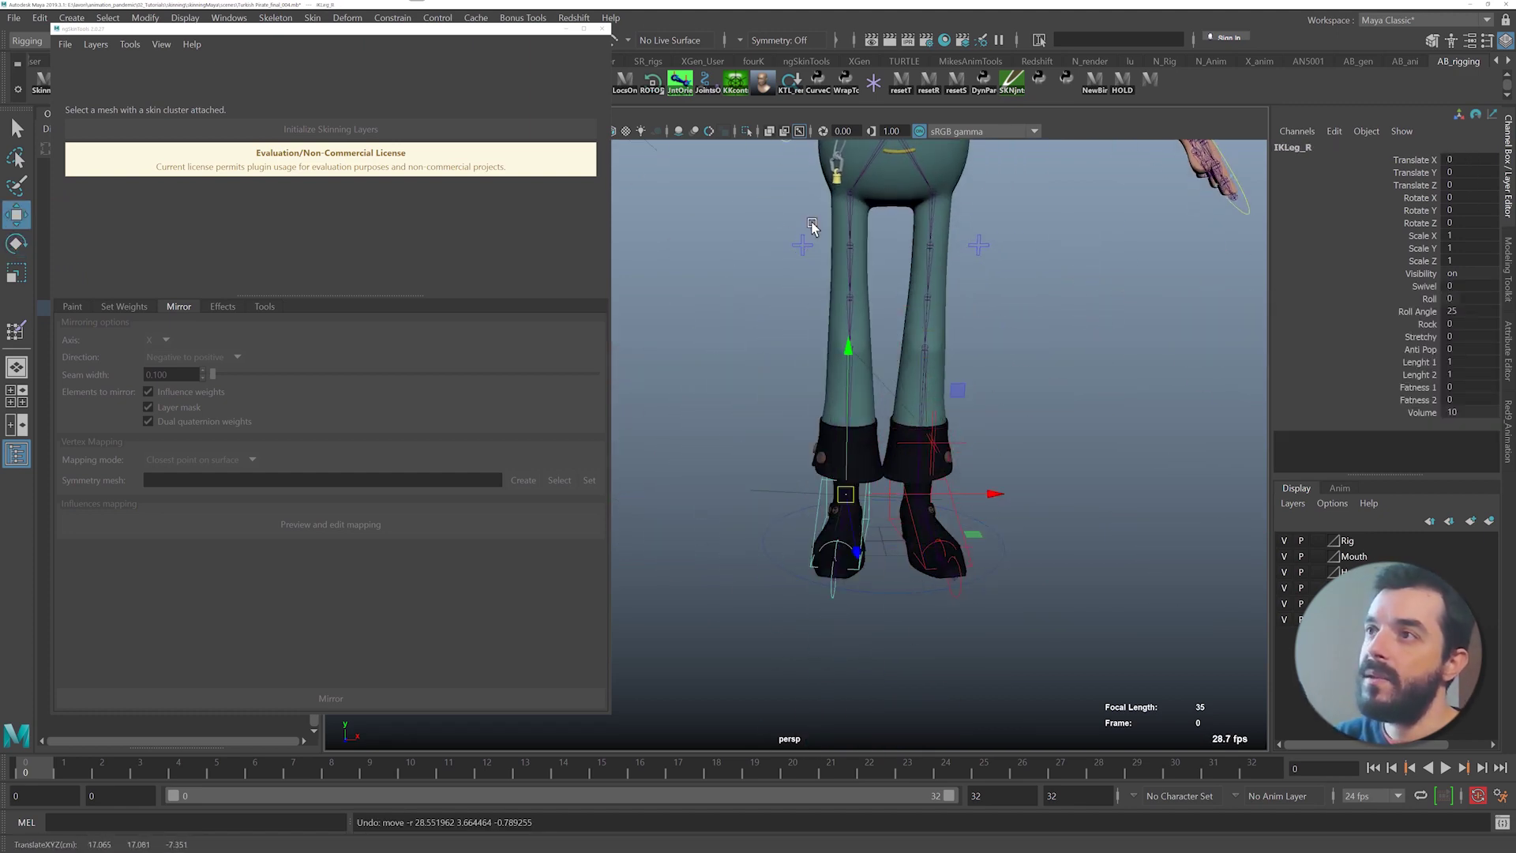
# - Try rotating the HipSwinger_M control to check the hip deformation, and undo the rotation
pyautogui.keyDown('alt'); pyautogui.moveTo(801, 149); pyautogui.dragTo(815, 480, button='middle'); pyautogui.keyUp('alt')
pyautogui.click(809, 443)
pyautogui.press('e')
pyautogui.moveTo(867, 331); pyautogui.dragTo(761, 297)
pyautogui.hotkey('ctrl', 'z')
# - Try opening the mouth with the Jaw_M control to check the mirrored facial weights, and undo the change
pyautogui.keyDown('alt'); pyautogui.moveTo(761, 298); pyautogui.dragTo(703, 537, button='middle'); pyautogui.keyUp('alt')
pyautogui.keyDown('alt'); pyautogui.moveTo(703, 537); pyautogui.dragTo(939, 624, button='right'); pyautogui.keyUp('alt')
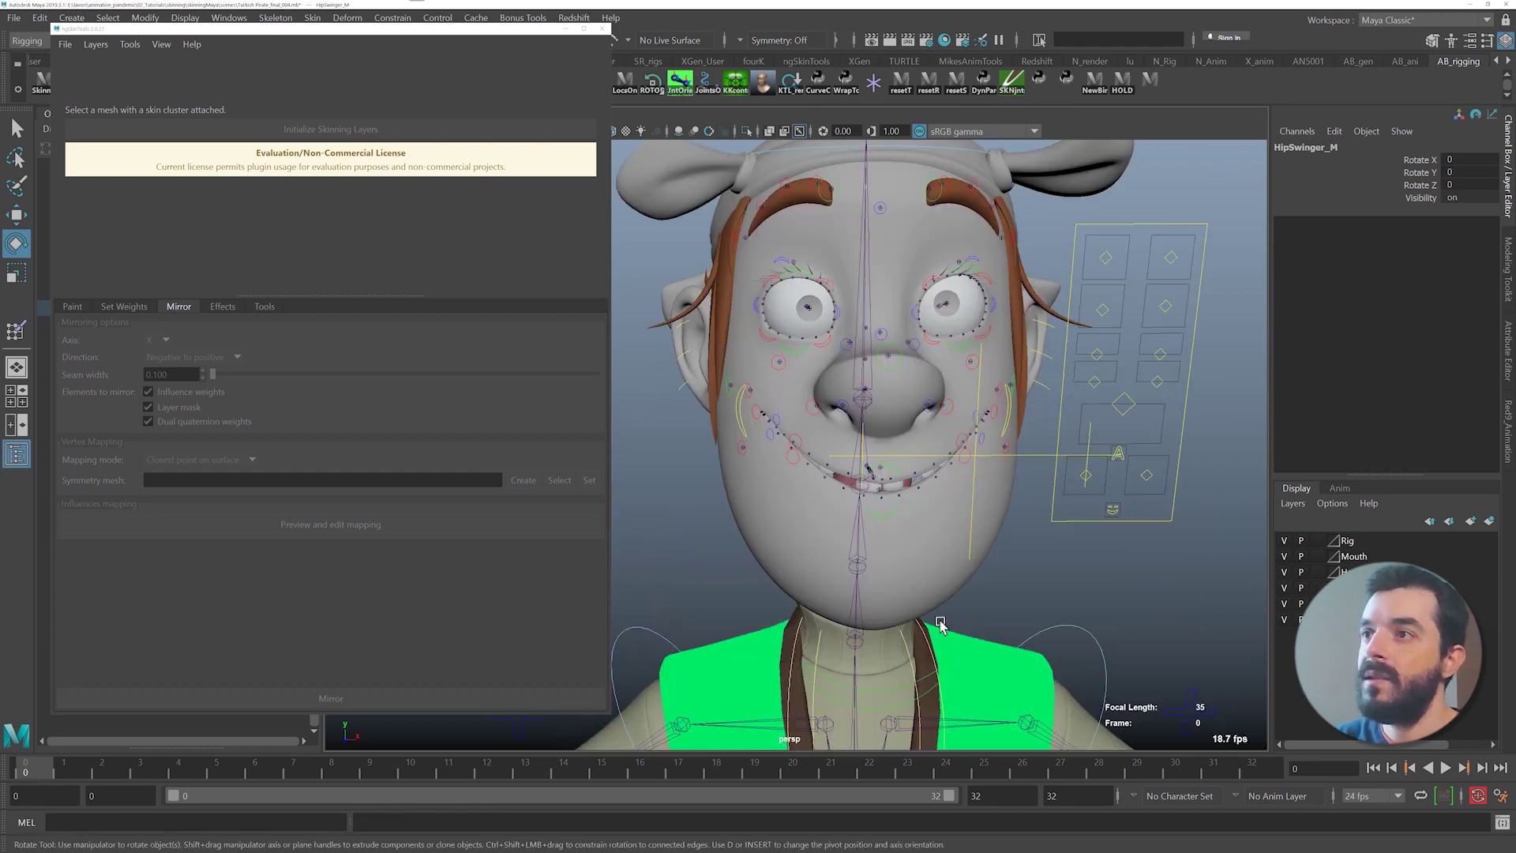
pyautogui.click(941, 671)
pyautogui.keyDown('alt'); pyautogui.moveTo(941, 671); pyautogui.dragTo(924, 537); pyautogui.keyUp('alt')
pyautogui.click(873, 338)
pyautogui.moveTo(871, 335); pyautogui.dragTo(870, 448)
pyautogui.hotkey('ctrl', 'z')
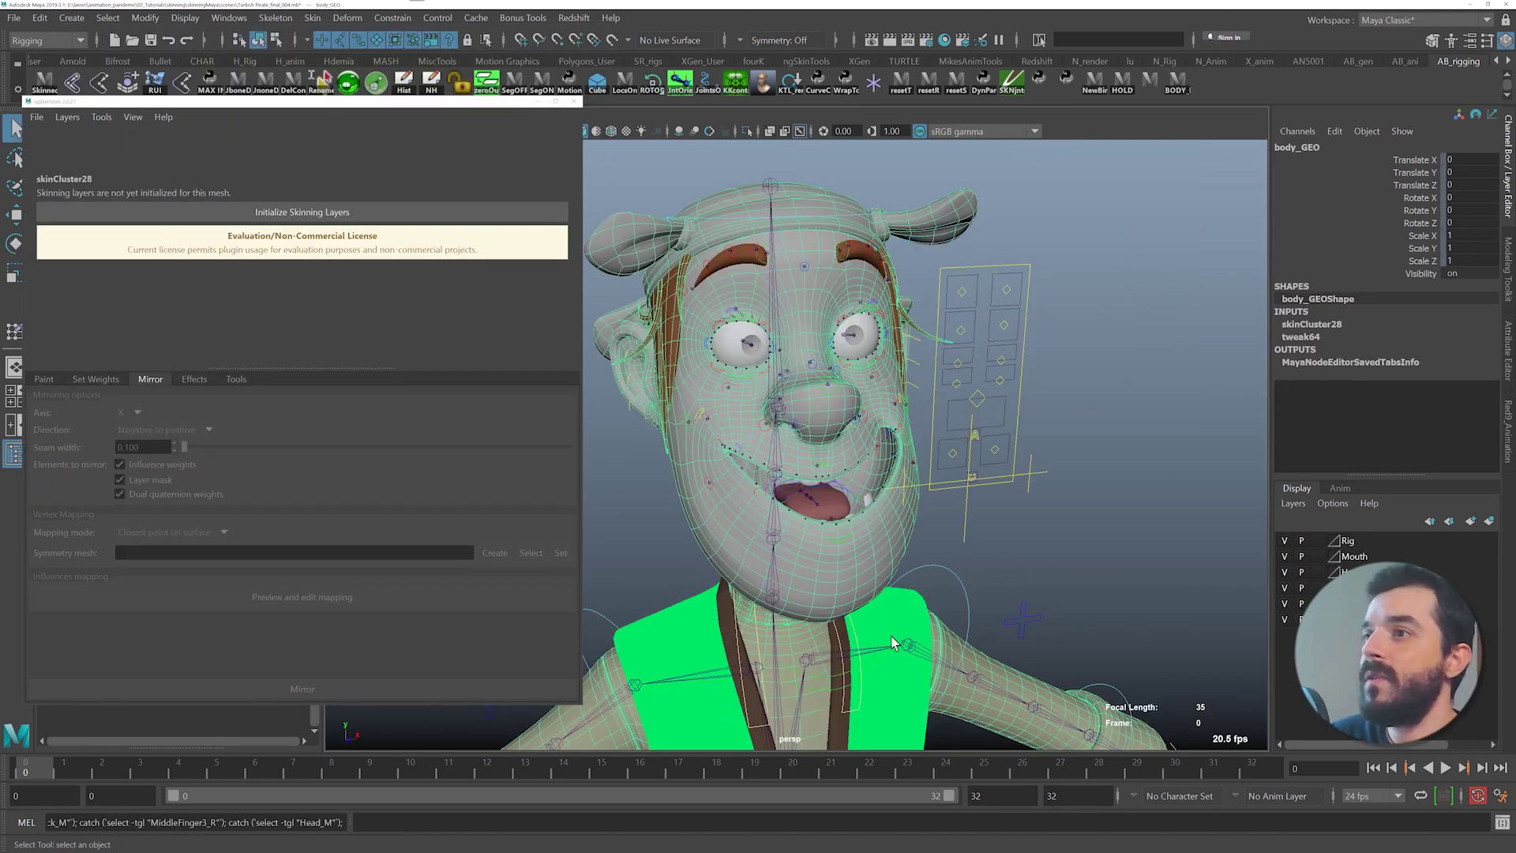
# - Reset the Jaw_M control by setting its Translate X, Y, Z and Rotate X, Y to 0
pyautogui.keyDown('alt'); pyautogui.moveTo(893, 644); pyautogui.dragTo(896, 591); pyautogui.keyUp('alt')
pyautogui.click(903, 591)
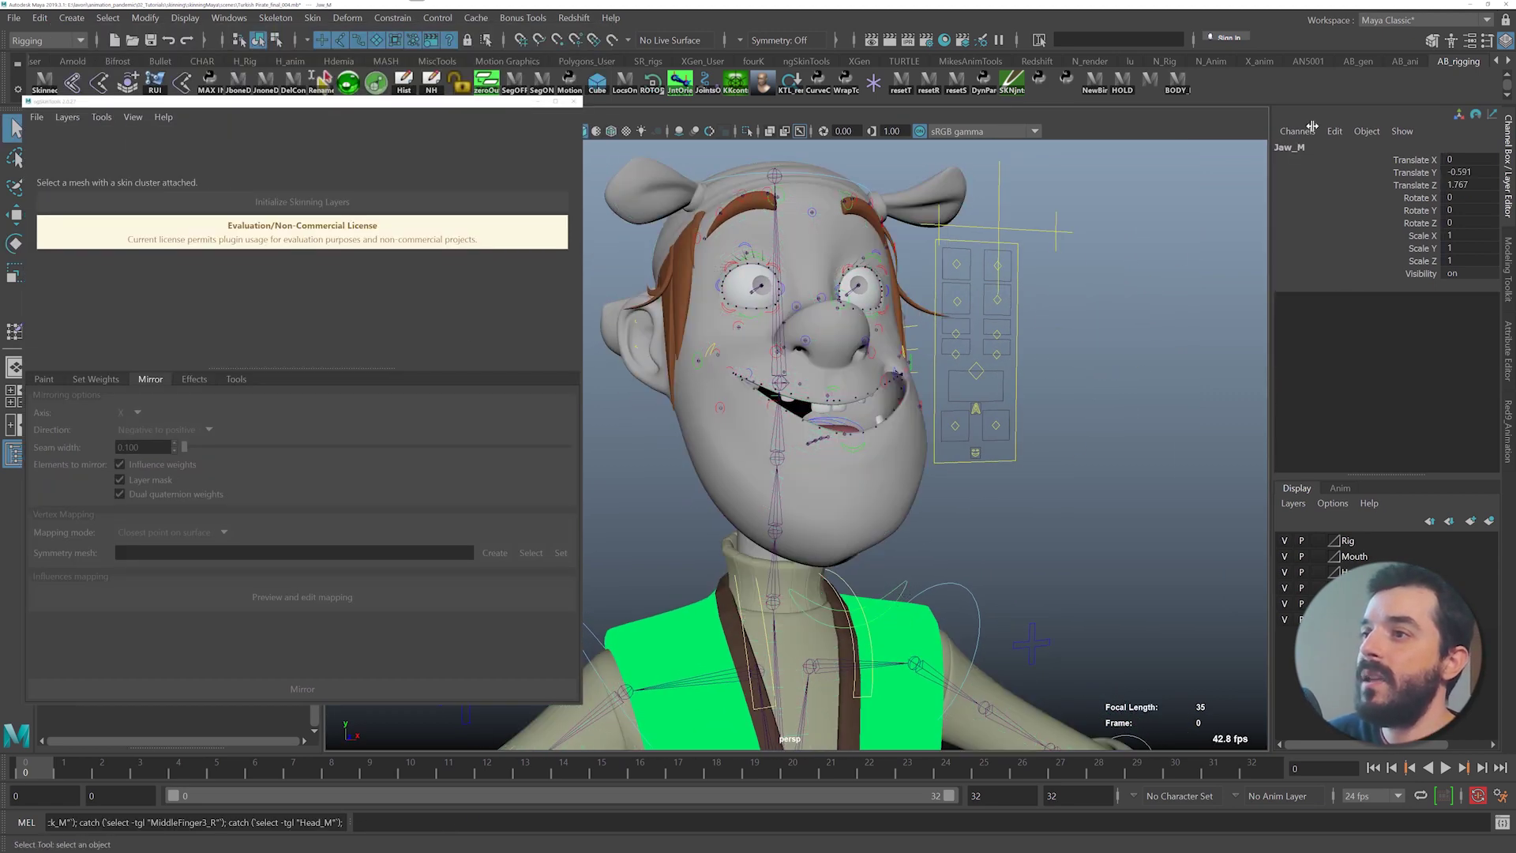
pyautogui.moveTo(1481, 208); pyautogui.dragTo(1470, 161)
pyautogui.write('0')
pyautogui.press('Return')
# - Key the Jaw_M control at frame 0 and rotate it open to 25.91 in X at frame 8
pyautogui.keyDown('alt'); pyautogui.moveTo(1117, 419); pyautogui.dragTo(1131, 381, button='middle'); pyautogui.keyUp('alt')
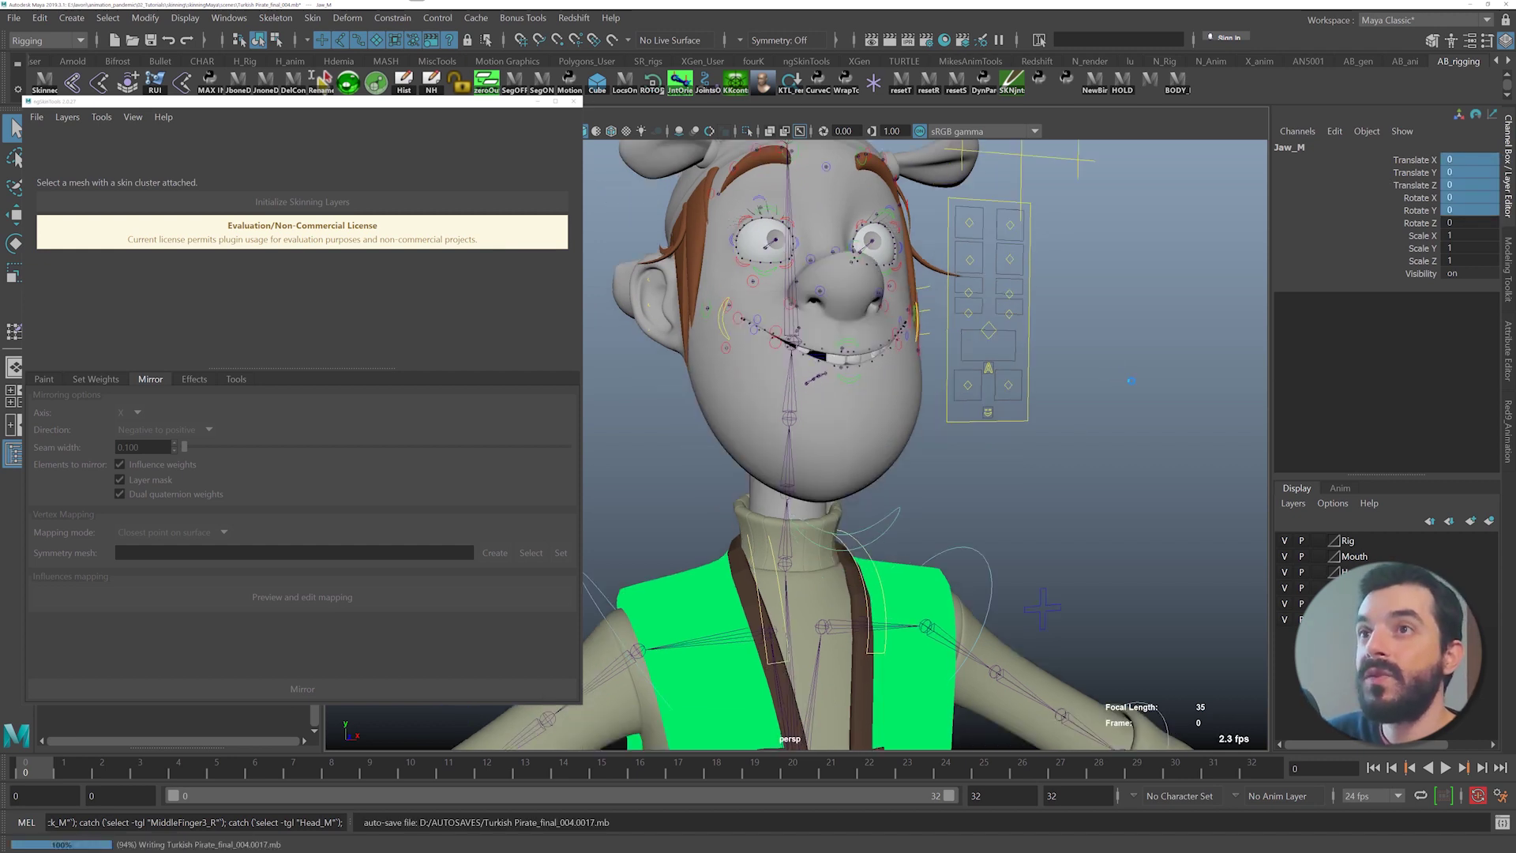
pyautogui.press('s')
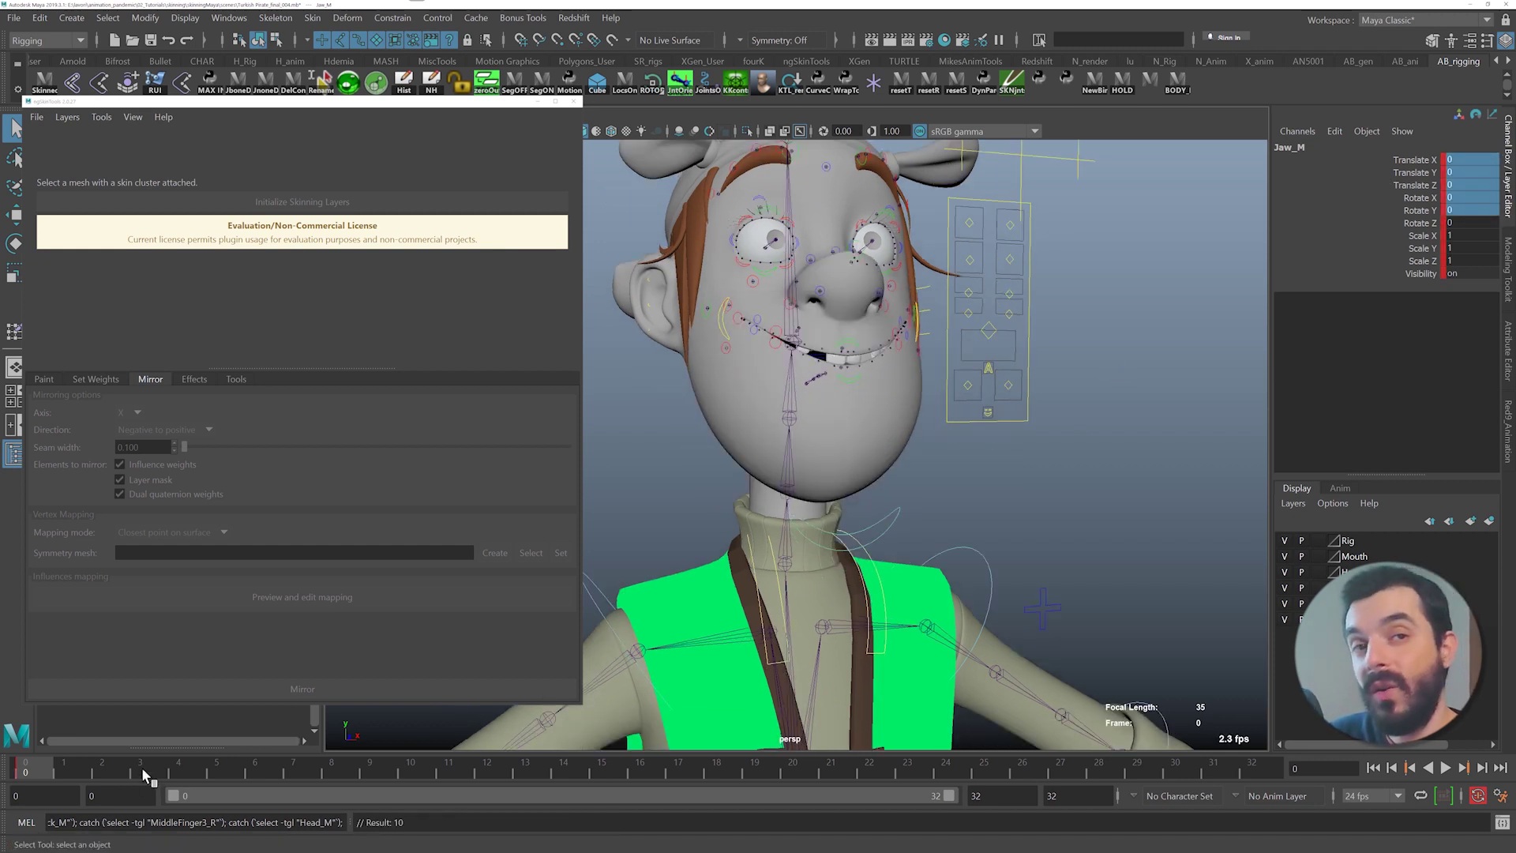
pyautogui.moveTo(146, 776); pyautogui.dragTo(330, 772)
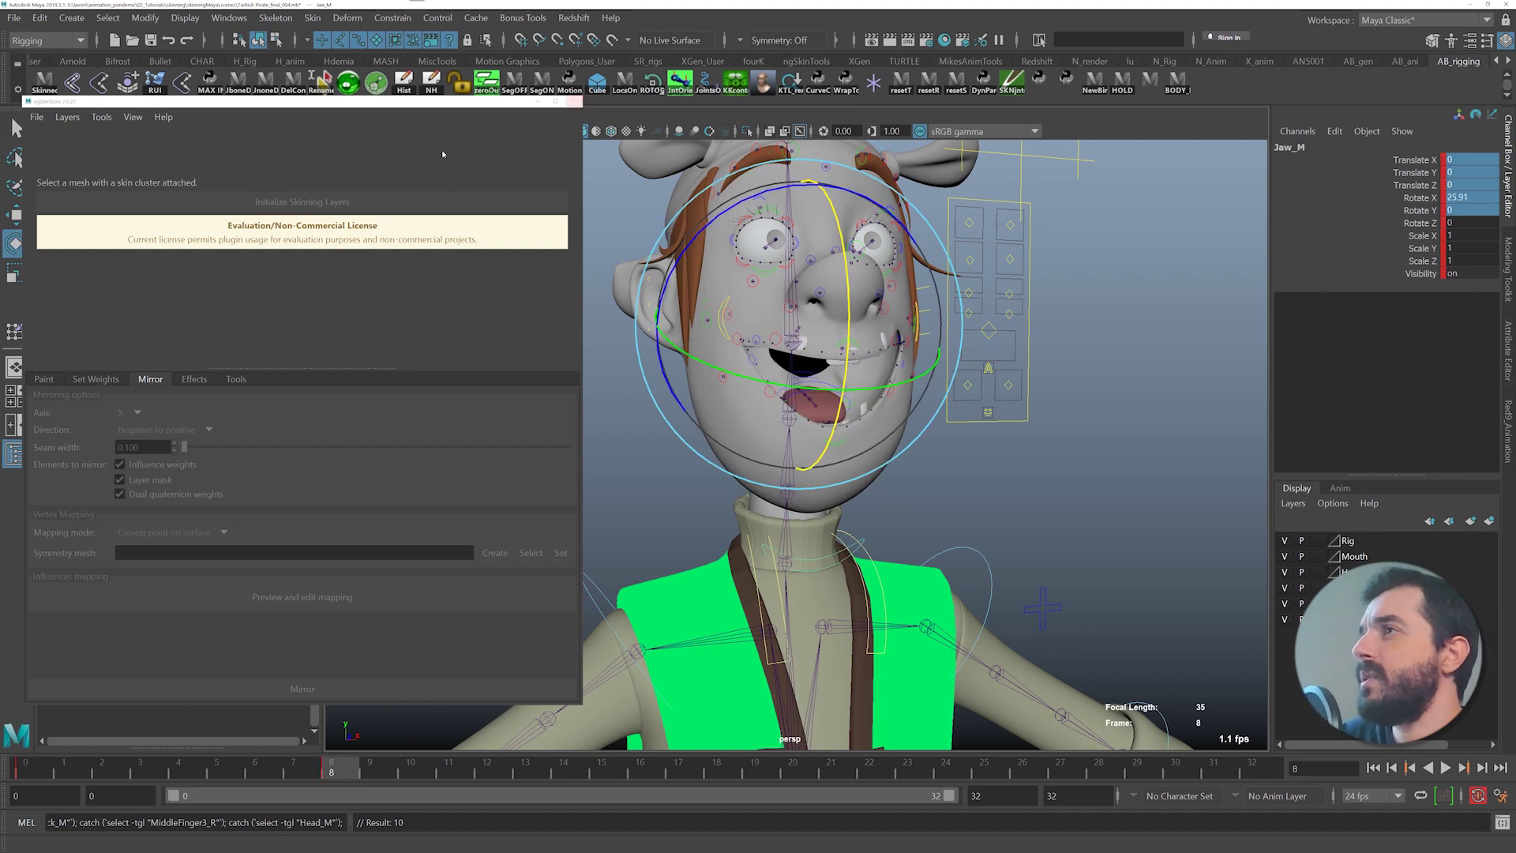
# - Delete all custom ngSkinTools nodes from the scene, then close the skinning tool window
pyautogui.click(238, 152)
pyautogui.click(101, 117)
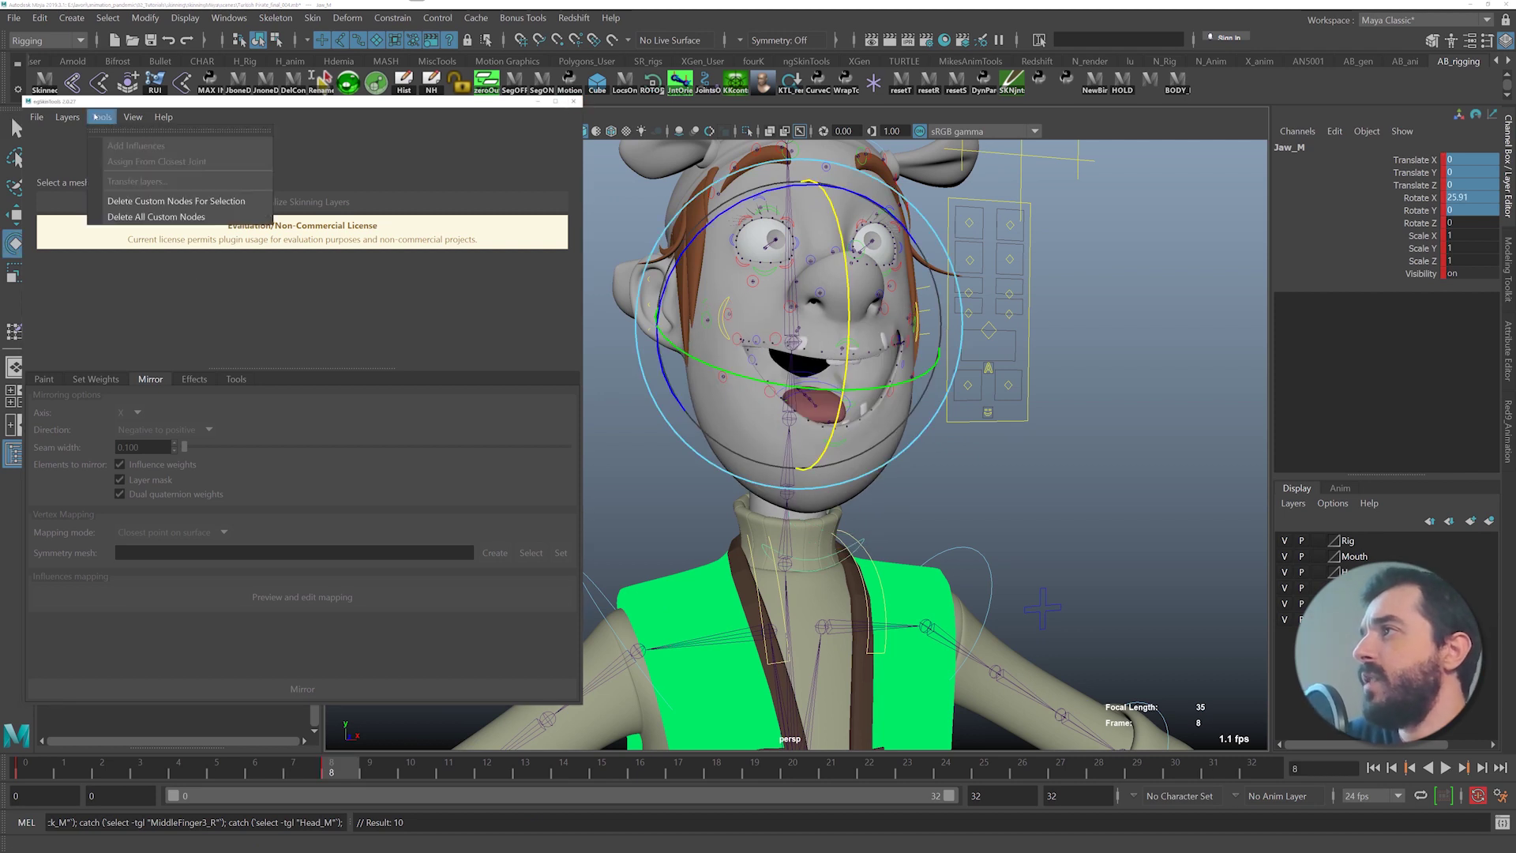
pyautogui.click(145, 220)
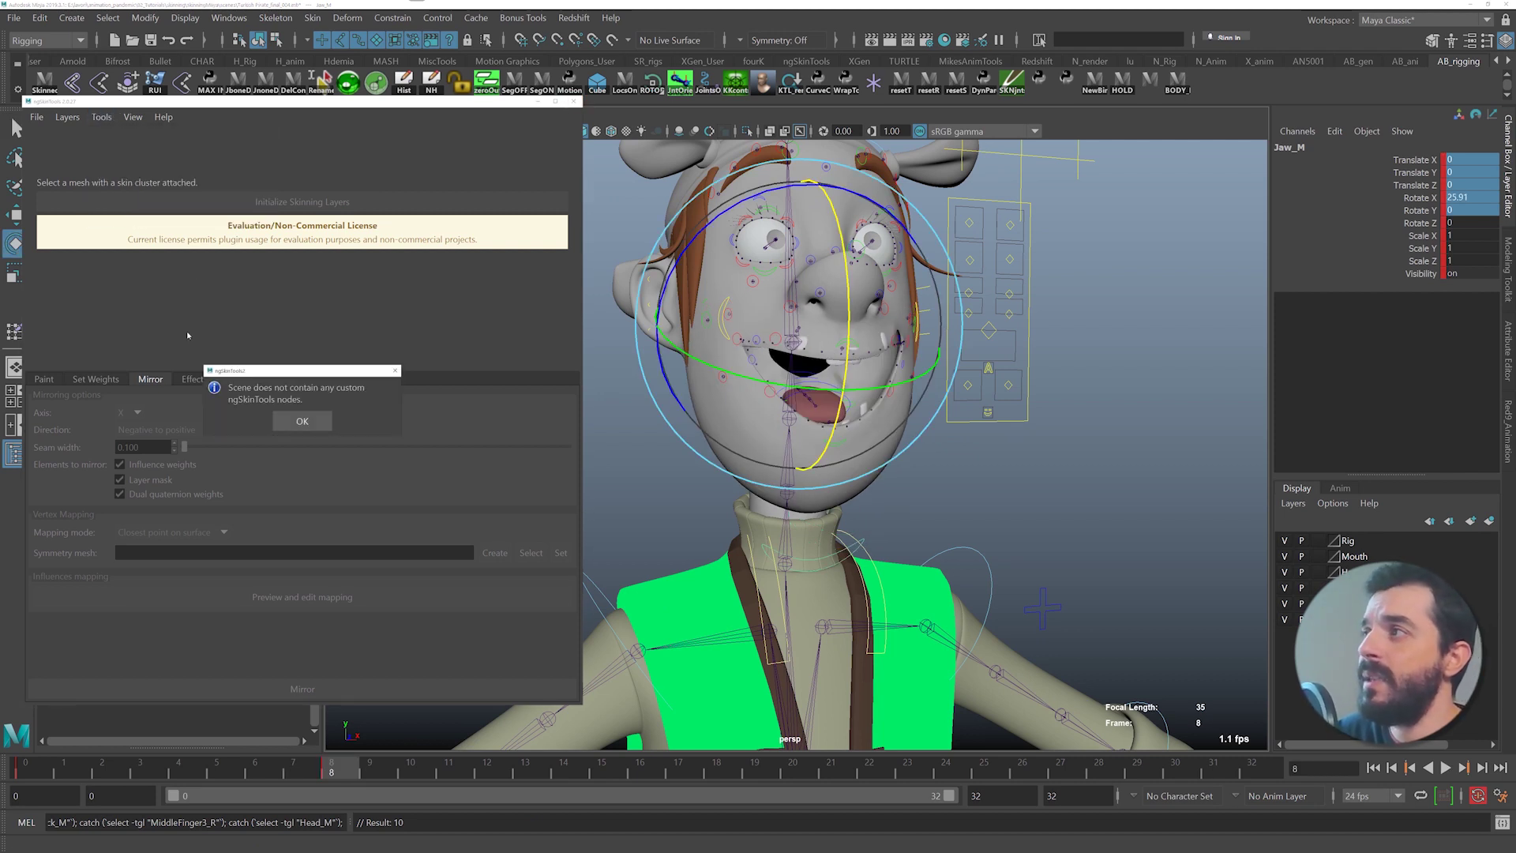
pyautogui.click(301, 419)
pyautogui.click(573, 101)
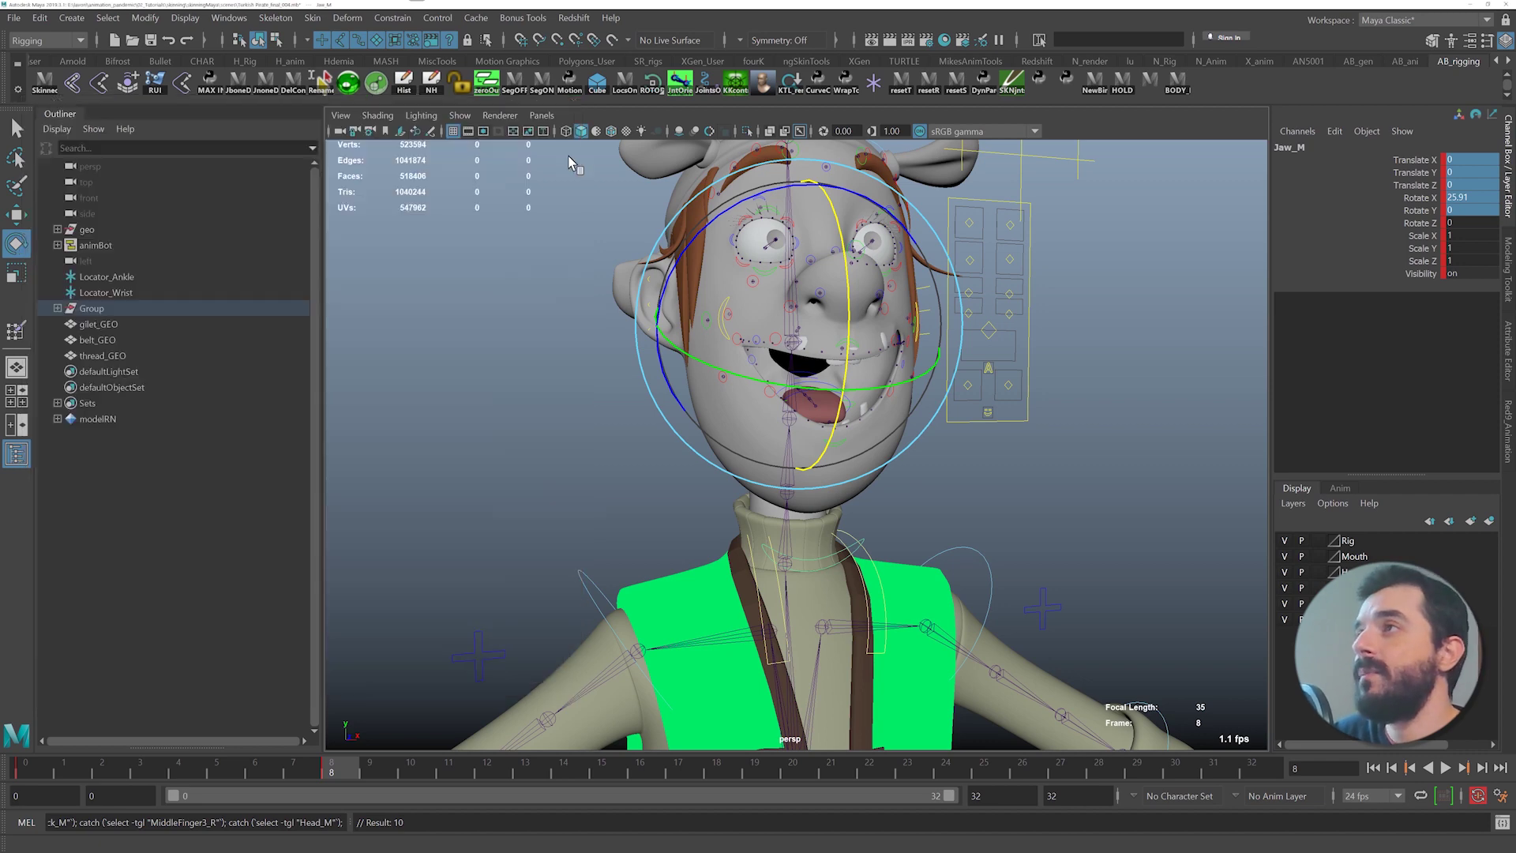
# - Select body_GEO, return to frame 0 and initialize its skinning layers in the older ngSkinTools version
pyautogui.click(679, 405)
pyautogui.click(726, 416)
pyautogui.moveTo(65, 768); pyautogui.dragTo(14, 768)
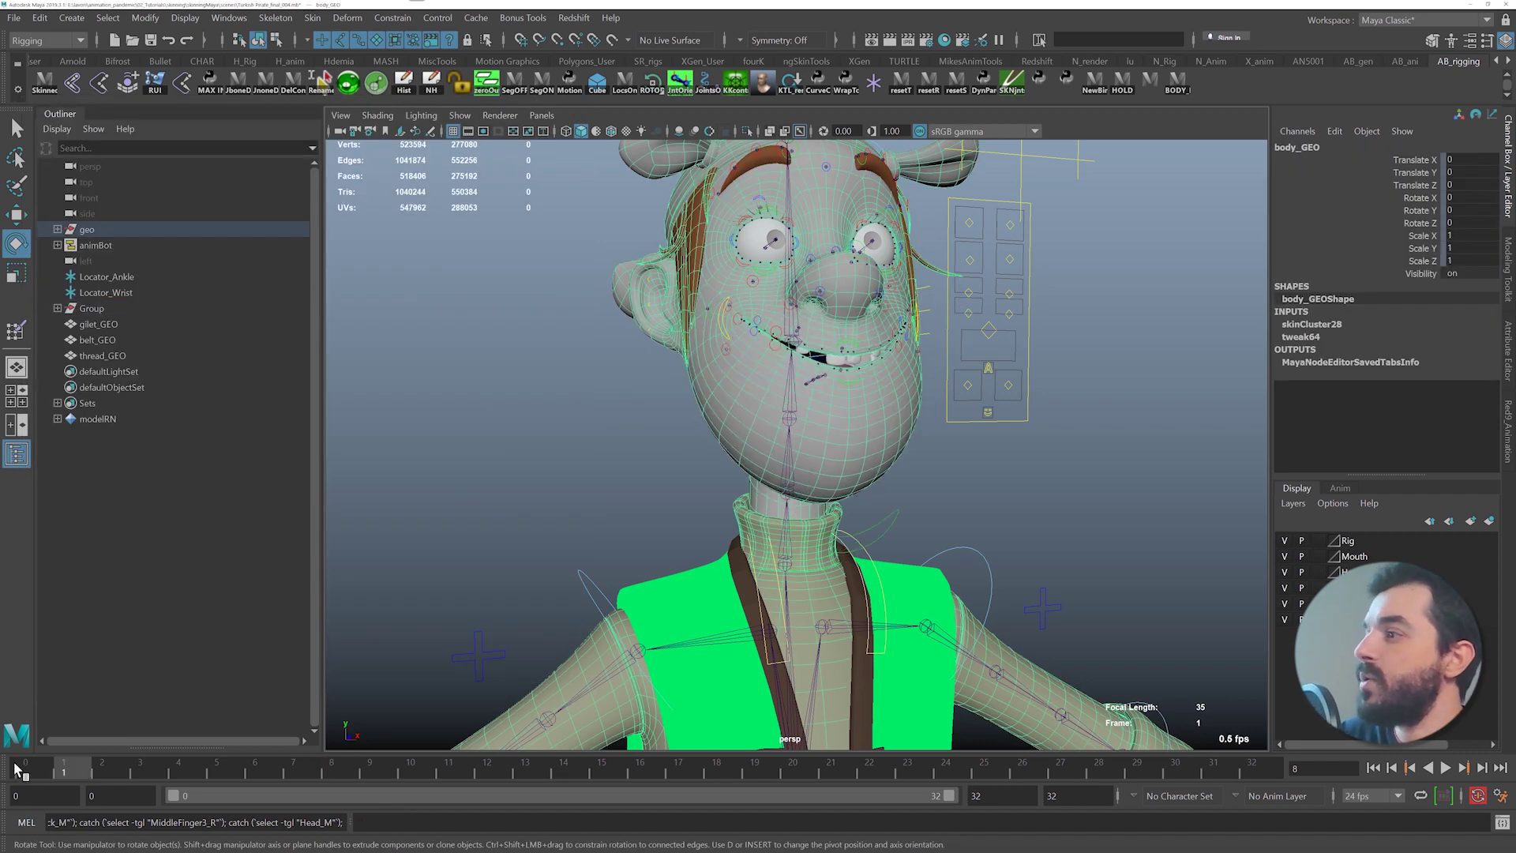
pyautogui.click(352, 82)
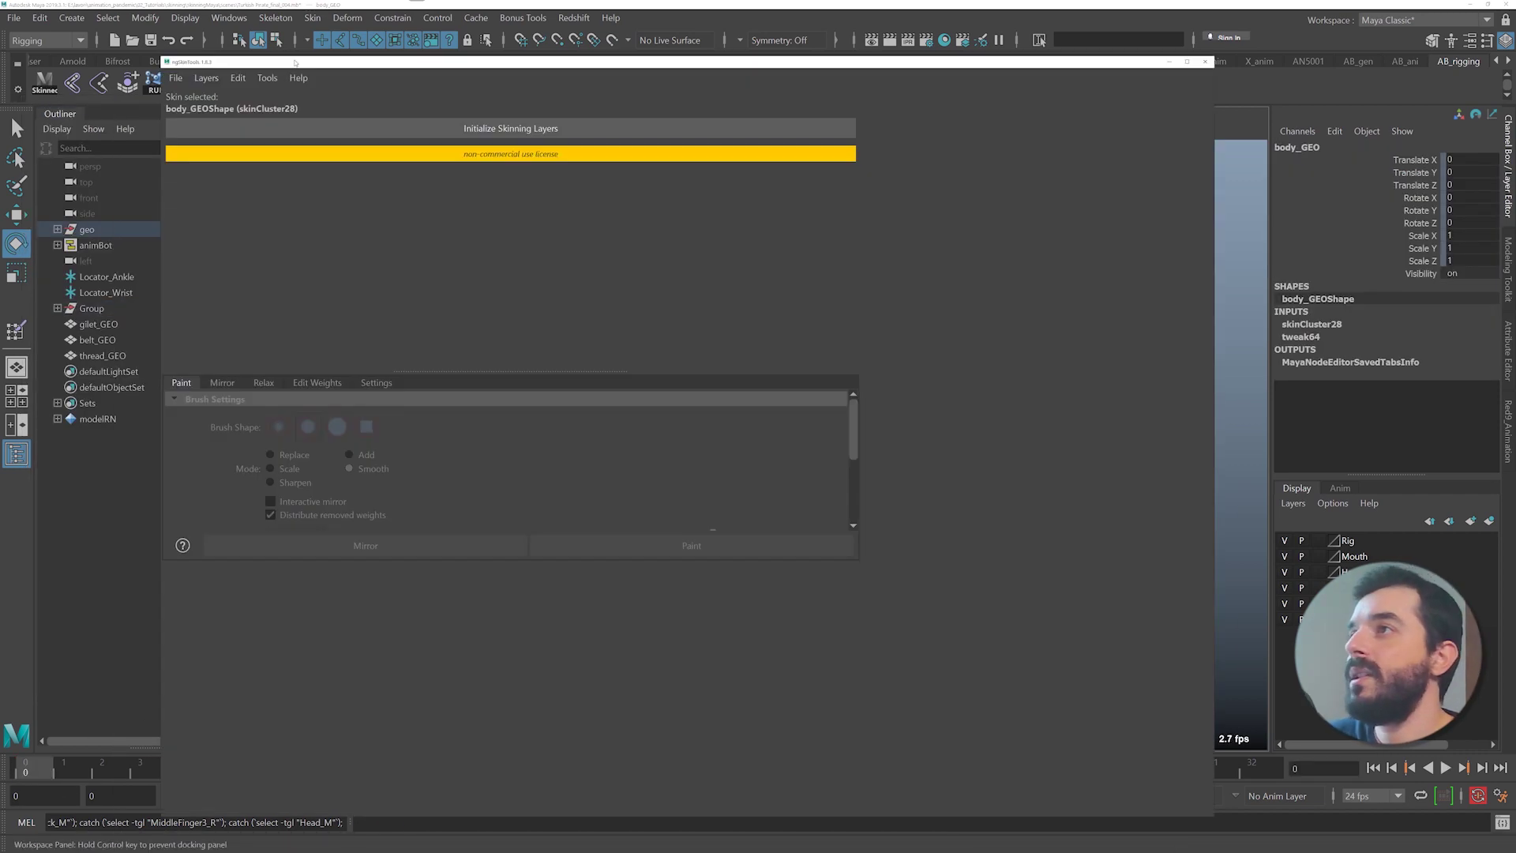
pyautogui.click(675, 134)
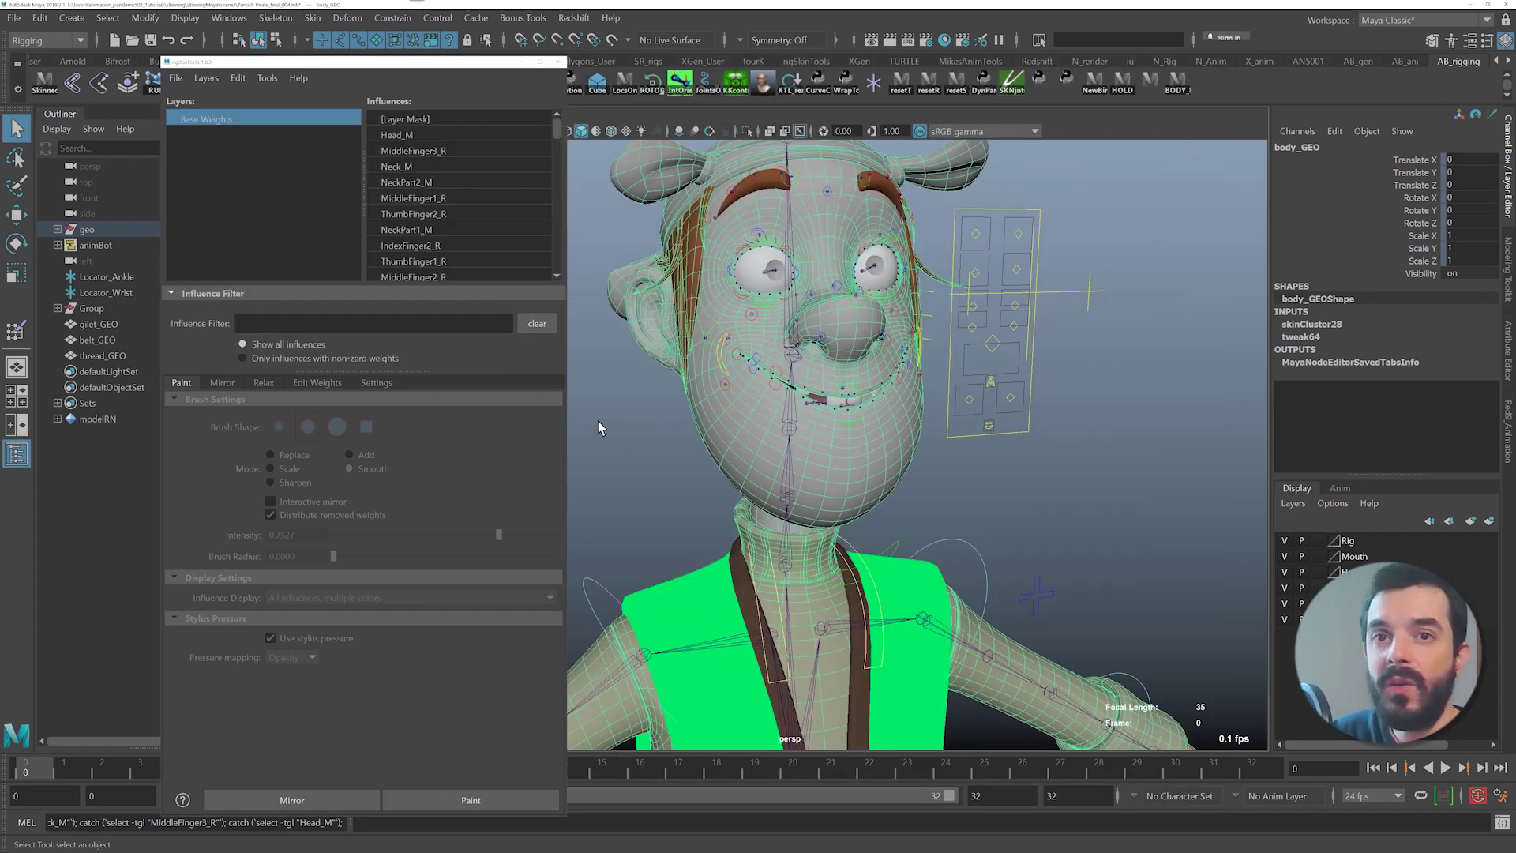
# - Mirror body_GEO's base weights from right to left (-X to +X) and check the open jaw at frame 7
pyautogui.click(219, 383)
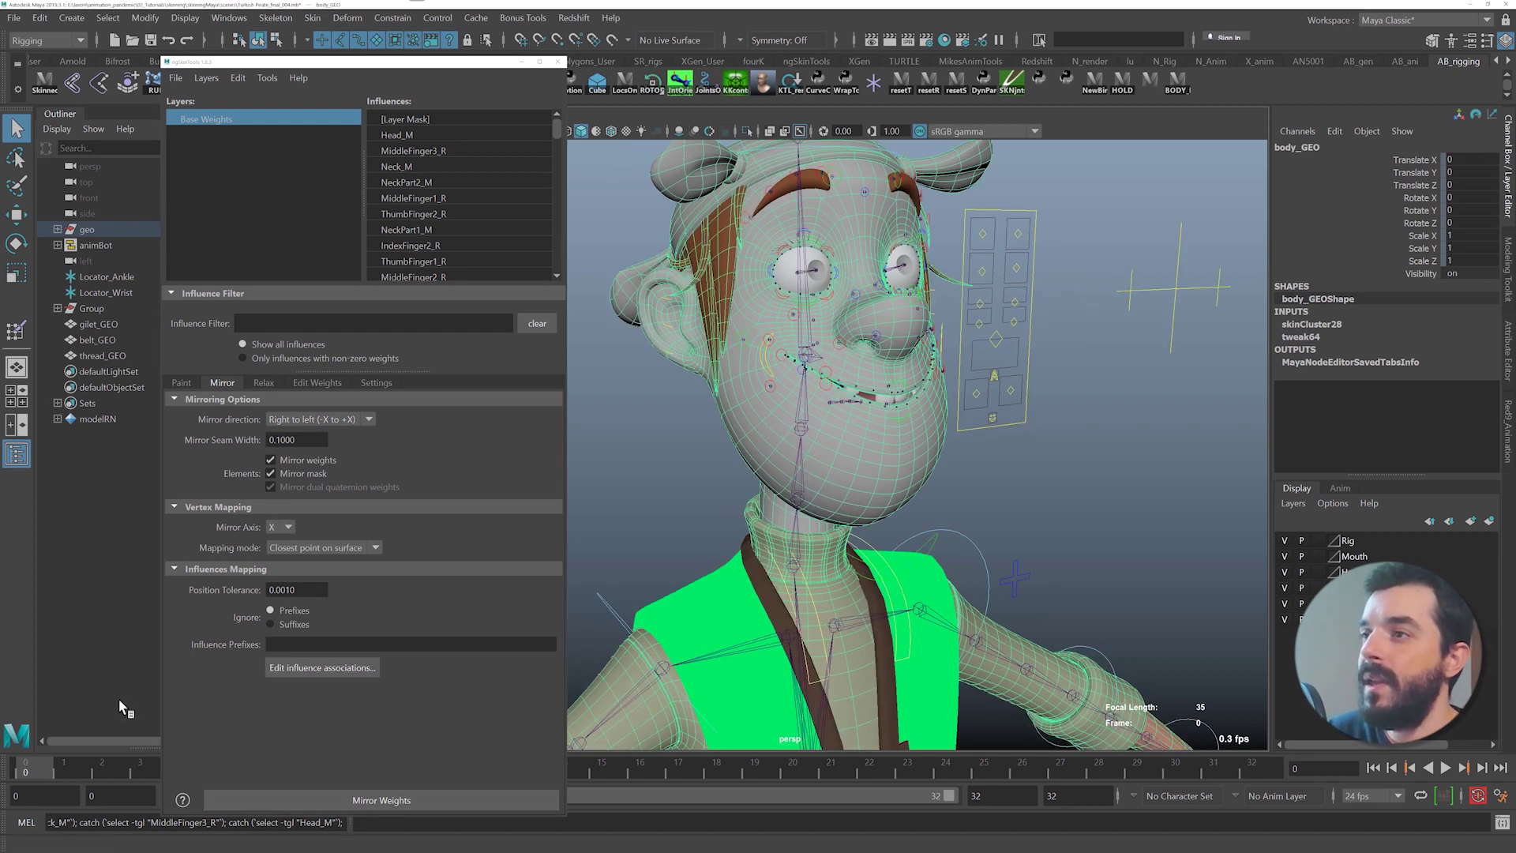
pyautogui.moveTo(104, 768); pyautogui.dragTo(293, 771)
pyautogui.keyDown('alt'); pyautogui.moveTo(926, 523); pyautogui.dragTo(847, 484); pyautogui.keyUp('alt')
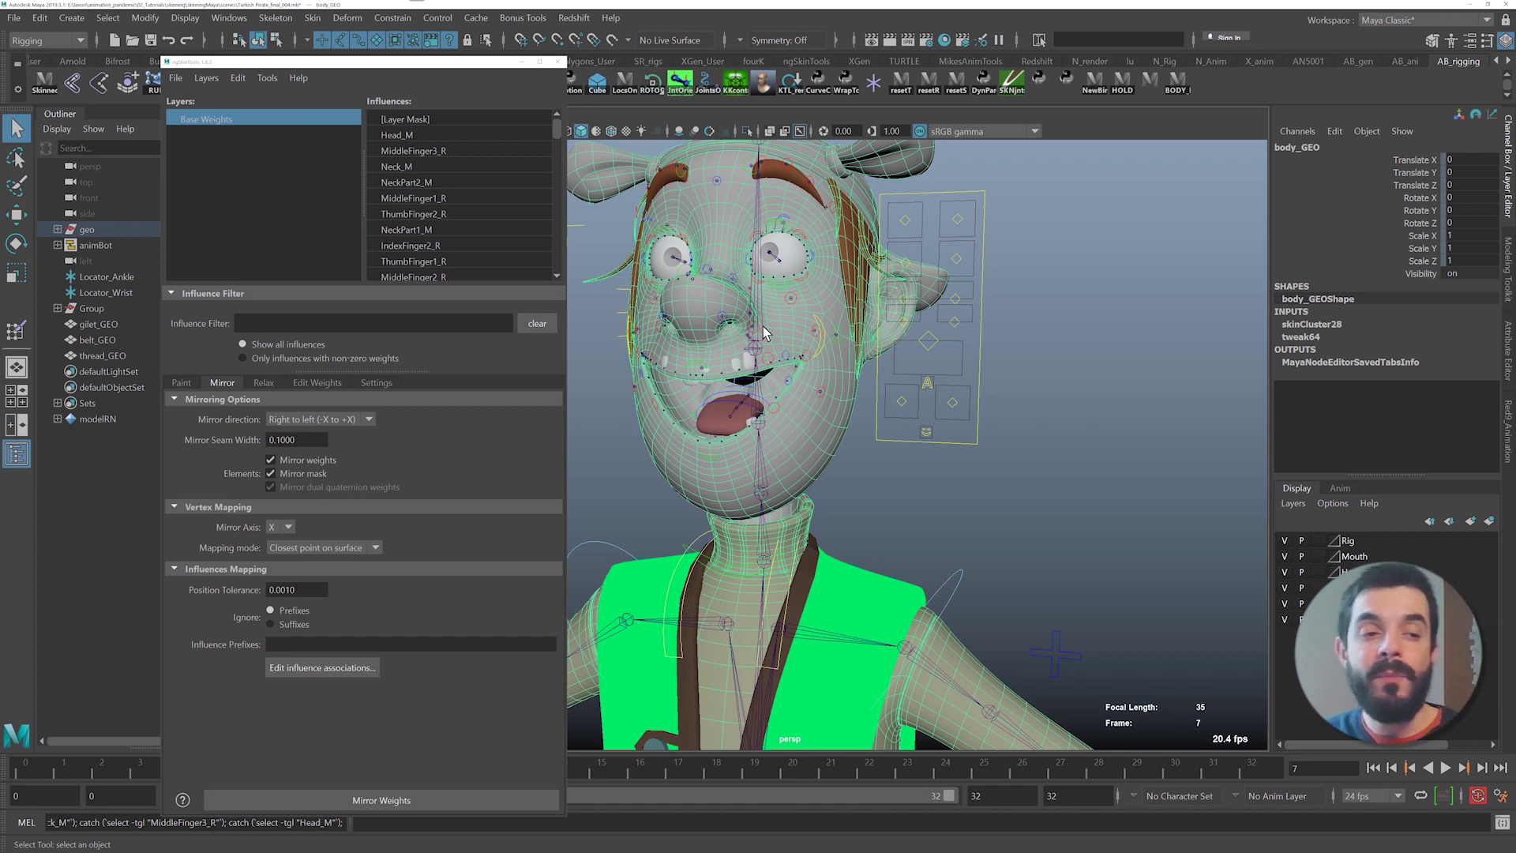
pyautogui.keyDown('alt'); pyautogui.moveTo(763, 363); pyautogui.dragTo(820, 379, button='middle'); pyautogui.keyUp('alt')
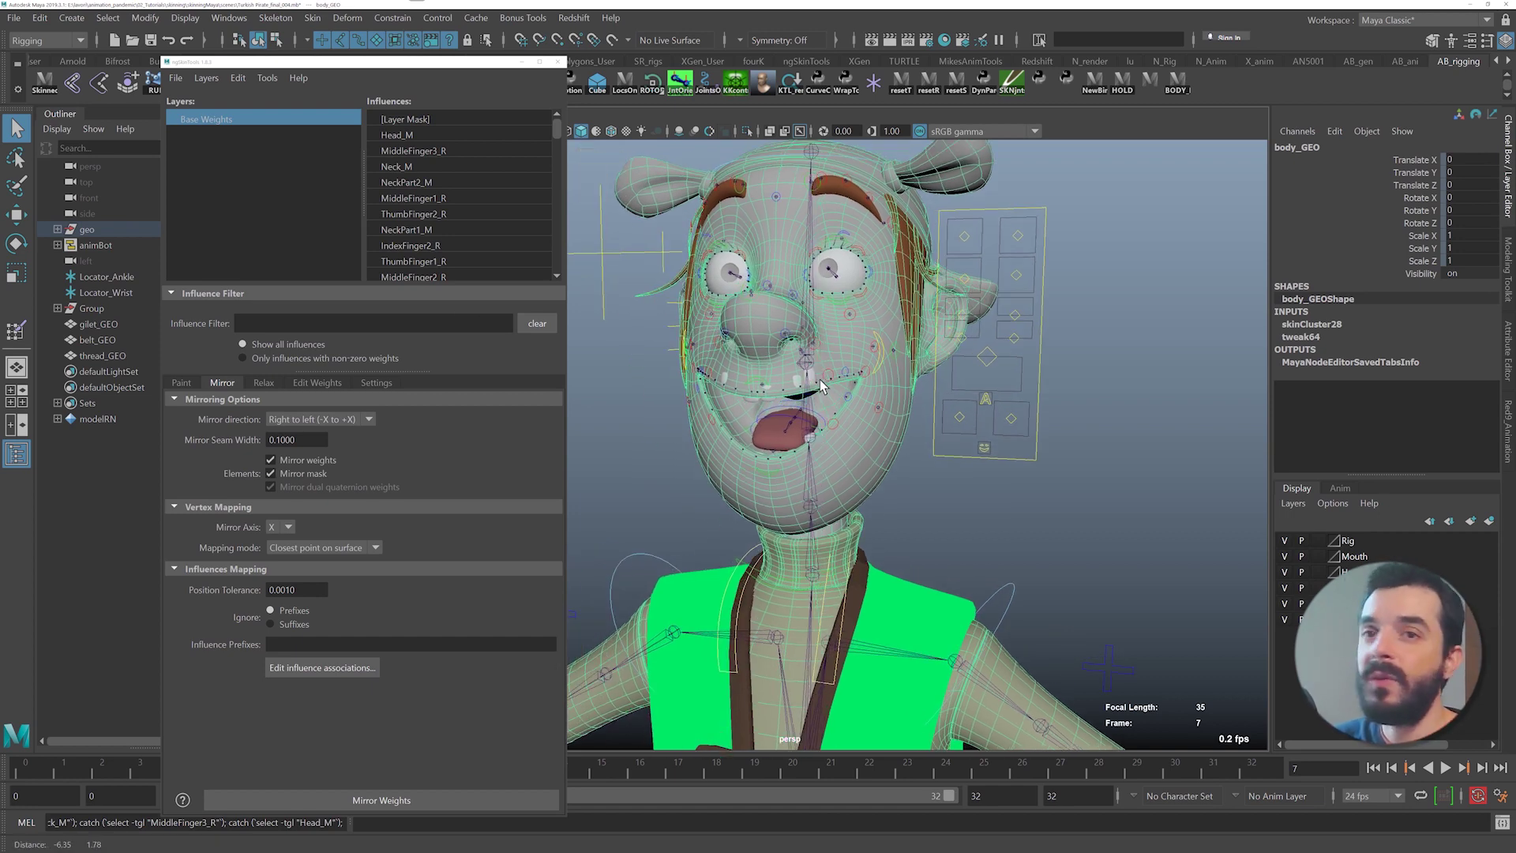
pyautogui.keyDown('alt'); pyautogui.moveTo(820, 379); pyautogui.dragTo(833, 386); pyautogui.keyUp('alt')
pyautogui.moveTo(470, 62); pyautogui.dragTo(424, 124)
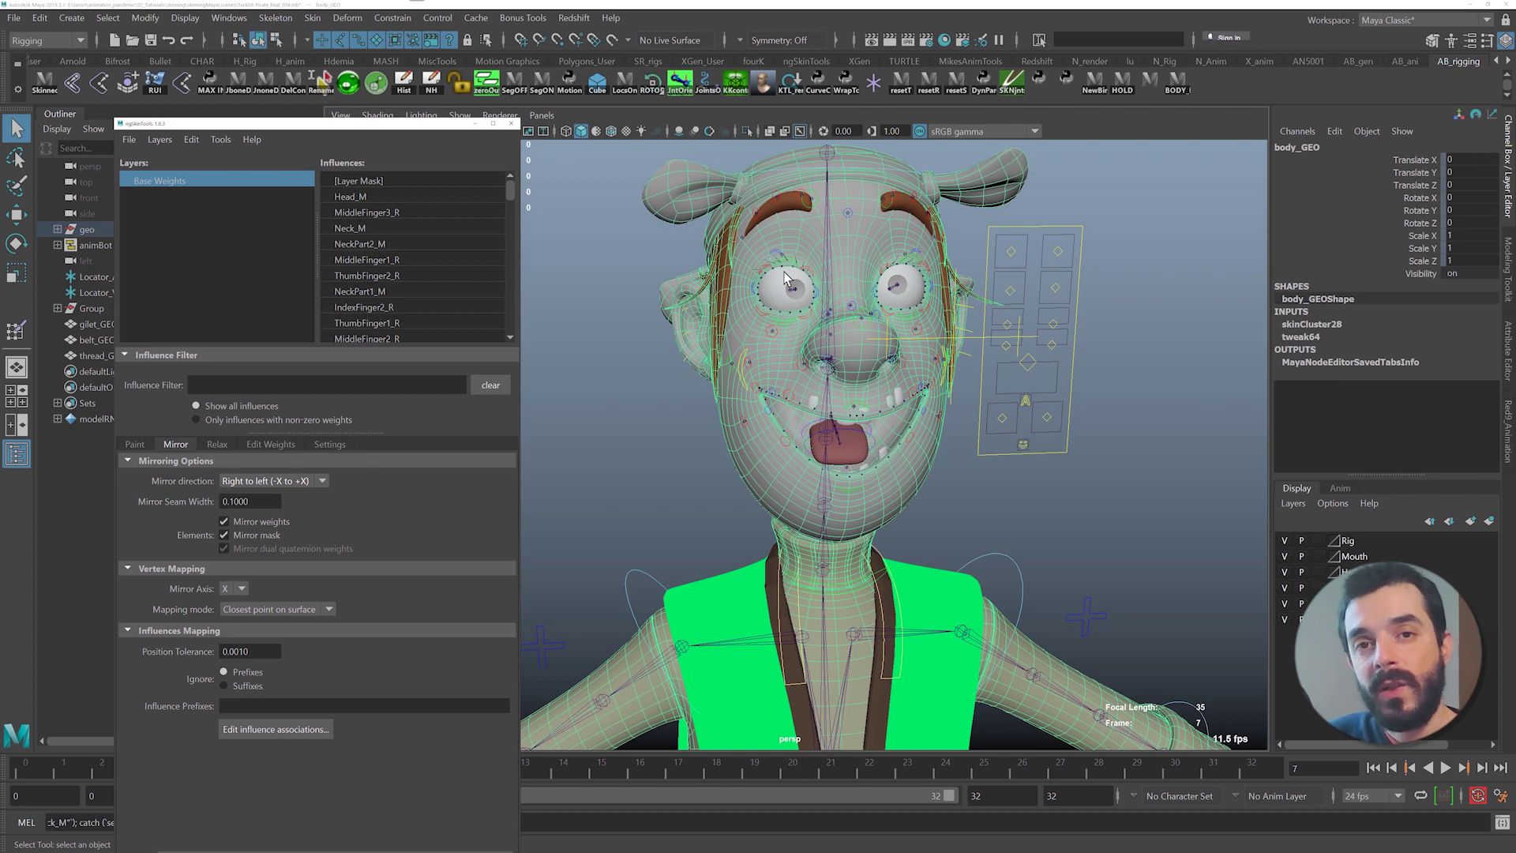
pyautogui.keyDown('alt'); pyautogui.moveTo(786, 276); pyautogui.dragTo(1044, 362); pyautogui.keyUp('alt')
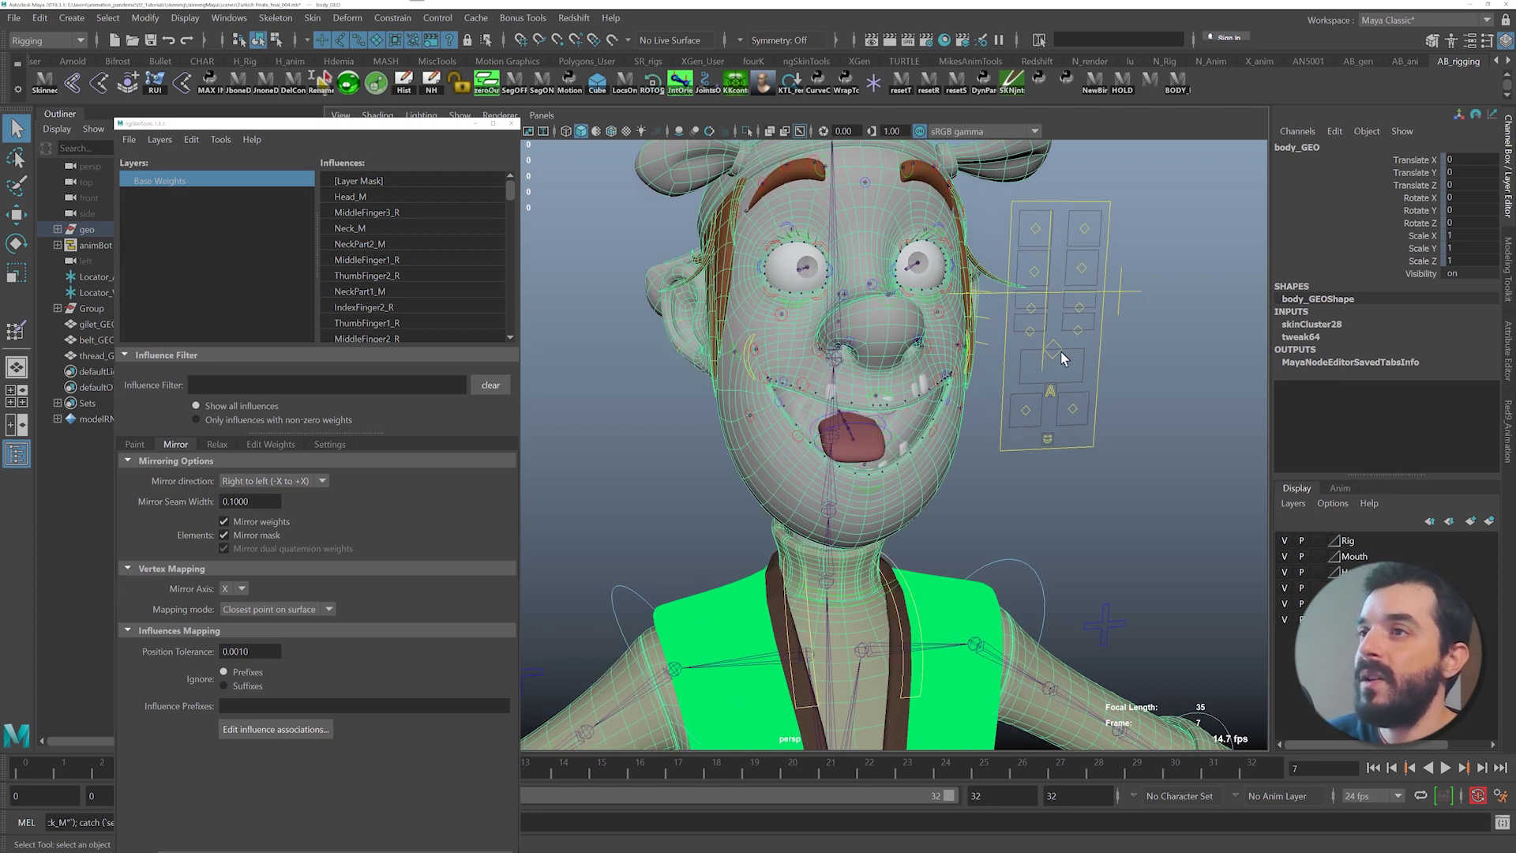
# - Move the ctrlMouth_M control sideways to test how the mouth deforms with the jaw open
pyautogui.click(1066, 358)
pyautogui.press('w')
pyautogui.click(1054, 351)
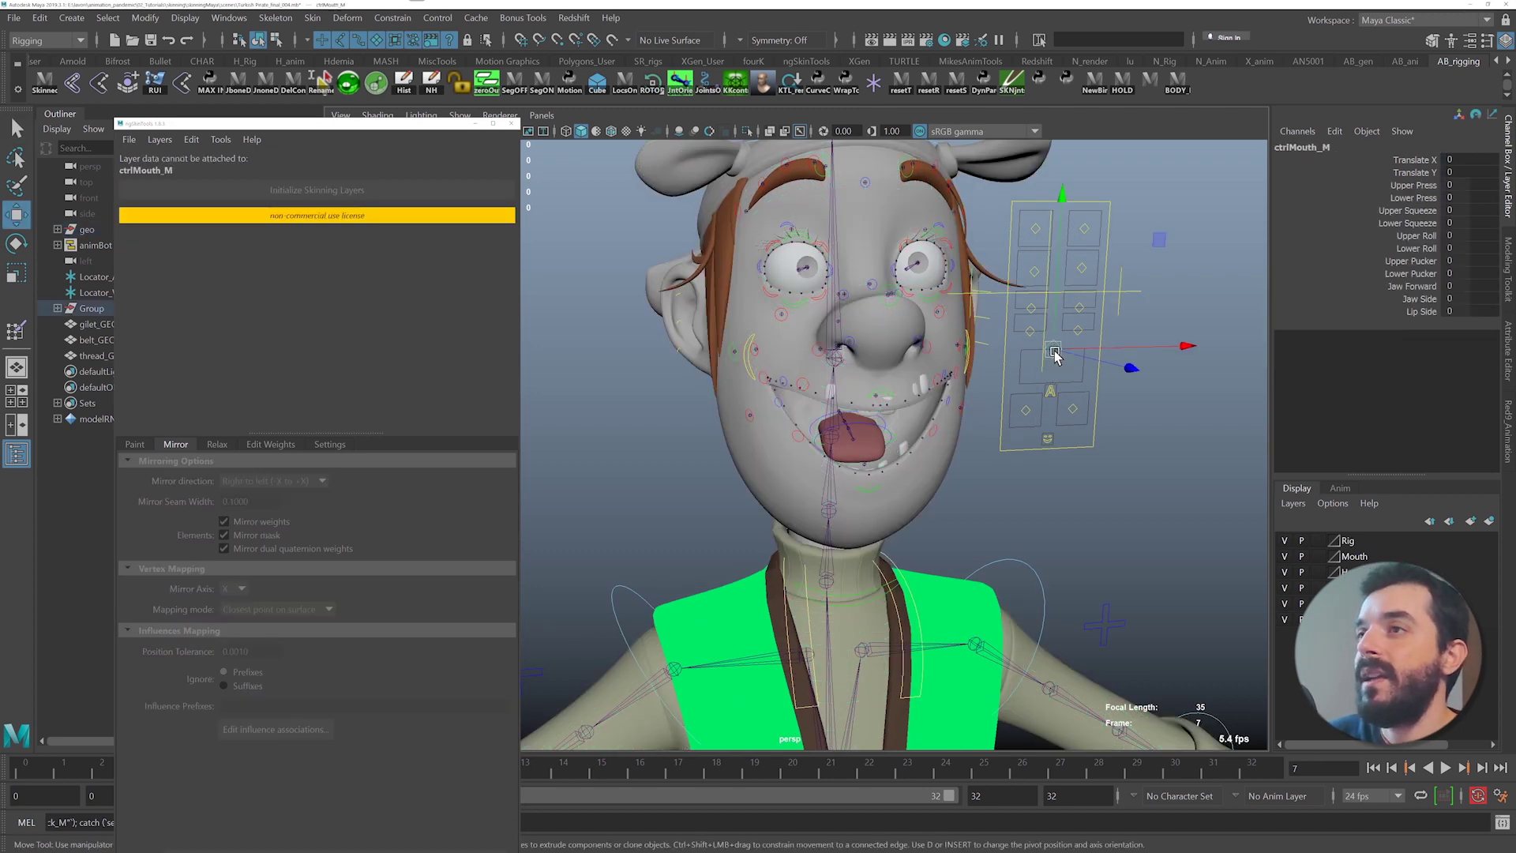
pyautogui.moveTo(1053, 351); pyautogui.dragTo(1011, 348)
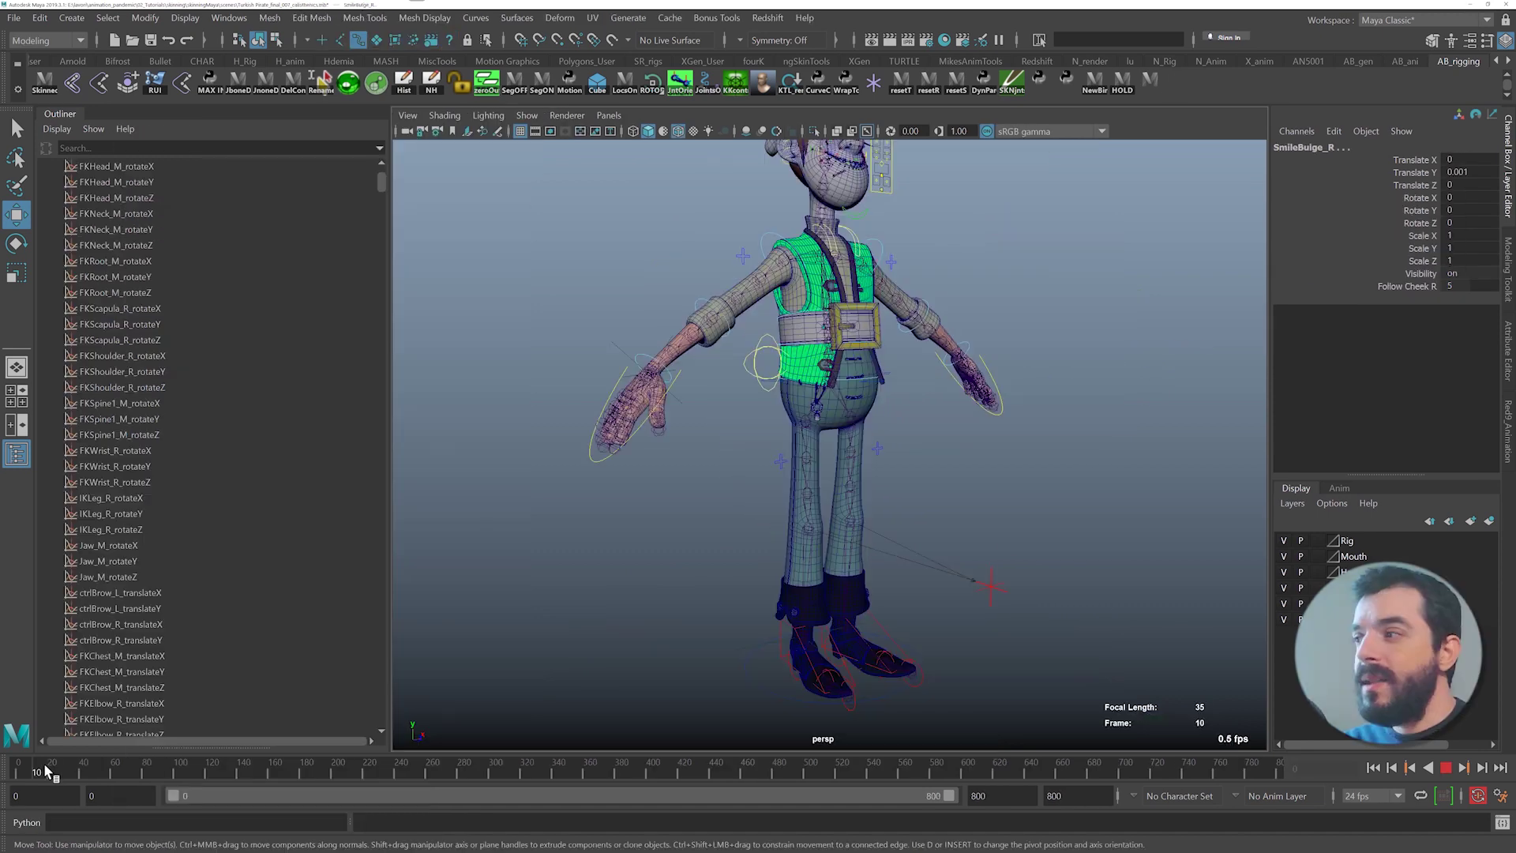
# - Scrub through the 800-frame test animation to examine the character's deformations in motion
pyautogui.moveTo(280, 771); pyautogui.dragTo(1013, 752)
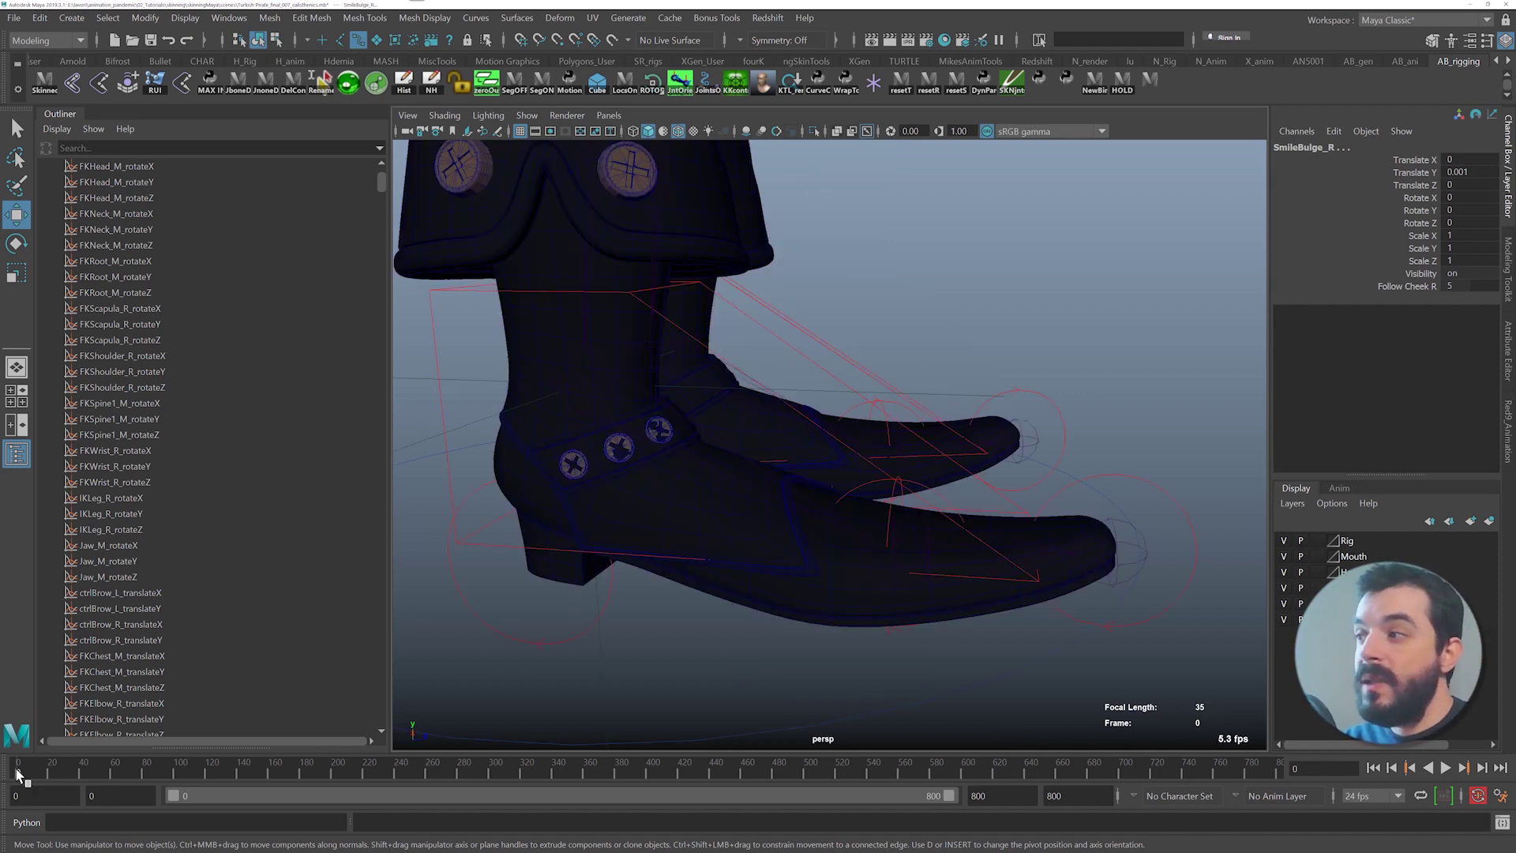
# - Scrub to frame 73 and select body_GEO for fixing the bent right boot
pyautogui.moveTo(40, 766); pyautogui.dragTo(131, 769)
pyautogui.keyDown('alt'); pyautogui.moveTo(659, 505); pyautogui.dragTo(578, 595, button='middle'); pyautogui.keyUp('alt')
pyautogui.keyDown('alt'); pyautogui.moveTo(579, 595); pyautogui.dragTo(789, 490, button='right'); pyautogui.keyUp('alt')
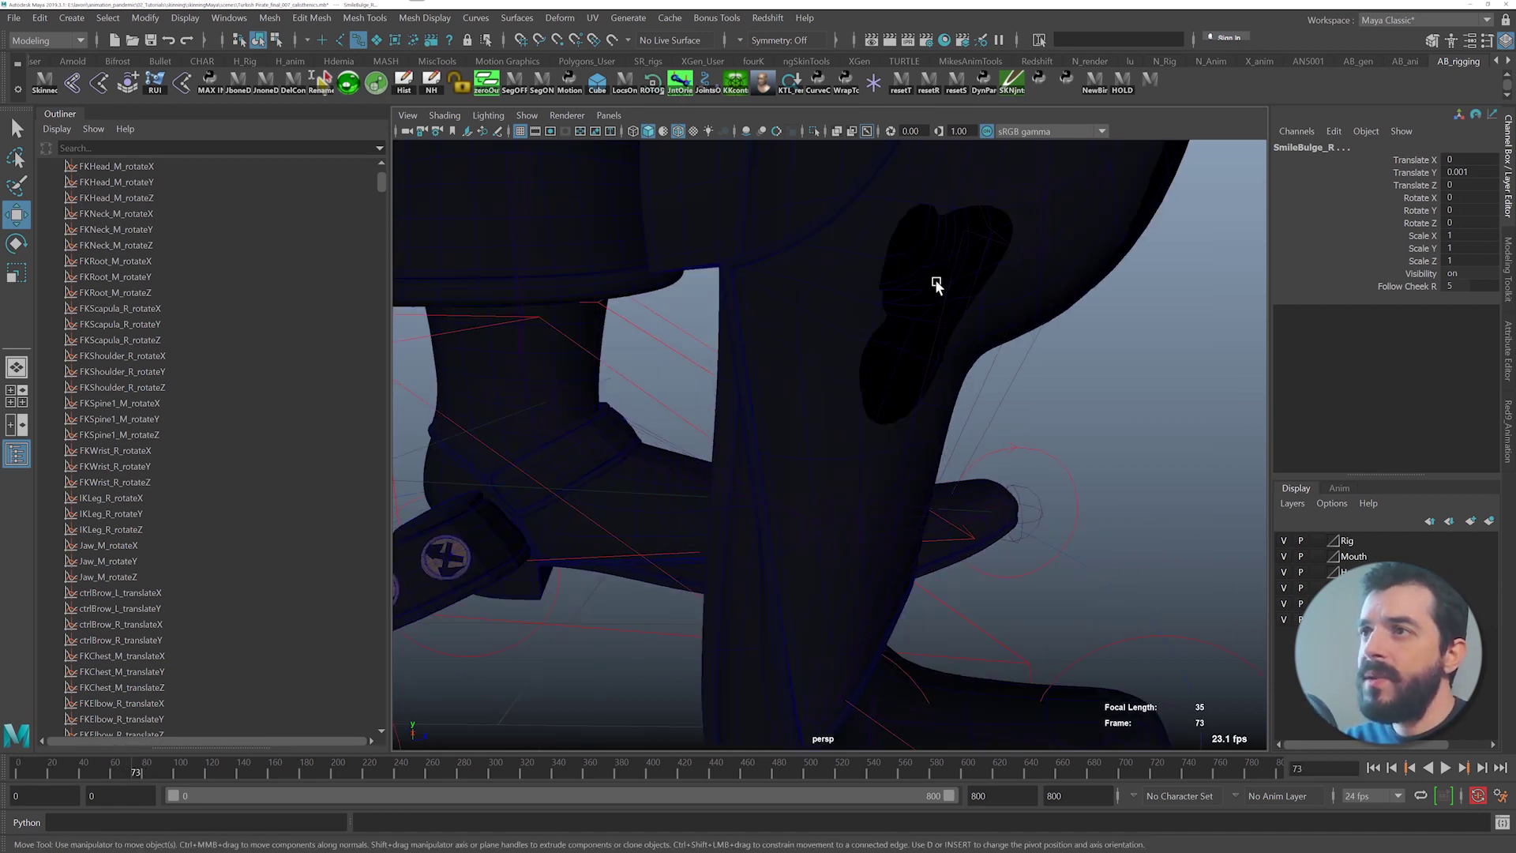
pyautogui.click(937, 288)
pyautogui.keyDown('alt'); pyautogui.moveTo(938, 357); pyautogui.dragTo(873, 360); pyautogui.keyUp('alt')
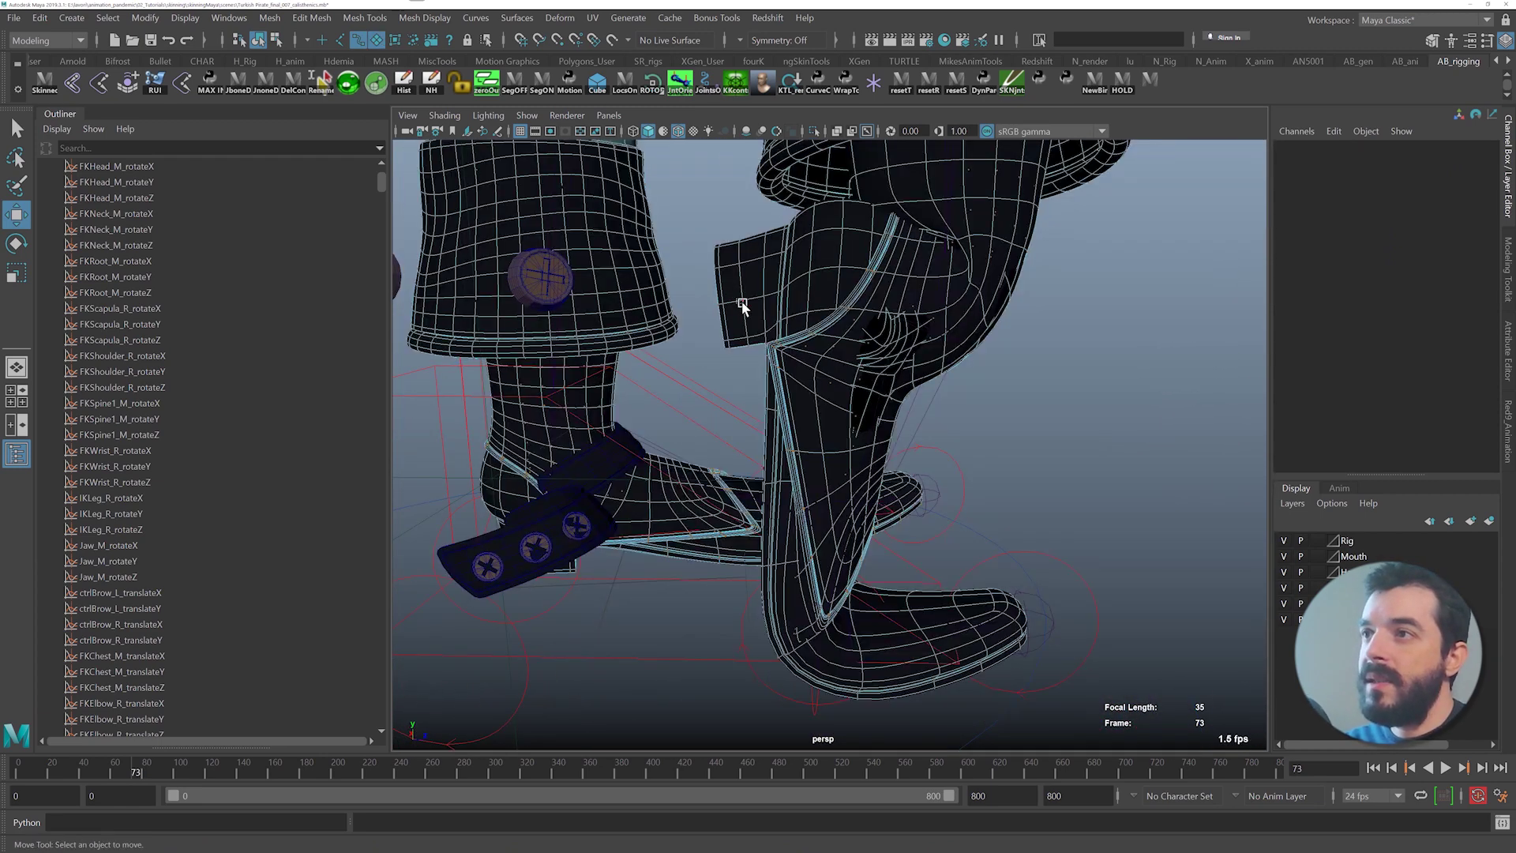
# - Select the badly deforming vertices around the right boot's ankle and set their Ankle_R weights to 1 in the Component Editor
pyautogui.moveTo(738, 299)
pyautogui.mouseDown()
pyautogui.moveTo(937, 431)
pyautogui.moveTo(940, 450)
pyautogui.moveTo(783, 432)
pyautogui.moveTo(749, 444)
pyautogui.mouseUp()
pyautogui.keyDown('alt'); pyautogui.moveTo(749, 444); pyautogui.dragTo(741, 445); pyautogui.keyUp('alt')
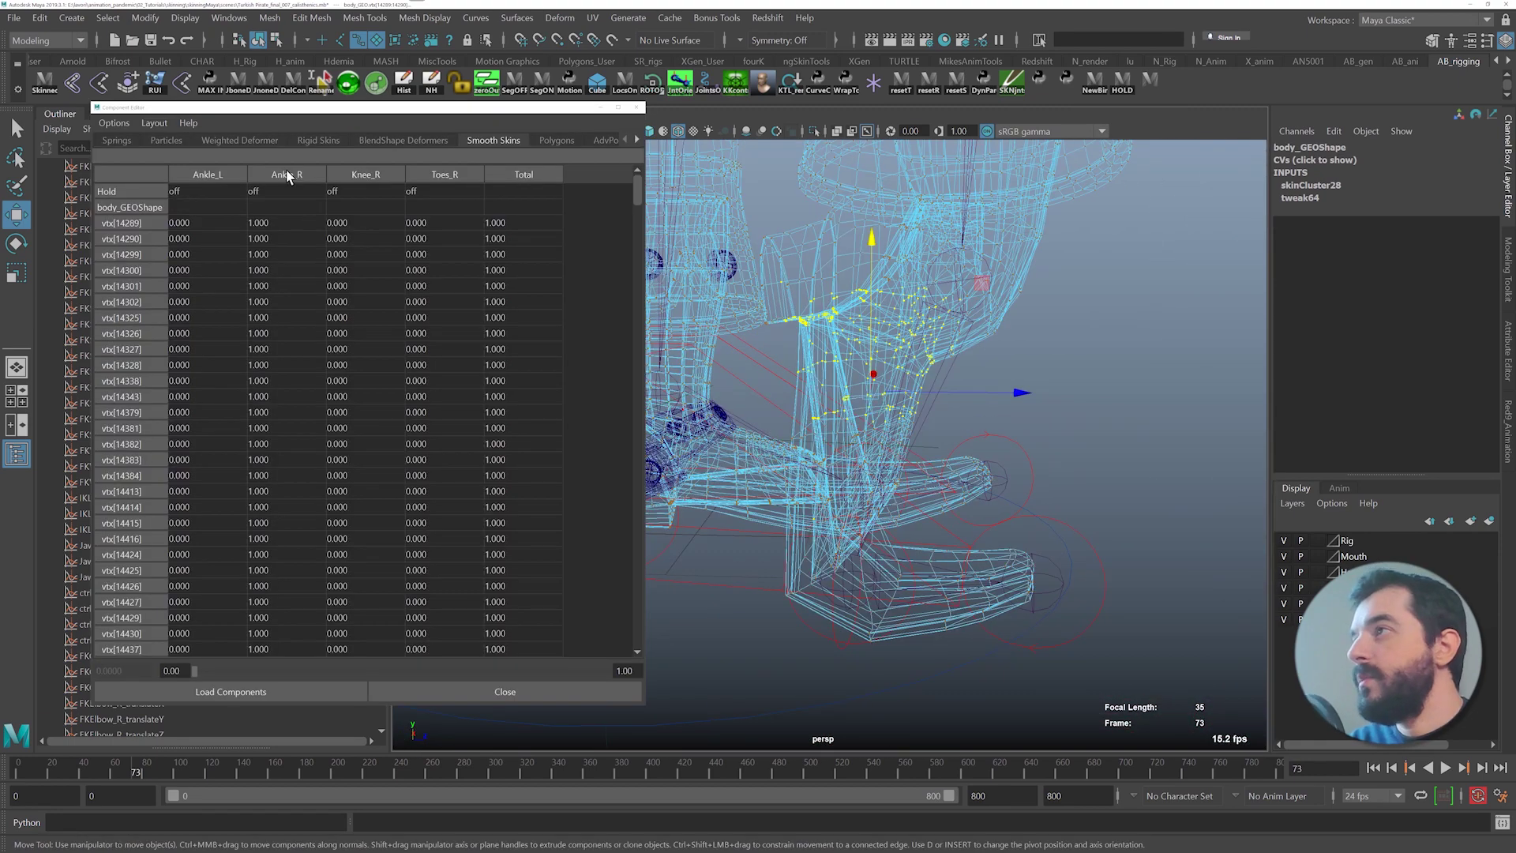
pyautogui.click(288, 174)
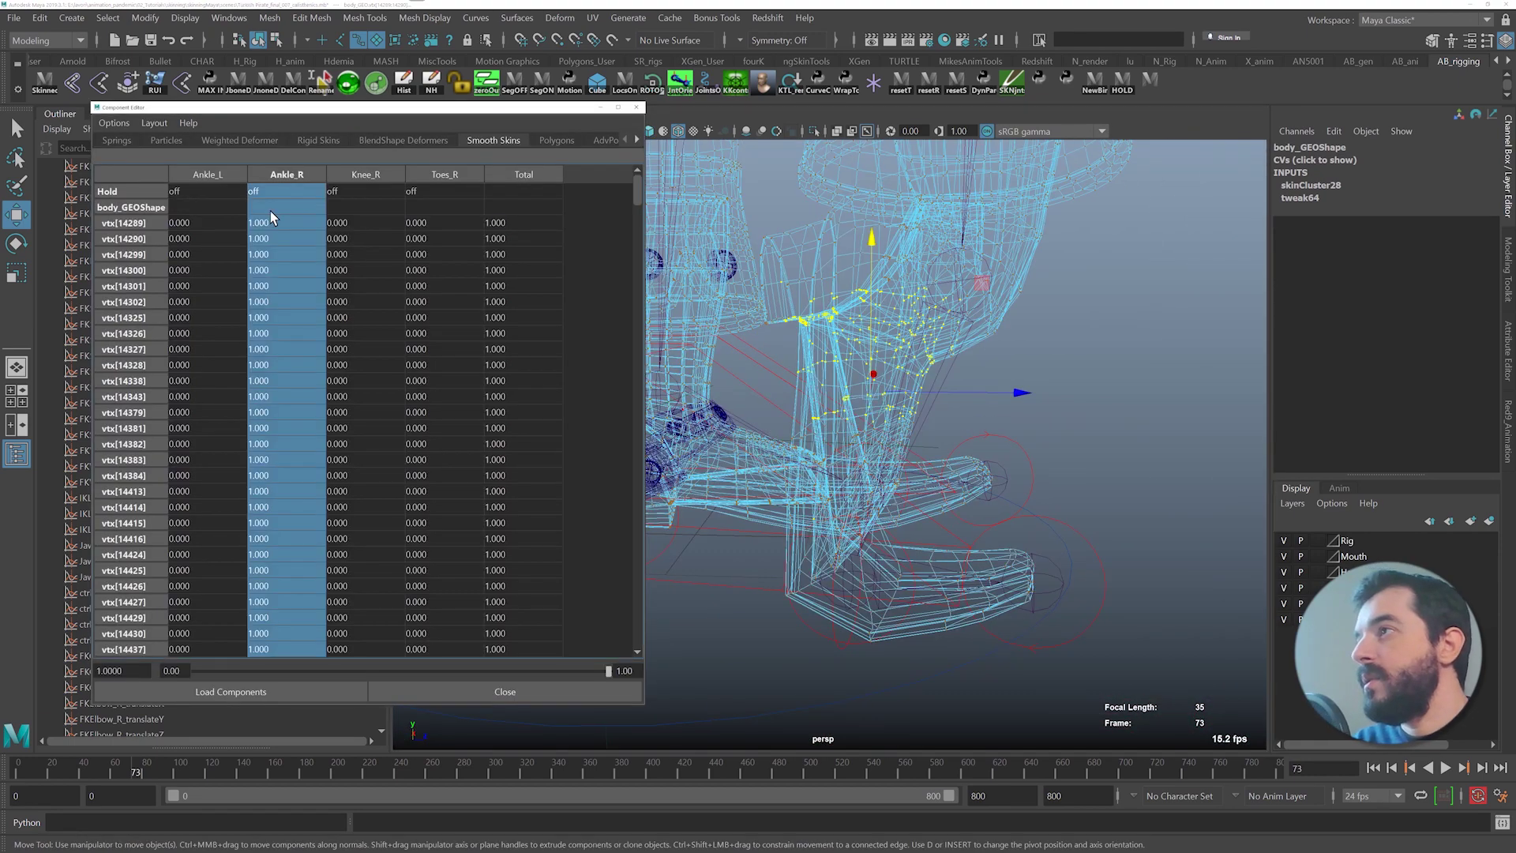
pyautogui.keyDown('ctrl'); pyautogui.click(268, 195); pyautogui.keyUp('ctrl')
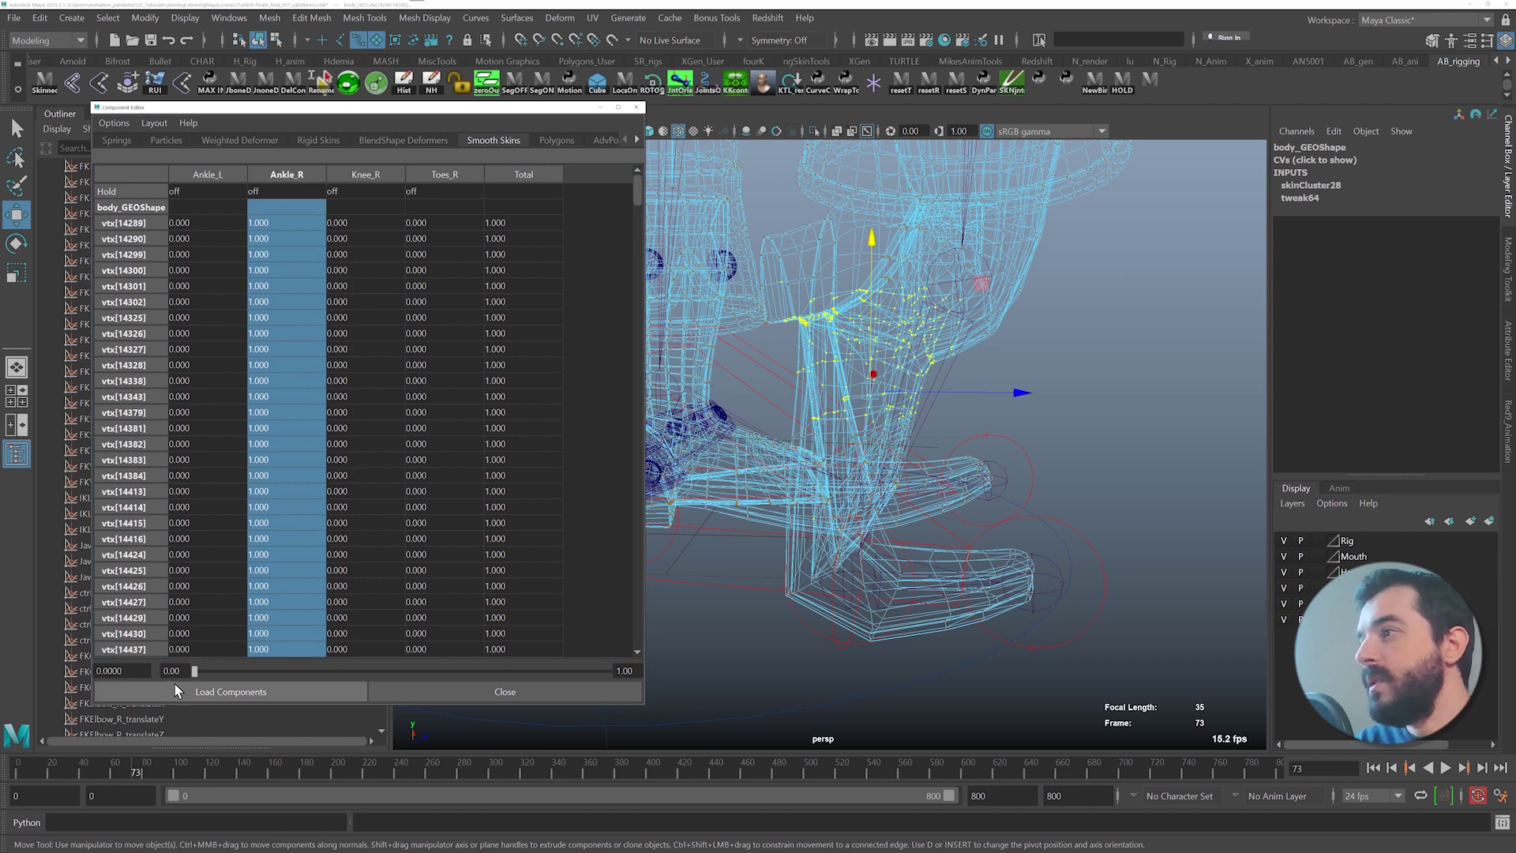
pyautogui.moveTo(130, 671); pyautogui.dragTo(48, 631)
pyautogui.write('1')
pyautogui.press('Return')
pyautogui.scroll(2, 856, 353)
pyautogui.press('5')
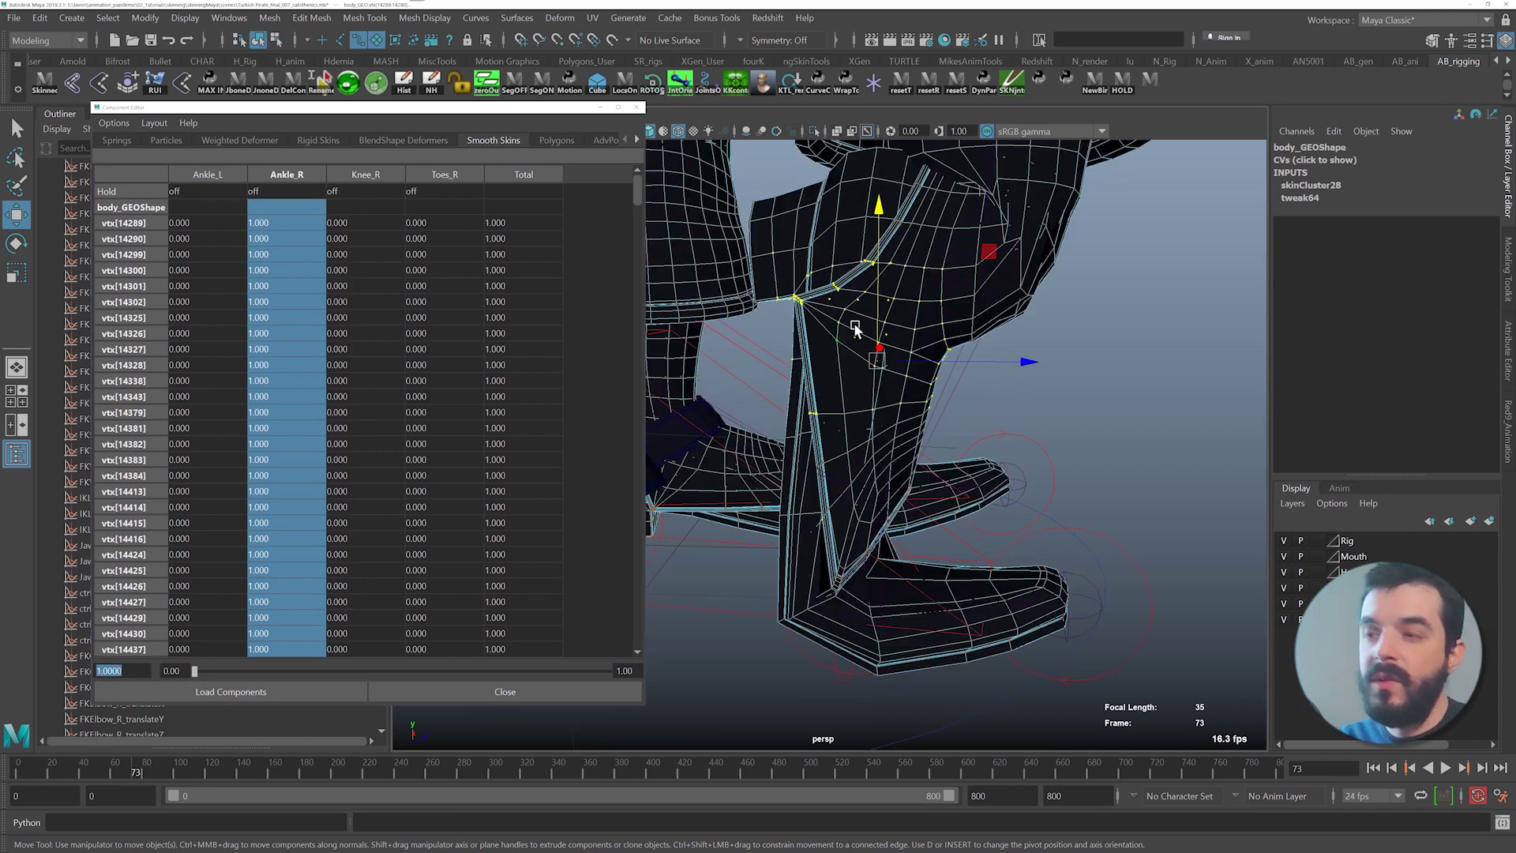
# - Set the Ankle_R weights to 1 for the vertices on the lower rear of the right boot, above the heel
pyautogui.keyDown('alt'); pyautogui.moveTo(894, 324); pyautogui.dragTo(943, 369, button='middle'); pyautogui.keyUp('alt')
pyautogui.keyDown('alt'); pyautogui.moveTo(905, 566); pyautogui.dragTo(921, 566, button='middle'); pyautogui.keyUp('alt')
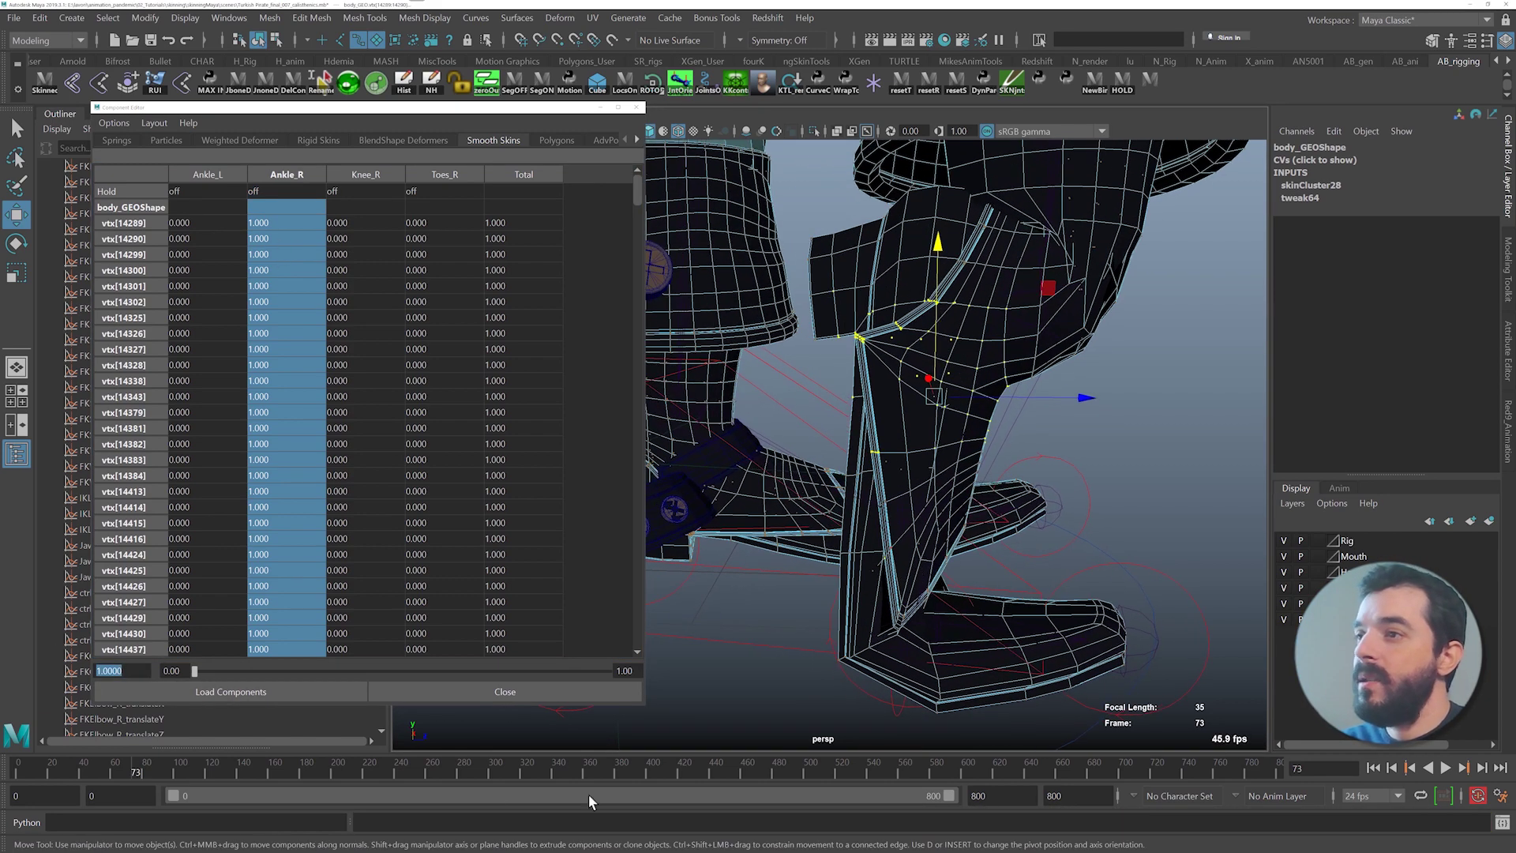
pyautogui.keyDown('alt'); pyautogui.moveTo(882, 671); pyautogui.dragTo(793, 646); pyautogui.keyUp('alt')
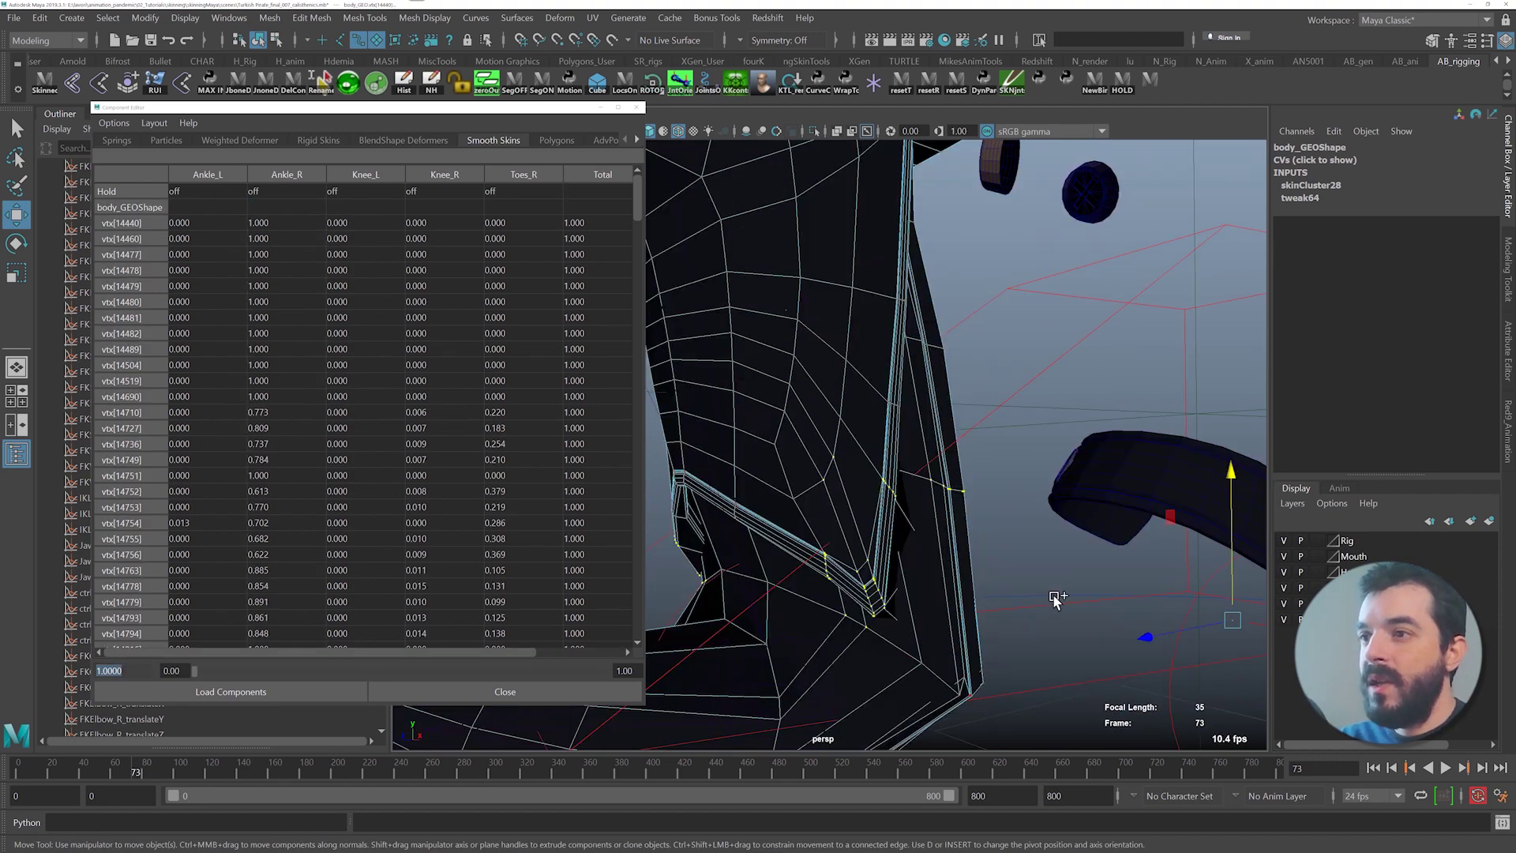
pyautogui.moveTo(957, 641)
pyautogui.keyDown('alt'); pyautogui.mouseDown()
pyautogui.moveTo(983, 649)
pyautogui.moveTo(962, 646)
pyautogui.mouseUp(); pyautogui.keyUp('alt')
pyautogui.press('q')
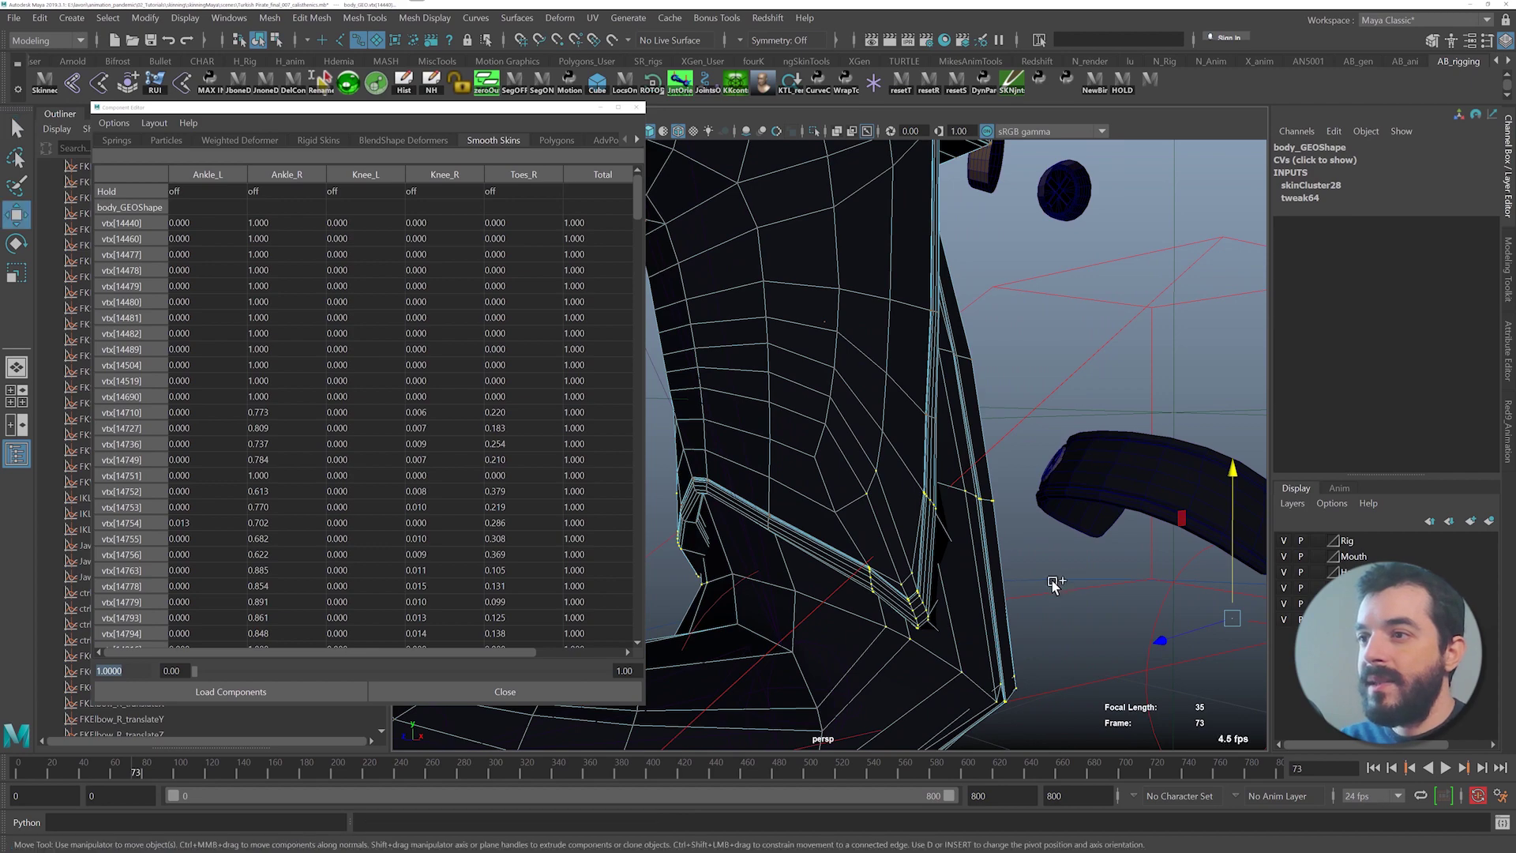
pyautogui.keyDown('alt'); pyautogui.moveTo(873, 701); pyautogui.dragTo(1019, 434); pyautogui.keyUp('alt')
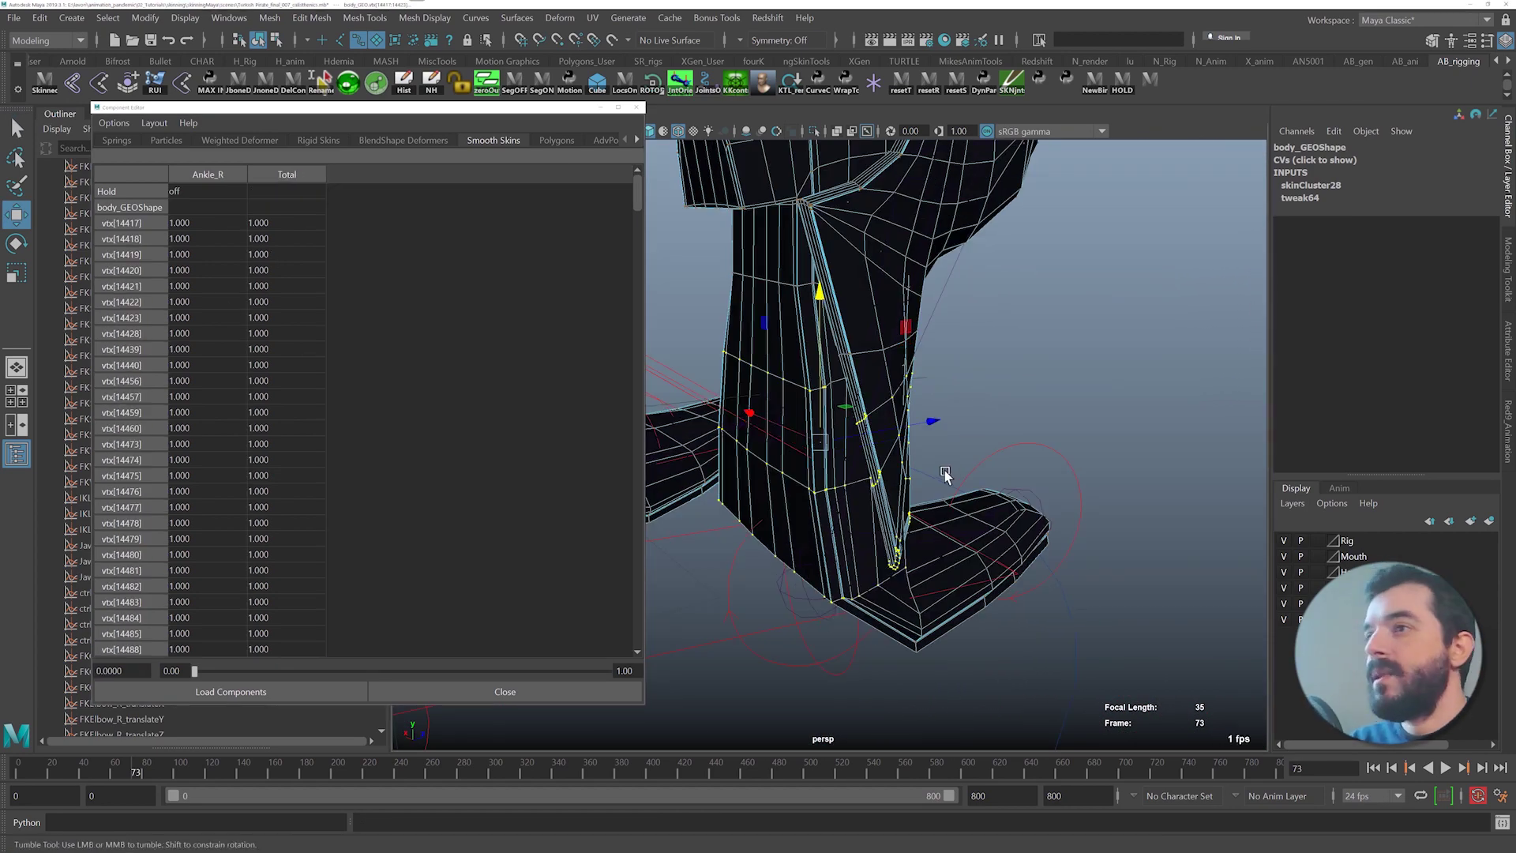
# - Preview body_GEO smoothed to examine the right boot's ankle bend, and return it to the unsmoothed display
pyautogui.keyDown('alt'); pyautogui.moveTo(940, 473); pyautogui.dragTo(904, 466); pyautogui.keyUp('alt')
pyautogui.keyDown('alt'); pyautogui.moveTo(902, 466); pyautogui.dragTo(947, 535, button='right'); pyautogui.keyUp('alt')
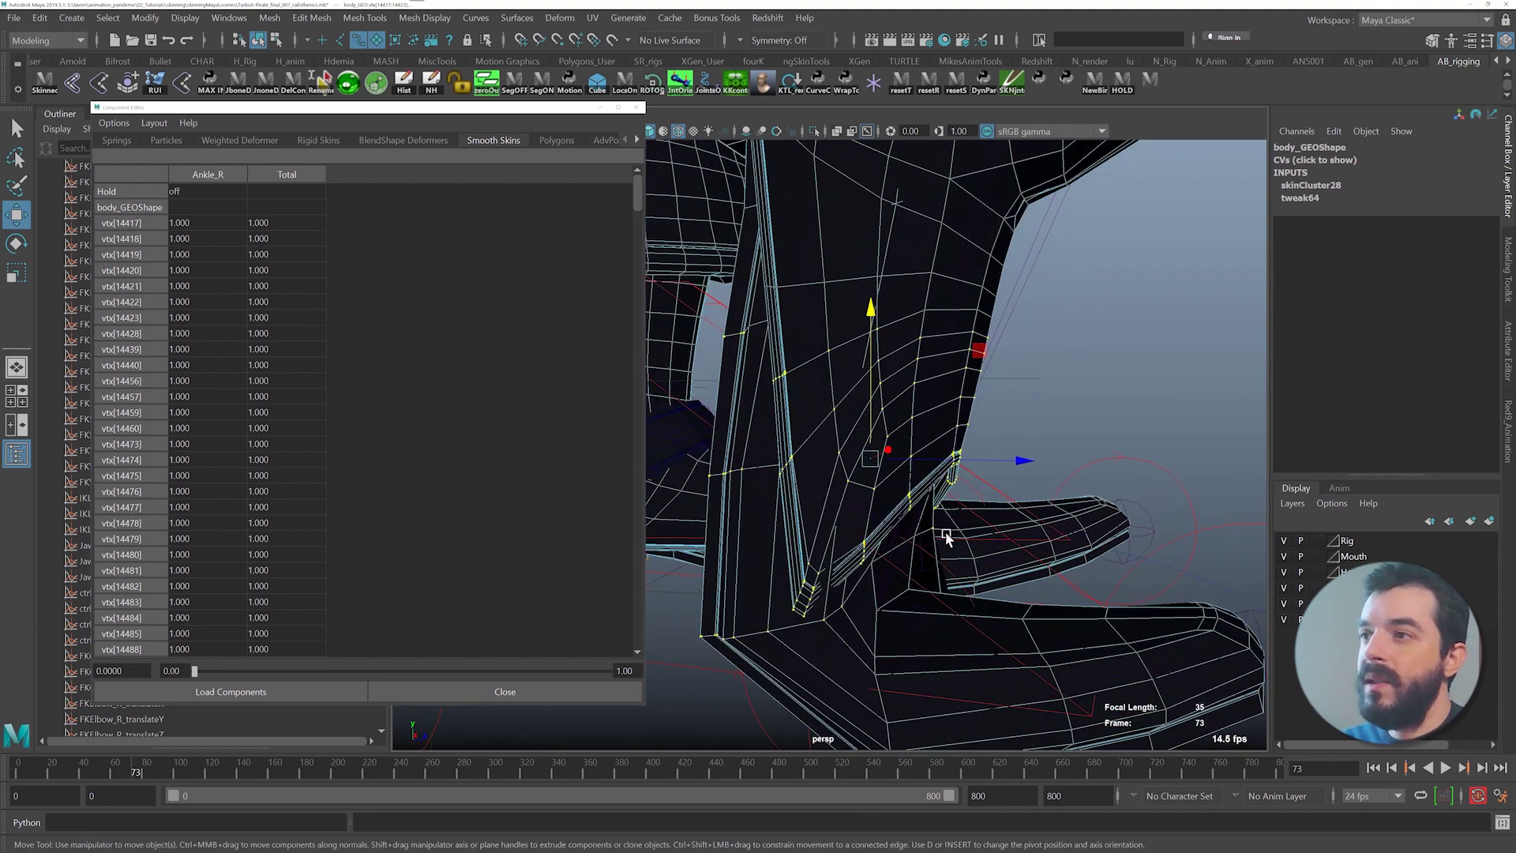
pyautogui.moveTo(948, 534)
pyautogui.keyDown('alt'); pyautogui.mouseDown()
pyautogui.moveTo(958, 542)
pyautogui.moveTo(938, 540)
pyautogui.mouseUp(); pyautogui.keyUp('alt')
pyautogui.press('3')
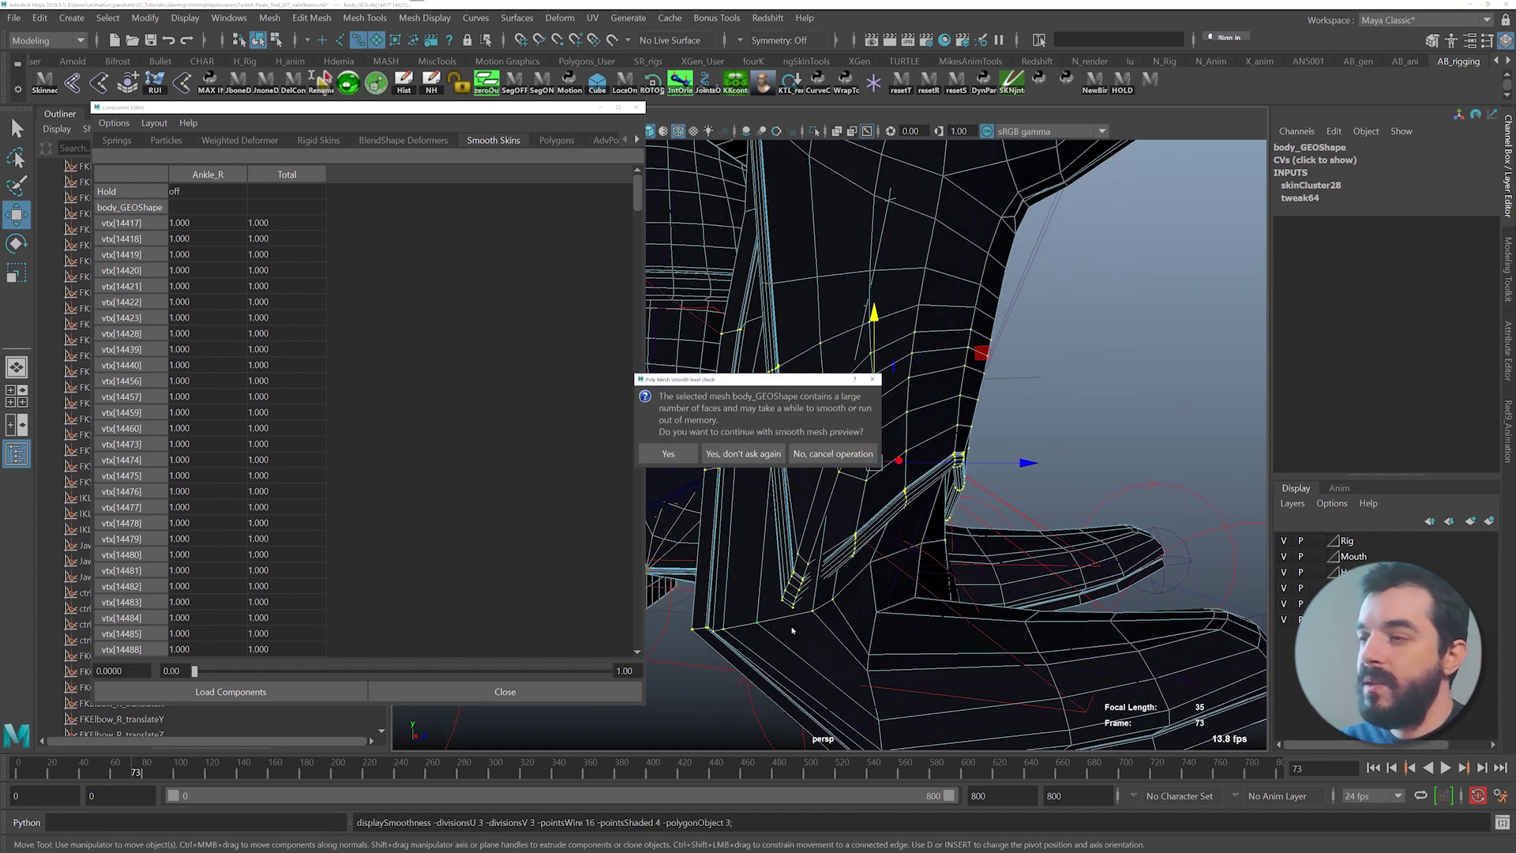
pyautogui.click(685, 460)
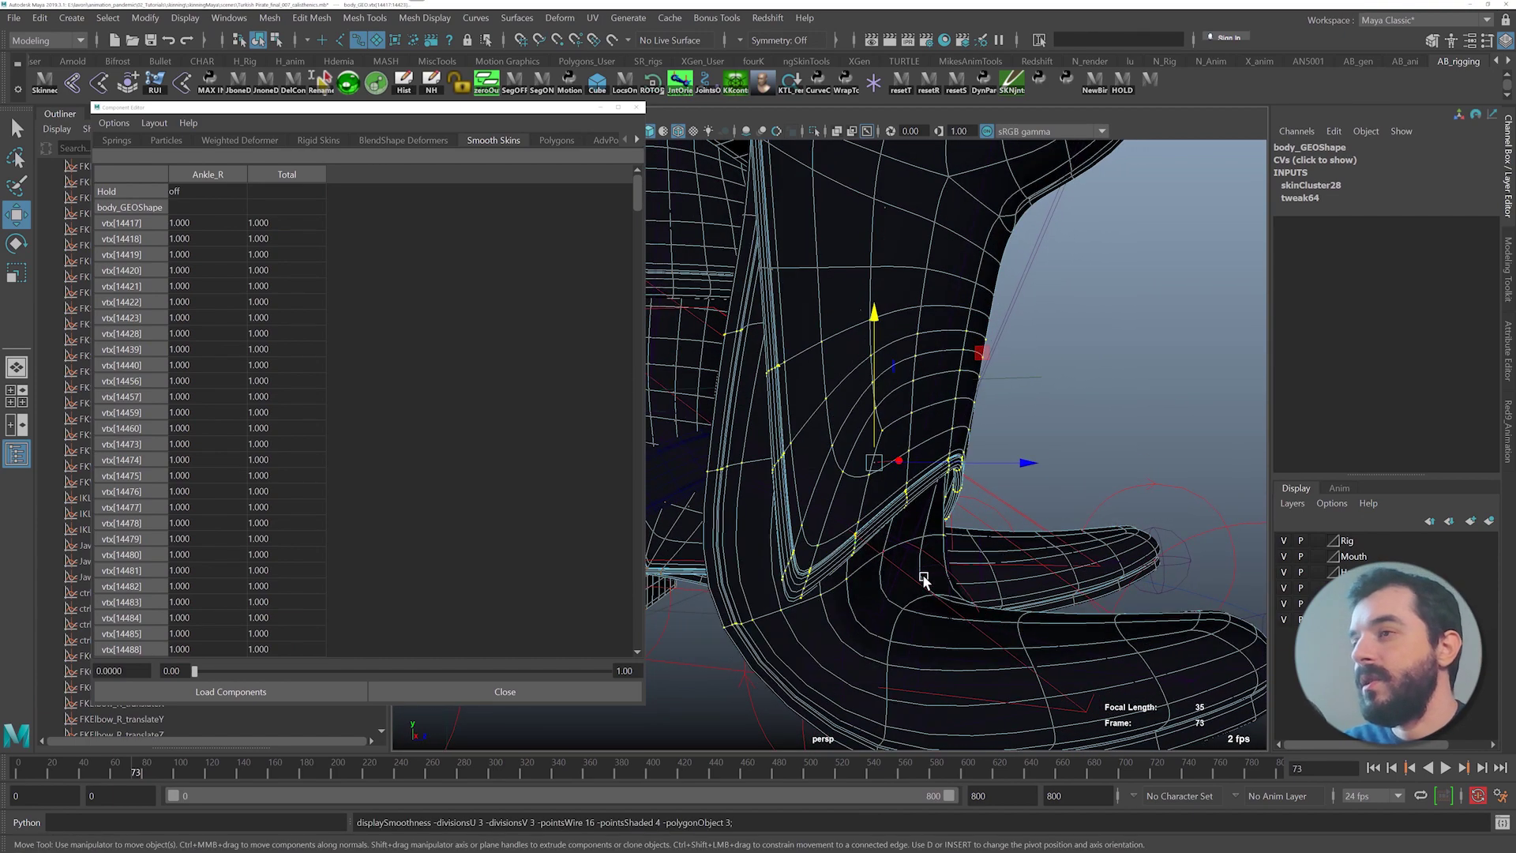
pyautogui.press('1')
pyautogui.keyDown('alt'); pyautogui.moveTo(923, 575); pyautogui.dragTo(876, 575, button='right'); pyautogui.keyUp('alt')
# - Return to object mode, select the Ankle_R joint and examine its placement inside the bent boot
pyautogui.press('F8')
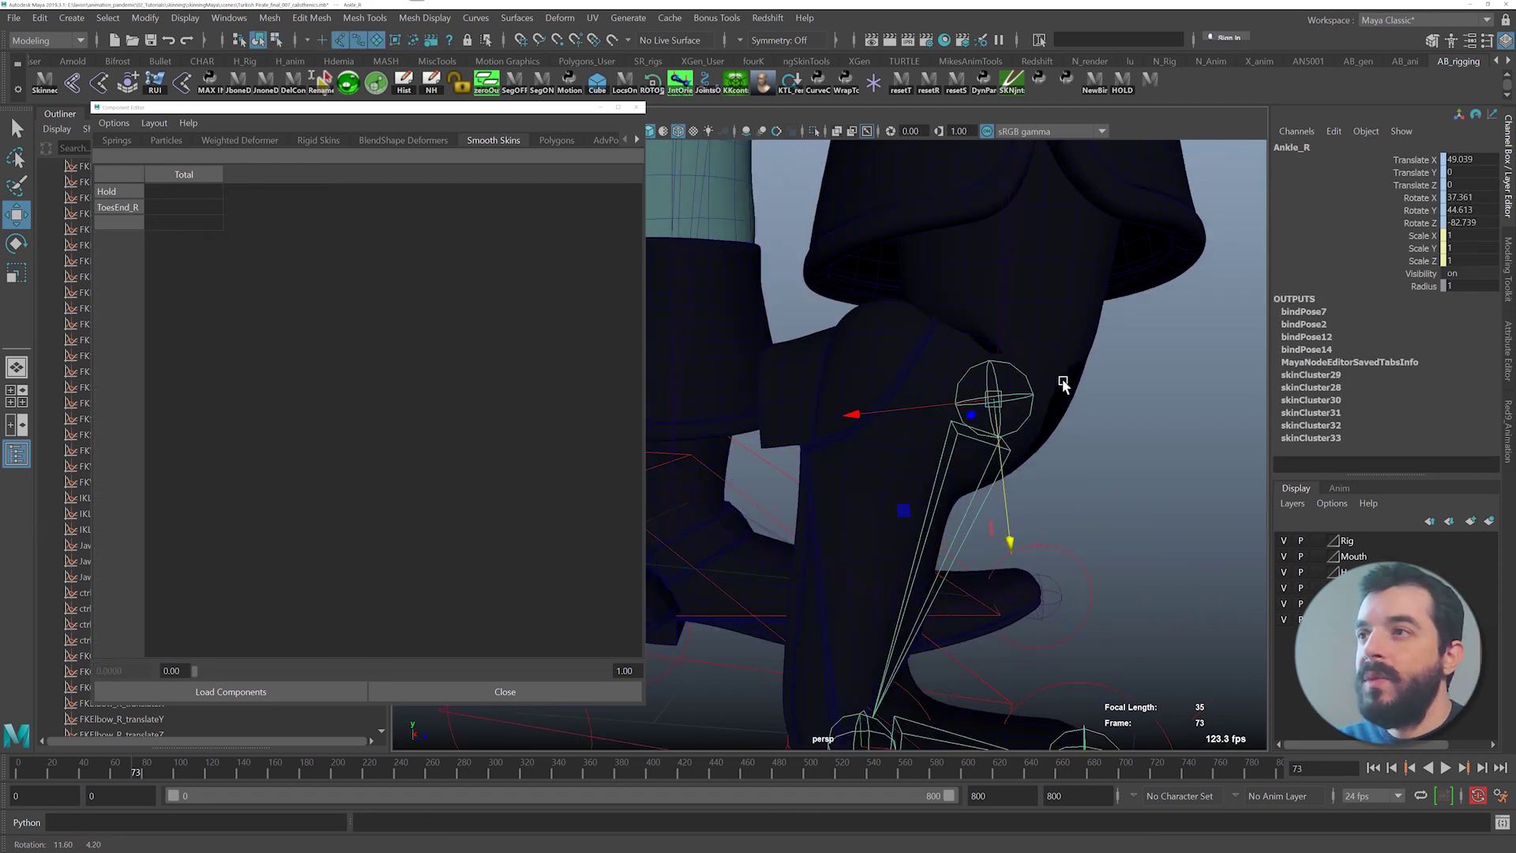
pyautogui.keyDown('alt'); pyautogui.moveTo(1097, 385); pyautogui.dragTo(708, 266, button='right'); pyautogui.keyUp('alt')
pyautogui.keyDown('alt'); pyautogui.moveTo(831, 274); pyautogui.dragTo(885, 277, button='middle'); pyautogui.keyUp('alt')
pyautogui.keyDown('alt'); pyautogui.moveTo(861, 288); pyautogui.dragTo(1031, 310, button='right'); pyautogui.keyUp('alt')
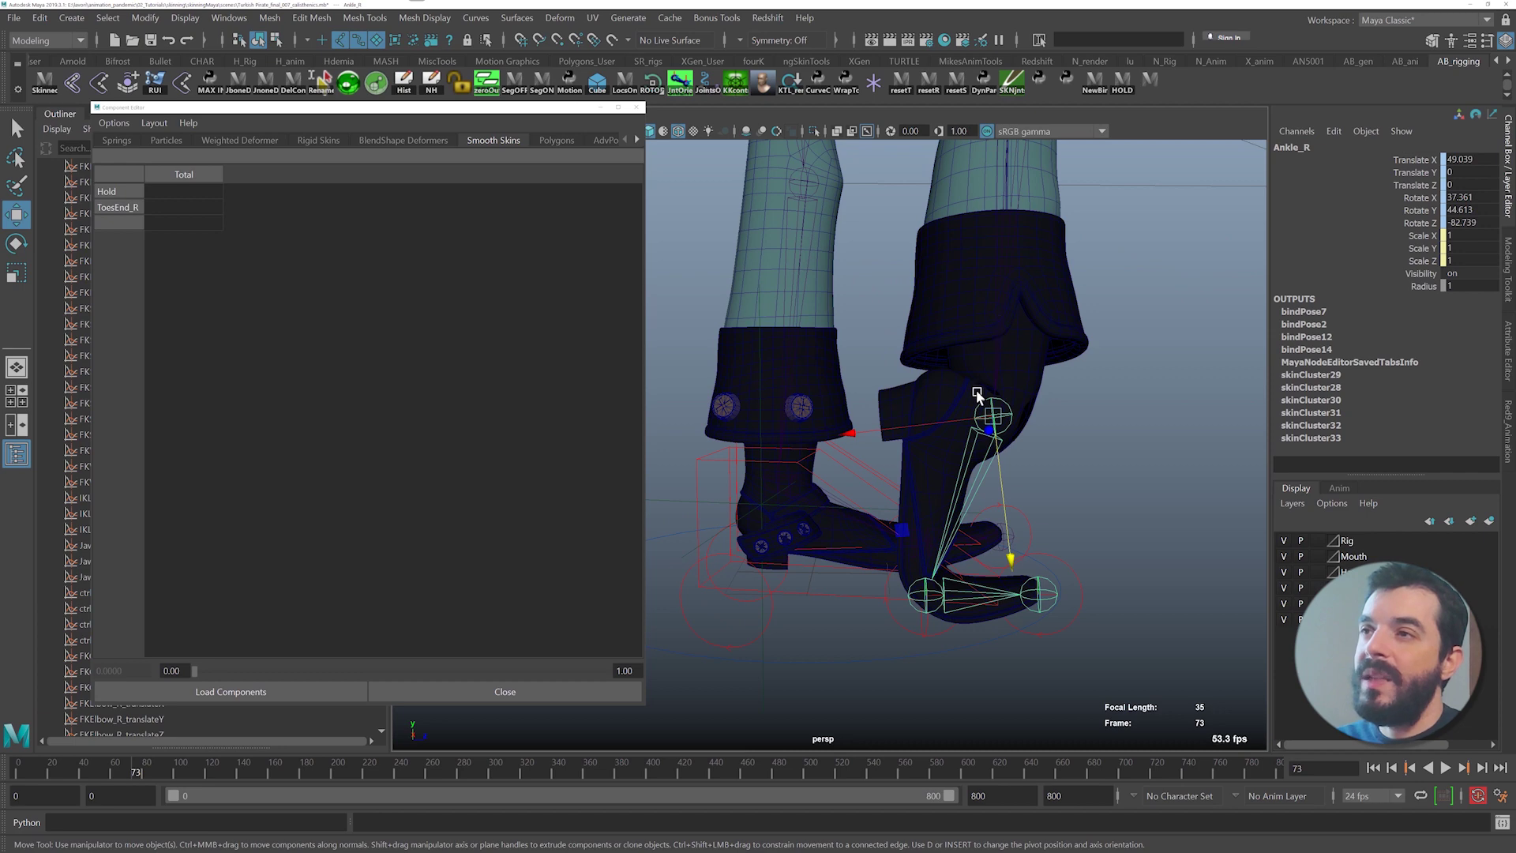
pyautogui.keyDown('alt'); pyautogui.moveTo(989, 381); pyautogui.dragTo(1041, 398, button='right'); pyautogui.keyUp('alt')
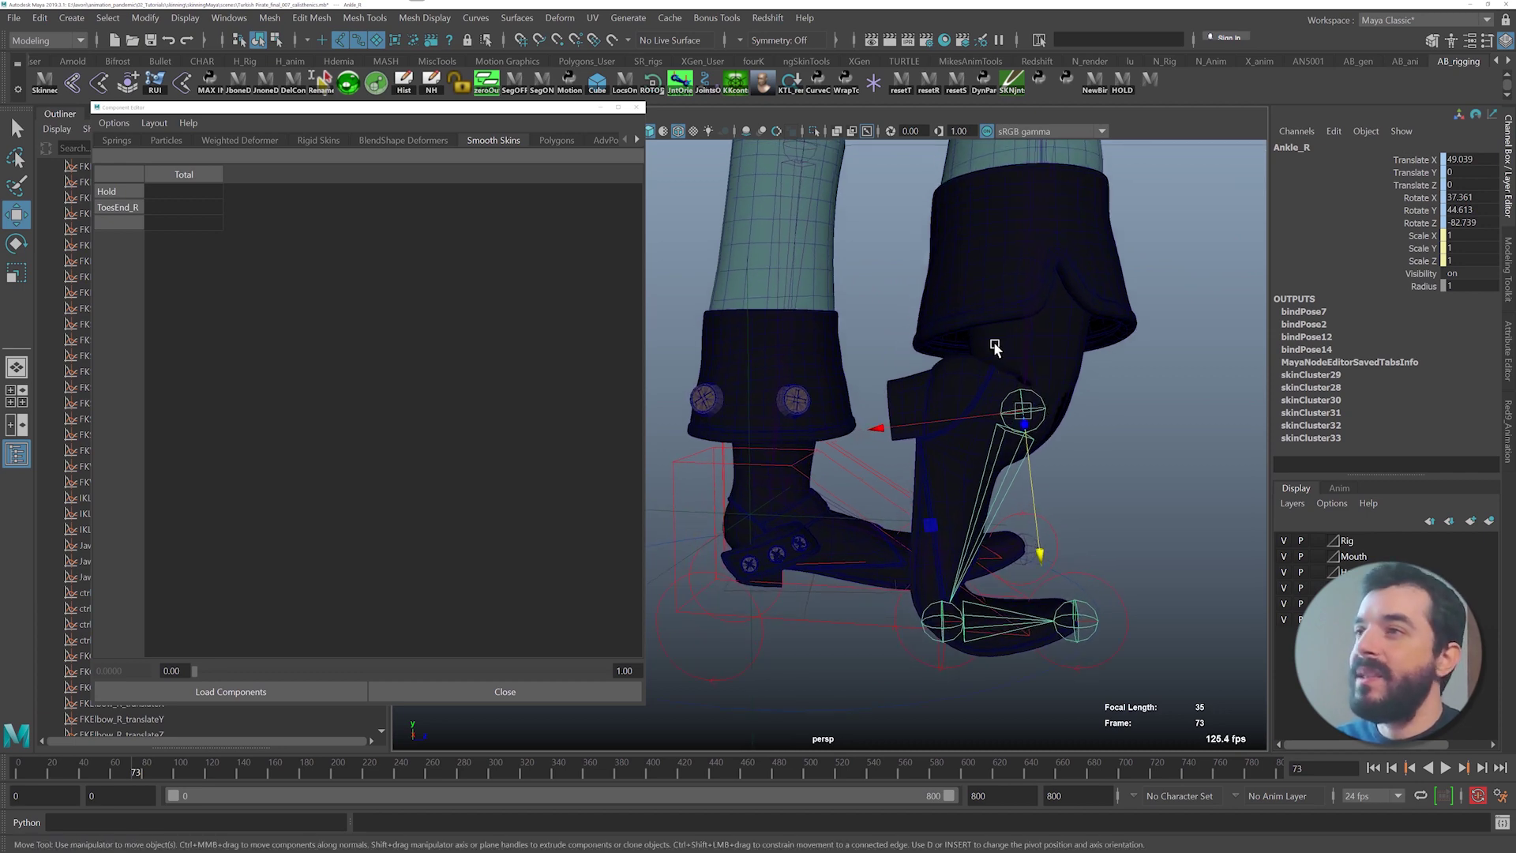
# - Select the body_GEO vertices around the right ankle and lower boot shaft and set their Ankle_R weights to 1
pyautogui.click(951, 376)
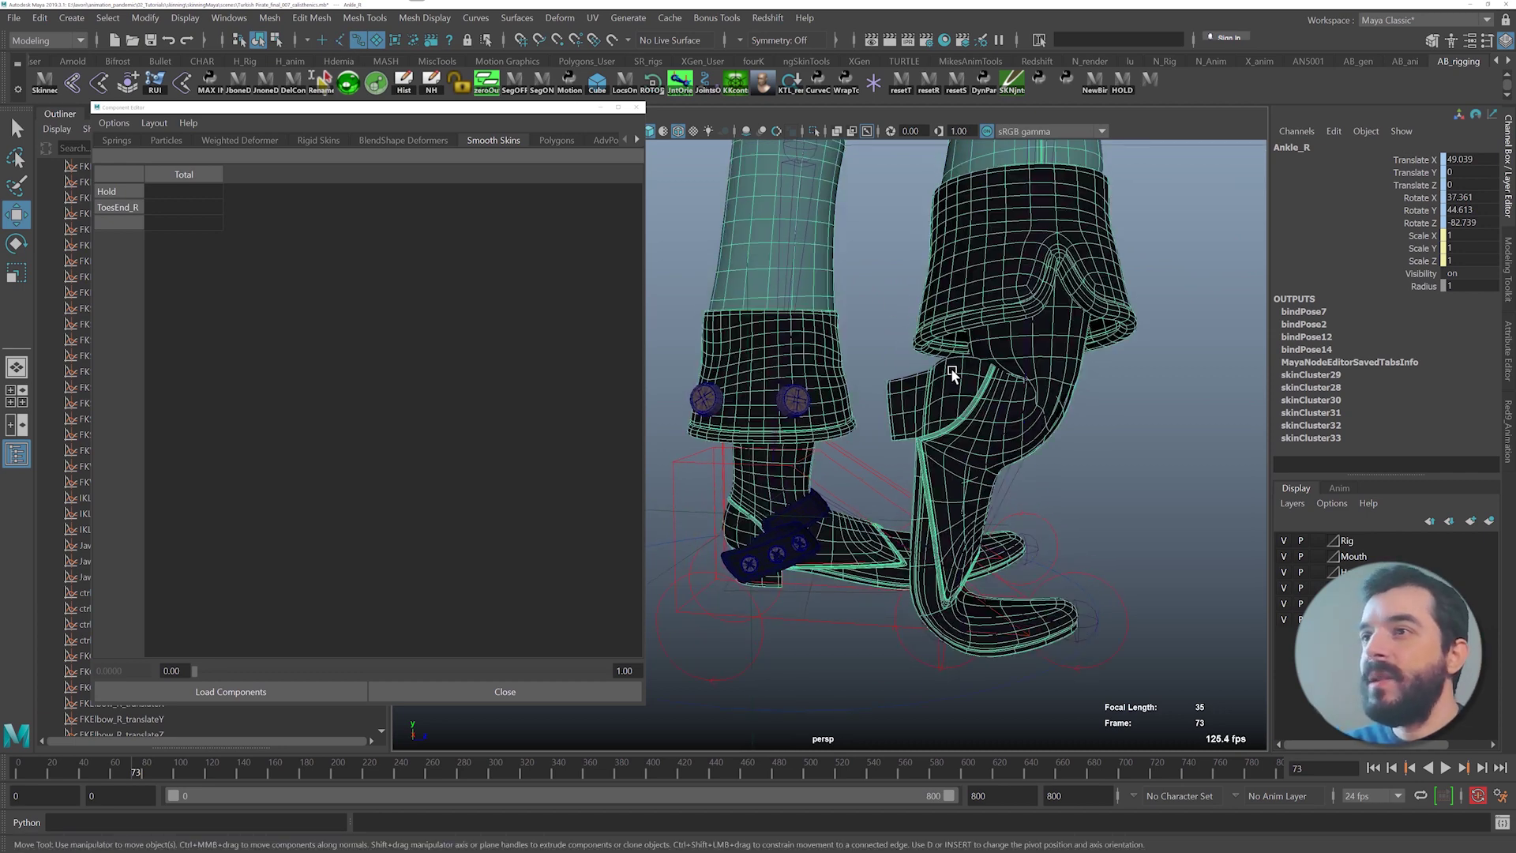
pyautogui.rightClick(953, 373)
pyautogui.moveTo(953, 372); pyautogui.dragTo(834, 370, button='right')
pyautogui.moveTo(834, 370); pyautogui.dragTo(832, 369, button='right')
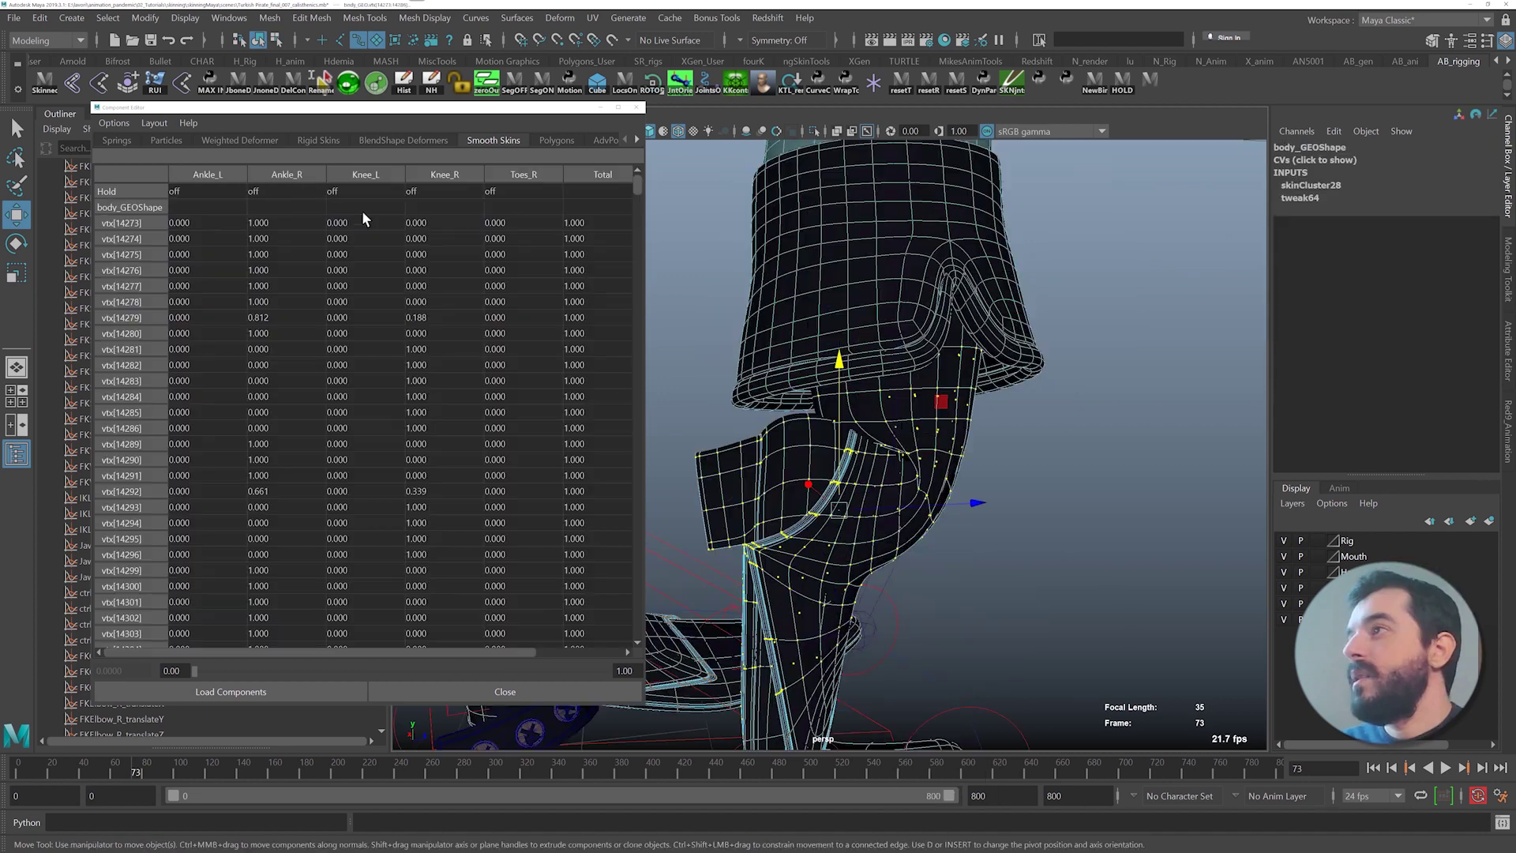
pyautogui.click(300, 175)
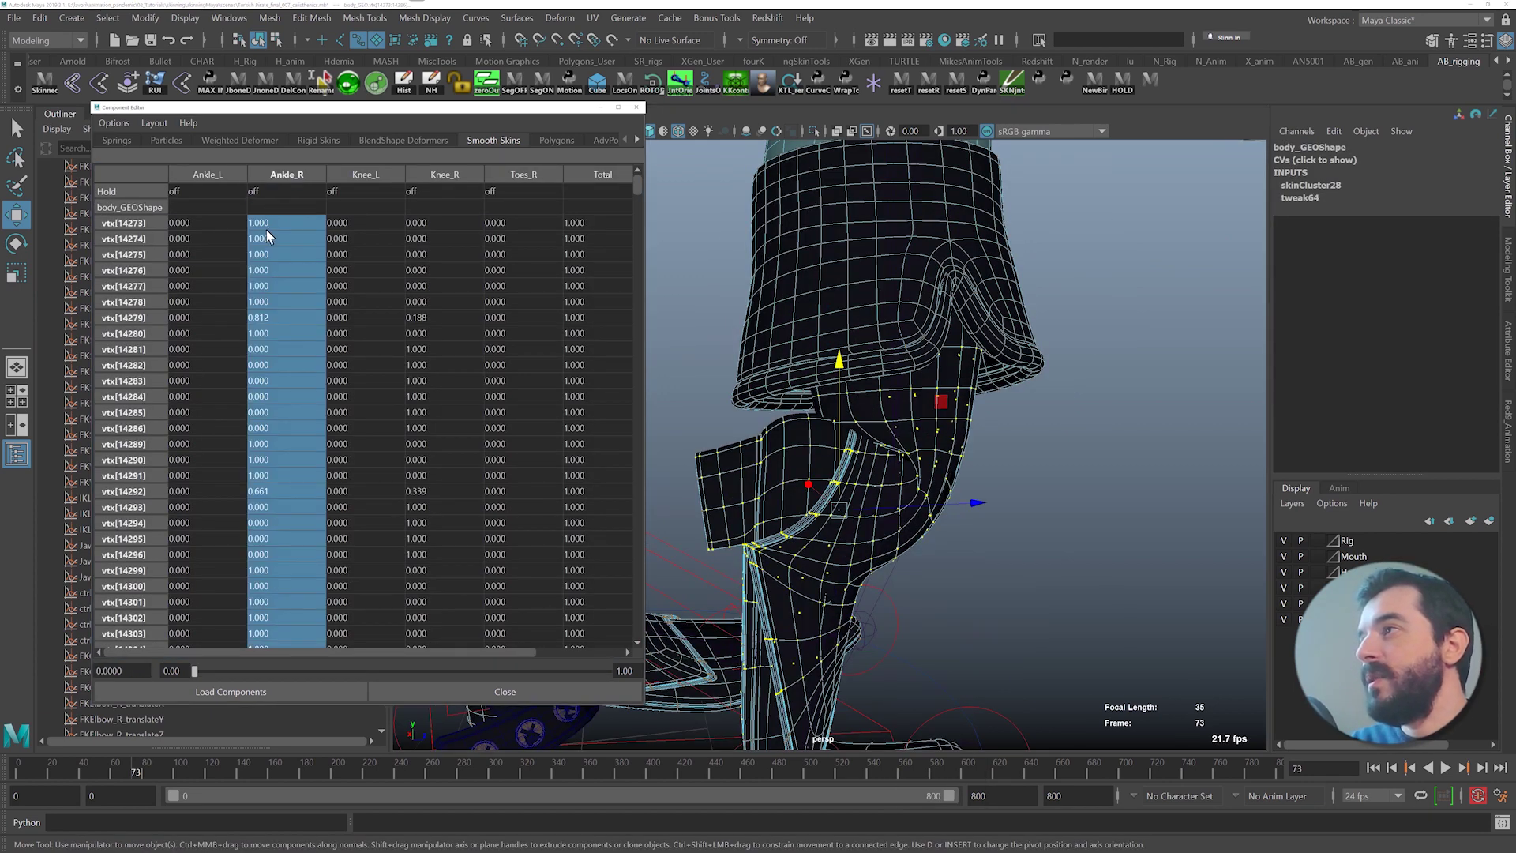
pyautogui.write('1')
pyautogui.press('Return')
pyautogui.keyDown('alt'); pyautogui.moveTo(962, 453); pyautogui.dragTo(1026, 461); pyautogui.keyUp('alt')
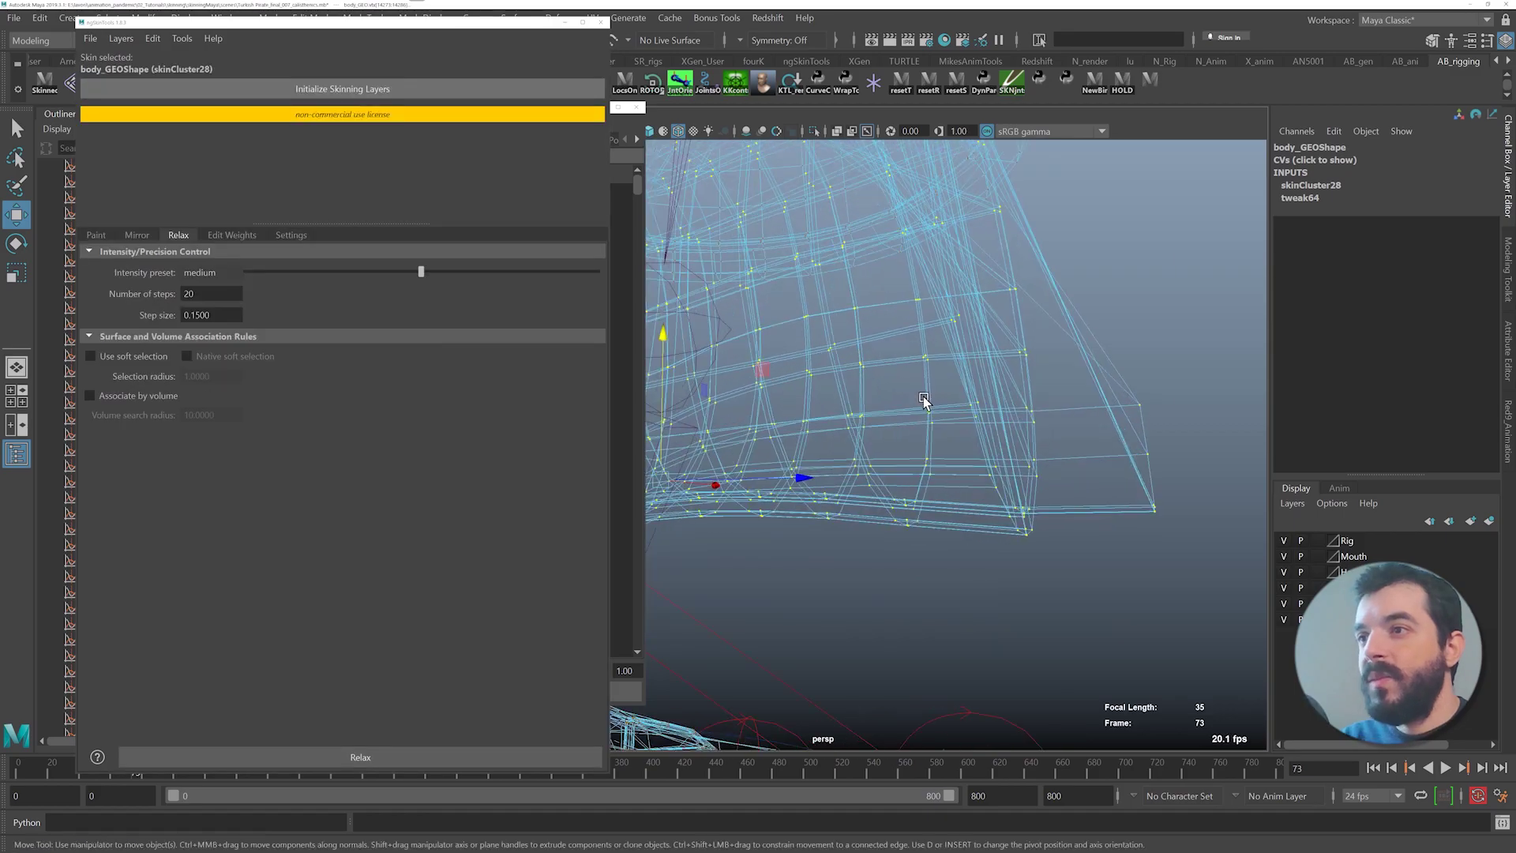
# - Examine the right boot shaft and trouser cuff from several angles in shaded display for misassigned vertices
pyautogui.keyDown('alt'); pyautogui.moveTo(924, 400); pyautogui.dragTo(1073, 504, button='right'); pyautogui.keyUp('alt')
pyautogui.keyDown('alt'); pyautogui.moveTo(1073, 504); pyautogui.dragTo(1066, 501, button='middle'); pyautogui.keyUp('alt')
pyautogui.keyDown('alt'); pyautogui.moveTo(1066, 500); pyautogui.dragTo(1030, 501); pyautogui.keyUp('alt')
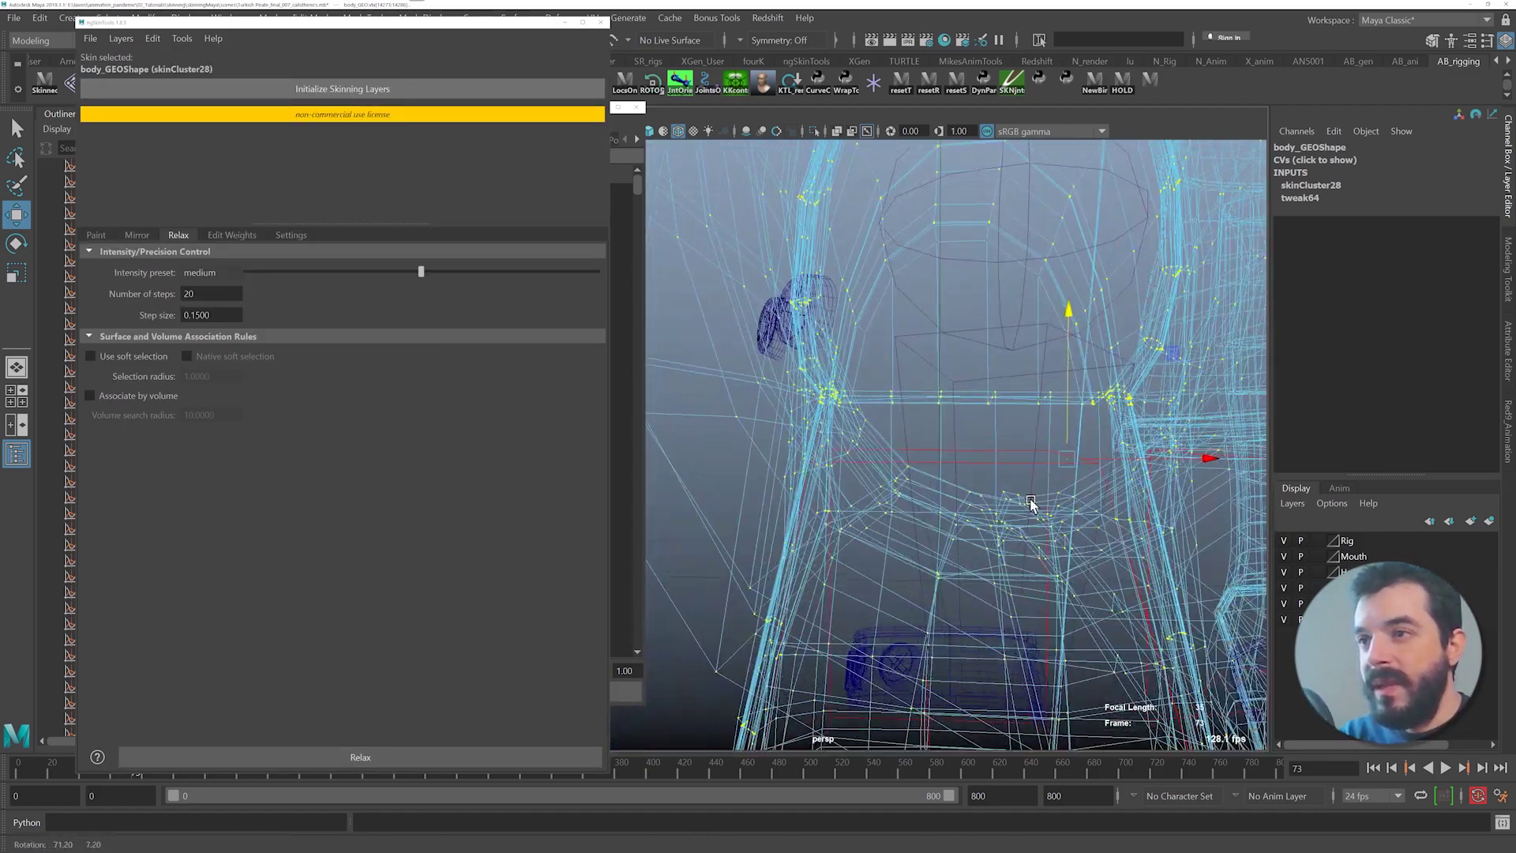
pyautogui.keyDown('alt'); pyautogui.moveTo(1030, 500); pyautogui.dragTo(1106, 537, button='right'); pyautogui.keyUp('alt')
pyautogui.keyDown('alt'); pyautogui.moveTo(1106, 538); pyautogui.dragTo(916, 504, button='middle'); pyautogui.keyUp('alt')
pyautogui.keyDown('alt'); pyautogui.moveTo(917, 504); pyautogui.dragTo(1005, 542, button='right'); pyautogui.keyUp('alt')
pyautogui.press('5')
pyautogui.moveTo(1005, 542)
pyautogui.keyDown('alt'); pyautogui.mouseDown(button='middle')
pyautogui.moveTo(887, 480)
pyautogui.moveTo(868, 430)
pyautogui.mouseUp(button='middle'); pyautogui.keyUp('alt')
pyautogui.keyDown('alt'); pyautogui.moveTo(932, 534); pyautogui.dragTo(917, 332, button='middle'); pyautogui.keyUp('alt')
pyautogui.keyDown('alt'); pyautogui.moveTo(917, 332); pyautogui.dragTo(995, 371, button='right'); pyautogui.keyUp('alt')
pyautogui.keyDown('alt'); pyautogui.moveTo(995, 372); pyautogui.dragTo(842, 315); pyautogui.keyUp('alt')
pyautogui.keyDown('alt'); pyautogui.moveTo(843, 315); pyautogui.dragTo(884, 250, button='right'); pyautogui.keyUp('alt')
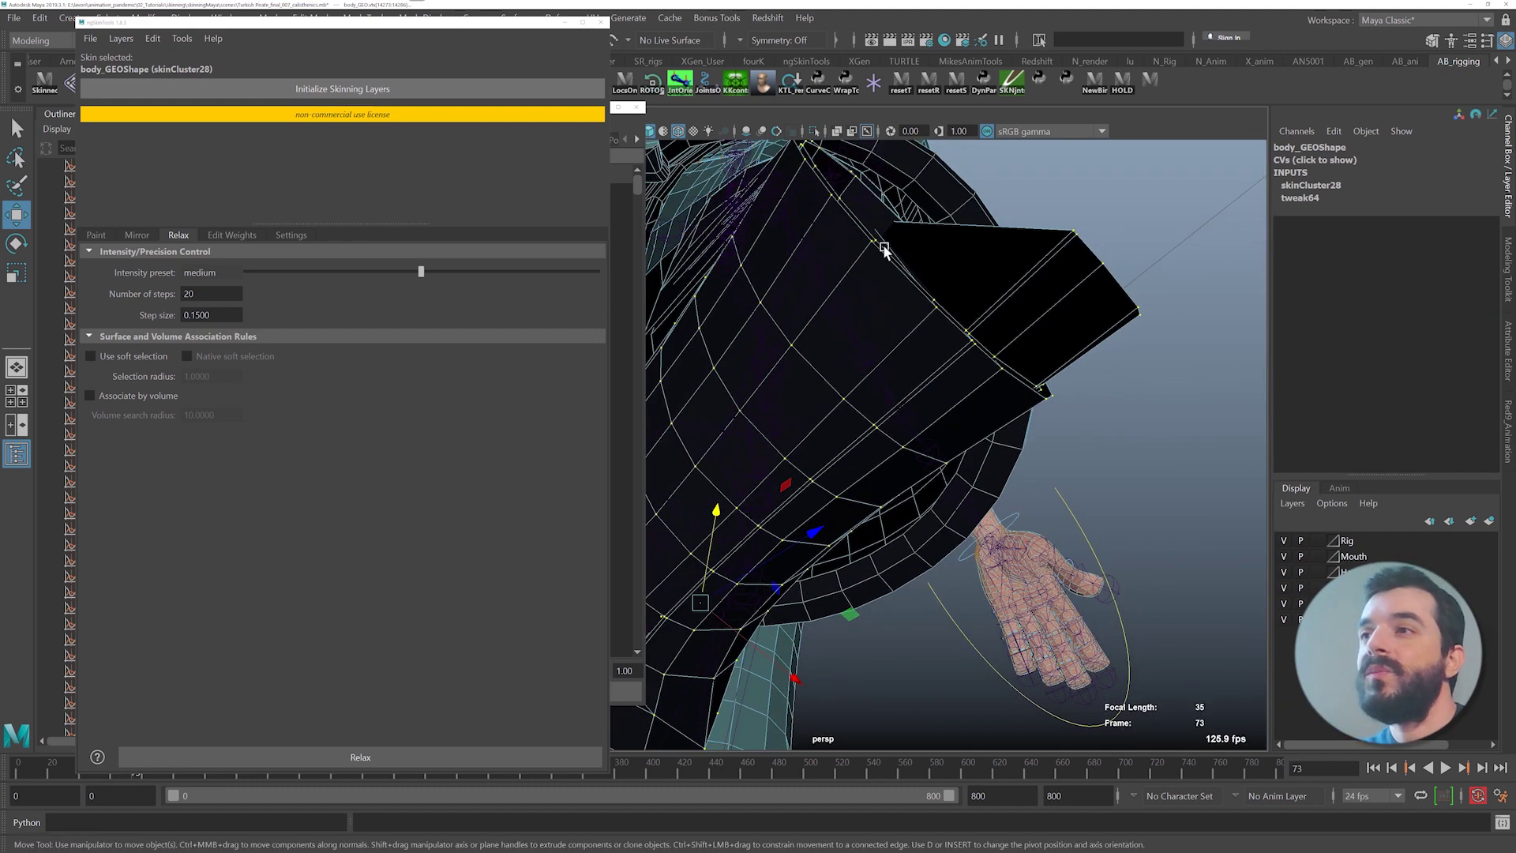
pyautogui.keyDown('alt'); pyautogui.moveTo(884, 249); pyautogui.dragTo(947, 287); pyautogui.keyUp('alt')
pyautogui.keyDown('alt'); pyautogui.moveTo(948, 287); pyautogui.dragTo(751, 237, button='right'); pyautogui.keyUp('alt')
pyautogui.keyDown('alt'); pyautogui.moveTo(788, 238); pyautogui.dragTo(848, 262); pyautogui.keyUp('alt')
pyautogui.keyDown('alt'); pyautogui.moveTo(847, 262); pyautogui.dragTo(1068, 324, button='middle'); pyautogui.keyUp('alt')
pyautogui.keyDown('alt'); pyautogui.moveTo(1068, 324); pyautogui.dragTo(943, 301, button='right'); pyautogui.keyUp('alt')
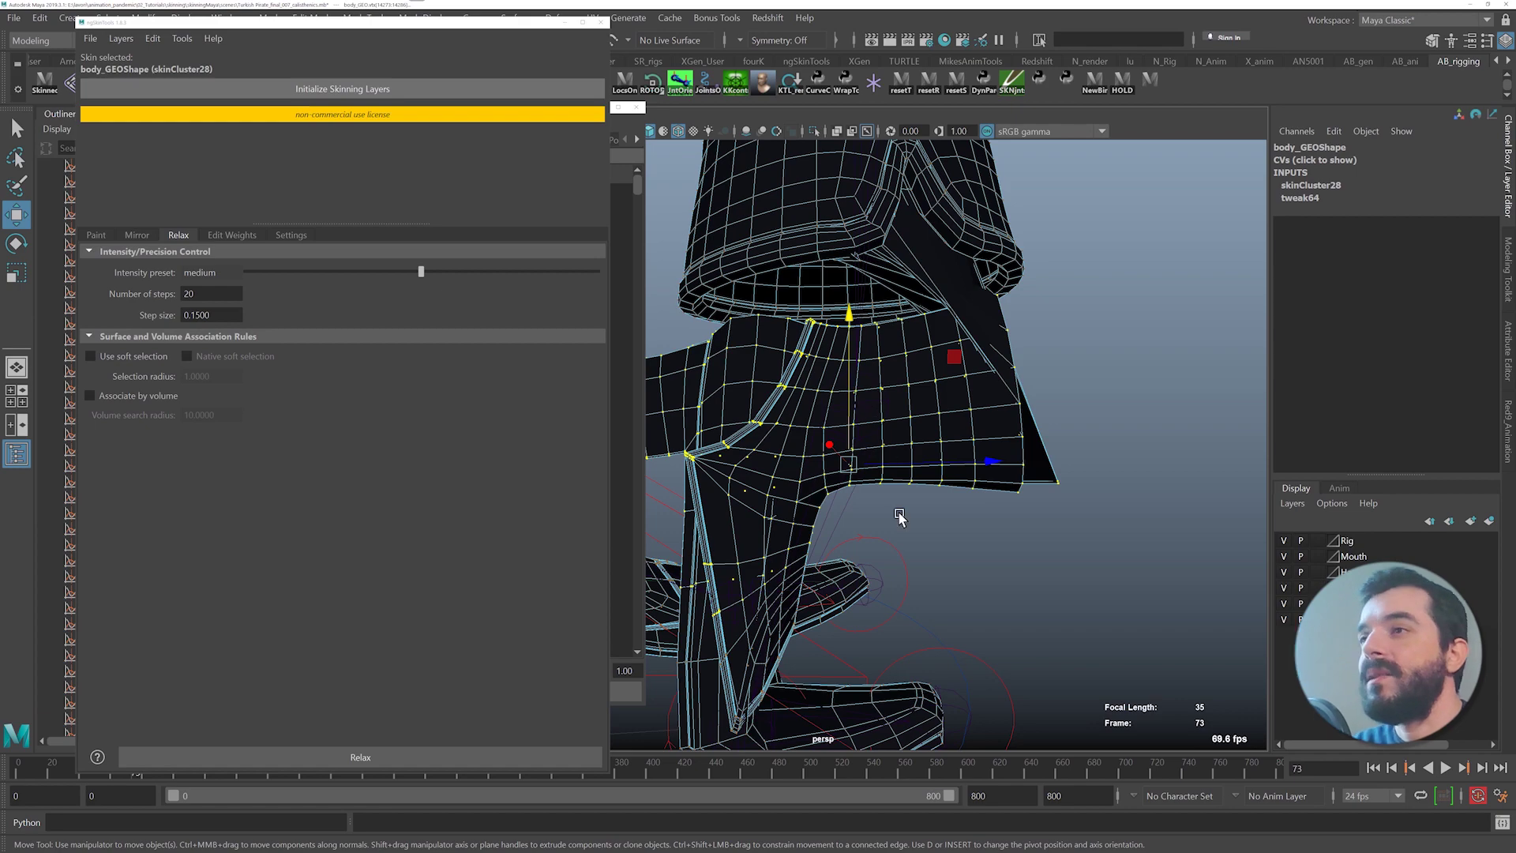
# - Select the upper vertices of the right boot shaft and set their Knee_R weights to 1 in the Component Editor
pyautogui.keyDown('alt'); pyautogui.moveTo(898, 514); pyautogui.dragTo(1125, 167); pyautogui.keyUp('alt')
pyautogui.keyDown('alt'); pyautogui.moveTo(1134, 264); pyautogui.dragTo(840, 251); pyautogui.keyUp('alt')
pyautogui.click(616, 195)
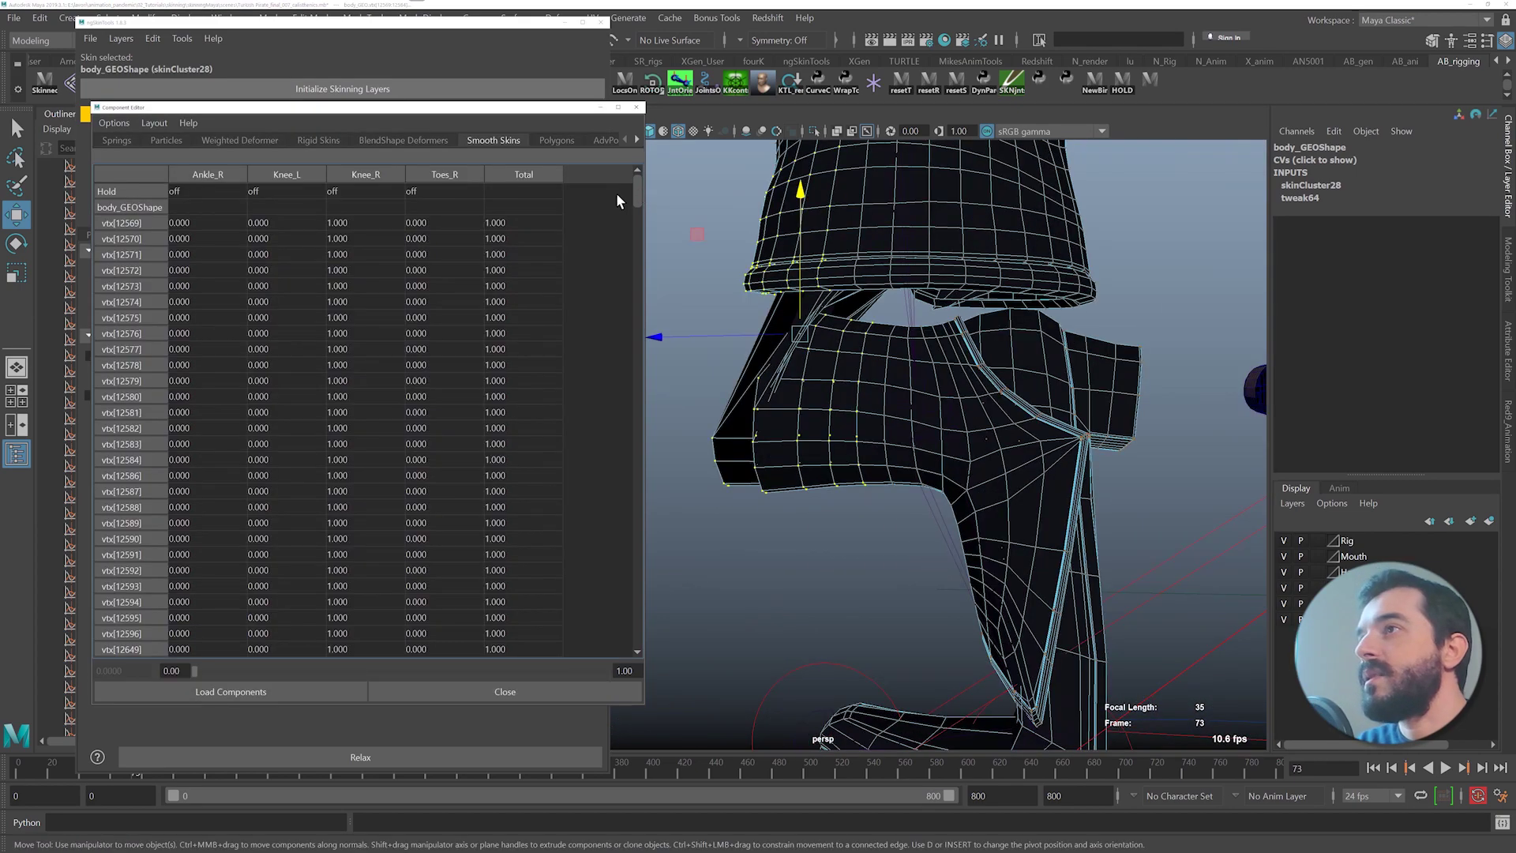
pyautogui.click(354, 171)
pyautogui.write('1')
pyautogui.press('Return')
pyautogui.keyDown('alt'); pyautogui.moveTo(805, 415); pyautogui.dragTo(876, 454); pyautogui.keyUp('alt')
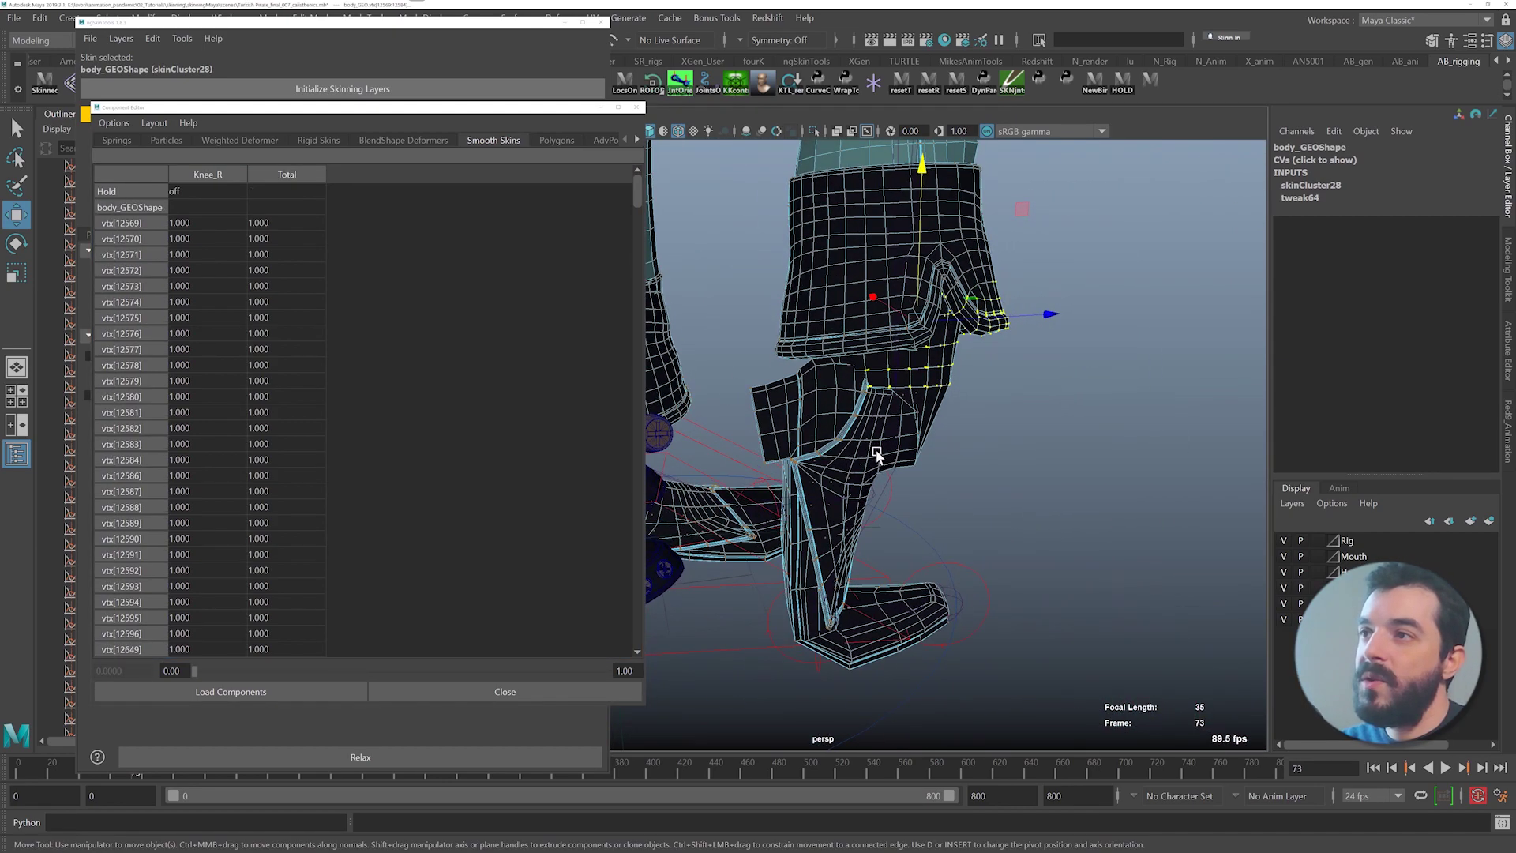
# - At frame 0, relax the weights of the right boot's ankle vertices with 20 steps, and check the bend at frame 71
pyautogui.click(19, 774)
pyautogui.keyDown('alt'); pyautogui.moveTo(772, 523); pyautogui.dragTo(1187, 526, button='middle'); pyautogui.keyUp('alt')
pyautogui.keyDown('alt'); pyautogui.moveTo(1188, 526); pyautogui.dragTo(1096, 497); pyautogui.keyUp('alt')
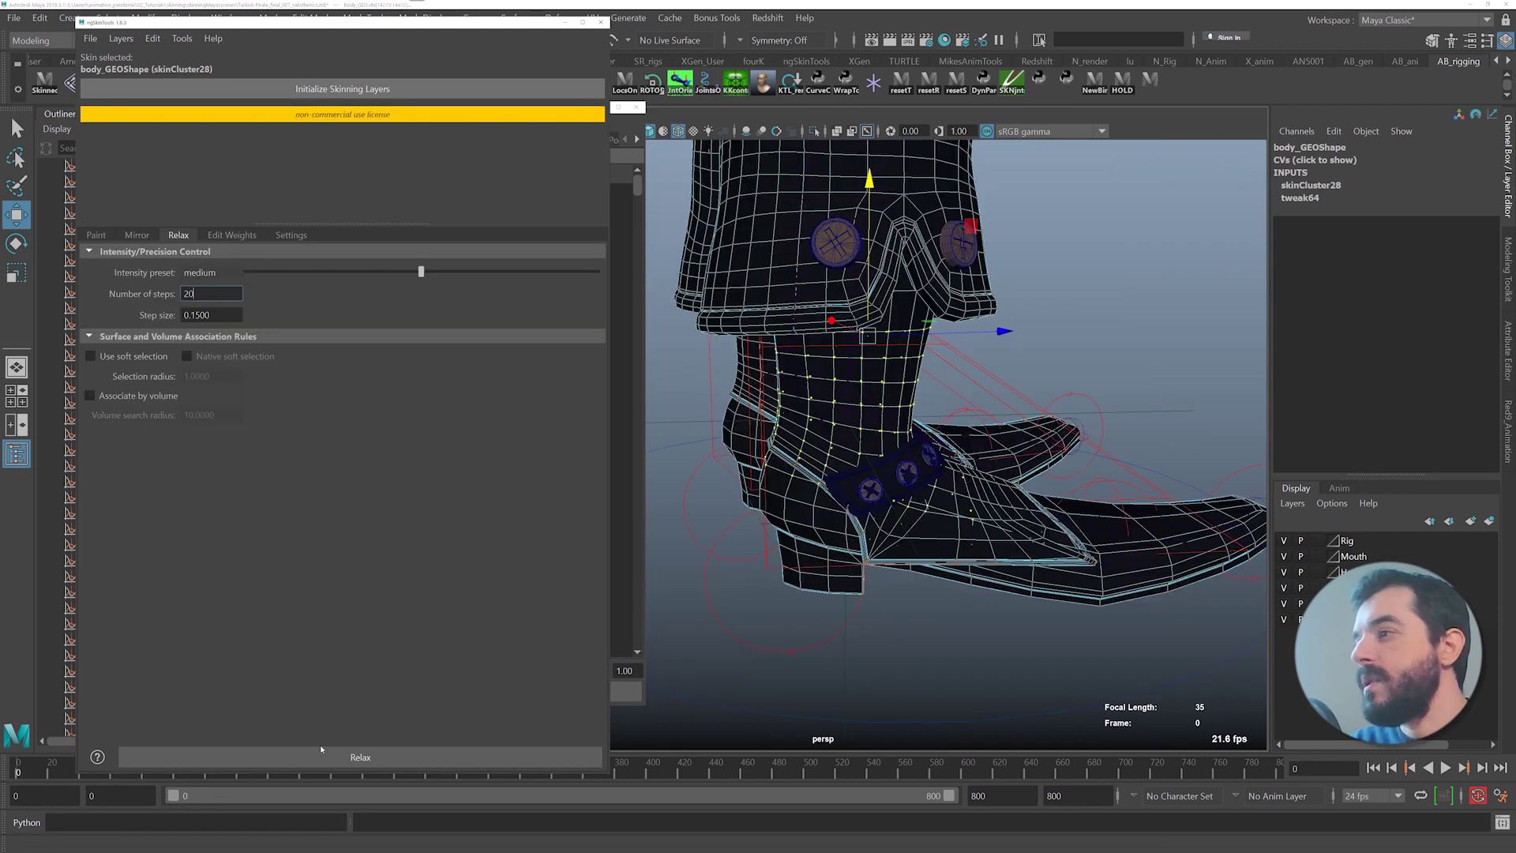
pyautogui.click(320, 753)
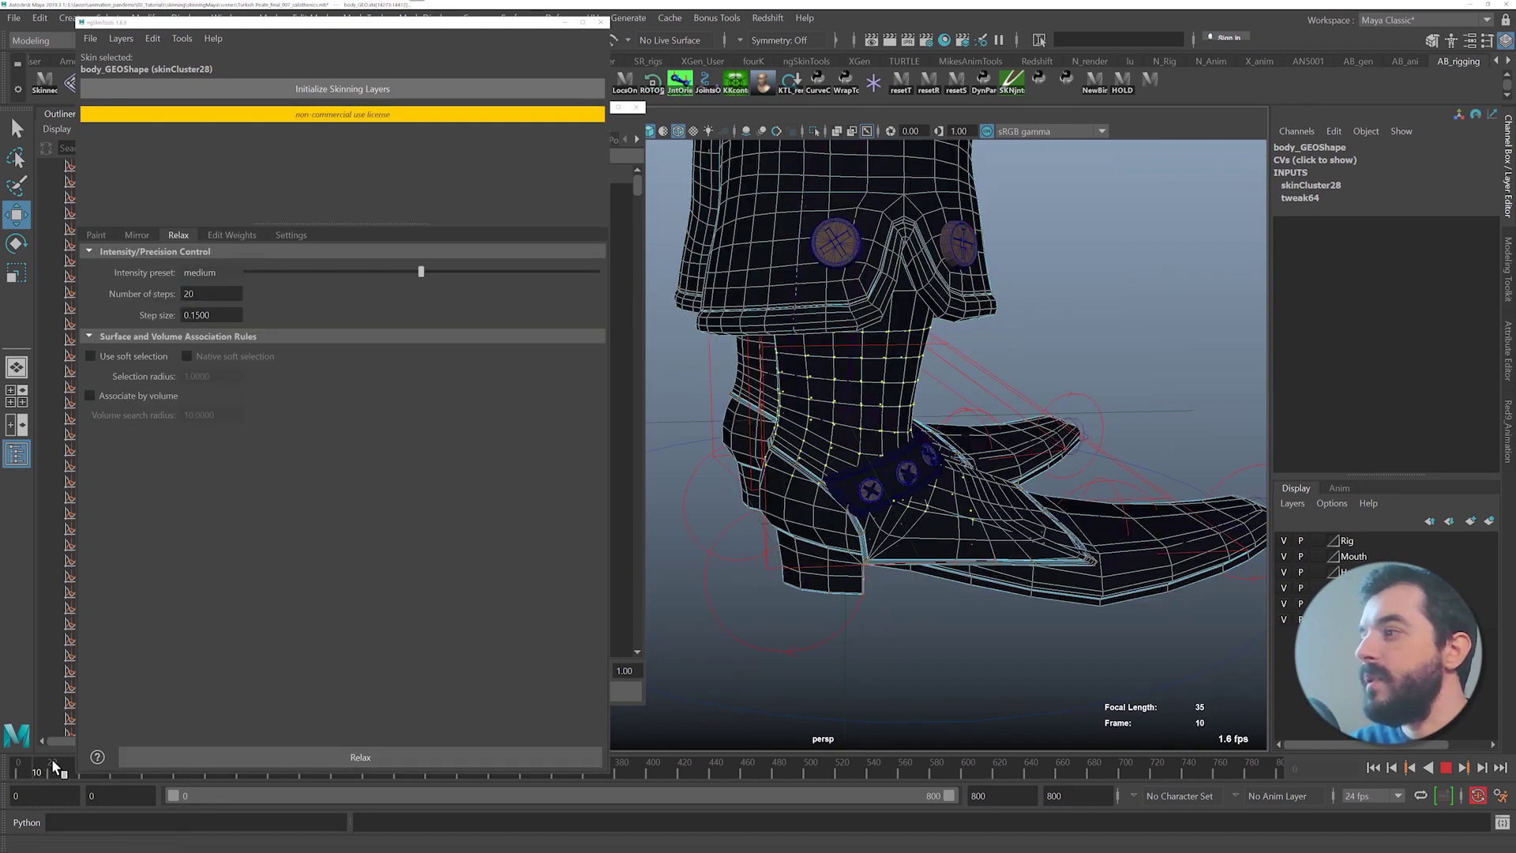
pyautogui.keyDown('alt'); pyautogui.moveTo(889, 418); pyautogui.dragTo(914, 406); pyautogui.keyUp('alt')
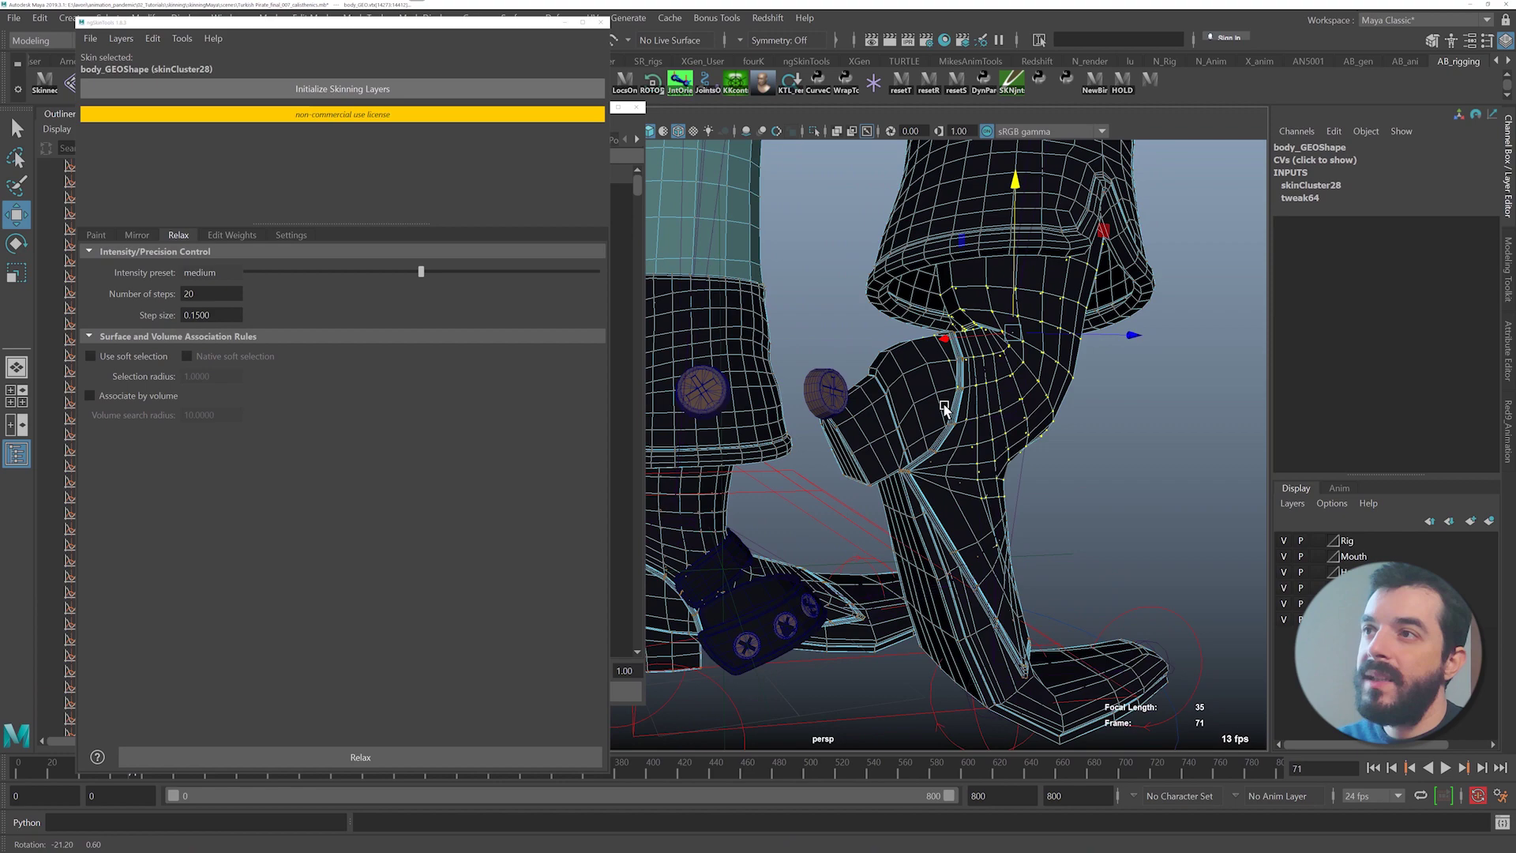
pyautogui.keyDown('alt'); pyautogui.moveTo(945, 409); pyautogui.dragTo(920, 391); pyautogui.keyUp('alt')
pyautogui.keyDown('alt'); pyautogui.moveTo(919, 391); pyautogui.dragTo(852, 460, button='middle'); pyautogui.keyUp('alt')
pyautogui.keyDown('alt'); pyautogui.moveTo(853, 460); pyautogui.dragTo(958, 460, button='right'); pyautogui.keyUp('alt')
pyautogui.keyDown('alt'); pyautogui.moveTo(1025, 428); pyautogui.dragTo(947, 477, button='middle'); pyautogui.keyUp('alt')
pyautogui.keyDown('alt'); pyautogui.moveTo(947, 476); pyautogui.dragTo(881, 421, button='right'); pyautogui.keyUp('alt')
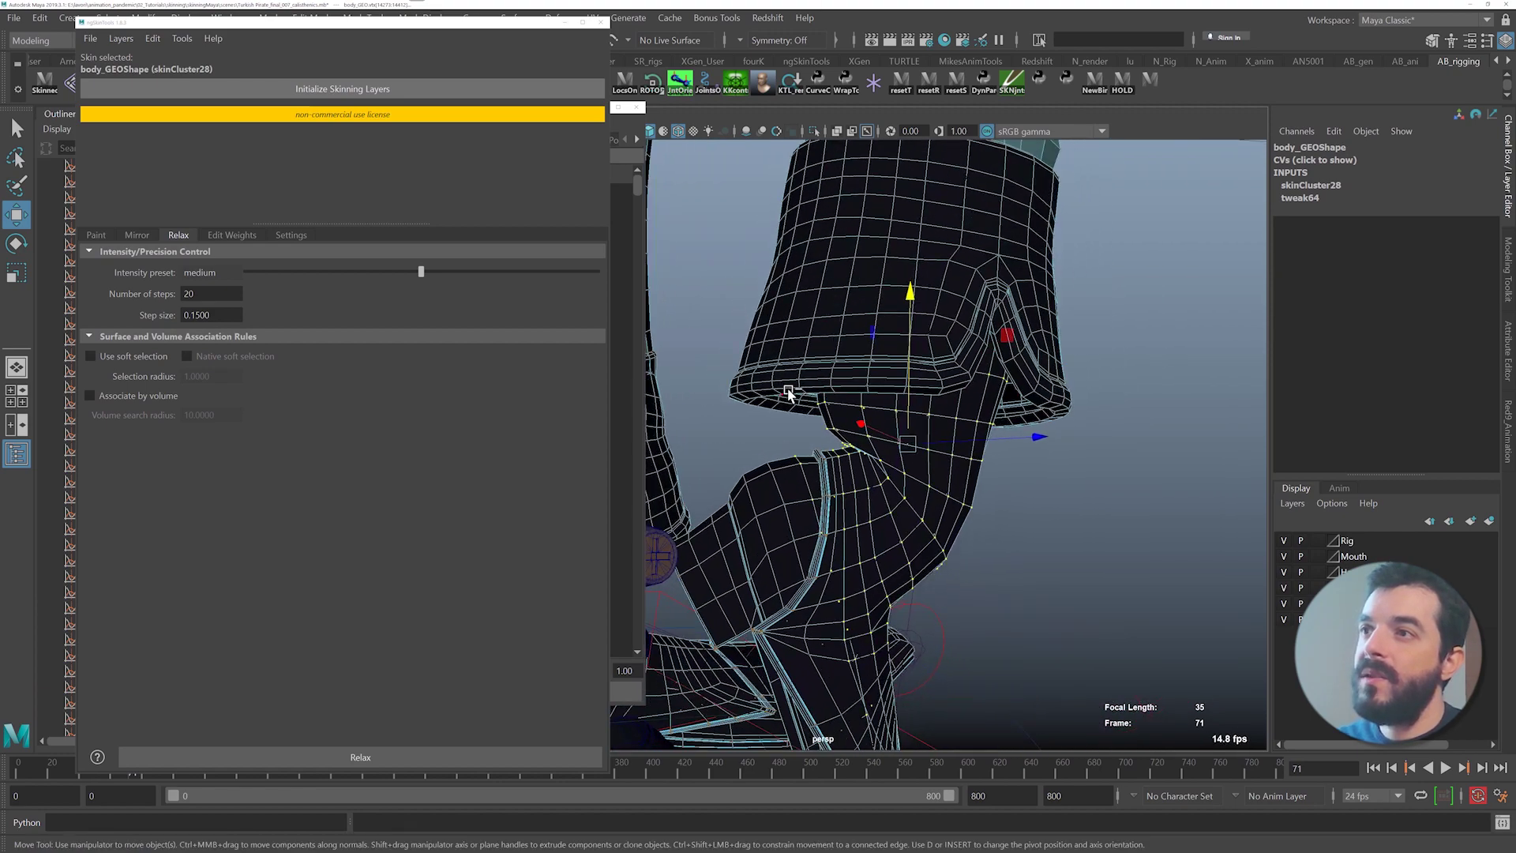
pyautogui.keyDown('alt'); pyautogui.moveTo(789, 393); pyautogui.dragTo(772, 262, button='middle'); pyautogui.keyUp('alt')
# - Remove the vertices on the rear heel side of the boot from the selection, keeping the ankle crease and shaft vertices
pyautogui.keyDown('ctrl'); pyautogui.moveTo(734, 466); pyautogui.dragTo(925, 649); pyautogui.keyUp('ctrl')
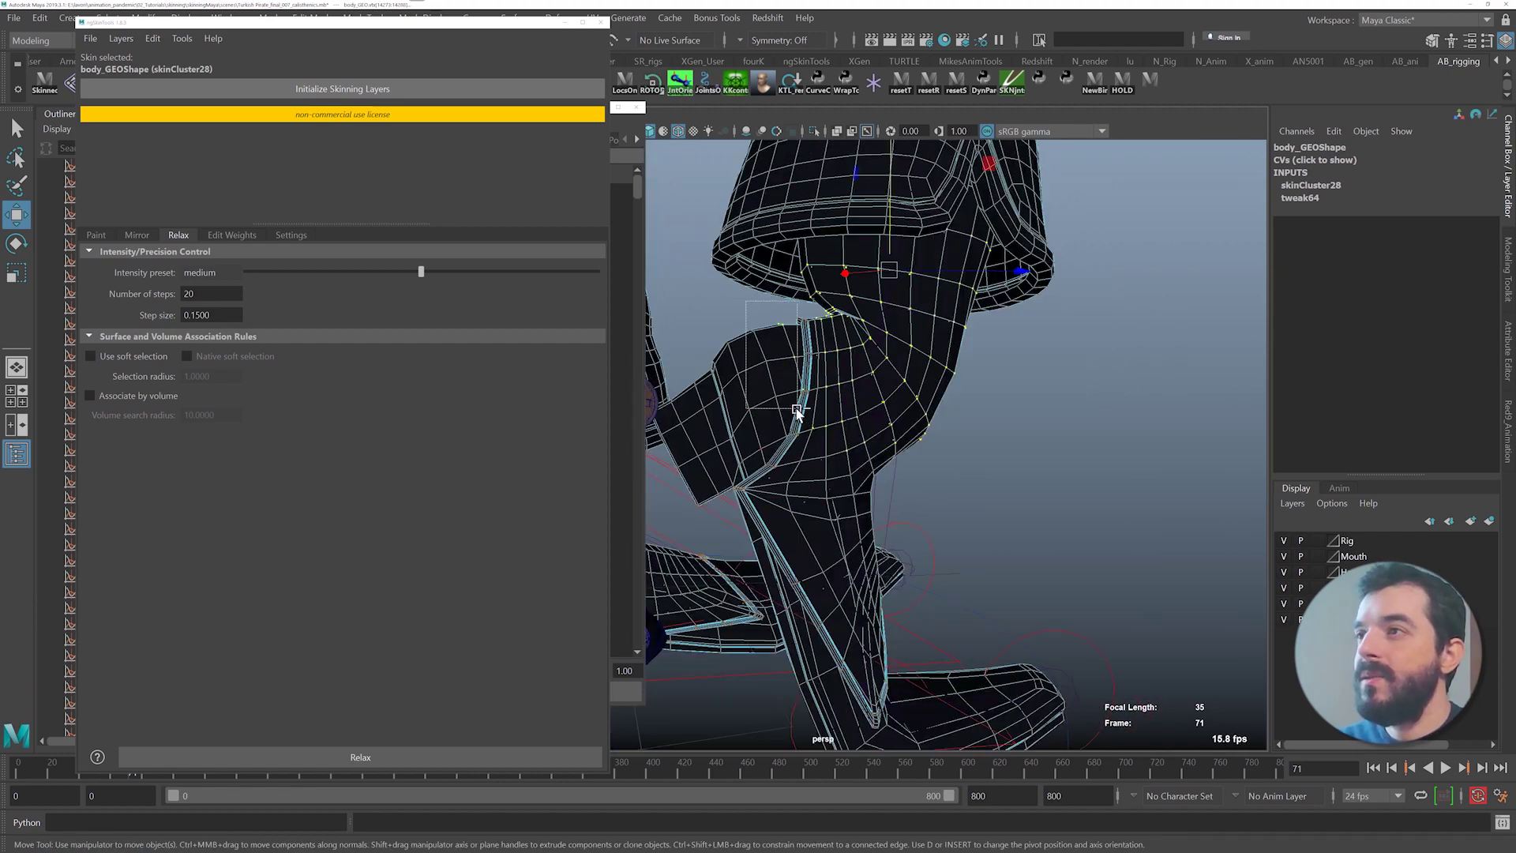
pyautogui.keyDown('ctrl'); pyautogui.moveTo(806, 431); pyautogui.dragTo(810, 436); pyautogui.keyUp('ctrl')
pyautogui.keyDown('alt'); pyautogui.moveTo(868, 433); pyautogui.dragTo(741, 423, button='right'); pyautogui.keyUp('alt')
pyautogui.keyDown('alt'); pyautogui.moveTo(769, 431); pyautogui.dragTo(802, 434, button='middle'); pyautogui.keyUp('alt')
pyautogui.keyDown('alt'); pyautogui.moveTo(802, 433); pyautogui.dragTo(974, 494, button='right'); pyautogui.keyUp('alt')
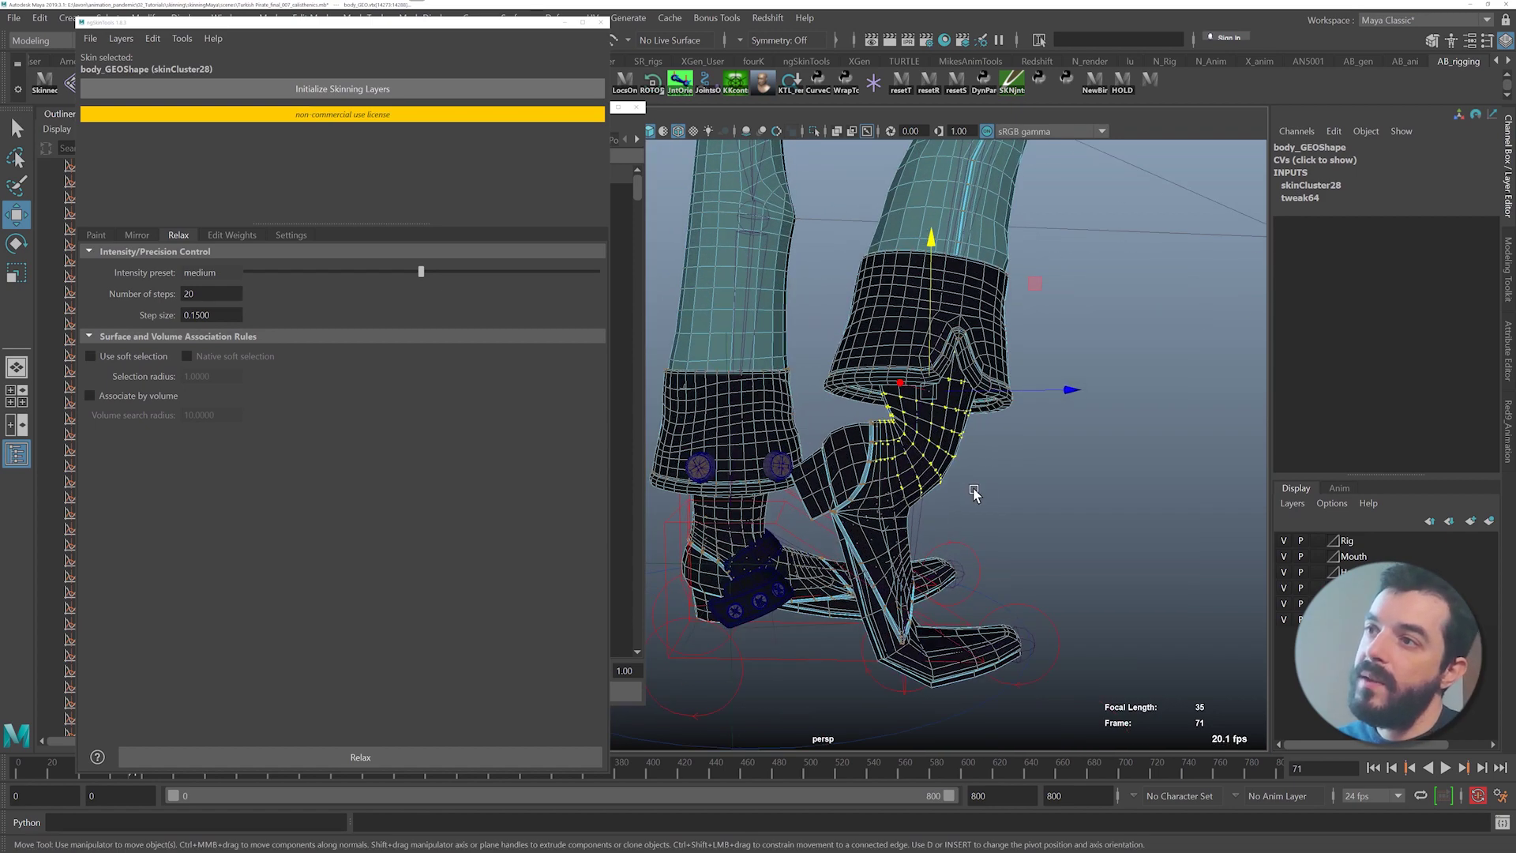
pyautogui.keyDown('alt'); pyautogui.moveTo(1129, 472); pyautogui.dragTo(917, 436); pyautogui.keyUp('alt')
pyautogui.keyDown('alt'); pyautogui.moveTo(908, 436); pyautogui.dragTo(1015, 440, button='middle'); pyautogui.keyUp('alt')
pyautogui.keyDown('alt'); pyautogui.moveTo(944, 439); pyautogui.dragTo(1012, 440, button='right'); pyautogui.keyUp('alt')
# - Turn on smooth mesh preview for body_GEO, leave component mode and deselect it to examine the relaxed ankle bend
pyautogui.press('3')
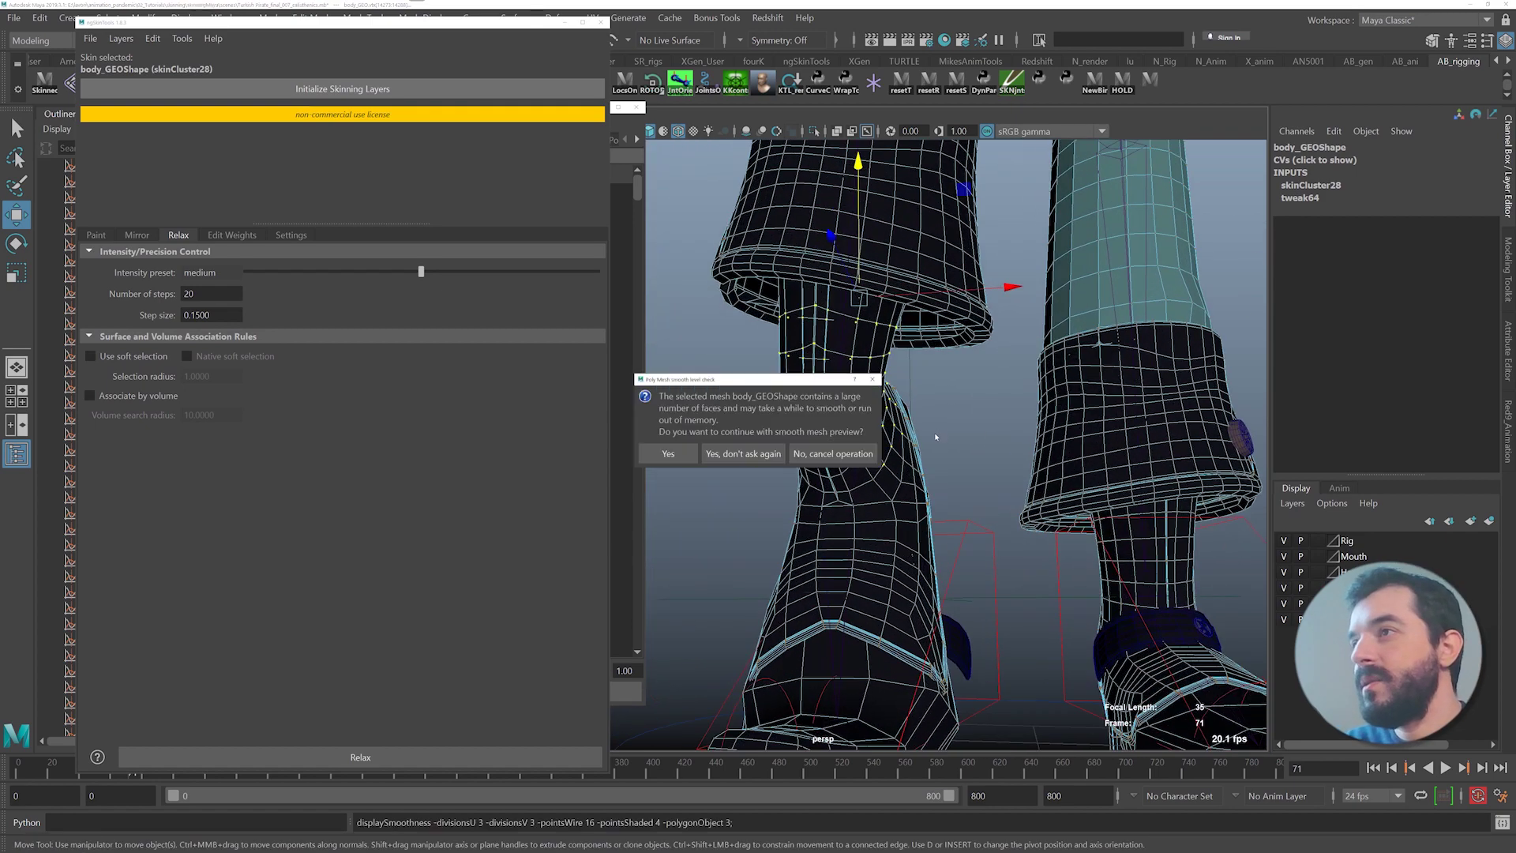
pyautogui.click(675, 458)
pyautogui.click(754, 467)
pyautogui.press('F8')
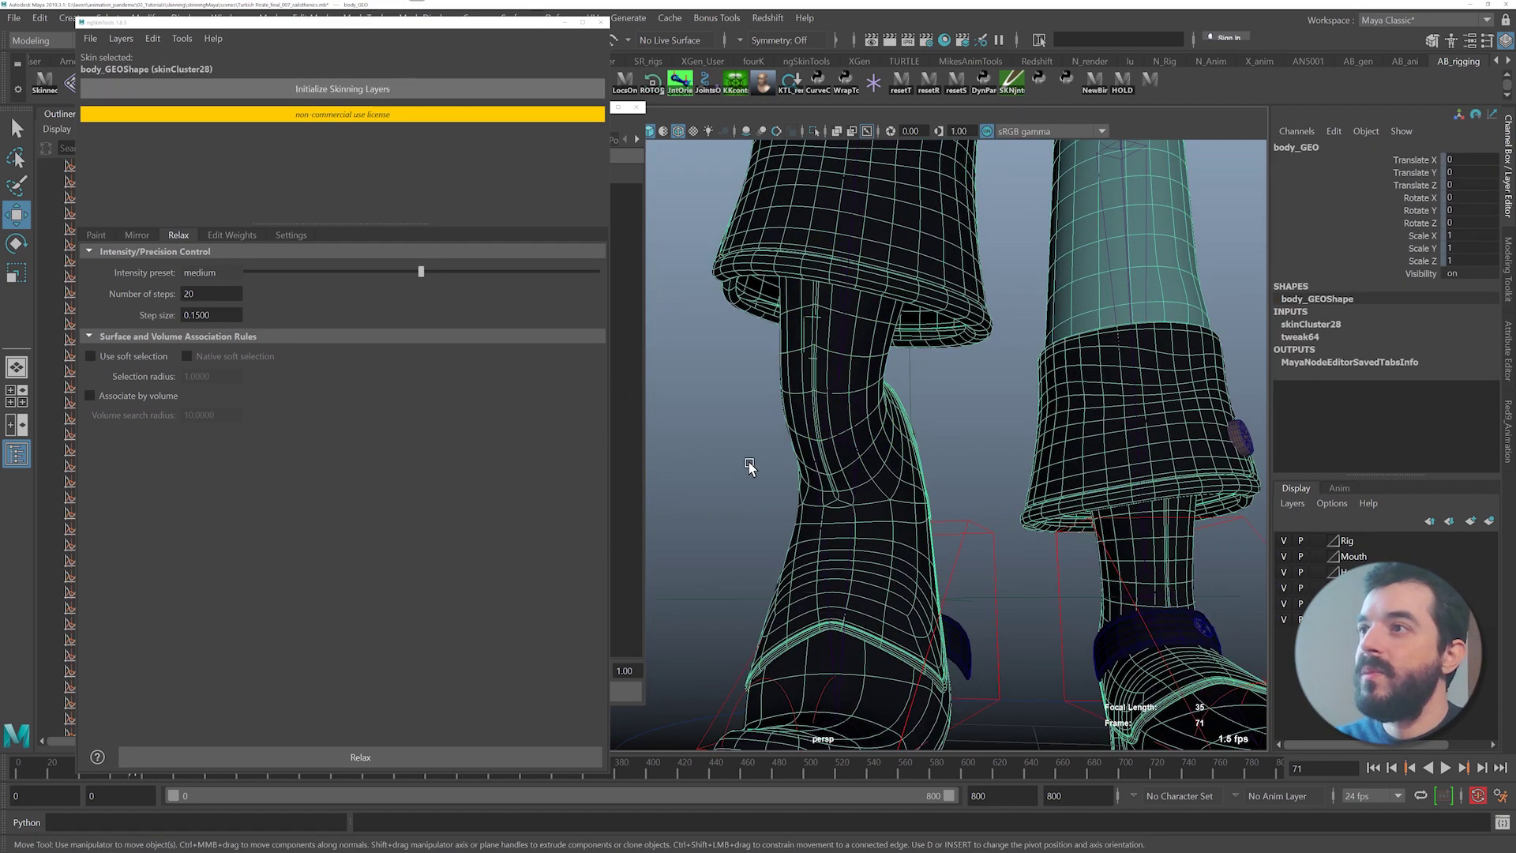
pyautogui.click(750, 467)
pyautogui.keyDown('alt'); pyautogui.moveTo(1002, 575); pyautogui.dragTo(924, 572, button='right'); pyautogui.keyUp('alt')
pyautogui.keyDown('alt'); pyautogui.moveTo(923, 572); pyautogui.dragTo(930, 494); pyautogui.keyUp('alt')
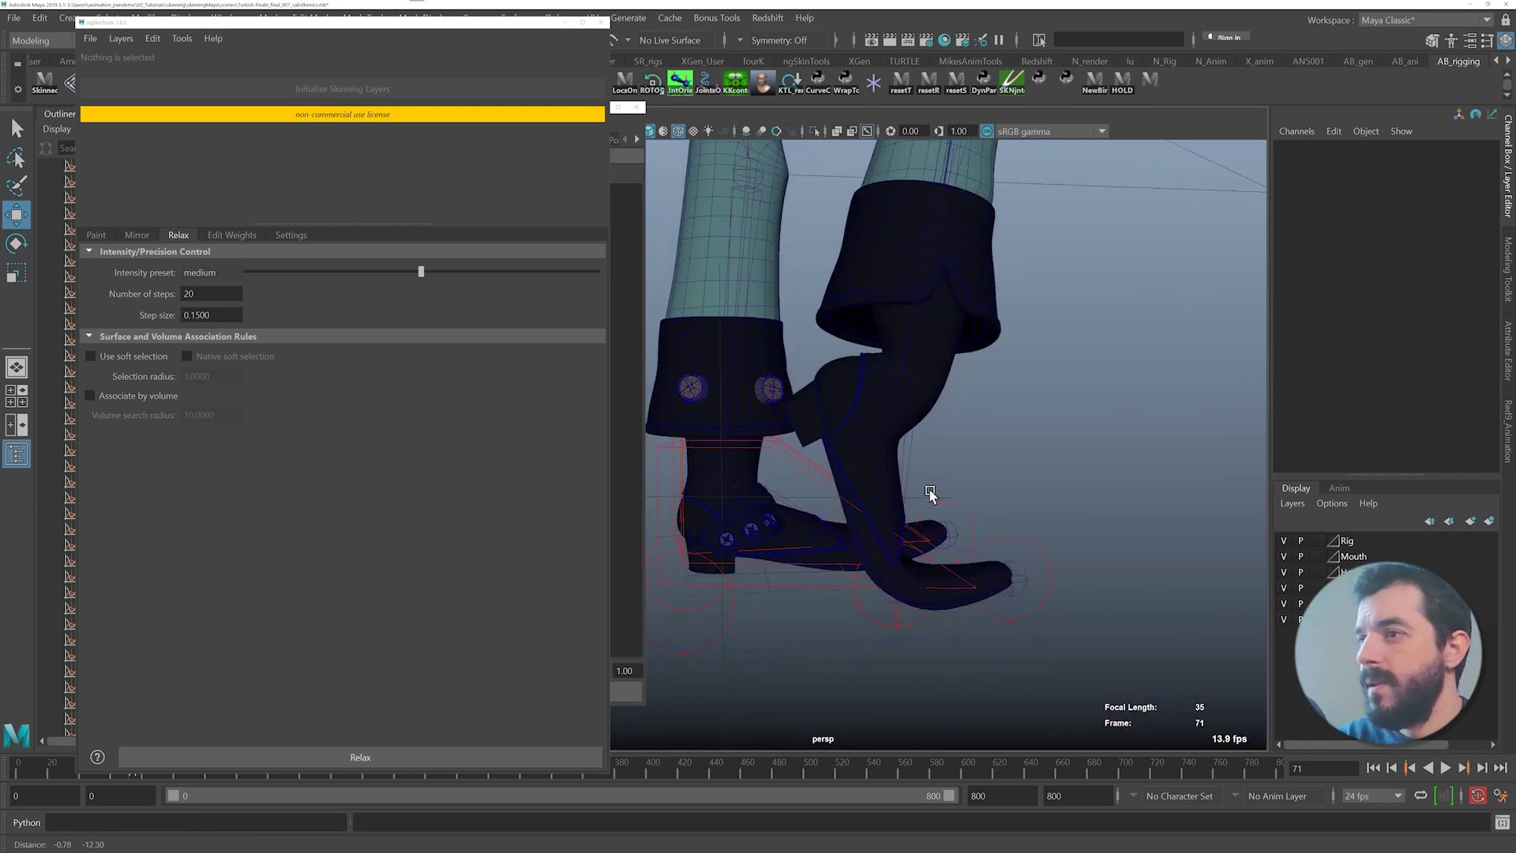
# - Shorten the ngSkinTools window to uncover the time slider while inspecting the right boot
pyautogui.keyDown('alt'); pyautogui.moveTo(931, 494); pyautogui.dragTo(959, 430, button='middle'); pyautogui.keyUp('alt')
pyautogui.keyDown('alt'); pyautogui.moveTo(960, 431); pyautogui.dragTo(1042, 442, button='right'); pyautogui.keyUp('alt')
pyautogui.moveTo(570, 773); pyautogui.dragTo(541, 661)
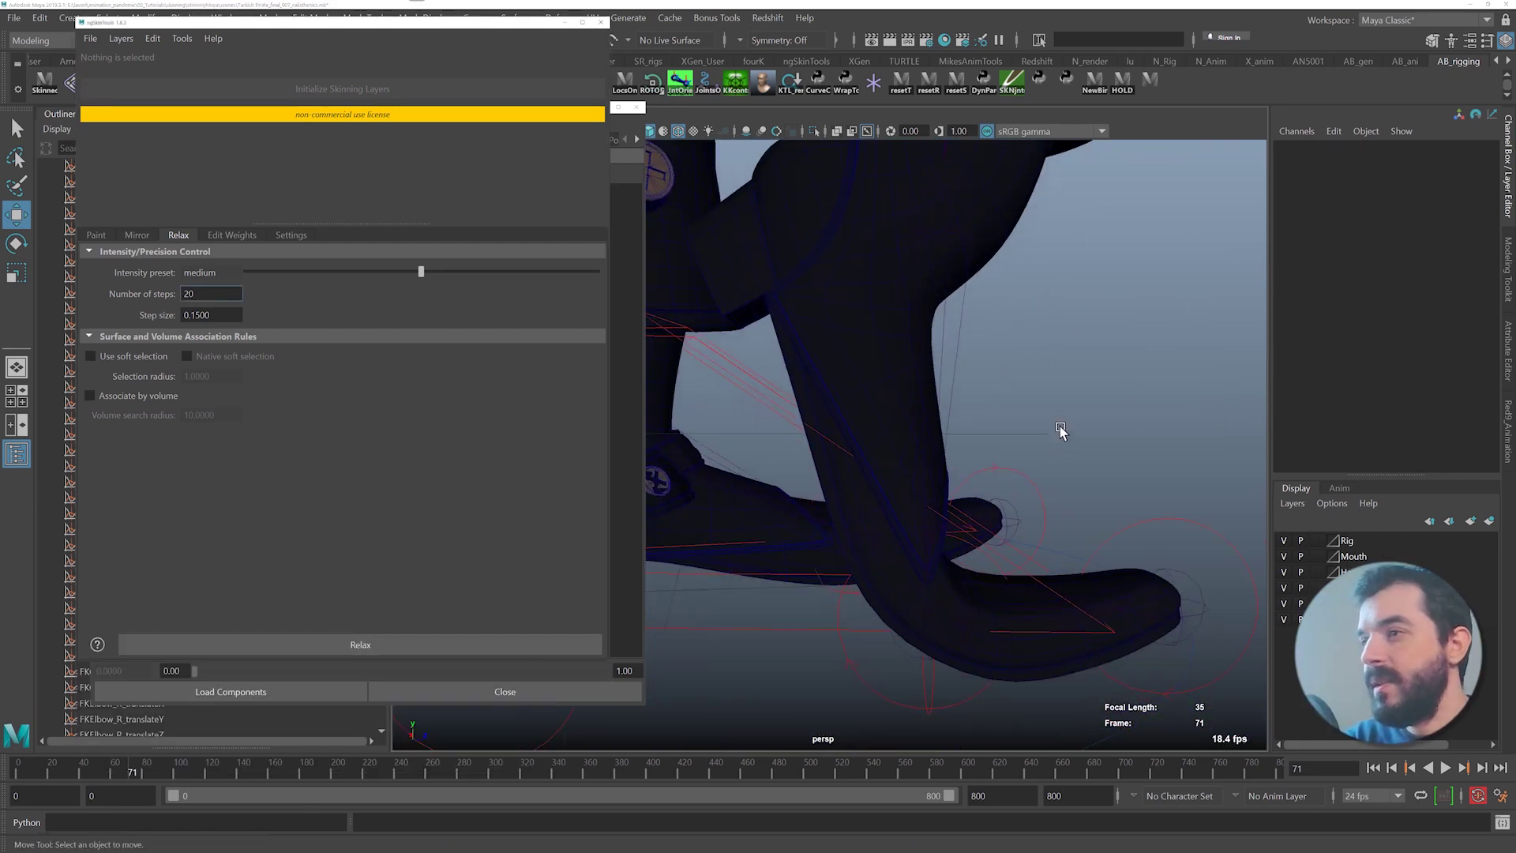
# - At frame 0, combine the boot straps and the boot and cuff buttons into one mesh and delete its construction history
pyautogui.hotkey('alt', 'v')
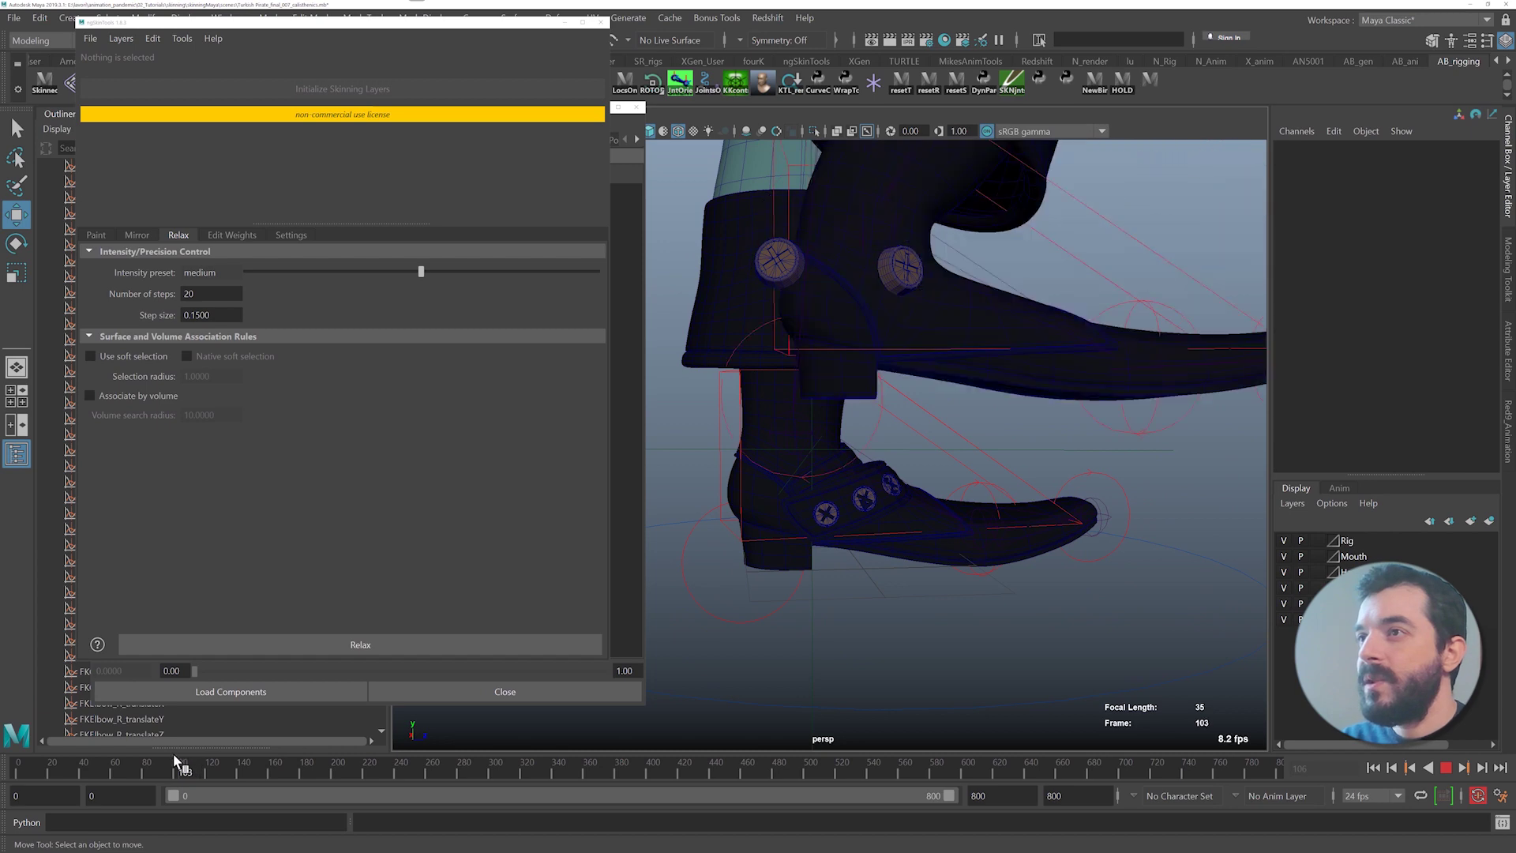
pyautogui.click(113, 756)
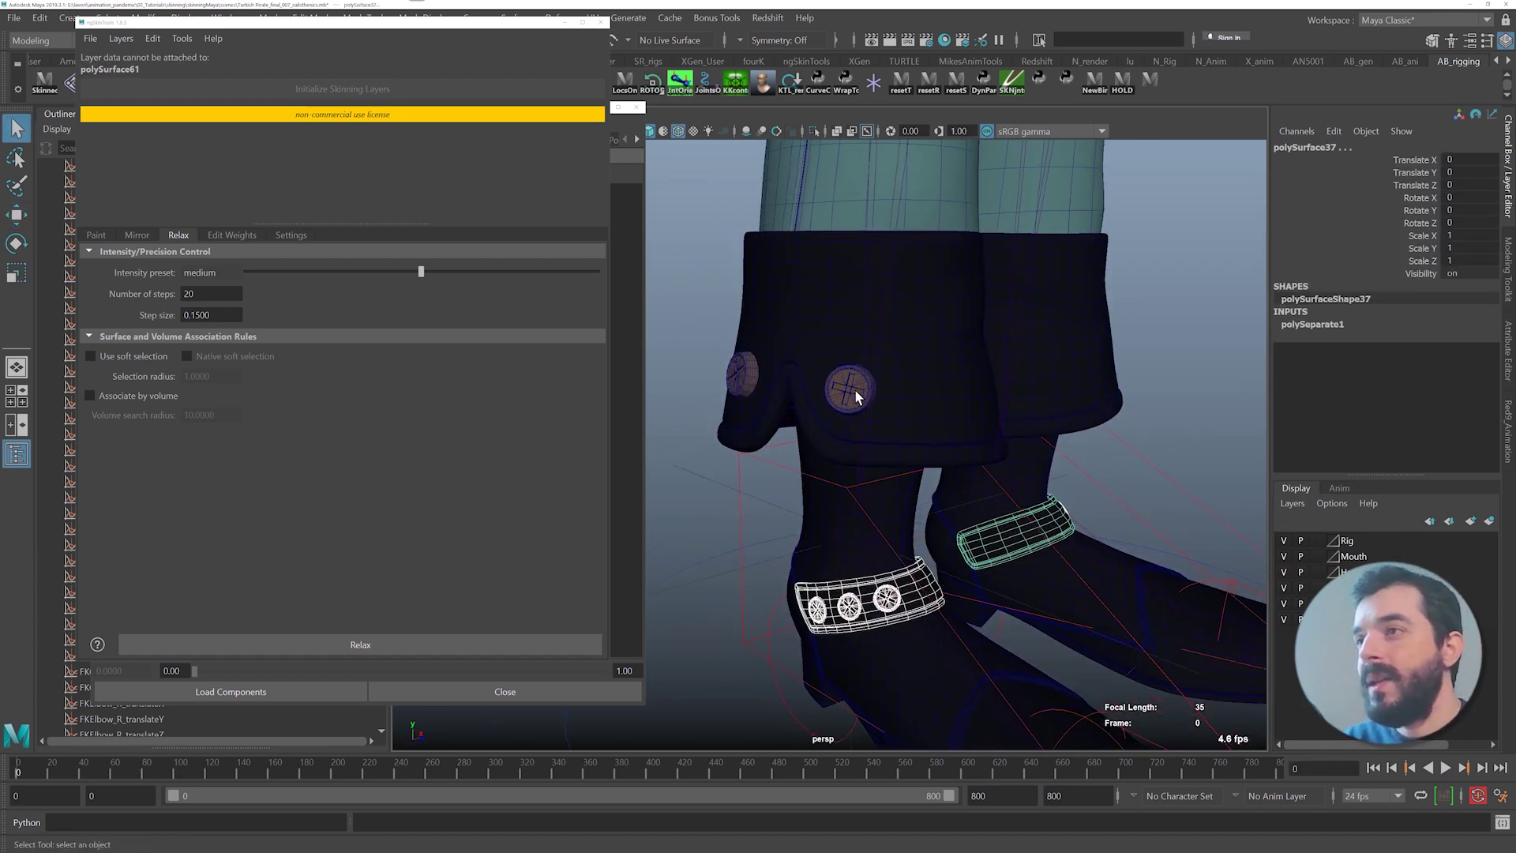
pyautogui.keyDown('shift'); pyautogui.click(856, 391); pyautogui.keyUp('shift')
pyautogui.keyDown('shift'); pyautogui.click(747, 373); pyautogui.keyUp('shift')
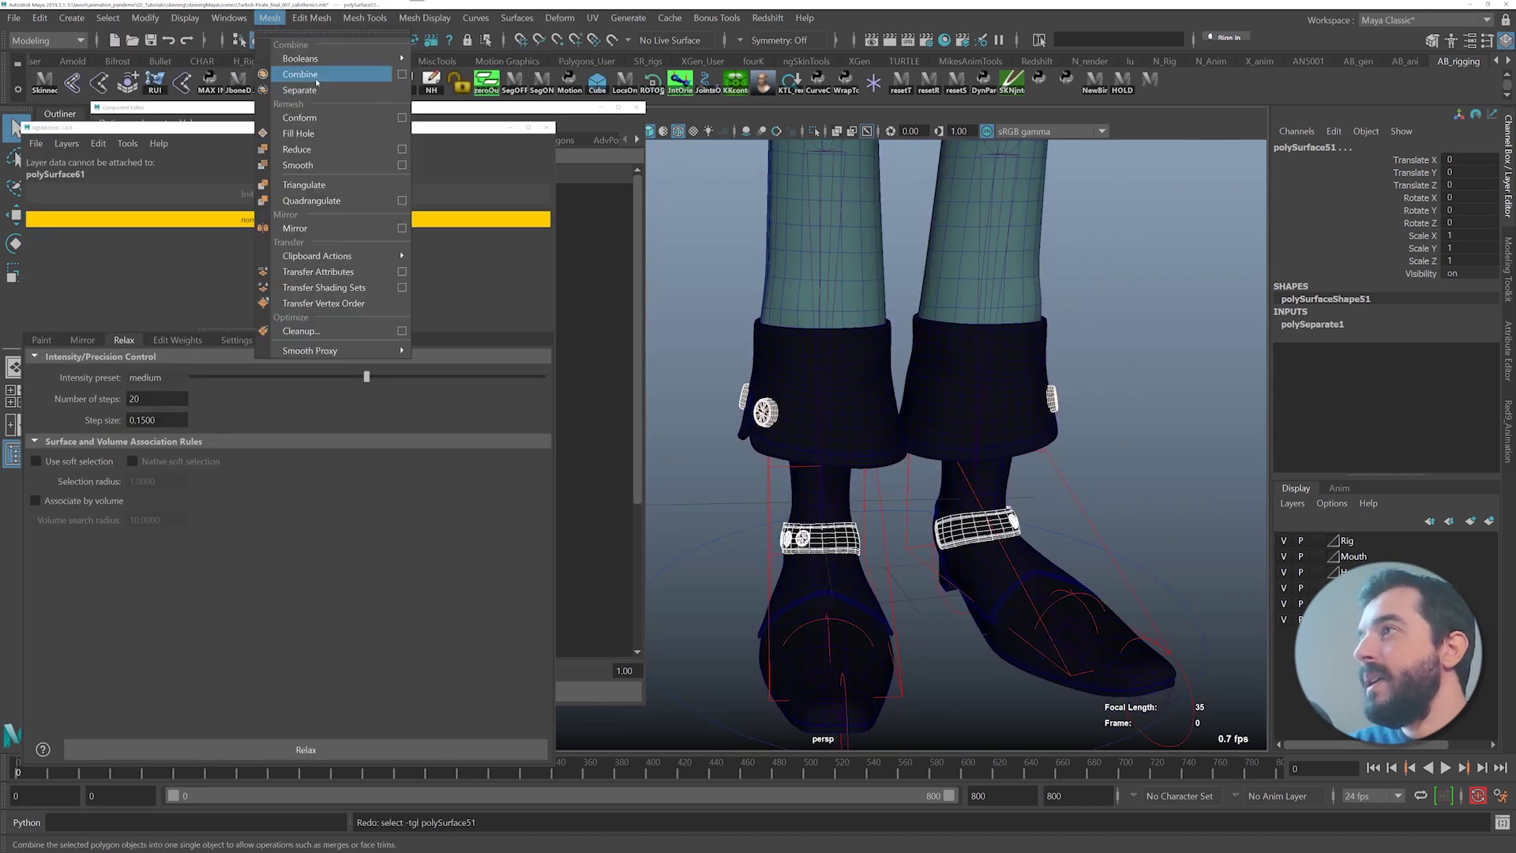
pyautogui.click(317, 82)
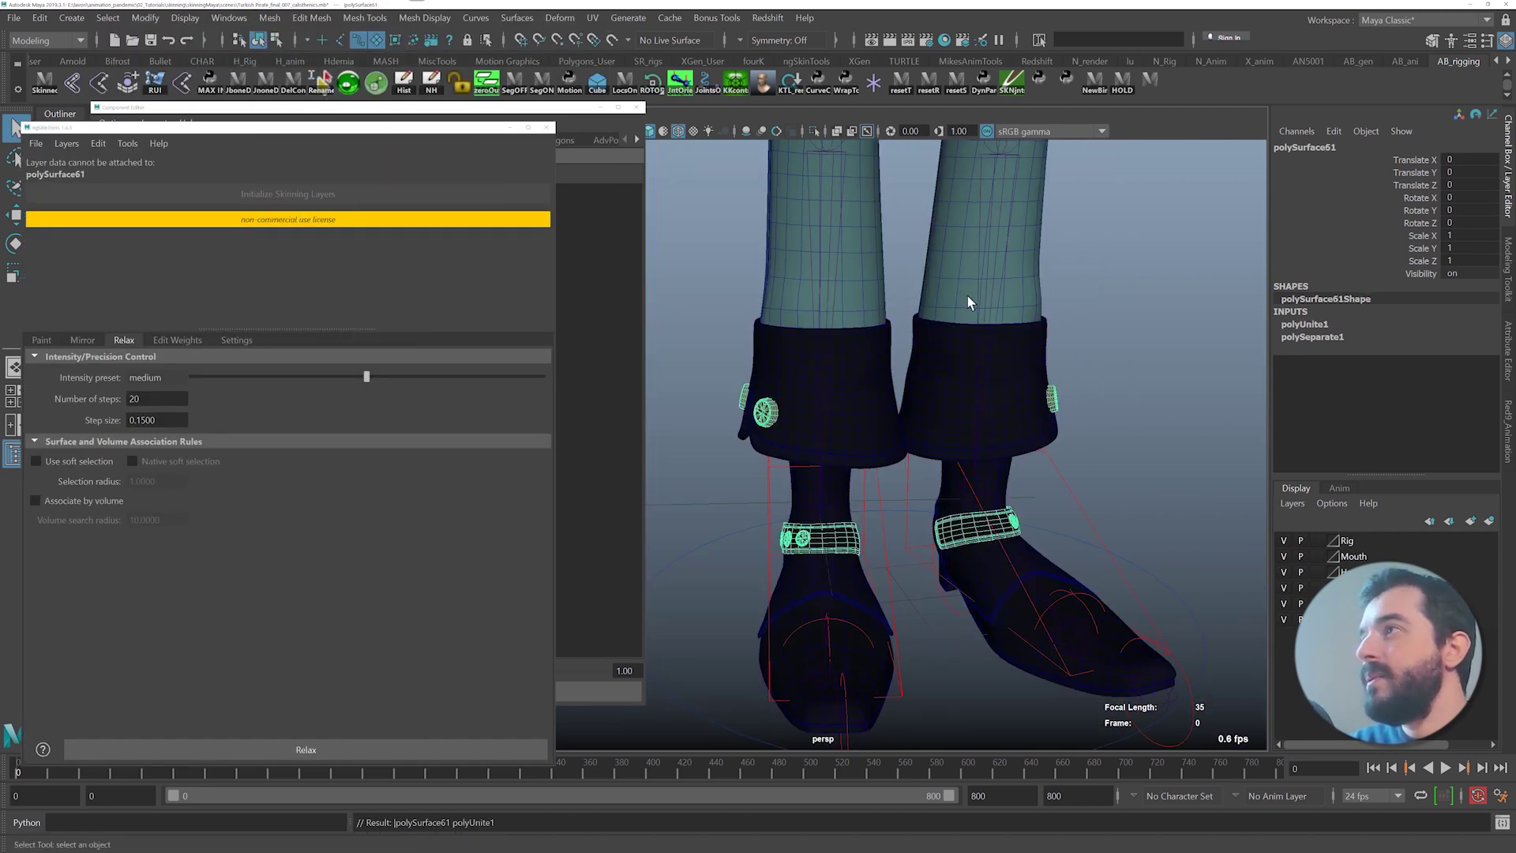
pyautogui.keyDown('alt'); pyautogui.moveTo(968, 295); pyautogui.dragTo(1034, 303); pyautogui.keyUp('alt')
pyautogui.press('w')
pyautogui.click(407, 83)
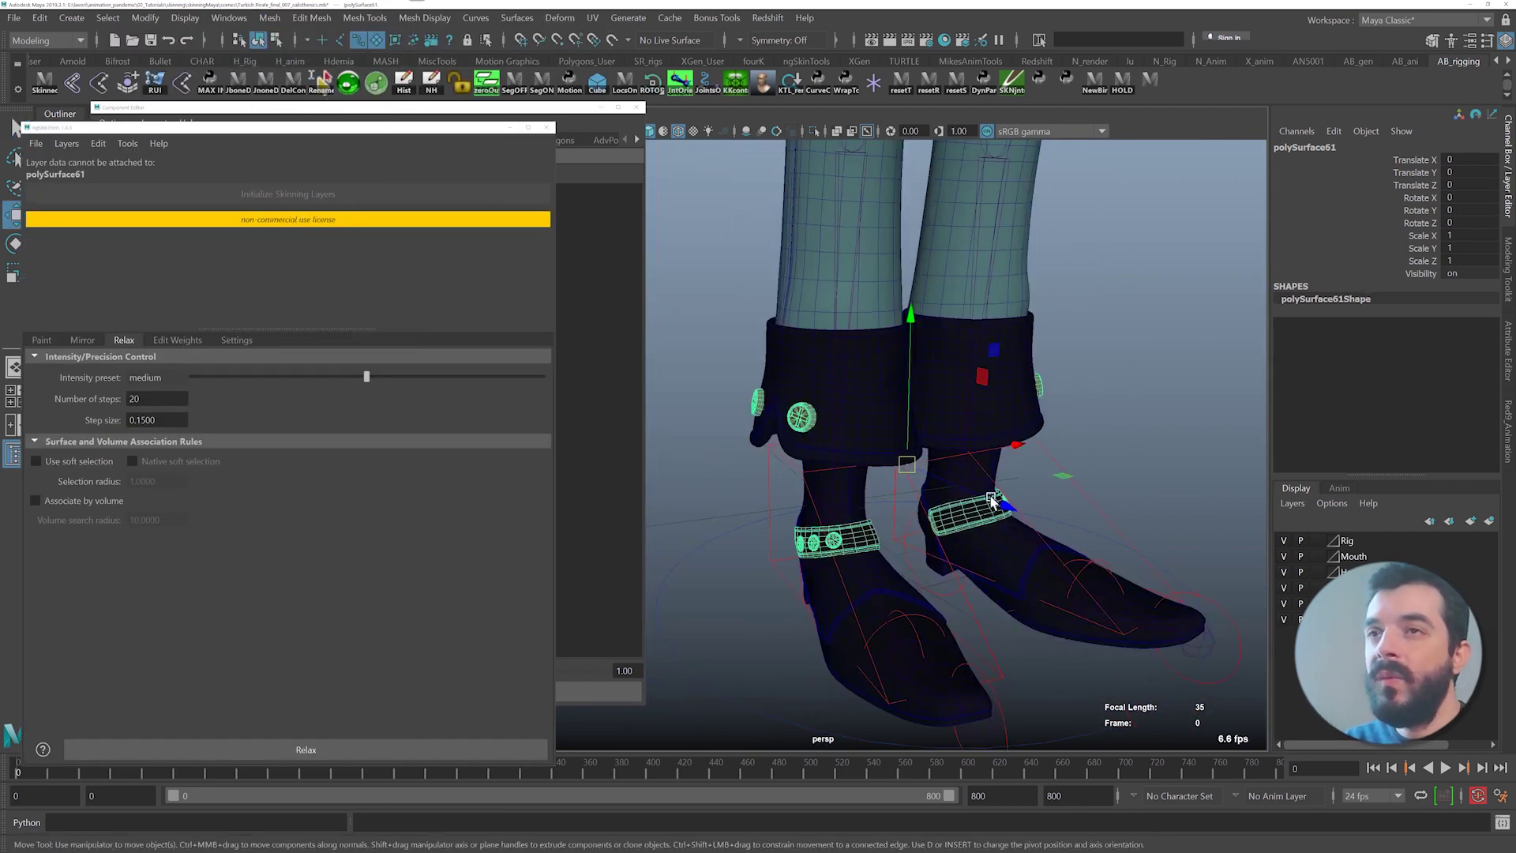
# - Examine how the right knee bends at frame 118 of the test animation
pyautogui.click(960, 431)
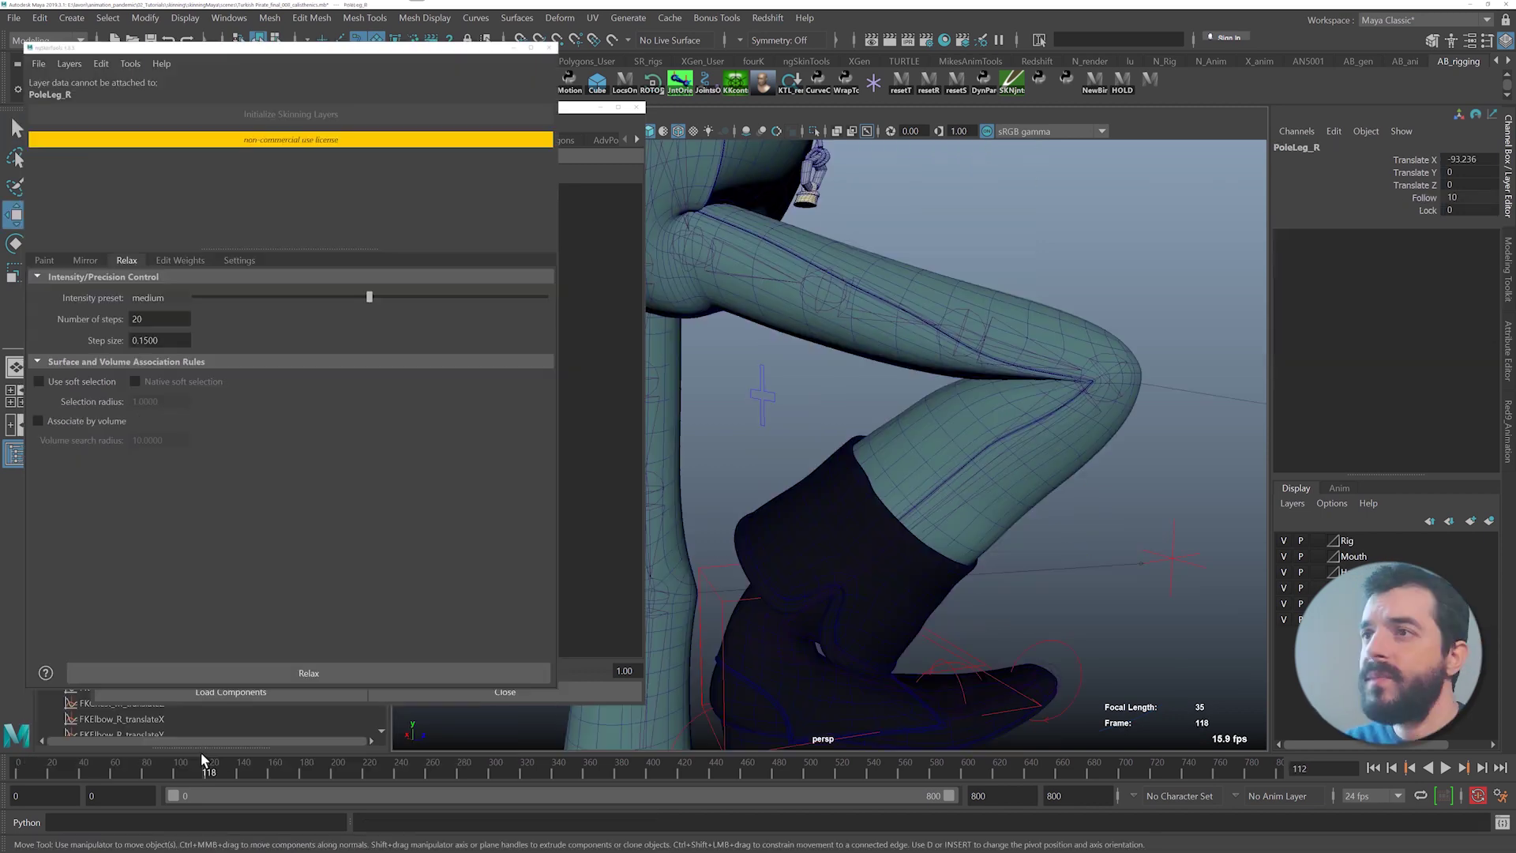
pyautogui.keyDown('alt'); pyautogui.moveTo(900, 390); pyautogui.dragTo(889, 401); pyautogui.keyUp('alt')
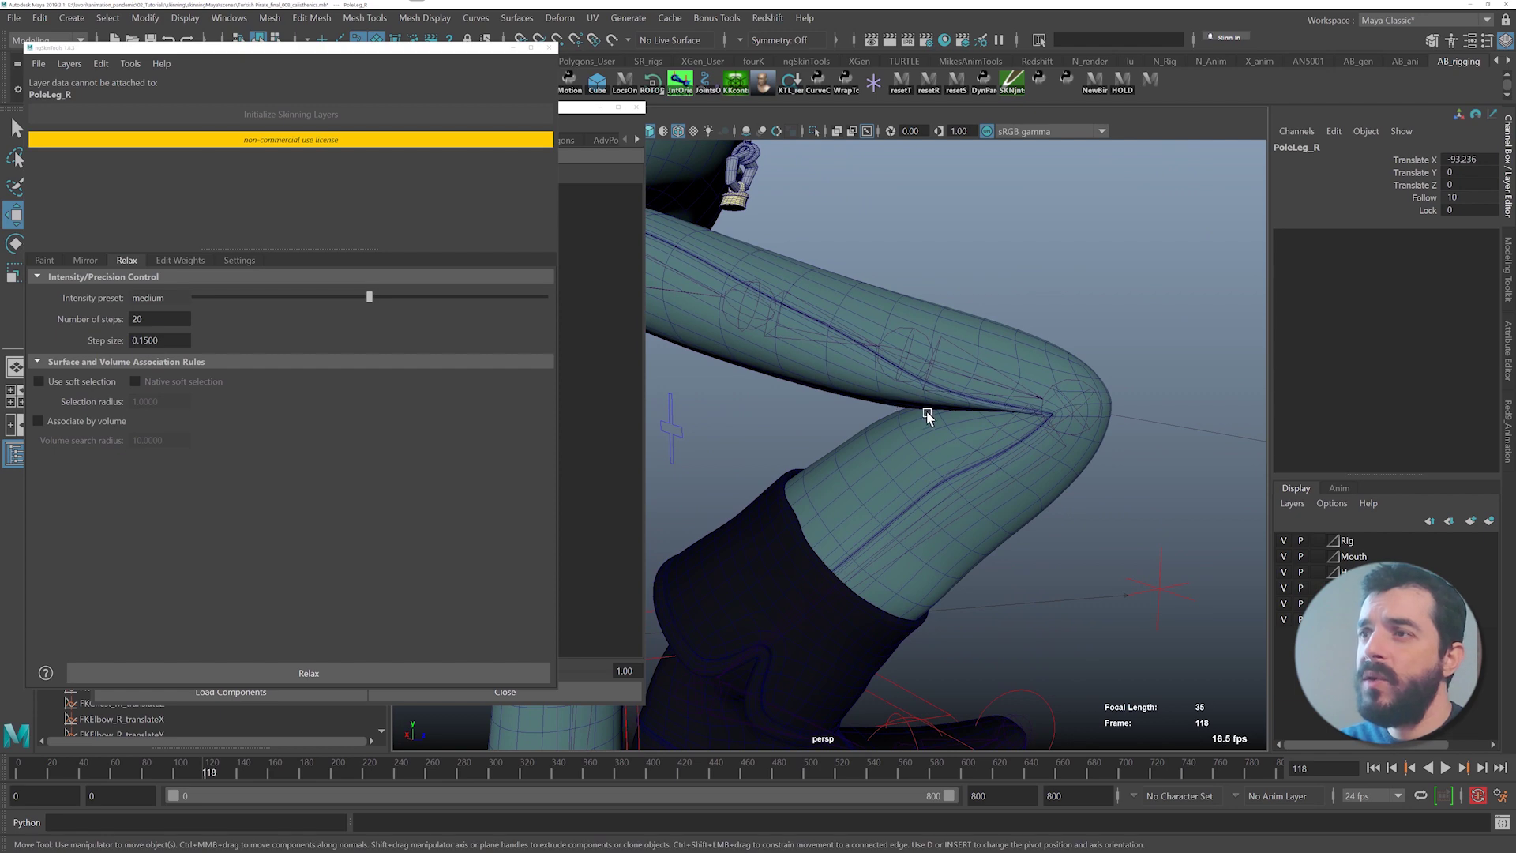
pyautogui.keyDown('alt'); pyautogui.moveTo(950, 410); pyautogui.dragTo(1089, 434, button='right'); pyautogui.keyUp('alt')
pyautogui.keyDown('alt'); pyautogui.moveTo(1105, 403); pyautogui.dragTo(1021, 465, button='middle'); pyautogui.keyUp('alt')
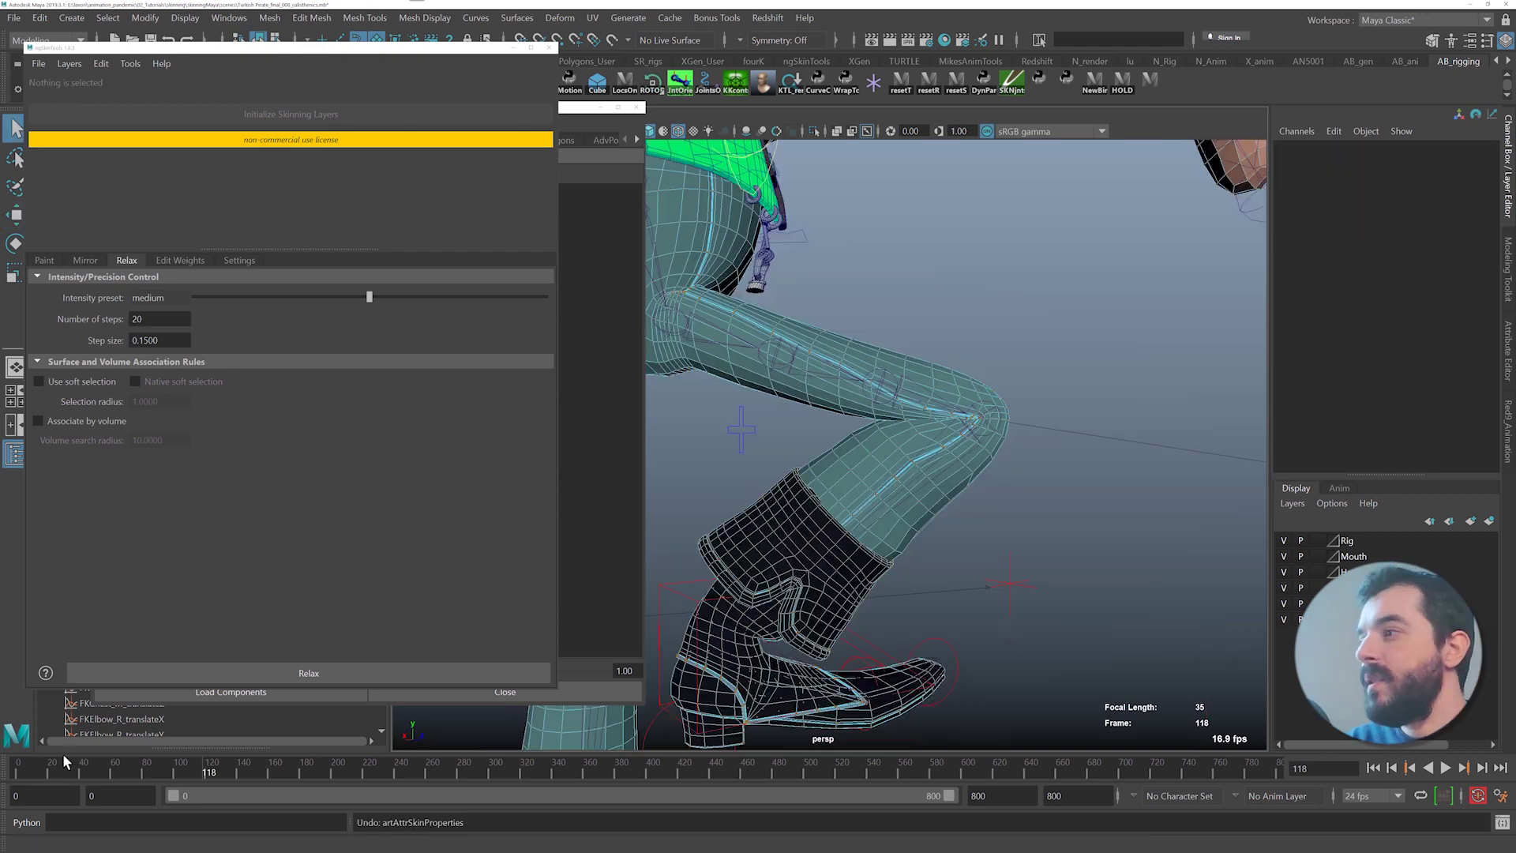
# - At frame 0, select the band of body_GEO vertices around the right knee
pyautogui.moveTo(63, 762); pyautogui.dragTo(11, 769)
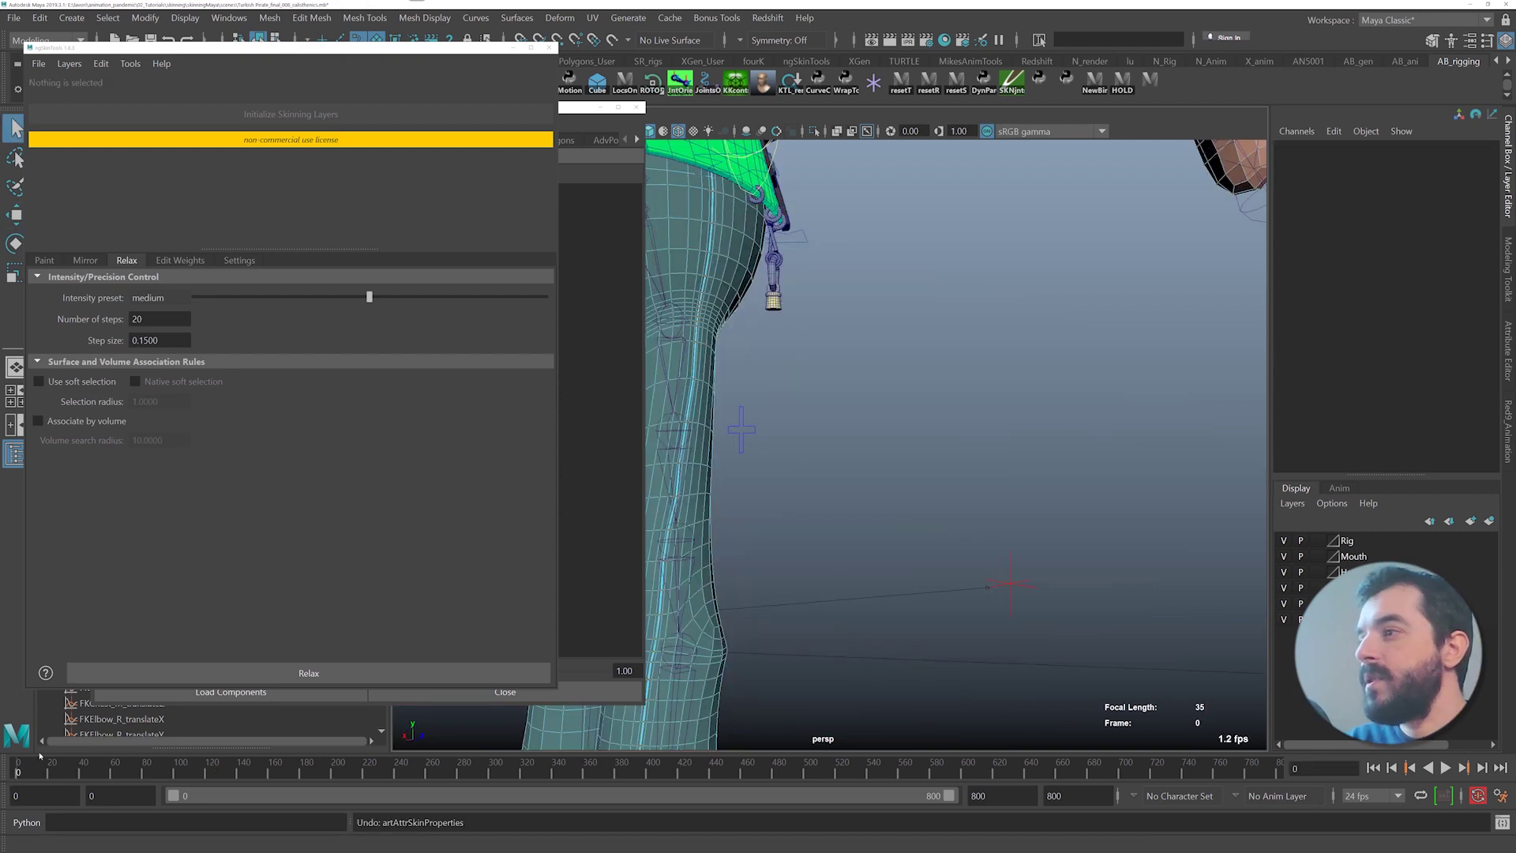
pyautogui.keyDown('alt'); pyautogui.moveTo(922, 439); pyautogui.dragTo(1131, 353, button='middle'); pyautogui.keyUp('alt')
pyautogui.keyDown('alt'); pyautogui.moveTo(825, 444); pyautogui.dragTo(952, 509); pyautogui.keyUp('alt')
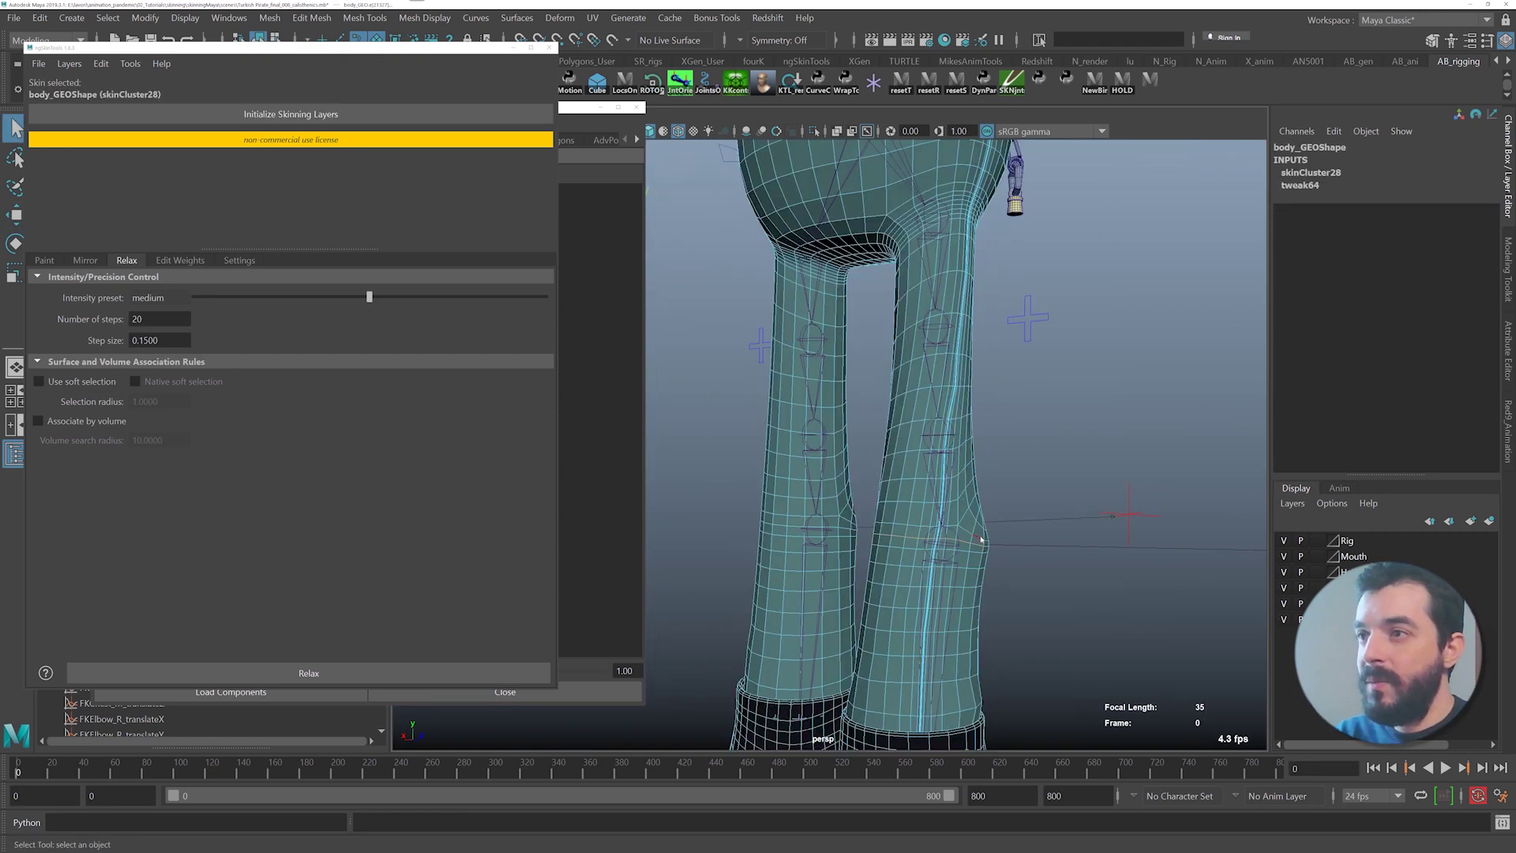
pyautogui.moveTo(981, 539); pyautogui.dragTo(976, 521, button='right')
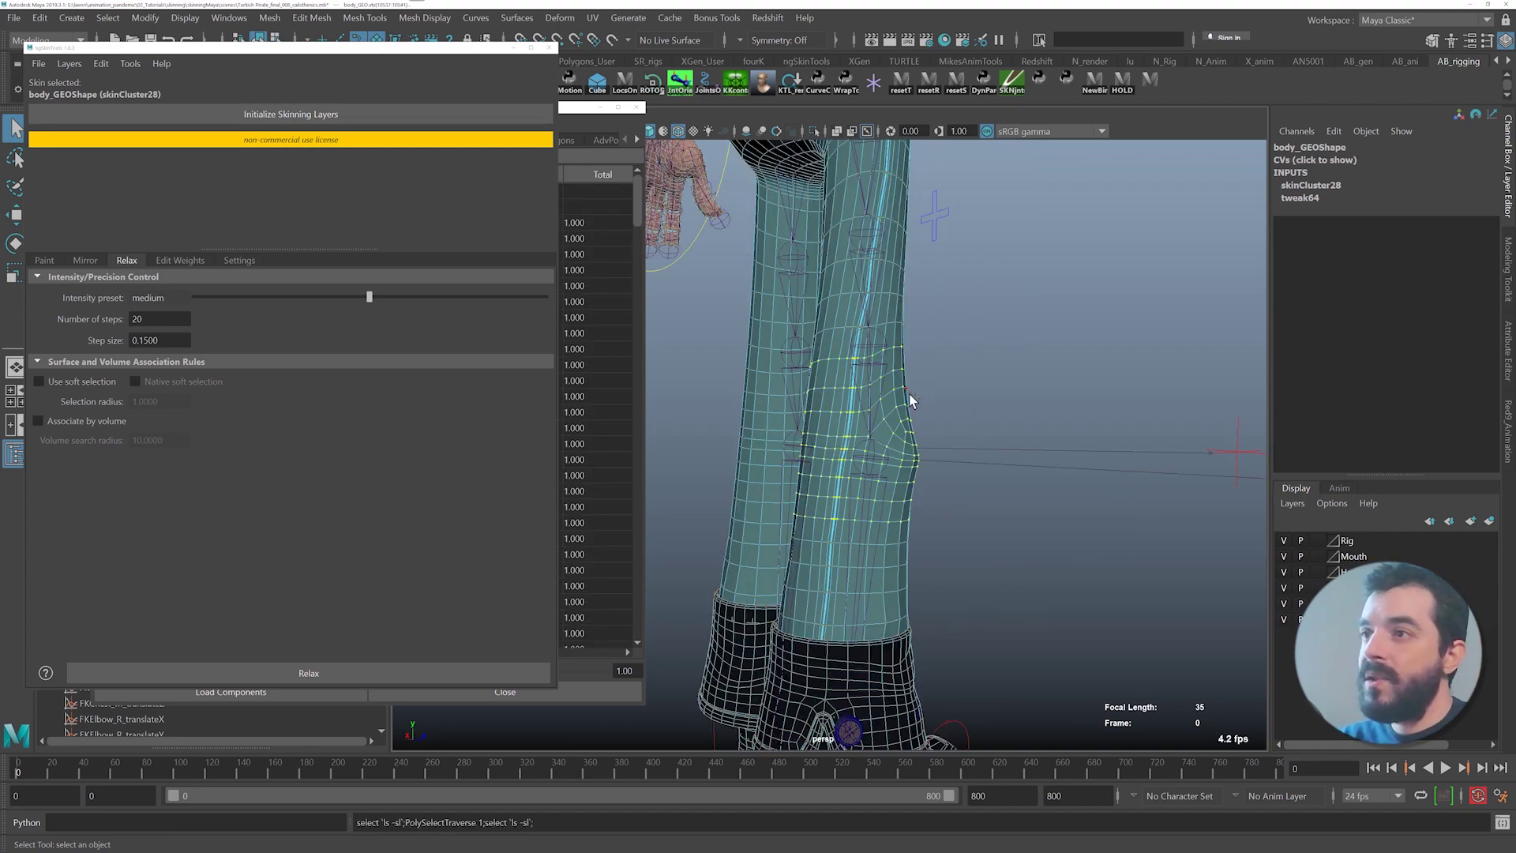
# - At frame 115, relax the right knee vertices' weights repeatedly with 20 steps, growing the vertex selection between passes
pyautogui.moveTo(173, 766); pyautogui.dragTo(199, 765)
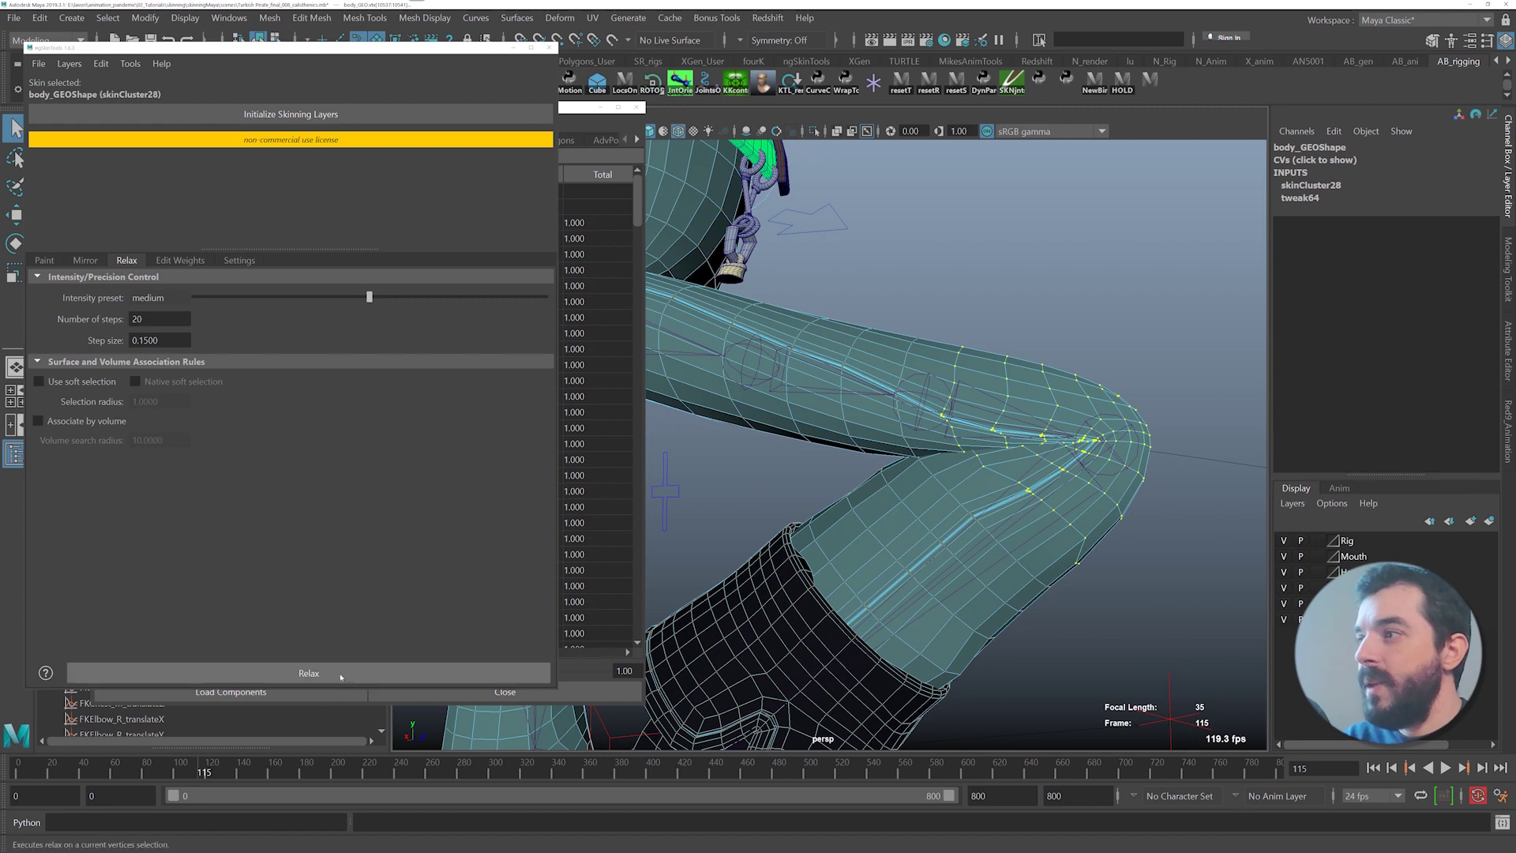
pyautogui.click(341, 677)
pyautogui.click(336, 673)
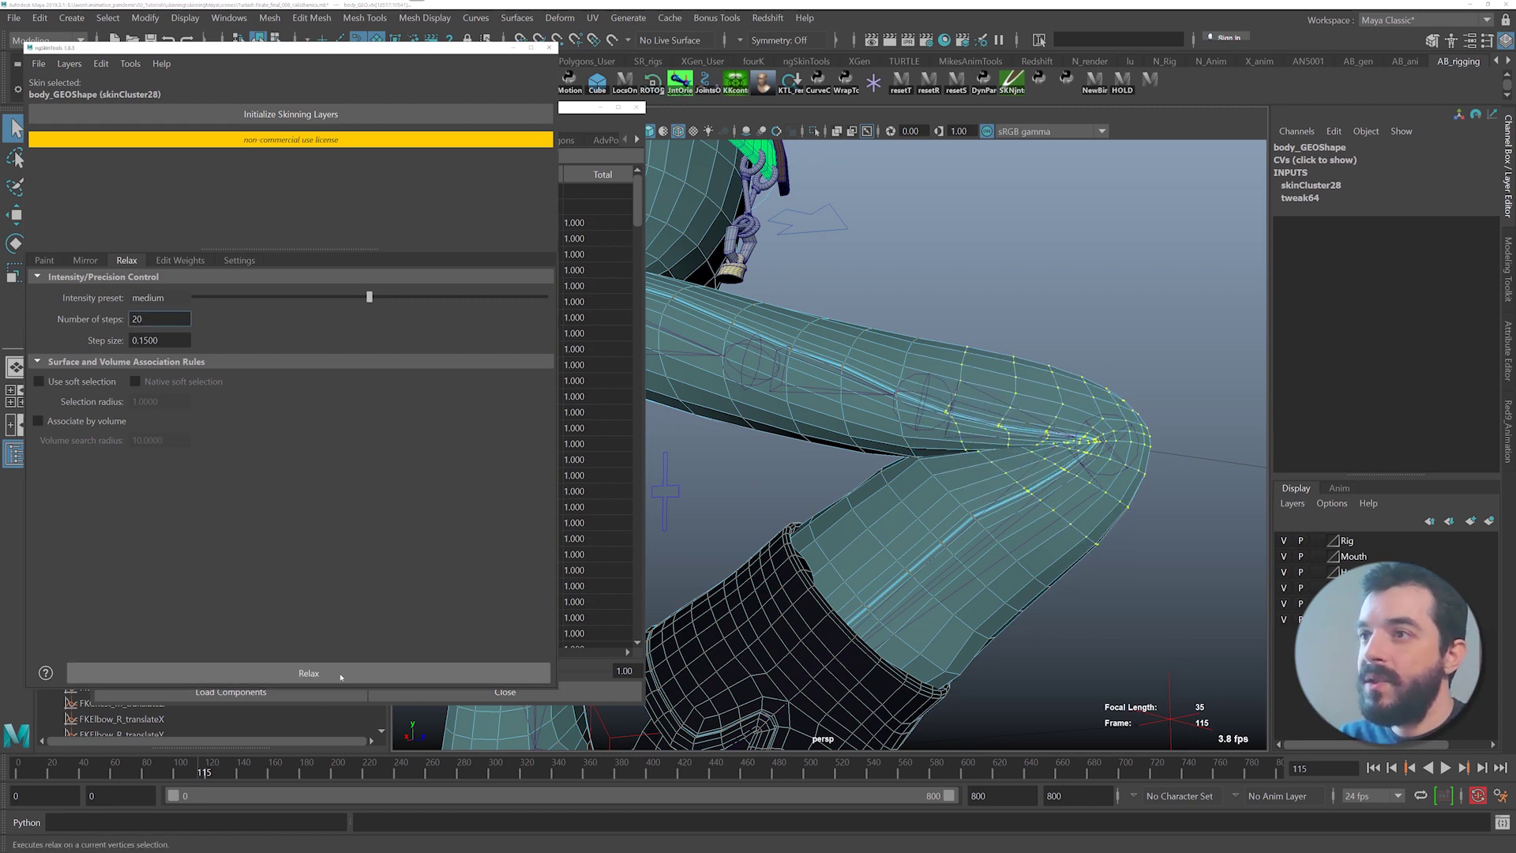
pyautogui.click(336, 672)
pyautogui.hotkey('shift', '.')
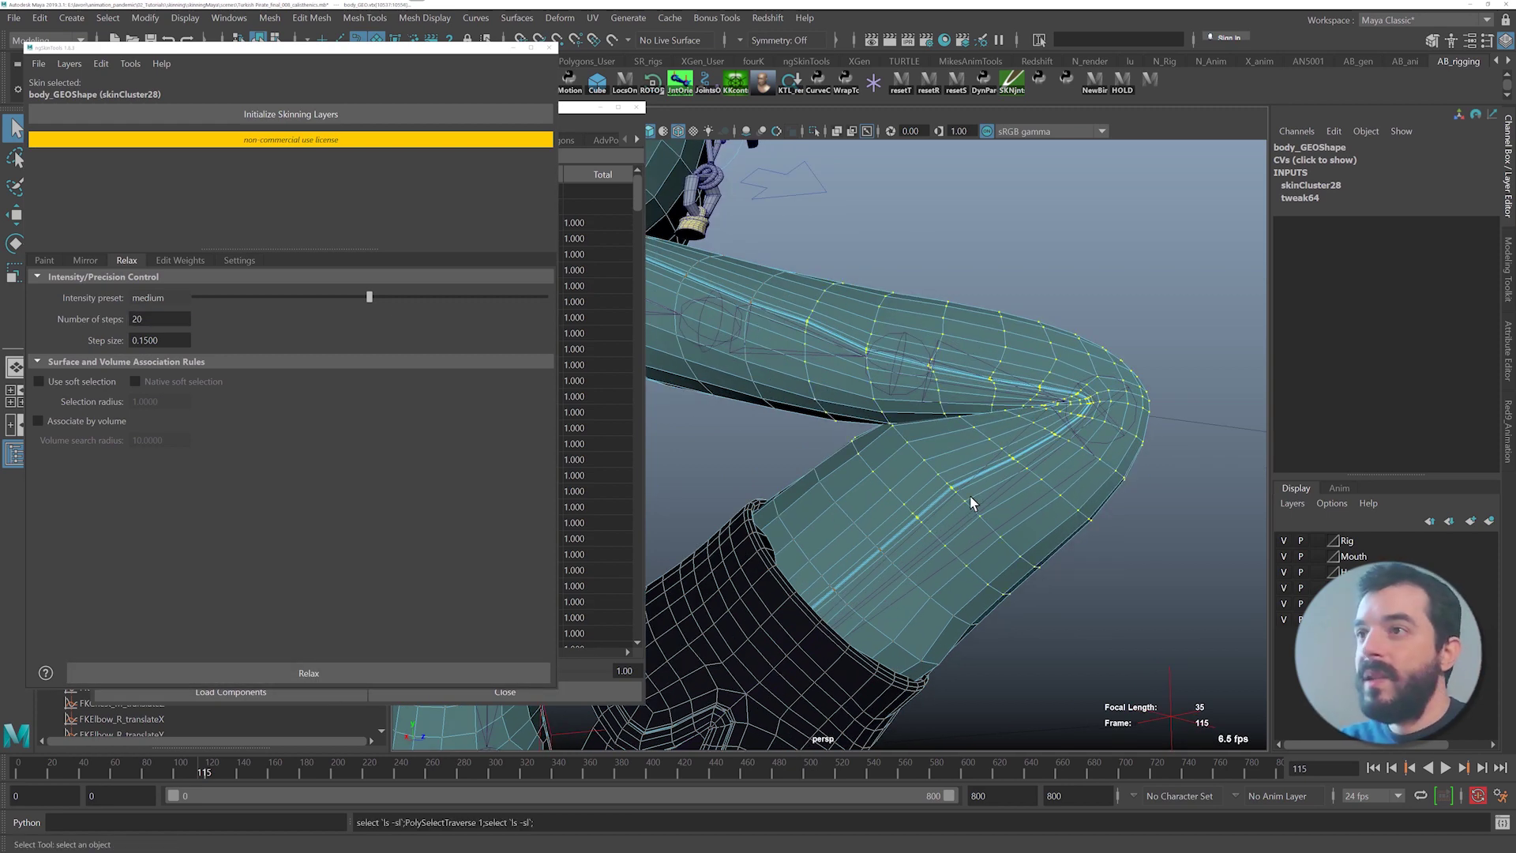
pyautogui.click(237, 673)
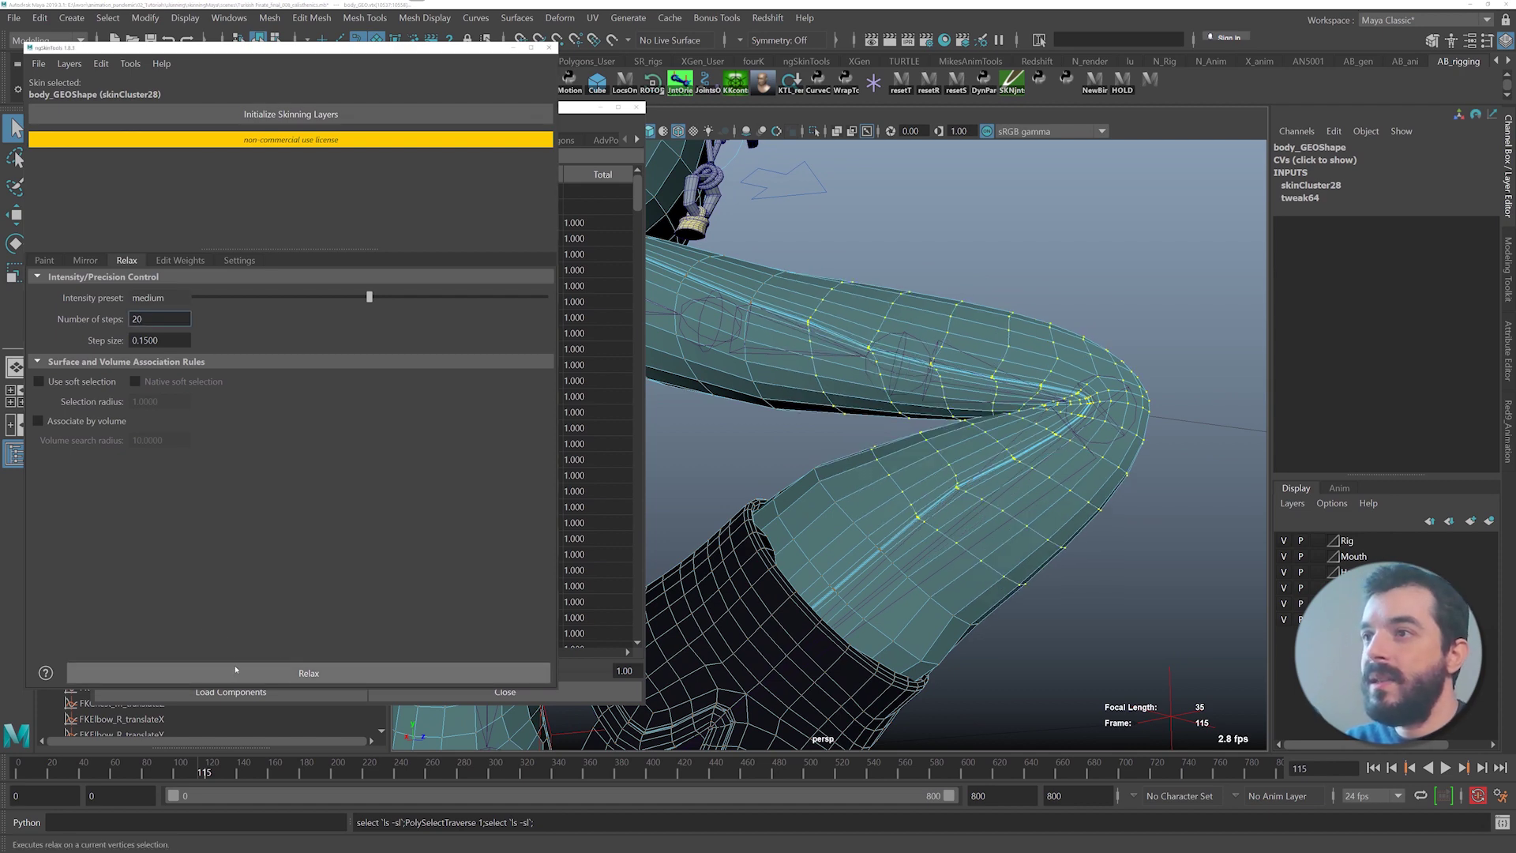
pyautogui.moveTo(1170, 389)
pyautogui.keyDown('alt'); pyautogui.mouseDown()
pyautogui.moveTo(1230, 343)
pyautogui.moveTo(1169, 412)
pyautogui.mouseUp(); pyautogui.keyUp('alt')
pyautogui.hotkey('shift', '.')
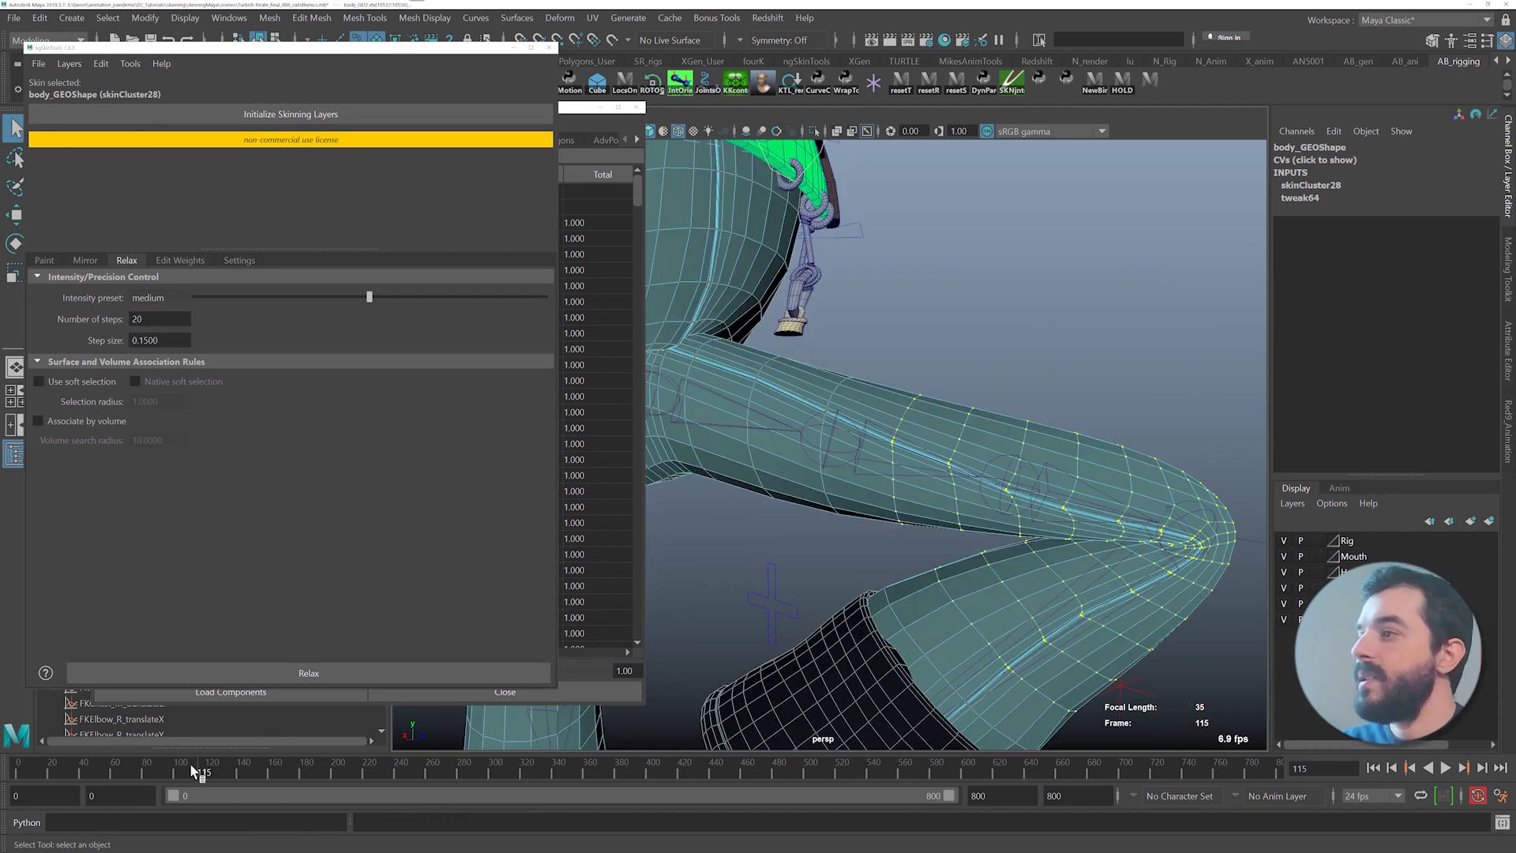
# - Inspect the relaxed right knee and thigh from several angles around frame 117, declining smooth mesh preview for body_GEO
pyautogui.moveTo(191, 764); pyautogui.dragTo(154, 760)
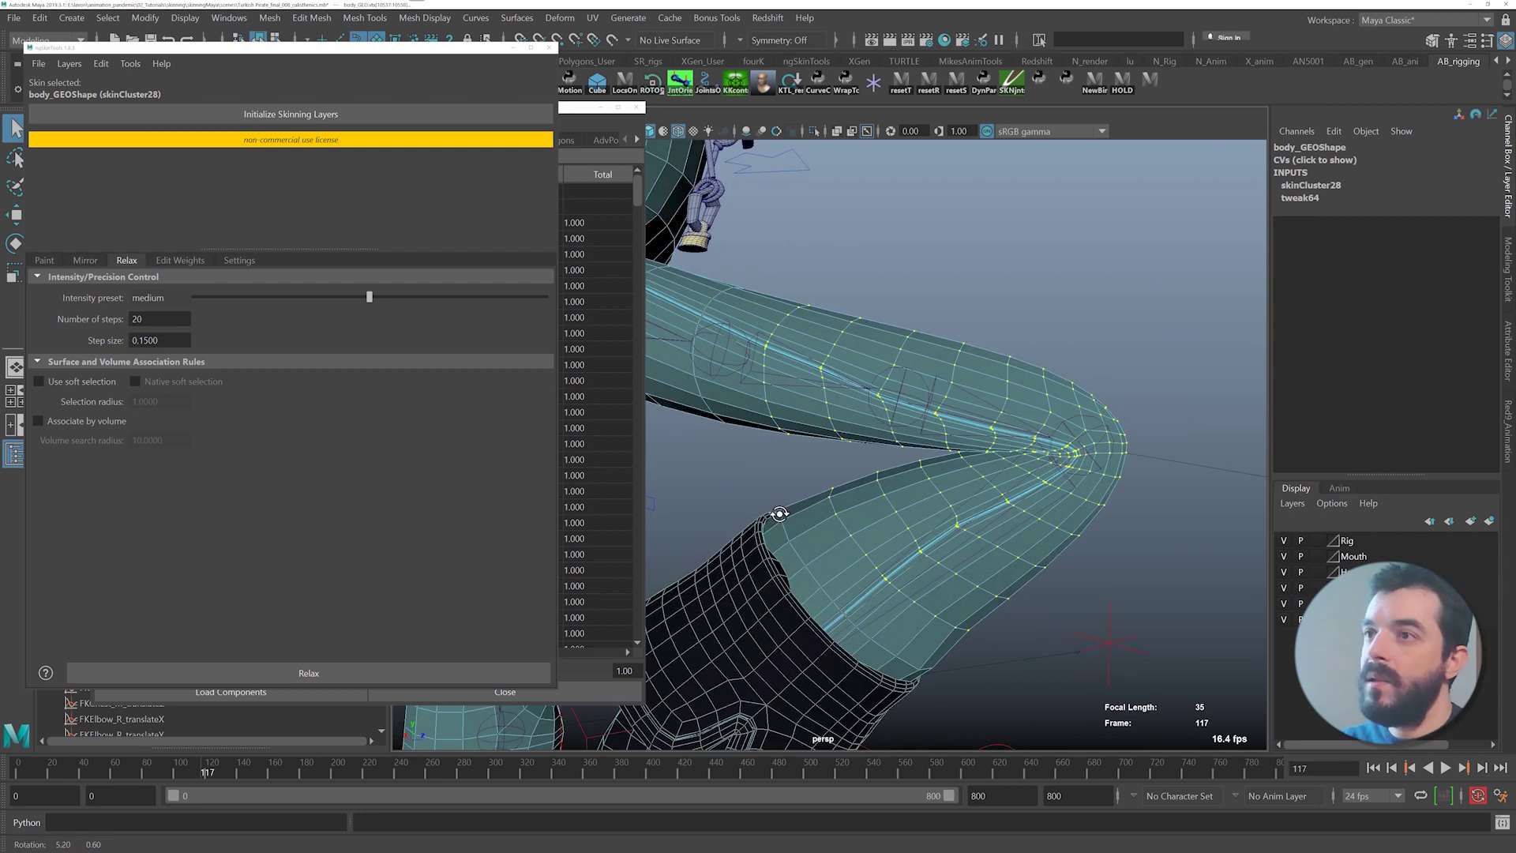
pyautogui.keyDown('alt'); pyautogui.moveTo(779, 514); pyautogui.dragTo(884, 501); pyautogui.keyUp('alt')
pyautogui.keyDown('alt'); pyautogui.moveTo(884, 499); pyautogui.dragTo(927, 517, button='right'); pyautogui.keyUp('alt')
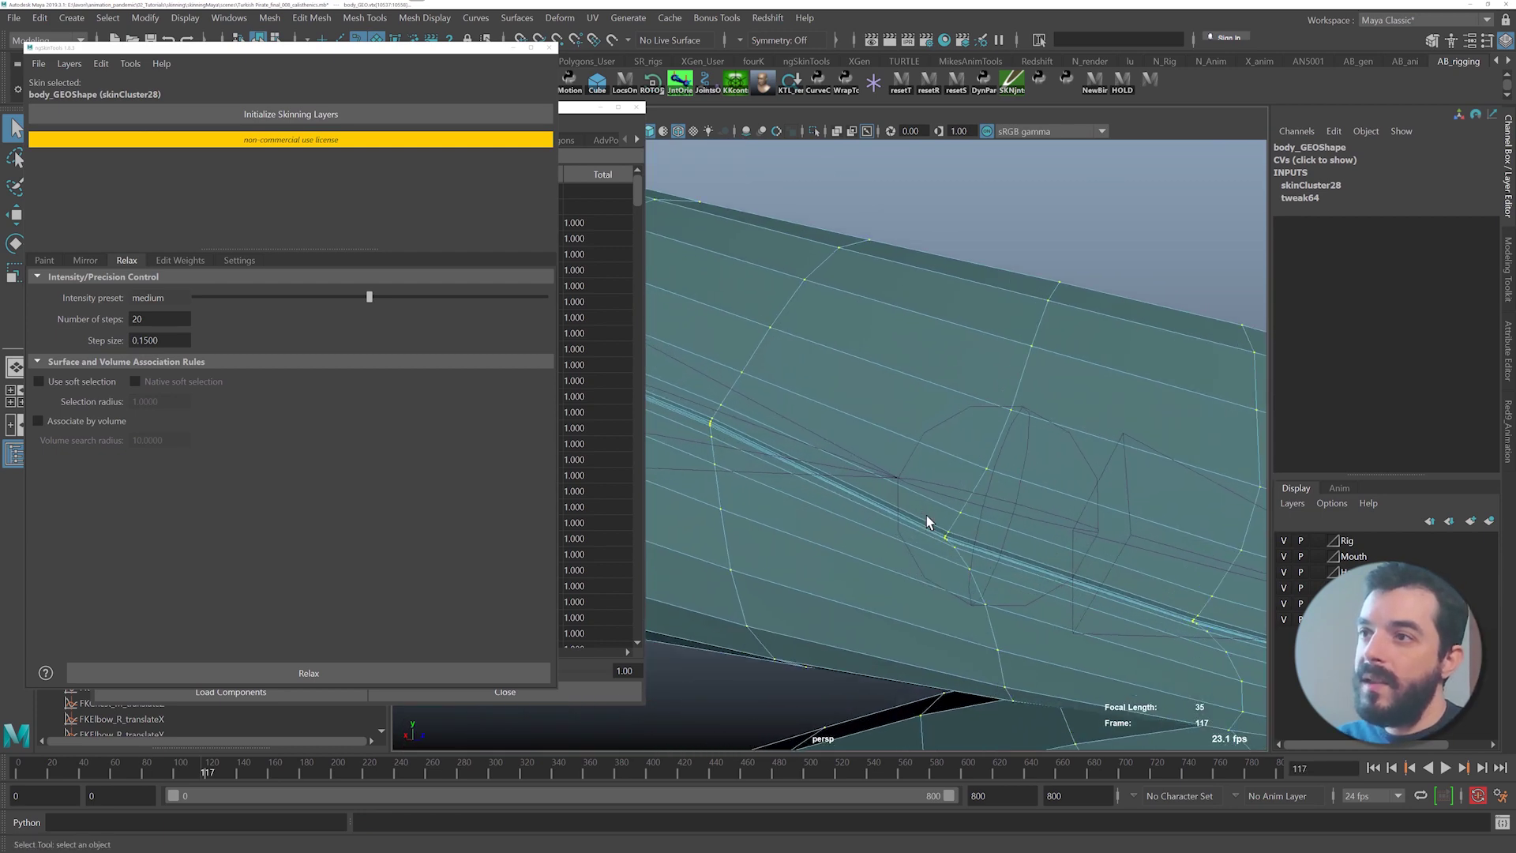
pyautogui.press('3')
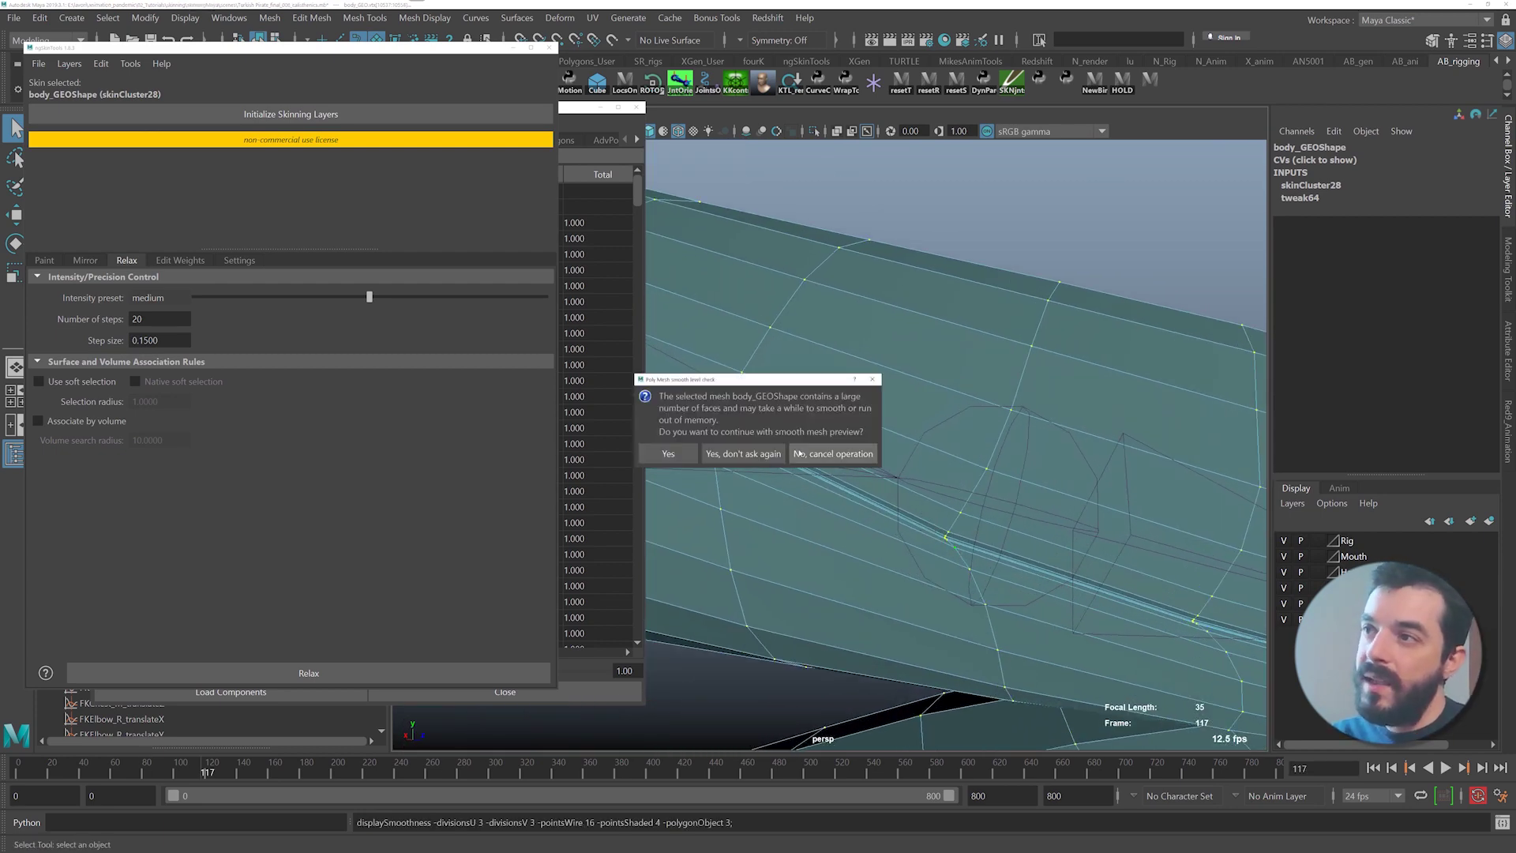
pyautogui.click(798, 453)
pyautogui.keyDown('alt'); pyautogui.moveTo(888, 505); pyautogui.dragTo(789, 486); pyautogui.keyUp('alt')
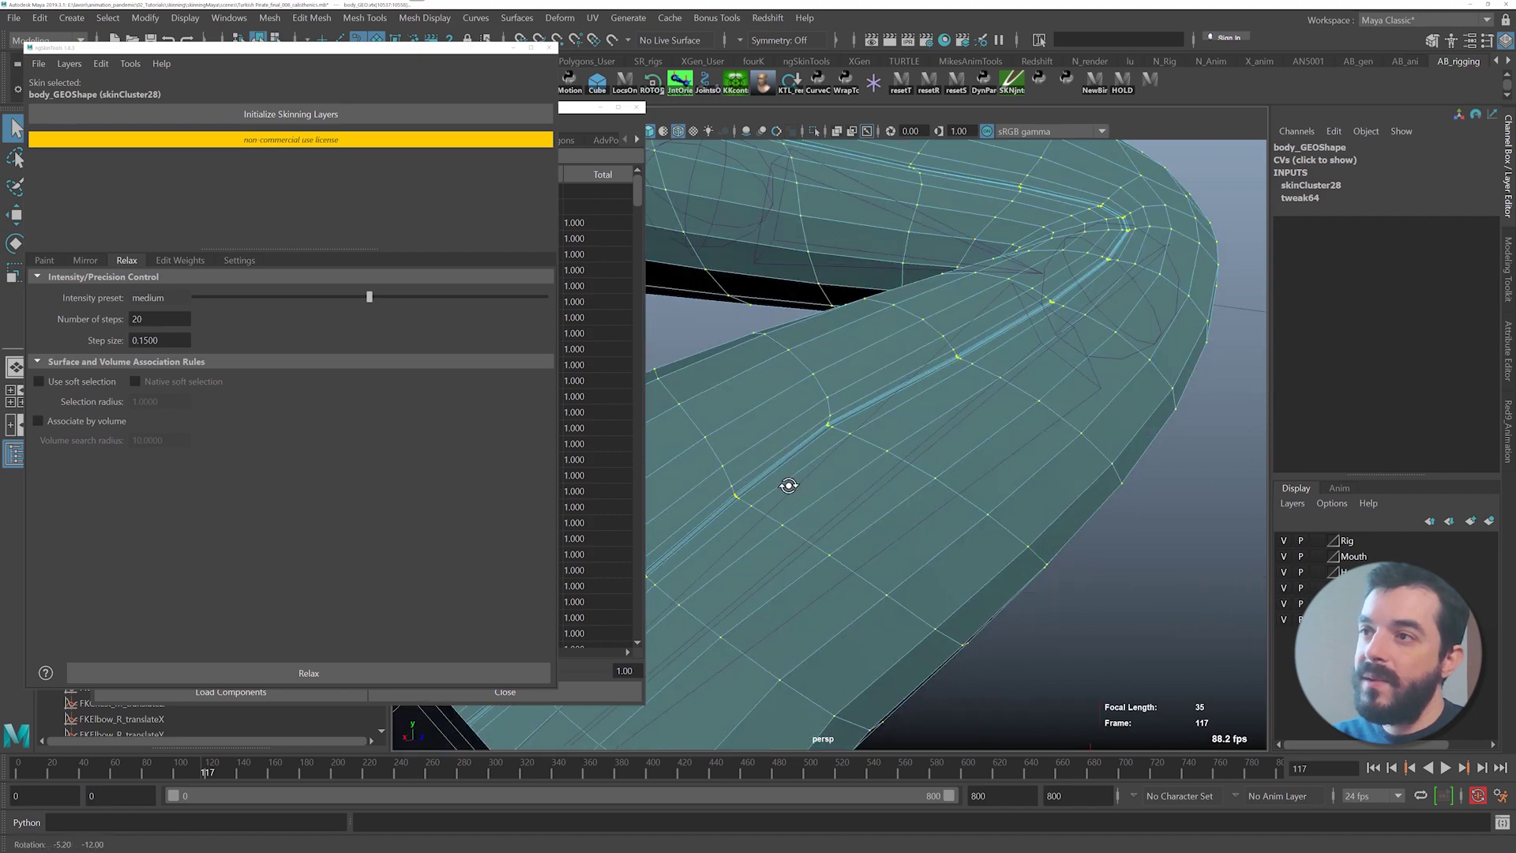
pyautogui.keyDown('alt'); pyautogui.moveTo(802, 452); pyautogui.dragTo(762, 395, button='right'); pyautogui.keyUp('alt')
pyautogui.keyDown('alt'); pyautogui.moveTo(762, 395); pyautogui.dragTo(846, 456, button='middle'); pyautogui.keyUp('alt')
pyautogui.keyDown('alt'); pyautogui.moveTo(846, 457); pyautogui.dragTo(817, 544); pyautogui.keyUp('alt')
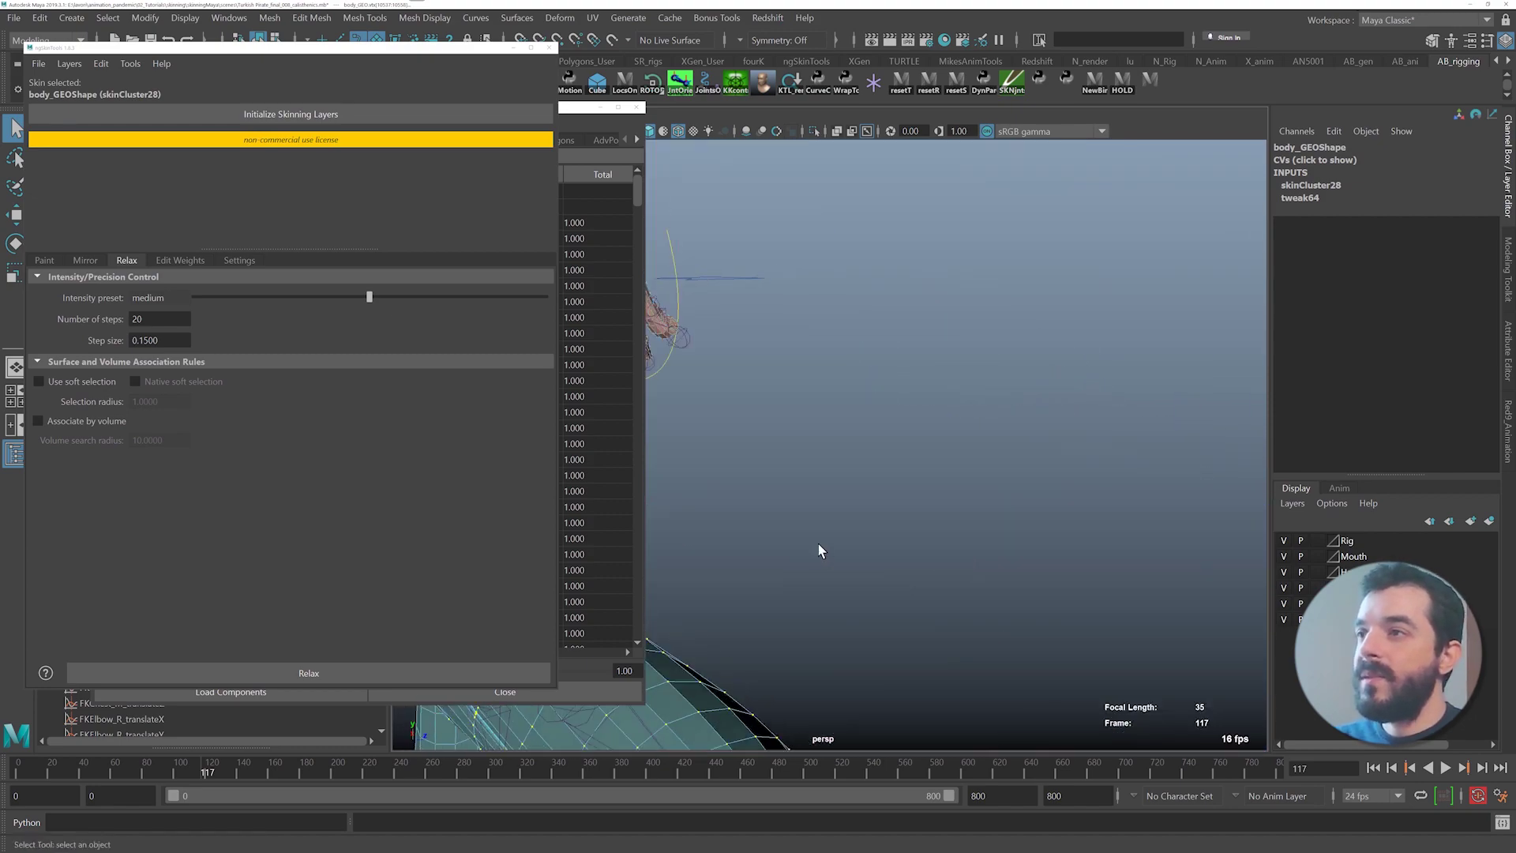
pyautogui.keyDown('alt'); pyautogui.moveTo(818, 543); pyautogui.dragTo(1189, 510, button='middle'); pyautogui.keyUp('alt')
pyautogui.keyDown('alt'); pyautogui.moveTo(1189, 511); pyautogui.dragTo(924, 537); pyautogui.keyUp('alt')
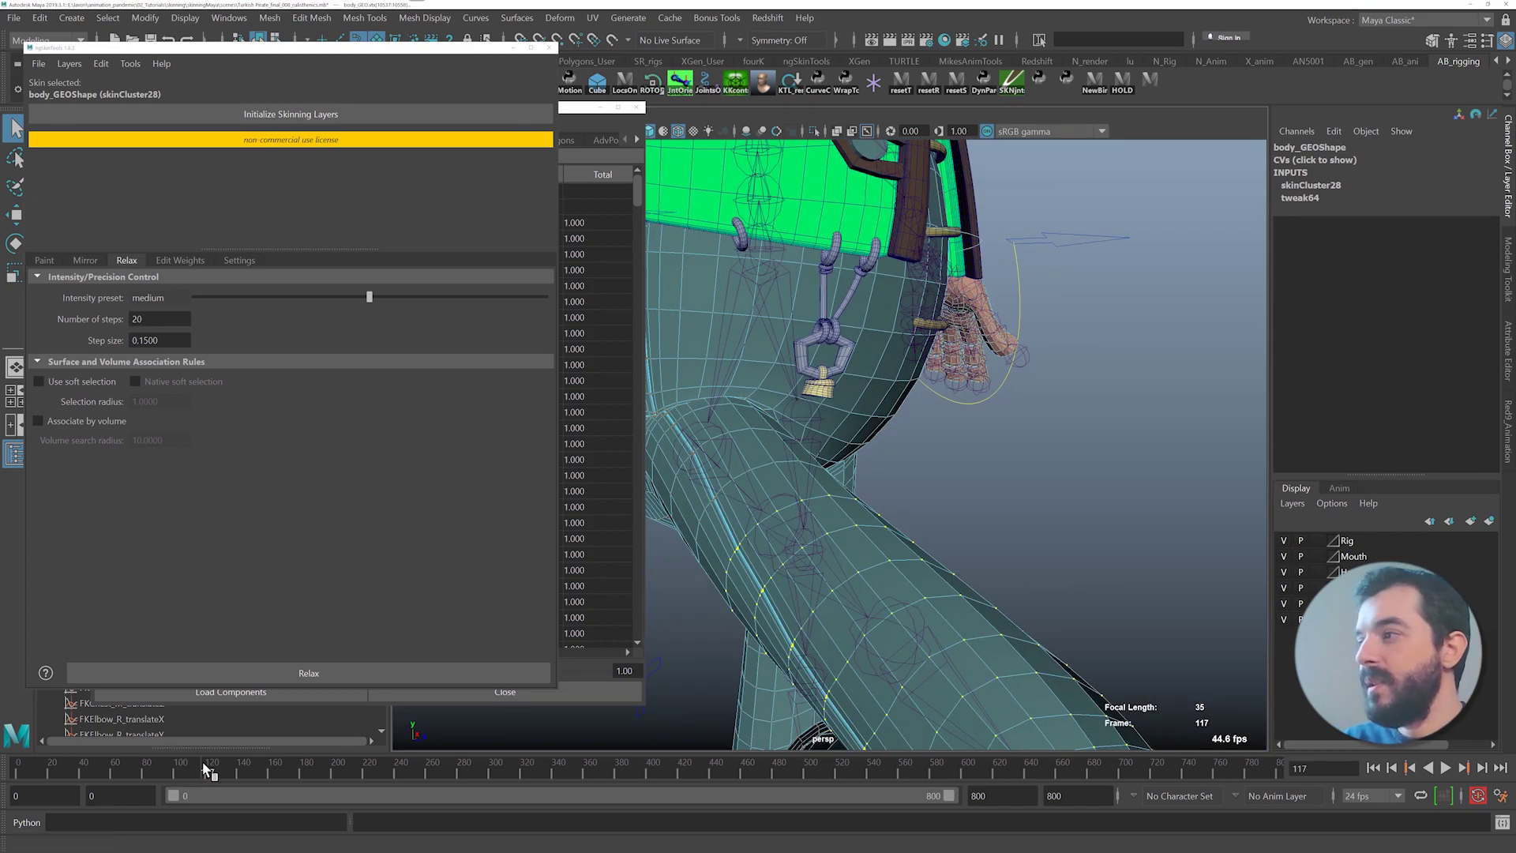
# - Compare the right hip and pelvis deformation at frames 142 and 113, examining the underside between the legs
pyautogui.moveTo(202, 761); pyautogui.dragTo(246, 762)
pyautogui.keyDown('alt'); pyautogui.moveTo(1041, 436); pyautogui.dragTo(955, 430, button='right'); pyautogui.keyUp('alt')
pyautogui.keyDown('alt'); pyautogui.moveTo(955, 430); pyautogui.dragTo(1127, 403); pyautogui.keyUp('alt')
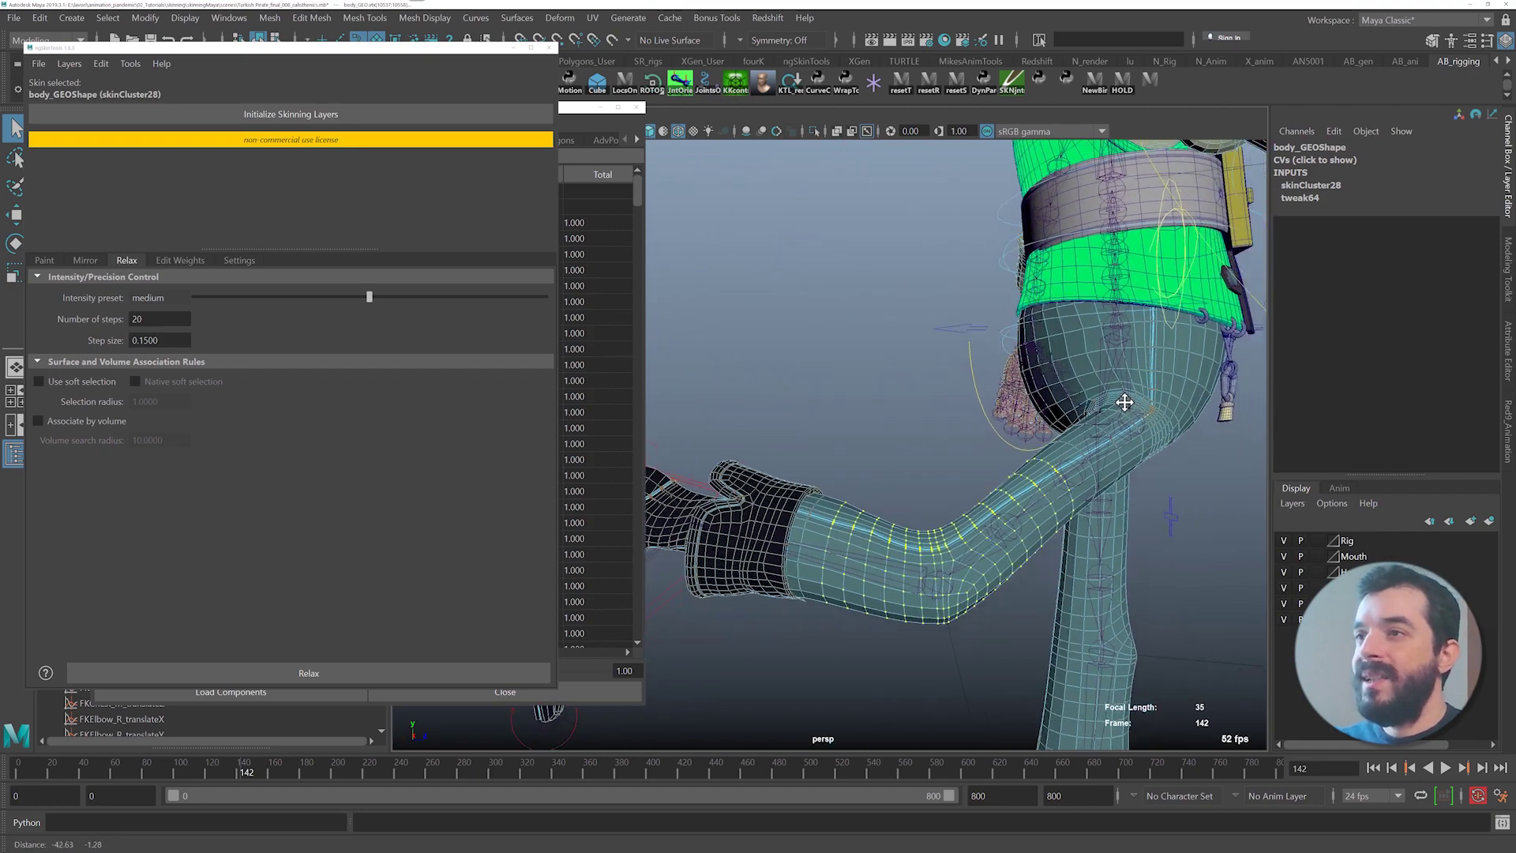
pyautogui.keyDown('alt'); pyautogui.moveTo(1126, 402); pyautogui.dragTo(1126, 424, button='right'); pyautogui.keyUp('alt')
pyautogui.keyDown('alt'); pyautogui.moveTo(1126, 424); pyautogui.dragTo(1036, 446); pyautogui.keyUp('alt')
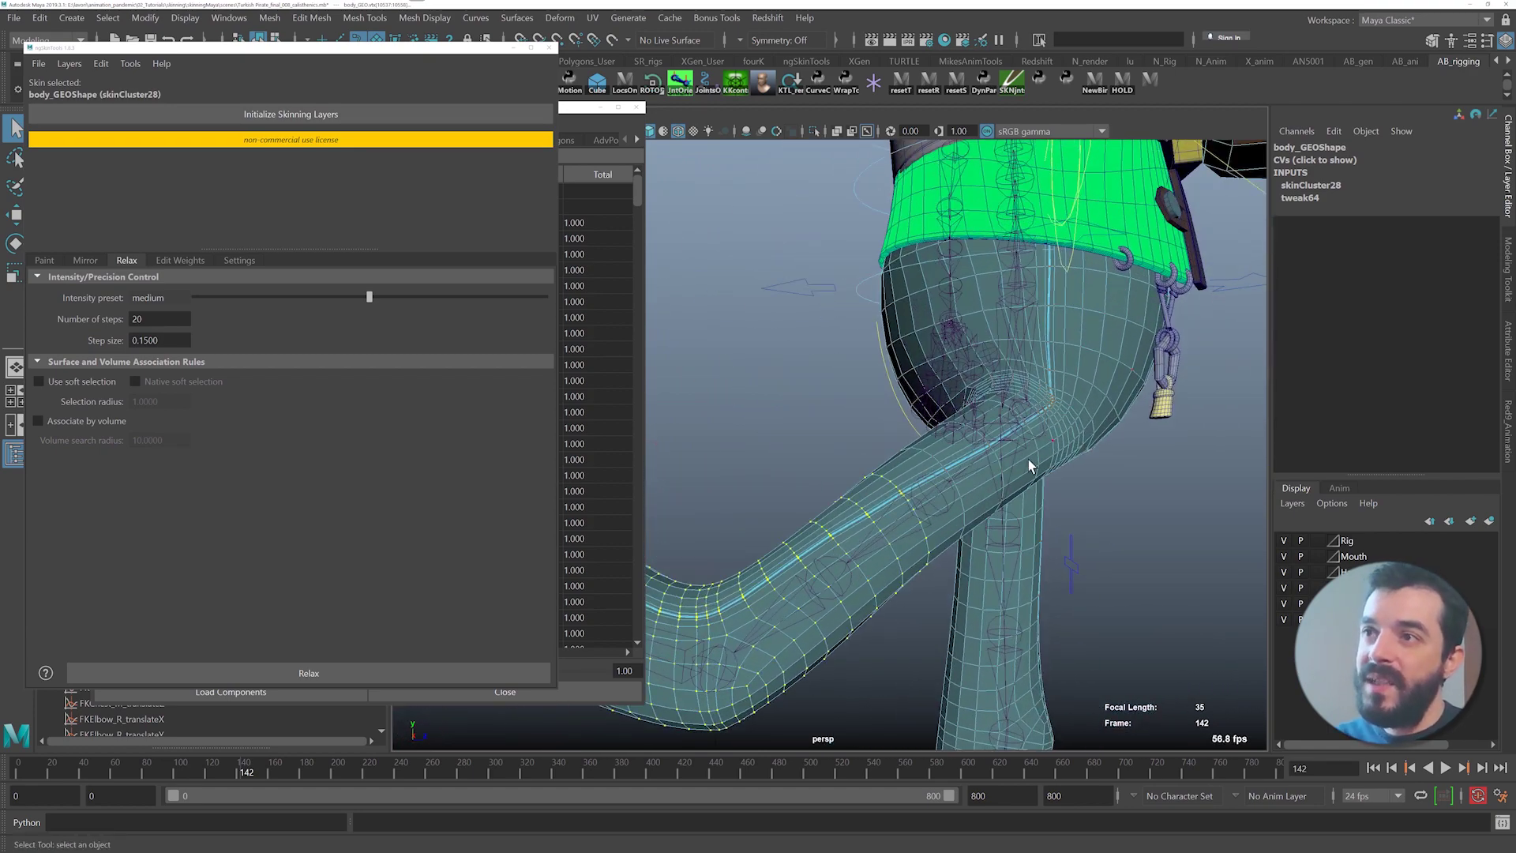
pyautogui.moveTo(242, 770); pyautogui.dragTo(199, 770)
pyautogui.keyDown('alt'); pyautogui.moveTo(839, 515); pyautogui.dragTo(868, 518); pyautogui.keyUp('alt')
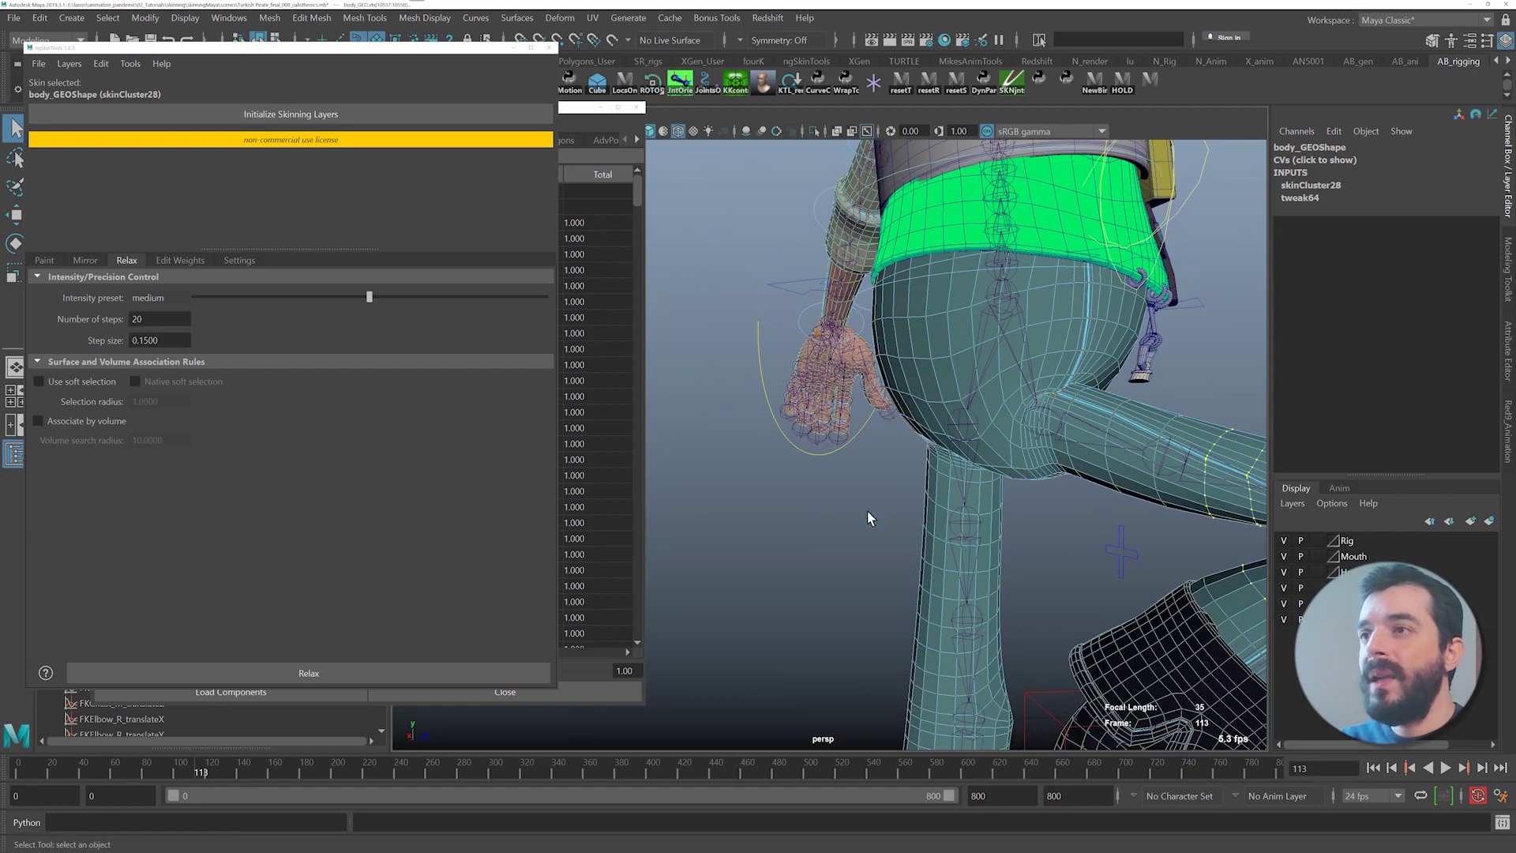
pyautogui.keyDown('alt'); pyautogui.moveTo(868, 517); pyautogui.dragTo(908, 505, button='right'); pyautogui.keyUp('alt')
pyautogui.keyDown('alt'); pyautogui.moveTo(908, 505); pyautogui.dragTo(963, 456); pyautogui.keyUp('alt')
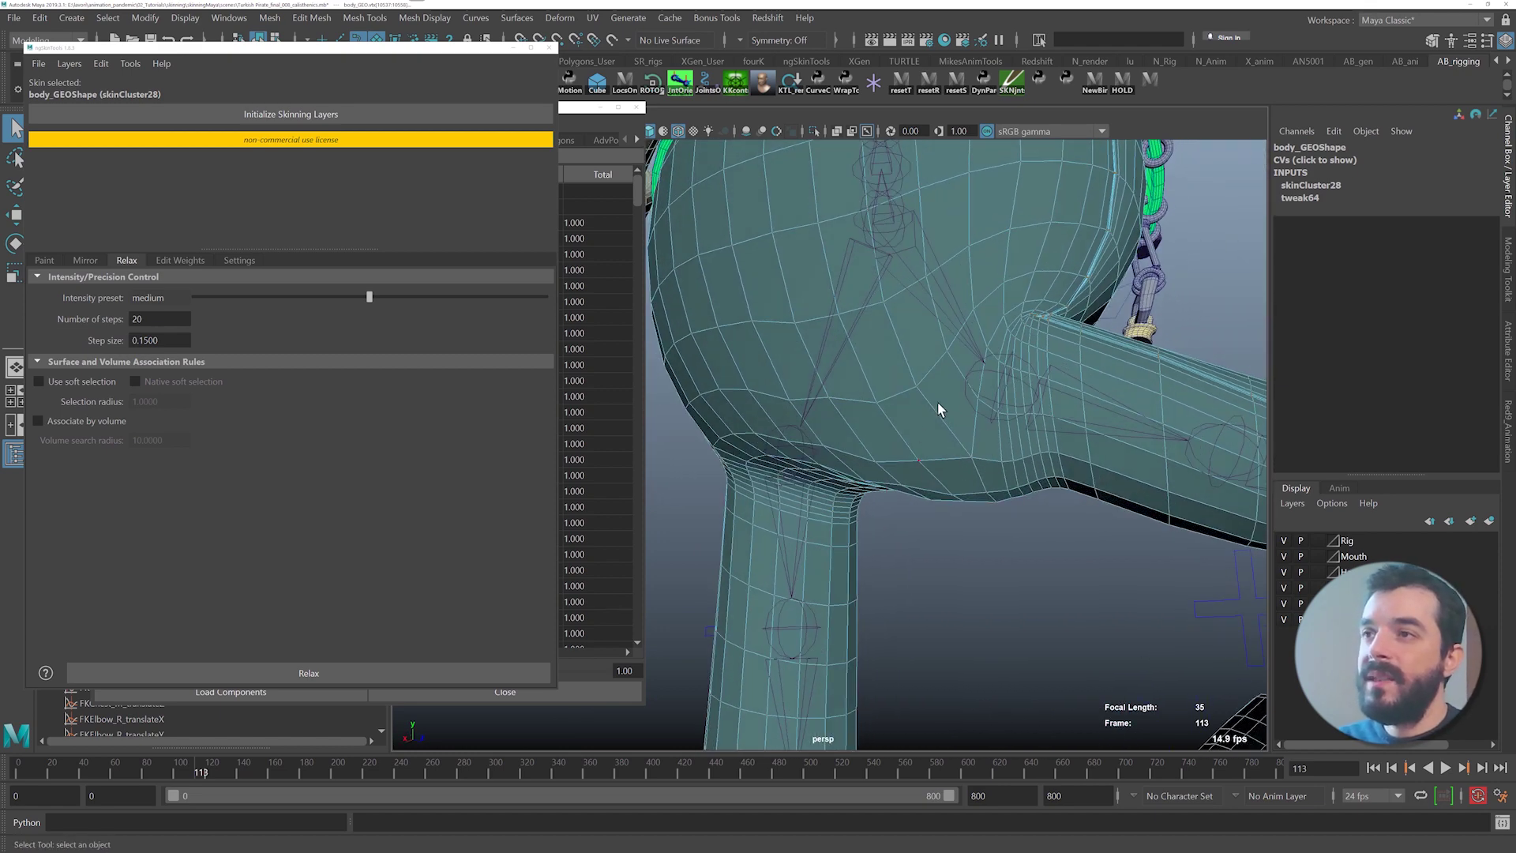
pyautogui.keyDown('alt'); pyautogui.moveTo(938, 404); pyautogui.dragTo(979, 428); pyautogui.keyUp('alt')
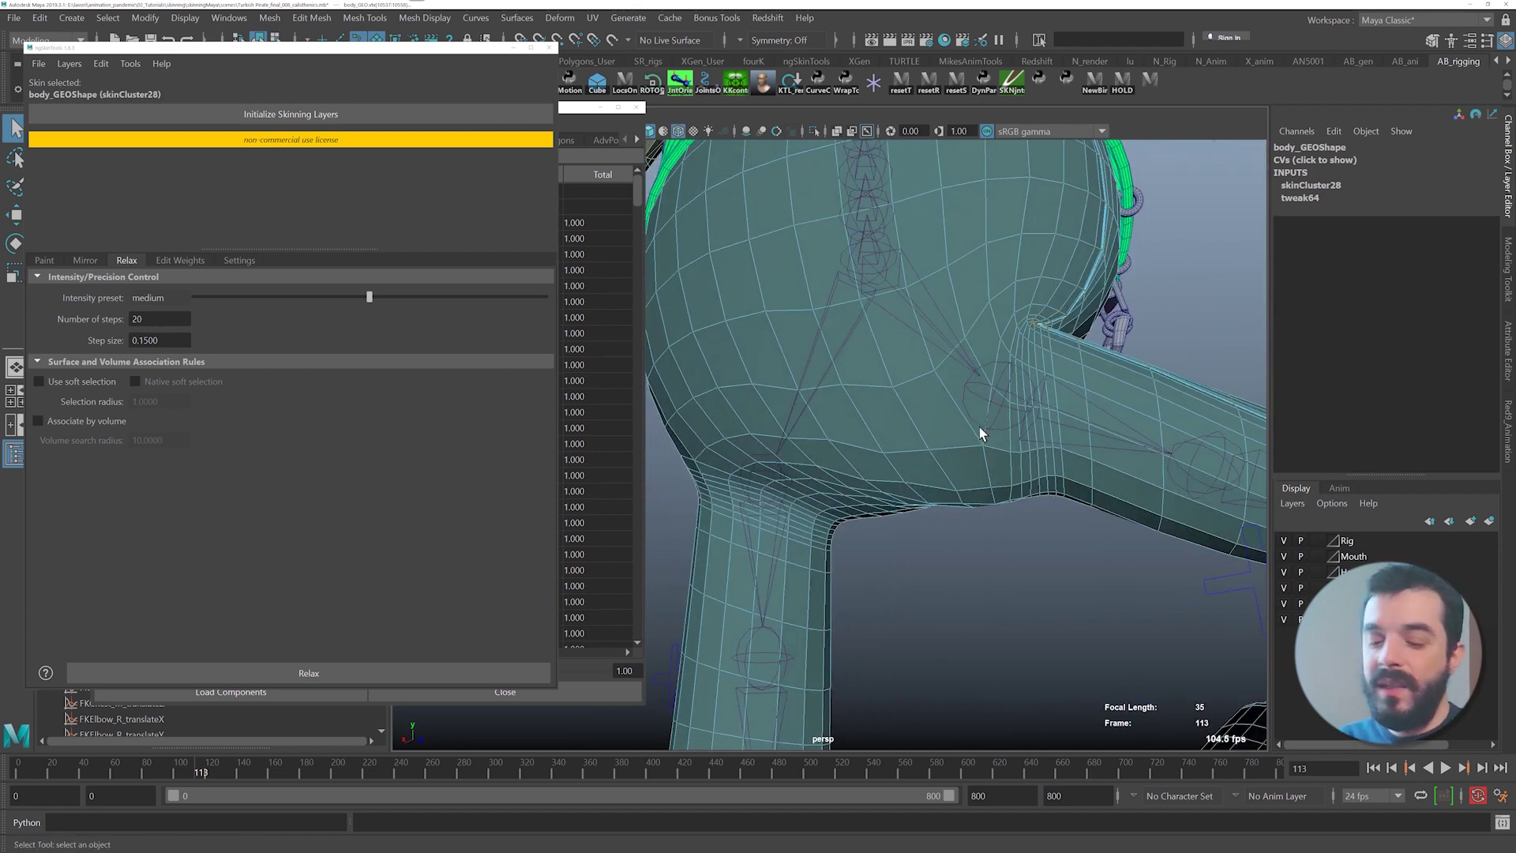
# - Save the scene and add Root_M influence to the lower pelvis between the legs with the Paint Skin Weights tool
pyautogui.click(980, 432)
pyautogui.hotkey('ctrl', 's')
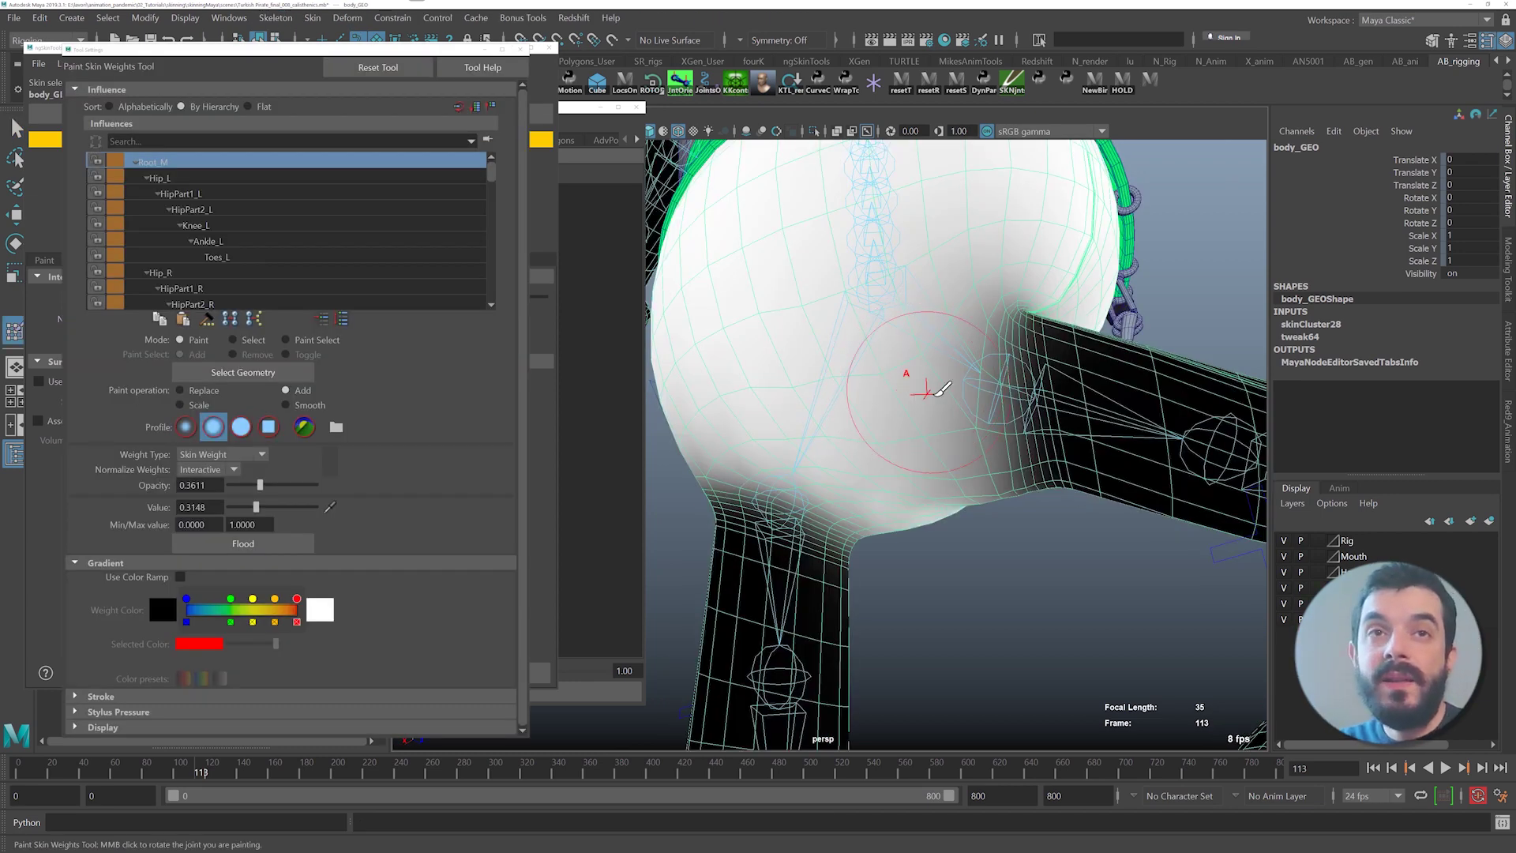
pyautogui.moveTo(885, 456)
pyautogui.mouseDown()
pyautogui.moveTo(883, 492)
pyautogui.moveTo(849, 489)
pyautogui.mouseUp()
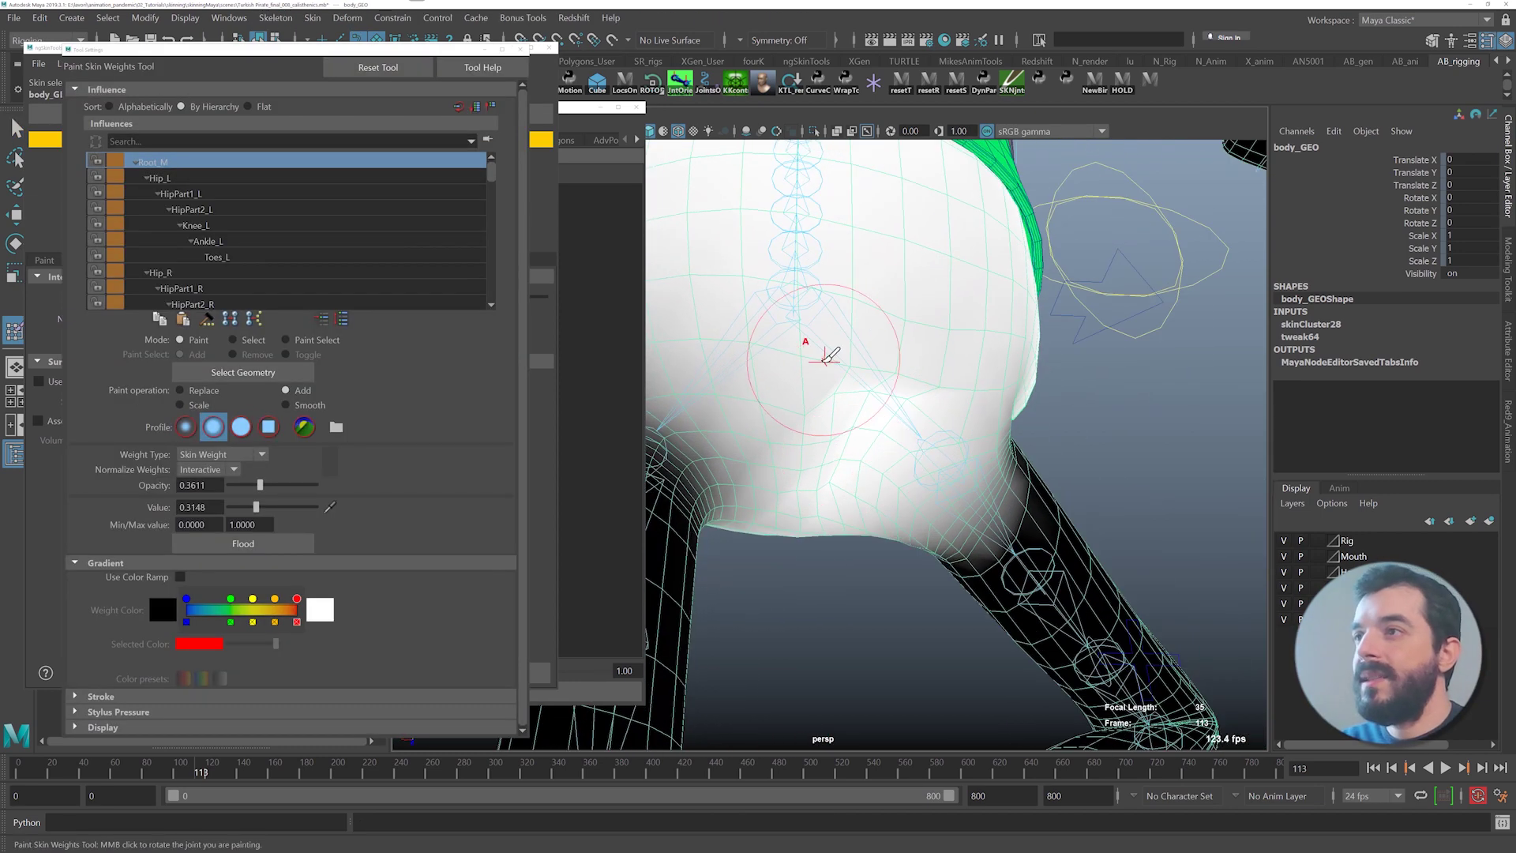
pyautogui.moveTo(815, 403)
pyautogui.mouseDown()
pyautogui.moveTo(792, 483)
pyautogui.moveTo(778, 387)
pyautogui.mouseUp()
pyautogui.moveTo(778, 387)
pyautogui.keyDown('alt'); pyautogui.mouseDown()
pyautogui.moveTo(745, 381)
pyautogui.moveTo(908, 354)
pyautogui.moveTo(979, 292)
pyautogui.mouseUp(); pyautogui.keyUp('alt')
pyautogui.moveTo(979, 292)
pyautogui.keyDown('alt'); pyautogui.mouseDown()
pyautogui.moveTo(928, 297)
pyautogui.moveTo(887, 593)
pyautogui.moveTo(829, 396)
pyautogui.moveTo(762, 391)
pyautogui.mouseUp(); pyautogui.keyUp('alt')
pyautogui.keyDown('alt'); pyautogui.moveTo(874, 345); pyautogui.dragTo(889, 388); pyautogui.keyUp('alt')
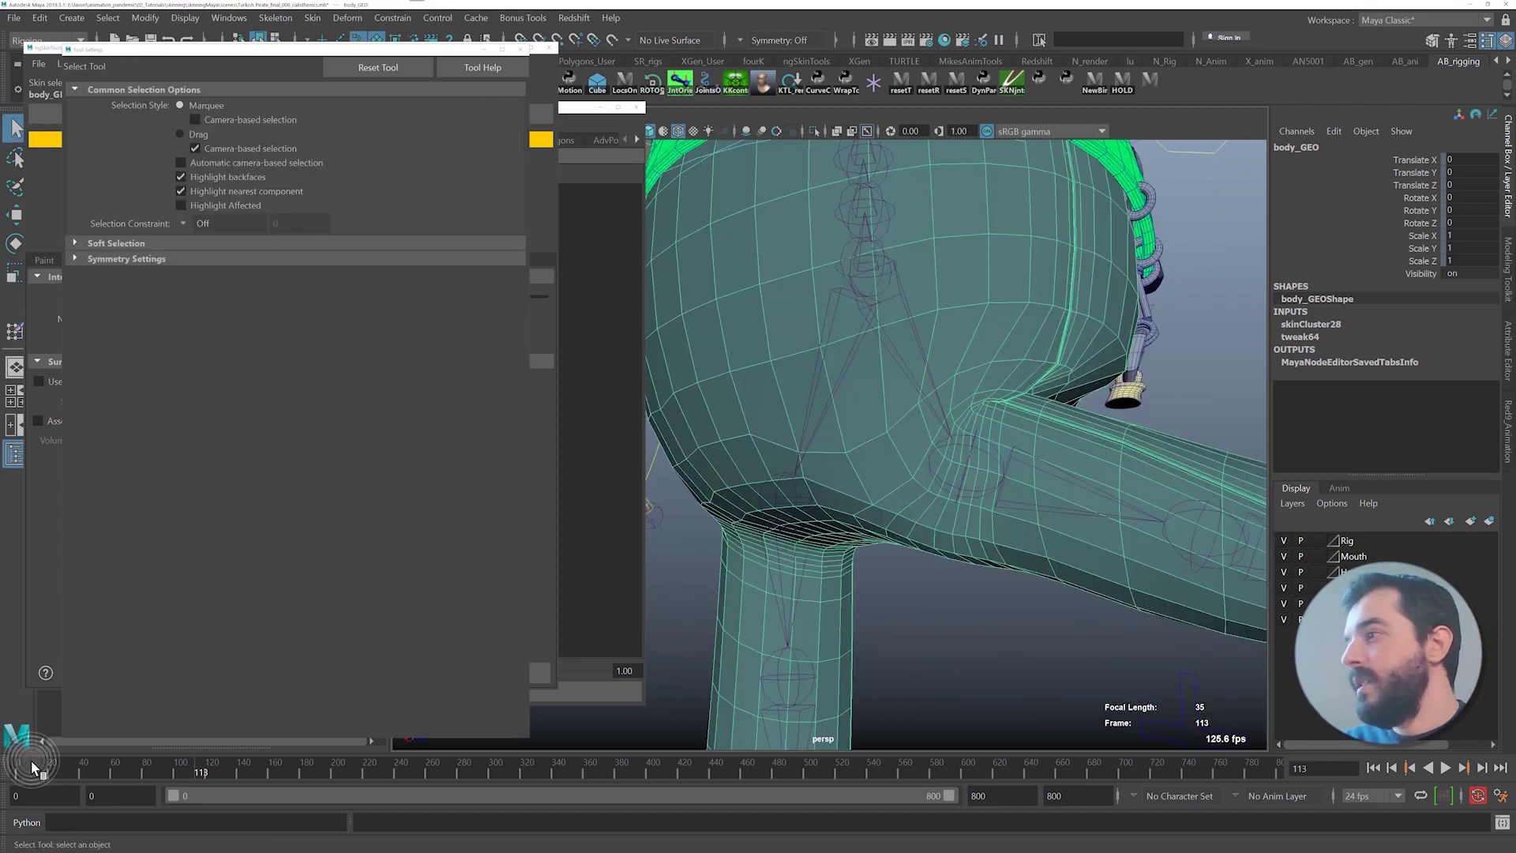
# - Select the edge loops around the top of the right thigh and convert them to vertices at frame 114
pyautogui.click(16, 766)
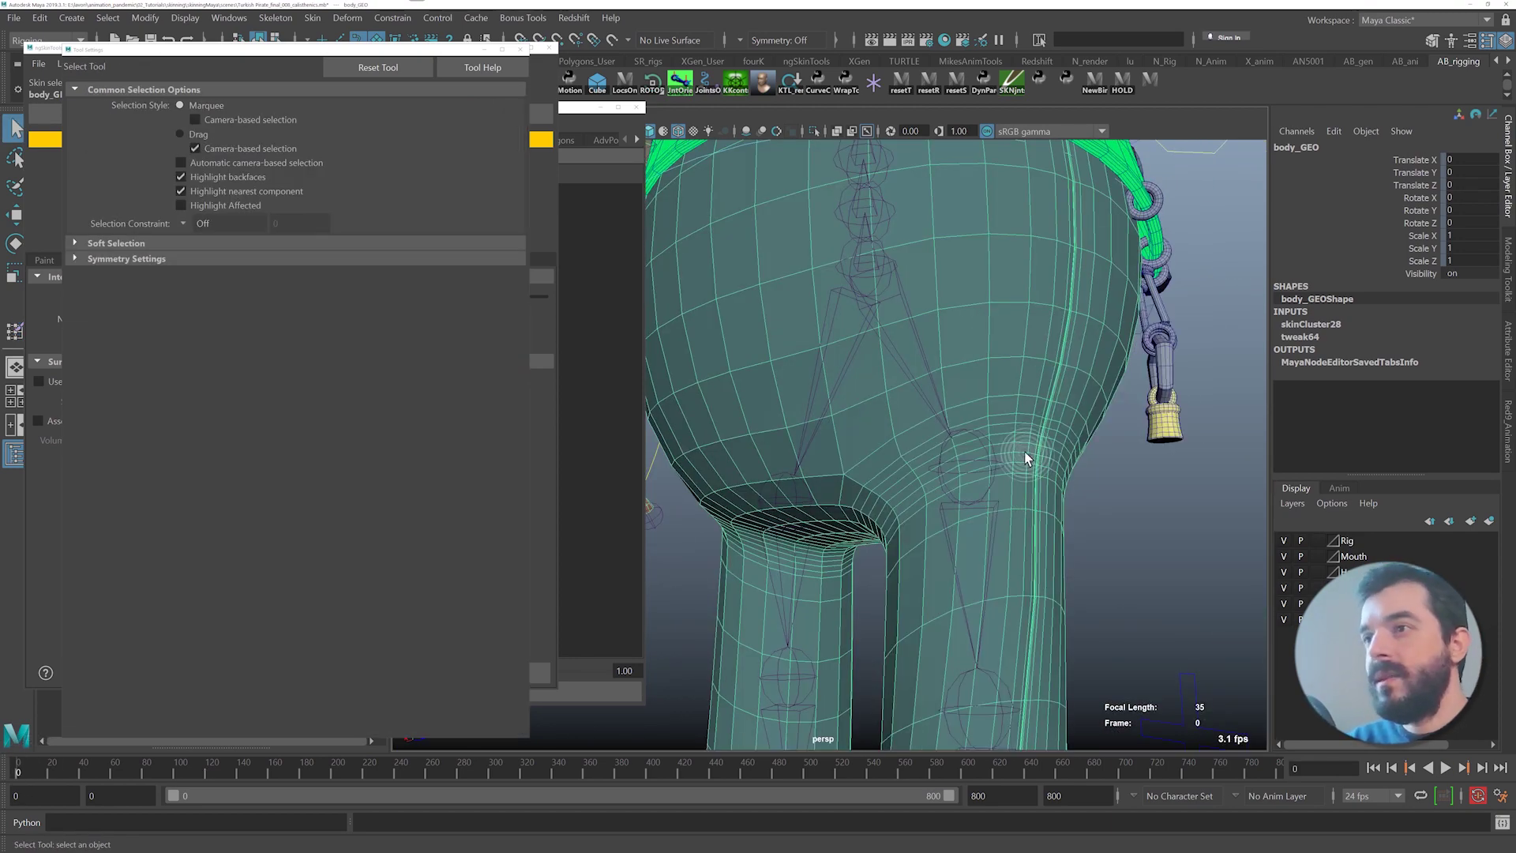
pyautogui.scroll(-3, 1019, 330)
pyautogui.keyDown('ctrl'); pyautogui.rightClick(1042, 525); pyautogui.keyUp('ctrl')
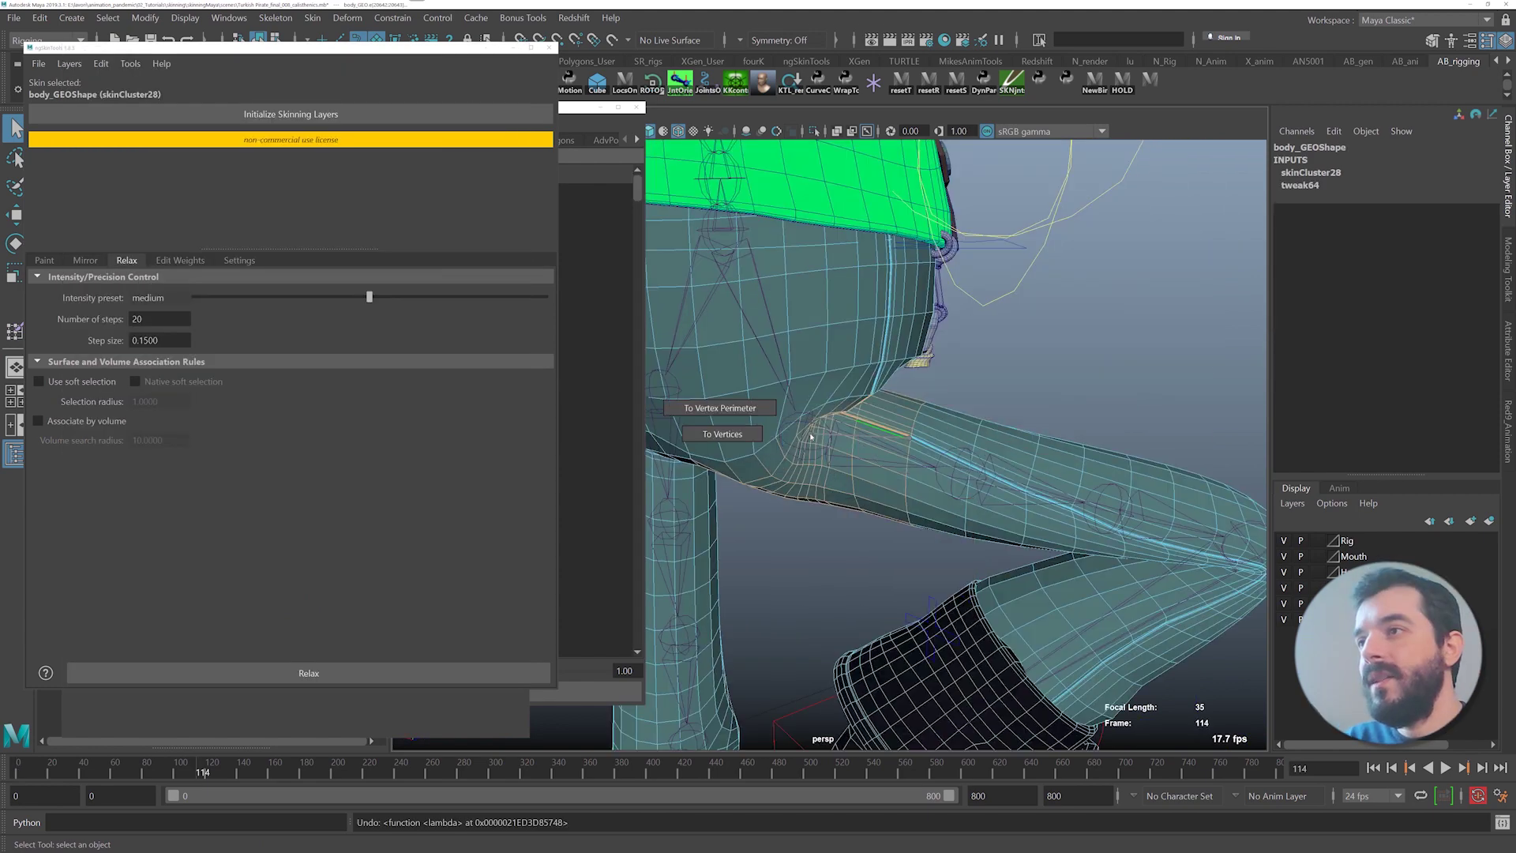
pyautogui.keyDown('ctrl'); pyautogui.moveTo(697, 428); pyautogui.dragTo(699, 428, button='right'); pyautogui.keyUp('ctrl')
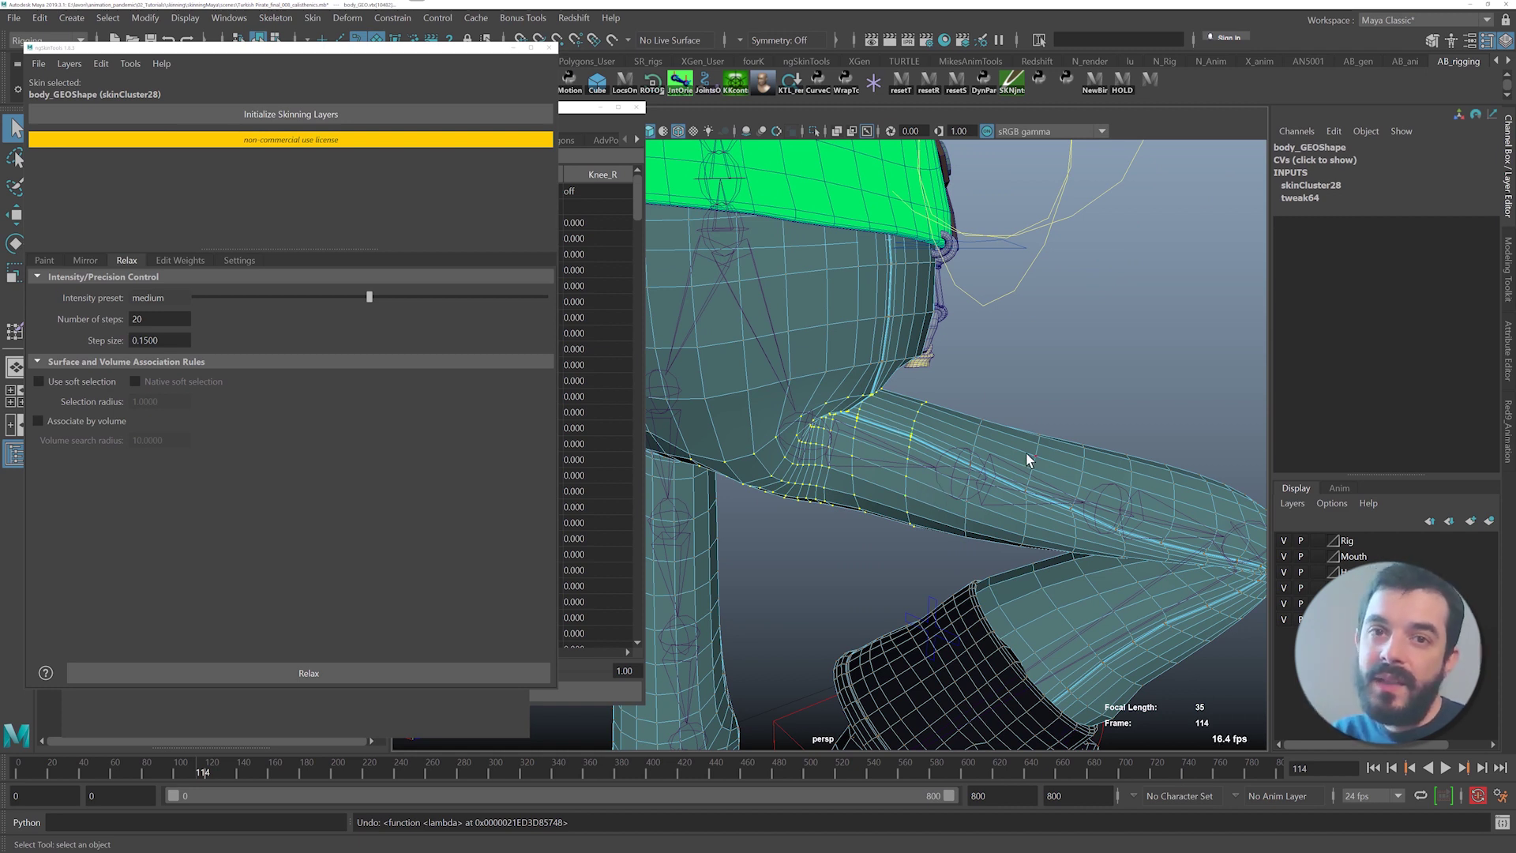
# - Relax the weights of the right hip vertices twice with 20 steps, and widen the vertex selection onto the pelvis
pyautogui.click(237, 677)
pyautogui.moveTo(979, 410)
pyautogui.keyDown('alt'); pyautogui.mouseDown()
pyautogui.moveTo(1046, 421)
pyautogui.moveTo(967, 430)
pyautogui.mouseUp(); pyautogui.keyUp('alt')
pyautogui.scroll(5, 933, 459)
pyautogui.click(309, 674)
pyautogui.keyDown('alt'); pyautogui.moveTo(948, 373); pyautogui.dragTo(920, 408); pyautogui.keyUp('alt')
pyautogui.scroll(-5, 787, 593)
pyautogui.keyDown('alt'); pyautogui.moveTo(694, 505); pyautogui.dragTo(708, 454); pyautogui.keyUp('alt')
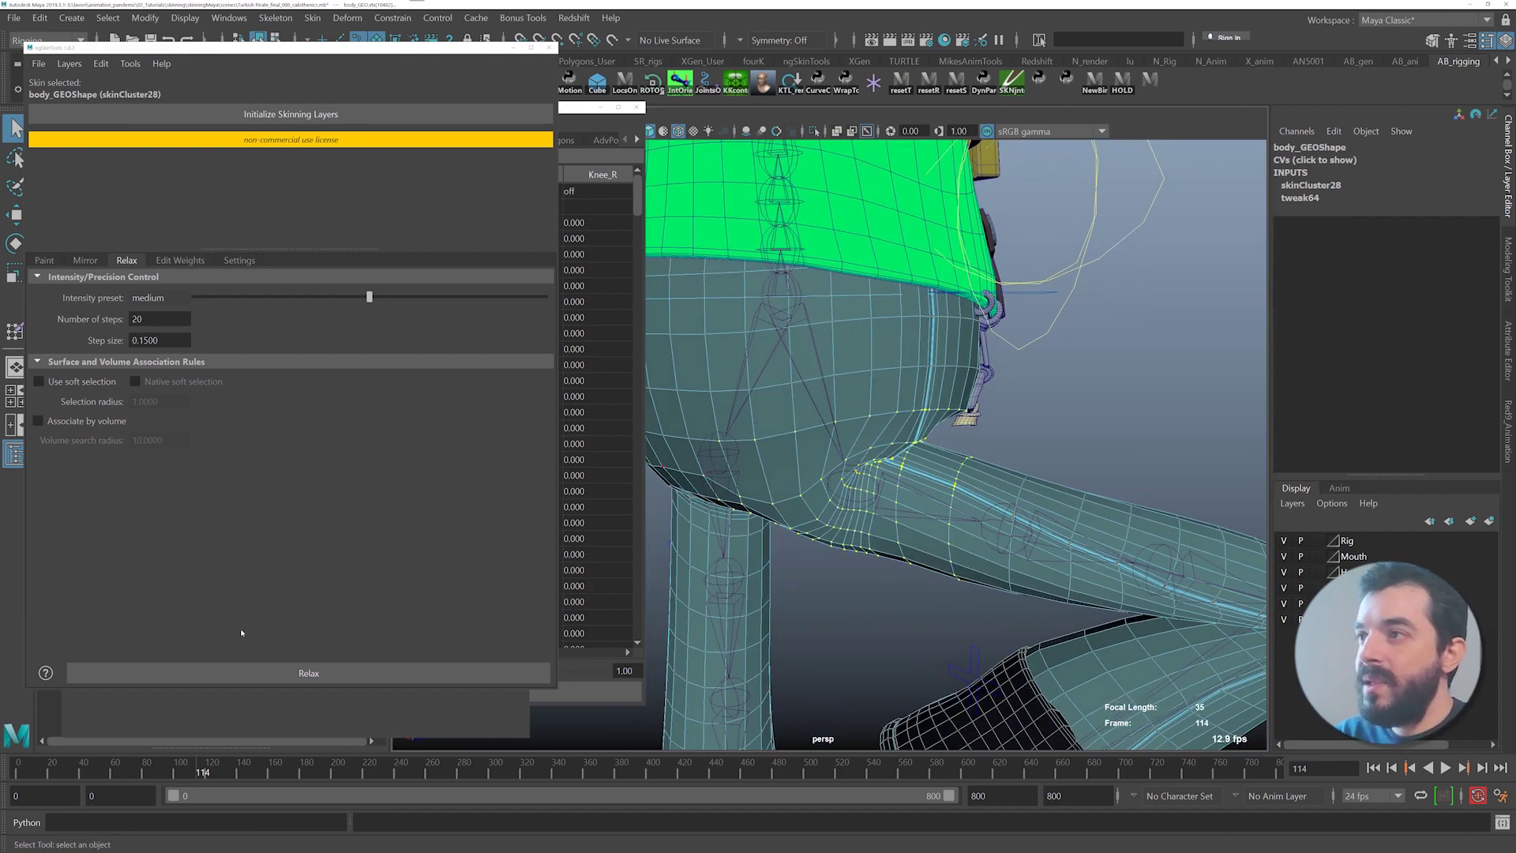
# - Relax the widened right hip selection once more with 20 steps, and check the fold between thigh and pelvis
pyautogui.click(264, 673)
pyautogui.moveTo(869, 498)
pyautogui.keyDown('alt'); pyautogui.mouseDown()
pyautogui.moveTo(771, 487)
pyautogui.moveTo(876, 491)
pyautogui.mouseUp(); pyautogui.keyUp('alt')
pyautogui.scroll(-5, 885, 491)
pyautogui.scroll(4, 931, 533)
pyautogui.keyDown('alt'); pyautogui.moveTo(932, 536); pyautogui.dragTo(961, 529); pyautogui.keyUp('alt')
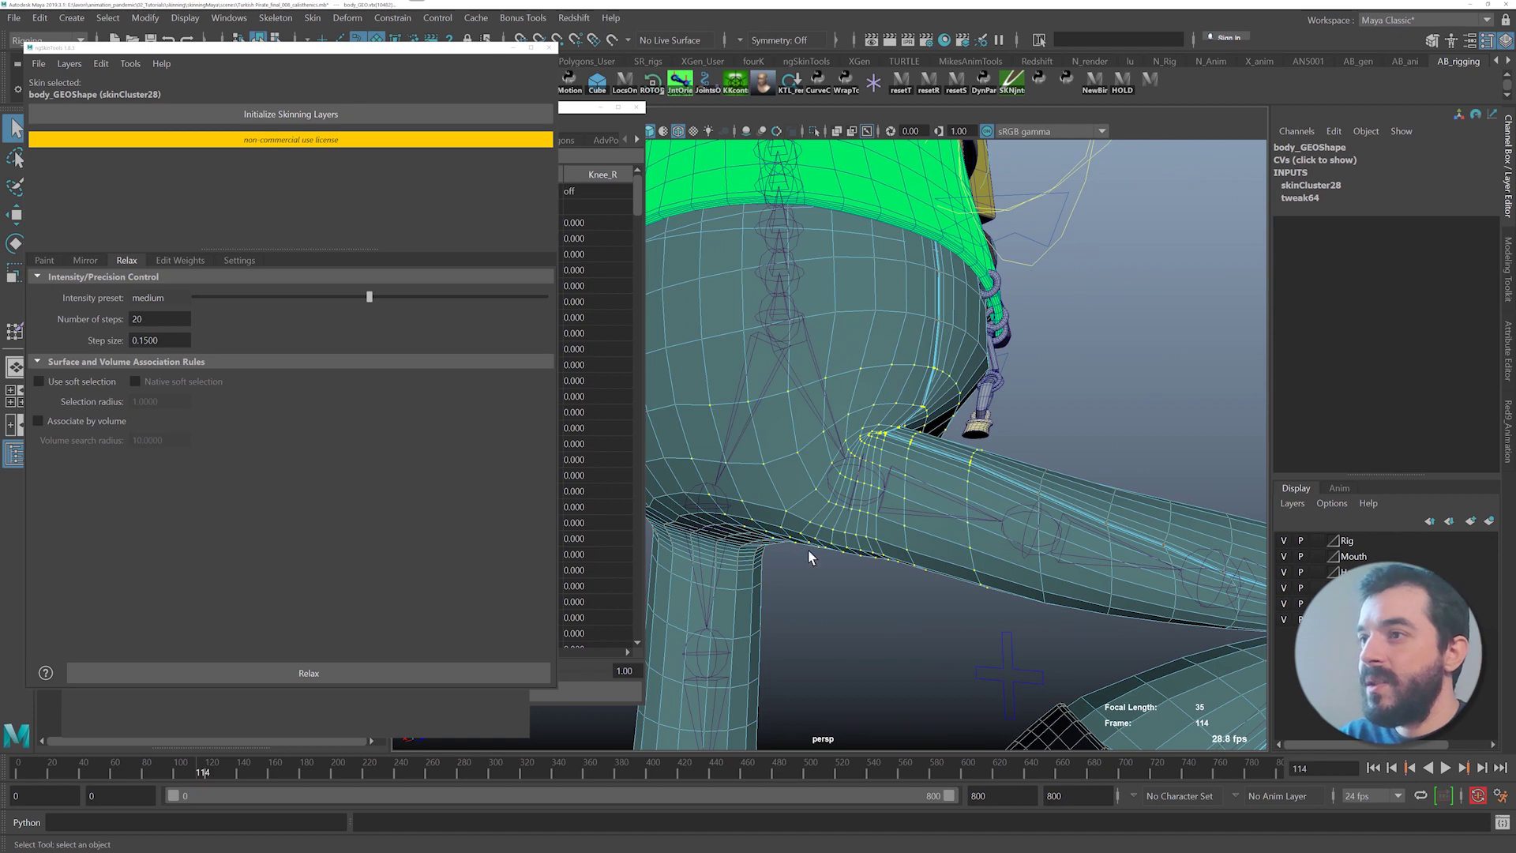
# - Step to frame 113 and examine the Root_M influence around the right hip fold with the Paint Skin Weights tool
pyautogui.moveTo(201, 762)
pyautogui.mouseDown()
pyautogui.moveTo(112, 752)
pyautogui.moveTo(211, 732)
pyautogui.moveTo(197, 734)
pyautogui.mouseUp()
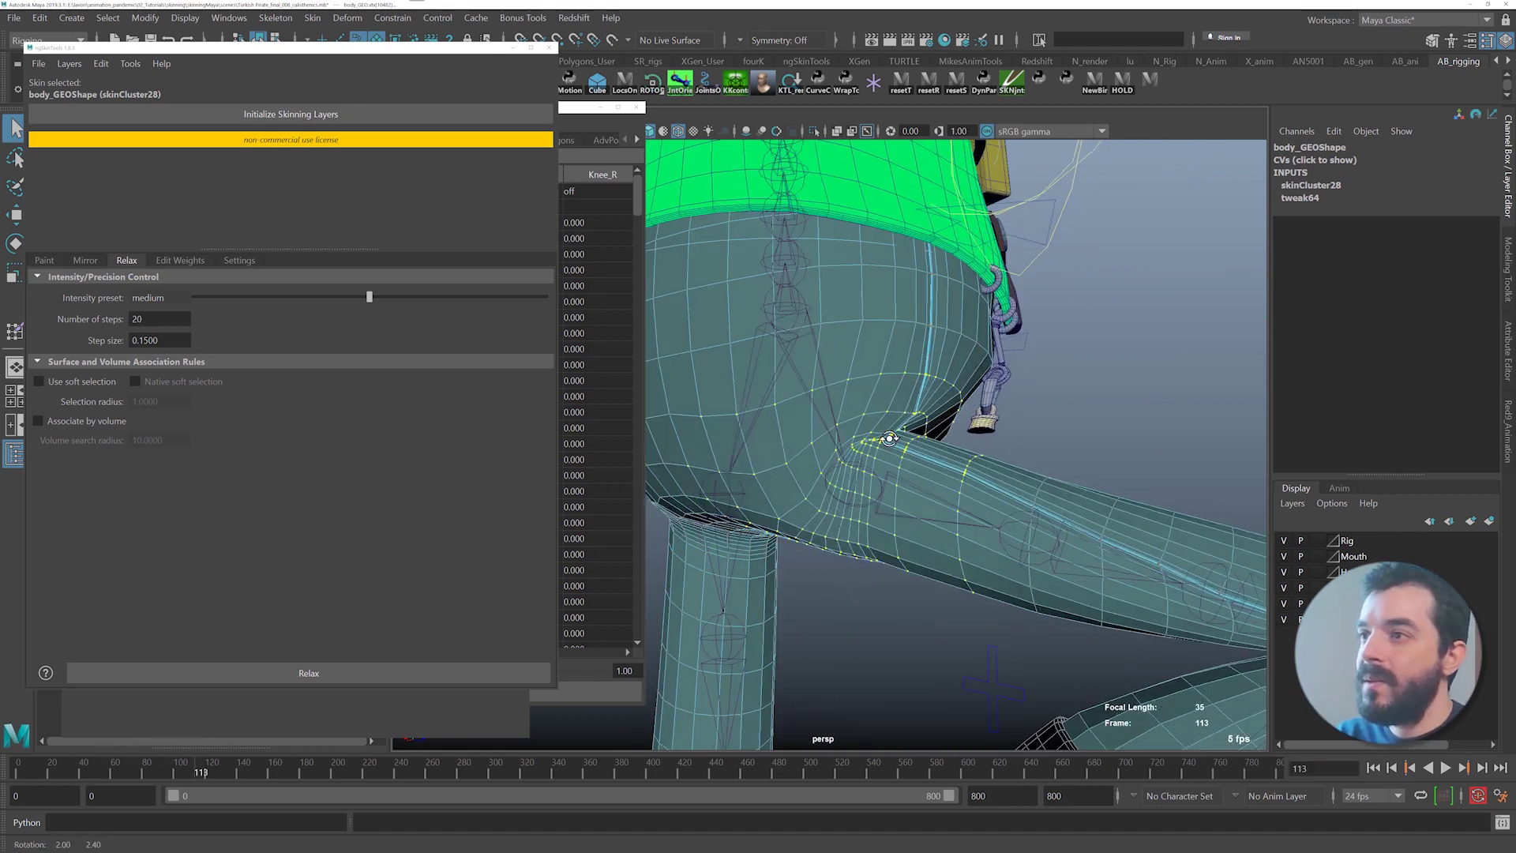
pyautogui.keyDown('alt'); pyautogui.moveTo(1010, 395); pyautogui.dragTo(947, 383); pyautogui.keyUp('alt')
pyautogui.scroll(3, 946, 382)
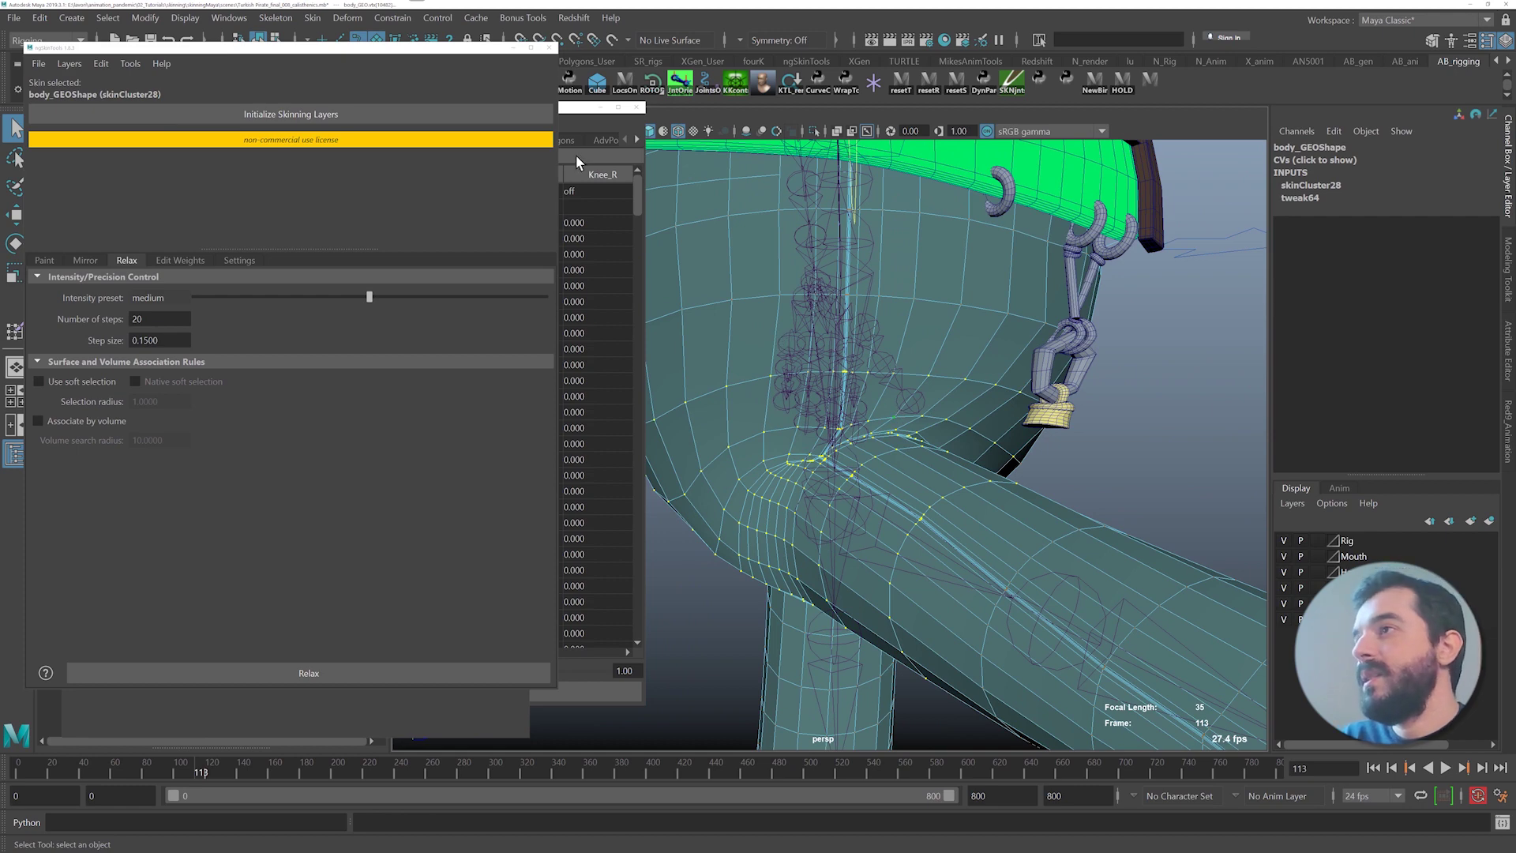
pyautogui.doubleClick(15, 333)
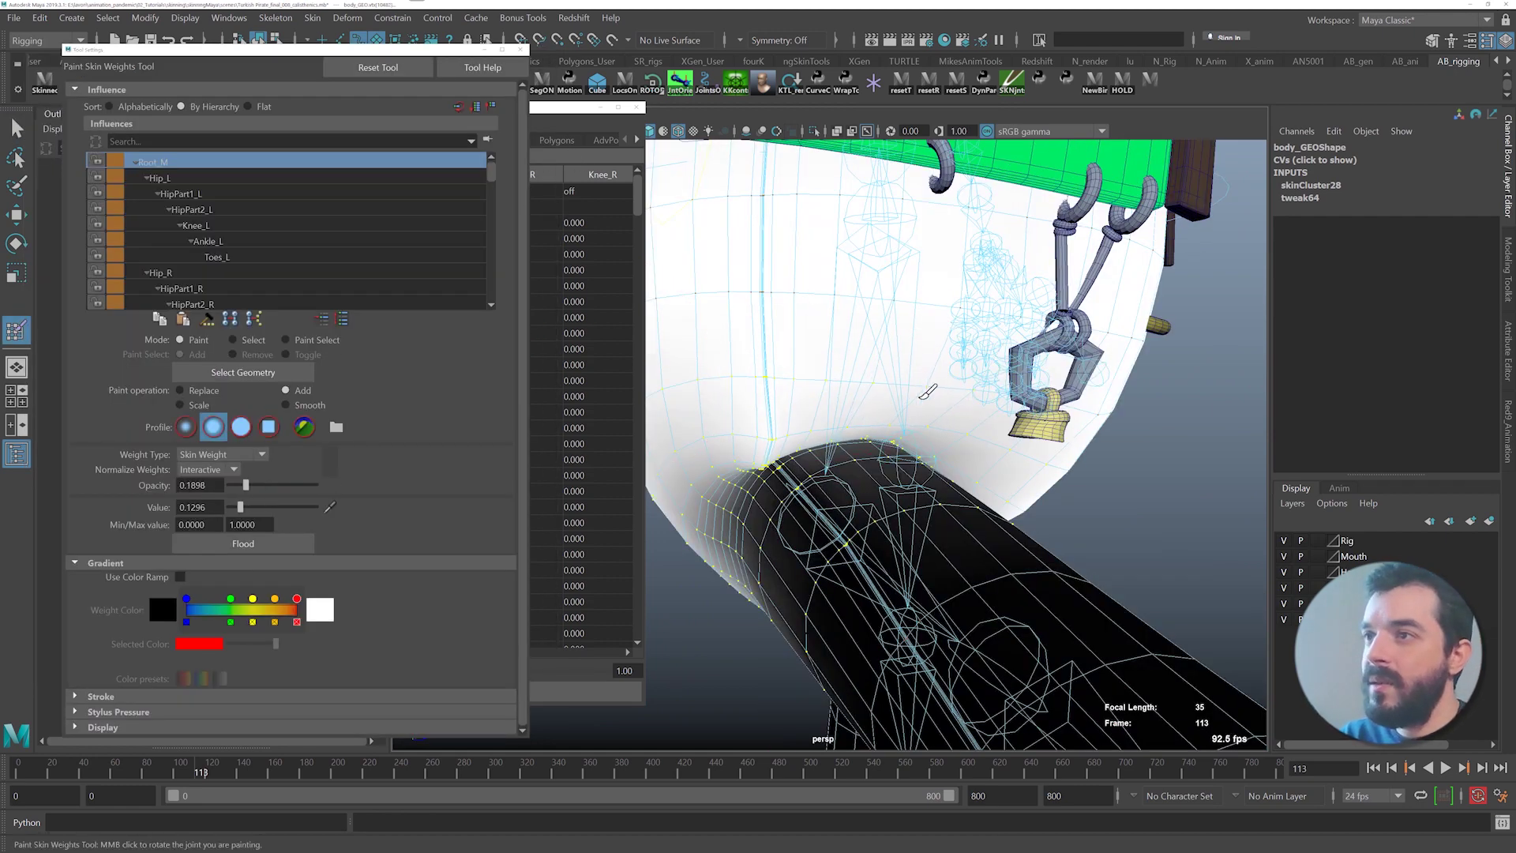
pyautogui.keyDown('alt'); pyautogui.moveTo(930, 390); pyautogui.dragTo(850, 387); pyautogui.keyUp('alt')
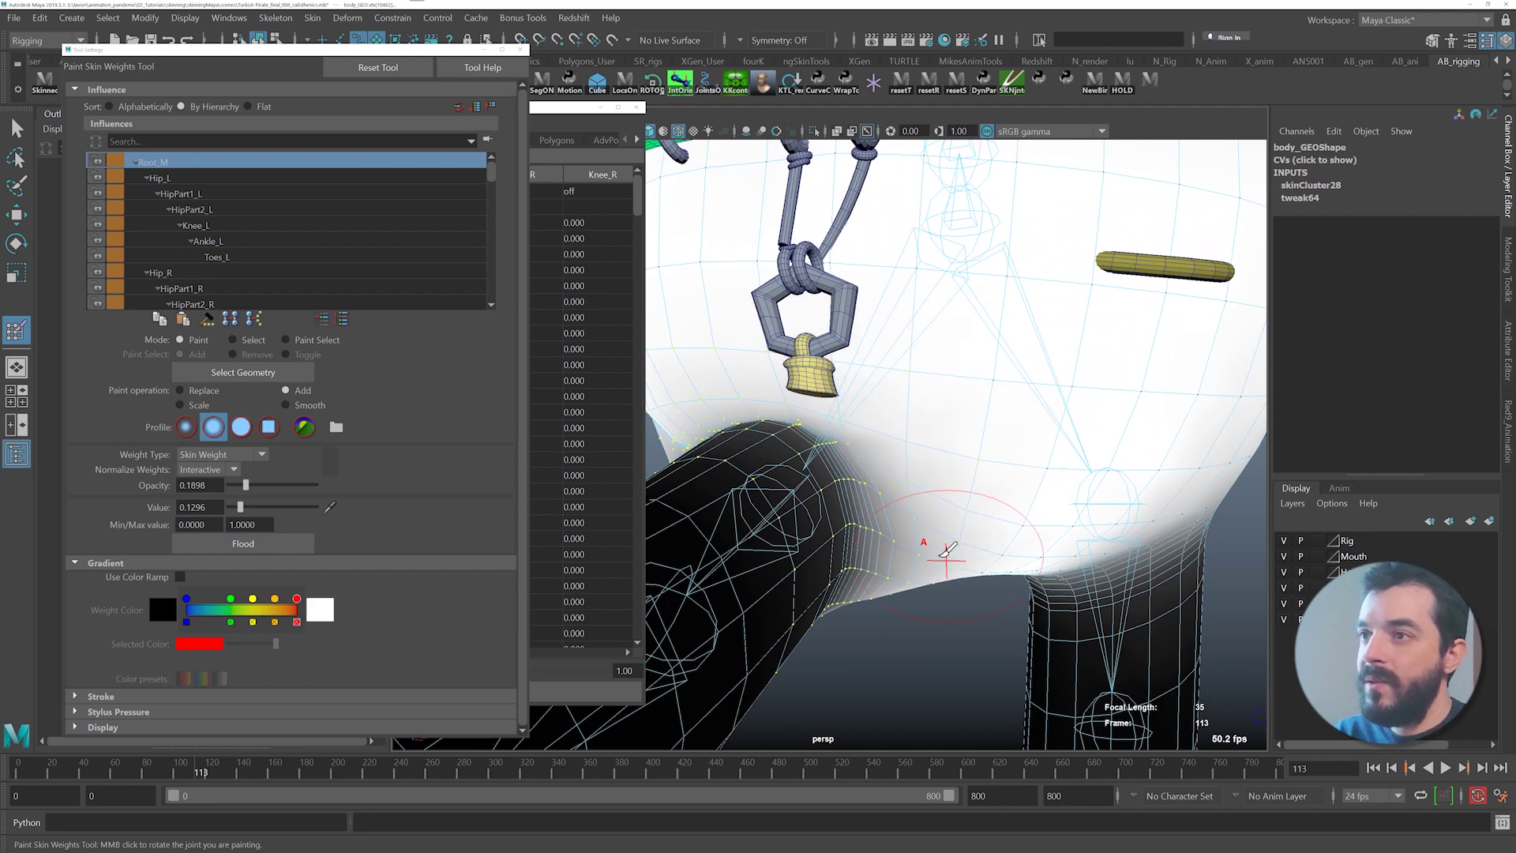
pyautogui.keyDown('alt'); pyautogui.moveTo(946, 552); pyautogui.dragTo(903, 460); pyautogui.keyUp('alt')
pyautogui.keyDown('alt'); pyautogui.moveTo(904, 460); pyautogui.dragTo(842, 455, button='middle'); pyautogui.keyUp('alt')
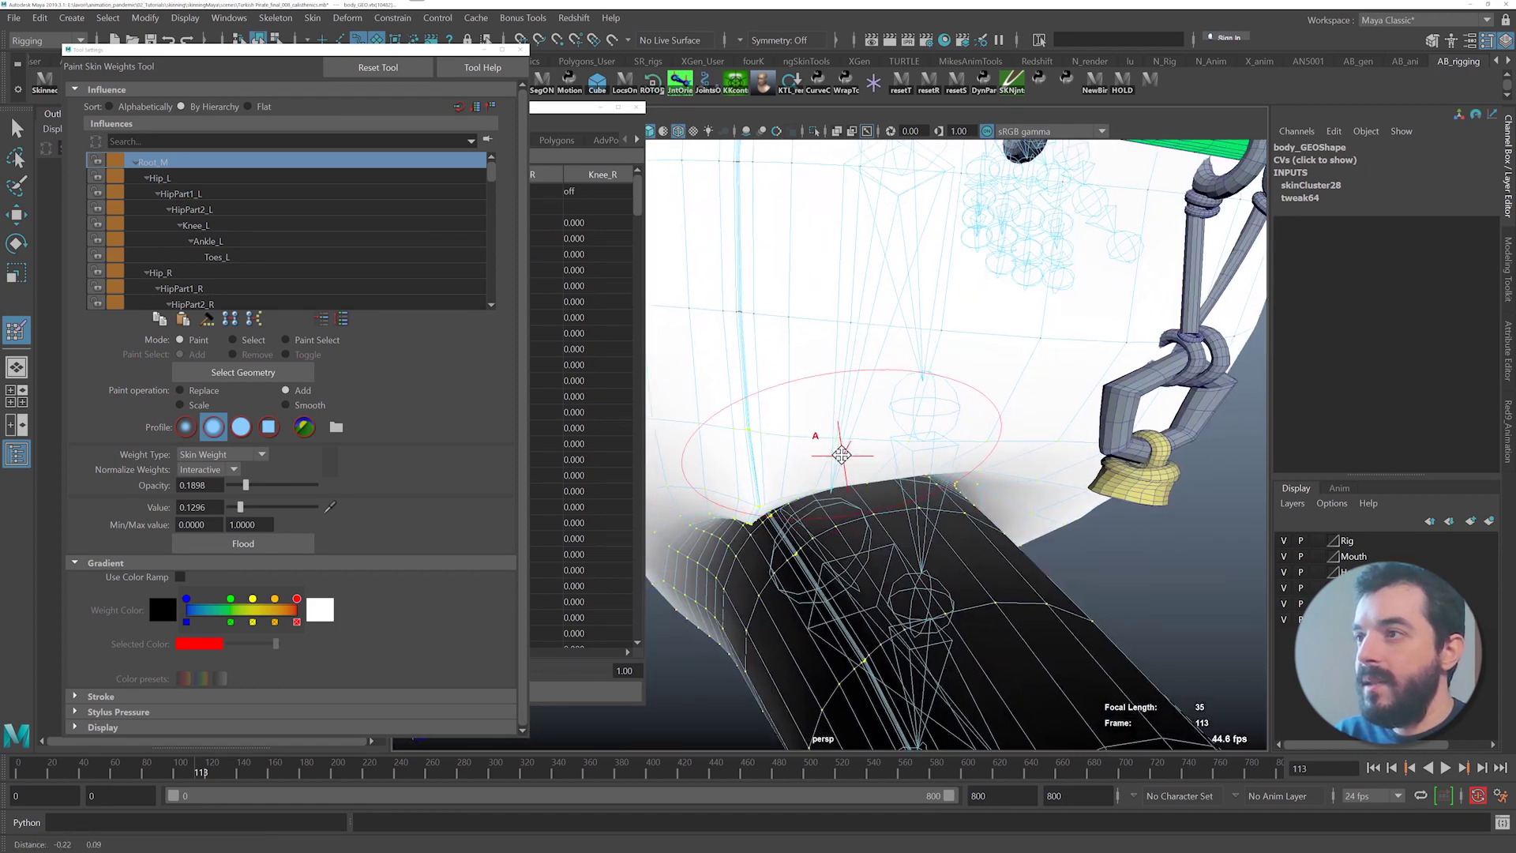
pyautogui.keyDown('alt'); pyautogui.moveTo(841, 455); pyautogui.dragTo(844, 475); pyautogui.keyUp('alt')
pyautogui.hotkey('alt', 'a')
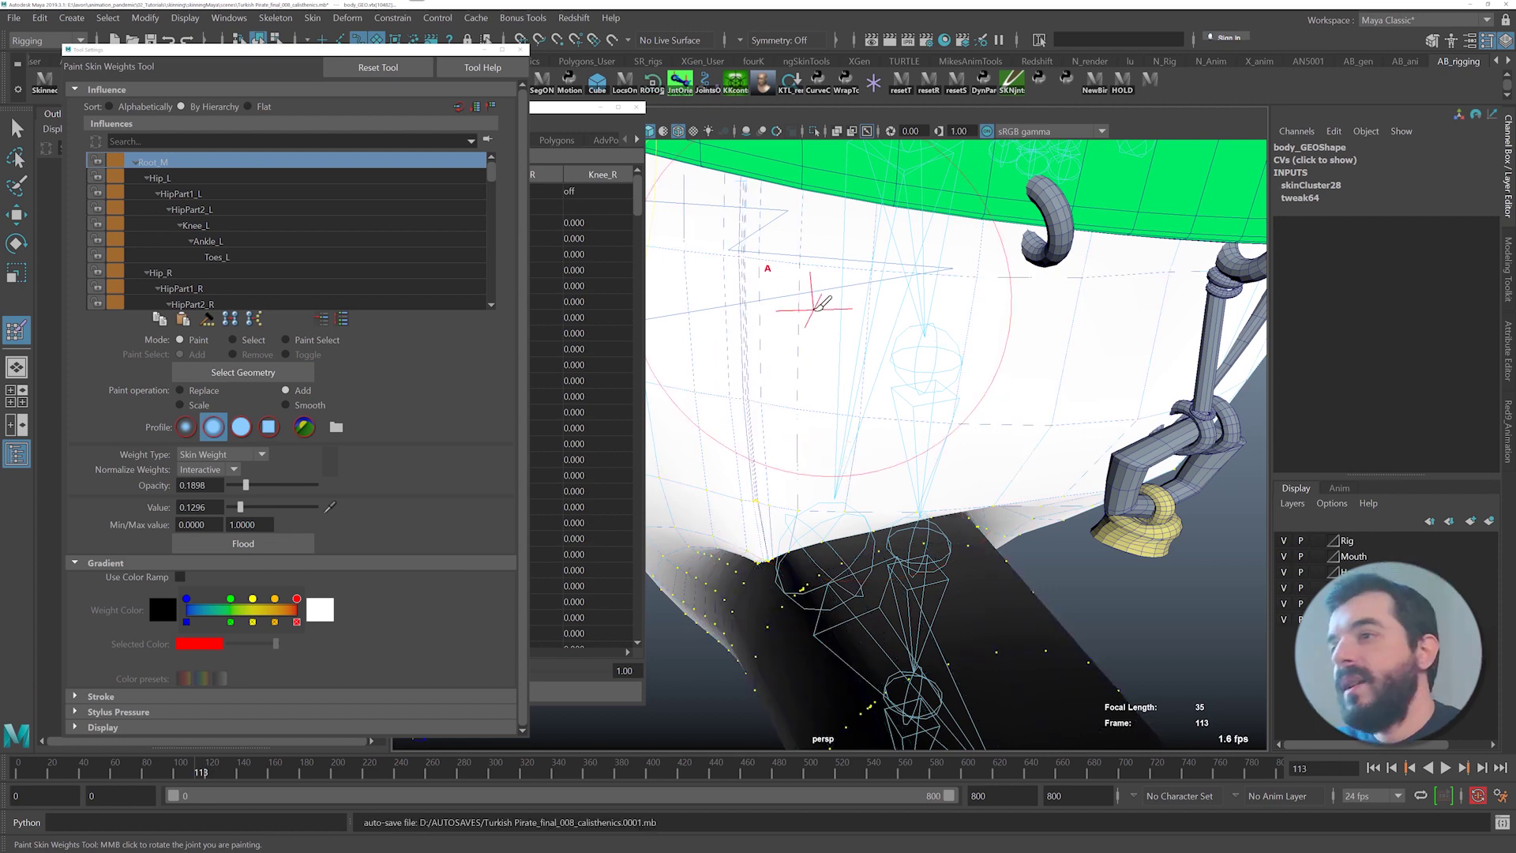
pyautogui.moveTo(949, 495)
pyautogui.keyDown('alt'); pyautogui.mouseDown()
pyautogui.moveTo(960, 527)
pyautogui.moveTo(983, 509)
pyautogui.mouseUp(); pyautogui.keyUp('alt')
pyautogui.keyDown('alt'); pyautogui.moveTo(829, 472); pyautogui.dragTo(880, 462); pyautogui.keyUp('alt')
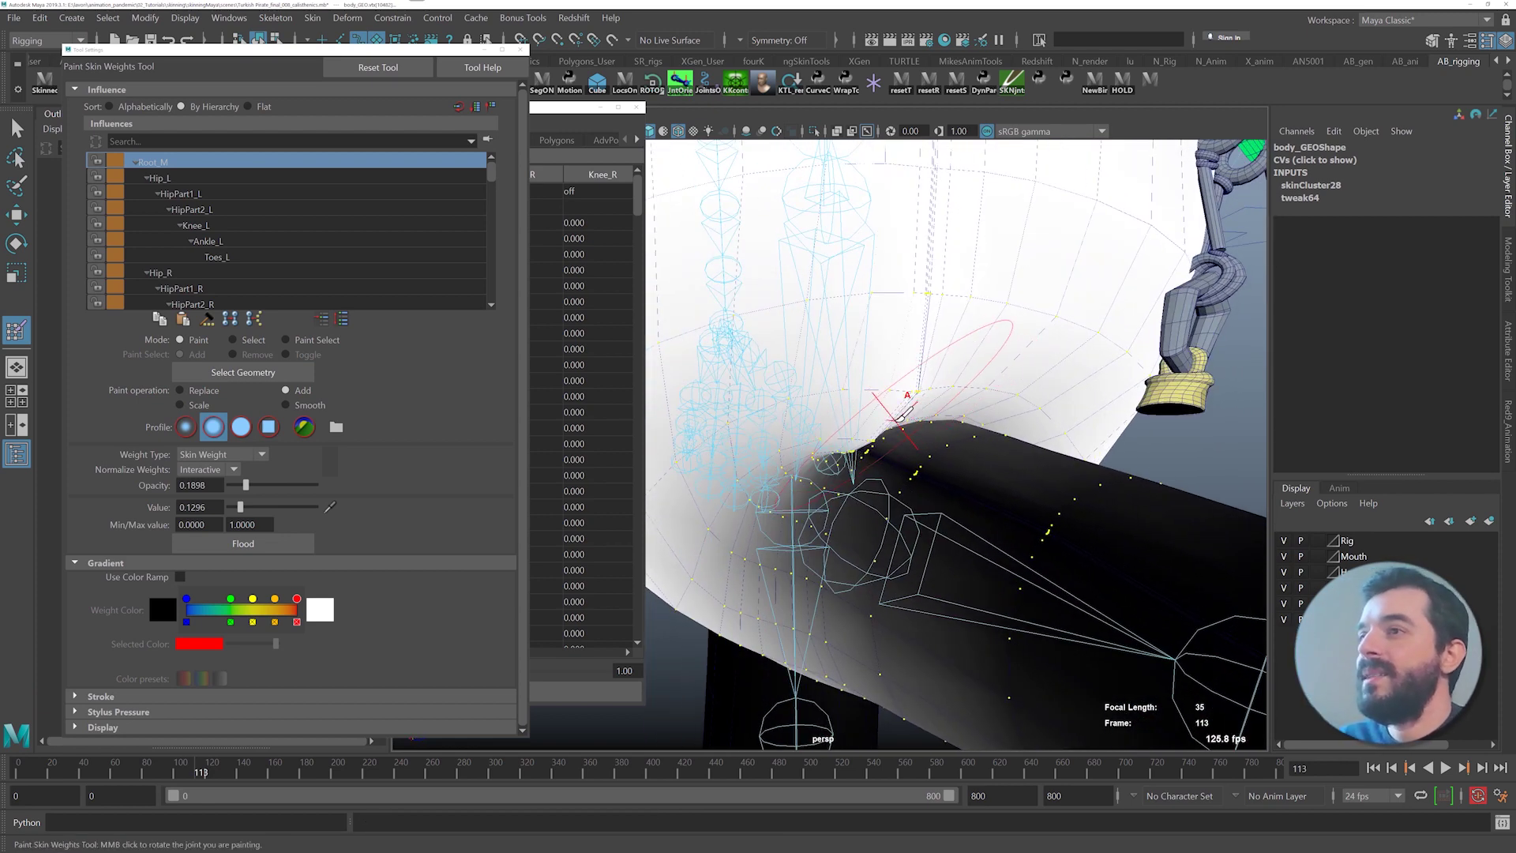
# - Add Hip_R influence to the fold above the right thigh at opacity 0.1898 and value 0.1296, using a smaller brush inside the crease
pyautogui.click(162, 272)
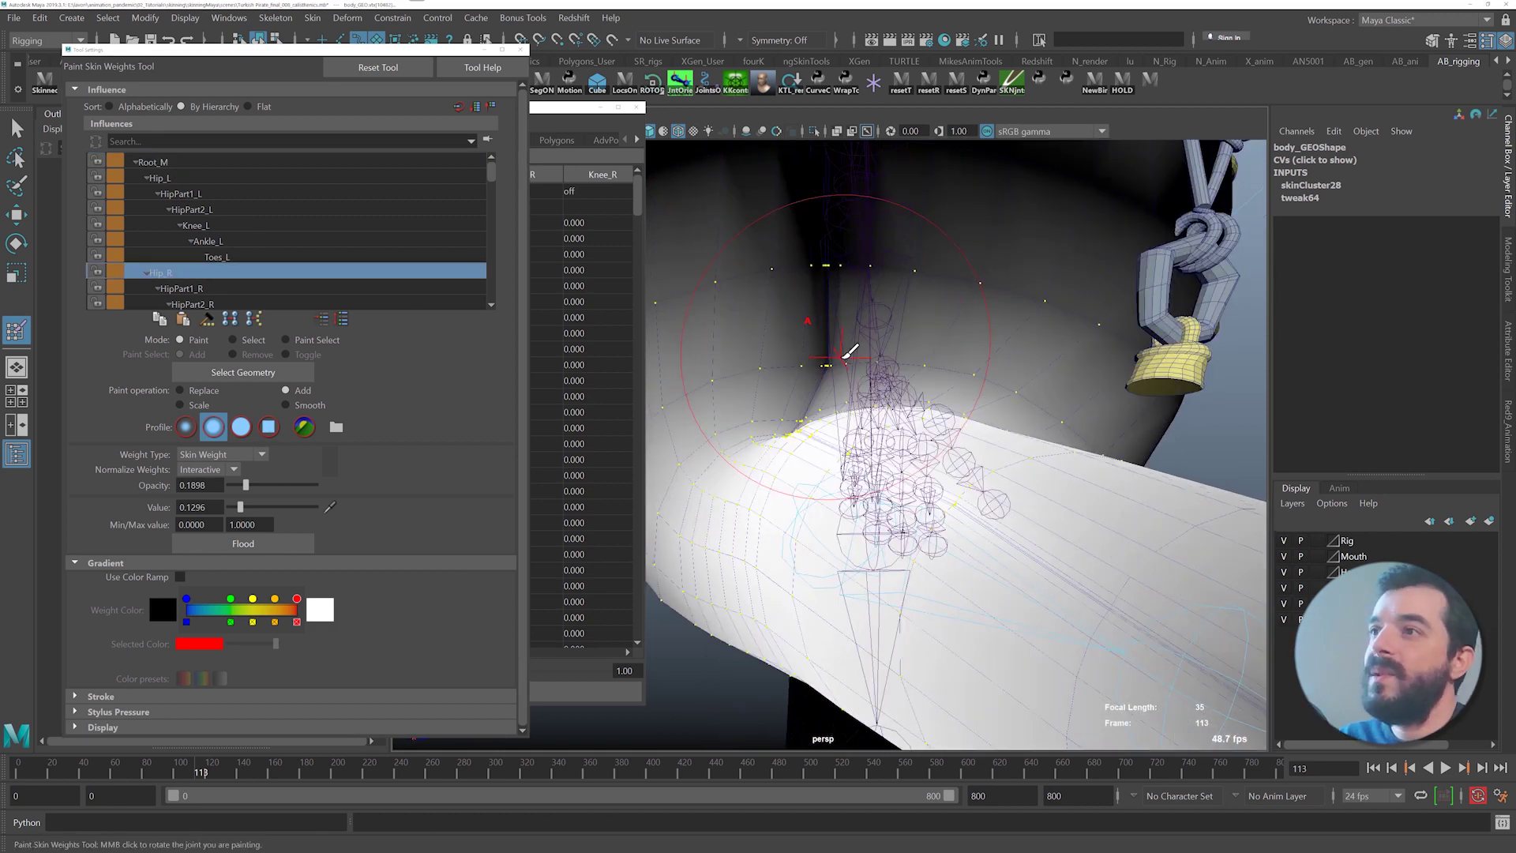
pyautogui.scroll(1, 843, 358)
pyautogui.click(825, 348)
pyautogui.click(821, 354)
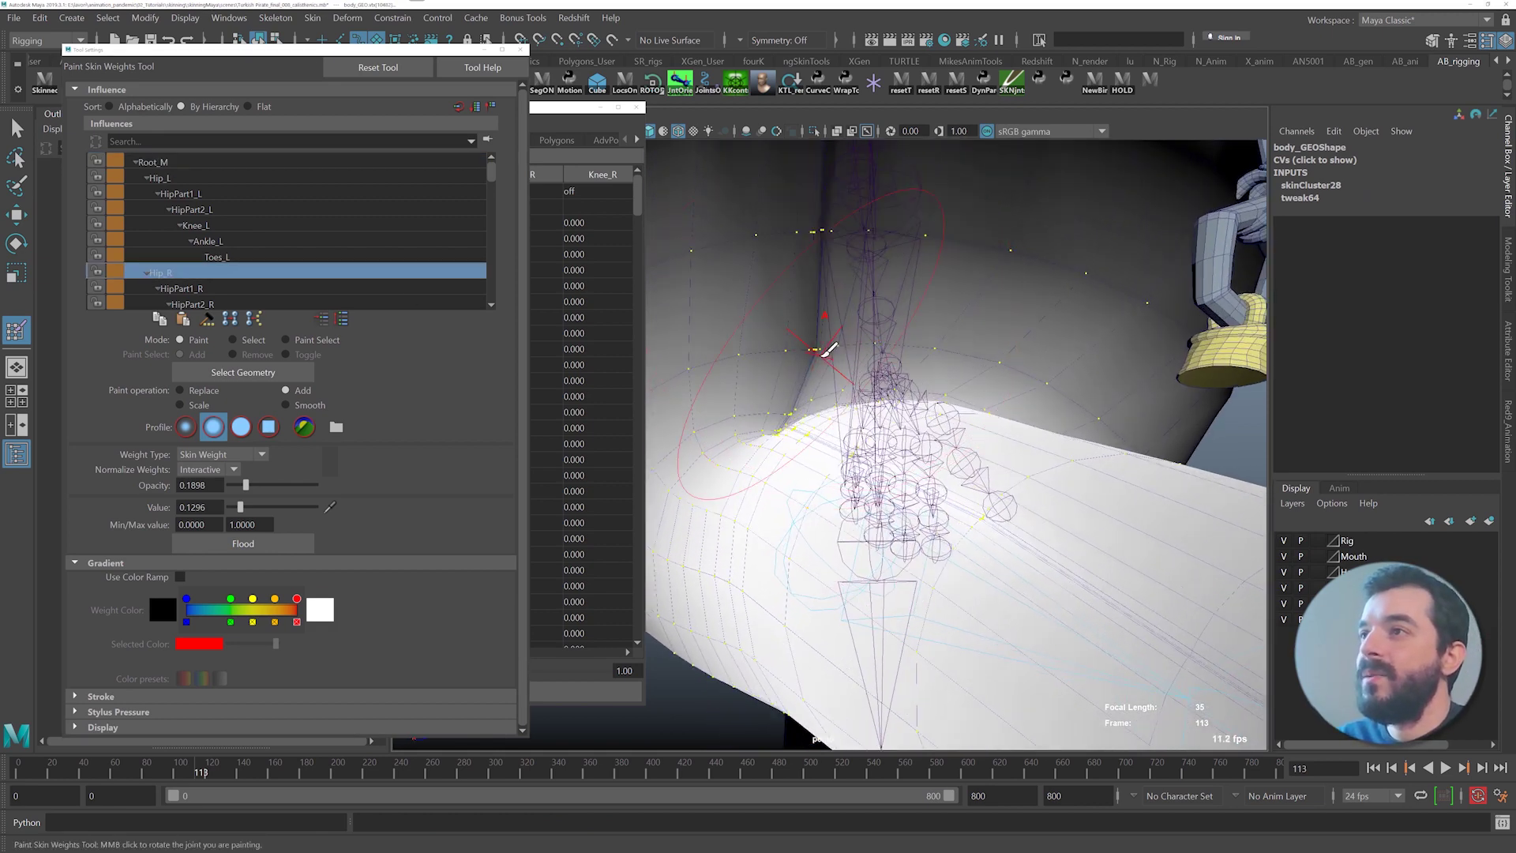
pyautogui.click(816, 351)
pyautogui.click(809, 346)
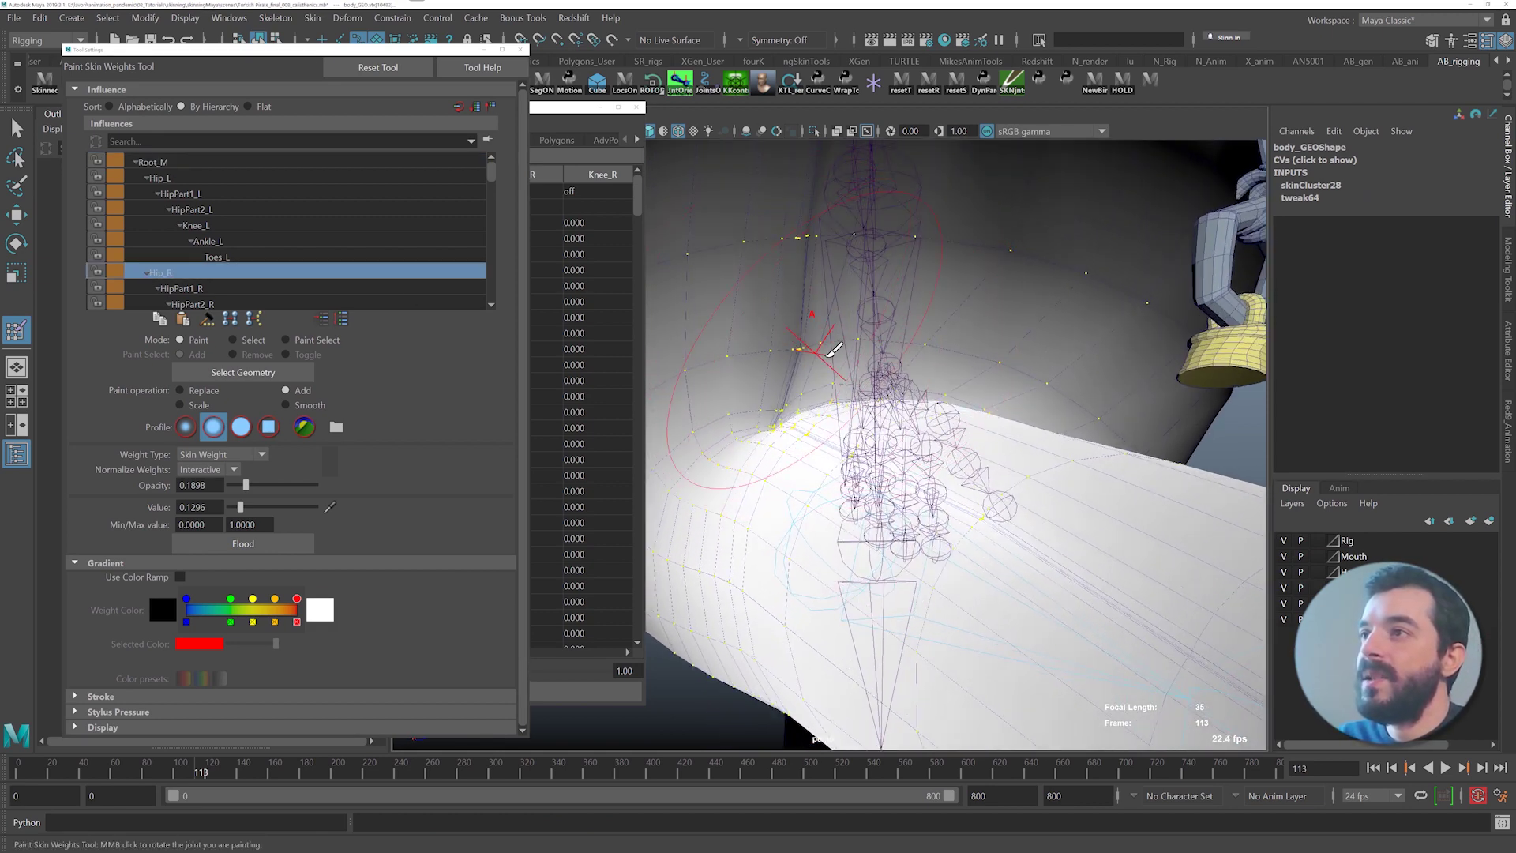
pyautogui.scroll(-4, 824, 352)
pyautogui.moveTo(763, 309)
pyautogui.keyDown('alt'); pyautogui.mouseDown()
pyautogui.moveTo(826, 329)
pyautogui.moveTo(763, 332)
pyautogui.mouseUp(); pyautogui.keyUp('alt')
pyautogui.moveTo(1027, 483)
pyautogui.mouseDown()
pyautogui.moveTo(998, 486)
pyautogui.moveTo(950, 554)
pyautogui.mouseUp()
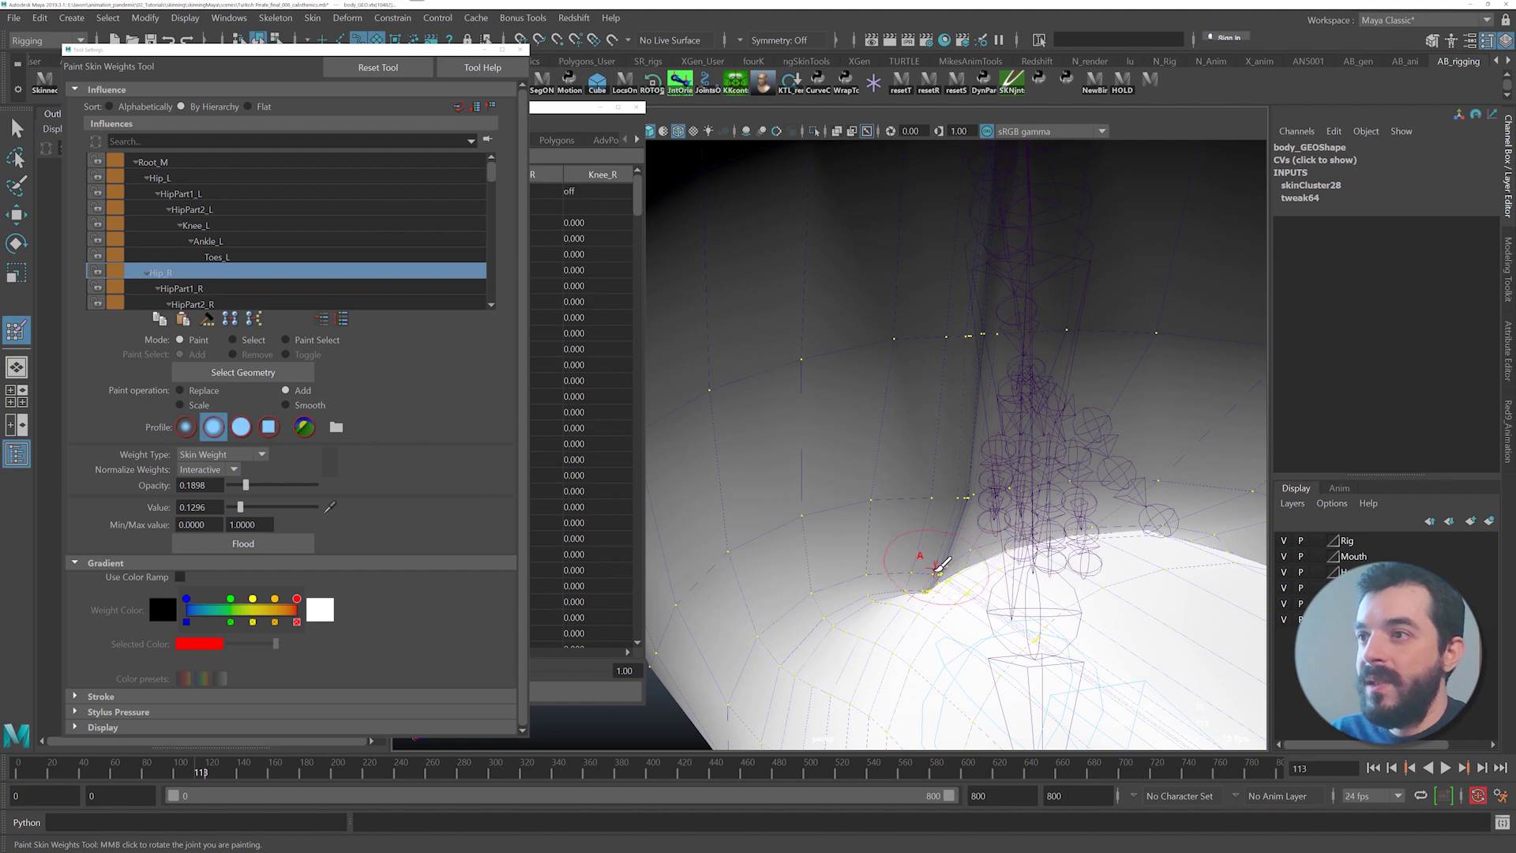
# - Smooth the Hip_R weights around the fold at opacity 0.7454, and leave the paint tool to check the shaded hip
pyautogui.keyDown('alt'); pyautogui.moveTo(965, 488); pyautogui.dragTo(892, 464); pyautogui.keyUp('alt')
pyautogui.scroll(-5, 889, 462)
pyautogui.moveTo(777, 536)
pyautogui.keyDown('alt'); pyautogui.mouseDown()
pyautogui.moveTo(748, 447)
pyautogui.moveTo(835, 447)
pyautogui.moveTo(840, 403)
pyautogui.mouseUp(); pyautogui.keyUp('alt')
pyautogui.click(308, 408)
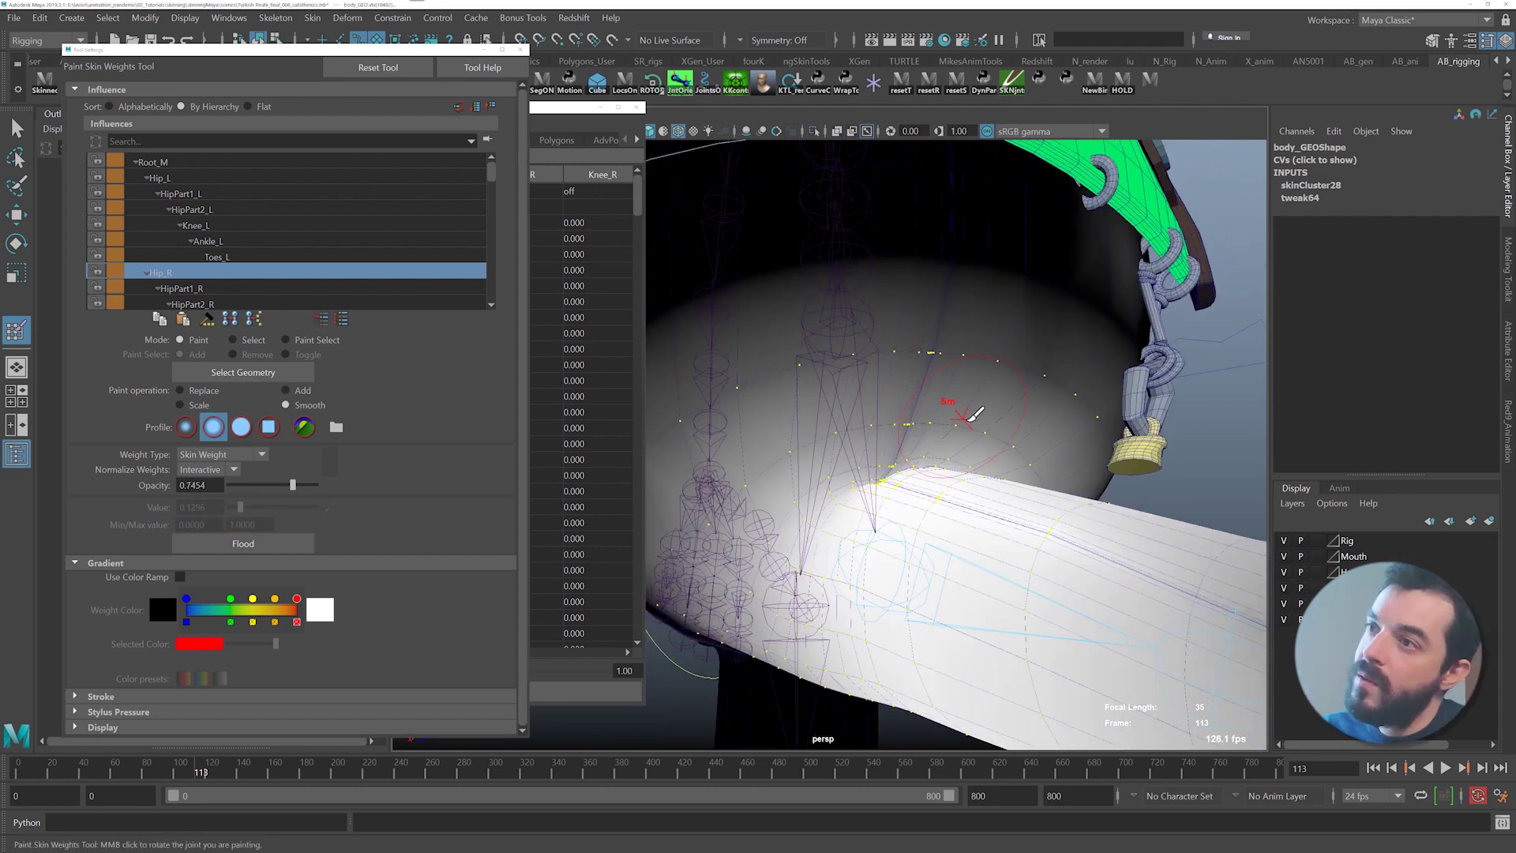
pyautogui.moveTo(960, 415)
pyautogui.keyDown('alt'); pyautogui.mouseDown()
pyautogui.moveTo(812, 355)
pyautogui.moveTo(982, 524)
pyautogui.moveTo(908, 545)
pyautogui.mouseUp(); pyautogui.keyUp('alt')
pyautogui.press('q')
pyautogui.click(898, 564)
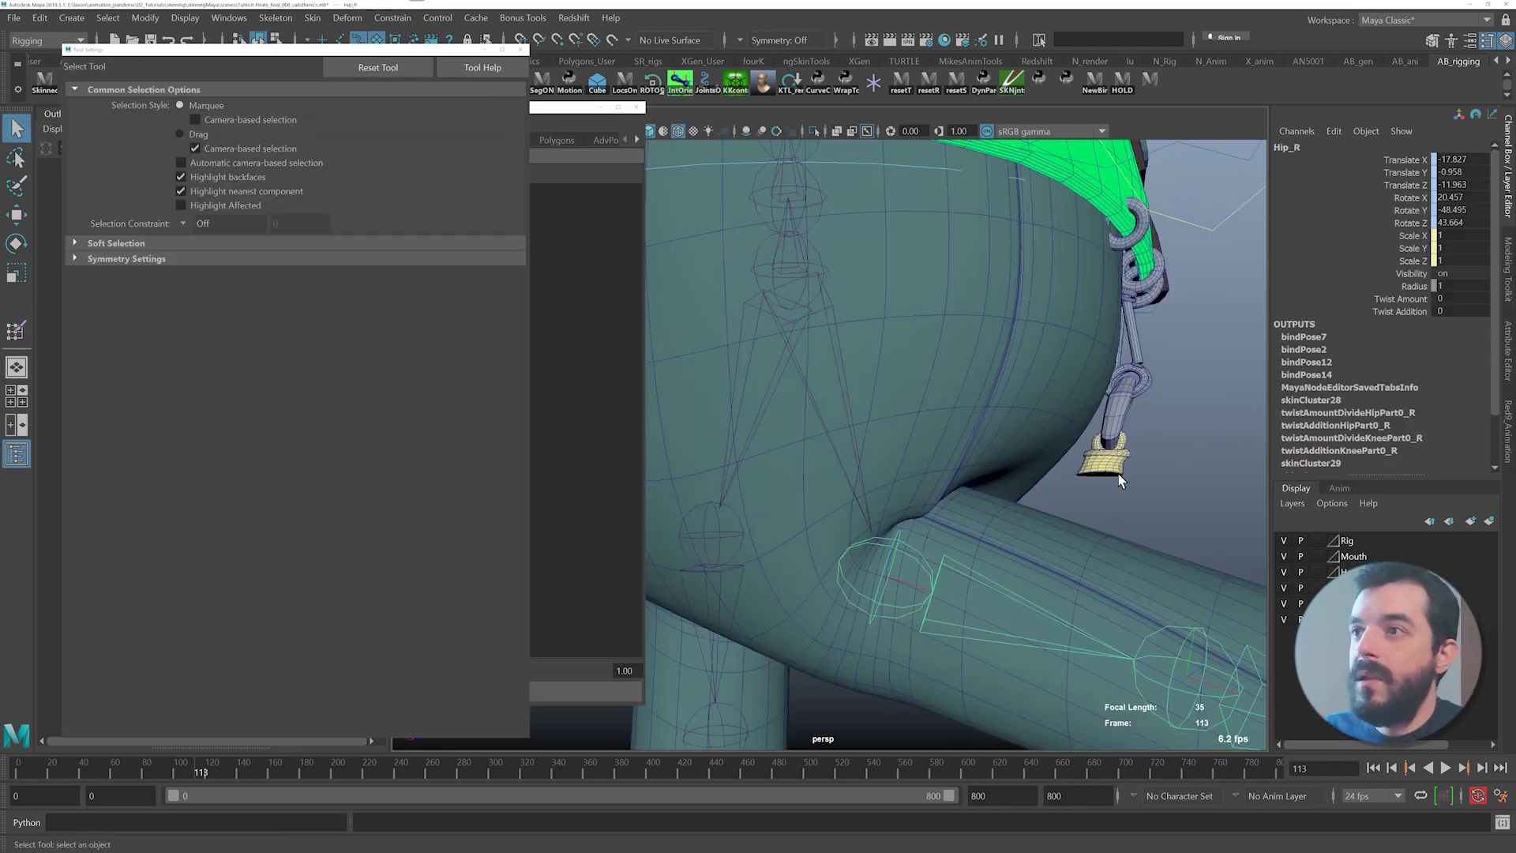
# - Resume weight painting on the body and add Hip_R influence to the thigh crease with a small brush at opacity 0.7454
pyautogui.scroll(-4, 885, 490)
pyautogui.moveTo(868, 466)
pyautogui.keyDown('alt'); pyautogui.mouseDown()
pyautogui.moveTo(916, 460)
pyautogui.moveTo(869, 457)
pyautogui.mouseUp(); pyautogui.keyUp('alt')
pyautogui.scroll(-4, 774, 440)
pyautogui.keyDown('alt'); pyautogui.moveTo(774, 439); pyautogui.dragTo(693, 428); pyautogui.keyUp('alt')
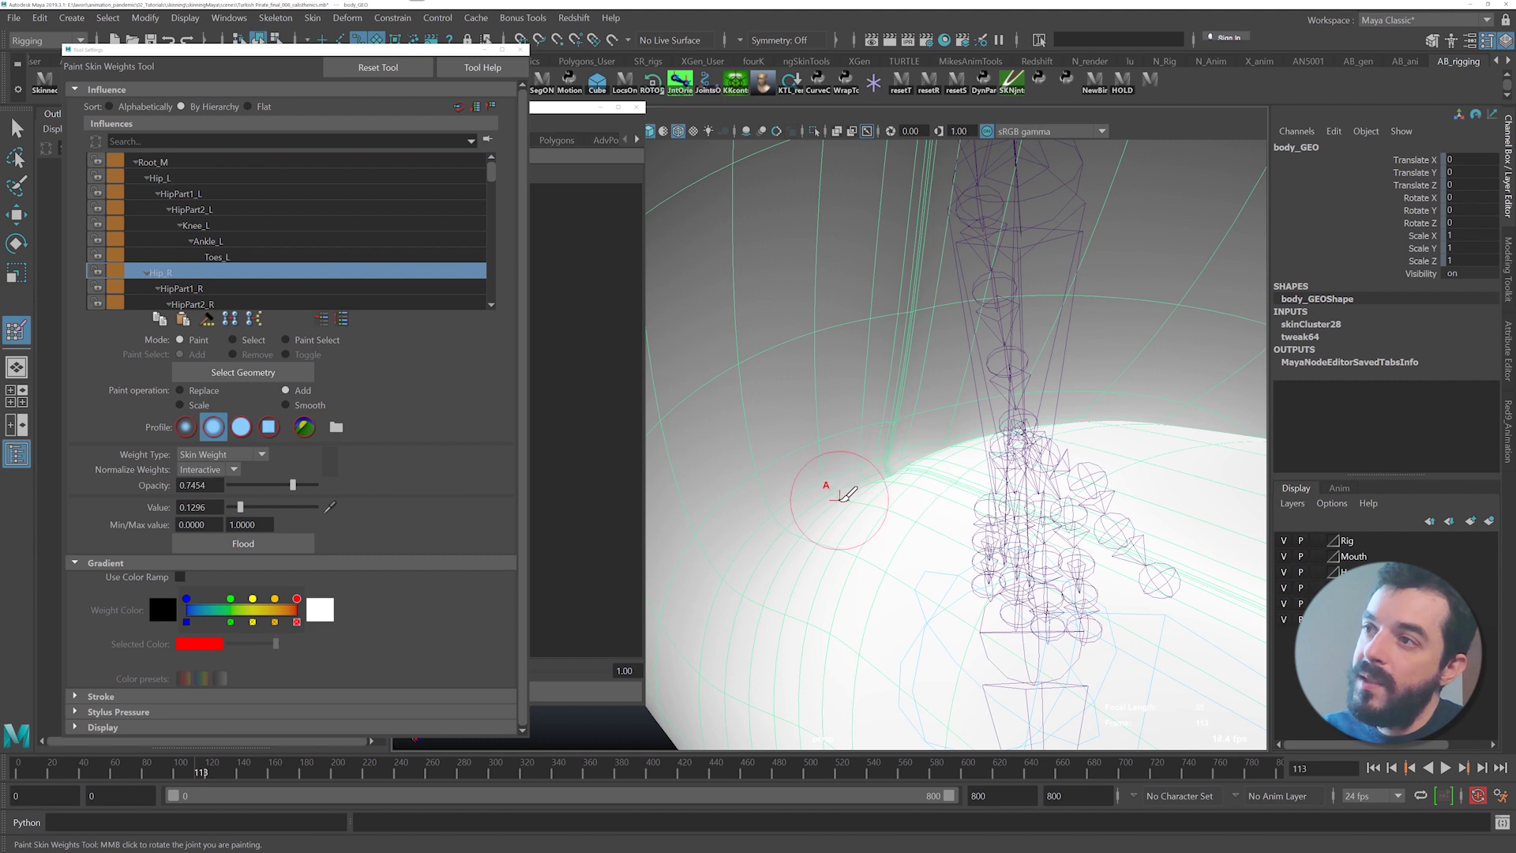
pyautogui.keyDown('alt'); pyautogui.moveTo(887, 508); pyautogui.dragTo(880, 506); pyautogui.keyUp('alt')
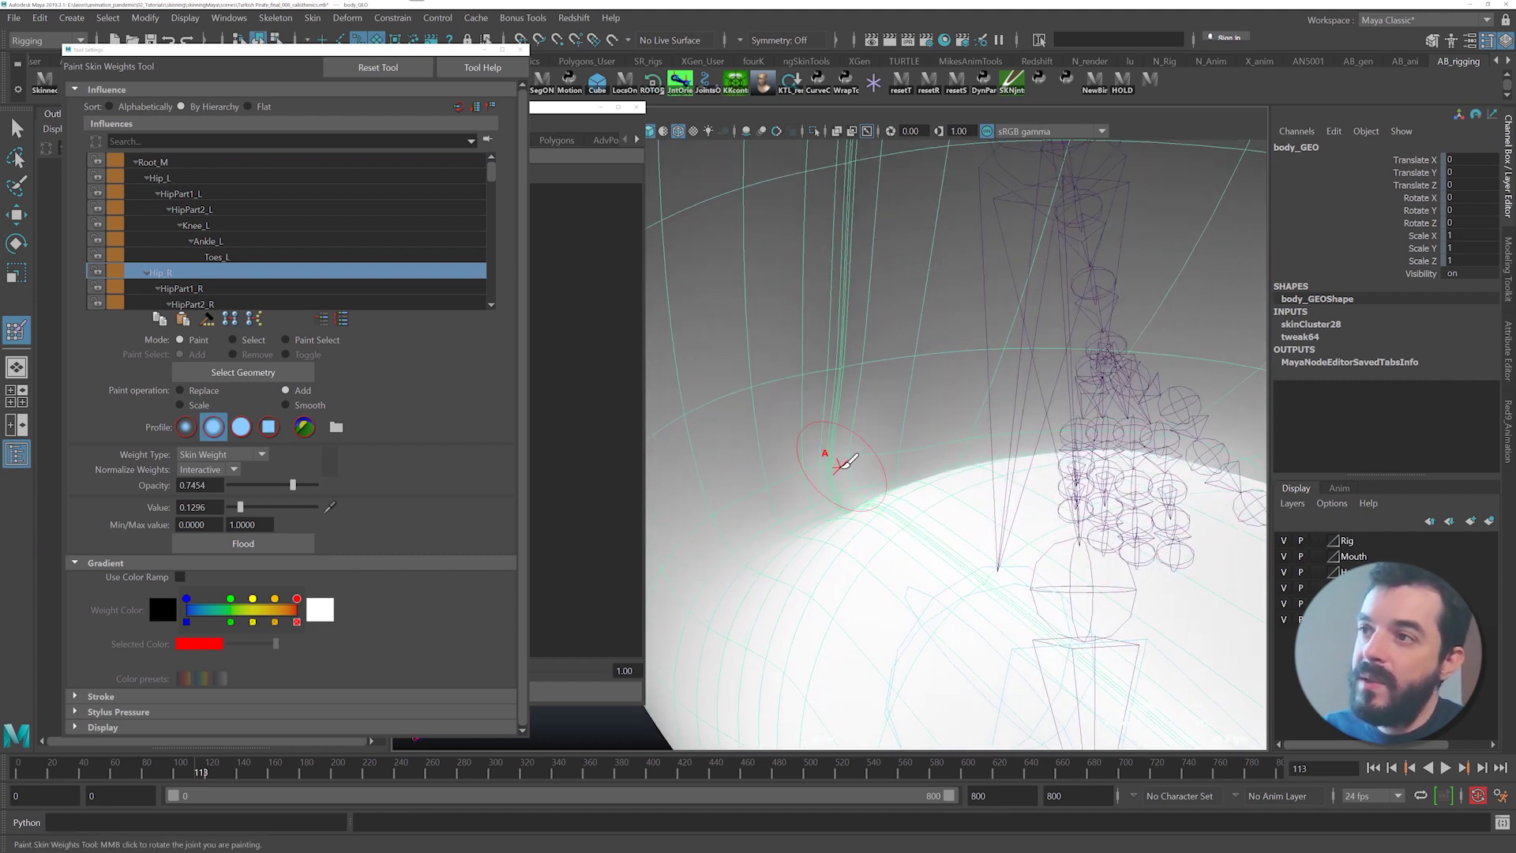
pyautogui.keyDown('alt'); pyautogui.moveTo(971, 452); pyautogui.dragTo(914, 430); pyautogui.keyUp('alt')
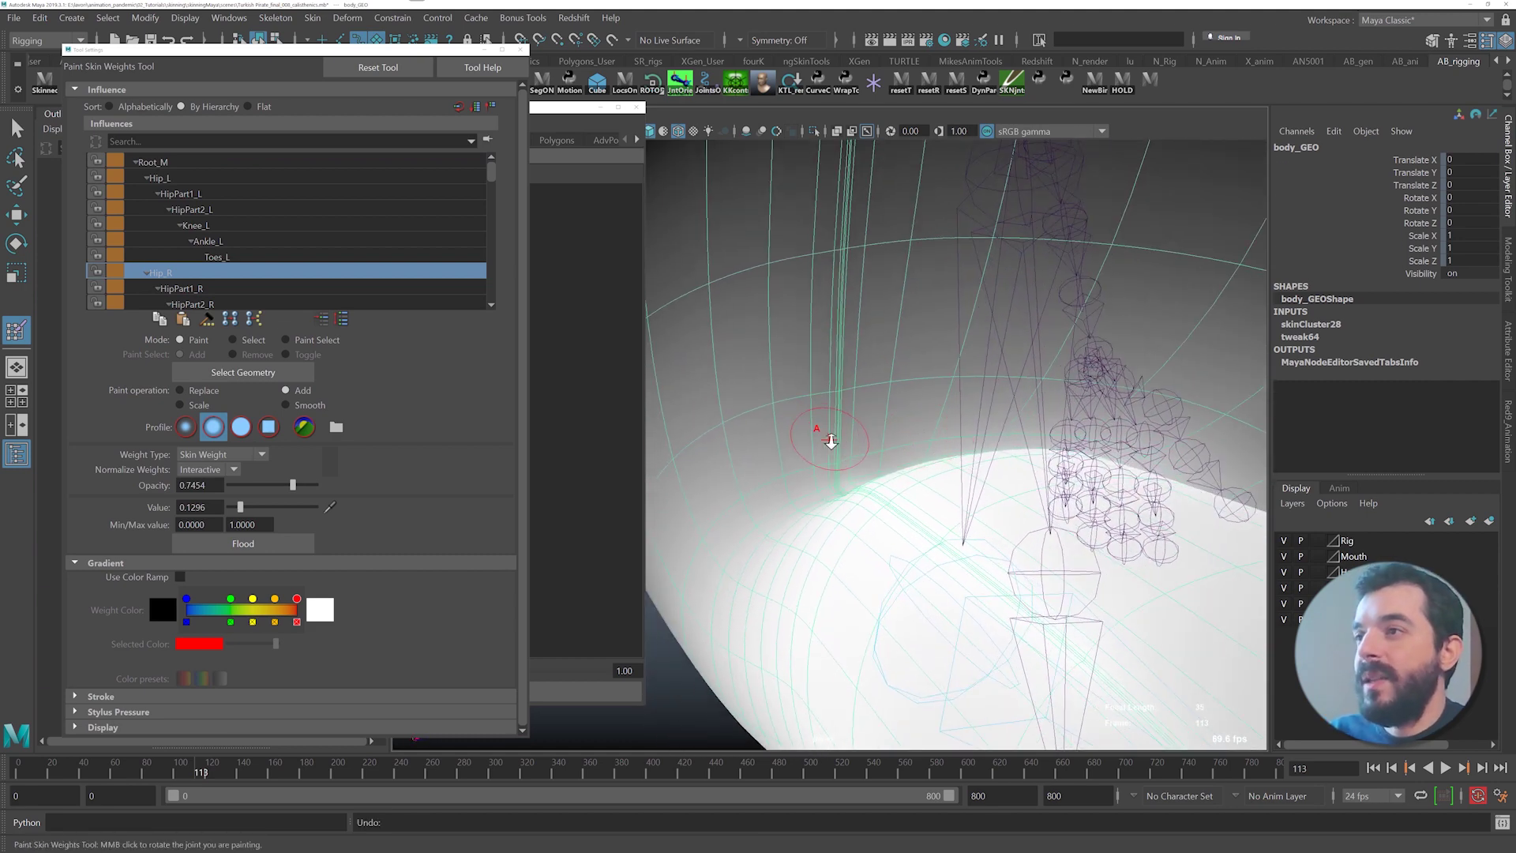
pyautogui.keyDown('alt'); pyautogui.moveTo(831, 440); pyautogui.dragTo(939, 453, button='right'); pyautogui.keyUp('alt')
pyautogui.moveTo(940, 453)
pyautogui.keyDown('alt'); pyautogui.mouseDown()
pyautogui.moveTo(914, 457)
pyautogui.moveTo(978, 430)
pyautogui.moveTo(940, 435)
pyautogui.mouseUp(); pyautogui.keyUp('alt')
pyautogui.keyDown('alt'); pyautogui.moveTo(939, 435); pyautogui.dragTo(991, 438, button='right'); pyautogui.keyUp('alt')
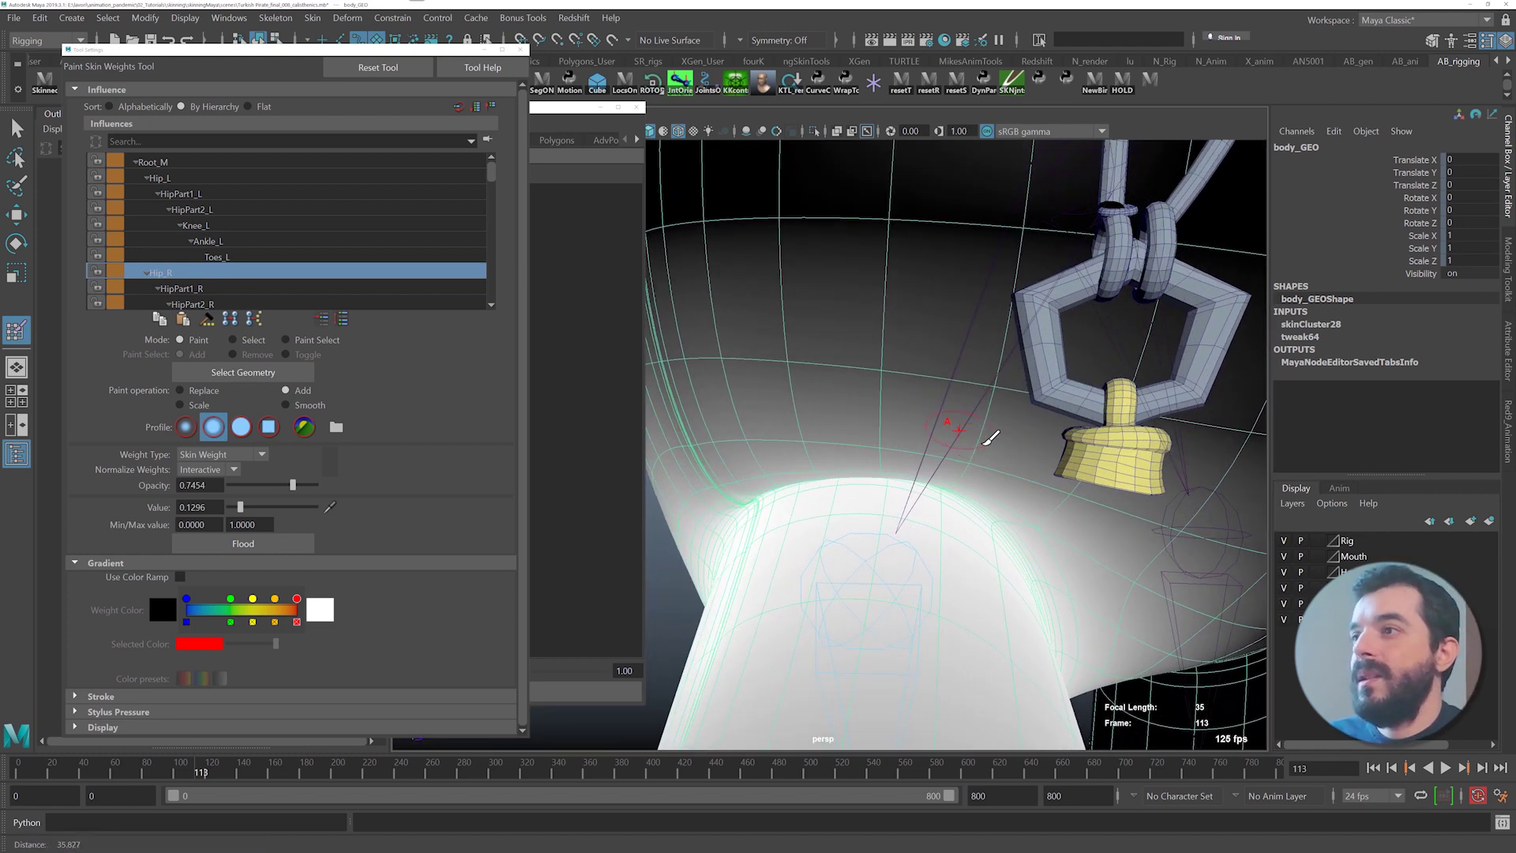
pyautogui.keyDown('alt'); pyautogui.moveTo(991, 438); pyautogui.dragTo(948, 415); pyautogui.keyUp('alt')
# - Add Root_M influence to the pelvis around the top of the right thigh at opacity 0.4537
pyautogui.click(395, 162)
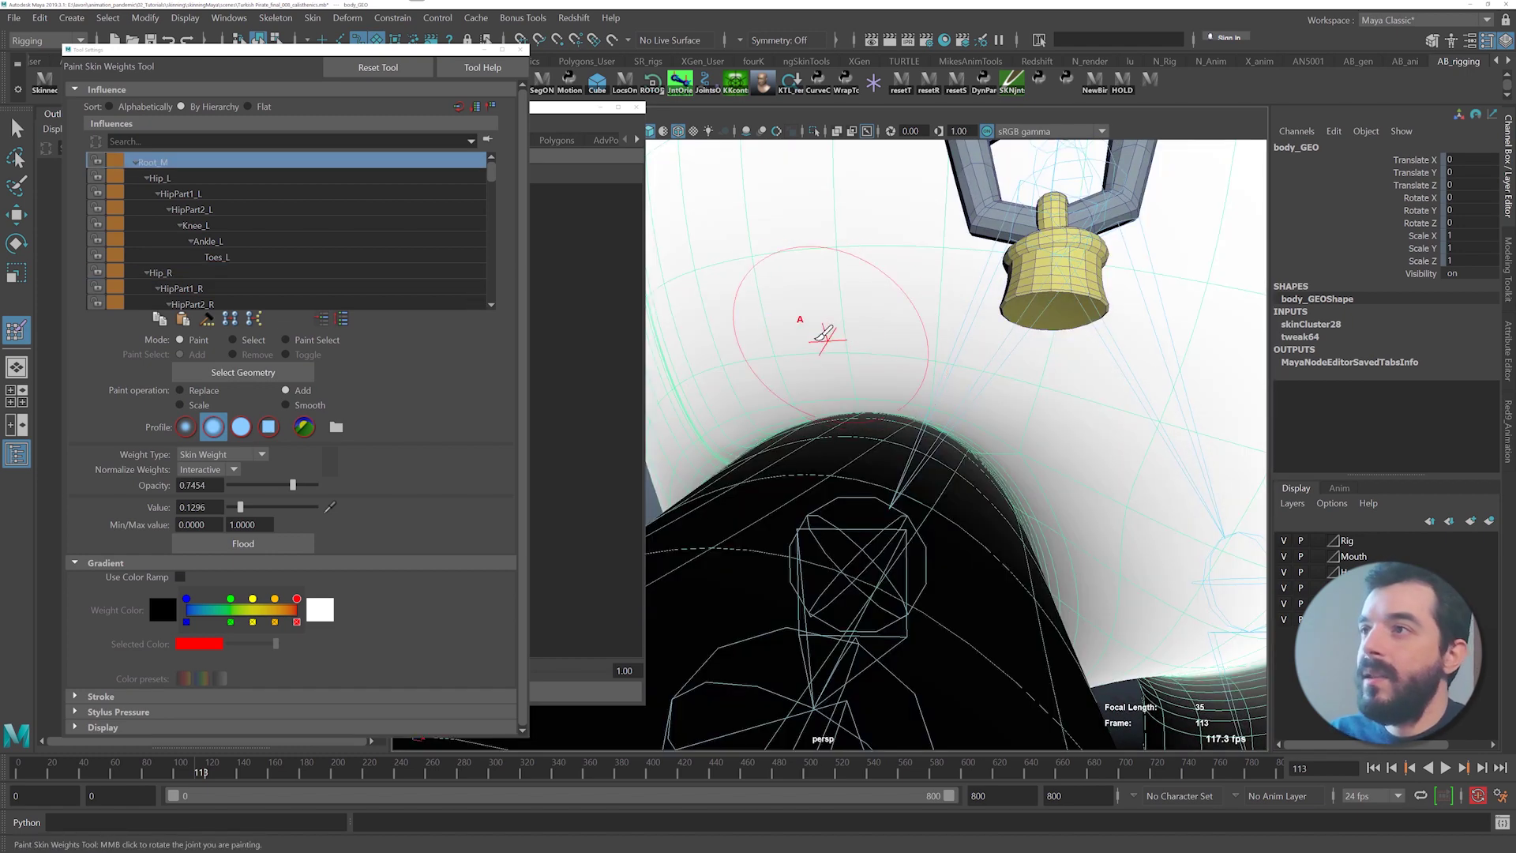
pyautogui.click(296, 405)
pyautogui.moveTo(869, 321)
pyautogui.mouseDown()
pyautogui.moveTo(865, 340)
pyautogui.moveTo(1086, 463)
pyautogui.moveTo(1095, 532)
pyautogui.moveTo(1112, 528)
pyautogui.moveTo(997, 553)
pyautogui.mouseUp()
pyautogui.moveTo(996, 552); pyautogui.dragTo(1028, 670)
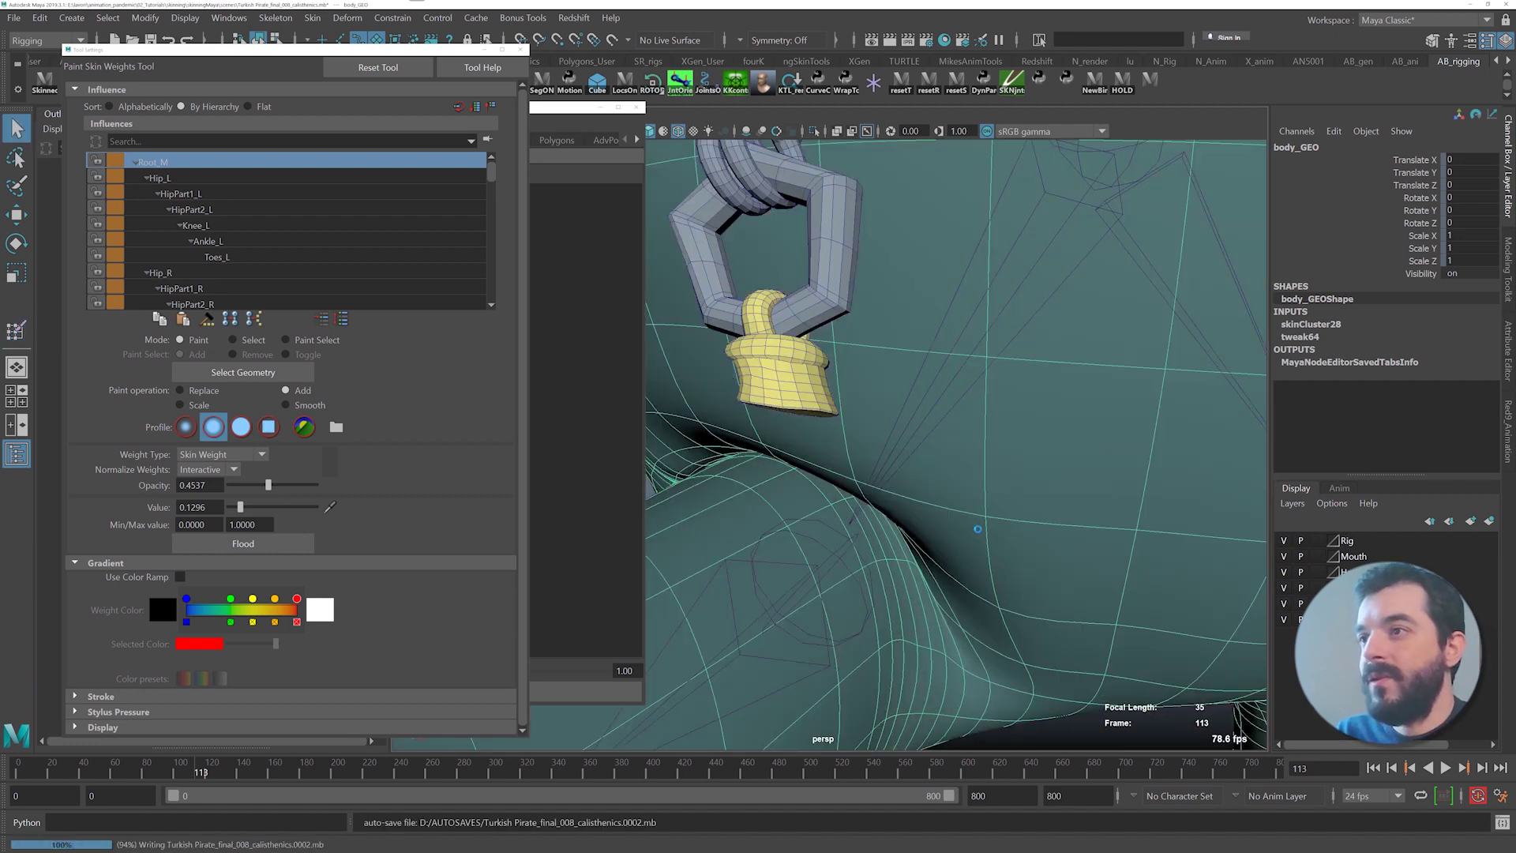
pyautogui.keyDown('alt'); pyautogui.moveTo(977, 527); pyautogui.dragTo(971, 439); pyautogui.keyUp('alt')
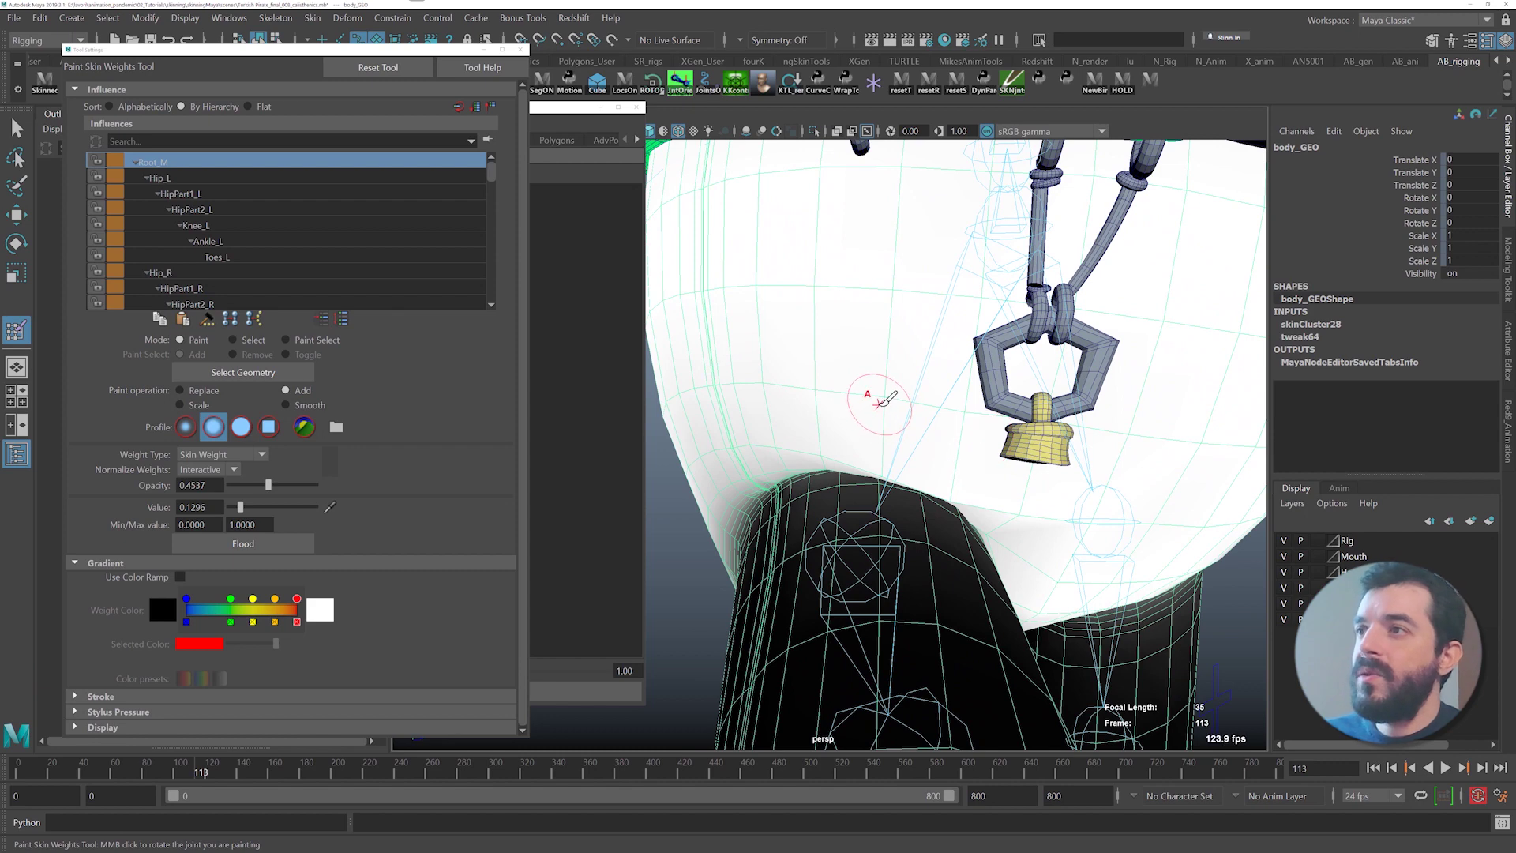
pyautogui.keyDown('alt'); pyautogui.moveTo(884, 405); pyautogui.dragTo(978, 428, button='right'); pyautogui.keyUp('alt')
# - Add Hip_R influence above the right thigh at opacity 0.2130, and smooth it across the pelvis at opacity 0.6759
pyautogui.click(158, 270)
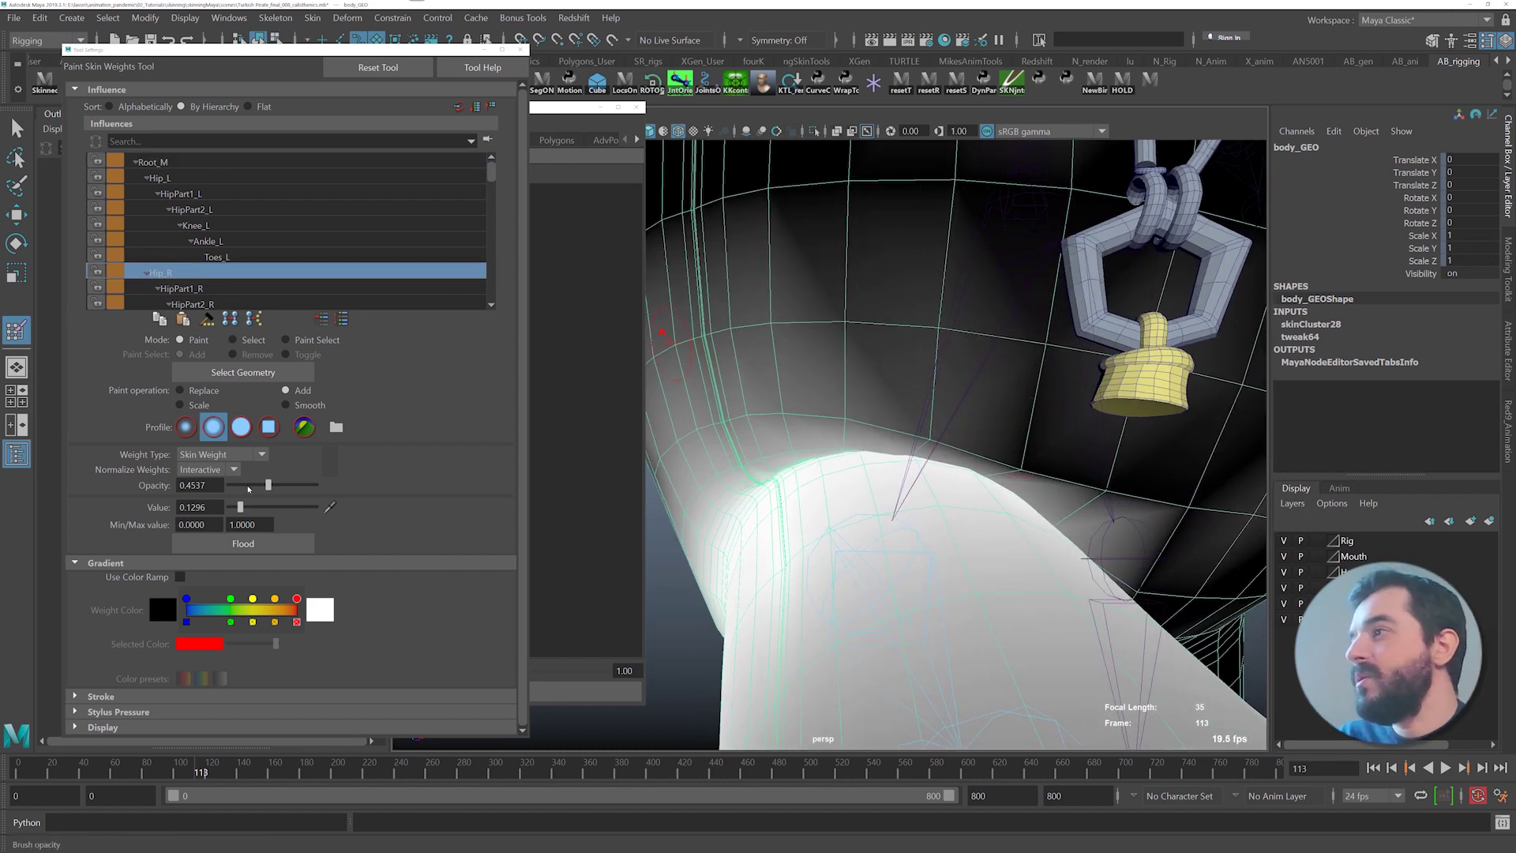
pyautogui.moveTo(928, 432)
pyautogui.mouseDown()
pyautogui.moveTo(1147, 504)
pyautogui.moveTo(1065, 482)
pyautogui.mouseUp()
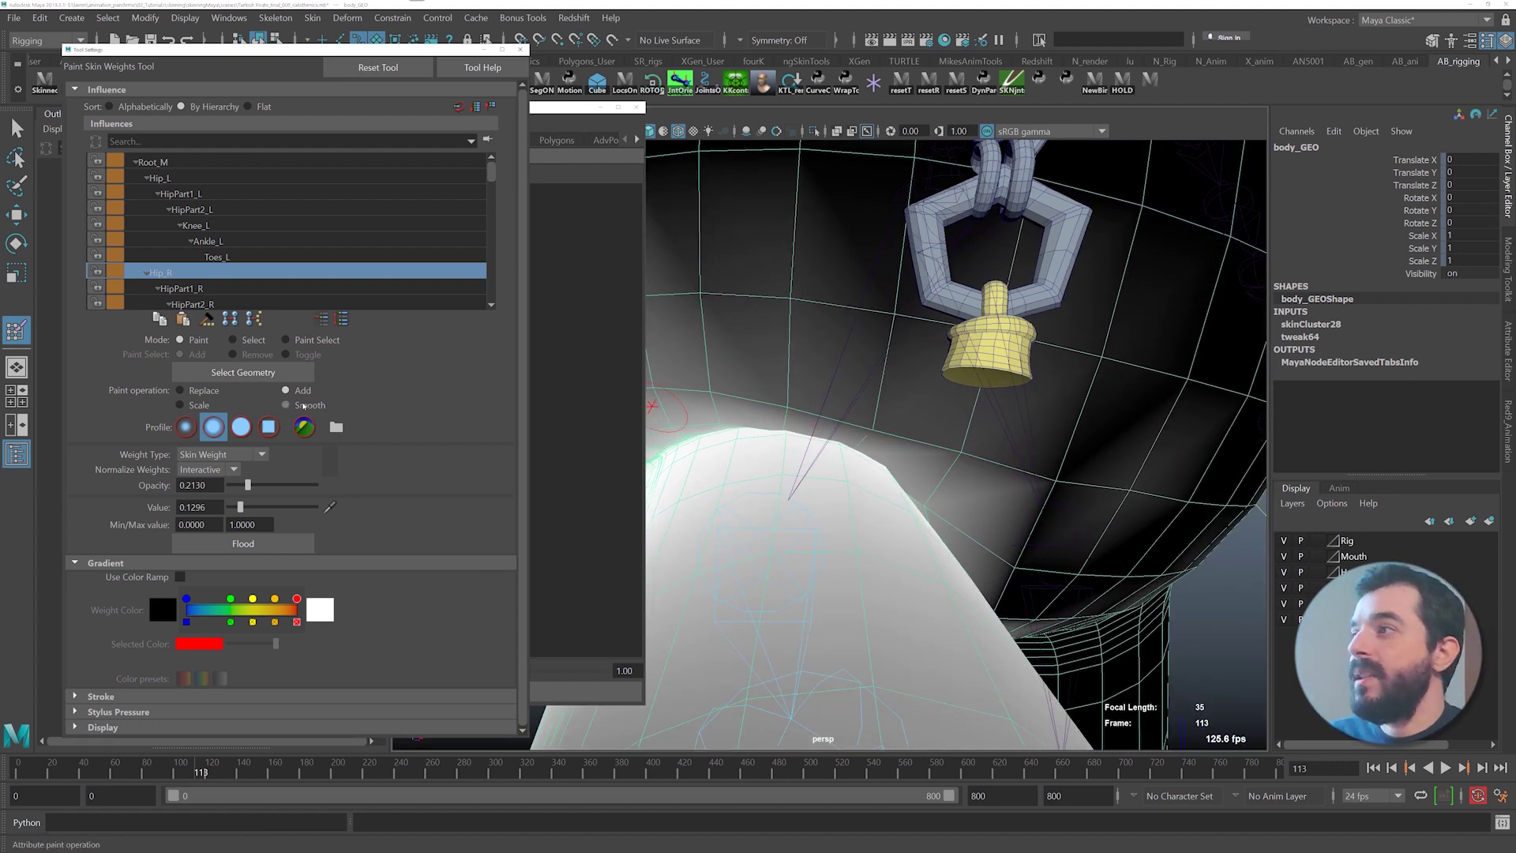
pyautogui.click(304, 406)
pyautogui.moveTo(248, 485); pyautogui.dragTo(288, 484)
pyautogui.moveTo(1026, 478)
pyautogui.keyDown('alt'); pyautogui.mouseDown()
pyautogui.moveTo(961, 467)
pyautogui.moveTo(1041, 580)
pyautogui.mouseUp(); pyautogui.keyUp('alt')
pyautogui.keyDown('alt'); pyautogui.moveTo(1050, 608); pyautogui.dragTo(931, 439, button='right'); pyautogui.keyUp('alt')
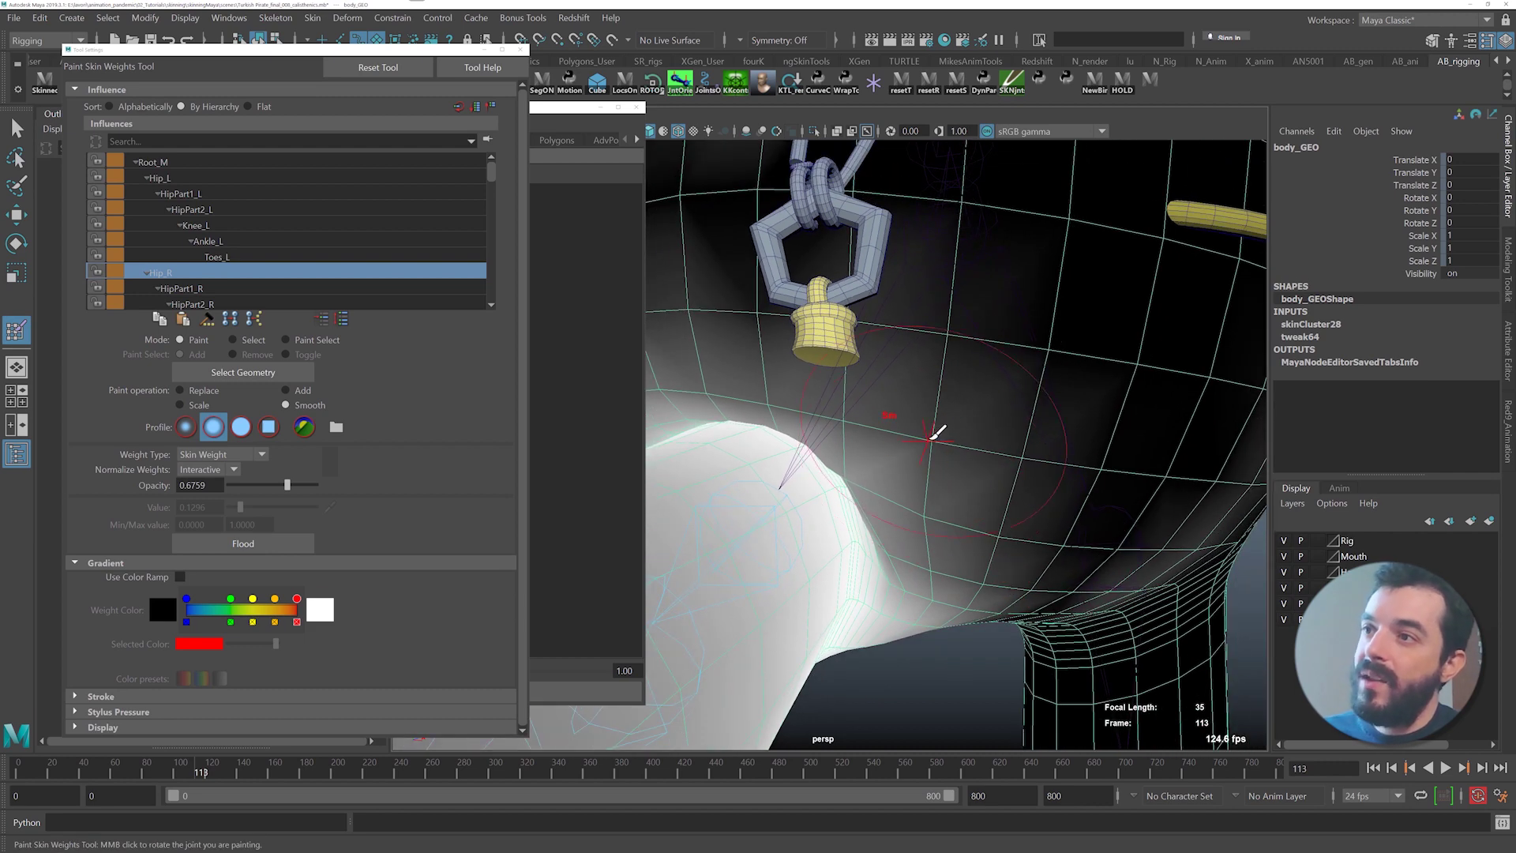
pyautogui.keyDown('alt'); pyautogui.moveTo(864, 621); pyautogui.dragTo(912, 611); pyautogui.keyUp('alt')
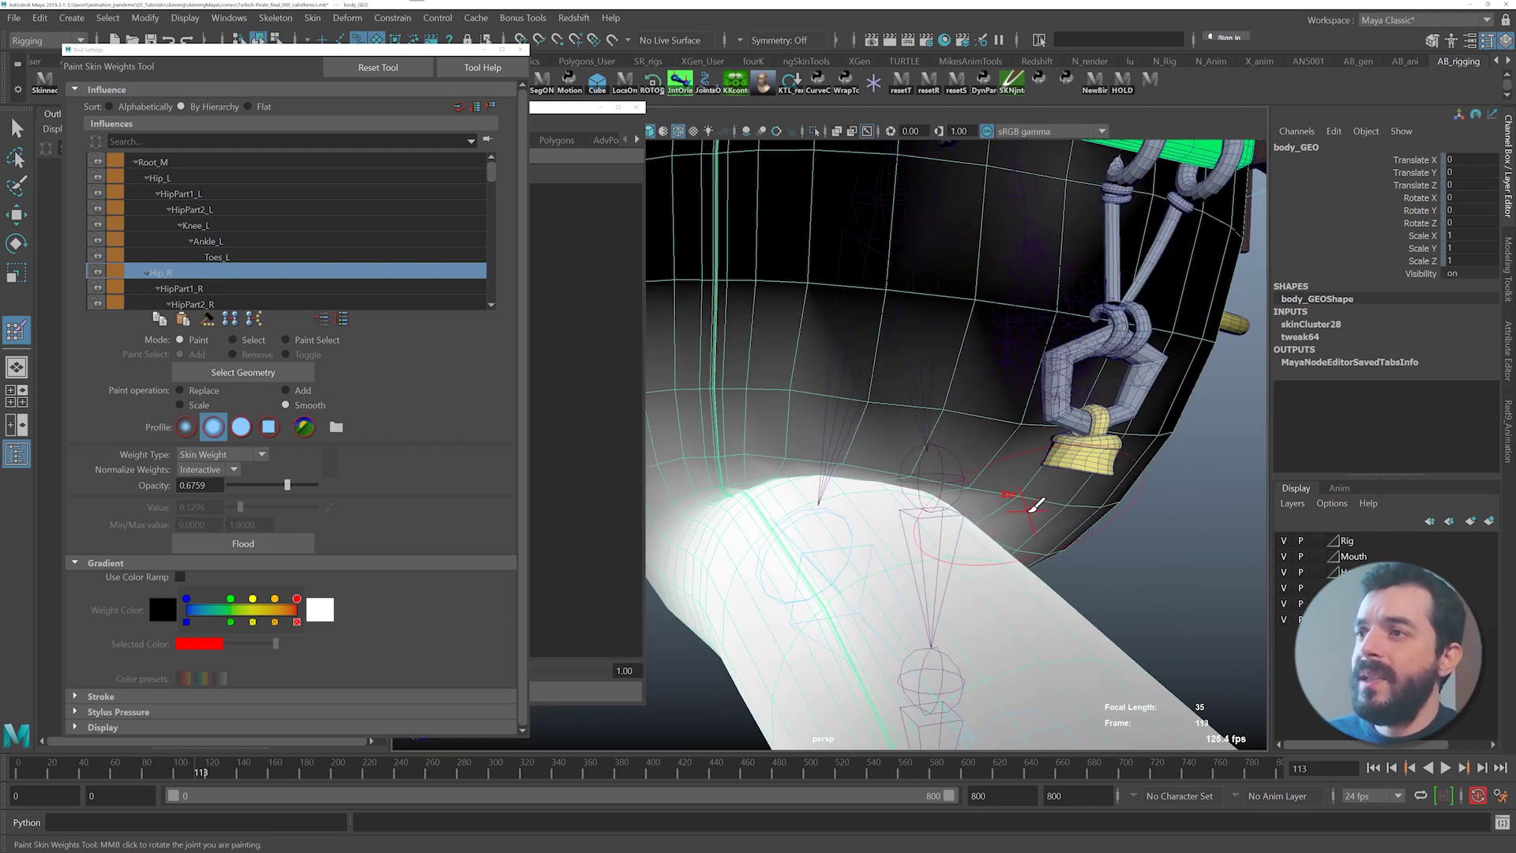
pyautogui.moveTo(1026, 502)
pyautogui.mouseDown()
pyautogui.moveTo(943, 472)
pyautogui.moveTo(822, 502)
pyautogui.moveTo(907, 451)
pyautogui.moveTo(869, 502)
pyautogui.moveTo(906, 554)
pyautogui.mouseUp()
pyautogui.moveTo(906, 555)
pyautogui.keyDown('alt'); pyautogui.mouseDown()
pyautogui.moveTo(887, 579)
pyautogui.moveTo(892, 517)
pyautogui.mouseUp(); pyautogui.keyUp('alt')
pyautogui.keyDown('alt'); pyautogui.moveTo(820, 605); pyautogui.dragTo(1001, 512); pyautogui.keyUp('alt')
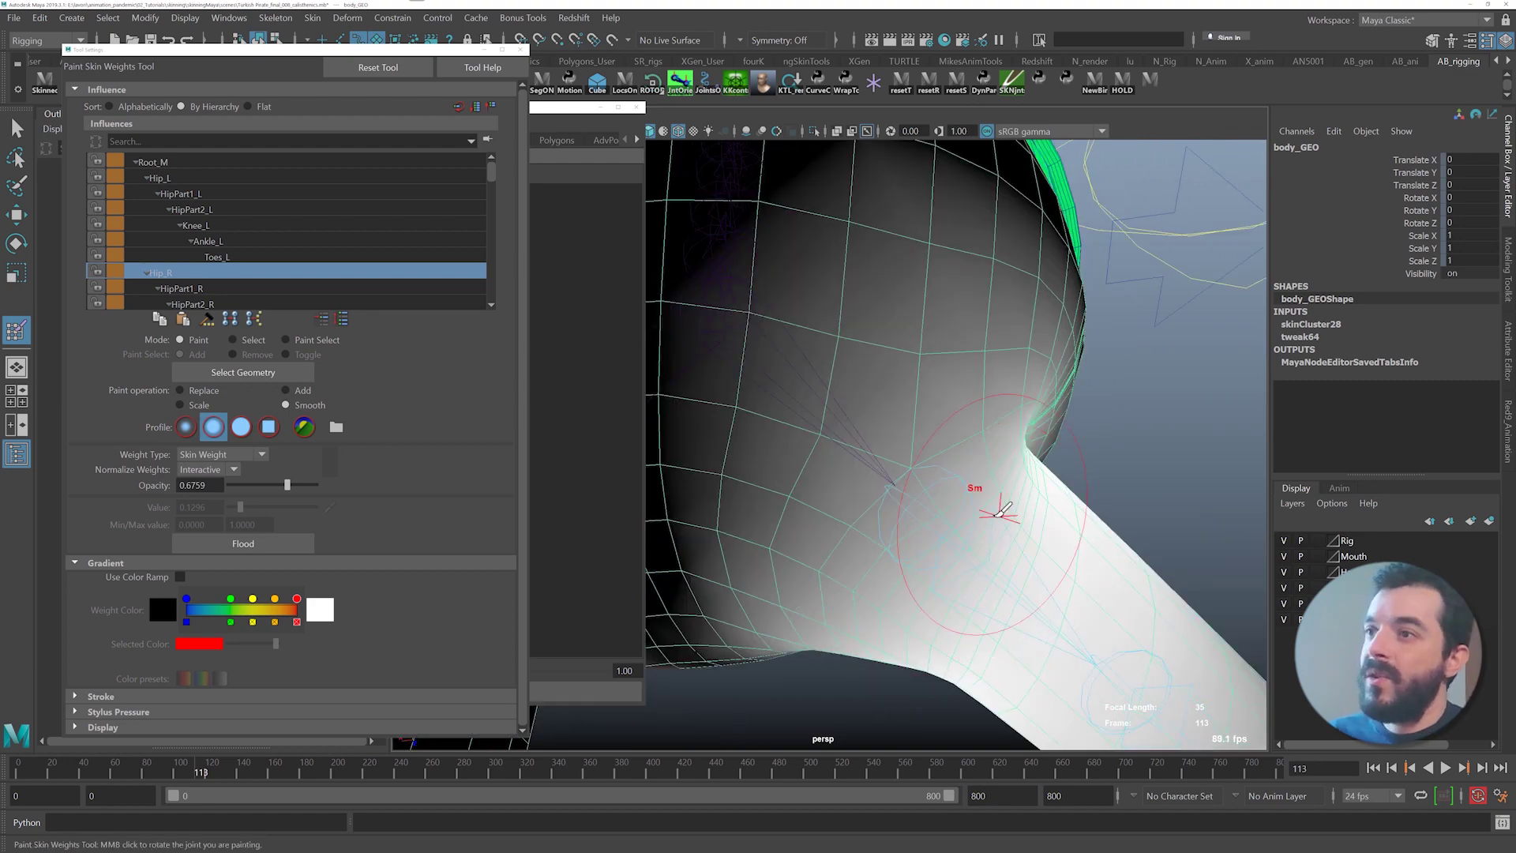
# - Scrub the leg-raise animation to frame 115 and examine the right hip deformation from the side with normal shading
pyautogui.keyDown('alt'); pyautogui.moveTo(866, 709); pyautogui.dragTo(805, 601); pyautogui.keyUp('alt')
pyautogui.moveTo(190, 761)
pyautogui.mouseDown()
pyautogui.moveTo(207, 761)
pyautogui.moveTo(193, 761)
pyautogui.mouseUp()
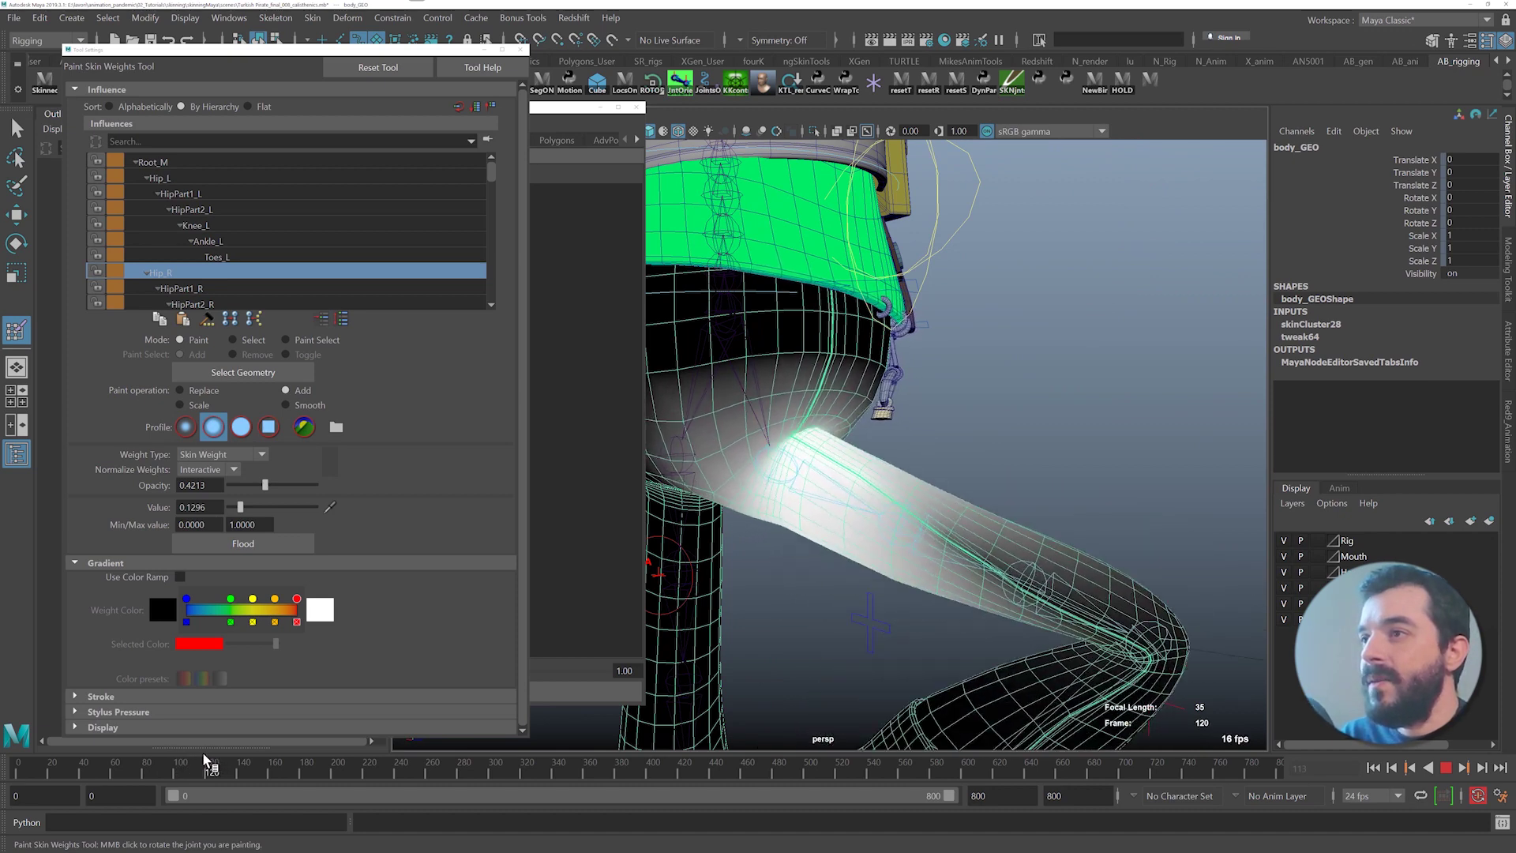
pyautogui.moveTo(201, 750); pyautogui.dragTo(201, 751)
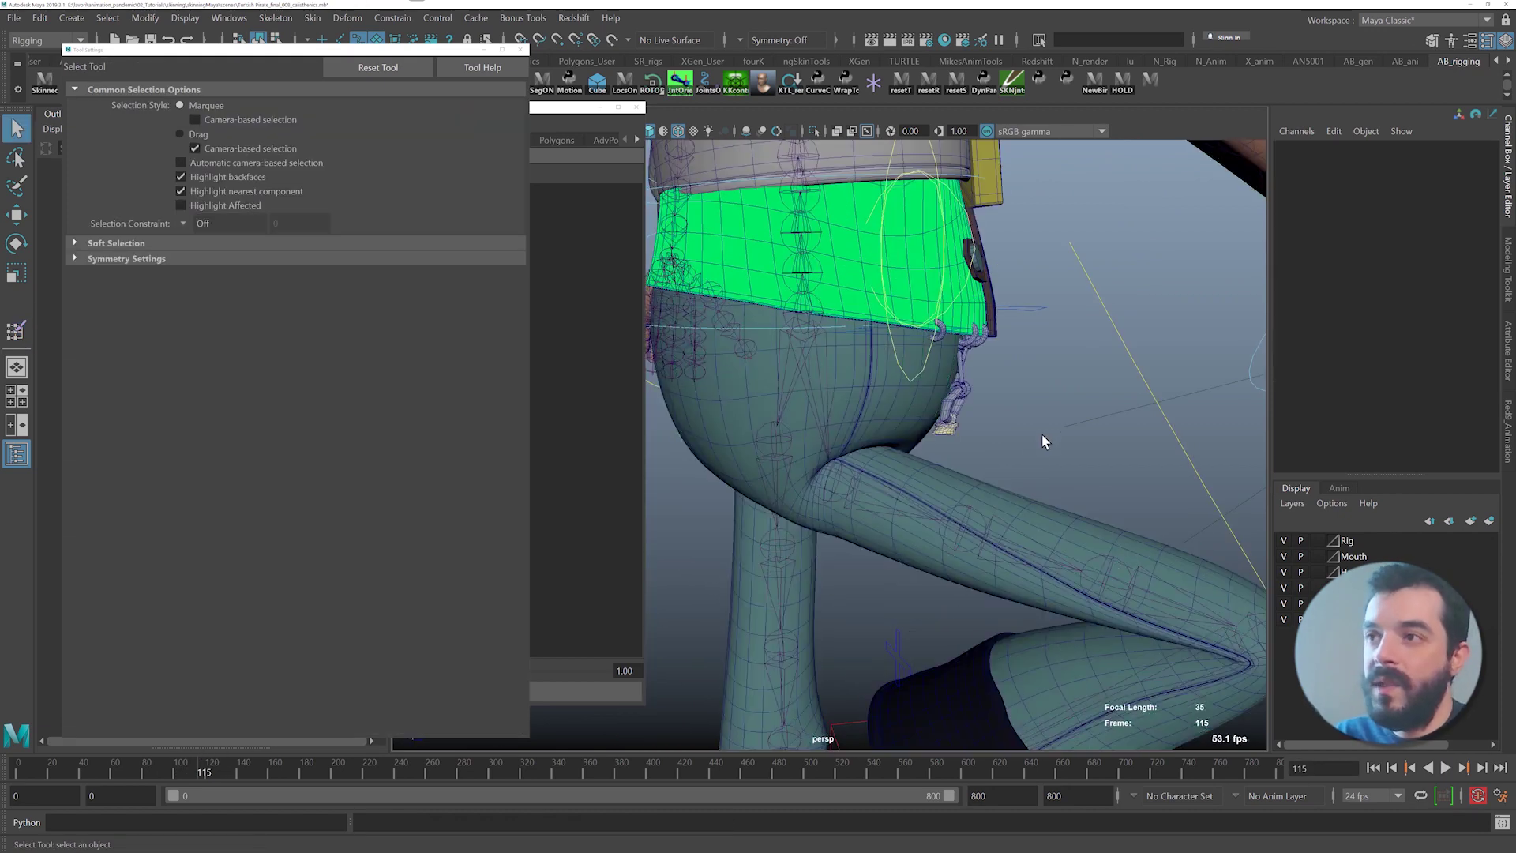
pyautogui.keyDown('alt'); pyautogui.moveTo(1042, 436); pyautogui.dragTo(772, 450, button='right'); pyautogui.keyUp('alt')
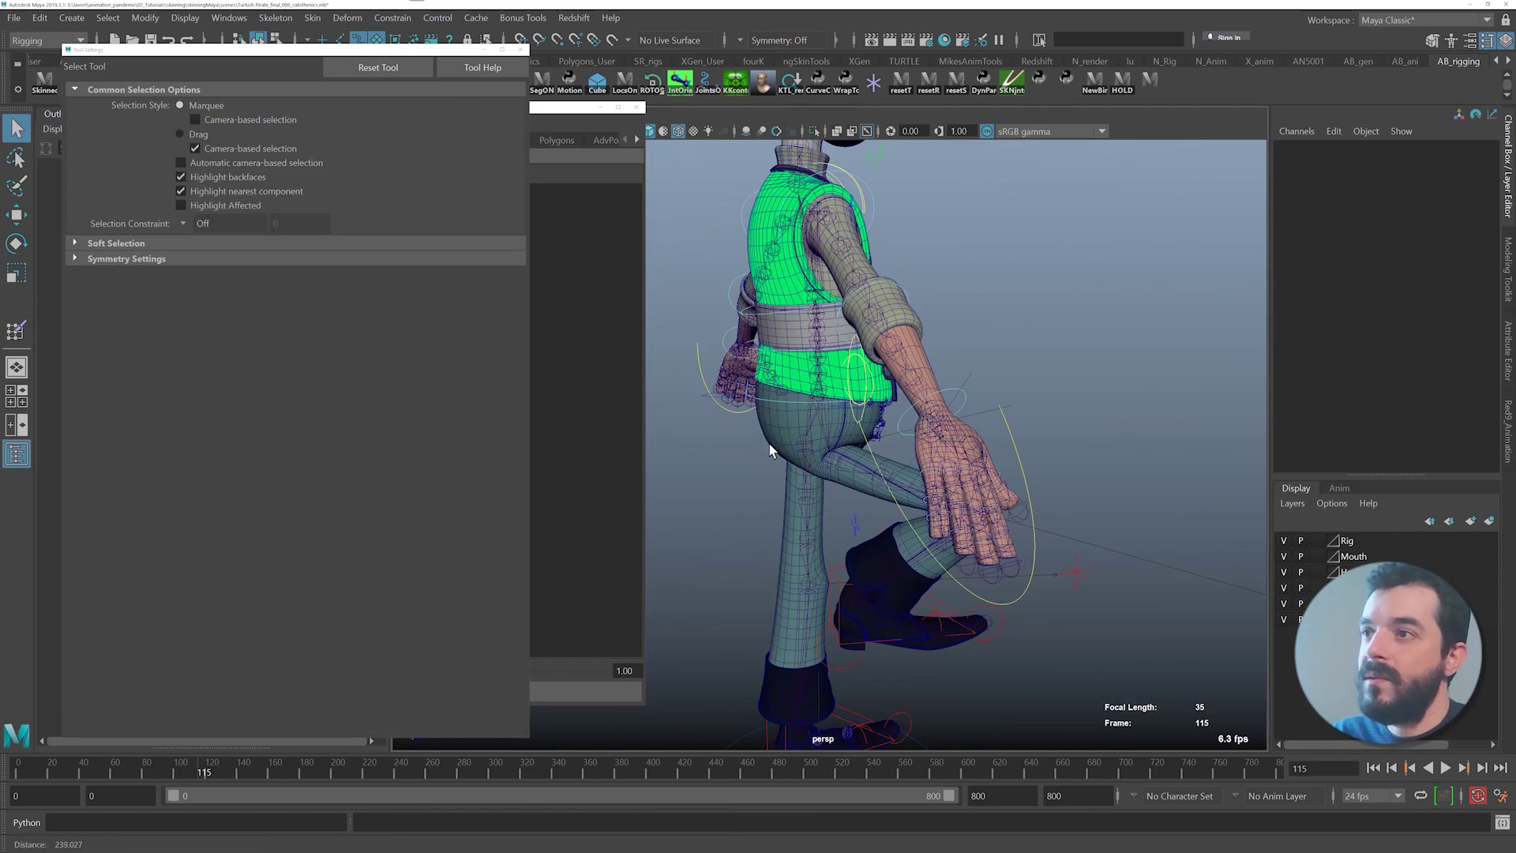
pyautogui.moveTo(827, 447)
pyautogui.keyDown('alt'); pyautogui.mouseDown()
pyautogui.moveTo(778, 454)
pyautogui.moveTo(873, 453)
pyautogui.moveTo(836, 452)
pyautogui.mouseUp(); pyautogui.keyUp('alt')
pyautogui.keyDown('alt'); pyautogui.moveTo(835, 452); pyautogui.dragTo(964, 497, button='right'); pyautogui.keyUp('alt')
pyautogui.keyDown('alt'); pyautogui.moveTo(964, 497); pyautogui.dragTo(913, 481, button='middle'); pyautogui.keyUp('alt')
pyautogui.keyDown('alt'); pyautogui.moveTo(913, 481); pyautogui.dragTo(963, 491, button='right'); pyautogui.keyUp('alt')
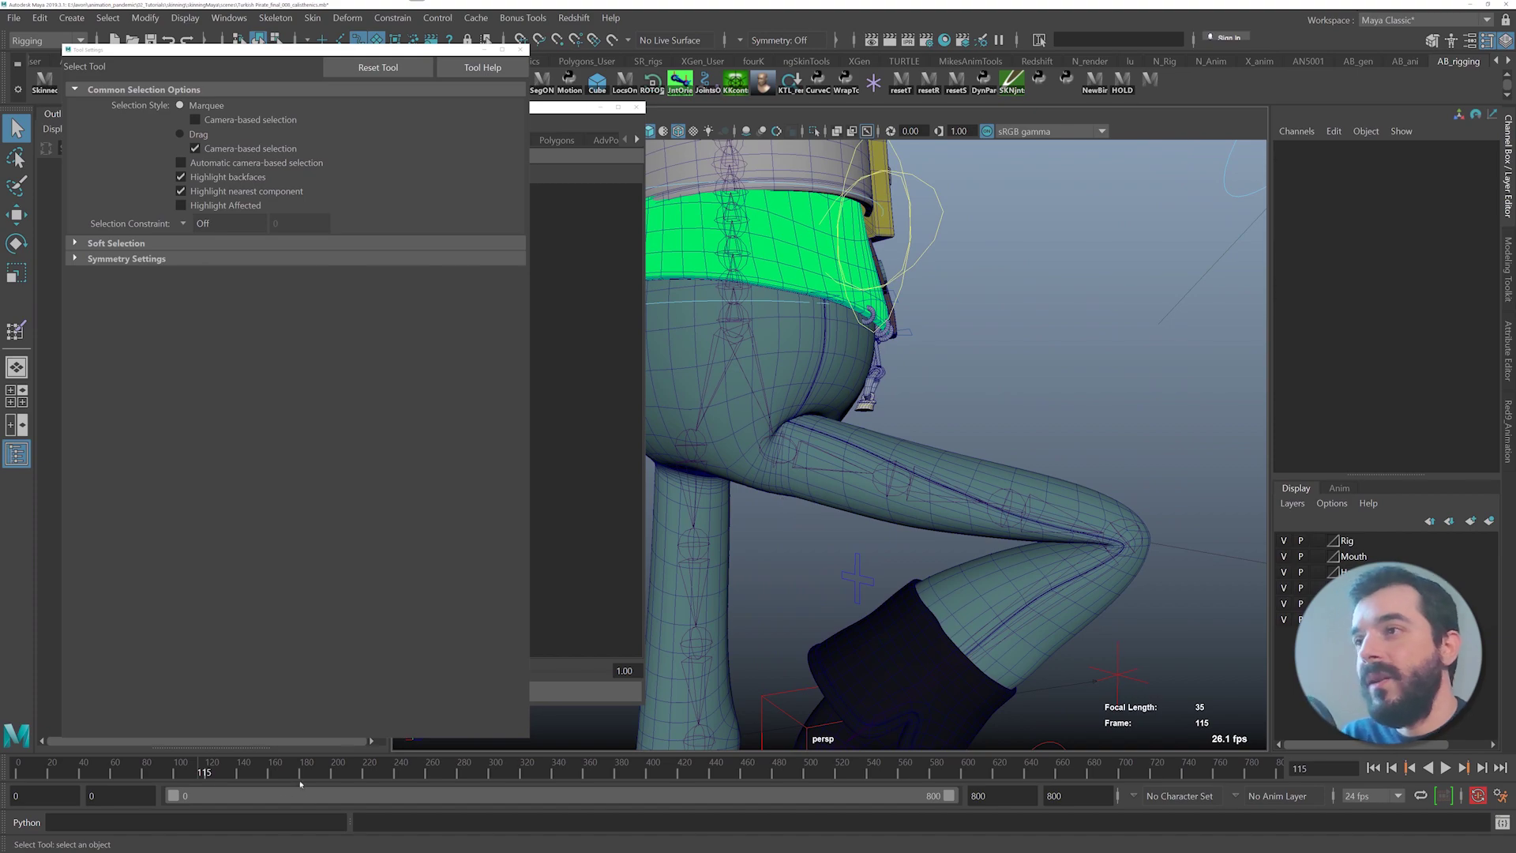
# - Go to frame 142 with the leg swung back and rotate the HipSwinger_M control to test the pelvis deformation
pyautogui.moveTo(209, 772); pyautogui.dragTo(247, 767)
pyautogui.keyDown('alt'); pyautogui.moveTo(815, 639); pyautogui.dragTo(864, 602); pyautogui.keyUp('alt')
pyautogui.keyDown('alt'); pyautogui.moveTo(865, 601); pyautogui.dragTo(777, 582, button='right'); pyautogui.keyUp('alt')
pyautogui.keyDown('alt'); pyautogui.moveTo(778, 582); pyautogui.dragTo(725, 576); pyautogui.keyUp('alt')
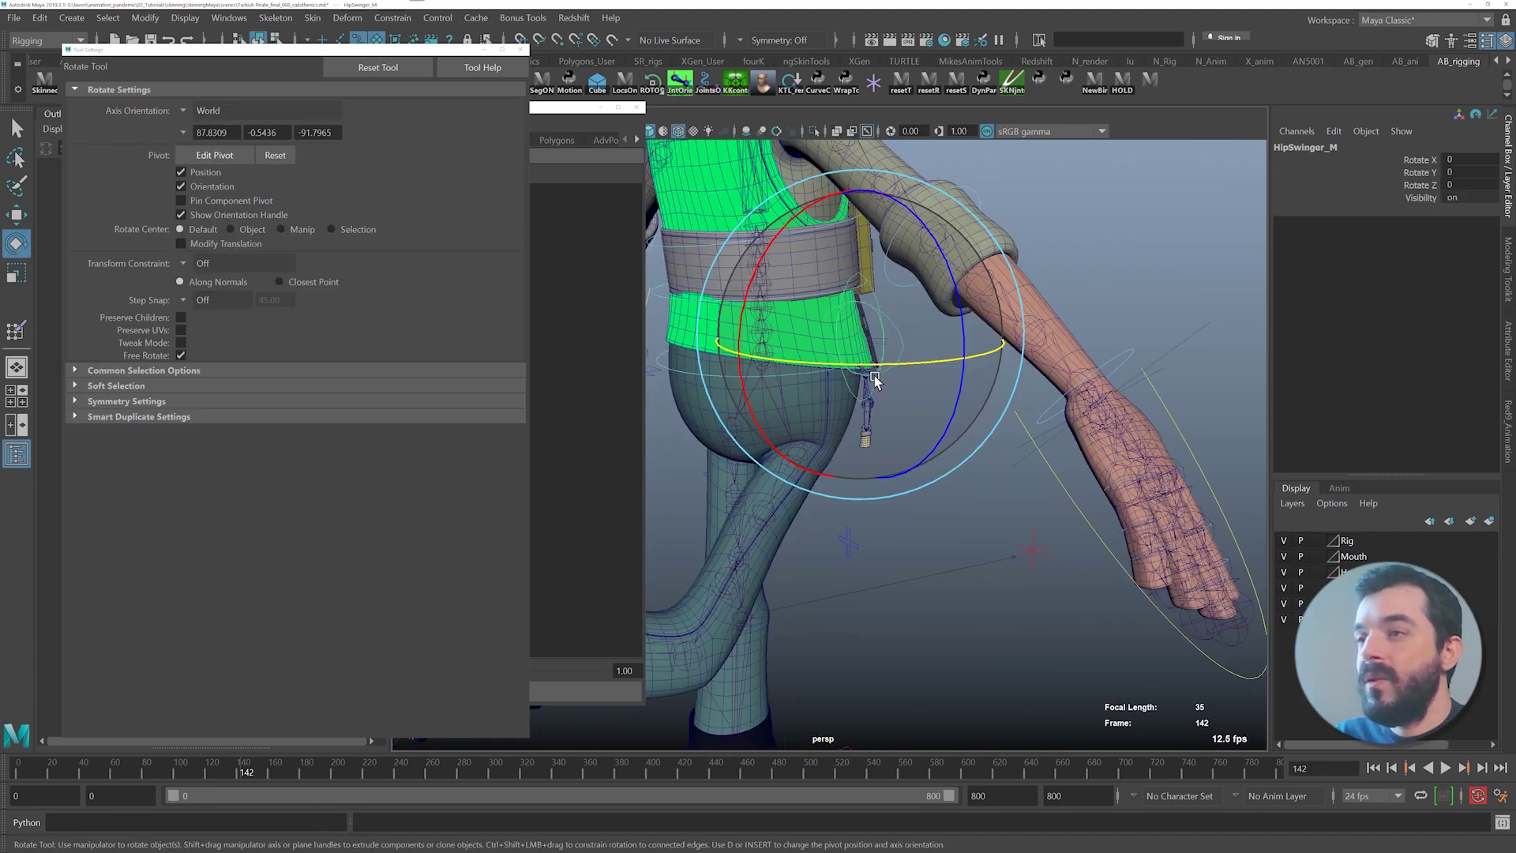
pyautogui.keyDown('alt'); pyautogui.moveTo(874, 377); pyautogui.dragTo(1045, 342, button='middle'); pyautogui.keyUp('alt')
pyautogui.keyDown('alt'); pyautogui.moveTo(1045, 342); pyautogui.dragTo(1018, 383, button='right'); pyautogui.keyUp('alt')
pyautogui.keyDown('alt'); pyautogui.moveTo(1018, 382); pyautogui.dragTo(1055, 339); pyautogui.keyUp('alt')
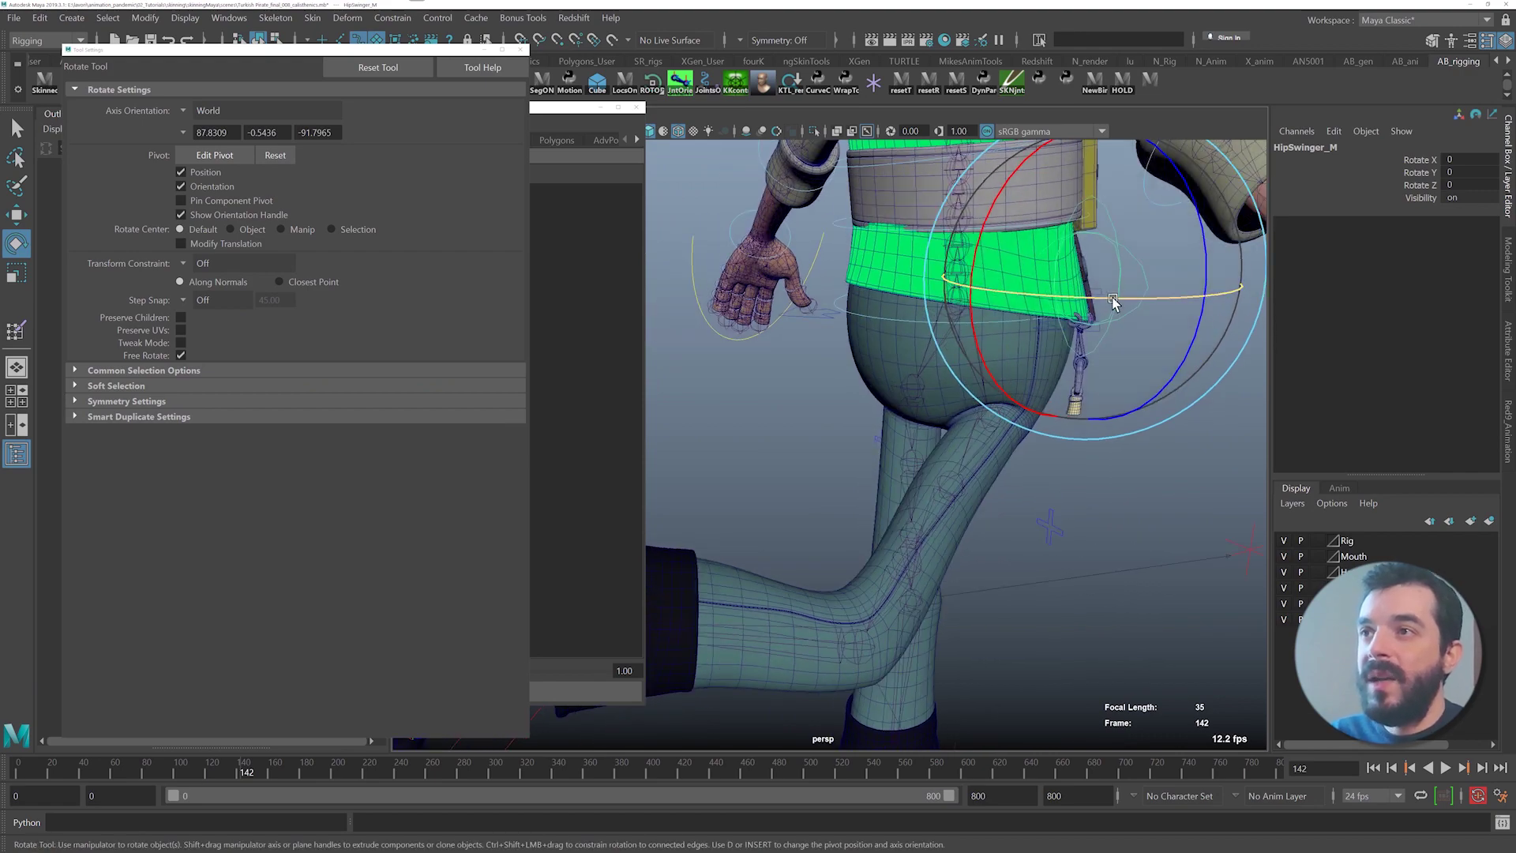
pyautogui.moveTo(1113, 299); pyautogui.dragTo(1035, 302)
# - Undo the test rotation of the HipSwinger_M control
pyautogui.keyDown('alt'); pyautogui.moveTo(1114, 539); pyautogui.dragTo(904, 589); pyautogui.keyUp('alt')
pyautogui.hotkey('ctrl', 'z')
pyautogui.hotkey('ctrl', 'z')
pyautogui.hotkey('ctrl', 'z')
# - Scrub through the right leg's test animation to check the body deformation, and return to frame 0
pyautogui.click(987, 518)
pyautogui.keyDown('alt'); pyautogui.moveTo(879, 461); pyautogui.dragTo(944, 481); pyautogui.keyUp('alt')
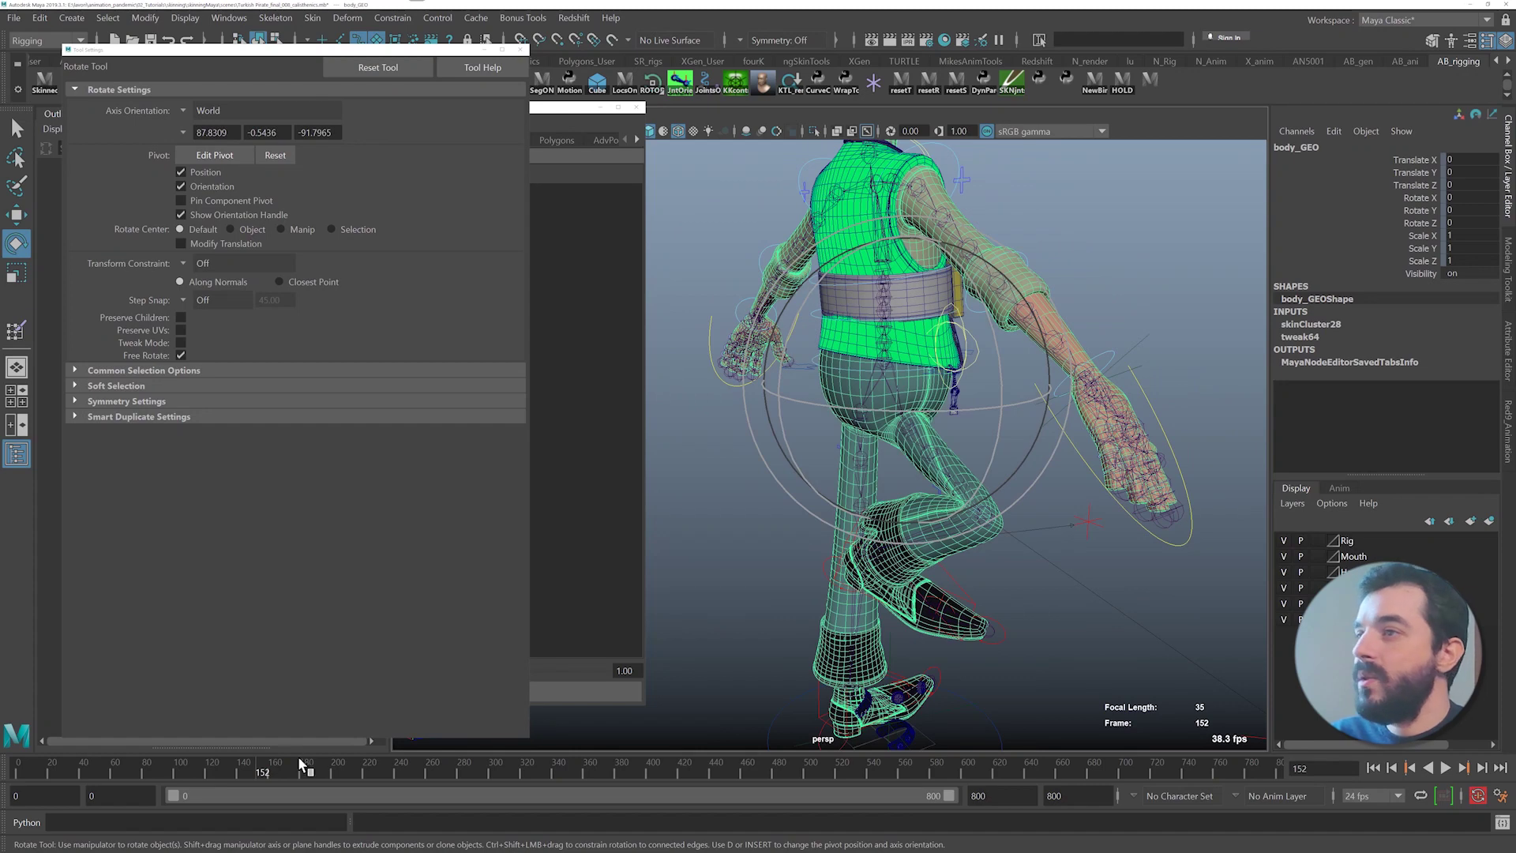
pyautogui.moveTo(302, 763); pyautogui.dragTo(193, 764)
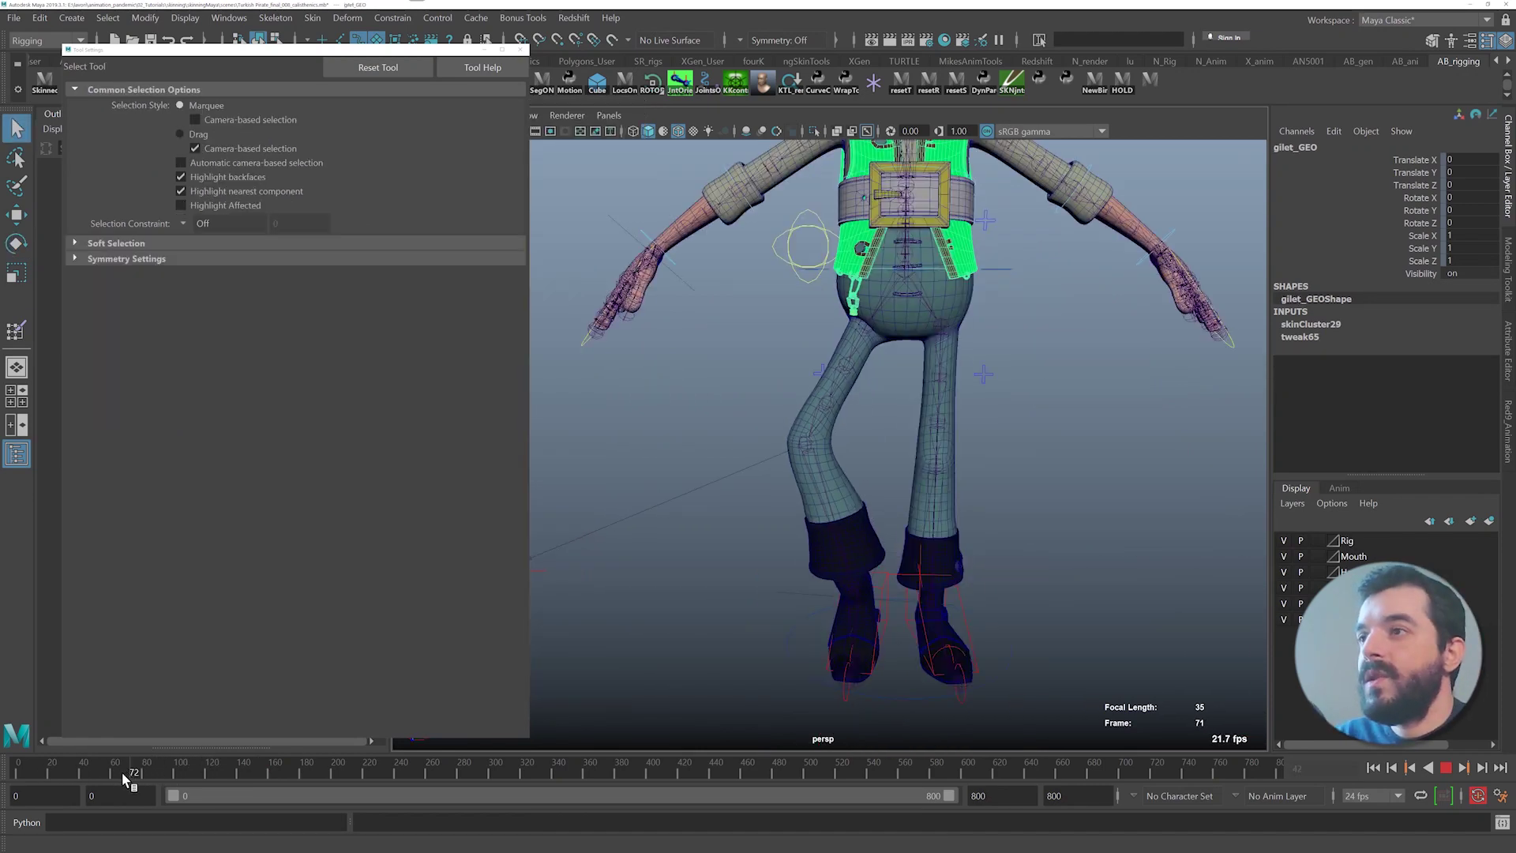
pyautogui.moveTo(122, 771); pyautogui.dragTo(161, 771)
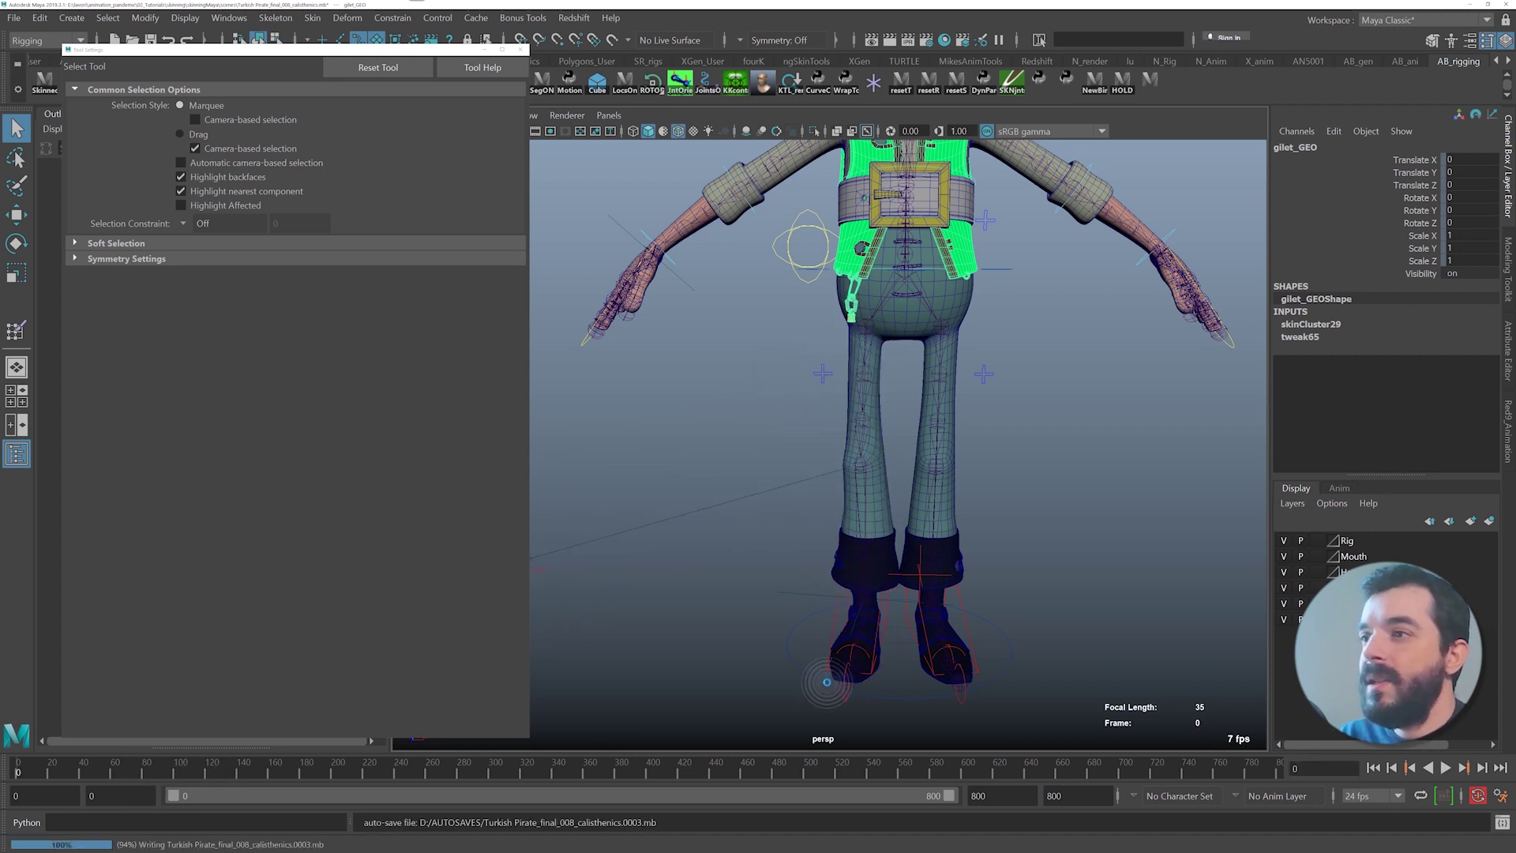
pyautogui.scroll(3, 818, 678)
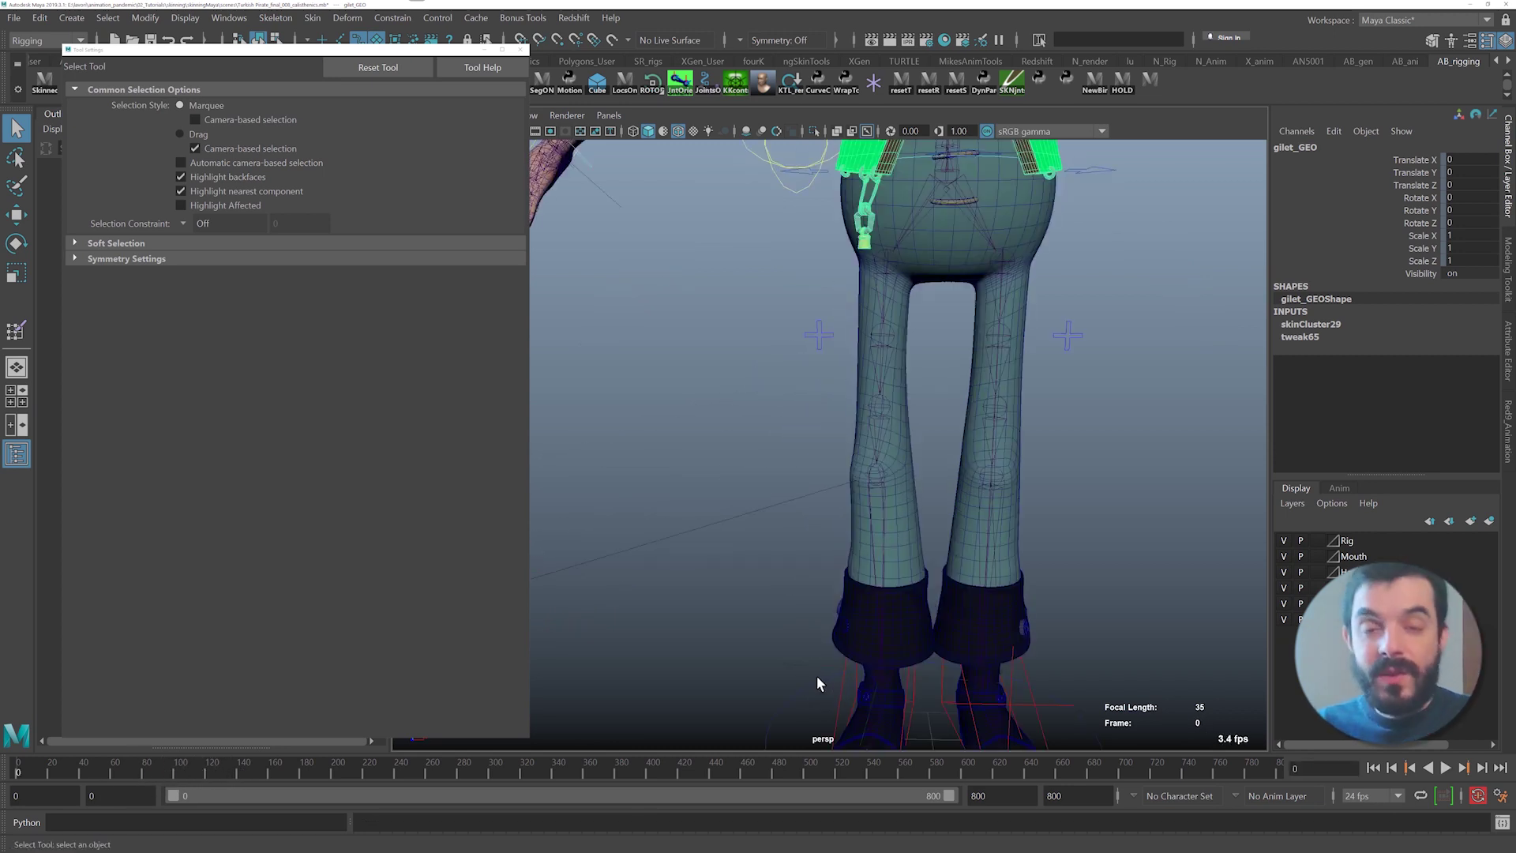
# - Select body_GEO, close the tool settings and open the ngSkinTools mirror options for Right to left (-X to +X)
pyautogui.click(907, 544)
pyautogui.keyDown('alt'); pyautogui.moveTo(908, 544); pyautogui.dragTo(937, 541); pyautogui.keyUp('alt')
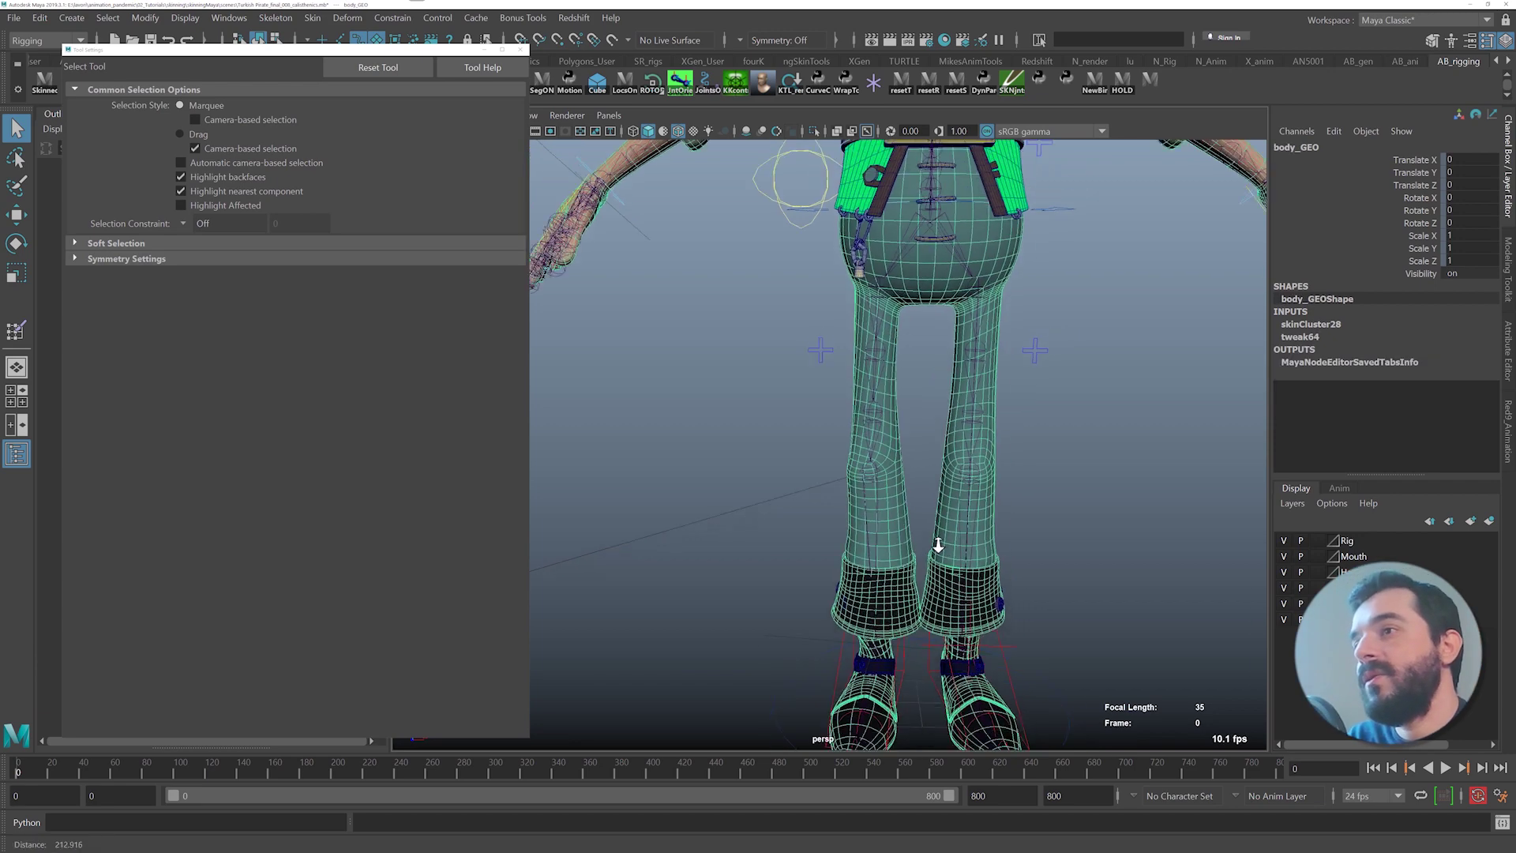
pyautogui.keyDown('alt'); pyautogui.moveTo(937, 541); pyautogui.dragTo(848, 503, button='right'); pyautogui.keyUp('alt')
pyautogui.keyDown('alt'); pyautogui.moveTo(846, 415); pyautogui.dragTo(842, 432, button='middle'); pyautogui.keyUp('alt')
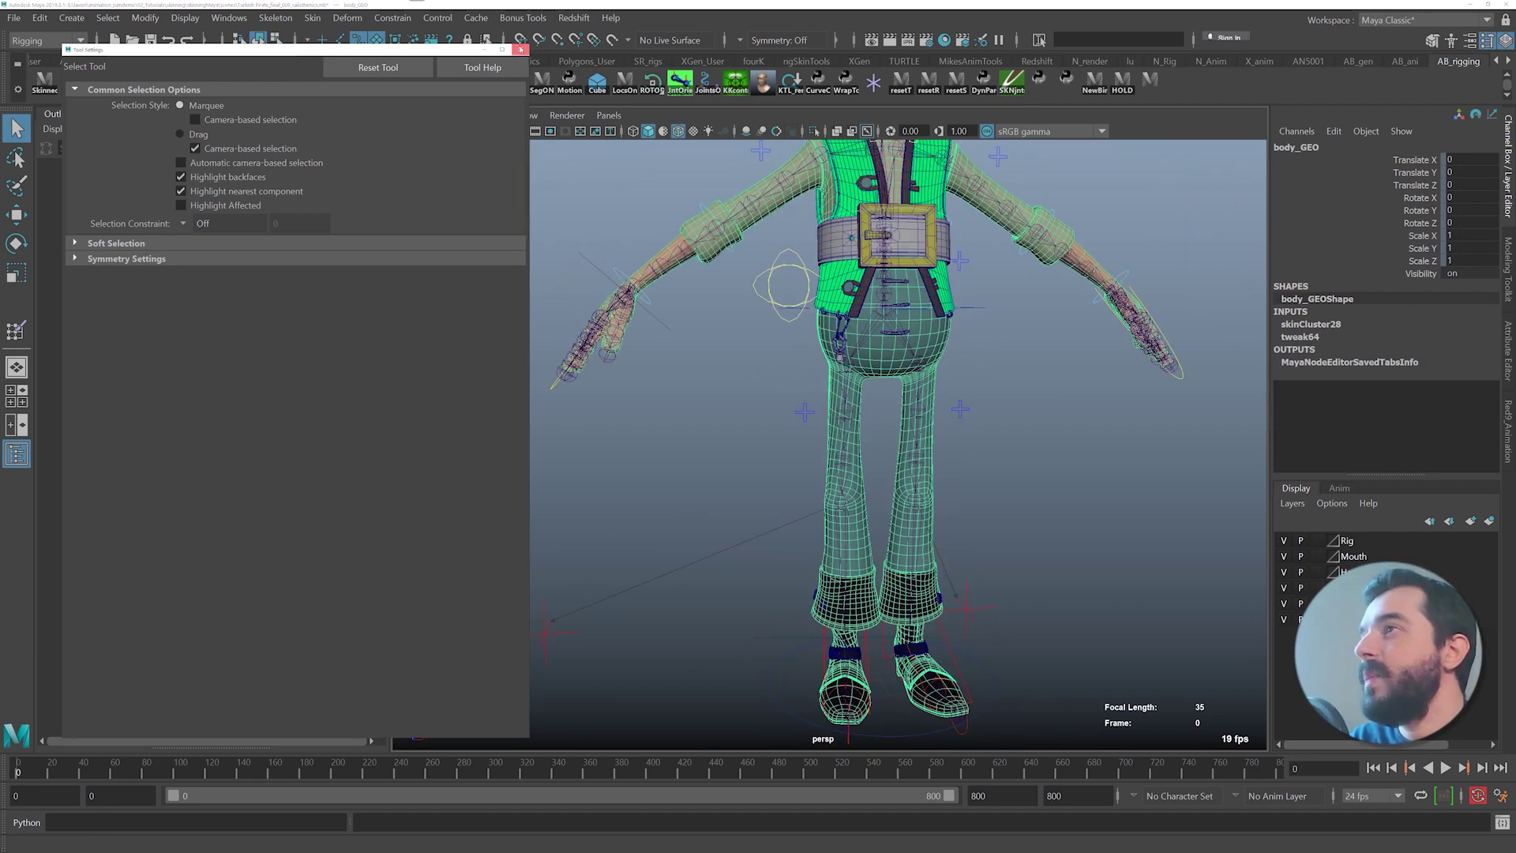
pyautogui.click(521, 50)
pyautogui.click(347, 79)
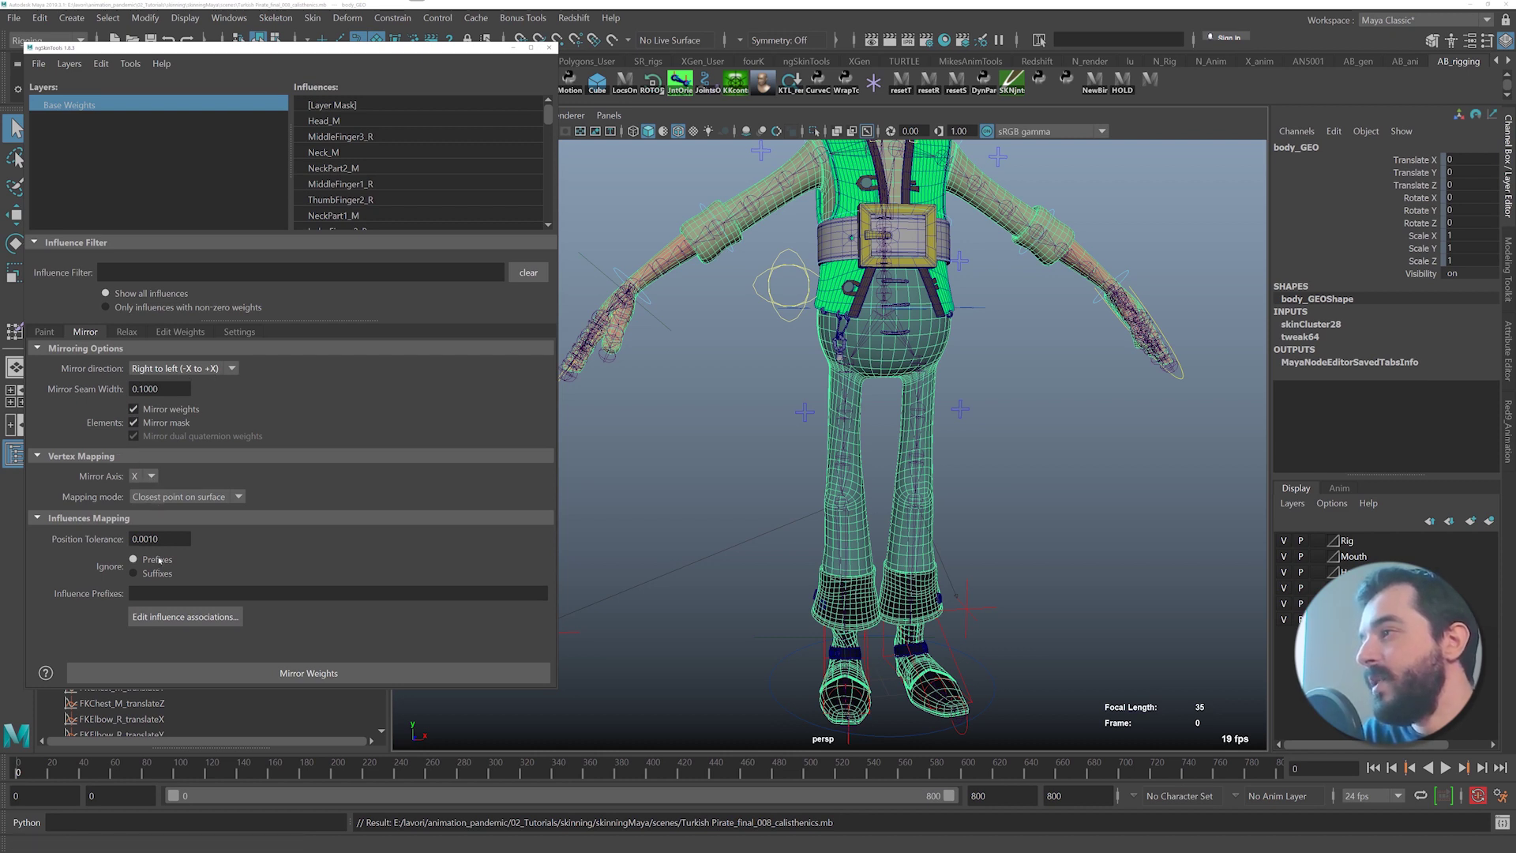
# - Test-move the IKLeg_R and IKLeg_L controls to check the leg deformation, undoing each move
pyautogui.scroll(1, 821, 656)
pyautogui.keyDown('alt'); pyautogui.moveTo(824, 661); pyautogui.dragTo(790, 618, button='middle'); pyautogui.keyUp('alt')
pyautogui.click(792, 622)
pyautogui.press('w')
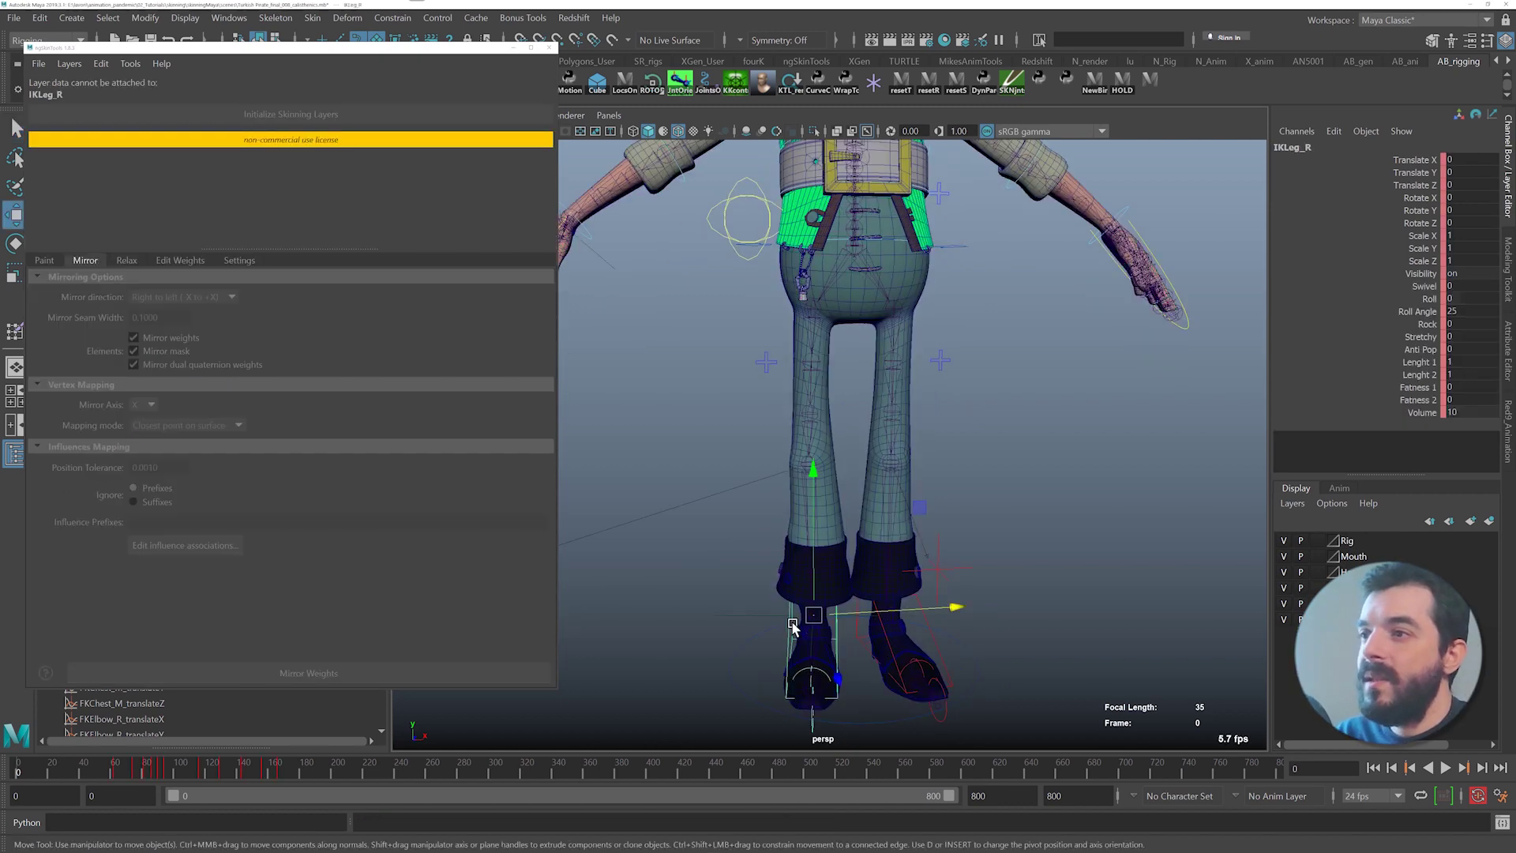
pyautogui.moveTo(815, 618); pyautogui.dragTo(700, 609)
pyautogui.hotkey('ctrl', 'z')
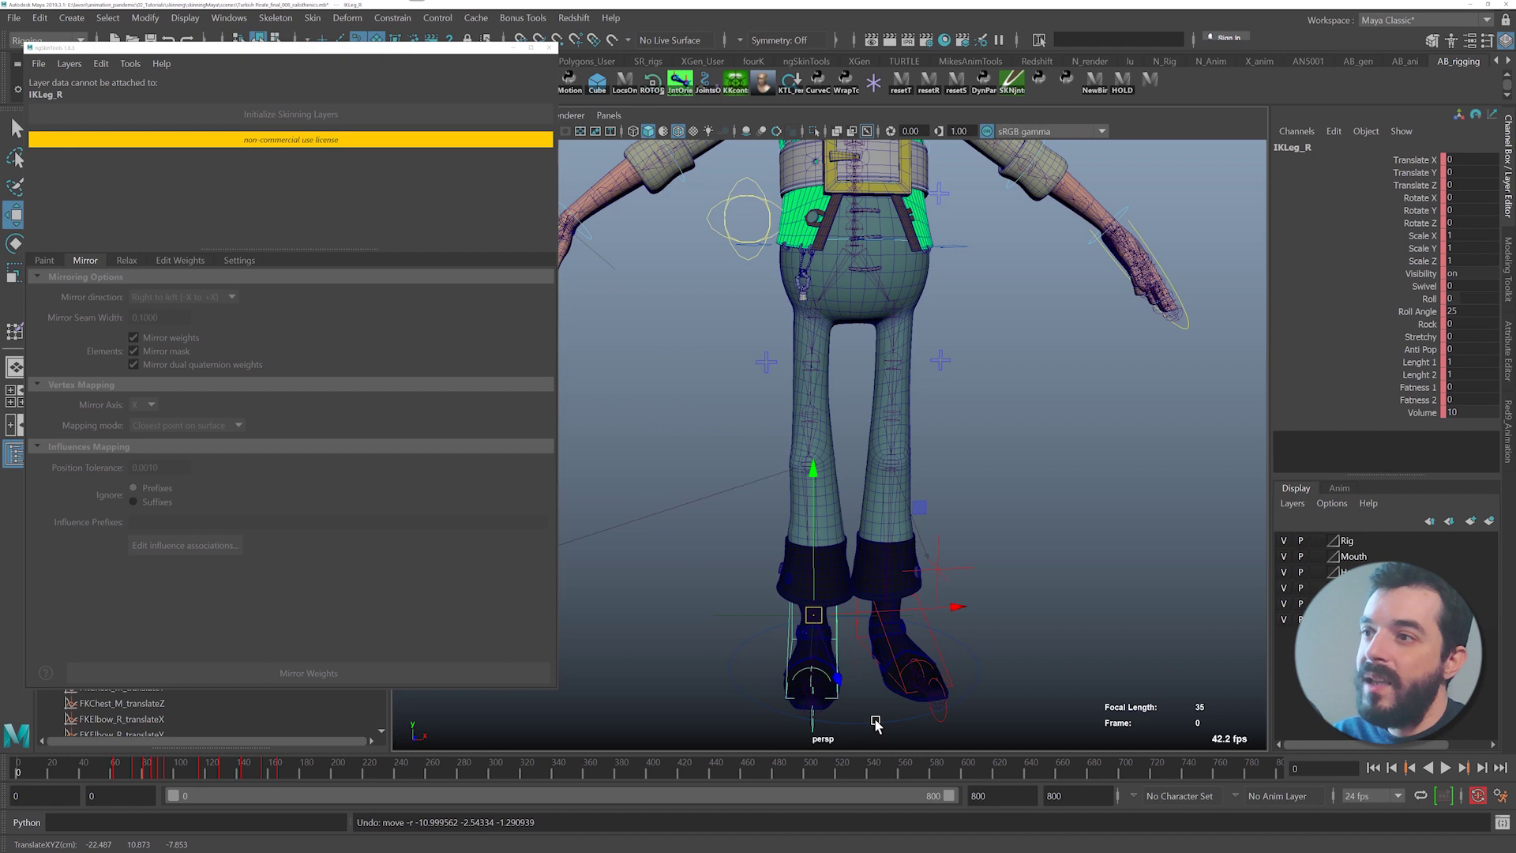
pyautogui.click(866, 646)
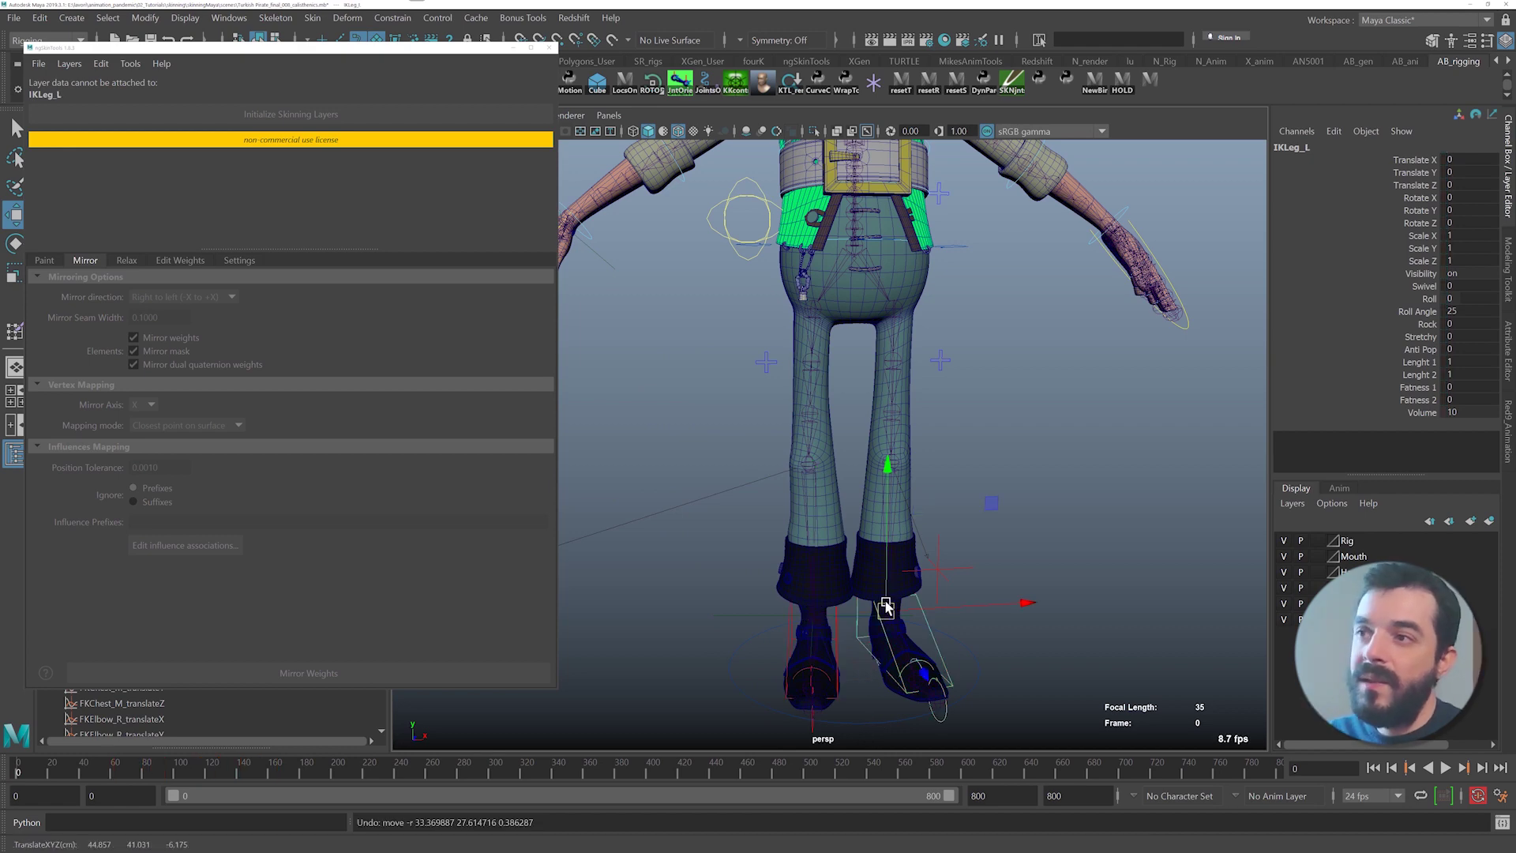
# - Bind polySurface36, the cuff buttons and boot straps, to the influence joints of body_GEO's skin
pyautogui.scroll(5, 845, 636)
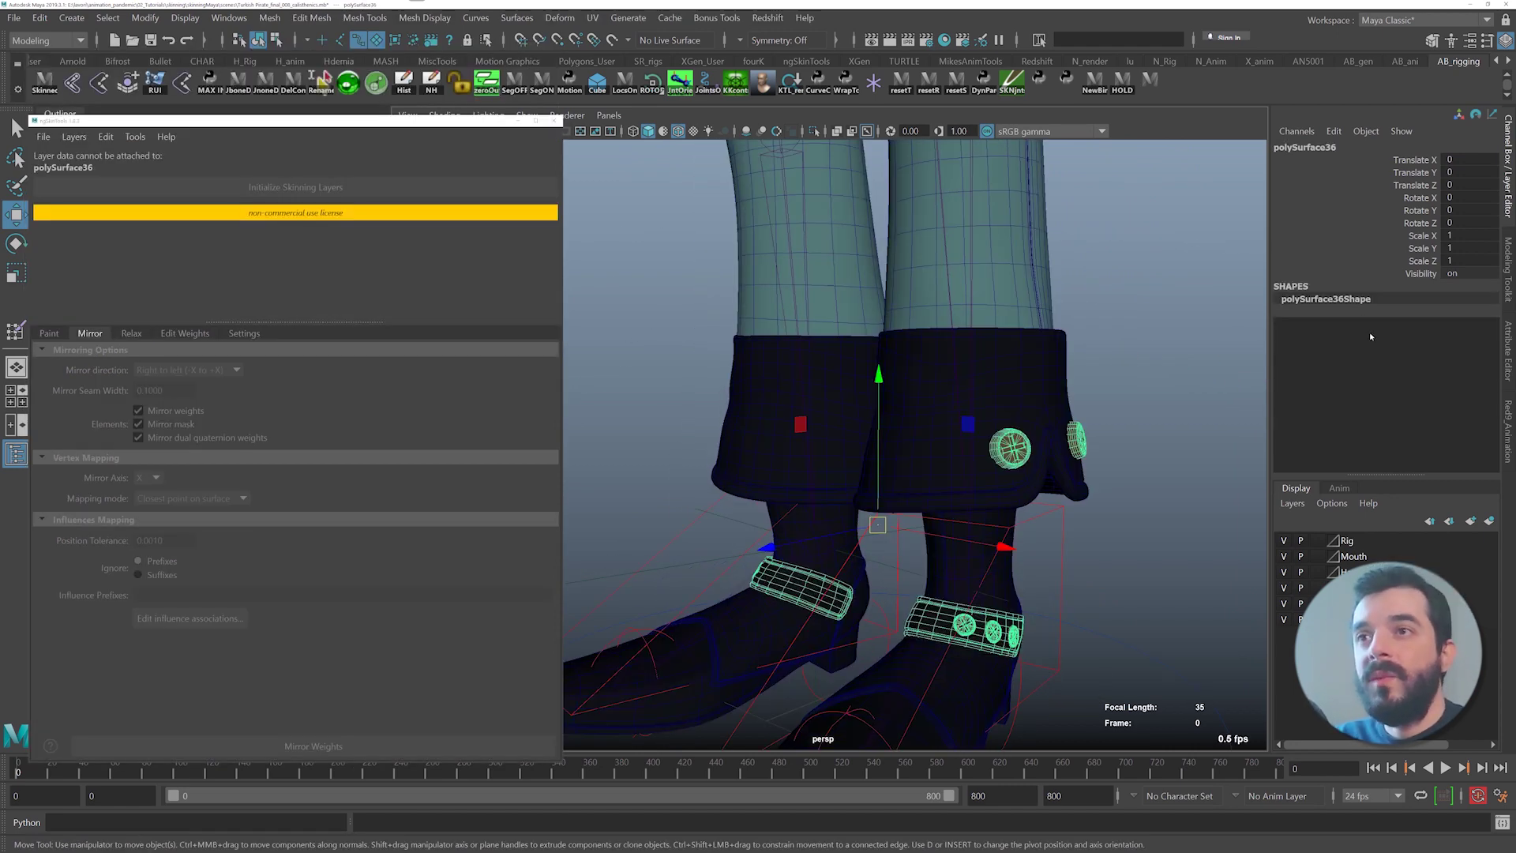
pyautogui.click(1000, 385)
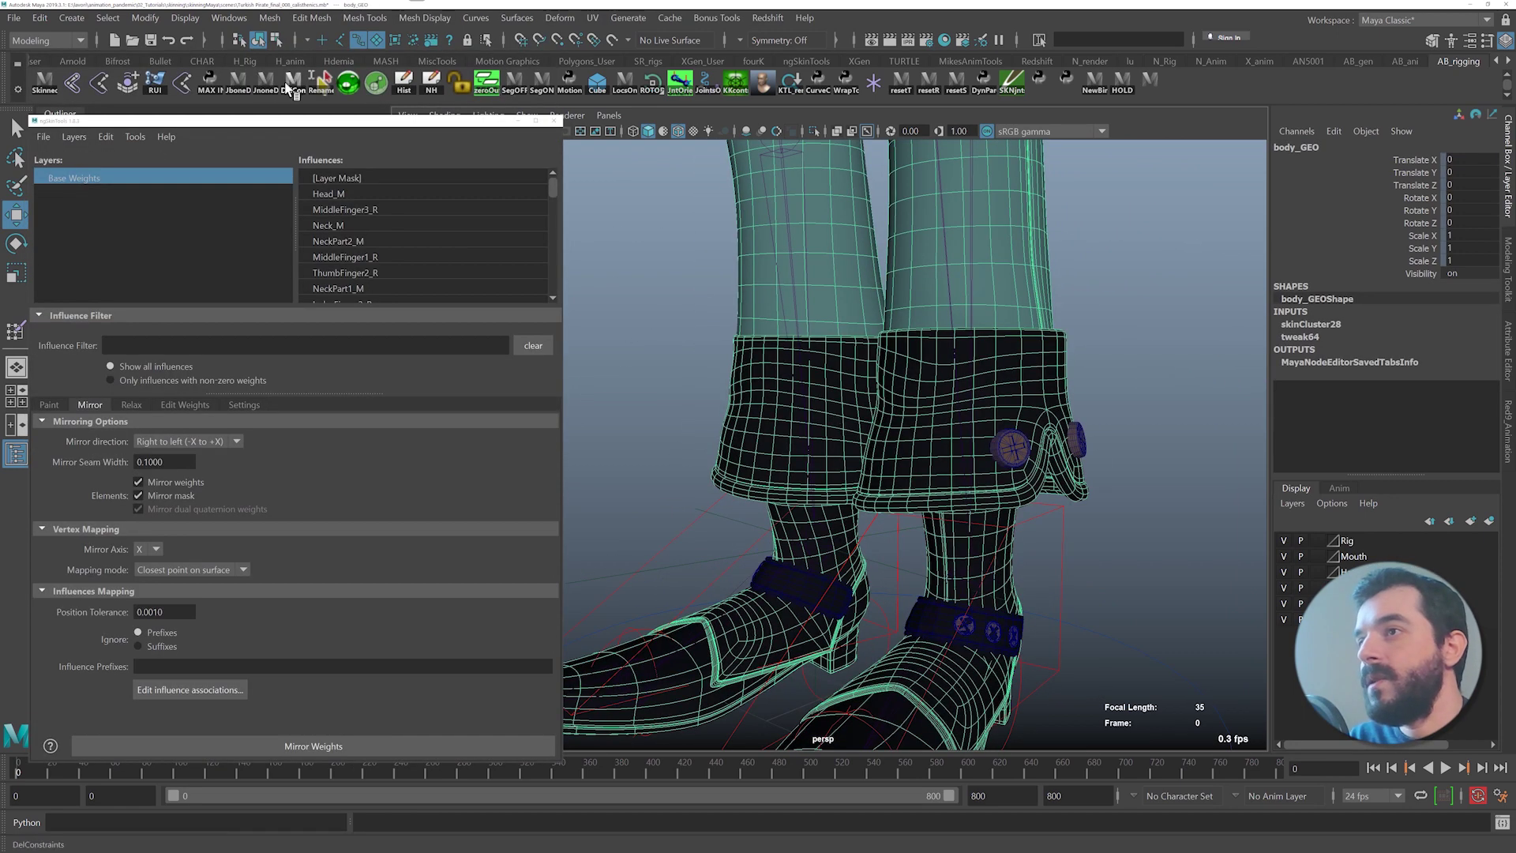
pyautogui.click(46, 82)
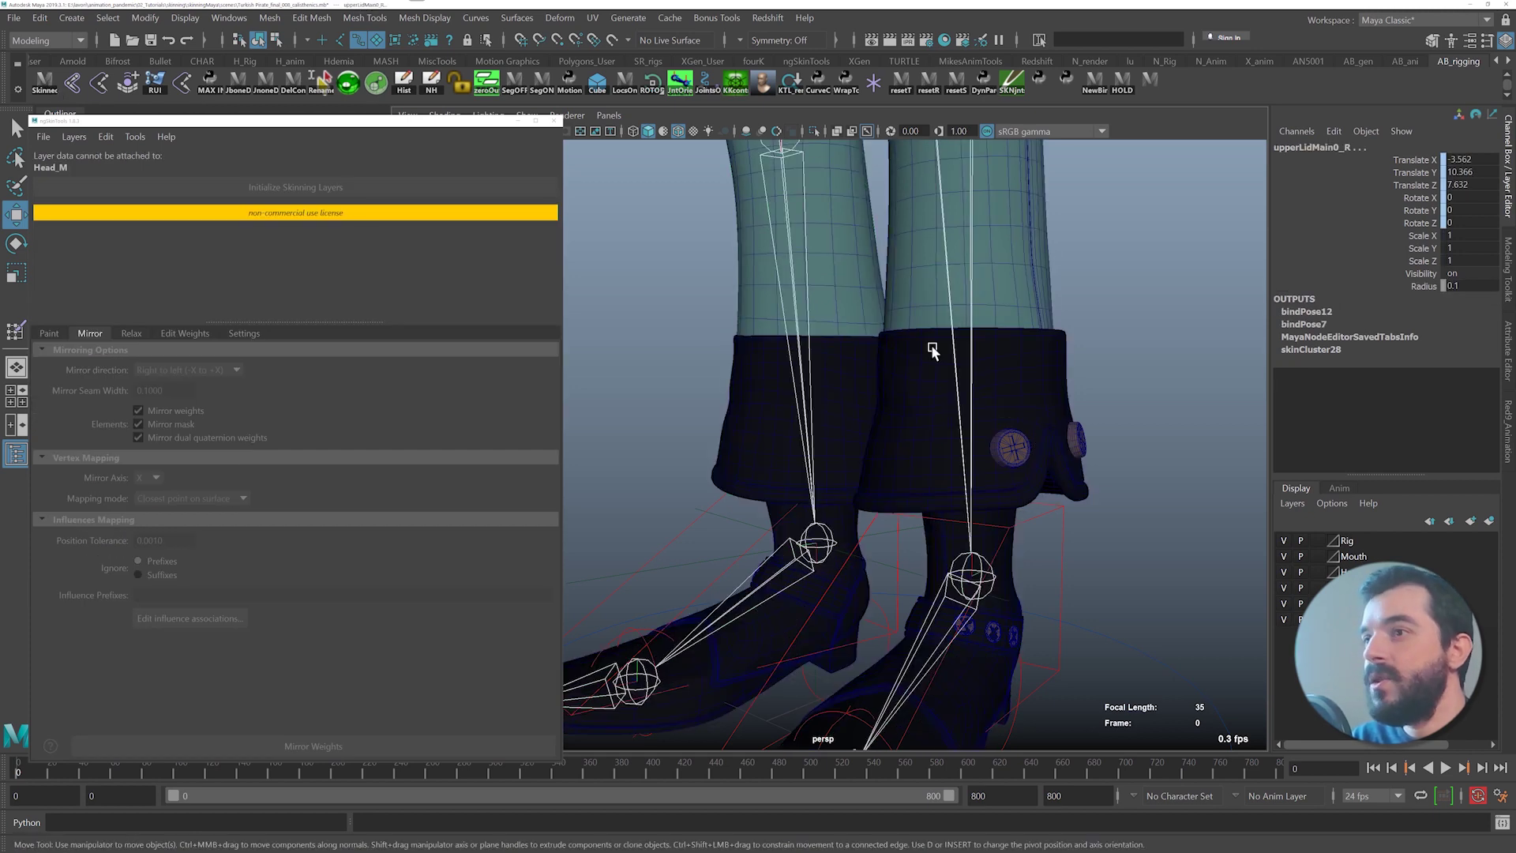
pyautogui.click(1079, 441)
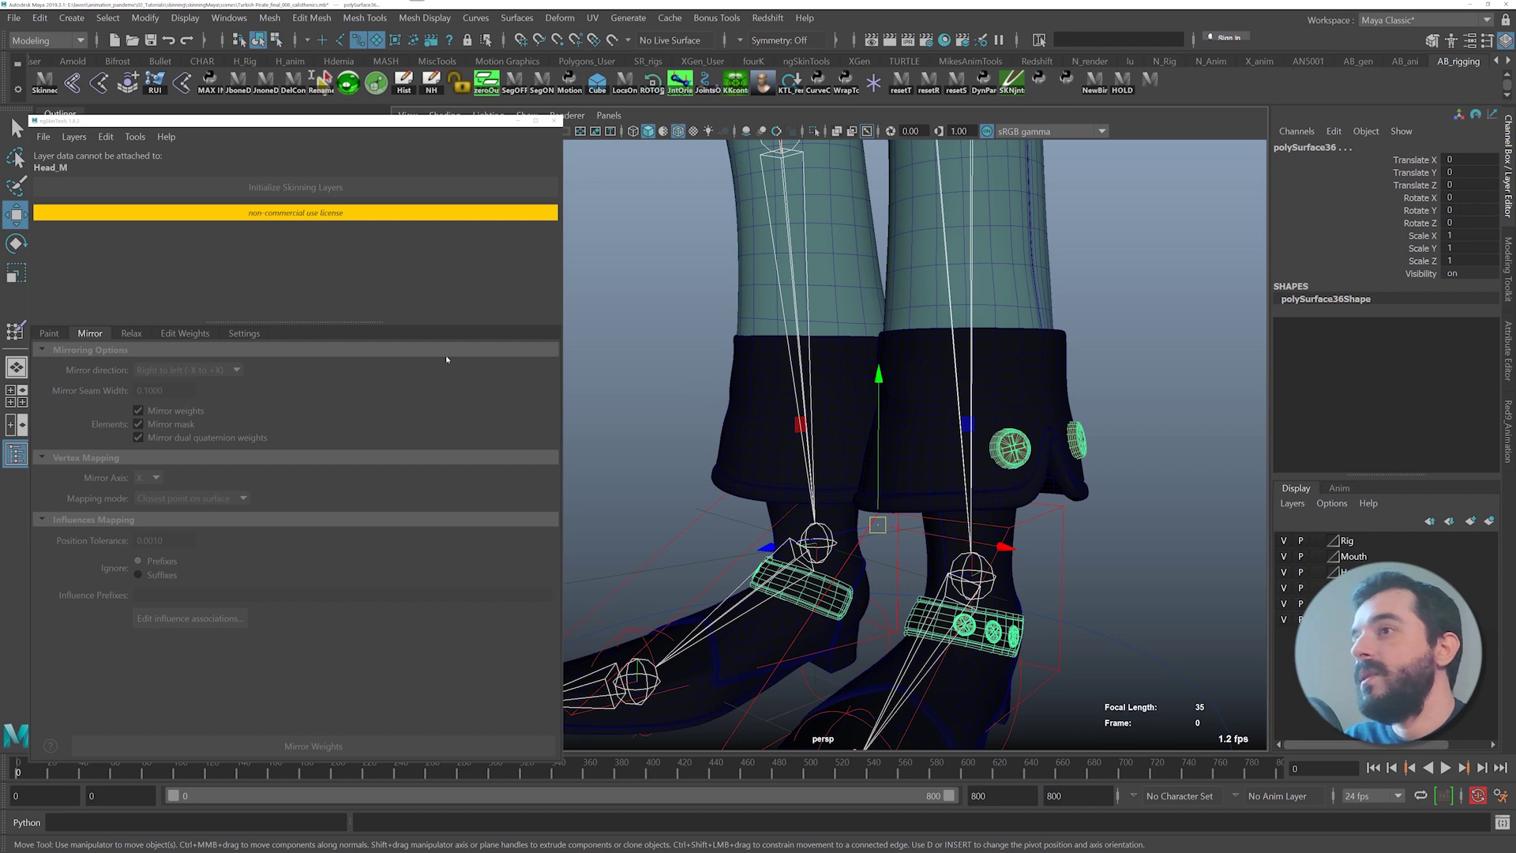
pyautogui.press('F3')
pyautogui.click(312, 18)
pyautogui.click(339, 59)
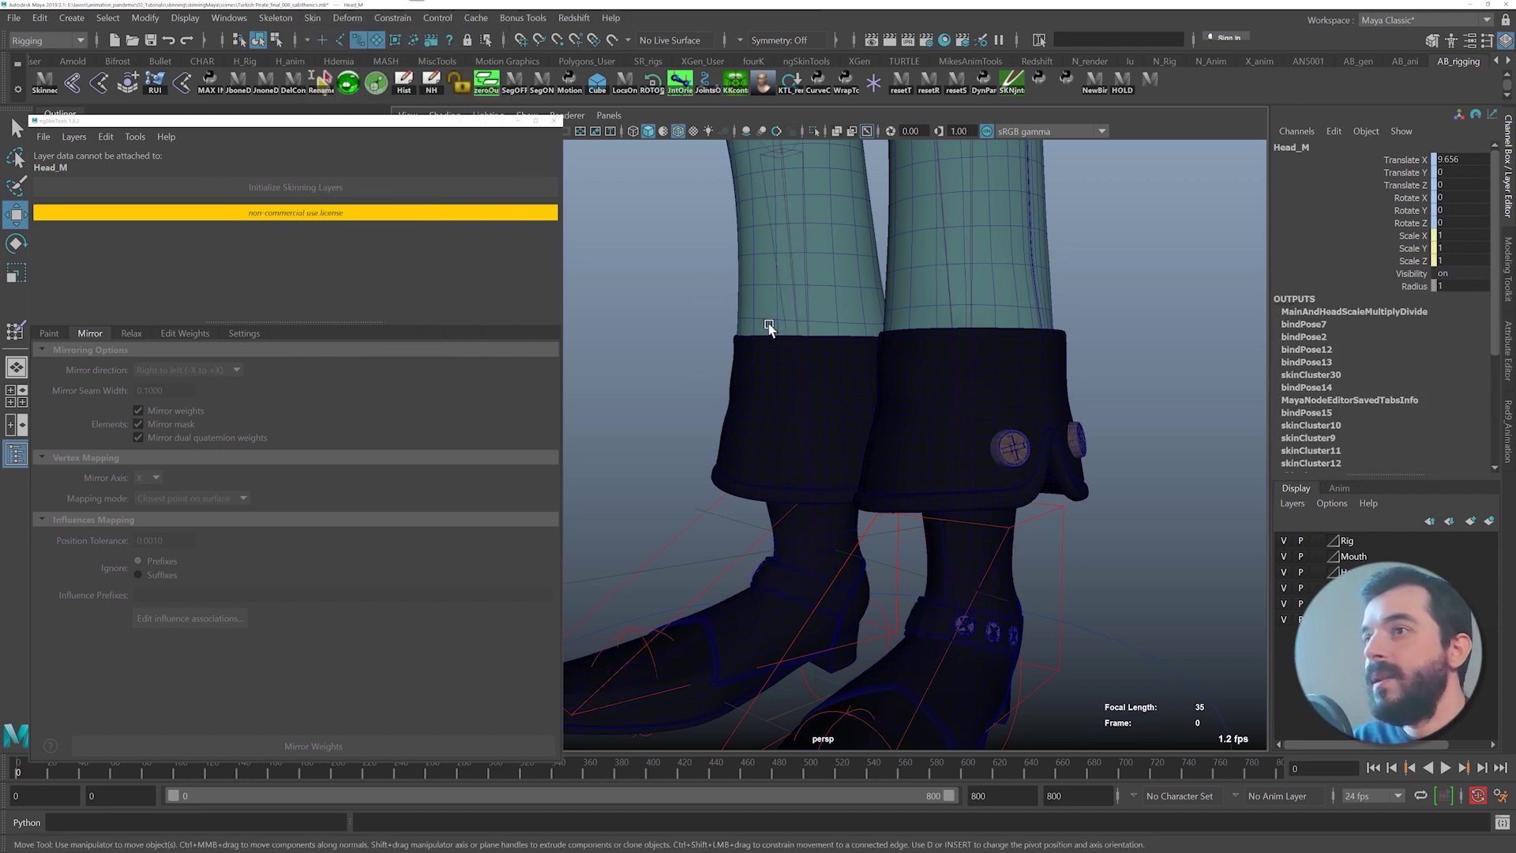
pyautogui.click(1137, 363)
# - Transfer body_GEO's skin weights to polySurface36 with ngSkinTools, using Closest point on surface and keeping existing layers
pyautogui.click(1042, 372)
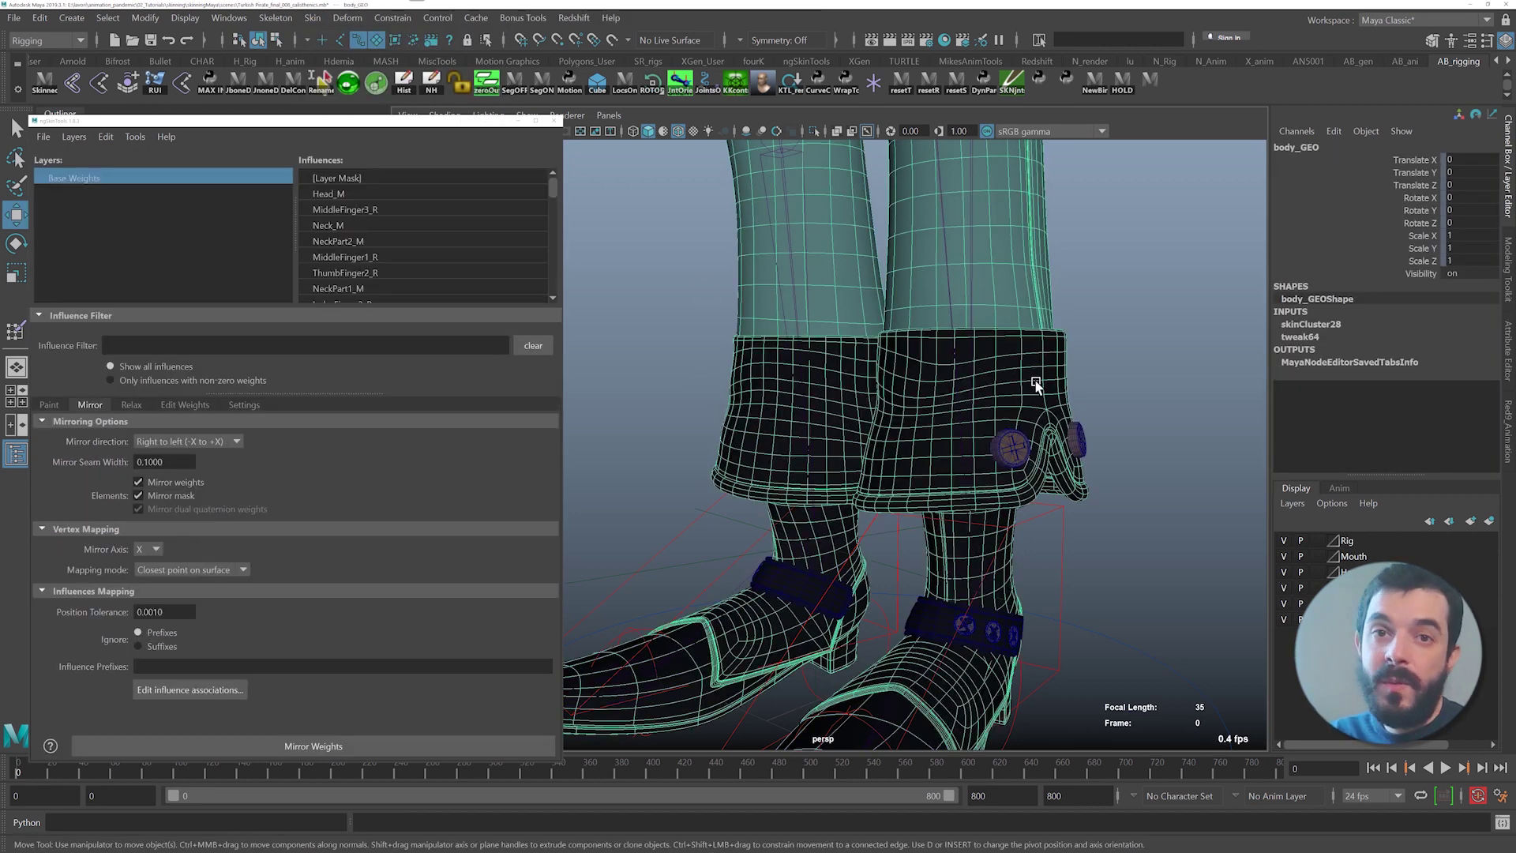
pyautogui.click(1078, 439)
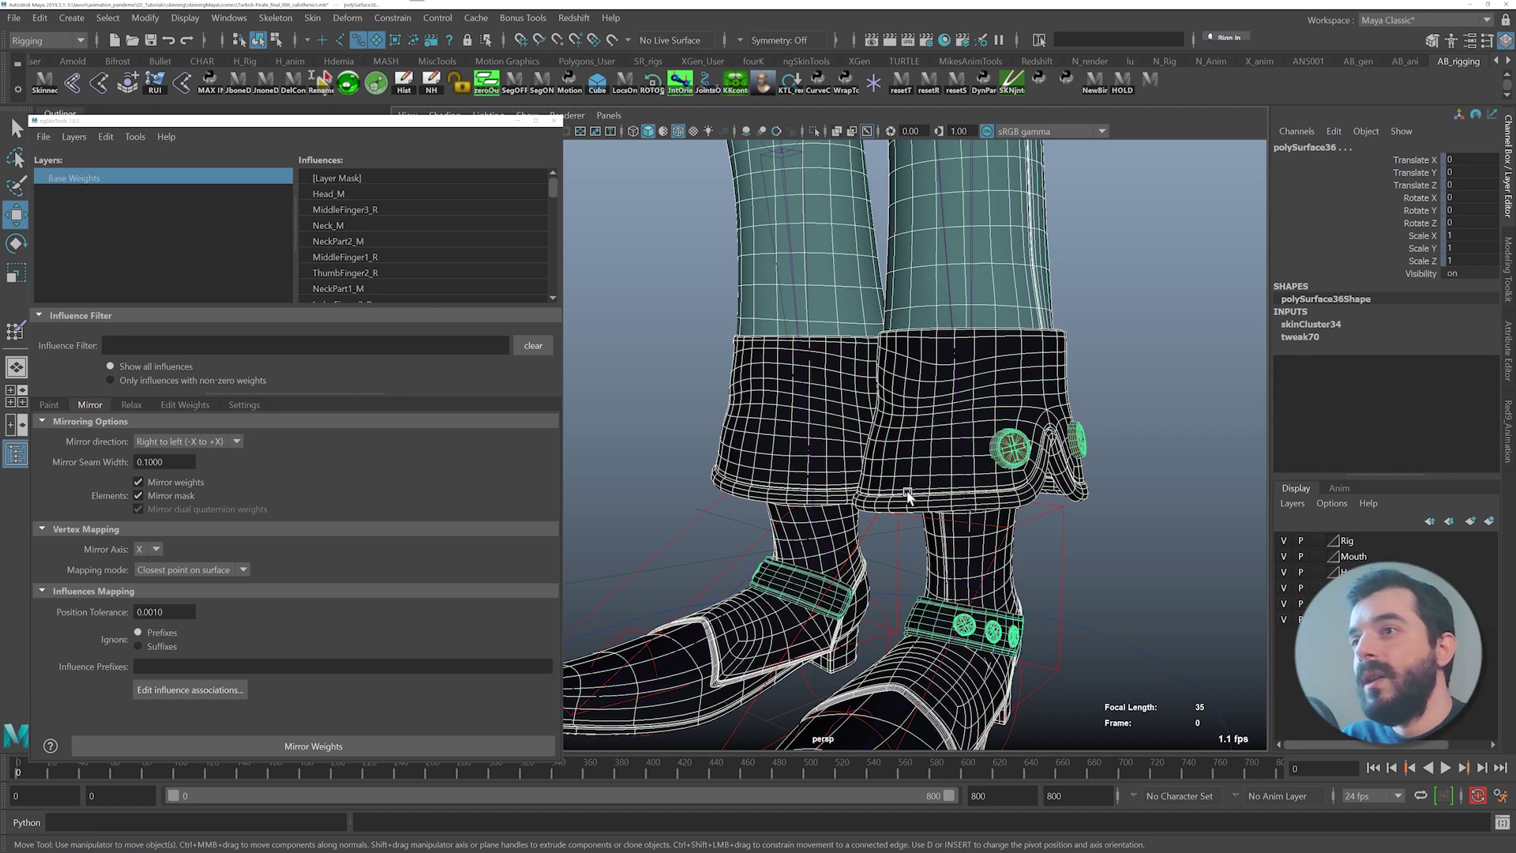
pyautogui.click(136, 137)
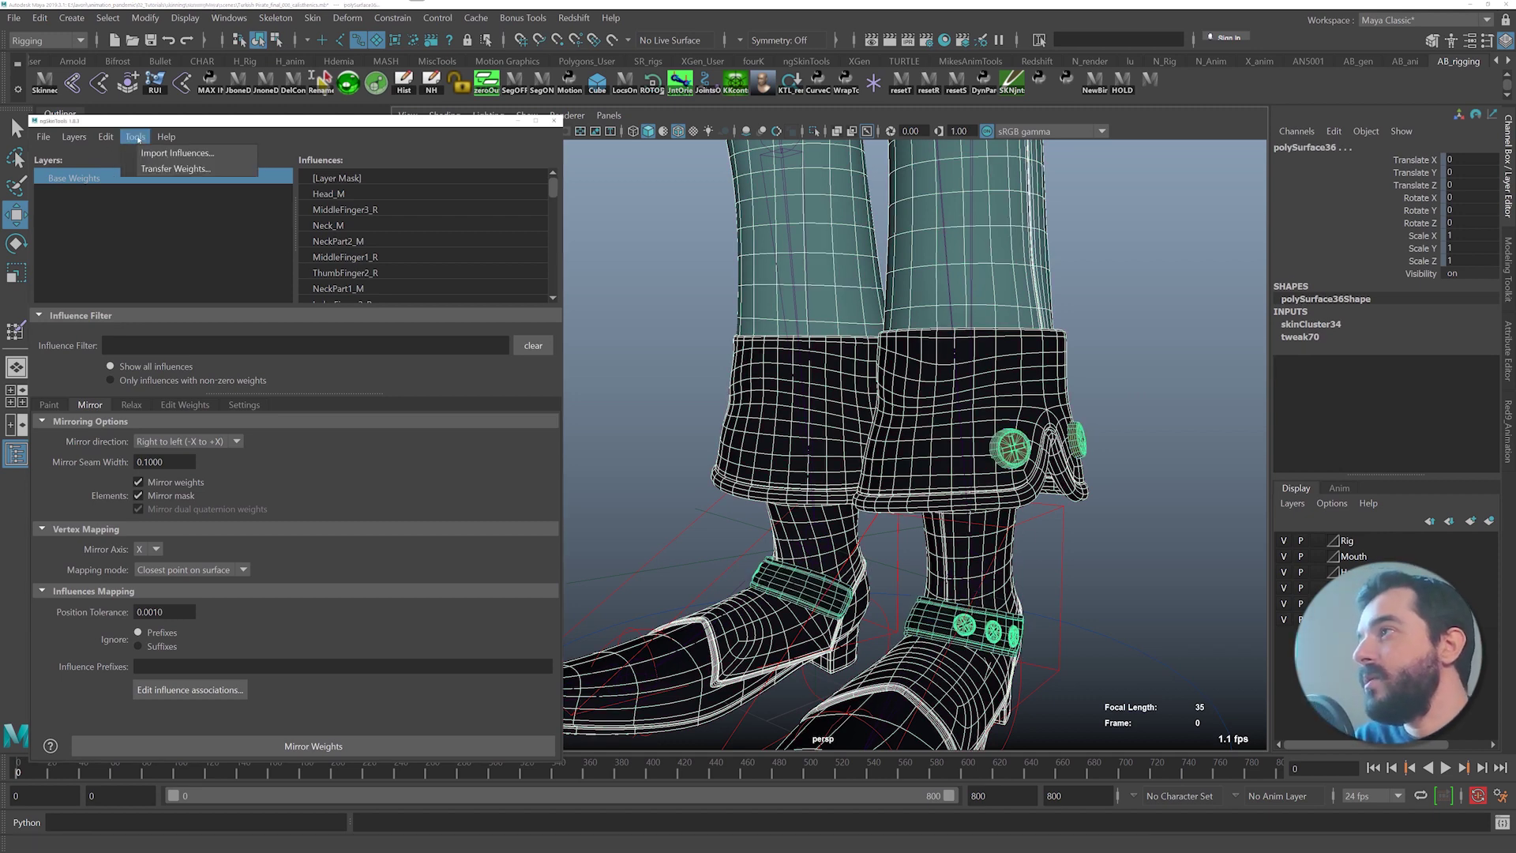
pyautogui.click(181, 168)
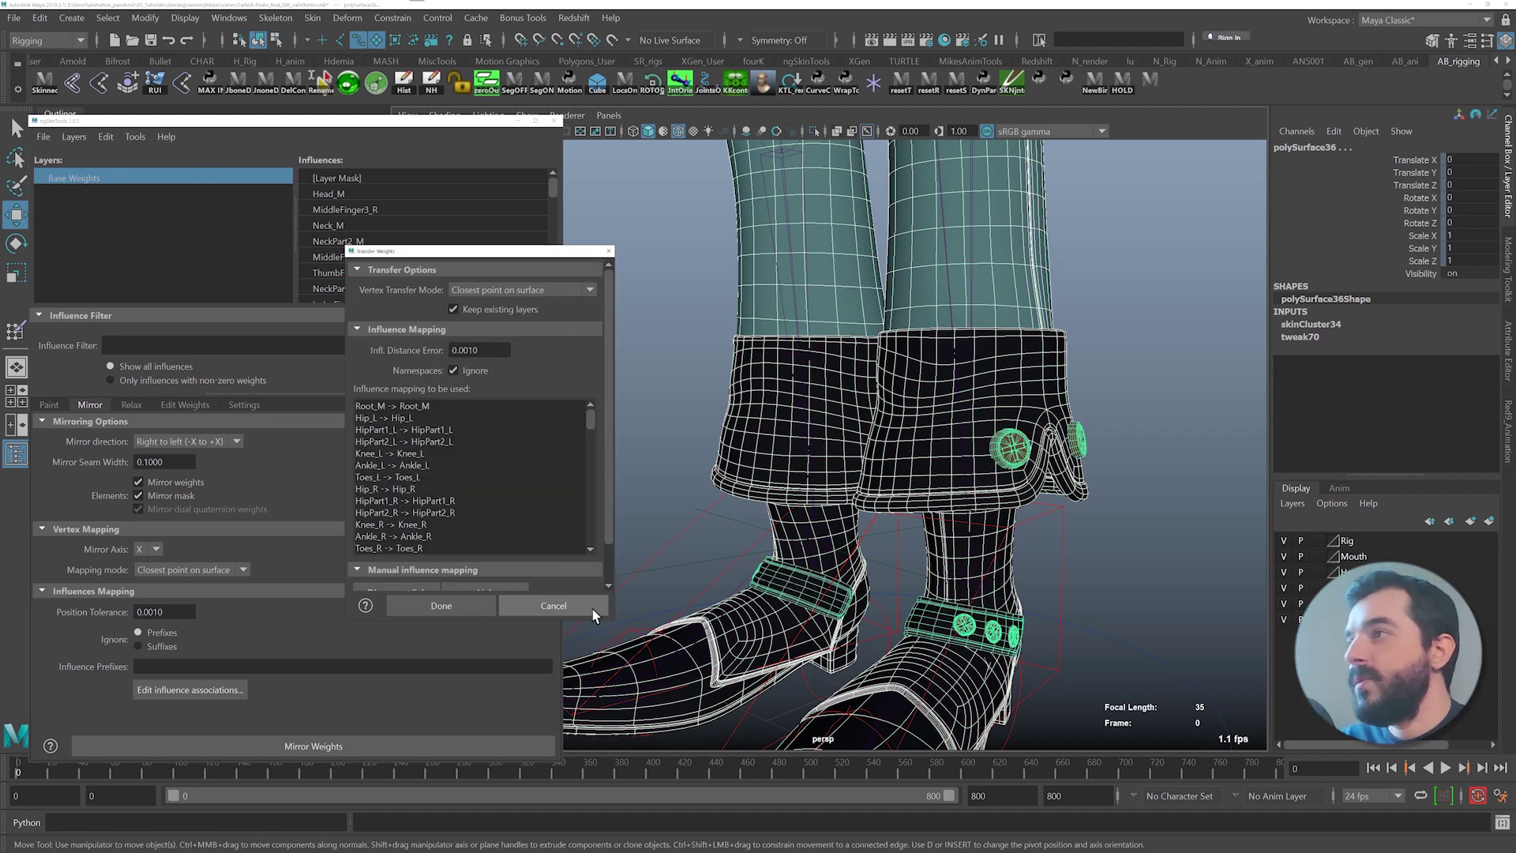
pyautogui.moveTo(616, 621); pyautogui.dragTo(719, 746)
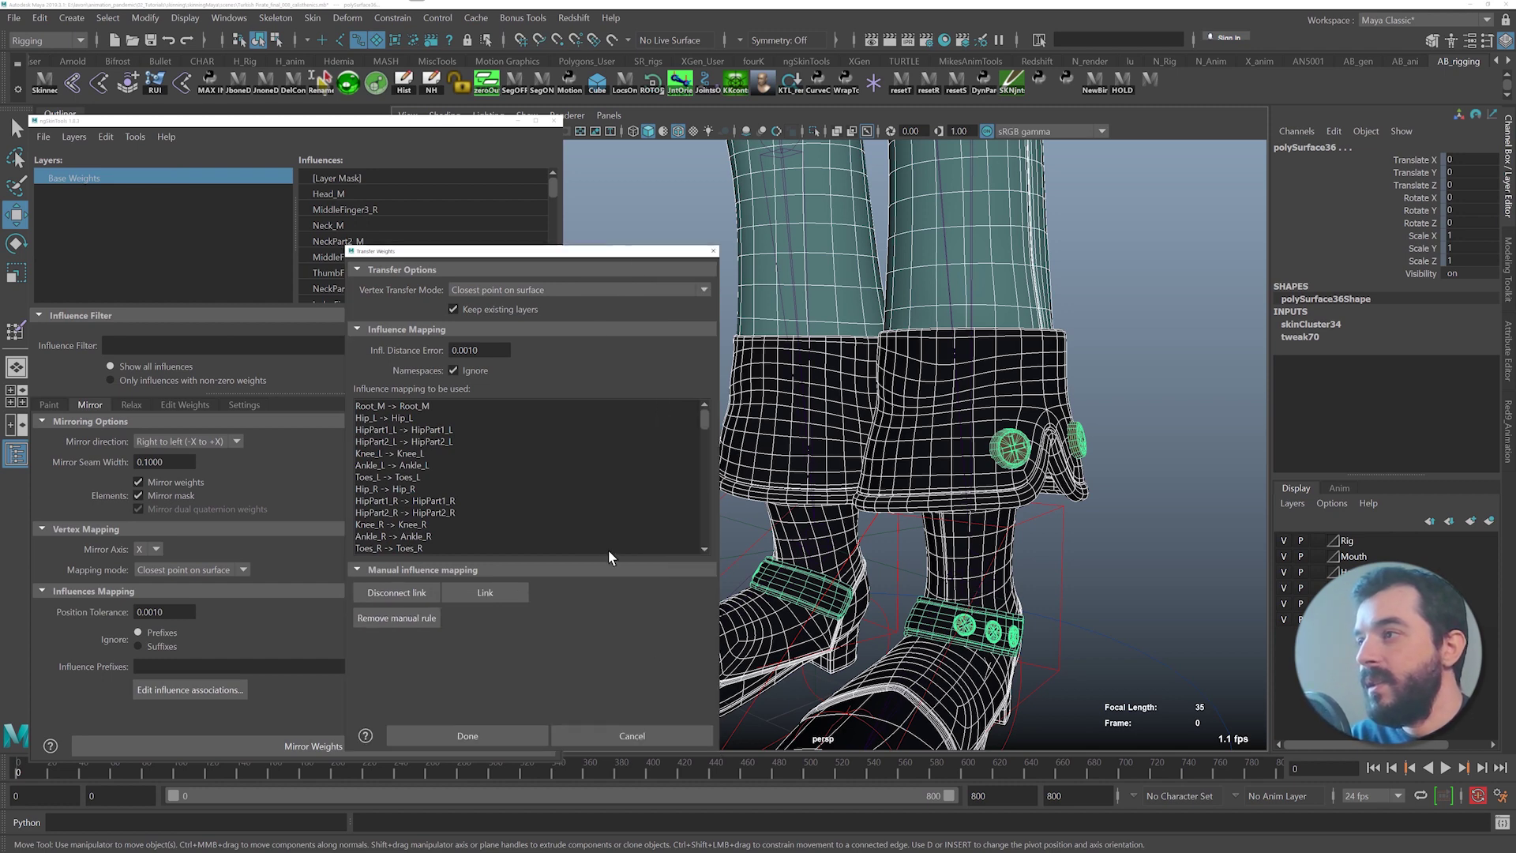
pyautogui.moveTo(697, 424)
pyautogui.mouseDown()
pyautogui.moveTo(714, 529)
pyautogui.moveTo(699, 395)
pyautogui.mouseUp()
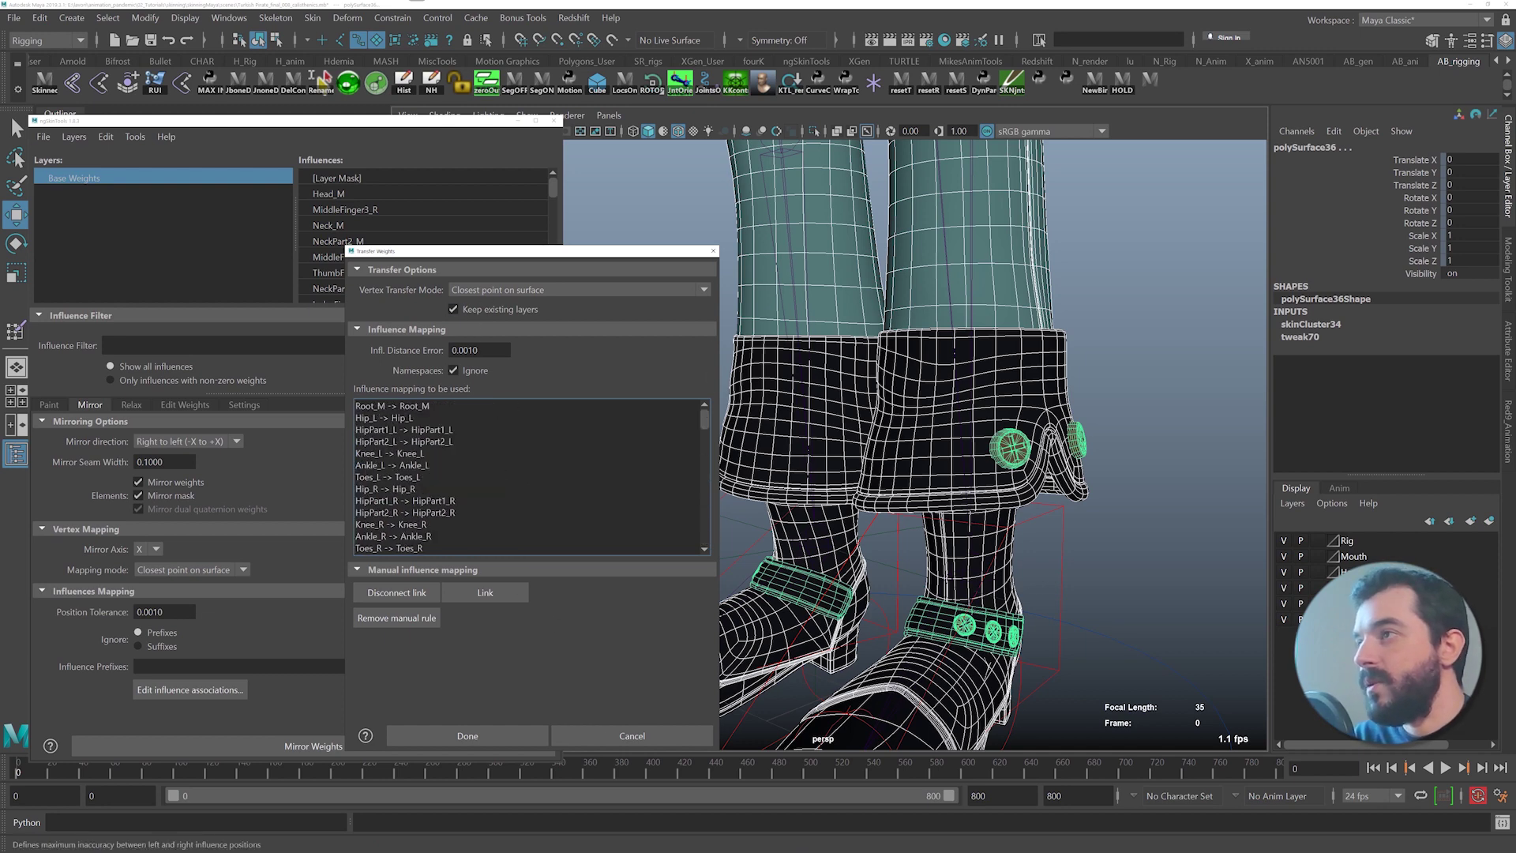
pyautogui.click(454, 736)
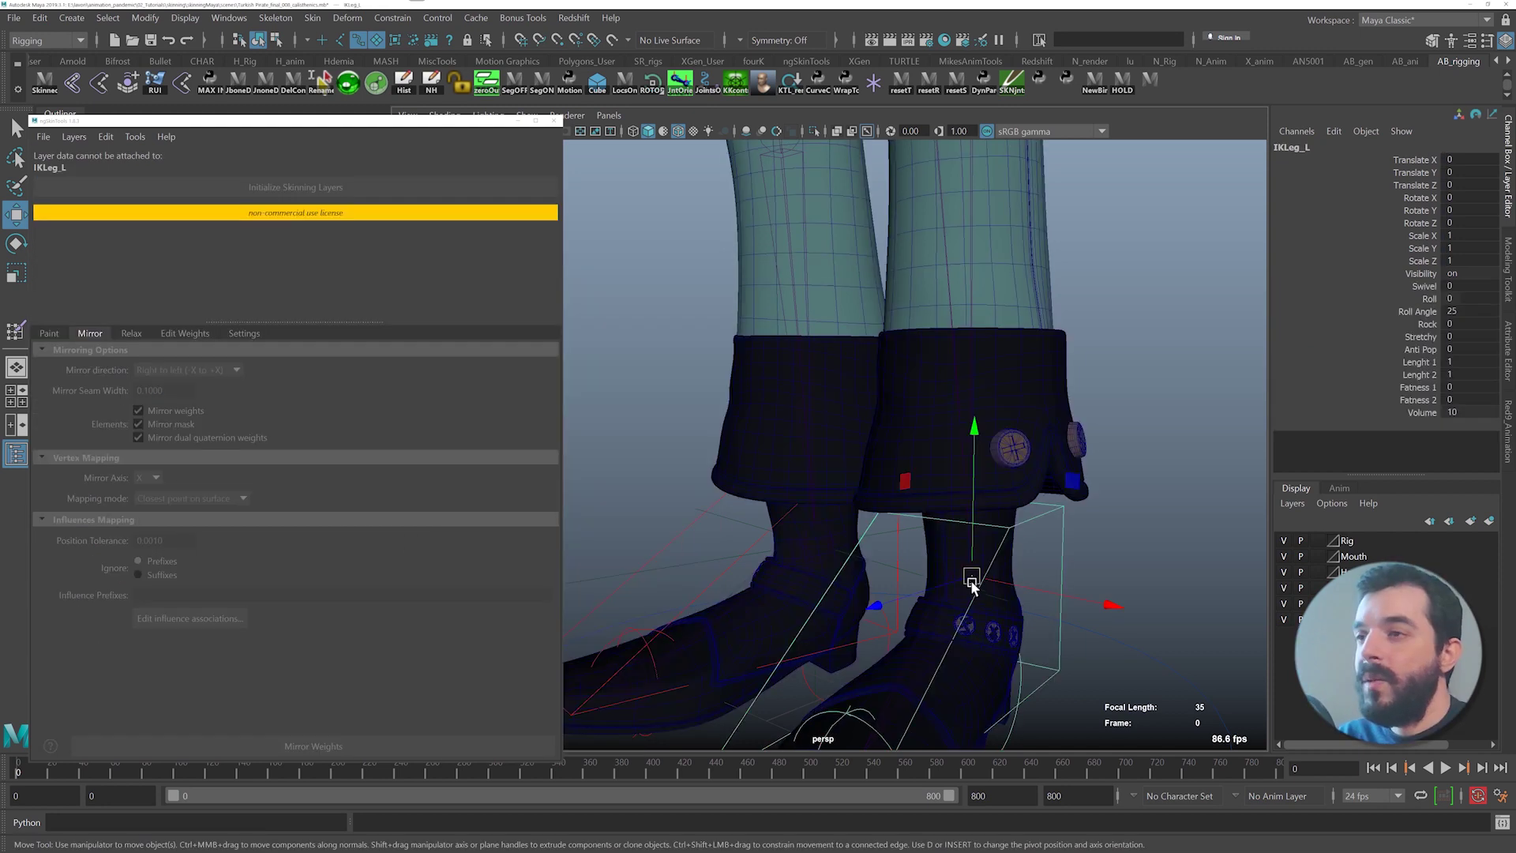
# - Test the button and strap deformation by moving IKLeg_L and changing its Roll, undoing both changes
pyautogui.moveTo(972, 583); pyautogui.dragTo(1018, 505)
pyautogui.hotkey('ctrl', 'z')
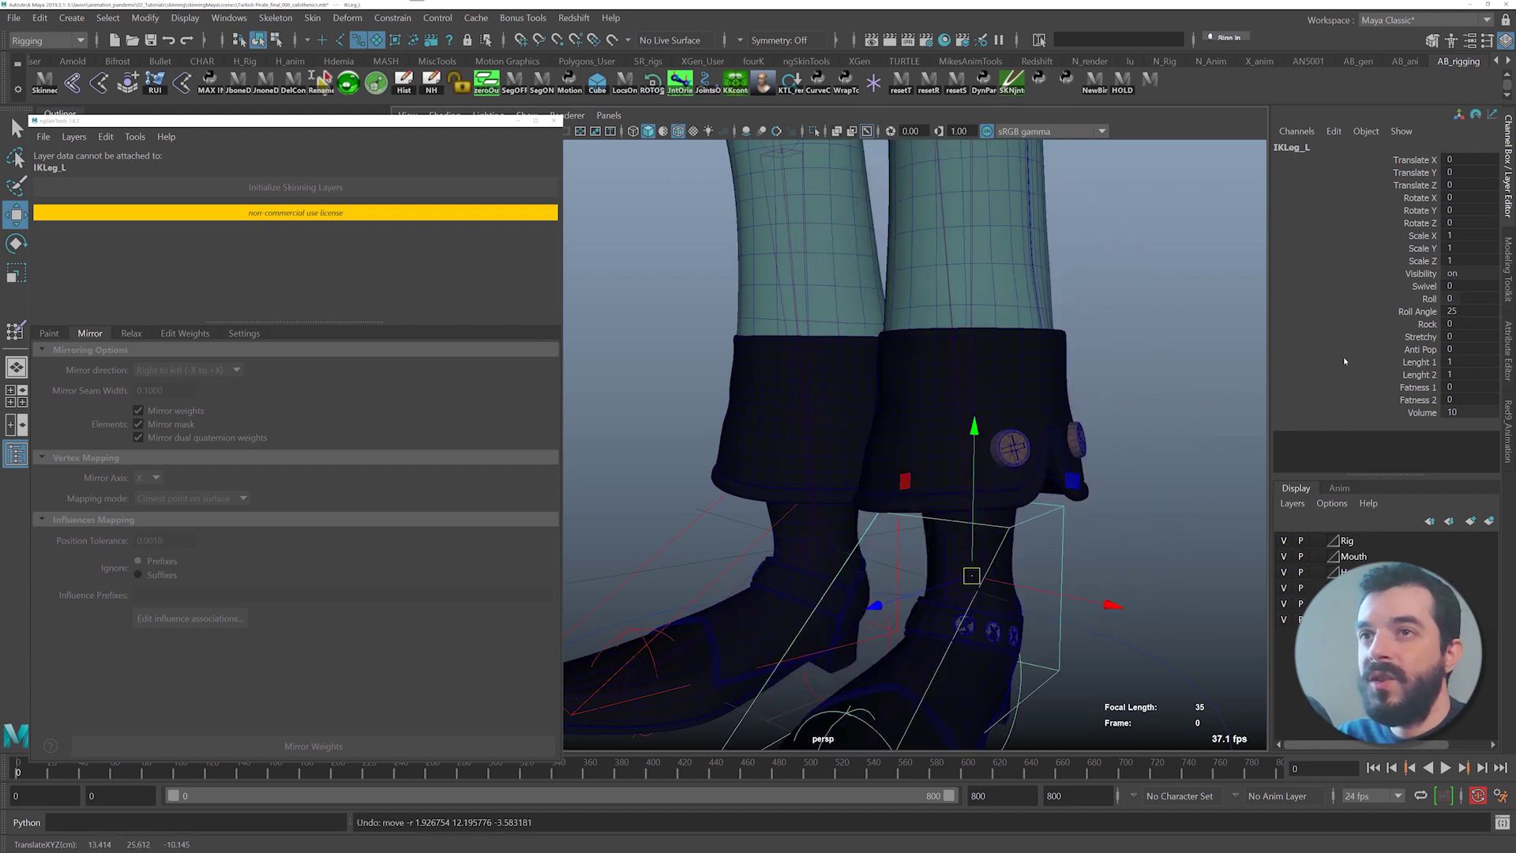
pyautogui.click(1429, 299)
pyautogui.moveTo(1062, 399); pyautogui.dragTo(1107, 404, button='middle')
pyautogui.hotkey('ctrl', 'z')
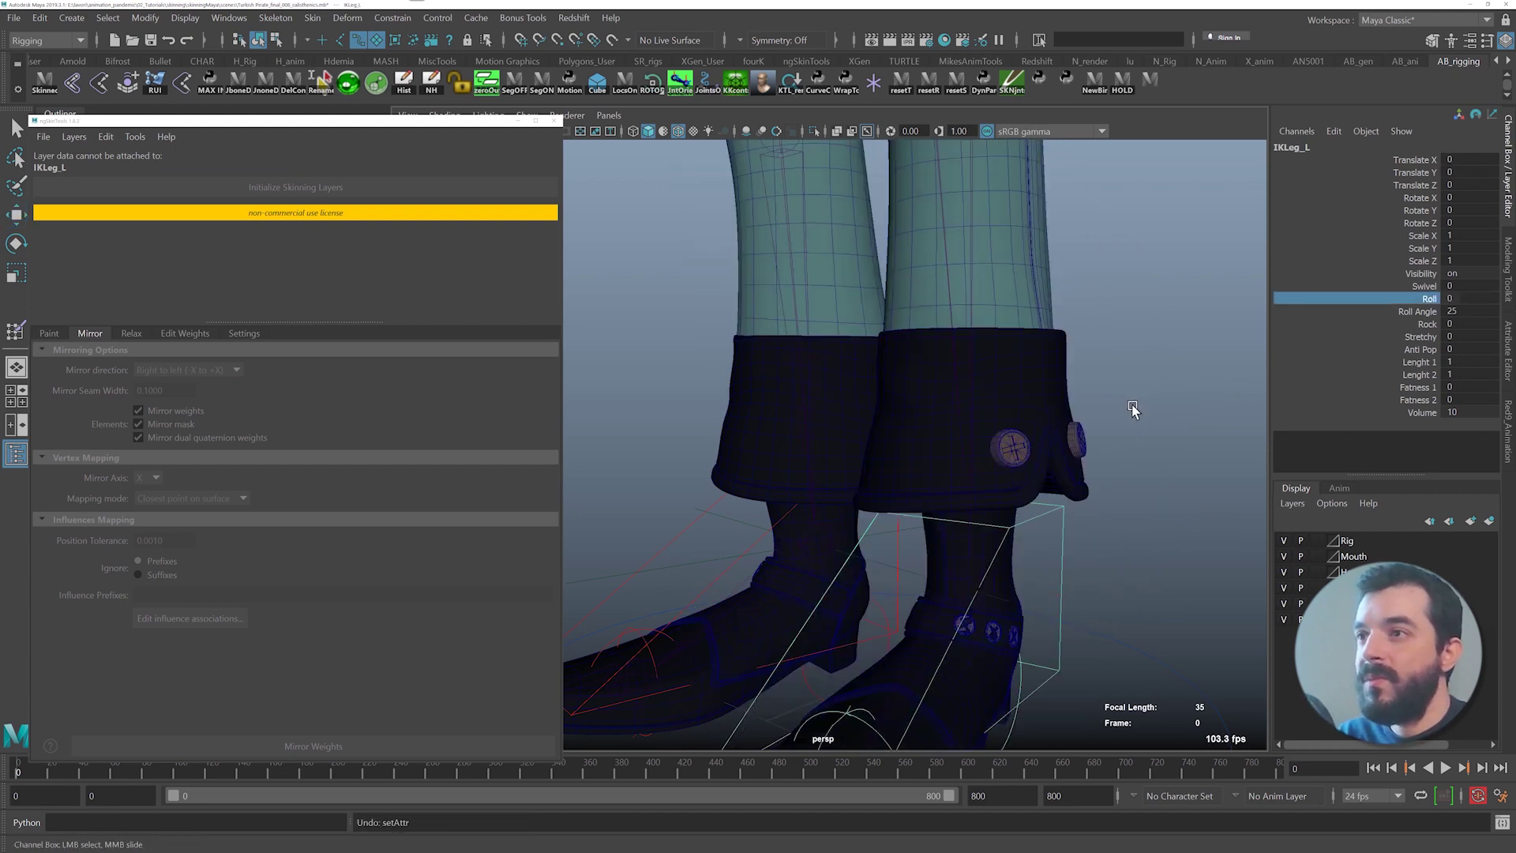
# - Examine the gilet and the shirt under the raised right arm at frame 197, with gilet_GEO selected
pyautogui.keyDown('alt'); pyautogui.moveTo(1134, 410); pyautogui.dragTo(949, 294, button='right'); pyautogui.keyUp('alt')
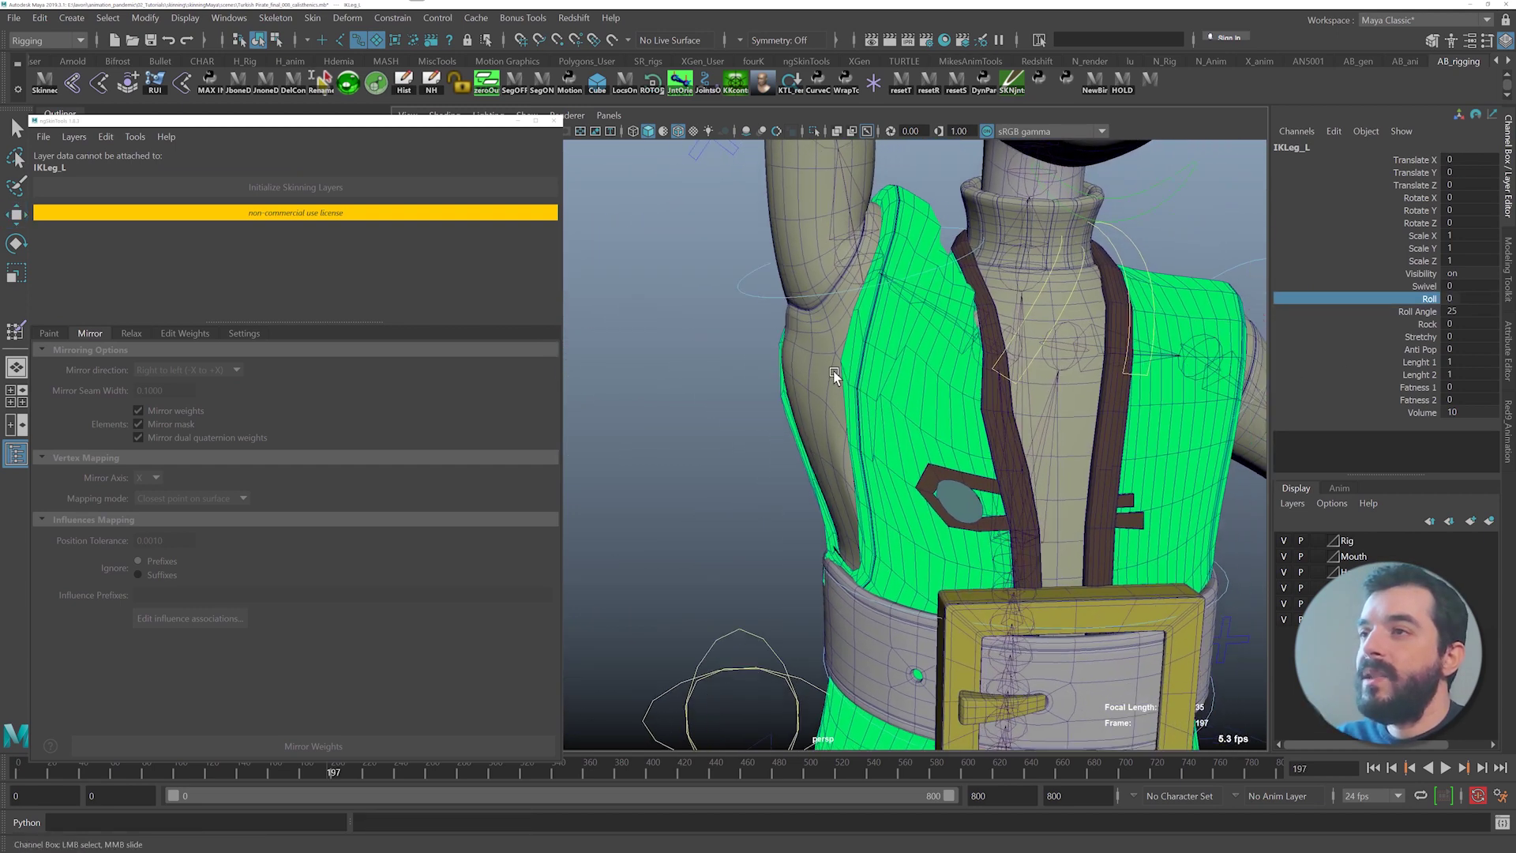
pyautogui.click(874, 428)
pyautogui.keyDown('alt'); pyautogui.moveTo(876, 424); pyautogui.dragTo(893, 352, button='middle'); pyautogui.keyUp('alt')
pyautogui.keyDown('alt'); pyautogui.moveTo(893, 352); pyautogui.dragTo(851, 329, button='right'); pyautogui.keyUp('alt')
pyautogui.keyDown('alt'); pyautogui.moveTo(866, 414); pyautogui.dragTo(1054, 478, button='right'); pyautogui.keyUp('alt')
pyautogui.keyDown('alt'); pyautogui.moveTo(1054, 478); pyautogui.dragTo(902, 513, button='middle'); pyautogui.keyUp('alt')
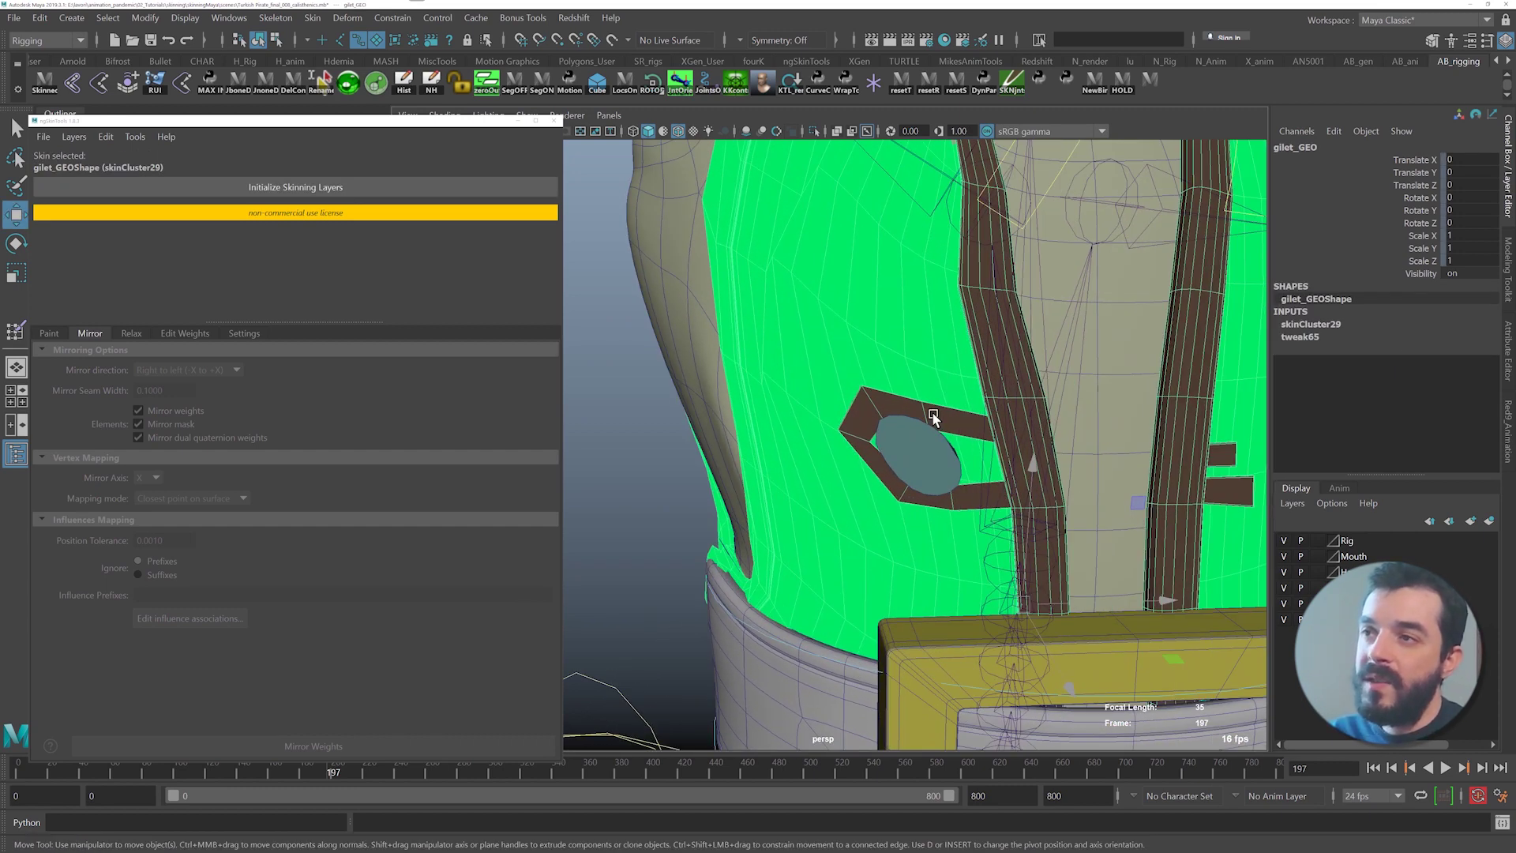
# - Hide the Body group and bring up body_GEO's Chest_M influence for skin weight painting at frame 202
pyautogui.moveTo(308, 773); pyautogui.dragTo(341, 766)
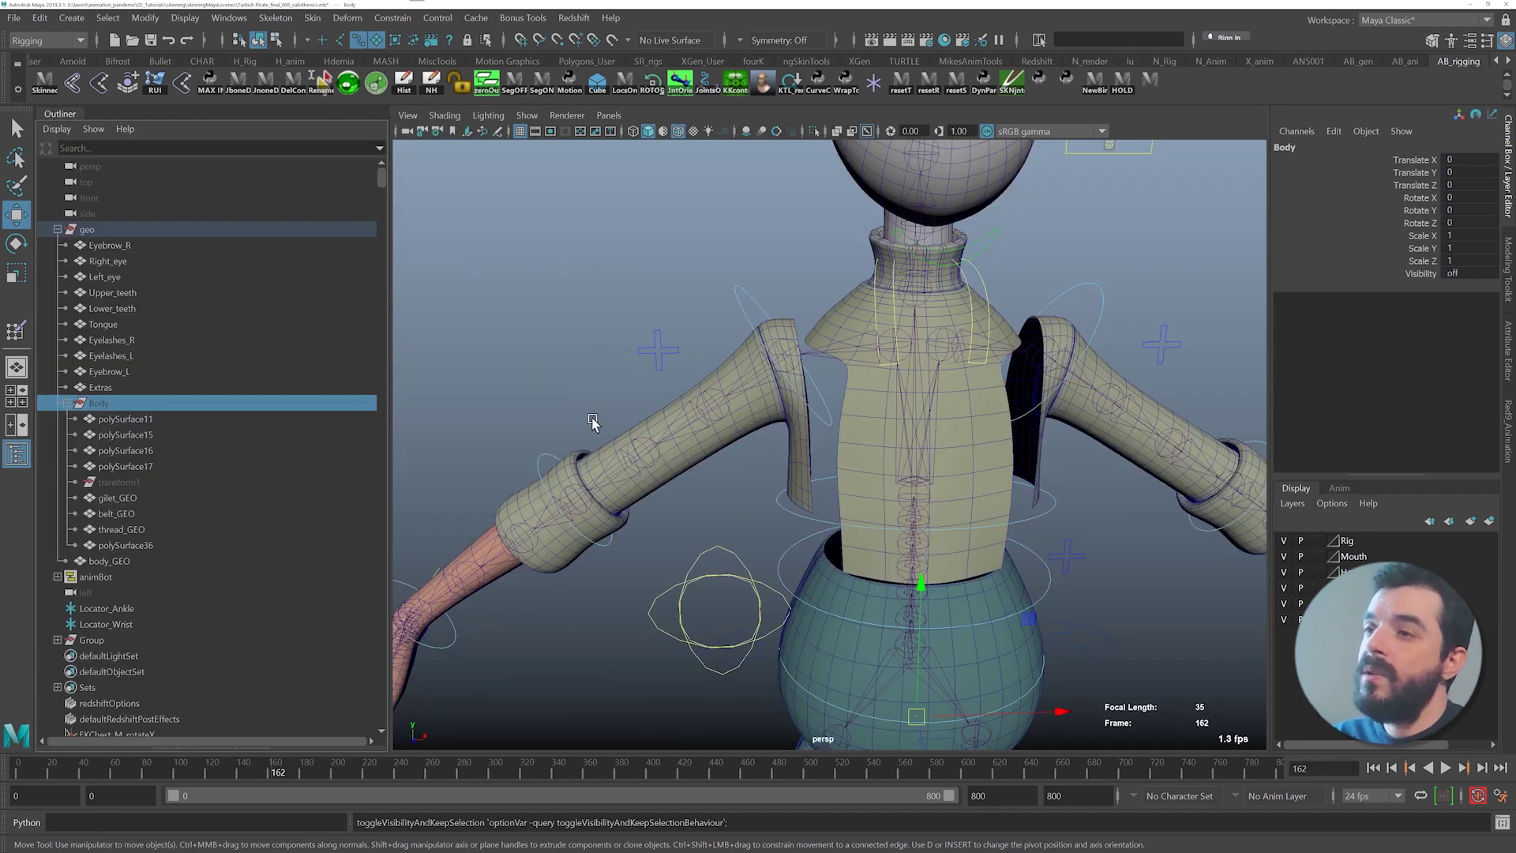
pyautogui.keyDown('alt'); pyautogui.moveTo(593, 421); pyautogui.dragTo(849, 443, button='right'); pyautogui.keyUp('alt')
pyautogui.keyDown('alt'); pyautogui.moveTo(850, 443); pyautogui.dragTo(867, 482, button='middle'); pyautogui.keyUp('alt')
pyautogui.click(948, 392)
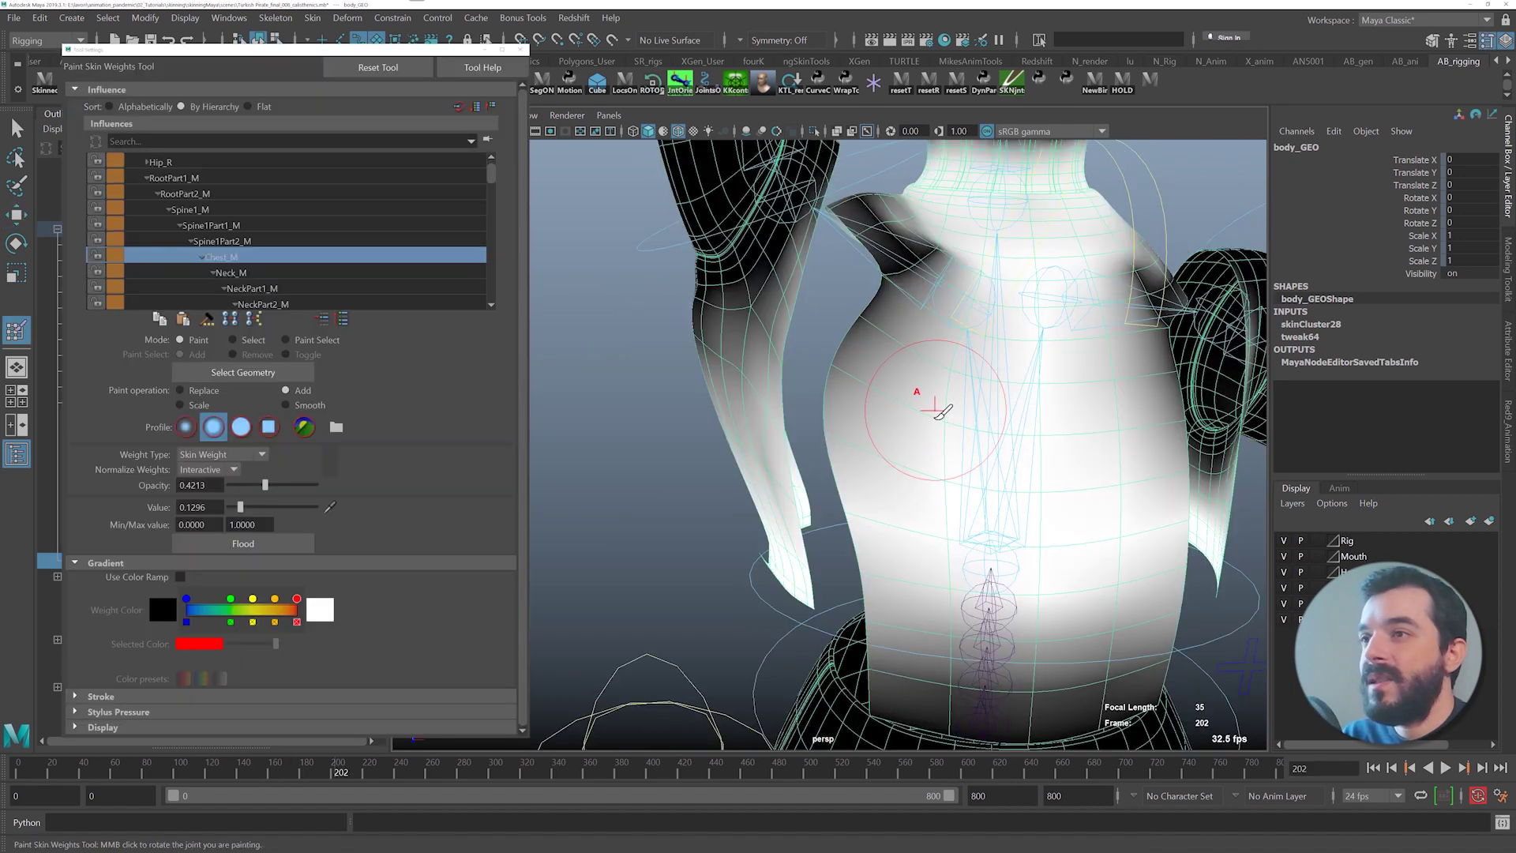
# - Add Chest_M weight to the shirt panel under the right arm at opacity 0.4213 and value 0.1296
pyautogui.moveTo(845, 409)
pyautogui.mouseDown()
pyautogui.moveTo(861, 486)
pyautogui.moveTo(885, 474)
pyautogui.moveTo(850, 452)
pyautogui.moveTo(900, 459)
pyautogui.mouseUp()
pyautogui.keyDown('alt'); pyautogui.moveTo(843, 497); pyautogui.dragTo(902, 469); pyautogui.keyUp('alt')
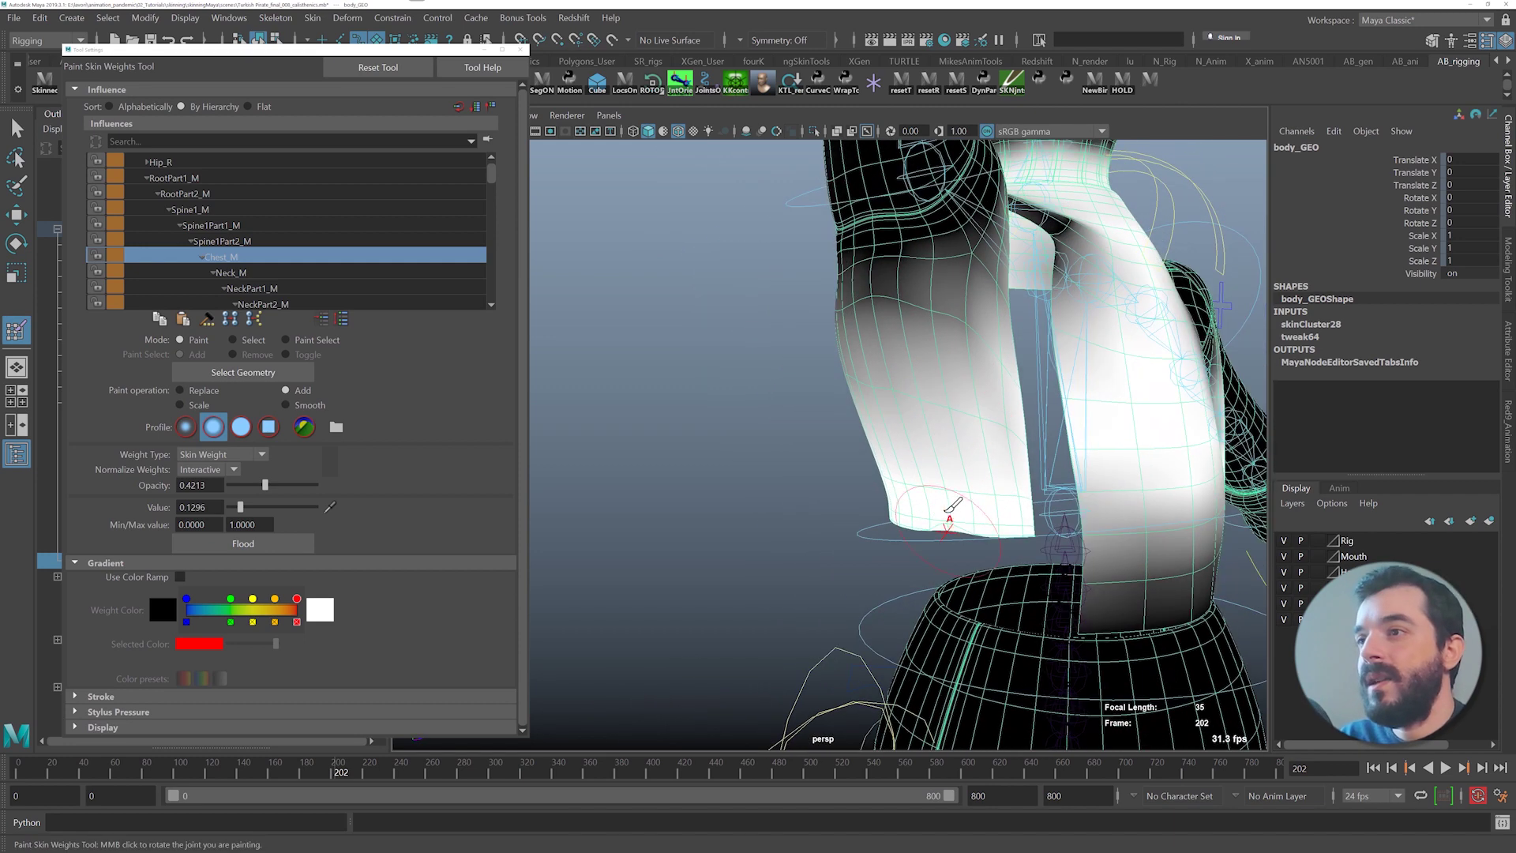
pyautogui.click(954, 531)
pyautogui.keyDown('alt'); pyautogui.moveTo(955, 531); pyautogui.dragTo(1027, 458); pyautogui.keyUp('alt')
pyautogui.keyDown('alt'); pyautogui.moveTo(959, 413); pyautogui.dragTo(1041, 445); pyautogui.keyUp('alt')
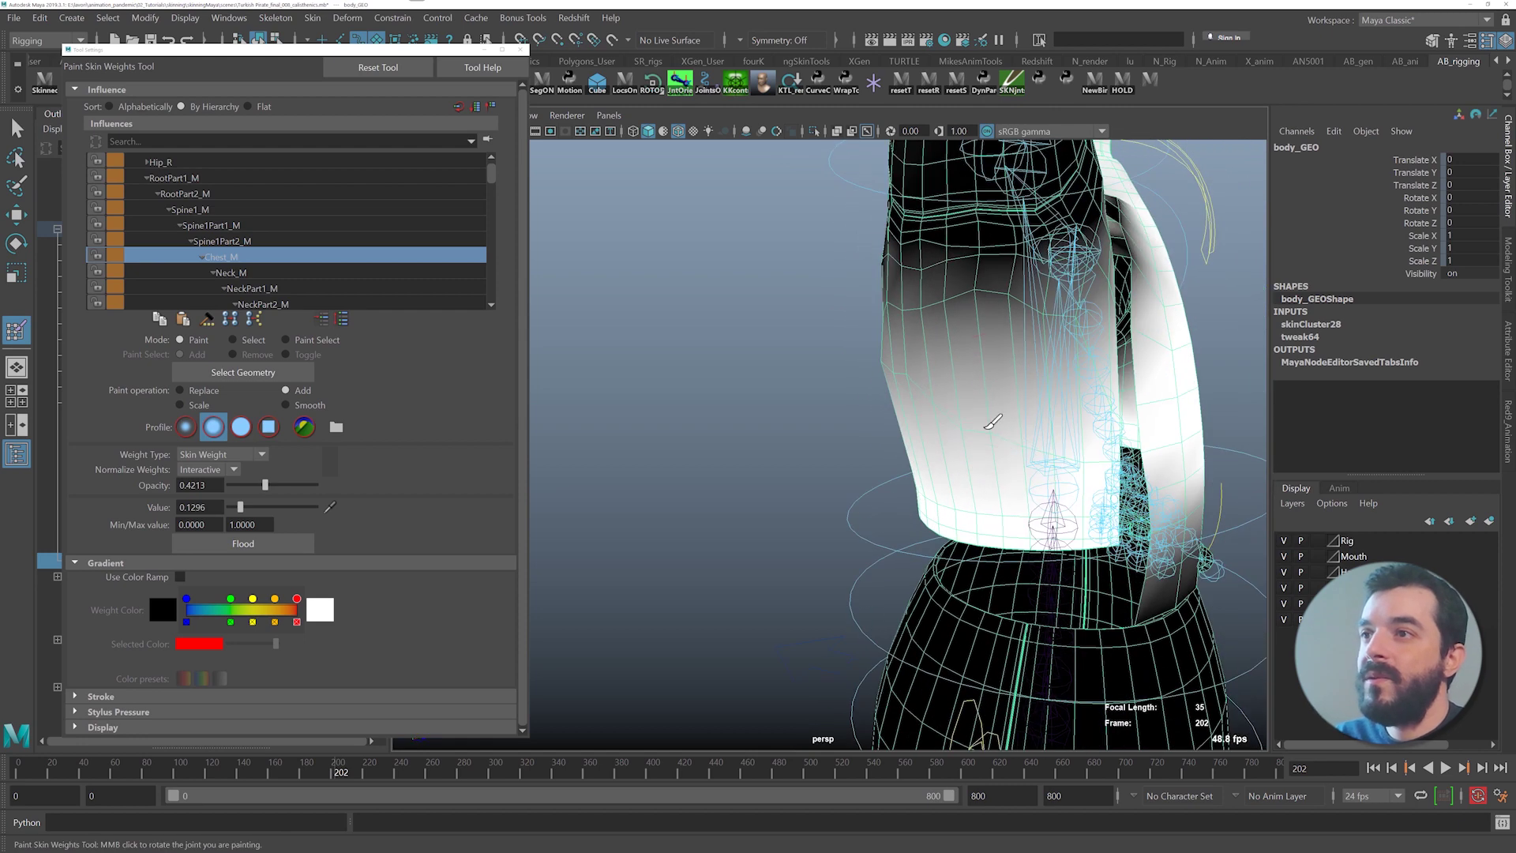
# - Turn off the X-ray joint display and smooth the Chest_M weights under the right arm at opacity 0.6343
pyautogui.click(867, 131)
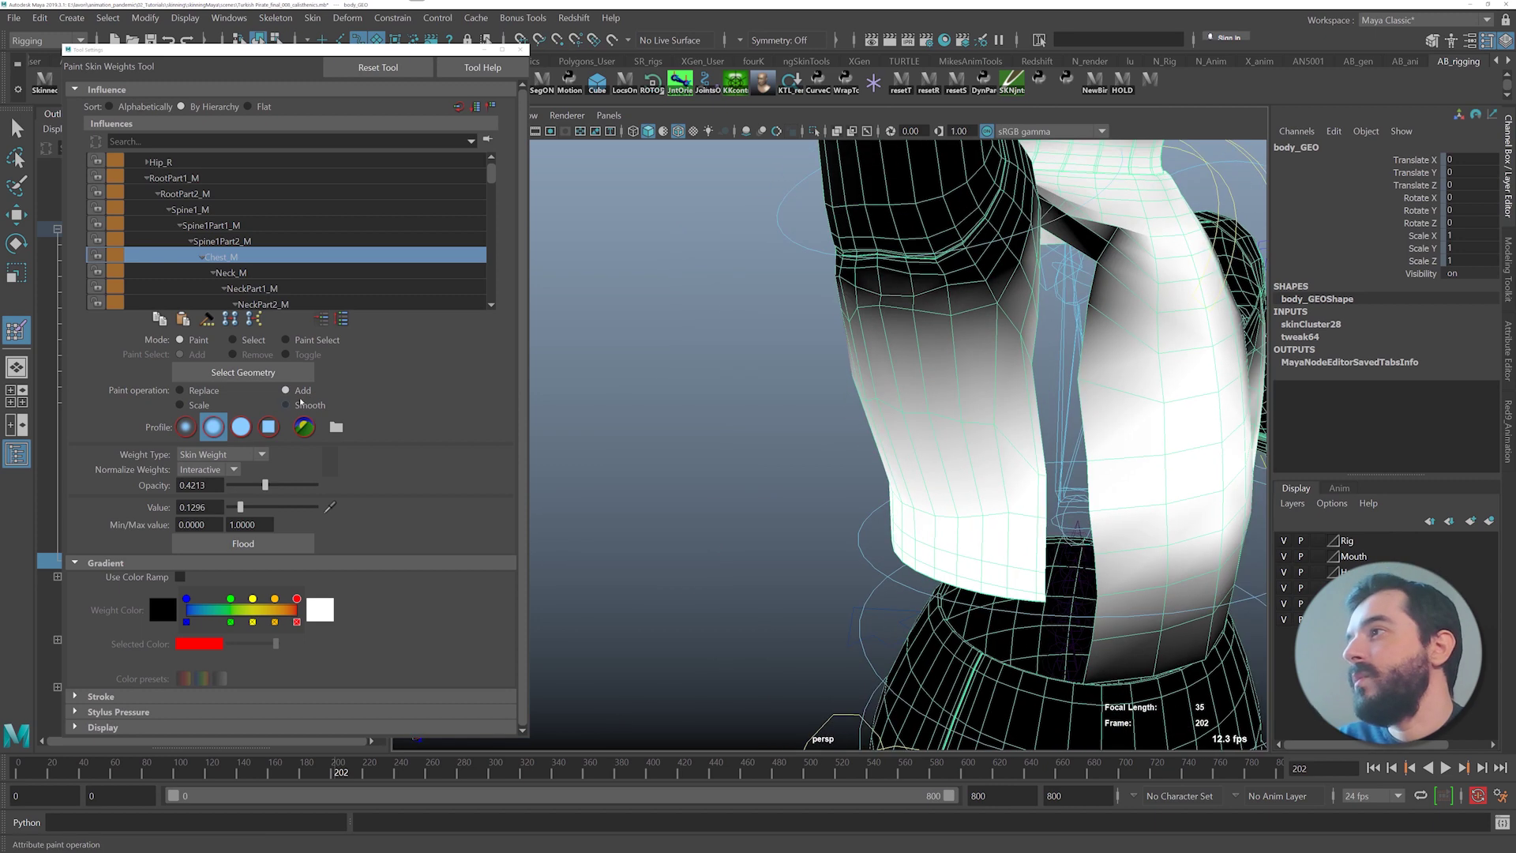
pyautogui.click(287, 405)
pyautogui.moveTo(264, 485); pyautogui.dragTo(283, 485)
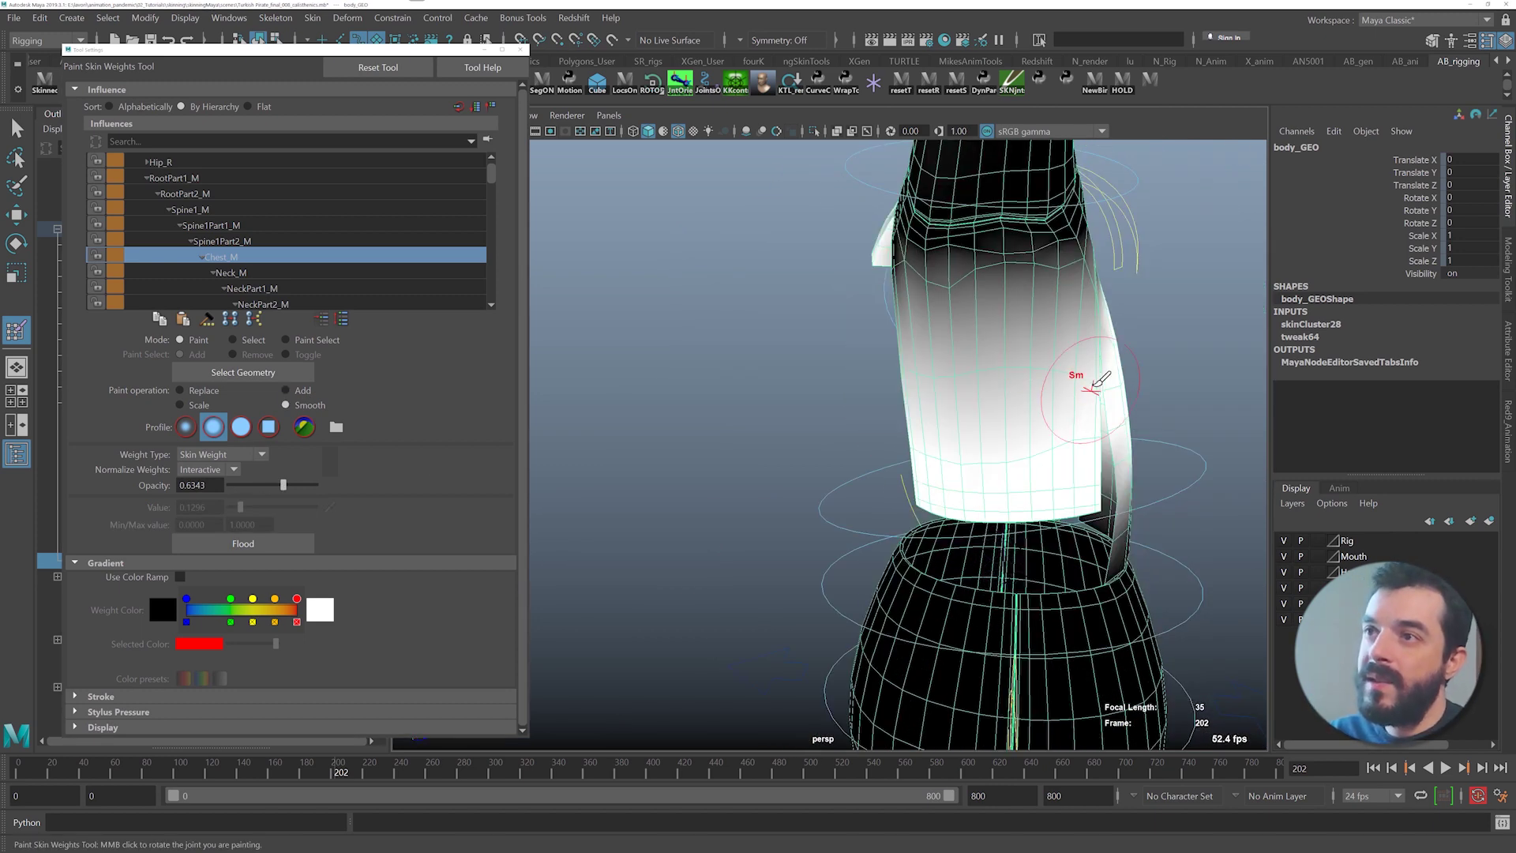
# - Add Chest_M weight around the right armpit and the shirt's upper side at opacity 0.3056 and value 0.1296
pyautogui.click(288, 390)
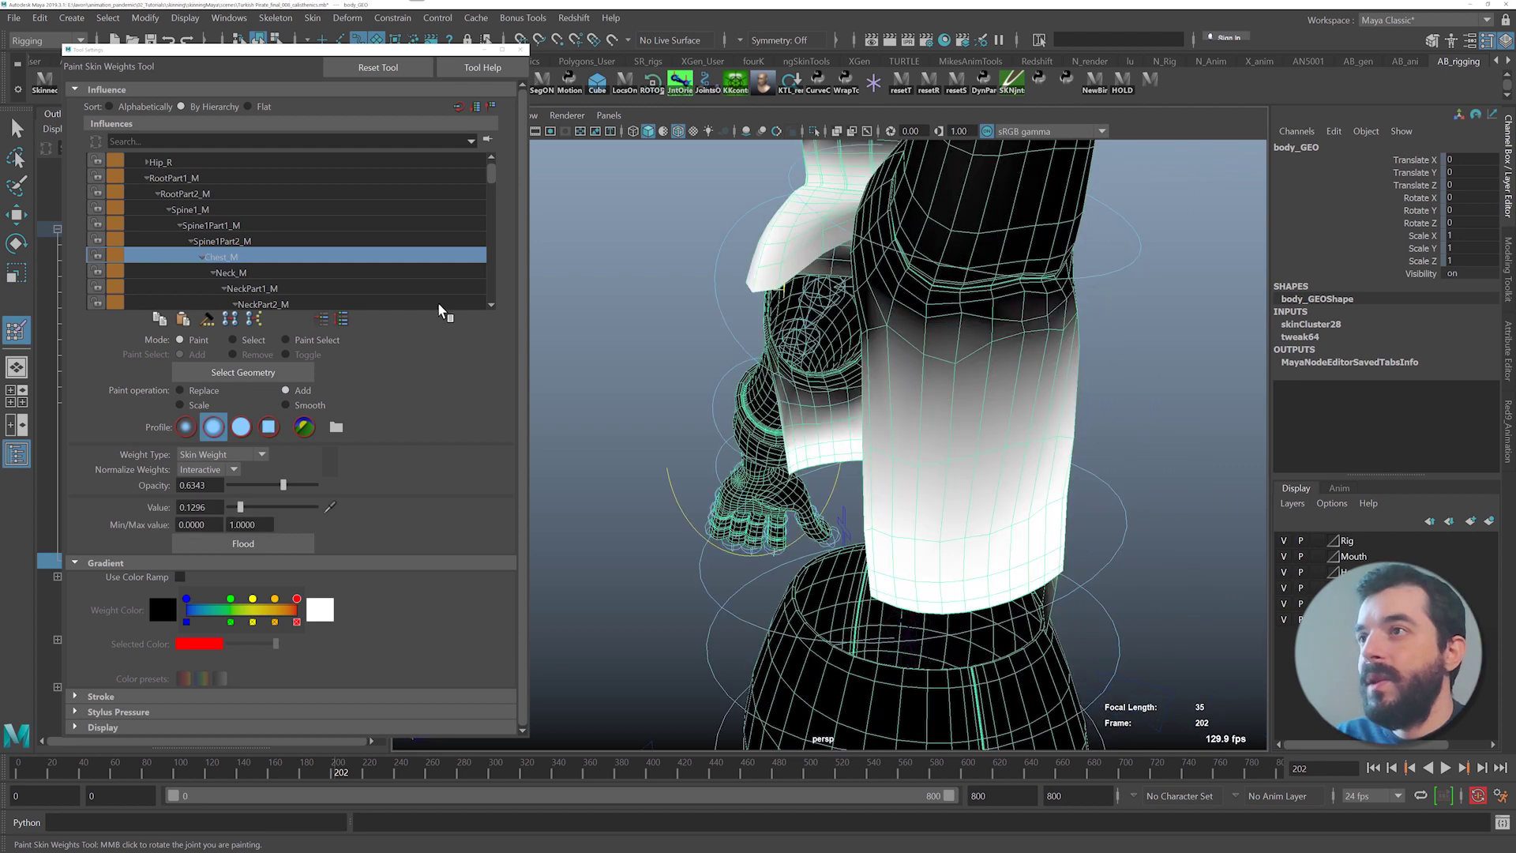
pyautogui.moveTo(283, 485); pyautogui.dragTo(255, 485)
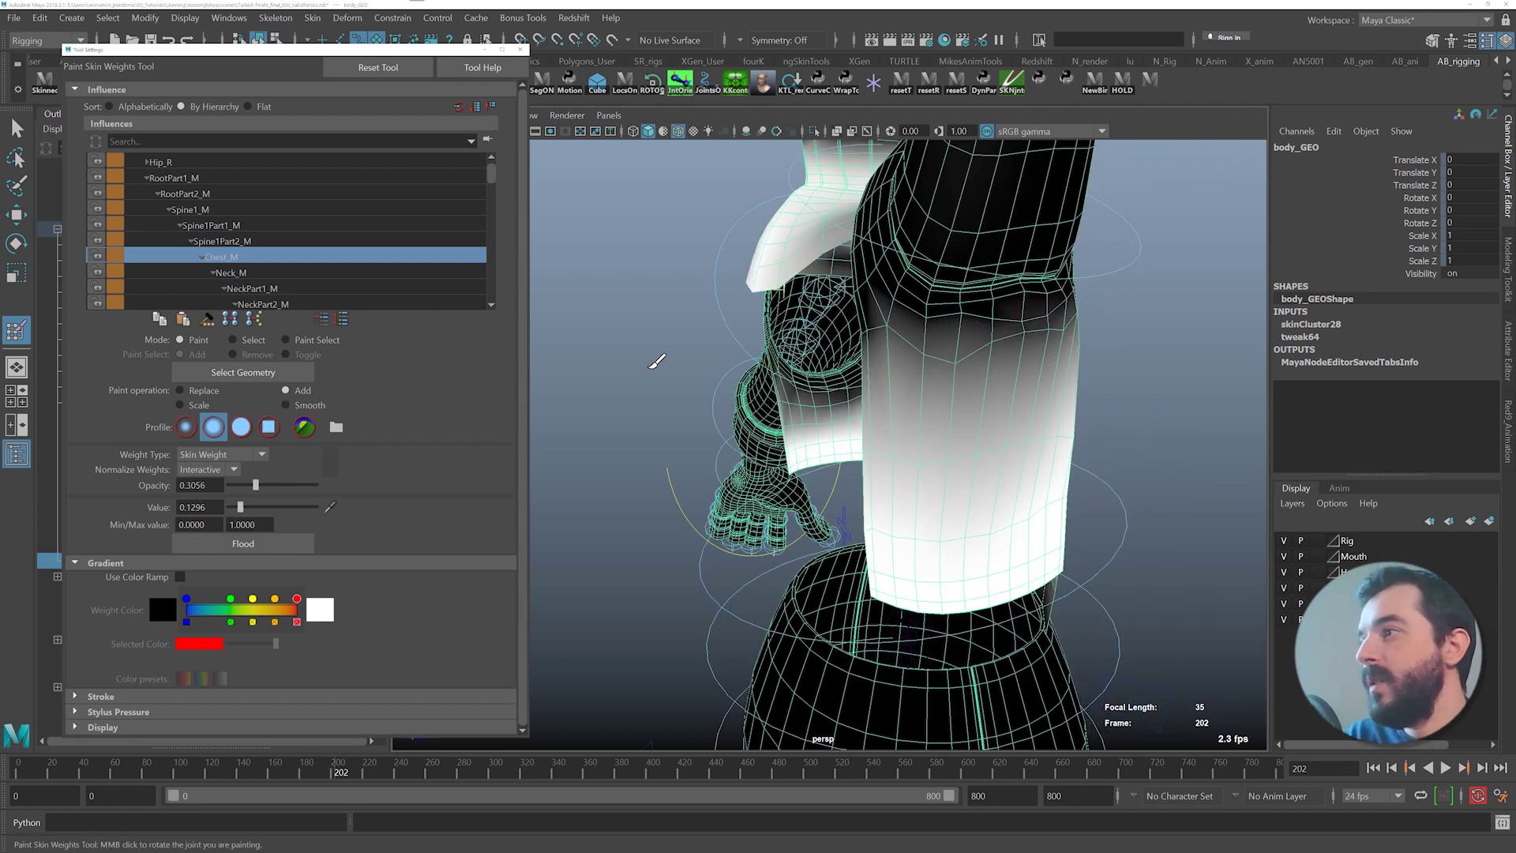
pyautogui.moveTo(954, 294)
pyautogui.keyDown('alt'); pyautogui.mouseDown()
pyautogui.moveTo(919, 368)
pyautogui.moveTo(985, 376)
pyautogui.moveTo(904, 384)
pyautogui.moveTo(880, 329)
pyautogui.moveTo(873, 359)
pyautogui.moveTo(814, 217)
pyautogui.mouseUp(); pyautogui.keyUp('alt')
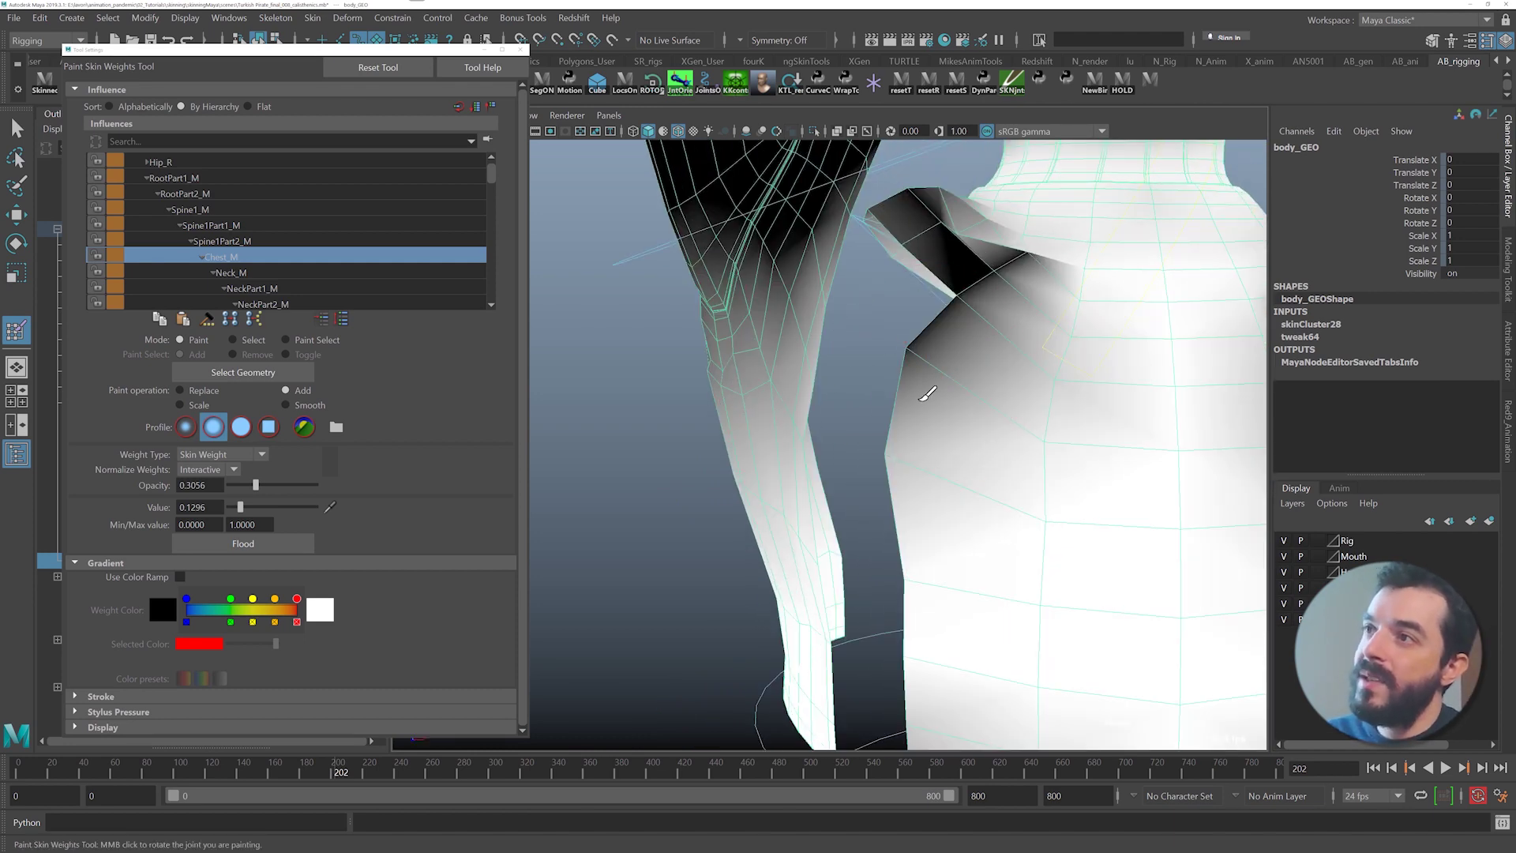
pyautogui.moveTo(920, 401); pyautogui.dragTo(914, 412)
pyautogui.keyDown('alt'); pyautogui.moveTo(801, 383); pyautogui.dragTo(822, 392); pyautogui.keyUp('alt')
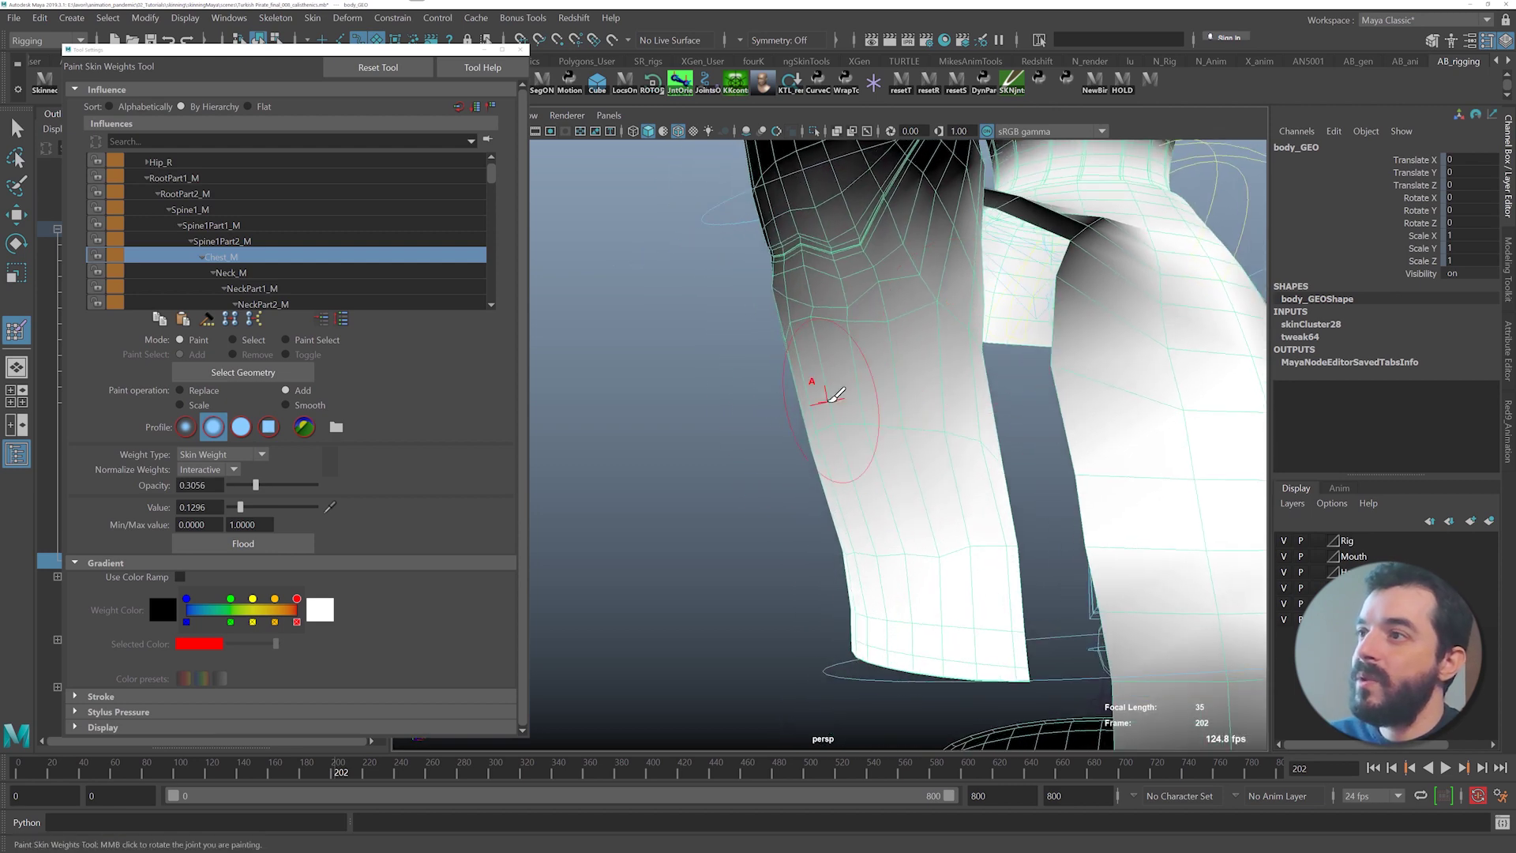
pyautogui.keyDown('alt'); pyautogui.moveTo(951, 354); pyautogui.dragTo(980, 282); pyautogui.keyUp('alt')
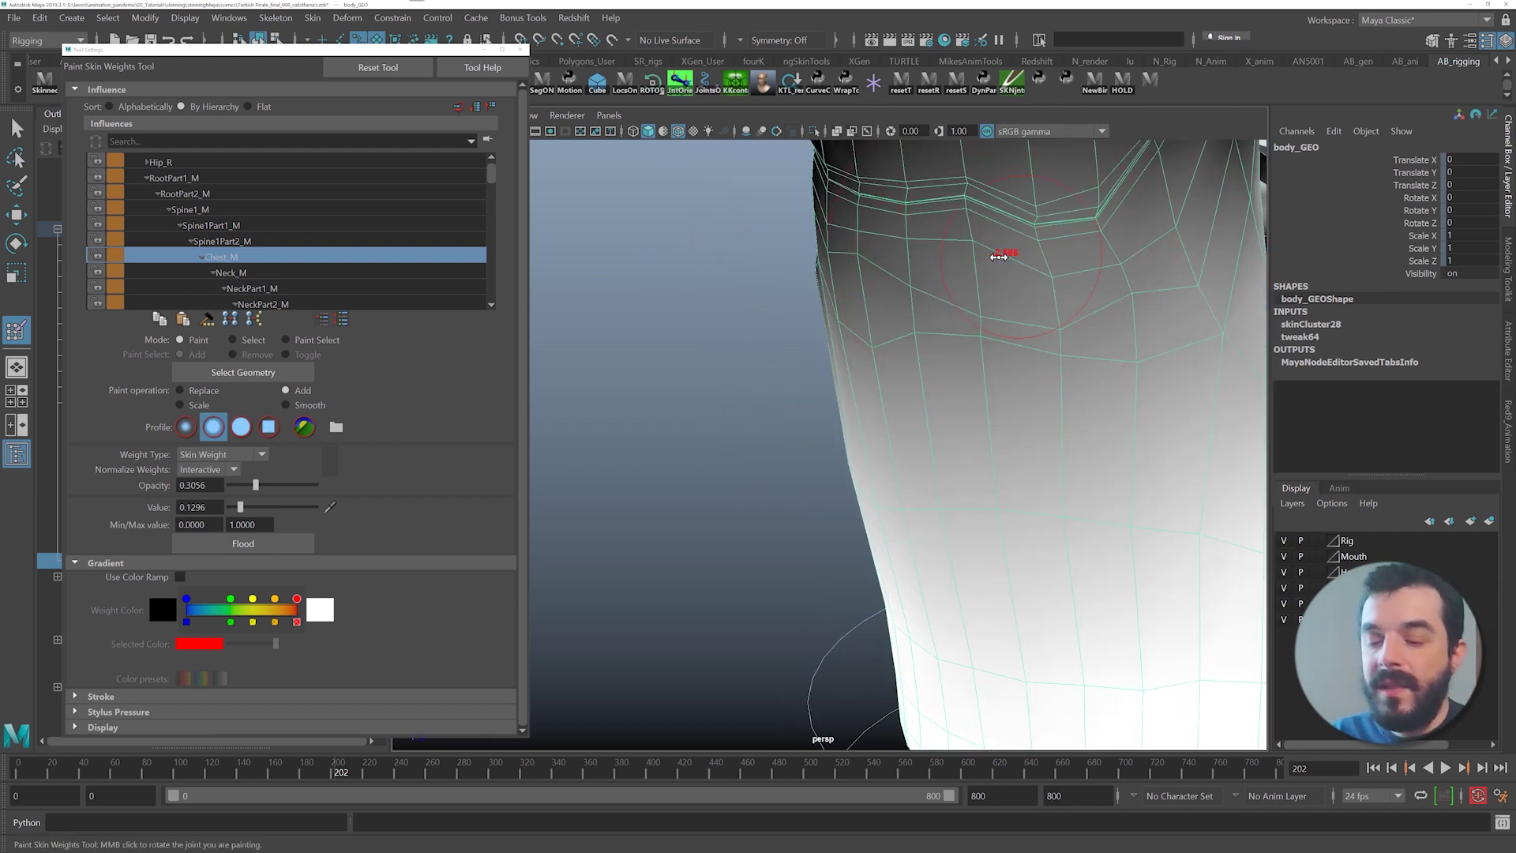
pyautogui.moveTo(980, 204); pyautogui.dragTo(906, 226)
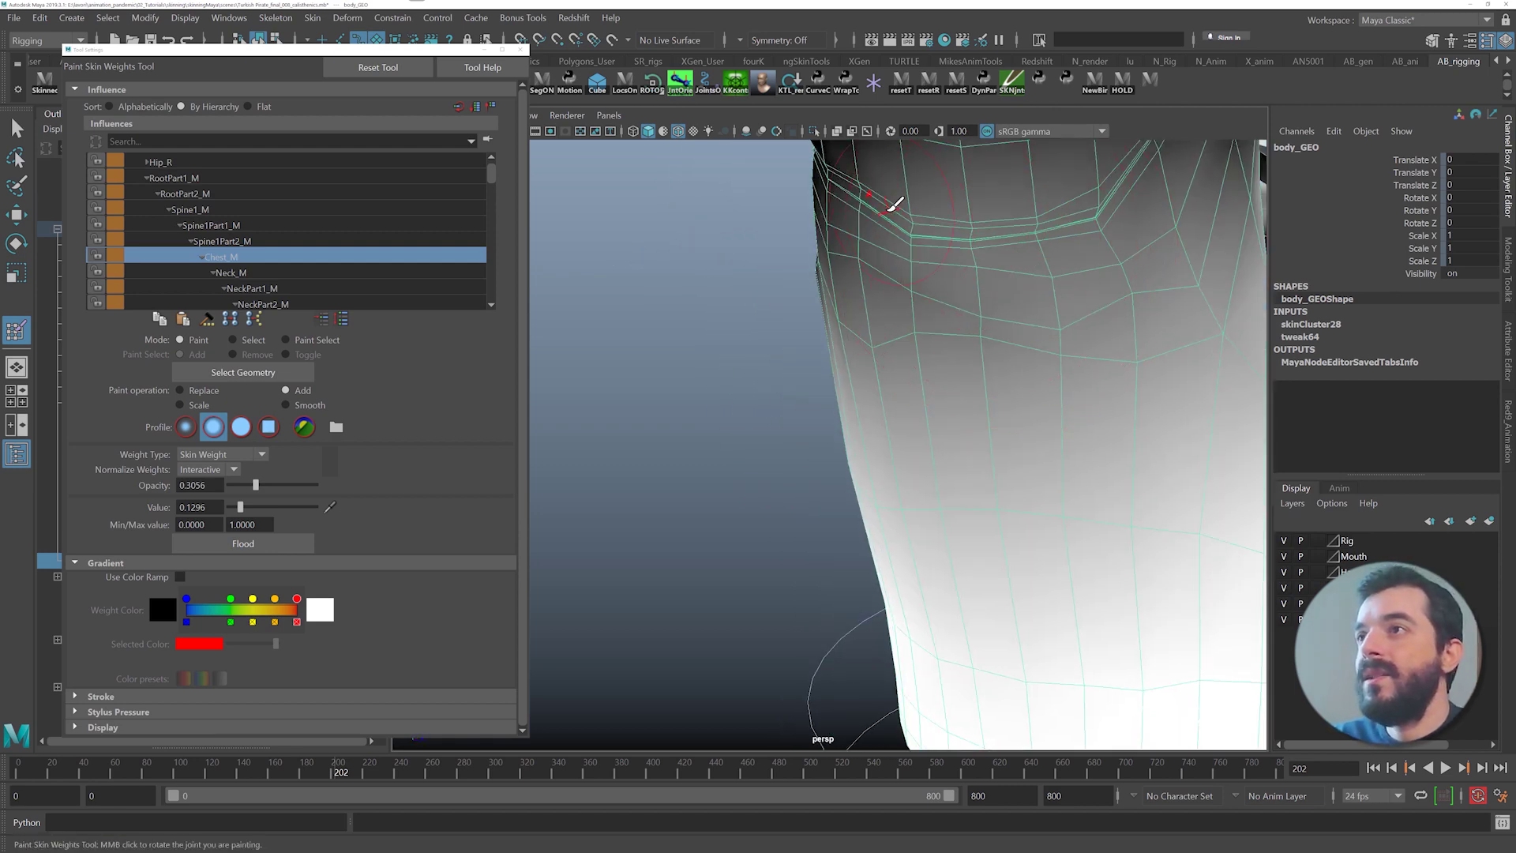
pyautogui.keyDown('alt'); pyautogui.moveTo(1040, 251); pyautogui.dragTo(993, 285, button='middle'); pyautogui.keyUp('alt')
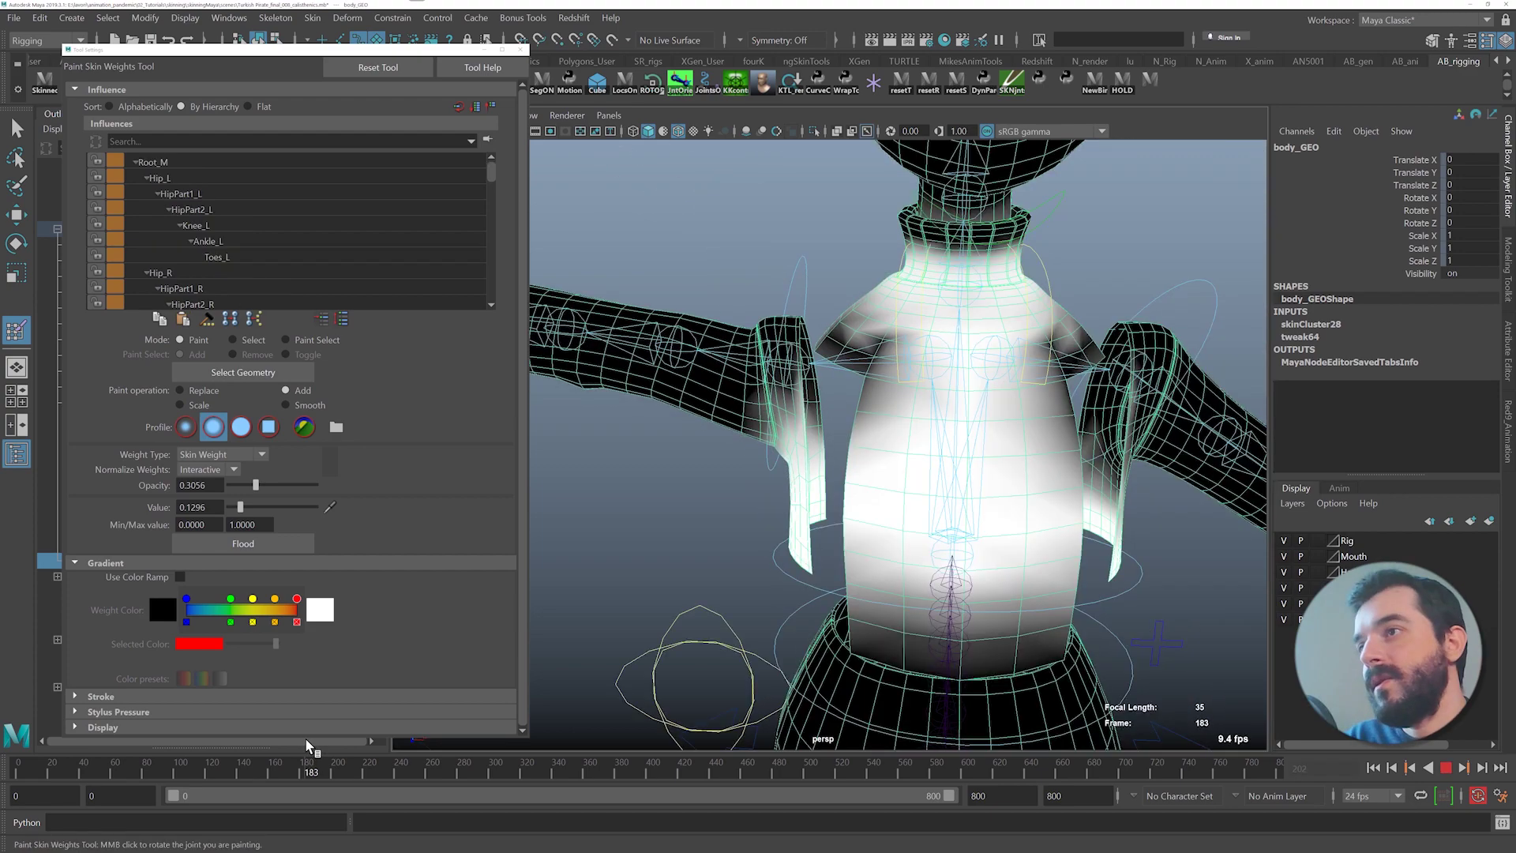
# - Play through the arm animation between about frames 183 and 316 and examine the shirt's deformation around the right armpit
pyautogui.moveTo(307, 740); pyautogui.dragTo(330, 735)
pyautogui.keyDown('alt'); pyautogui.moveTo(749, 464); pyautogui.dragTo(779, 444); pyautogui.keyUp('alt')
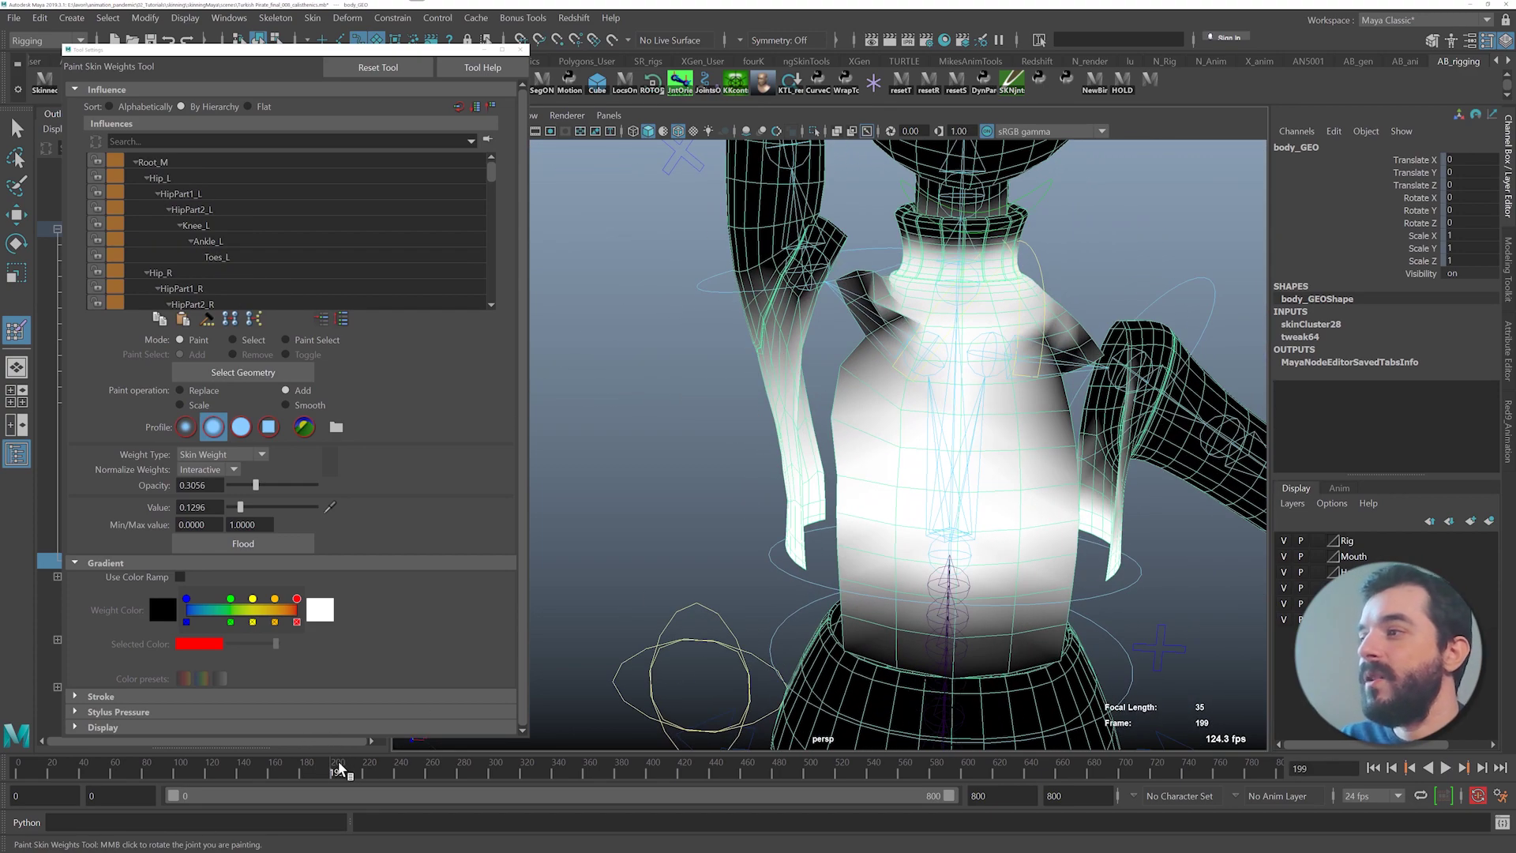
pyautogui.hotkey('alt', 'v')
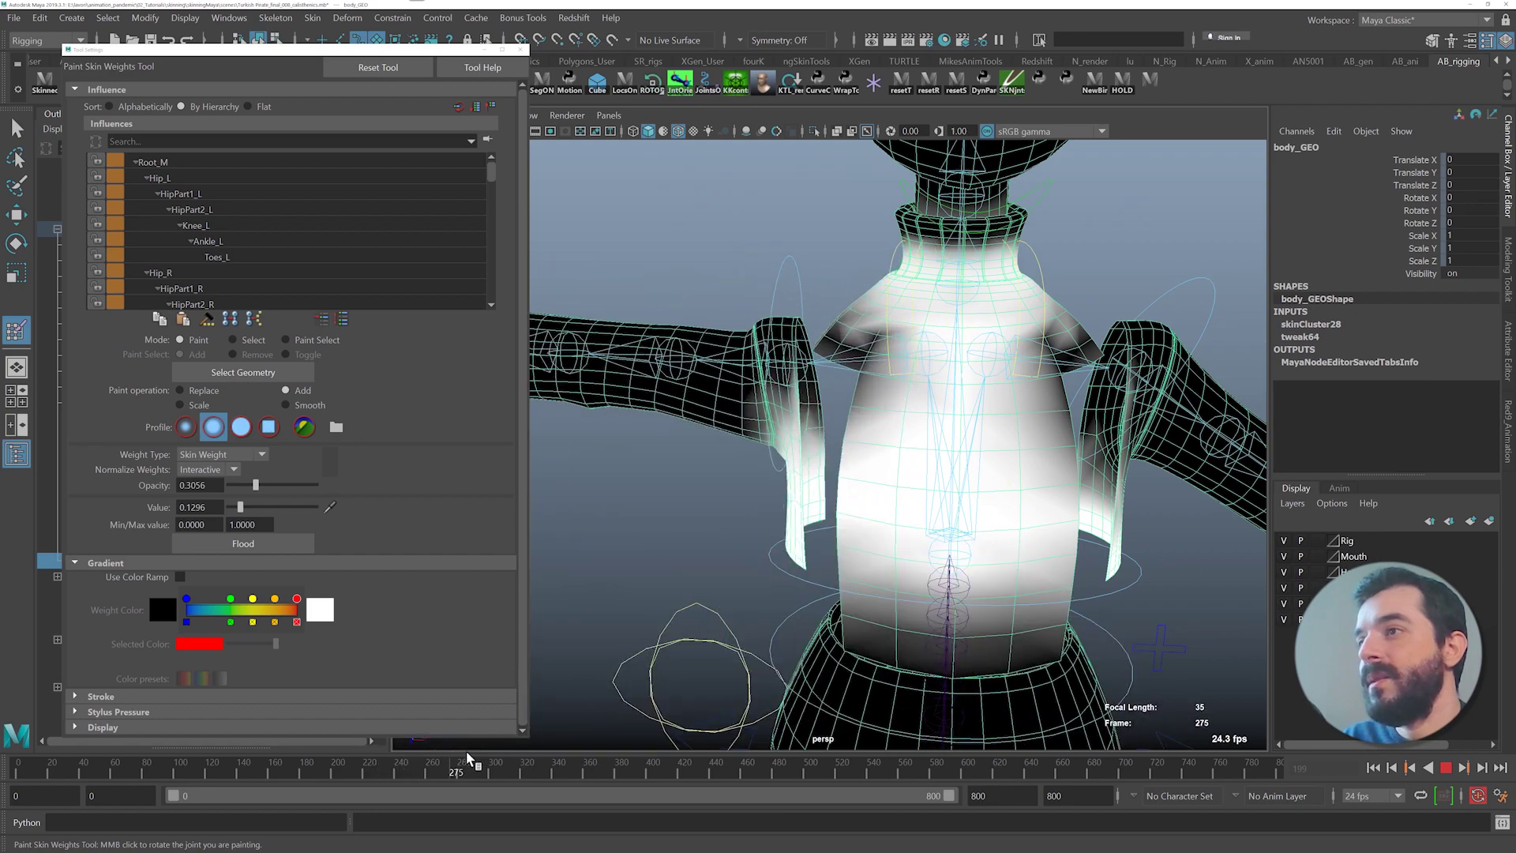
pyautogui.keyDown('alt'); pyautogui.moveTo(913, 531); pyautogui.dragTo(964, 542, button='right'); pyautogui.keyUp('alt')
pyautogui.hotkey('alt', 'v')
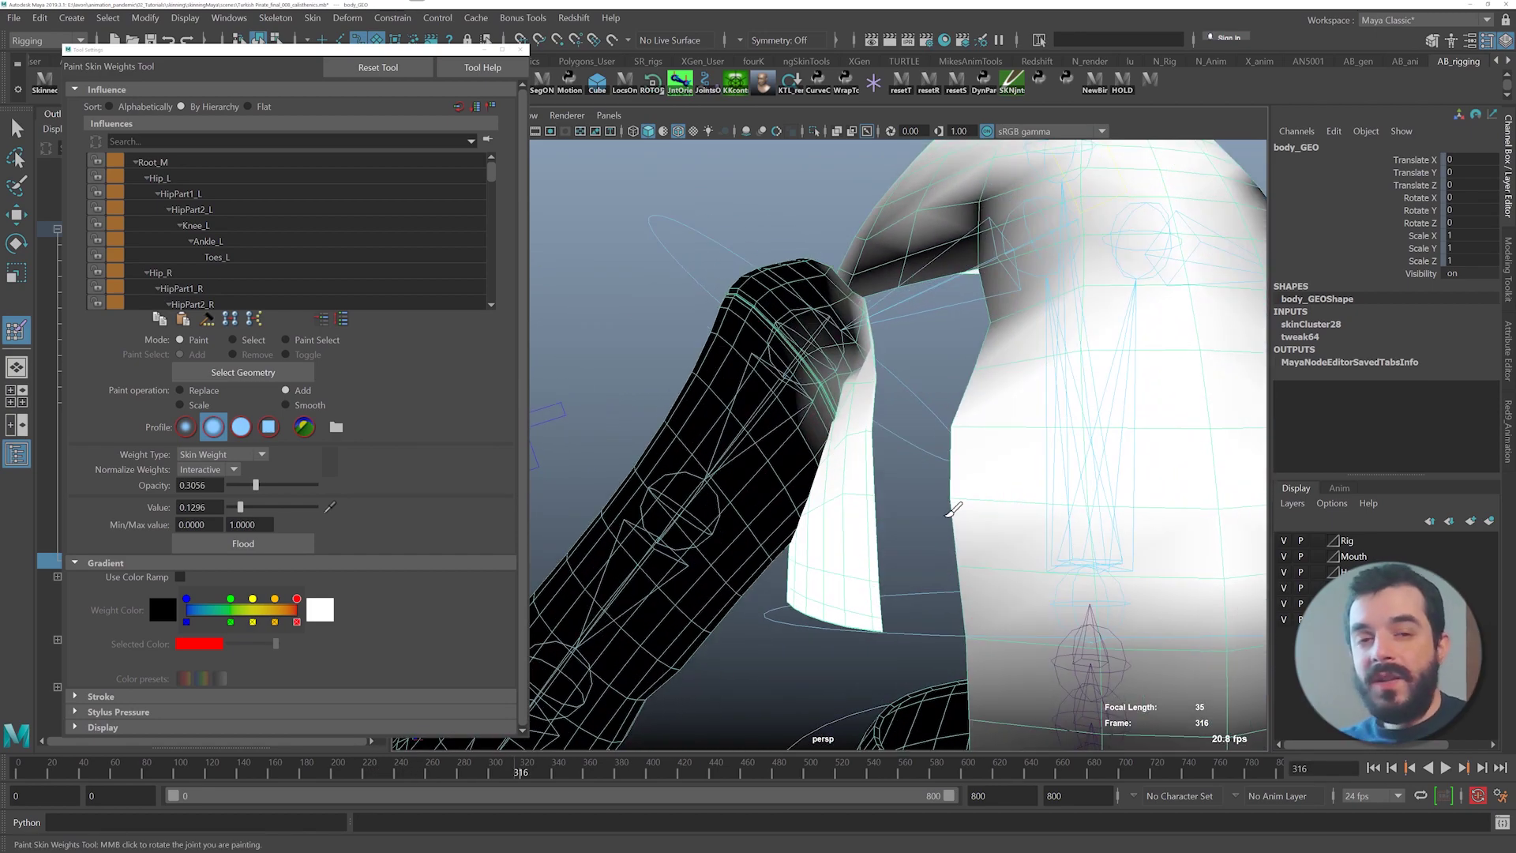
pyautogui.keyDown('alt'); pyautogui.moveTo(948, 515); pyautogui.dragTo(891, 543); pyautogui.keyUp('alt')
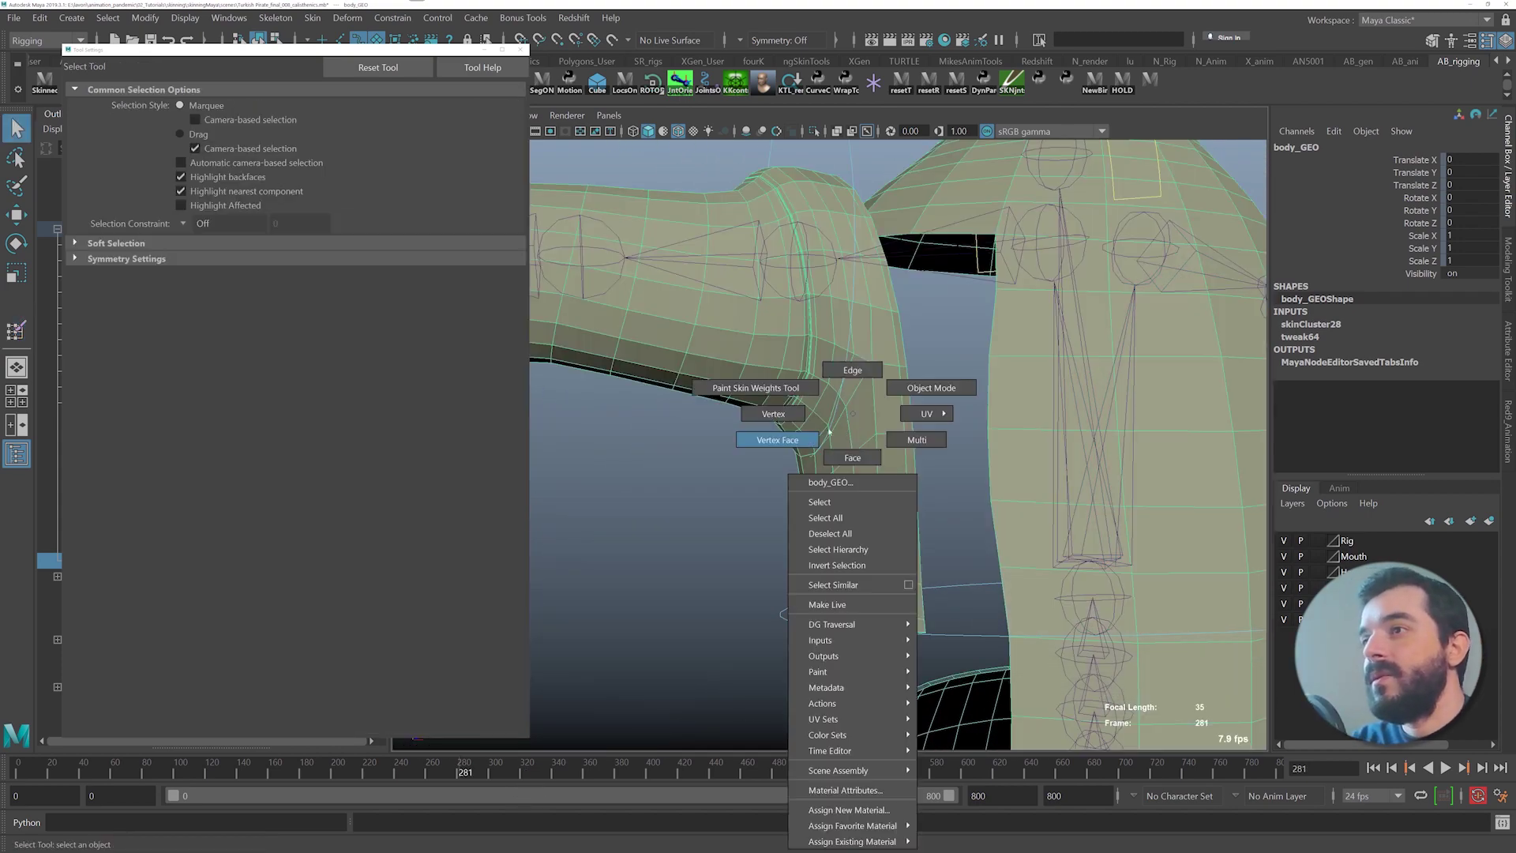
# - Select the shirt vertices under the right armpit and relax their skin weights in ngSkinTools with 10 steps and step size 0.1500
pyautogui.moveTo(812, 431); pyautogui.dragTo(765, 502, button='right')
pyautogui.click(764, 502)
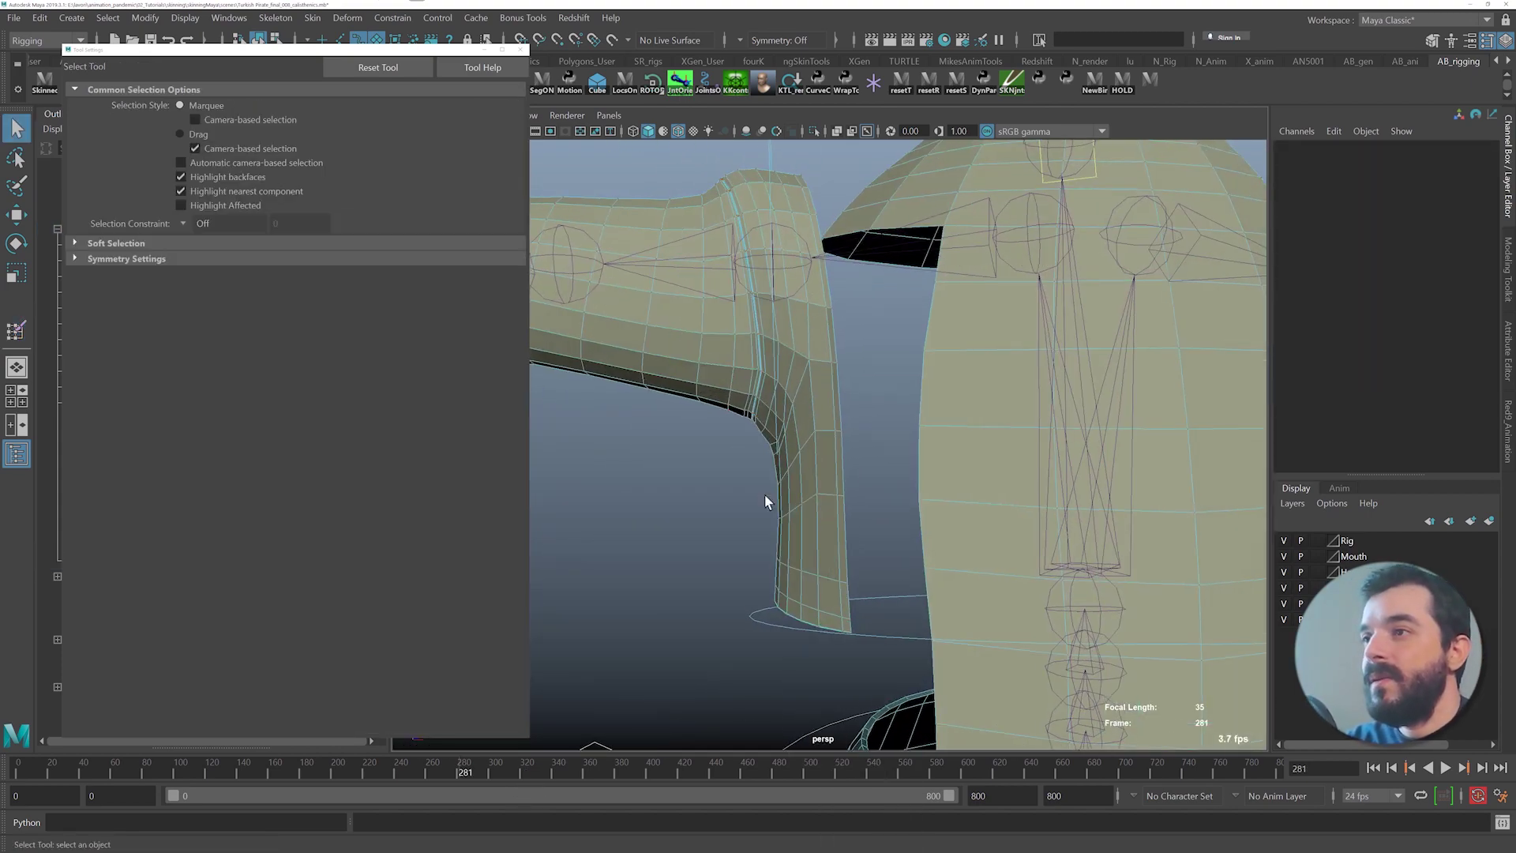
pyautogui.moveTo(879, 357); pyautogui.dragTo(938, 359)
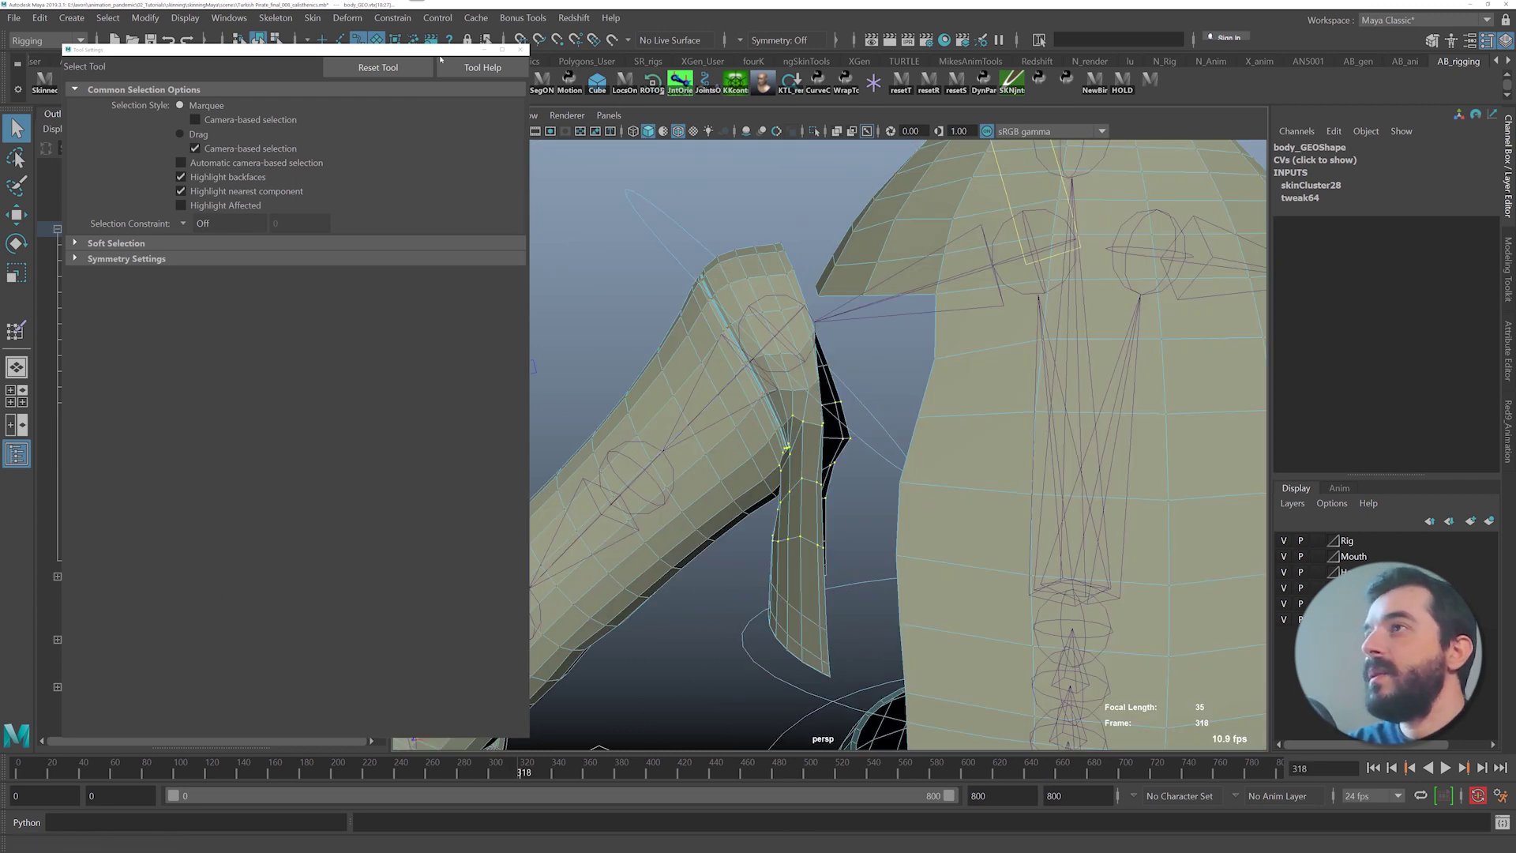
pyautogui.moveTo(431, 49); pyautogui.dragTo(405, 122)
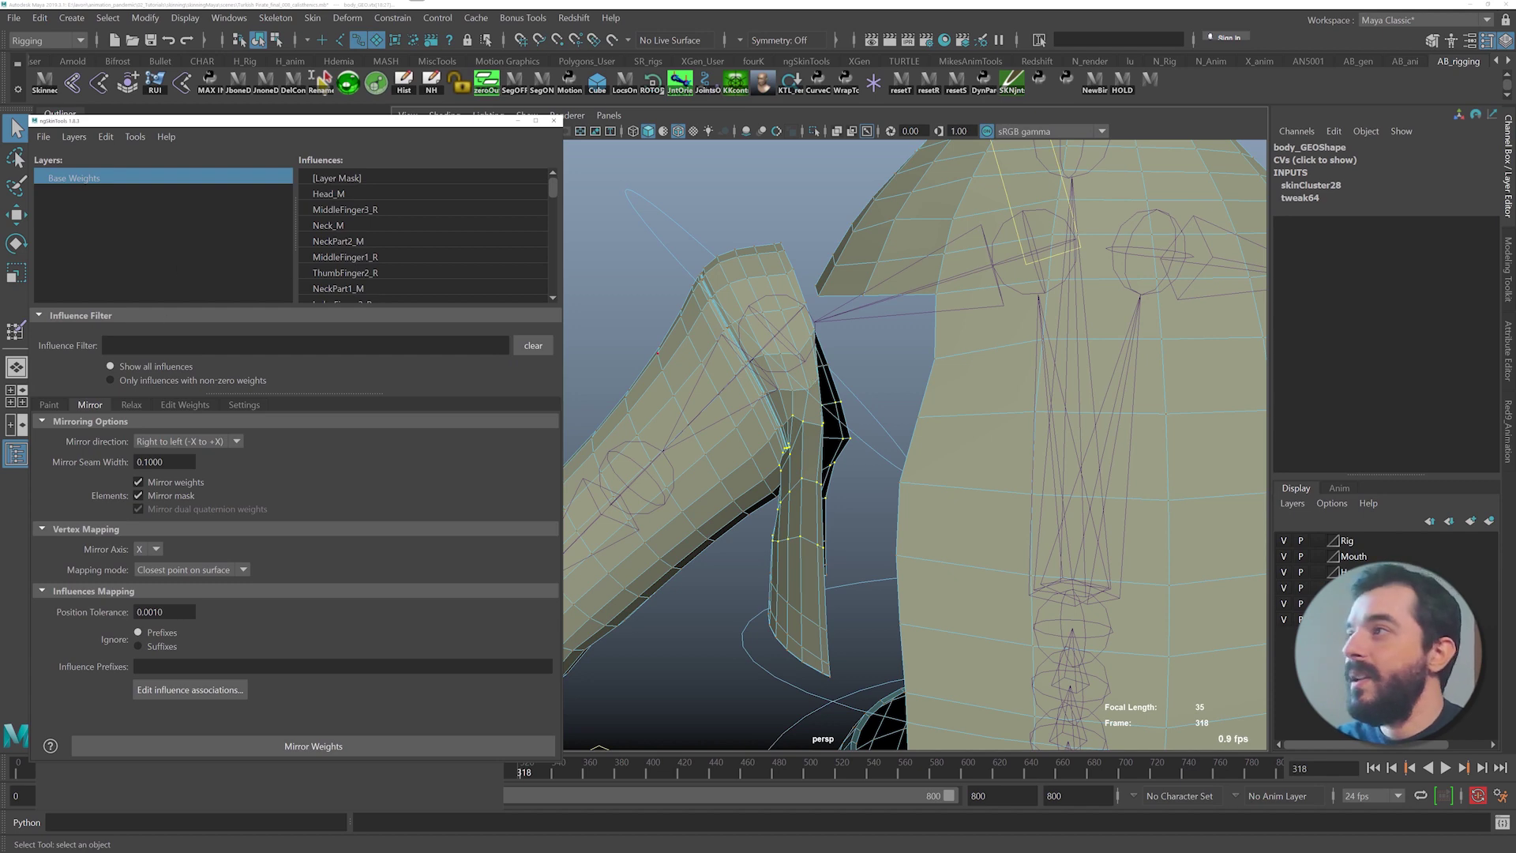
pyautogui.click(128, 404)
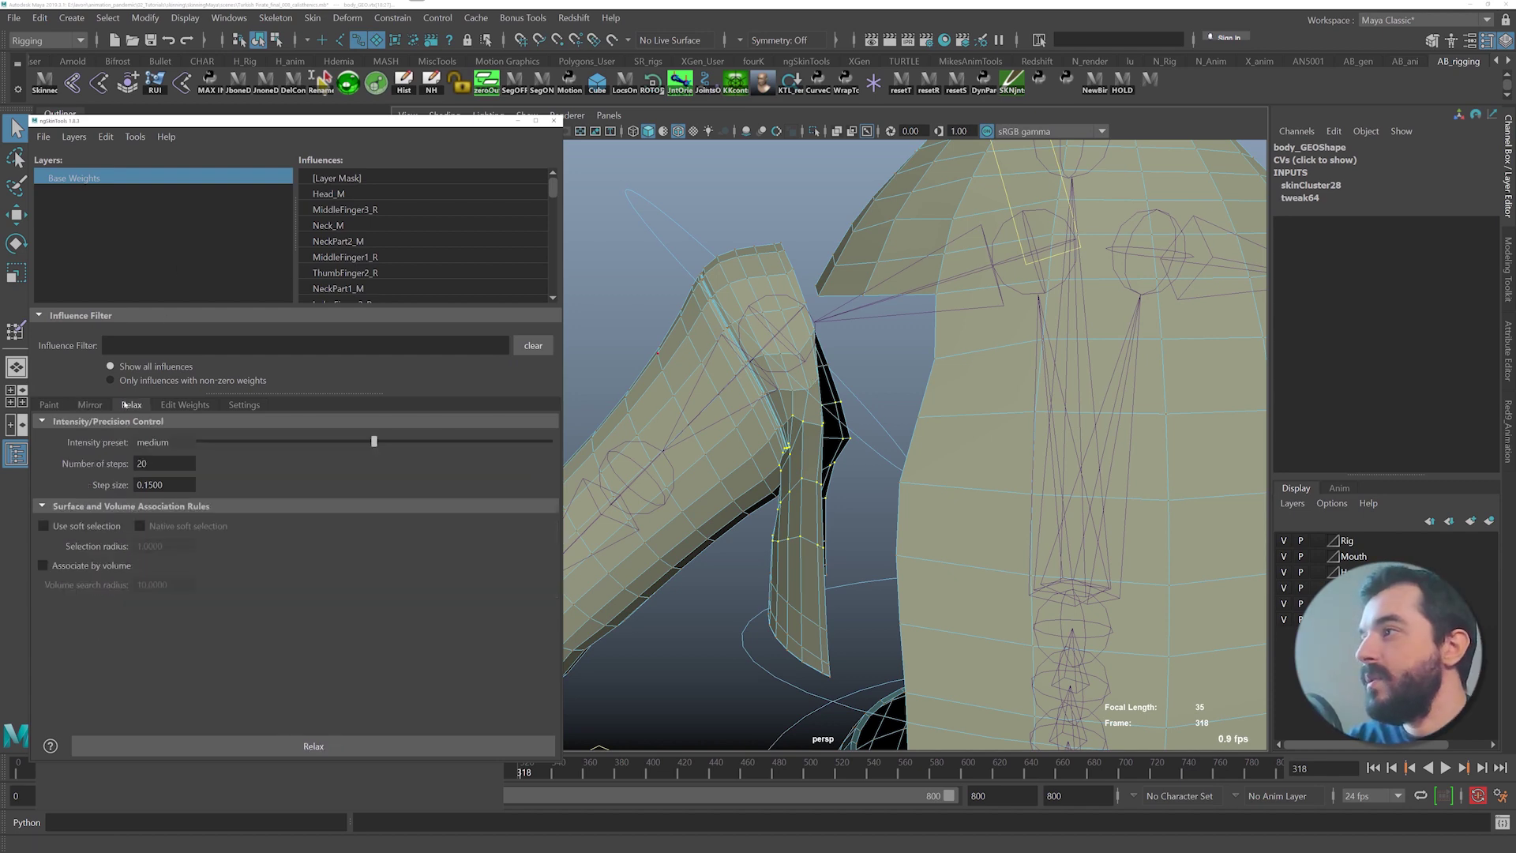
pyautogui.click(229, 743)
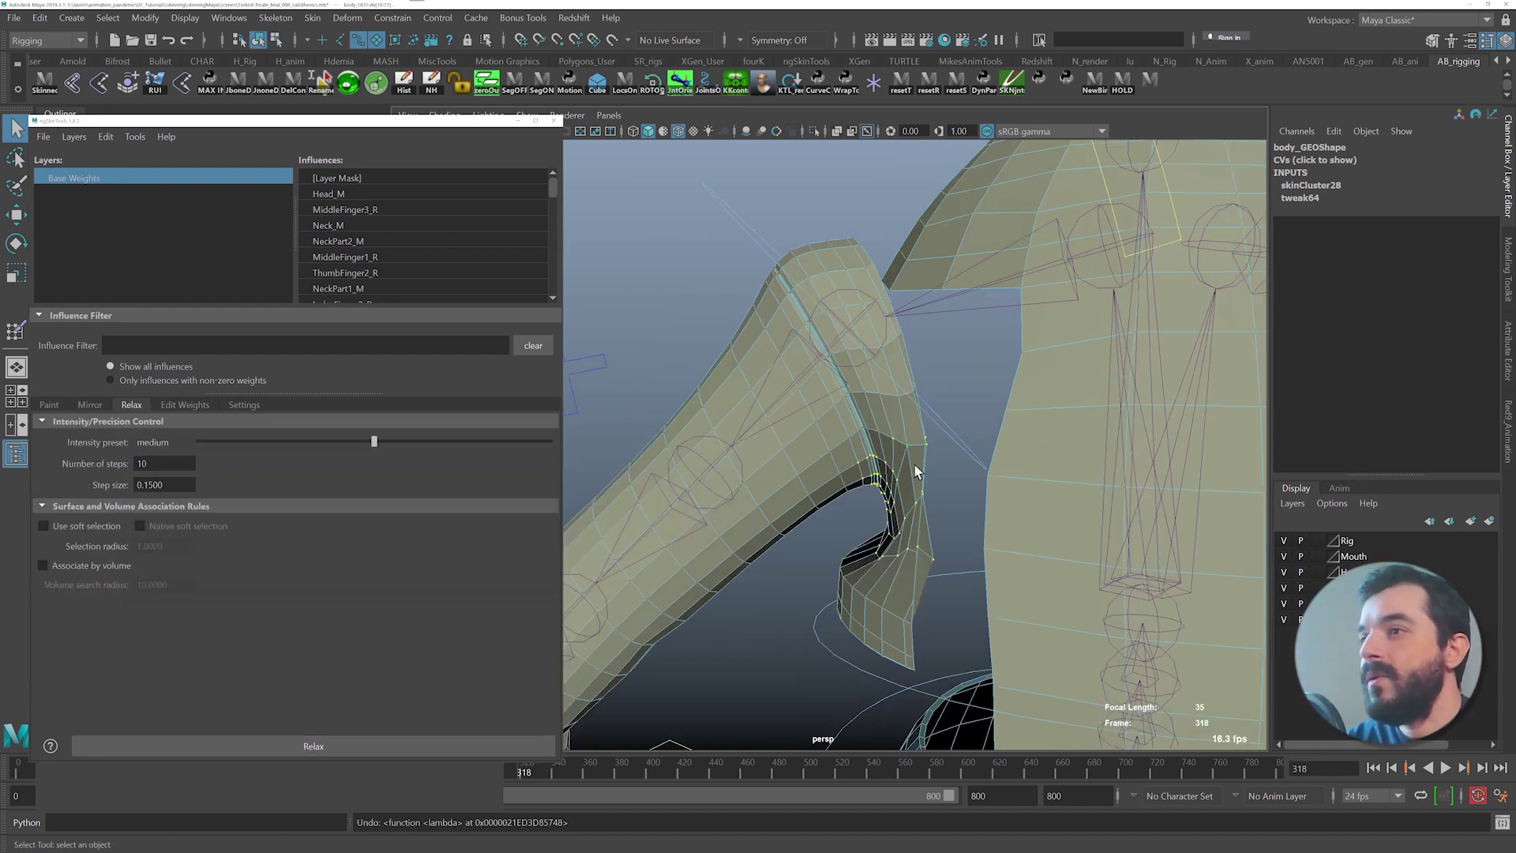
pyautogui.keyDown('alt'); pyautogui.moveTo(829, 544); pyautogui.dragTo(828, 521, button='middle'); pyautogui.keyUp('alt')
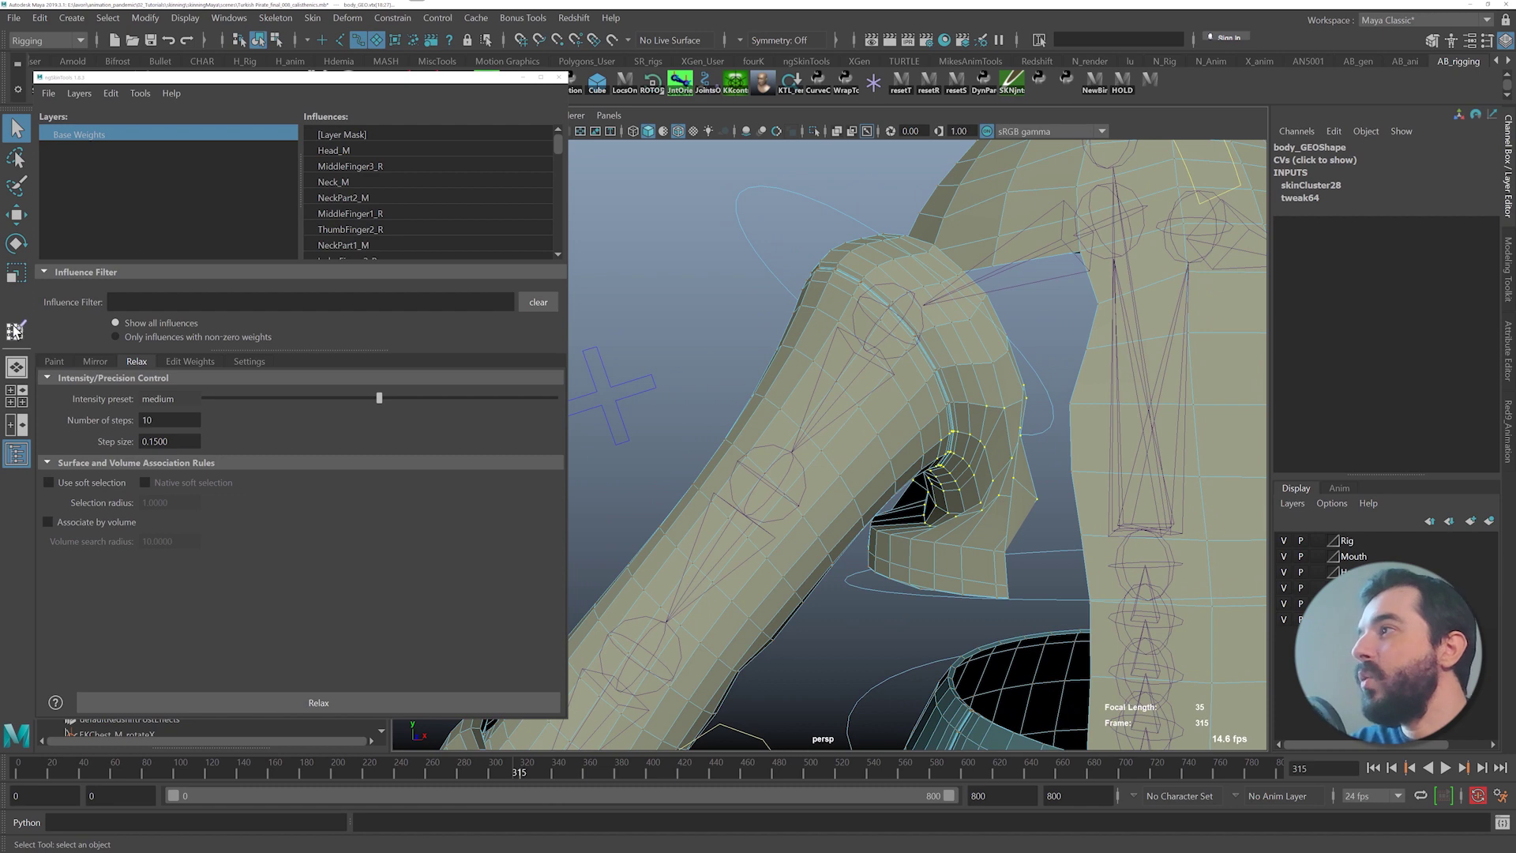
# - Smooth the Chest_M weights on the shirt around the right armpit at opacity 0.5370
pyautogui.click(15, 332)
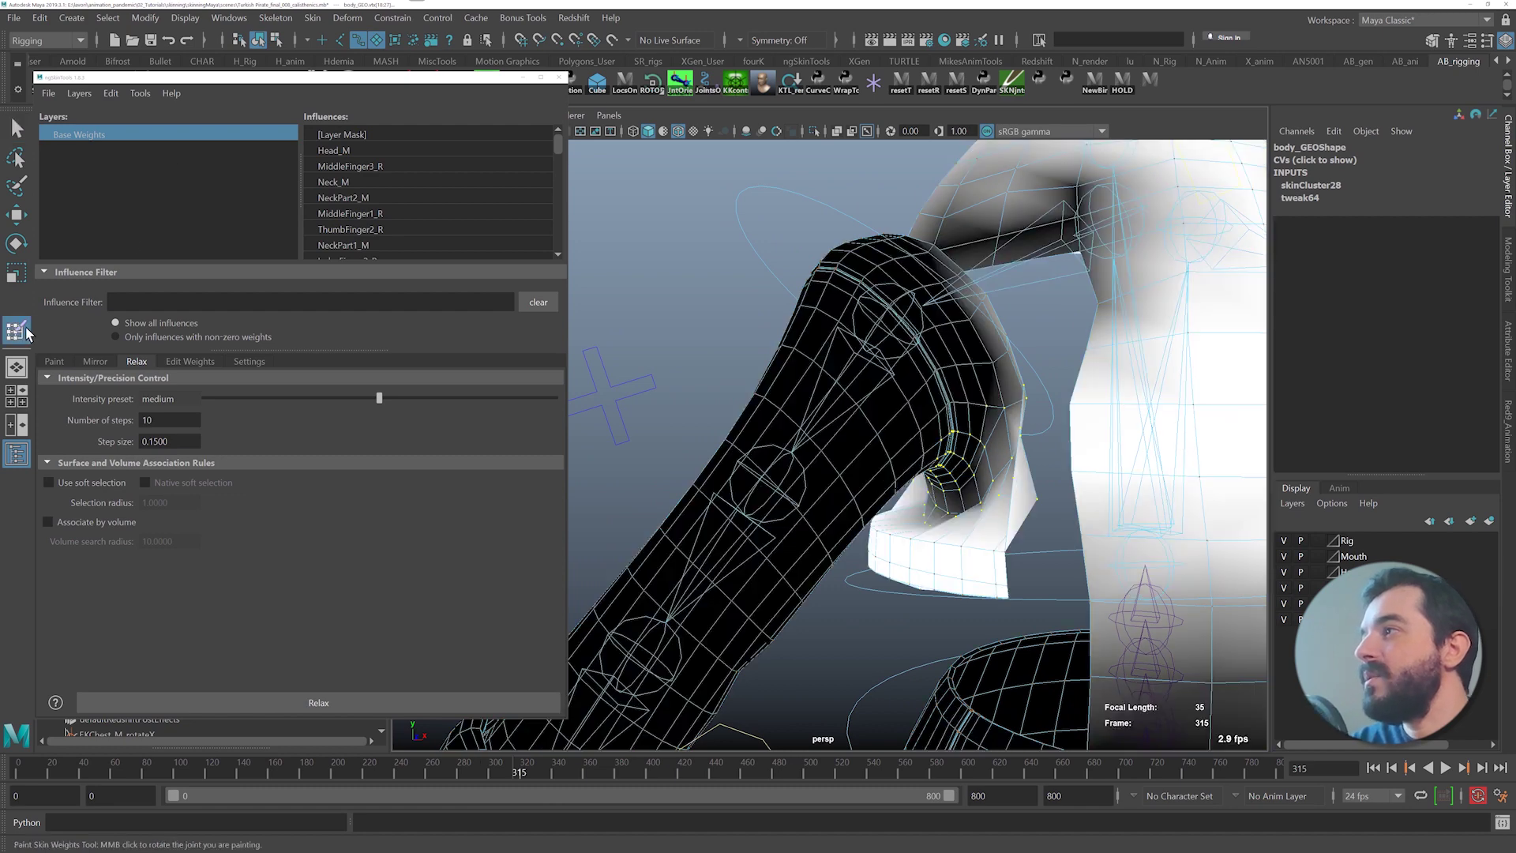
pyautogui.moveTo(951, 514)
pyautogui.mouseDown()
pyautogui.moveTo(940, 497)
pyautogui.moveTo(959, 470)
pyautogui.moveTo(1003, 485)
pyautogui.moveTo(982, 446)
pyautogui.moveTo(1002, 474)
pyautogui.mouseUp()
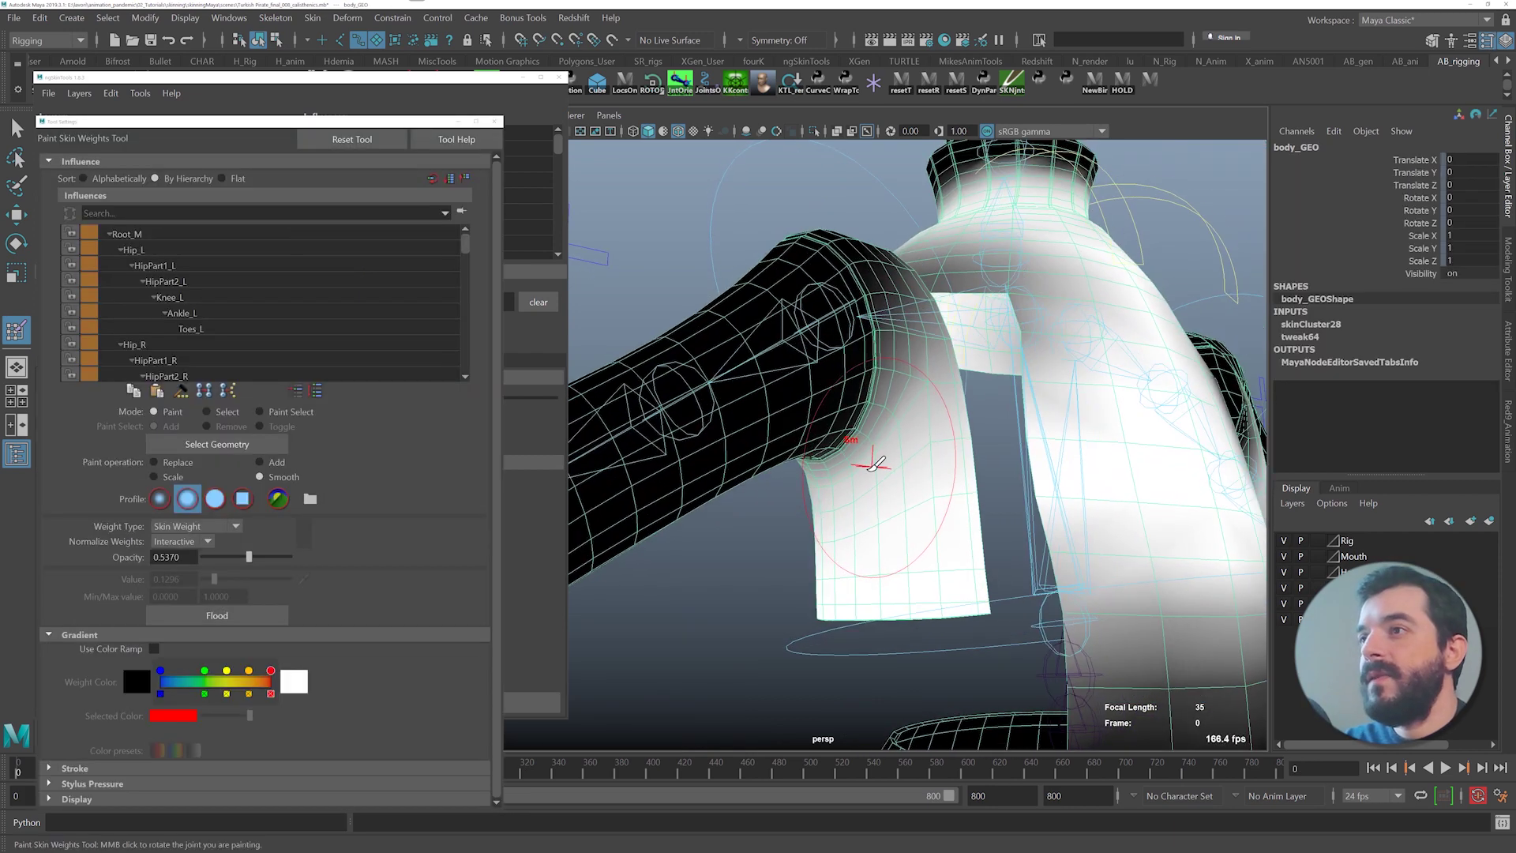
pyautogui.moveTo(872, 468); pyautogui.dragTo(897, 425)
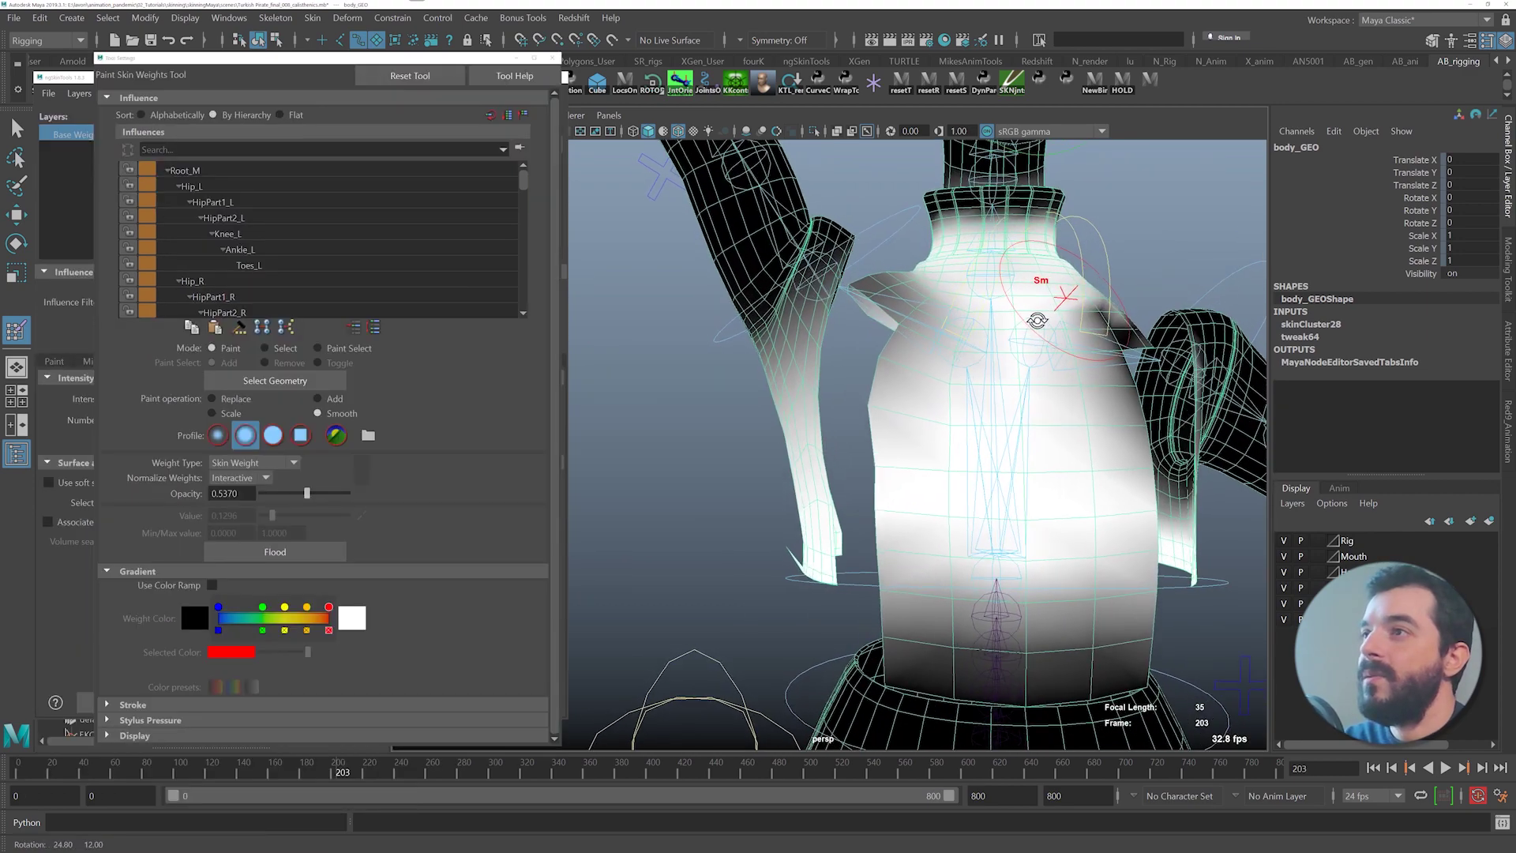
# - Scrub through the animation to check the shirt's deformation, return to frame 0 and save the scene
pyautogui.keyDown('alt'); pyautogui.moveTo(1037, 320); pyautogui.dragTo(1029, 326); pyautogui.keyUp('alt')
pyautogui.moveTo(327, 778); pyautogui.dragTo(512, 775)
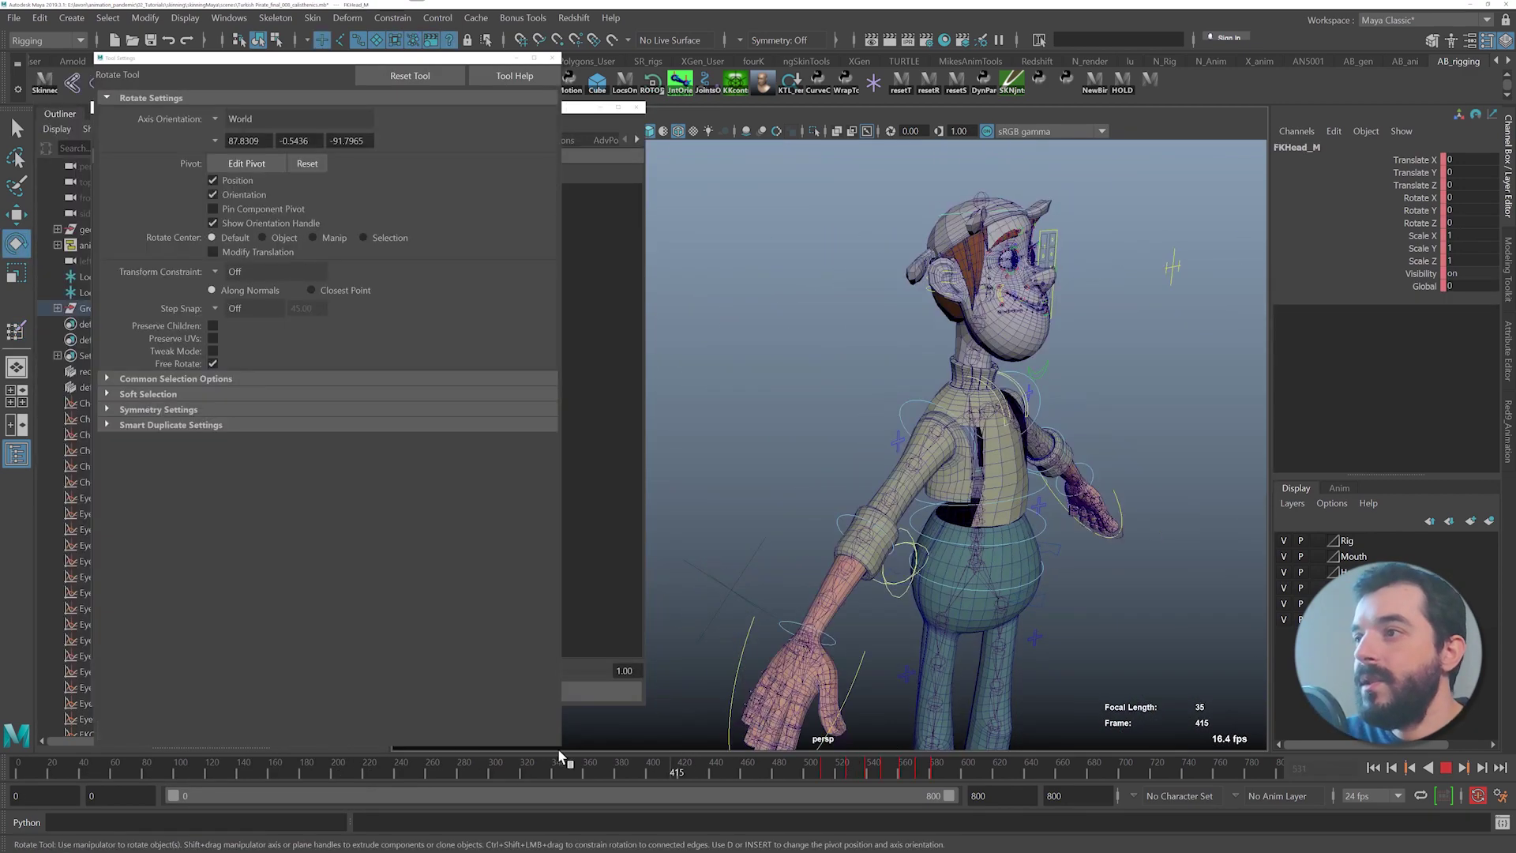
pyautogui.moveTo(558, 749); pyautogui.dragTo(6, 634)
pyautogui.keyDown('alt'); pyautogui.moveTo(750, 472); pyautogui.dragTo(771, 468, button='right'); pyautogui.keyUp('alt')
pyautogui.hotkey('ctrl', 's')
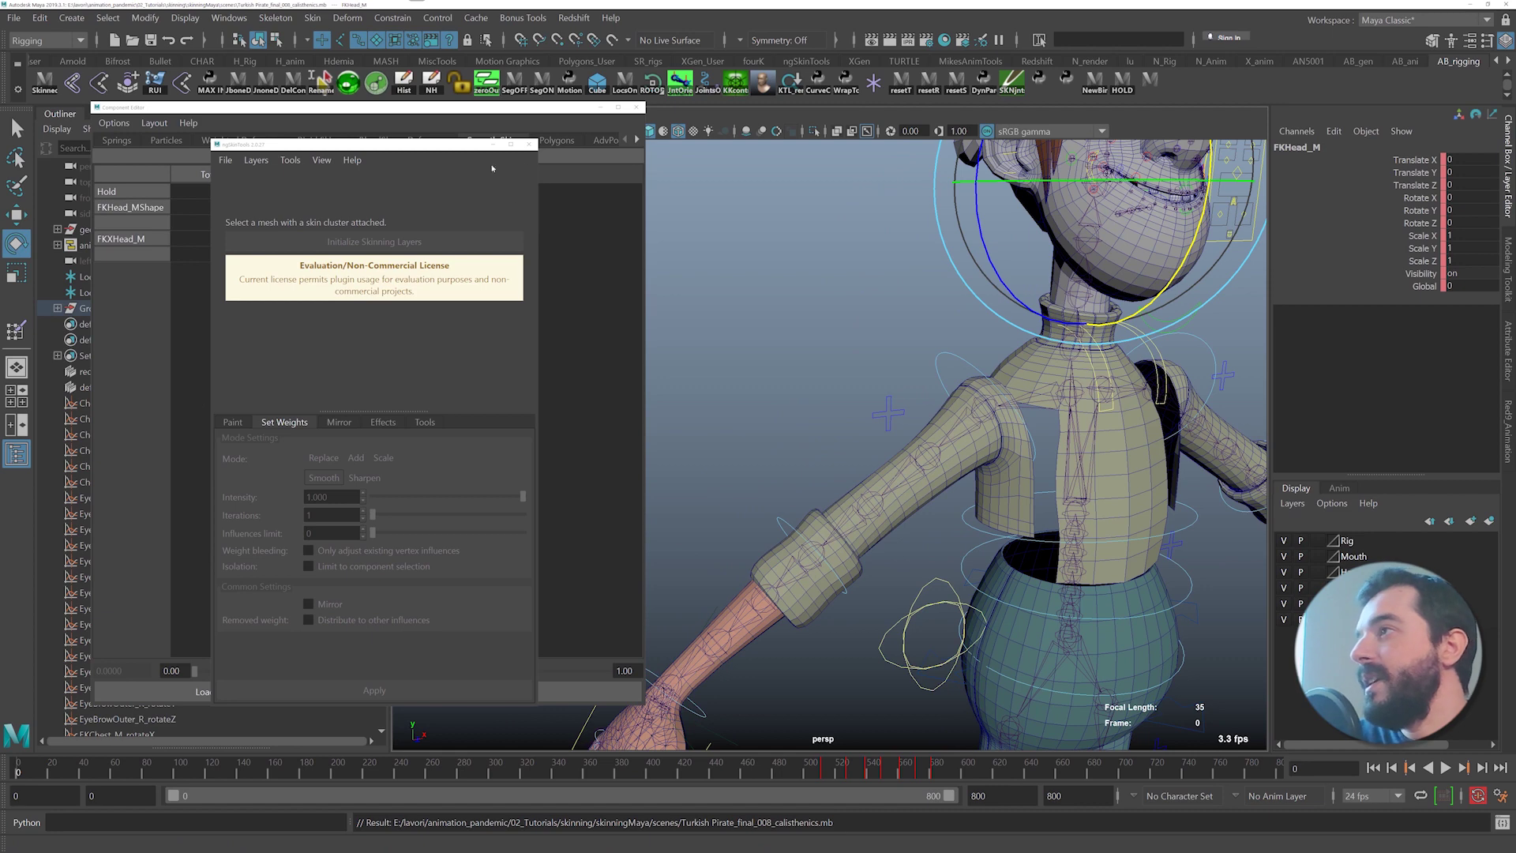
# - Show the Body group again, scrub the timeline with the accessories visible, and select the vest gilet_GEO for weight editing
pyautogui.click(57, 308)
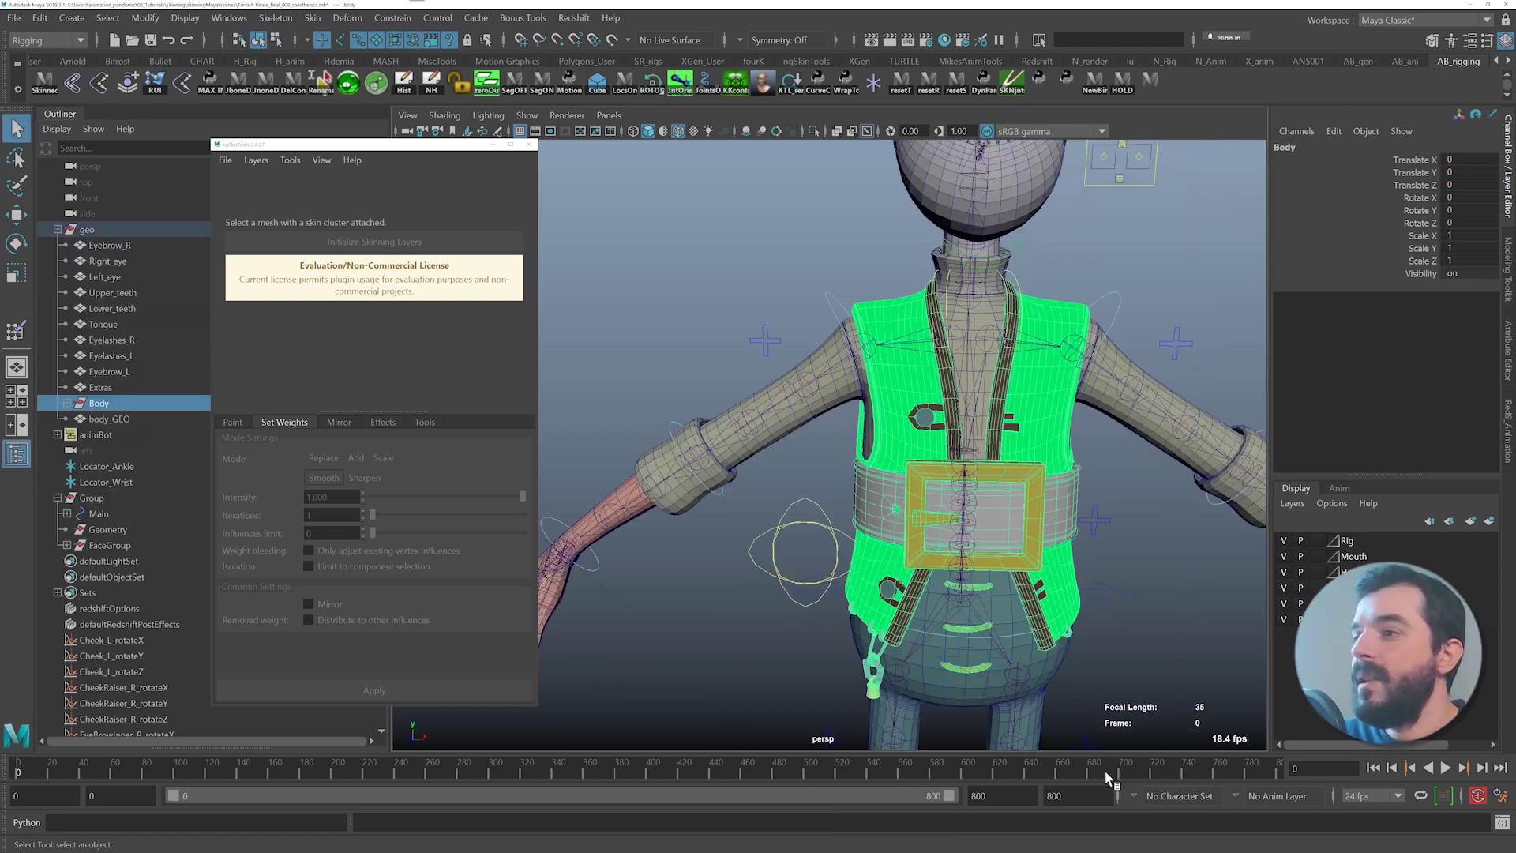
pyautogui.moveTo(59, 762); pyautogui.dragTo(160, 750)
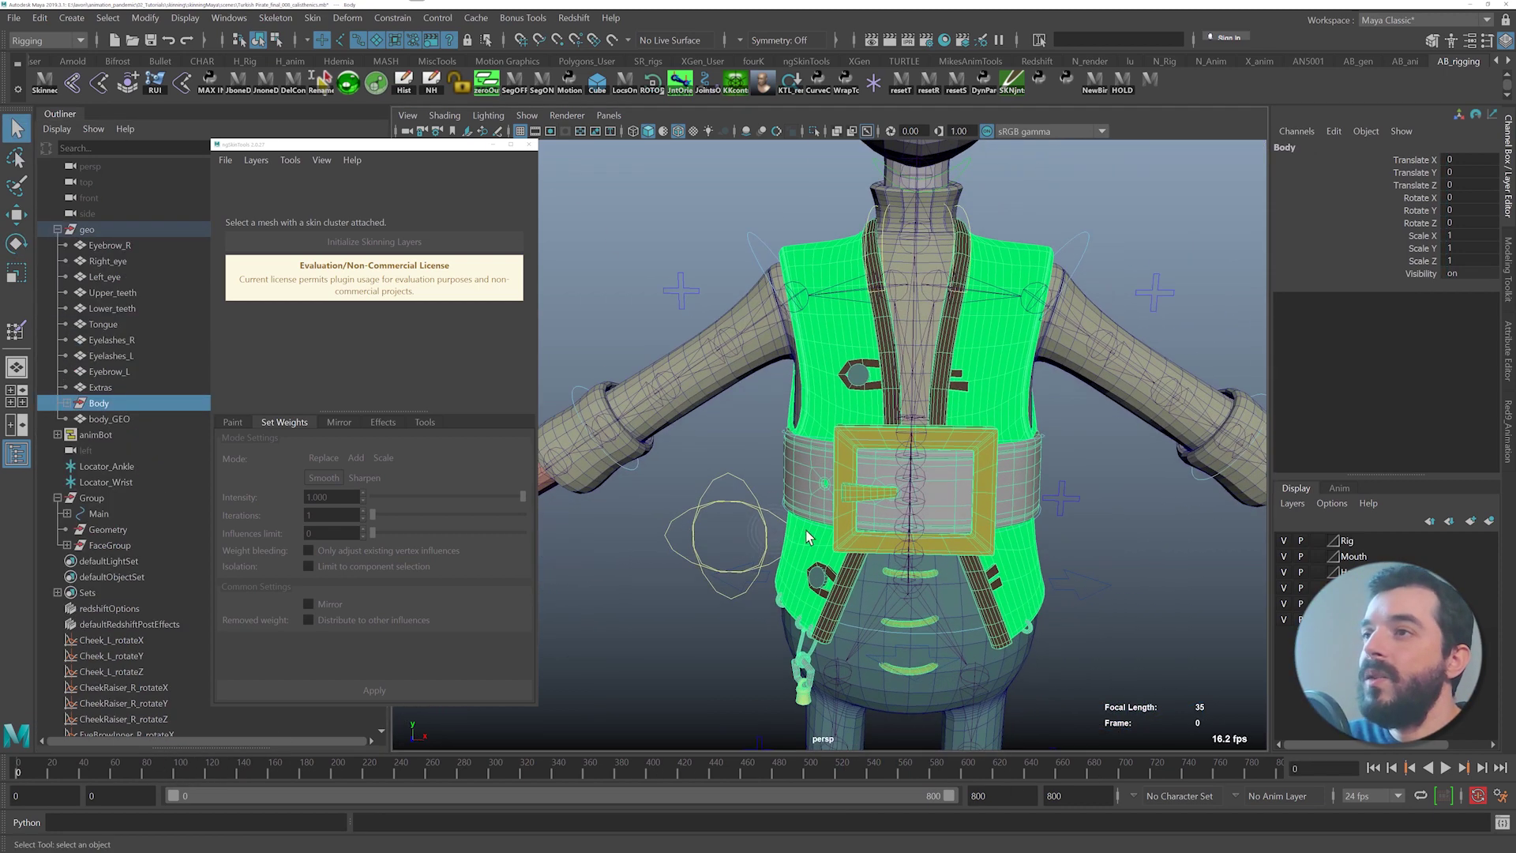
pyautogui.click(827, 335)
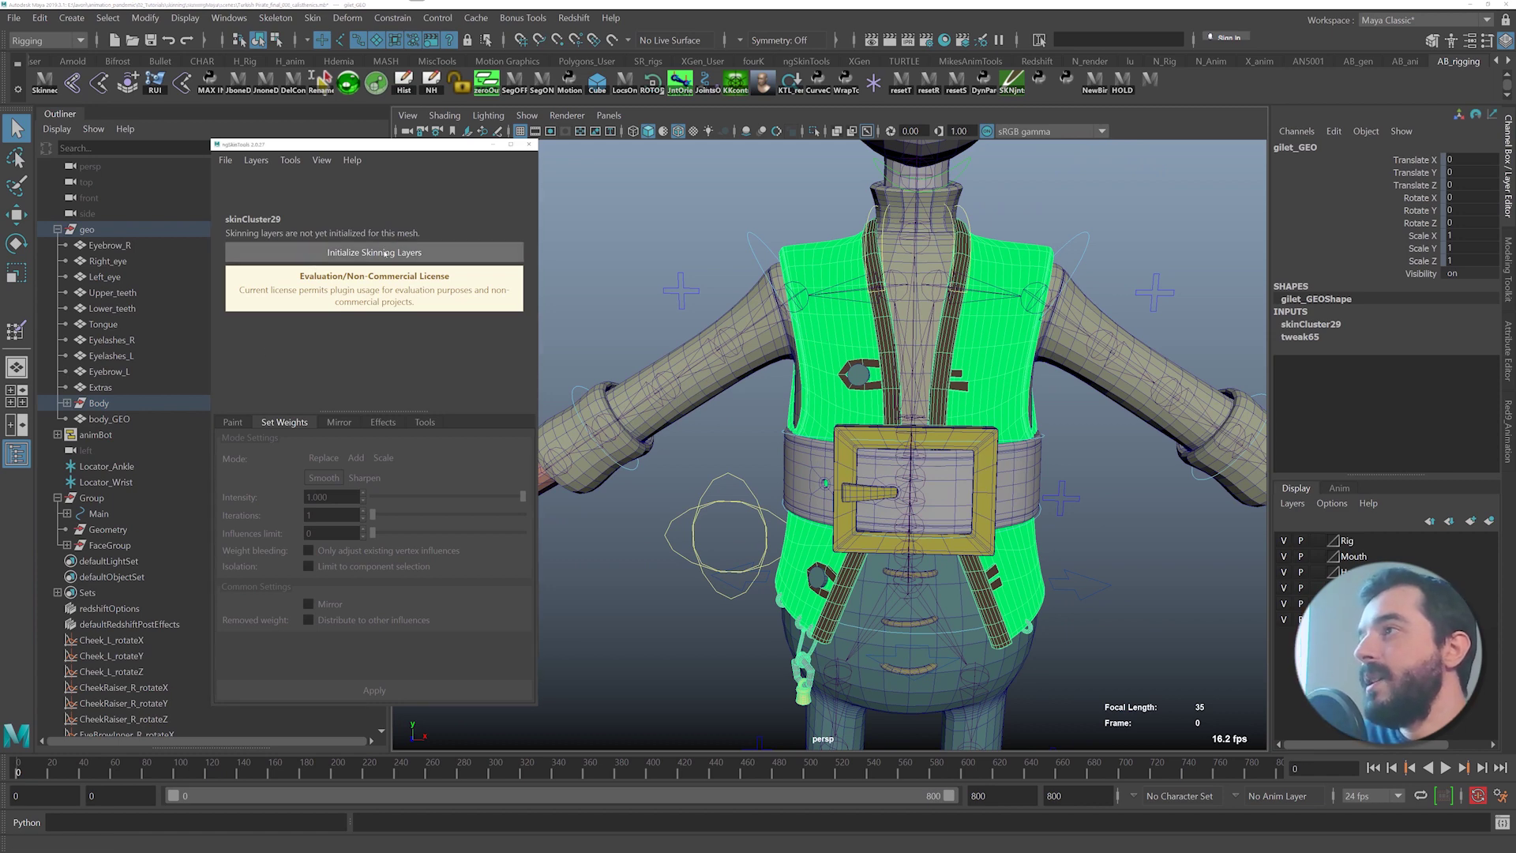
# - Initialize skinning layers on the gilet and transfer the skin layers from body_GEO to gilet_GEO by closest point on surface
pyautogui.click(312, 254)
pyautogui.click(764, 308)
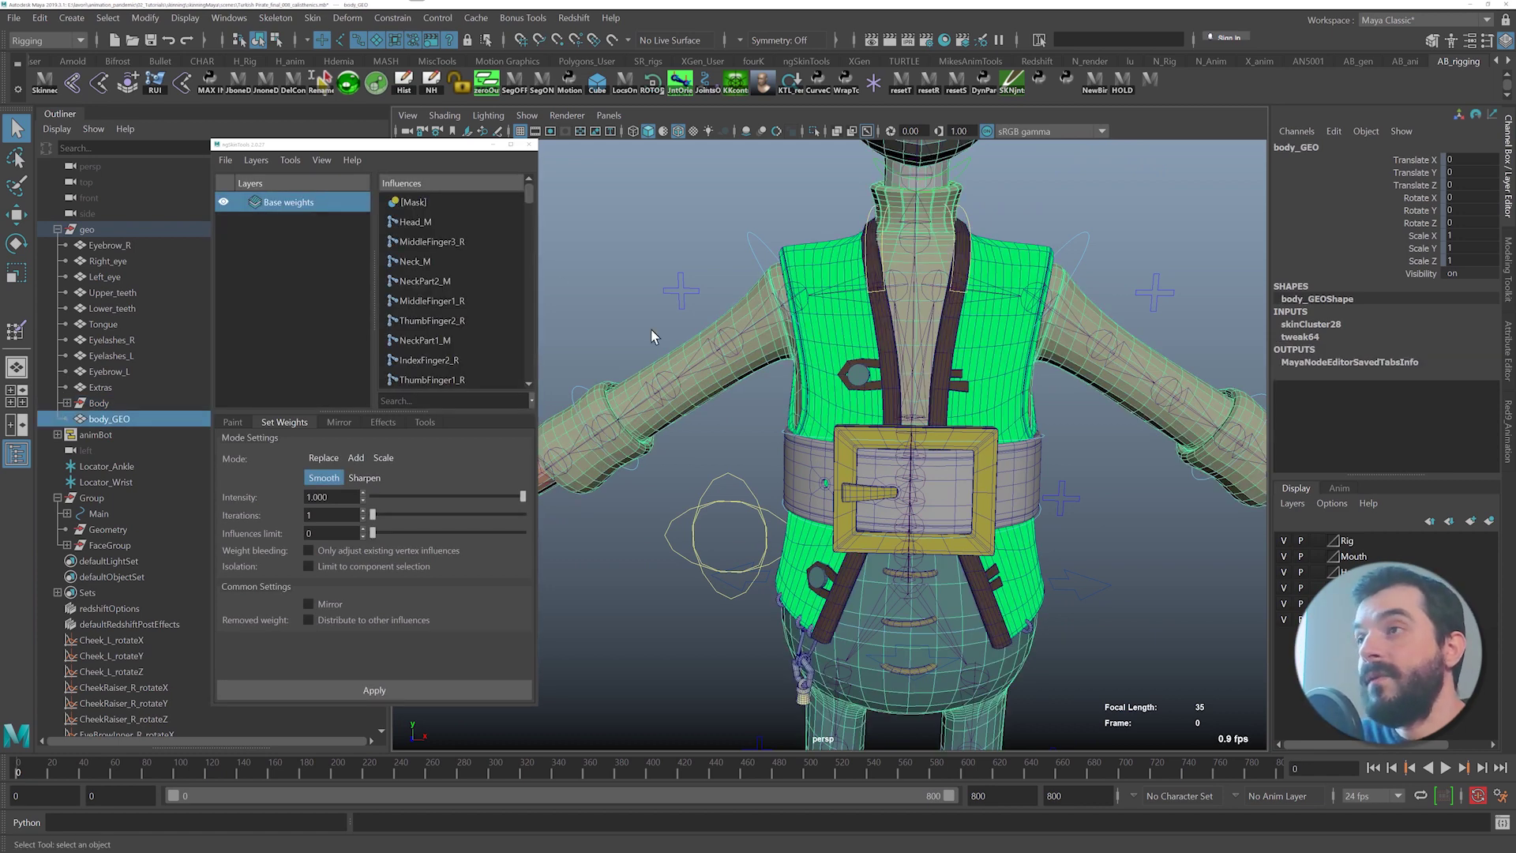
pyautogui.keyDown('shift'); pyautogui.click(795, 271); pyautogui.keyUp('shift')
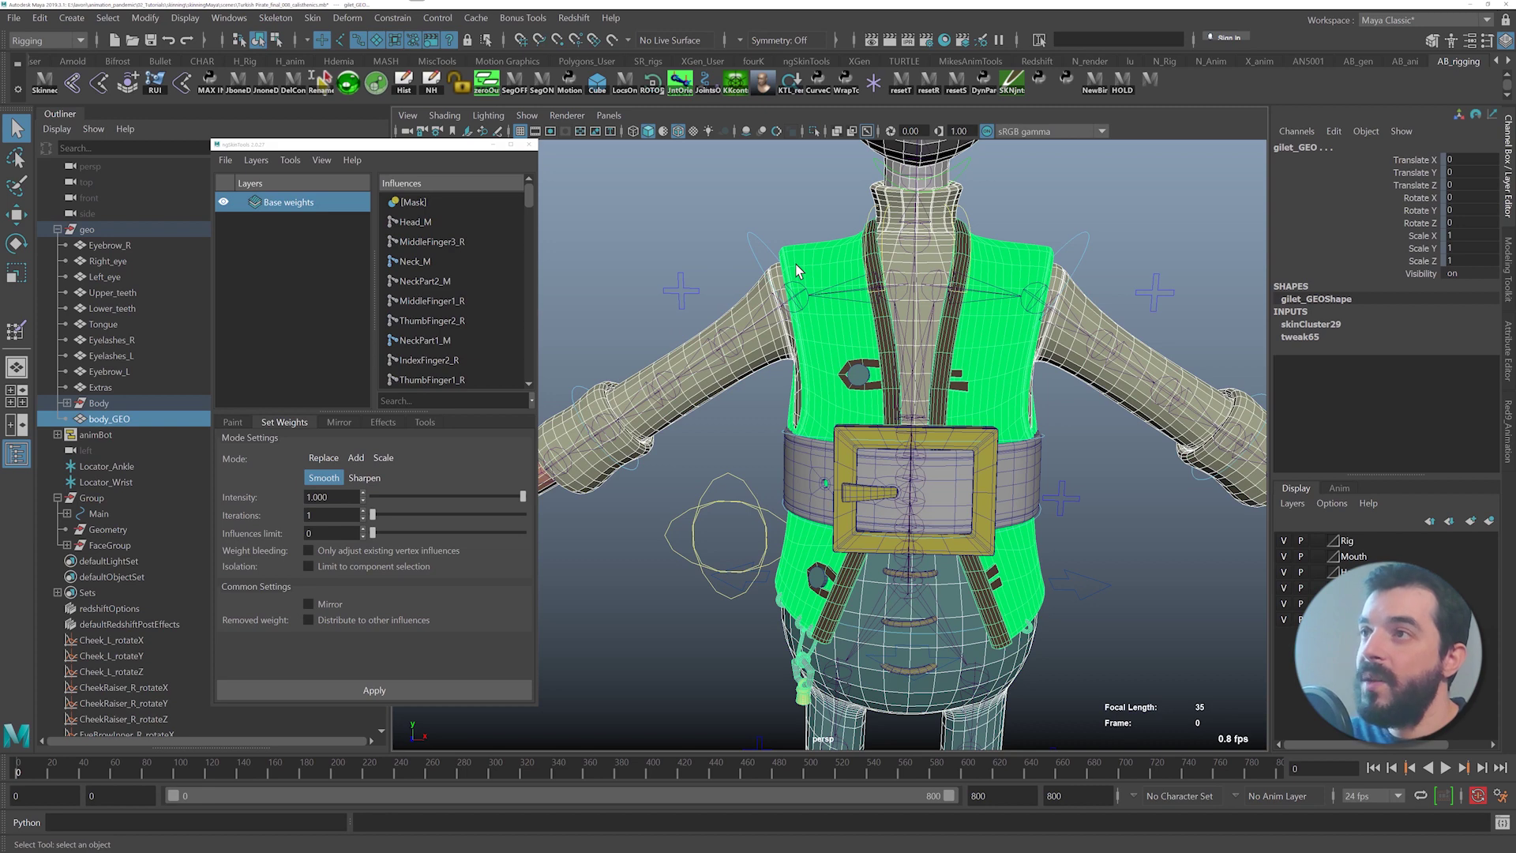
pyautogui.click(296, 160)
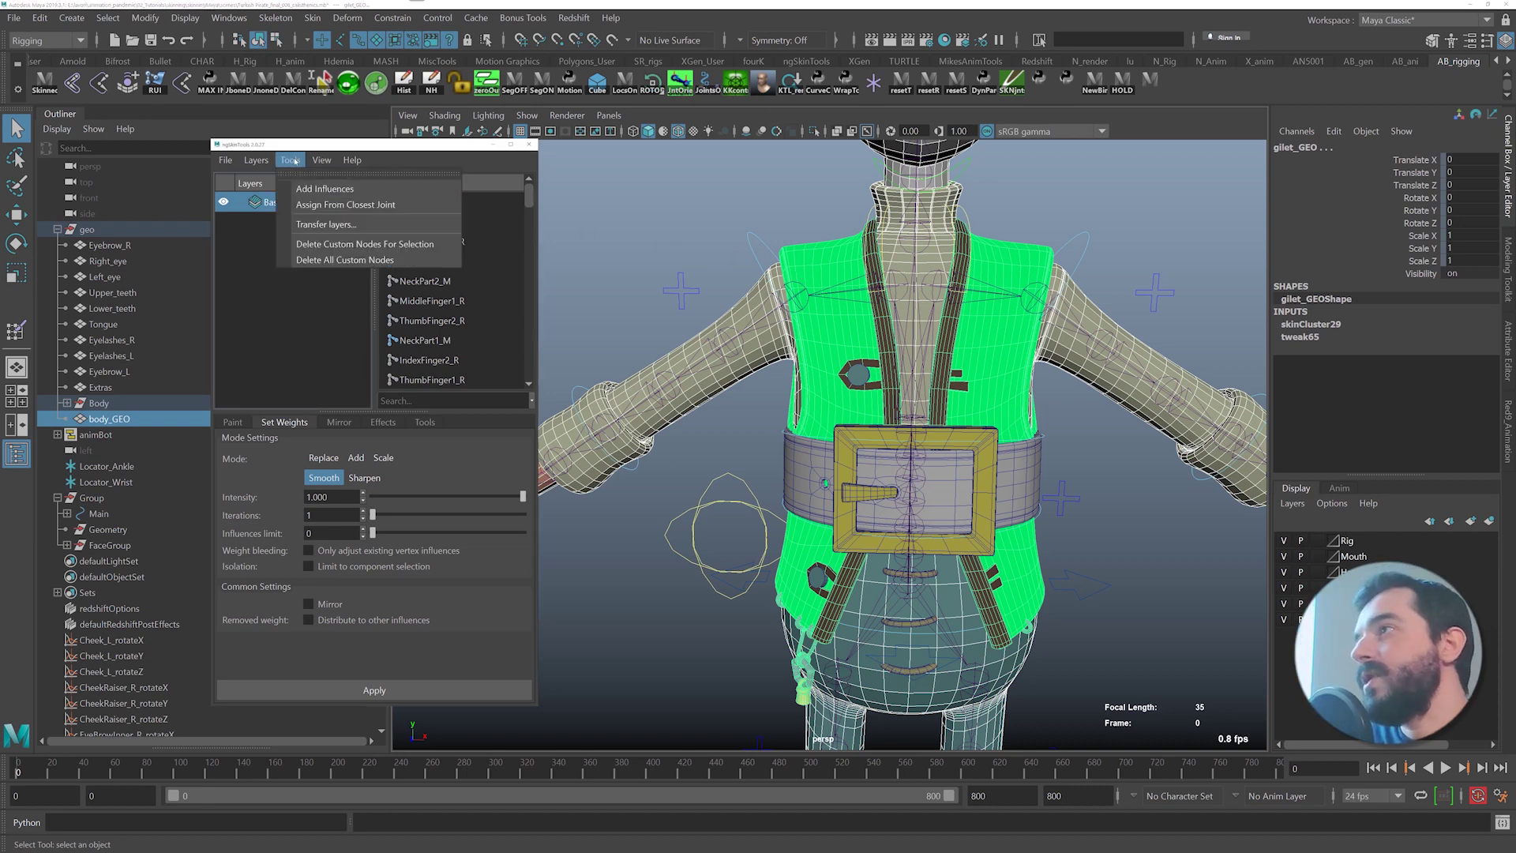
pyautogui.click(321, 226)
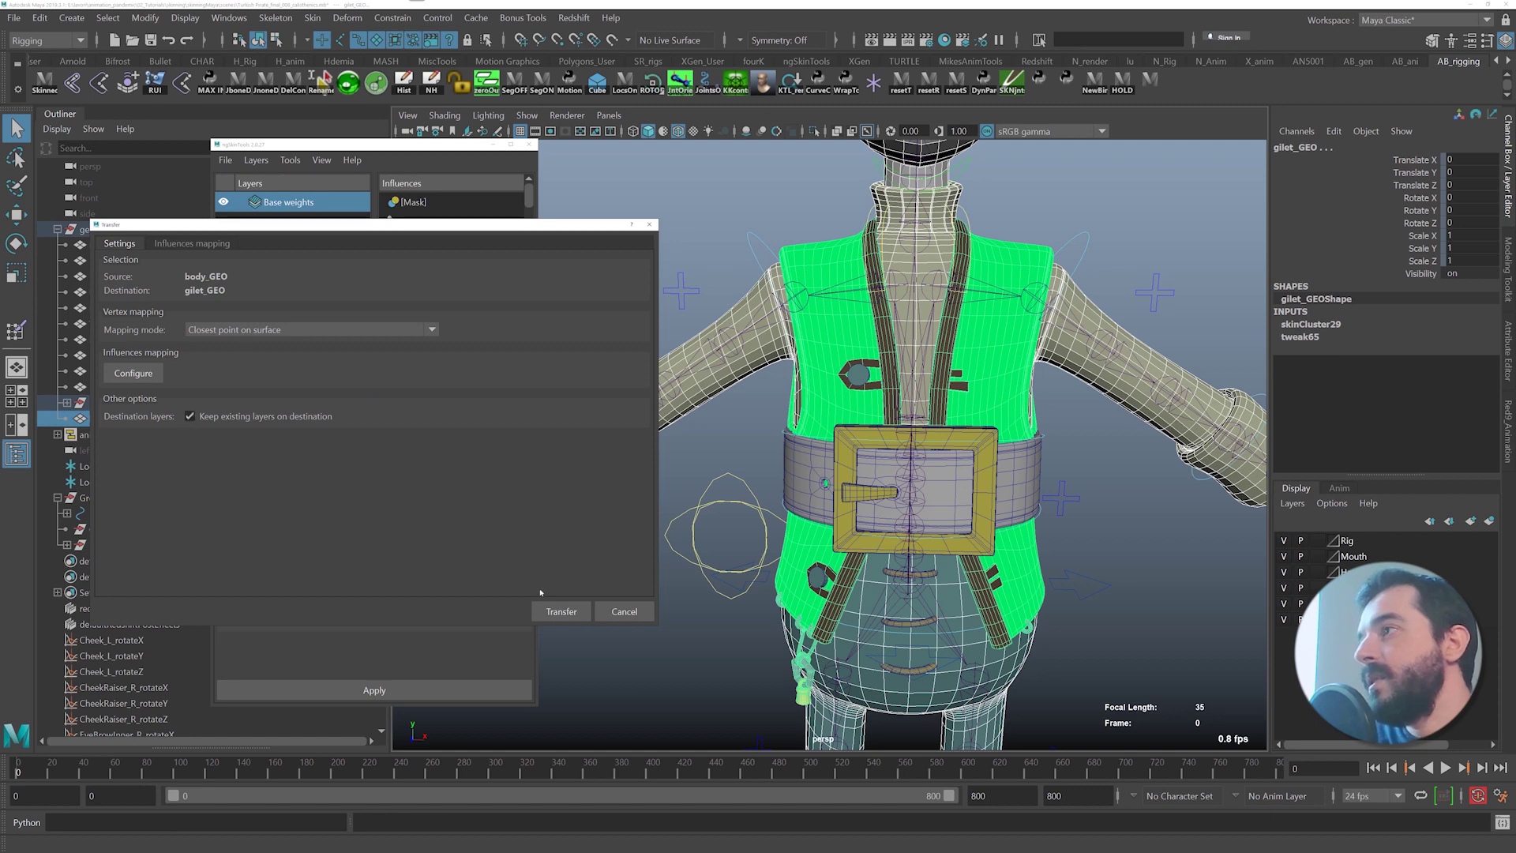
pyautogui.click(559, 613)
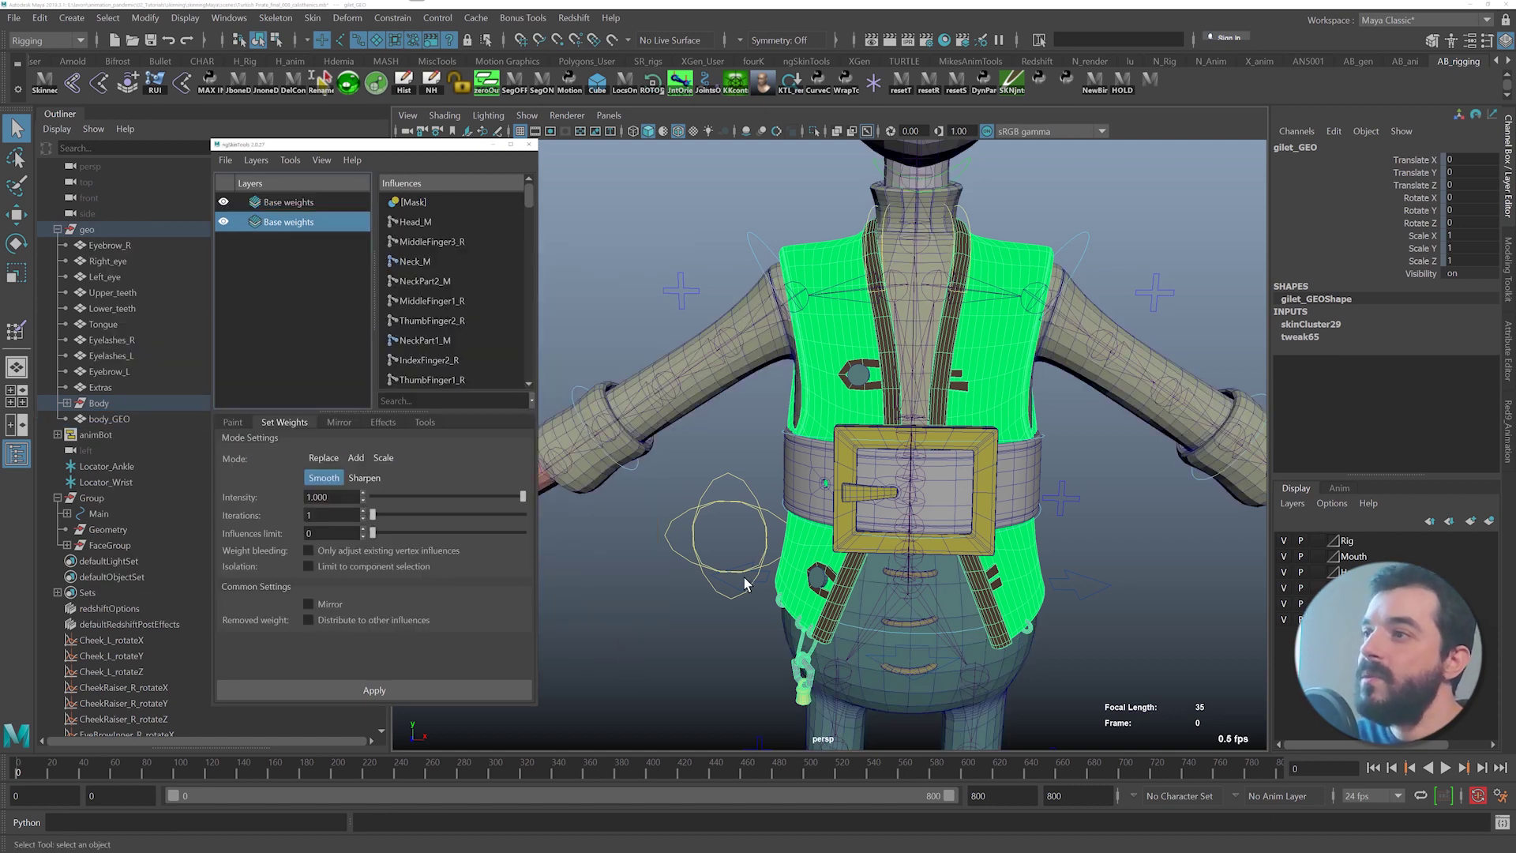
# - Examine how the gilet deforms around the raised right arm and chest at frame 200
pyautogui.keyDown('alt'); pyautogui.moveTo(744, 578); pyautogui.dragTo(603, 618); pyautogui.keyUp('alt')
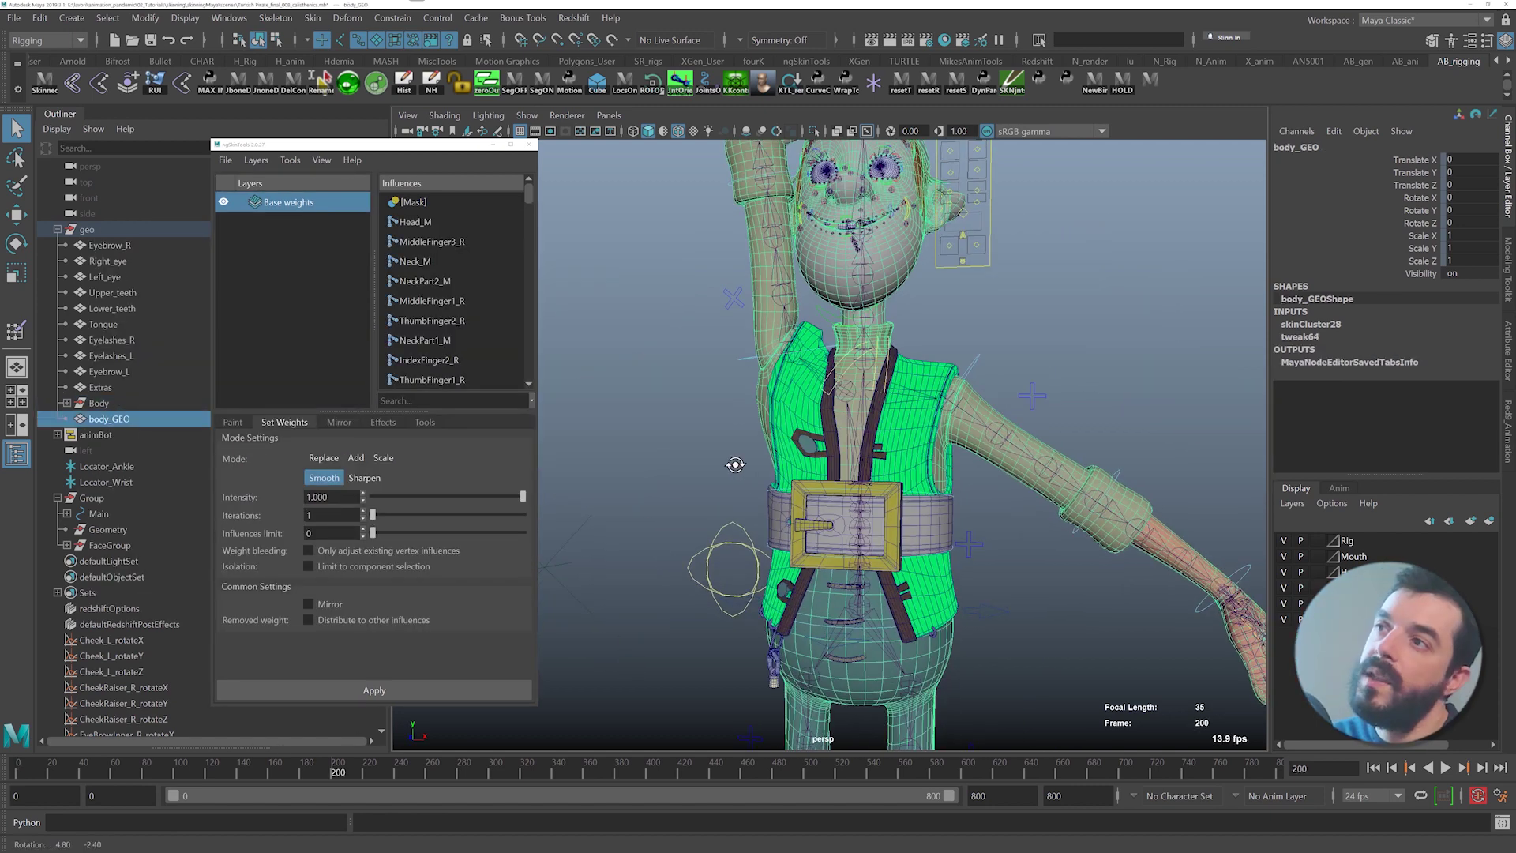
pyautogui.keyDown('alt'); pyautogui.moveTo(735, 464); pyautogui.dragTo(742, 472); pyautogui.keyUp('alt')
pyautogui.keyDown('alt'); pyautogui.moveTo(742, 472); pyautogui.dragTo(984, 498, button='right'); pyautogui.keyUp('alt')
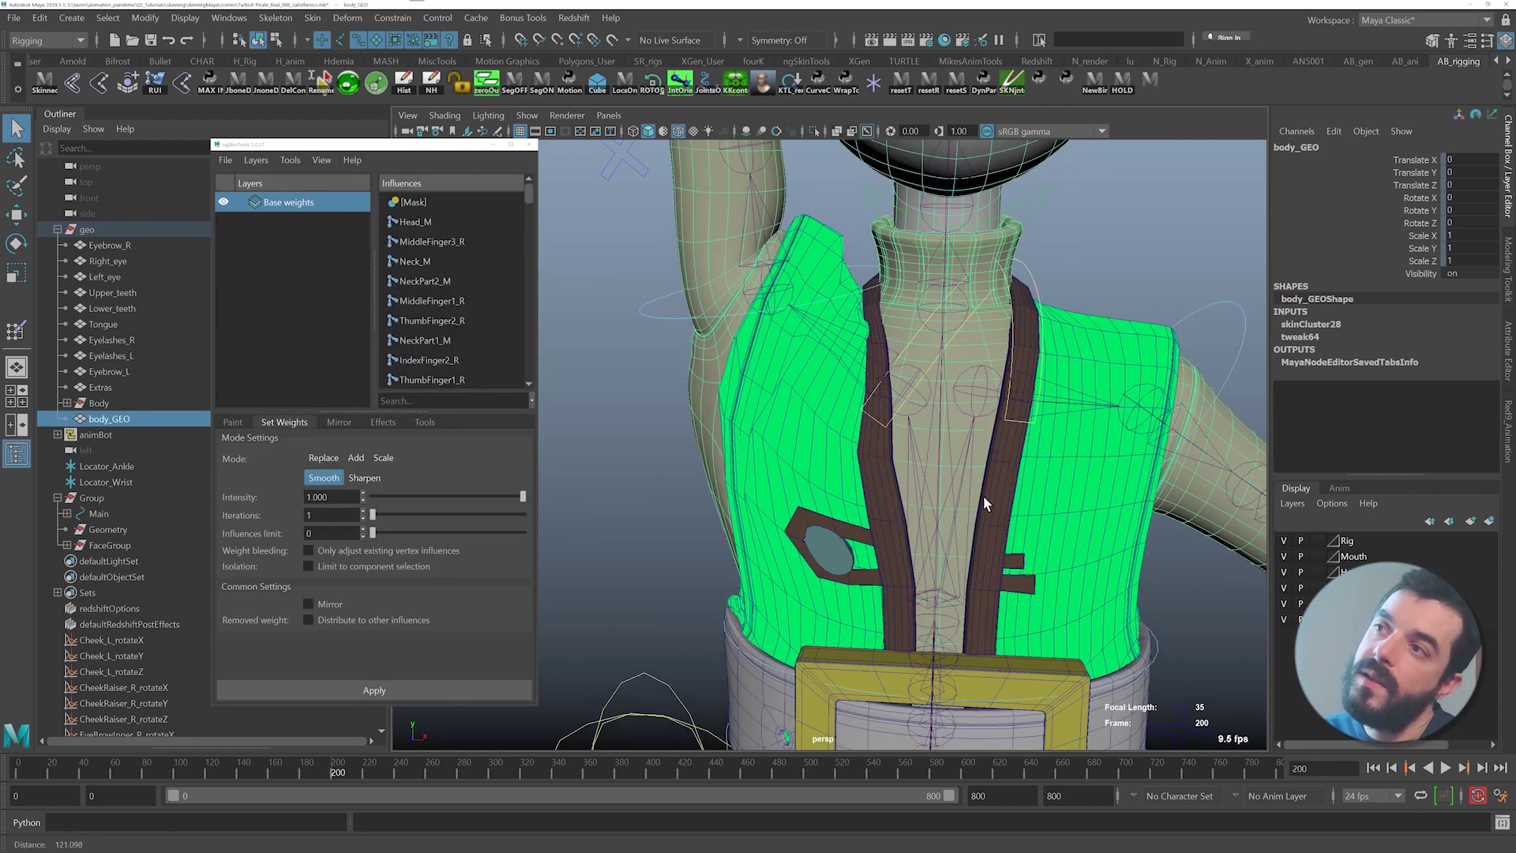
pyautogui.keyDown('alt'); pyautogui.moveTo(762, 450); pyautogui.dragTo(805, 439); pyautogui.keyUp('alt')
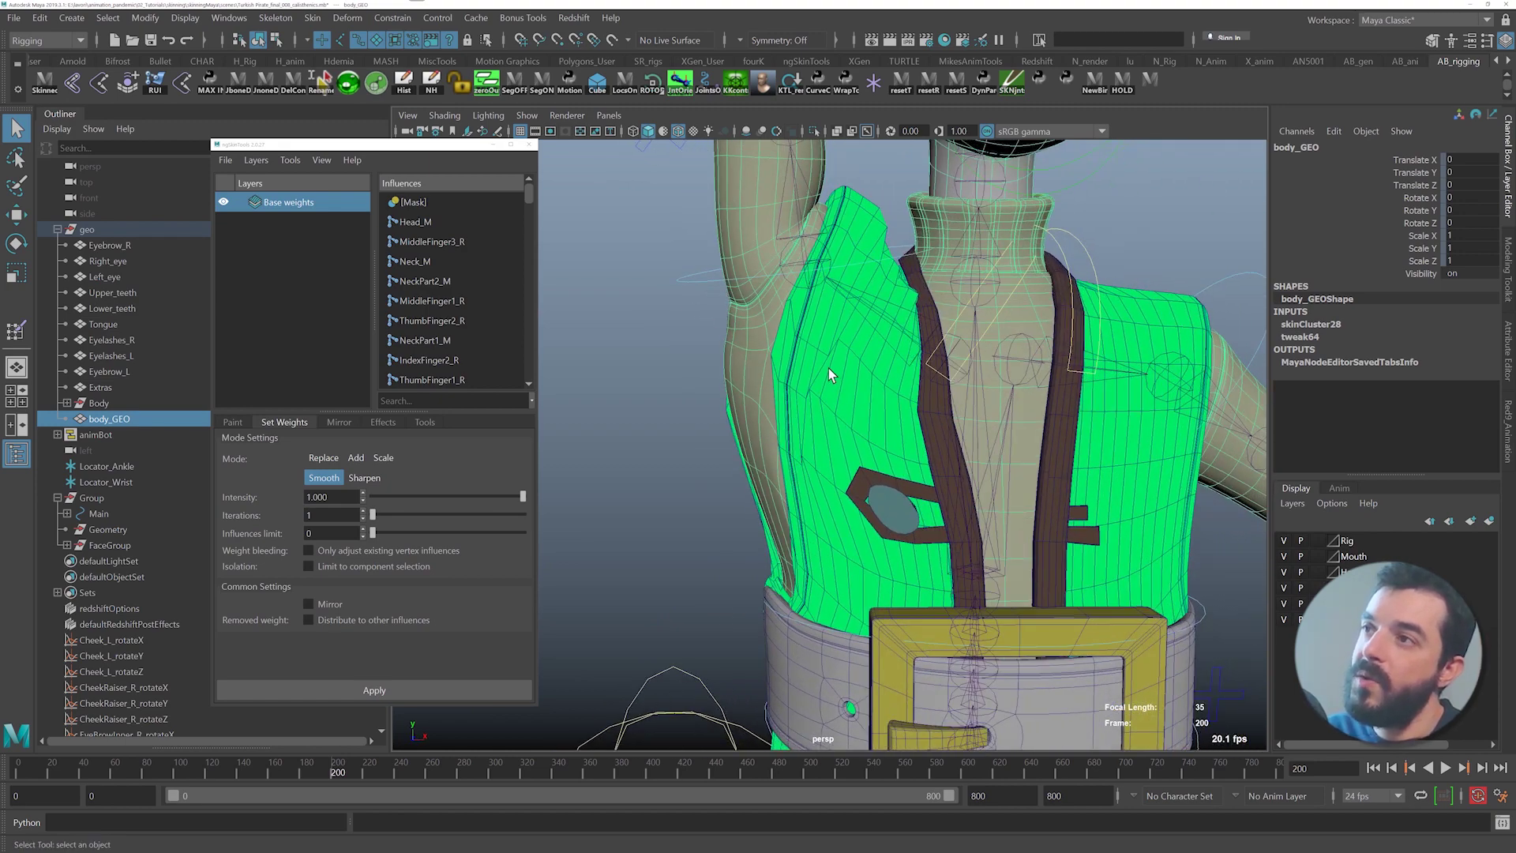
pyautogui.click(827, 368)
pyautogui.keyDown('alt'); pyautogui.moveTo(827, 368); pyautogui.dragTo(872, 395); pyautogui.keyUp('alt')
pyautogui.keyDown('alt'); pyautogui.moveTo(871, 396); pyautogui.dragTo(876, 487, button='right'); pyautogui.keyUp('alt')
pyautogui.keyDown('alt'); pyautogui.moveTo(877, 486); pyautogui.dragTo(865, 480); pyautogui.keyUp('alt')
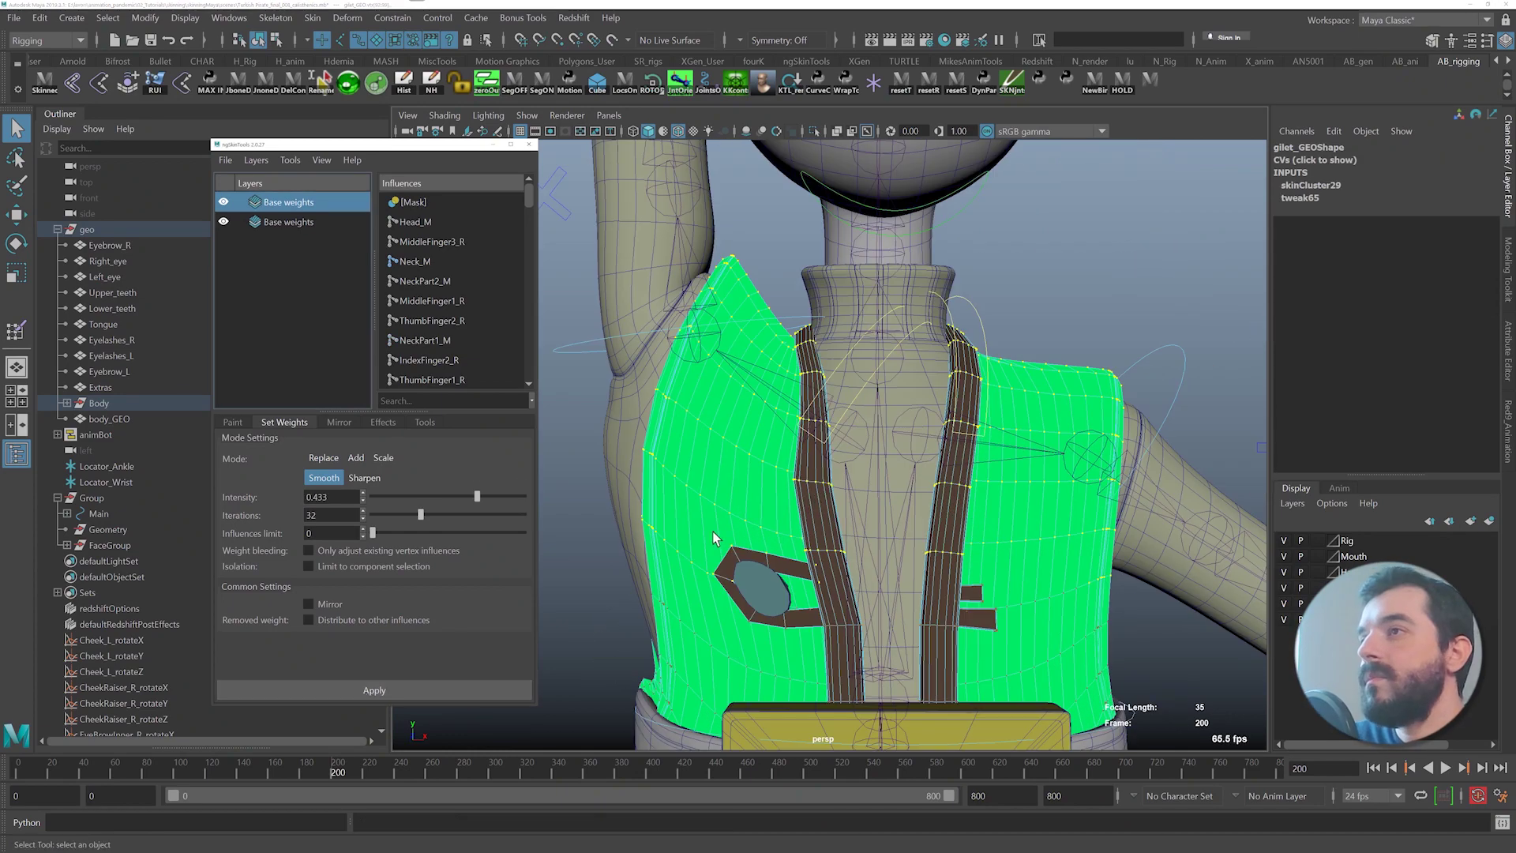
# - Scrub between about frames 173 and 196 and examine the gilet's armhole and belt area in shaded and wireframe display
pyautogui.keyDown('alt'); pyautogui.moveTo(846, 386); pyautogui.dragTo(857, 345); pyautogui.keyUp('alt')
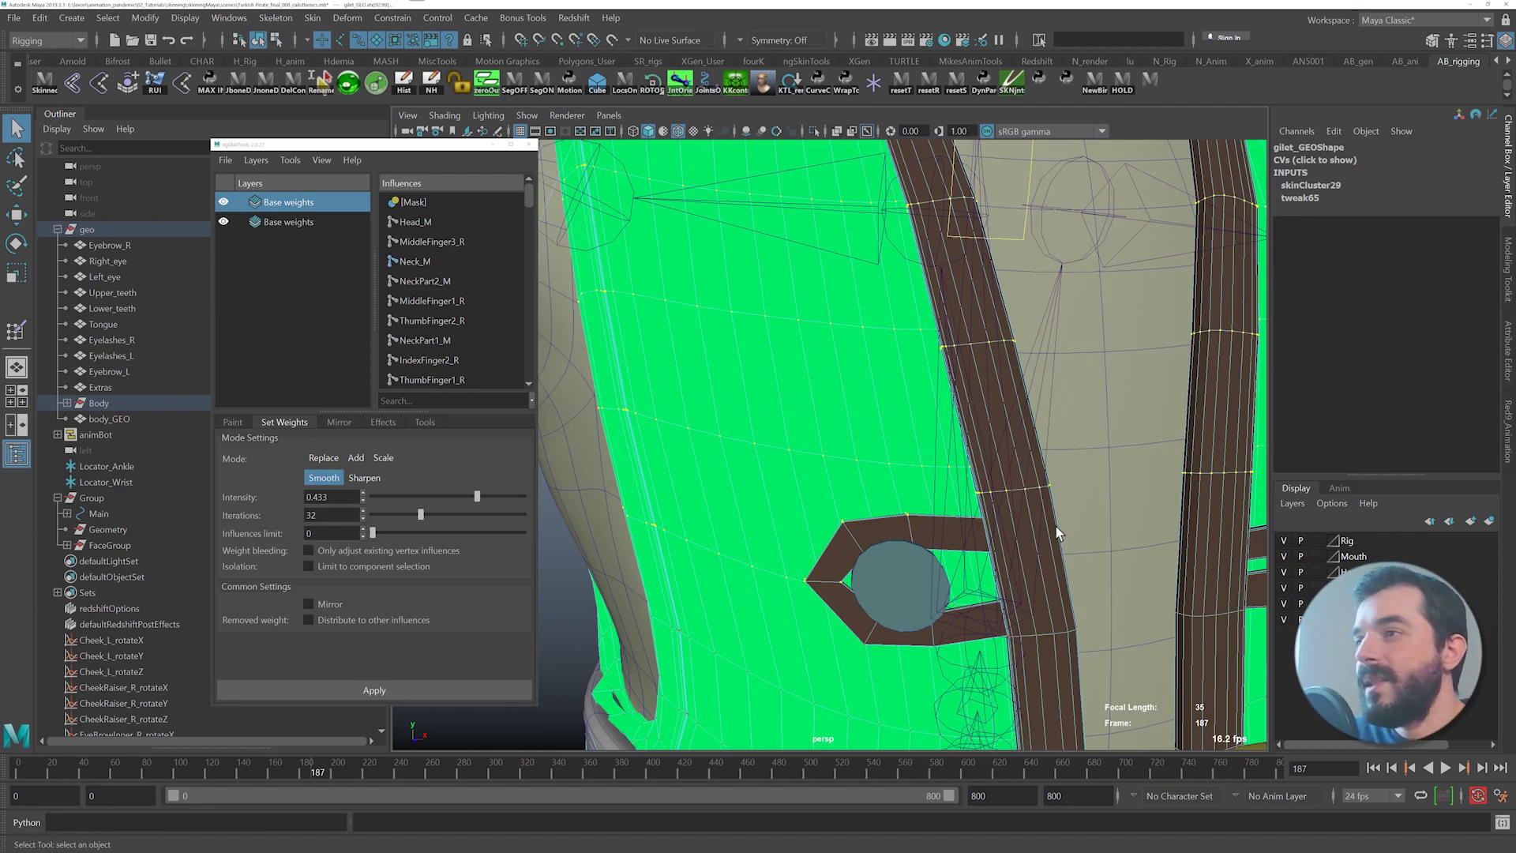
pyautogui.keyDown('alt'); pyautogui.moveTo(1055, 526); pyautogui.dragTo(746, 619, button='right'); pyautogui.keyUp('alt')
pyautogui.moveTo(318, 770); pyautogui.dragTo(291, 745)
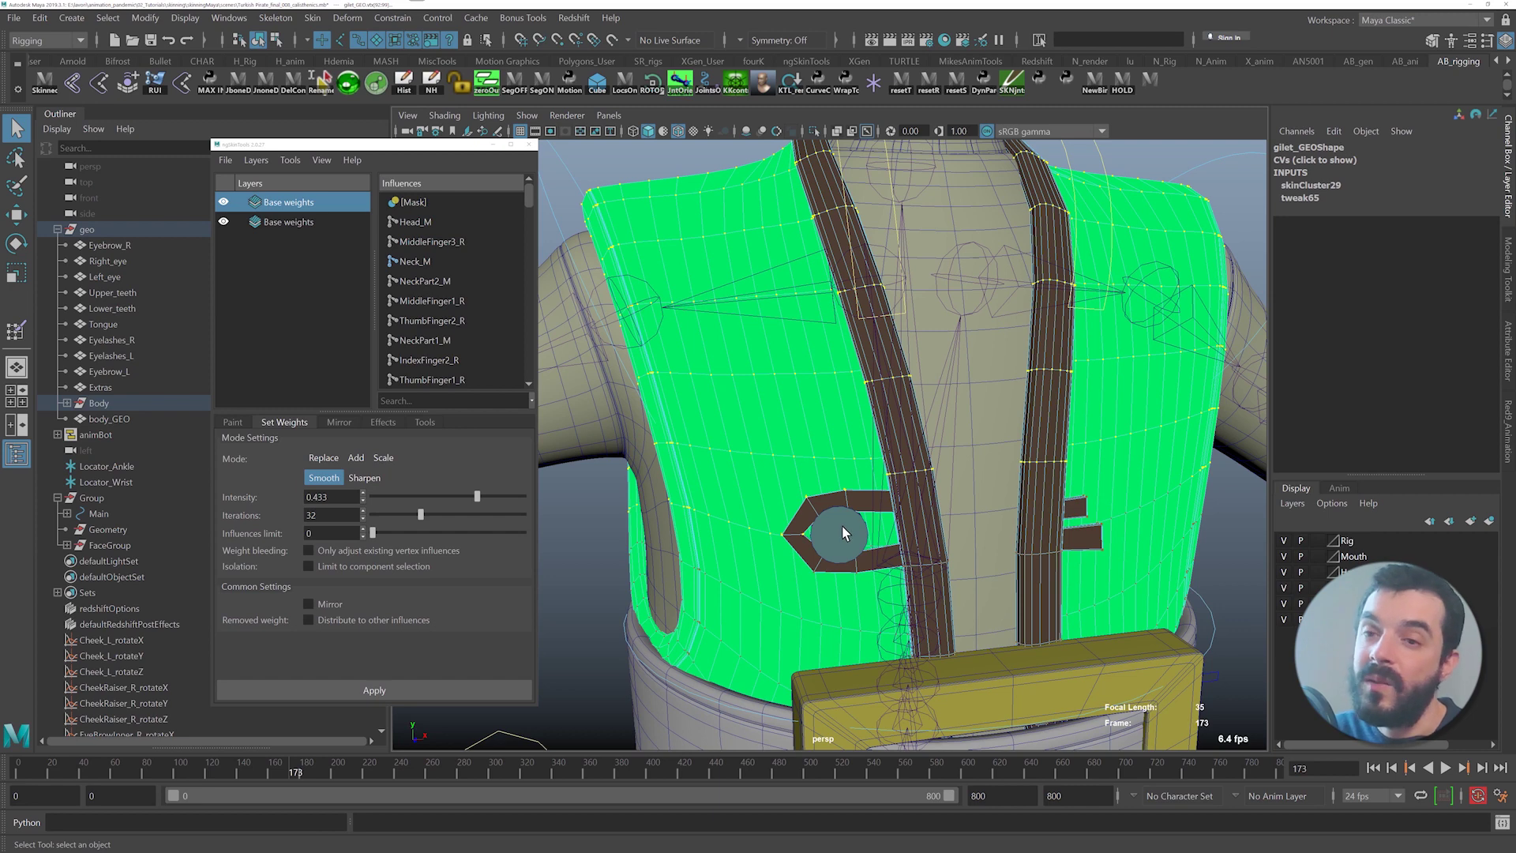
pyautogui.click(970, 508)
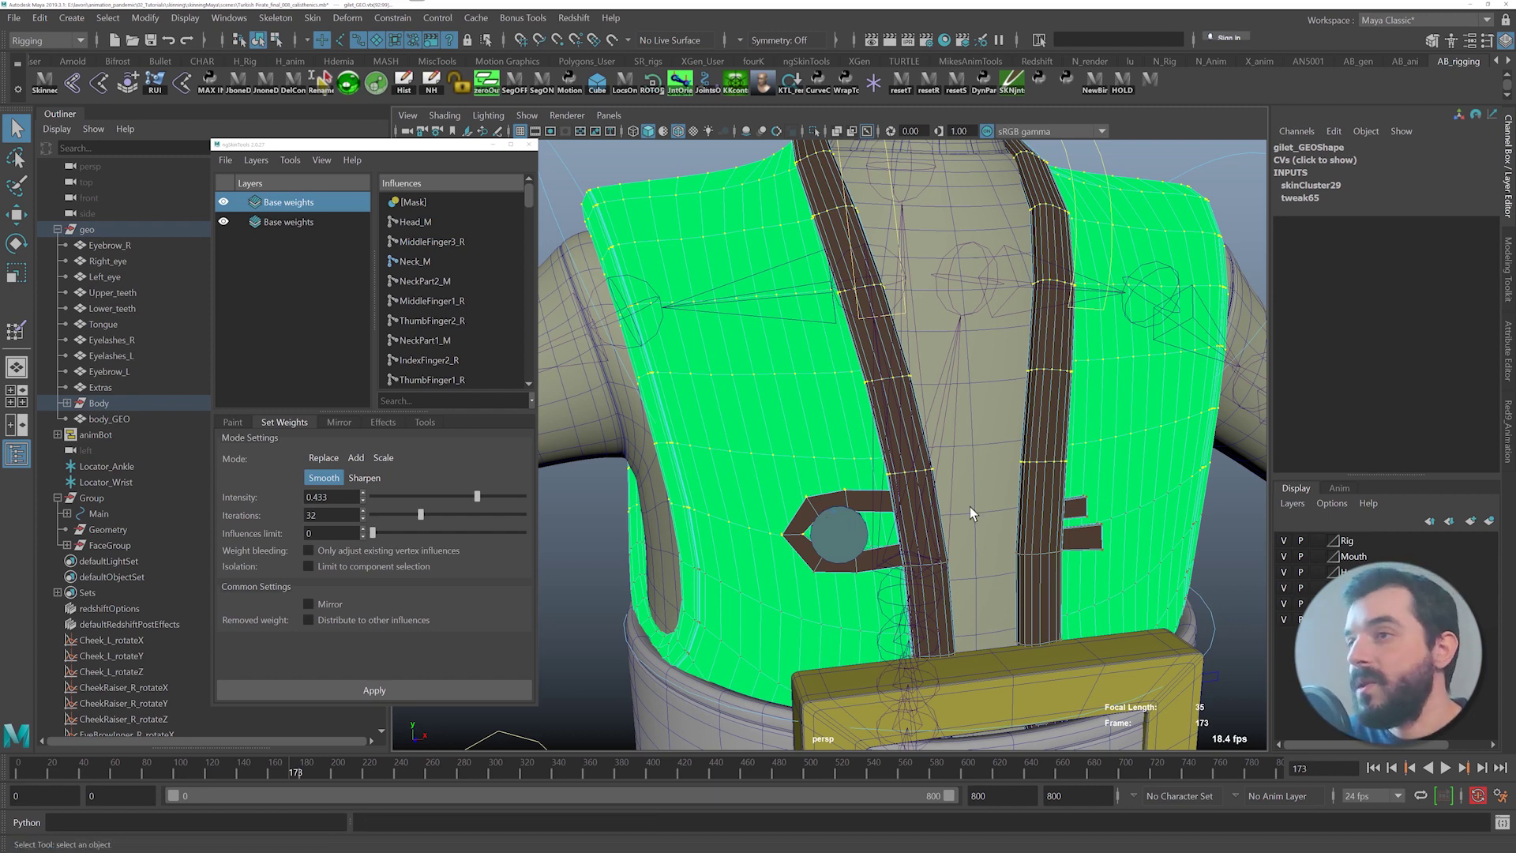
pyautogui.moveTo(297, 765)
pyautogui.mouseDown()
pyautogui.moveTo(334, 765)
pyautogui.moveTo(317, 760)
pyautogui.mouseUp()
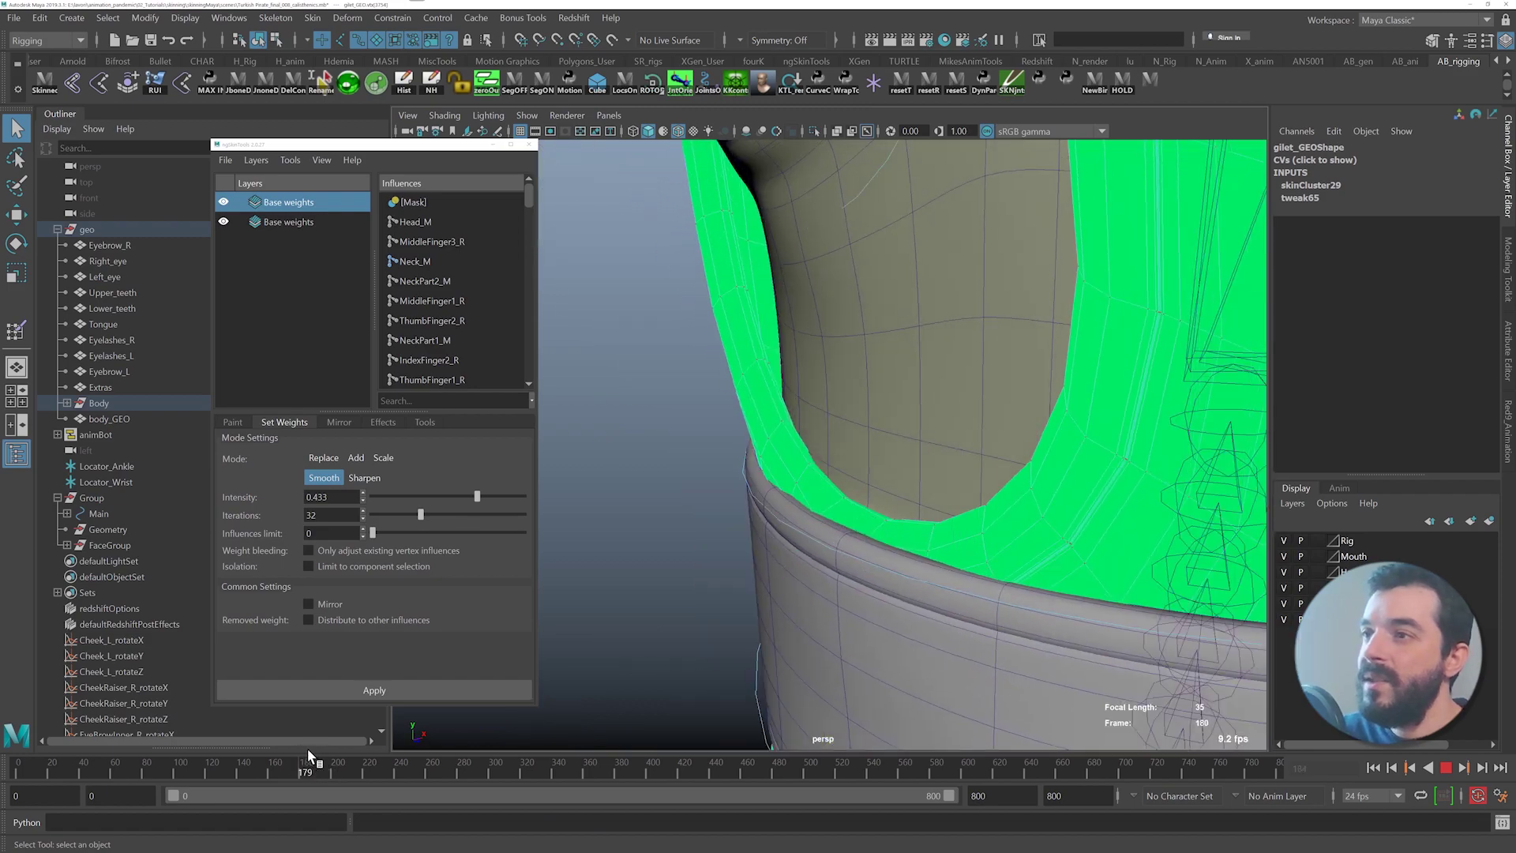
pyautogui.moveTo(308, 750); pyautogui.dragTo(331, 755)
pyautogui.keyDown('alt'); pyautogui.moveTo(861, 659); pyautogui.dragTo(829, 615, button='right'); pyautogui.keyUp('alt')
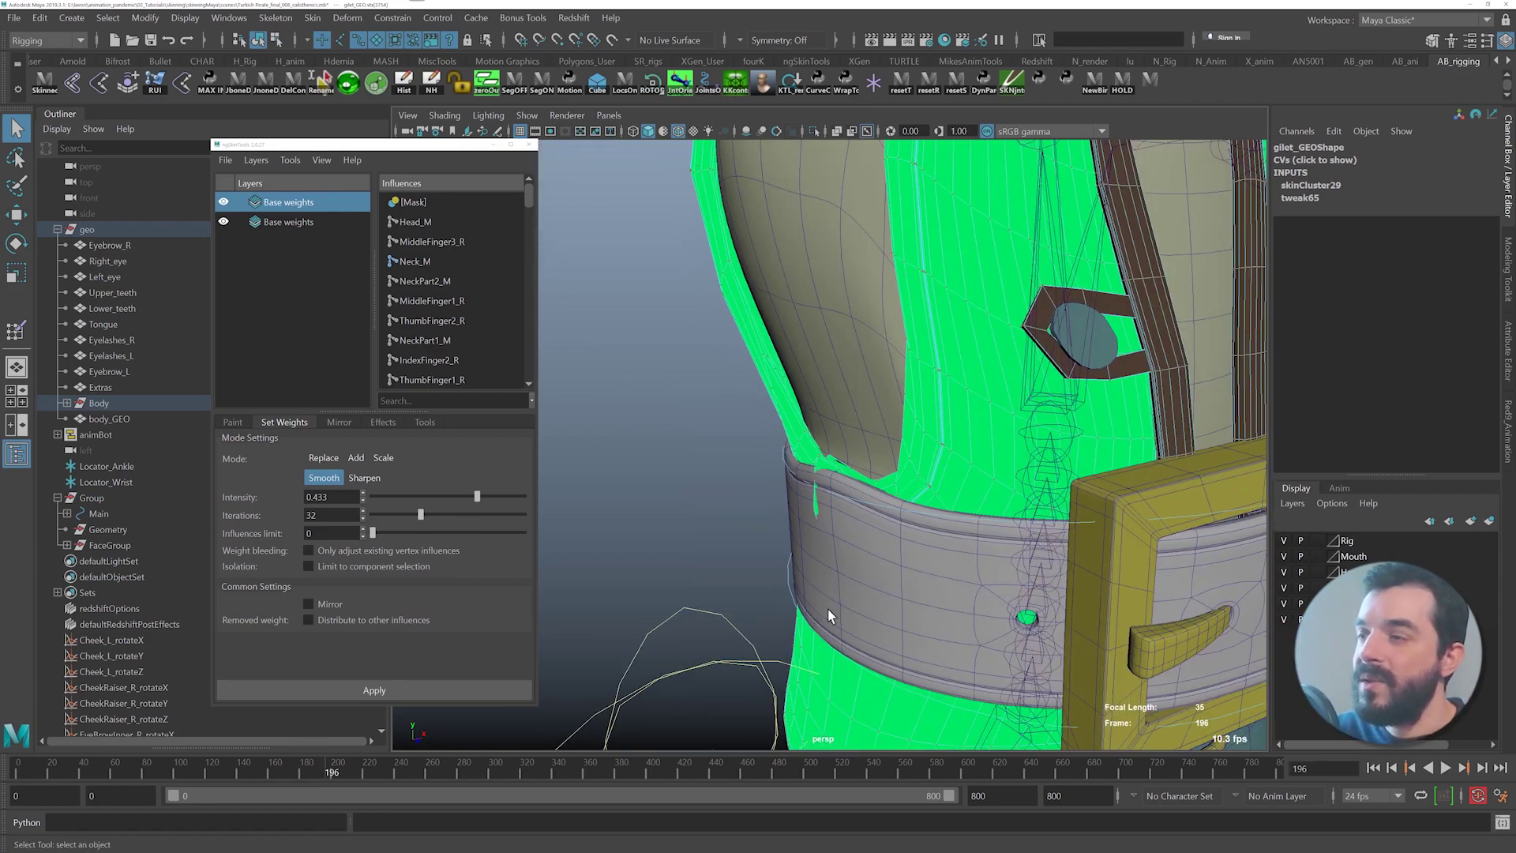
pyautogui.press('4')
pyautogui.keyDown('alt'); pyautogui.moveTo(829, 616); pyautogui.dragTo(886, 633); pyautogui.keyUp('alt')
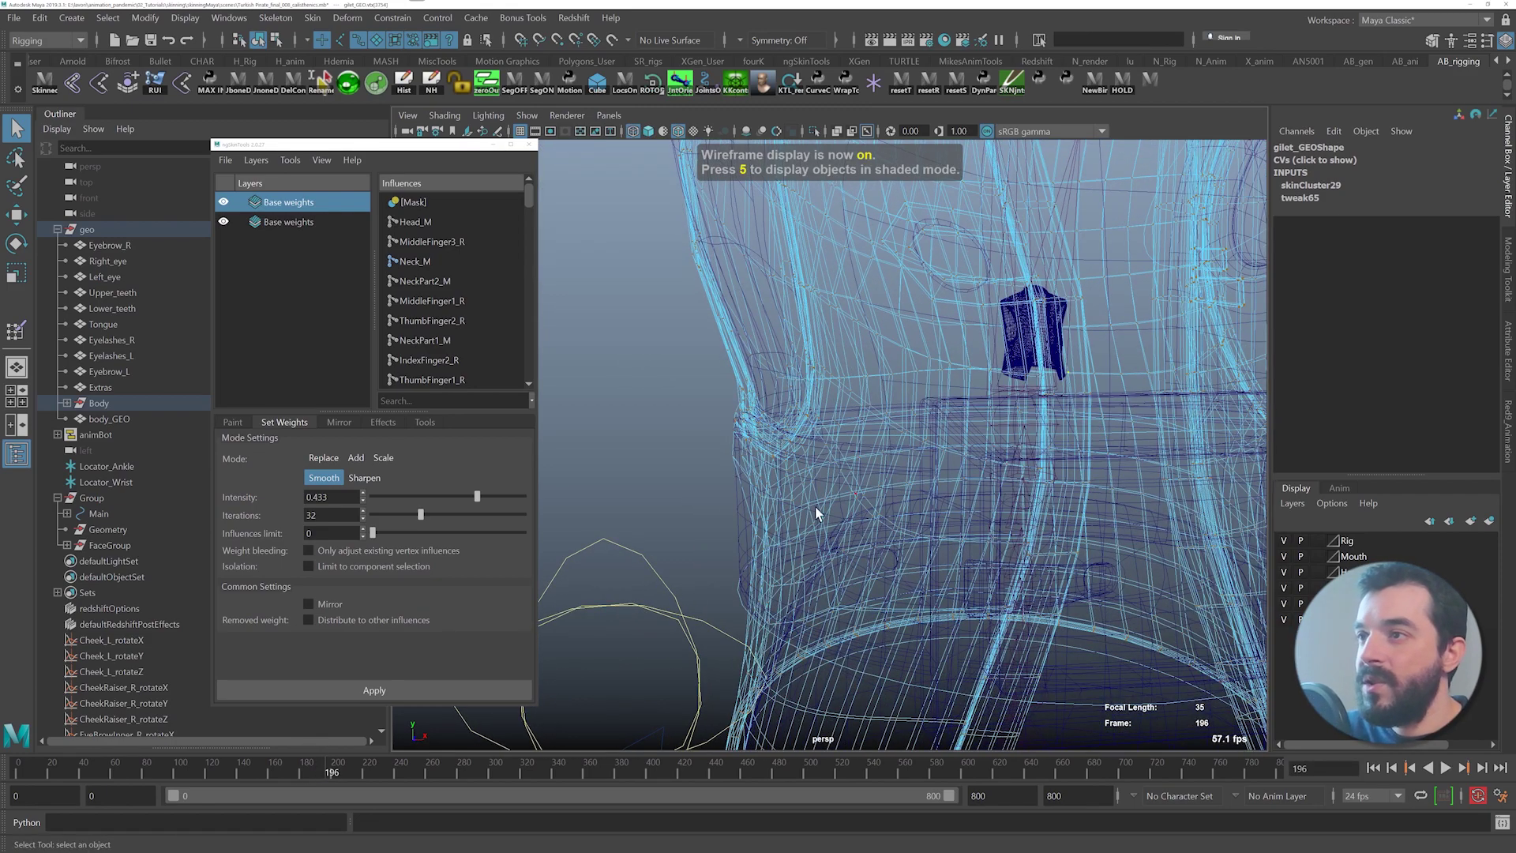
pyautogui.keyDown('alt'); pyautogui.moveTo(815, 505); pyautogui.dragTo(832, 519, button='right'); pyautogui.keyUp('alt')
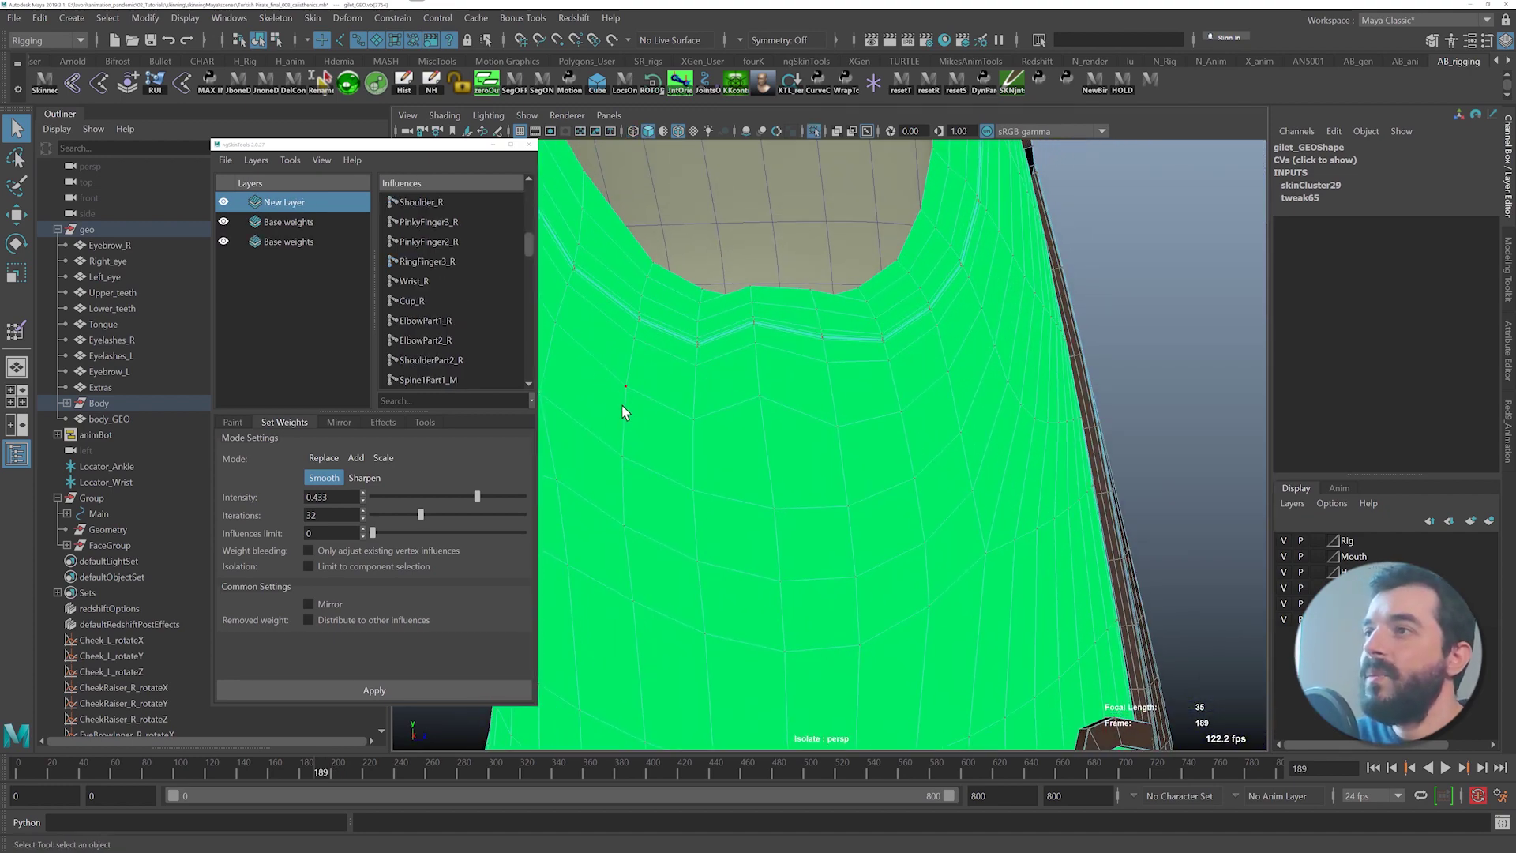
# - Select the gilet vertices along the lower edge of the right armhole, excluding vertices on the opposite side
pyautogui.moveTo(622, 406); pyautogui.dragTo(971, 195)
pyautogui.keyDown('alt'); pyautogui.moveTo(906, 251); pyautogui.dragTo(869, 254); pyautogui.keyUp('alt')
pyautogui.keyDown('shift'); pyautogui.moveTo(644, 417); pyautogui.dragTo(740, 235); pyautogui.keyUp('shift')
pyautogui.keyDown('ctrl'); pyautogui.keyDown('shift'); pyautogui.moveTo(720, 455); pyautogui.dragTo(1064, 358); pyautogui.keyUp('shift'); pyautogui.keyUp('ctrl')
pyautogui.keyDown('alt'); pyautogui.moveTo(1064, 358); pyautogui.dragTo(912, 406, button='right'); pyautogui.keyUp('alt')
pyautogui.keyDown('alt'); pyautogui.moveTo(911, 406); pyautogui.dragTo(832, 436); pyautogui.keyUp('alt')
pyautogui.press('4')
pyautogui.keyDown('alt'); pyautogui.moveTo(708, 412); pyautogui.dragTo(857, 403, button='right'); pyautogui.keyUp('alt')
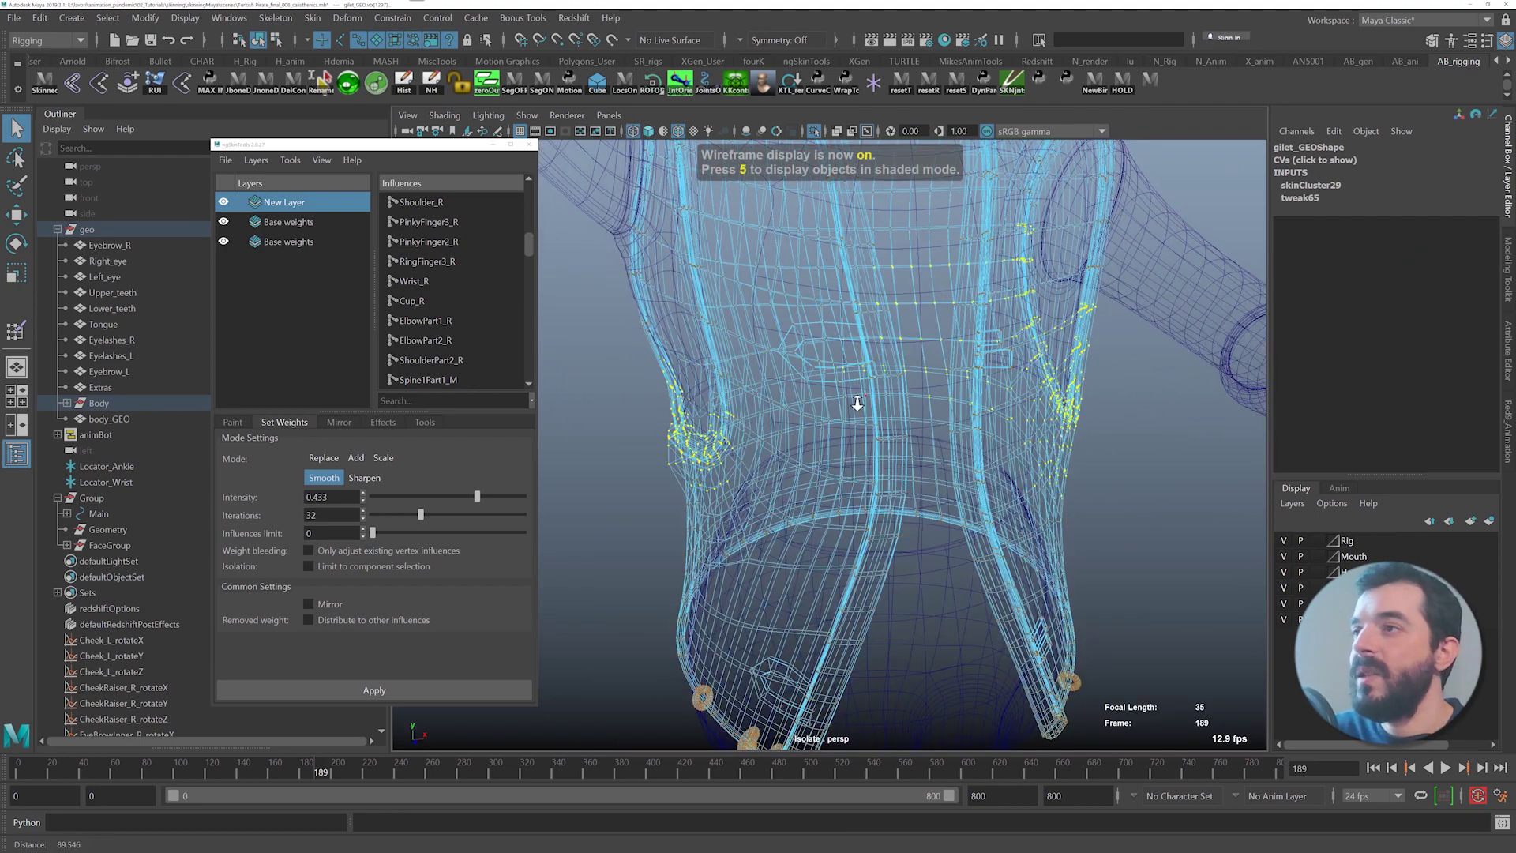
pyautogui.keyDown('alt'); pyautogui.moveTo(858, 403); pyautogui.dragTo(884, 407); pyautogui.keyUp('alt')
pyautogui.keyDown('ctrl'); pyautogui.moveTo(813, 492); pyautogui.dragTo(1263, 197); pyautogui.keyUp('ctrl')
pyautogui.keyDown('alt'); pyautogui.moveTo(691, 391); pyautogui.dragTo(739, 382); pyautogui.keyUp('alt')
# - Open the Component Editor and set the selected vertices' ShoulderPart1_R and Shoulder_R smooth skin weights to 0
pyautogui.hotkey('alt', 'c')
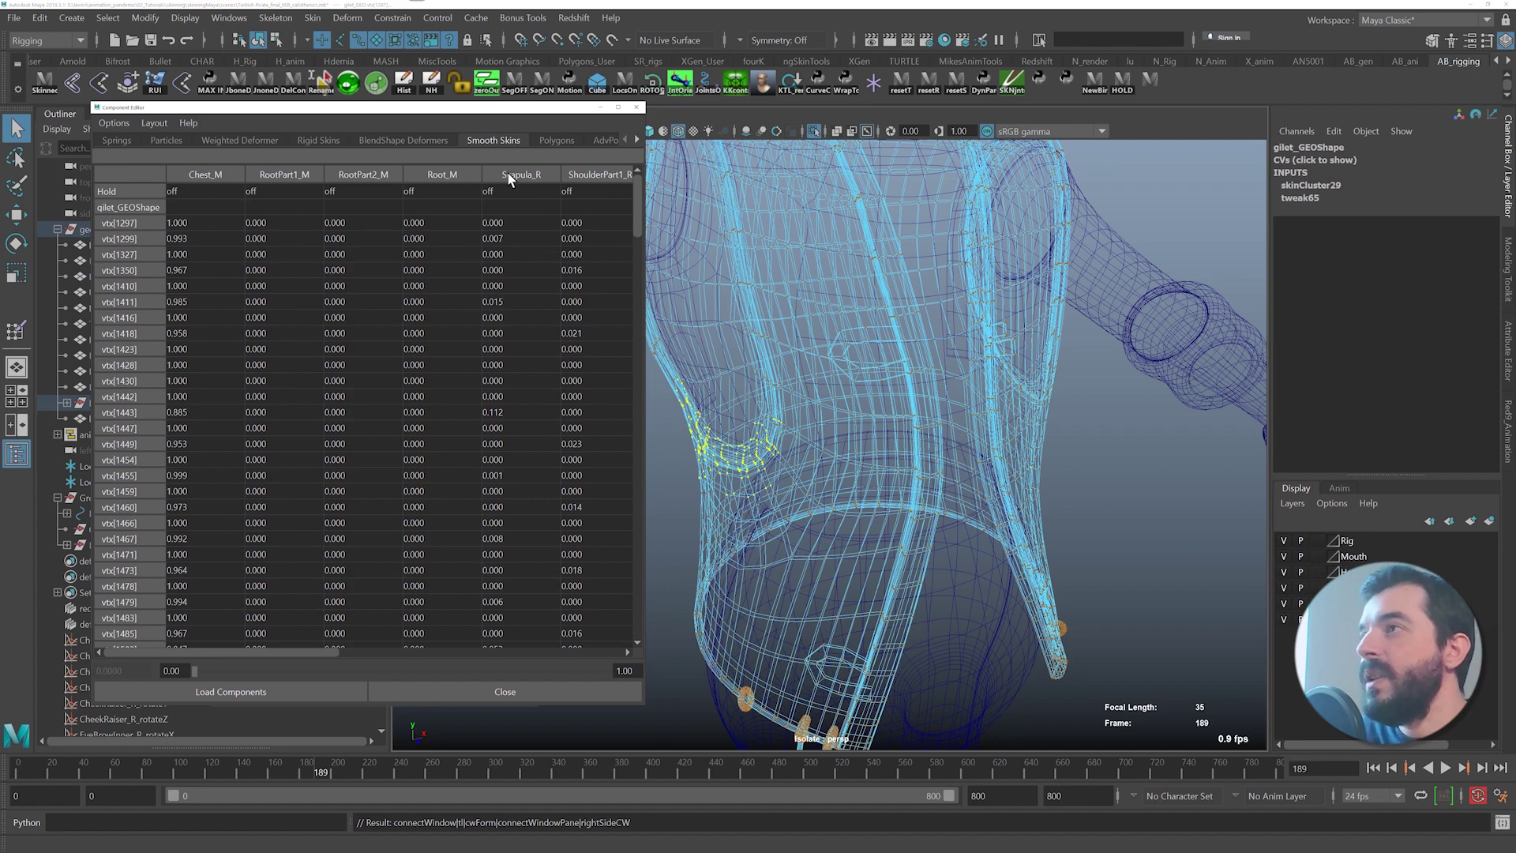
pyautogui.keyDown('alt'); pyautogui.moveTo(782, 317); pyautogui.dragTo(857, 290); pyautogui.keyUp('alt')
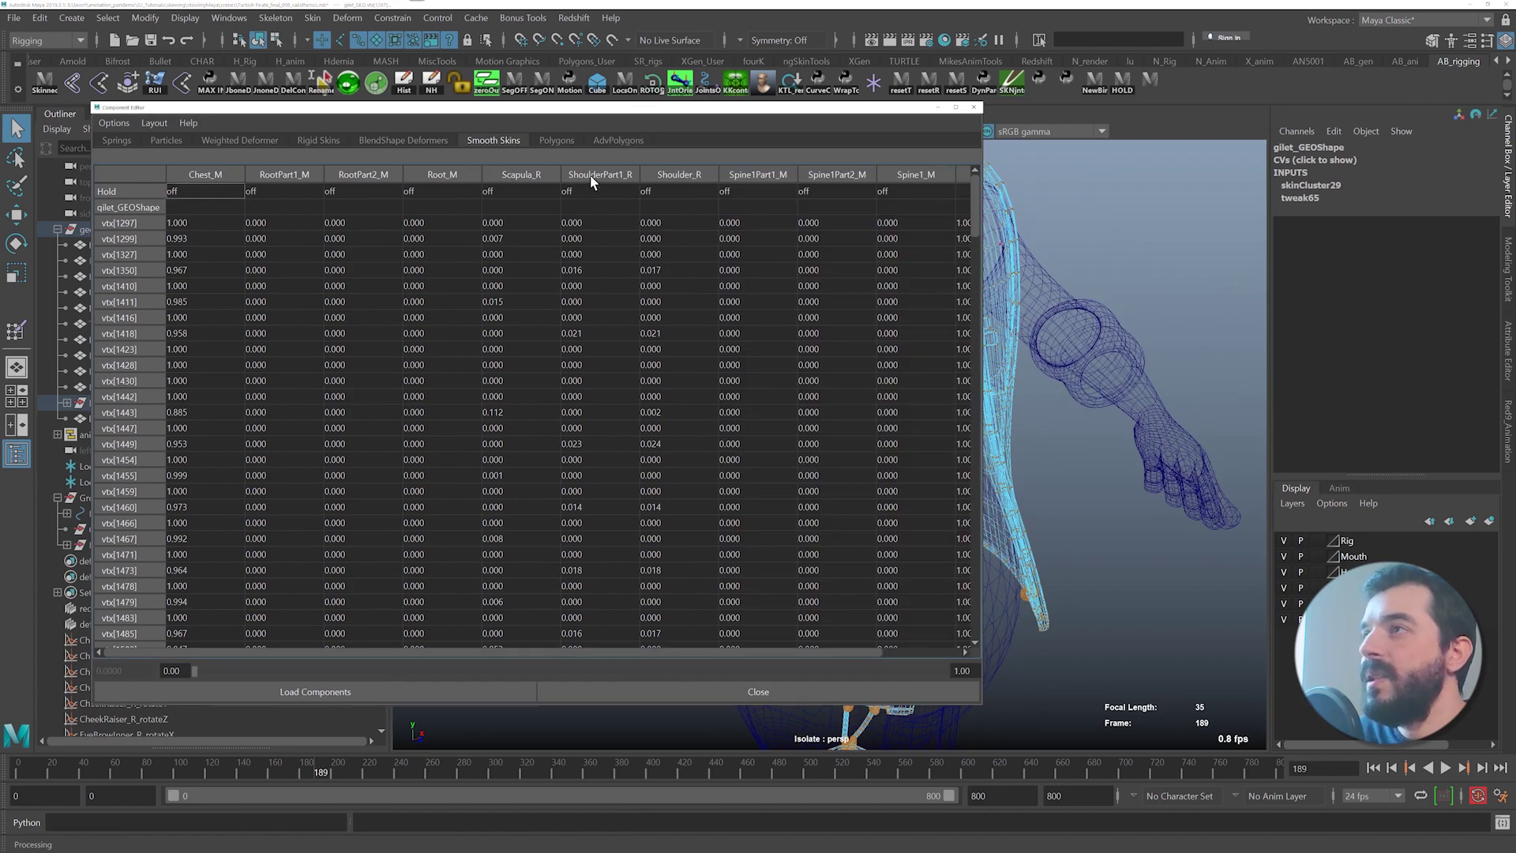
pyautogui.moveTo(590, 174); pyautogui.dragTo(687, 175)
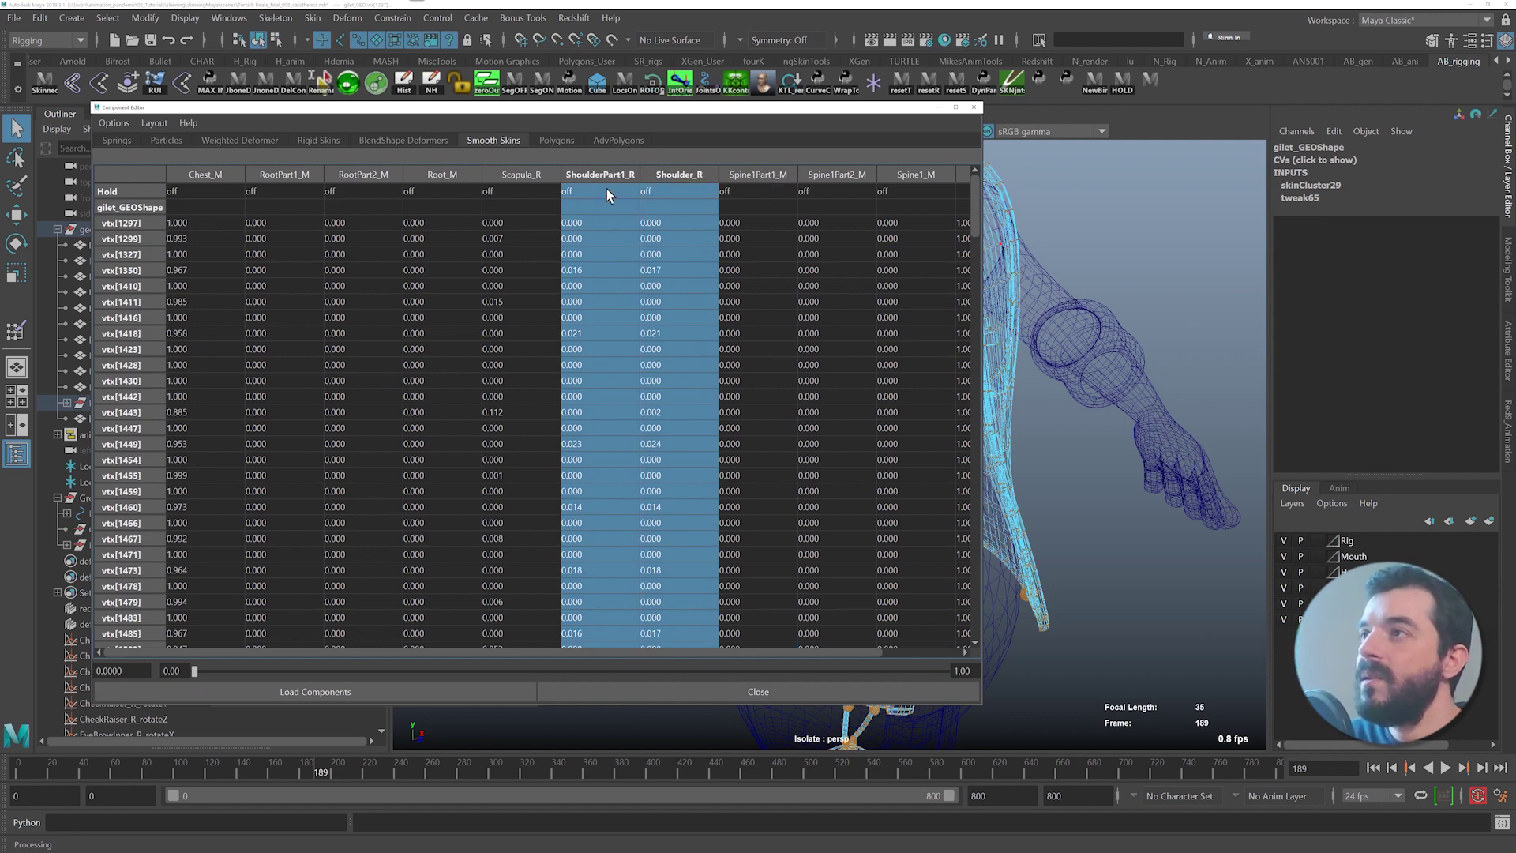
pyautogui.click(660, 192)
pyautogui.moveTo(131, 670); pyautogui.dragTo(24, 611)
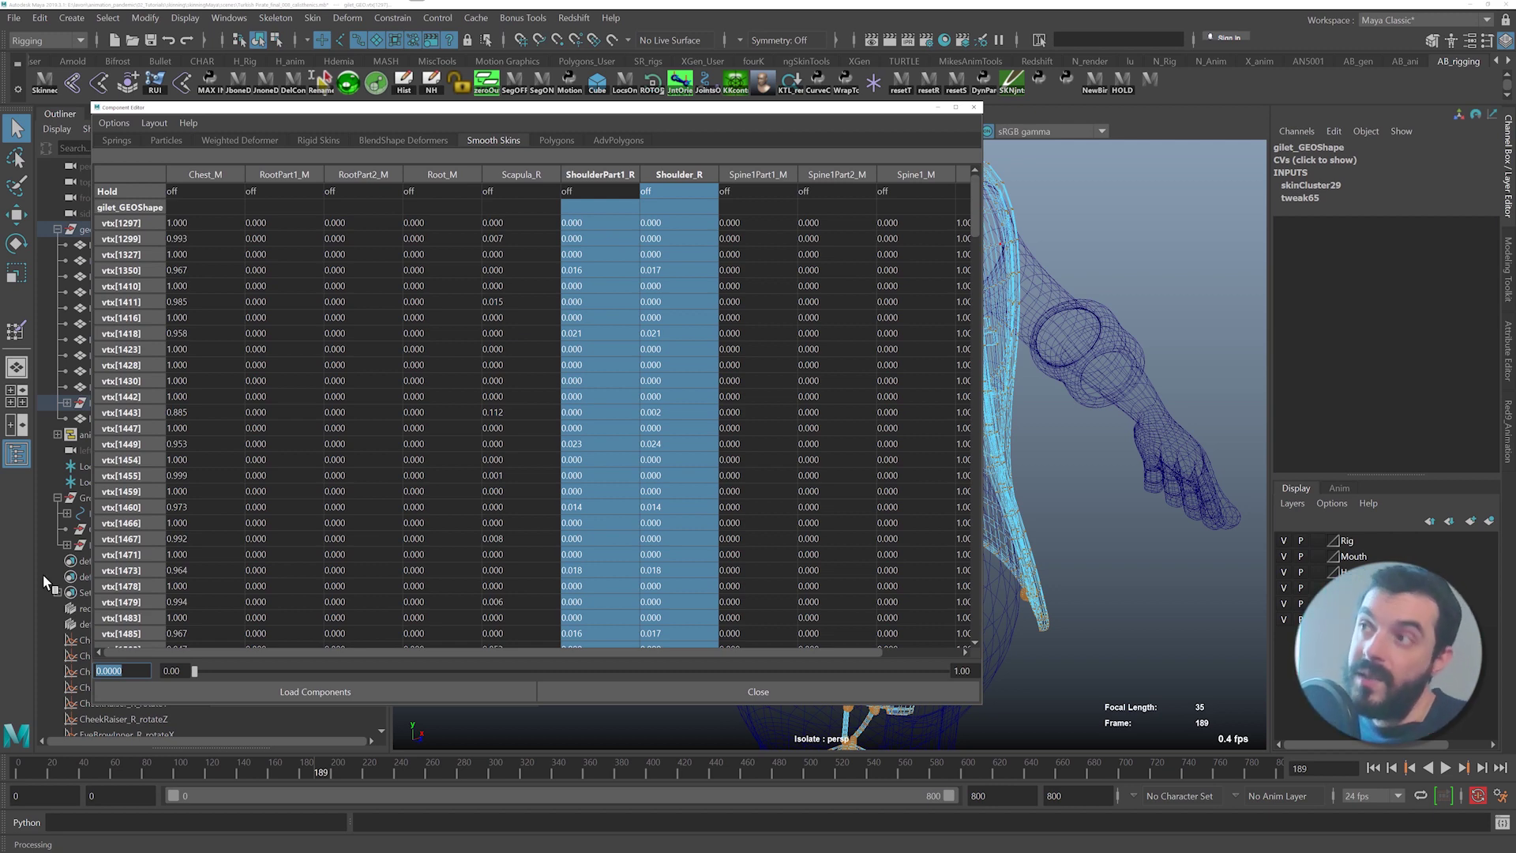
pyautogui.keyDown('ctrl'); pyautogui.click(661, 191); pyautogui.keyUp('ctrl')
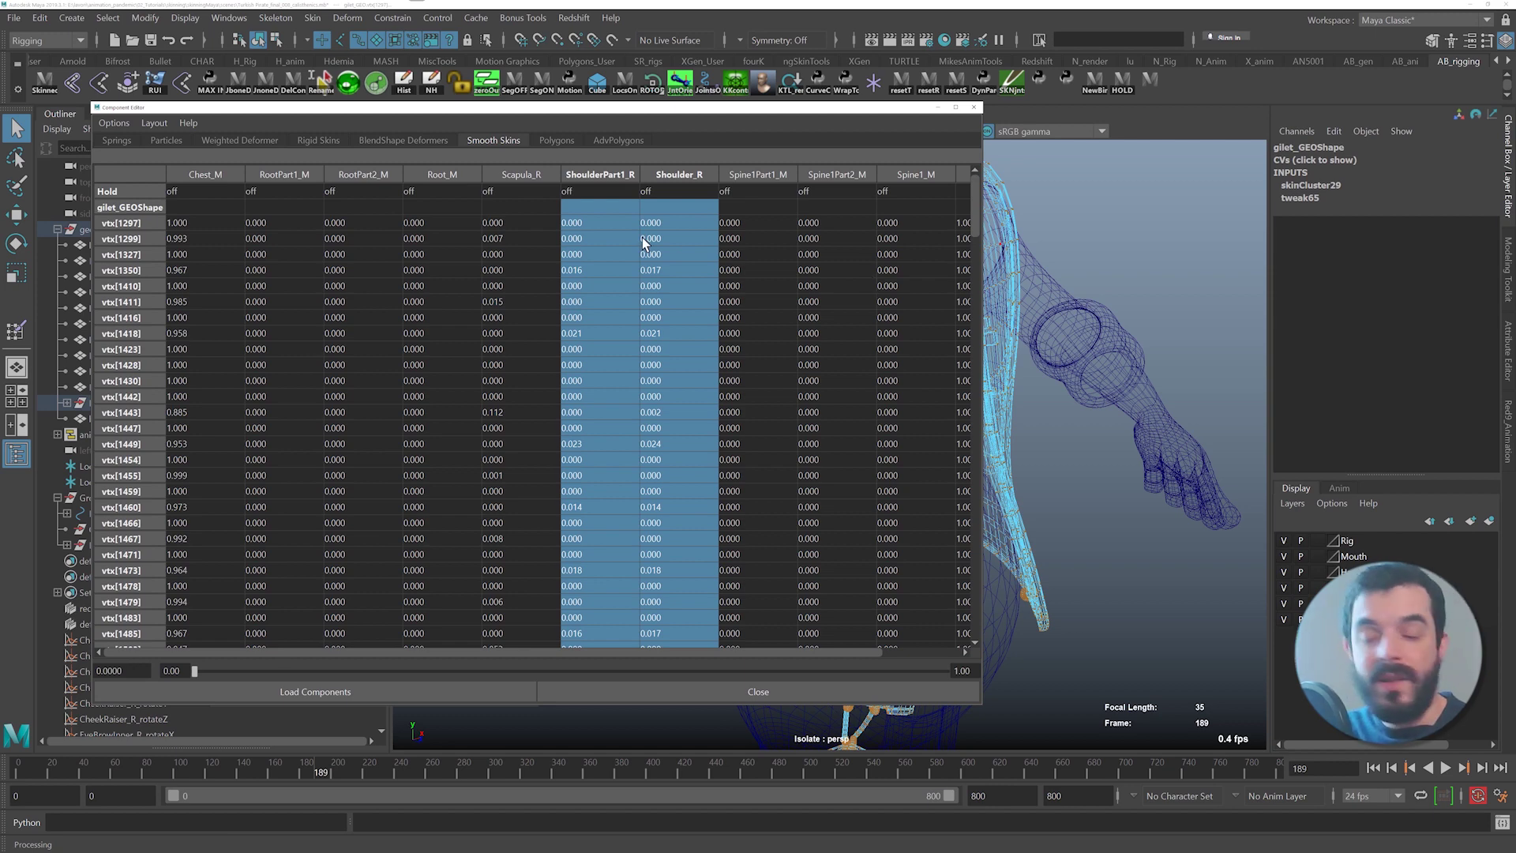
pyautogui.moveTo(134, 671); pyautogui.dragTo(34, 613)
pyautogui.write('0')
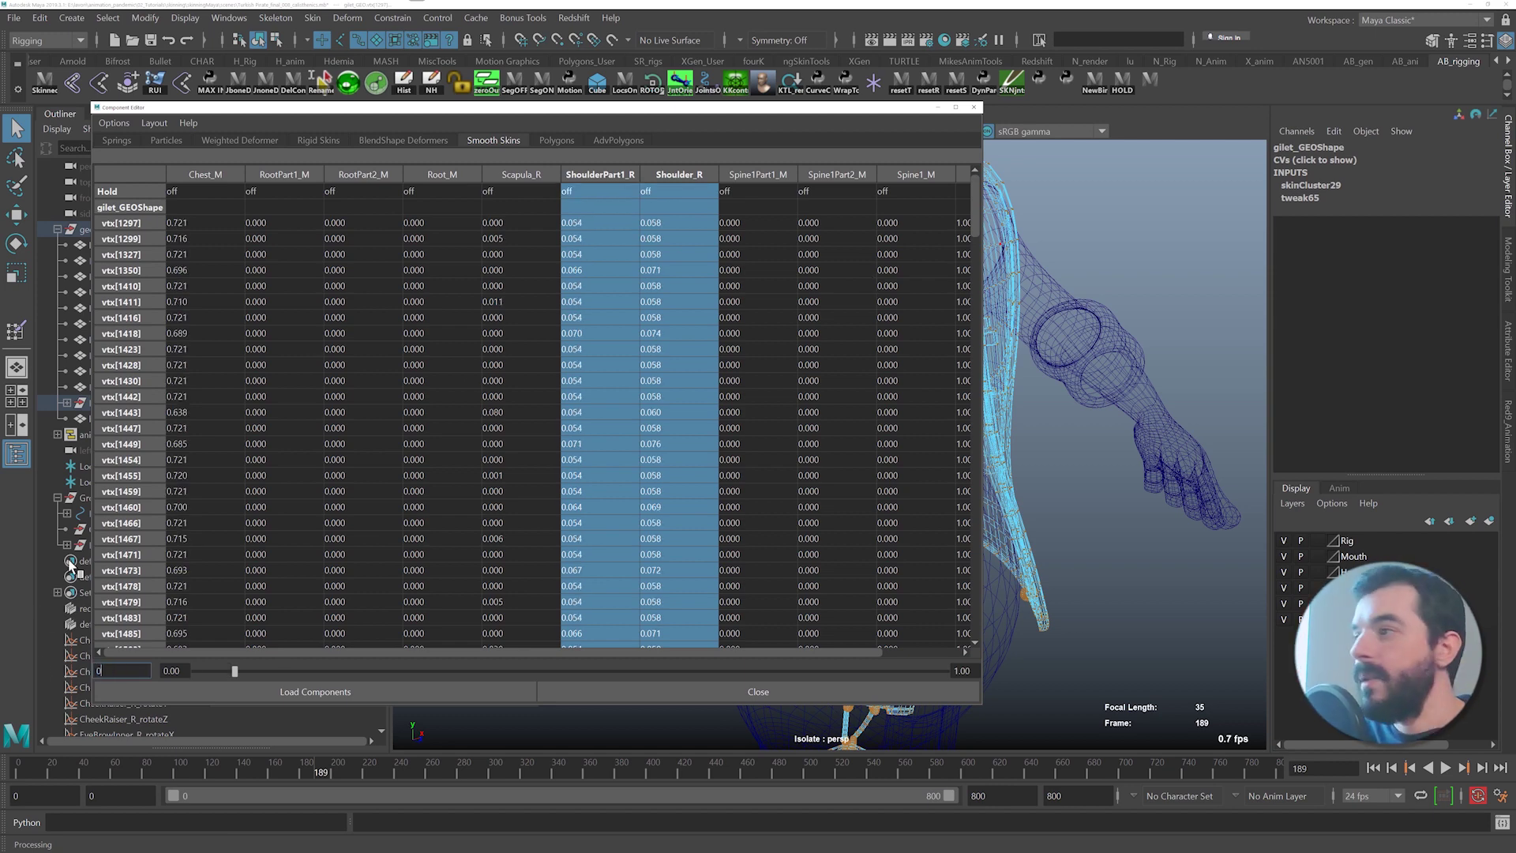
pyautogui.press('Return')
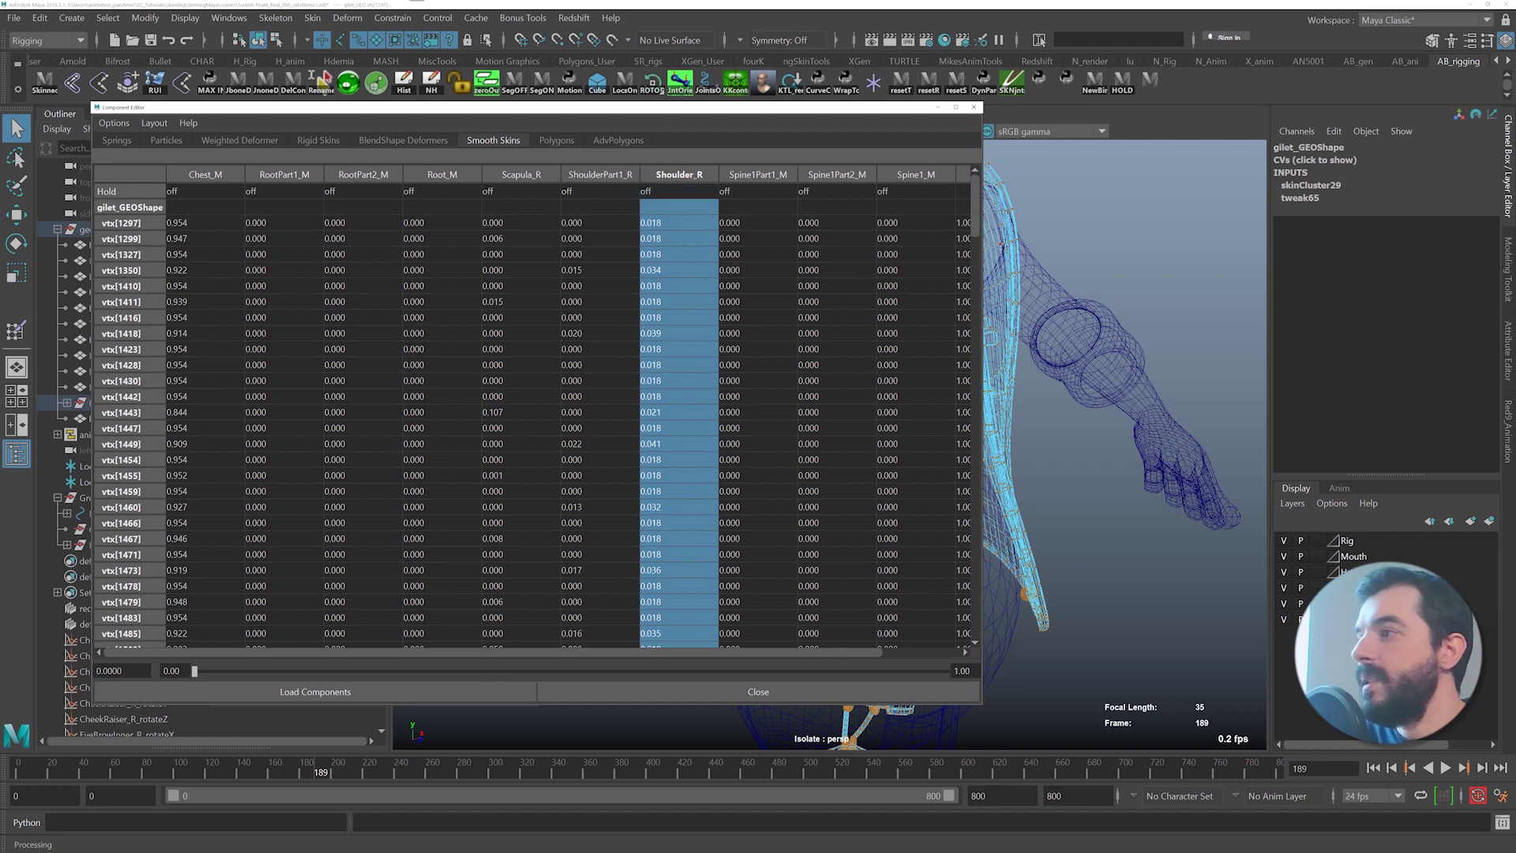
pyautogui.moveTo(134, 671); pyautogui.dragTo(71, 666)
pyautogui.click(668, 179)
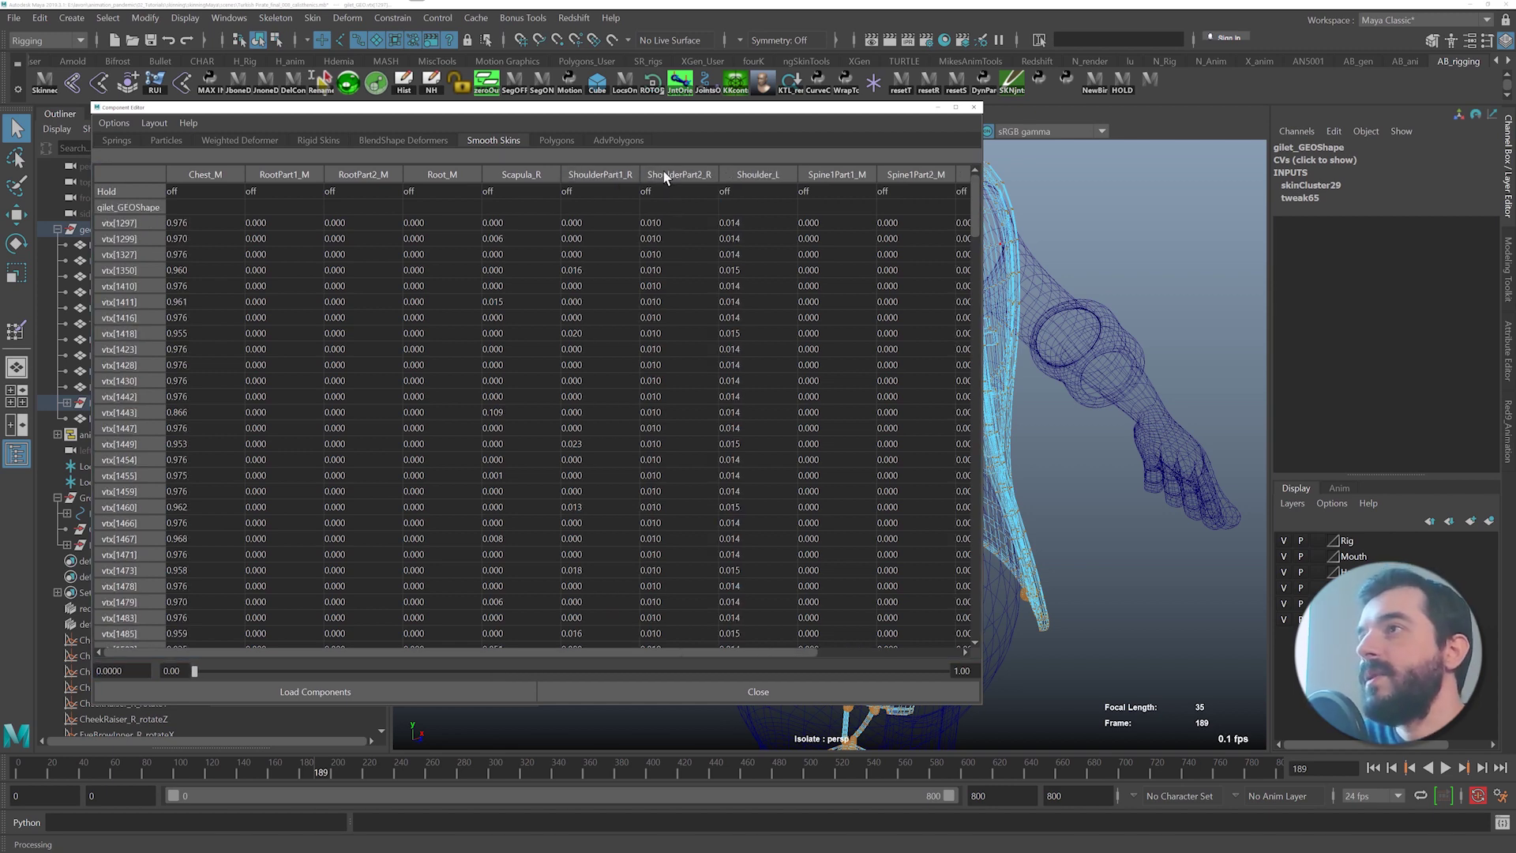
# - Set the remaining ShoulderPart2_R, Shoulder_L and ShoulderPart1_R weights of the selected armhole vertices to 0
pyautogui.click(665, 174)
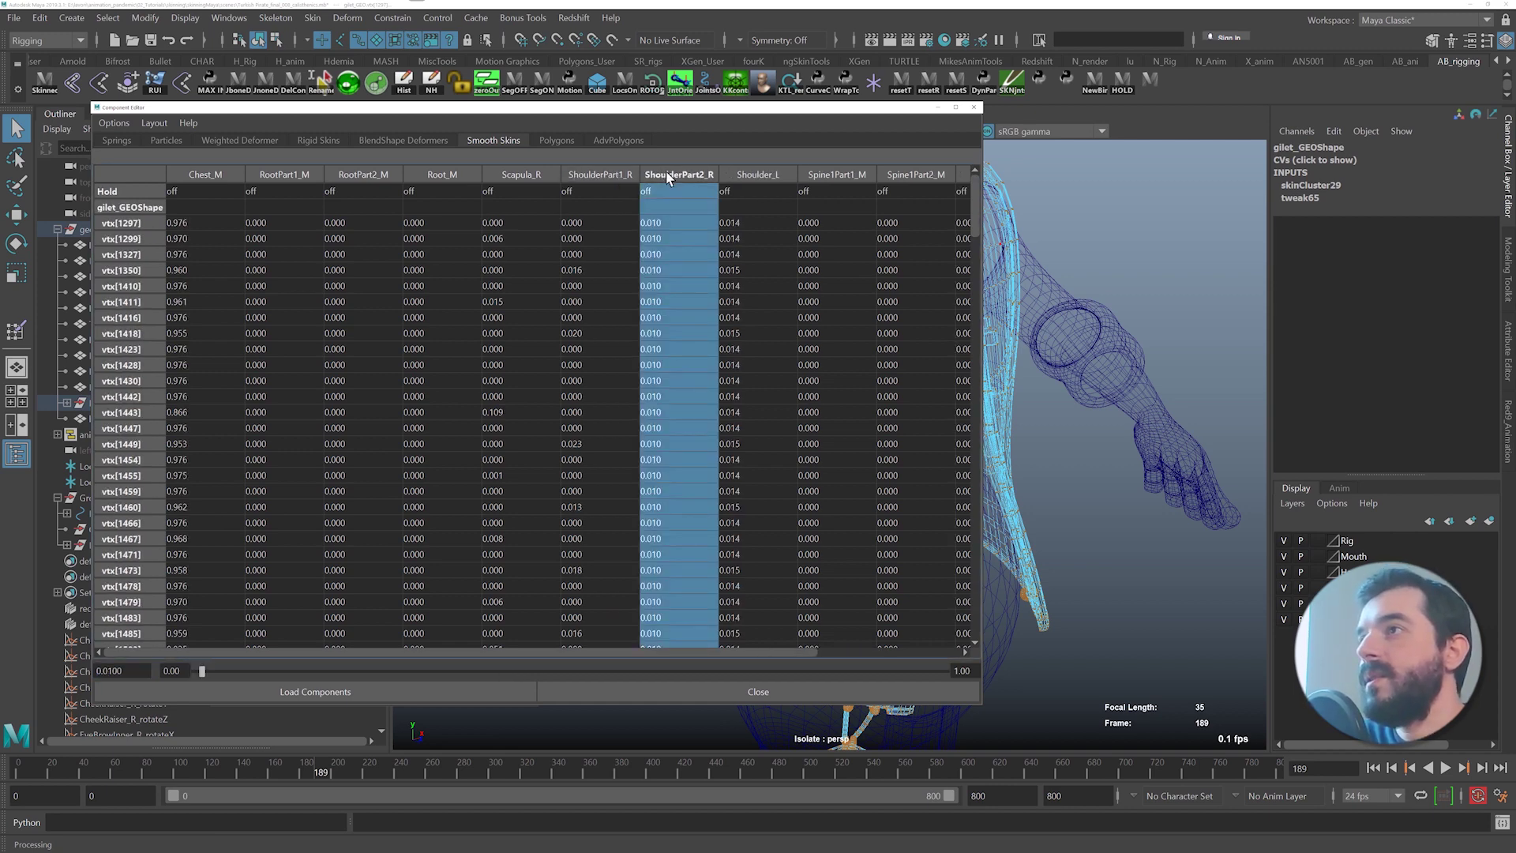
pyautogui.write('0')
pyautogui.press('Return')
pyautogui.click(665, 175)
pyautogui.write('0')
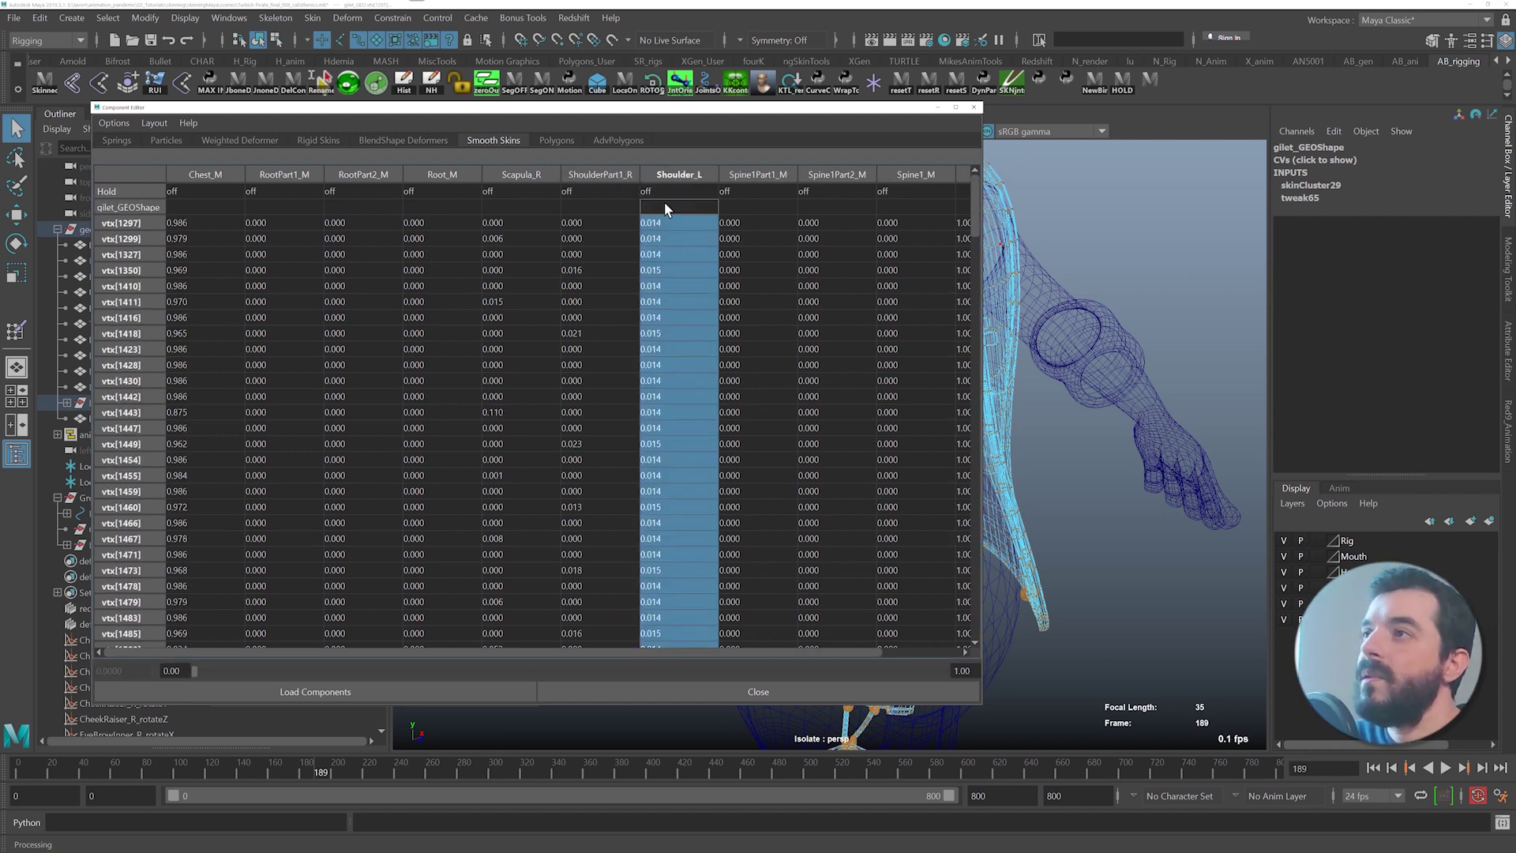
pyautogui.press('Return')
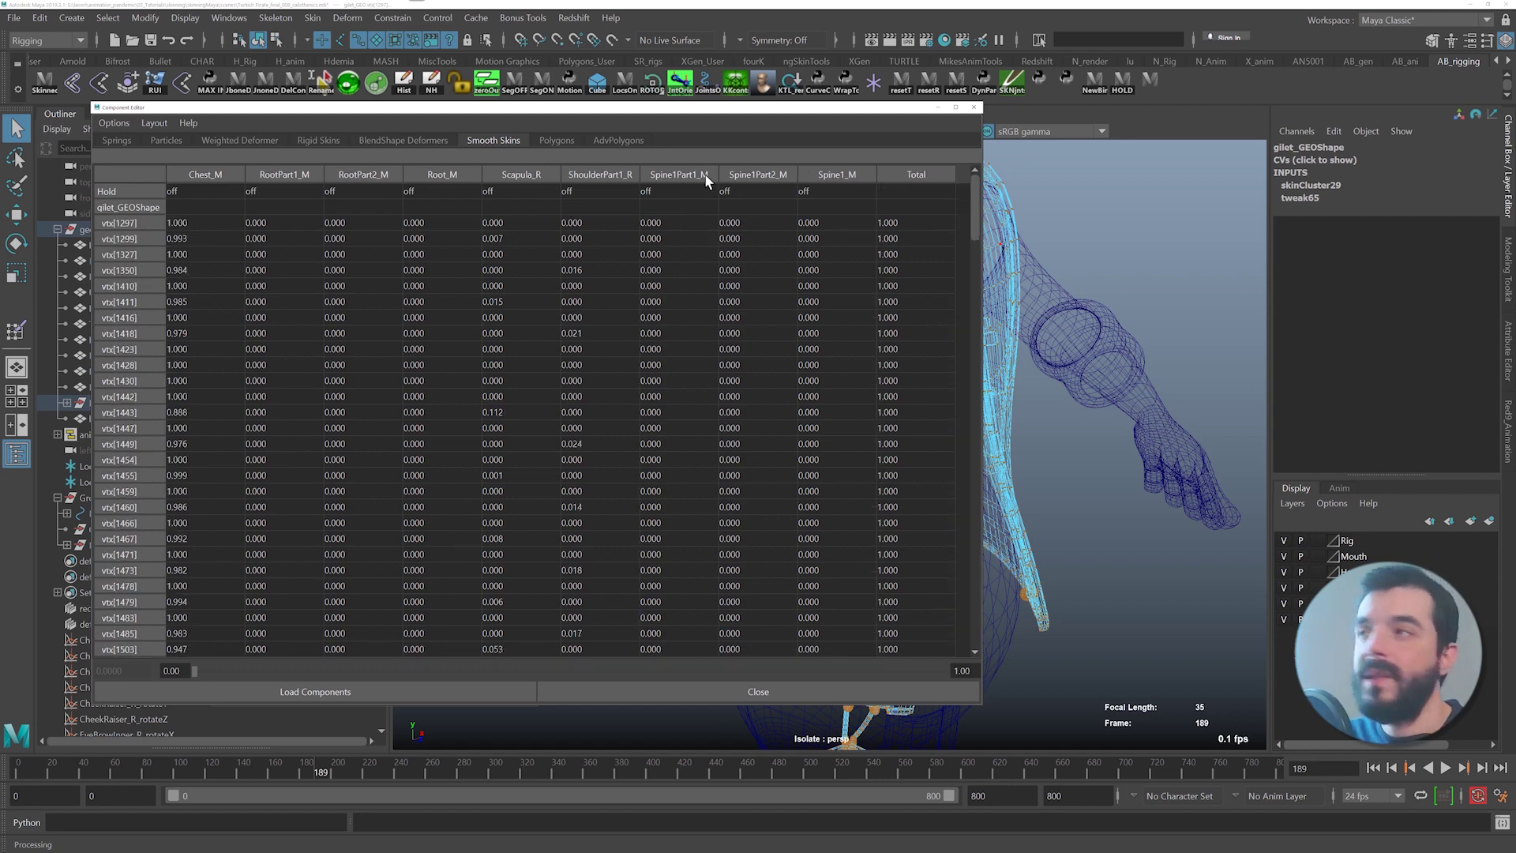
pyautogui.click(599, 175)
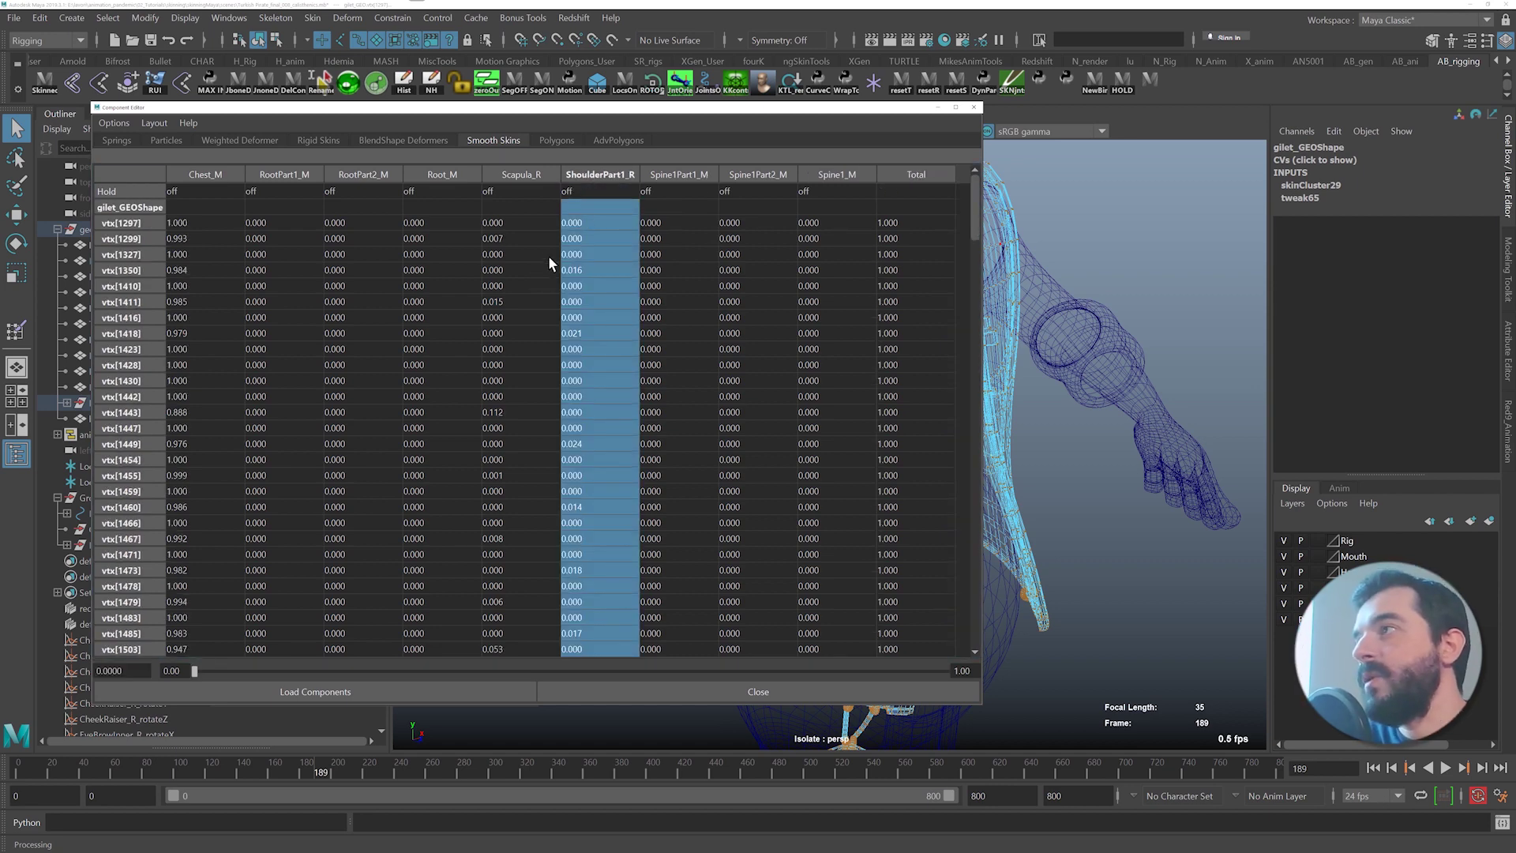
pyautogui.write('0')
pyautogui.press('Return')
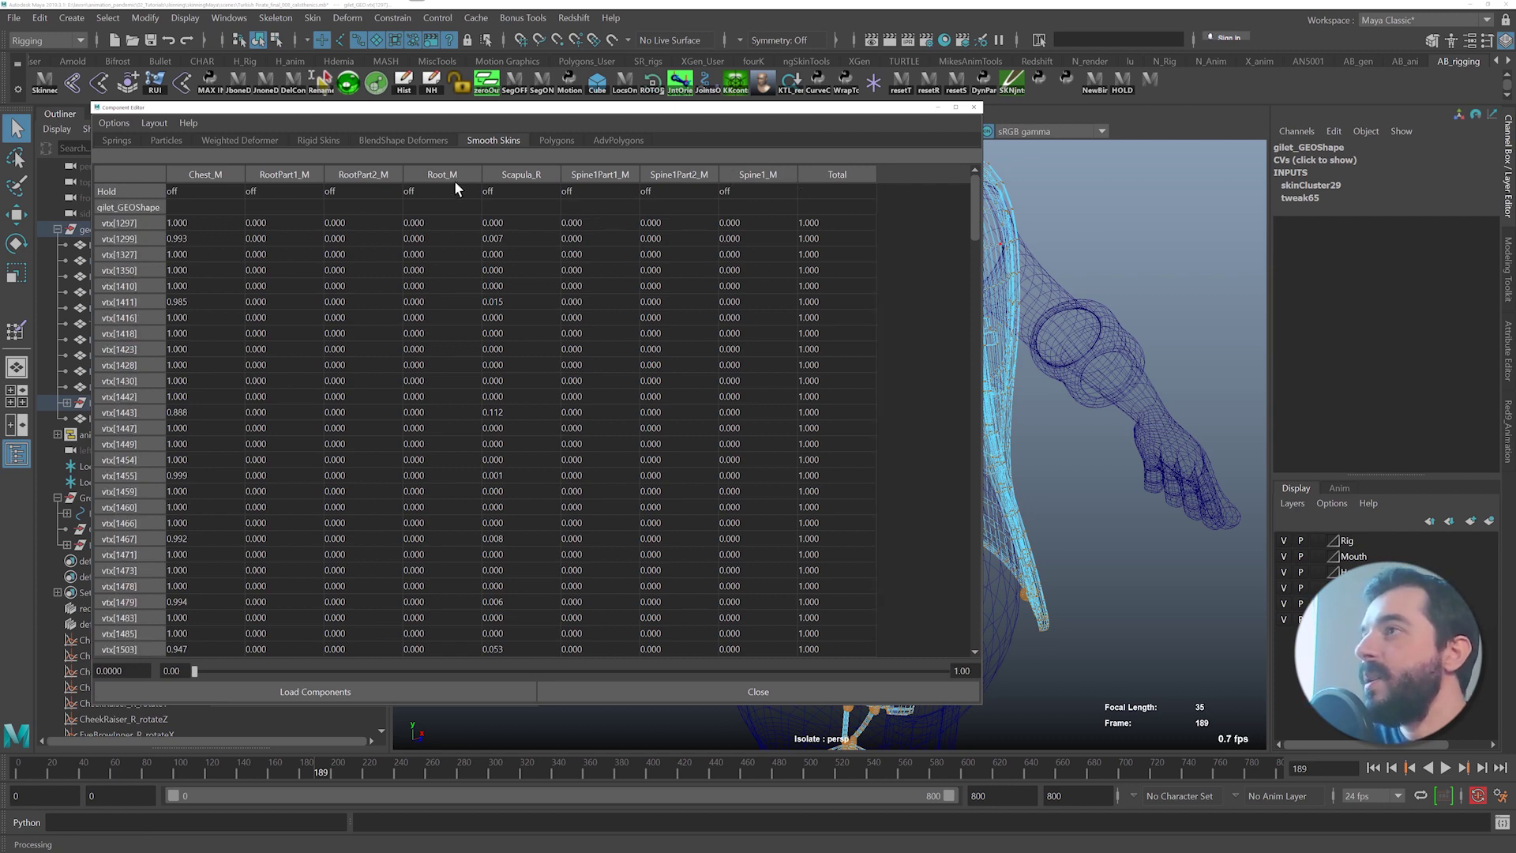
# - Move the Component Editor aside and scrub around frames 189 to 220 to check the armhole's deformation in shaded display
pyautogui.moveTo(545, 107); pyautogui.dragTo(68, 147)
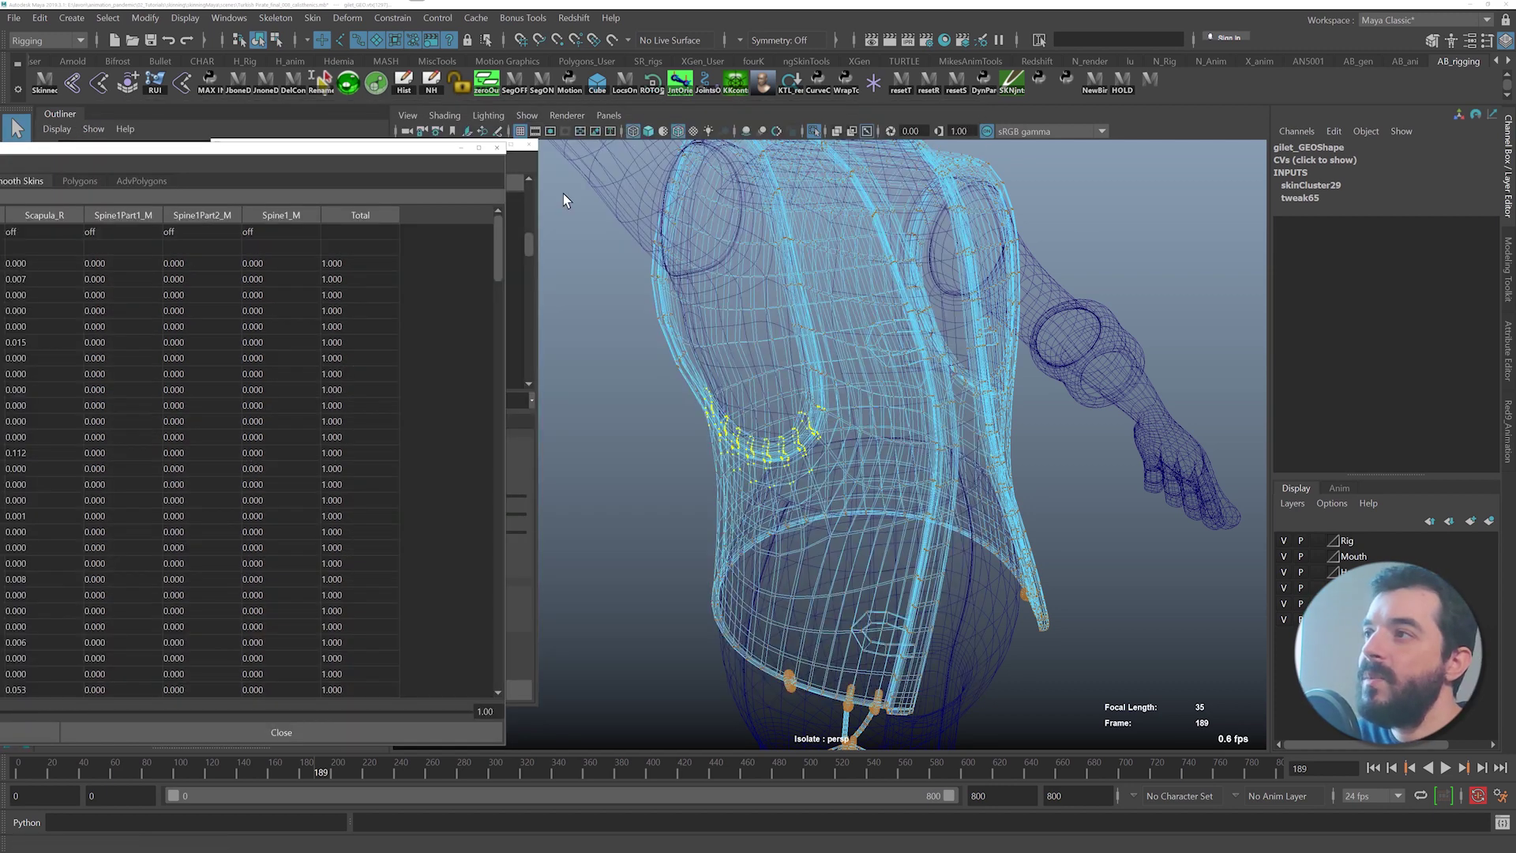
pyautogui.keyDown('alt'); pyautogui.moveTo(843, 278); pyautogui.dragTo(914, 288); pyautogui.keyUp('alt')
pyautogui.scroll(4, 802, 356)
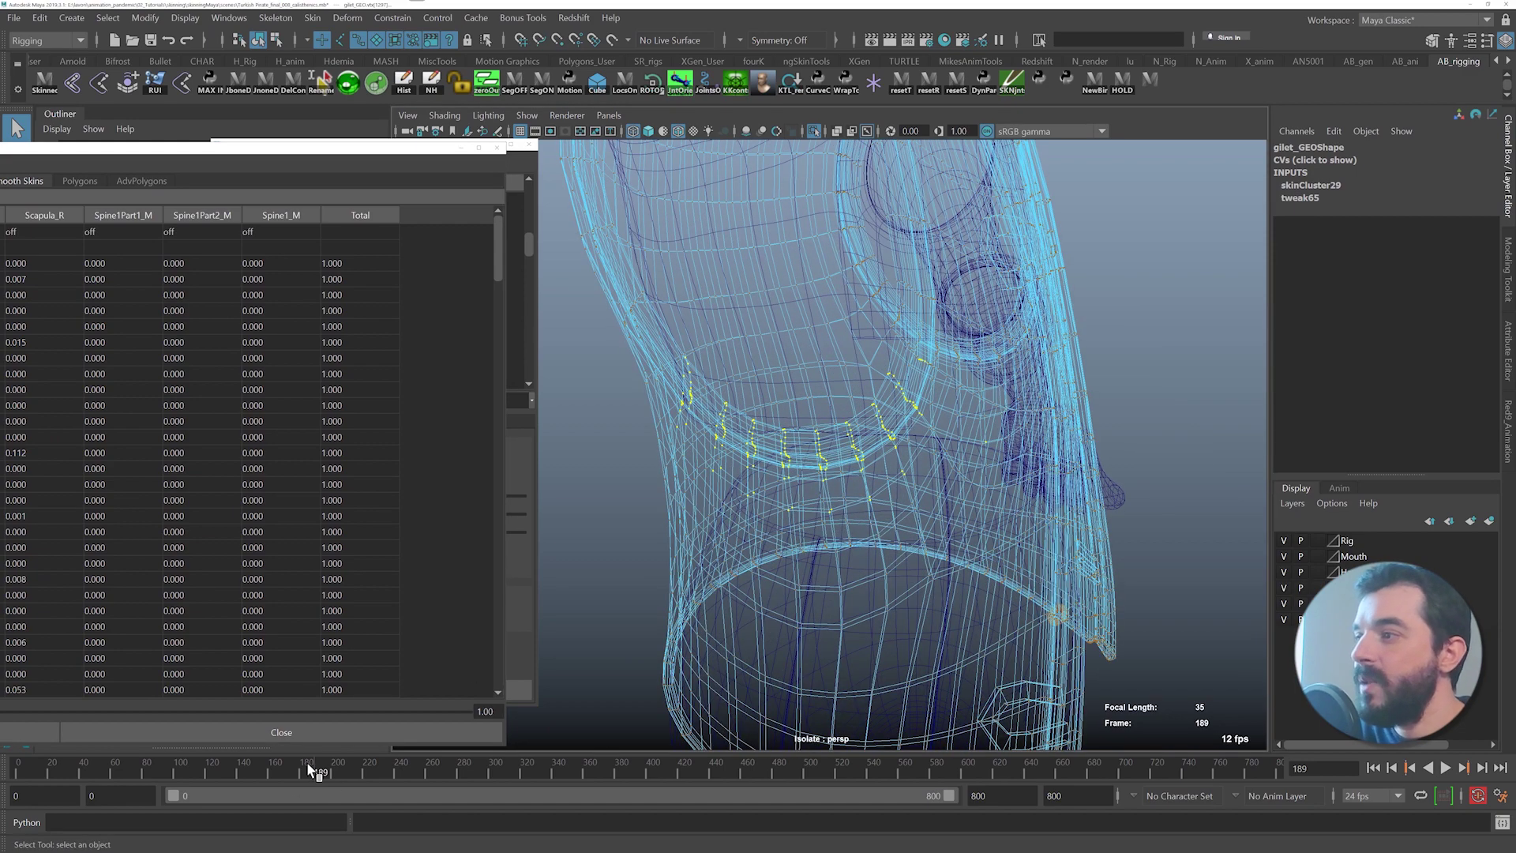
pyautogui.moveTo(306, 761); pyautogui.dragTo(363, 712)
pyautogui.press('5')
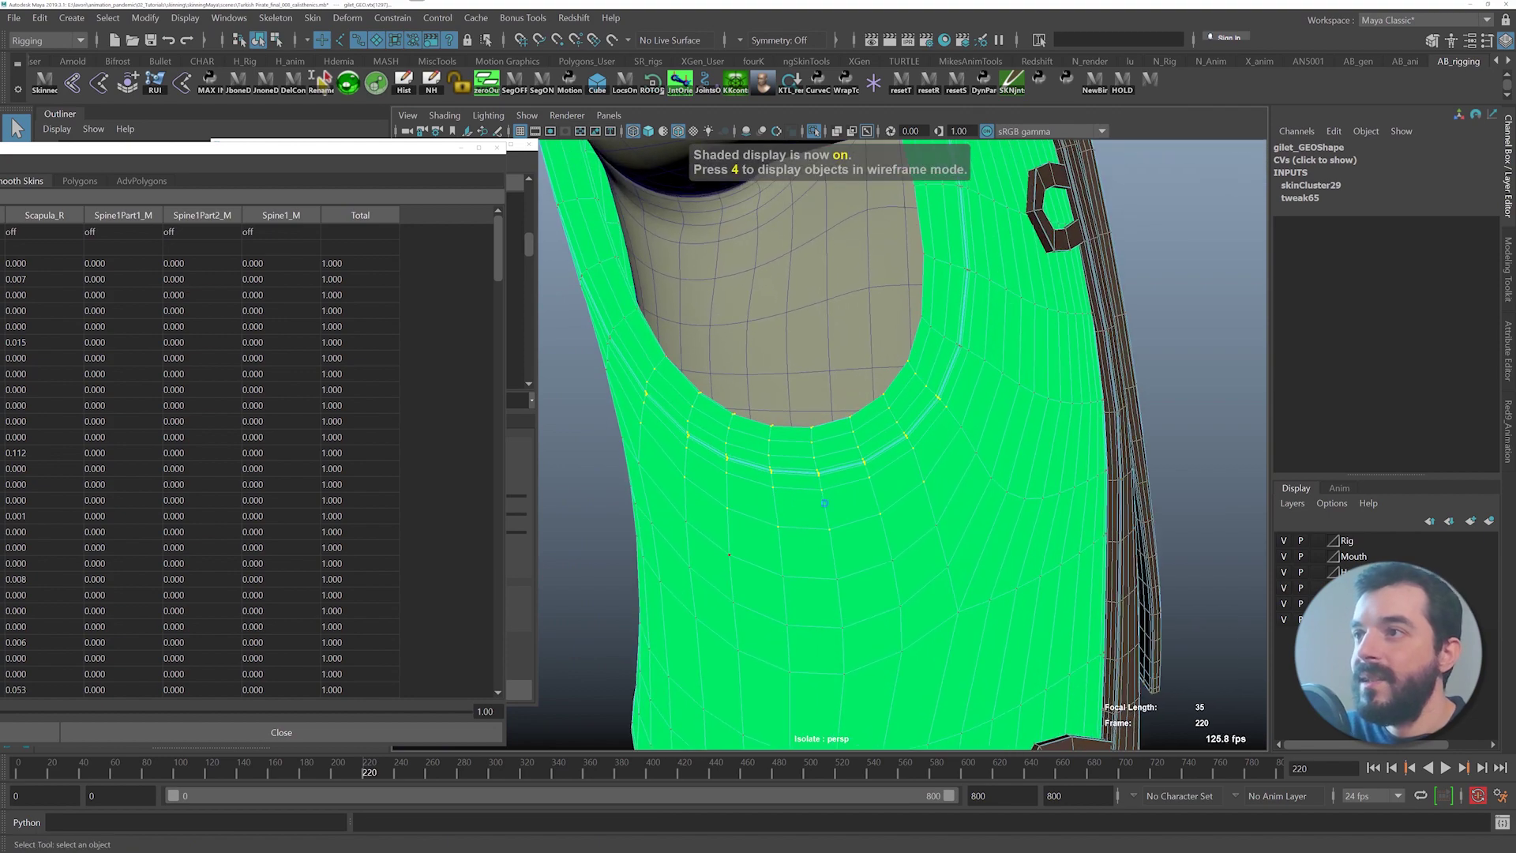
pyautogui.moveTo(357, 763); pyautogui.dragTo(321, 742)
# - Switch the body mesh beneath the gilet's right armhole to vertex selection
pyautogui.click(779, 570)
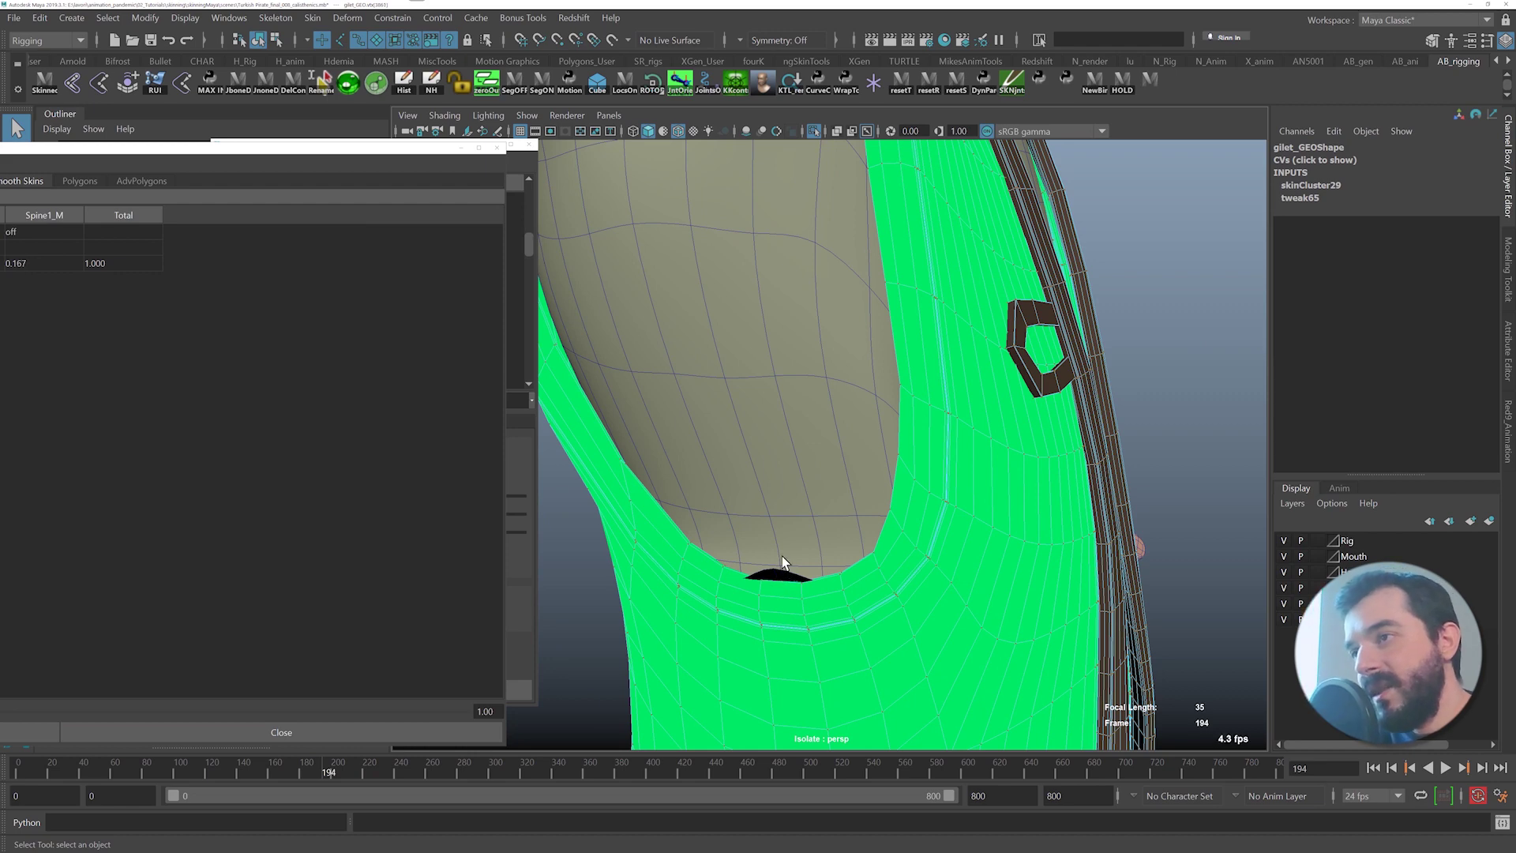
pyautogui.rightClick(781, 570)
pyautogui.moveTo(781, 568); pyautogui.dragTo(701, 414, button='right')
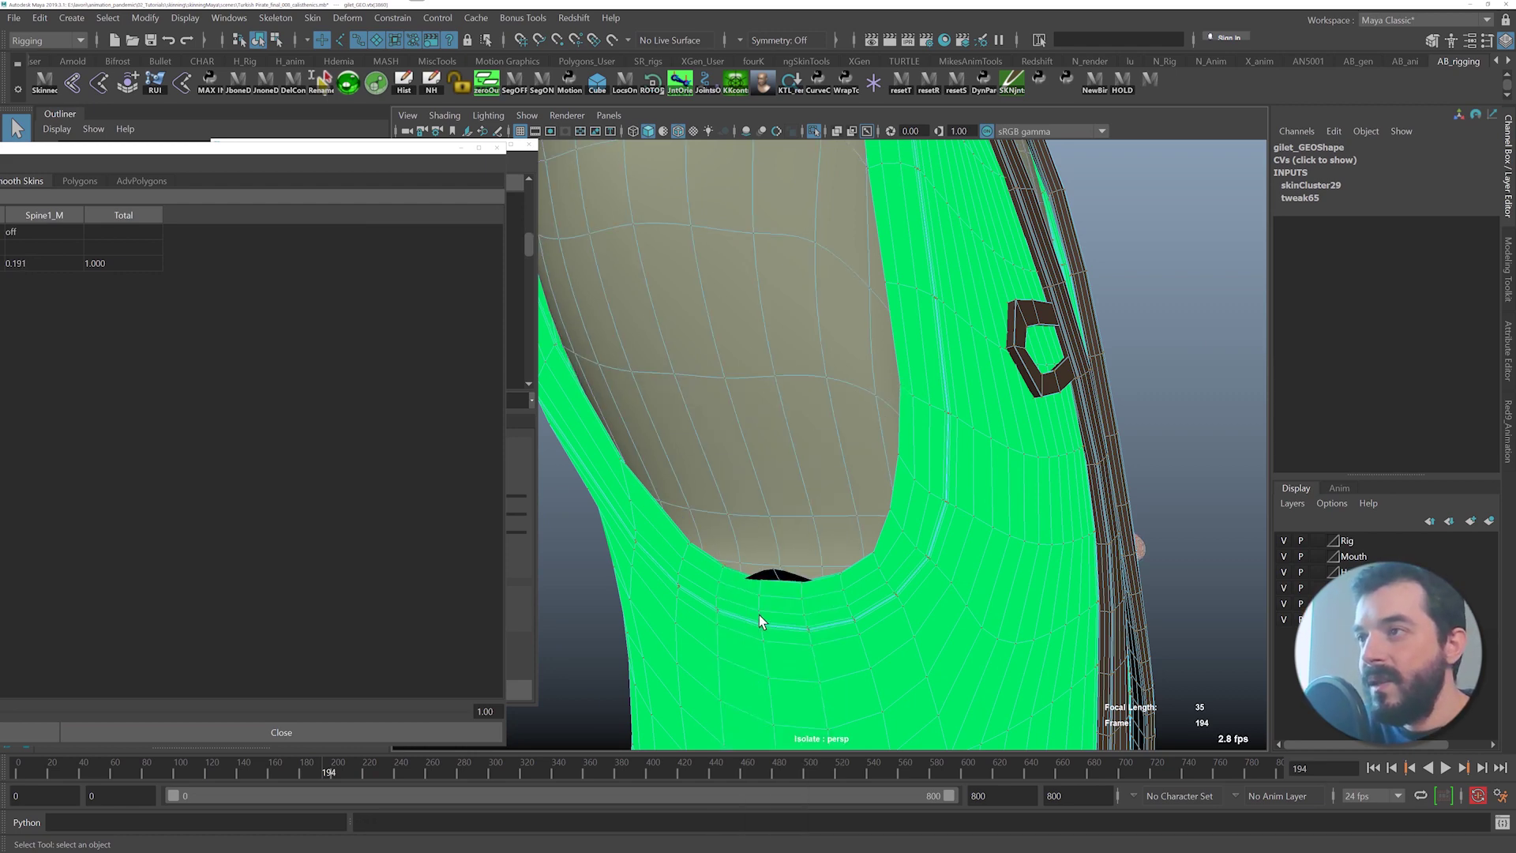
# - Set the ShoulderPart1_R and Shoulder_R smooth skin weights of the body vertex beneath the right armhole to 0 and scrub to check
pyautogui.click(768, 600)
pyautogui.moveTo(167, 155); pyautogui.dragTo(512, 152)
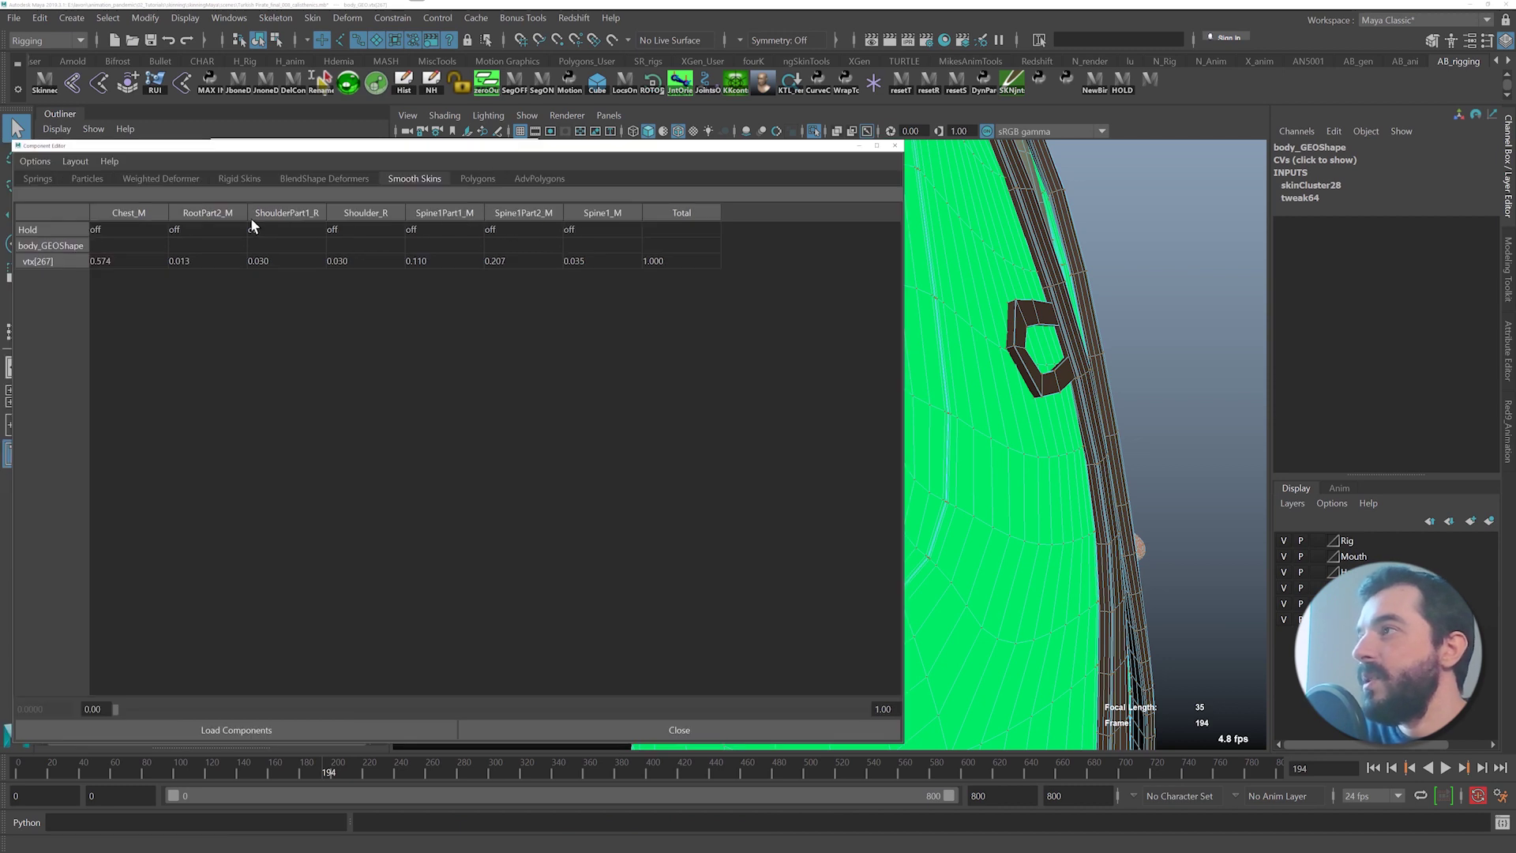
pyautogui.click(281, 261)
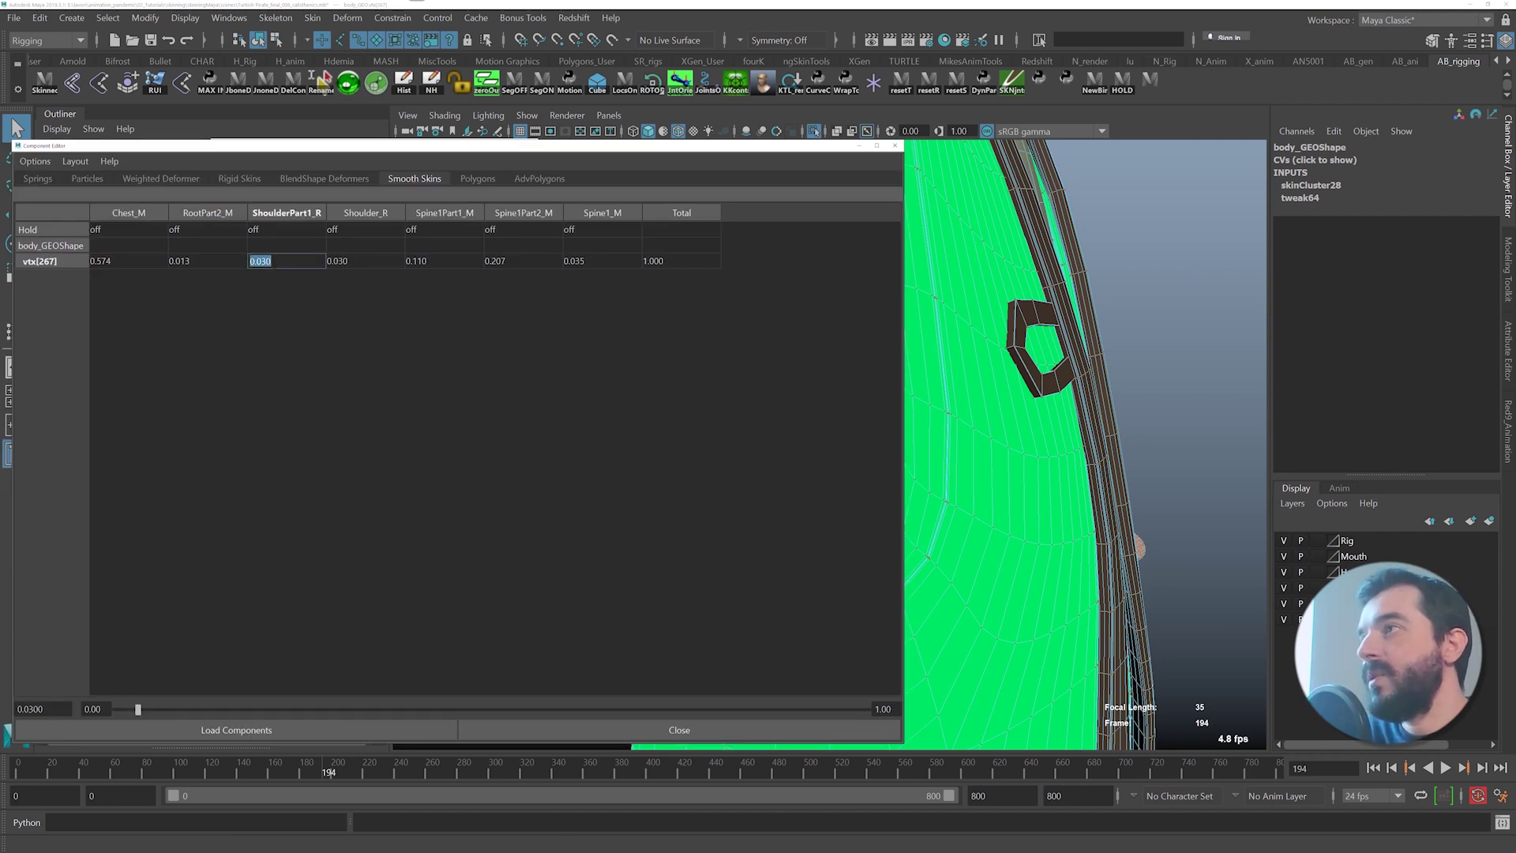
pyautogui.write('0')
pyautogui.press('Return')
pyautogui.click(273, 263)
pyautogui.write('0')
pyautogui.press('Return')
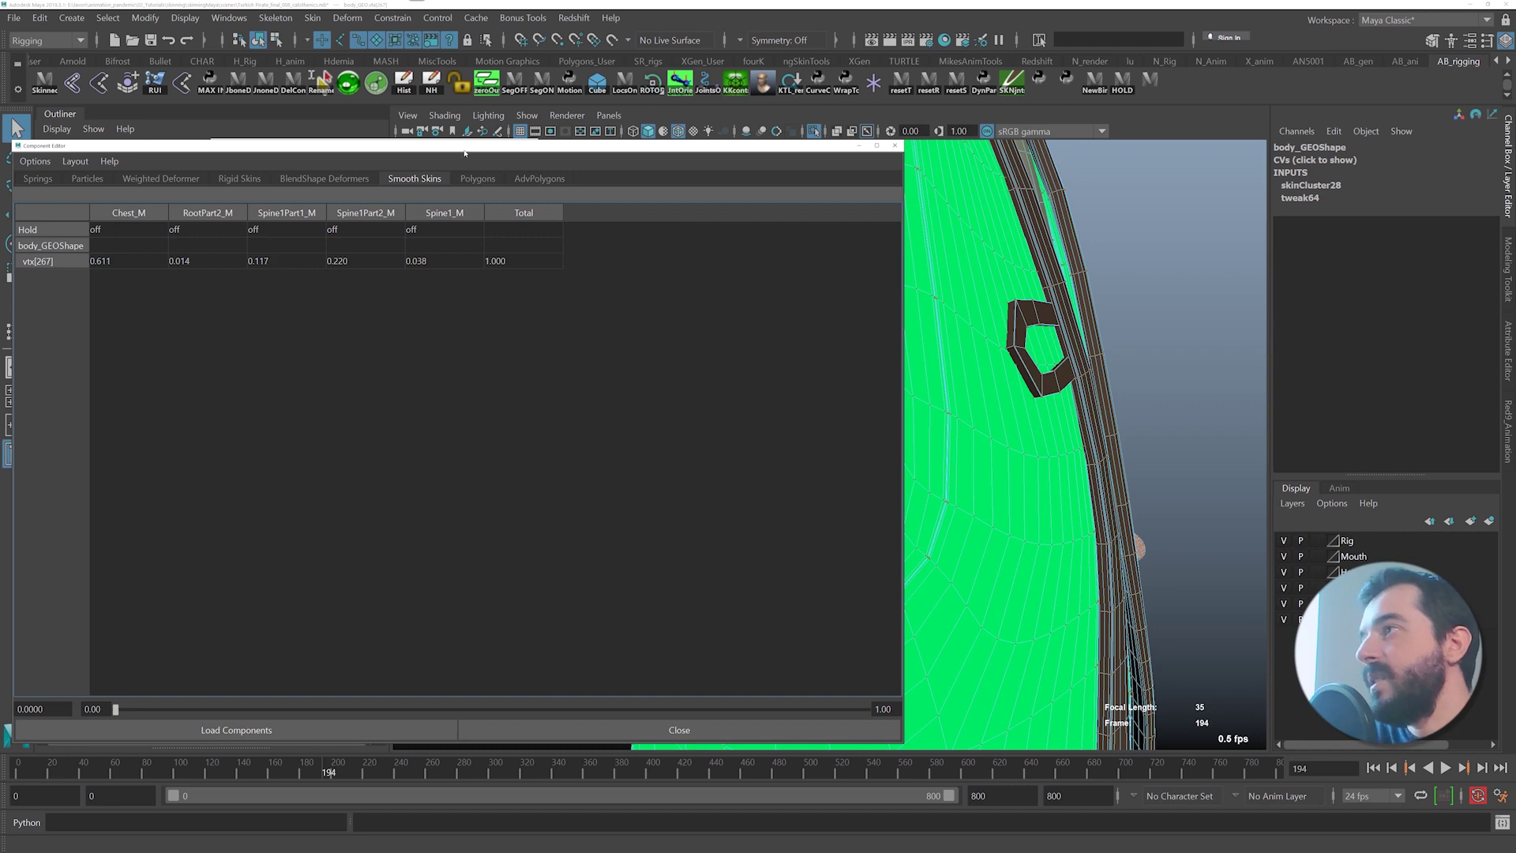
pyautogui.moveTo(306, 761)
pyautogui.mouseDown()
pyautogui.moveTo(279, 761)
pyautogui.moveTo(335, 759)
pyautogui.moveTo(305, 751)
pyautogui.mouseUp()
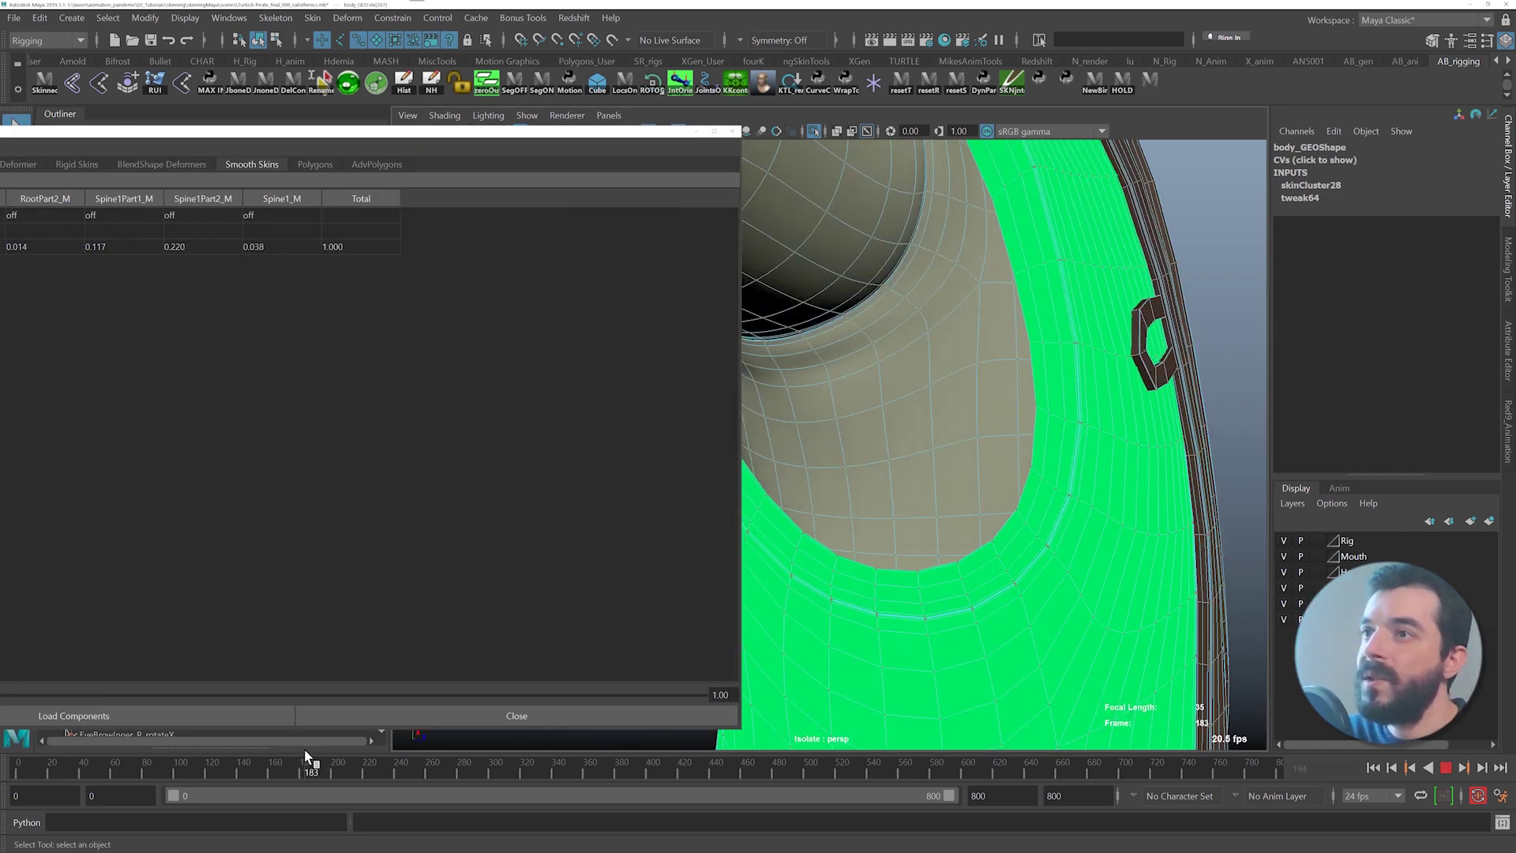
# - Return to object selection and turn off isolation to show the whole character, framed around the belt
pyautogui.press('F8')
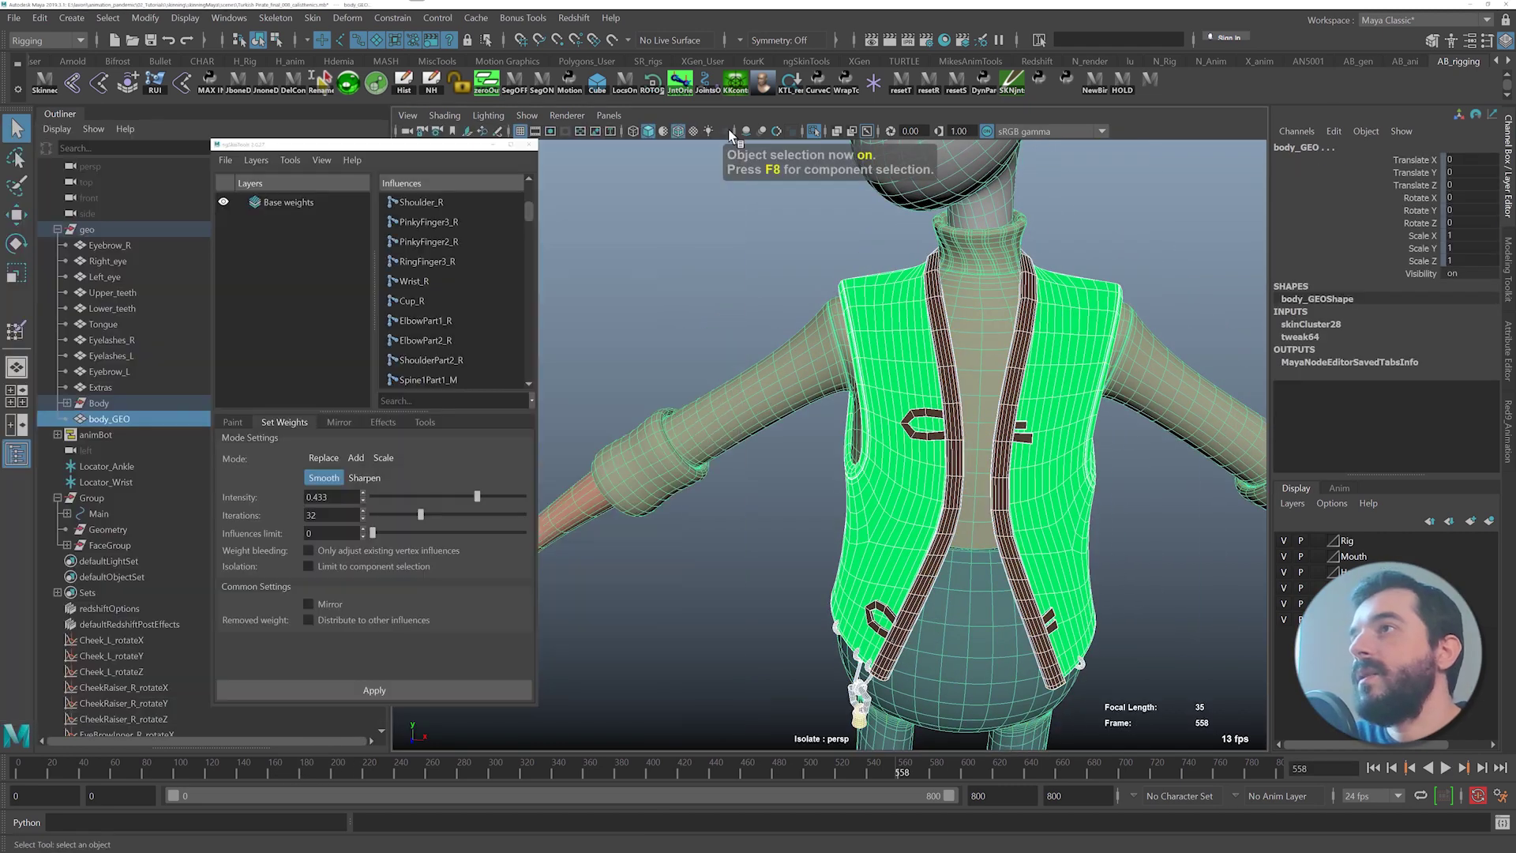
pyautogui.click(814, 131)
pyautogui.scroll(3, 1002, 501)
pyautogui.keyDown('alt'); pyautogui.moveTo(1002, 501); pyautogui.dragTo(940, 402, button='middle'); pyautogui.keyUp('alt')
# - Transfer the skinning layers from gilet_GEO to belt_GEO using closest point on surface mapping
pyautogui.click(903, 458)
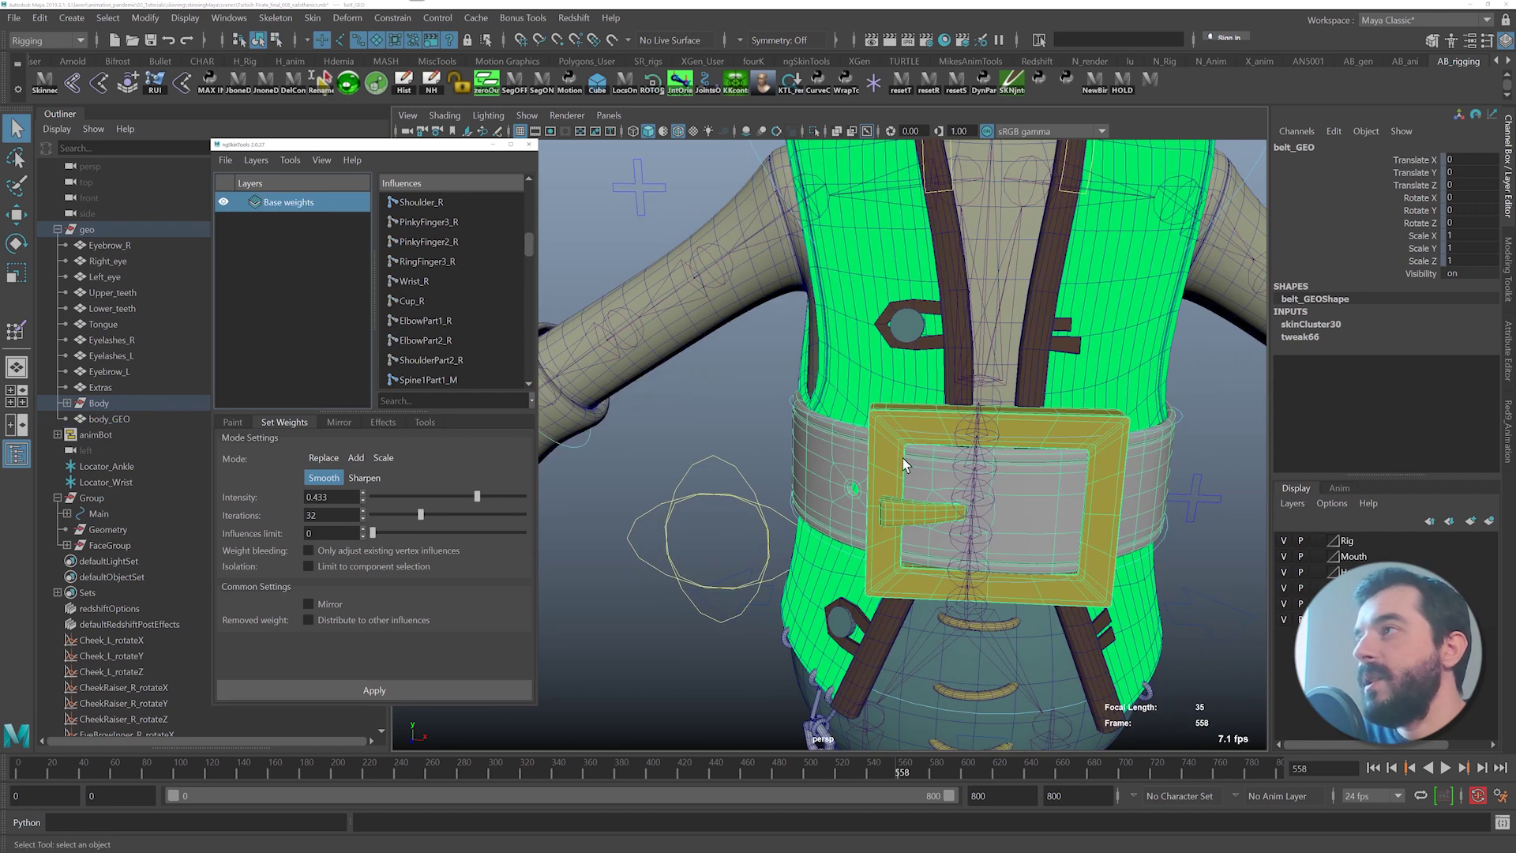
pyautogui.click(852, 361)
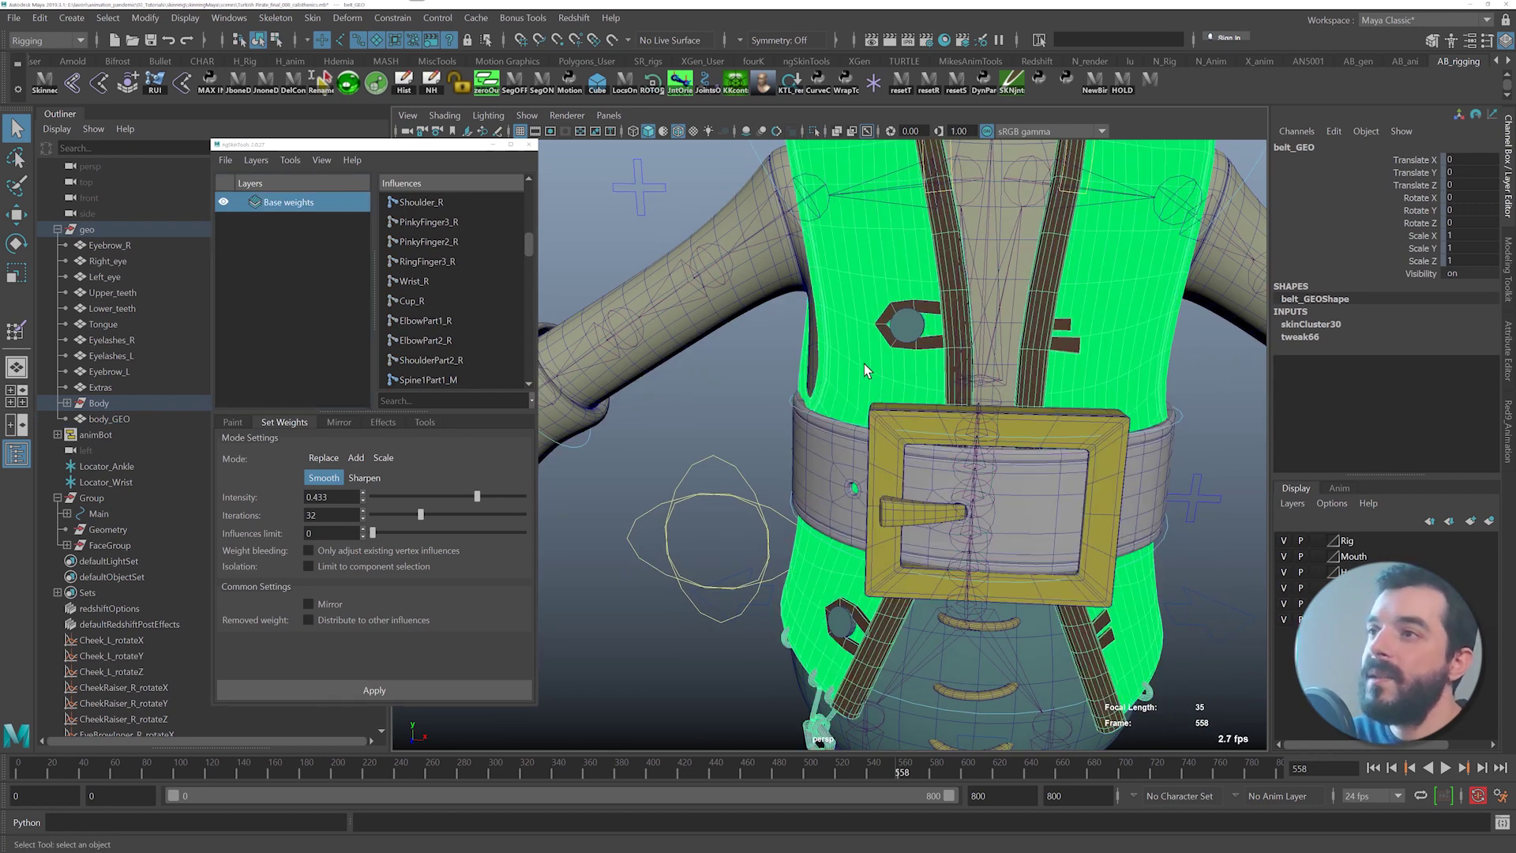
pyautogui.click(818, 447)
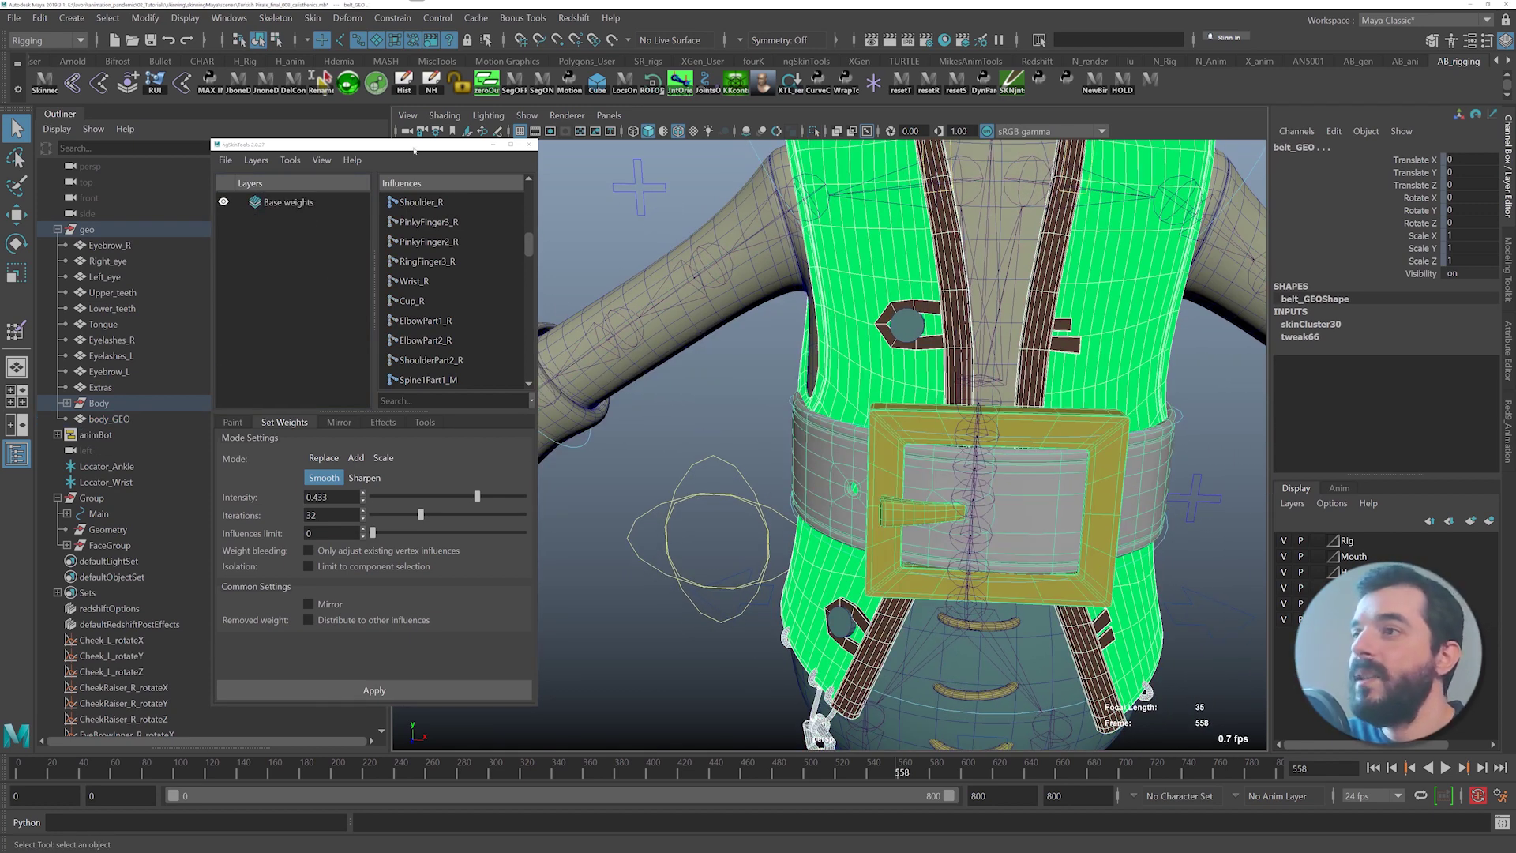
pyautogui.click(290, 160)
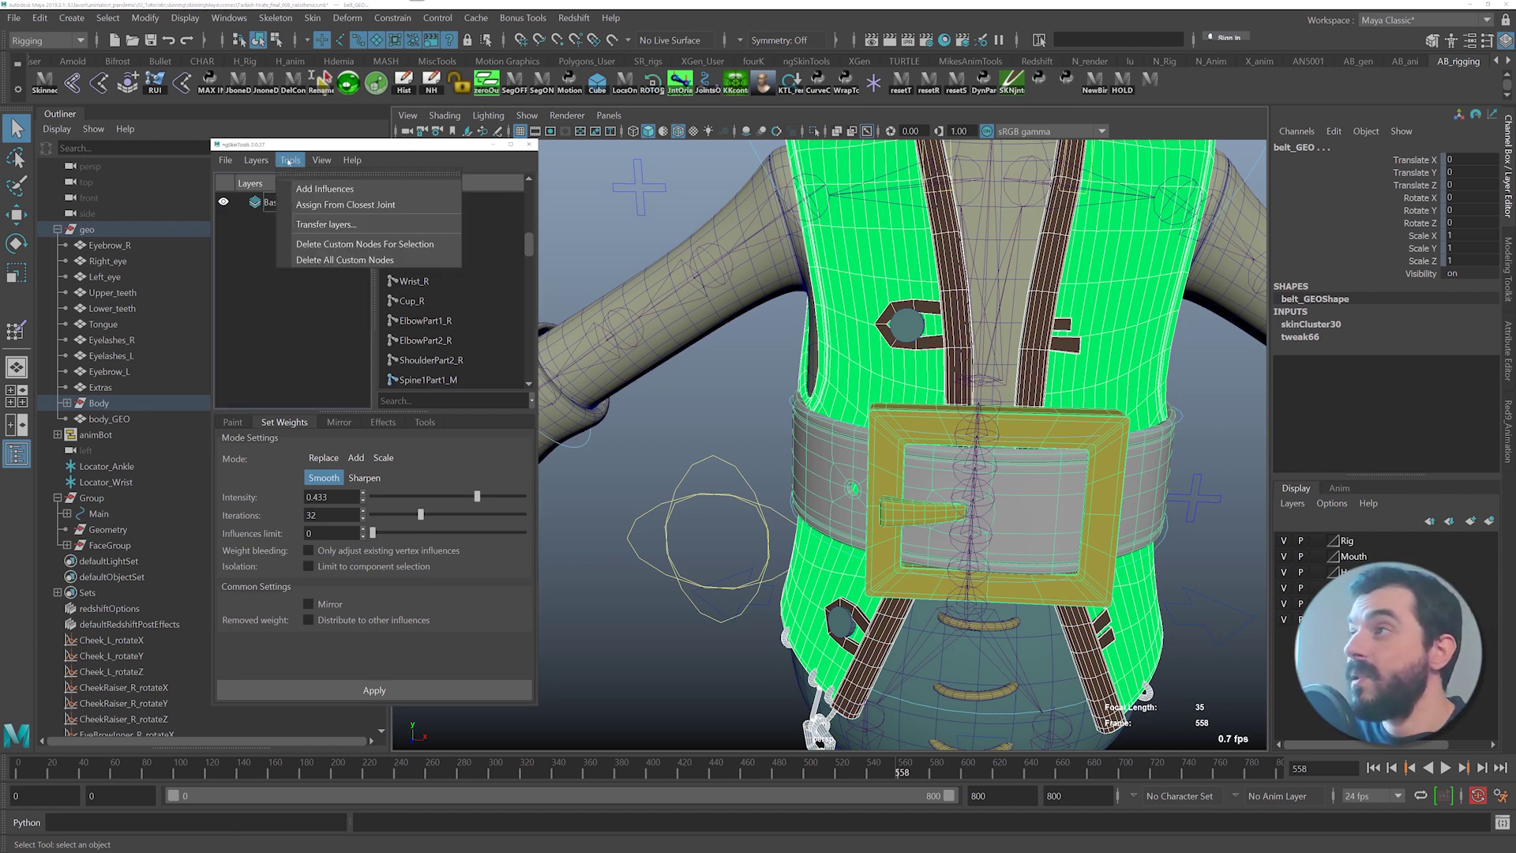
pyautogui.click(386, 231)
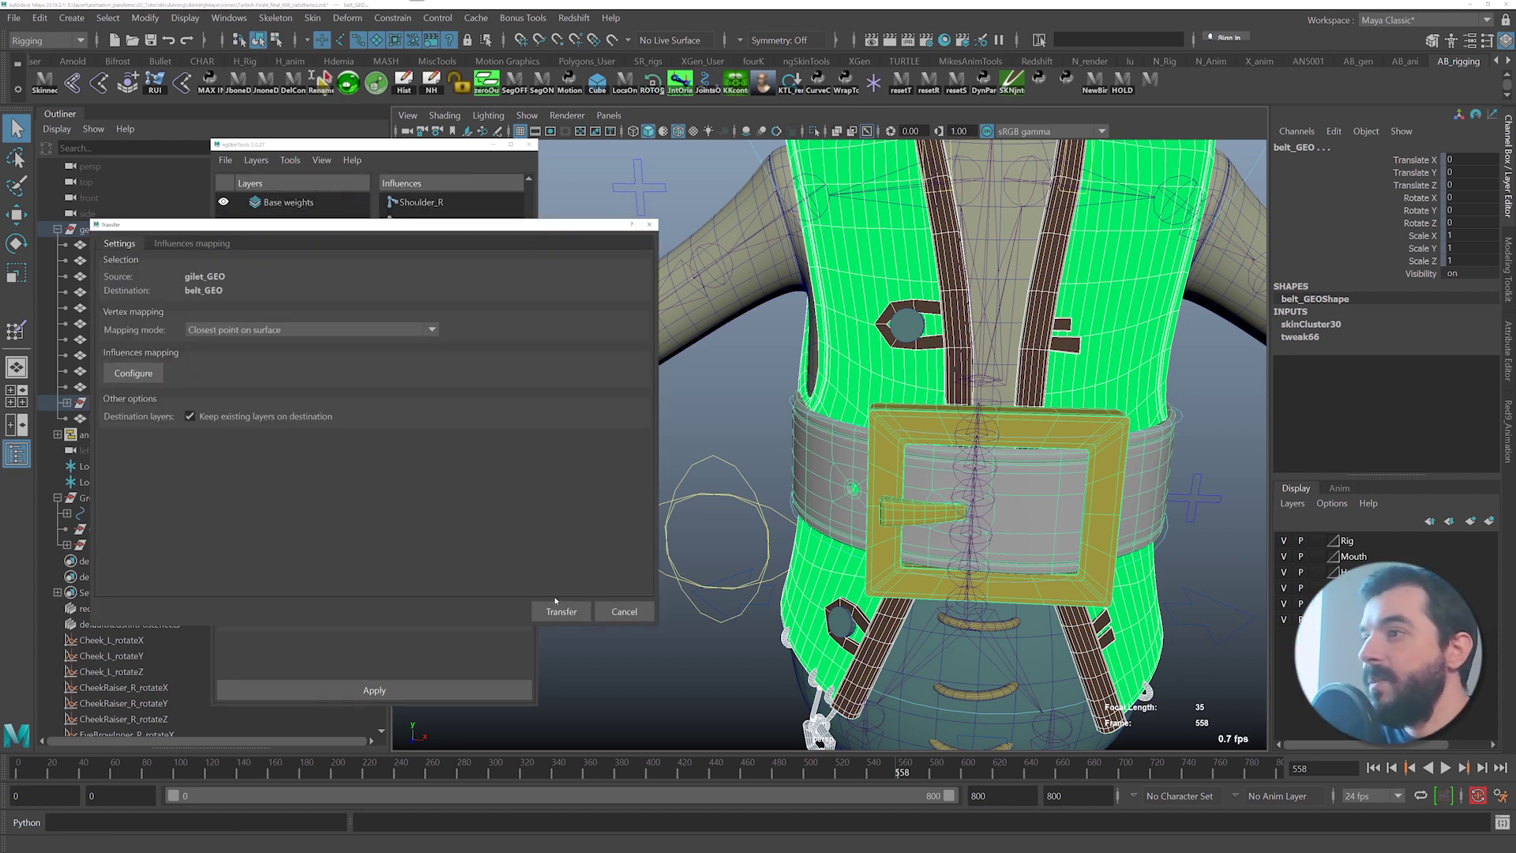
pyautogui.click(575, 609)
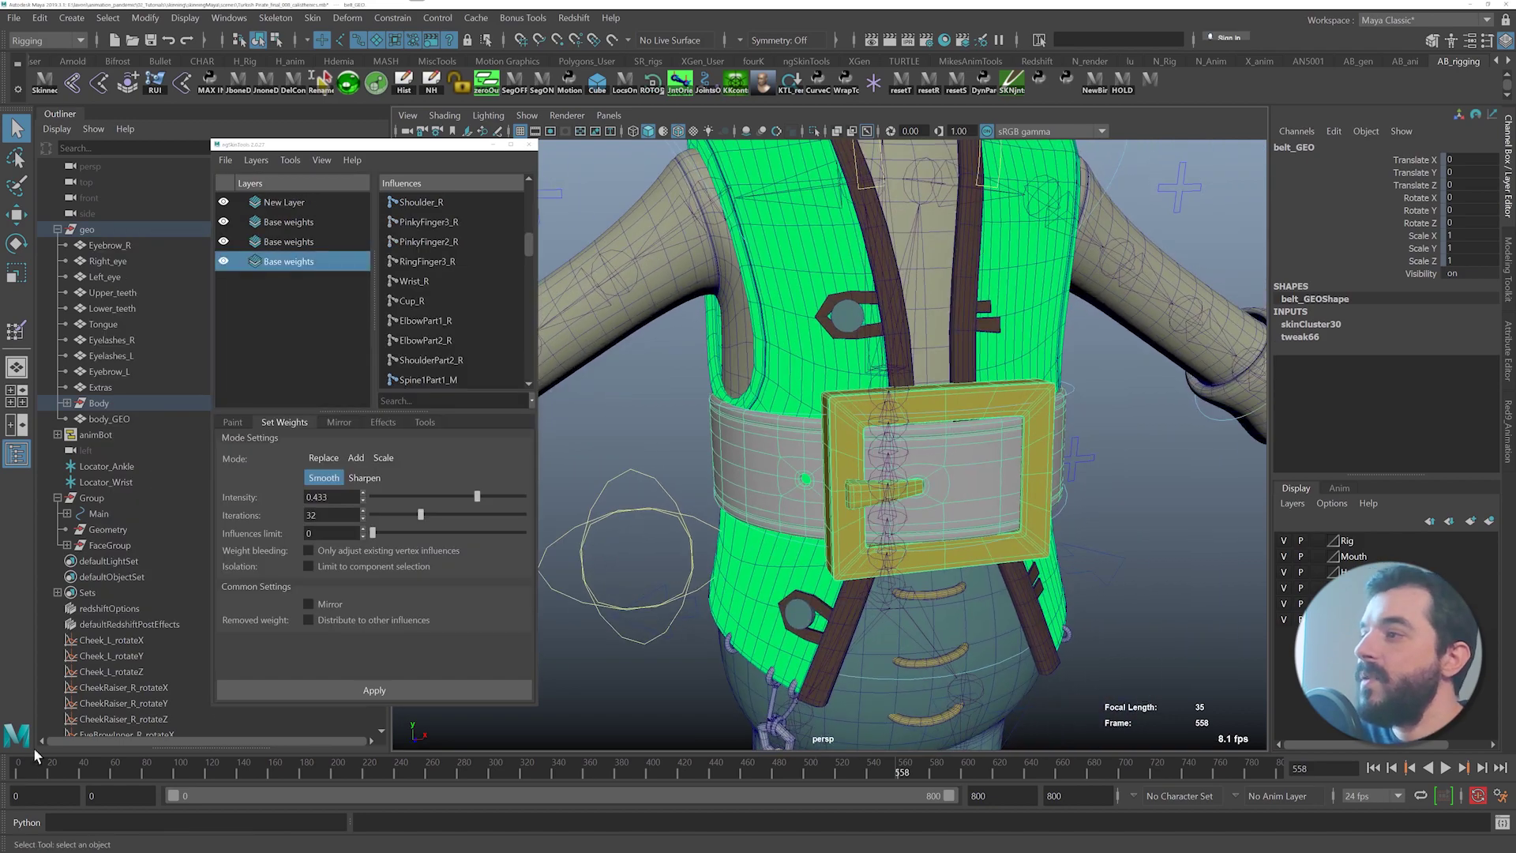
# - Scrub the animation around frames 393 to 430 and examine how the belt and buckle deform with the torso
pyautogui.moveTo(47, 767); pyautogui.dragTo(698, 750)
pyautogui.keyDown('alt'); pyautogui.moveTo(683, 472); pyautogui.dragTo(763, 420); pyautogui.keyUp('alt')
pyautogui.keyDown('alt'); pyautogui.moveTo(763, 420); pyautogui.dragTo(592, 427, button='right'); pyautogui.keyUp('alt')
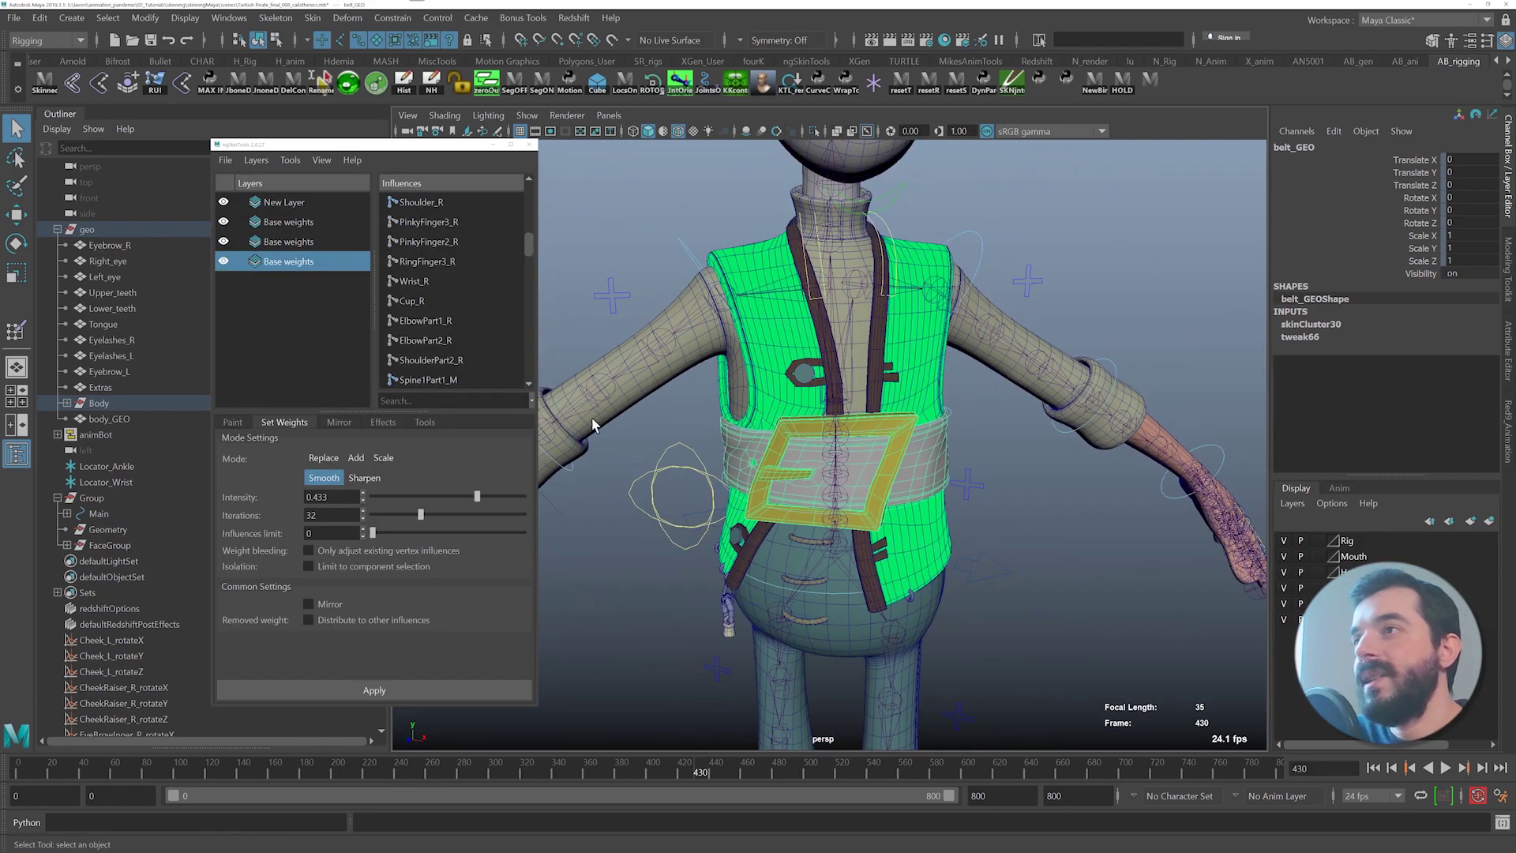
pyautogui.keyDown('alt'); pyautogui.moveTo(626, 431); pyautogui.dragTo(653, 474); pyautogui.keyUp('alt')
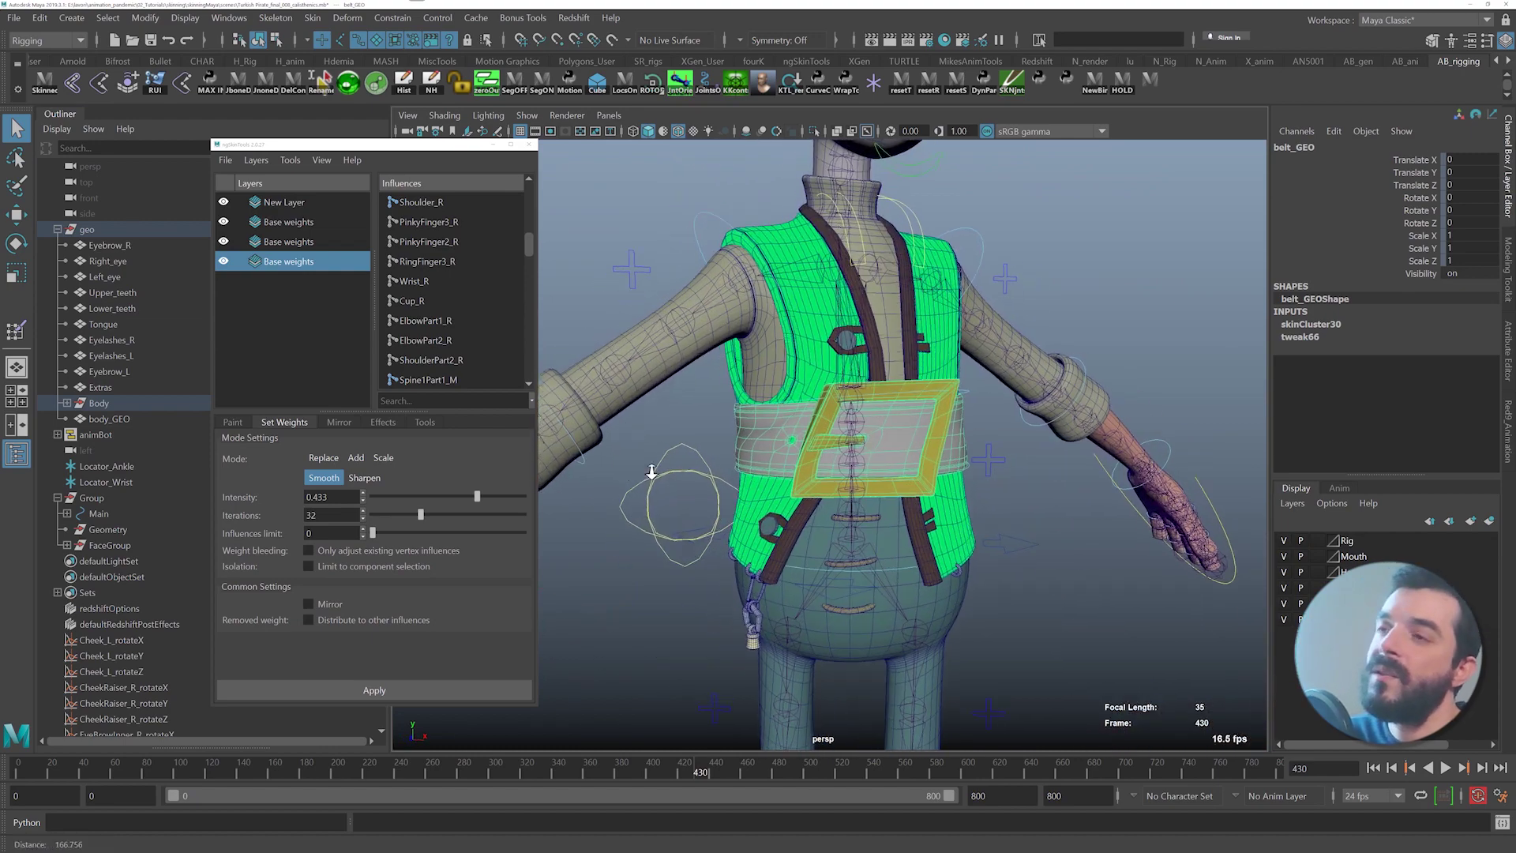
pyautogui.keyDown('alt'); pyautogui.moveTo(653, 474); pyautogui.dragTo(746, 505, button='right'); pyautogui.keyUp('alt')
pyautogui.keyDown('alt'); pyautogui.moveTo(746, 505); pyautogui.dragTo(778, 520); pyautogui.keyUp('alt')
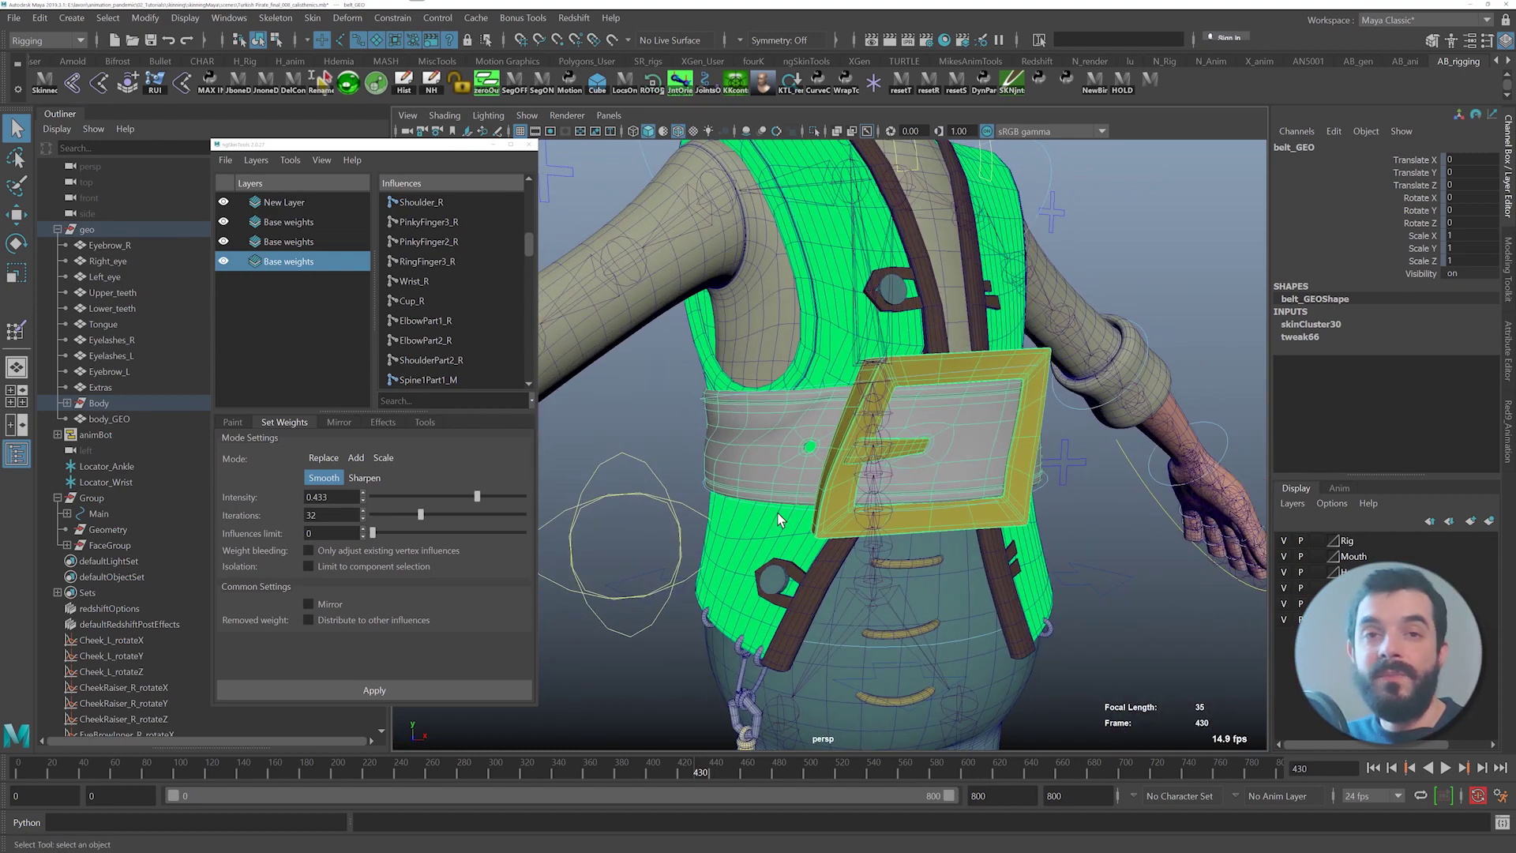
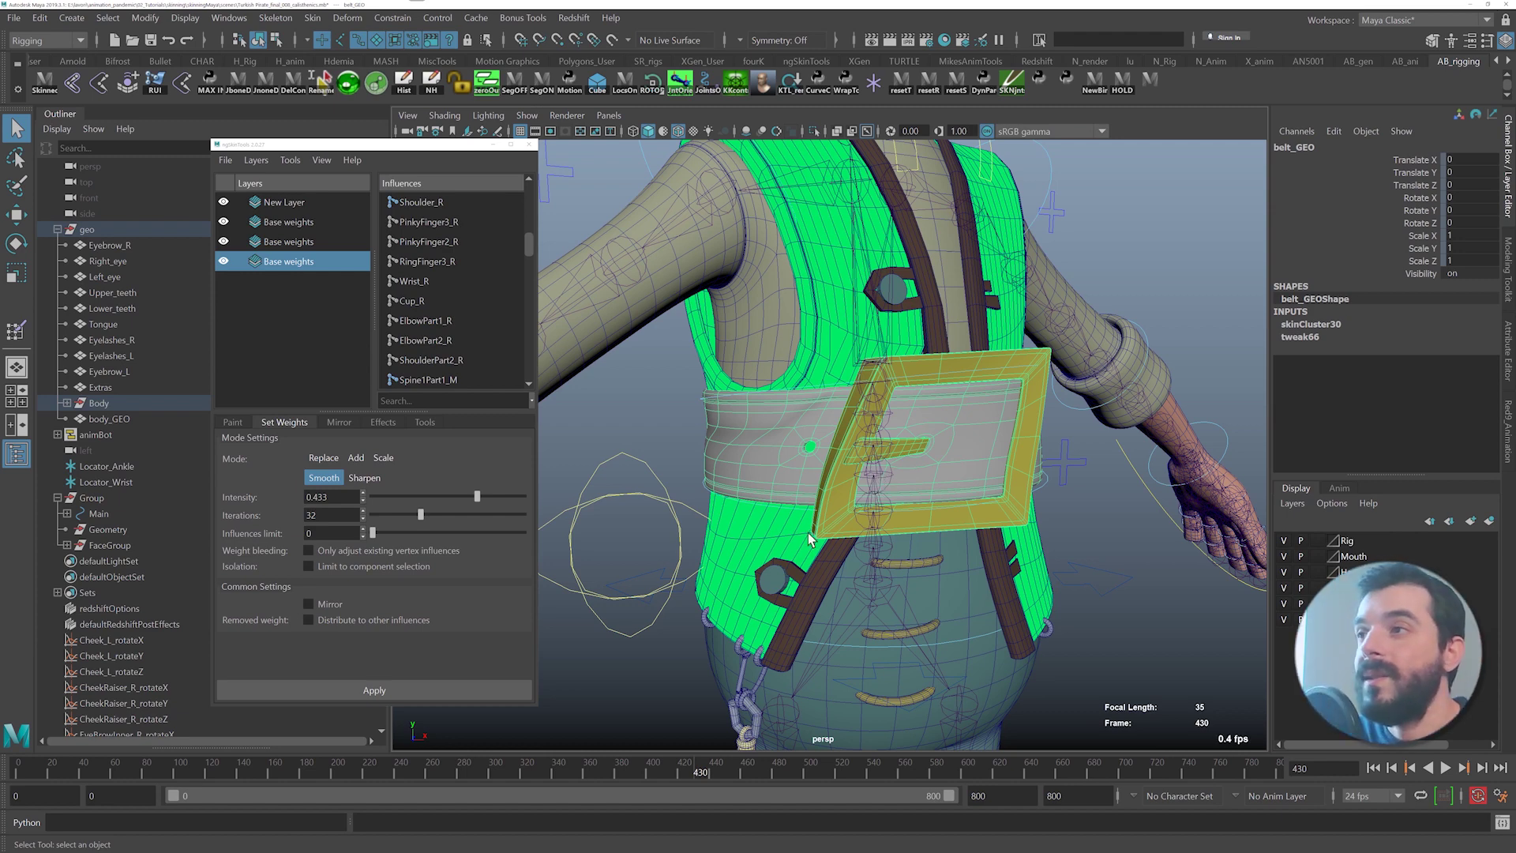
pyautogui.moveTo(688, 762); pyautogui.dragTo(672, 762)
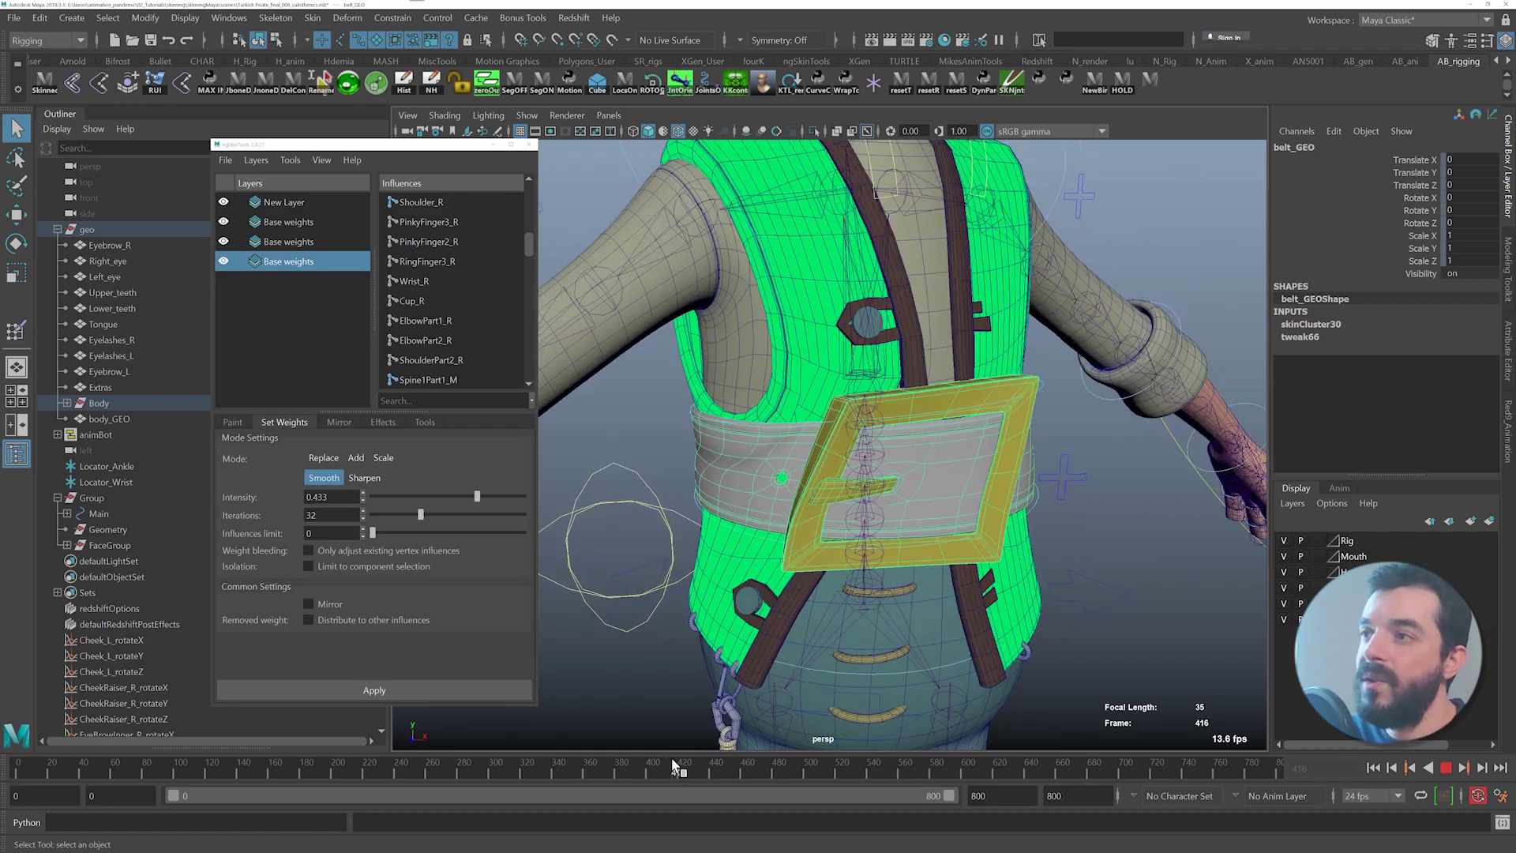
pyautogui.moveTo(764, 644)
pyautogui.keyDown('alt'); pyautogui.mouseDown()
pyautogui.moveTo(822, 643)
pyautogui.moveTo(756, 644)
pyautogui.mouseUp(); pyautogui.keyUp('alt')
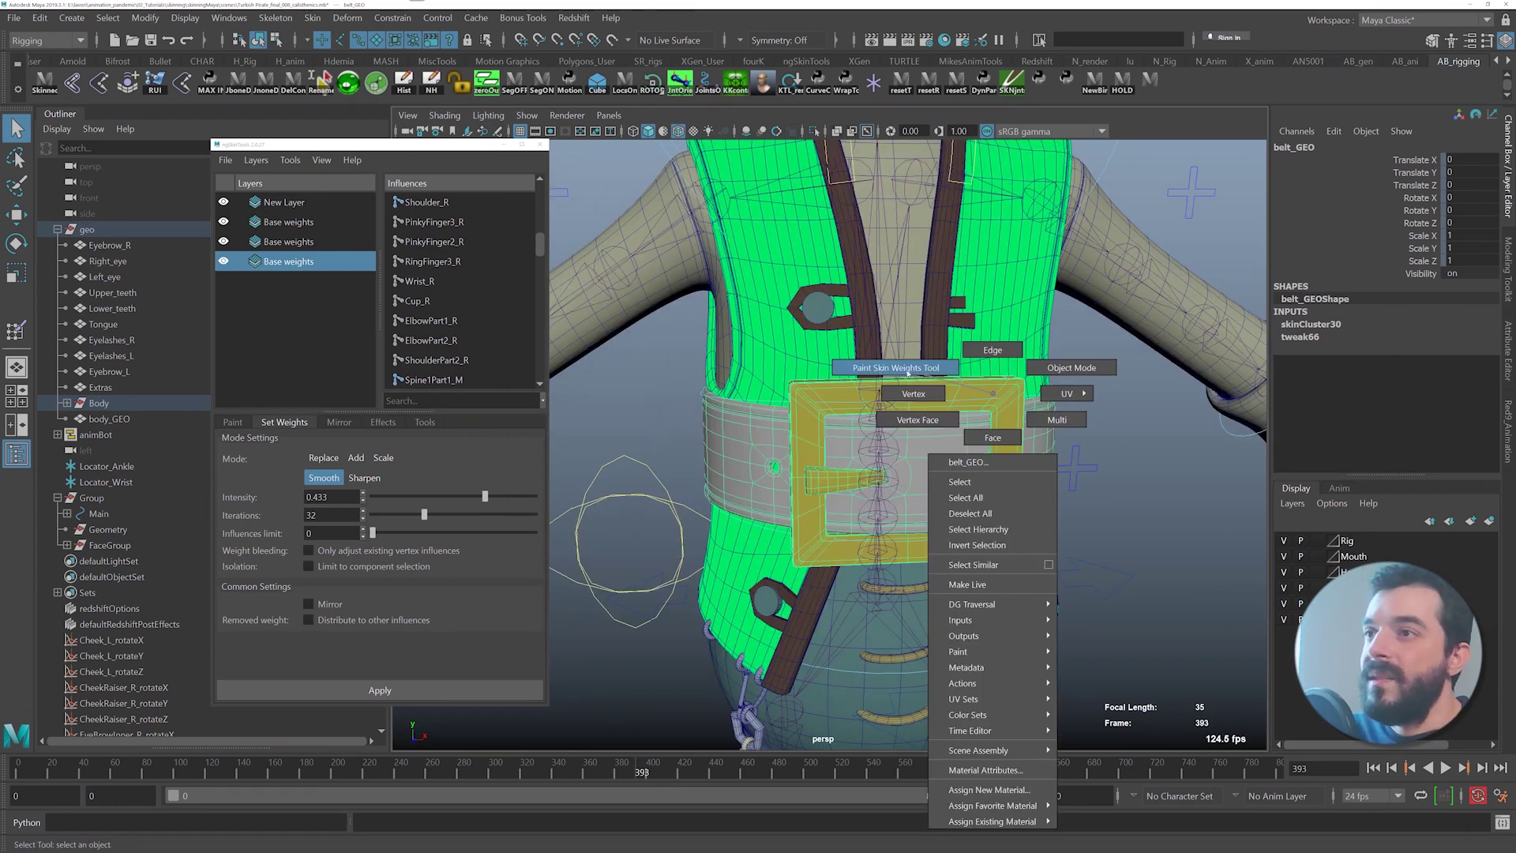
# - Switch the belt to vertex selection and grow a selection from the buckle frame to cover the buckle's vertices
pyautogui.moveTo(930, 371); pyautogui.dragTo(951, 399, button='right')
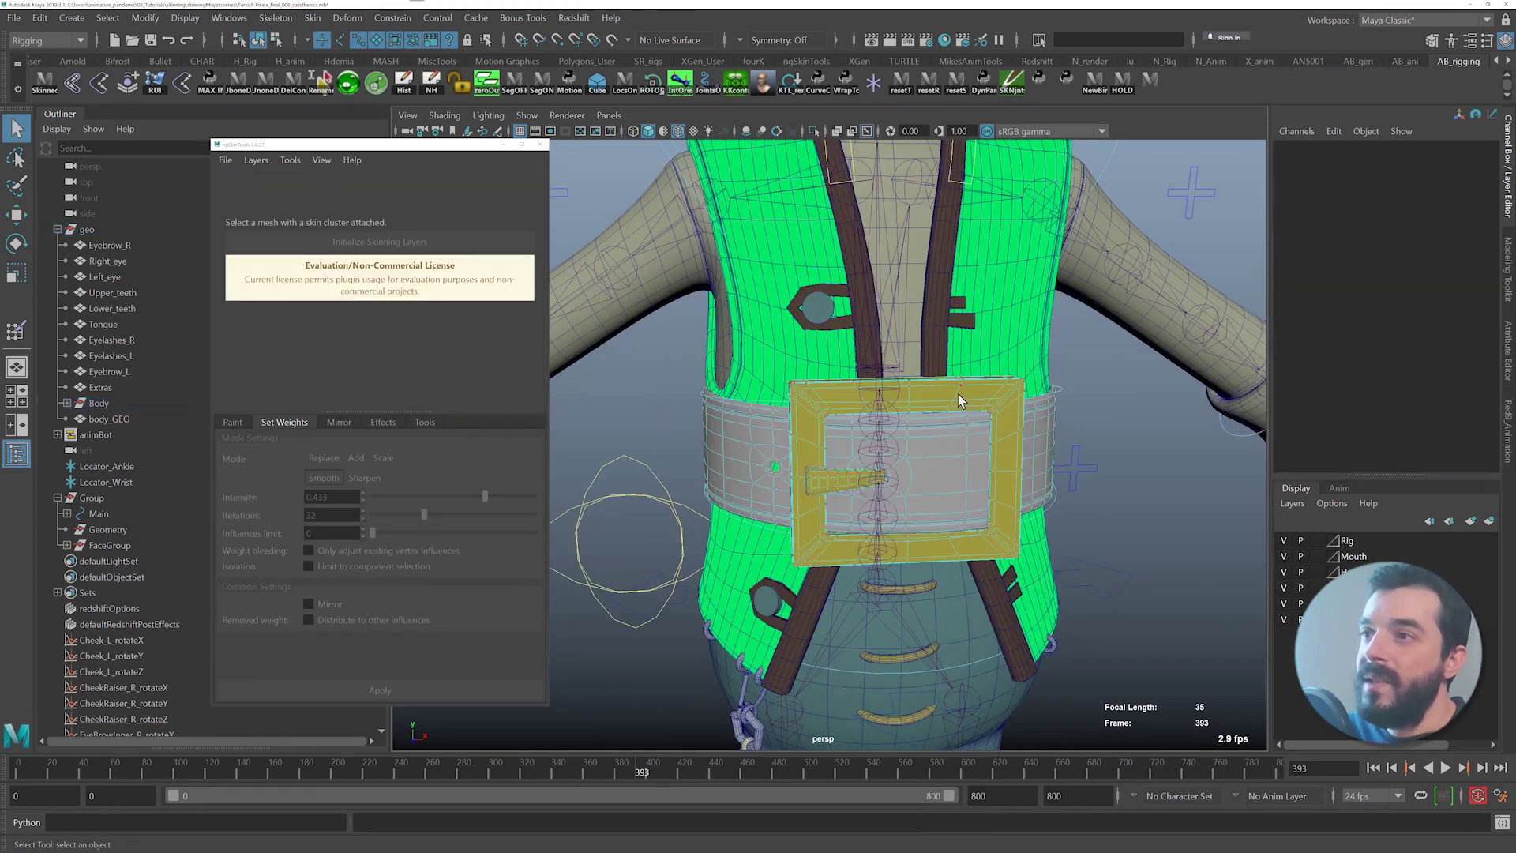
pyautogui.click(959, 395)
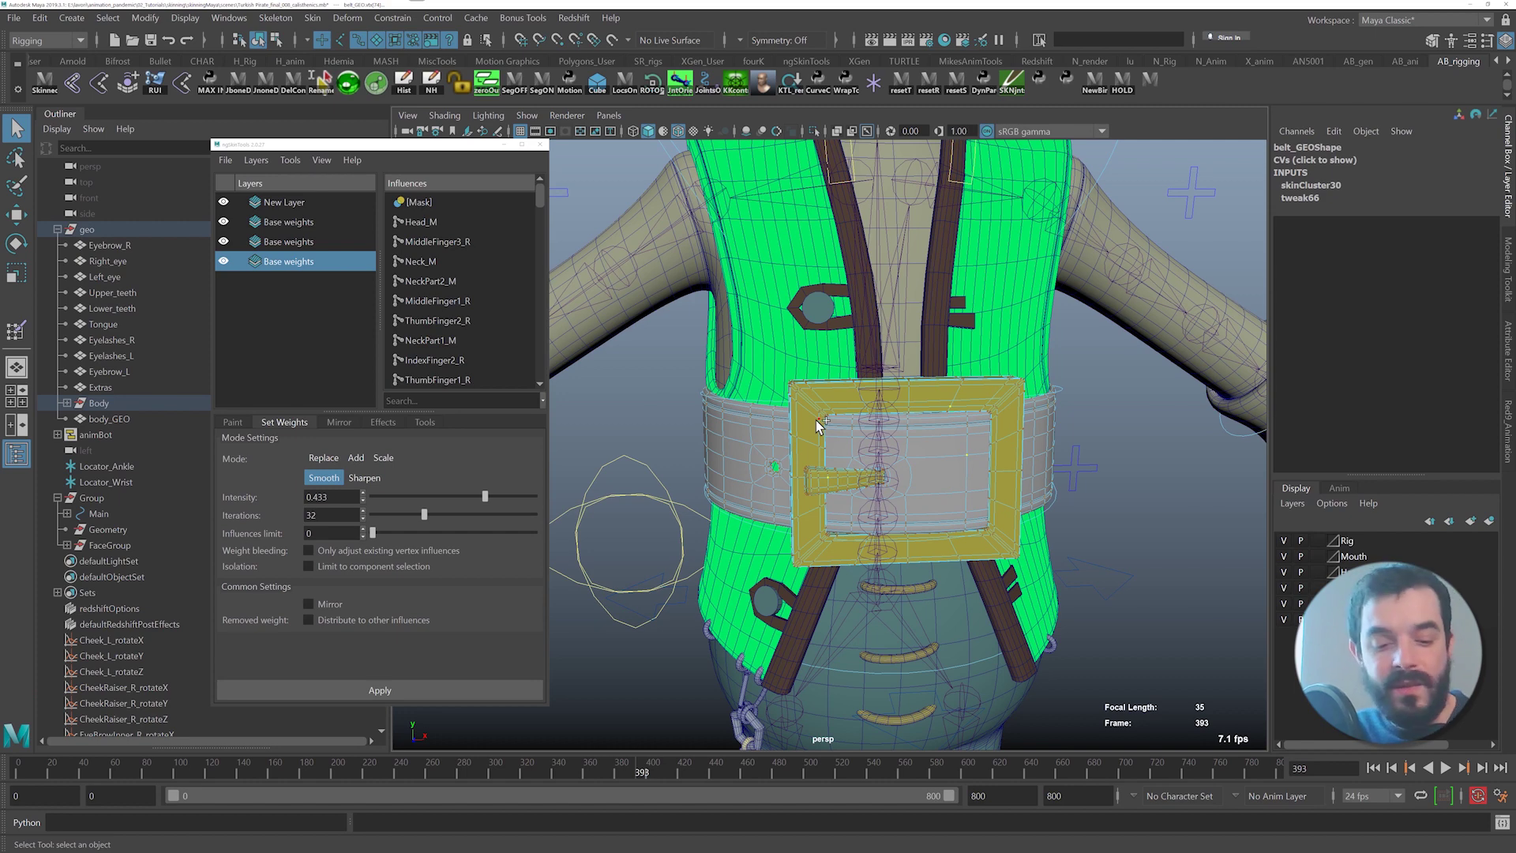
pyautogui.hotkey('shift', '.')
pyautogui.hotkey('shift', '.')
pyautogui.hotkey('shift', '.')
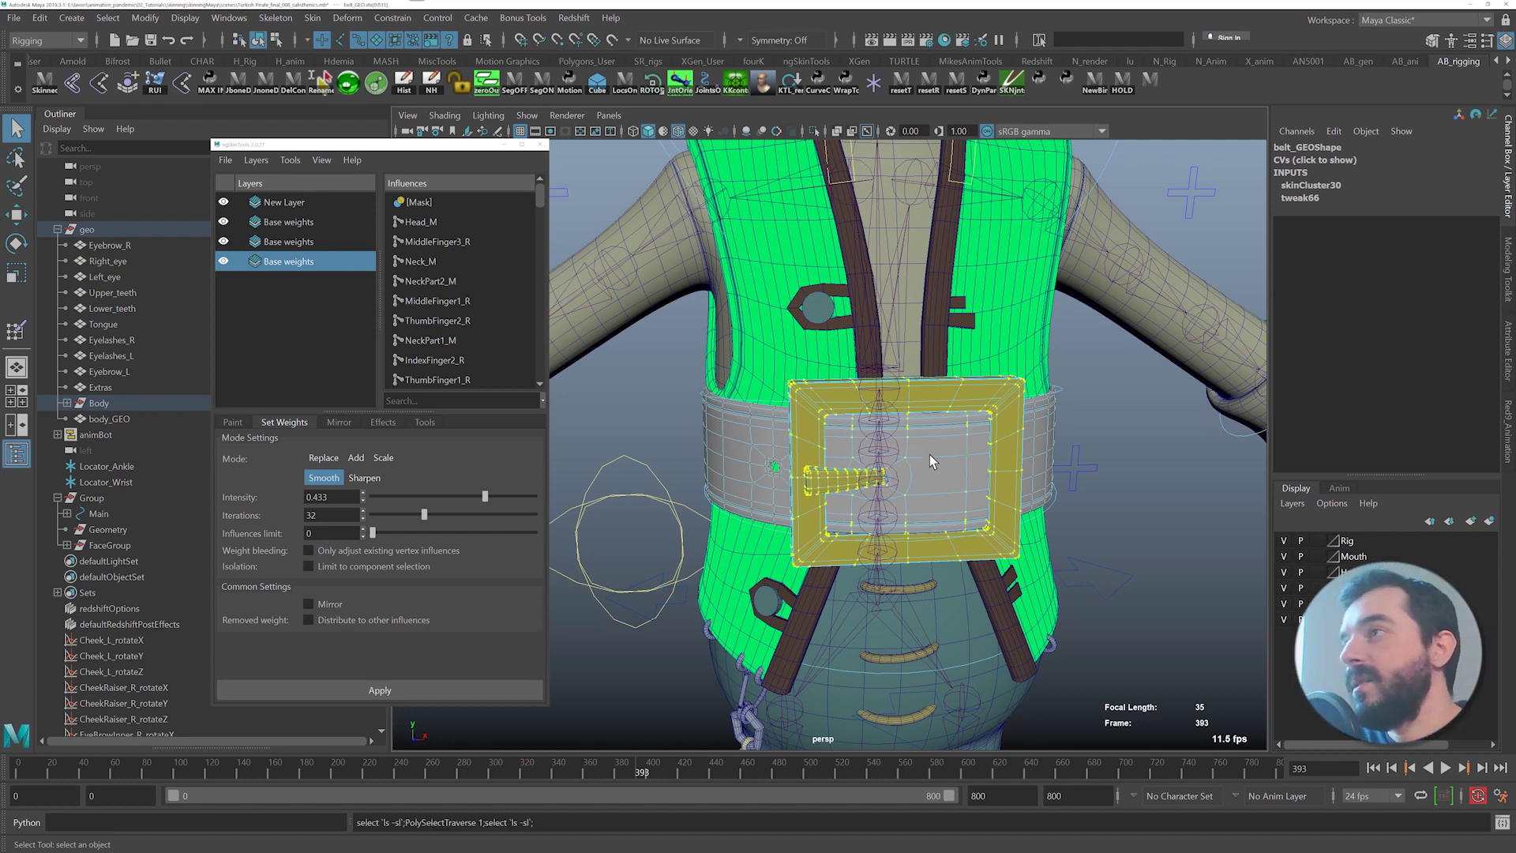
# - Open the Component Editor for the buckle vertices and select their Spine1Part1_M smooth skin weights
pyautogui.click(226, 21)
pyautogui.moveTo(277, 76)
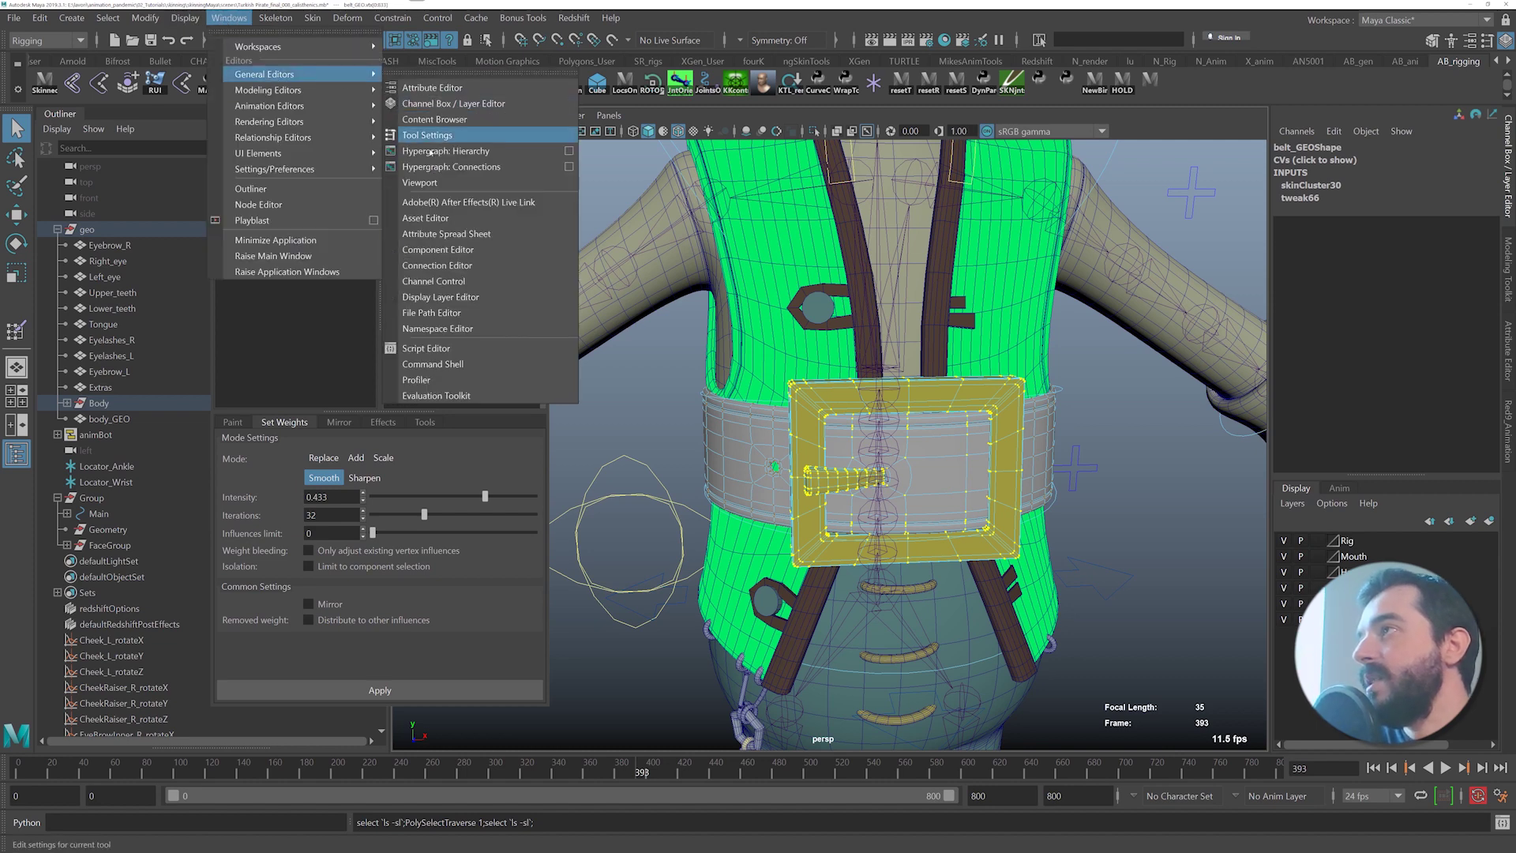
pyautogui.click(454, 253)
pyautogui.moveTo(1381, 132); pyautogui.dragTo(152, 115)
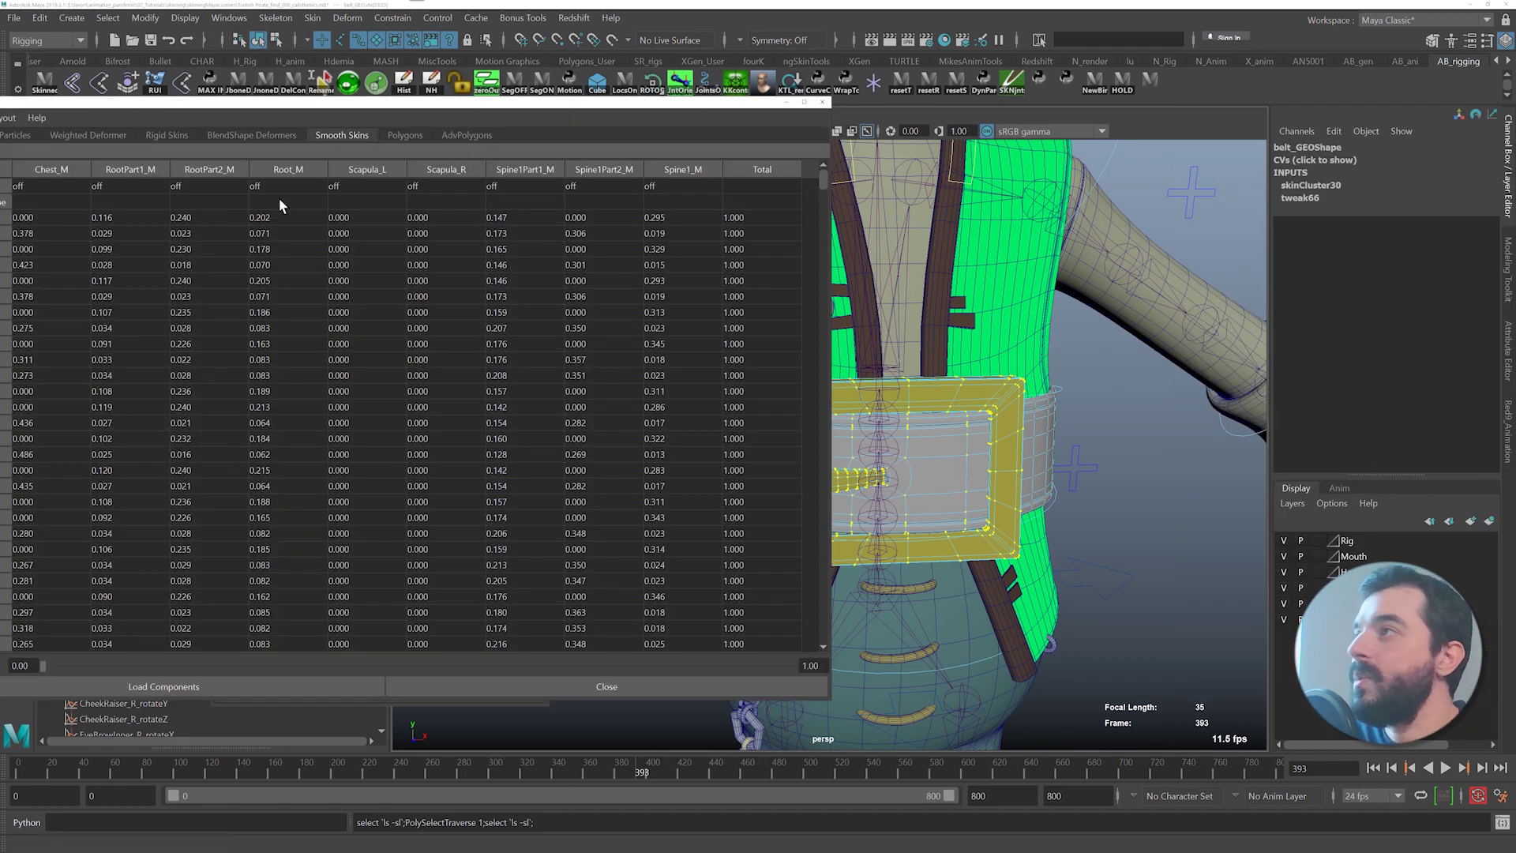
pyautogui.click(508, 172)
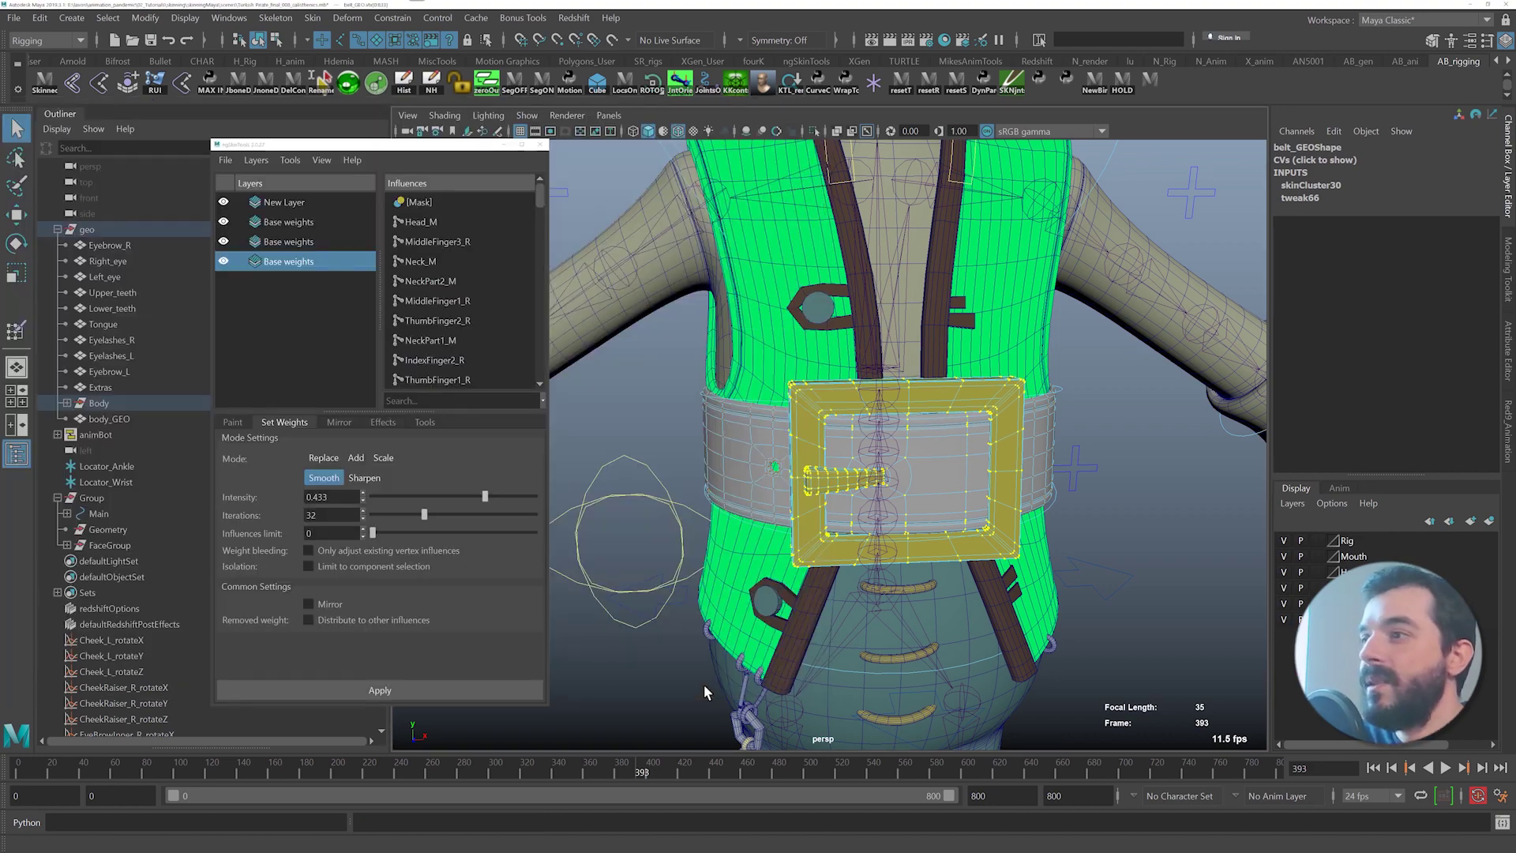
# - Scrub to frame 444 and examine how the buckle follows the character's bending torso
pyautogui.click(711, 771)
pyautogui.moveTo(712, 773); pyautogui.dragTo(715, 771)
pyautogui.scroll(-4, 729, 642)
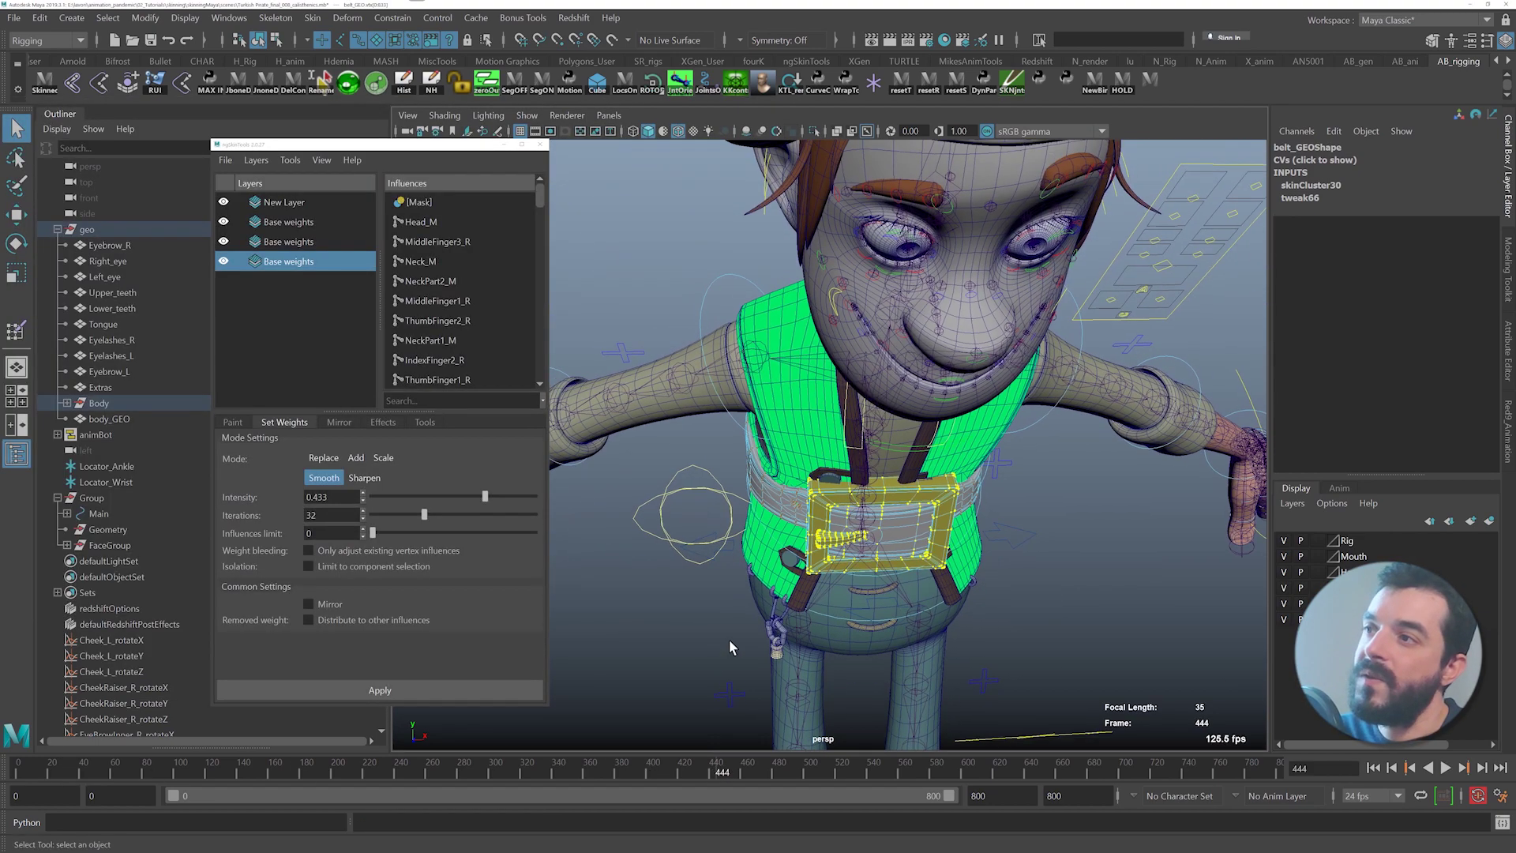
pyautogui.keyDown('alt'); pyautogui.moveTo(729, 643); pyautogui.dragTo(721, 608); pyautogui.keyUp('alt')
# - Return to object selection and select the belt mesh to inspect its sides beside the buckle
pyautogui.click(773, 413)
pyautogui.press('F8')
pyautogui.press('F8')
pyautogui.click(782, 345)
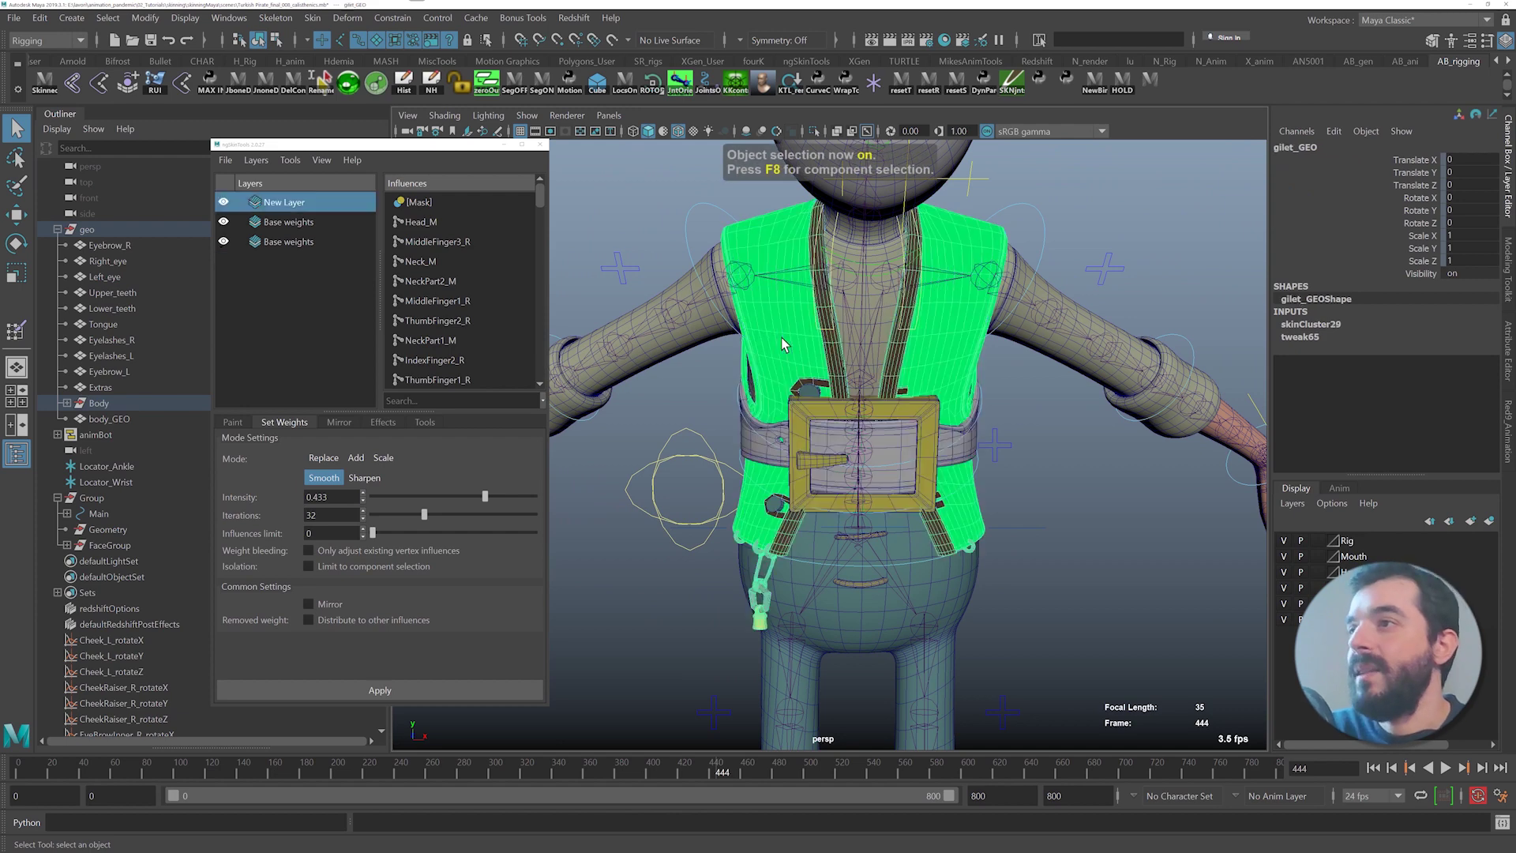
pyautogui.keyDown('alt'); pyautogui.moveTo(792, 466); pyautogui.dragTo(951, 444, button='right'); pyautogui.keyUp('alt')
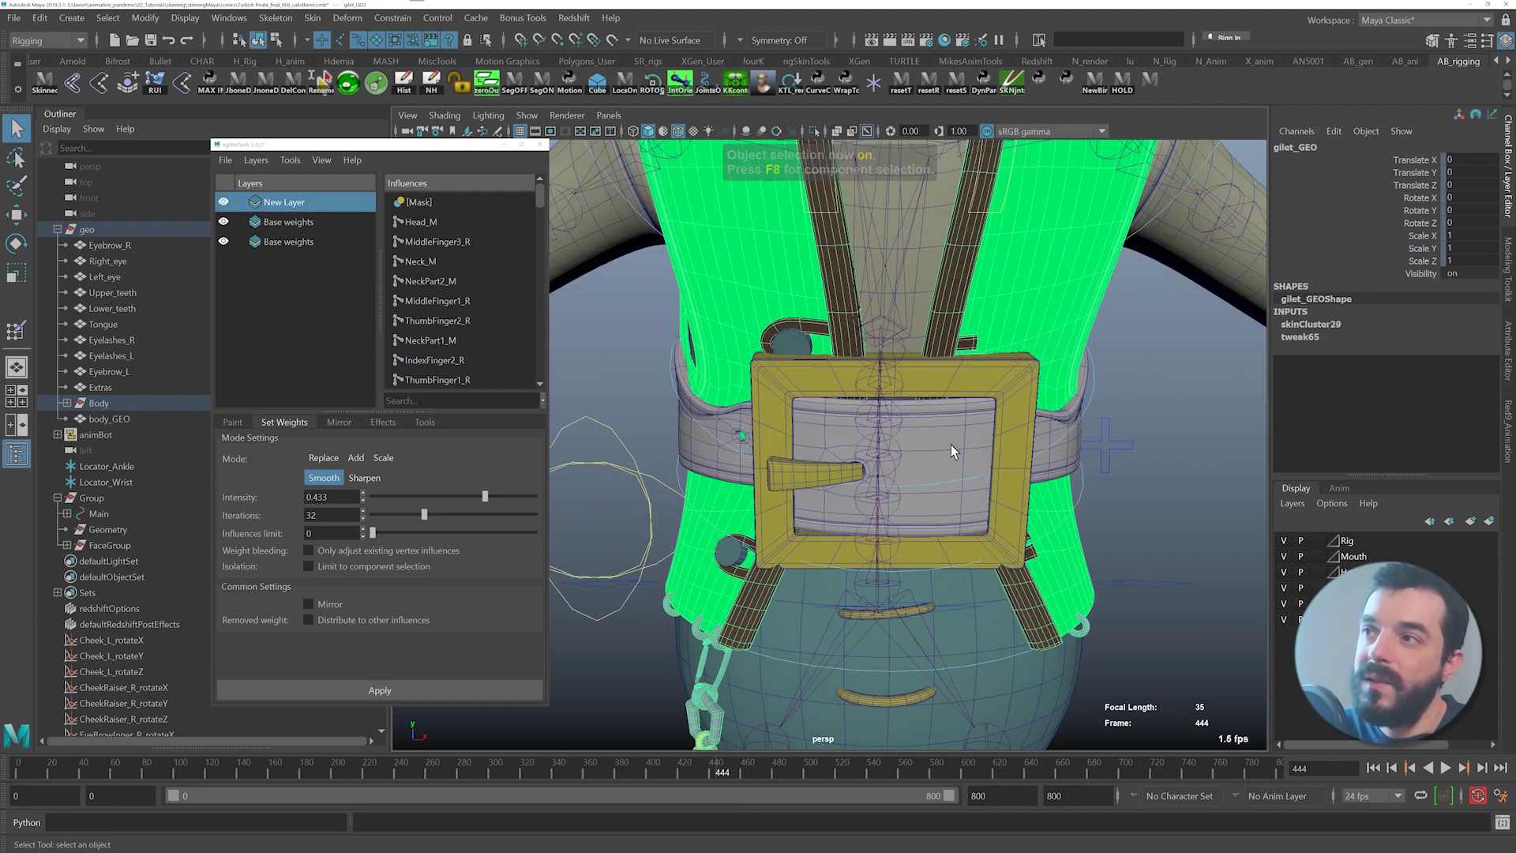
pyautogui.click(1175, 446)
pyautogui.keyDown('alt'); pyautogui.moveTo(681, 531); pyautogui.dragTo(788, 537); pyautogui.keyUp('alt')
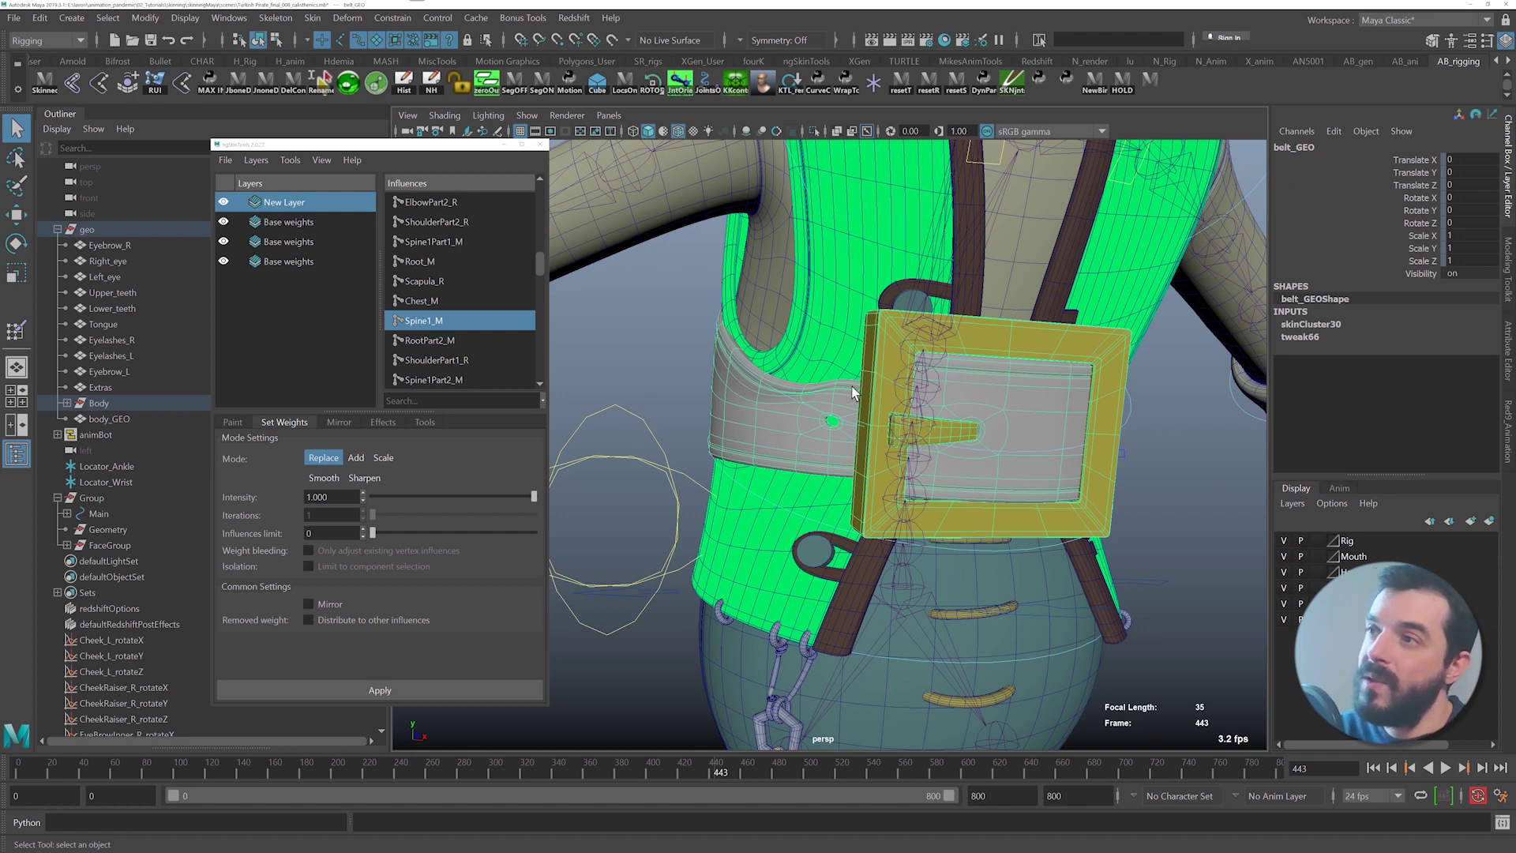
# - Delete all custom ngSkinTools nodes and initialize fresh skinning layers on the belt
pyautogui.click(277, 161)
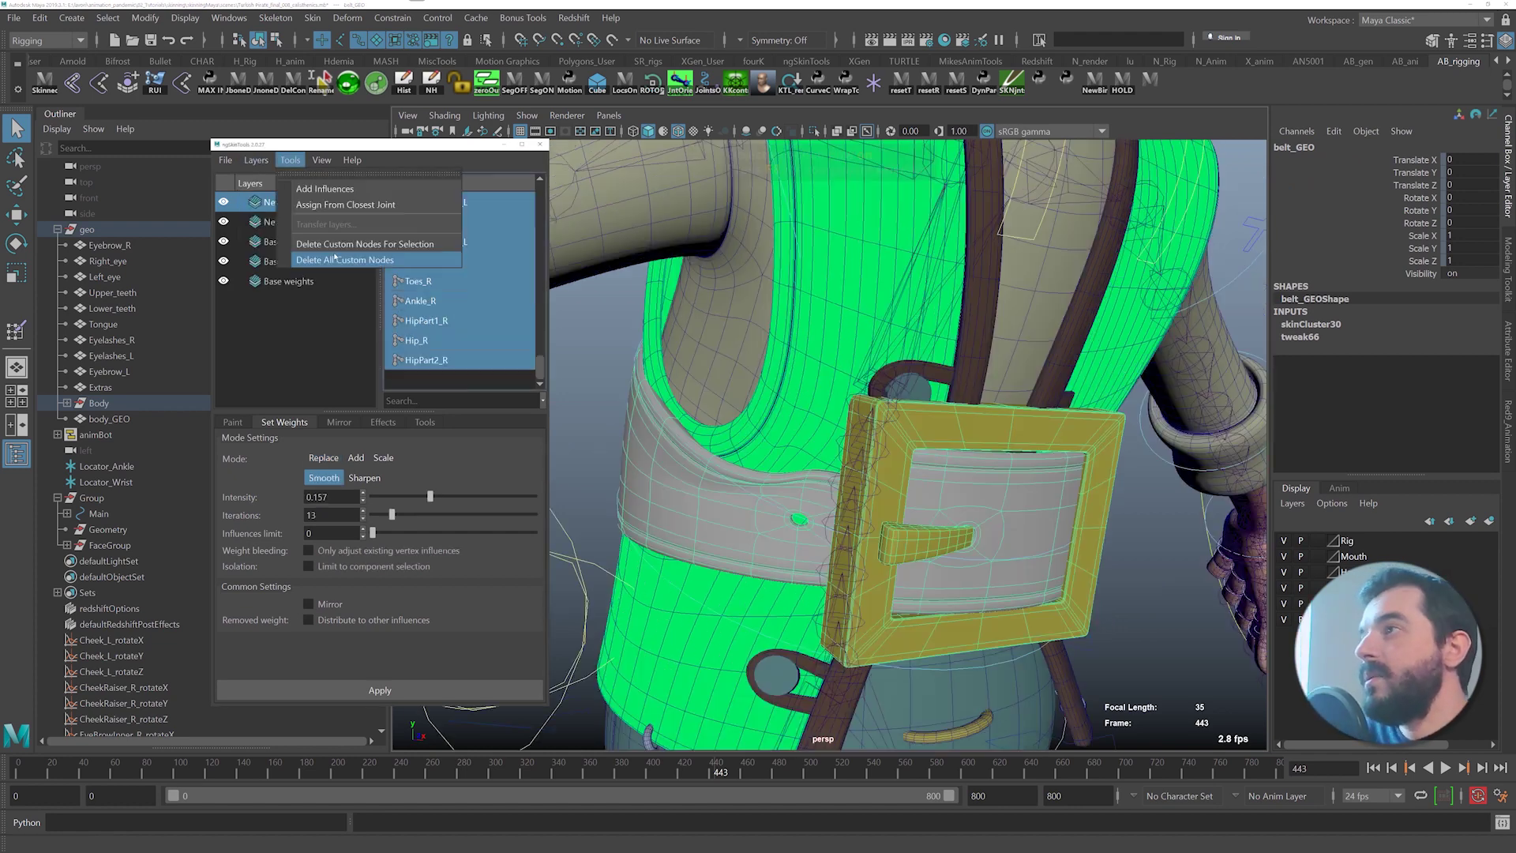
pyautogui.click(333, 253)
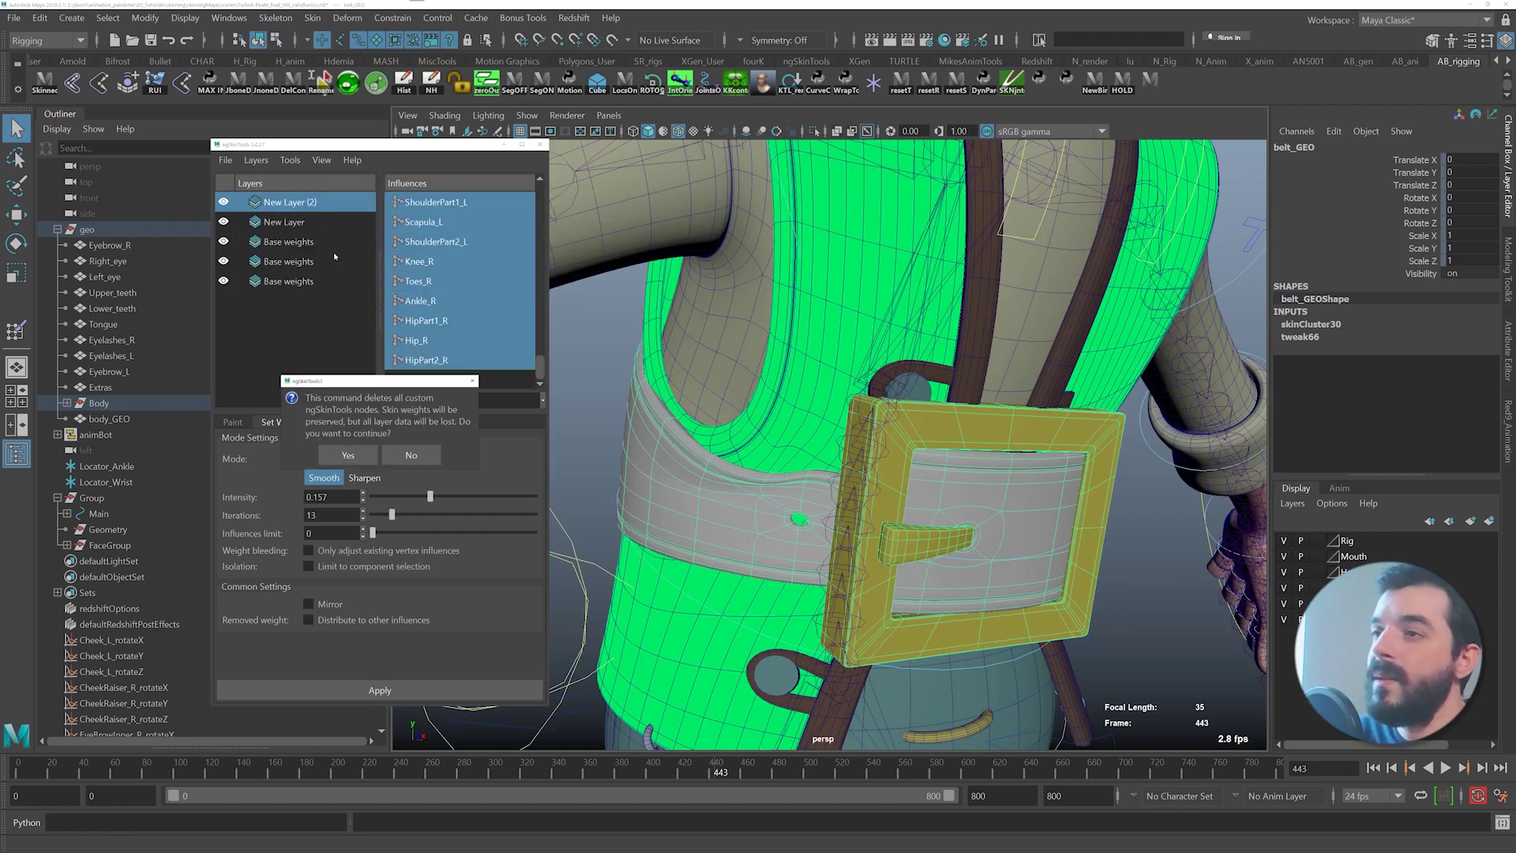
pyautogui.click(348, 455)
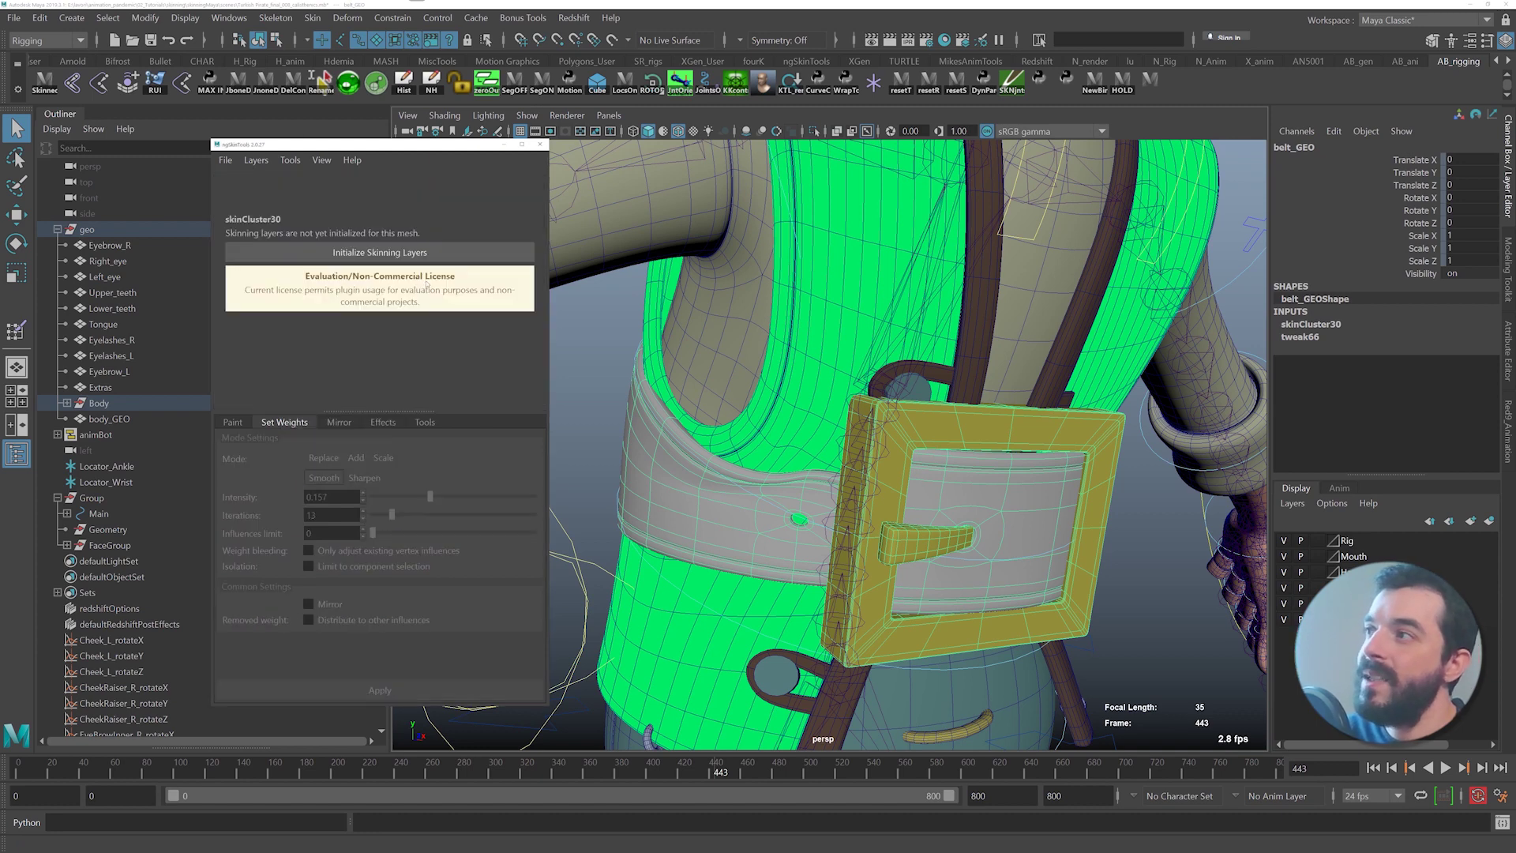
pyautogui.click(427, 254)
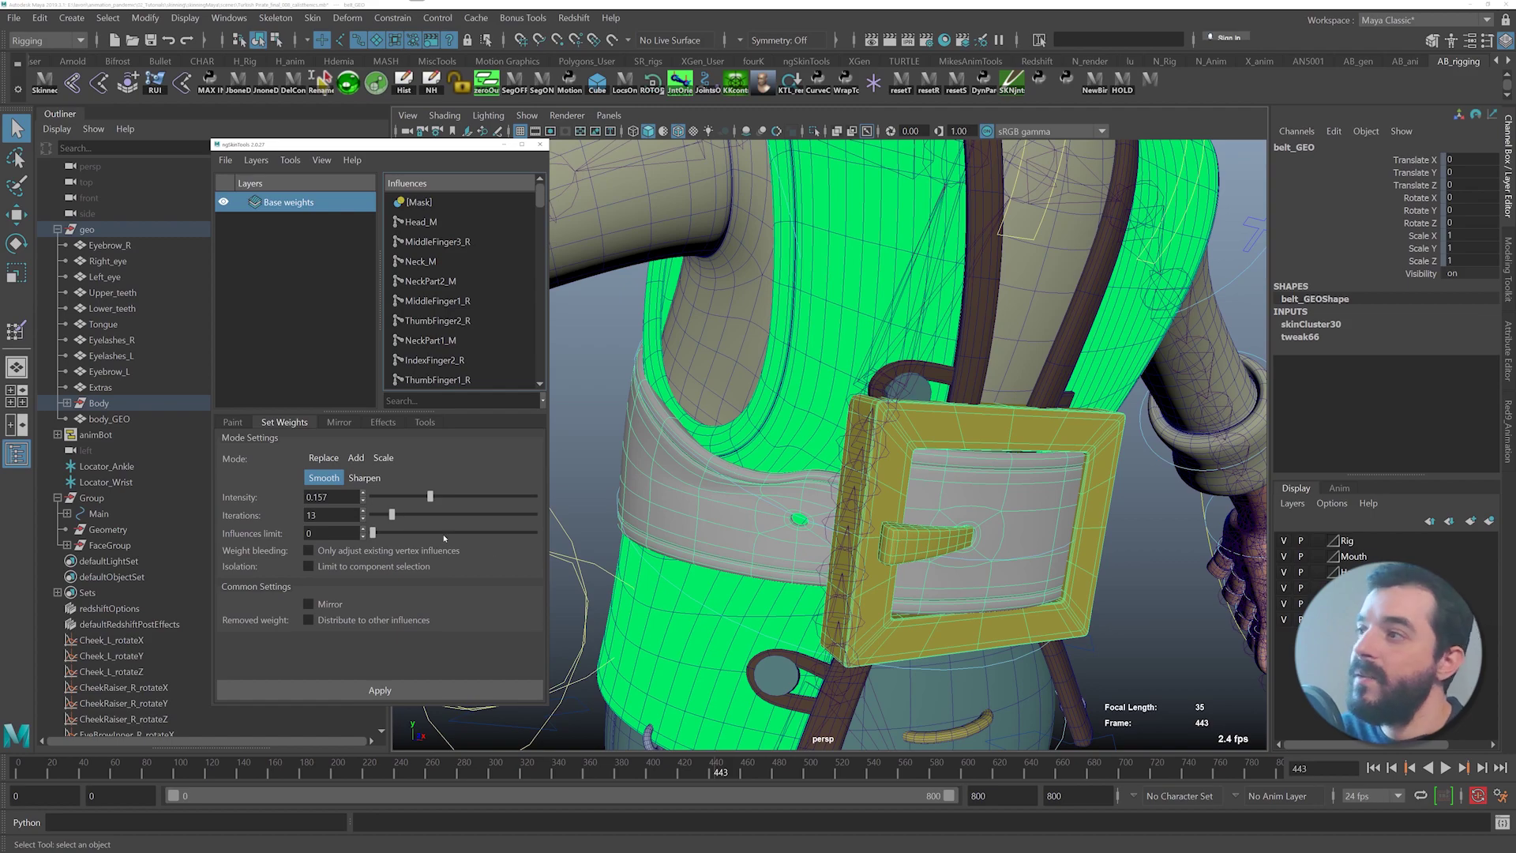
# - Smooth the belt's base weights with intensity 0.157 and 13 iterations, and inspect the band where it meets the buckle
pyautogui.click(343, 689)
pyautogui.moveTo(799, 524)
pyautogui.keyDown('alt'); pyautogui.mouseDown()
pyautogui.moveTo(836, 518)
pyautogui.moveTo(822, 519)
pyautogui.moveTo(846, 534)
pyautogui.moveTo(778, 534)
pyautogui.mouseUp(); pyautogui.keyUp('alt')
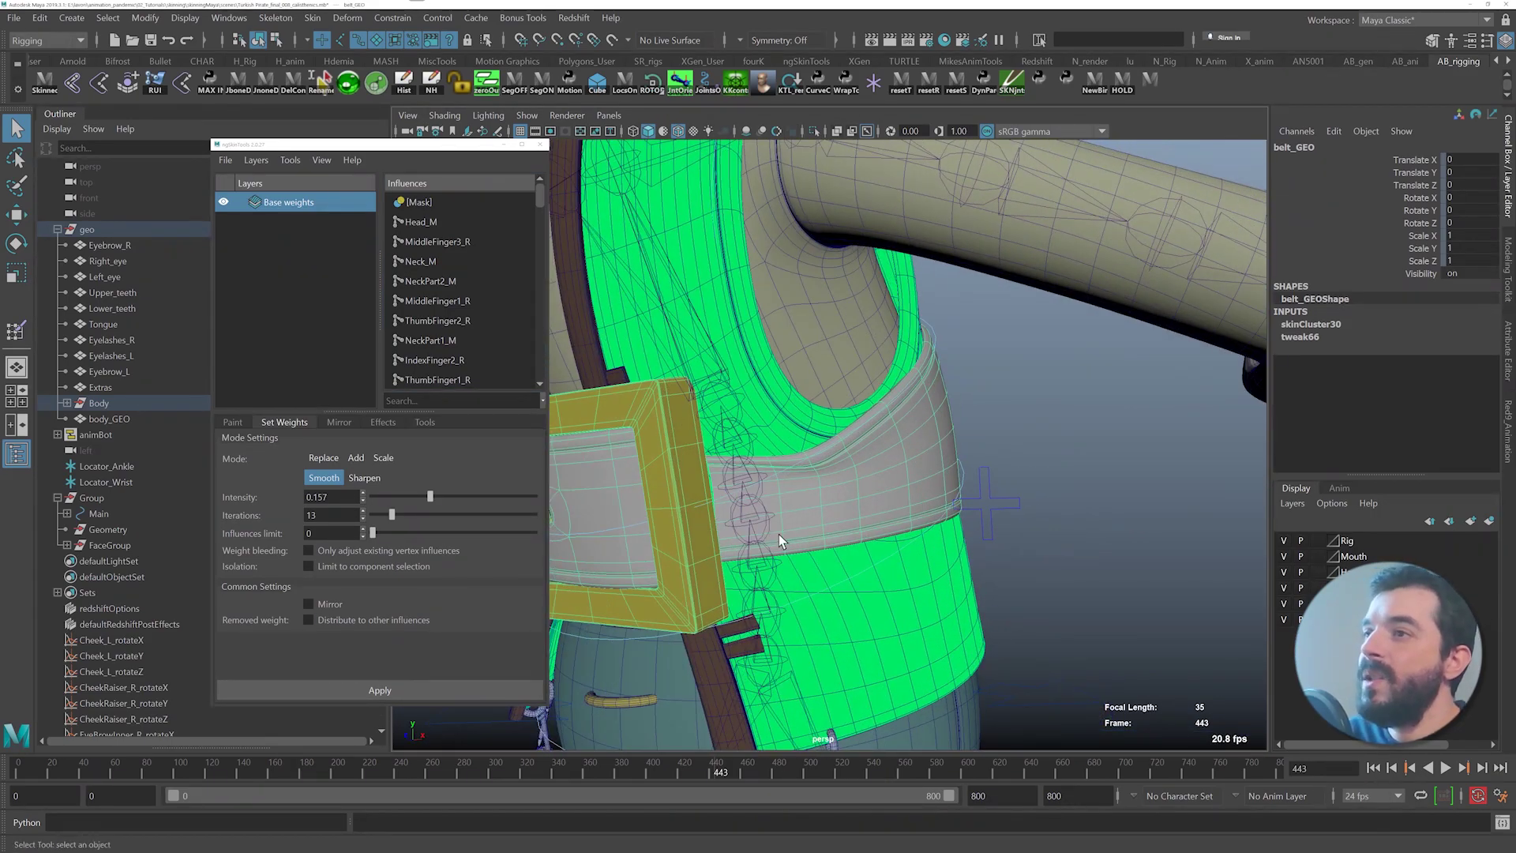
pyautogui.click(369, 691)
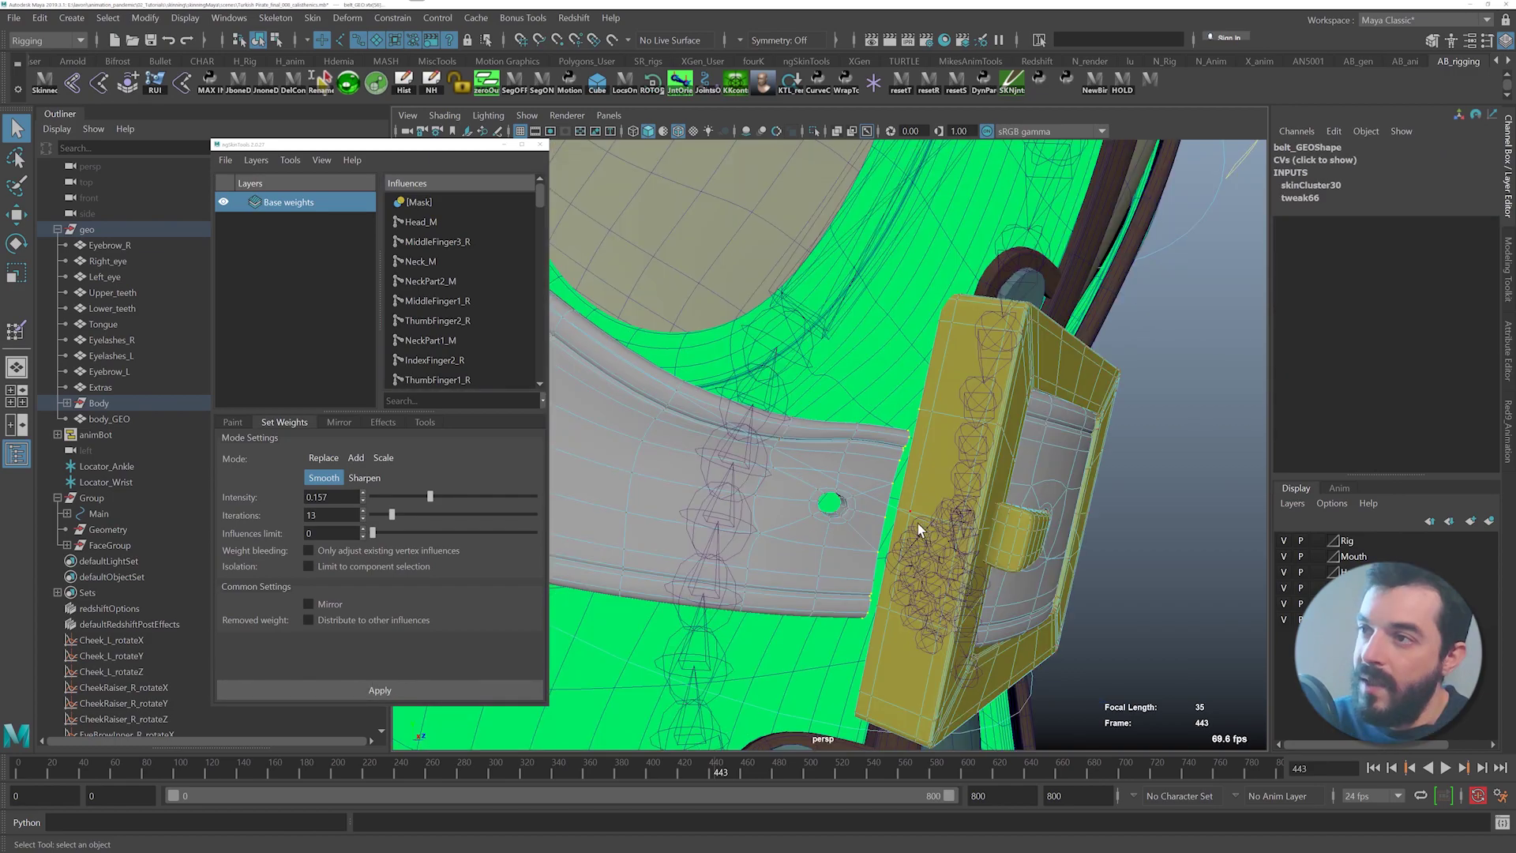
pyautogui.moveTo(918, 530)
pyautogui.keyDown('alt'); pyautogui.mouseDown()
pyautogui.moveTo(869, 518)
pyautogui.moveTo(914, 533)
pyautogui.mouseUp(); pyautogui.keyUp('alt')
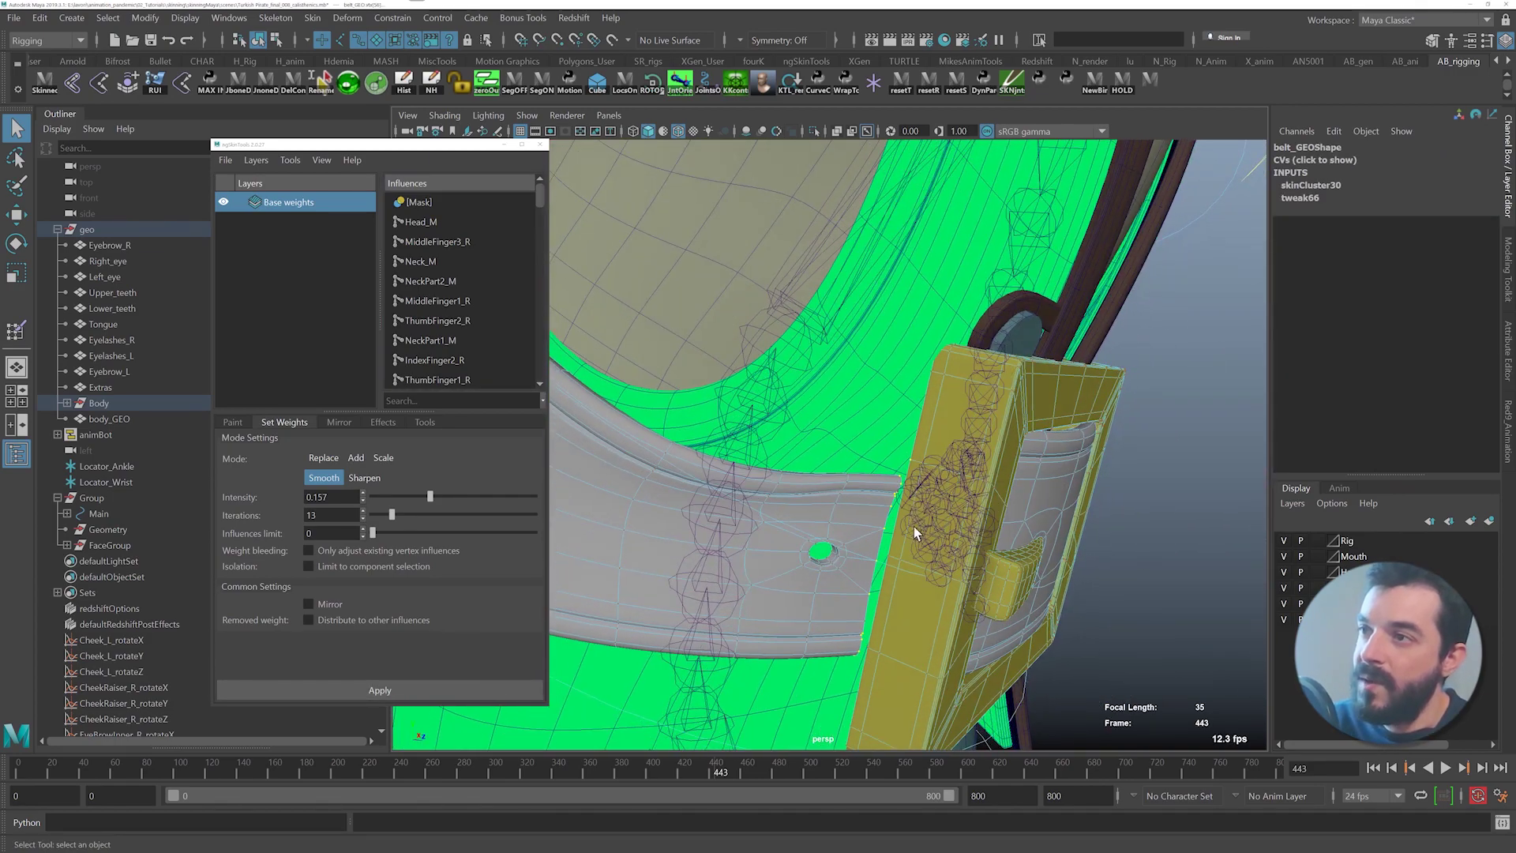
pyautogui.keyDown('alt'); pyautogui.moveTo(901, 466); pyautogui.dragTo(969, 442); pyautogui.keyUp('alt')
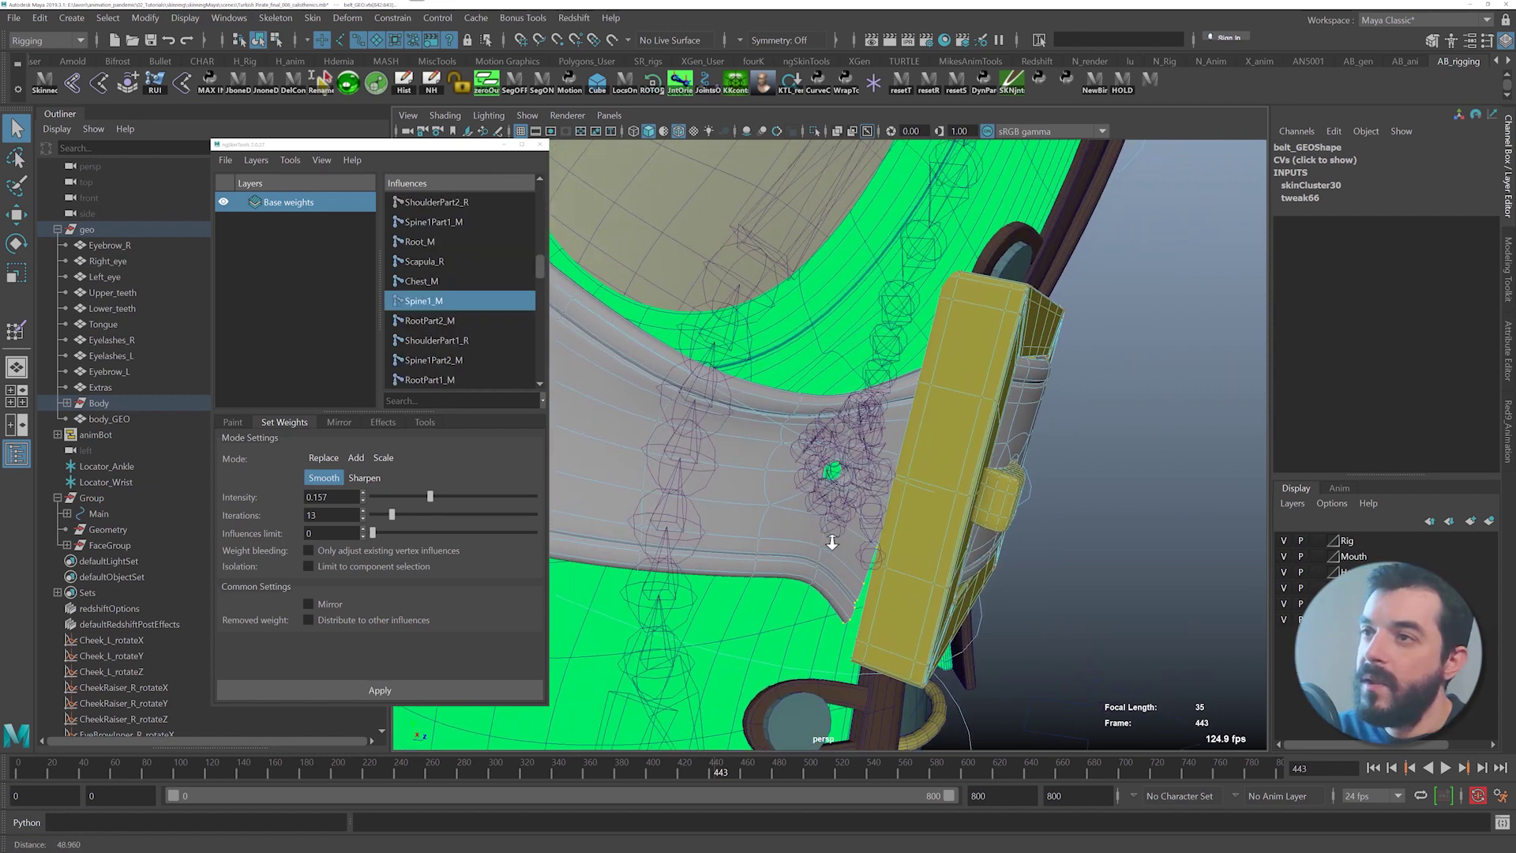
# - Replace the weights of the selected belt vertices at the buckle with Spine1_M influence at intensity 1.000
pyautogui.keyDown('alt'); pyautogui.moveTo(829, 540); pyautogui.dragTo(911, 437); pyautogui.keyUp('alt')
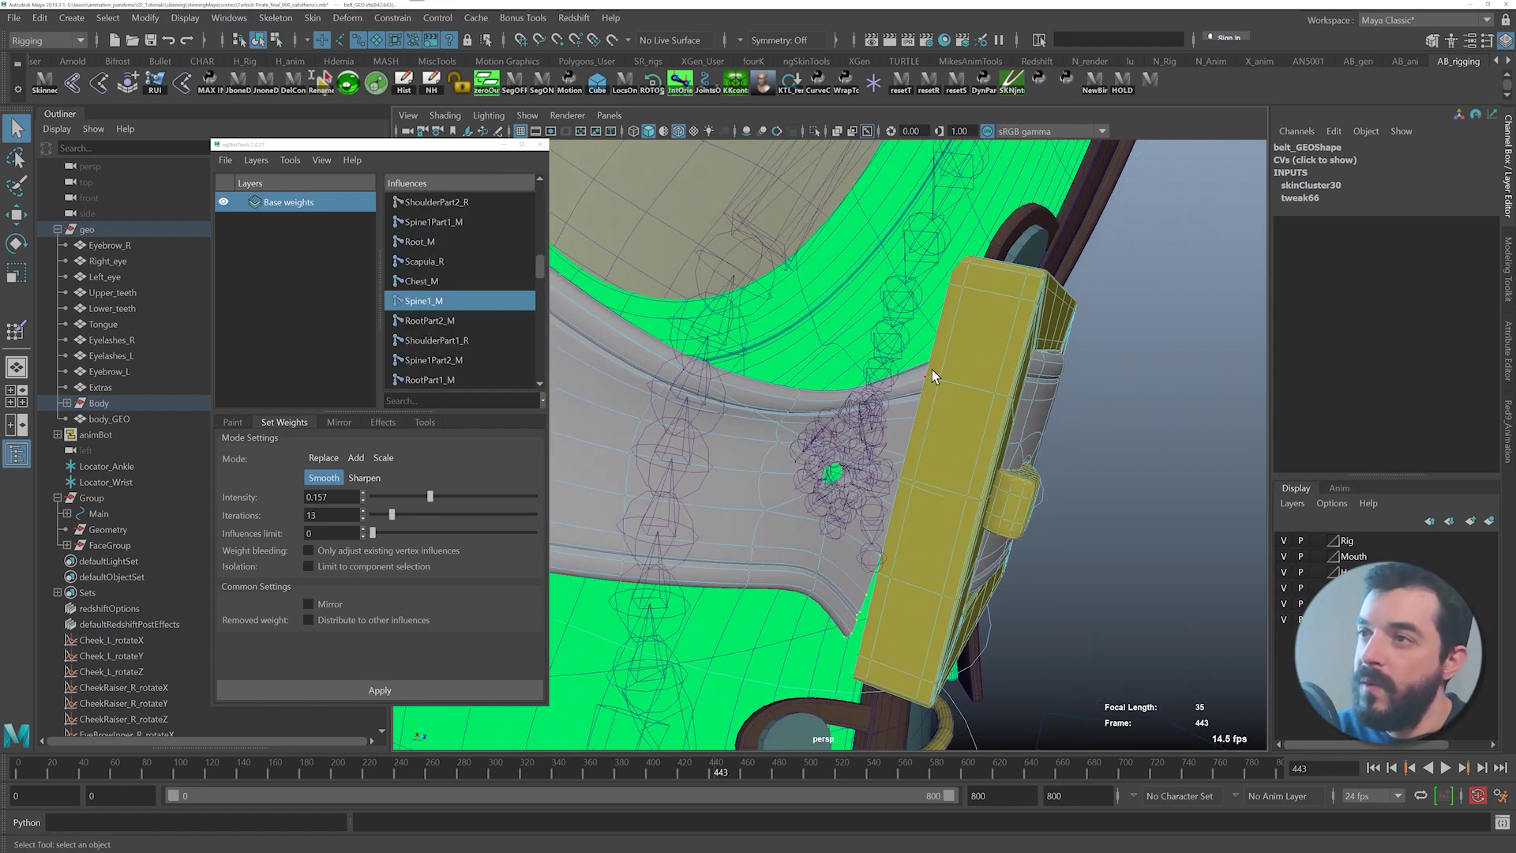
pyautogui.keyDown('alt'); pyautogui.moveTo(861, 549); pyautogui.dragTo(797, 543); pyautogui.keyUp('alt')
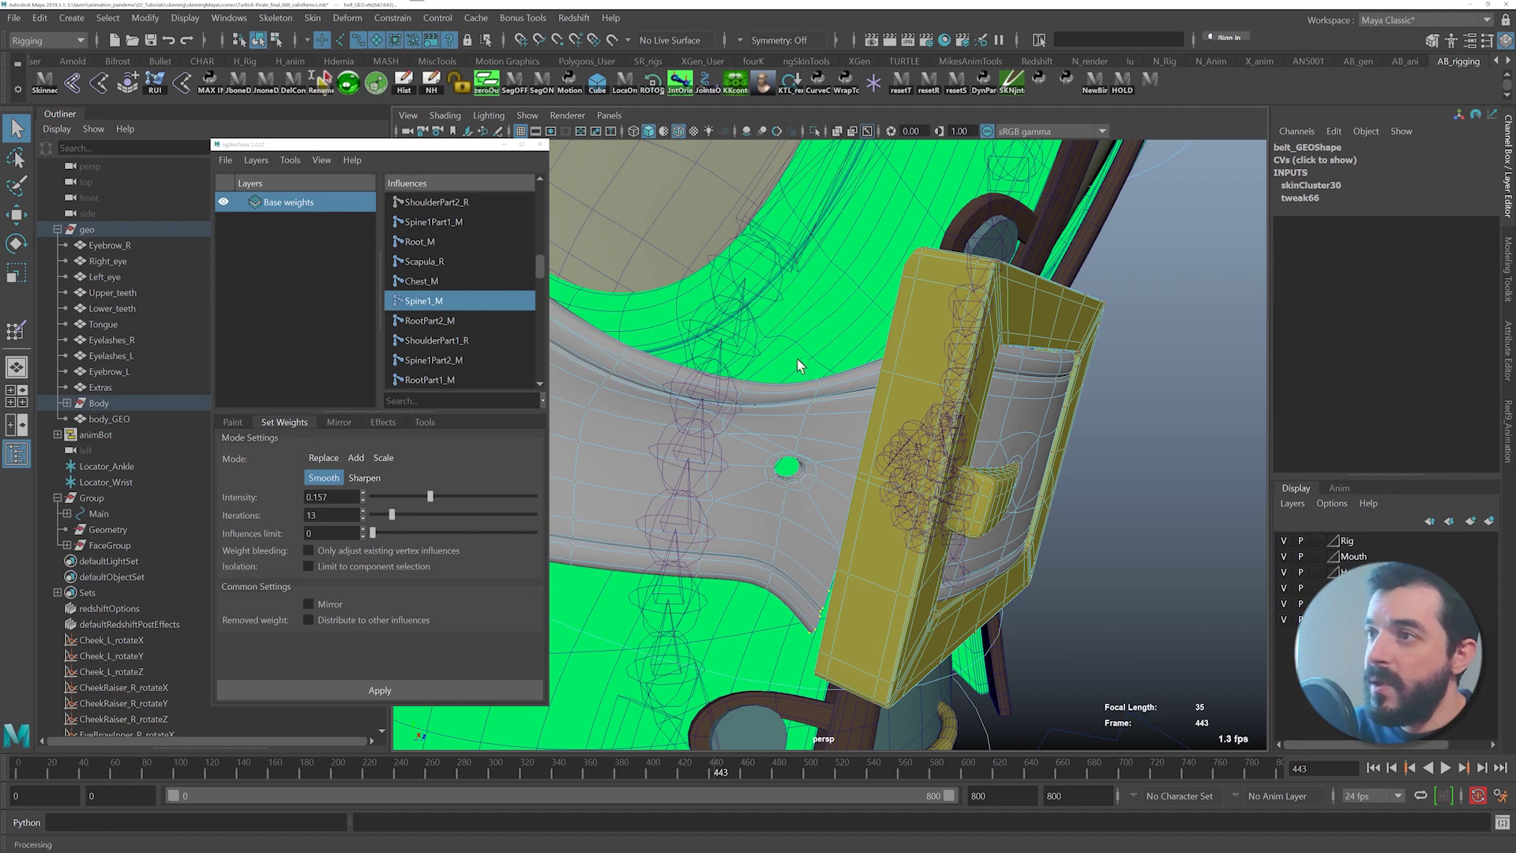
pyautogui.keyDown('alt'); pyautogui.moveTo(799, 364); pyautogui.dragTo(841, 375); pyautogui.keyUp('alt')
pyautogui.click(324, 458)
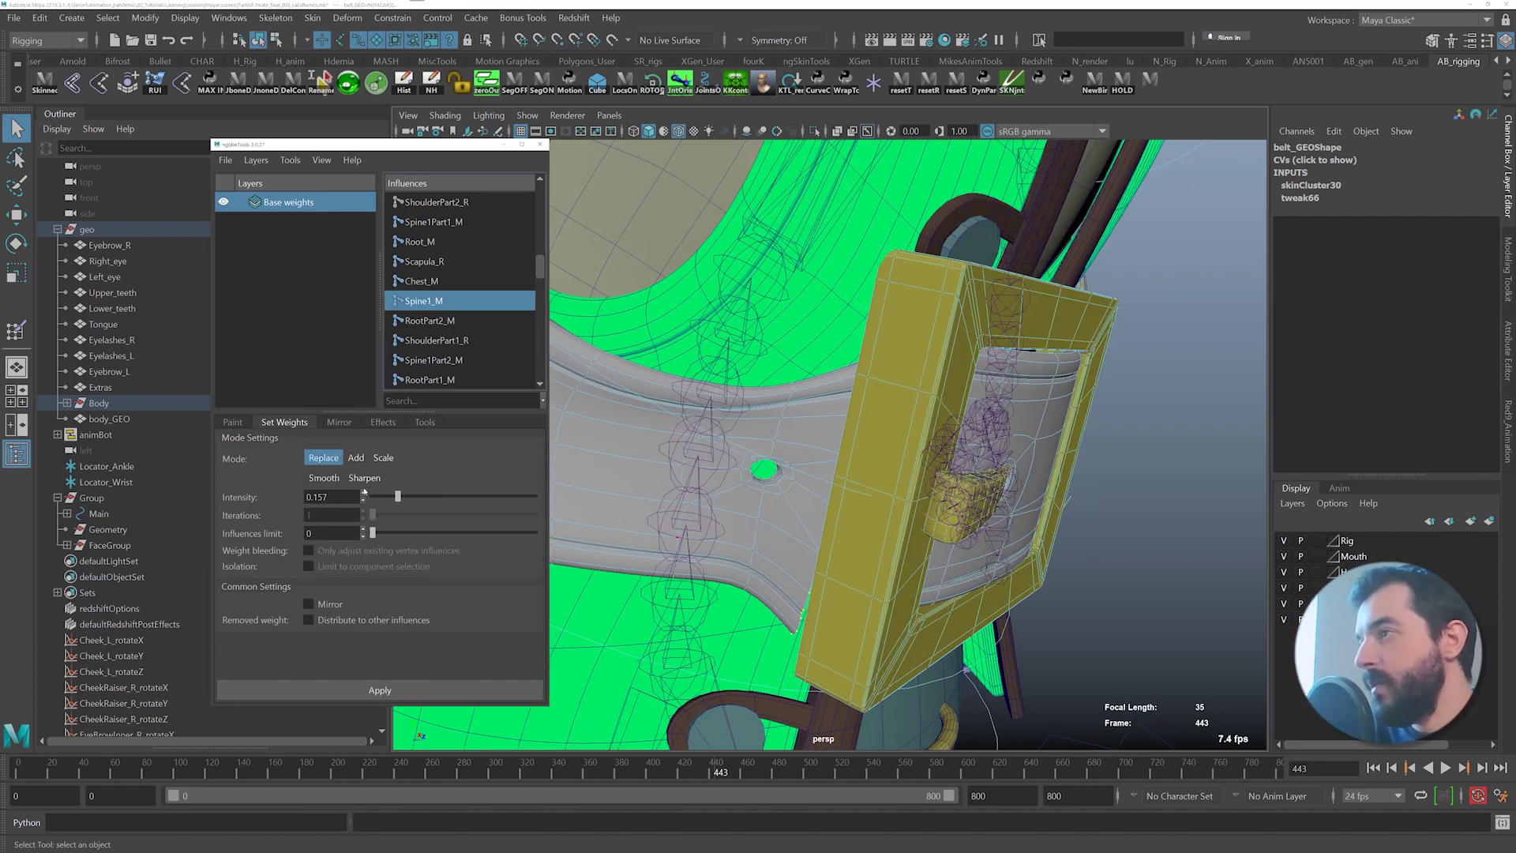
pyautogui.moveTo(400, 498); pyautogui.dragTo(540, 499)
pyautogui.click(353, 689)
# - Select the belt band vertices beside the buckle and smooth their weights with intensity 0.089 and 13 iterations
pyautogui.keyDown('alt'); pyautogui.moveTo(845, 395); pyautogui.dragTo(778, 458, button='right'); pyautogui.keyUp('alt')
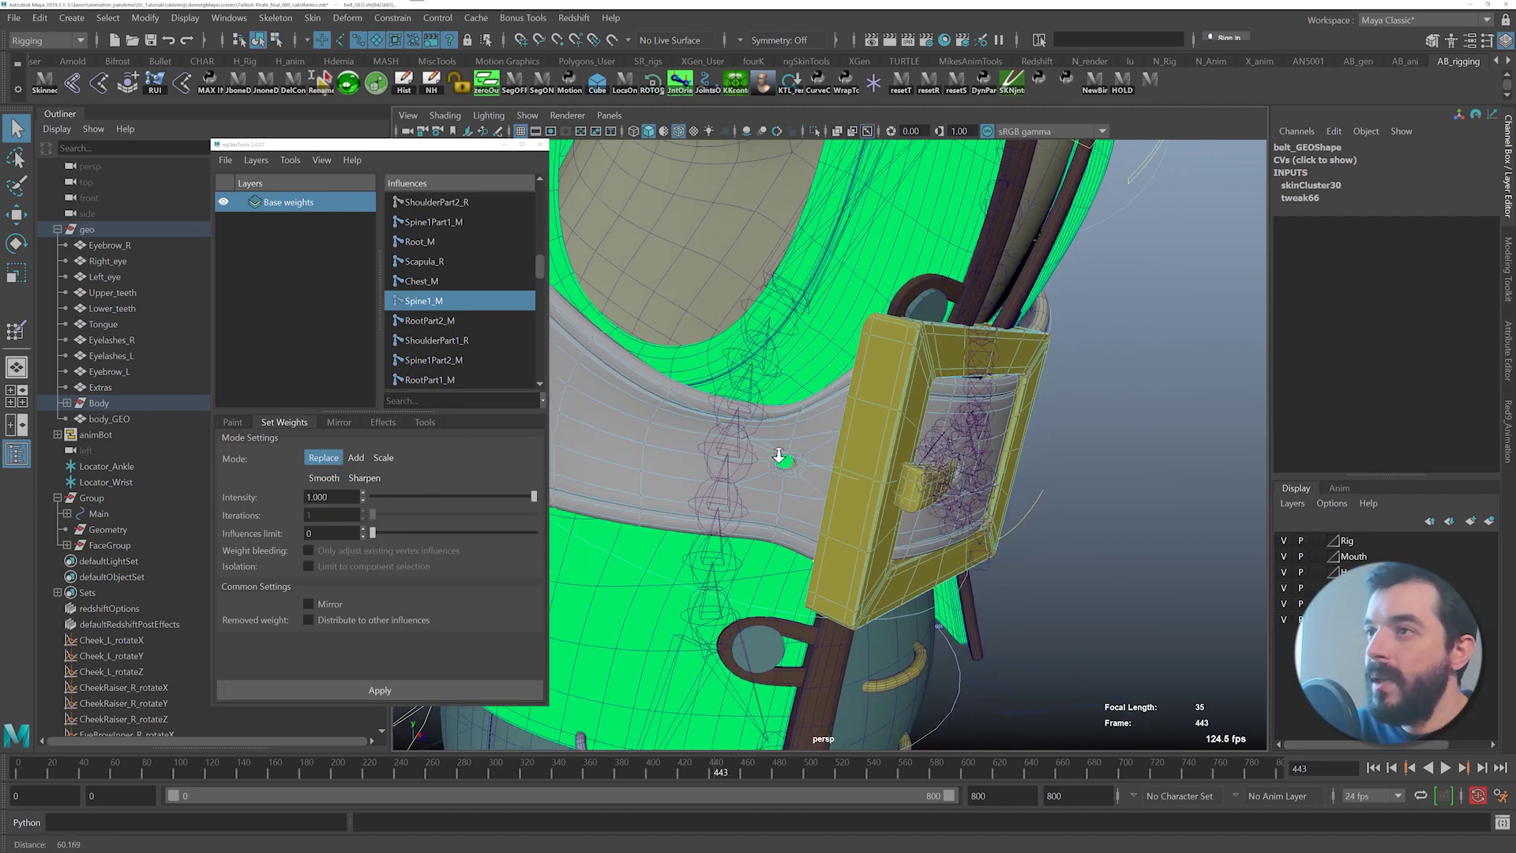
pyautogui.moveTo(799, 460)
pyautogui.keyDown('alt'); pyautogui.mouseDown()
pyautogui.moveTo(769, 443)
pyautogui.moveTo(821, 445)
pyautogui.mouseUp(); pyautogui.keyUp('alt')
pyautogui.keyDown('alt'); pyautogui.moveTo(821, 444); pyautogui.dragTo(825, 447, button='right'); pyautogui.keyUp('alt')
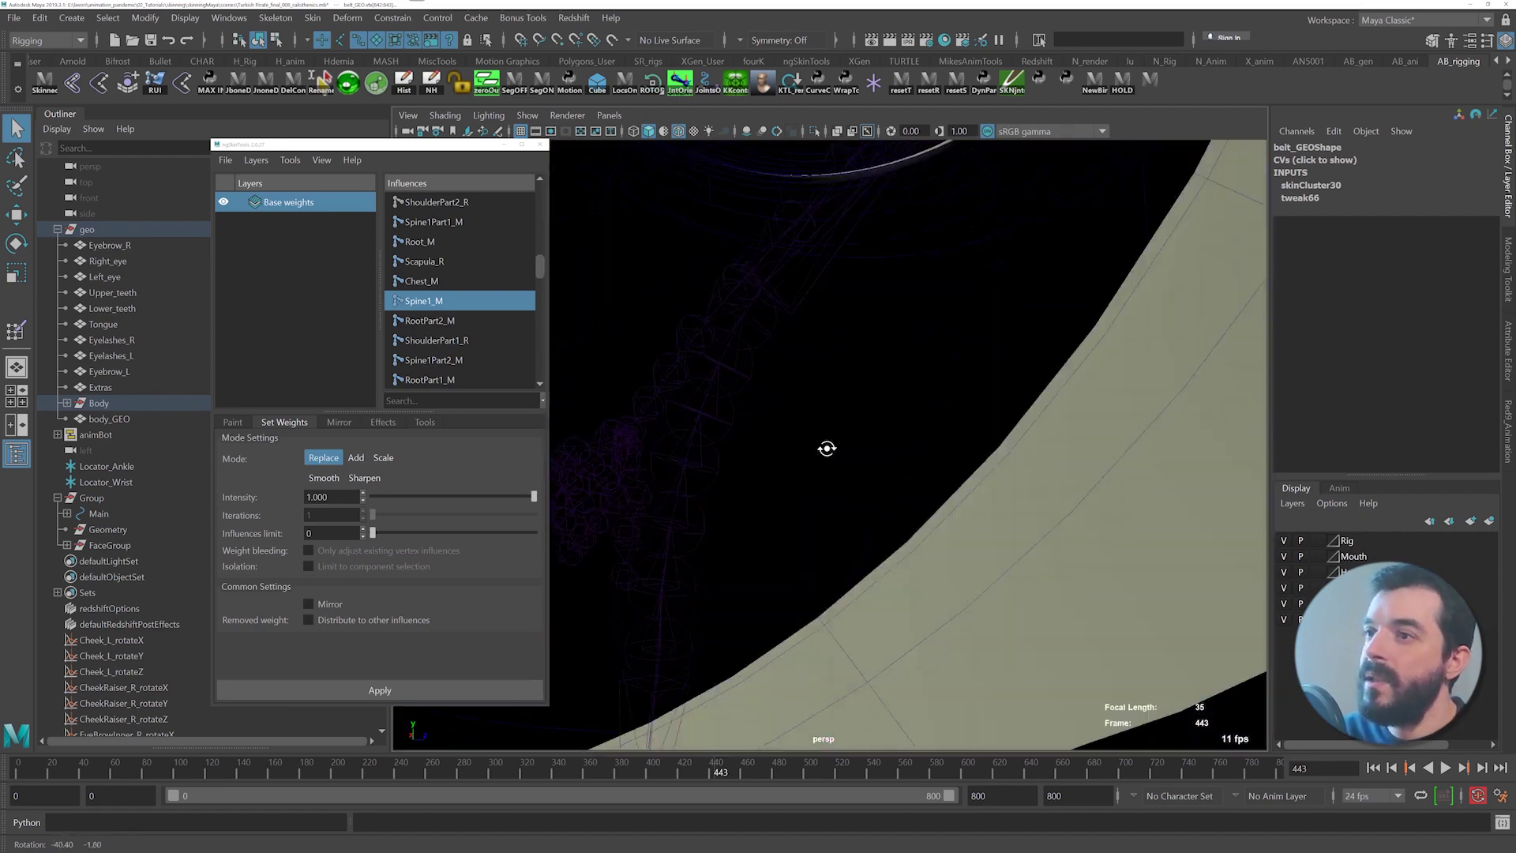
pyautogui.press('[')
pyautogui.press('[')
pyautogui.moveTo(749, 310); pyautogui.dragTo(840, 538)
pyautogui.moveTo(840, 539); pyautogui.dragTo(846, 555)
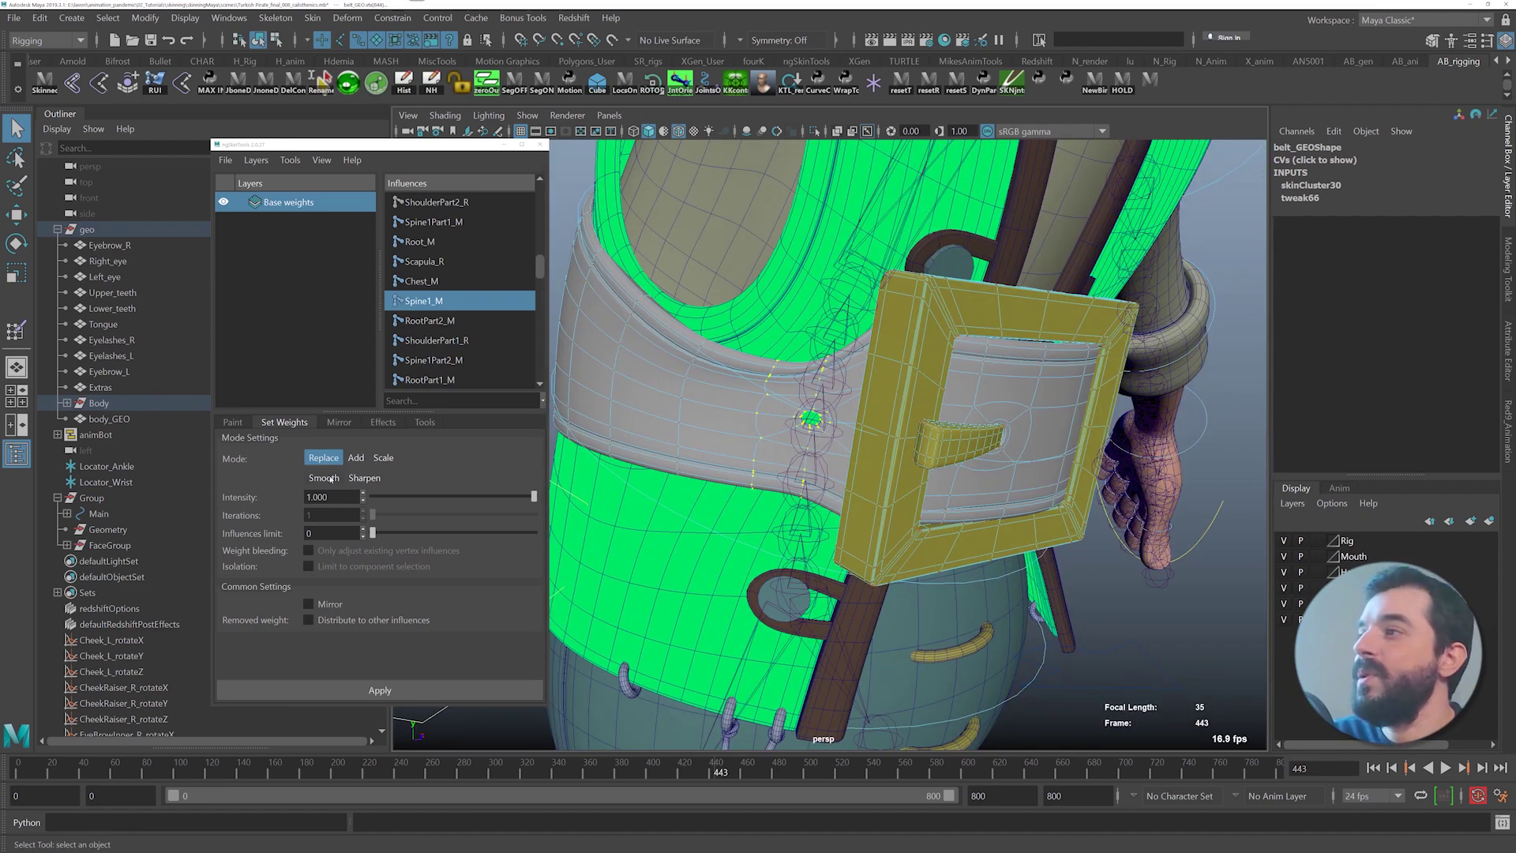
pyautogui.click(326, 479)
pyautogui.click(424, 687)
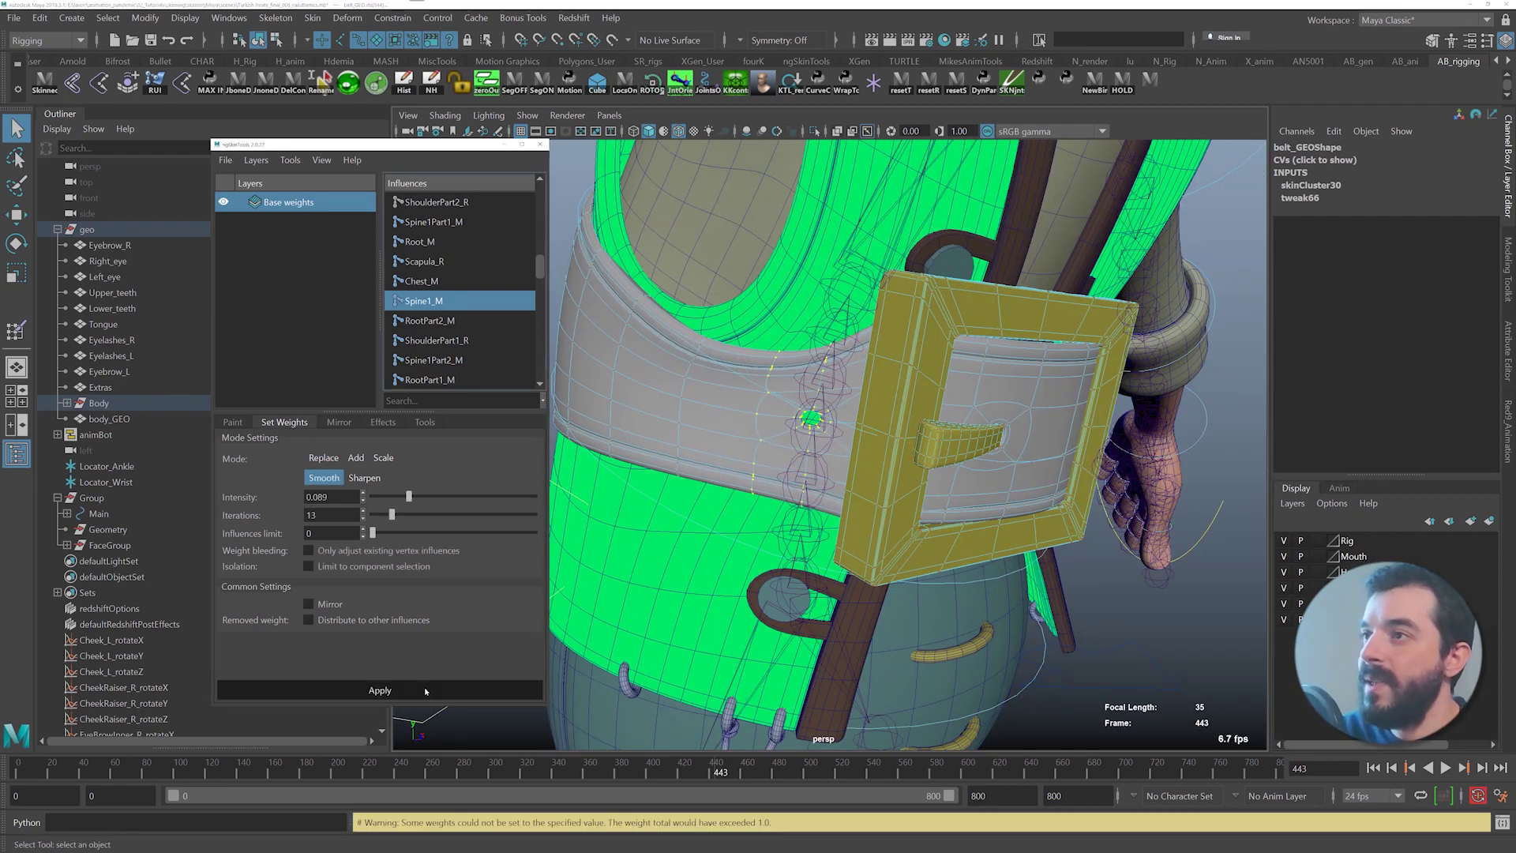
pyautogui.moveTo(664, 317); pyautogui.dragTo(821, 502)
pyautogui.click(379, 692)
# - Scrub the animation to frame 450 and examine how the belt and buckle follow the bending torso
pyautogui.scroll(-5, 768, 507)
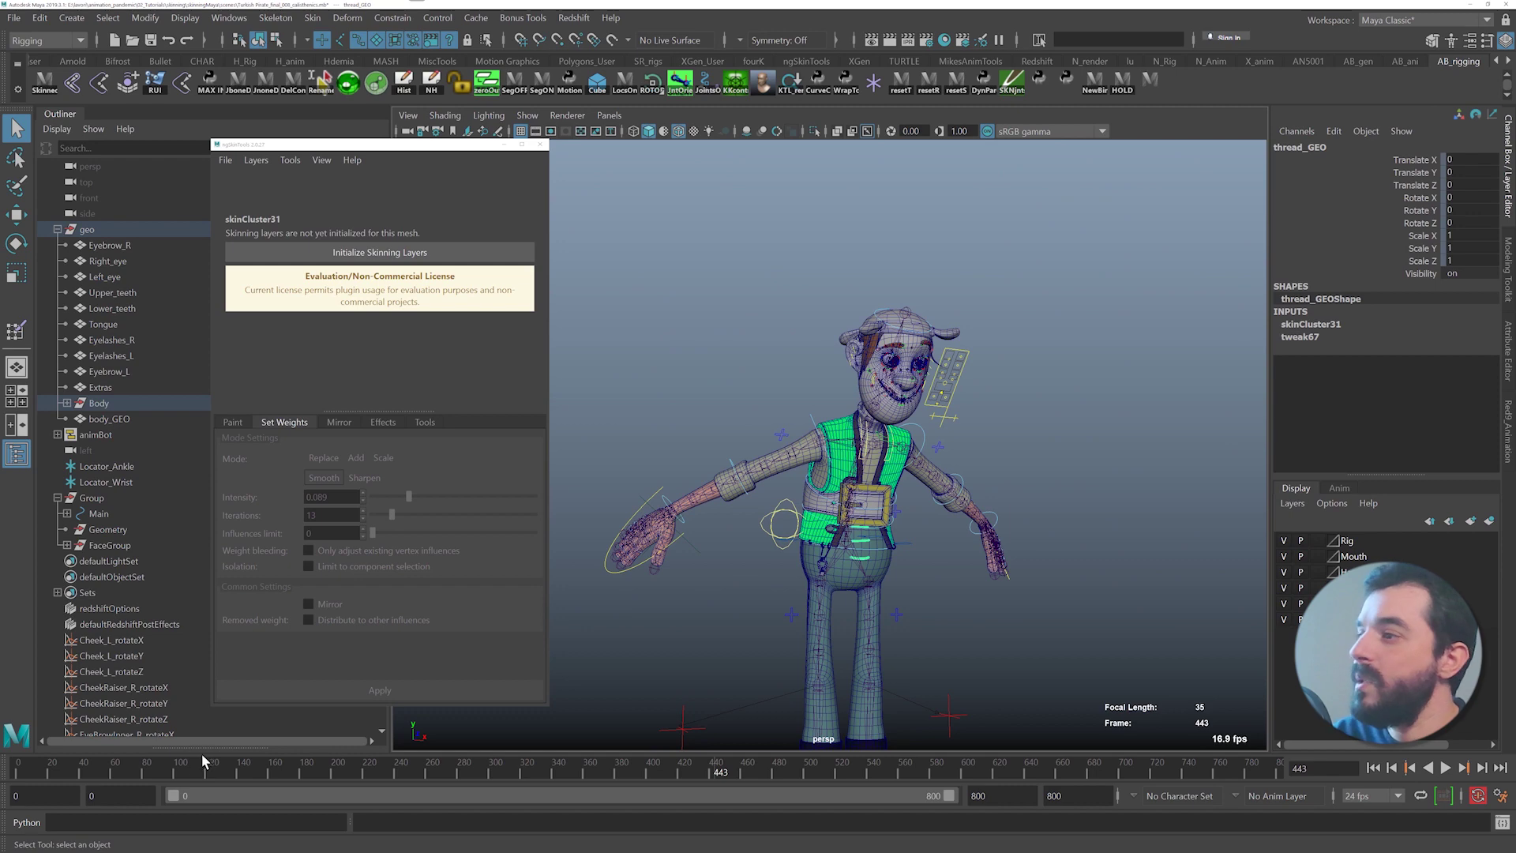
pyautogui.moveTo(107, 768); pyautogui.dragTo(710, 745)
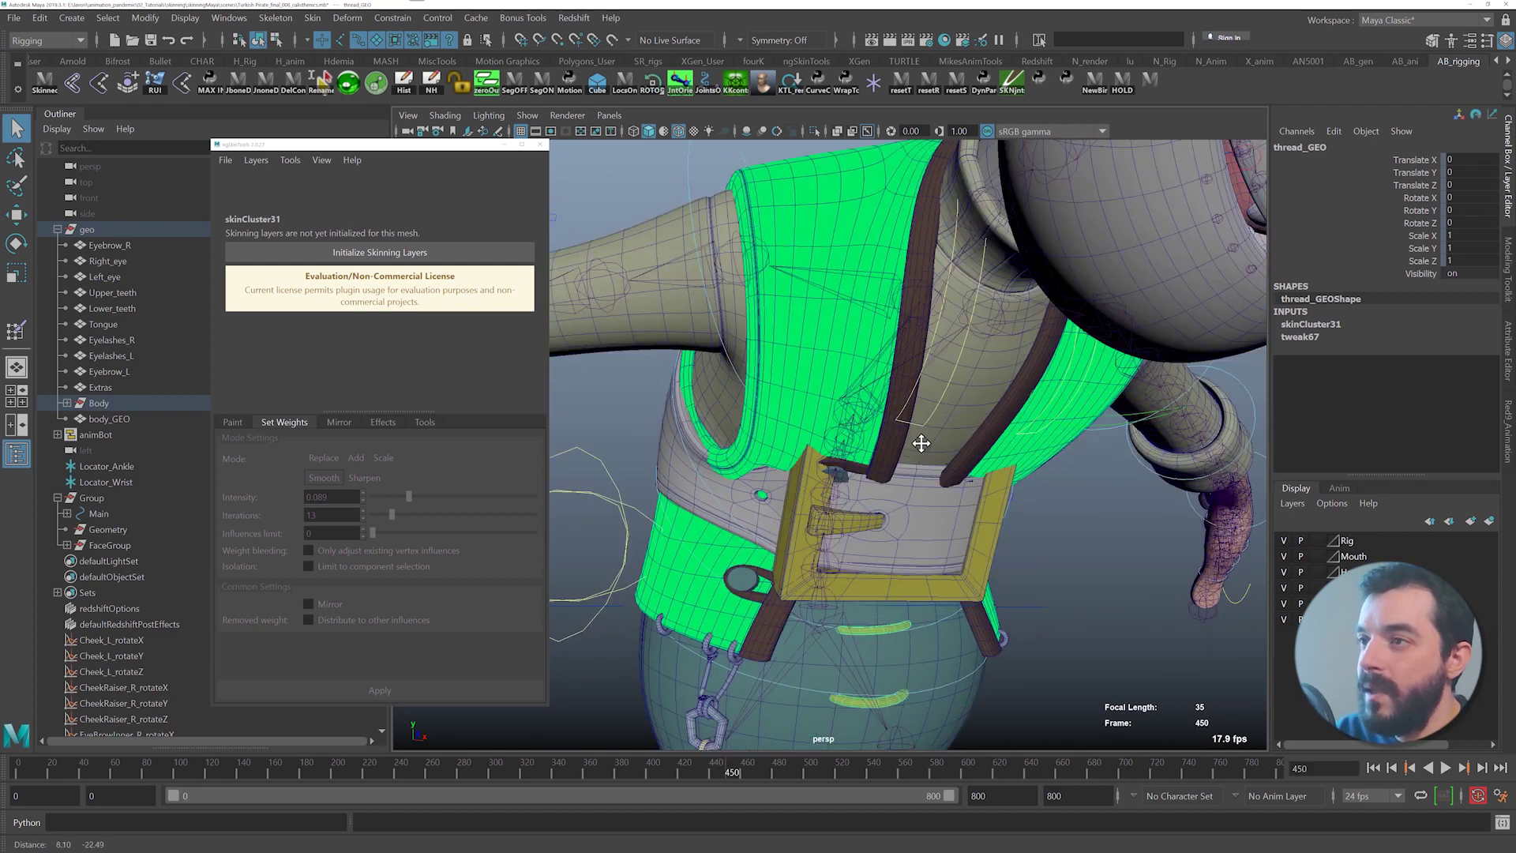
pyautogui.keyDown('alt'); pyautogui.moveTo(920, 442); pyautogui.dragTo(866, 455); pyautogui.keyUp('alt')
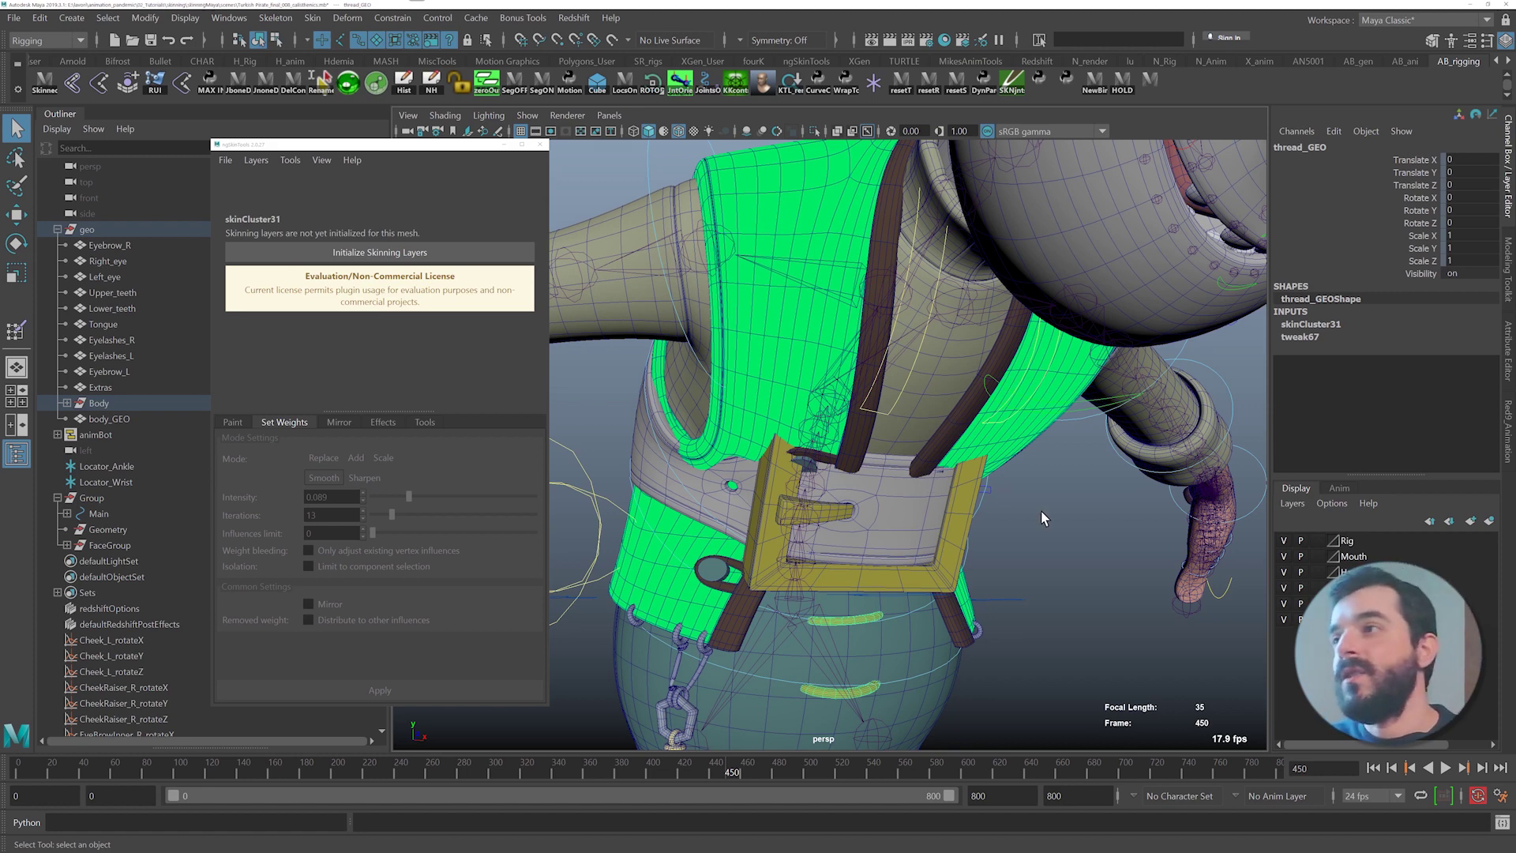
pyautogui.press('space')
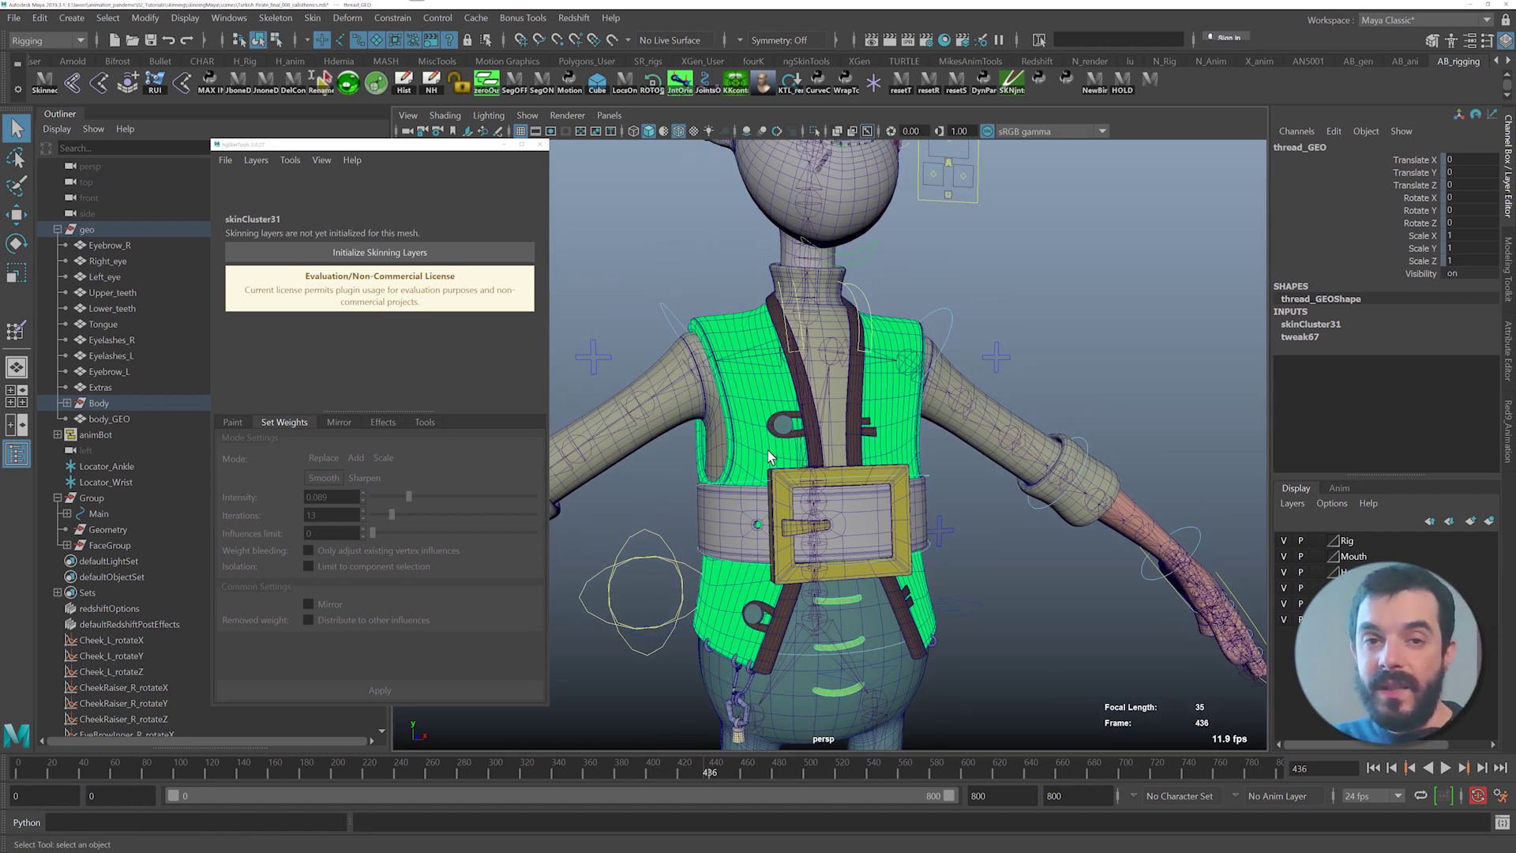
pyautogui.keyDown('alt'); pyautogui.moveTo(822, 237); pyautogui.dragTo(863, 436, button='middle'); pyautogui.keyUp('alt')
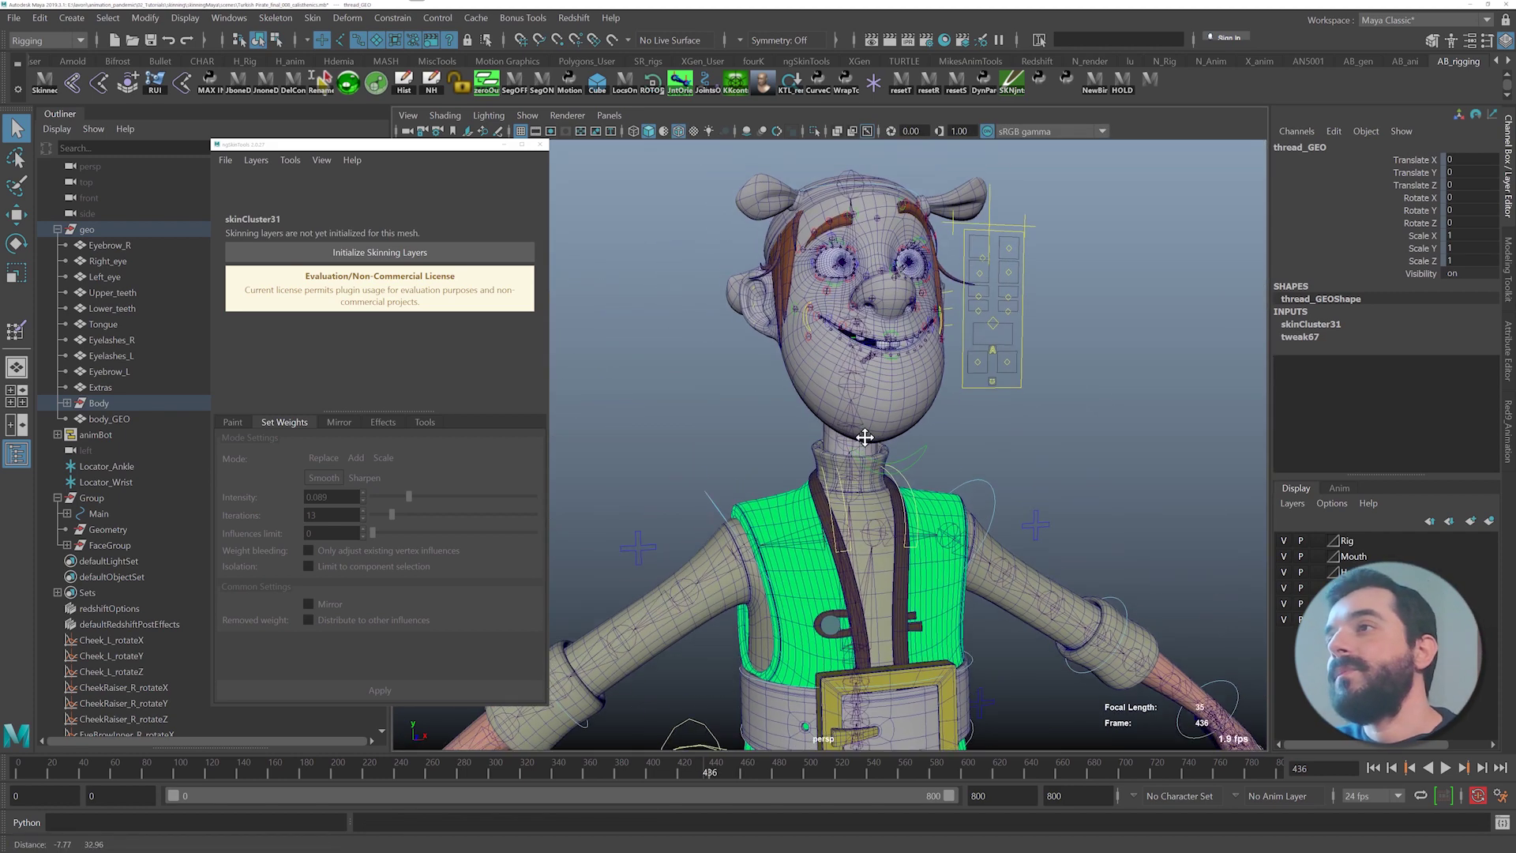
# - Scrub to frame 506 to inspect the face, select the body mesh, and continue scrubbing to frame 549
pyautogui.moveTo(759, 760); pyautogui.dragTo(814, 760)
pyautogui.keyDown('alt'); pyautogui.moveTo(827, 620); pyautogui.dragTo(747, 604); pyautogui.keyUp('alt')
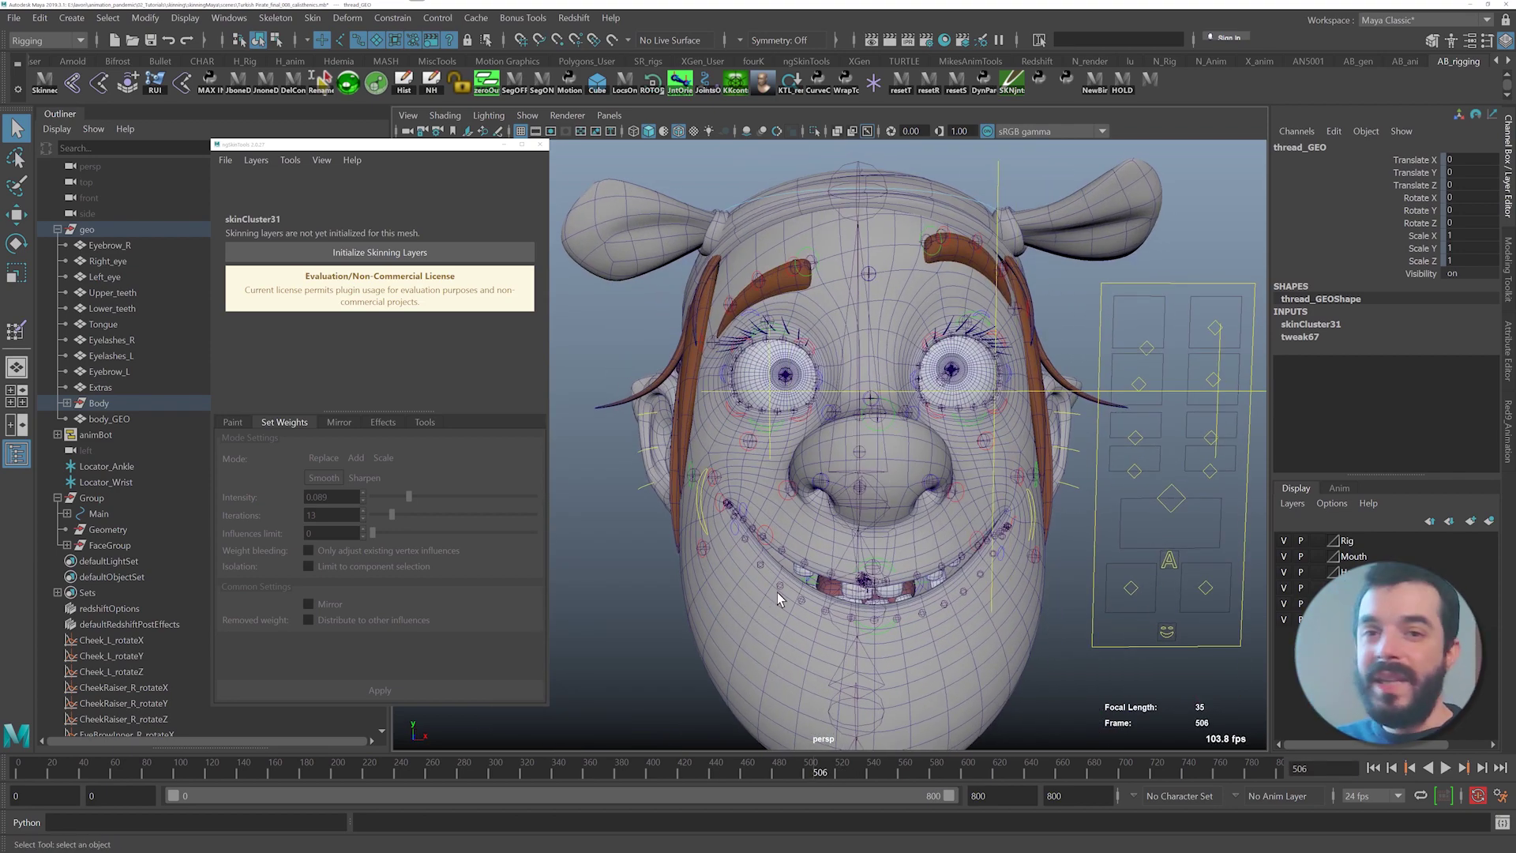
pyautogui.click(699, 611)
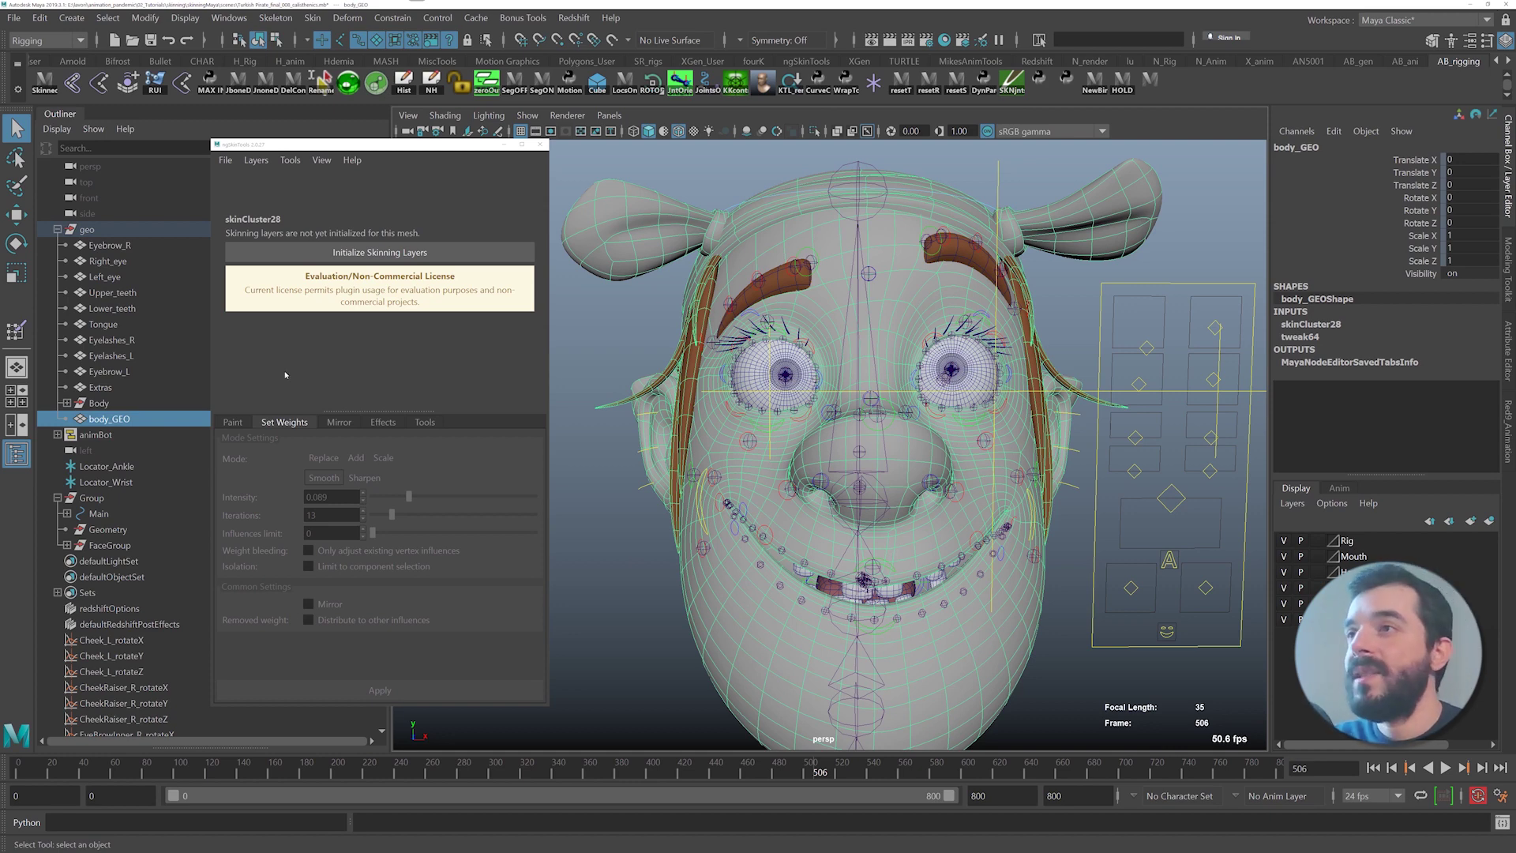
pyautogui.moveTo(809, 771)
pyautogui.mouseDown()
pyautogui.moveTo(792, 756)
pyautogui.moveTo(808, 752)
pyautogui.mouseUp()
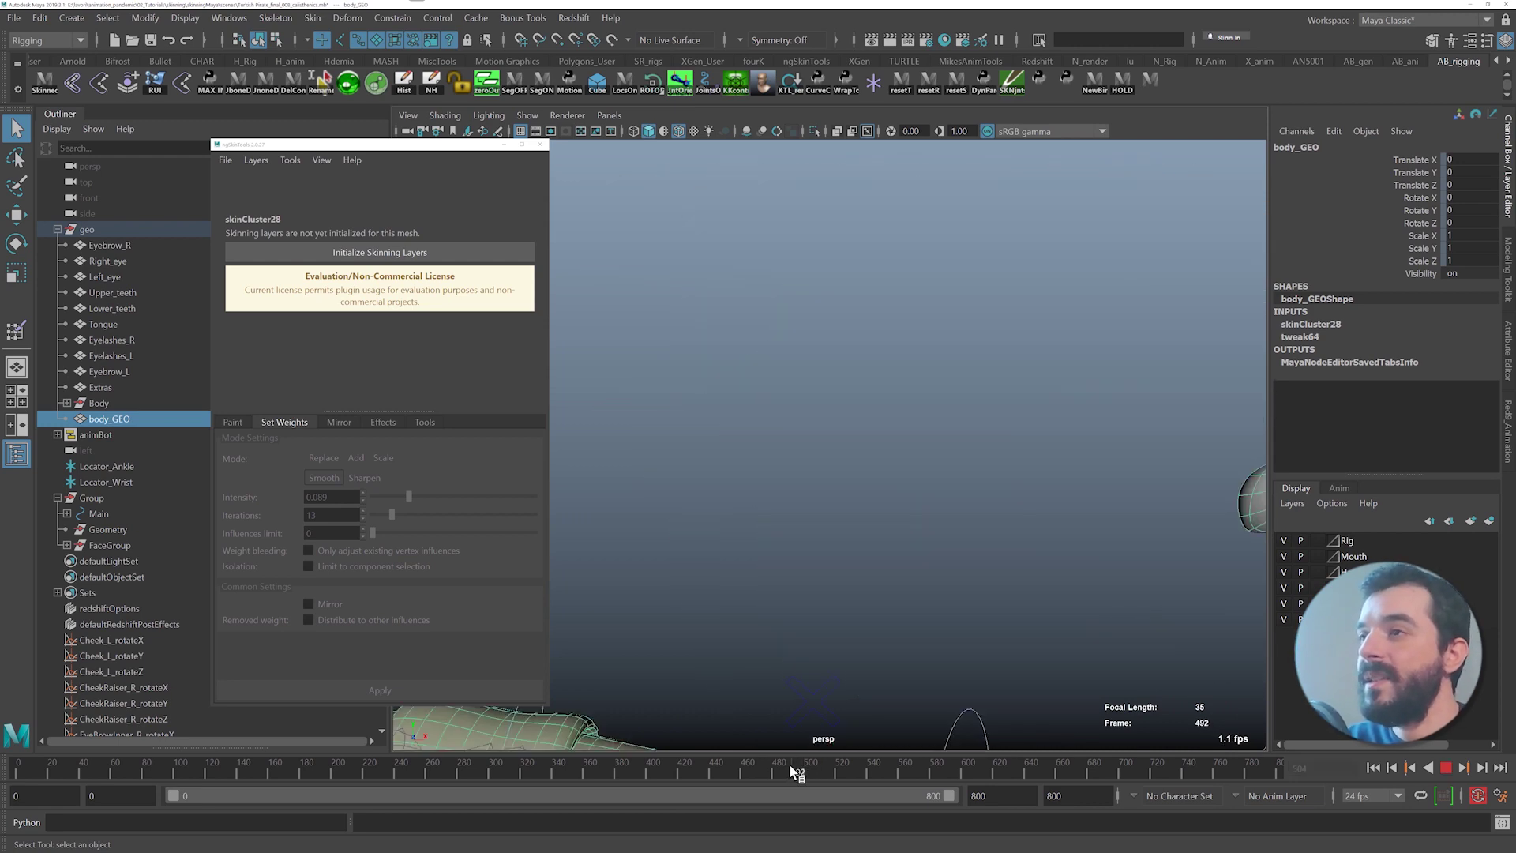
# - Delete all custom ngSkinTools nodes from the scene and close the ngSkinTools window
pyautogui.click(290, 160)
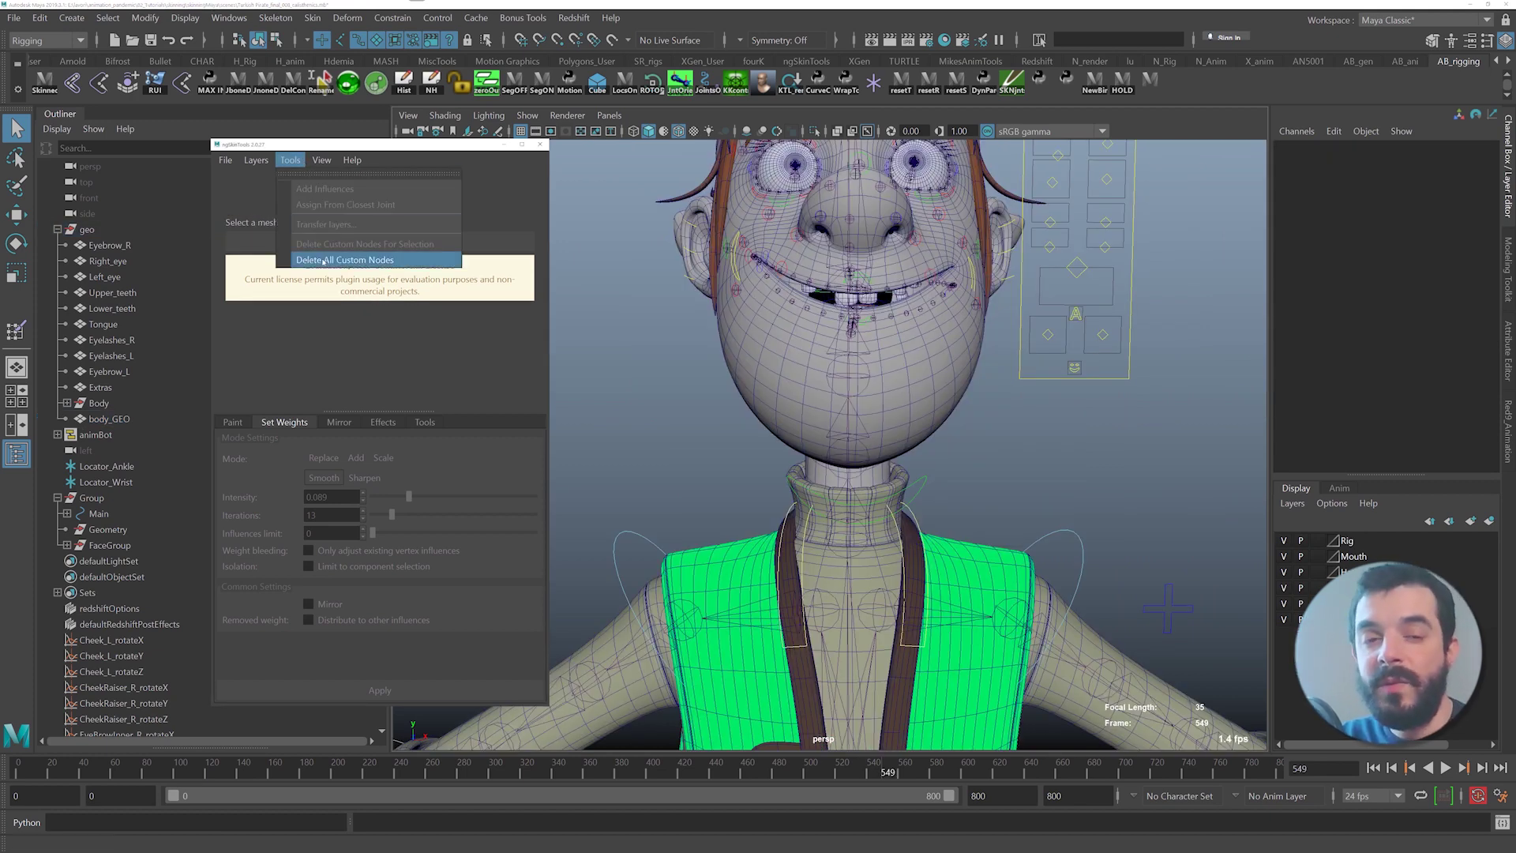
pyautogui.click(323, 260)
pyautogui.click(348, 455)
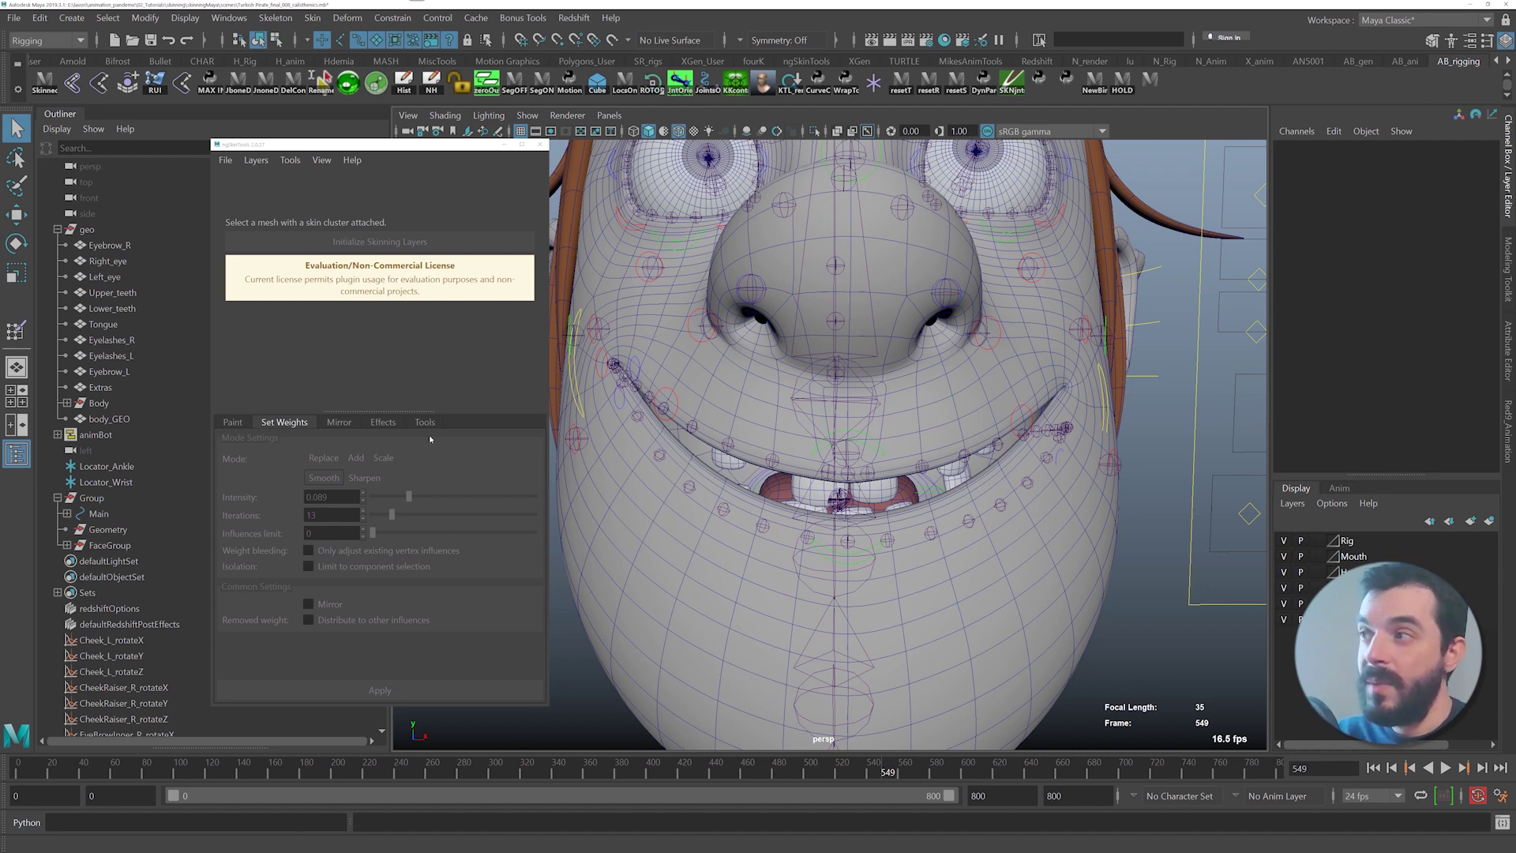
pyautogui.click(539, 144)
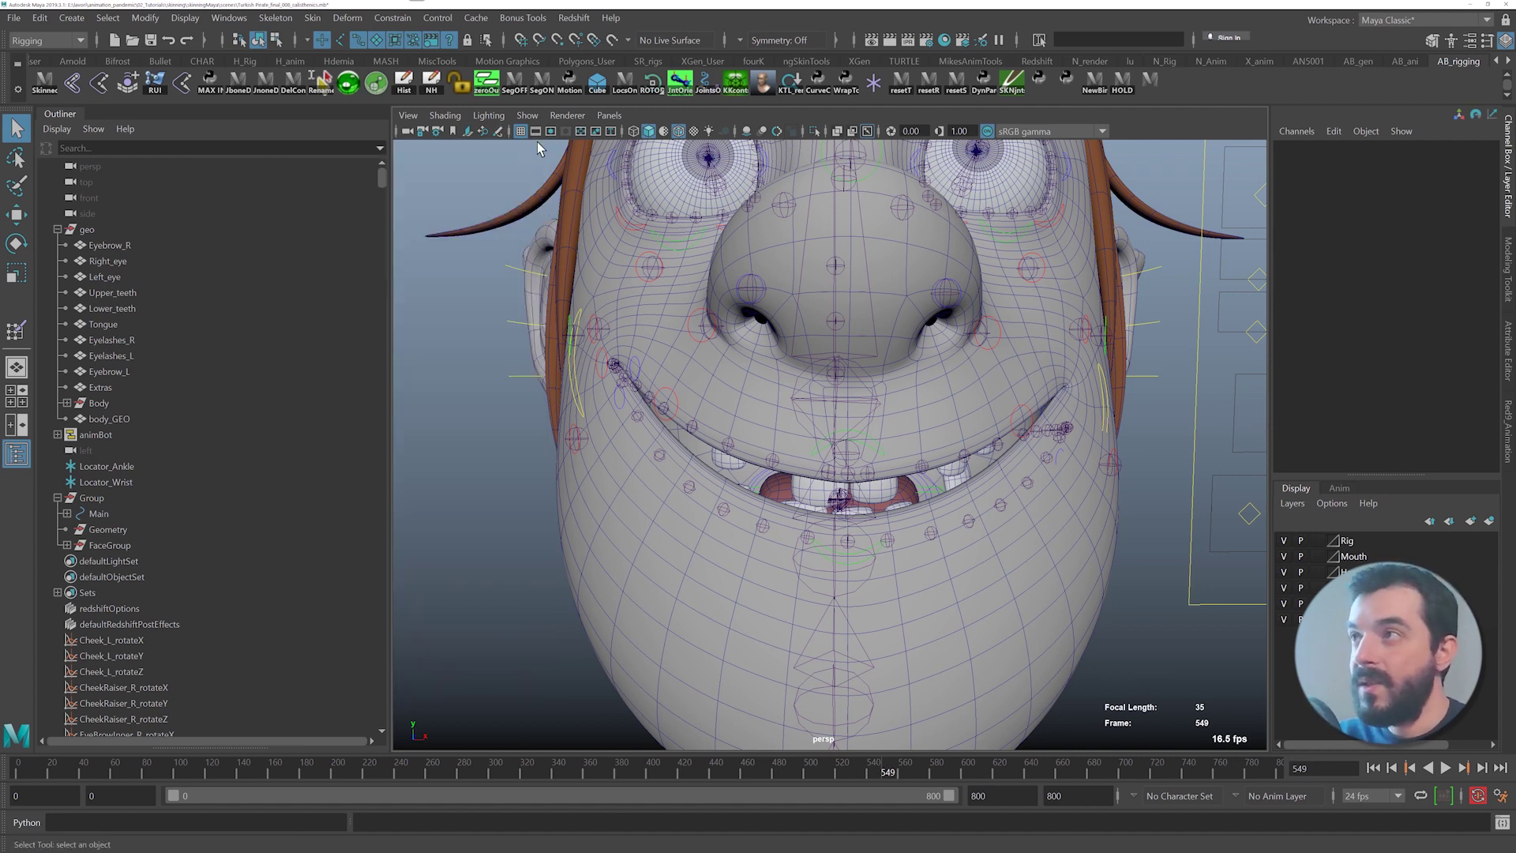
# - Activate Paint Skin Weights on the body mesh and add CheekJoint_R weight around its joint with value 0.0602
pyautogui.moveTo(657, 347)
pyautogui.keyDown('alt'); pyautogui.mouseDown()
pyautogui.moveTo(599, 376)
pyautogui.moveTo(629, 382)
pyautogui.mouseUp(); pyautogui.keyUp('alt')
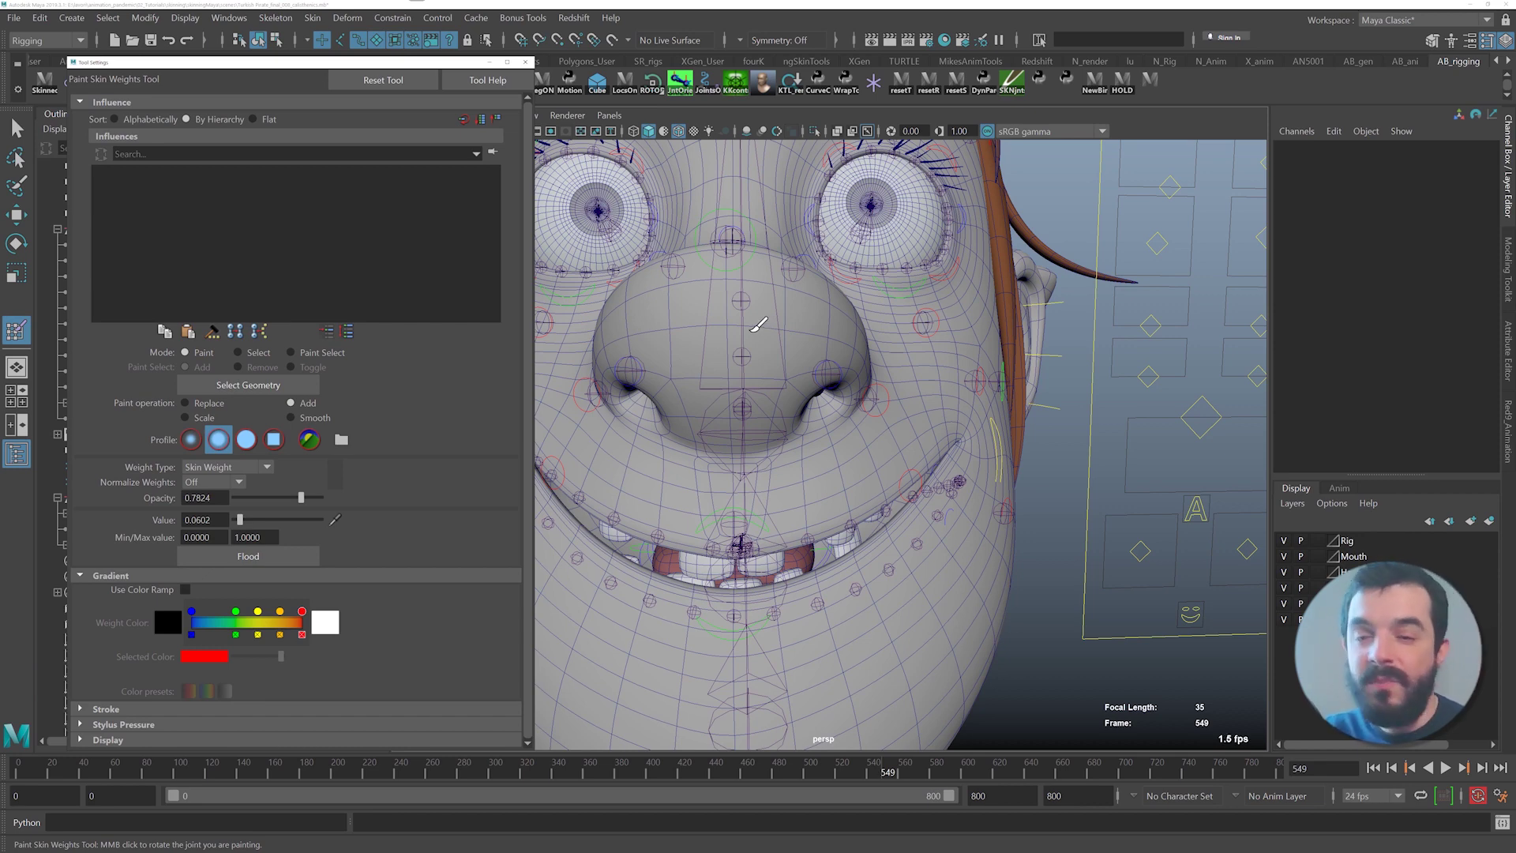
pyautogui.keyDown('alt'); pyautogui.moveTo(714, 345); pyautogui.dragTo(761, 360, button='middle'); pyautogui.keyUp('alt')
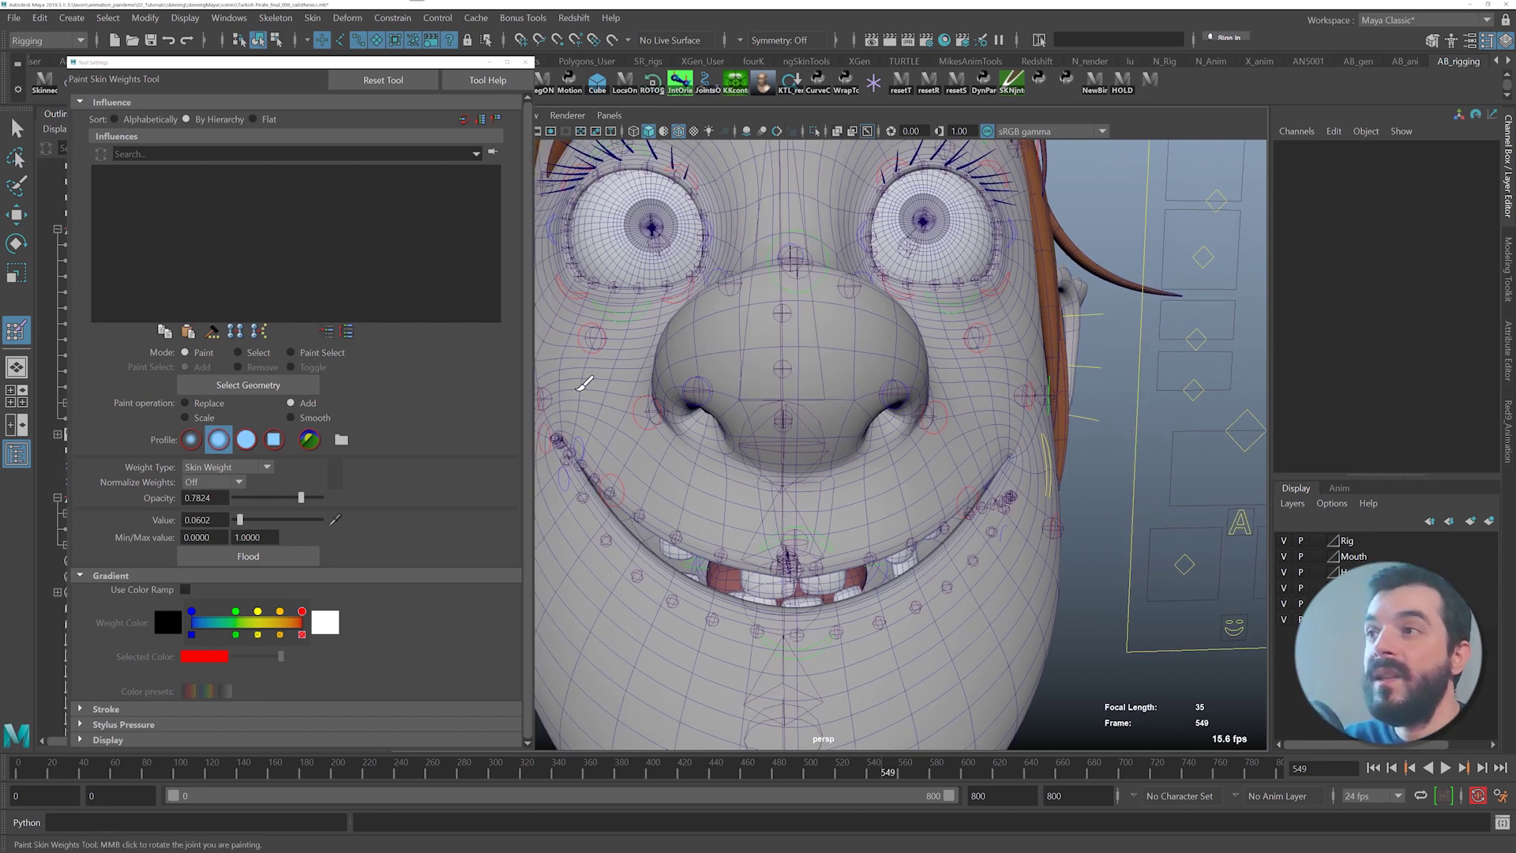
pyautogui.click(277, 385)
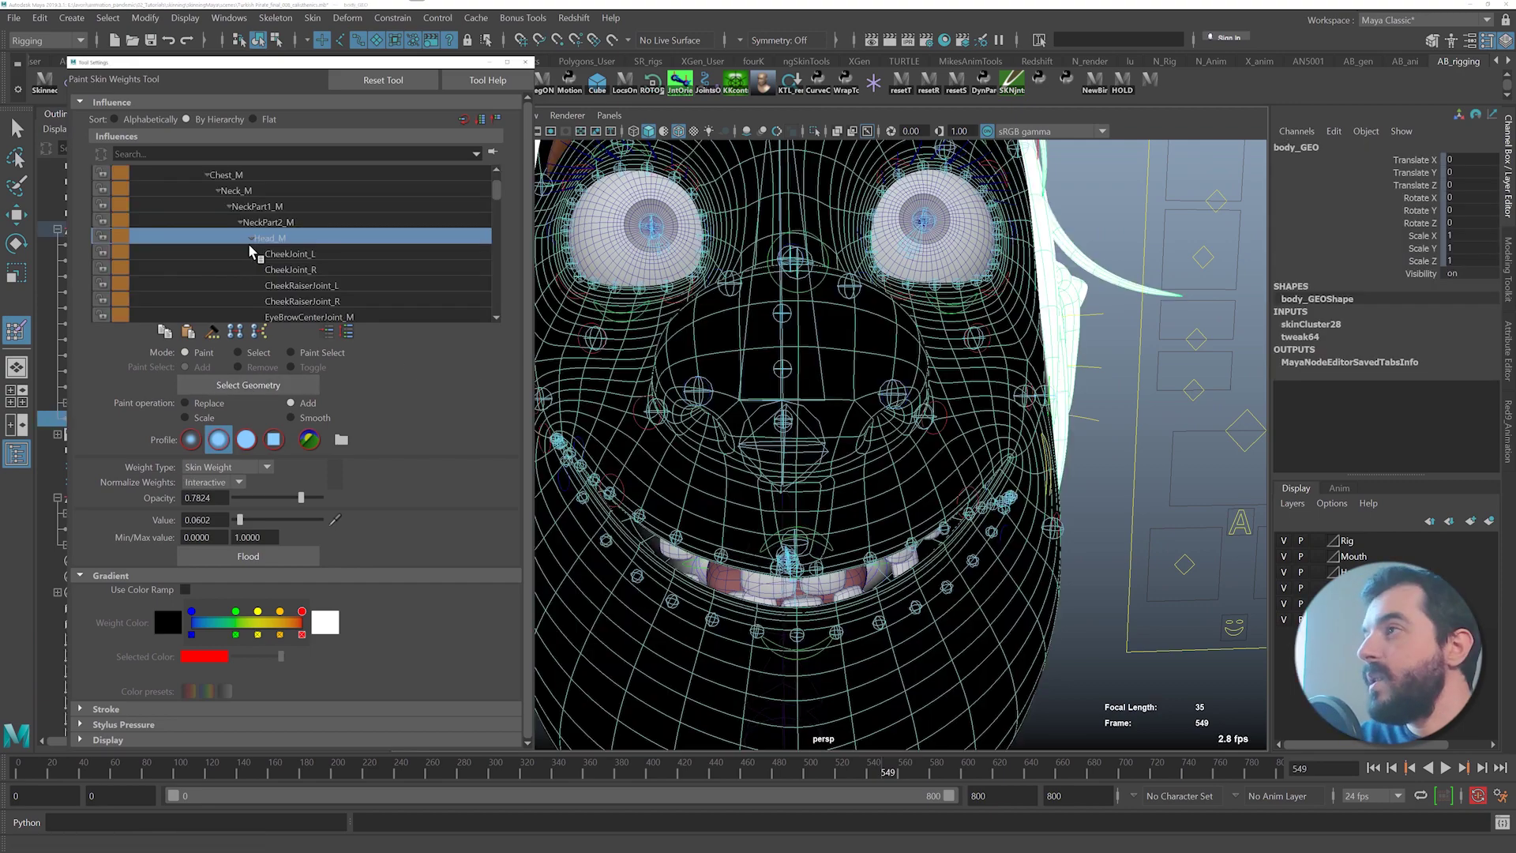
pyautogui.moveTo(305, 189); pyautogui.dragTo(312, 285)
pyautogui.keyDown('alt'); pyautogui.moveTo(764, 338); pyautogui.dragTo(925, 390, button='middle'); pyautogui.keyUp('alt')
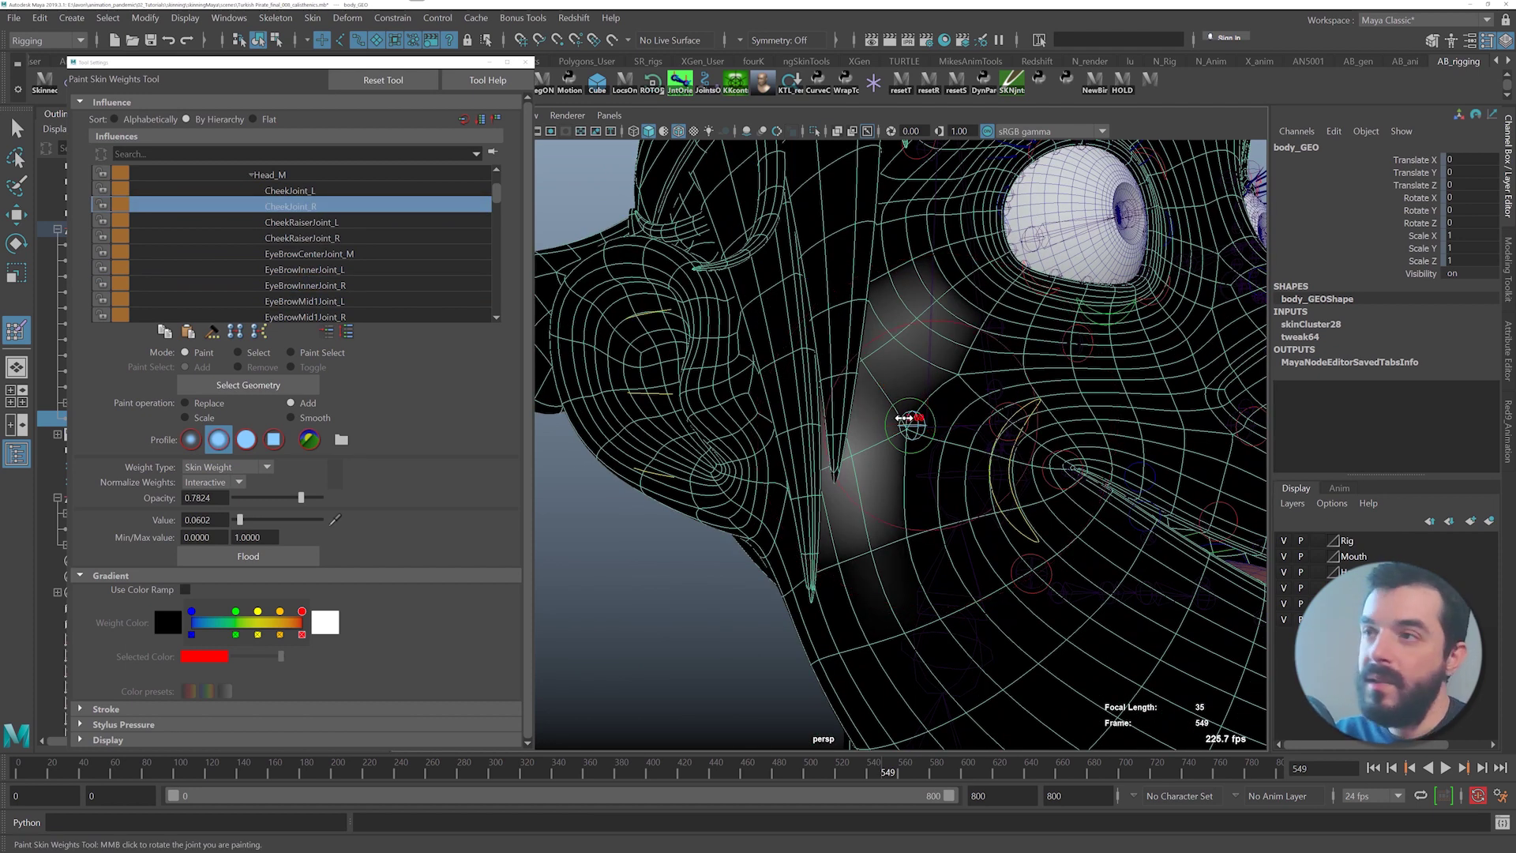
pyautogui.click(915, 423)
pyautogui.click(914, 425)
pyautogui.click(911, 427)
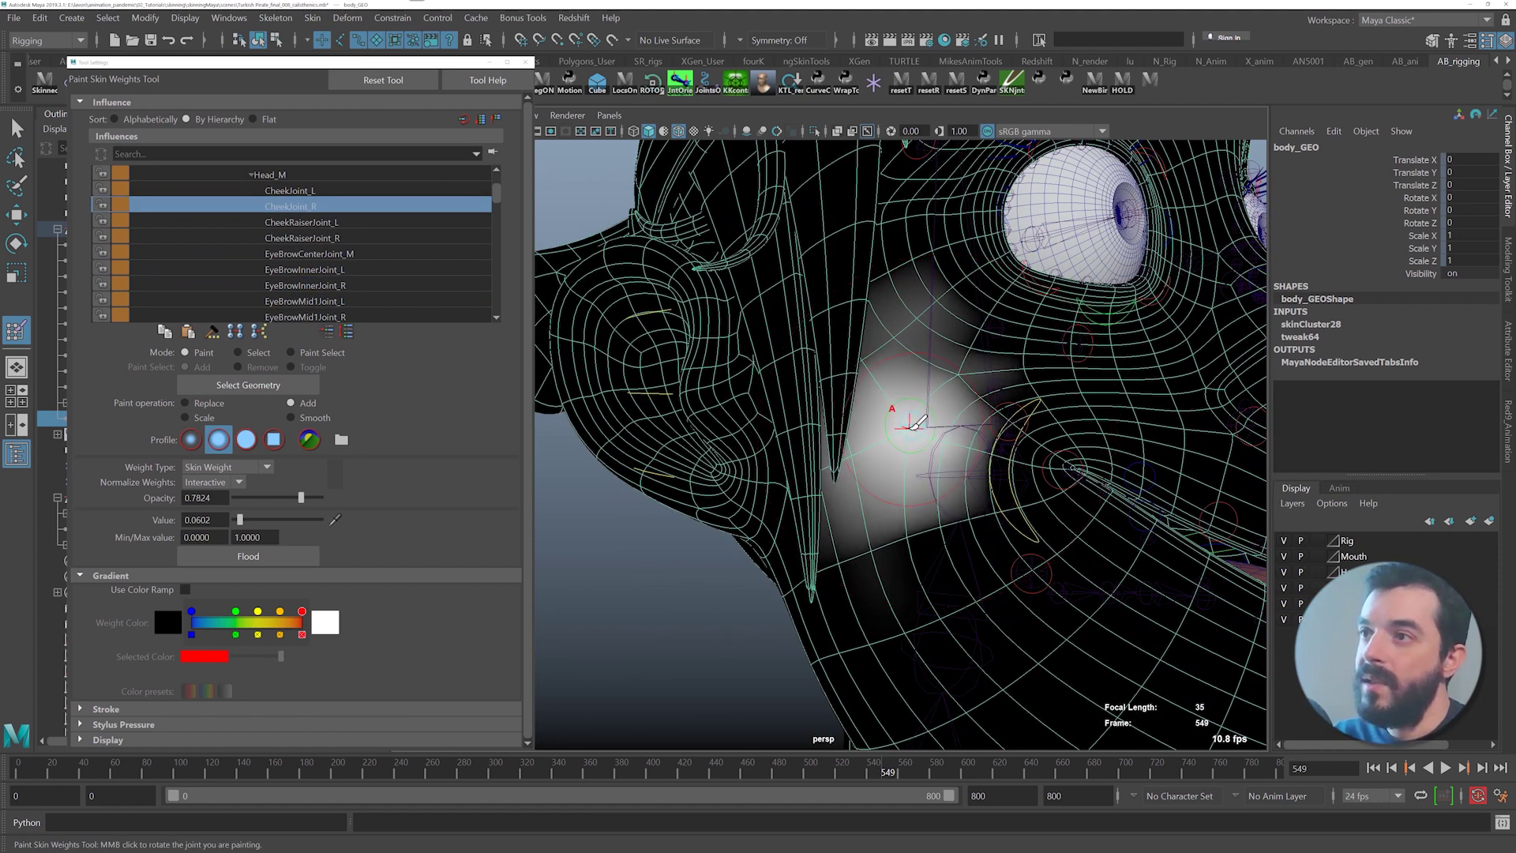
# - Set the brush opacity to 1.0000 and value to 0.6759, and strengthen the CheekJoint_R weight on the cheek
pyautogui.moveTo(301, 497); pyautogui.dragTo(344, 494)
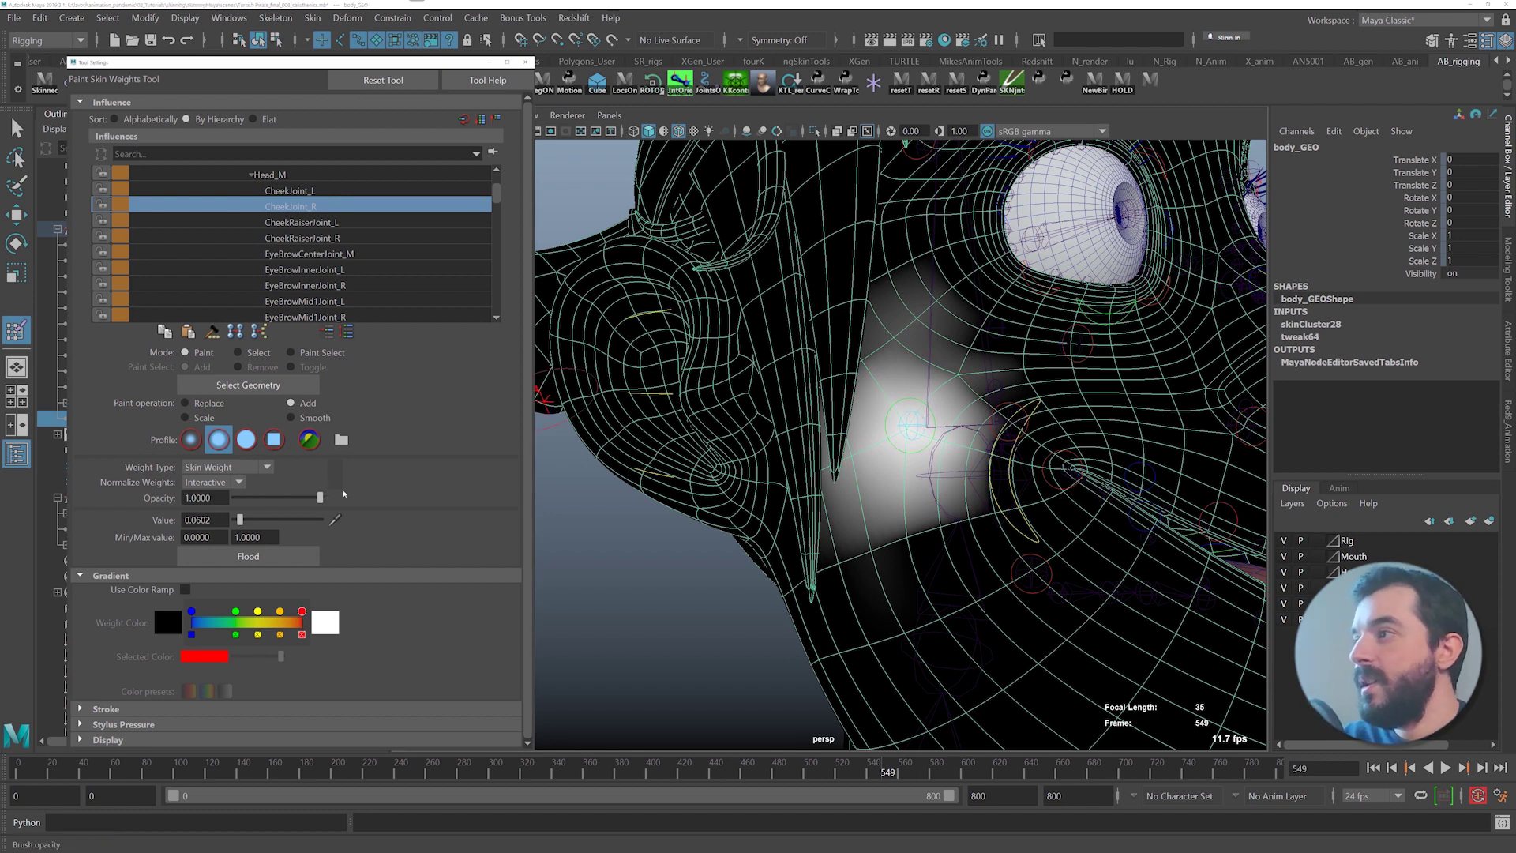
pyautogui.moveTo(259, 522); pyautogui.dragTo(293, 522)
pyautogui.click(911, 428)
pyautogui.click(913, 428)
pyautogui.click(913, 429)
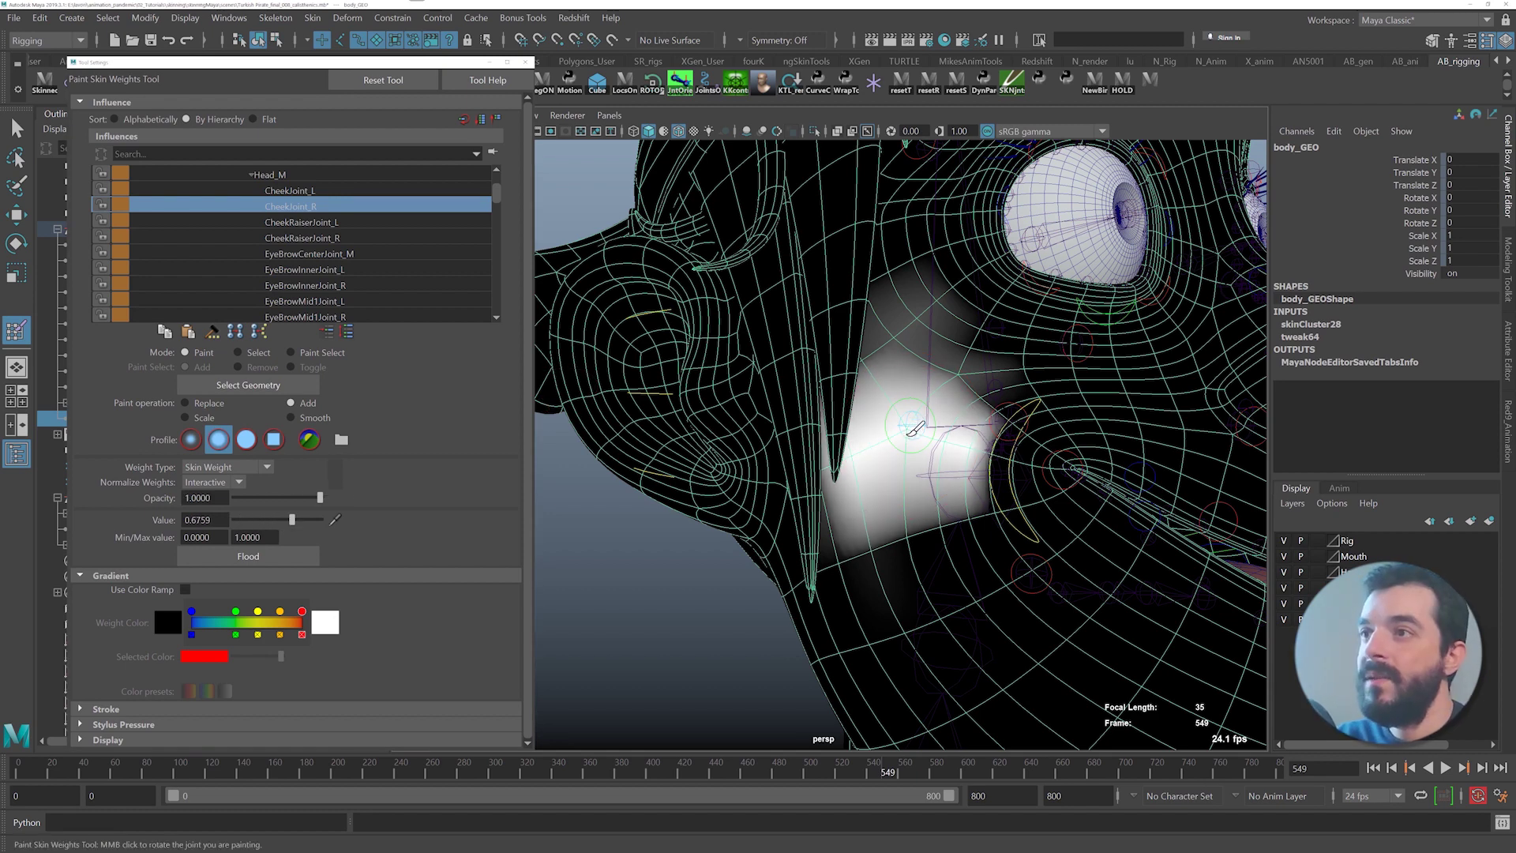
# - Add CheekRaiserJoint_R weight below the character's right eye and EyeBrowInnerJoint_R weight around the inner end of the right eyebrow
pyautogui.click(316, 237)
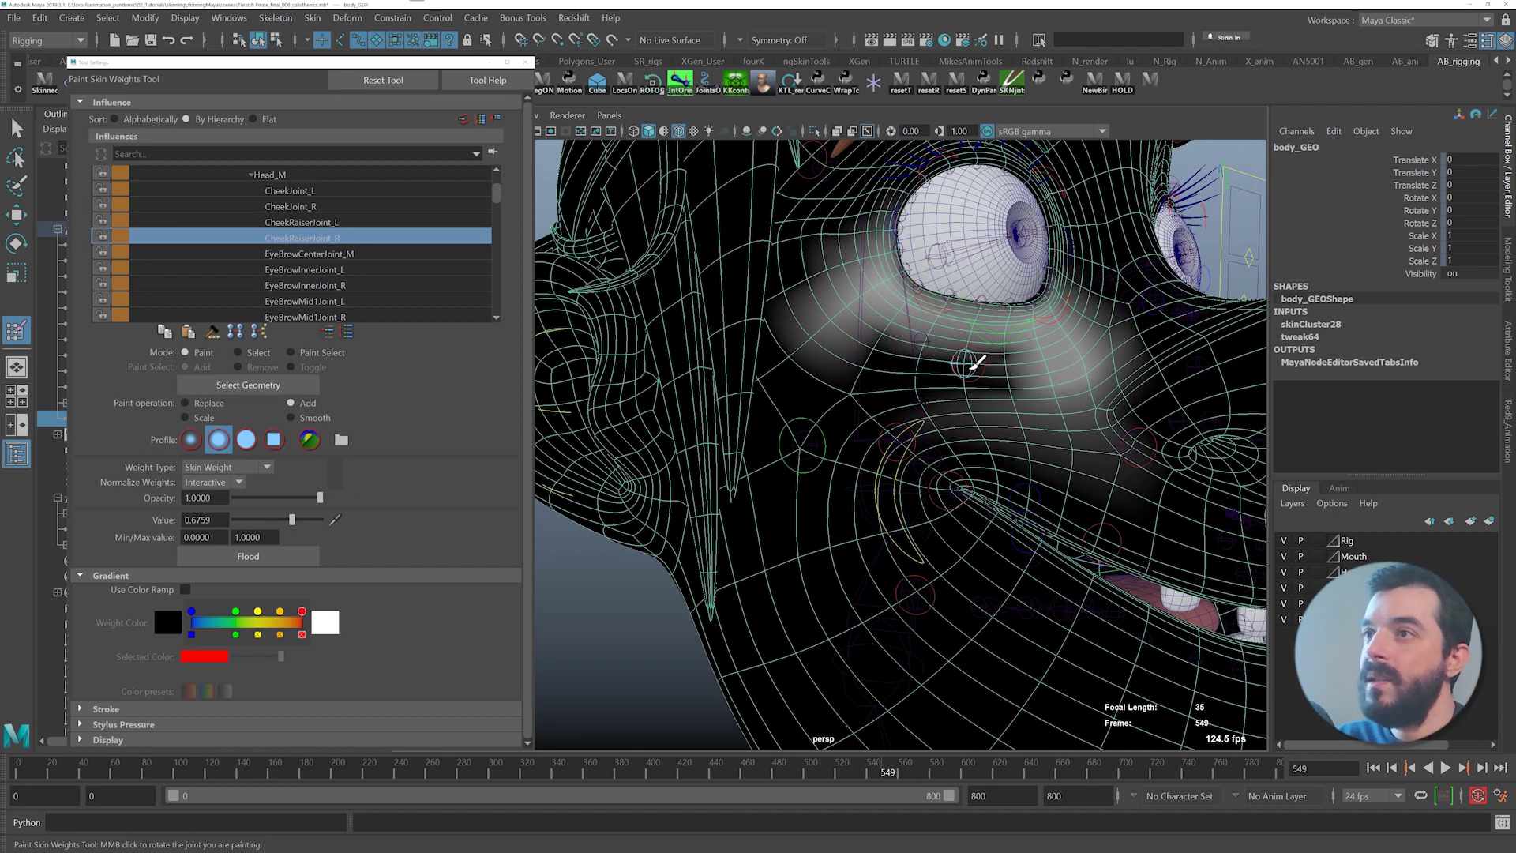
pyautogui.moveTo(976, 362); pyautogui.dragTo(1018, 367)
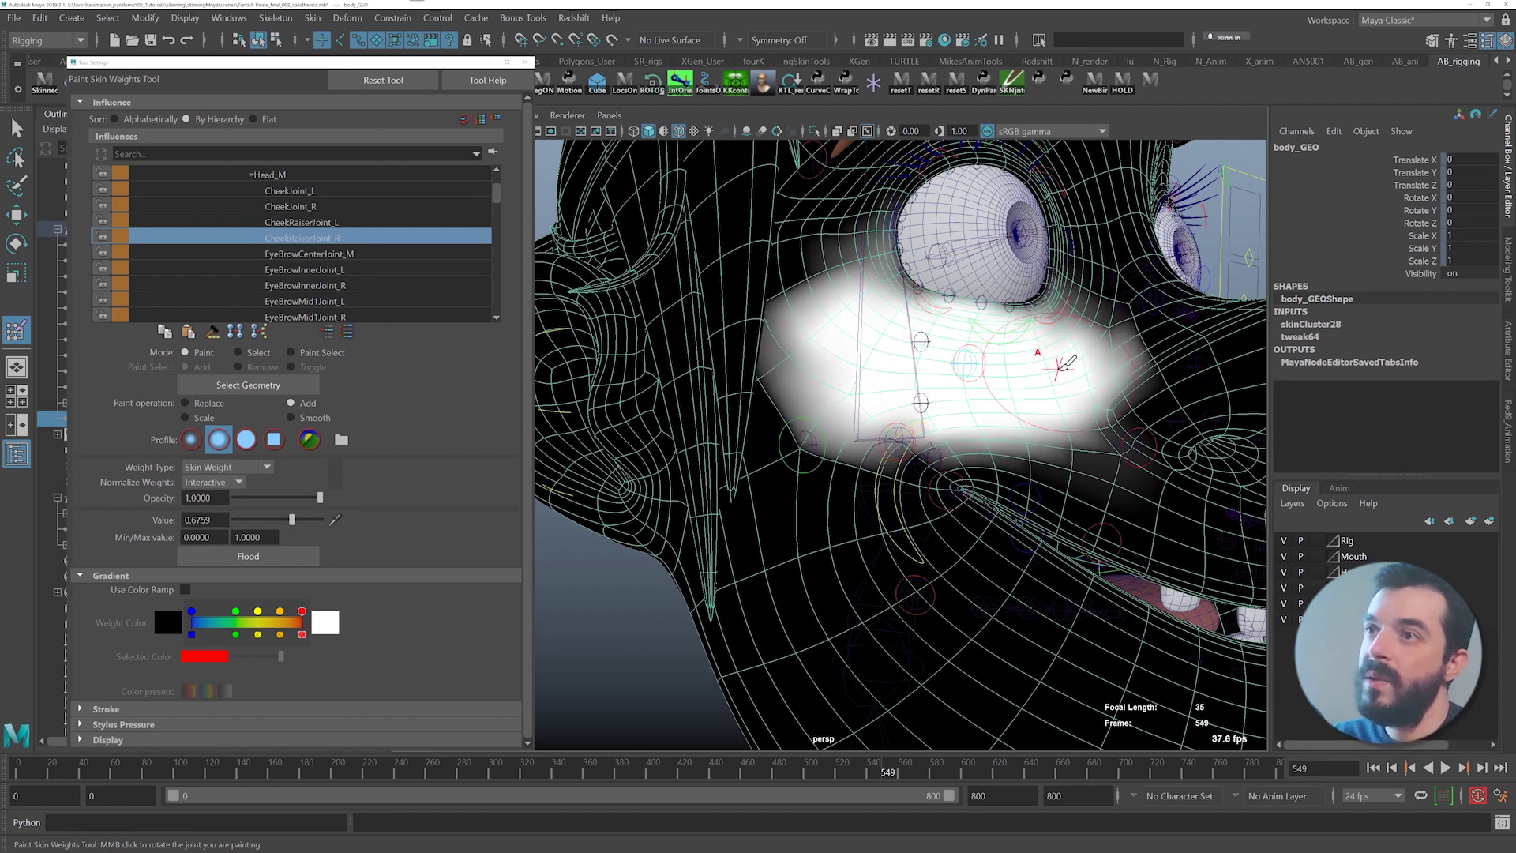
pyautogui.click(316, 285)
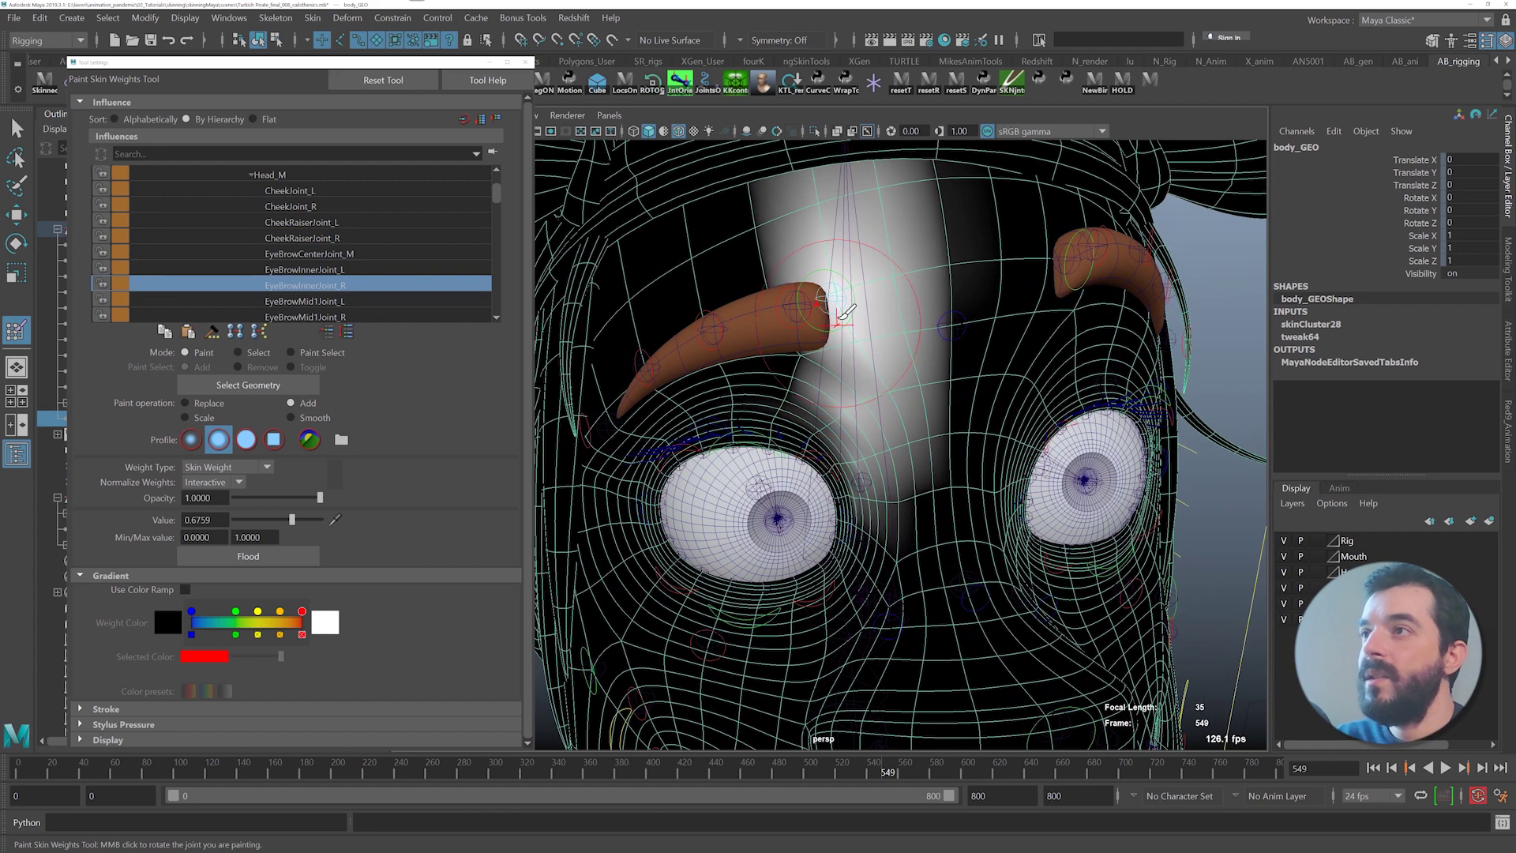
pyautogui.moveTo(853, 355); pyautogui.dragTo(758, 269)
pyautogui.moveTo(758, 268); pyautogui.dragTo(908, 340)
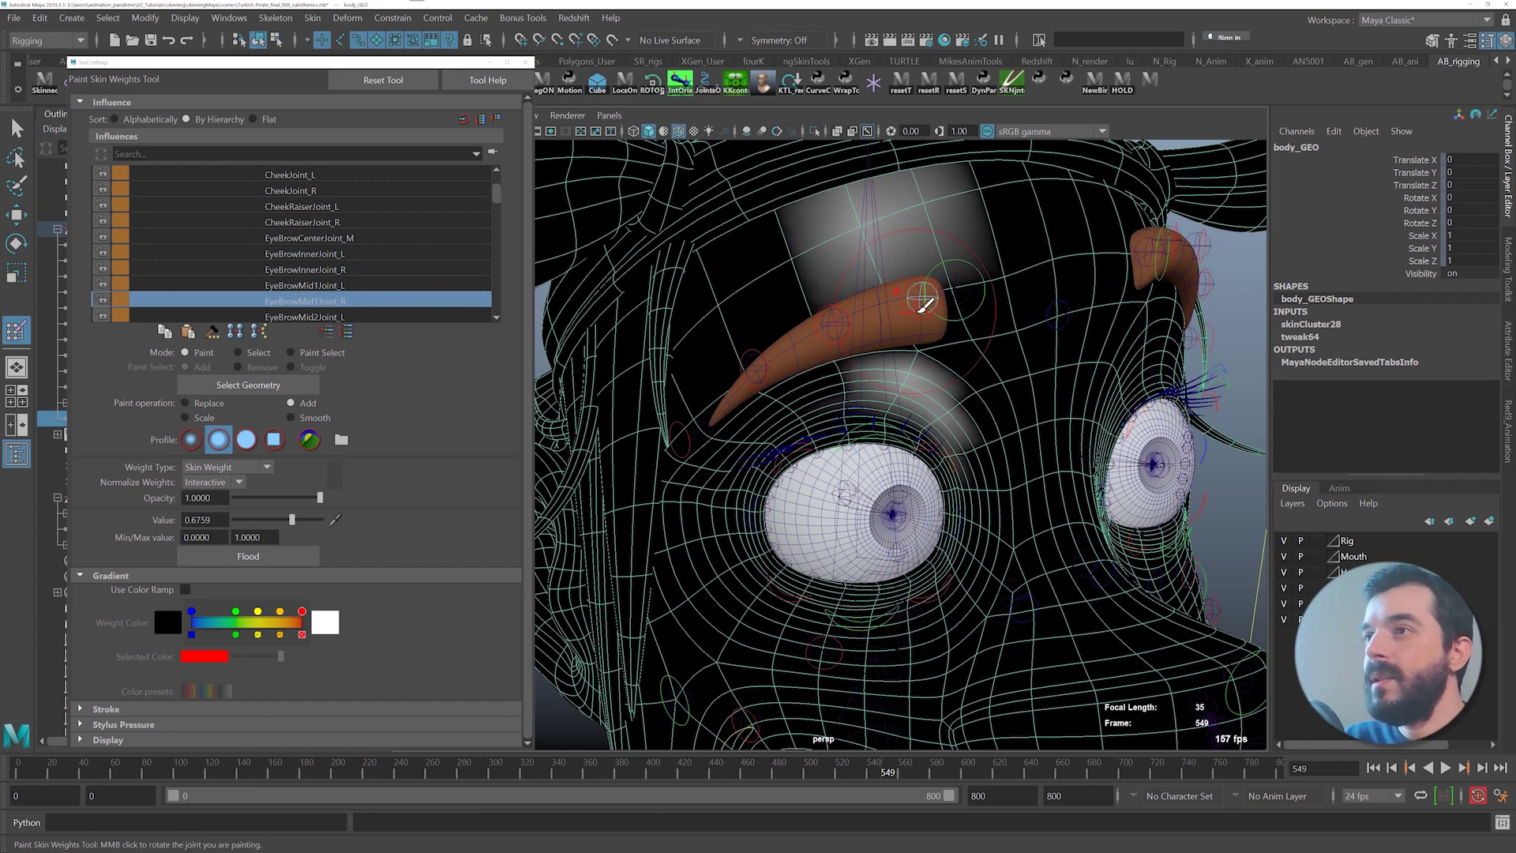
# - Add weight for EyeBrowMid1Joint_R and the remaining right brow joints, ending with EyeBrowOuterJoint_R at the eyebrow's outer tip
pyautogui.click(918, 311)
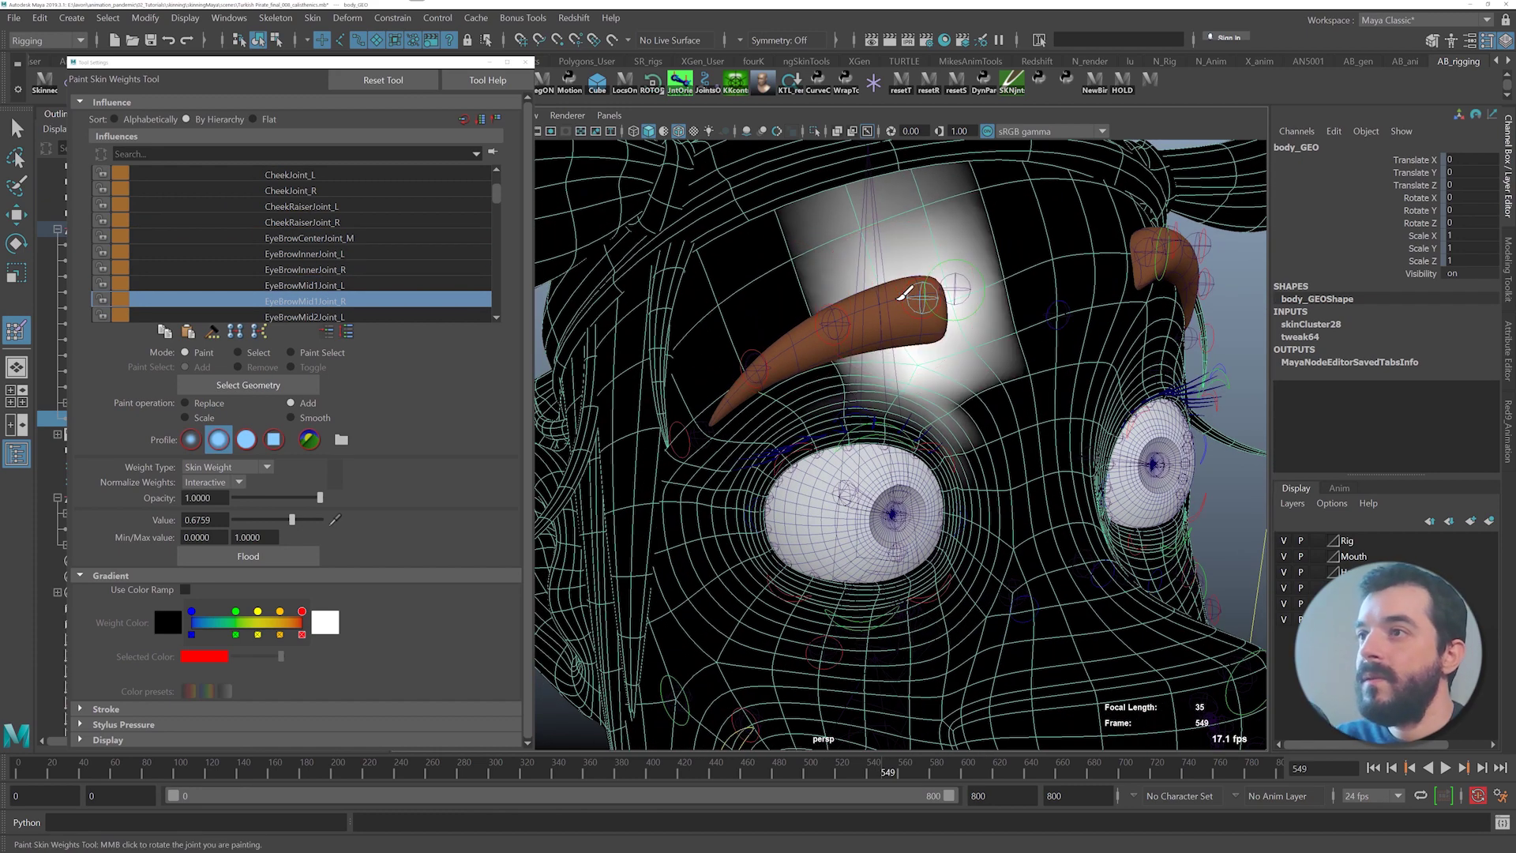
pyautogui.scroll(-1, 345, 316)
pyautogui.click(332, 285)
pyautogui.click(822, 333)
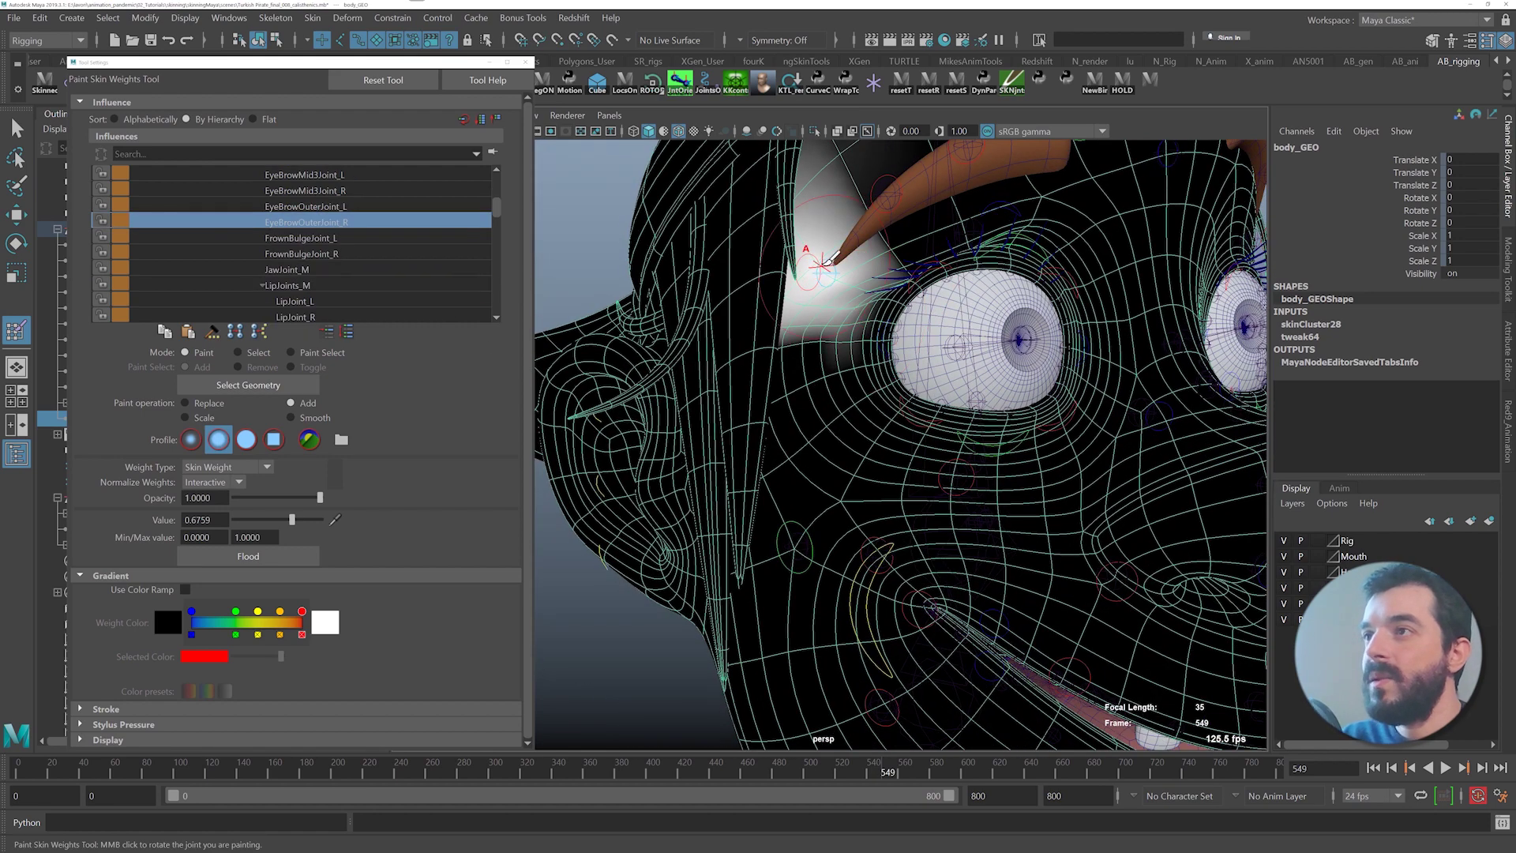
pyautogui.moveTo(821, 266)
pyautogui.mouseDown()
pyautogui.moveTo(826, 290)
pyautogui.moveTo(816, 257)
pyautogui.mouseUp()
# - Add weight for FrownBulgeJoint_R below the mouth corner, LipJoint_R at the corner, and the right lower-lip joints
pyautogui.click(405, 254)
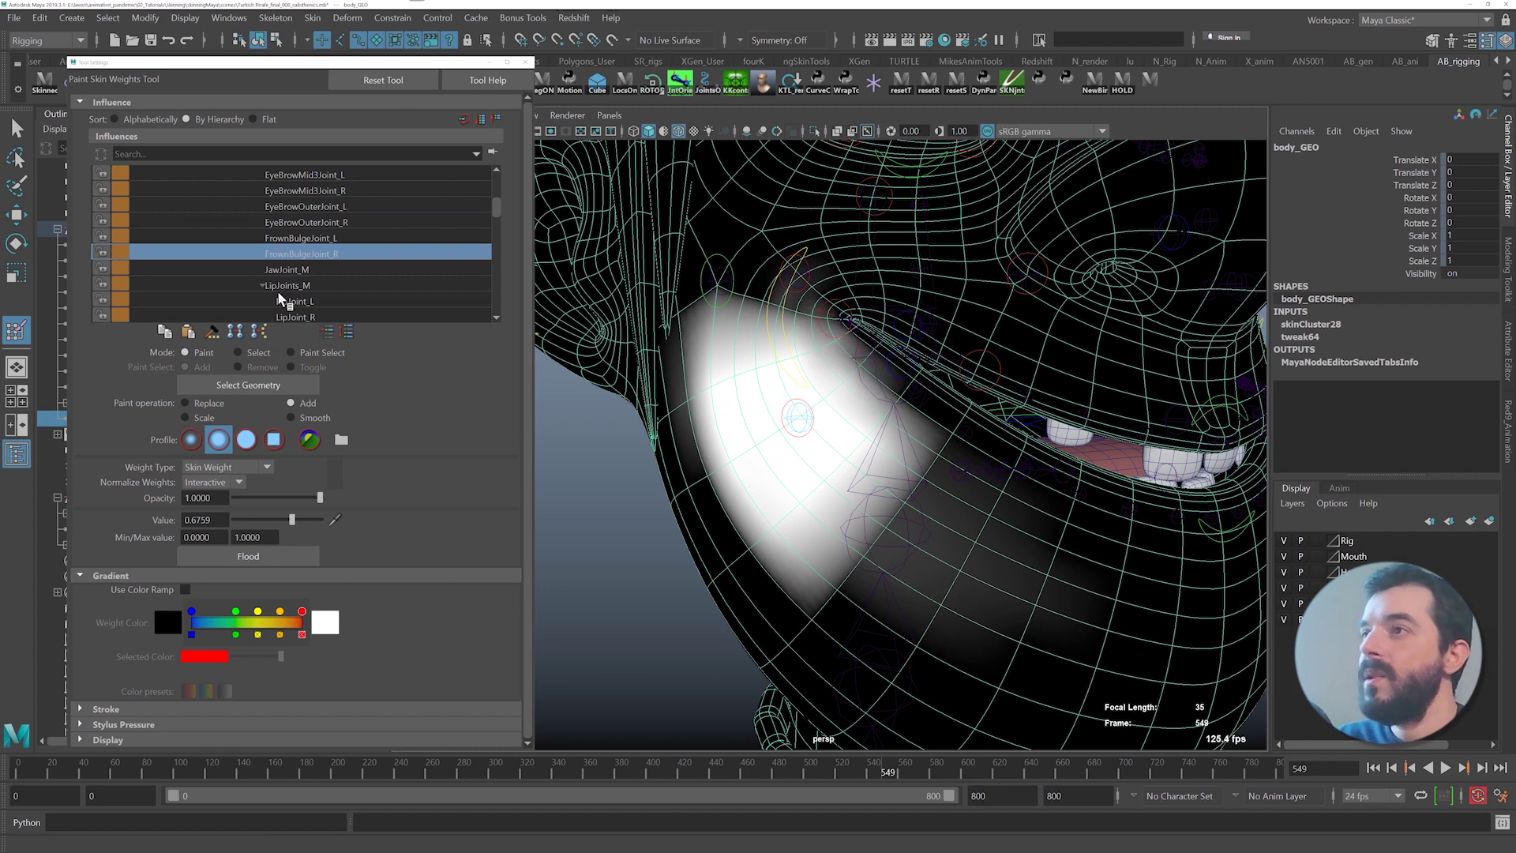
pyautogui.click(295, 317)
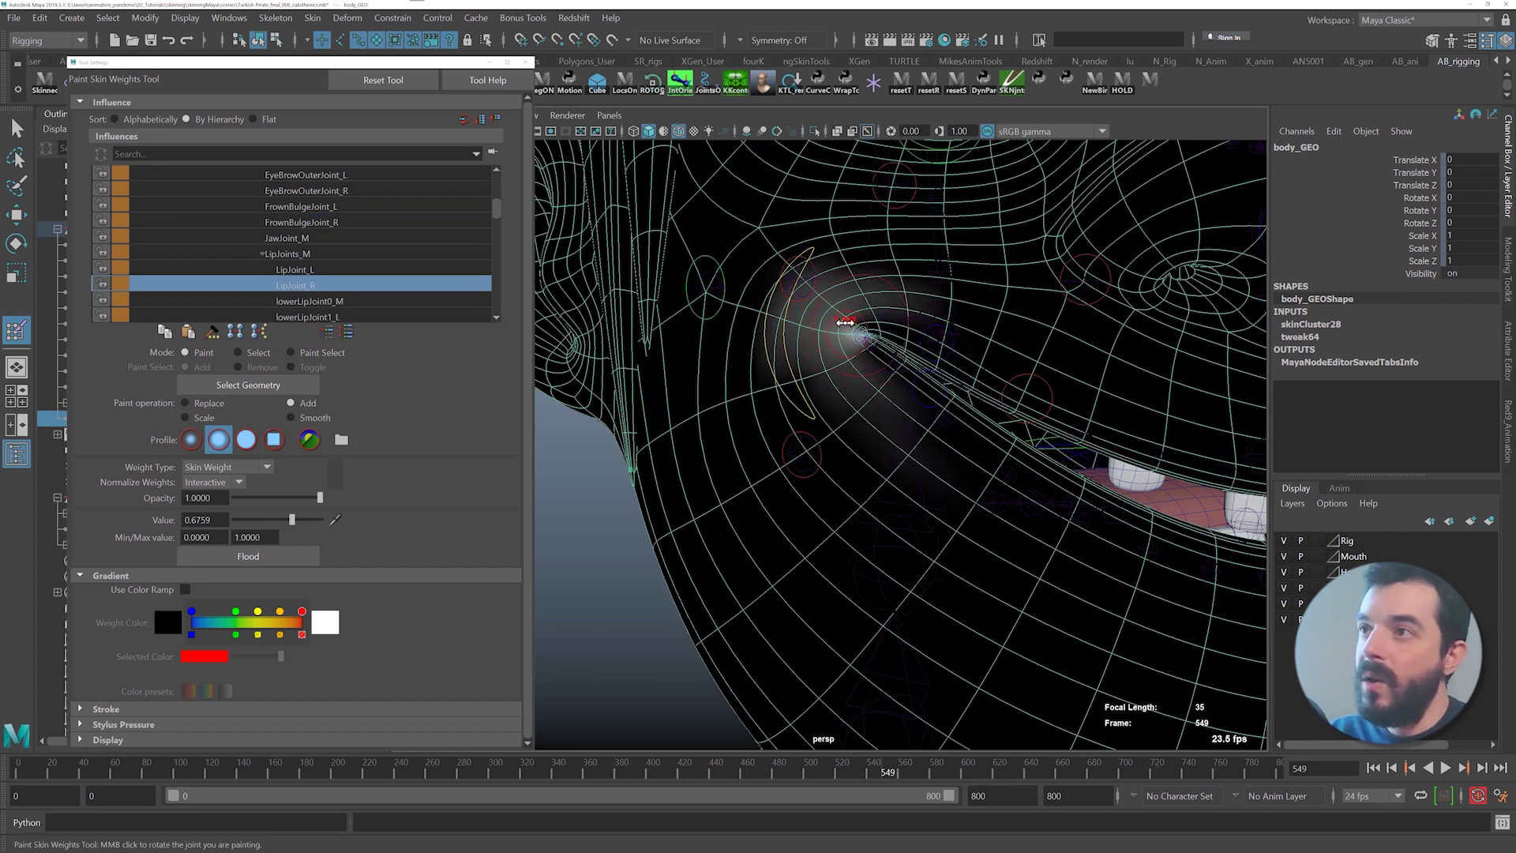
pyautogui.moveTo(844, 322); pyautogui.dragTo(856, 331)
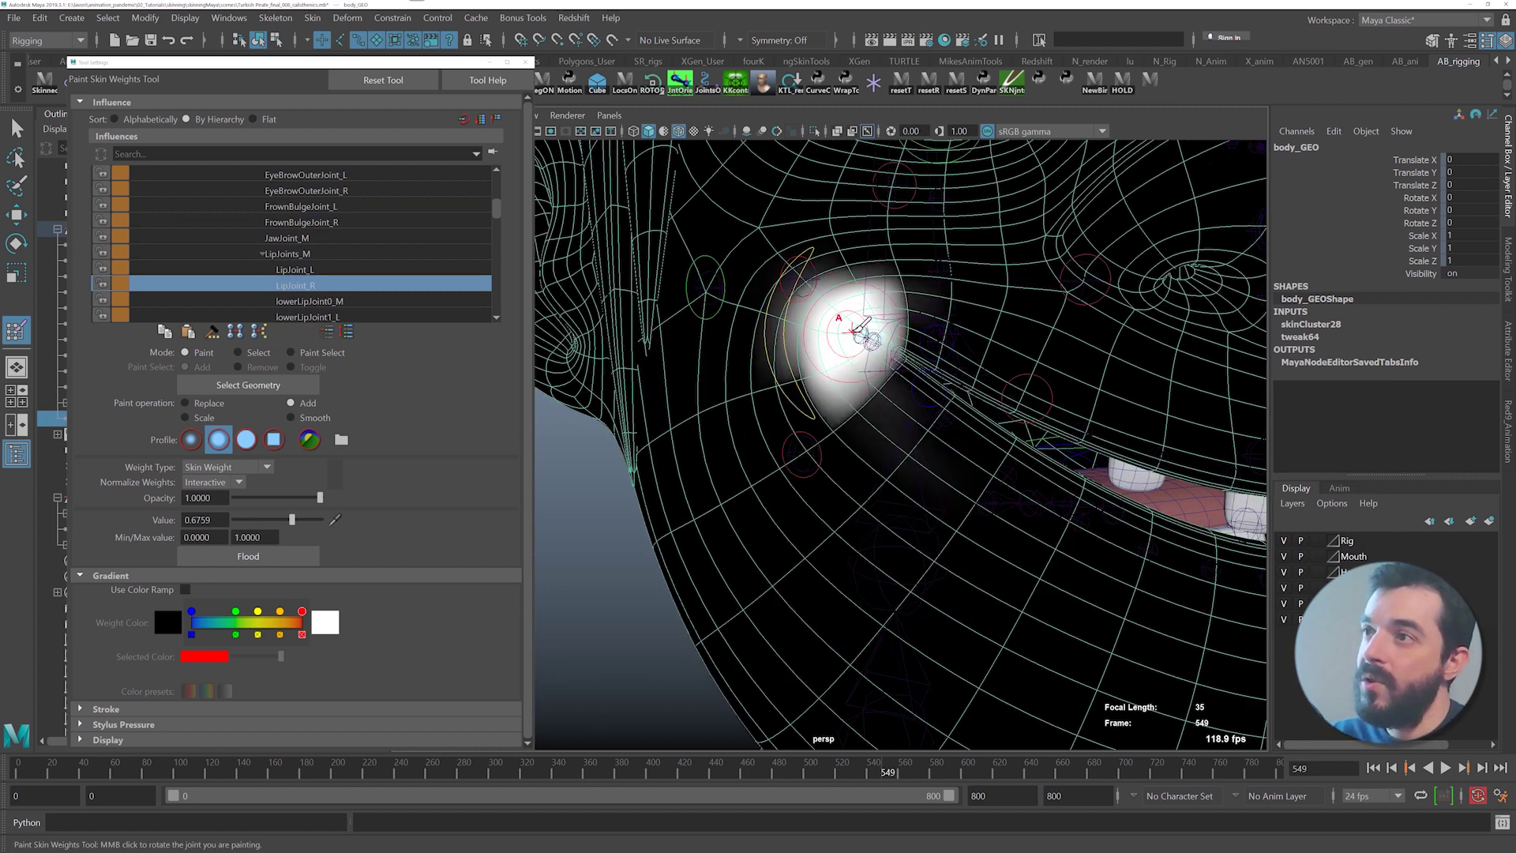
pyautogui.click(304, 285)
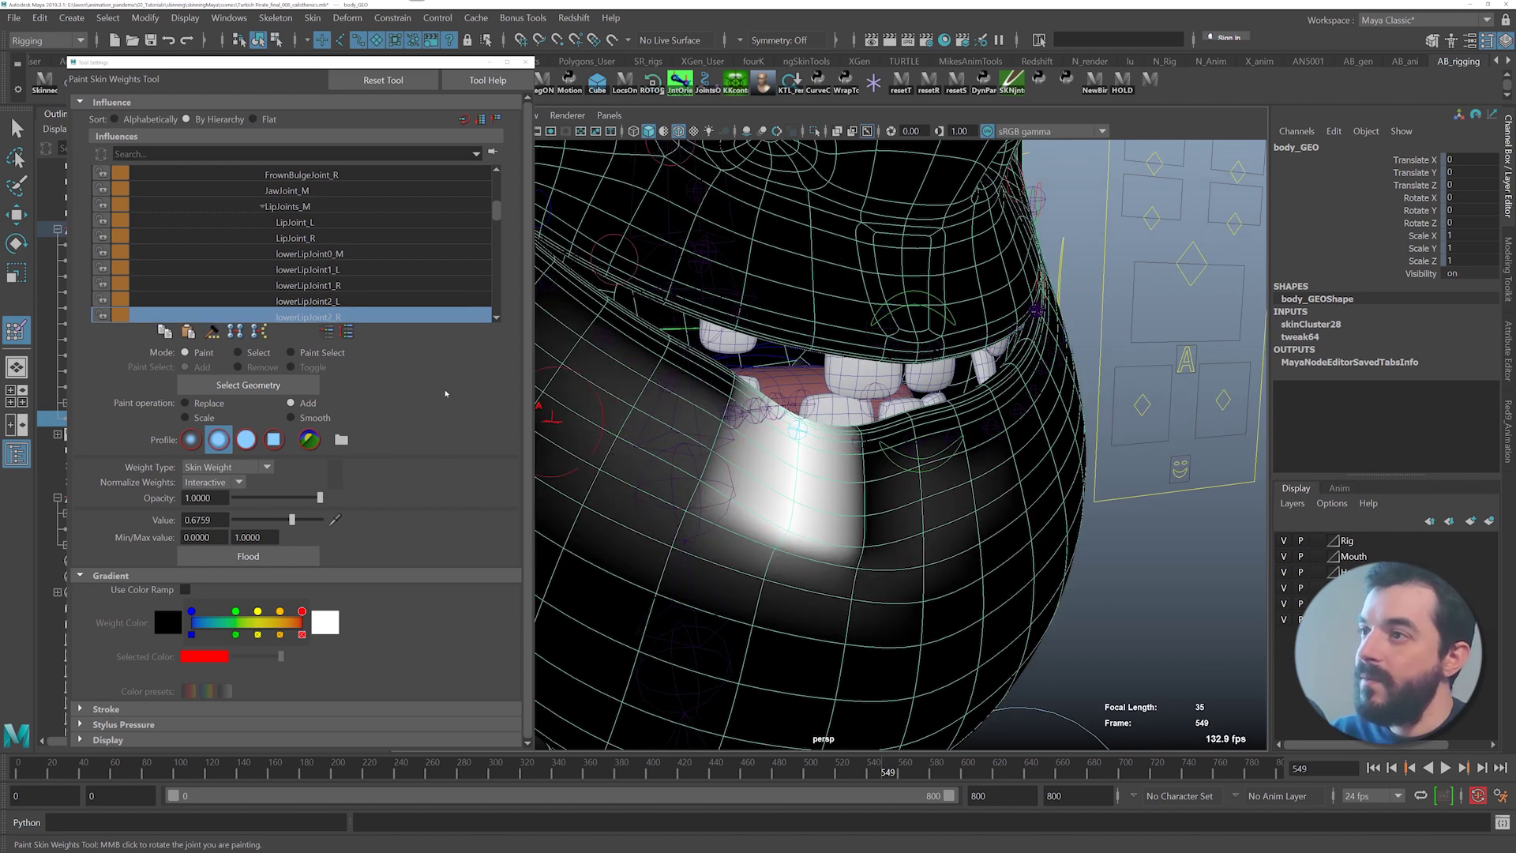
# - Add weight for lowerLipJoint3_R and lowerLipJoint4_R along the character's right side of the lower lip
pyautogui.click(304, 285)
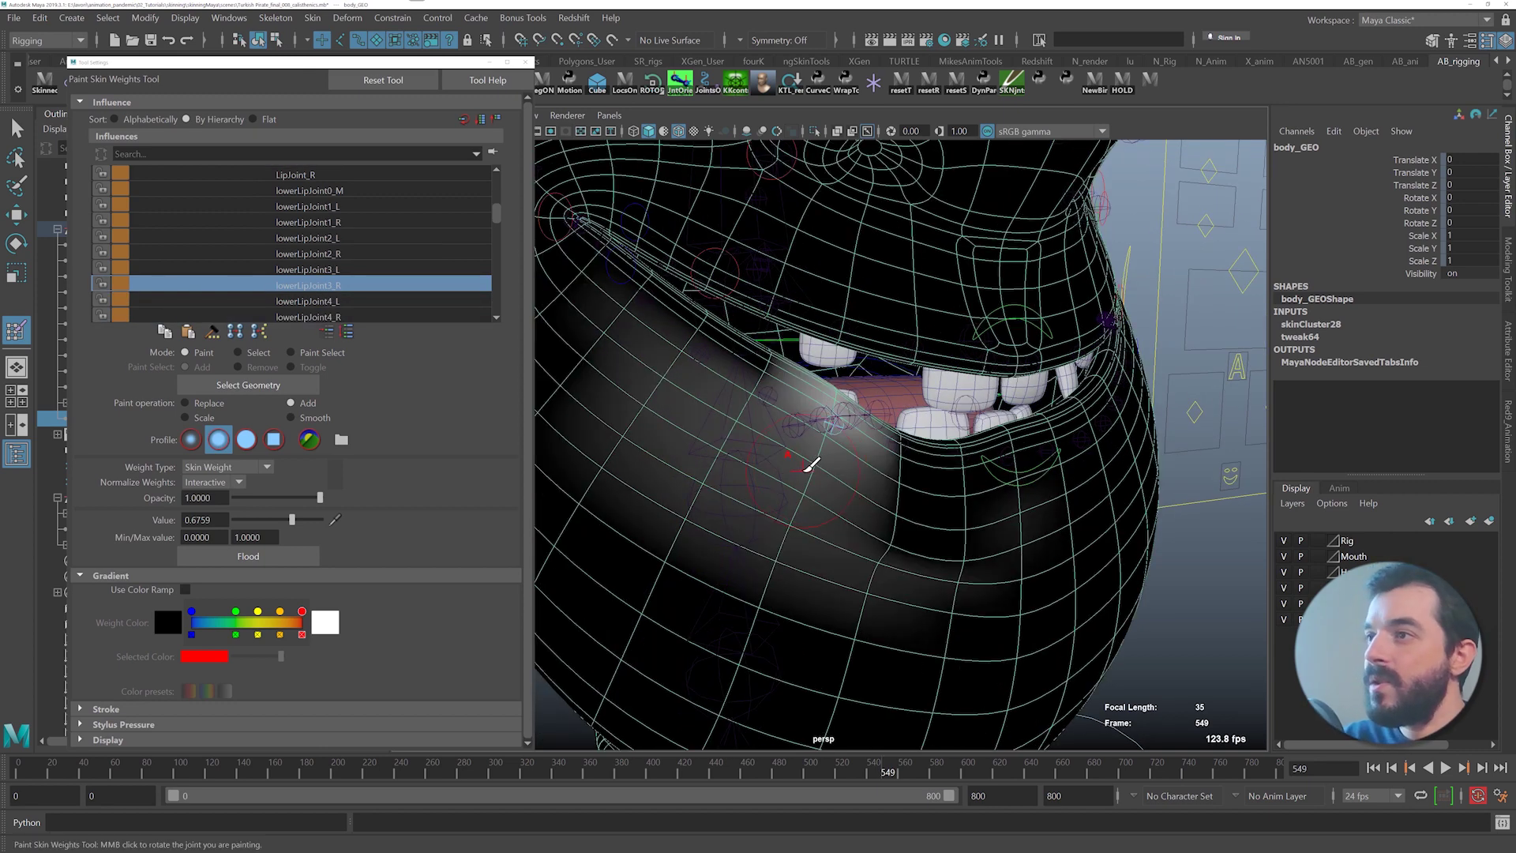
pyautogui.moveTo(812, 423); pyautogui.dragTo(821, 432)
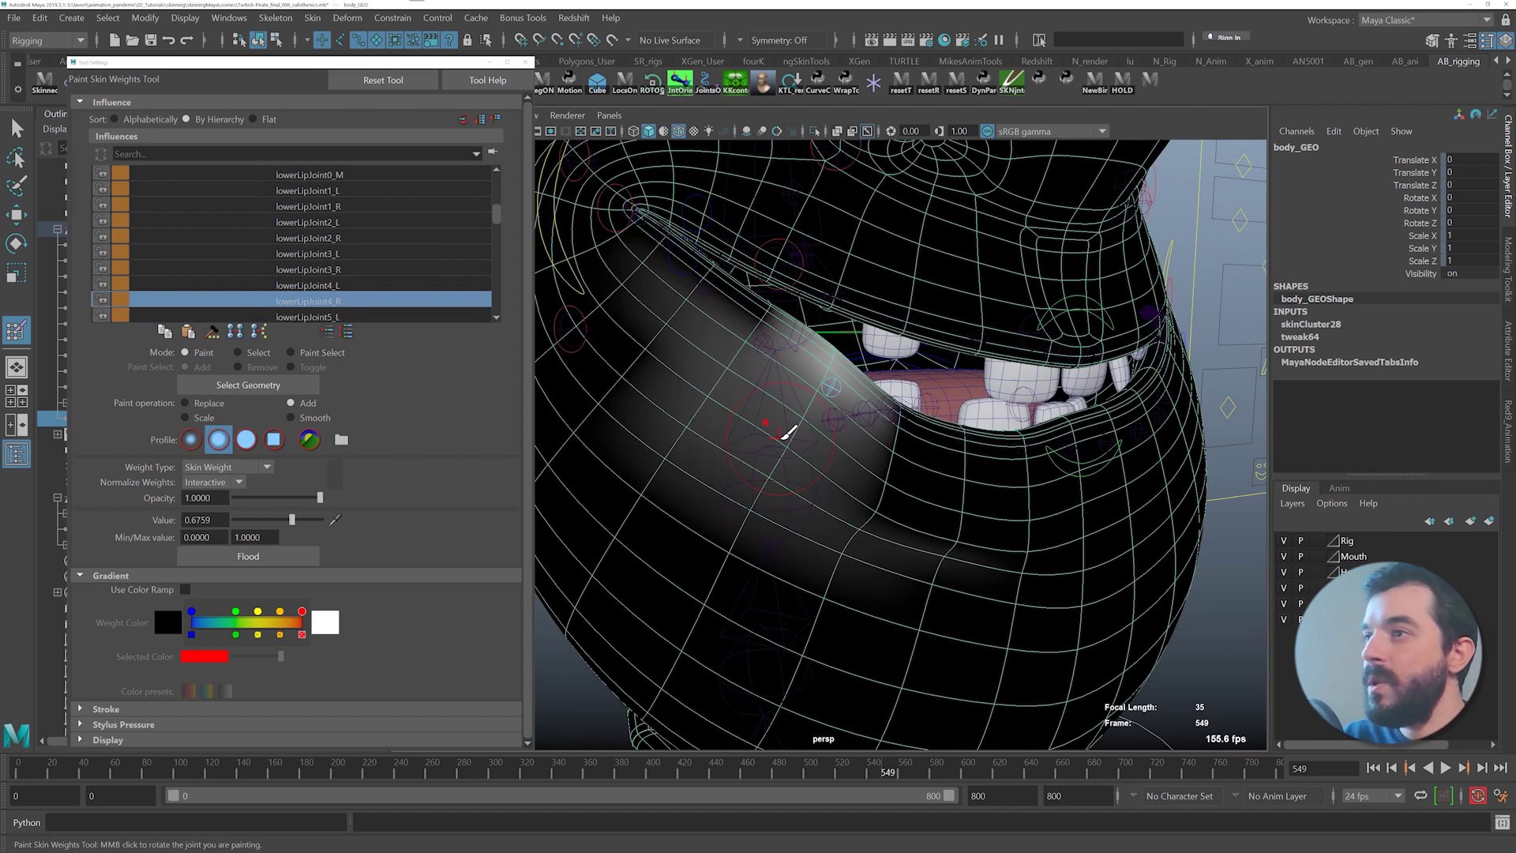
pyautogui.moveTo(785, 426); pyautogui.dragTo(754, 423)
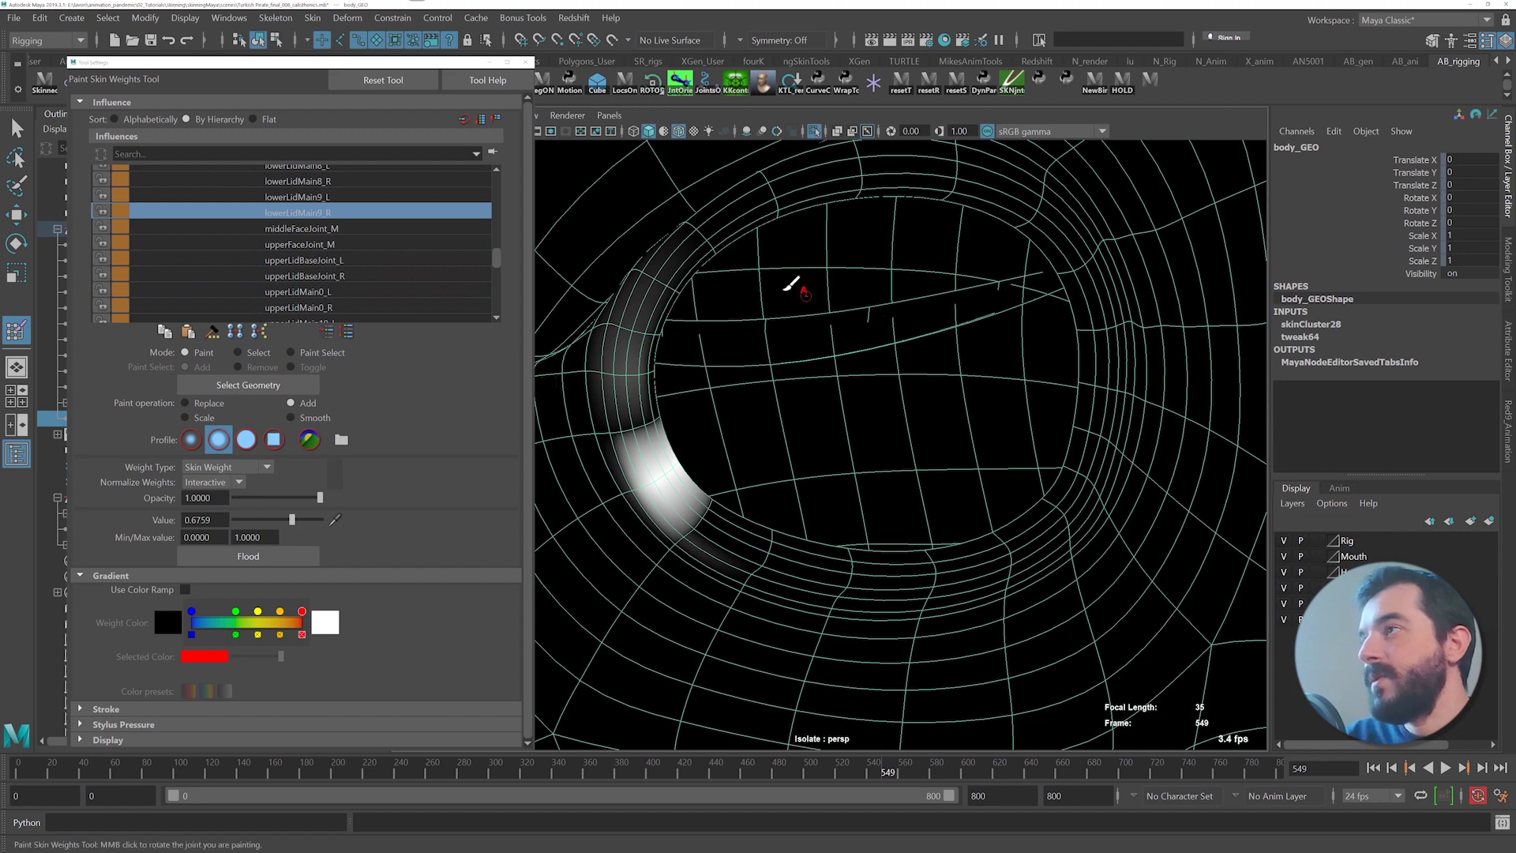
# - Undo the last upperLipJoint10_R stroke and add this joint's weight outward from the right mouth corner
pyautogui.keyDown('alt'); pyautogui.moveTo(631, 292); pyautogui.dragTo(704, 431); pyautogui.keyUp('alt')
pyautogui.click(336, 280)
pyautogui.keyDown('alt'); pyautogui.moveTo(939, 479); pyautogui.dragTo(894, 379); pyautogui.keyUp('alt')
pyautogui.keyDown('alt'); pyautogui.moveTo(756, 370); pyautogui.dragTo(681, 368, button='middle'); pyautogui.keyUp('alt')
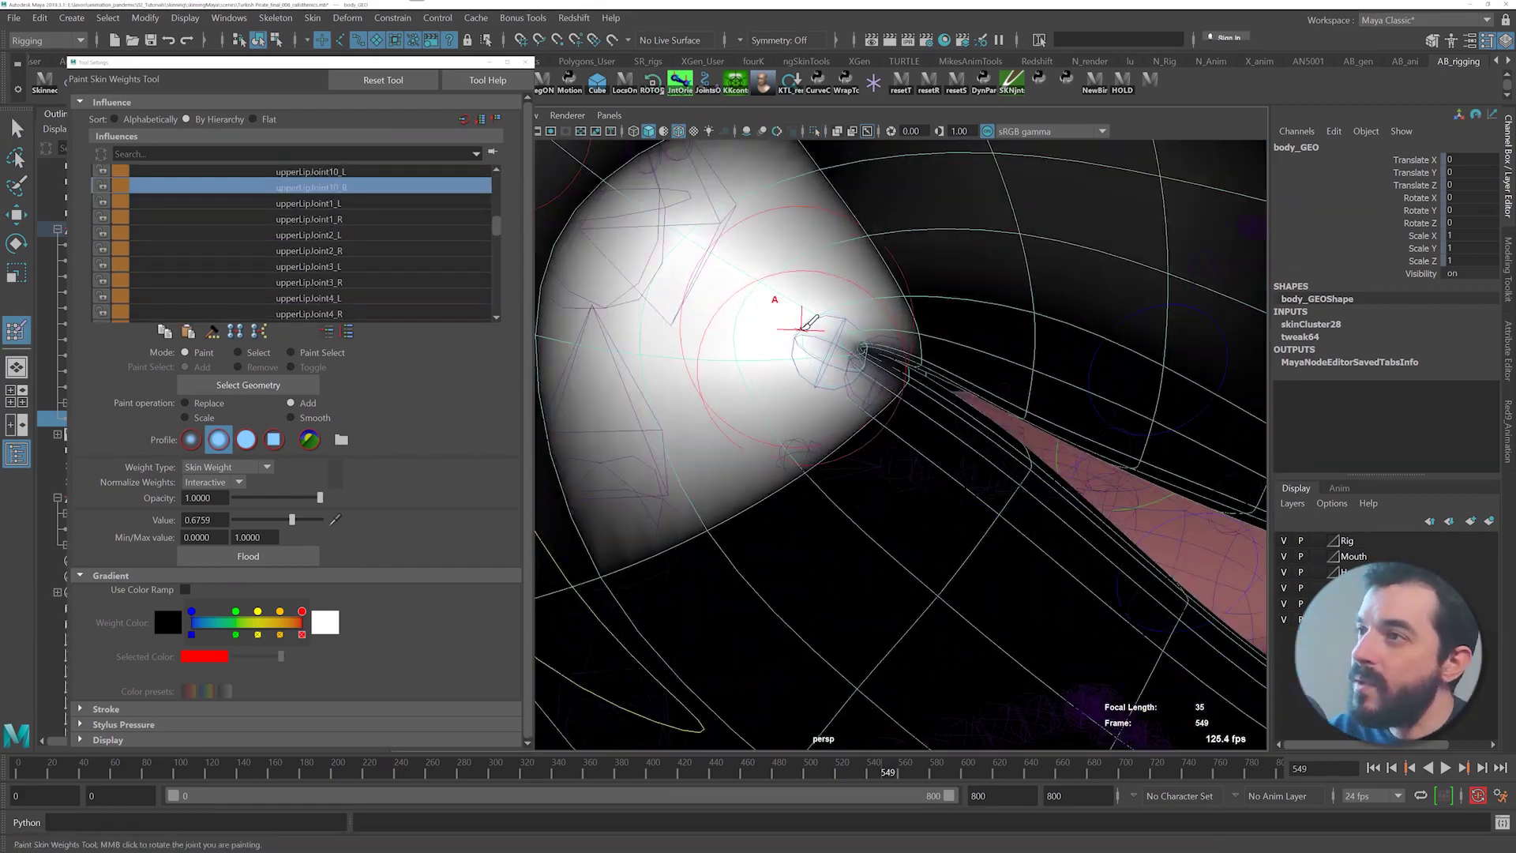
pyautogui.hotkey('ctrl', 'z')
pyautogui.scroll(-4, 801, 330)
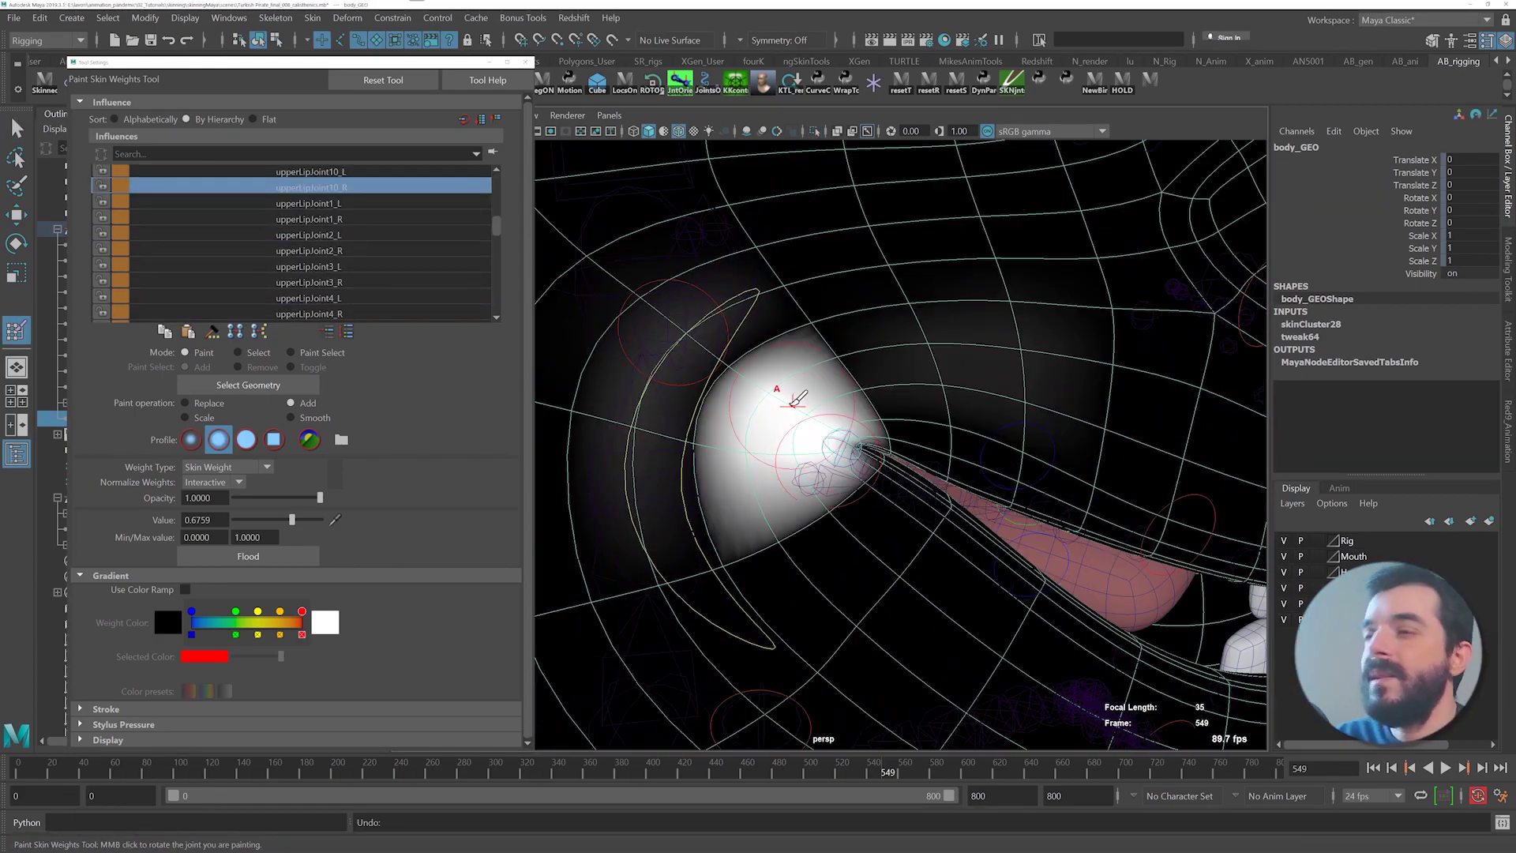
pyautogui.moveTo(727, 405); pyautogui.dragTo(728, 476)
pyautogui.keyDown('alt'); pyautogui.moveTo(897, 421); pyautogui.dragTo(872, 426); pyautogui.keyUp('alt')
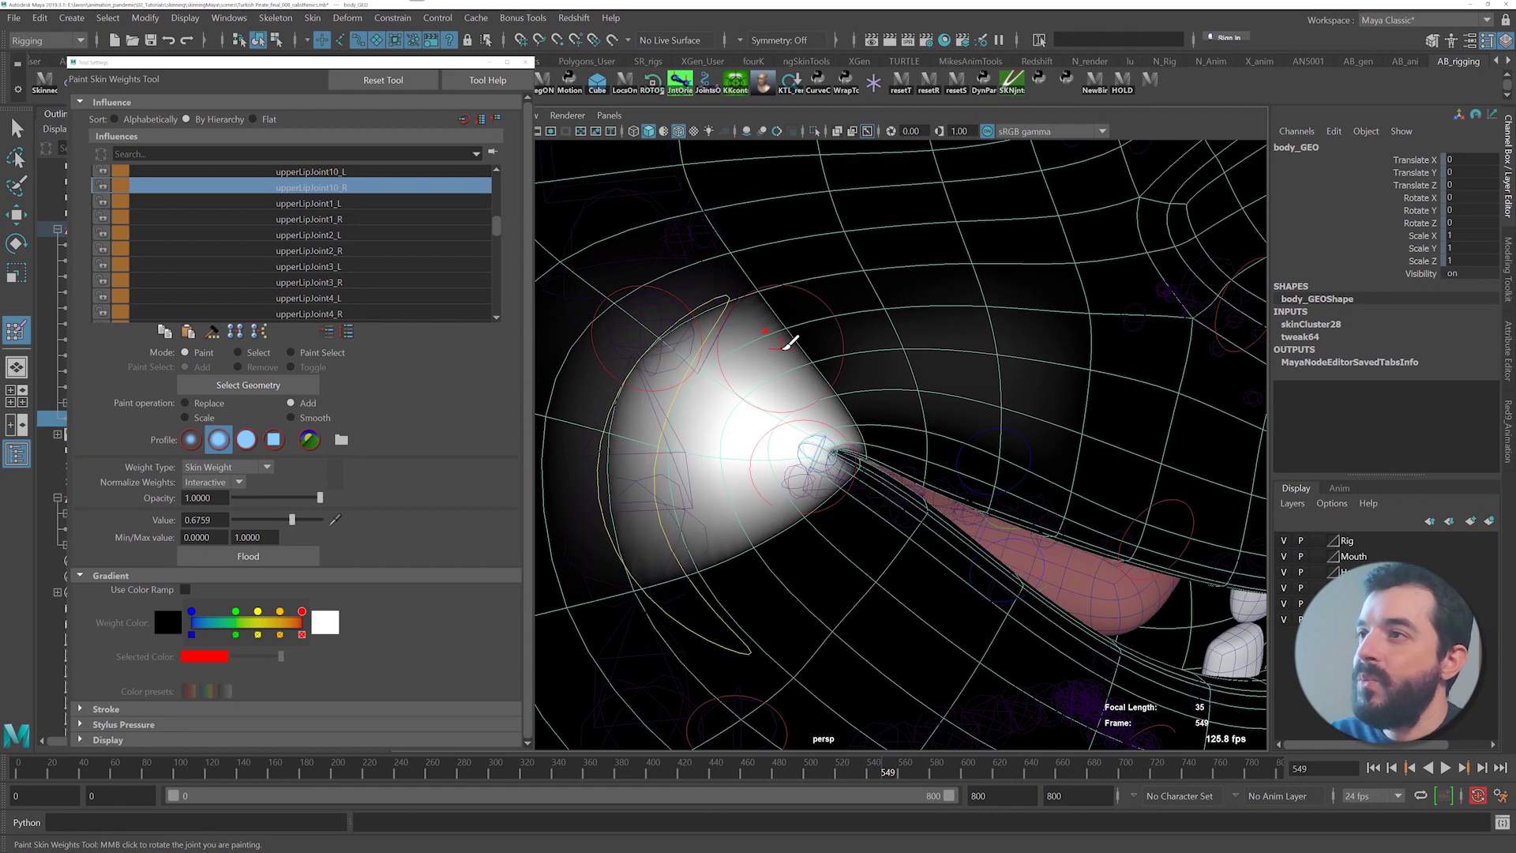
# - Add upperLipJoint1_R weight on the upper lip above the front tooth, covering both the front and the inner side
pyautogui.click(306, 220)
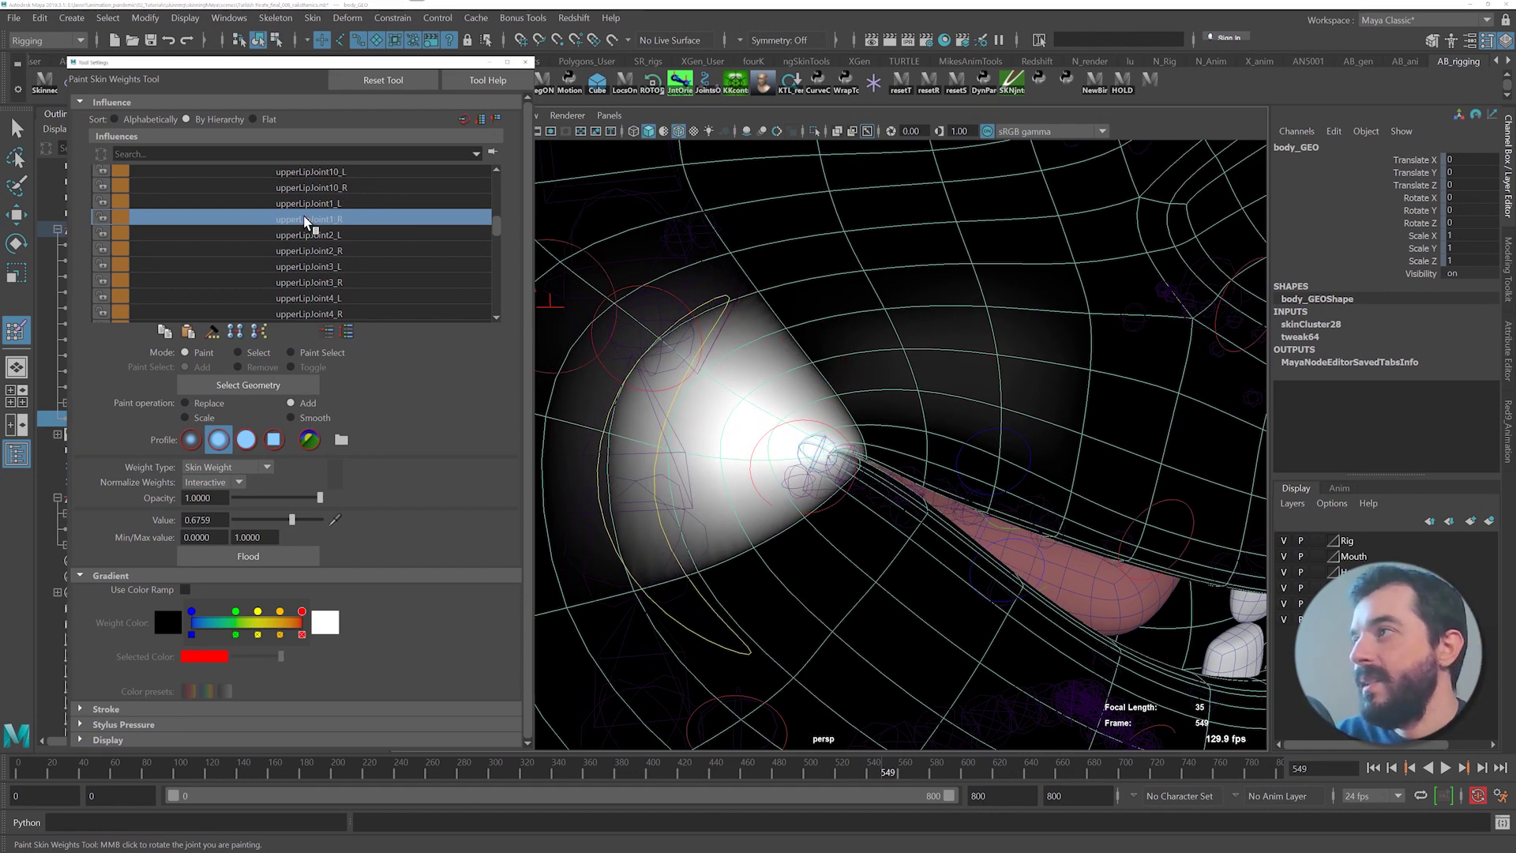
pyautogui.keyDown('alt'); pyautogui.moveTo(1001, 414); pyautogui.dragTo(852, 392, button='middle'); pyautogui.keyUp('alt')
pyautogui.keyDown('alt'); pyautogui.moveTo(853, 392); pyautogui.dragTo(904, 369); pyautogui.keyUp('alt')
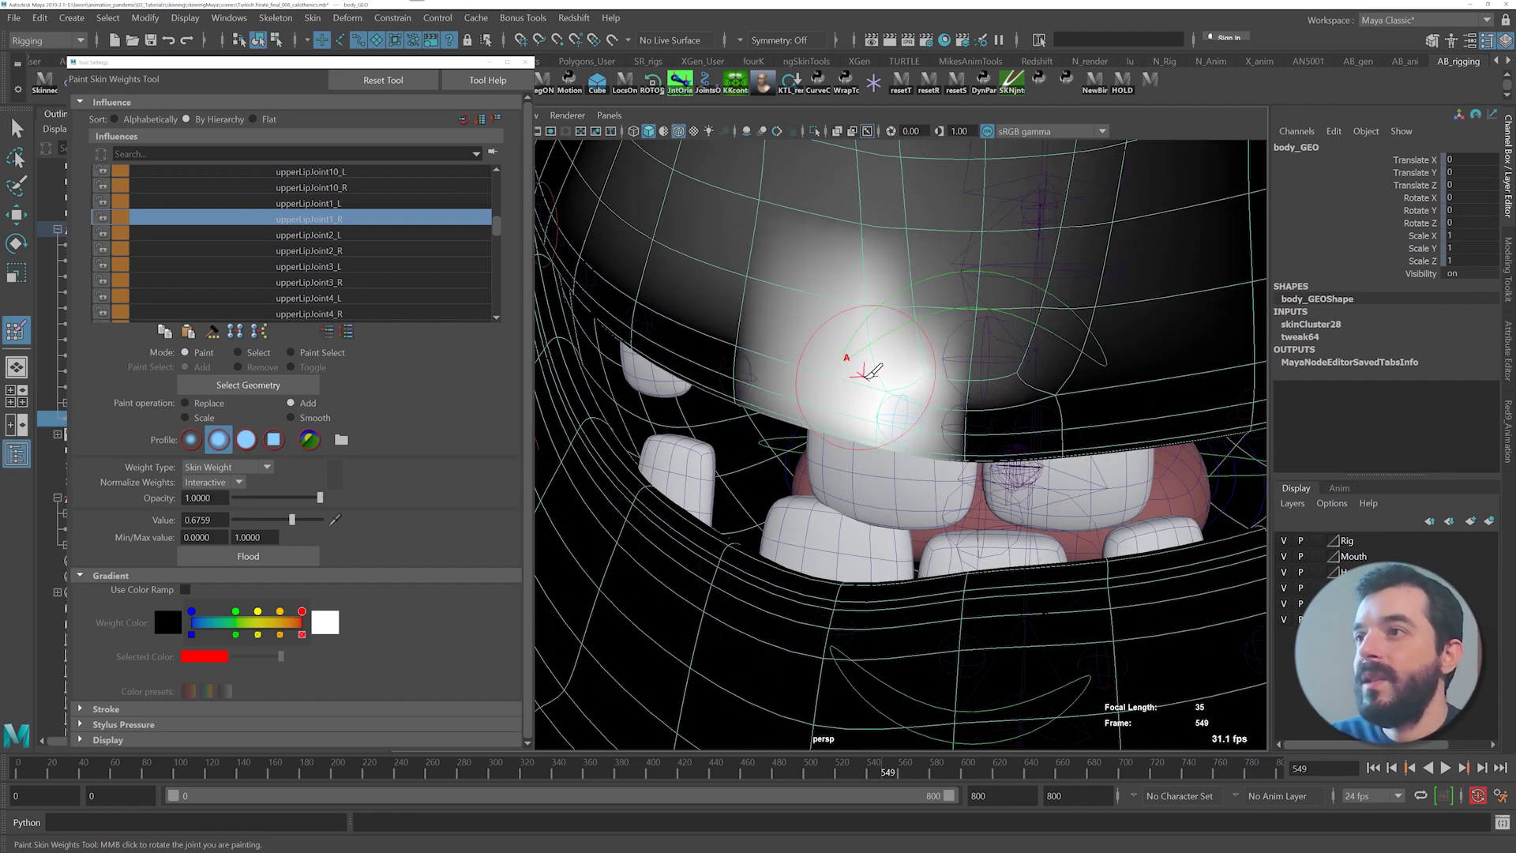
pyautogui.keyDown('alt'); pyautogui.moveTo(874, 424); pyautogui.dragTo(957, 294, button='middle'); pyautogui.keyUp('alt')
pyautogui.keyDown('alt'); pyautogui.moveTo(958, 295); pyautogui.dragTo(694, 541); pyautogui.keyUp('alt')
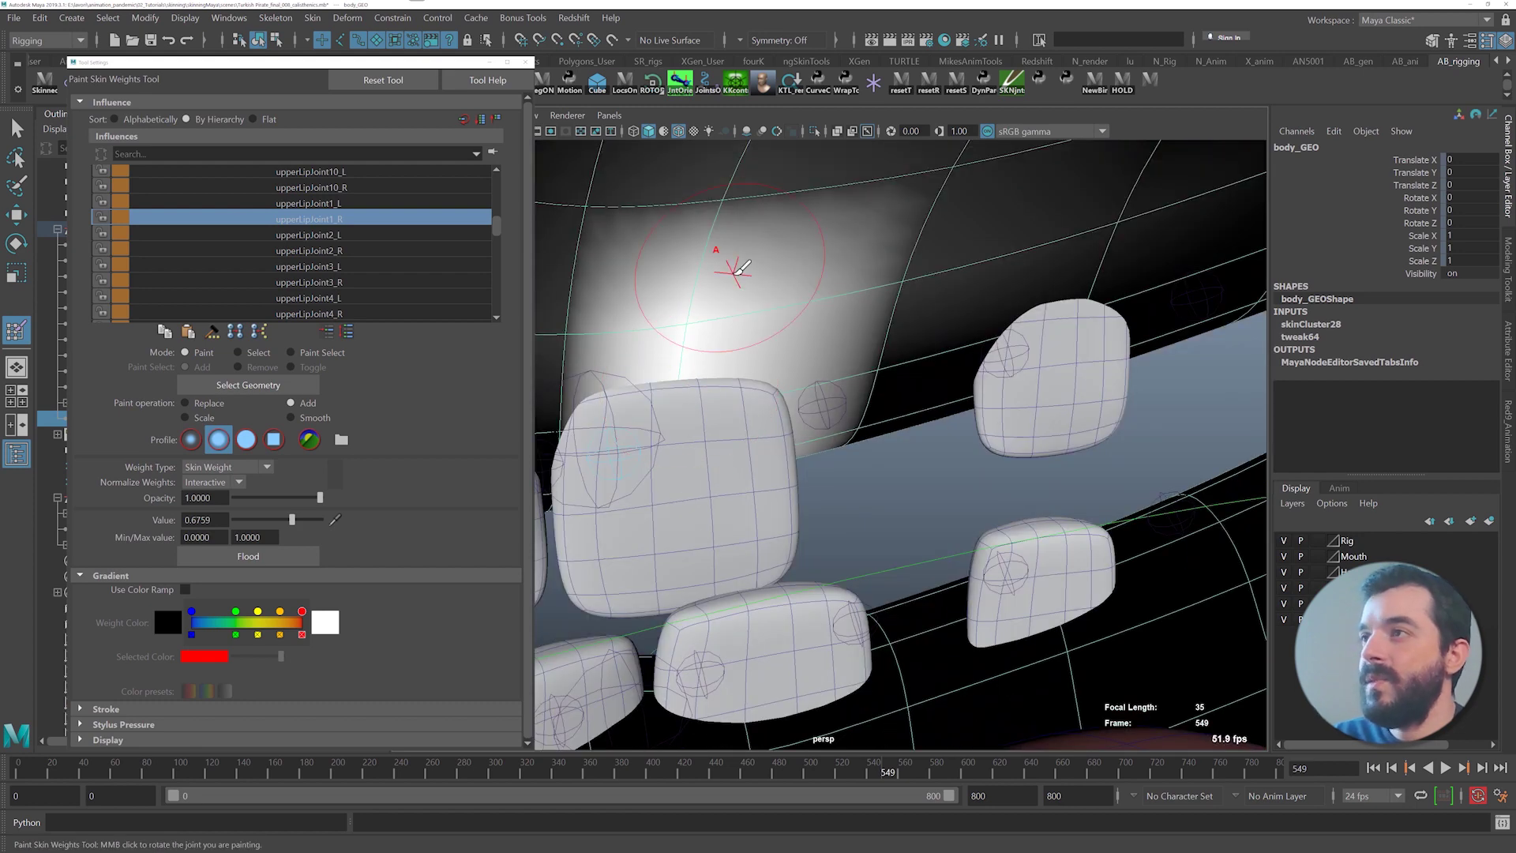
pyautogui.moveTo(735, 273); pyautogui.dragTo(703, 431)
# - Add weight for the remaining right upper-lip joints, ending with upperLipJoint9_R beside the mouth corner
pyautogui.moveTo(671, 504)
pyautogui.keyDown('alt'); pyautogui.mouseDown()
pyautogui.moveTo(760, 517)
pyautogui.moveTo(908, 494)
pyautogui.mouseUp(); pyautogui.keyUp('alt')
pyautogui.moveTo(937, 484); pyautogui.dragTo(936, 426, button='right')
pyautogui.moveTo(936, 339)
pyautogui.mouseDown()
pyautogui.moveTo(907, 507)
pyautogui.moveTo(764, 311)
pyautogui.mouseUp()
pyautogui.moveTo(837, 442); pyautogui.dragTo(835, 387, button='right')
pyautogui.keyDown('alt'); pyautogui.moveTo(764, 311); pyautogui.dragTo(822, 419); pyautogui.keyUp('alt')
pyautogui.moveTo(913, 379); pyautogui.dragTo(912, 323, button='right')
pyautogui.keyDown('alt'); pyautogui.moveTo(869, 305); pyautogui.dragTo(923, 295); pyautogui.keyUp('alt')
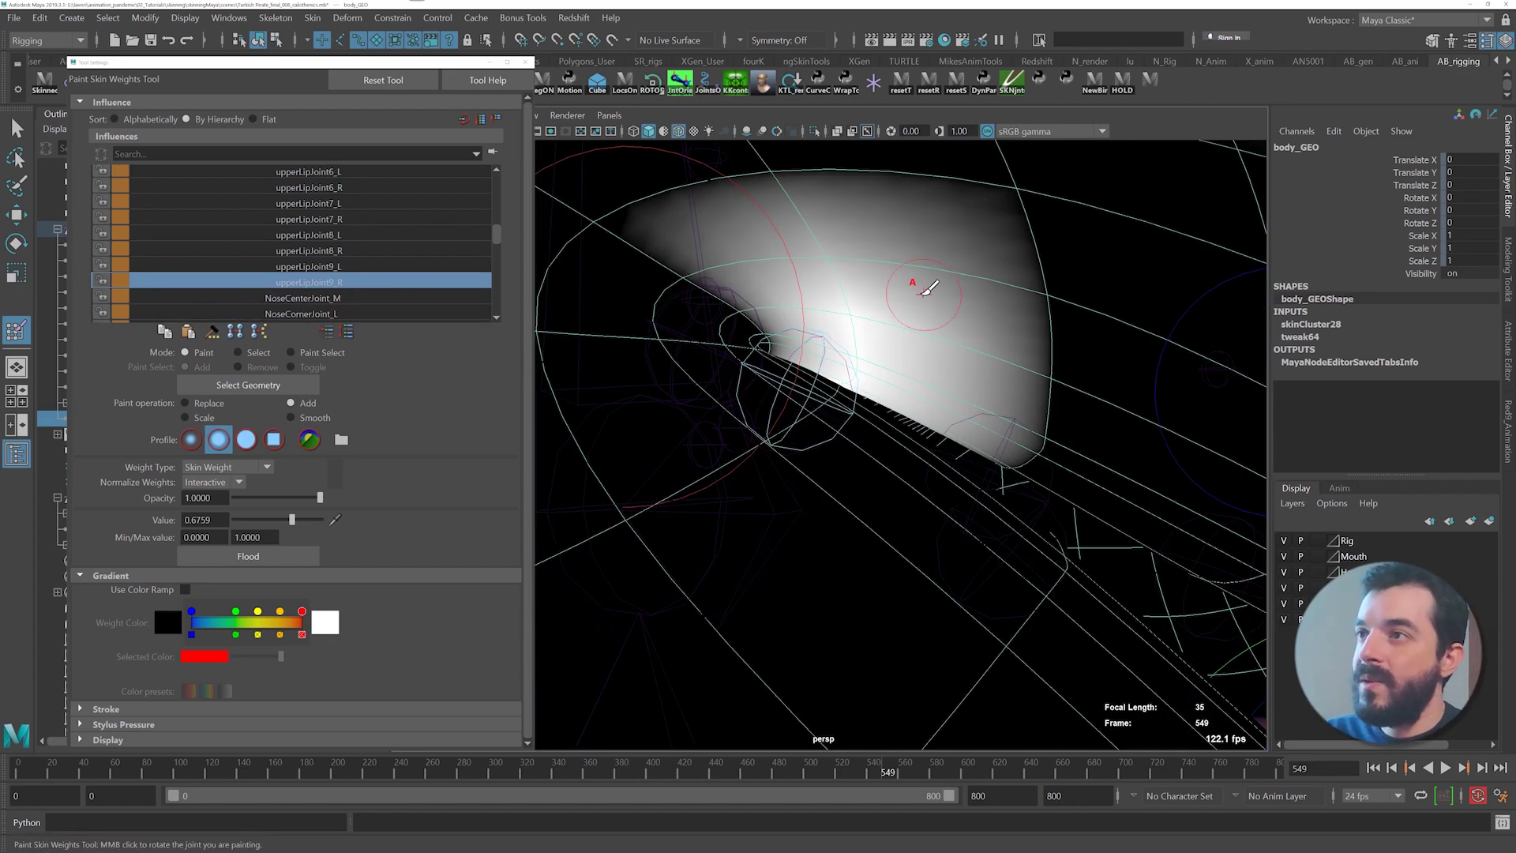
# - Add weight for the right-side nose joints, ending with NostrilJoint_R on the side of the nose around the nostril
pyautogui.keyDown('alt'); pyautogui.moveTo(924, 294); pyautogui.dragTo(877, 347, button='right'); pyautogui.keyUp('alt')
pyautogui.moveTo(897, 434)
pyautogui.mouseDown(button='right')
pyautogui.moveTo(897, 379)
pyautogui.moveTo(856, 359)
pyautogui.moveTo(859, 316)
pyautogui.mouseUp(button='right')
pyautogui.moveTo(884, 371)
pyautogui.keyDown('alt'); pyautogui.mouseDown()
pyautogui.moveTo(948, 468)
pyautogui.moveTo(1045, 355)
pyautogui.moveTo(1000, 362)
pyautogui.mouseUp(); pyautogui.keyUp('alt')
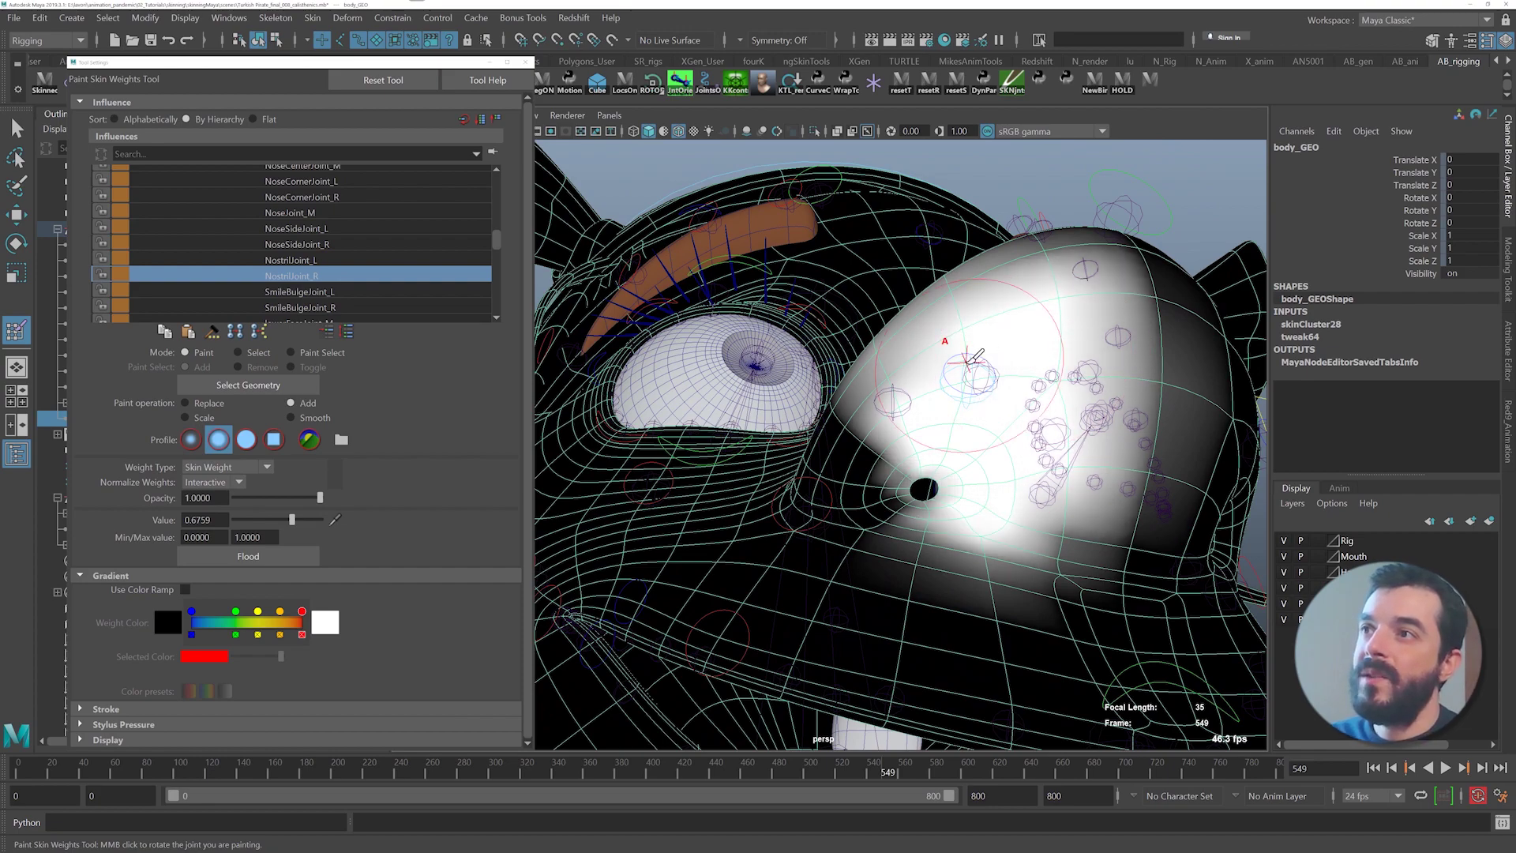
pyautogui.scroll(-2, 450, 265)
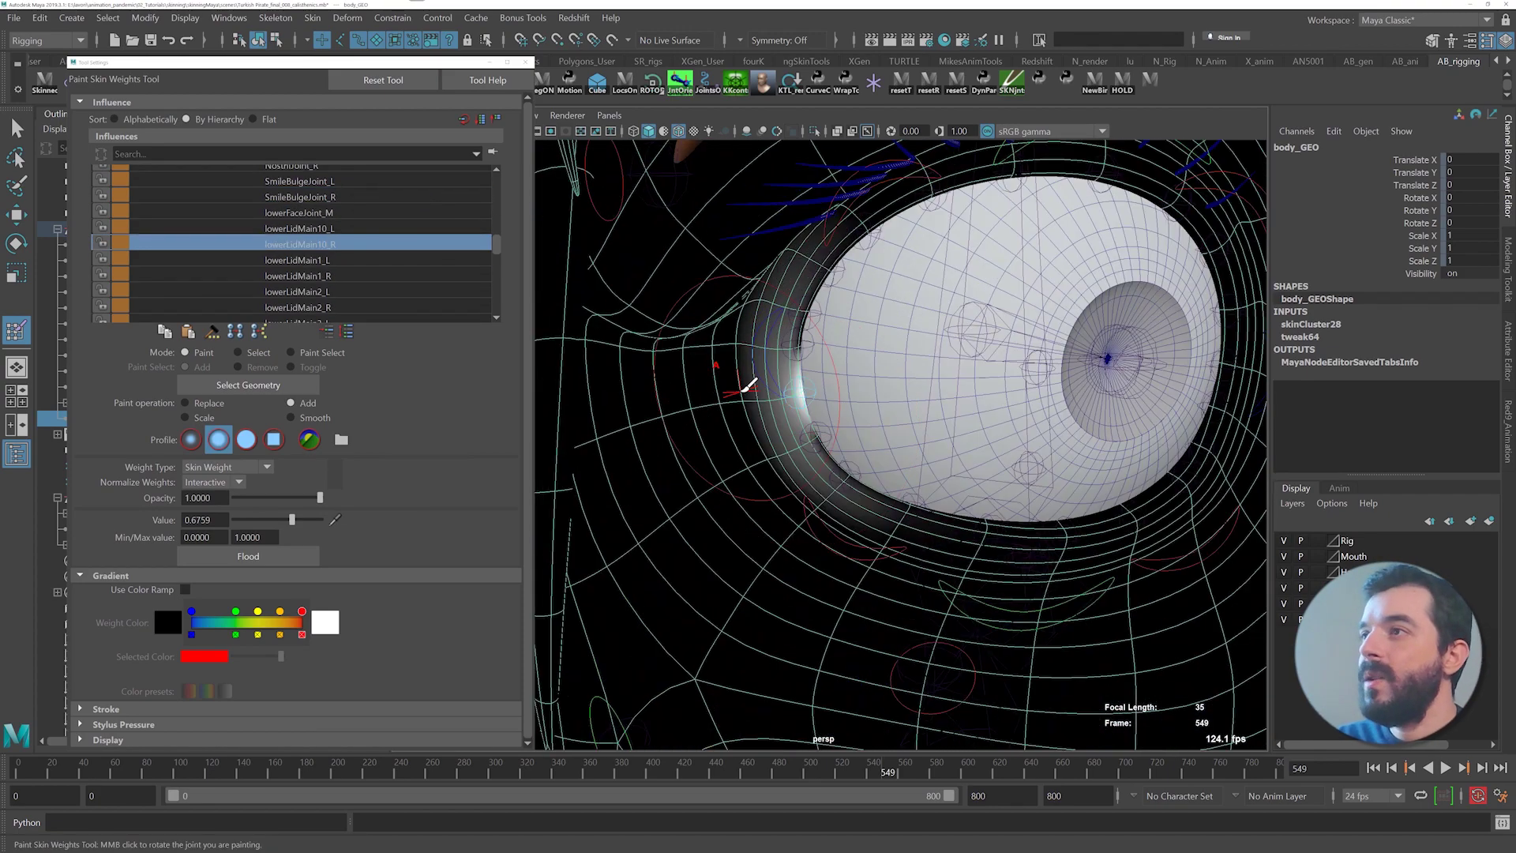
# - Add lowerLidMain10_R weight from the right eye's outer corner onto the surrounding skin, and isolate the body mesh
pyautogui.keyDown('alt'); pyautogui.moveTo(747, 386); pyautogui.dragTo(790, 378, button='right'); pyautogui.keyUp('alt')
pyautogui.moveTo(789, 378); pyautogui.dragTo(805, 368)
pyautogui.click(737, 383)
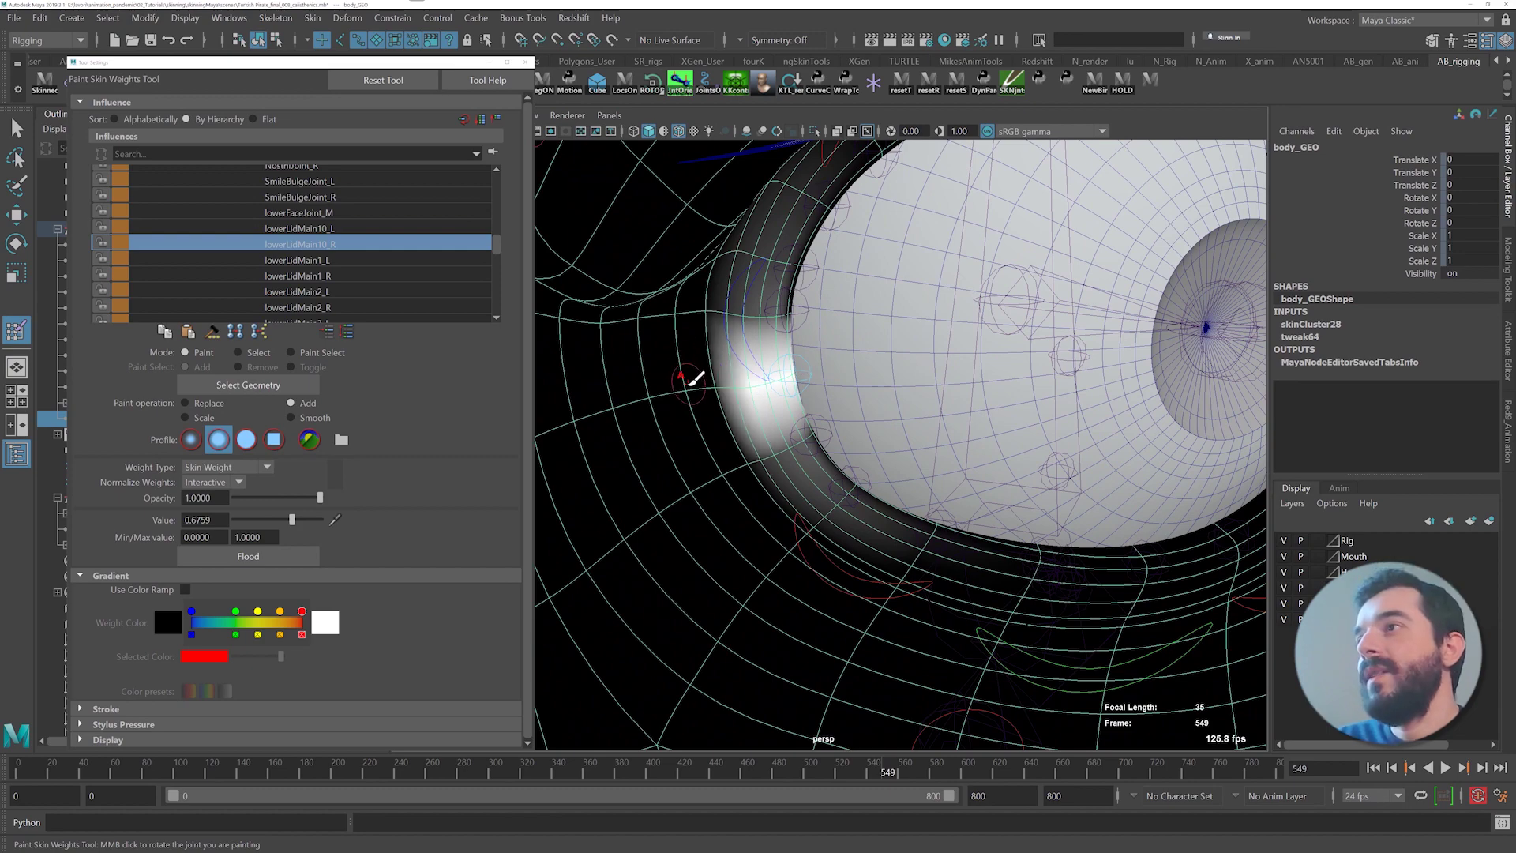
pyautogui.moveTo(684, 384); pyautogui.dragTo(733, 388)
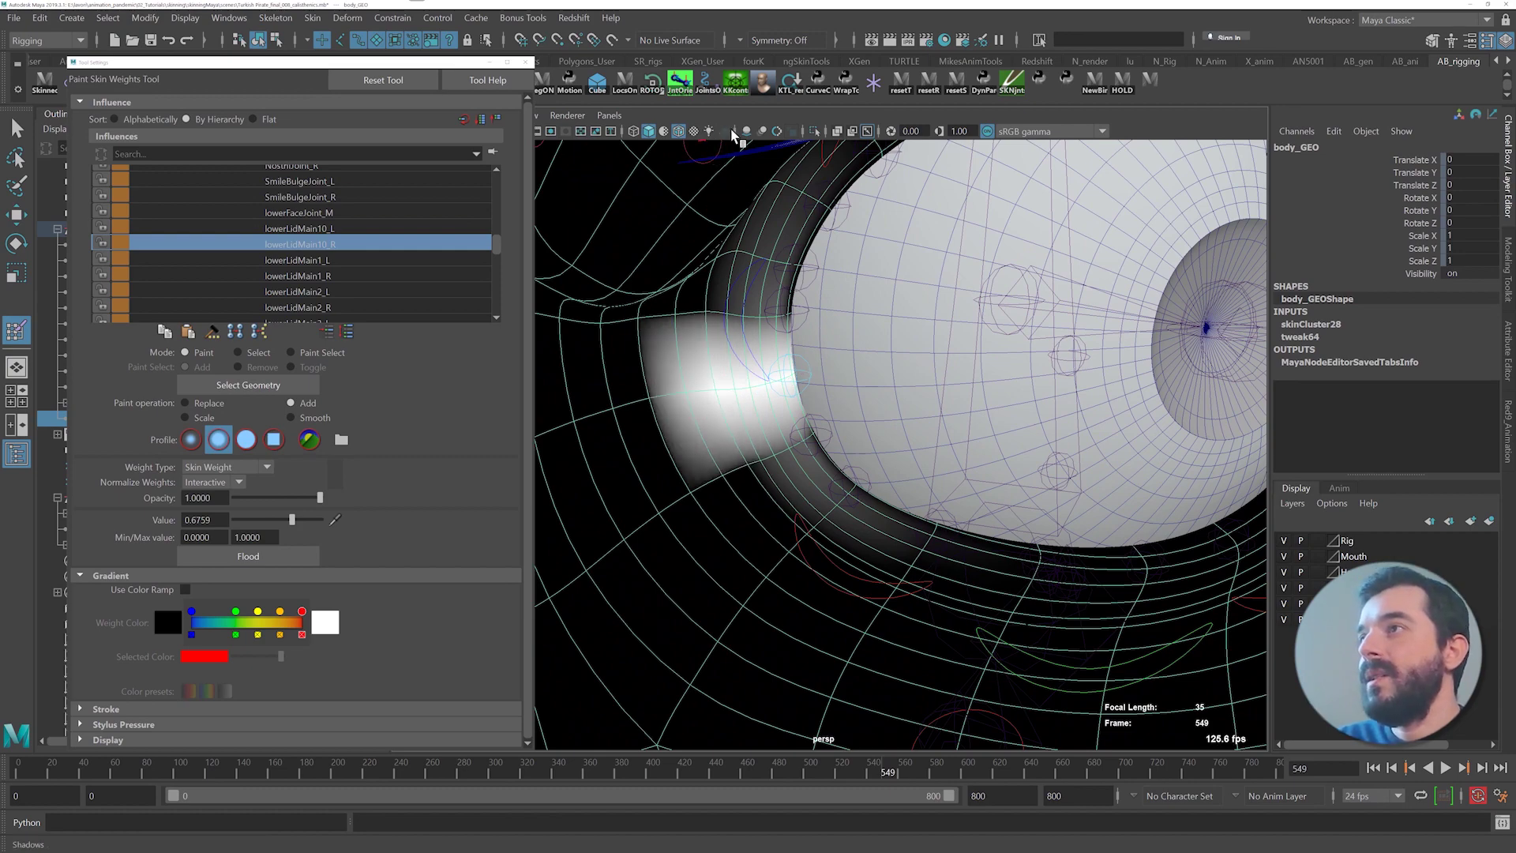
pyautogui.click(814, 131)
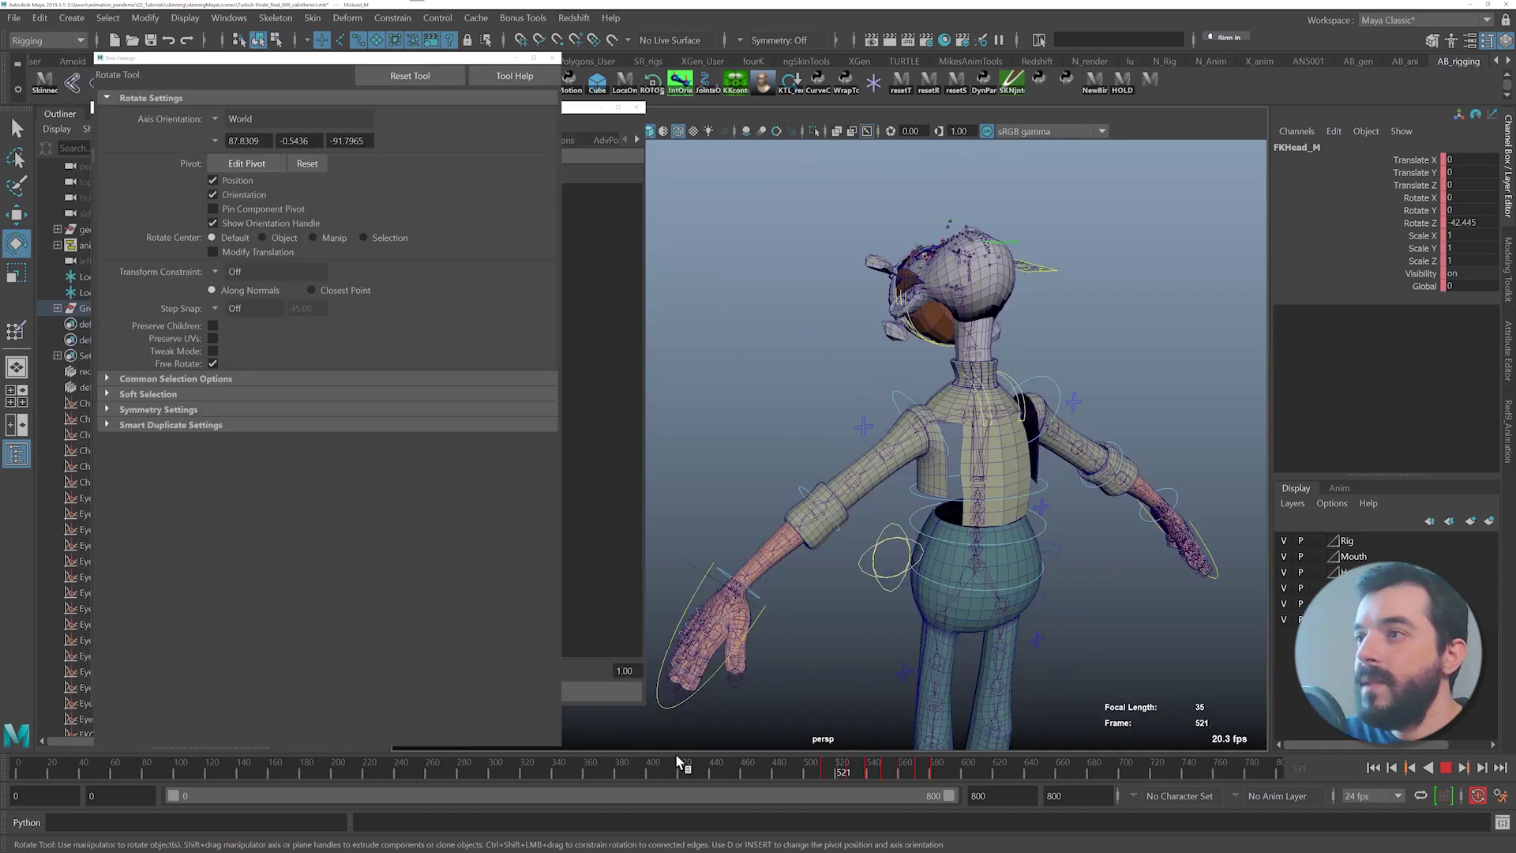
# - Return the timeline to frame 0 after previewing the head rotation, and save the scene
pyautogui.moveTo(1, 693); pyautogui.dragTo(572, 734)
pyautogui.moveTo(628, 738); pyautogui.dragTo(2, 622)
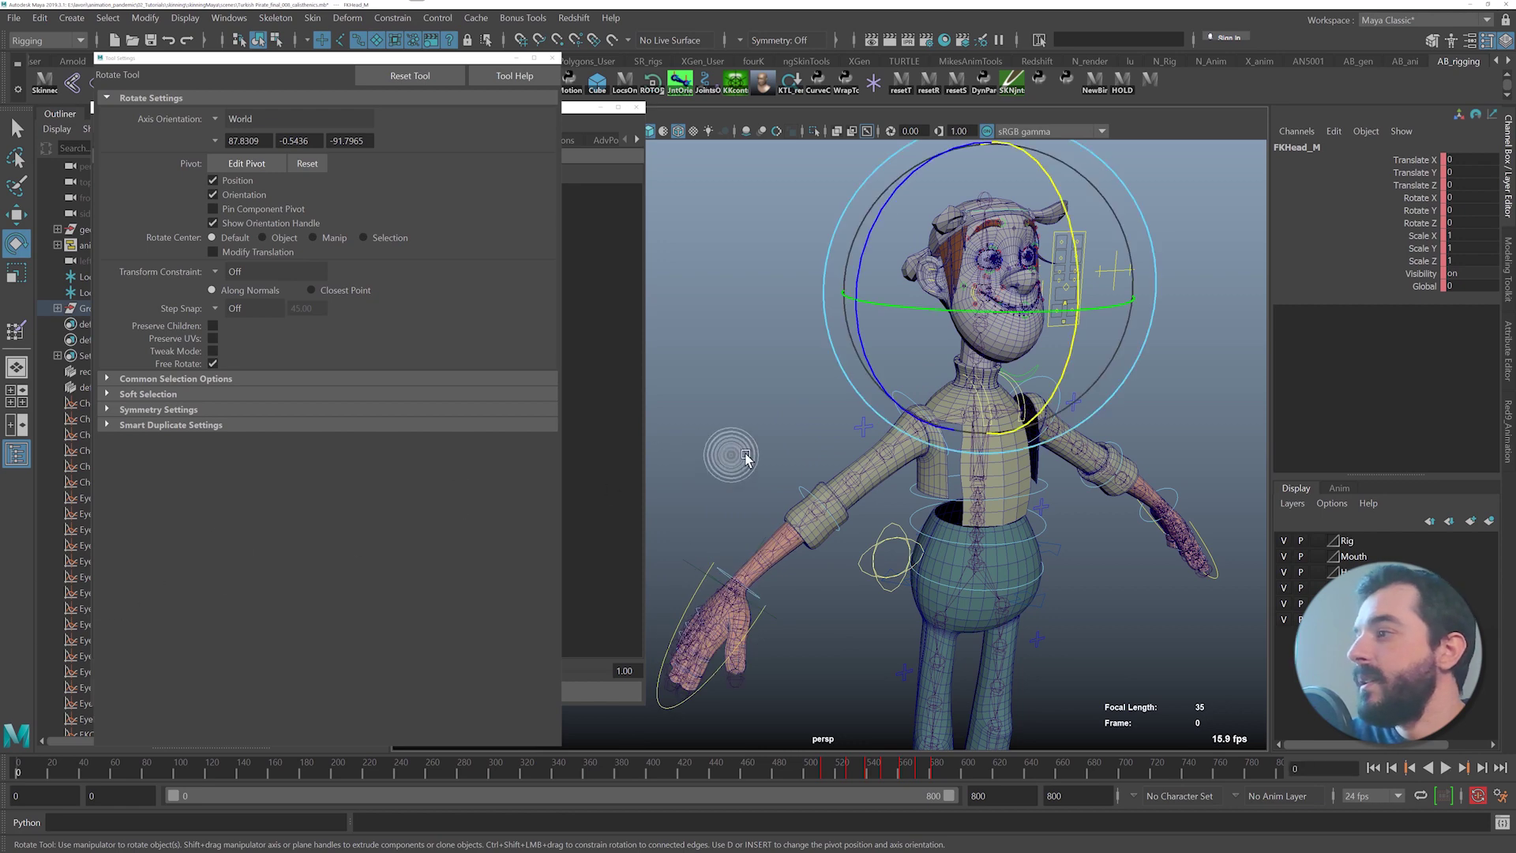
pyautogui.keyDown('alt'); pyautogui.moveTo(732, 454); pyautogui.dragTo(861, 466, button='right'); pyautogui.keyUp('alt')
pyautogui.hotkey('ctrl', 's')
# - Close the tool settings and Component Editor windows, and expand the Group hierarchy
pyautogui.click(552, 57)
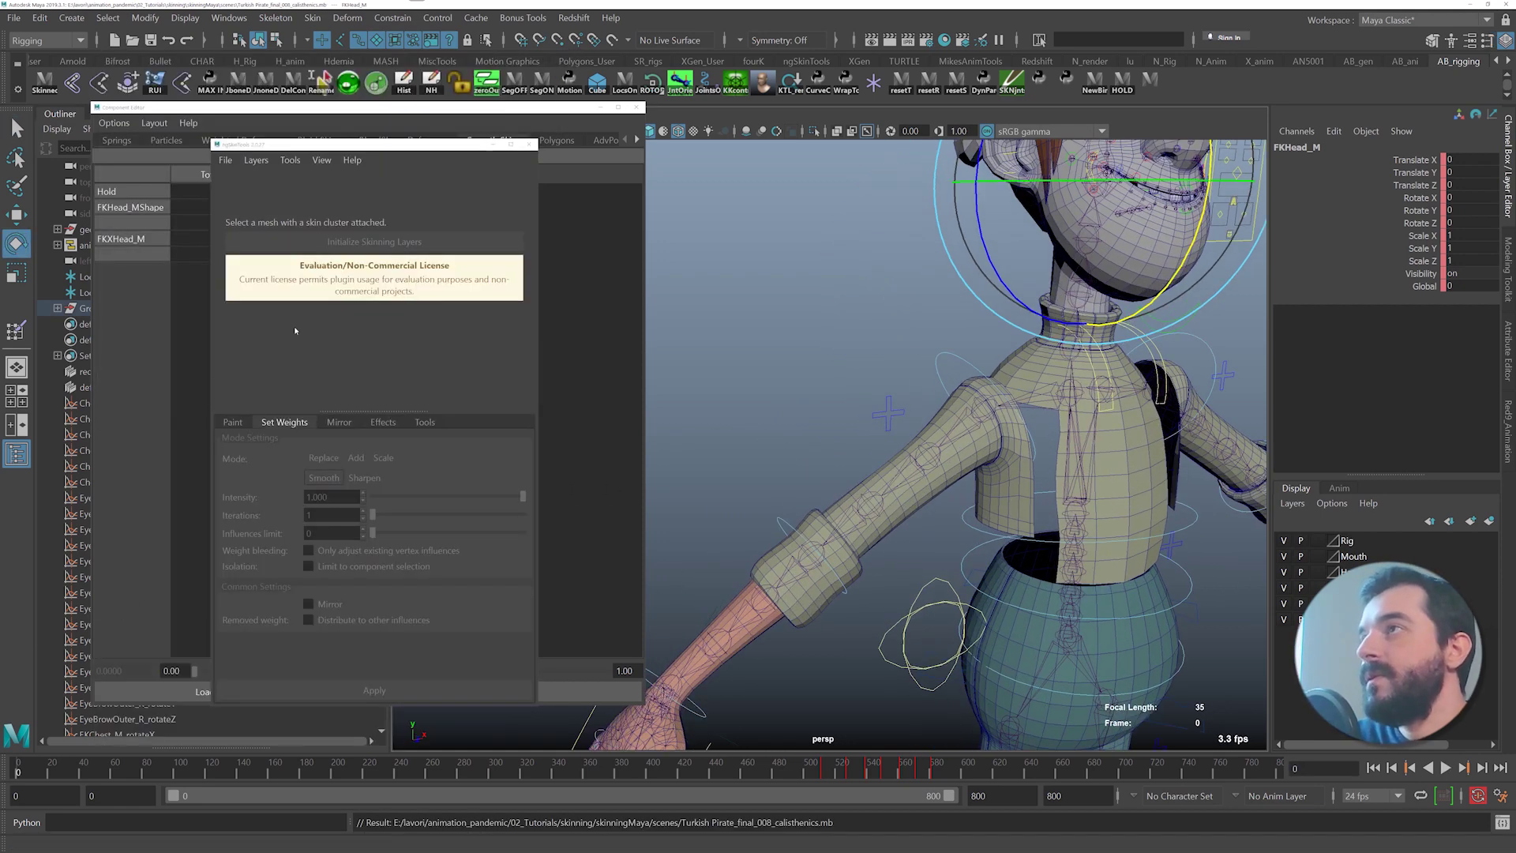
pyautogui.click(636, 106)
pyautogui.click(56, 308)
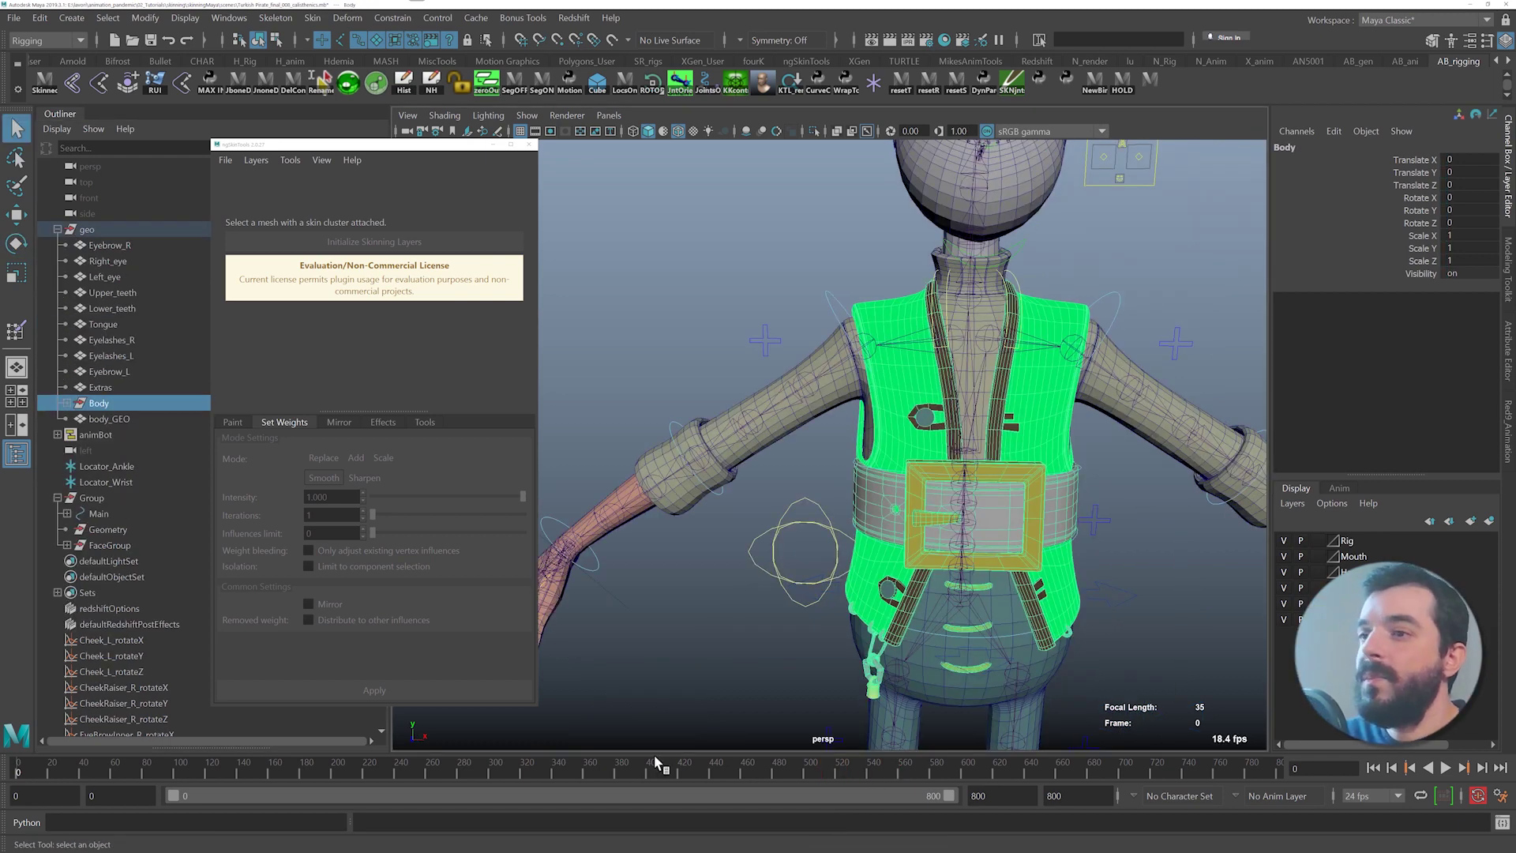
# - Initialize skinning layers on the vest mesh gilet_GEO
pyautogui.moveTo(113, 761); pyautogui.dragTo(189, 756)
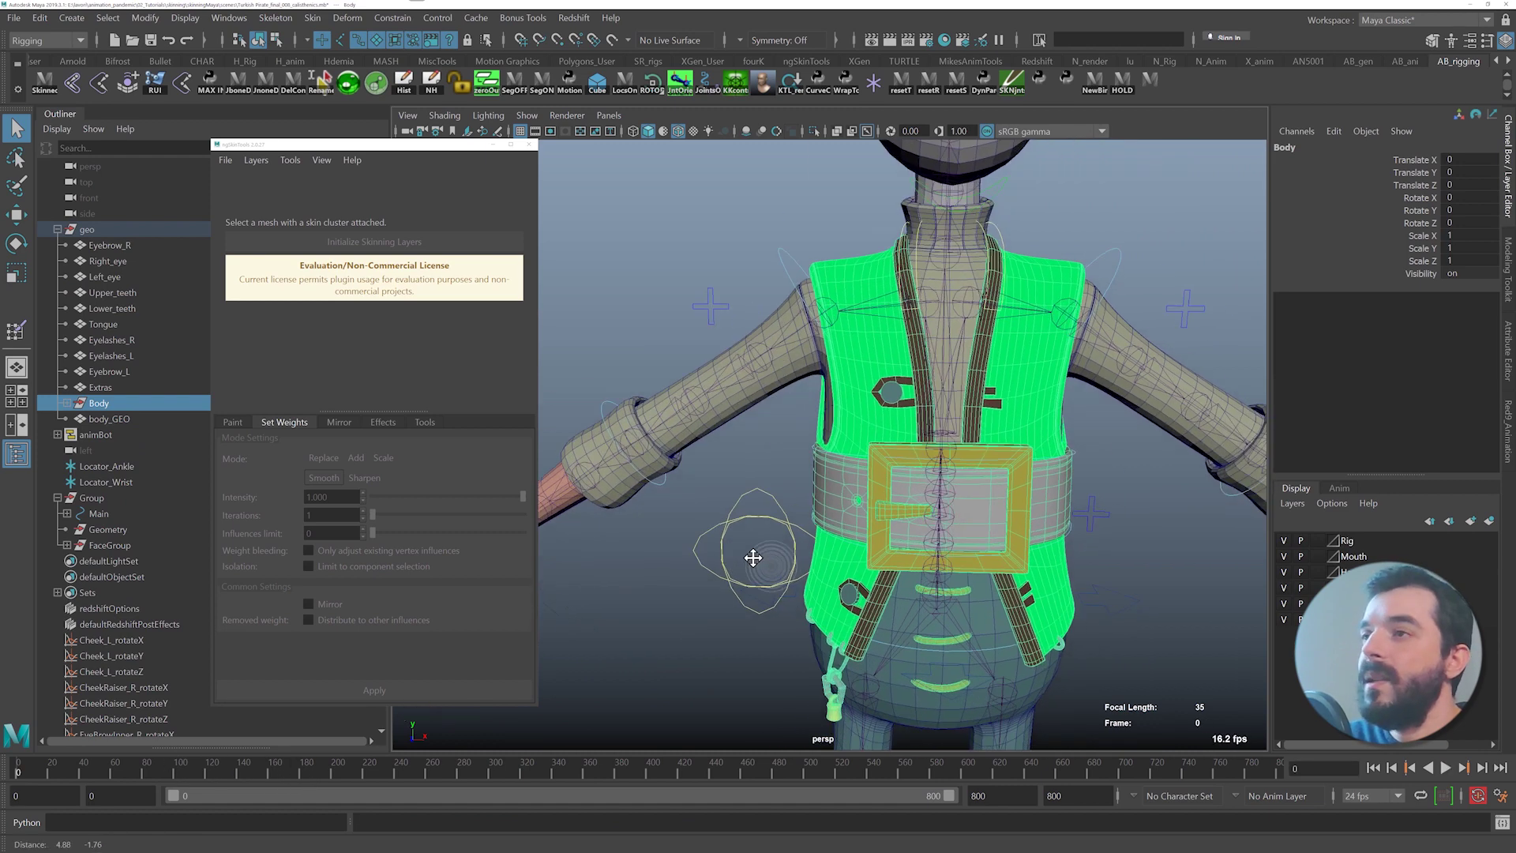
pyautogui.keyDown('alt'); pyautogui.moveTo(751, 558); pyautogui.dragTo(717, 544, button='middle'); pyautogui.keyUp('alt')
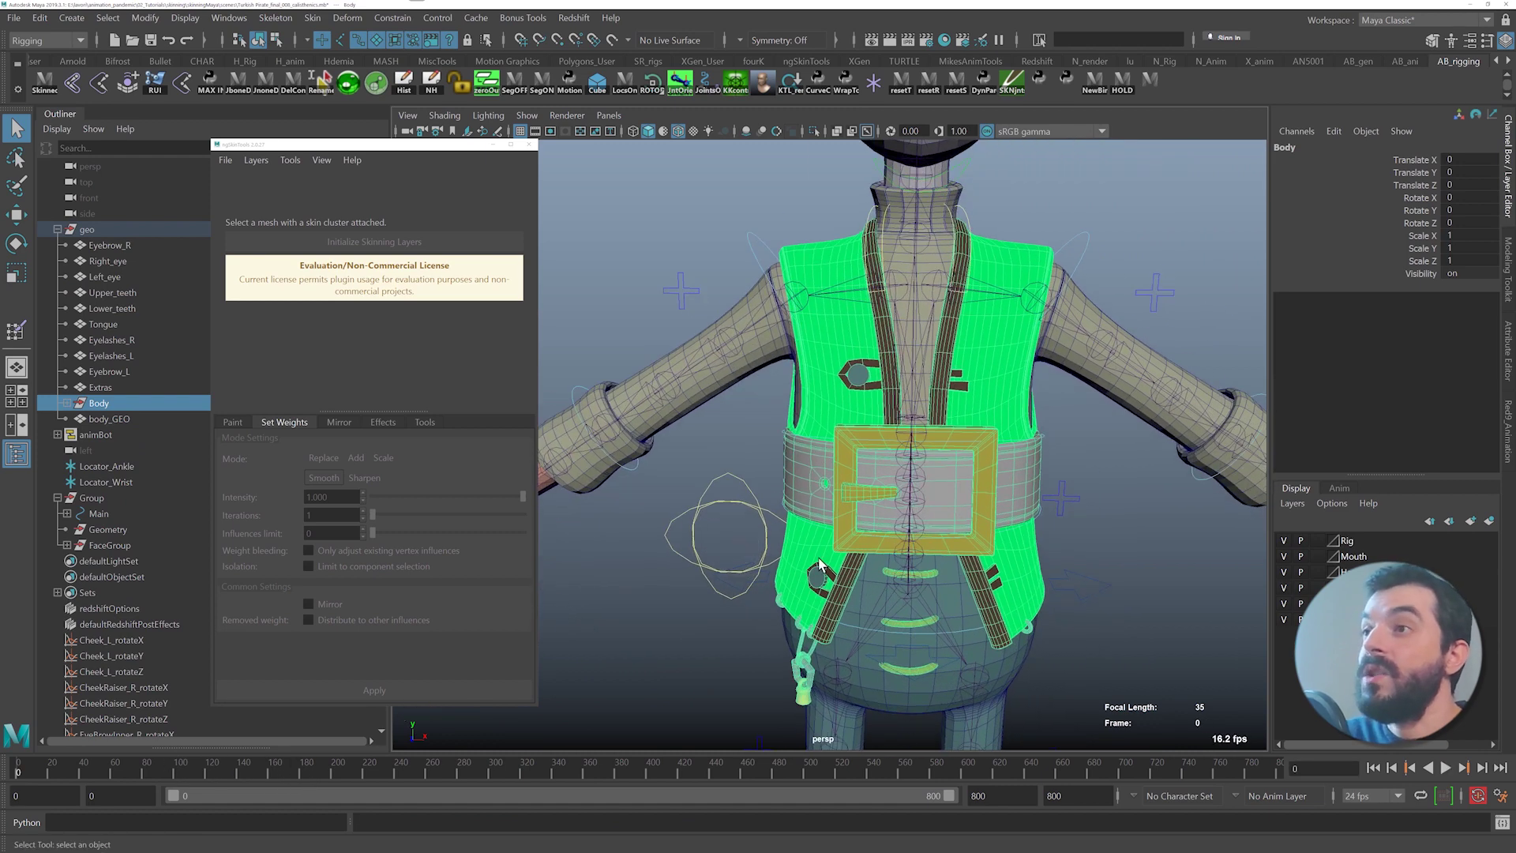
pyautogui.click(822, 337)
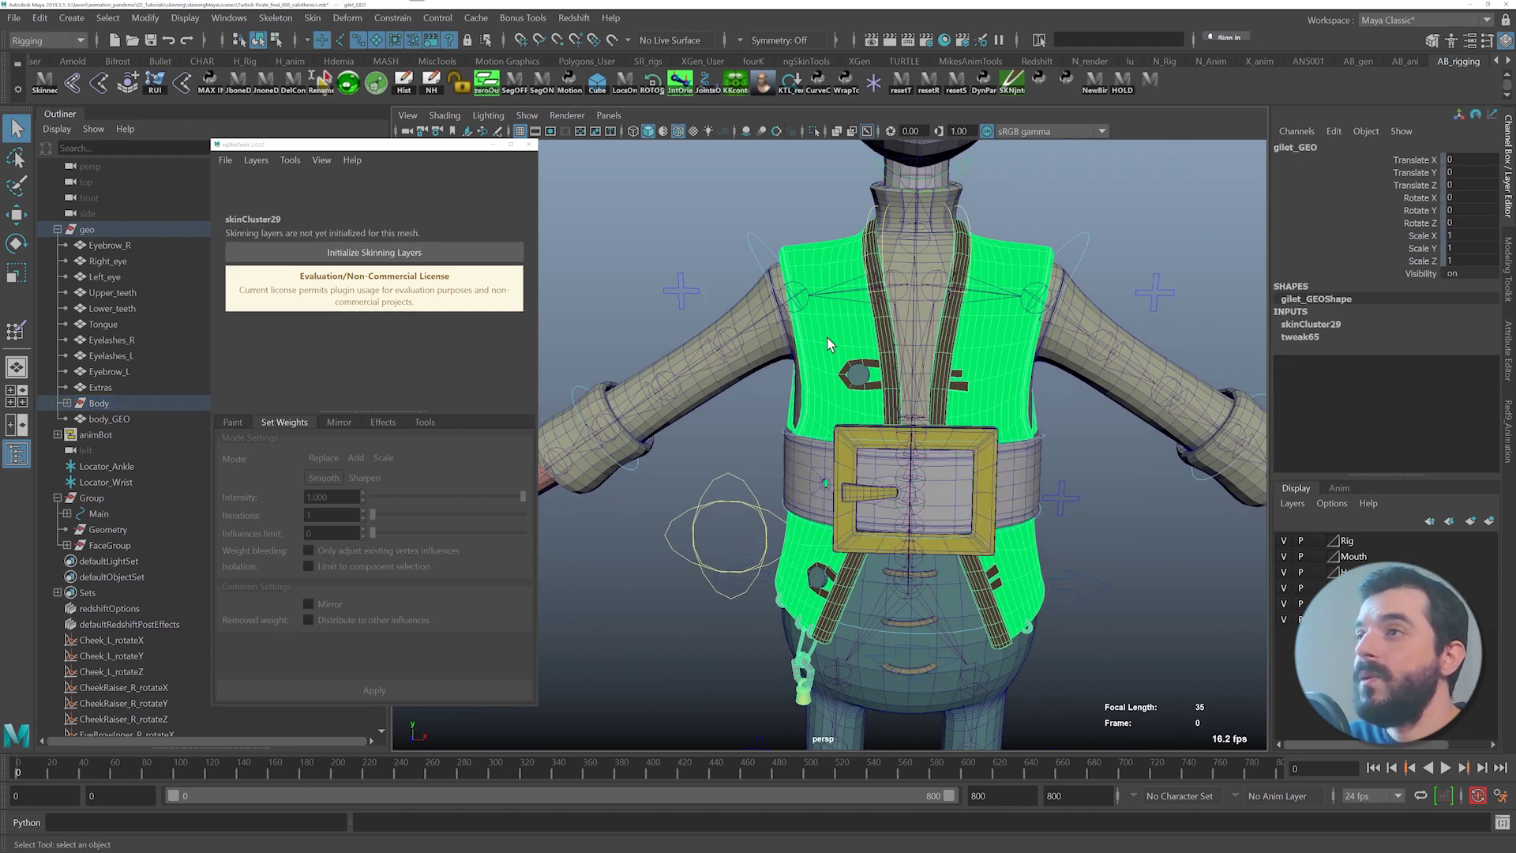
pyautogui.click(312, 254)
# - Transfer the skinning layers from body_GEO to gilet_GEO using Closest point on surface mapping
pyautogui.click(738, 317)
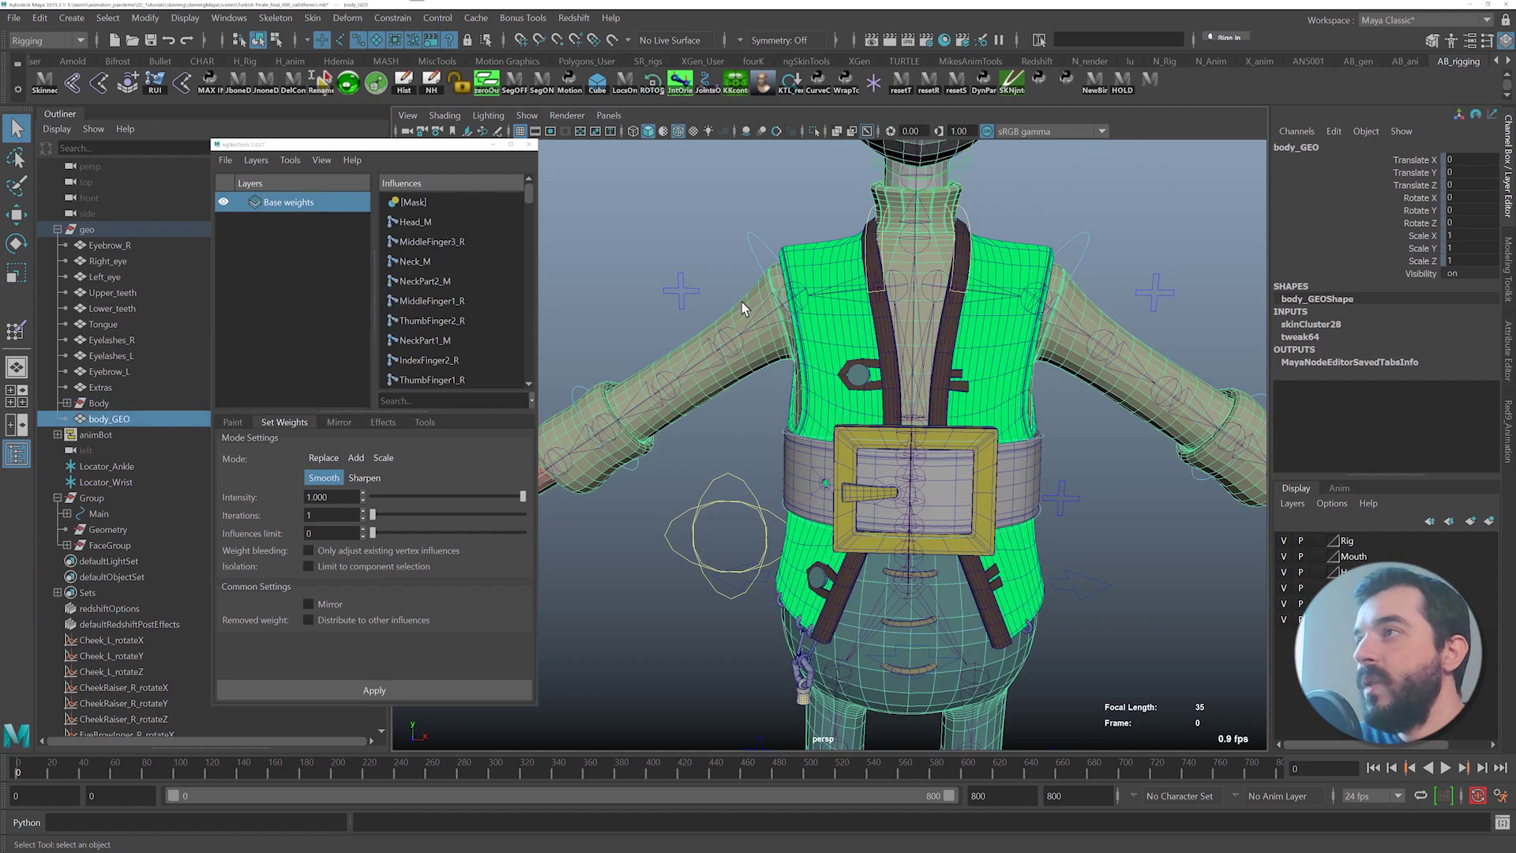
pyautogui.click(798, 270)
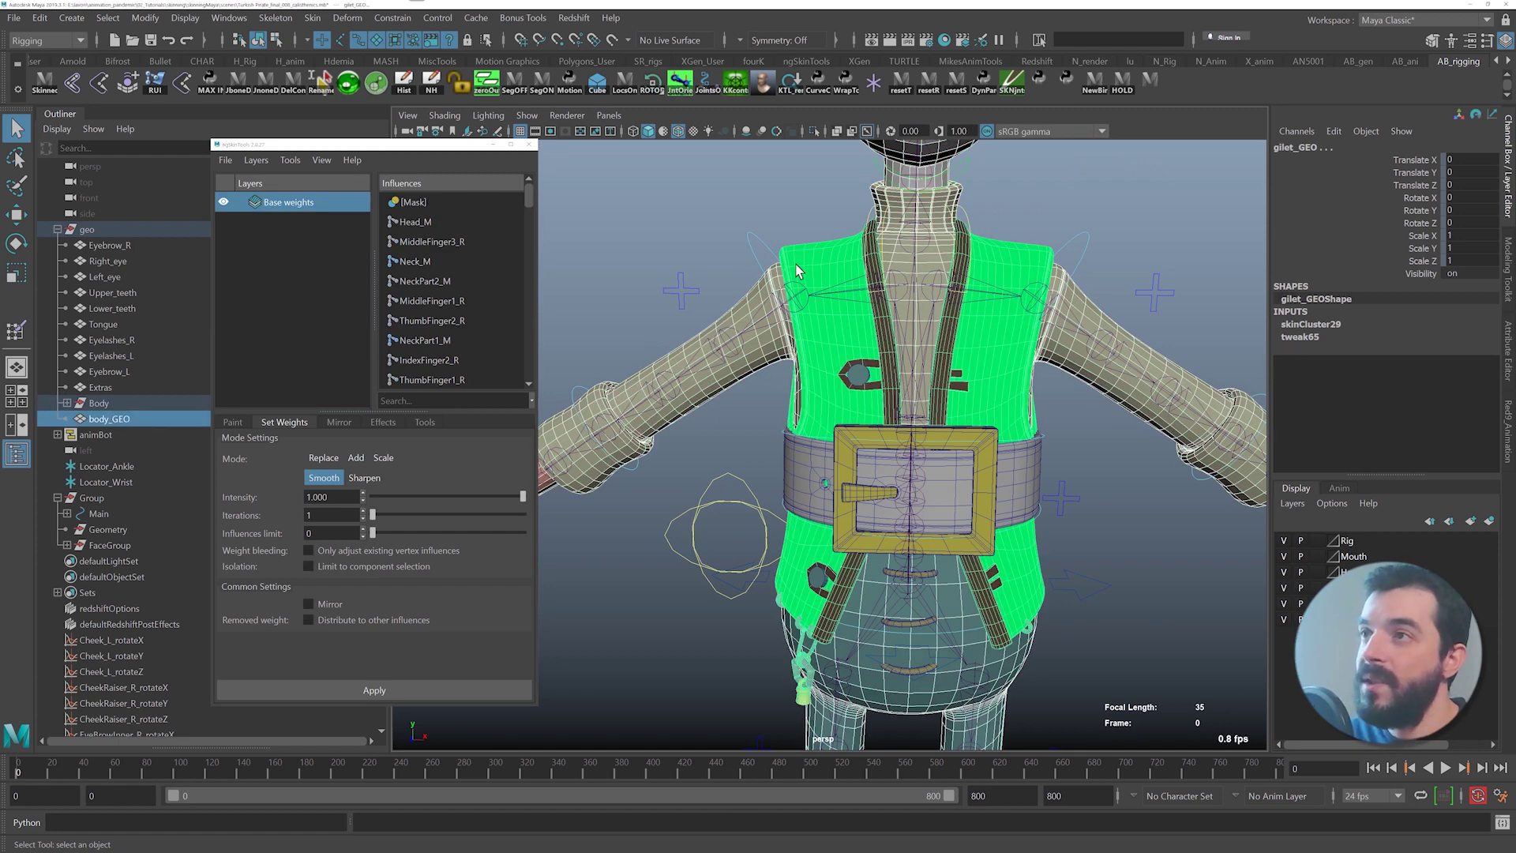
pyautogui.click(294, 162)
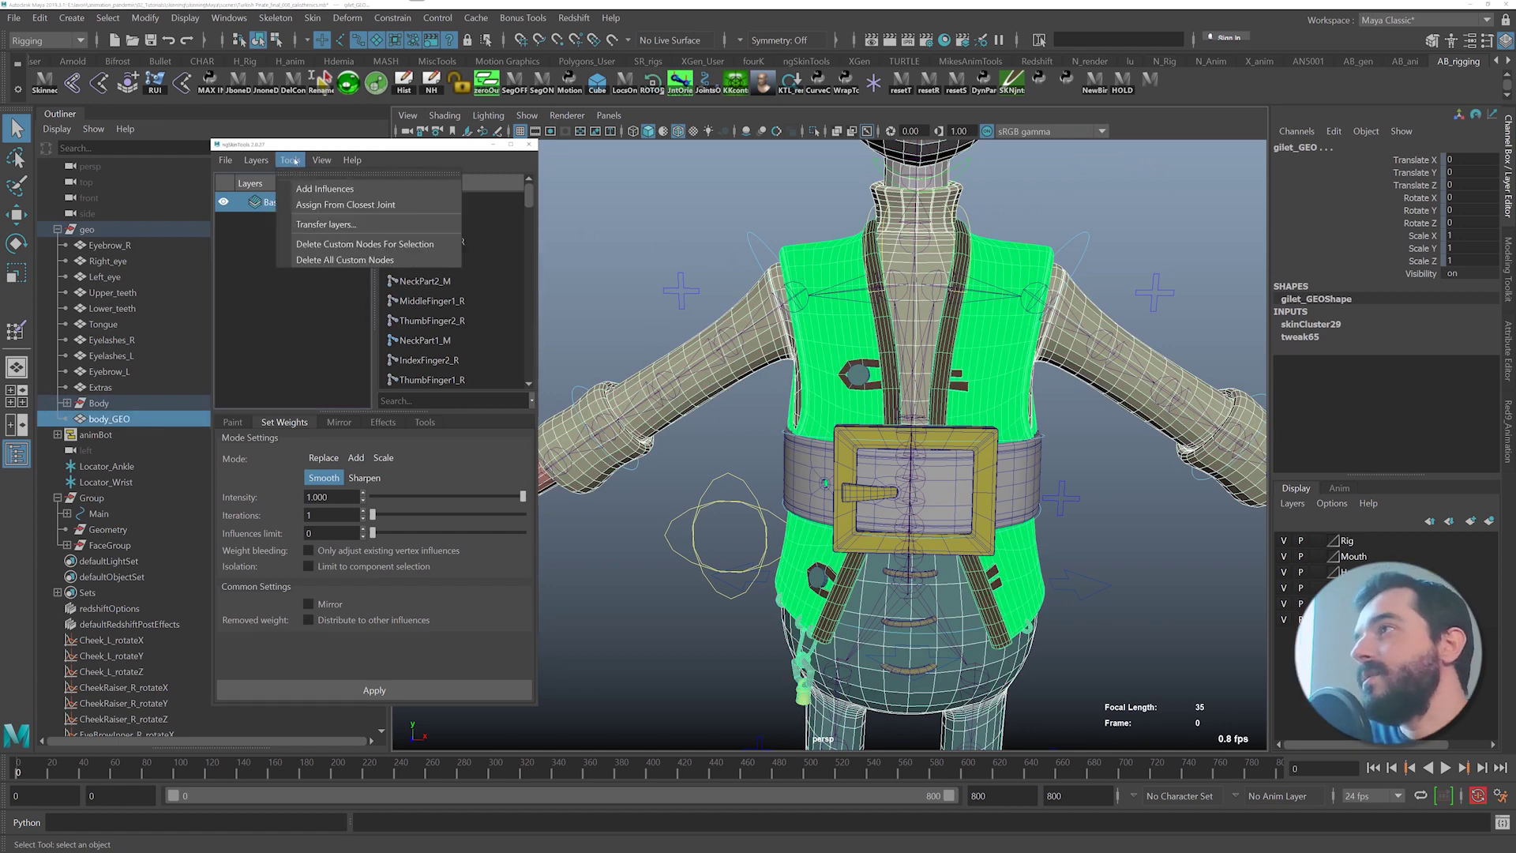
pyautogui.click(321, 225)
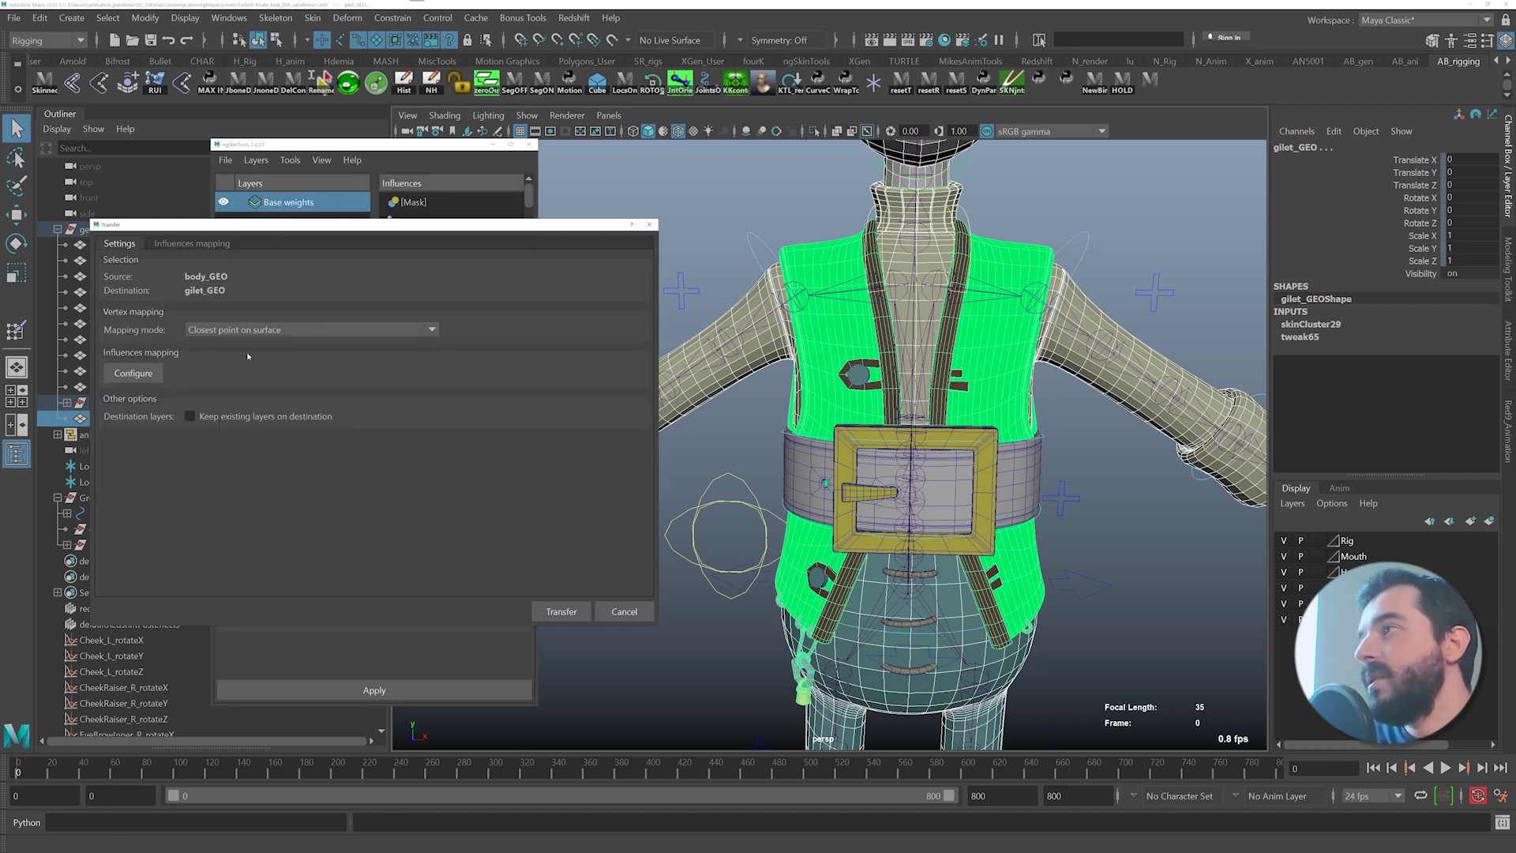
pyautogui.click(561, 611)
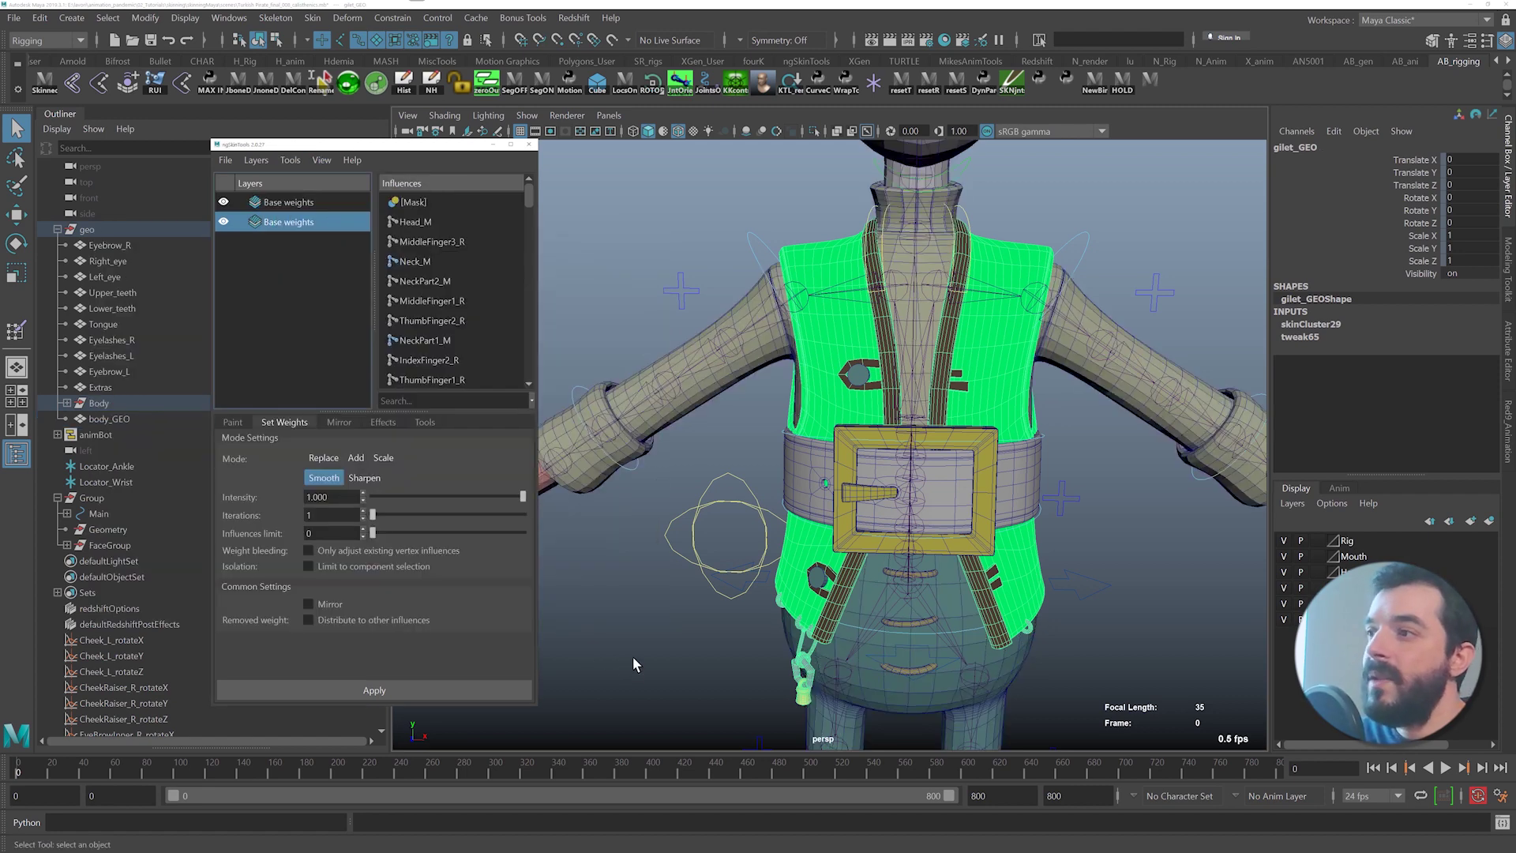
# - Examine the vest's deformation around the raised right arm at frame 200
pyautogui.keyDown('alt'); pyautogui.moveTo(746, 579); pyautogui.dragTo(744, 586); pyautogui.keyUp('alt')
pyautogui.keyDown('alt'); pyautogui.moveTo(723, 463); pyautogui.dragTo(767, 419); pyautogui.keyUp('alt')
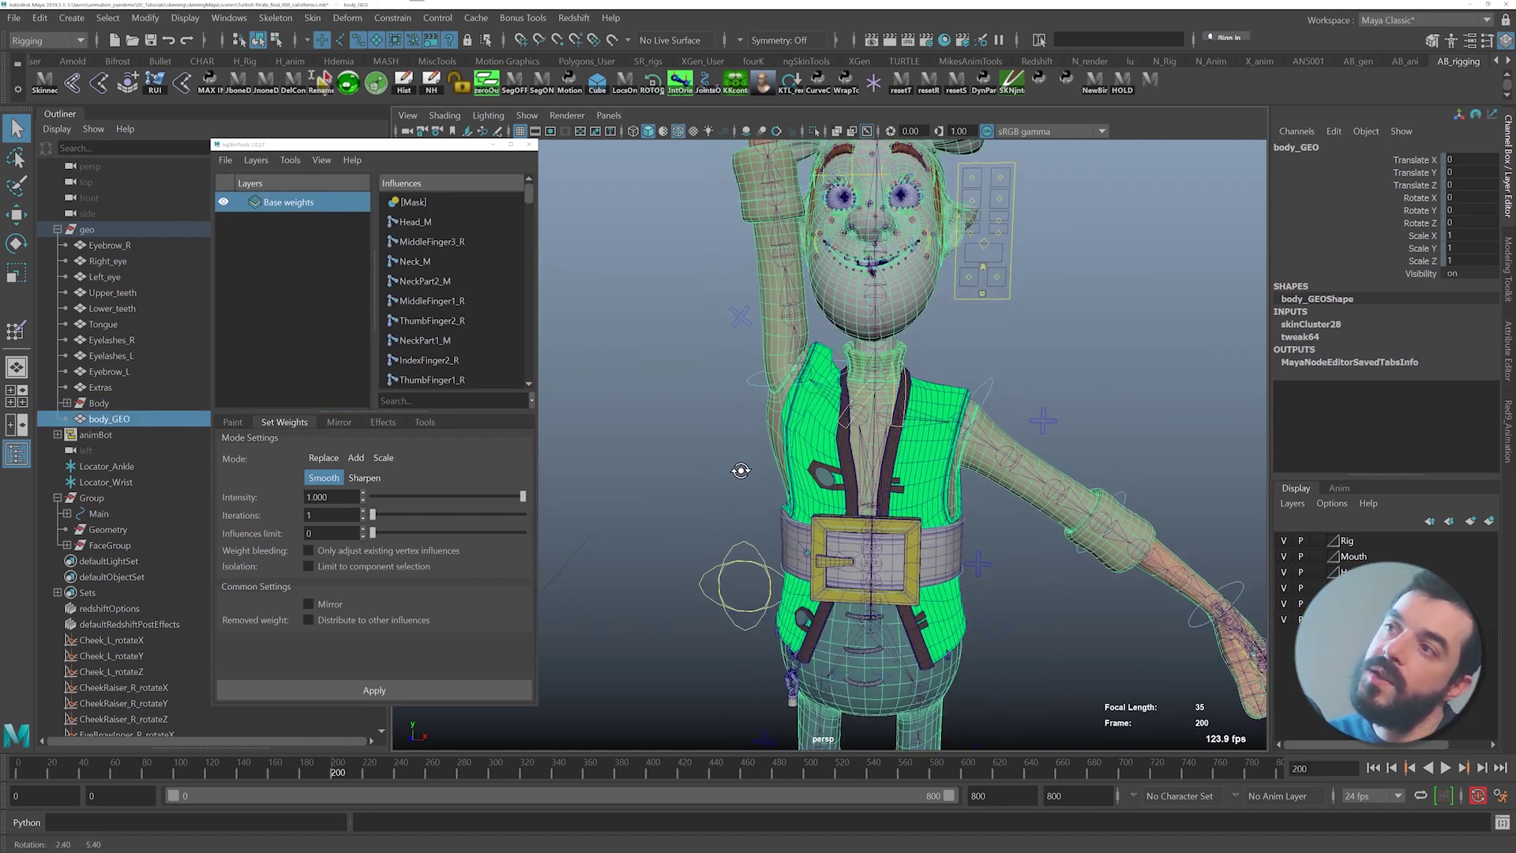
pyautogui.keyDown('alt'); pyautogui.moveTo(771, 409); pyautogui.dragTo(816, 442, button='right'); pyautogui.keyUp('alt')
pyautogui.keyDown('alt'); pyautogui.moveTo(816, 442); pyautogui.dragTo(869, 395); pyautogui.keyUp('alt')
# - Smooth the weights of the selected gilet_GEO vertices on the upper layer with intensity 0.433 and 32 iterations
pyautogui.click(831, 375)
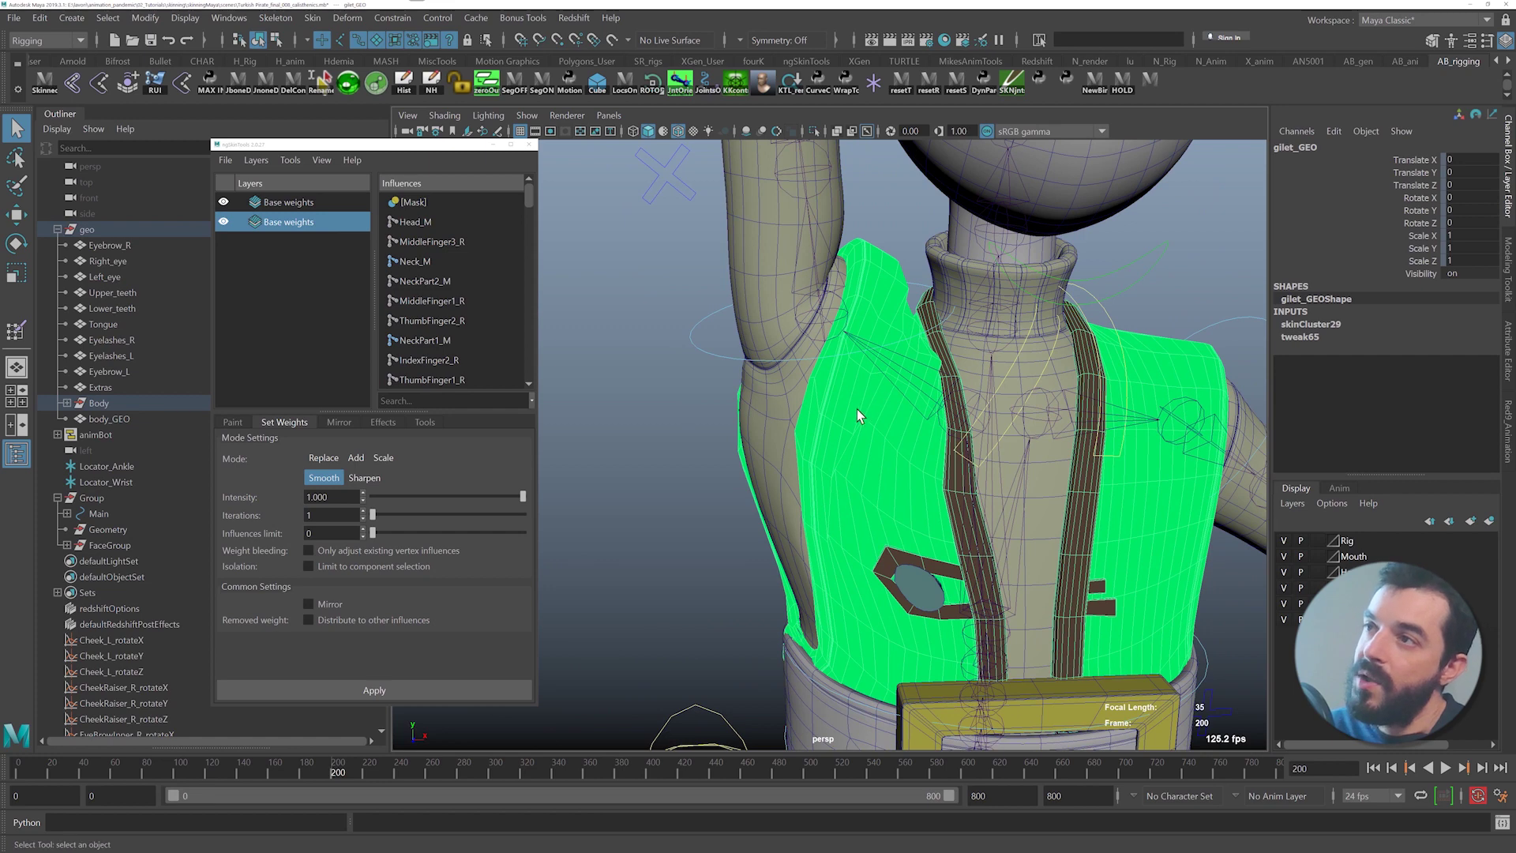
pyautogui.keyDown('alt'); pyautogui.moveTo(858, 410); pyautogui.dragTo(937, 529, button='right'); pyautogui.keyUp('alt')
pyautogui.keyDown('alt'); pyautogui.moveTo(937, 529); pyautogui.dragTo(852, 474); pyautogui.keyUp('alt')
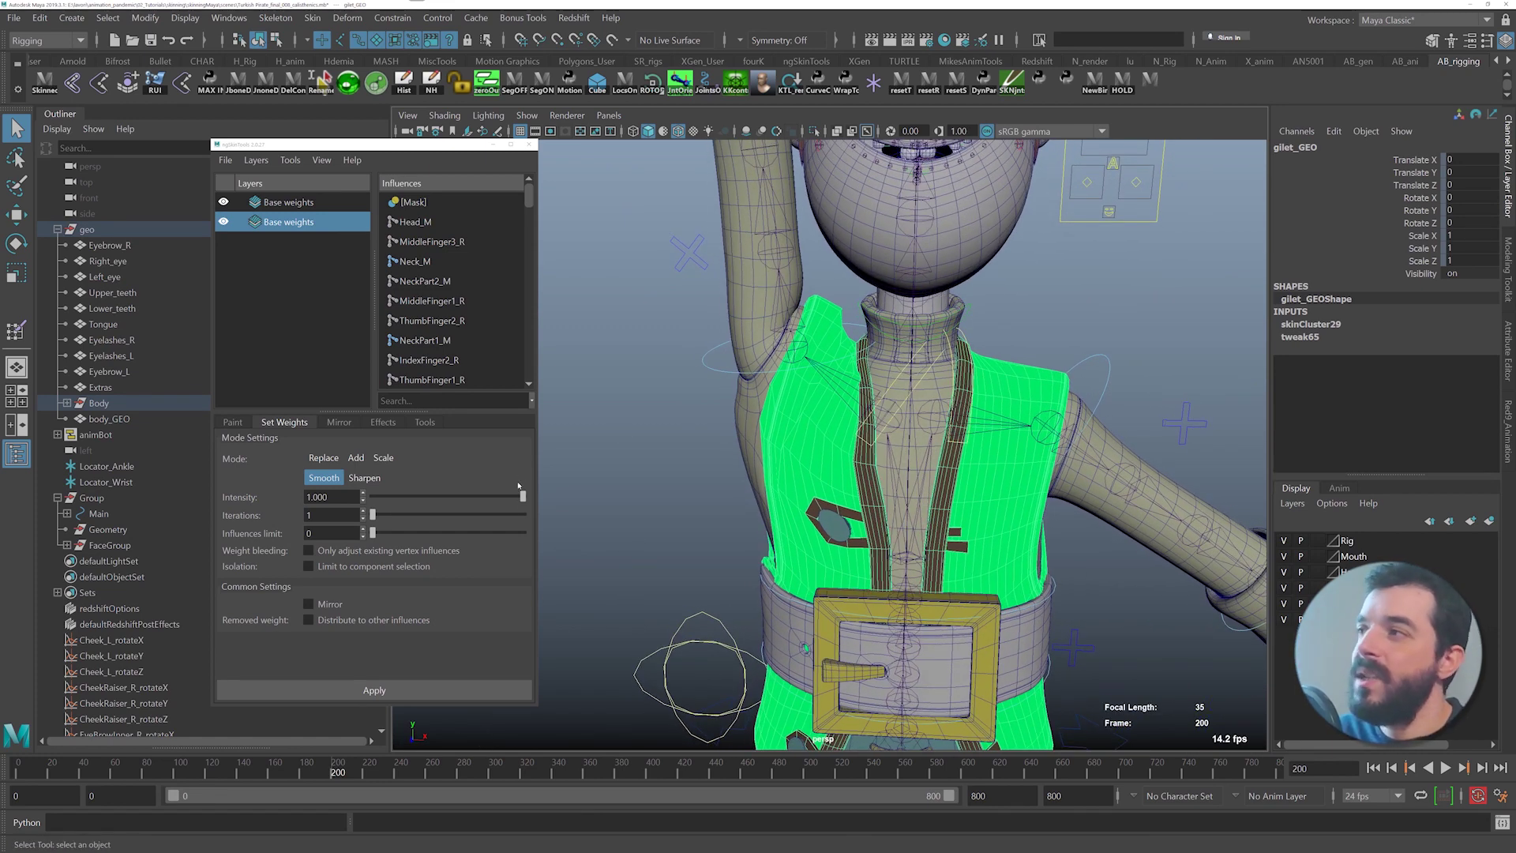
pyautogui.keyDown('alt'); pyautogui.moveTo(789, 462); pyautogui.dragTo(852, 481, button='right'); pyautogui.keyUp('alt')
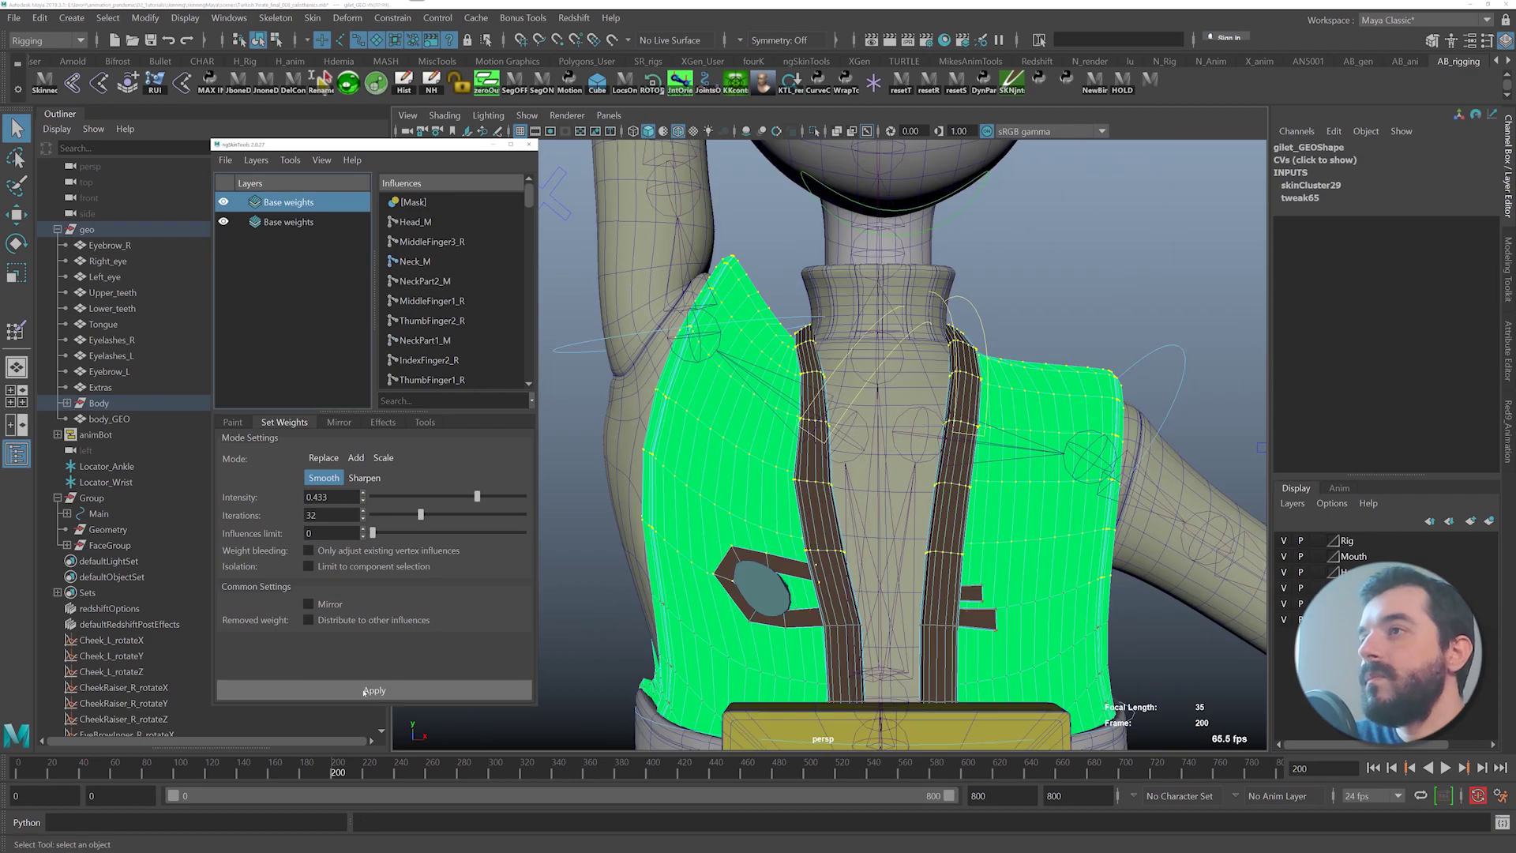
pyautogui.keyDown('alt'); pyautogui.moveTo(893, 391); pyautogui.dragTo(849, 379, button='right'); pyautogui.keyUp('alt')
pyautogui.moveTo(849, 379)
pyautogui.keyDown('alt'); pyautogui.mouseDown()
pyautogui.moveTo(887, 399)
pyautogui.moveTo(869, 392)
pyautogui.mouseUp(); pyautogui.keyUp('alt')
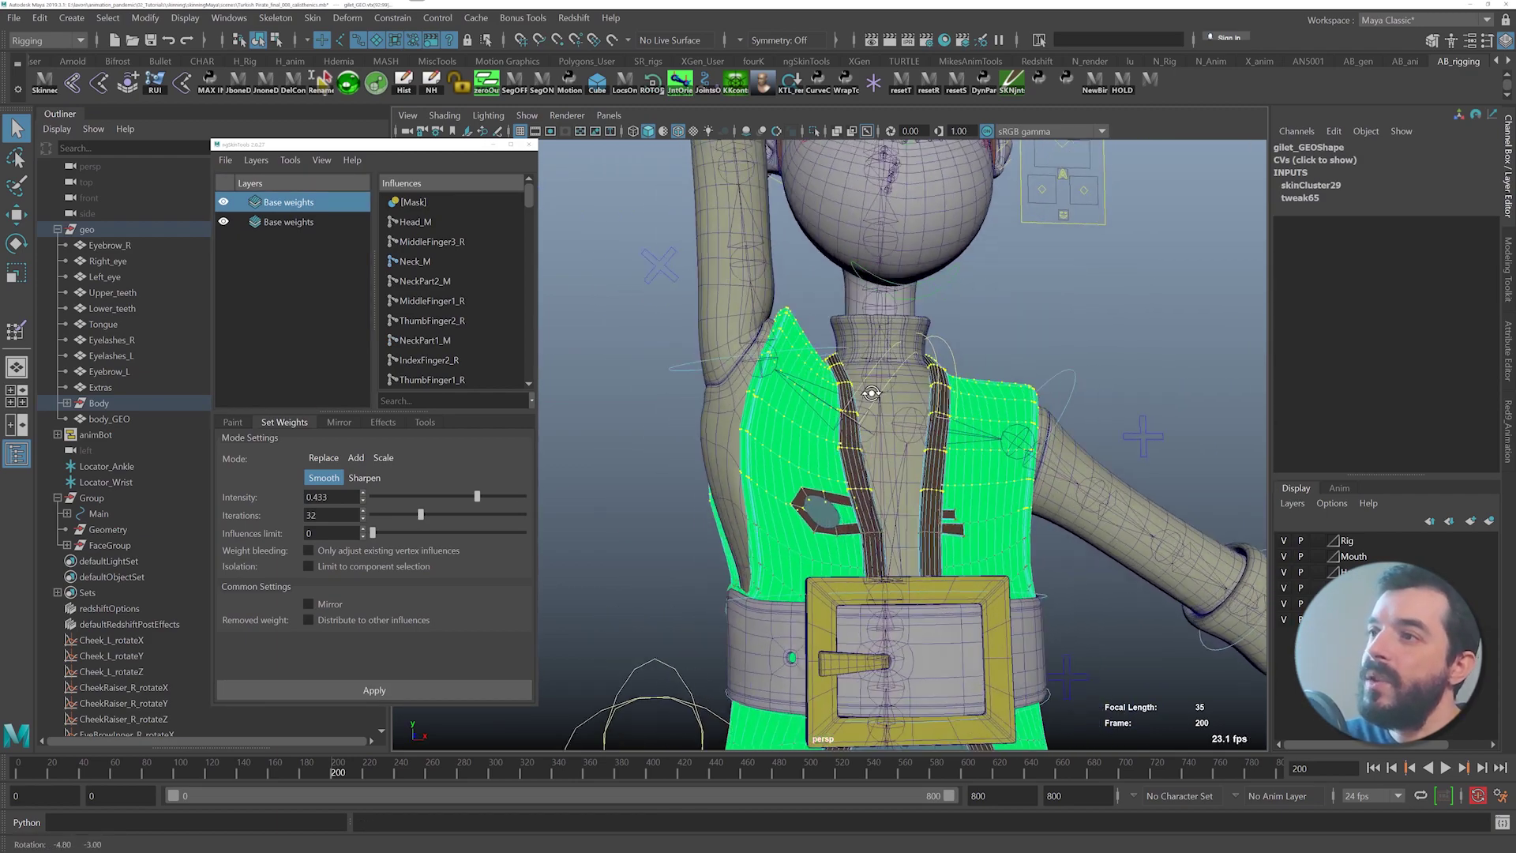
pyautogui.keyDown('alt'); pyautogui.moveTo(869, 393); pyautogui.dragTo(923, 419, button='right'); pyautogui.keyUp('alt')
pyautogui.moveTo(923, 418)
pyautogui.keyDown('alt'); pyautogui.mouseDown()
pyautogui.moveTo(951, 443)
pyautogui.moveTo(919, 395)
pyautogui.mouseUp(); pyautogui.keyUp('alt')
pyautogui.keyDown('alt'); pyautogui.moveTo(920, 395); pyautogui.dragTo(869, 354, button='right'); pyautogui.keyUp('alt')
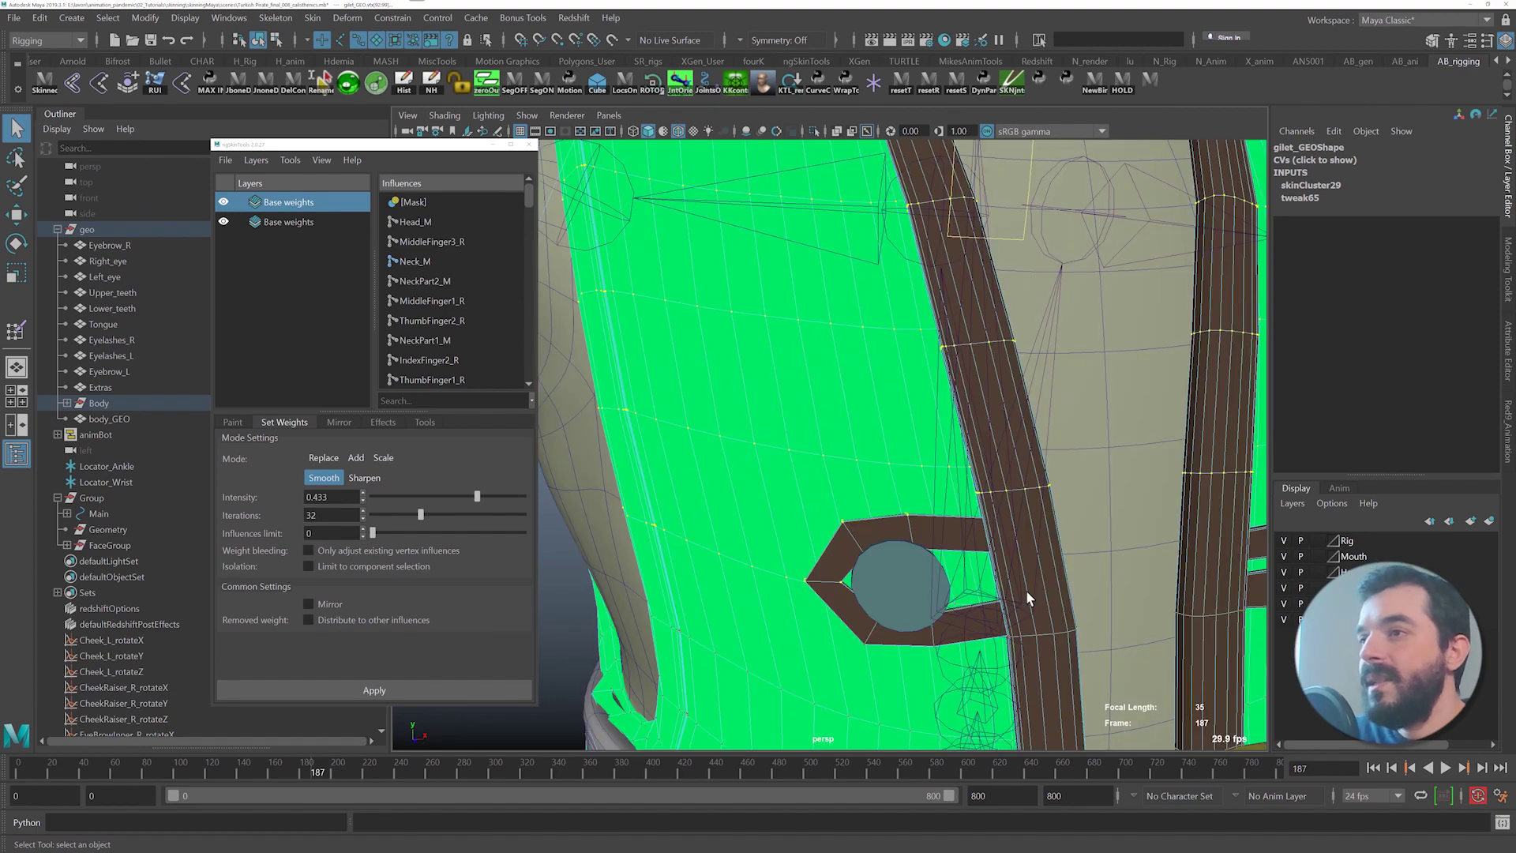
# - Play and scrub the arm-raising frames to examine how the smoothed vest follows the shoulder
pyautogui.keyDown('alt'); pyautogui.moveTo(1026, 590); pyautogui.dragTo(903, 555, button='right'); pyautogui.keyUp('alt')
pyautogui.keyDown('alt'); pyautogui.moveTo(903, 555); pyautogui.dragTo(857, 557); pyautogui.keyUp('alt')
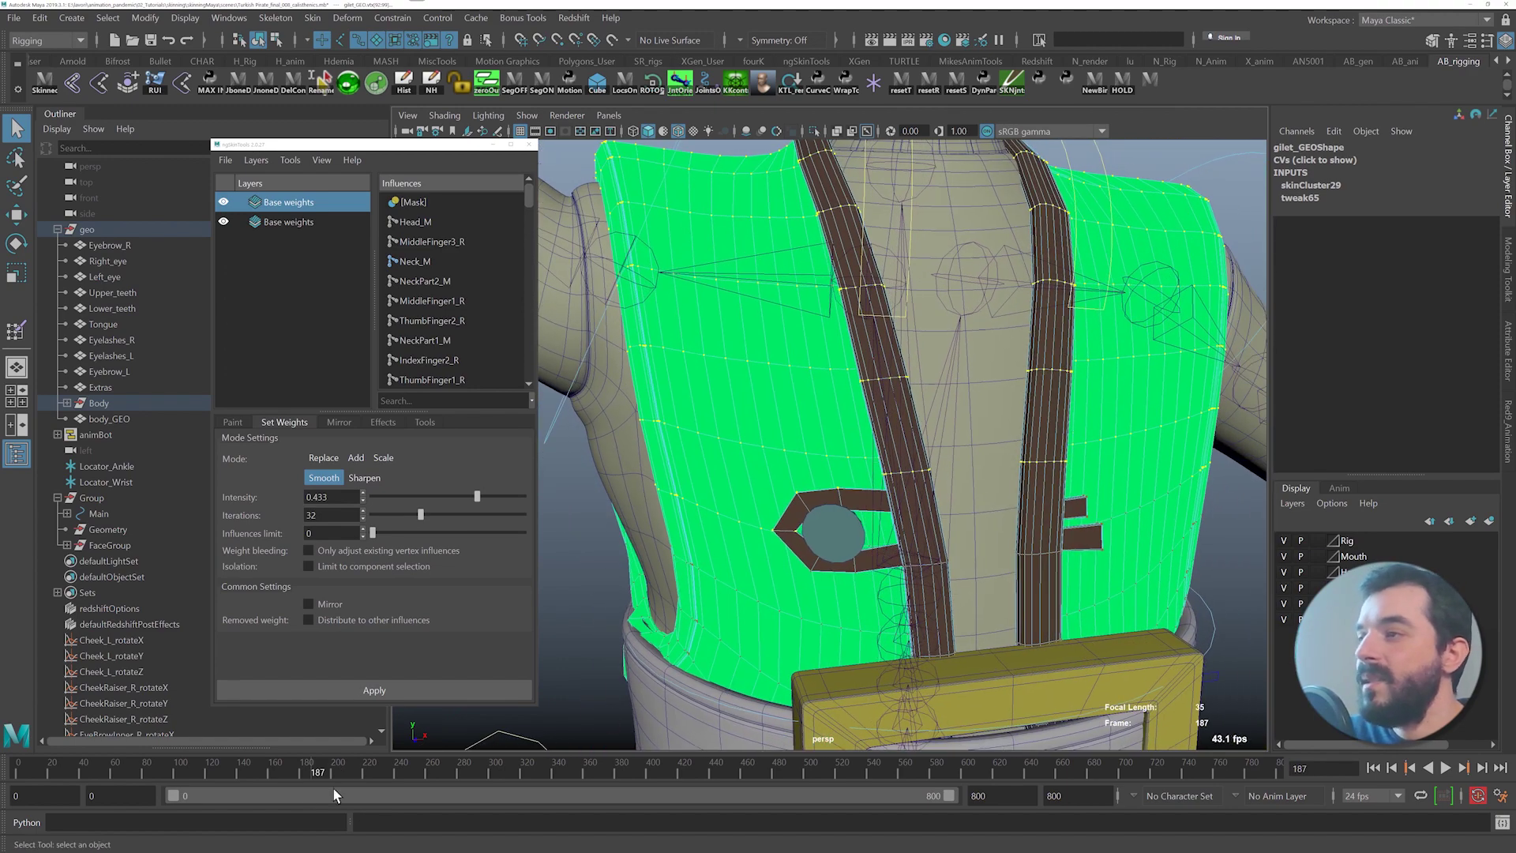
pyautogui.hotkey('alt', 'v')
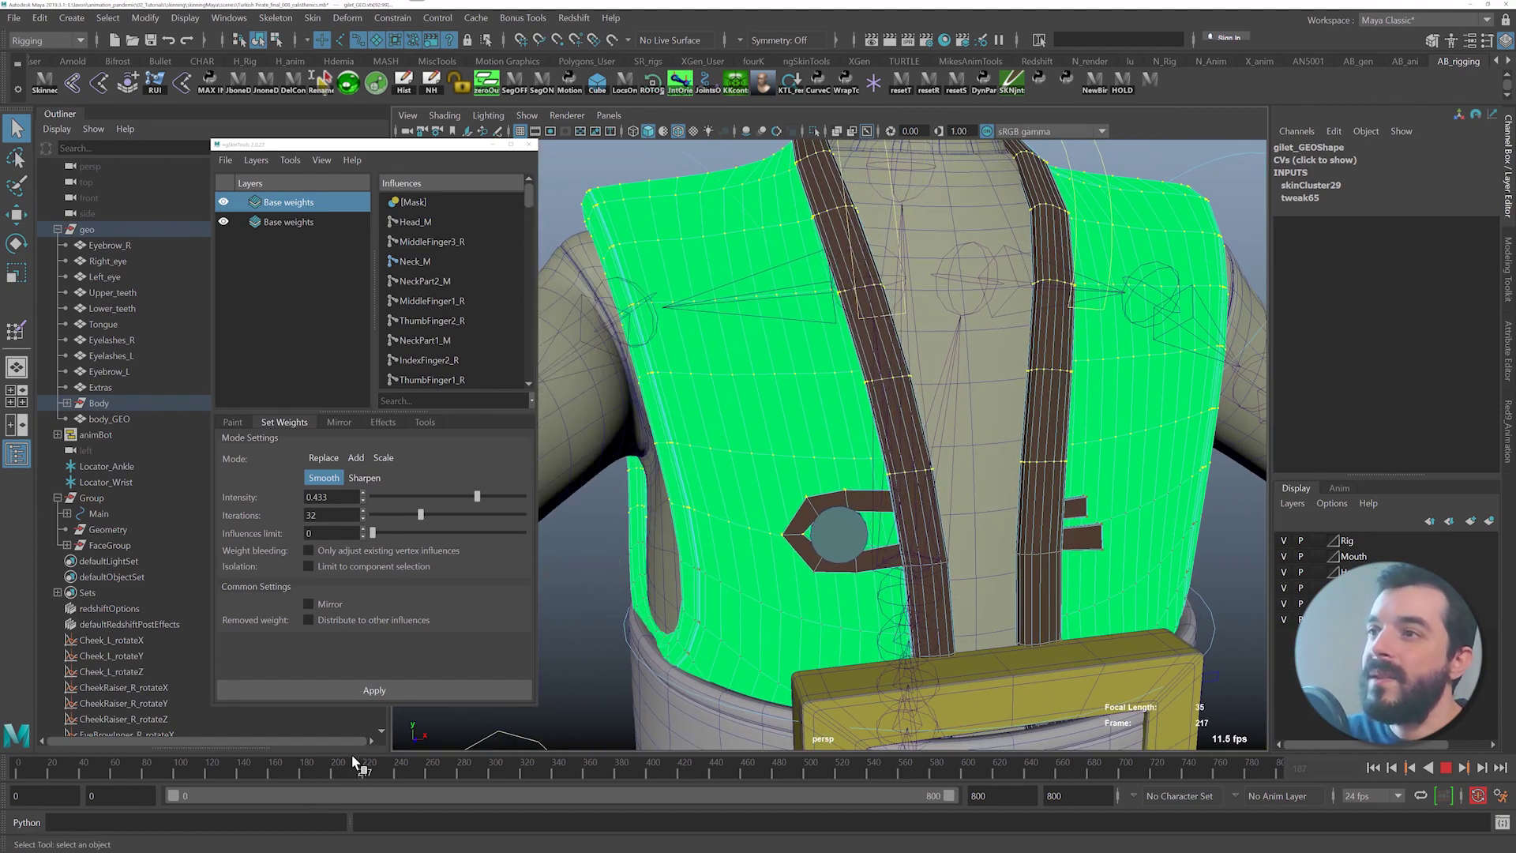
pyautogui.moveTo(319, 752); pyautogui.dragTo(289, 749)
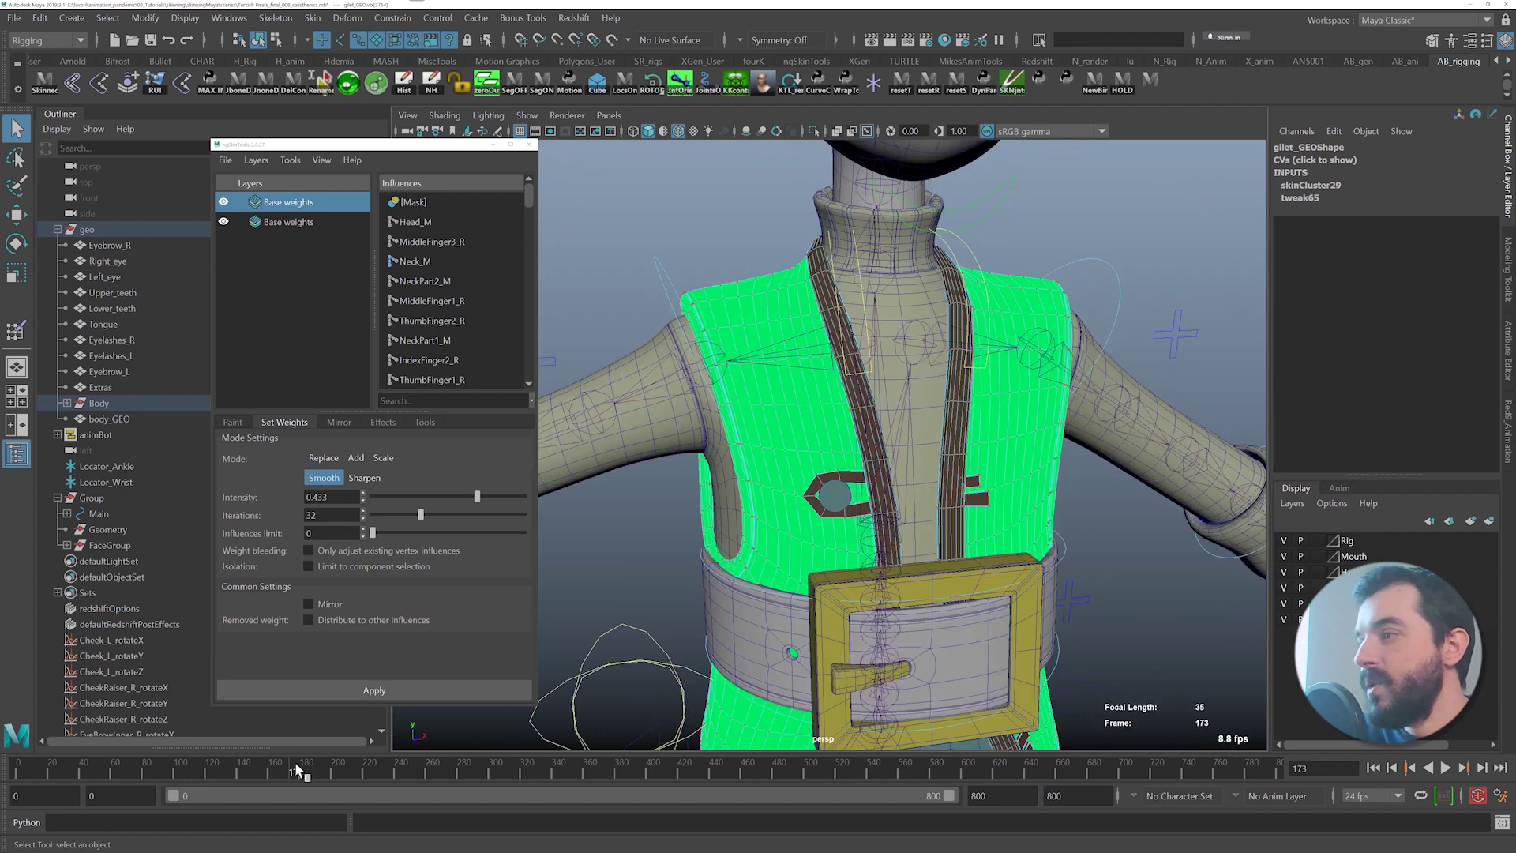
# - Examine the lower edge of the vest's right armhole around frame 196 in shaded and wireframe display
pyautogui.hotkey('alt', 'v')
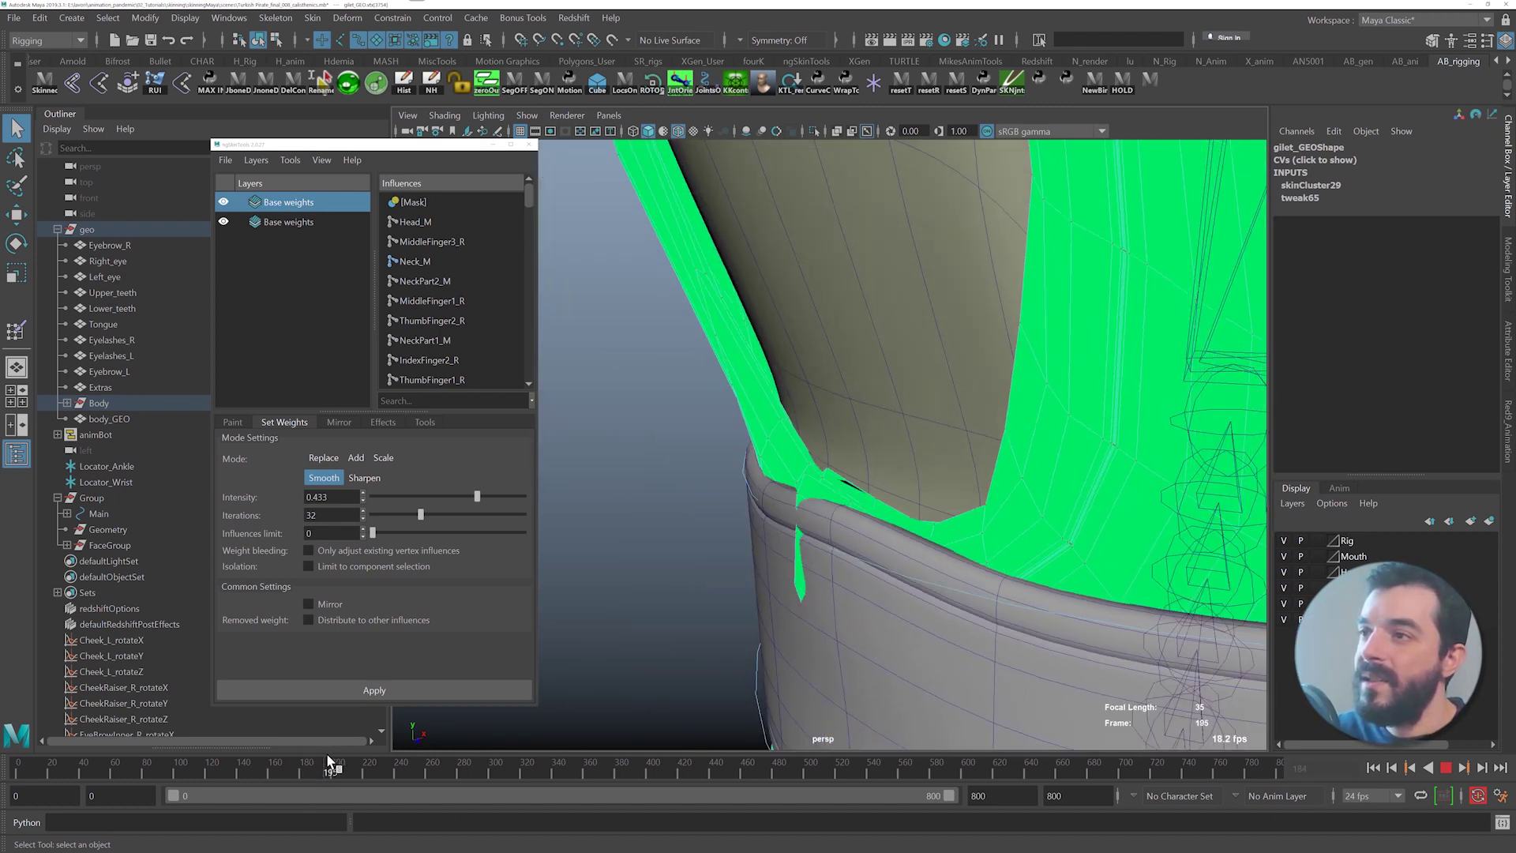
pyautogui.moveTo(328, 760); pyautogui.dragTo(330, 761)
pyautogui.scroll(-5, 812, 623)
pyautogui.press('4')
pyautogui.keyDown('alt'); pyautogui.moveTo(813, 623); pyautogui.dragTo(884, 631); pyautogui.keyUp('alt')
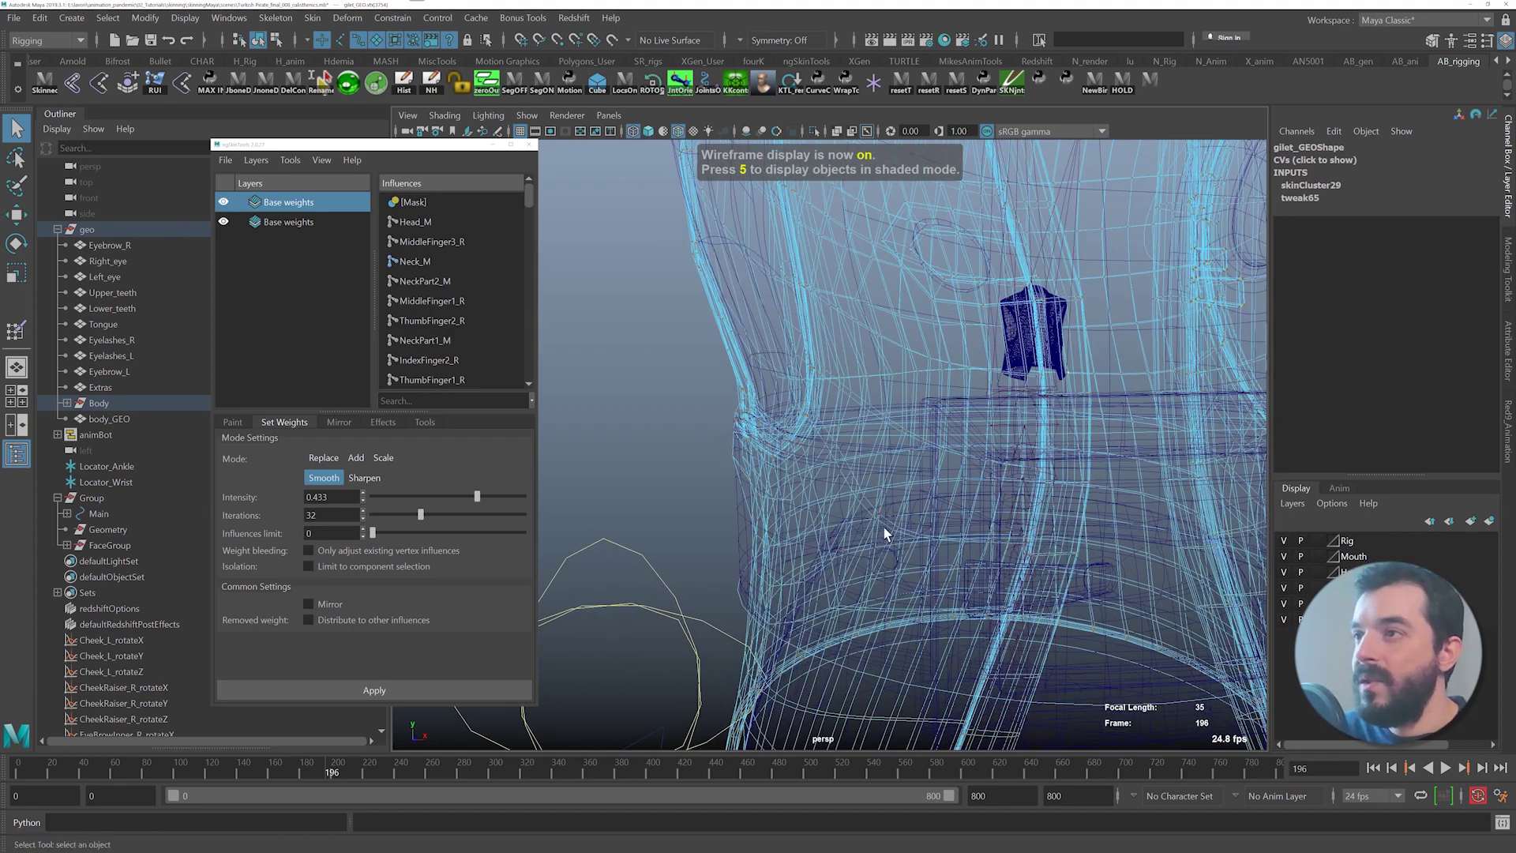
pyautogui.keyDown('alt'); pyautogui.moveTo(813, 509); pyautogui.dragTo(827, 515); pyautogui.keyUp('alt')
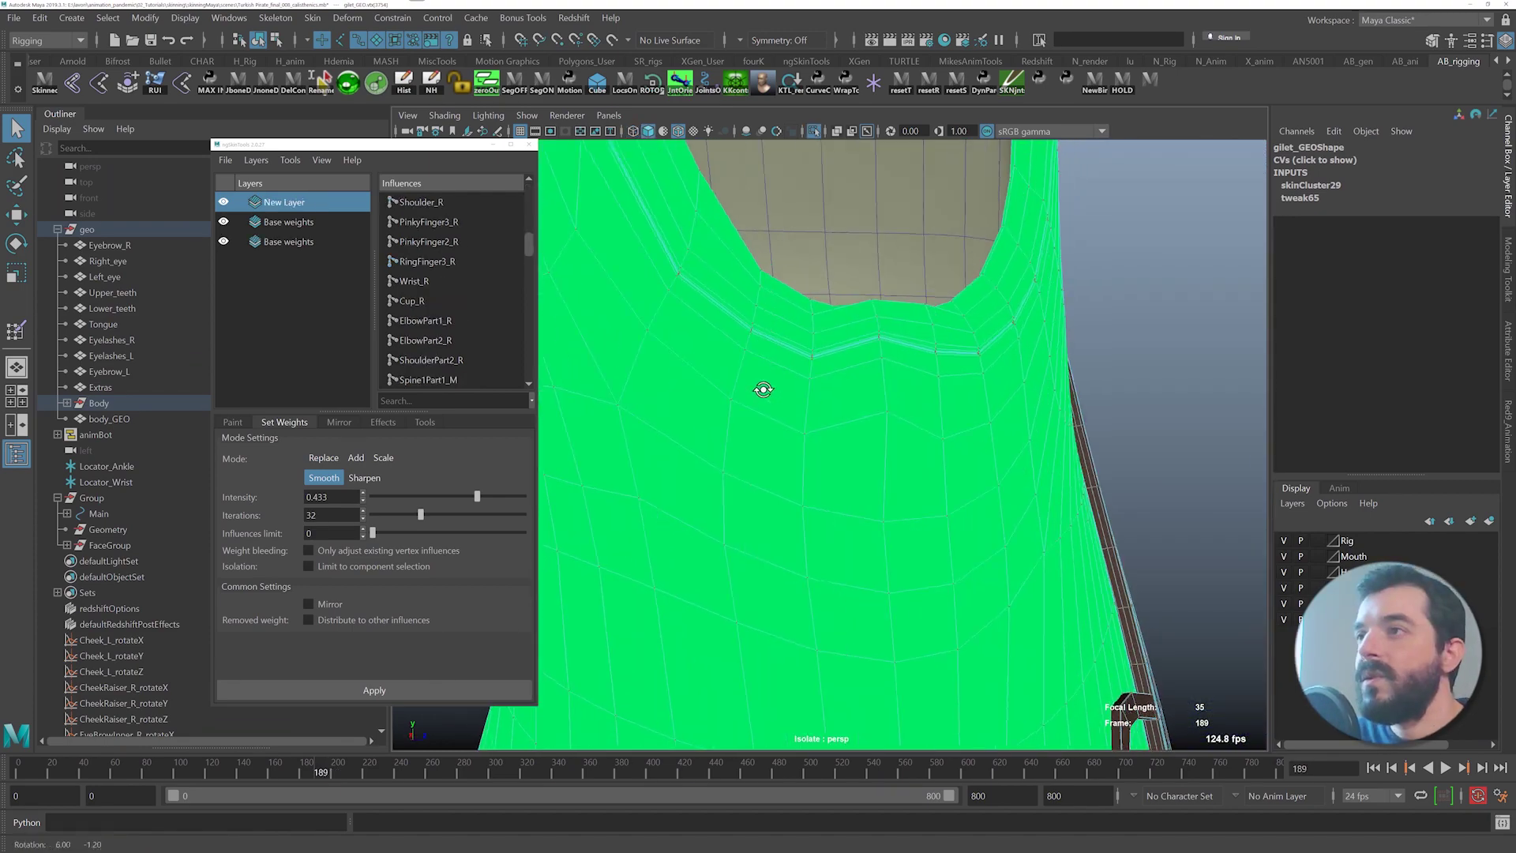
# - Select the gilet_GEO vertices along the lower rim of the right armhole, leaving out all vertices behind it
pyautogui.keyDown('alt'); pyautogui.moveTo(763, 389); pyautogui.dragTo(751, 393); pyautogui.keyUp('alt')
pyautogui.moveTo(620, 406); pyautogui.dragTo(977, 196)
pyautogui.keyDown('alt'); pyautogui.moveTo(923, 254); pyautogui.dragTo(961, 289); pyautogui.keyUp('alt')
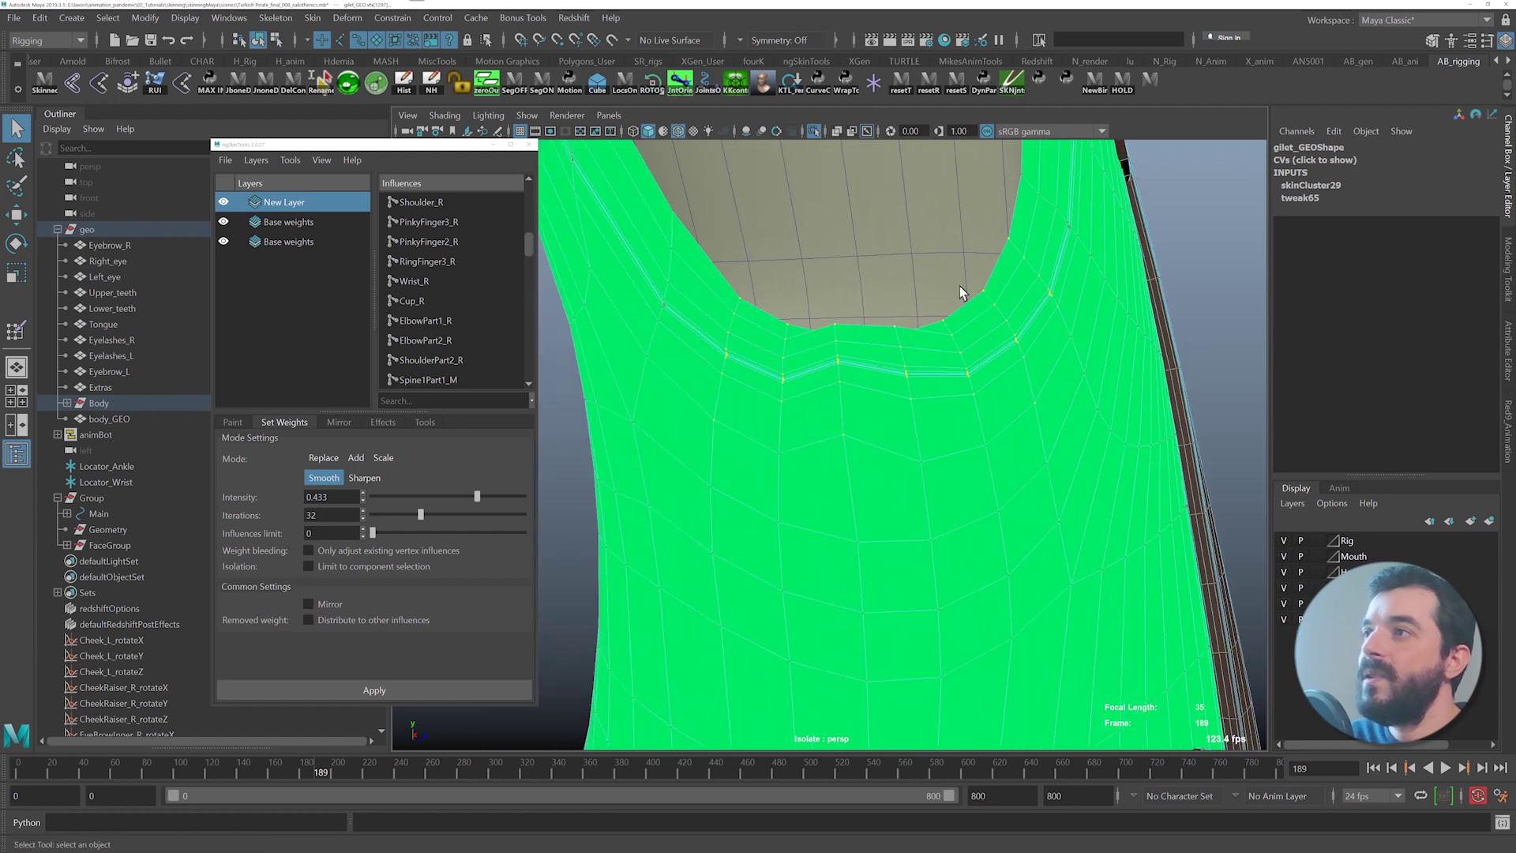
pyautogui.keyDown('ctrl'); pyautogui.keyDown('shift'); pyautogui.moveTo(643, 419); pyautogui.dragTo(753, 215); pyautogui.keyUp('shift'); pyautogui.keyUp('ctrl')
pyautogui.keyDown('ctrl'); pyautogui.keyDown('shift'); pyautogui.moveTo(721, 452); pyautogui.dragTo(1065, 305); pyautogui.keyUp('shift'); pyautogui.keyUp('ctrl')
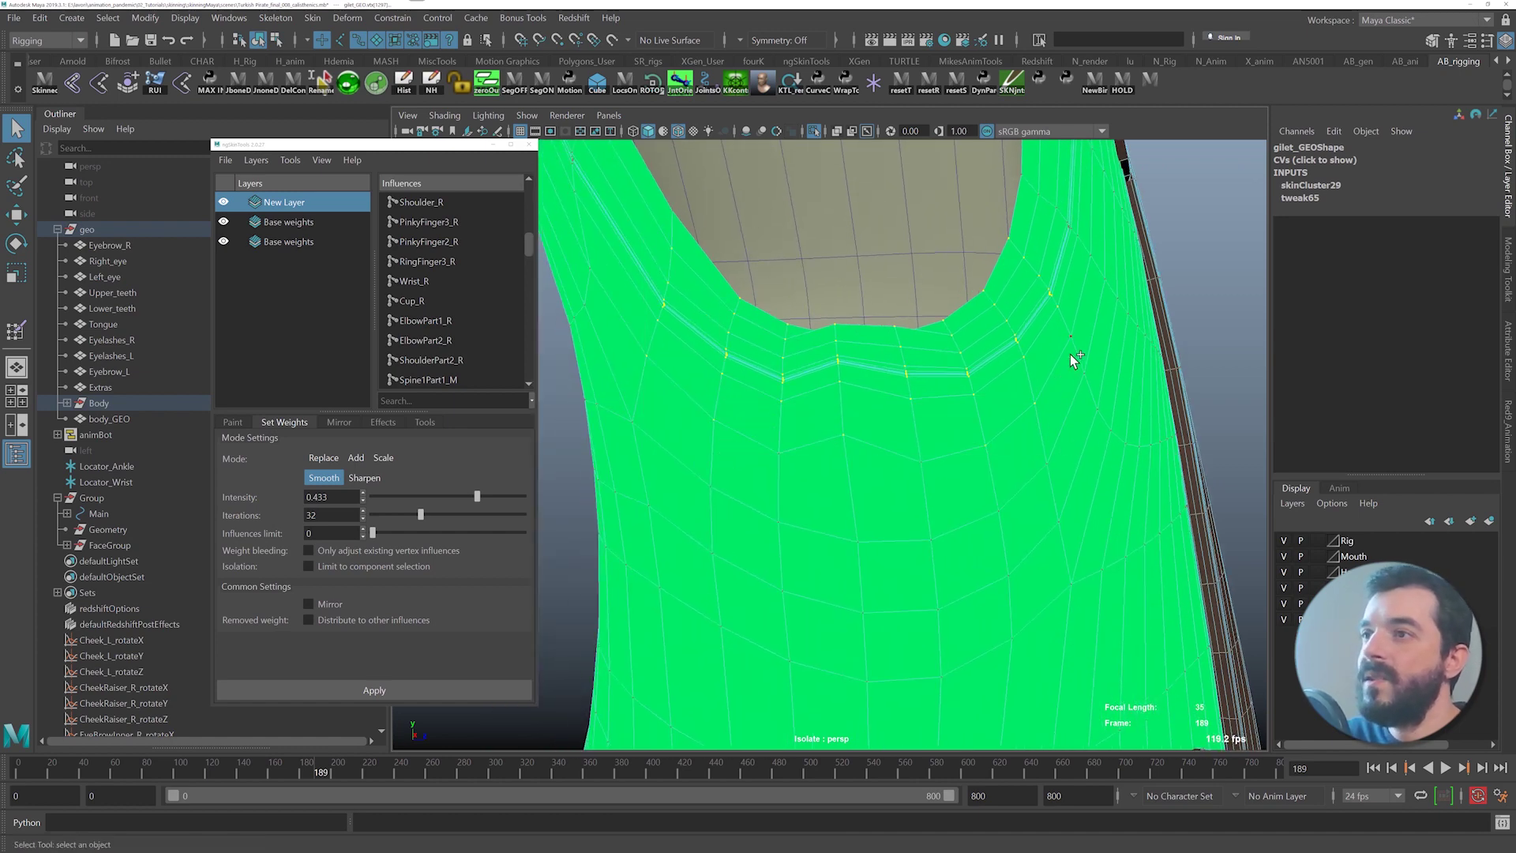
pyautogui.moveTo(1072, 359)
pyautogui.keyDown('alt'); pyautogui.mouseDown()
pyautogui.moveTo(856, 439)
pyautogui.moveTo(813, 423)
pyautogui.moveTo(834, 401)
pyautogui.mouseUp(); pyautogui.keyUp('alt')
pyautogui.press('4')
pyautogui.keyDown('ctrl'); pyautogui.moveTo(834, 470); pyautogui.dragTo(1330, 129); pyautogui.keyUp('ctrl')
pyautogui.keyDown('alt'); pyautogui.moveTo(932, 316); pyautogui.dragTo(892, 336); pyautogui.keyUp('alt')
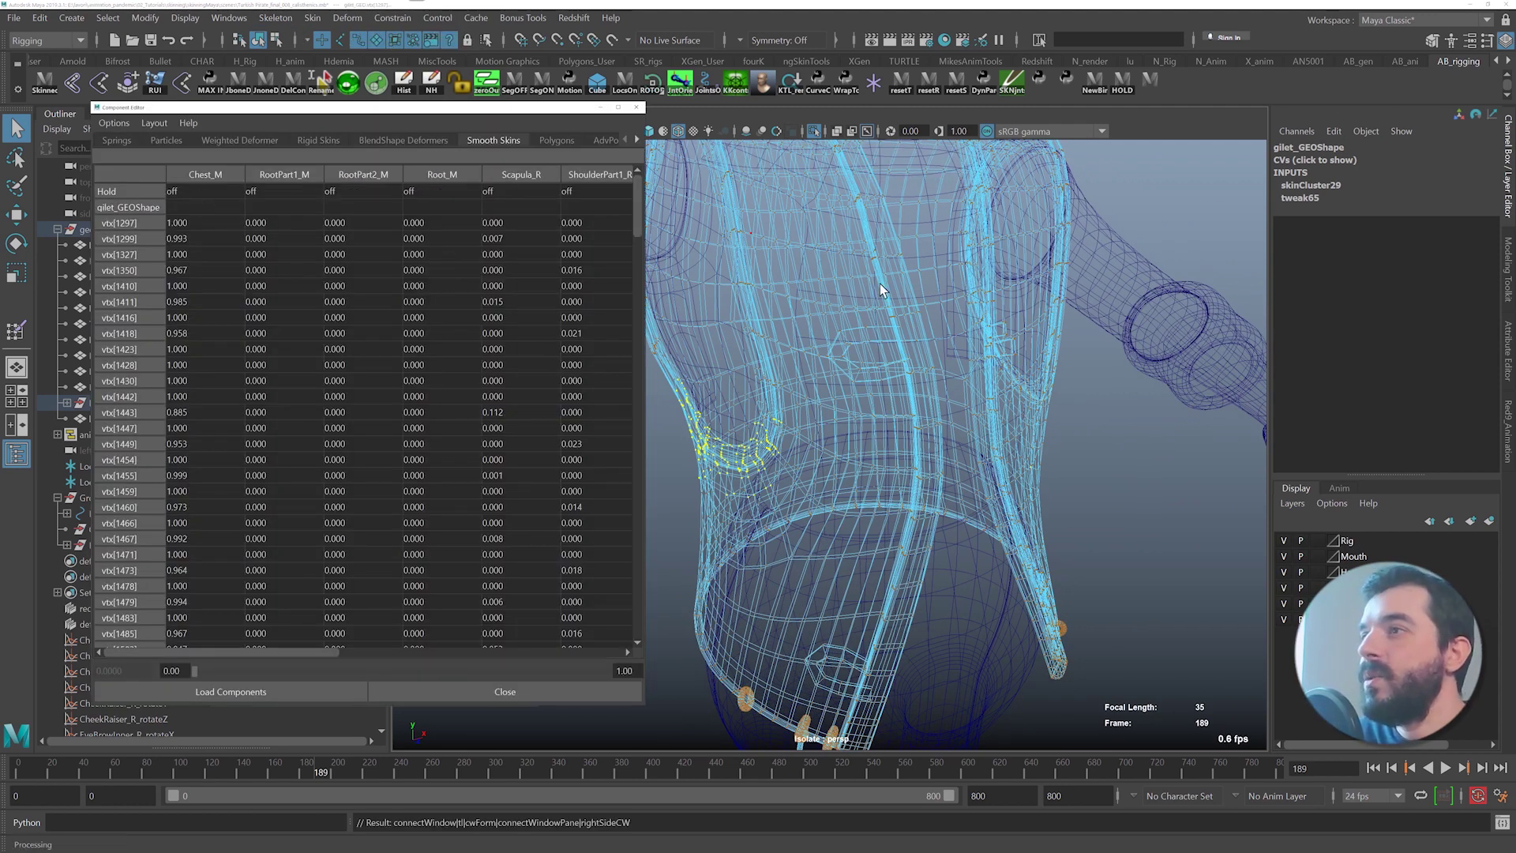
# - Set the Shoulder_R, ShoulderPart2_R and Shoulder_L skin weights of the selected armhole vertices to 0 in the Component Editor
pyautogui.keyDown('alt'); pyautogui.moveTo(881, 283); pyautogui.dragTo(832, 296); pyautogui.keyUp('alt')
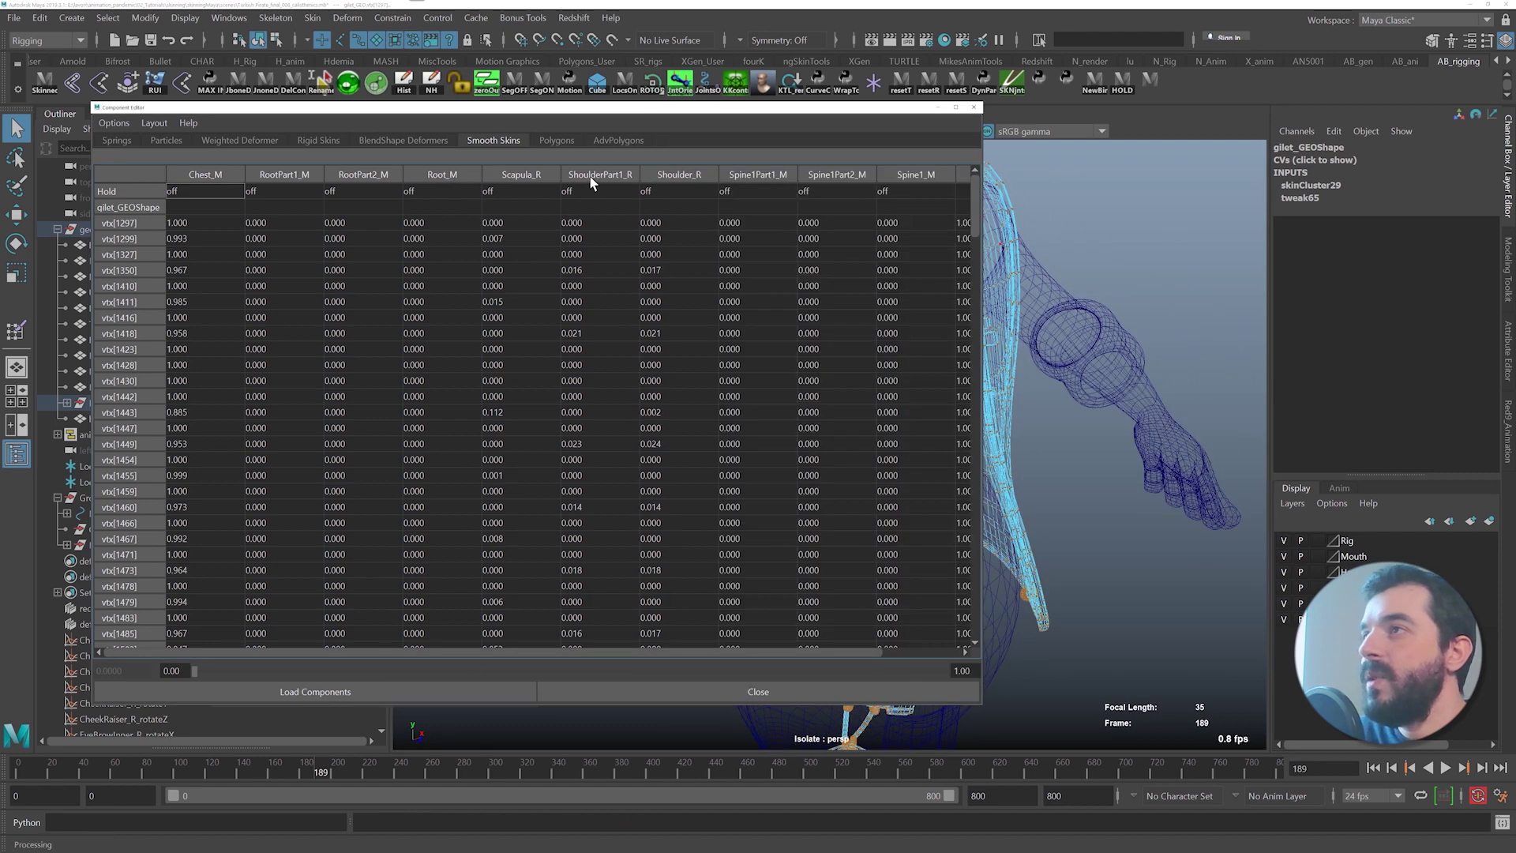
pyautogui.moveTo(600, 174); pyautogui.dragTo(687, 178)
pyautogui.keyDown('ctrl'); pyautogui.click(584, 192); pyautogui.keyUp('ctrl')
pyautogui.keyDown('ctrl'); pyautogui.click(671, 191); pyautogui.keyUp('ctrl')
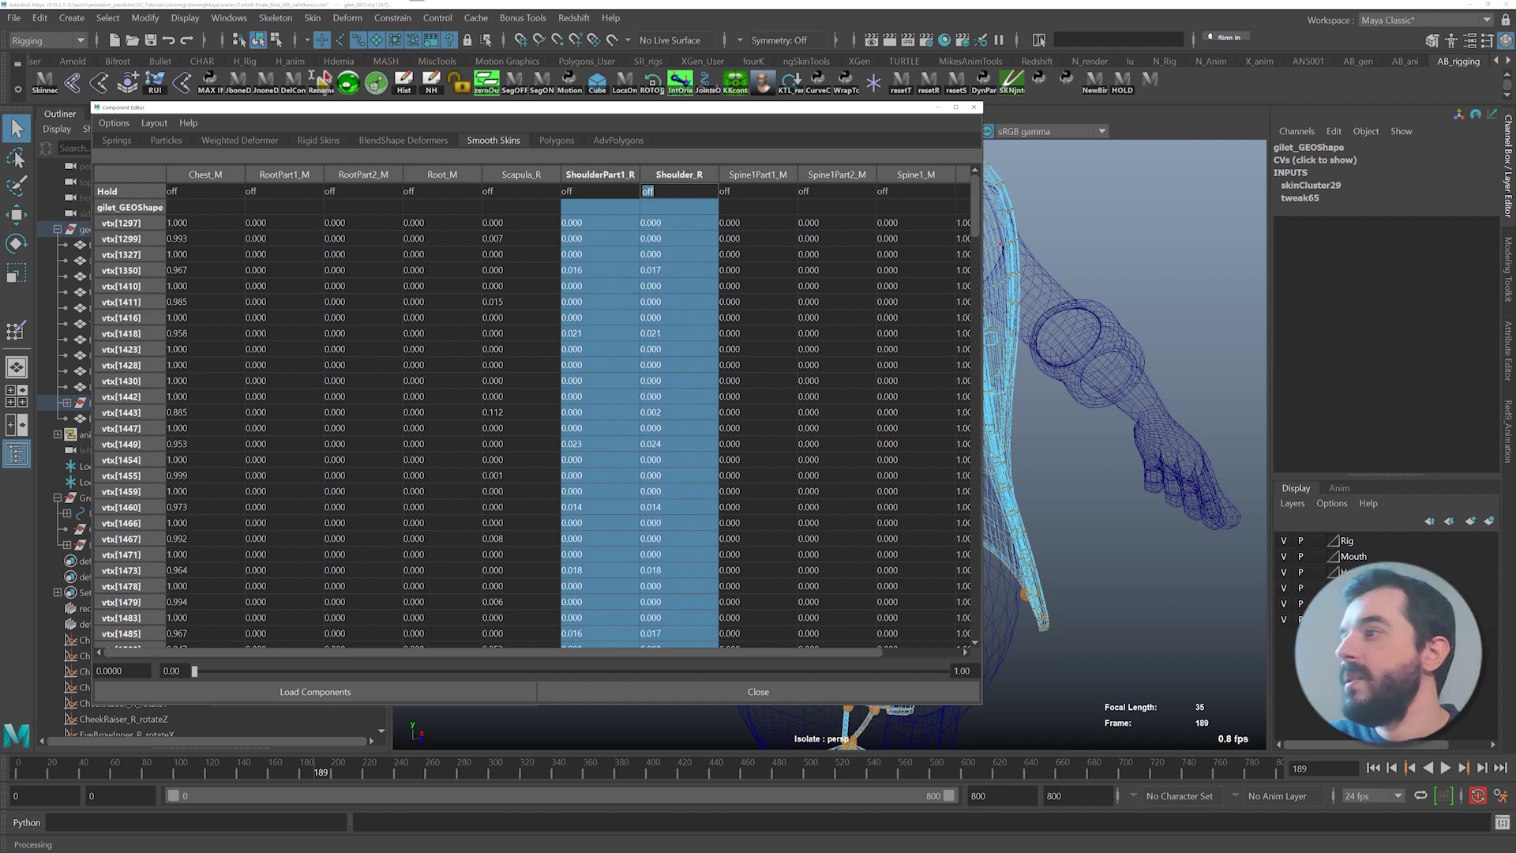
pyautogui.click(119, 670)
pyautogui.moveTo(120, 670); pyautogui.dragTo(20, 635)
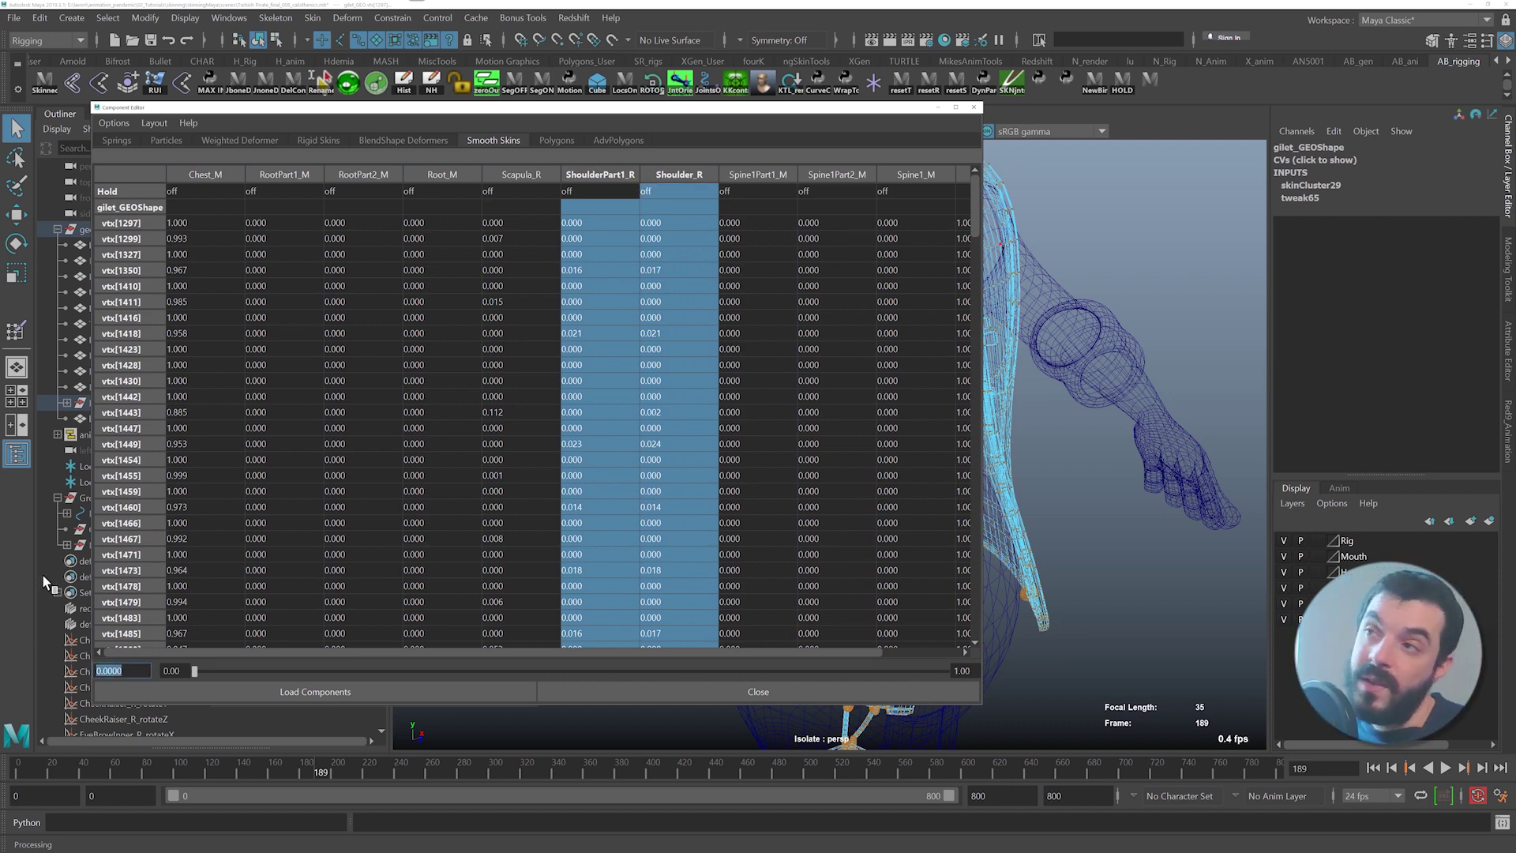
pyautogui.keyDown('ctrl'); pyautogui.click(660, 192); pyautogui.keyUp('ctrl')
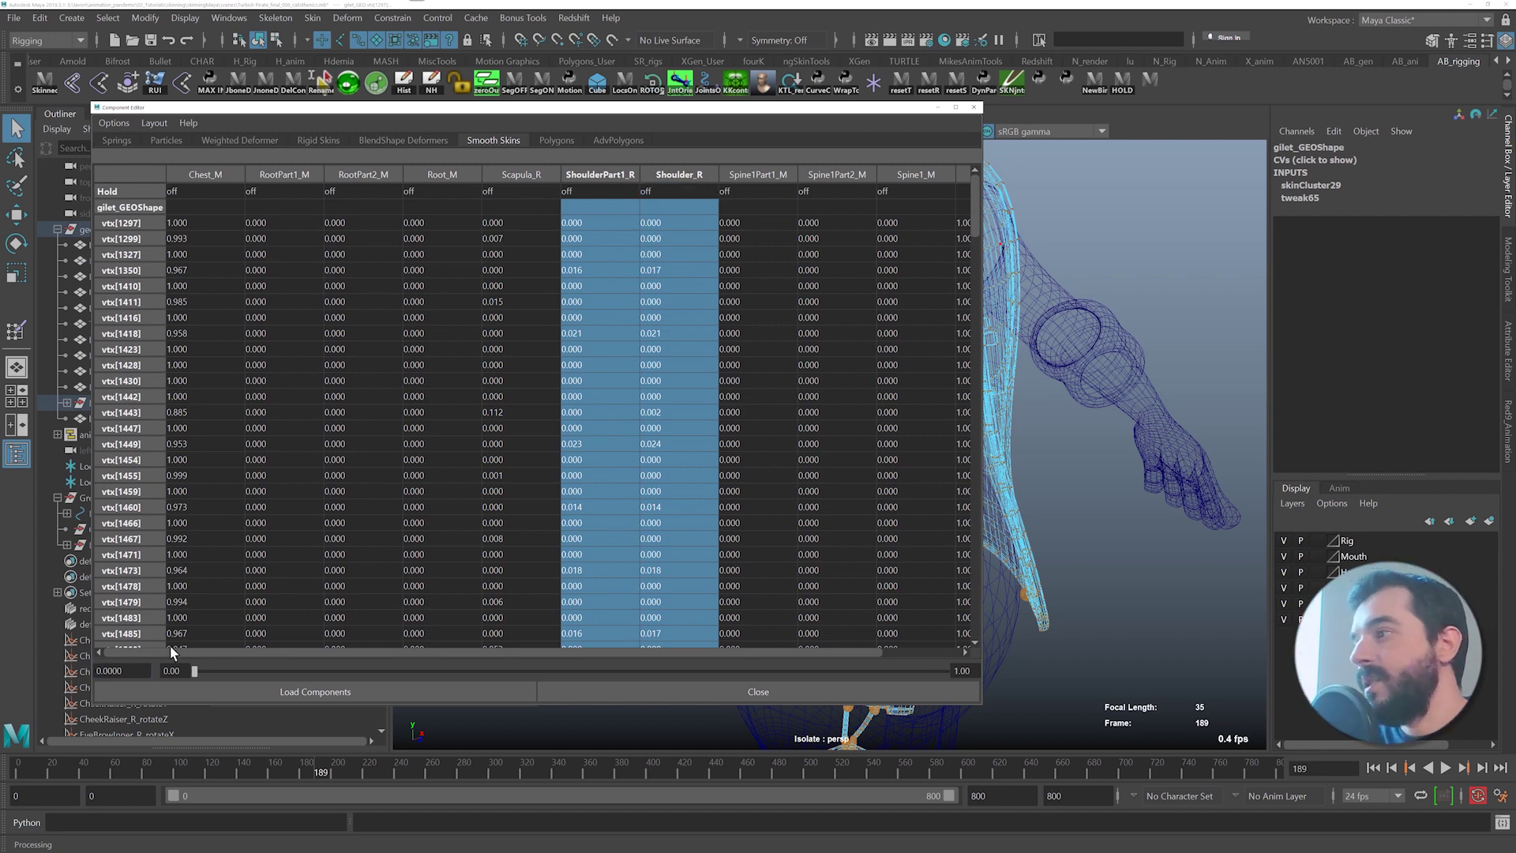
pyautogui.moveTo(133, 671); pyautogui.dragTo(35, 612)
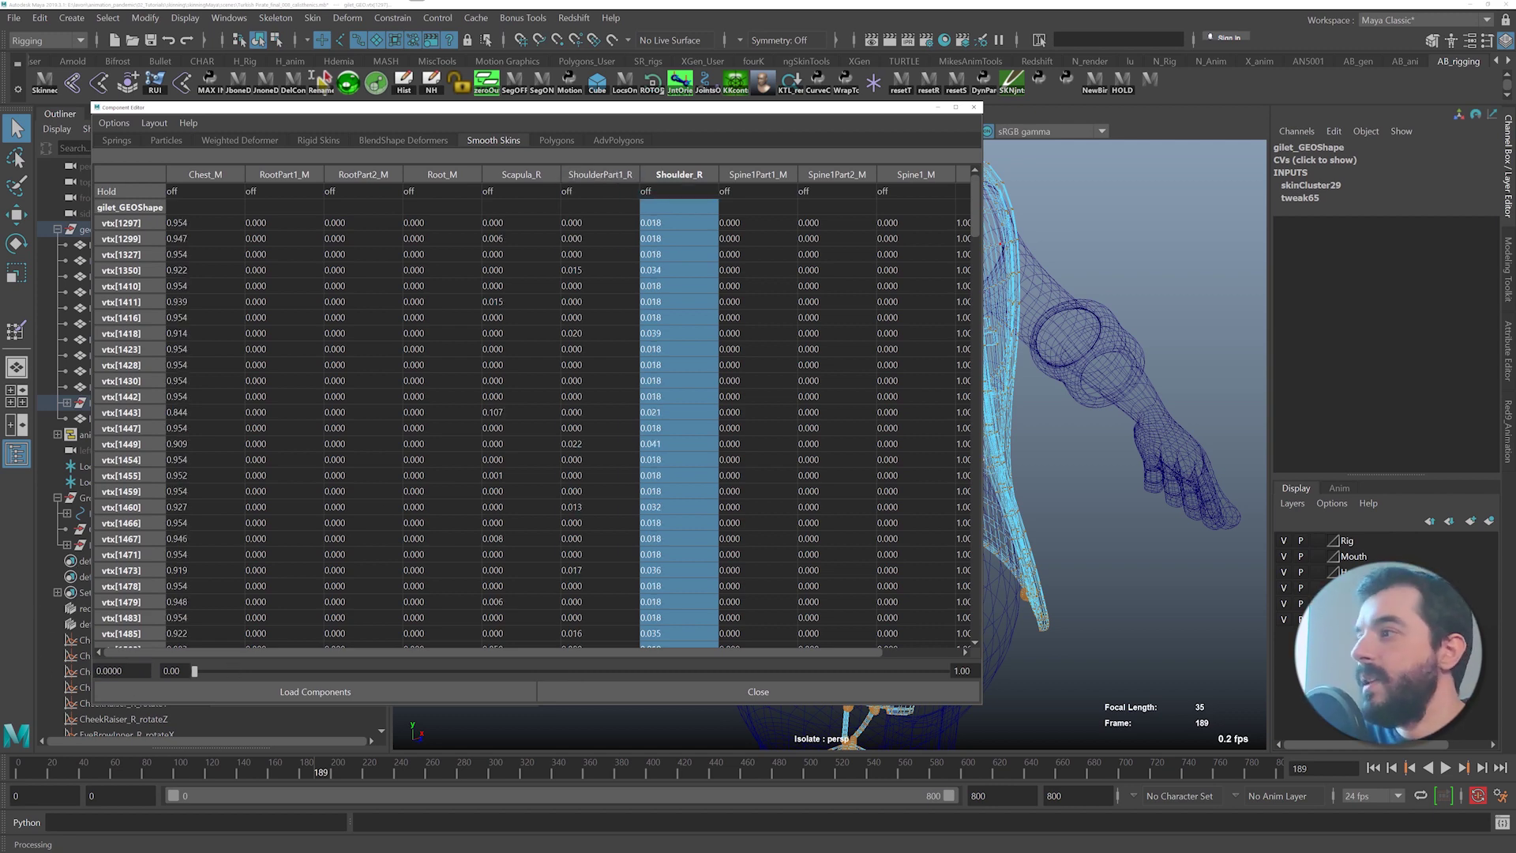
pyautogui.moveTo(131, 670); pyautogui.dragTo(56, 668)
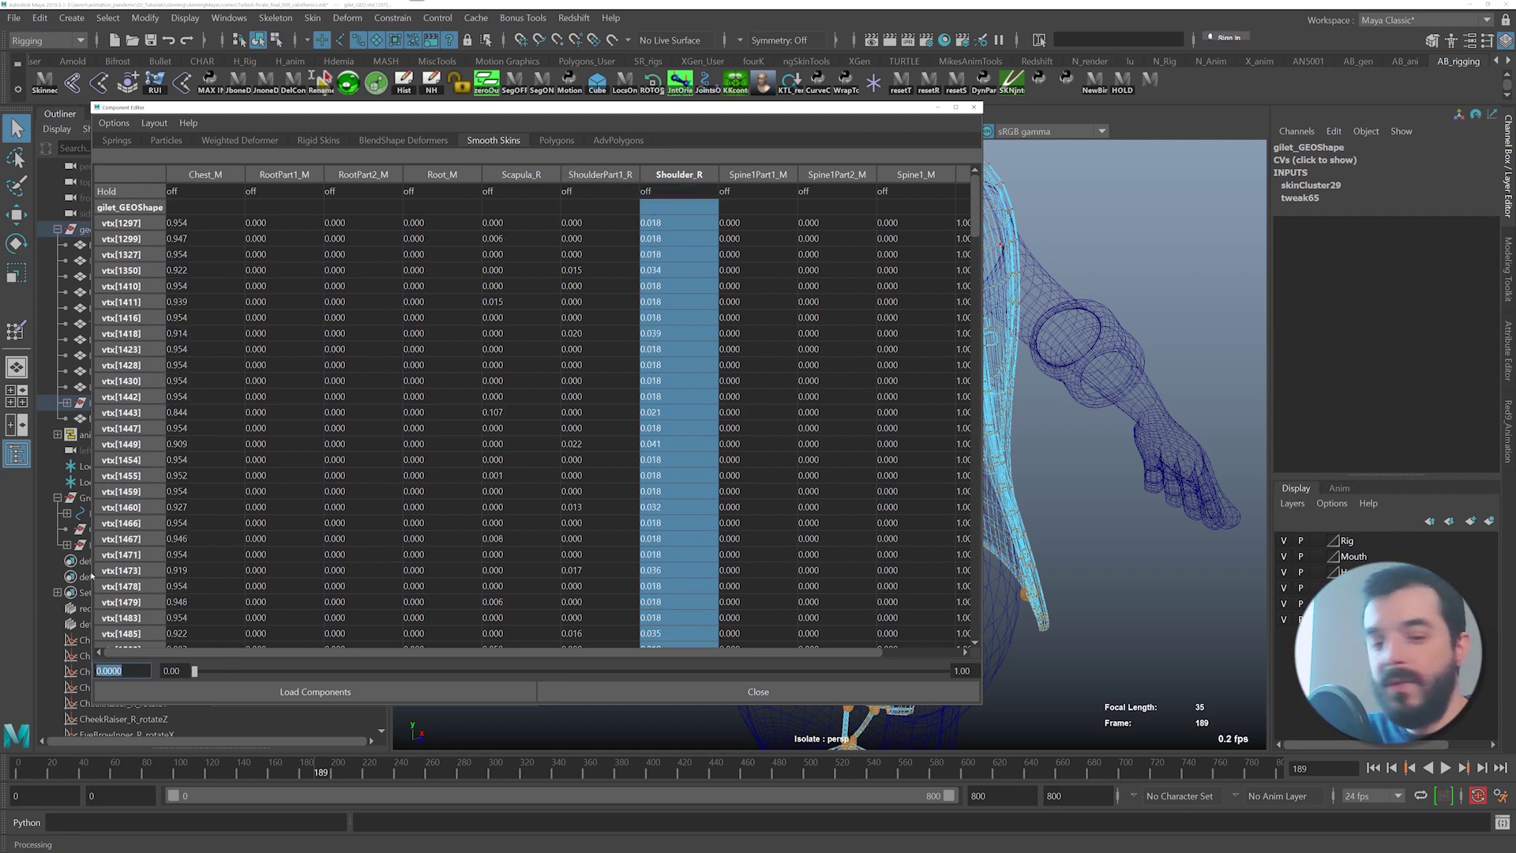
pyautogui.click(675, 177)
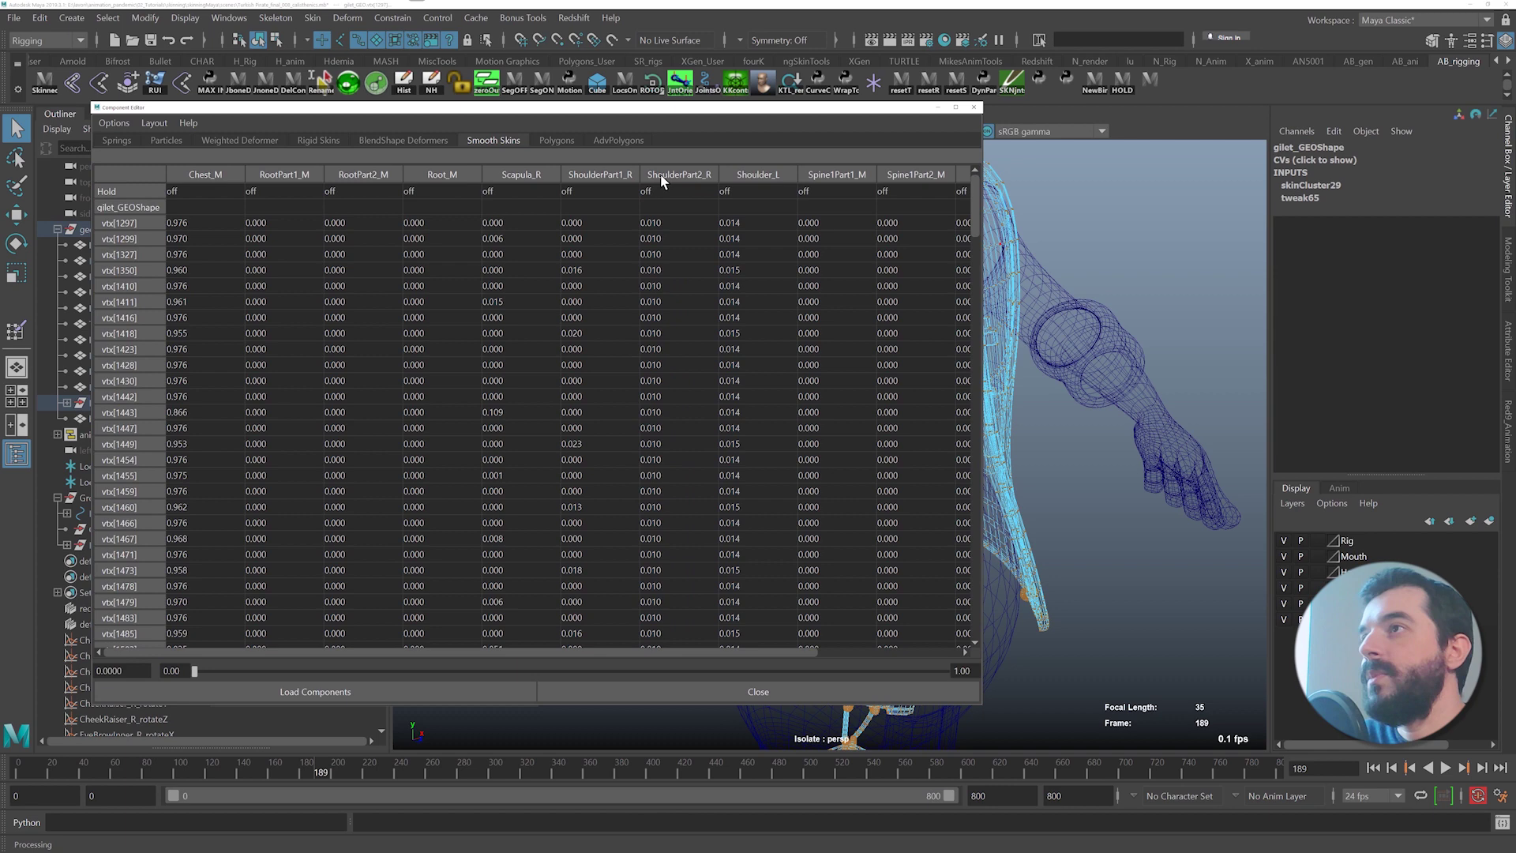
pyautogui.click(663, 175)
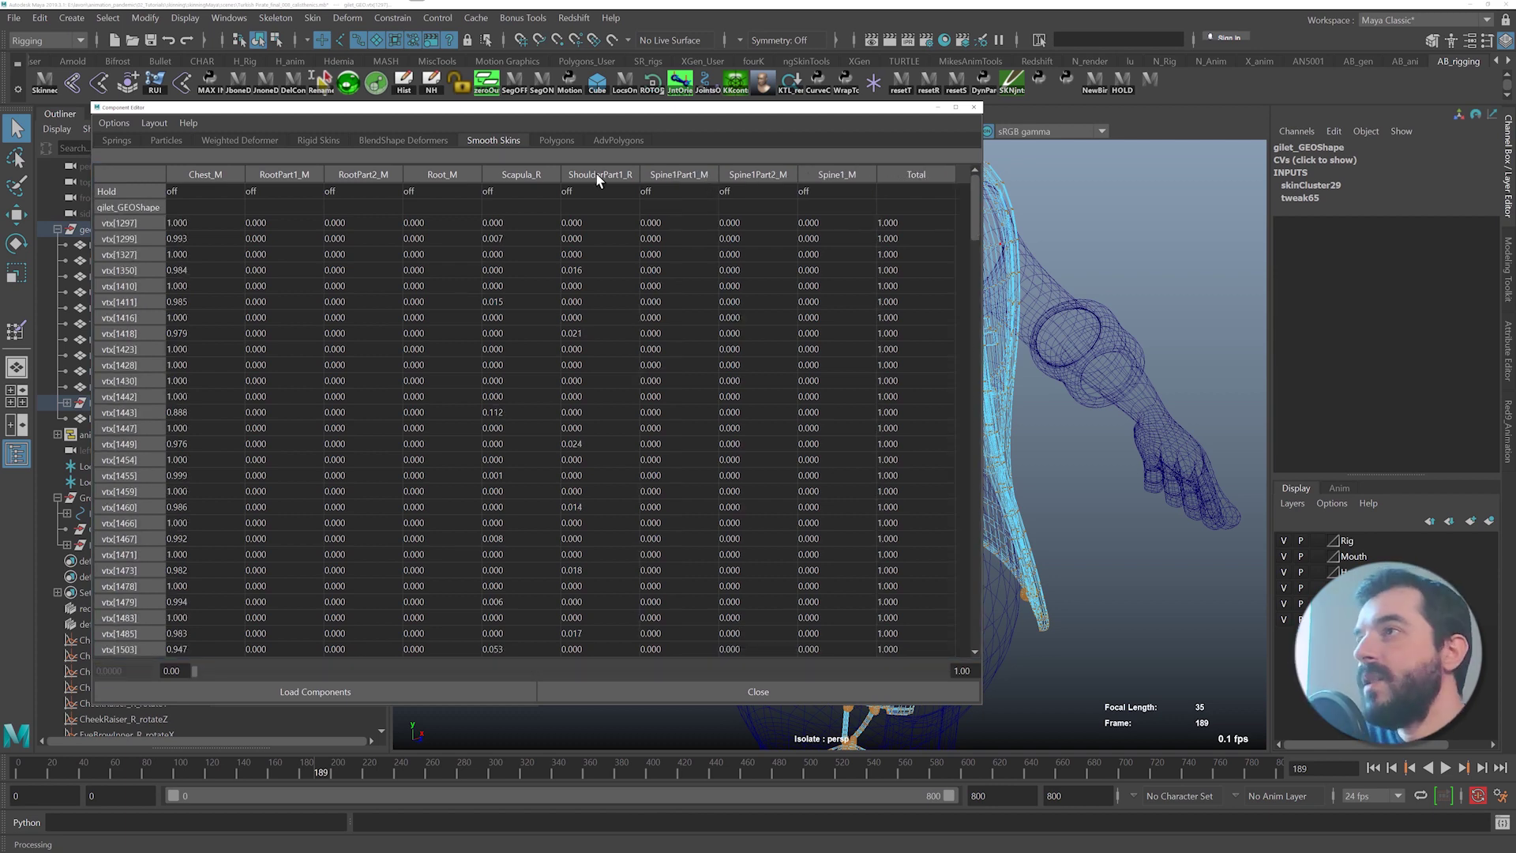
# - Set the ShoulderPart1_R skin weight of the selected armhole vertices to 0
pyautogui.click(598, 176)
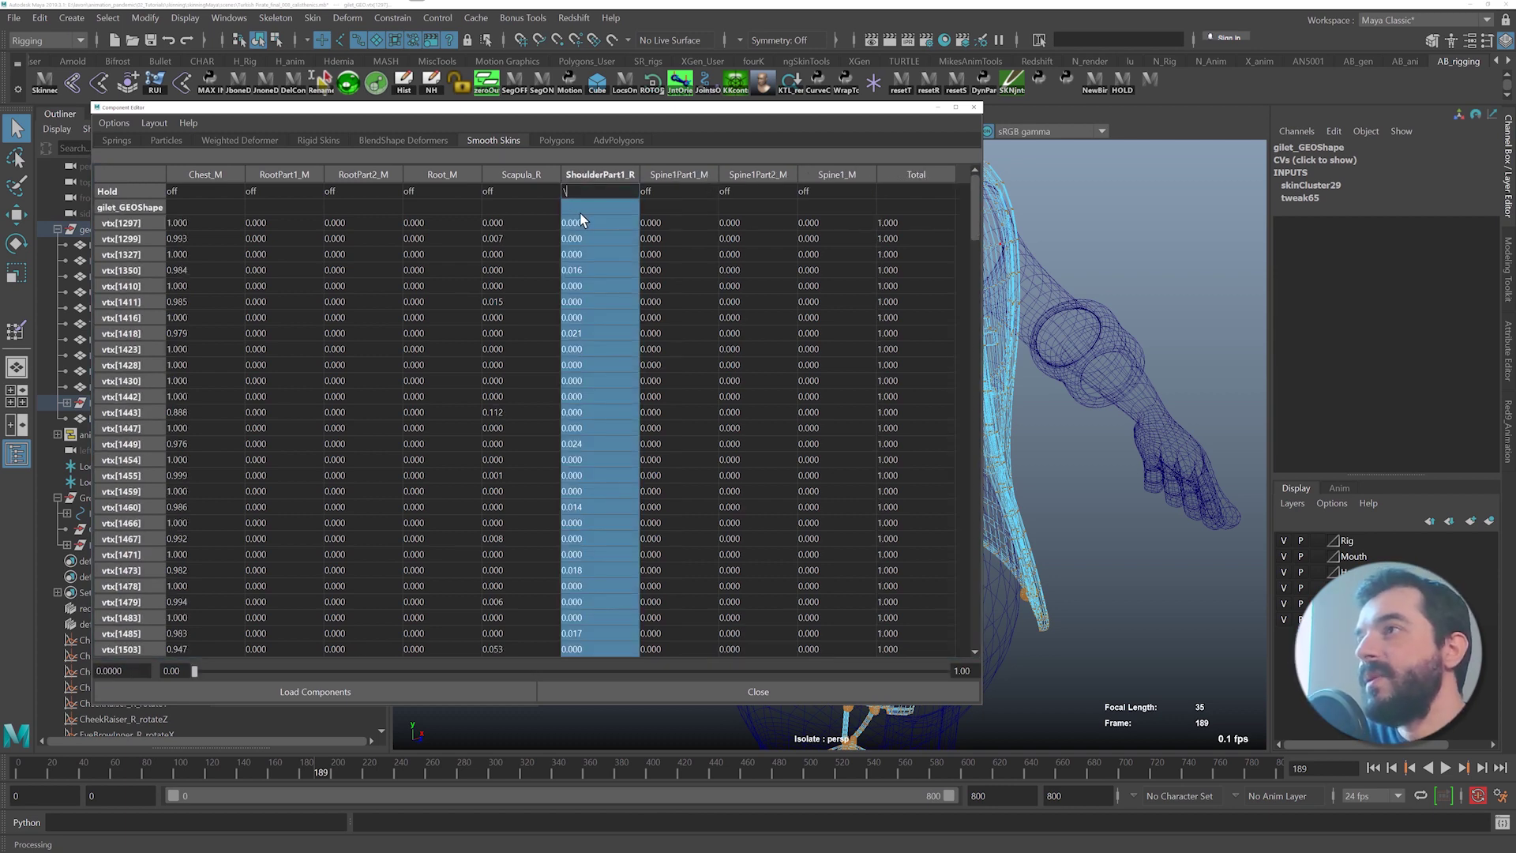
pyautogui.press('Escape')
pyautogui.keyDown('ctrl'); pyautogui.click(585, 189); pyautogui.keyUp('ctrl')
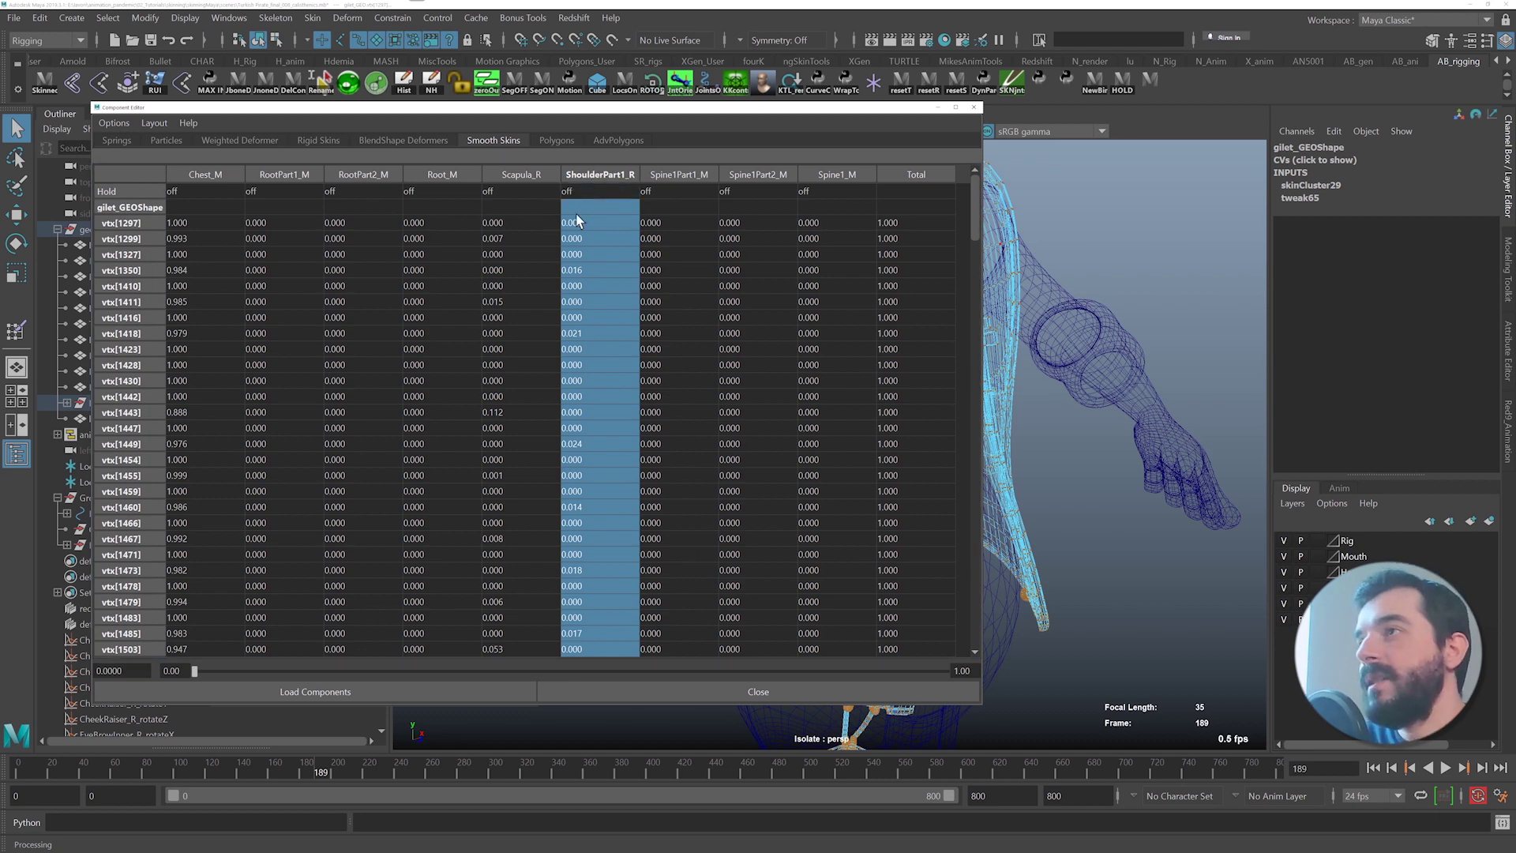
pyautogui.write('0')
pyautogui.press('Return')
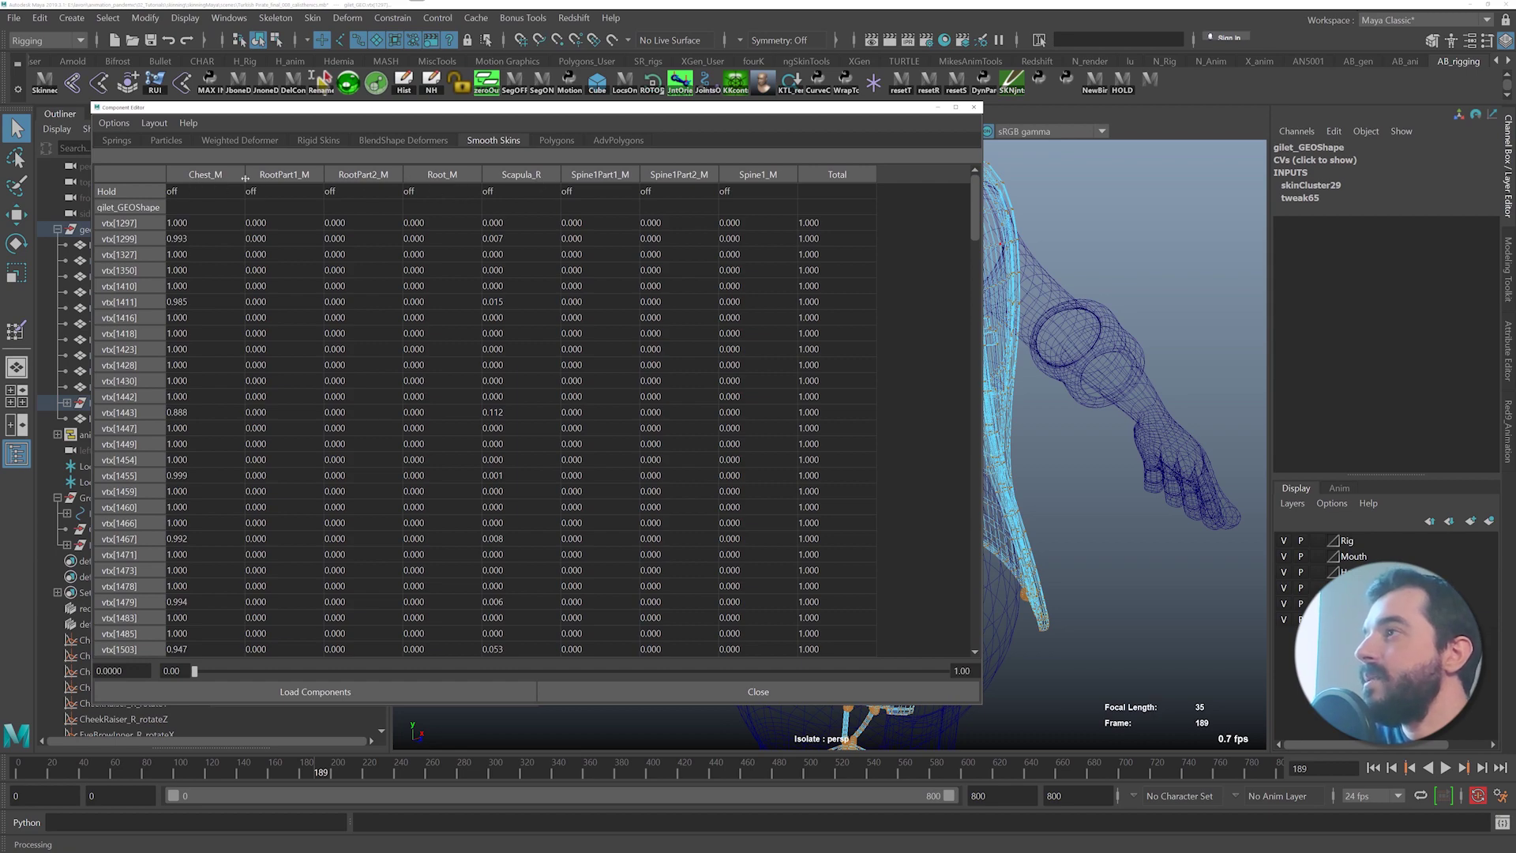
# - Scrub between frames 189 and 220 to examine how the vest's right armhole deforms in wireframe and shaded display
pyautogui.moveTo(588, 107); pyautogui.dragTo(111, 148)
pyautogui.keyDown('alt'); pyautogui.moveTo(883, 286); pyautogui.dragTo(914, 288); pyautogui.keyUp('alt')
pyautogui.scroll(4, 913, 287)
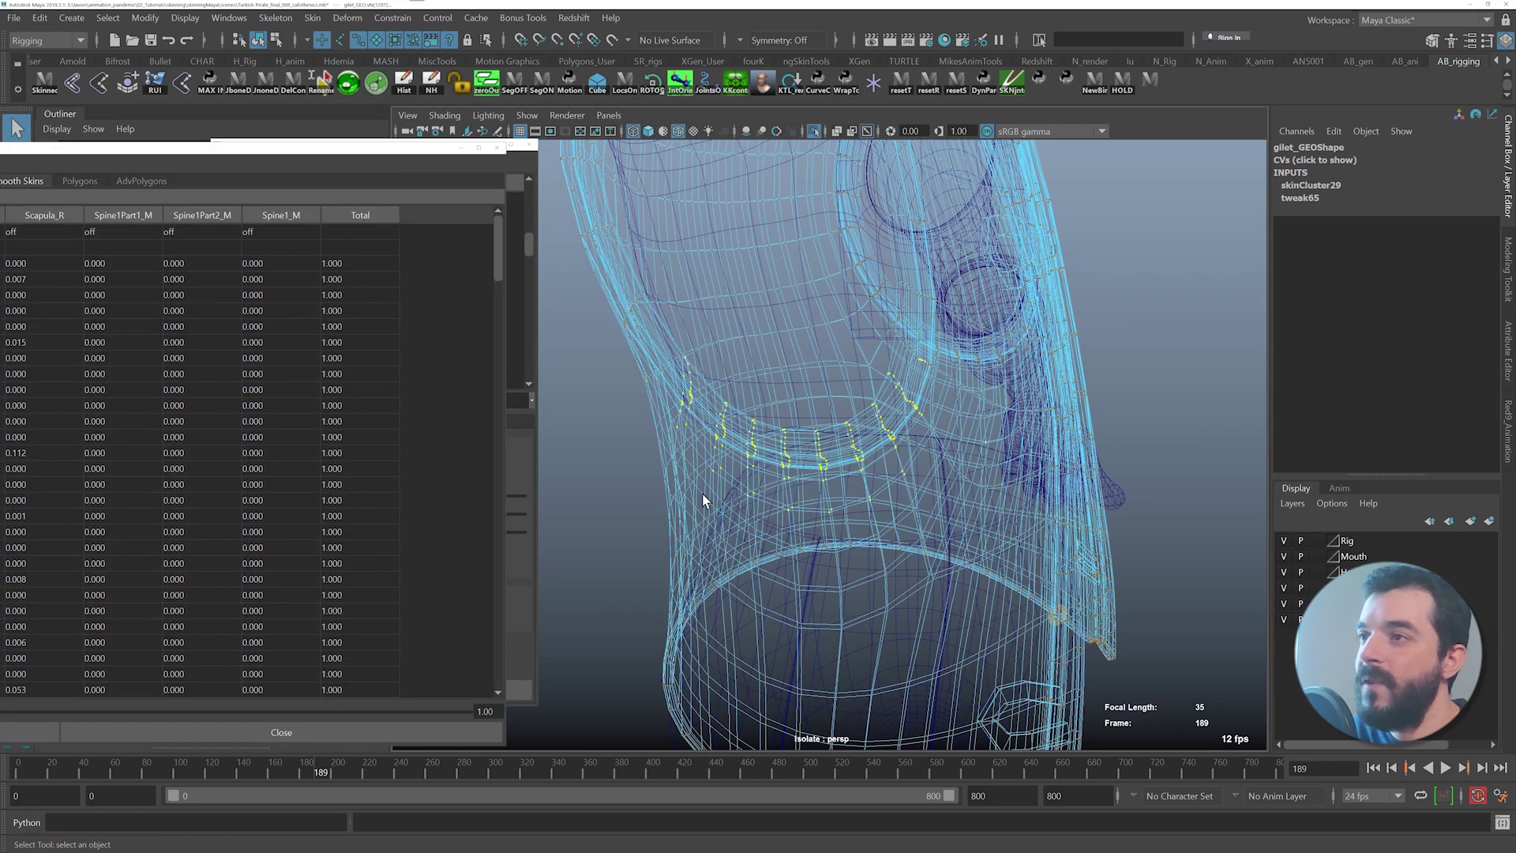
pyautogui.moveTo(285, 774); pyautogui.dragTo(371, 702)
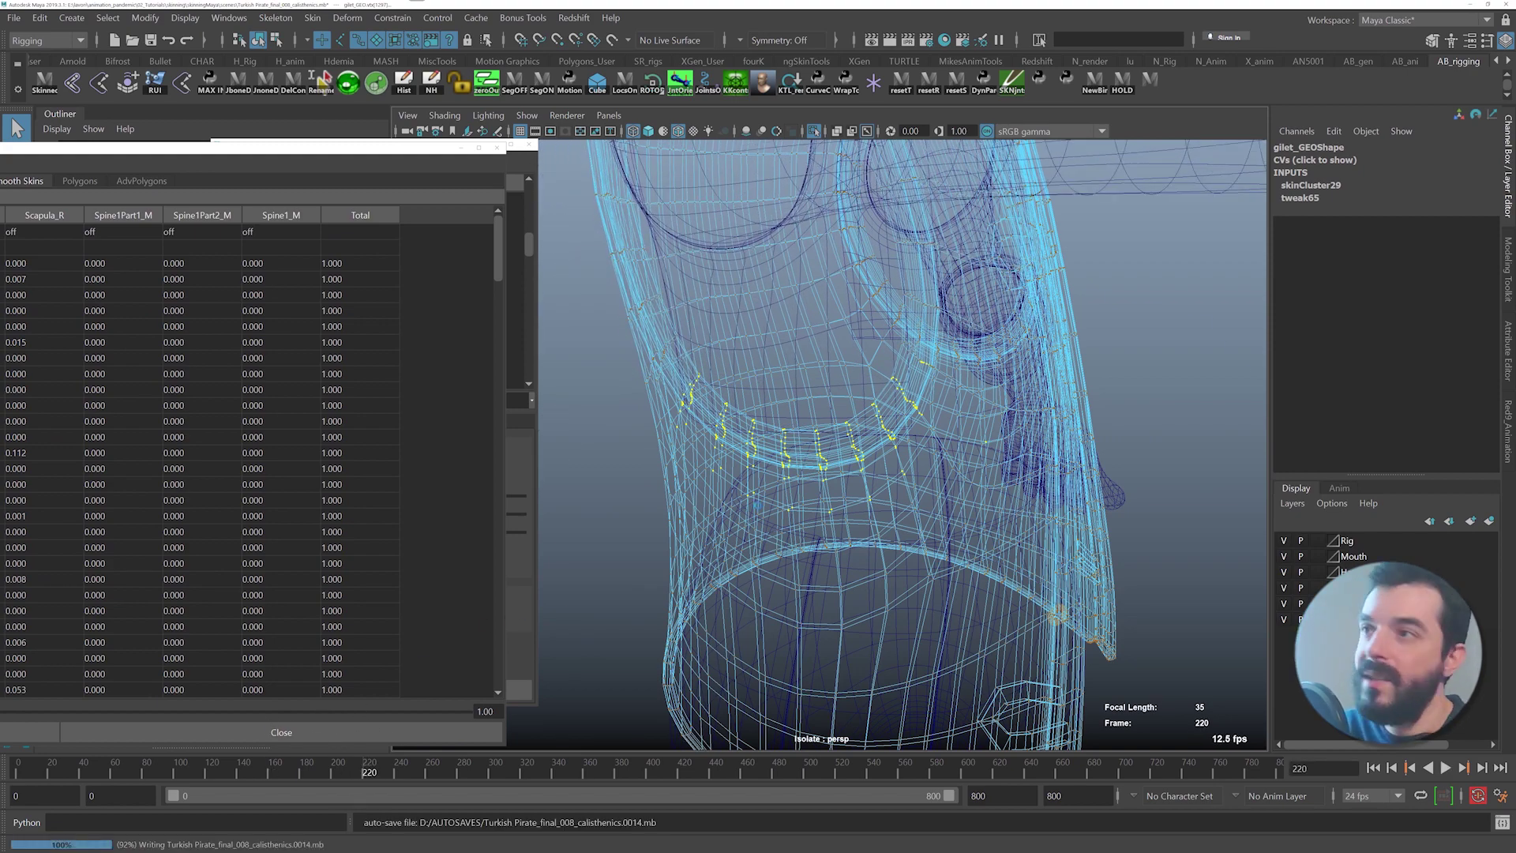
pyautogui.press('5')
pyautogui.moveTo(758, 504)
pyautogui.keyDown('alt'); pyautogui.mouseDown()
pyautogui.moveTo(795, 494)
pyautogui.moveTo(778, 616)
pyautogui.mouseUp(); pyautogui.keyUp('alt')
pyautogui.moveTo(351, 770)
pyautogui.mouseDown()
pyautogui.moveTo(310, 755)
pyautogui.moveTo(319, 743)
pyautogui.mouseUp()
# - Set the ShoulderPart1_R and Shoulder_R weights of the body_GEO vertex at the base of the right armhole to 0 and check the motion
pyautogui.click(779, 571)
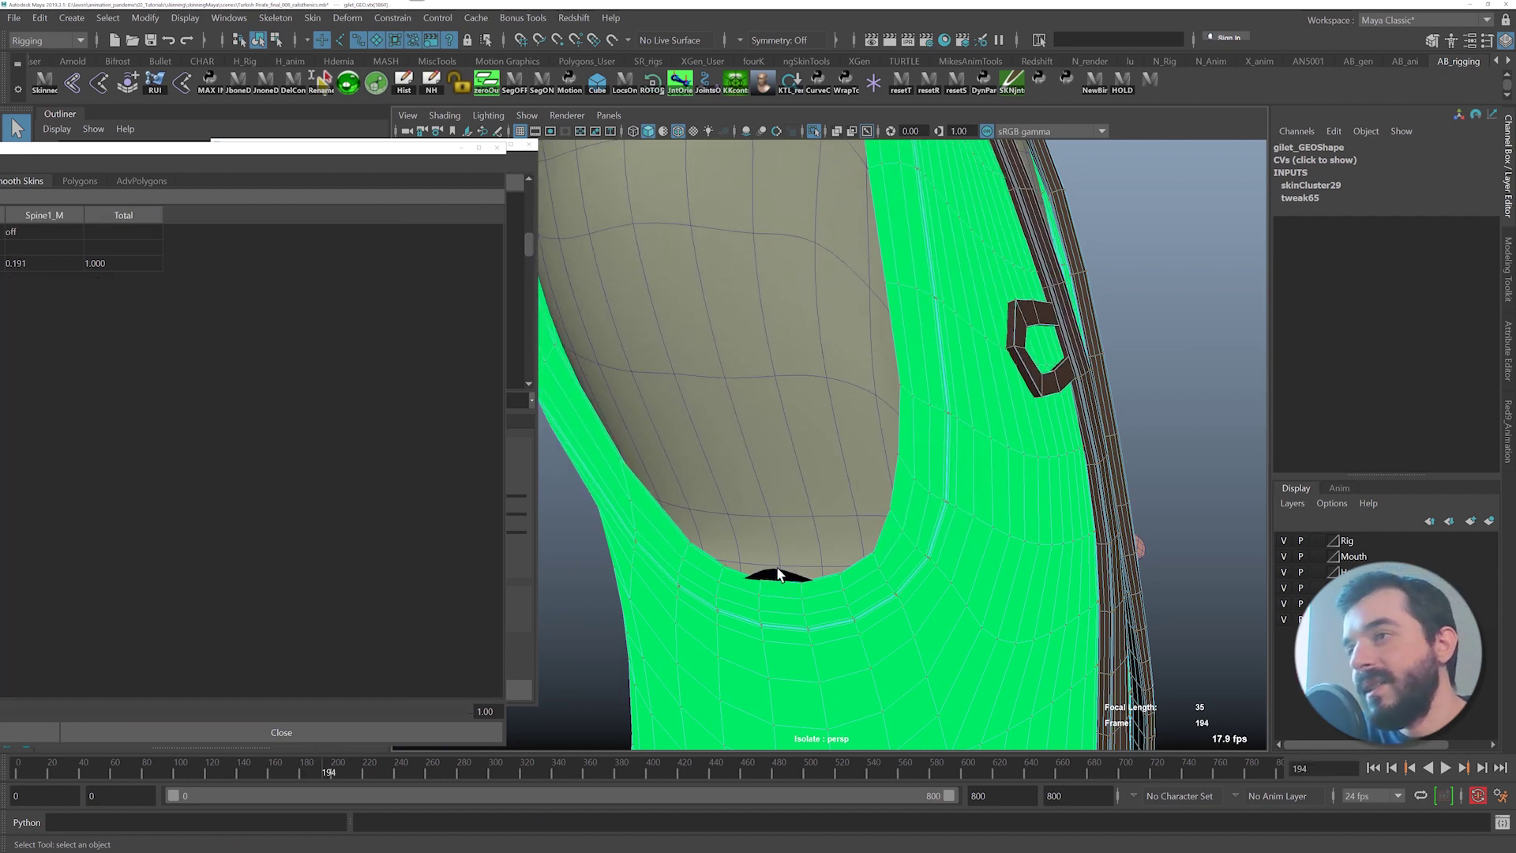
pyautogui.moveTo(780, 413); pyautogui.dragTo(700, 415, button='right')
pyautogui.click(700, 416)
pyautogui.moveTo(172, 156); pyautogui.dragTo(570, 154)
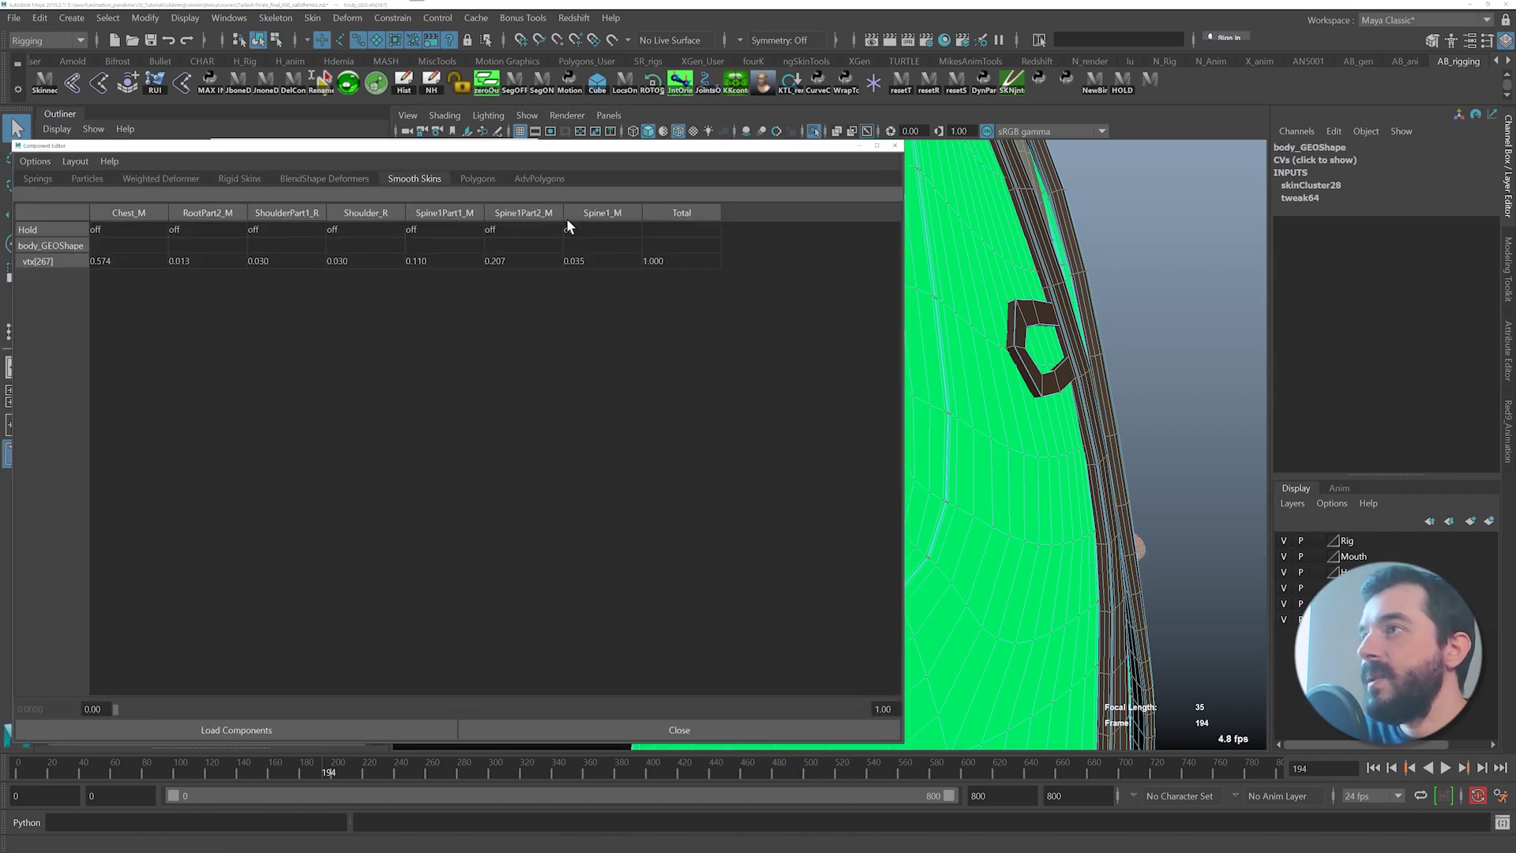
pyautogui.click(272, 263)
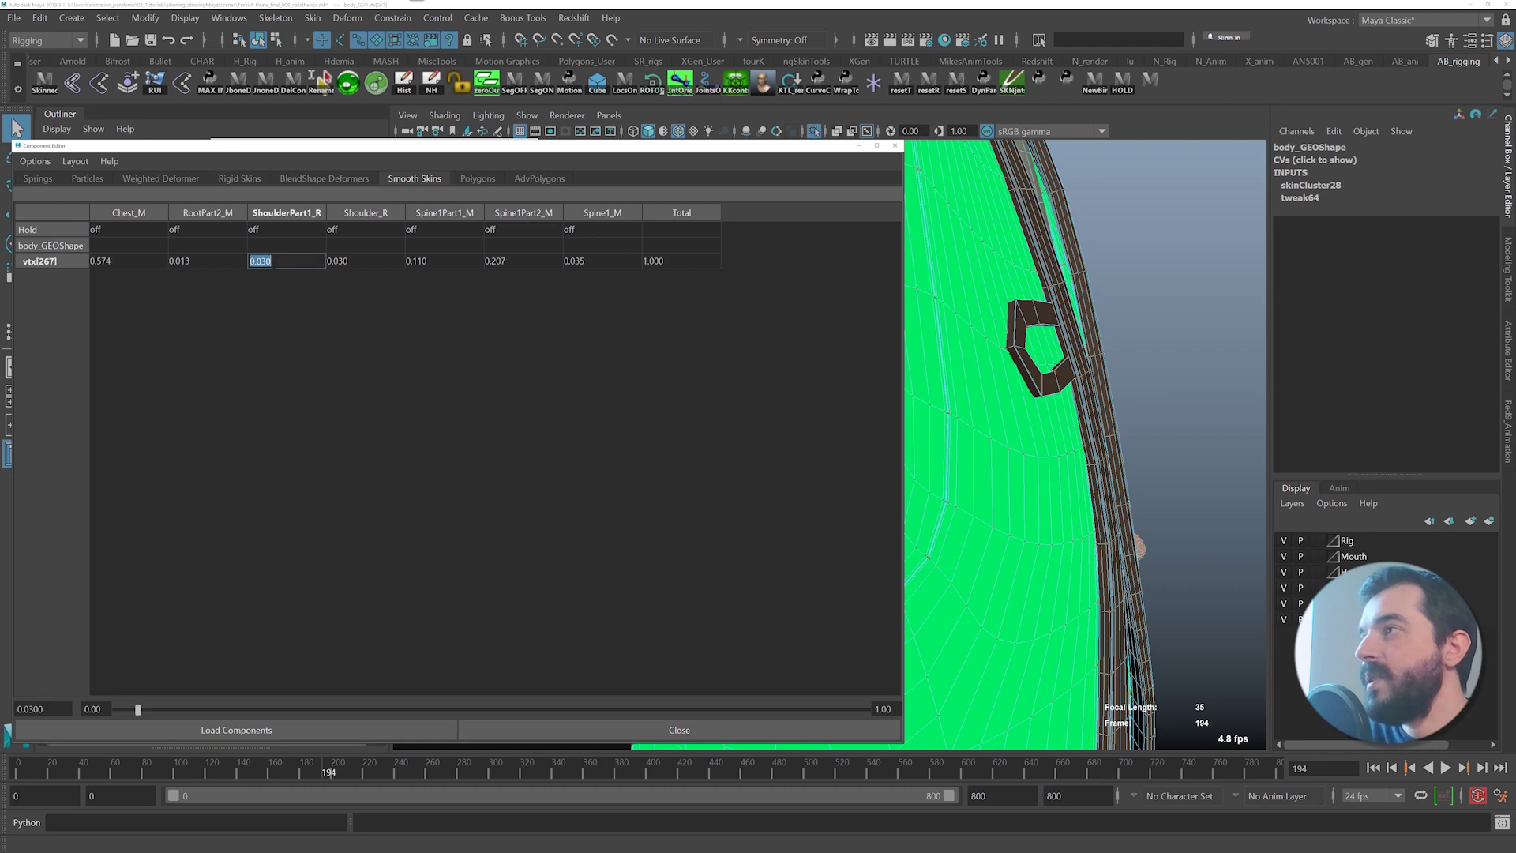
pyautogui.write('0')
pyautogui.press('Return')
pyautogui.click(272, 263)
pyautogui.write('0')
pyautogui.press('Return')
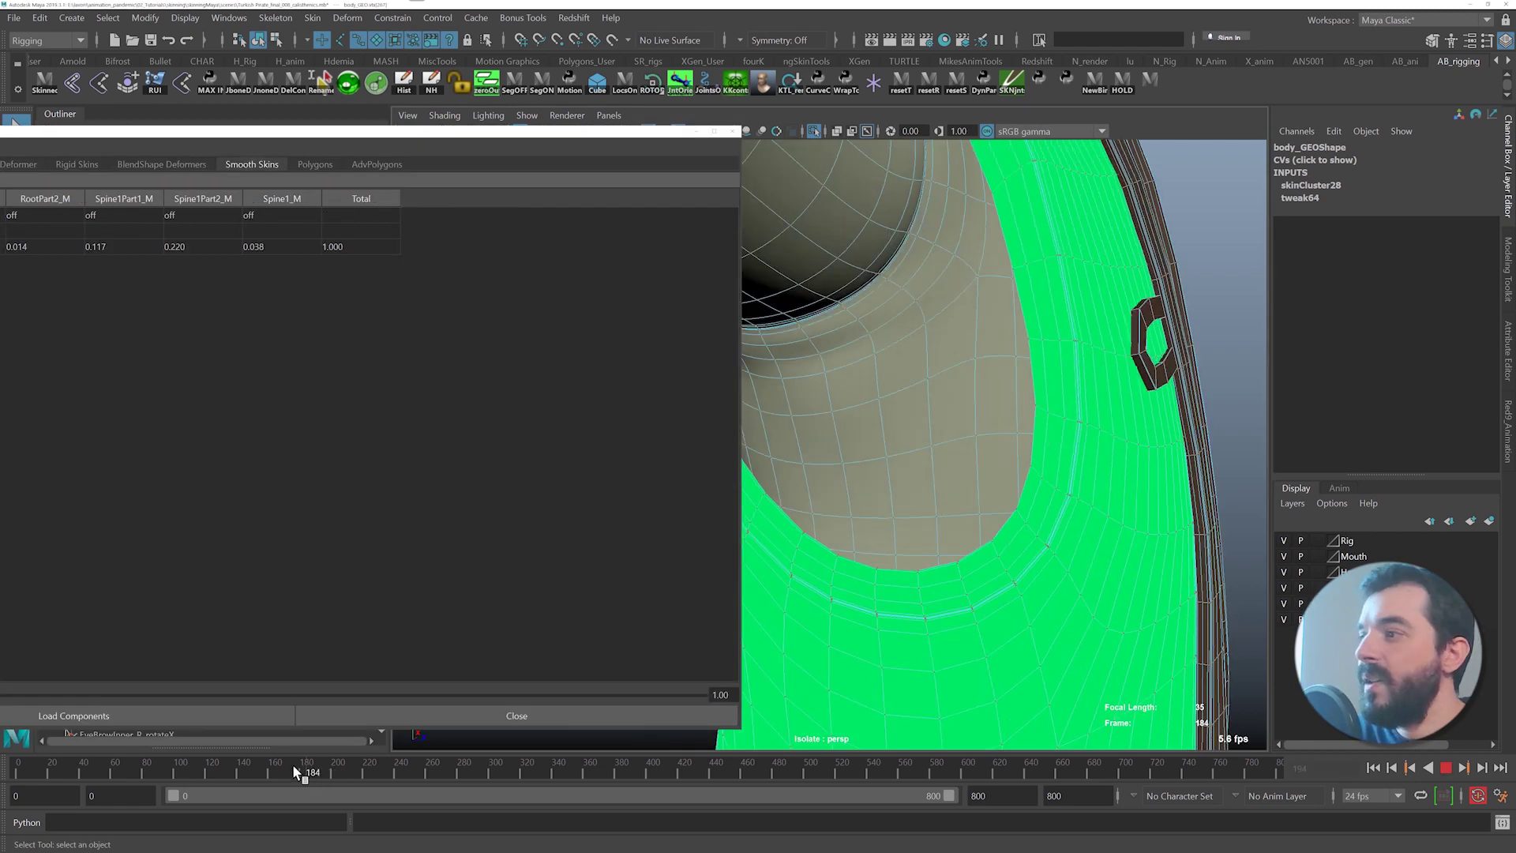
pyautogui.moveTo(294, 765)
pyautogui.mouseDown()
pyautogui.moveTo(329, 752)
pyautogui.moveTo(306, 750)
pyautogui.mouseUp()
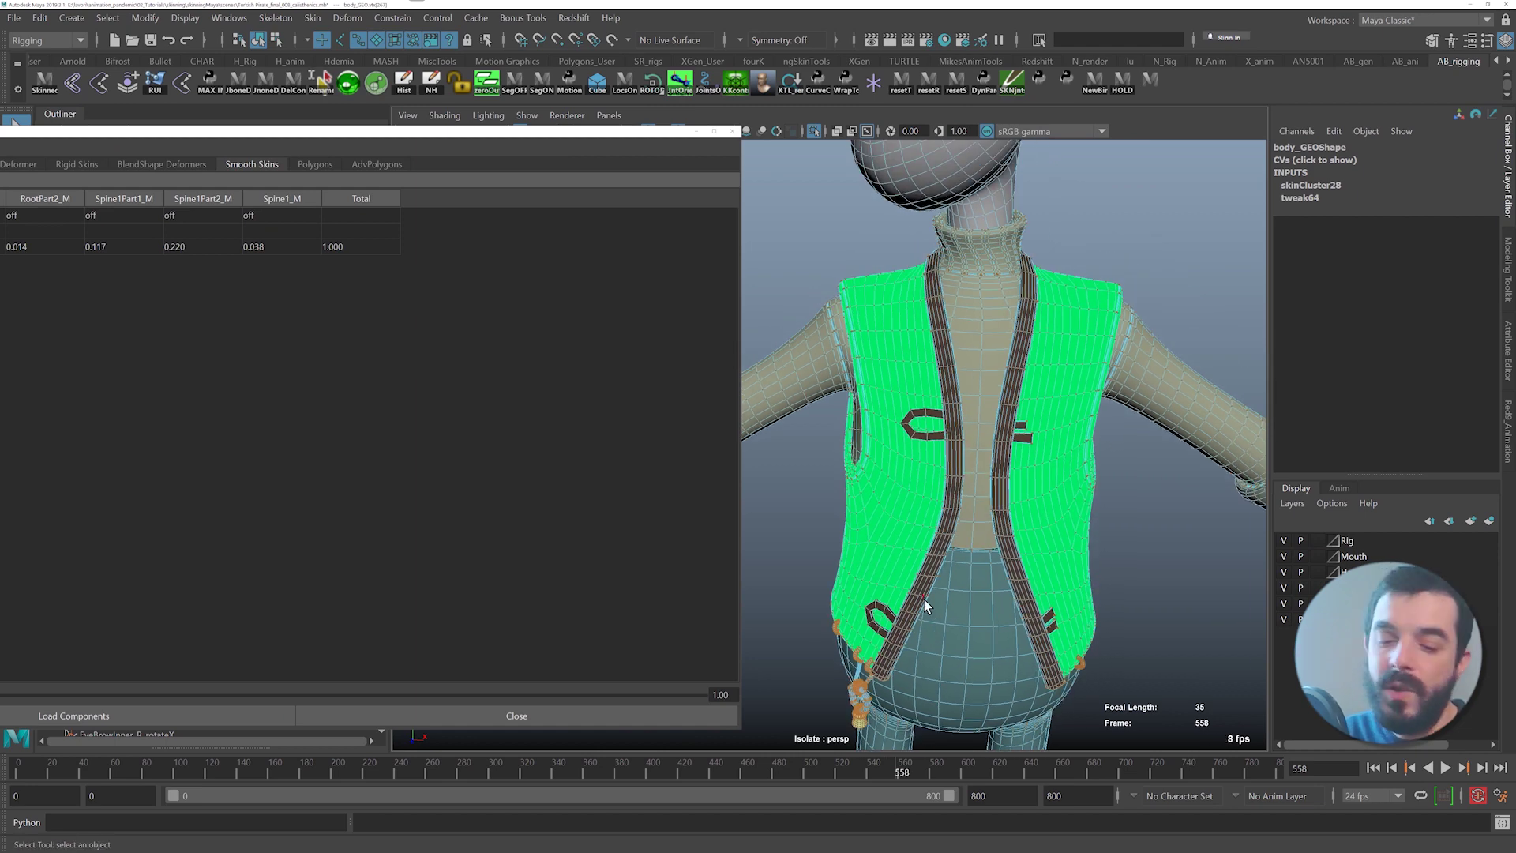
# - Transfer the skinning layers from gilet_GEO to belt_GEO using Closest point on surface, keeping the existing layers on the destination
pyautogui.press('F8')
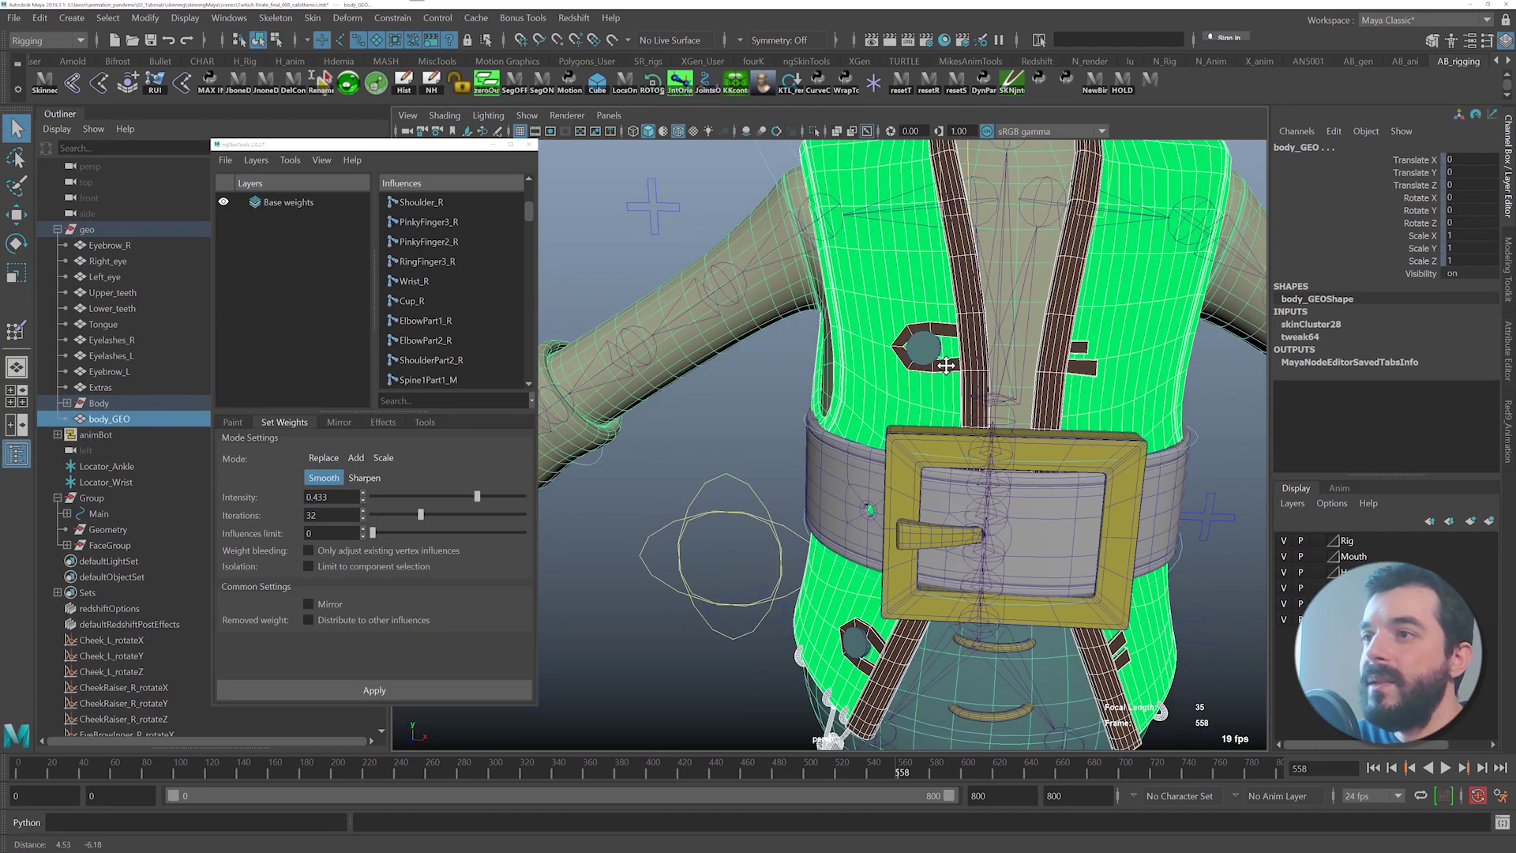
pyautogui.click(851, 360)
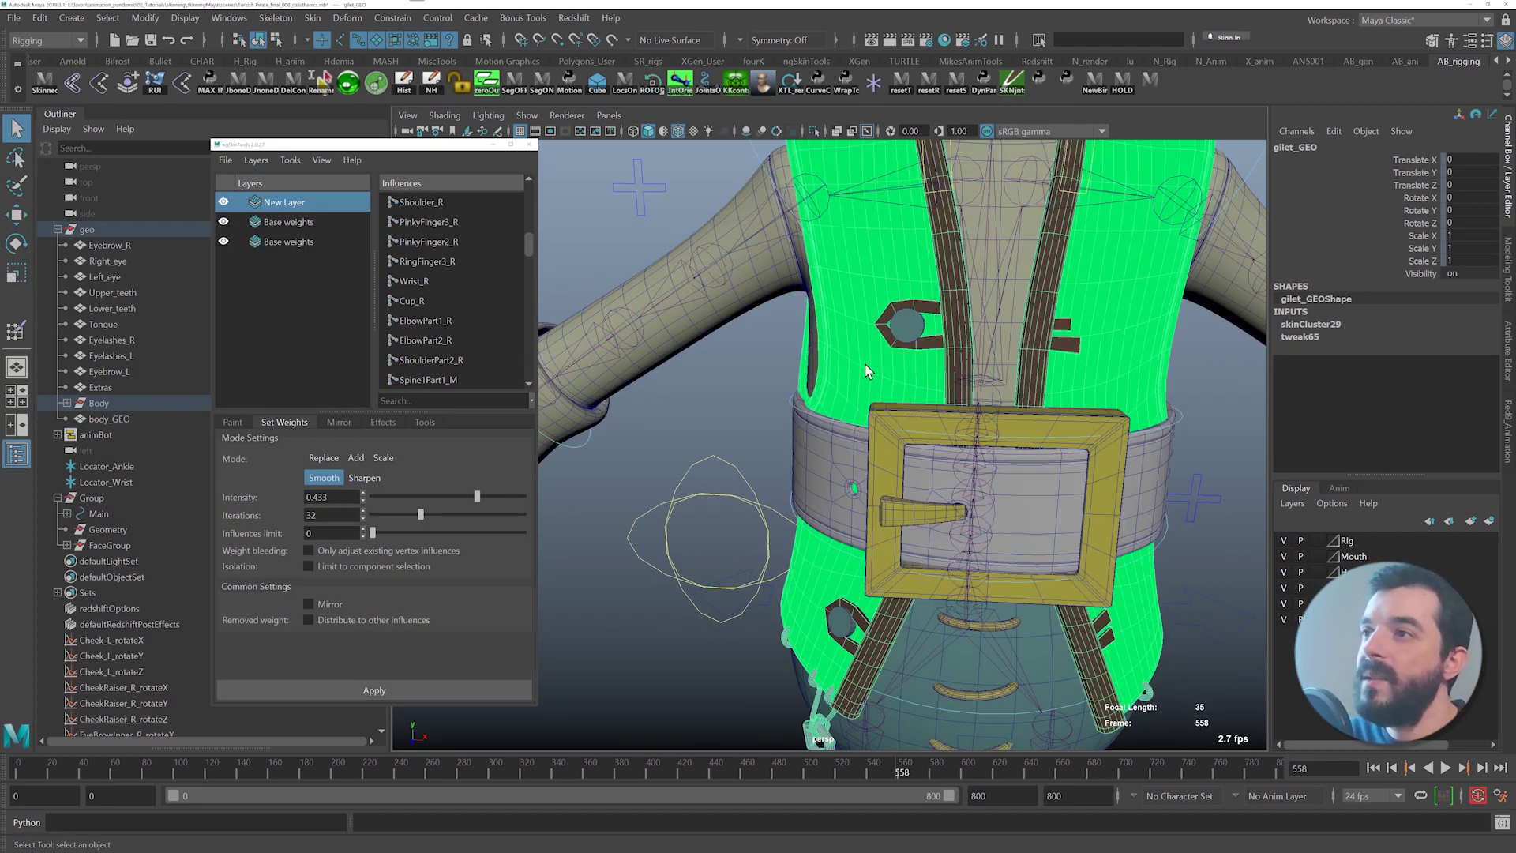
pyautogui.click(820, 450)
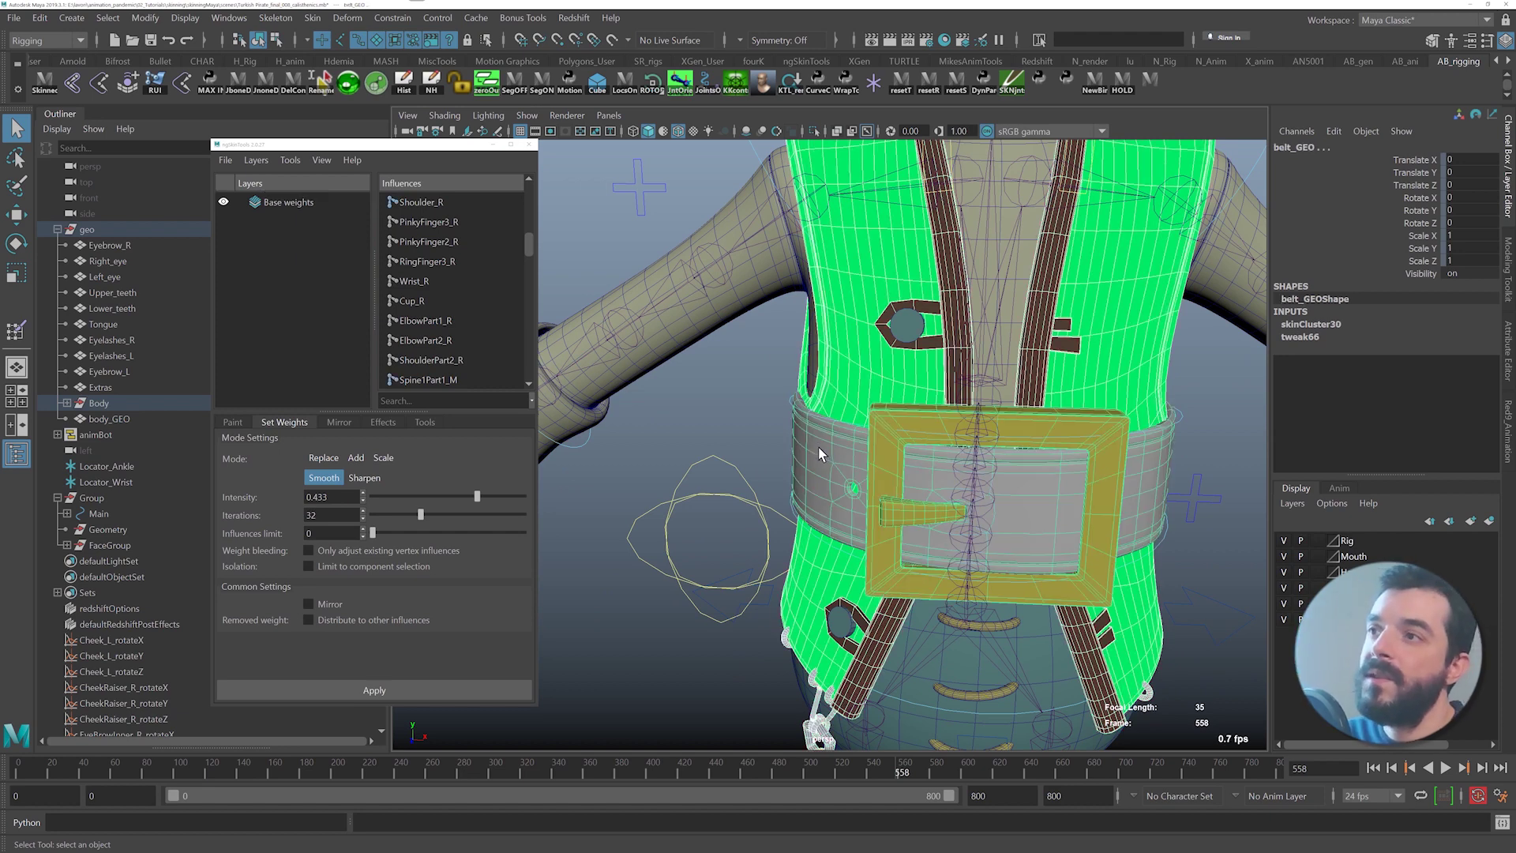
pyautogui.click(289, 160)
pyautogui.click(356, 224)
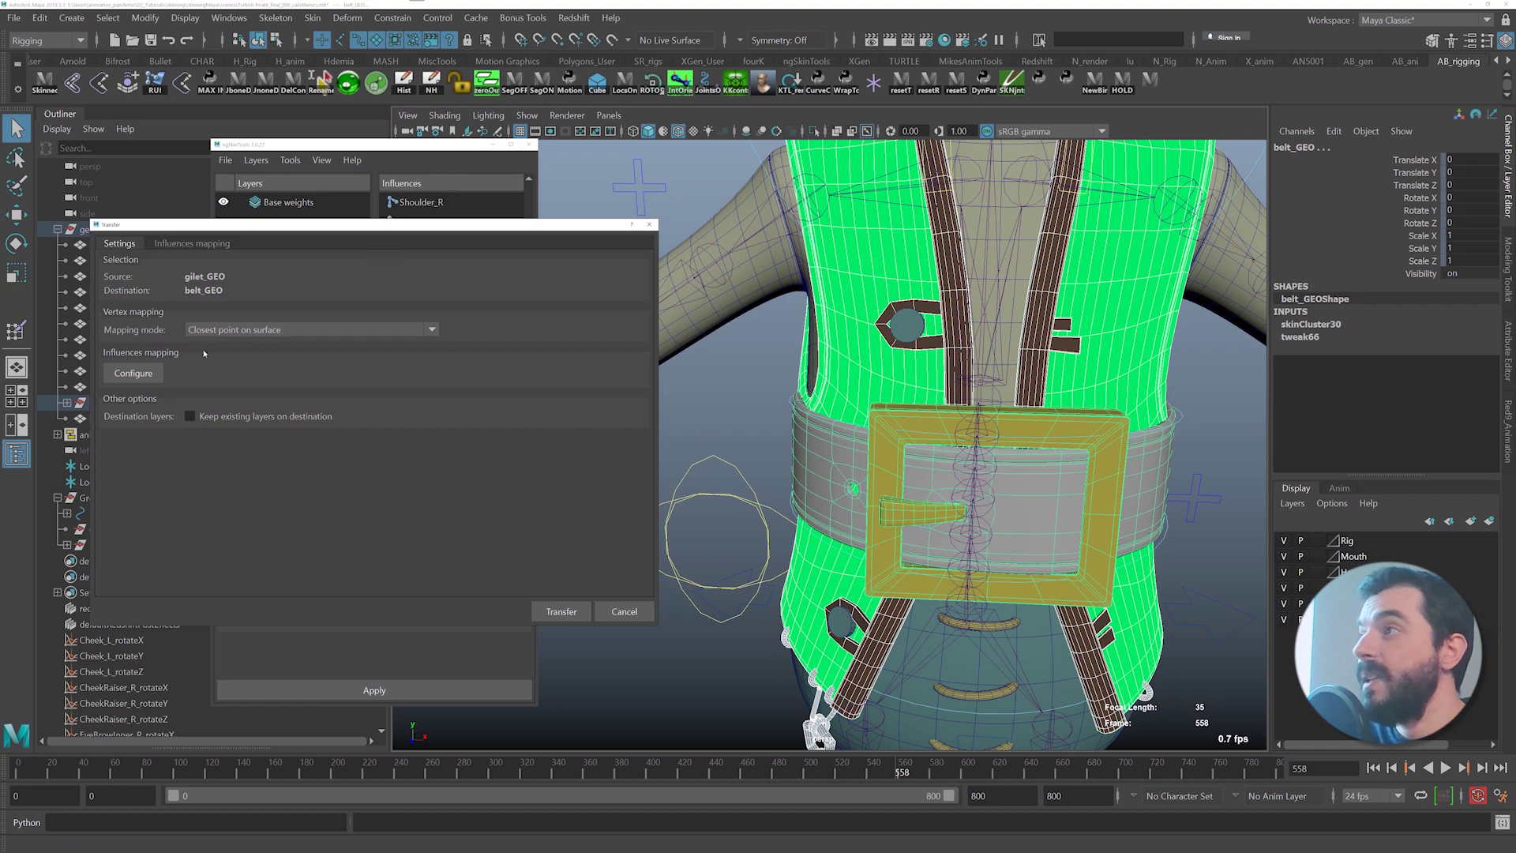
pyautogui.click(190, 416)
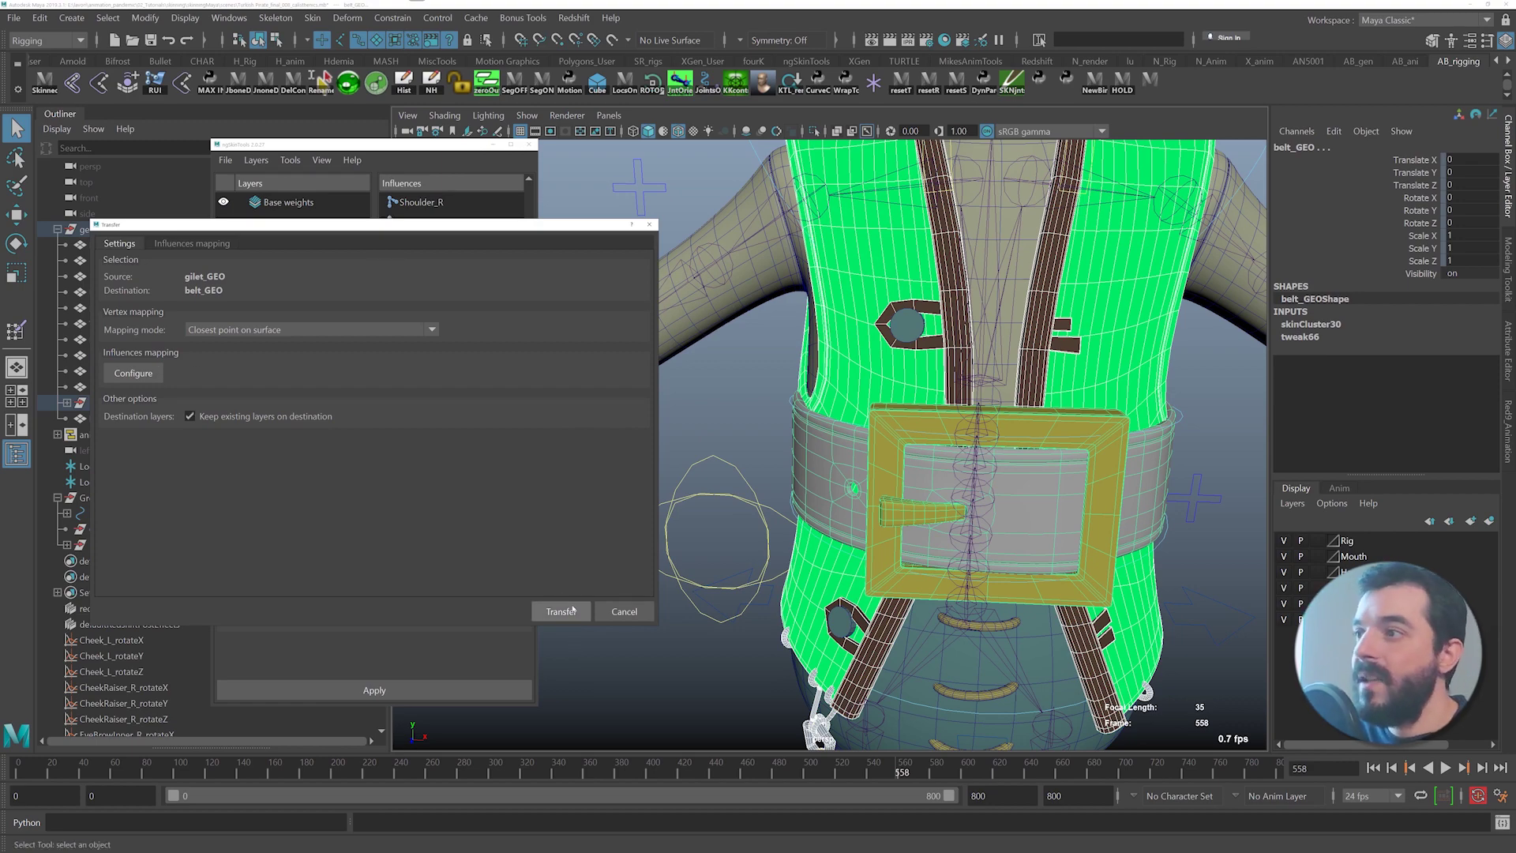
pyautogui.click(573, 609)
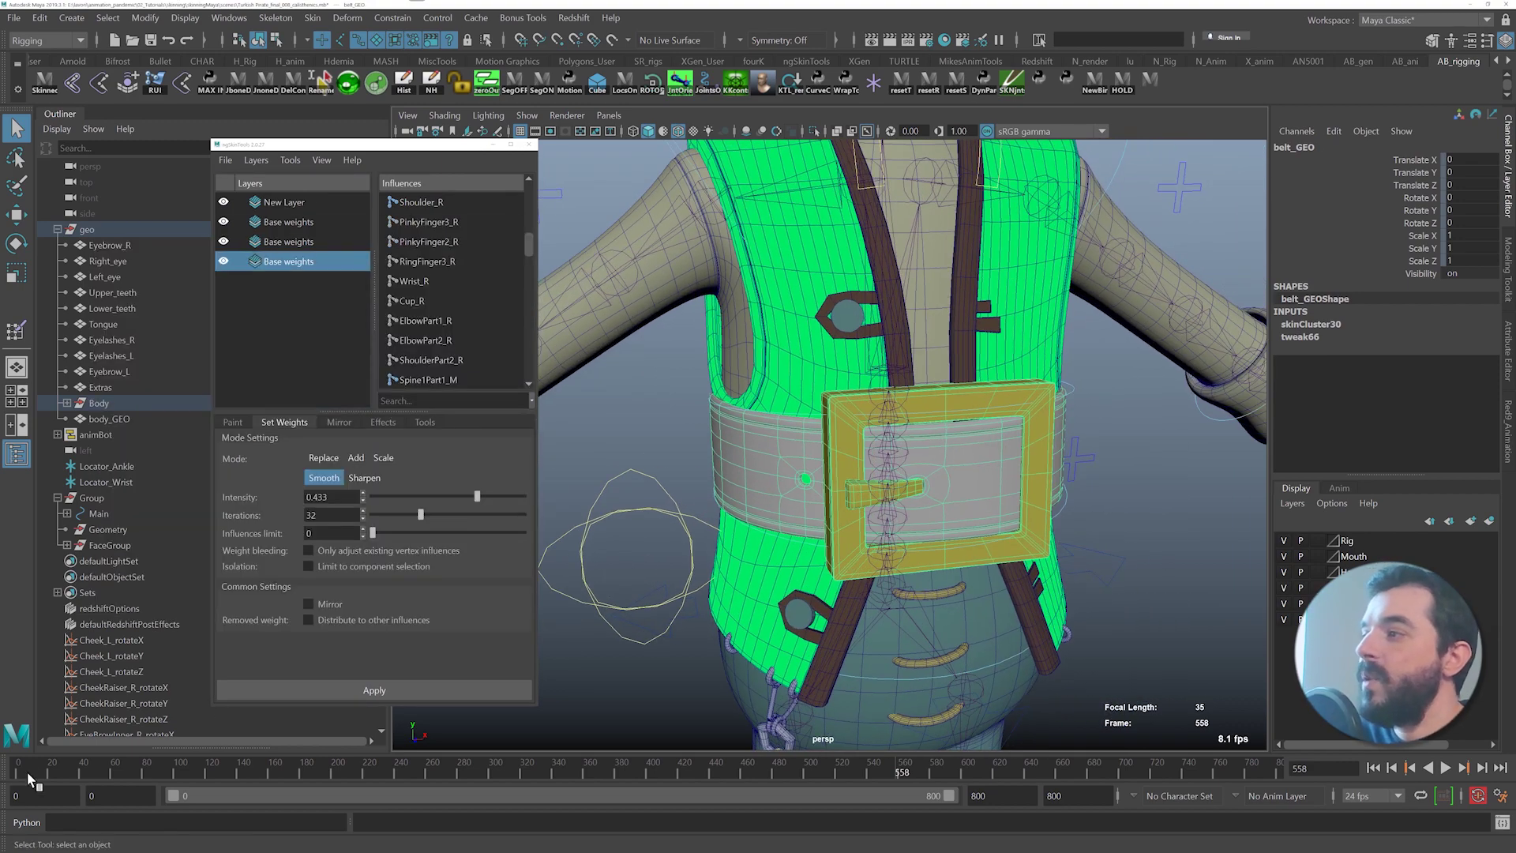
# - Scrub to frames 430 and 416 and examine how the belt and its buckle deform from several angles
pyautogui.moveTo(26, 770); pyautogui.dragTo(698, 743)
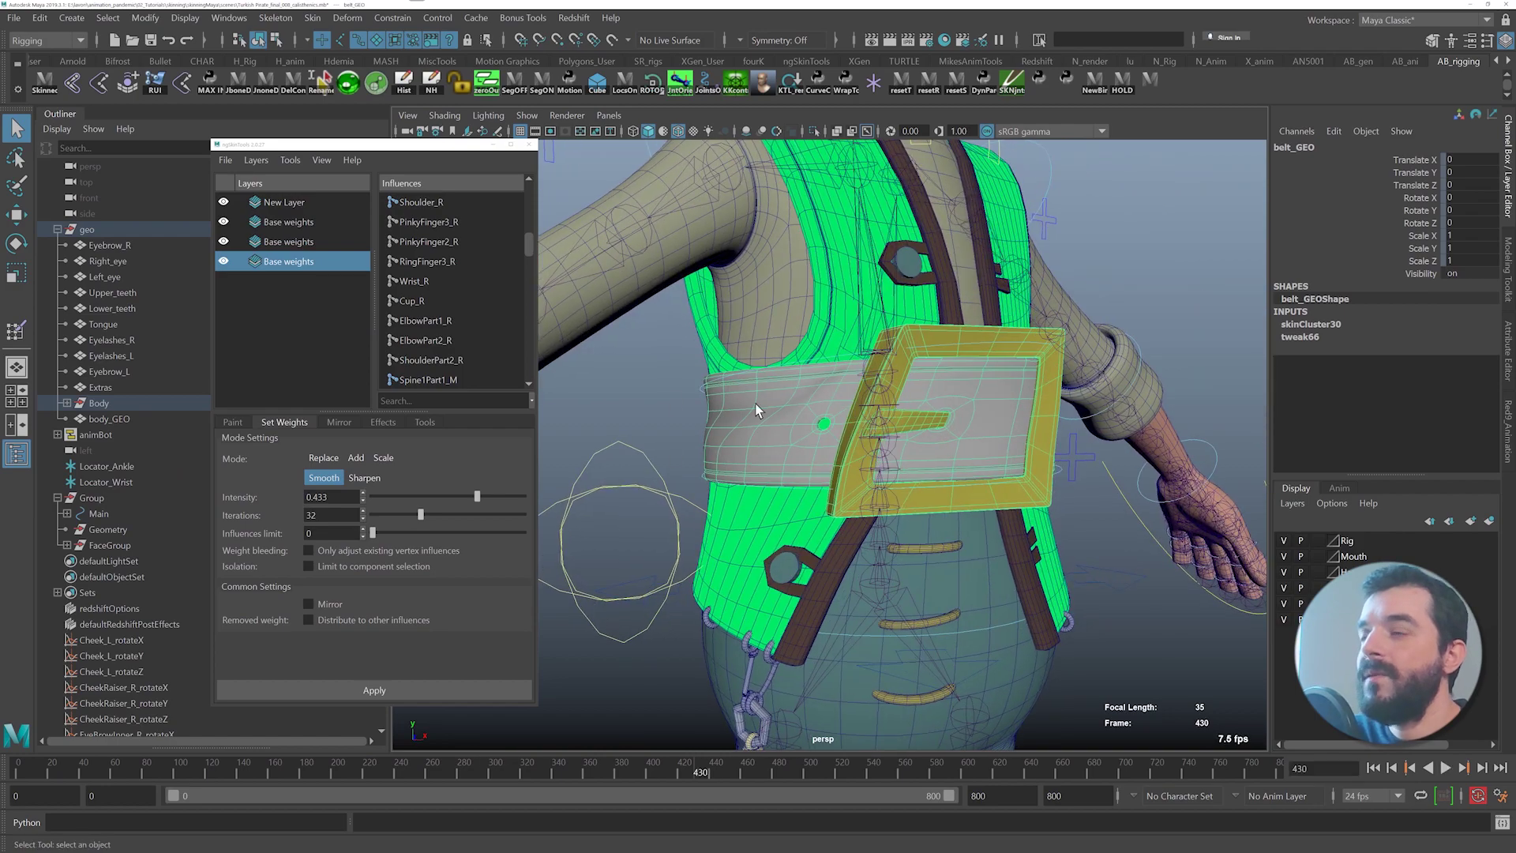
pyautogui.keyDown('alt'); pyautogui.moveTo(793, 415); pyautogui.dragTo(750, 420); pyautogui.keyUp('alt')
pyautogui.keyDown('alt'); pyautogui.moveTo(750, 420); pyautogui.dragTo(585, 434, button='right'); pyautogui.keyUp('alt')
pyautogui.keyDown('alt'); pyautogui.moveTo(585, 433); pyautogui.dragTo(627, 428); pyautogui.keyUp('alt')
pyautogui.keyDown('alt'); pyautogui.moveTo(627, 428); pyautogui.dragTo(775, 508, button='right'); pyautogui.keyUp('alt')
pyautogui.keyDown('alt'); pyautogui.moveTo(775, 509); pyautogui.dragTo(778, 514); pyautogui.keyUp('alt')
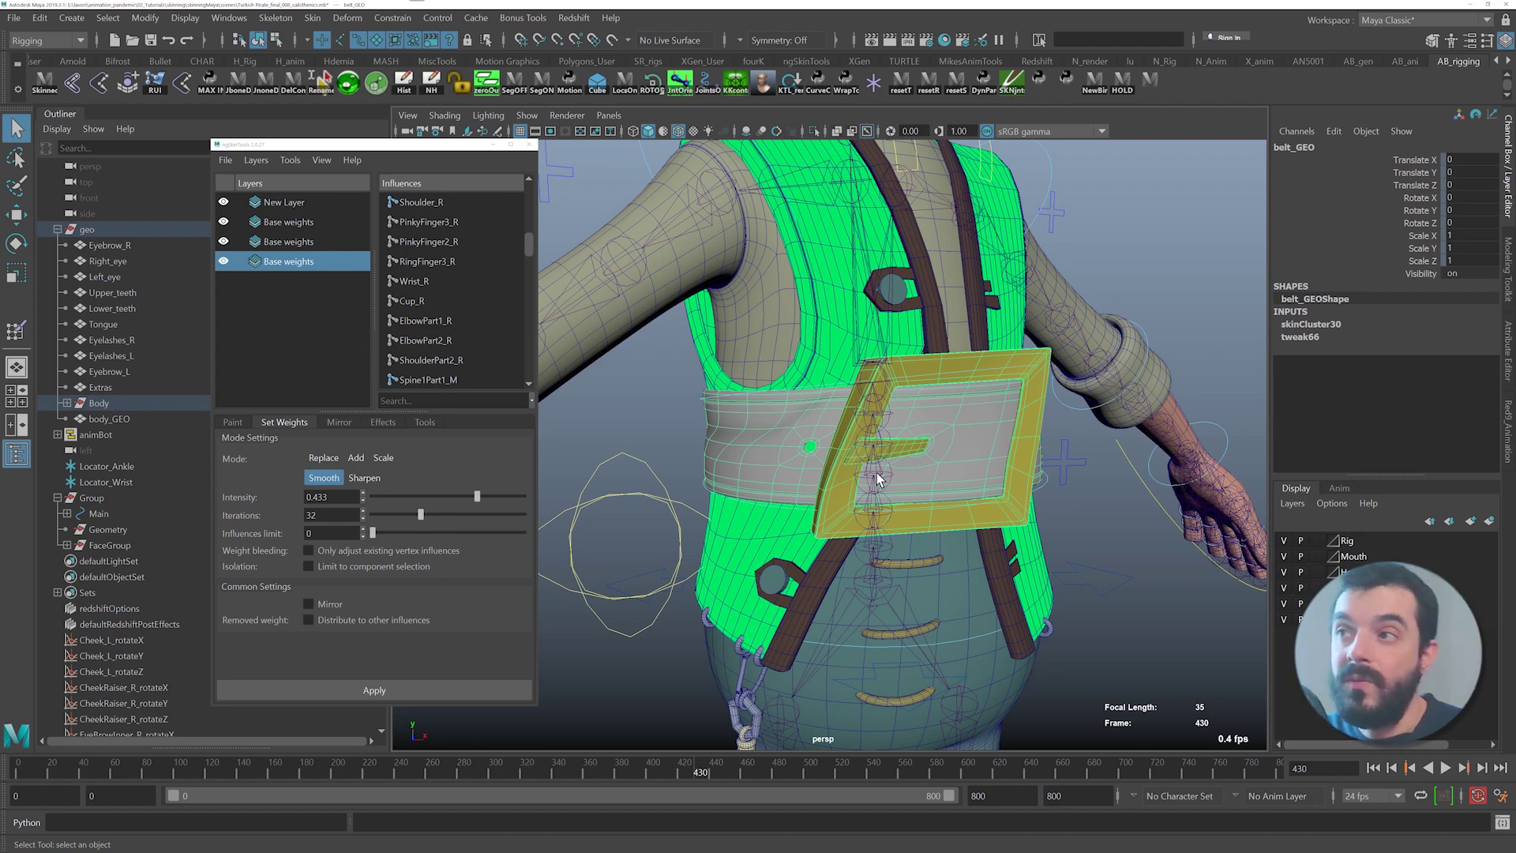
pyautogui.moveTo(688, 762); pyautogui.dragTo(673, 765)
pyautogui.keyDown('alt'); pyautogui.moveTo(789, 648); pyautogui.dragTo(707, 643); pyautogui.keyUp('alt')
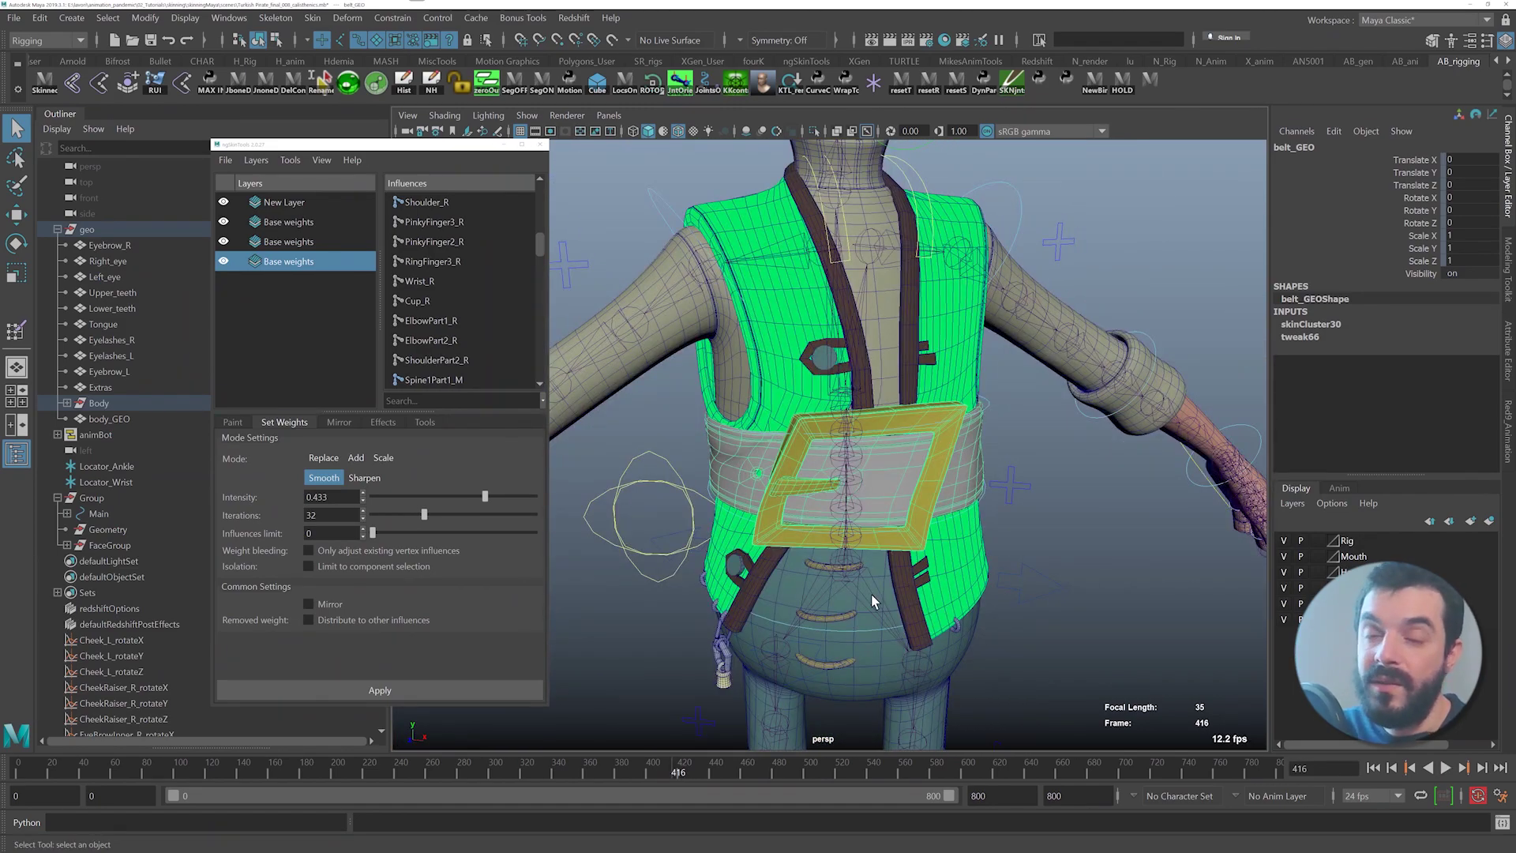
# - Select the vertices of the belt buckle and its prong on belt_GEO at frame 393 by growing the selection
pyautogui.moveTo(947, 399); pyautogui.dragTo(960, 379, button='right')
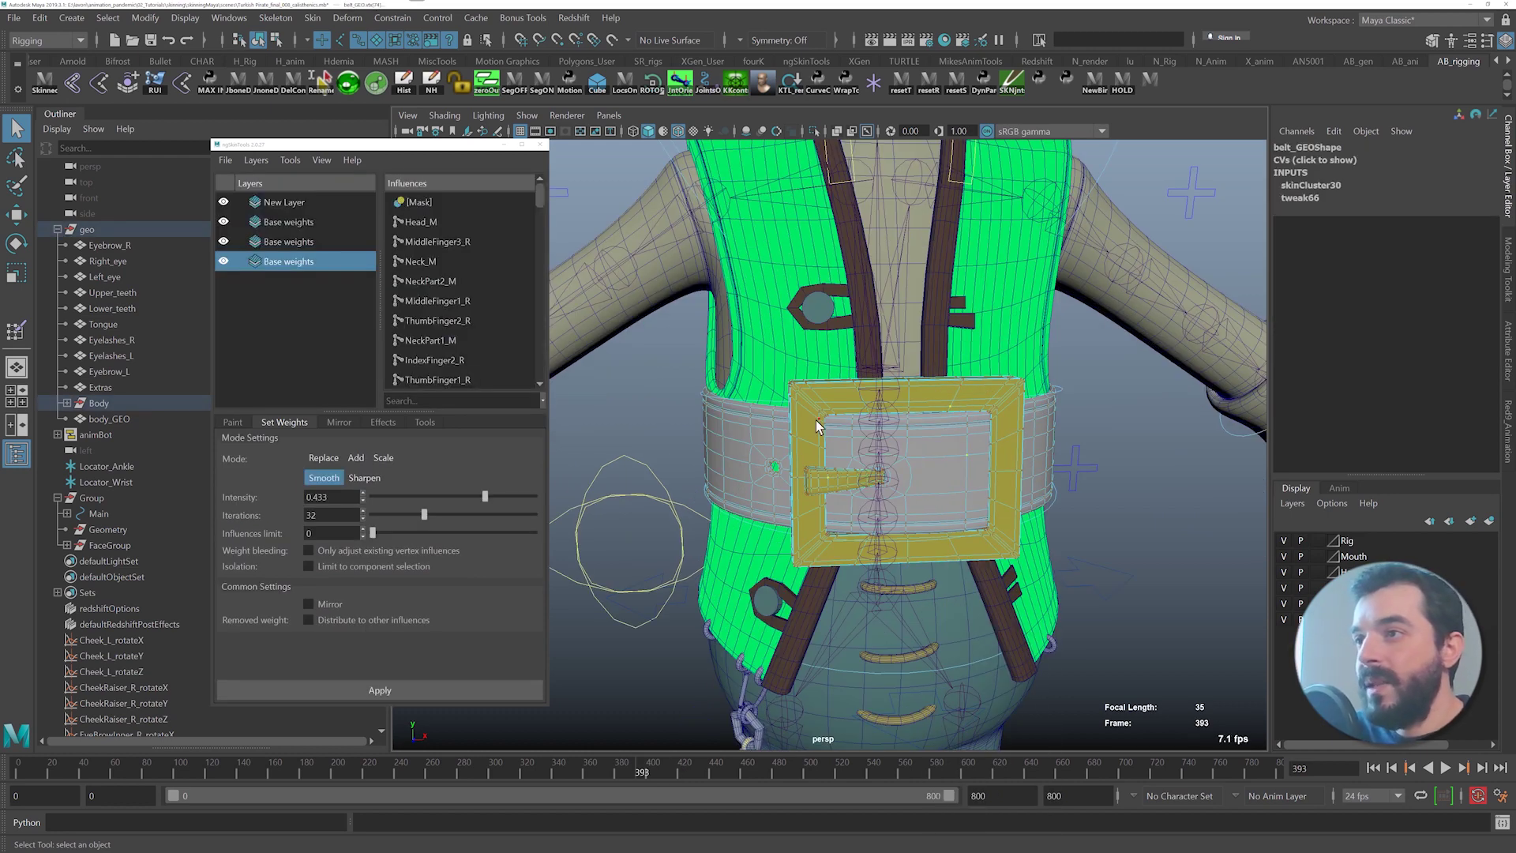
pyautogui.hotkey('shift', '.')
pyautogui.hotkey('shift', '.')
pyautogui.hotkey('shift', '.')
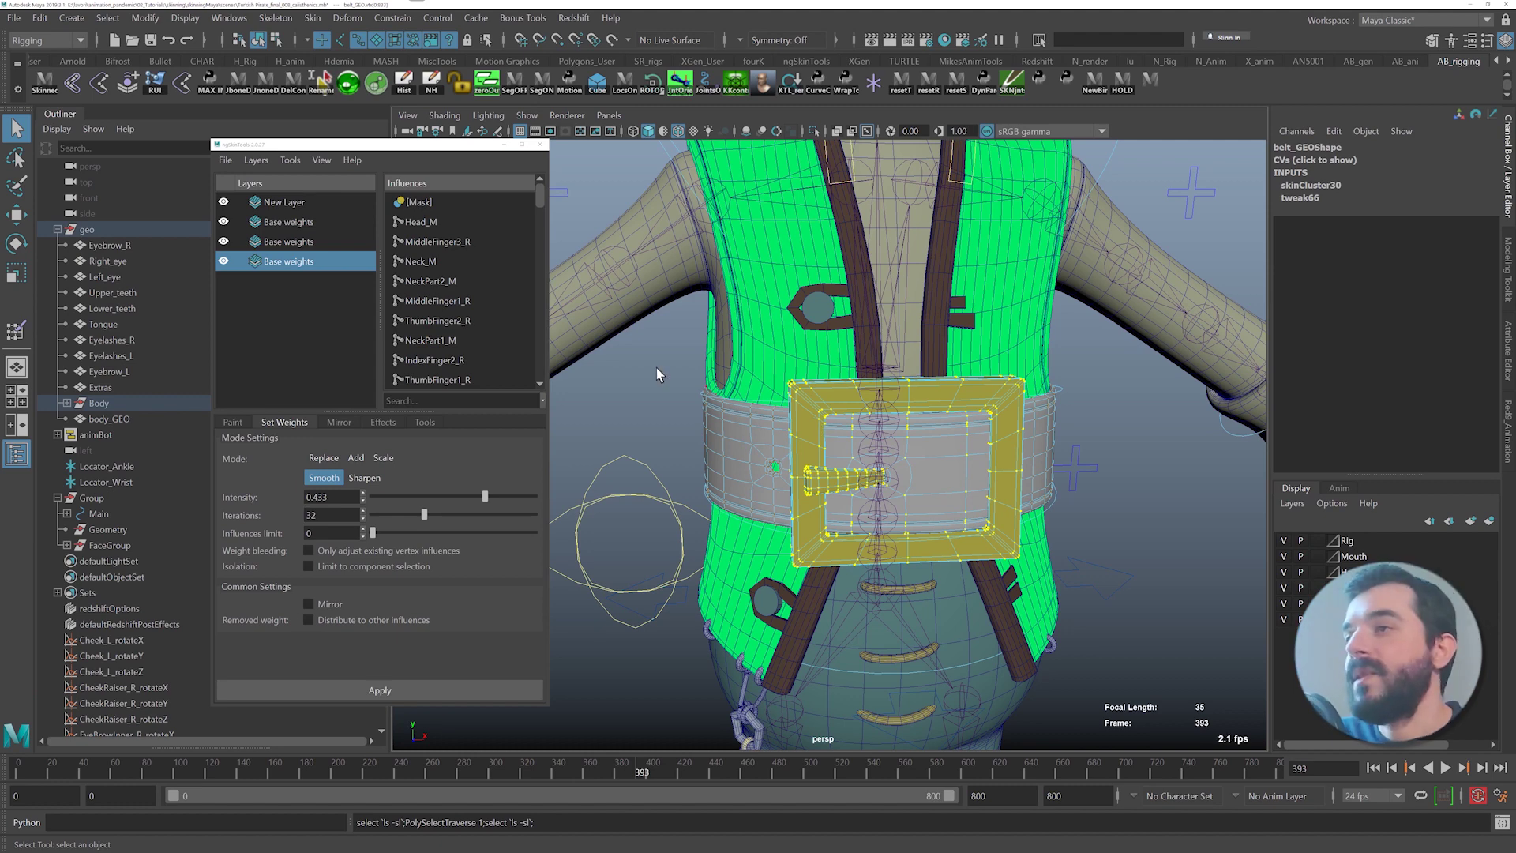
# - Adjust the Spine1Part1_M smooth-skin weights of the selected buckle vertices in the Component Editor and check the pose at frame 444
pyautogui.click(219, 18)
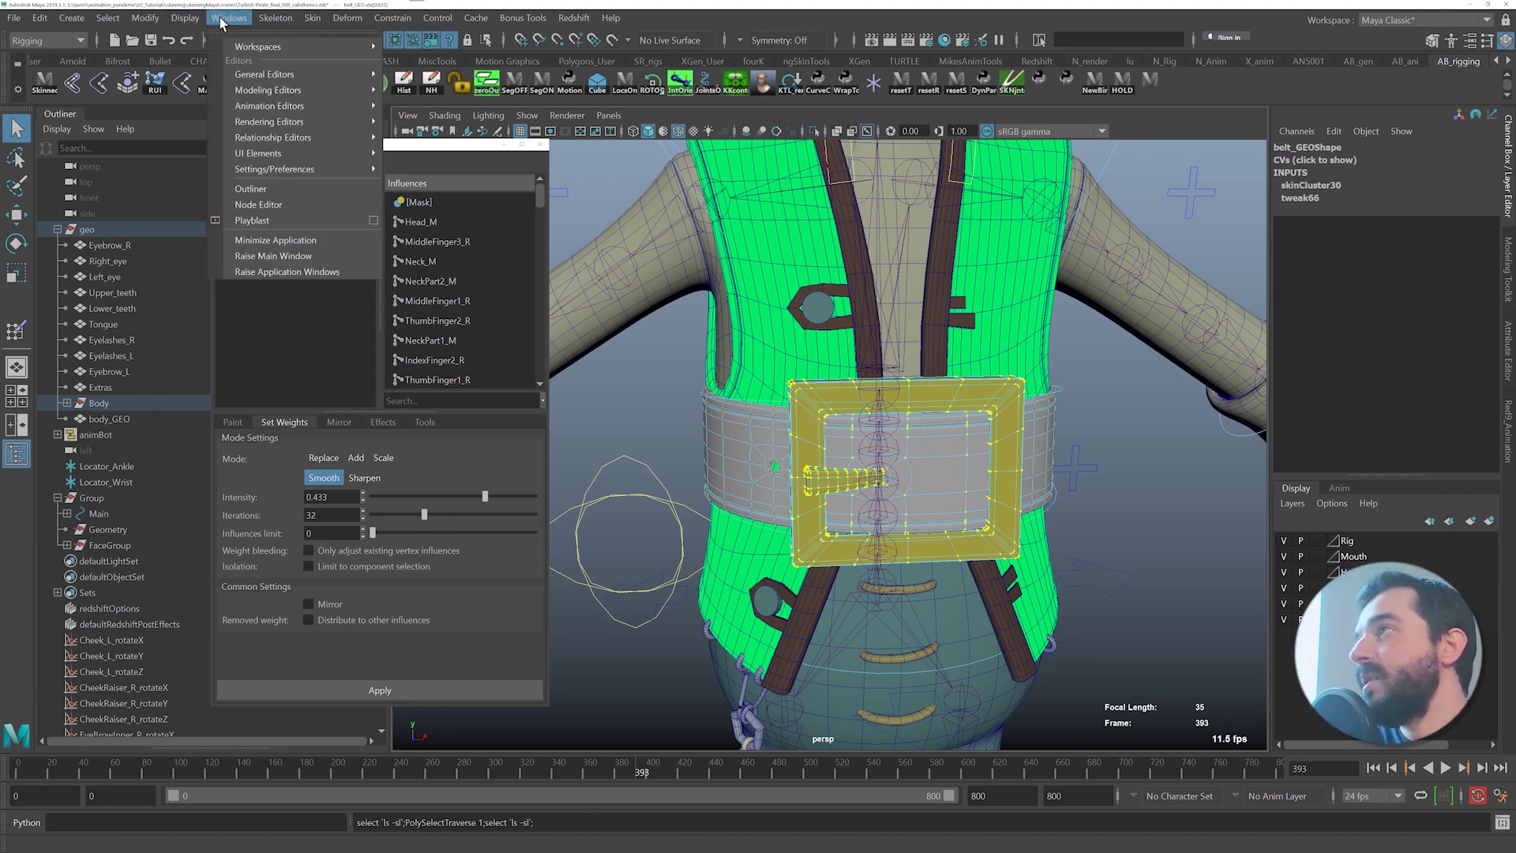
pyautogui.moveTo(256, 72)
pyautogui.click(453, 249)
pyautogui.moveTo(1310, 133); pyautogui.dragTo(74, 106)
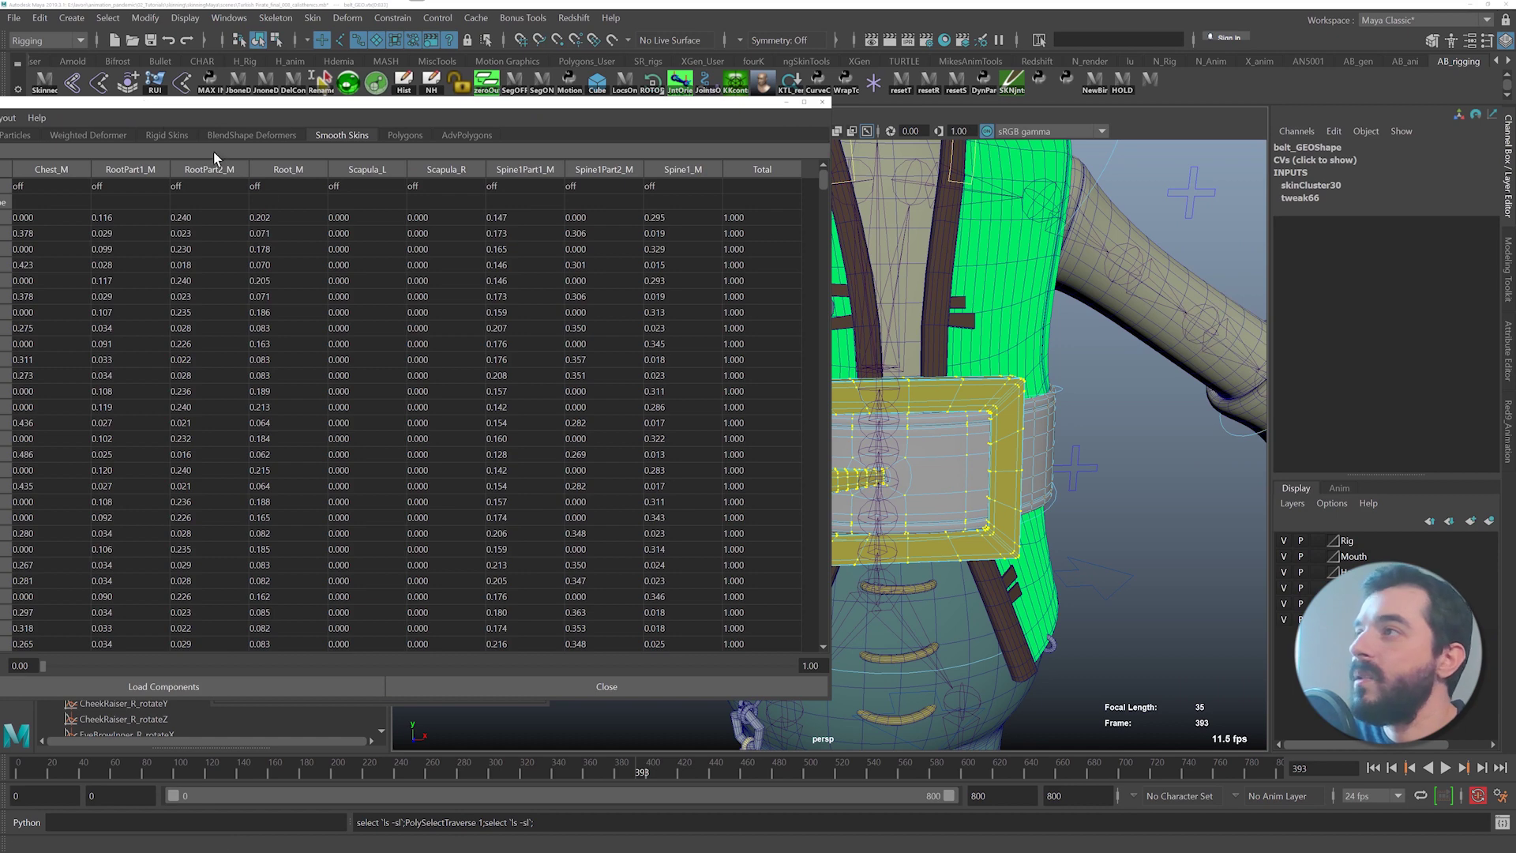
pyautogui.click(505, 169)
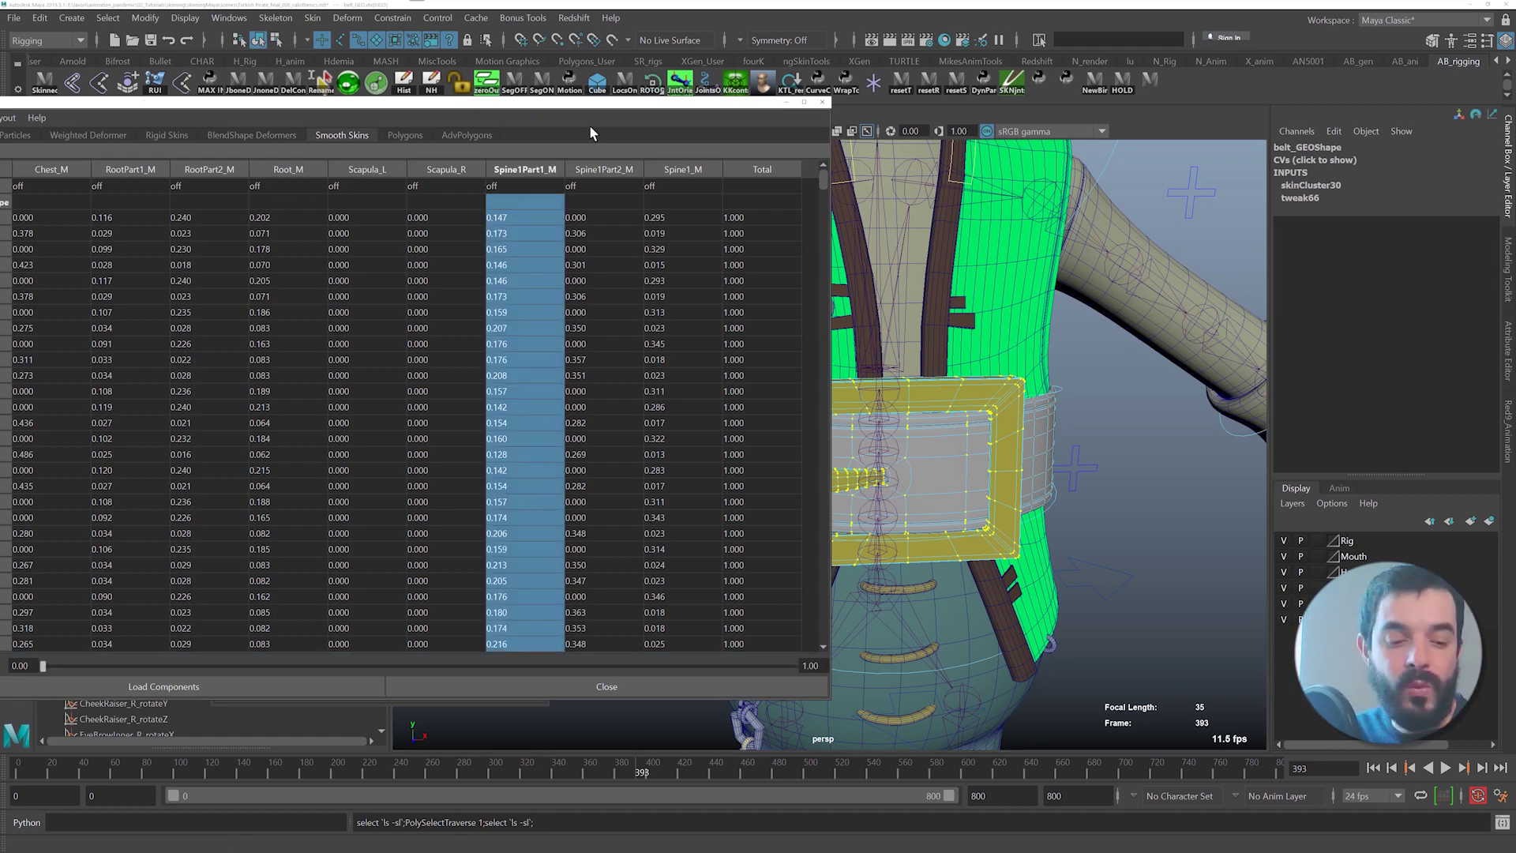
pyautogui.click(704, 685)
pyautogui.moveTo(706, 770); pyautogui.dragTo(714, 769)
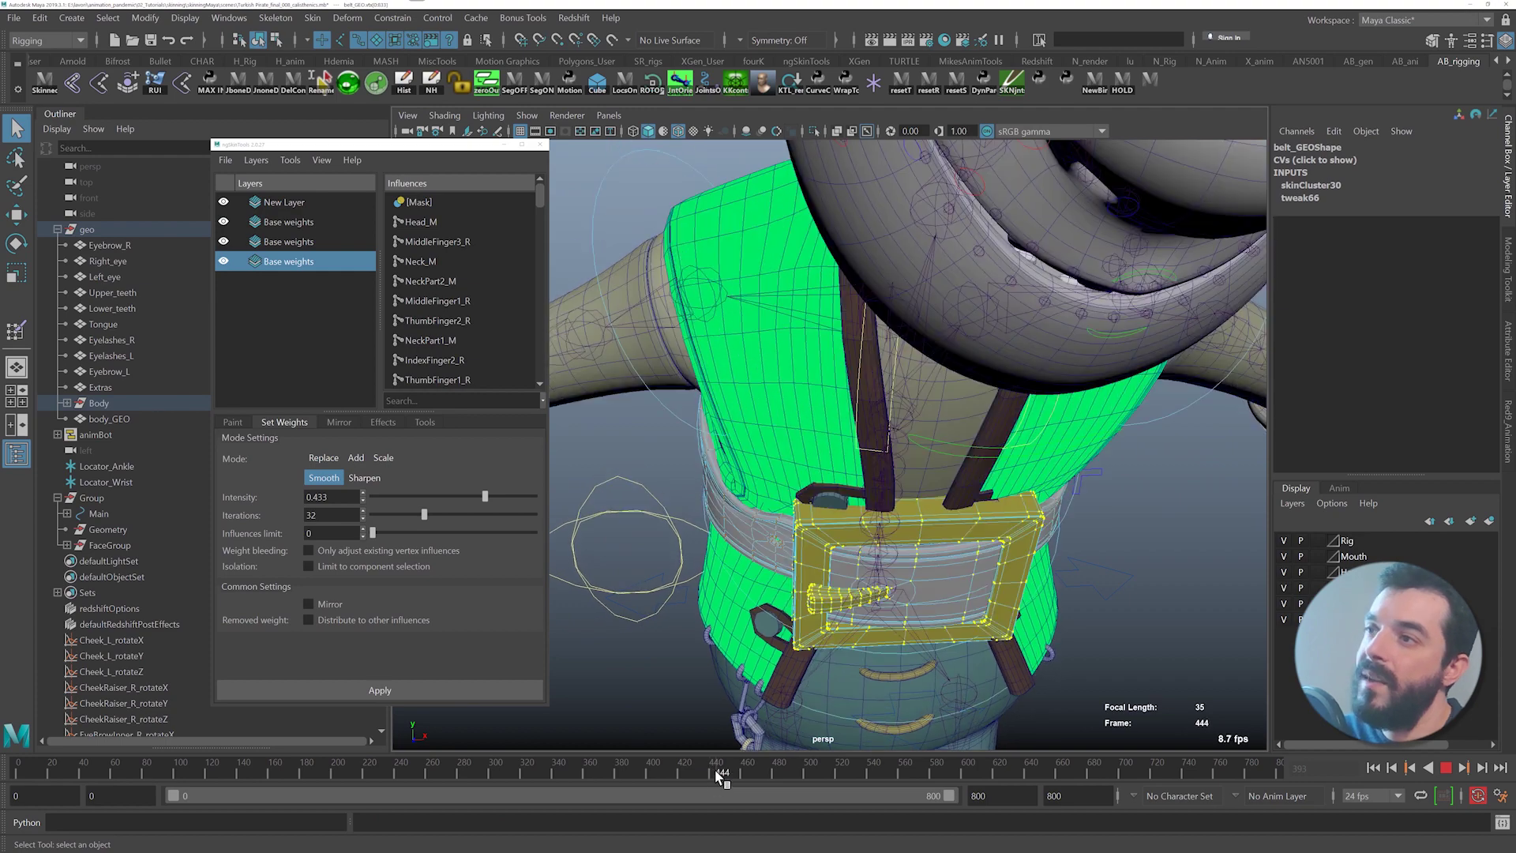
# - Return to object selection, select belt_GEO, and examine how the belt and buckle sit against the vest around frame 443
pyautogui.keyDown('alt'); pyautogui.moveTo(849, 684); pyautogui.dragTo(714, 655, button='right'); pyautogui.keyUp('alt')
pyautogui.keyDown('alt'); pyautogui.moveTo(712, 649); pyautogui.dragTo(720, 605); pyautogui.keyUp('alt')
pyautogui.press('F8')
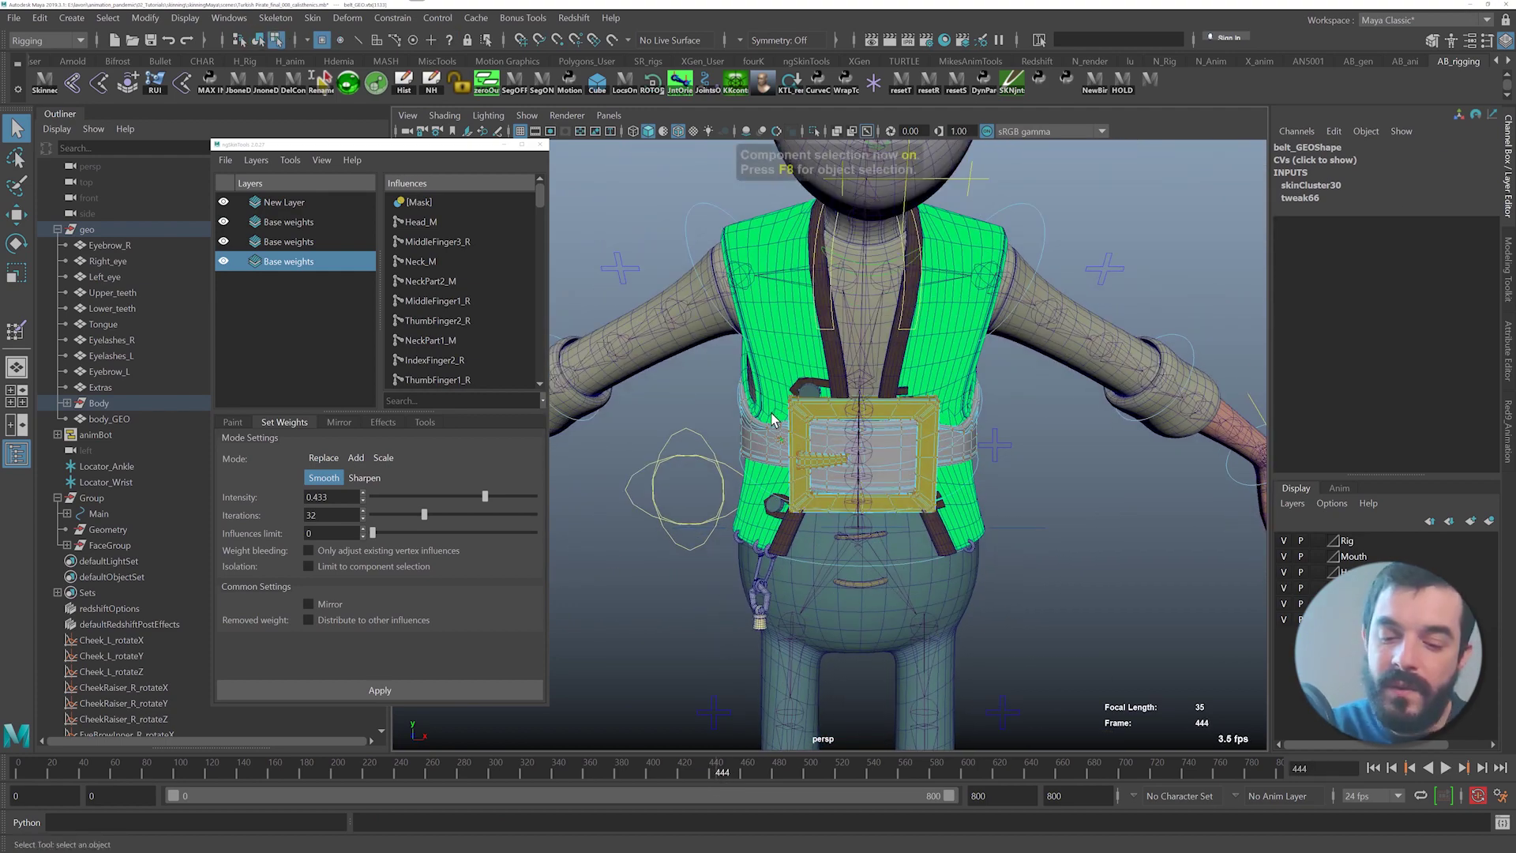
pyautogui.click(784, 344)
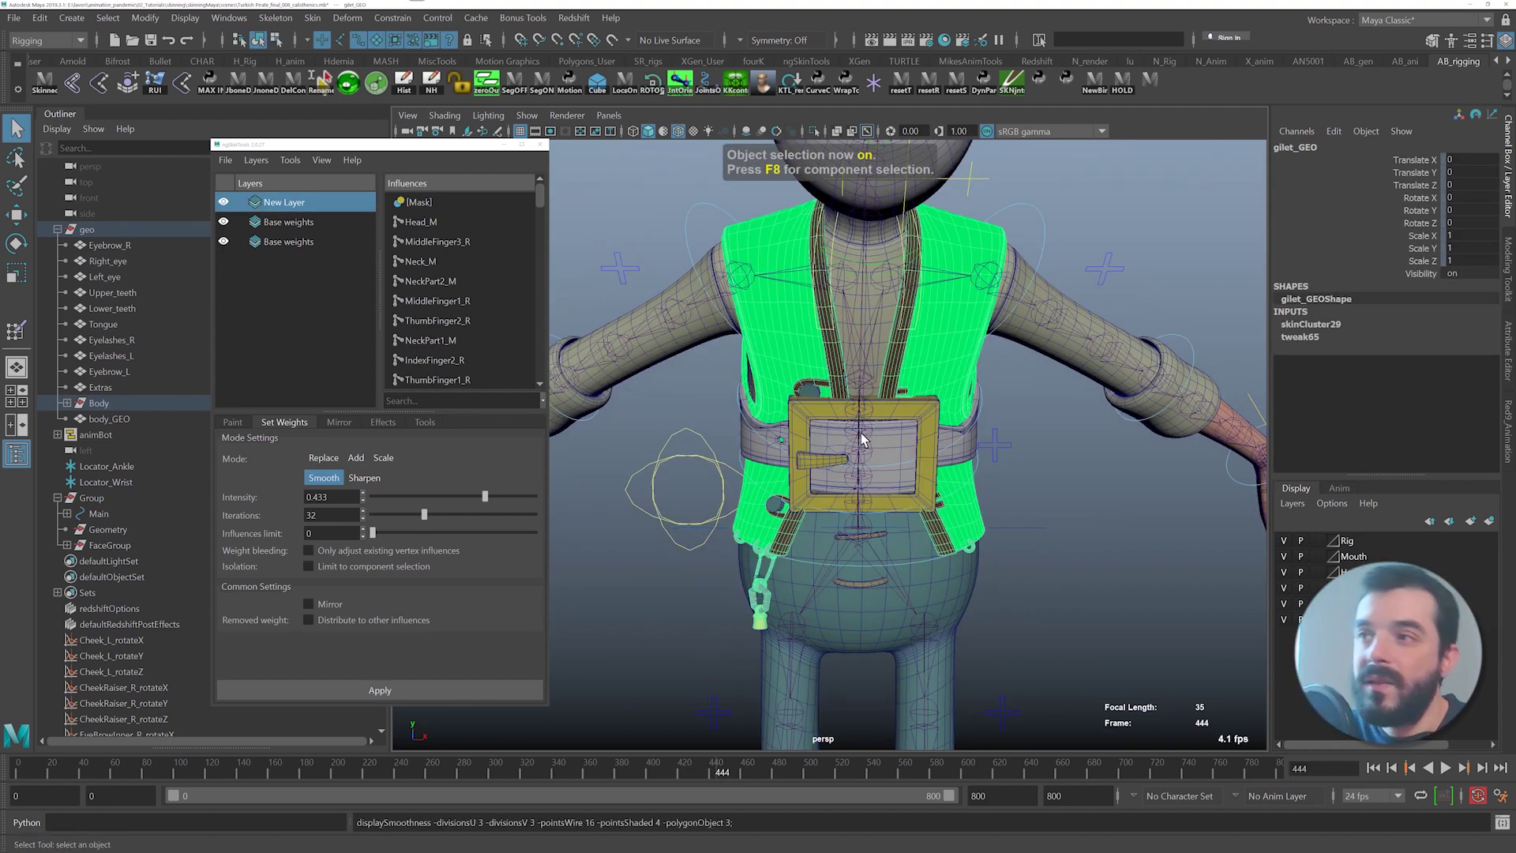
pyautogui.keyDown('alt'); pyautogui.moveTo(863, 440); pyautogui.dragTo(978, 498, button='right'); pyautogui.keyUp('alt')
pyautogui.click(1172, 428)
pyautogui.keyDown('alt'); pyautogui.moveTo(673, 527); pyautogui.dragTo(780, 539); pyautogui.keyUp('alt')
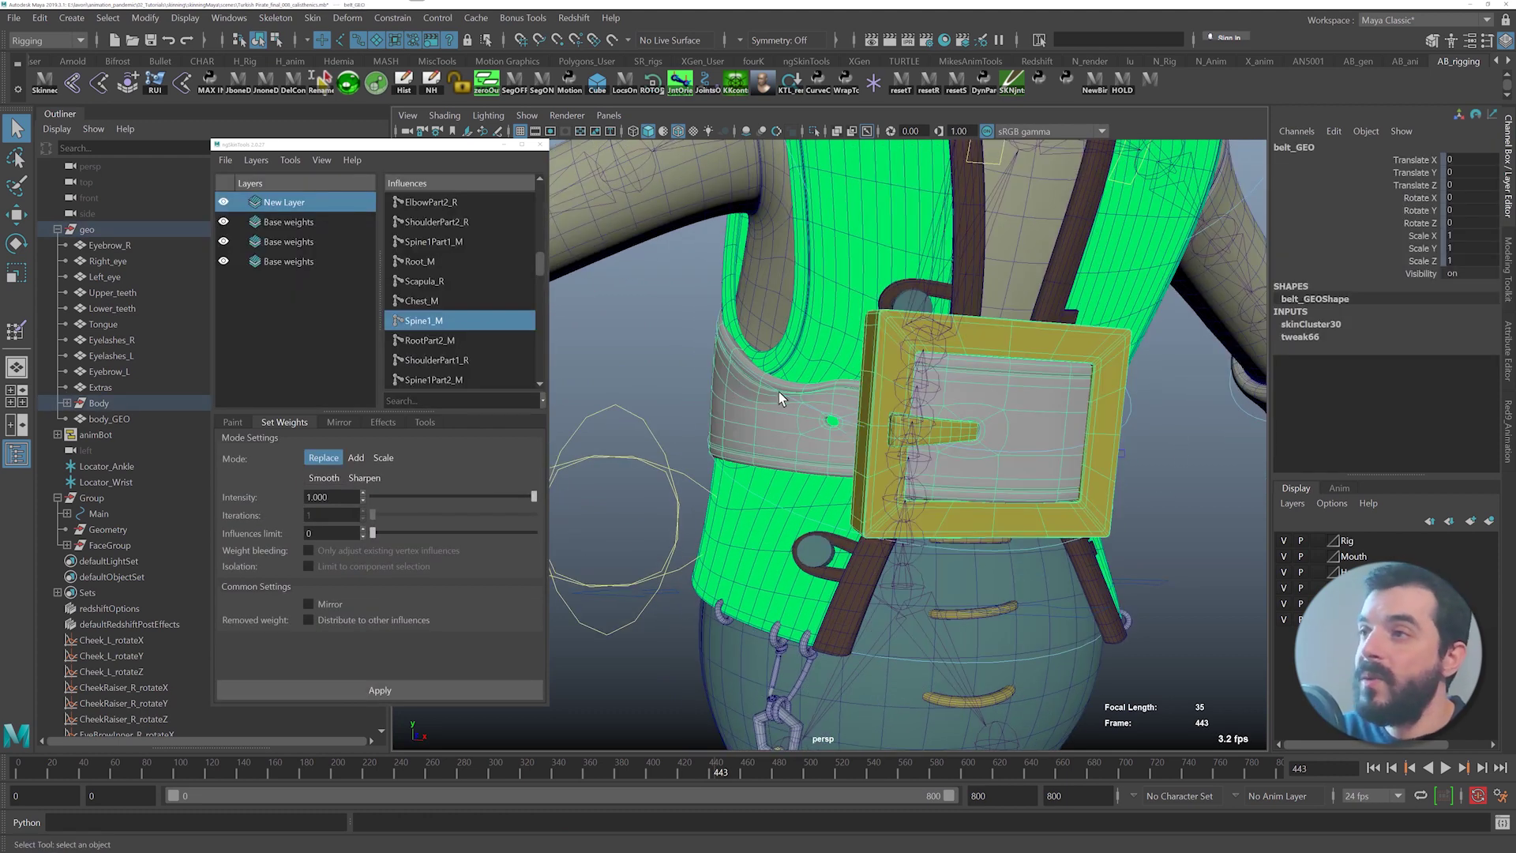
# - Delete the ngSkinTools custom nodes and initialize fresh skinning layers on belt_GEO
pyautogui.click(263, 160)
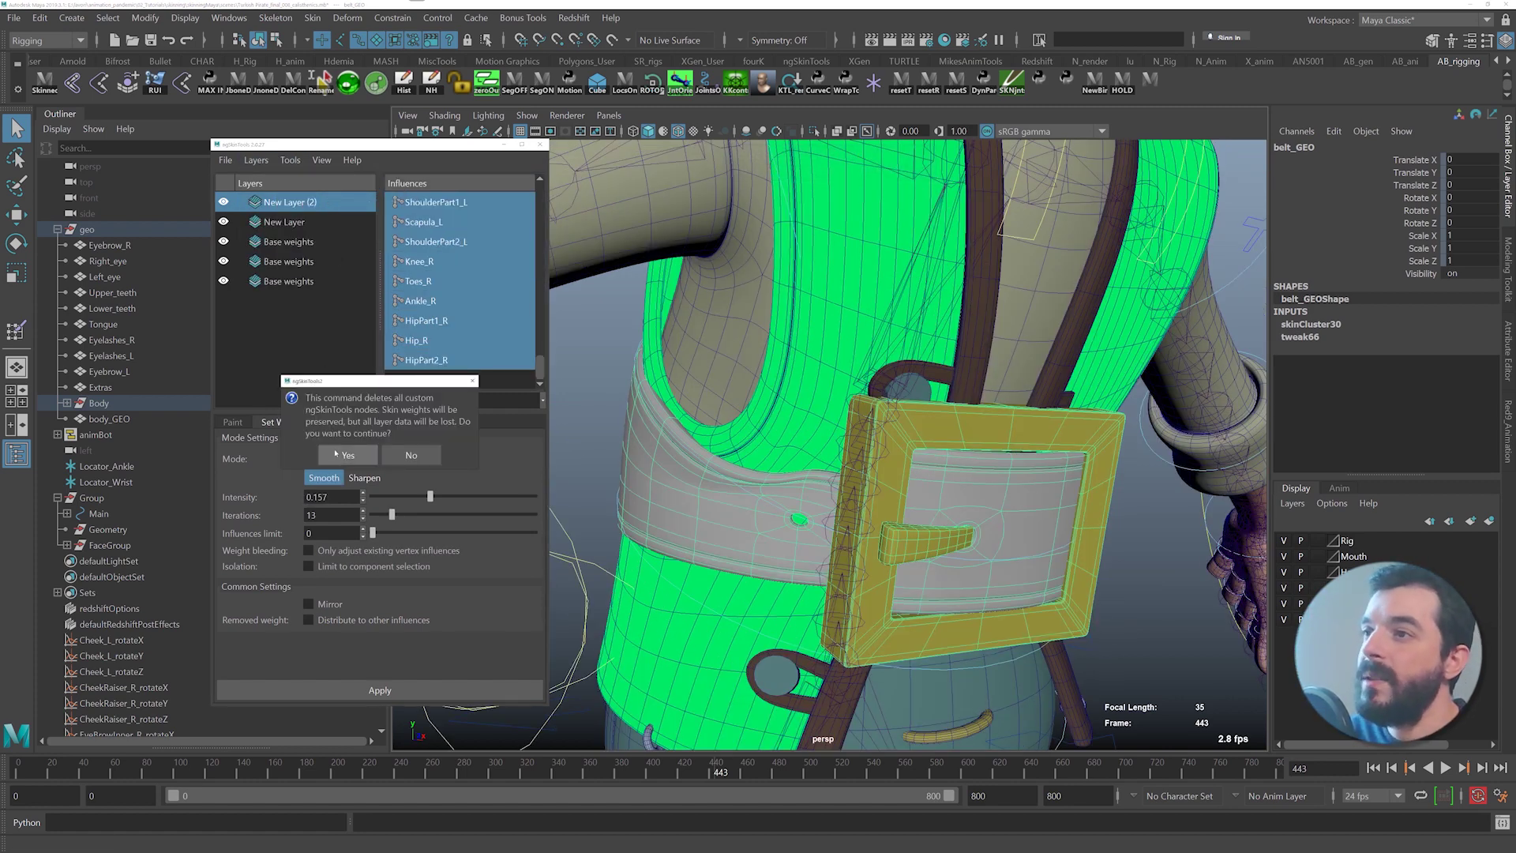
pyautogui.click(341, 455)
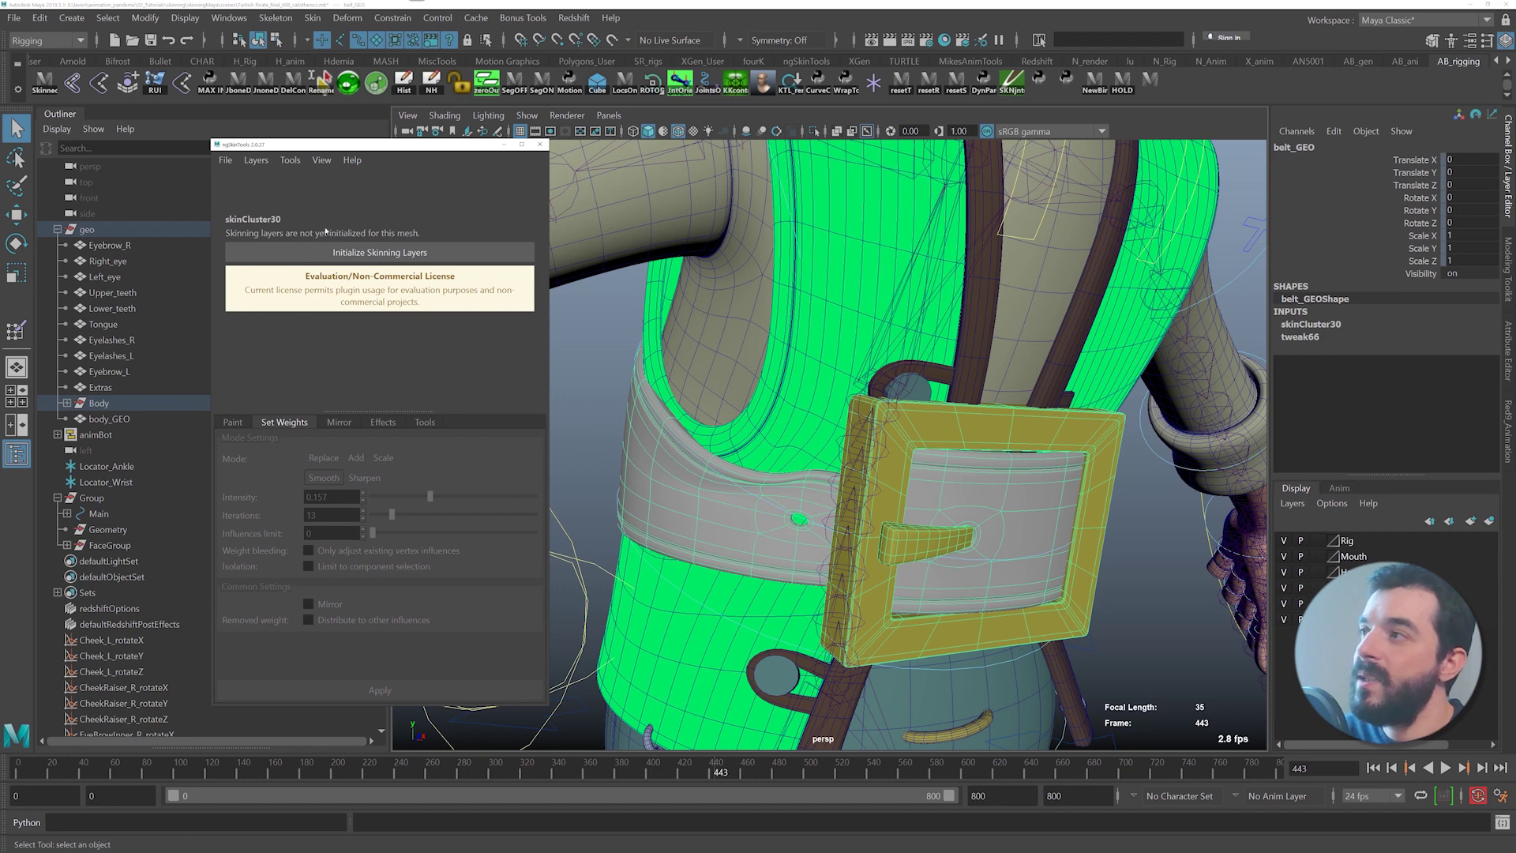
pyautogui.click(341, 249)
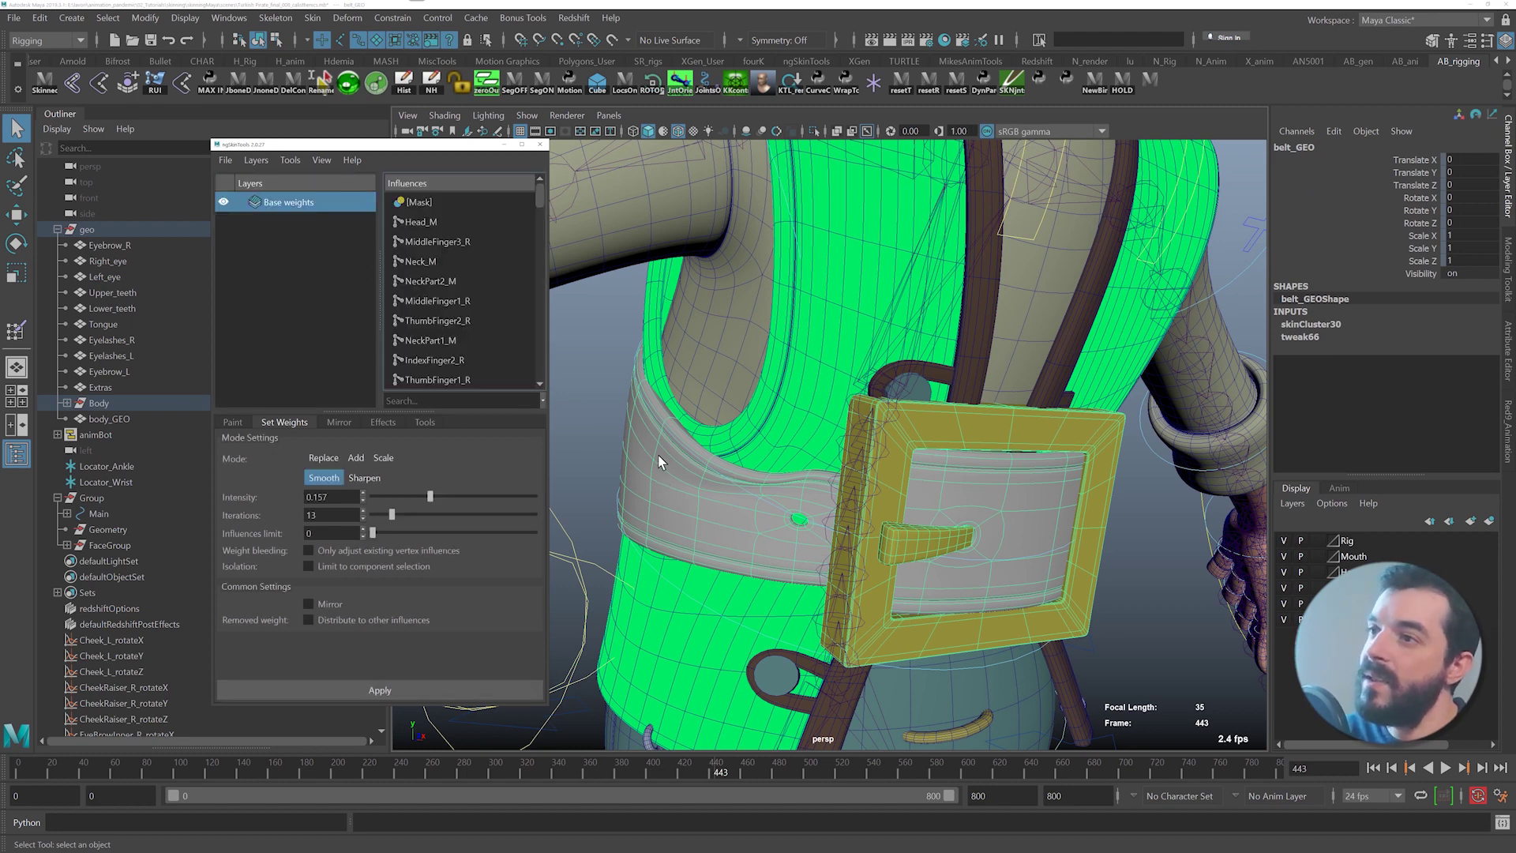
# - Try smoothing the Base weights of belt_GEO at intensity 0.157 with 13 iterations
pyautogui.click(352, 690)
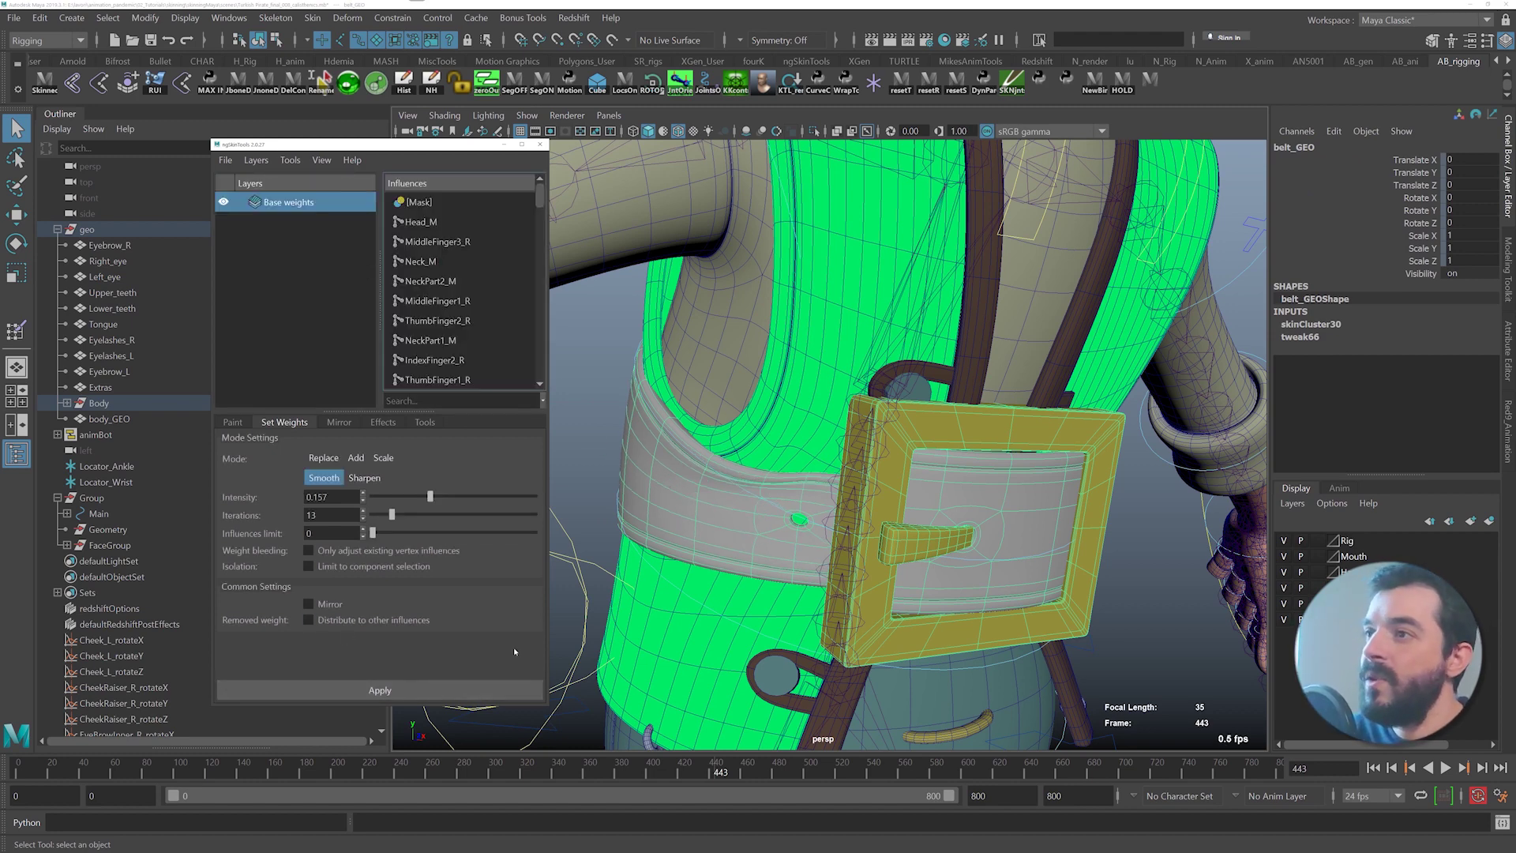
pyautogui.moveTo(791, 523)
pyautogui.keyDown('alt'); pyautogui.mouseDown()
pyautogui.moveTo(828, 516)
pyautogui.moveTo(778, 535)
pyautogui.mouseUp(); pyautogui.keyUp('alt')
pyautogui.click(369, 687)
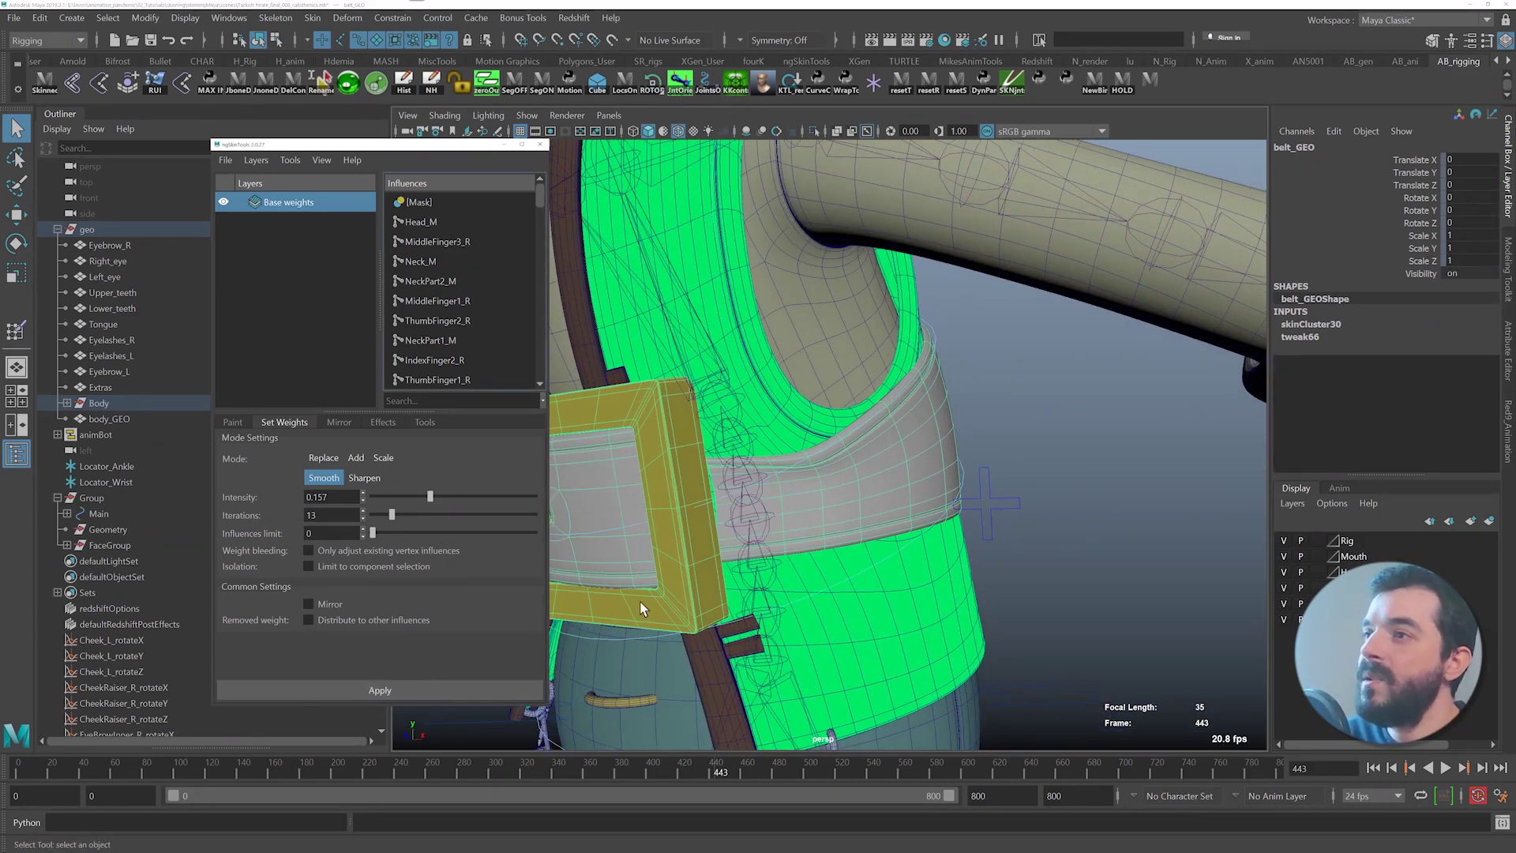
pyautogui.hotkey('ctrl', 'z')
# - Replace the weights of the selected belt_GEO vertices with the Spine1_M influence at intensity 1.000
pyautogui.keyDown('alt'); pyautogui.moveTo(648, 606); pyautogui.dragTo(804, 423); pyautogui.keyUp('alt')
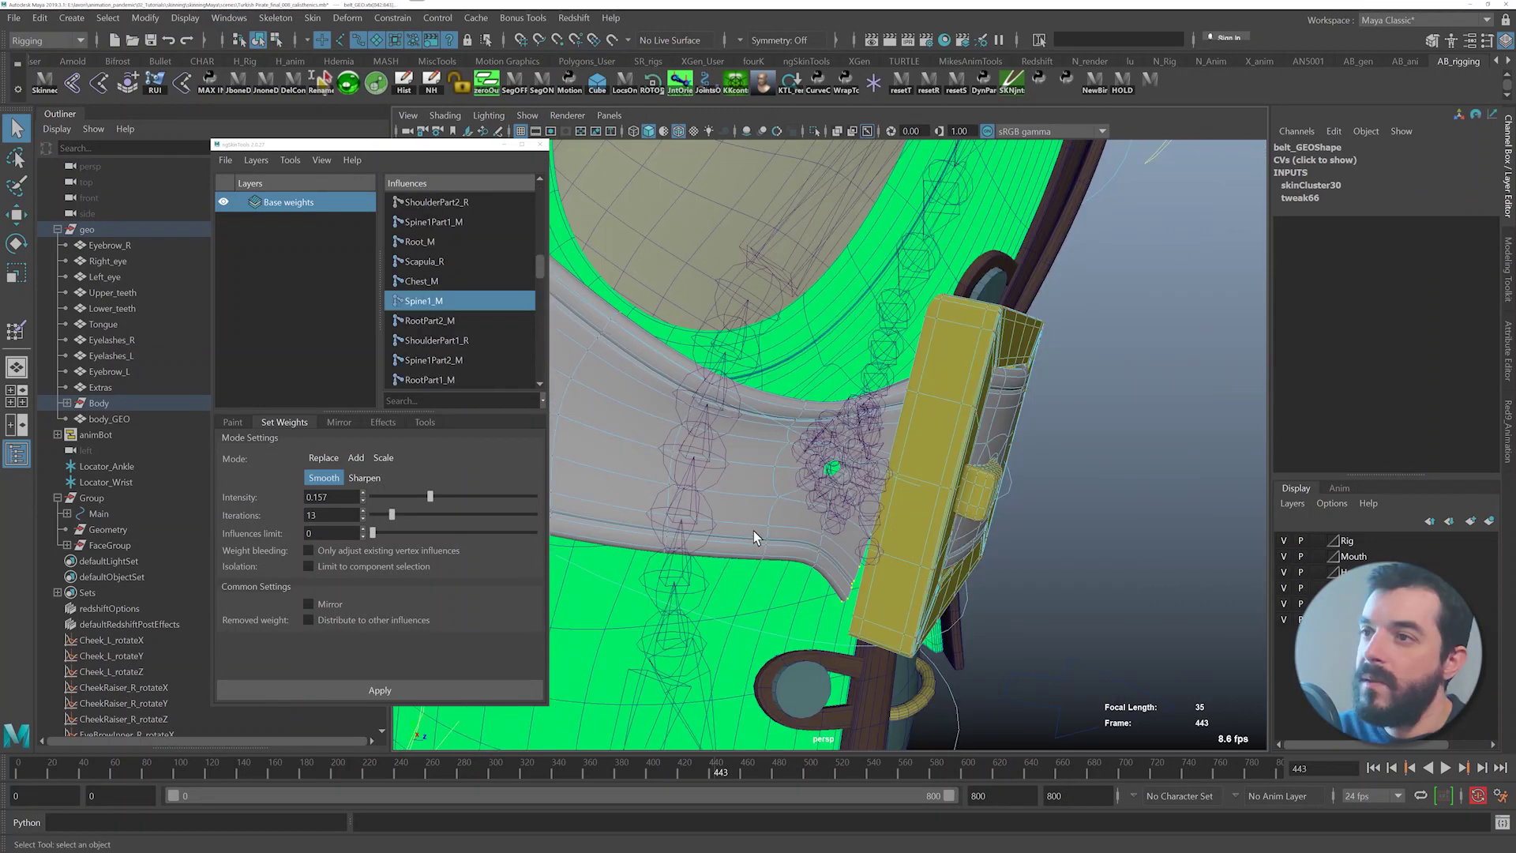
pyautogui.keyDown('alt'); pyautogui.moveTo(753, 530); pyautogui.dragTo(915, 412); pyautogui.keyUp('alt')
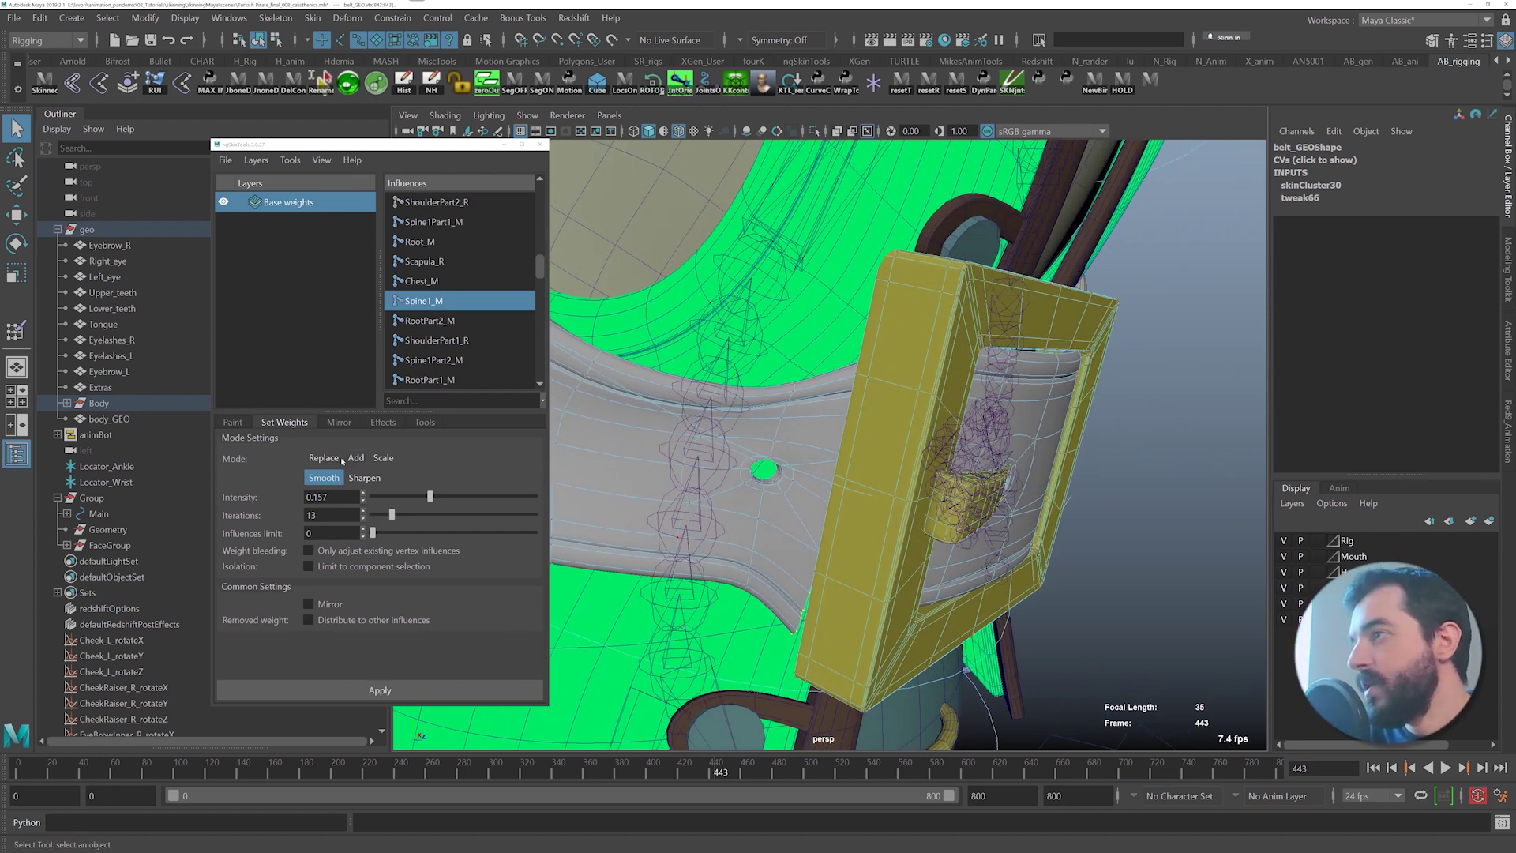
pyautogui.click(324, 457)
pyautogui.moveTo(394, 495); pyautogui.dragTo(573, 506)
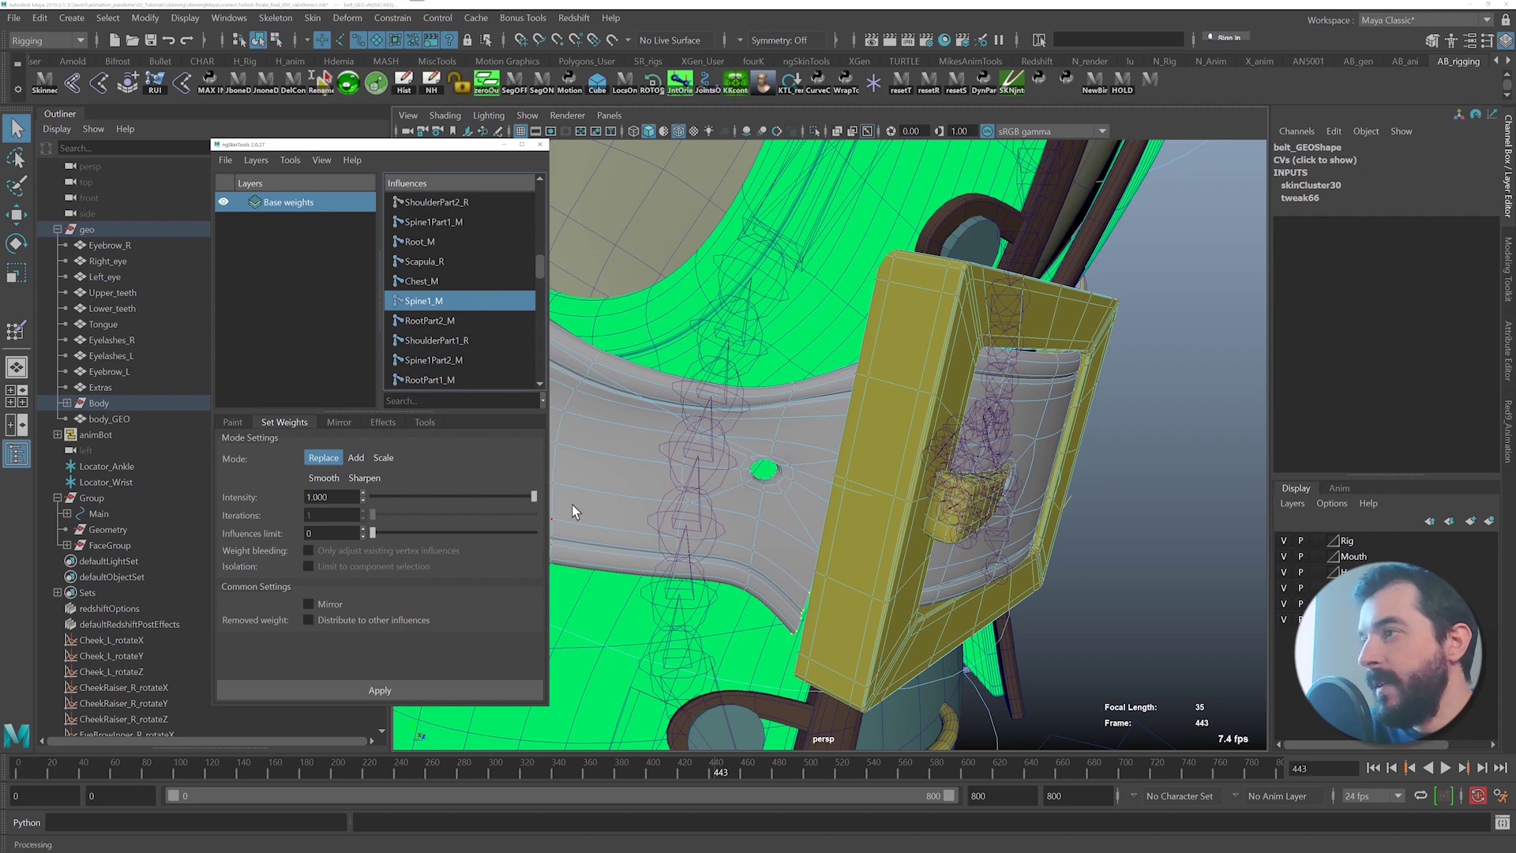
pyautogui.click(379, 689)
# - Smooth the belt vertex columns beside the buckle repeatedly at intensity 0.089 with 13 iterations
pyautogui.keyDown('alt'); pyautogui.moveTo(863, 495); pyautogui.dragTo(826, 447); pyautogui.keyUp('alt')
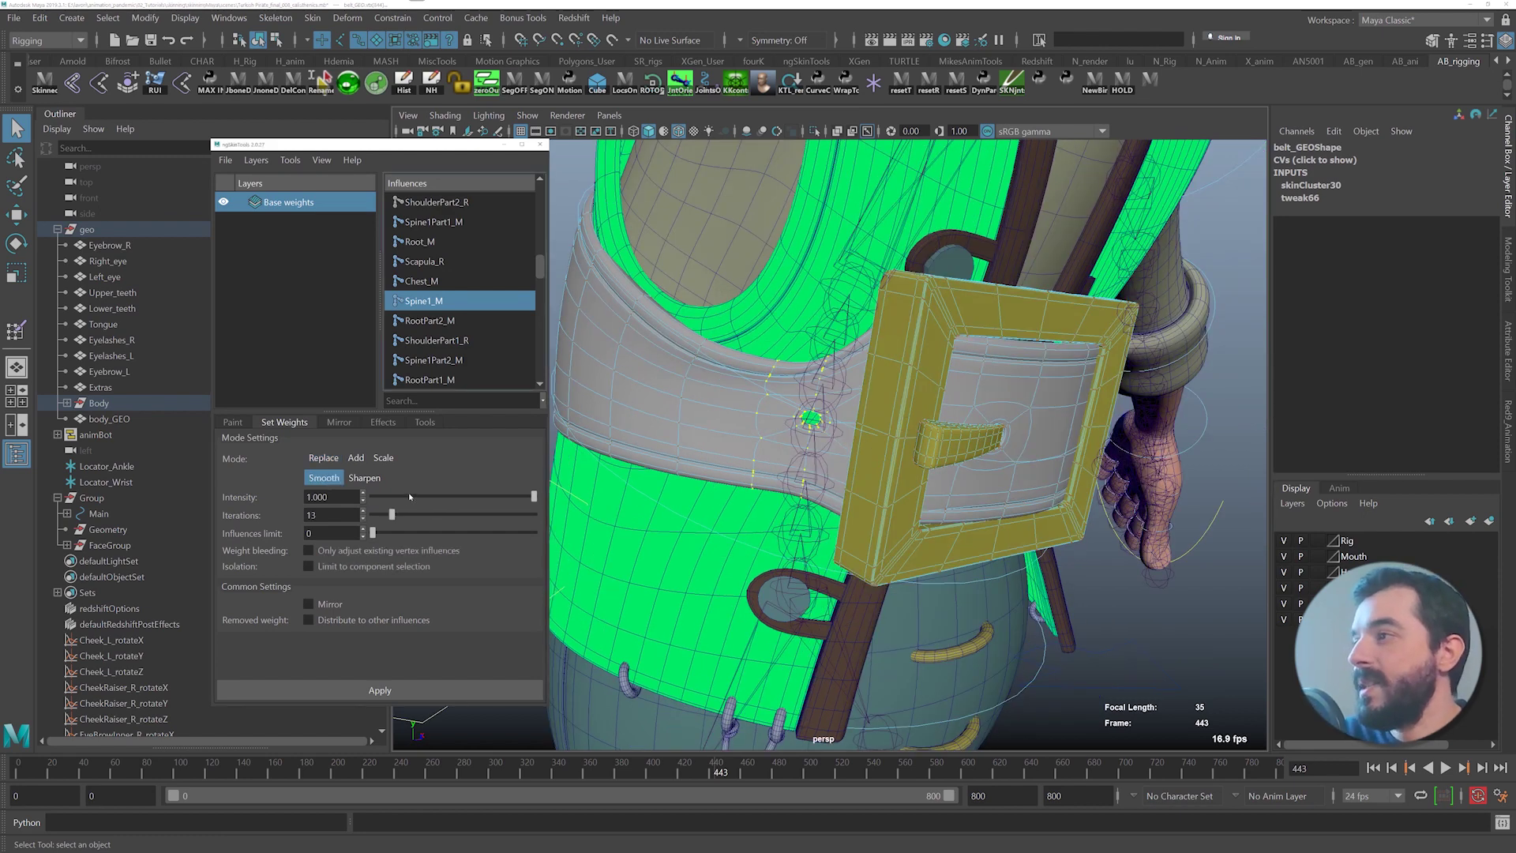
pyautogui.click(426, 690)
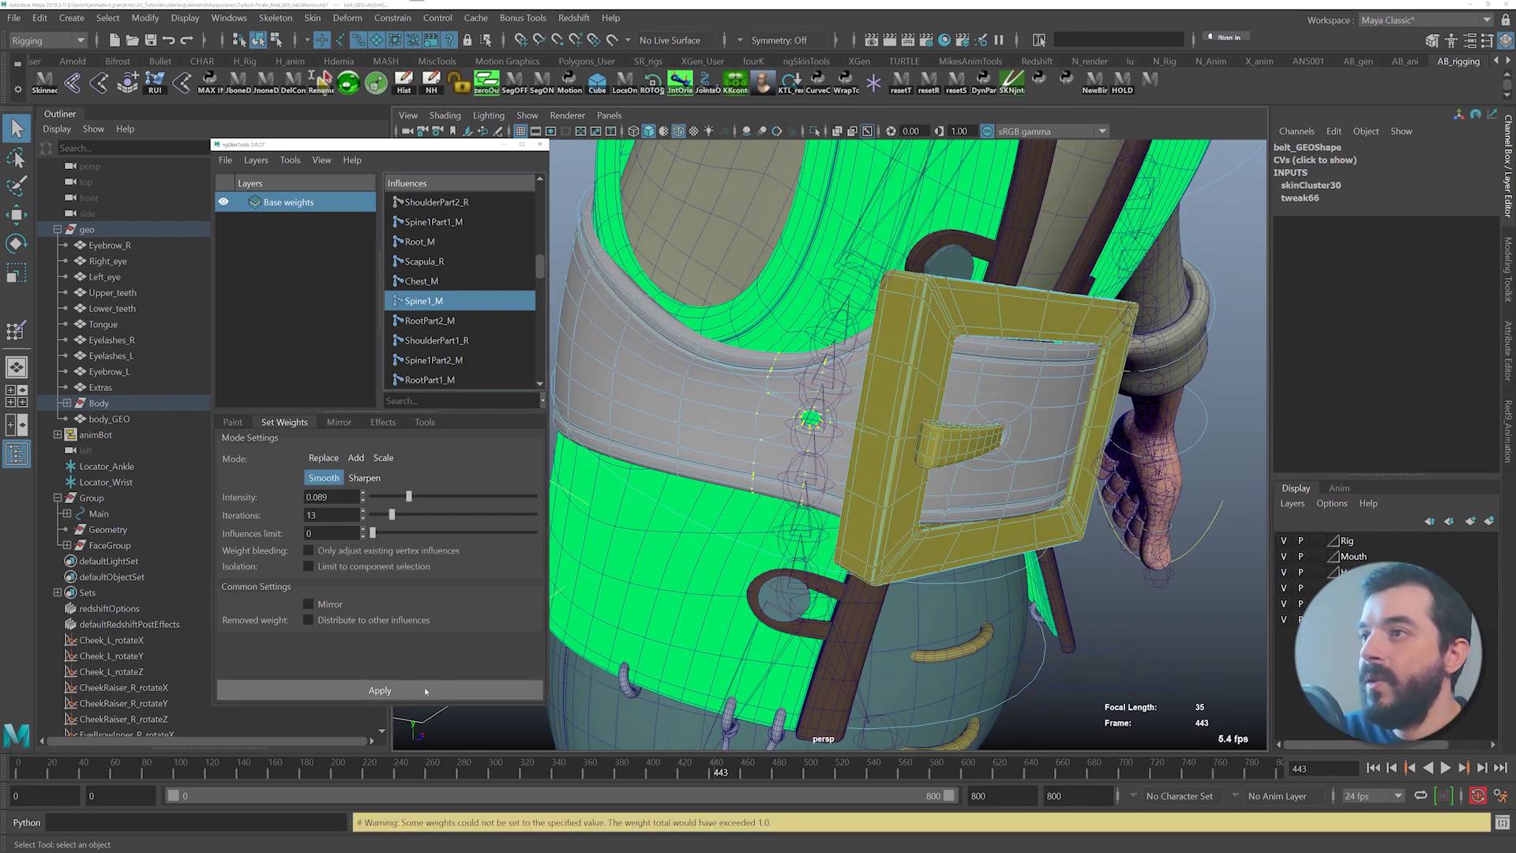
pyautogui.click(425, 690)
pyautogui.click(425, 690)
pyautogui.click(426, 690)
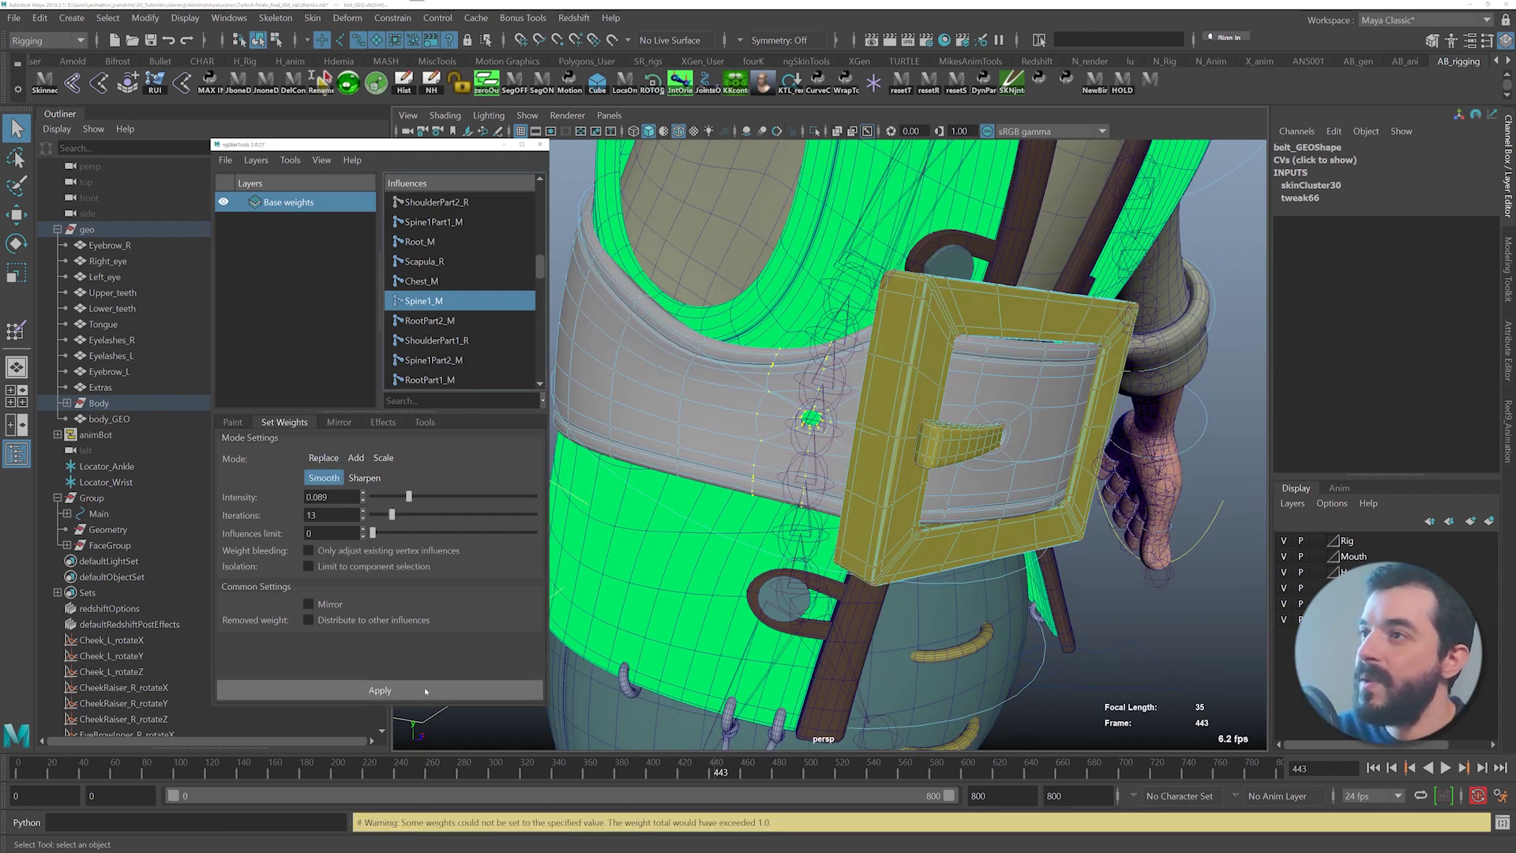
pyautogui.click(426, 690)
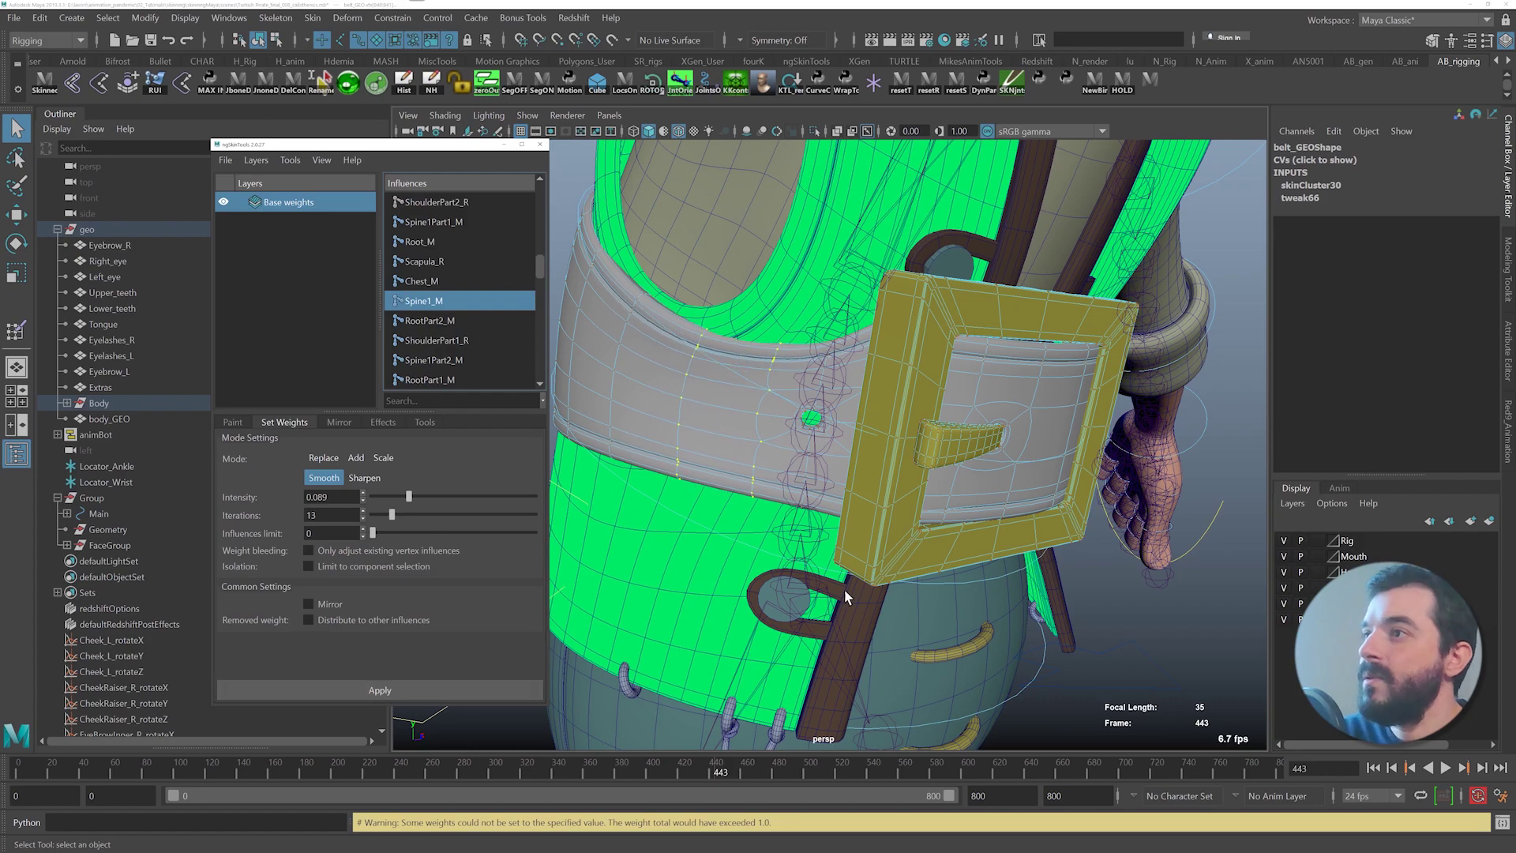
# - Scrub the animation to frames 450 and 506 and examine how the belt, buckle and vest deform
pyautogui.scroll(-5, 843, 592)
pyautogui.keyDown('alt'); pyautogui.moveTo(837, 553); pyautogui.dragTo(805, 497); pyautogui.keyUp('alt')
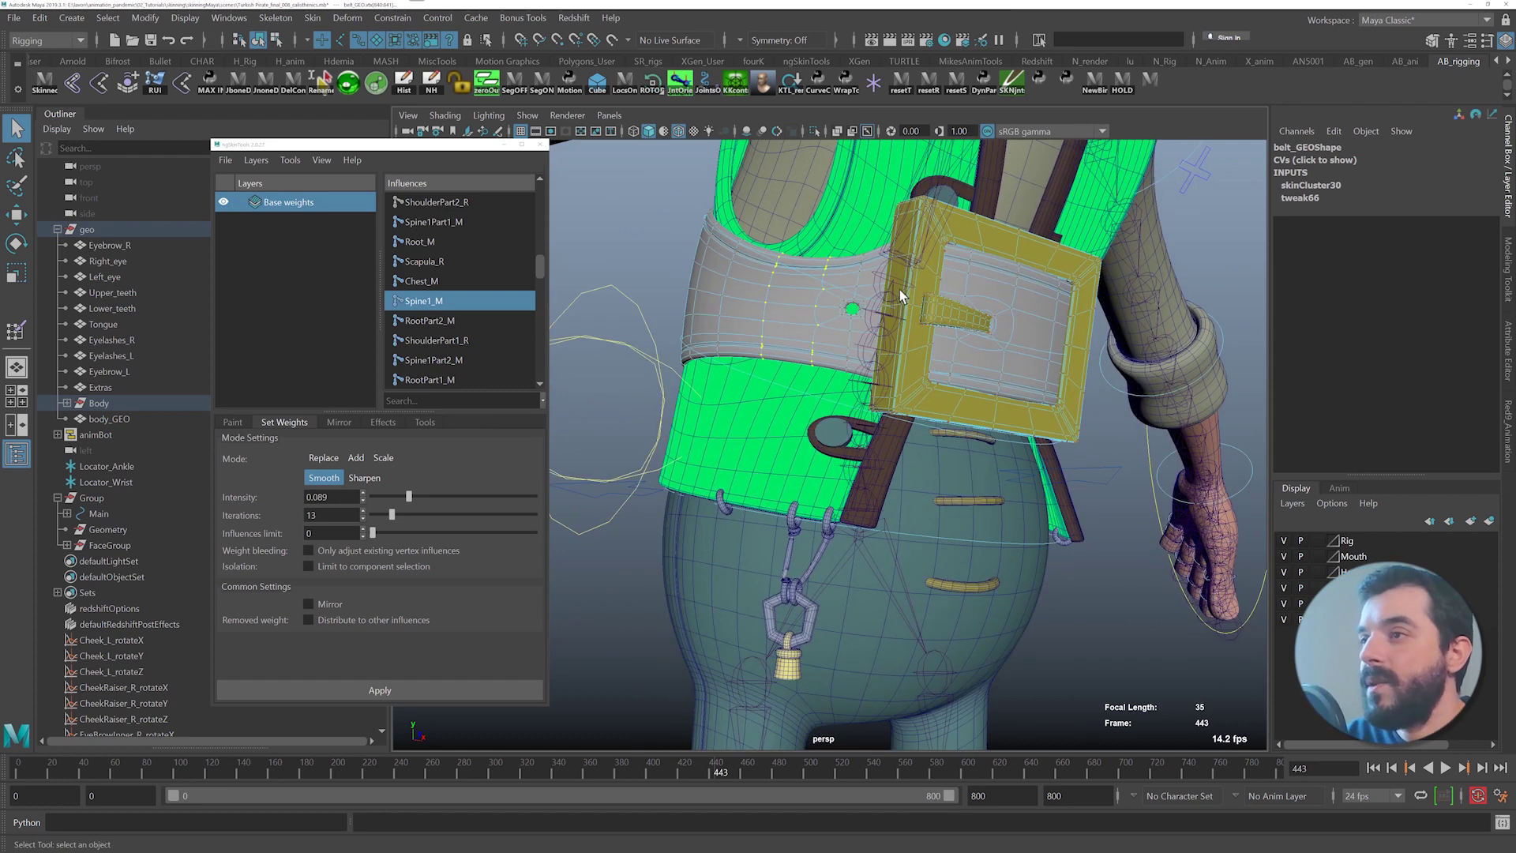
pyautogui.keyDown('alt'); pyautogui.moveTo(899, 289); pyautogui.dragTo(900, 338); pyautogui.keyUp('alt')
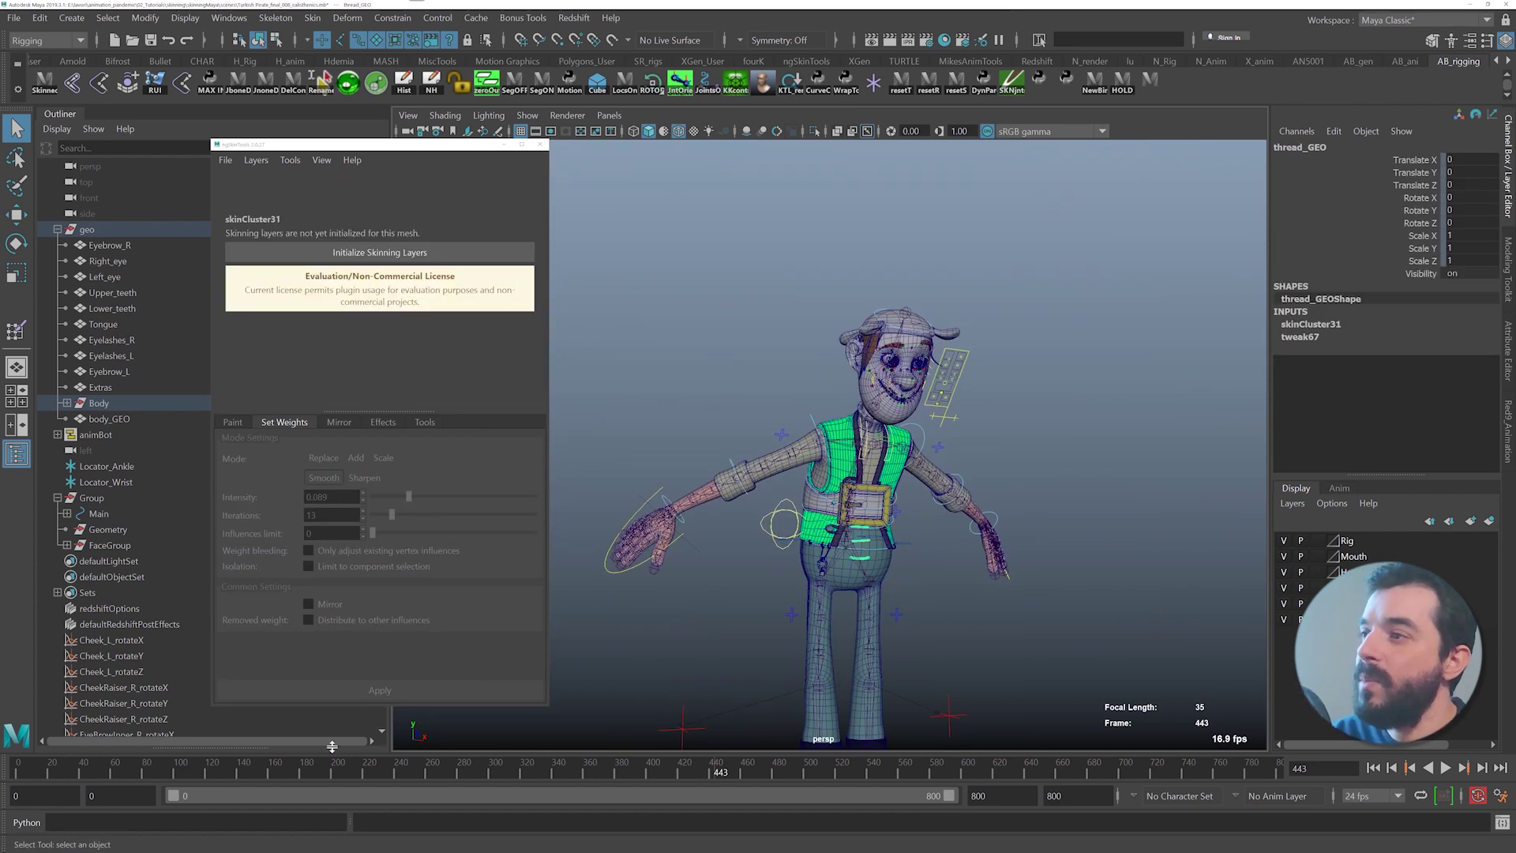
pyautogui.moveTo(187, 765); pyautogui.dragTo(710, 744)
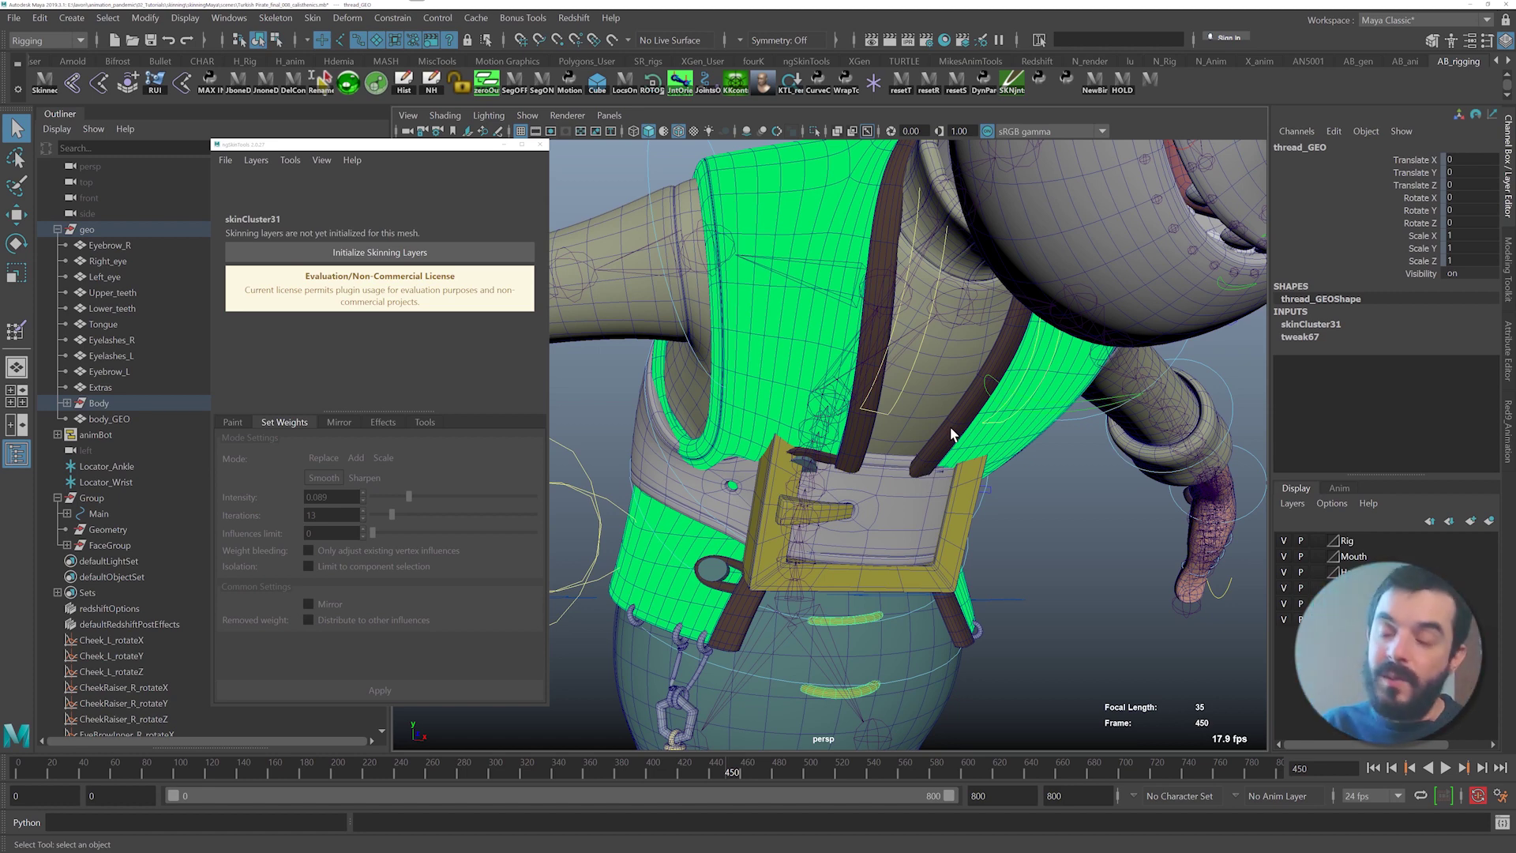
pyautogui.press('space')
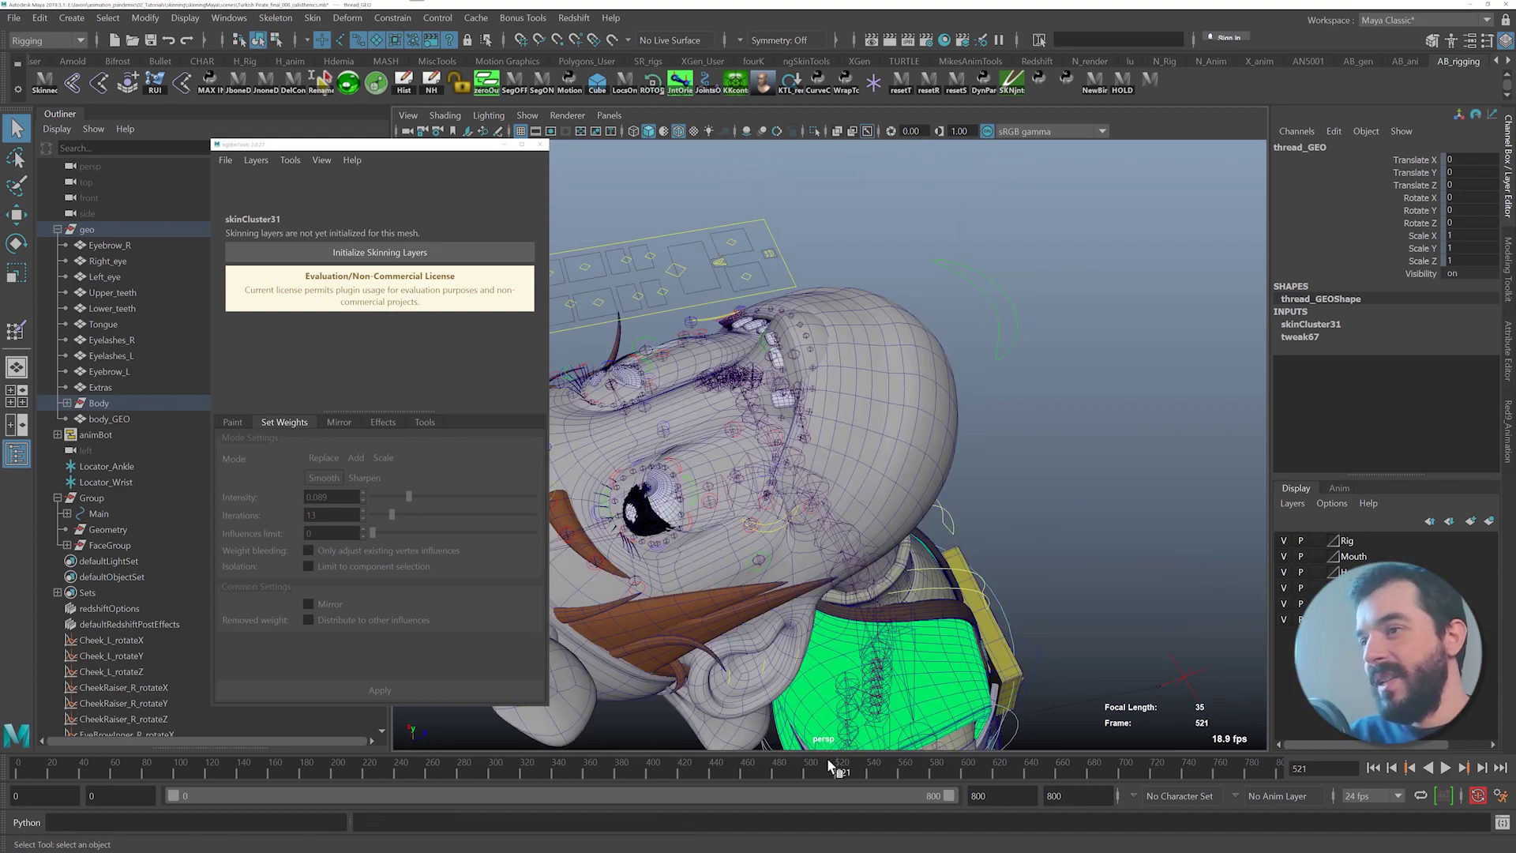
pyautogui.moveTo(829, 766); pyautogui.dragTo(816, 764)
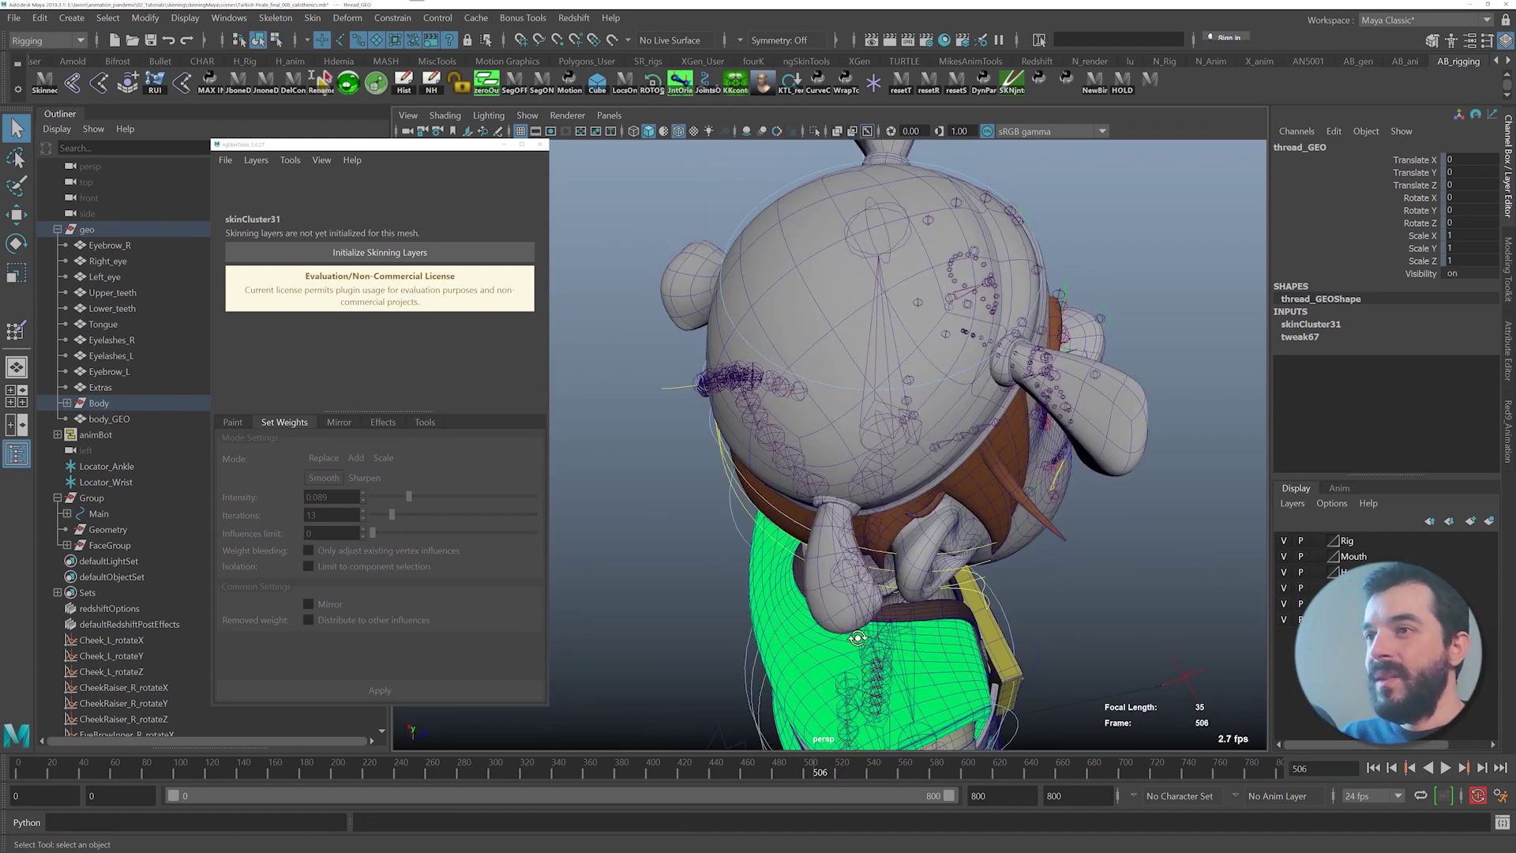
# - Select body_GEO and scrub to frame 534 to examine the character's face from the front
pyautogui.keyDown('alt'); pyautogui.moveTo(860, 636); pyautogui.dragTo(755, 613); pyautogui.keyUp('alt')
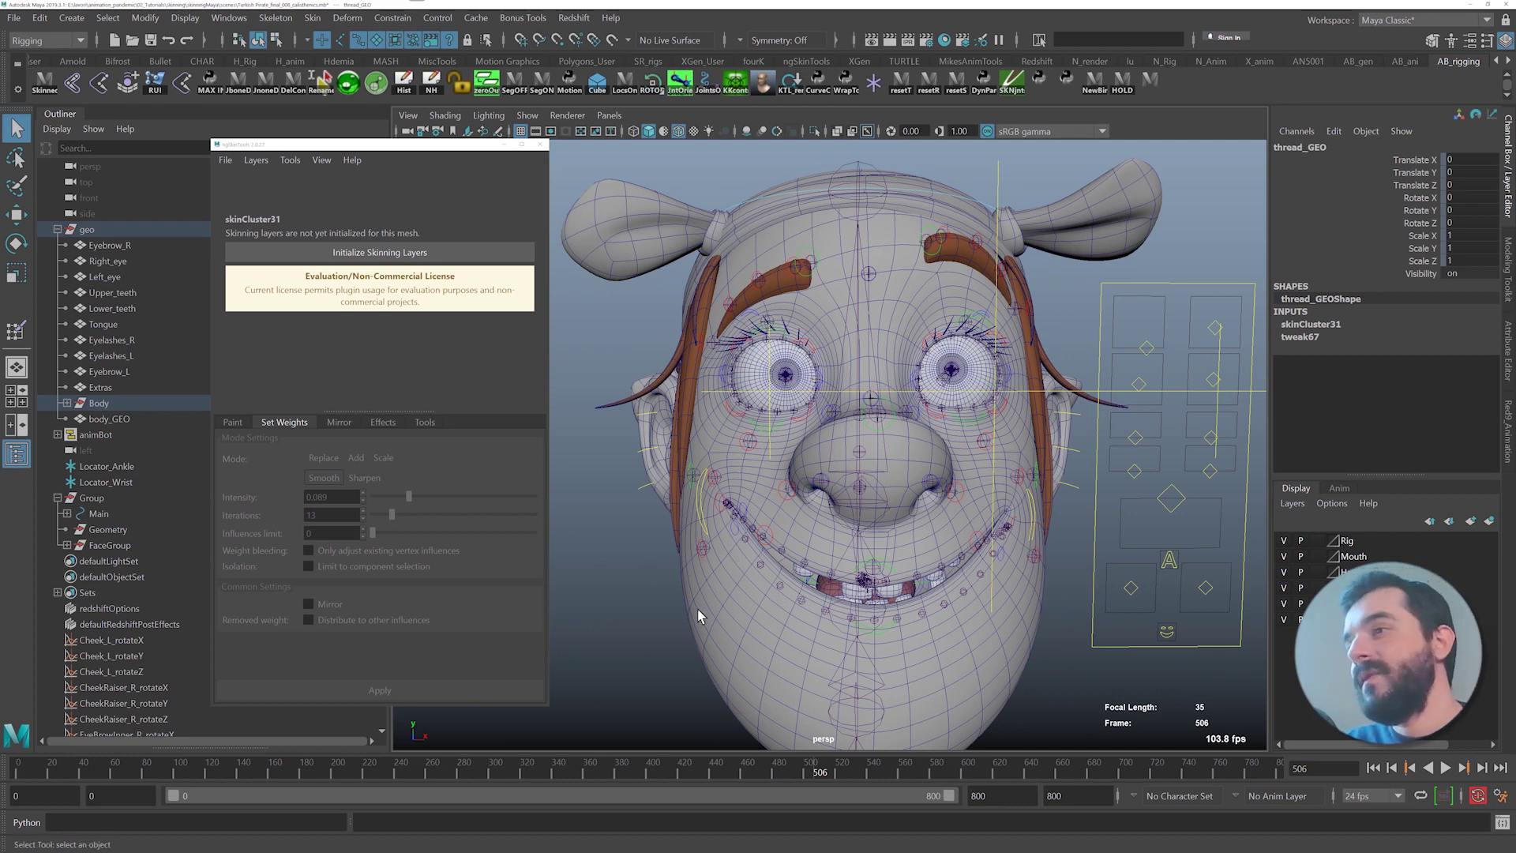
pyautogui.click(746, 543)
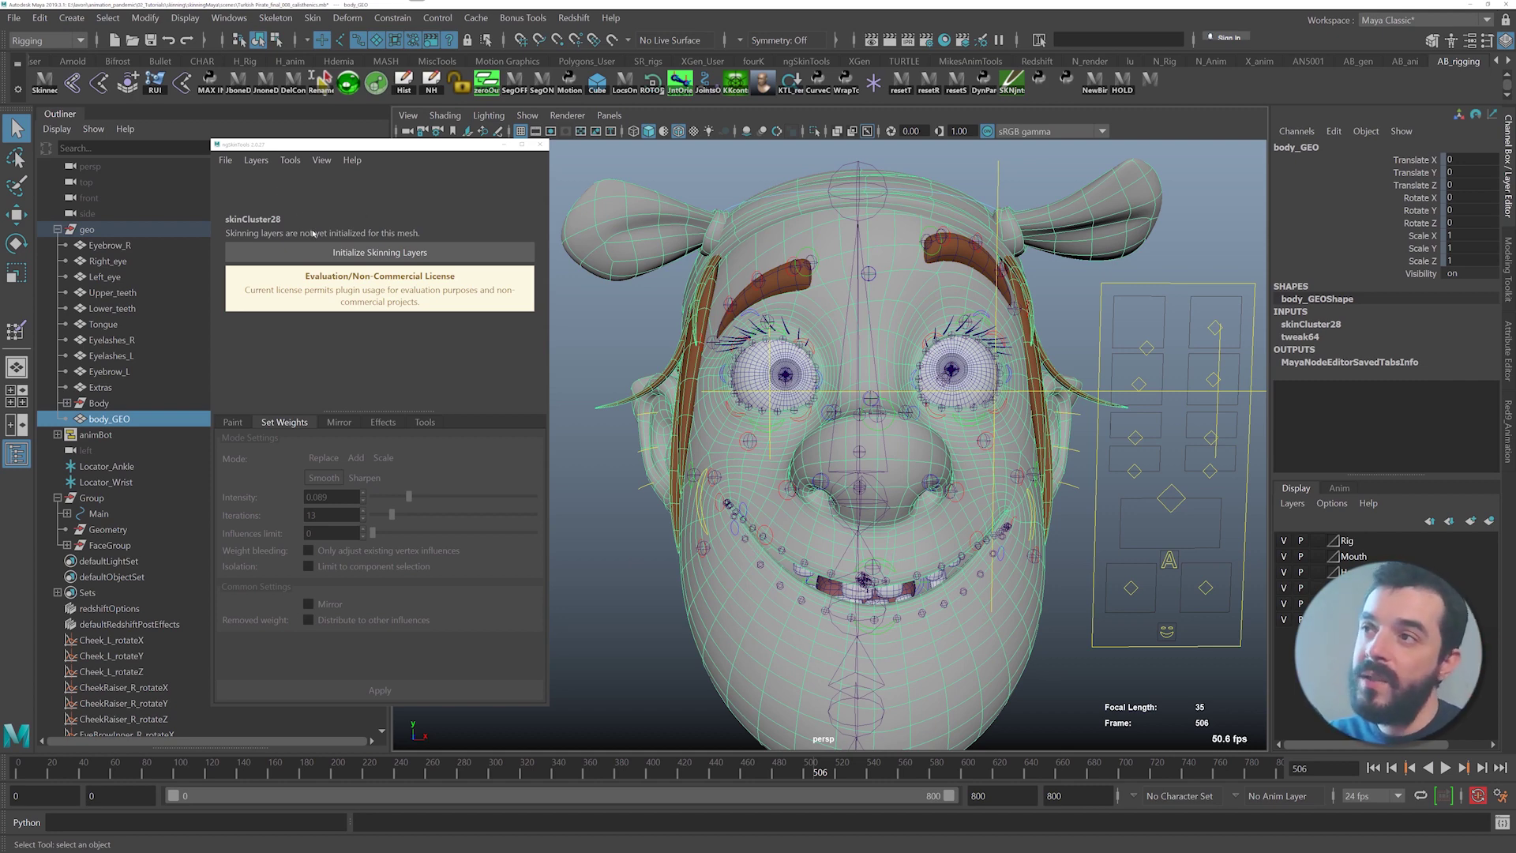
pyautogui.moveTo(818, 765)
pyautogui.mouseDown()
pyautogui.moveTo(793, 757)
pyautogui.moveTo(817, 764)
pyautogui.mouseUp()
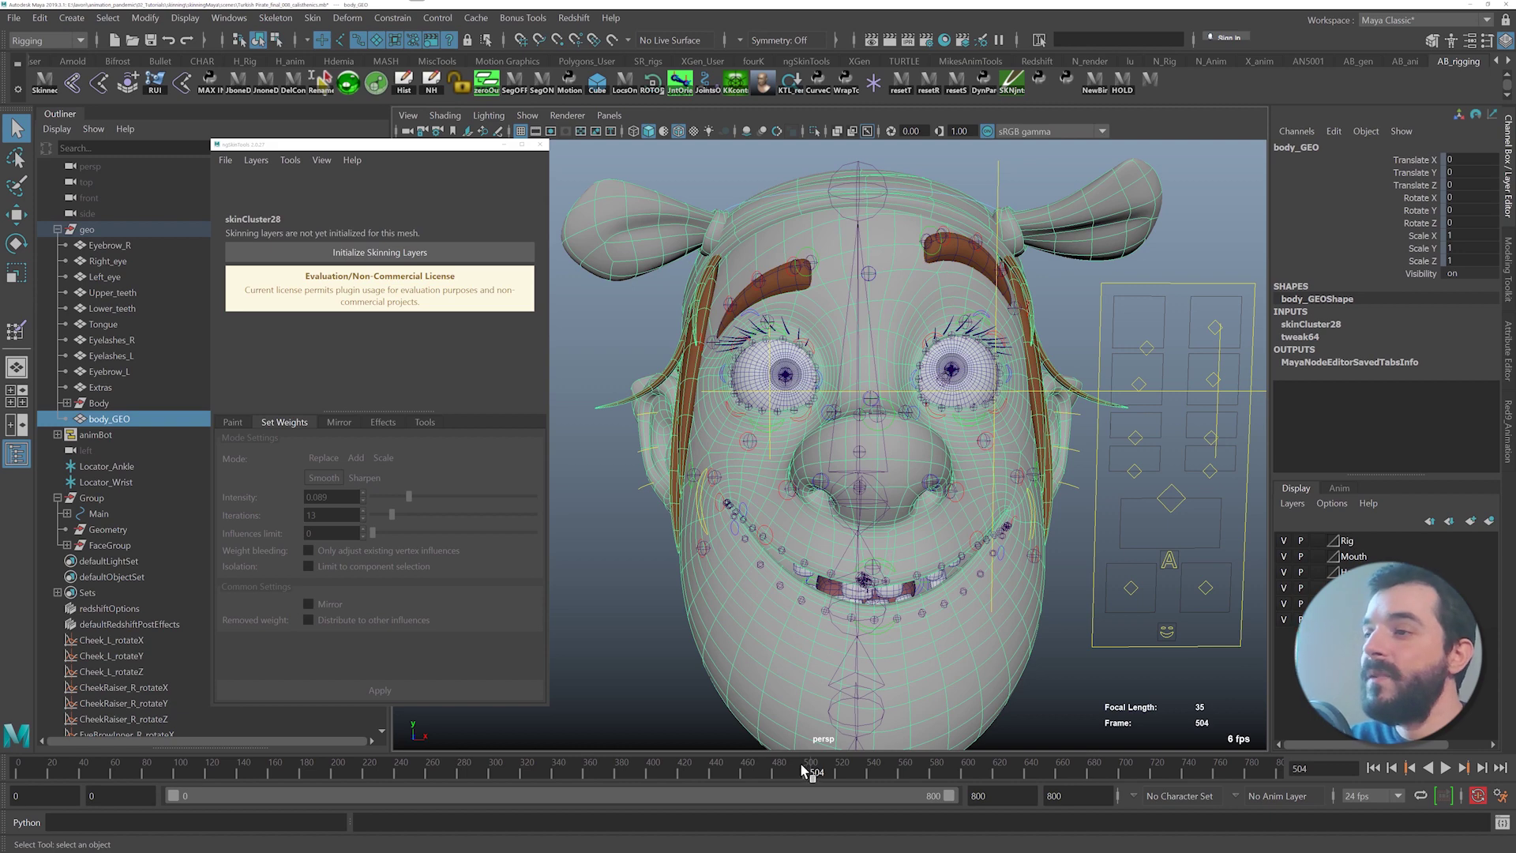
pyautogui.moveTo(801, 765); pyautogui.dragTo(858, 761)
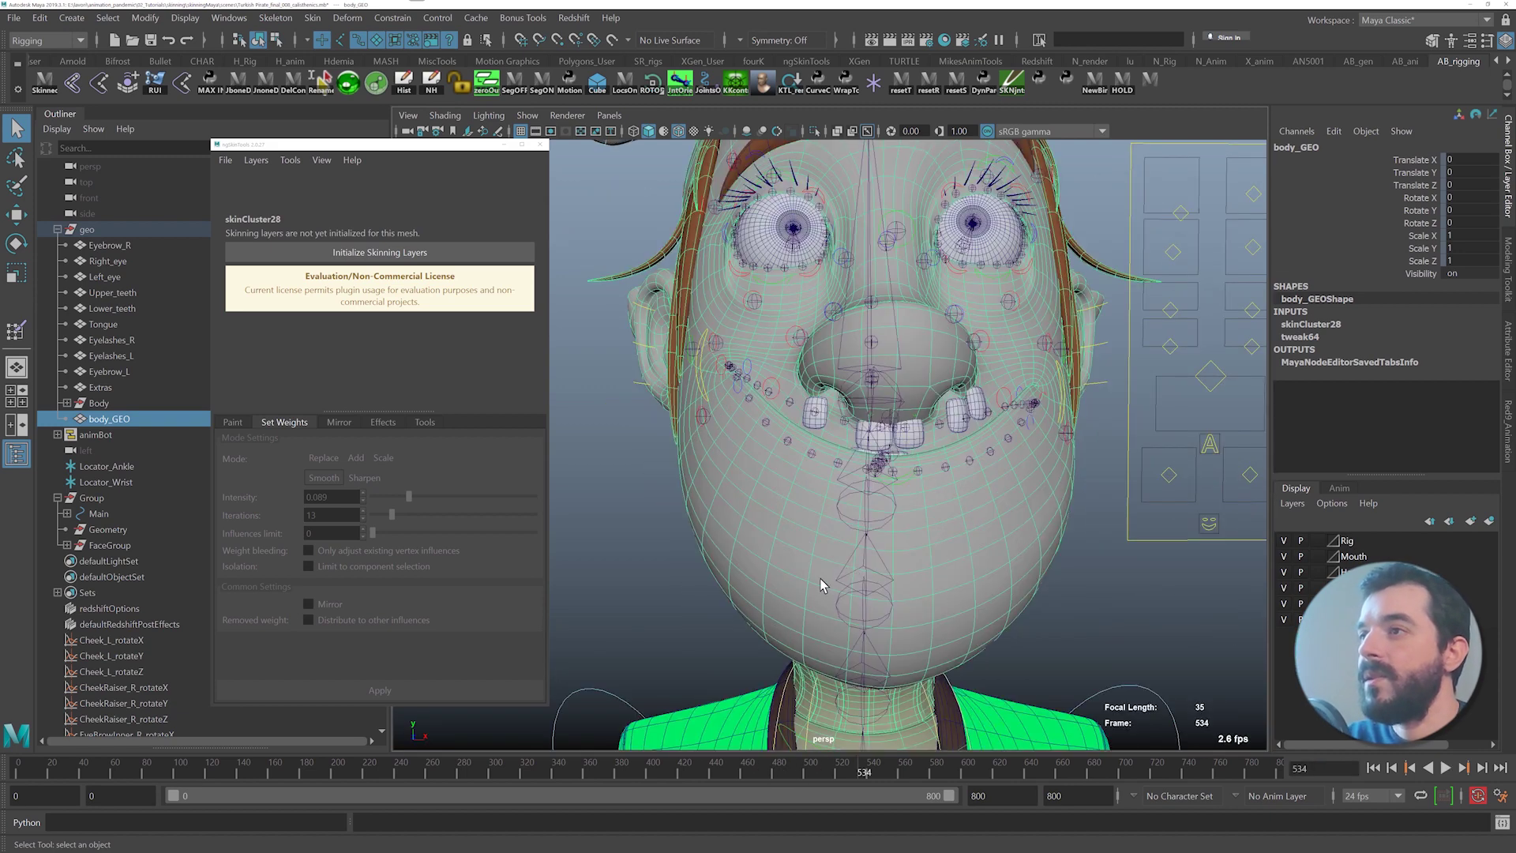
# - Delete all ngSkinTools custom nodes in the scene and close the ngSkinTools window
pyautogui.click(304, 161)
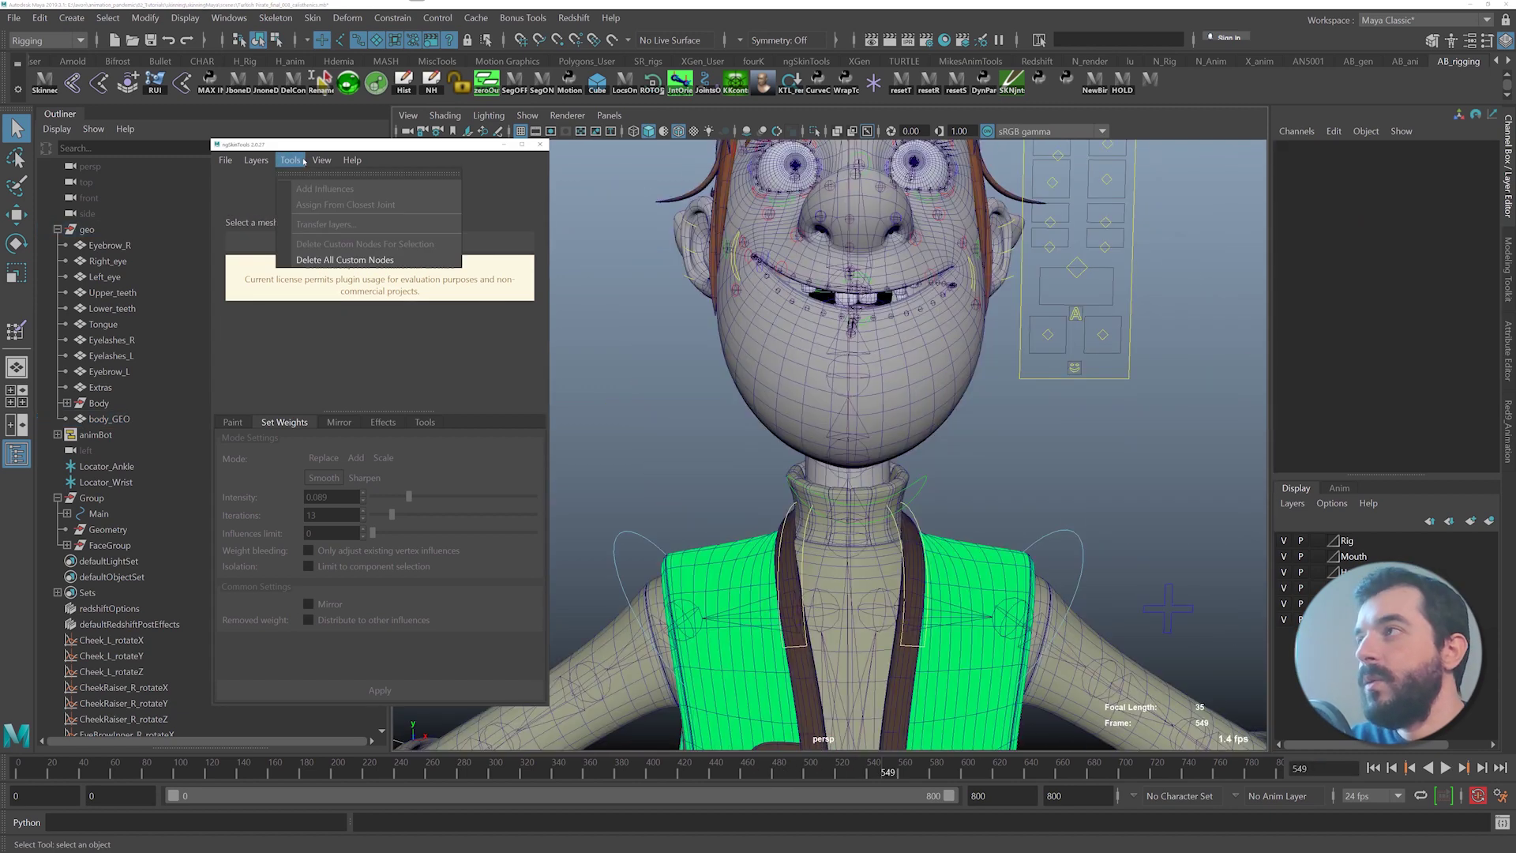
pyautogui.click(323, 260)
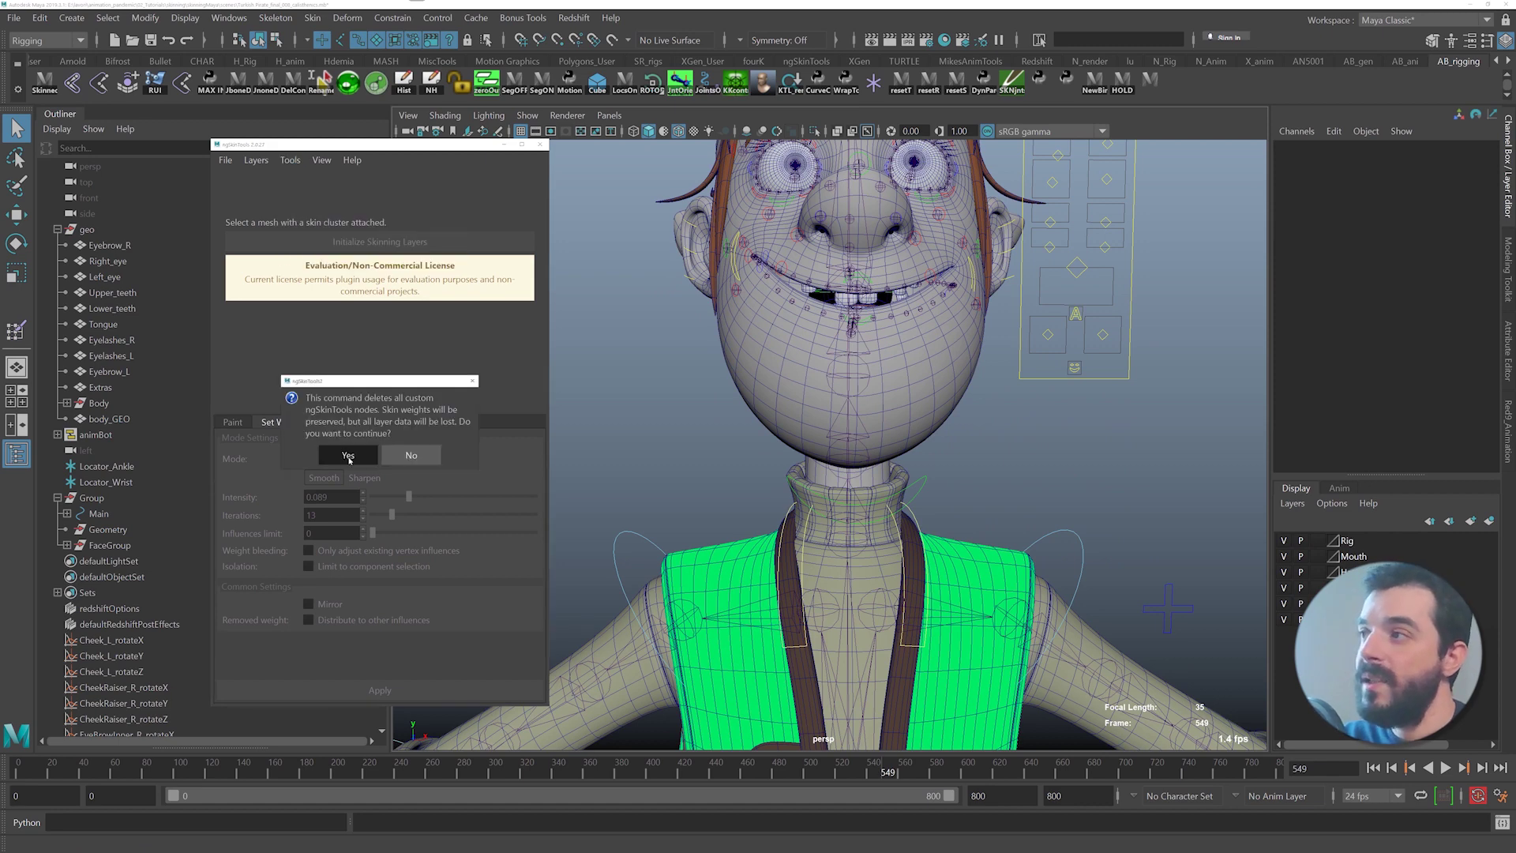
pyautogui.click(348, 454)
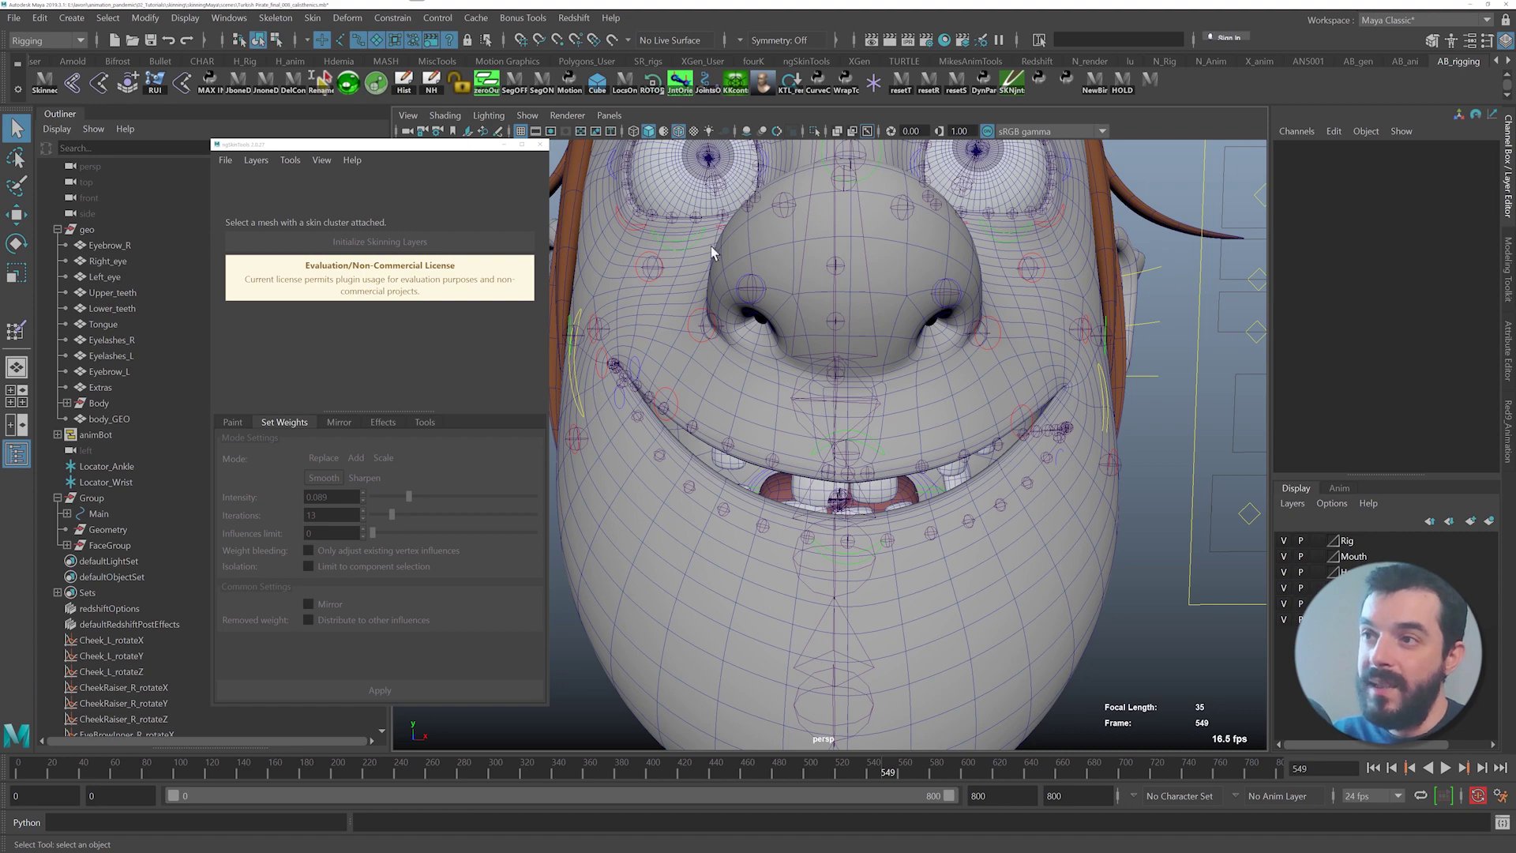
pyautogui.click(542, 144)
# - Activate the Paint Skin Weights Tool on body_GEO with the face framed
pyautogui.moveTo(657, 355)
pyautogui.keyDown('alt'); pyautogui.mouseDown()
pyautogui.moveTo(602, 365)
pyautogui.moveTo(623, 385)
pyautogui.mouseUp(); pyautogui.keyUp('alt')
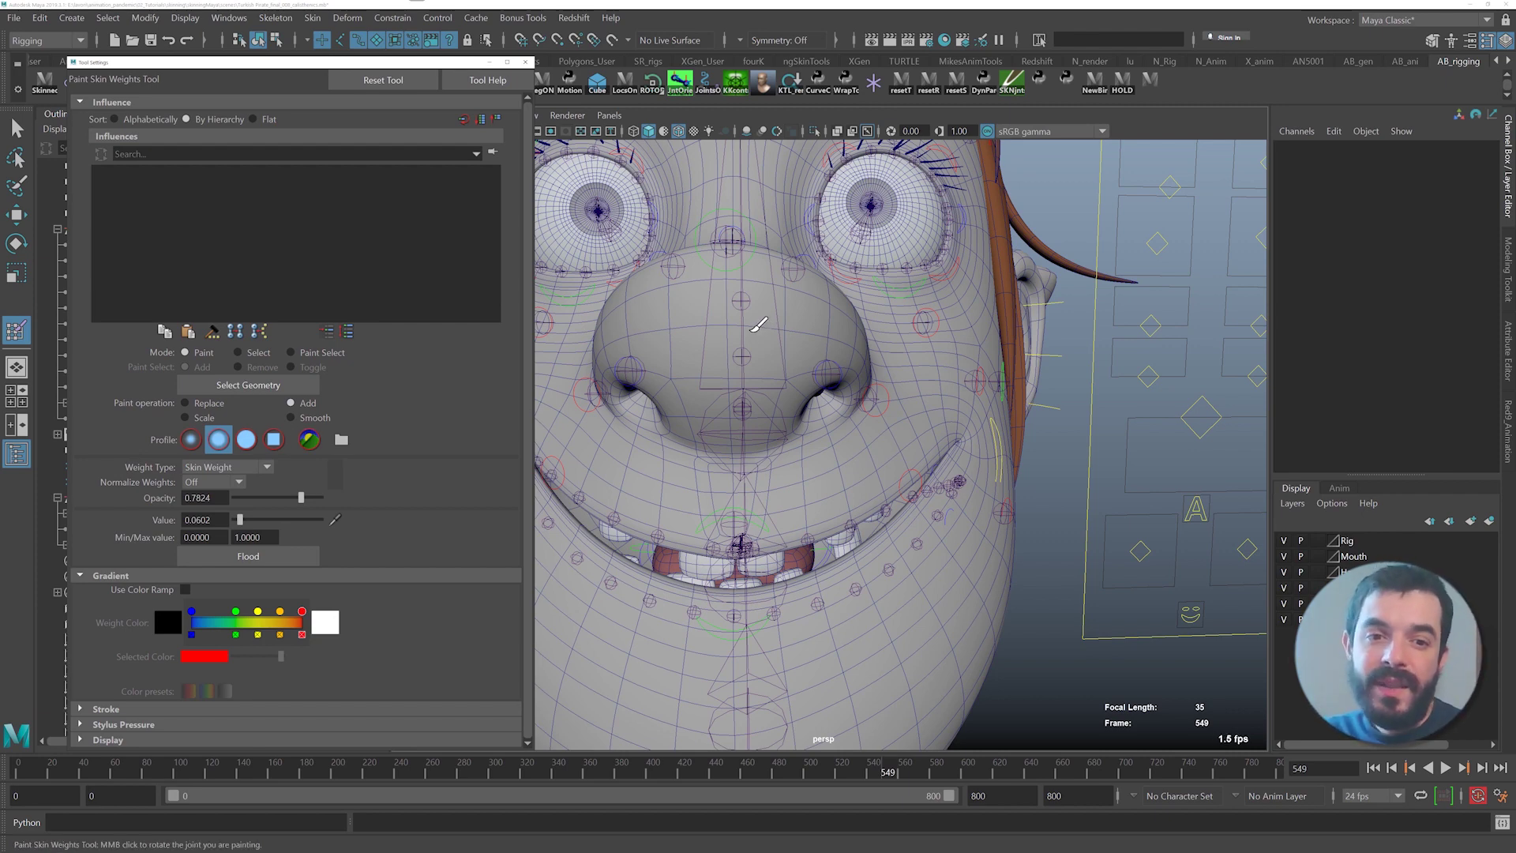
pyautogui.keyDown('alt'); pyautogui.moveTo(705, 340); pyautogui.dragTo(750, 355, button='middle'); pyautogui.keyUp('alt')
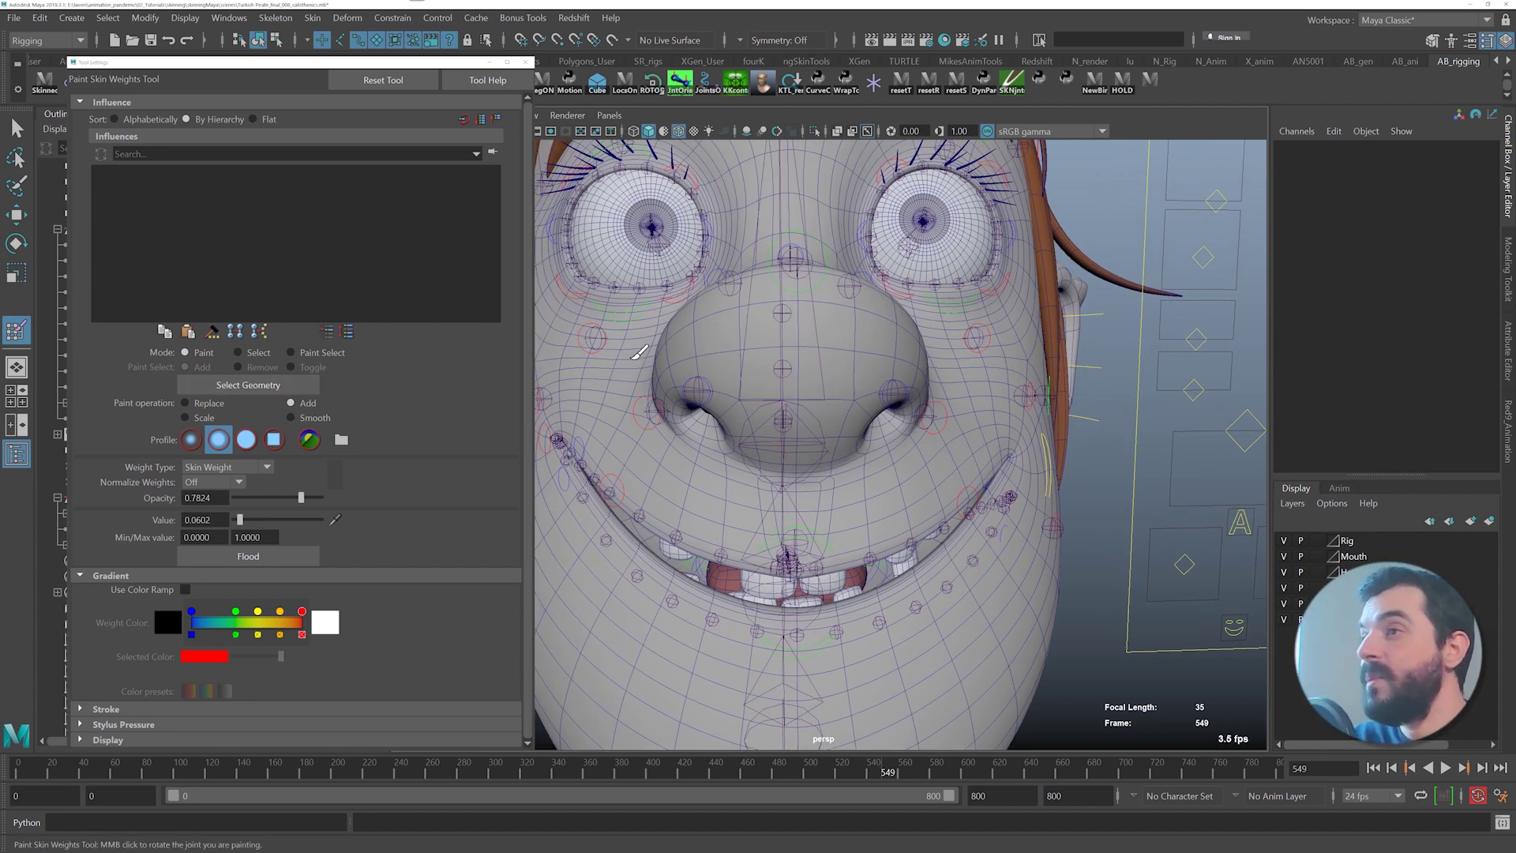
pyautogui.click(637, 350)
pyautogui.scroll(-1, 287, 251)
pyautogui.scroll(-1, 289, 249)
# - Examine the weight maps of the cheek, cheek raiser and eyebrow joints on body_GEO, finishing with CheekJoint_R
pyautogui.click(304, 194)
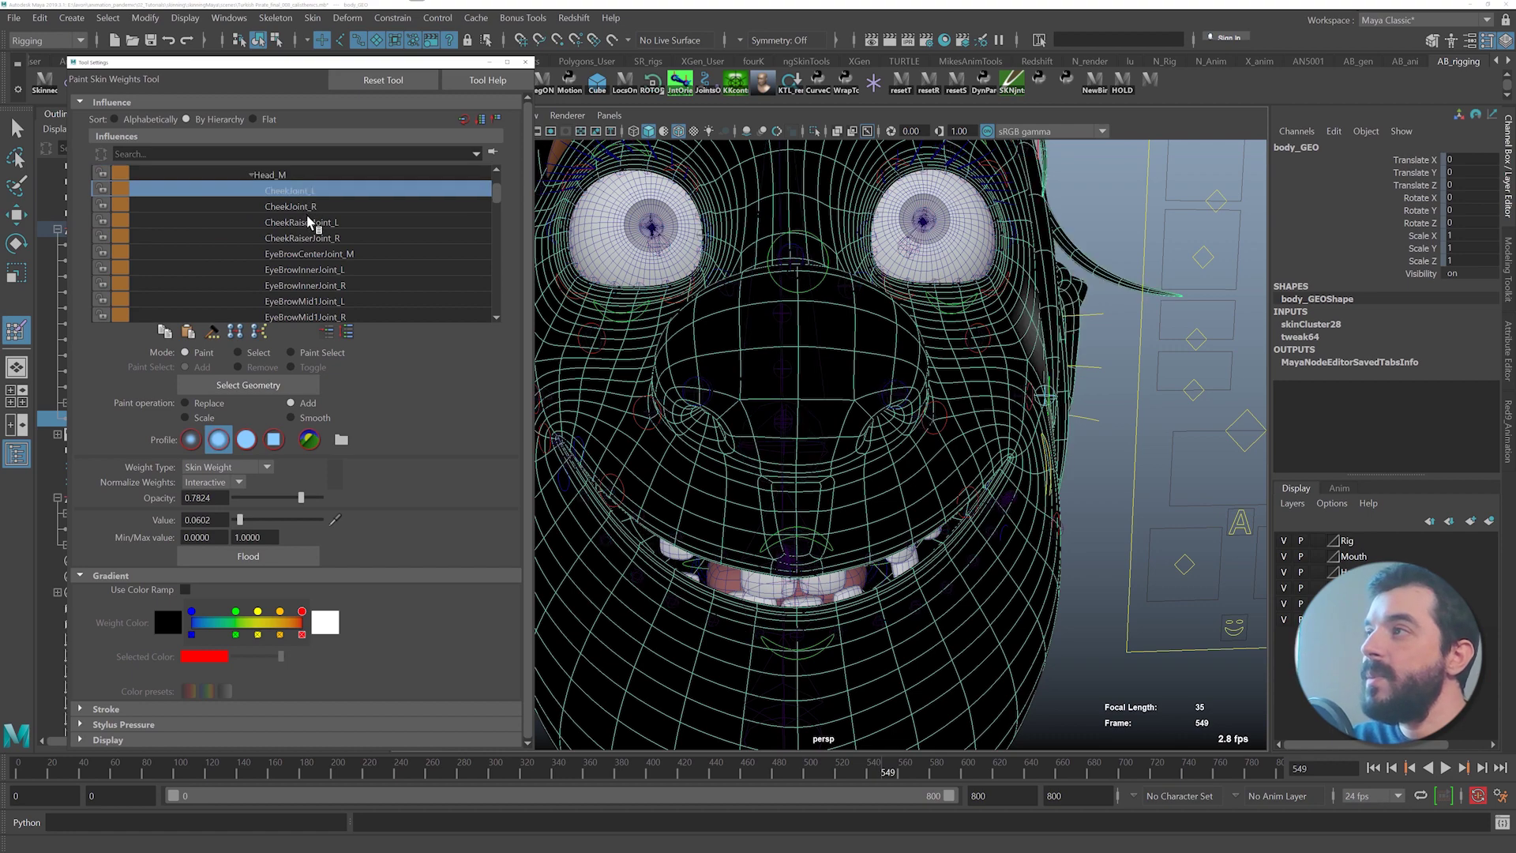
pyautogui.click(312, 222)
pyautogui.click(310, 237)
pyautogui.click(310, 252)
pyautogui.click(312, 283)
pyautogui.keyDown('alt'); pyautogui.moveTo(695, 318); pyautogui.dragTo(857, 369, button='middle'); pyautogui.keyUp('alt')
pyautogui.click(291, 206)
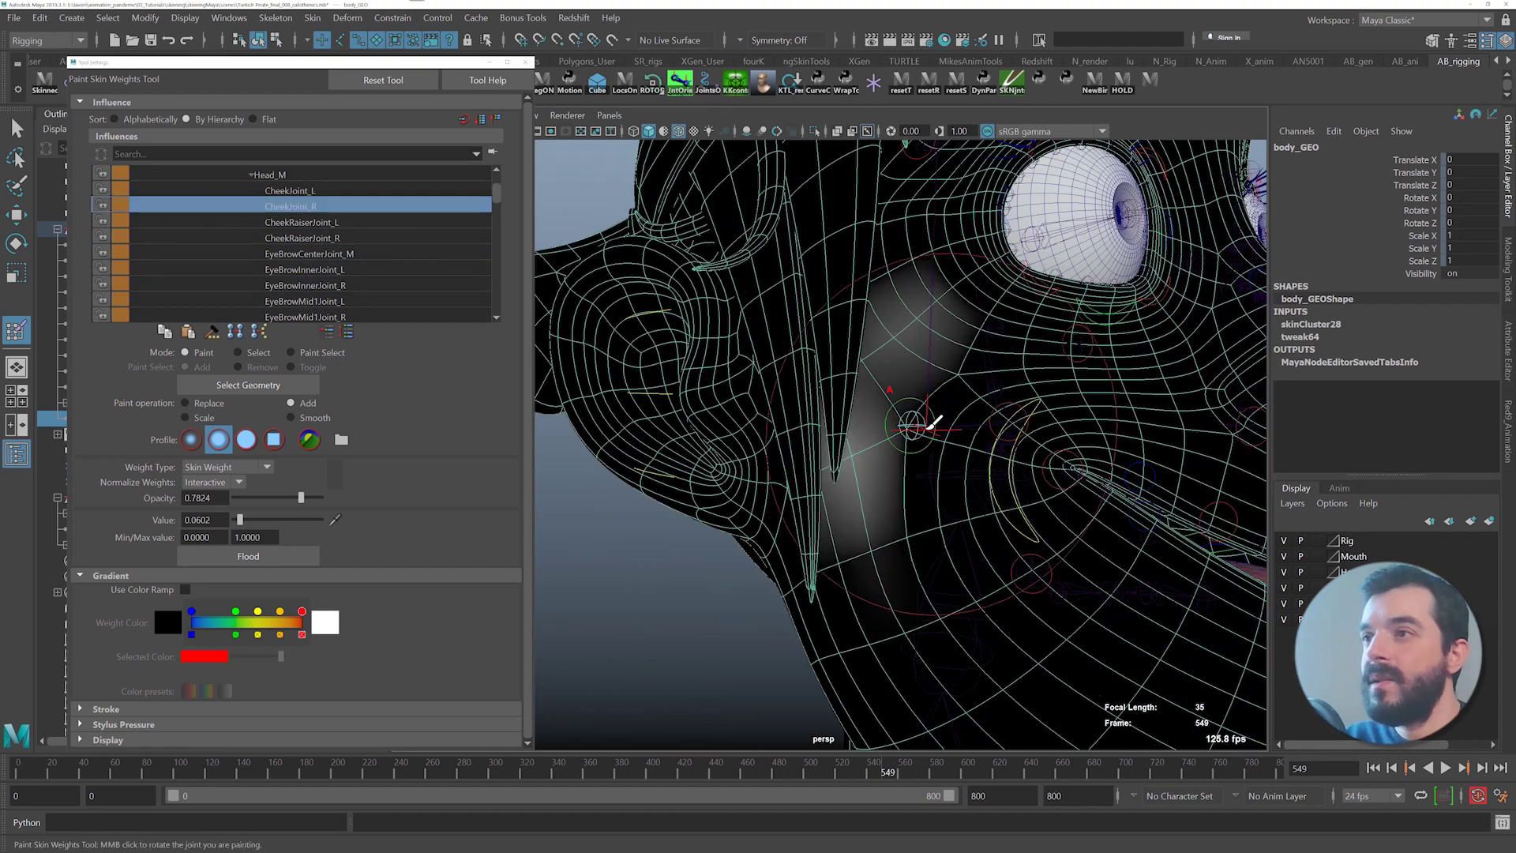
# - Add CheekJoint_R weight onto the right cheek of body_GEO, raising the brush opacity to 1.0 and the value to 0.6759
pyautogui.click(914, 419)
pyautogui.click(914, 419)
pyautogui.click(916, 418)
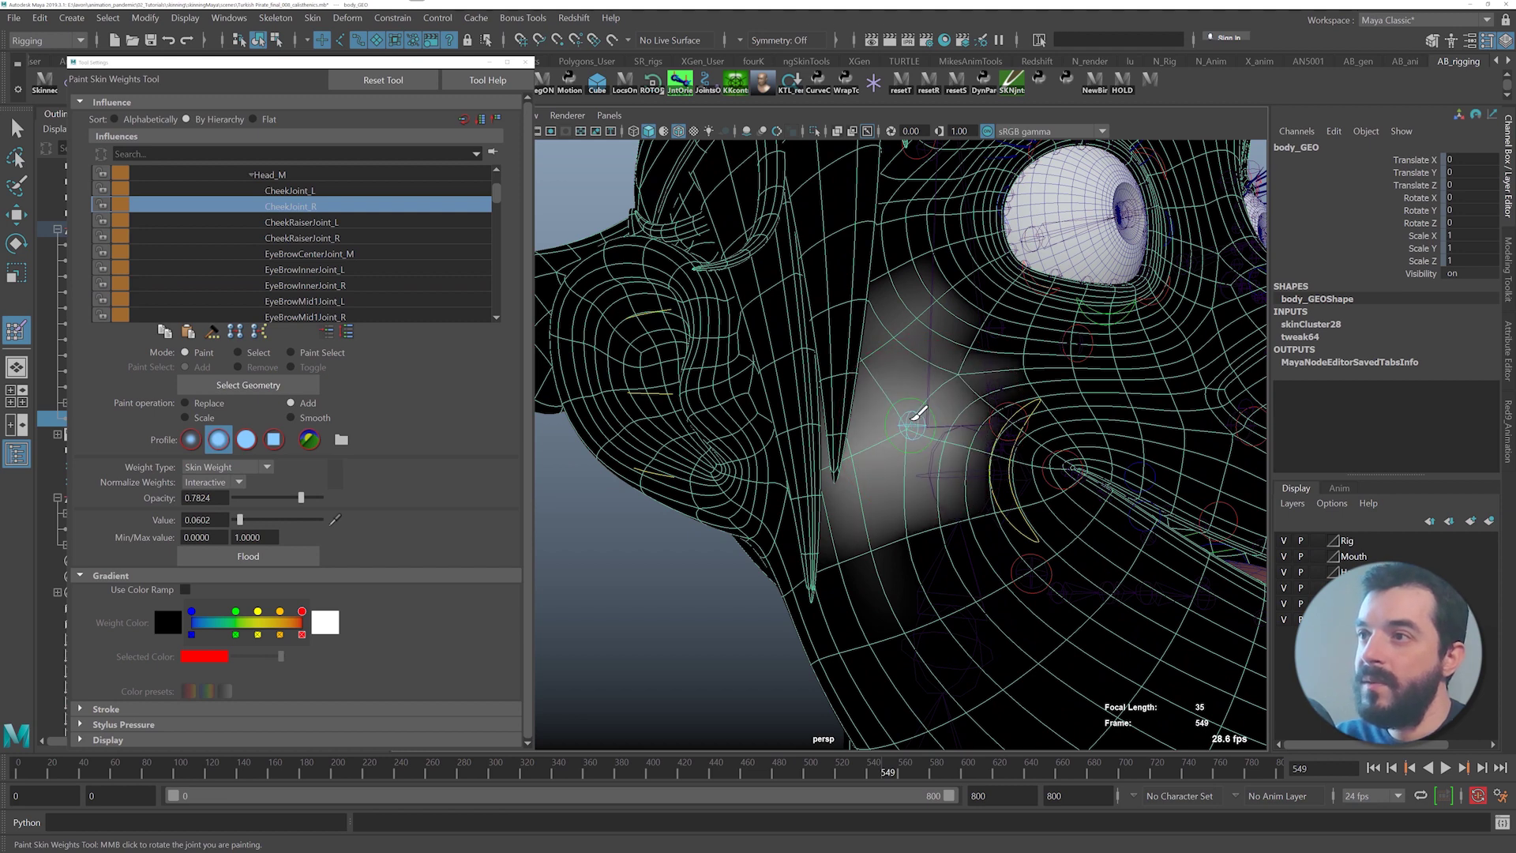
pyautogui.click(912, 428)
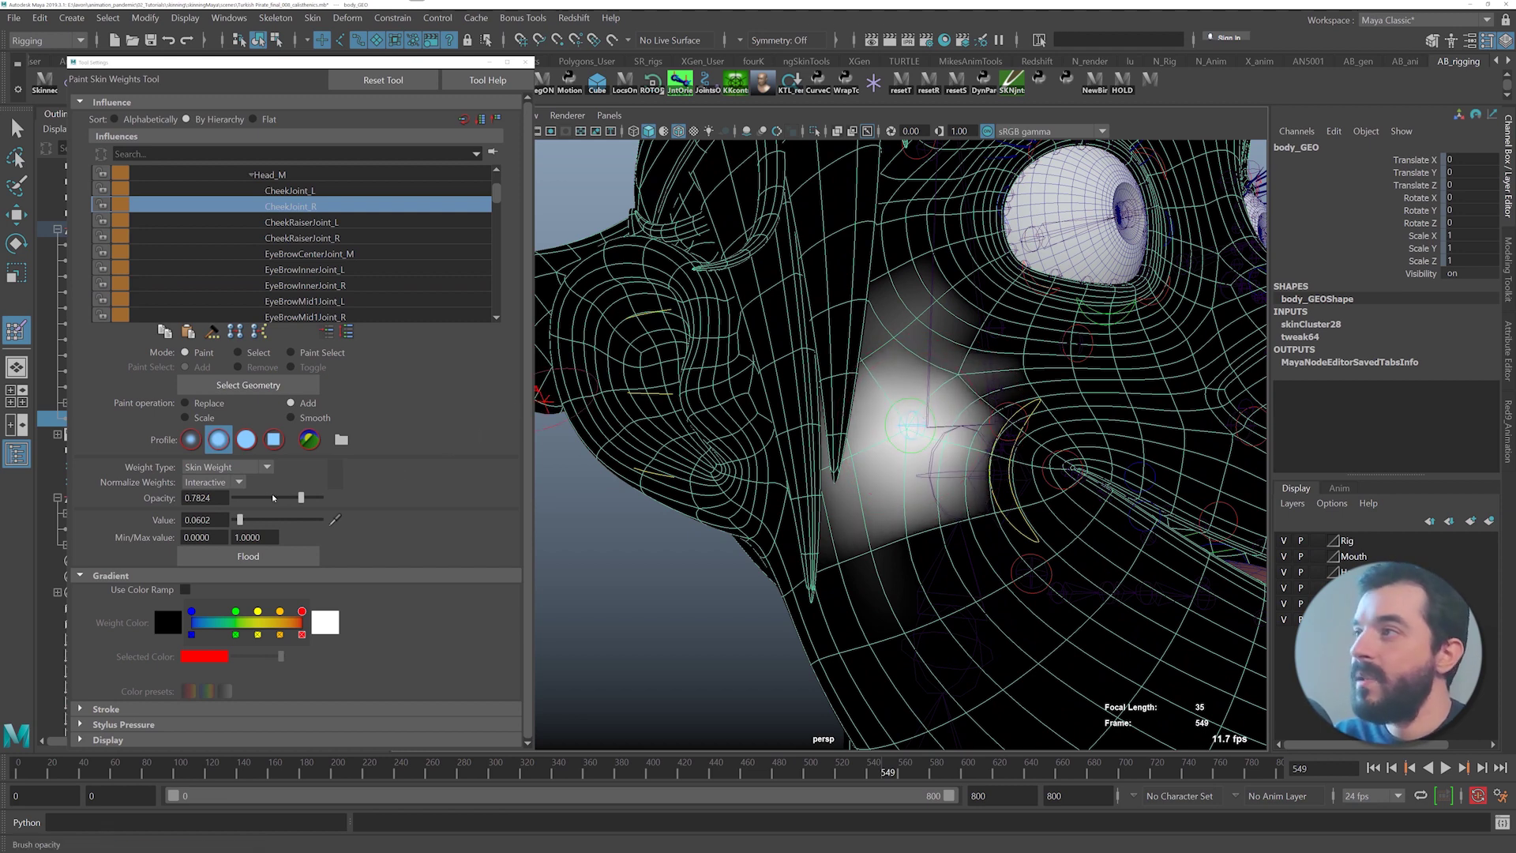
pyautogui.moveTo(301, 497); pyautogui.dragTo(320, 497)
pyautogui.moveTo(243, 521); pyautogui.dragTo(292, 521)
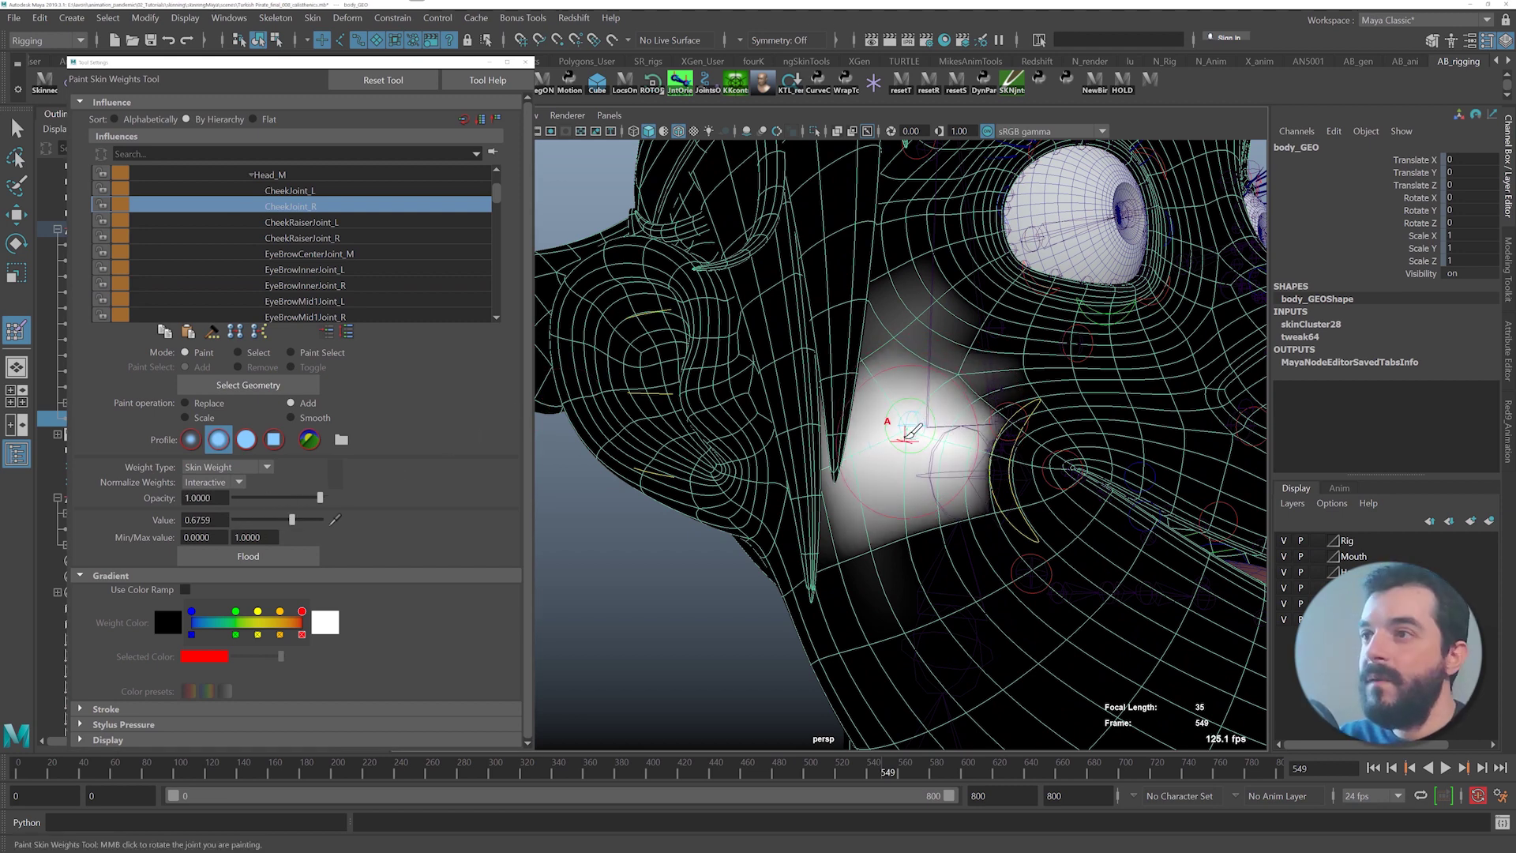
pyautogui.click(892, 423)
pyautogui.click(899, 424)
# - Add weight for CheekRaiserJoint_R below the right eye and for the right inner, mid and outer eyebrow joints along the brow
pyautogui.click(319, 238)
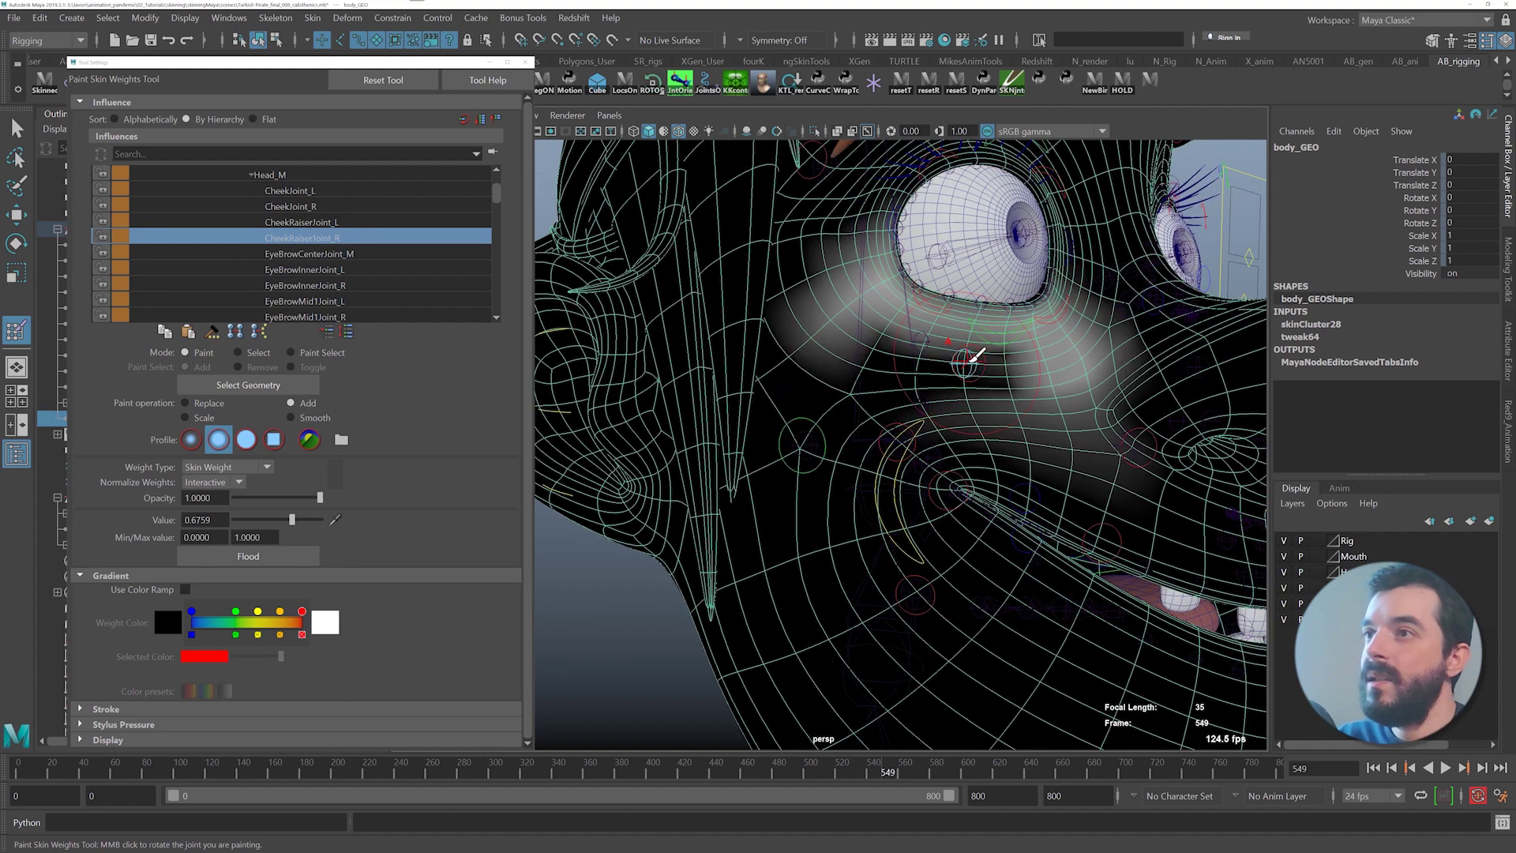
pyautogui.moveTo(971, 348); pyautogui.dragTo(900, 360)
pyautogui.click(320, 286)
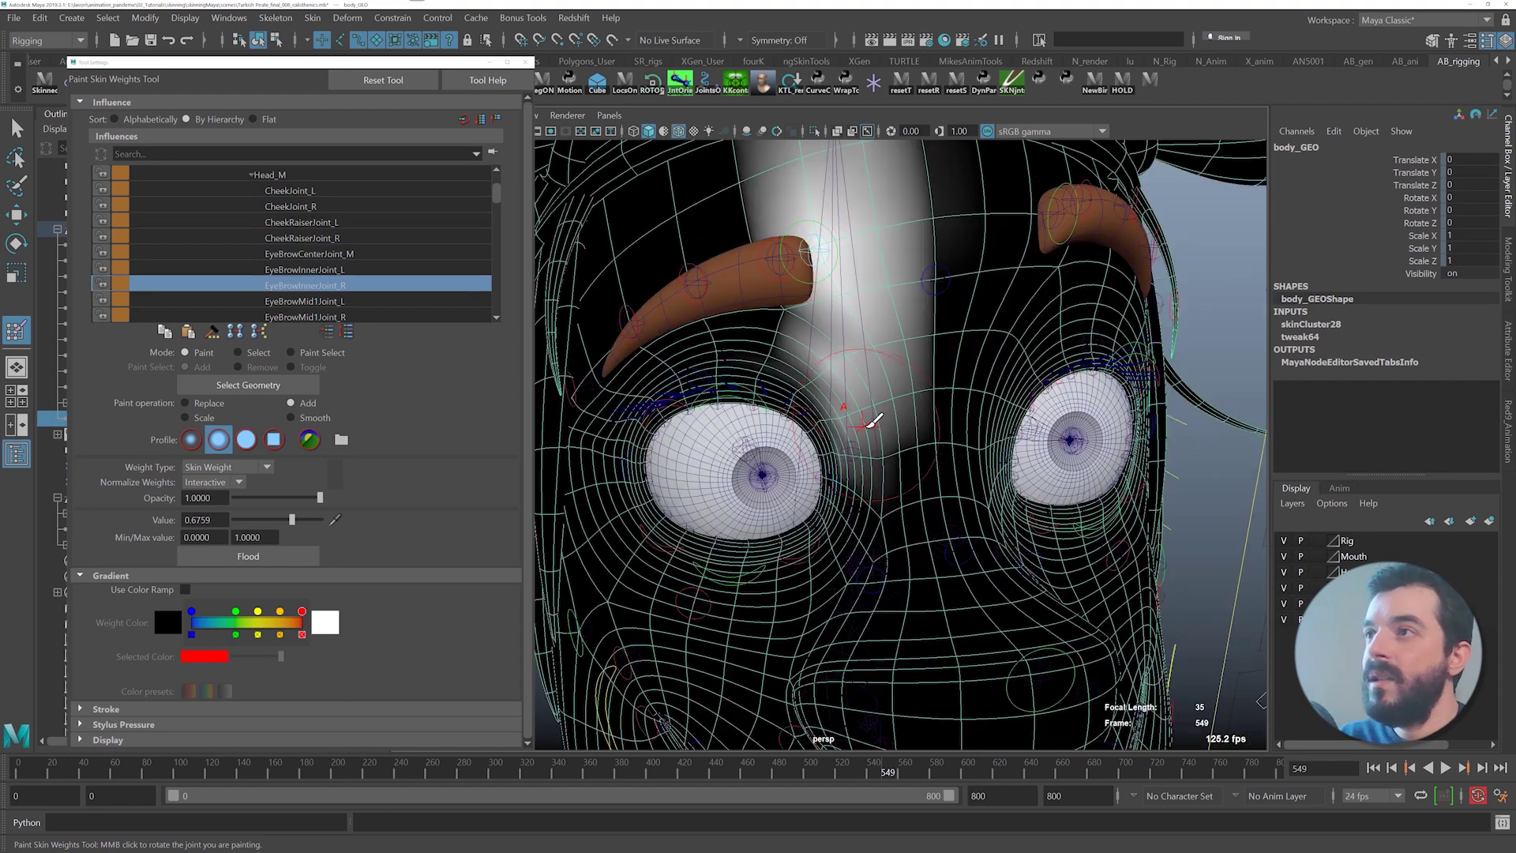
pyautogui.keyDown('alt'); pyautogui.moveTo(860, 419); pyautogui.dragTo(697, 350); pyautogui.keyUp('alt')
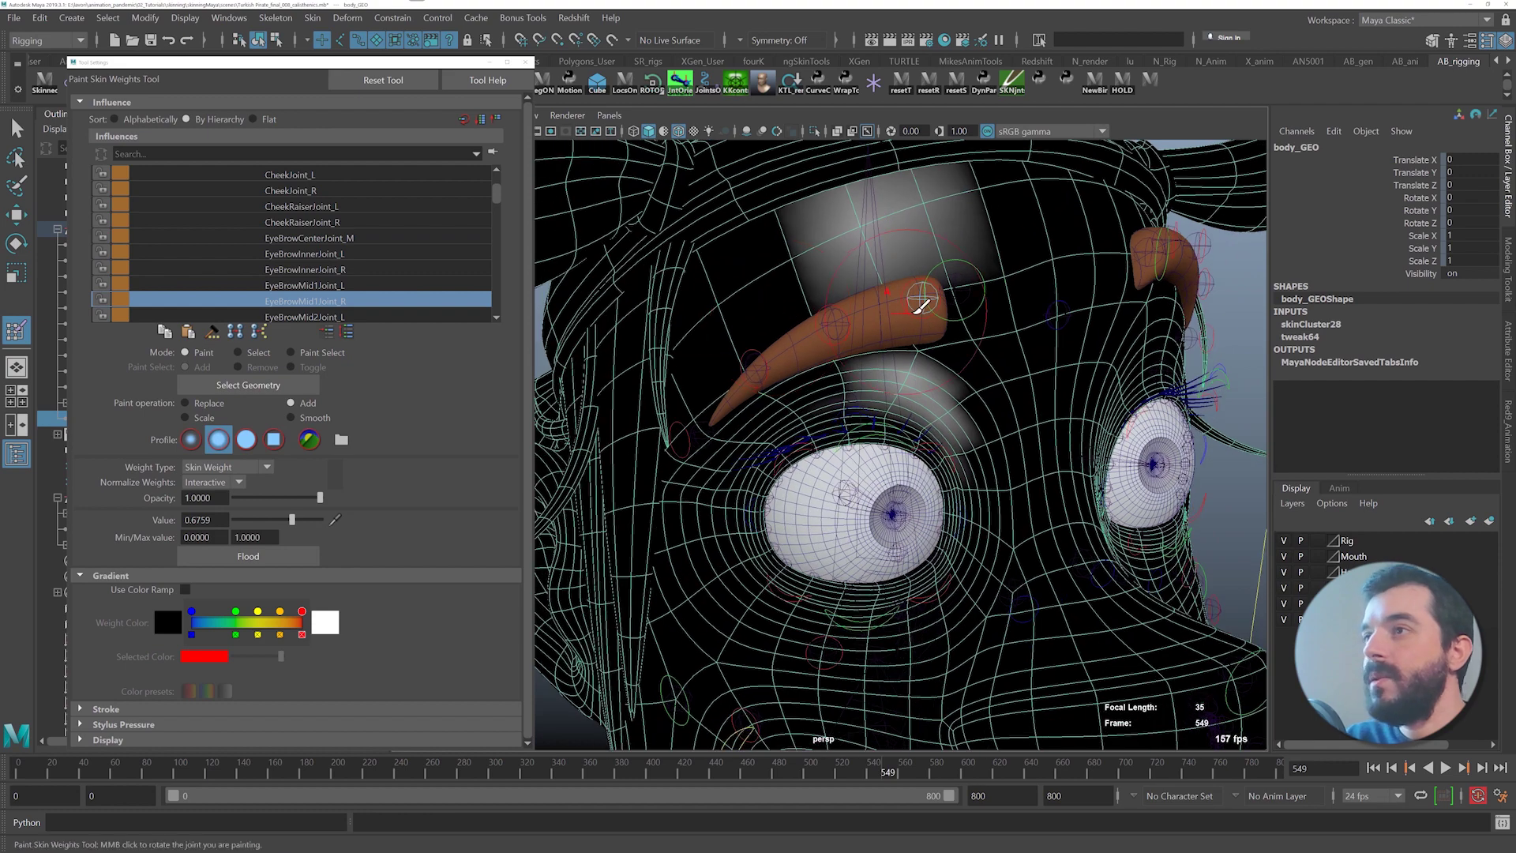
pyautogui.click(923, 300)
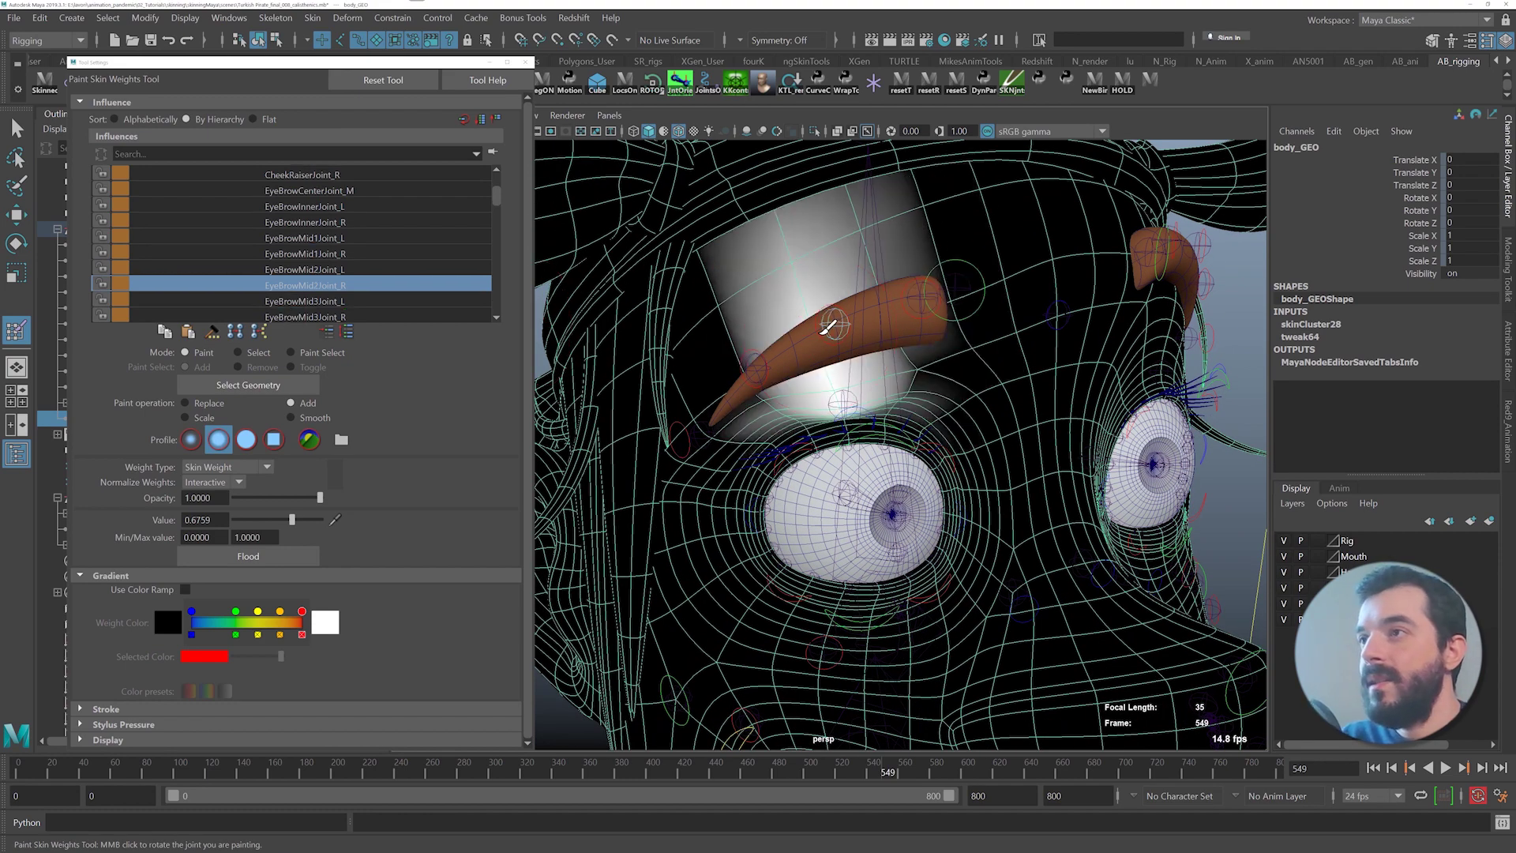
pyautogui.keyDown('alt'); pyautogui.moveTo(827, 327); pyautogui.dragTo(843, 280, button='middle'); pyautogui.keyUp('alt')
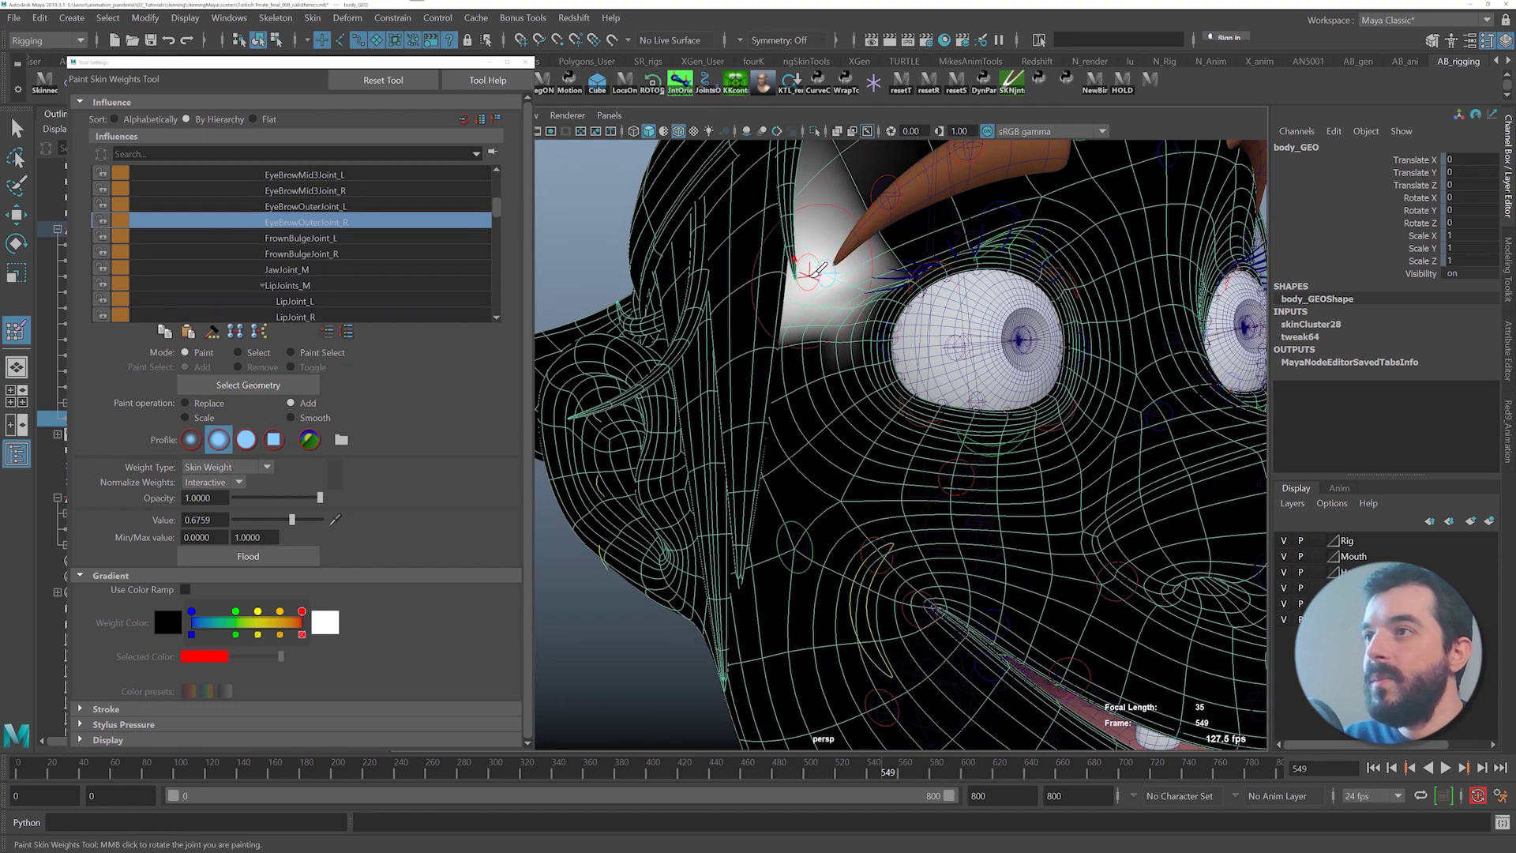
pyautogui.moveTo(821, 268); pyautogui.dragTo(837, 276)
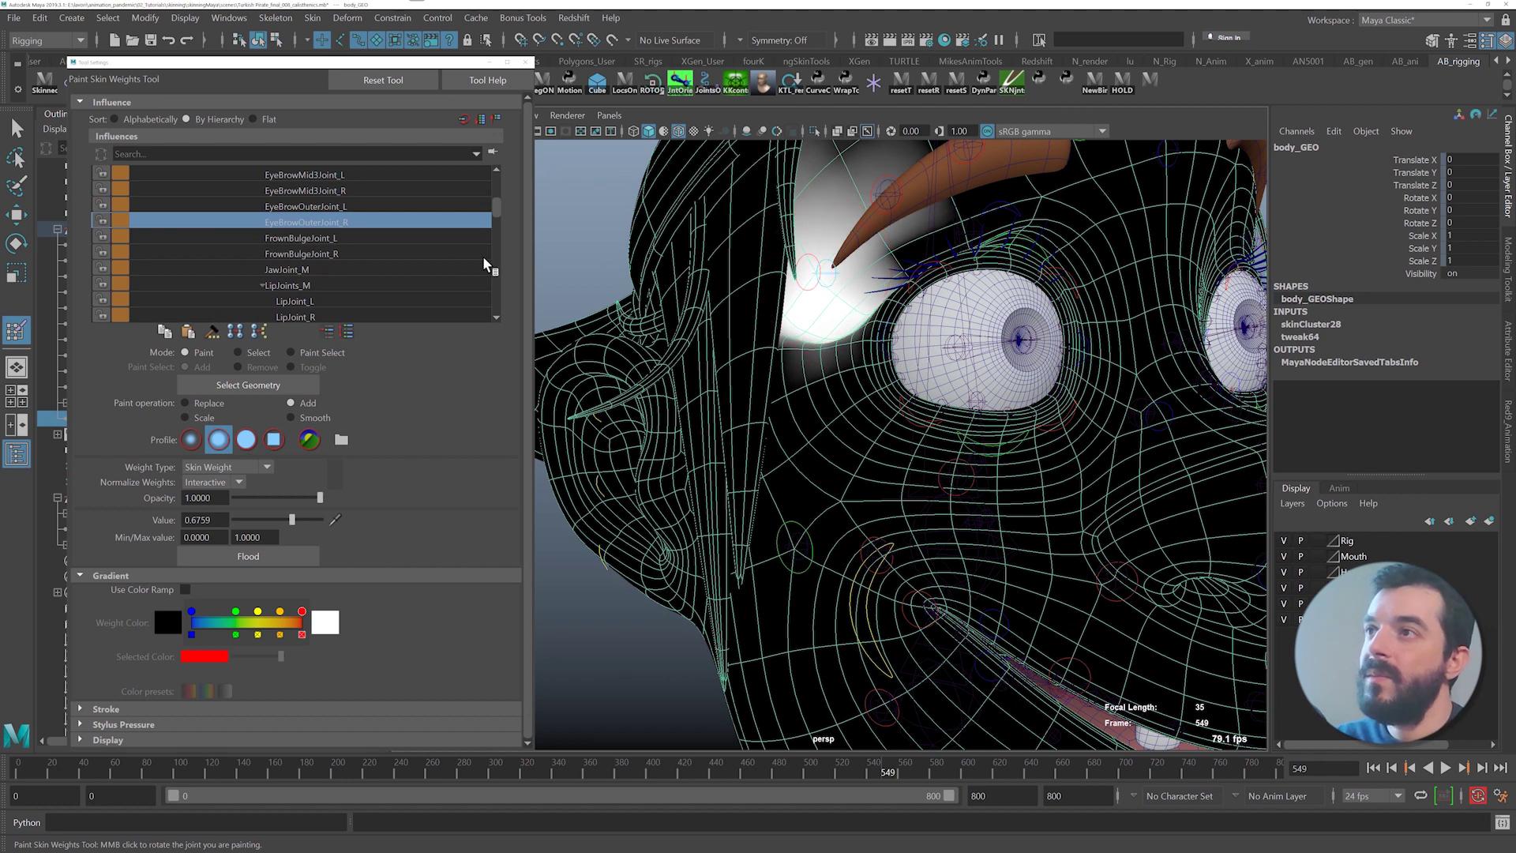
# - Add weight for FrownBulgeJoint_R, LipJoint_R, lowerLipJoint3_R and lowerLipJoint4_R around the right side of the mouth
pyautogui.click(324, 253)
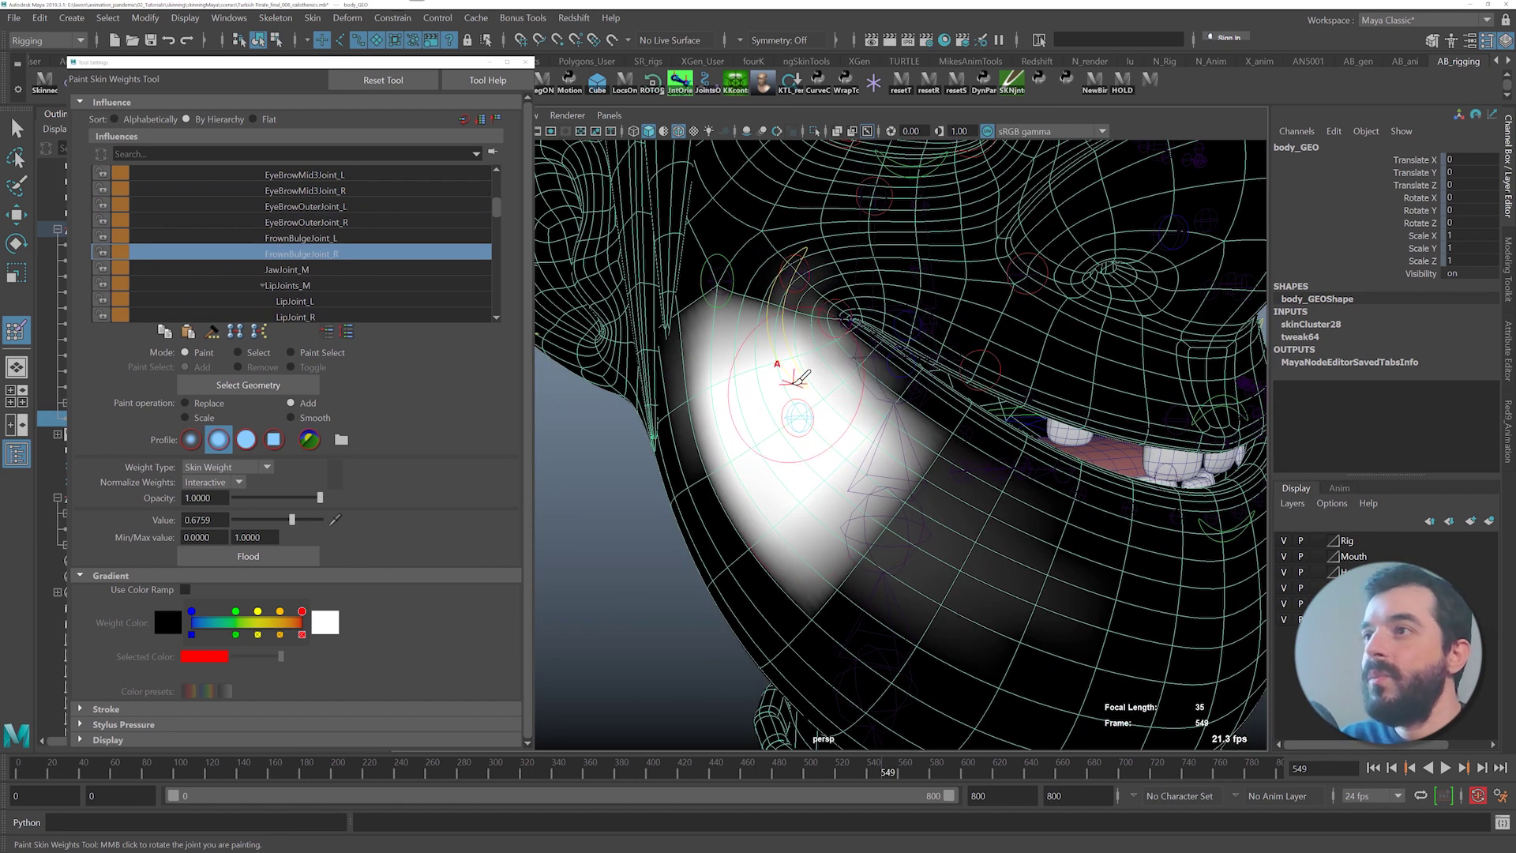
pyautogui.click(296, 285)
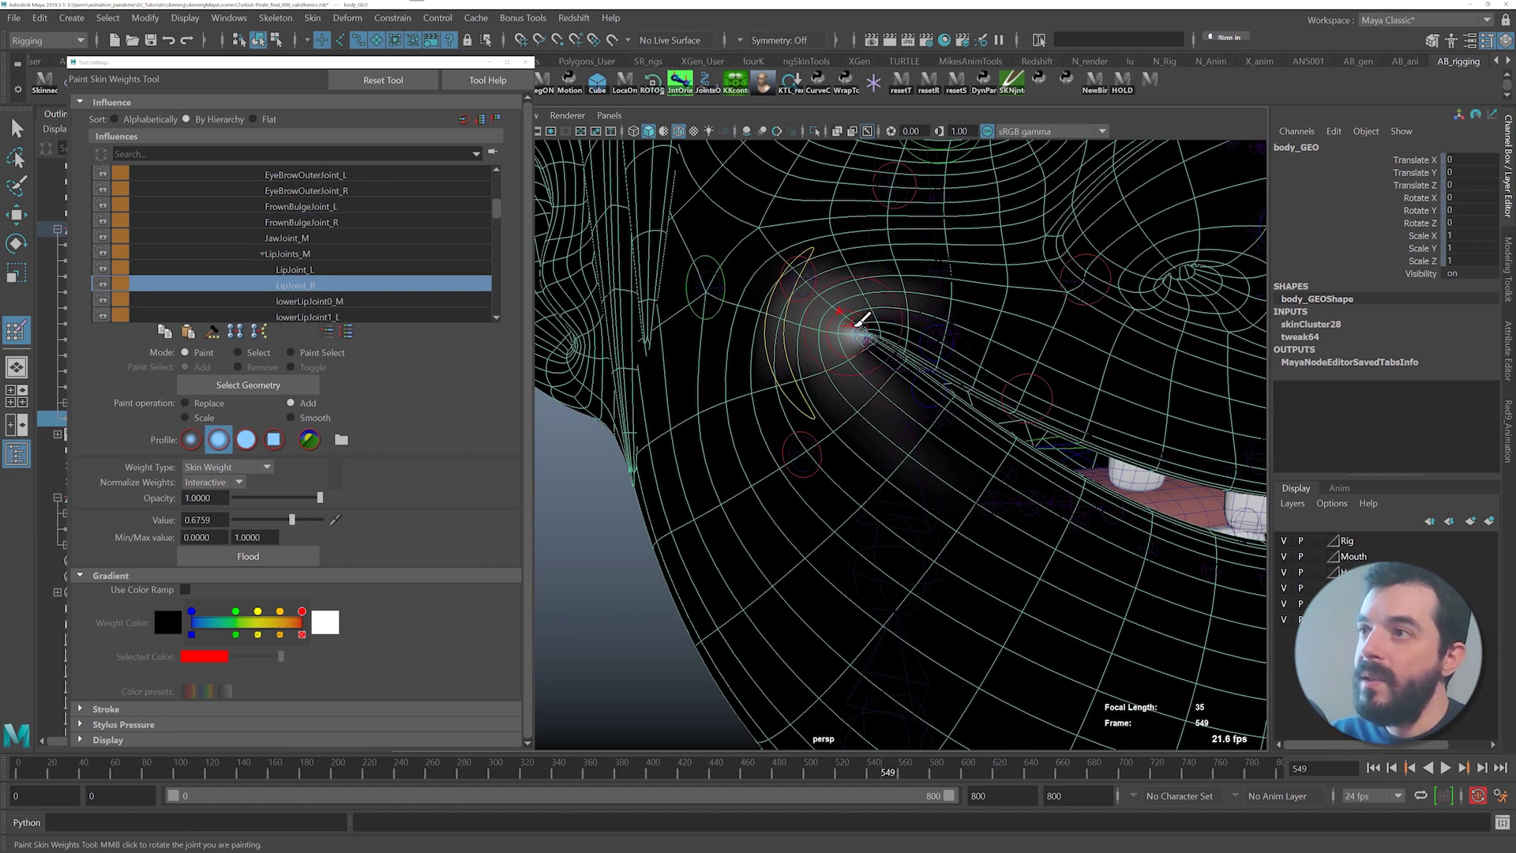
pyautogui.moveTo(861, 321); pyautogui.dragTo(855, 345)
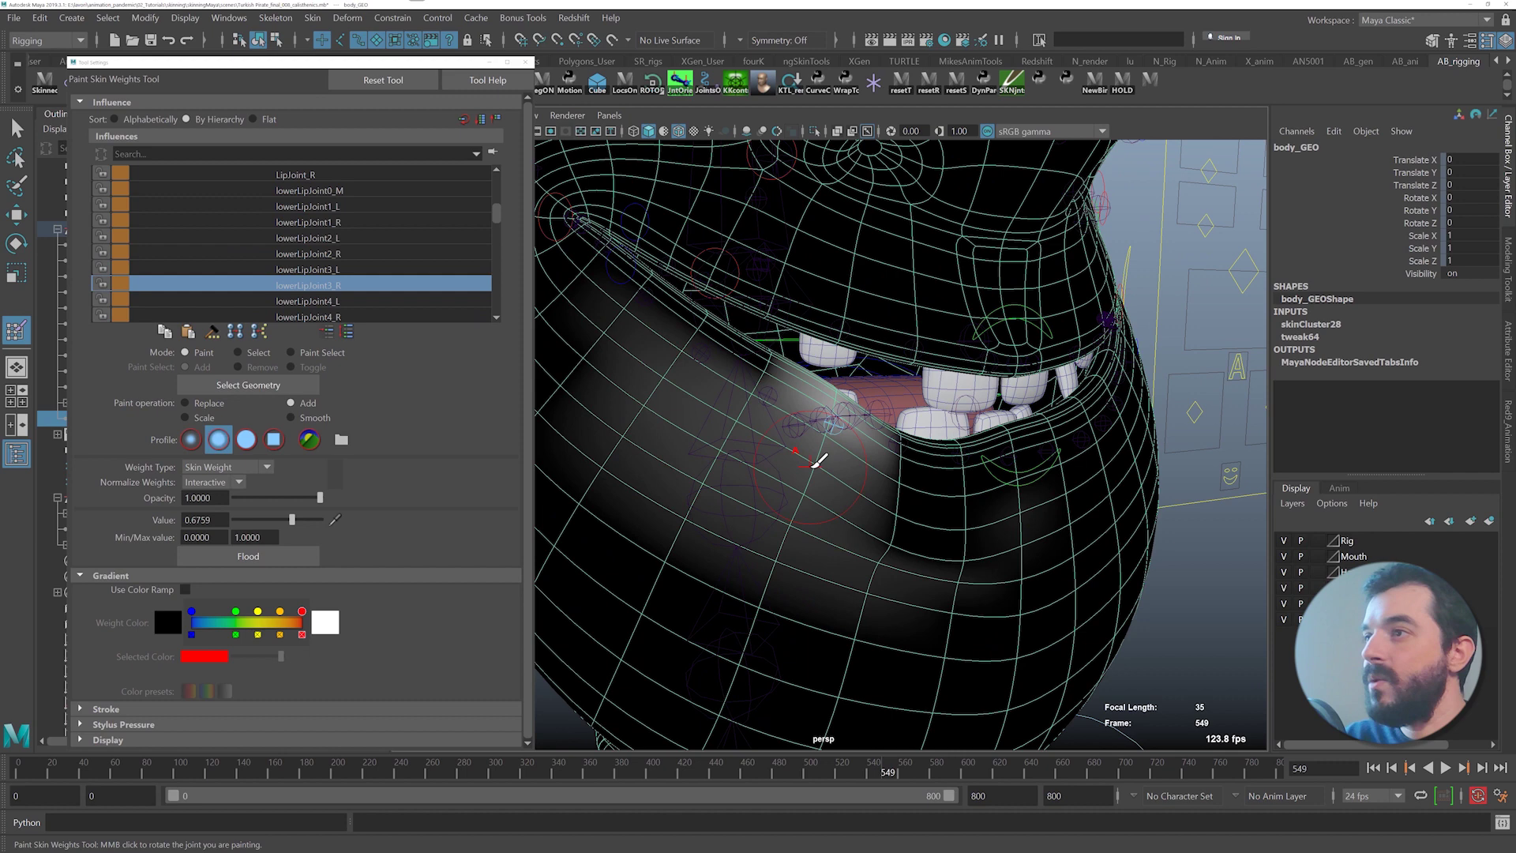
pyautogui.moveTo(813, 462); pyautogui.dragTo(816, 469)
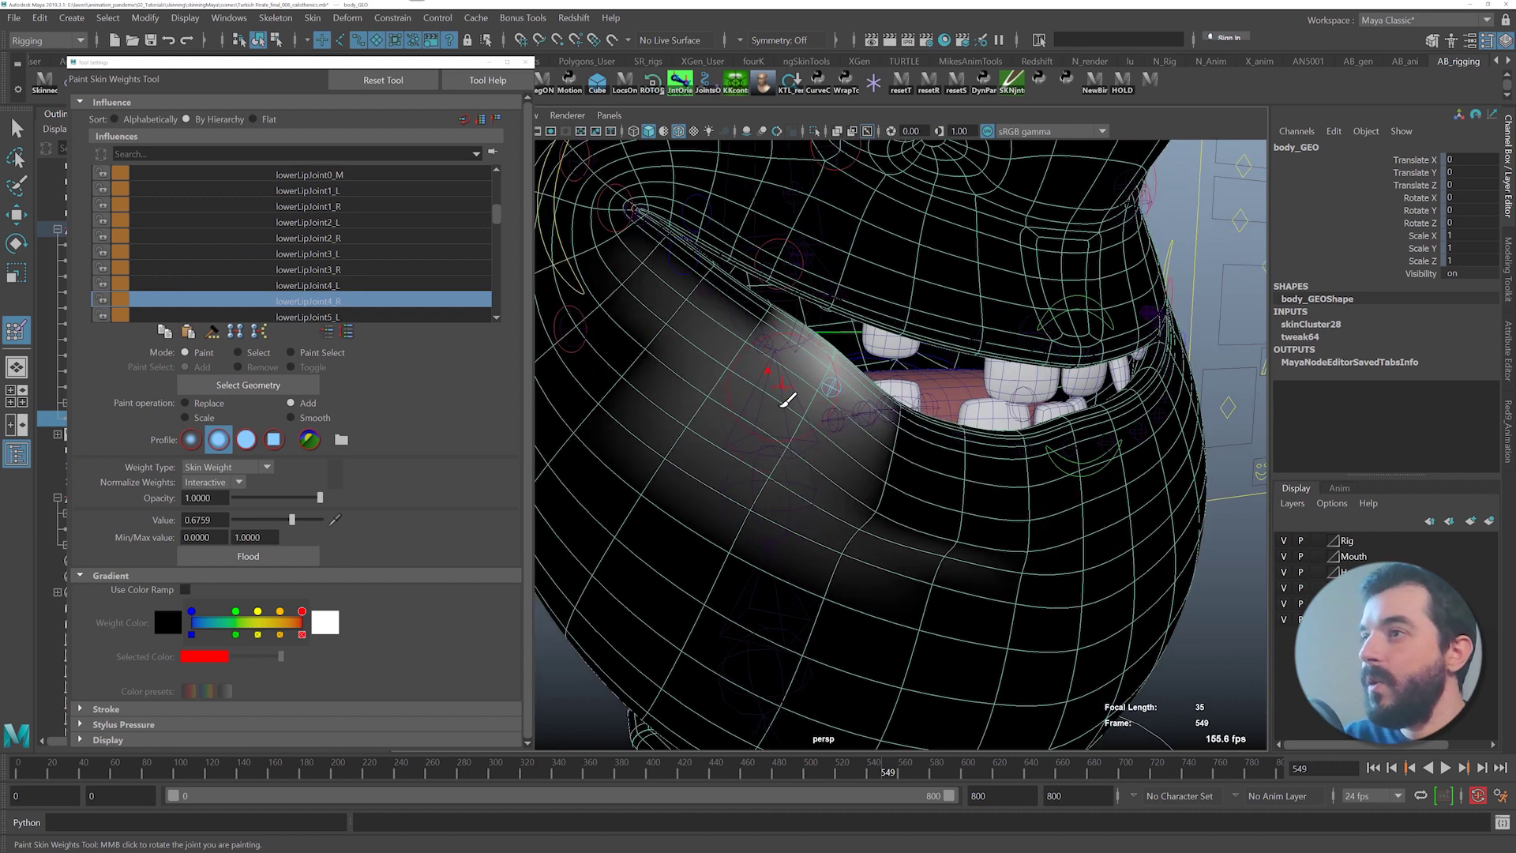
pyautogui.moveTo(788, 393); pyautogui.dragTo(766, 406)
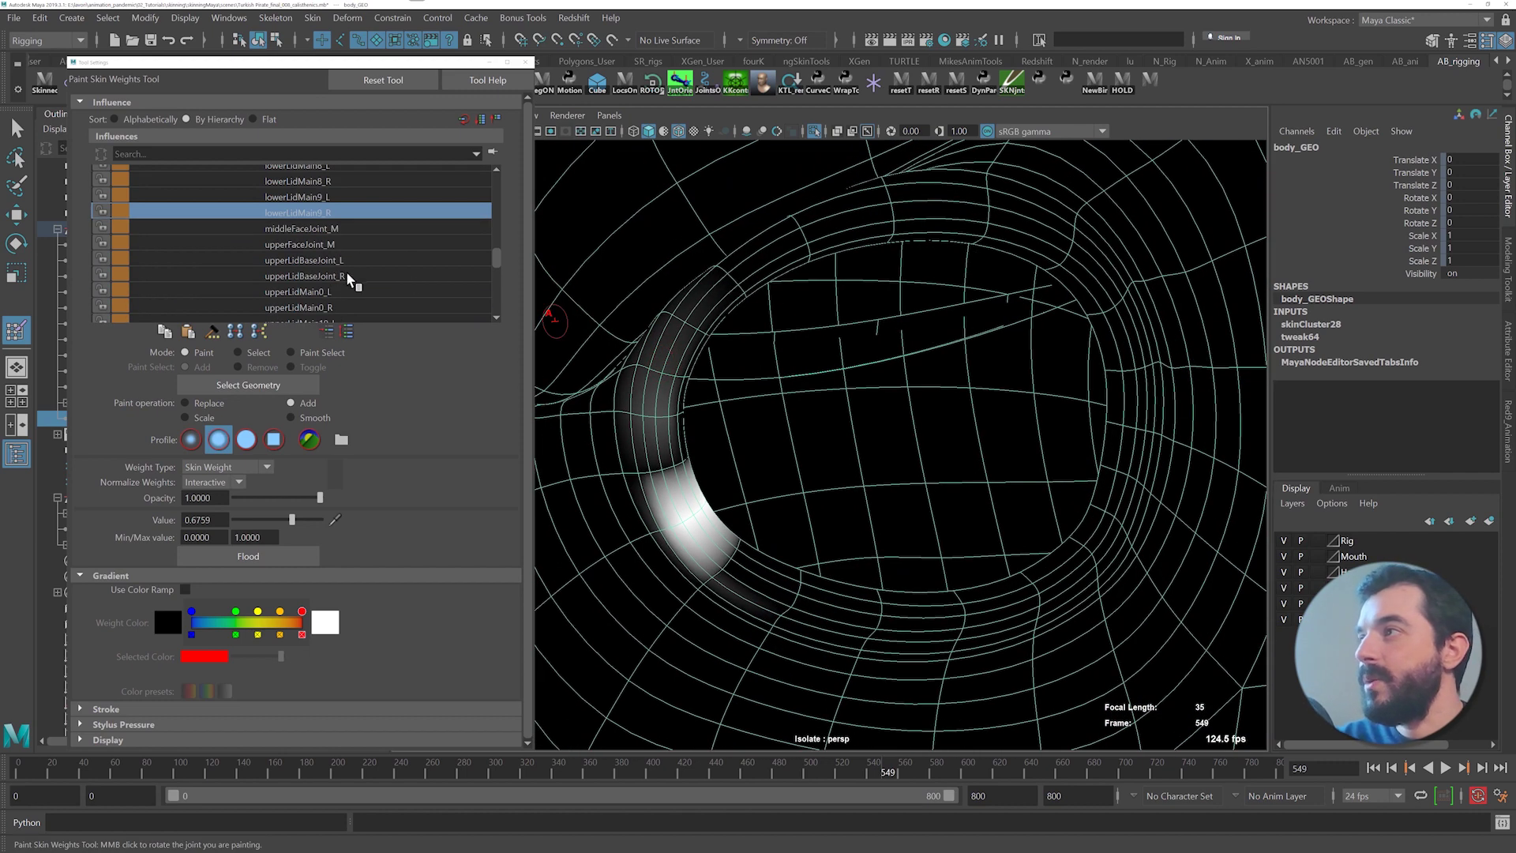
# - Add upperLipJoint10_R weight onto the cheek area beside the right mouth corner
pyautogui.click(348, 276)
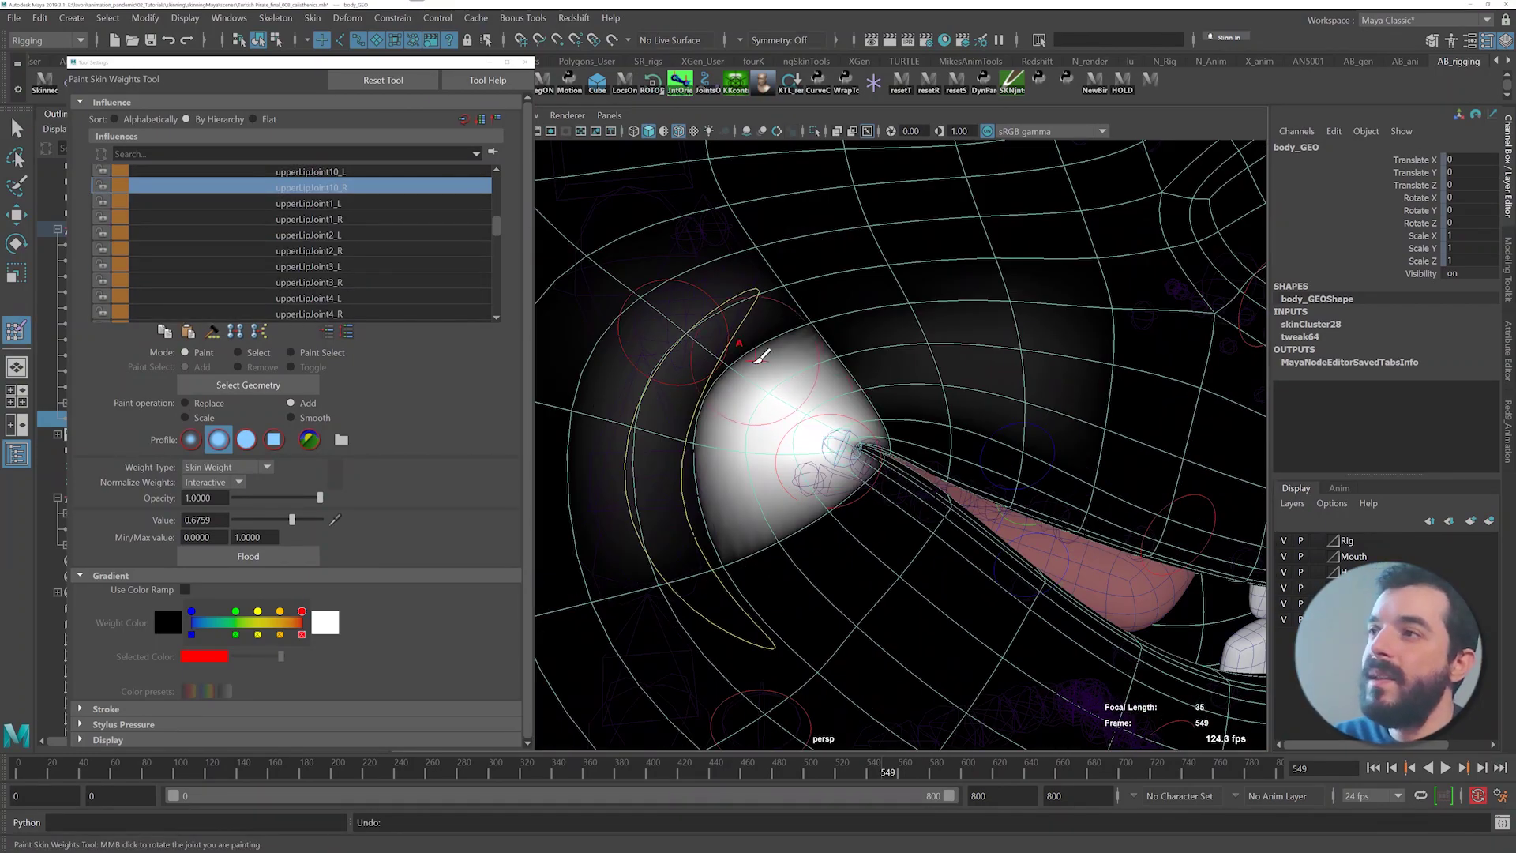
pyautogui.moveTo(759, 358); pyautogui.dragTo(735, 471)
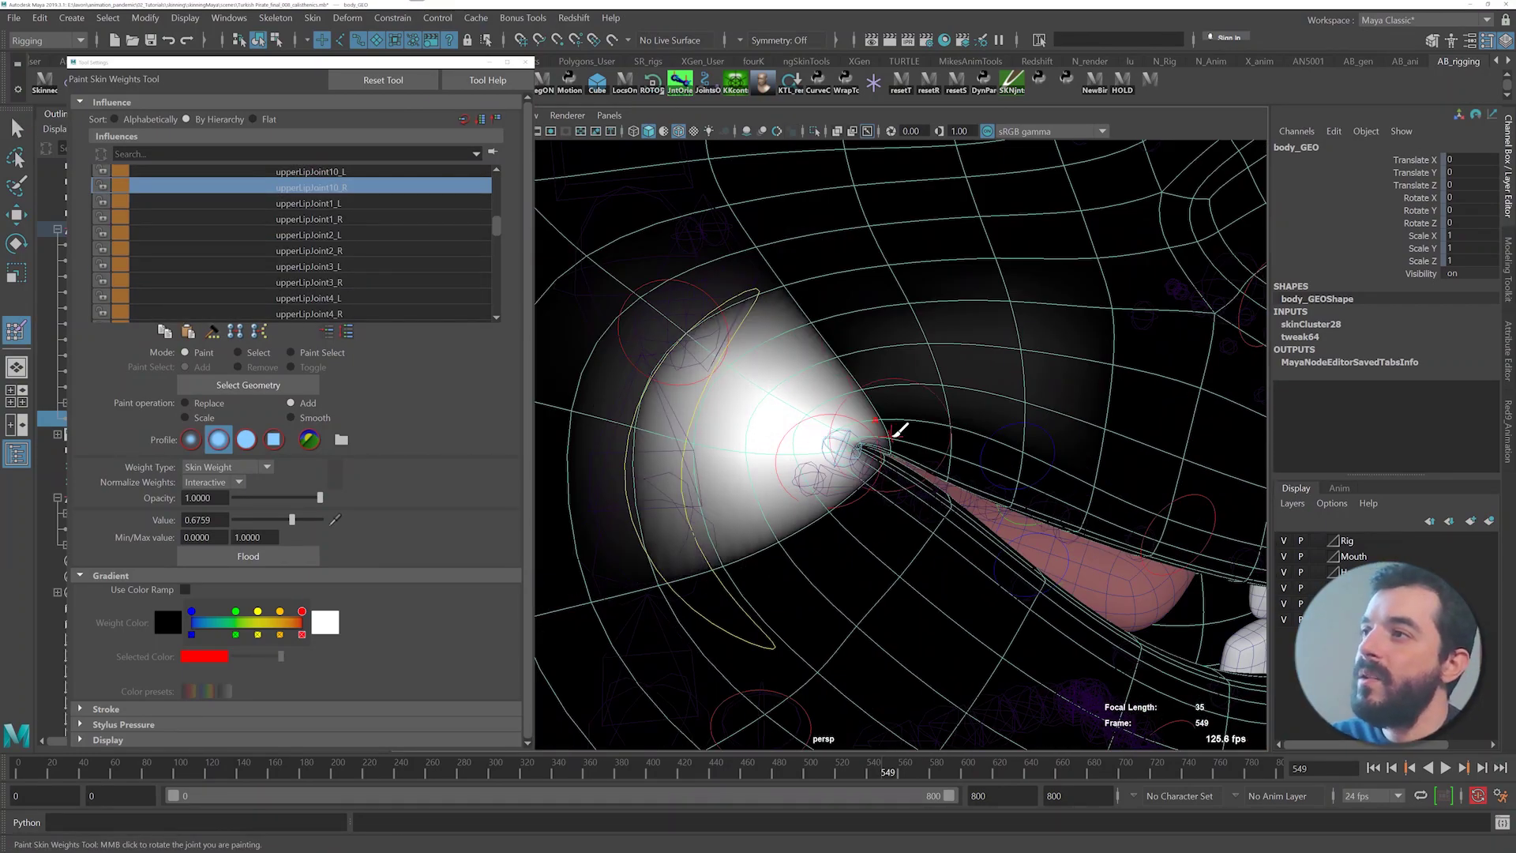
pyautogui.keyDown('alt'); pyautogui.moveTo(893, 435); pyautogui.dragTo(869, 441, button='middle'); pyautogui.keyUp('alt')
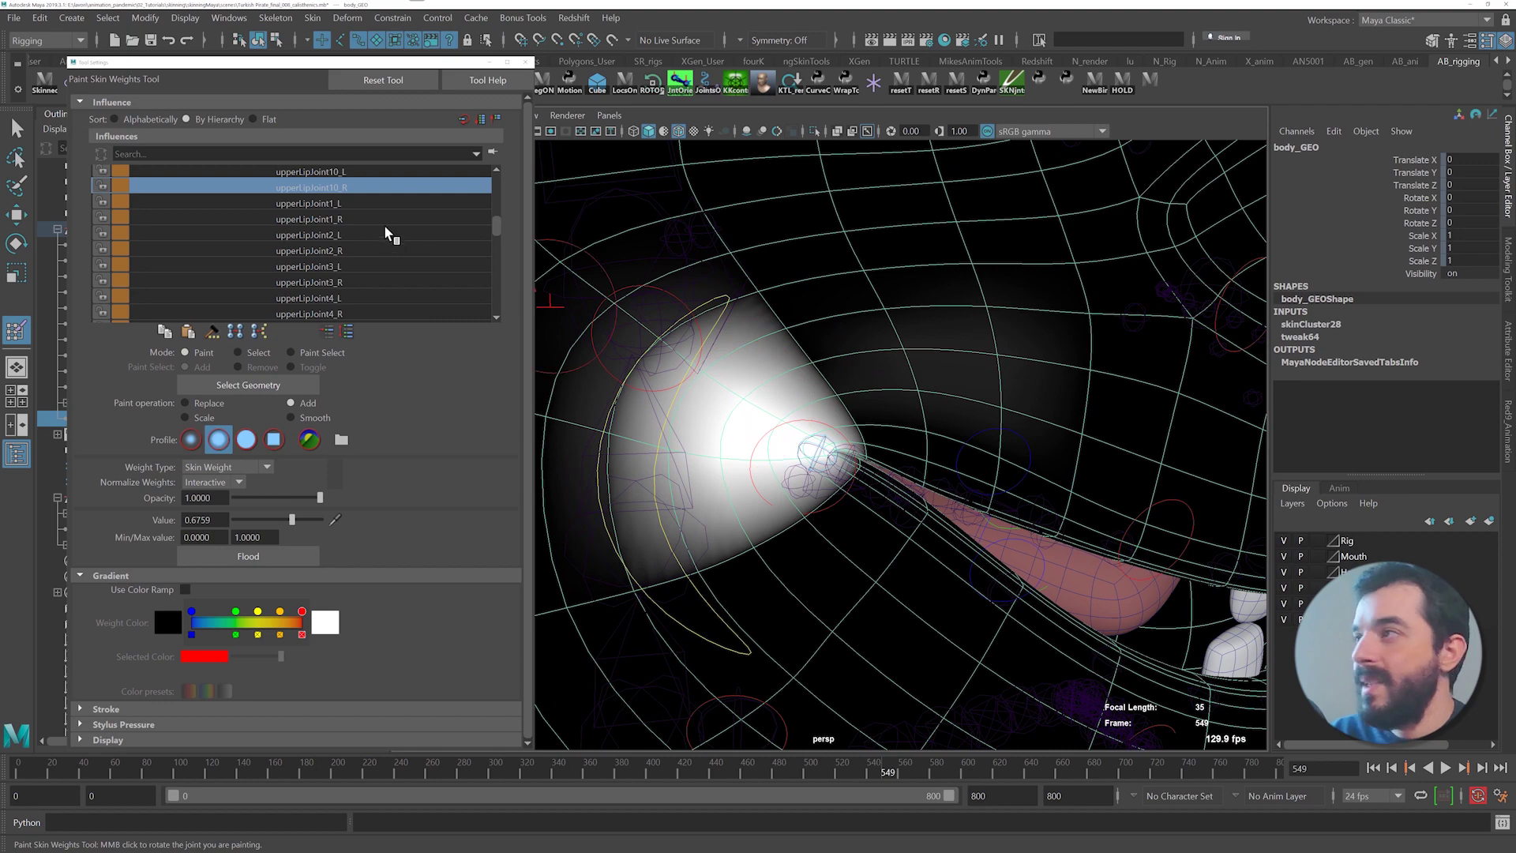
# - Add upperLipJoint1_R weight on the inside of the upper lip behind the front teeth
pyautogui.click(304, 220)
pyautogui.keyDown('alt'); pyautogui.moveTo(908, 372); pyautogui.dragTo(646, 372, button='middle'); pyautogui.keyUp('alt')
pyautogui.keyDown('alt'); pyautogui.moveTo(646, 372); pyautogui.dragTo(785, 396); pyautogui.keyUp('alt')
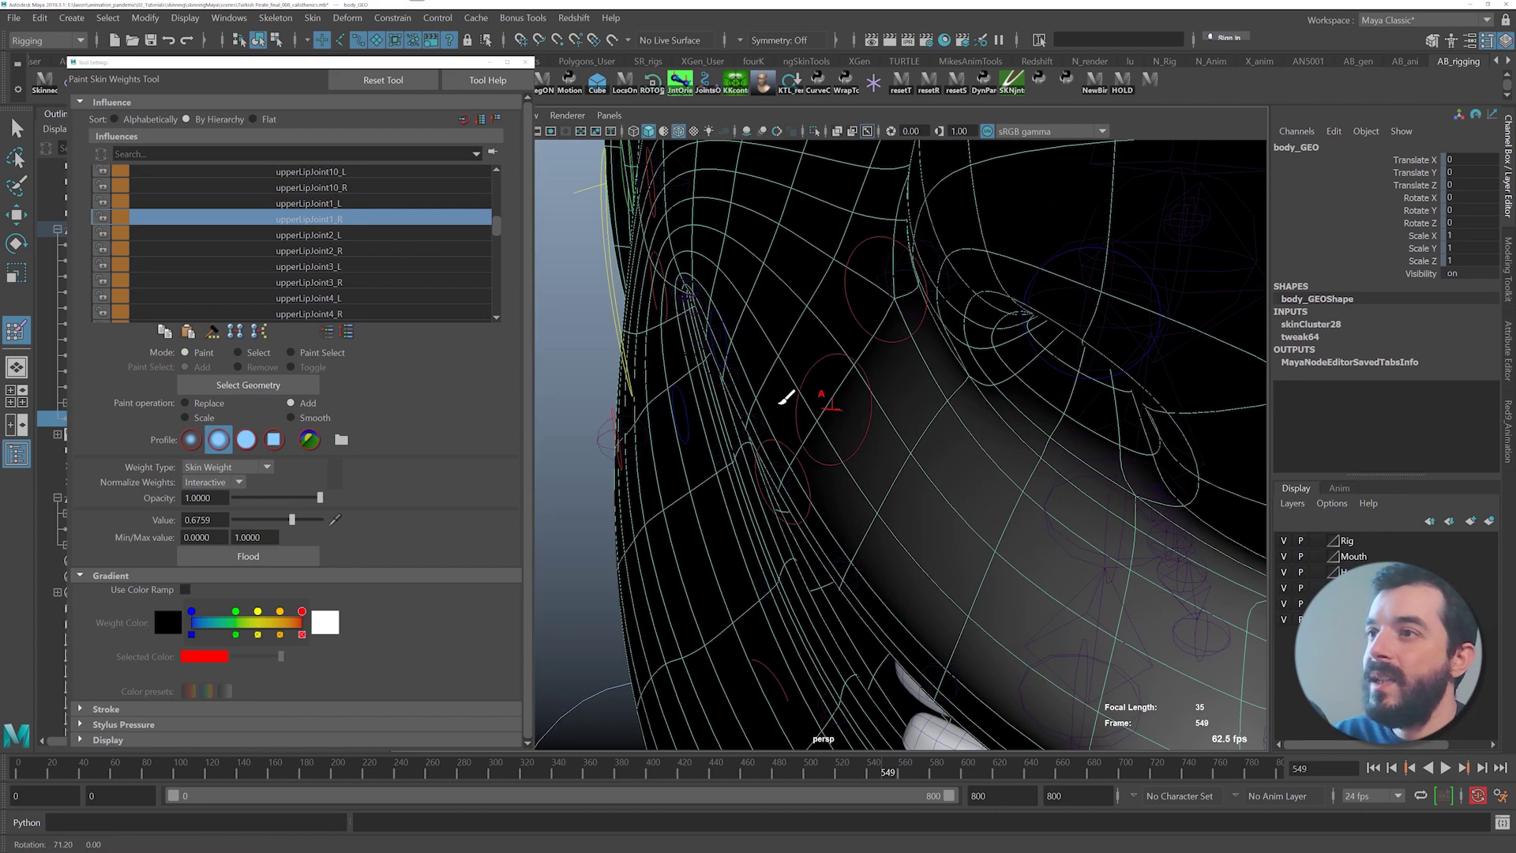
pyautogui.keyDown('alt'); pyautogui.moveTo(1011, 379); pyautogui.dragTo(856, 180, button='middle'); pyautogui.keyUp('alt')
pyautogui.keyDown('alt'); pyautogui.moveTo(855, 180); pyautogui.dragTo(998, 362); pyautogui.keyUp('alt')
pyautogui.keyDown('alt'); pyautogui.moveTo(998, 362); pyautogui.dragTo(930, 385, button='middle'); pyautogui.keyUp('alt')
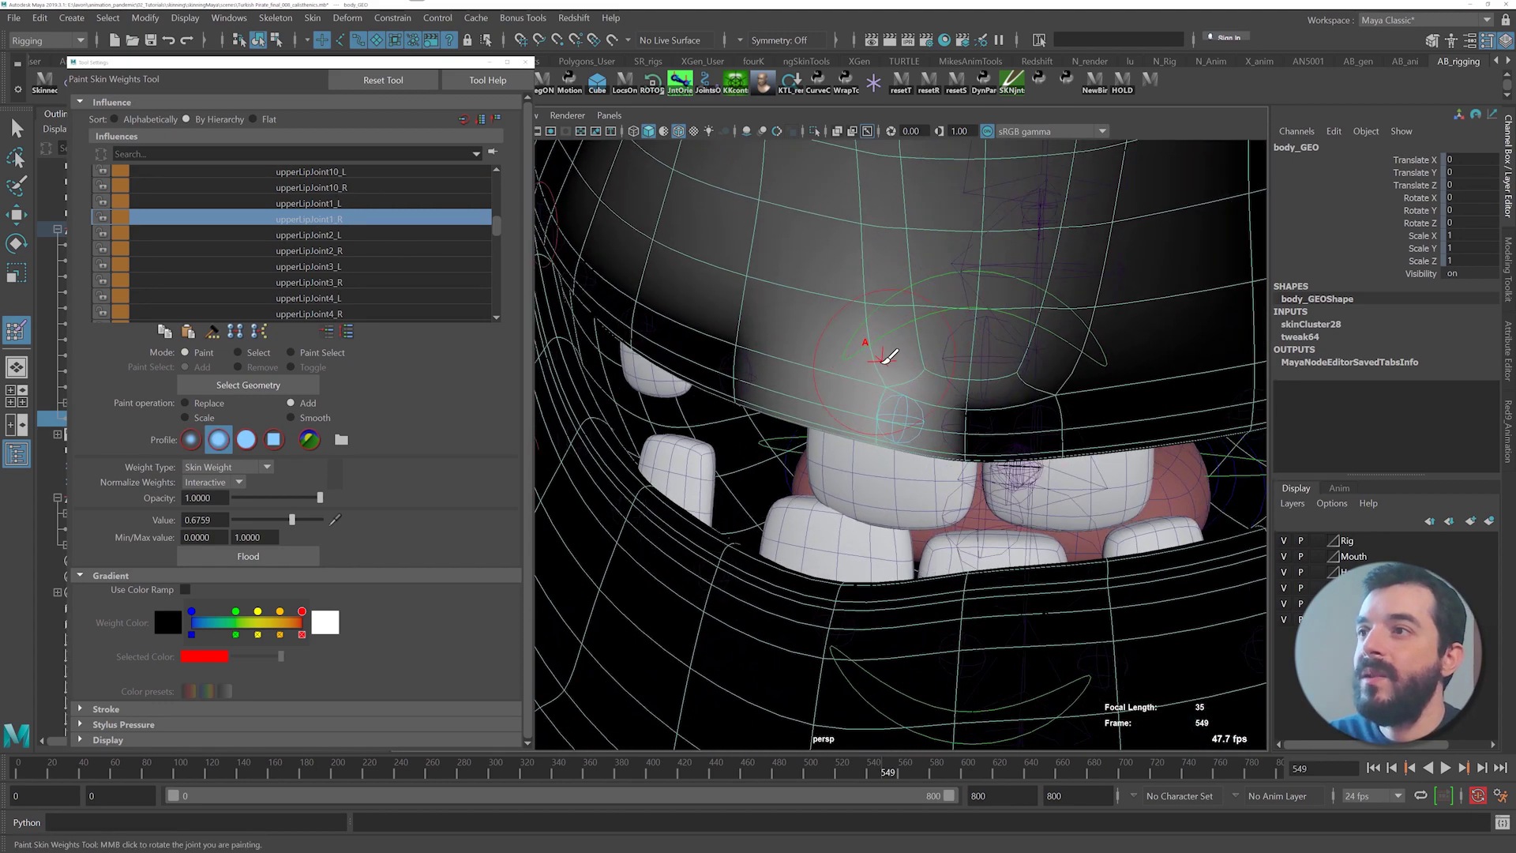
pyautogui.keyDown('alt'); pyautogui.moveTo(881, 384); pyautogui.dragTo(940, 243); pyautogui.keyUp('alt')
pyautogui.keyDown('alt'); pyautogui.moveTo(940, 244); pyautogui.dragTo(985, 315, button='middle'); pyautogui.keyUp('alt')
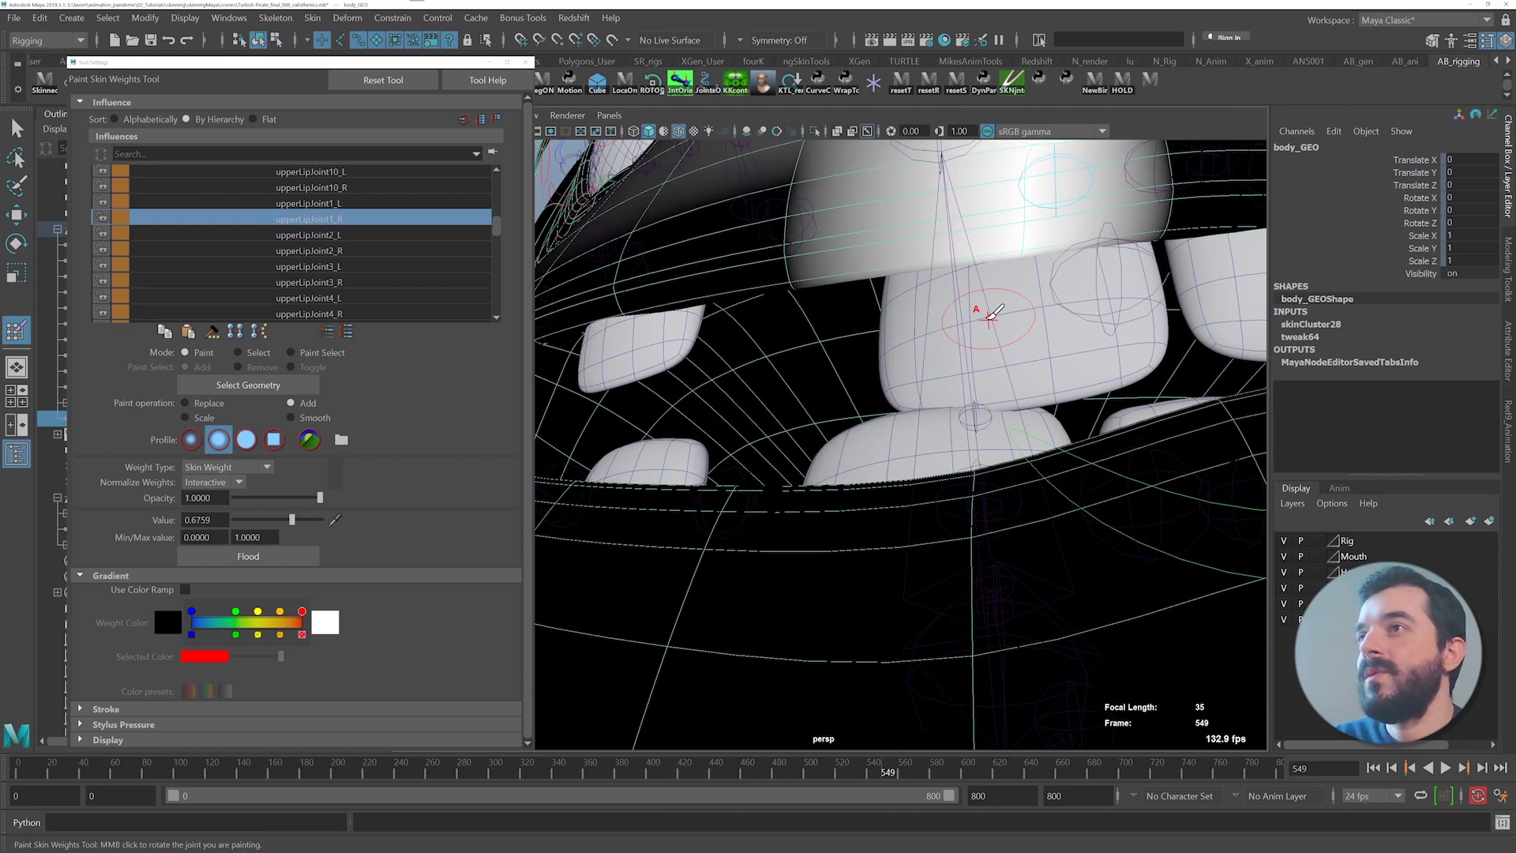
pyautogui.moveTo(966, 304)
pyautogui.keyDown('alt'); pyautogui.mouseDown()
pyautogui.moveTo(879, 344)
pyautogui.moveTo(695, 388)
pyautogui.mouseUp(); pyautogui.keyUp('alt')
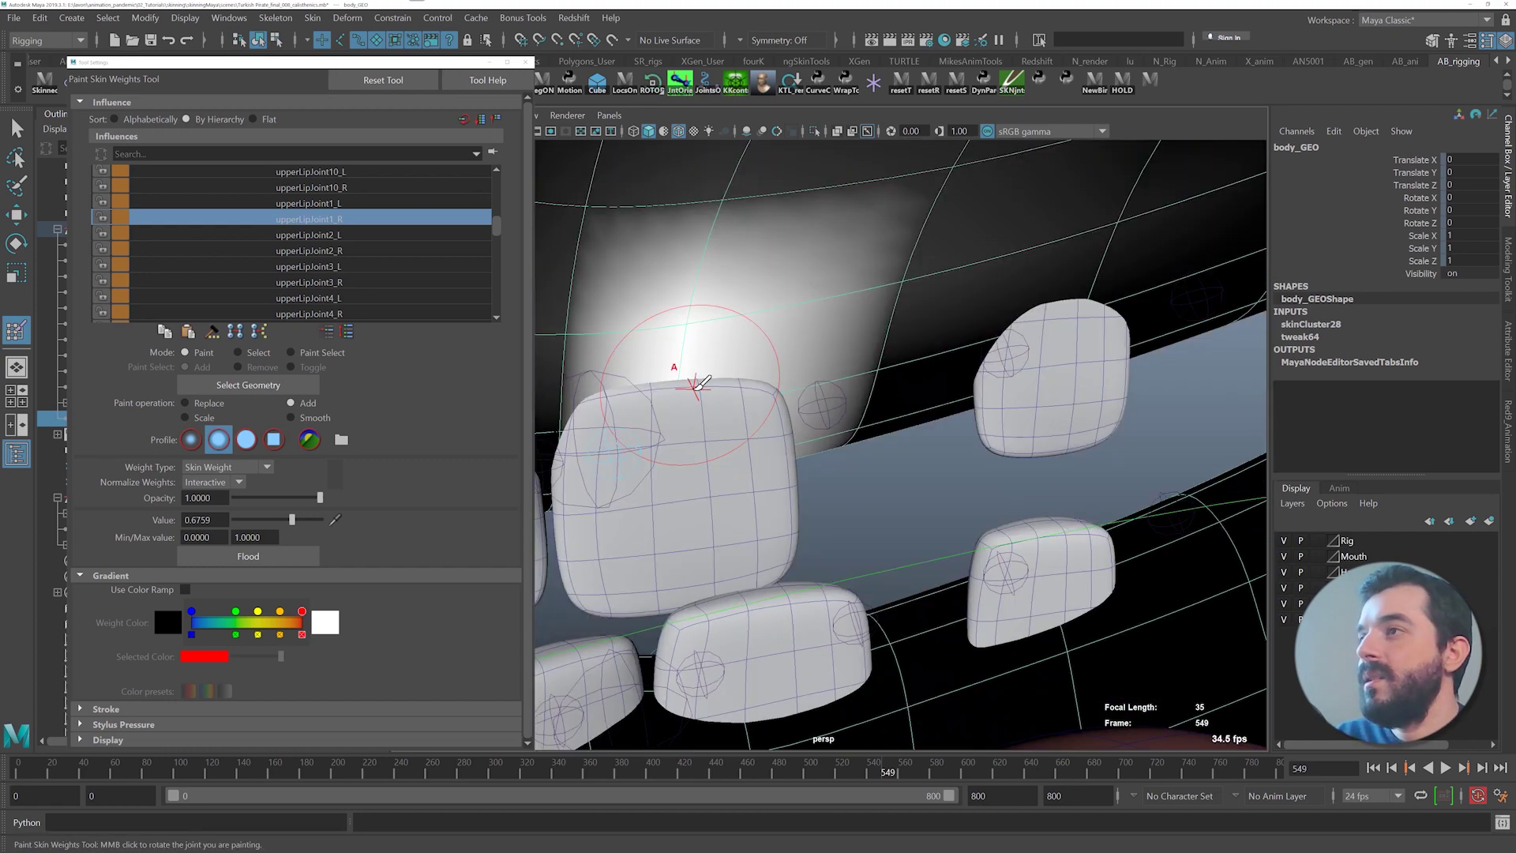
pyautogui.moveTo(727, 225)
pyautogui.mouseDown()
pyautogui.moveTo(724, 251)
pyautogui.moveTo(723, 209)
pyautogui.mouseUp()
# - Add upperLipJoint7_R weight on the upper lip near the right mouth corner
pyautogui.moveTo(644, 481)
pyautogui.keyDown('alt'); pyautogui.mouseDown()
pyautogui.moveTo(680, 518)
pyautogui.moveTo(853, 525)
pyautogui.mouseUp(); pyautogui.keyUp('alt')
pyautogui.moveTo(934, 493); pyautogui.dragTo(925, 483, button='right')
pyautogui.moveTo(918, 490)
pyautogui.mouseDown()
pyautogui.moveTo(907, 535)
pyautogui.moveTo(919, 523)
pyautogui.moveTo(905, 506)
pyautogui.moveTo(568, 345)
pyautogui.mouseUp()
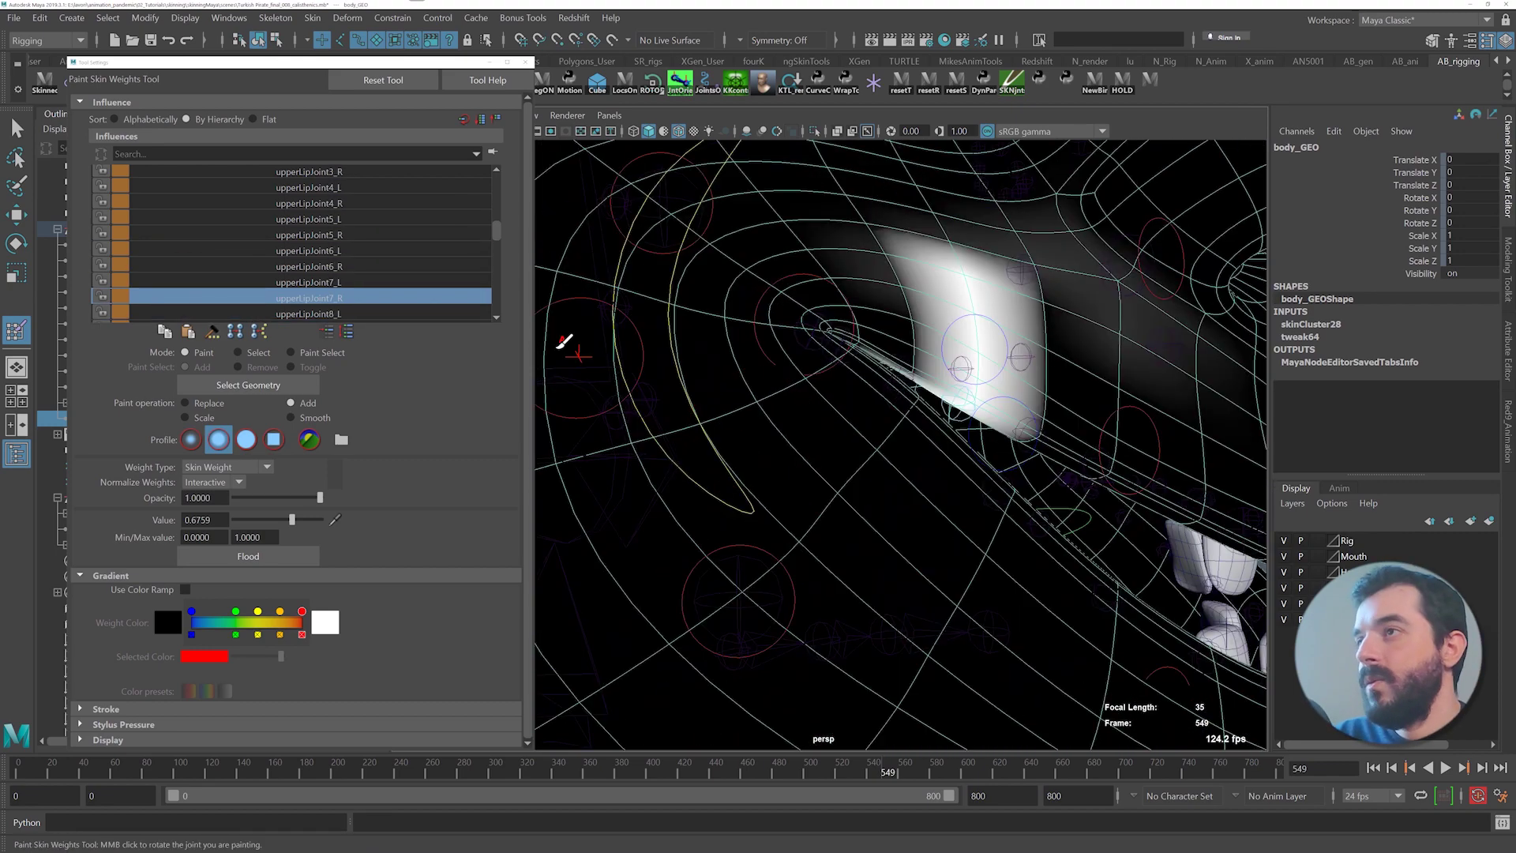
pyautogui.keyDown('alt'); pyautogui.moveTo(569, 345); pyautogui.dragTo(958, 305, button='right'); pyautogui.keyUp('alt')
pyautogui.keyDown('alt'); pyautogui.moveTo(958, 305); pyautogui.dragTo(823, 439); pyautogui.keyUp('alt')
pyautogui.moveTo(822, 439)
pyautogui.mouseDown(button='right')
pyautogui.moveTo(815, 395)
pyautogui.moveTo(860, 411)
pyautogui.mouseUp(button='right')
# - Examine the NostrilJoint_R weight map on the nose from several angles
pyautogui.scroll(-10, 331, 278)
pyautogui.click(331, 278)
pyautogui.moveTo(821, 331)
pyautogui.keyDown('alt'); pyautogui.mouseDown()
pyautogui.moveTo(884, 315)
pyautogui.moveTo(933, 457)
pyautogui.moveTo(960, 456)
pyautogui.moveTo(974, 381)
pyautogui.moveTo(950, 426)
pyautogui.moveTo(997, 420)
pyautogui.moveTo(1017, 341)
pyautogui.moveTo(945, 363)
pyautogui.mouseUp(); pyautogui.keyUp('alt')
pyautogui.scroll(-3, 376, 244)
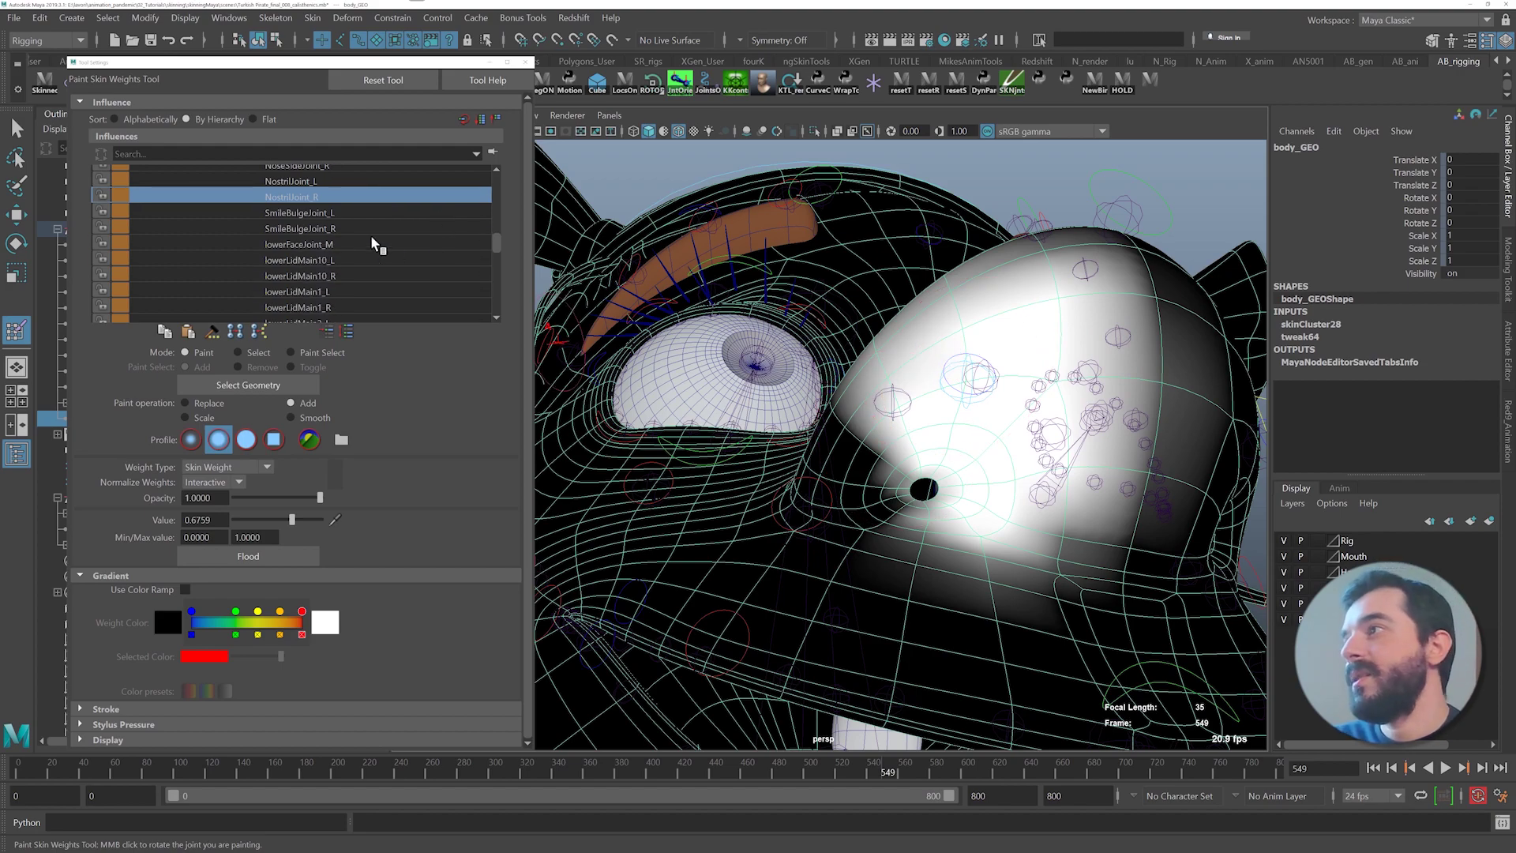
pyautogui.click(348, 197)
pyautogui.keyDown('alt'); pyautogui.moveTo(821, 395); pyautogui.dragTo(726, 450); pyautogui.keyUp('alt')
# - Add lowerLidMain10_R weight at the outer corner of the right eye and isolate body_GEO to inspect the eyelid
pyautogui.click(340, 244)
pyautogui.keyDown('alt'); pyautogui.moveTo(868, 442); pyautogui.dragTo(923, 498, button='middle'); pyautogui.keyUp('alt')
pyautogui.keyDown('alt'); pyautogui.moveTo(924, 497); pyautogui.dragTo(810, 368, button='right'); pyautogui.keyUp('alt')
pyautogui.moveTo(770, 381)
pyautogui.mouseDown()
pyautogui.moveTo(742, 385)
pyautogui.moveTo(777, 382)
pyautogui.mouseUp()
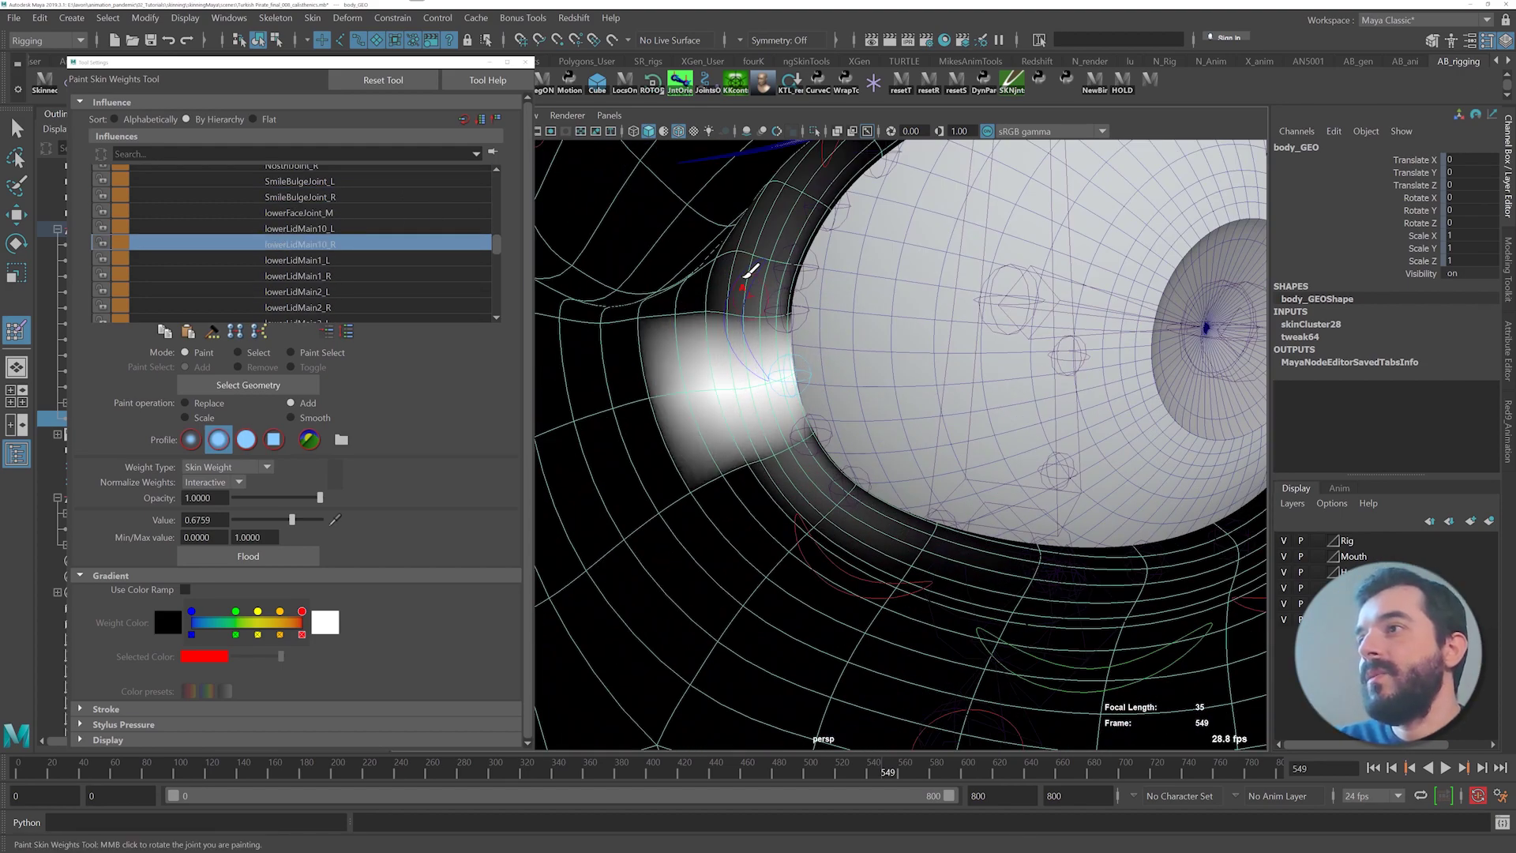
pyautogui.click(814, 131)
pyautogui.keyDown('alt'); pyautogui.moveTo(884, 150); pyautogui.dragTo(1016, 157); pyautogui.keyUp('alt')
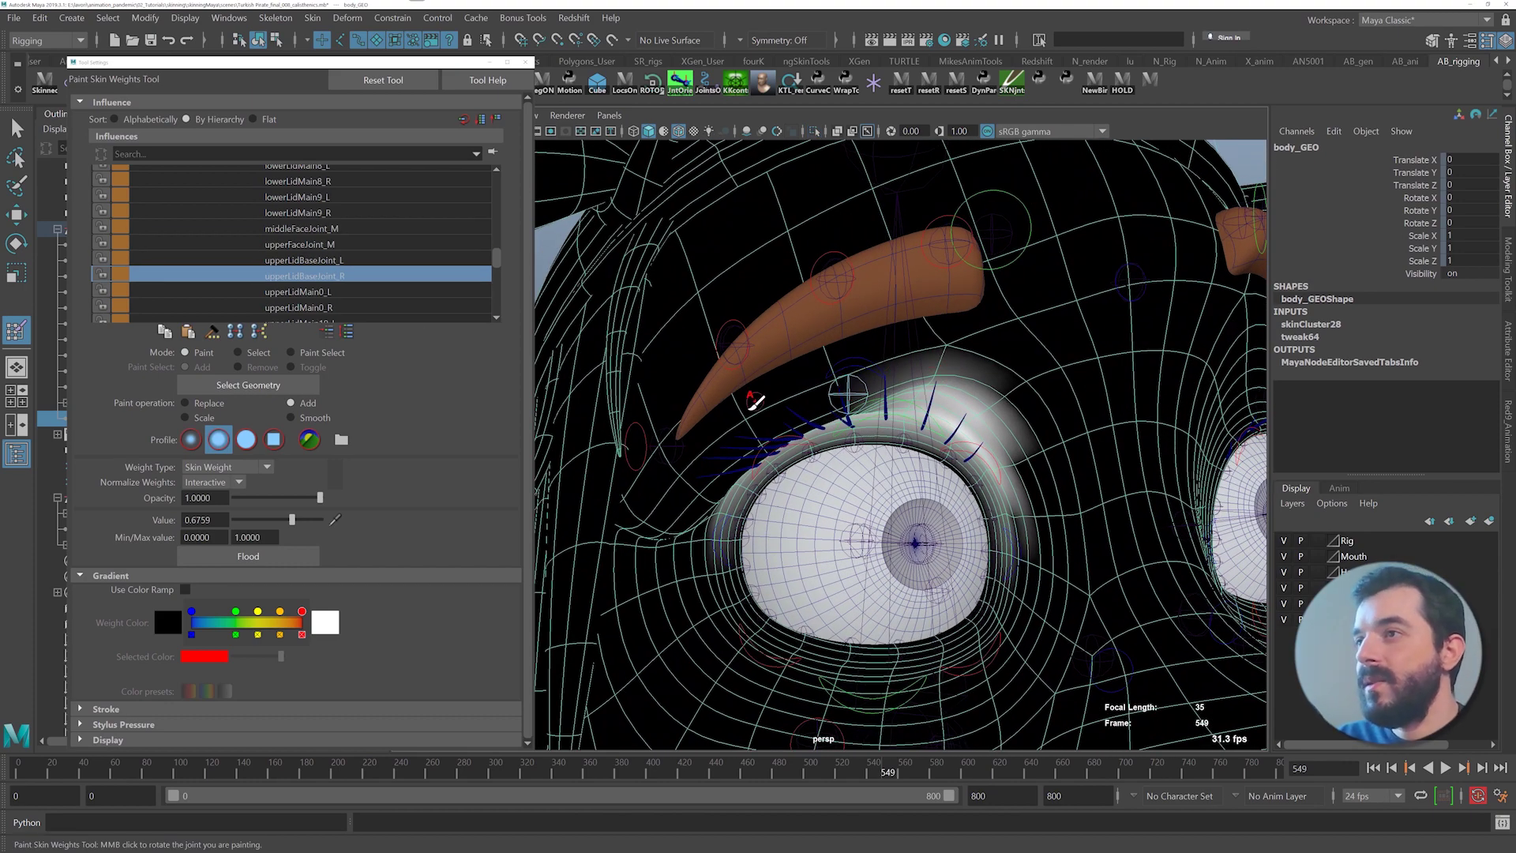
# - Add upperLidBaseJoint_R weight over the right upper eyelid, leave the paint tool and undo the last three actions
pyautogui.moveTo(962, 434)
pyautogui.mouseDown()
pyautogui.moveTo(887, 473)
pyautogui.moveTo(936, 466)
pyautogui.moveTo(907, 474)
pyautogui.moveTo(1011, 402)
pyautogui.moveTo(889, 497)
pyautogui.moveTo(981, 486)
pyautogui.moveTo(932, 406)
pyautogui.mouseUp()
pyautogui.press('q')
pyautogui.click(989, 447)
pyautogui.press('w')
pyautogui.hotkey('ctrl', 'z')
pyautogui.hotkey('ctrl', 'z')
pyautogui.hotkey('ctrl', 'z')
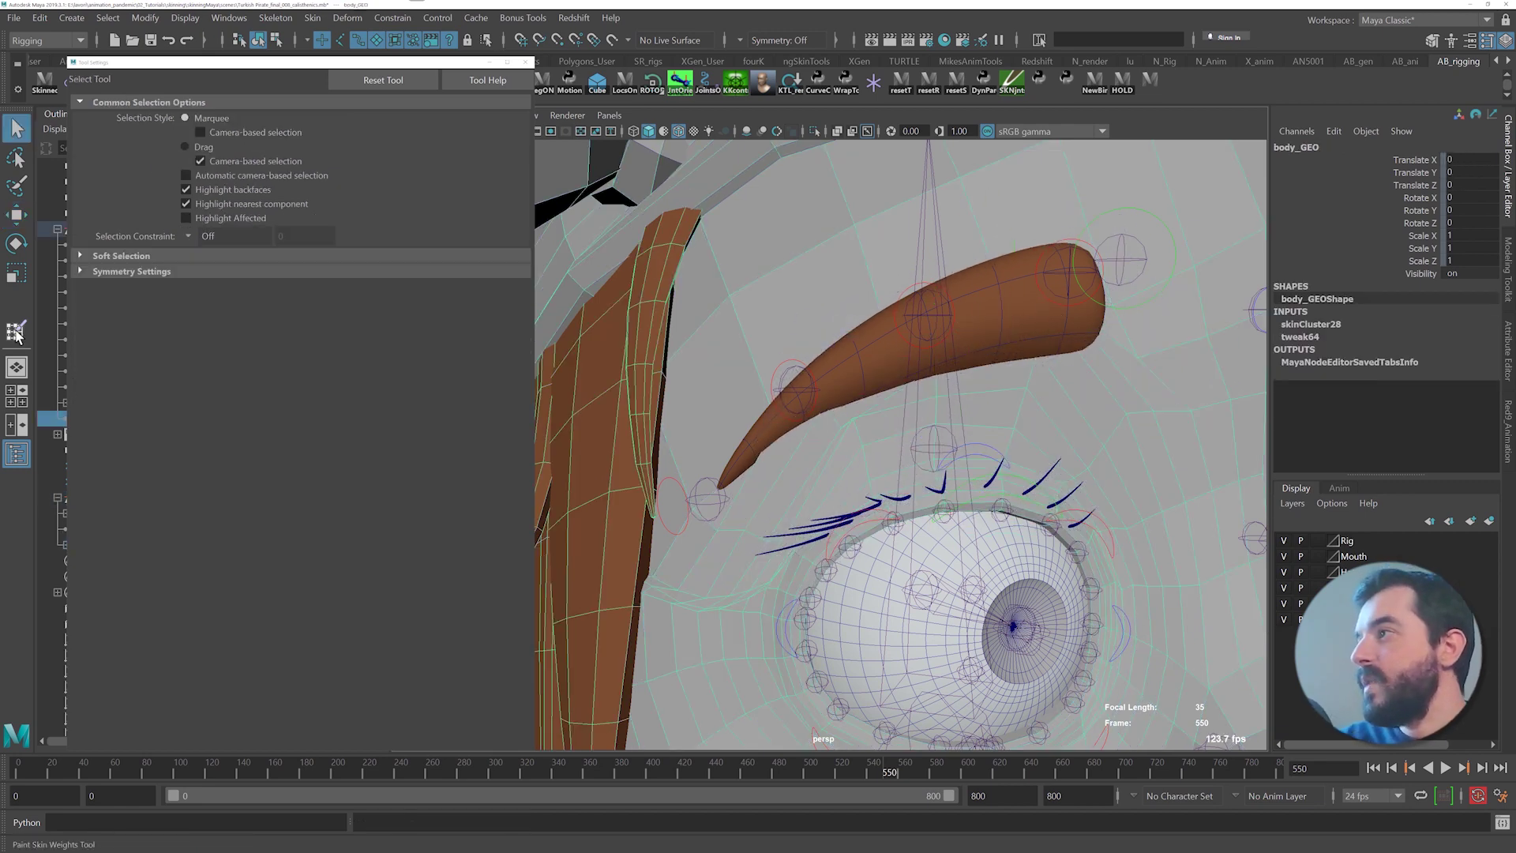
# - Reactivate Paint Skin Weights in Add mode at 0.4120 opacity and extend the upper lid weight past both ends of the right eyebrow
pyautogui.click(18, 331)
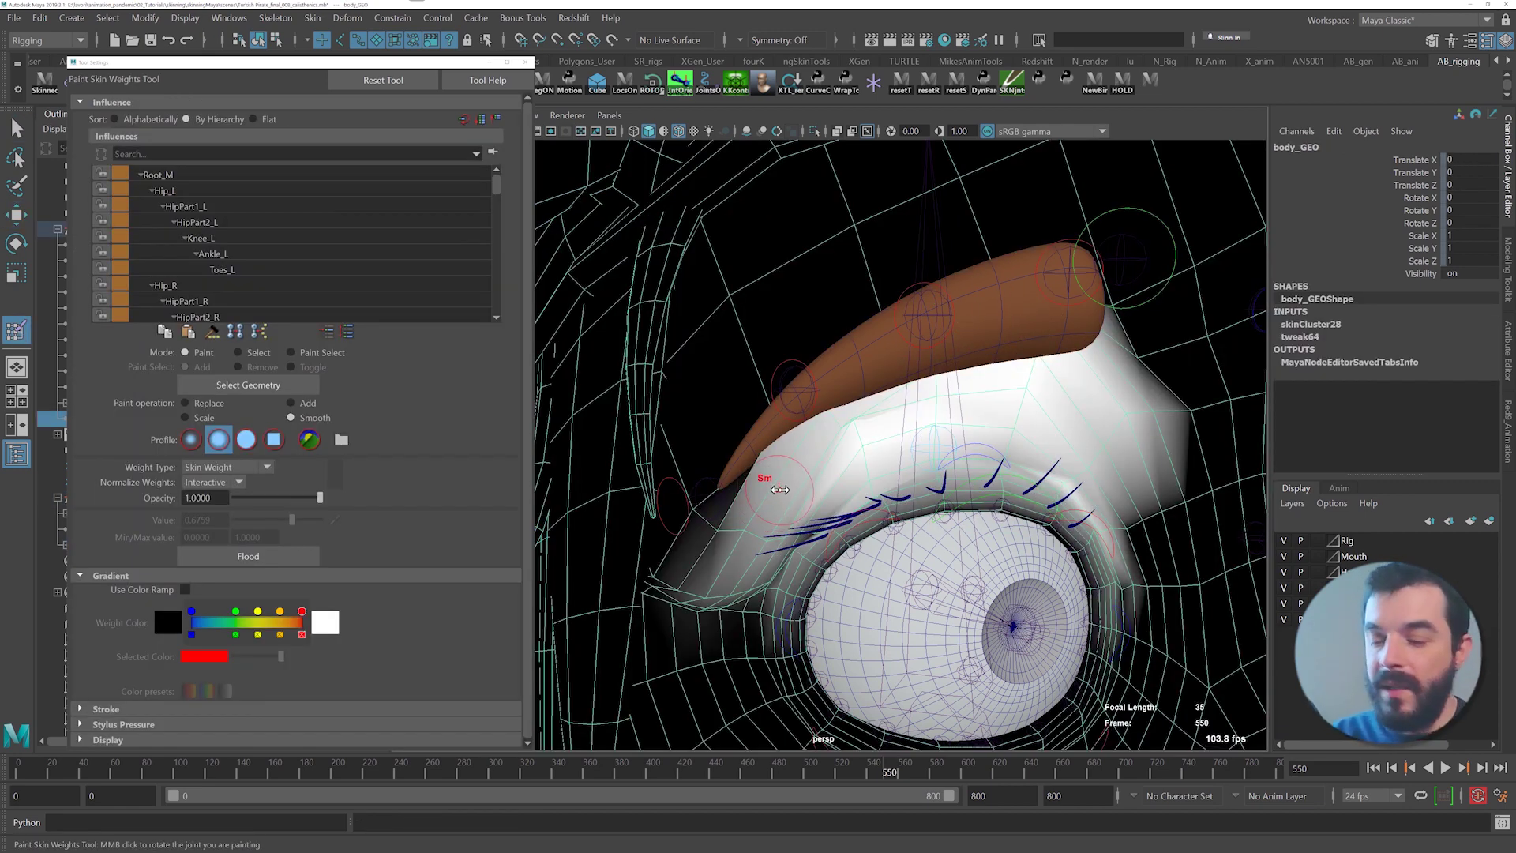
pyautogui.click(290, 403)
pyautogui.moveTo(320, 497); pyautogui.dragTo(270, 499)
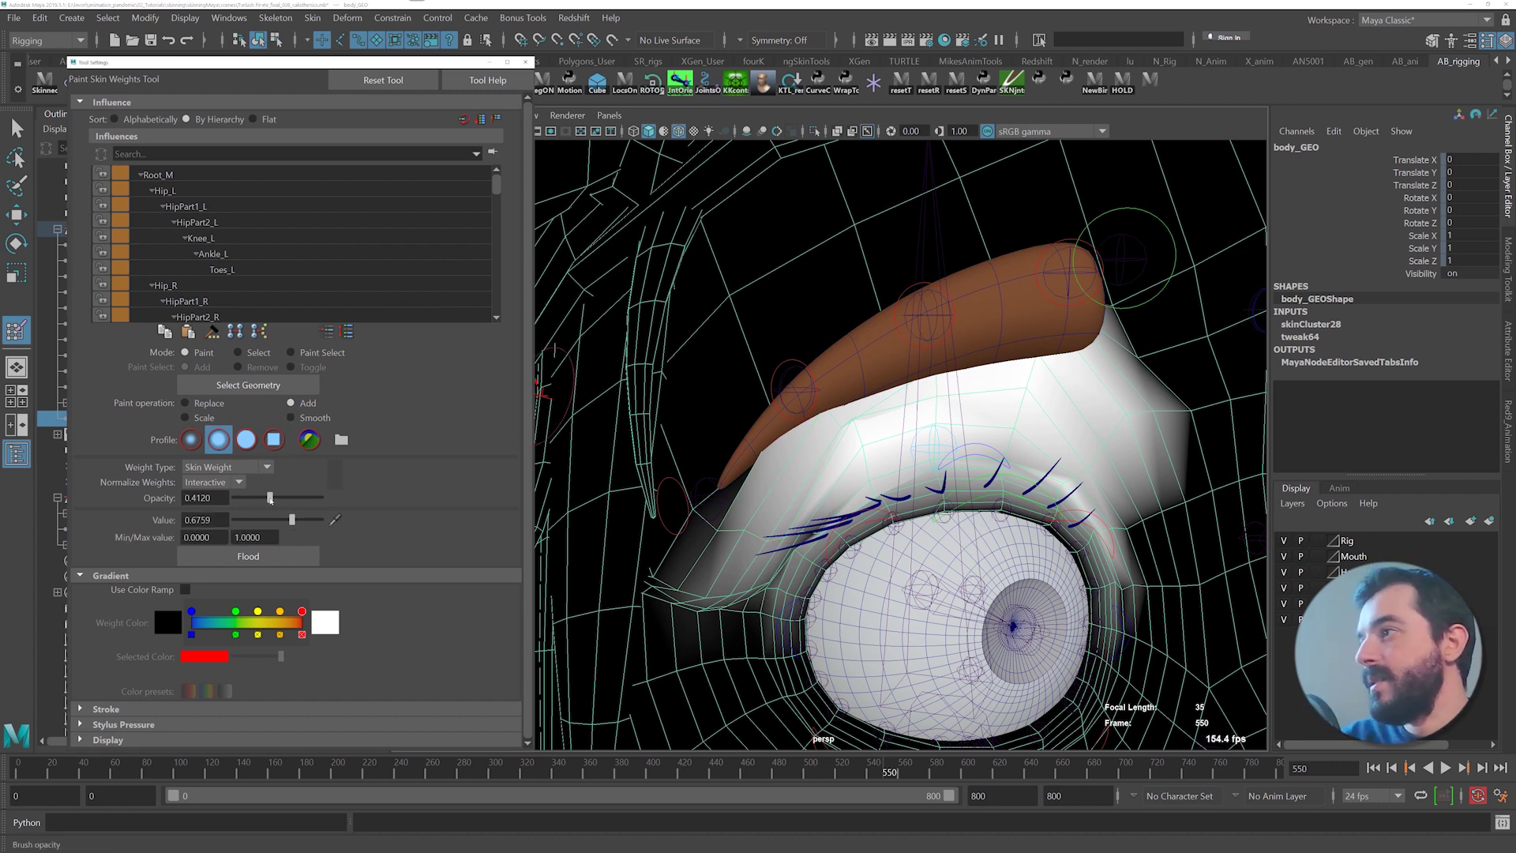
pyautogui.moveTo(768, 508); pyautogui.dragTo(685, 585)
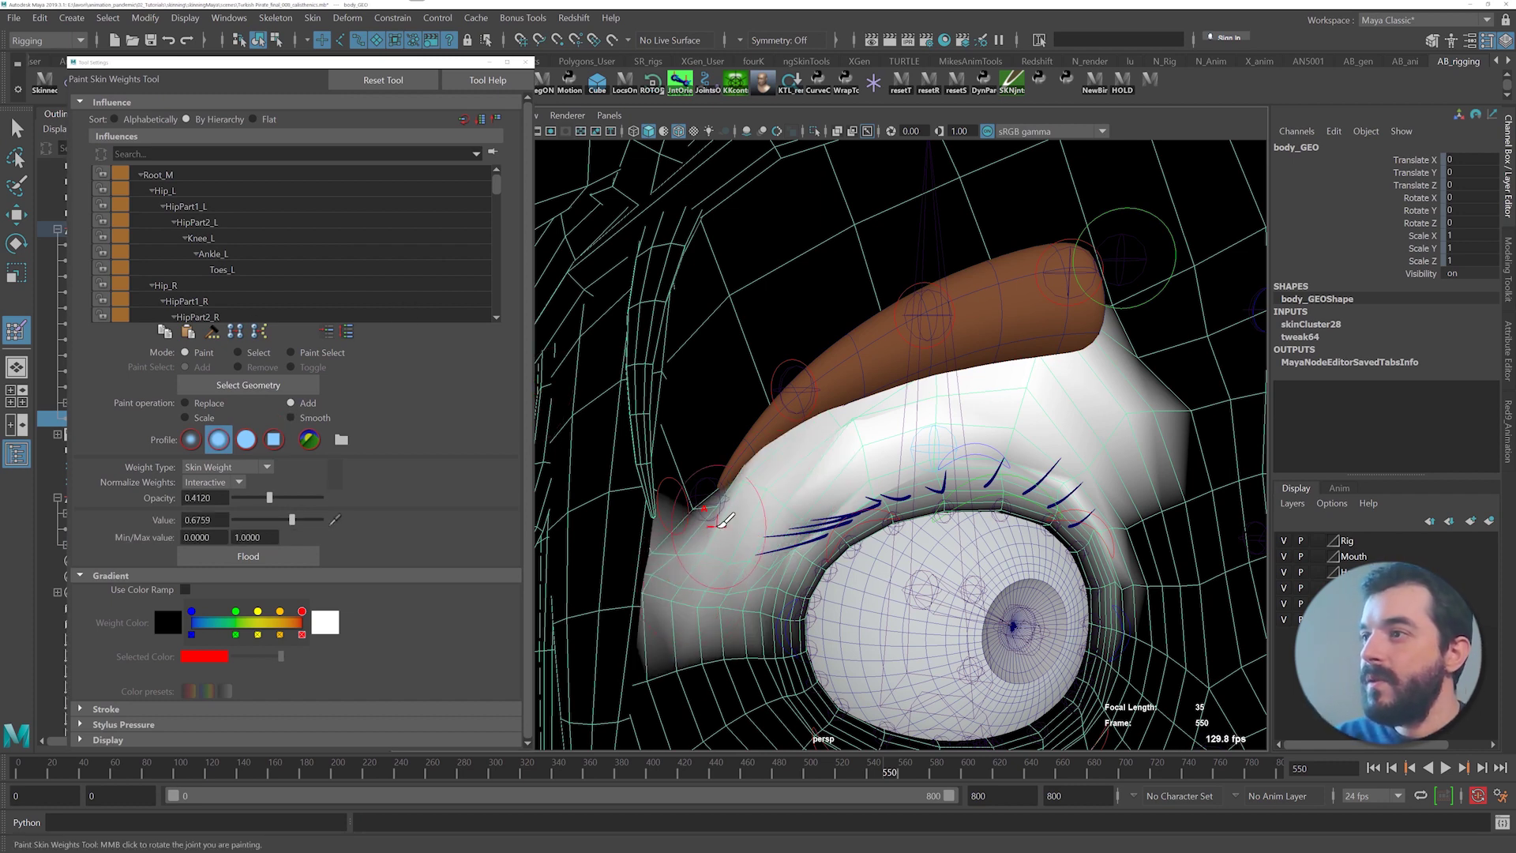
pyautogui.moveTo(724, 519); pyautogui.dragTo(740, 493)
pyautogui.scroll(-3, 756, 474)
pyautogui.keyDown('alt'); pyautogui.moveTo(932, 450); pyautogui.dragTo(1027, 474); pyautogui.keyUp('alt')
pyautogui.click(1050, 339)
# - Display the CheekJoint_R weight map on the face and return to the Select Tool
pyautogui.scroll(-4, 216, 254)
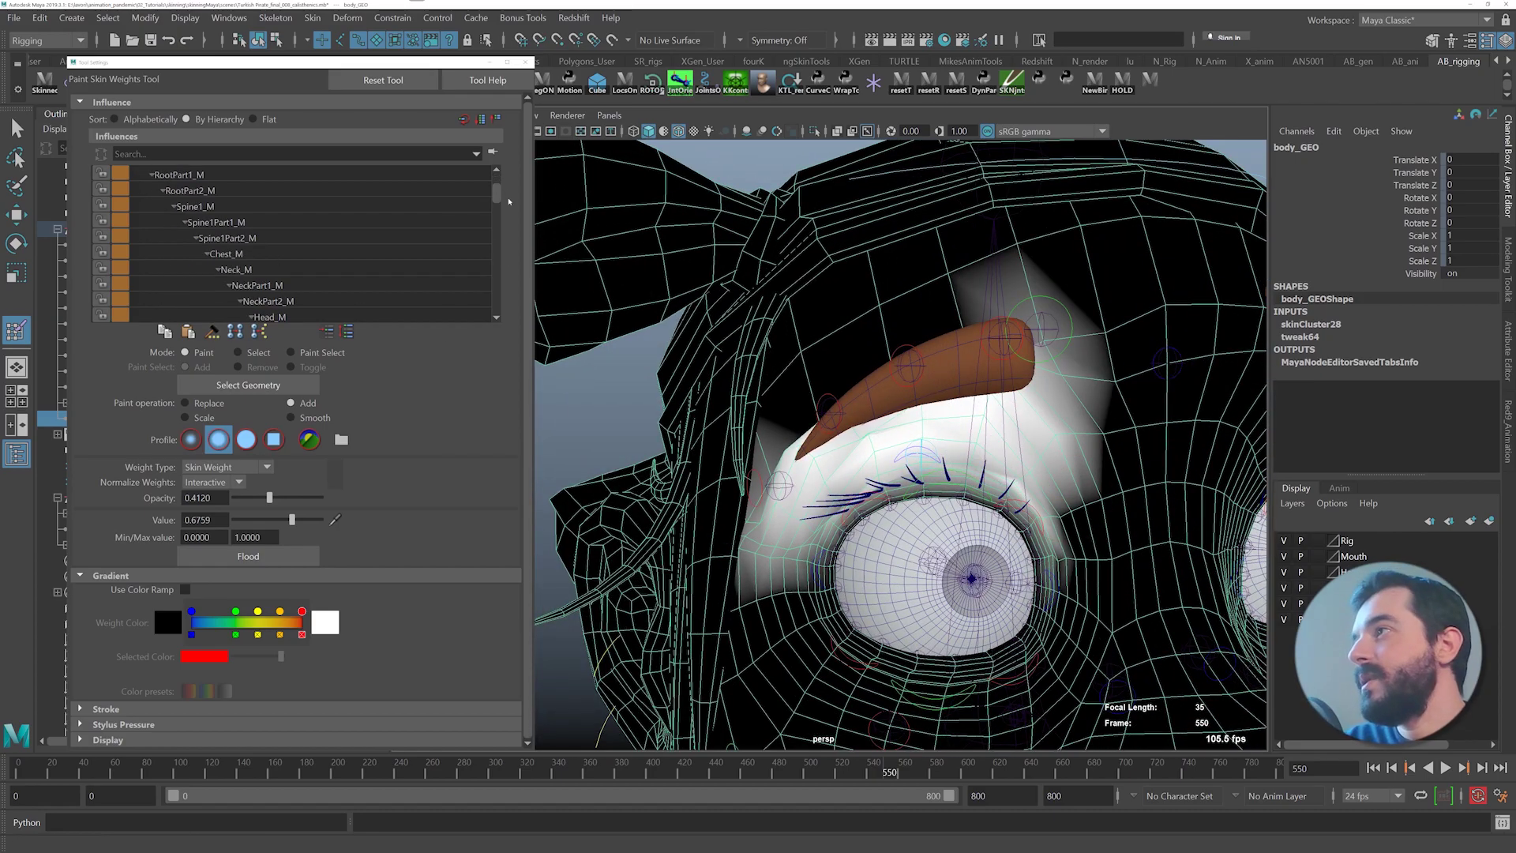
pyautogui.click(291, 254)
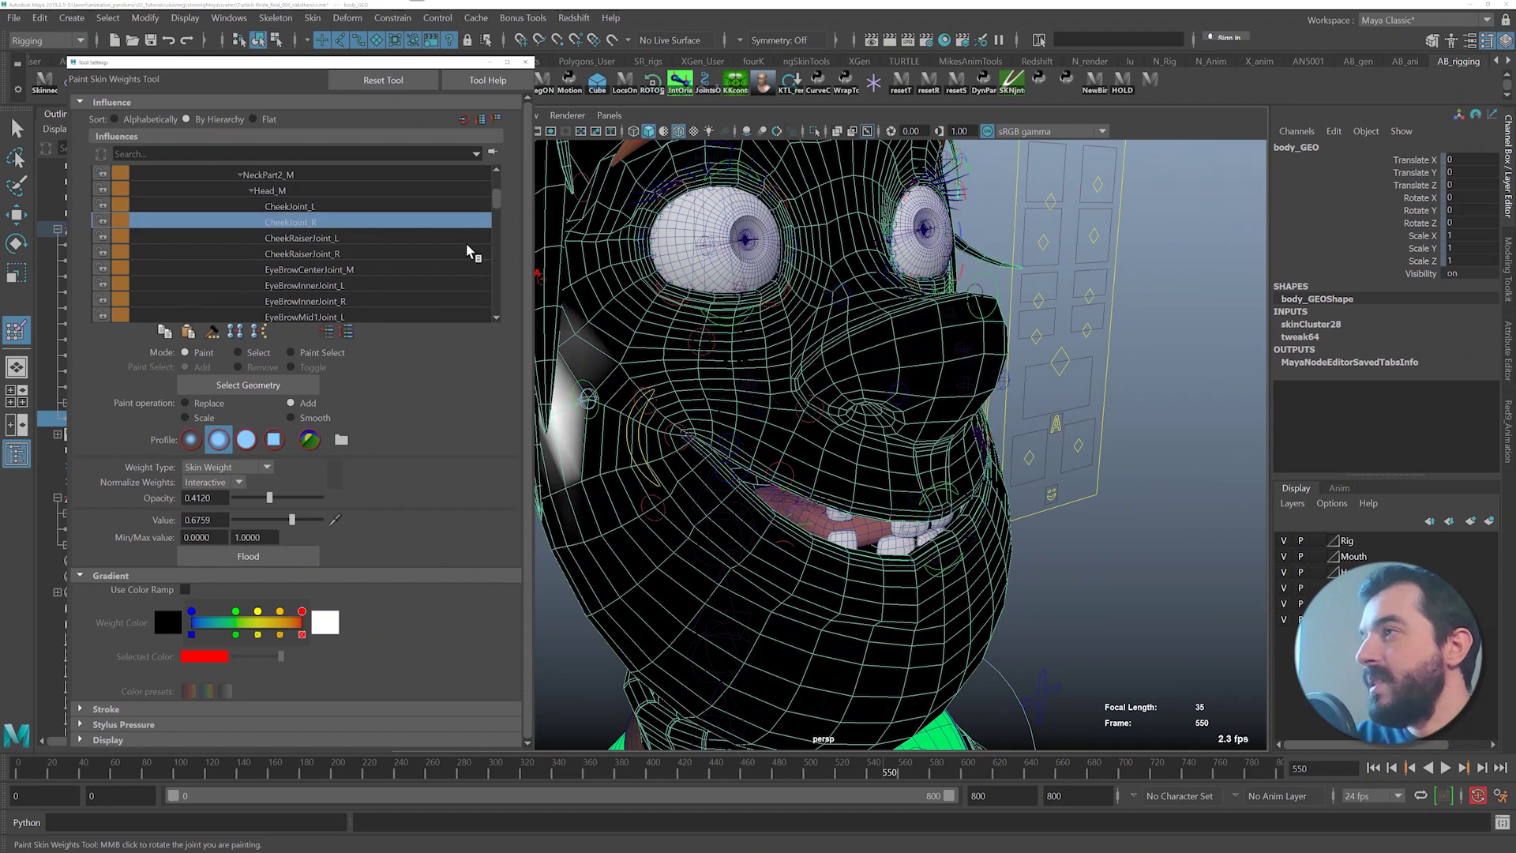
pyautogui.press('q')
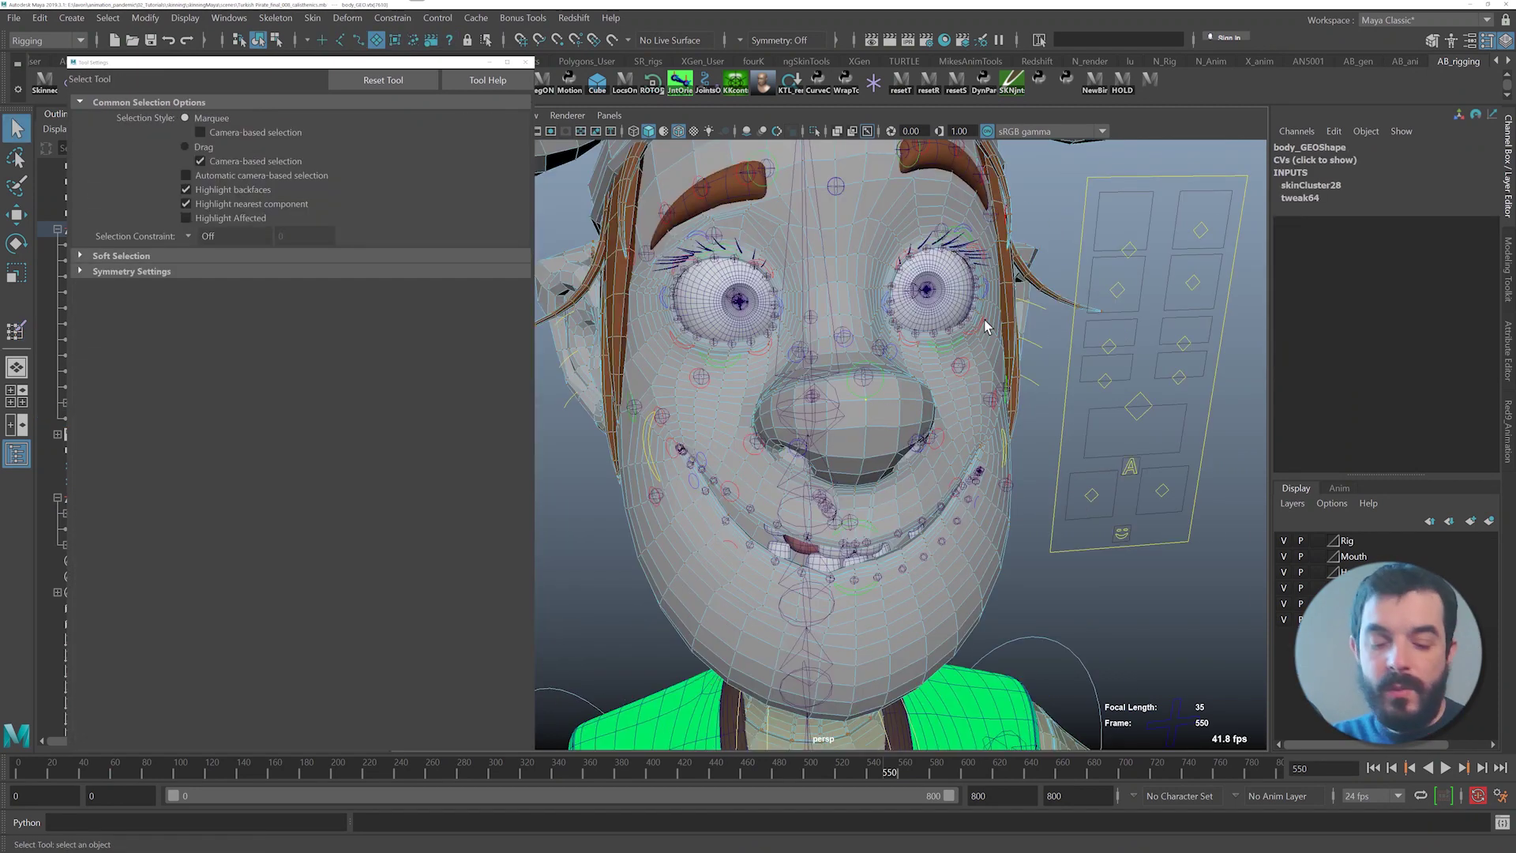
# - Grow the face vertex selection on body_GEO and deselect the vertices around the right ear and back of the jaw
pyautogui.hotkey('shift', '.')
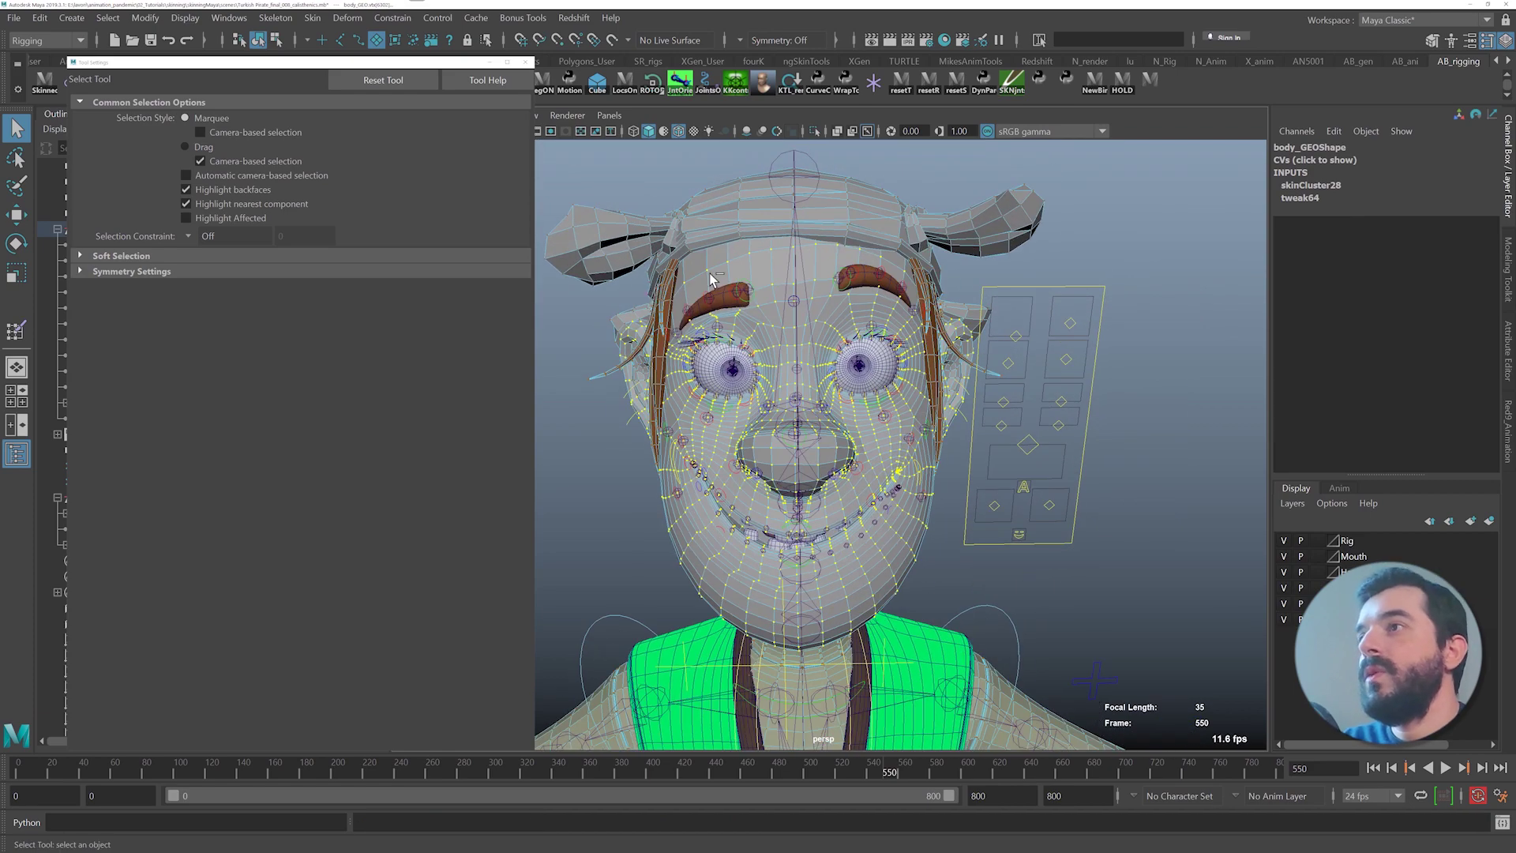
pyautogui.keyDown('alt'); pyautogui.moveTo(713, 277); pyautogui.dragTo(967, 505); pyautogui.keyUp('alt')
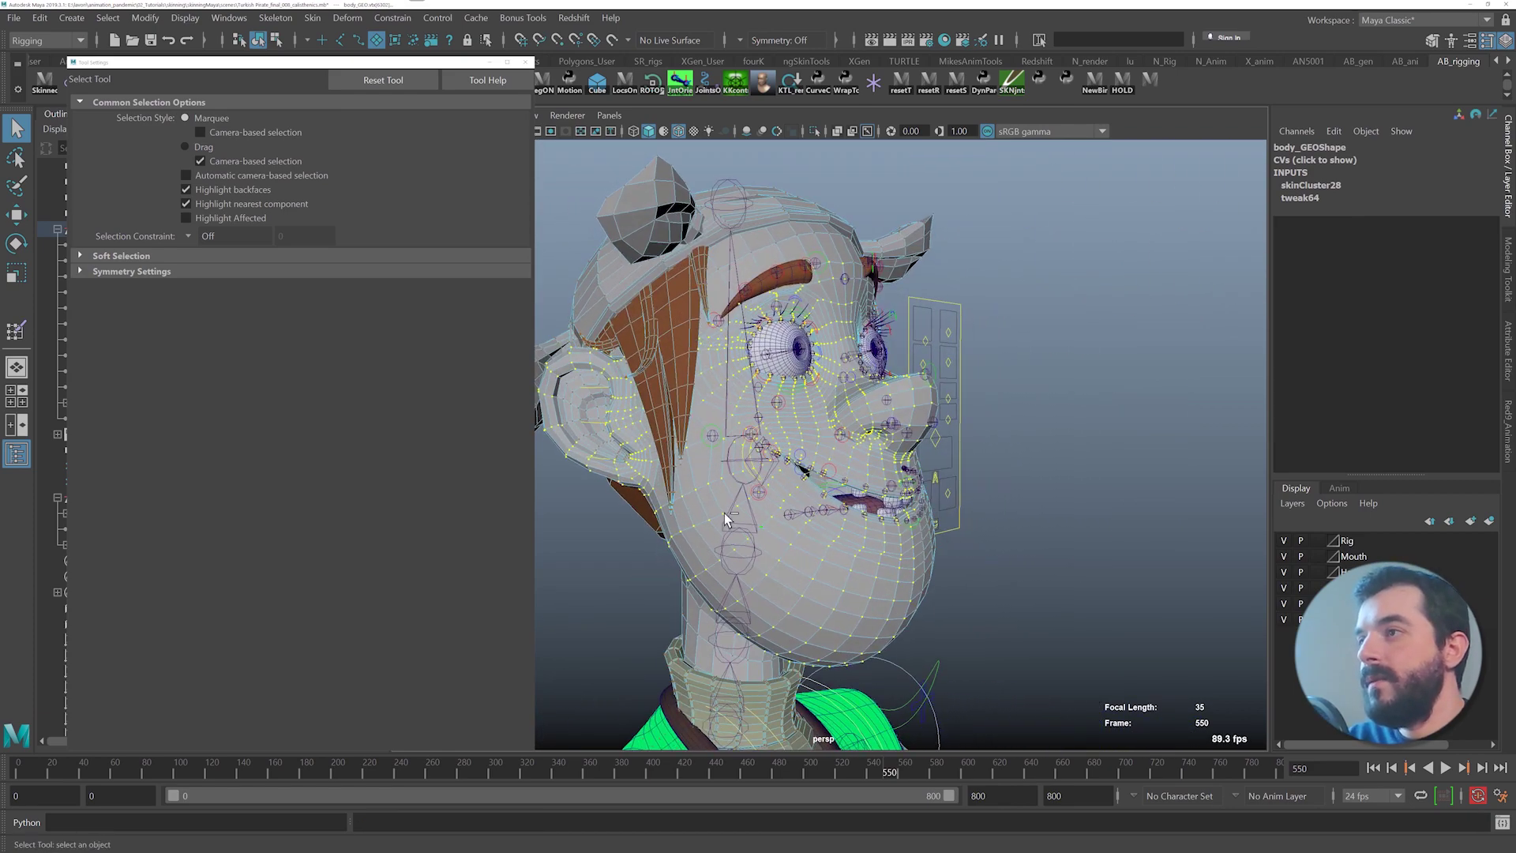
pyautogui.keyDown('alt'); pyautogui.moveTo(647, 449); pyautogui.dragTo(724, 468, button='middle'); pyautogui.keyUp('alt')
pyautogui.keyDown('ctrl'); pyautogui.moveTo(590, 556); pyautogui.dragTo(804, 270); pyautogui.keyUp('ctrl')
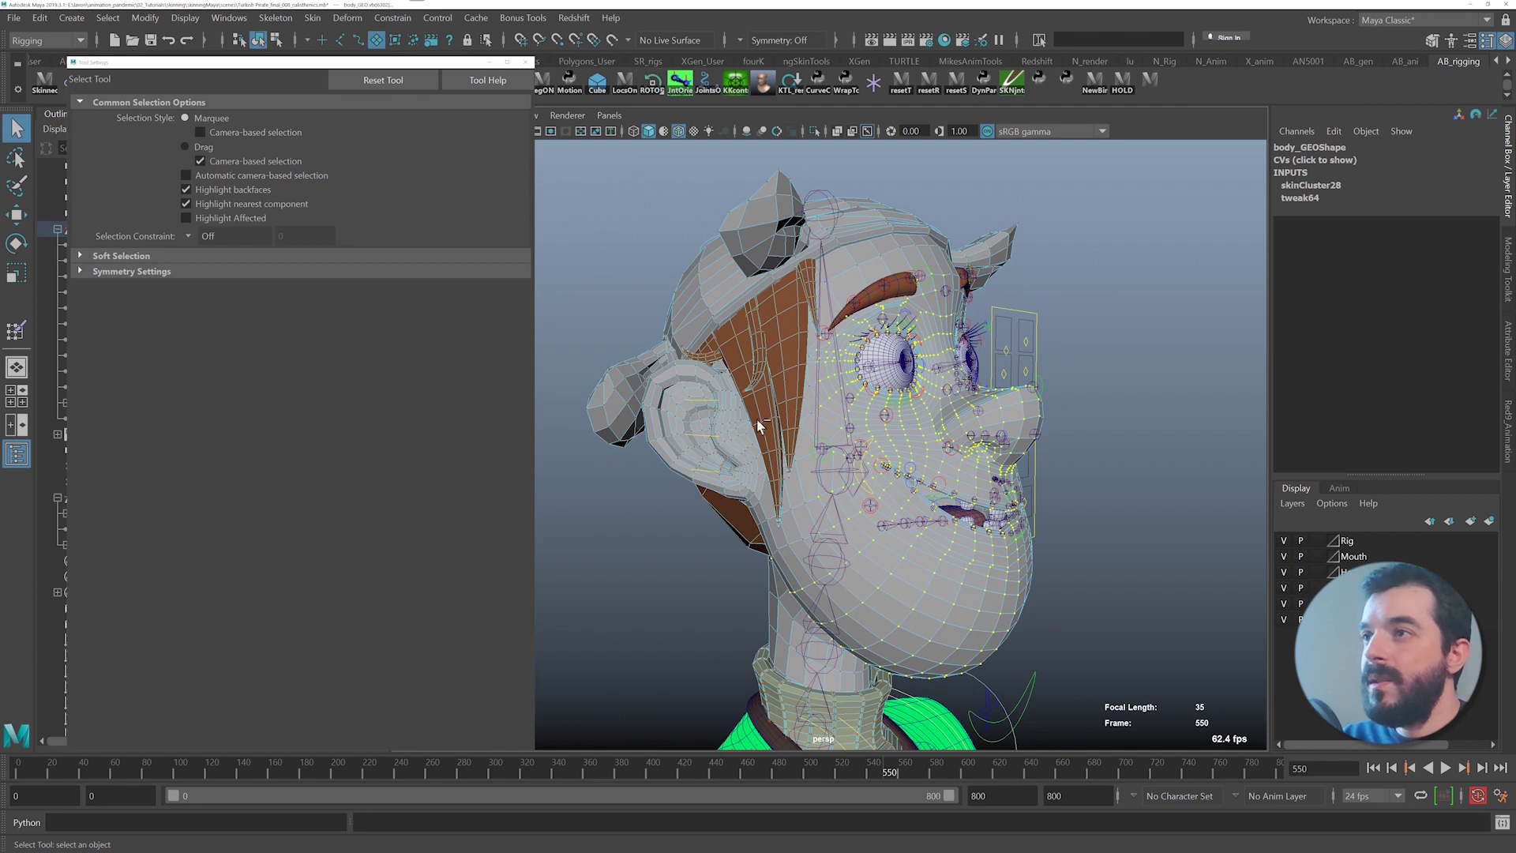
# - Deselect the vertices along the chin and underside of the jaw from the face selection on body_GEO
pyautogui.keyDown('alt'); pyautogui.moveTo(821, 354); pyautogui.dragTo(854, 654); pyautogui.keyUp('alt')
pyautogui.scroll(4, 859, 585)
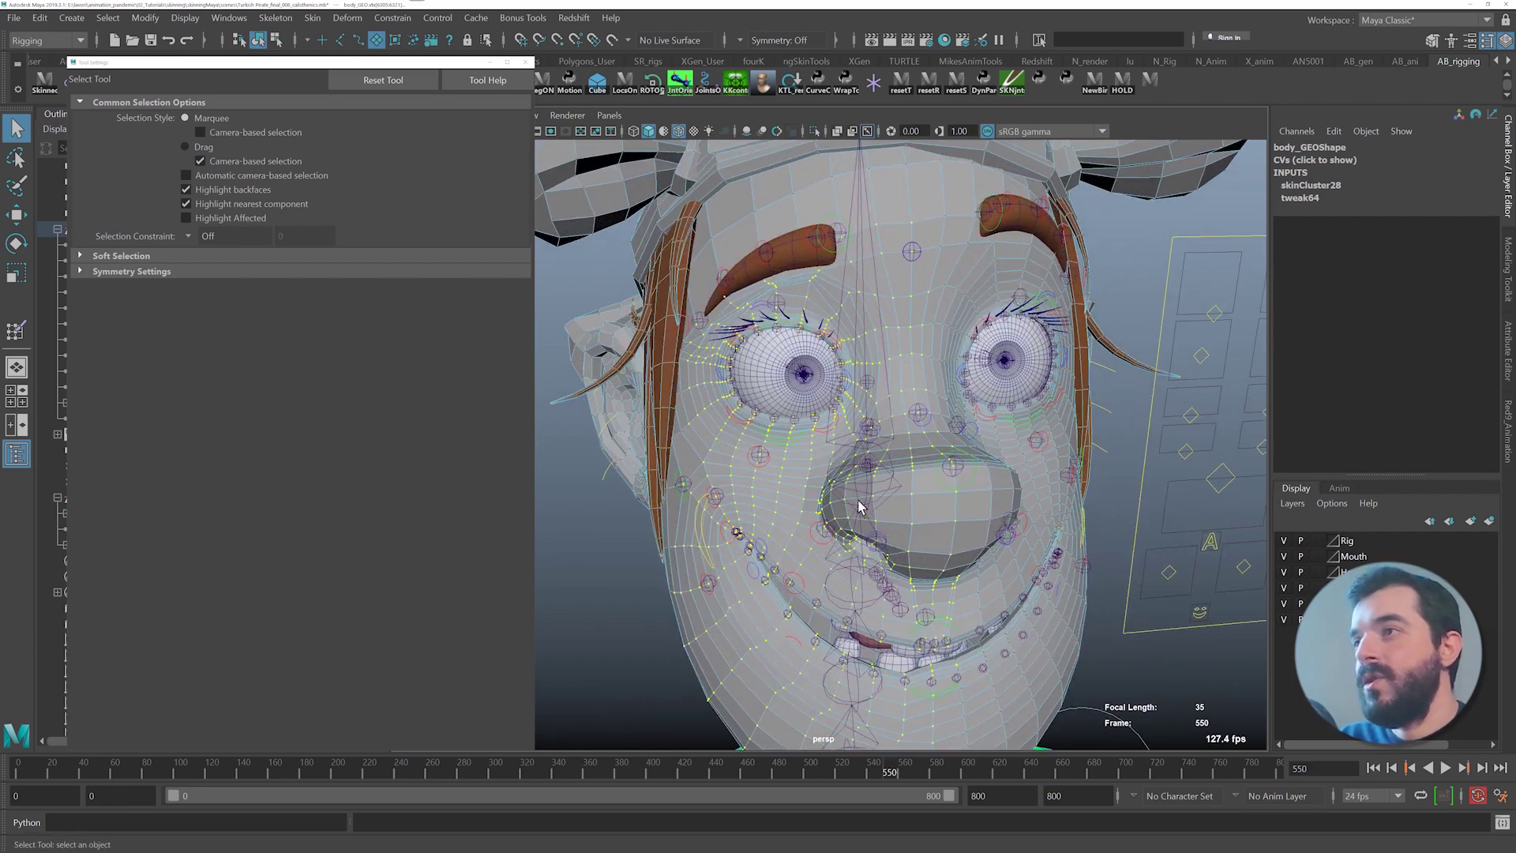
pyautogui.keyDown('alt'); pyautogui.moveTo(902, 365); pyautogui.dragTo(932, 502); pyautogui.keyUp('alt')
pyautogui.keyDown('alt'); pyautogui.moveTo(908, 499); pyautogui.dragTo(869, 301, button='middle'); pyautogui.keyUp('alt')
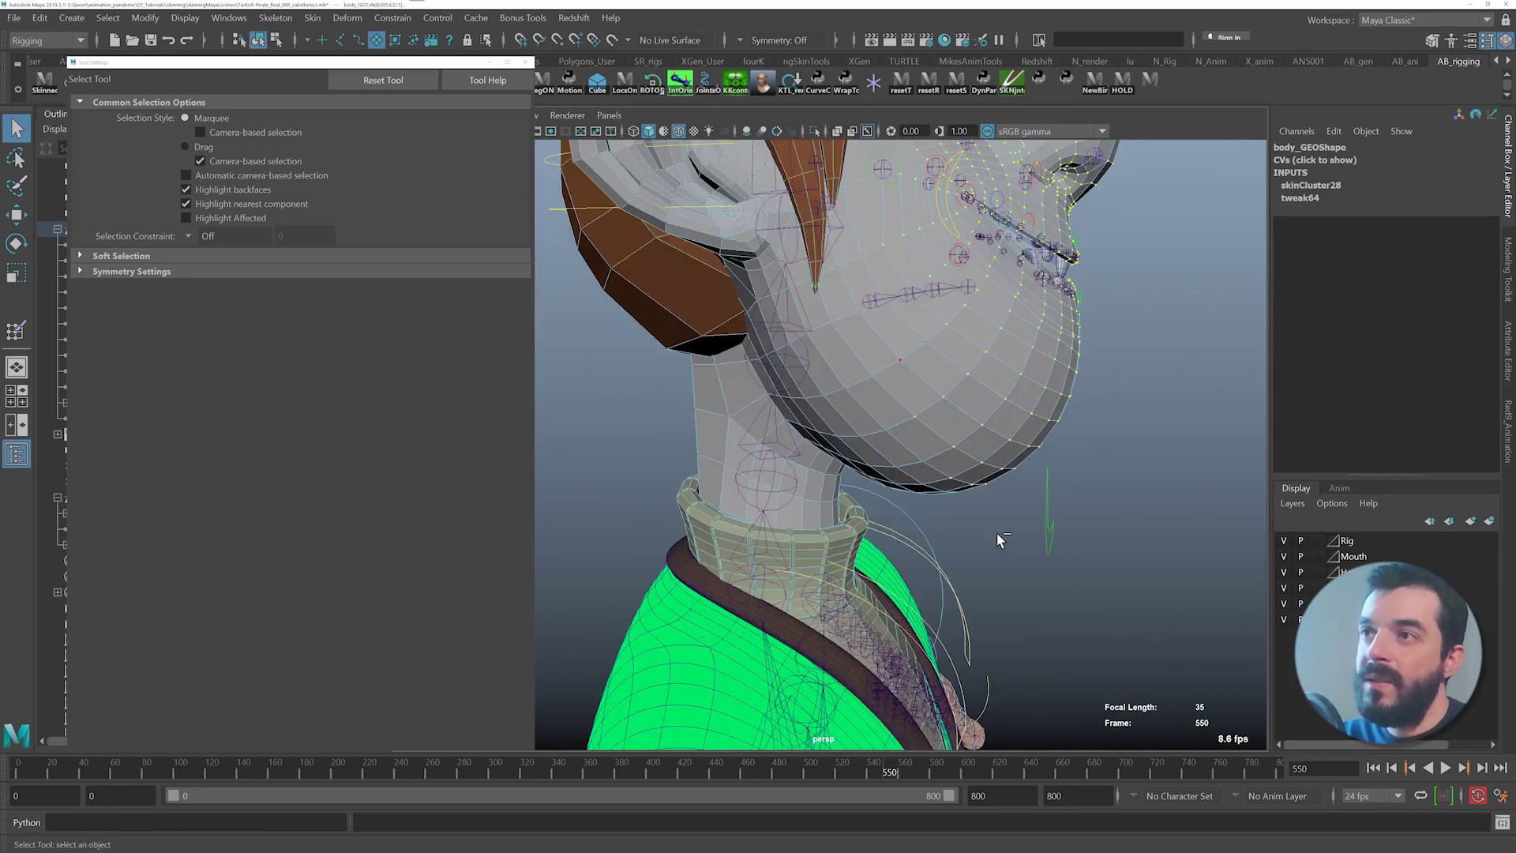
pyautogui.keyDown('ctrl'); pyautogui.moveTo(910, 563); pyautogui.dragTo(1140, 386); pyautogui.keyUp('ctrl')
pyautogui.keyDown('alt'); pyautogui.moveTo(1137, 392); pyautogui.dragTo(1049, 418); pyautogui.keyUp('alt')
pyautogui.keyDown('ctrl'); pyautogui.moveTo(831, 410); pyautogui.dragTo(830, 409); pyautogui.keyUp('ctrl')
pyautogui.keyDown('alt'); pyautogui.moveTo(794, 365); pyautogui.dragTo(843, 400); pyautogui.keyUp('alt')
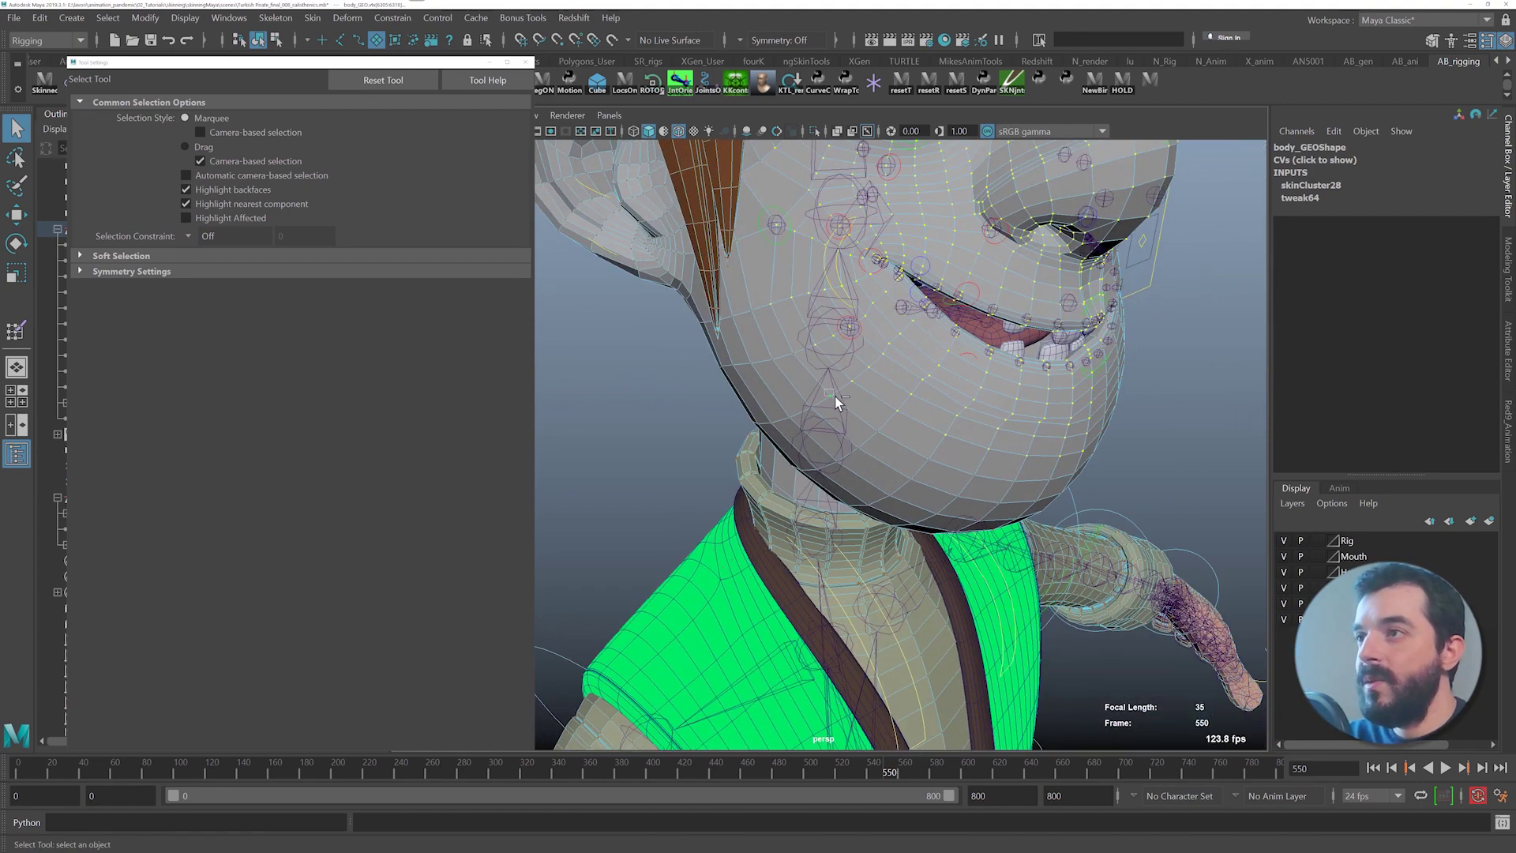
pyautogui.keyDown('alt'); pyautogui.moveTo(875, 420); pyautogui.dragTo(908, 342, button='right'); pyautogui.keyUp('alt')
pyautogui.keyDown('alt'); pyautogui.moveTo(843, 264); pyautogui.dragTo(788, 287); pyautogui.keyUp('alt')
pyautogui.keyDown('alt'); pyautogui.moveTo(788, 287); pyautogui.dragTo(779, 431, button='middle'); pyautogui.keyUp('alt')
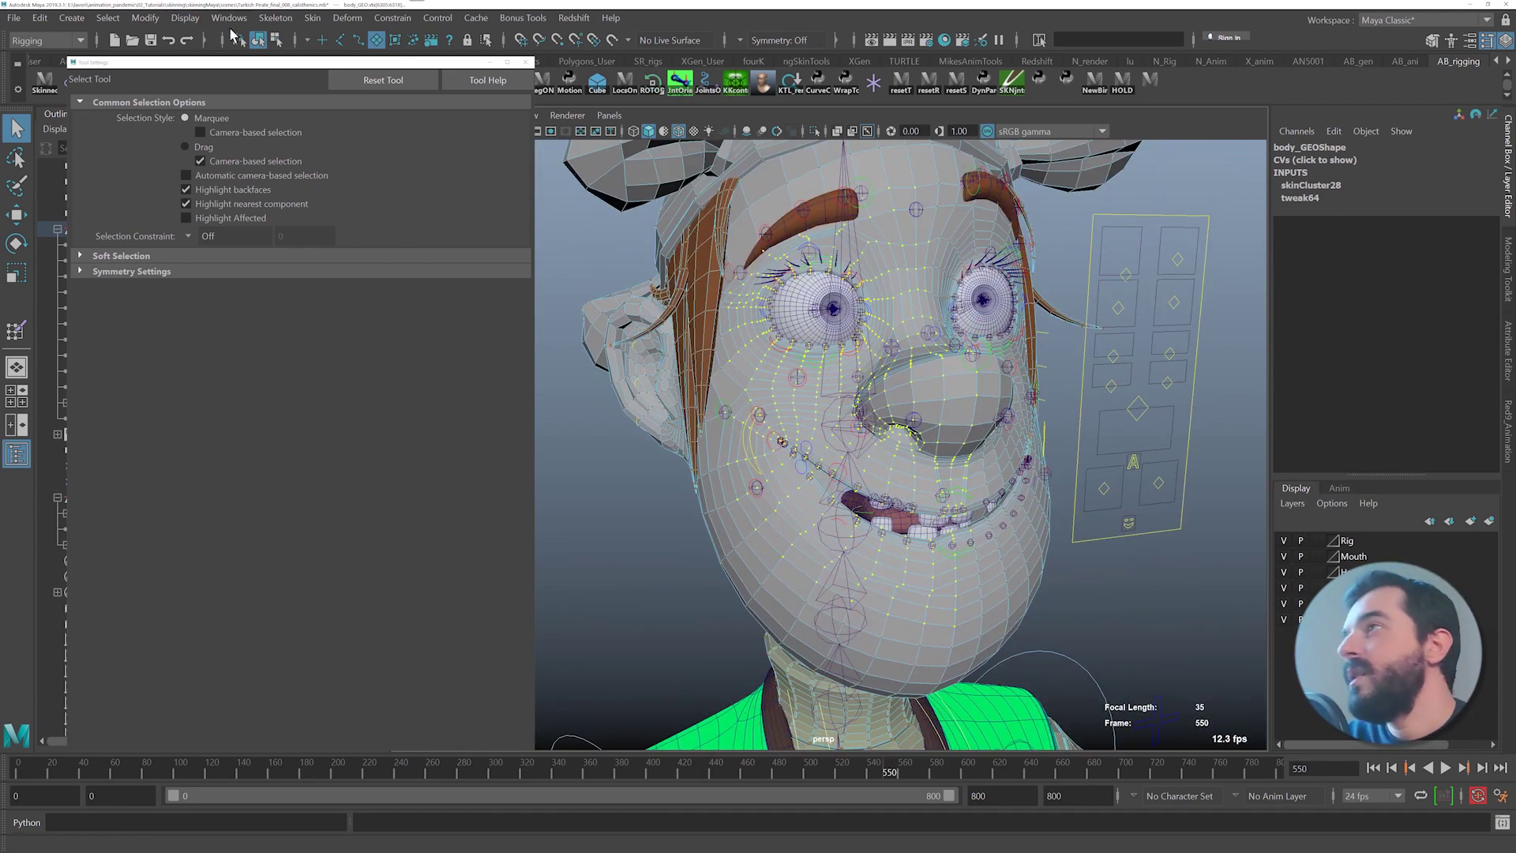
# - Open the selected vertices' smooth skin weights in the Component Editor and select the NeckPart1_M, NeckPart2_M and Neck_M weights
pyautogui.click(229, 18)
pyautogui.moveTo(295, 73)
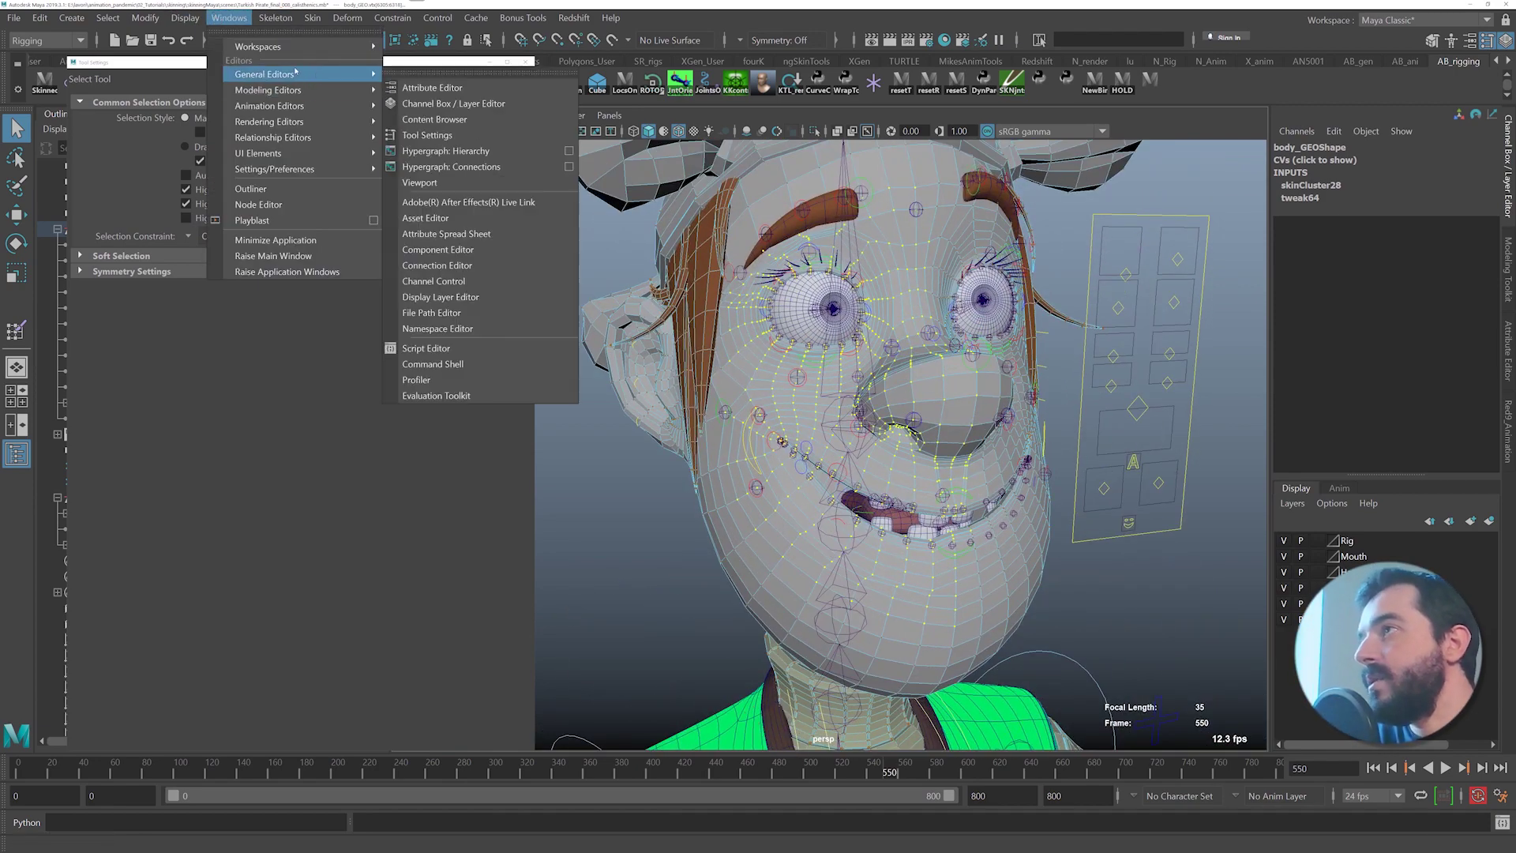
pyautogui.click(438, 249)
pyautogui.moveTo(759, 115); pyautogui.dragTo(952, 118)
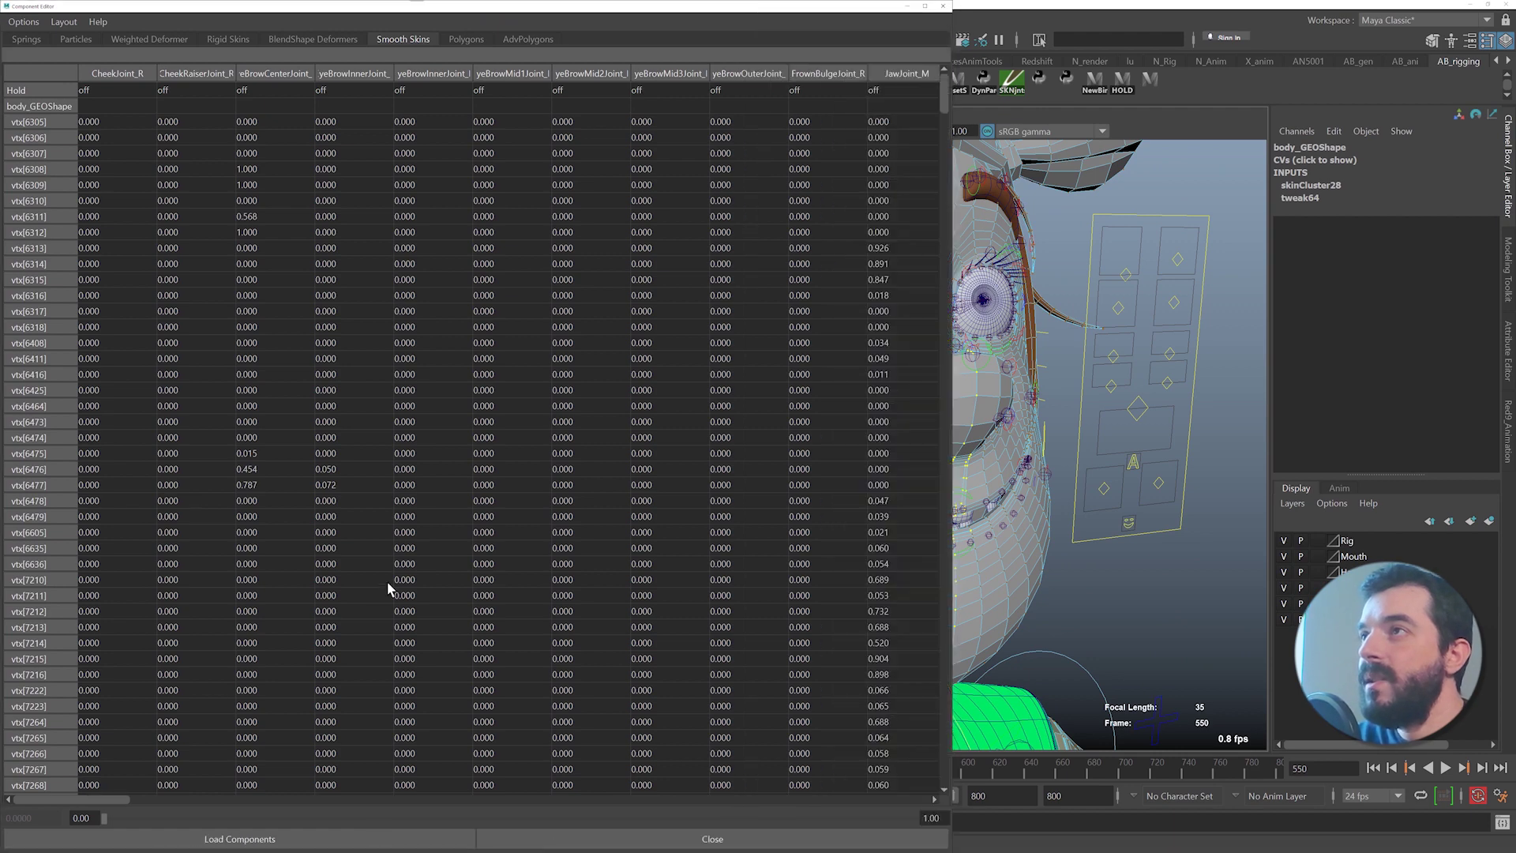
pyautogui.moveTo(94, 799); pyautogui.dragTo(196, 757)
pyautogui.moveTo(432, 73); pyautogui.dragTo(569, 76)
pyautogui.moveTo(610, 7); pyautogui.dragTo(230, 81)
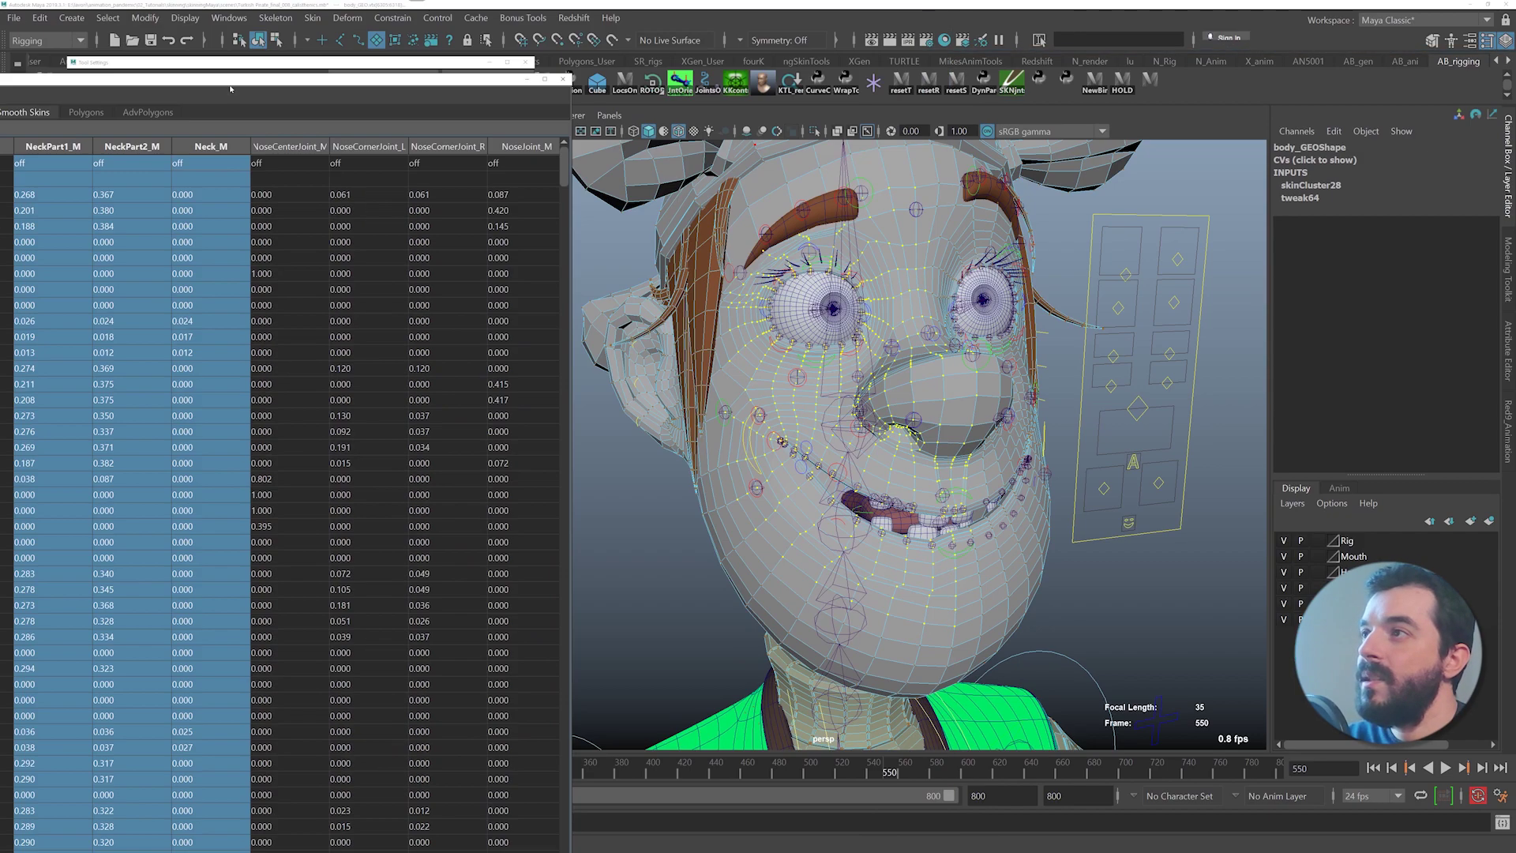
# - Set the NeckPart1_M, NeckPart2_M and Neck_M weights of all selected face vertices to 0
pyautogui.moveTo(884, 414)
pyautogui.keyDown('alt'); pyautogui.mouseDown()
pyautogui.moveTo(1010, 415)
pyautogui.moveTo(888, 409)
pyautogui.mouseUp(); pyautogui.keyUp('alt')
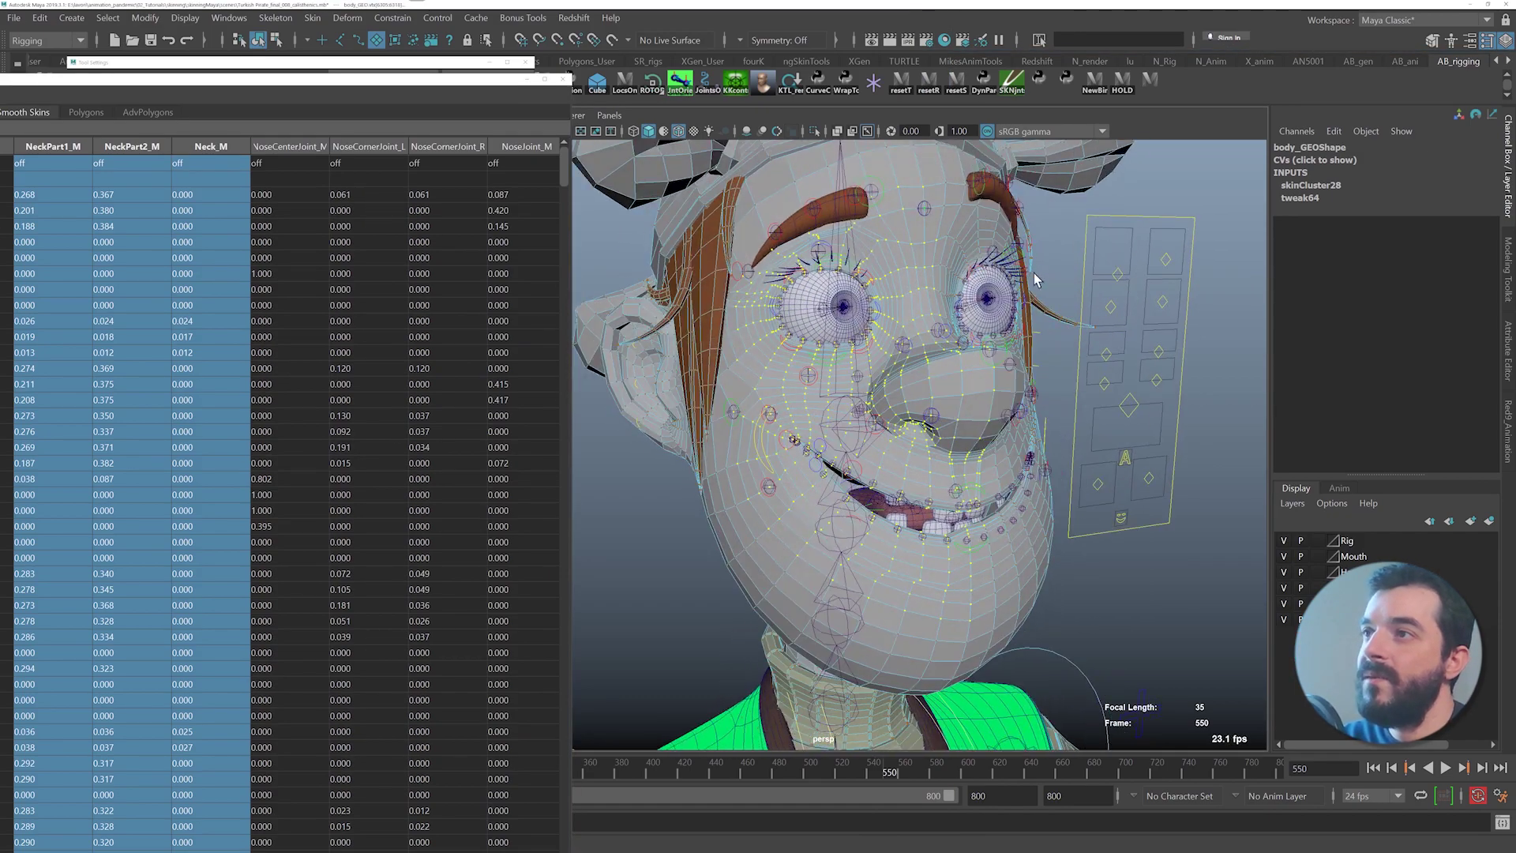
pyautogui.keyDown('alt'); pyautogui.moveTo(1035, 272); pyautogui.dragTo(1003, 278); pyautogui.keyUp('alt')
pyautogui.keyDown('alt'); pyautogui.moveTo(758, 399); pyautogui.dragTo(825, 317); pyautogui.keyUp('alt')
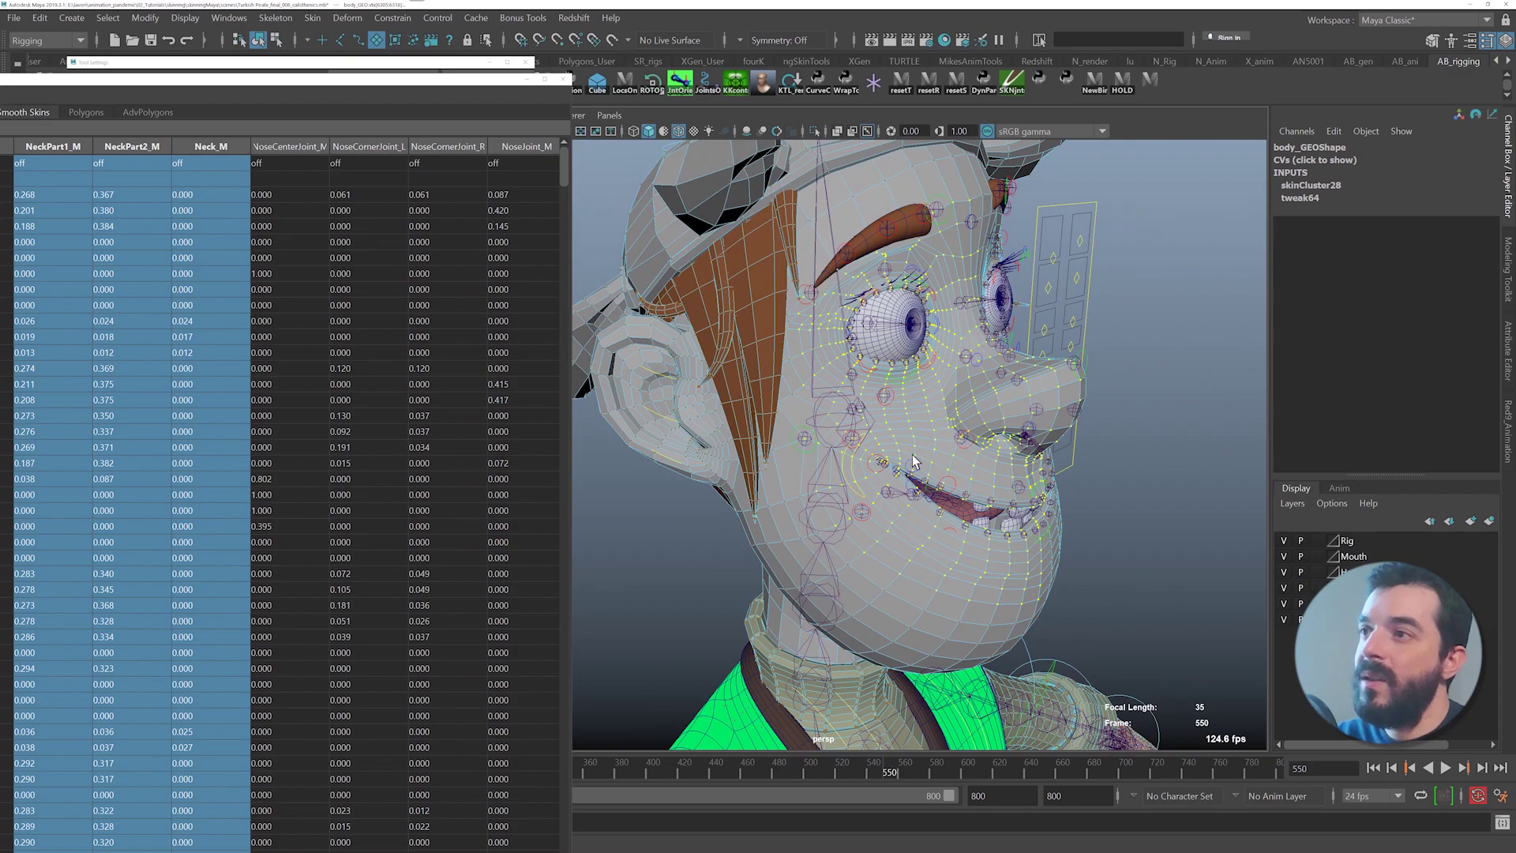
pyautogui.moveTo(916, 460)
pyautogui.keyDown('alt'); pyautogui.mouseDown()
pyautogui.moveTo(980, 439)
pyautogui.moveTo(912, 450)
pyautogui.moveTo(901, 434)
pyautogui.mouseUp(); pyautogui.keyUp('alt')
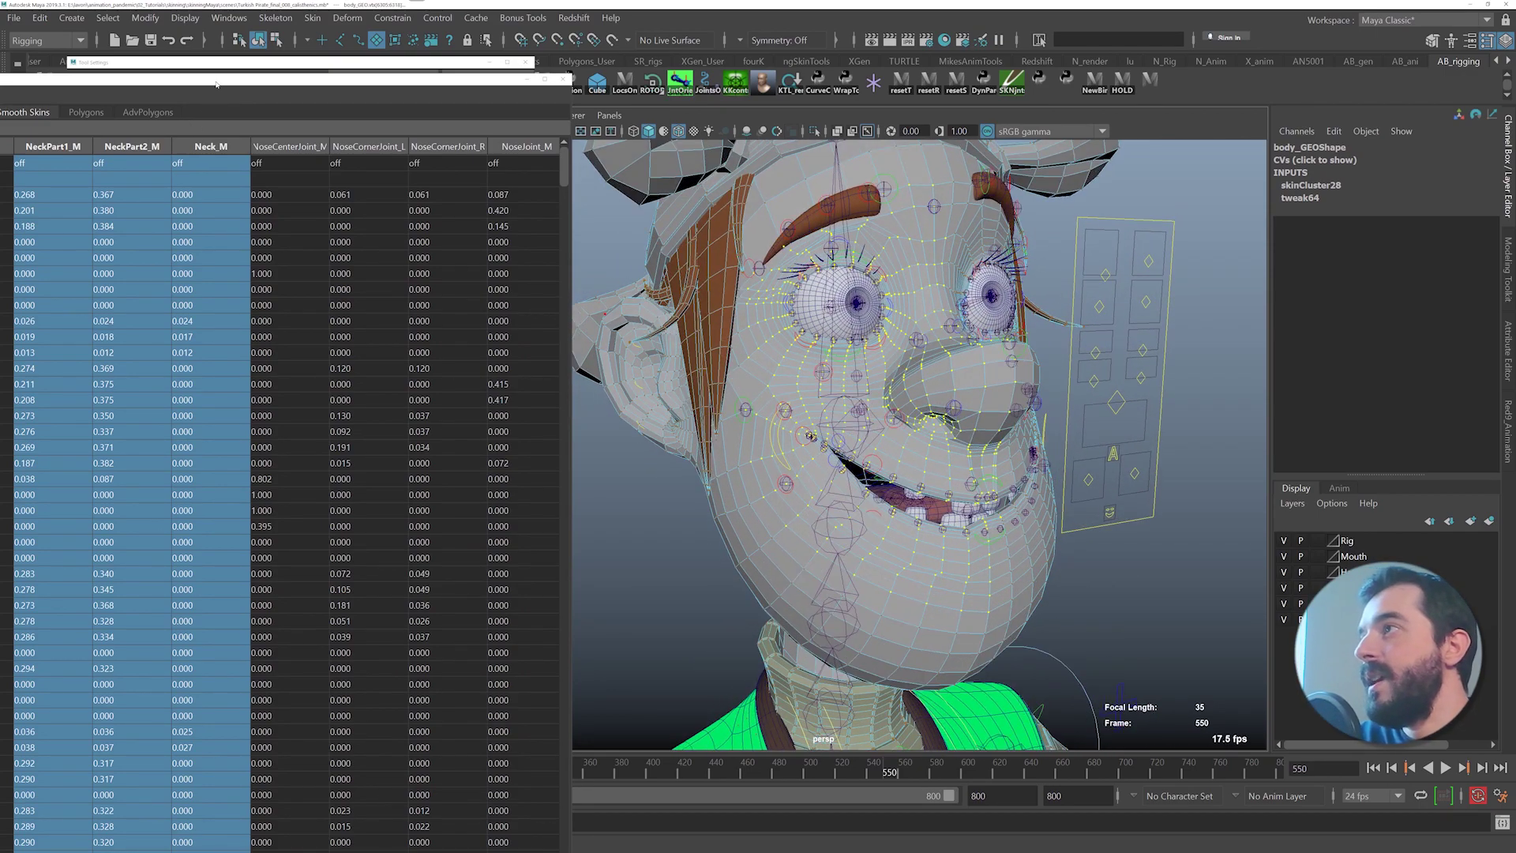
pyautogui.moveTo(216, 84); pyautogui.dragTo(490, 106)
pyautogui.moveTo(326, 169); pyautogui.dragTo(475, 163)
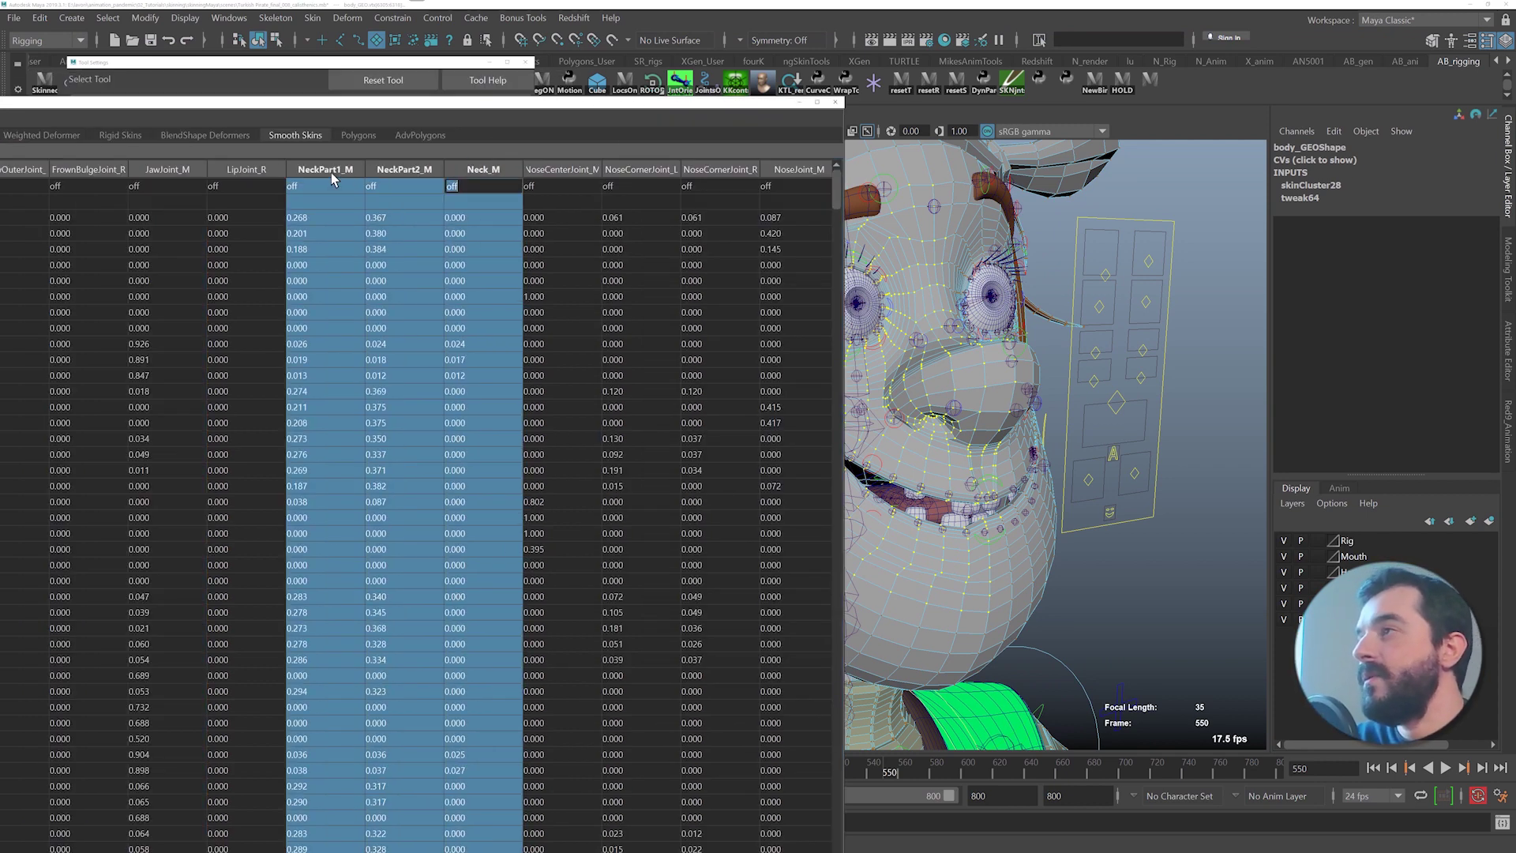
pyautogui.moveTo(331, 172); pyautogui.dragTo(450, 175)
pyautogui.keyDown('ctrl'); pyautogui.moveTo(319, 186); pyautogui.dragTo(461, 188); pyautogui.keyUp('ctrl')
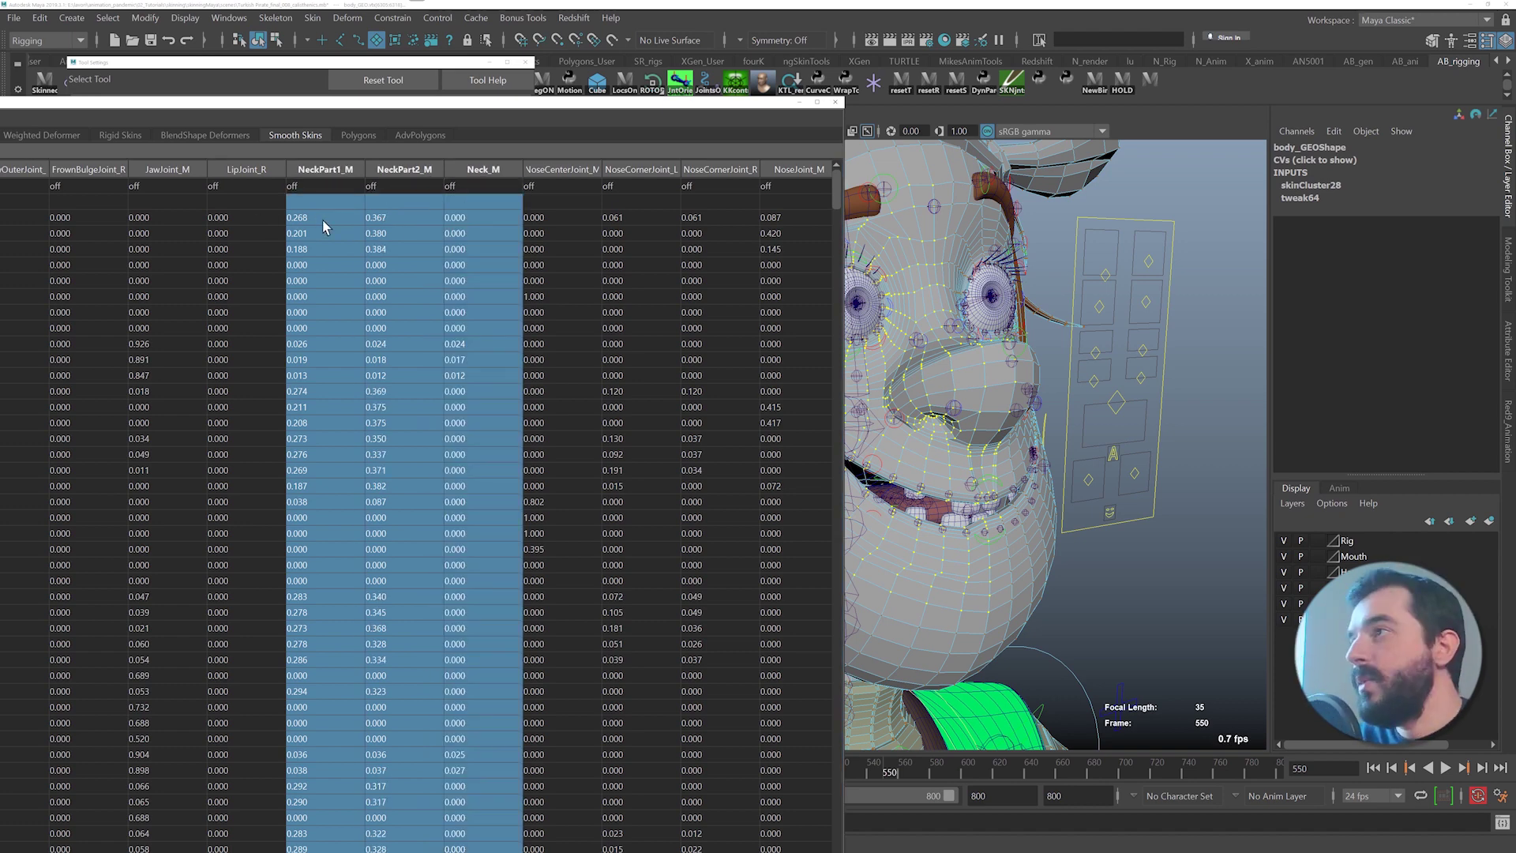
pyautogui.write('0')
pyautogui.press('Return')
# - Check the remaining joint weights of the face vertices and close the Component Editor
pyautogui.moveTo(465, 102); pyautogui.dragTo(404, 6)
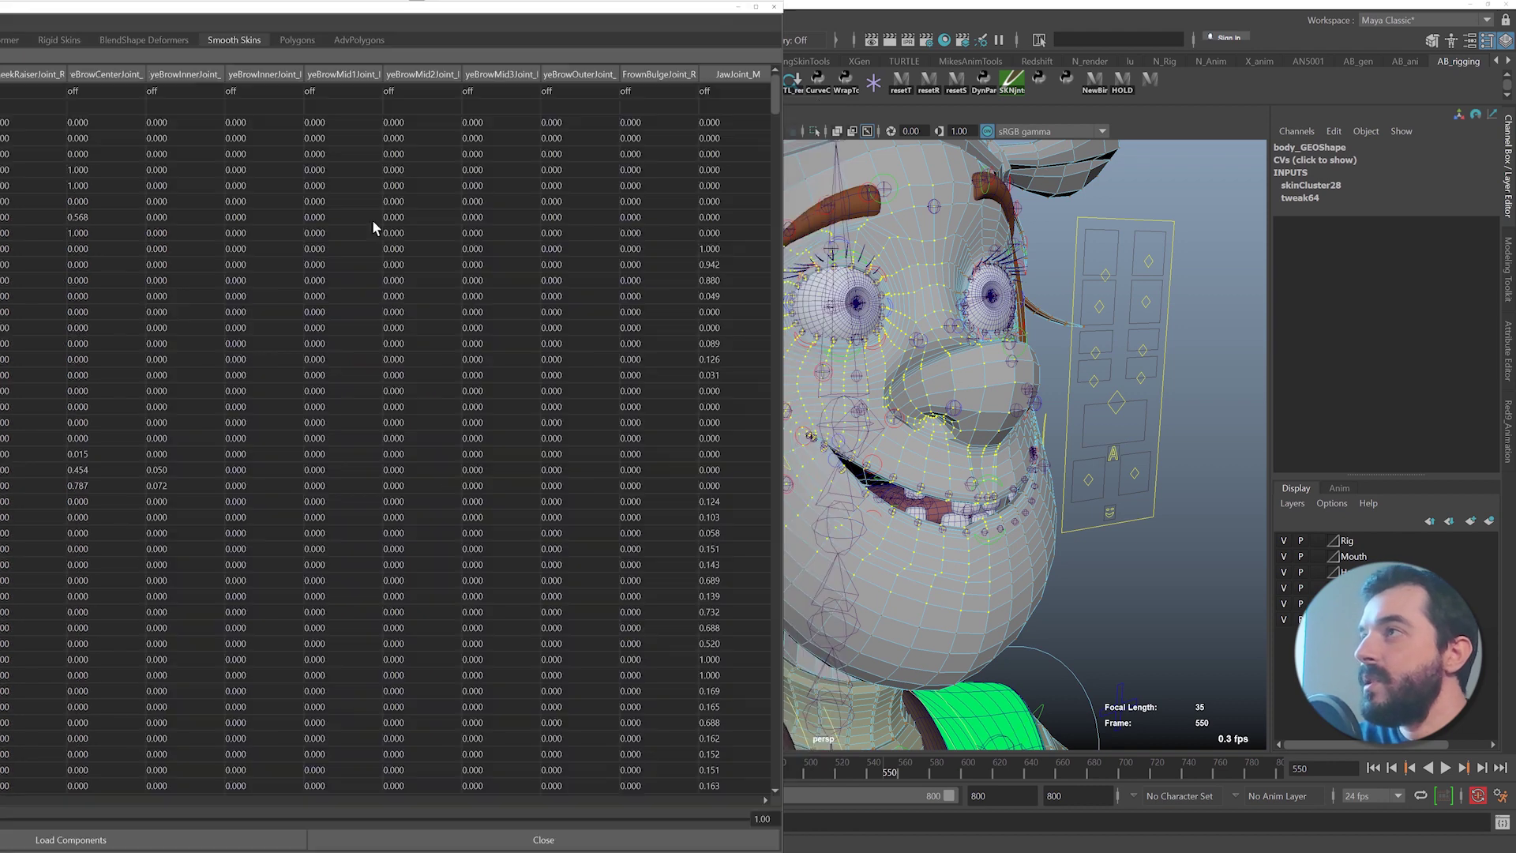
pyautogui.click(762, 801)
pyautogui.click(762, 801)
pyautogui.click(762, 800)
pyautogui.moveTo(79, 801); pyautogui.dragTo(702, 788)
pyautogui.click(776, 6)
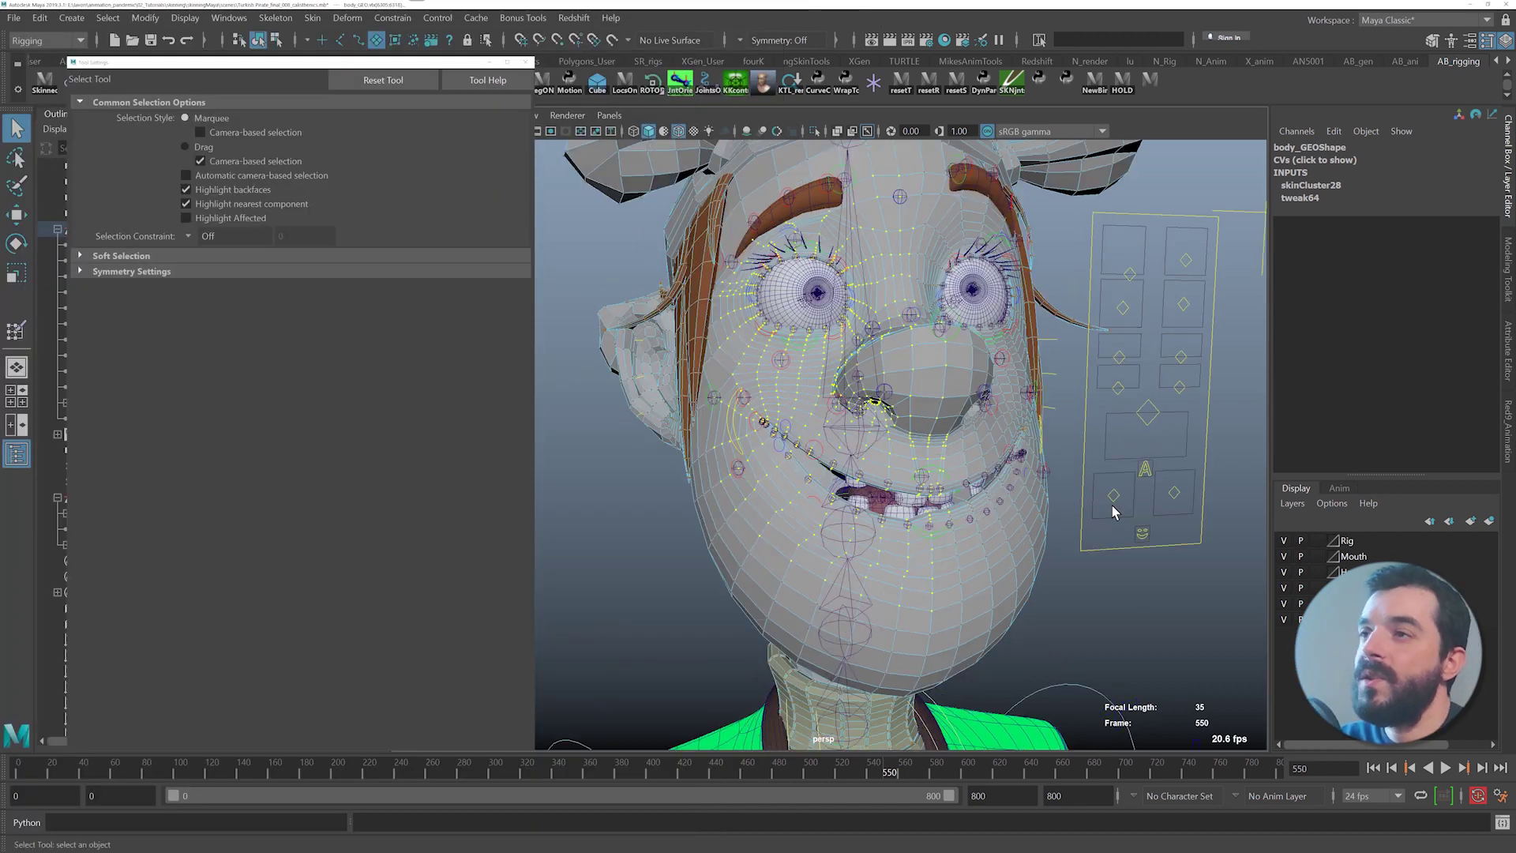
# - Test the mouth by moving ctrlMouth_M to Translate X 1, Y -1 and to X -1, Y -0.933, and undo the last move
pyautogui.click(1161, 431)
pyautogui.press('w')
pyautogui.keyDown('alt'); pyautogui.moveTo(1150, 423); pyautogui.dragTo(1137, 417); pyautogui.keyUp('alt')
pyautogui.keyDown('alt'); pyautogui.moveTo(1137, 427); pyautogui.dragTo(1072, 414, button='middle'); pyautogui.keyUp('alt')
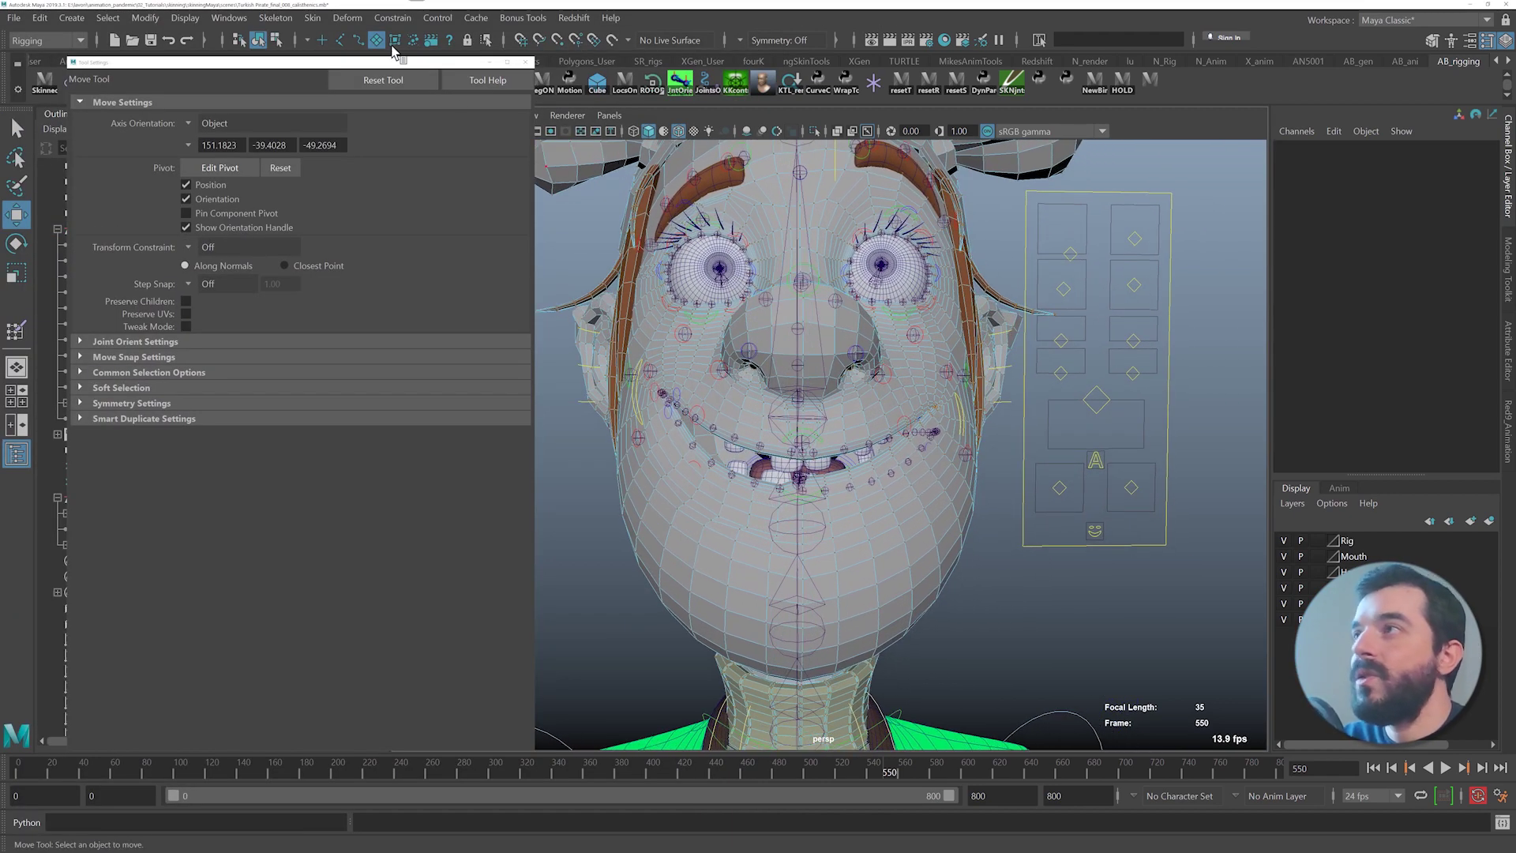
pyautogui.click(359, 40)
pyautogui.click(1097, 402)
pyautogui.moveTo(1097, 402); pyautogui.dragTo(1133, 527)
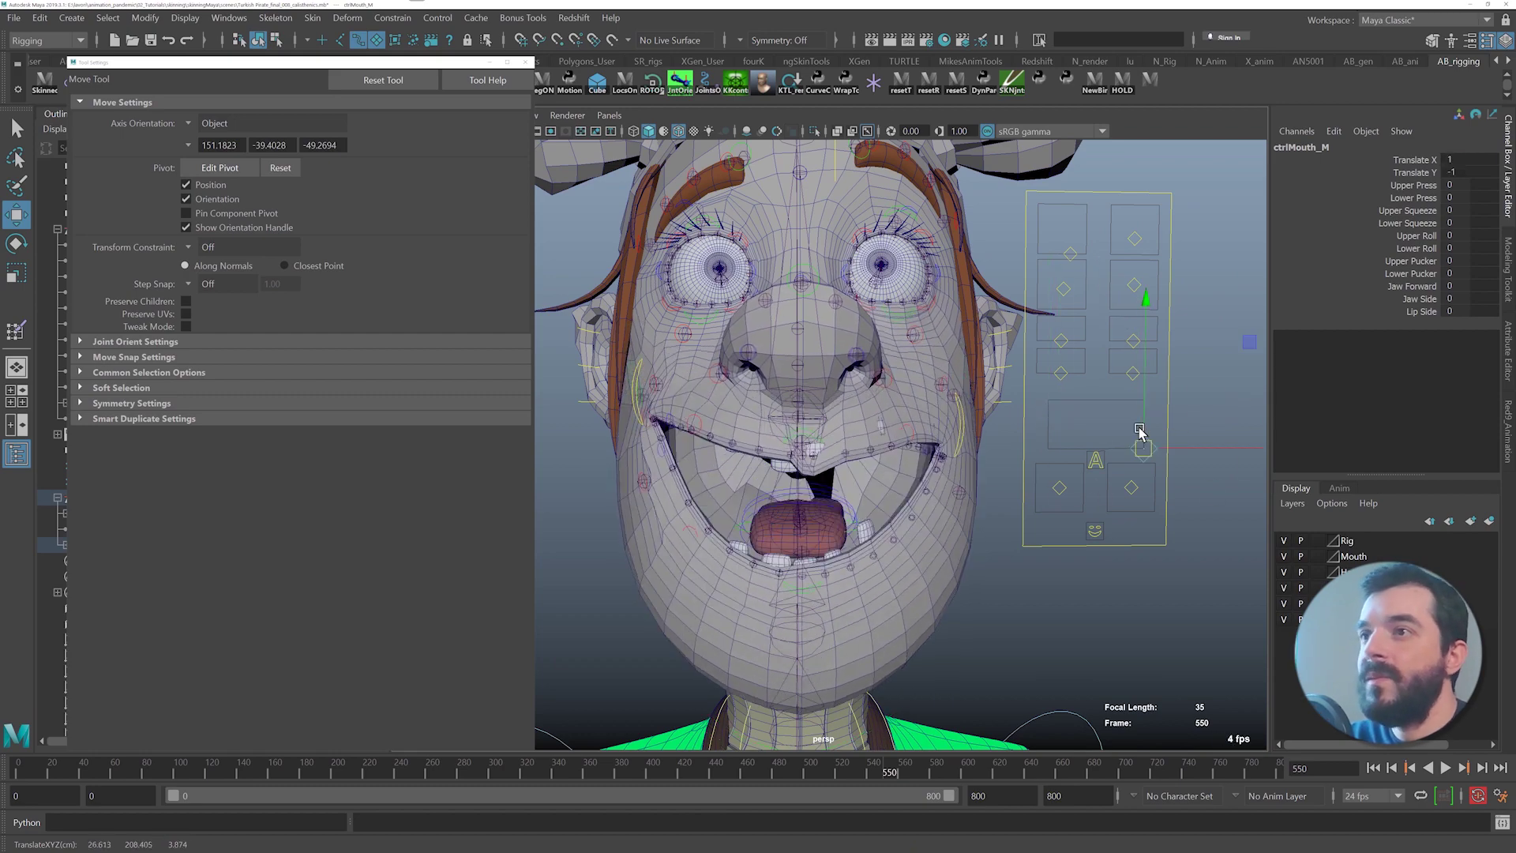
pyautogui.moveTo(1142, 448); pyautogui.dragTo(812, 450)
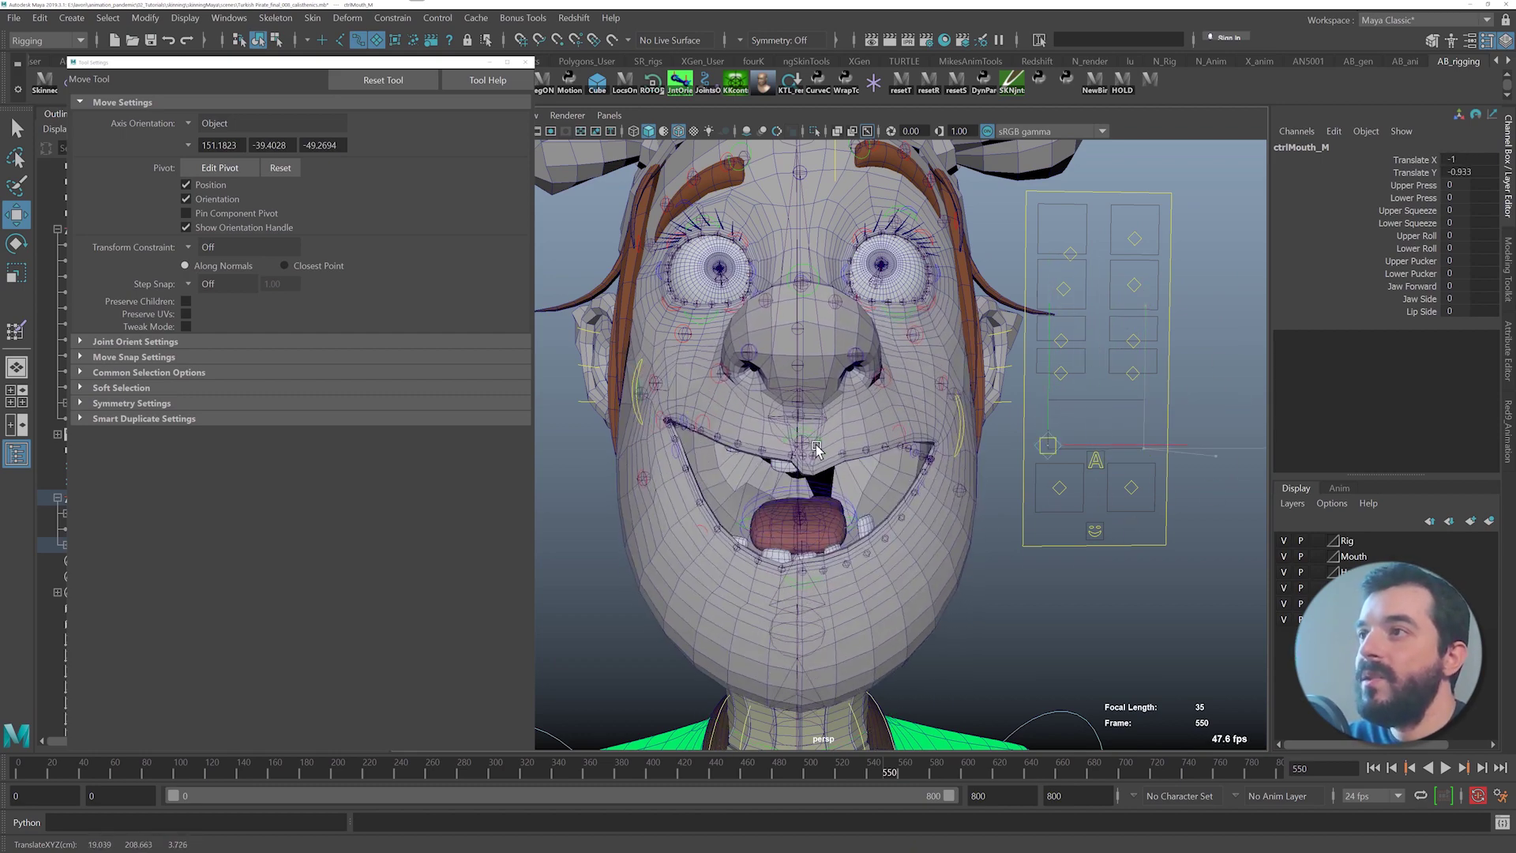
pyautogui.hotkey('ctrl', 'z')
# - Rotate Jaw_M to test how the chin and cheeks deform, and undo the rotation
pyautogui.keyDown('alt'); pyautogui.moveTo(825, 505); pyautogui.dragTo(741, 576, button='right'); pyautogui.keyUp('alt')
pyautogui.keyDown('alt'); pyautogui.moveTo(741, 576); pyautogui.dragTo(843, 606); pyautogui.keyUp('alt')
pyautogui.keyDown('alt'); pyautogui.moveTo(821, 528); pyautogui.dragTo(800, 513, button='middle'); pyautogui.keyUp('alt')
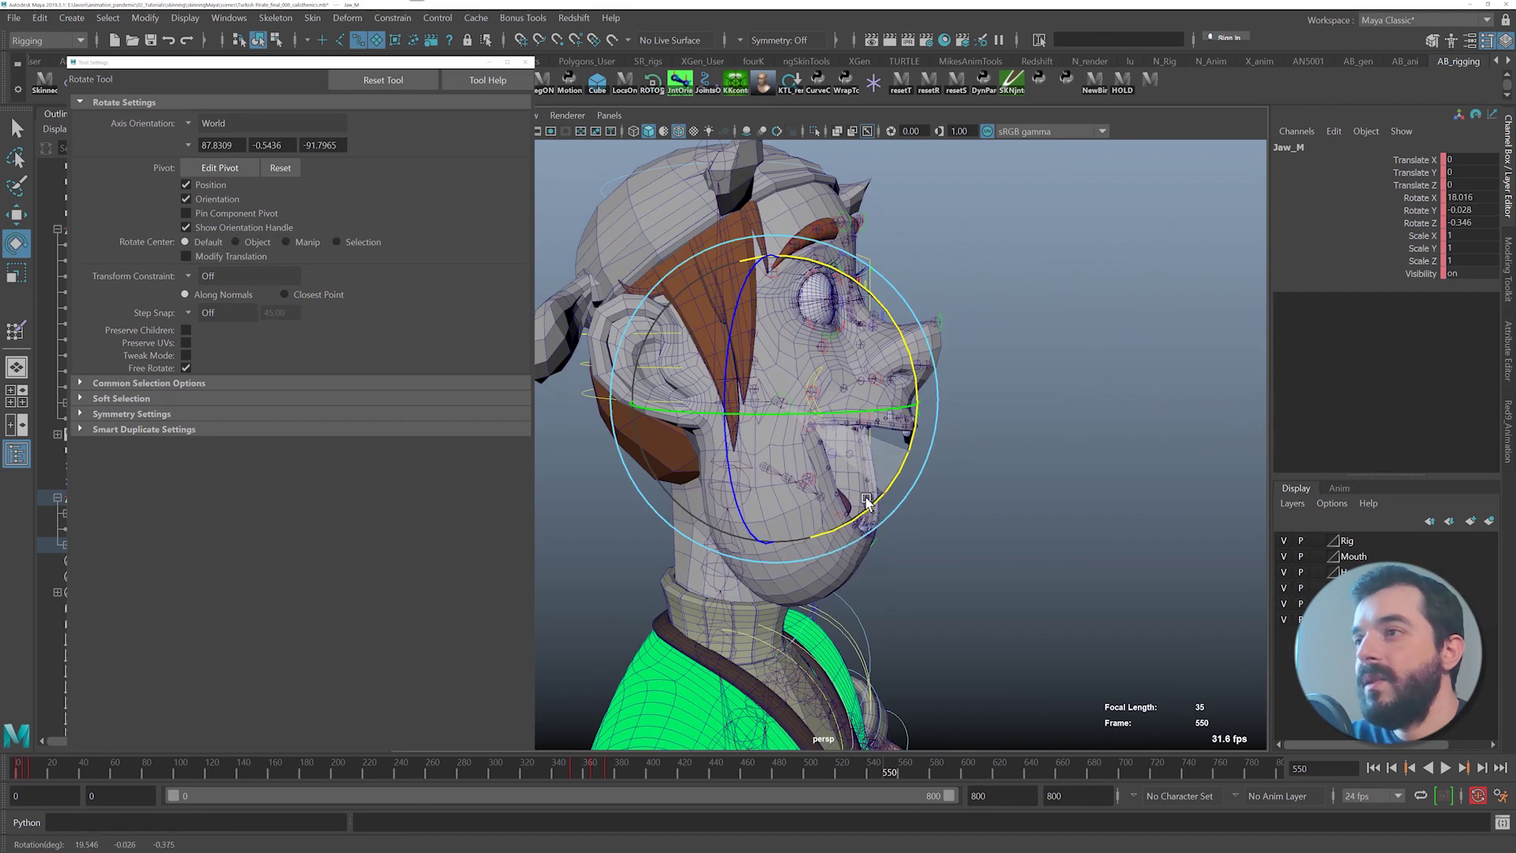
pyautogui.moveTo(867, 504); pyautogui.dragTo(868, 404)
pyautogui.hotkey('ctrl', 'z')
pyautogui.keyDown('alt'); pyautogui.moveTo(806, 366); pyautogui.dragTo(810, 480); pyautogui.keyUp('alt')
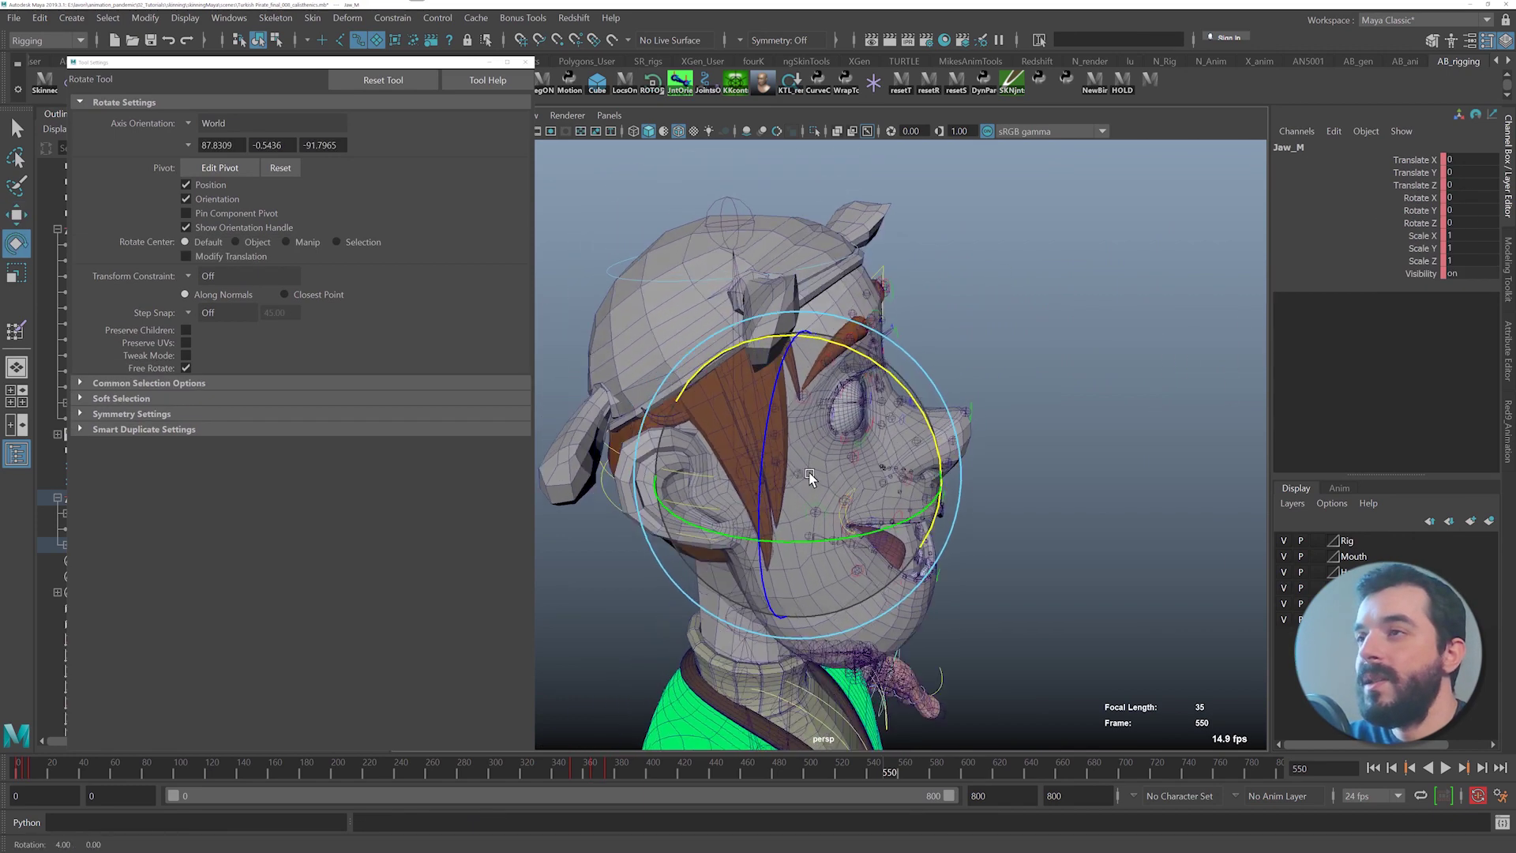
# - Tilt FKHead_M back to about -54.6 degrees in Rotate Z to test the neck and jaw weights, and undo the rotation
pyautogui.press('q')
pyautogui.moveTo(628, 246); pyautogui.dragTo(629, 249)
pyautogui.press('e')
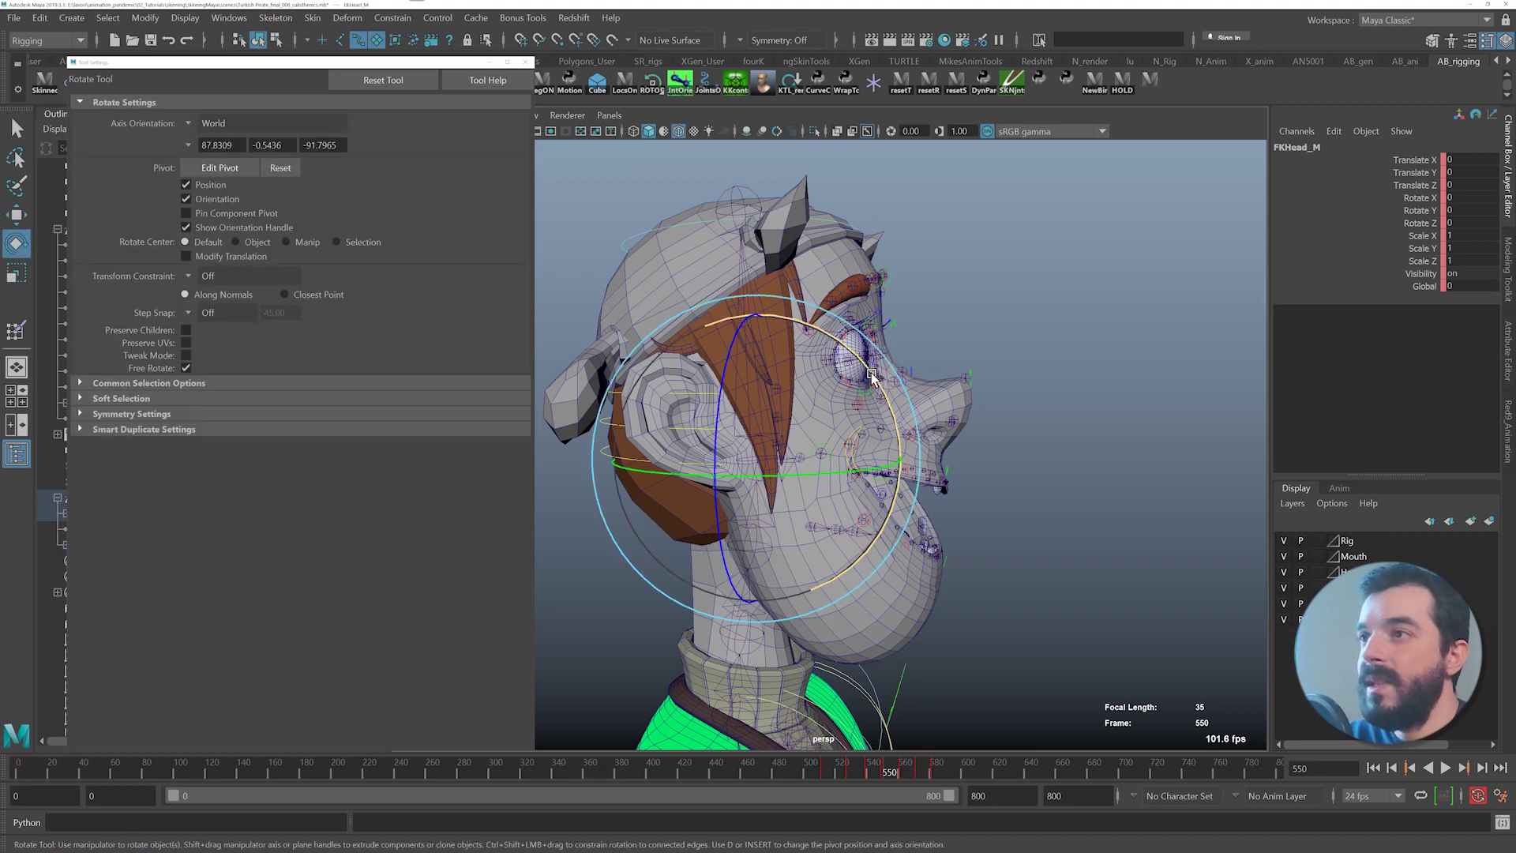
pyautogui.moveTo(864, 359); pyautogui.dragTo(734, 316)
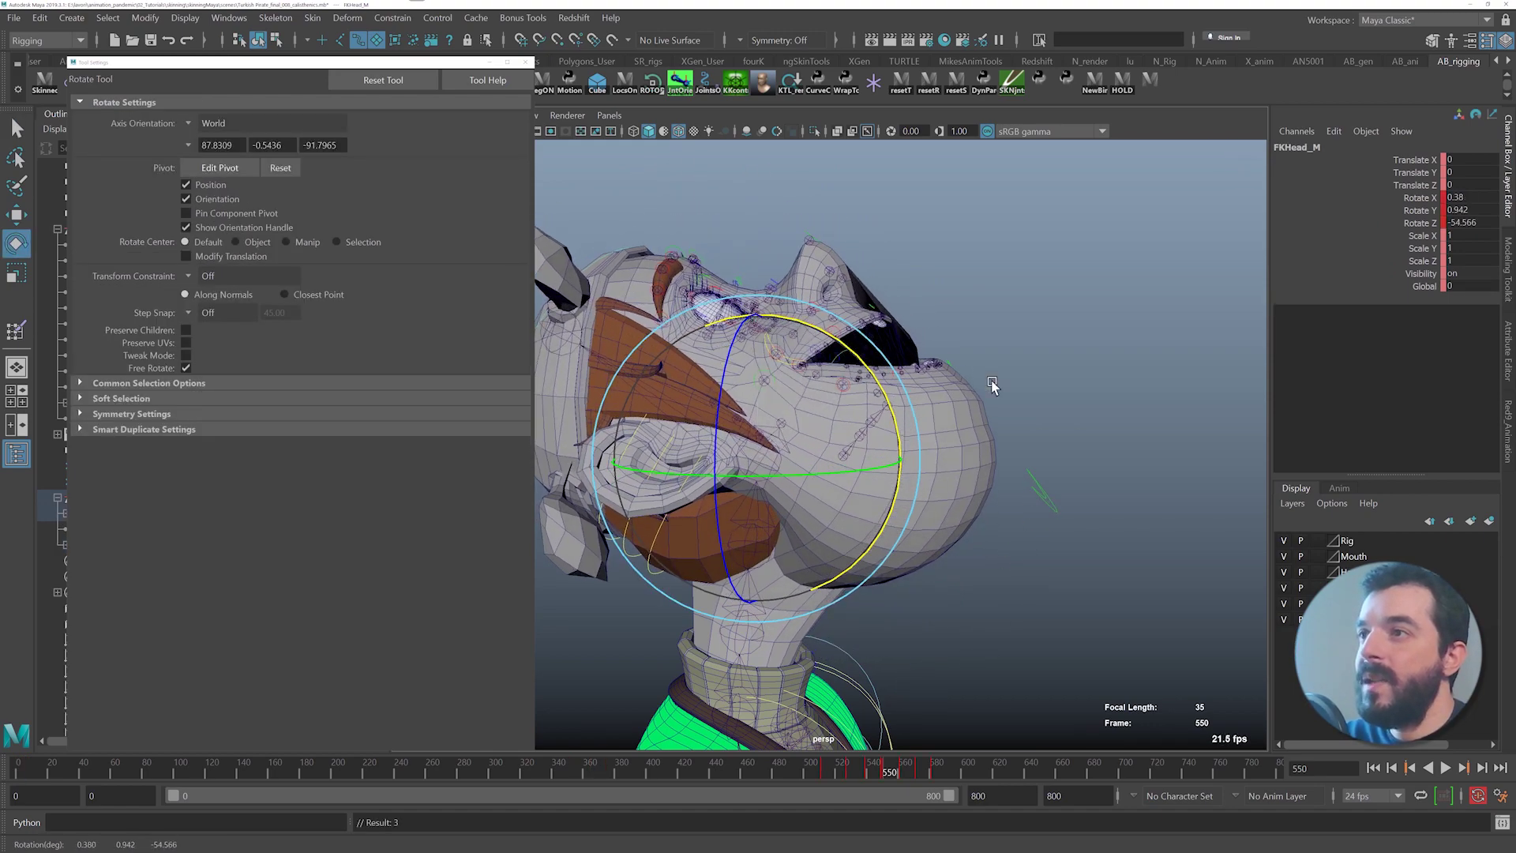
pyautogui.keyDown('alt'); pyautogui.moveTo(992, 386); pyautogui.dragTo(834, 497); pyautogui.keyUp('alt')
pyautogui.hotkey('ctrl', 'z')
pyautogui.keyDown('alt'); pyautogui.moveTo(927, 528); pyautogui.dragTo(755, 436); pyautogui.keyUp('alt')
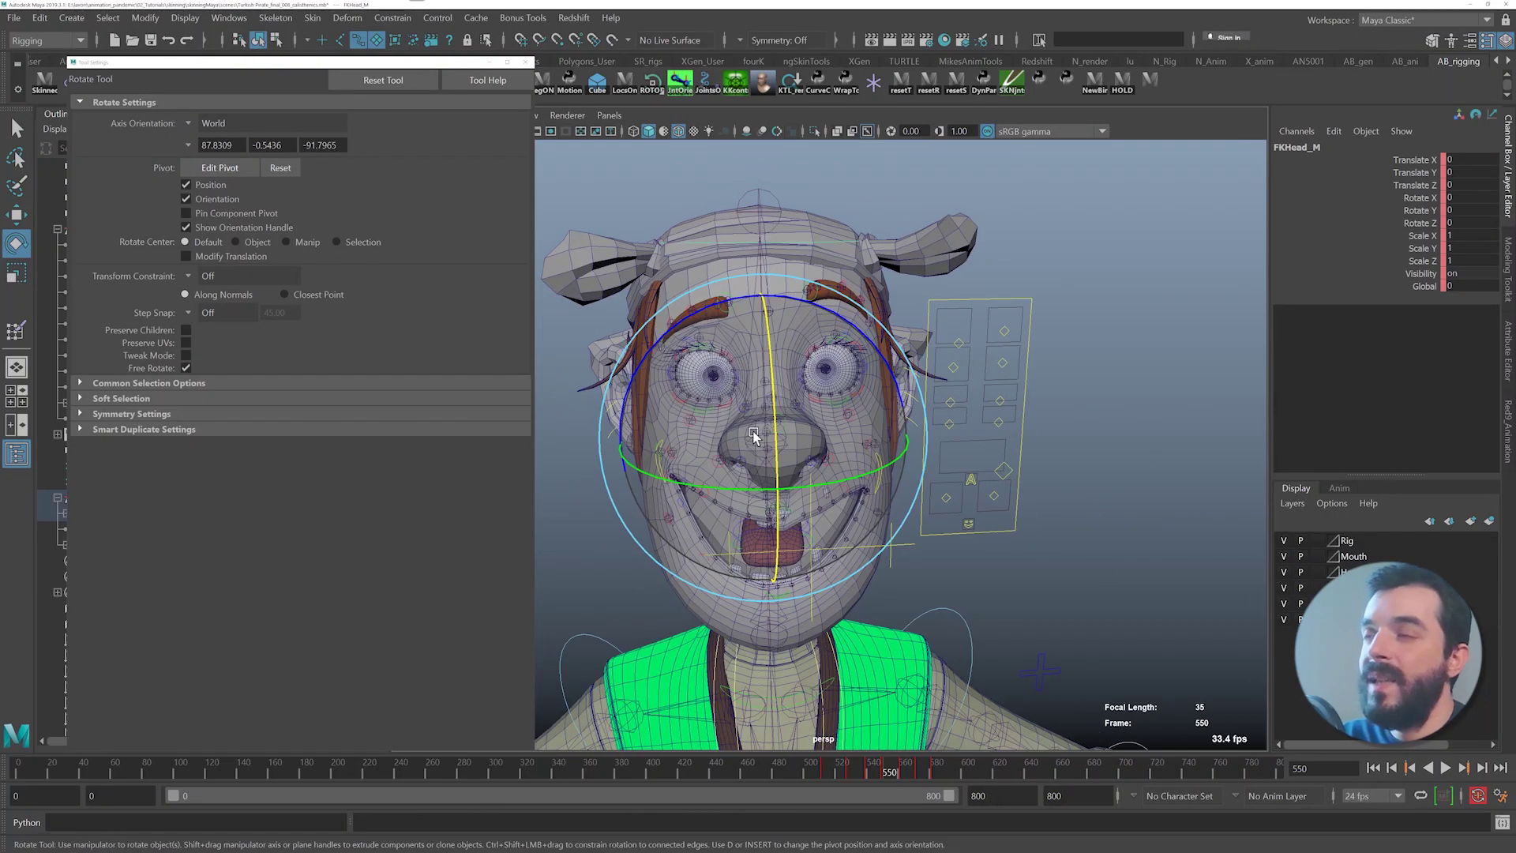
# - Go to frame 0 and reset ctrlMouth_M's Translate X and Y to 0
pyautogui.press('q')
pyautogui.click(706, 487)
pyautogui.keyDown('alt'); pyautogui.moveTo(695, 479); pyautogui.dragTo(760, 408, button='middle'); pyautogui.keyUp('alt')
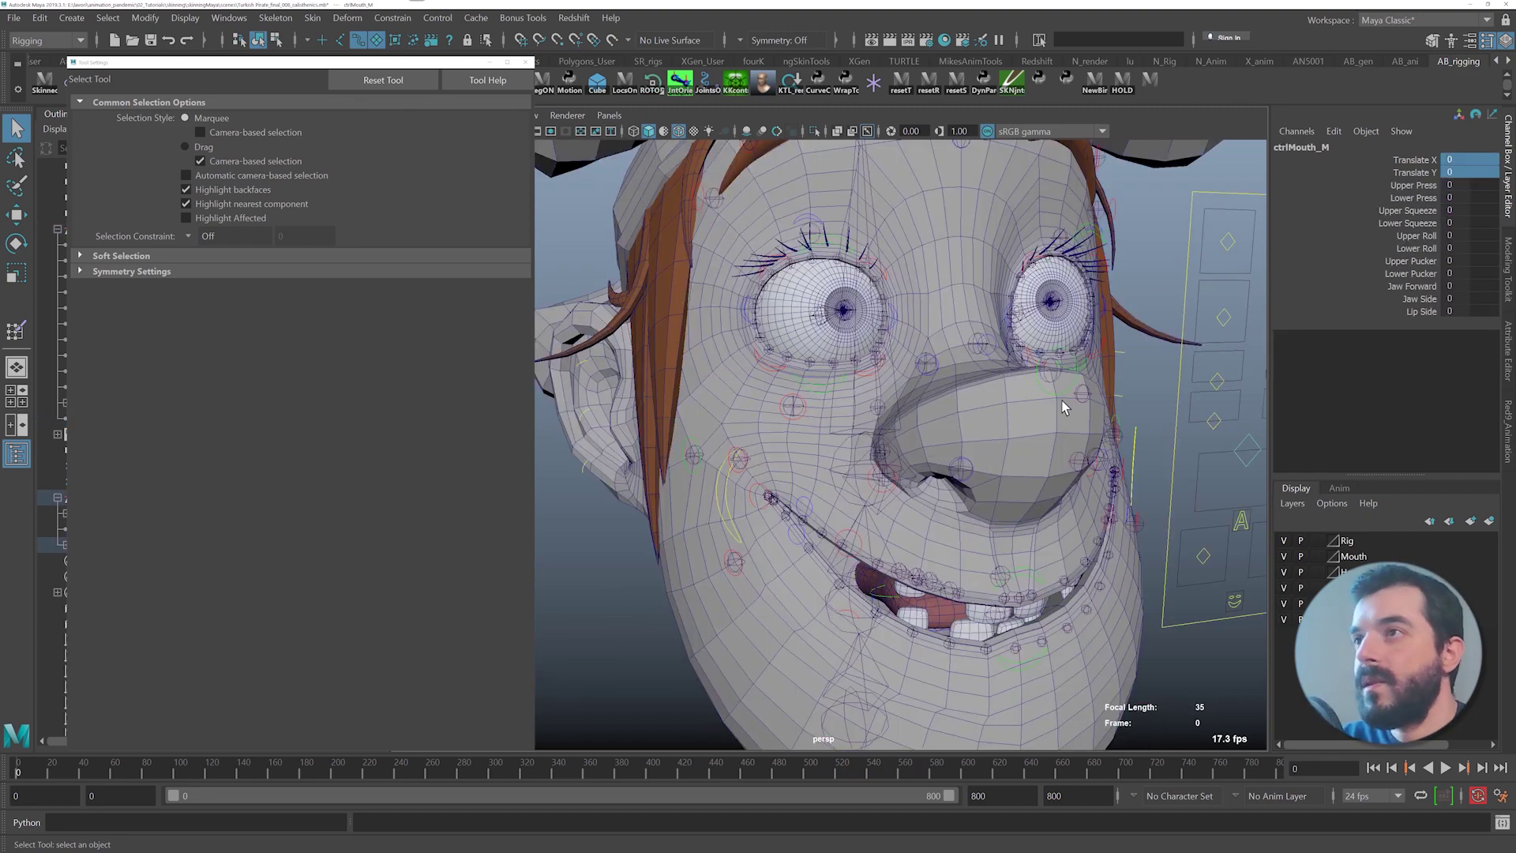
pyautogui.keyDown('alt'); pyautogui.moveTo(1063, 406); pyautogui.dragTo(970, 398); pyautogui.keyUp('alt')
pyautogui.keyDown('alt'); pyautogui.moveTo(1035, 440); pyautogui.dragTo(1089, 379); pyautogui.keyUp('alt')
# - Reset Translate X, Y and Z of the lower lip control lowerLipA_R to 0
pyautogui.click(843, 548)
pyautogui.moveTo(1461, 185); pyautogui.dragTo(1461, 155)
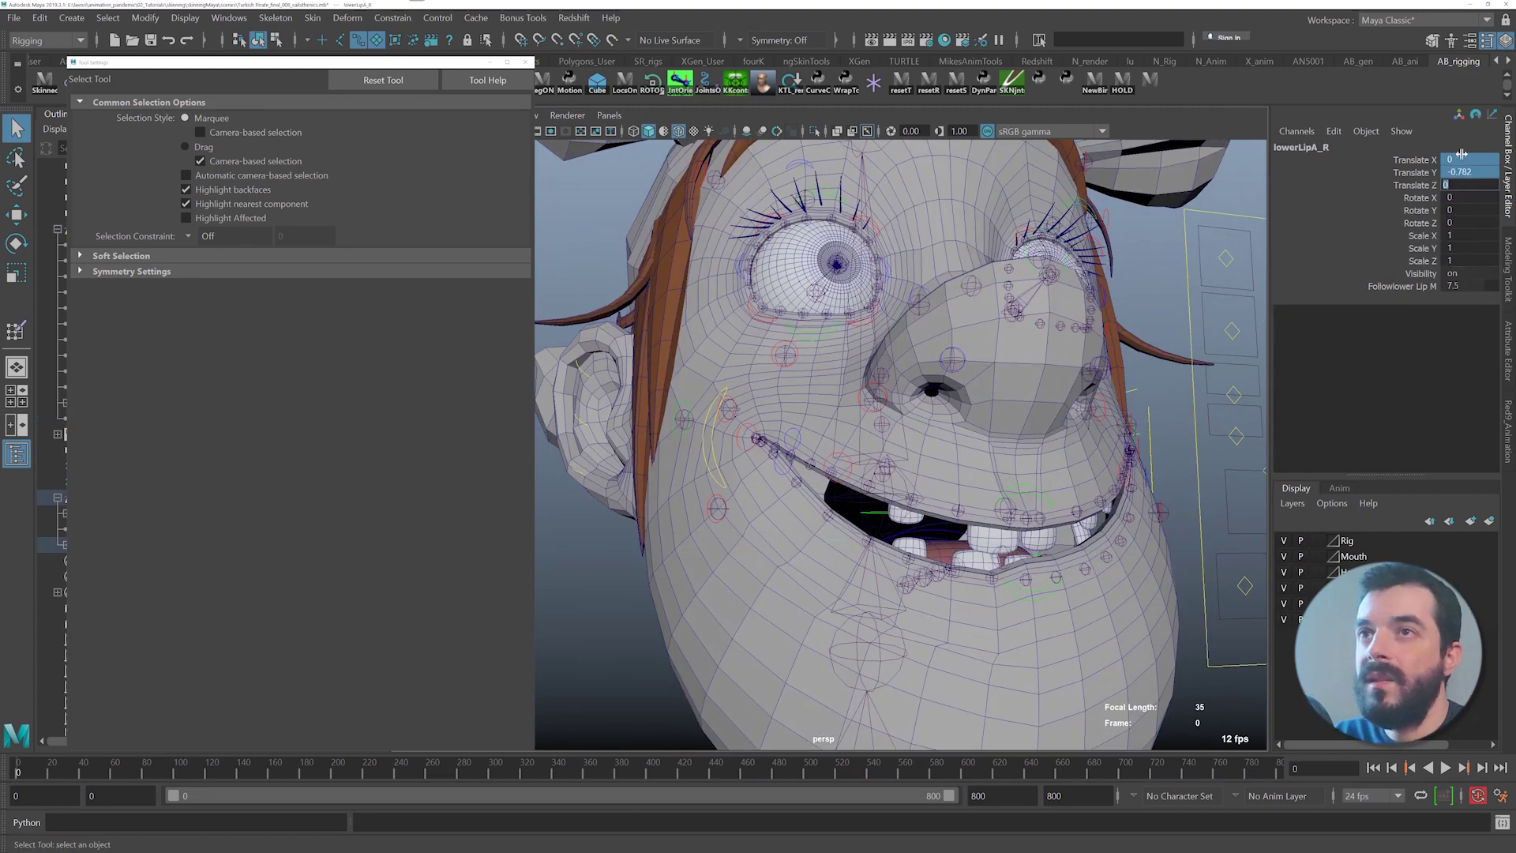
pyautogui.write('0')
pyautogui.press('Return')
pyautogui.keyDown('alt'); pyautogui.moveTo(1034, 387); pyautogui.dragTo(951, 442); pyautogui.keyUp('alt')
# - Select all the face and head controls and reset their translation and rotation values to 0
pyautogui.click(378, 40)
pyautogui.keyDown('alt'); pyautogui.moveTo(900, 556); pyautogui.dragTo(1006, 513); pyautogui.keyUp('alt')
pyautogui.moveTo(636, 676); pyautogui.dragTo(1167, 390)
pyautogui.keyDown('alt'); pyautogui.moveTo(1137, 450); pyautogui.dragTo(1062, 460); pyautogui.keyUp('alt')
pyautogui.keyDown('alt'); pyautogui.moveTo(1063, 460); pyautogui.dragTo(720, 534, button='right'); pyautogui.keyUp('alt')
pyautogui.moveTo(719, 535); pyautogui.dragTo(984, 248)
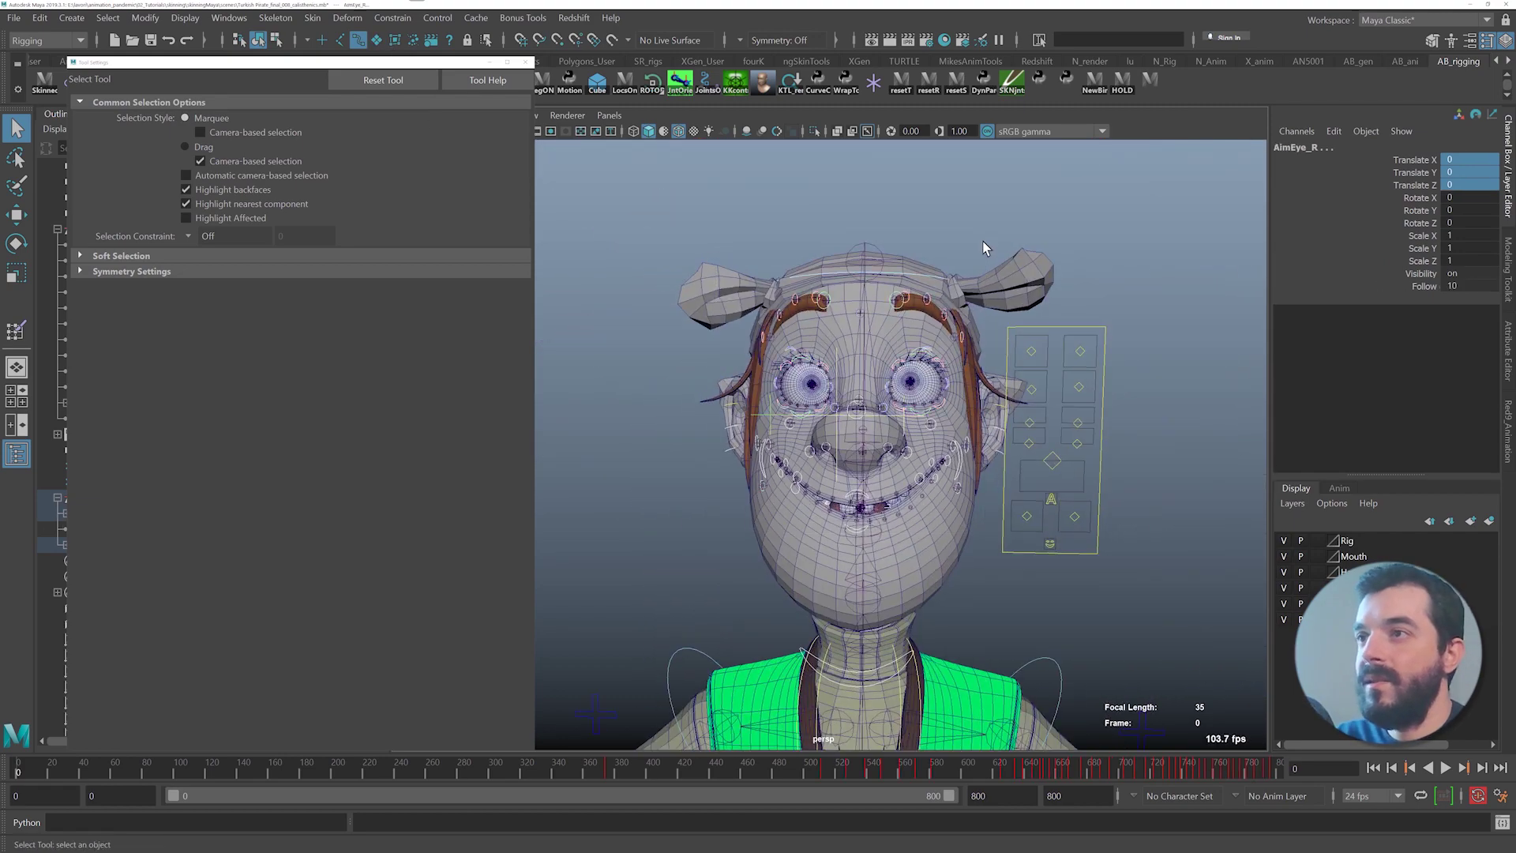
pyautogui.moveTo(1461, 223); pyautogui.dragTo(1465, 157)
pyautogui.press('Return')
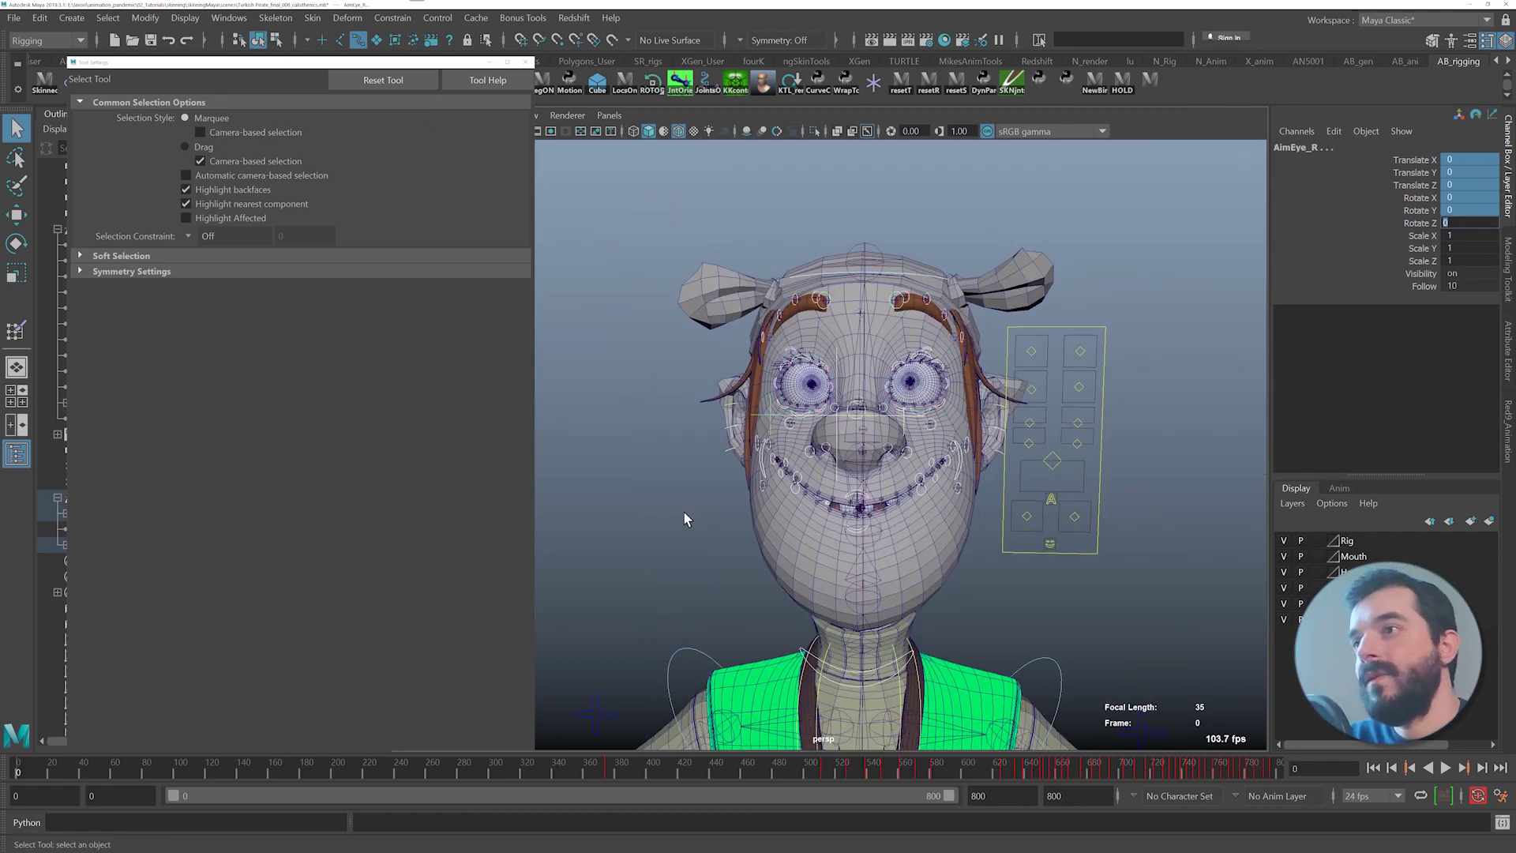
# - Select body_GEO, open ngSkinTools for it and display the weight mirroring options
pyautogui.keyDown('alt'); pyautogui.moveTo(683, 515); pyautogui.dragTo(843, 531, button='right'); pyautogui.keyUp('alt')
pyautogui.keyDown('alt'); pyautogui.moveTo(842, 531); pyautogui.dragTo(859, 523); pyautogui.keyUp('alt')
pyautogui.keyDown('alt'); pyautogui.moveTo(792, 551); pyautogui.dragTo(873, 579, button='right'); pyautogui.keyUp('alt')
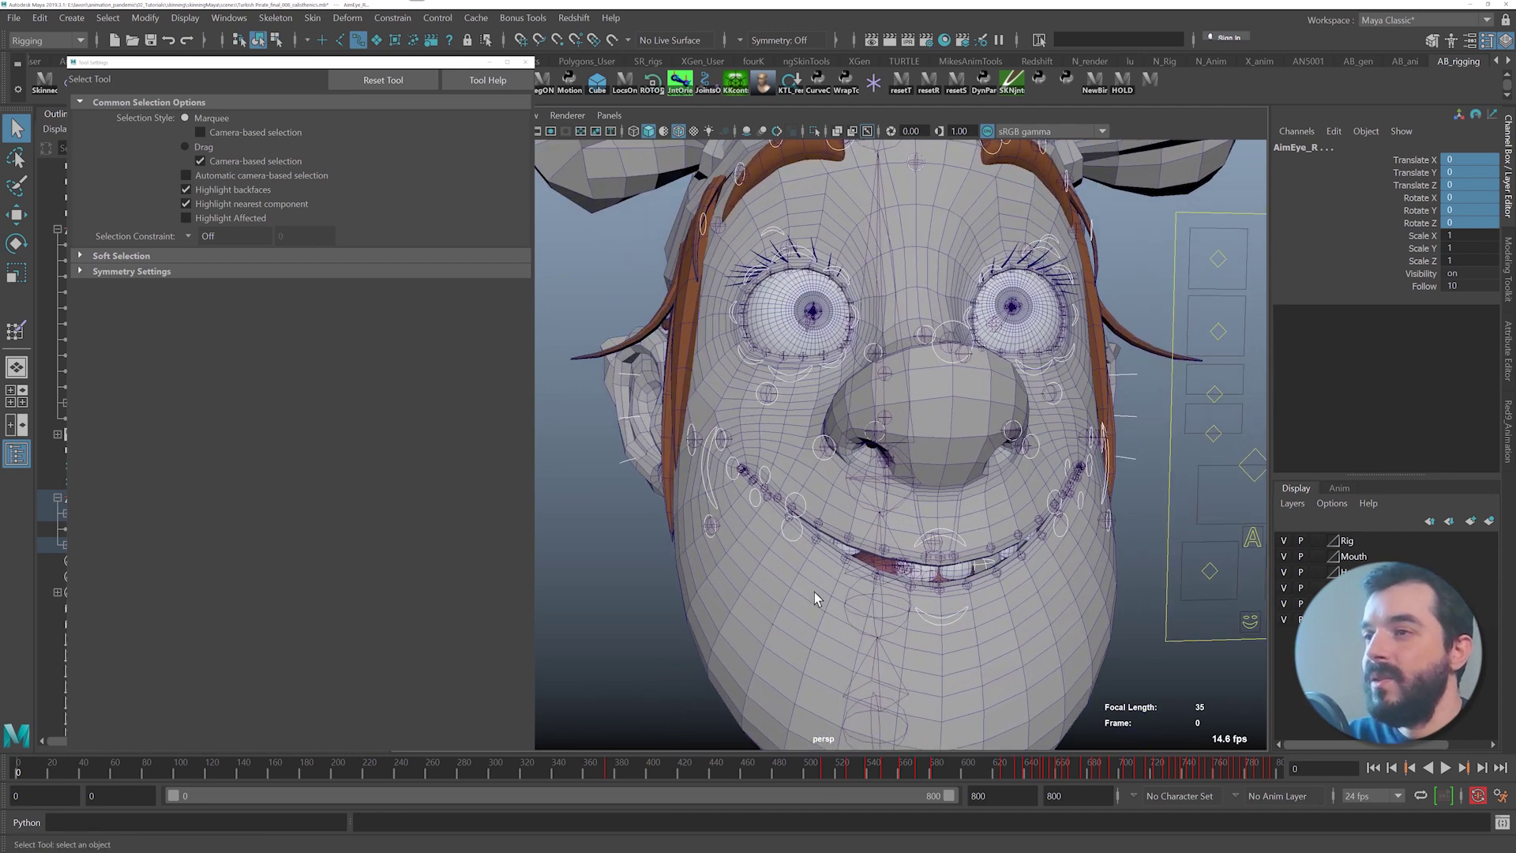
pyautogui.click(760, 610)
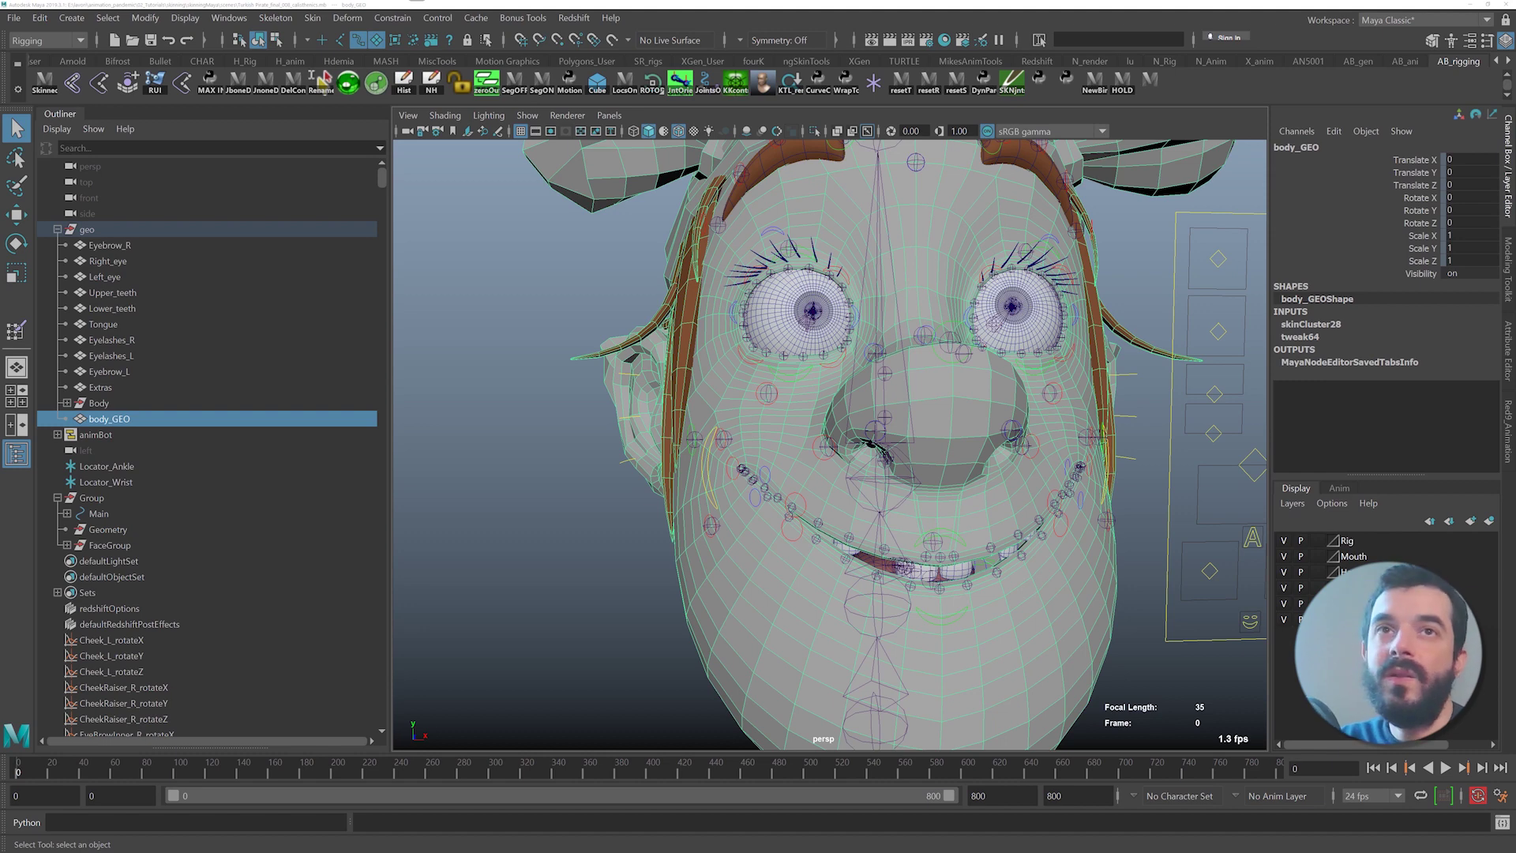
pyautogui.click(348, 83)
pyautogui.click(273, 129)
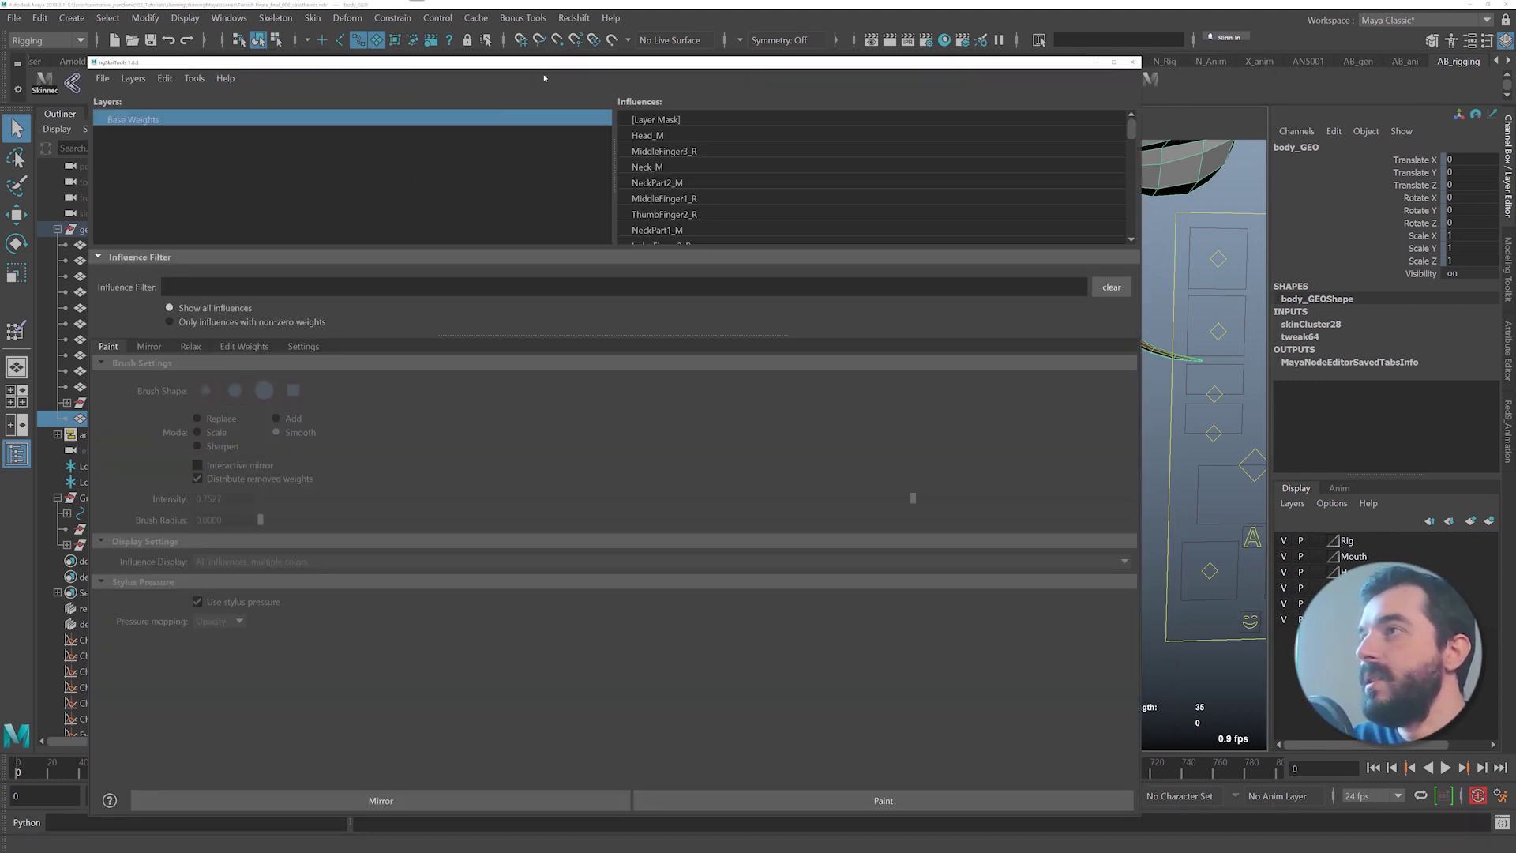
pyautogui.moveTo(545, 63); pyautogui.dragTo(510, 270)
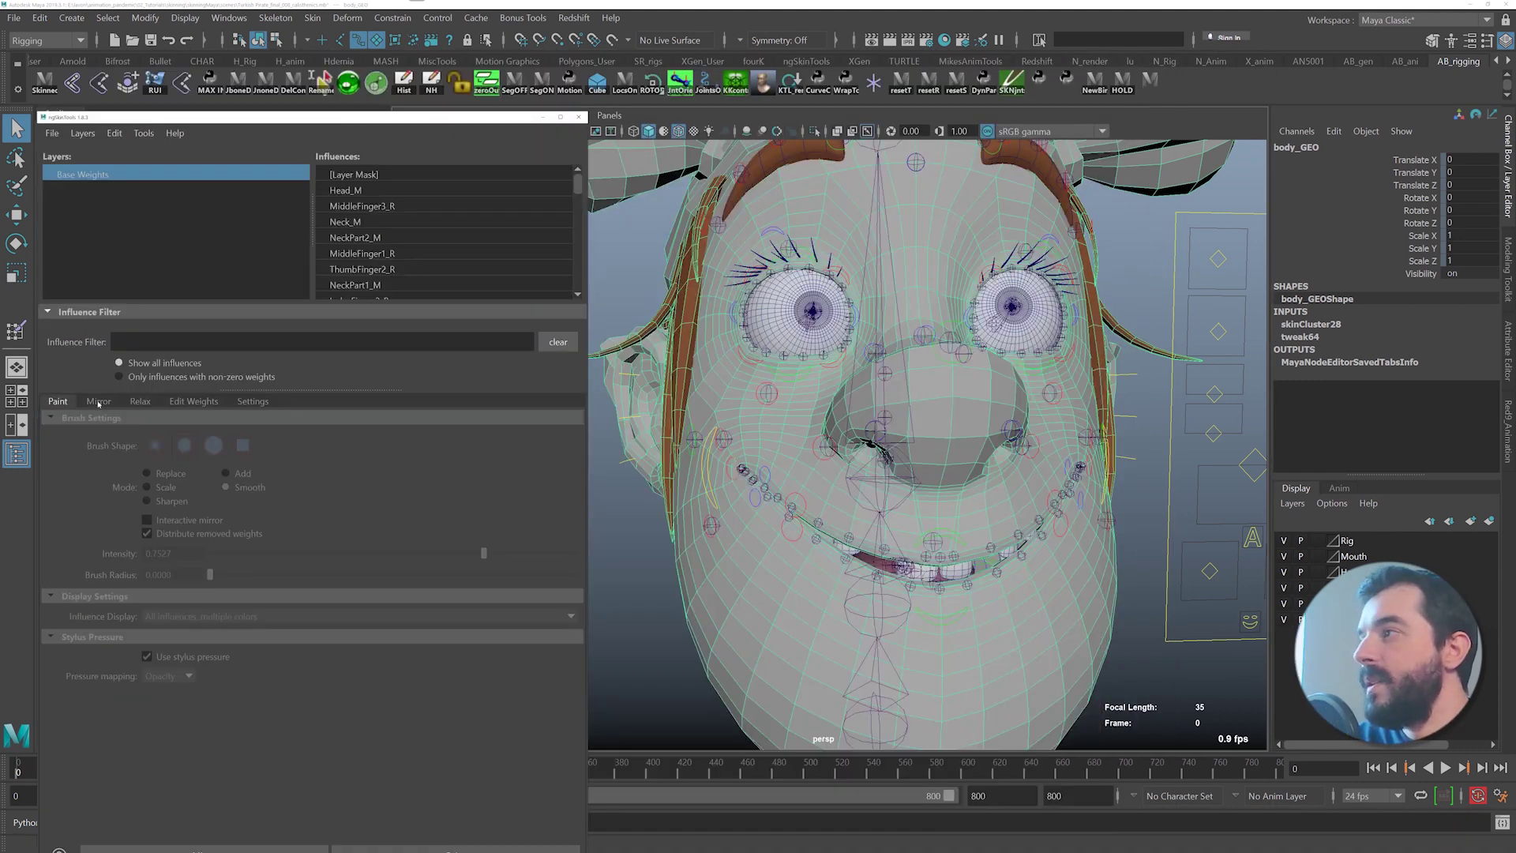
pyautogui.click(99, 401)
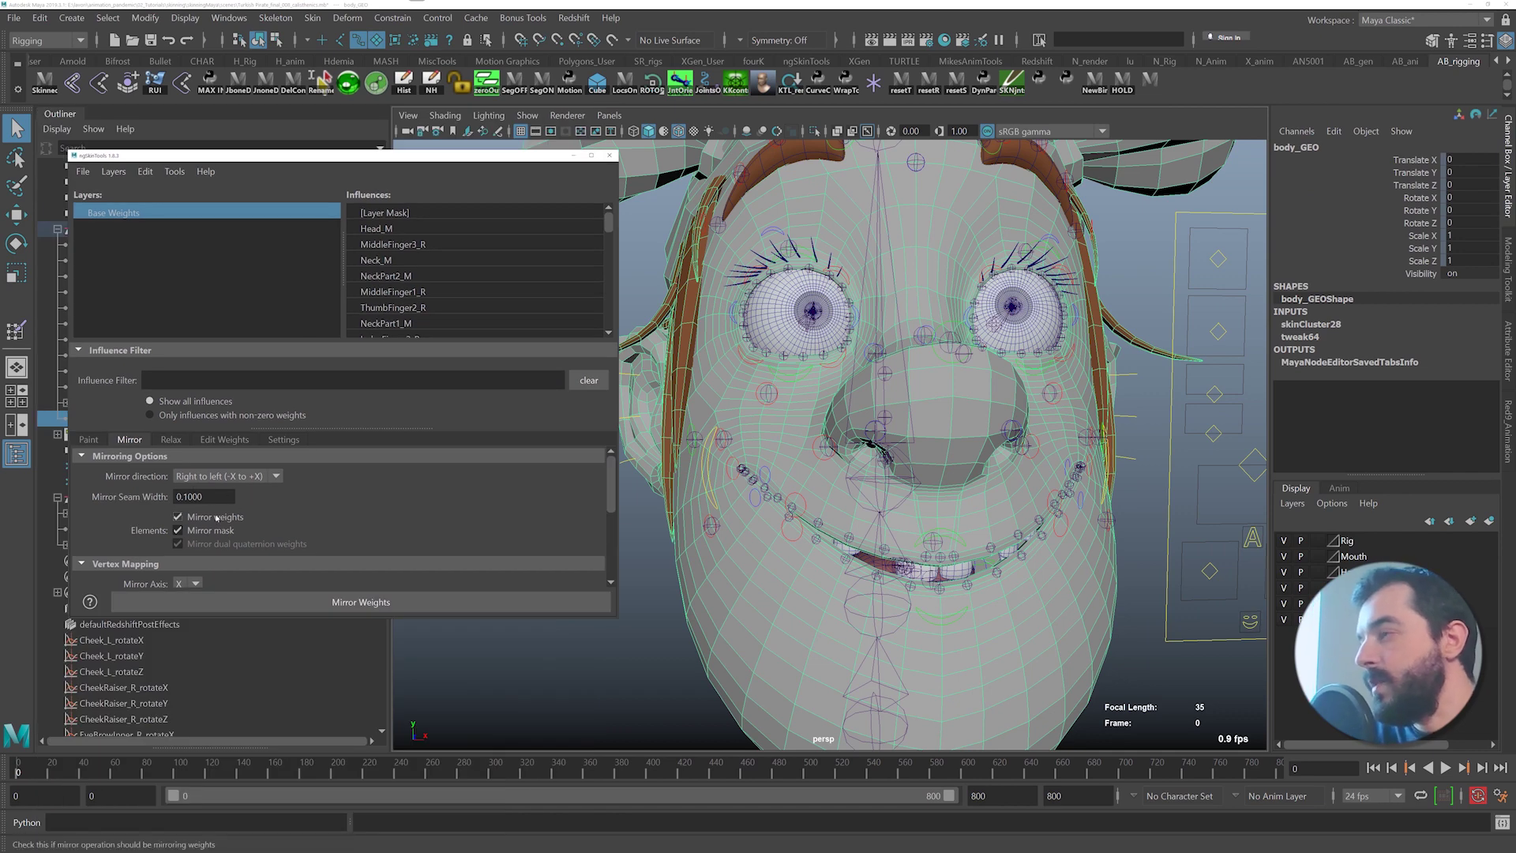
pyautogui.scroll(-3, 176, 549)
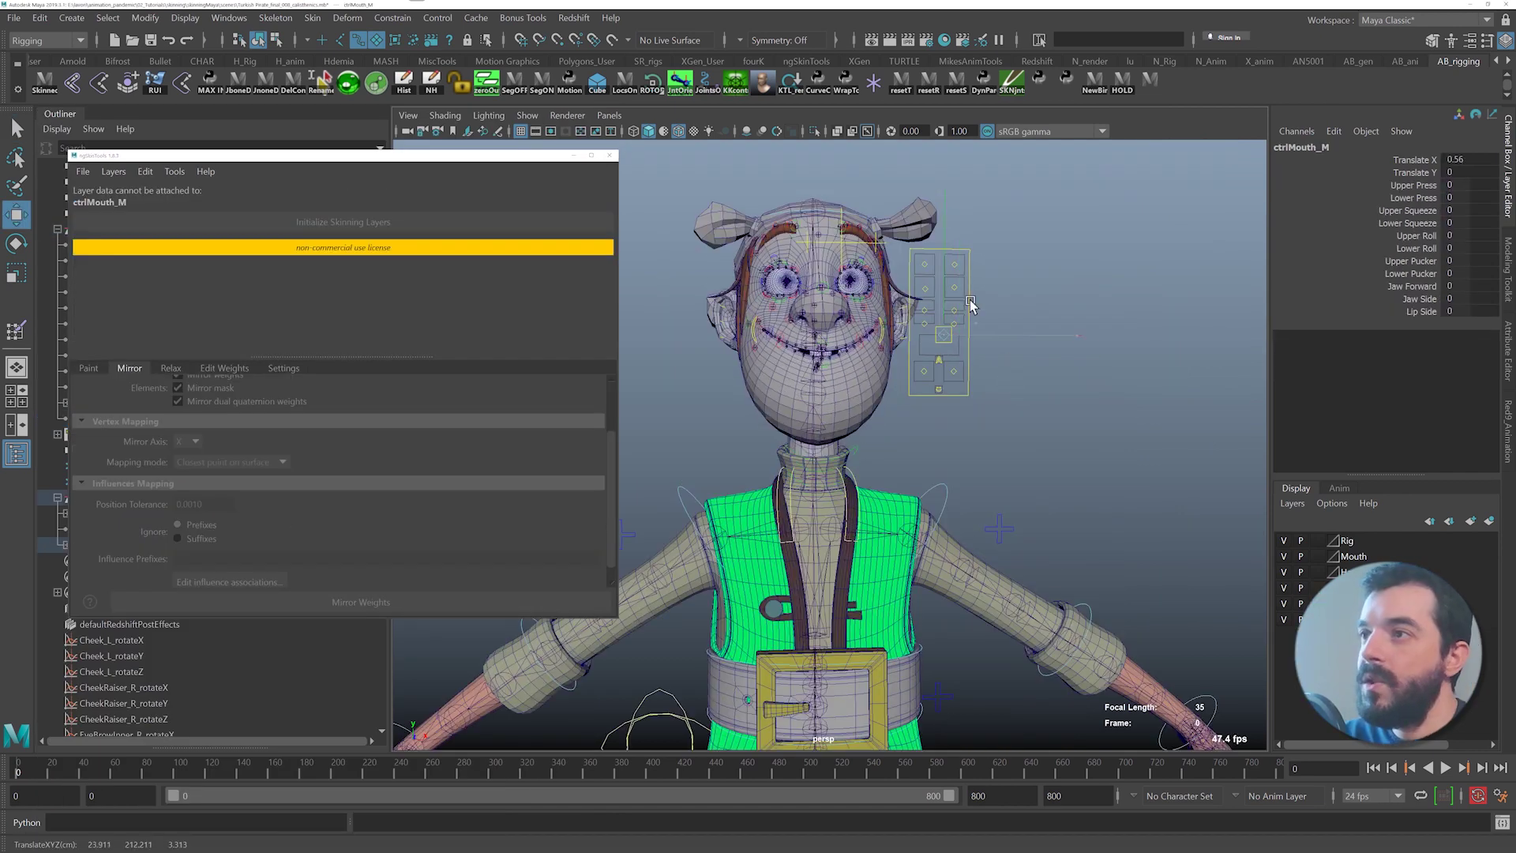
# - Test body_GEO's deformation by moving ctrlMouth_M sideways and rotating both FKShoulder controls, undoing the test poses
pyautogui.moveTo(996, 385); pyautogui.dragTo(920, 402)
pyautogui.hotkey('ctrl', 'z')
pyautogui.keyDown('alt'); pyautogui.moveTo(988, 429); pyautogui.dragTo(734, 513, button='right'); pyautogui.keyUp('alt')
pyautogui.keyDown('alt'); pyautogui.moveTo(734, 513); pyautogui.dragTo(800, 434, button='middle'); pyautogui.keyUp('alt')
pyautogui.click(800, 397)
pyautogui.keyDown('shift'); pyautogui.click(964, 393); pyautogui.keyUp('shift')
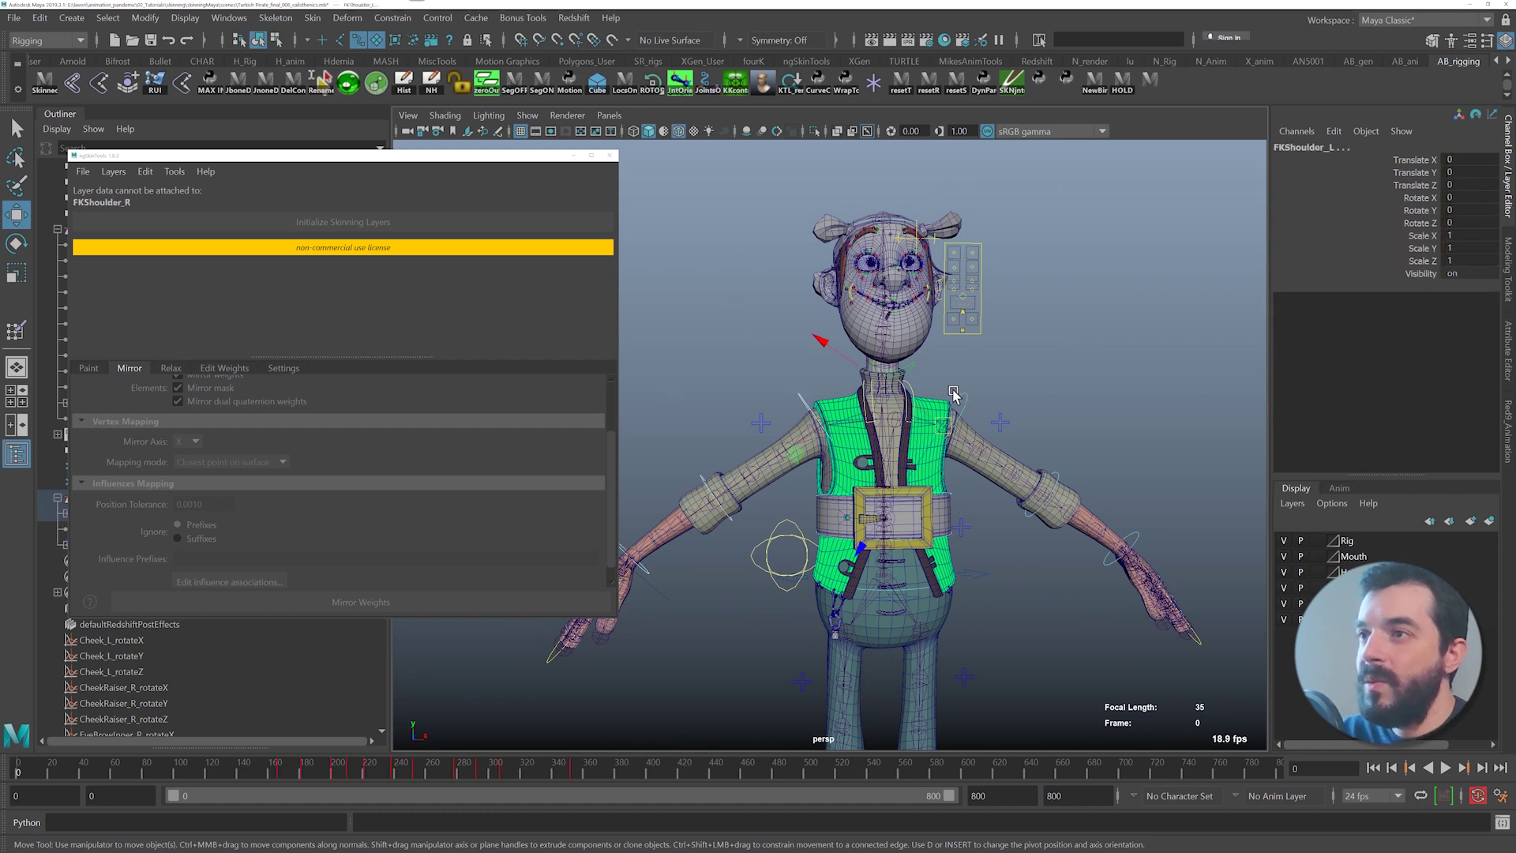
pyautogui.press('e')
pyautogui.moveTo(907, 322); pyautogui.dragTo(975, 324)
pyautogui.moveTo(882, 300); pyautogui.dragTo(822, 454)
pyautogui.hotkey('ctrl', 'z')
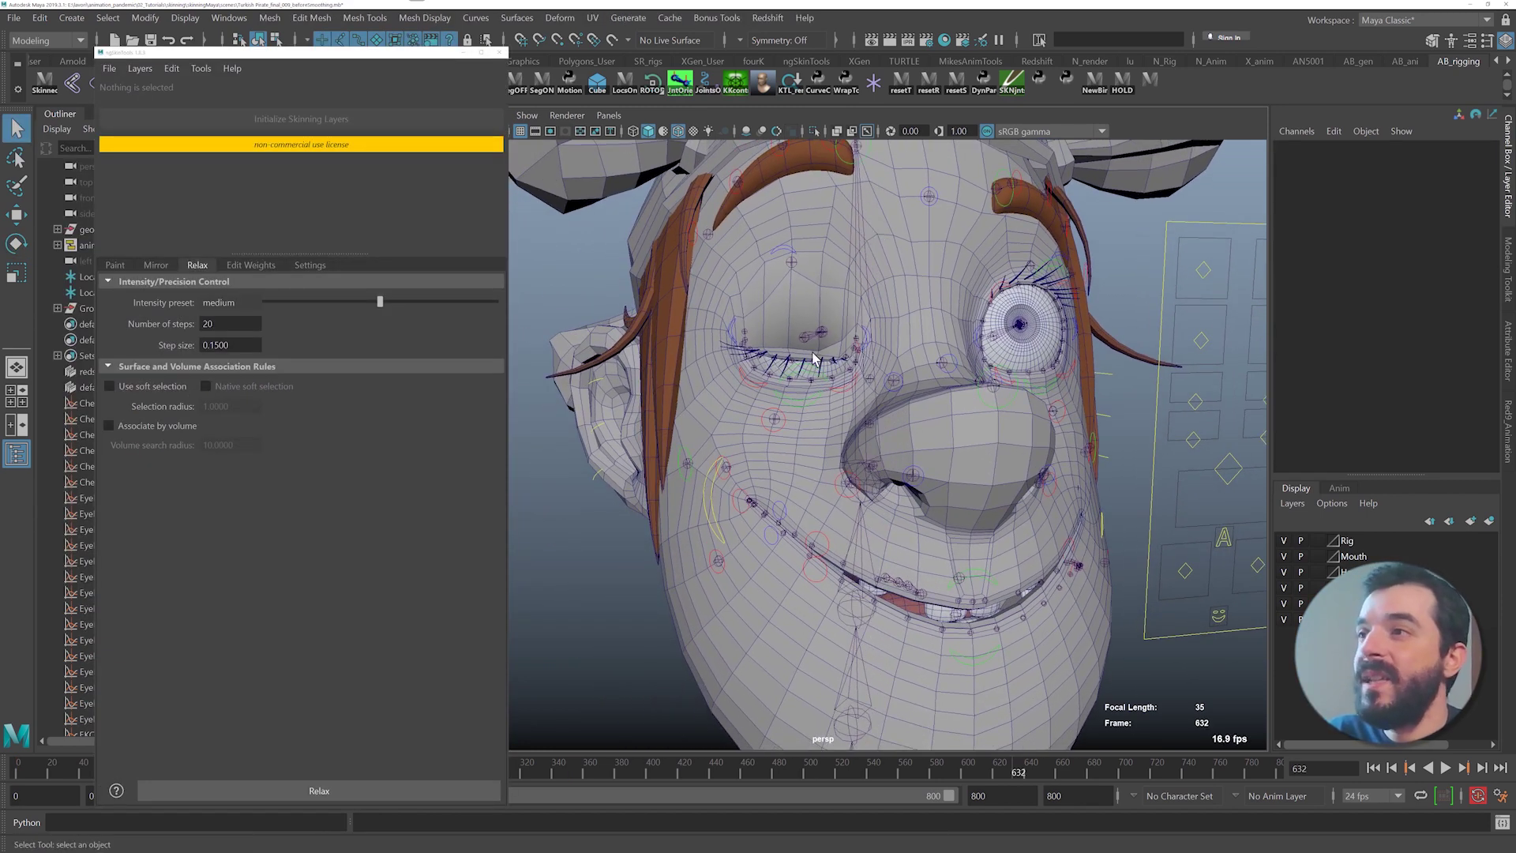
# - Inspect the right eyelid deformation around frame 632, then compare with the face and whole character at frame 0
pyautogui.keyDown('alt'); pyautogui.moveTo(805, 366); pyautogui.dragTo(818, 372); pyautogui.keyUp('alt')
pyautogui.keyDown('alt'); pyautogui.moveTo(817, 373); pyautogui.dragTo(849, 381, button='right'); pyautogui.keyUp('alt')
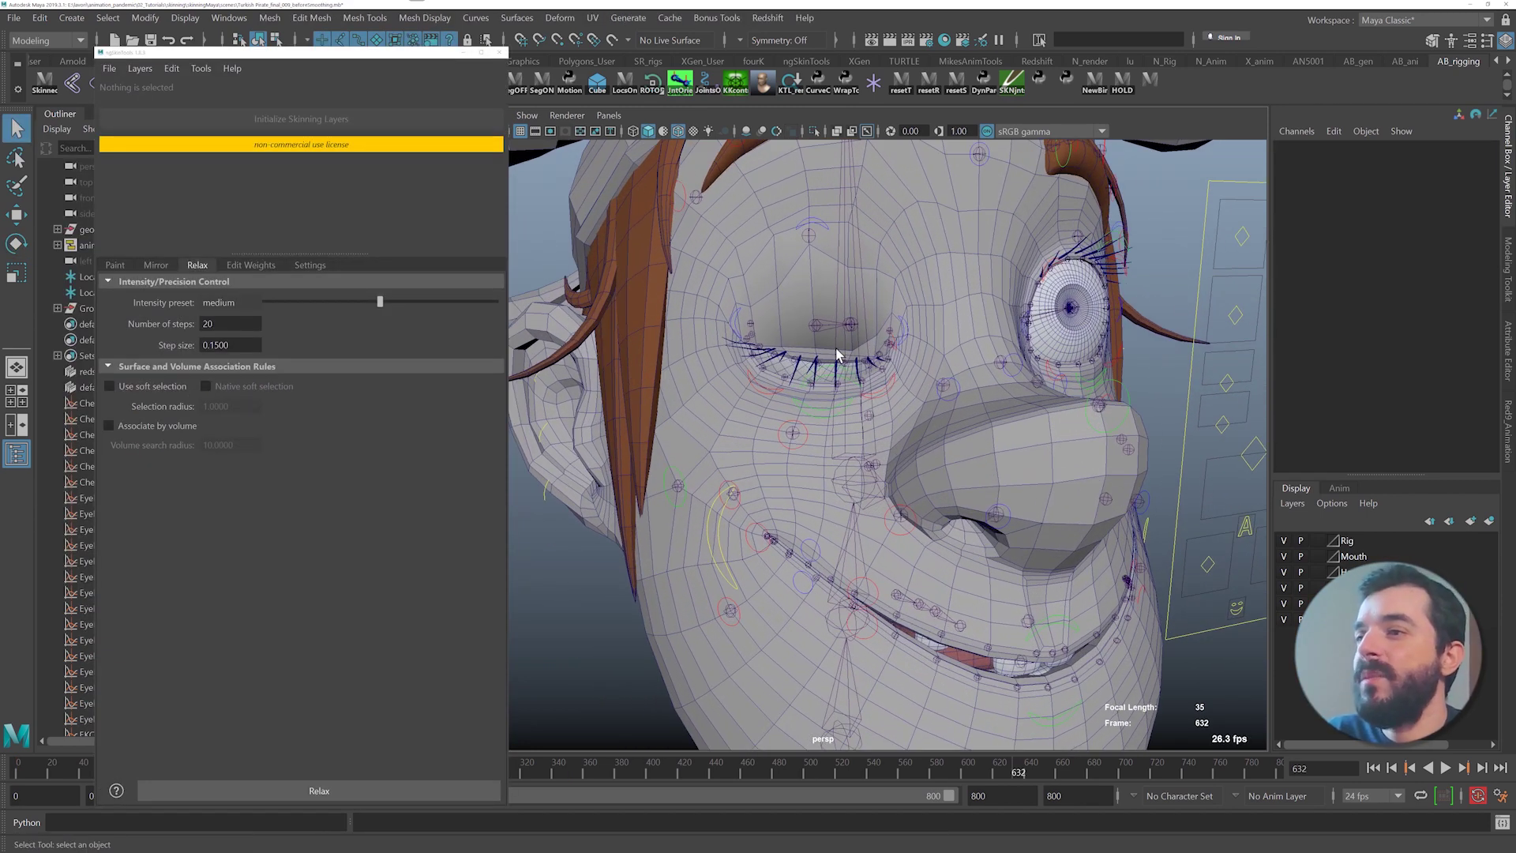
pyautogui.hotkey('alt', '.')
pyautogui.hotkey('alt', '.')
pyautogui.hotkey('alt', '.')
pyautogui.hotkey('alt', ',')
pyautogui.hotkey('alt', ',')
pyautogui.hotkey('alt', ',')
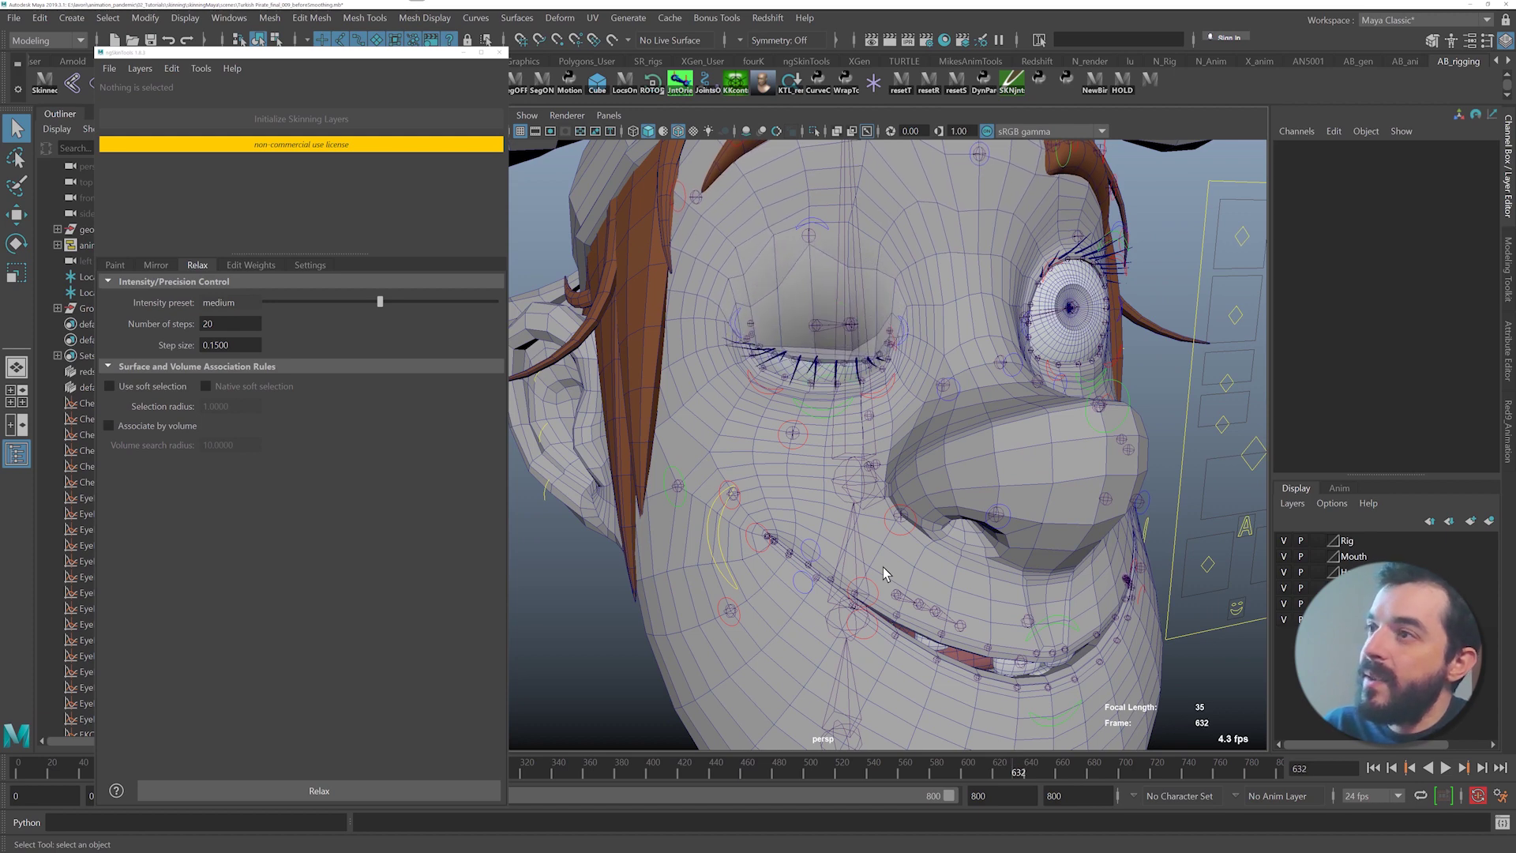
pyautogui.moveTo(1013, 770); pyautogui.dragTo(1122, 773)
pyautogui.scroll(-5, 1089, 676)
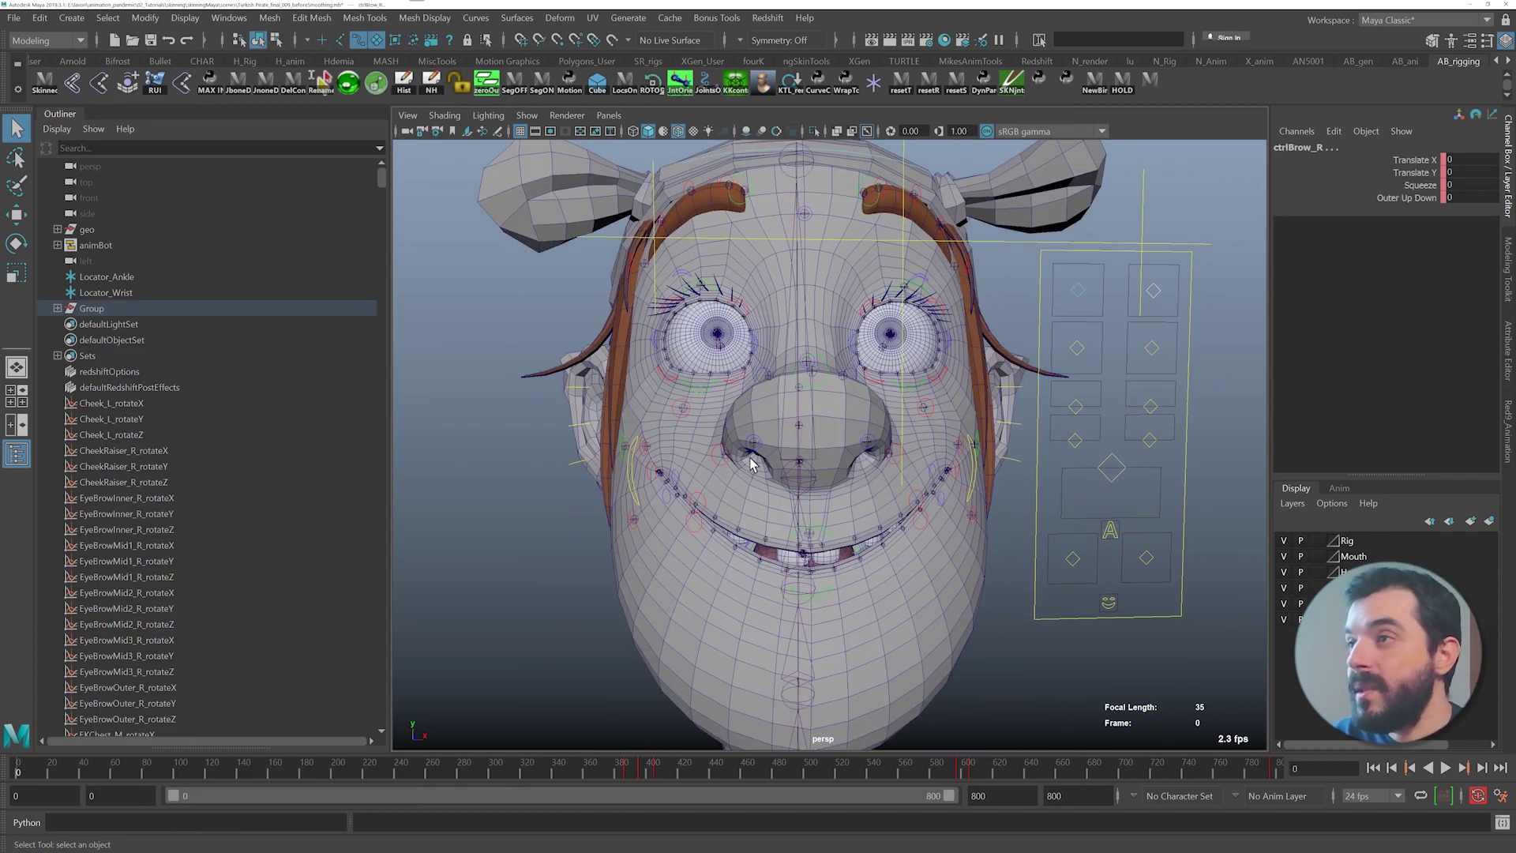
pyautogui.keyDown('alt'); pyautogui.moveTo(711, 442); pyautogui.dragTo(774, 459); pyautogui.keyUp('alt')
pyautogui.keyDown('alt'); pyautogui.moveTo(773, 460); pyautogui.dragTo(727, 457, button='right'); pyautogui.keyUp('alt')
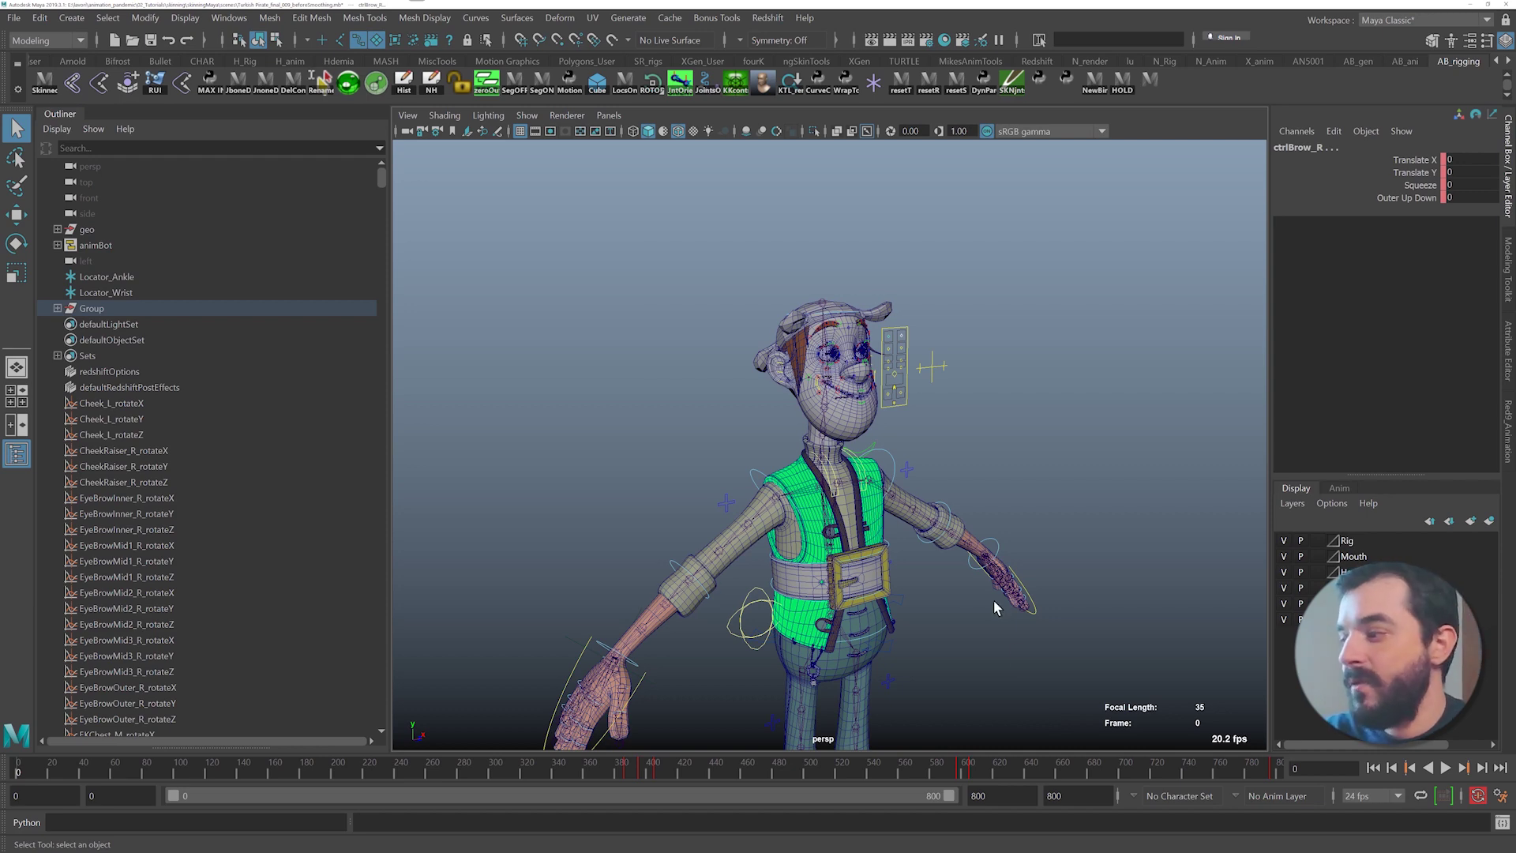
pyautogui.scroll(6, 877, 488)
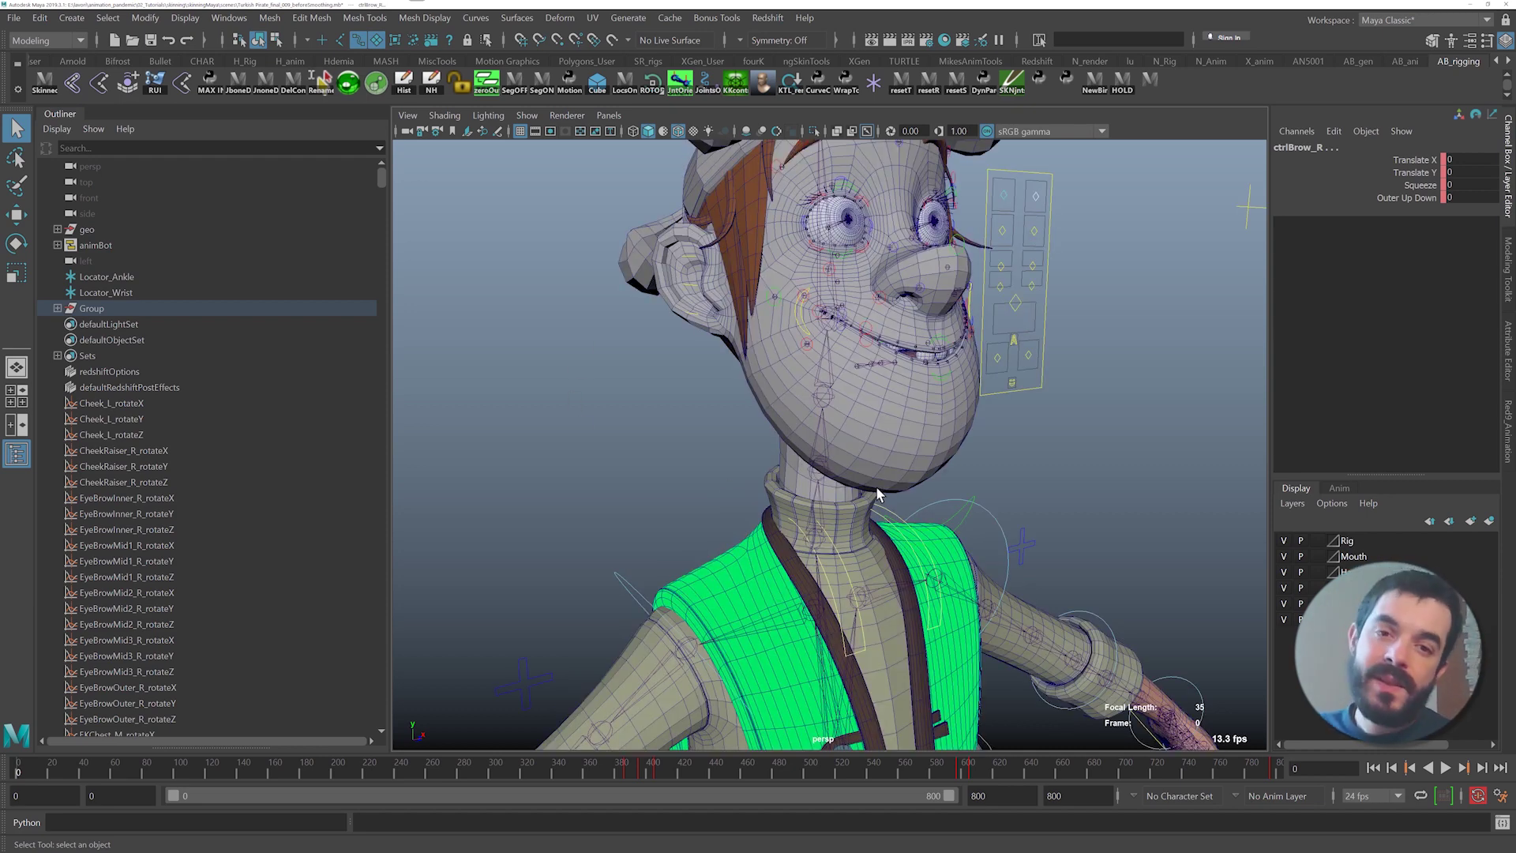
# - Select vertices at the nose of body_GEO and grow the selection over the right eye area at frame 634
pyautogui.keyDown('alt'); pyautogui.moveTo(807, 294); pyautogui.dragTo(766, 456, button='middle'); pyautogui.keyUp('alt')
pyautogui.keyDown('alt'); pyautogui.moveTo(766, 457); pyautogui.dragTo(870, 491, button='right'); pyautogui.keyUp('alt')
pyautogui.moveTo(849, 413); pyautogui.dragTo(781, 413, button='right')
pyautogui.keyDown('alt'); pyautogui.moveTo(931, 466); pyautogui.dragTo(1010, 474); pyautogui.keyUp('alt')
pyautogui.keyDown('alt'); pyautogui.moveTo(1177, 493); pyautogui.dragTo(1167, 464); pyautogui.keyUp('alt')
pyautogui.keyDown('alt'); pyautogui.moveTo(1167, 463); pyautogui.dragTo(892, 454, button='middle'); pyautogui.keyUp('alt')
pyautogui.moveTo(960, 304); pyautogui.dragTo(1124, 426)
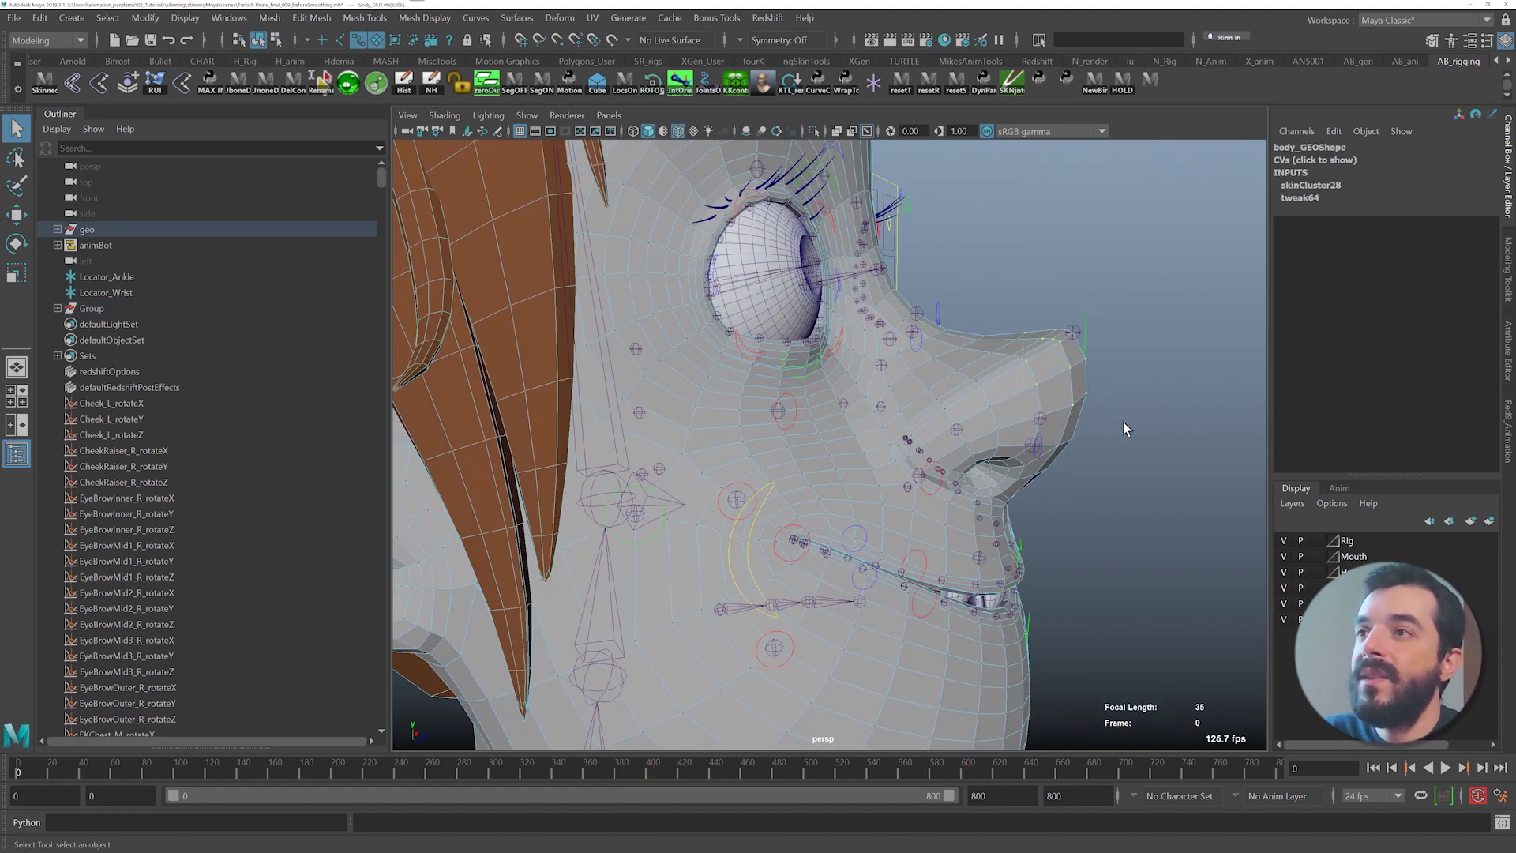
pyautogui.keyDown('alt'); pyautogui.moveTo(1149, 431); pyautogui.dragTo(910, 358, button='right'); pyautogui.keyUp('alt')
pyautogui.keyDown('alt'); pyautogui.moveTo(911, 359); pyautogui.dragTo(885, 349); pyautogui.keyUp('alt')
pyautogui.hotkey('shift', '.')
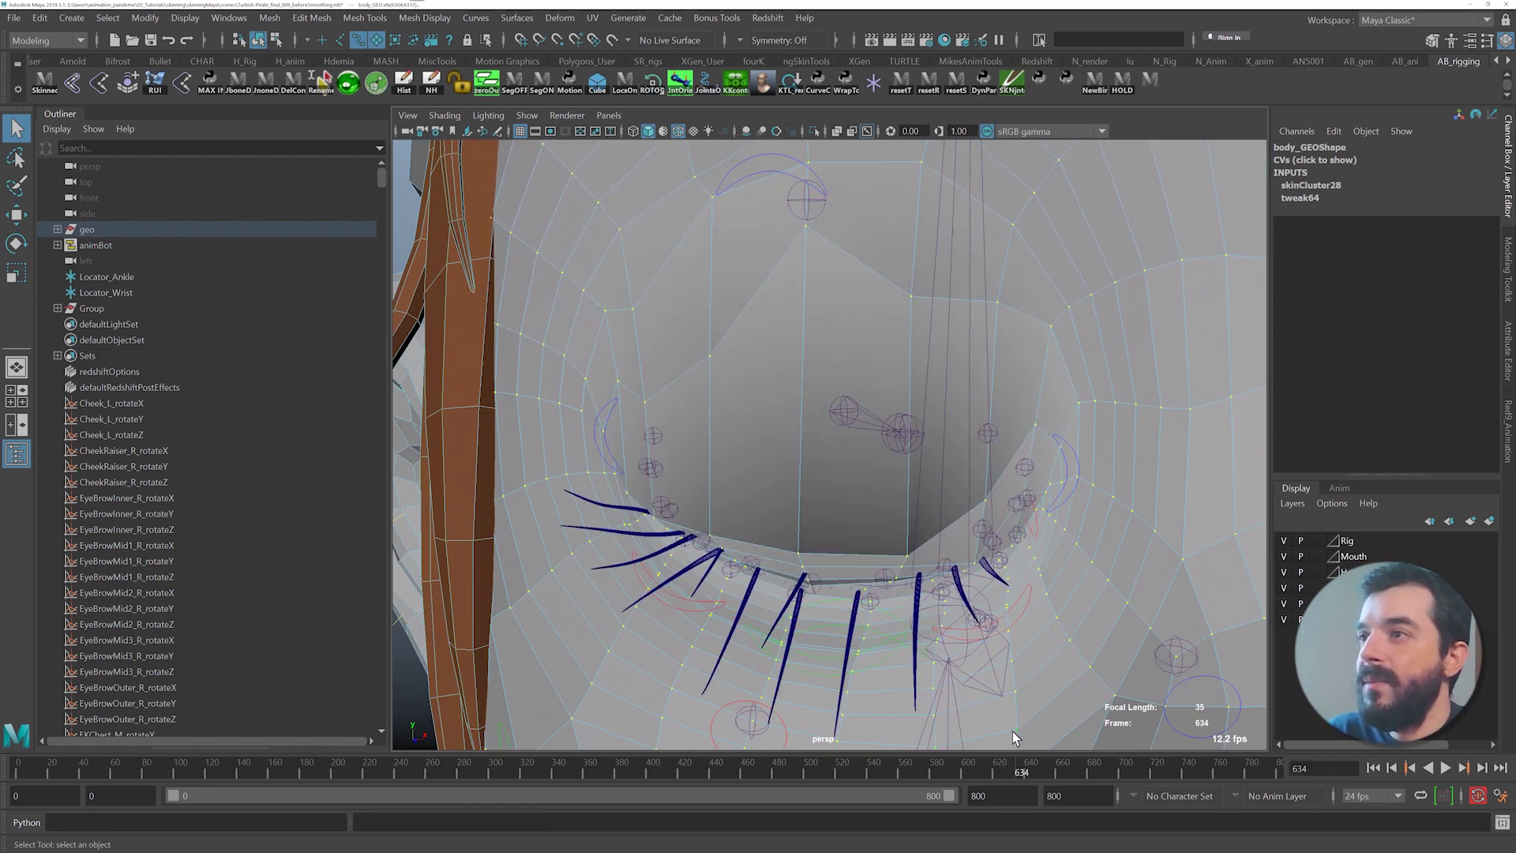
# - Bring up ngSkinTools for body_GEO and try relaxing the selected vertices' weights around the closed right eyelid
pyautogui.keyDown('alt'); pyautogui.moveTo(703, 624); pyautogui.dragTo(805, 585); pyautogui.keyUp('alt')
pyautogui.keyDown('alt'); pyautogui.moveTo(805, 585); pyautogui.dragTo(870, 582, button='right'); pyautogui.keyUp('alt')
pyautogui.keyDown('alt'); pyautogui.moveTo(873, 559); pyautogui.dragTo(825, 618, button='middle'); pyautogui.keyUp('alt')
pyautogui.keyDown('alt'); pyautogui.moveTo(842, 494); pyautogui.dragTo(834, 538); pyautogui.keyUp('alt')
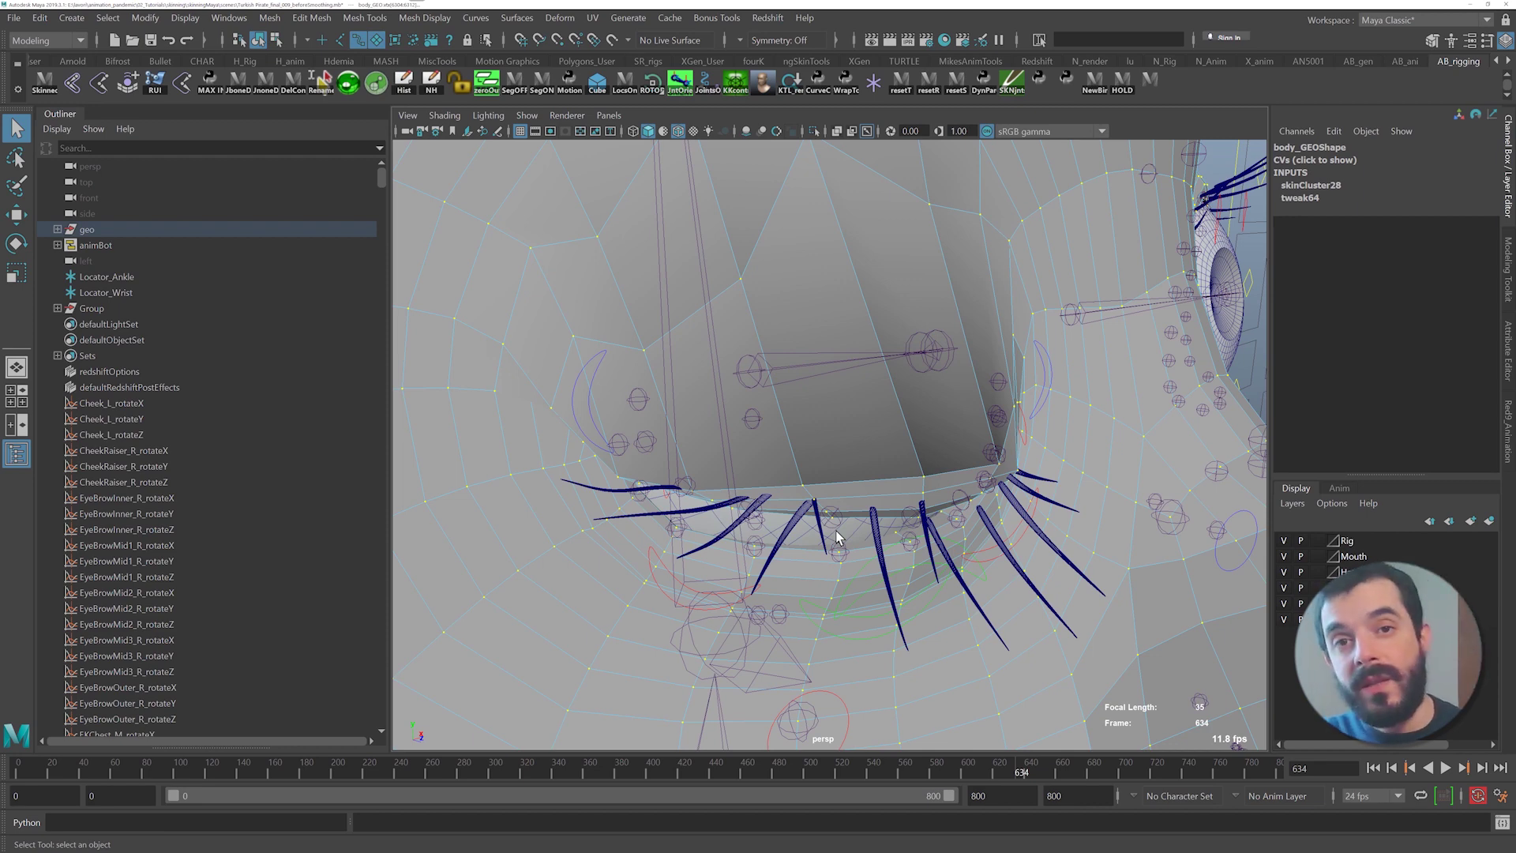
pyautogui.hotkey('alt', 'Tab')
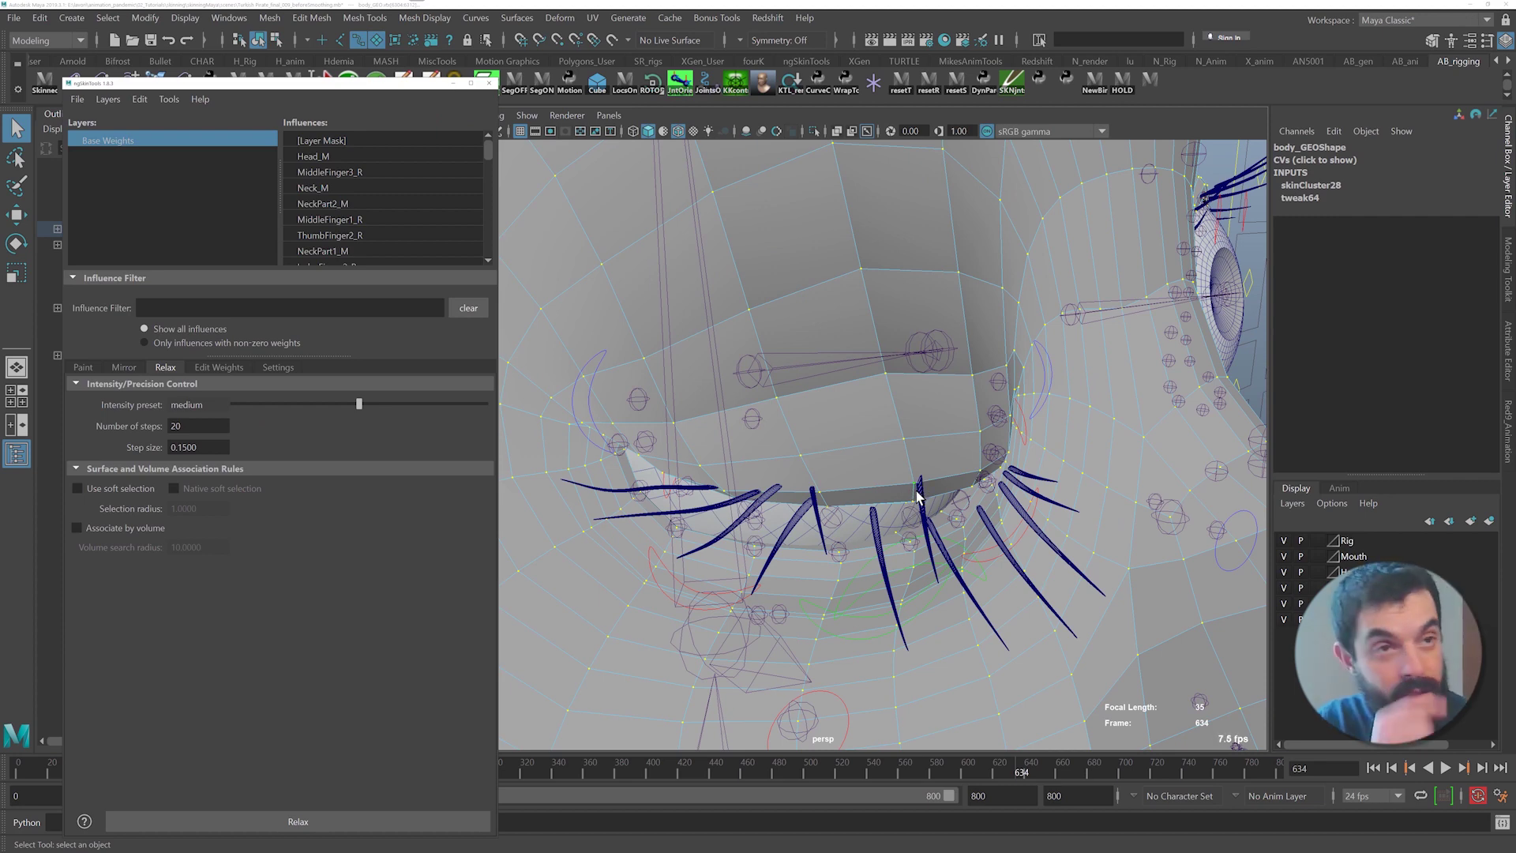
pyautogui.keyDown('alt'); pyautogui.moveTo(1114, 523); pyautogui.dragTo(1118, 447); pyautogui.keyUp('alt')
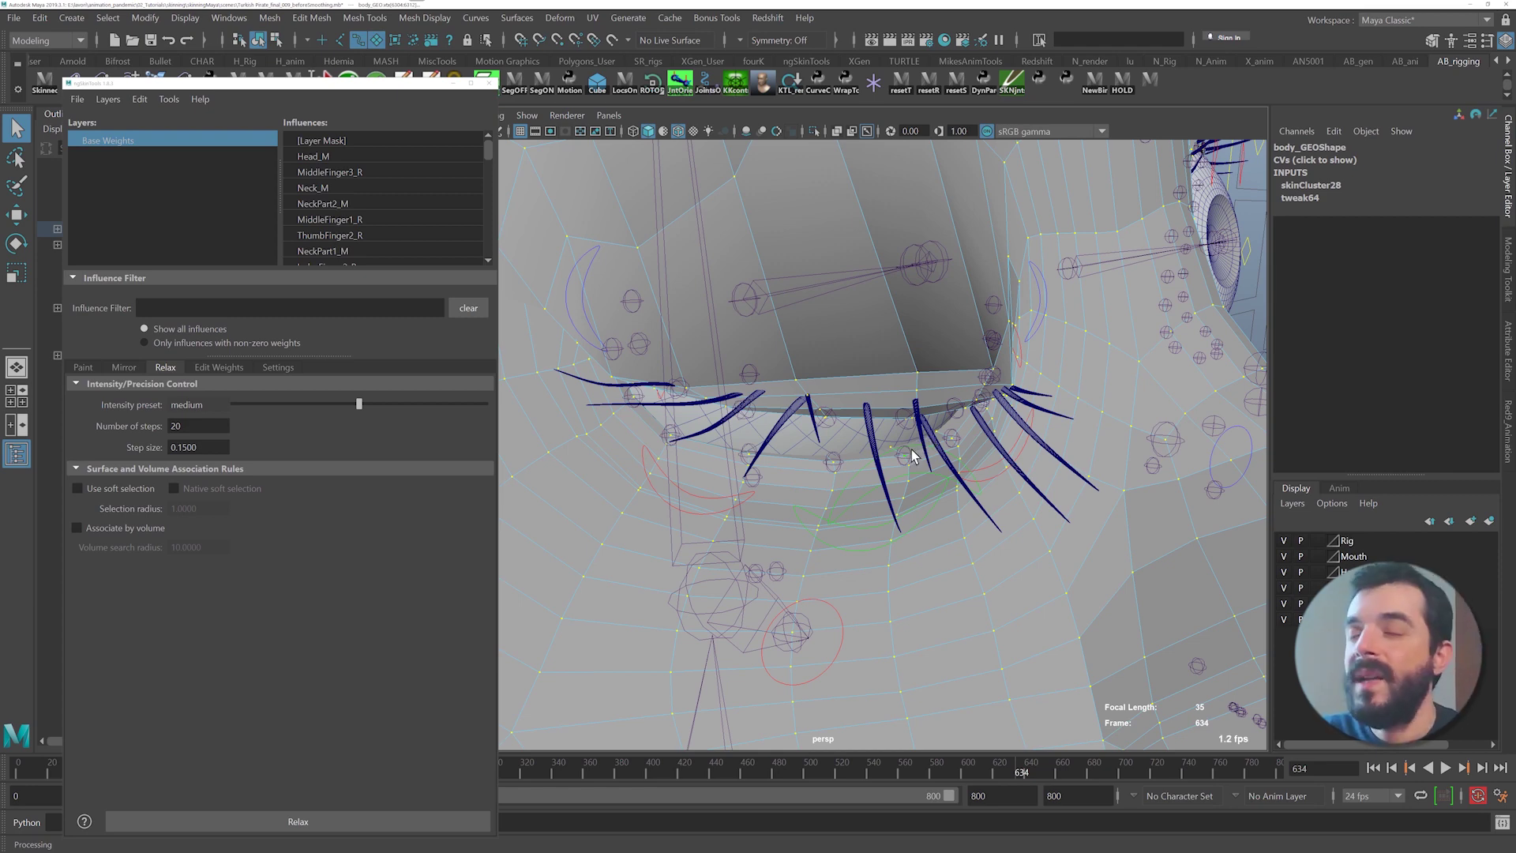
pyautogui.keyDown('alt'); pyautogui.moveTo(963, 464); pyautogui.dragTo(788, 443, button='right'); pyautogui.keyUp('alt')
pyautogui.keyDown('alt'); pyautogui.moveTo(839, 456); pyautogui.dragTo(1036, 467, button='right'); pyautogui.keyUp('alt')
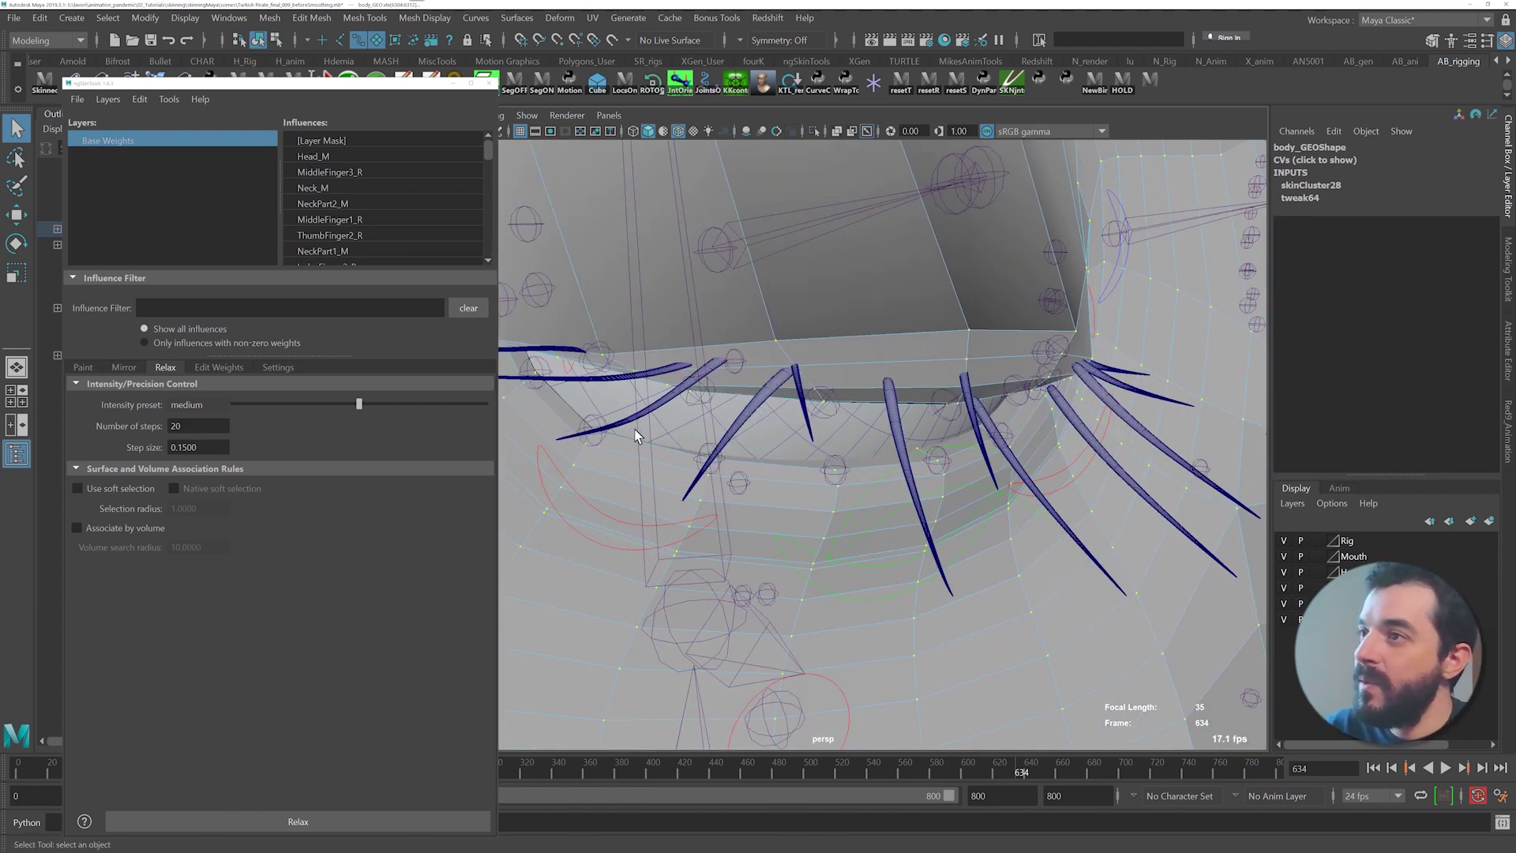
# - Examine the nostril, cheek and lip areas of body_GEO around the mouth corner at frame 634
pyautogui.keyDown('alt'); pyautogui.moveTo(1072, 617); pyautogui.dragTo(836, 153, button='middle'); pyautogui.keyUp('alt')
pyautogui.keyDown('alt'); pyautogui.moveTo(998, 610); pyautogui.dragTo(900, 351, button='middle'); pyautogui.keyUp('alt')
pyautogui.keyDown('alt'); pyautogui.moveTo(849, 150); pyautogui.dragTo(908, 328, button='middle'); pyautogui.keyUp('alt')
pyautogui.keyDown('alt'); pyautogui.moveTo(908, 328); pyautogui.dragTo(1087, 466); pyautogui.keyUp('alt')
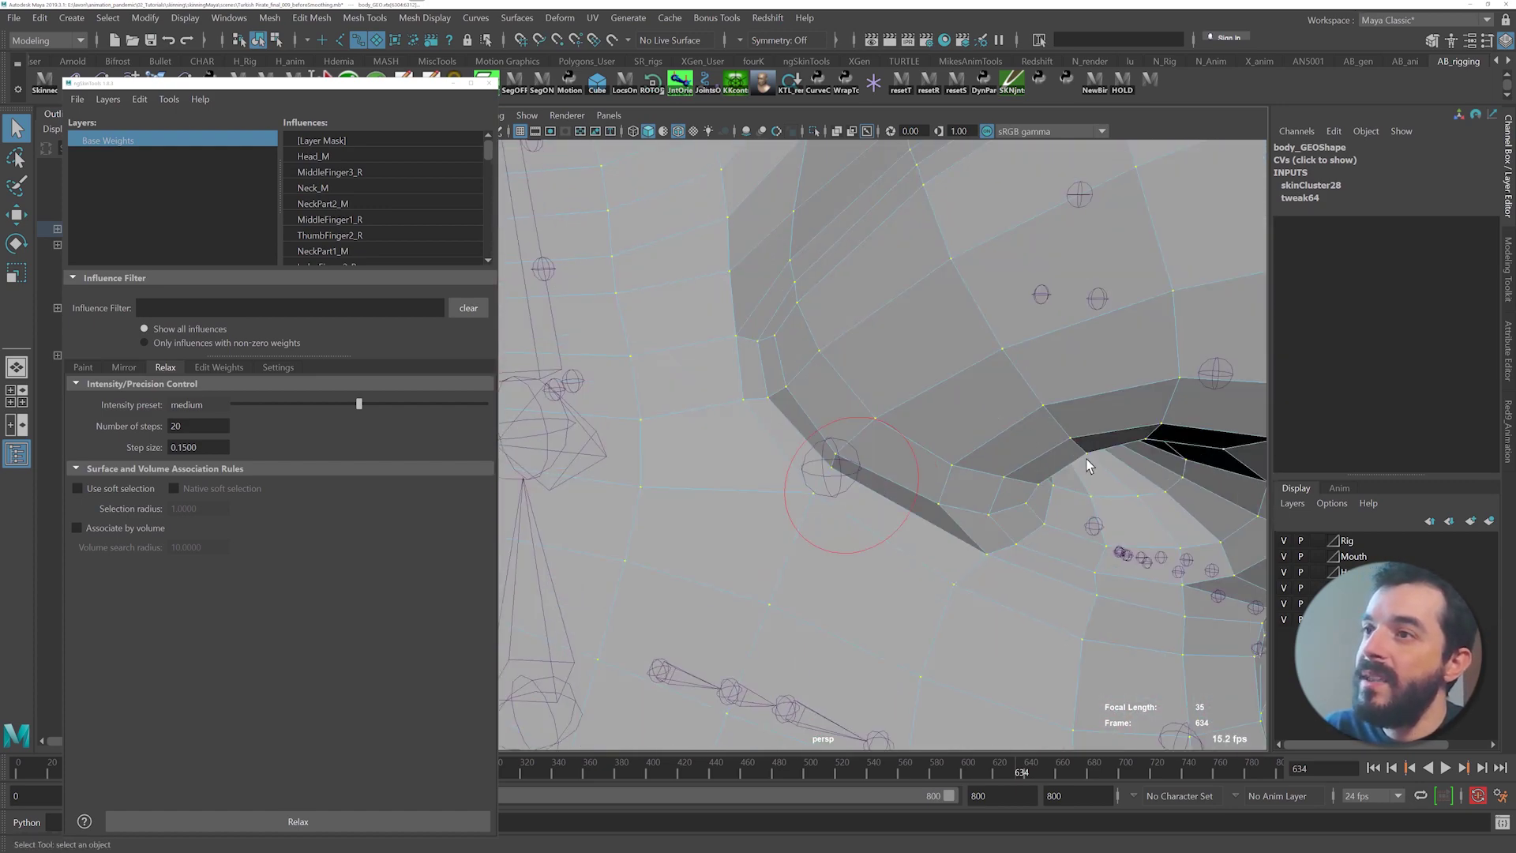
pyautogui.keyDown('alt'); pyautogui.moveTo(1086, 467); pyautogui.dragTo(809, 518, button='right'); pyautogui.keyUp('alt')
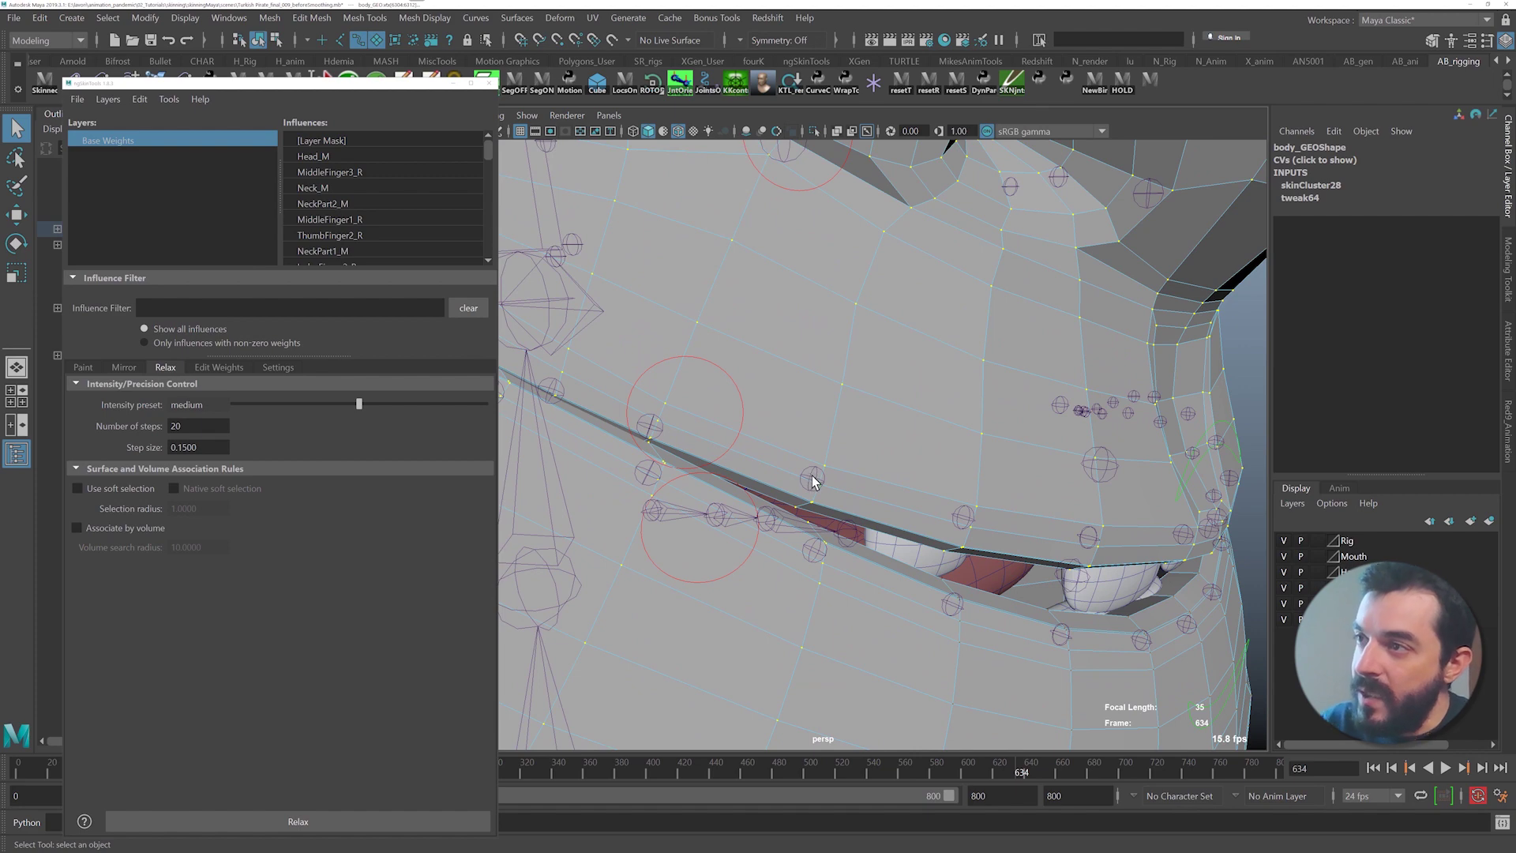
pyautogui.keyDown('alt'); pyautogui.moveTo(813, 480); pyautogui.dragTo(890, 541); pyautogui.keyUp('alt')
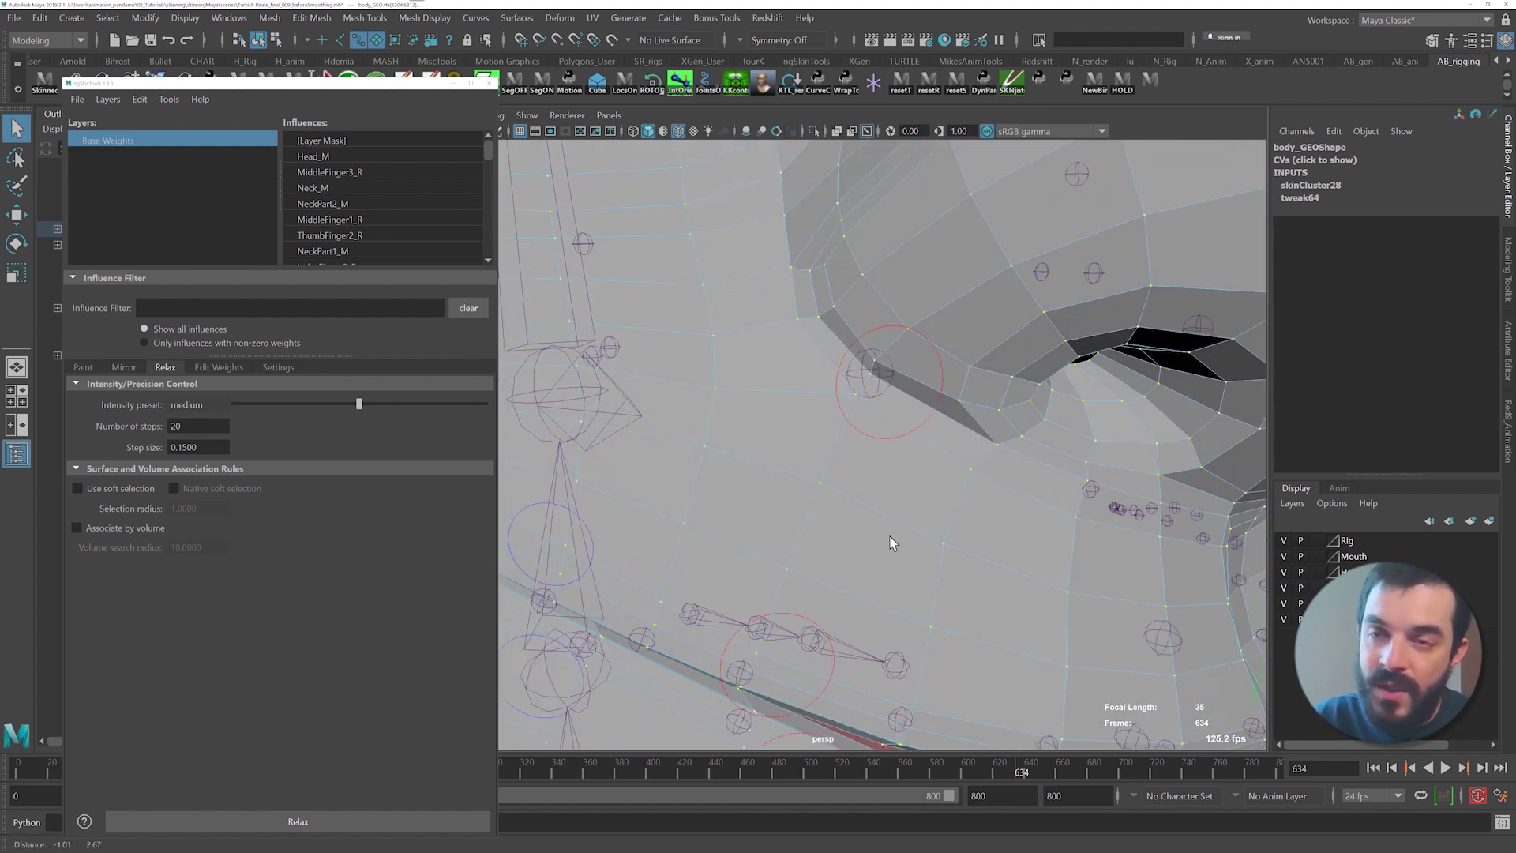
pyautogui.keyDown('alt'); pyautogui.moveTo(890, 542); pyautogui.dragTo(839, 382, button='right'); pyautogui.keyUp('alt')
pyautogui.keyDown('alt'); pyautogui.moveTo(839, 382); pyautogui.dragTo(775, 287); pyautogui.keyUp('alt')
pyautogui.keyDown('alt'); pyautogui.moveTo(943, 734); pyautogui.dragTo(955, 560, button='middle'); pyautogui.keyUp('alt')
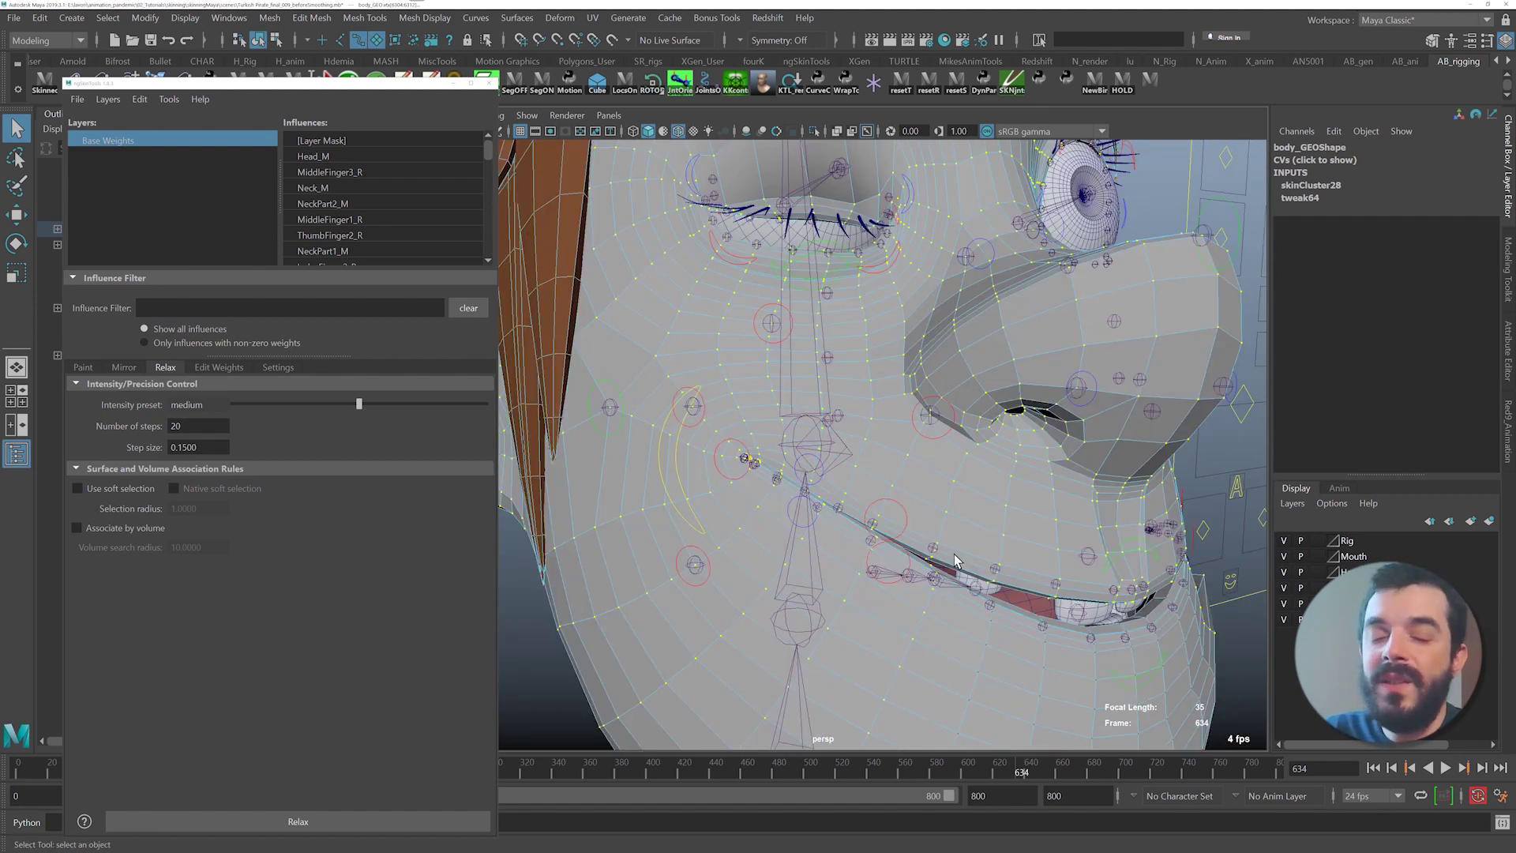
# - Select the vertices around the right eye of body_GEO and check the open eyelid at frame 622
pyautogui.press('g')
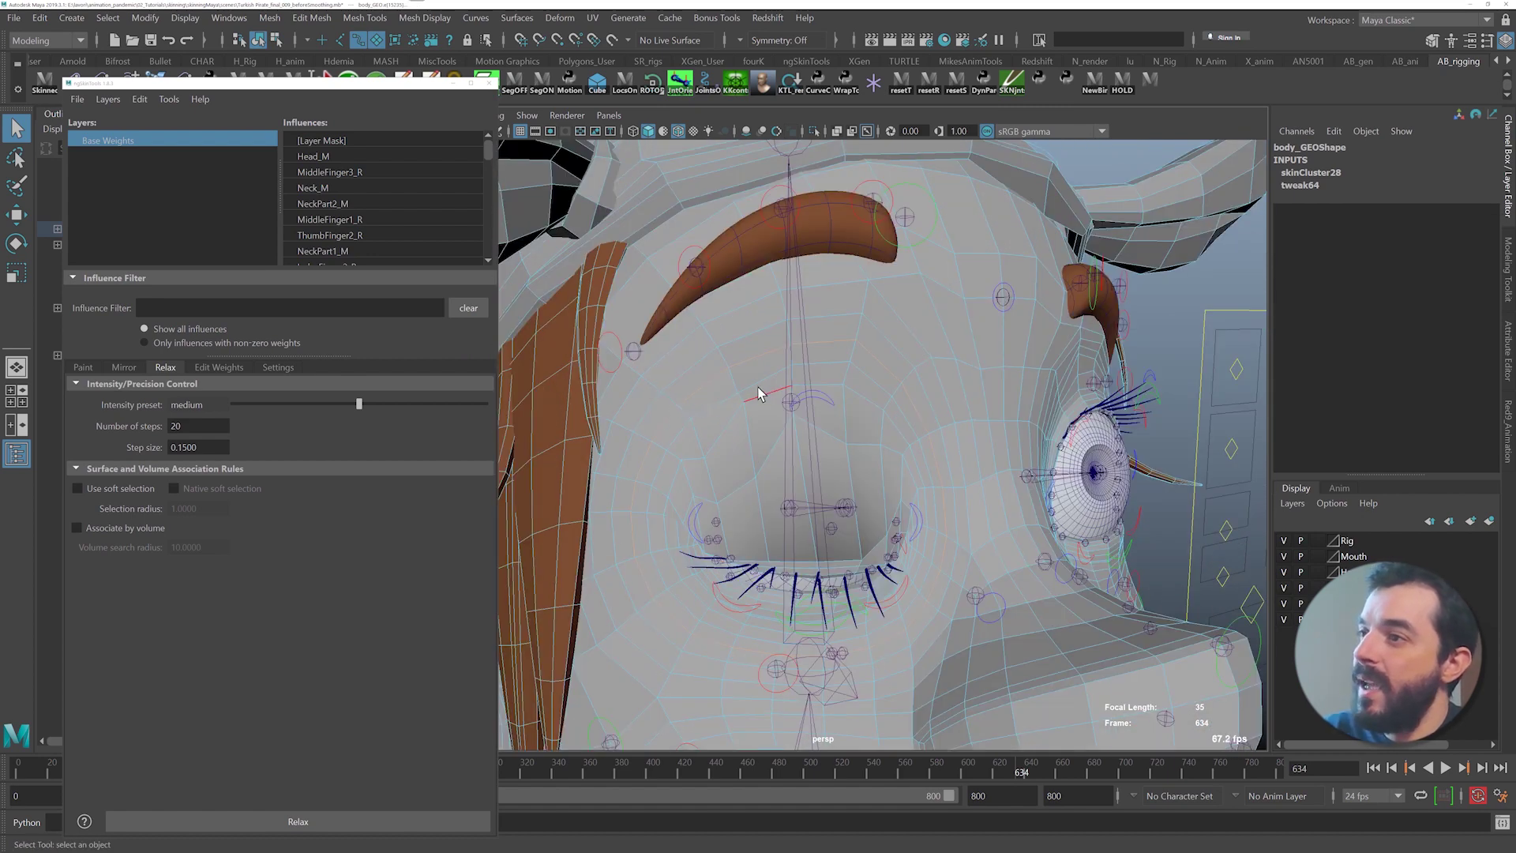
pyautogui.moveTo(895, 406); pyautogui.dragTo(789, 409, button='right')
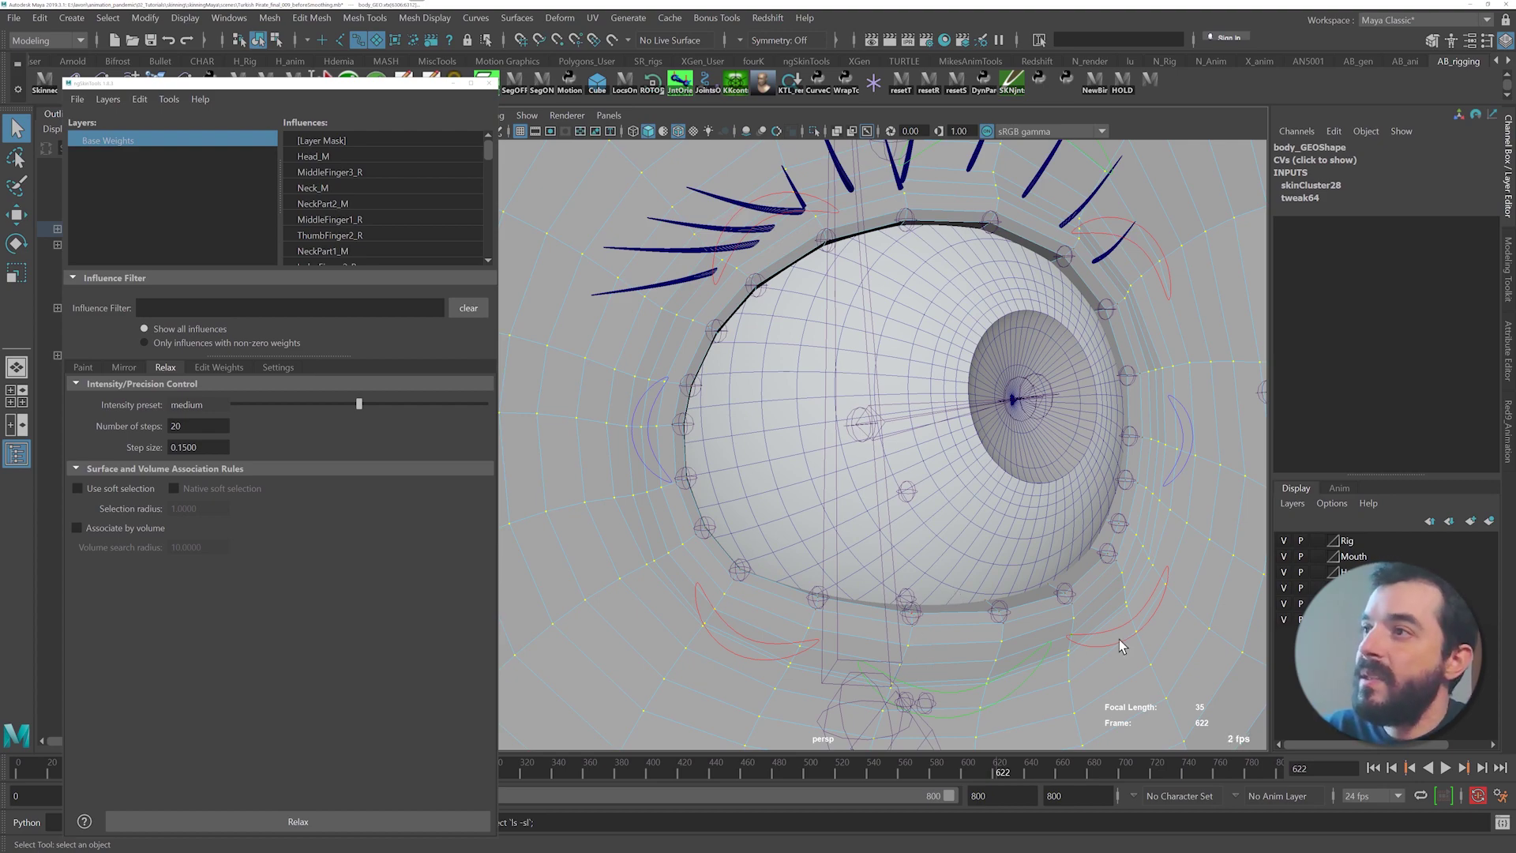
pyautogui.keyDown('alt'); pyautogui.moveTo(1119, 638); pyautogui.dragTo(931, 652, button='right'); pyautogui.keyUp('alt')
pyautogui.keyDown('alt'); pyautogui.moveTo(1023, 647); pyautogui.dragTo(971, 636, button='right'); pyautogui.keyUp('alt')
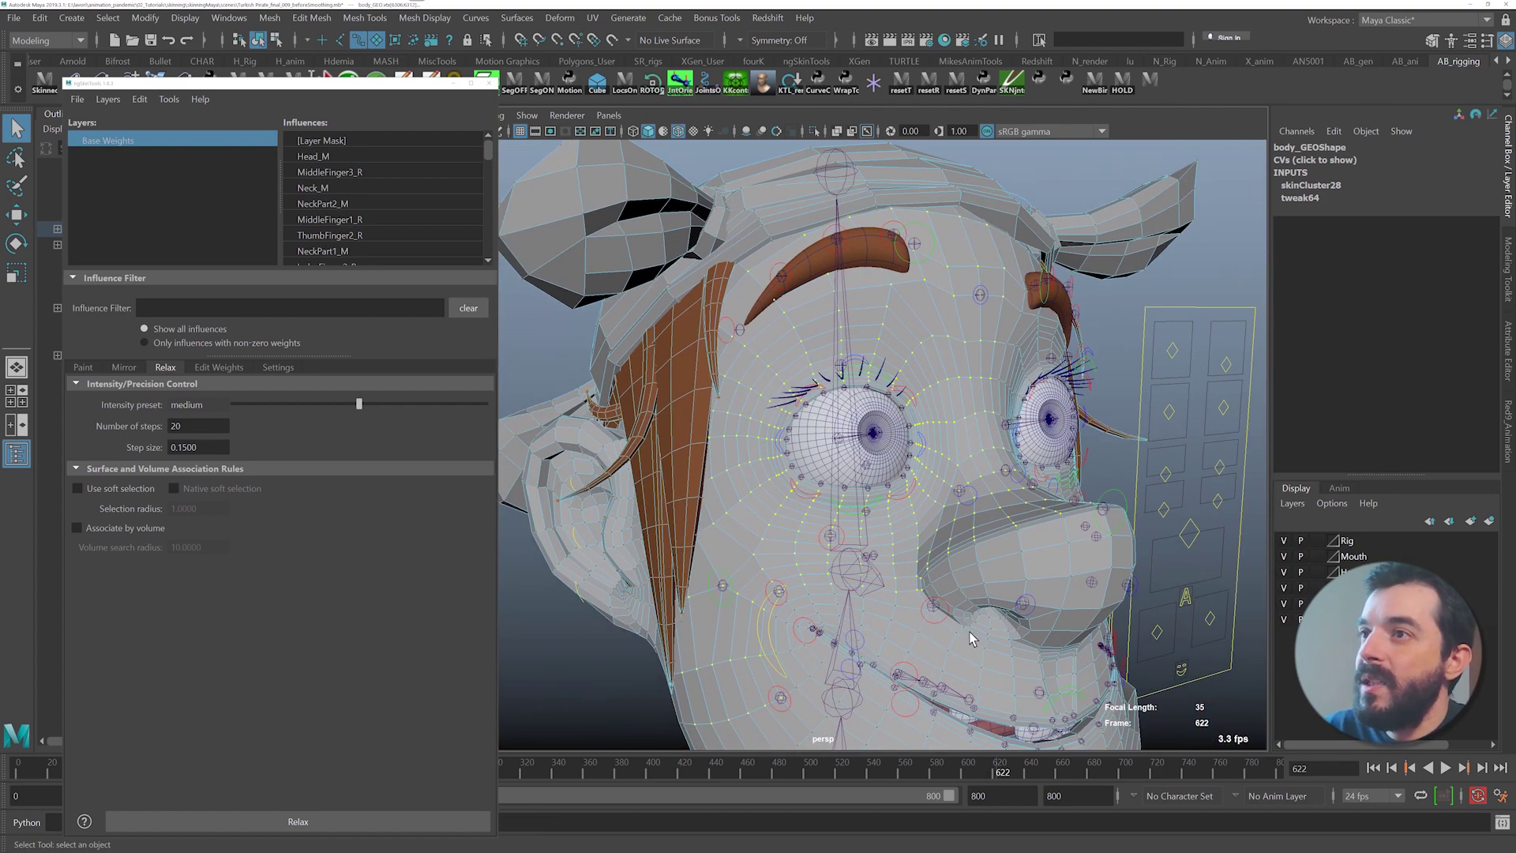
pyautogui.keyDown('alt'); pyautogui.moveTo(971, 636); pyautogui.dragTo(904, 618); pyautogui.keyUp('alt')
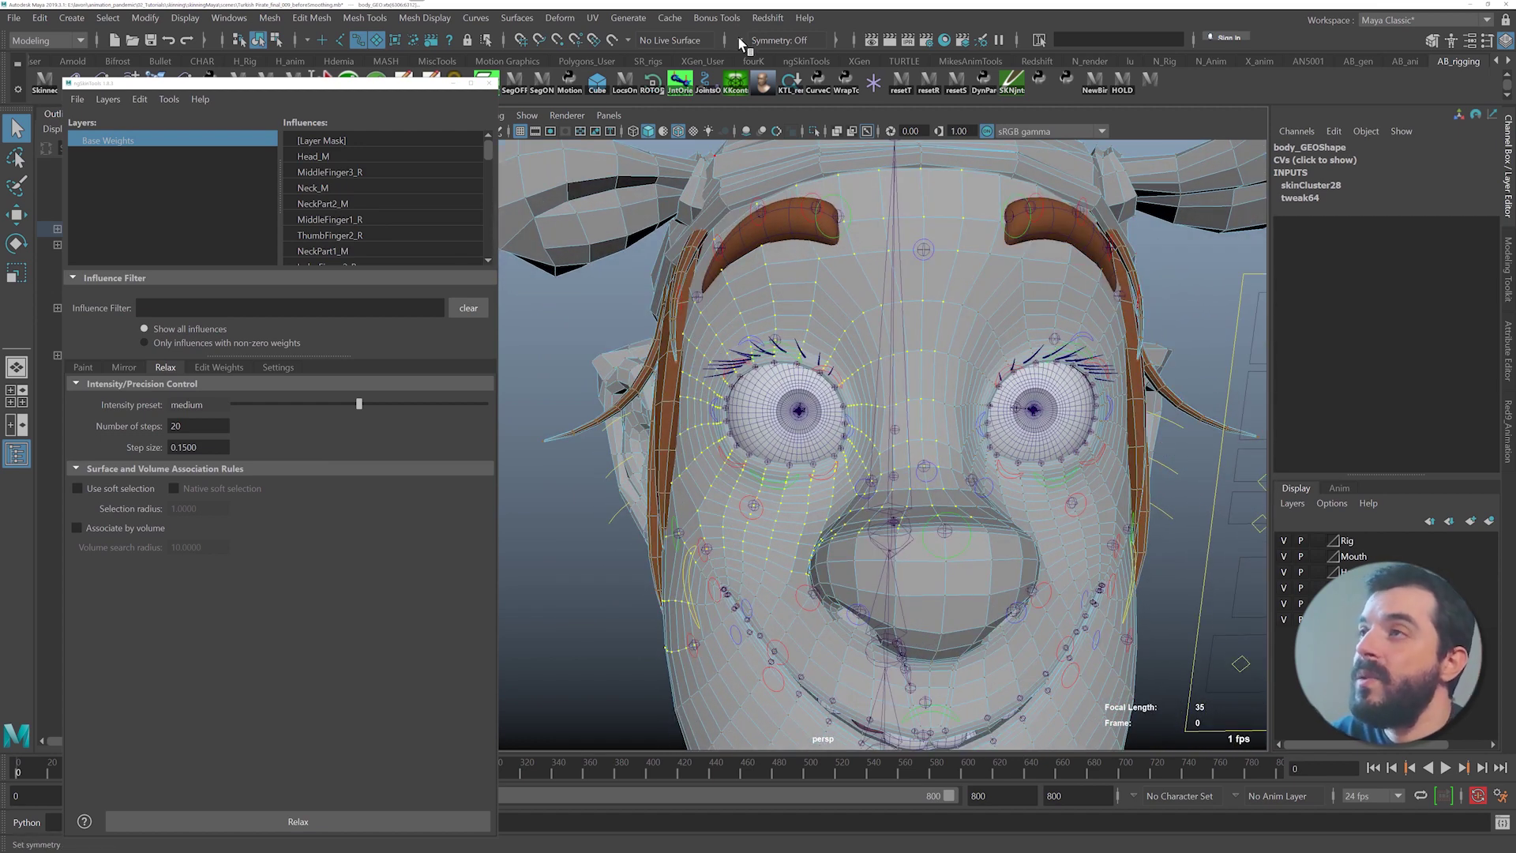
# - Turn on Object X symmetry so the eye area vertex selection covers both sides of the face
pyautogui.click(740, 43)
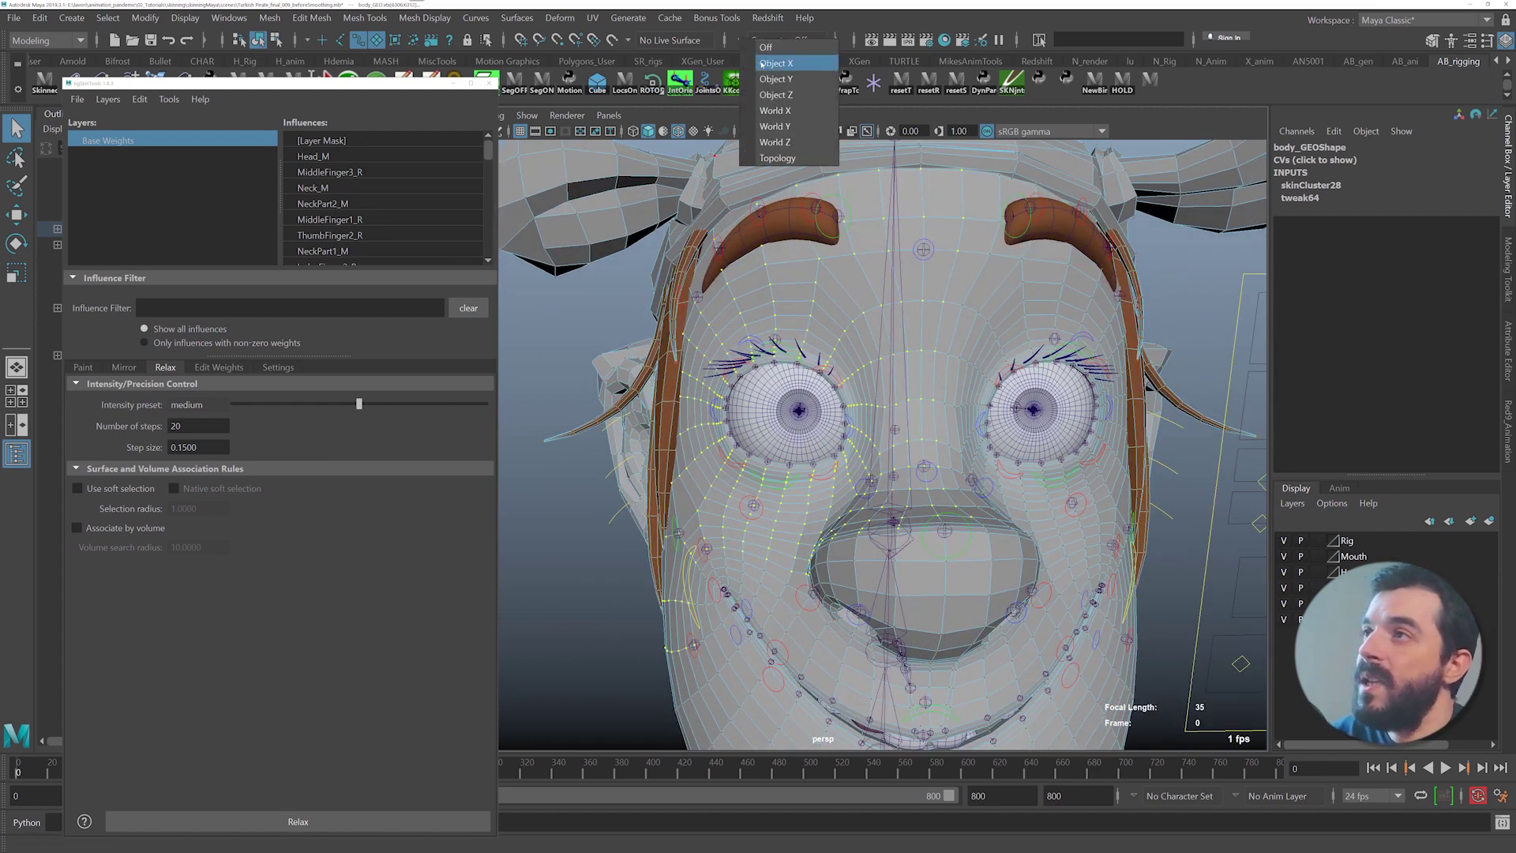
pyautogui.click(786, 62)
pyautogui.moveTo(1036, 450)
pyautogui.keyDown('alt'); pyautogui.mouseDown()
pyautogui.moveTo(1001, 443)
pyautogui.moveTo(1066, 443)
pyautogui.moveTo(1019, 447)
pyautogui.mouseUp(); pyautogui.keyUp('alt')
pyautogui.keyDown('alt'); pyautogui.moveTo(1018, 447); pyautogui.dragTo(911, 544, button='right'); pyautogui.keyUp('alt')
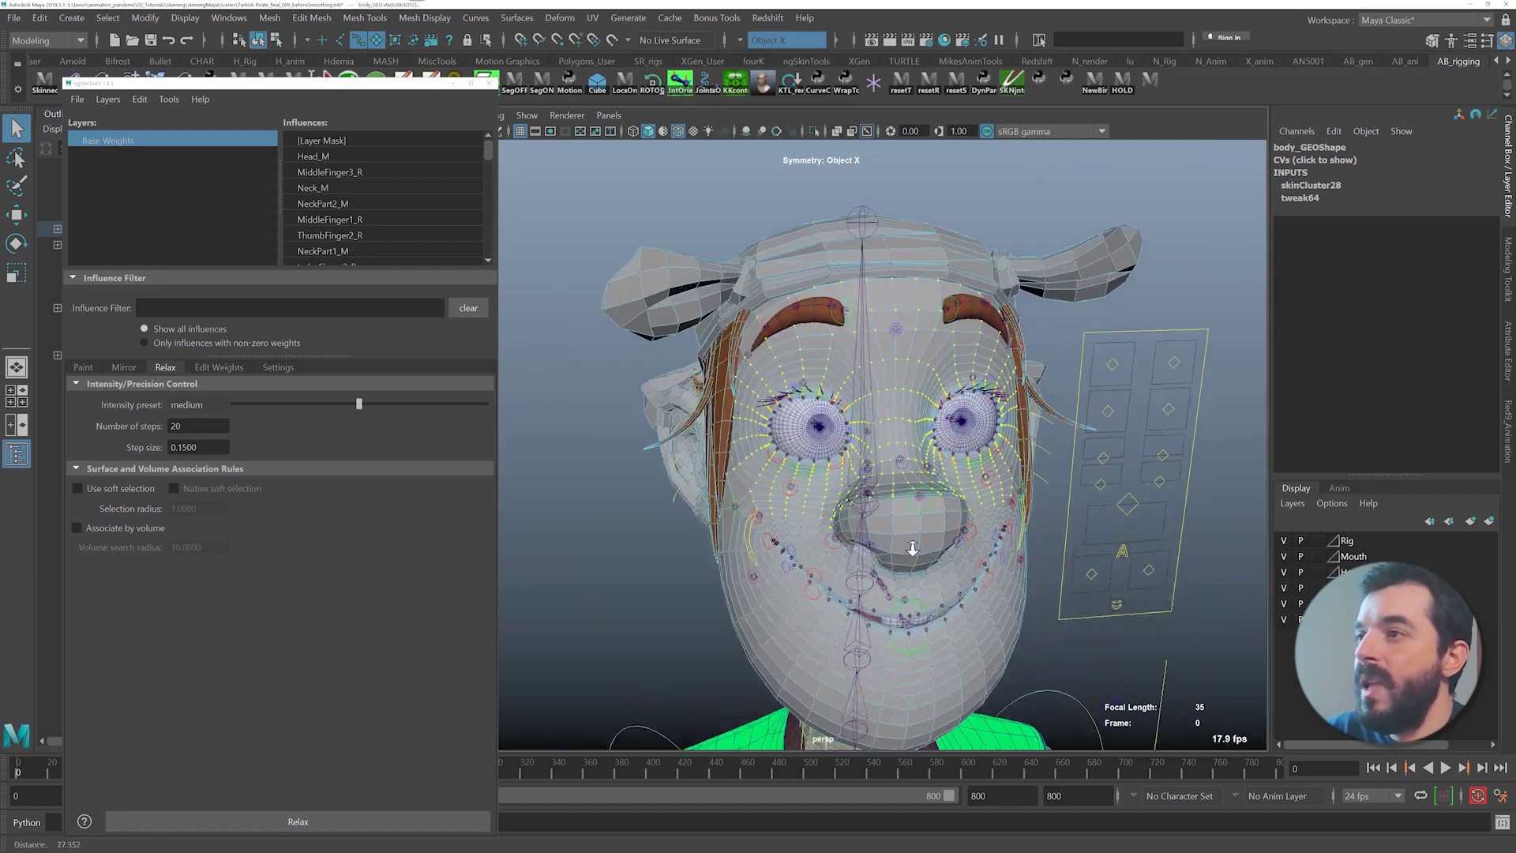
pyautogui.keyDown('alt'); pyautogui.moveTo(910, 545); pyautogui.dragTo(900, 544); pyautogui.keyUp('alt')
# - Remove the vertices around the mouth, cheeks and nose from the symmetrical eye area selection
pyautogui.keyDown('ctrl'); pyautogui.moveTo(726, 543); pyautogui.dragTo(855, 502); pyautogui.keyUp('ctrl')
pyautogui.keyDown('alt'); pyautogui.moveTo(855, 502); pyautogui.dragTo(849, 551); pyautogui.keyUp('alt')
pyautogui.keyDown('ctrl'); pyautogui.moveTo(853, 553); pyautogui.dragTo(956, 515); pyautogui.keyUp('ctrl')
pyautogui.keyDown('alt'); pyautogui.moveTo(958, 515); pyautogui.dragTo(928, 506); pyautogui.keyUp('alt')
pyautogui.keyDown('ctrl'); pyautogui.moveTo(853, 580); pyautogui.dragTo(876, 505); pyautogui.keyUp('ctrl')
pyautogui.keyDown('alt'); pyautogui.moveTo(877, 506); pyautogui.dragTo(899, 368, button='right'); pyautogui.keyUp('alt')
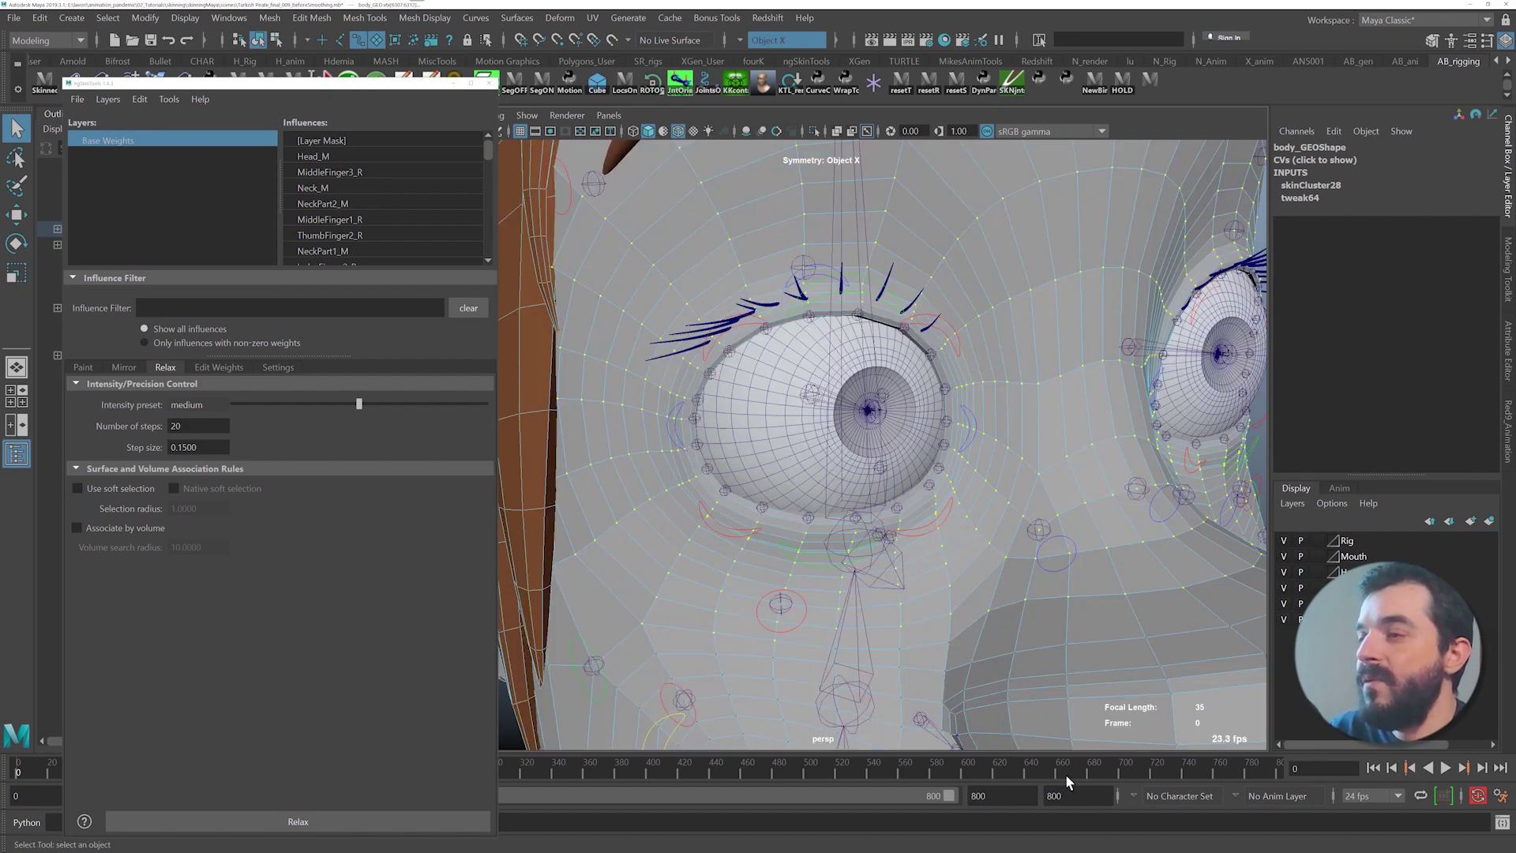
# - Go to frame 635 and relax the selected eye area weights at medium intensity with 20 steps and step size 0.15
pyautogui.moveTo(1010, 770); pyautogui.dragTo(1042, 750)
pyautogui.keyDown('alt'); pyautogui.moveTo(1062, 585); pyautogui.dragTo(1022, 572, button='right'); pyautogui.keyUp('alt')
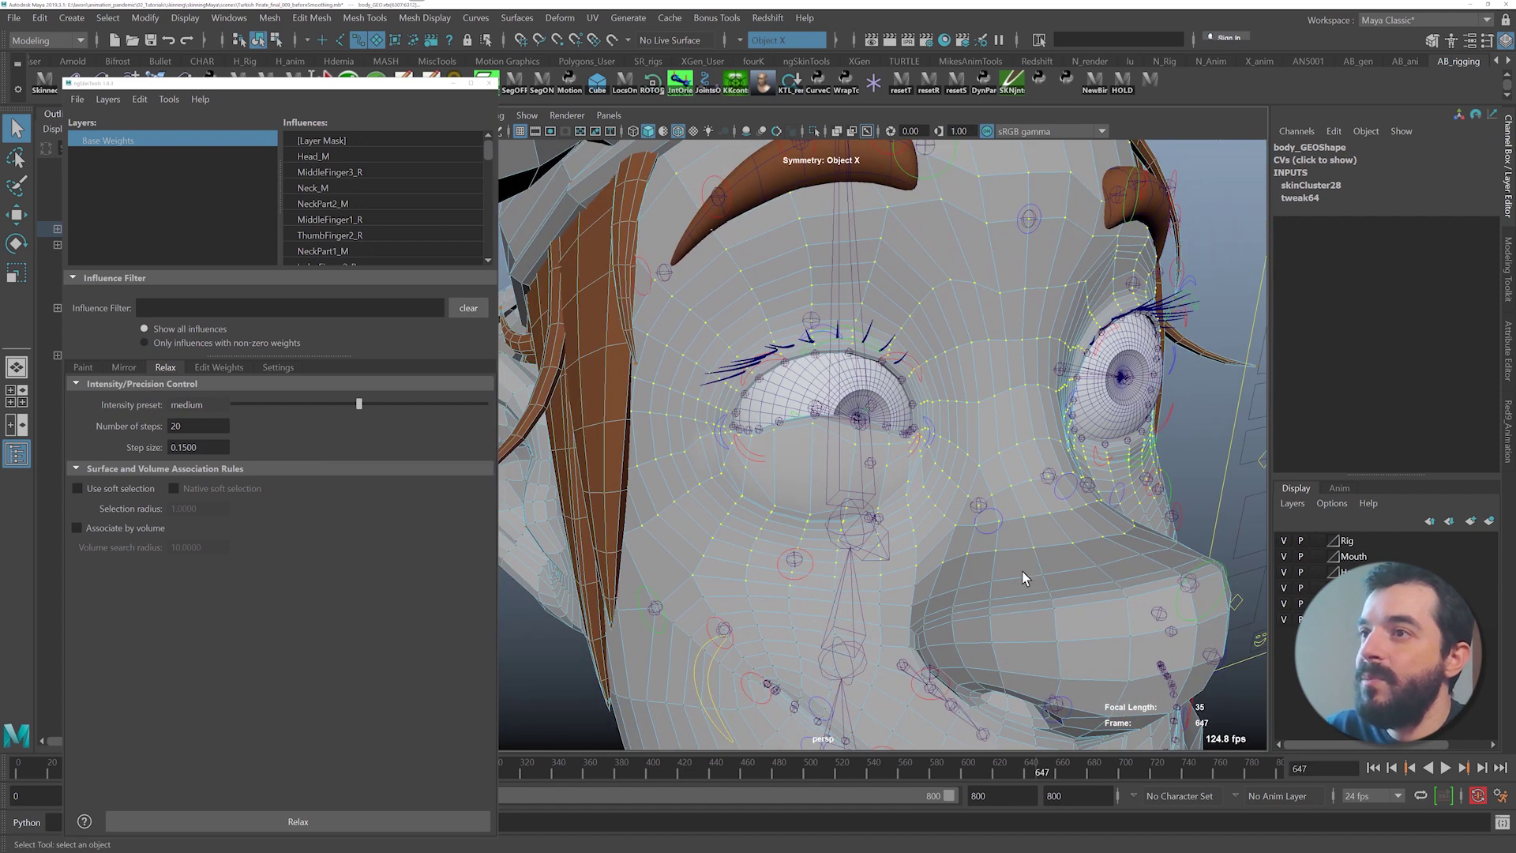
pyautogui.keyDown('alt'); pyautogui.moveTo(1023, 572); pyautogui.dragTo(1000, 567); pyautogui.keyUp('alt')
pyautogui.moveTo(1033, 766); pyautogui.dragTo(1017, 758)
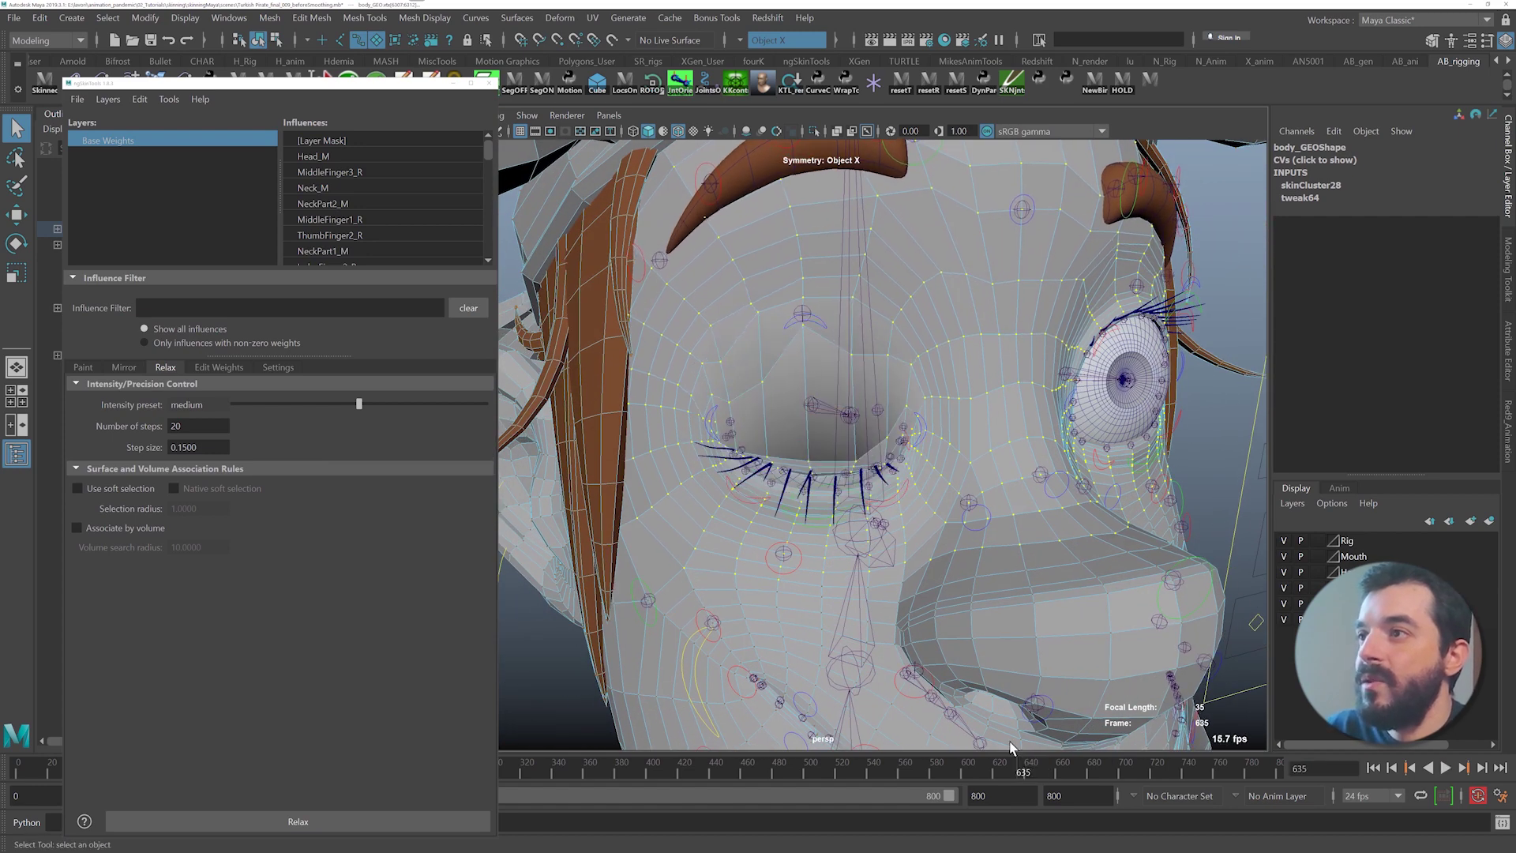
pyautogui.keyDown('alt'); pyautogui.moveTo(862, 513); pyautogui.dragTo(920, 504); pyautogui.keyUp('alt')
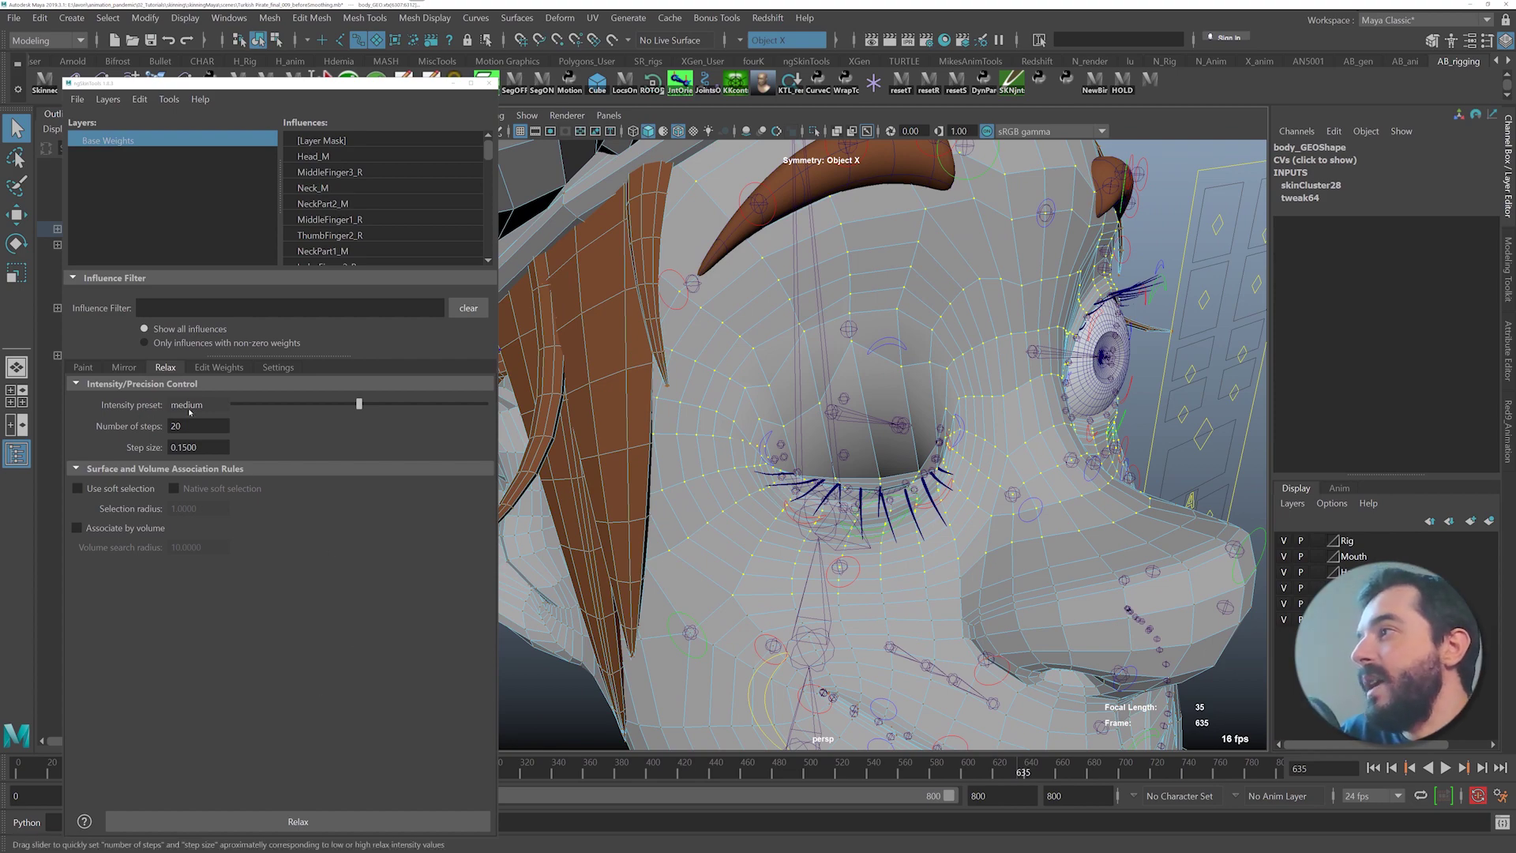
pyautogui.click(297, 821)
pyautogui.keyDown('alt'); pyautogui.moveTo(948, 525); pyautogui.dragTo(845, 514, button='right'); pyautogui.keyUp('alt')
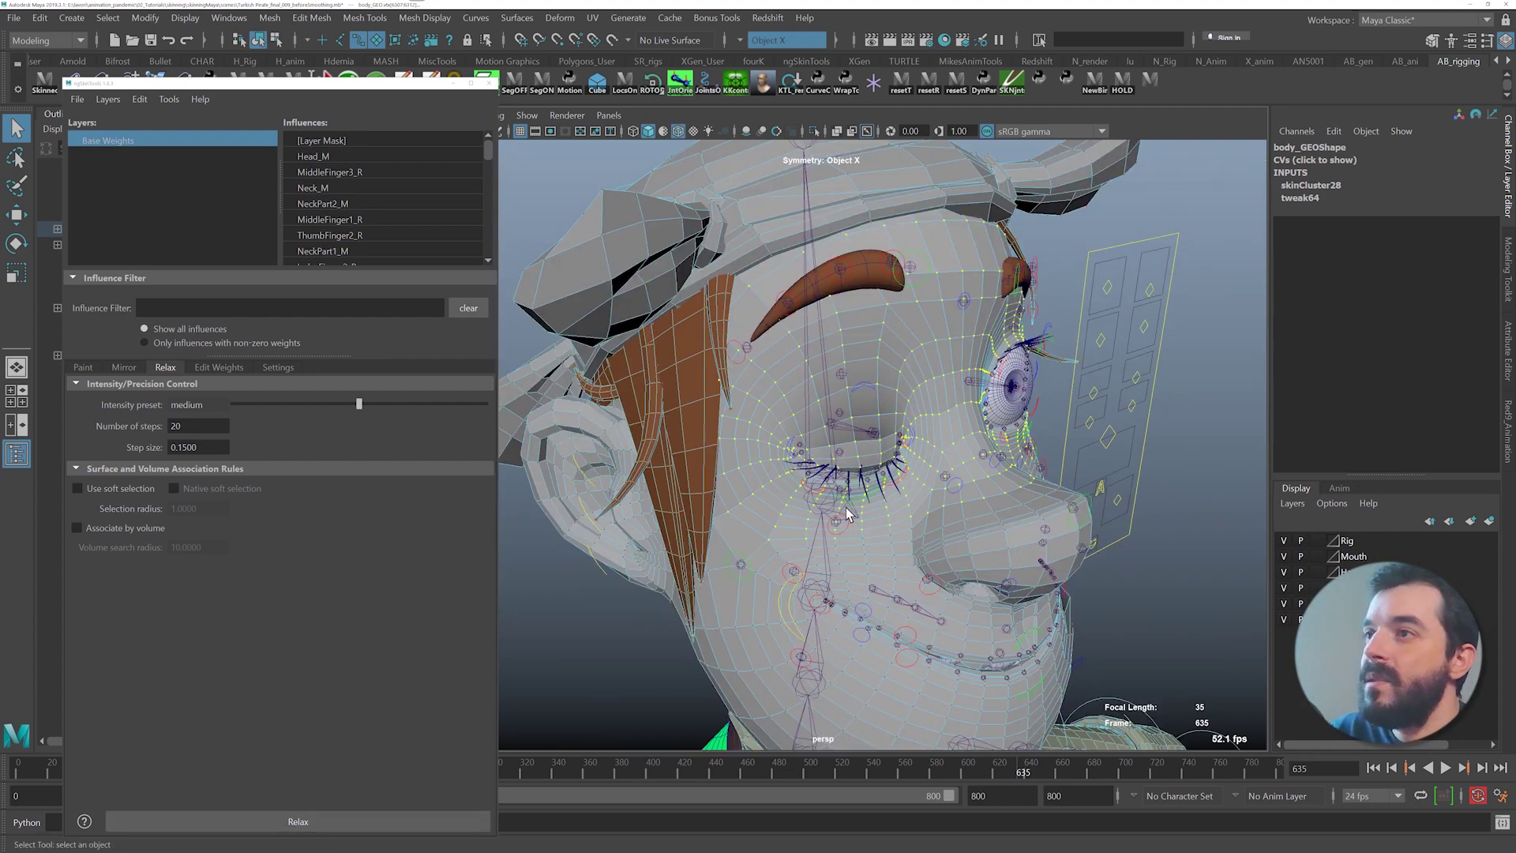
pyautogui.keyDown('alt'); pyautogui.moveTo(846, 514); pyautogui.dragTo(822, 497); pyautogui.keyUp('alt')
pyautogui.keyDown('alt'); pyautogui.moveTo(823, 497); pyautogui.dragTo(936, 532, button='right'); pyautogui.keyUp('alt')
pyautogui.moveTo(936, 526)
pyautogui.keyDown('alt'); pyautogui.mouseDown()
pyautogui.moveTo(994, 518)
pyautogui.moveTo(931, 540)
pyautogui.mouseUp(); pyautogui.keyUp('alt')
pyautogui.keyDown('alt'); pyautogui.moveTo(931, 540); pyautogui.dragTo(887, 524, button='right'); pyautogui.keyUp('alt')
pyautogui.keyDown('alt'); pyautogui.moveTo(887, 524); pyautogui.dragTo(855, 487, button='middle'); pyautogui.keyUp('alt')
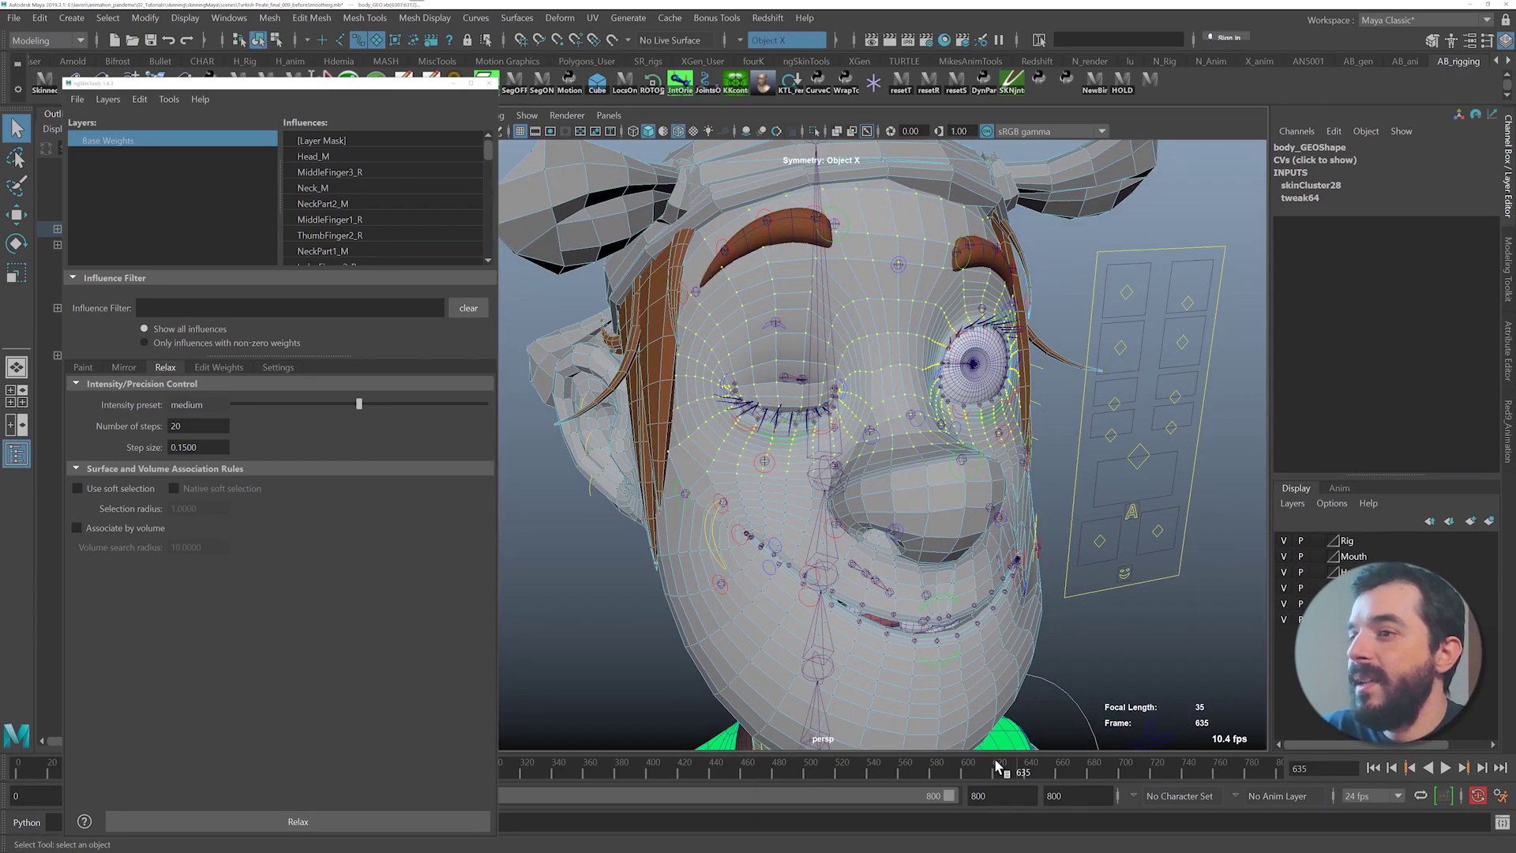
# - Go to frame 655, select the lip edges of body_GEO and grow the selection around the mouth
pyautogui.moveTo(996, 762); pyautogui.dragTo(1055, 758)
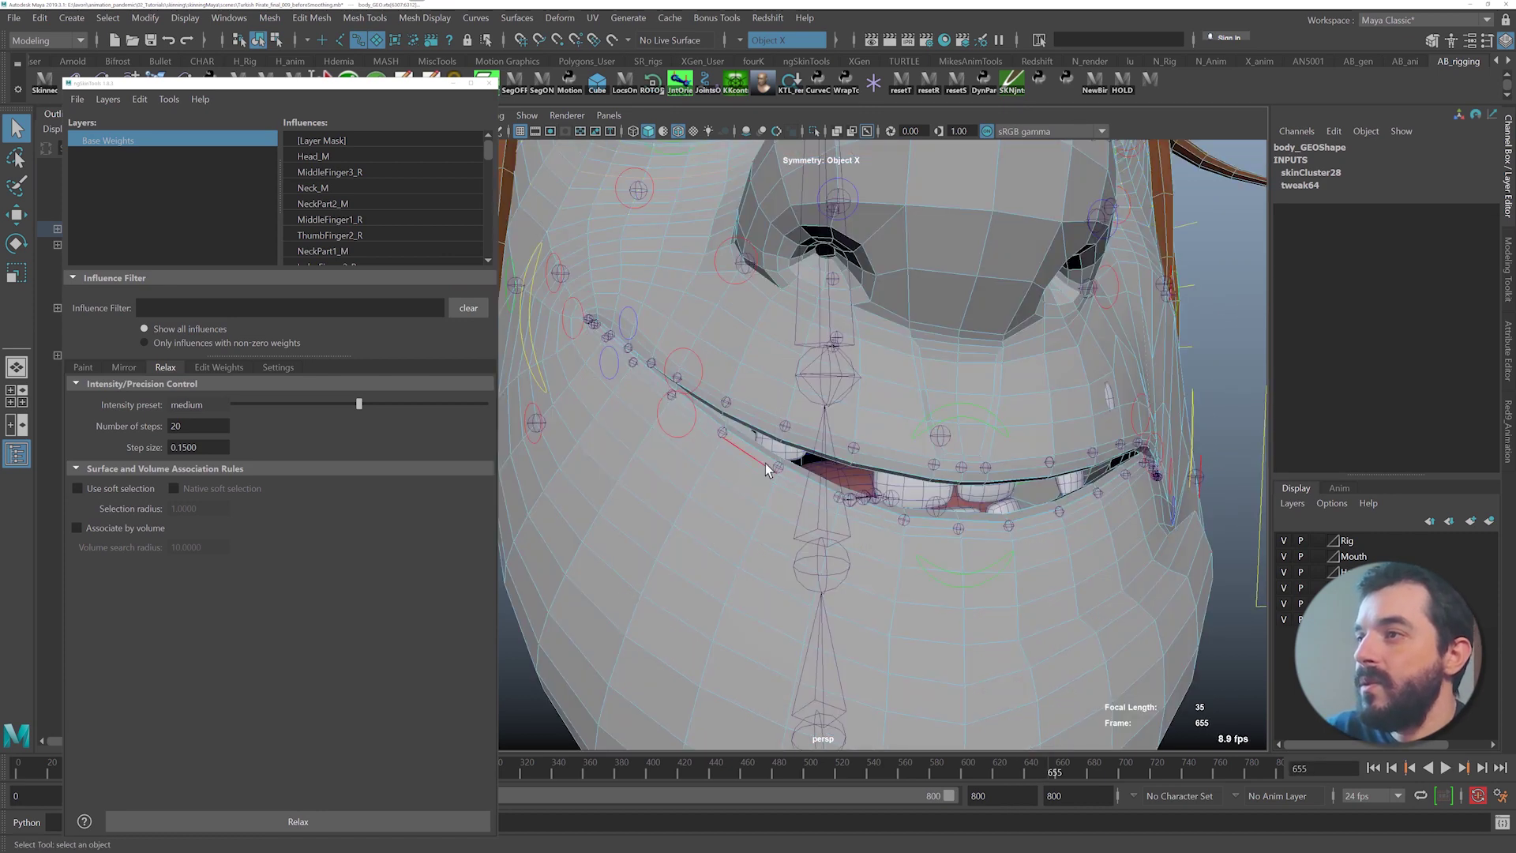
pyautogui.hotkey('shift', '.')
pyautogui.hotkey('shift', '.')
pyautogui.hotkey('shift', '.')
pyautogui.hotkey('shift', '.')
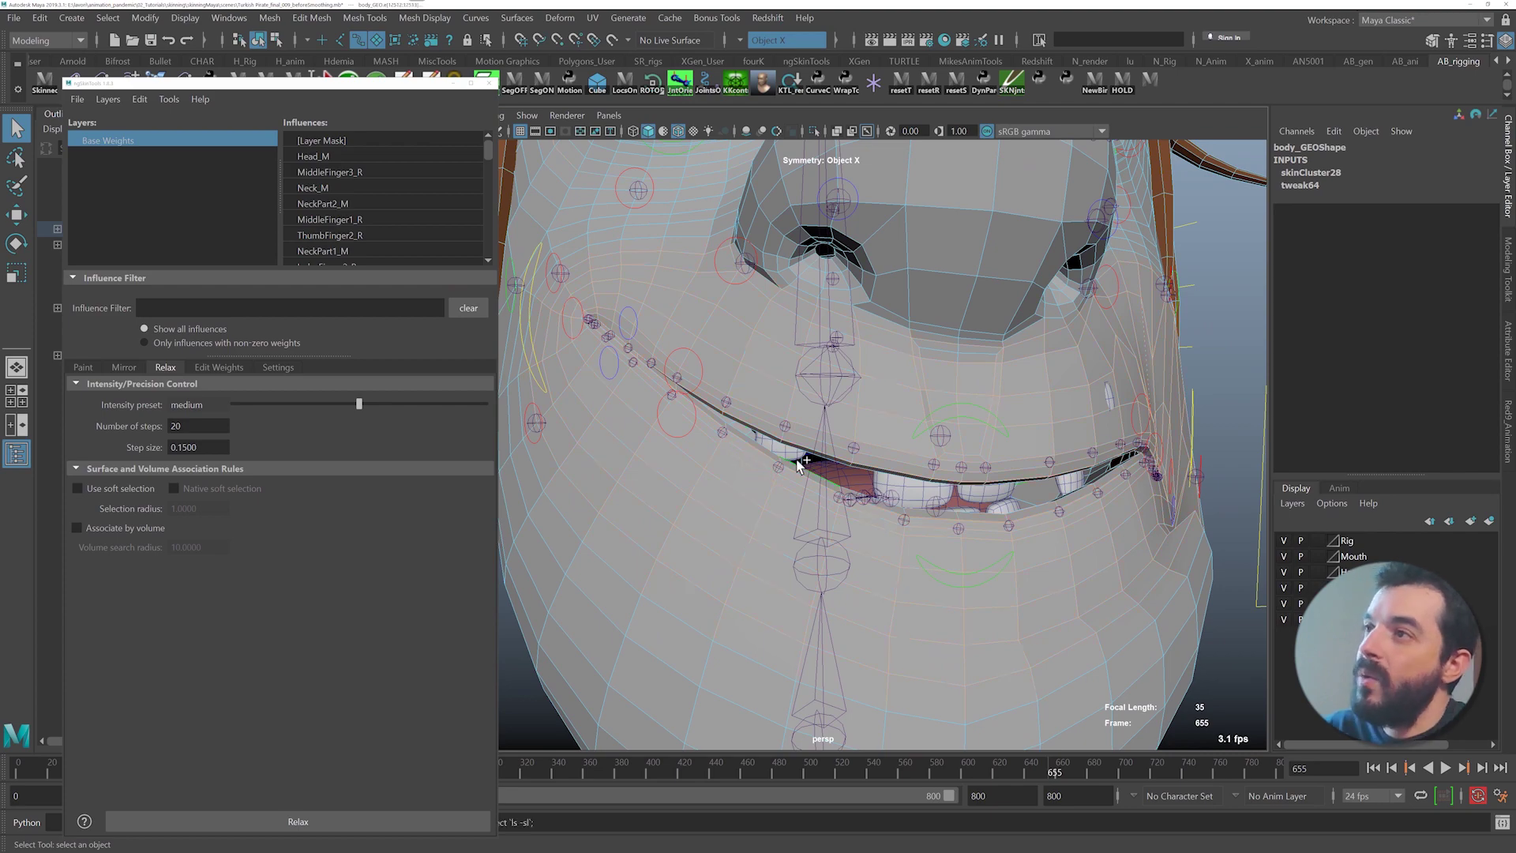
# - Adjust the grown mouth selection by toggling edges in one area and removing edges in another
pyautogui.keyDown('alt'); pyautogui.moveTo(817, 457); pyautogui.dragTo(687, 406, button='right'); pyautogui.keyUp('alt')
pyautogui.keyDown('alt'); pyautogui.moveTo(687, 406); pyautogui.dragTo(919, 369); pyautogui.keyUp('alt')
pyautogui.keyDown('shift'); pyautogui.moveTo(1179, 375); pyautogui.dragTo(944, 192); pyautogui.keyUp('shift')
pyautogui.keyDown('alt'); pyautogui.moveTo(1110, 353); pyautogui.dragTo(1030, 348); pyautogui.keyUp('alt')
pyautogui.keyDown('ctrl'); pyautogui.moveTo(584, 224); pyautogui.dragTo(685, 561); pyautogui.keyUp('ctrl')
pyautogui.keyDown('alt'); pyautogui.moveTo(785, 608); pyautogui.dragTo(731, 567); pyautogui.keyUp('alt')
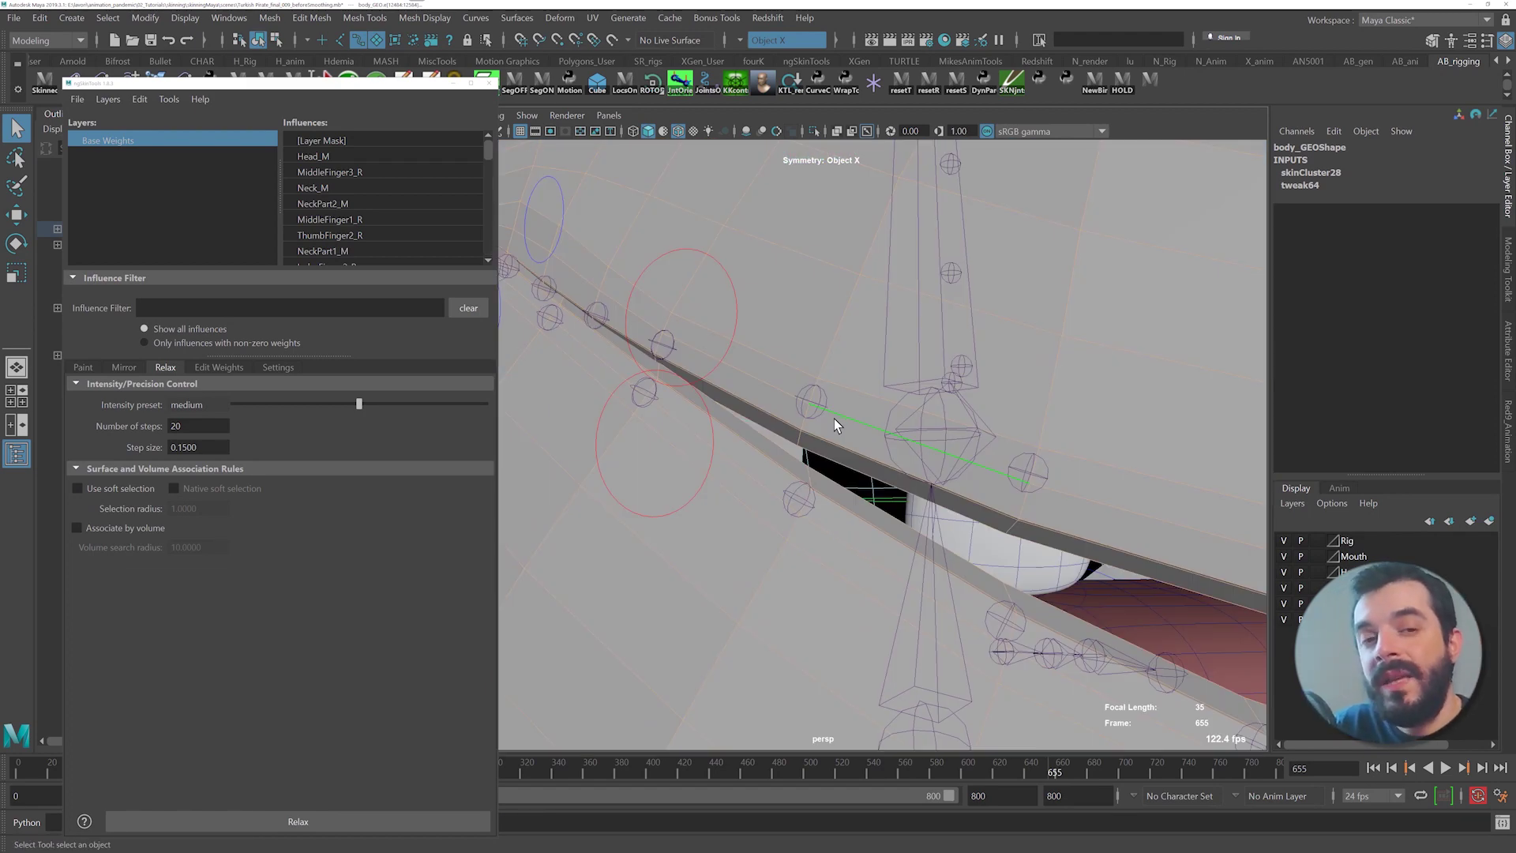
# - Remove the edge loops running along the lip rim of body_GEO from the grown mouth edge selection
pyautogui.keyDown('ctrl'); pyautogui.doubleClick(833, 419); pyautogui.keyUp('ctrl')
pyautogui.keyDown('ctrl'); pyautogui.doubleClick(821, 438); pyautogui.keyUp('ctrl')
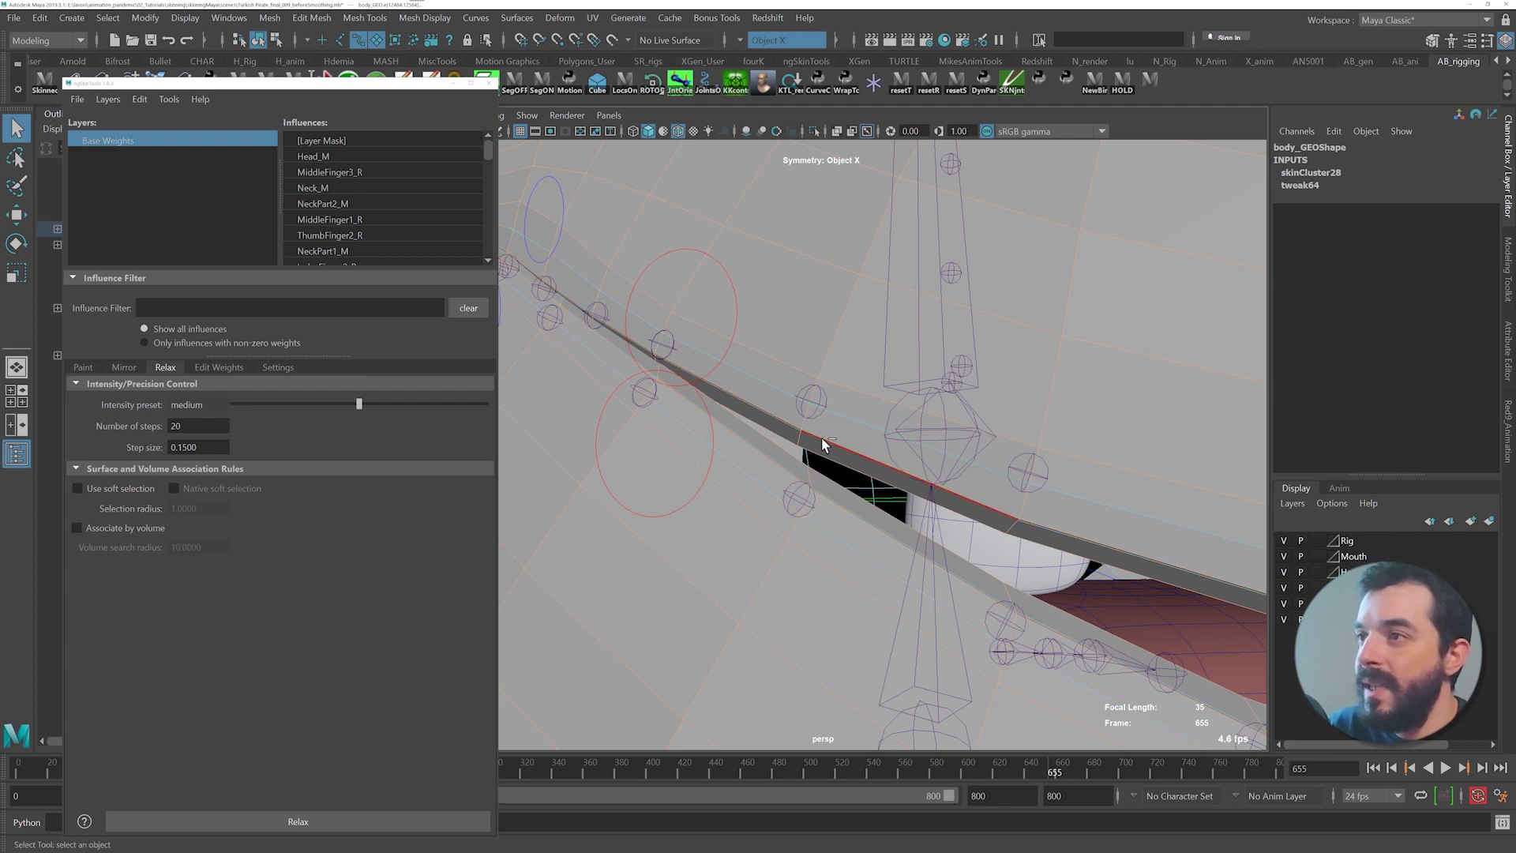
pyautogui.keyDown('ctrl'); pyautogui.doubleClick(822, 438); pyautogui.keyUp('ctrl')
pyautogui.keyDown('alt'); pyautogui.moveTo(884, 488); pyautogui.dragTo(808, 444); pyautogui.keyUp('alt')
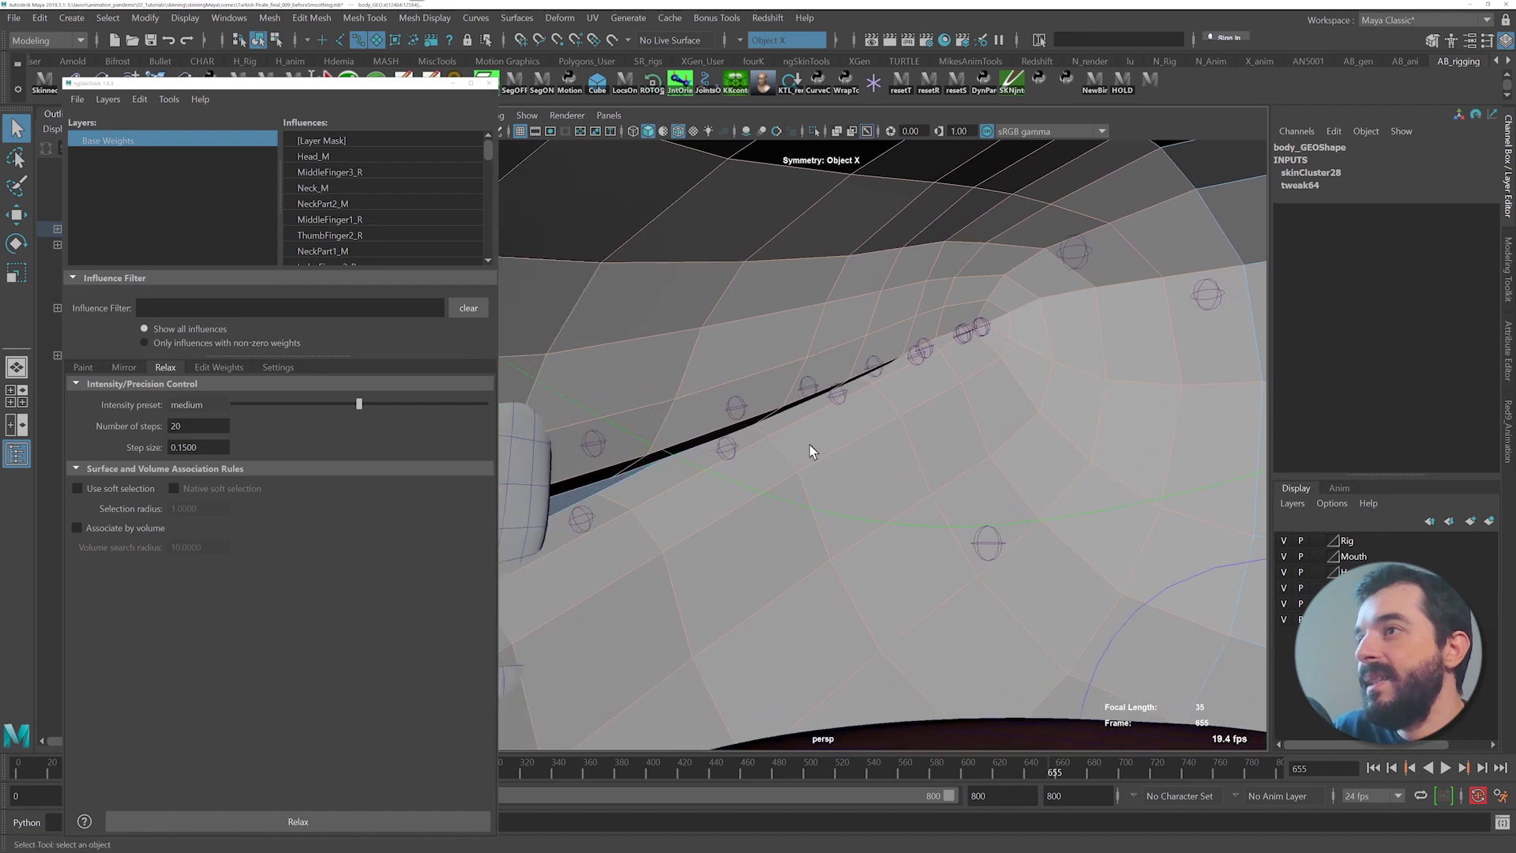
pyautogui.keyDown('ctrl'); pyautogui.doubleClick(755, 382); pyautogui.keyUp('ctrl')
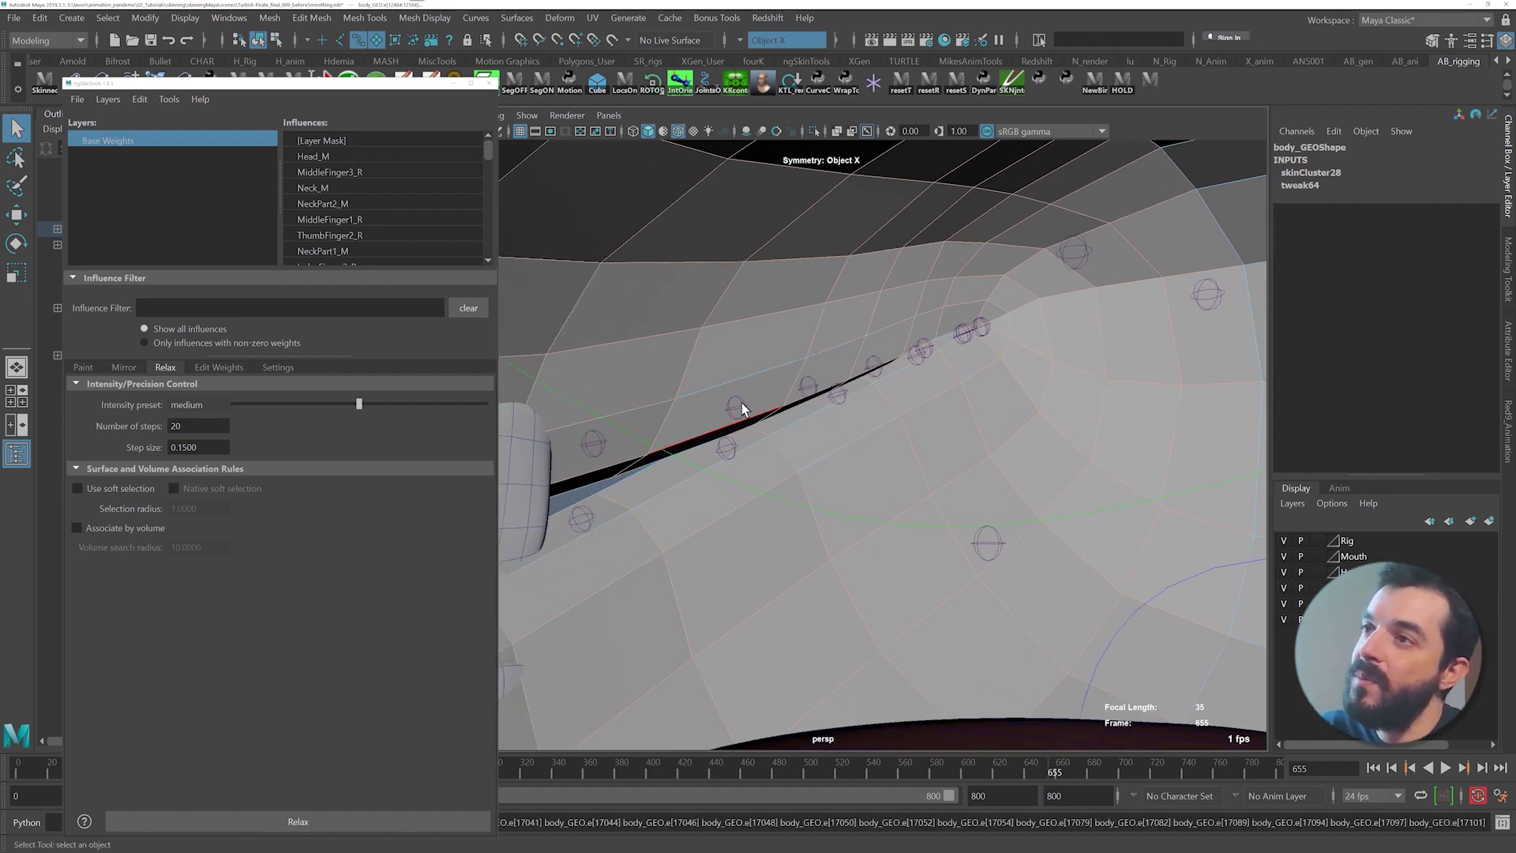
pyautogui.keyDown('alt'); pyautogui.moveTo(741, 402); pyautogui.dragTo(874, 425); pyautogui.keyUp('alt')
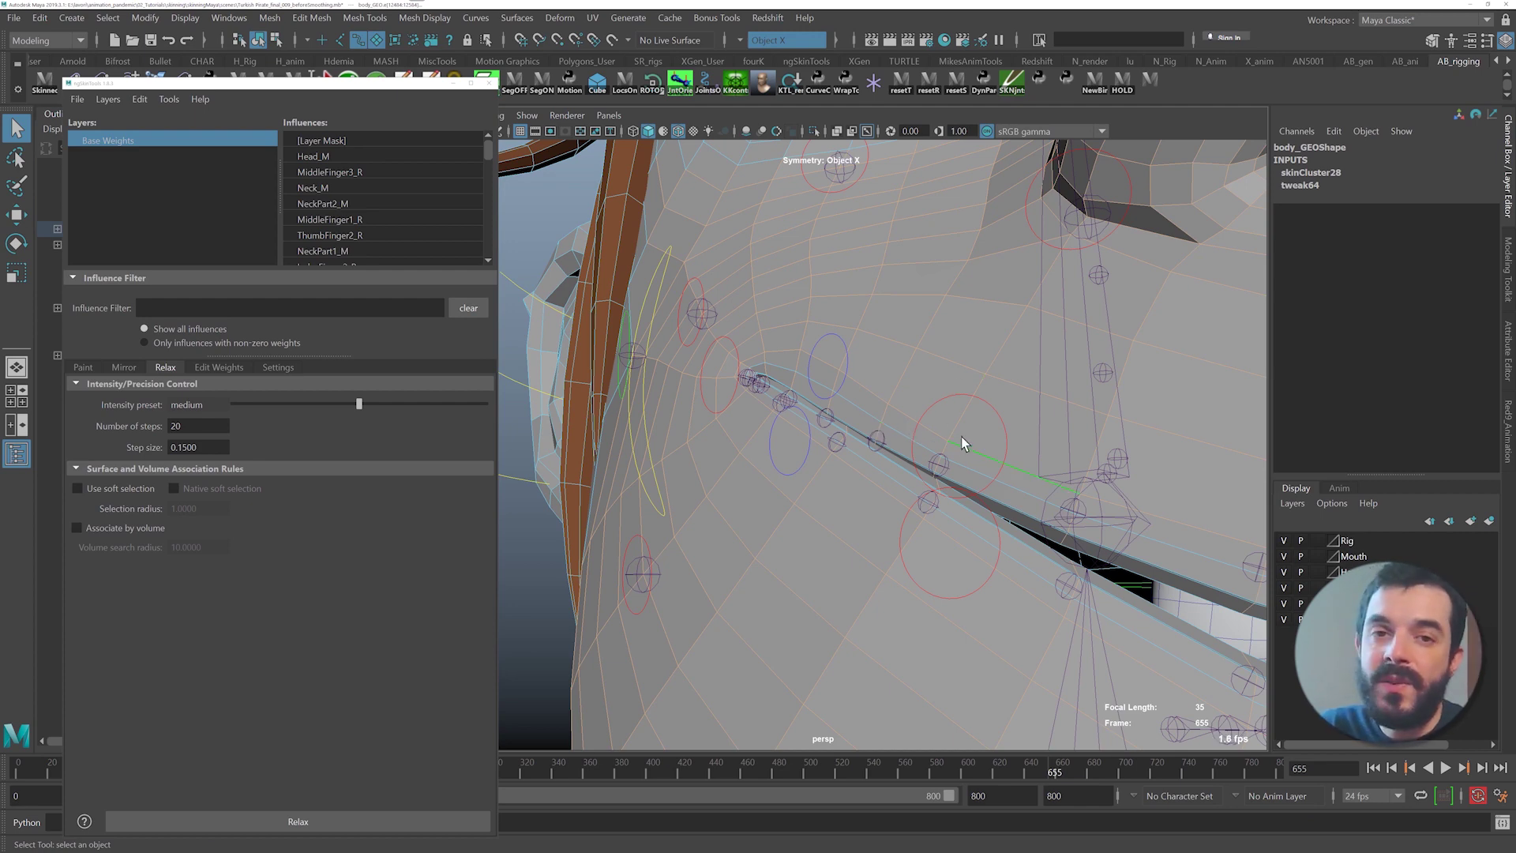
# - Try converting the mouth edge selection to vertices and undo the conversion
pyautogui.keyDown('alt'); pyautogui.moveTo(853, 476); pyautogui.dragTo(921, 497, button='right'); pyautogui.keyUp('alt')
pyautogui.keyDown('alt'); pyautogui.moveTo(921, 497); pyautogui.dragTo(819, 470, button='middle'); pyautogui.keyUp('alt')
pyautogui.keyDown('alt'); pyautogui.moveTo(819, 471); pyautogui.dragTo(1126, 558); pyautogui.keyUp('alt')
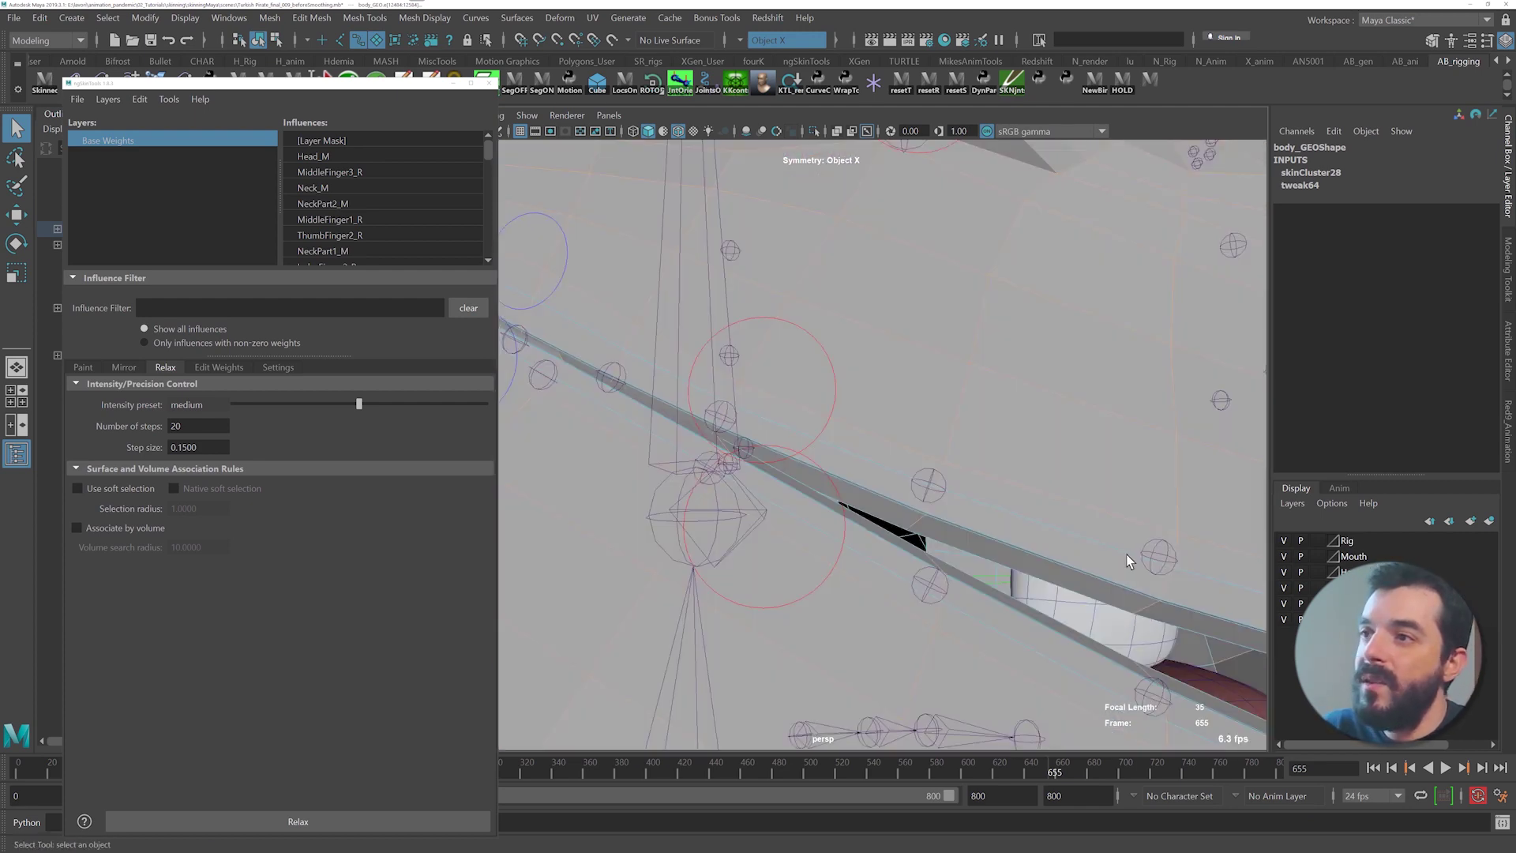
pyautogui.keyDown('alt'); pyautogui.moveTo(1127, 558); pyautogui.dragTo(829, 466, button='middle'); pyautogui.keyUp('alt')
pyautogui.keyDown('ctrl'); pyautogui.moveTo(990, 495); pyautogui.dragTo(937, 453, button='right'); pyautogui.keyUp('ctrl')
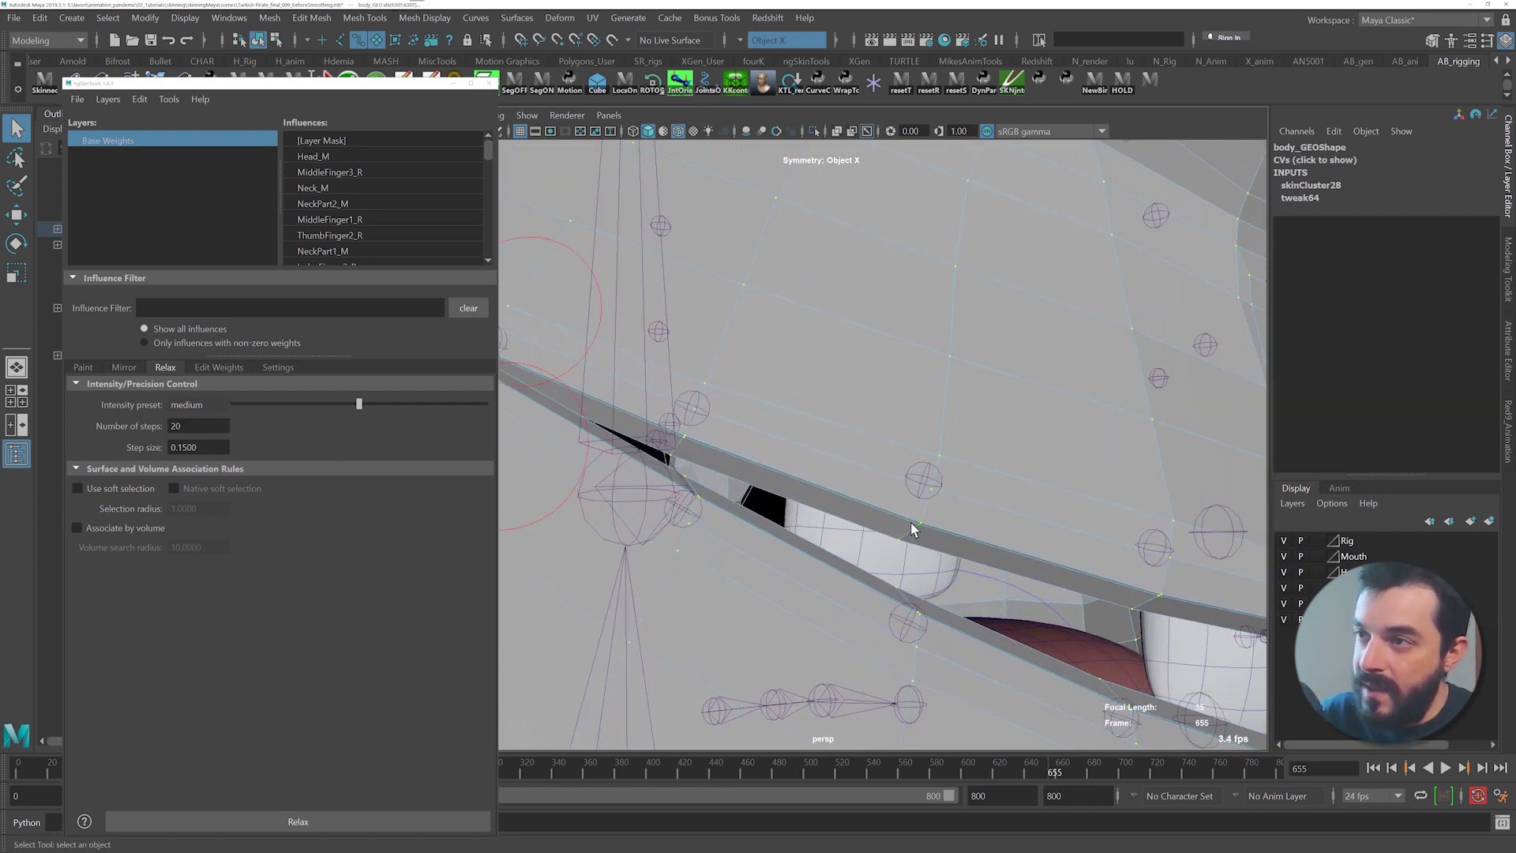
pyautogui.hotkey('ctrl', 'z')
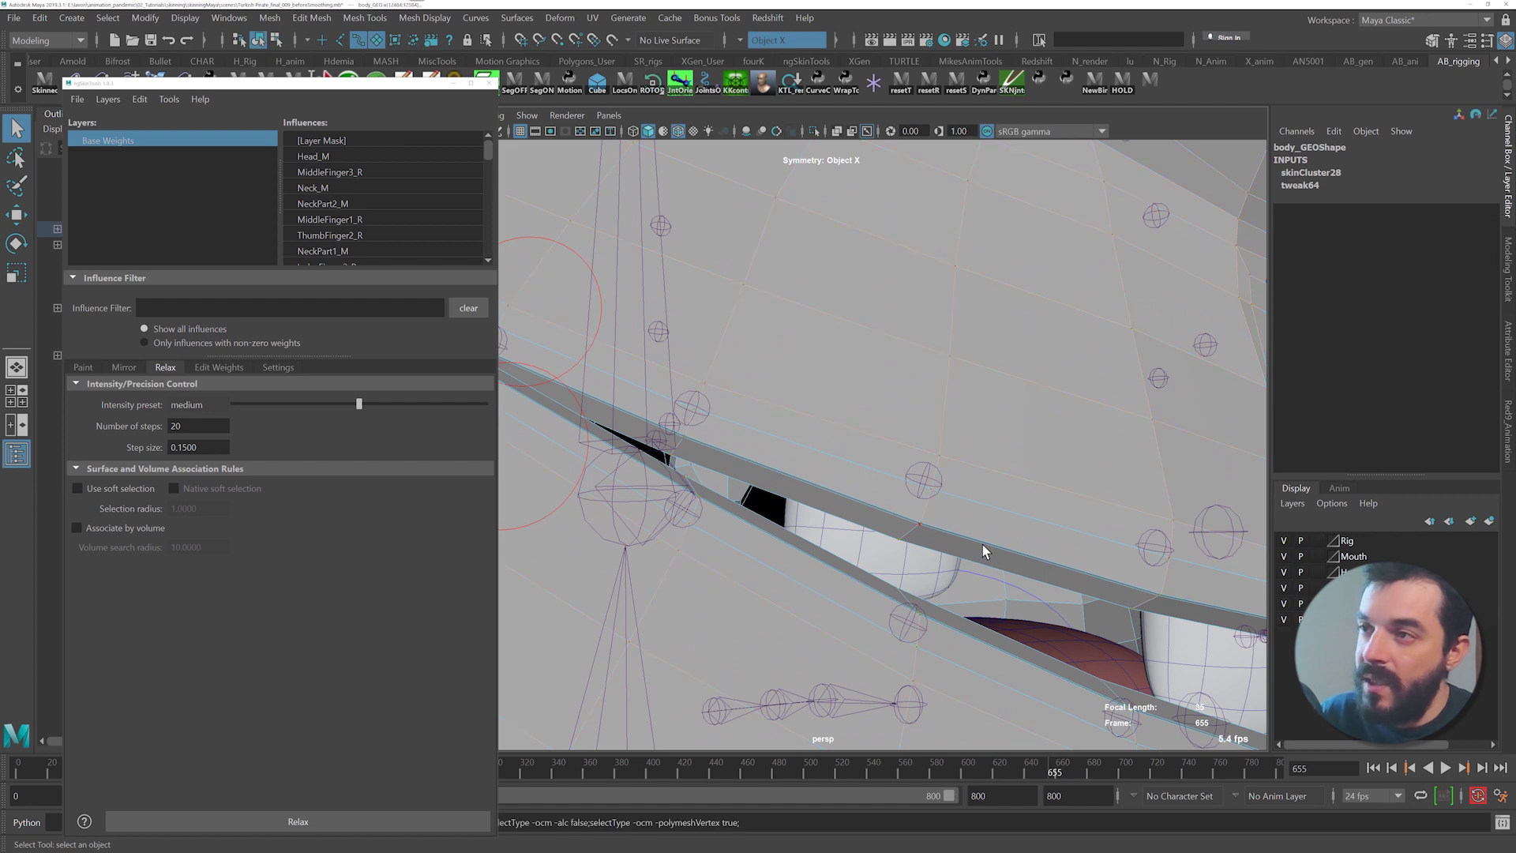
# - Remove the short edges crossing the thickness of the upper lip from the mouth edge selection
pyautogui.keyDown('alt'); pyautogui.moveTo(924, 556); pyautogui.dragTo(969, 567, button='right'); pyautogui.keyUp('alt')
pyautogui.keyDown('alt'); pyautogui.moveTo(969, 567); pyautogui.dragTo(948, 498, button='middle'); pyautogui.keyUp('alt')
pyautogui.keyDown('alt'); pyautogui.moveTo(947, 498); pyautogui.dragTo(992, 541, button='right'); pyautogui.keyUp('alt')
pyautogui.keyDown('alt'); pyautogui.moveTo(991, 542); pyautogui.dragTo(982, 518, button='middle'); pyautogui.keyUp('alt')
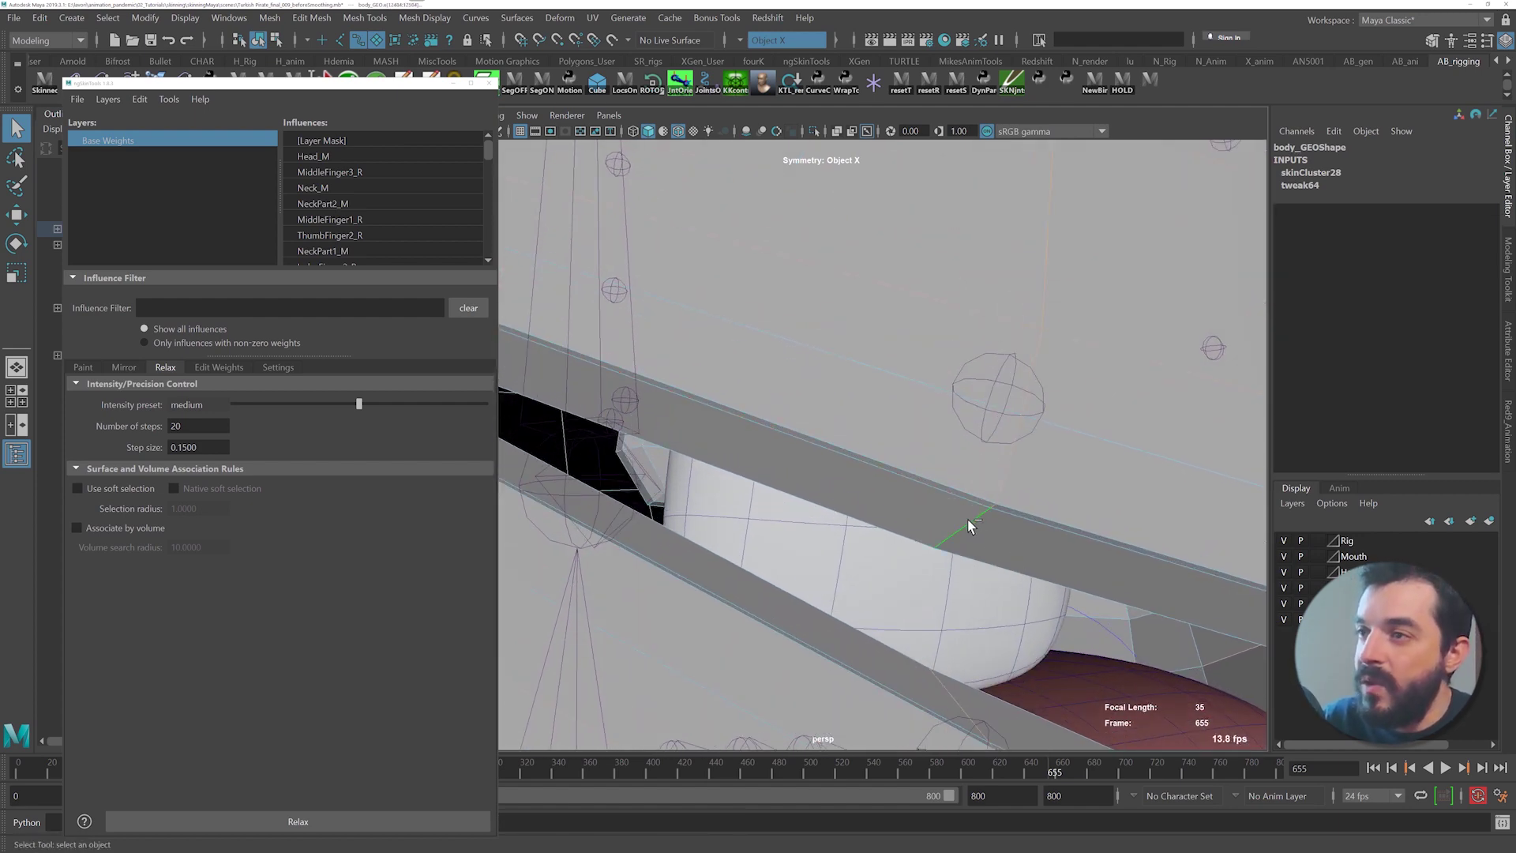
pyautogui.keyDown('ctrl'); pyautogui.click(968, 519); pyautogui.keyUp('ctrl')
pyautogui.keyDown('alt'); pyautogui.moveTo(1097, 588); pyautogui.dragTo(1052, 562, button='right'); pyautogui.keyUp('alt')
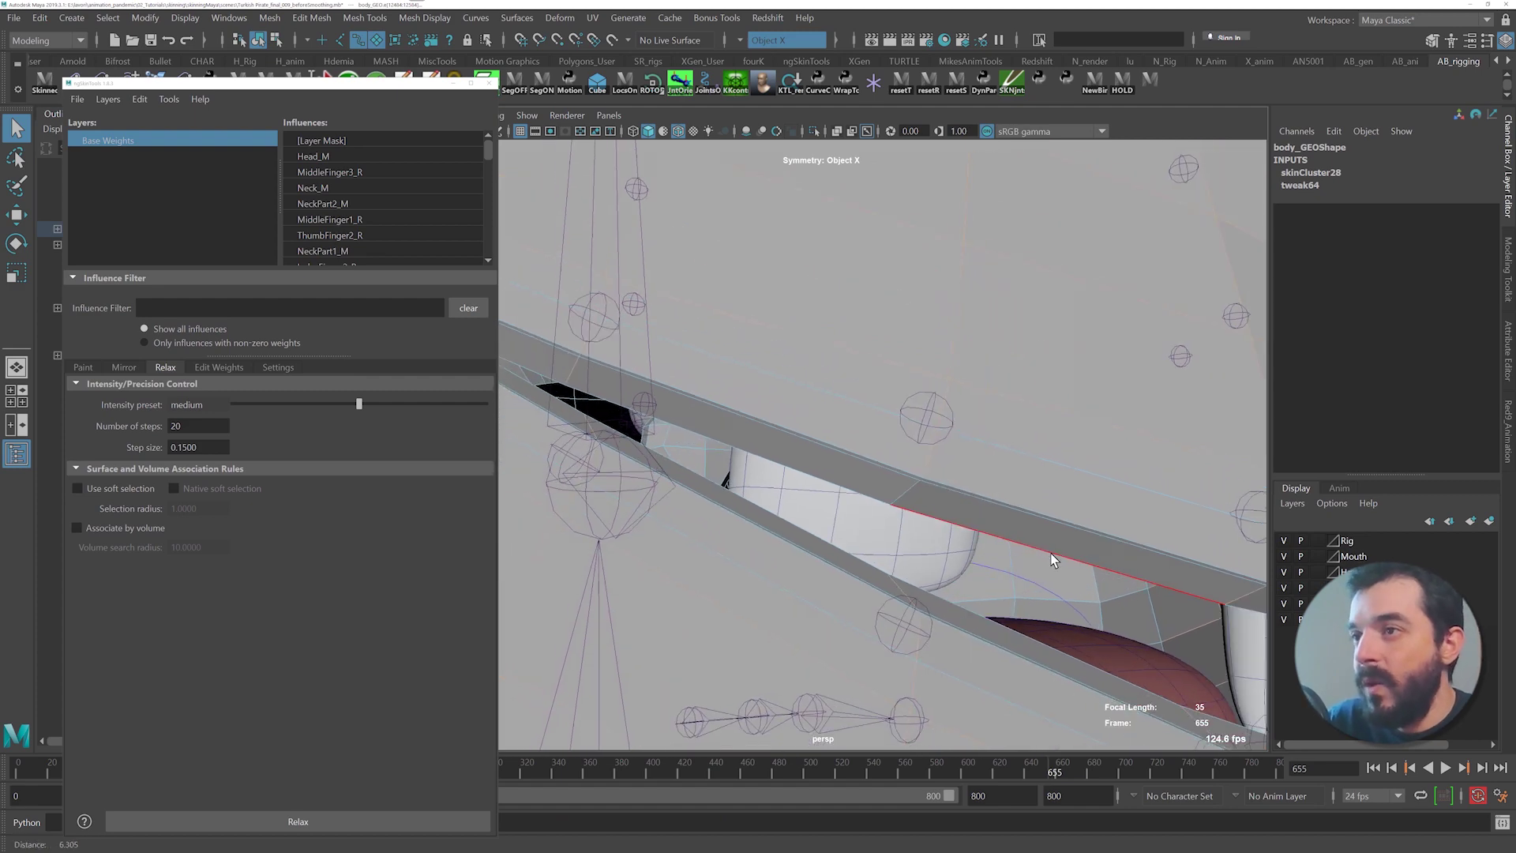
pyautogui.keyDown('alt'); pyautogui.moveTo(1053, 562); pyautogui.dragTo(939, 525, button='middle'); pyautogui.keyUp('alt')
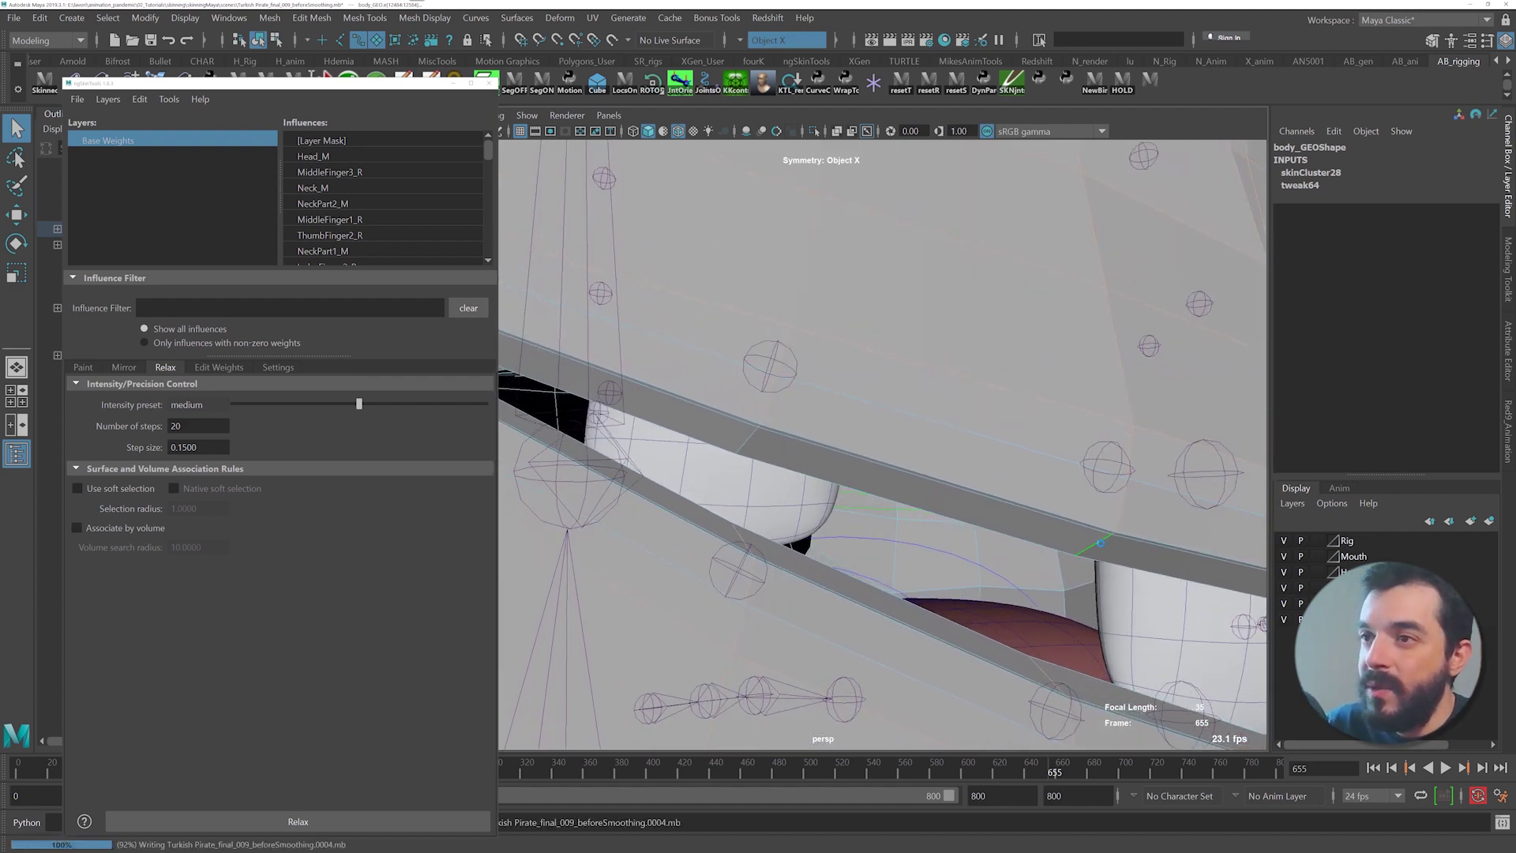
pyautogui.keyDown('ctrl'); pyautogui.click(1099, 542); pyautogui.keyUp('ctrl')
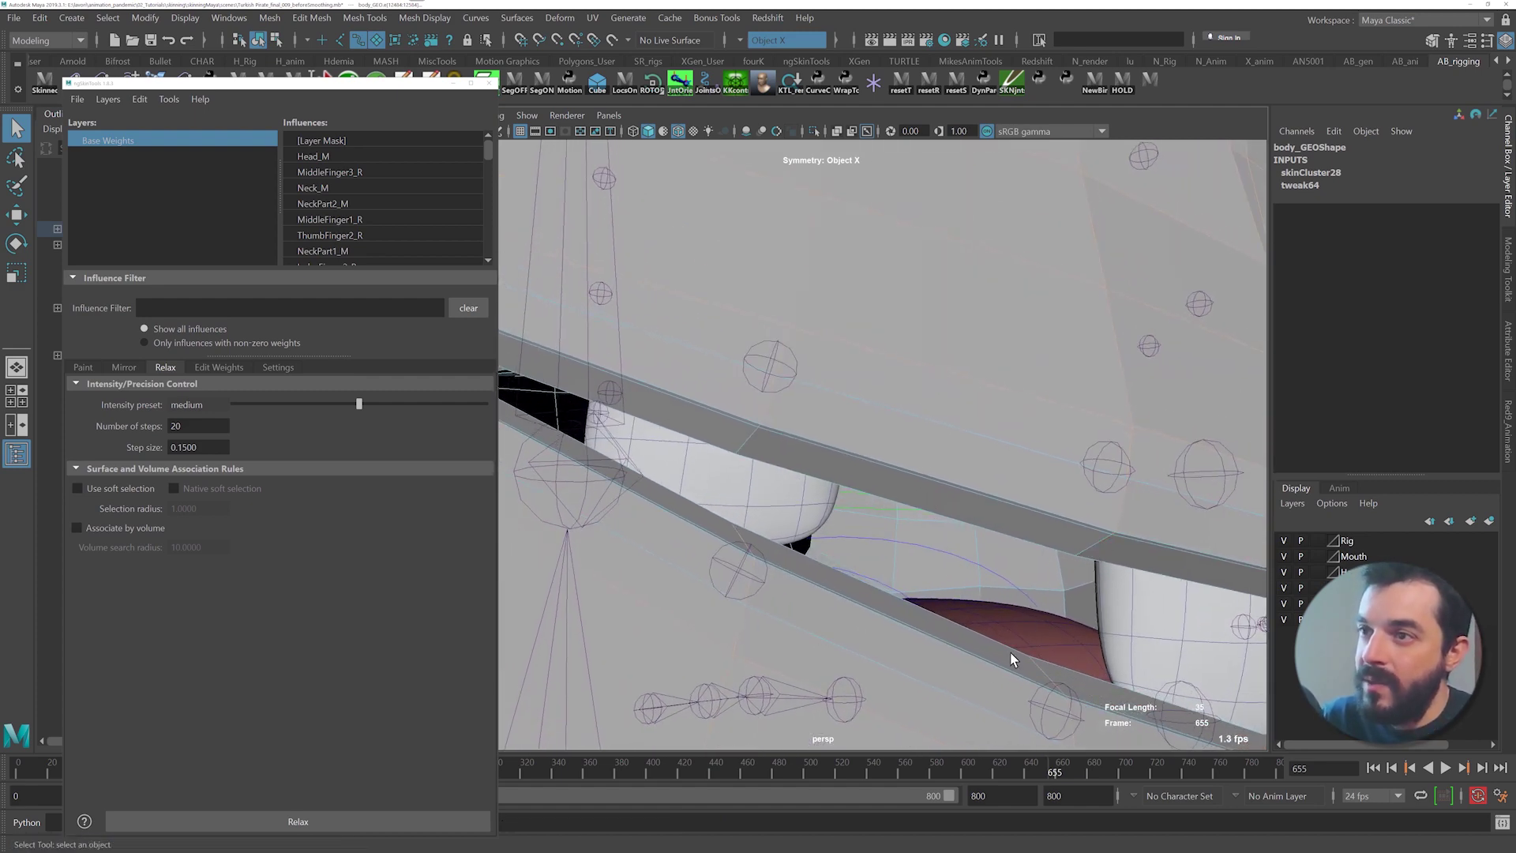
pyautogui.keyDown('alt'); pyautogui.moveTo(1014, 564); pyautogui.dragTo(968, 534, button='right'); pyautogui.keyUp('alt')
pyautogui.keyDown('alt'); pyautogui.moveTo(968, 534); pyautogui.dragTo(836, 522, button='middle'); pyautogui.keyUp('alt')
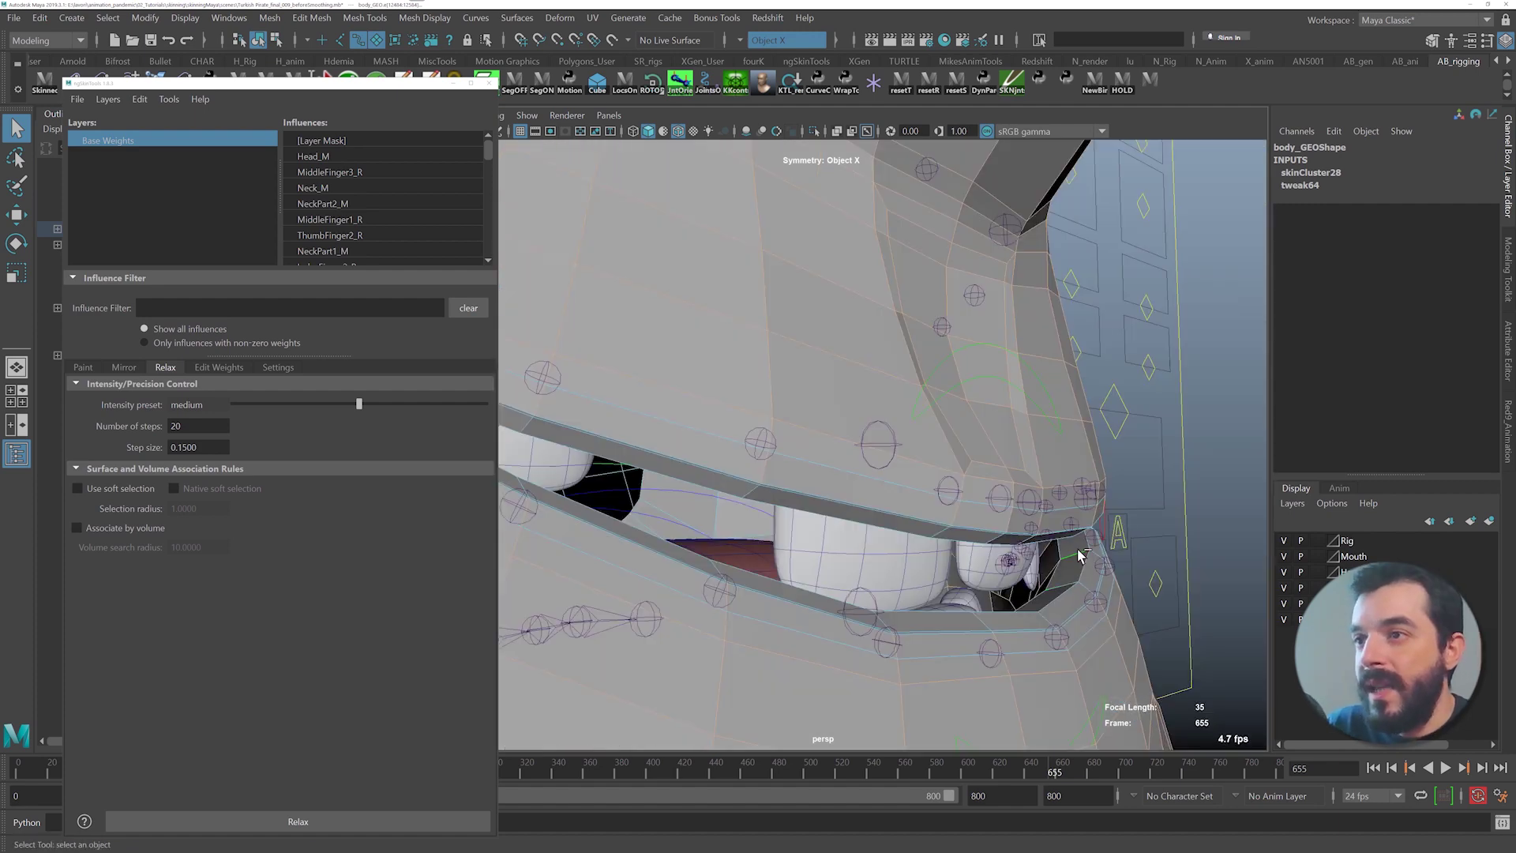
pyautogui.keyDown('alt'); pyautogui.moveTo(758, 464); pyautogui.dragTo(778, 579, button='right'); pyautogui.keyUp('alt')
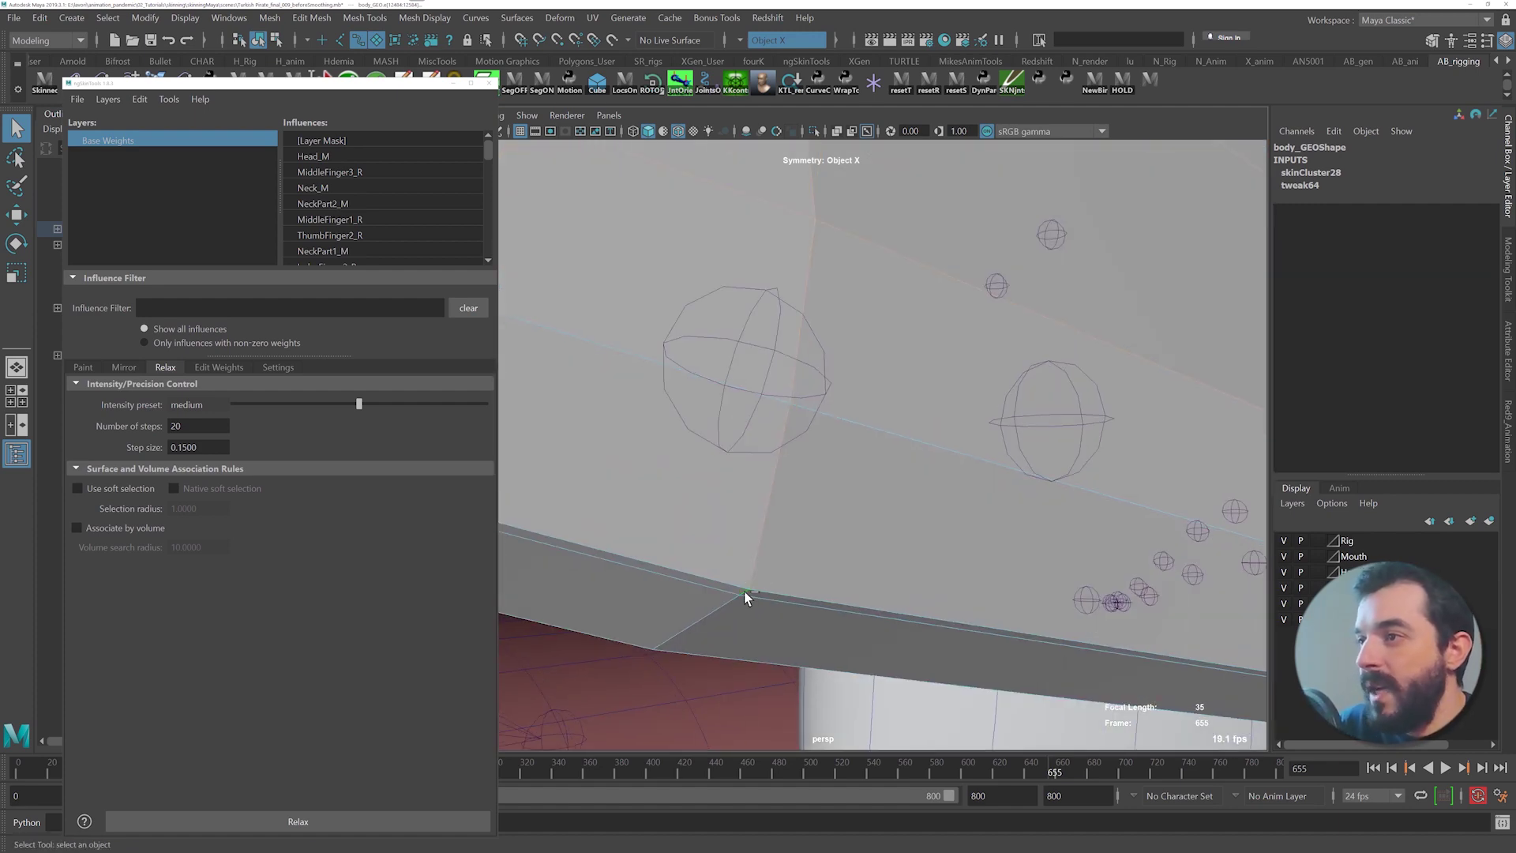
pyautogui.keyDown('alt'); pyautogui.moveTo(746, 591); pyautogui.dragTo(977, 630, button='middle'); pyautogui.keyUp('alt')
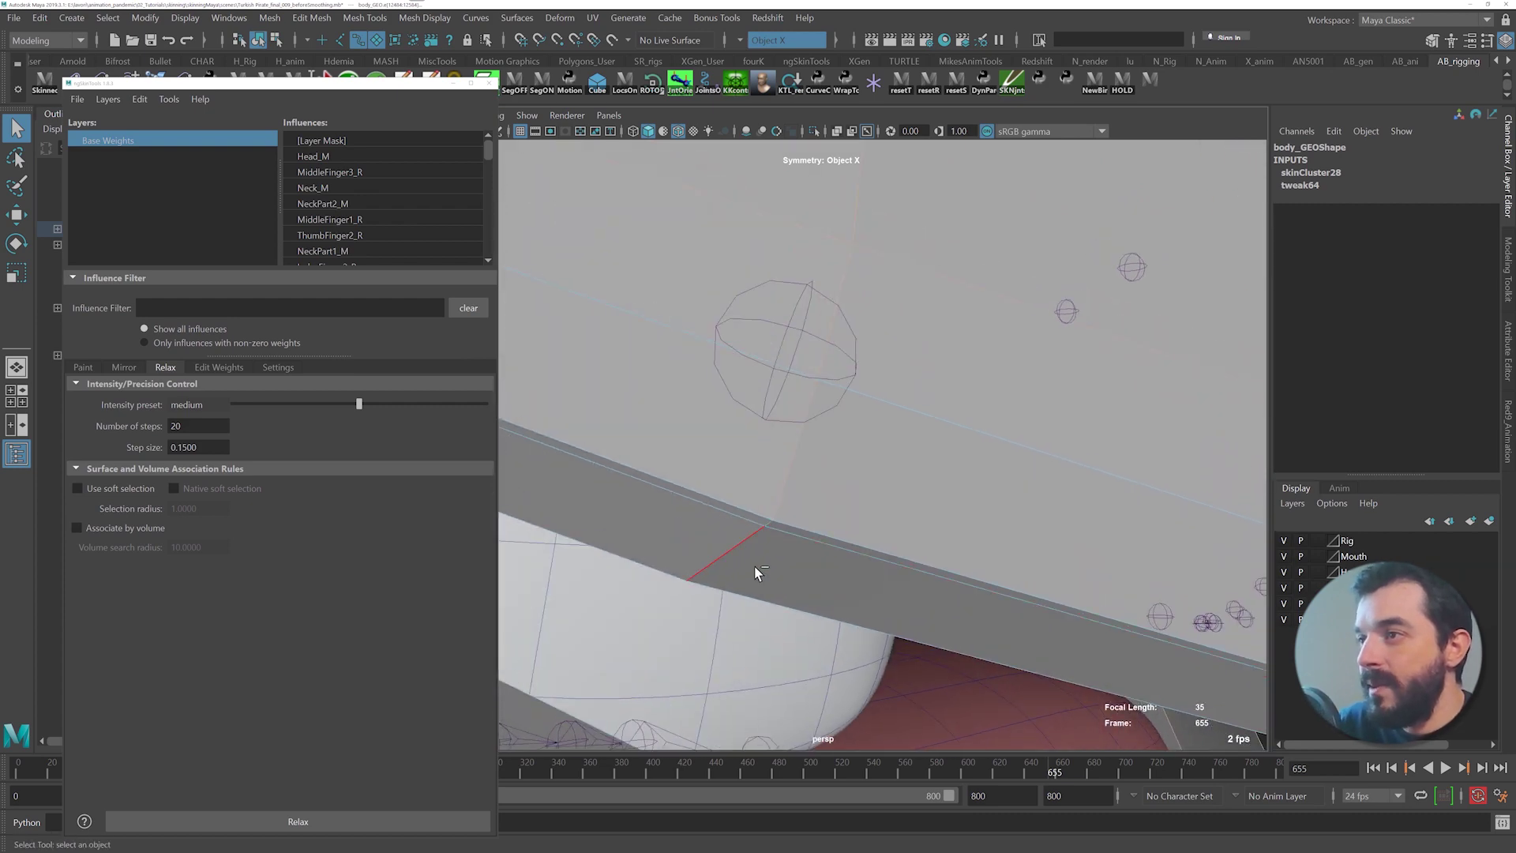
pyautogui.keyDown('alt'); pyautogui.moveTo(755, 565); pyautogui.dragTo(656, 518, button='right'); pyautogui.keyUp('alt')
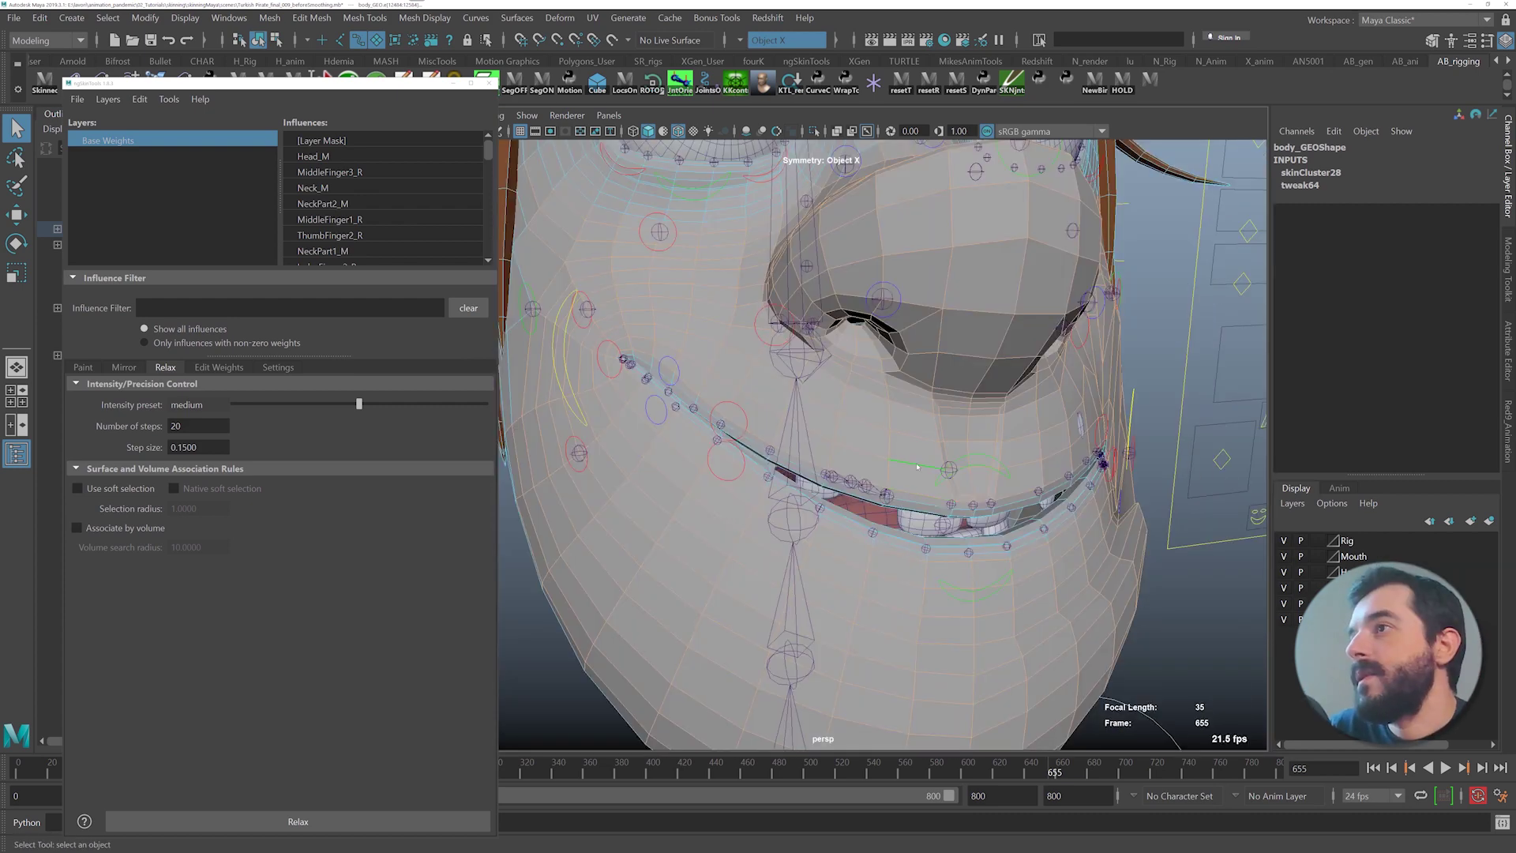
# - Convert the mouth edge selection to vertices and relax their weights at medium intensity with 20 steps and step size 0.15
pyautogui.keyDown('ctrl'); pyautogui.moveTo(917, 463); pyautogui.dragTo(687, 456, button='right'); pyautogui.keyUp('ctrl')
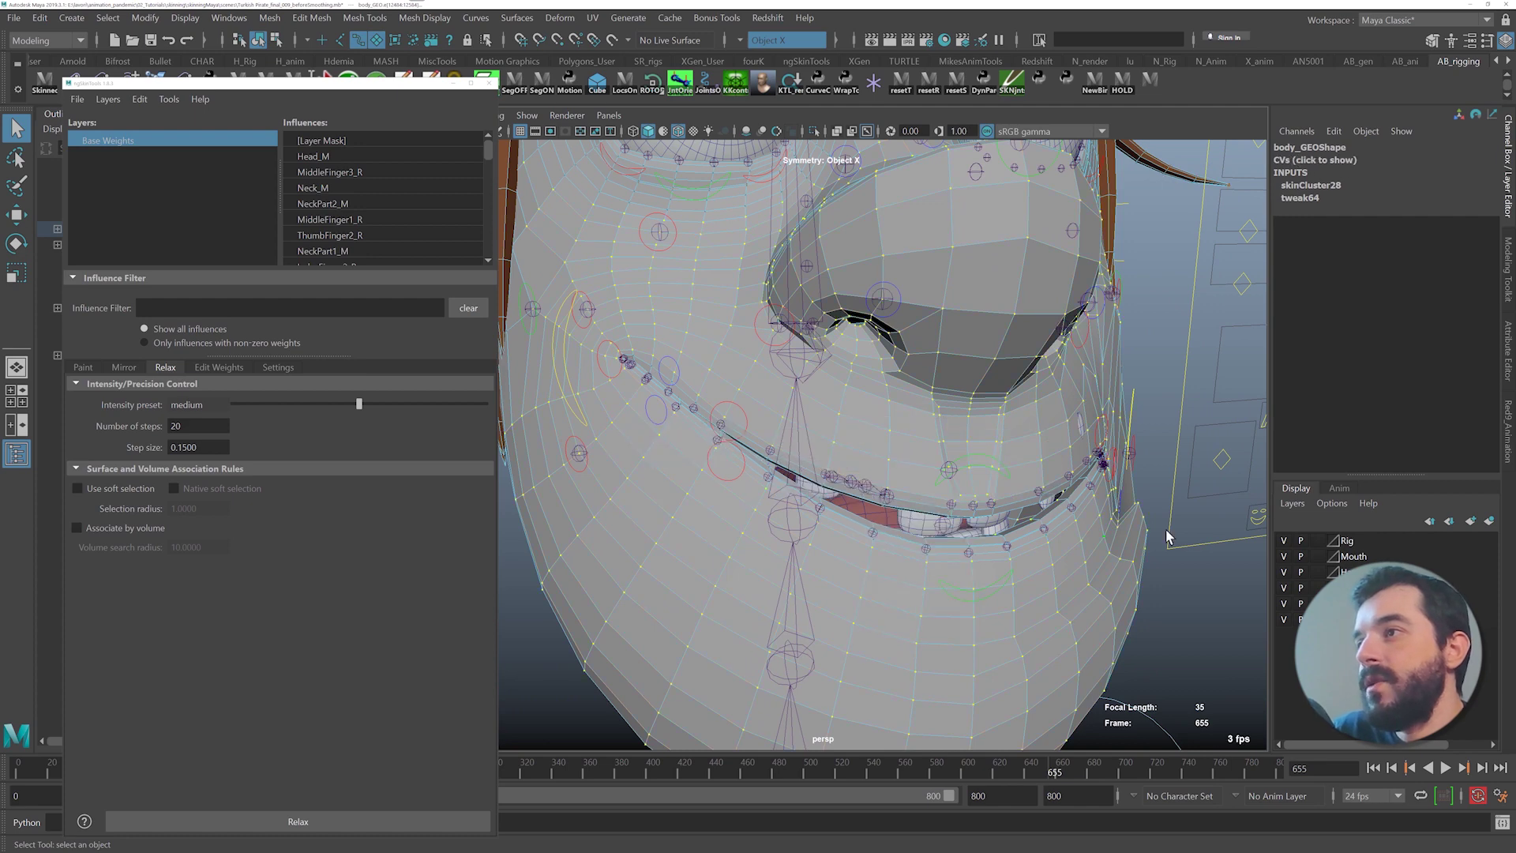
pyautogui.keyDown('alt'); pyautogui.moveTo(1168, 536); pyautogui.dragTo(1011, 521, button='right'); pyautogui.keyUp('alt')
pyautogui.keyDown('alt'); pyautogui.moveTo(1011, 521); pyautogui.dragTo(1098, 513); pyautogui.keyUp('alt')
pyautogui.click(265, 823)
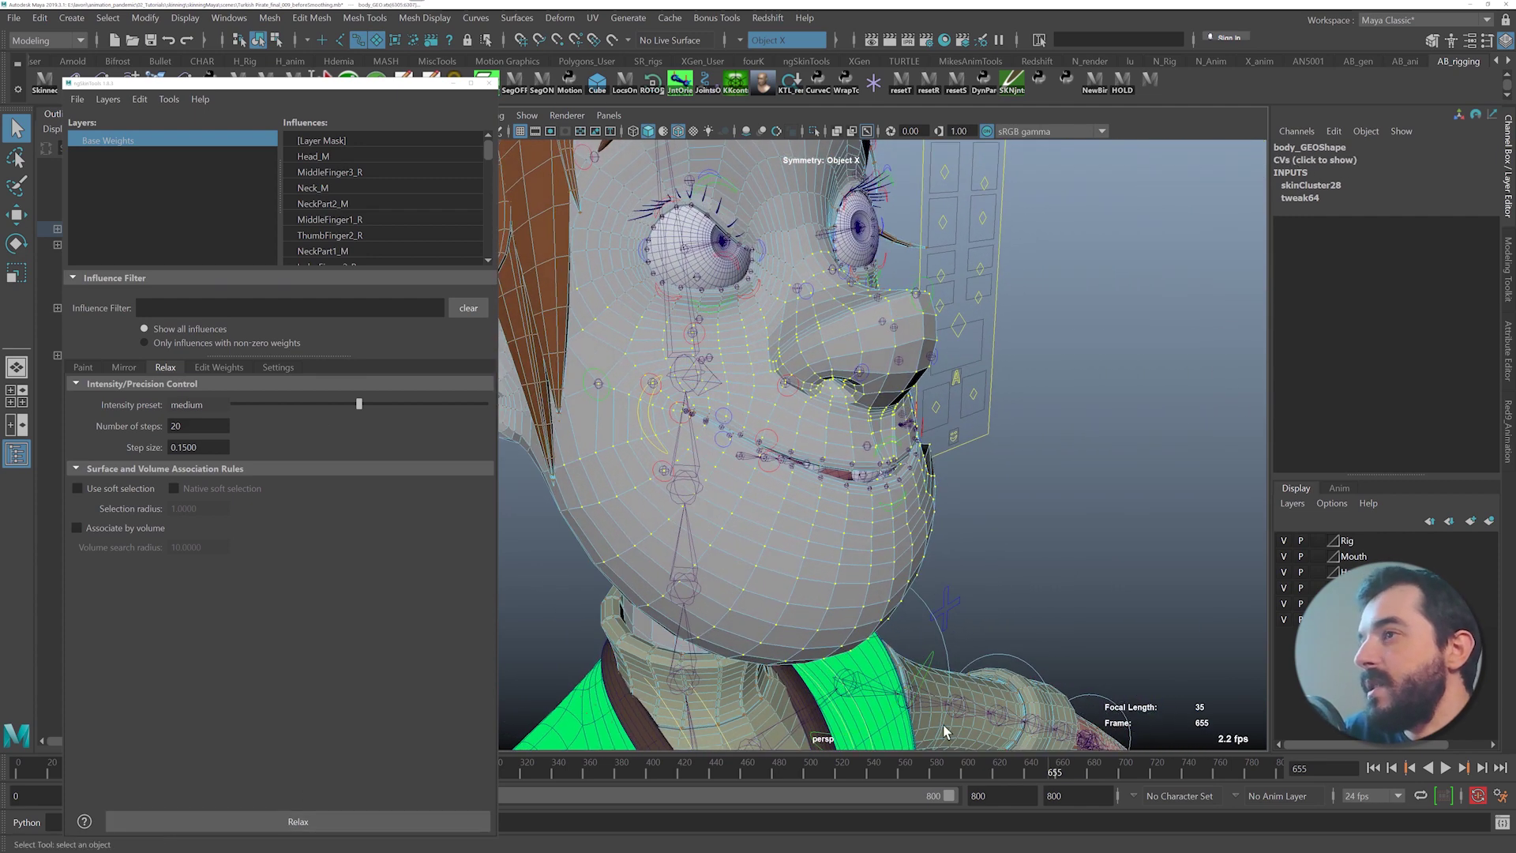
# - Relax the mouth area weights again on another pose, turn on smooth mesh preview and inspect the face at frame 692
pyautogui.moveTo(1053, 767); pyautogui.dragTo(1123, 766)
pyautogui.keyDown('alt'); pyautogui.moveTo(734, 479); pyautogui.dragTo(907, 429); pyautogui.keyUp('alt')
pyautogui.keyDown('alt'); pyautogui.moveTo(906, 429); pyautogui.dragTo(1003, 438, button='right'); pyautogui.keyUp('alt')
pyautogui.keyDown('alt'); pyautogui.moveTo(1003, 438); pyautogui.dragTo(890, 495); pyautogui.keyUp('alt')
pyautogui.click(296, 822)
pyautogui.press('3')
pyautogui.moveTo(1104, 769)
pyautogui.mouseDown()
pyautogui.moveTo(1139, 758)
pyautogui.moveTo(1106, 722)
pyautogui.mouseUp()
pyautogui.scroll(-3, 892, 473)
pyautogui.keyDown('alt'); pyautogui.moveTo(890, 472); pyautogui.dragTo(890, 545, button='middle'); pyautogui.keyUp('alt')
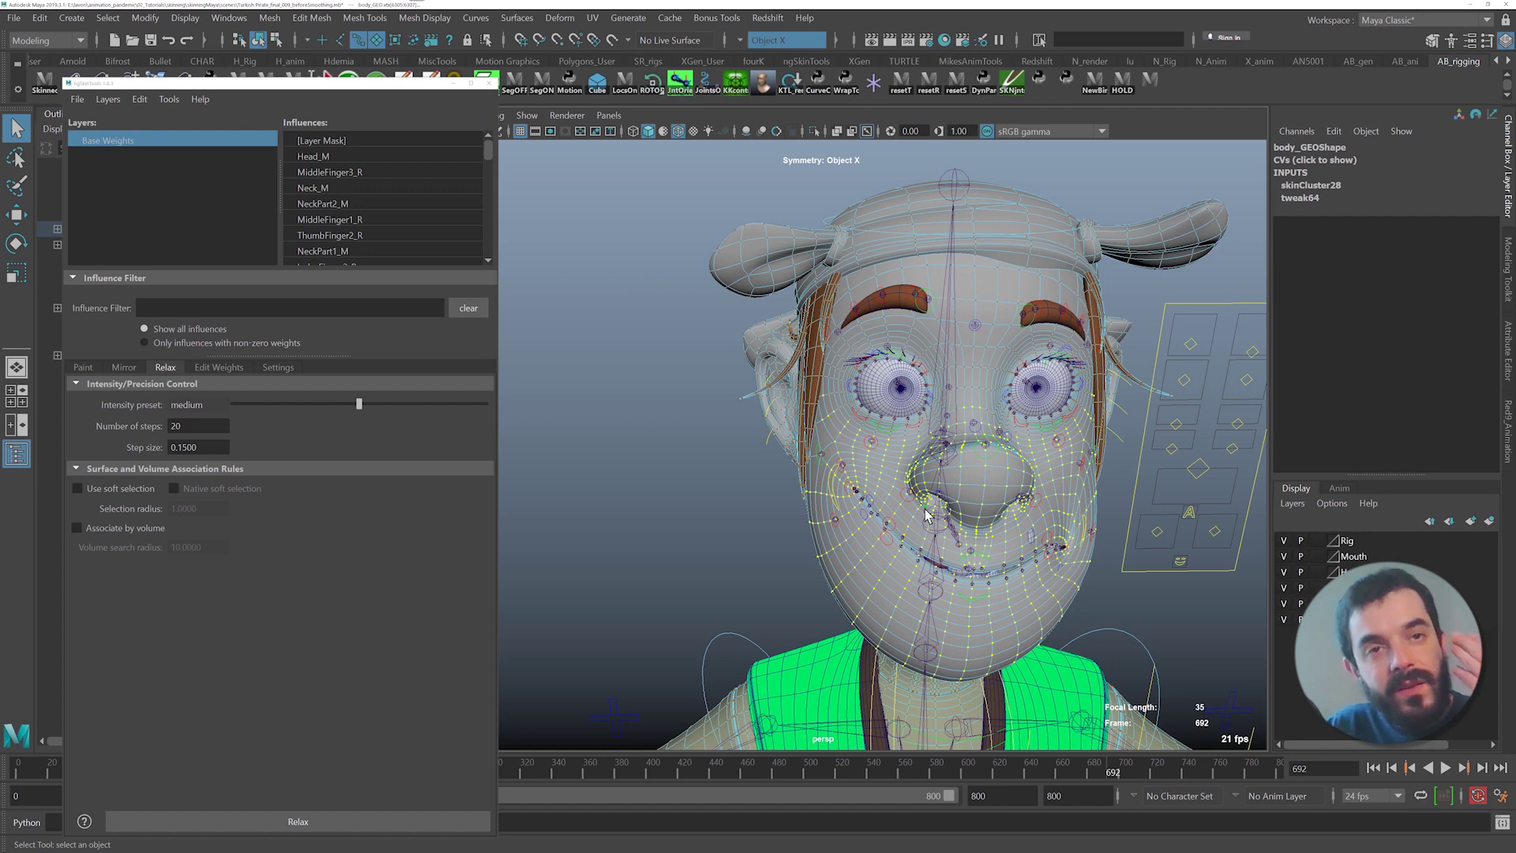
# - Go to frame 0, test the eyebrow deformation by moving the ctrlBrow_R control, and undo the move
pyautogui.click(11, 772)
pyautogui.keyDown('alt'); pyautogui.moveTo(739, 458); pyautogui.dragTo(900, 464, button='right'); pyautogui.keyUp('alt')
pyautogui.keyDown('alt'); pyautogui.moveTo(878, 390); pyautogui.dragTo(794, 503, button='middle'); pyautogui.keyUp('alt')
pyautogui.keyDown('alt'); pyautogui.moveTo(794, 506); pyautogui.dragTo(852, 443, button='right'); pyautogui.keyUp('alt')
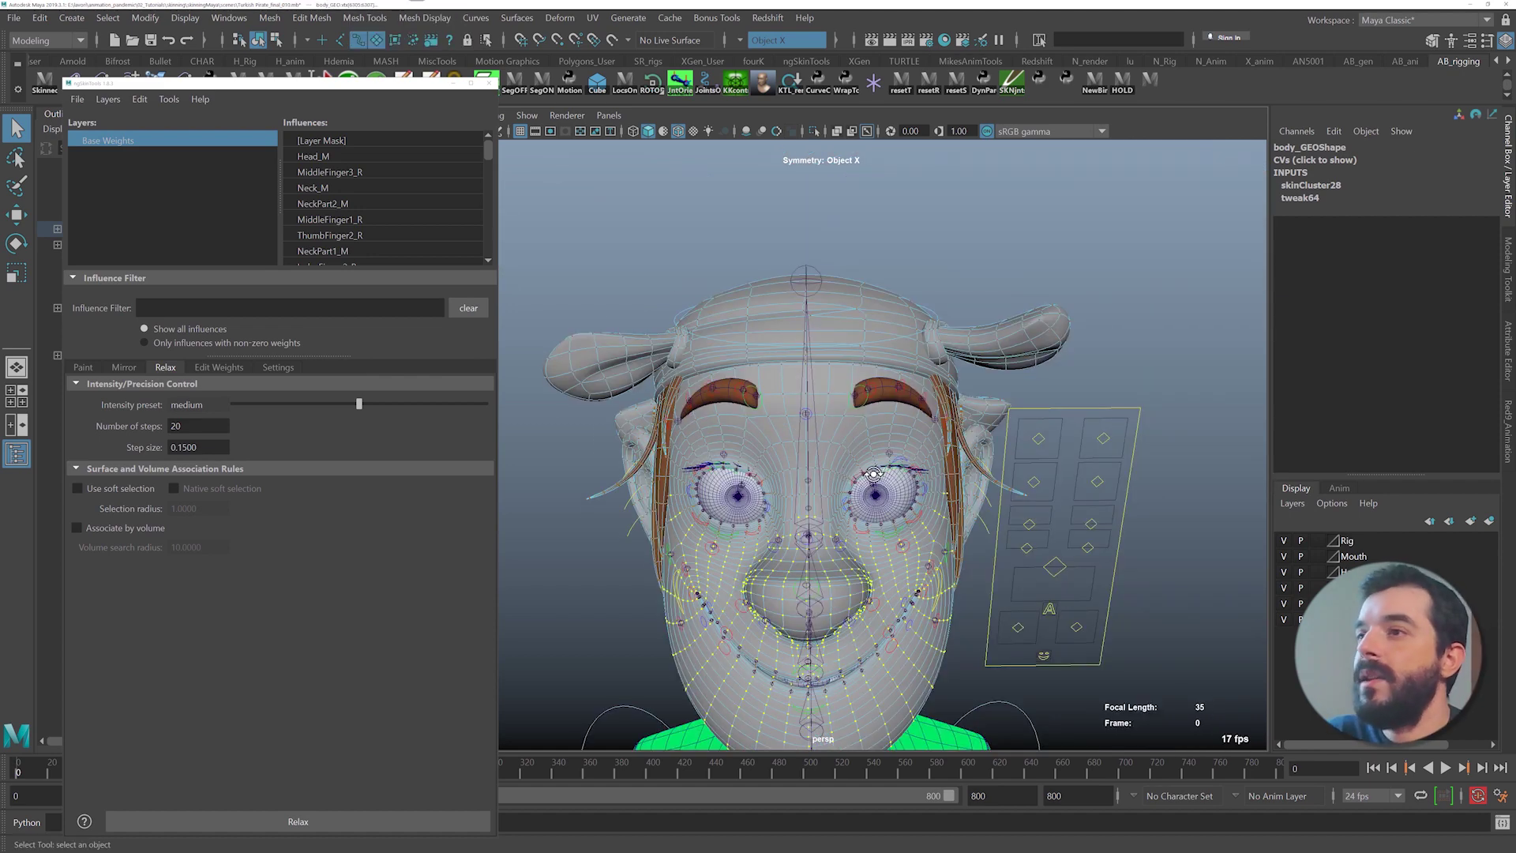
pyautogui.keyDown('alt'); pyautogui.moveTo(979, 410); pyautogui.dragTo(965, 470); pyautogui.keyUp('alt')
pyautogui.press('w')
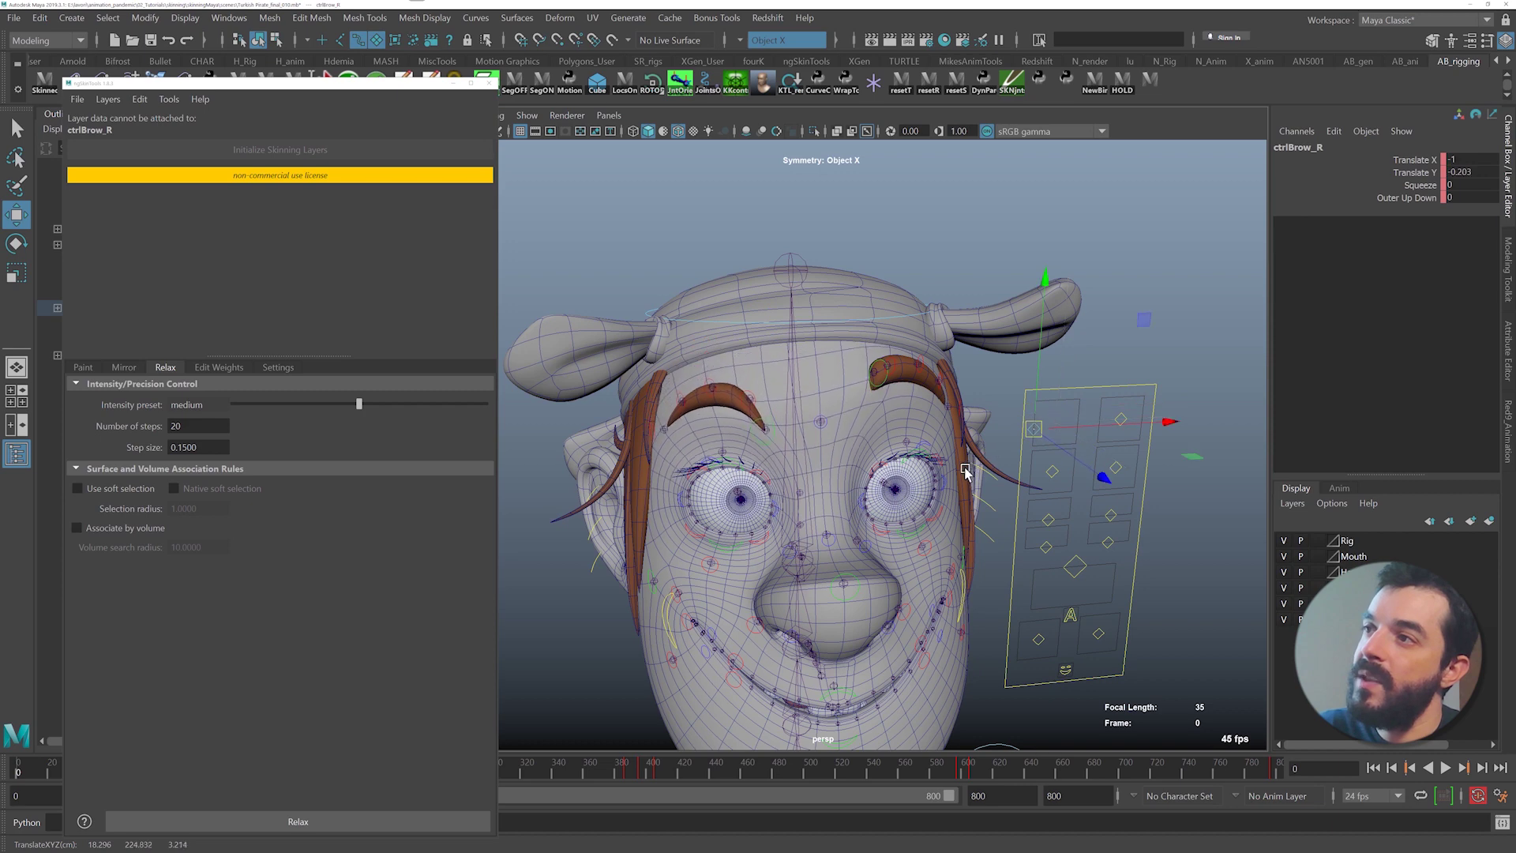
pyautogui.hotkey('ctrl', 'z')
# - Delete the construction history of the Eyebrow_R and Eyebrow_L meshes to remove their skin clusters
pyautogui.scroll(4, 711, 426)
pyautogui.press('q')
pyautogui.click(693, 357)
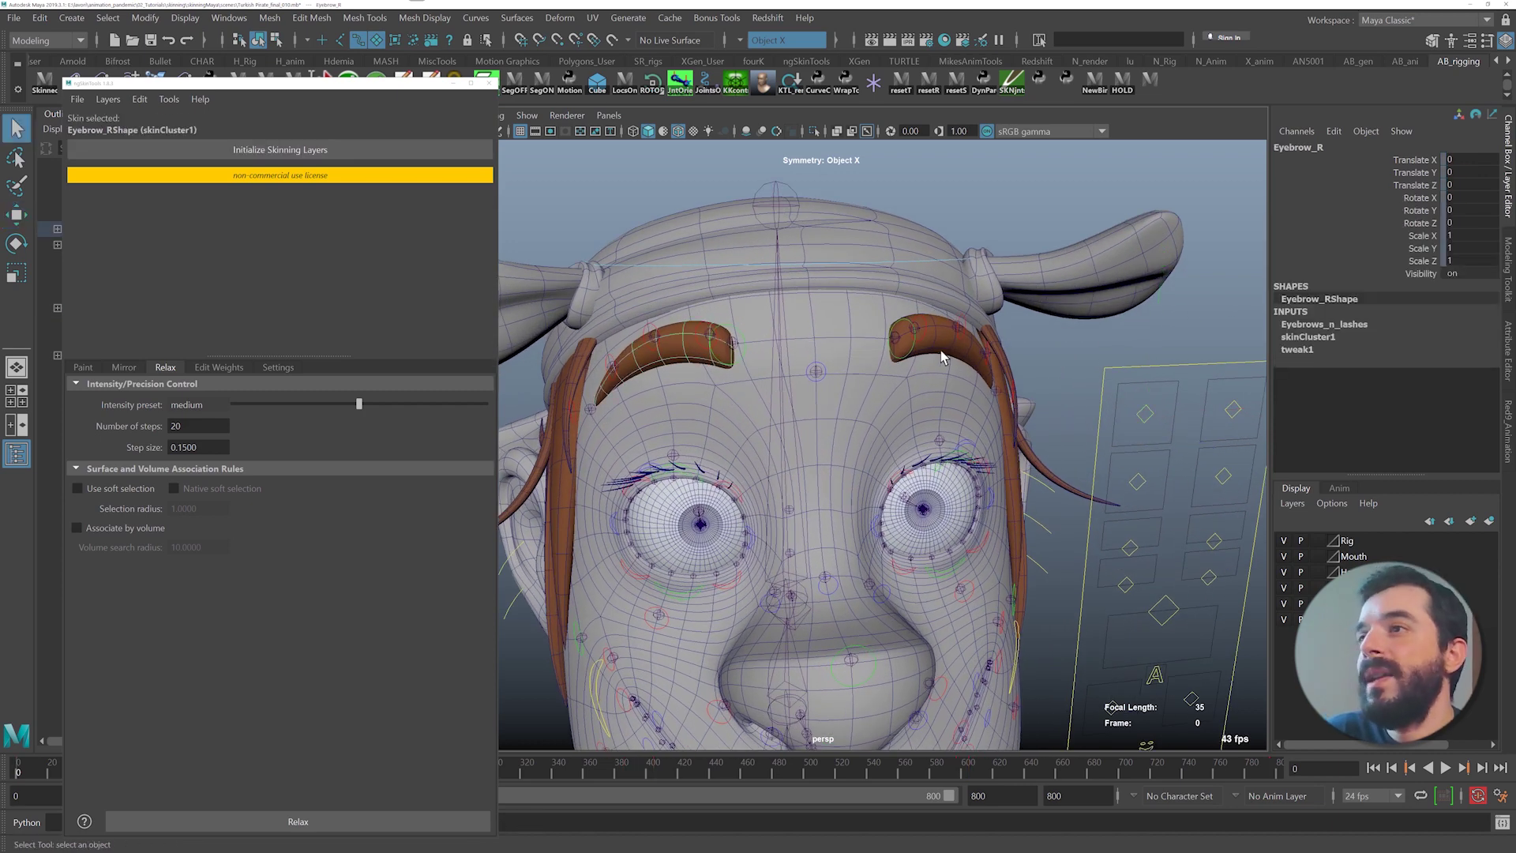
pyautogui.keyDown('shift'); pyautogui.click(940, 351); pyautogui.keyUp('shift')
pyautogui.keyDown('alt'); pyautogui.moveTo(734, 708); pyautogui.dragTo(594, 747, button='right'); pyautogui.keyUp('alt')
pyautogui.keyDown('alt'); pyautogui.moveTo(687, 574); pyautogui.dragTo(719, 496); pyautogui.keyUp('alt')
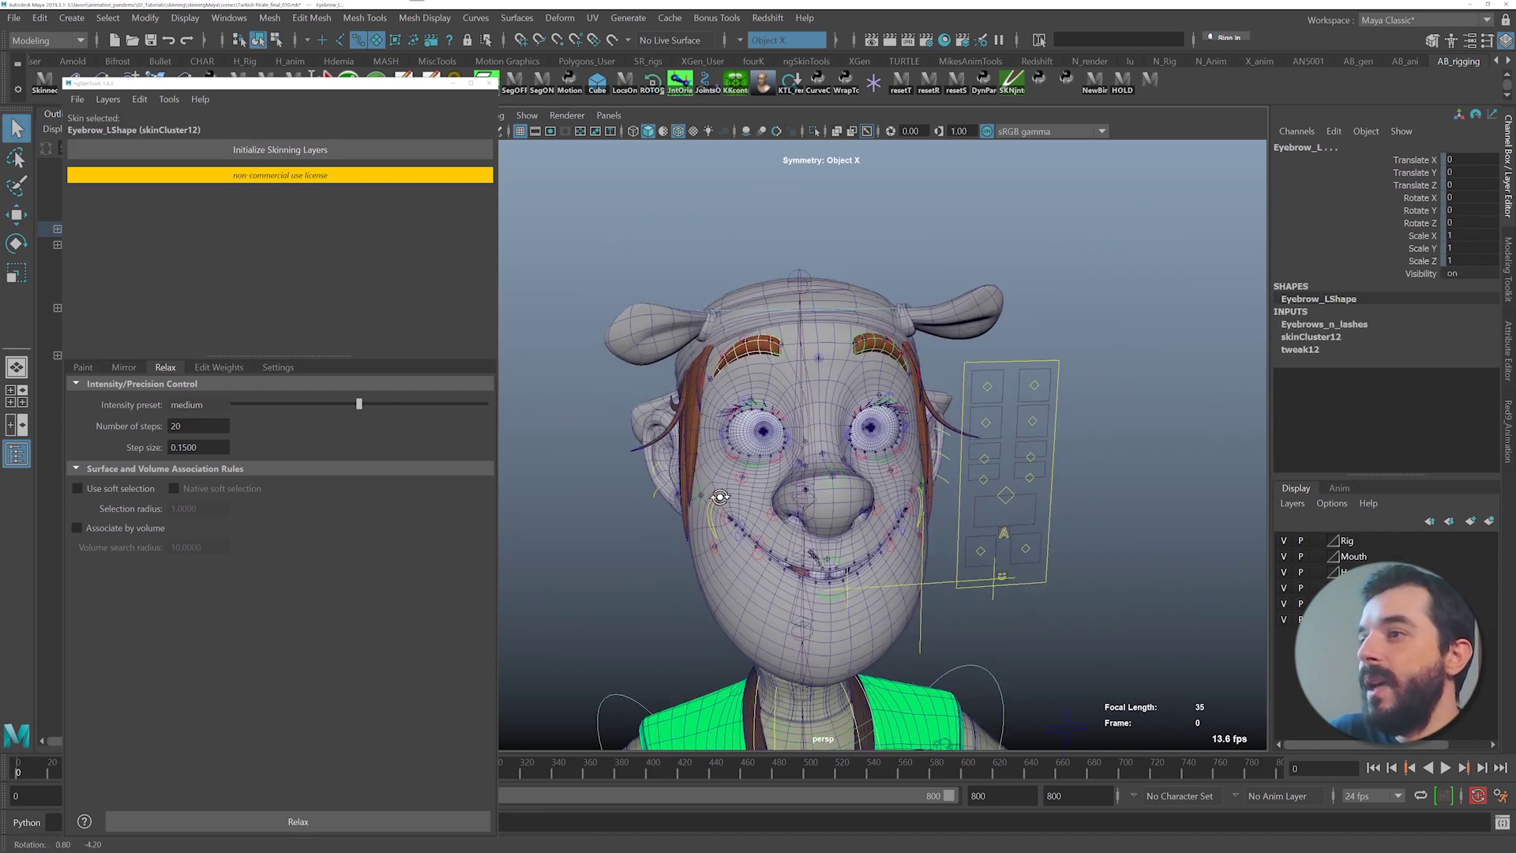
pyautogui.scroll(3, 711, 497)
pyautogui.click(849, 363)
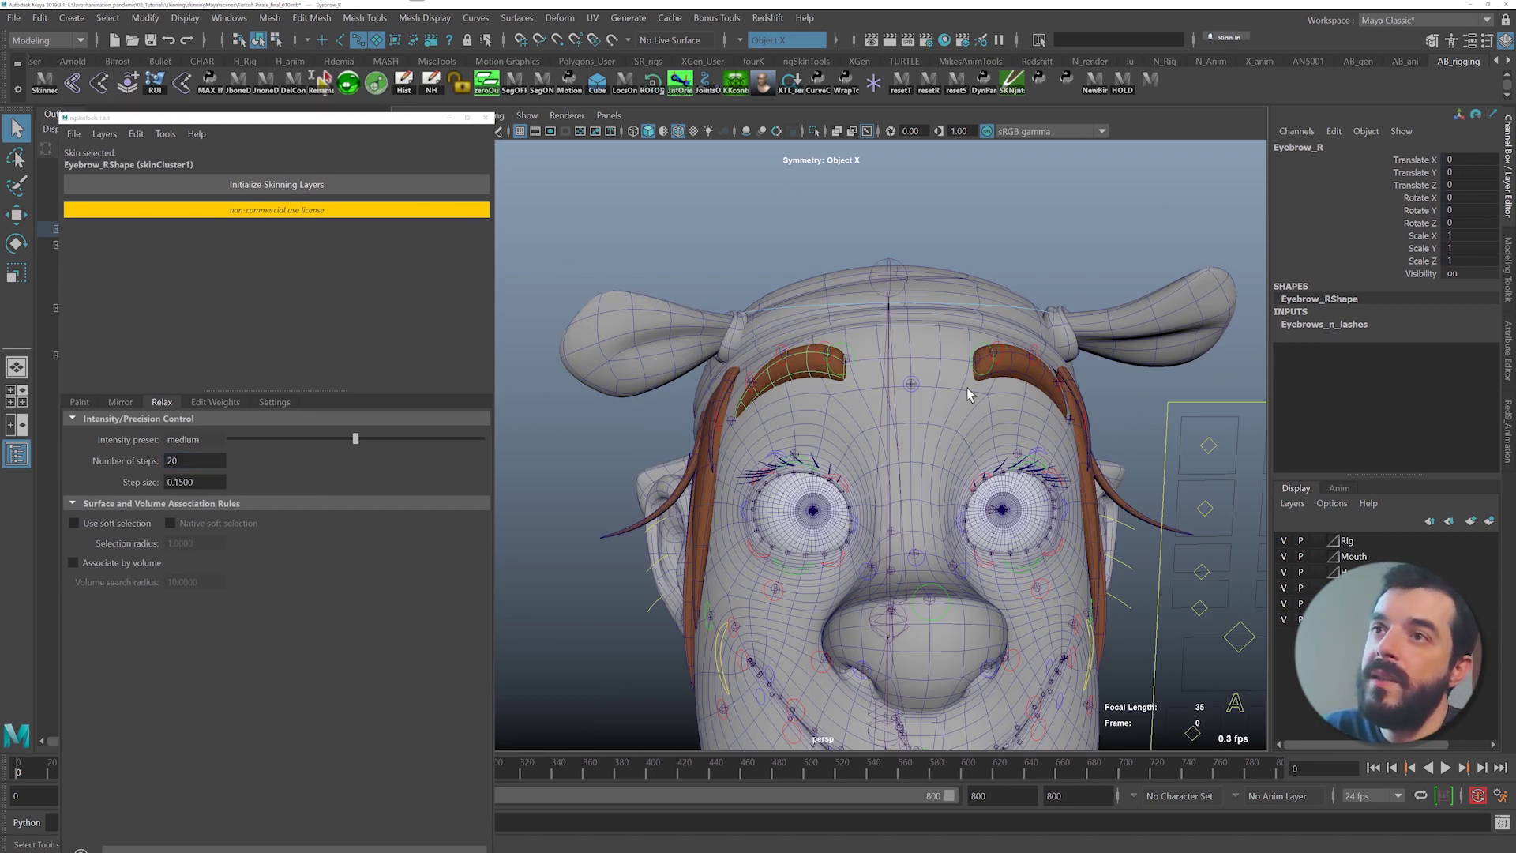
pyautogui.click(986, 365)
pyautogui.hotkey('alt', 'shift', 'd')
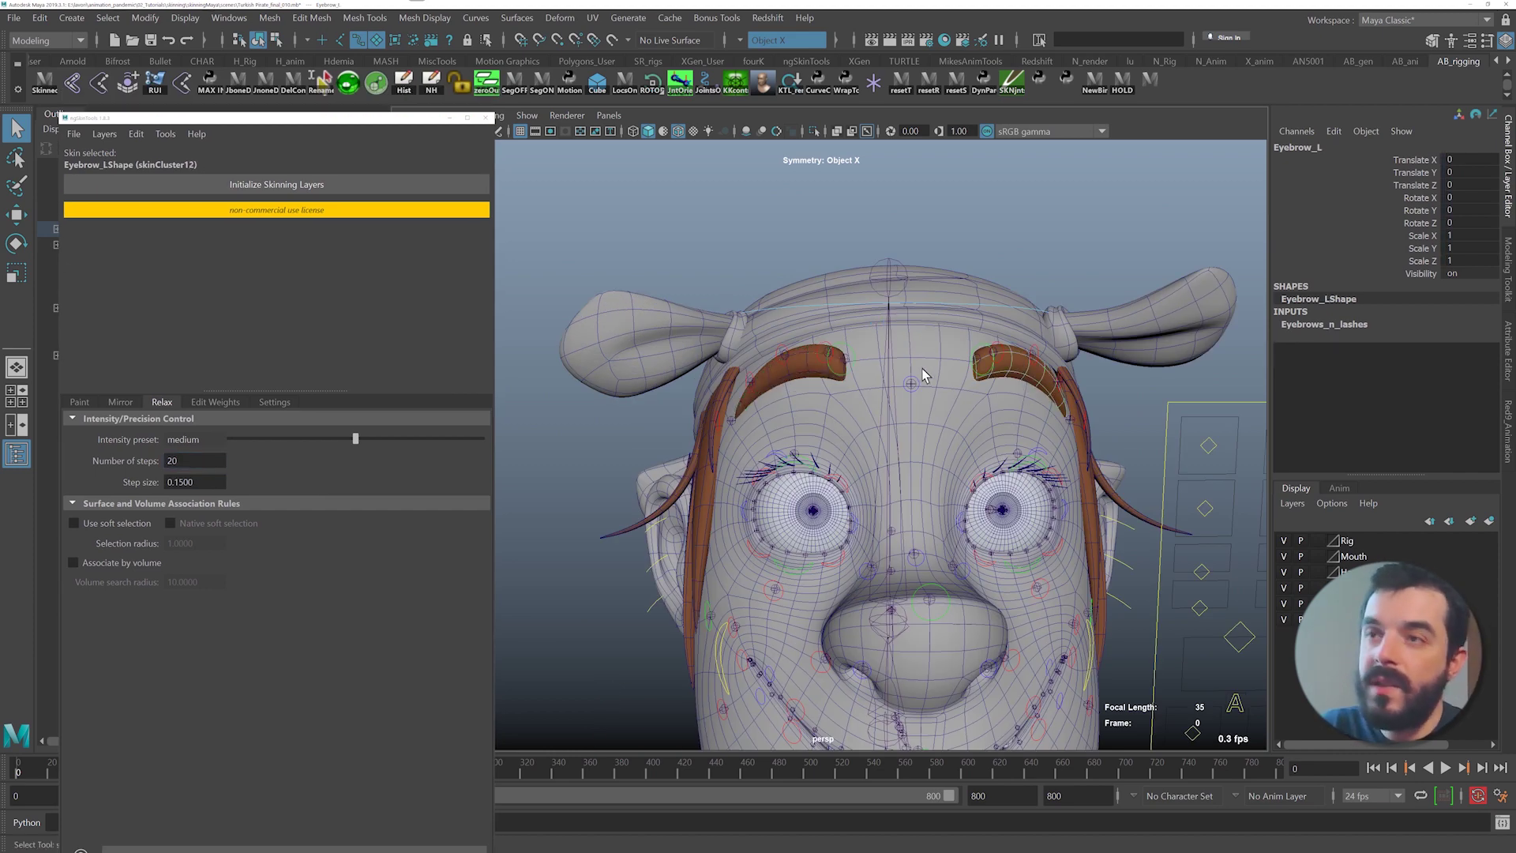
# - Combine the two eyebrow meshes into one and delete the combined mesh's history
pyautogui.keyDown('shift'); pyautogui.click(845, 371); pyautogui.keyUp('shift')
pyautogui.click(271, 17)
pyautogui.click(314, 75)
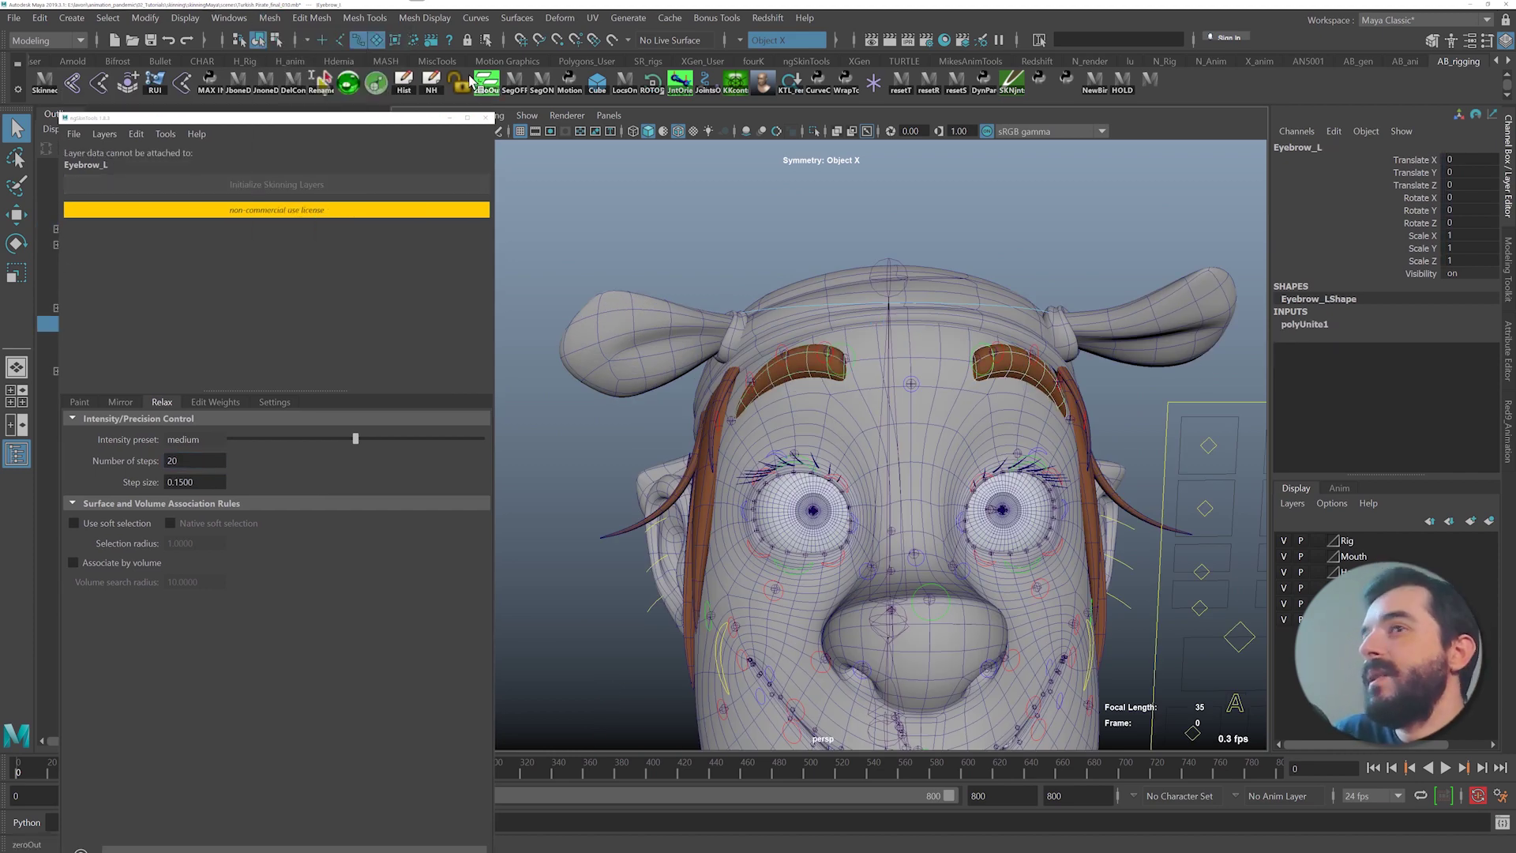
pyautogui.click(404, 83)
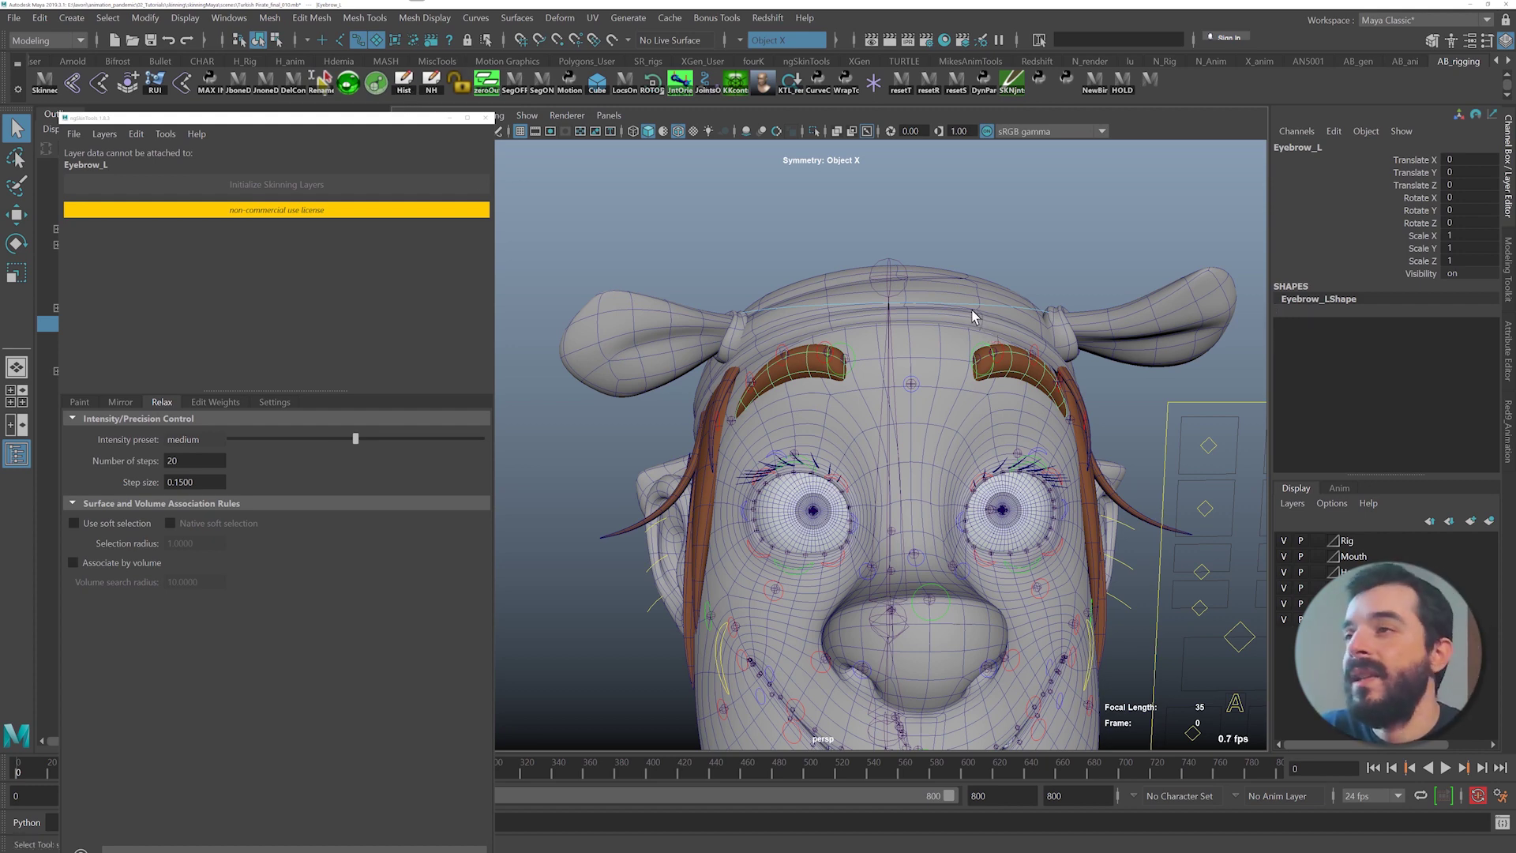
# - Select the joints that skin body_GEO, add the combined eyebrow mesh to the selection and bind it to them
pyautogui.click(792, 395)
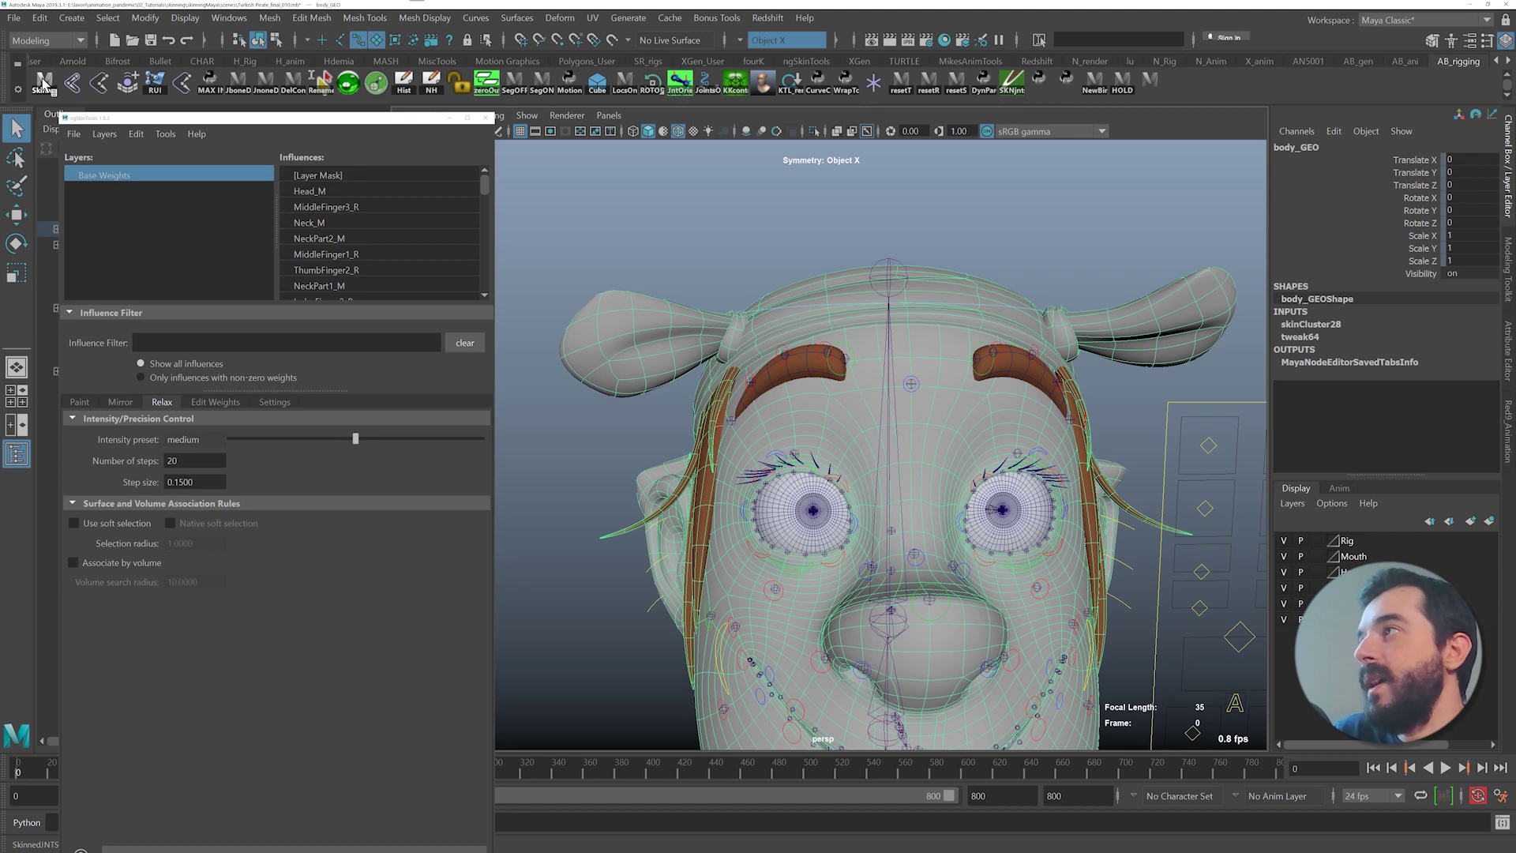
pyautogui.click(45, 84)
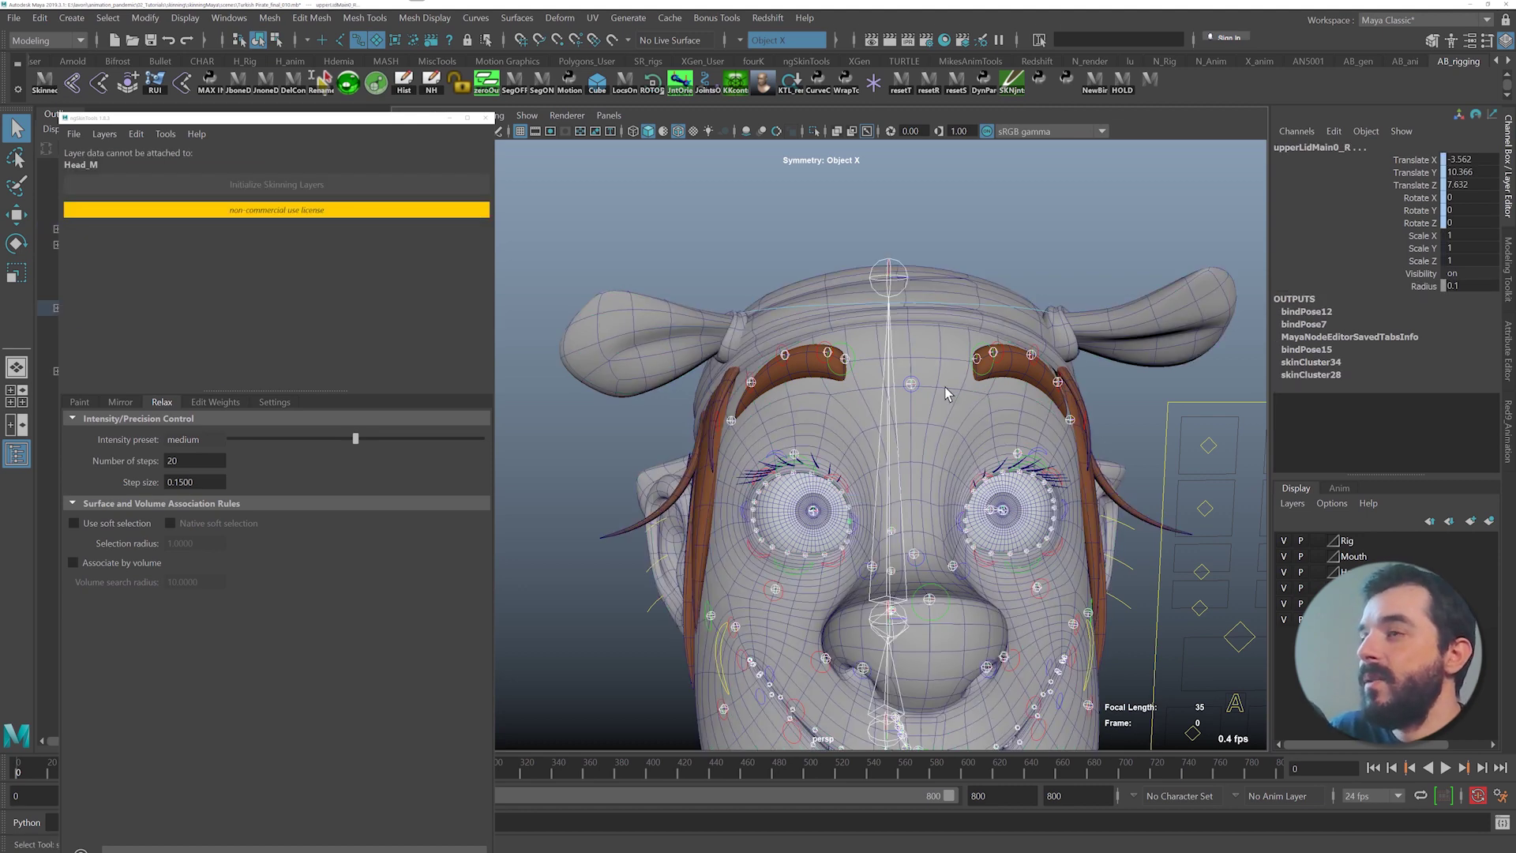
pyautogui.click(801, 374)
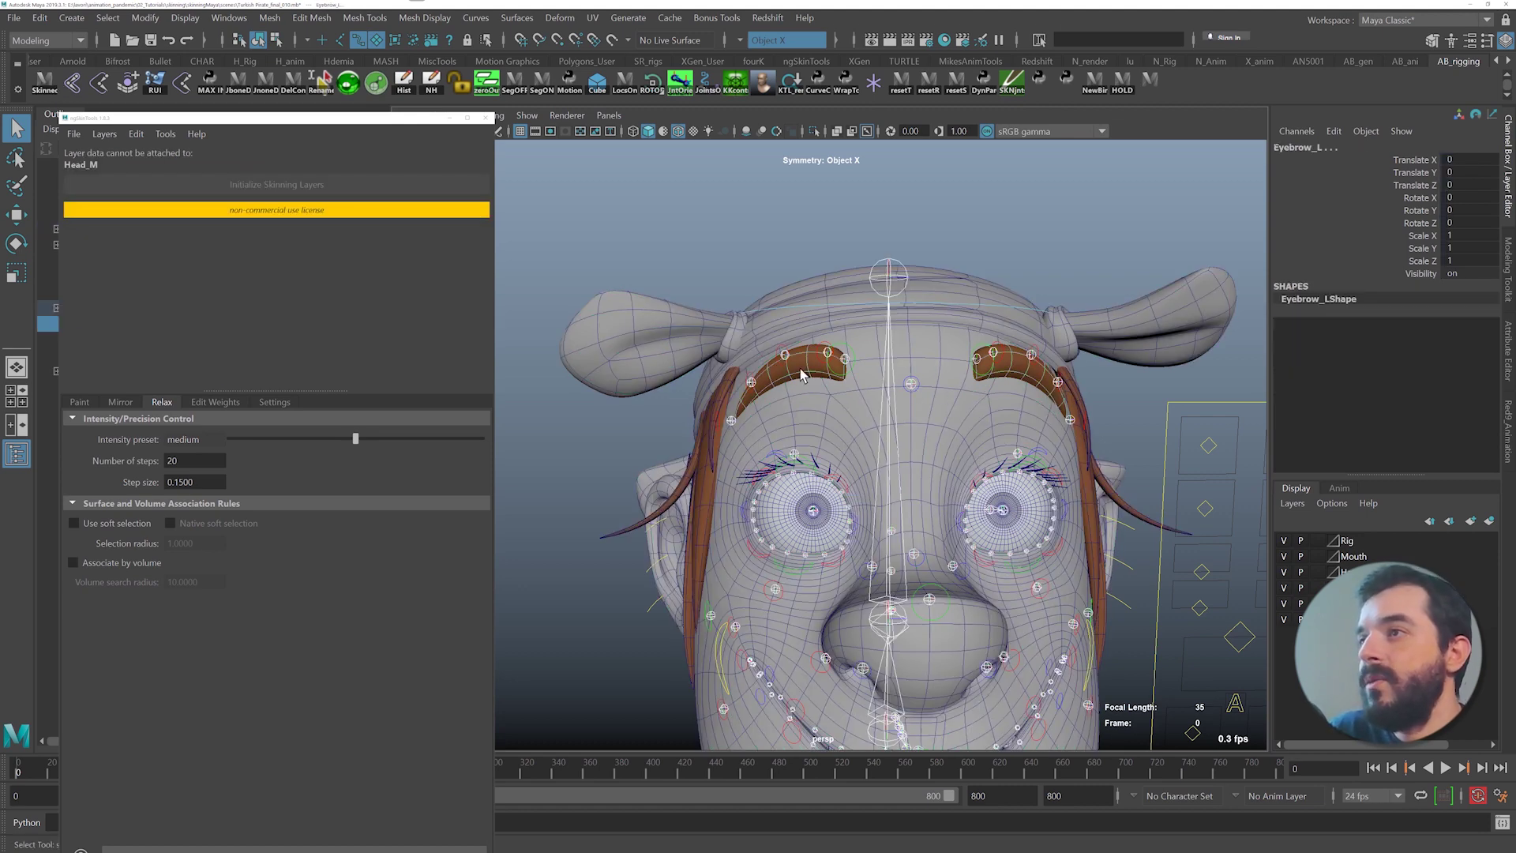
pyautogui.click(76, 82)
# - Test the EyeBrowInner_L control by moving it, undo the move and save the scene
pyautogui.click(982, 373)
pyautogui.press('w')
pyautogui.moveTo(978, 359)
pyautogui.mouseDown()
pyautogui.moveTo(990, 461)
pyautogui.moveTo(995, 359)
pyautogui.mouseUp()
pyautogui.hotkey('ctrl', 'z')
pyautogui.keyDown('alt'); pyautogui.moveTo(1186, 436); pyautogui.dragTo(1175, 450, button='middle'); pyautogui.keyUp('alt')
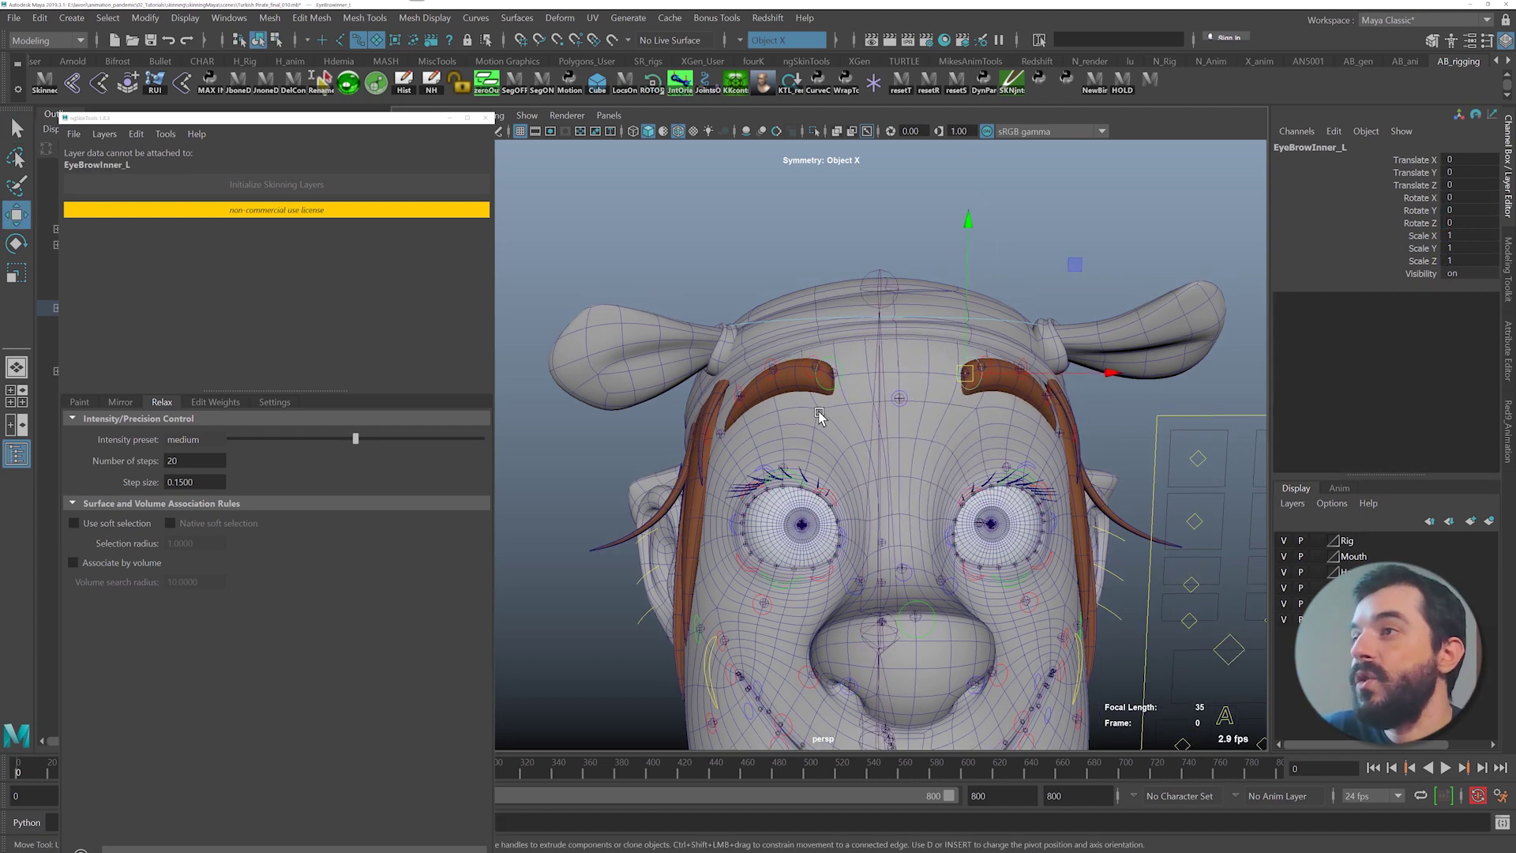
pyautogui.hotkey('ctrl', 's')
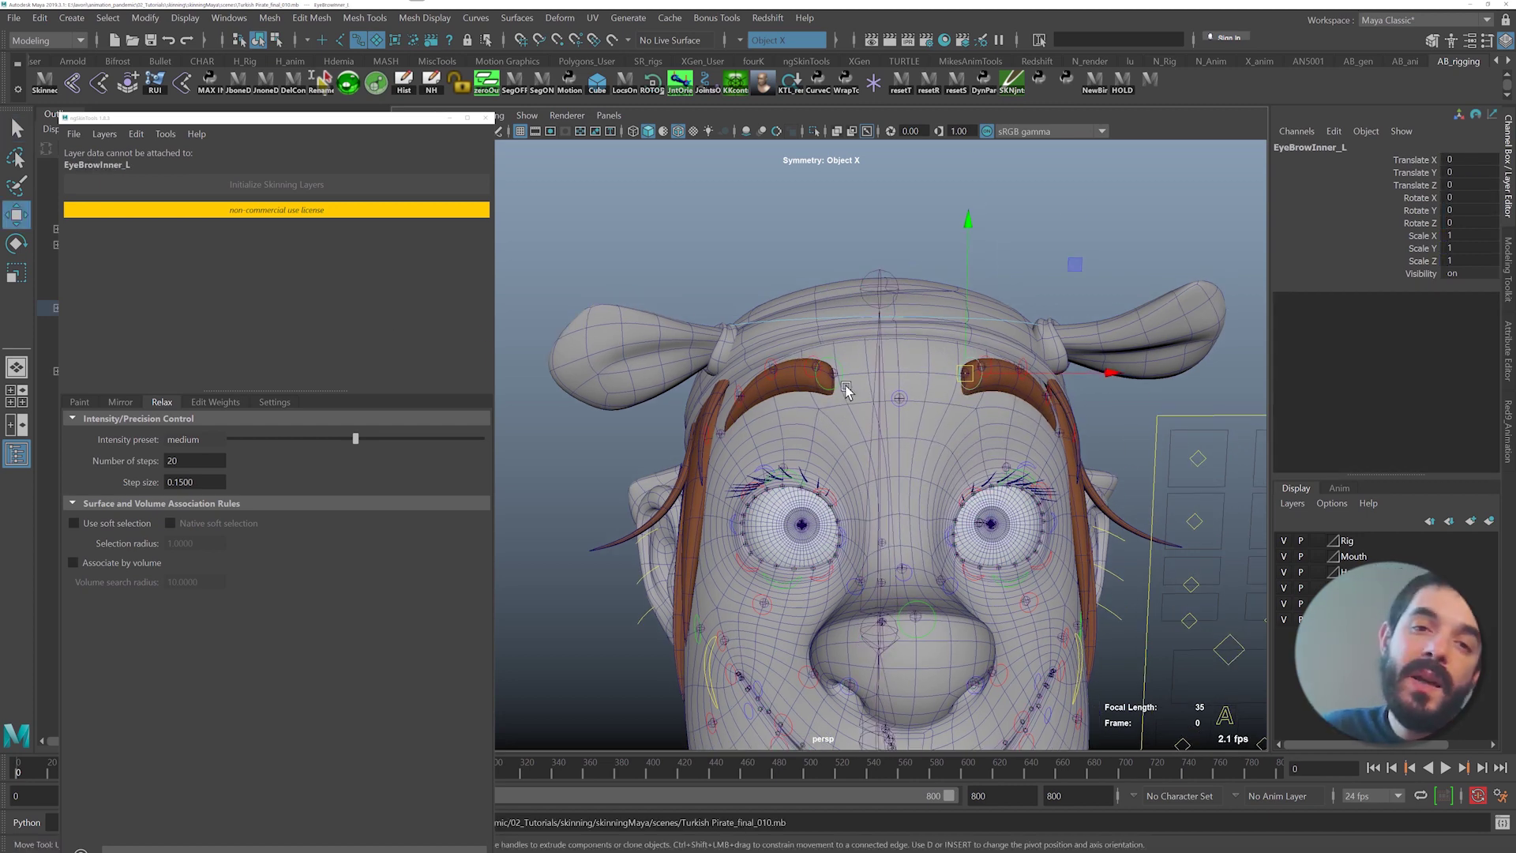
# - Close the current ngSkinTools window, reopen the tool for body_GEO and delete all ngSkinTools custom nodes from the scene
pyautogui.click(487, 118)
pyautogui.click(485, 117)
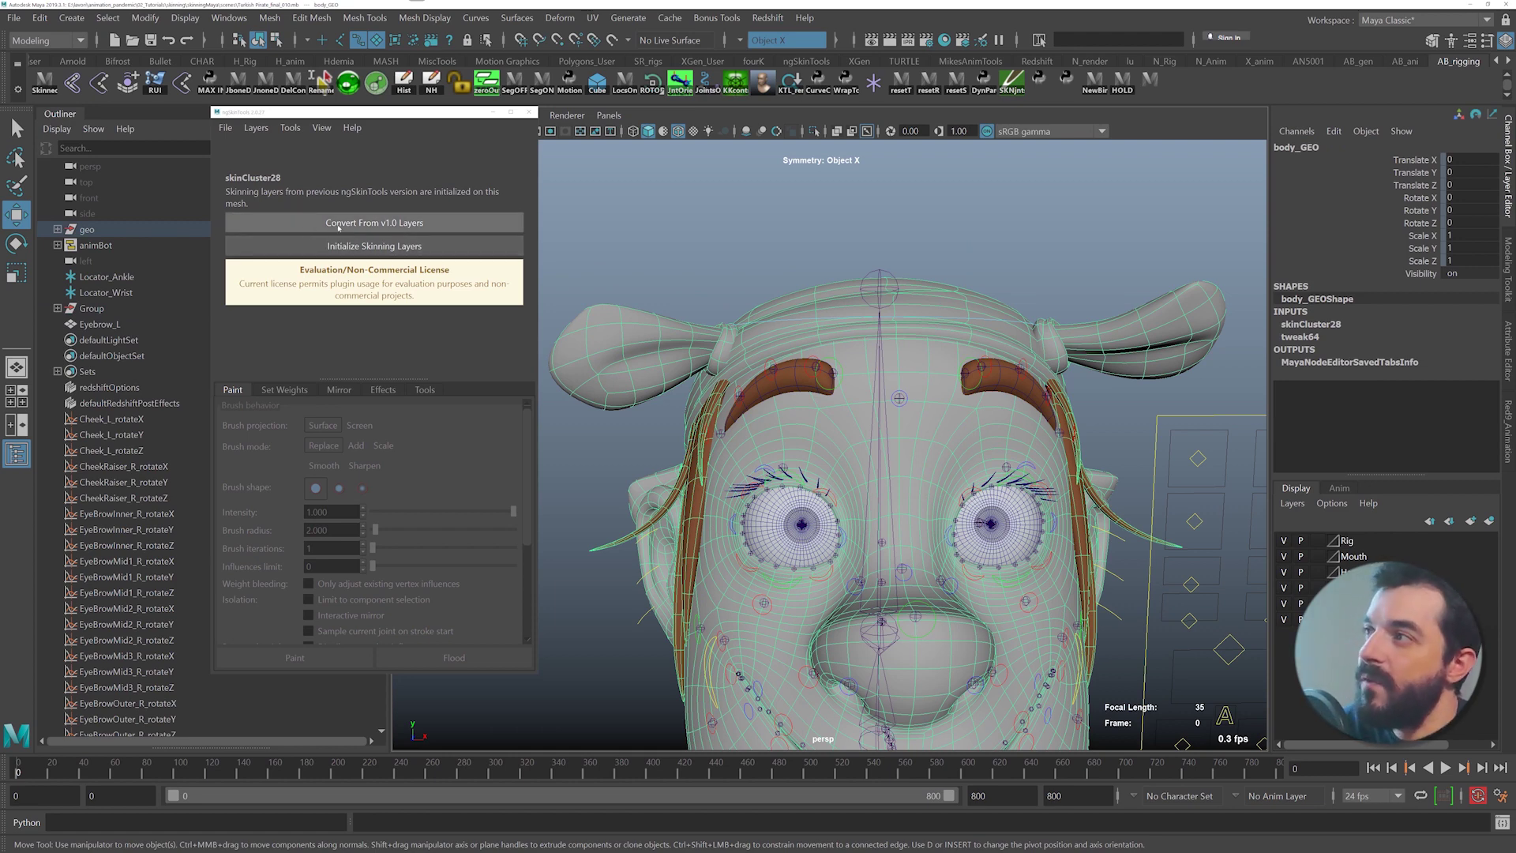
pyautogui.click(404, 229)
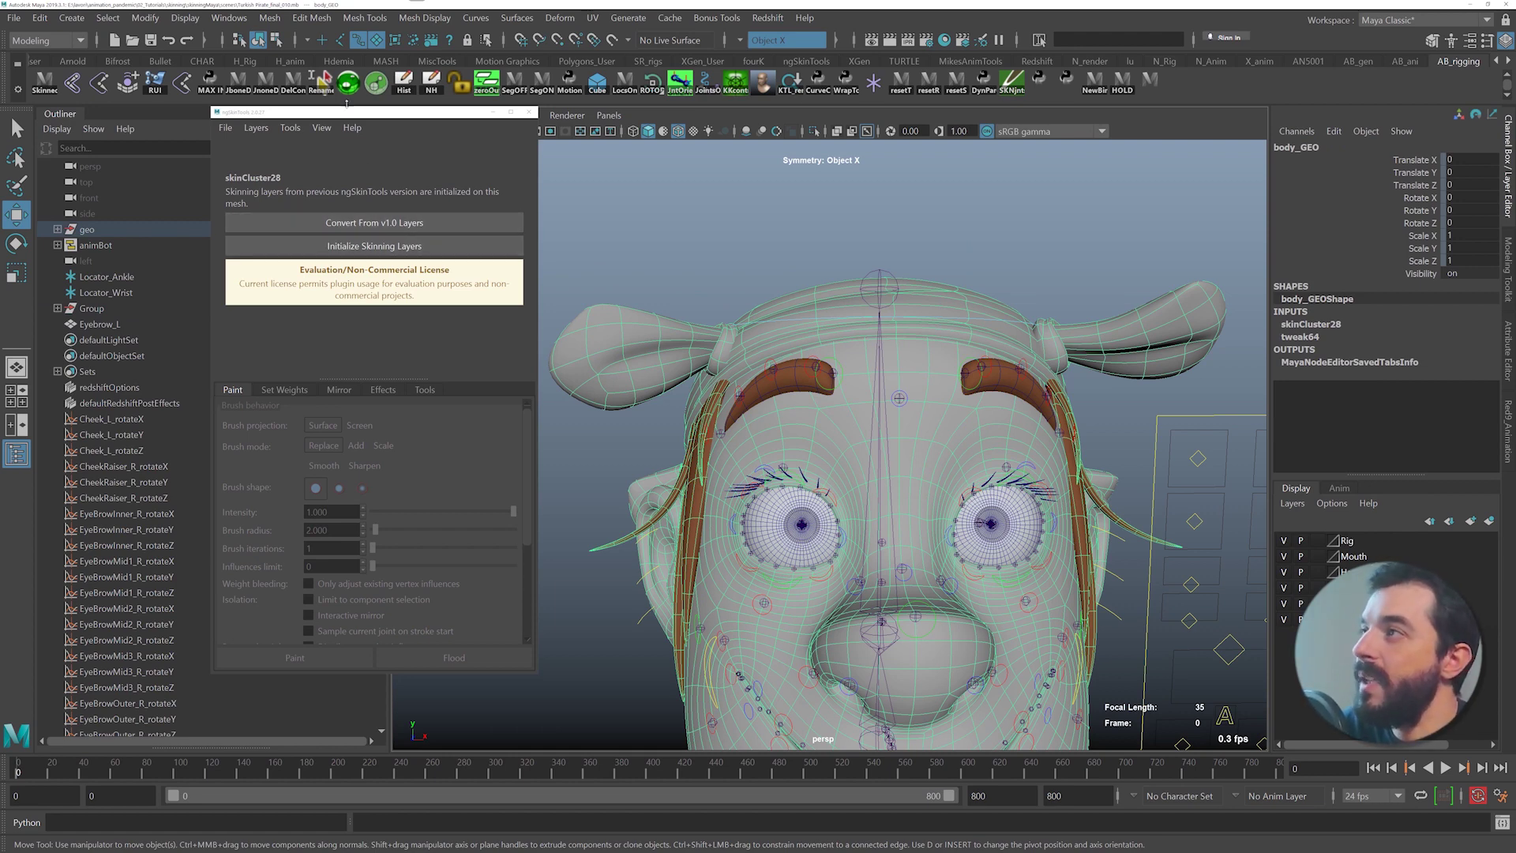
pyautogui.click(651, 106)
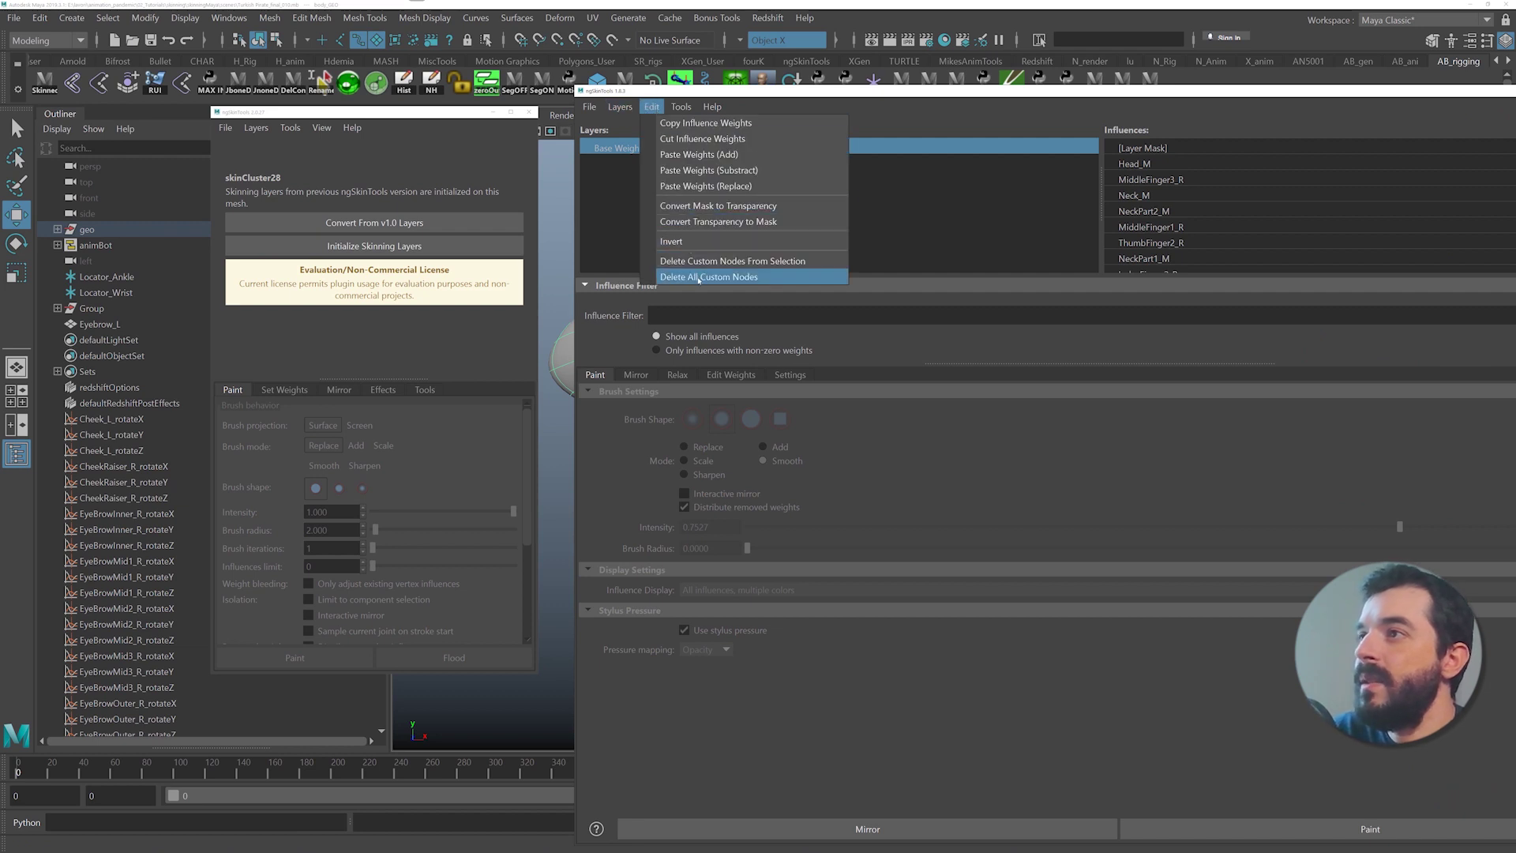
pyautogui.click(702, 276)
pyautogui.click(722, 457)
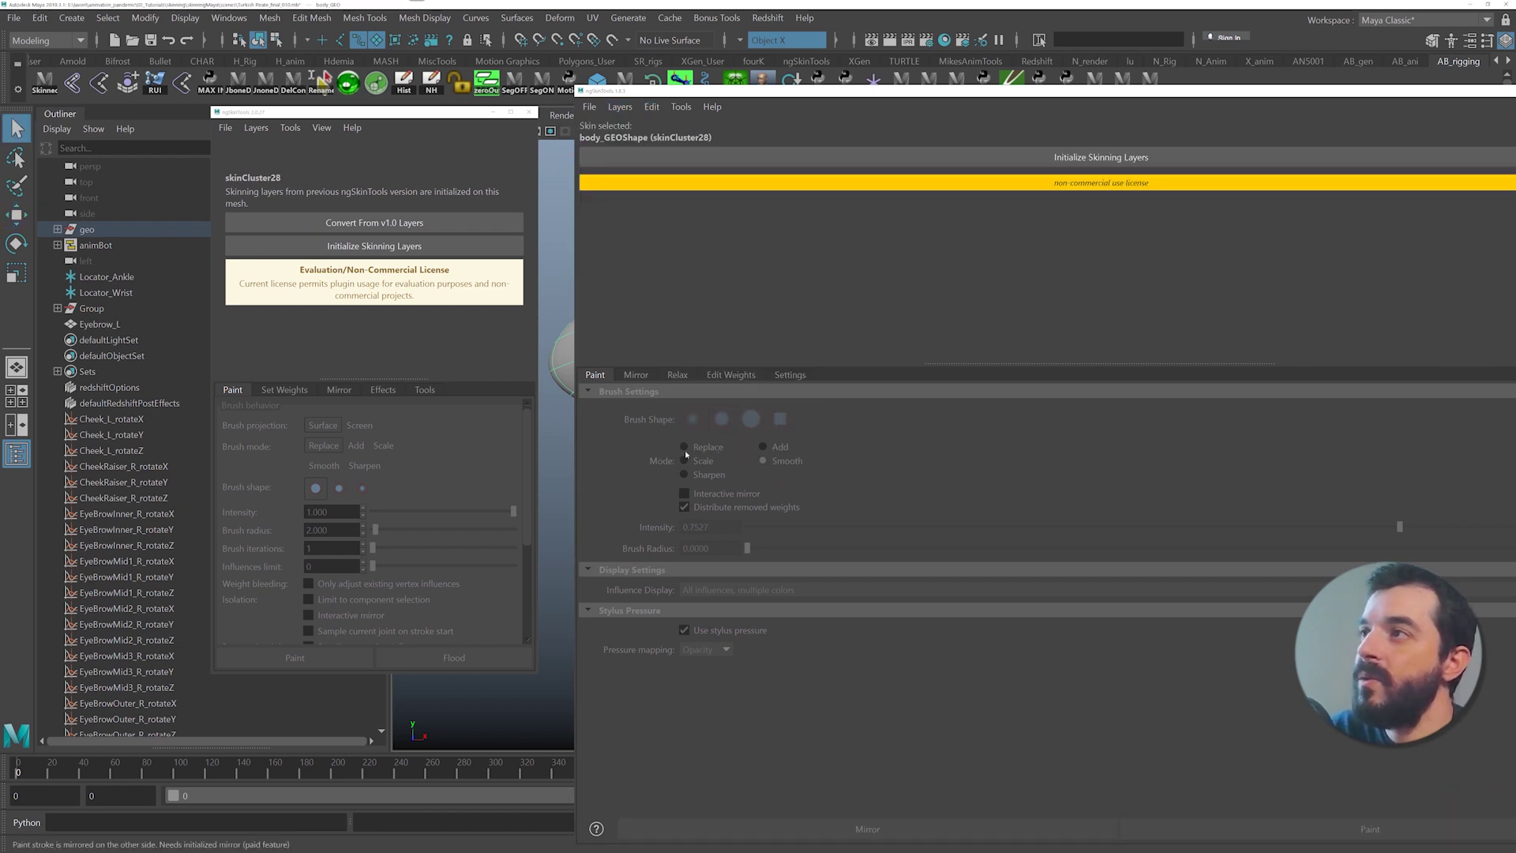
# - Initialize the ngSkinTools skinning layers on body_GEO and on the combined eyebrow mesh
pyautogui.doubleClick(580, 90)
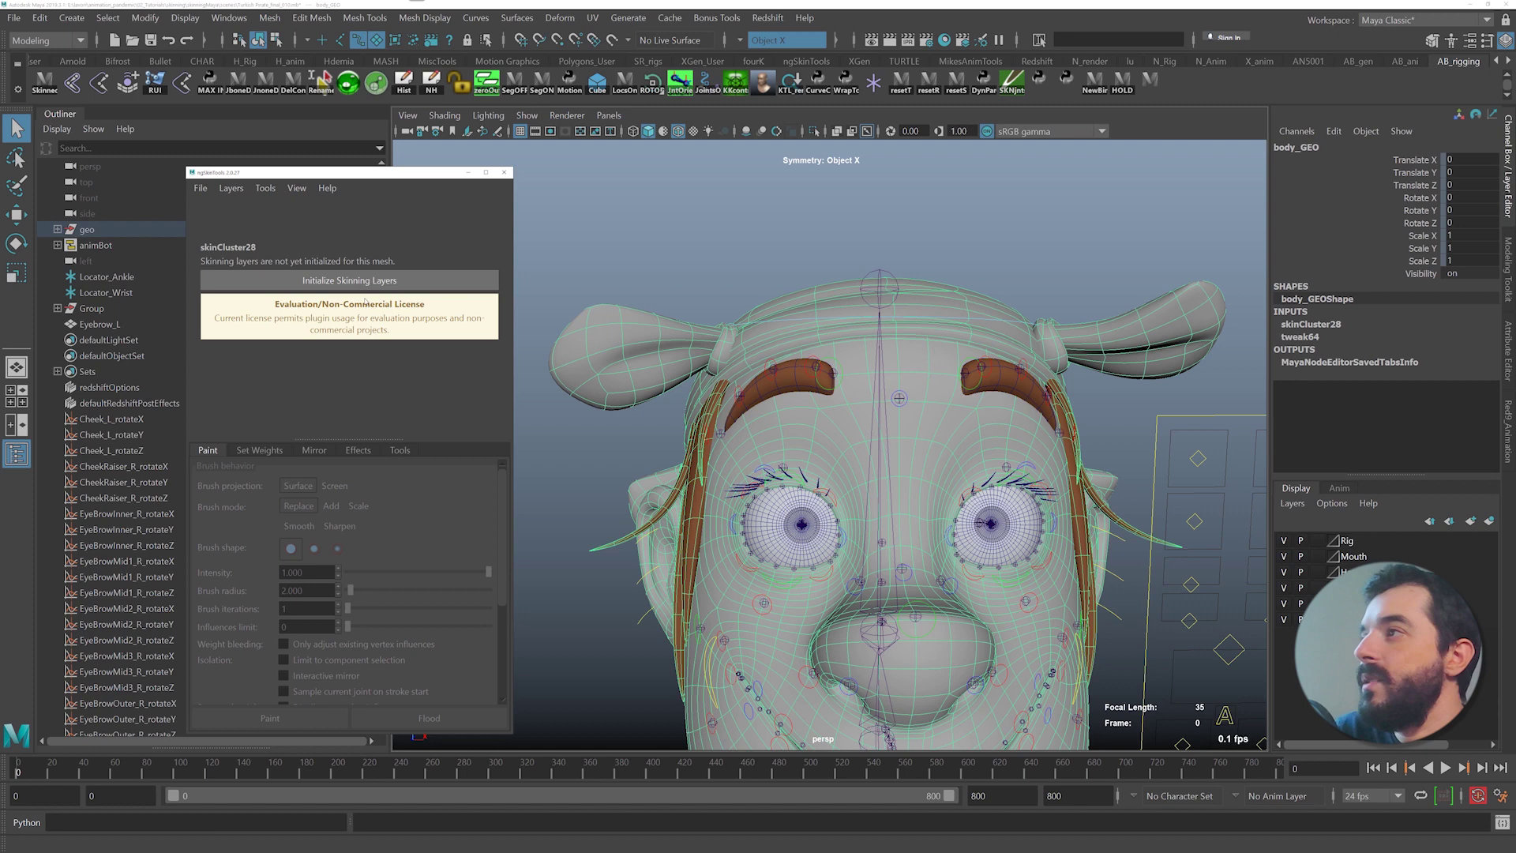
pyautogui.click(365, 281)
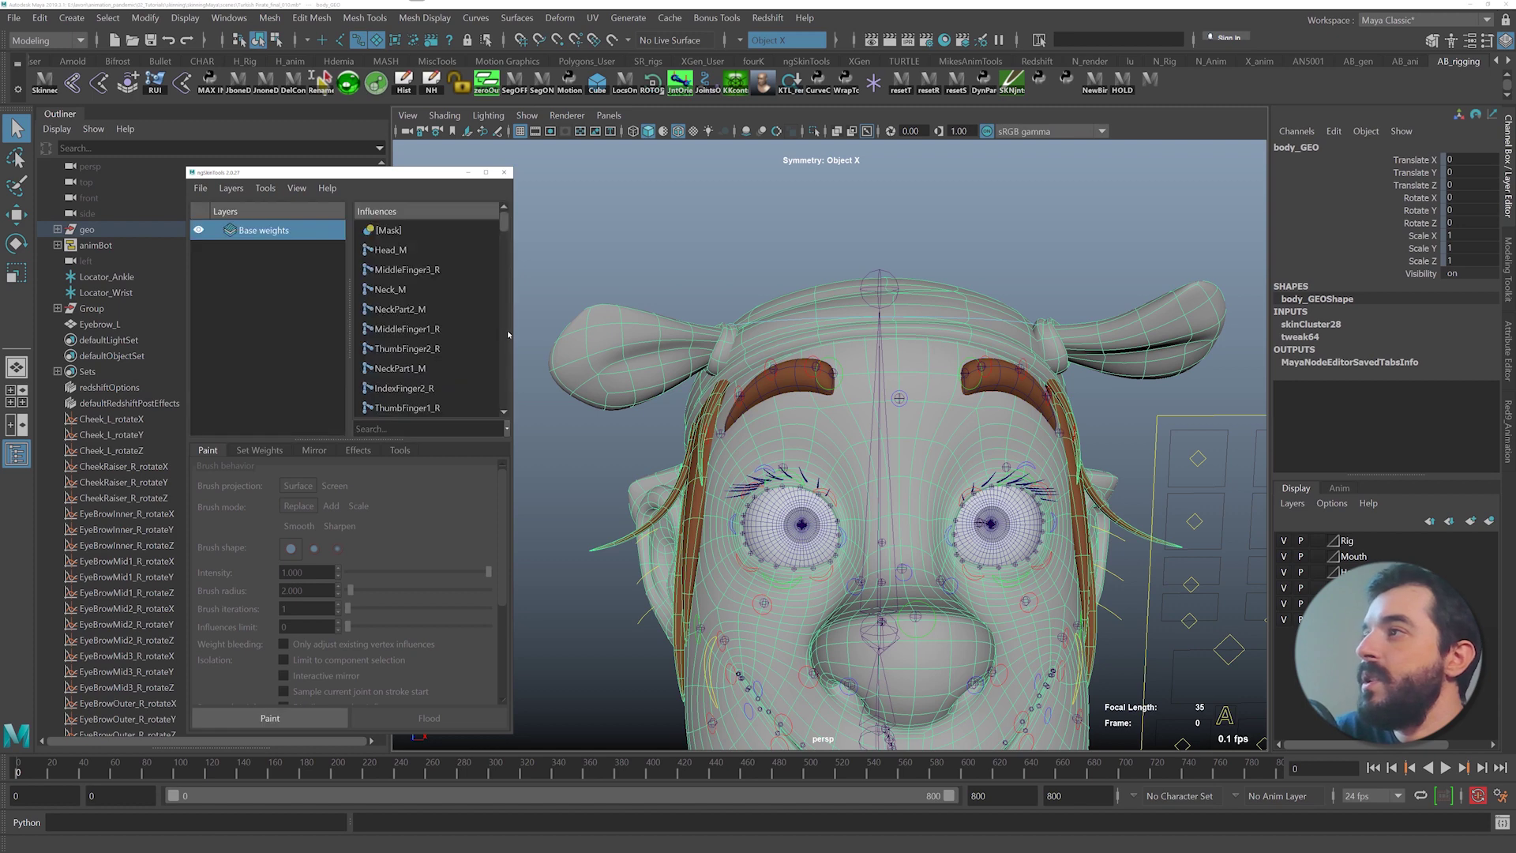
pyautogui.click(789, 373)
pyautogui.click(780, 369)
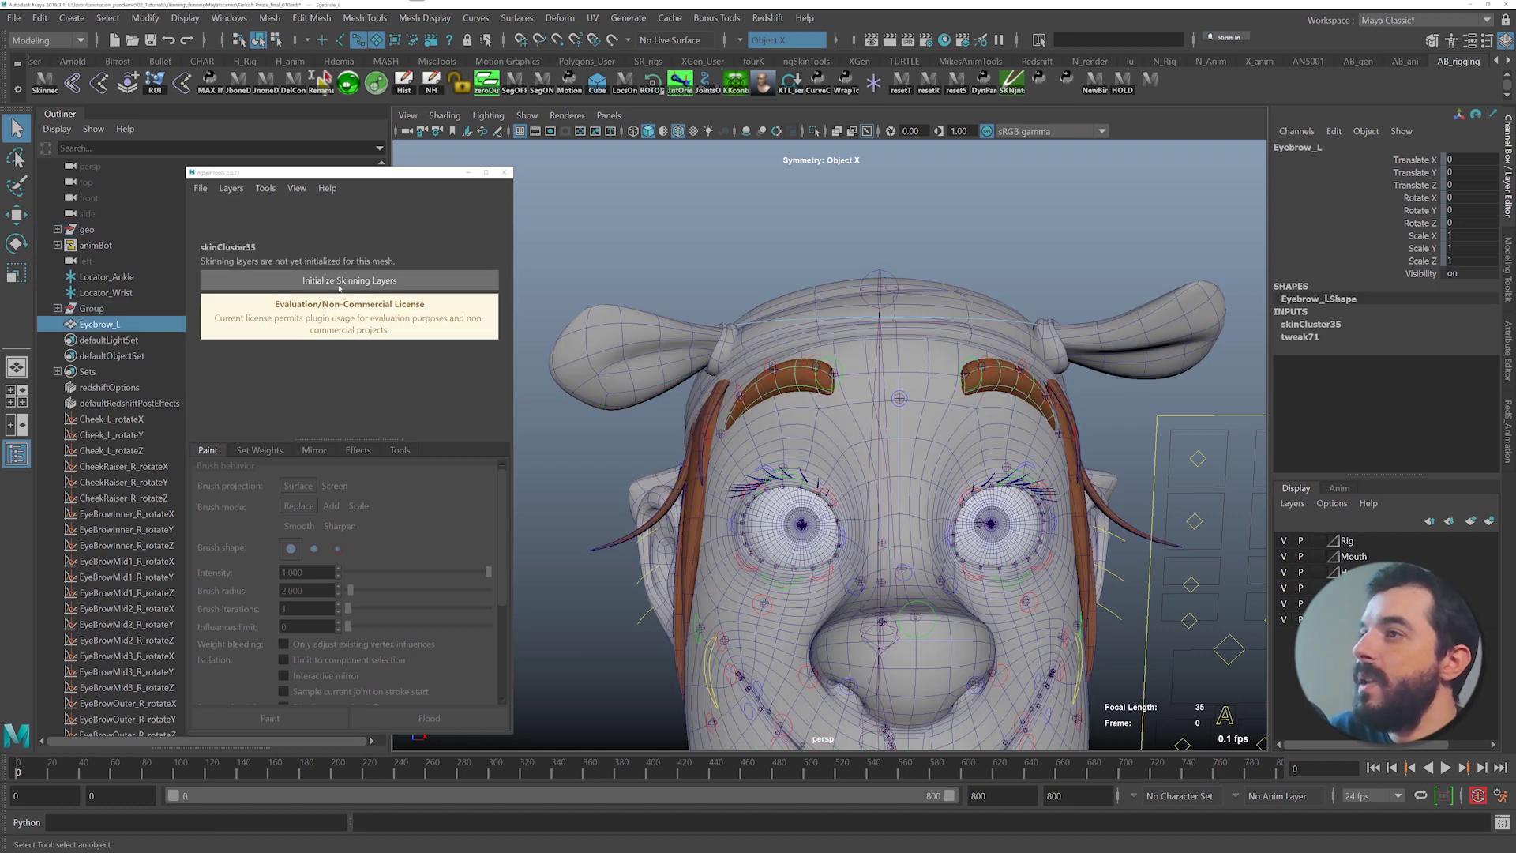
pyautogui.click(355, 282)
# - Select body_GEO, add the combined eyebrow mesh to the selection and save the scene
pyautogui.click(799, 414)
pyautogui.keyDown('shift'); pyautogui.click(797, 379); pyautogui.keyUp('shift')
pyautogui.click(267, 191)
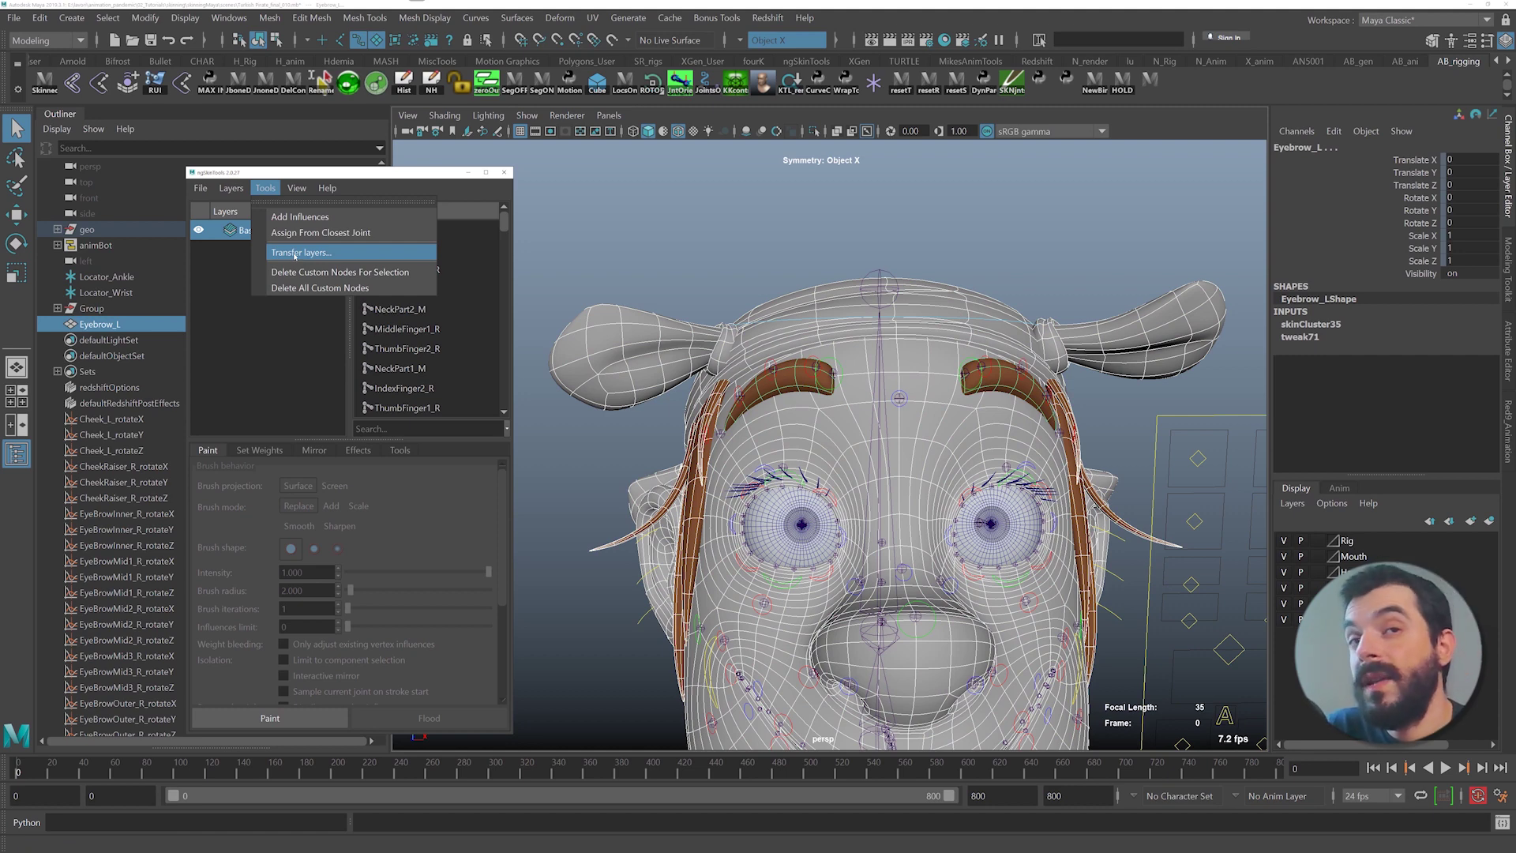
pyautogui.click(287, 178)
pyautogui.hotkey('ctrl', 's')
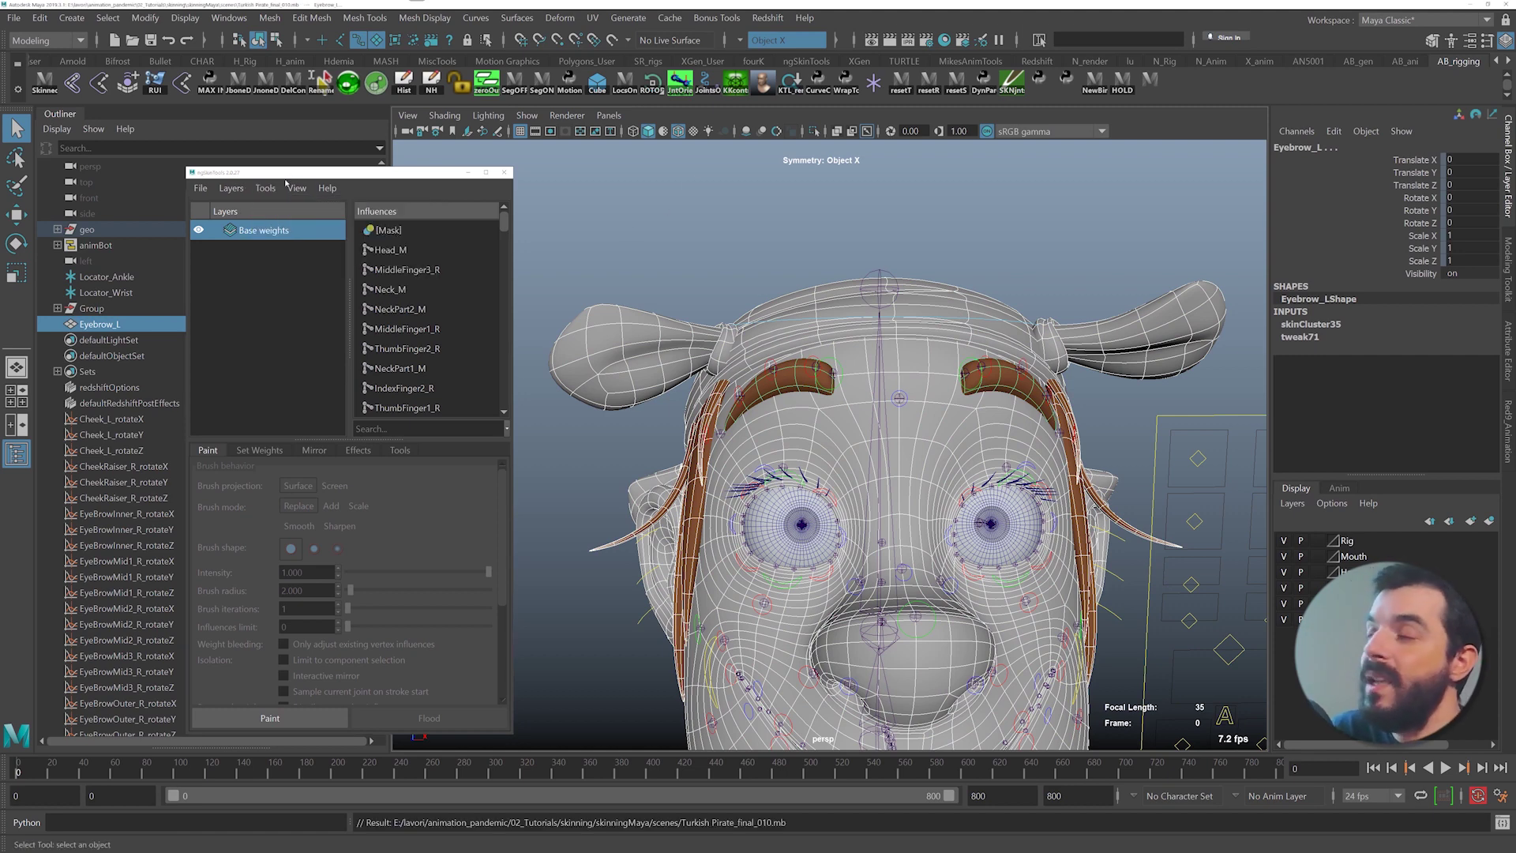
# - Try to transfer the skinning layers from body_GEO to Eyebrow_L with closest-point-on-surface mapping
pyautogui.click(268, 189)
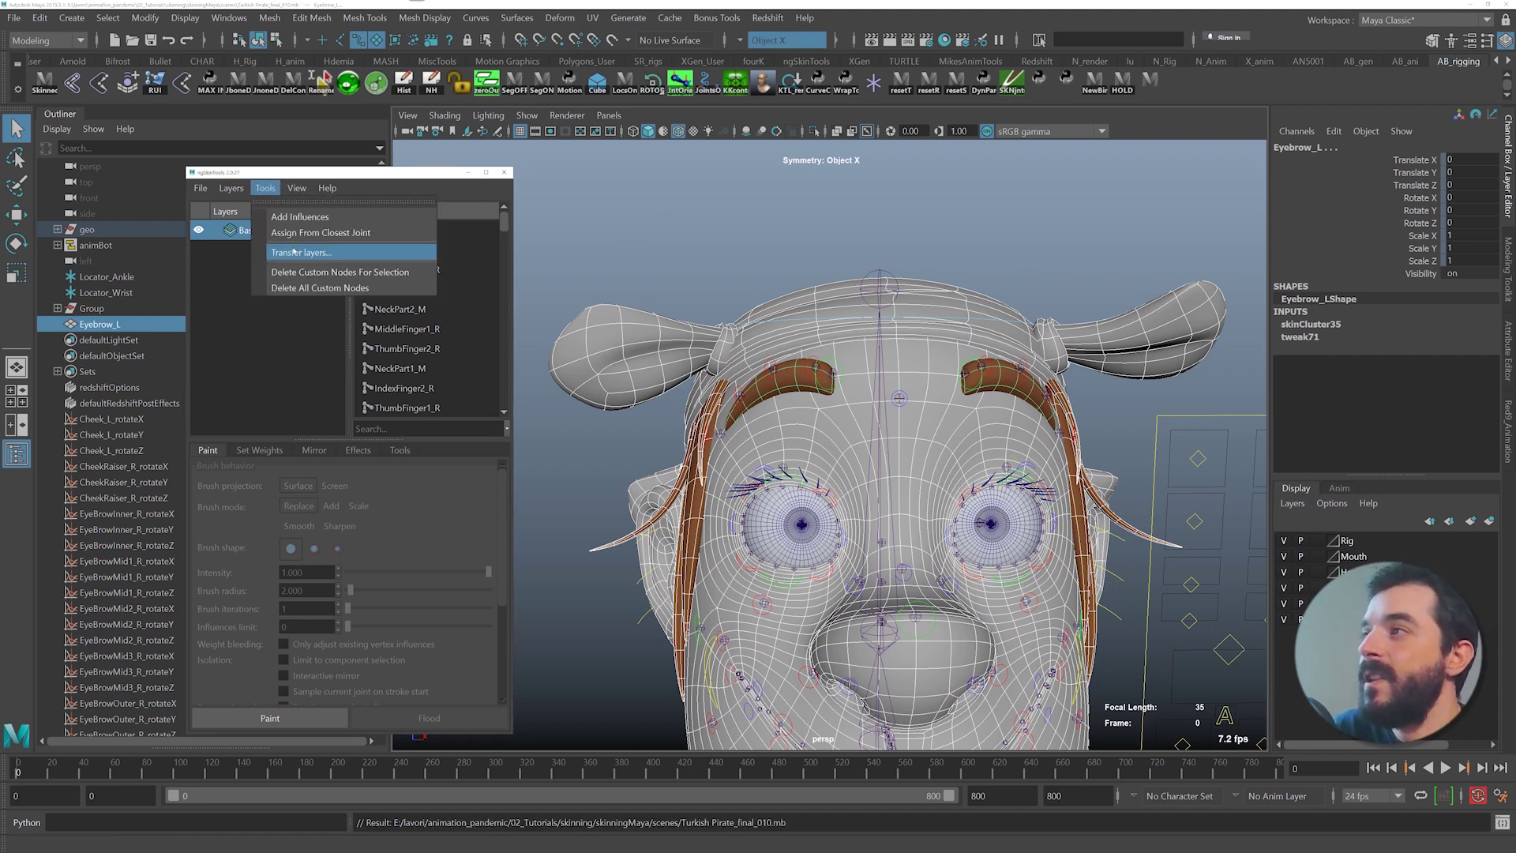
pyautogui.click(294, 251)
pyautogui.moveTo(459, 246); pyautogui.dragTo(649, 136)
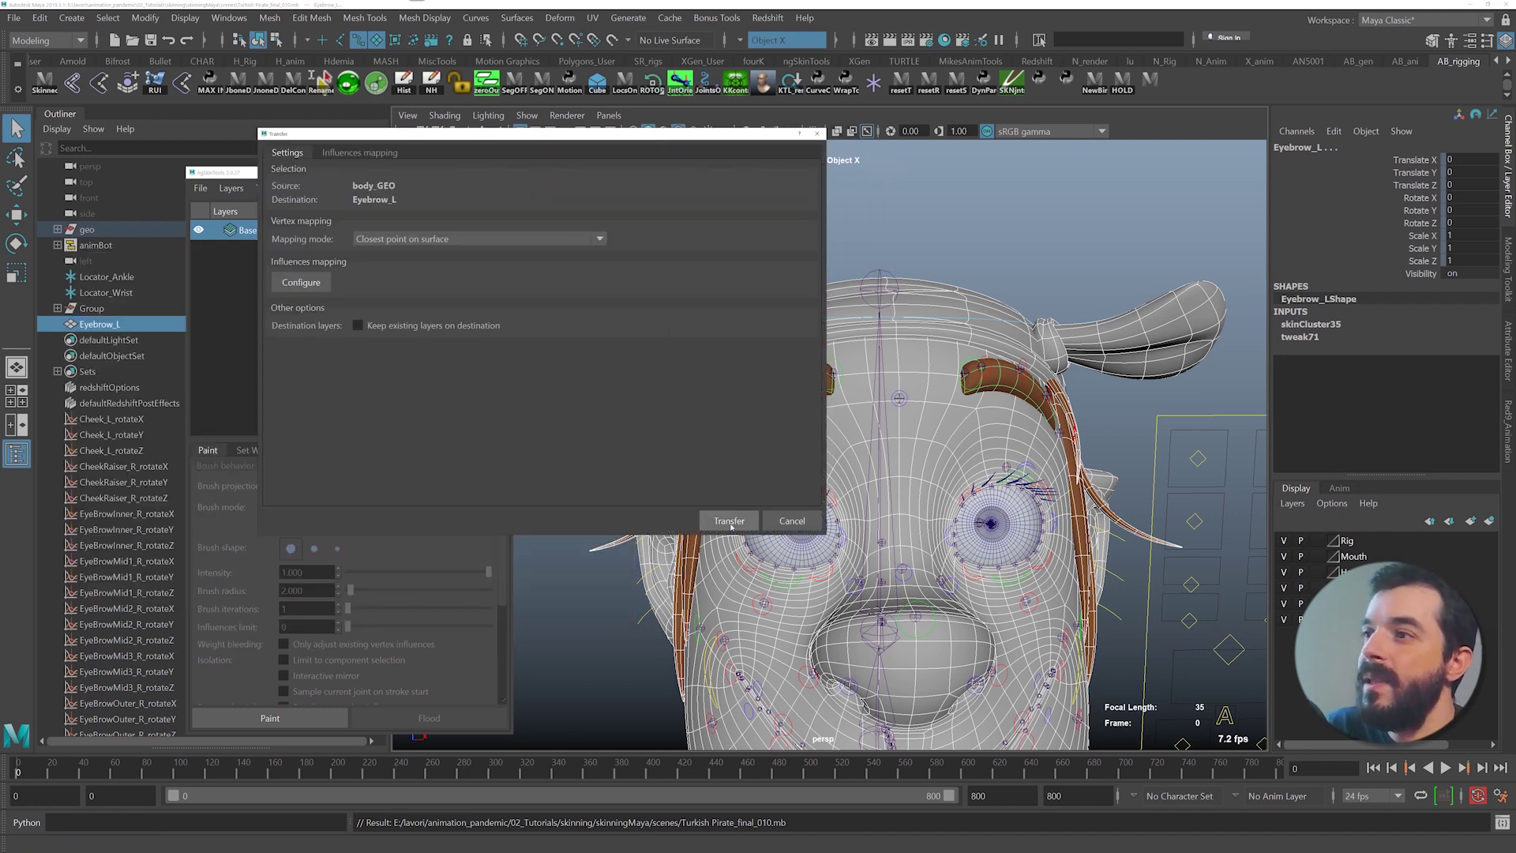
pyautogui.click(958, 419)
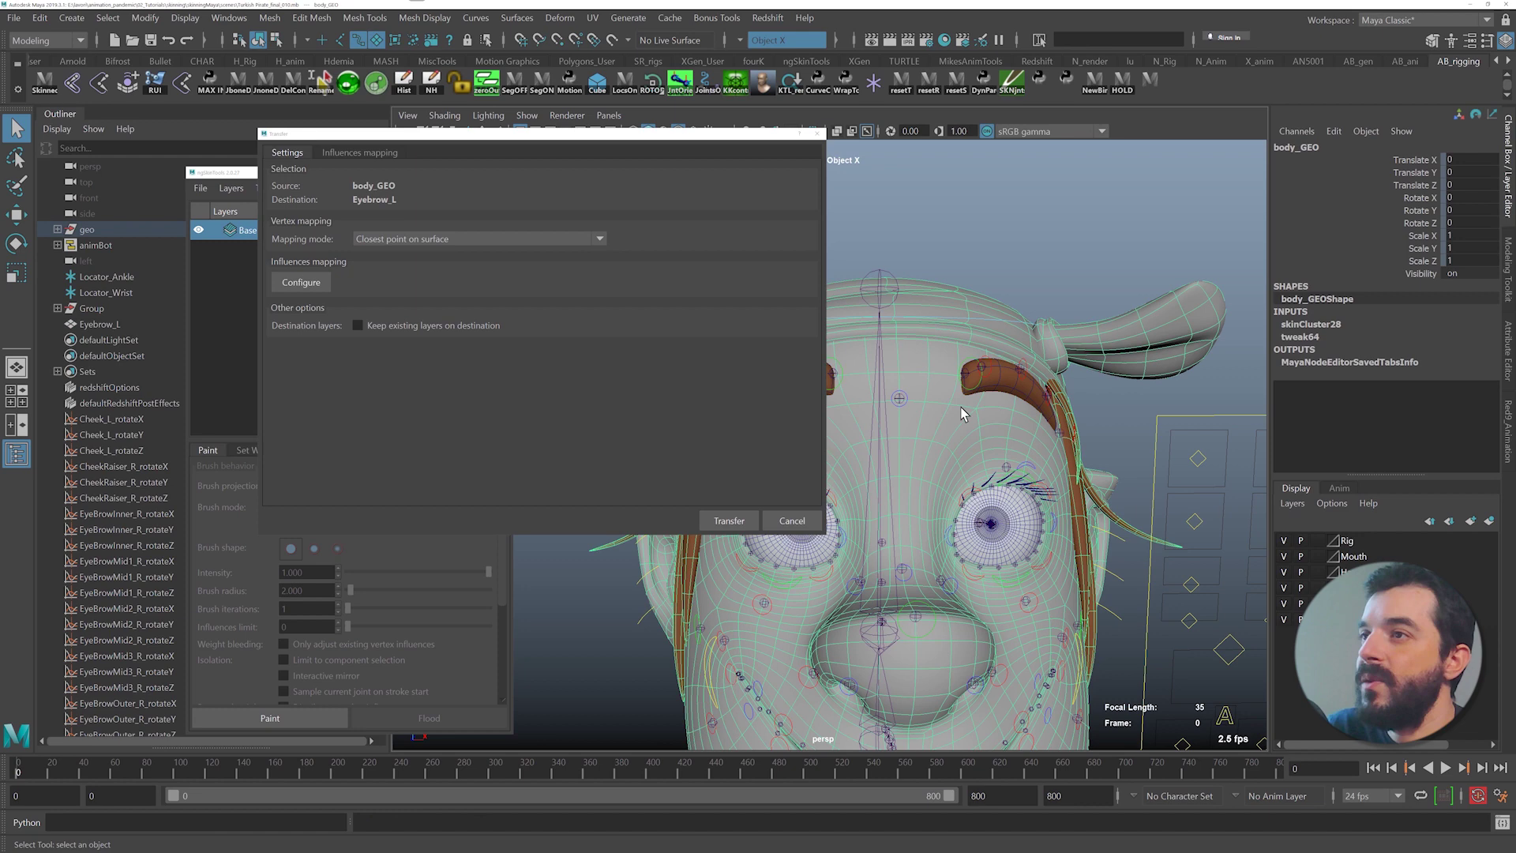
pyautogui.click(1003, 385)
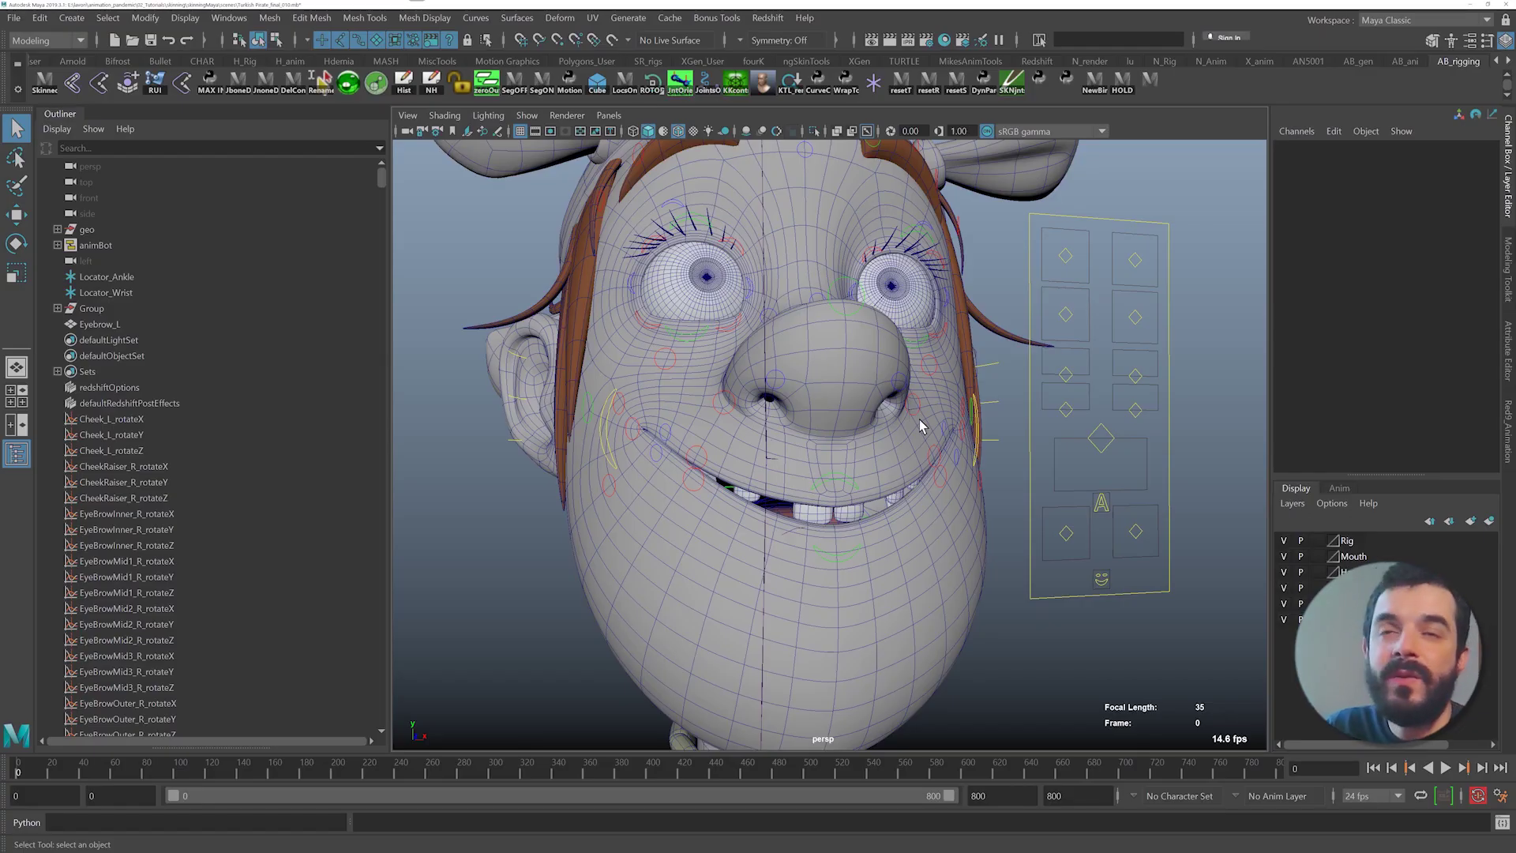
pyautogui.keyDown('alt'); pyautogui.moveTo(929, 430); pyautogui.dragTo(904, 426); pyautogui.keyUp('alt')
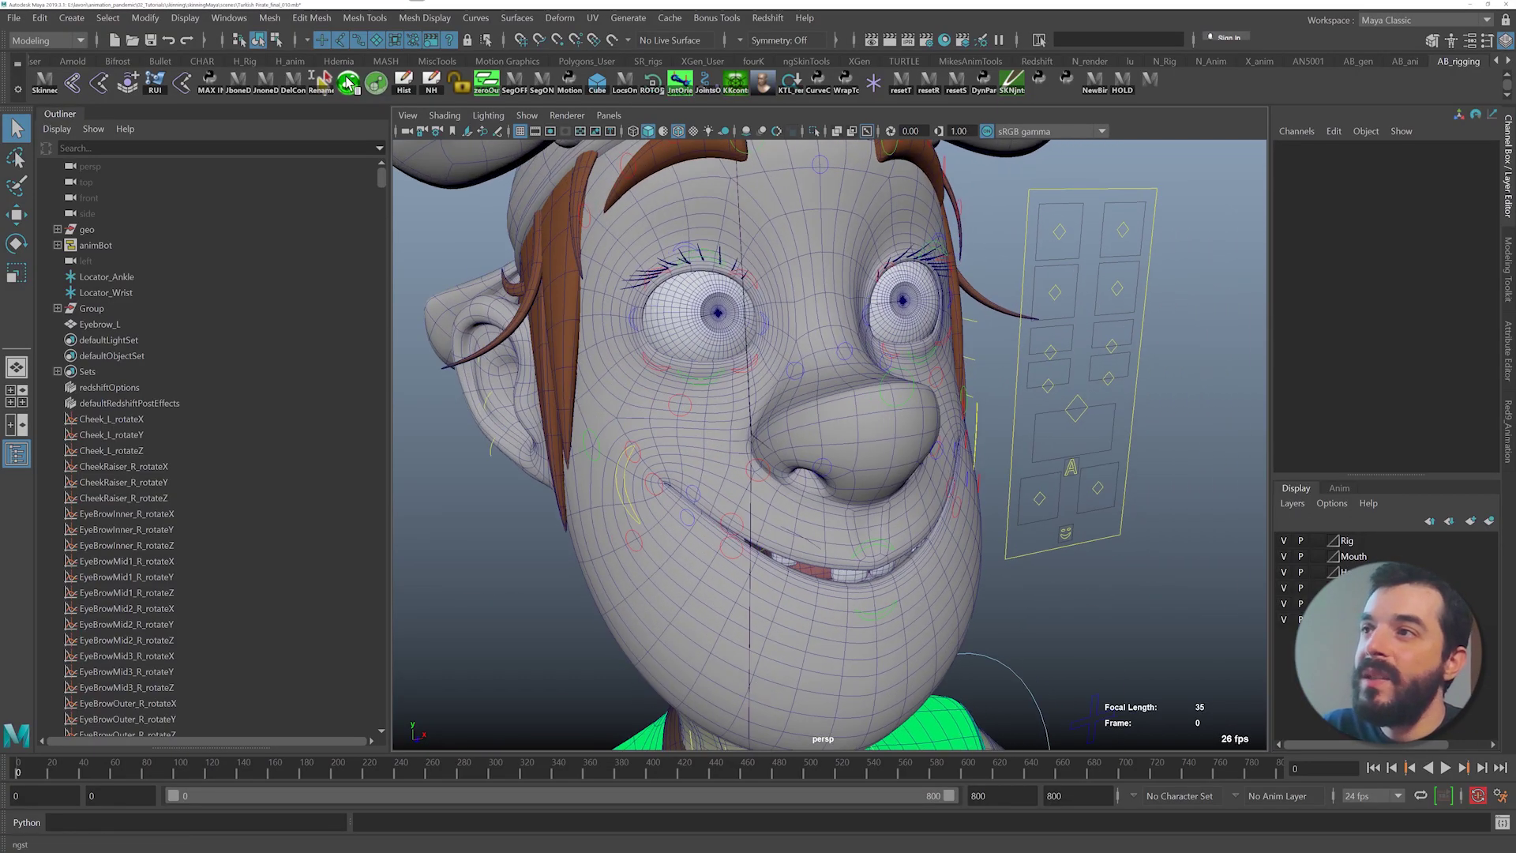
pyautogui.click(184, 17)
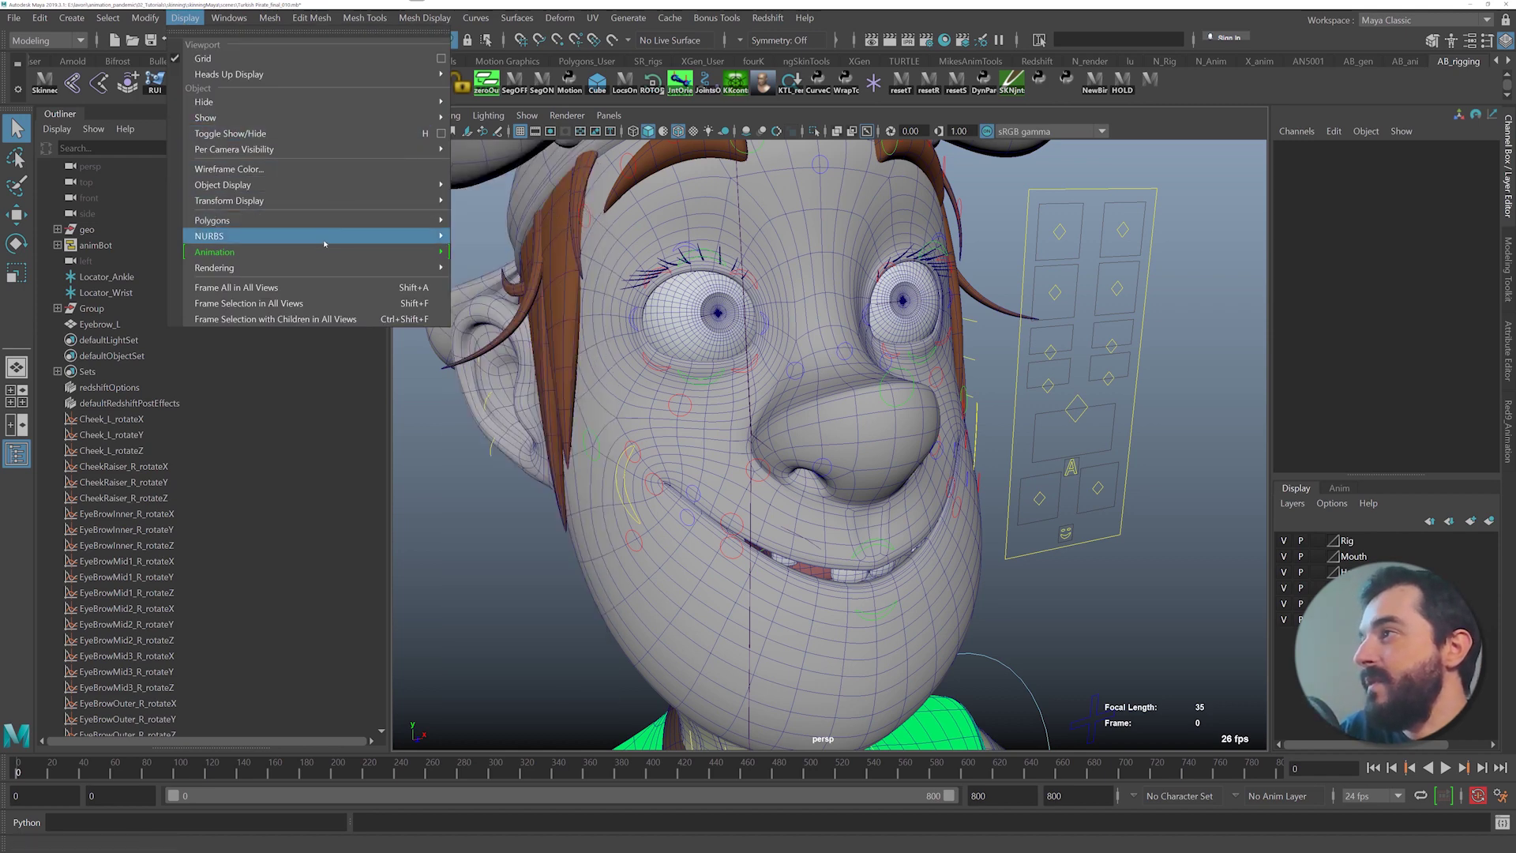
# - Export body_GEO's skinning layers to a JSON file named workingWeights in the scenes folder
pyautogui.moveTo(379, 252)
pyautogui.click(144, 146)
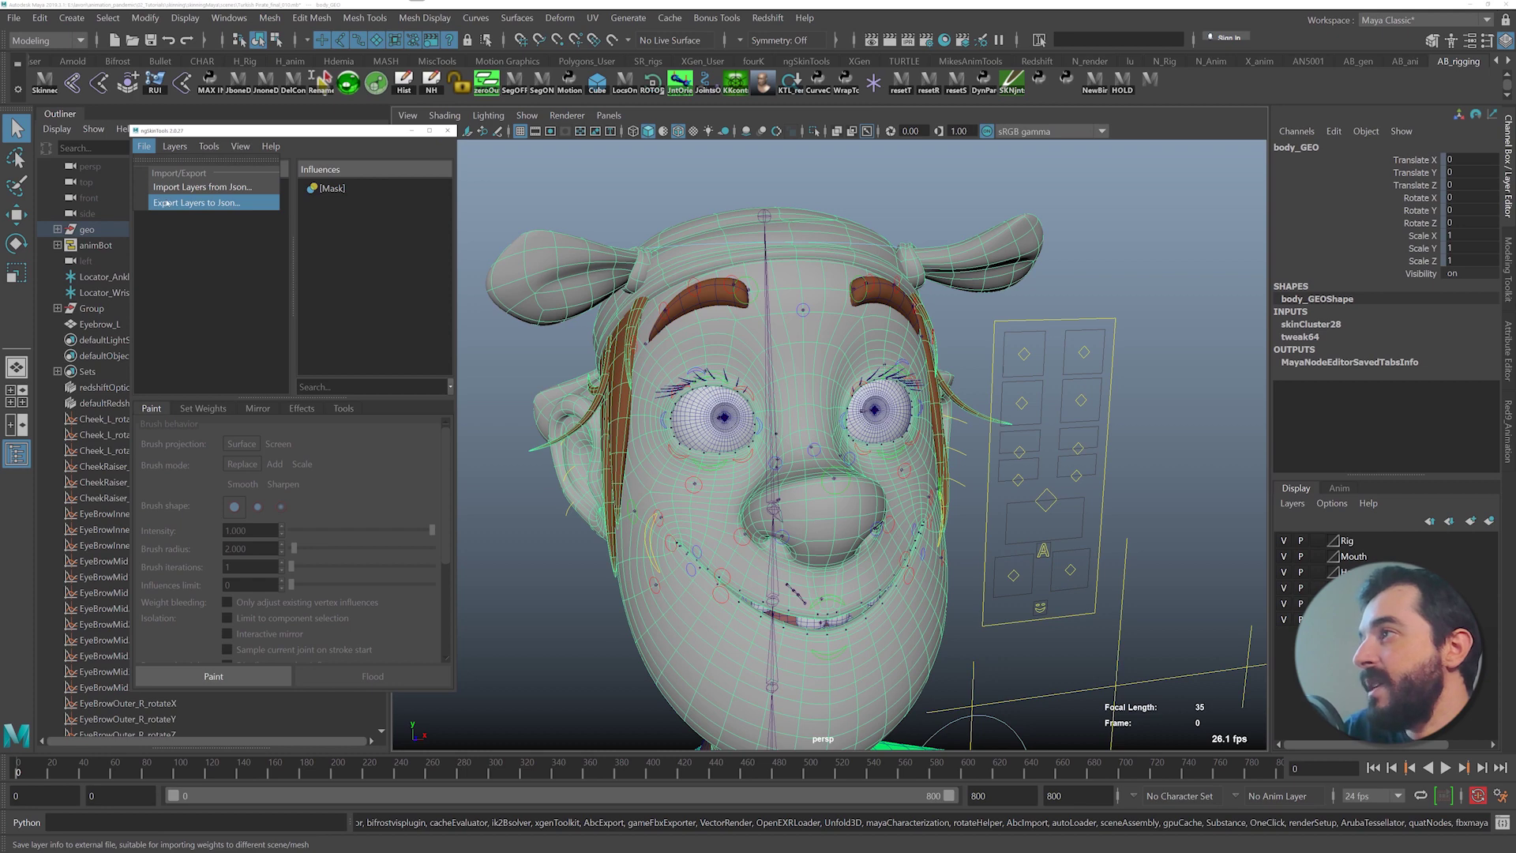
pyautogui.click(167, 203)
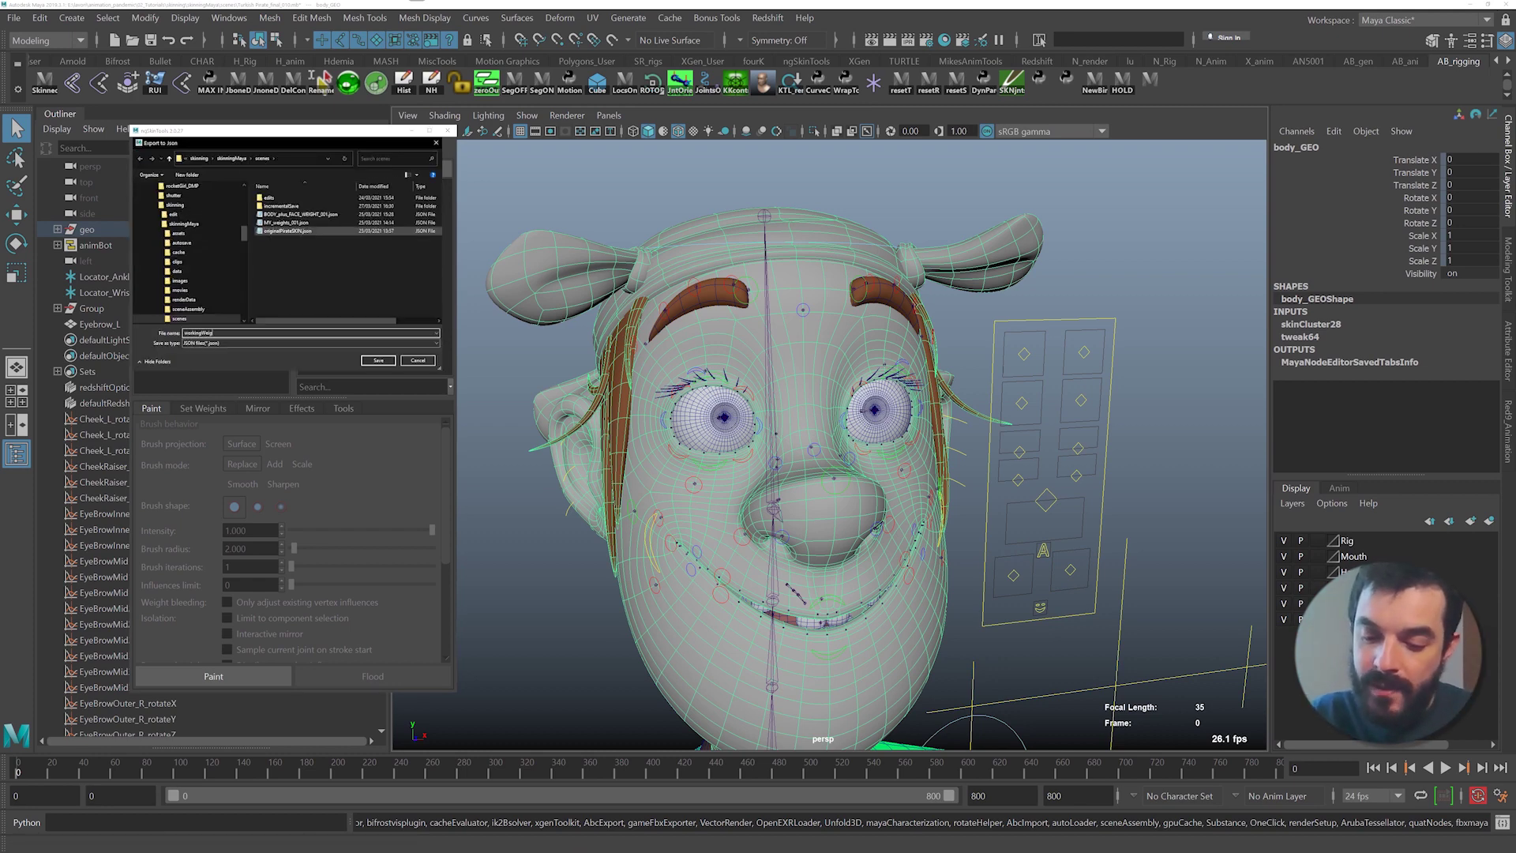
pyautogui.press('Return')
# - Import workingWeights.json onto the combined eyebrow mesh, transferring its layers with closest-point-on-surface mapping
pyautogui.click(727, 302)
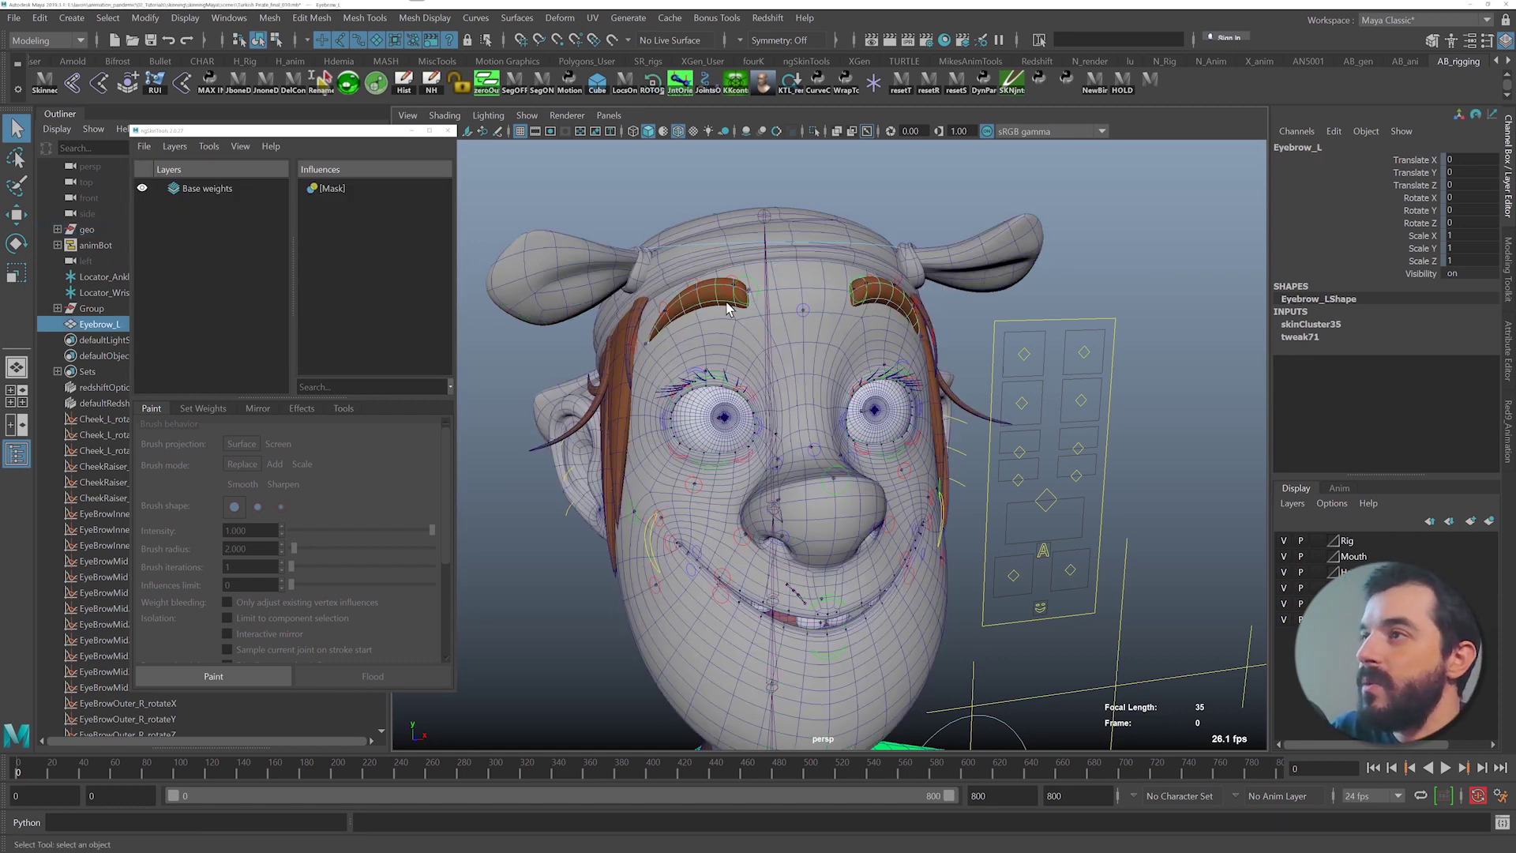
pyautogui.click(144, 146)
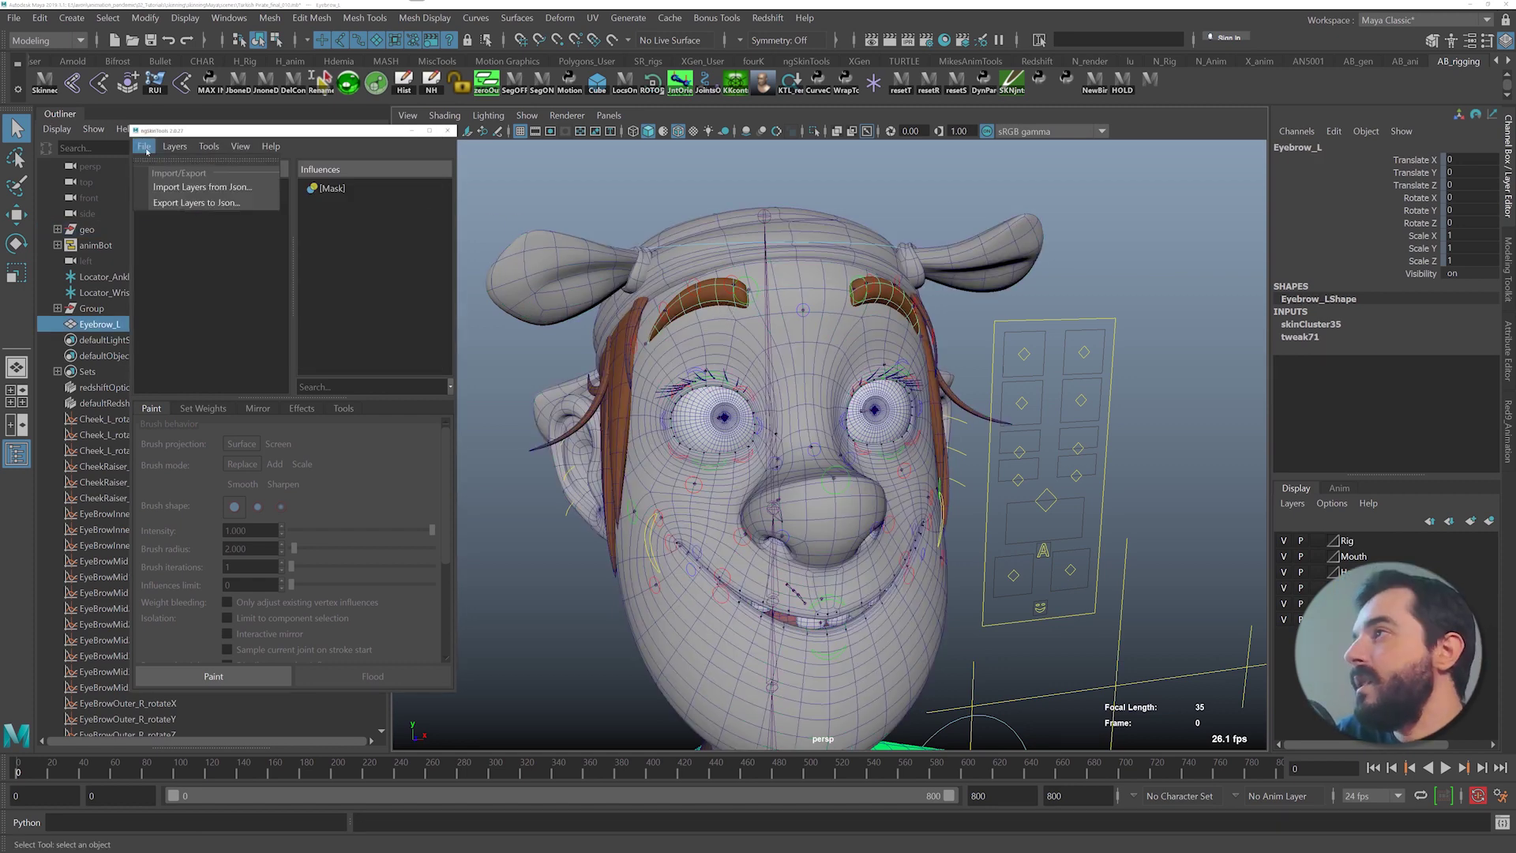
pyautogui.click(209, 187)
pyautogui.click(309, 239)
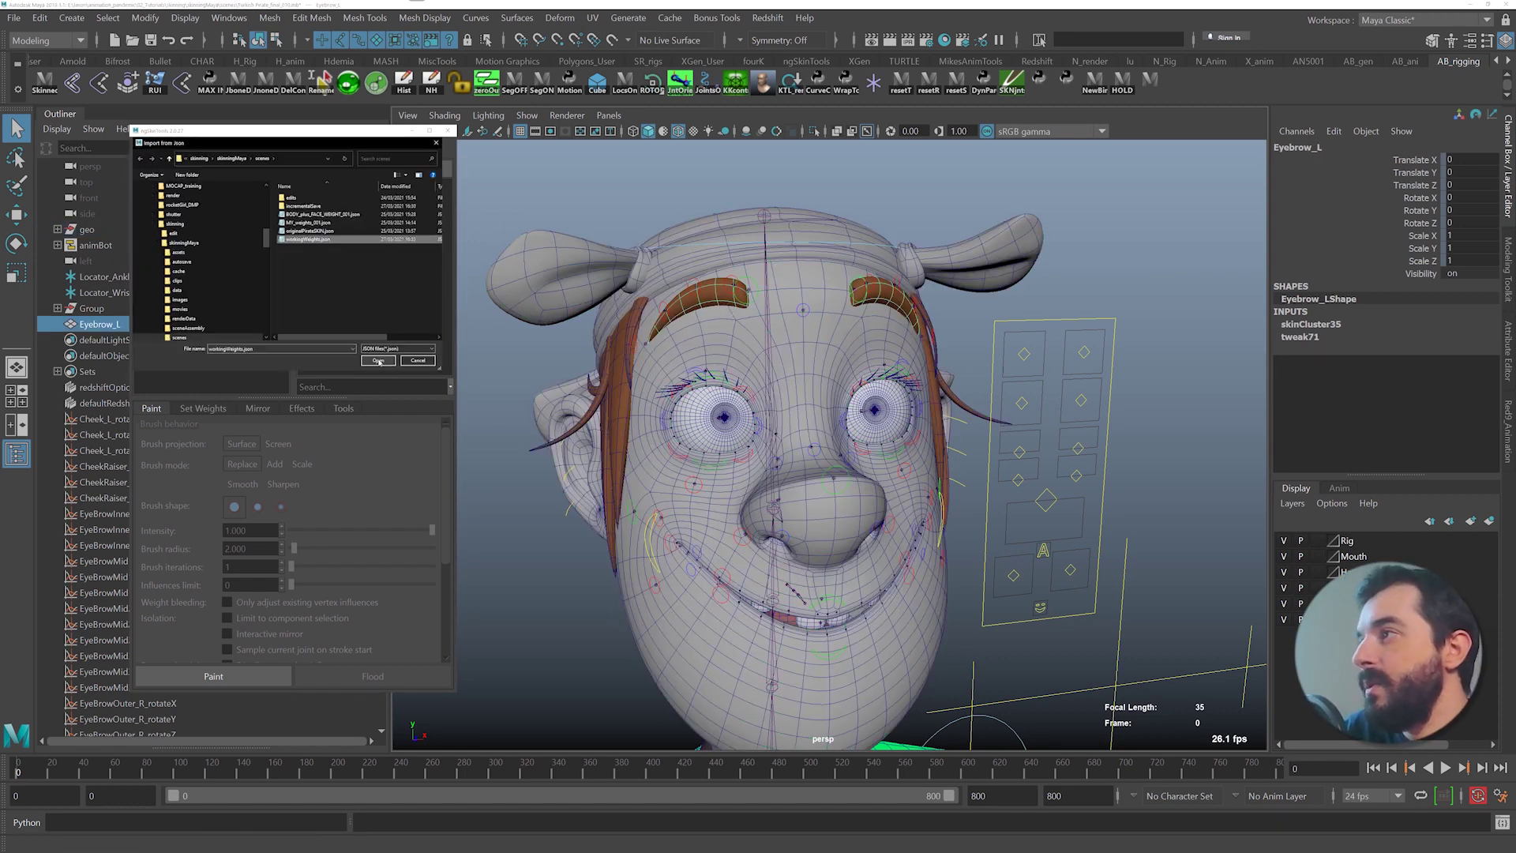
pyautogui.click(378, 361)
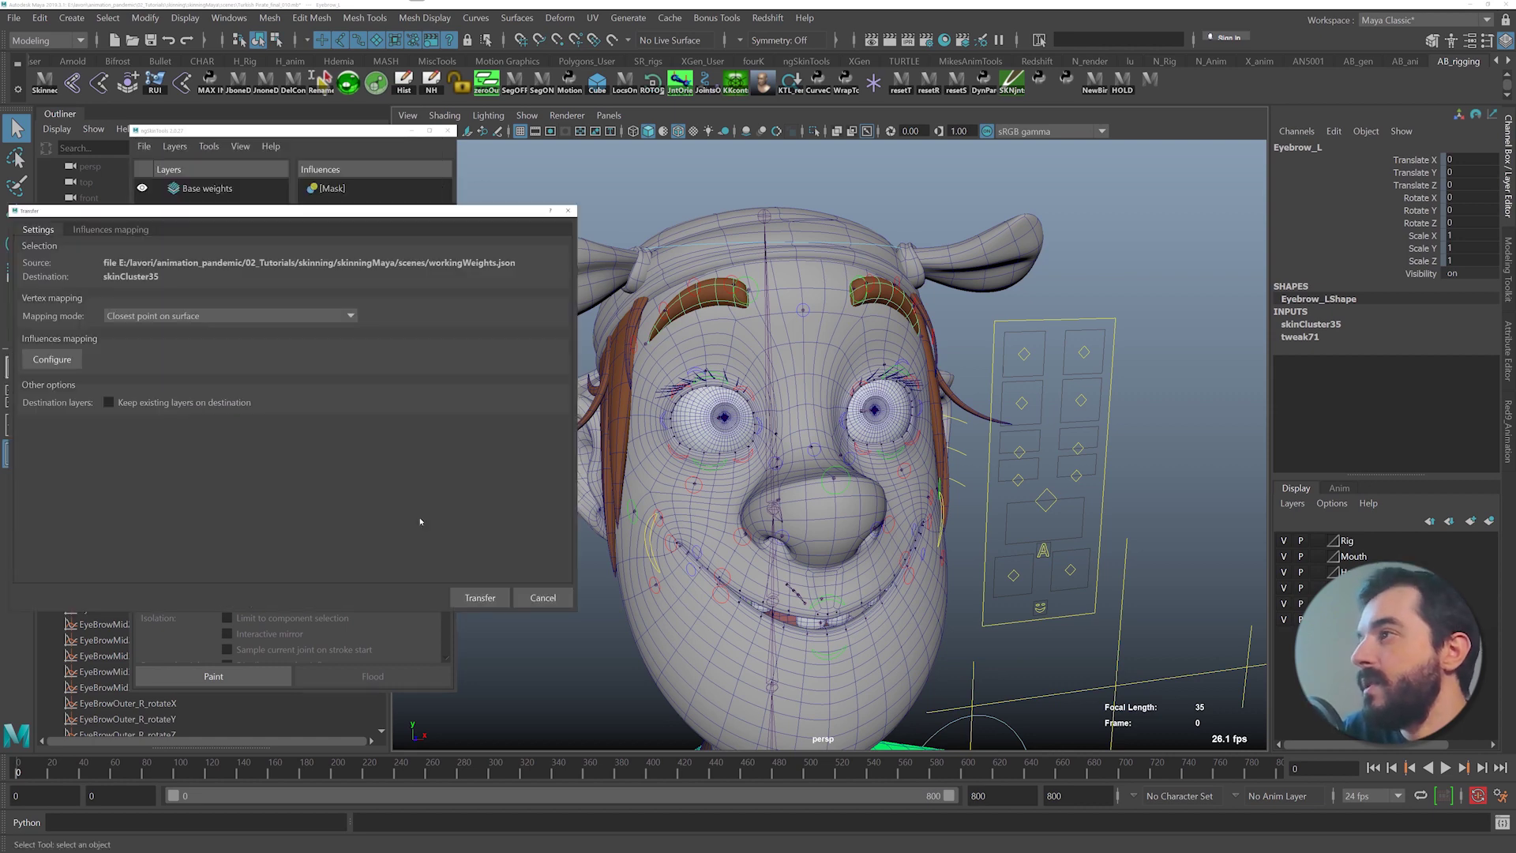
pyautogui.click(485, 598)
# - Test the eyebrow deformation by moving the brow controls on the facial control board
pyautogui.moveTo(1065, 362); pyautogui.dragTo(1117, 345, button='middle')
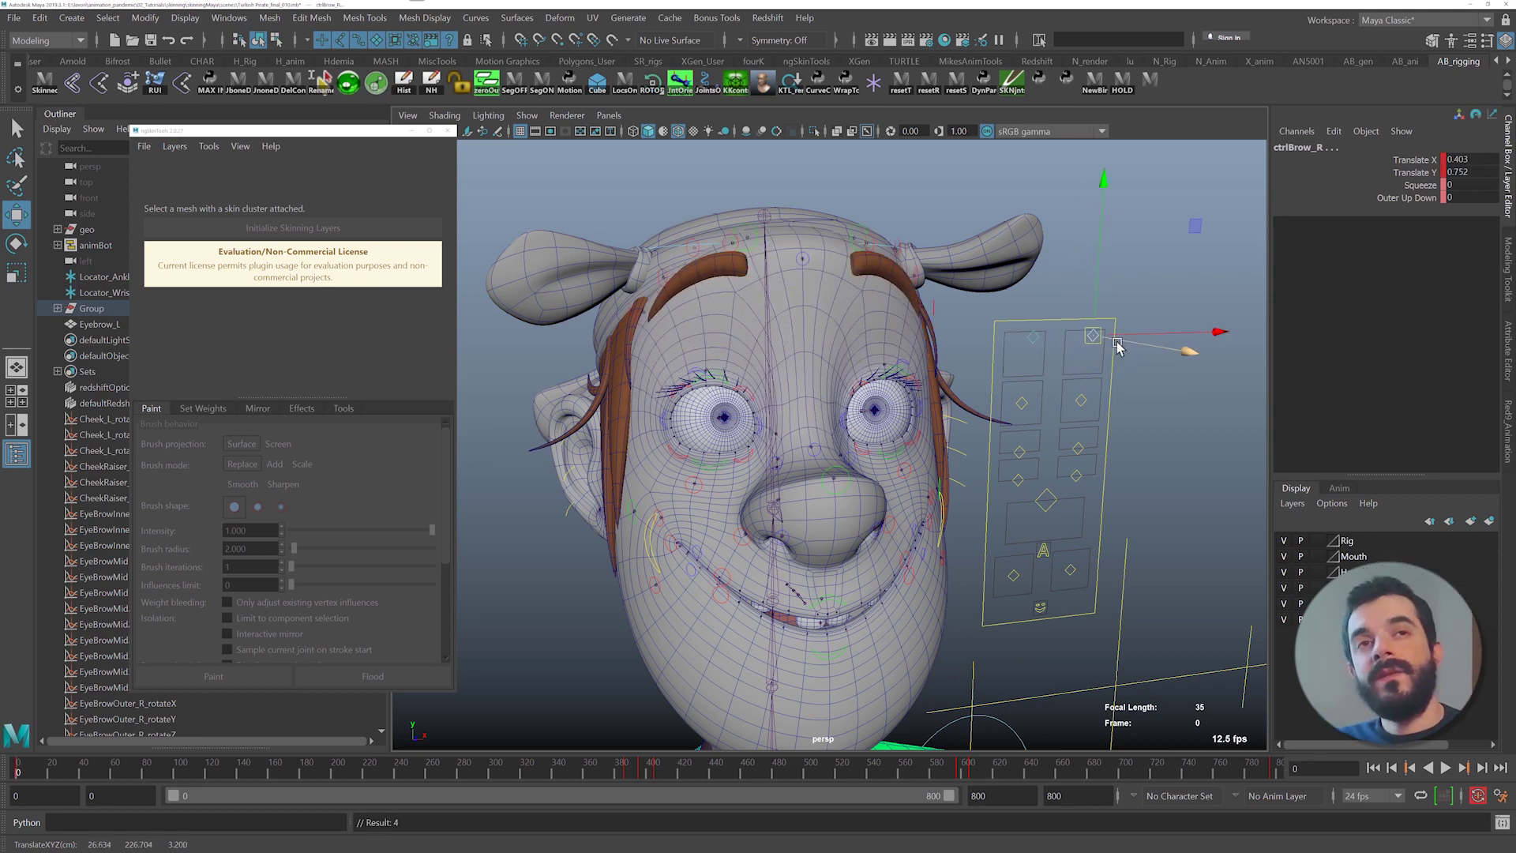